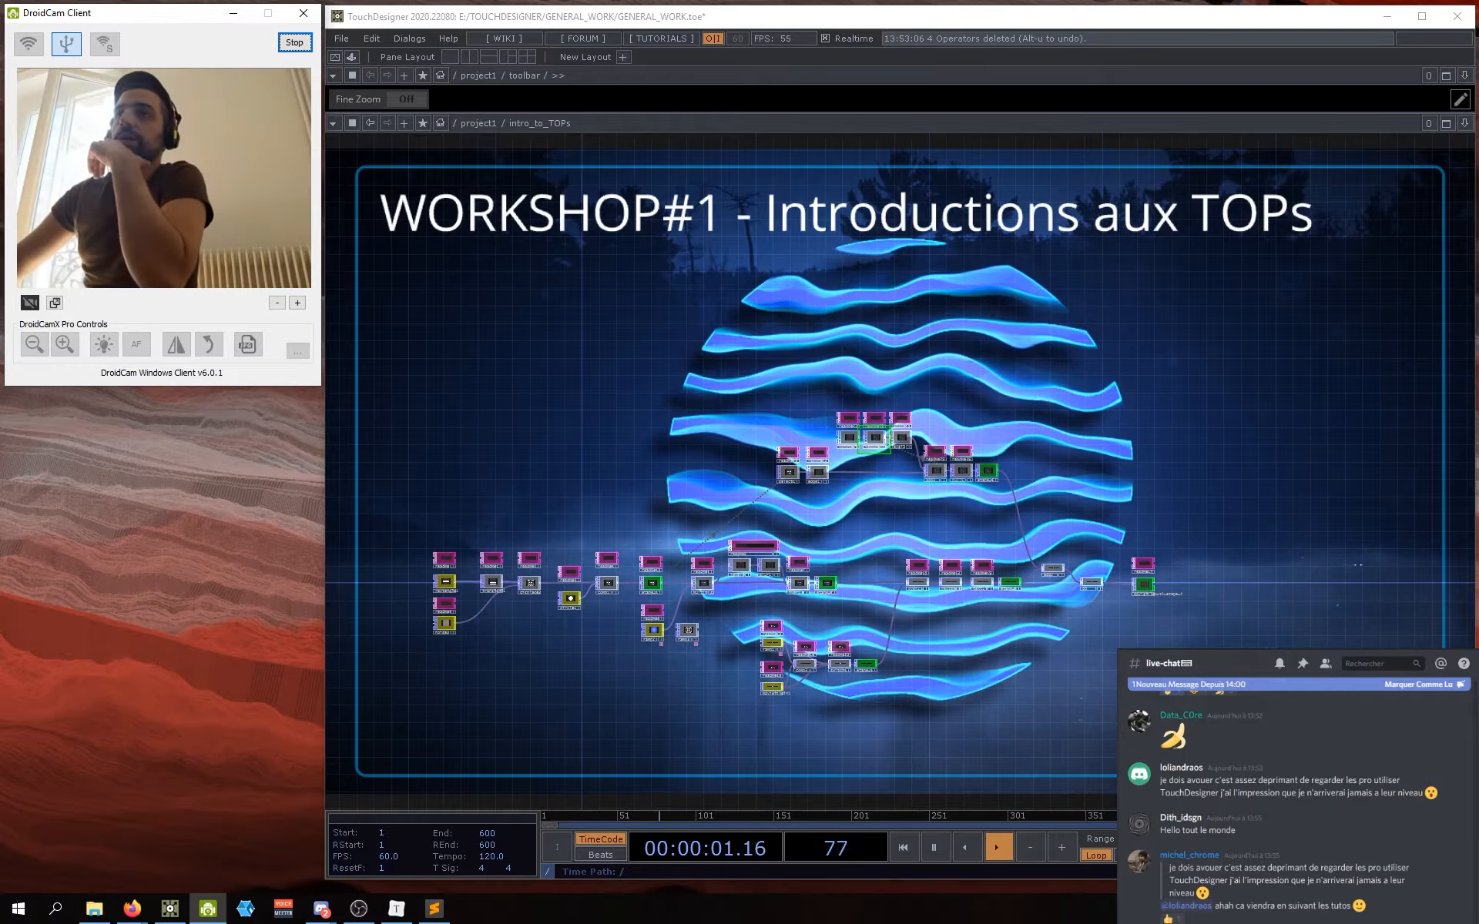
# Step: Zoom and pan around the intro_to_TOPs example chain, then hide TouchDesigner with F1
pyautogui.scroll(10, 534, 677)
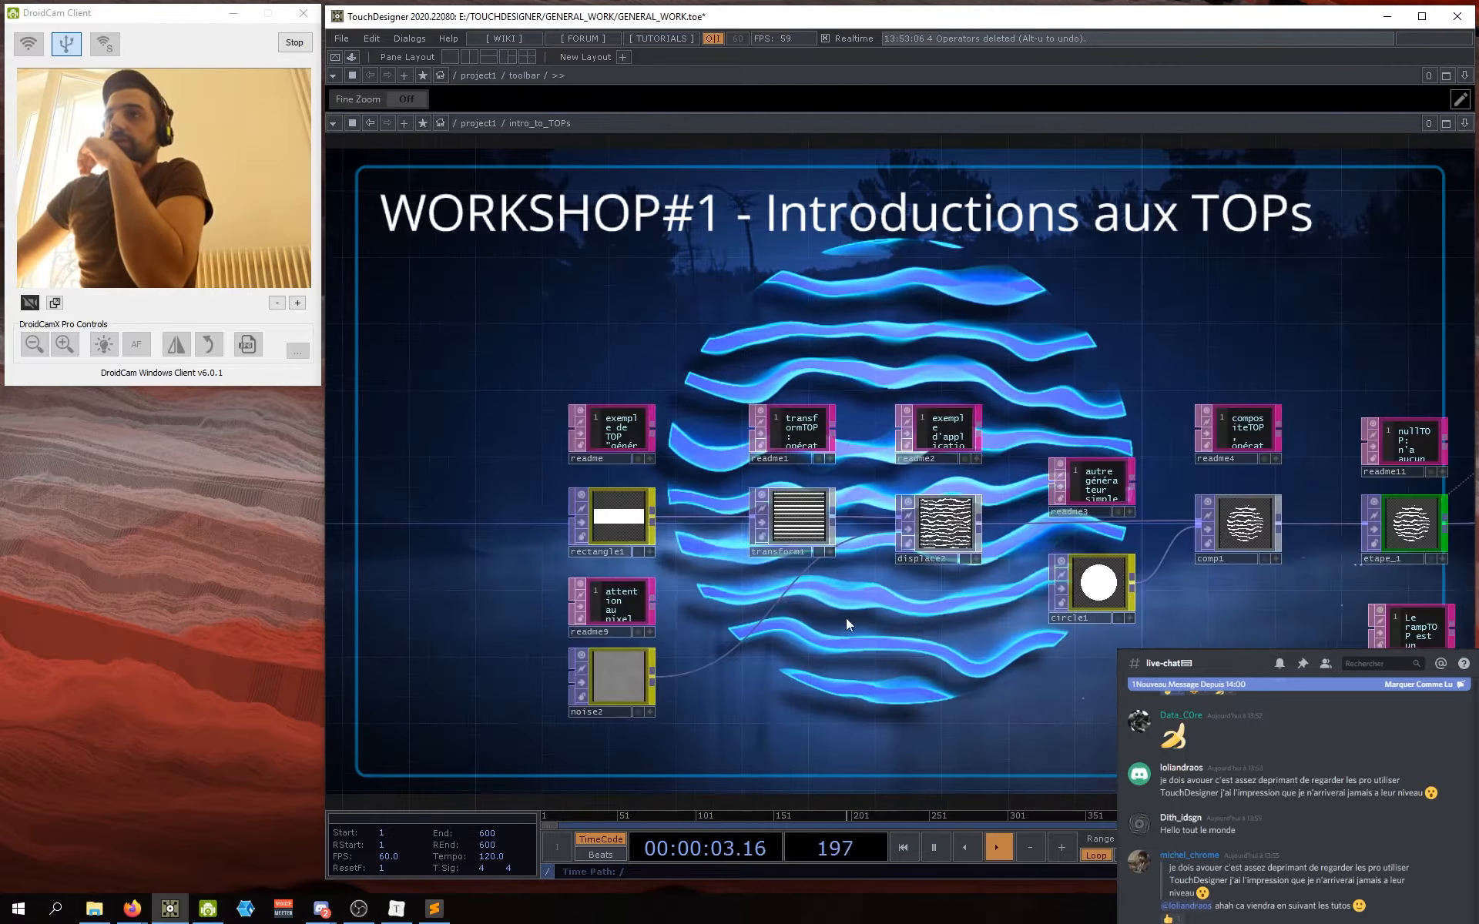
pyautogui.scroll(-5, 963, 678)
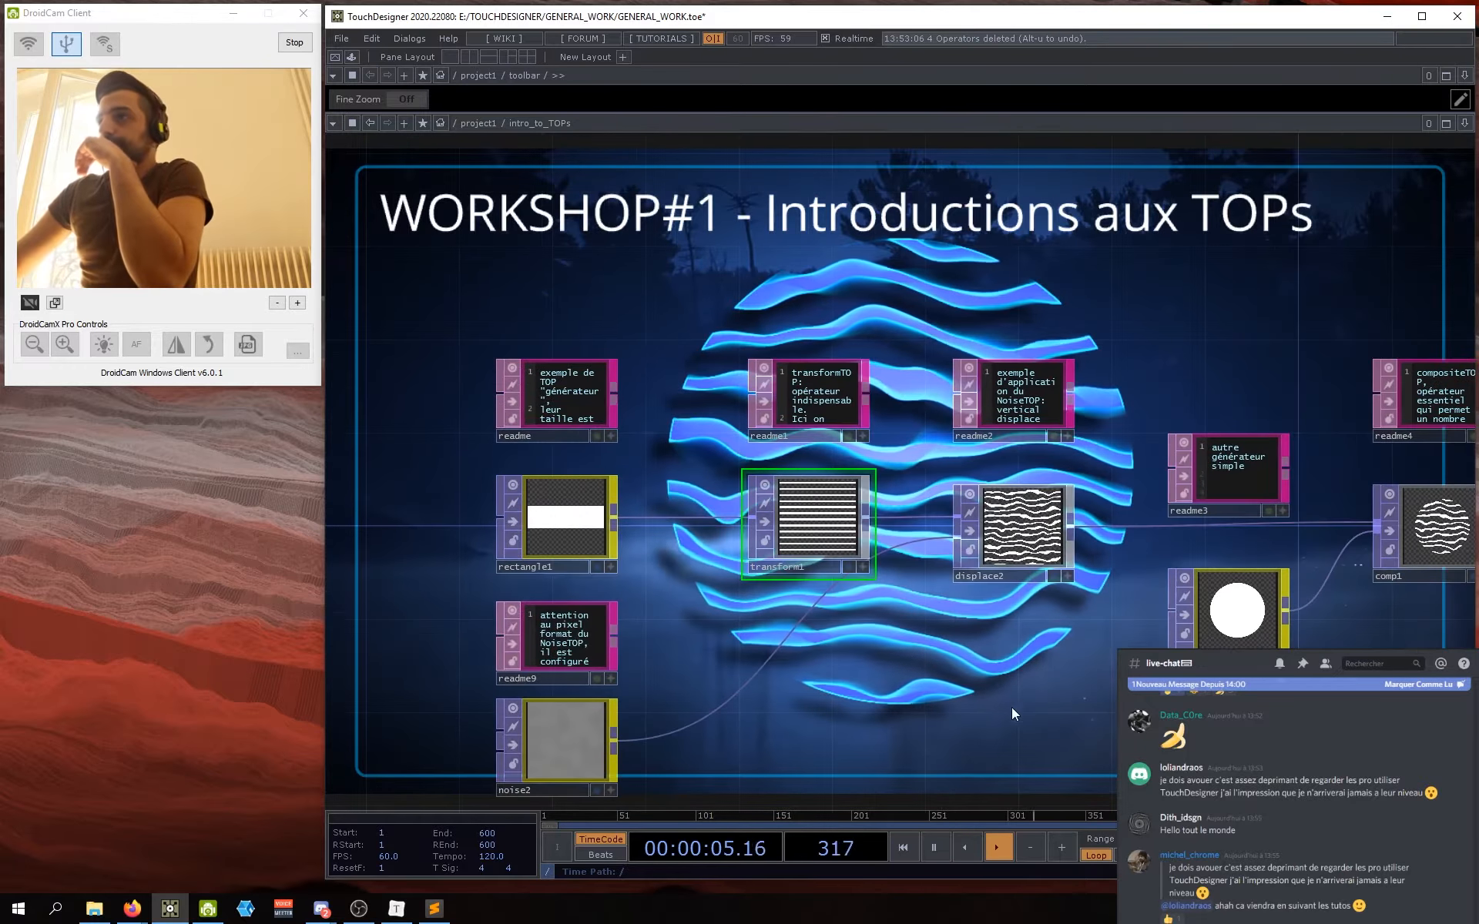
pyautogui.scroll(-5, 909, 677)
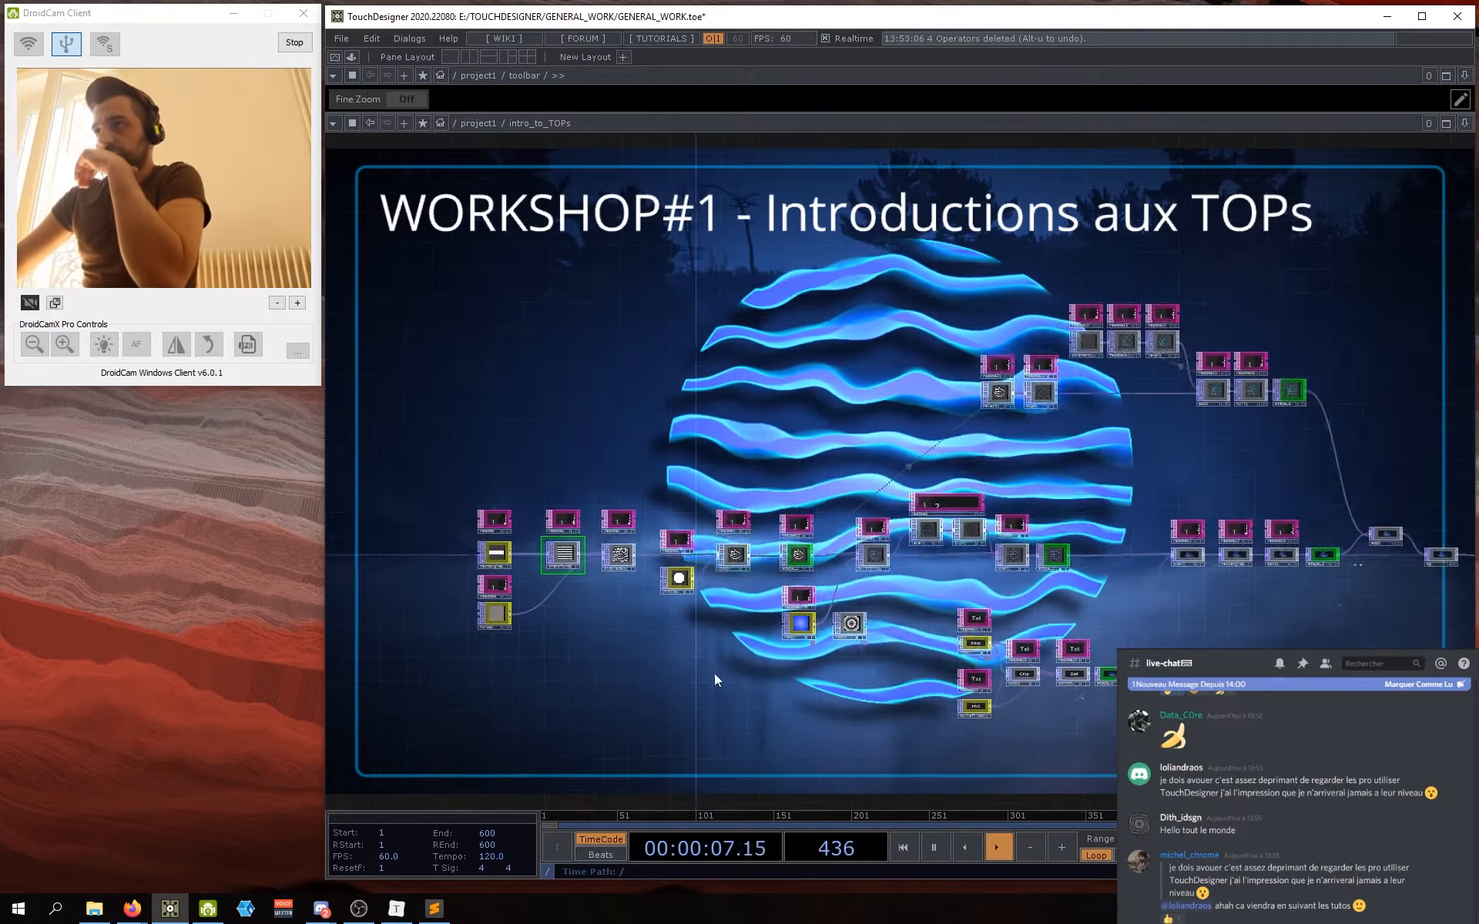
pyautogui.moveTo(1225, 681); pyautogui.dragTo(1100, 659)
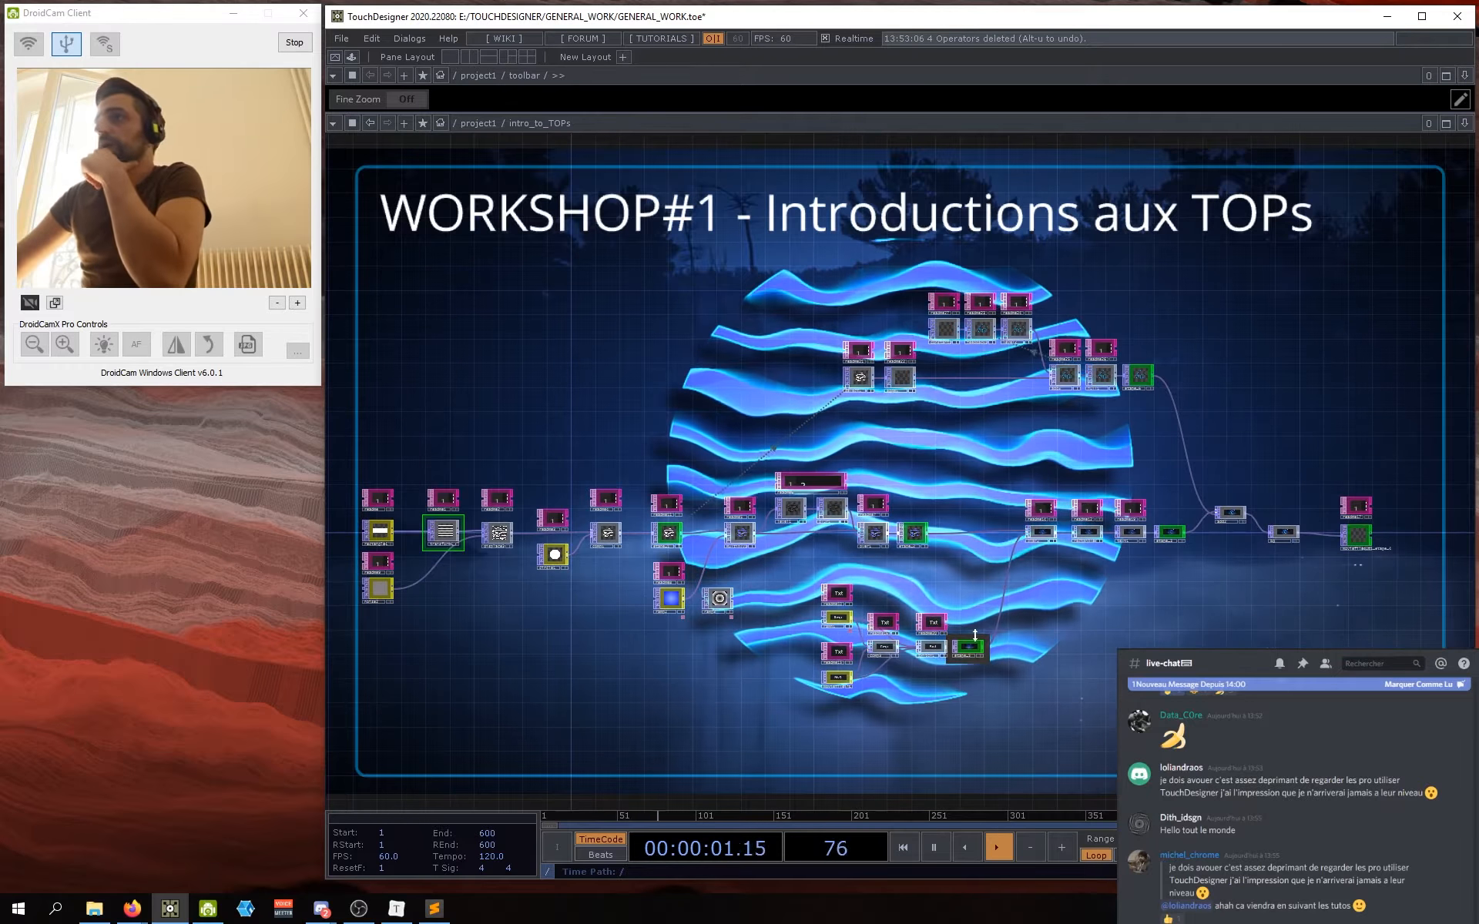
pyautogui.moveTo(724, 660); pyautogui.dragTo(733, 653)
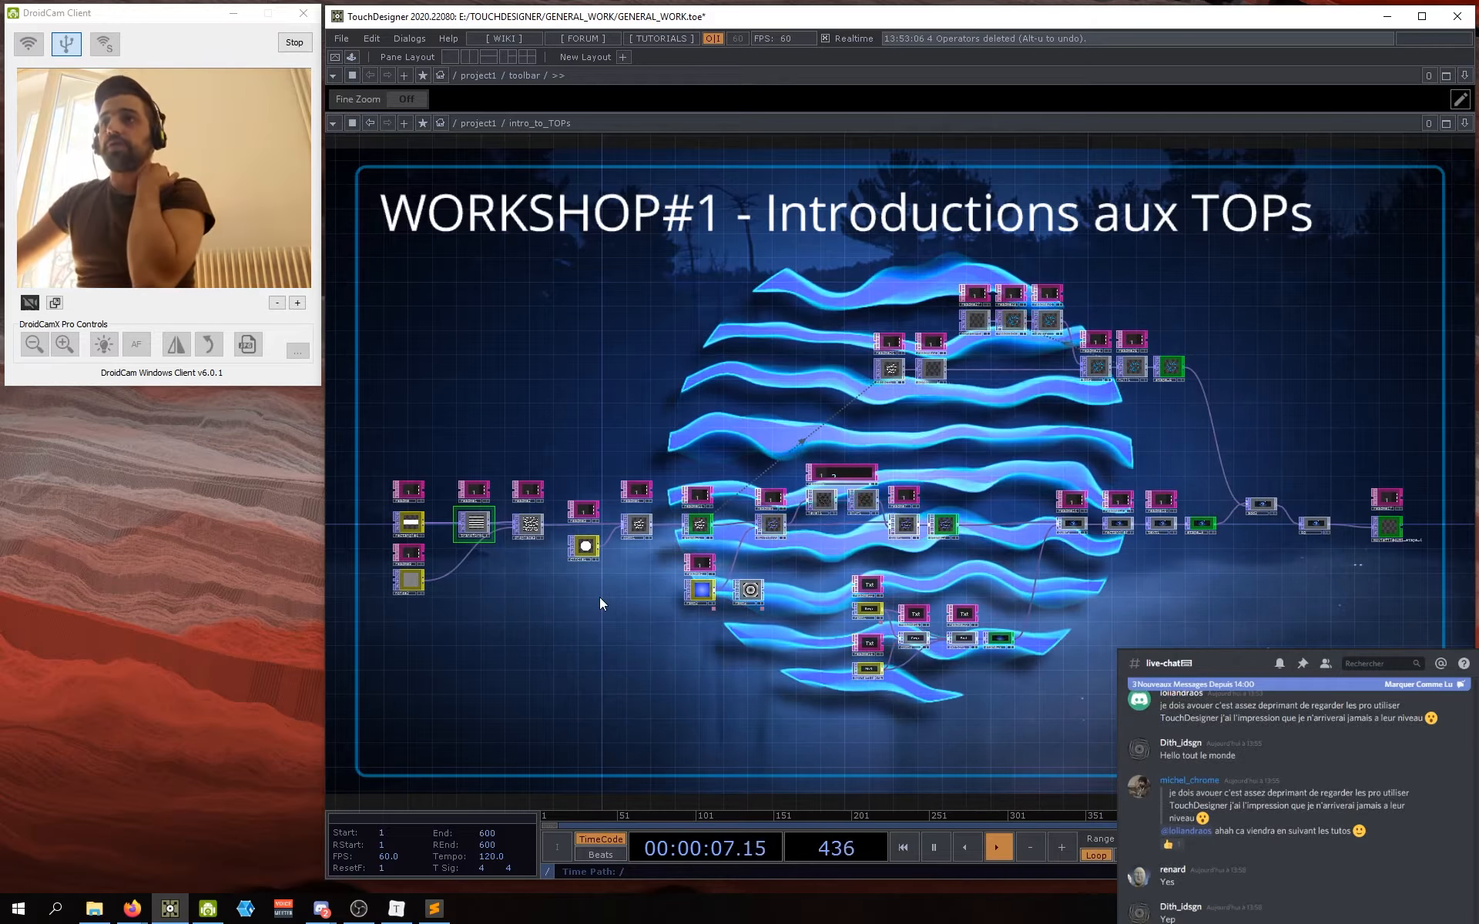
pyautogui.moveTo(603, 597); pyautogui.dragTo(619, 590)
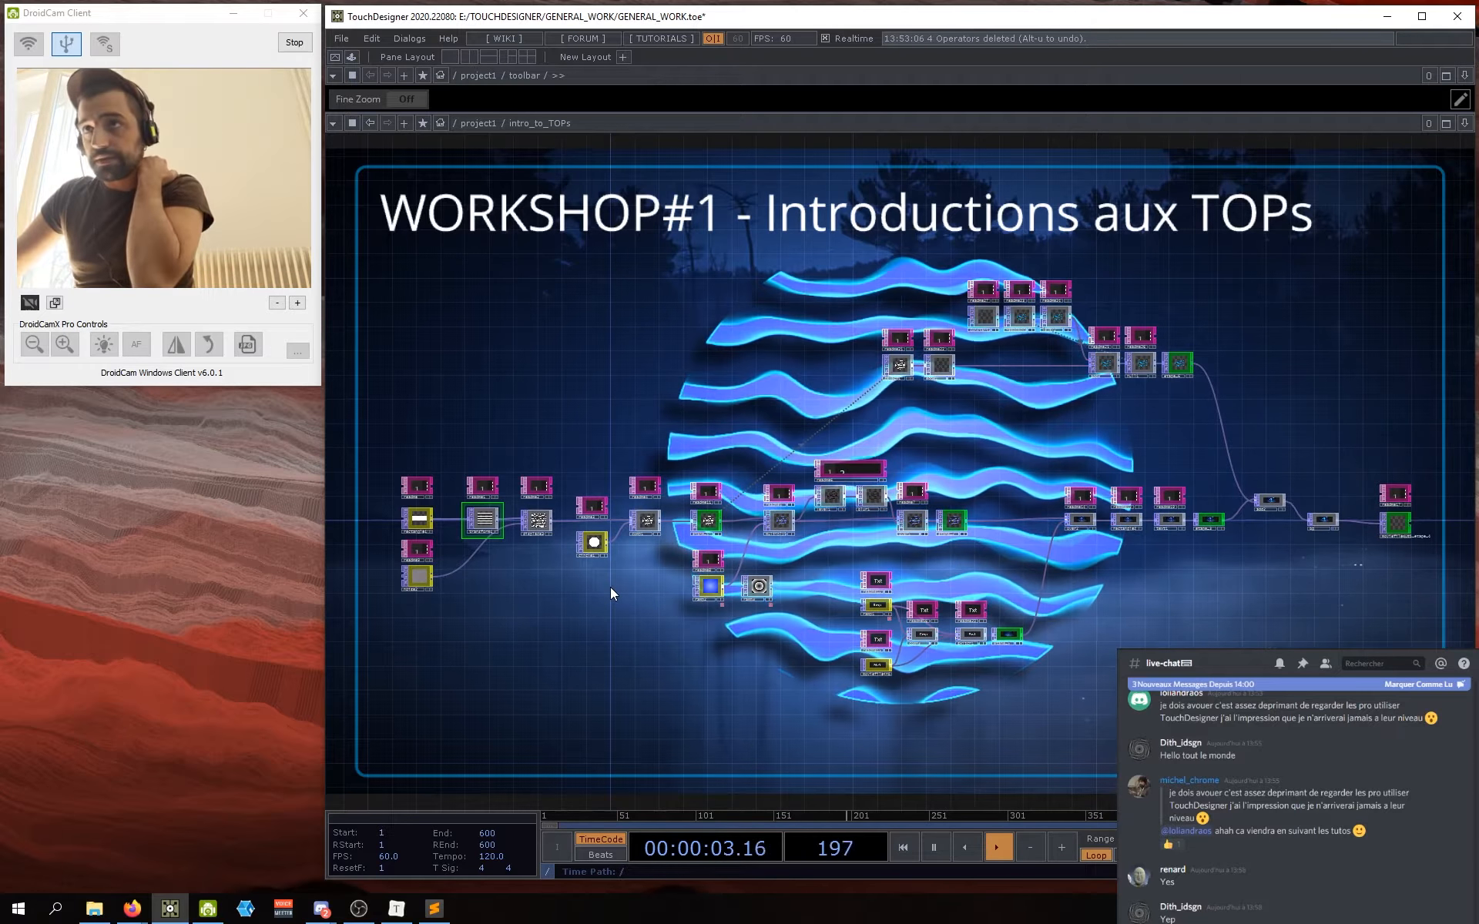
pyautogui.moveTo(610, 587); pyautogui.dragTo(584, 599)
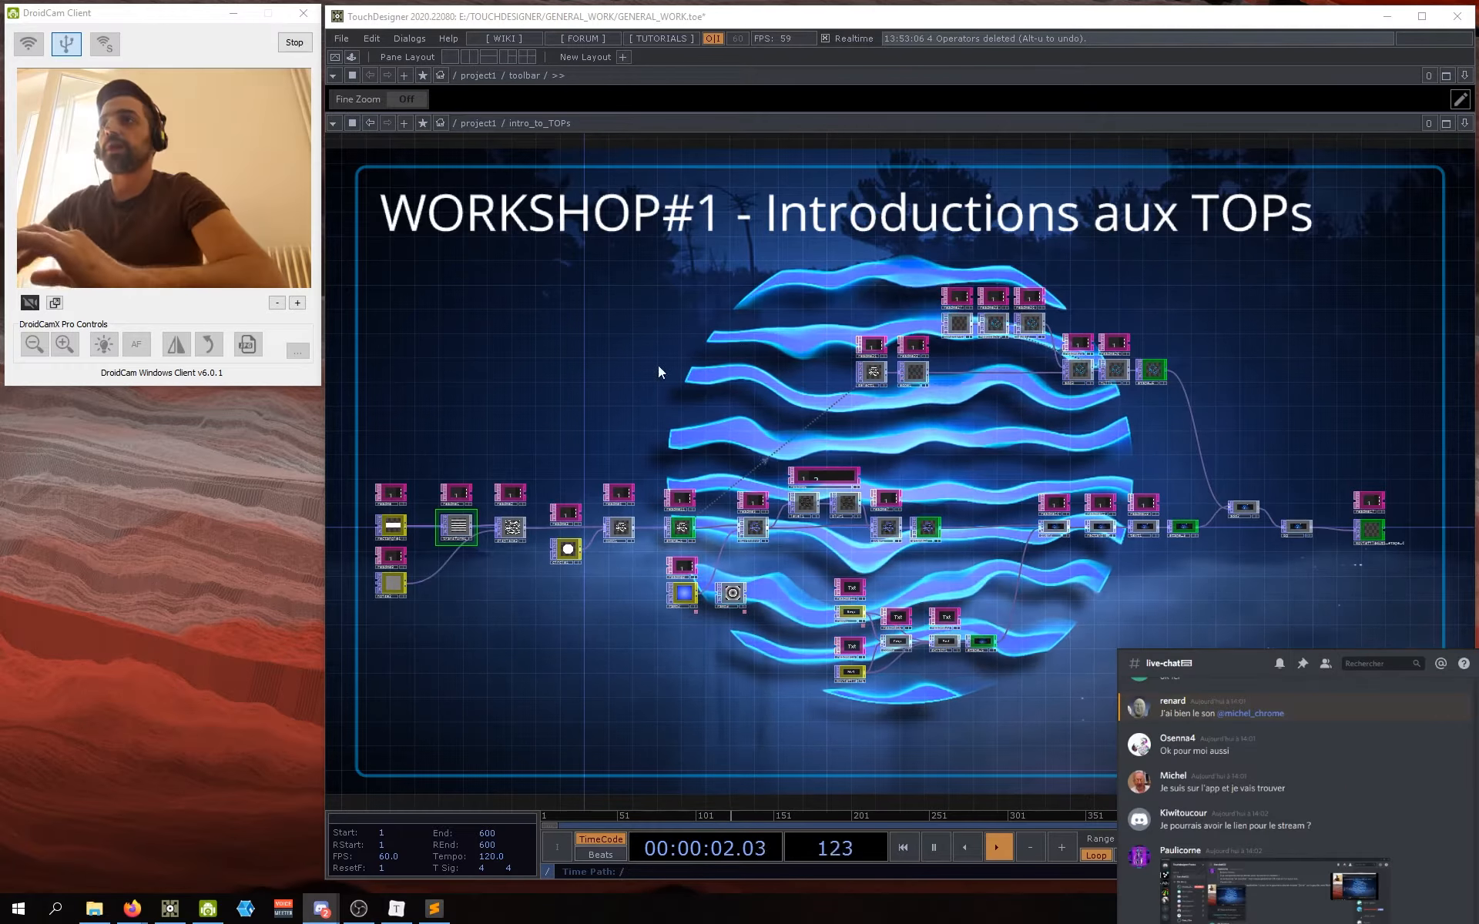
pyautogui.moveTo(964, 467)
pyautogui.mouseDown()
pyautogui.moveTo(951, 462)
pyautogui.moveTo(962, 459)
pyautogui.mouseUp()
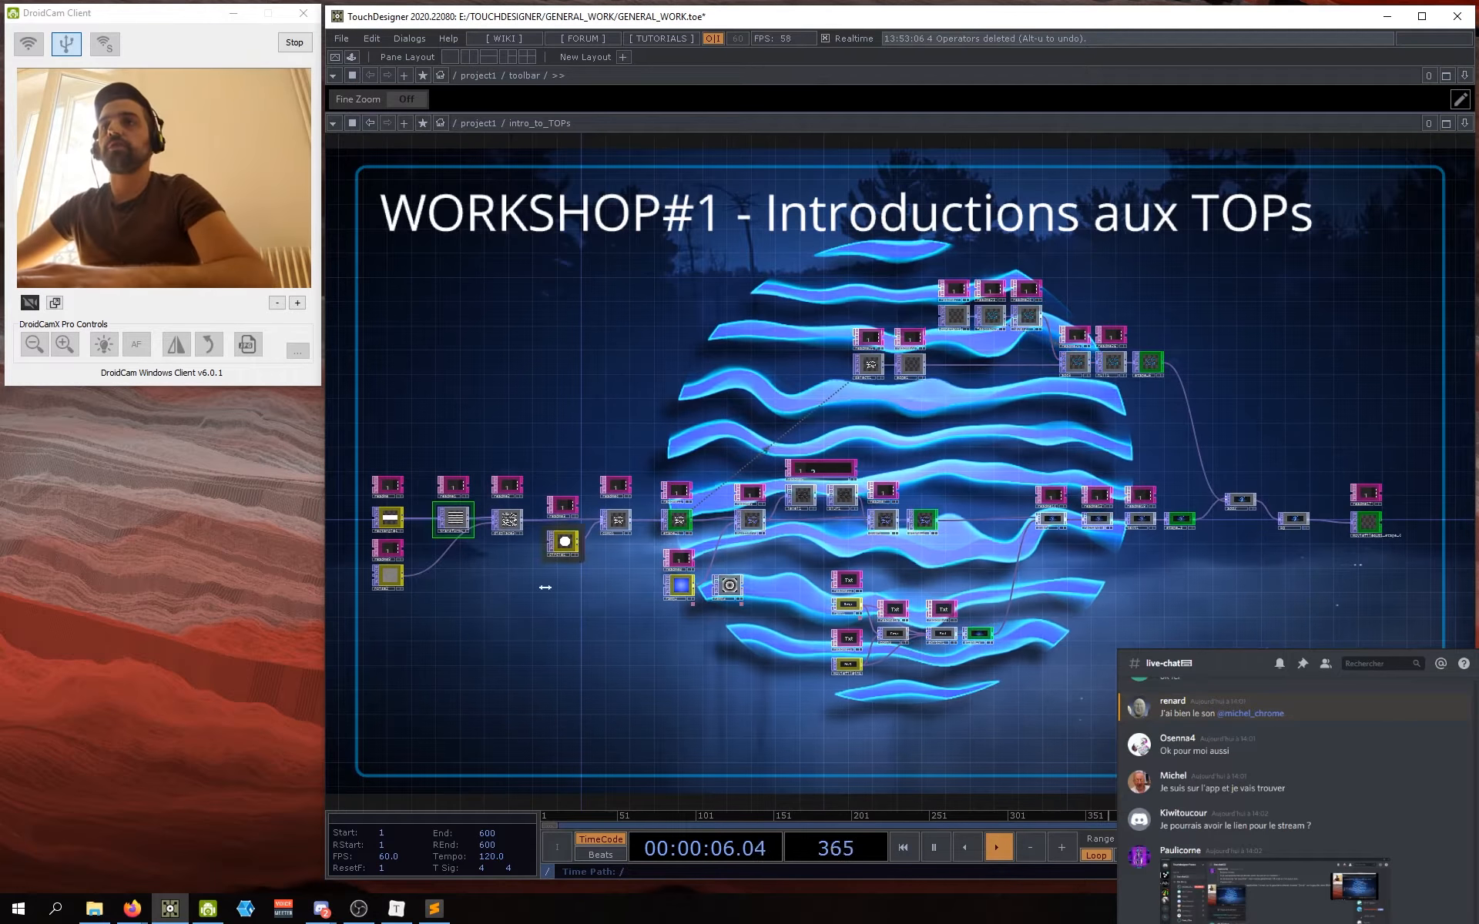
pyautogui.moveTo(507, 617)
pyautogui.mouseDown()
pyautogui.moveTo(528, 609)
pyautogui.moveTo(501, 608)
pyautogui.mouseUp()
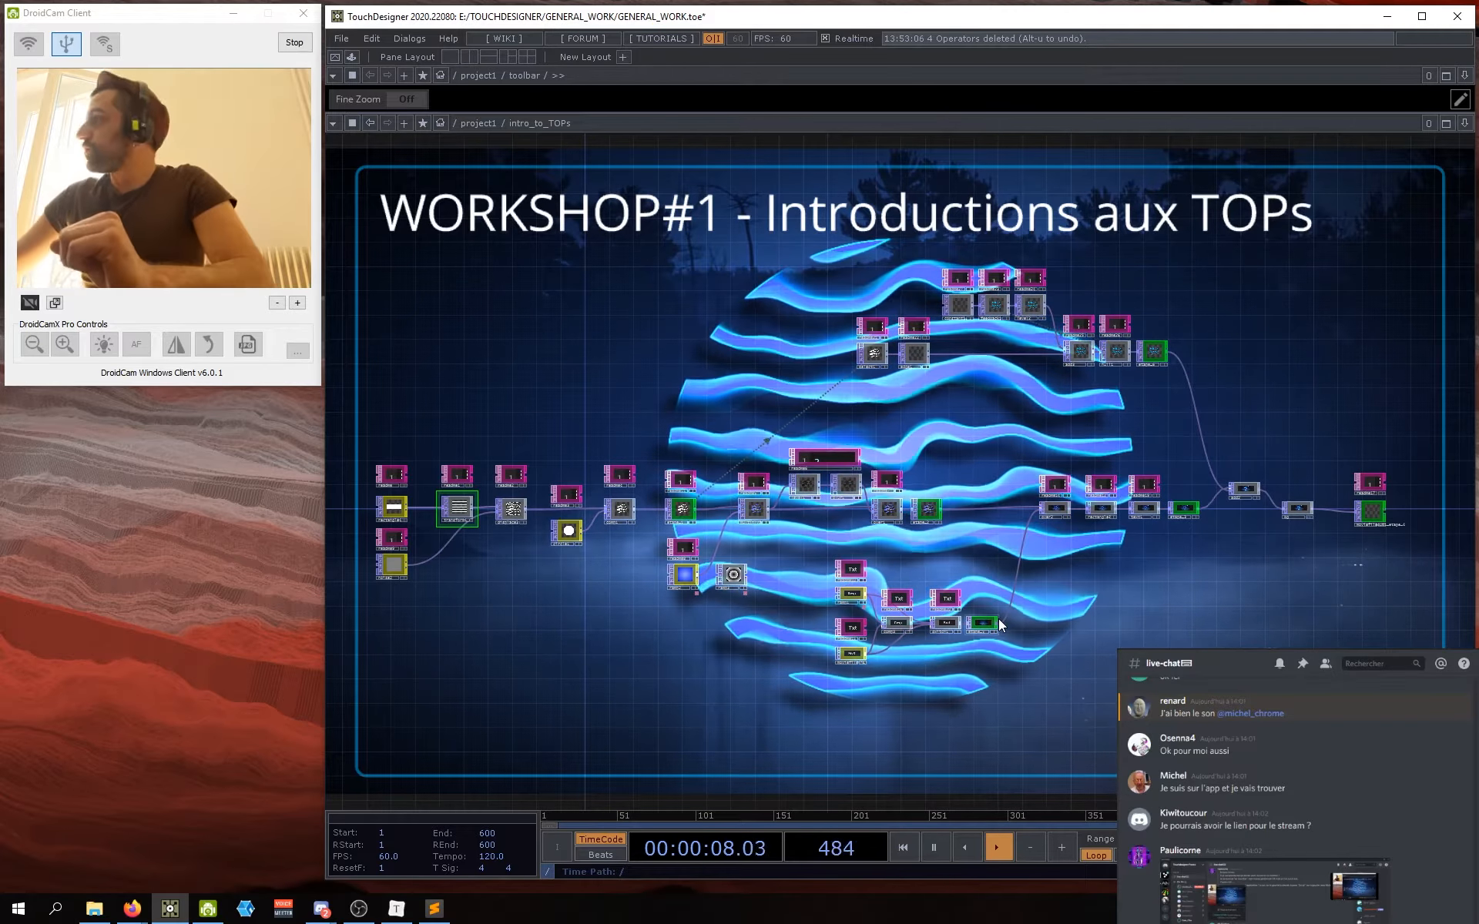
pyautogui.press('F1')
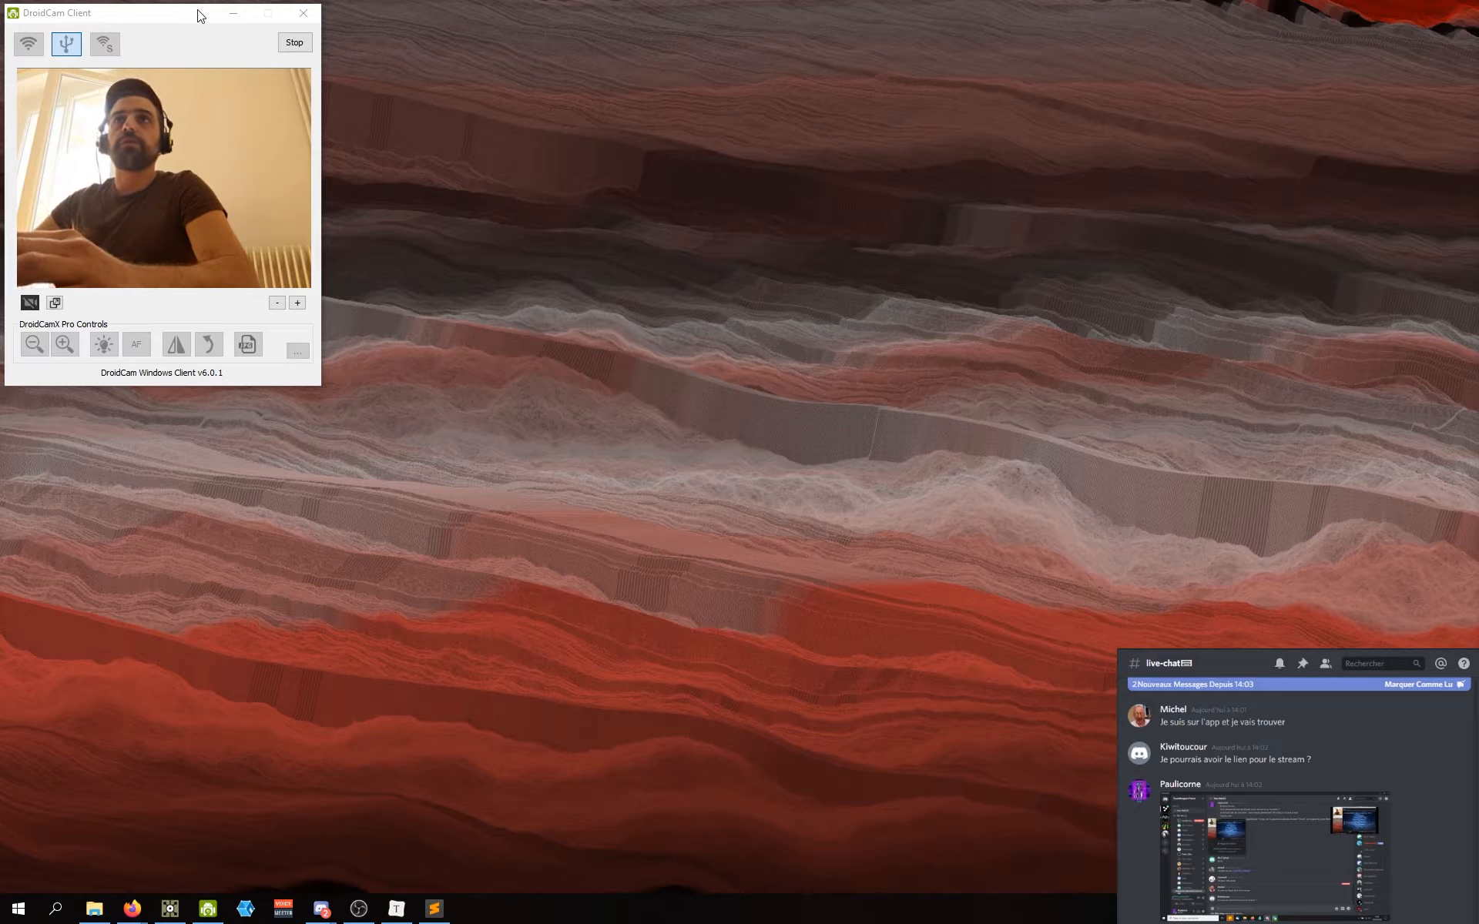
# Step: Minimize the DroidCam window and launch TouchDesigner from Windows search with 'touch'
pyautogui.click(232, 13)
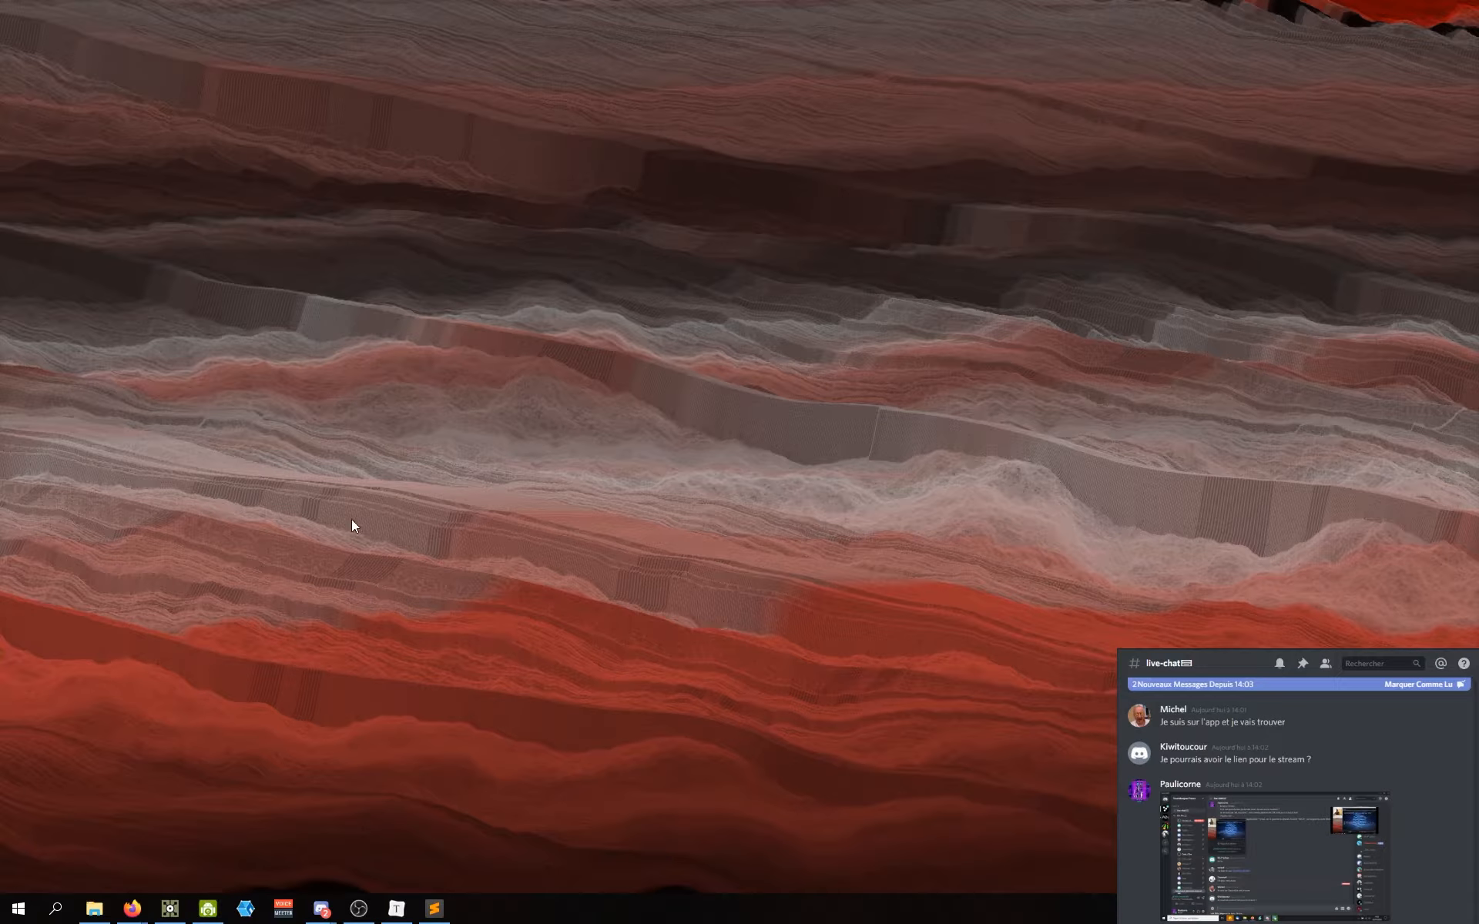
pyautogui.press('super')
pyautogui.write('touch')
pyautogui.press('Return')
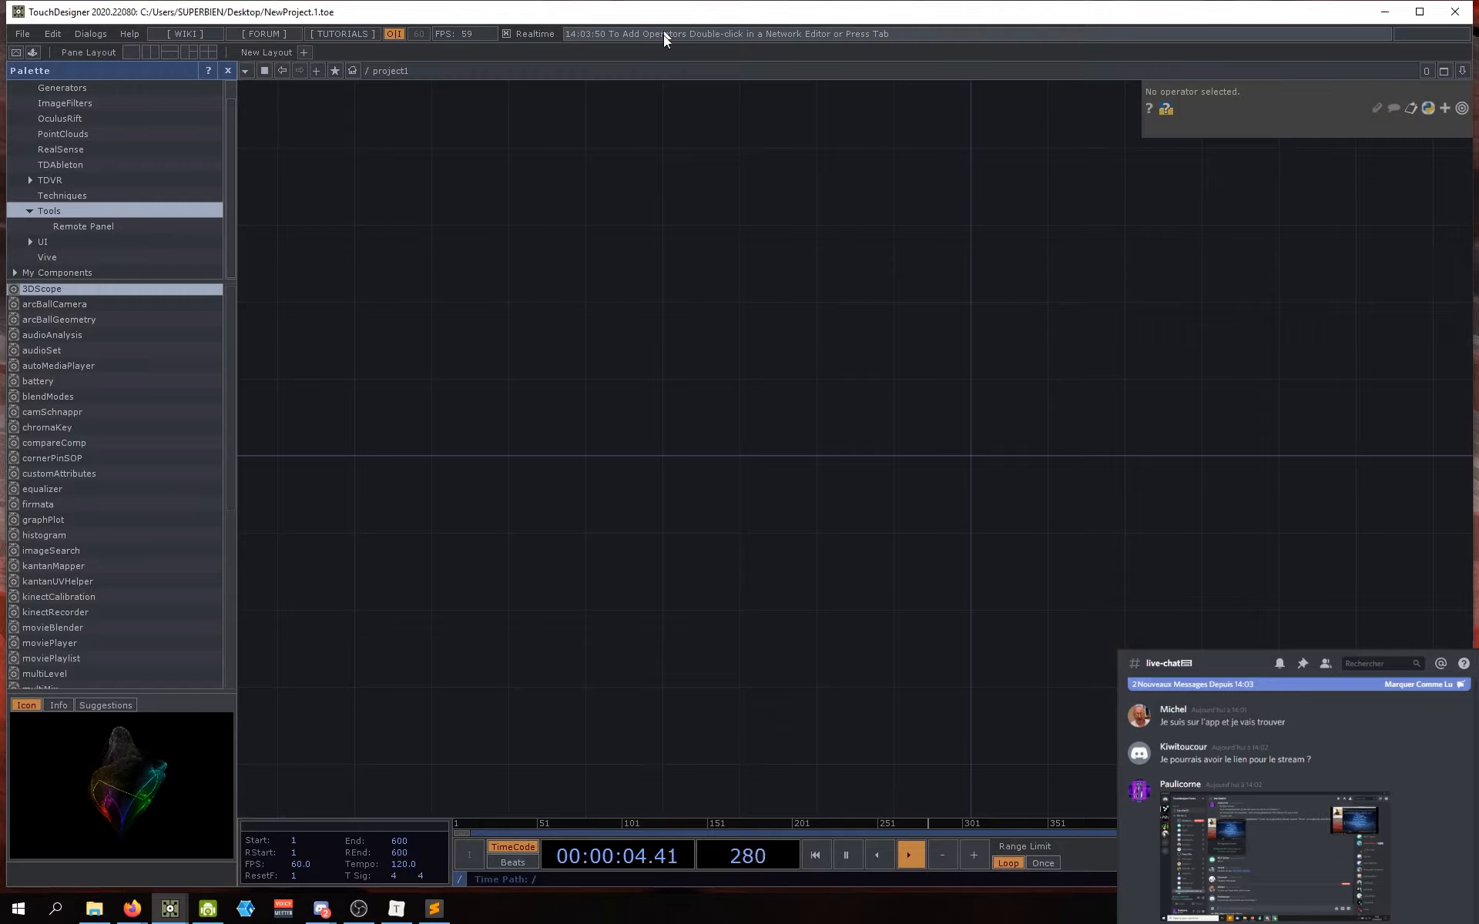
# Step: Maximize TouchDesigner and try the Create Project Folder window, then close it
pyautogui.doubleClick(649, 9)
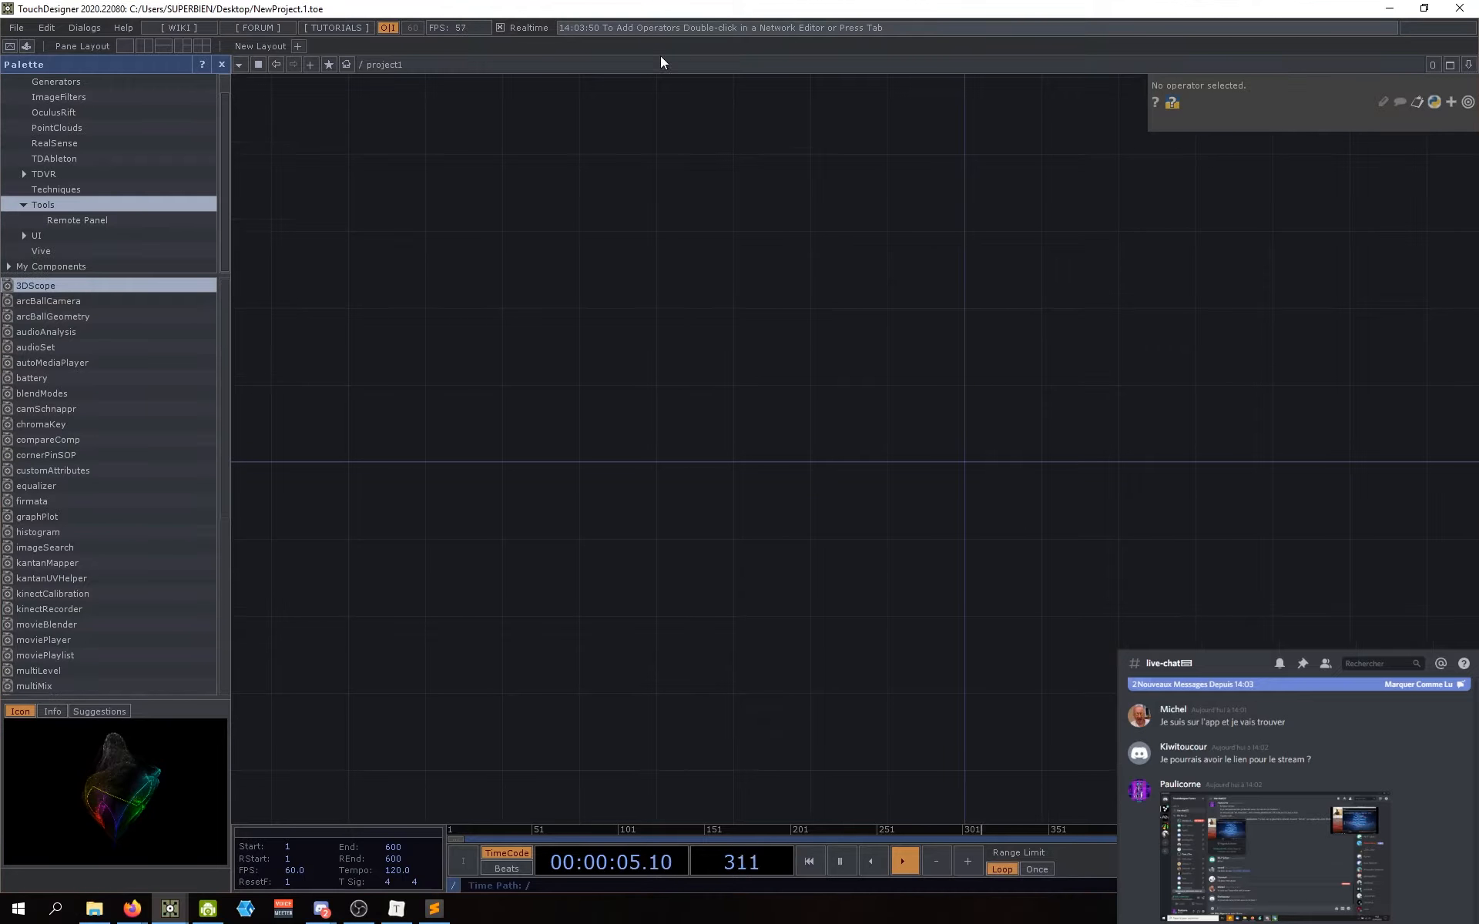
pyautogui.click(15, 29)
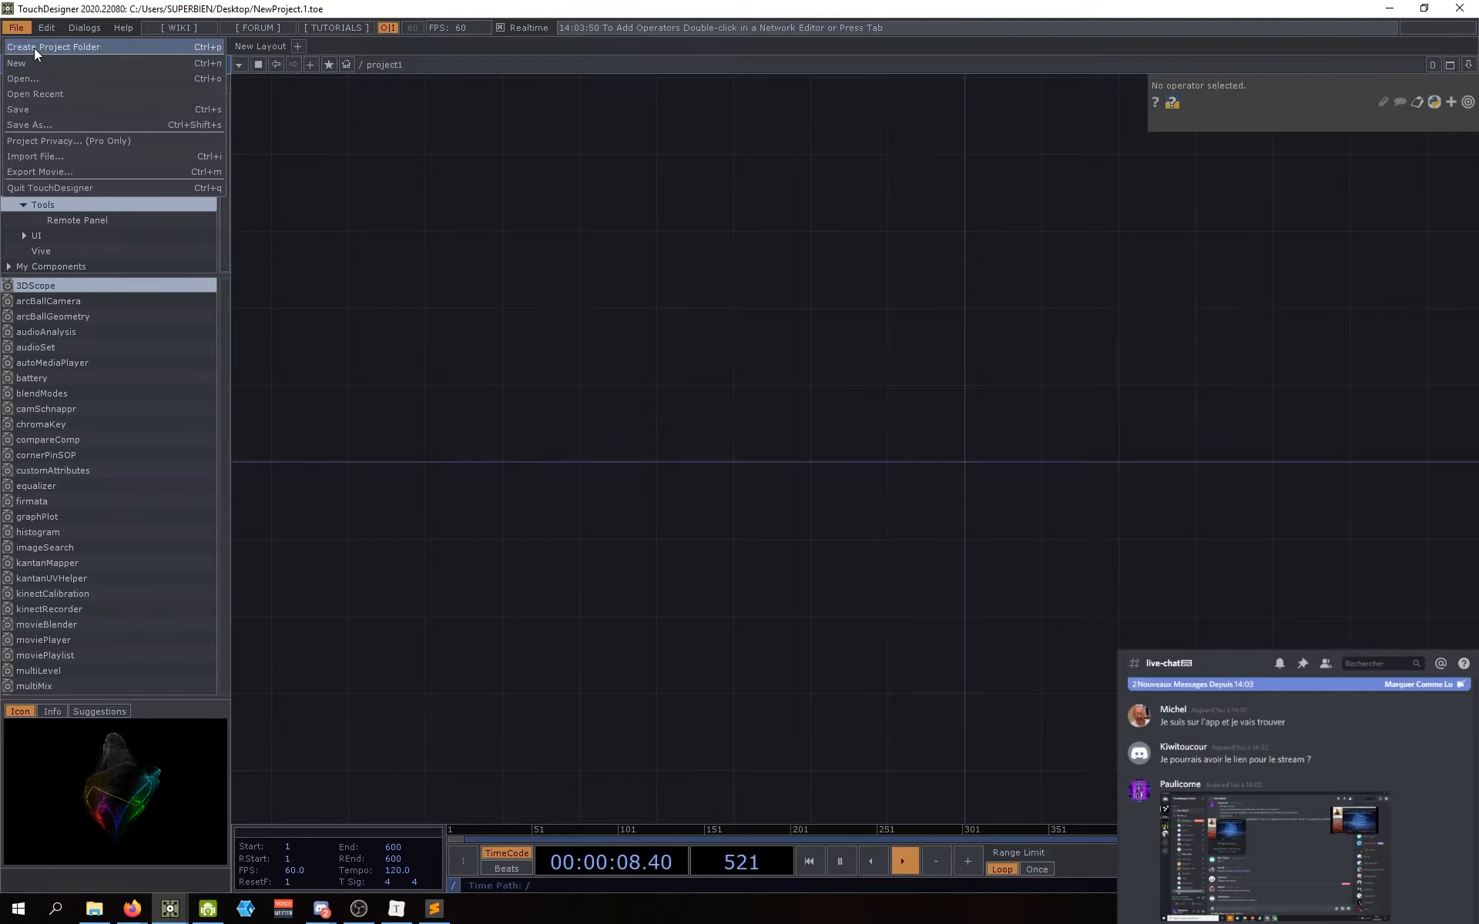
pyautogui.click(34, 48)
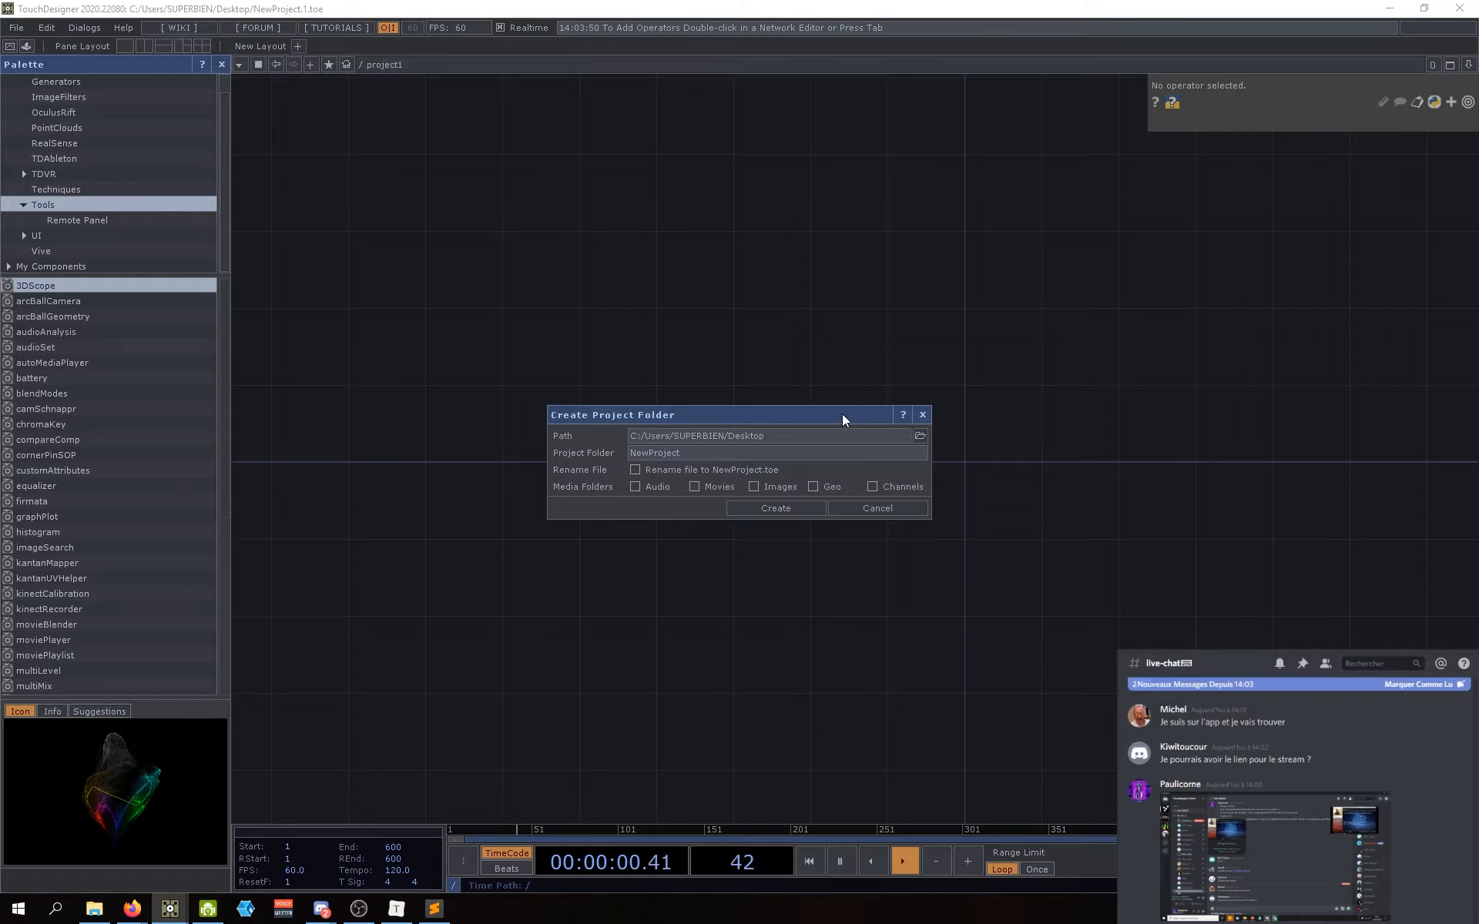
pyautogui.moveTo(843, 415); pyautogui.dragTo(702, 391)
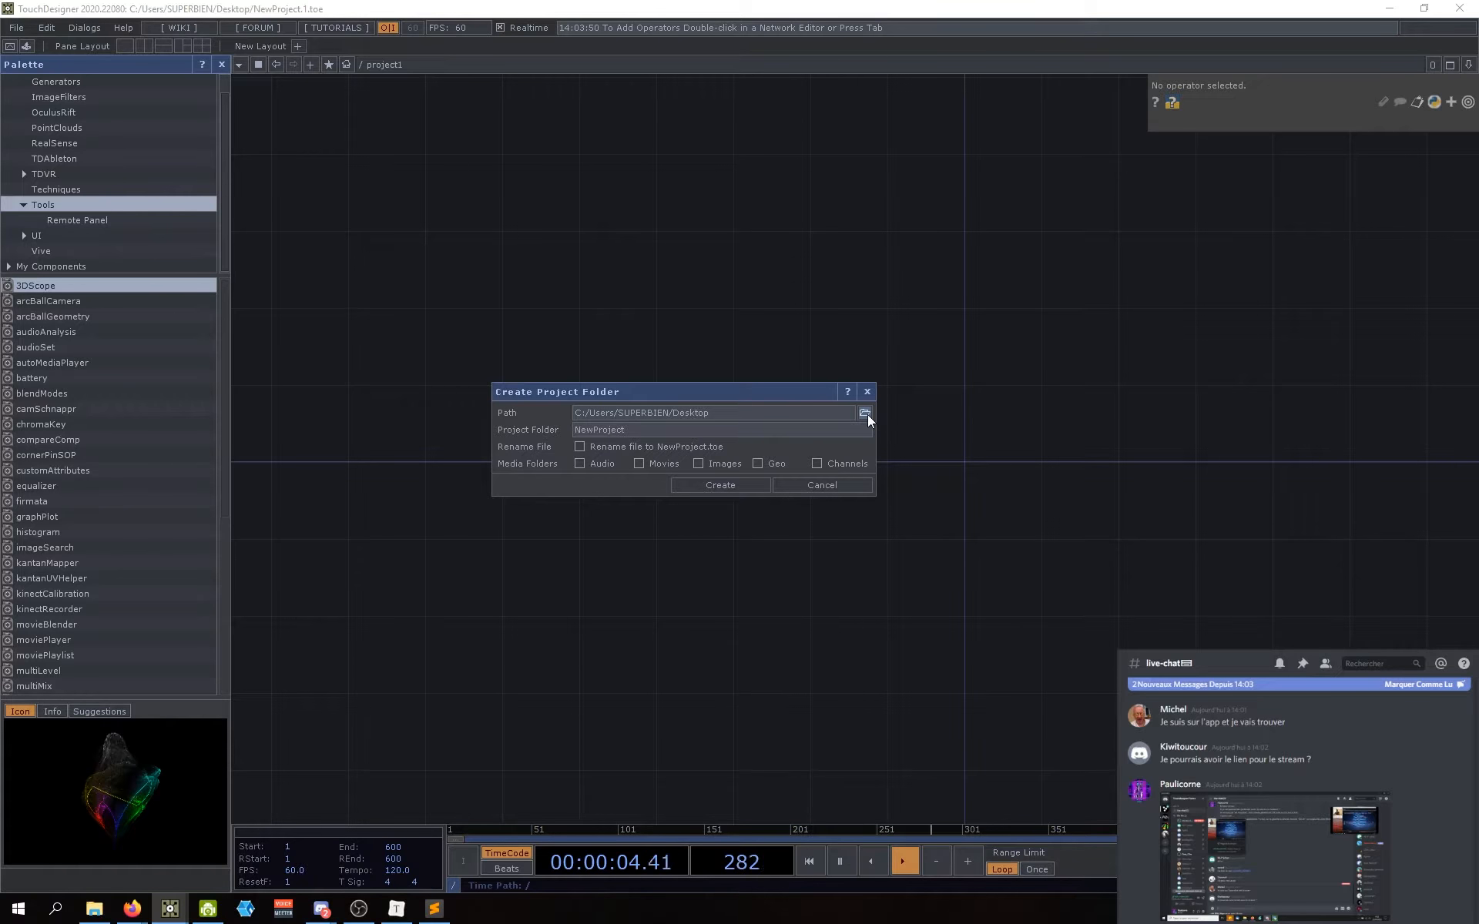
pyautogui.click(867, 391)
# Step: Reopen Create Project Folder and set its path to E:/TOUCHDESIGNER/workshop
pyautogui.click(8, 29)
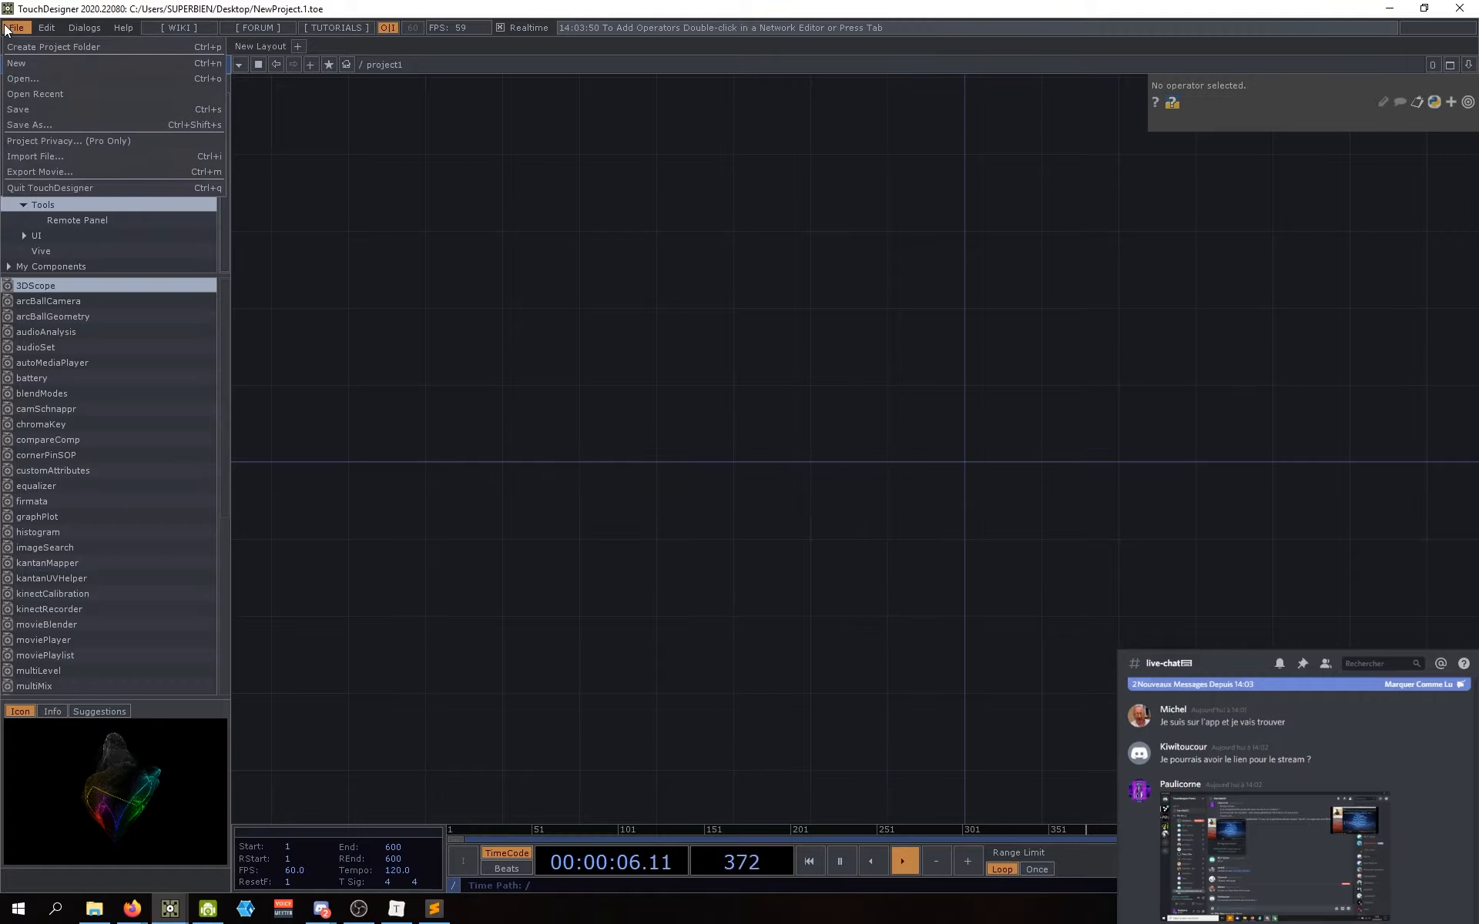
pyautogui.click(68, 48)
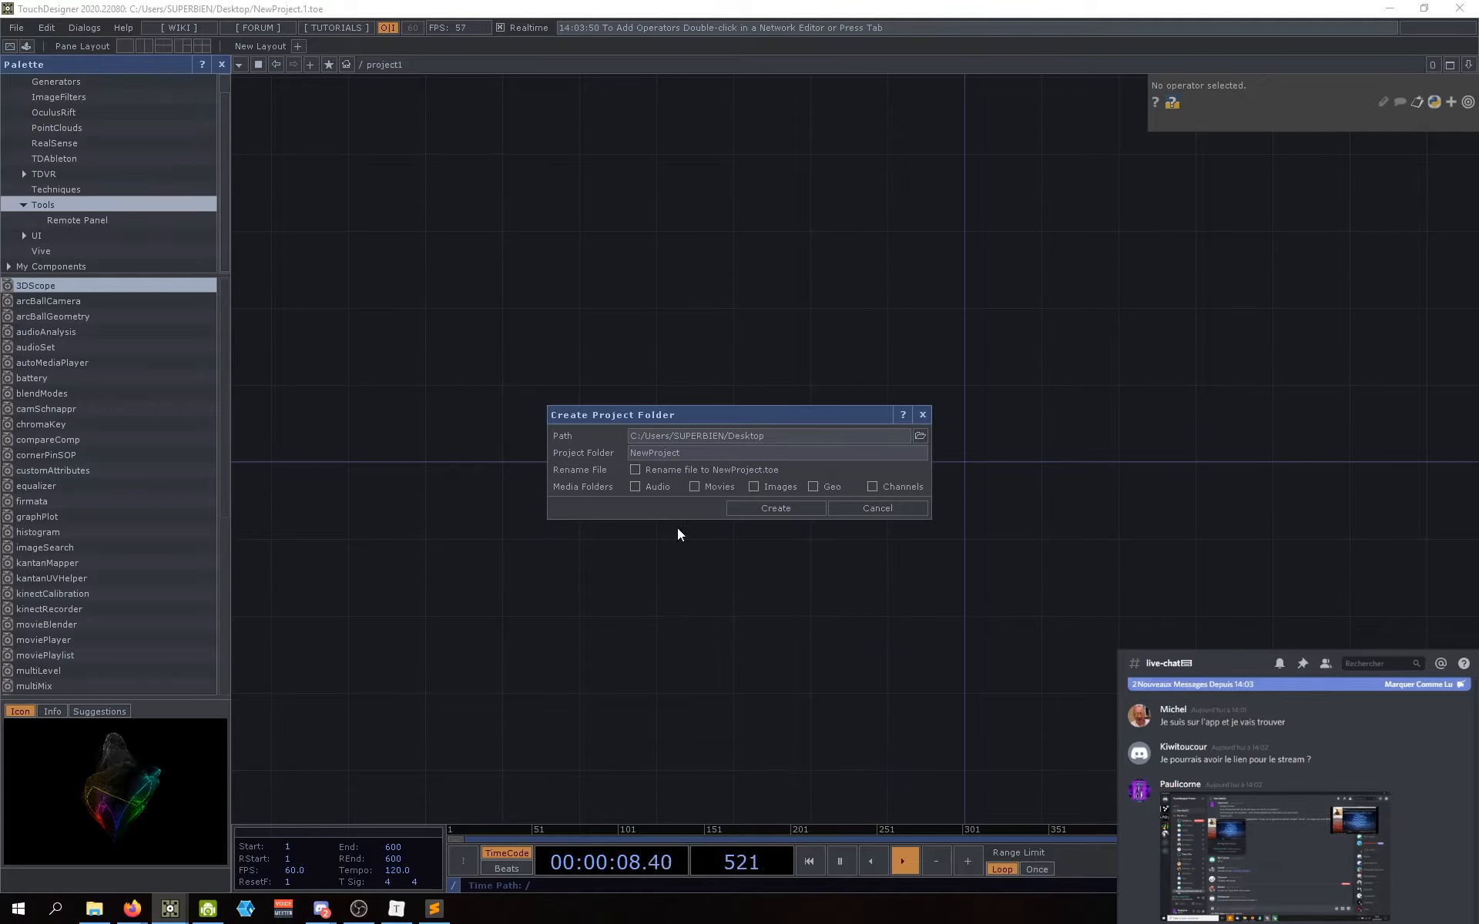
pyautogui.click(920, 436)
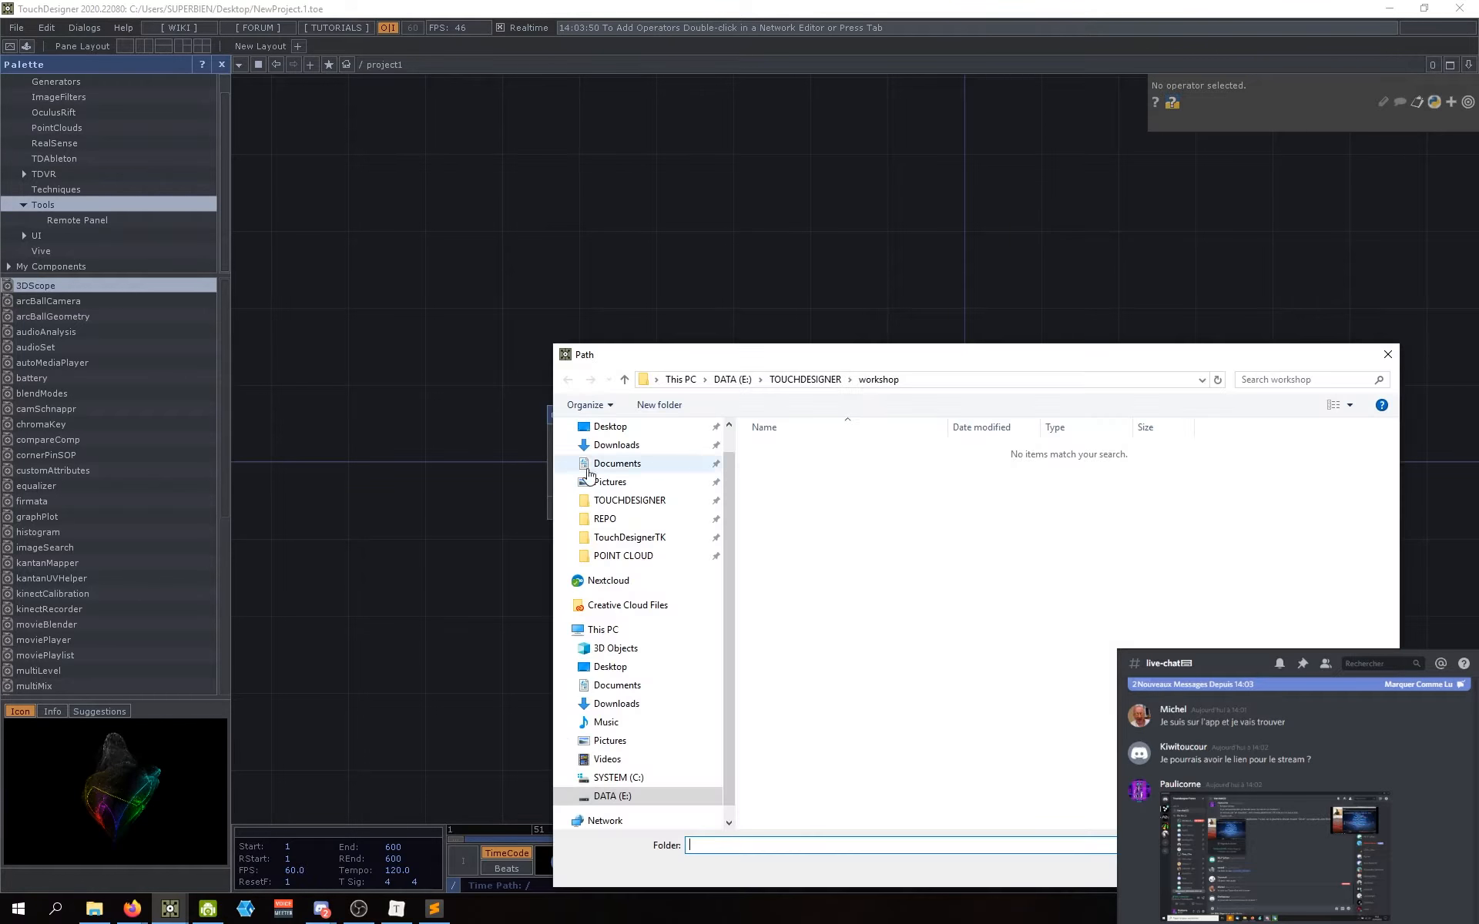
pyautogui.click(621, 502)
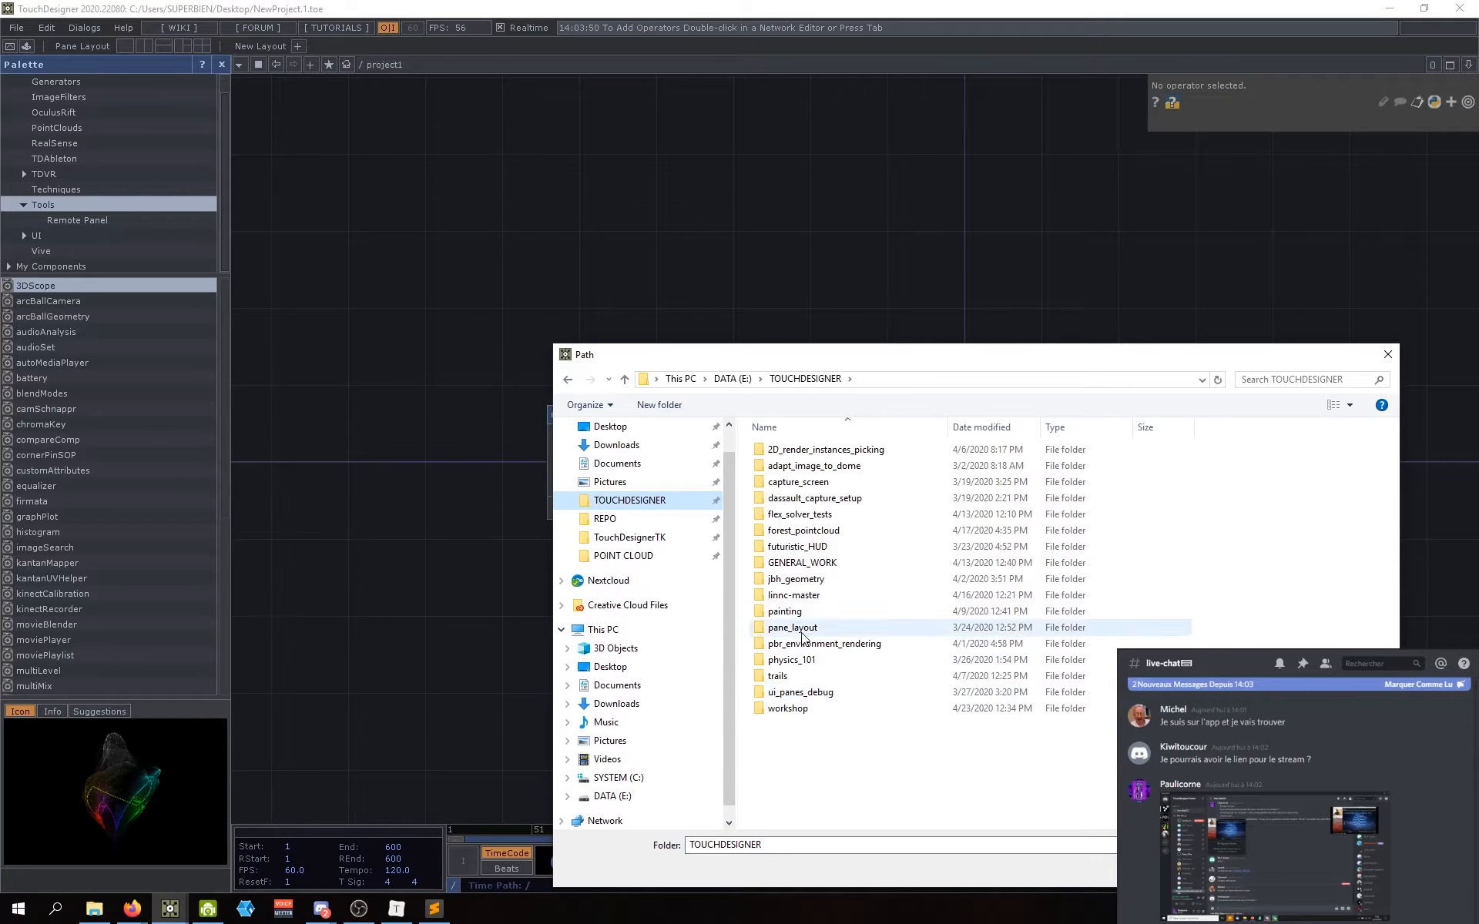
pyautogui.click(799, 709)
pyautogui.click(789, 731)
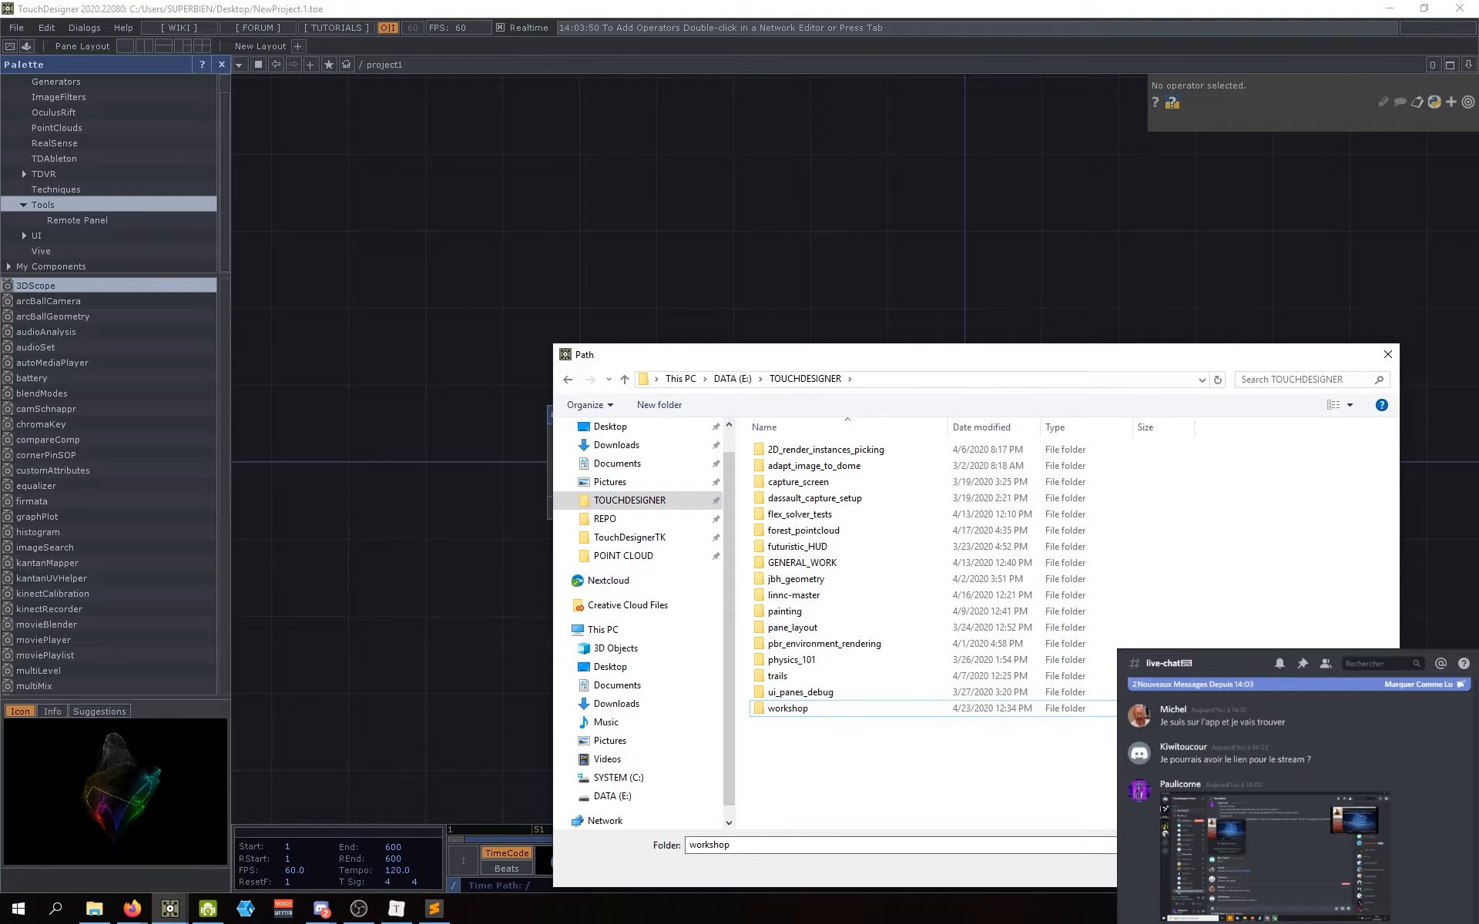
pyautogui.click(1279, 869)
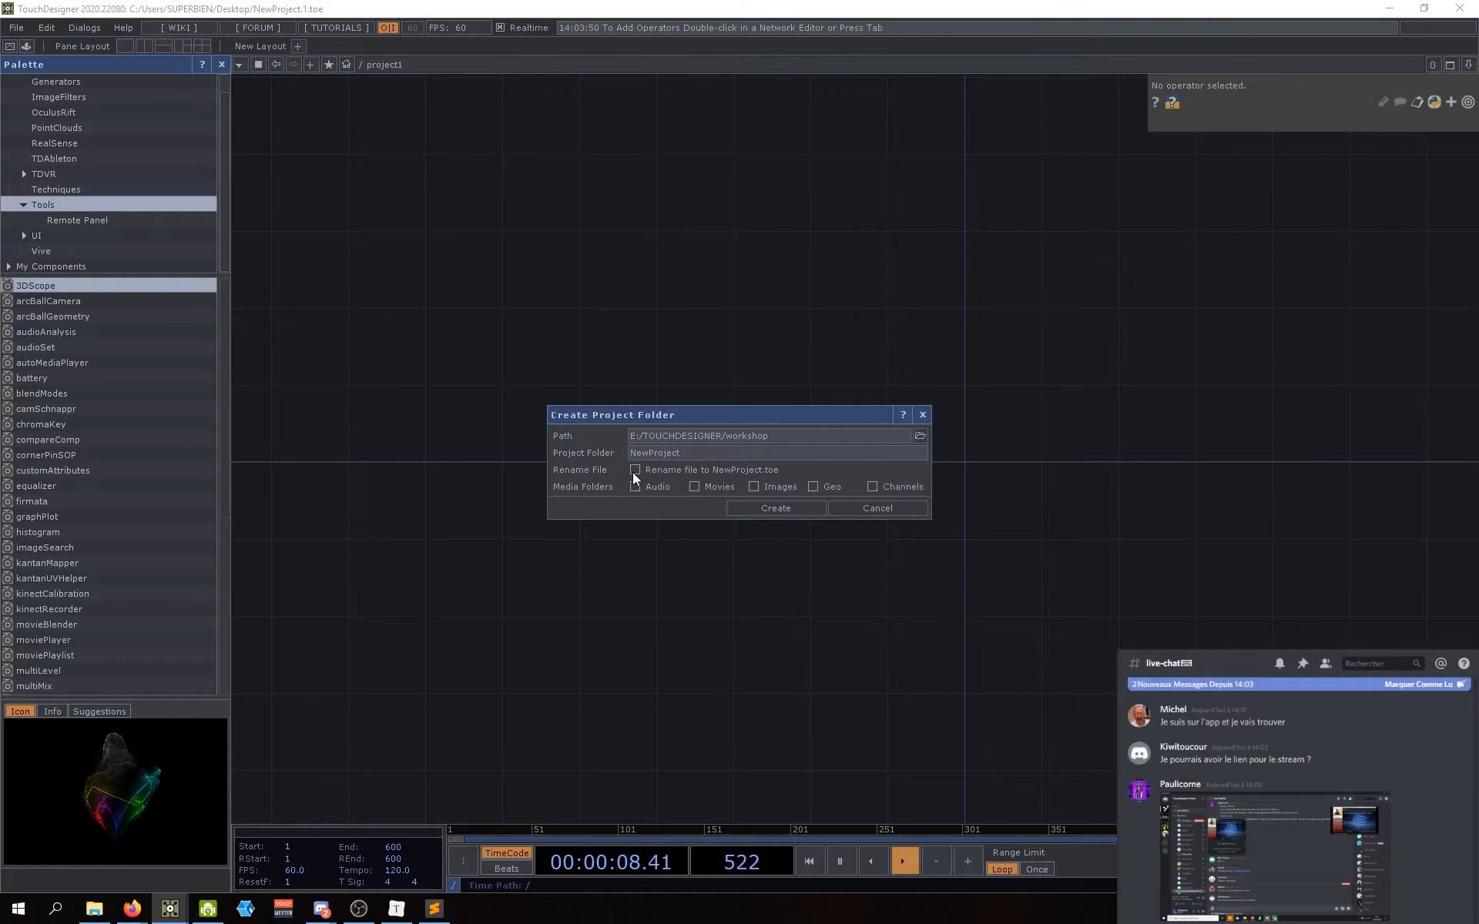
# Step: Enable Rename File, name the folder workshop_v2, save workshop_v2.toe, and close the Palette
pyautogui.click(635, 470)
pyautogui.click(654, 453)
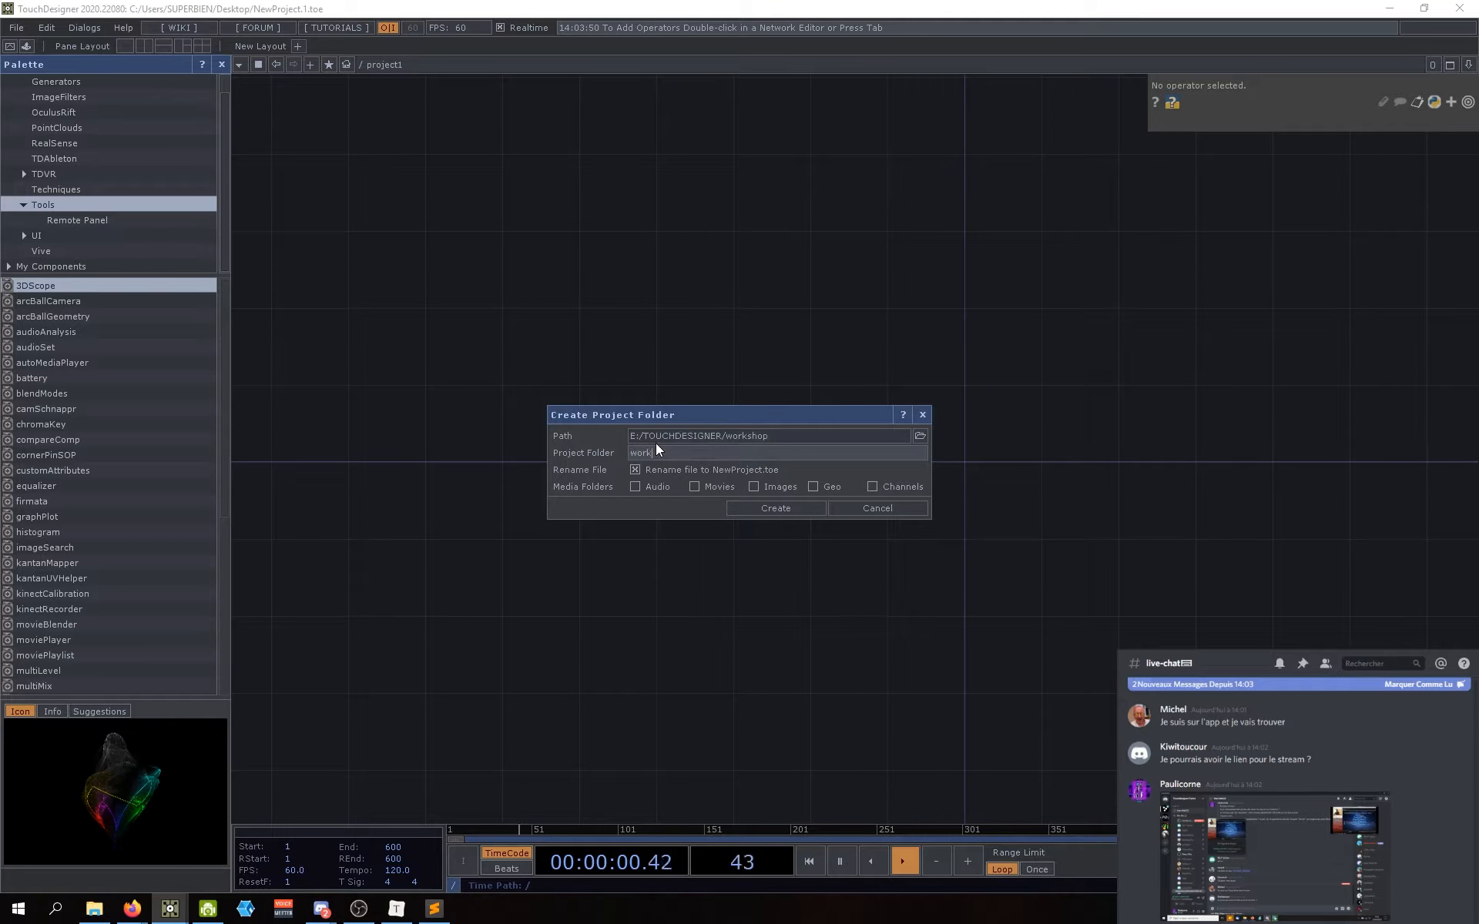
pyautogui.write('workshop_v2')
pyautogui.click(784, 510)
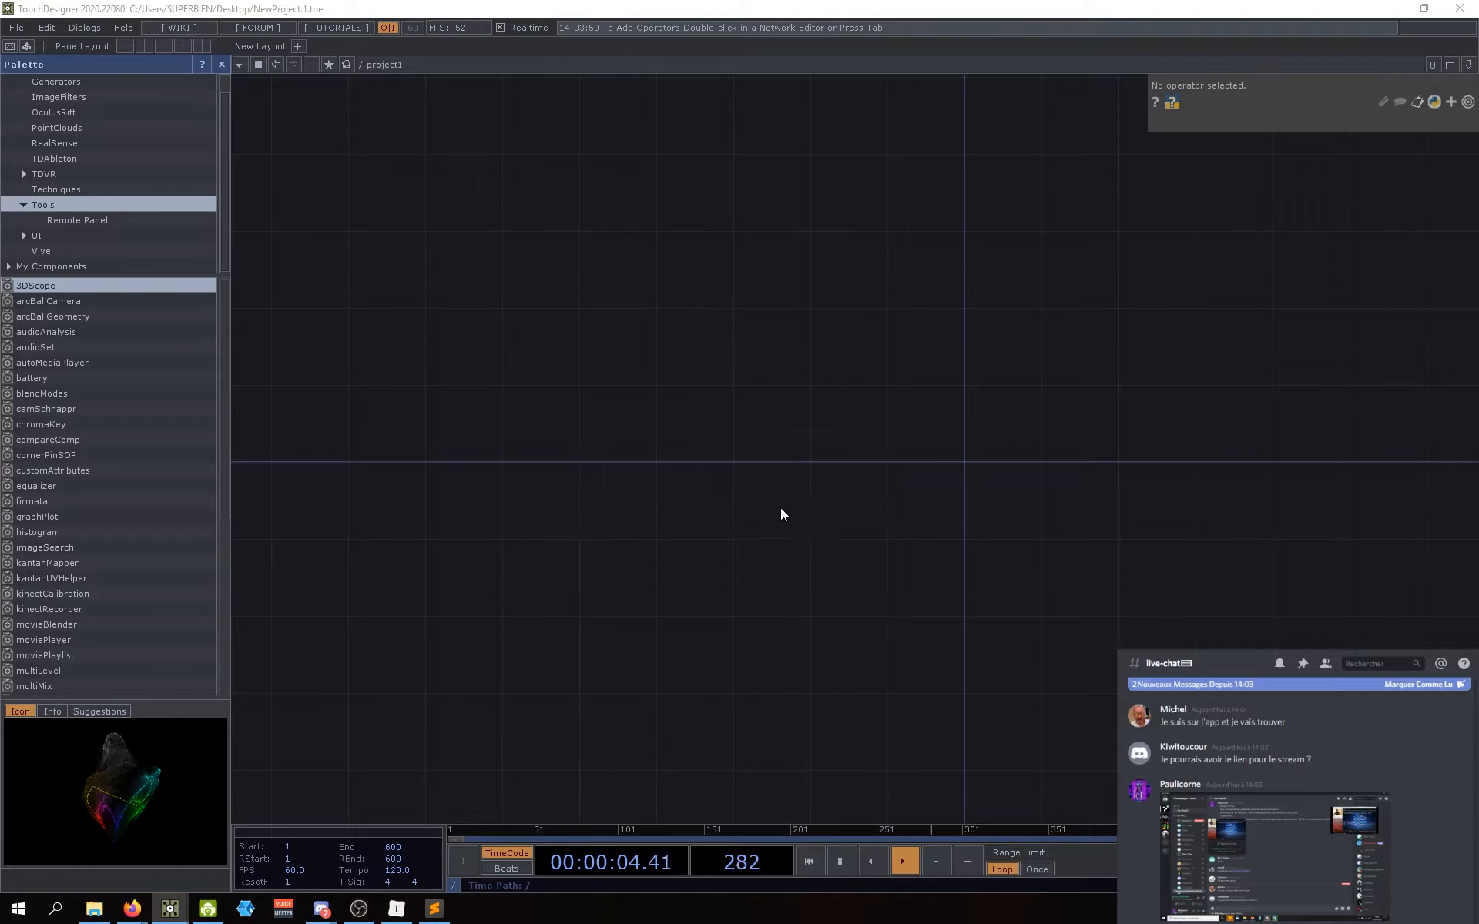
pyautogui.moveTo(835, 354); pyautogui.dragTo(704, 167)
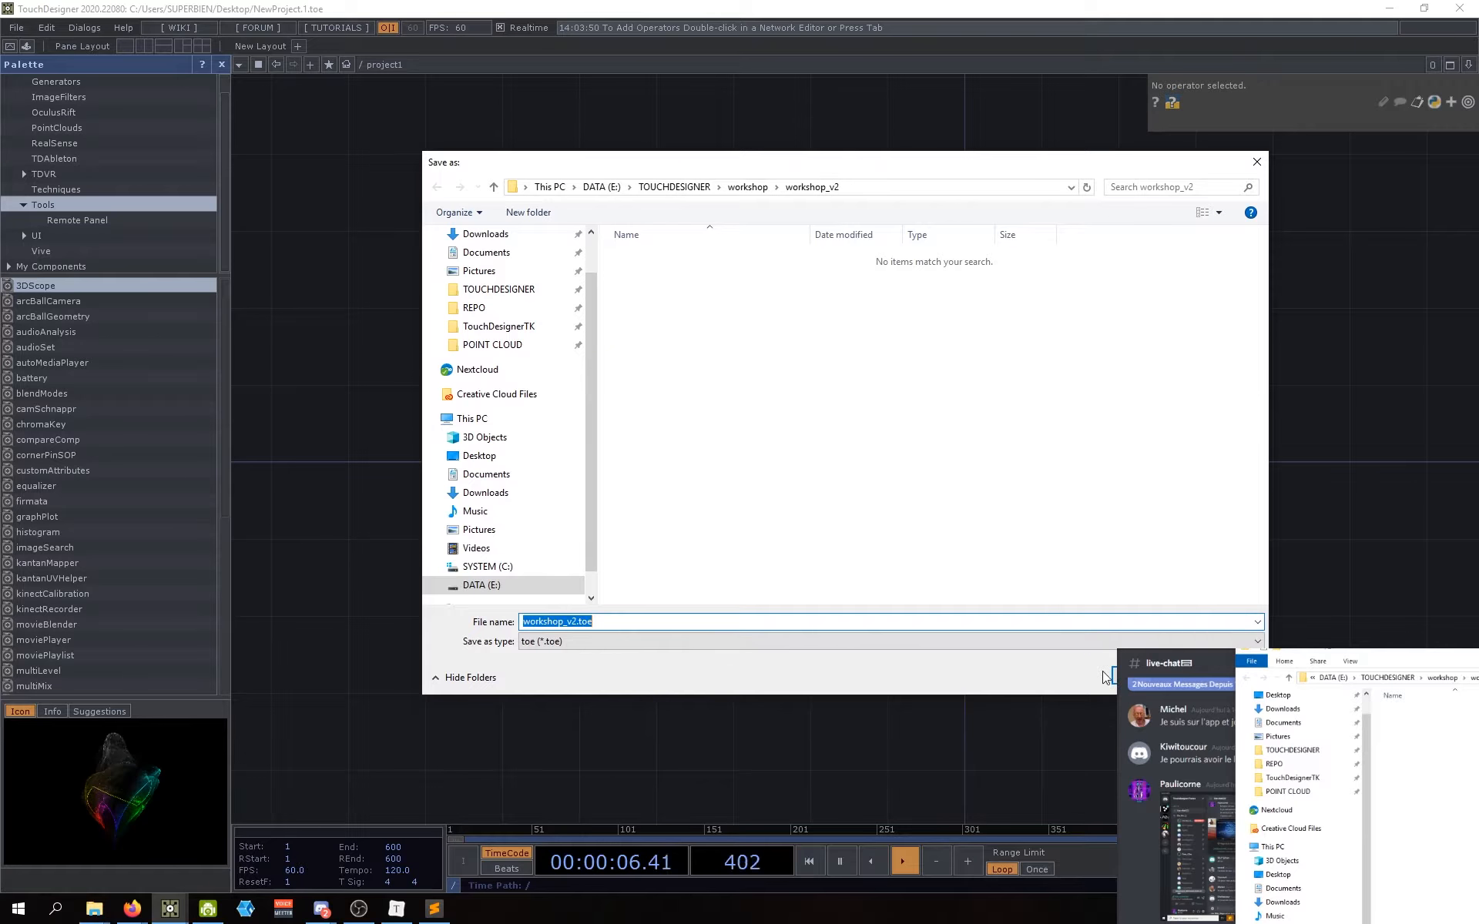
pyautogui.press('Return')
pyautogui.click(349, 89)
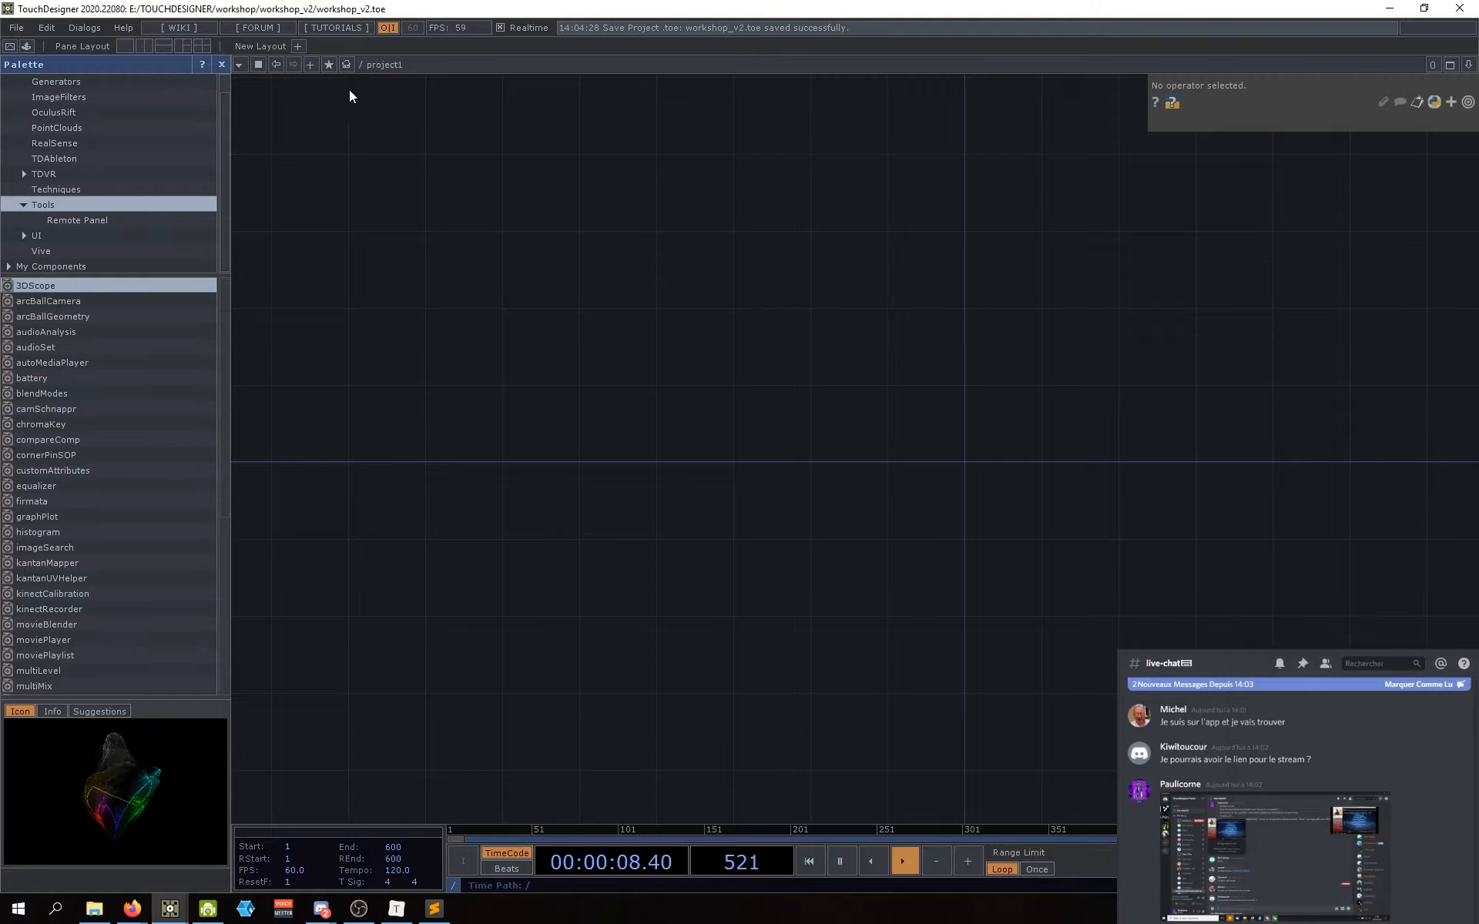
pyautogui.click(222, 64)
pyautogui.moveTo(637, 422); pyautogui.dragTo(634, 445)
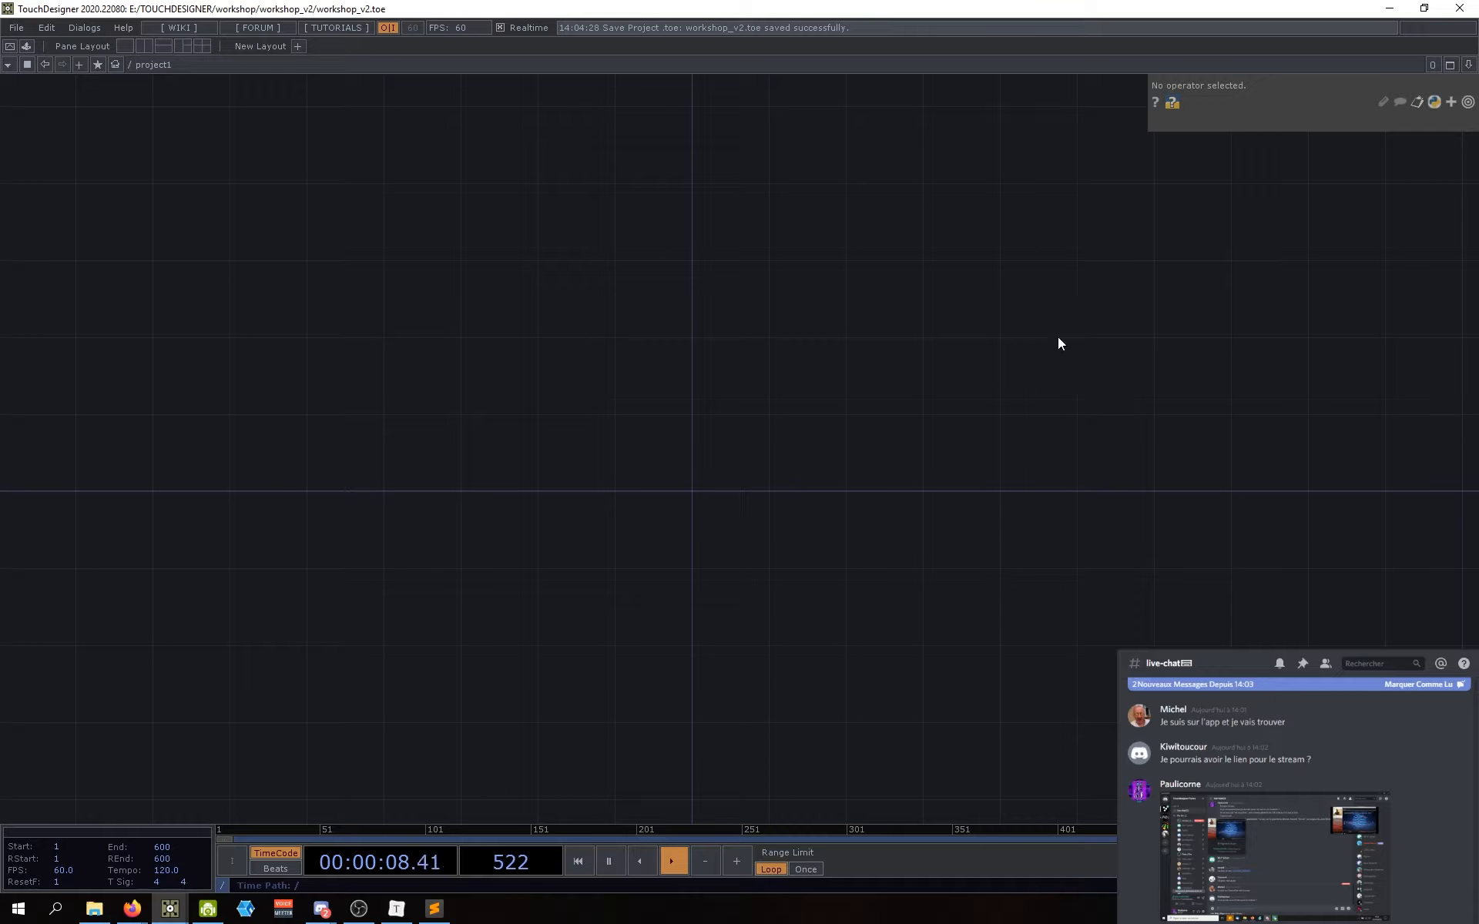
pyautogui.moveTo(862, 418); pyautogui.dragTo(815, 459)
pyautogui.moveTo(685, 464); pyautogui.dragTo(746, 475)
pyautogui.scroll(-2, 733, 460)
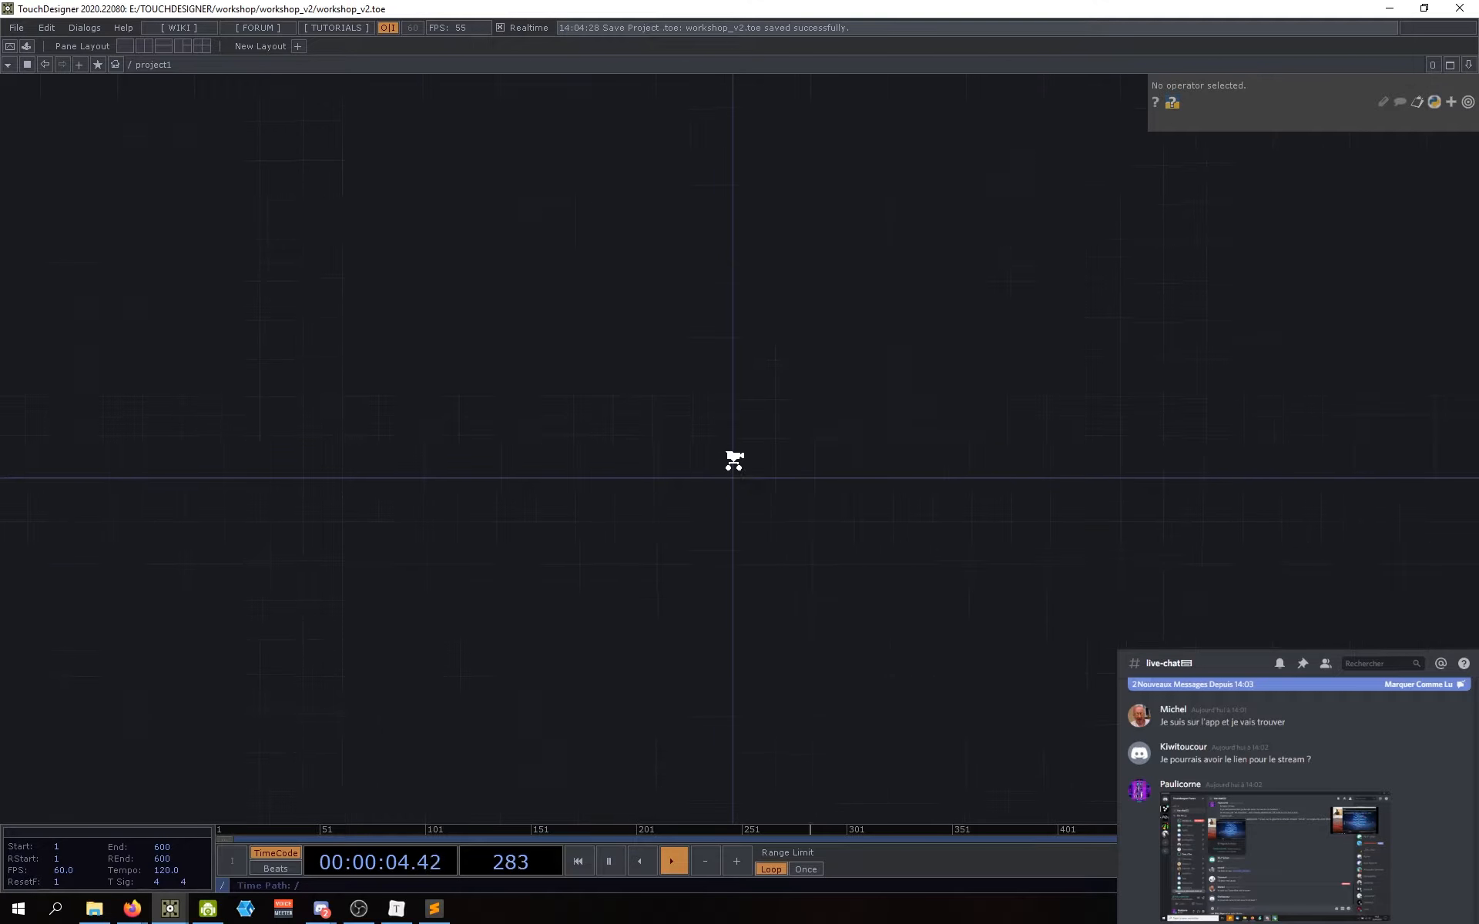
pyautogui.scroll(4, 733, 460)
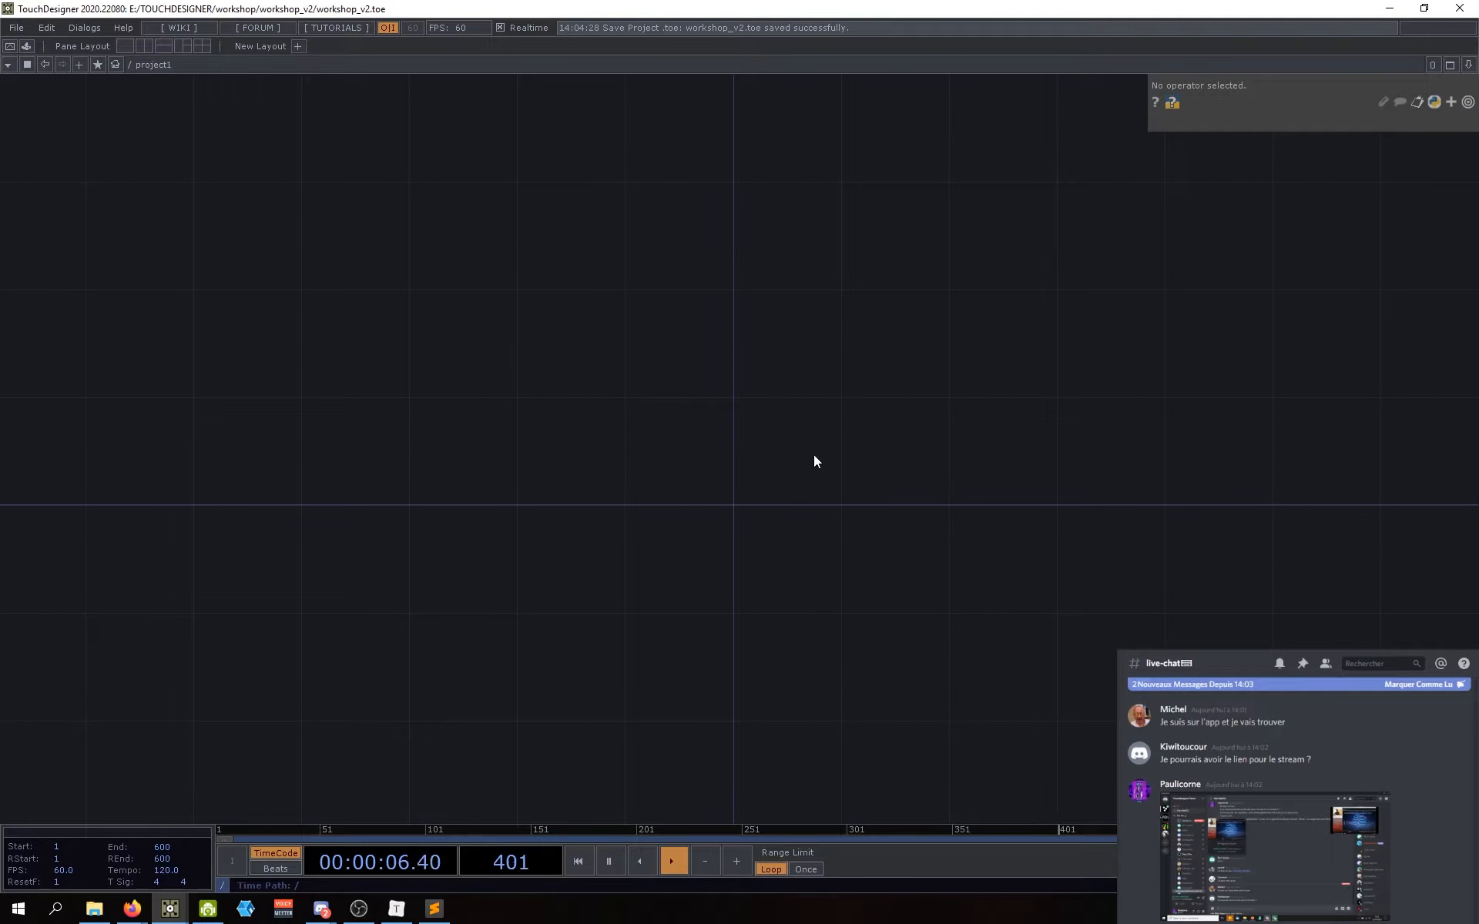
pyautogui.moveTo(832, 531); pyautogui.dragTo(811, 515)
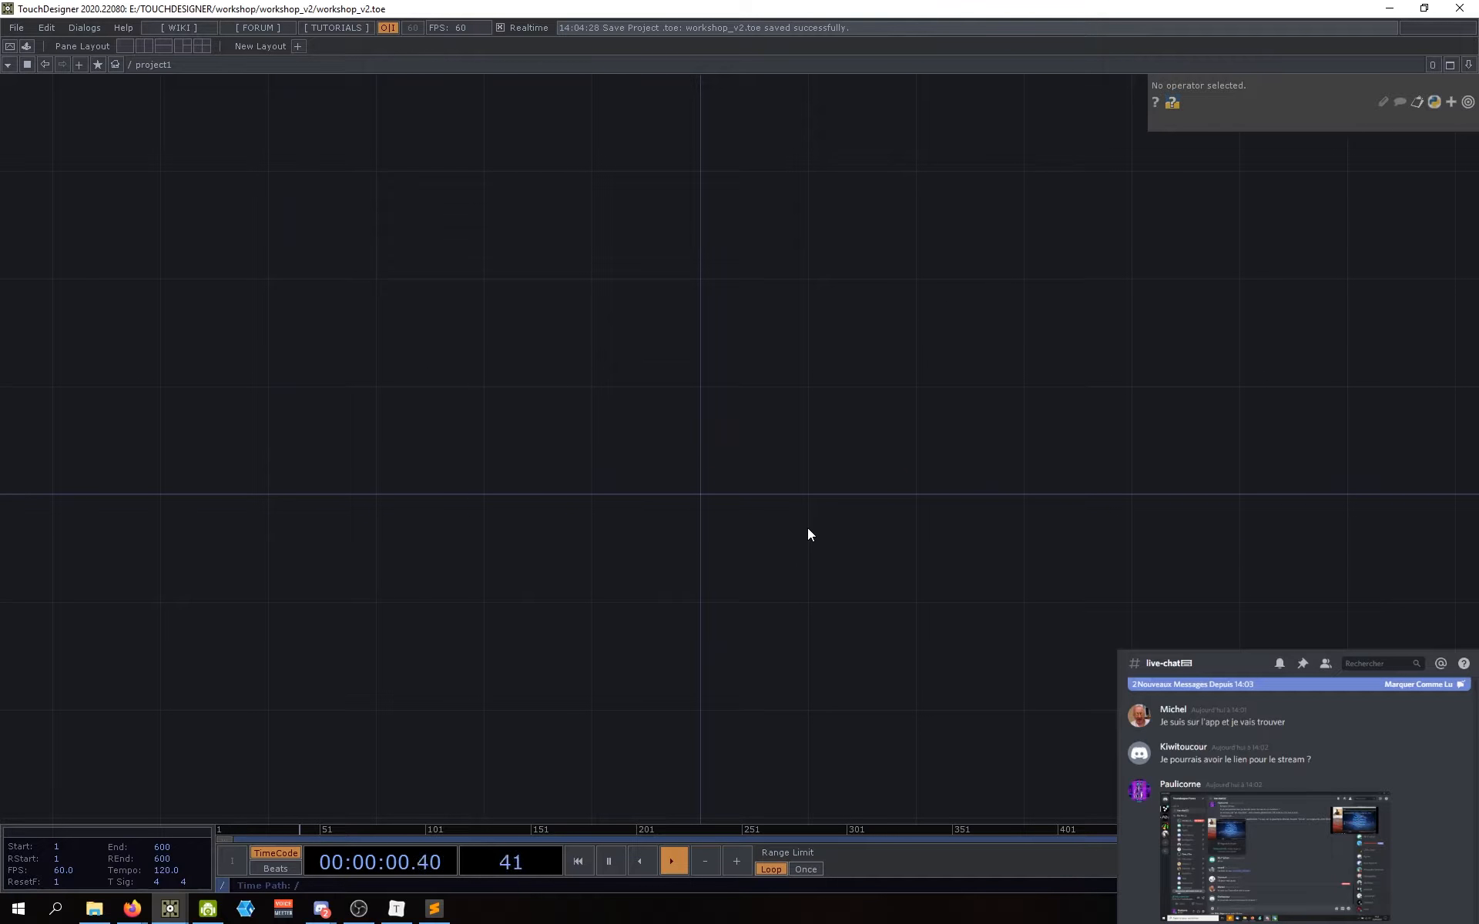
pyautogui.moveTo(808, 529); pyautogui.dragTo(751, 529)
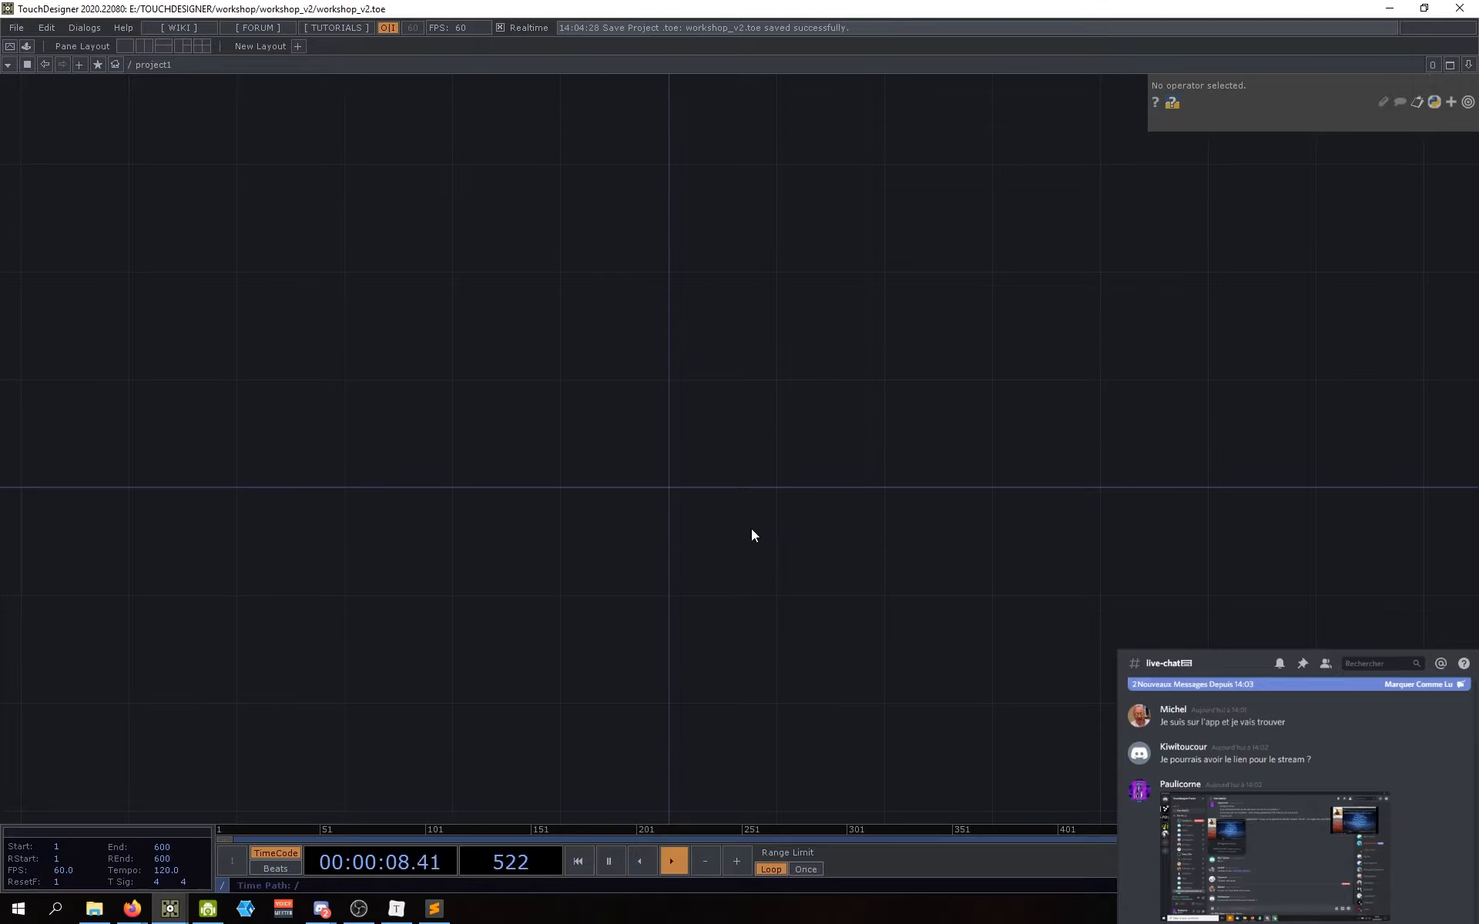
pyautogui.moveTo(751, 530); pyautogui.dragTo(774, 549)
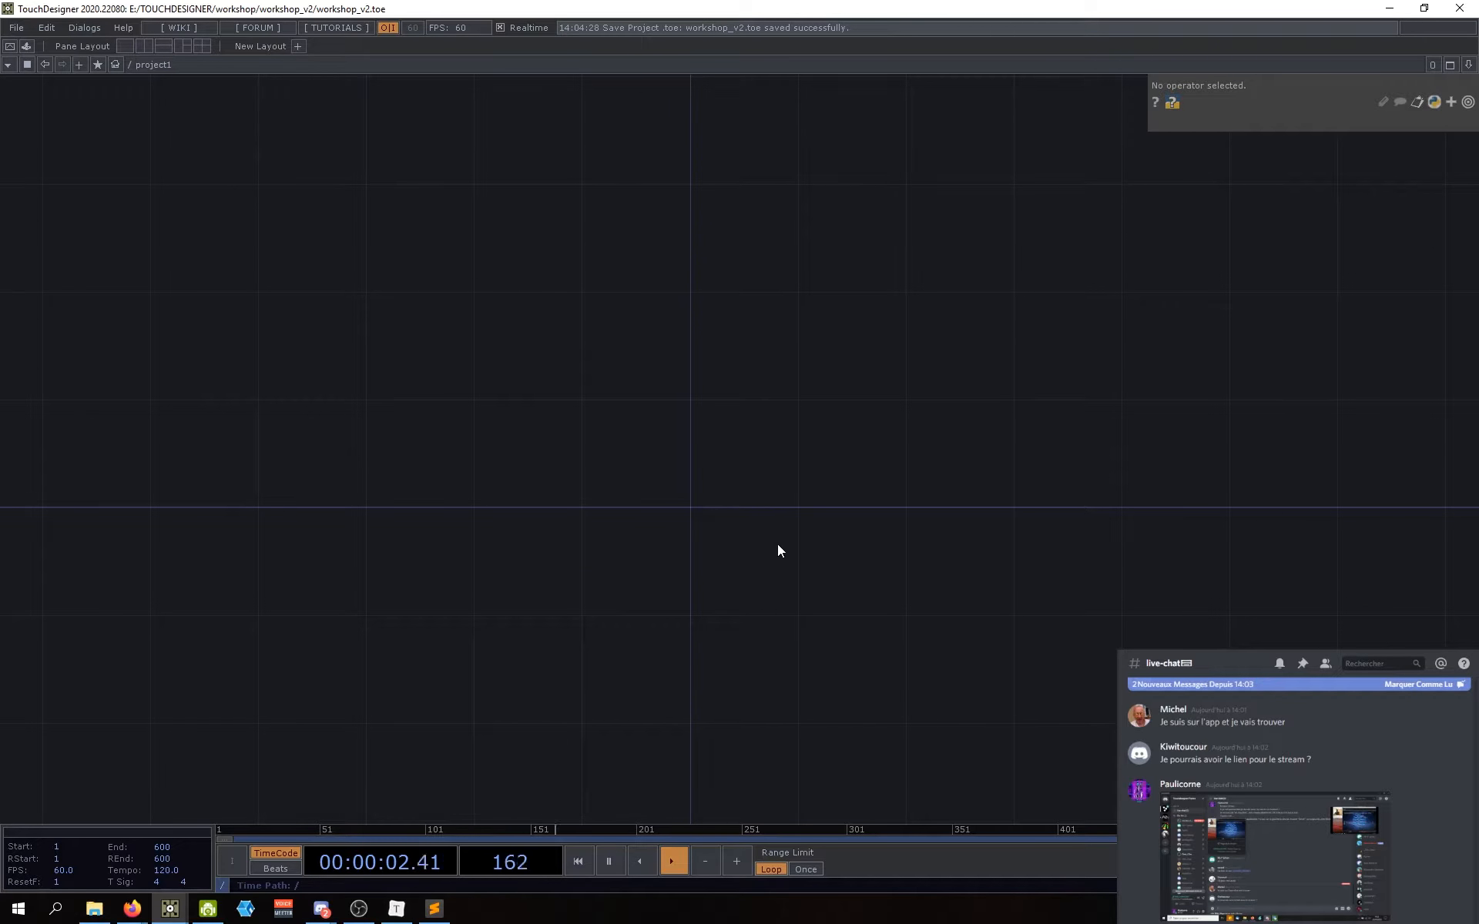
pyautogui.moveTo(778, 546); pyautogui.dragTo(781, 474)
pyautogui.scroll(-2, 754, 507)
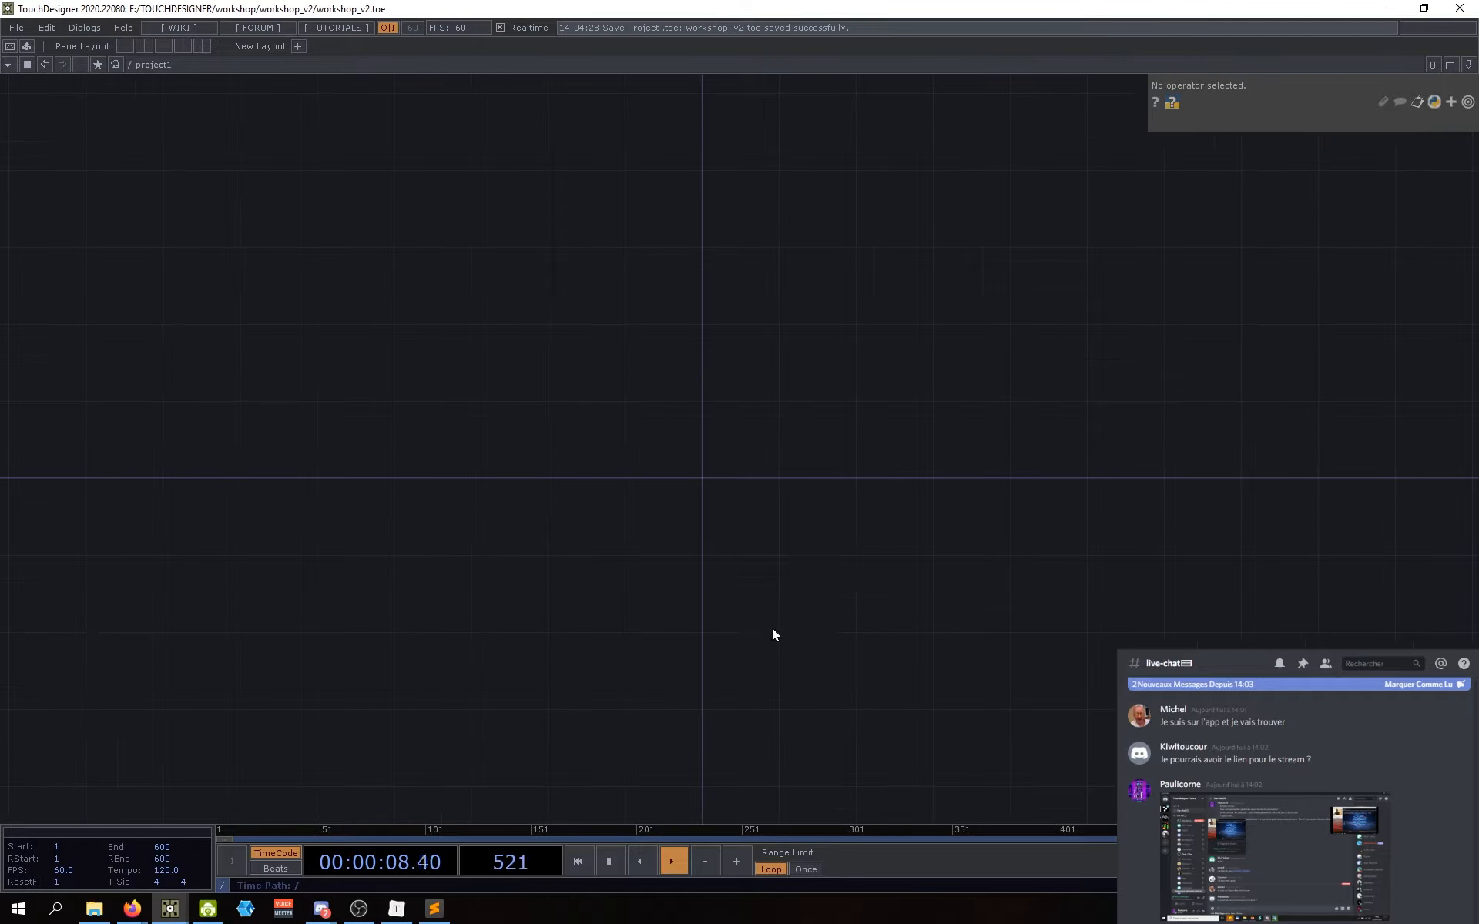
pyautogui.moveTo(728, 549); pyautogui.dragTo(697, 560)
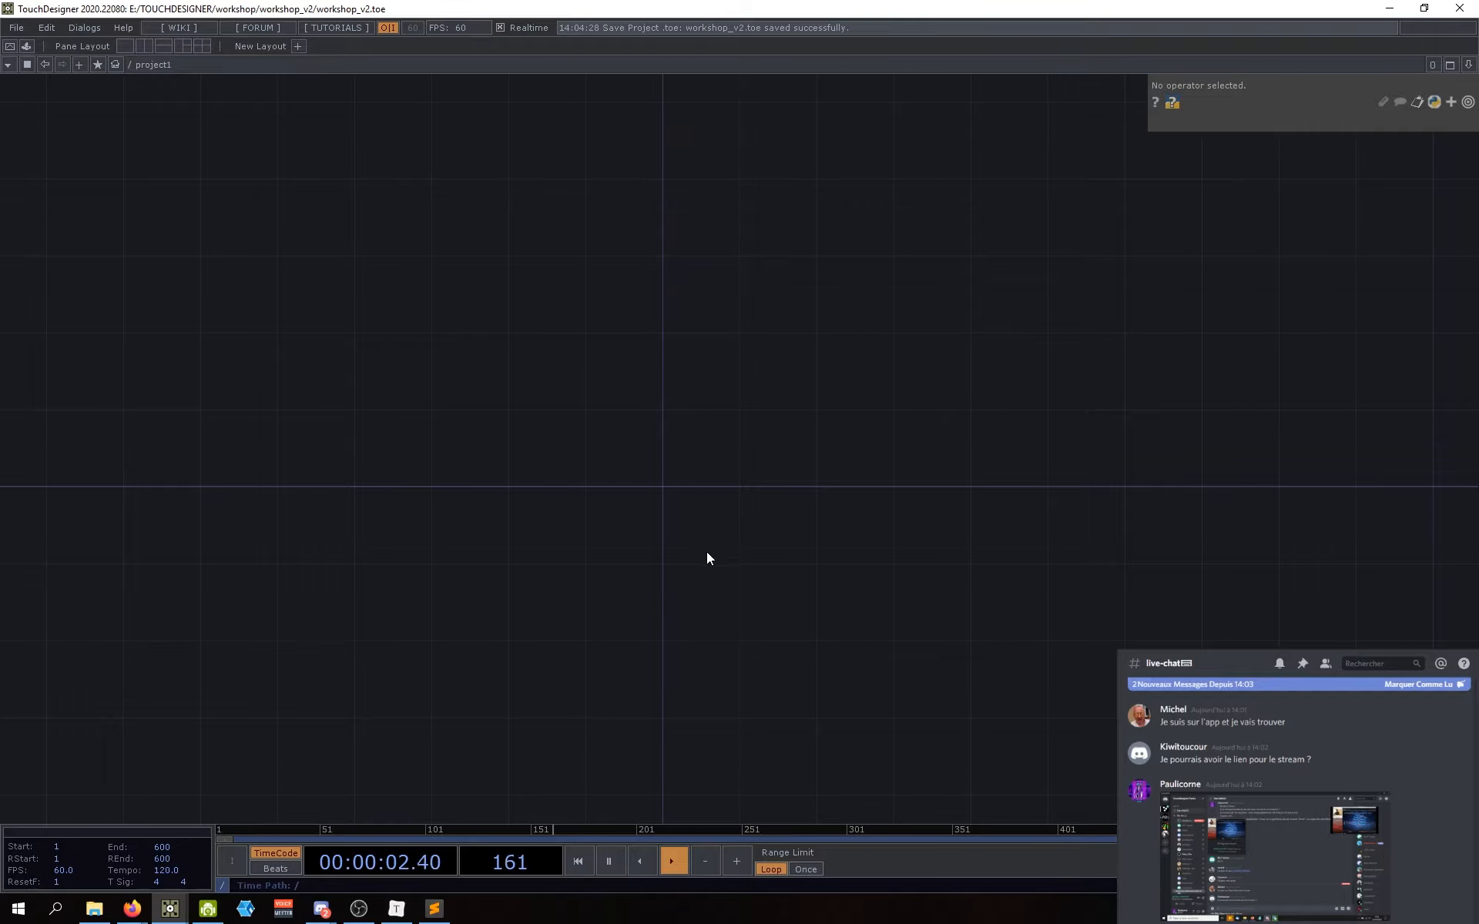
pyautogui.moveTo(705, 561); pyautogui.dragTo(713, 570)
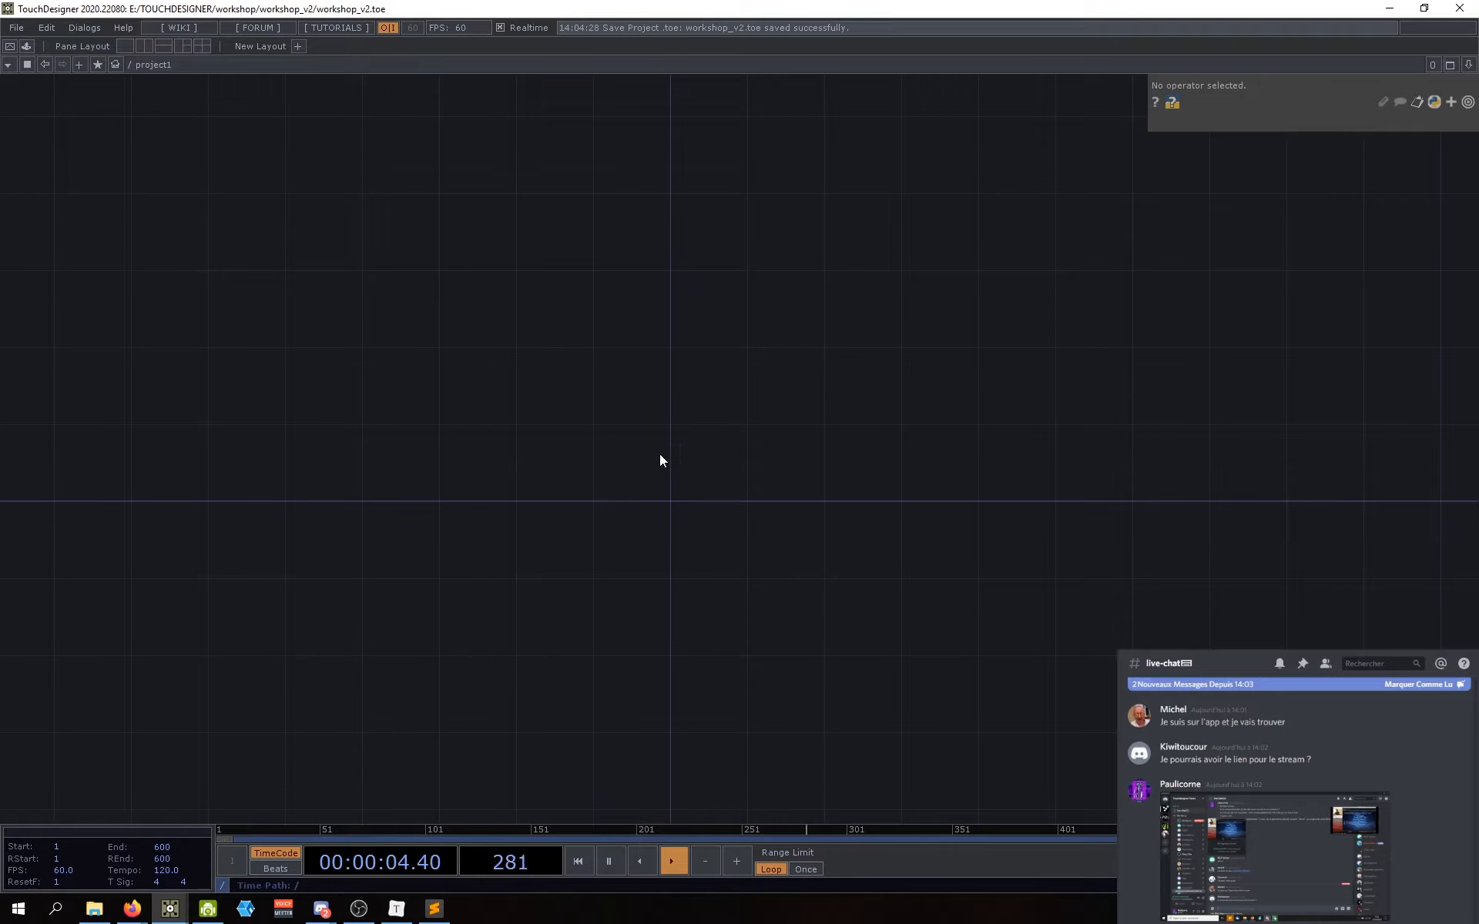
# Step: Open the OP Create Dialog and search the TOP list for 'constant'
pyautogui.press('Tab')
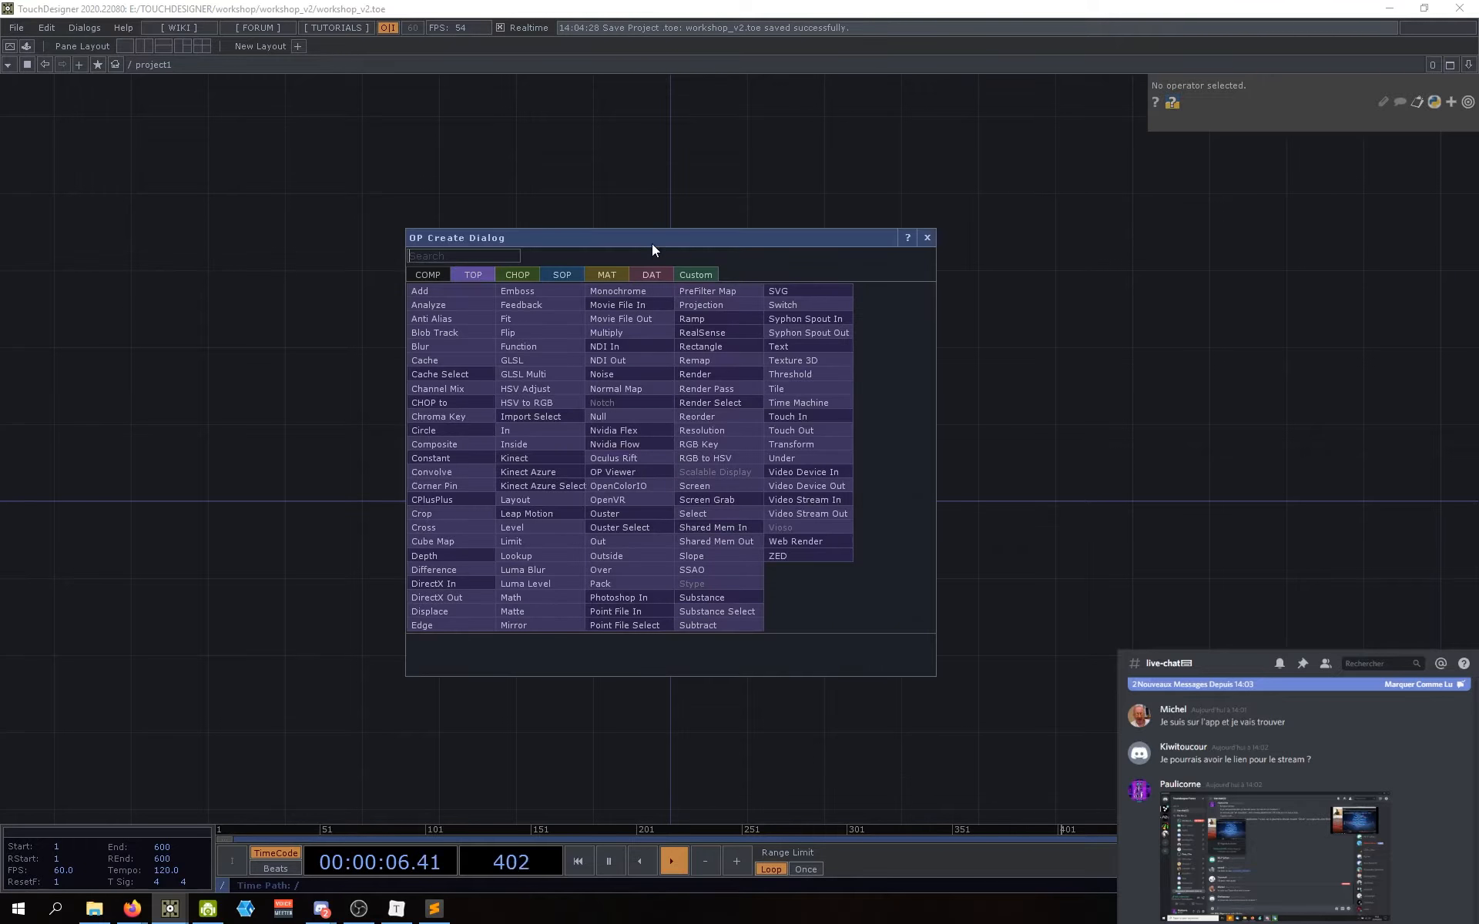
pyautogui.moveTo(556, 304); pyautogui.dragTo(584, 257)
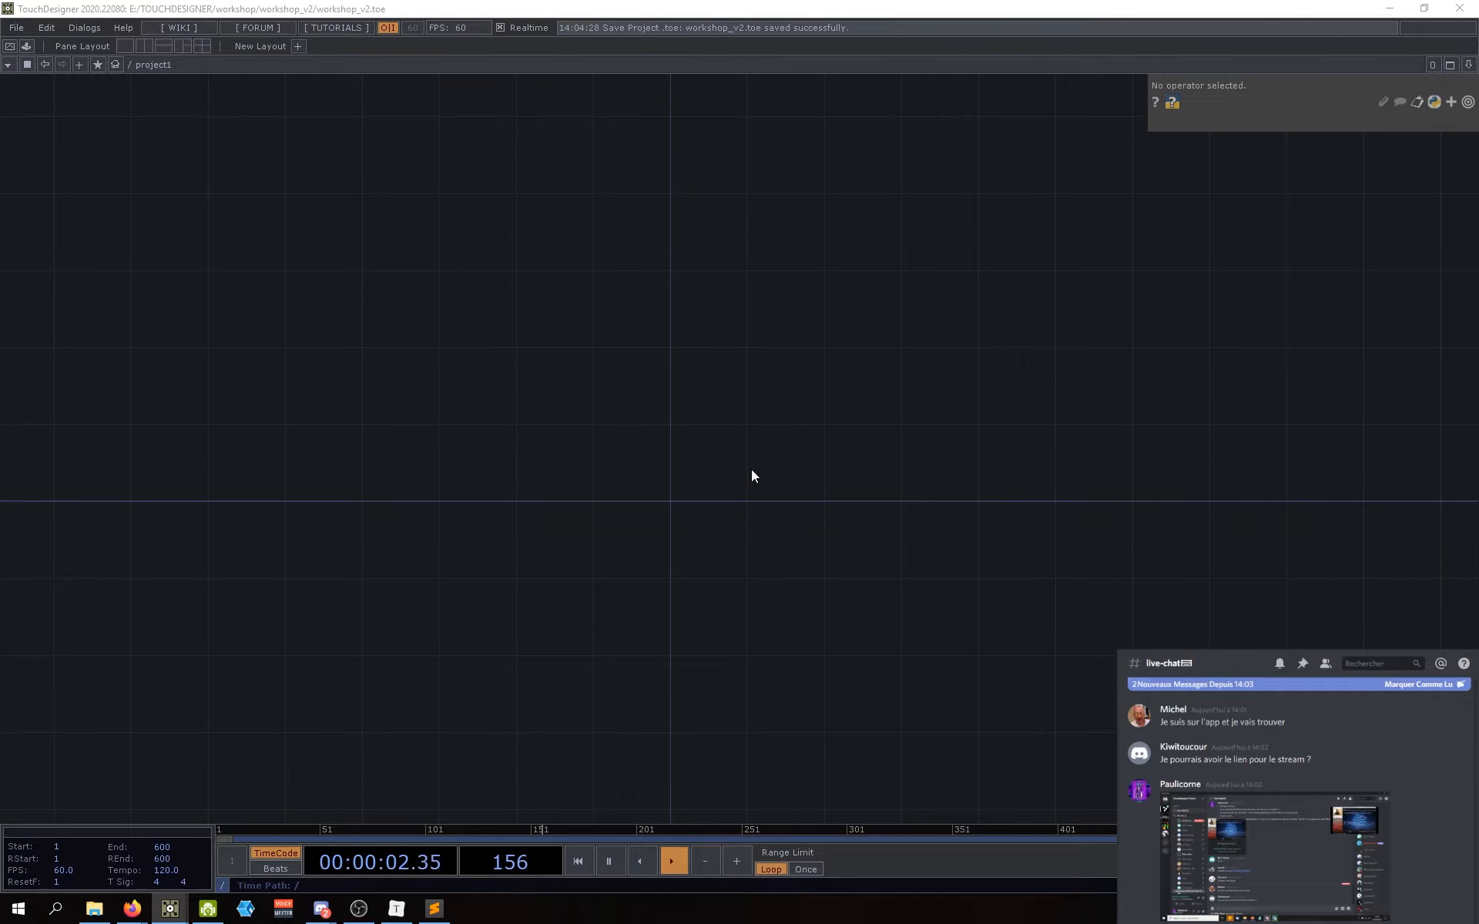
pyautogui.doubleClick(751, 471)
pyautogui.moveTo(715, 259); pyautogui.dragTo(683, 264)
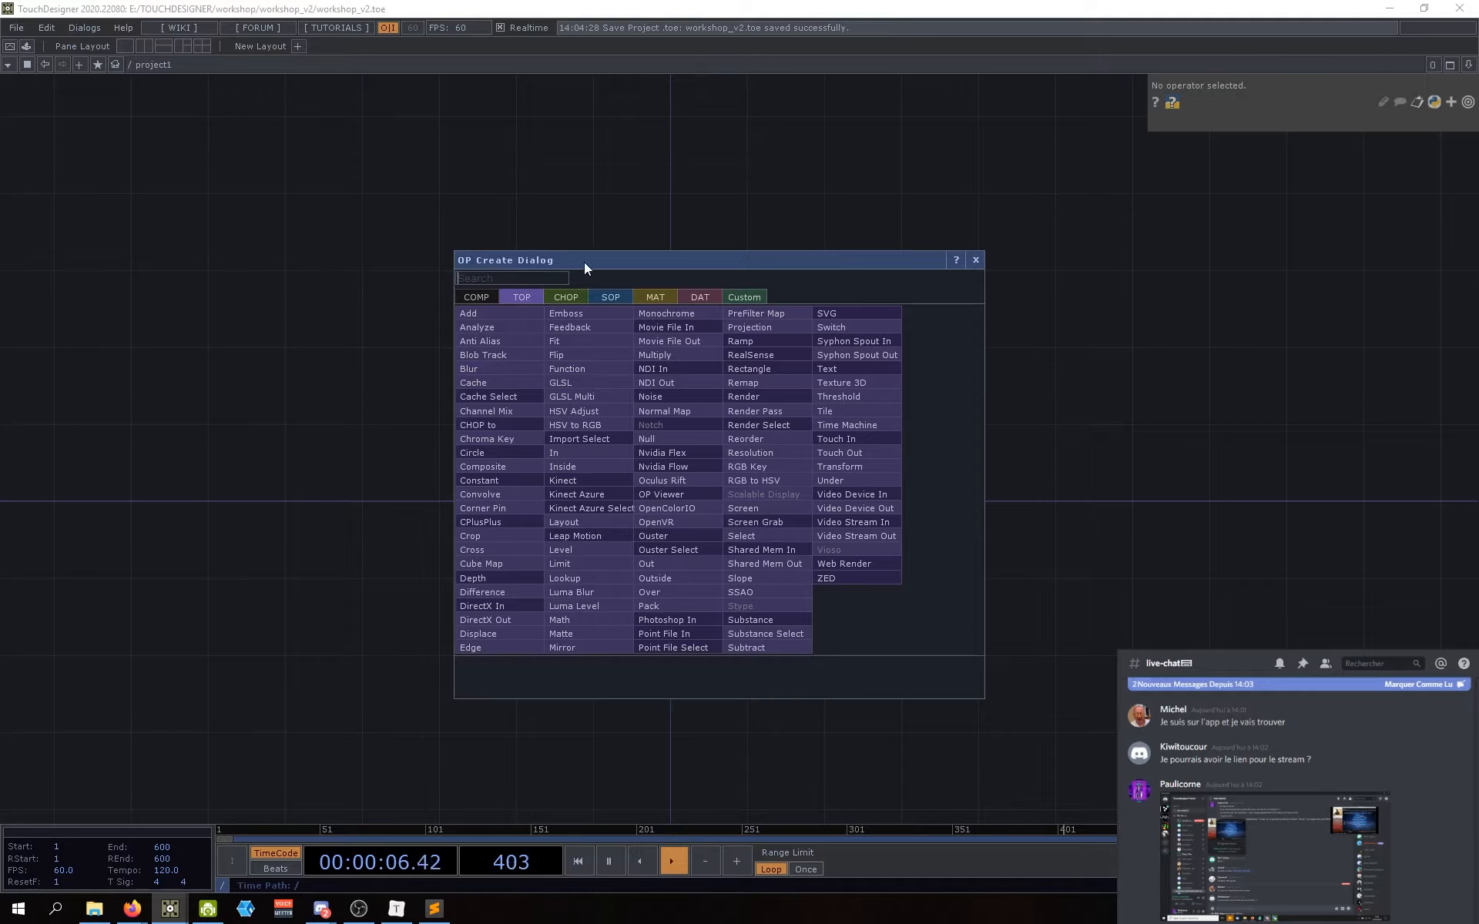
pyautogui.moveTo(584, 262); pyautogui.dragTo(594, 261)
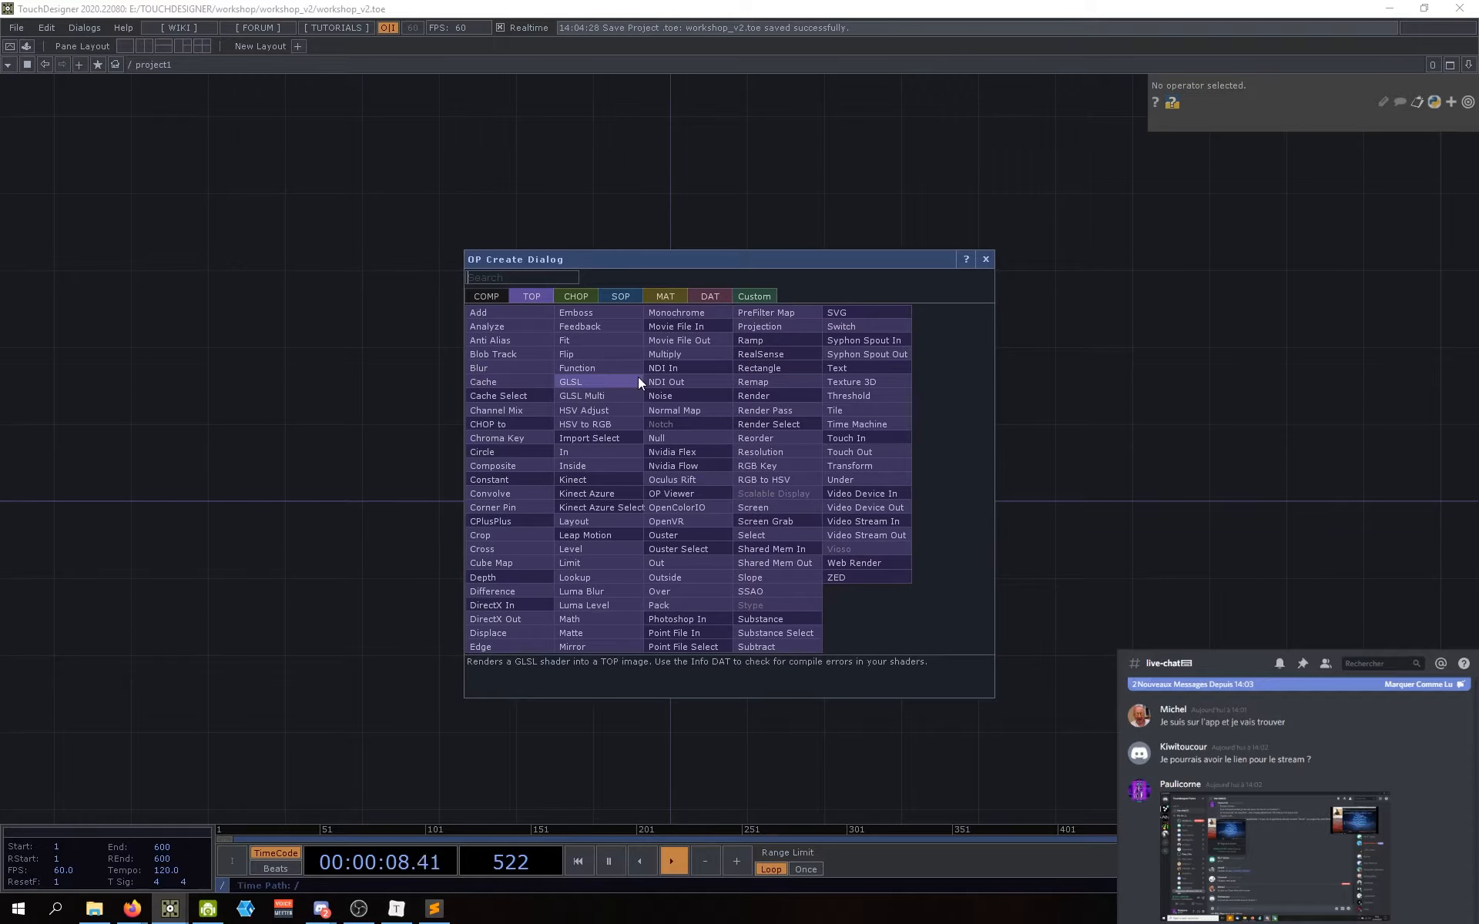
pyautogui.write('consta')
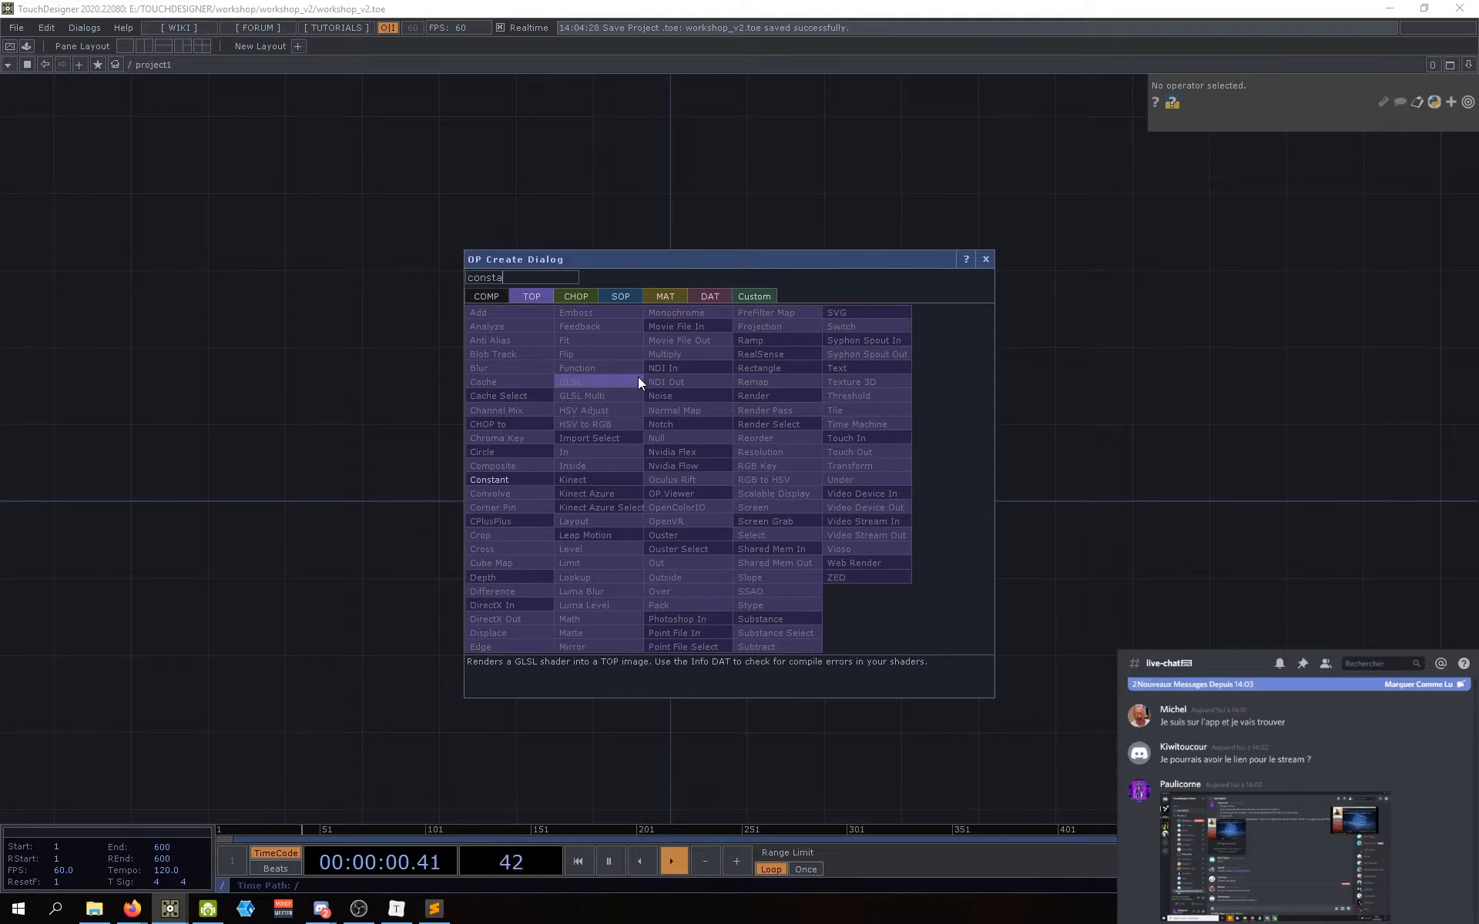
pyautogui.press('BackSpace')
pyautogui.press('BackSpace')
pyautogui.press('BackSpace')
pyautogui.press('BackSpace')
pyautogui.press('BackSpace')
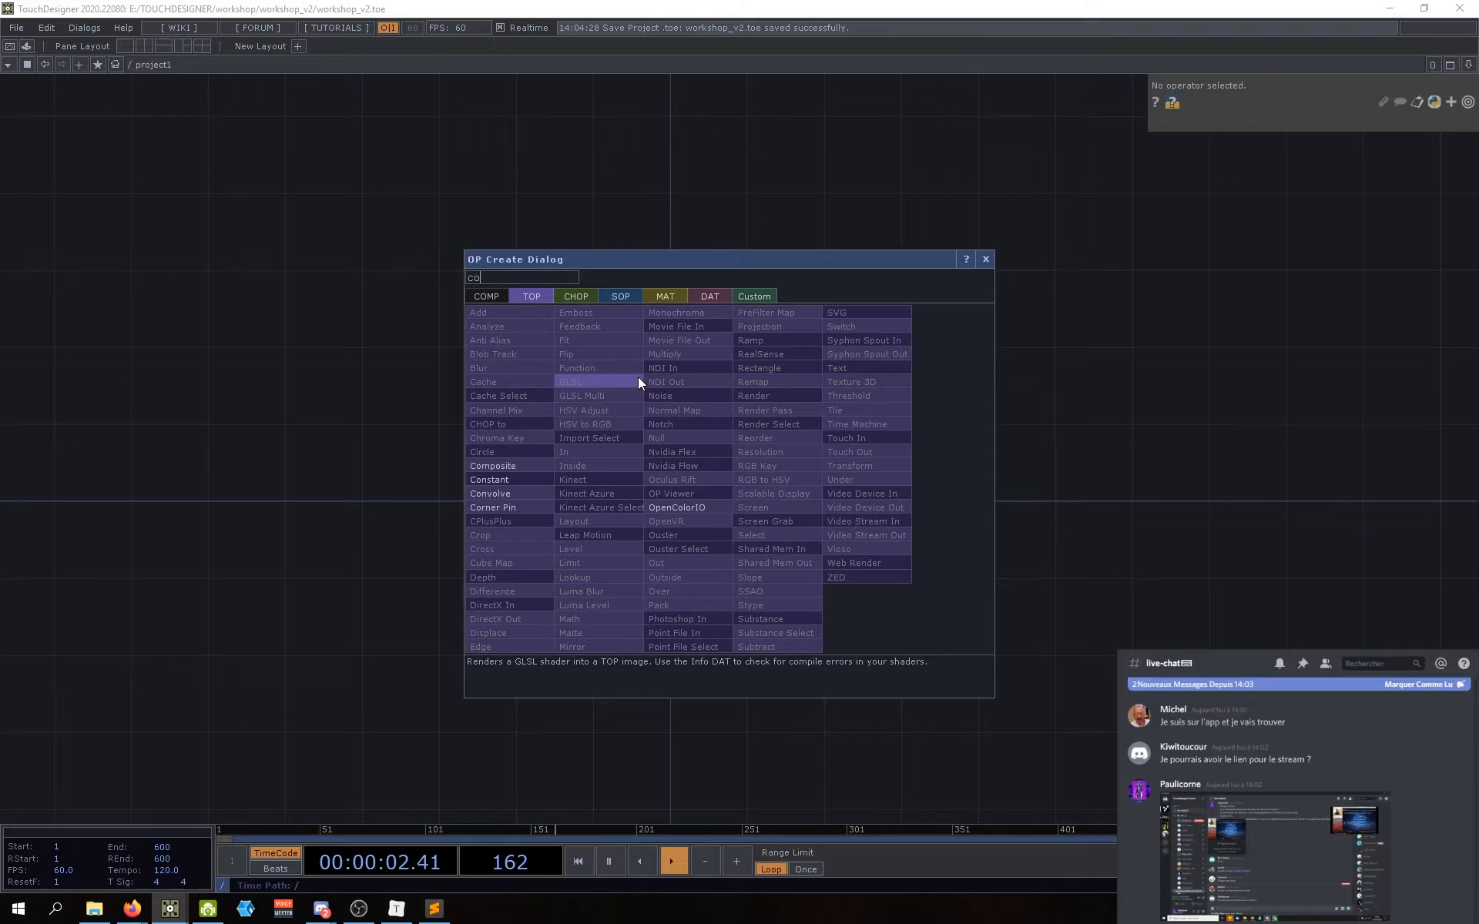
pyautogui.write('onstan')
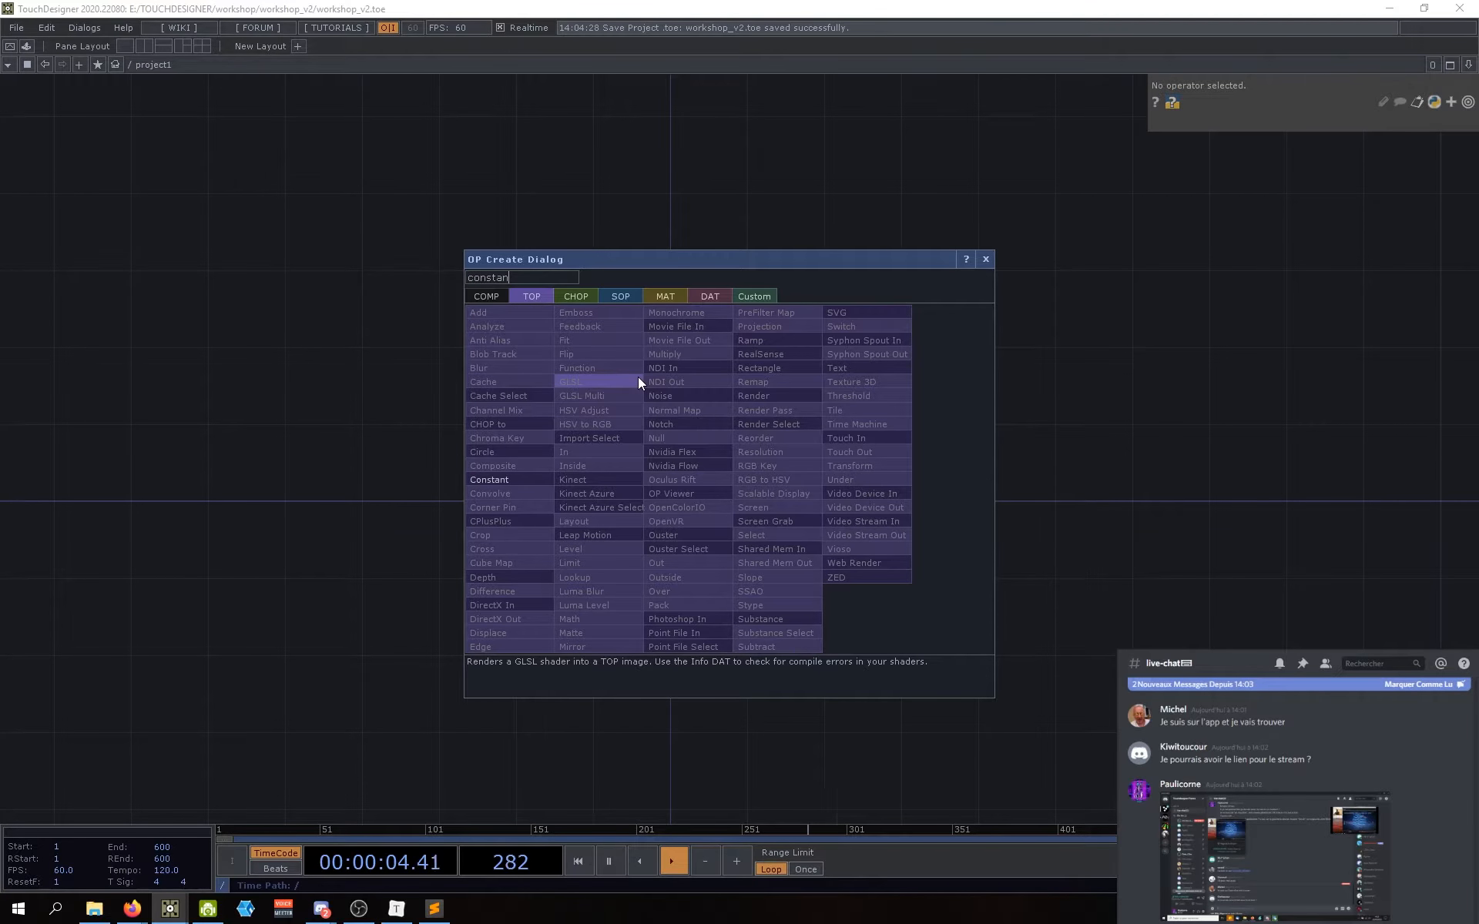
# Step: Place the white Constant TOP constant1 in the network and nudge it into position
pyautogui.click(513, 481)
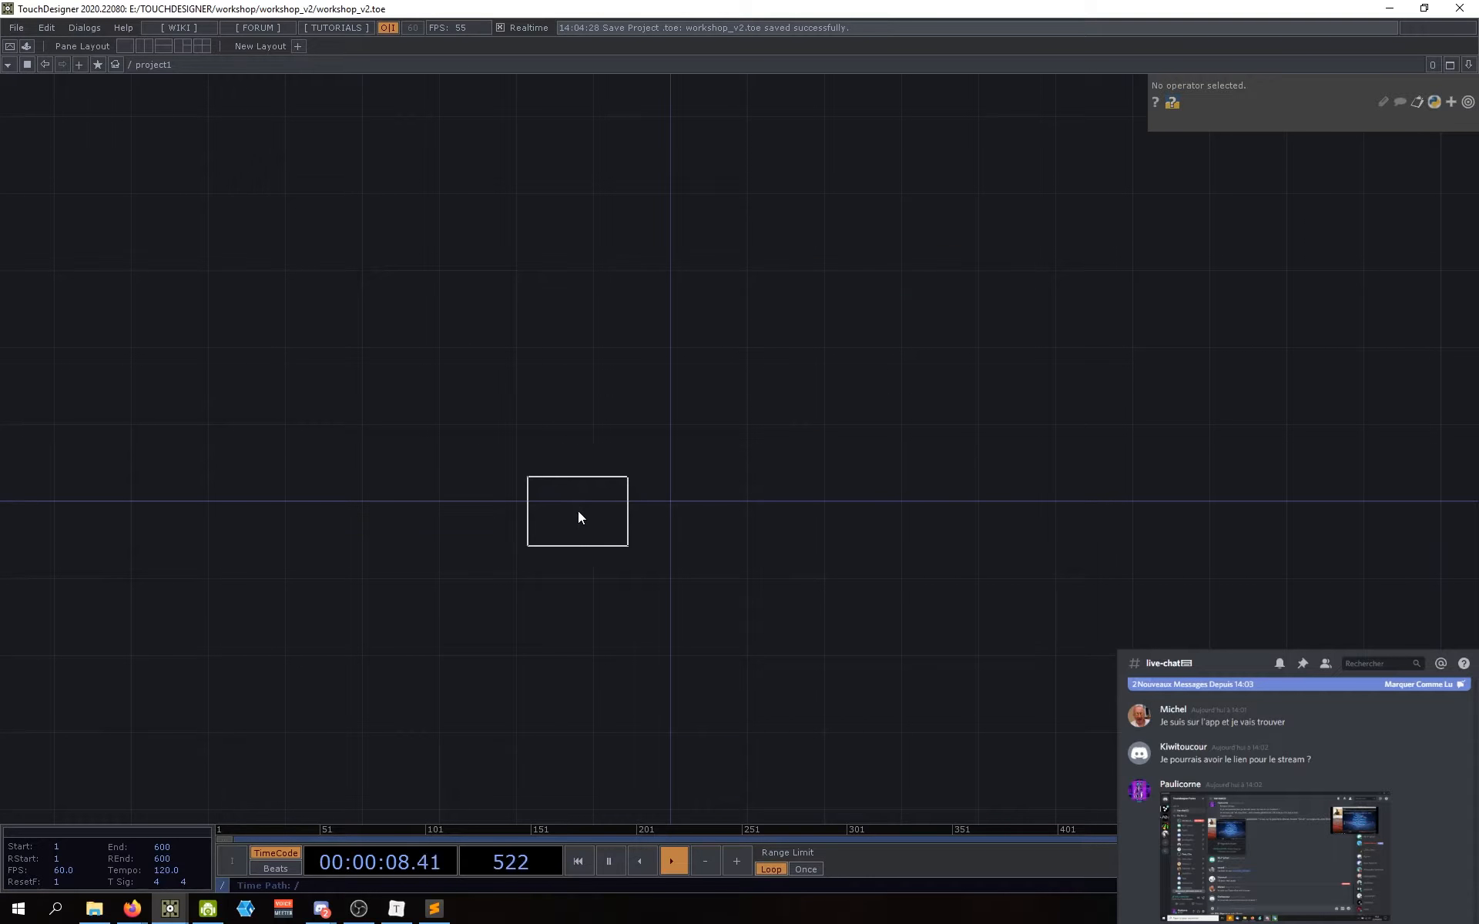
pyautogui.click(577, 511)
pyautogui.scroll(3, 578, 499)
pyautogui.moveTo(883, 538); pyautogui.dragTo(818, 514)
pyautogui.moveTo(544, 492); pyautogui.dragTo(539, 483)
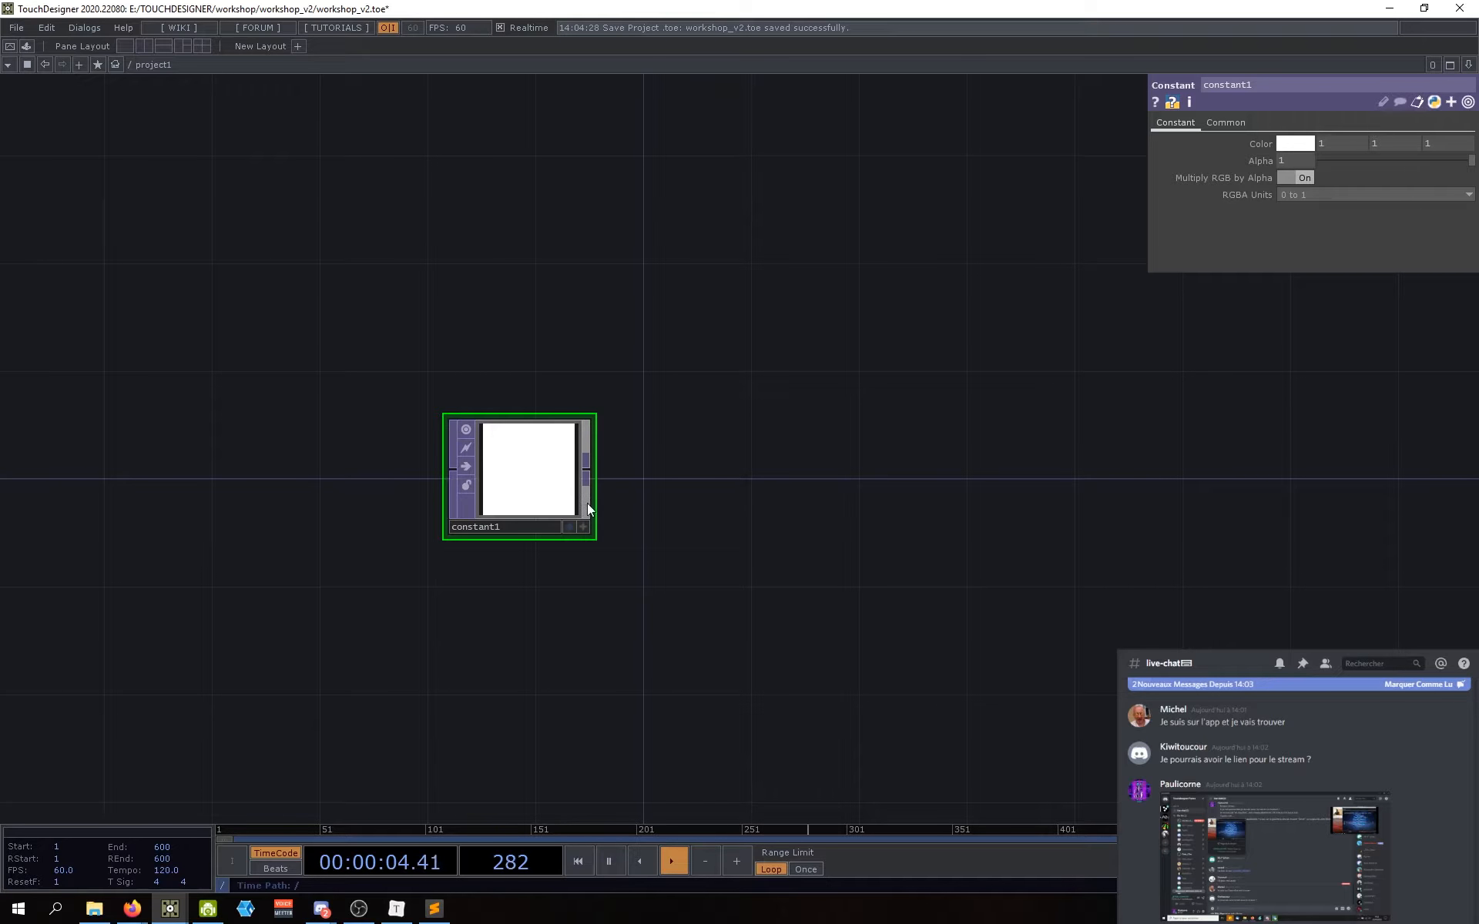
pyautogui.press('Tab')
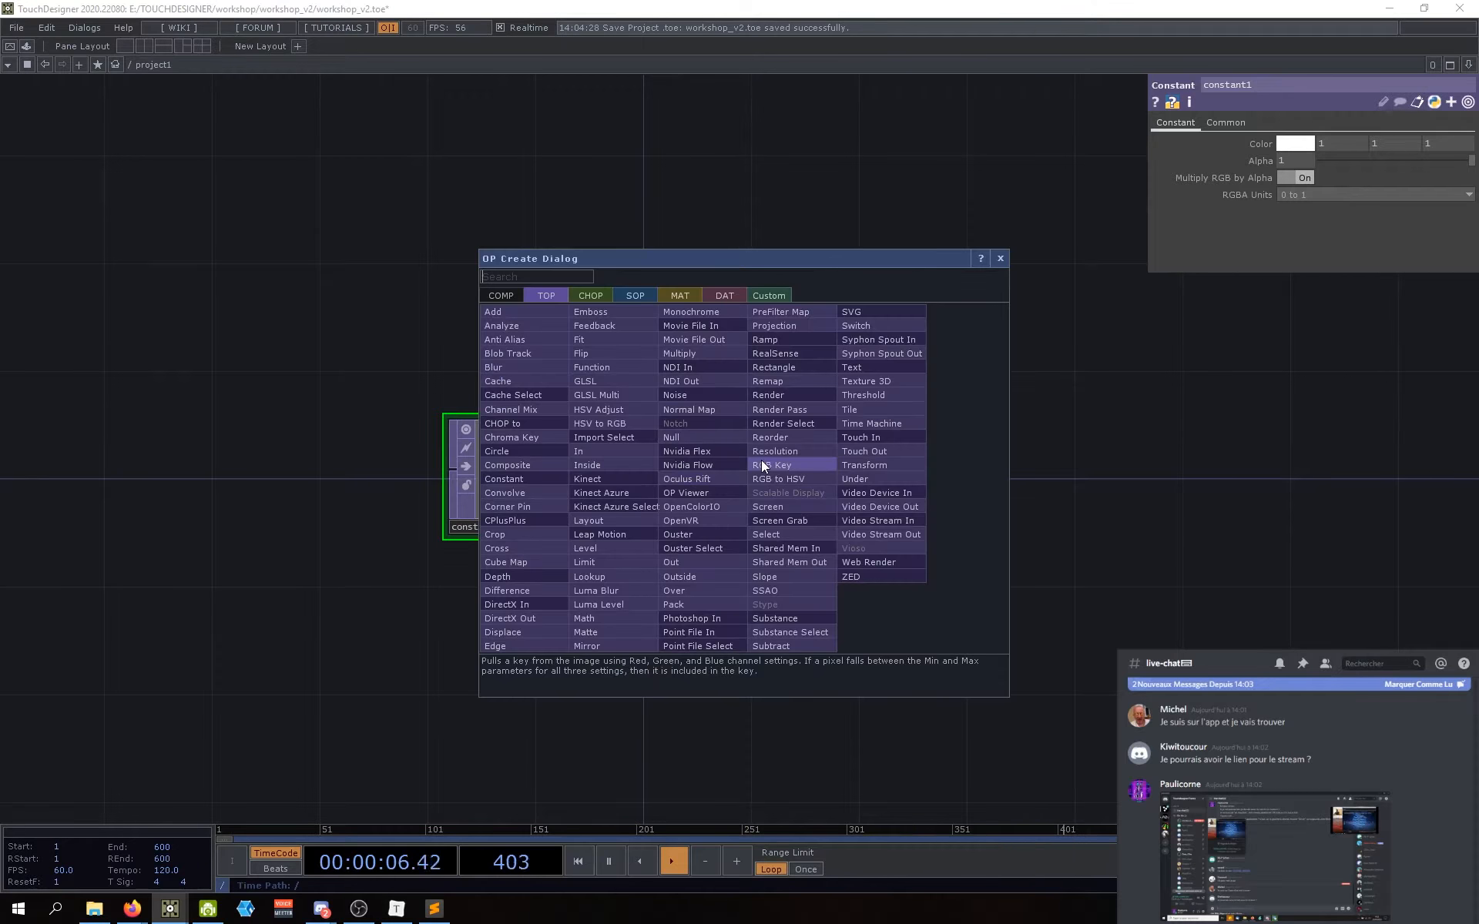
# Step: Add null1 to the right of constant1 and wire constant1's output into it
pyautogui.click(675, 436)
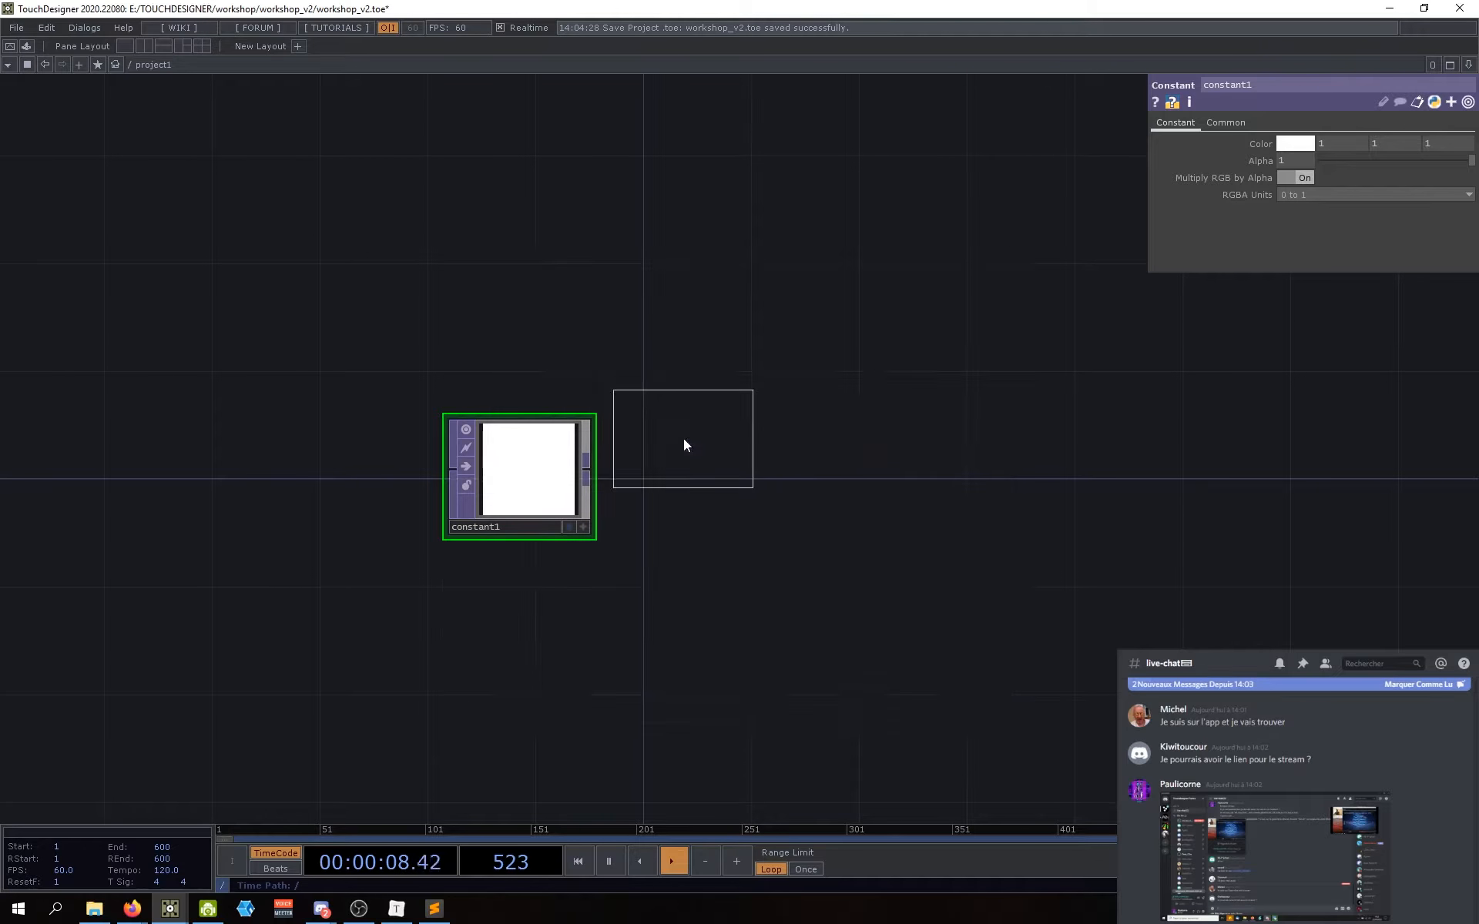
pyautogui.click(757, 474)
pyautogui.moveTo(754, 469); pyautogui.dragTo(815, 483)
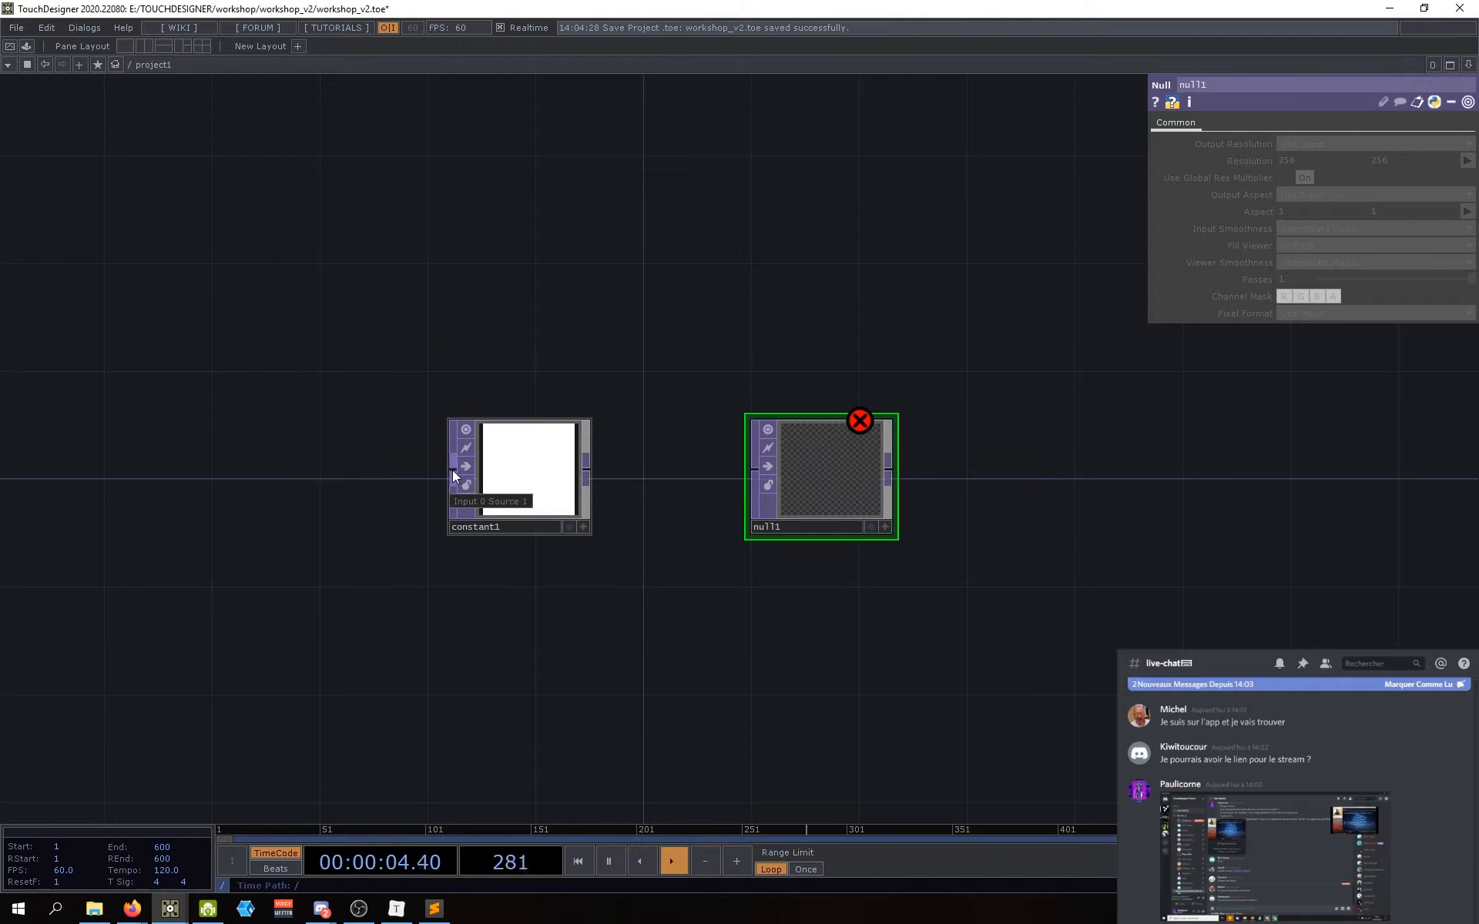
pyautogui.moveTo(510, 473); pyautogui.dragTo(751, 468)
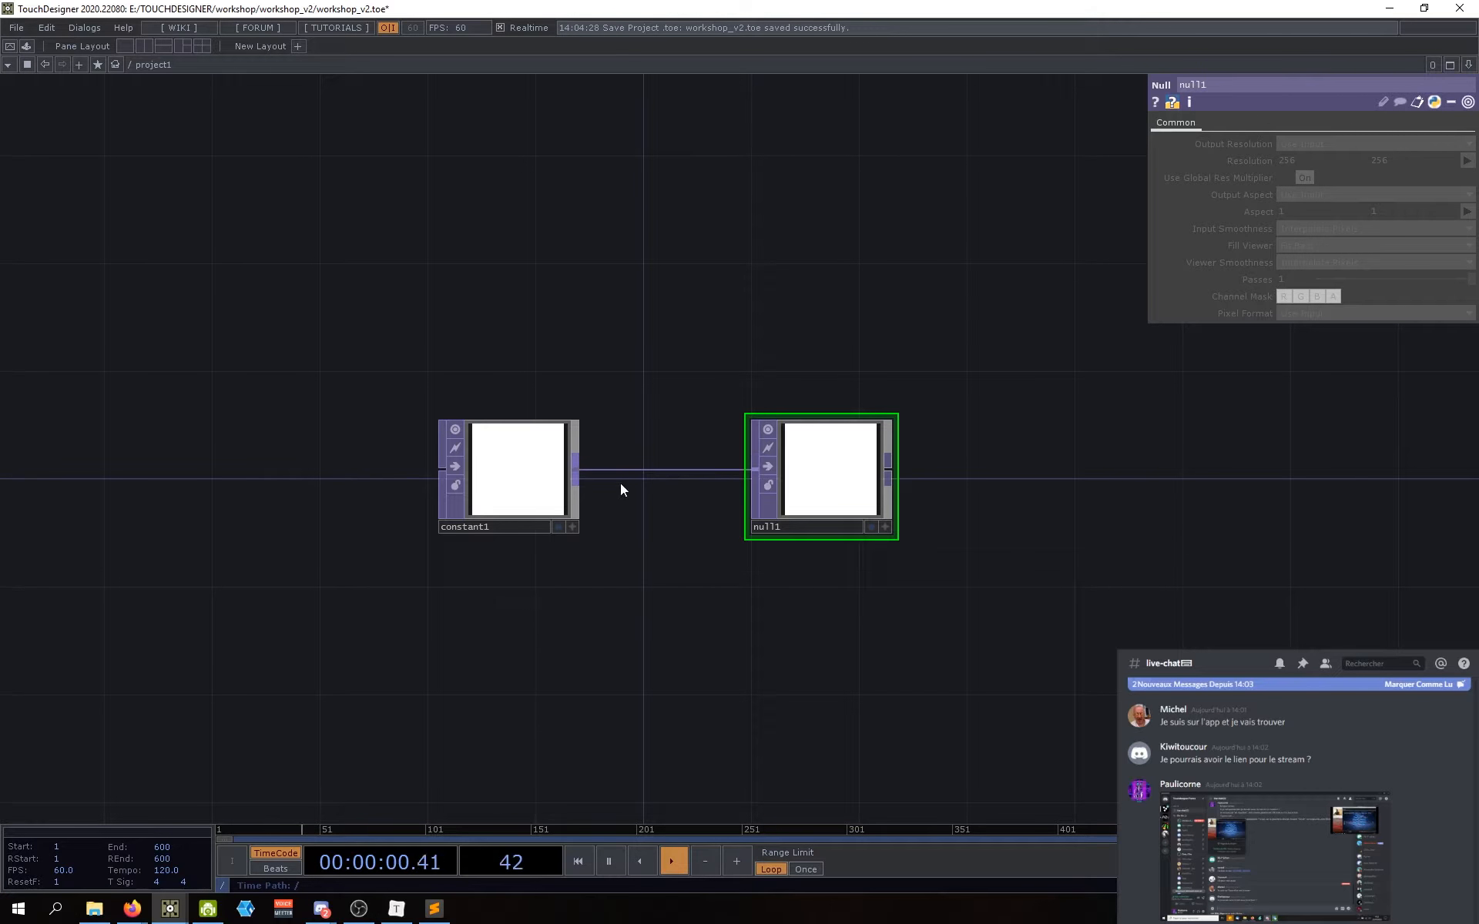
pyautogui.moveTo(802, 485); pyautogui.dragTo(813, 485)
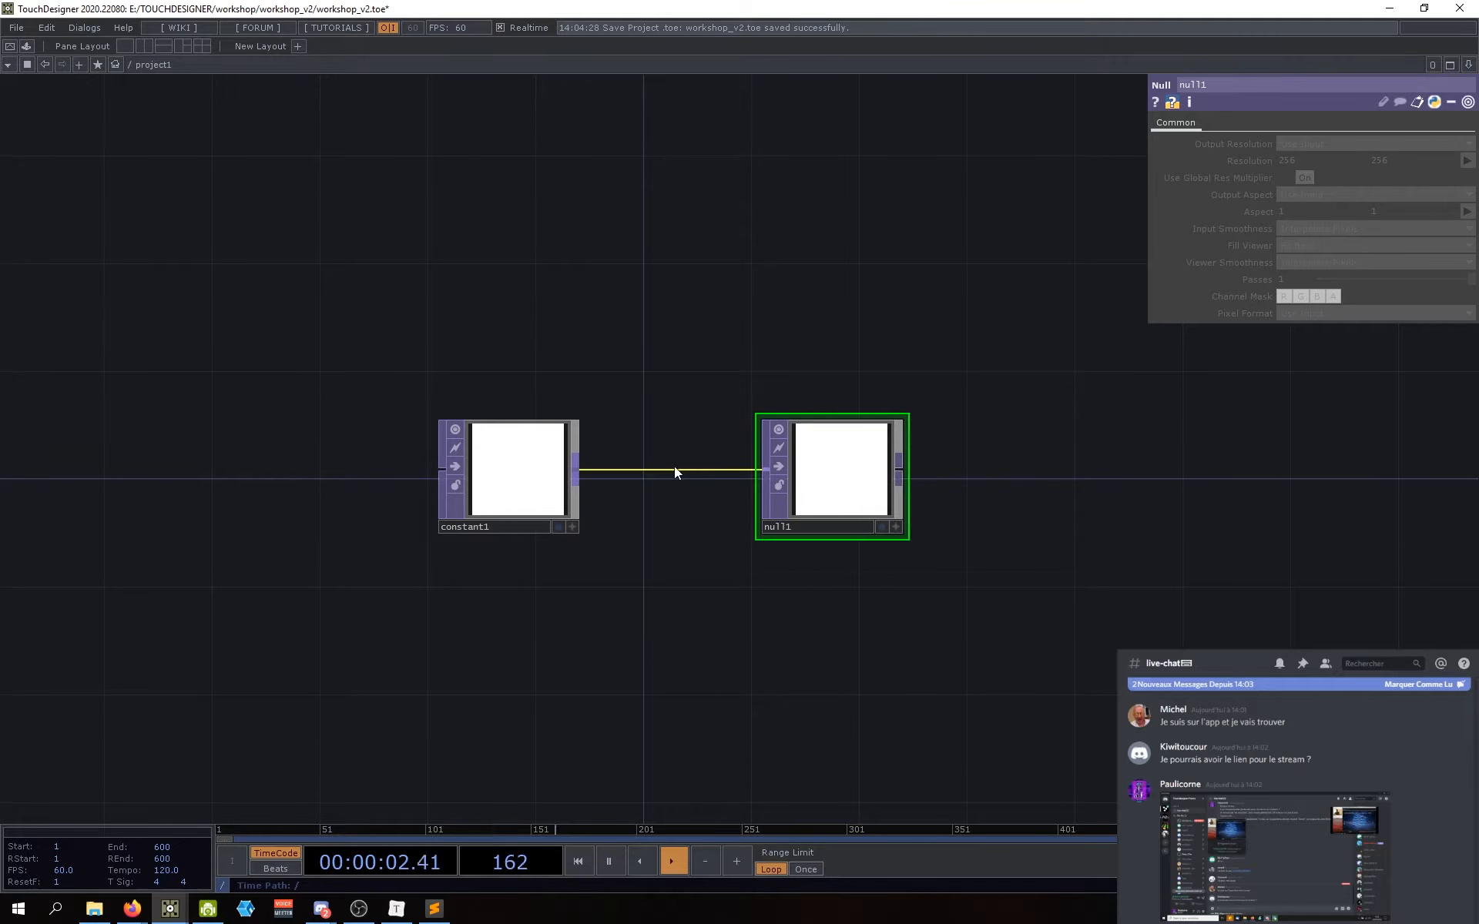
# Step: Disconnect the constant1–null1 wire, reconnect it, and rearrange the two nodes
pyautogui.rightClick(661, 471)
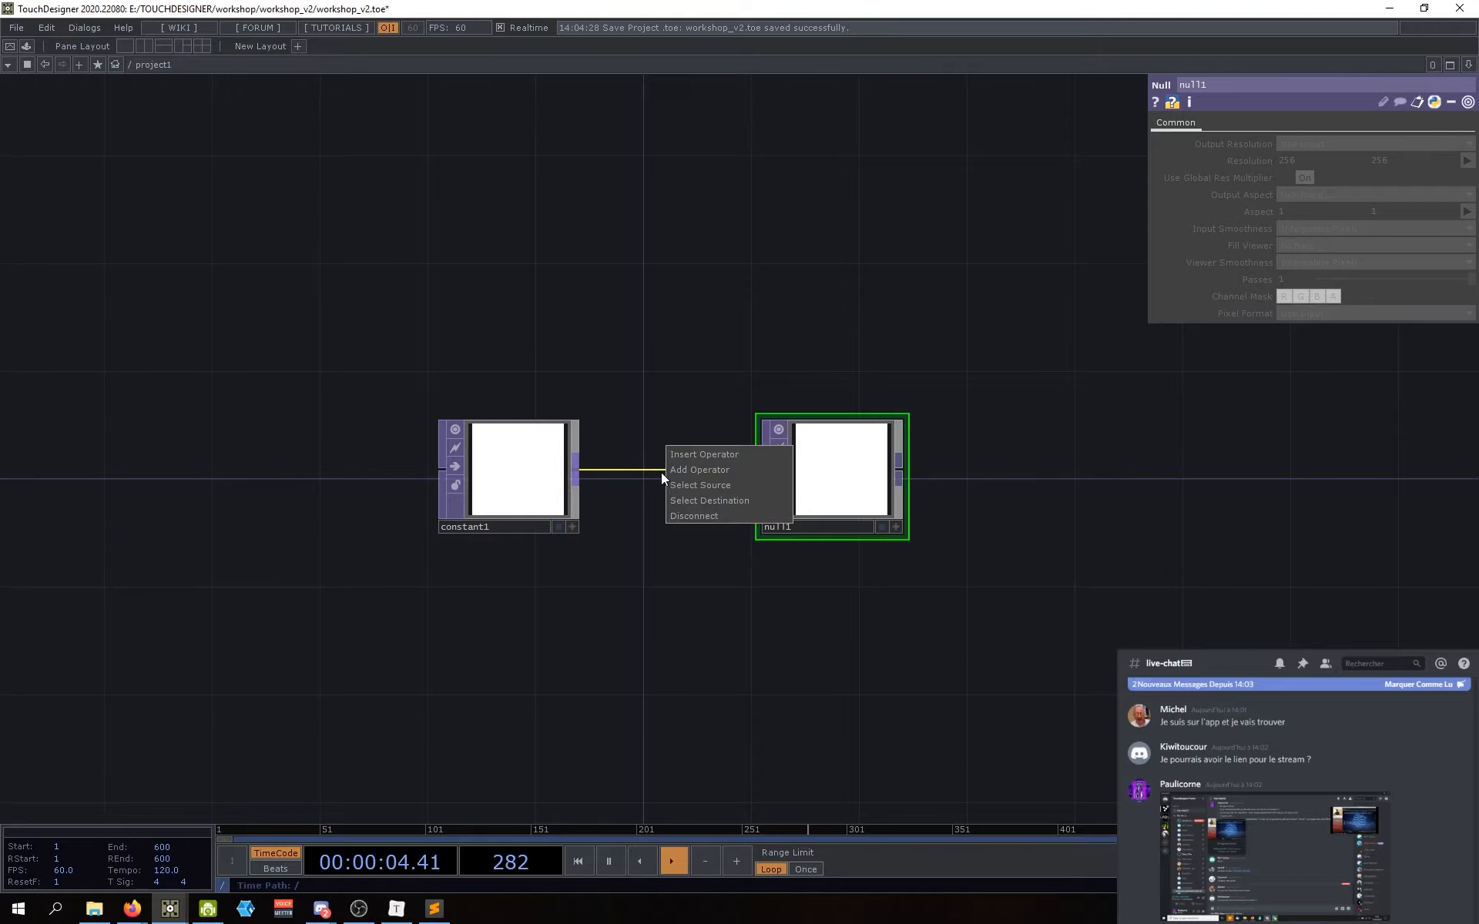
pyautogui.click(681, 517)
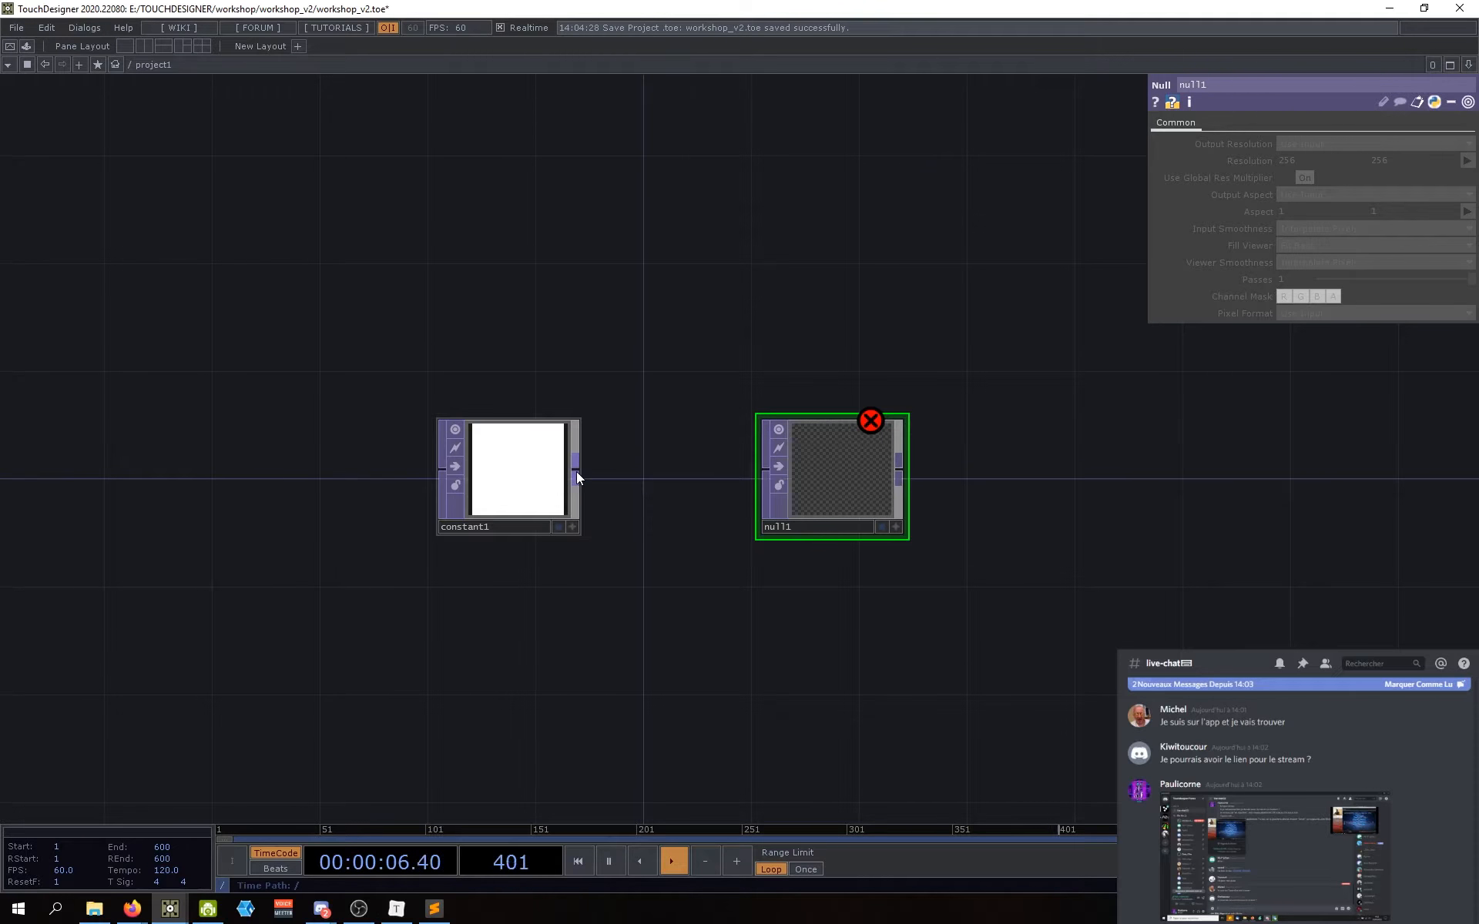
pyautogui.moveTo(576, 478); pyautogui.dragTo(750, 471)
pyautogui.moveTo(467, 484); pyautogui.dragTo(305, 484)
pyautogui.rightClick(534, 472)
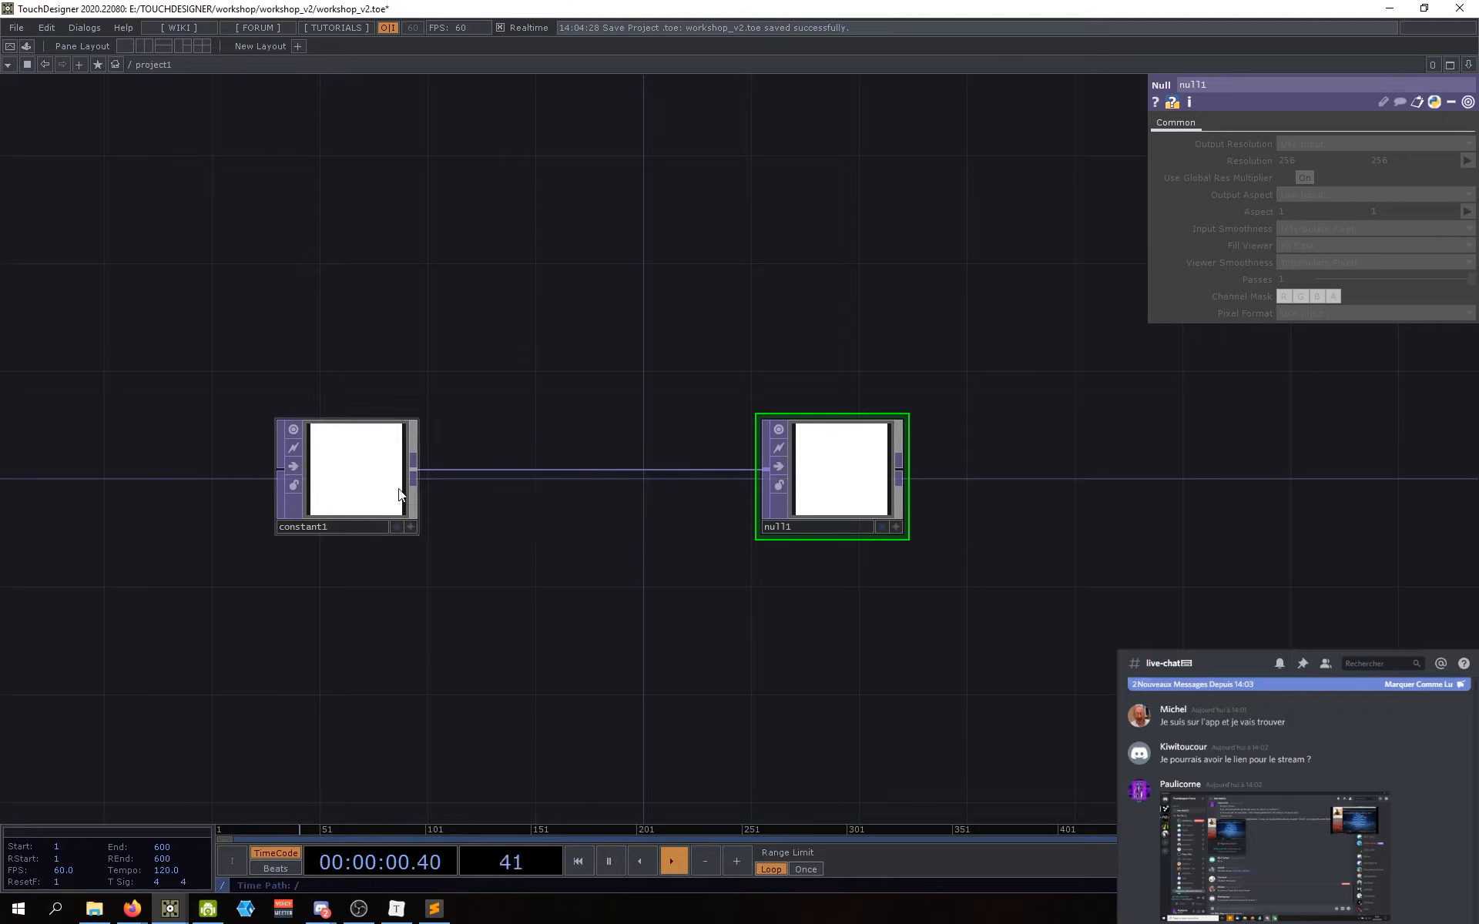
pyautogui.moveTo(399, 488); pyautogui.dragTo(485, 488)
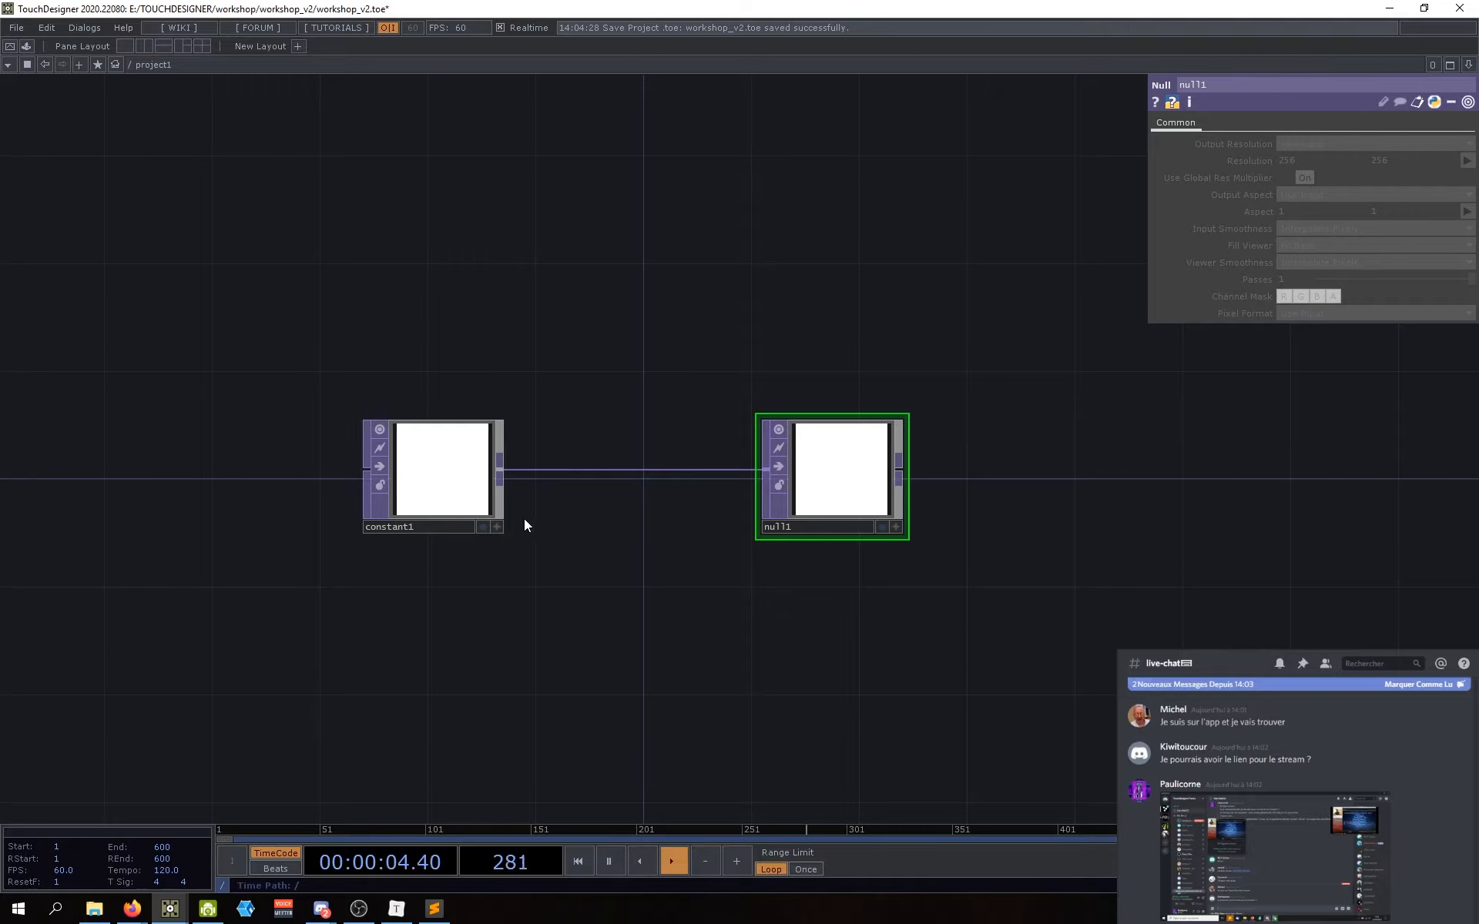
pyautogui.moveTo(588, 524); pyautogui.dragTo(585, 543)
# Step: Dismiss the operator list, move constant1 closer to null1, and select it
pyautogui.press('Tab')
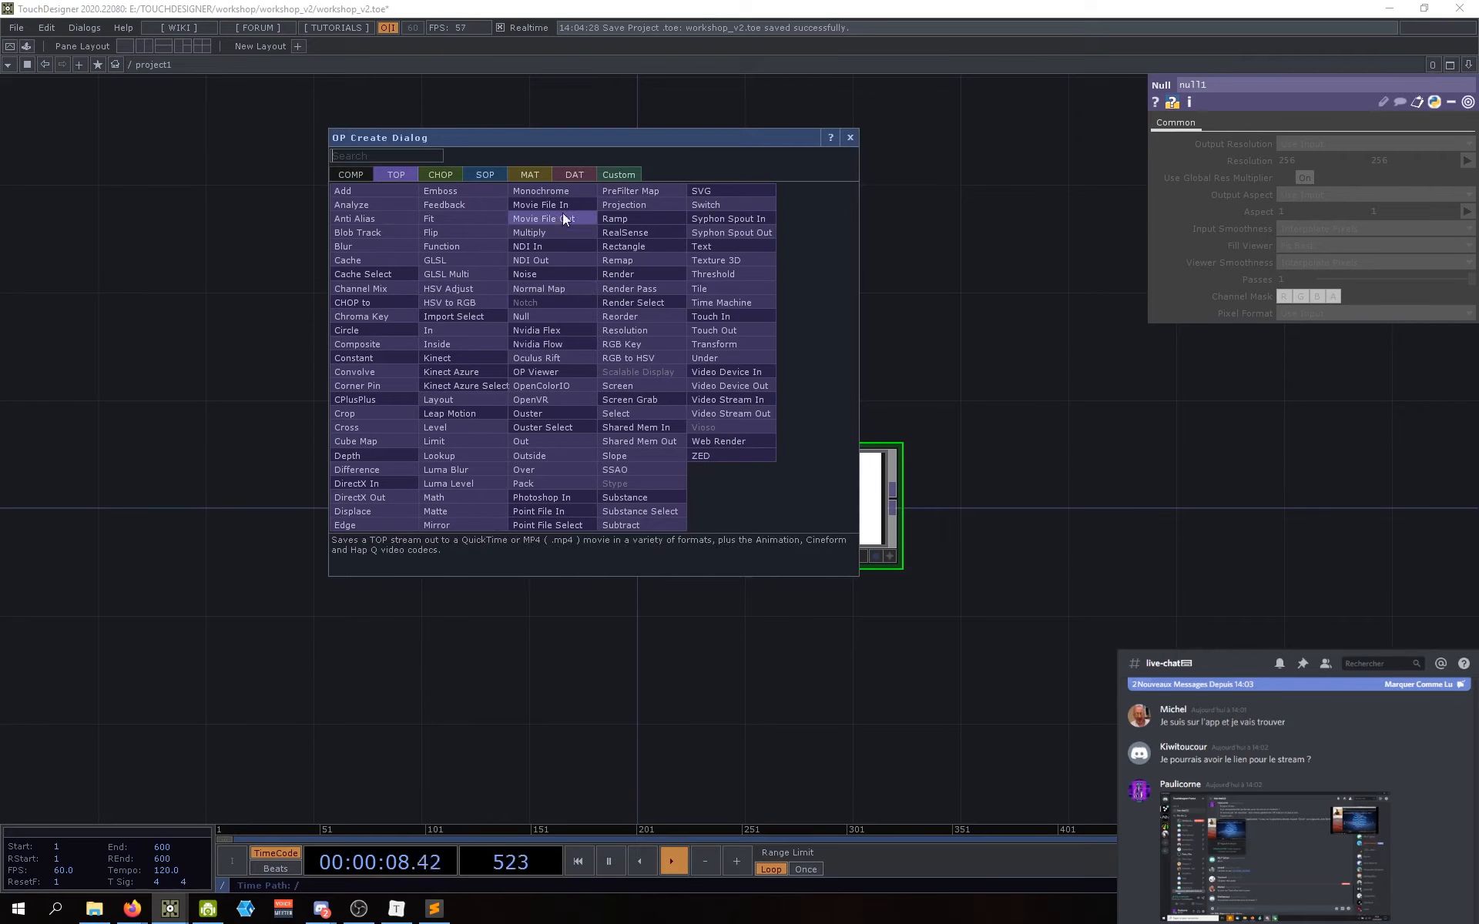
pyautogui.click(849, 137)
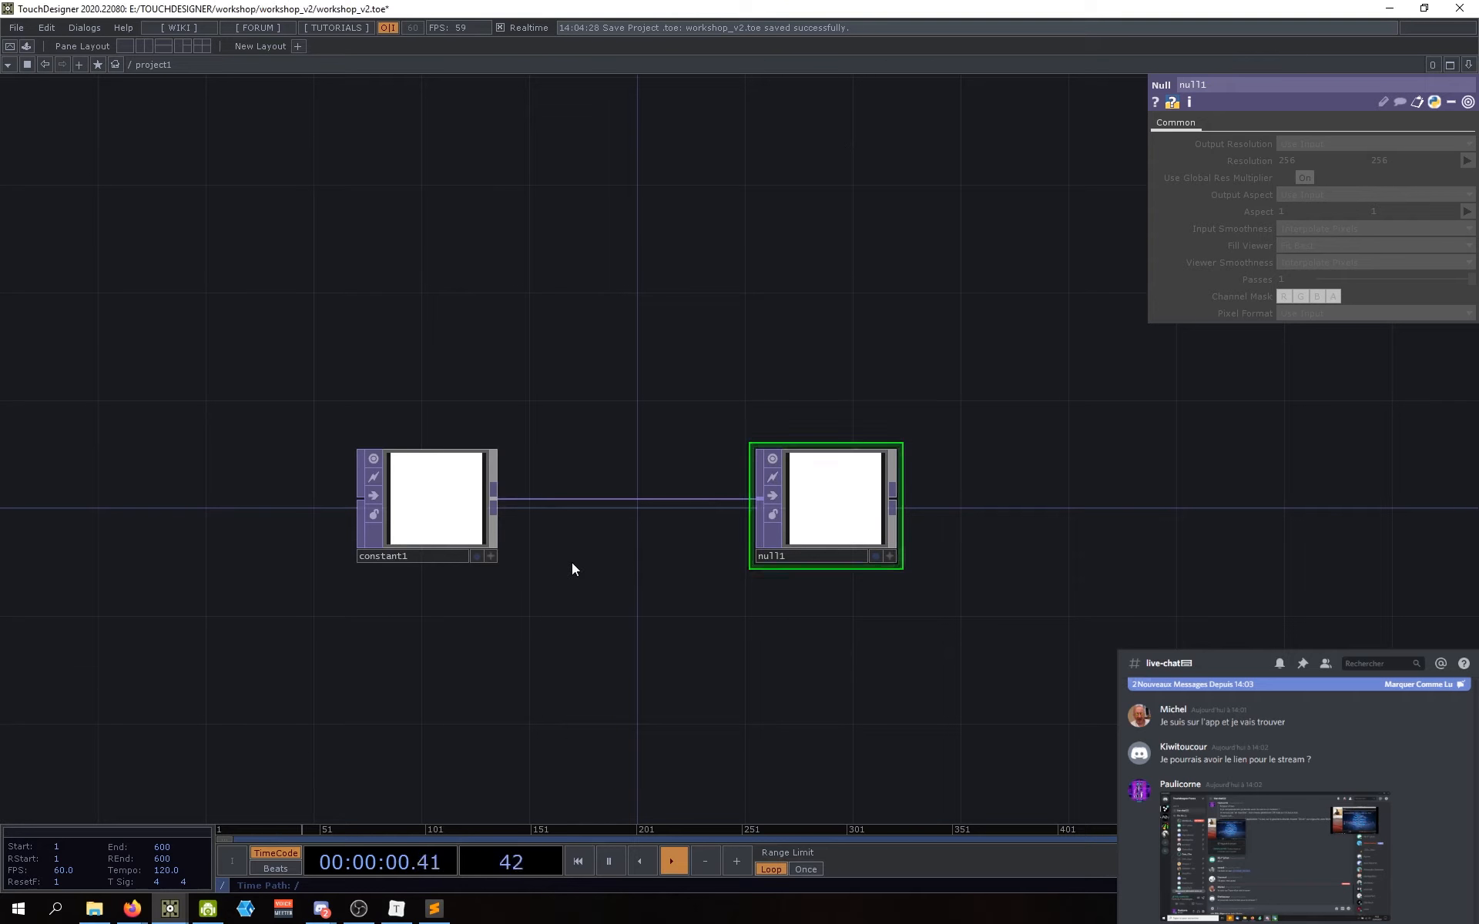
pyautogui.moveTo(455, 528); pyautogui.dragTo(528, 536)
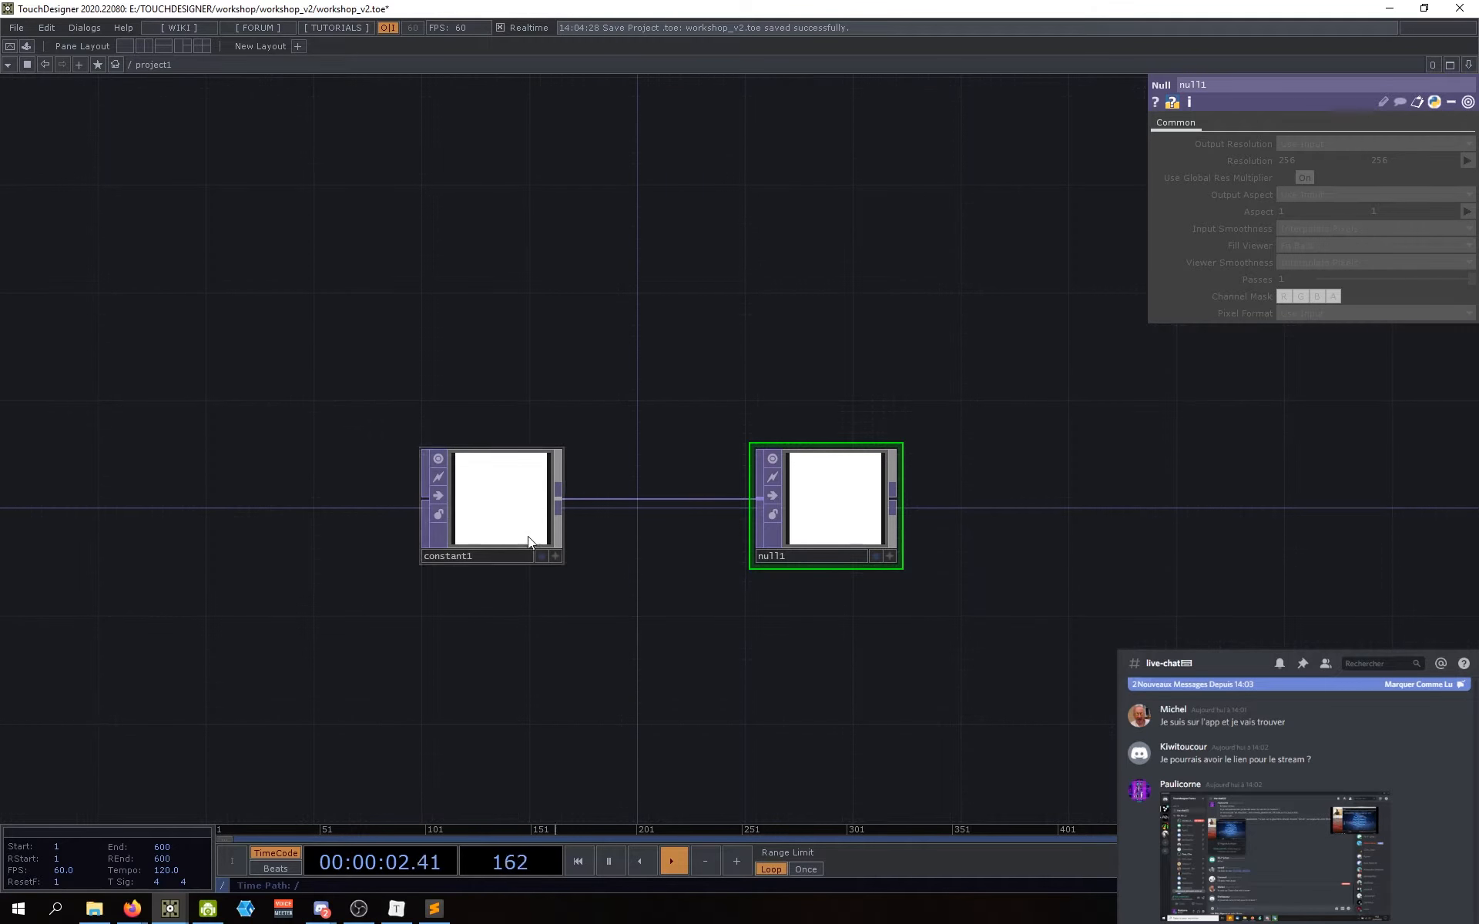
pyautogui.moveTo(627, 562); pyautogui.dragTo(608, 587)
pyautogui.click(497, 500)
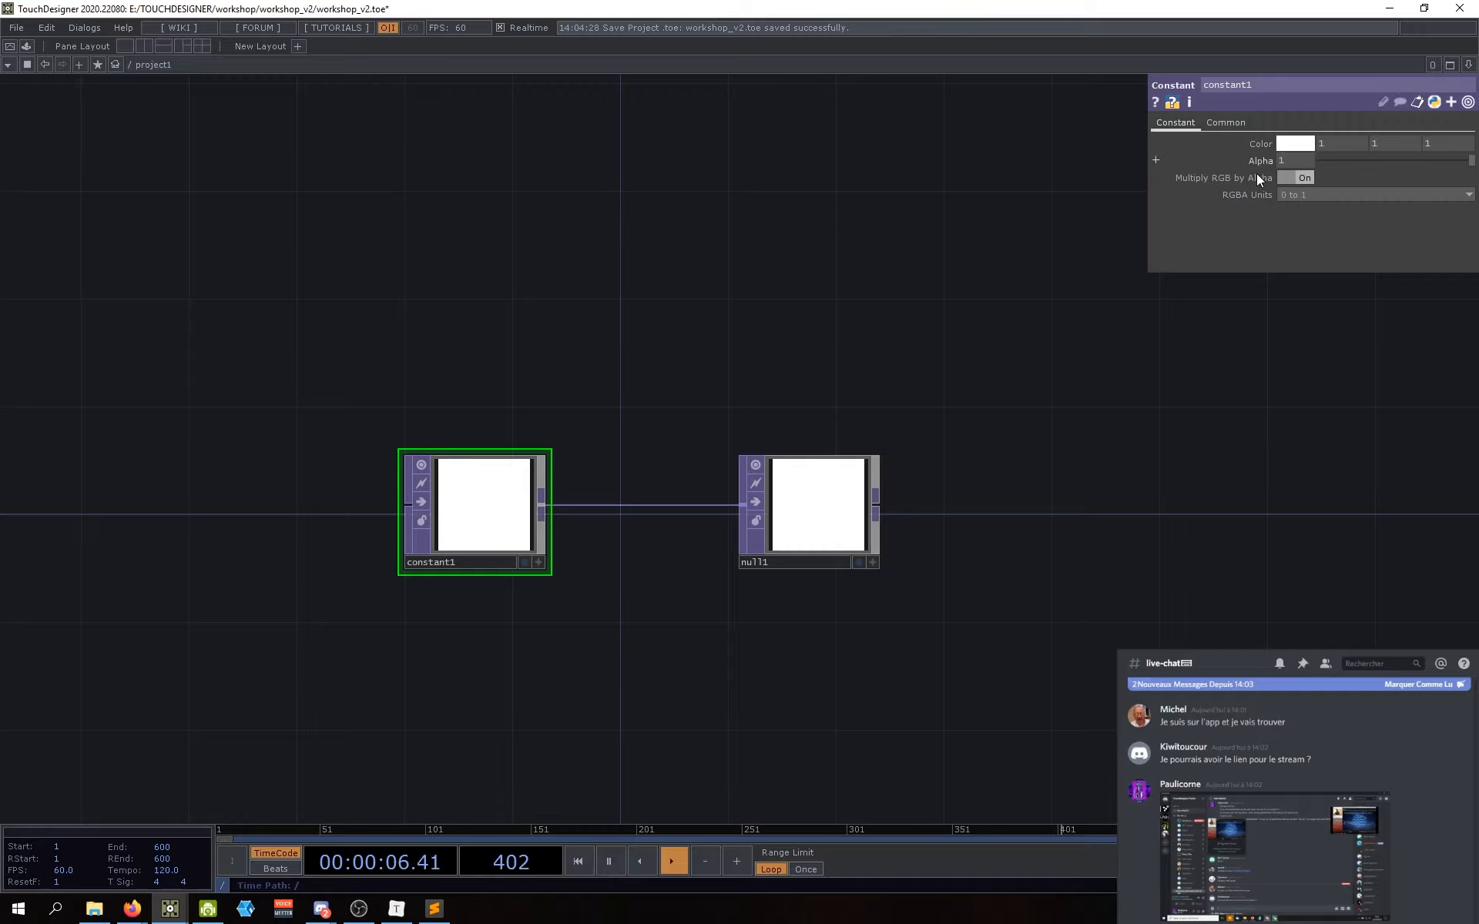
# Step: Lower constant1's Alpha to 0.832 so both nodes show semi-transparent white
pyautogui.moveTo(1197, 329); pyautogui.dragTo(1183, 332)
pyautogui.moveTo(1436, 159)
pyautogui.mouseDown()
pyautogui.moveTo(1467, 157)
pyautogui.moveTo(1323, 167)
pyautogui.moveTo(1447, 173)
pyautogui.mouseUp()
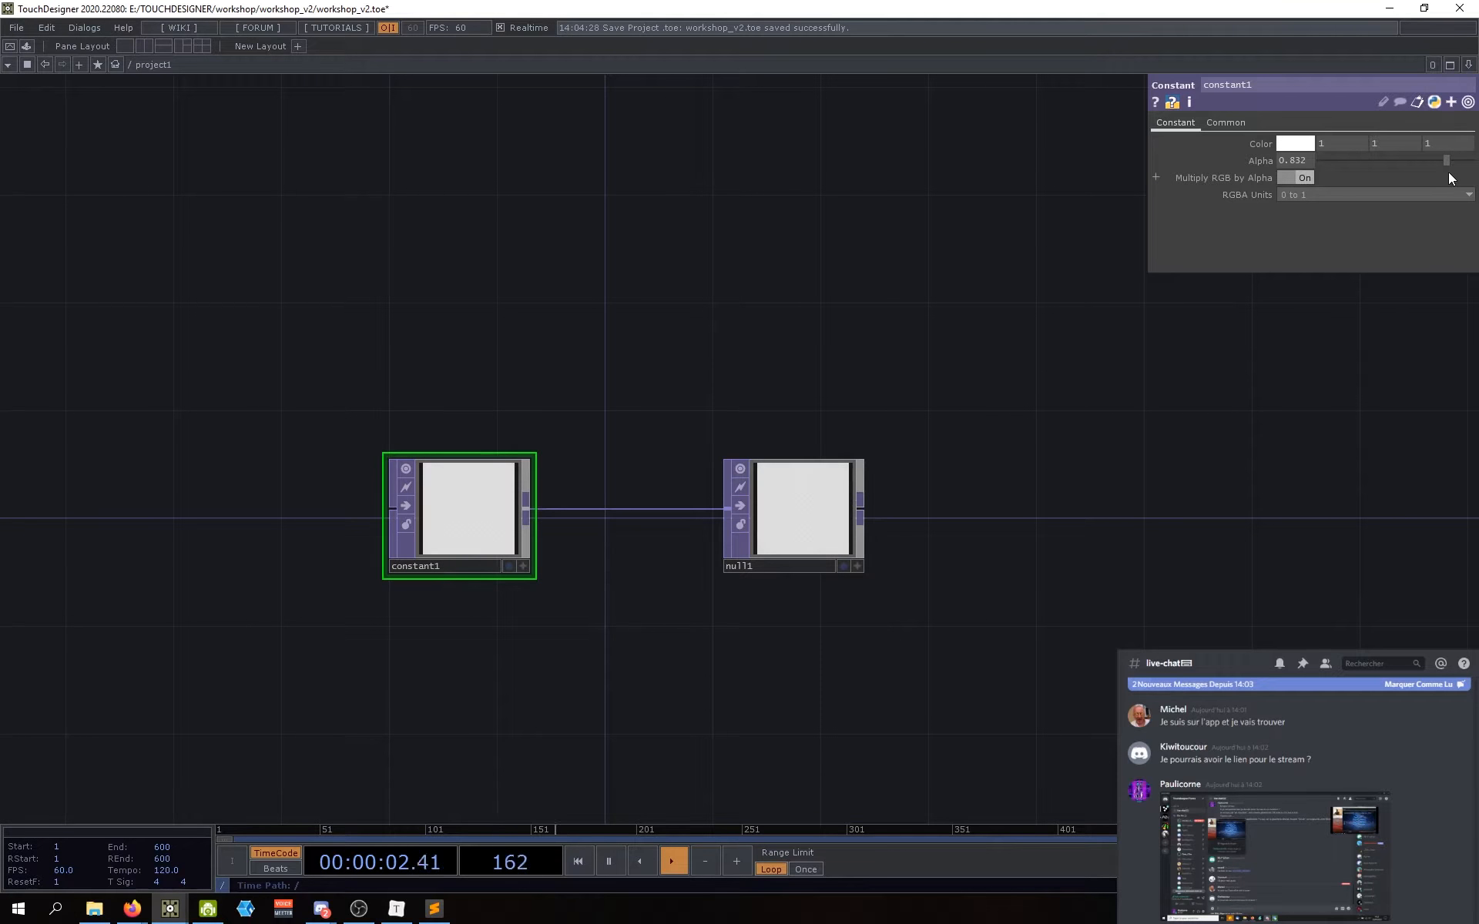
pyautogui.moveTo(792, 634); pyautogui.dragTo(799, 634)
pyautogui.scroll(3, 986, 580)
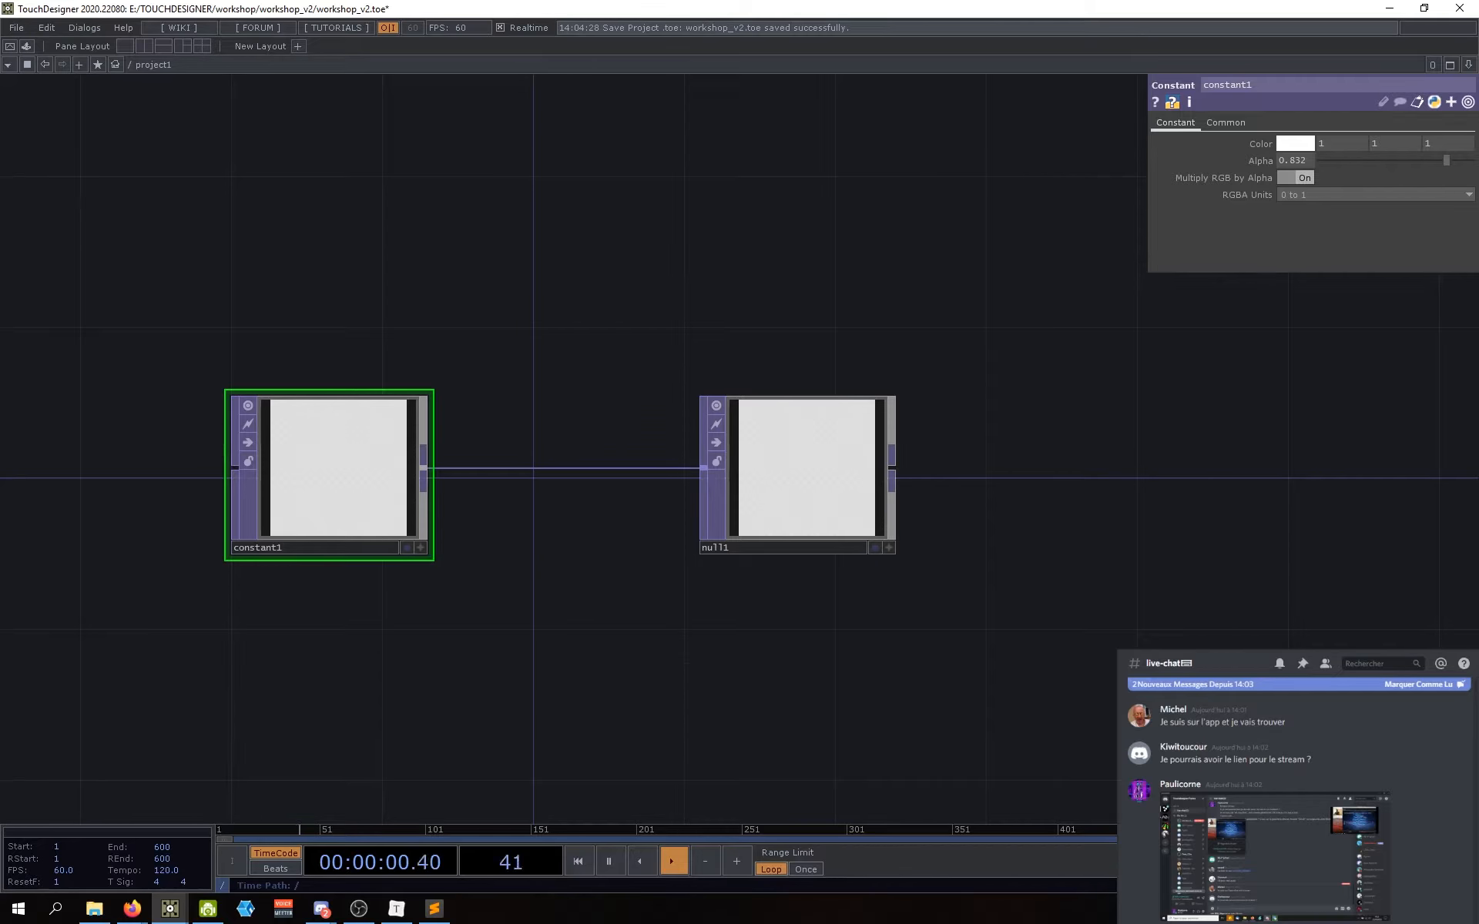
pyautogui.scroll(-5, 626, 583)
pyautogui.moveTo(627, 582); pyautogui.dragTo(697, 527)
# Step: Delete constant1 and null1, then bring up the OP Create Dialog and position it
pyautogui.press('Delete')
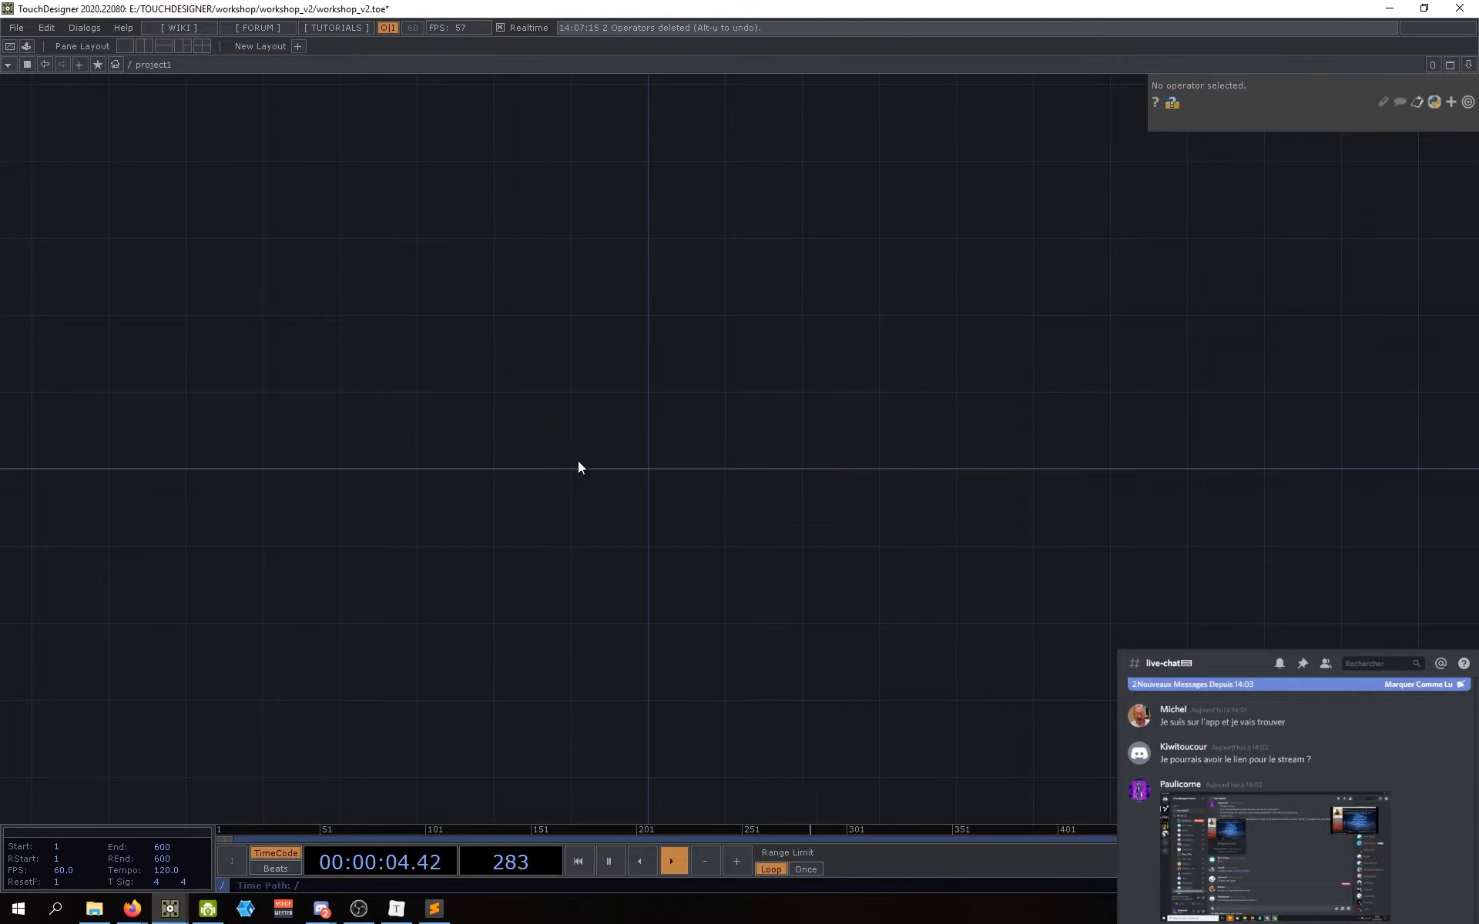
pyautogui.doubleClick(631, 466)
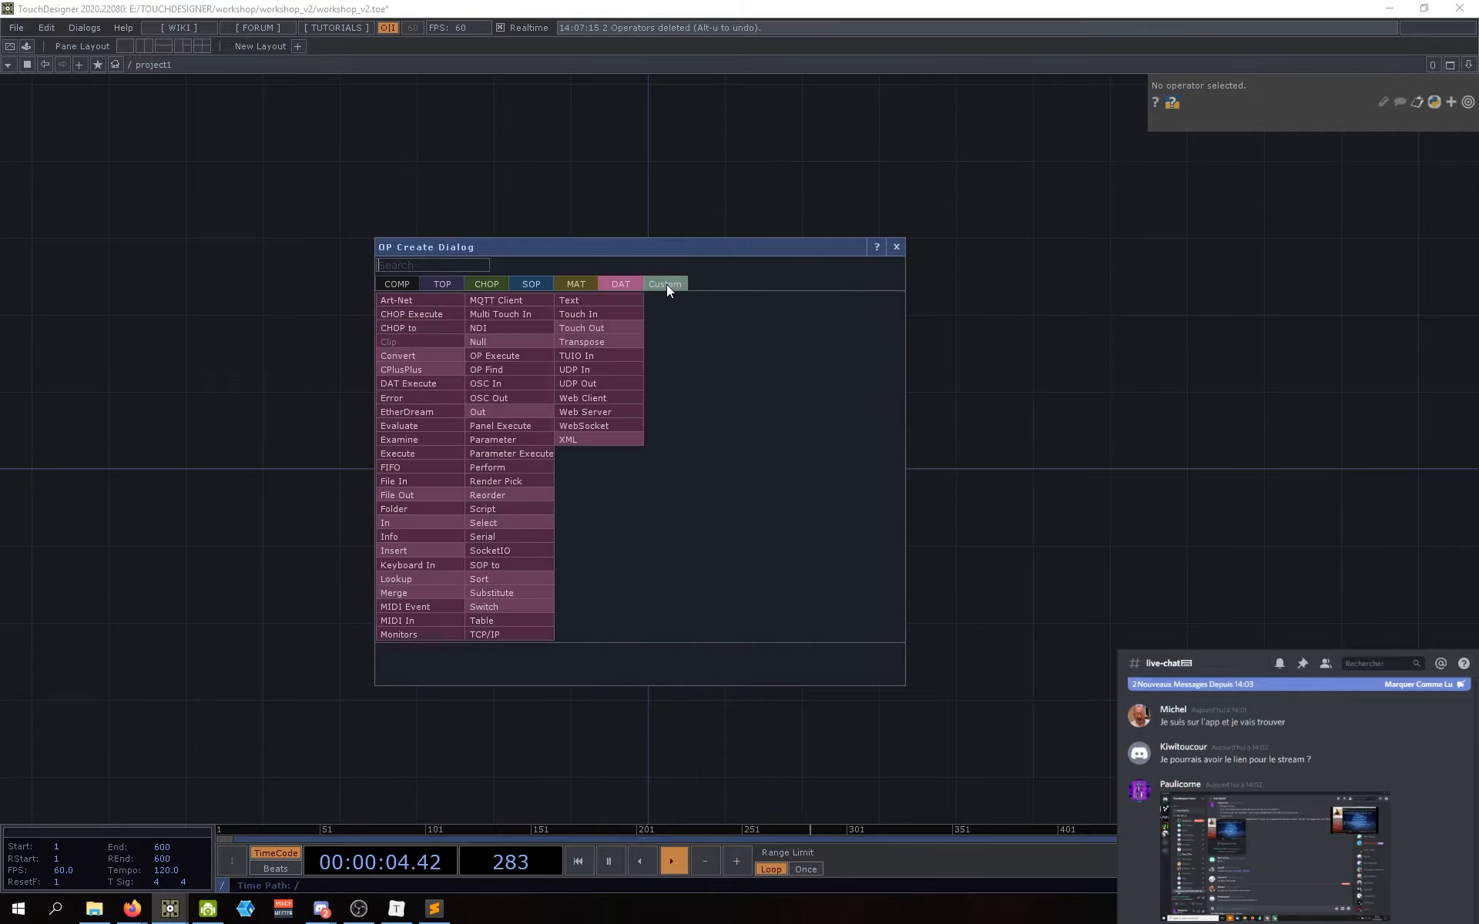
pyautogui.moveTo(517, 252); pyautogui.dragTo(520, 258)
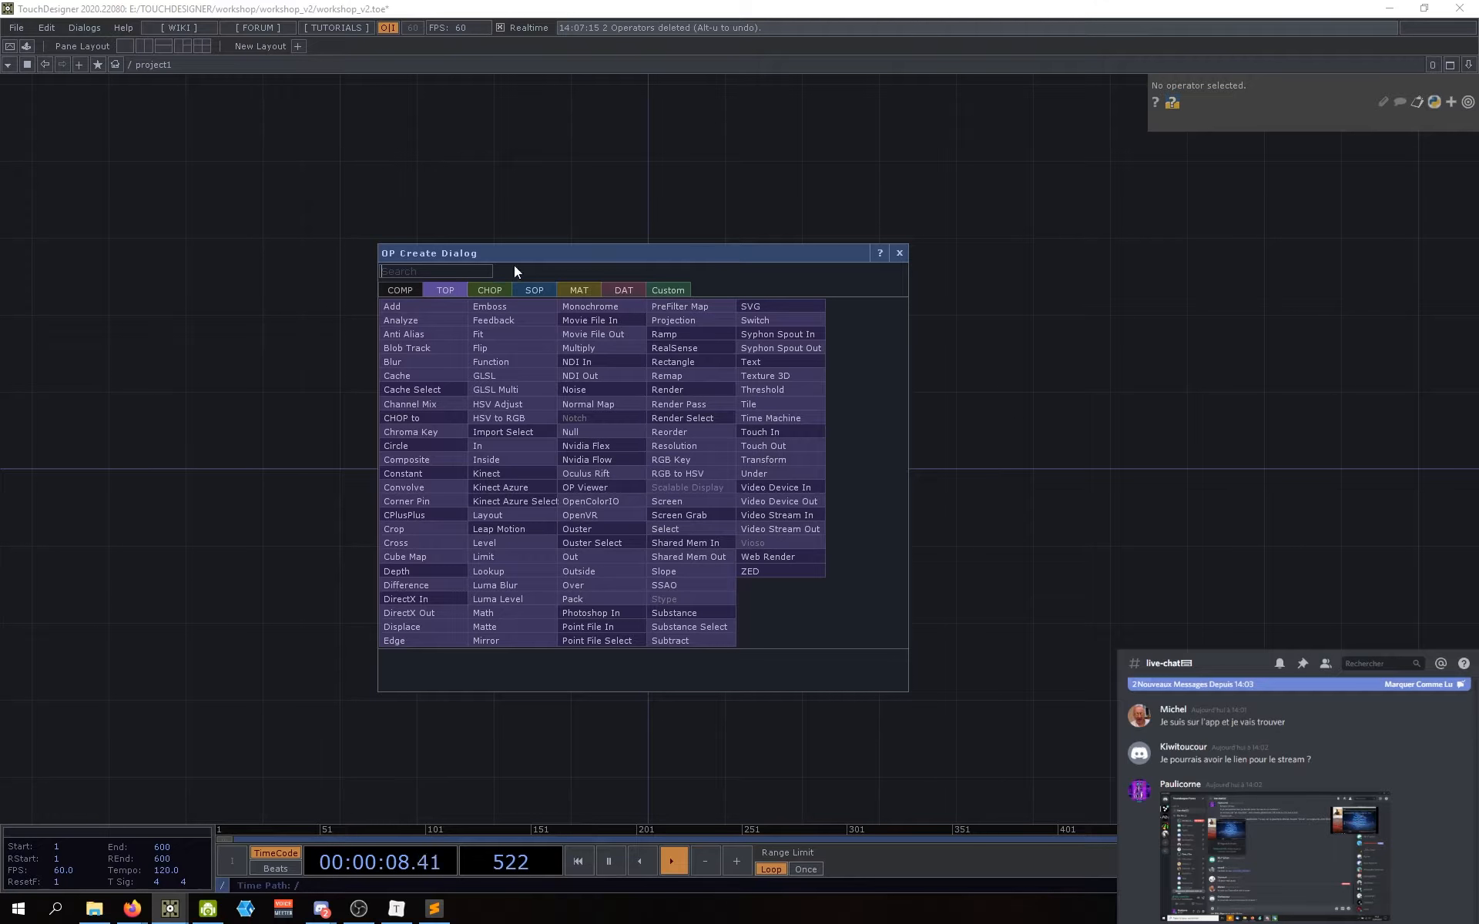
pyautogui.moveTo(534, 257)
pyautogui.mouseDown()
pyautogui.moveTo(516, 256)
pyautogui.moveTo(528, 256)
pyautogui.mouseUp()
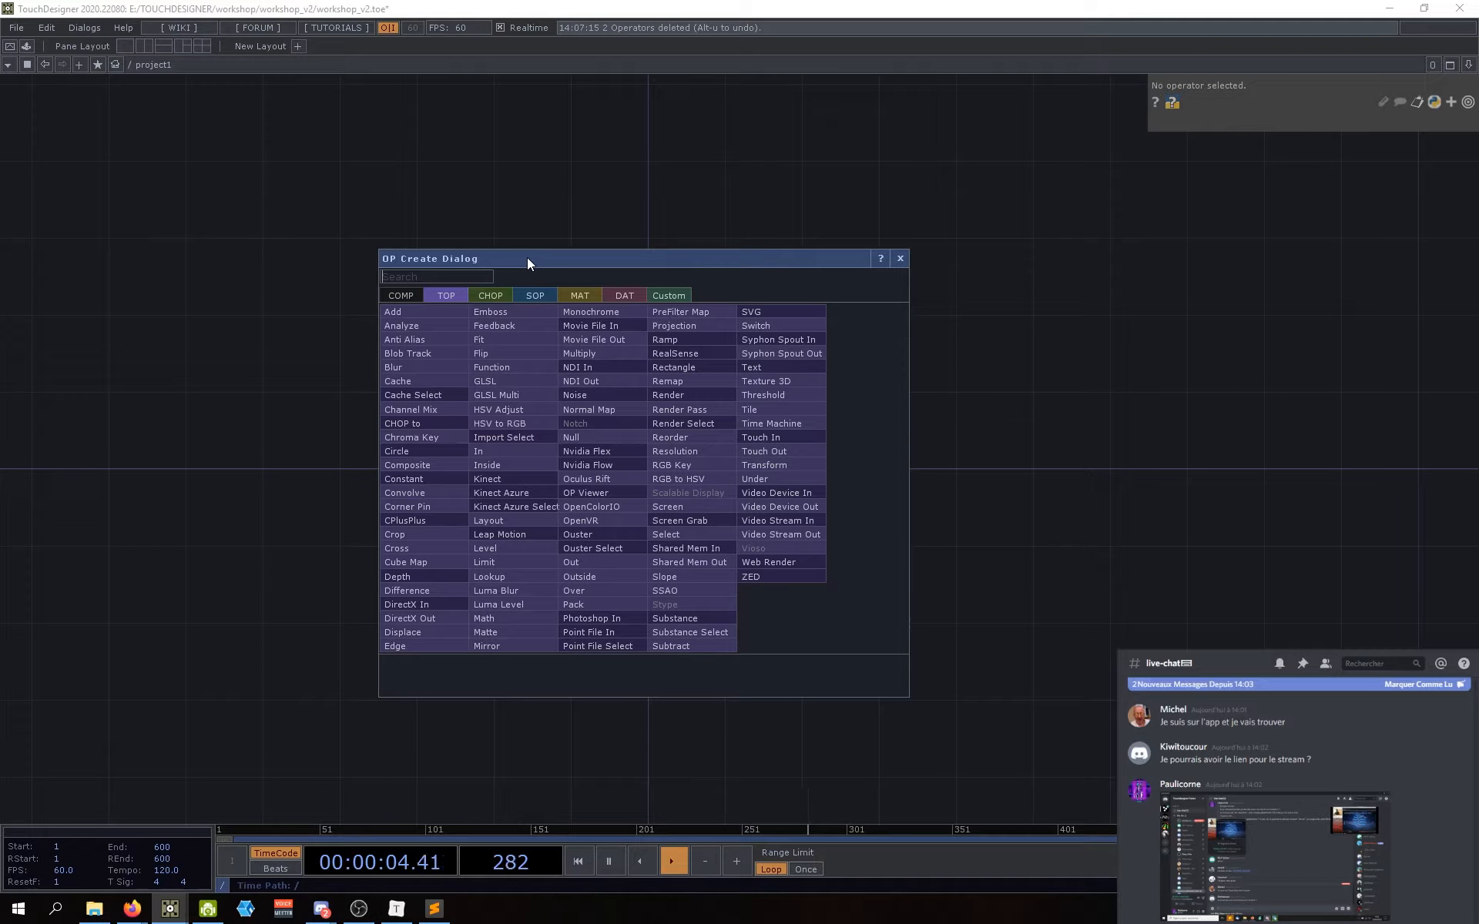
pyautogui.moveTo(526, 259)
pyautogui.mouseDown()
pyautogui.moveTo(525, 243)
pyautogui.moveTo(540, 255)
pyautogui.mouseUp()
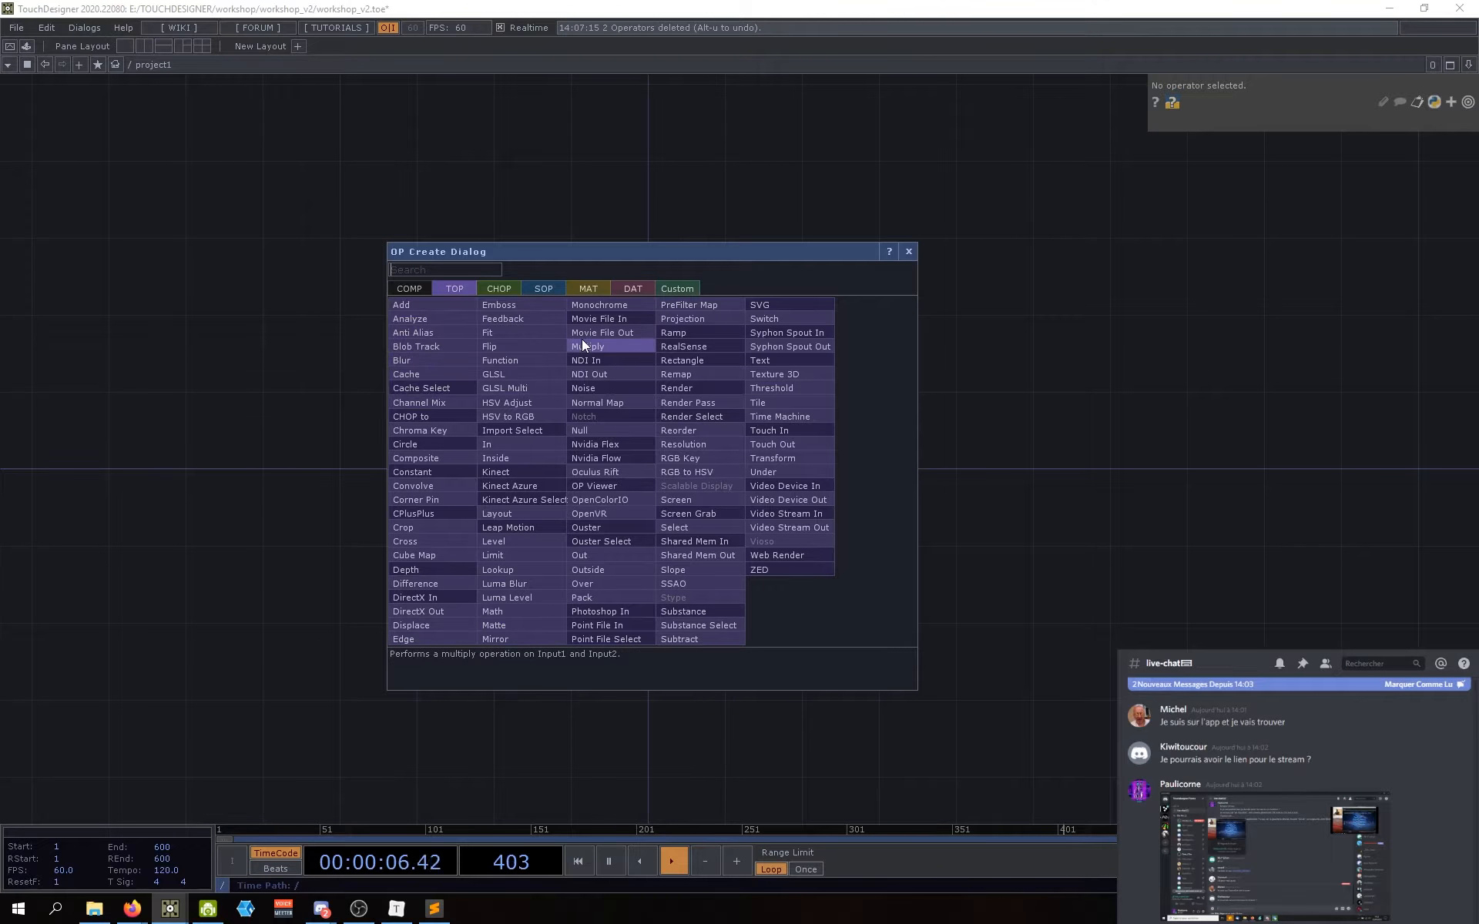
pyautogui.moveTo(557, 241); pyautogui.dragTo(551, 248)
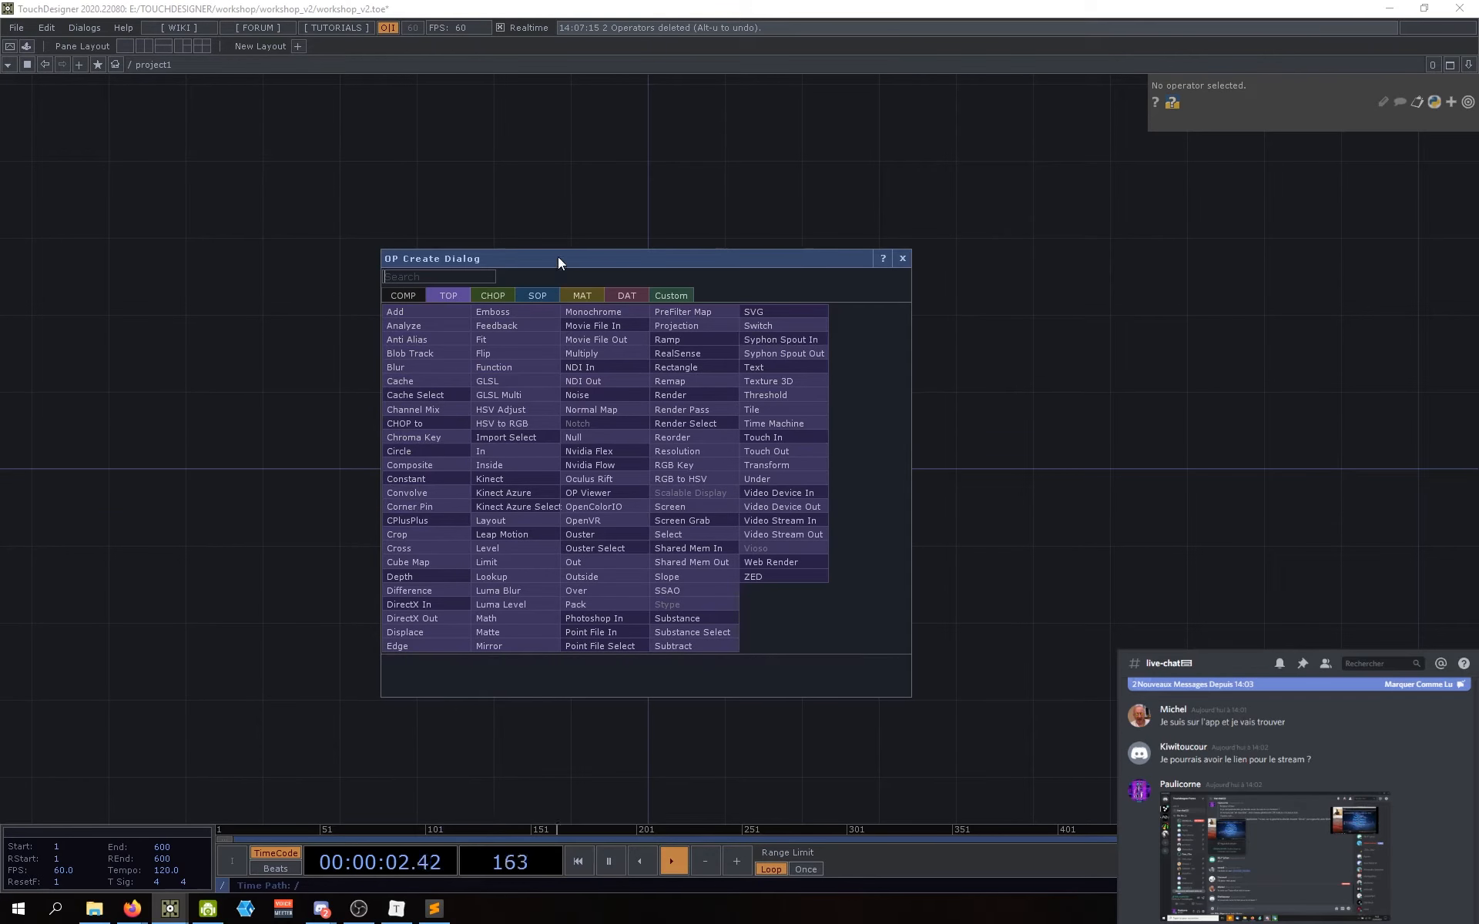
pyautogui.moveTo(557, 256)
pyautogui.mouseDown()
pyautogui.moveTo(543, 268)
pyautogui.moveTo(564, 251)
pyautogui.mouseUp()
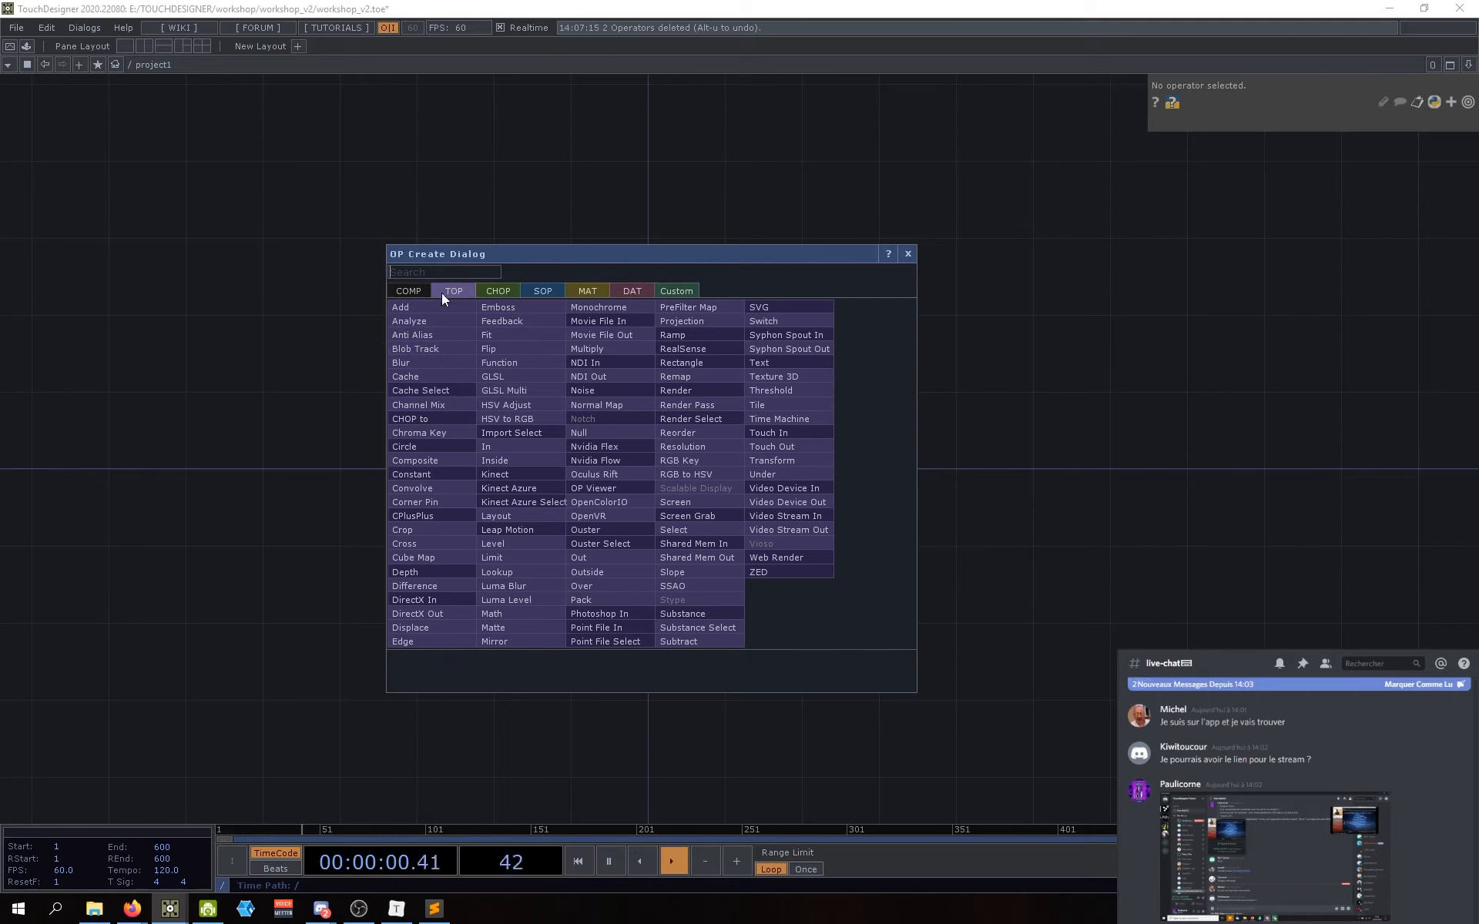
# Step: Search 'rect' and place a Rectangle TOP, rectangle1, in the network
pyautogui.write('rect')
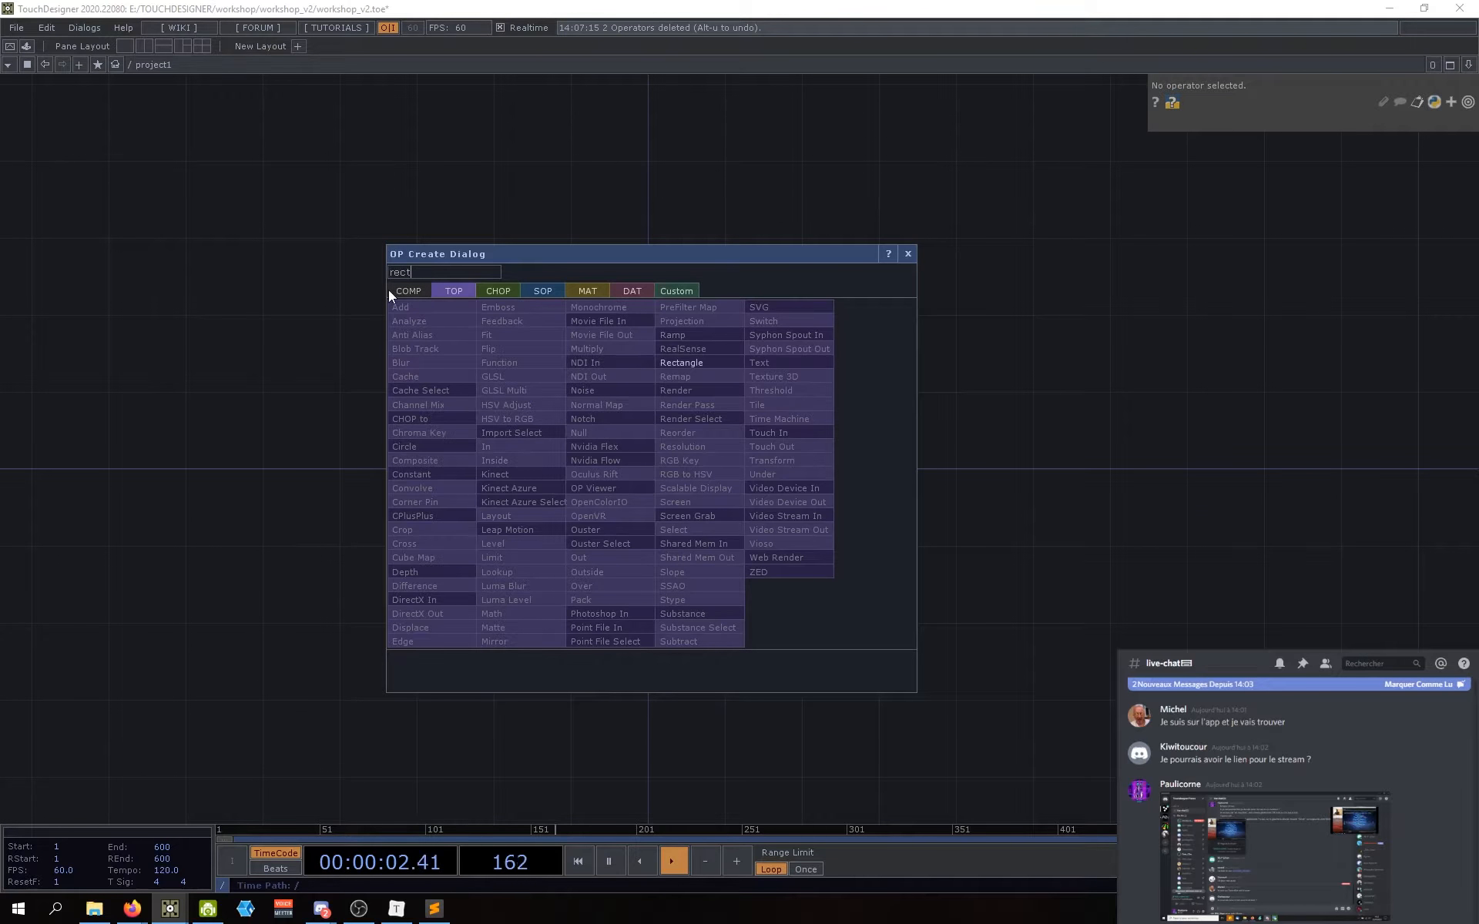
pyautogui.click(695, 363)
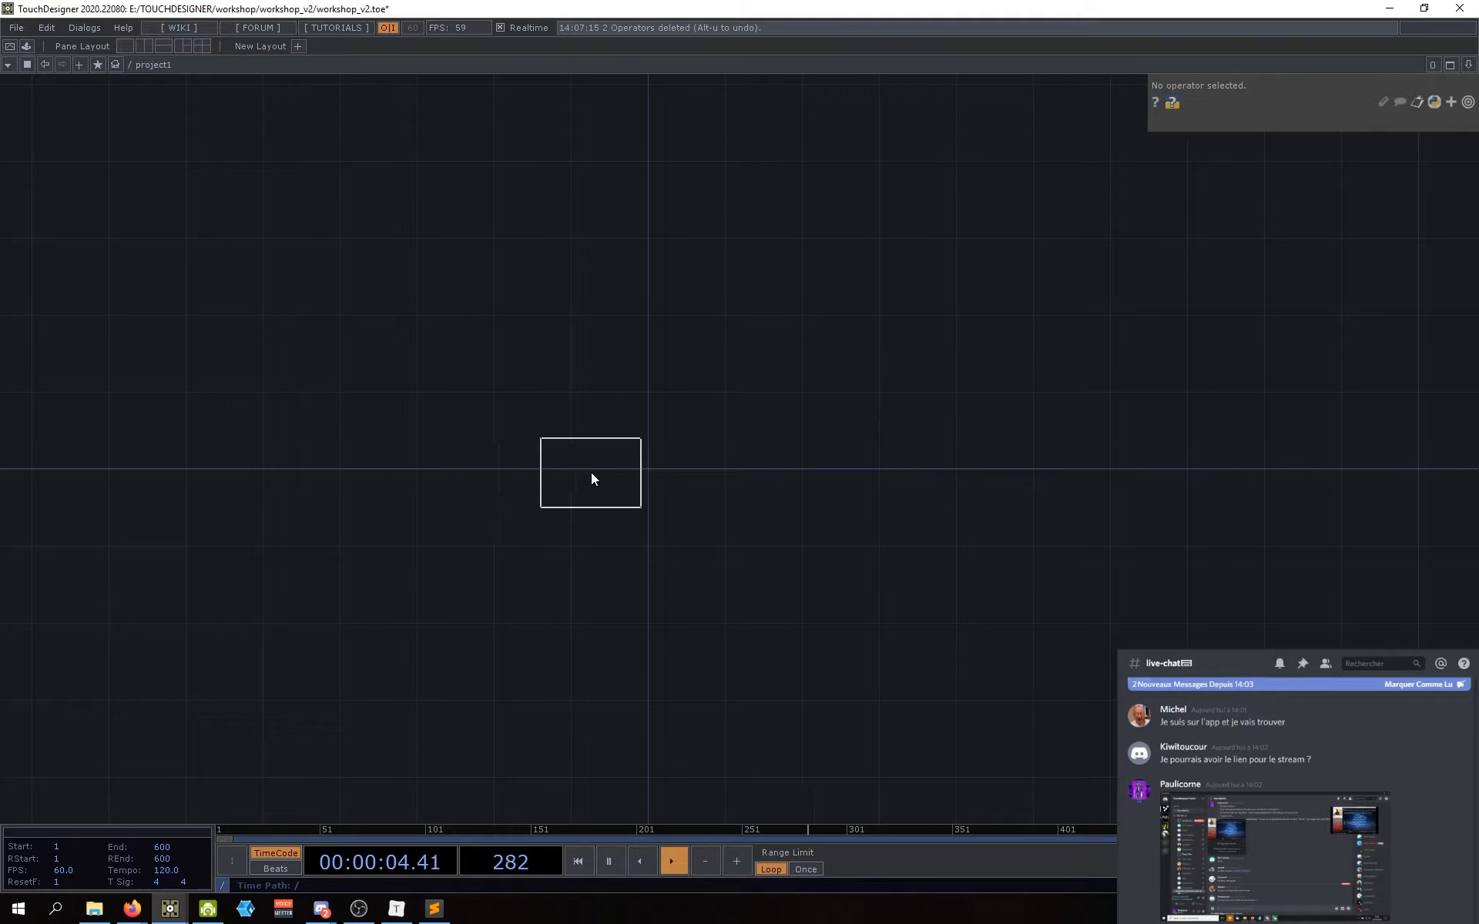
pyautogui.click(578, 478)
pyautogui.scroll(5, 601, 473)
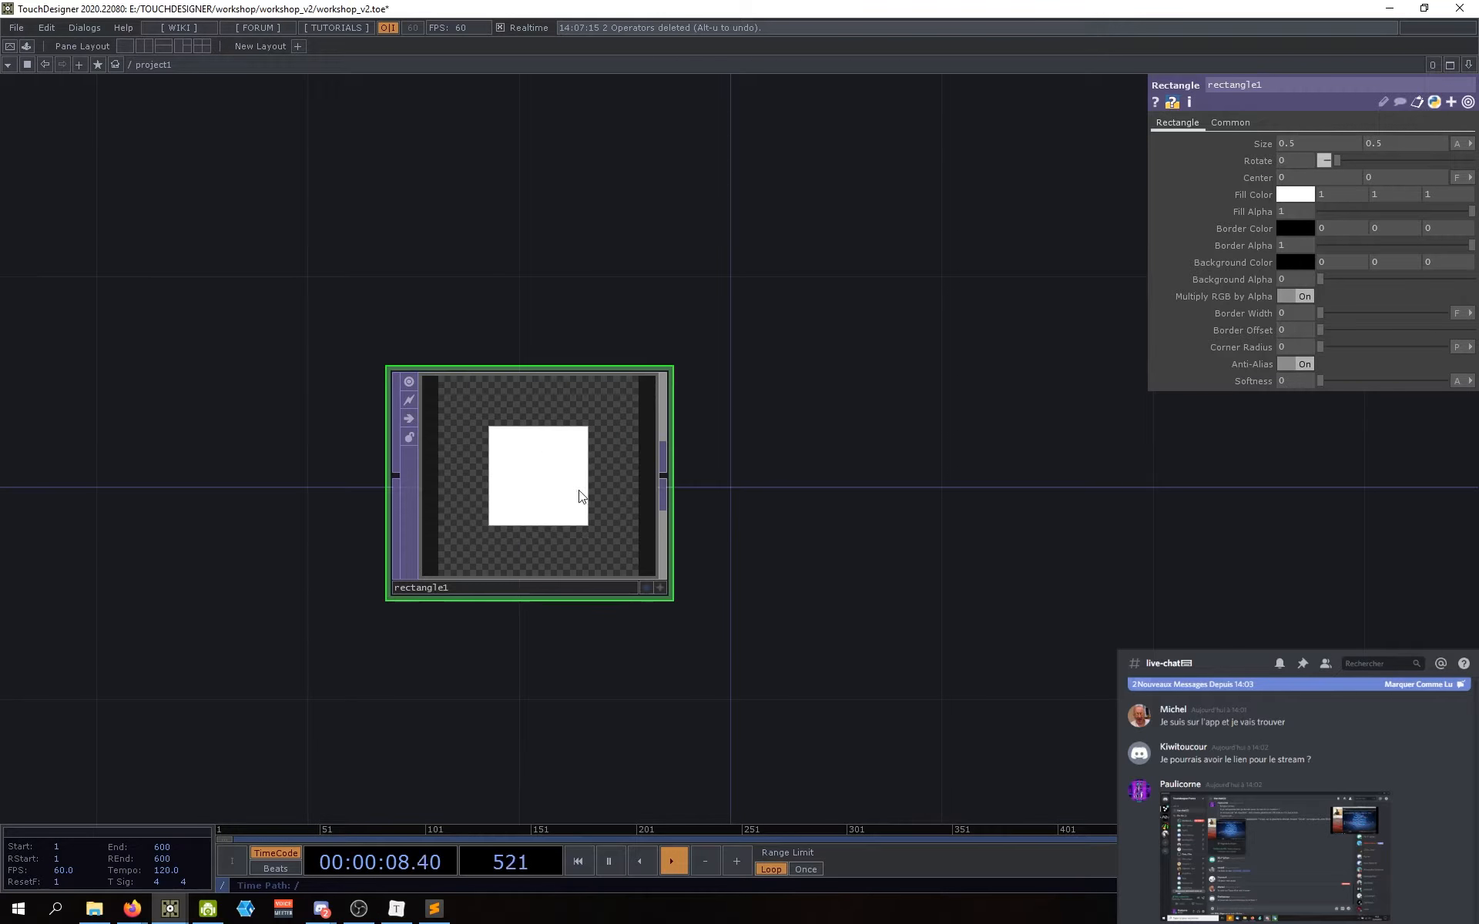
pyautogui.moveTo(924, 528); pyautogui.dragTo(934, 526)
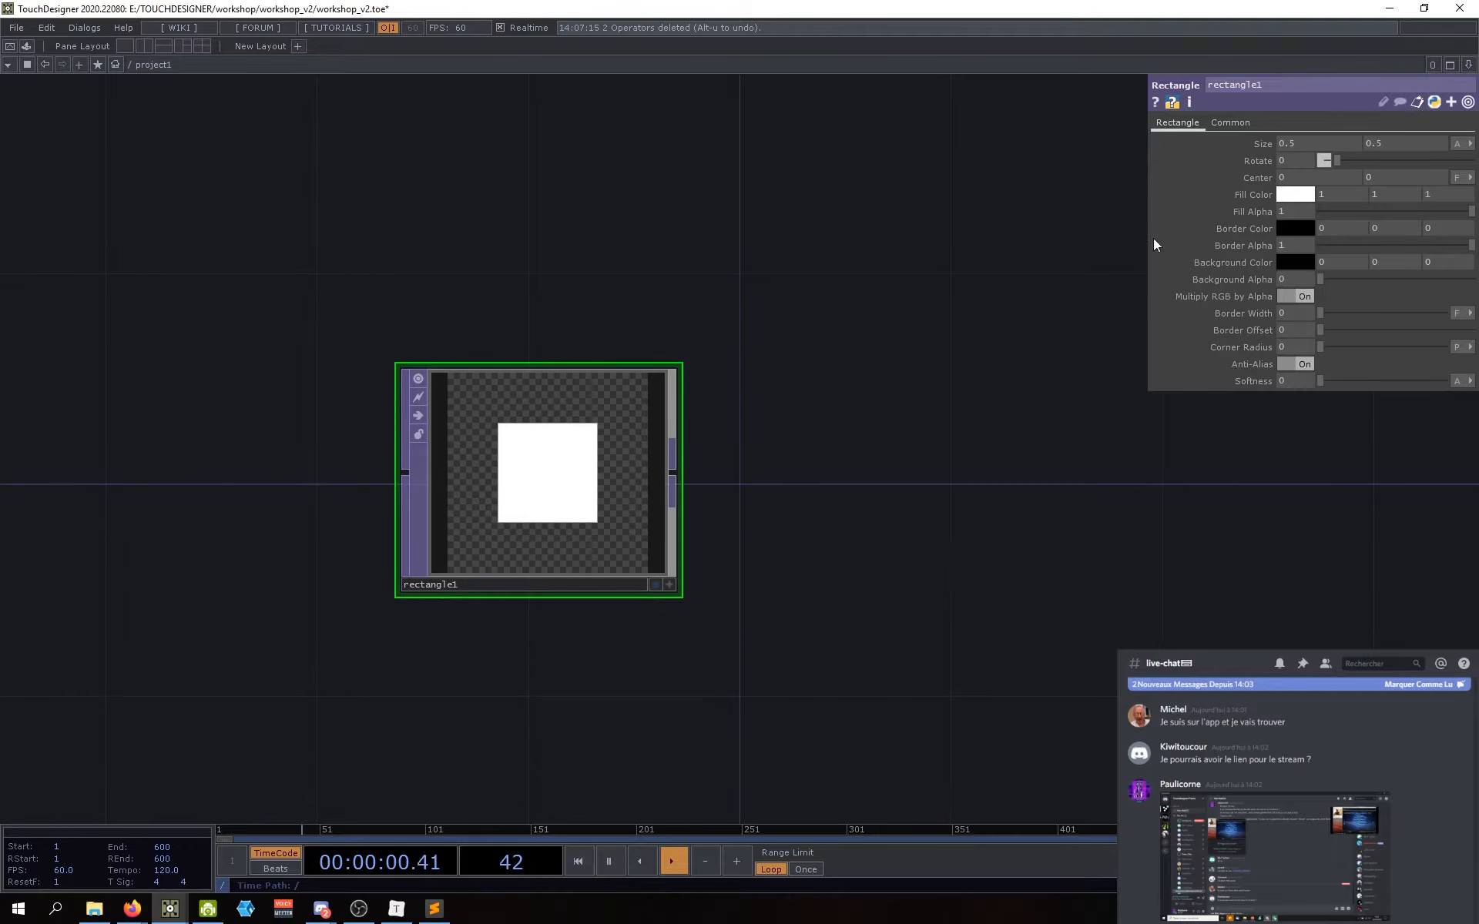
pyautogui.moveTo(1042, 437); pyautogui.dragTo(1028, 428)
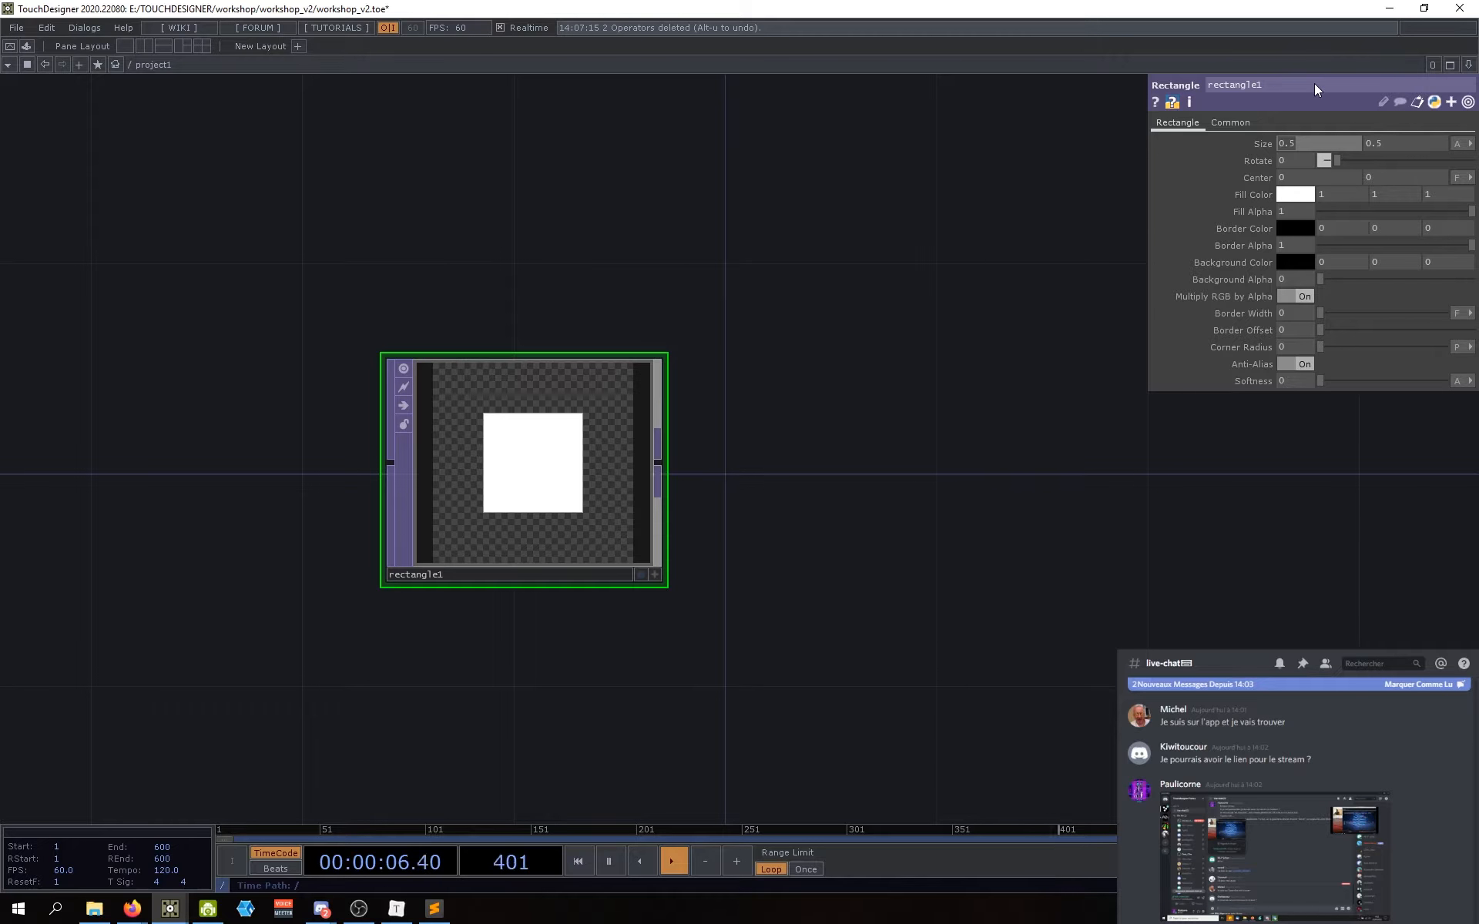
# Step: Try rectangle1 size values: width 0.2 then 0.5, height full then 0.2
pyautogui.write('0.2')
pyautogui.press('Return')
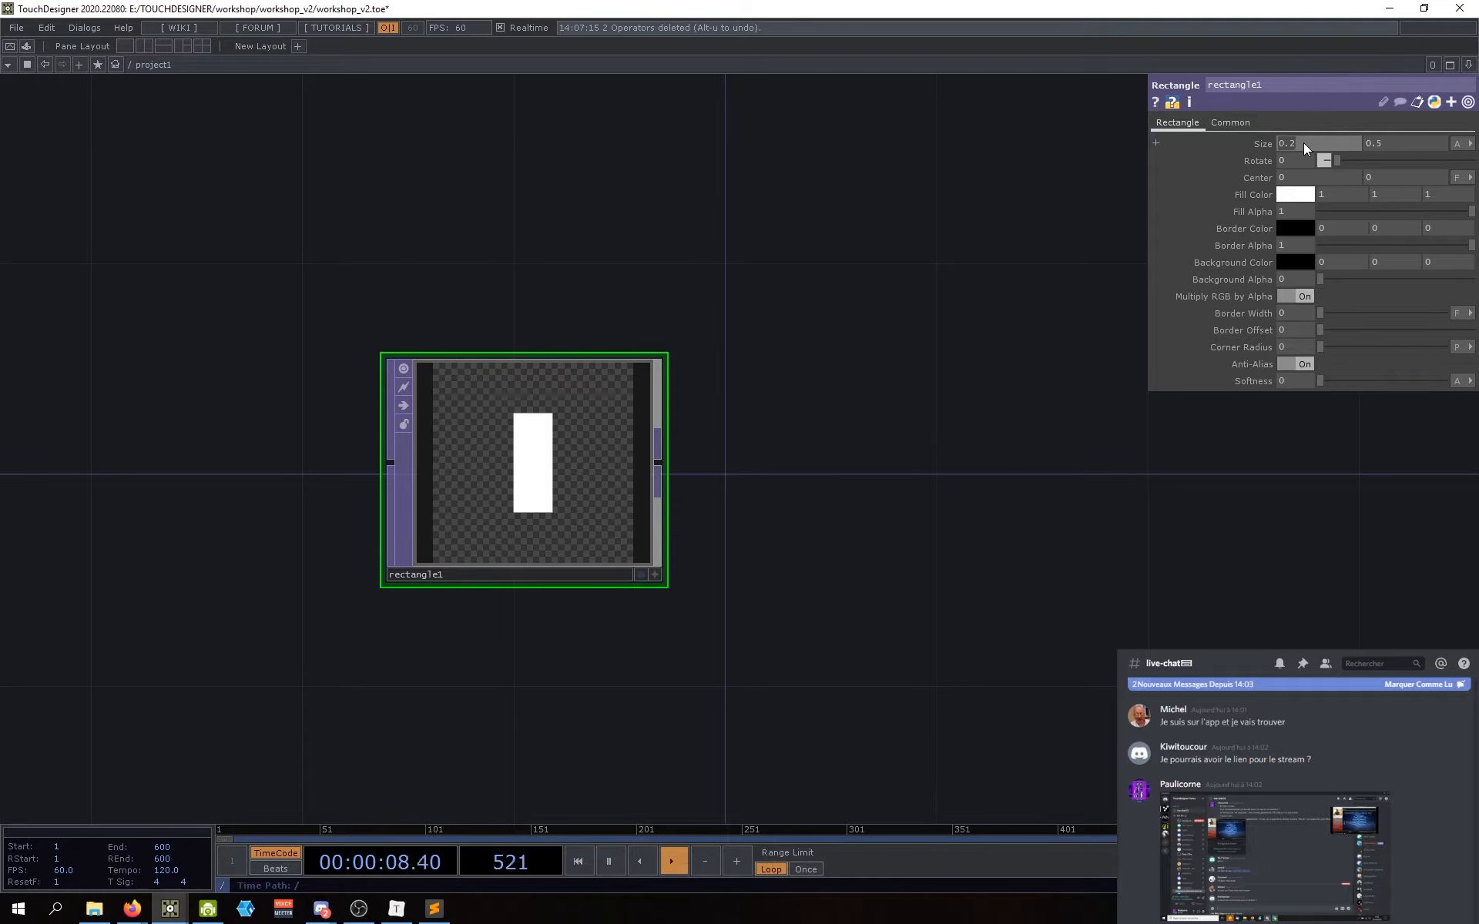
pyautogui.moveTo(1303, 141); pyautogui.dragTo(1322, 146)
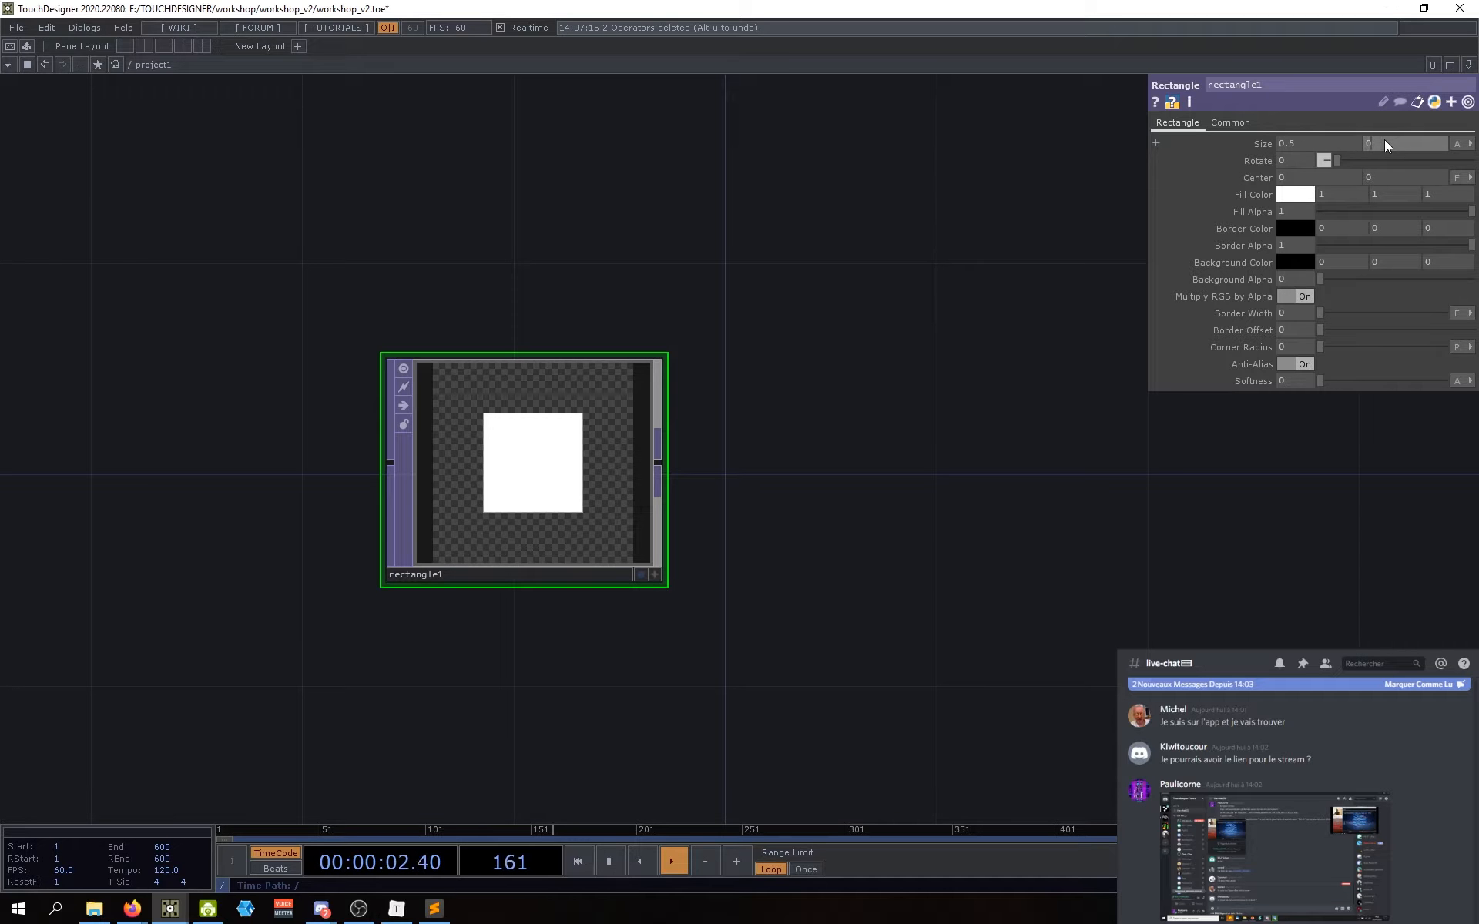
pyautogui.moveTo(1384, 140); pyautogui.dragTo(1449, 143)
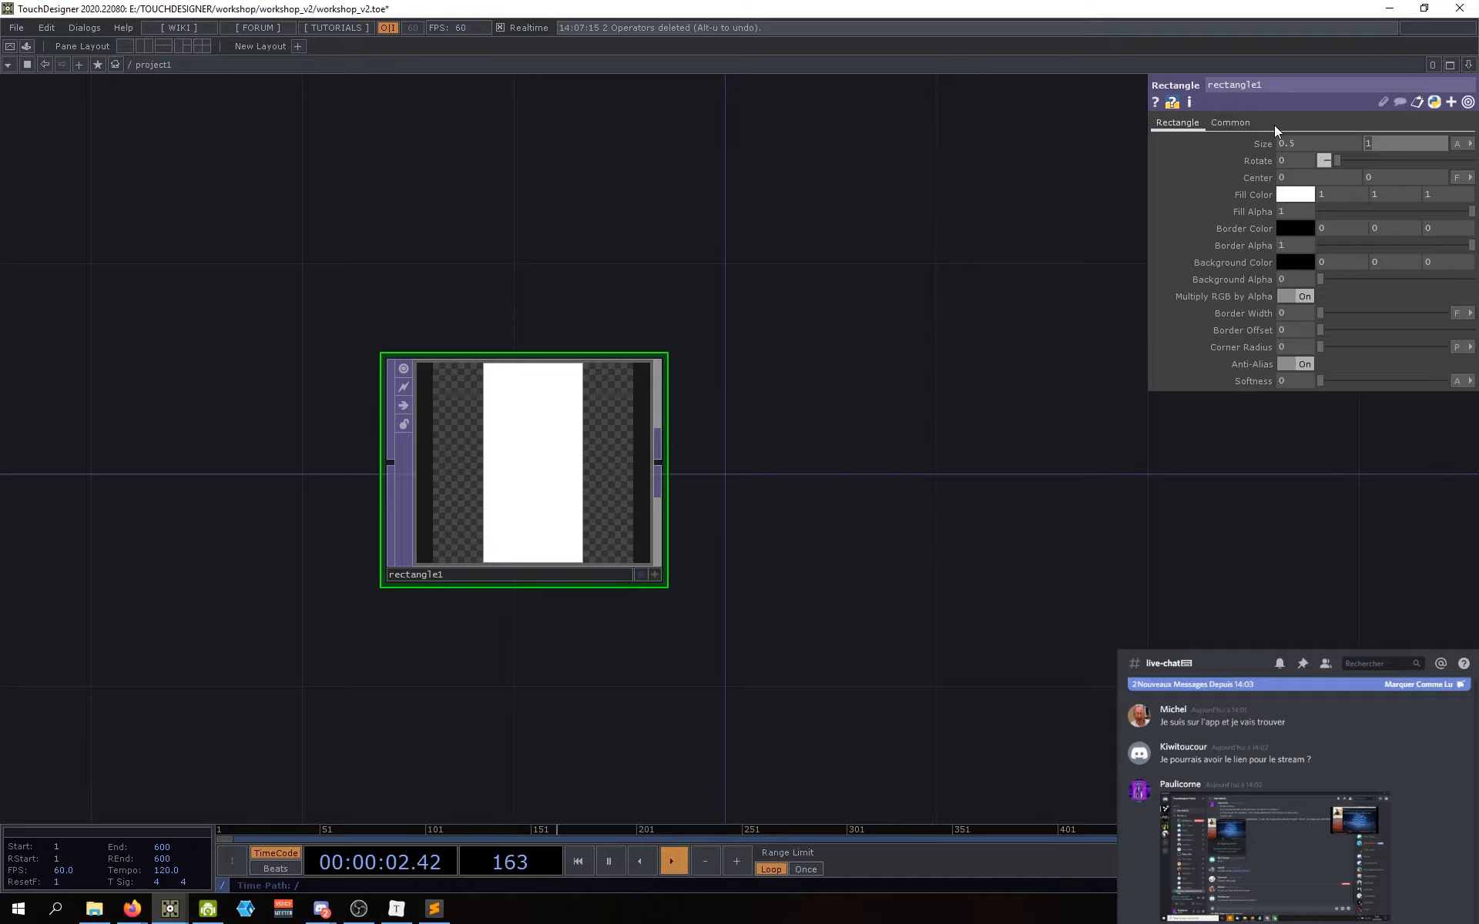
pyautogui.write('0.2')
pyautogui.press('Return')
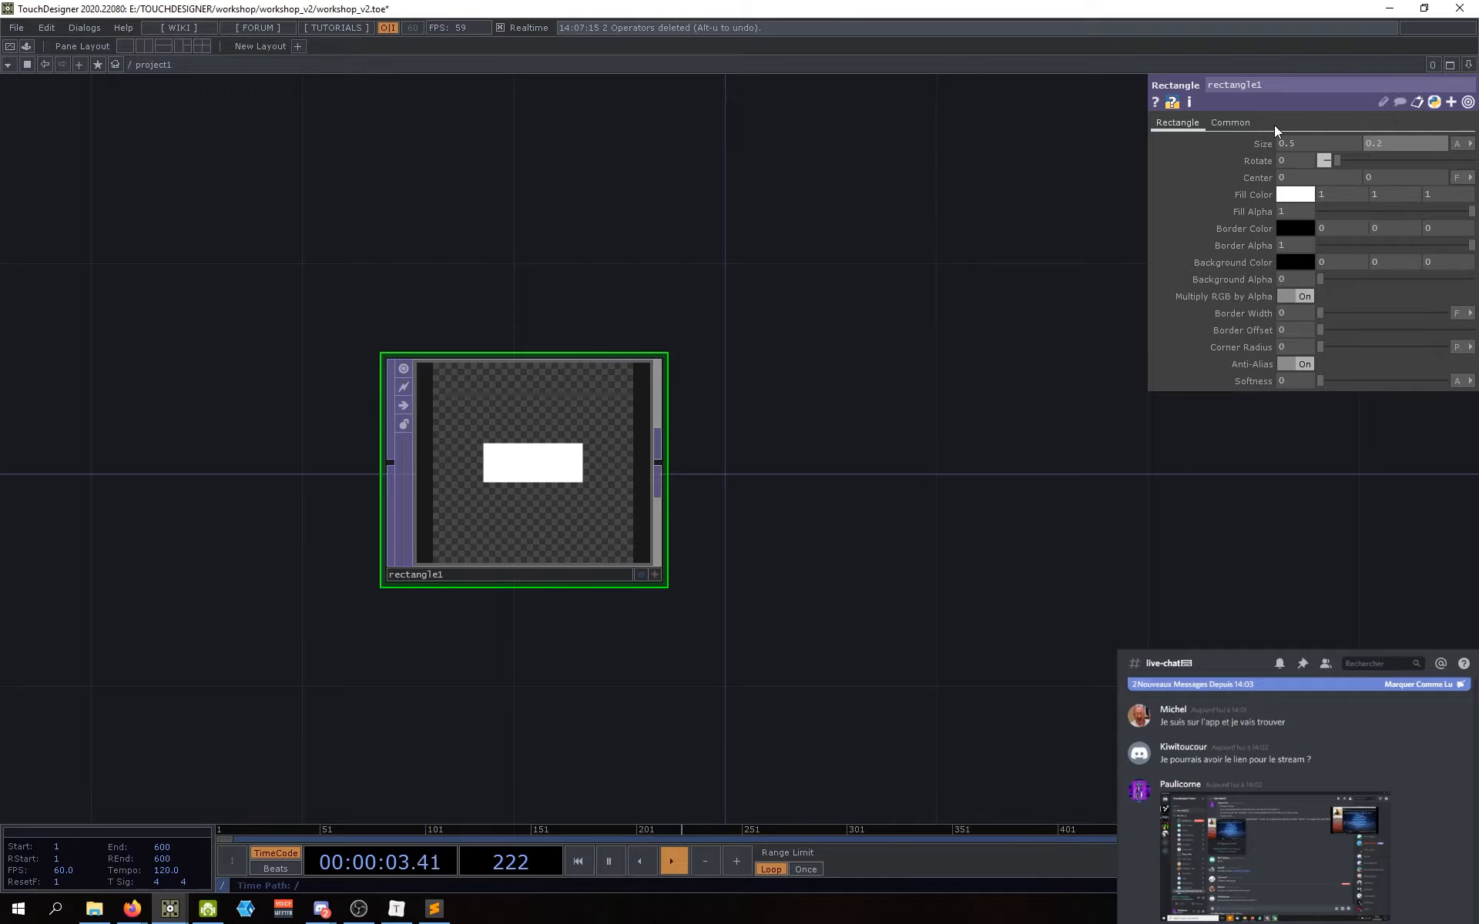
# Step: Switch rectangle1's size units to Pixels and set the height to 200
pyautogui.click(1466, 143)
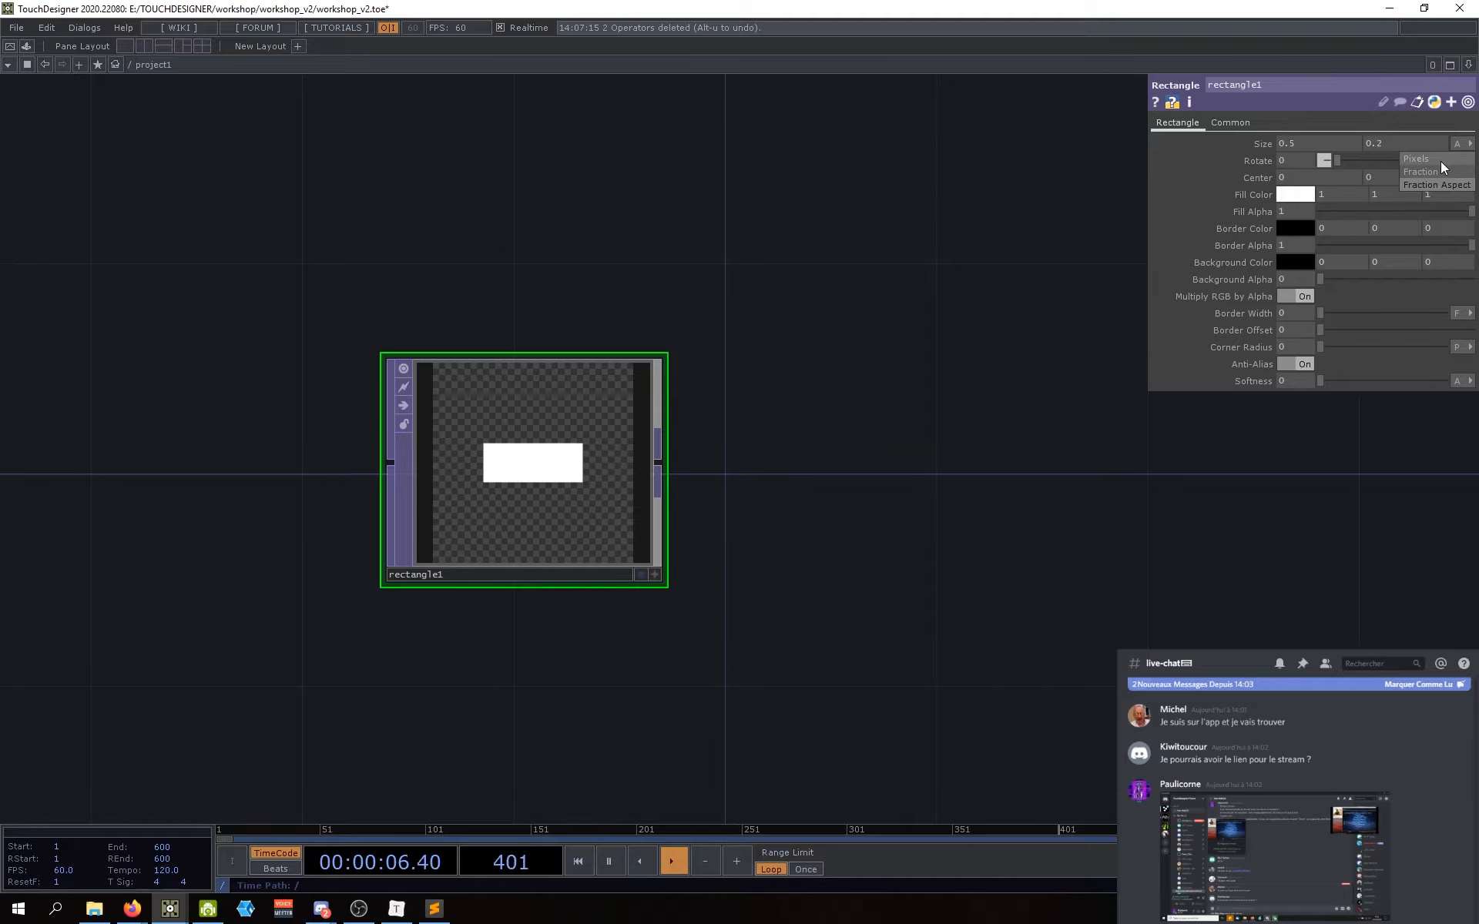
pyautogui.click(1439, 160)
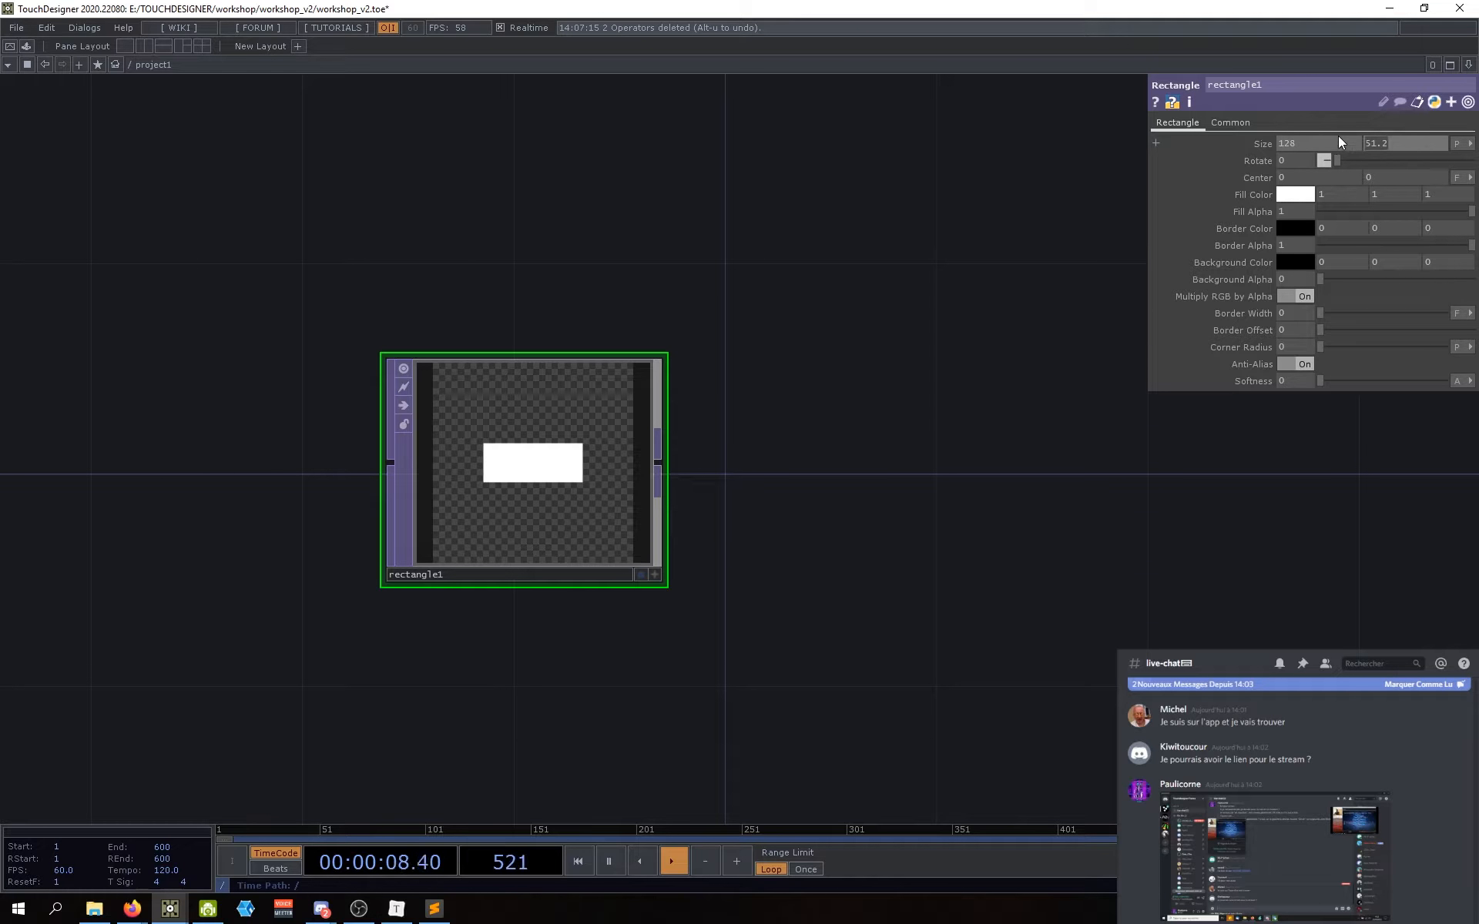
pyautogui.write('200')
pyautogui.press('Return')
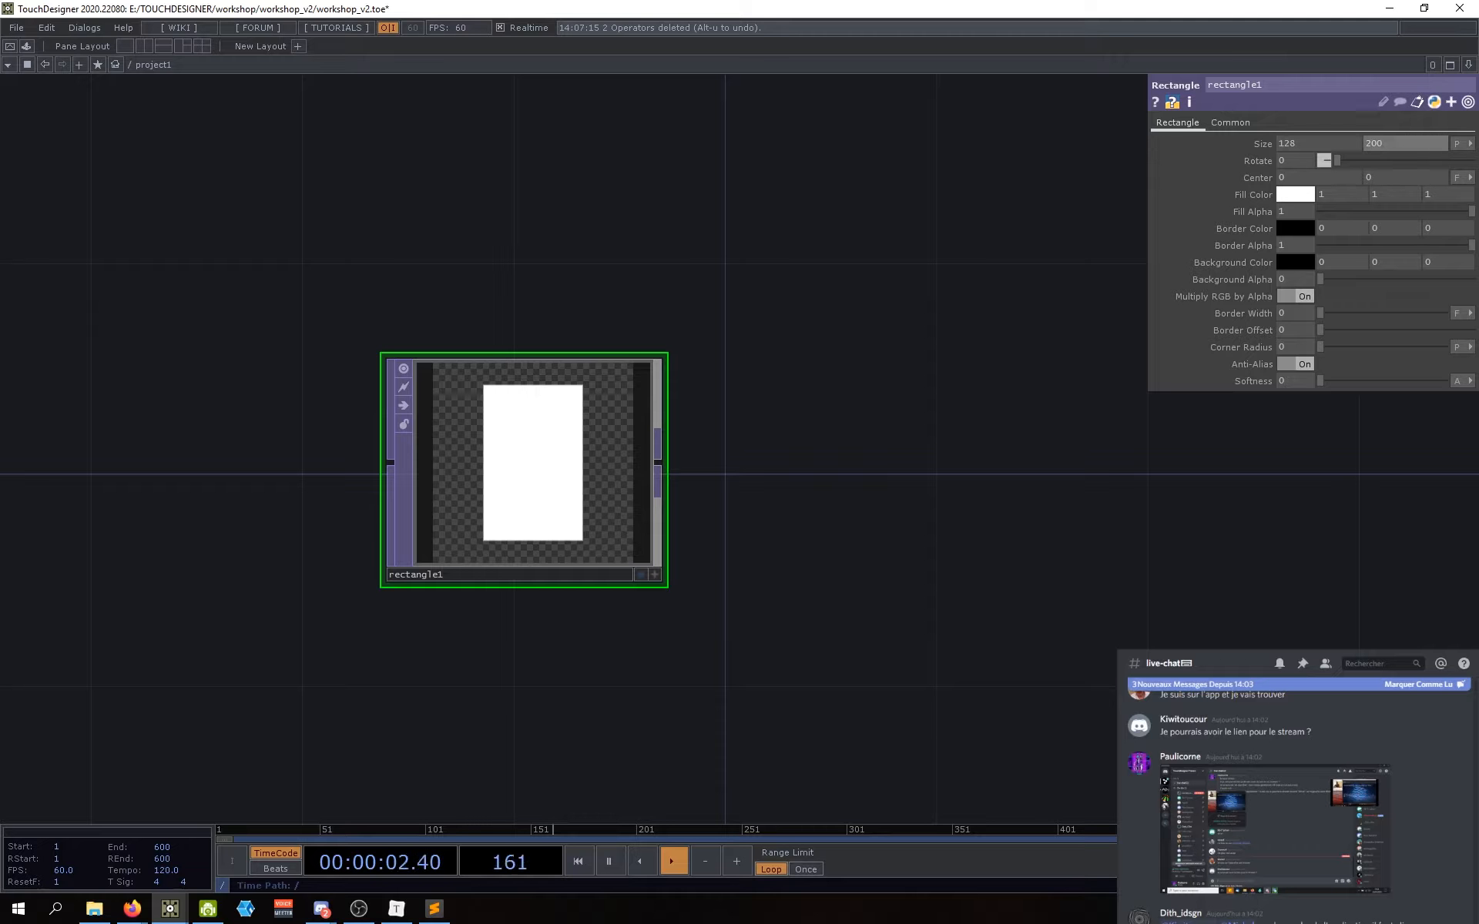
# Step: Switch size units back to Fraction (0.5 × 0.78125) and fill rectangle1 red
pyautogui.click(1460, 144)
pyautogui.click(1449, 173)
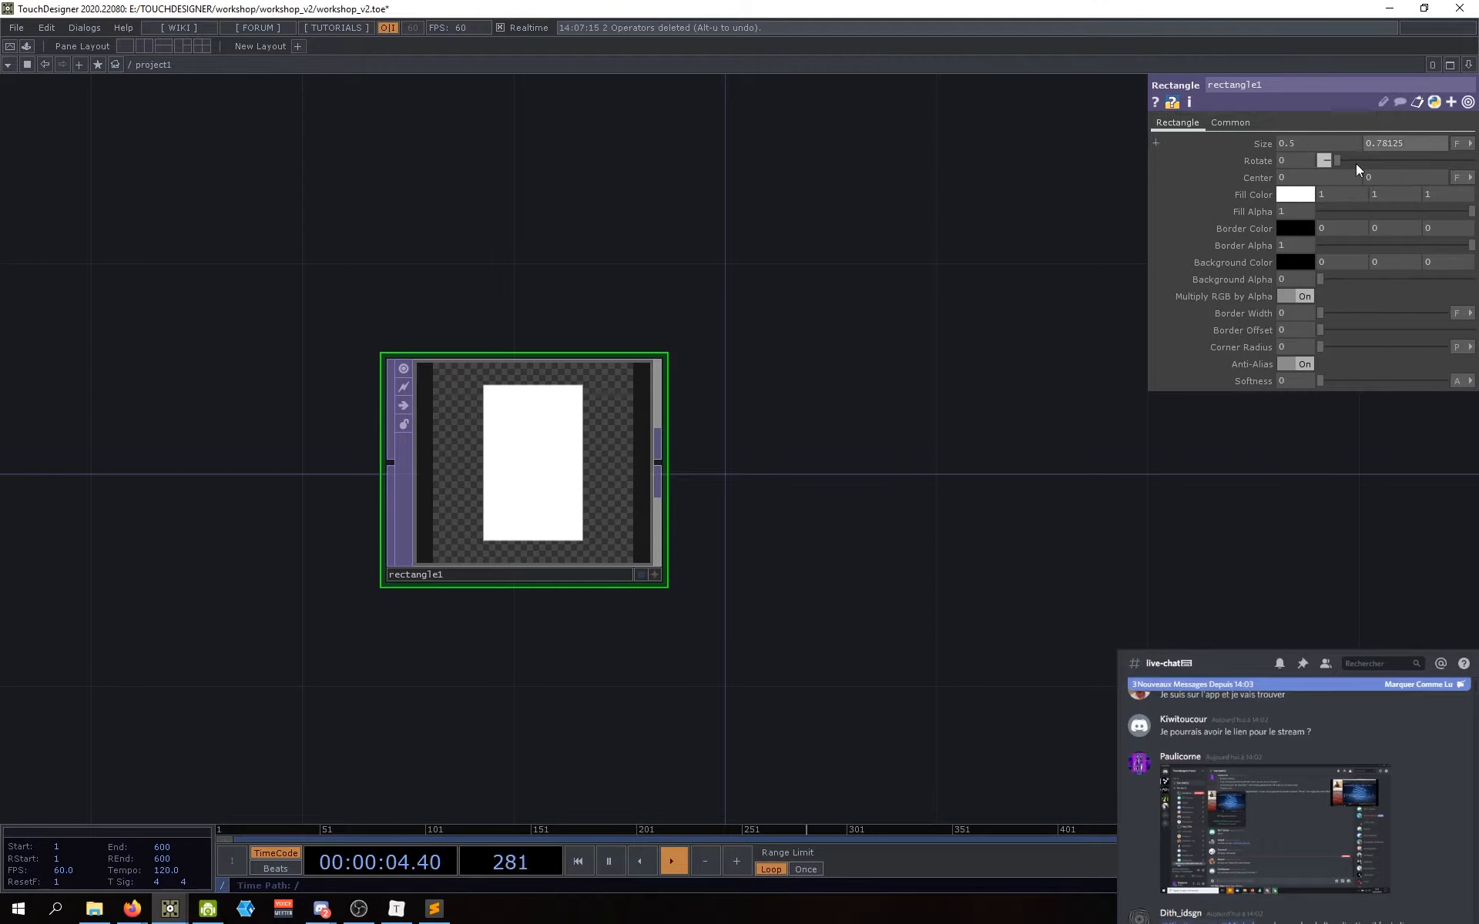
pyautogui.moveTo(875, 493); pyautogui.dragTo(899, 481)
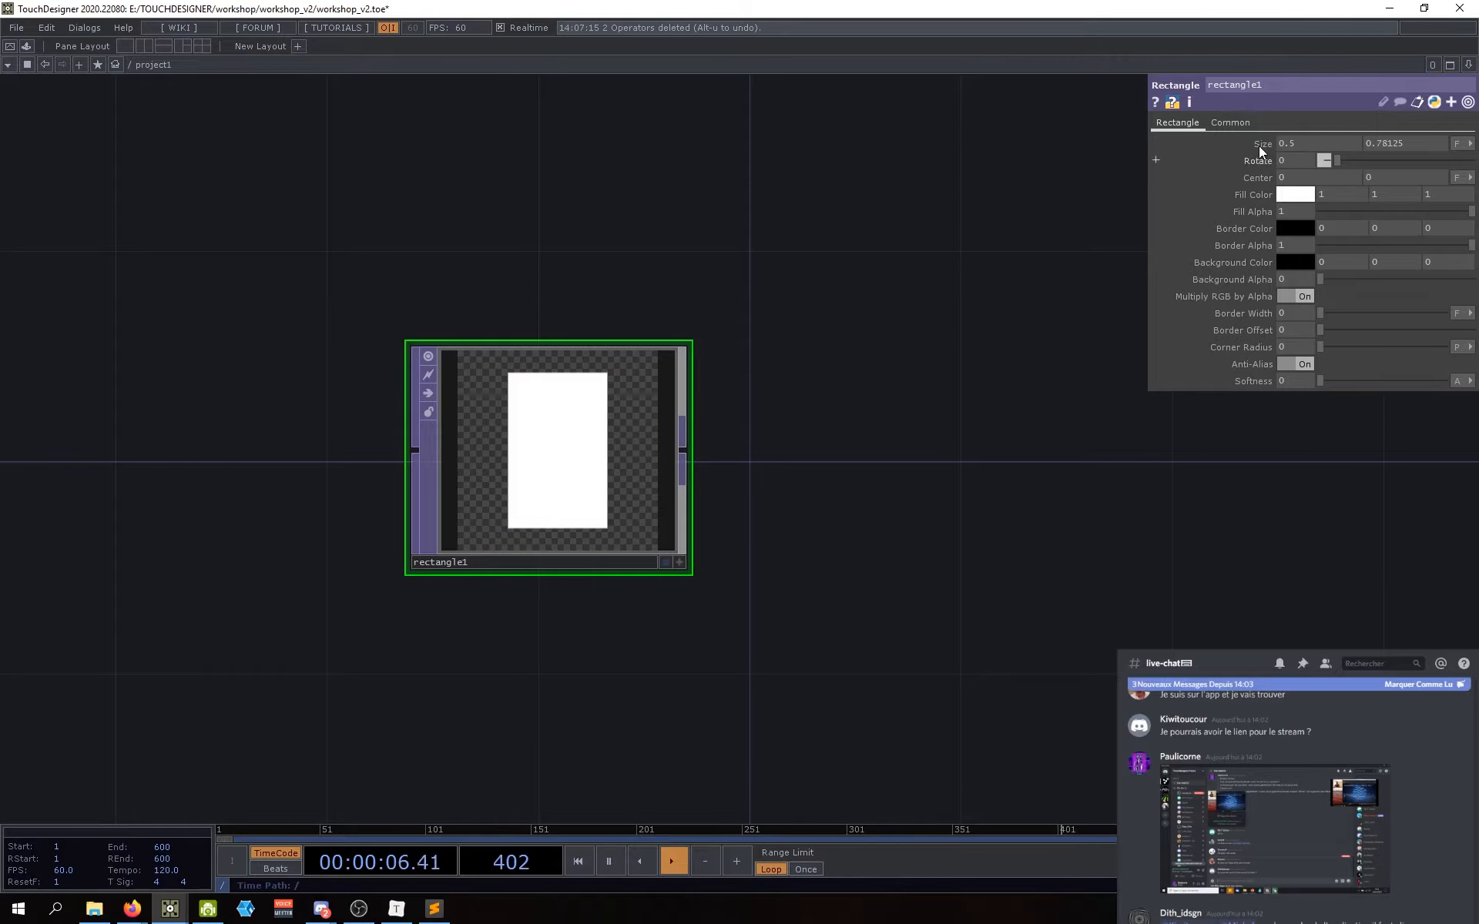
pyautogui.moveTo(597, 460); pyautogui.dragTo(576, 460)
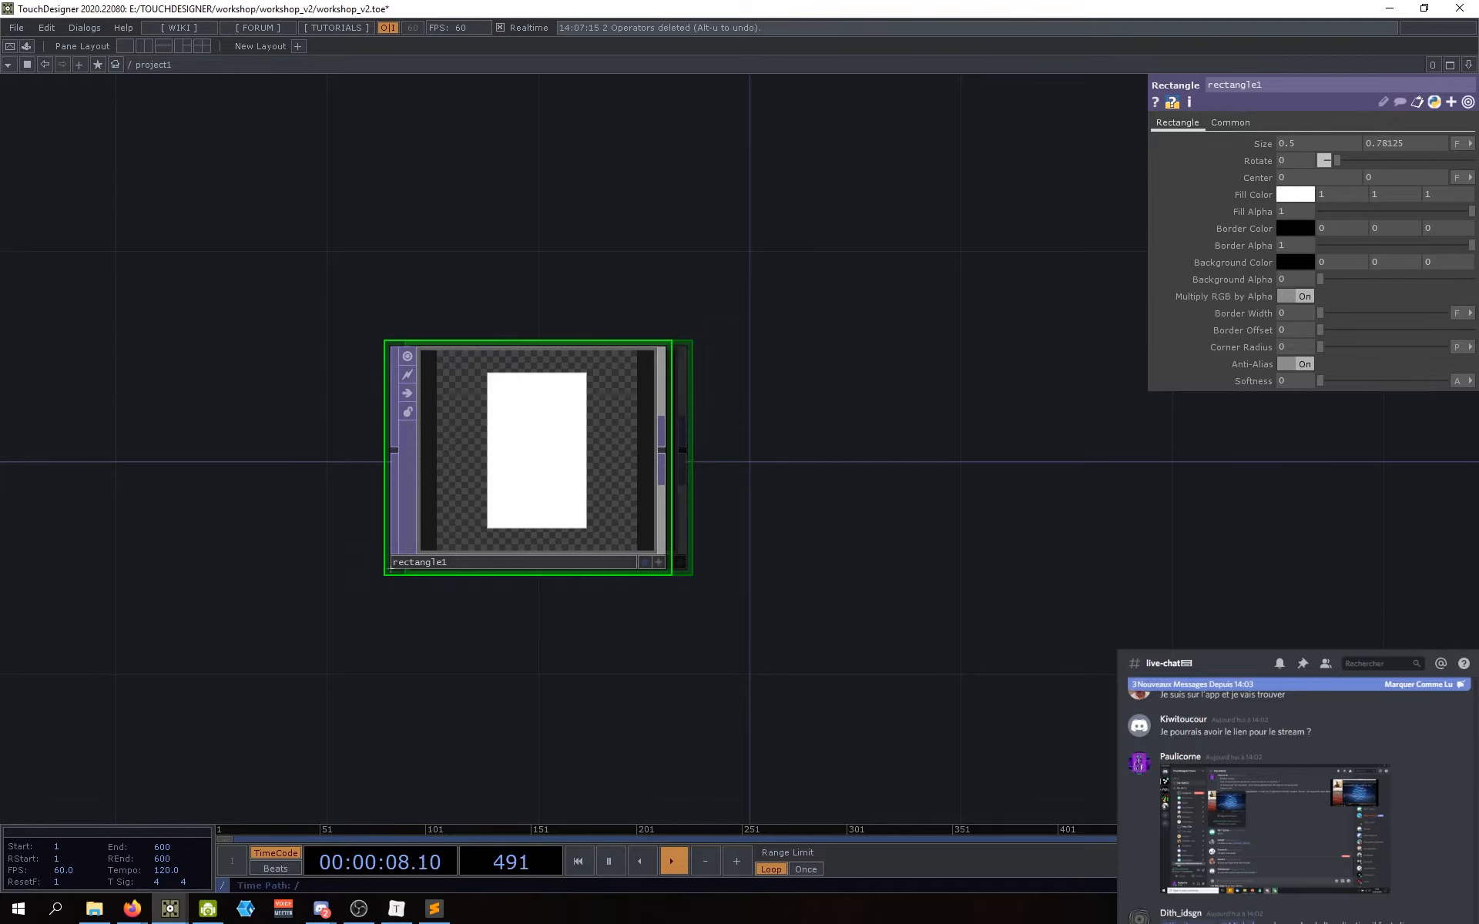
pyautogui.click(1300, 192)
pyautogui.moveTo(1310, 99); pyautogui.dragTo(1050, 153)
pyautogui.click(1110, 165)
pyautogui.click(1164, 146)
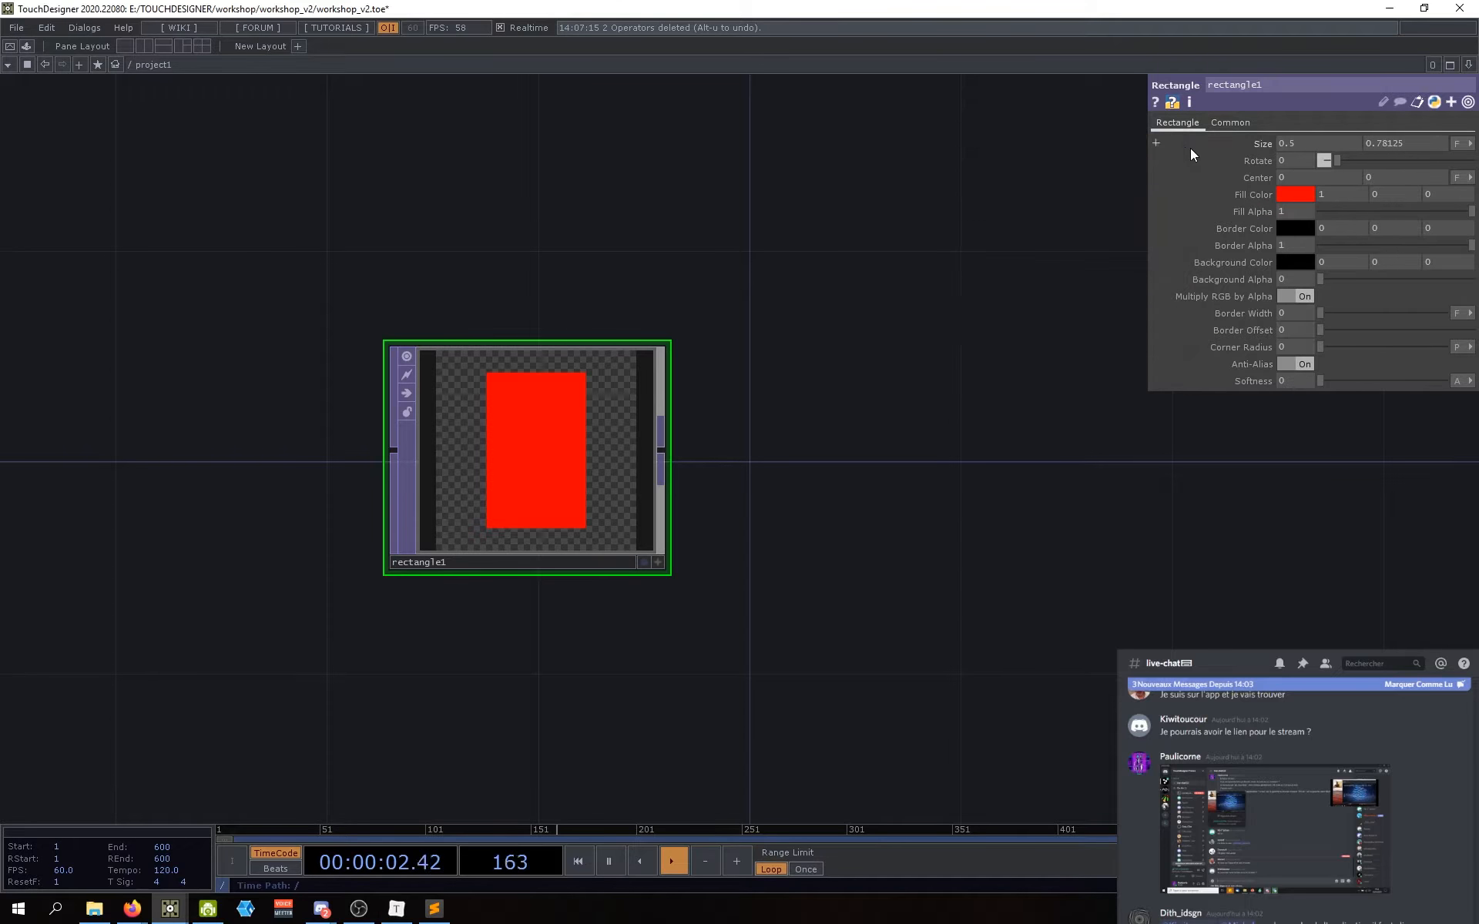
# Step: Raise rectangle1's Background Alpha so the red rectangle sits on opaque black
pyautogui.moveTo(1467, 218)
pyautogui.mouseDown()
pyautogui.moveTo(1304, 220)
pyautogui.moveTo(1470, 215)
pyautogui.mouseUp()
pyautogui.click(1293, 262)
pyautogui.click(1158, 144)
pyautogui.moveTo(1322, 279); pyautogui.dragTo(1471, 279)
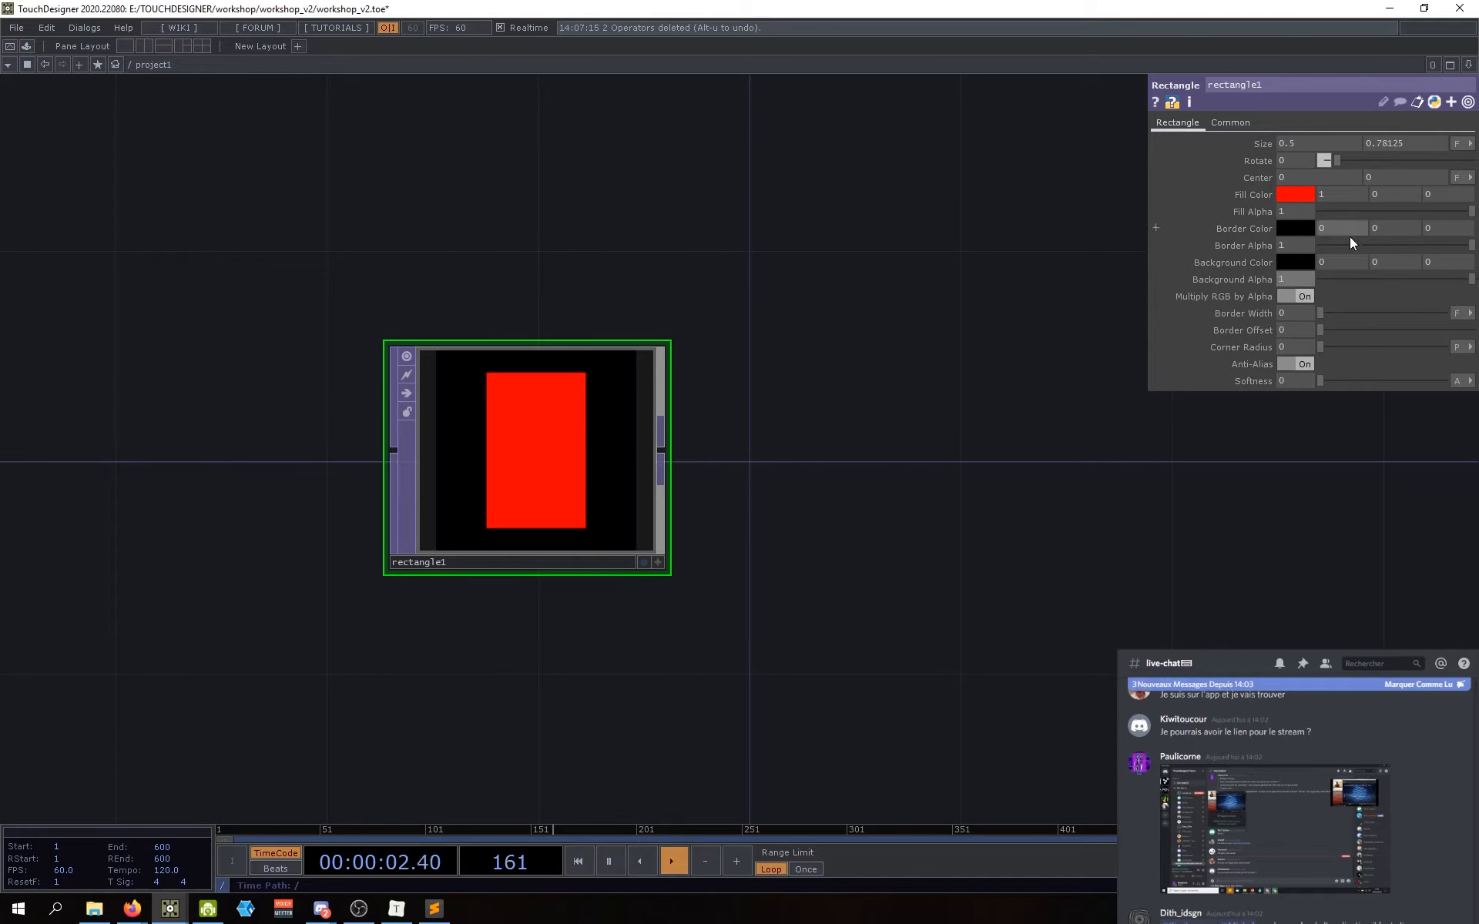
pyautogui.moveTo(987, 522); pyautogui.dragTo(919, 523)
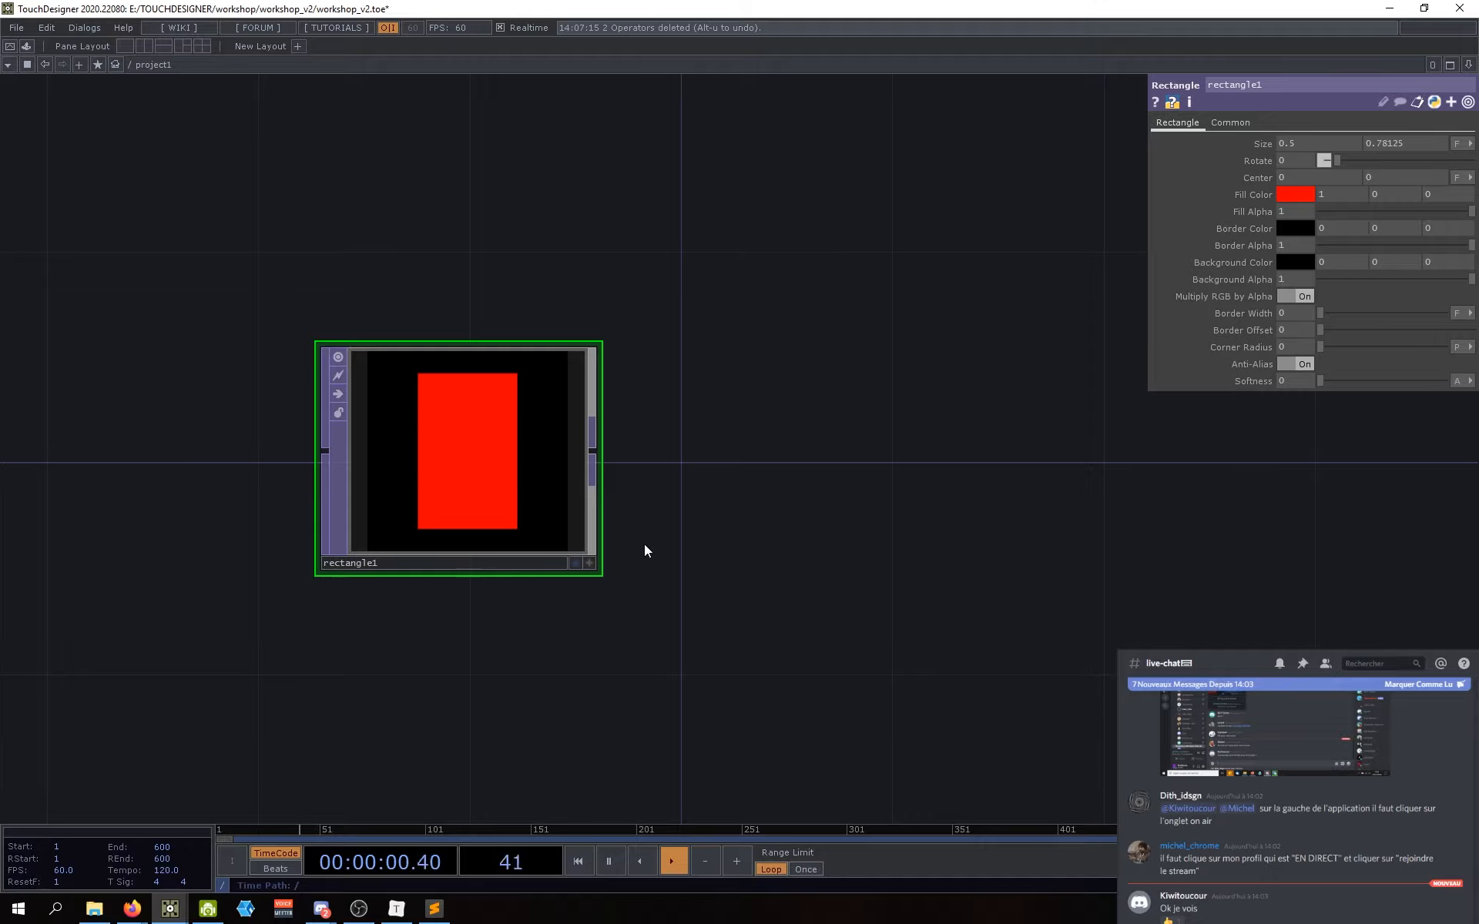
# Step: Change rectangle1's fill colour back to white
pyautogui.moveTo(791, 562)
pyautogui.mouseDown()
pyautogui.moveTo(829, 545)
pyautogui.moveTo(806, 556)
pyautogui.mouseUp()
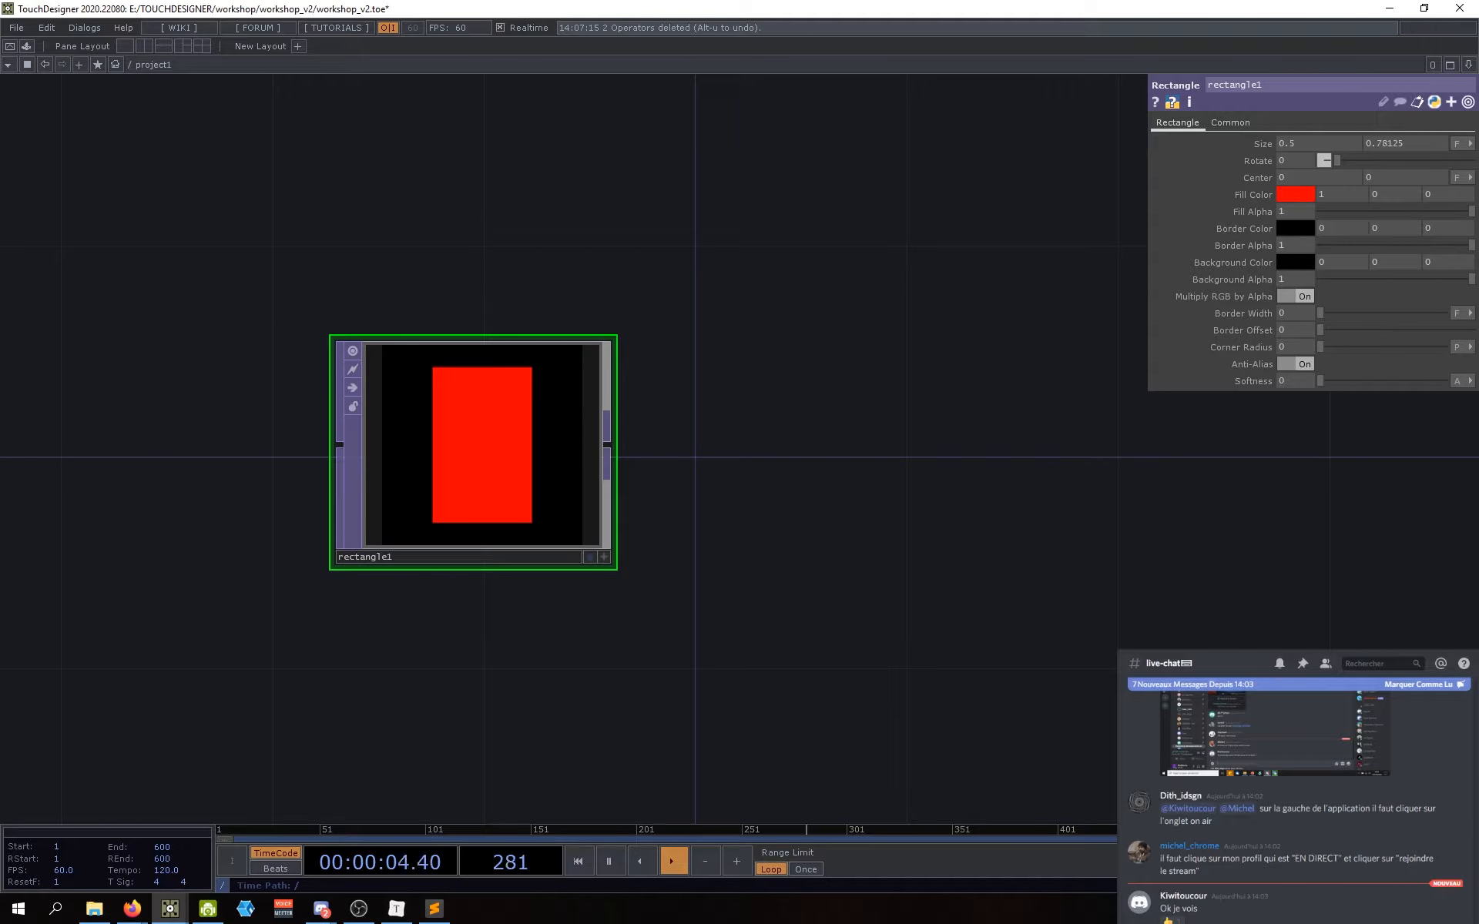
pyautogui.moveTo(958, 525); pyautogui.dragTo(1090, 519)
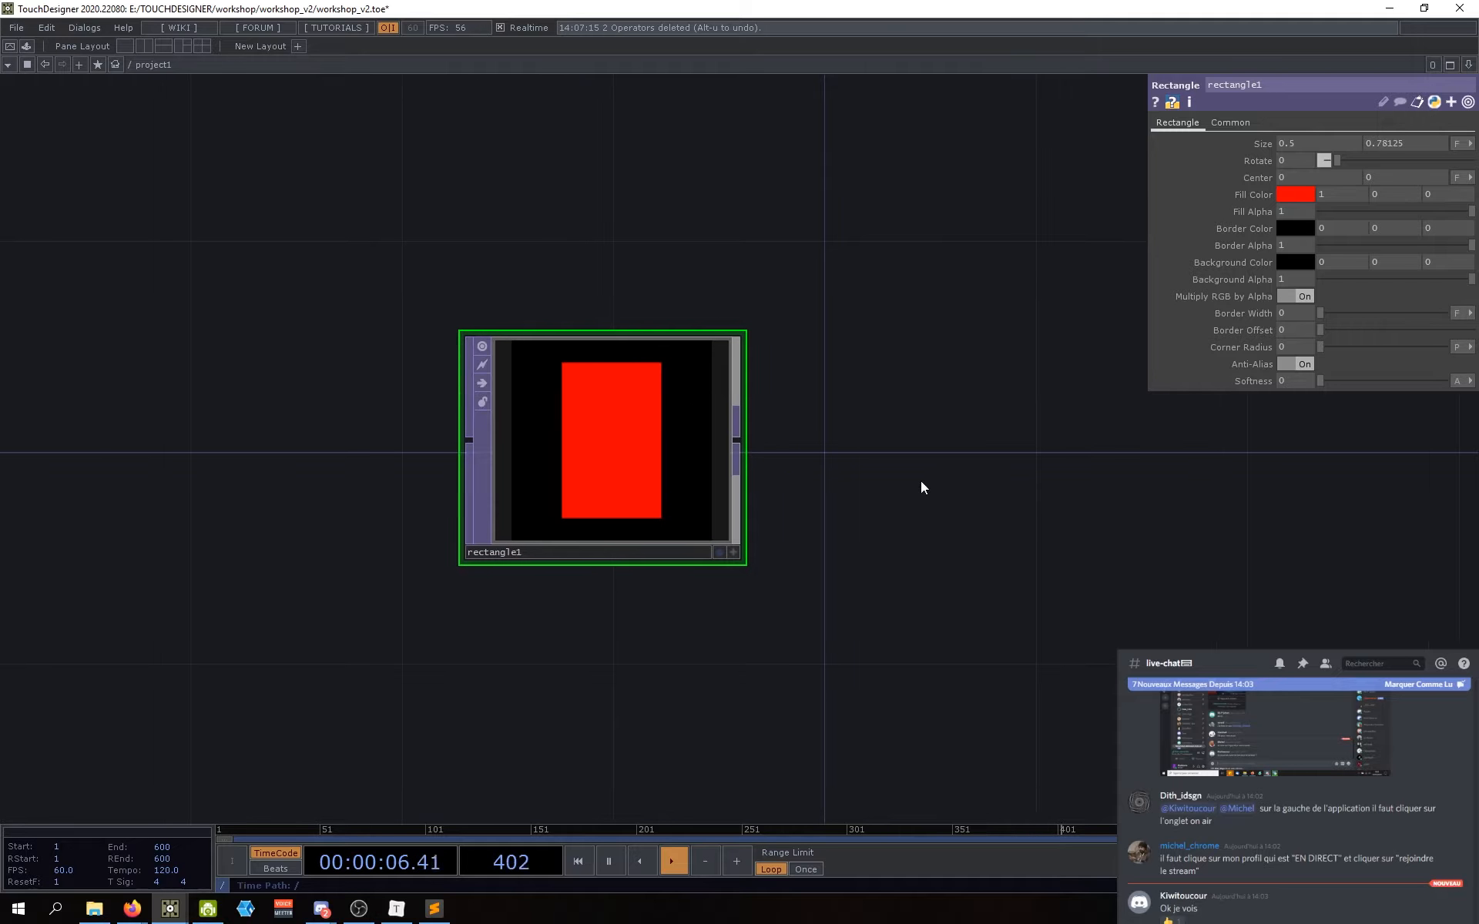
pyautogui.moveTo(921, 485); pyautogui.dragTo(850, 498)
pyautogui.click(1302, 197)
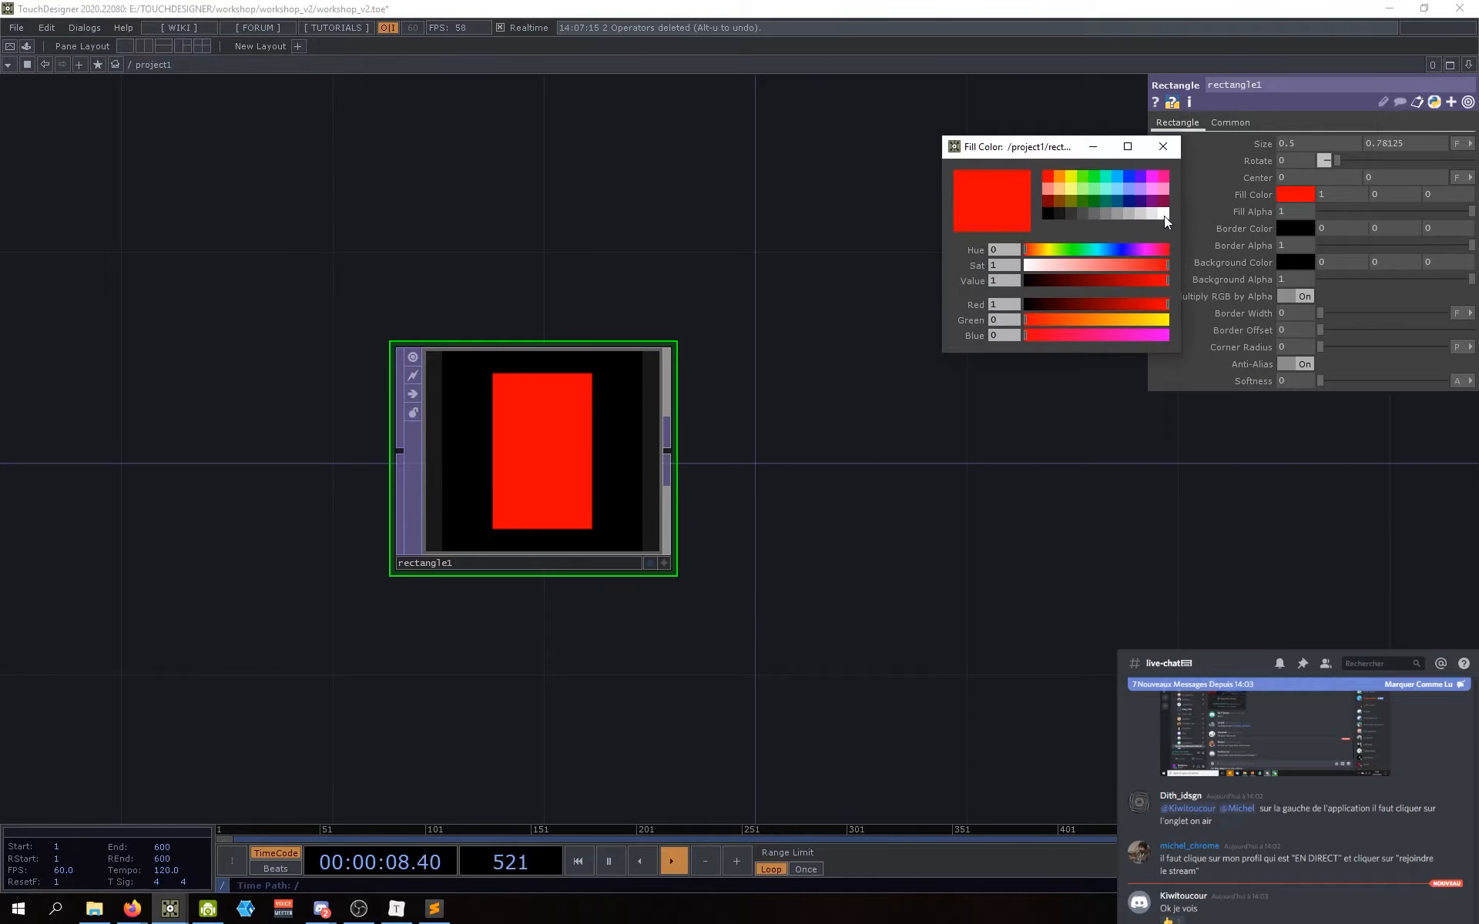
pyautogui.click(1163, 216)
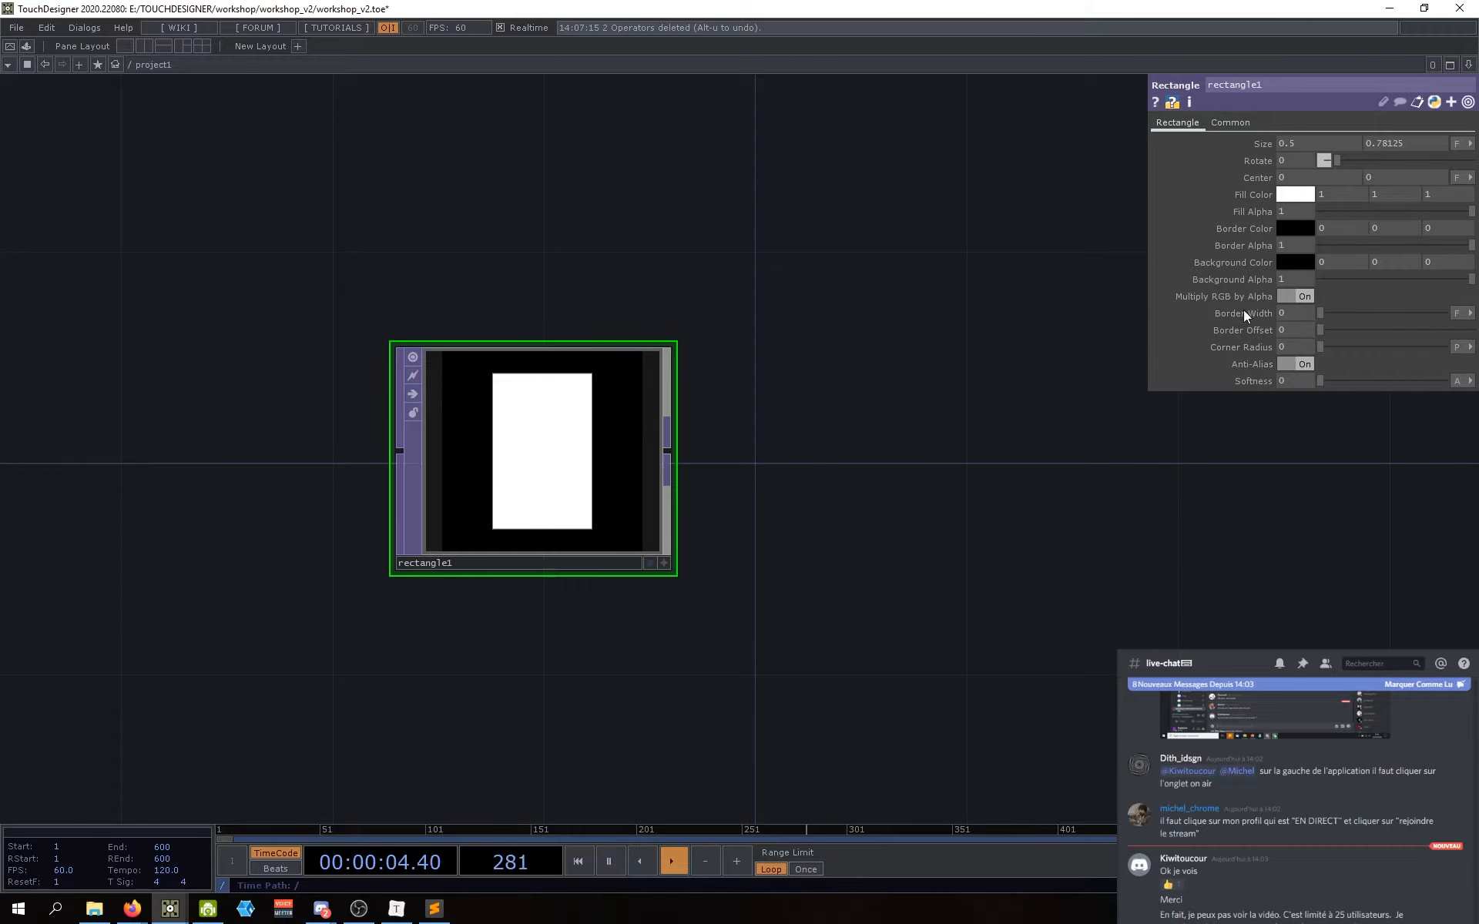
pyautogui.moveTo(831, 485)
pyautogui.mouseDown()
pyautogui.moveTo(804, 486)
pyautogui.moveTo(833, 496)
pyautogui.mouseUp()
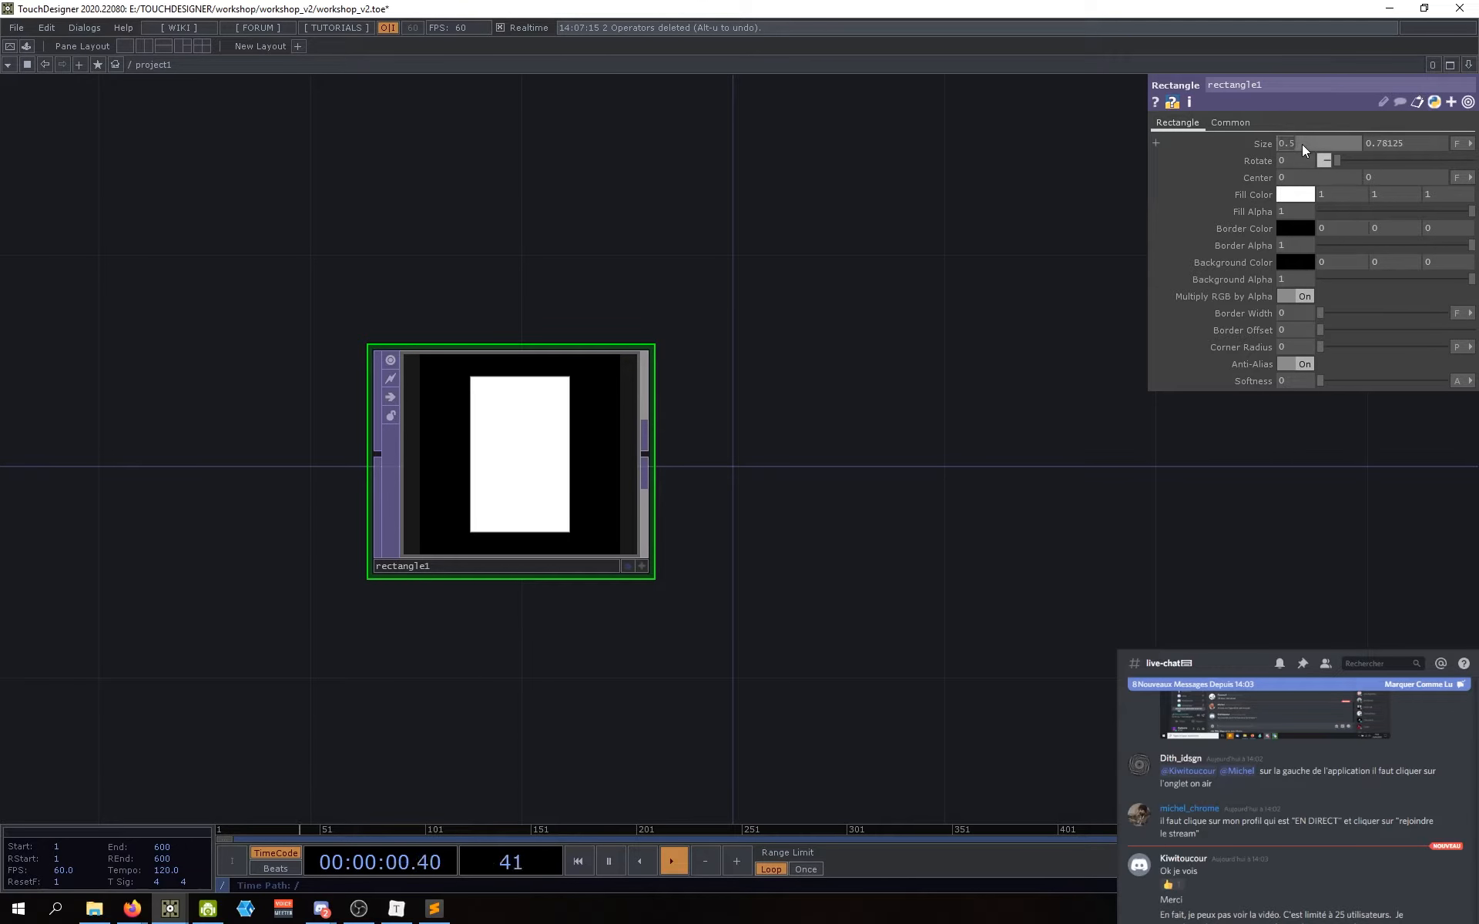
# Step: Set rectangle1's size to 1 by 0.3 for a full-width horizontal band
pyautogui.write('1')
pyautogui.press('Return')
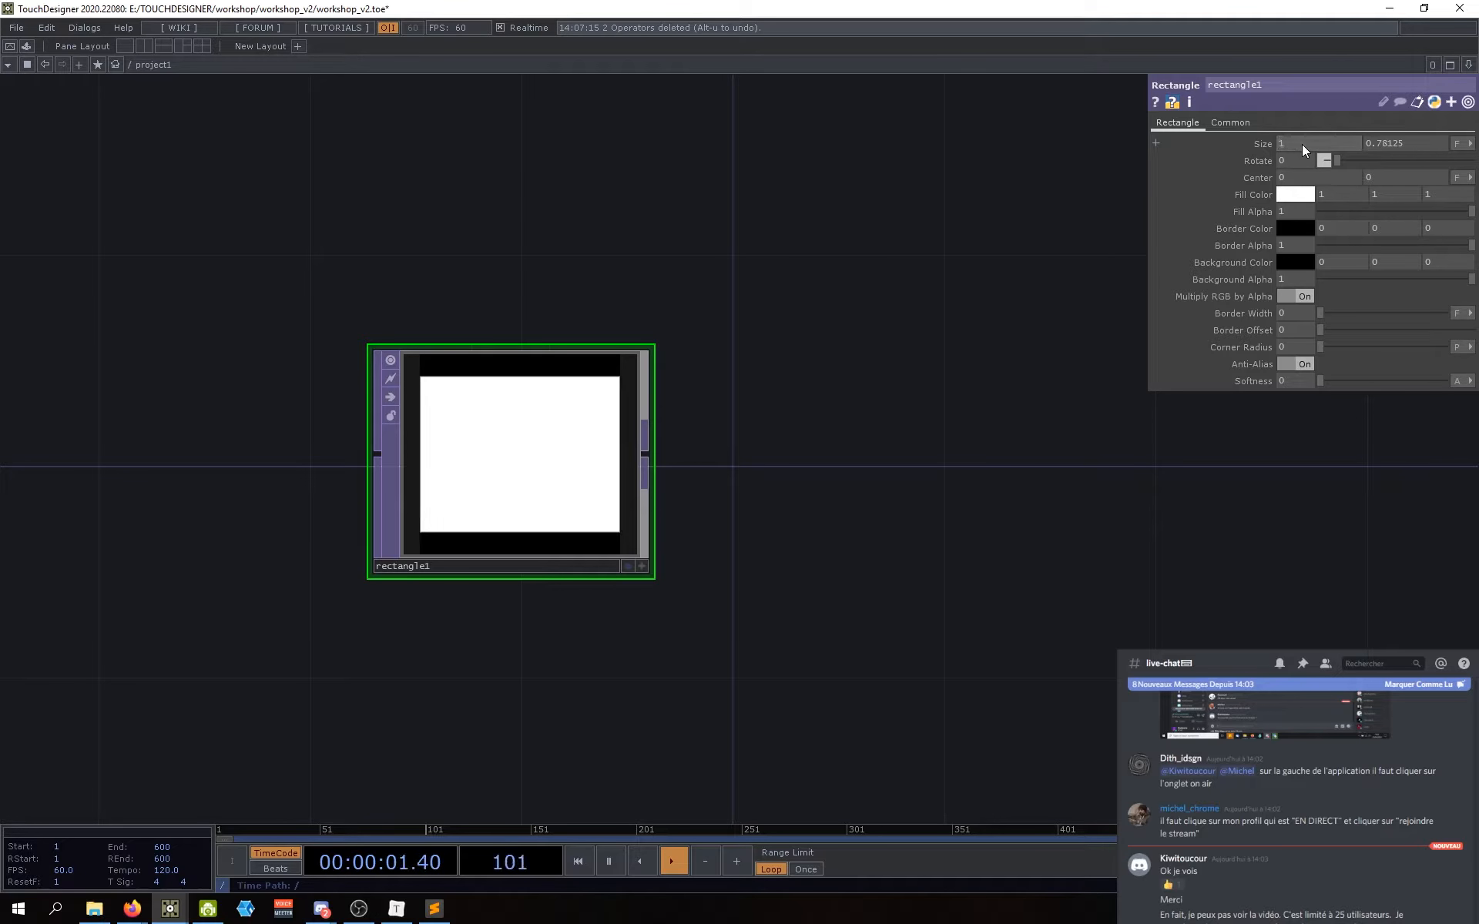
pyautogui.click(1392, 138)
pyautogui.write('0.3')
pyautogui.press('Return')
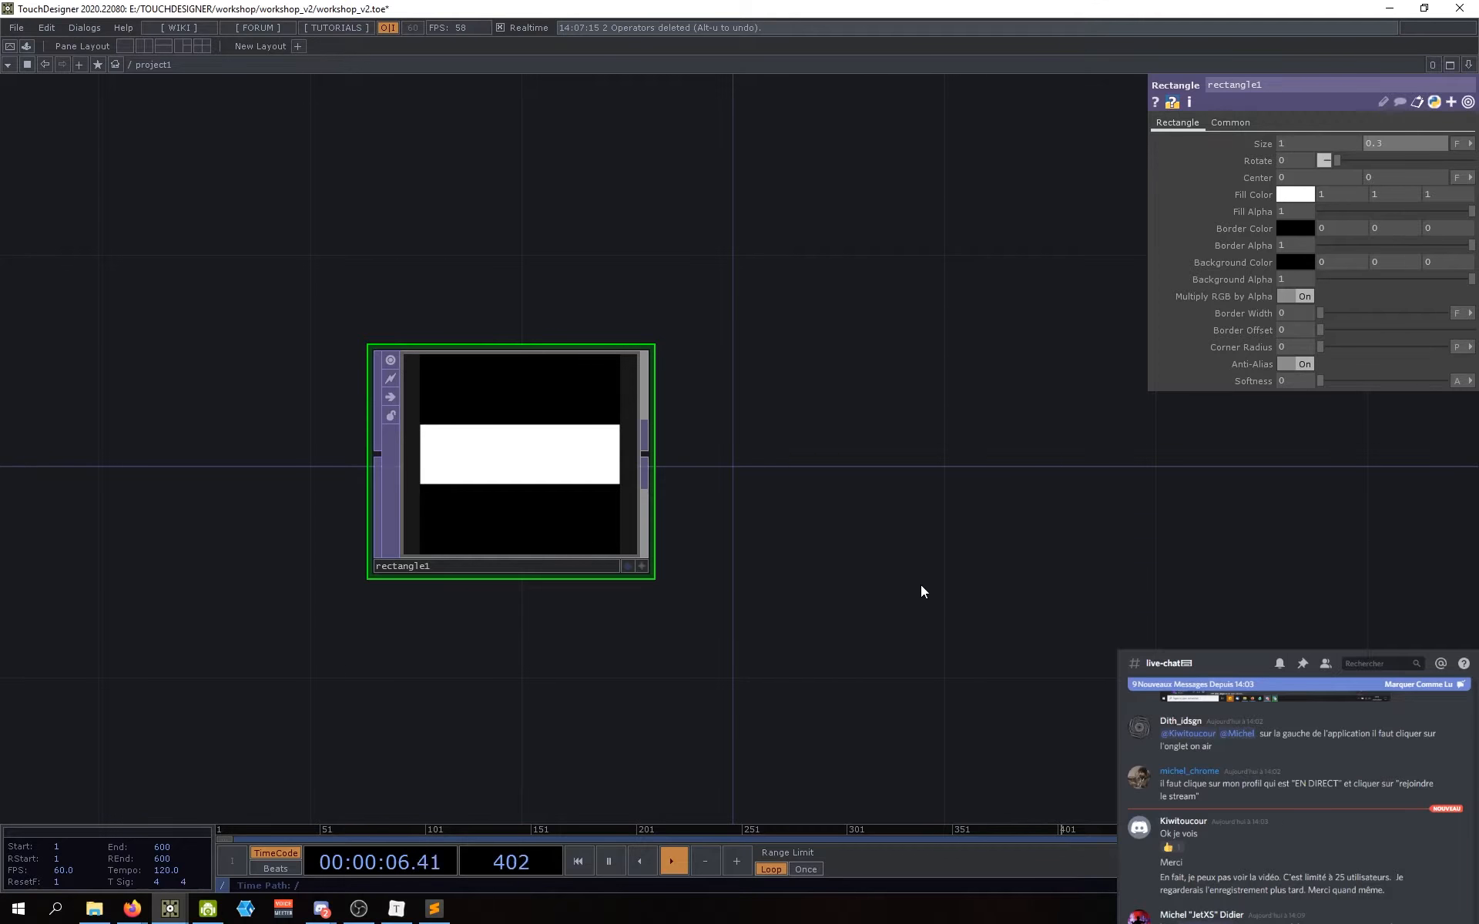
pyautogui.moveTo(881, 599); pyautogui.dragTo(811, 603)
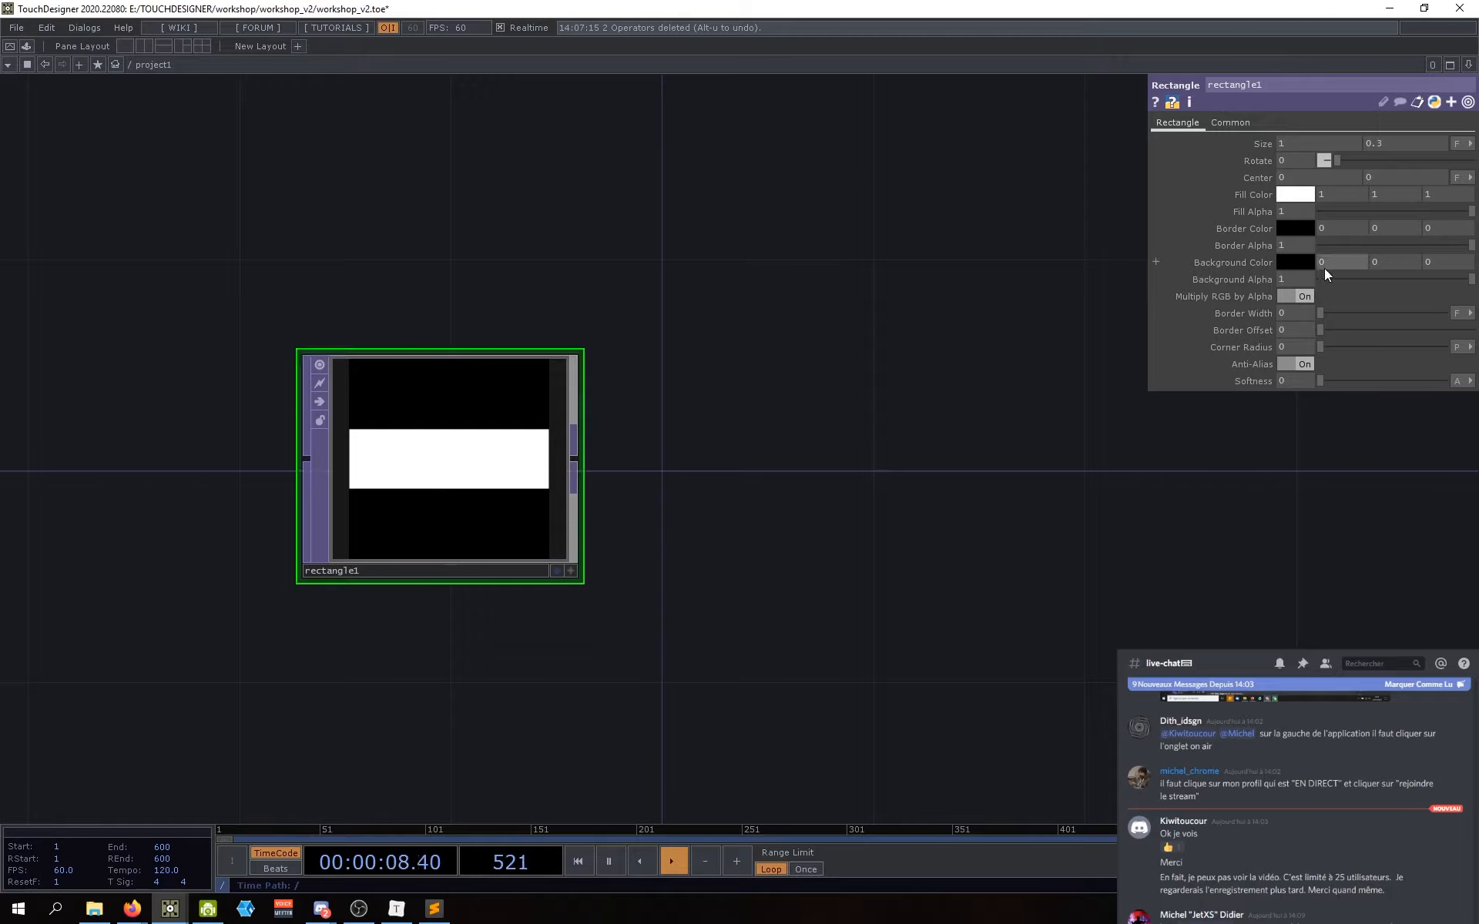
pyautogui.moveTo(672, 595)
pyautogui.mouseDown()
pyautogui.moveTo(616, 577)
pyautogui.moveTo(697, 596)
pyautogui.mouseUp()
pyautogui.moveTo(828, 418); pyautogui.dragTo(894, 424)
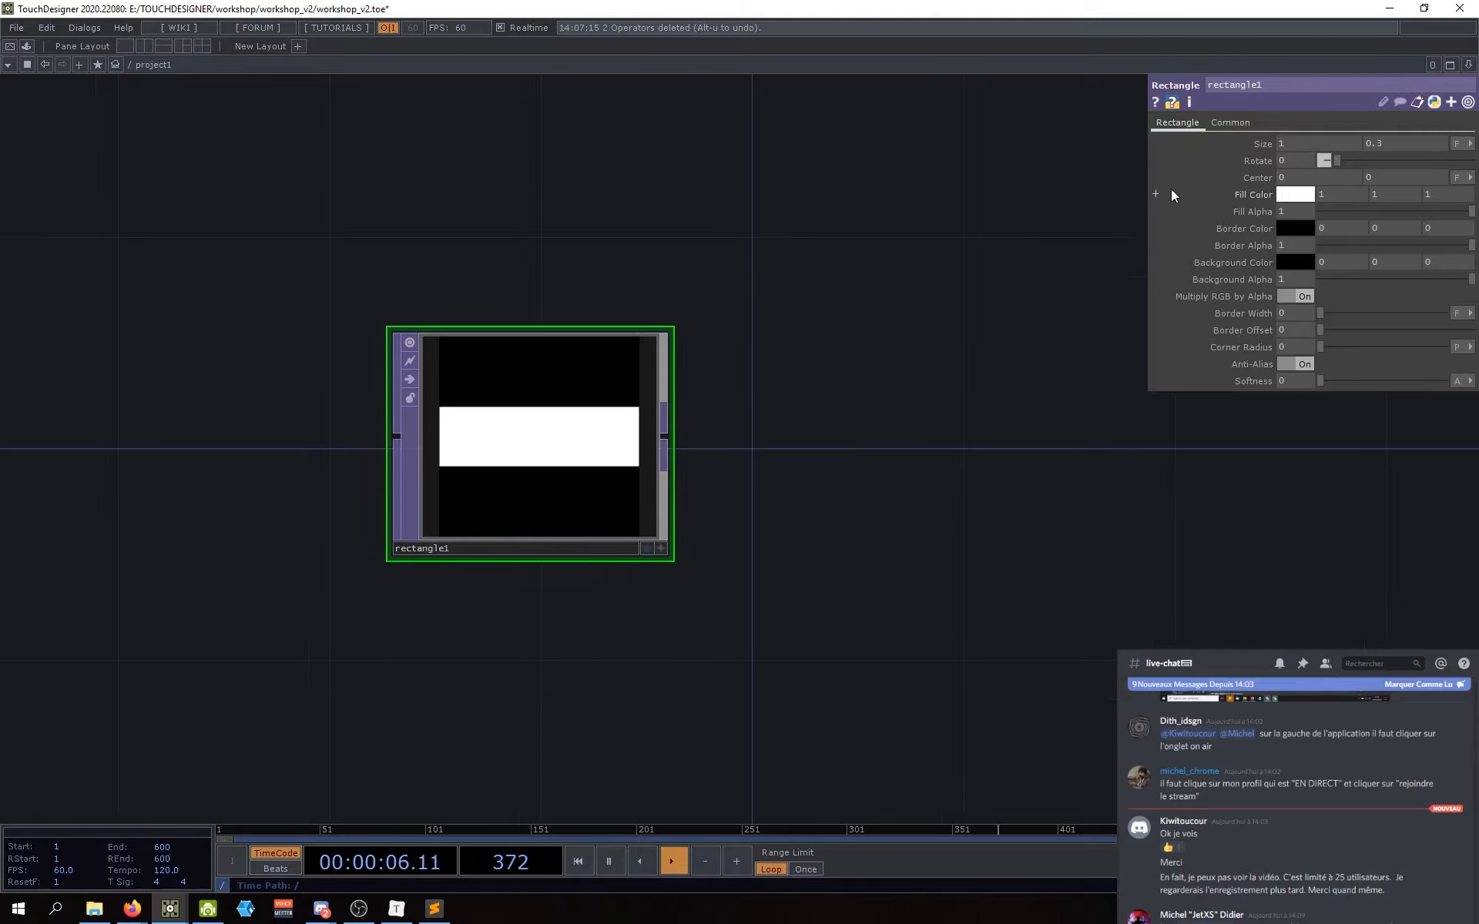
# Step: Show rectangle1's Common parameter page and reframe the network around the node
pyautogui.click(1230, 122)
pyautogui.moveTo(954, 364); pyautogui.dragTo(838, 482)
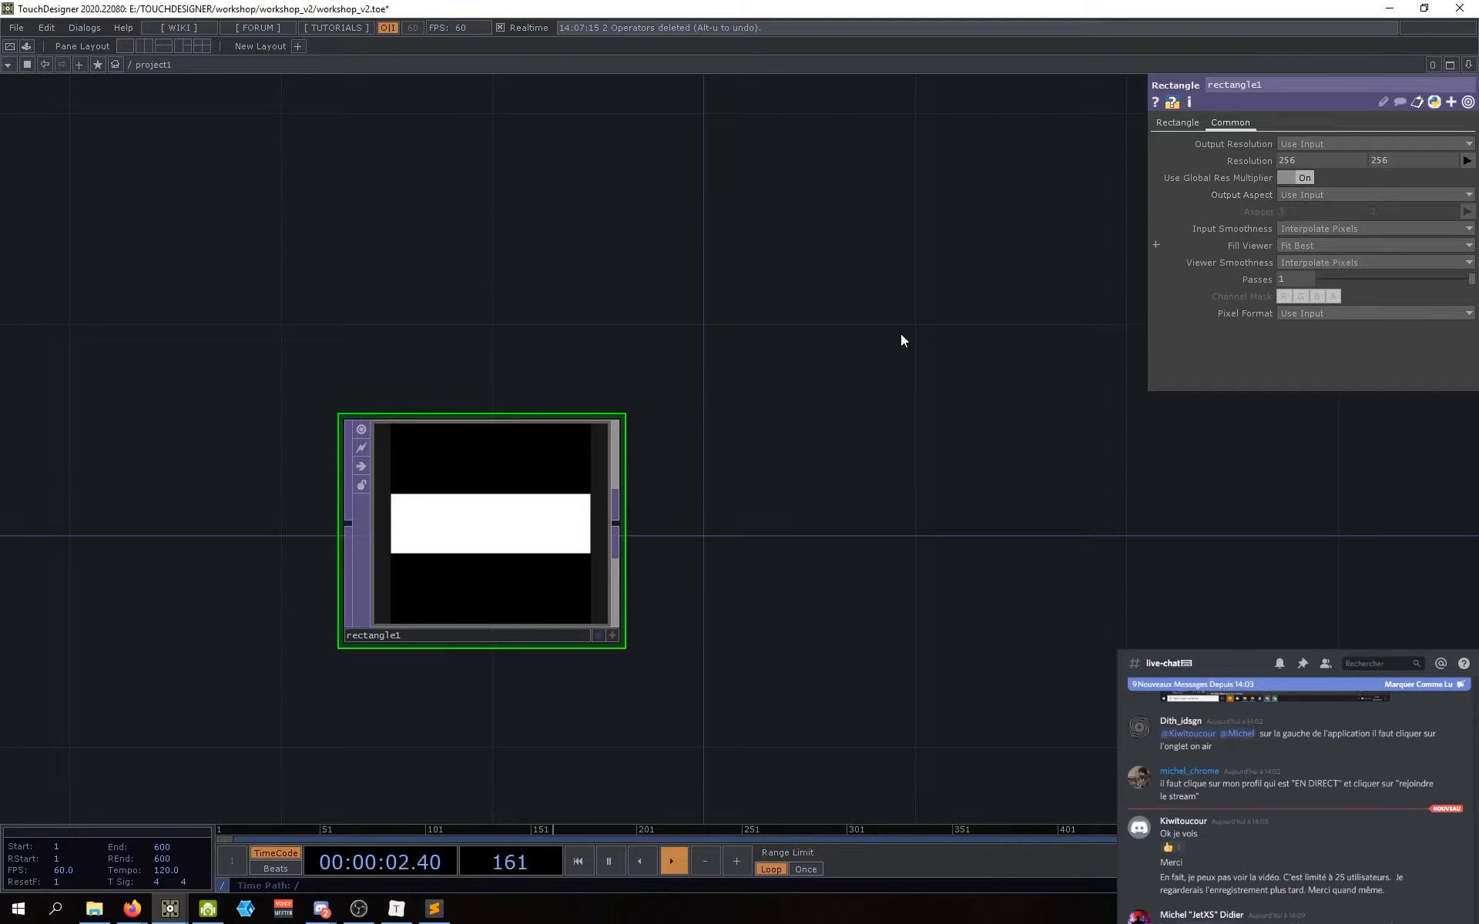
pyautogui.moveTo(735, 515); pyautogui.dragTo(738, 502)
pyautogui.press('Tab')
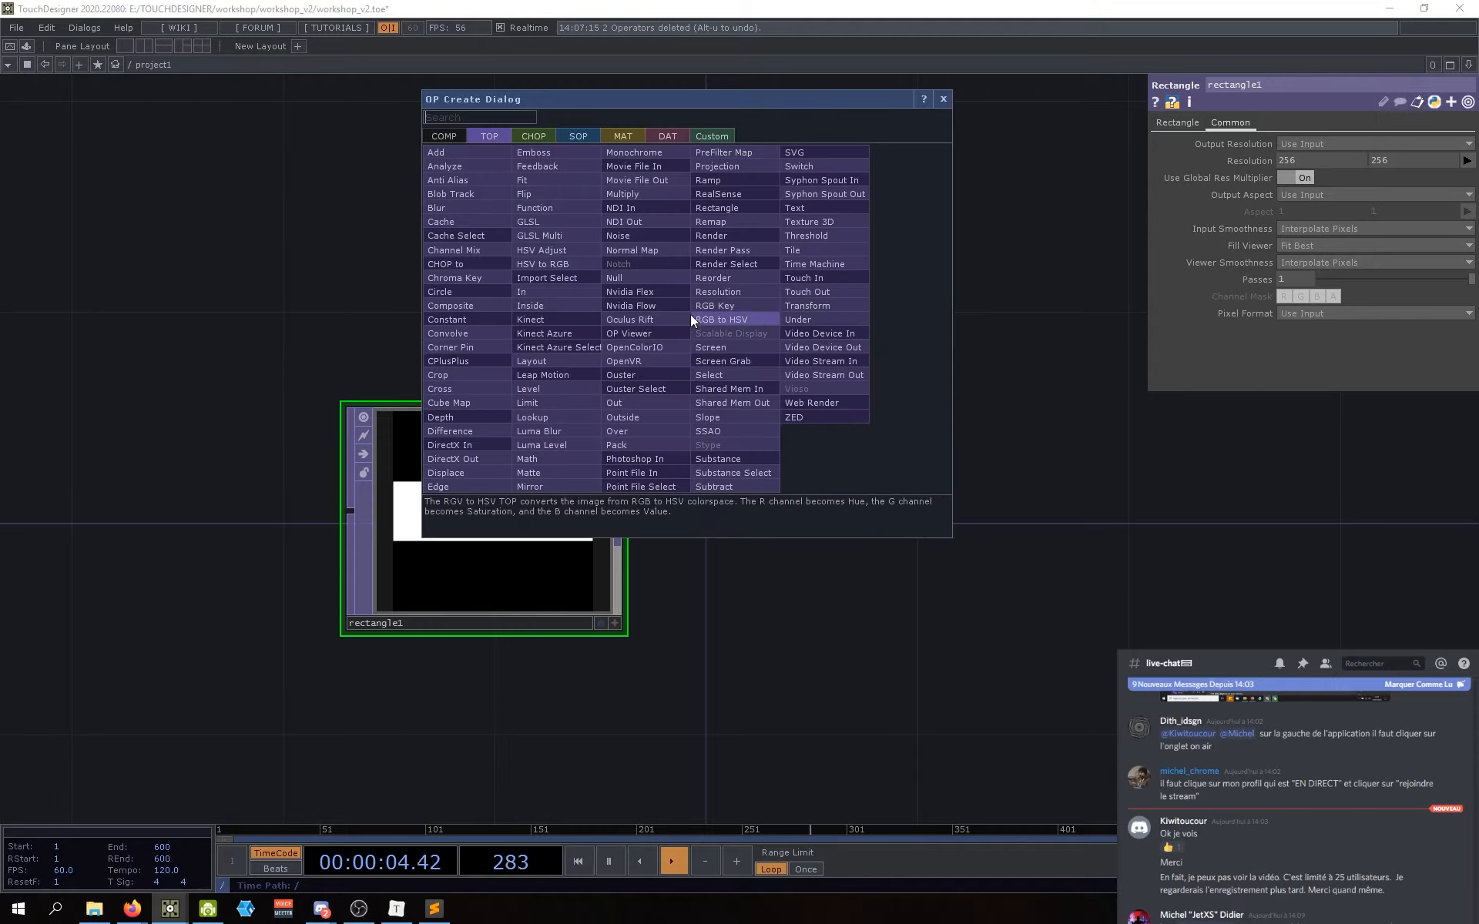
pyautogui.click(943, 99)
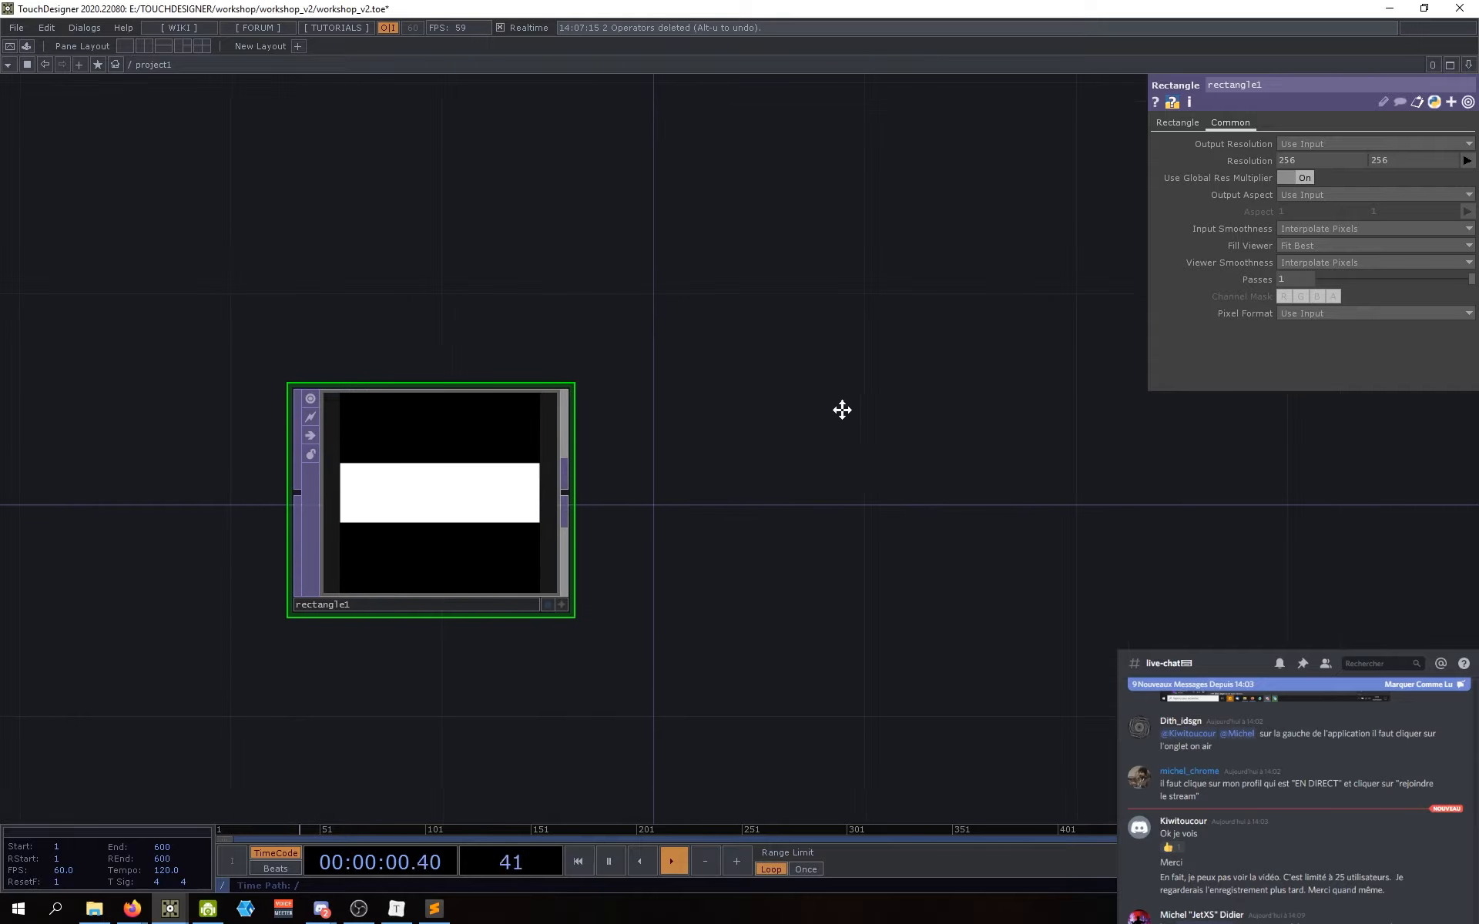
pyautogui.moveTo(842, 410); pyautogui.dragTo(837, 408)
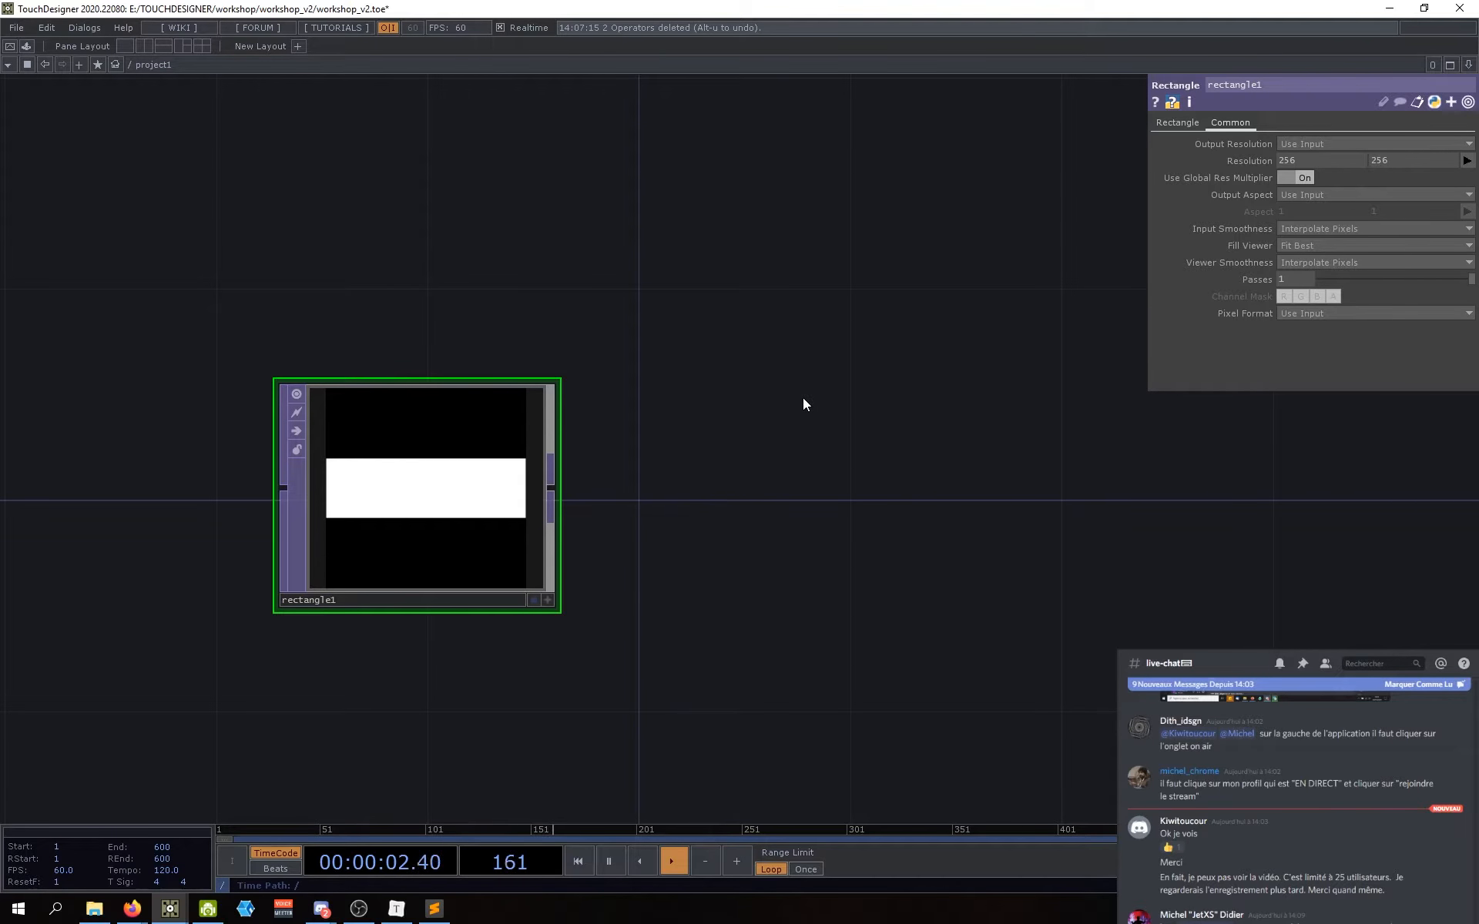
pyautogui.moveTo(786, 490); pyautogui.dragTo(687, 443)
pyautogui.scroll(-2, 633, 450)
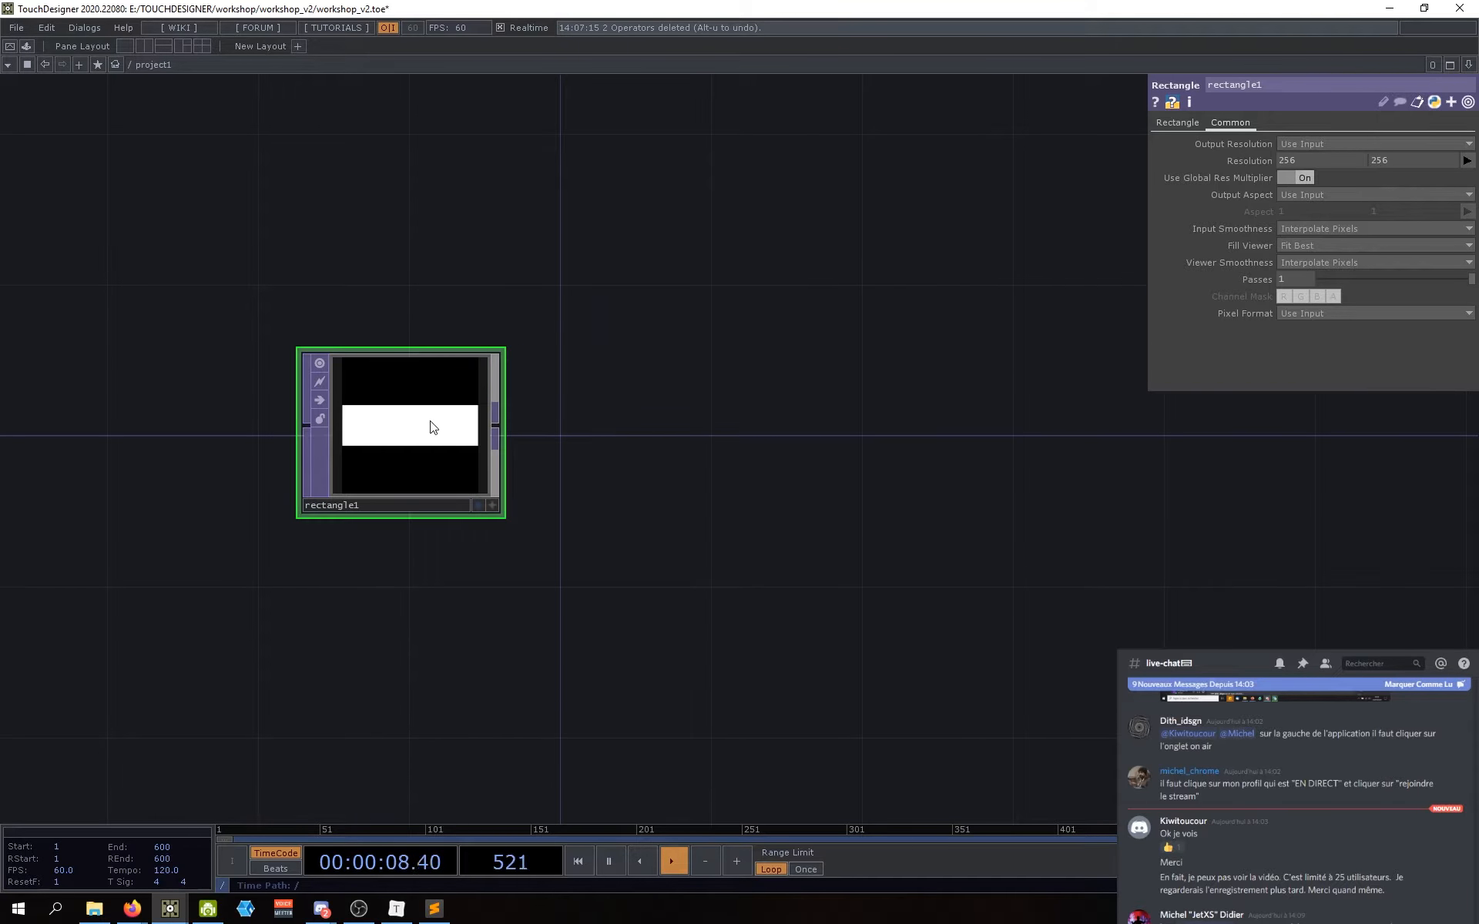
pyautogui.moveTo(560, 436)
pyautogui.mouseDown()
pyautogui.moveTo(547, 442)
pyautogui.moveTo(582, 450)
pyautogui.mouseUp()
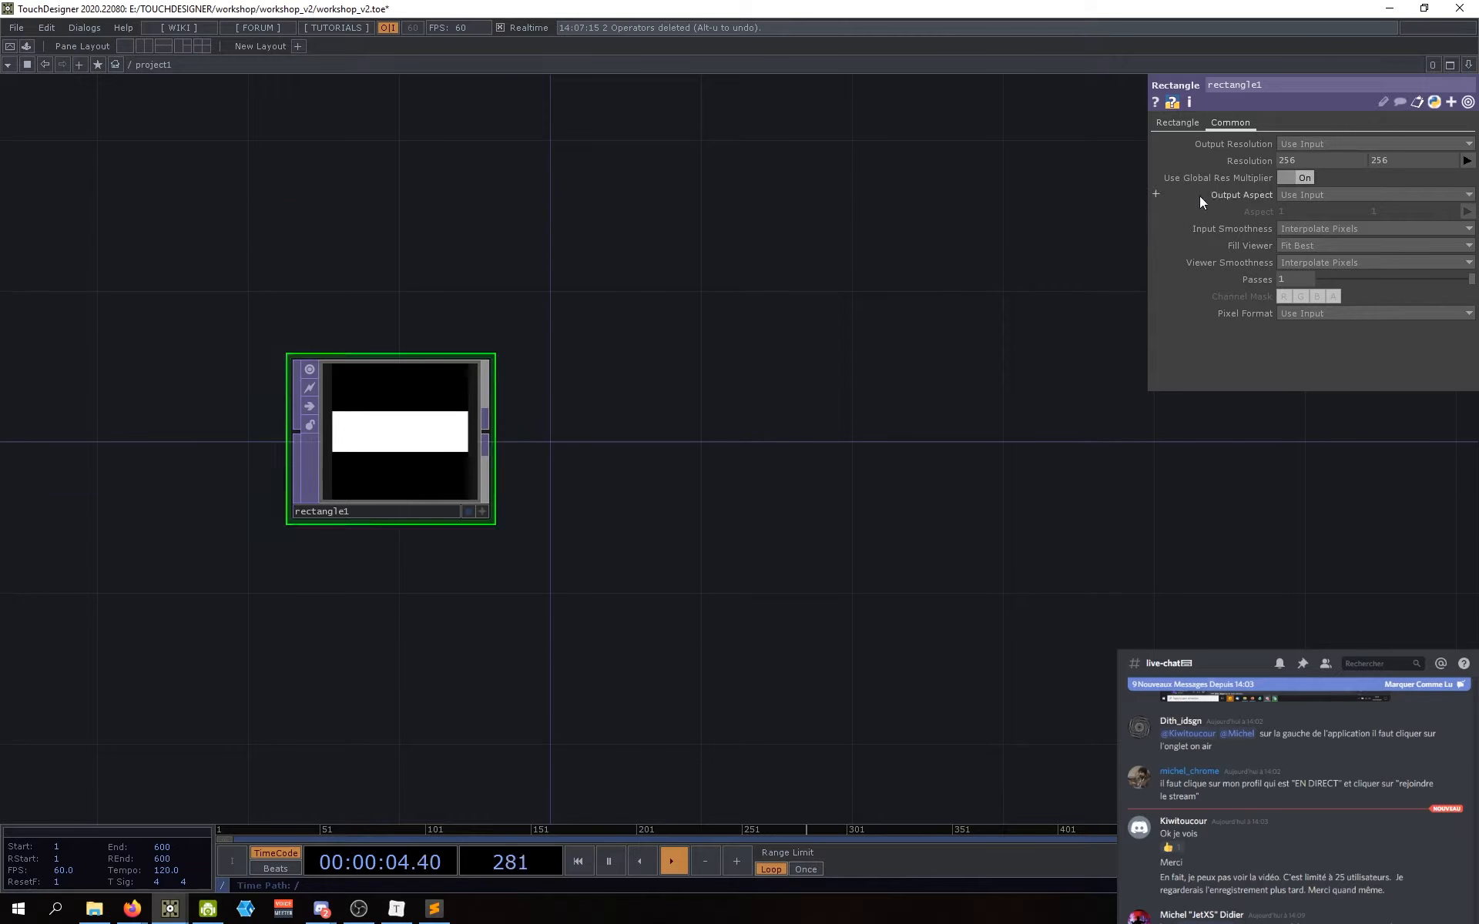
pyautogui.moveTo(868, 376); pyautogui.dragTo(894, 382)
# Step: Set rectangle1's output resolution to 1280 by 1280
pyautogui.write('1280')
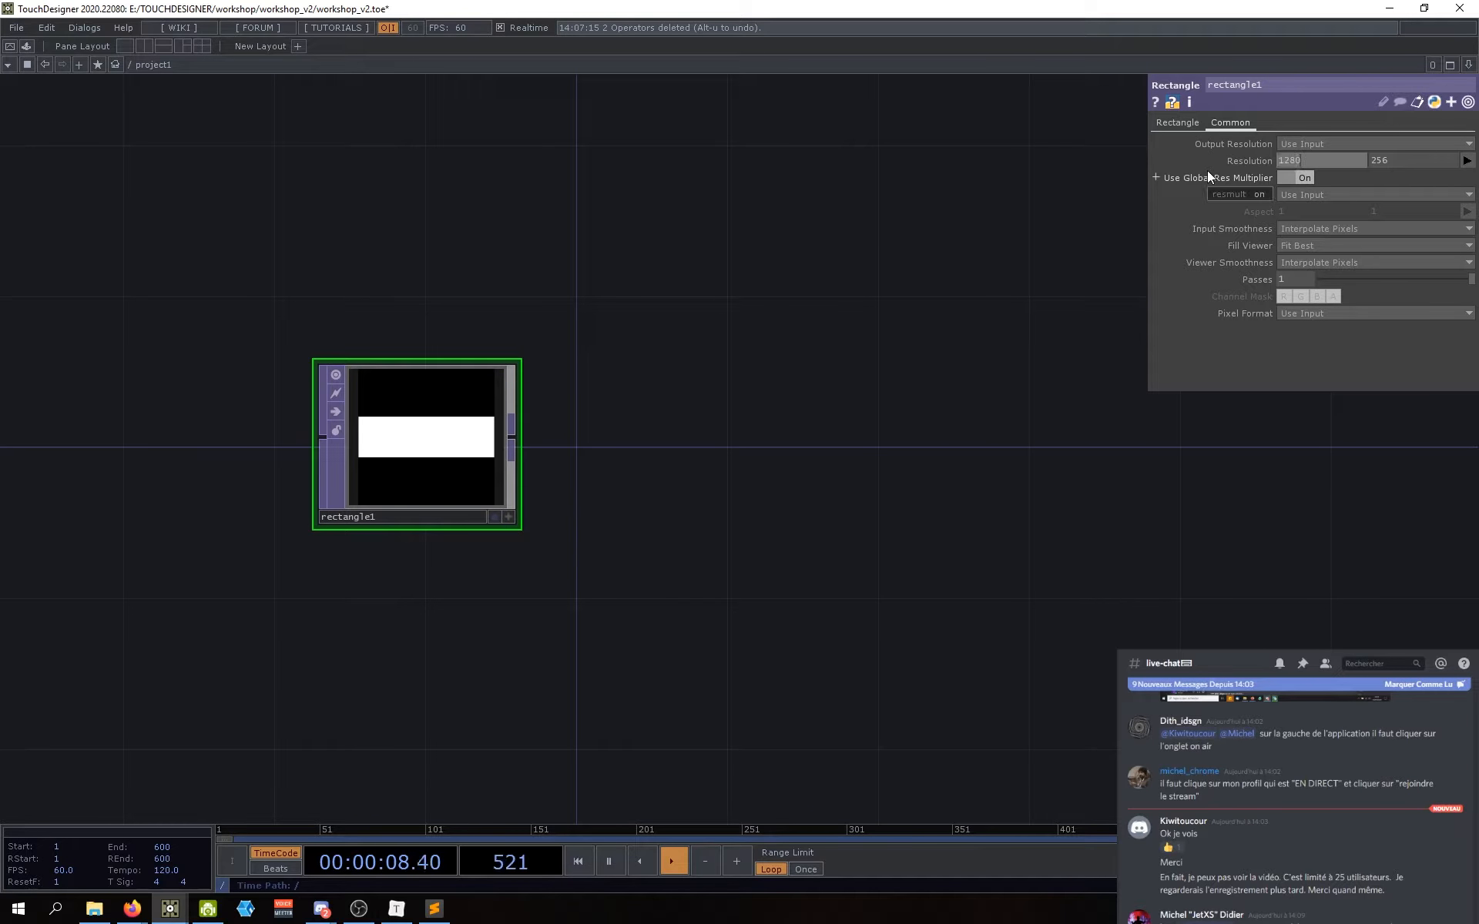
pyautogui.press('Tab')
pyautogui.write('1280')
pyautogui.press('Return')
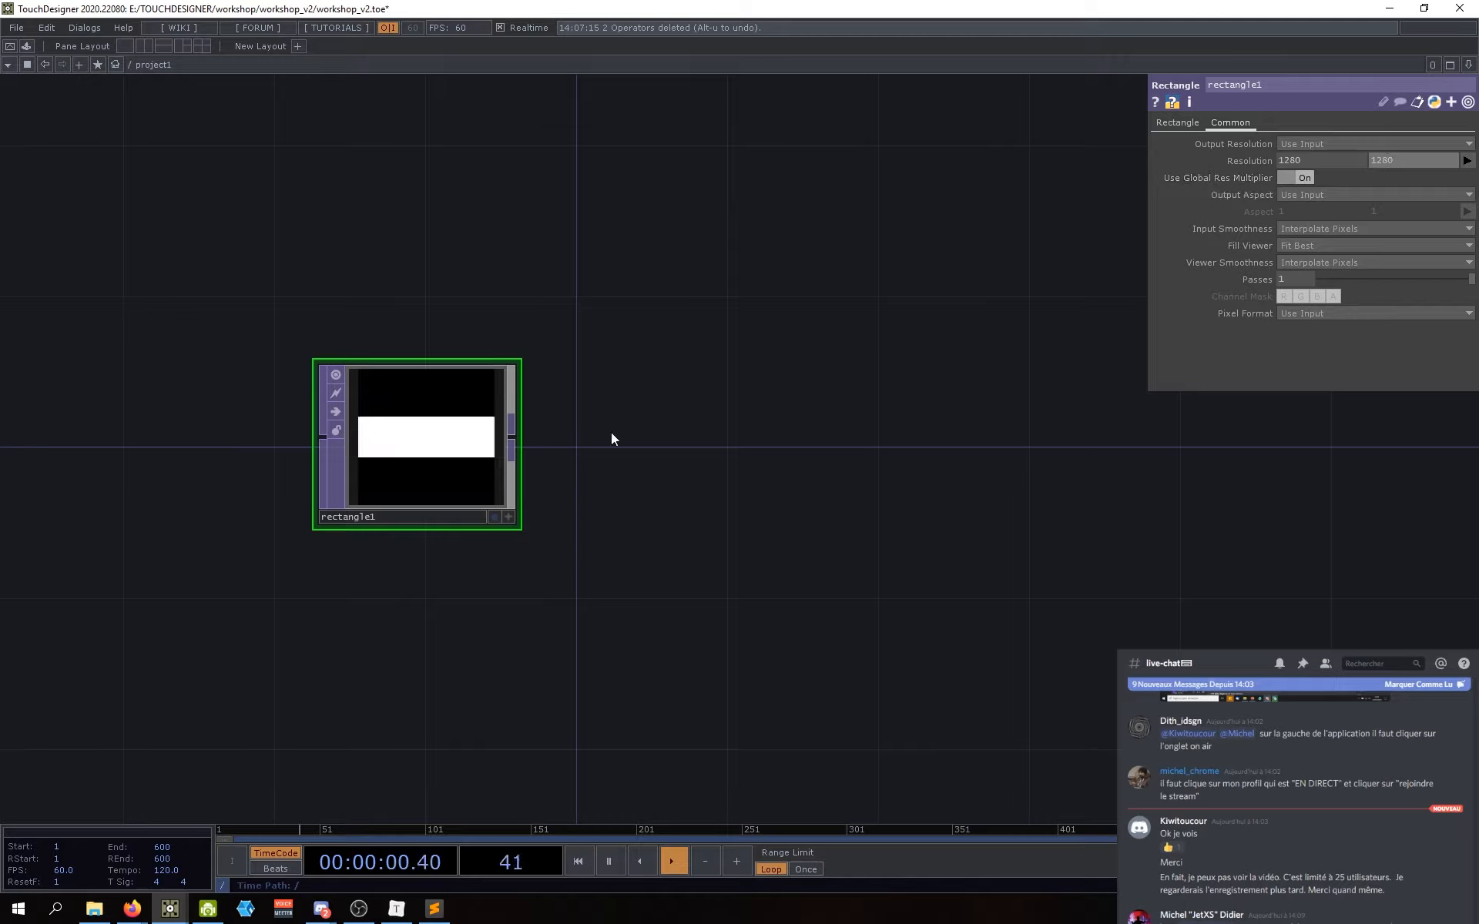
pyautogui.moveTo(588, 678); pyautogui.dragTo(593, 679)
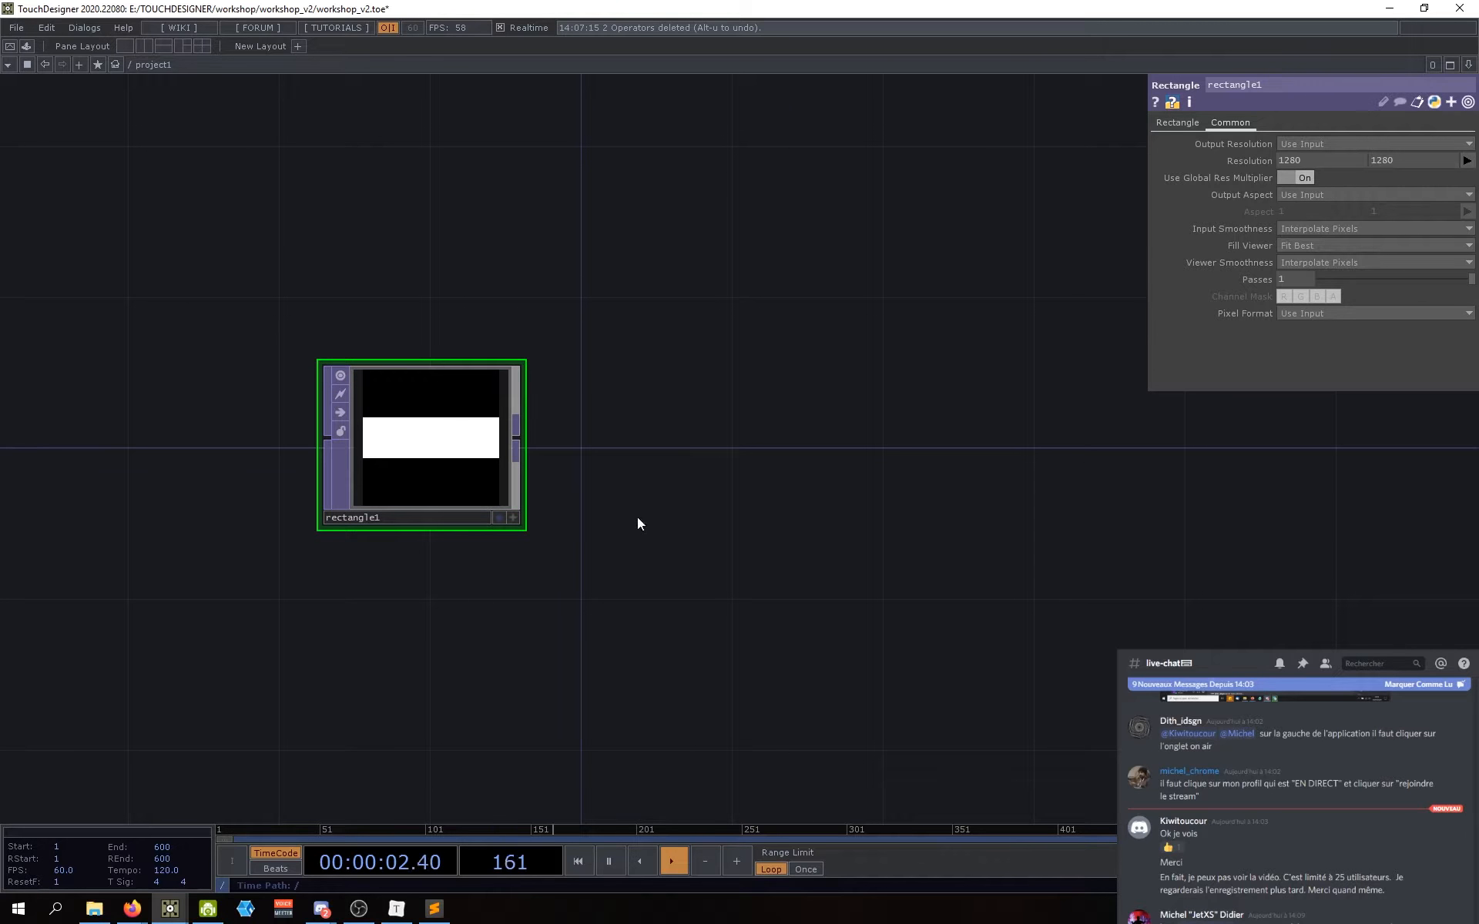
pyautogui.moveTo(590, 606); pyautogui.dragTo(598, 620)
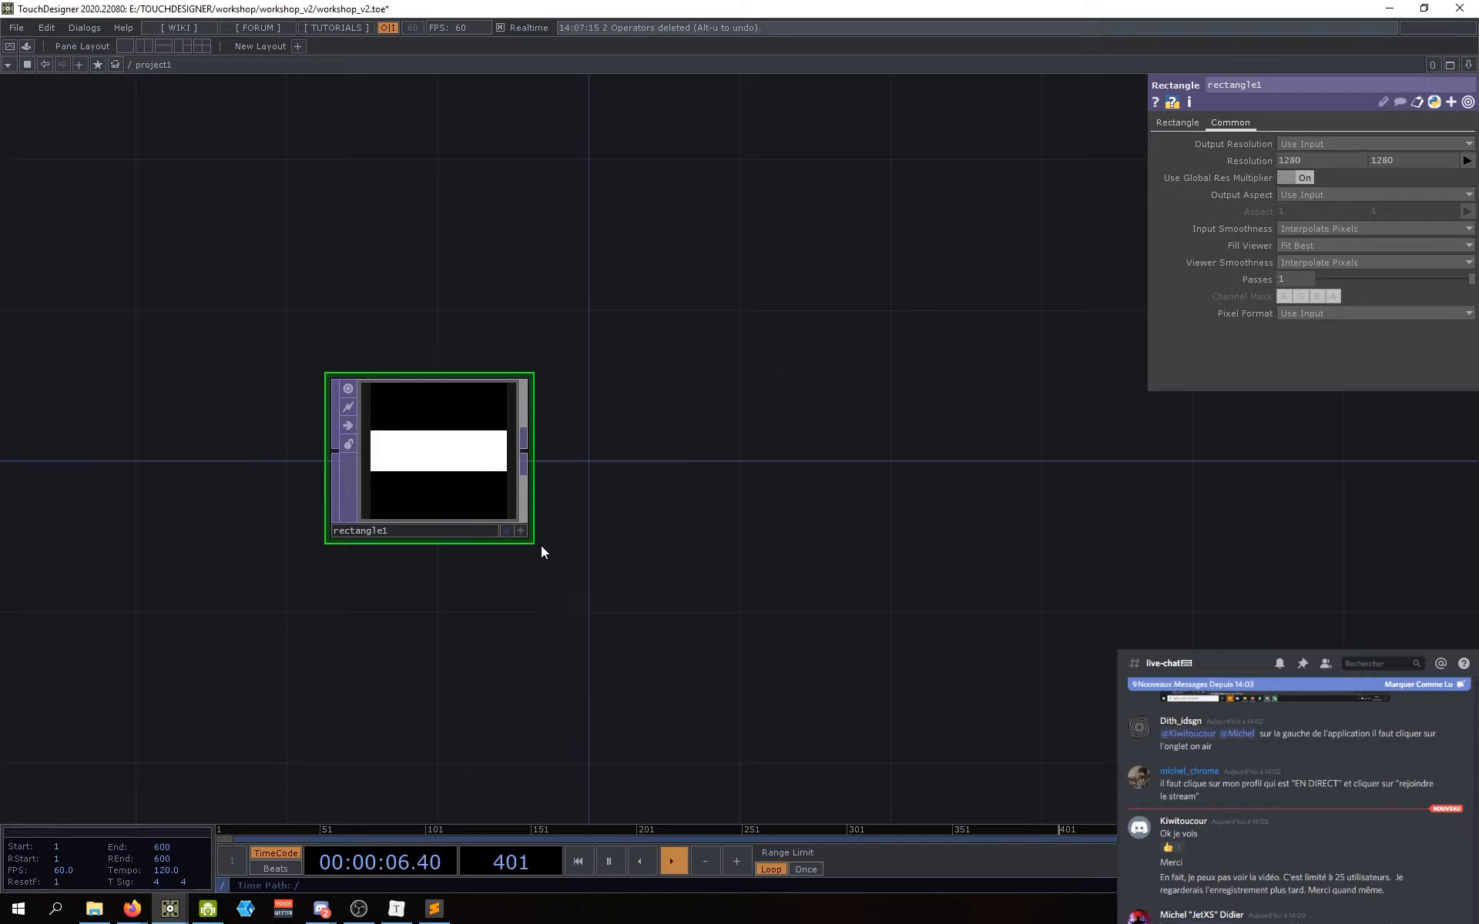
pyautogui.moveTo(645, 521); pyautogui.dragTo(533, 604)
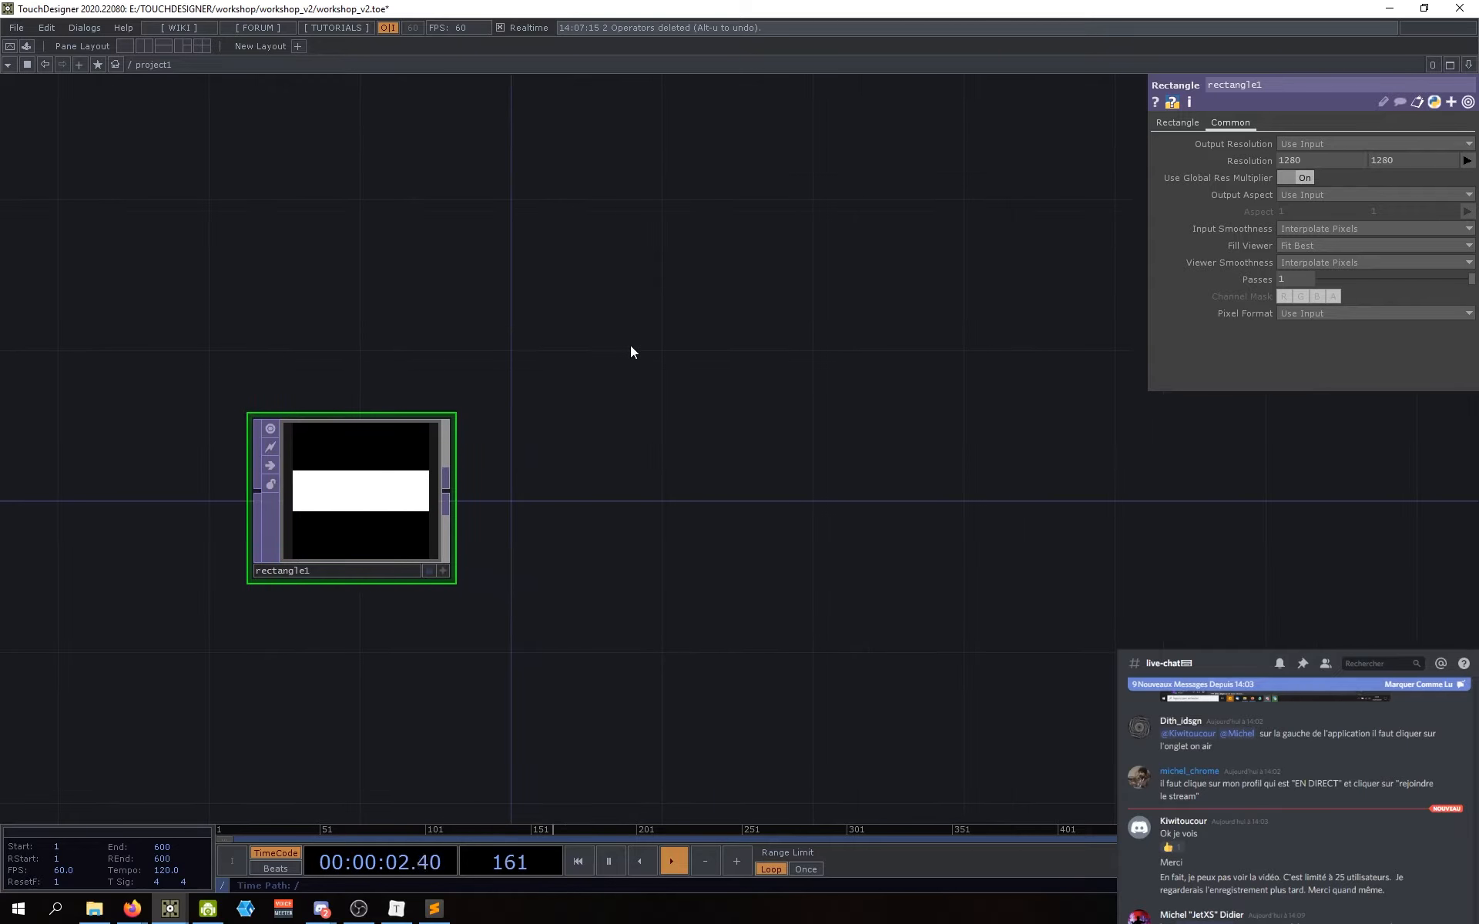
pyautogui.press('Tab')
# Step: Search the operator list for 'transform' and place a Transform TOP beside rectangle1
pyautogui.moveTo(552, 133); pyautogui.dragTo(705, 135)
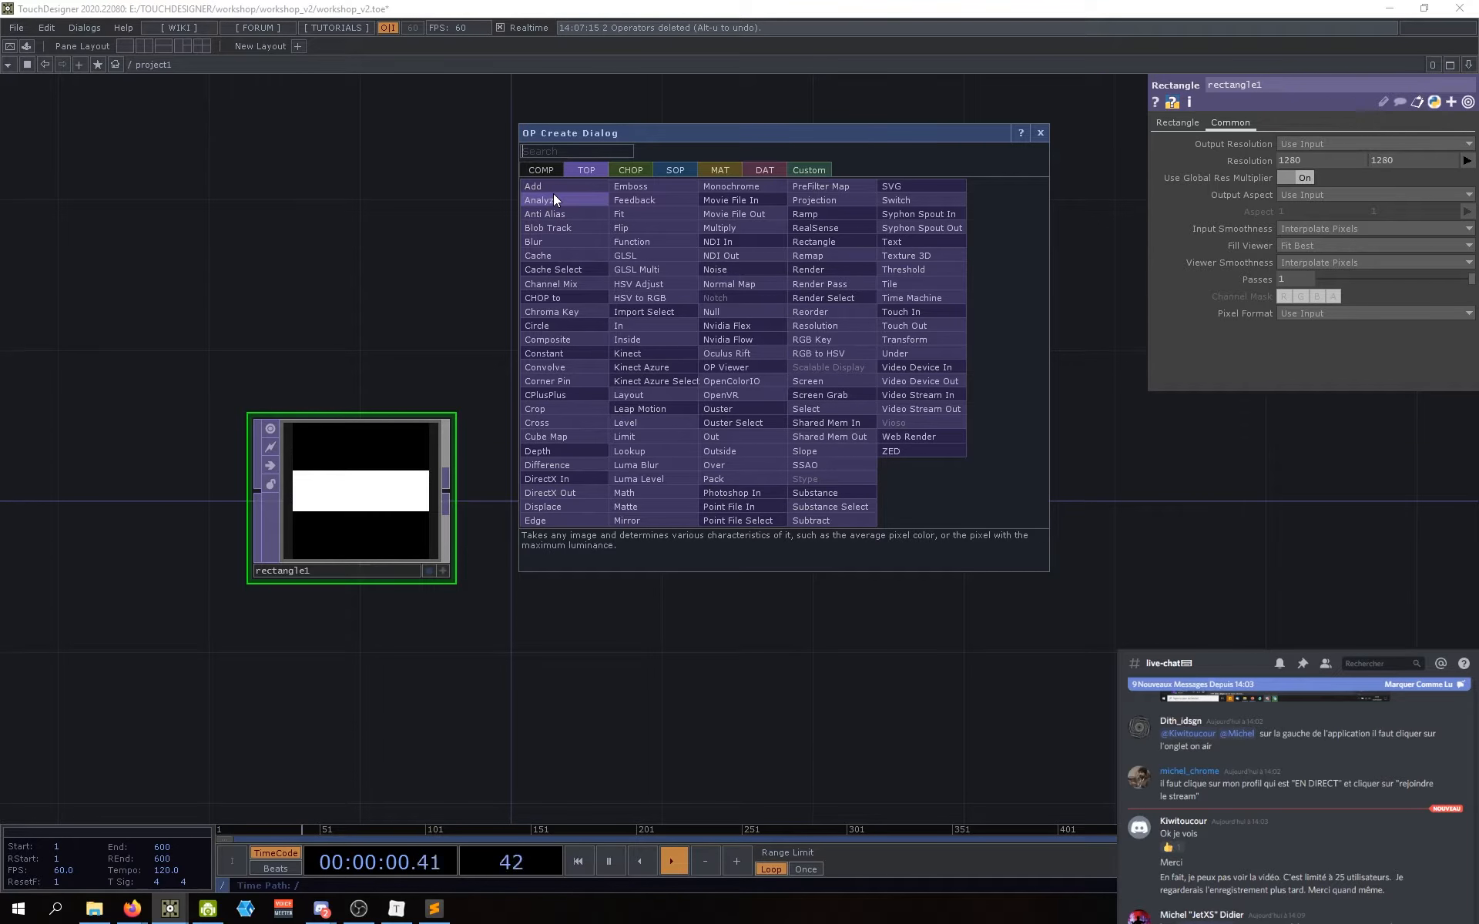
pyautogui.click(588, 151)
pyautogui.write('trasn')
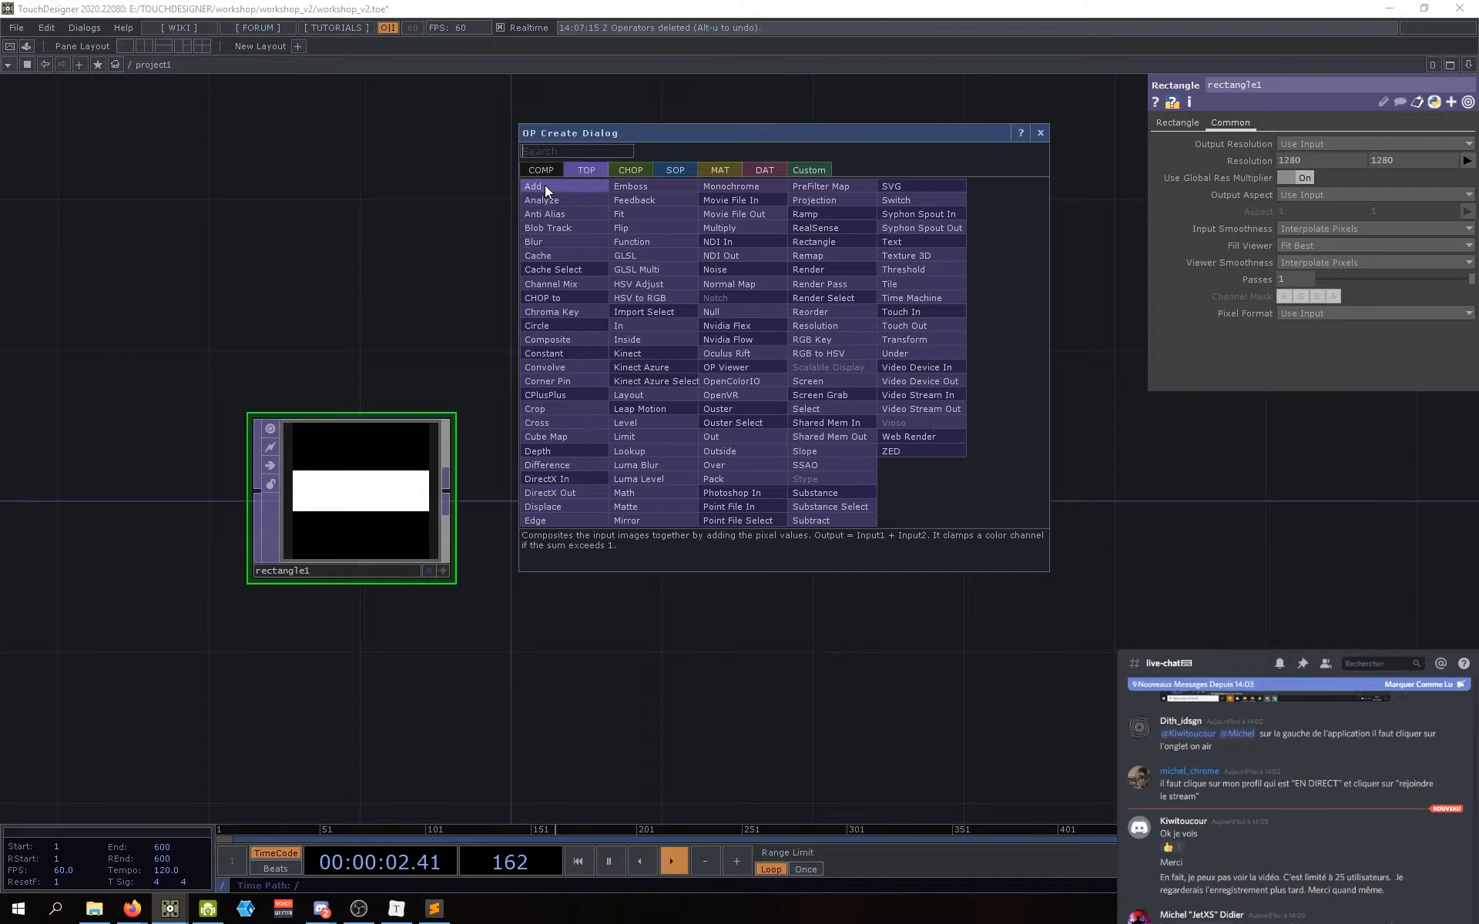
pyautogui.write('fo')
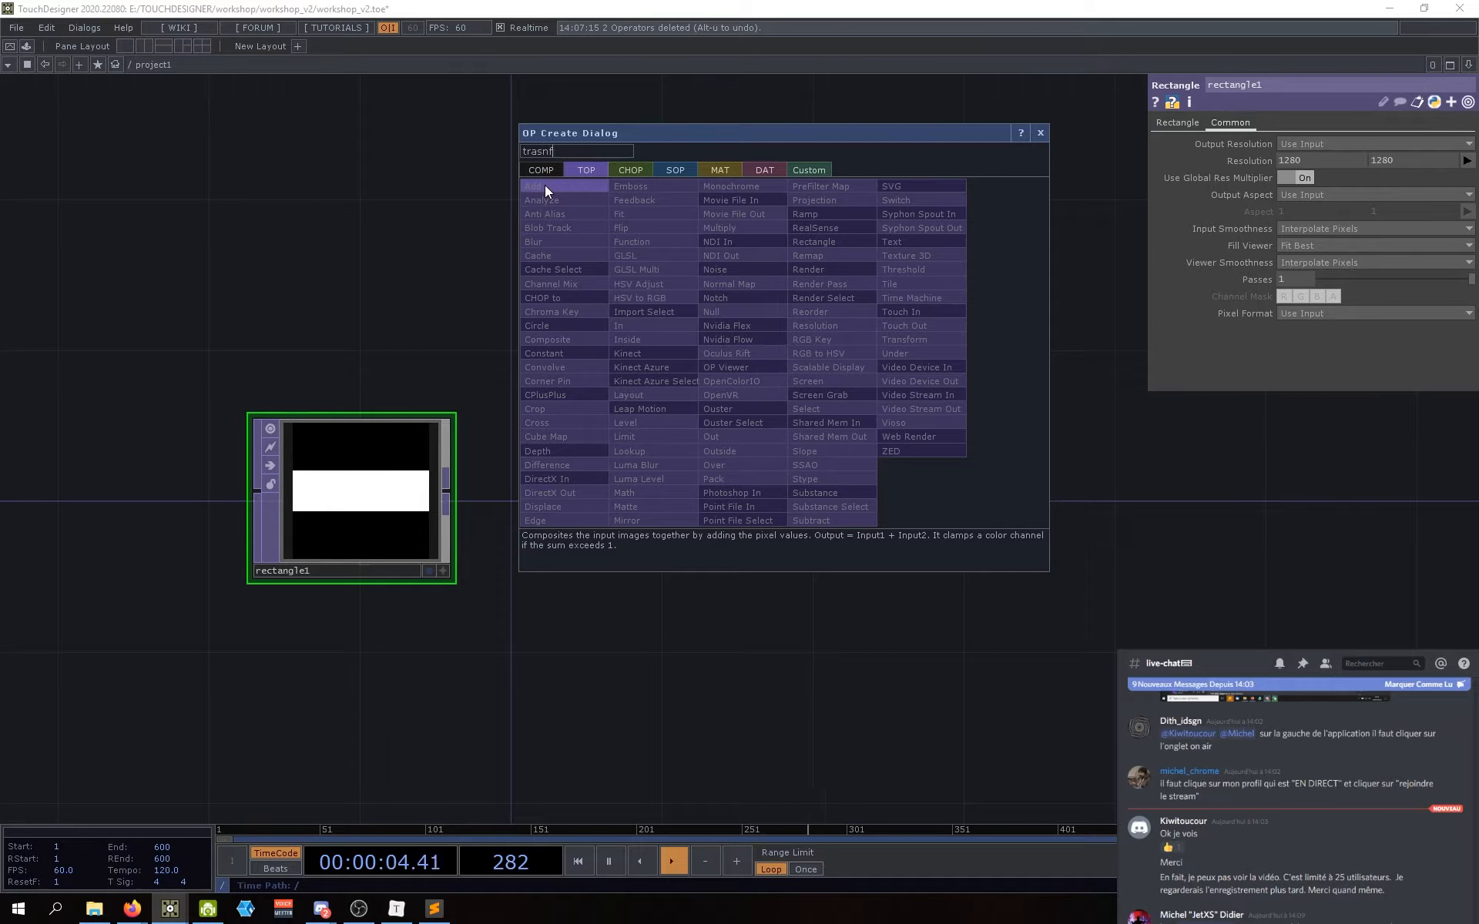
pyautogui.press('BackSpace')
pyautogui.press('BackSpace')
pyautogui.press('BackSpace')
pyautogui.click(913, 340)
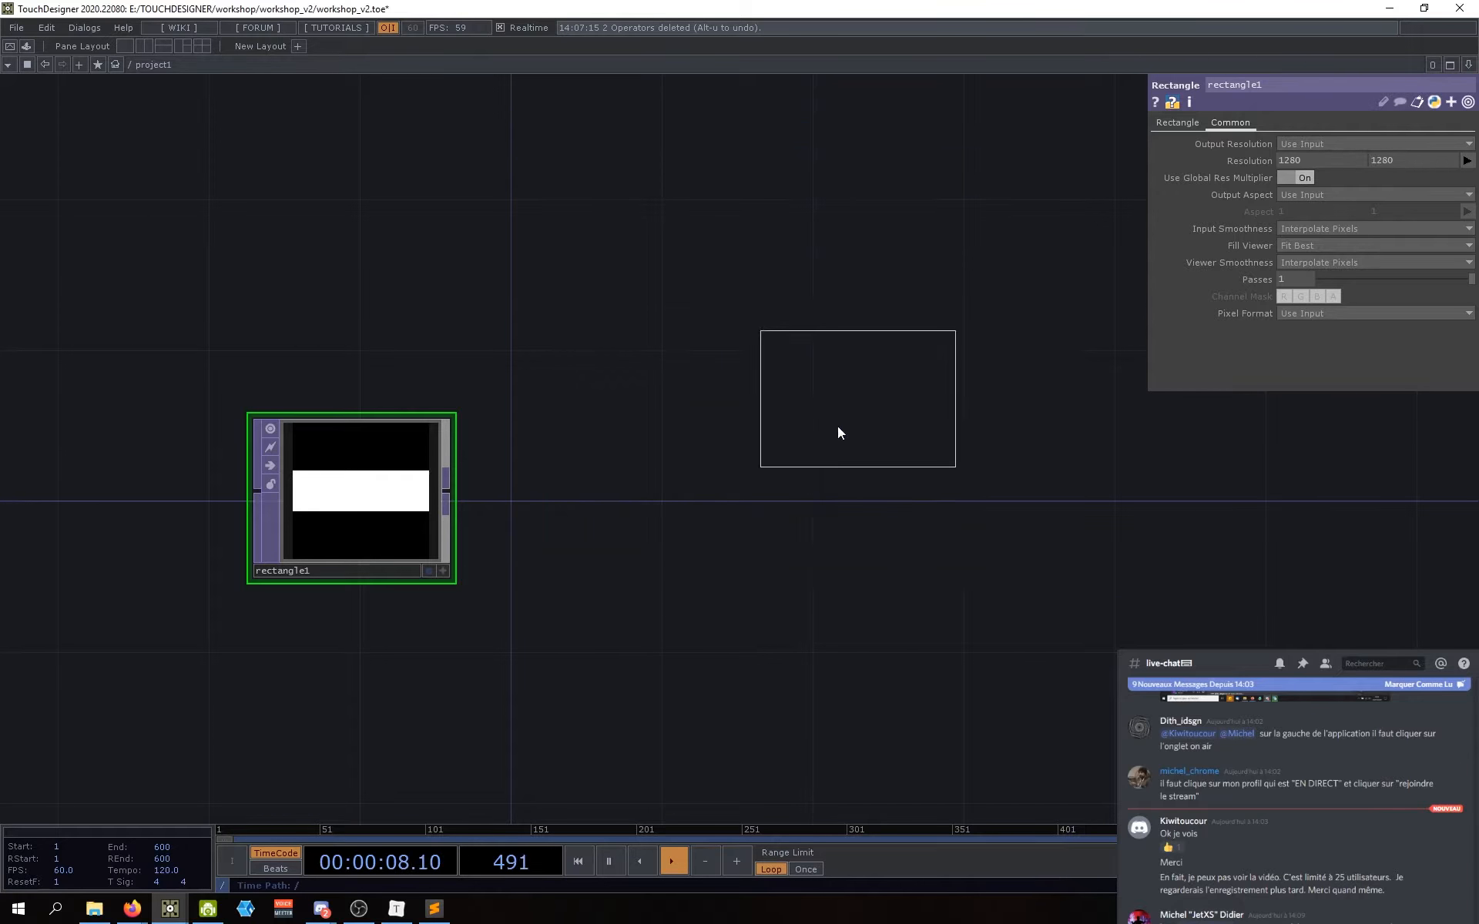
pyautogui.click(775, 491)
# Step: Wire rectangle1's output into transform1 and line the two nodes up
pyautogui.moveTo(627, 496); pyautogui.dragTo(679, 477)
pyautogui.moveTo(794, 510); pyautogui.dragTo(780, 525)
pyautogui.moveTo(723, 634); pyautogui.dragTo(726, 602)
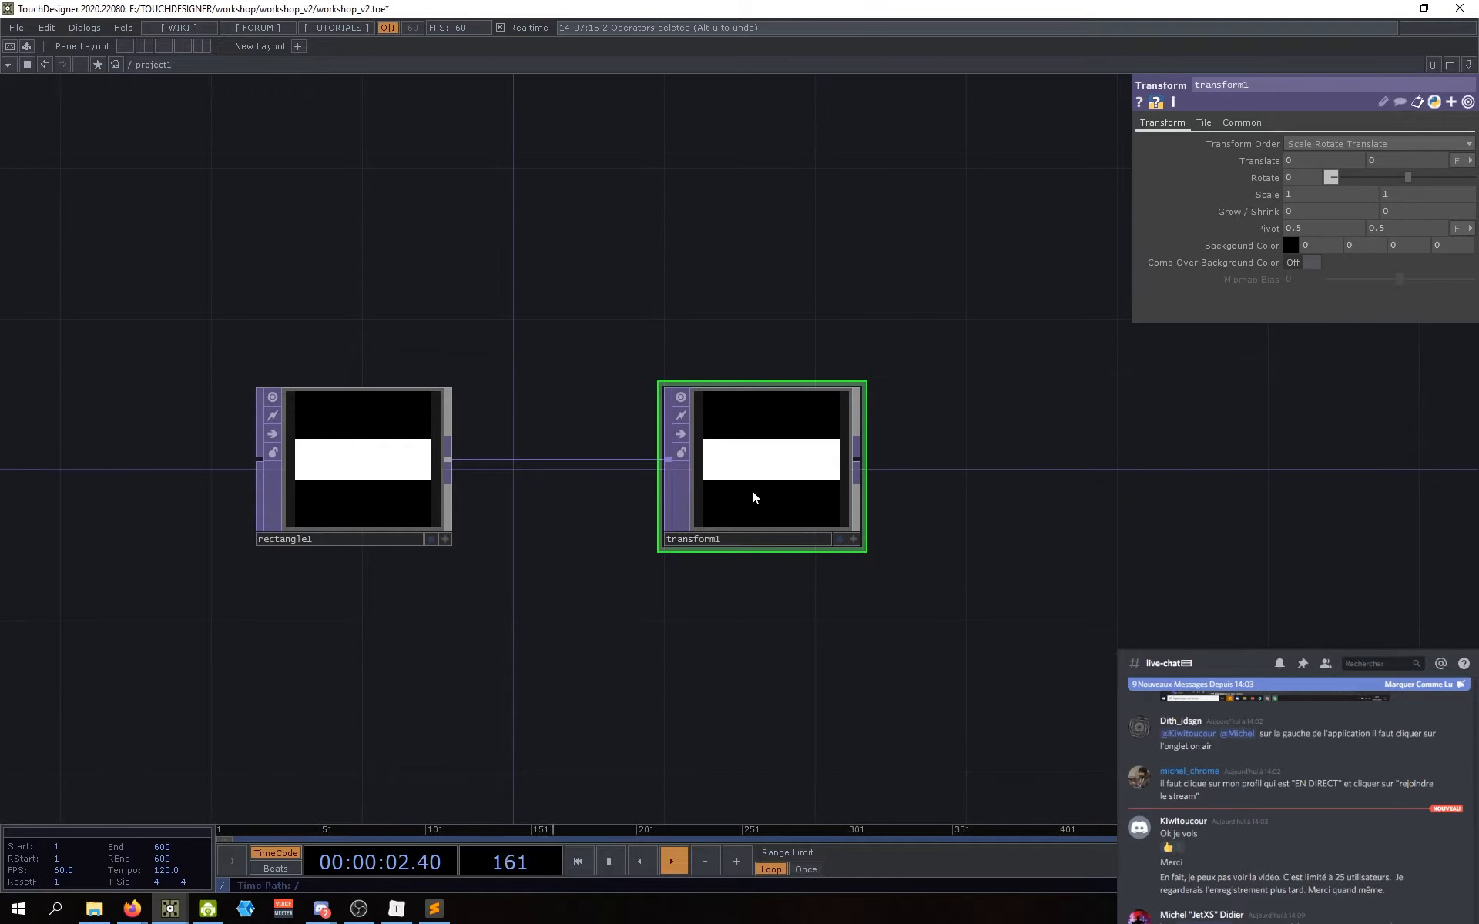
pyautogui.moveTo(582, 558); pyautogui.dragTo(622, 557)
pyautogui.moveTo(767, 510); pyautogui.dragTo(761, 512)
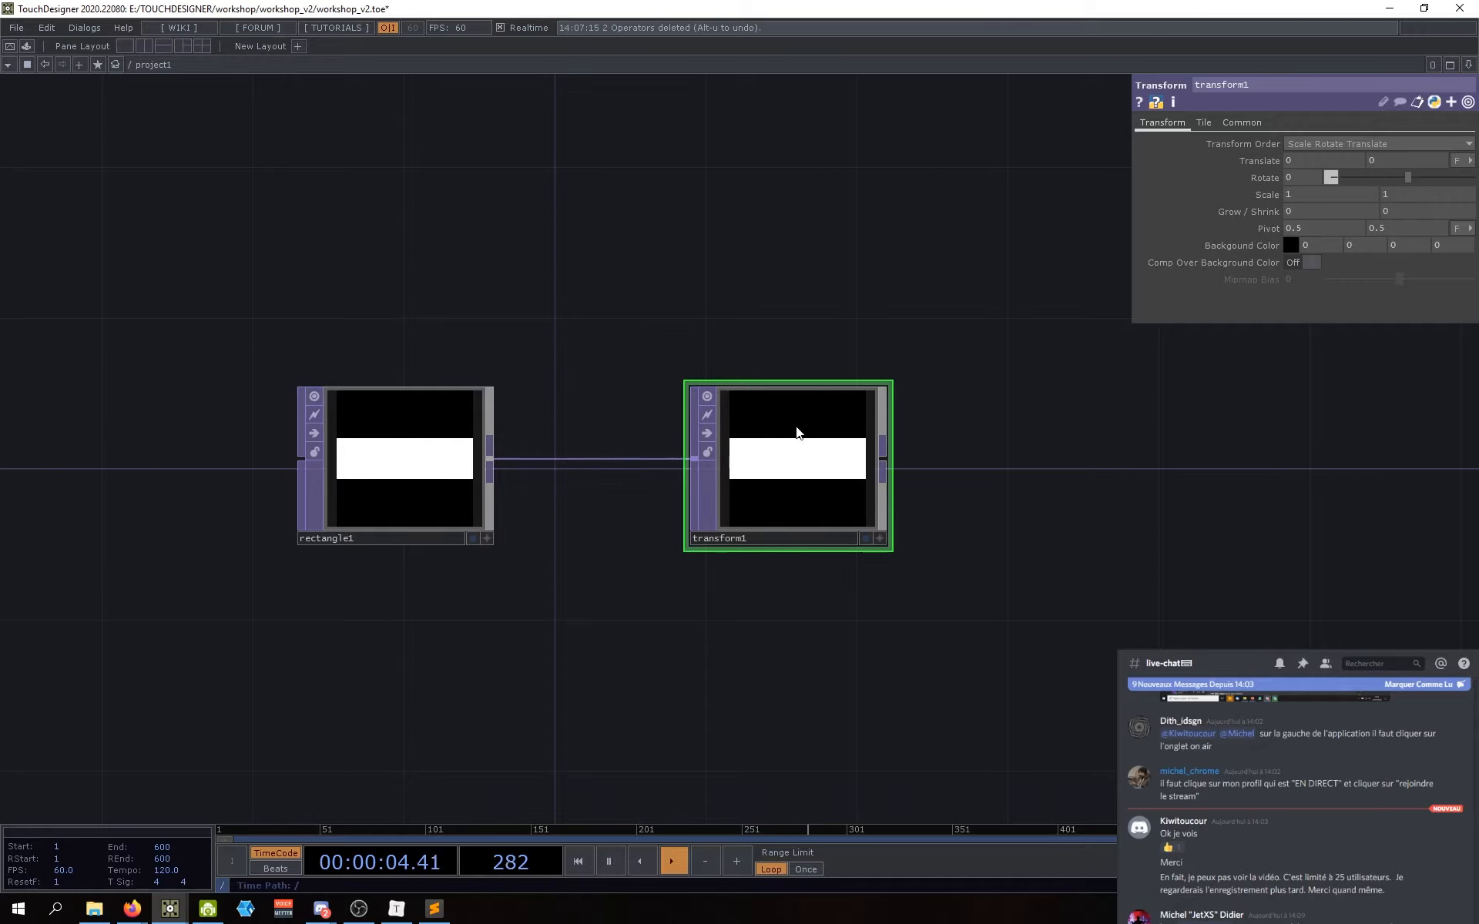
pyautogui.moveTo(817, 627); pyautogui.dragTo(760, 617)
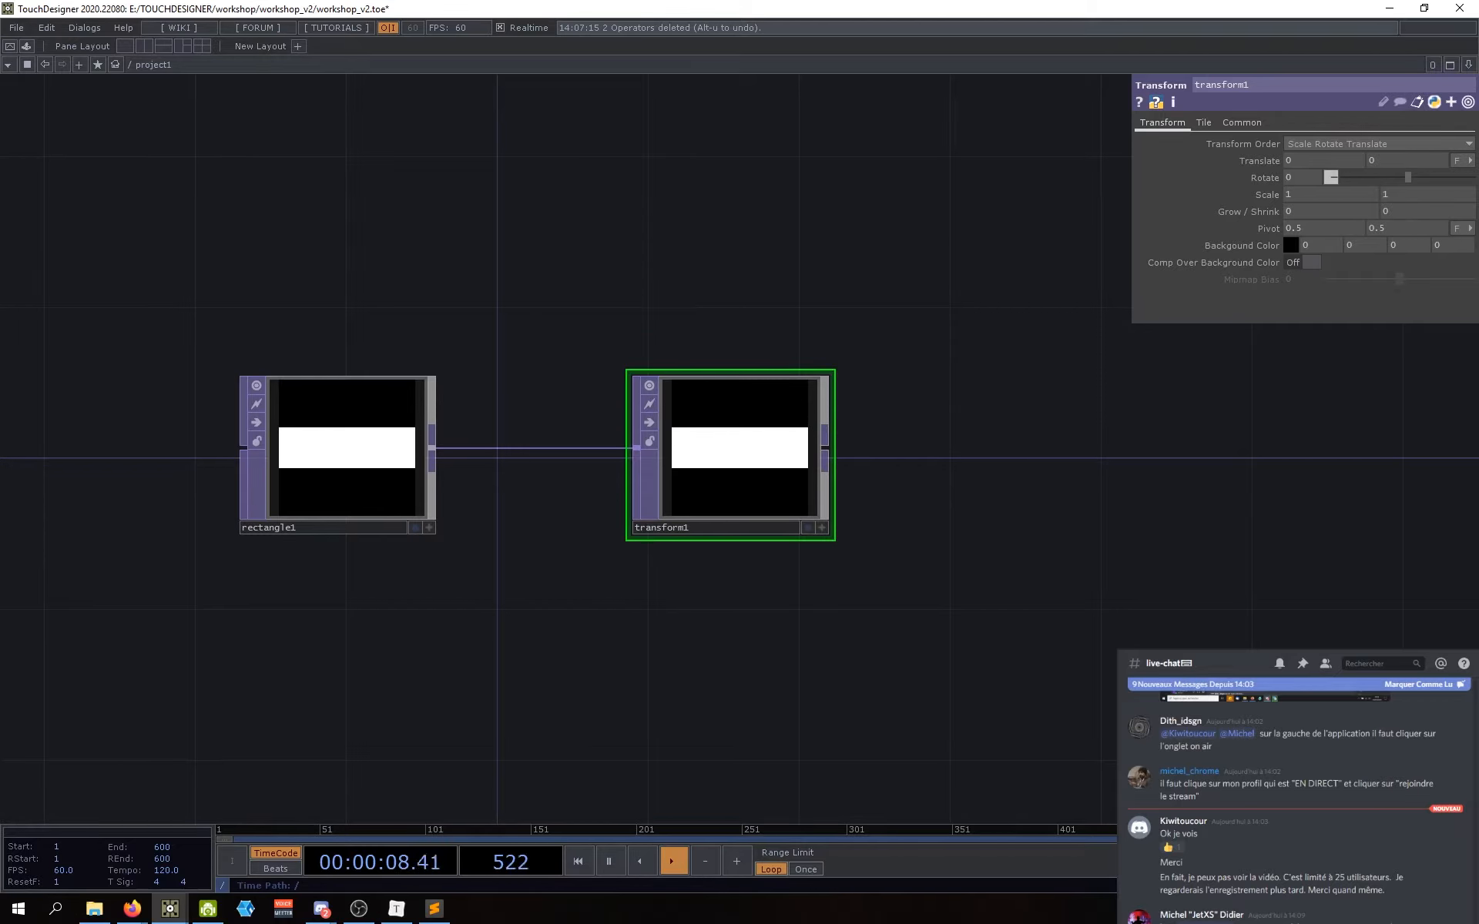
pyautogui.moveTo(1041, 433); pyautogui.dragTo(1063, 436)
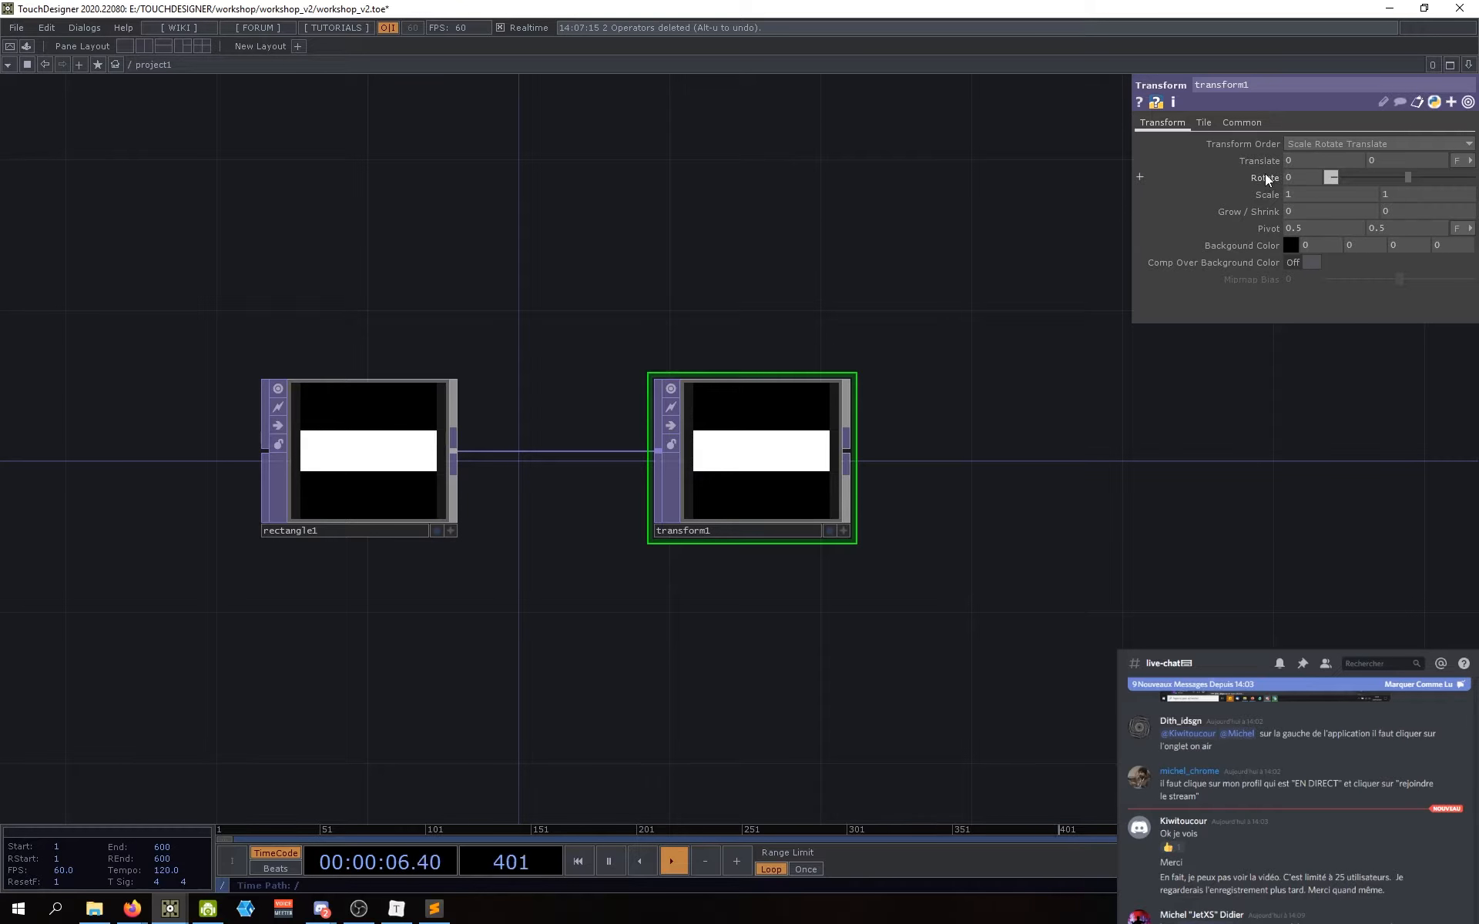
pyautogui.moveTo(932, 274); pyautogui.dragTo(927, 299)
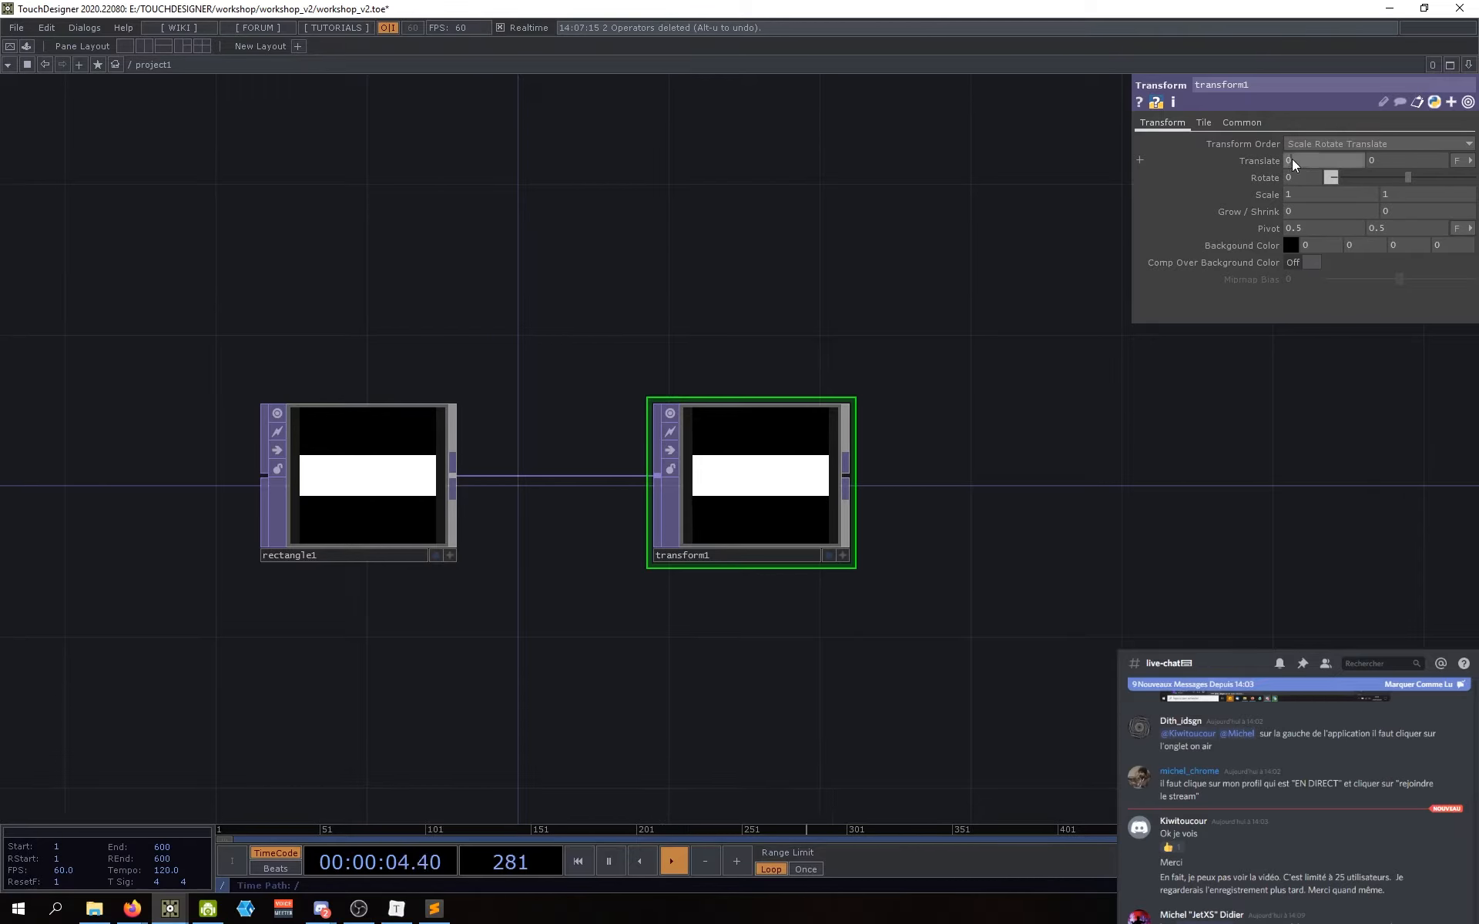
# Step: Try transform1's Translate X at 0.1 and 0, then fine-tune it with the .01 value ladder
pyautogui.write('0.1')
pyautogui.press('Return')
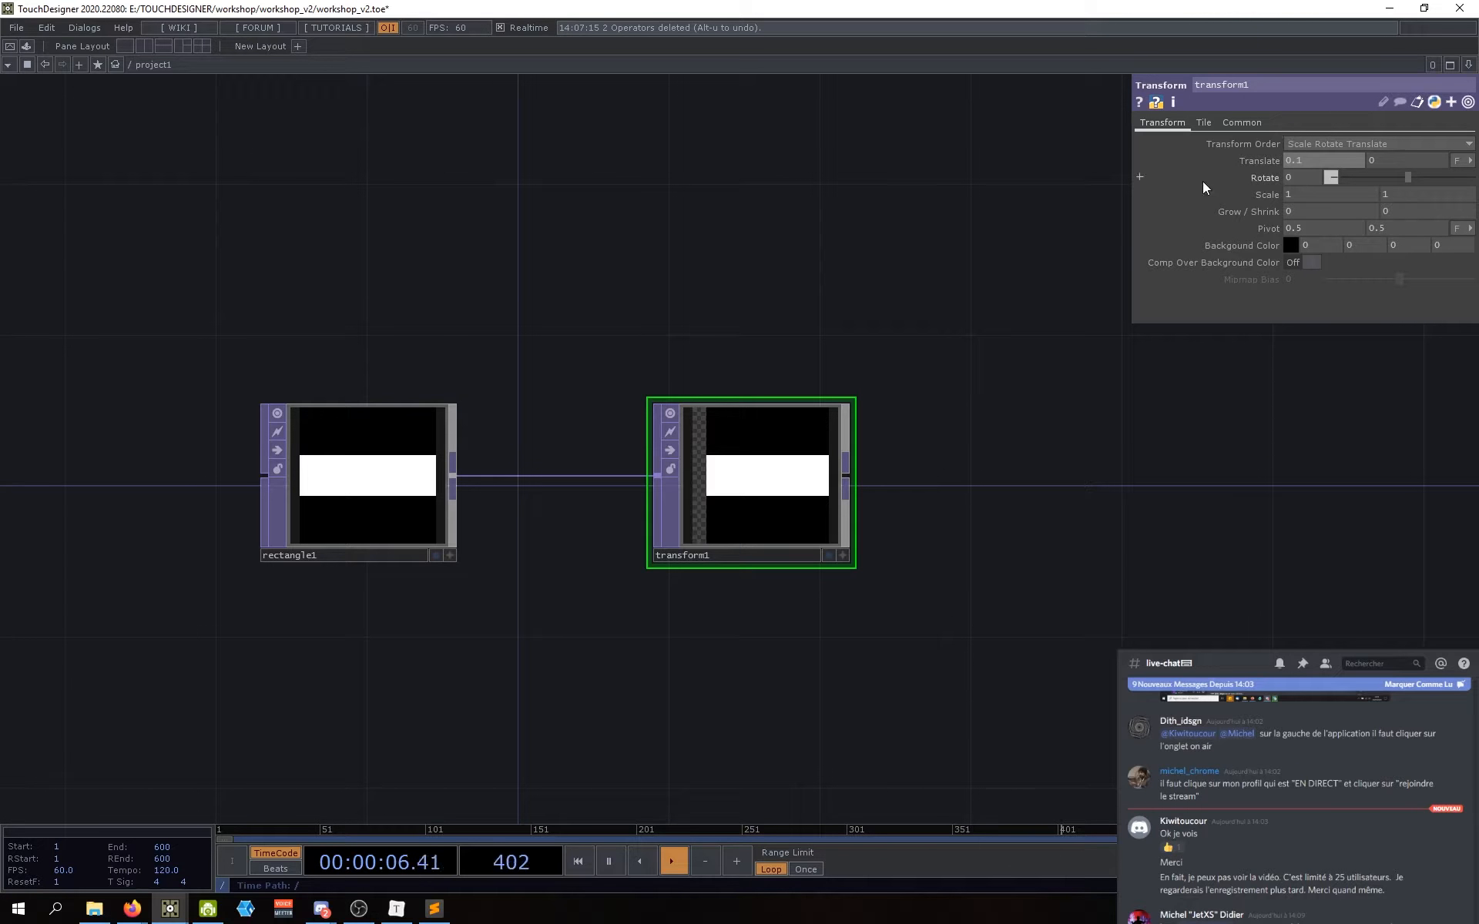
pyautogui.write('0')
pyautogui.press('Return')
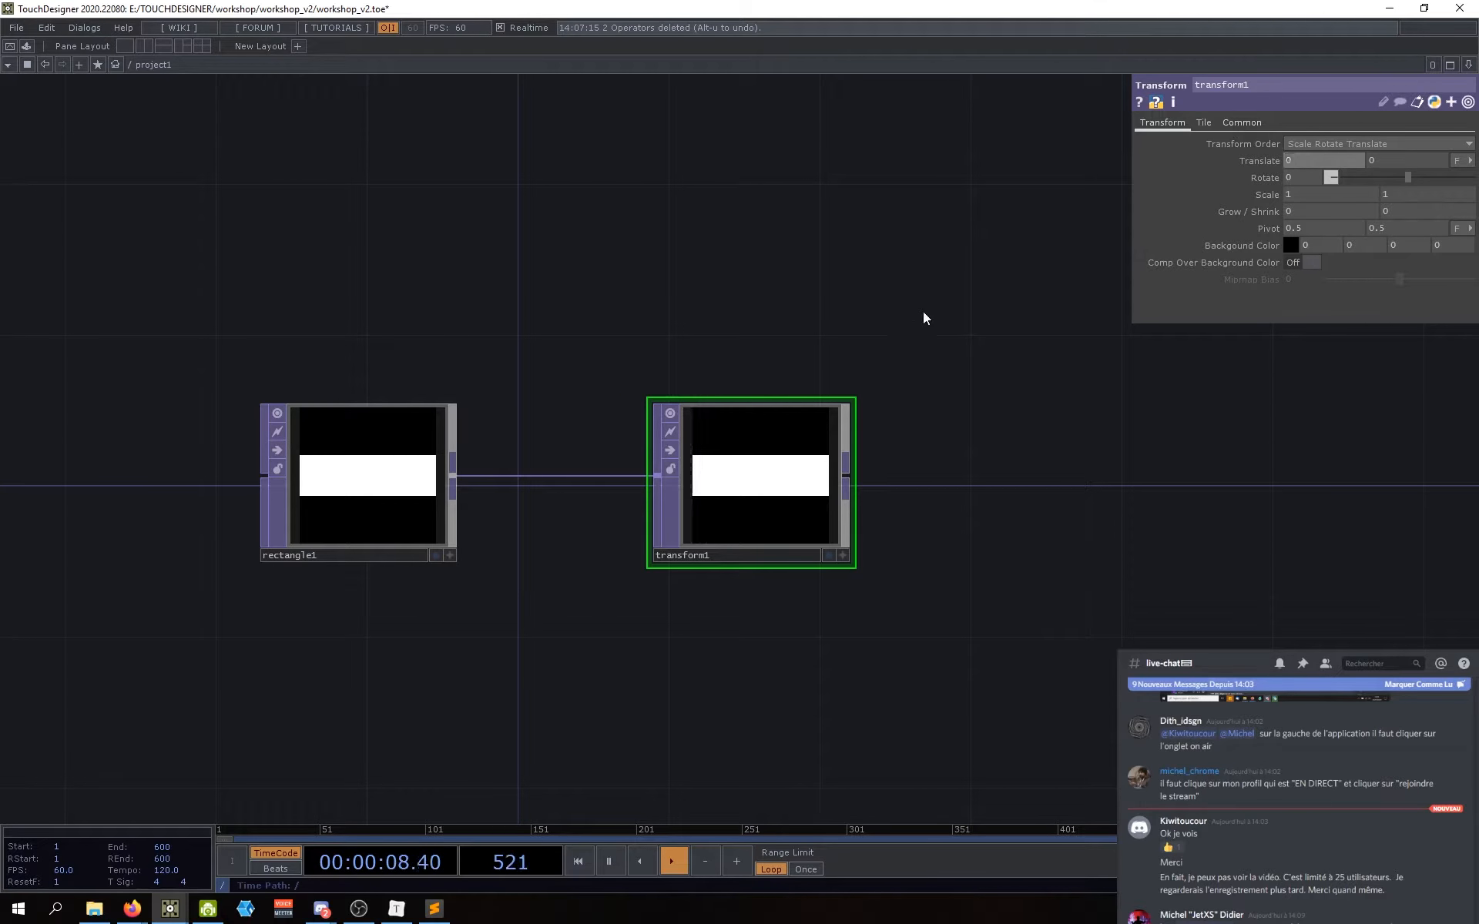
pyautogui.moveTo(912, 304); pyautogui.dragTo(913, 314)
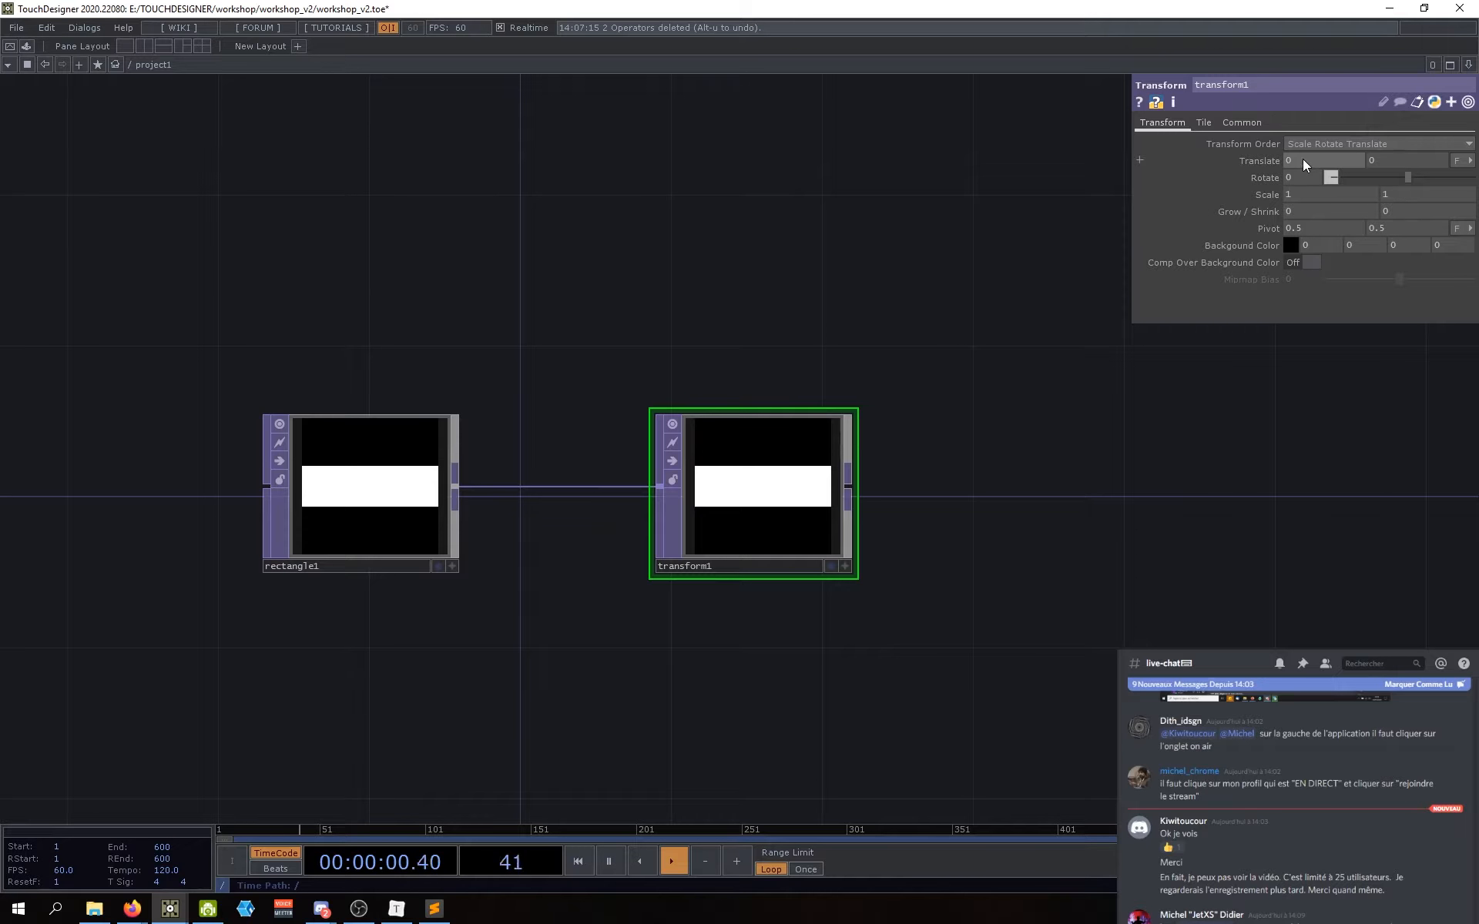
pyautogui.moveTo(1302, 161); pyautogui.dragTo(1302, 161, button='middle')
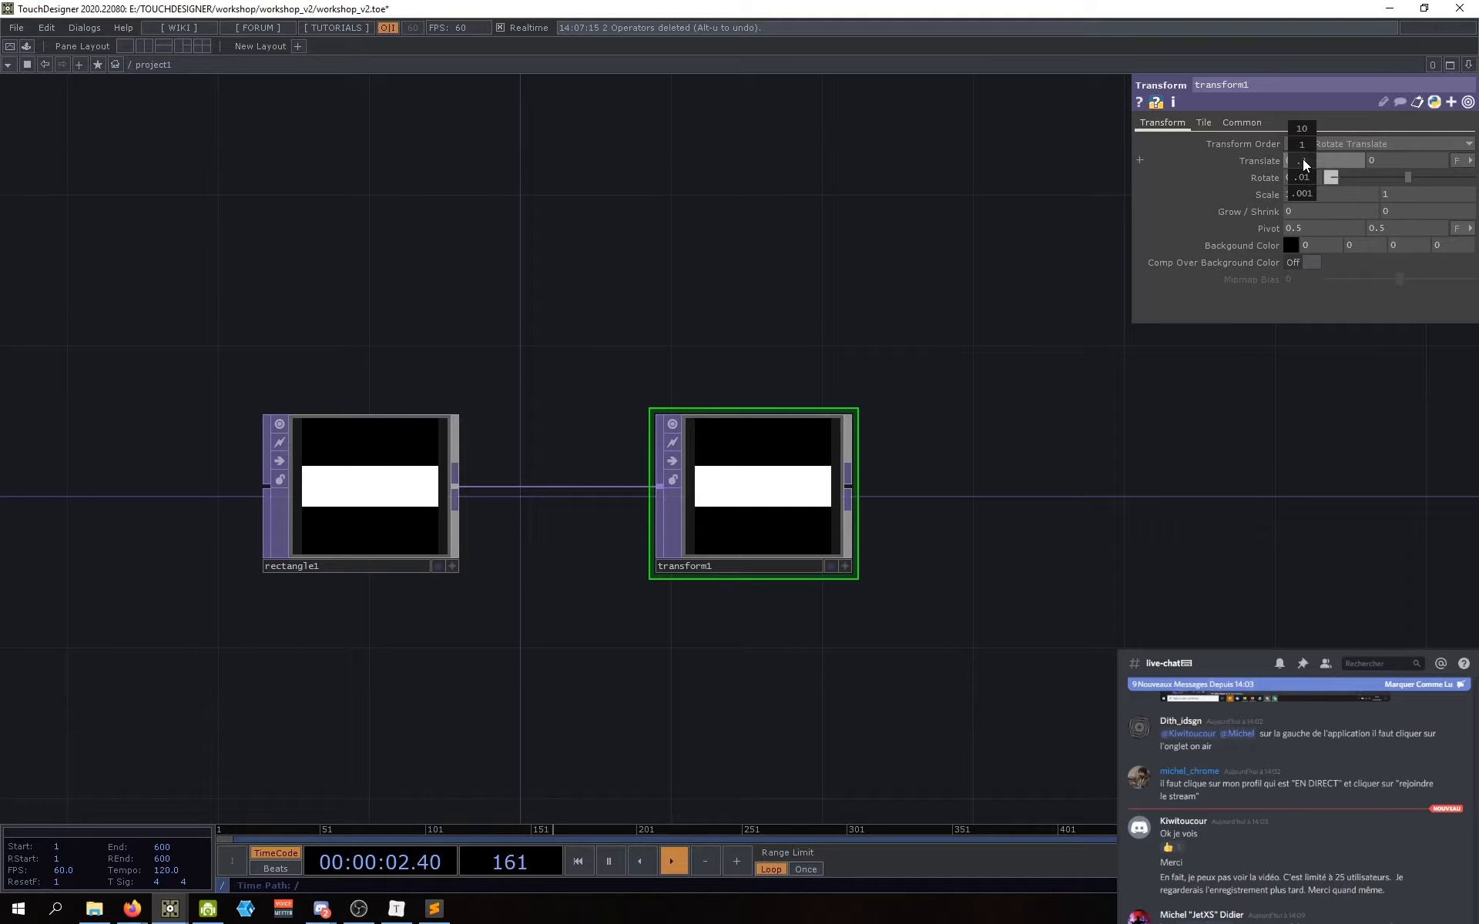
pyautogui.moveTo(939, 308); pyautogui.dragTo(952, 317)
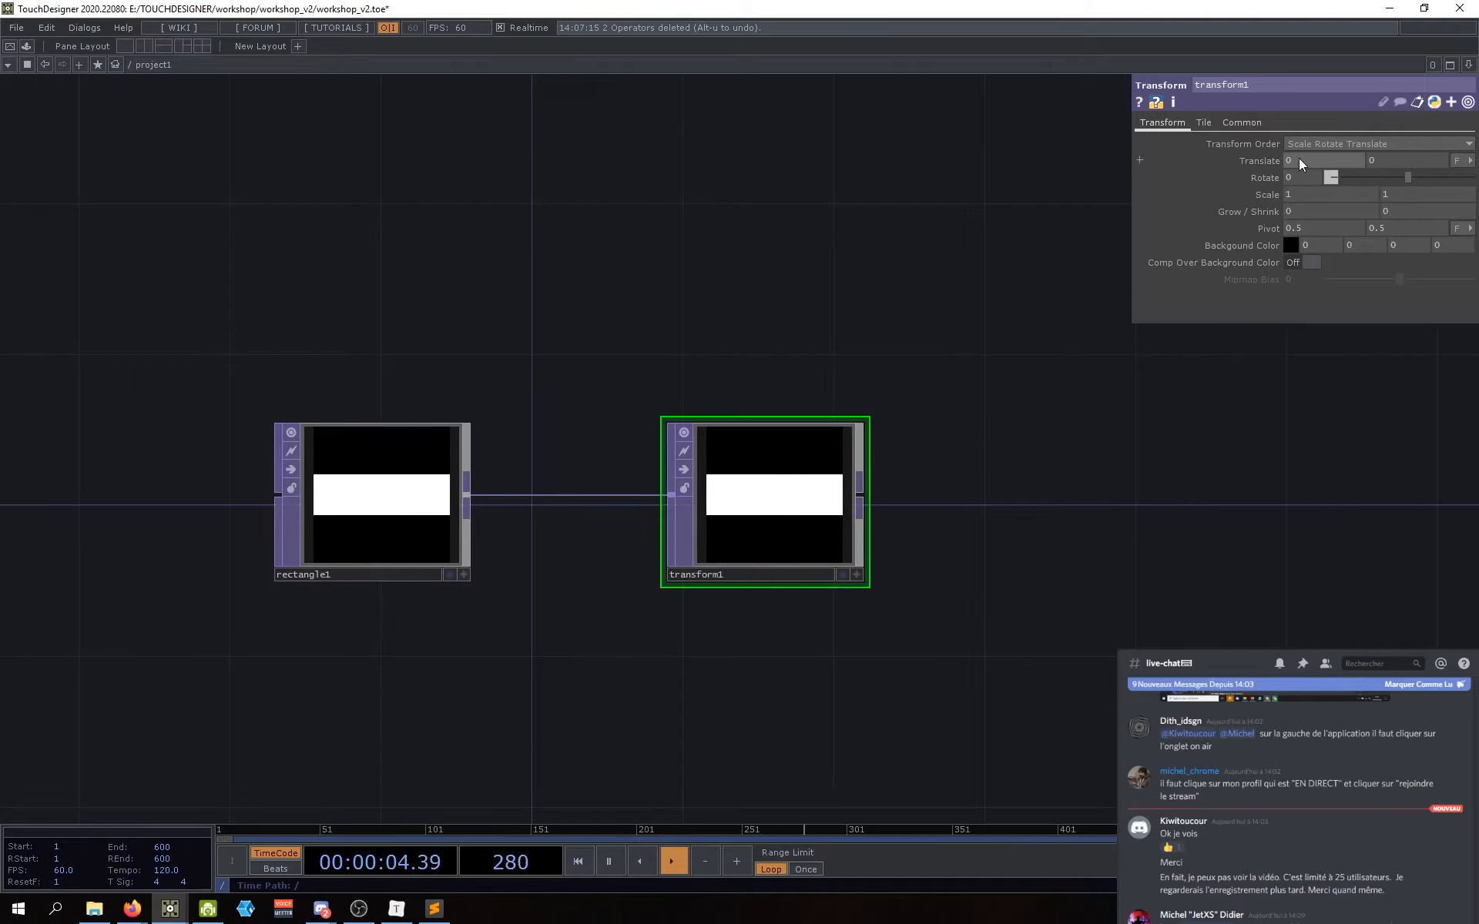
pyautogui.moveTo(1301, 160)
pyautogui.mouseDown(button='middle')
pyautogui.moveTo(1301, 179)
pyautogui.moveTo(1302, 136)
pyautogui.moveTo(1300, 159)
pyautogui.mouseUp(button='middle')
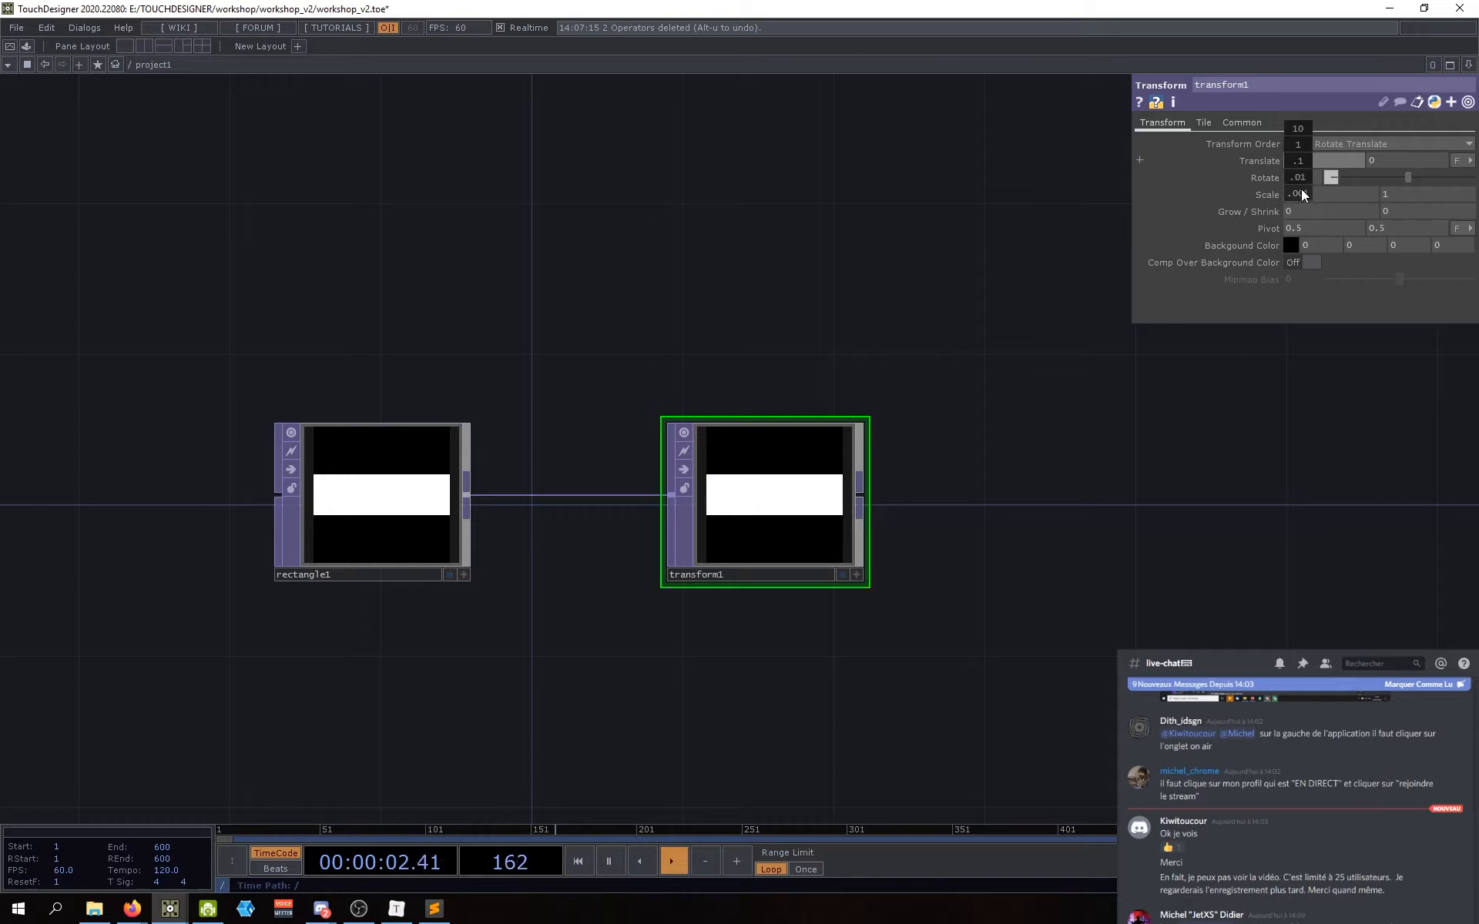
pyautogui.moveTo(1301, 156); pyautogui.dragTo(1301, 133, button='middle')
pyautogui.moveTo(1297, 163)
pyautogui.mouseDown(button='middle')
pyautogui.moveTo(1184, 164)
pyautogui.moveTo(1396, 163)
pyautogui.moveTo(1200, 163)
pyautogui.moveTo(1299, 162)
pyautogui.moveTo(1304, 137)
pyautogui.moveTo(1303, 170)
pyautogui.moveTo(1132, 183)
pyautogui.moveTo(1386, 193)
pyautogui.moveTo(1290, 144)
pyautogui.moveTo(1302, 192)
pyautogui.moveTo(1299, 138)
pyautogui.moveTo(1311, 139)
pyautogui.moveTo(1302, 162)
pyautogui.mouseUp(button='middle')
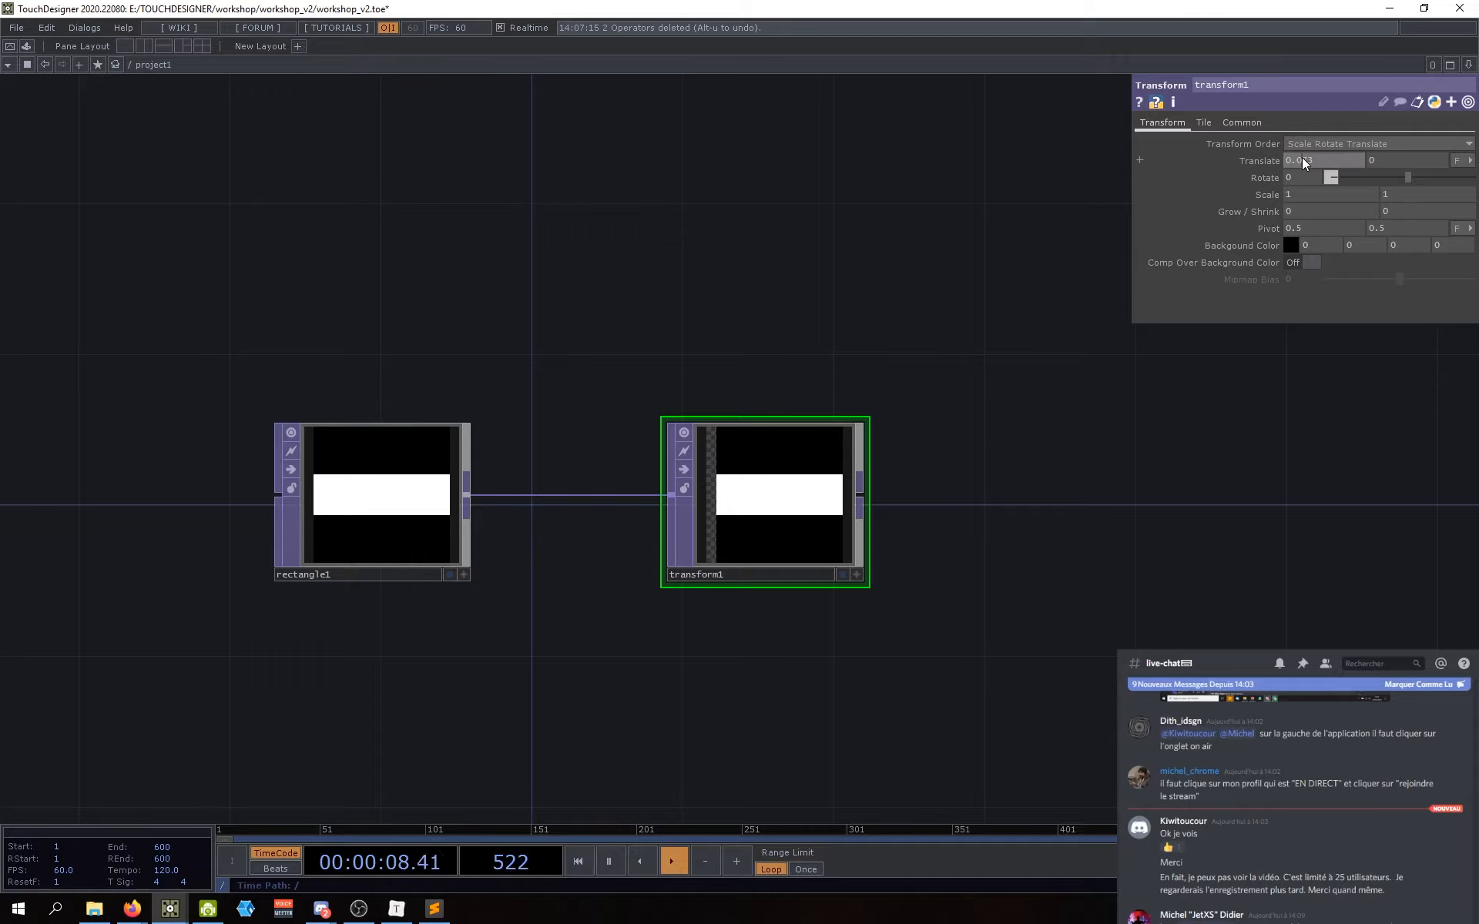
# Step: Experiment with transform1: Translate 0.05 and 0.12, scale 0.2 by 0.2, and a slight rotation
pyautogui.hotkey('ctrl', 'z')
pyautogui.moveTo(973, 439); pyautogui.dragTo(959, 464)
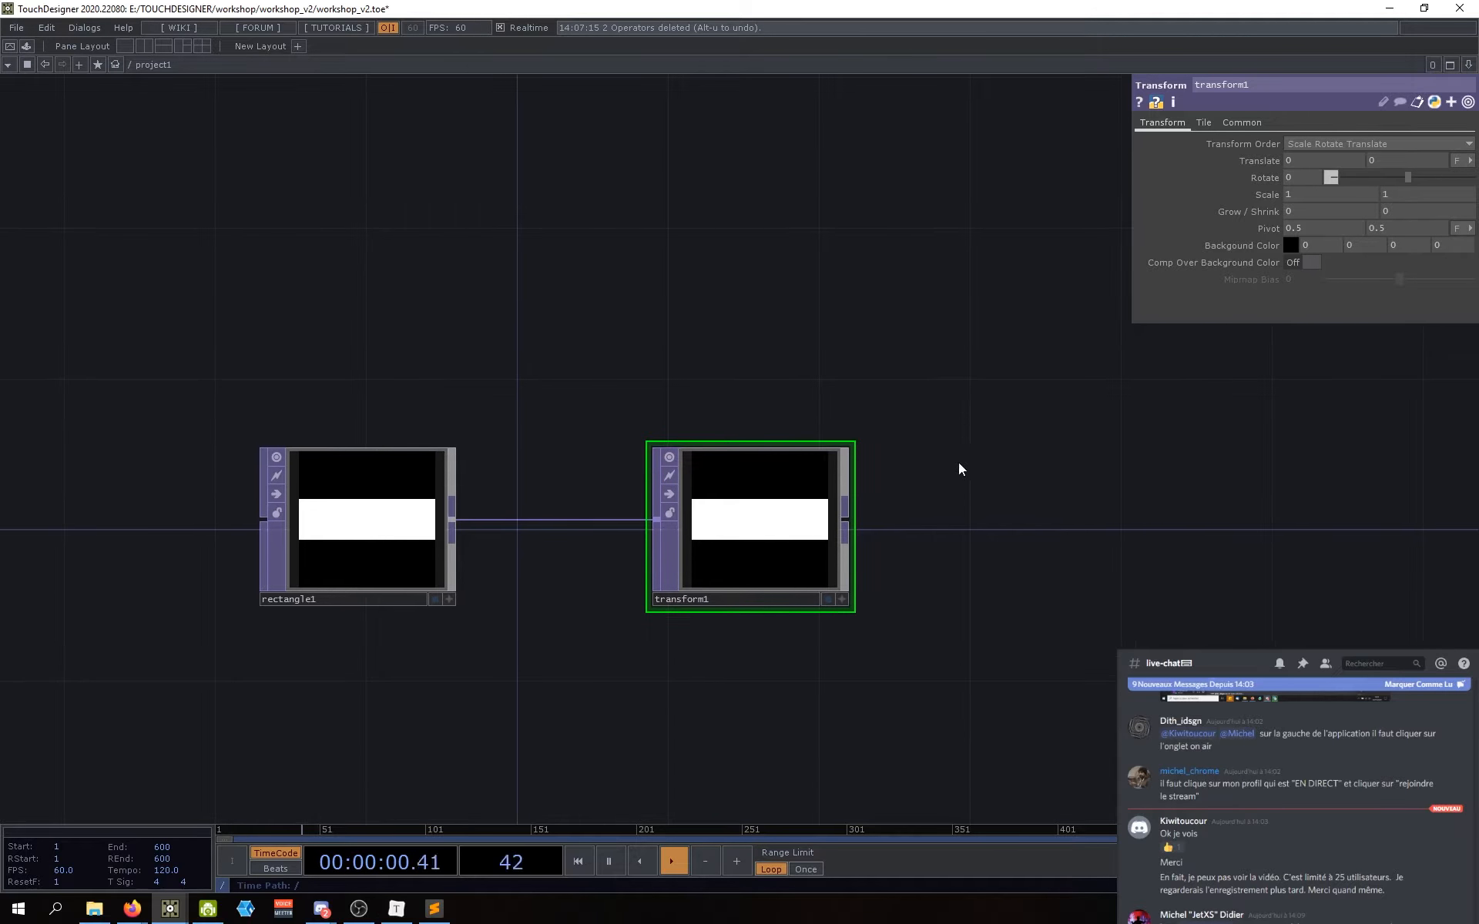
pyautogui.moveTo(903, 527); pyautogui.dragTo(856, 513)
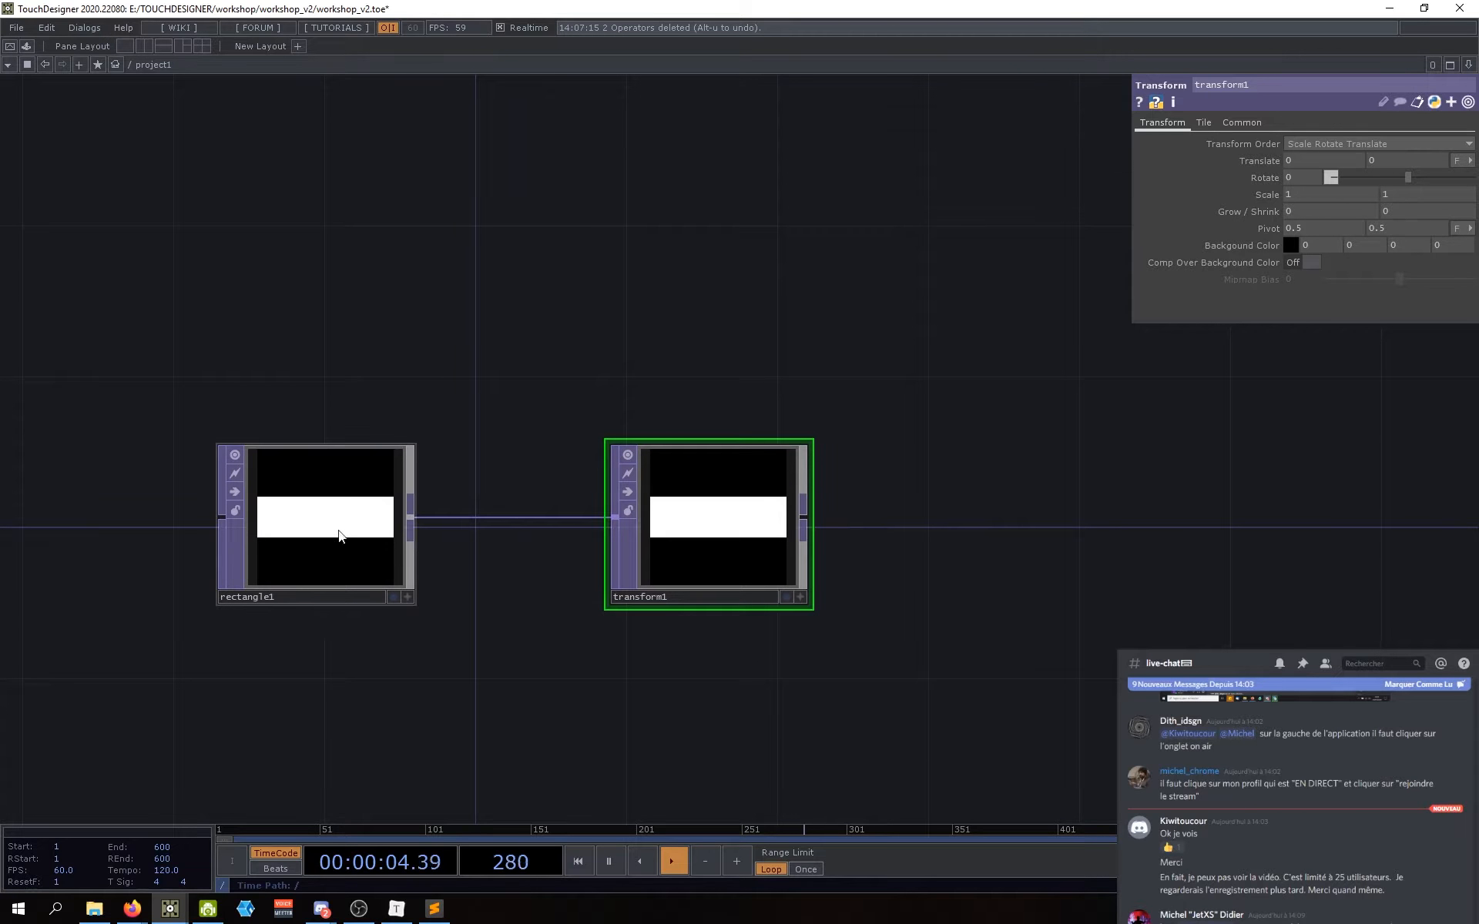
pyautogui.moveTo(1306, 160); pyautogui.dragTo(1371, 174, button='middle')
pyautogui.moveTo(777, 678); pyautogui.dragTo(842, 674)
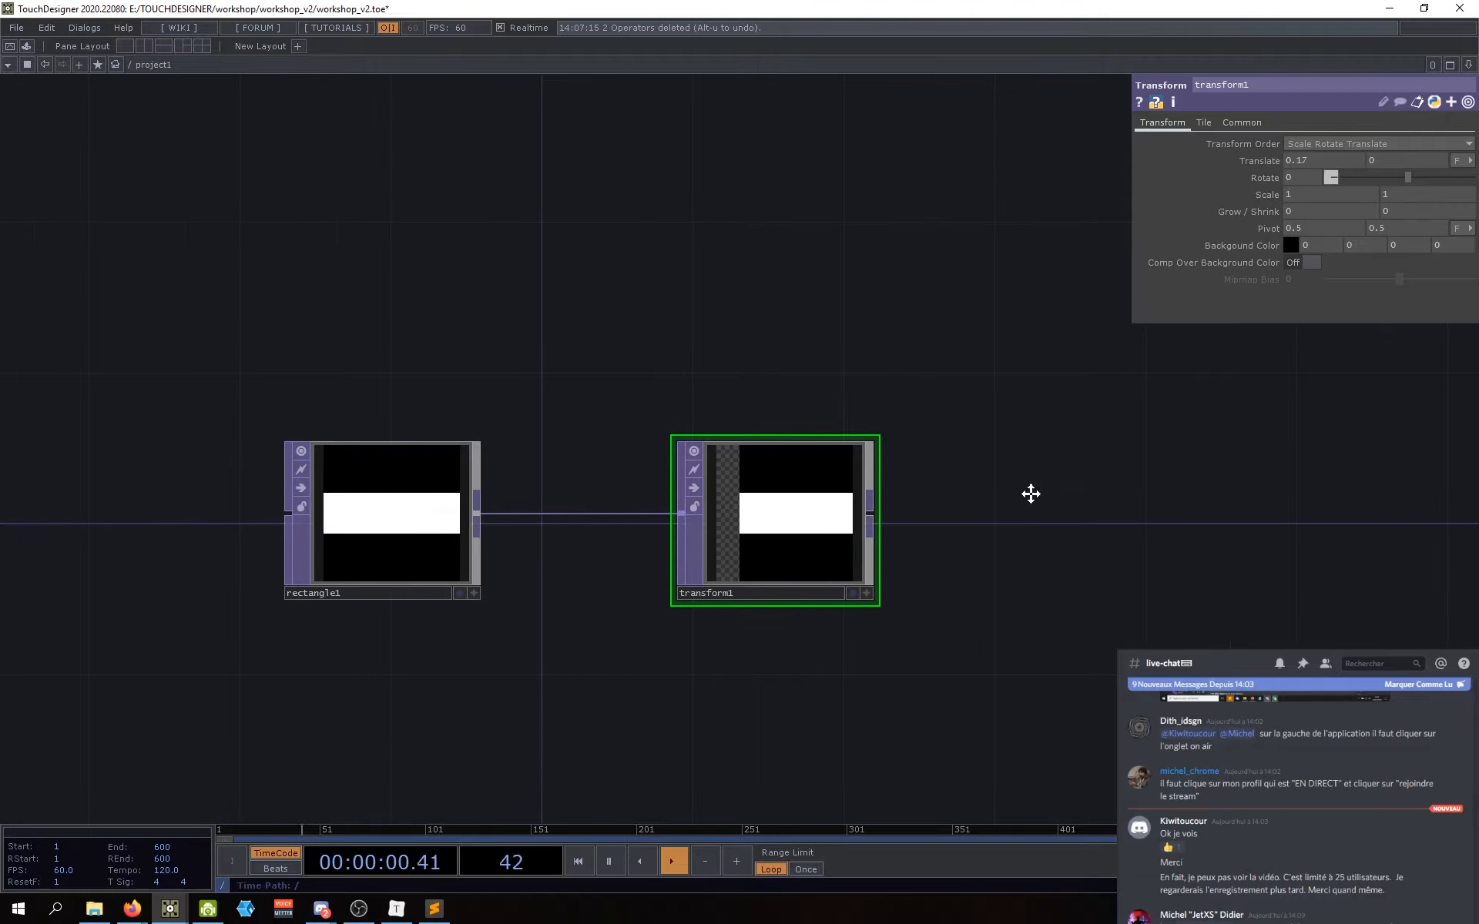
pyautogui.moveTo(1030, 493); pyautogui.dragTo(992, 524)
pyautogui.moveTo(1386, 169); pyautogui.dragTo(1418, 177, button='middle')
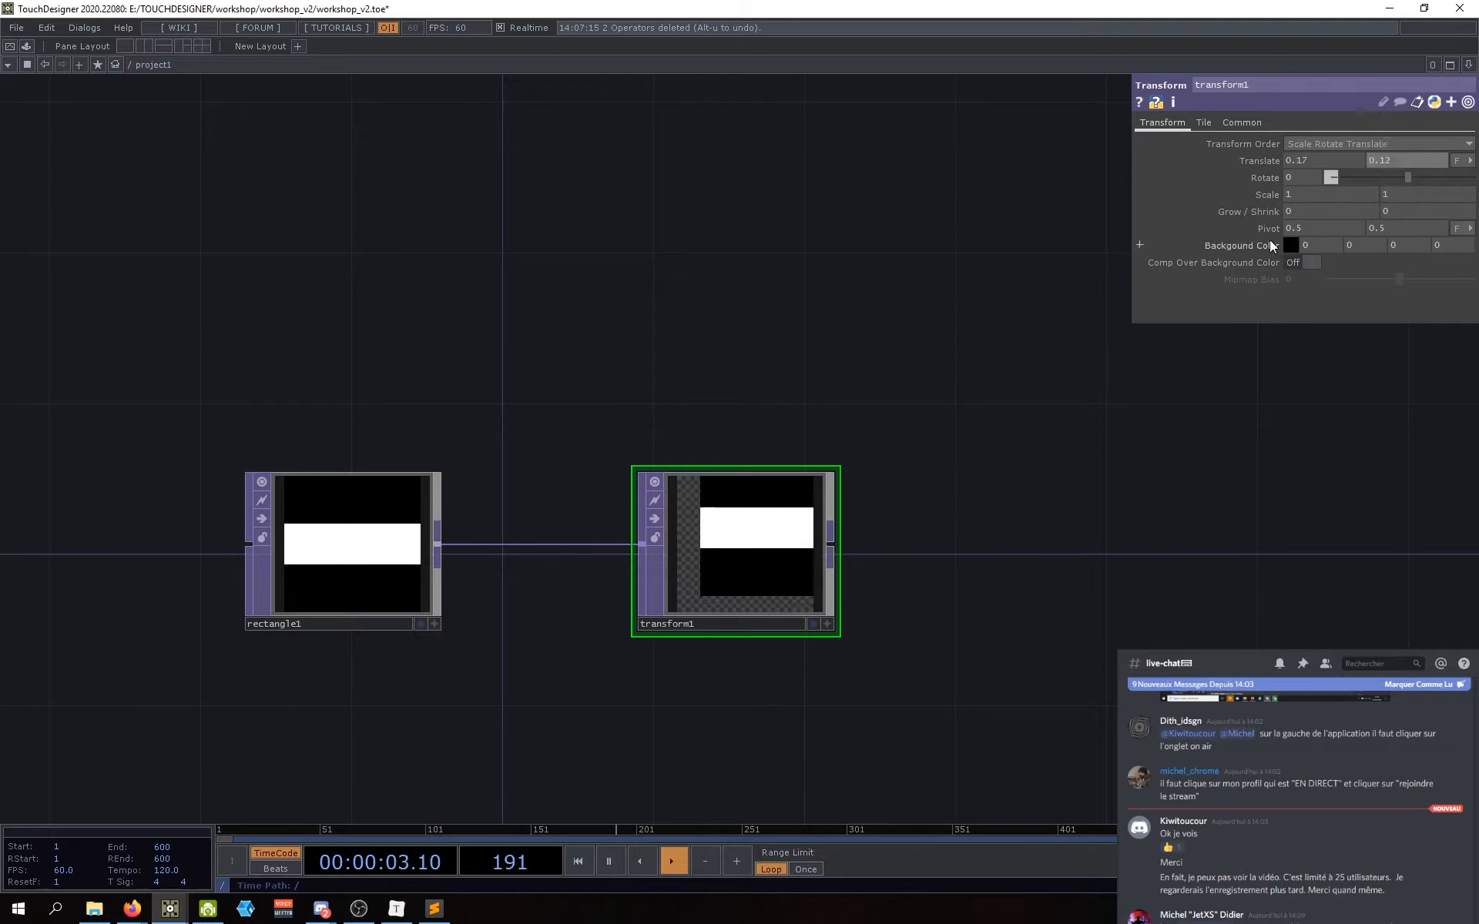
pyautogui.click(1294, 194)
pyautogui.write('0.2')
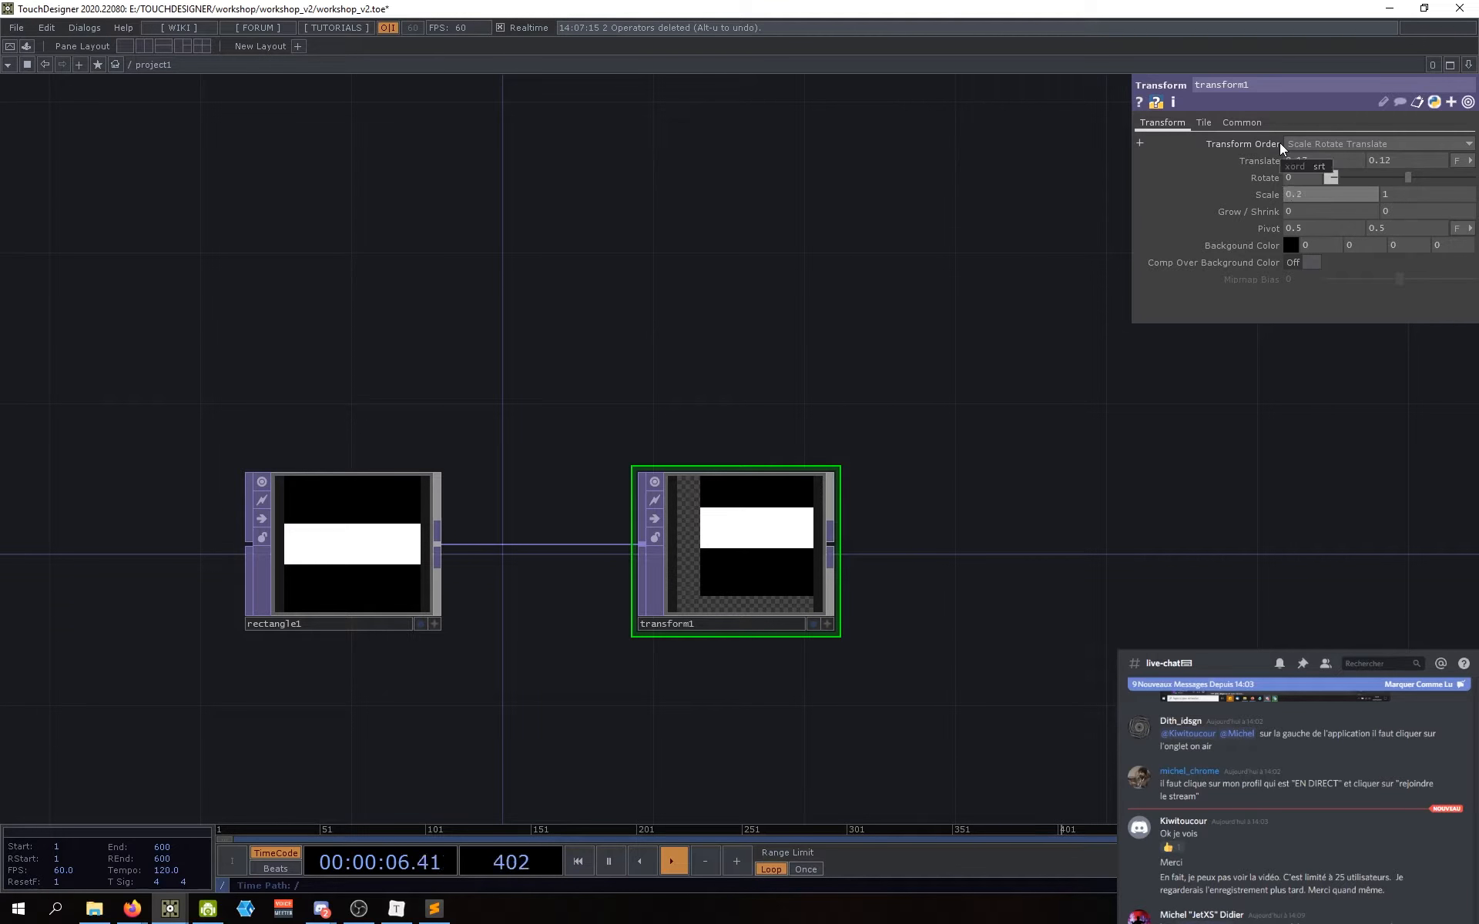
pyautogui.press('Return')
pyautogui.write('0.2')
pyautogui.press('Return')
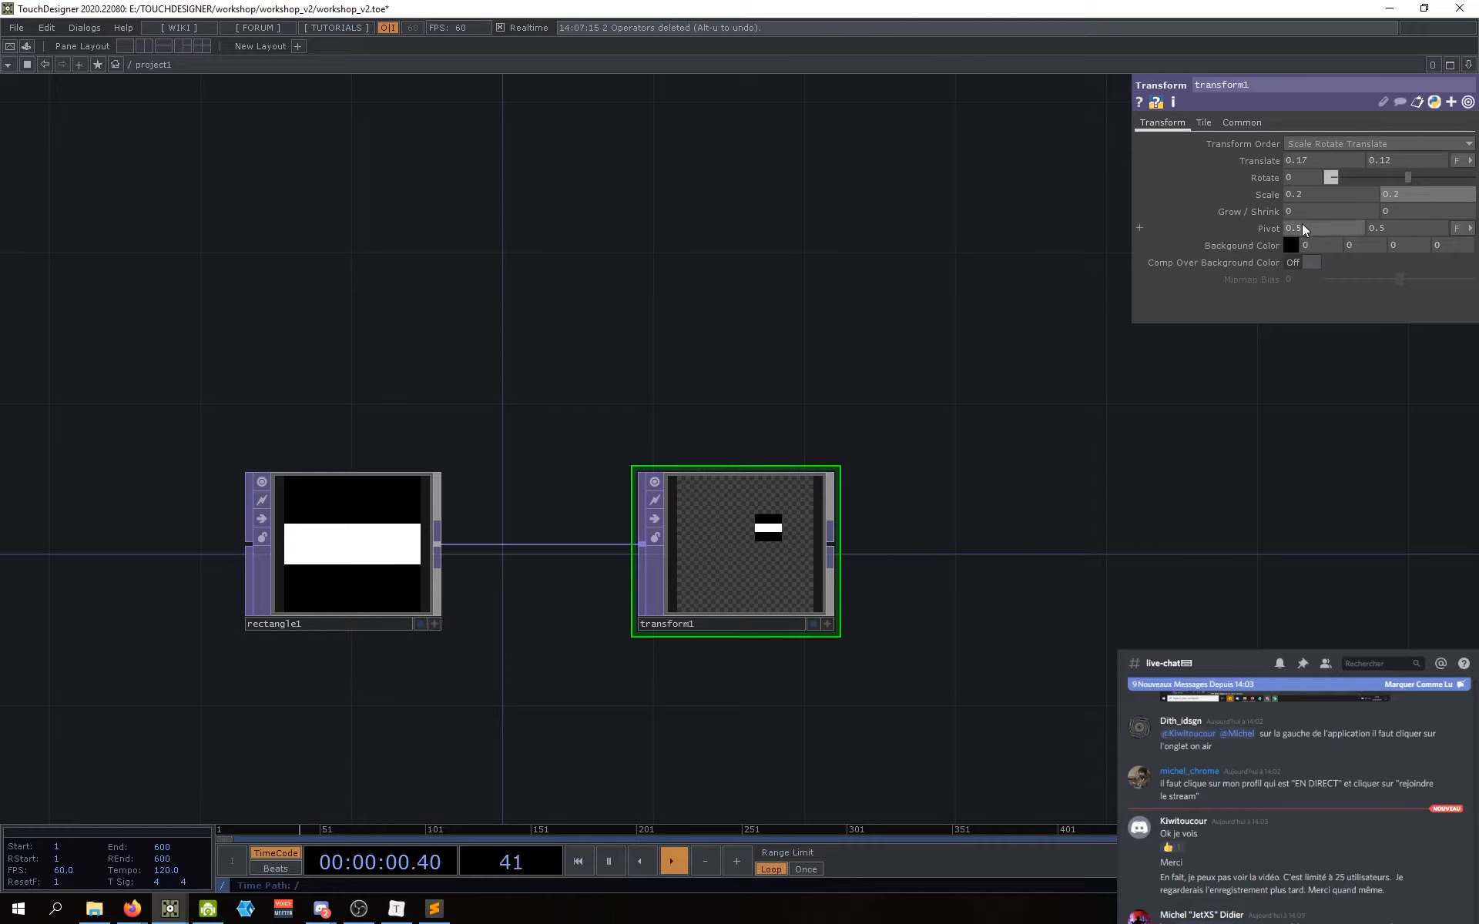
pyautogui.moveTo(1410, 177); pyautogui.dragTo(1439, 176)
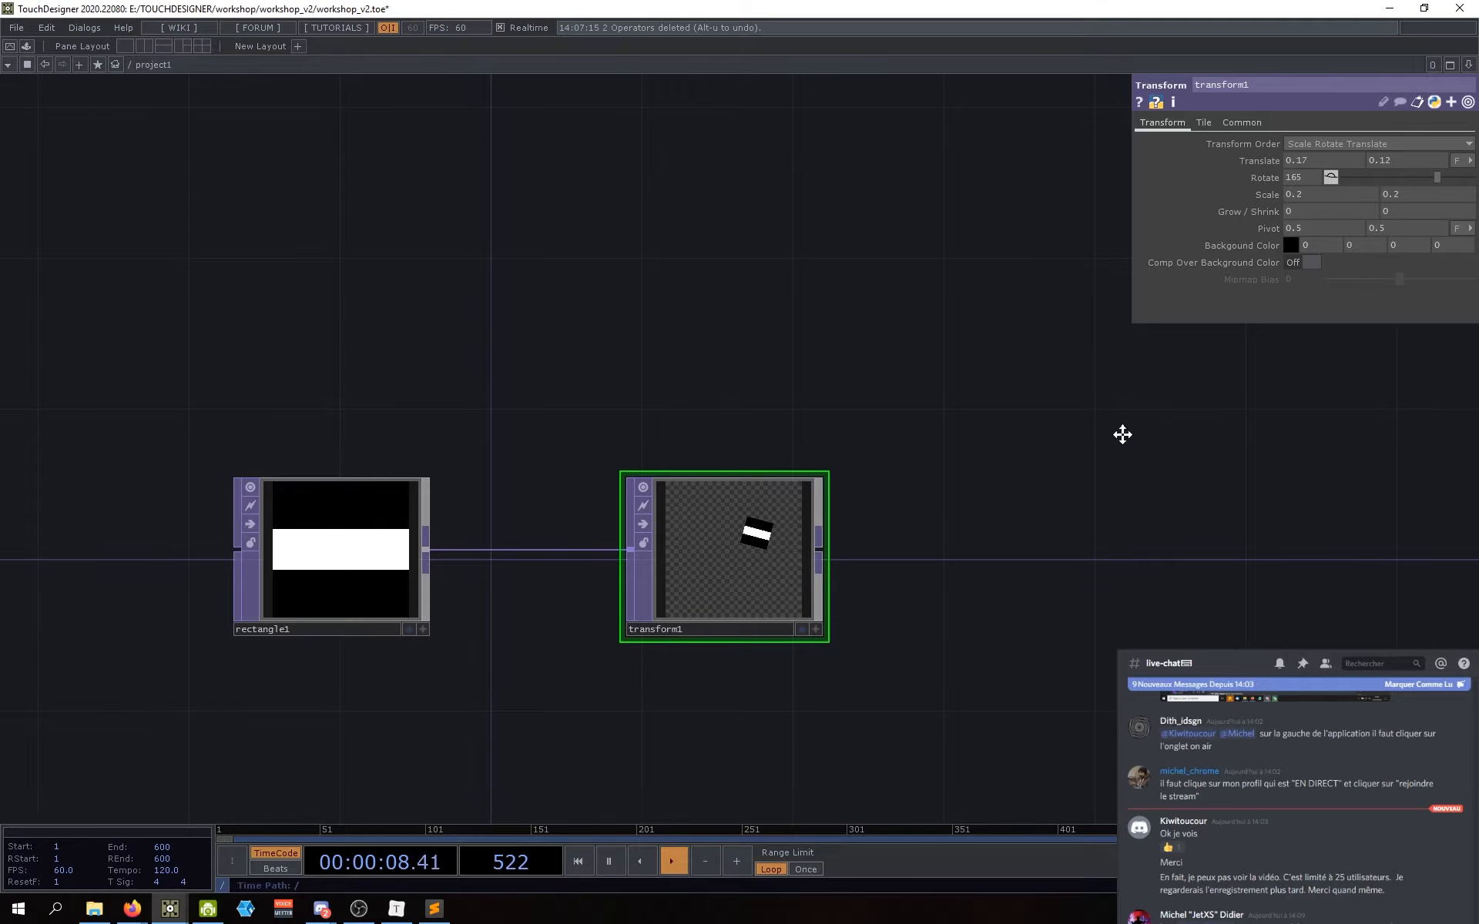
# Step: Set transform1's Scale to 1 1, Rotate to 0 and Translate to 0 0
pyautogui.click(1309, 194)
pyautogui.write('1')
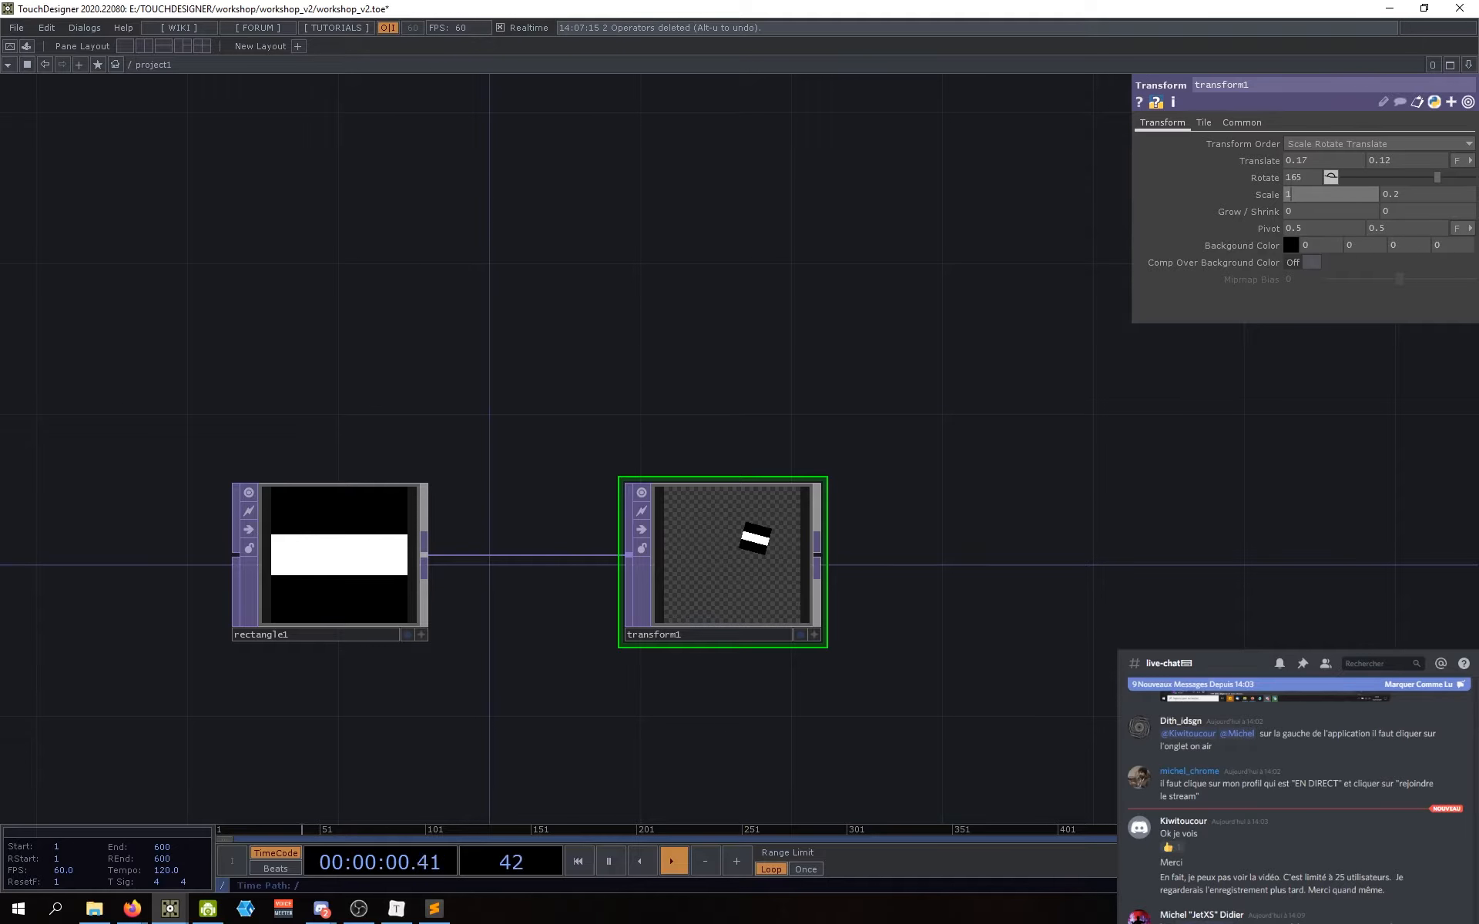
pyautogui.click(1428, 194)
pyautogui.write('1')
pyautogui.press('Return')
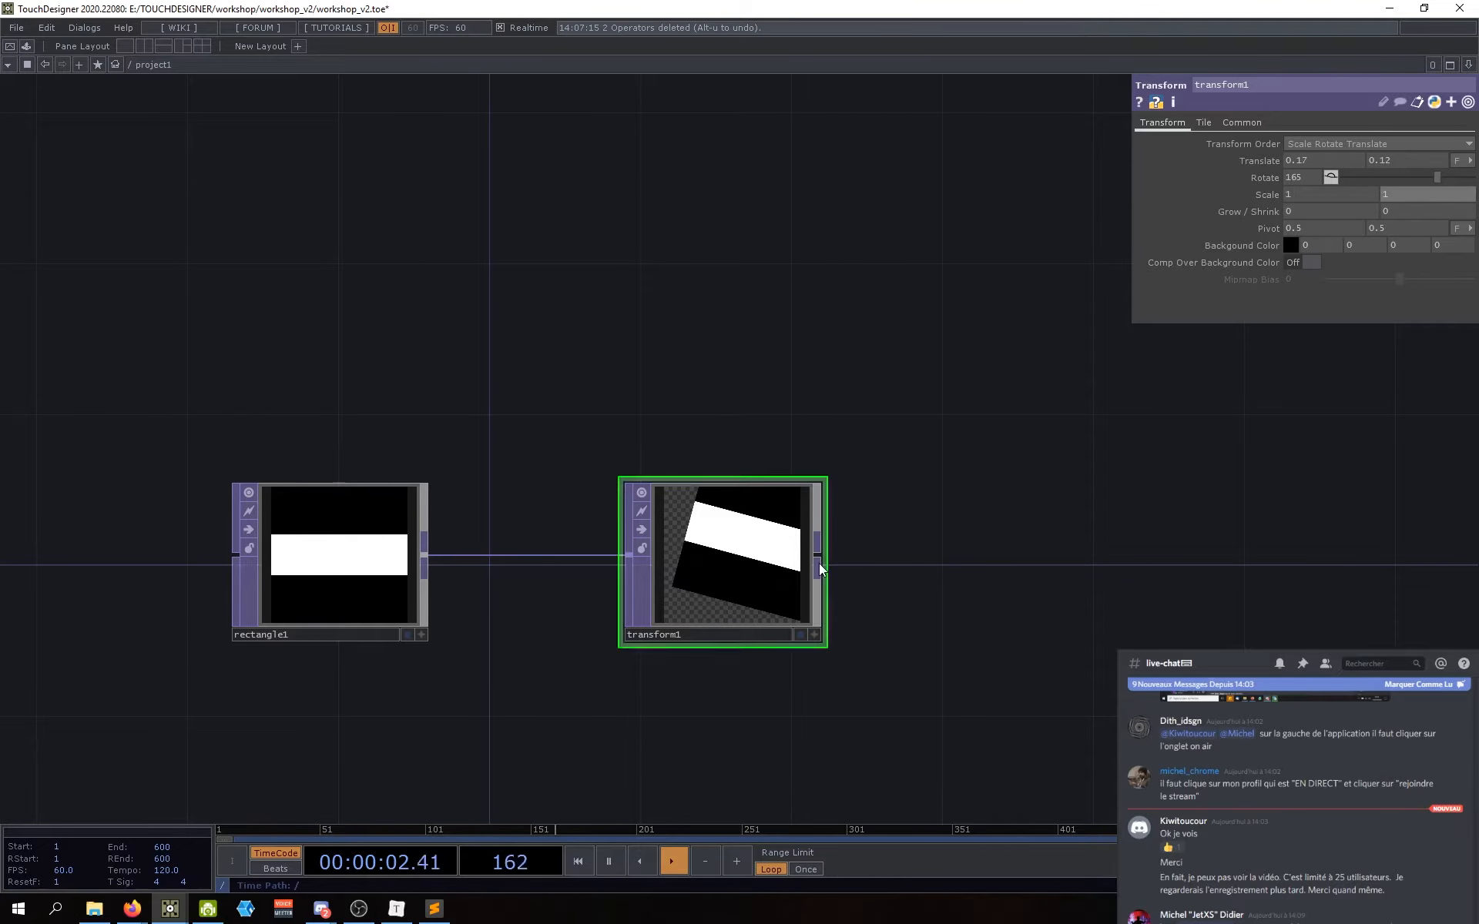
pyautogui.click(1298, 180)
pyautogui.write('0')
pyautogui.press('Return')
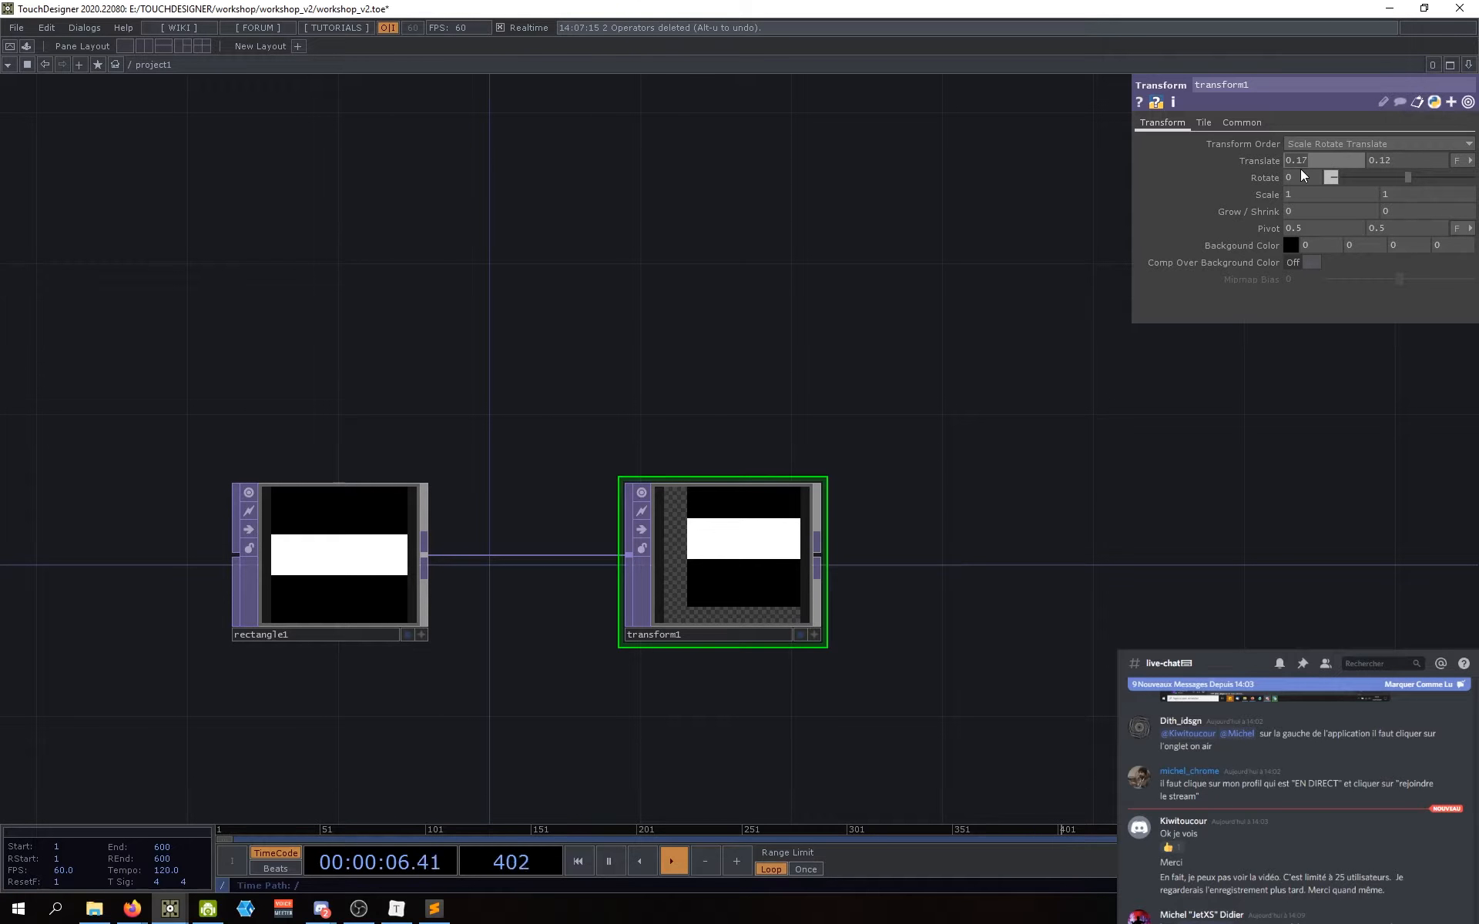
pyautogui.write('0')
pyautogui.press('Tab')
pyautogui.write('0')
pyautogui.press('Return')
pyautogui.click(774, 584)
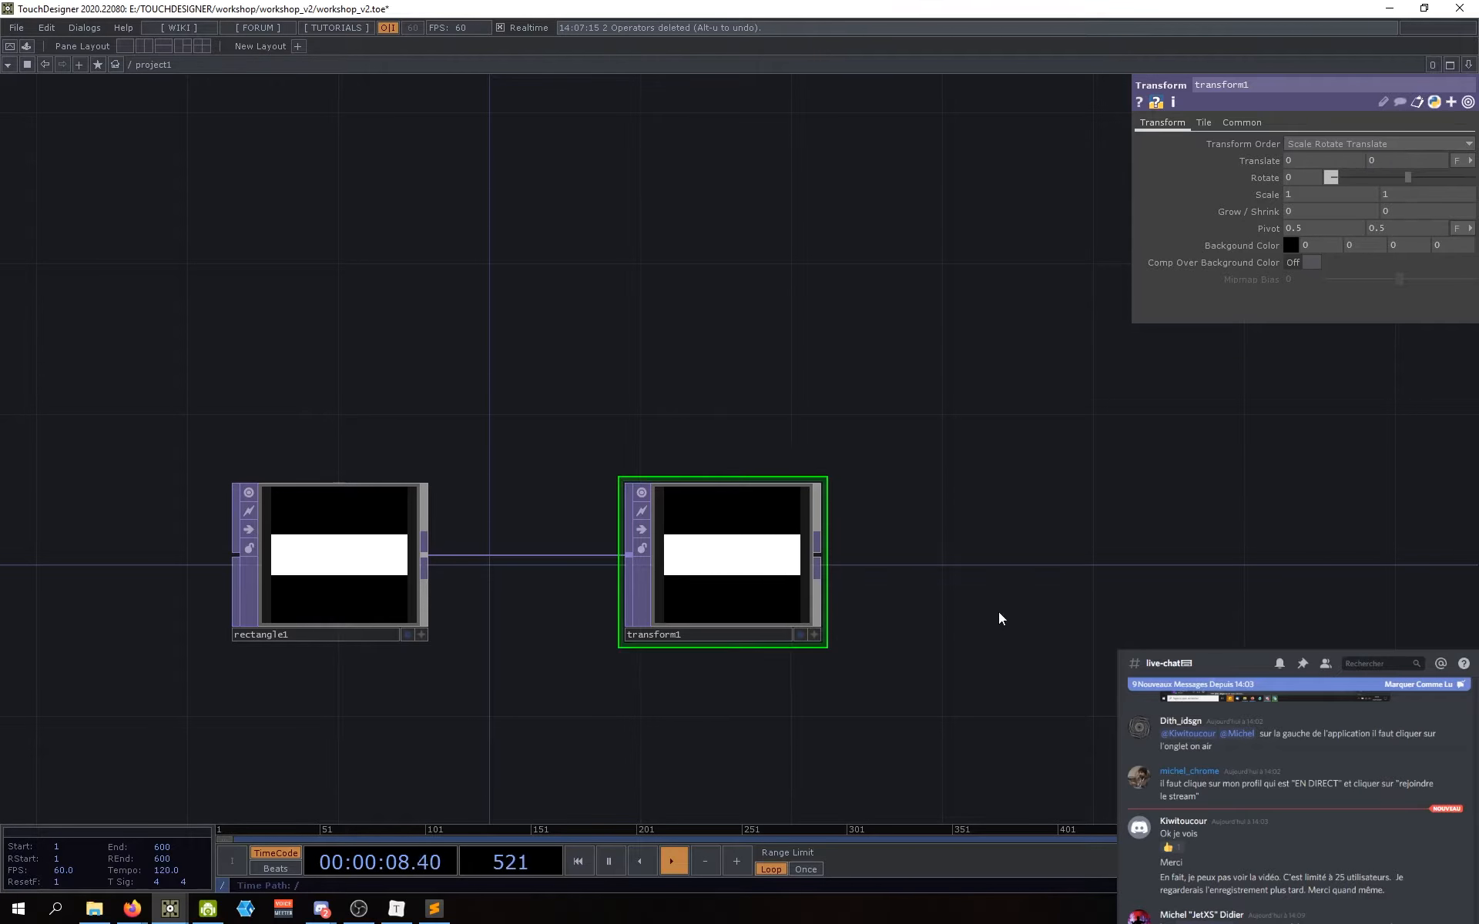
# Step: Set transform1's Scale Y to 0.08, squashing the band into a thin line
pyautogui.moveTo(1000, 618); pyautogui.dragTo(1030, 619)
pyautogui.moveTo(605, 697); pyautogui.dragTo(633, 681)
pyautogui.moveTo(778, 543); pyautogui.dragTo(762, 543)
pyautogui.moveTo(1051, 555); pyautogui.dragTo(1041, 563)
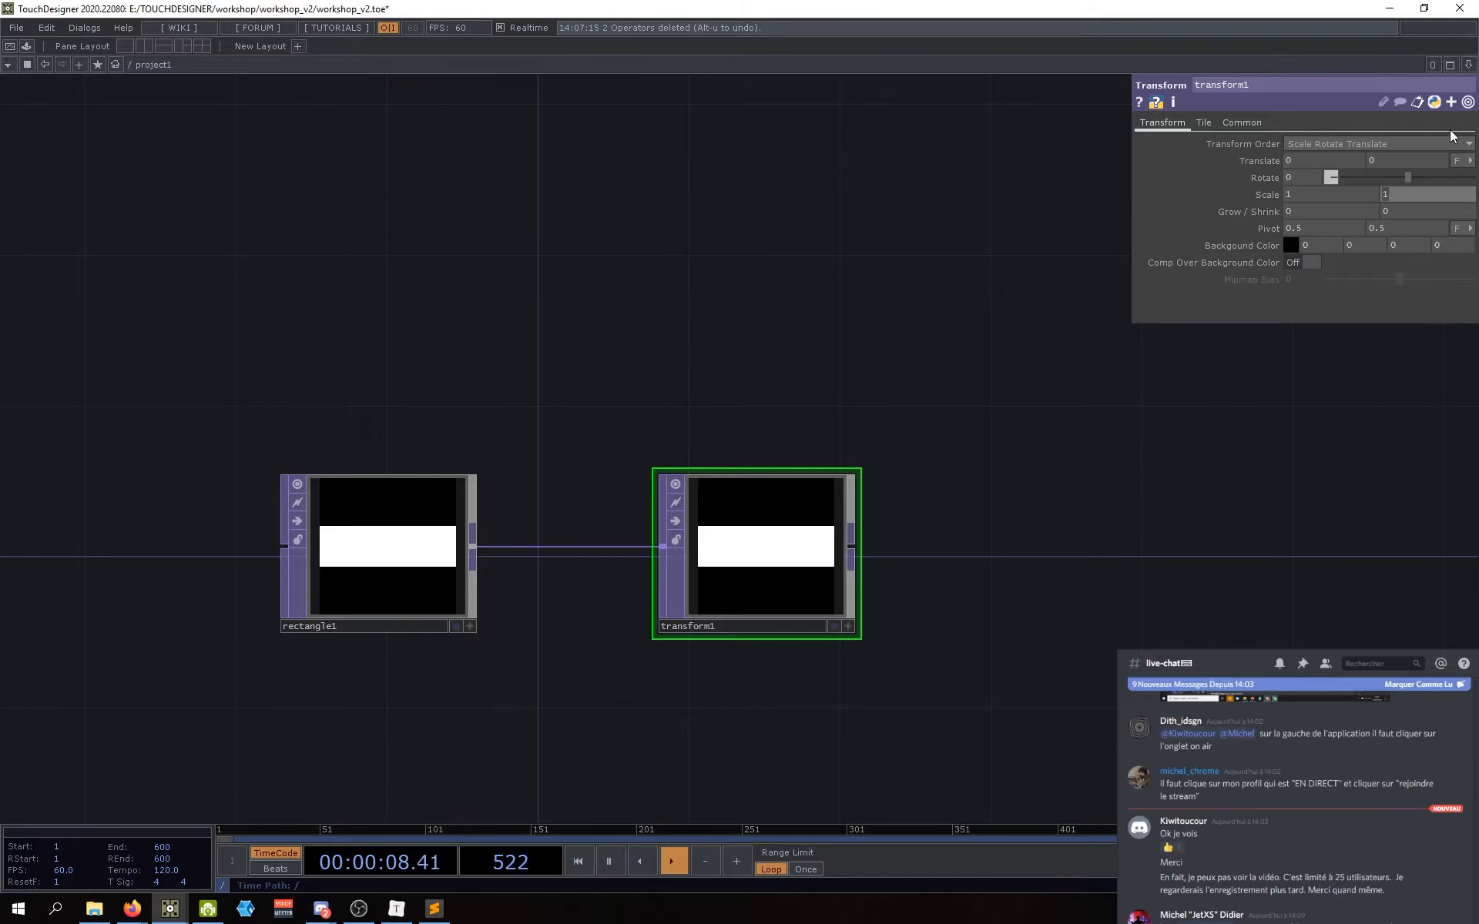
pyautogui.write('0.08')
pyautogui.press('Return')
# Step: Zoom and pan to frame rectangle1 and transform1, briefly checking transform1's Tile page
pyautogui.scroll(5, 773, 557)
pyautogui.scroll(-5, 745, 555)
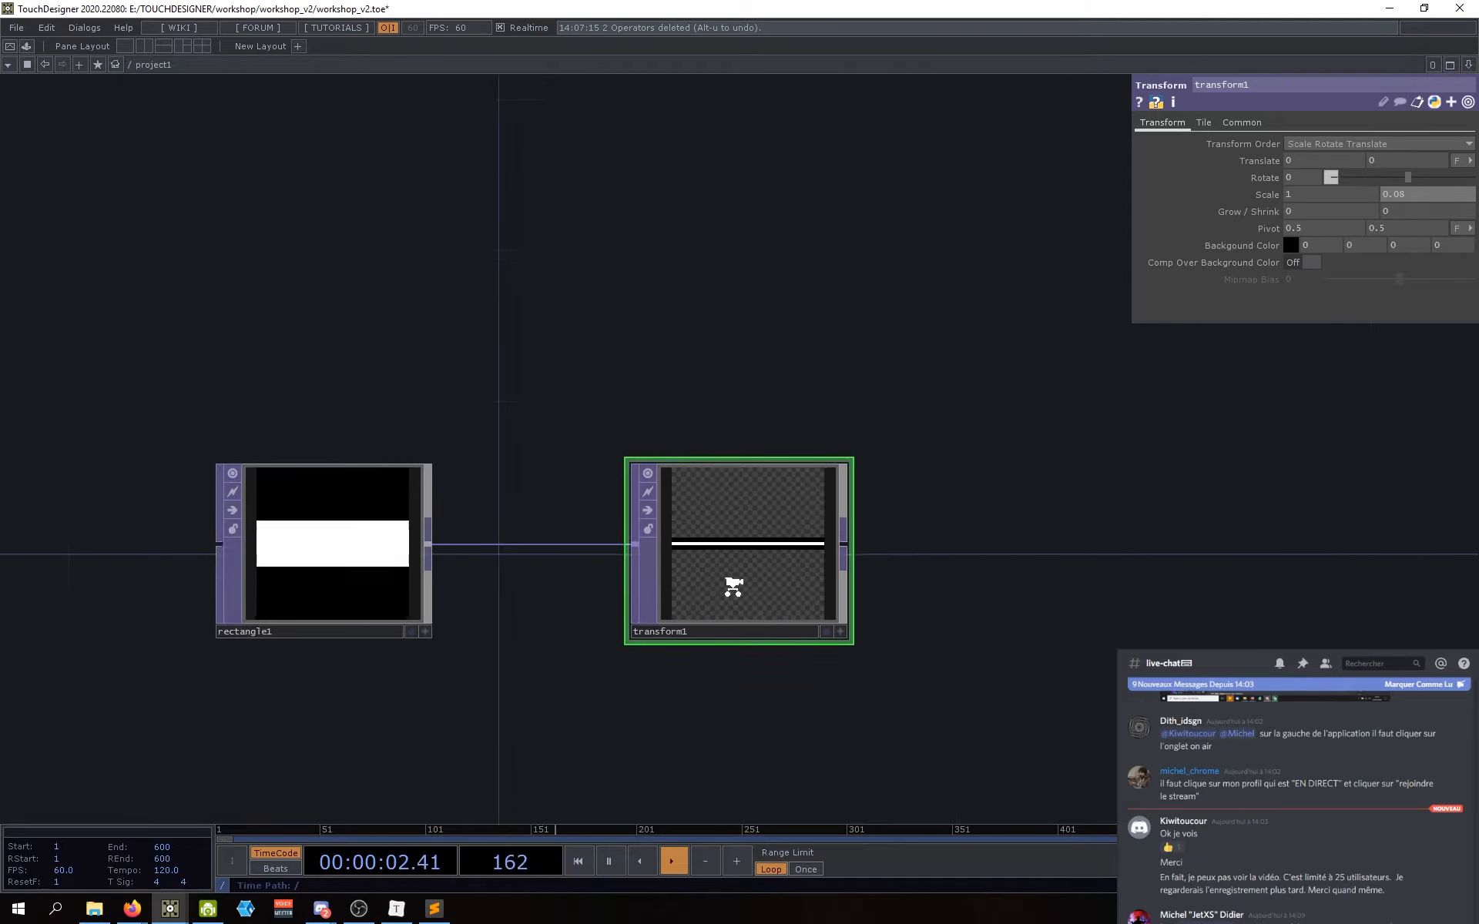
pyautogui.scroll(-2, 676, 678)
pyautogui.scroll(6, 792, 555)
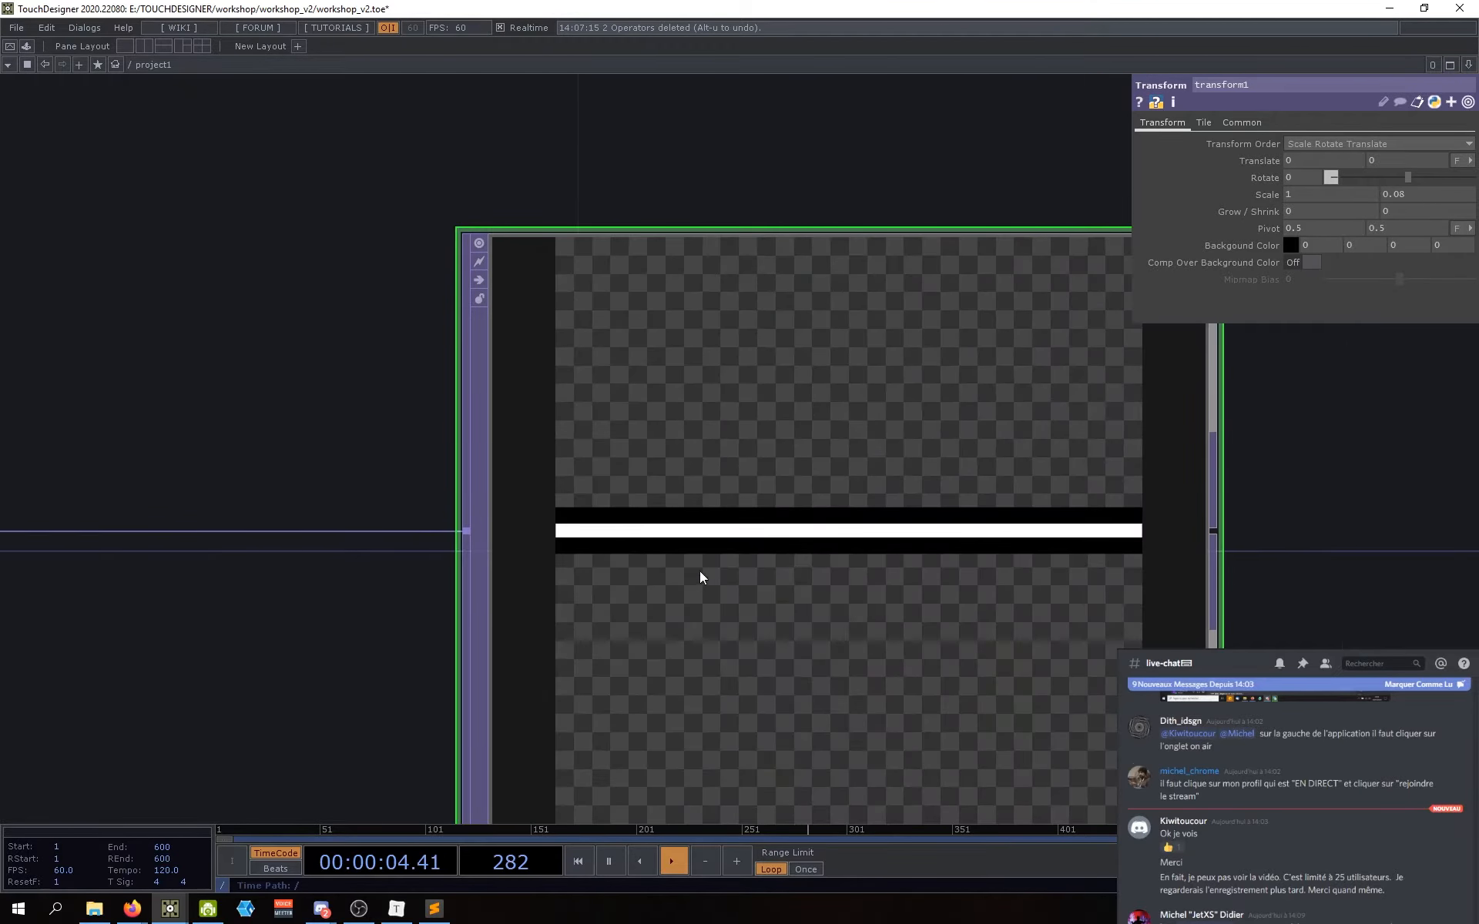
pyautogui.scroll(-3, 704, 562)
pyautogui.scroll(-4, 587, 643)
pyautogui.scroll(4, 691, 582)
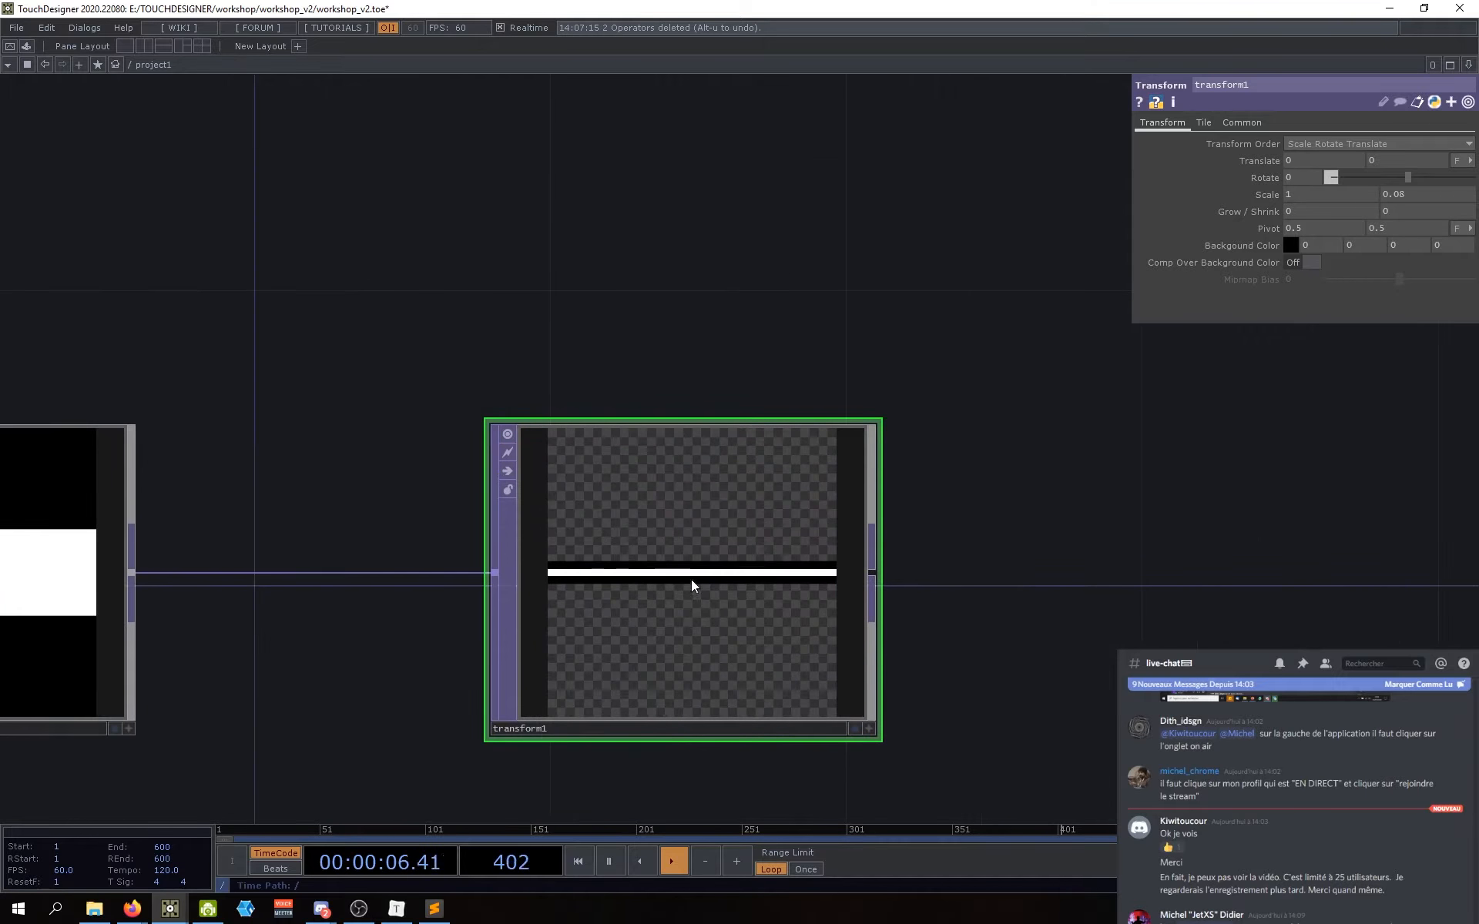
pyautogui.scroll(2, 658, 495)
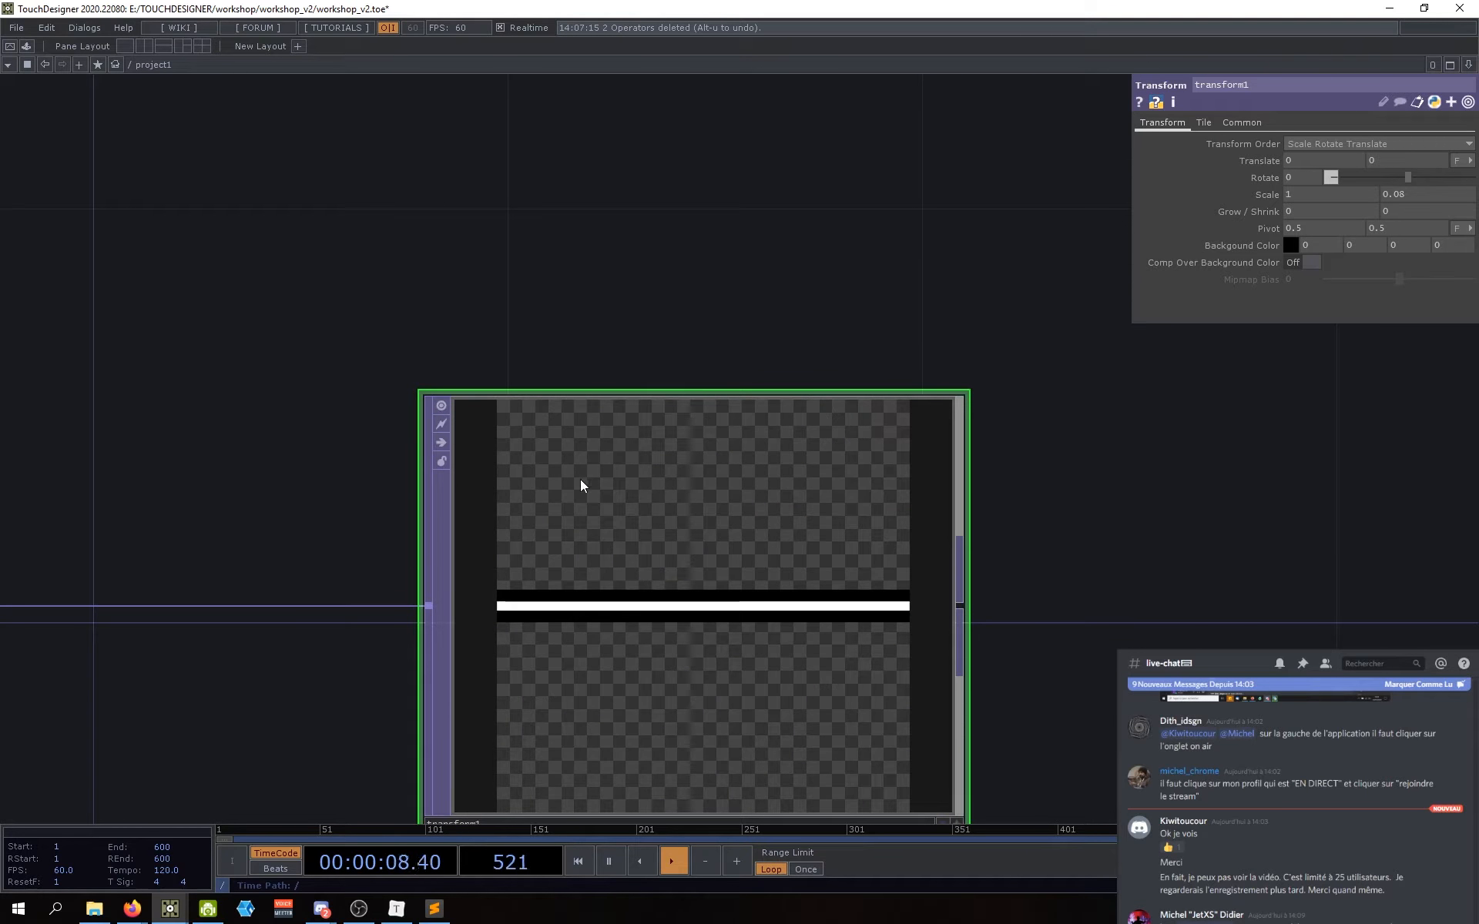
pyautogui.scroll(-1, 933, 522)
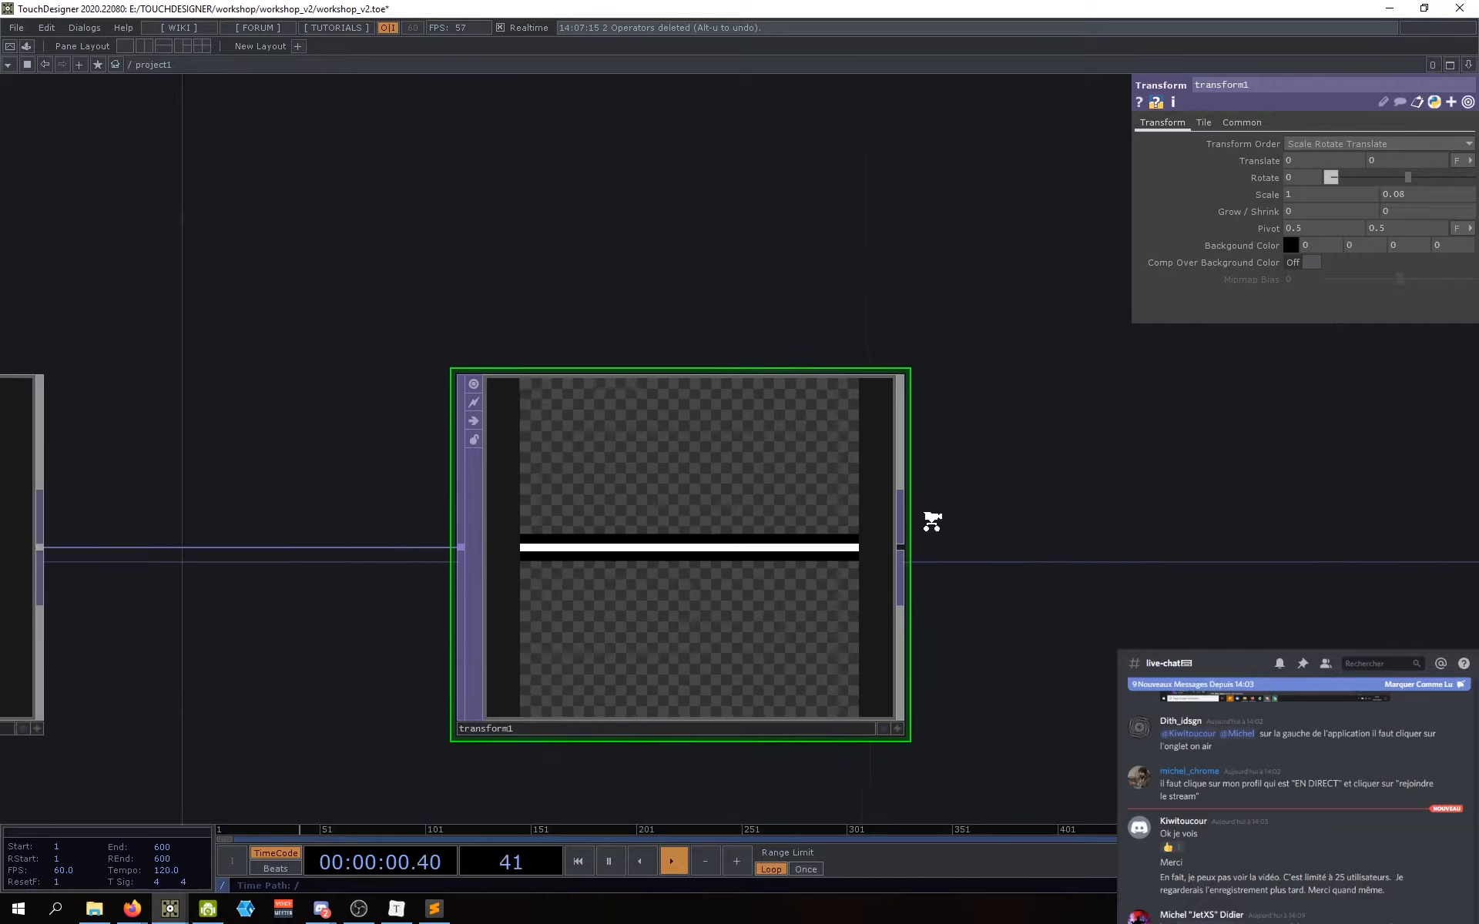
pyautogui.scroll(-1, 932, 522)
pyautogui.moveTo(979, 536); pyautogui.dragTo(997, 530)
pyautogui.moveTo(475, 594); pyautogui.dragTo(546, 571)
pyautogui.scroll(-3, 584, 581)
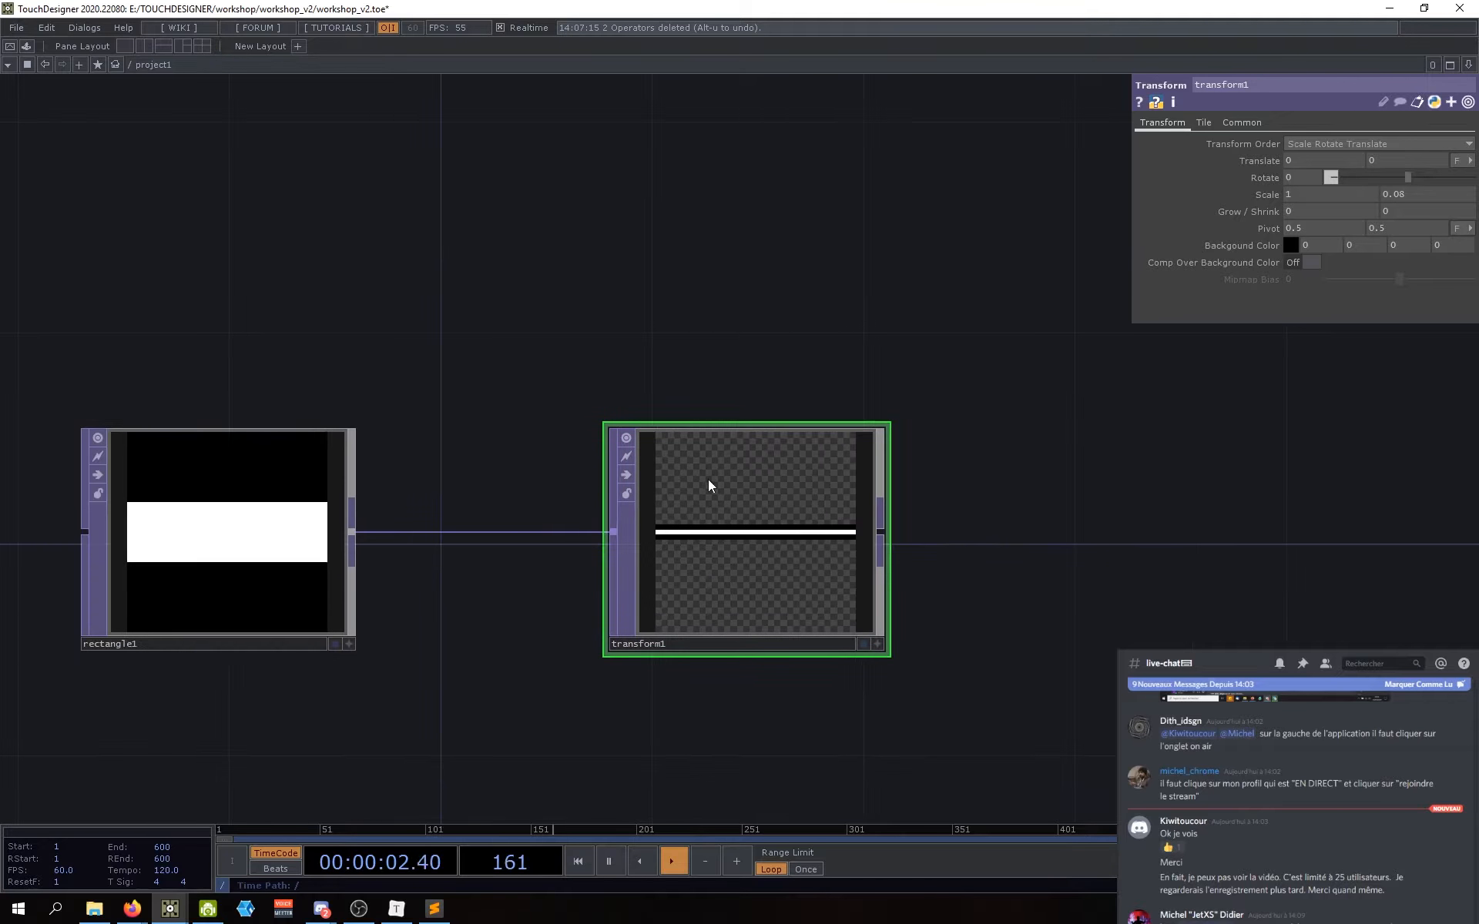
pyautogui.moveTo(1011, 537); pyautogui.dragTo(1036, 543)
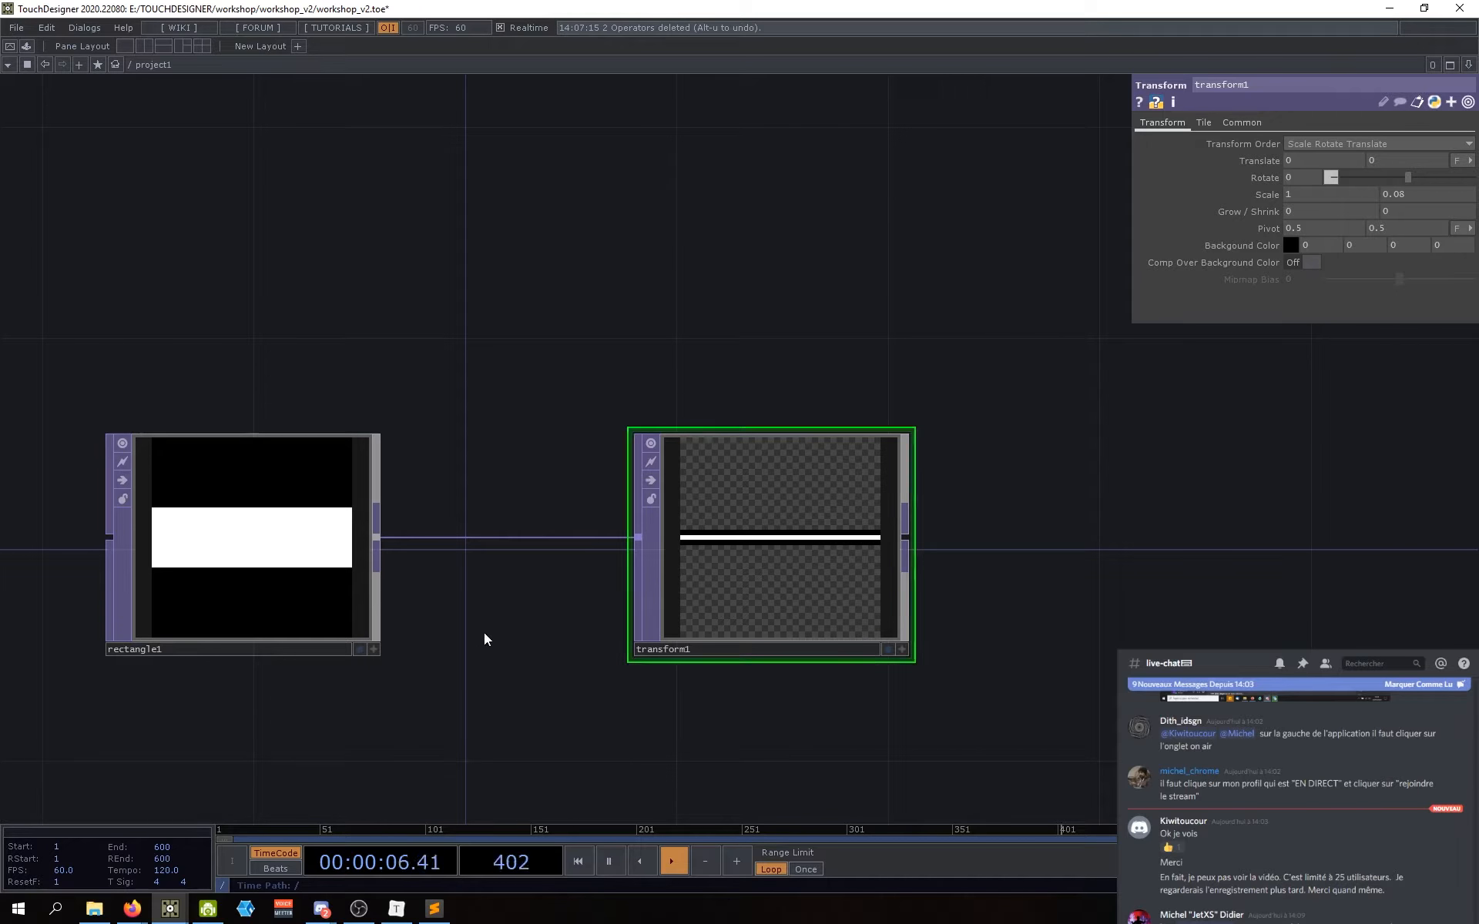
pyautogui.moveTo(517, 600); pyautogui.dragTo(559, 598)
pyautogui.scroll(3, 824, 482)
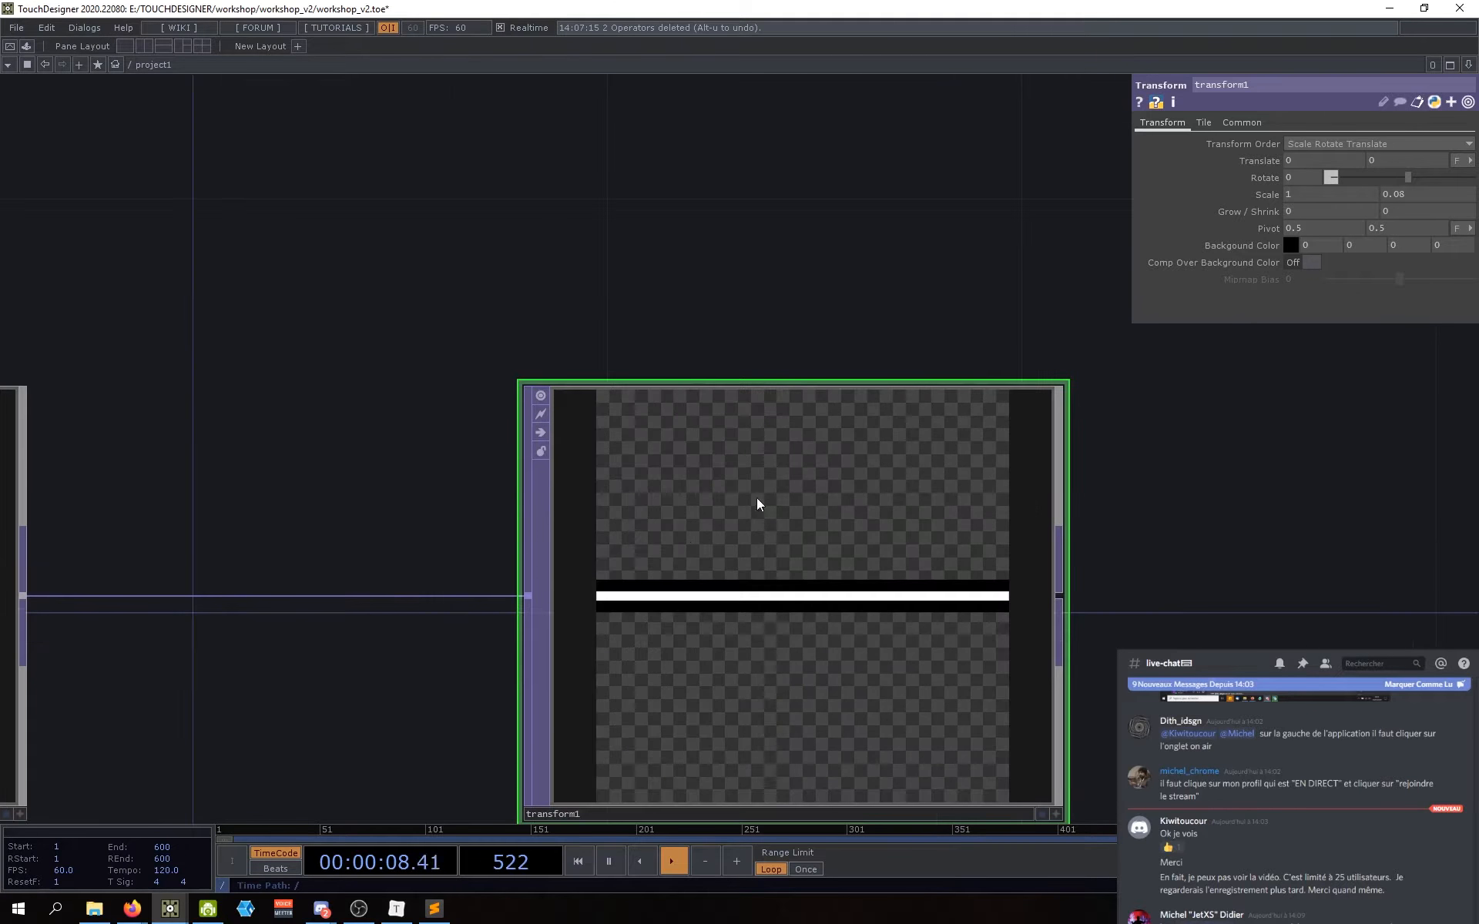
pyautogui.scroll(-3, 763, 508)
pyautogui.moveTo(808, 581); pyautogui.dragTo(684, 576)
pyautogui.moveTo(828, 550); pyautogui.dragTo(838, 552)
pyautogui.scroll(3, 563, 552)
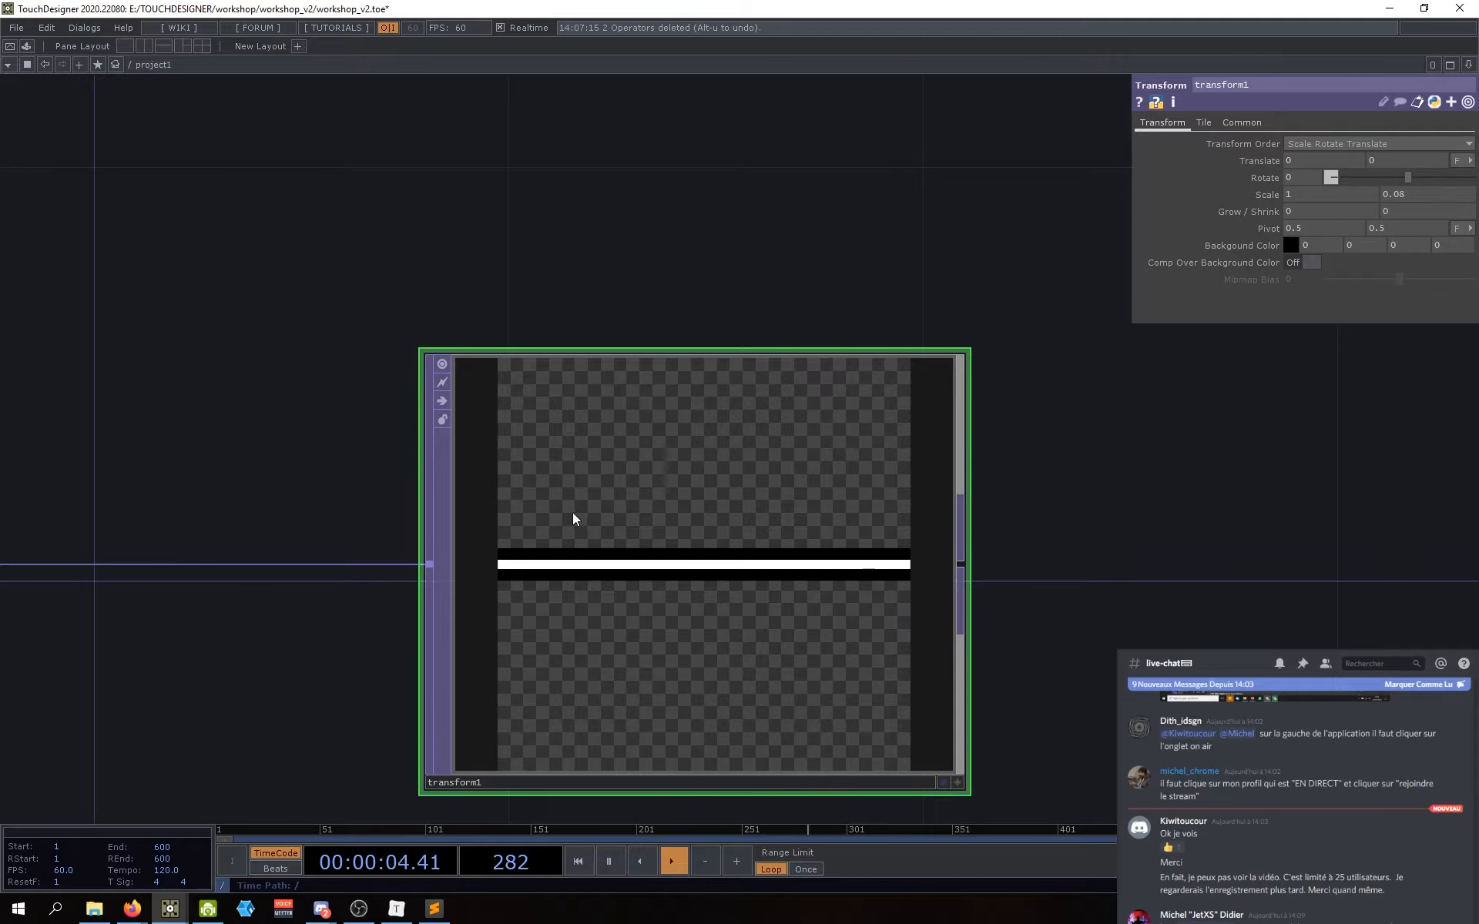
pyautogui.scroll(-3, 1078, 493)
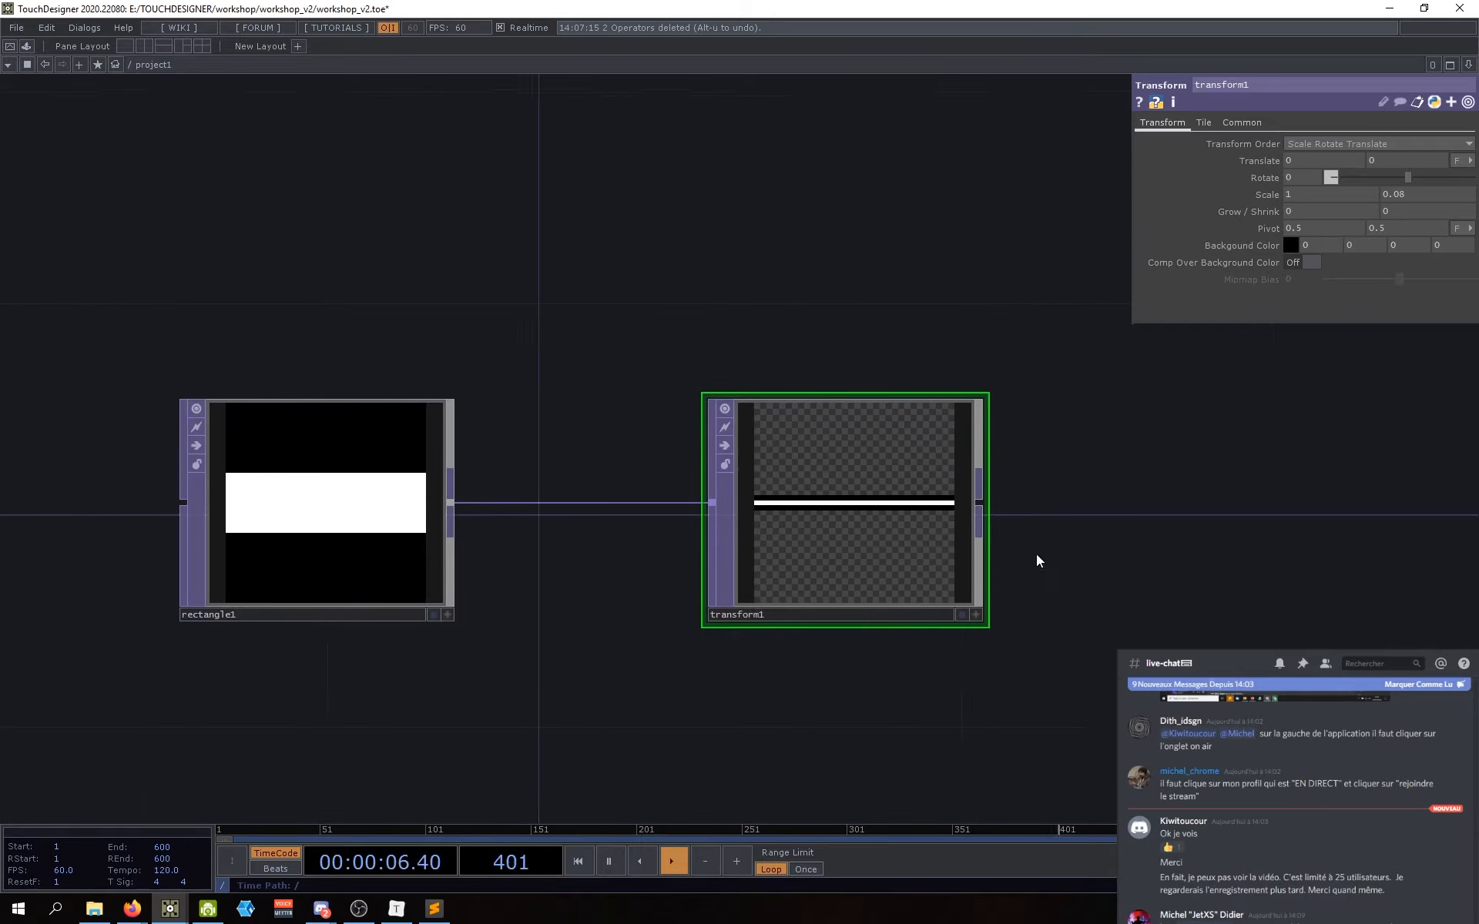
pyautogui.moveTo(1037, 553); pyautogui.dragTo(1014, 556)
pyautogui.moveTo(849, 685); pyautogui.dragTo(865, 694)
pyautogui.moveTo(1136, 593); pyautogui.dragTo(1080, 601)
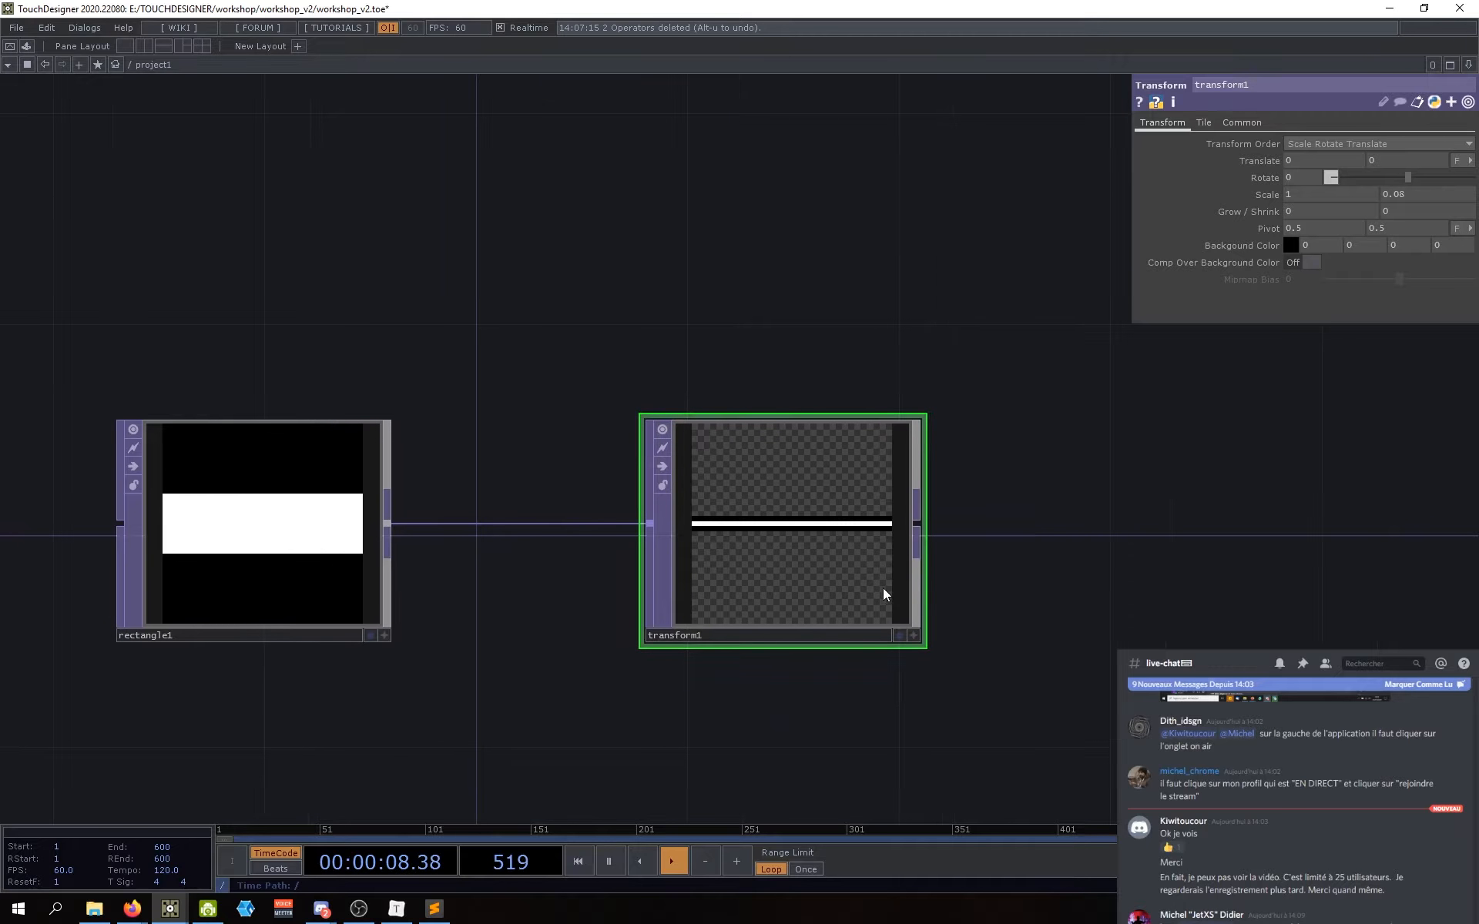
pyautogui.click(1203, 123)
pyautogui.click(1183, 122)
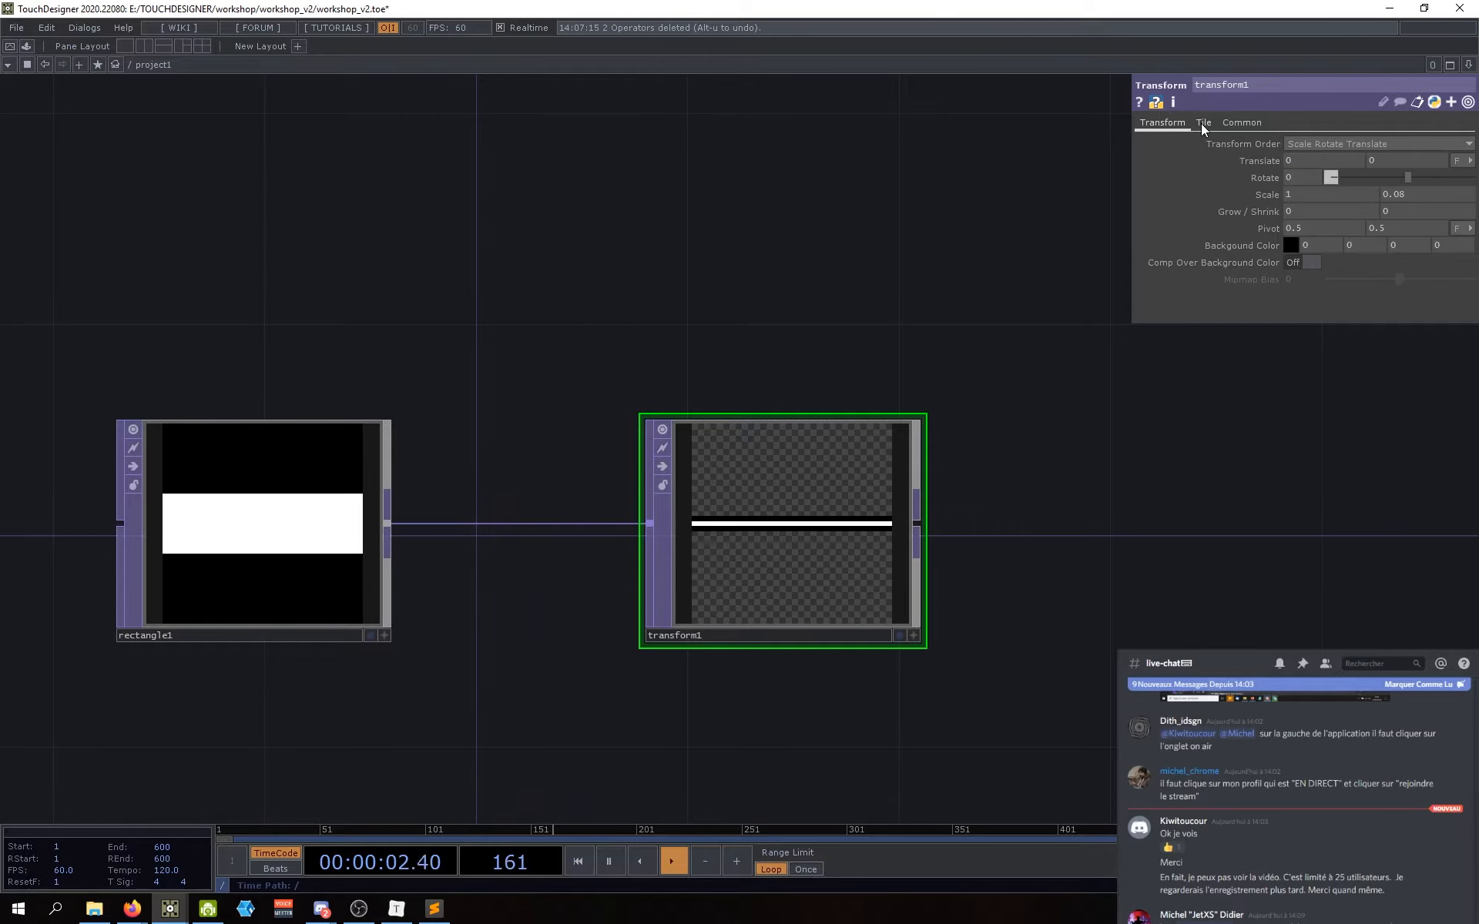
# Step: Switch between transform1's Tile and Transform pages while reframing the nodes
pyautogui.click(1201, 123)
pyautogui.moveTo(1079, 601); pyautogui.dragTo(1102, 603)
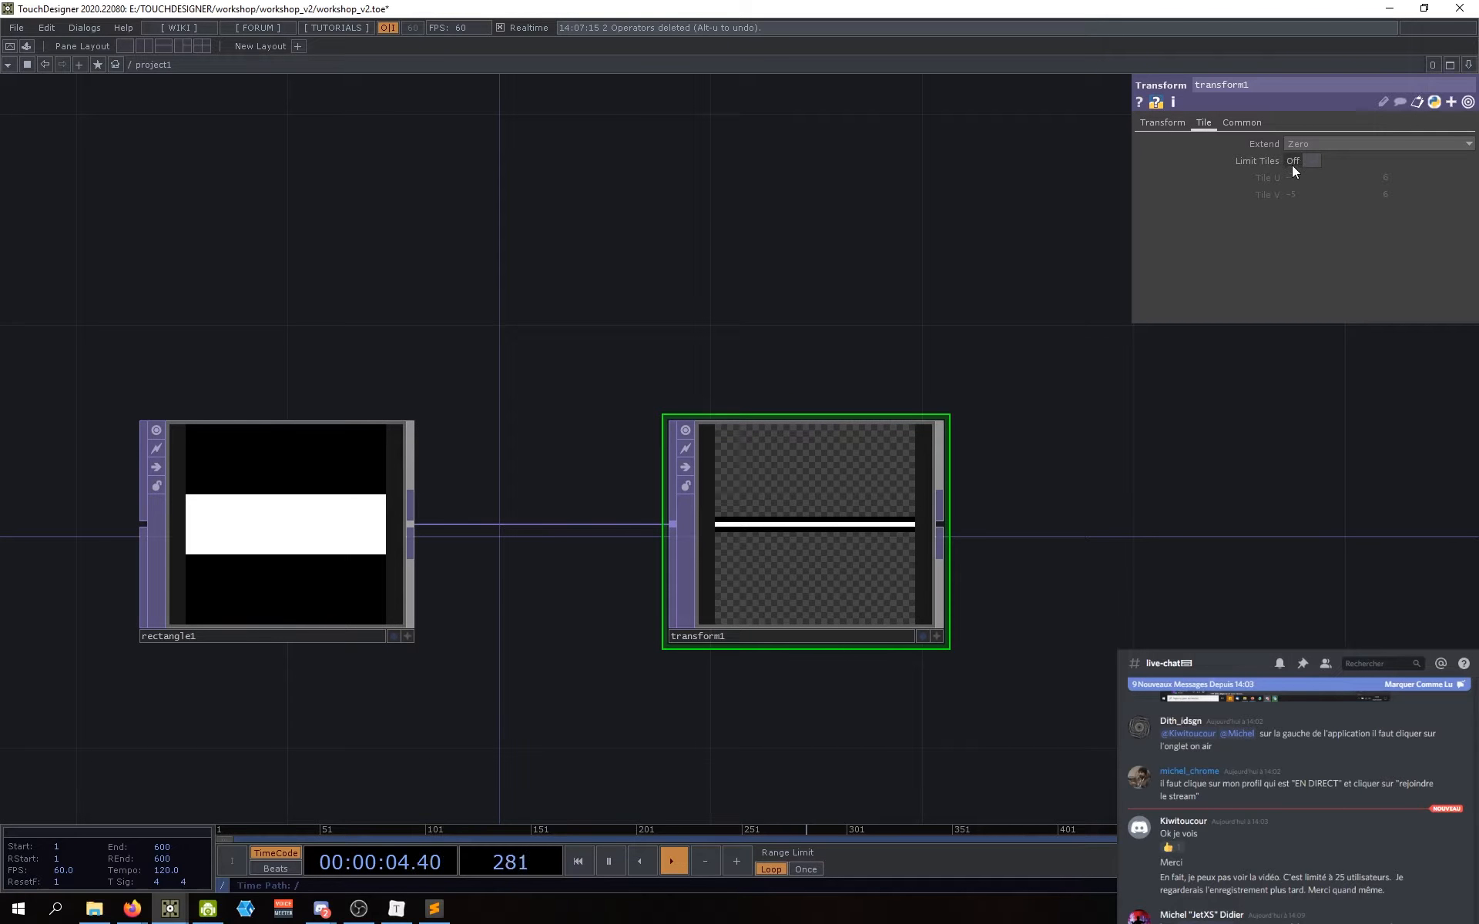
pyautogui.moveTo(1007, 560); pyautogui.dragTo(986, 578)
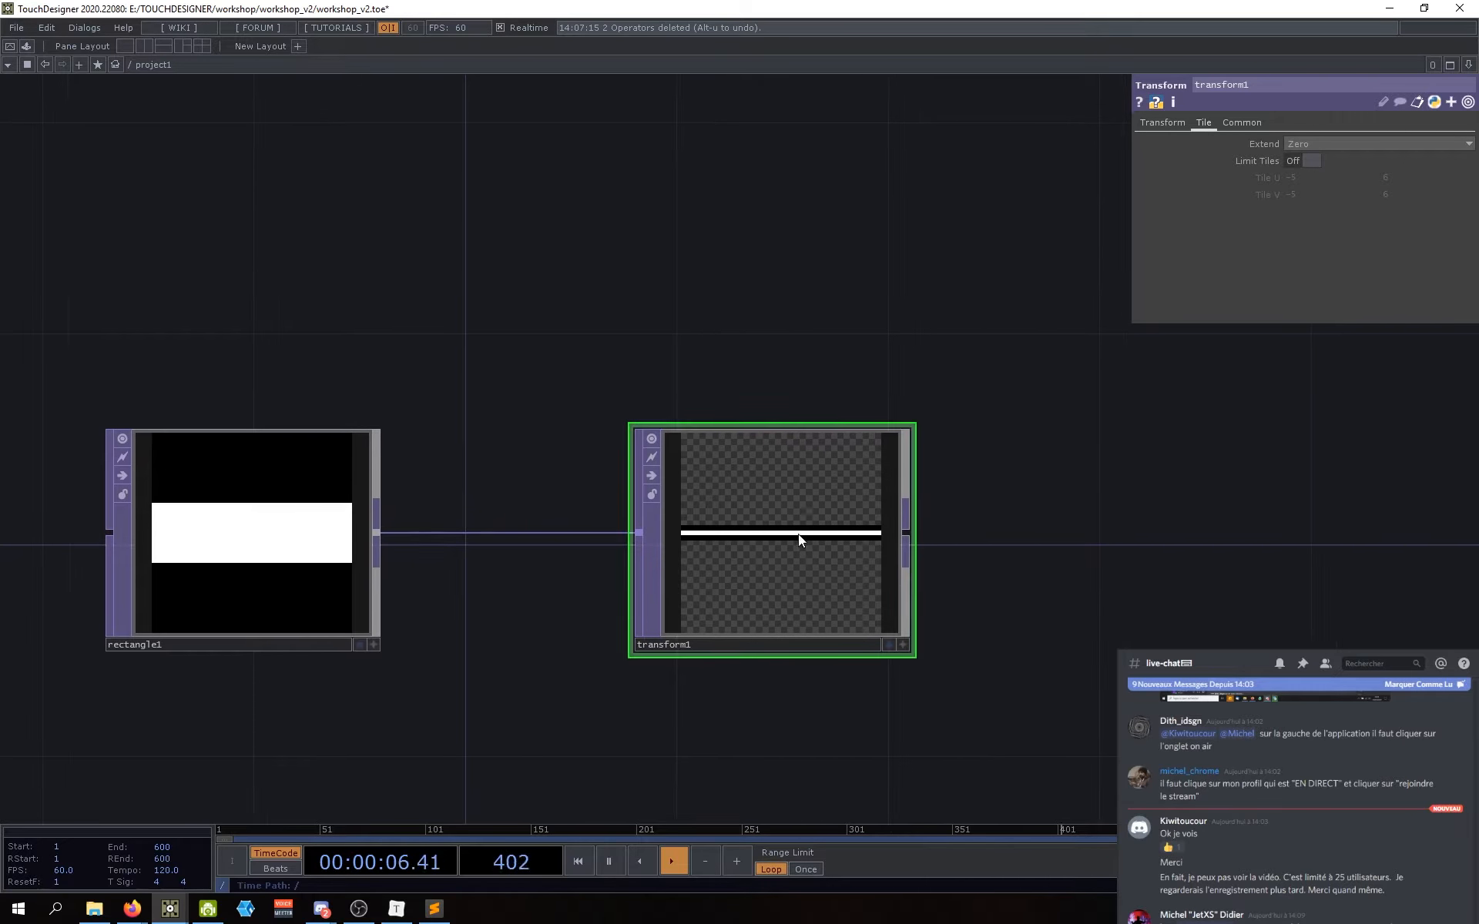
pyautogui.click(1162, 122)
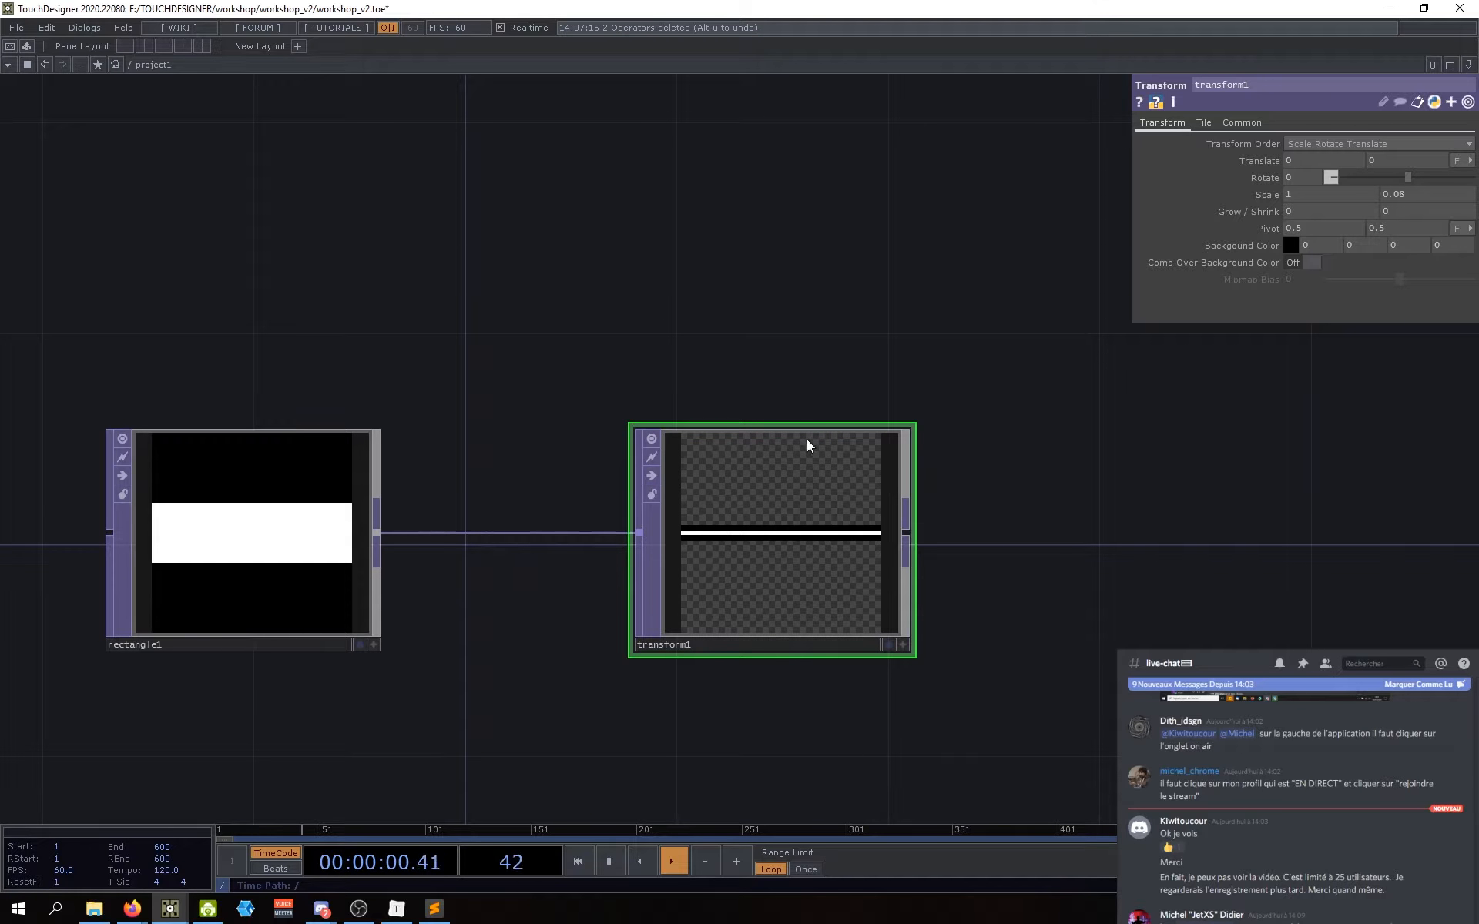
pyautogui.moveTo(1061, 567); pyautogui.dragTo(993, 584)
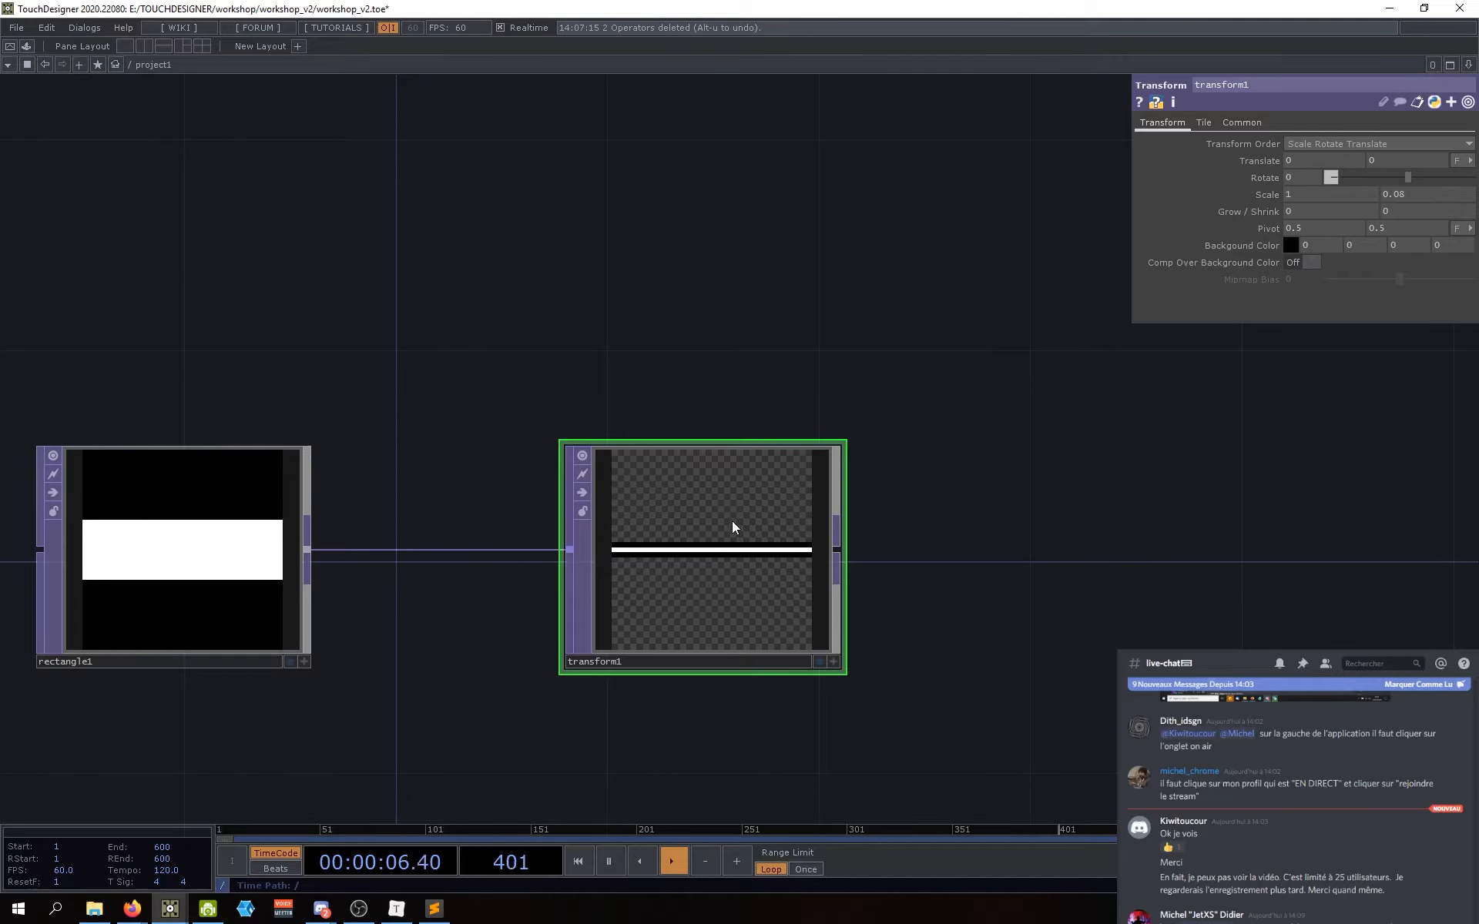
# Step: Set transform1's Tile Extend mode to Hold, putting the thin line on black
pyautogui.click(1202, 122)
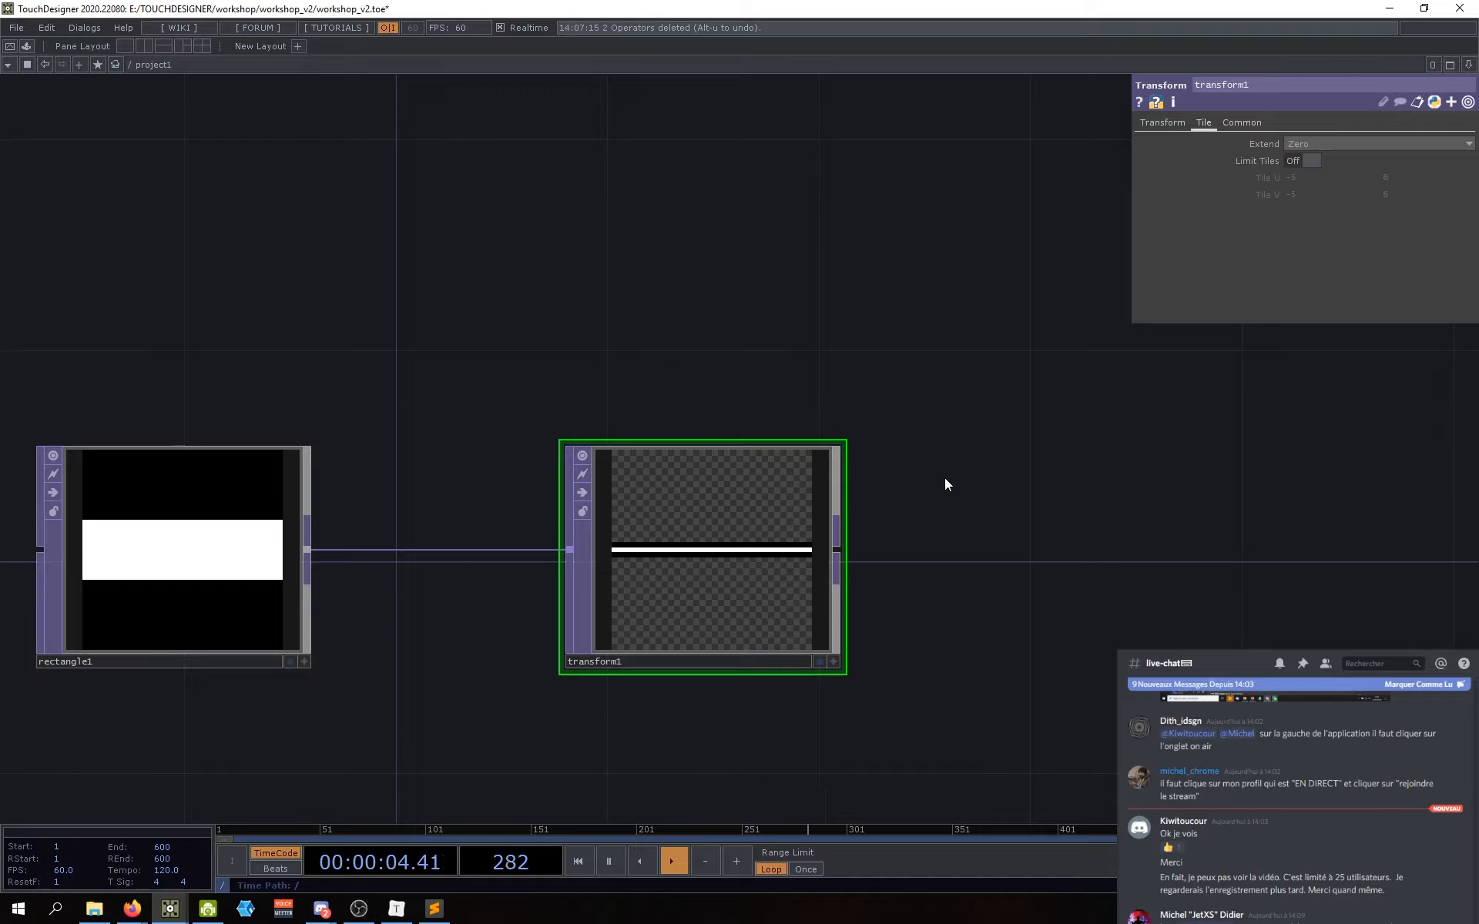
pyautogui.click(1302, 145)
pyautogui.click(1300, 157)
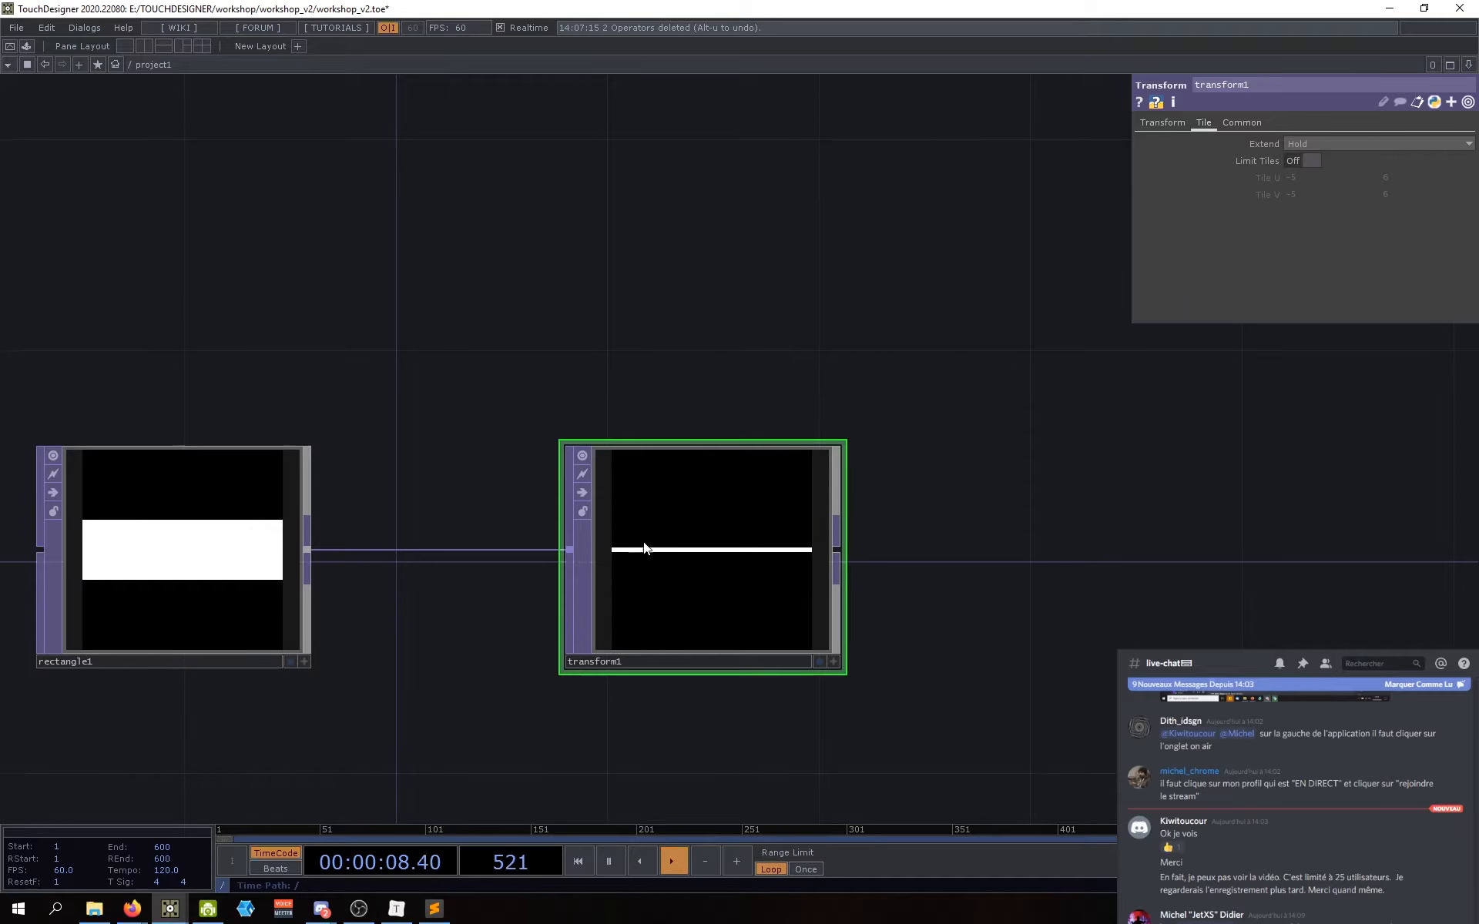
pyautogui.scroll(2, 645, 545)
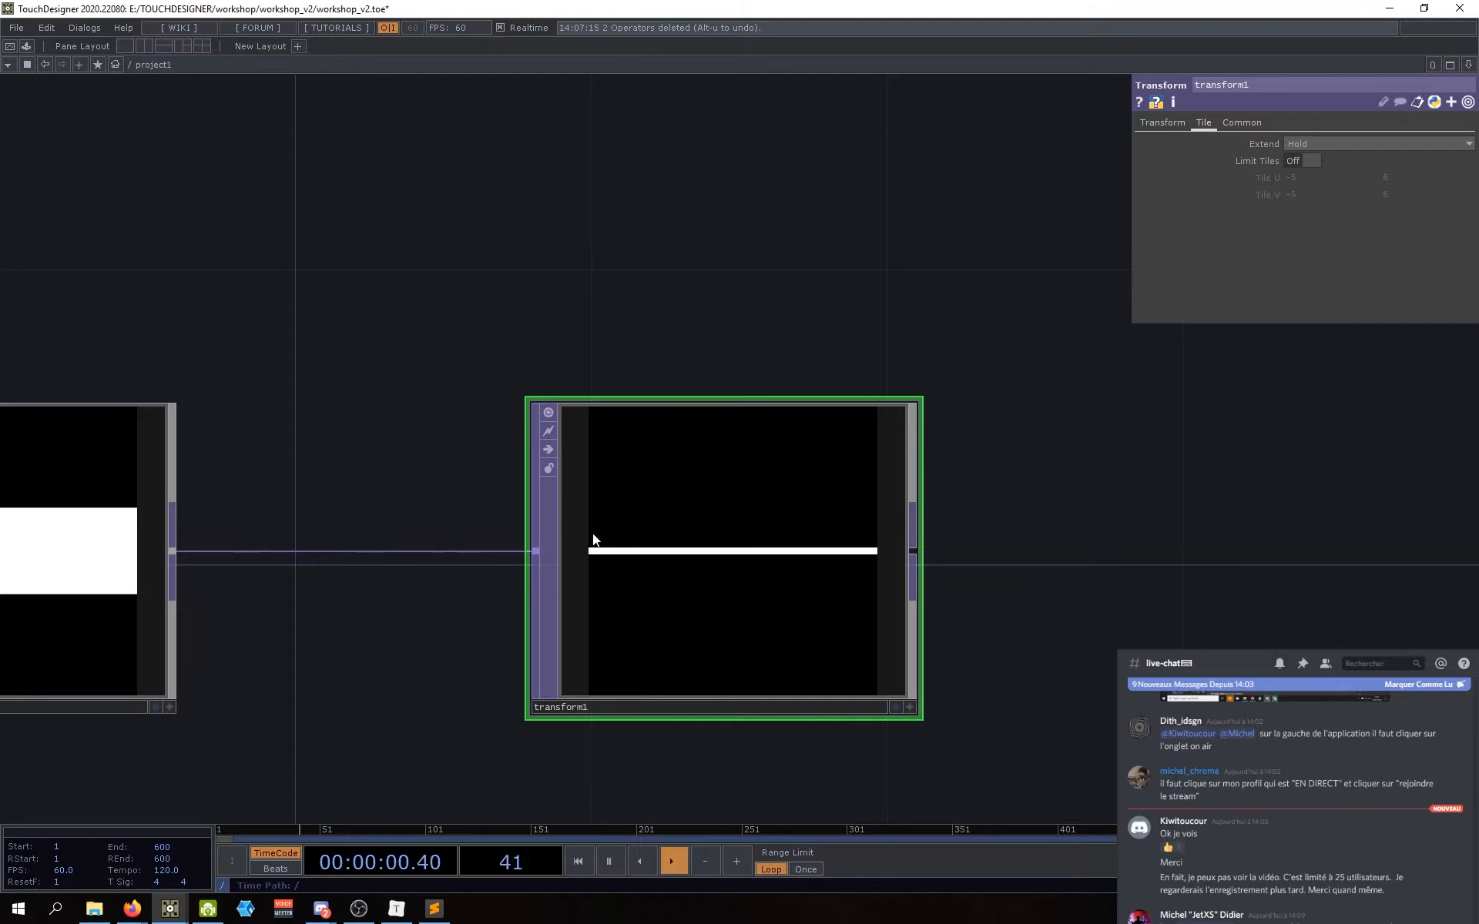
pyautogui.moveTo(294, 516); pyautogui.dragTo(668, 539)
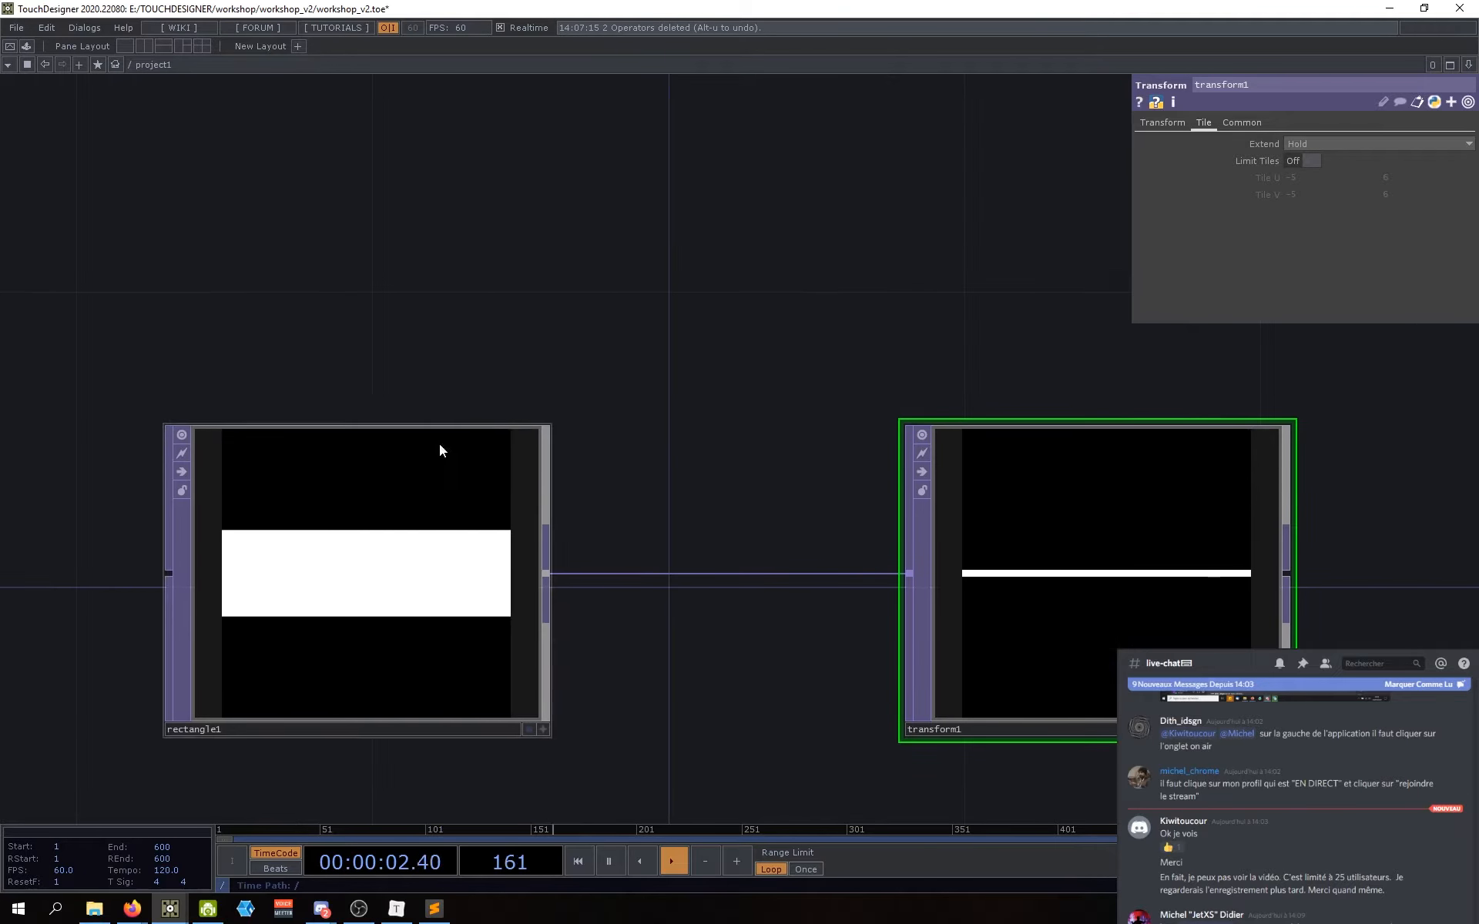
pyautogui.moveTo(766, 504); pyautogui.dragTo(530, 474)
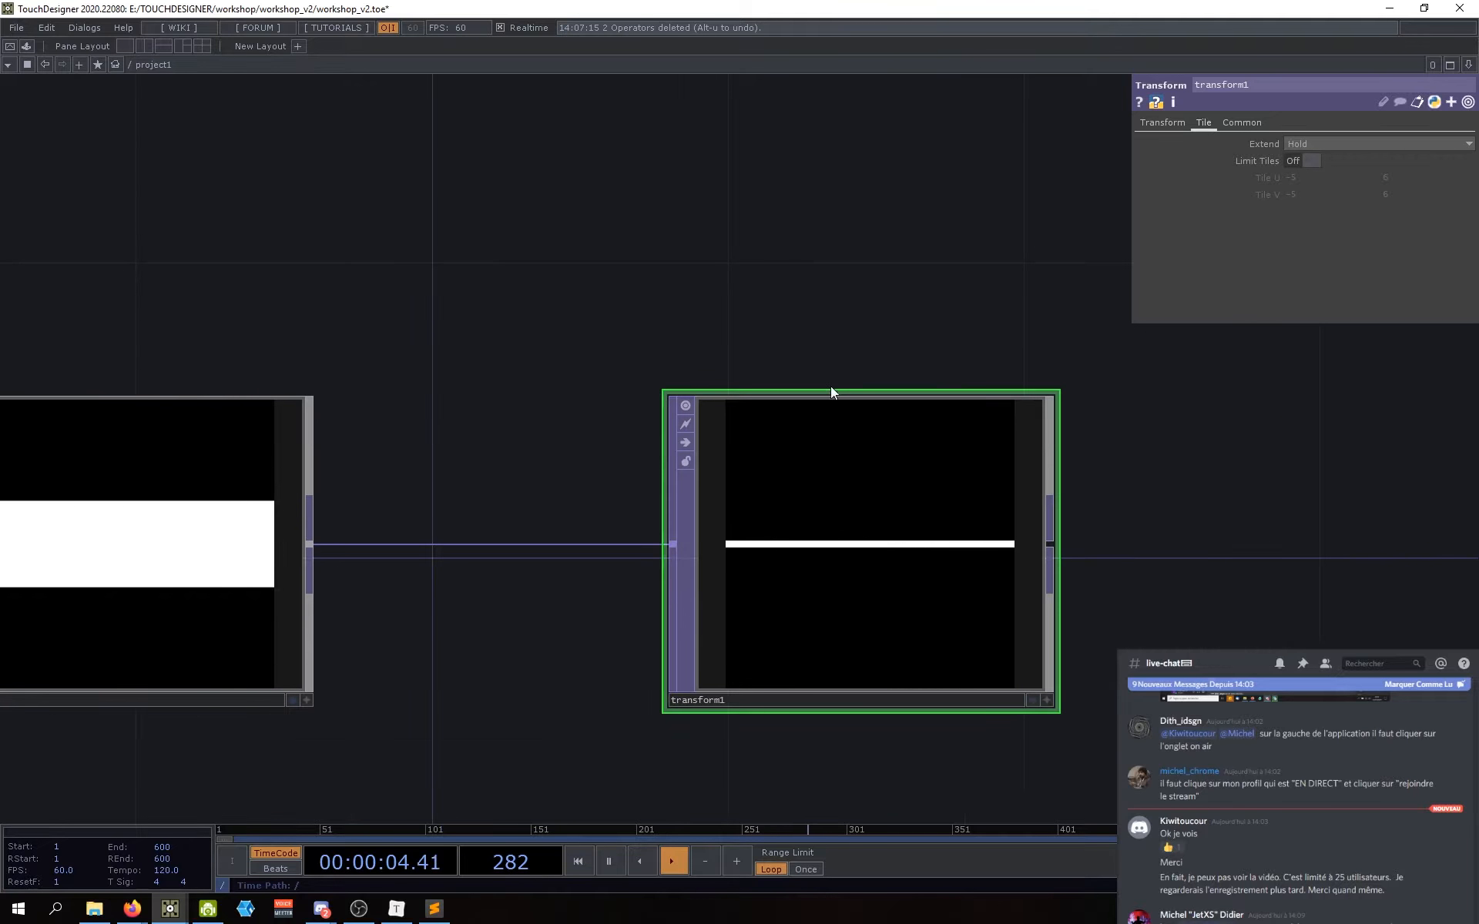
pyautogui.moveTo(830, 389); pyautogui.dragTo(750, 383)
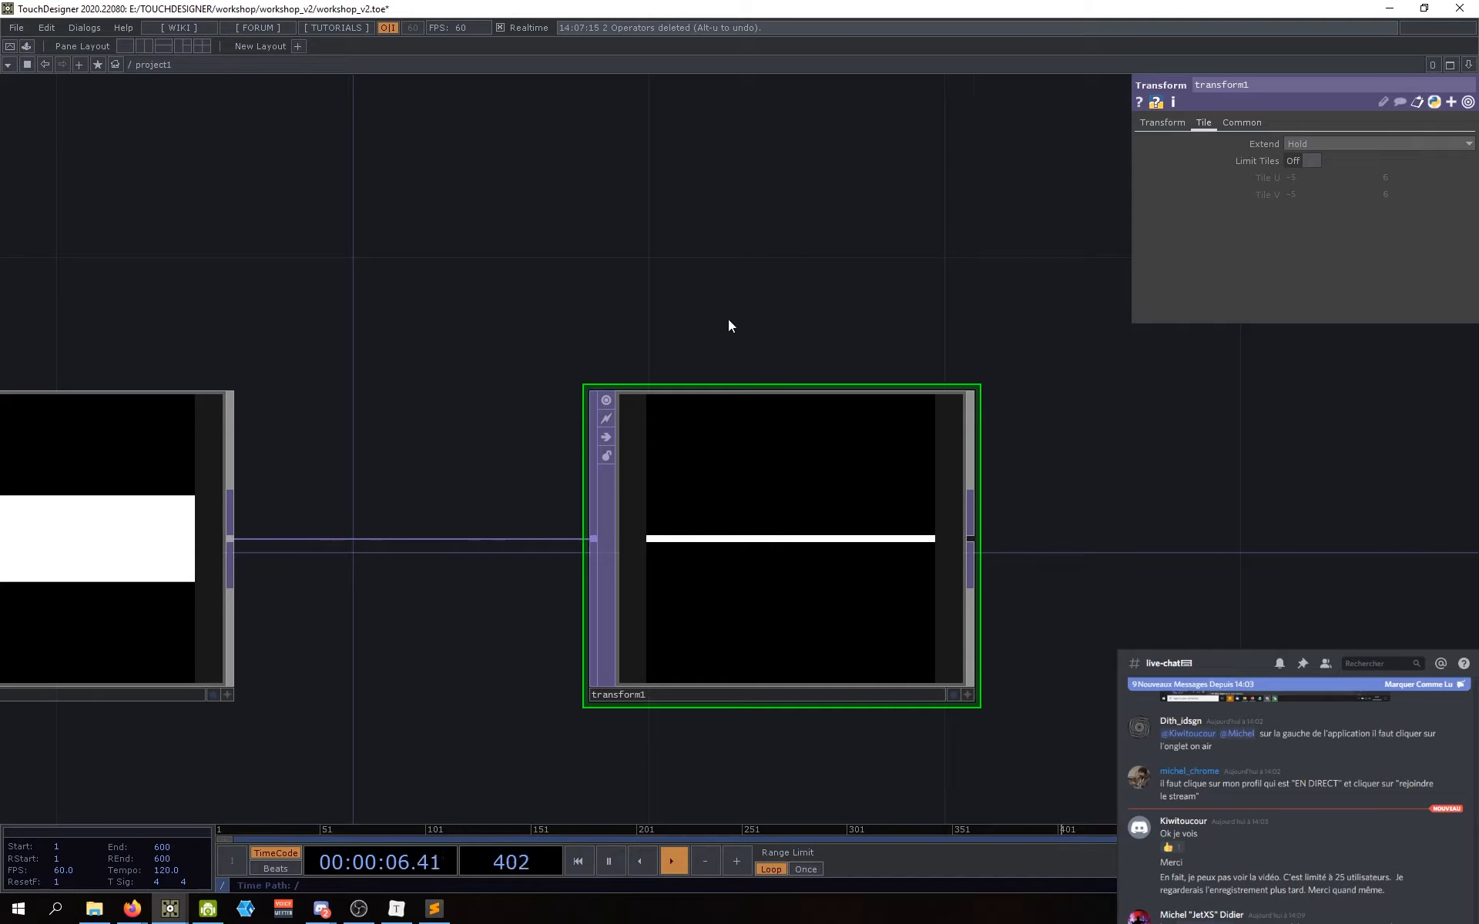
pyautogui.moveTo(728, 319); pyautogui.dragTo(844, 327)
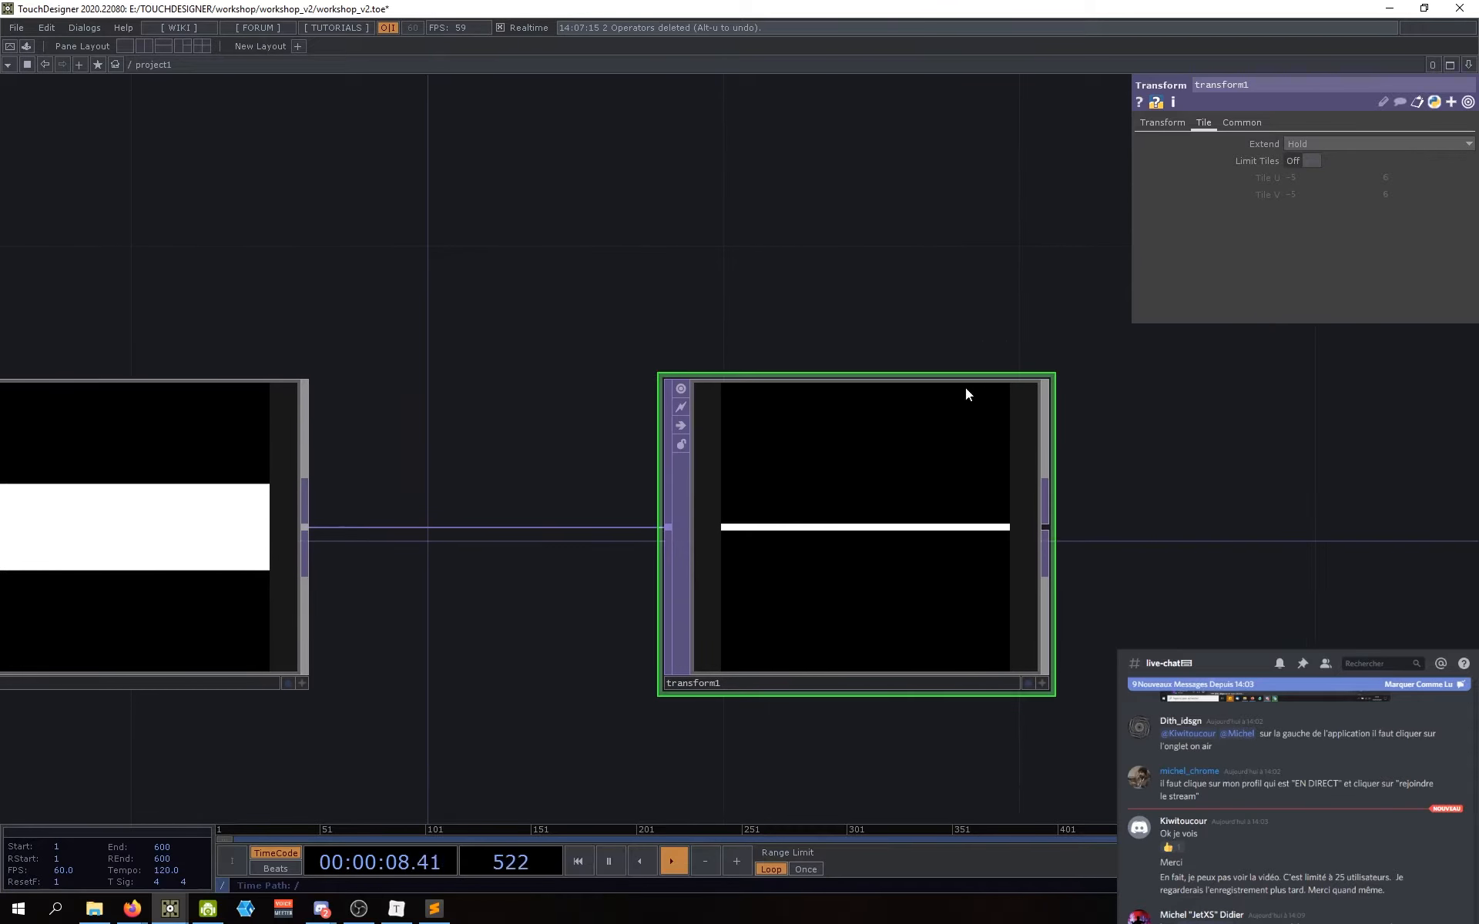
pyautogui.moveTo(967, 394); pyautogui.dragTo(909, 381)
# Step: Change transform1's Tile Extend to Repeat, tiling the line into many horizontal stripes
pyautogui.click(1342, 144)
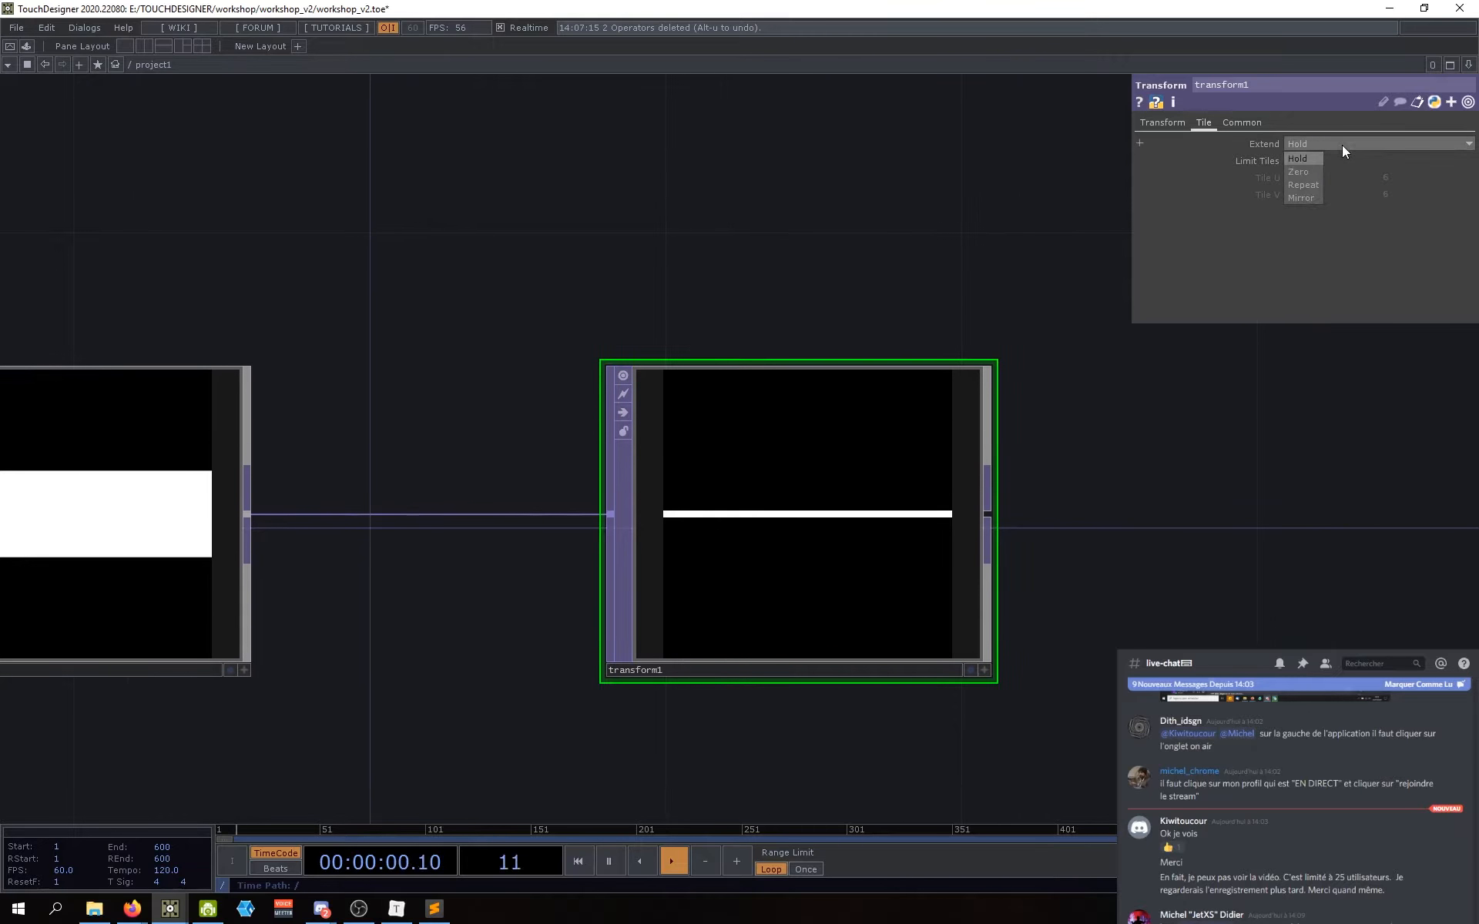
pyautogui.click(1302, 185)
pyautogui.moveTo(988, 596); pyautogui.dragTo(926, 589)
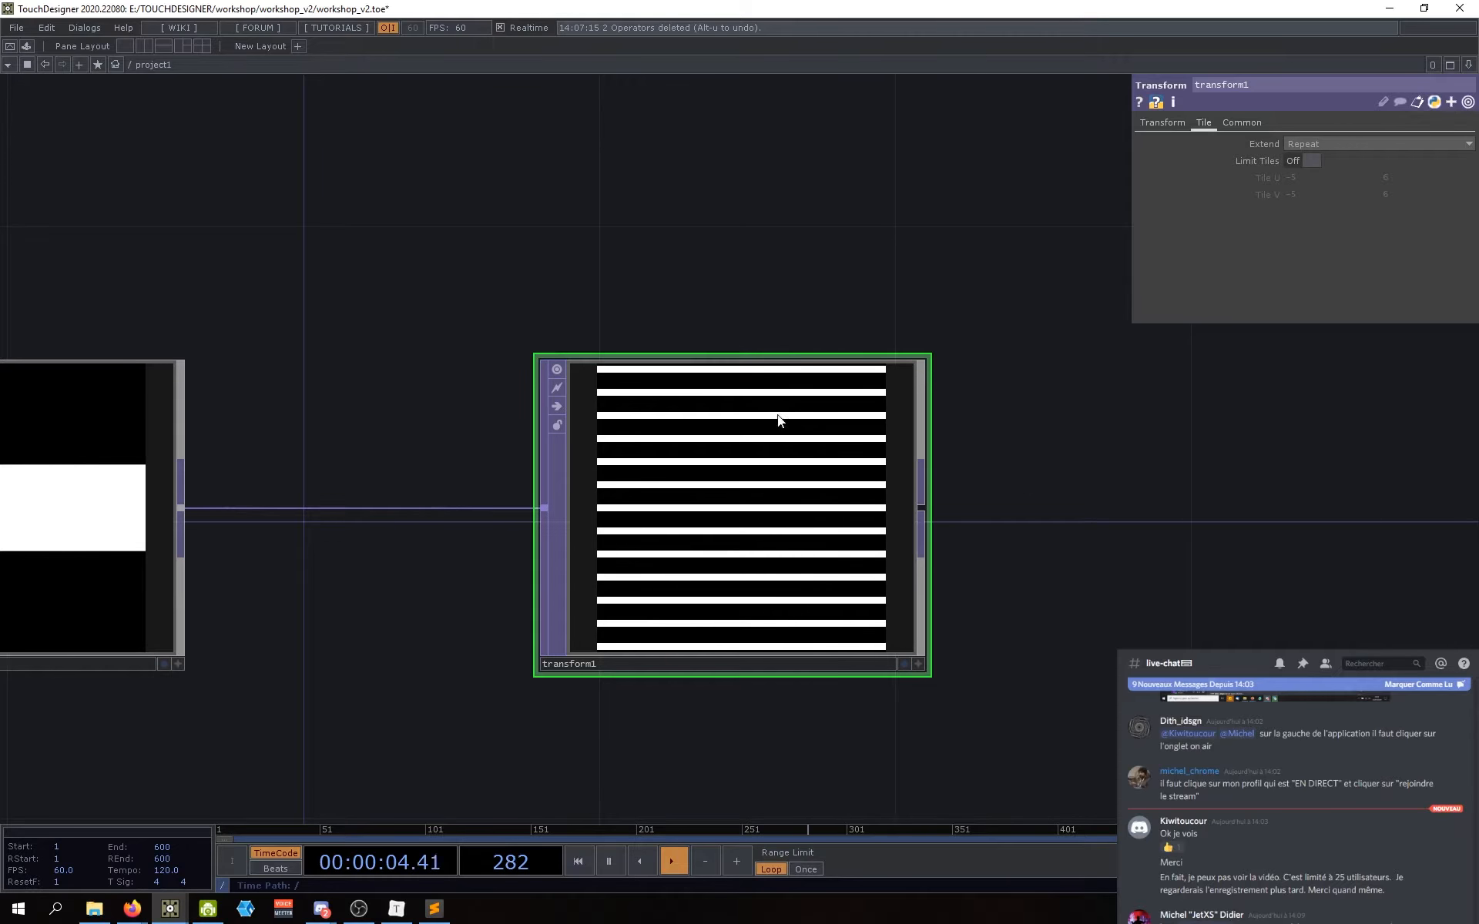
pyautogui.moveTo(990, 609); pyautogui.dragTo(1048, 596)
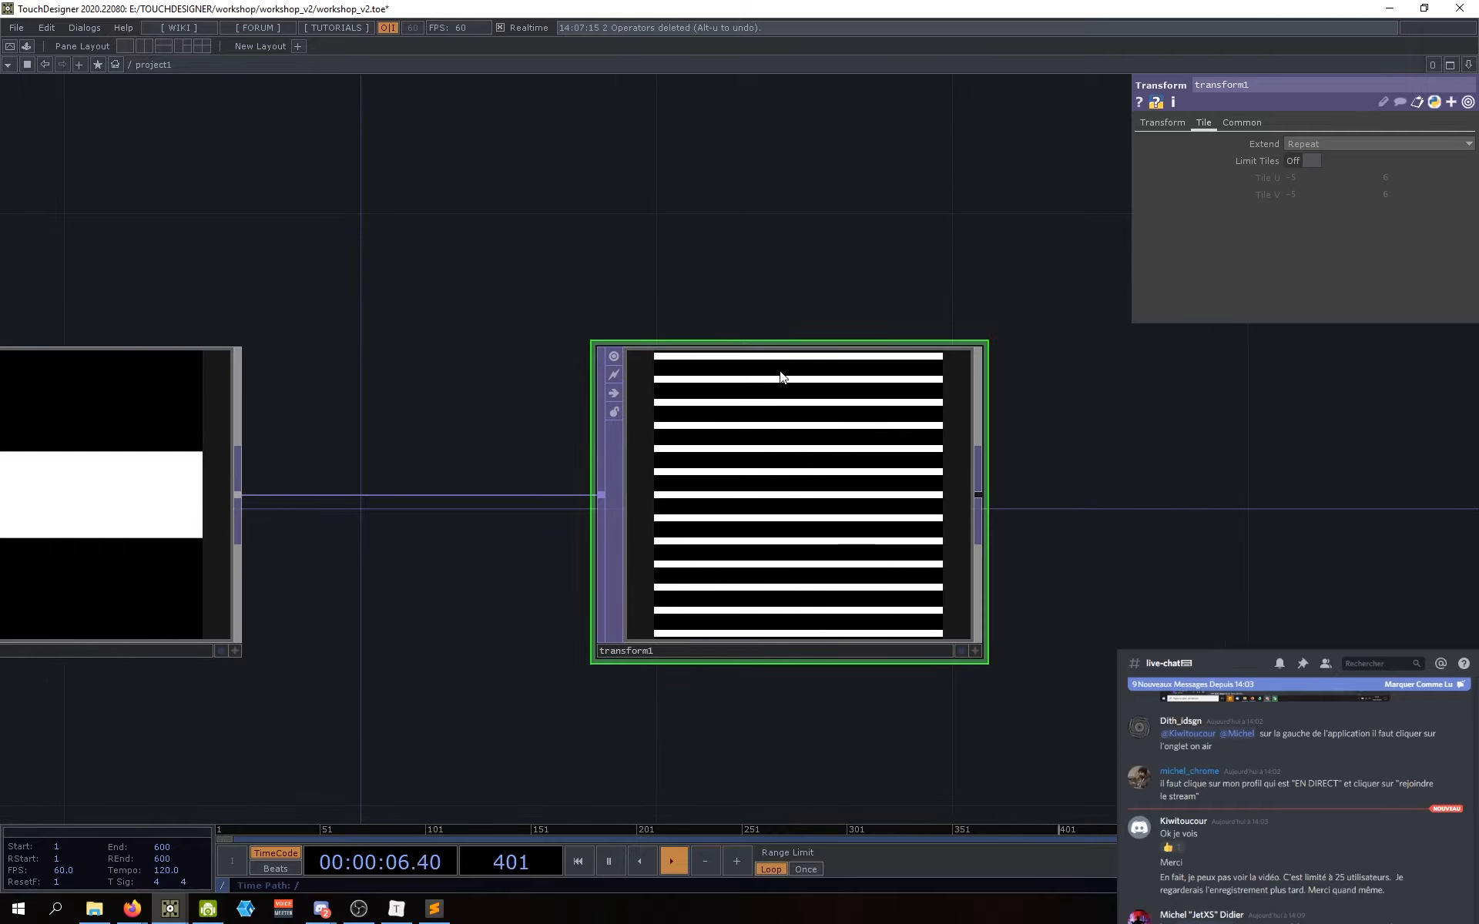
pyautogui.moveTo(457, 577); pyautogui.dragTo(548, 569)
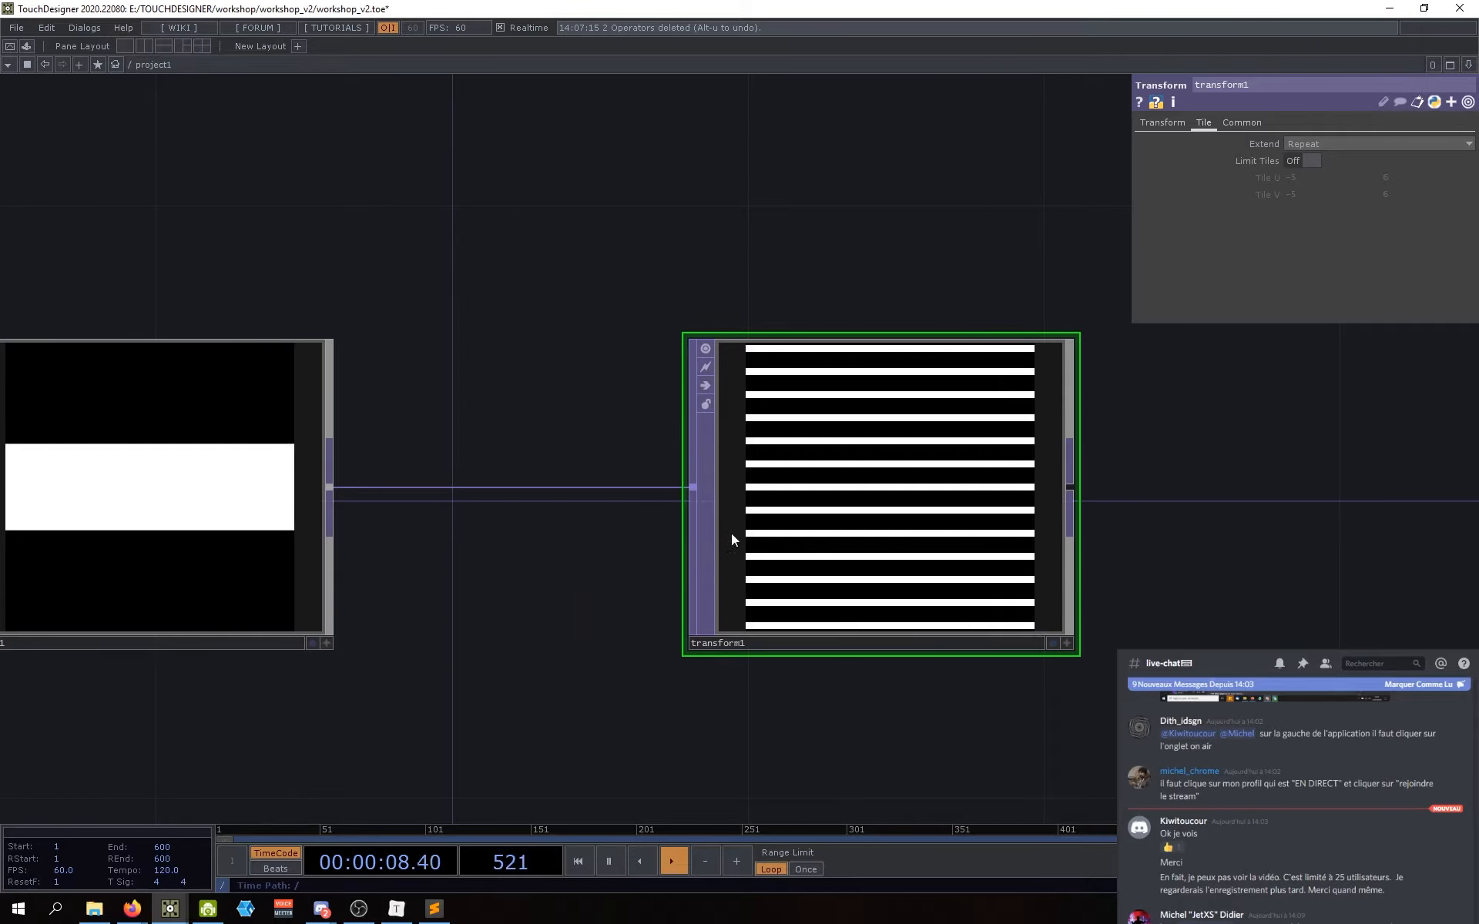
pyautogui.moveTo(1249, 595); pyautogui.dragTo(1183, 587)
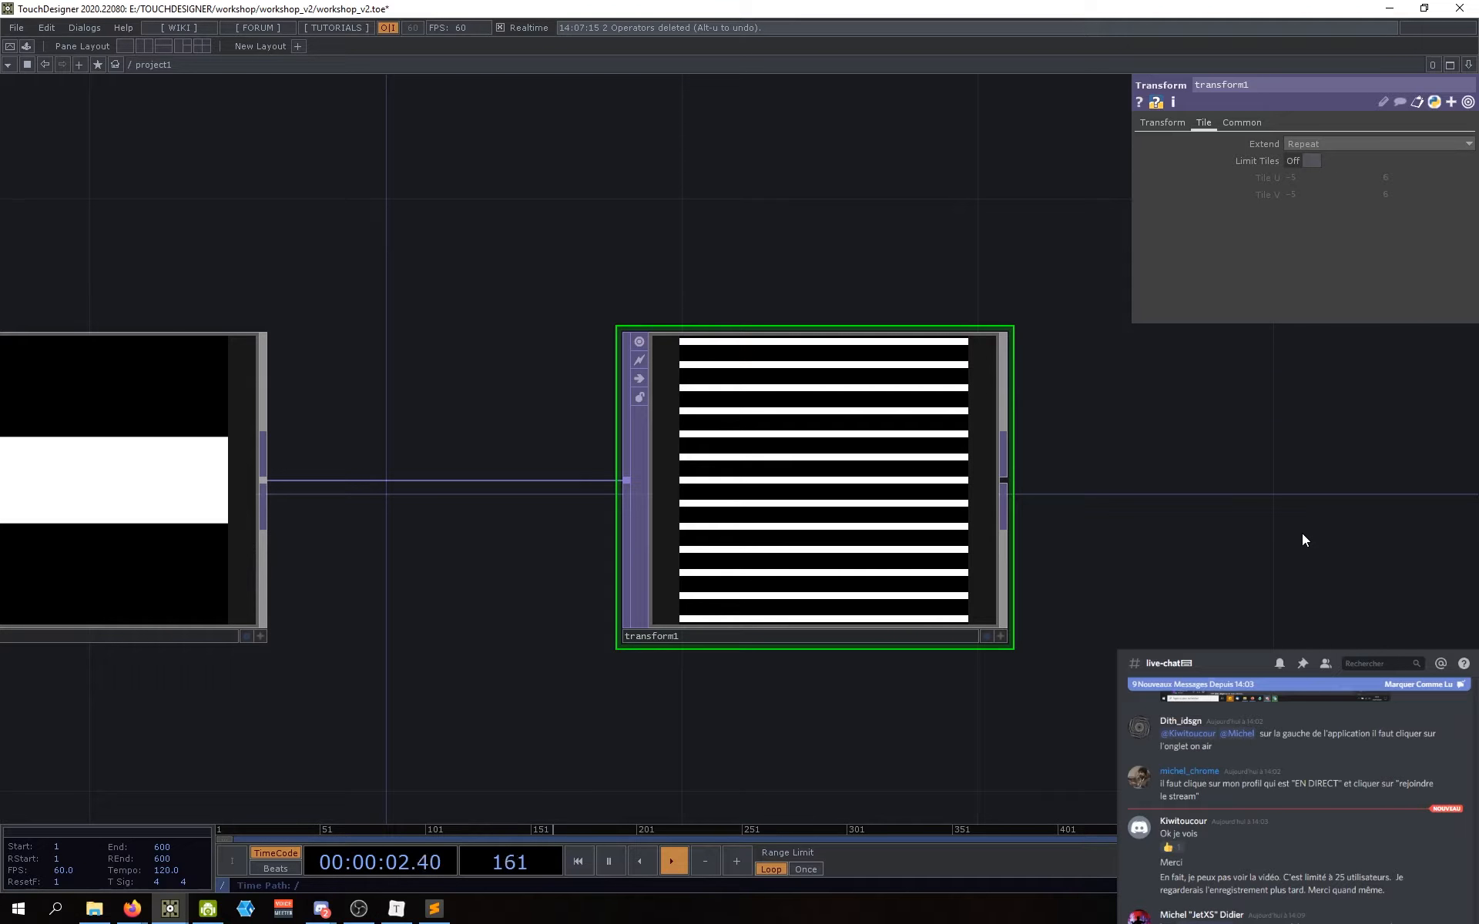
pyautogui.scroll(-5, 885, 647)
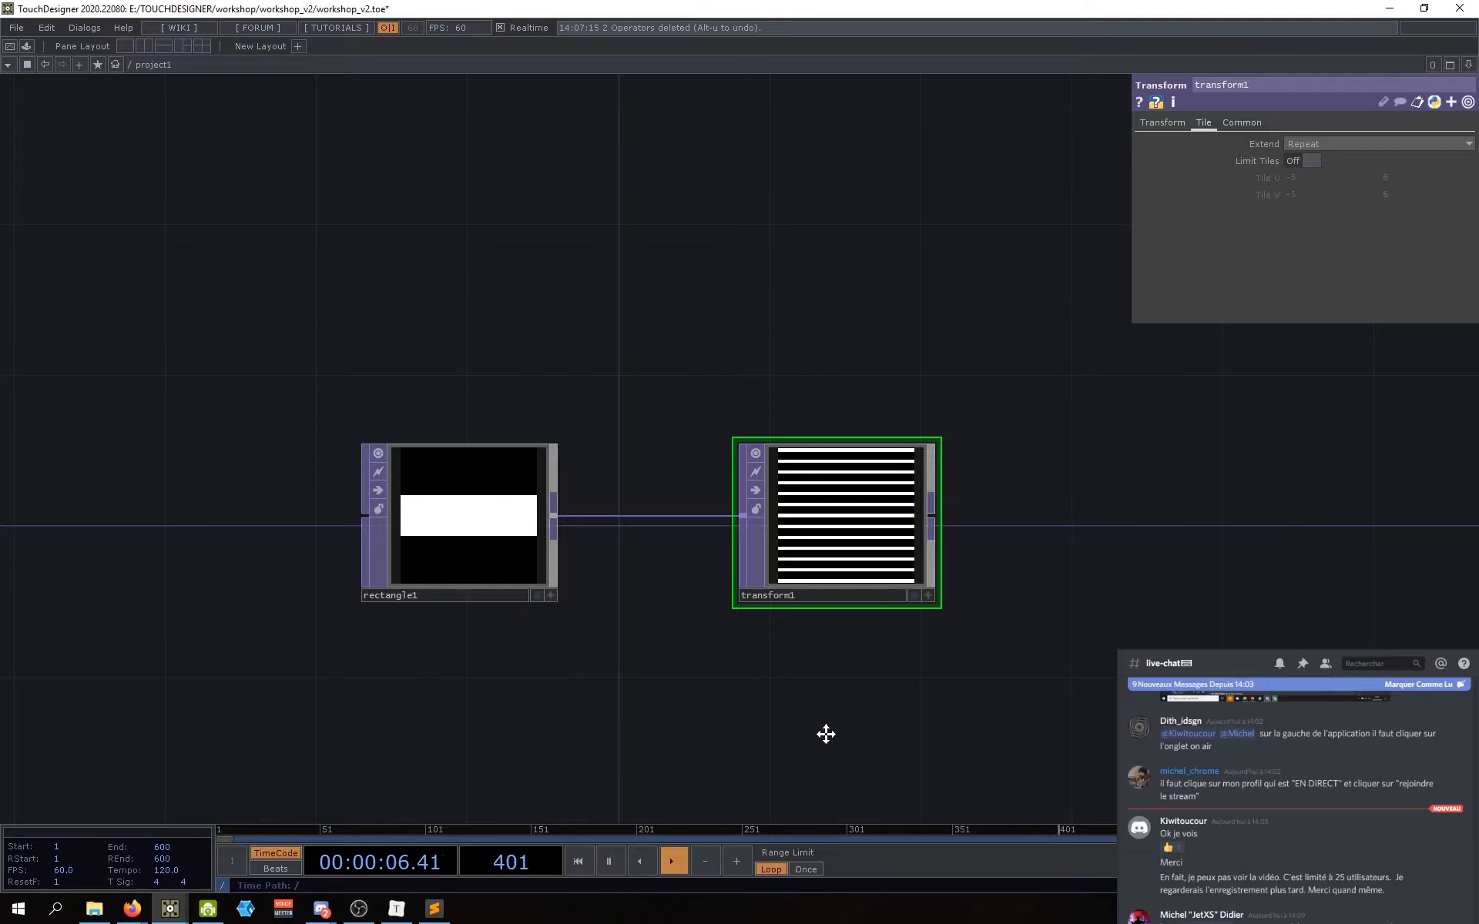
pyautogui.scroll(3, 825, 733)
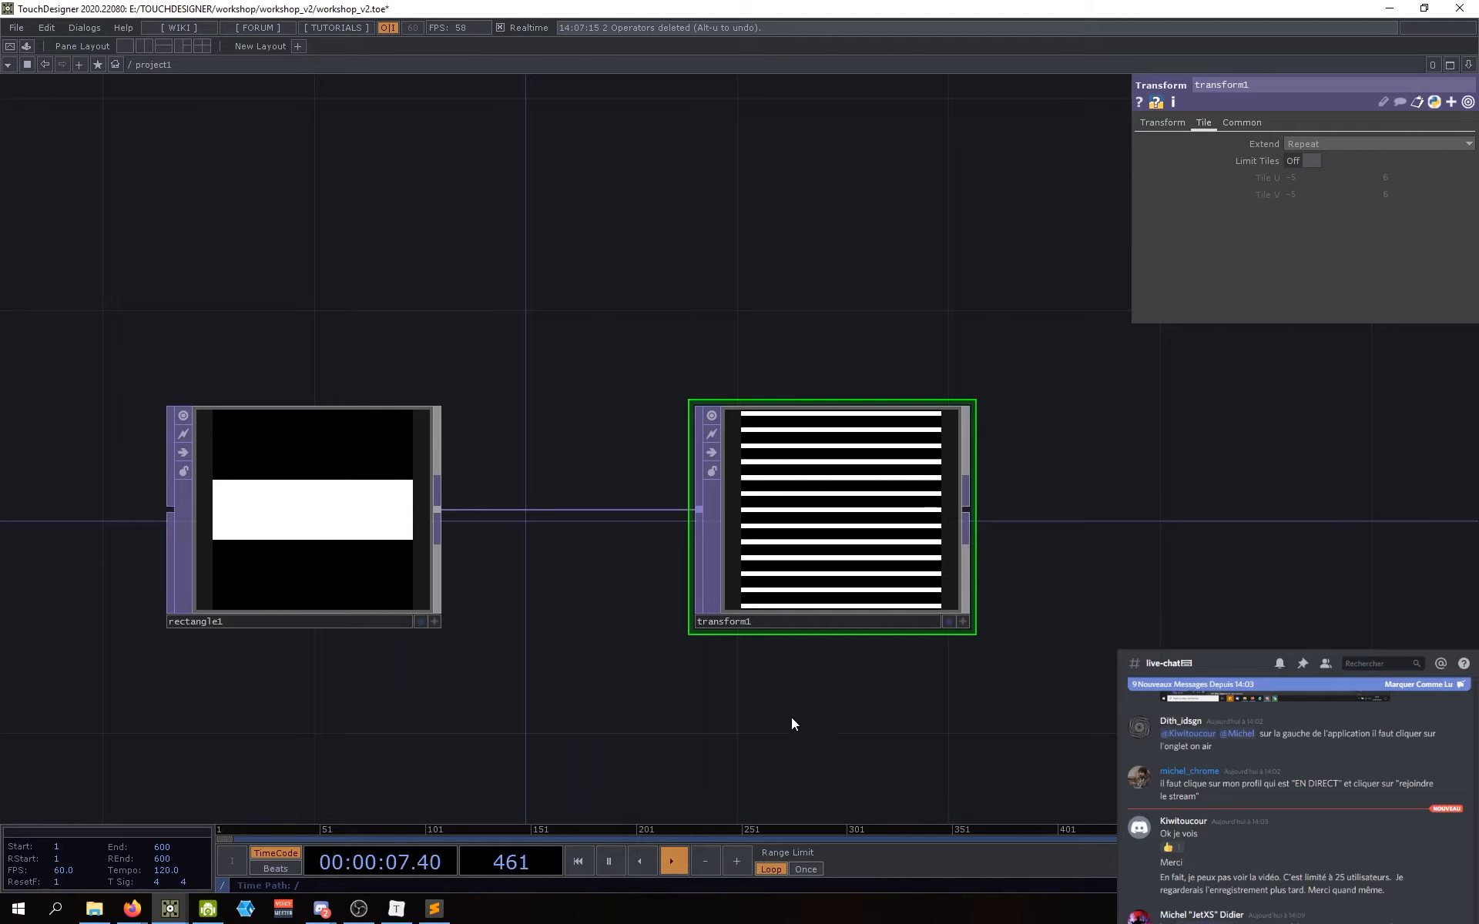
# Step: Drag rectangle1's Background Alpha to 0 on its Rectangle page
pyautogui.click(324, 502)
pyautogui.click(1182, 125)
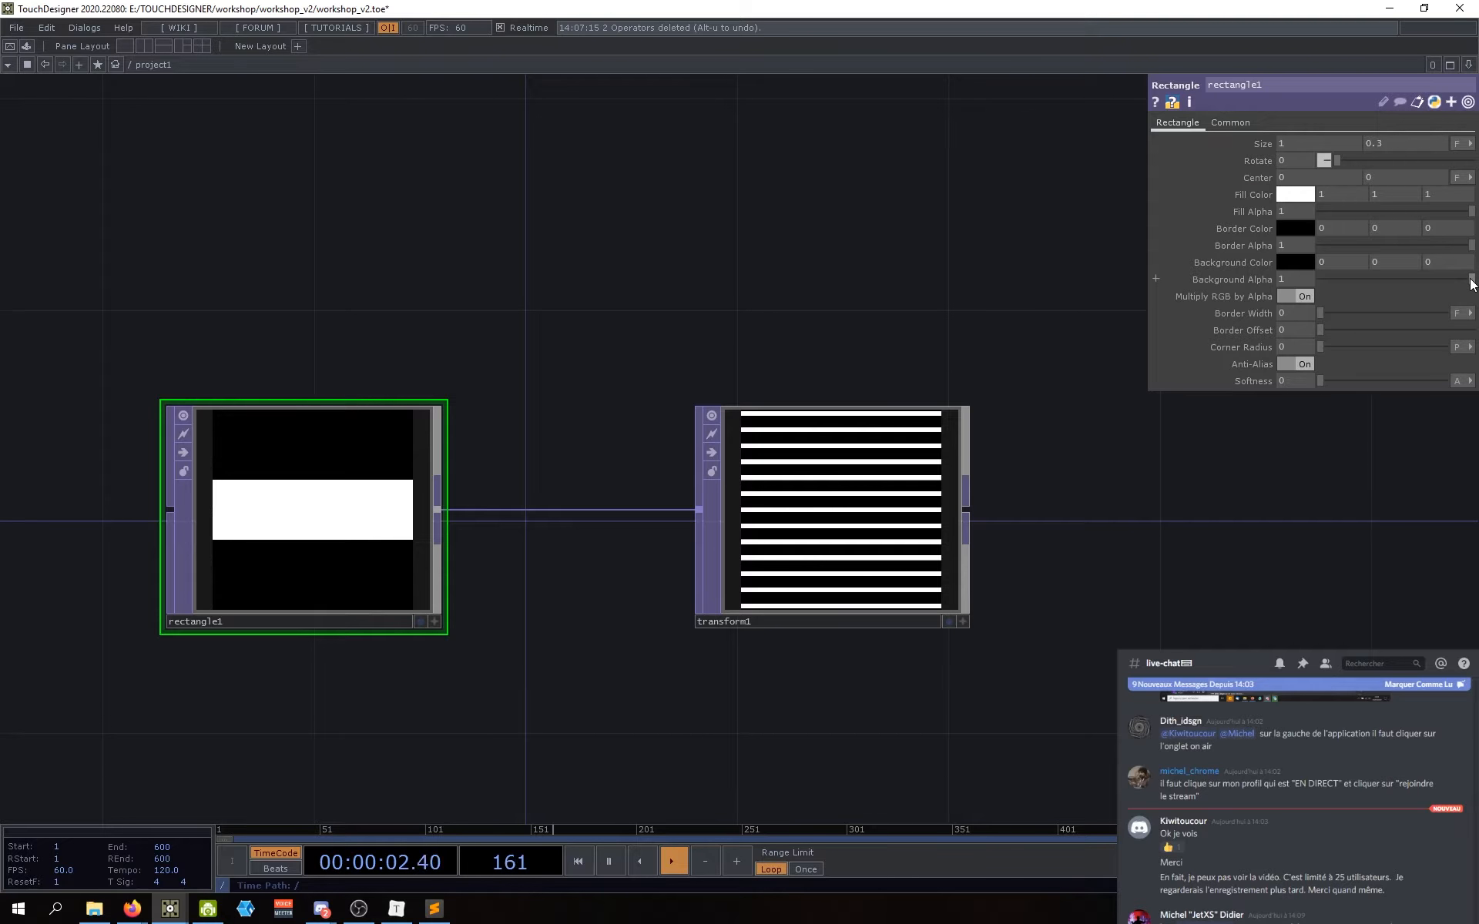
pyautogui.moveTo(1471, 279); pyautogui.dragTo(1220, 285)
pyautogui.moveTo(1136, 615); pyautogui.dragTo(1007, 579)
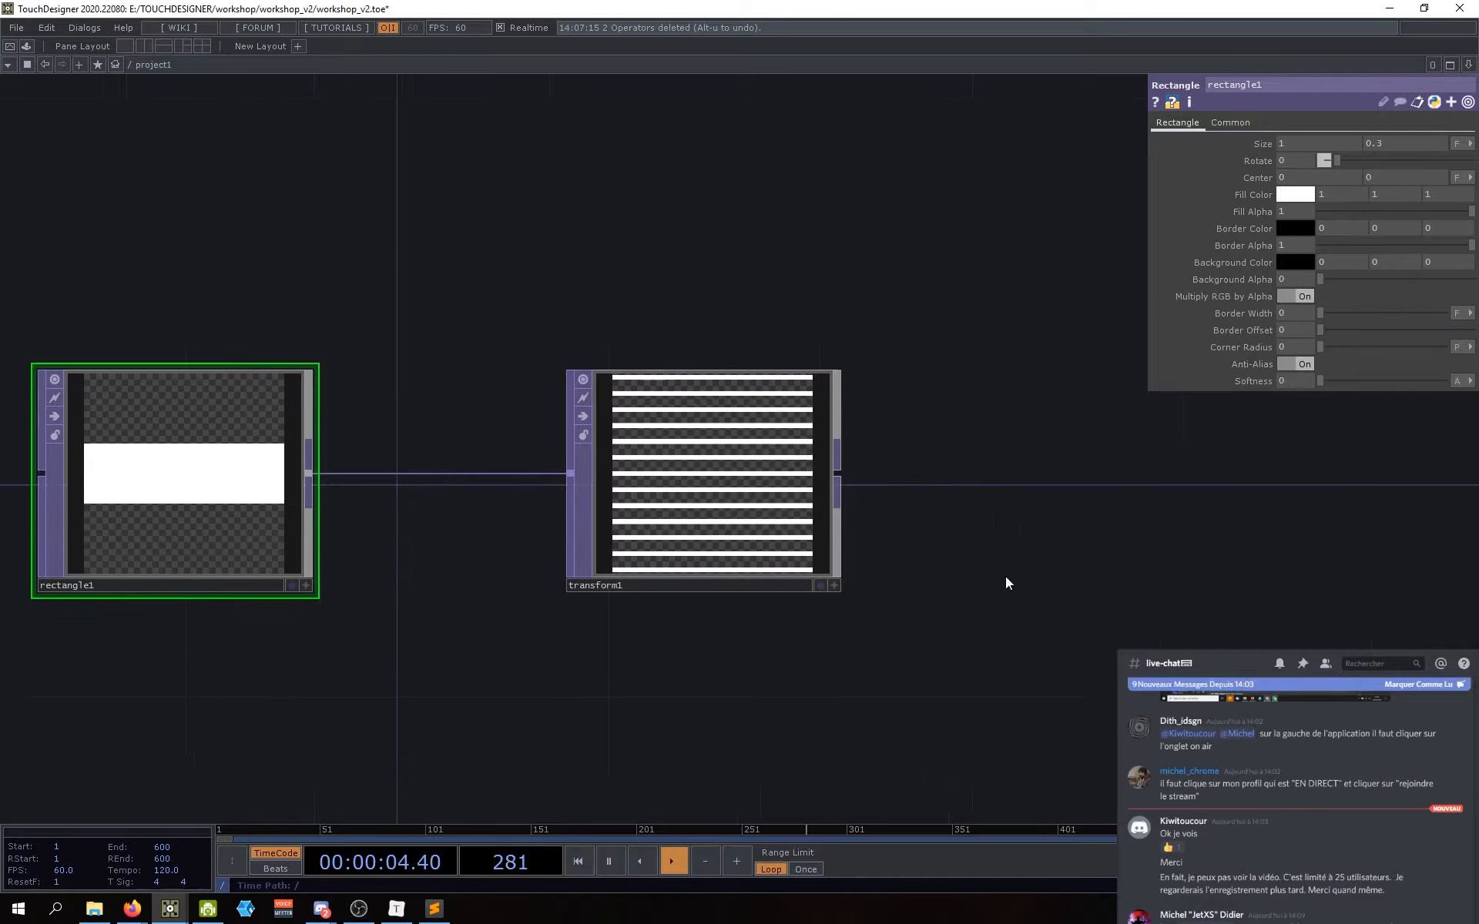
pyautogui.scroll(4, 716, 508)
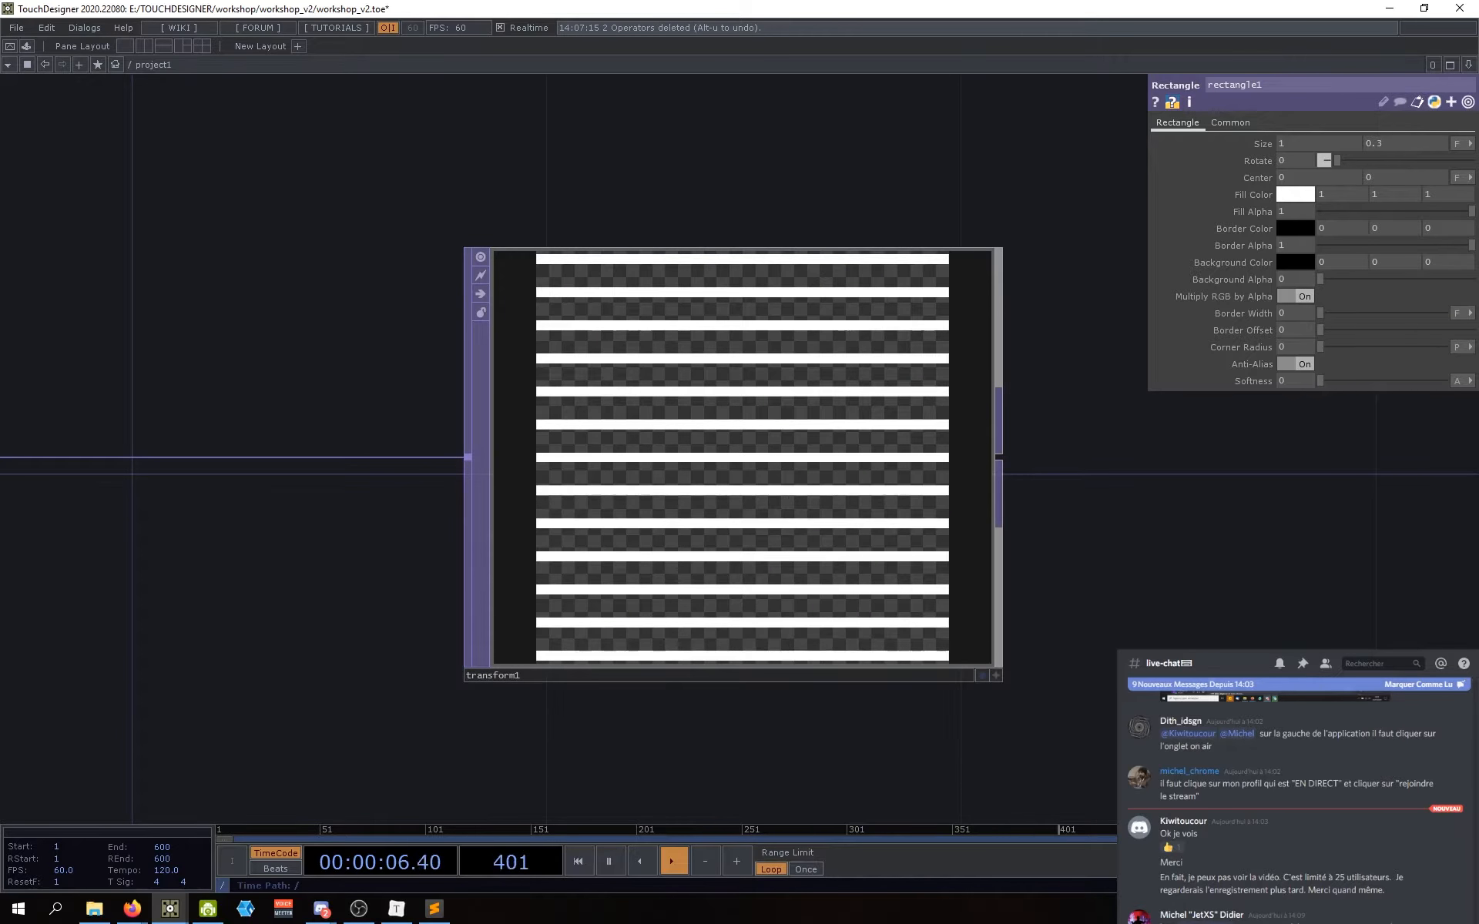
pyautogui.scroll(-3, 1124, 628)
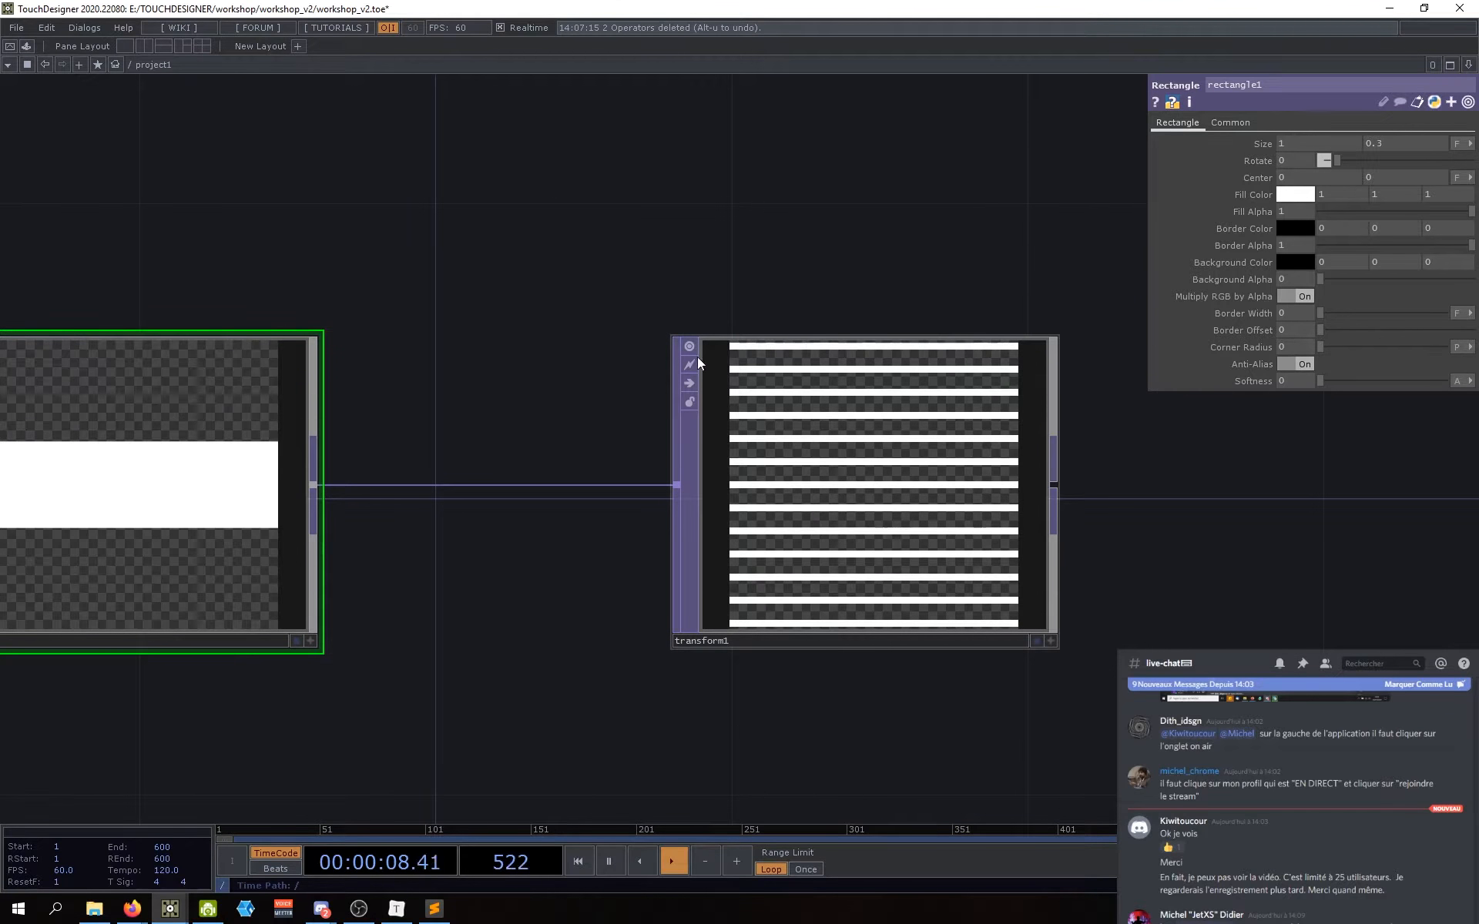
# Step: Reframe the network and select transform1 to view its stripes on transparency
pyautogui.moveTo(842, 767); pyautogui.dragTo(830, 667)
pyautogui.scroll(-1, 831, 667)
pyautogui.scroll(-2, 830, 667)
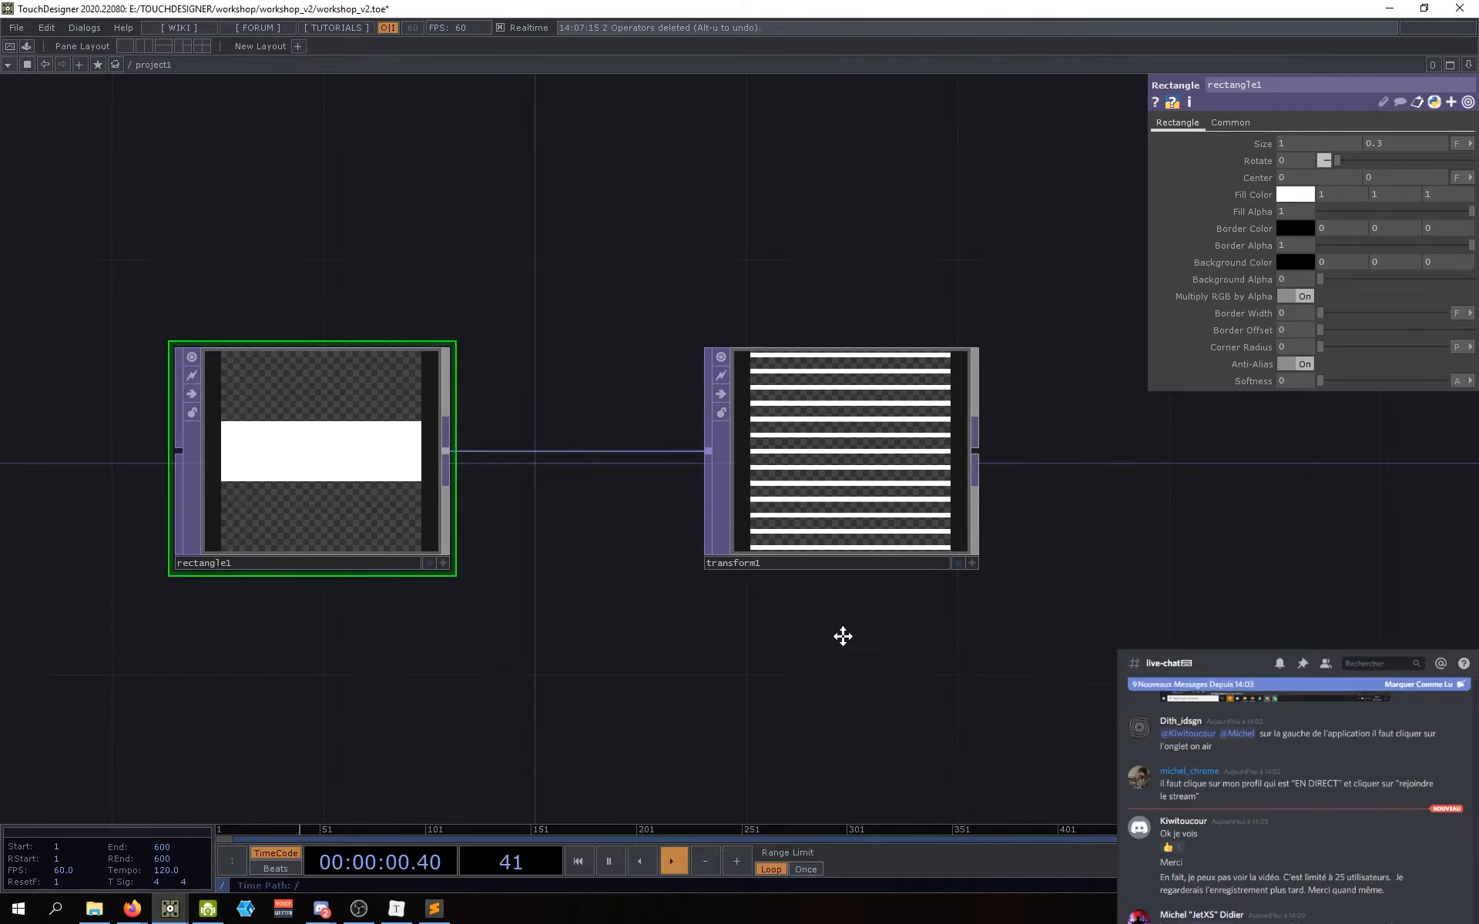
pyautogui.scroll(-2, 847, 643)
pyautogui.moveTo(755, 599); pyautogui.dragTo(764, 598)
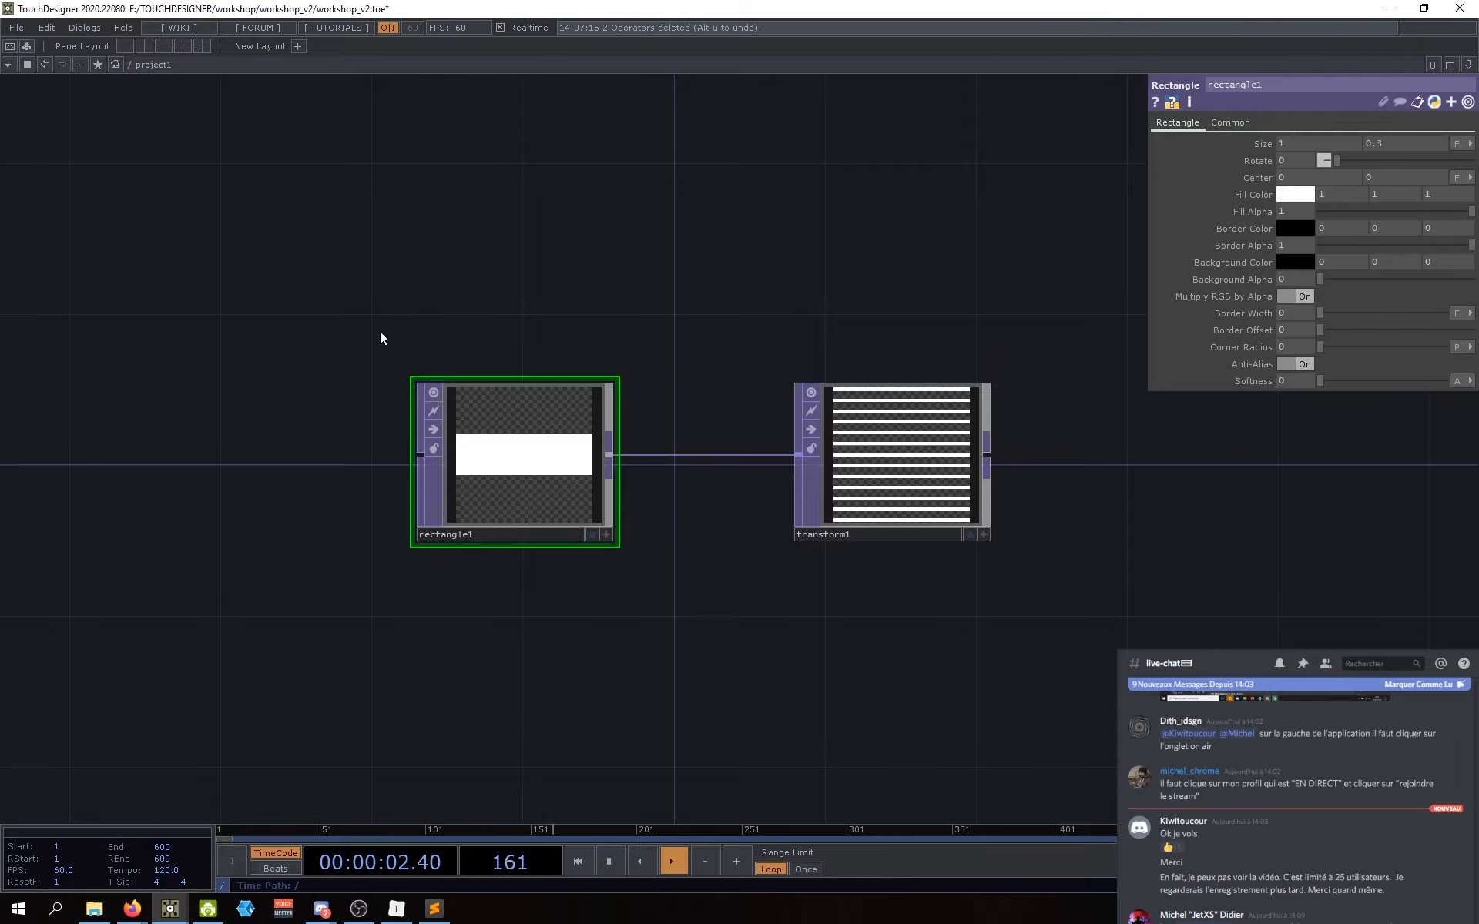
pyautogui.moveTo(781, 311); pyautogui.dragTo(1009, 691)
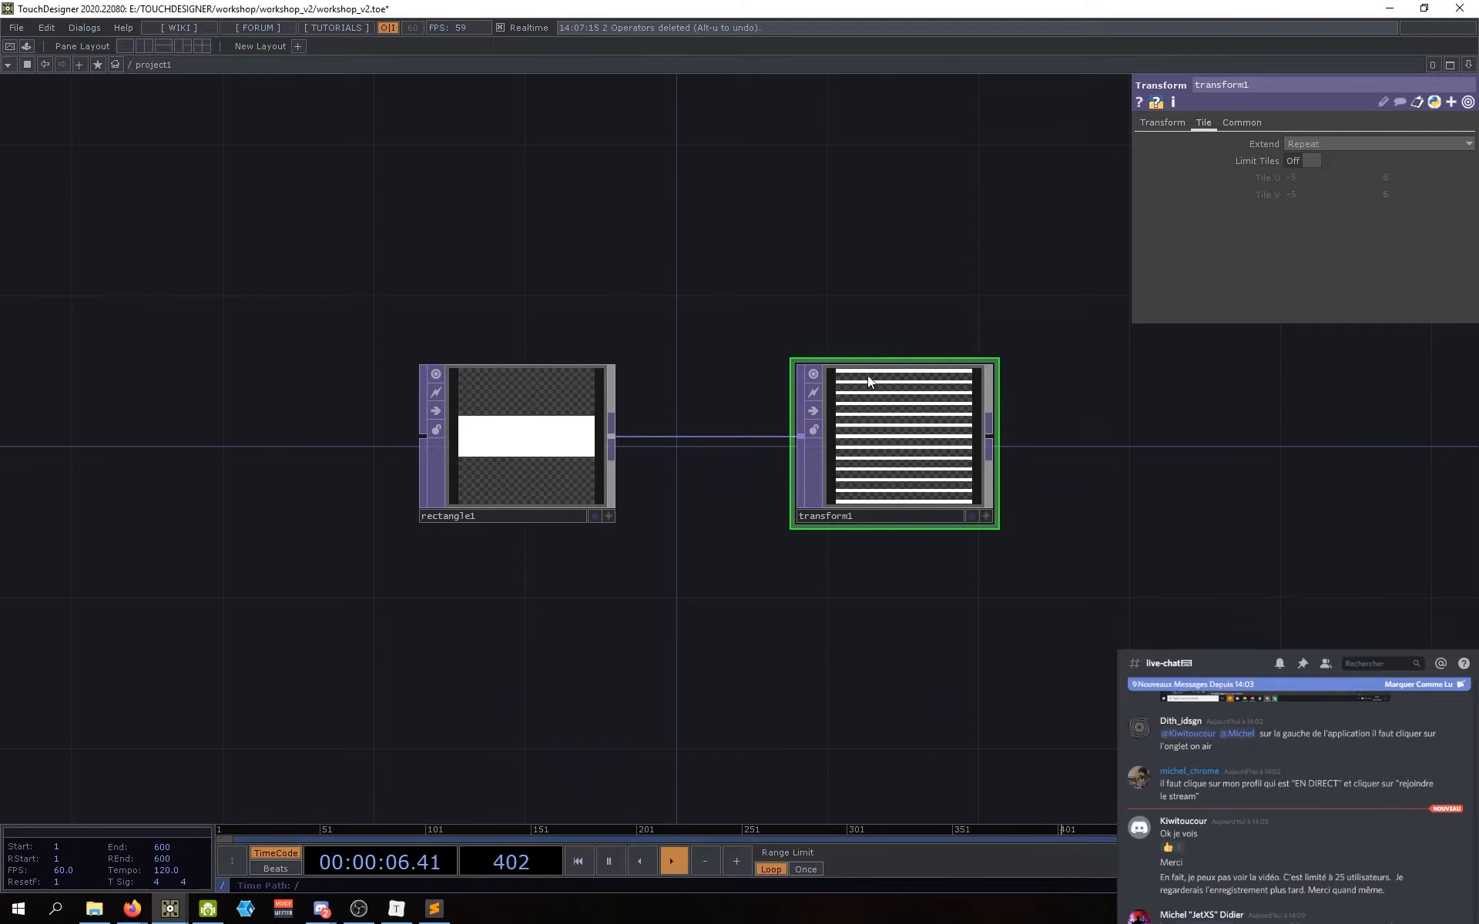
# Step: Select transform1 and show its Transform page, with scale 1 by 0.08
pyautogui.moveTo(918, 640); pyautogui.dragTo(937, 551)
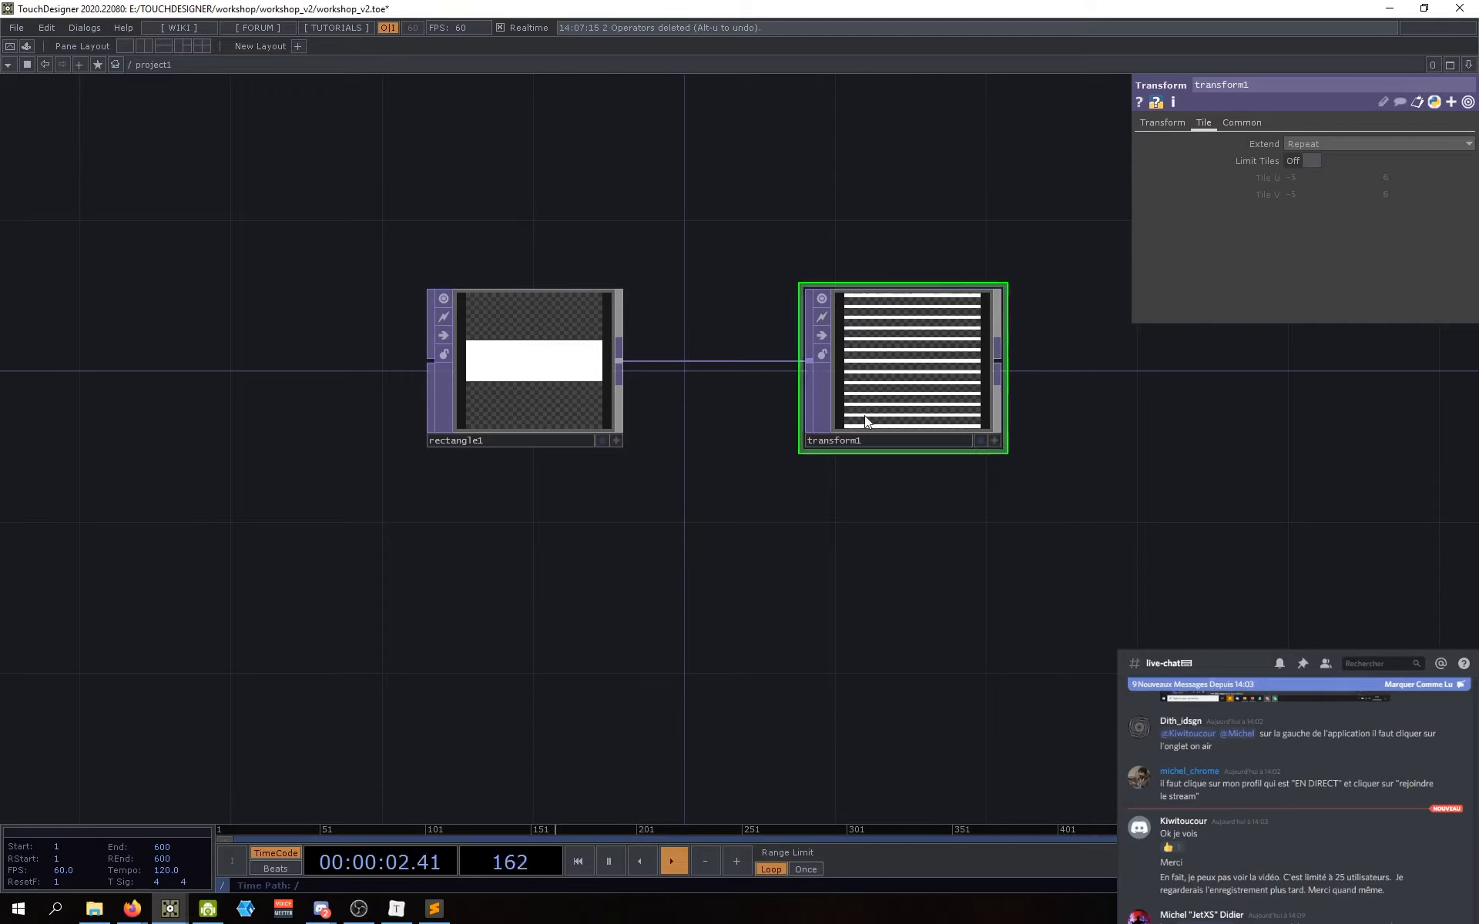
pyautogui.moveTo(1051, 532); pyautogui.dragTo(1045, 545)
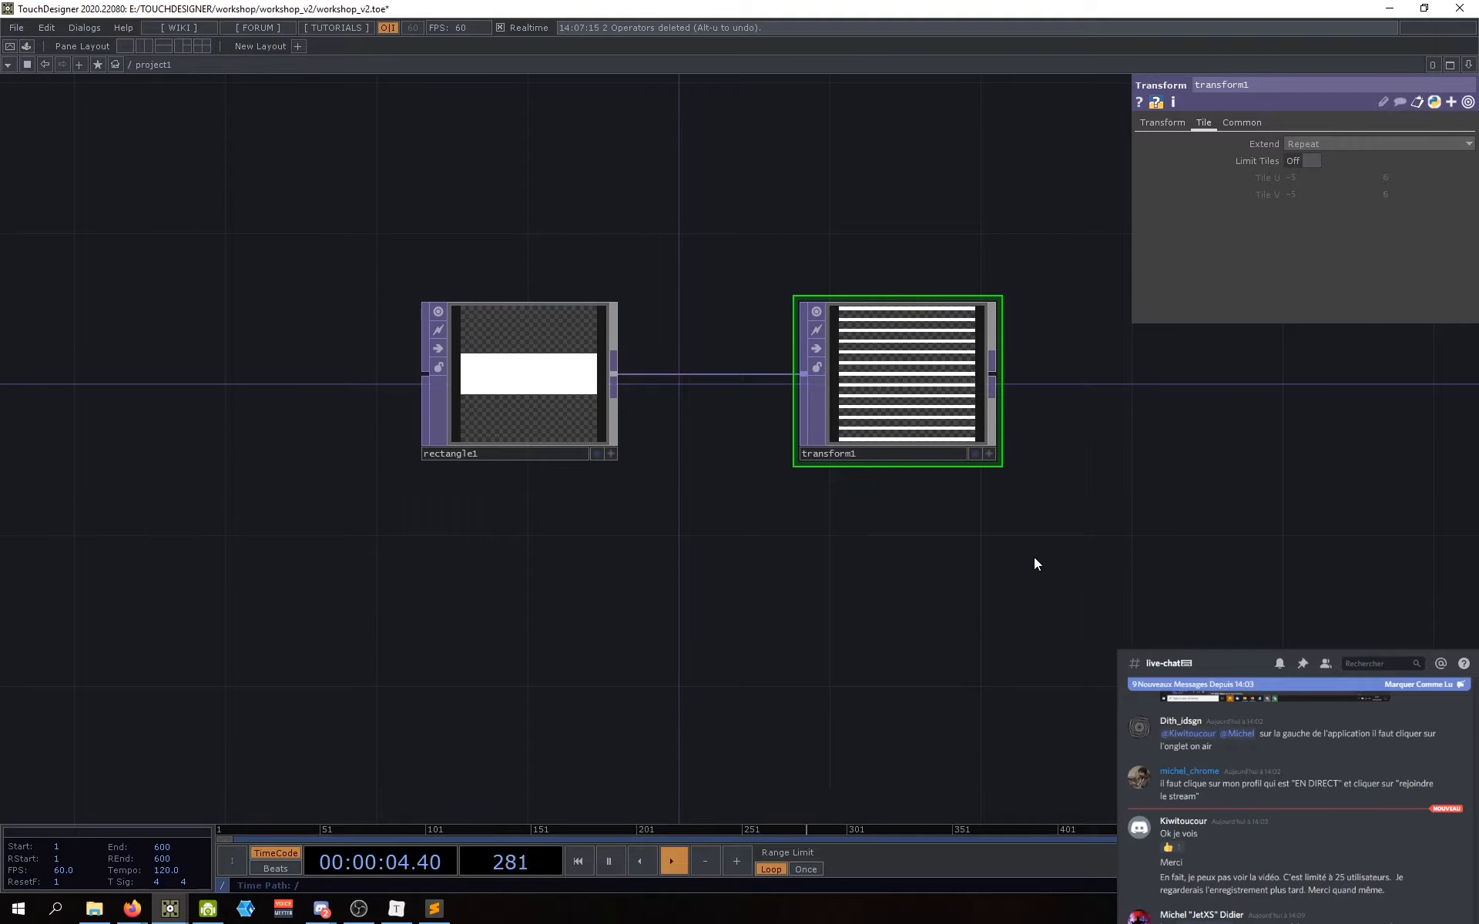
pyautogui.moveTo(1016, 603); pyautogui.dragTo(912, 708)
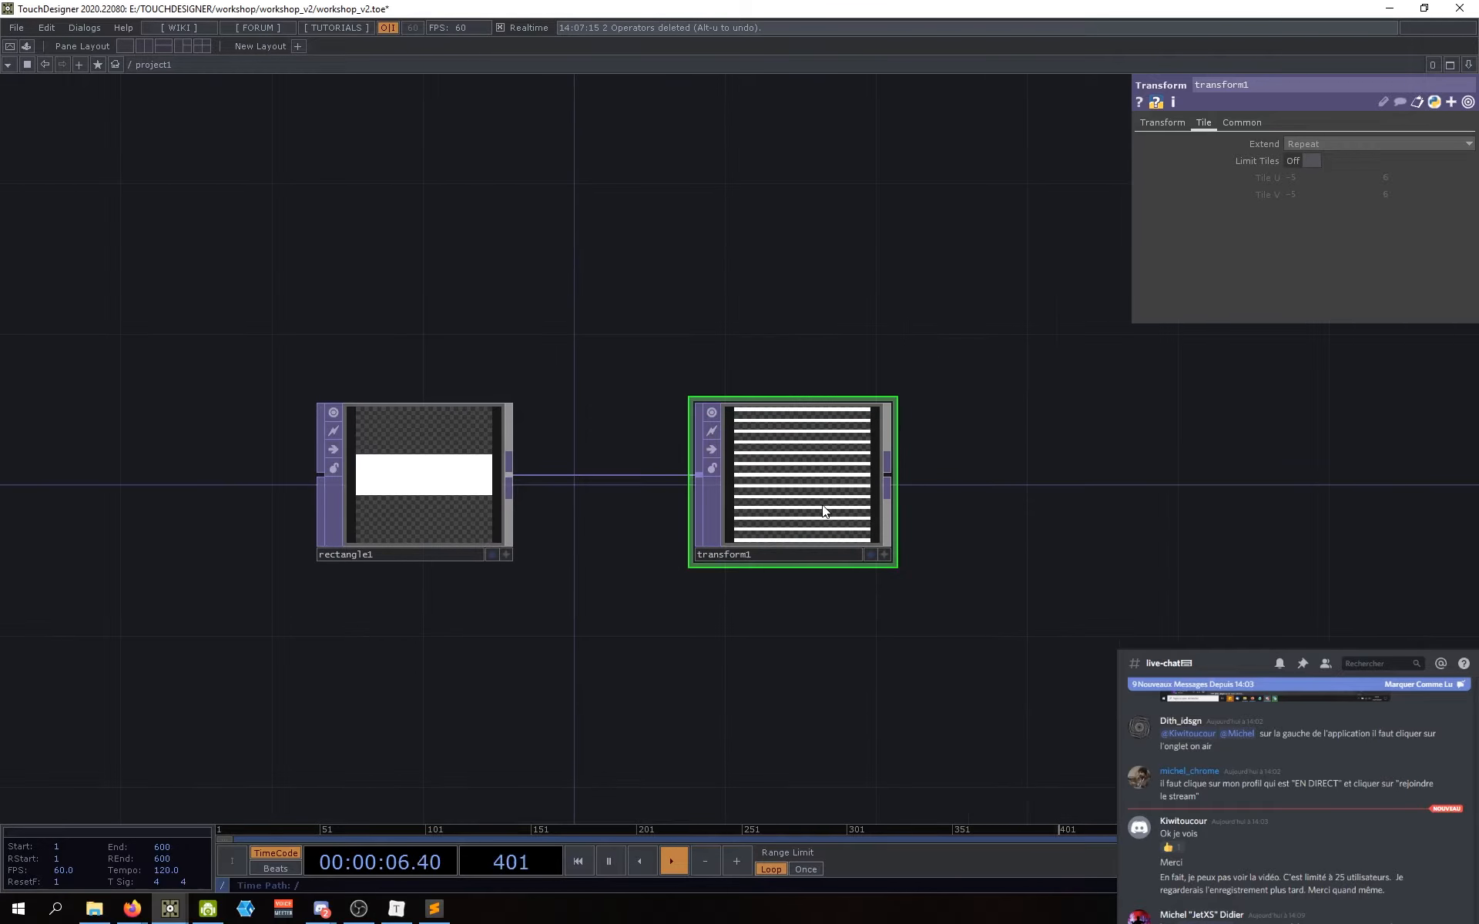
pyautogui.moveTo(637, 617); pyautogui.dragTo(669, 622)
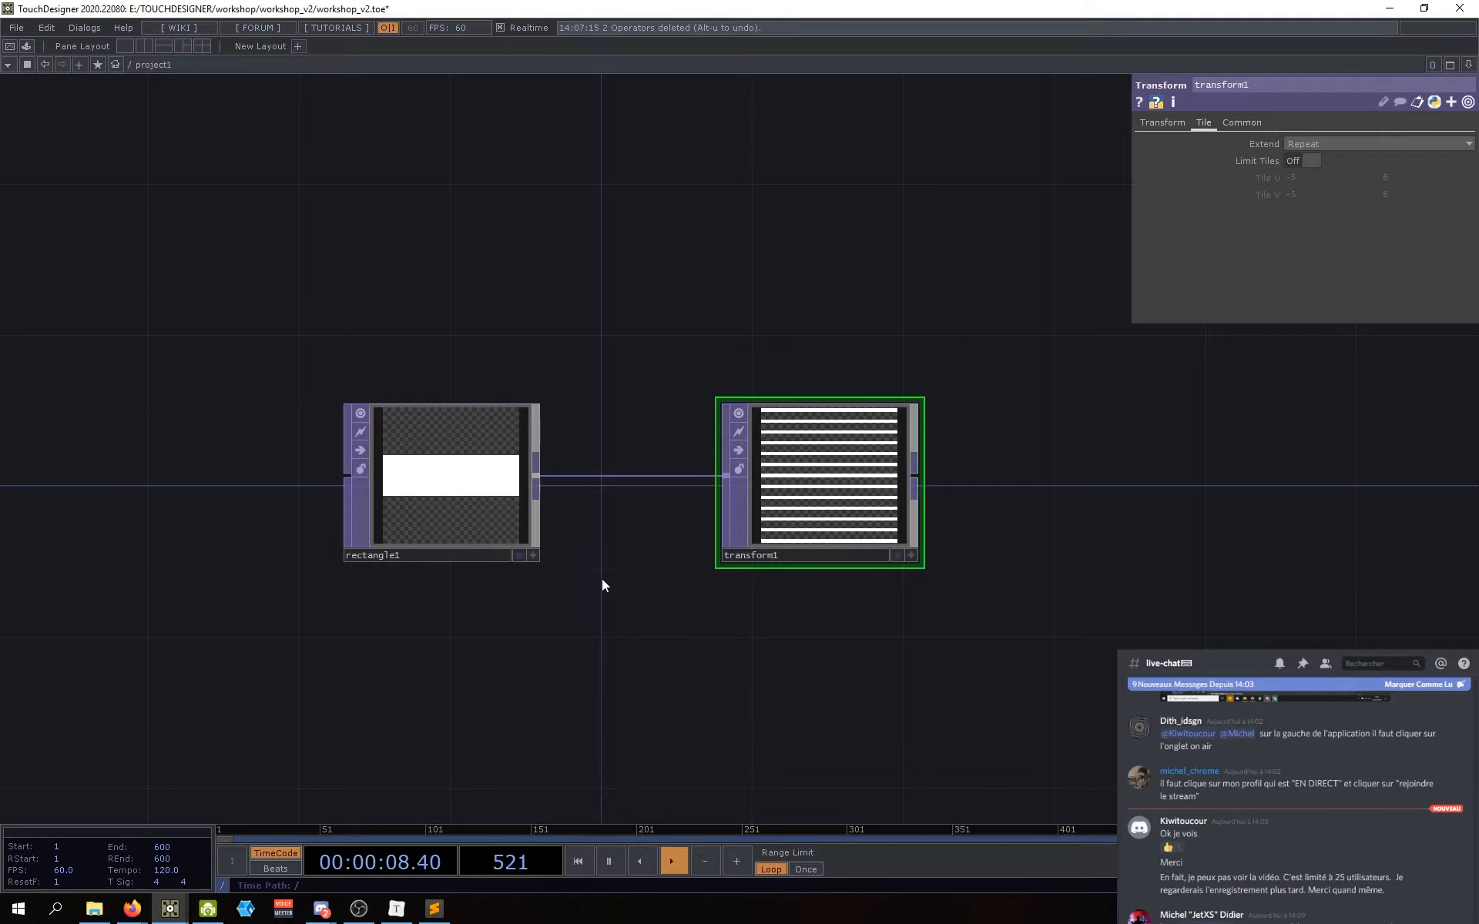
pyautogui.click(447, 491)
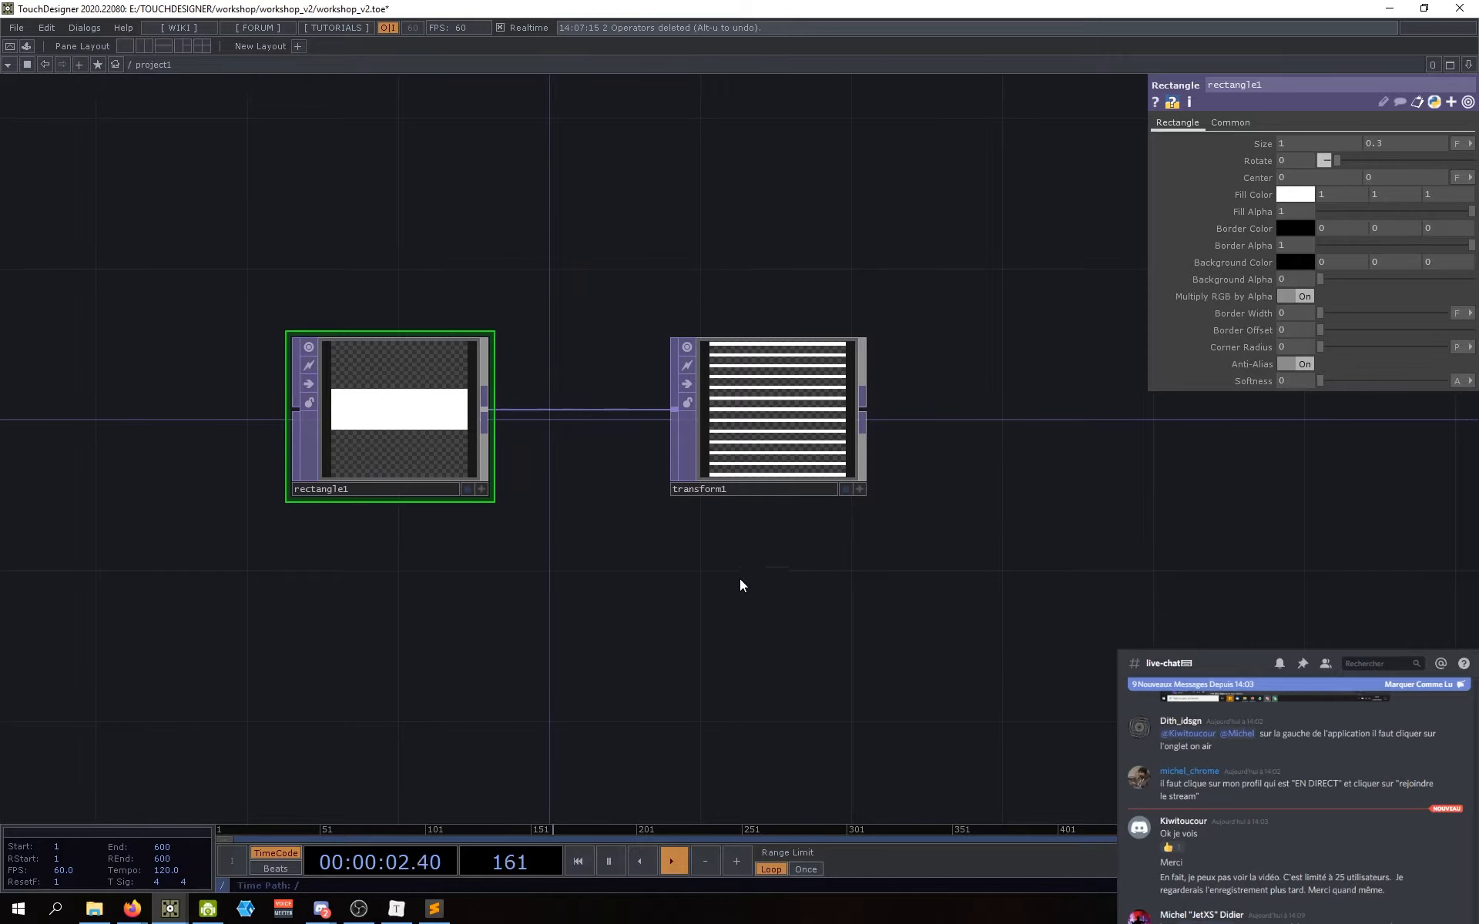
pyautogui.click(808, 412)
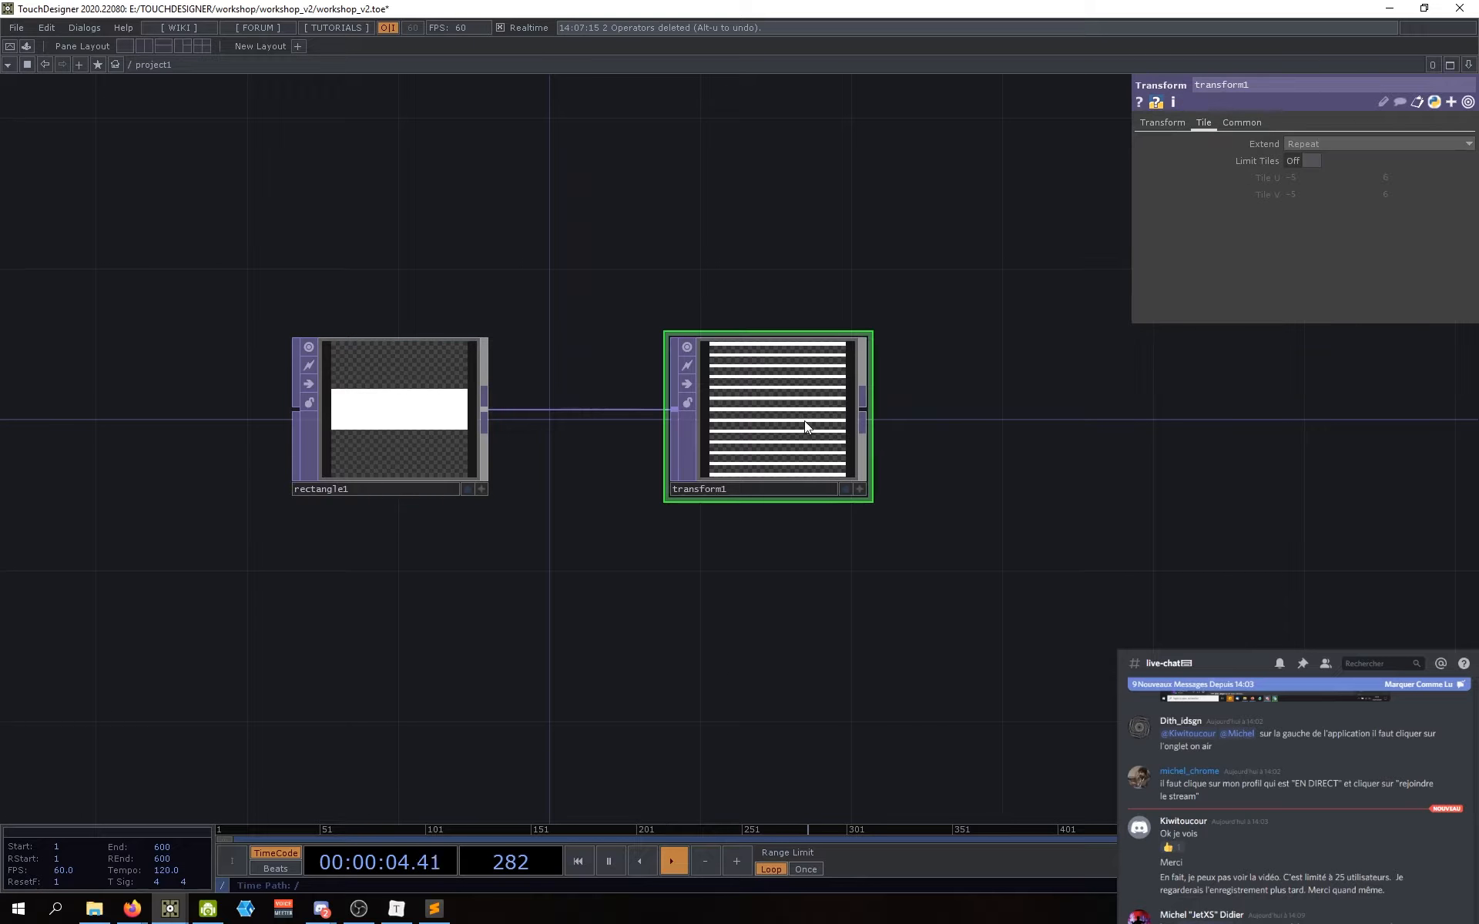
pyautogui.click(1155, 120)
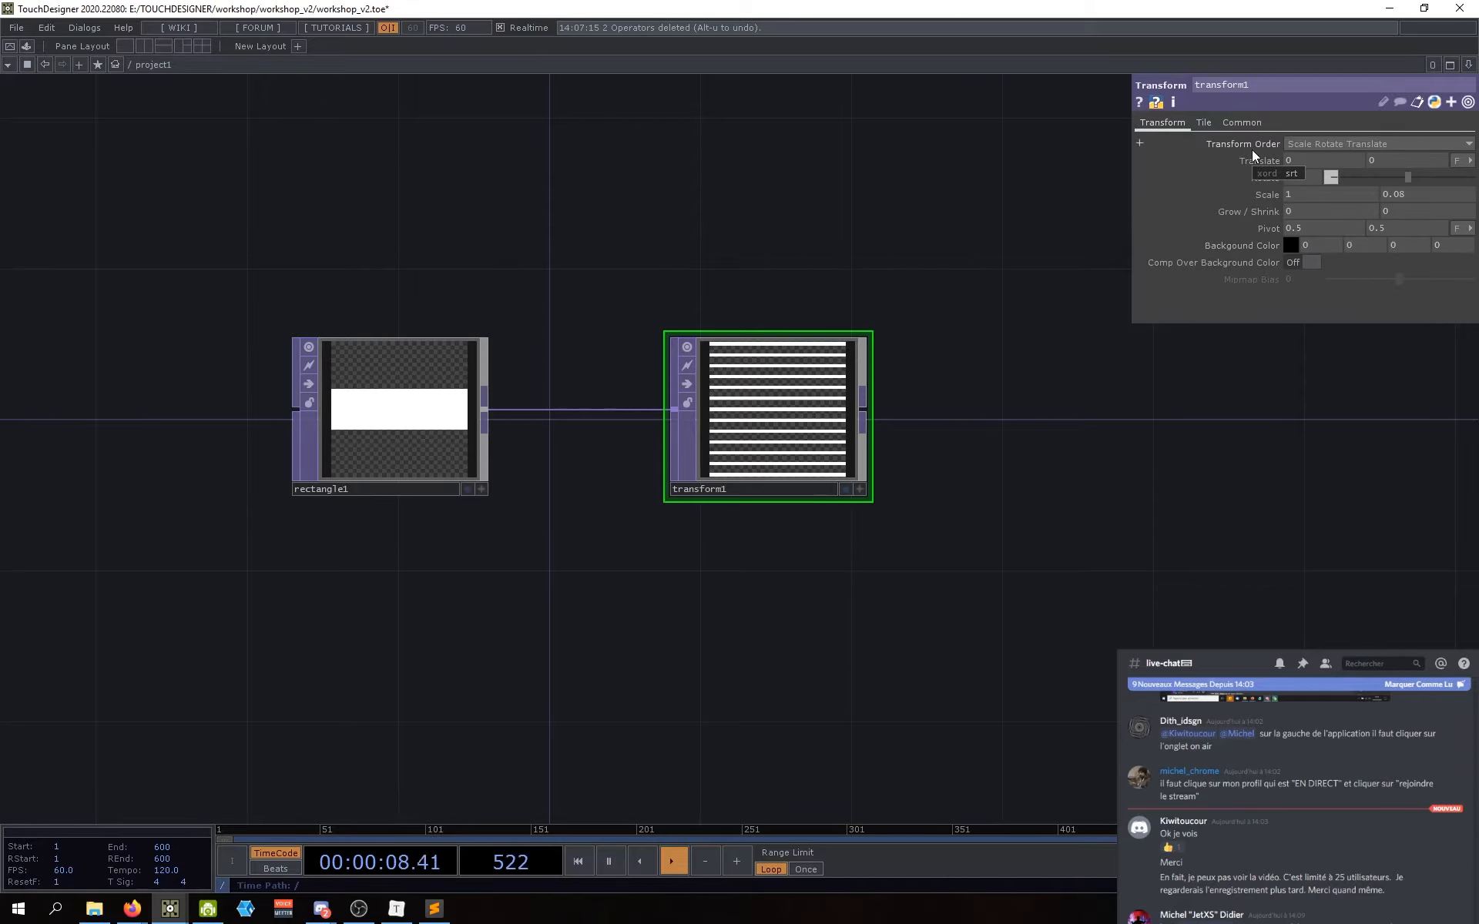
# Step: Shift rectangle1 slightly left, then open the Transform TOP help page with F1
pyautogui.moveTo(1120, 439); pyautogui.dragTo(1123, 464)
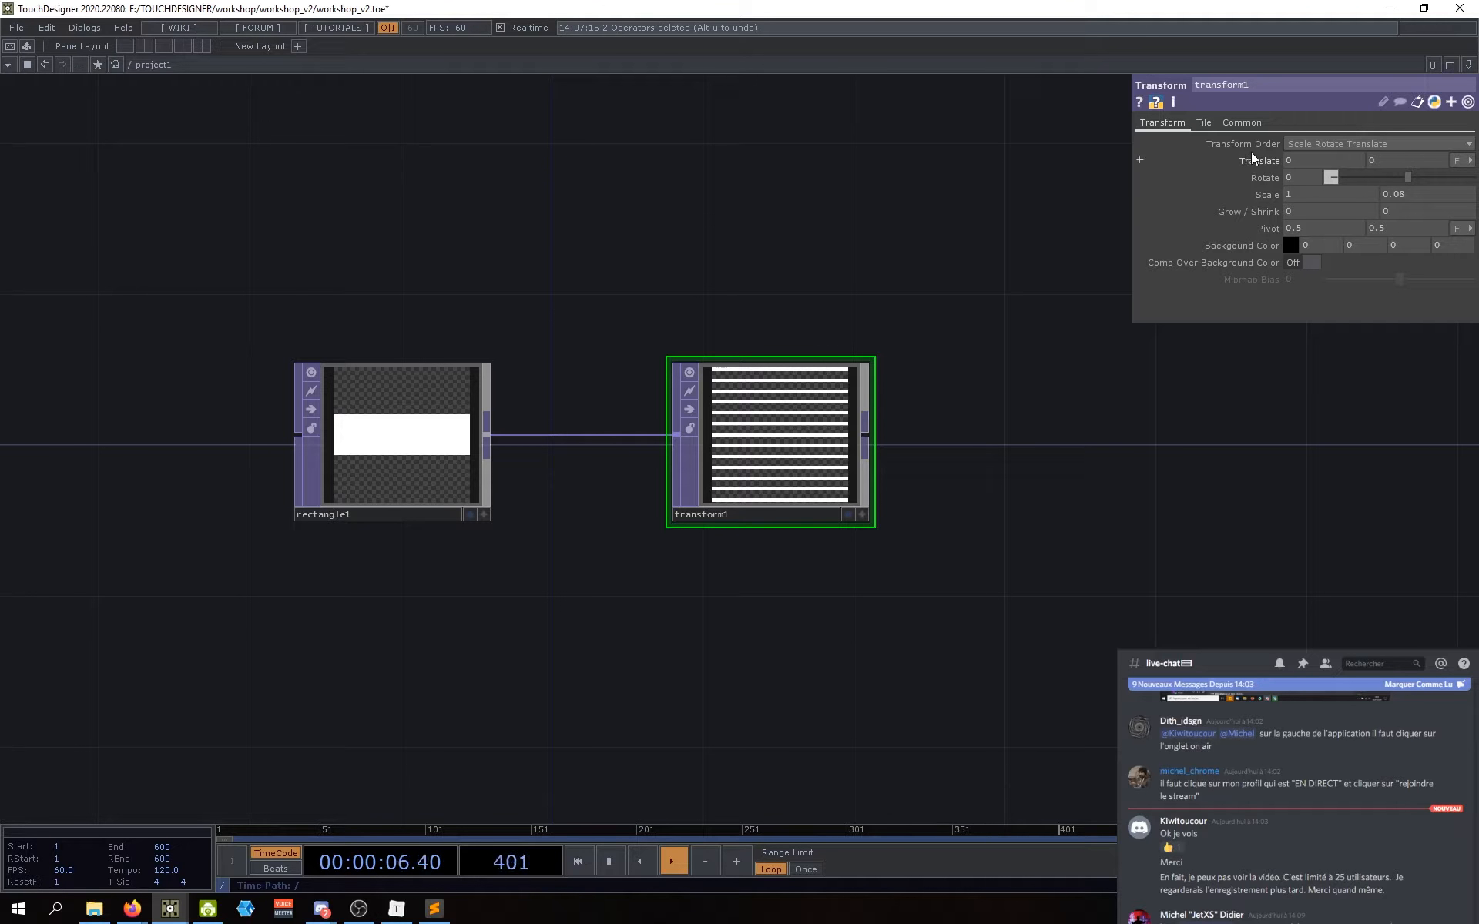
pyautogui.moveTo(826, 501); pyautogui.dragTo(826, 515)
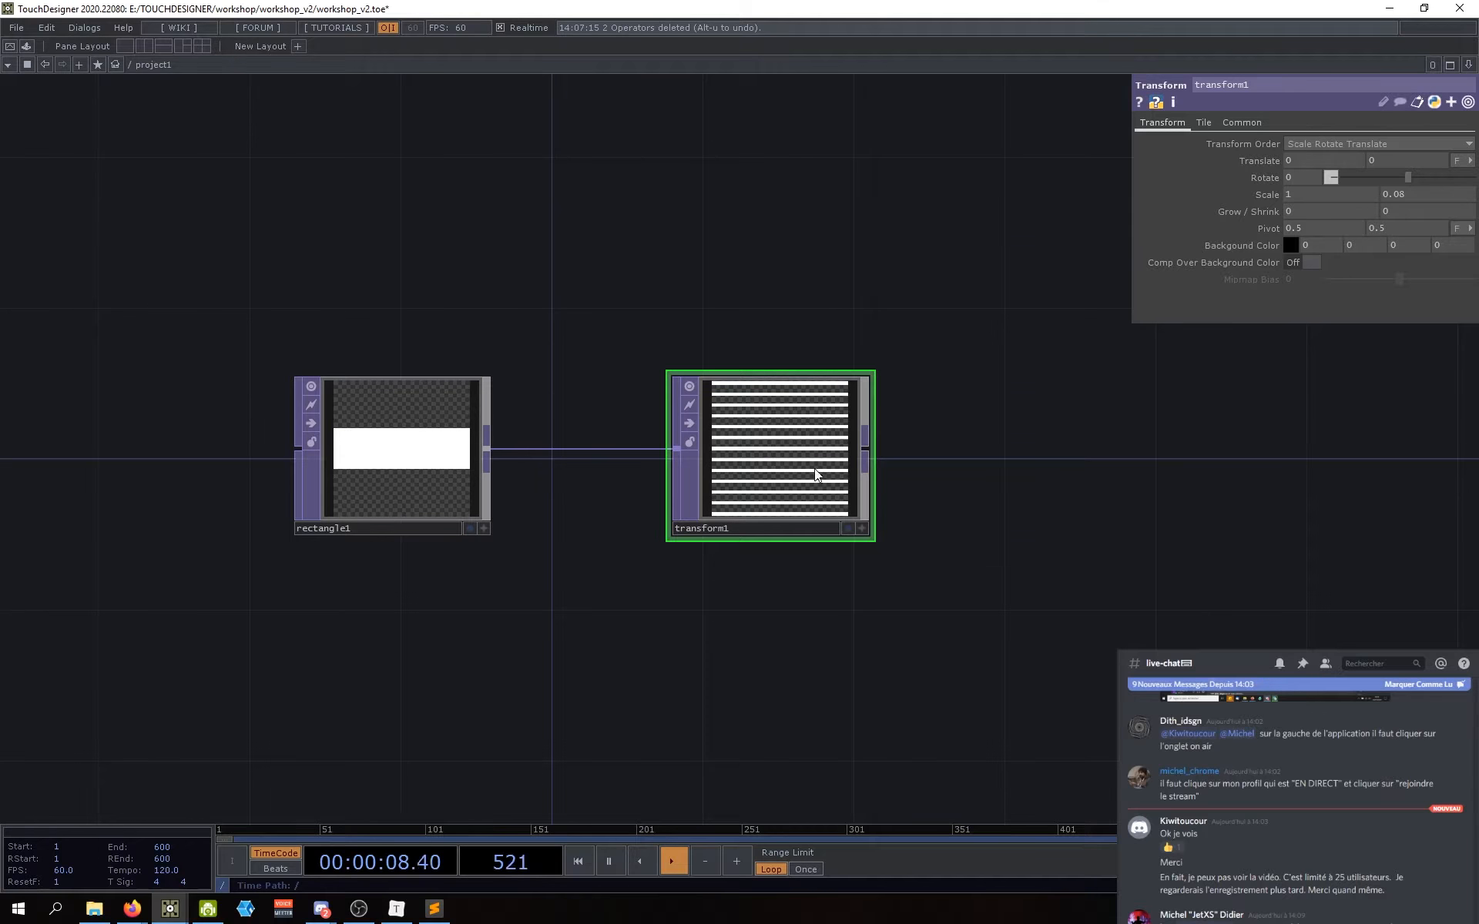
pyautogui.moveTo(969, 485); pyautogui.dragTo(967, 504)
pyautogui.moveTo(925, 292); pyautogui.dragTo(918, 333)
pyautogui.moveTo(405, 495); pyautogui.dragTo(355, 489)
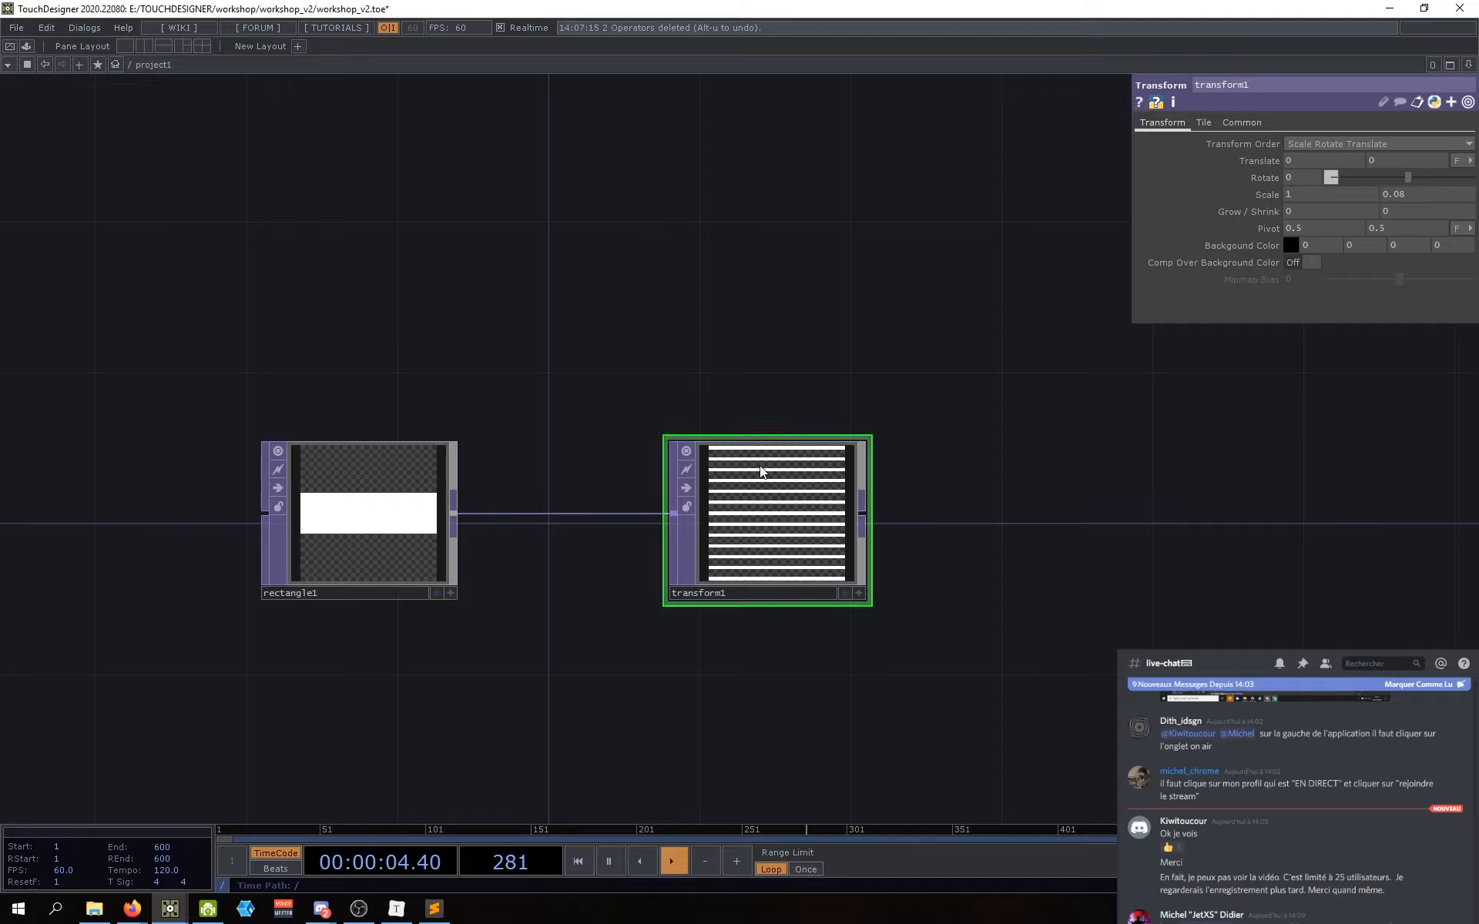
pyautogui.click(314, 473)
pyautogui.click(729, 488)
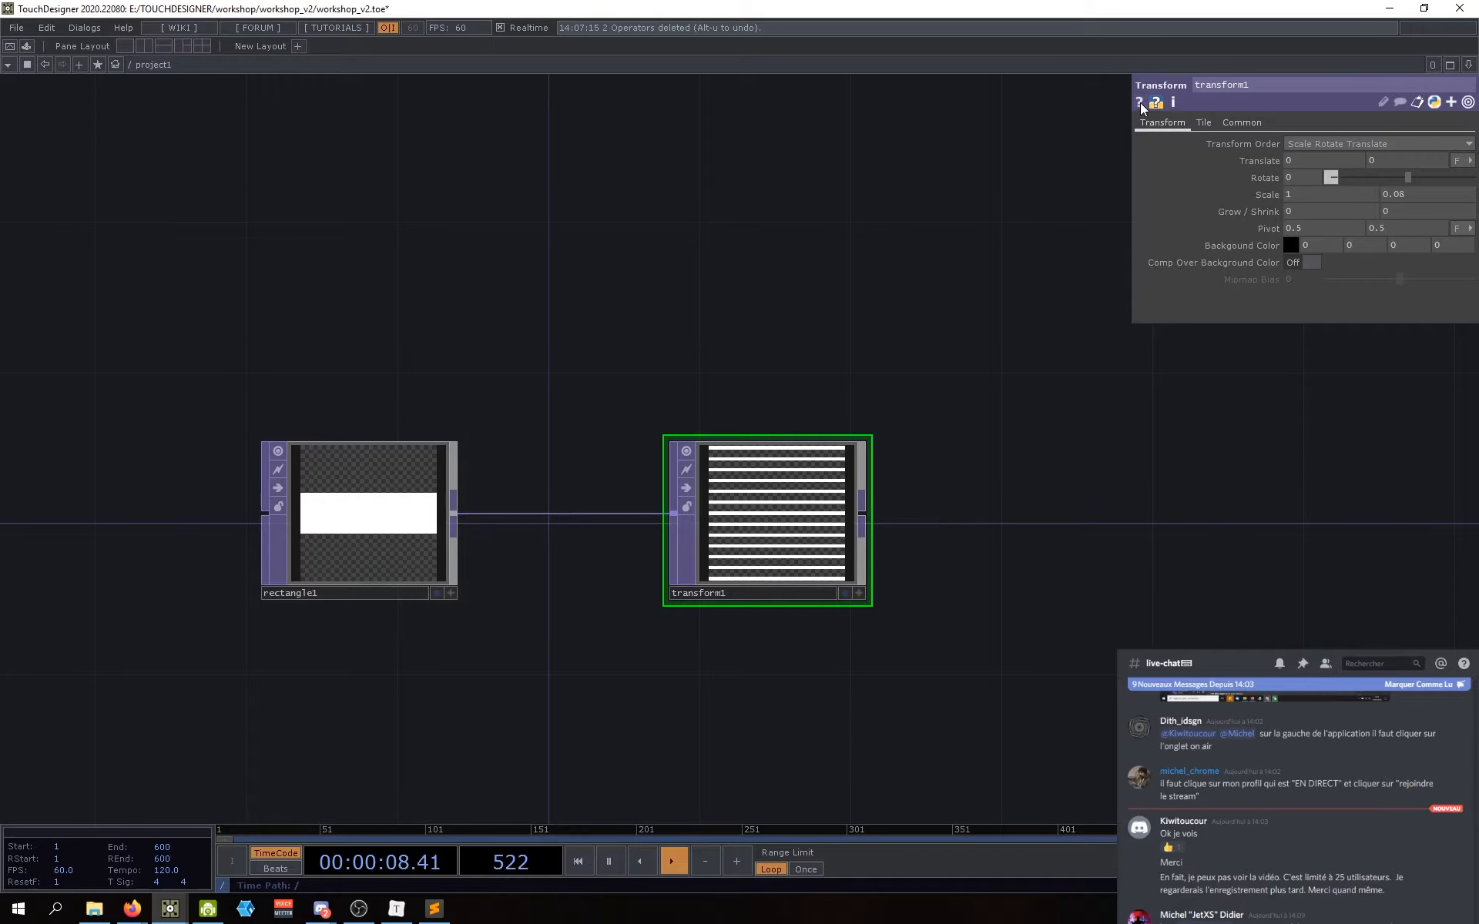
pyautogui.press('F1')
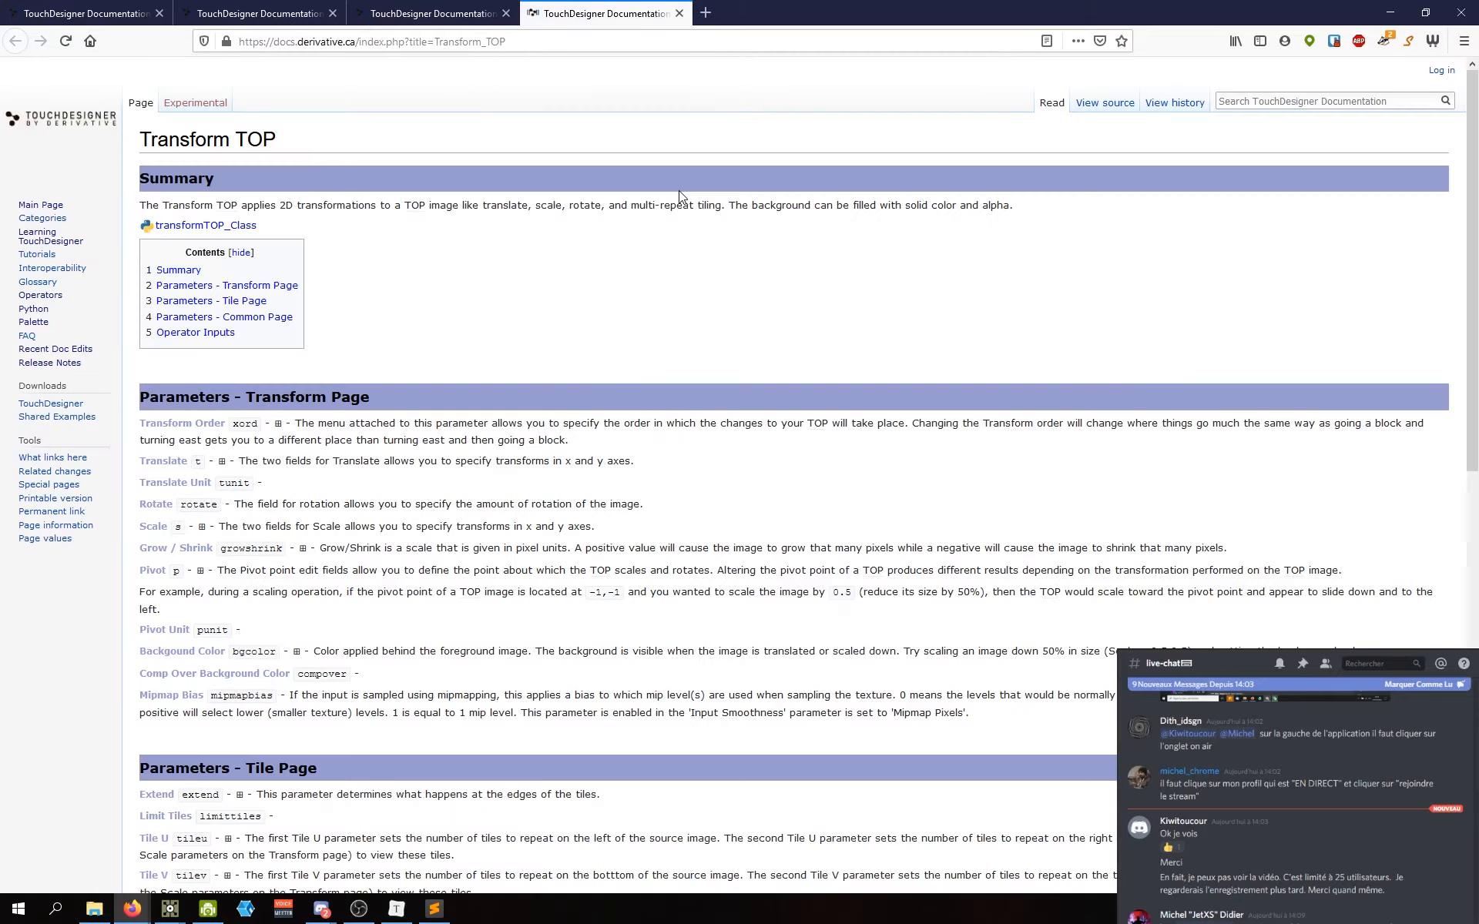
# Step: Read the Transform TOP documentation, including the Transform Order description
pyautogui.moveTo(136, 142); pyautogui.dragTo(312, 144)
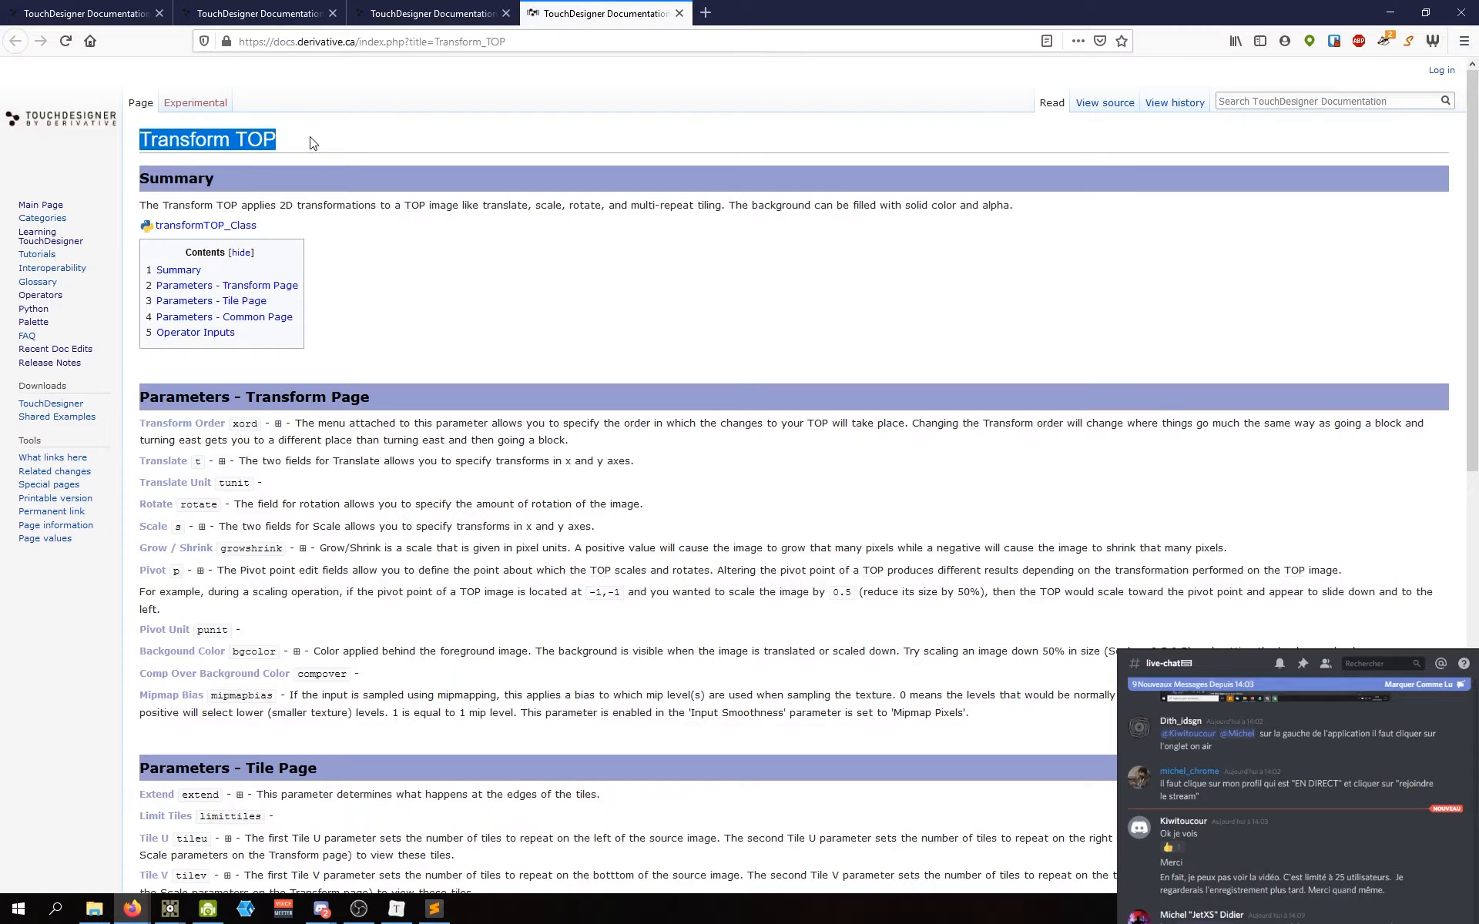
pyautogui.click(312, 144)
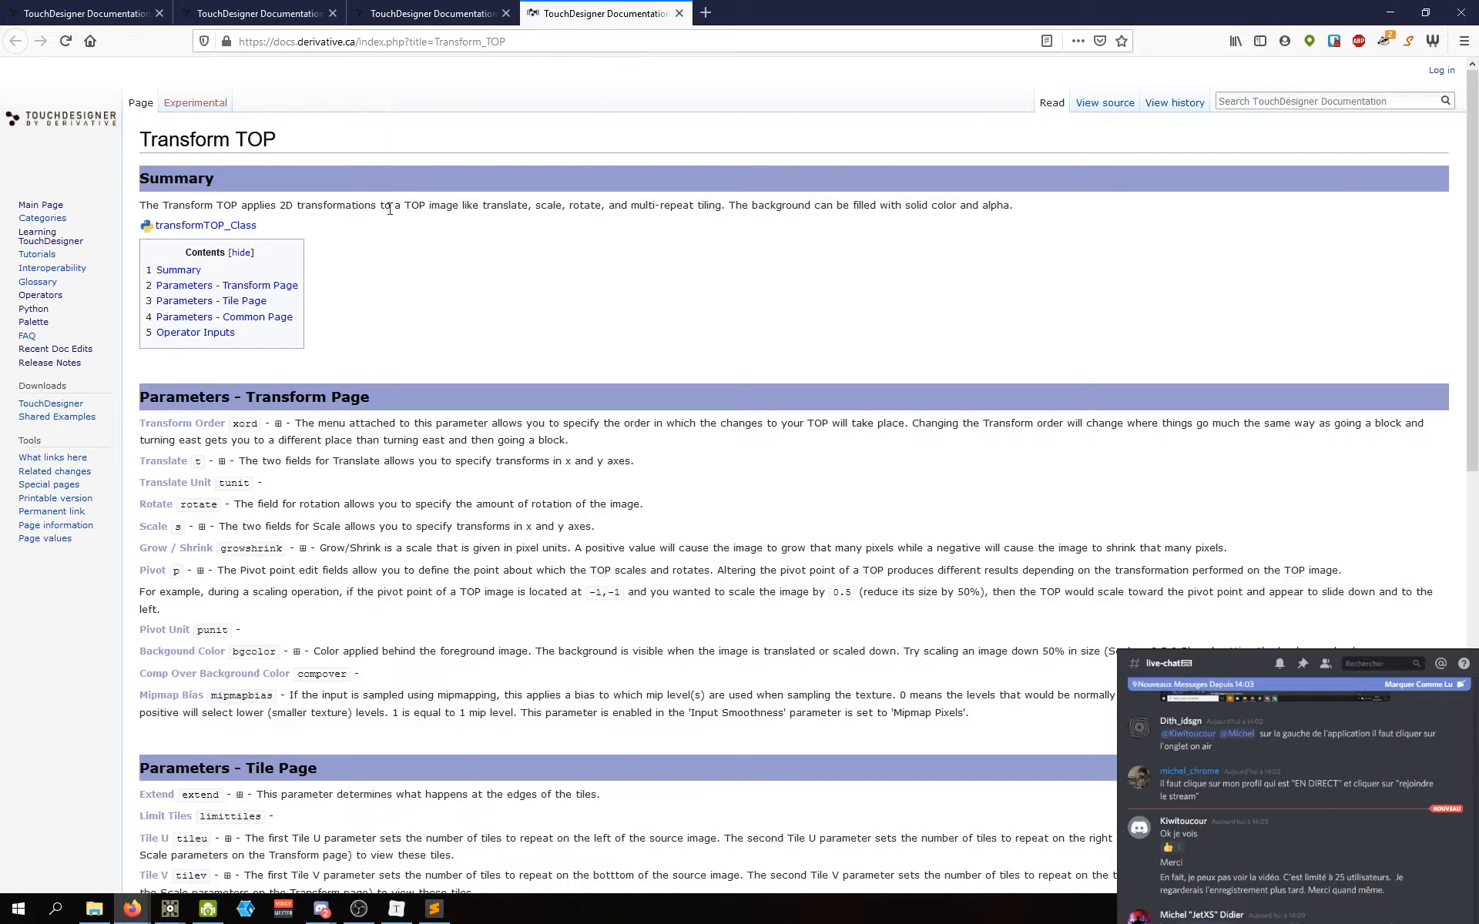
pyautogui.scroll(-1, 390, 210)
pyautogui.scroll(1, 390, 221)
pyautogui.moveTo(296, 426); pyautogui.dragTo(305, 441)
pyautogui.click(328, 537)
# Step: Close the Transform, Rectangle and Noise TOP documentation tabs
pyautogui.click(680, 13)
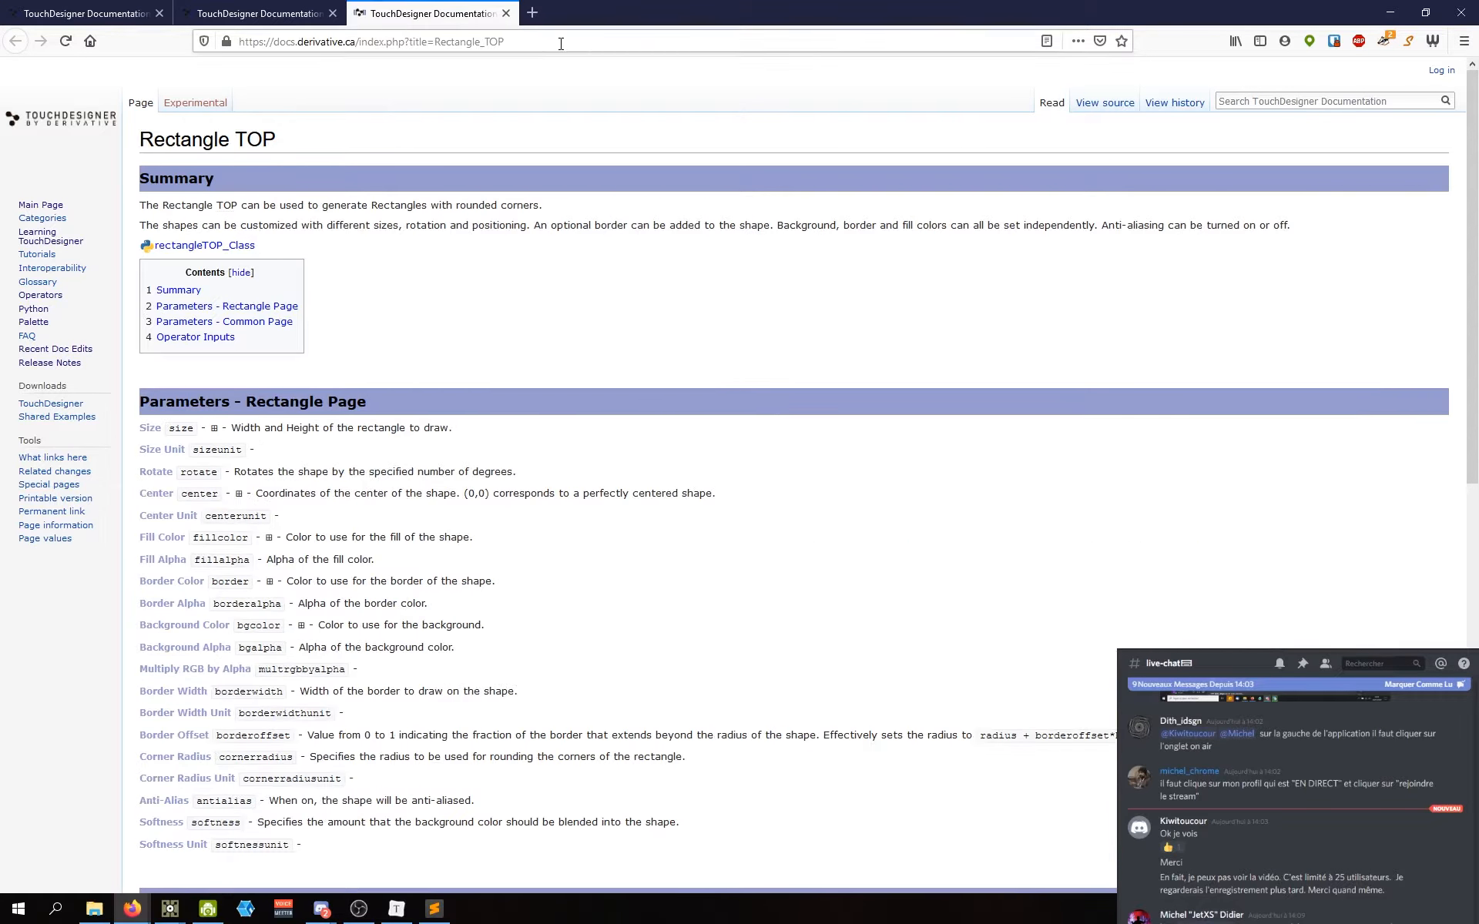
pyautogui.click(506, 13)
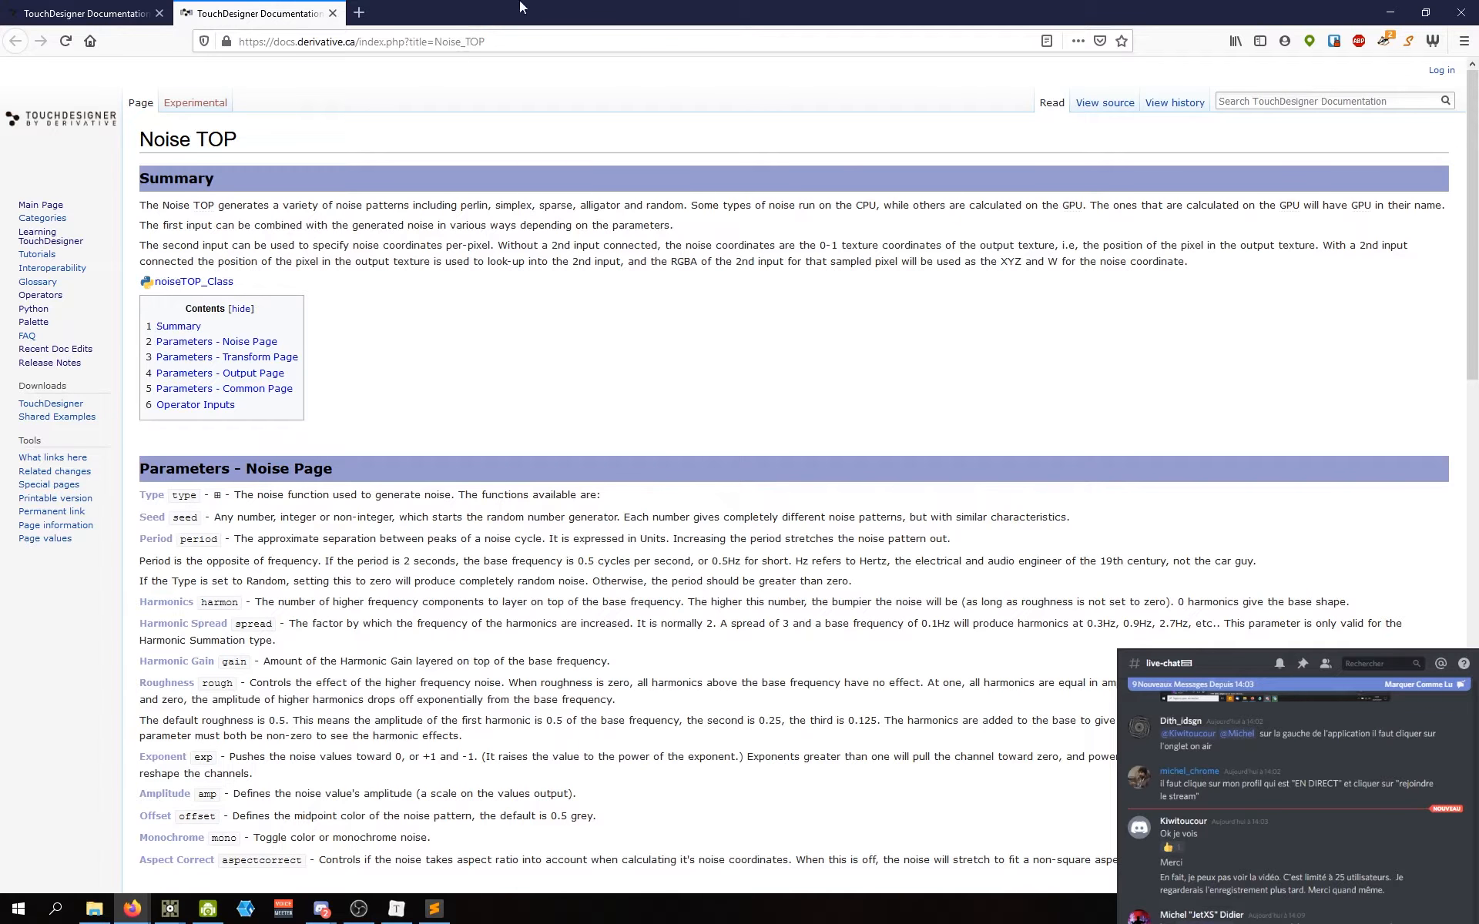
pyautogui.click(332, 13)
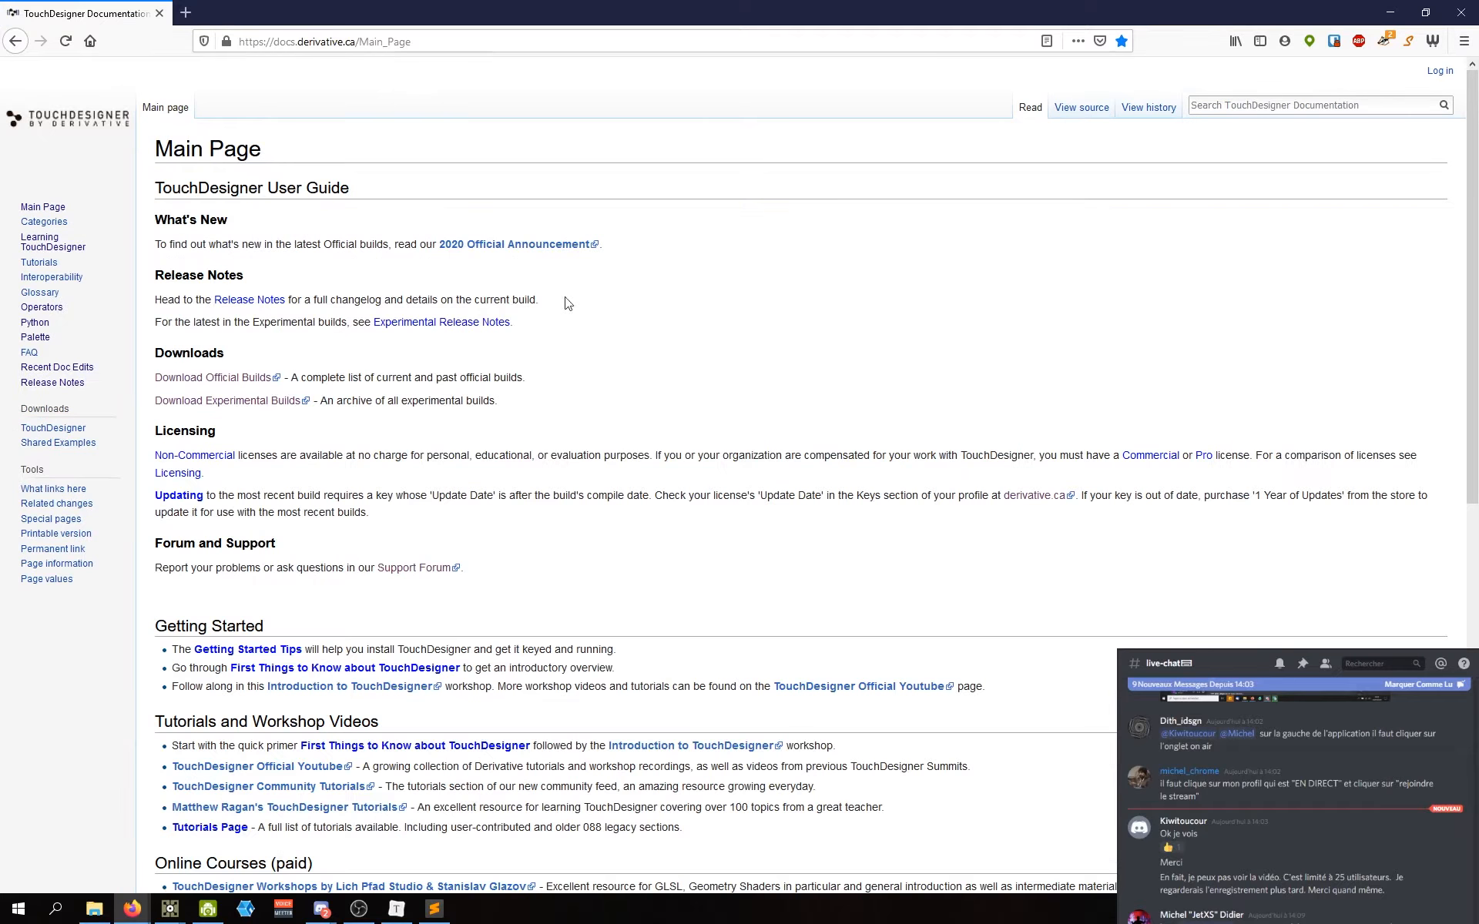
# Step: Minimize Firefox and bring up transform1's context menu to choose Operator Snippets
pyautogui.click(1390, 12)
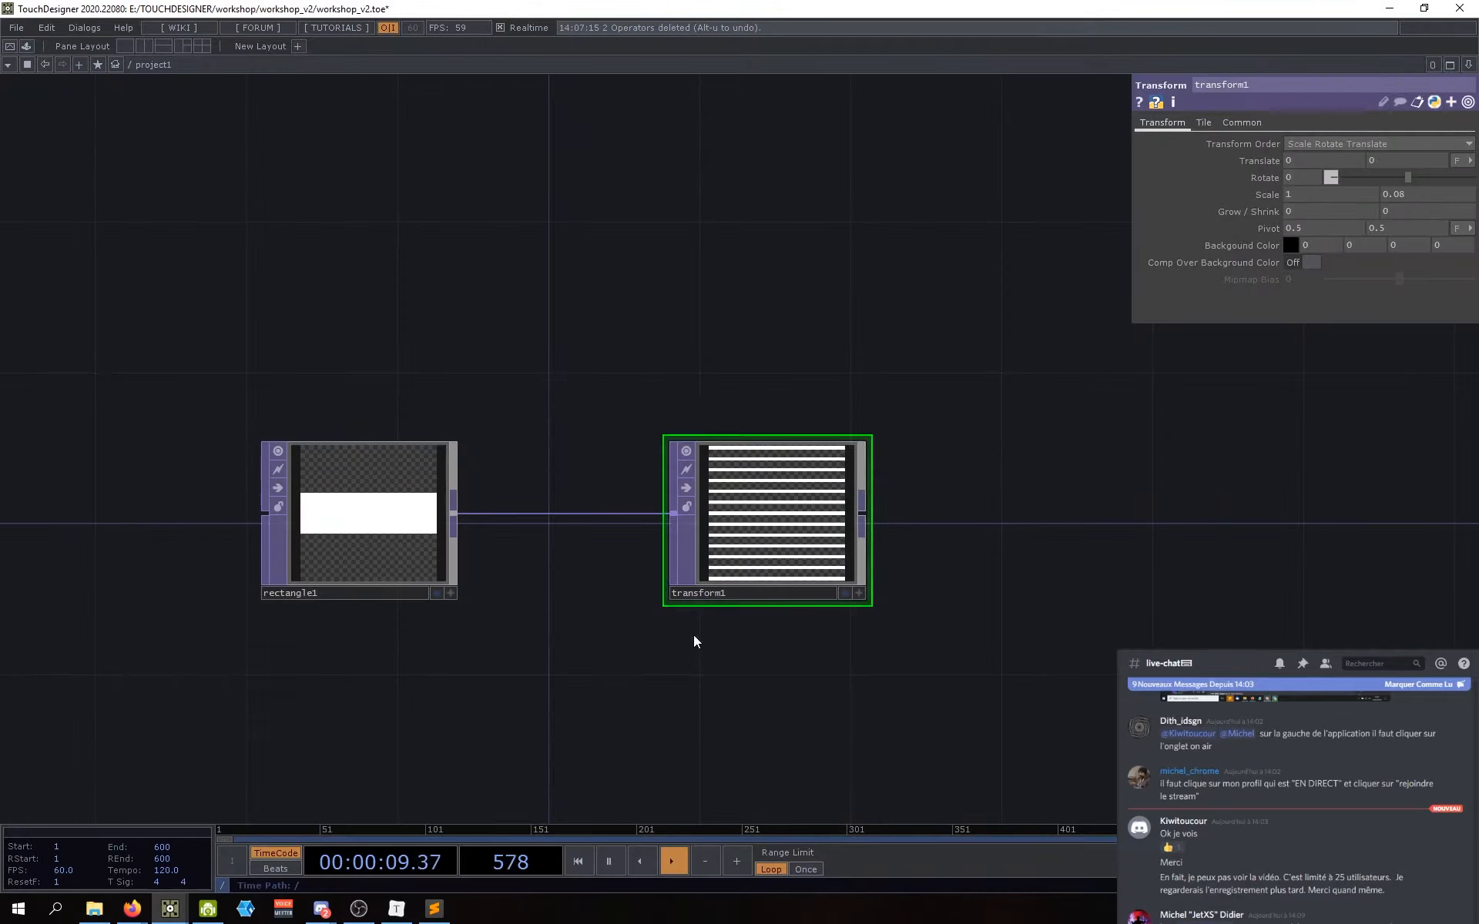
pyautogui.rightClick(778, 504)
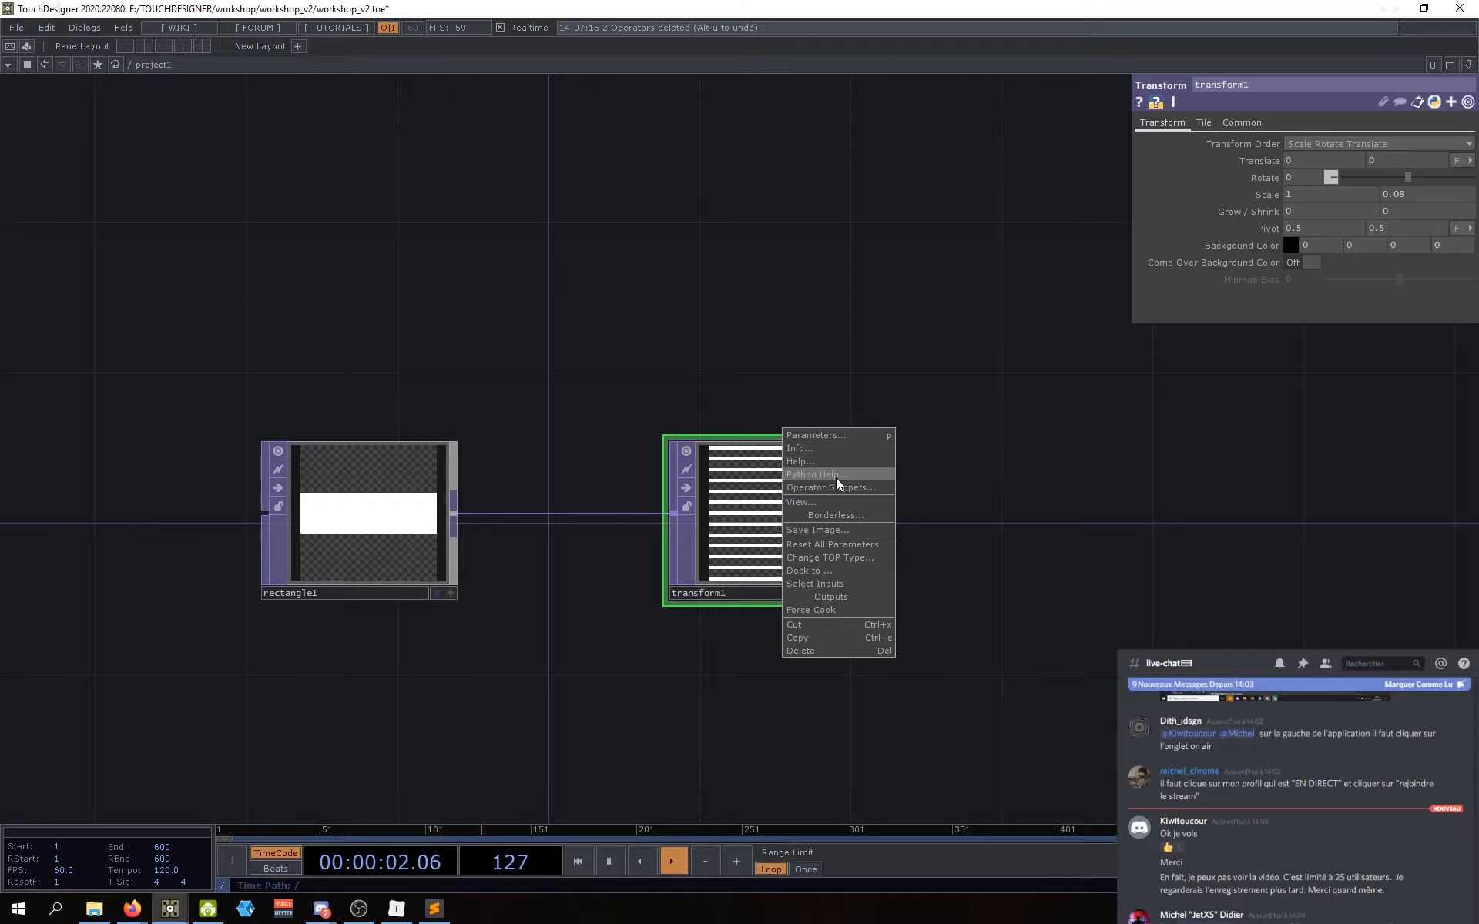
pyautogui.rightClick(743, 505)
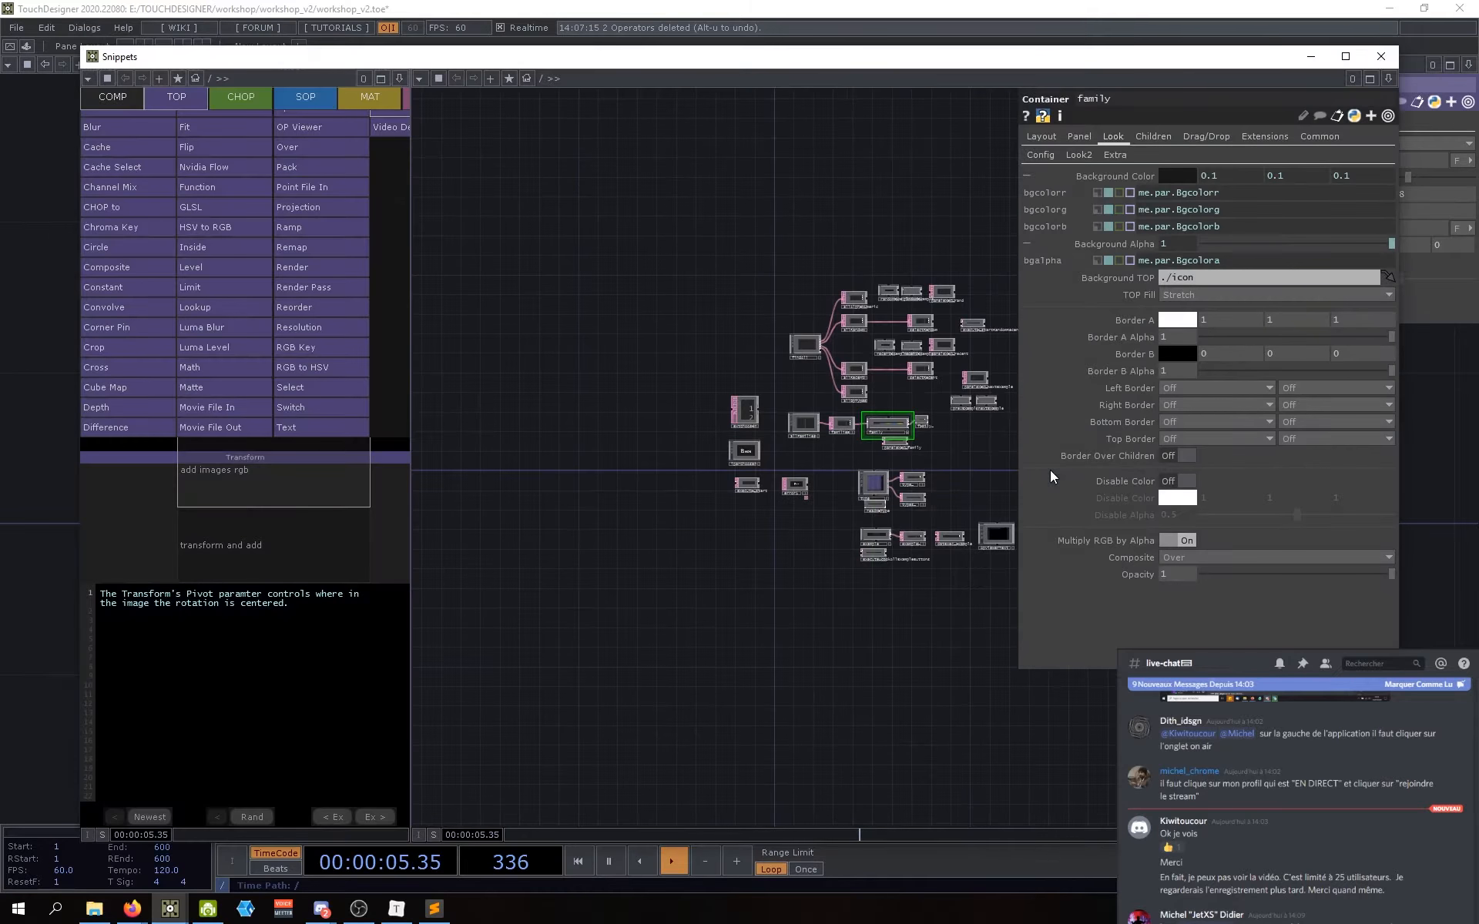
# Step: Browse the pivot, transform order, background, scale and extend/tile/scroll Transform examples
pyautogui.moveTo(601, 58); pyautogui.dragTo(623, 35)
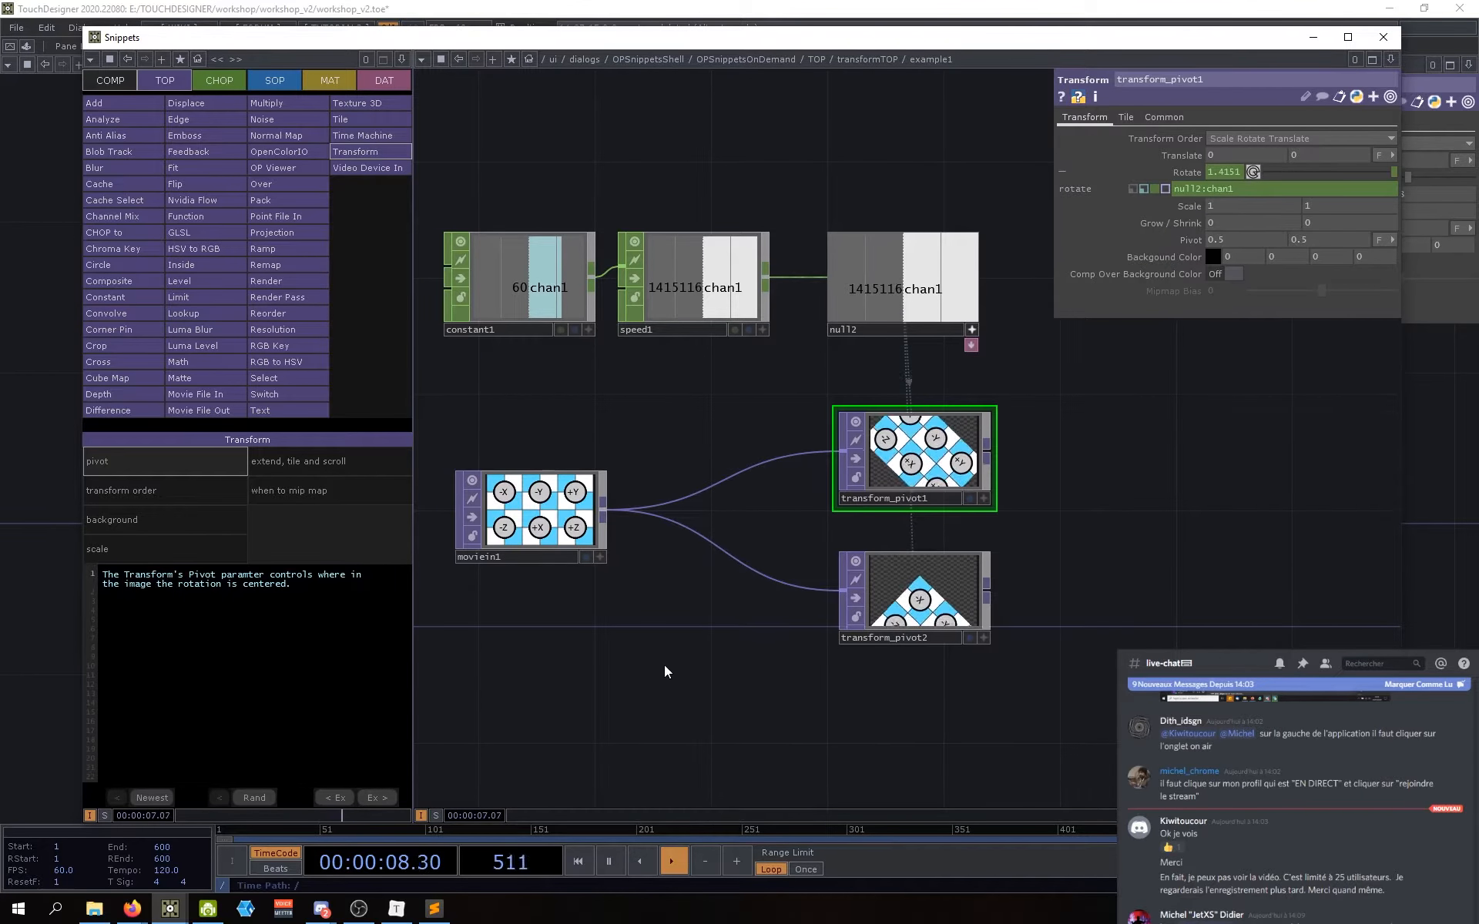
pyautogui.moveTo(622, 682); pyautogui.dragTo(626, 686)
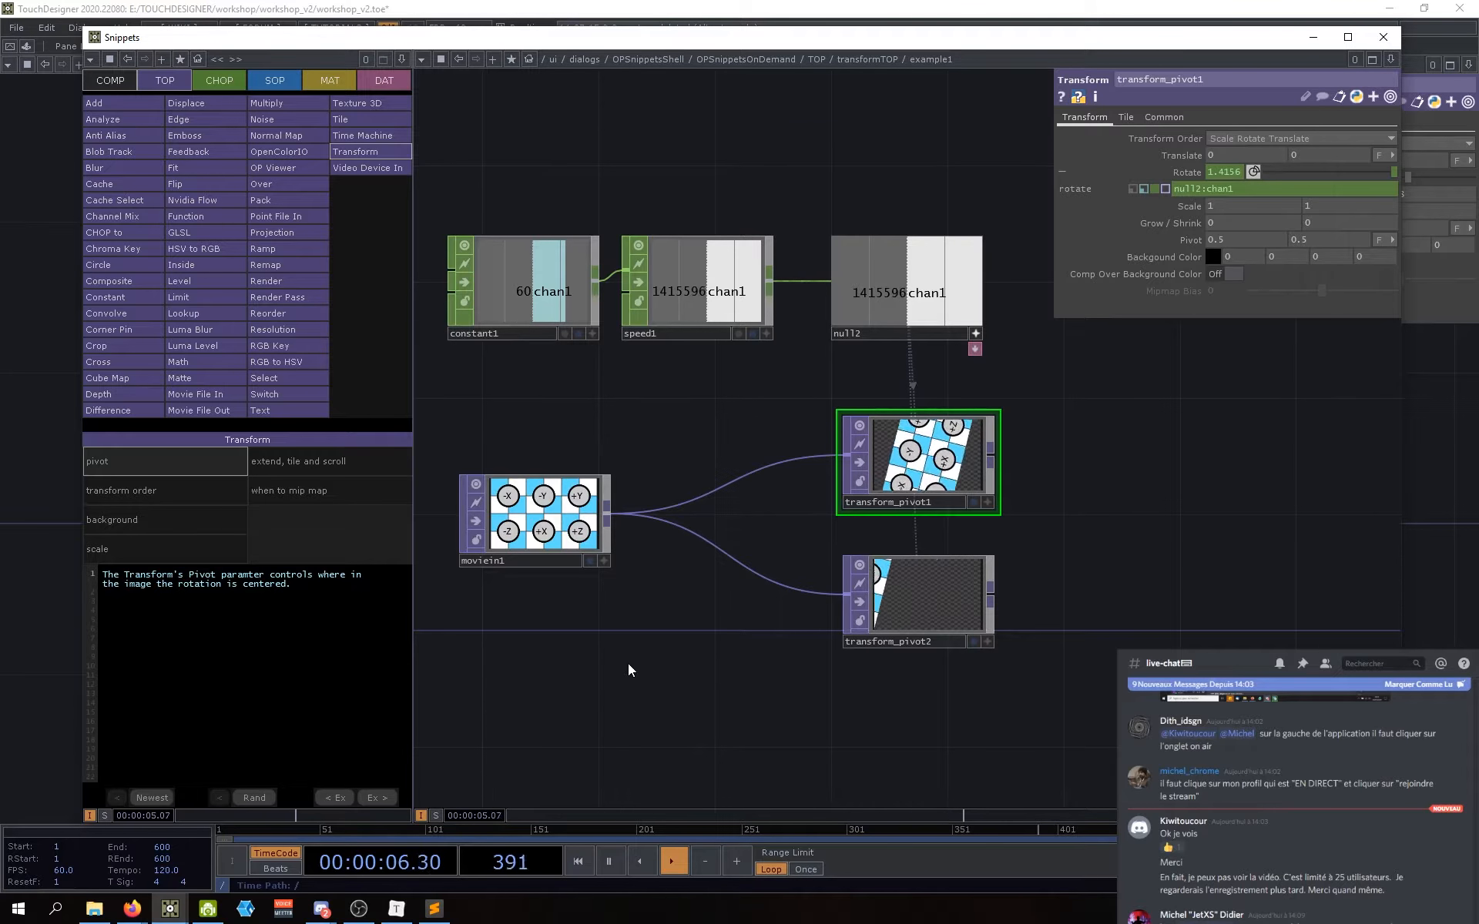
pyautogui.moveTo(621, 665); pyautogui.dragTo(632, 663)
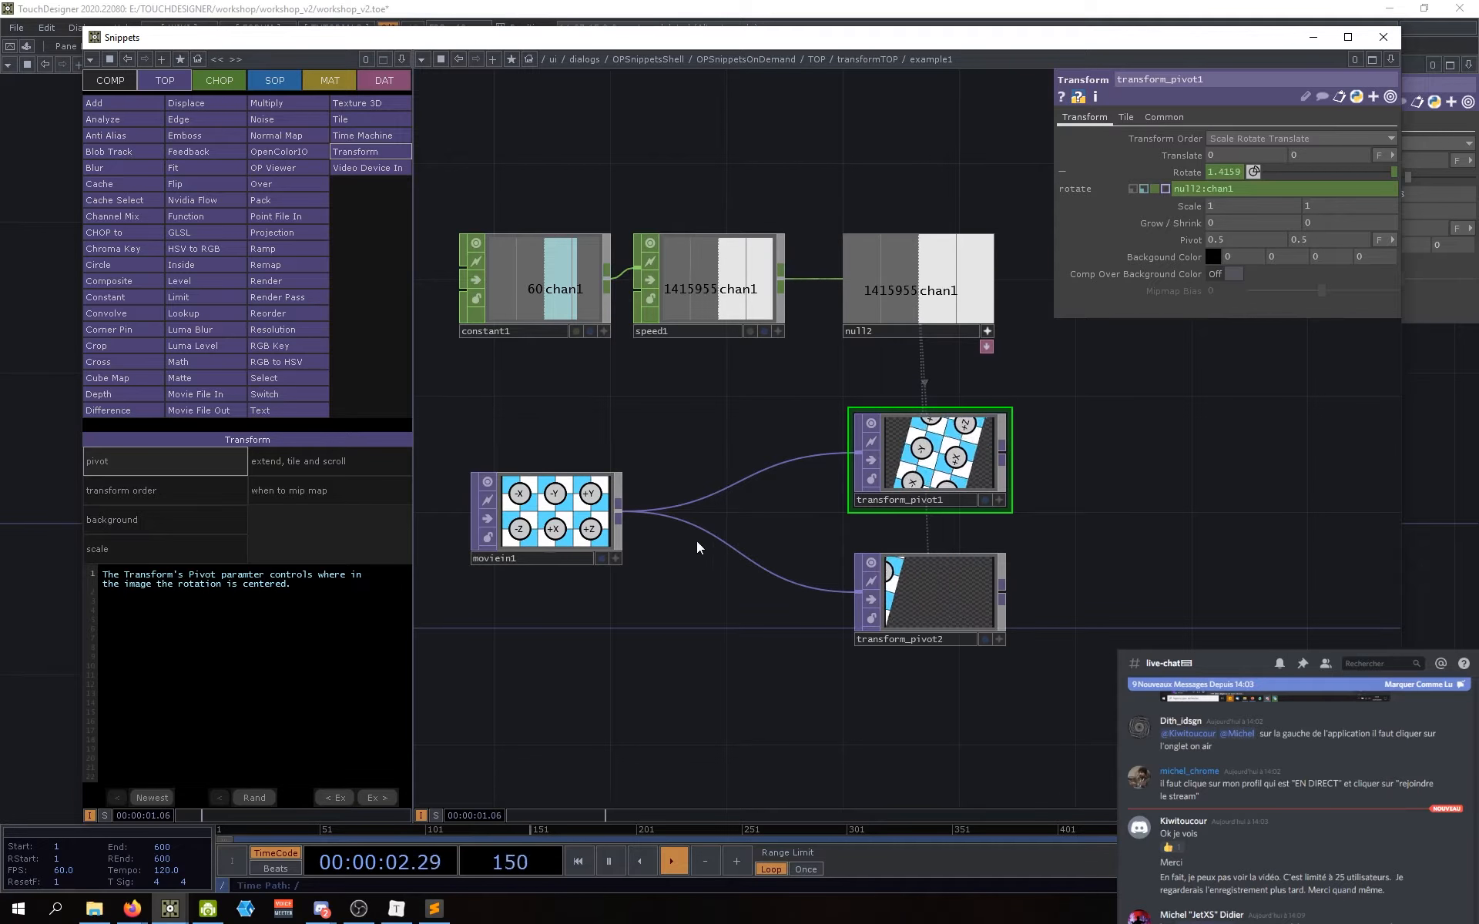
pyautogui.click(154, 493)
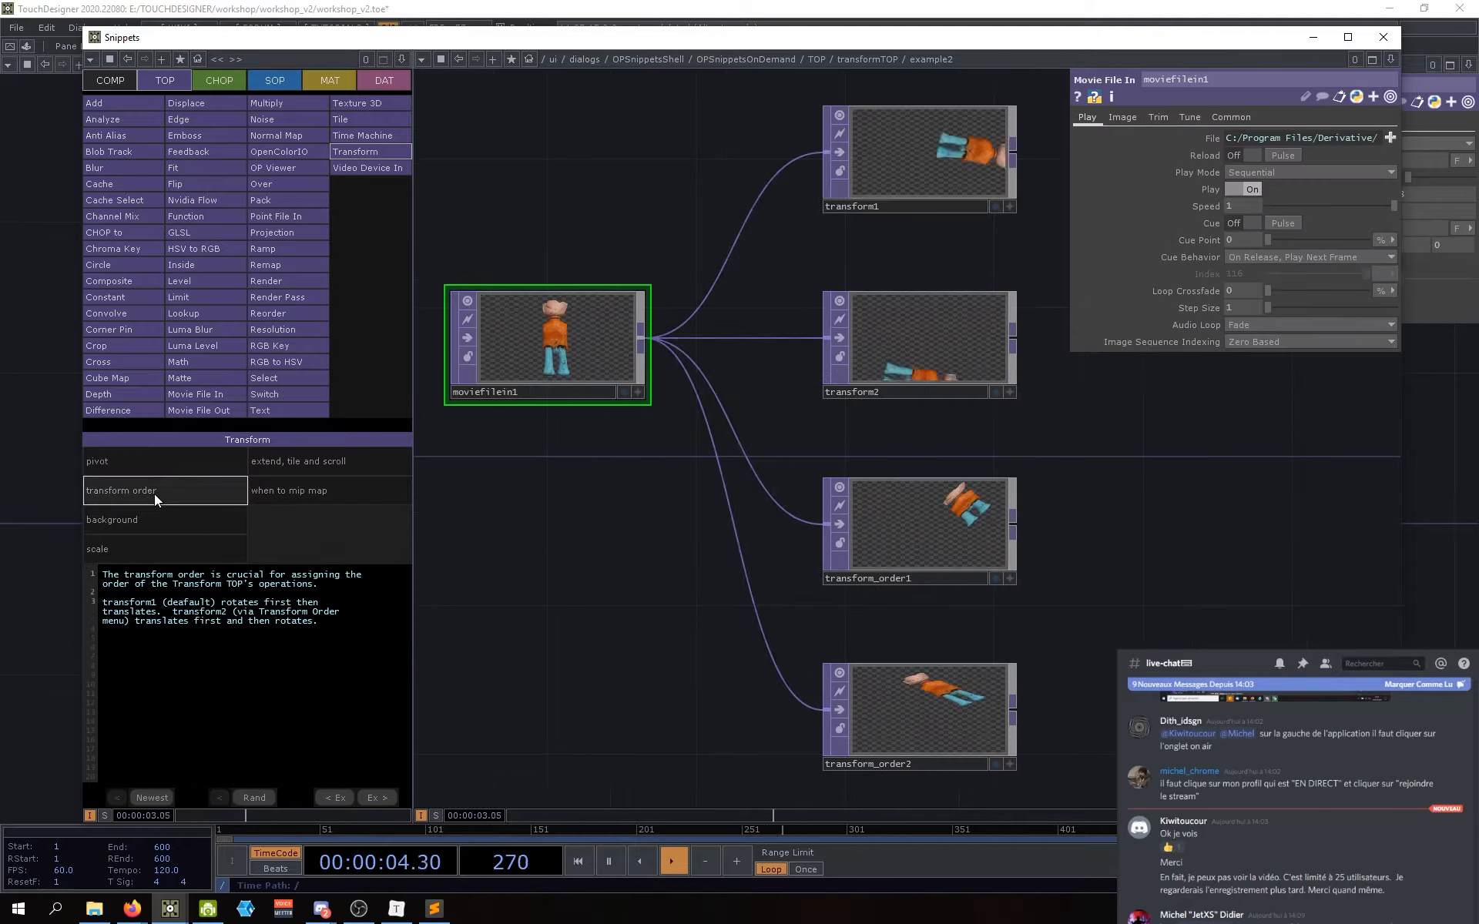
pyautogui.click(149, 520)
pyautogui.click(150, 550)
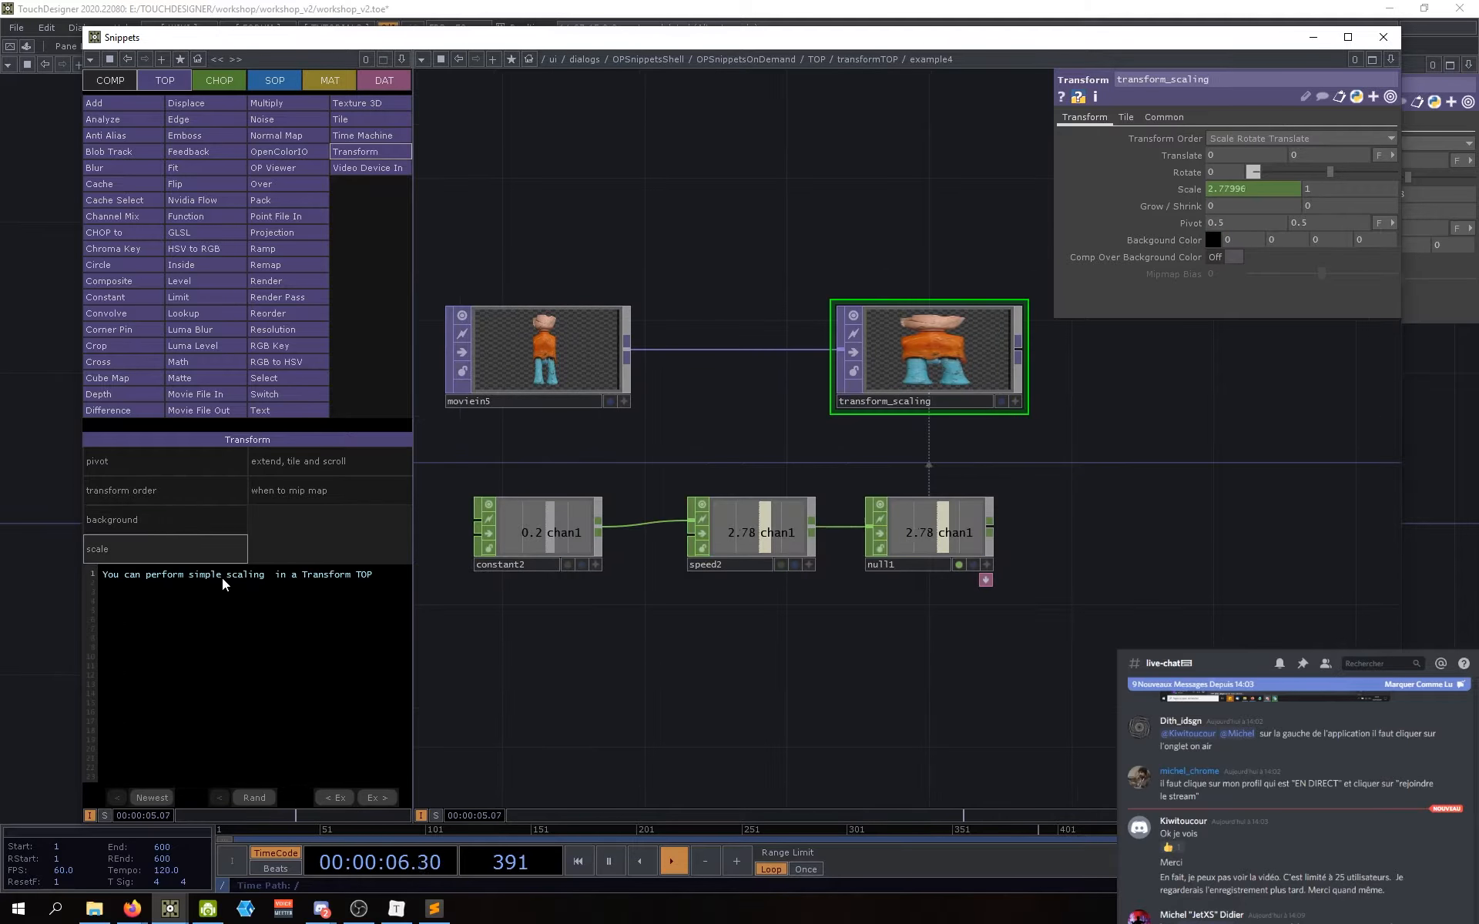
pyautogui.click(303, 490)
pyautogui.click(305, 466)
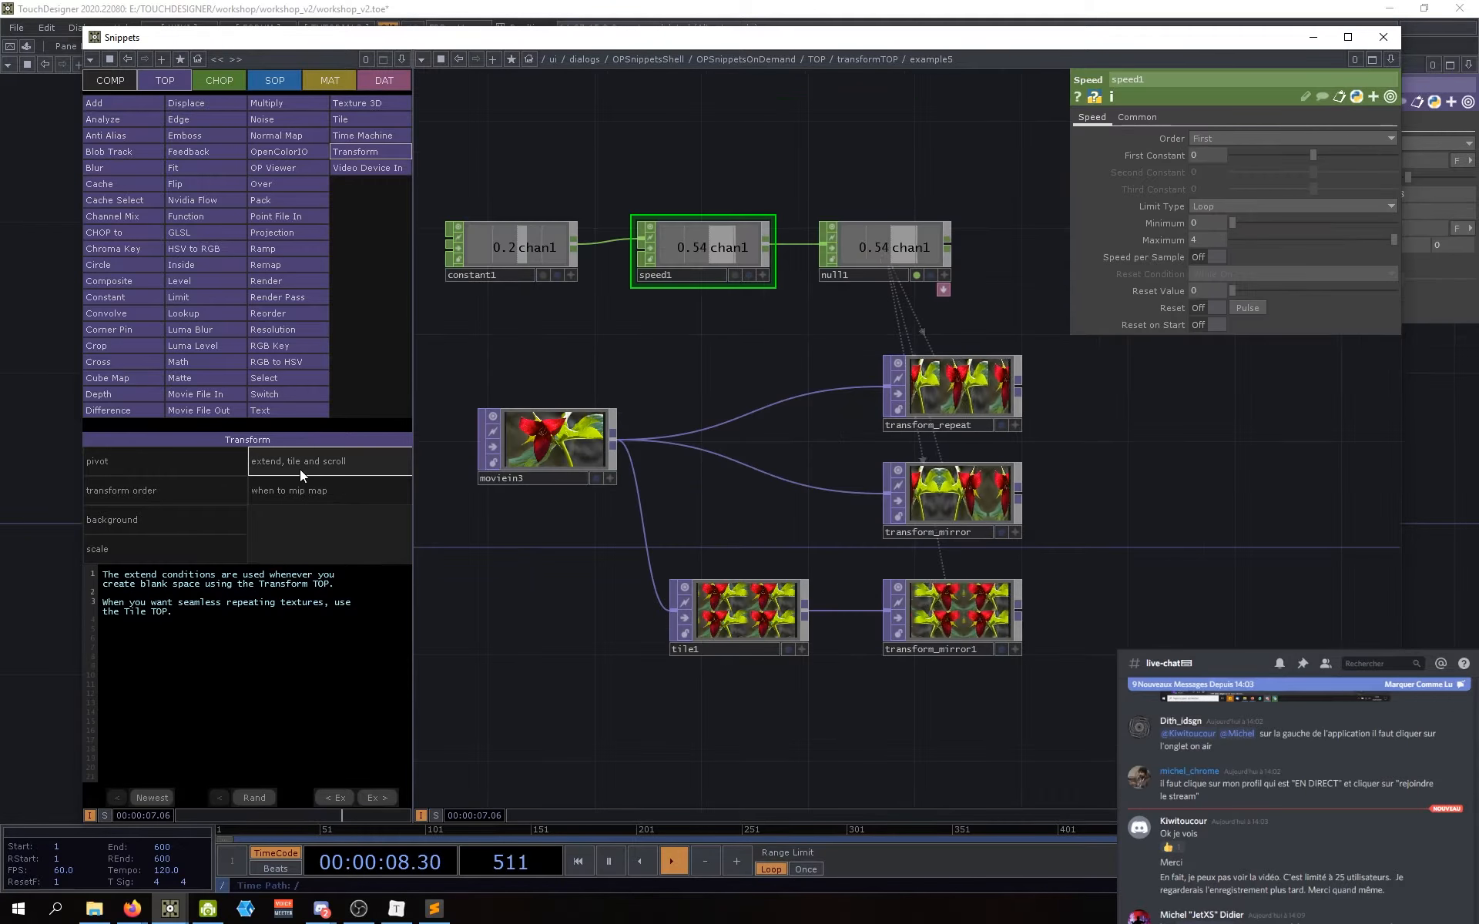
pyautogui.click(157, 469)
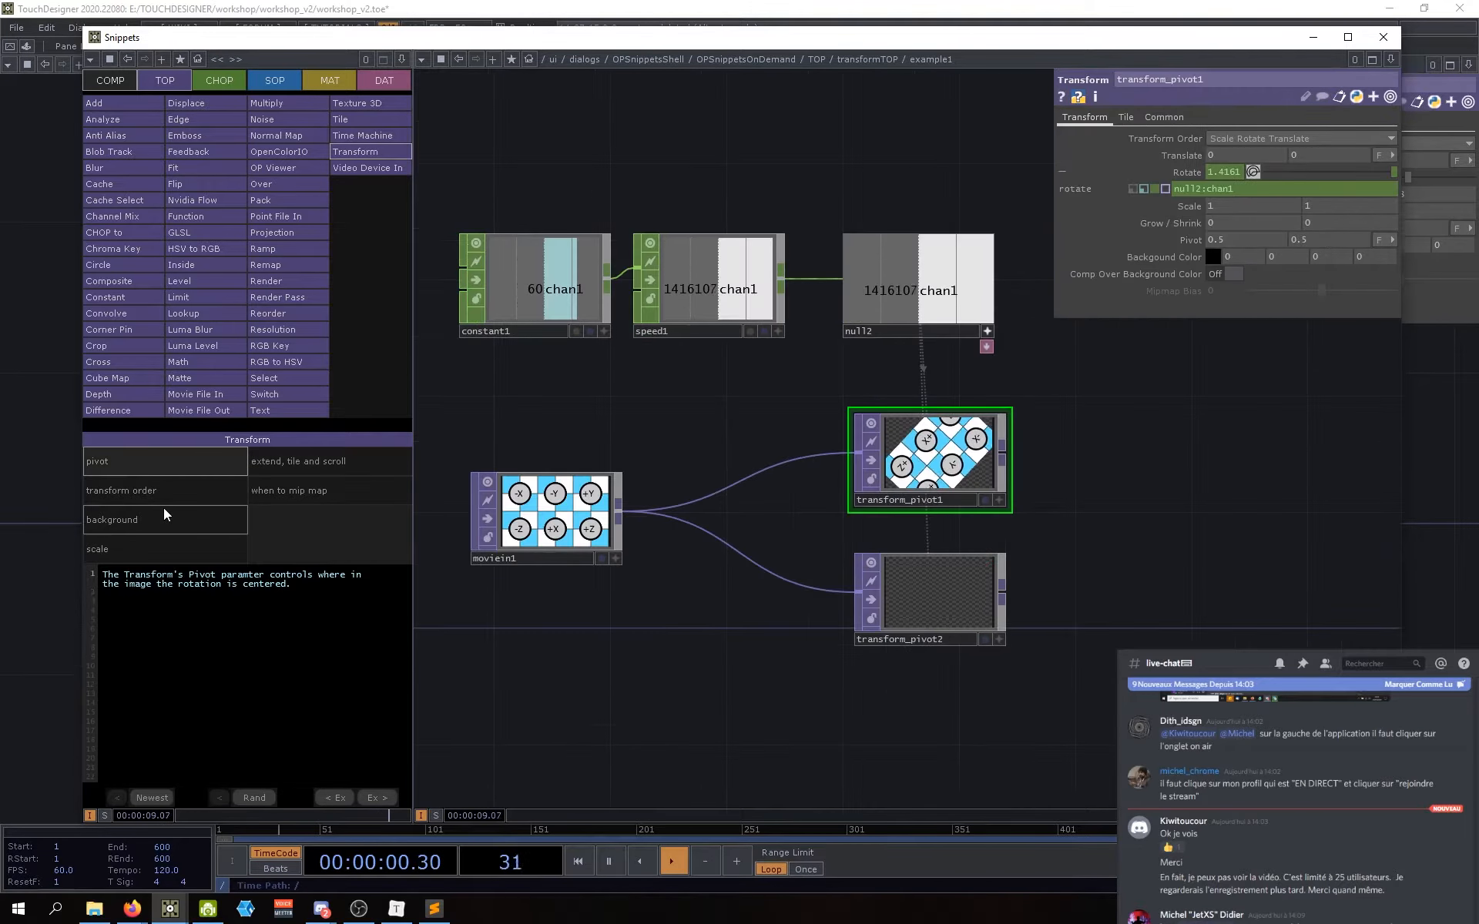
pyautogui.click(163, 517)
pyautogui.click(133, 487)
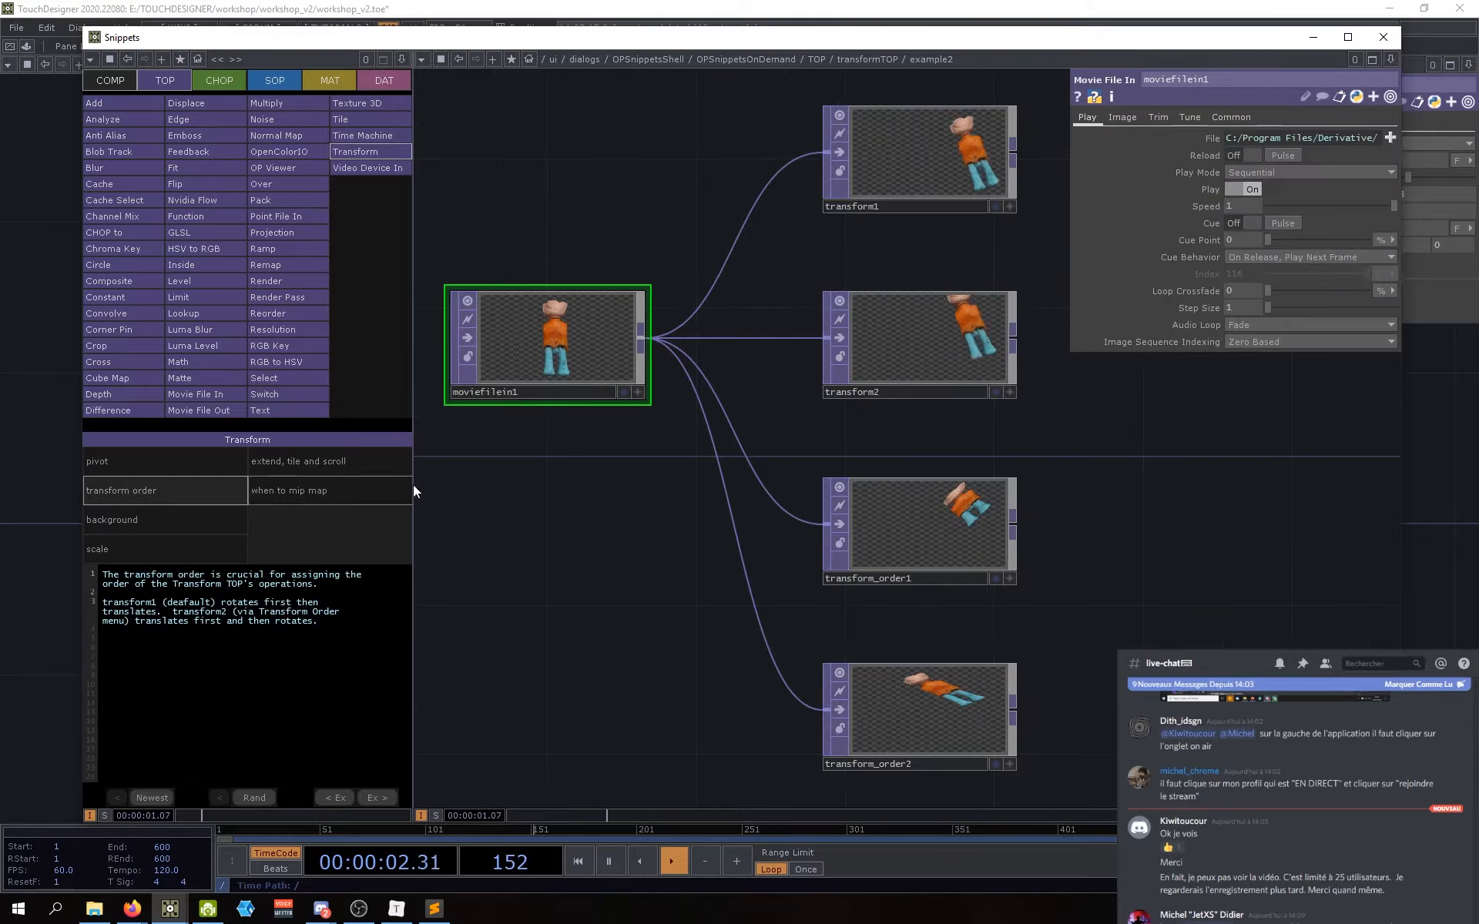
# Step: Shrink the example transform1's horizontal scale to 0.86, then load the Add TOP example
pyautogui.click(908, 269)
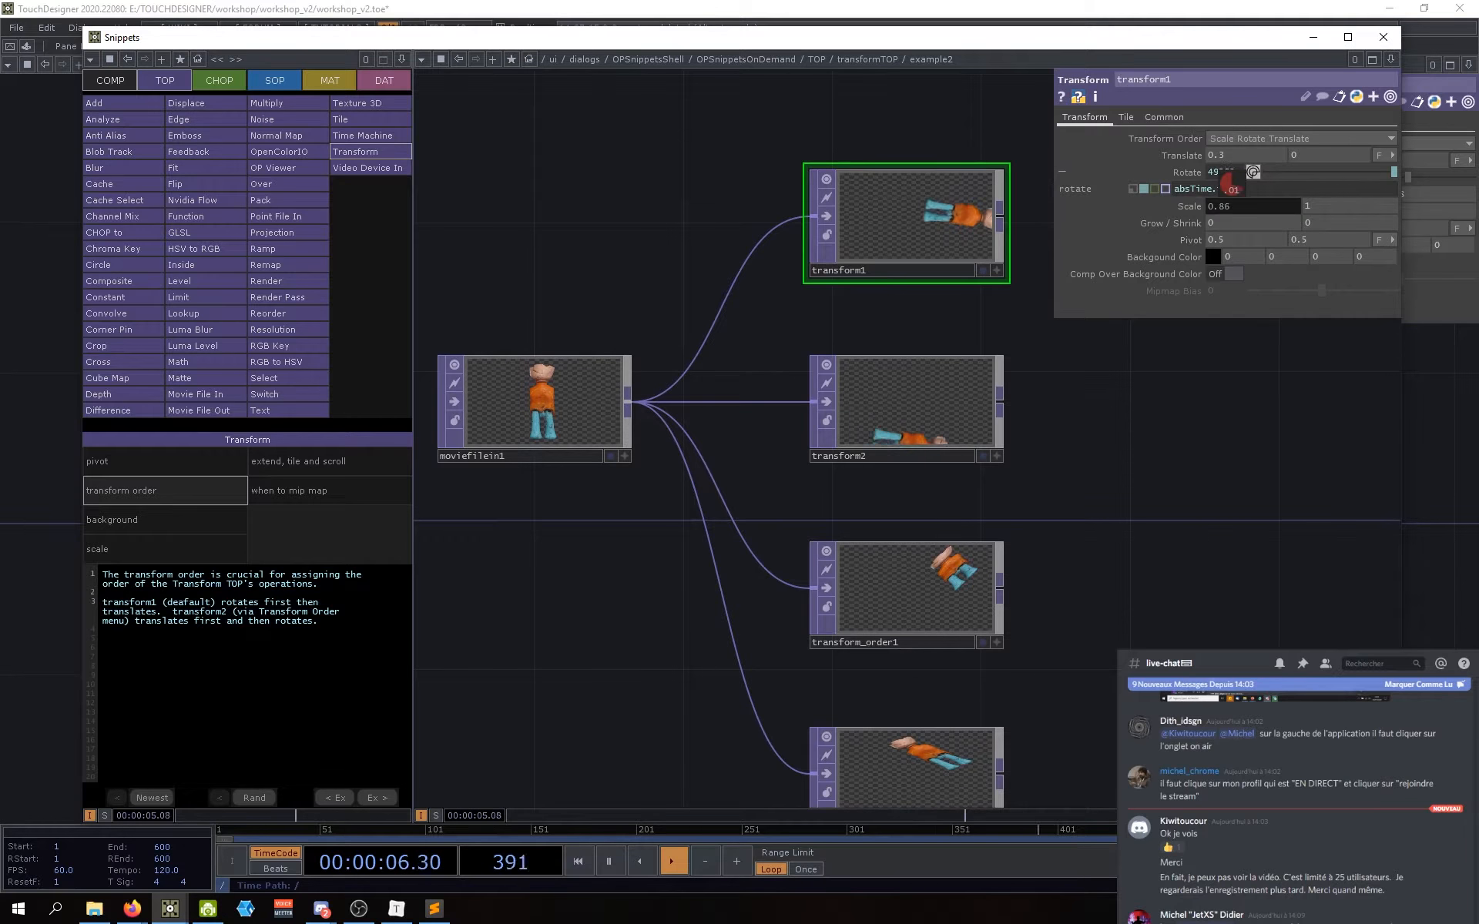
pyautogui.moveTo(1234, 210)
pyautogui.mouseDown()
pyautogui.moveTo(1143, 215)
pyautogui.moveTo(1268, 206)
pyautogui.moveTo(1229, 212)
pyautogui.mouseUp()
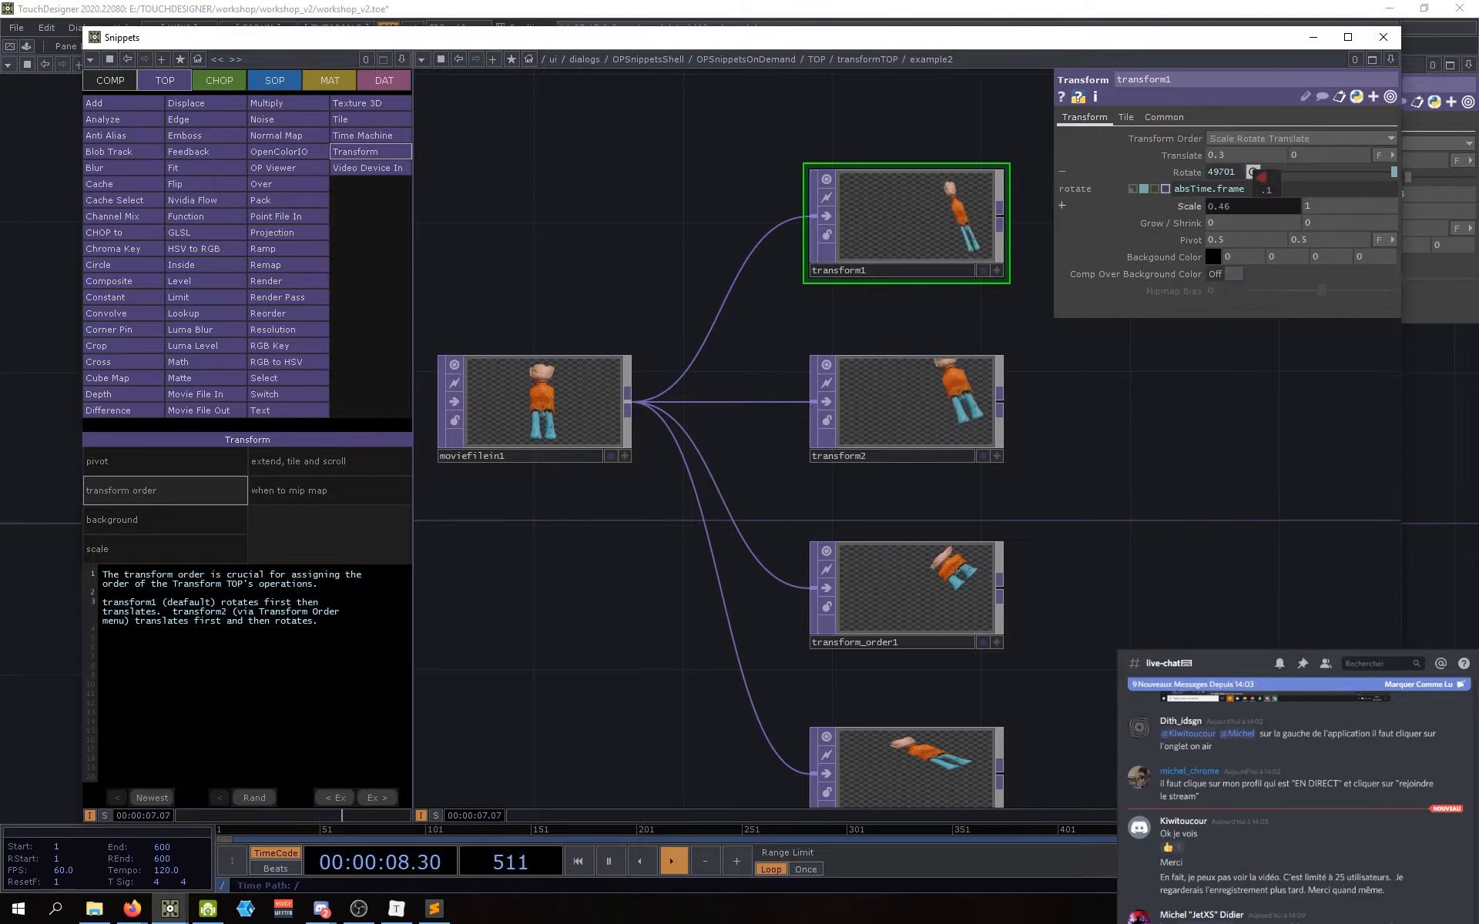
pyautogui.moveTo(1164, 472); pyautogui.dragTo(1086, 502)
pyautogui.scroll(-3, 1147, 437)
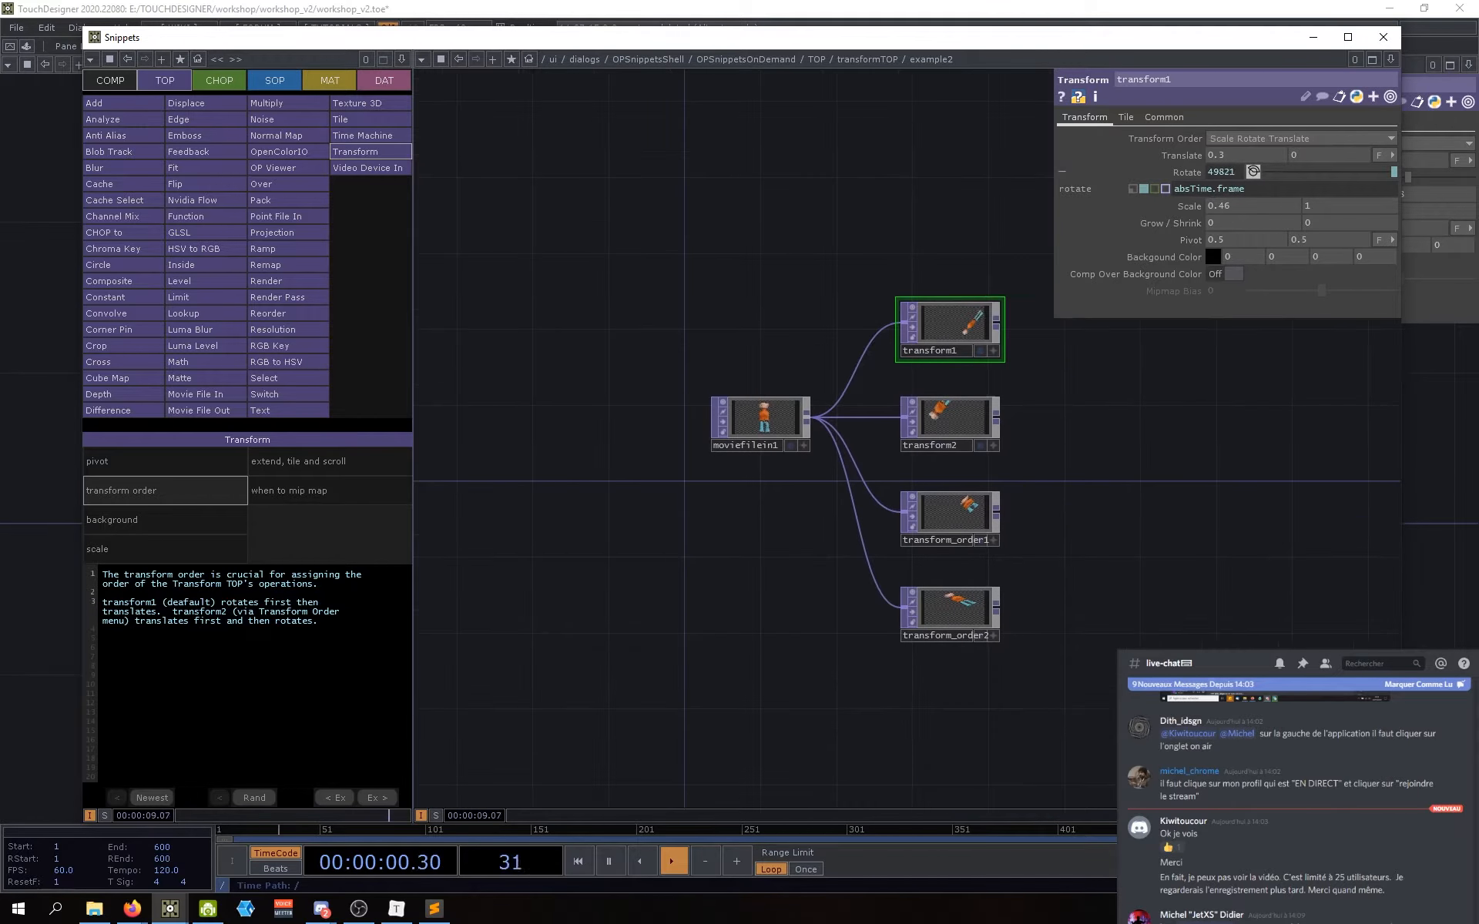
pyautogui.moveTo(1148, 693); pyautogui.dragTo(669, 182, button='right')
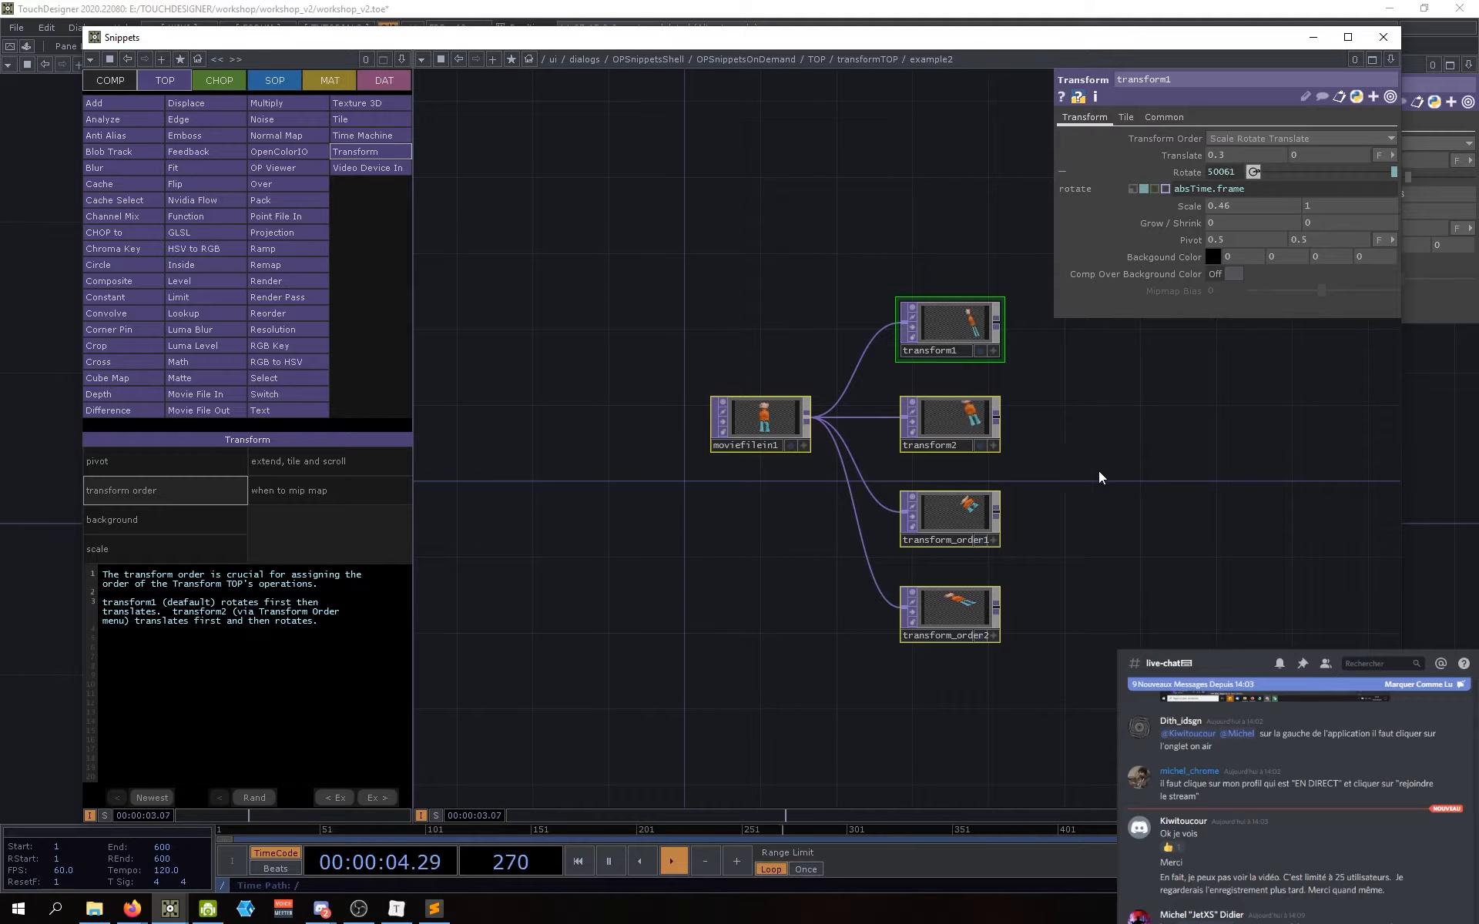
pyautogui.moveTo(1098, 471); pyautogui.dragTo(990, 496)
pyautogui.click(1009, 498)
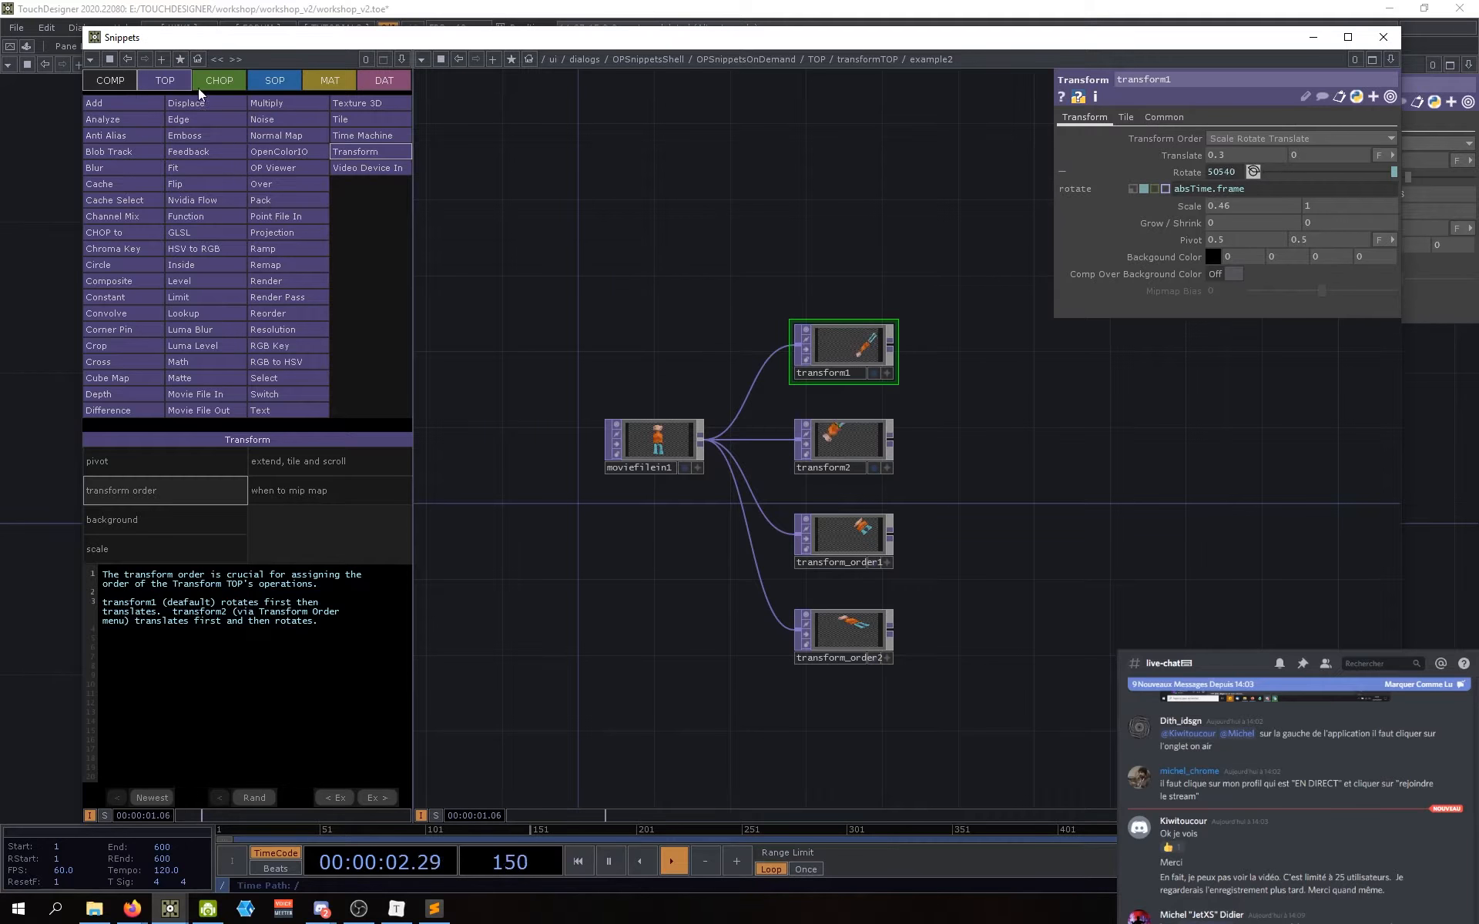
pyautogui.click(111, 105)
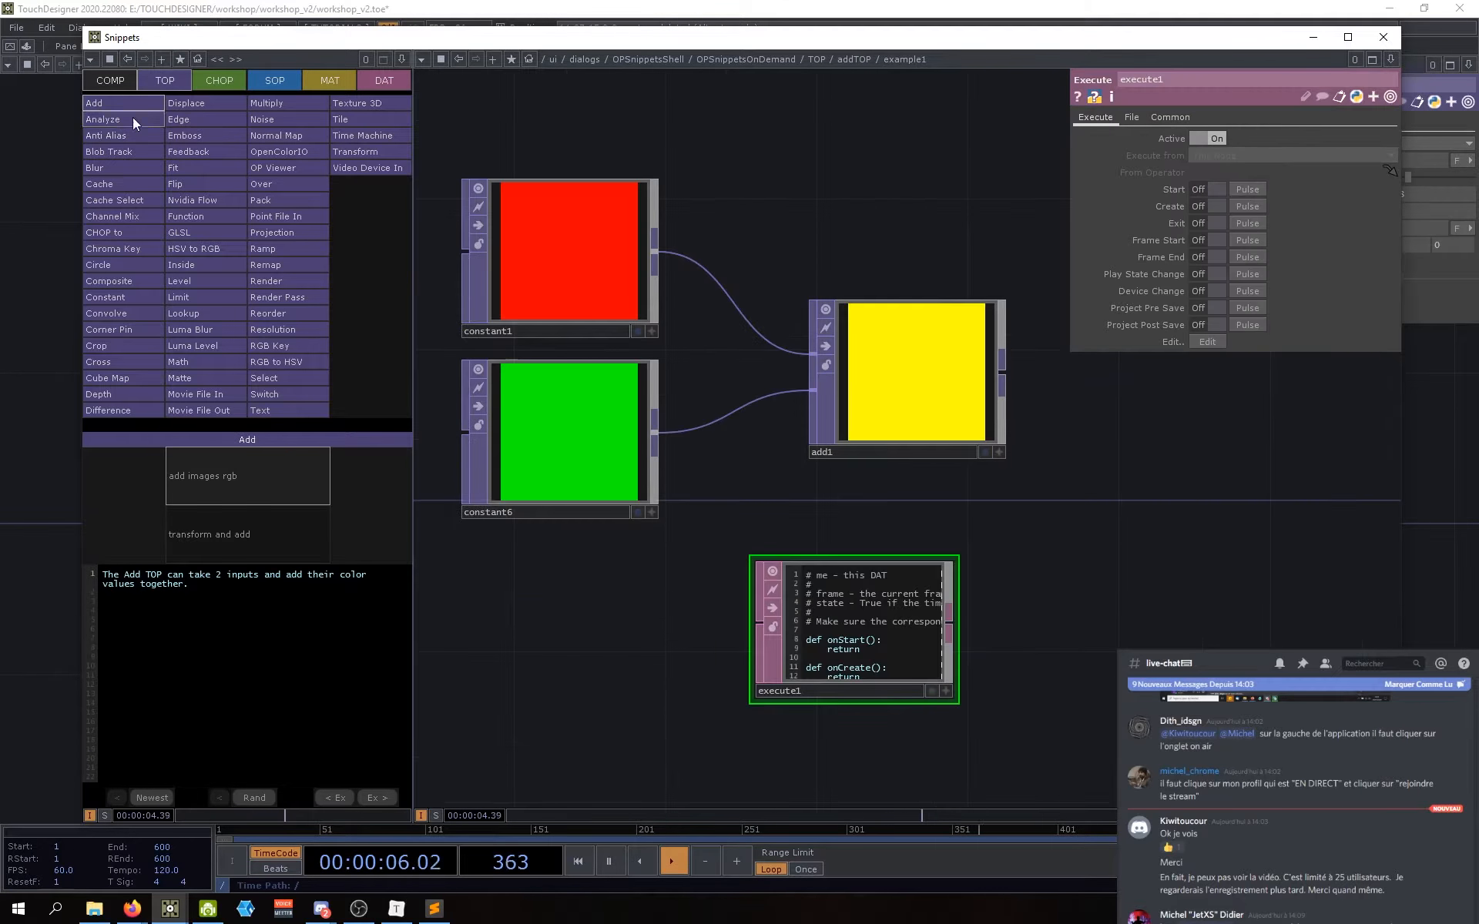
pyautogui.scroll(-4, 870, 524)
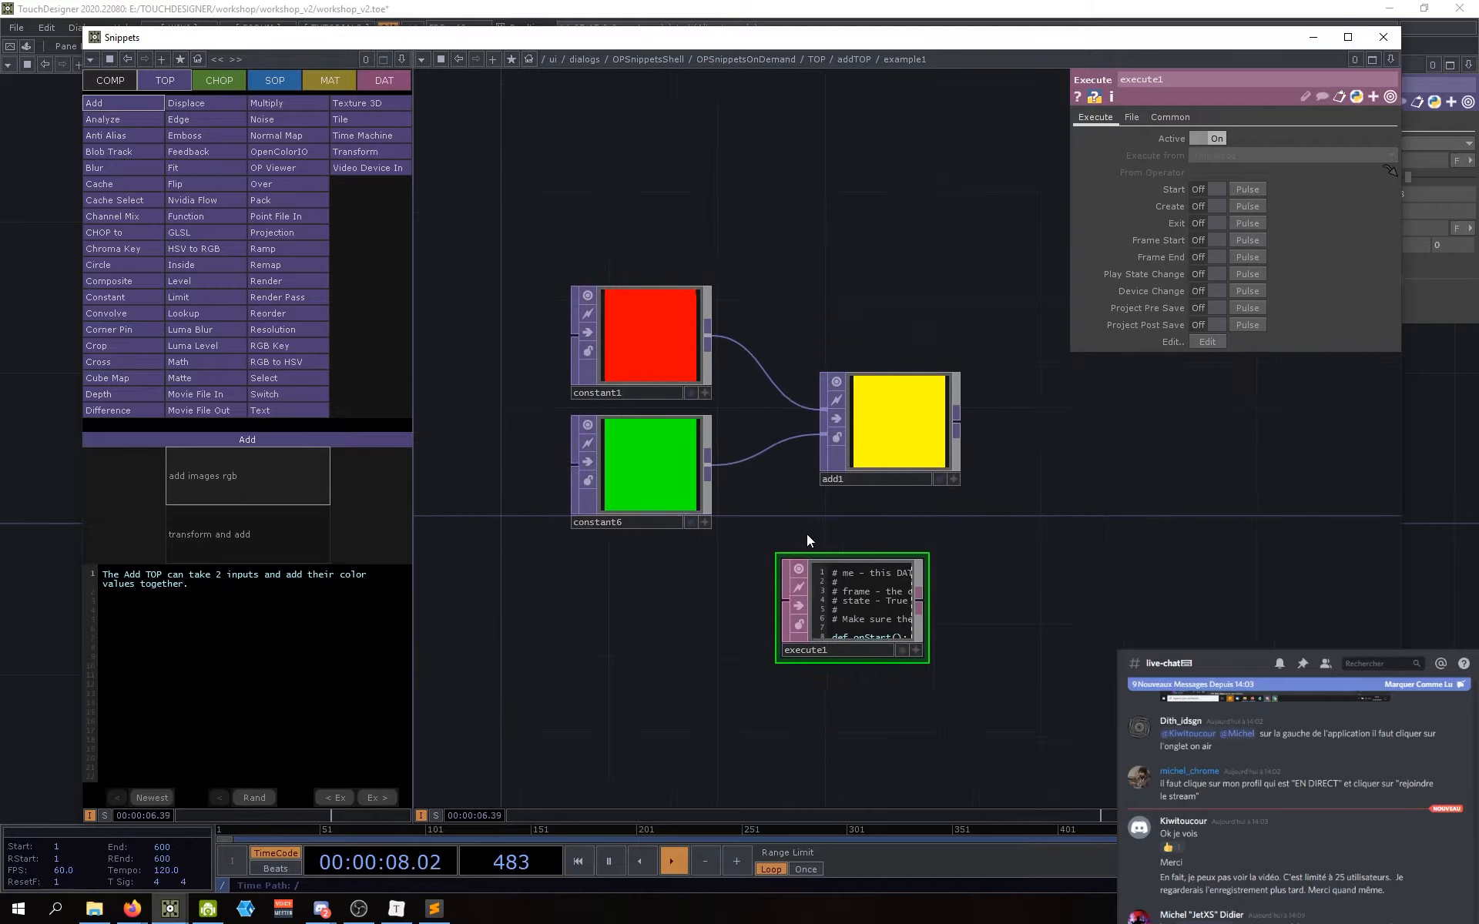
pyautogui.moveTo(800, 515); pyautogui.dragTo(781, 507)
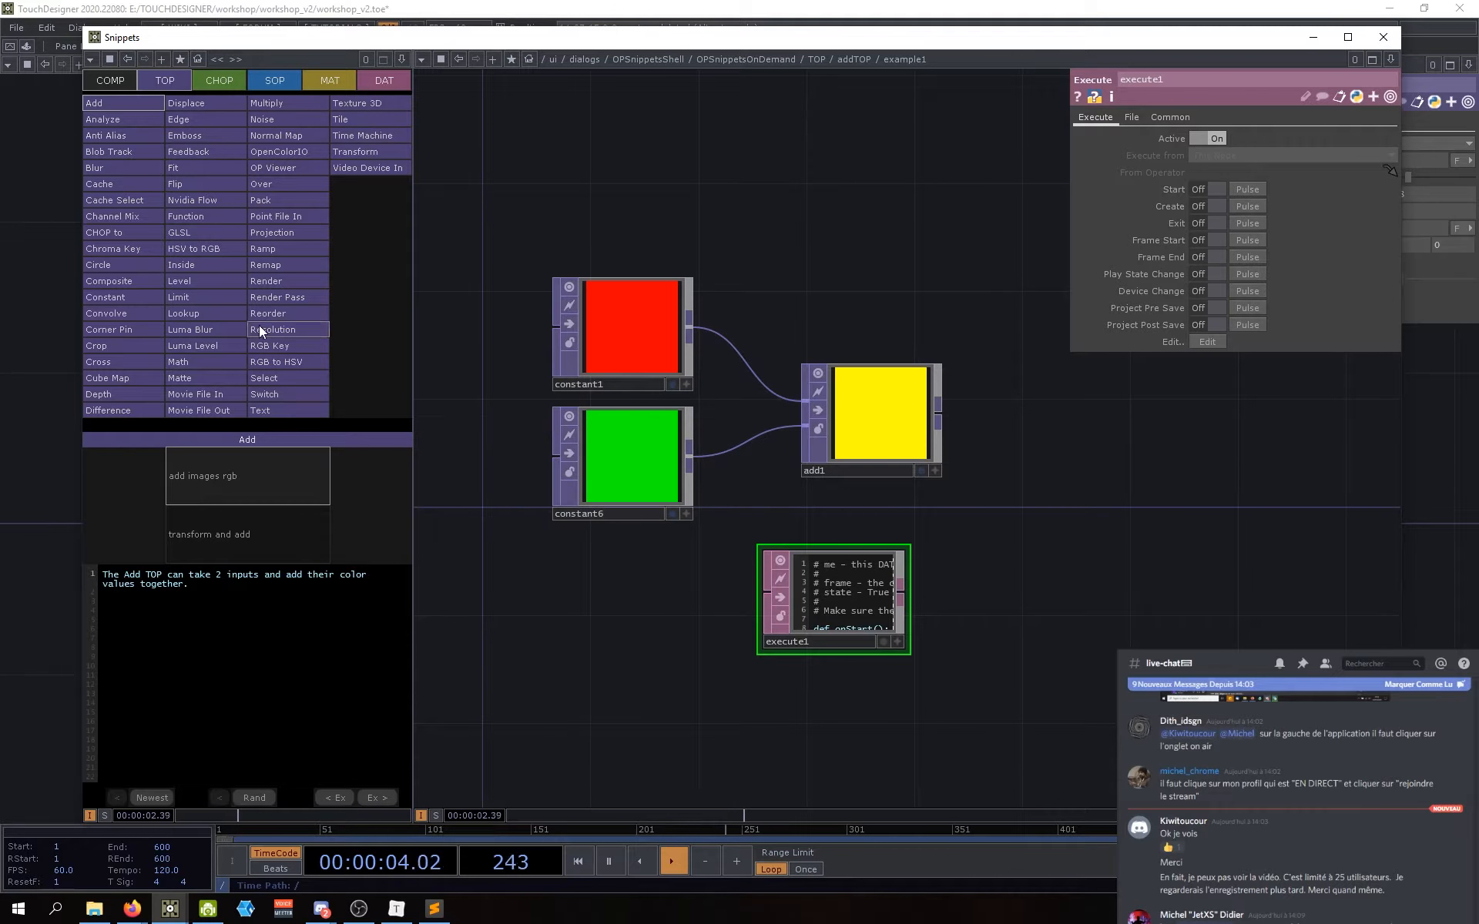
pyautogui.moveTo(942, 51); pyautogui.dragTo(926, 51)
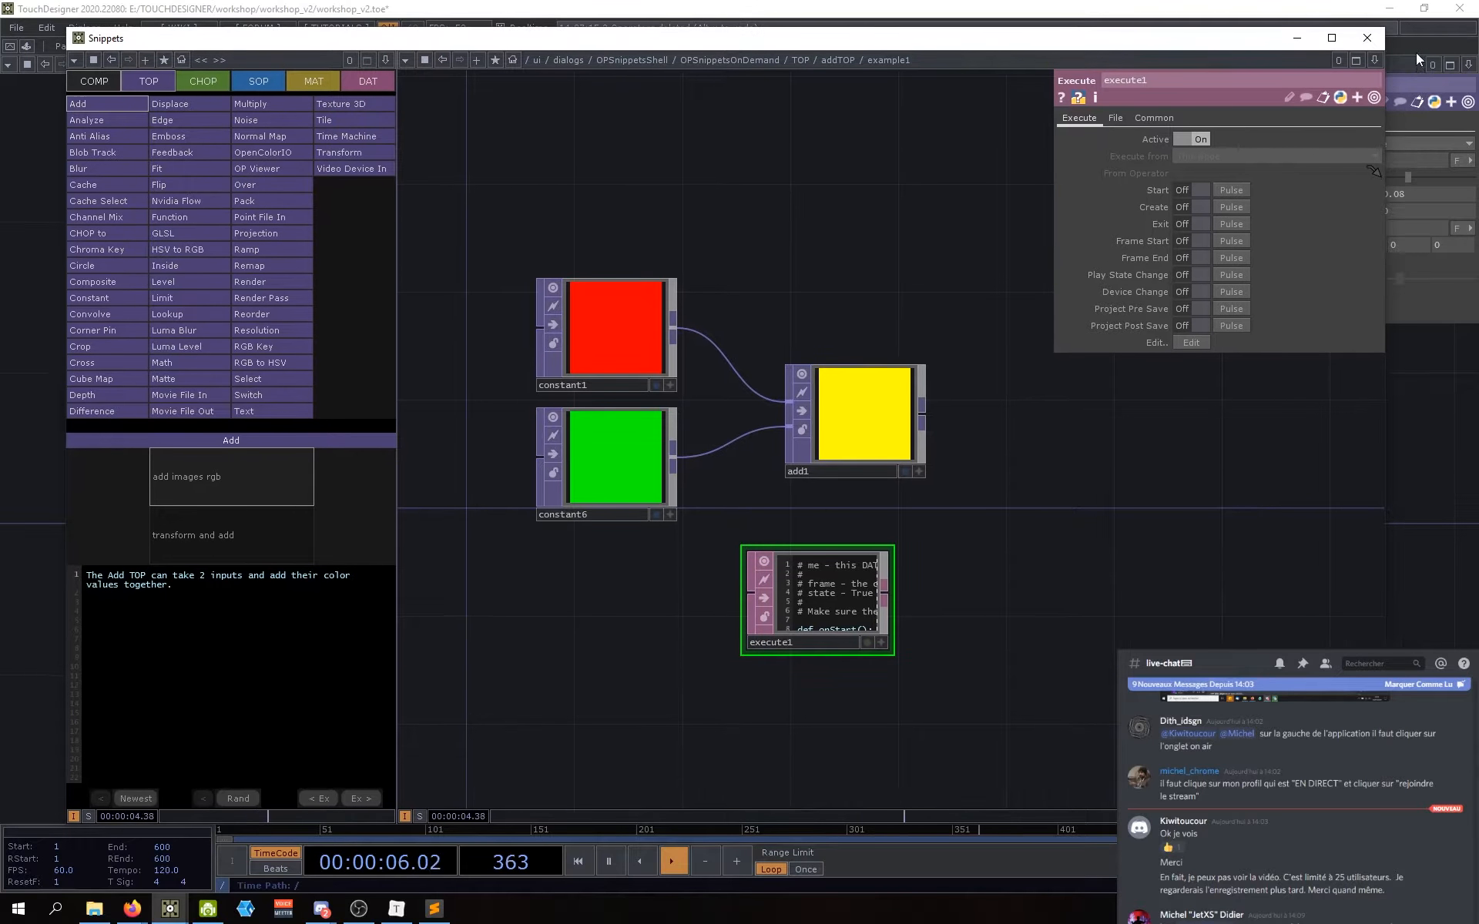
# Step: Close the Snippets browser and reframe project1's network to add a new operator
pyautogui.click(1366, 43)
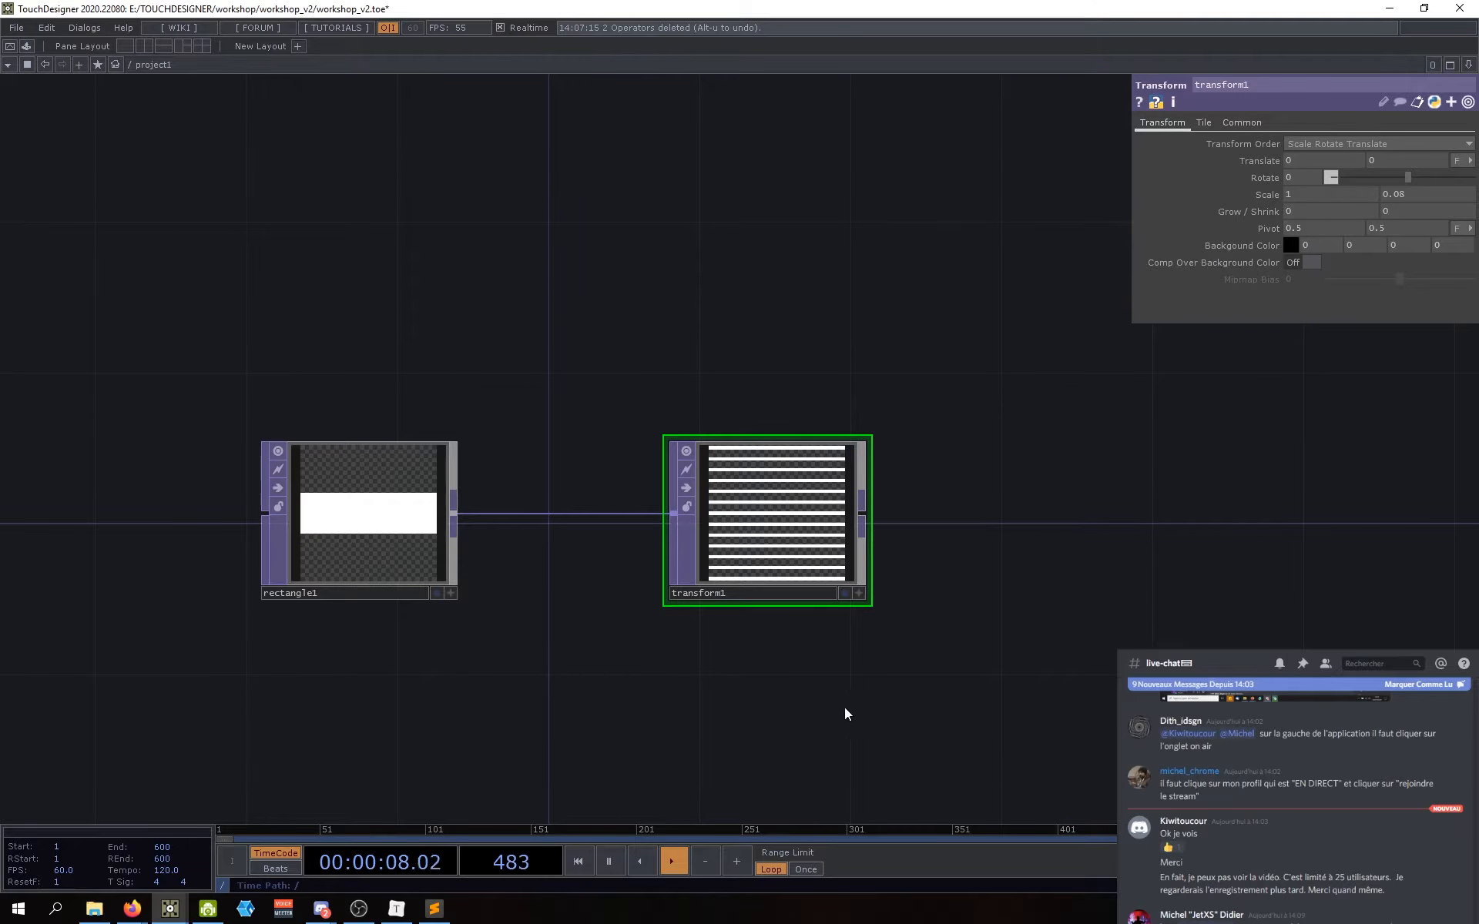
pyautogui.moveTo(835, 704); pyautogui.dragTo(857, 673)
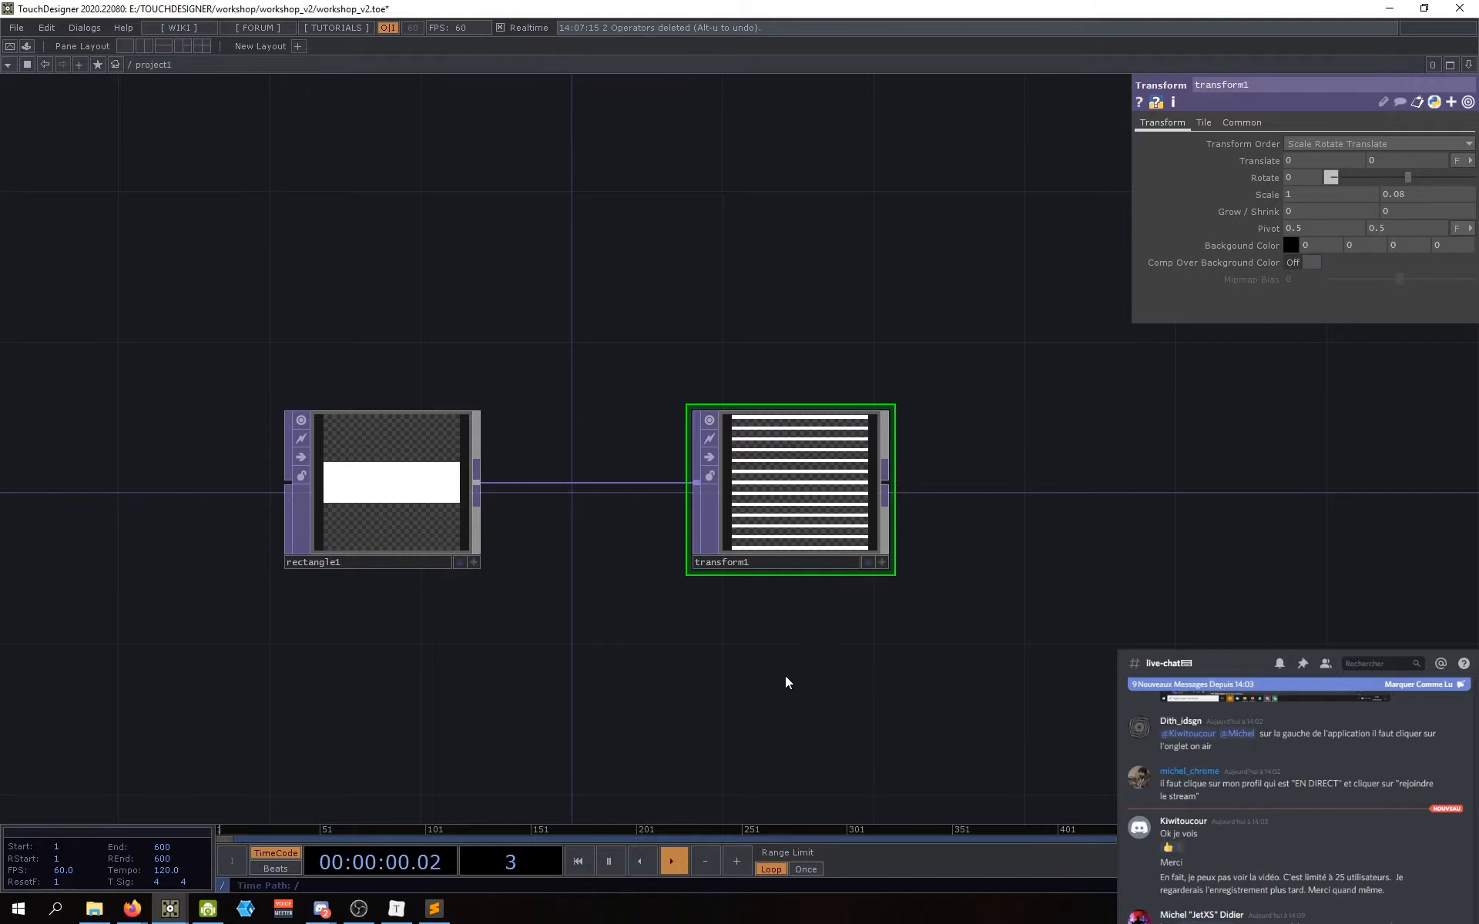
pyautogui.scroll(-2, 819, 620)
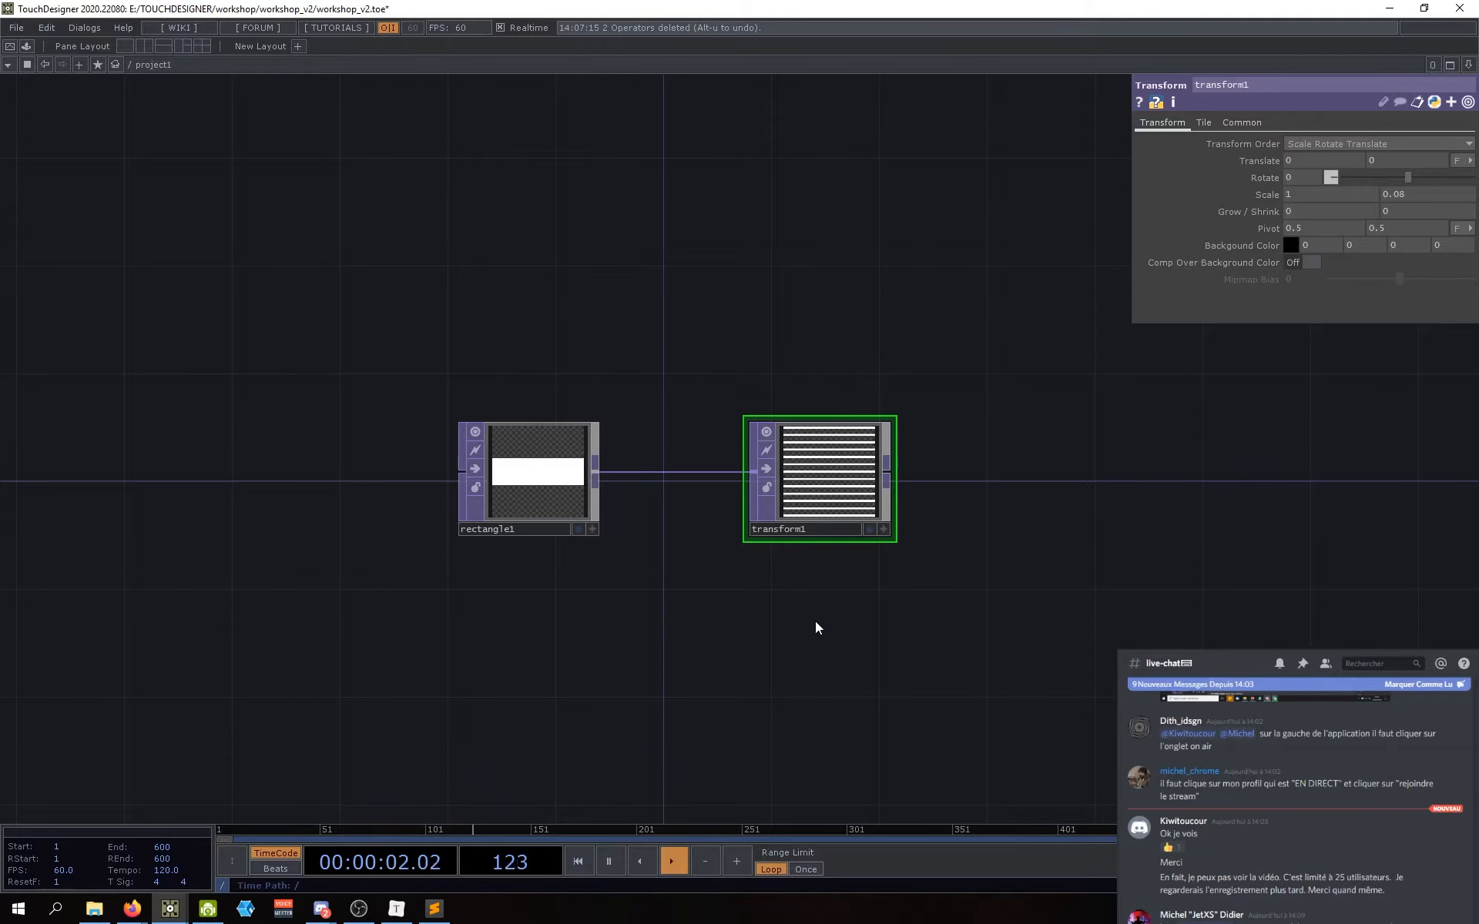
pyautogui.moveTo(776, 624); pyautogui.dragTo(720, 559)
pyautogui.moveTo(465, 625); pyautogui.dragTo(475, 613)
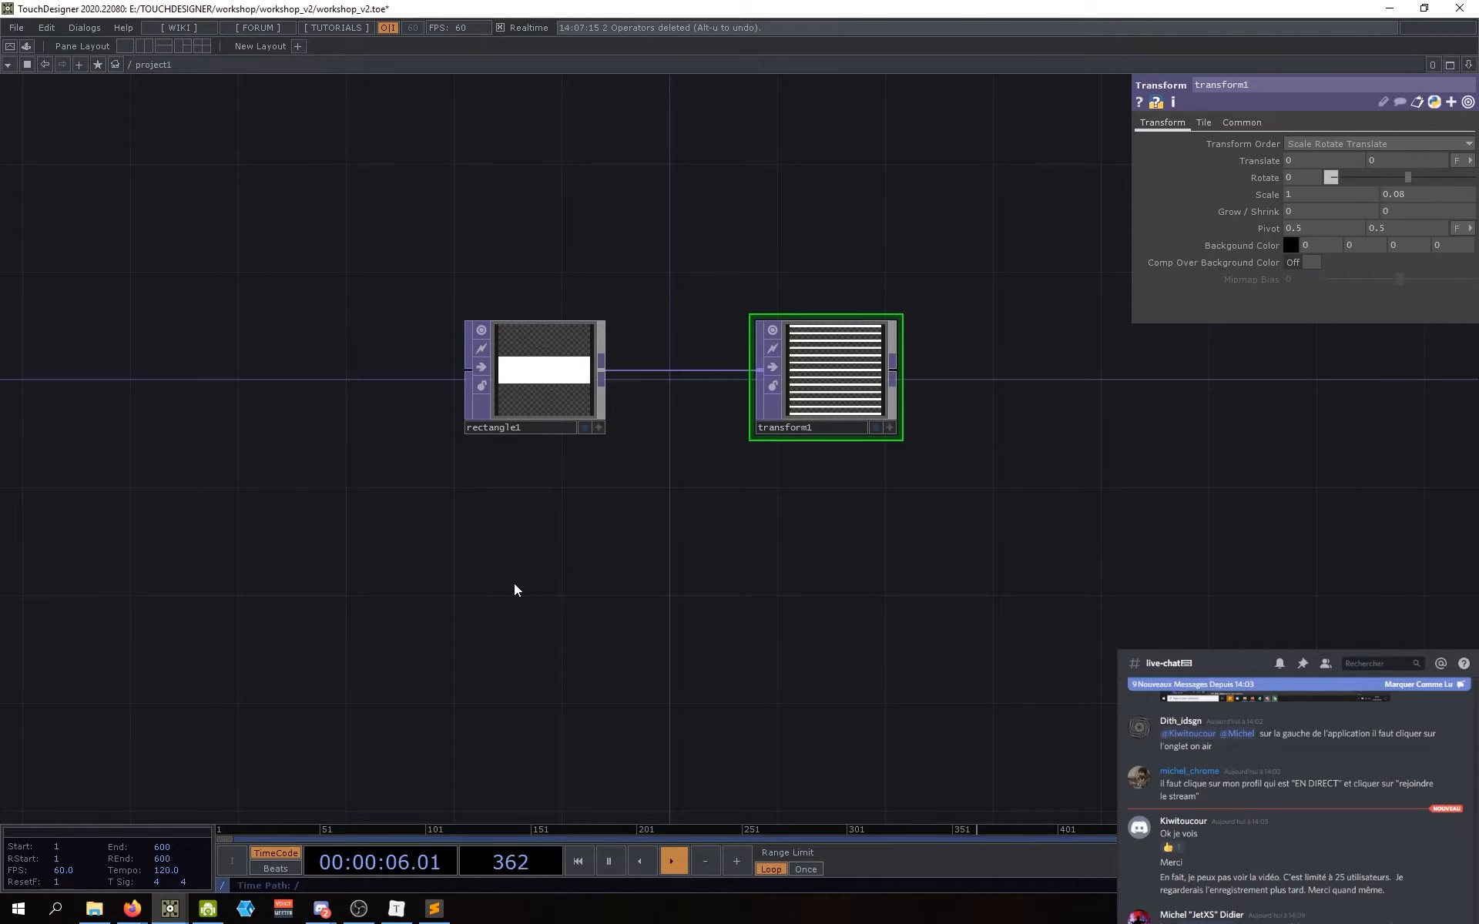
pyautogui.press('Tab')
pyautogui.write('noise')
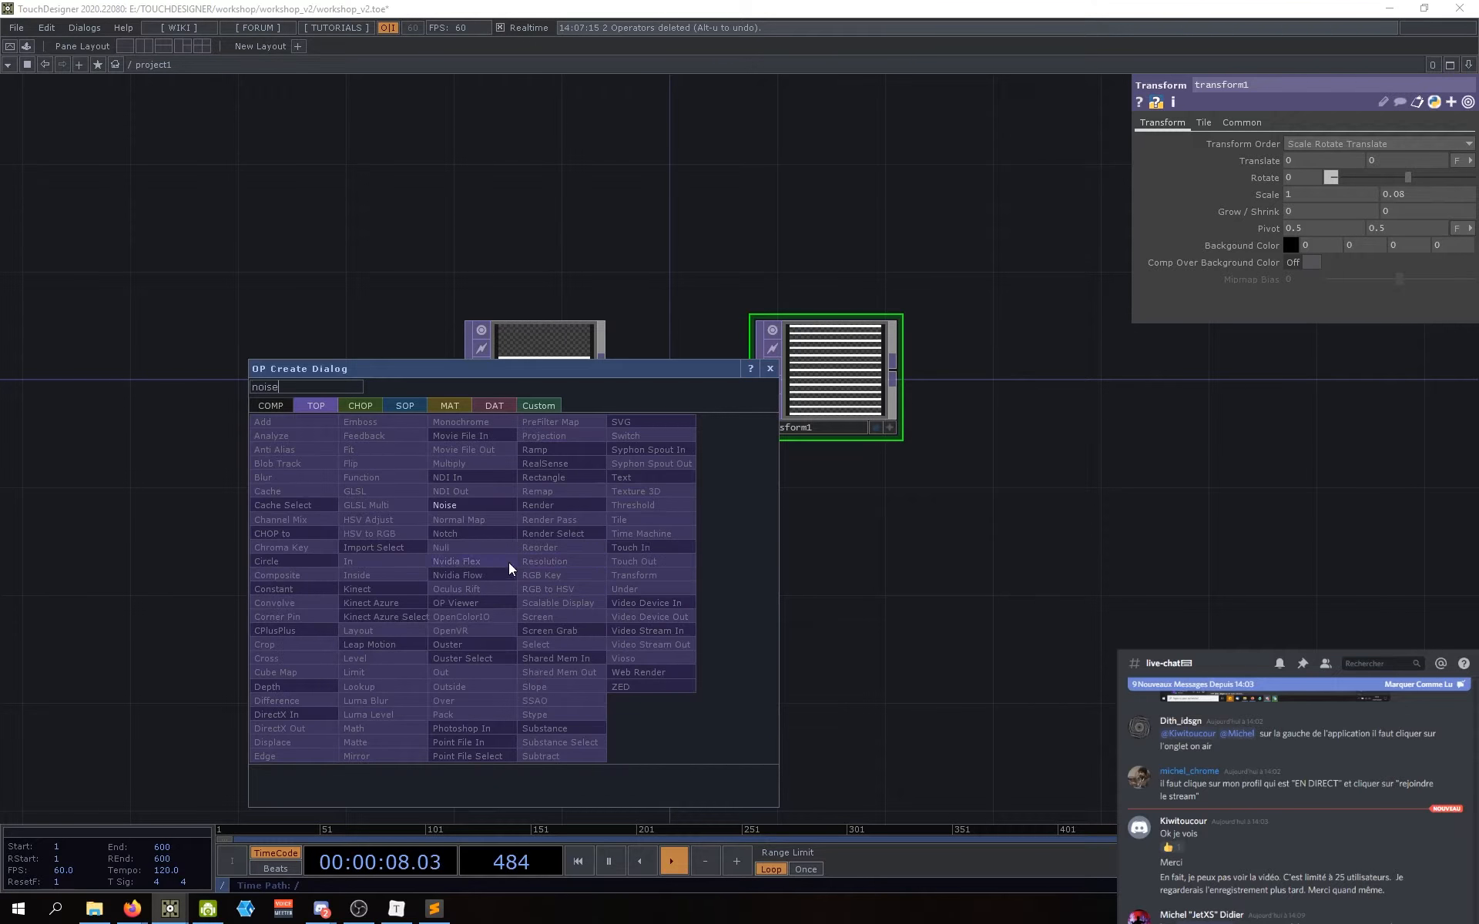
pyautogui.click(457, 504)
pyautogui.click(532, 611)
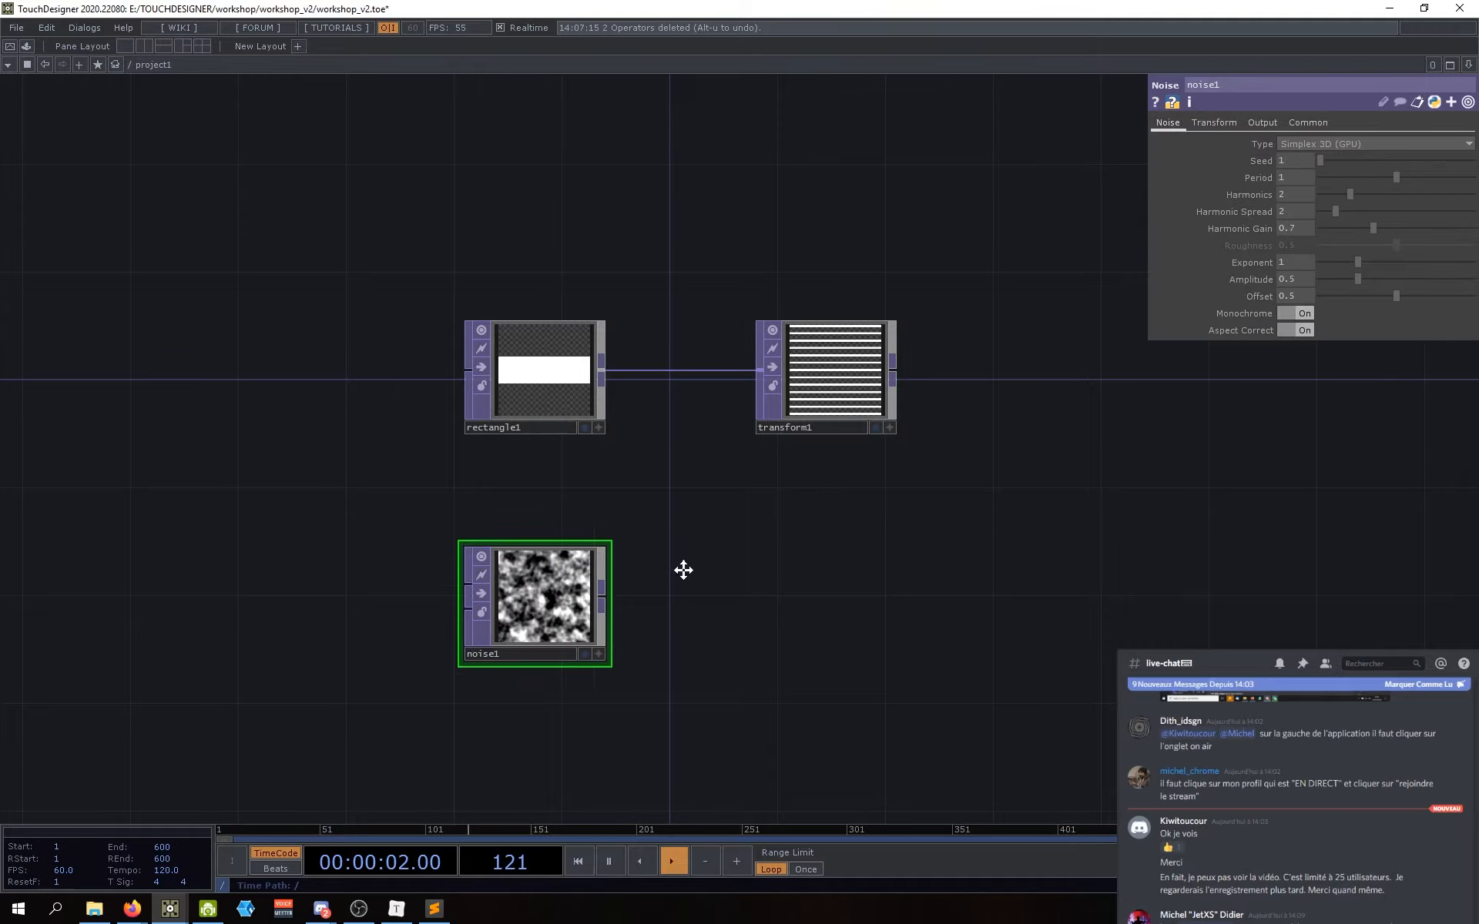
pyautogui.moveTo(683, 570); pyautogui.dragTo(641, 585)
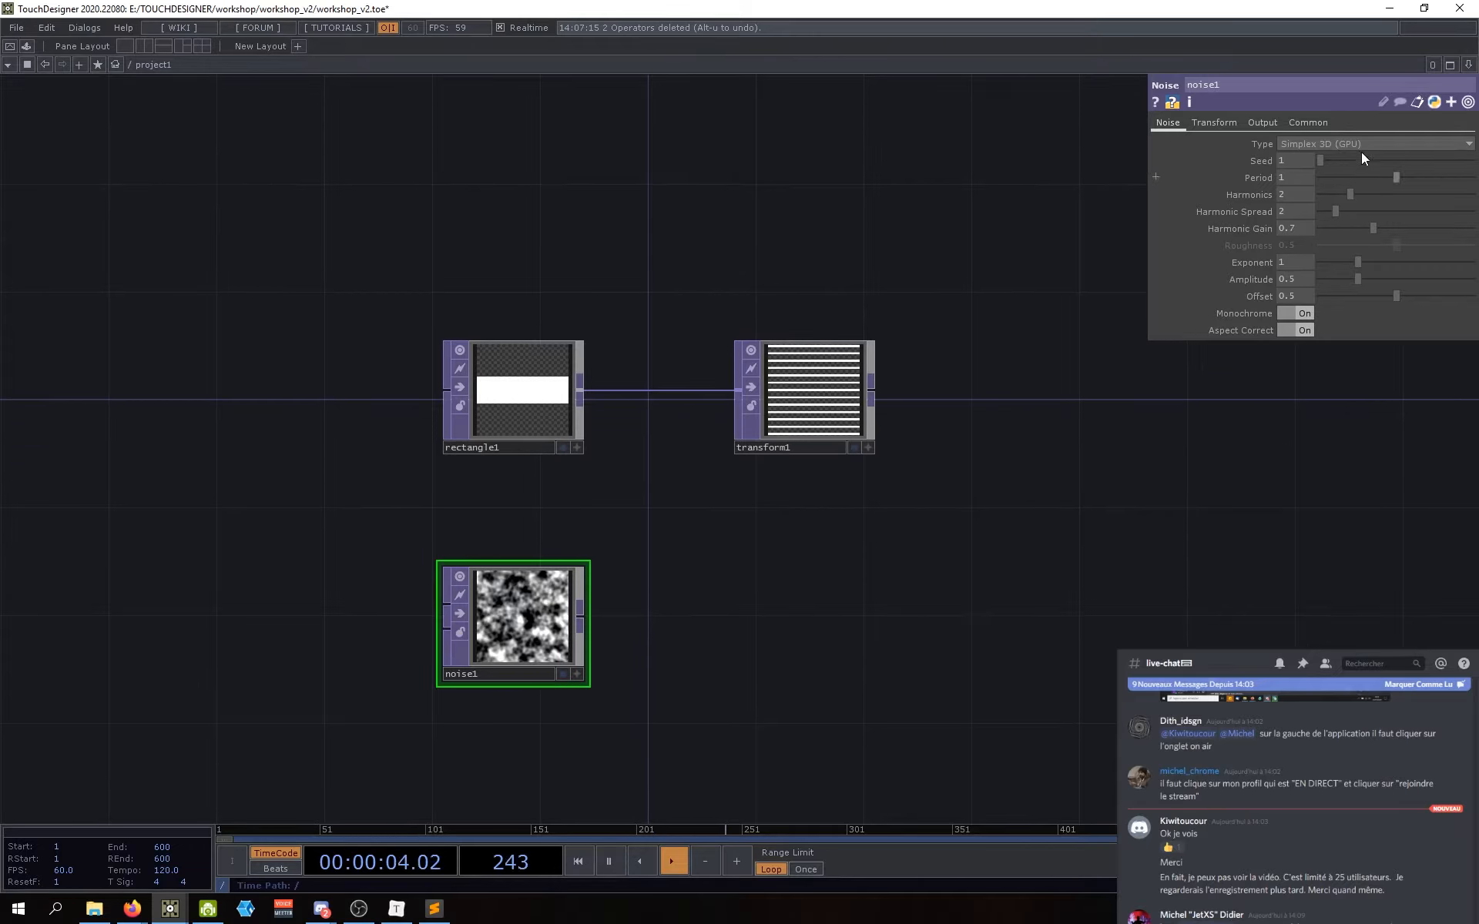
pyautogui.click(1309, 122)
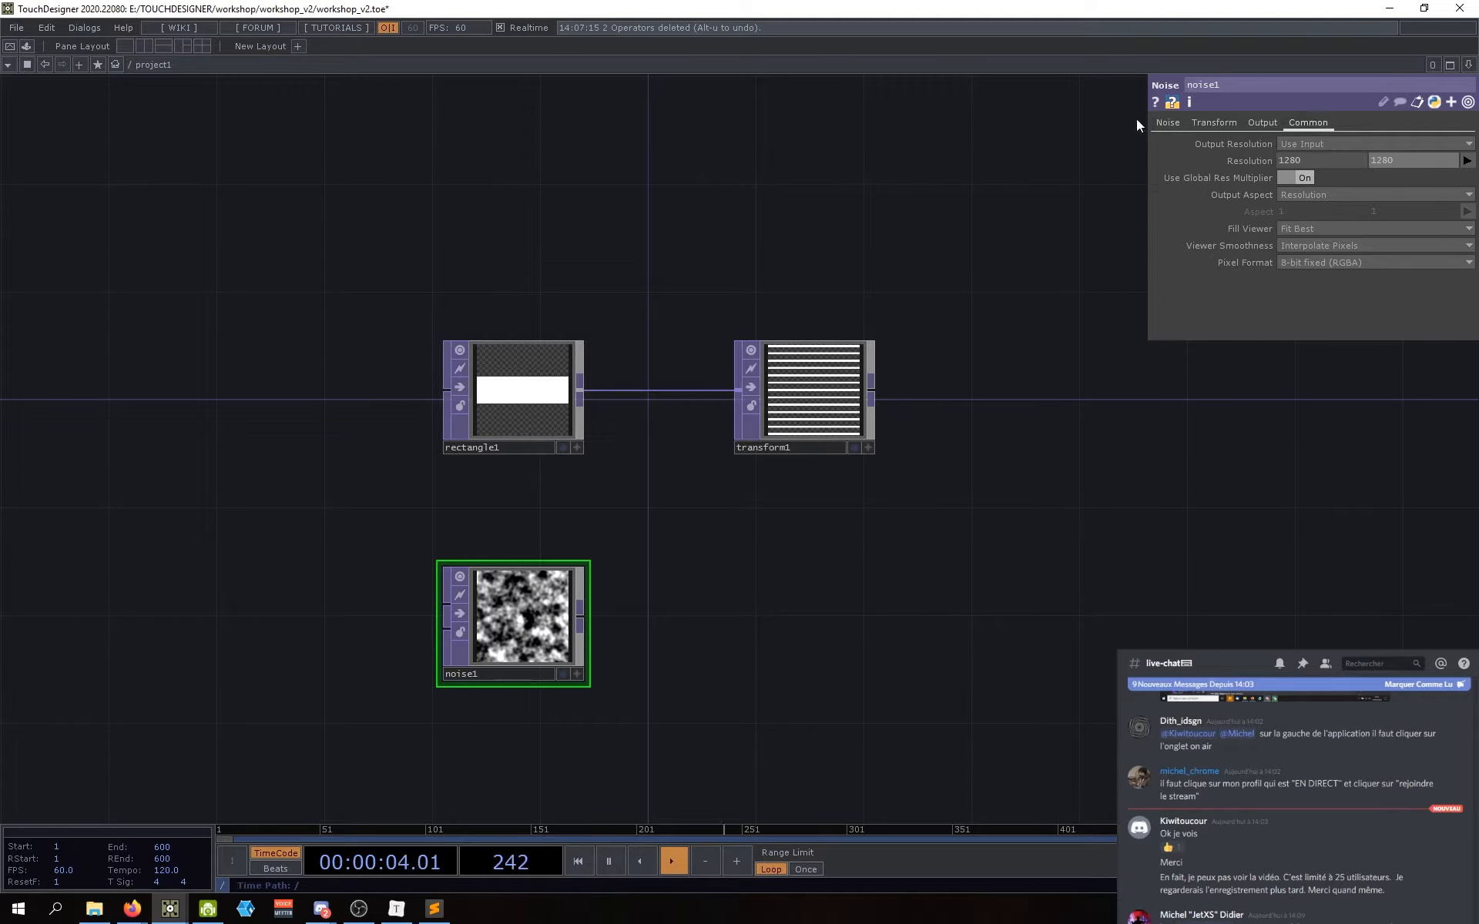
pyautogui.click(1173, 121)
pyautogui.scroll(5, 478, 639)
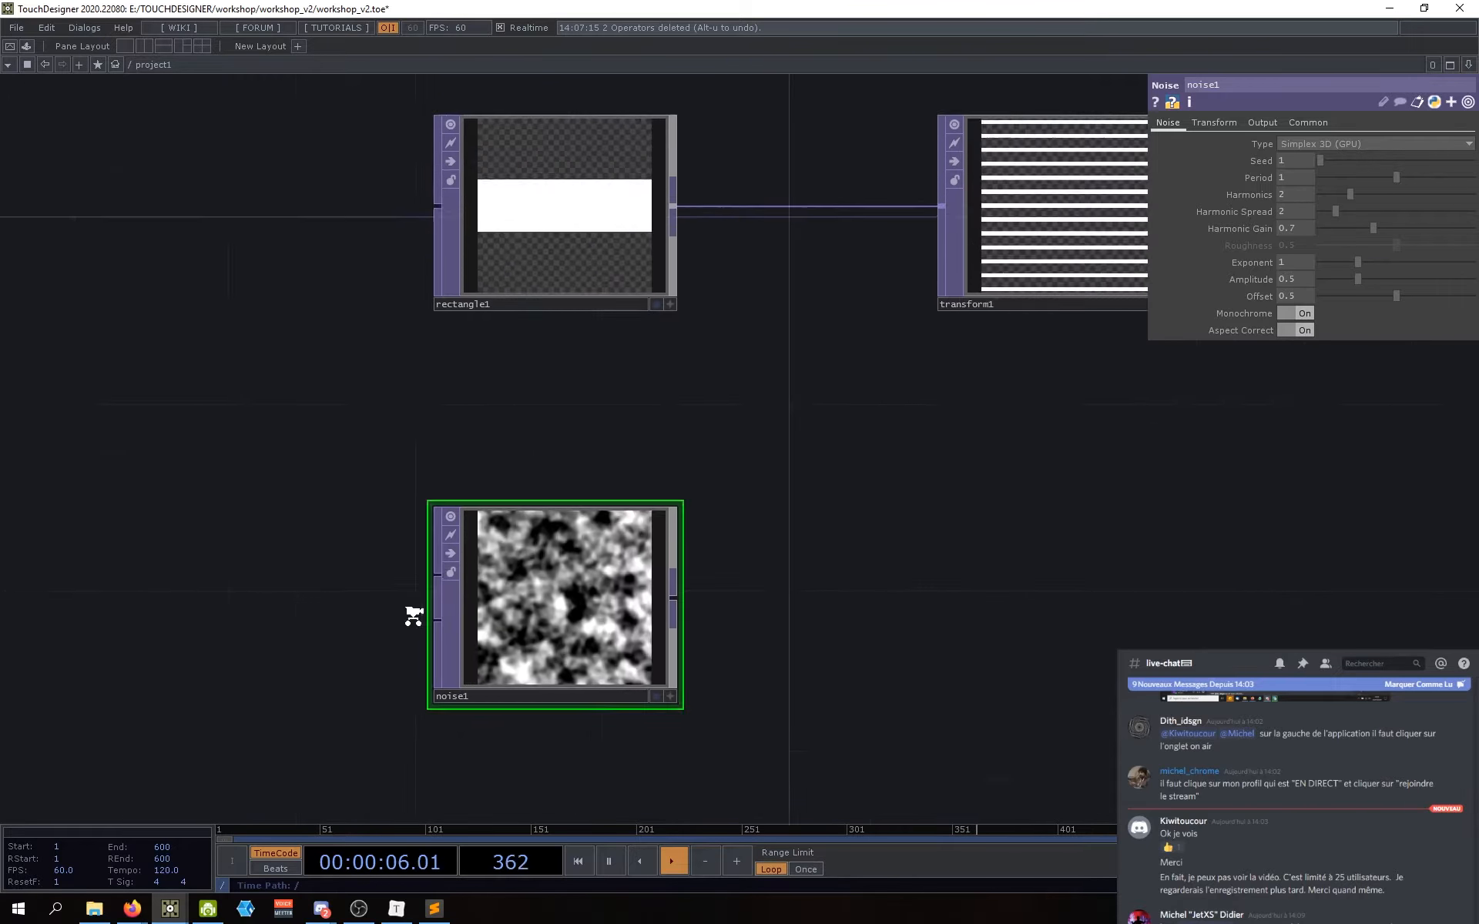
pyautogui.scroll(3, 414, 616)
pyautogui.scroll(-4, 809, 661)
pyautogui.moveTo(1020, 654); pyautogui.dragTo(703, 679)
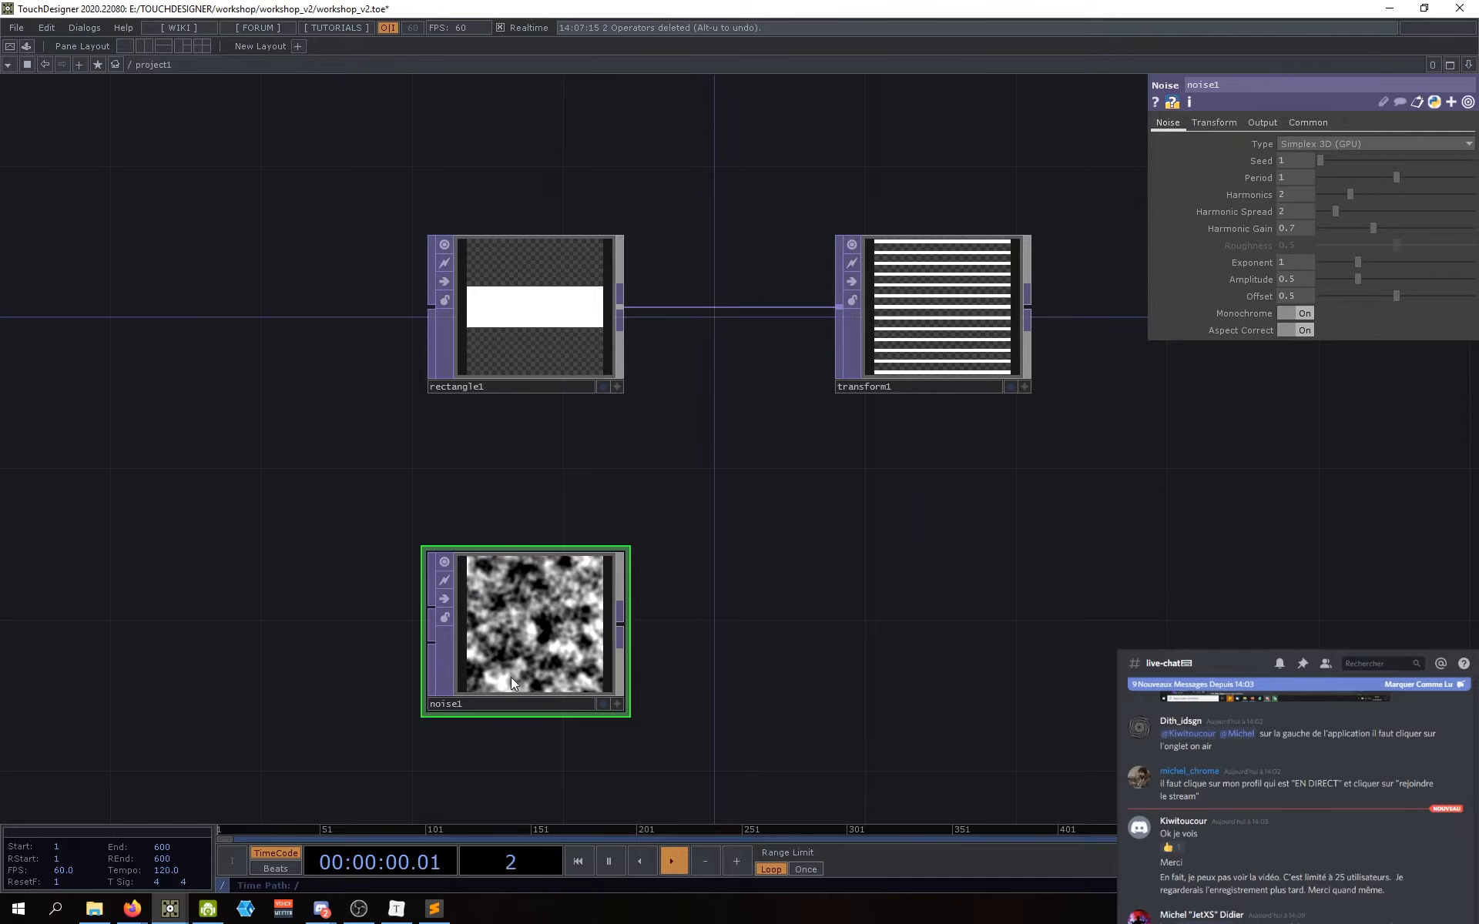
pyautogui.scroll(4, 513, 678)
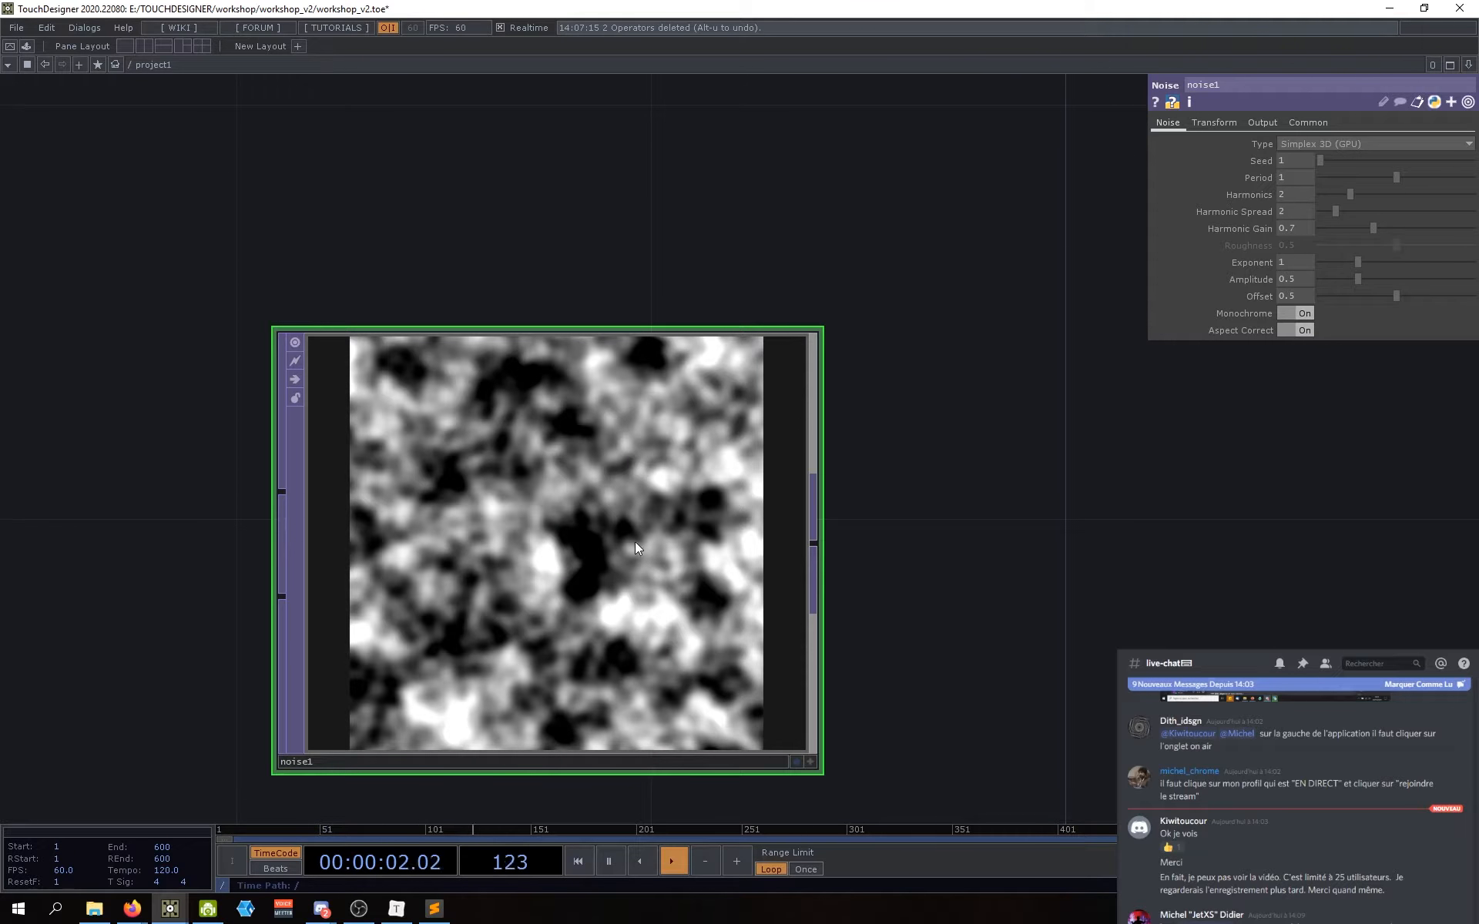
pyautogui.scroll(-6, 635, 543)
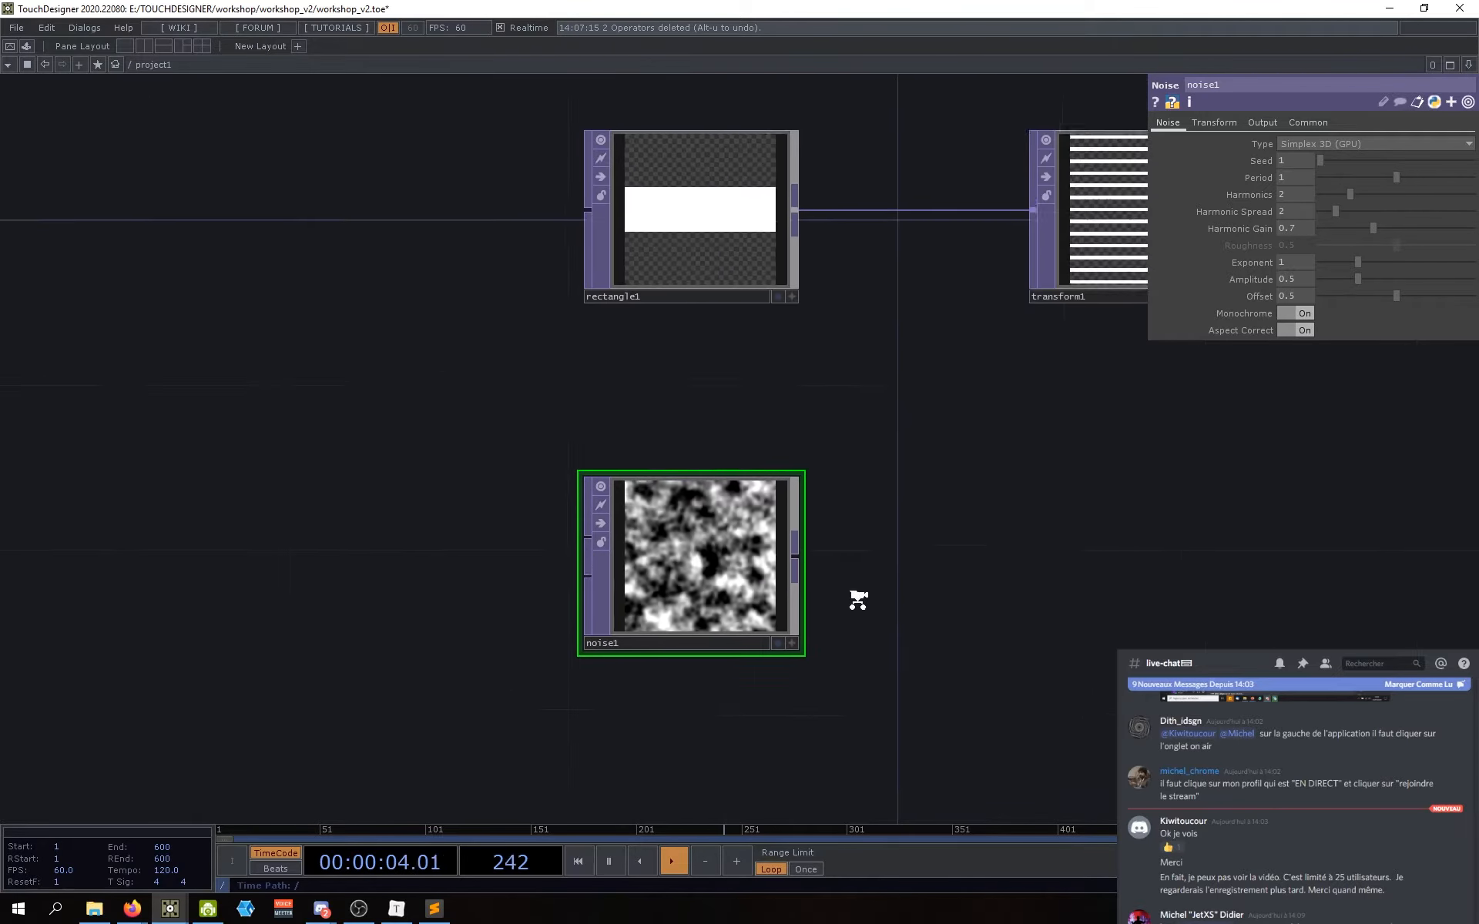
pyautogui.scroll(-1, 851, 616)
pyautogui.scroll(4, 636, 553)
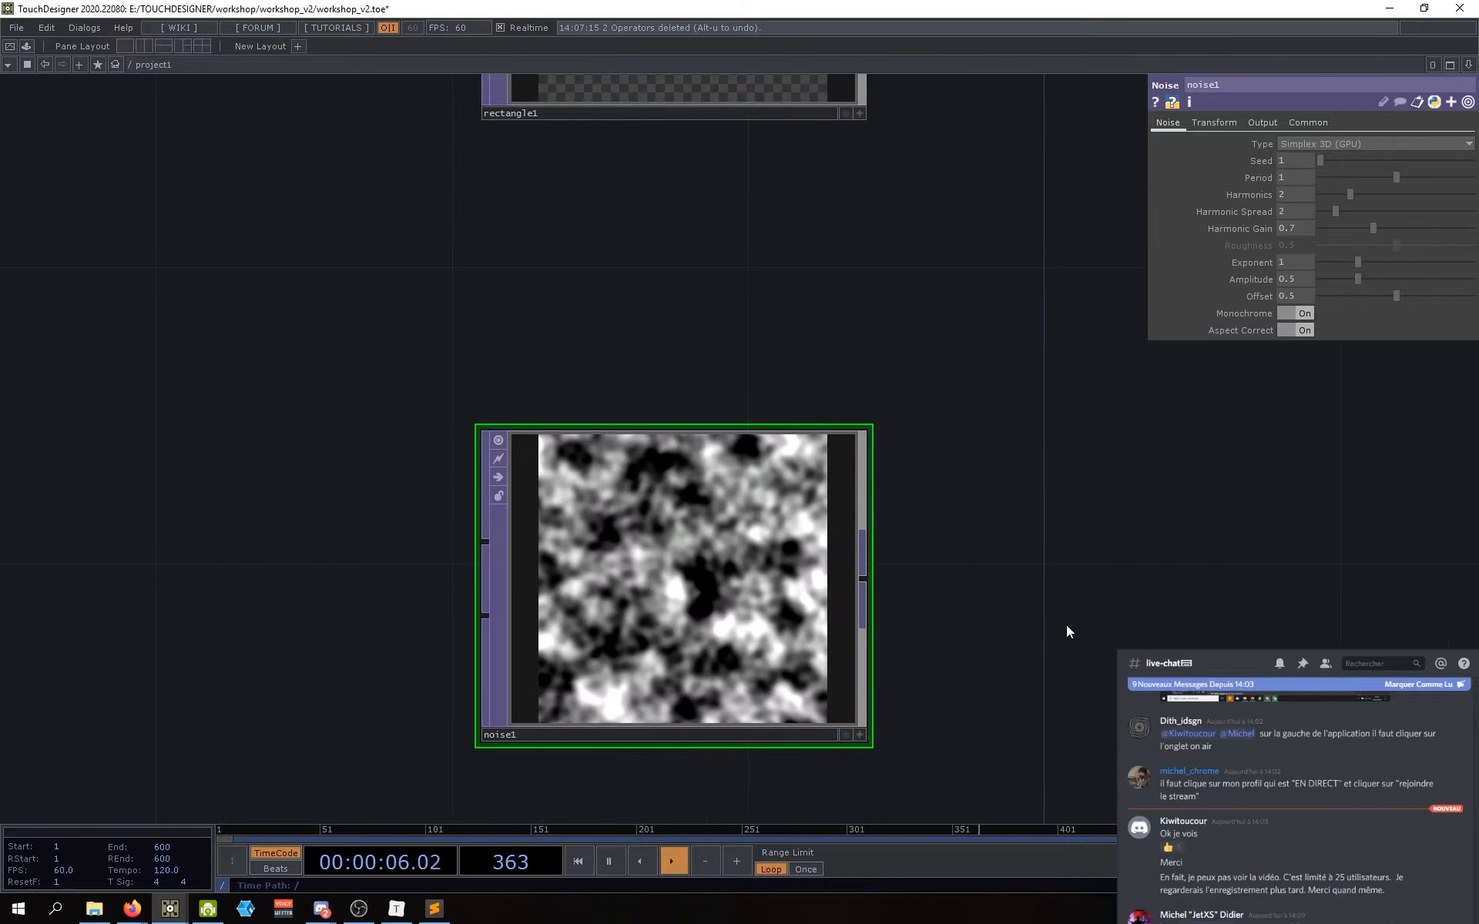
pyautogui.moveTo(1021, 633); pyautogui.dragTo(899, 615)
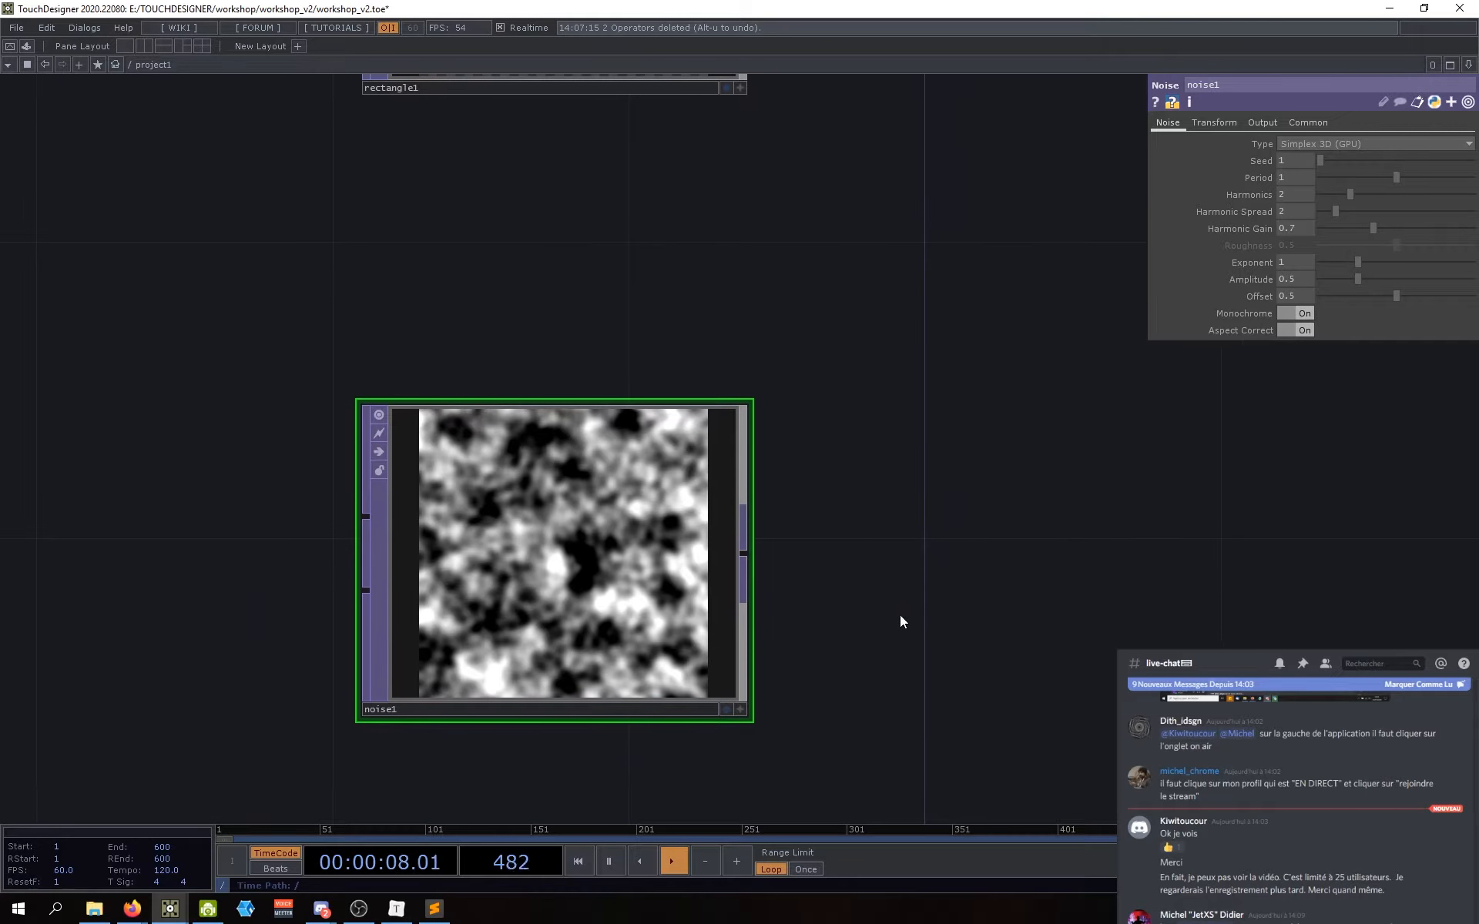
pyautogui.scroll(-5, 891, 617)
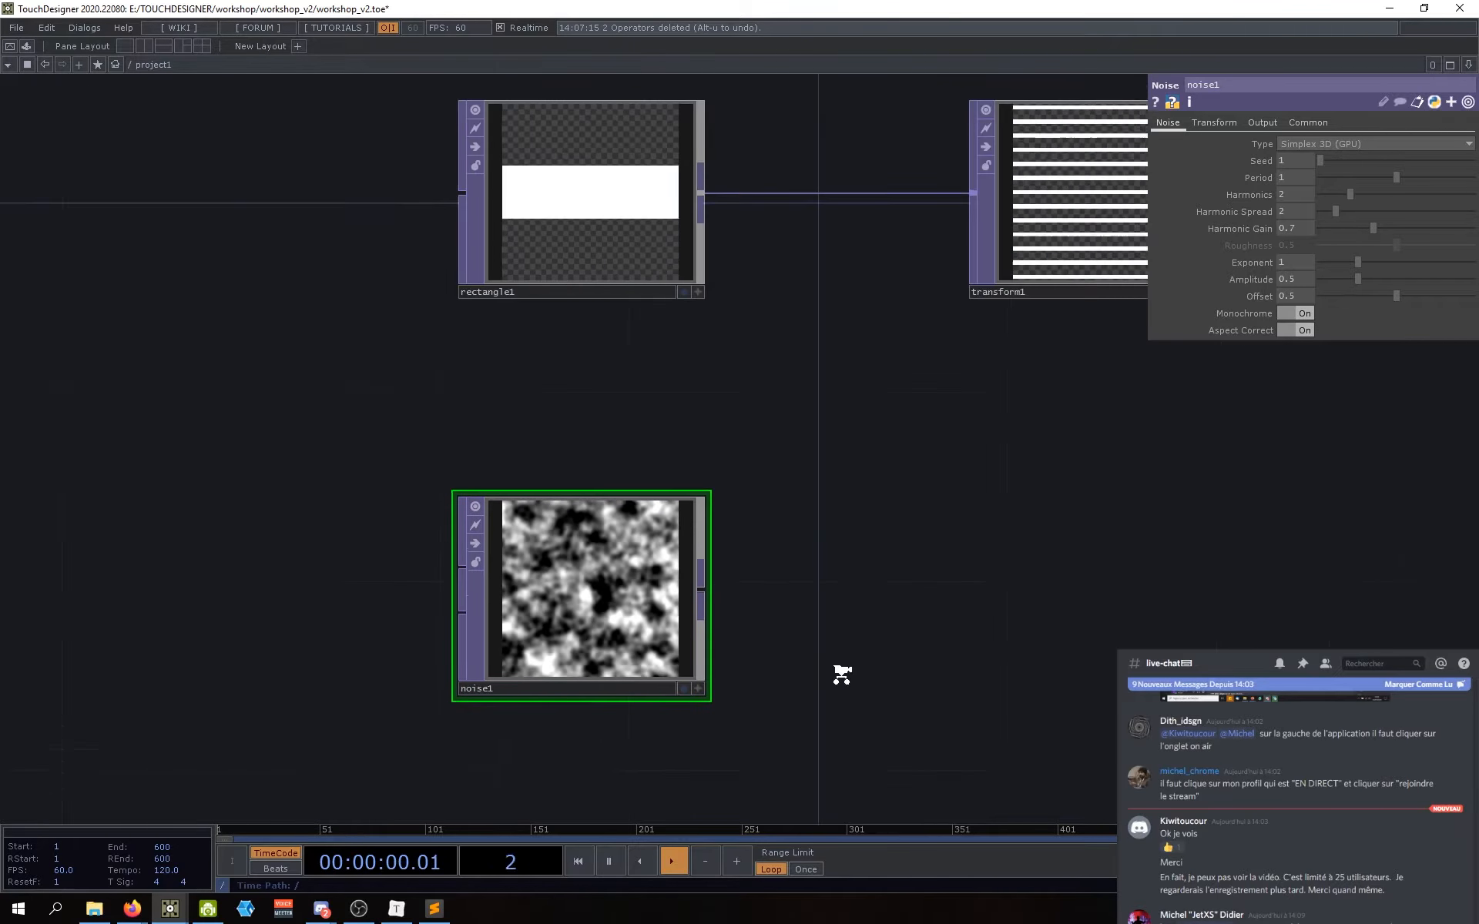
pyautogui.moveTo(835, 670); pyautogui.dragTo(823, 665)
pyautogui.moveTo(793, 603); pyautogui.dragTo(779, 579)
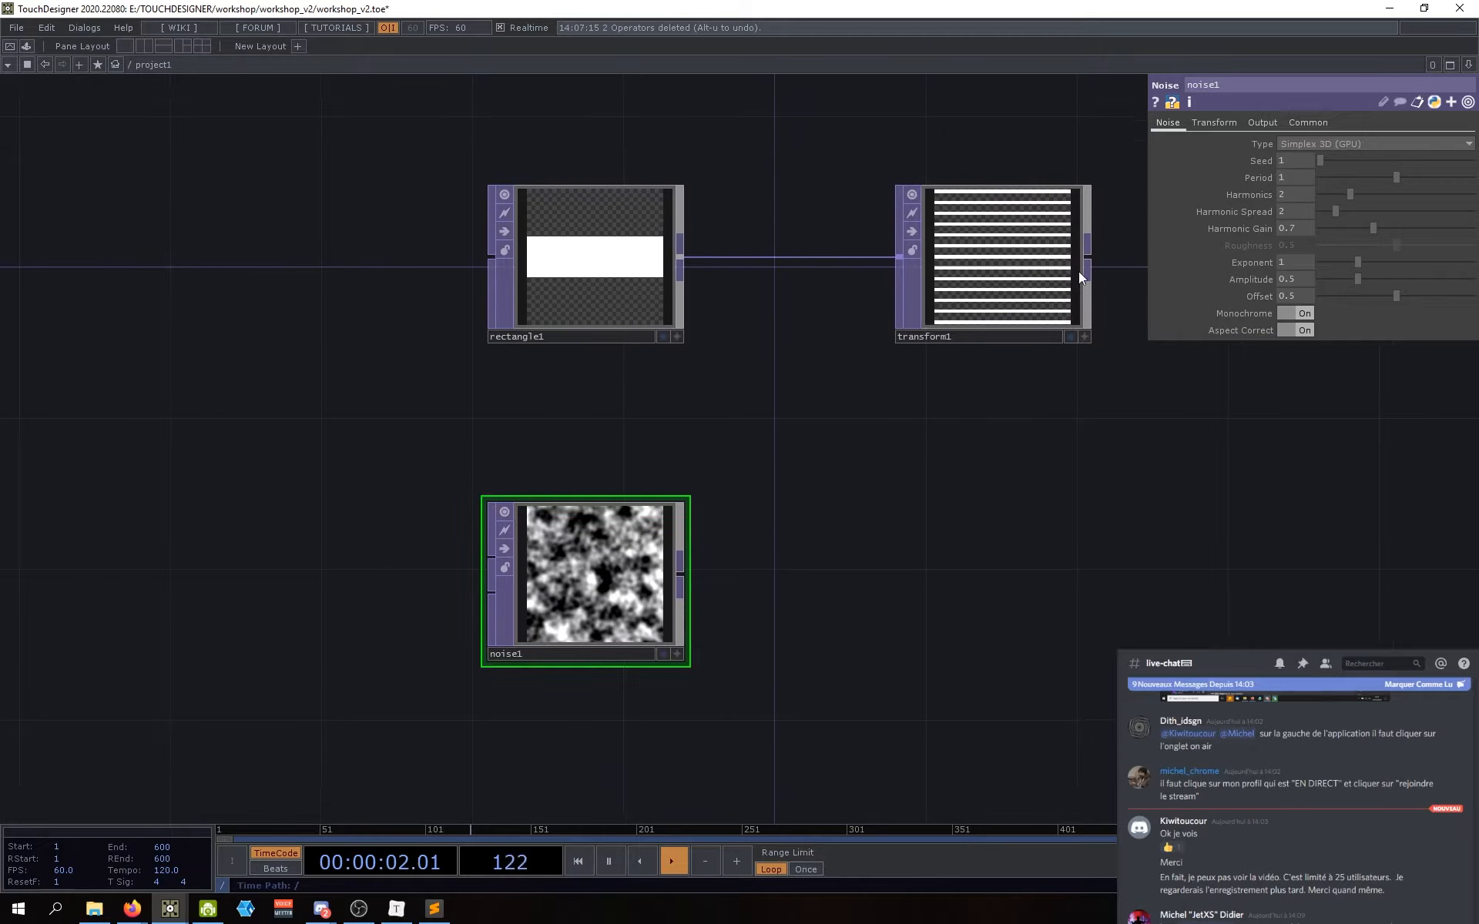
# Step: Keep noise1 on Simplex 3D (GPU) and enlarge the pattern with Period 1.21
pyautogui.moveTo(1125, 258); pyautogui.dragTo(1152, 259)
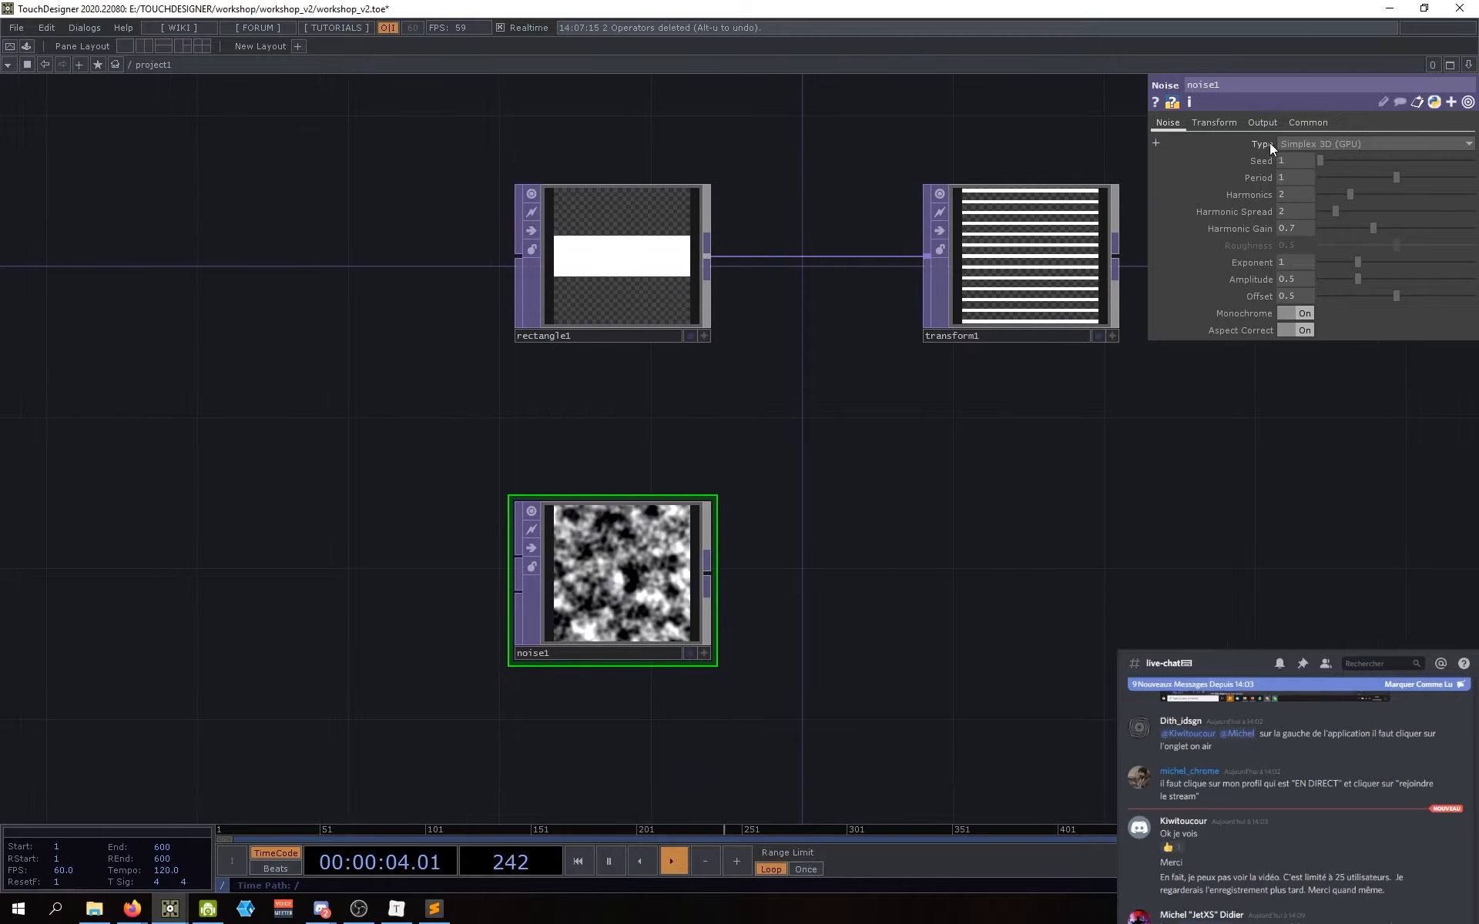
pyautogui.click(1301, 145)
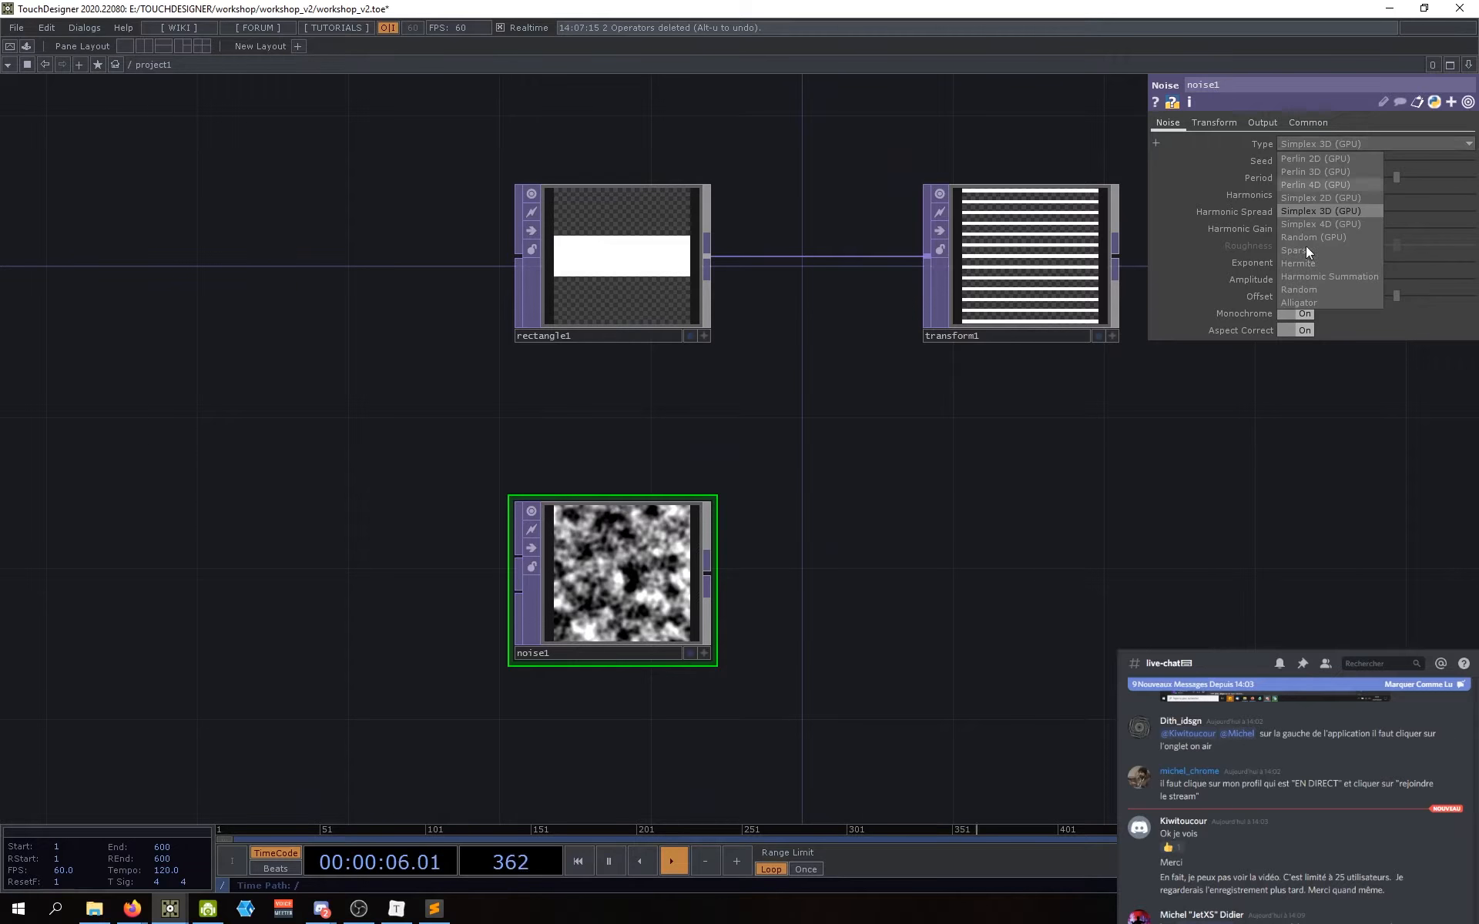
pyautogui.click(1311, 210)
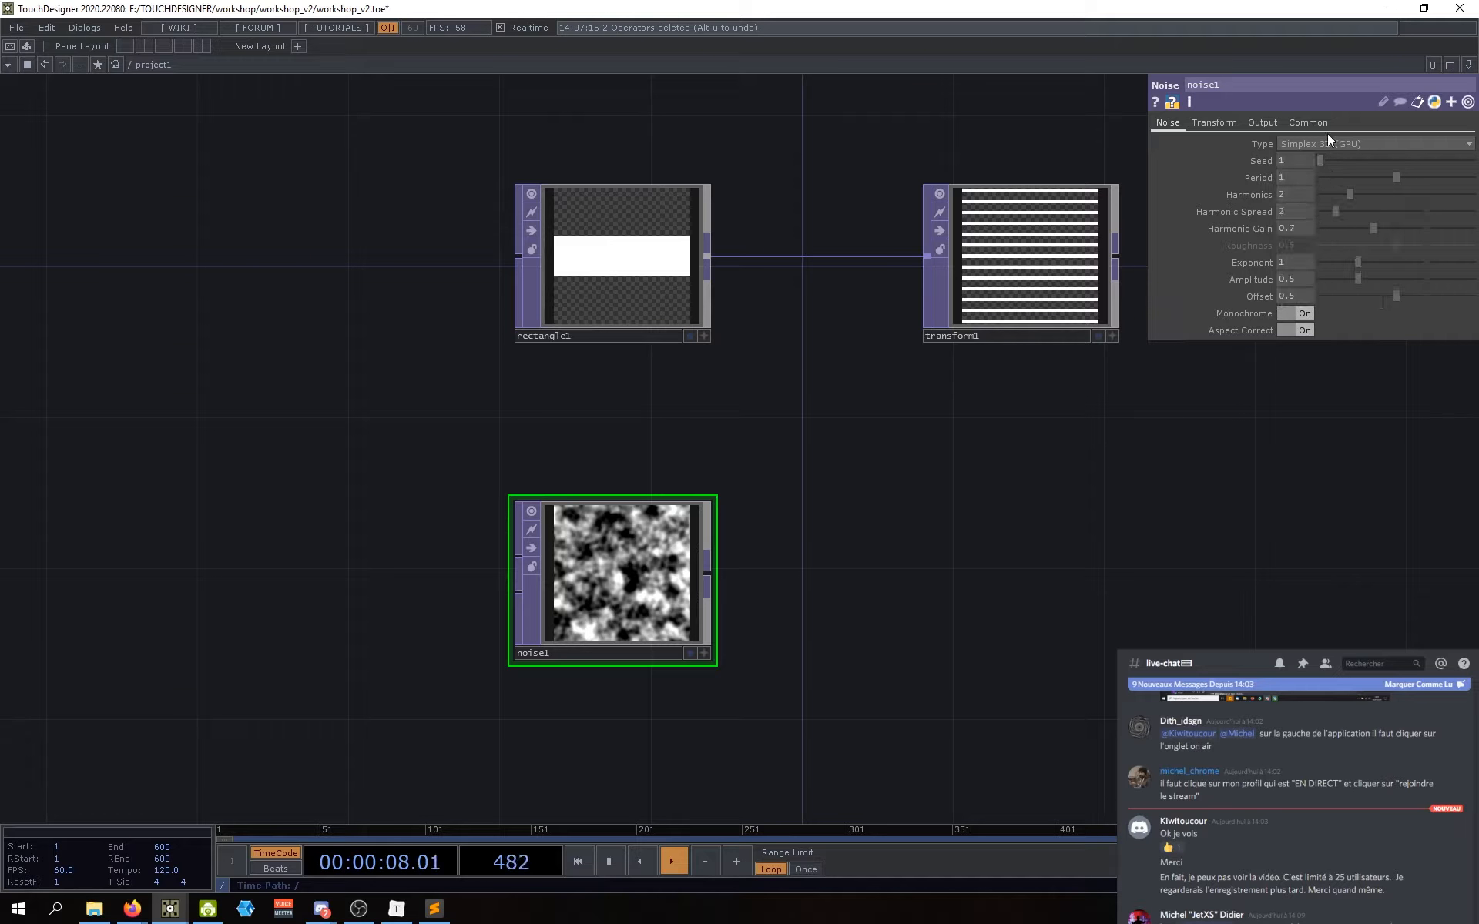
pyautogui.moveTo(1005, 468); pyautogui.dragTo(999, 485)
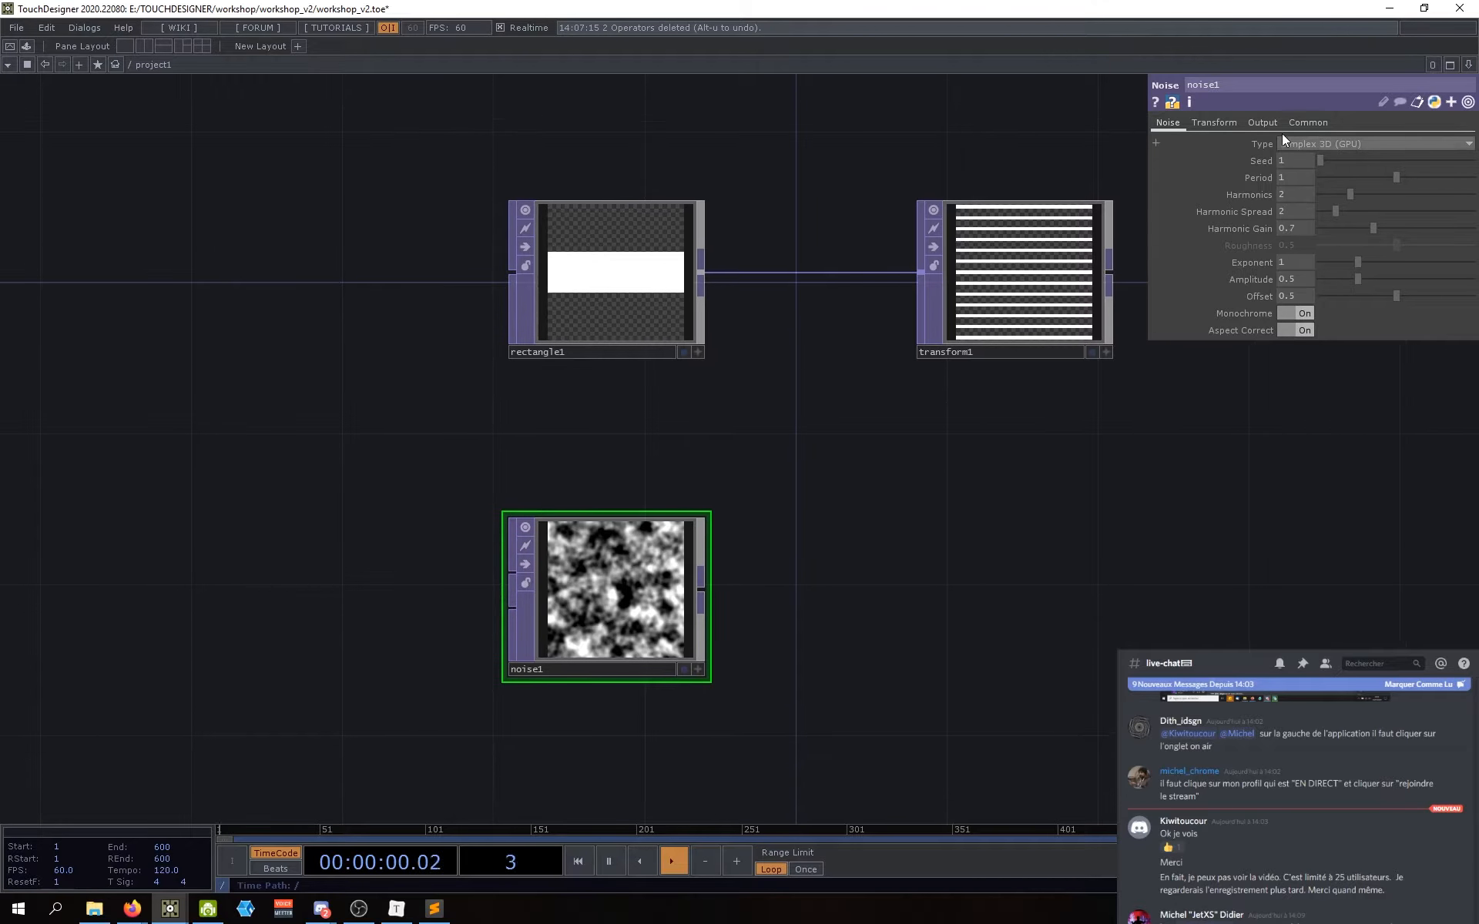
pyautogui.moveTo(1145, 466); pyautogui.dragTo(1112, 474)
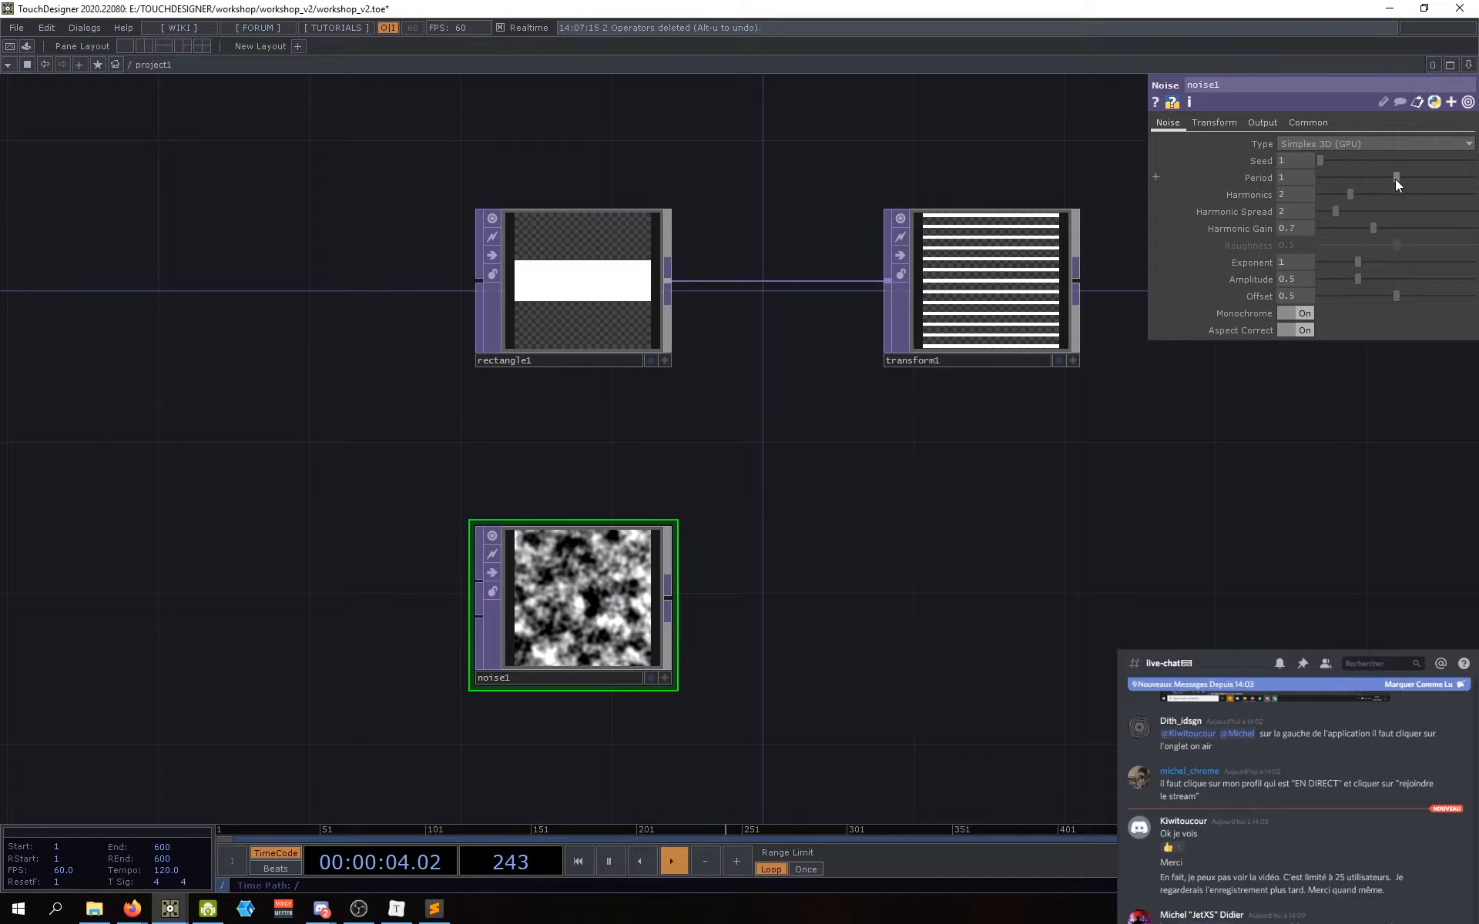
pyautogui.moveTo(1395, 177)
pyautogui.mouseDown()
pyautogui.moveTo(1351, 174)
pyautogui.moveTo(1406, 168)
pyautogui.moveTo(1410, 180)
pyautogui.moveTo(1375, 168)
pyautogui.moveTo(1420, 165)
pyautogui.moveTo(1401, 172)
pyautogui.moveTo(1455, 181)
pyautogui.moveTo(1423, 180)
pyautogui.mouseUp()
pyautogui.moveTo(924, 647); pyautogui.dragTo(1080, 492)
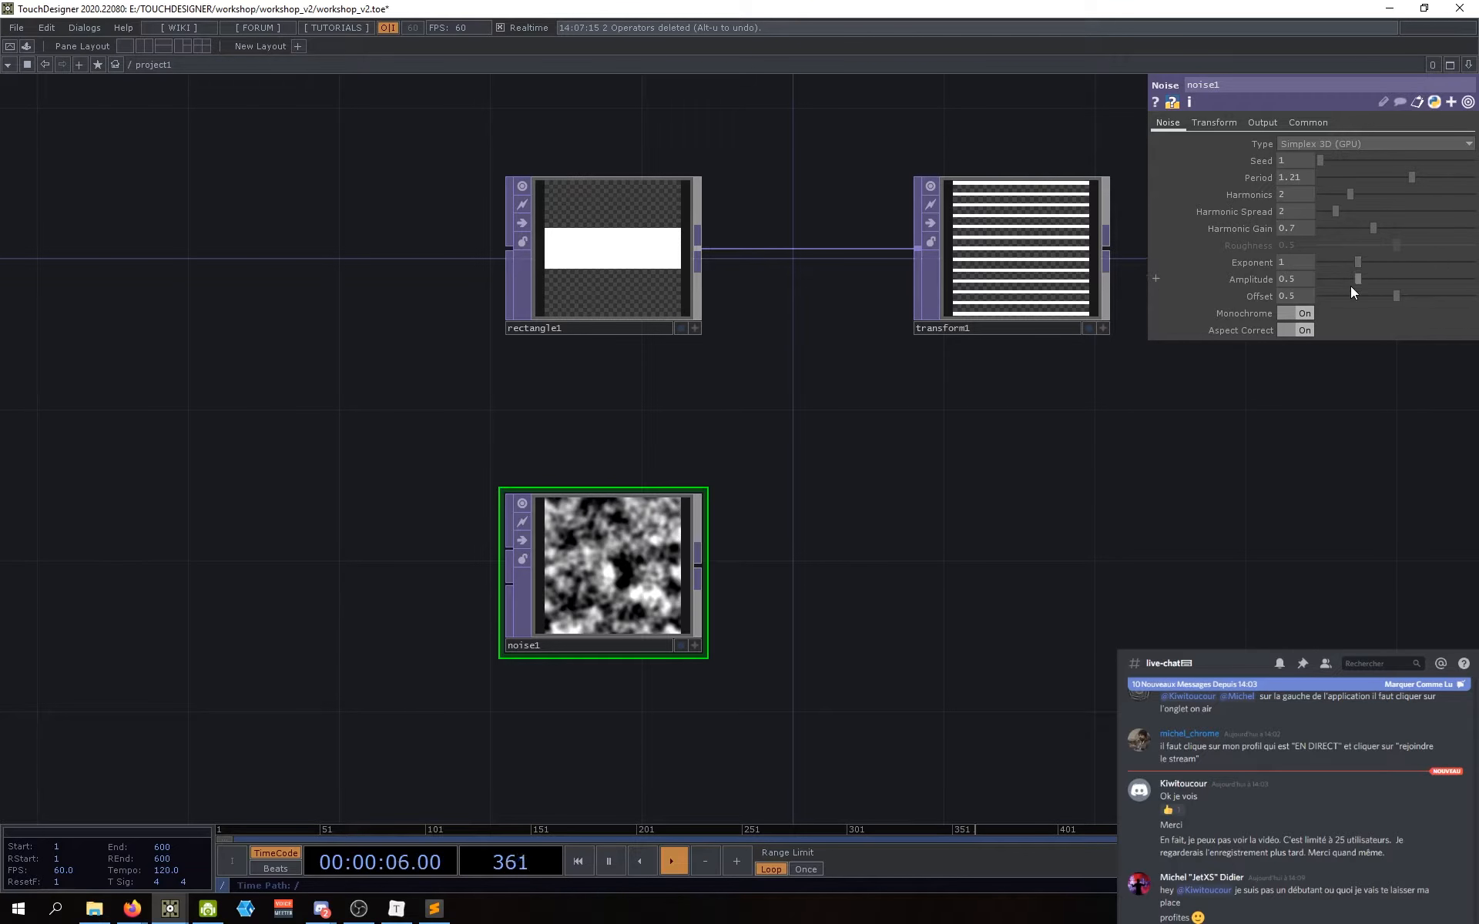
pyautogui.moveTo(1119, 491); pyautogui.dragTo(1075, 529)
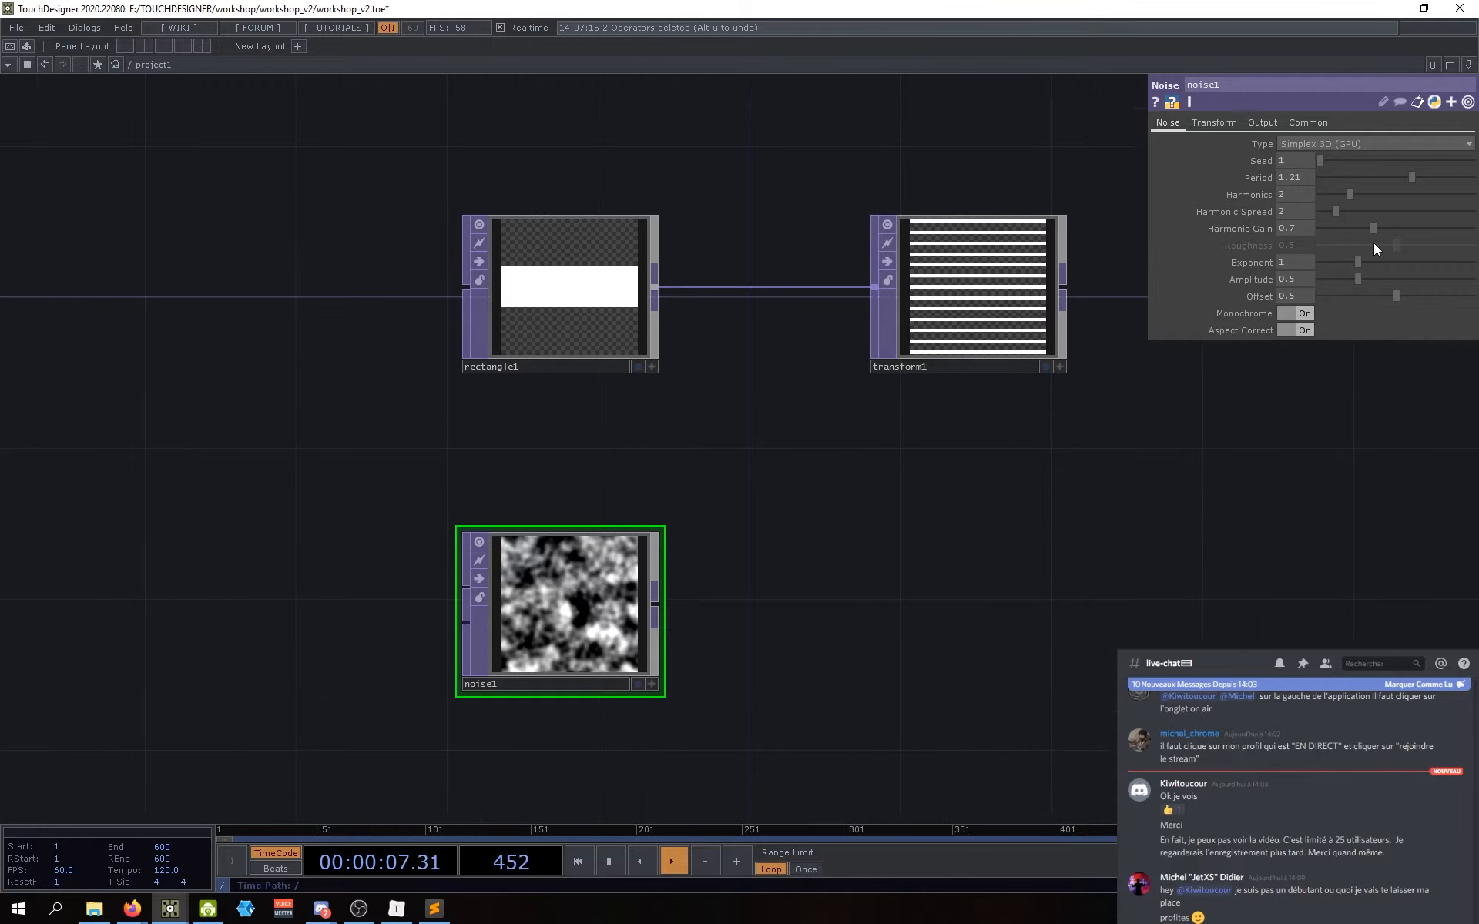
# Step: Set noise1's Amplitude to 1, undoing an accidental Offset change
pyautogui.moveTo(1362, 279)
pyautogui.mouseDown()
pyautogui.moveTo(1411, 274)
pyautogui.moveTo(1348, 279)
pyautogui.moveTo(1382, 297)
pyautogui.mouseUp()
pyautogui.click(1351, 279)
pyautogui.hotkey('alt', 'u')
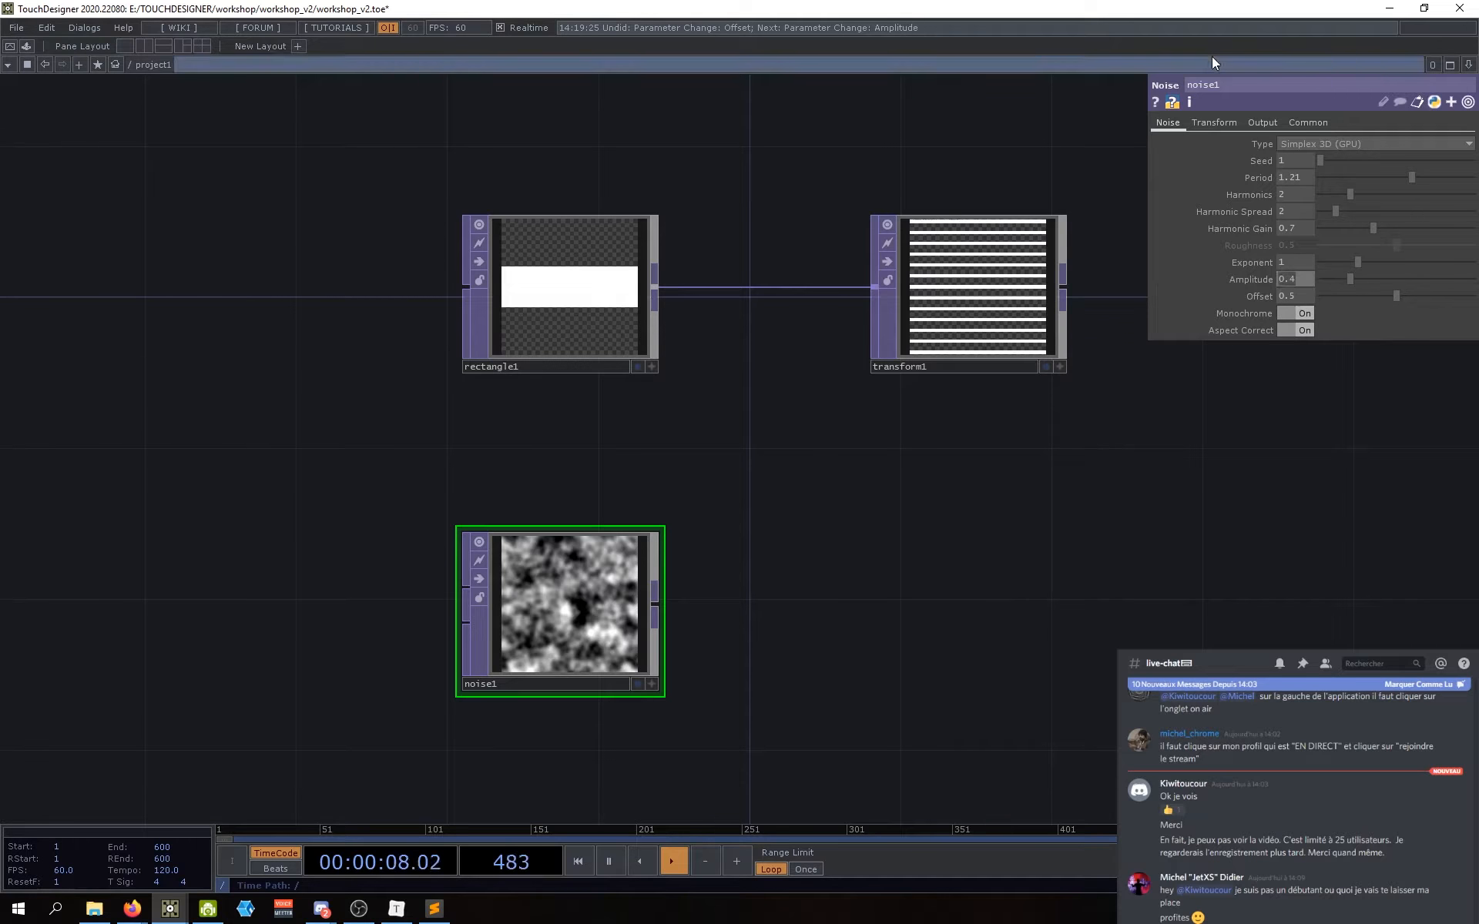
pyautogui.write('1')
pyautogui.press('Return')
# Step: Toggle Monochrome off and back on, and reposition the nodes toward the left
pyautogui.moveTo(908, 536); pyautogui.dragTo(858, 504)
pyautogui.scroll(-3, 829, 511)
pyautogui.scroll(3, 827, 511)
pyautogui.click(1295, 312)
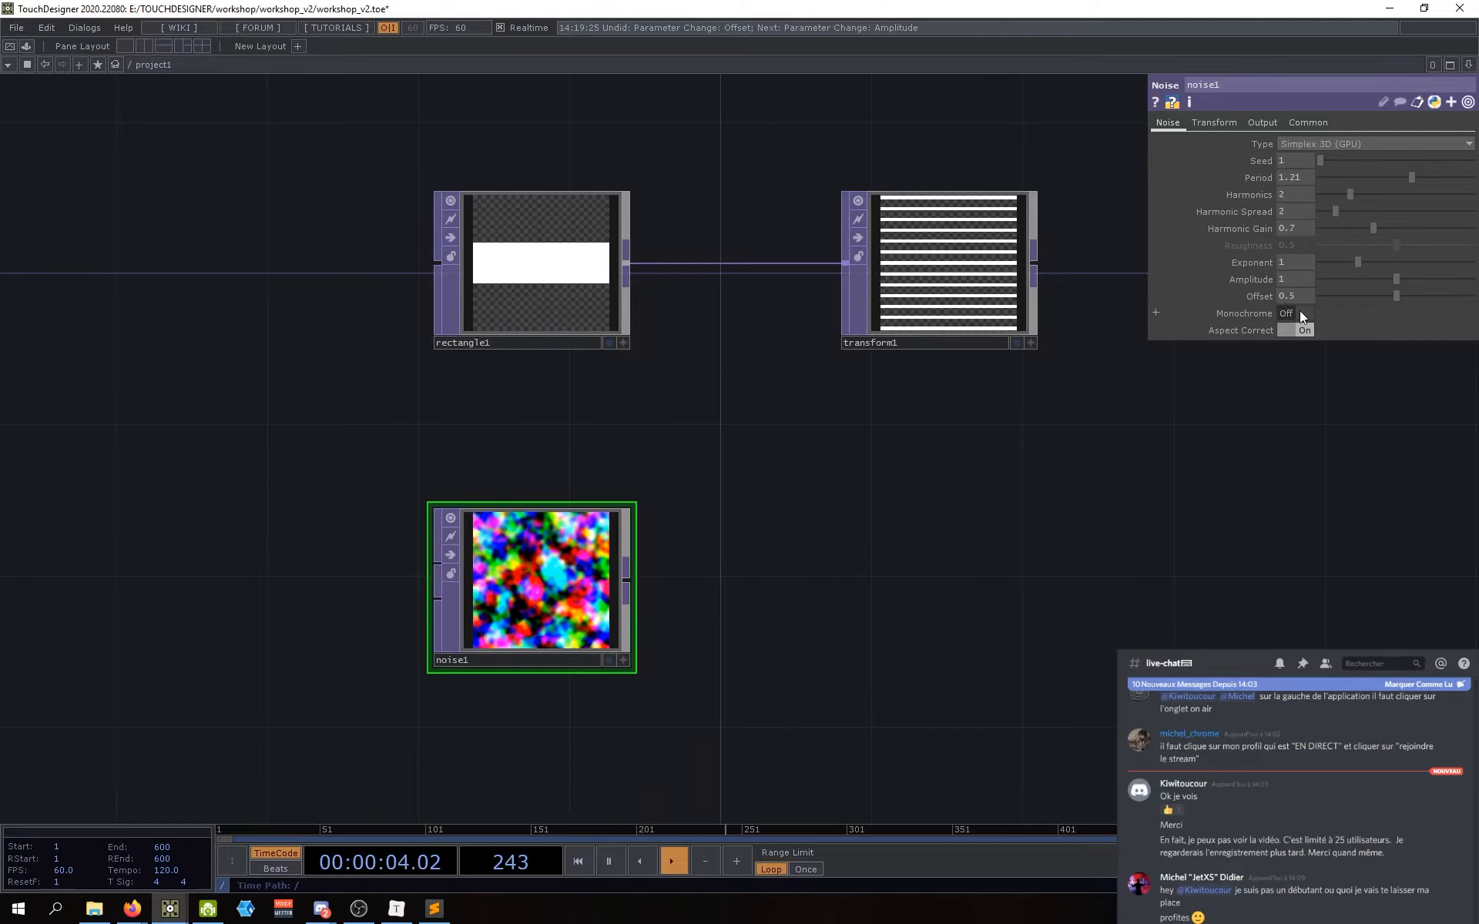
pyautogui.click(1301, 313)
pyautogui.moveTo(941, 581); pyautogui.dragTo(835, 570)
pyautogui.scroll(-2, 835, 570)
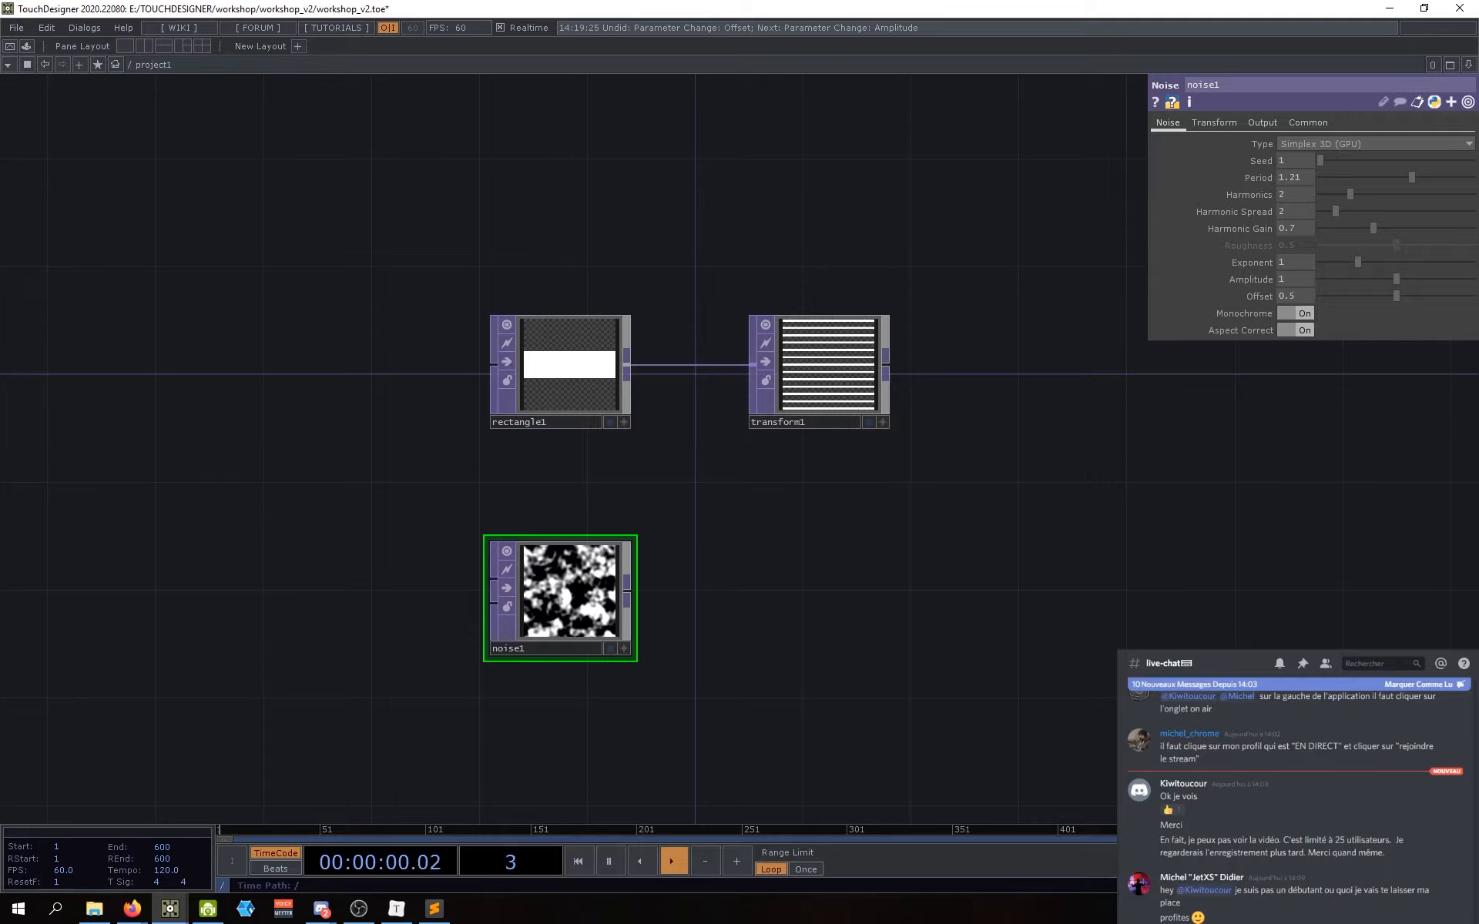
pyautogui.moveTo(773, 580); pyautogui.dragTo(669, 608)
pyautogui.moveTo(569, 651); pyautogui.dragTo(442, 683)
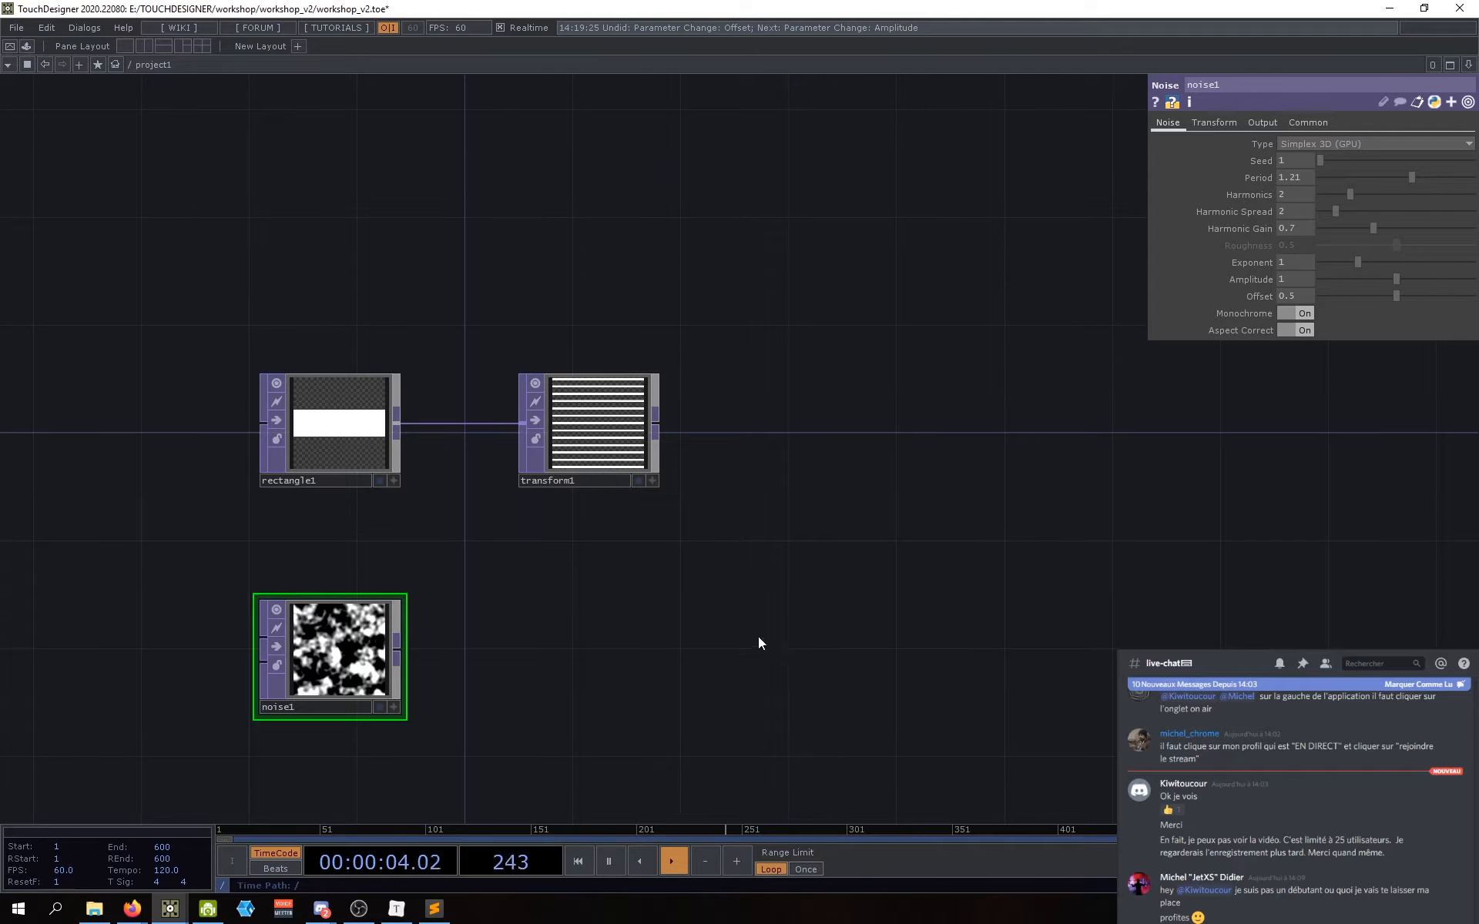
pyautogui.moveTo(758, 637); pyautogui.dragTo(750, 631)
# Step: Create a Displace TOP right of transform1 and line it up with the stripes output
pyautogui.press('Tab')
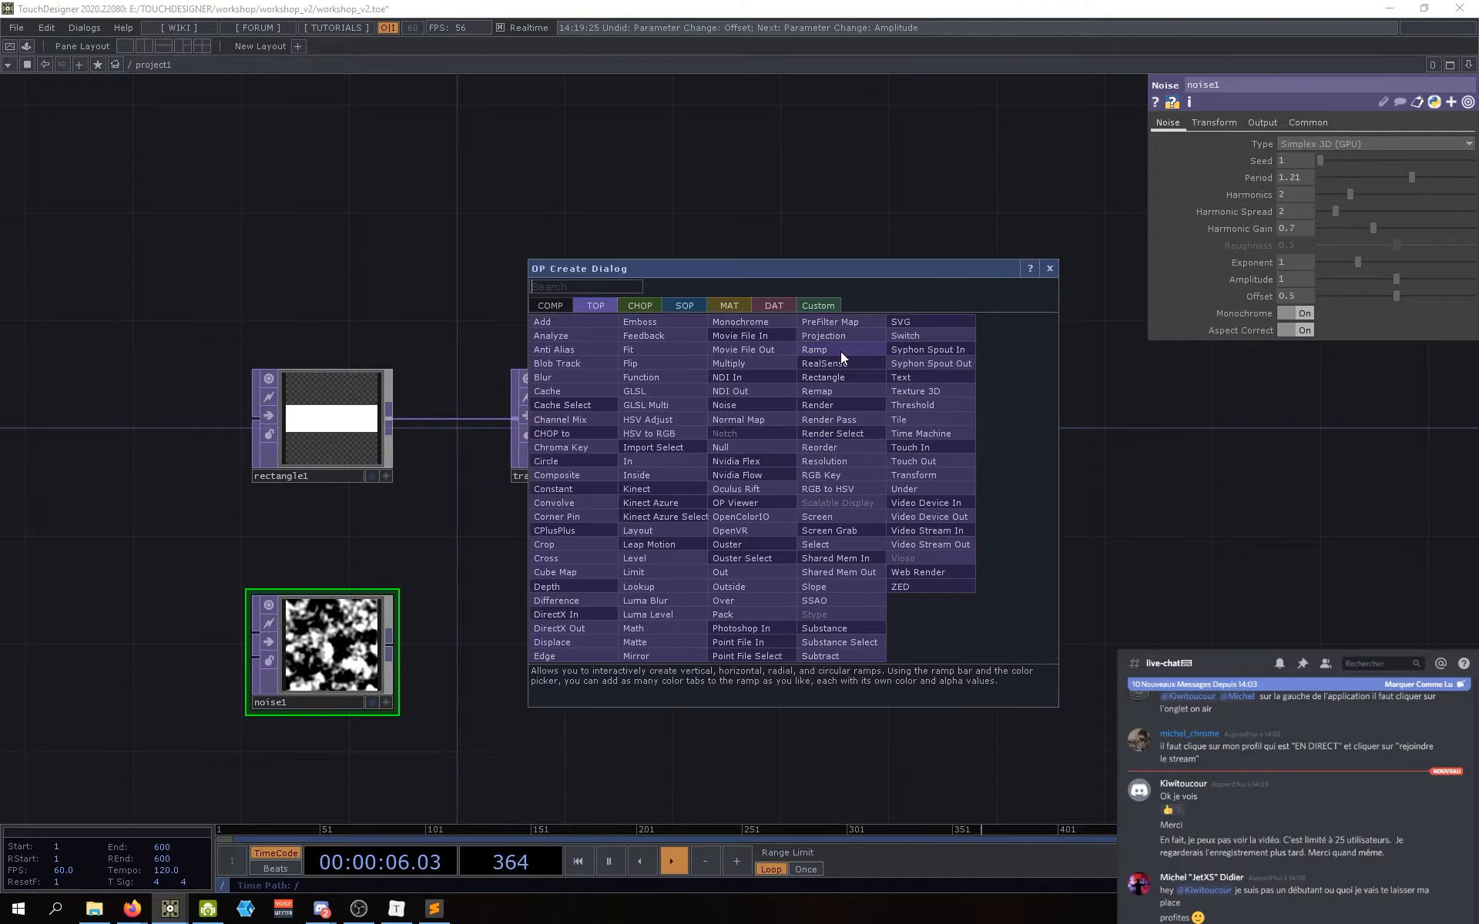
pyautogui.write('d')
pyautogui.press('Escape')
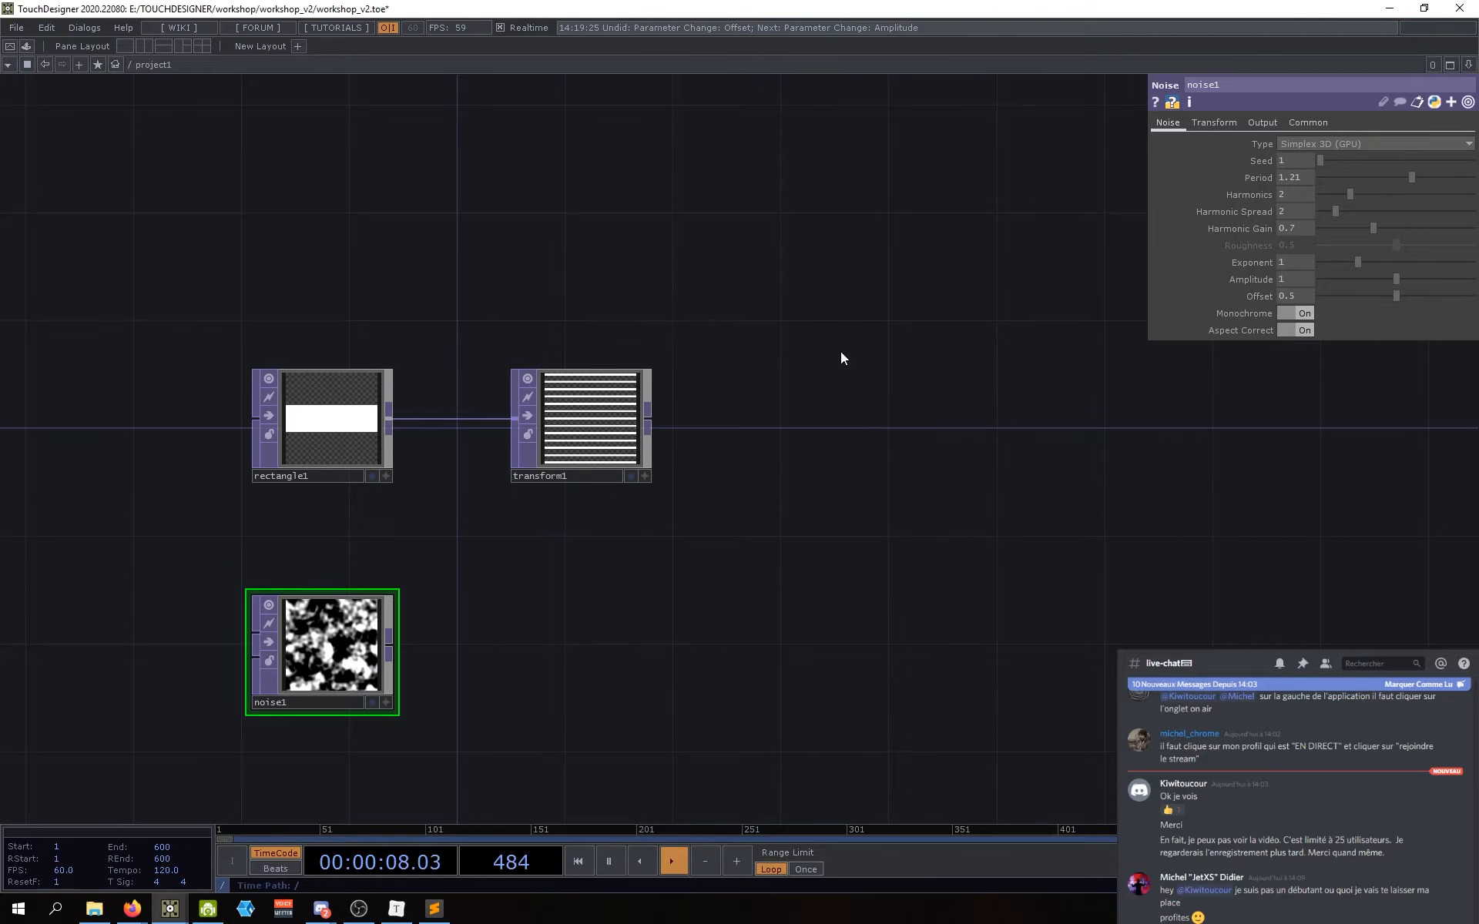
pyautogui.press('Tab')
pyautogui.write('displa')
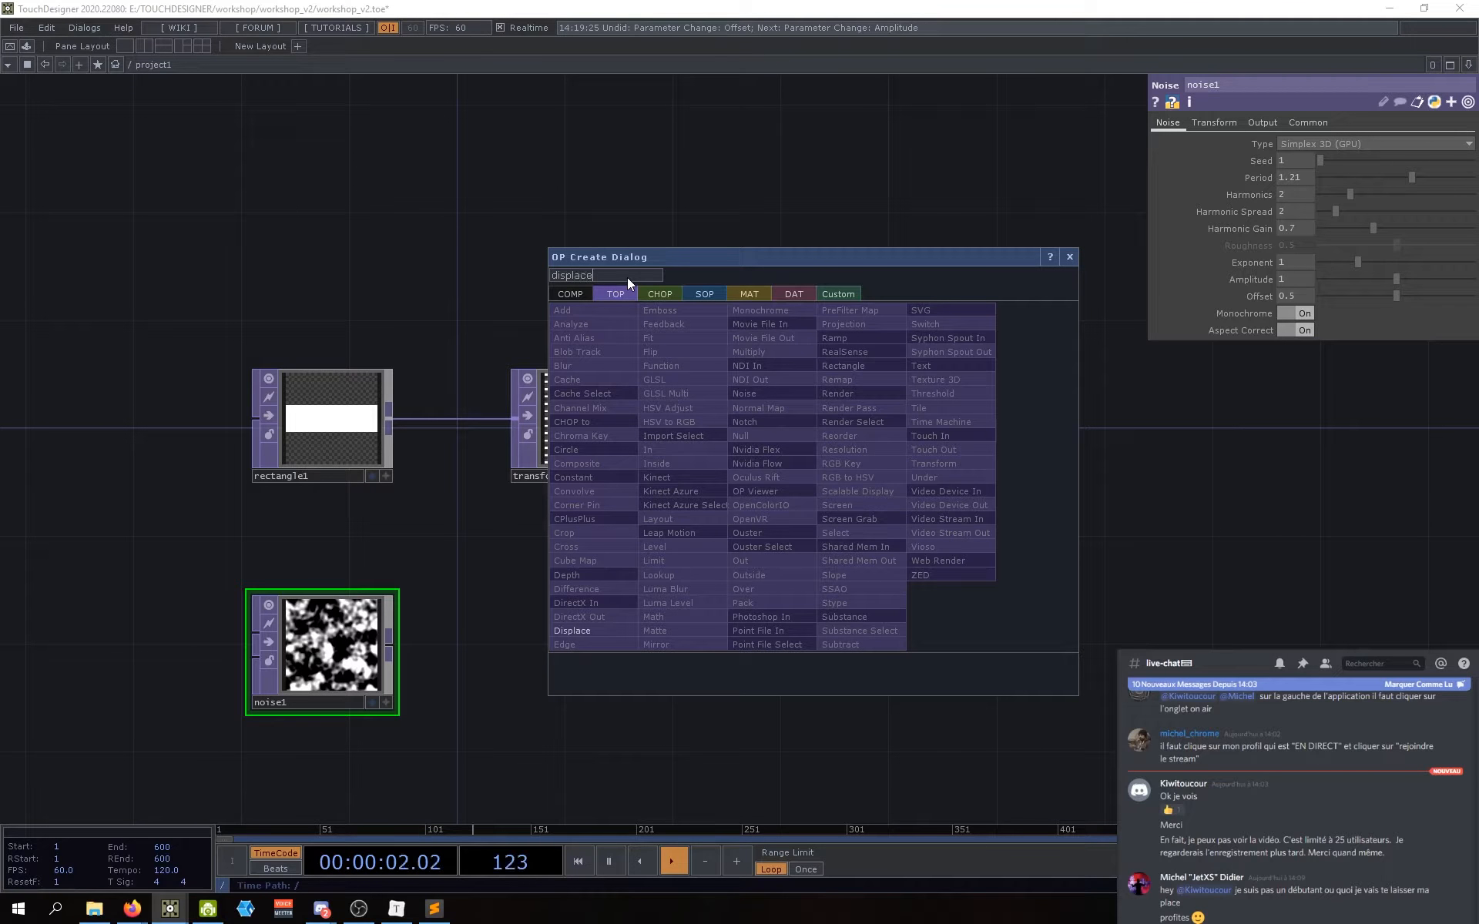
pyautogui.click(587, 629)
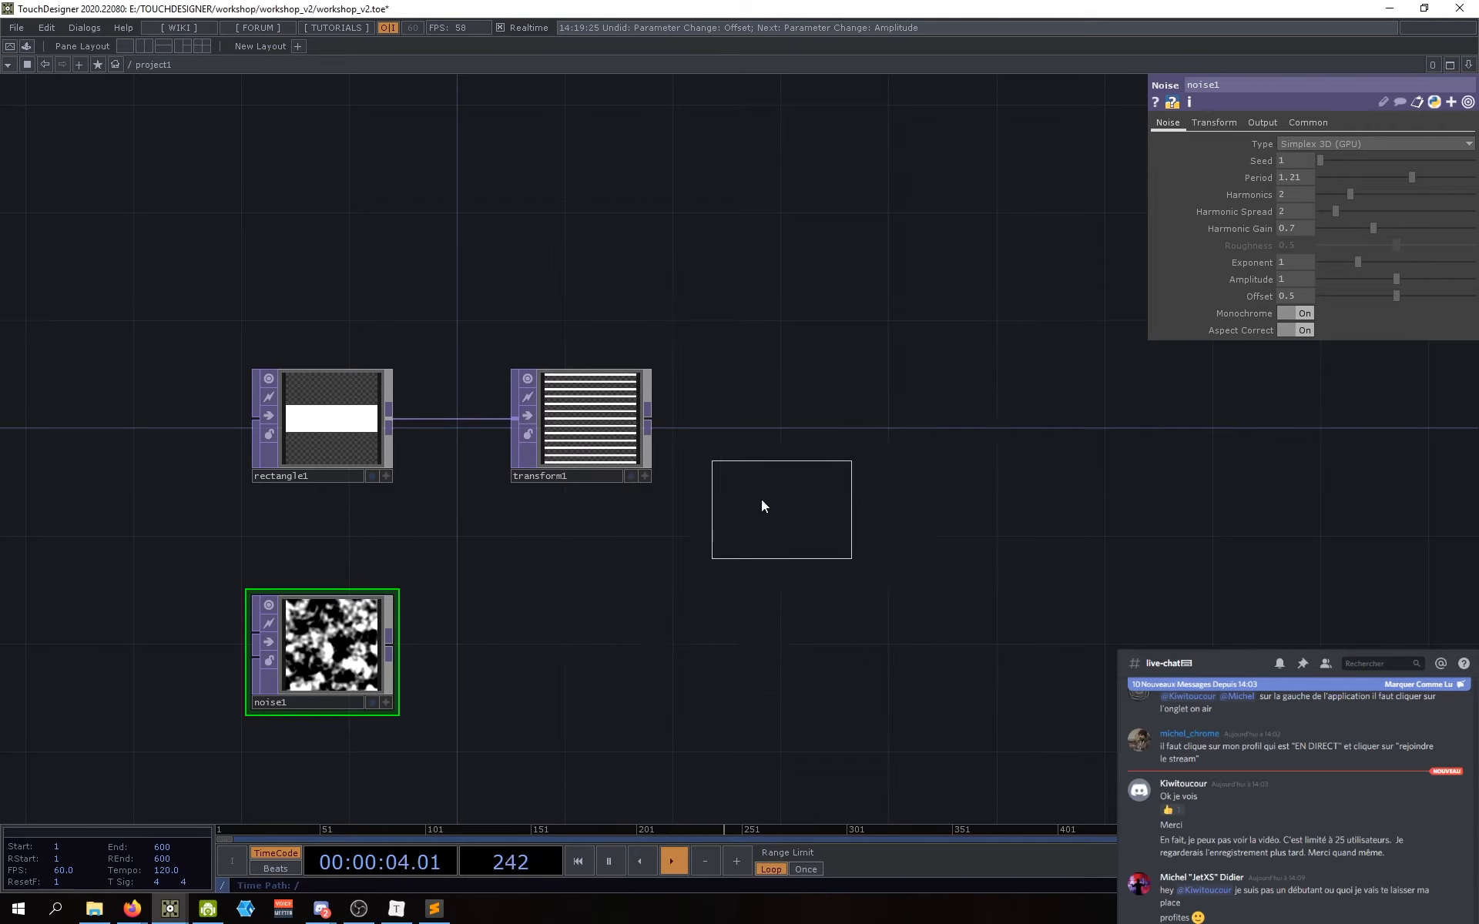
pyautogui.click(824, 431)
pyautogui.moveTo(832, 578); pyautogui.dragTo(801, 594)
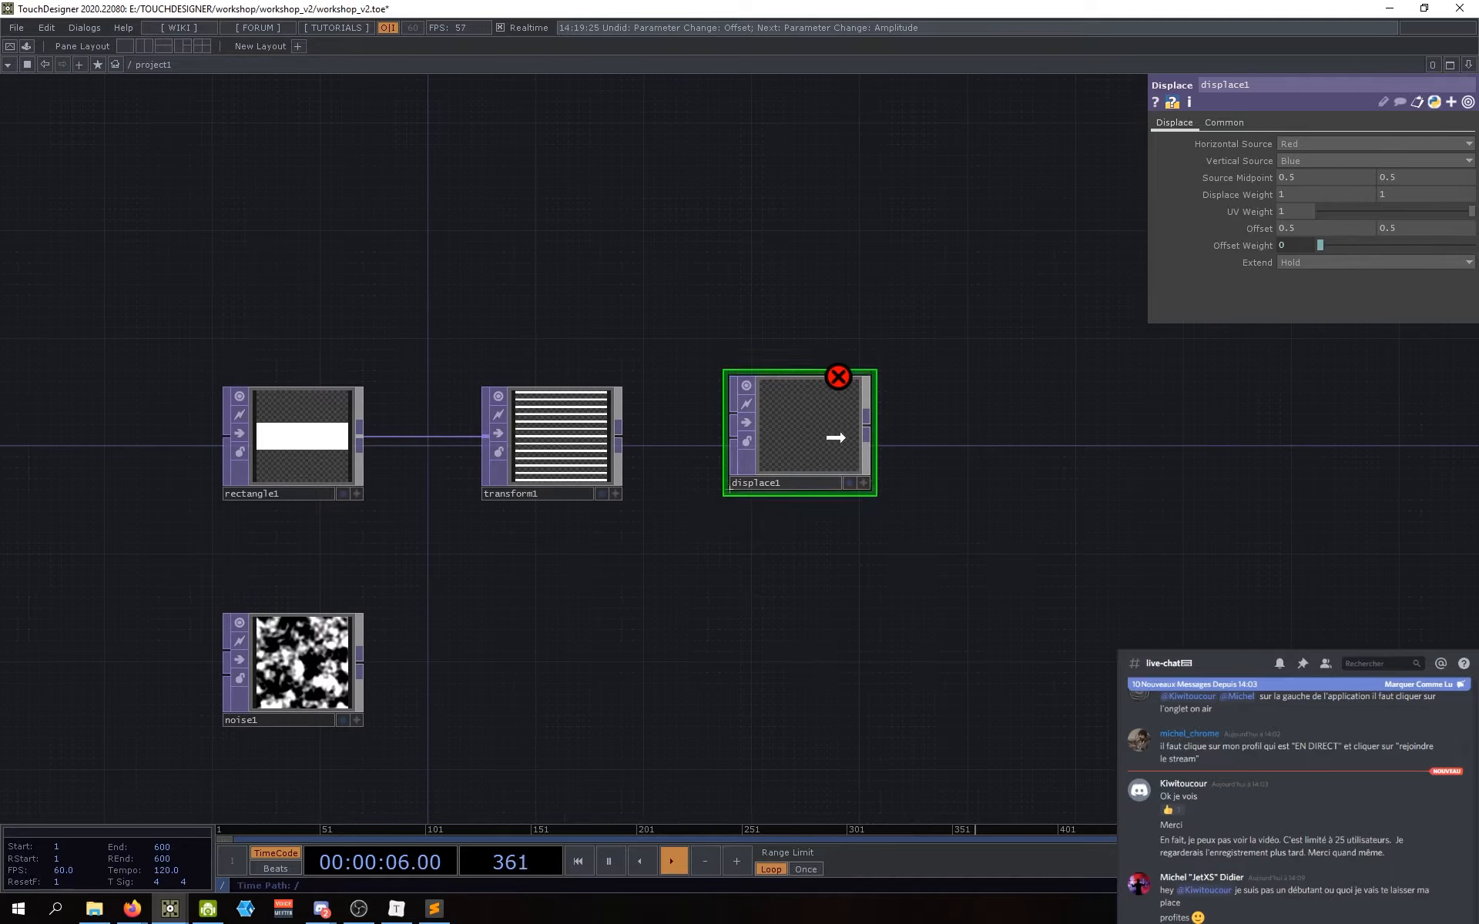
pyautogui.moveTo(835, 436); pyautogui.dragTo(835, 445)
pyautogui.moveTo(563, 635); pyautogui.dragTo(625, 633)
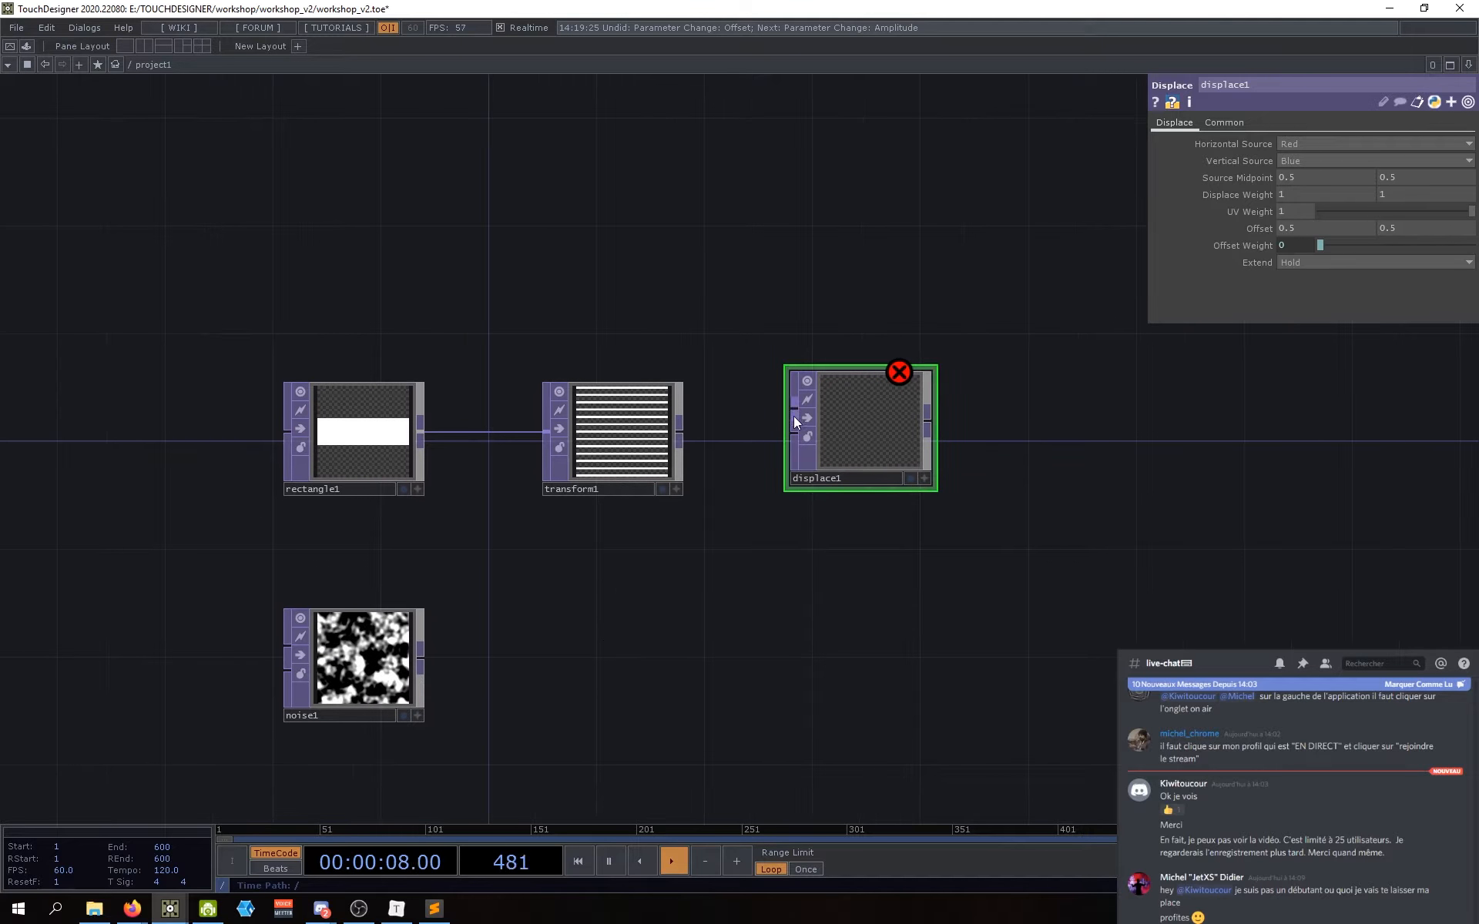
pyautogui.moveTo(842, 427); pyautogui.dragTo(842, 459)
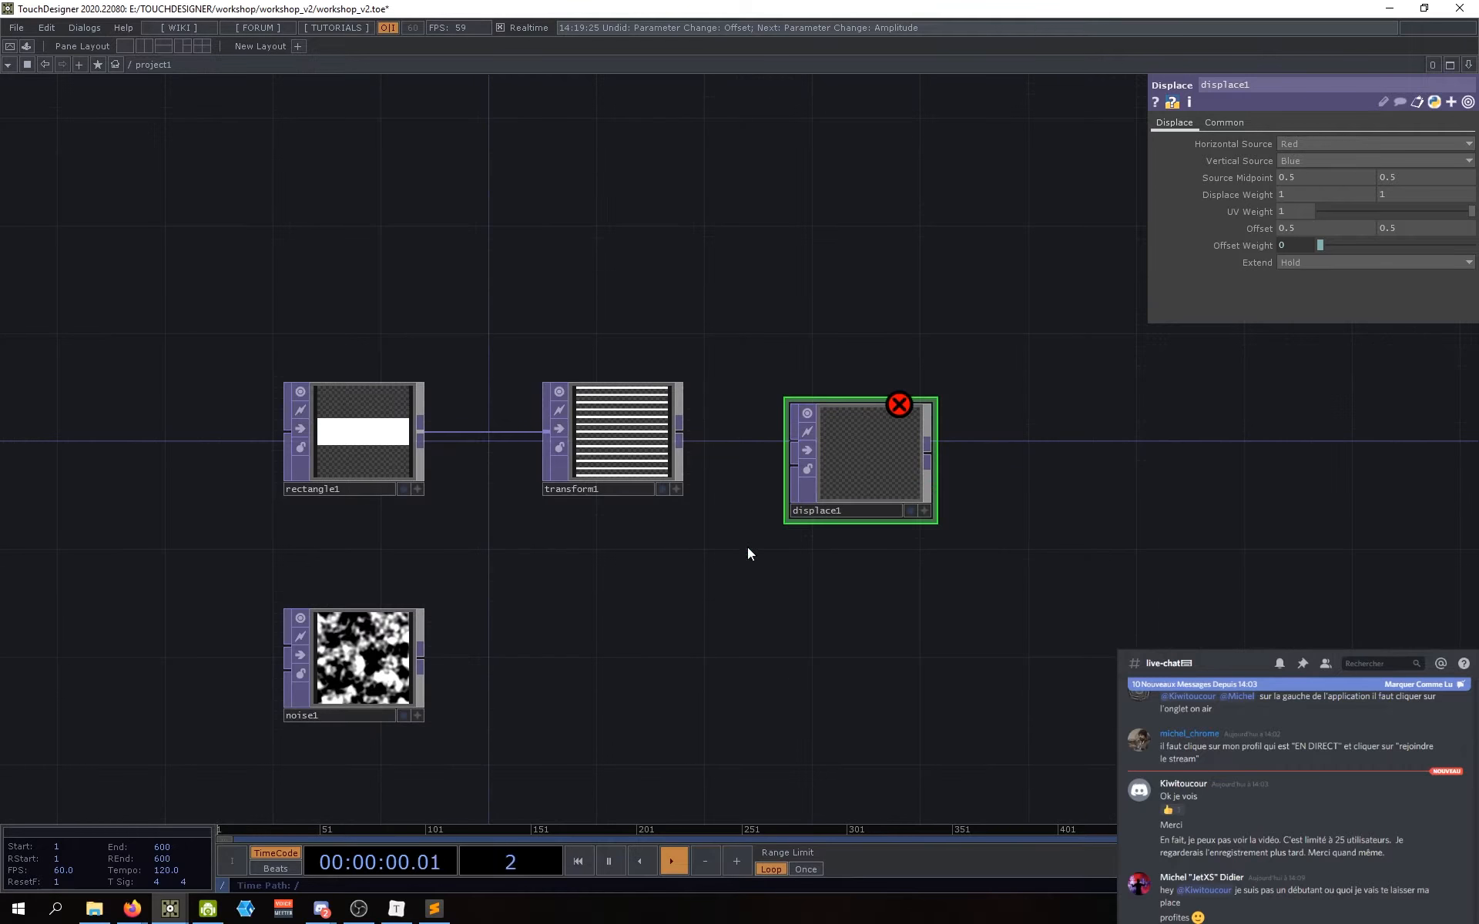
pyautogui.moveTo(732, 428); pyautogui.dragTo(838, 436)
pyautogui.moveTo(767, 555); pyautogui.dragTo(722, 559)
# Step: Check displace1's error info and wire noise1 into its second input
pyautogui.middleClick(848, 377)
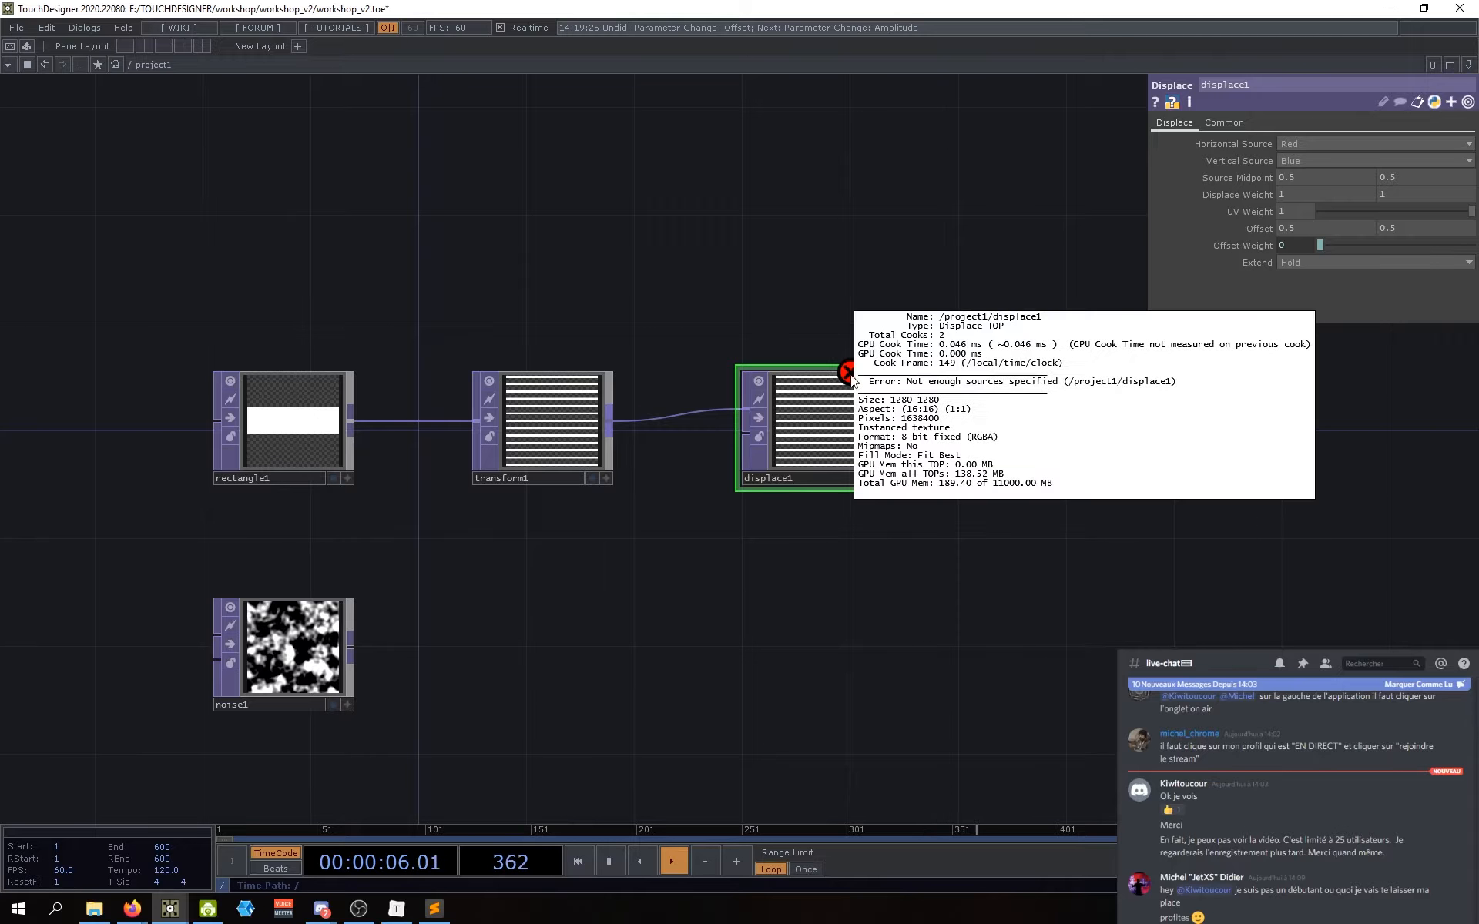
pyautogui.middleClick(860, 376)
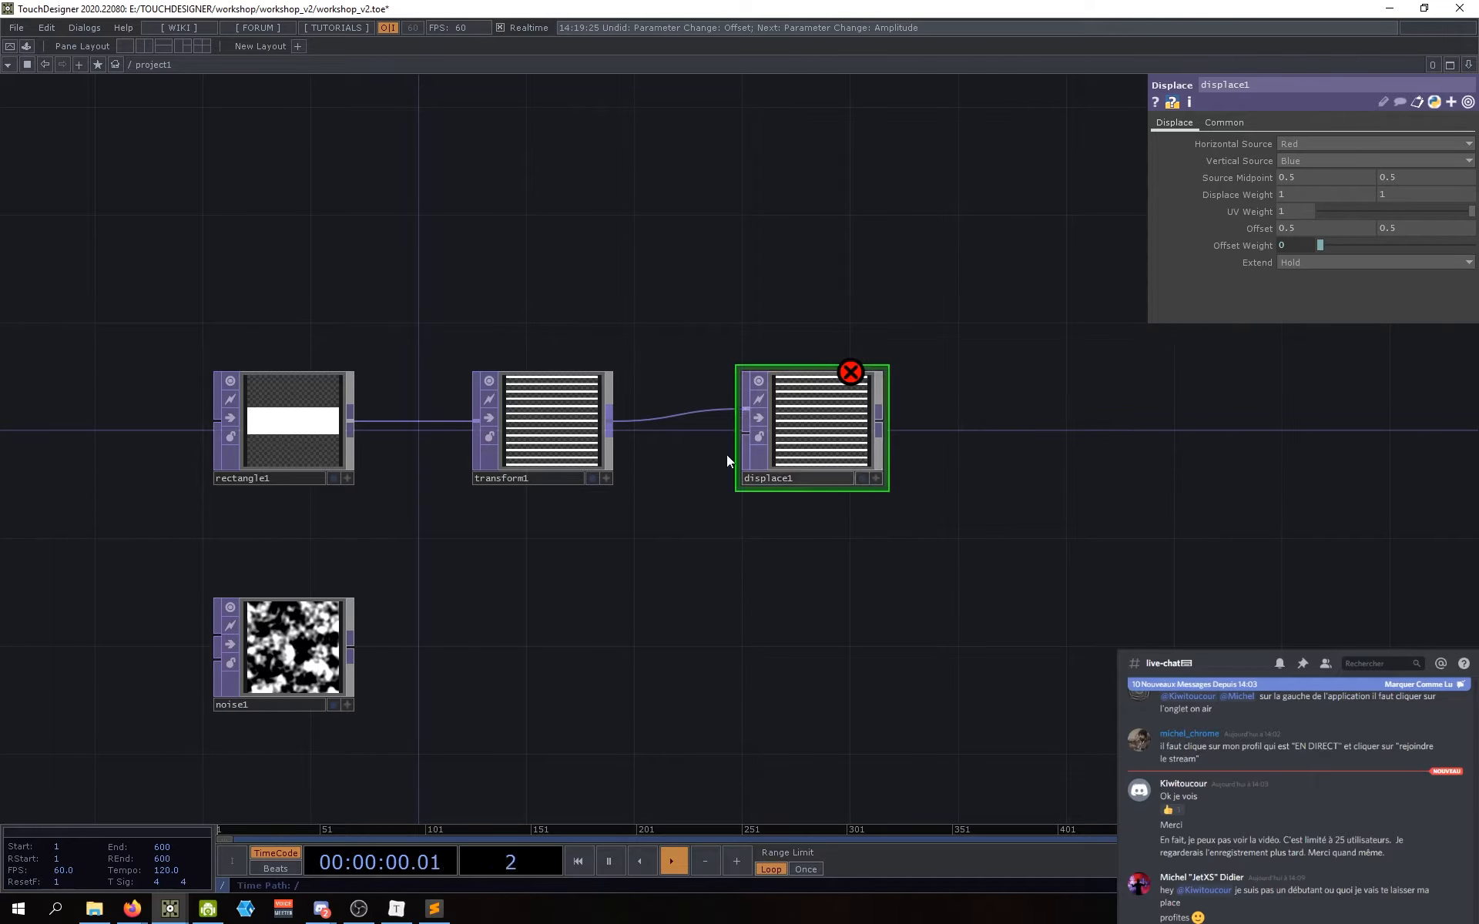
pyautogui.moveTo(740, 442); pyautogui.dragTo(728, 453)
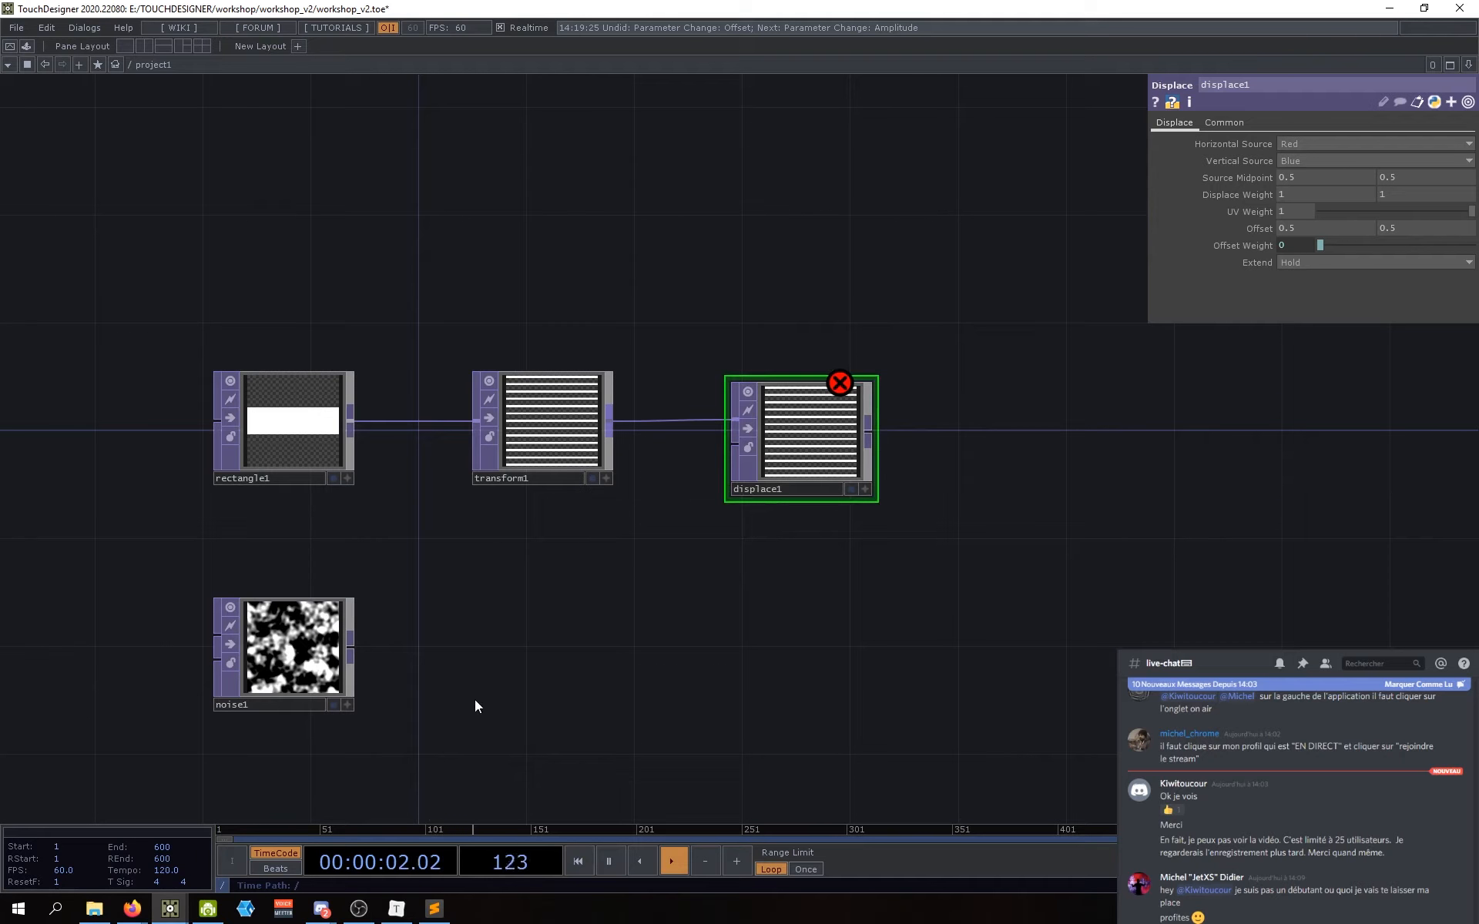
pyautogui.moveTo(353, 651); pyautogui.dragTo(732, 446)
pyautogui.scroll(6, 809, 454)
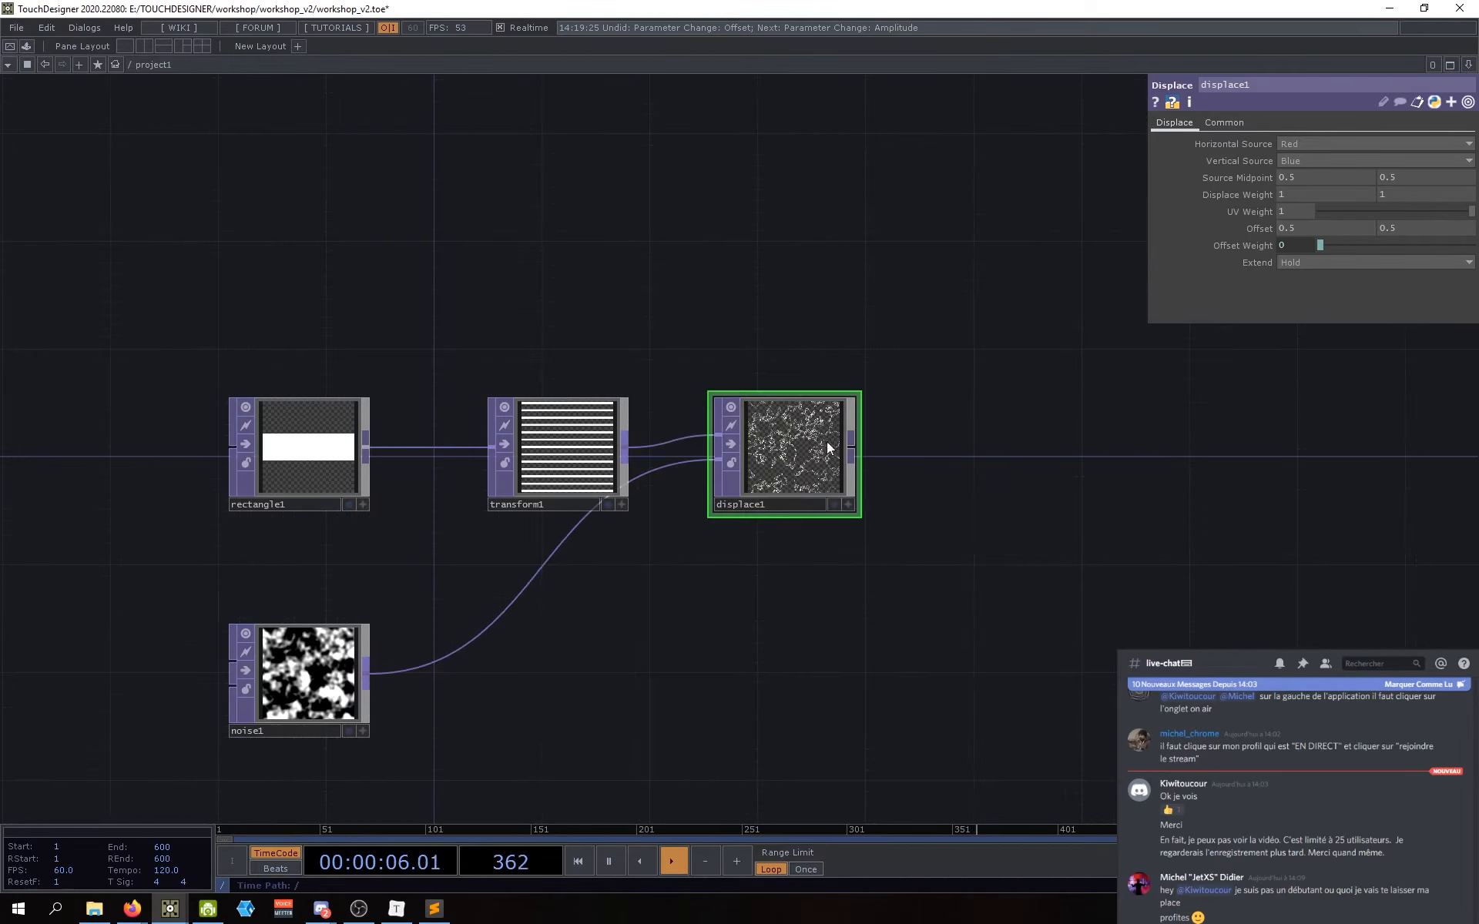
pyautogui.scroll(4, 724, 513)
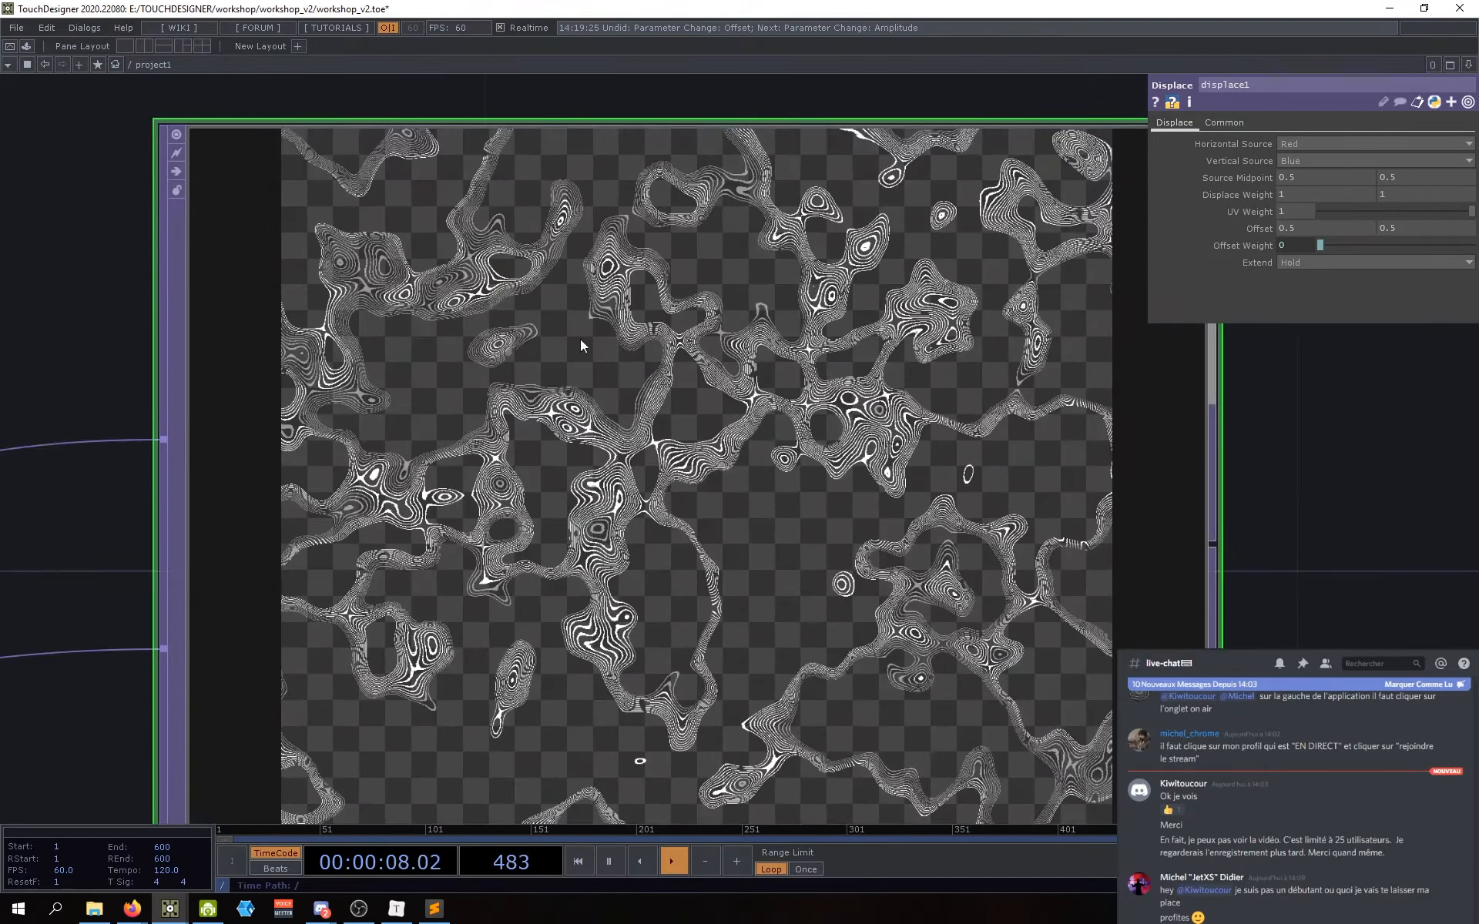
pyautogui.scroll(4, 580, 339)
pyautogui.scroll(-6, 580, 339)
pyautogui.scroll(6, 522, 466)
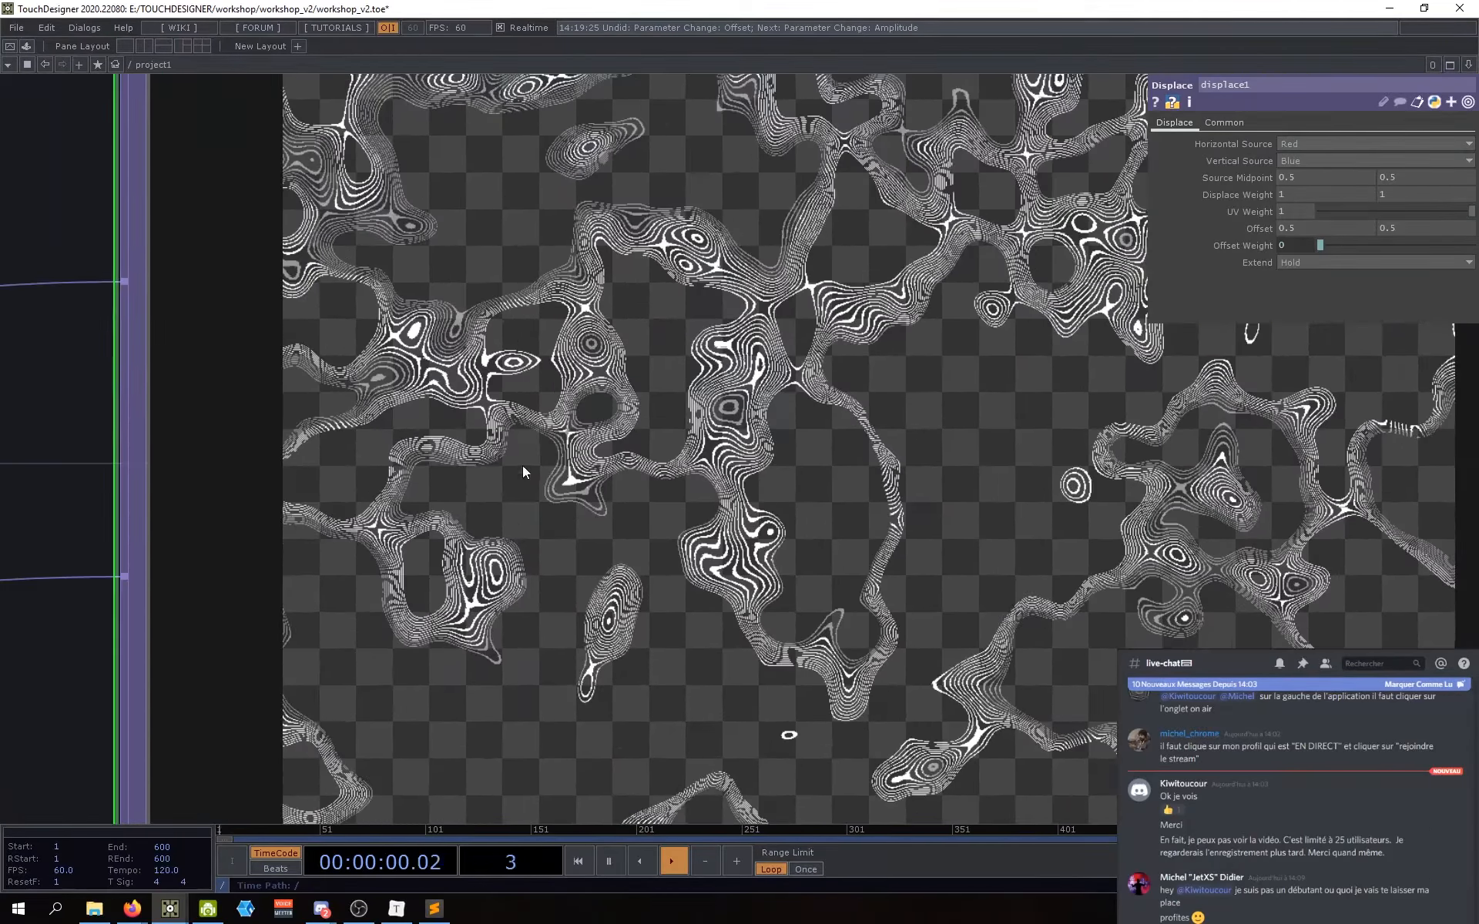
pyautogui.scroll(-8, 532, 462)
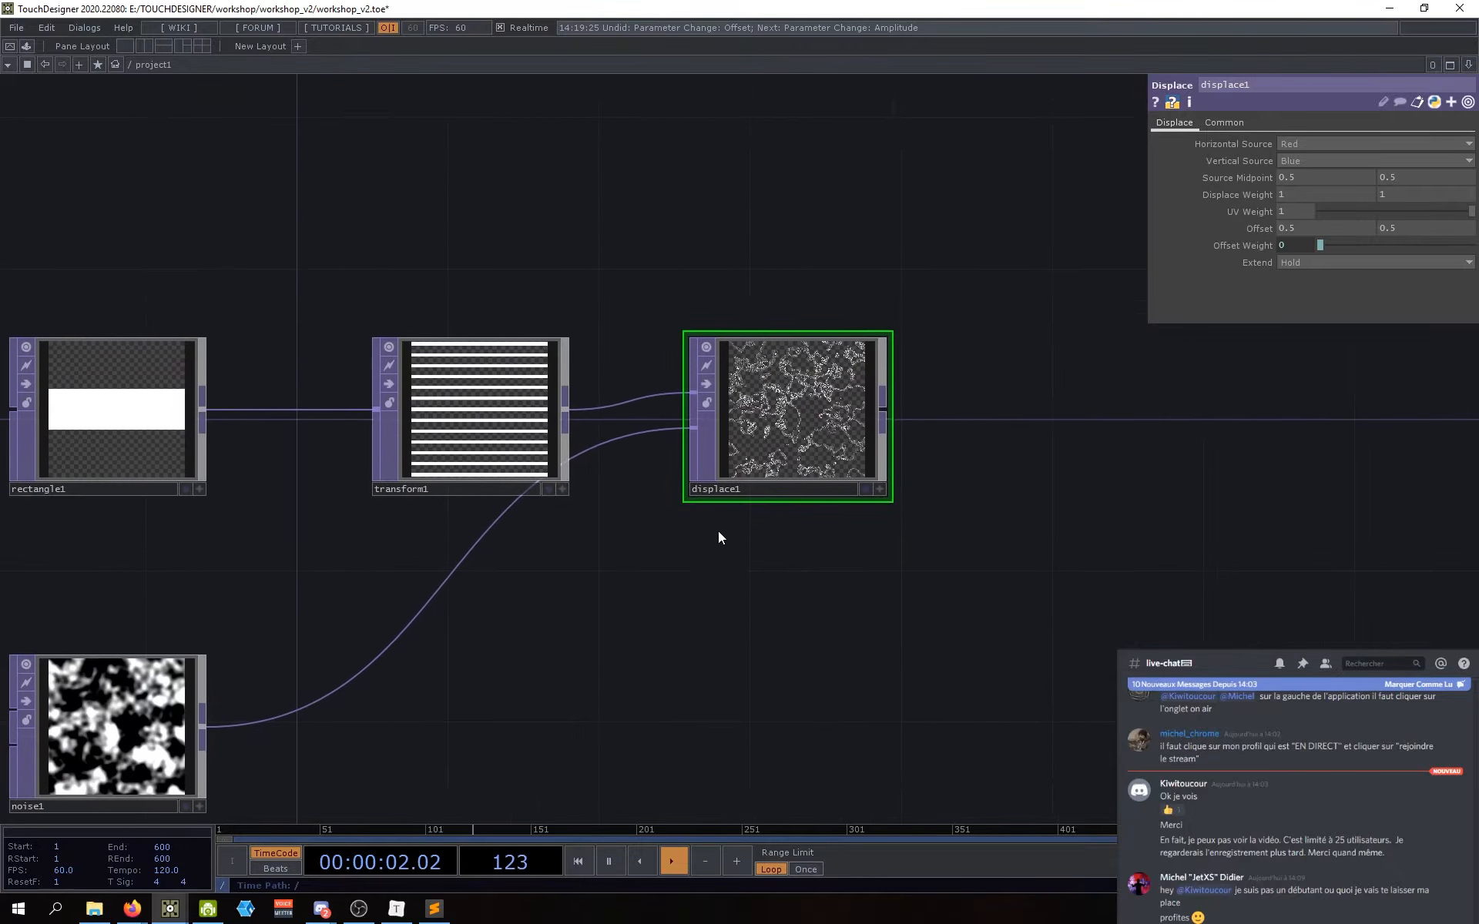
pyautogui.scroll(3, 719, 535)
pyautogui.scroll(-3, 709, 572)
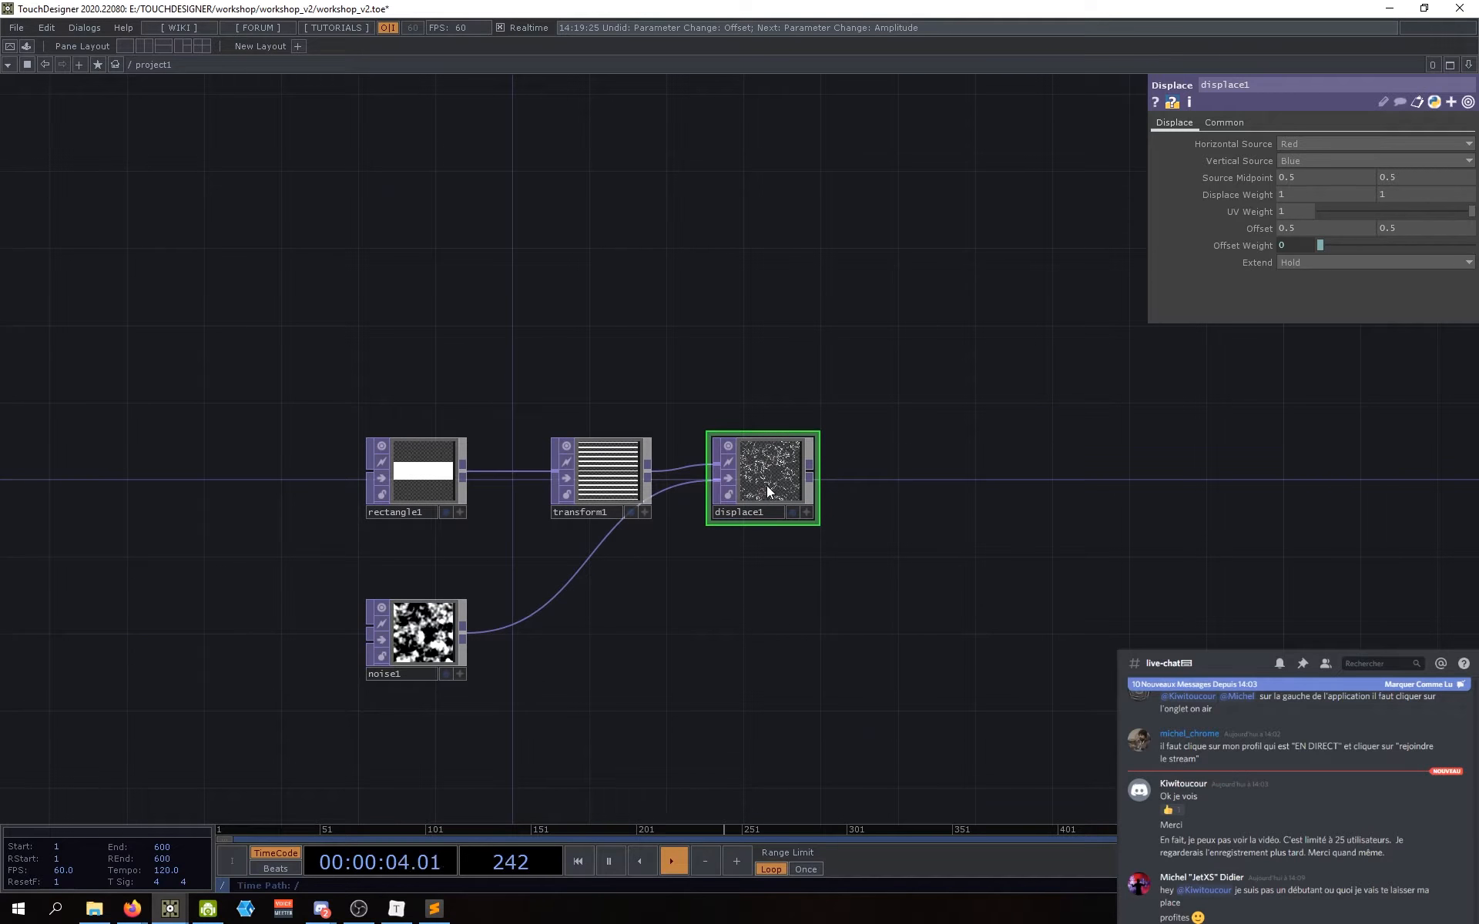
pyautogui.scroll(3, 758, 497)
pyautogui.scroll(2, 752, 501)
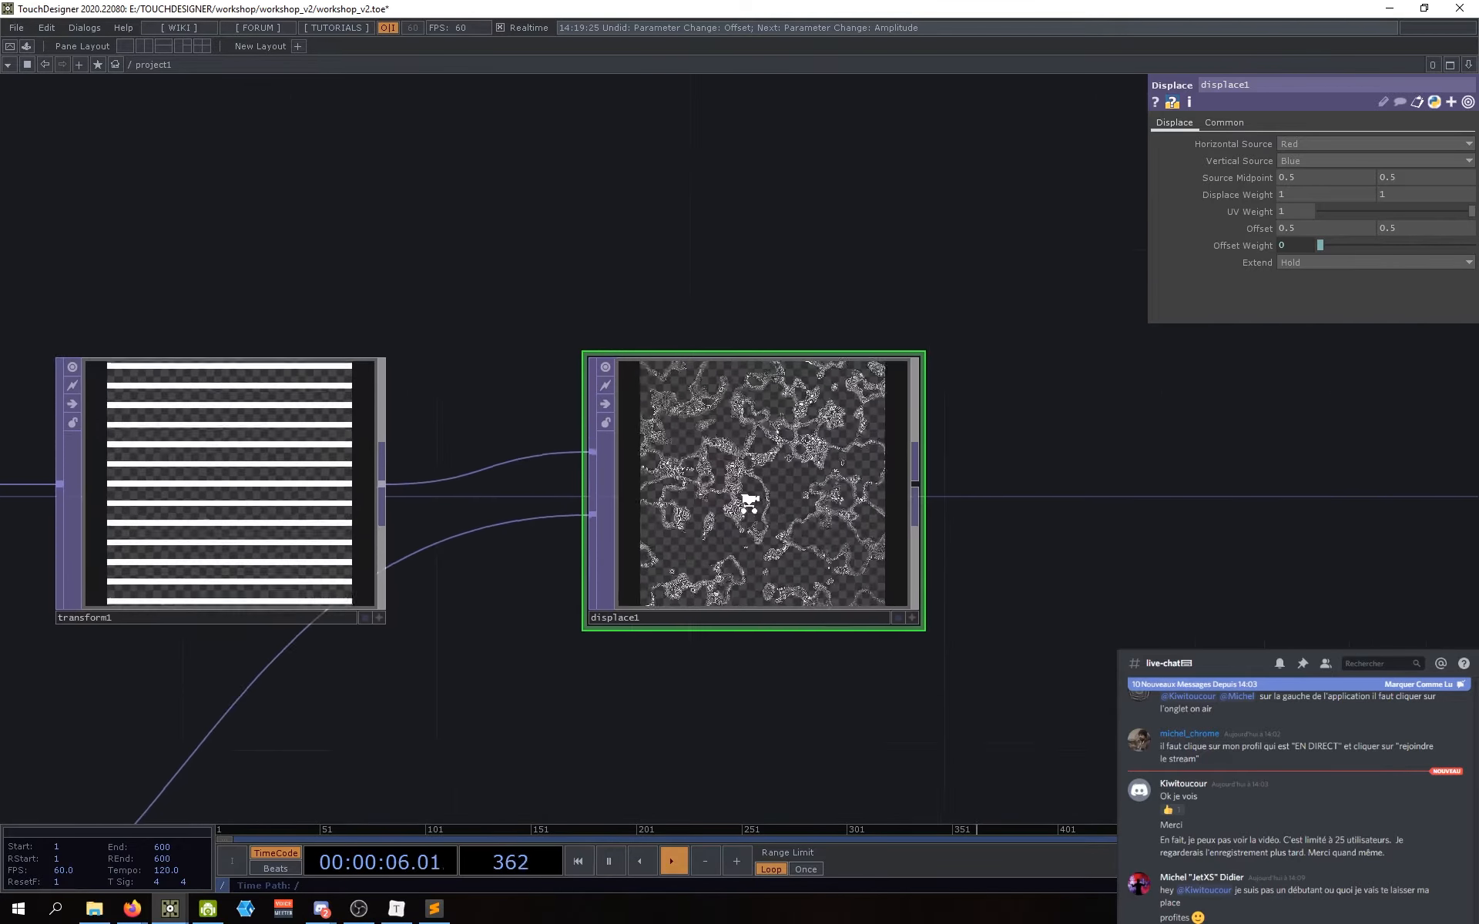
pyautogui.scroll(-1, 749, 502)
pyautogui.scroll(4, 748, 502)
pyautogui.scroll(-4, 750, 497)
pyautogui.scroll(-2, 751, 499)
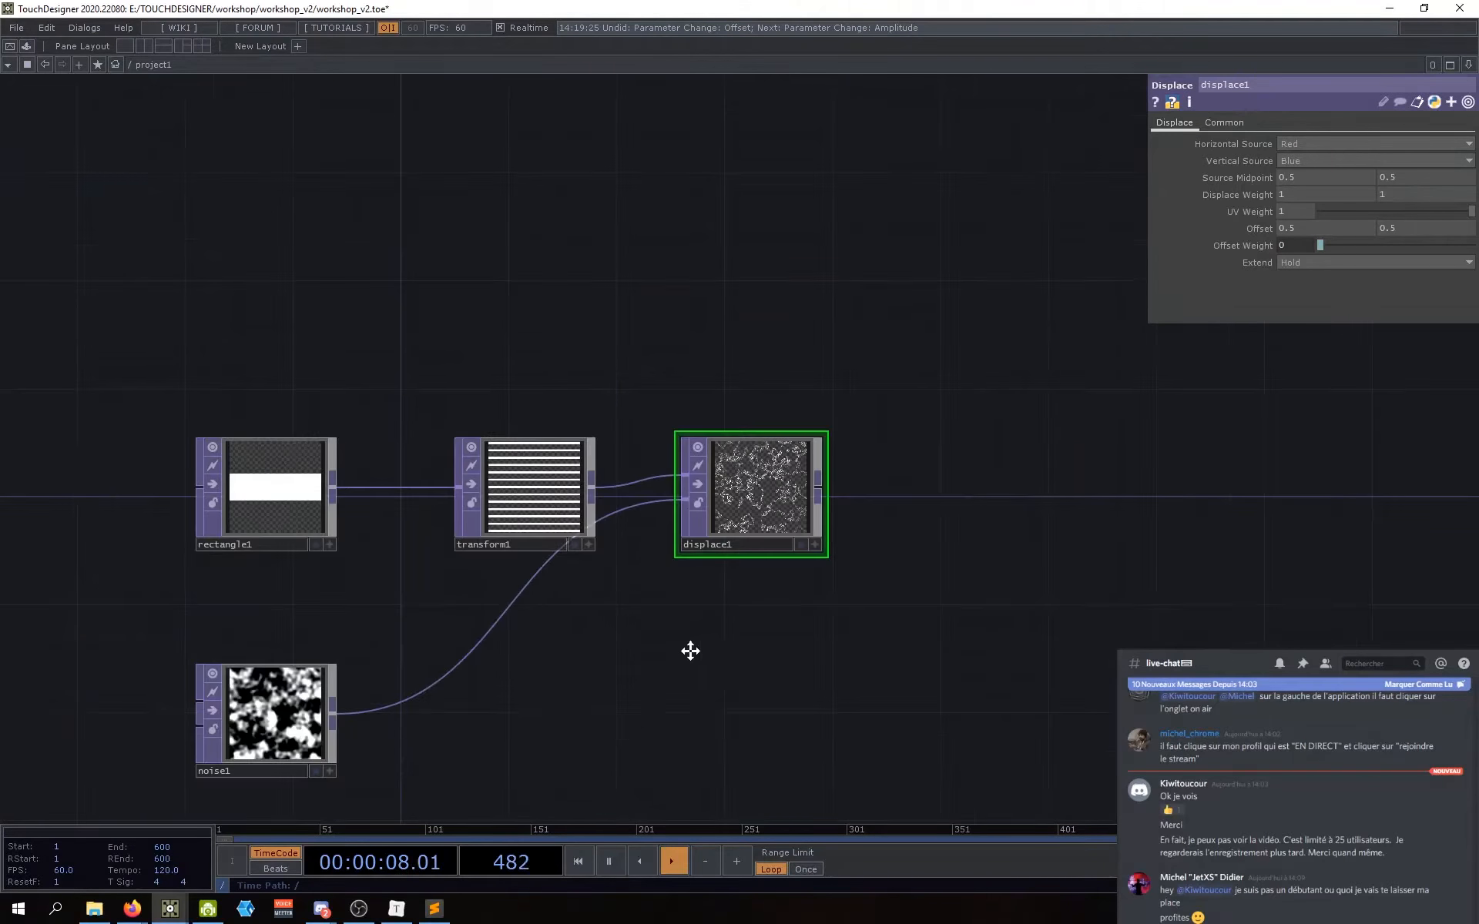
pyautogui.moveTo(690, 650); pyautogui.dragTo(749, 601)
pyautogui.moveTo(810, 459); pyautogui.dragTo(811, 469)
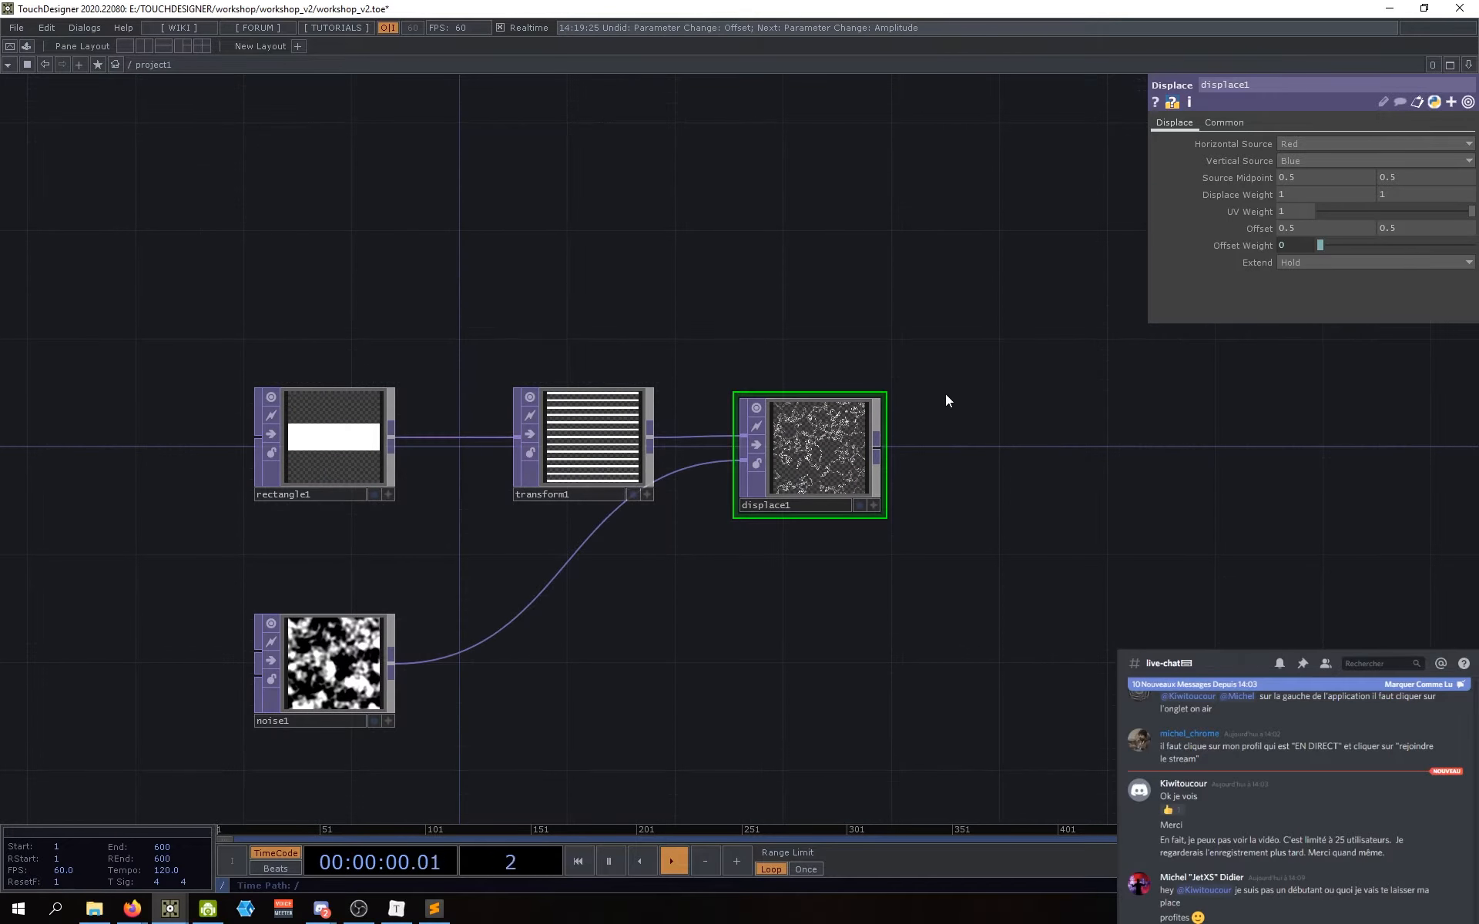
pyautogui.scroll(3, 801, 485)
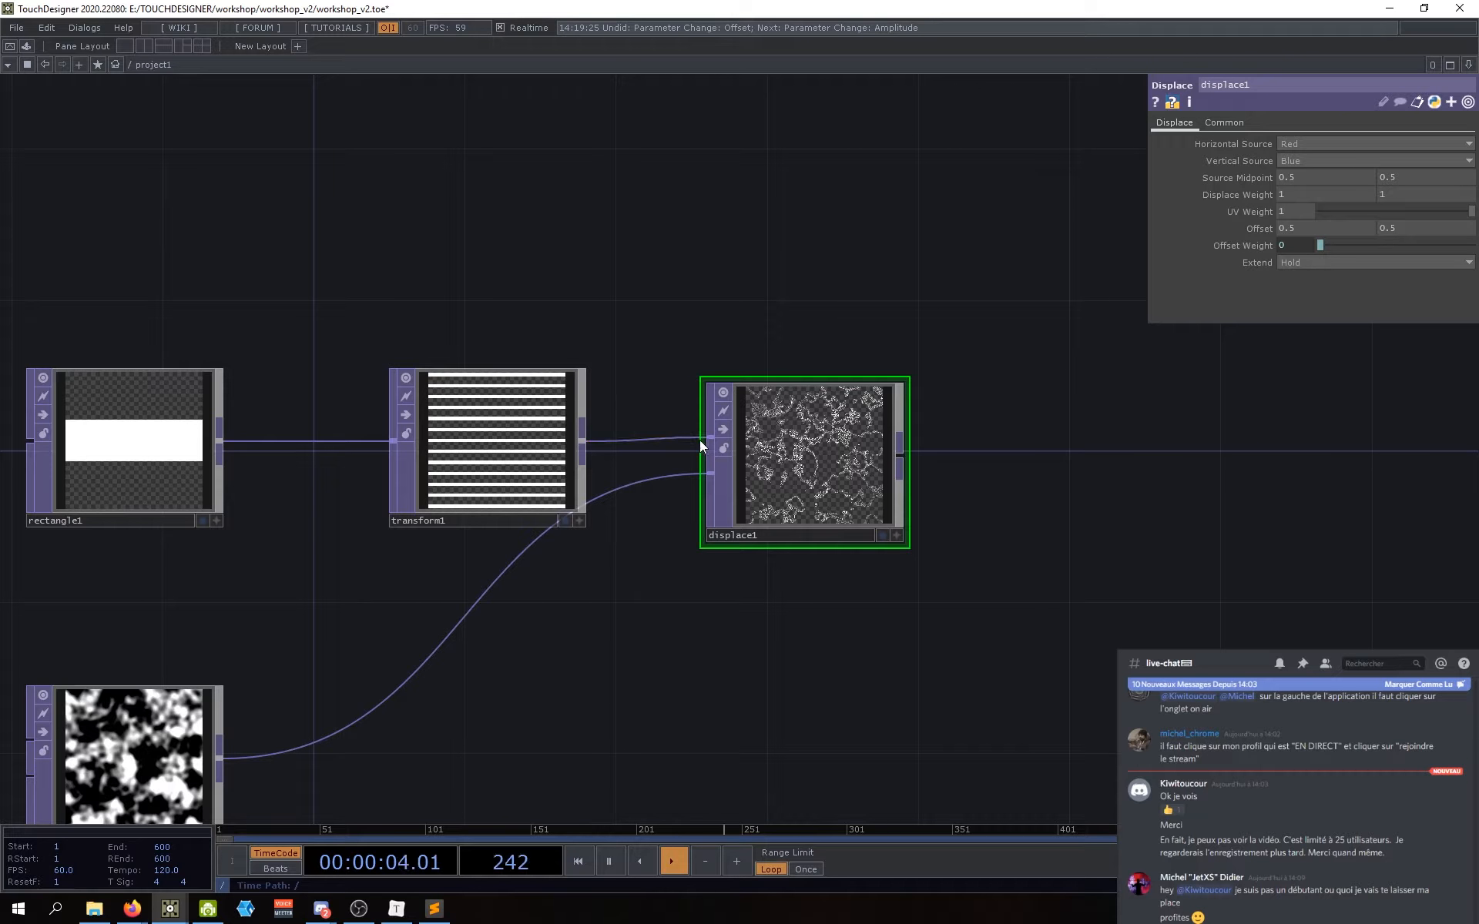
pyautogui.moveTo(626, 612); pyautogui.dragTo(729, 456)
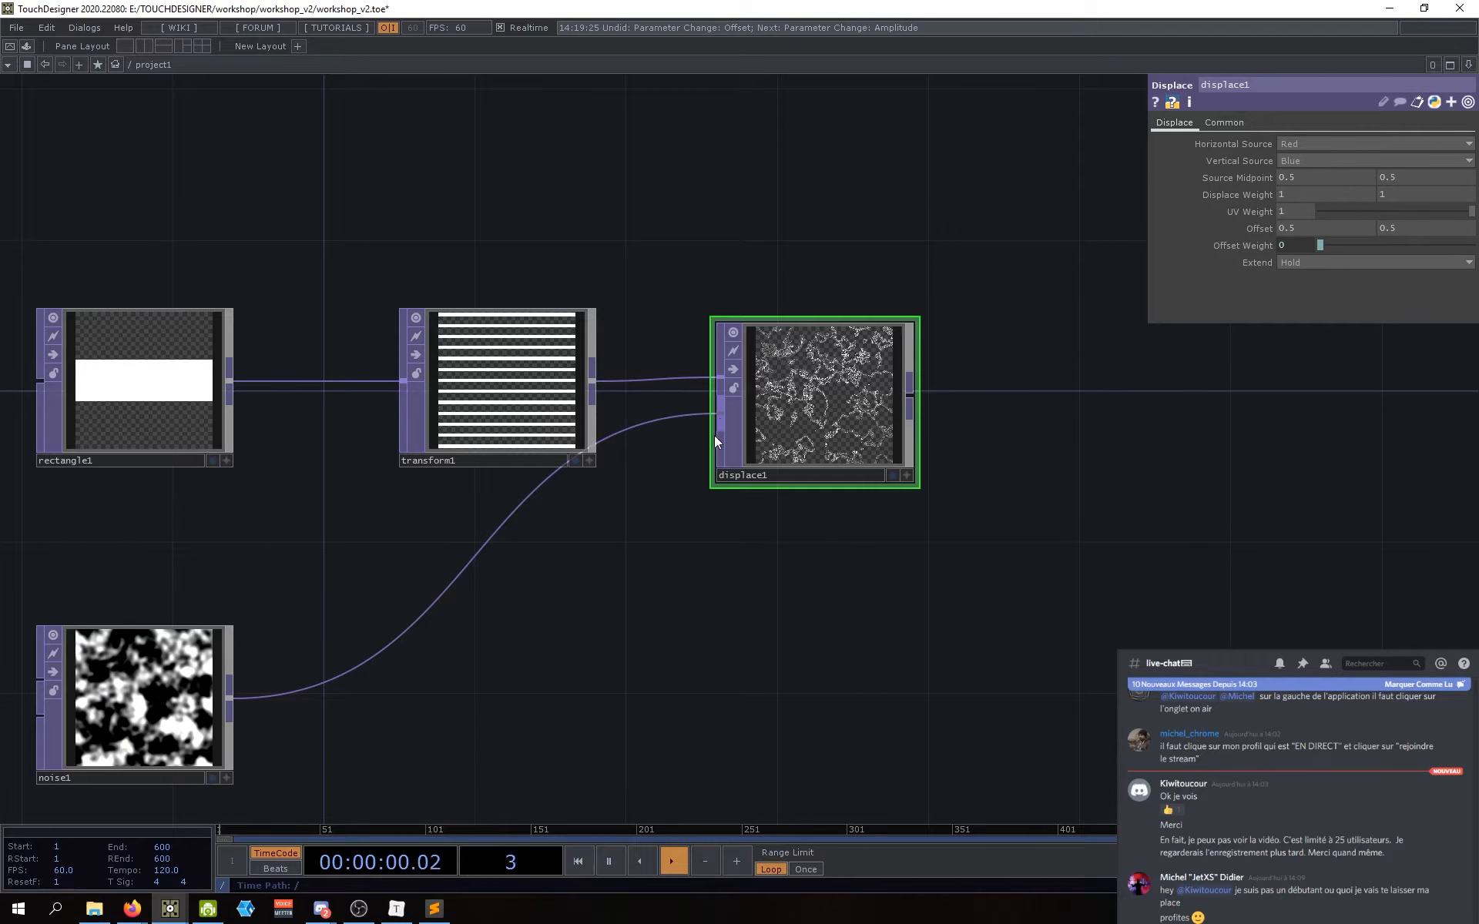
pyautogui.moveTo(701, 614); pyautogui.dragTo(674, 631)
pyautogui.scroll(5, 761, 479)
pyautogui.scroll(-3, 778, 483)
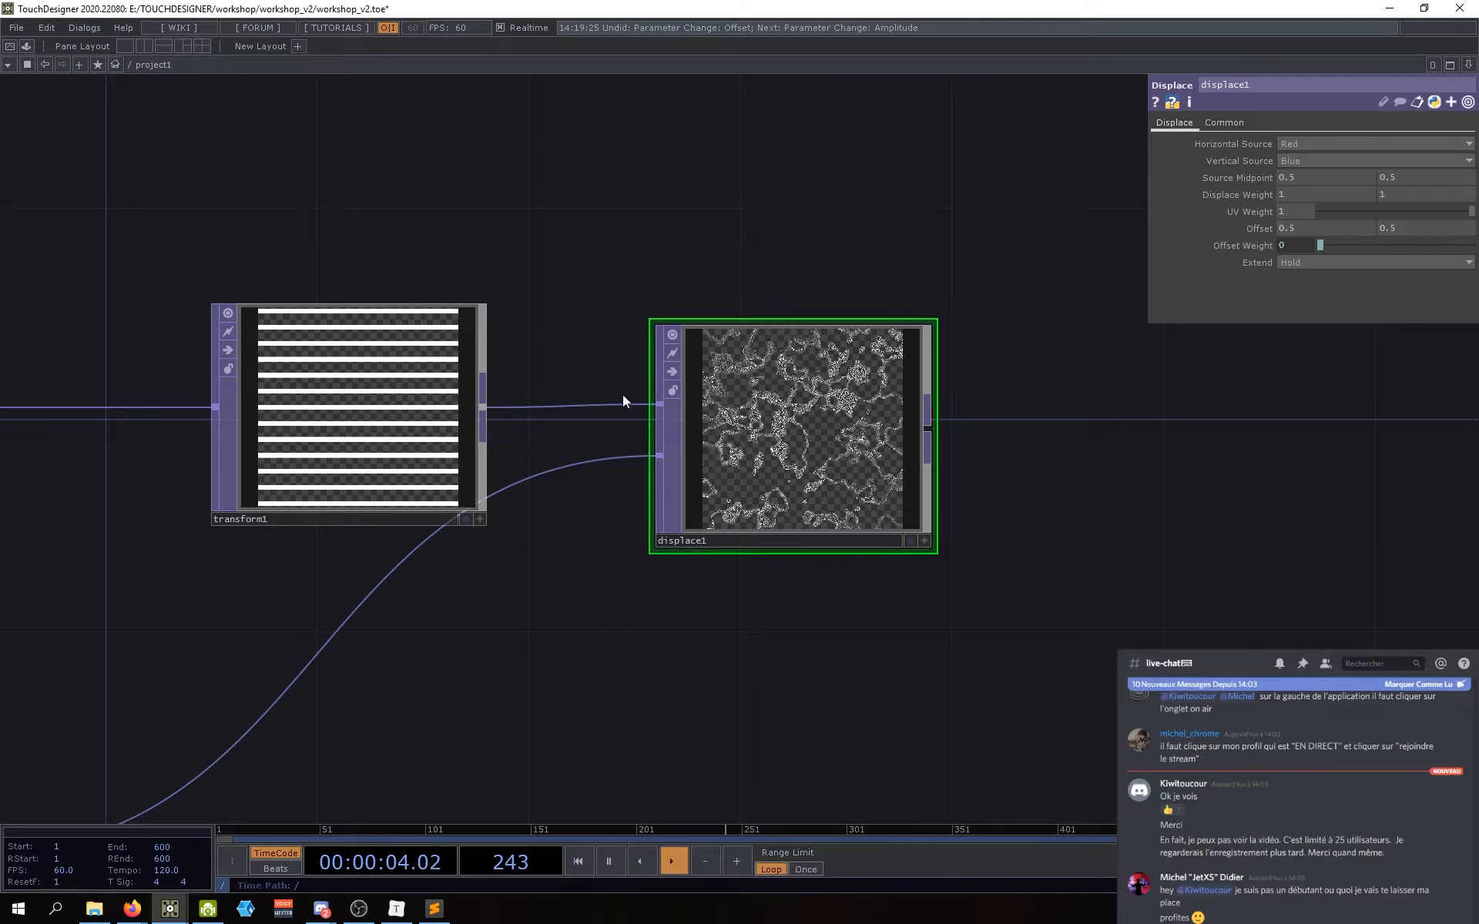
pyautogui.moveTo(738, 677); pyautogui.dragTo(811, 567)
pyautogui.scroll(-3, 838, 547)
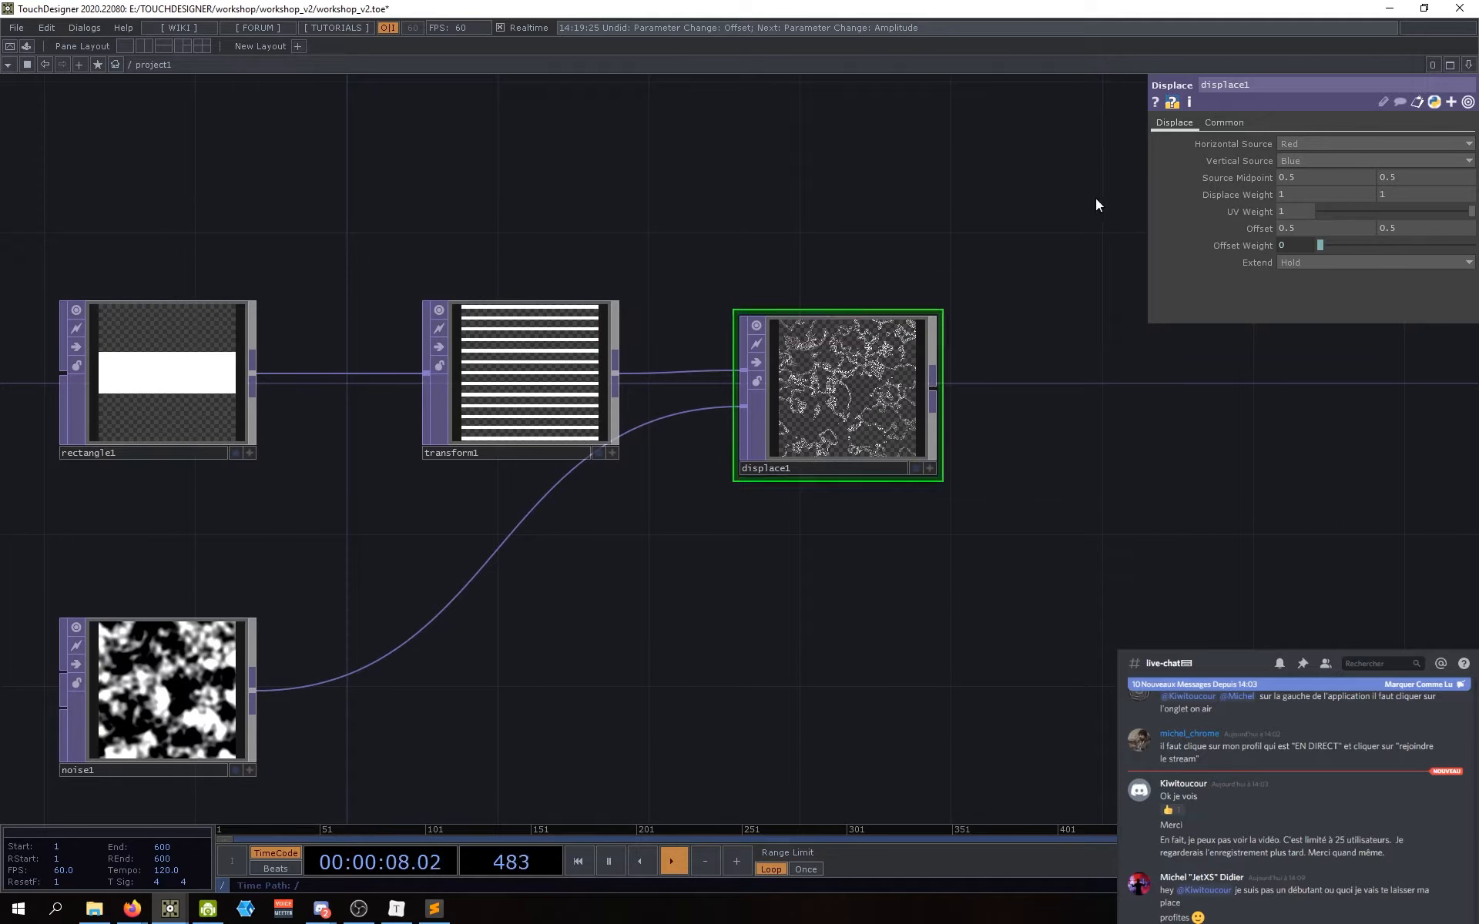
pyautogui.moveTo(878, 620); pyautogui.dragTo(862, 626)
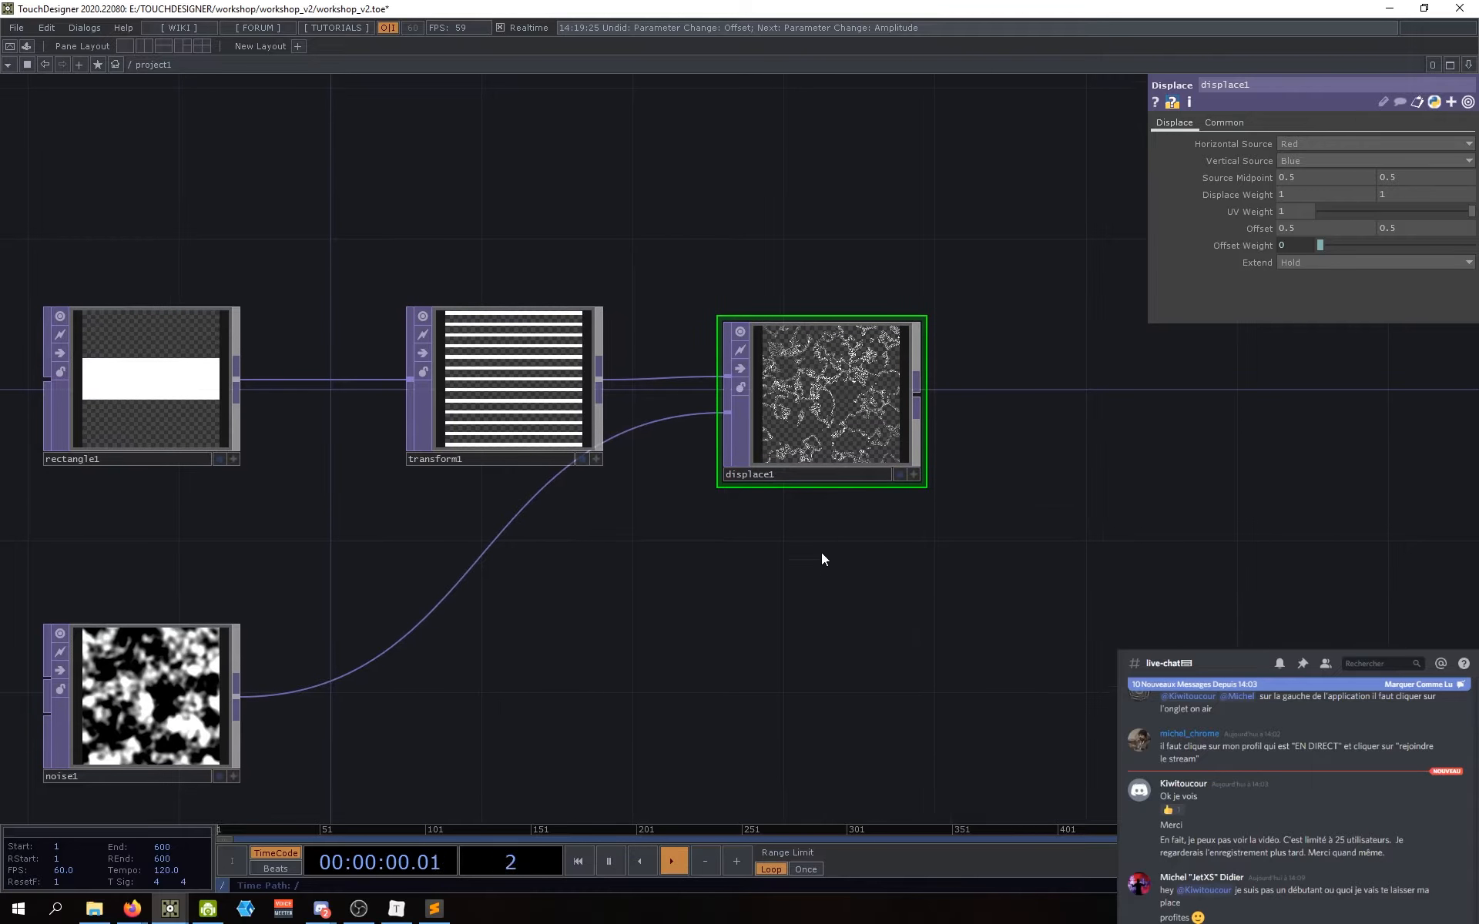
pyautogui.moveTo(821, 553); pyautogui.dragTo(787, 568)
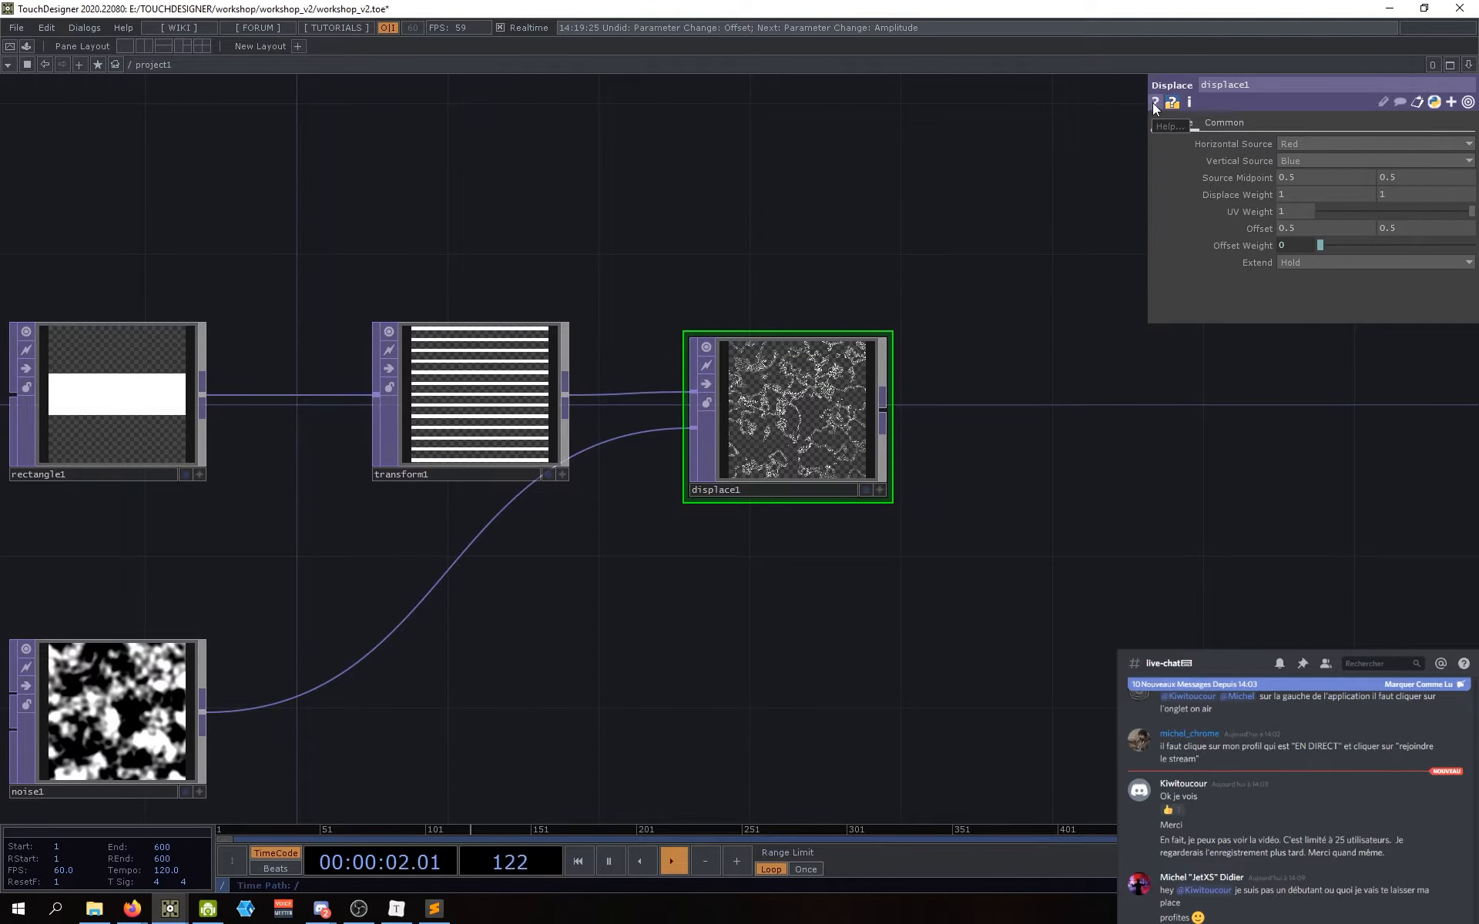
pyautogui.moveTo(825, 551); pyautogui.dragTo(881, 596)
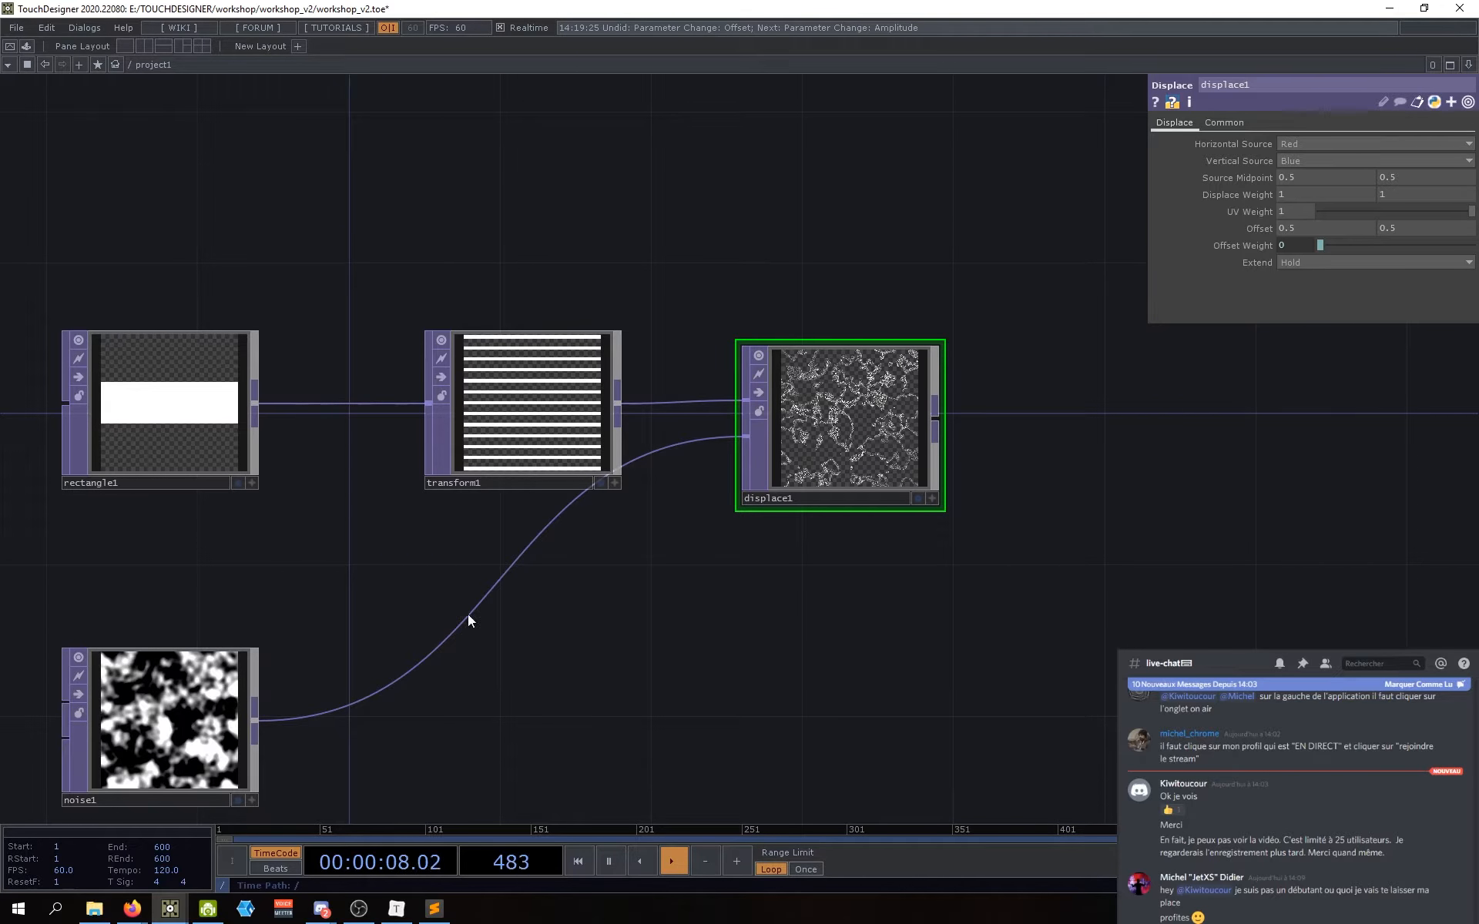
pyautogui.scroll(5, 855, 416)
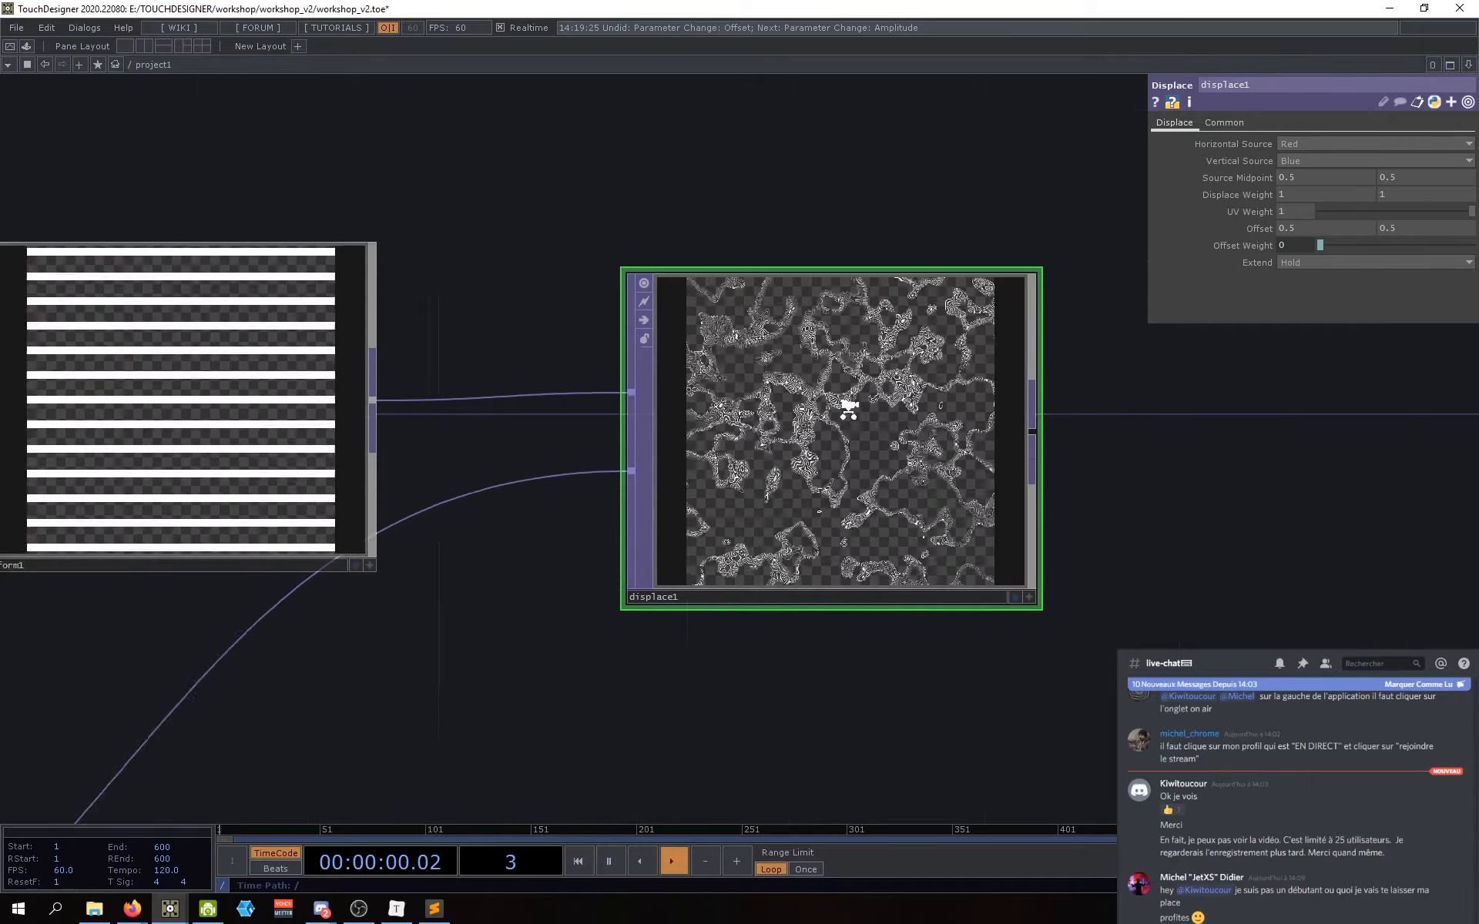
pyautogui.scroll(-5, 848, 405)
pyautogui.moveTo(770, 671); pyautogui.dragTo(770, 622)
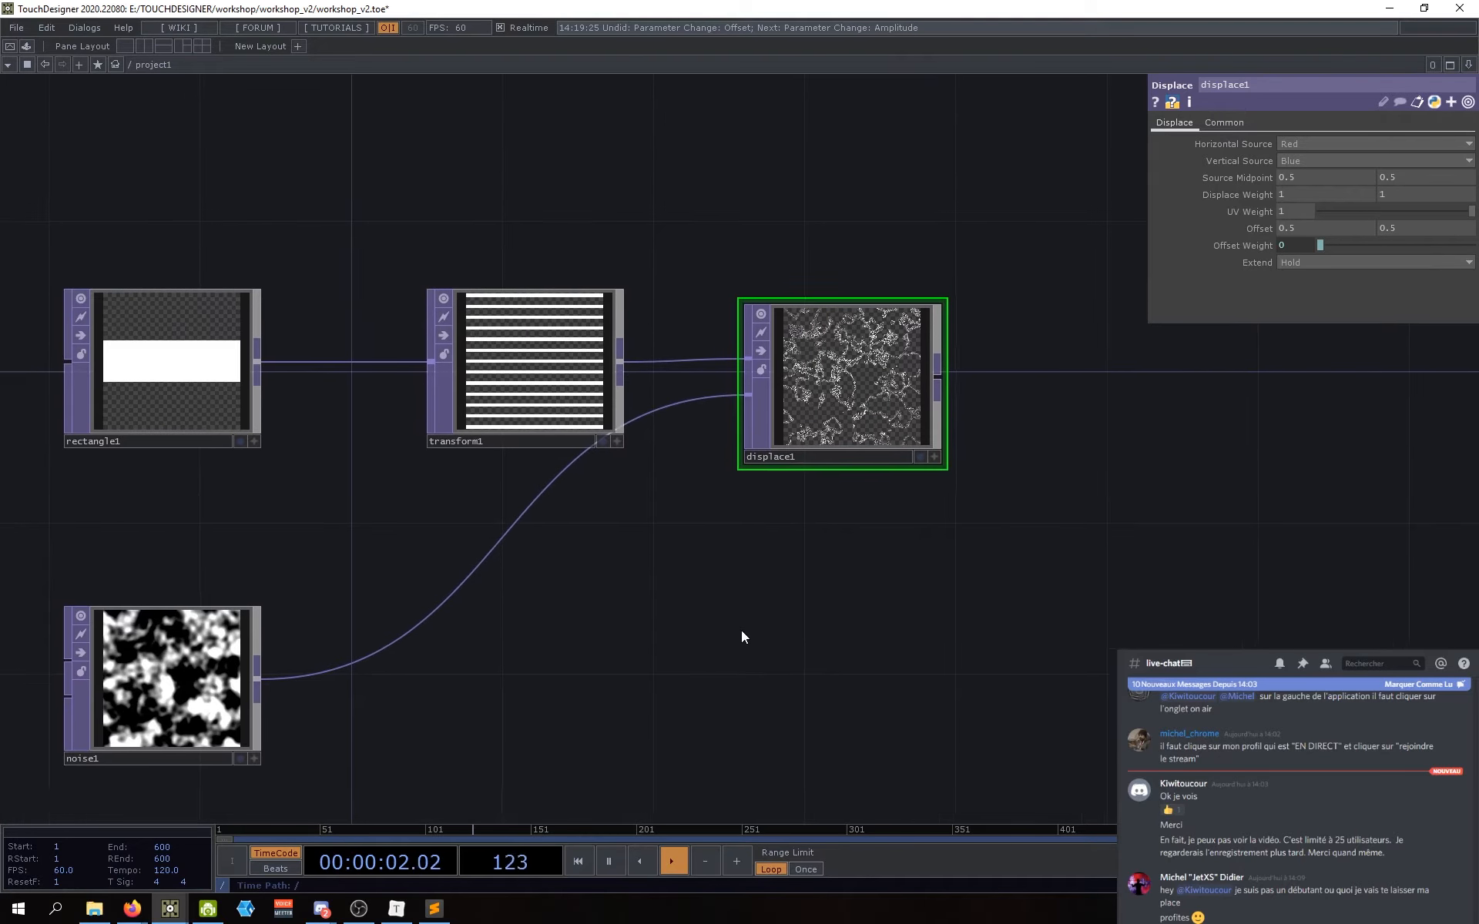
# Step: Try noise1 Amplitude values from 0 to just above 0, ending back at 0
pyautogui.click(171, 678)
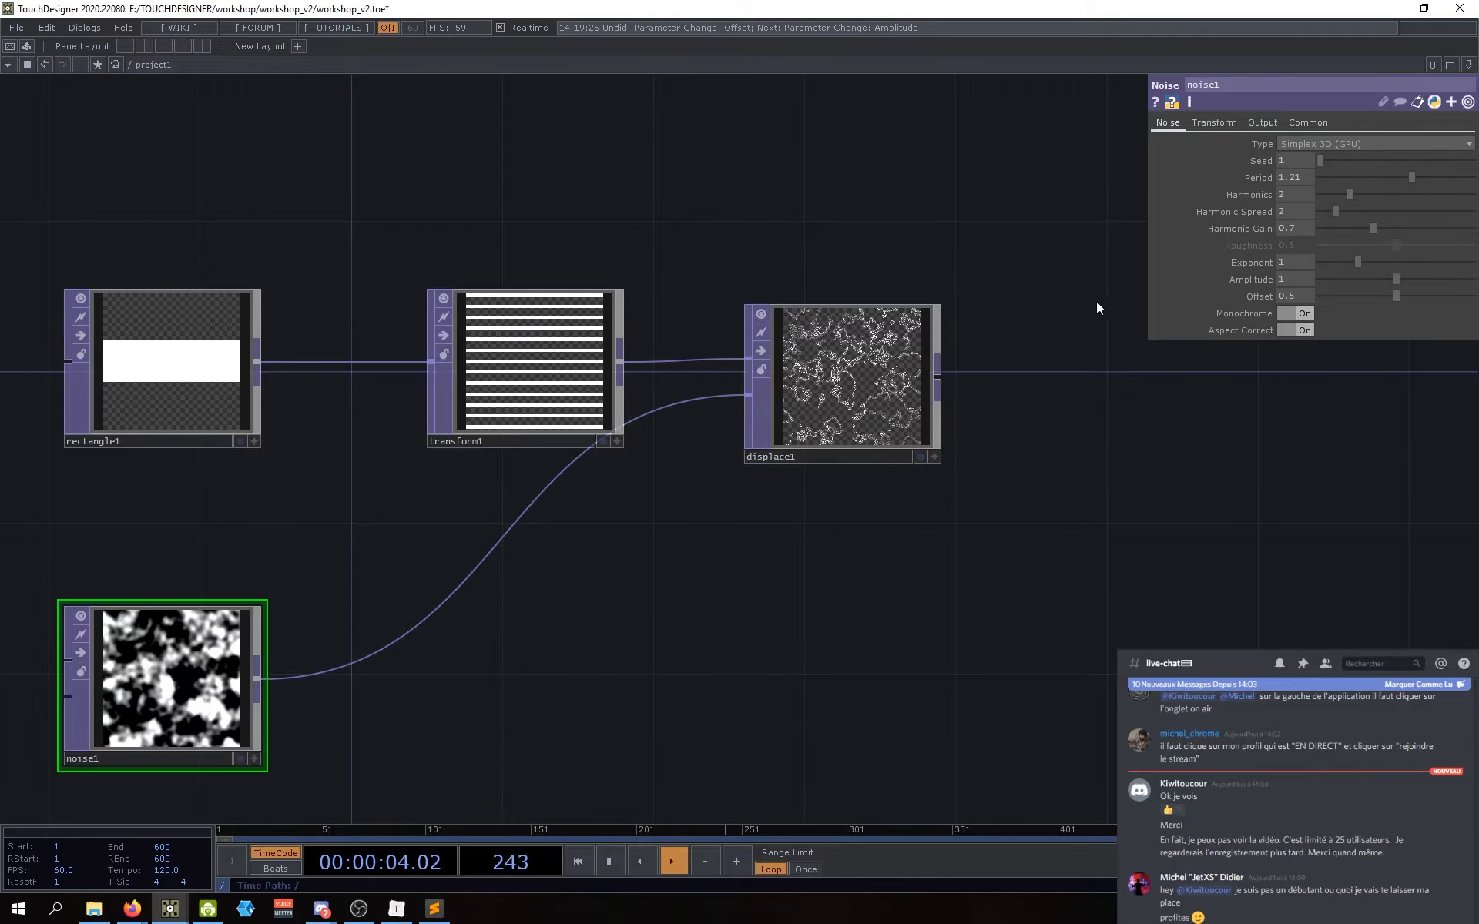
pyautogui.scroll(3, 889, 361)
pyautogui.scroll(4, 884, 361)
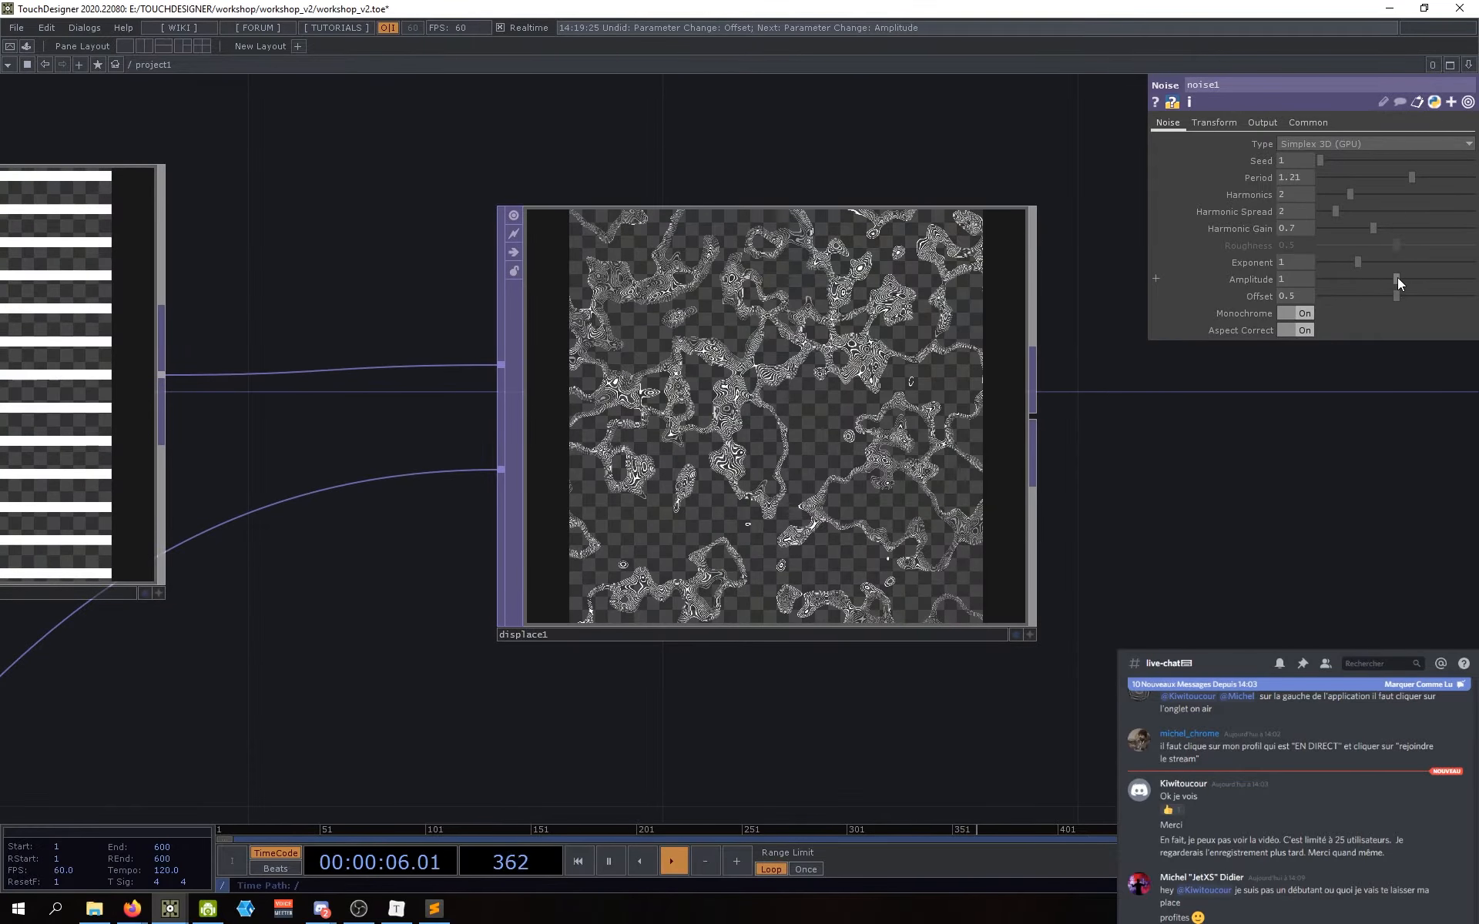
pyautogui.scroll(-6, 963, 574)
pyautogui.moveTo(828, 674); pyautogui.dragTo(966, 427)
pyautogui.scroll(-3, 963, 429)
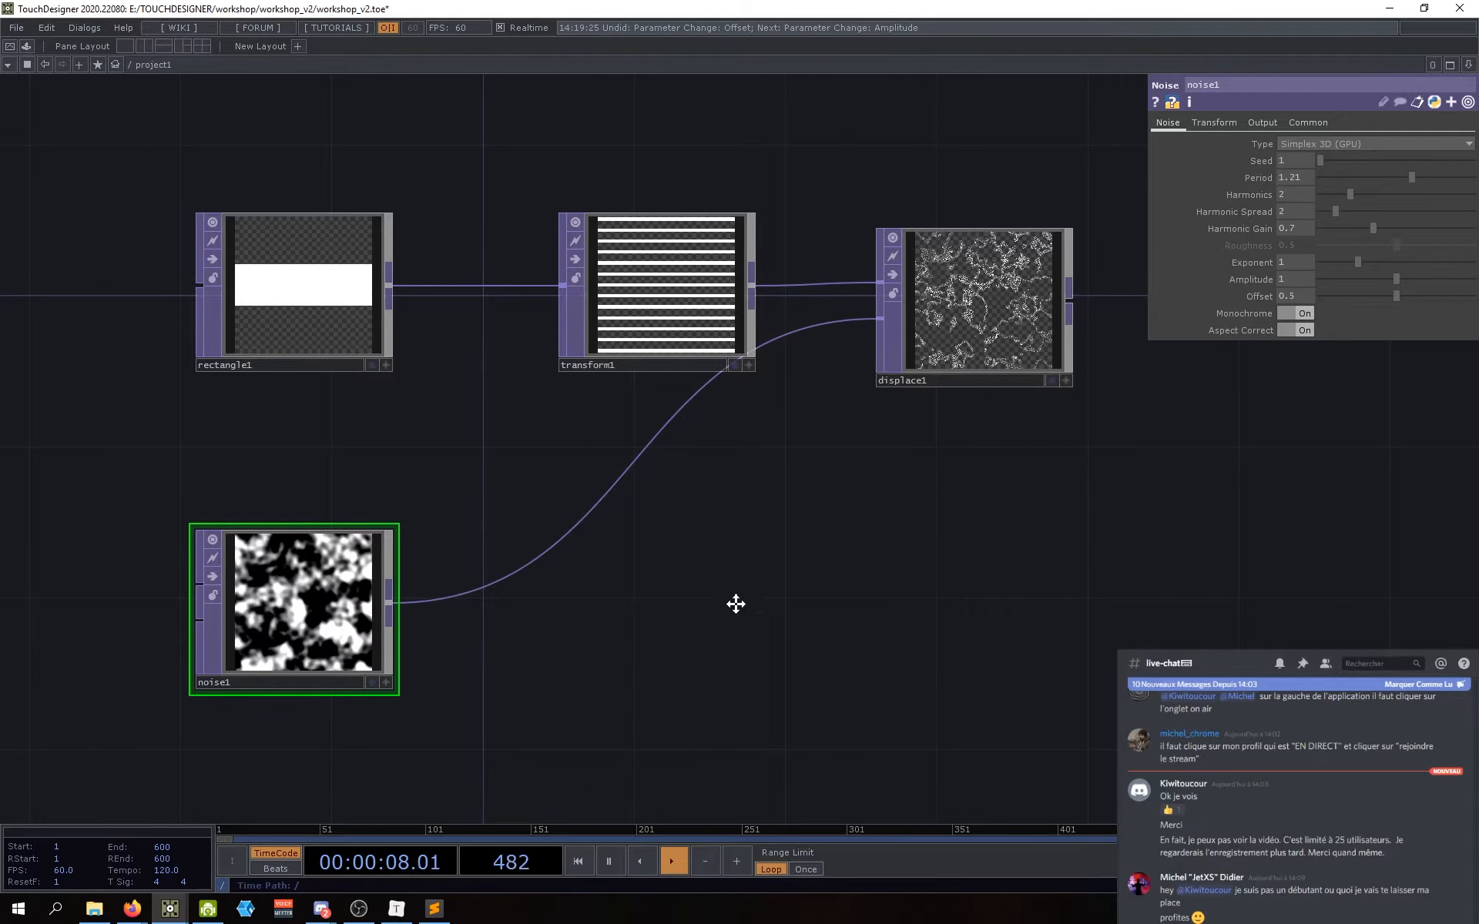
pyautogui.moveTo(734, 604); pyautogui.dragTo(697, 641)
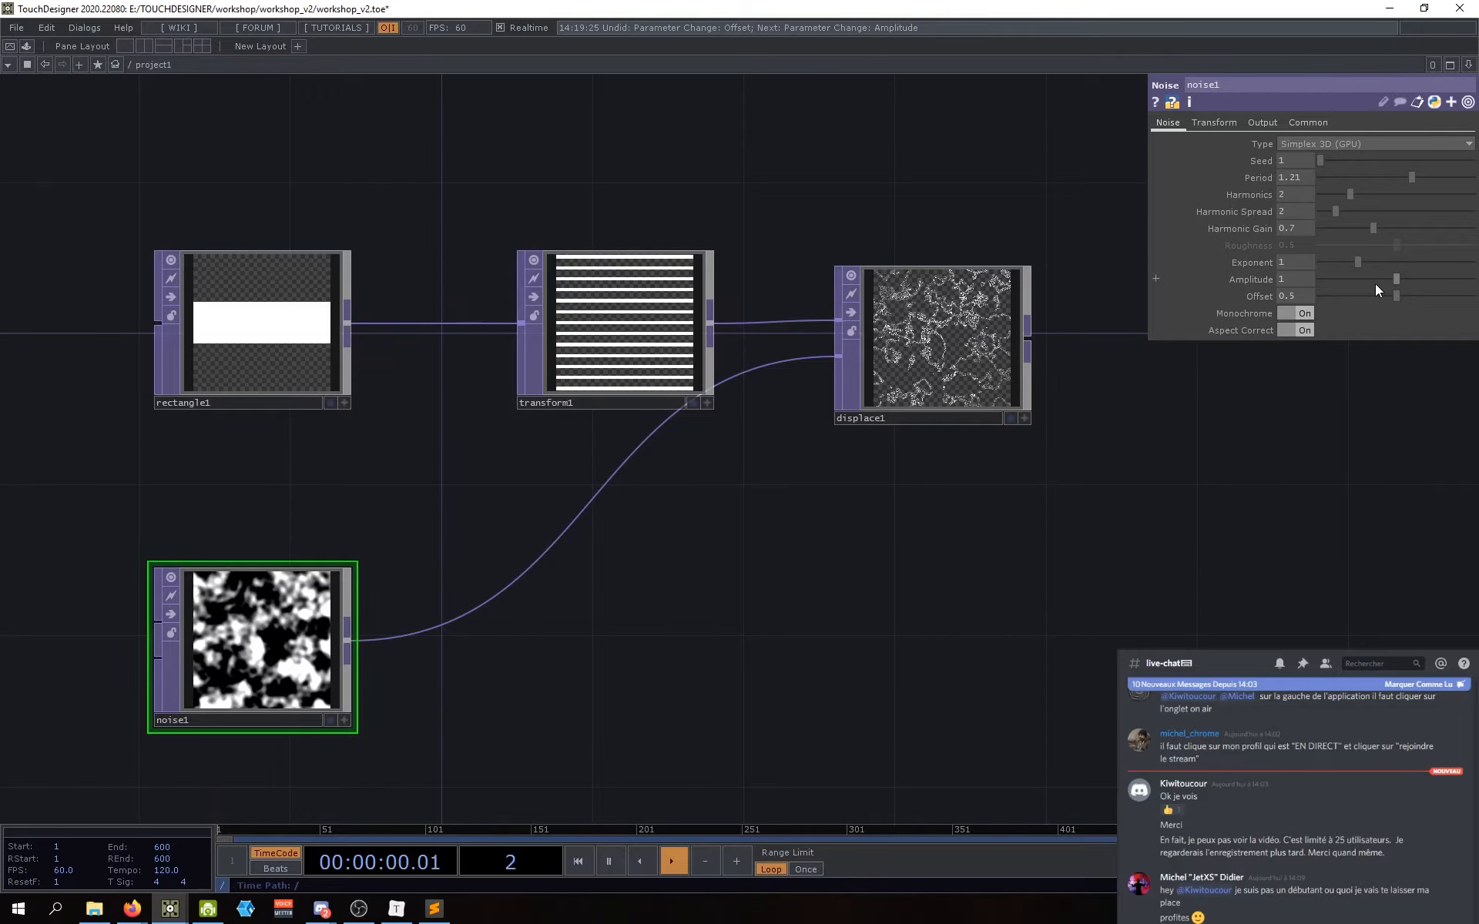
pyautogui.moveTo(1397, 279); pyautogui.dragTo(1316, 290)
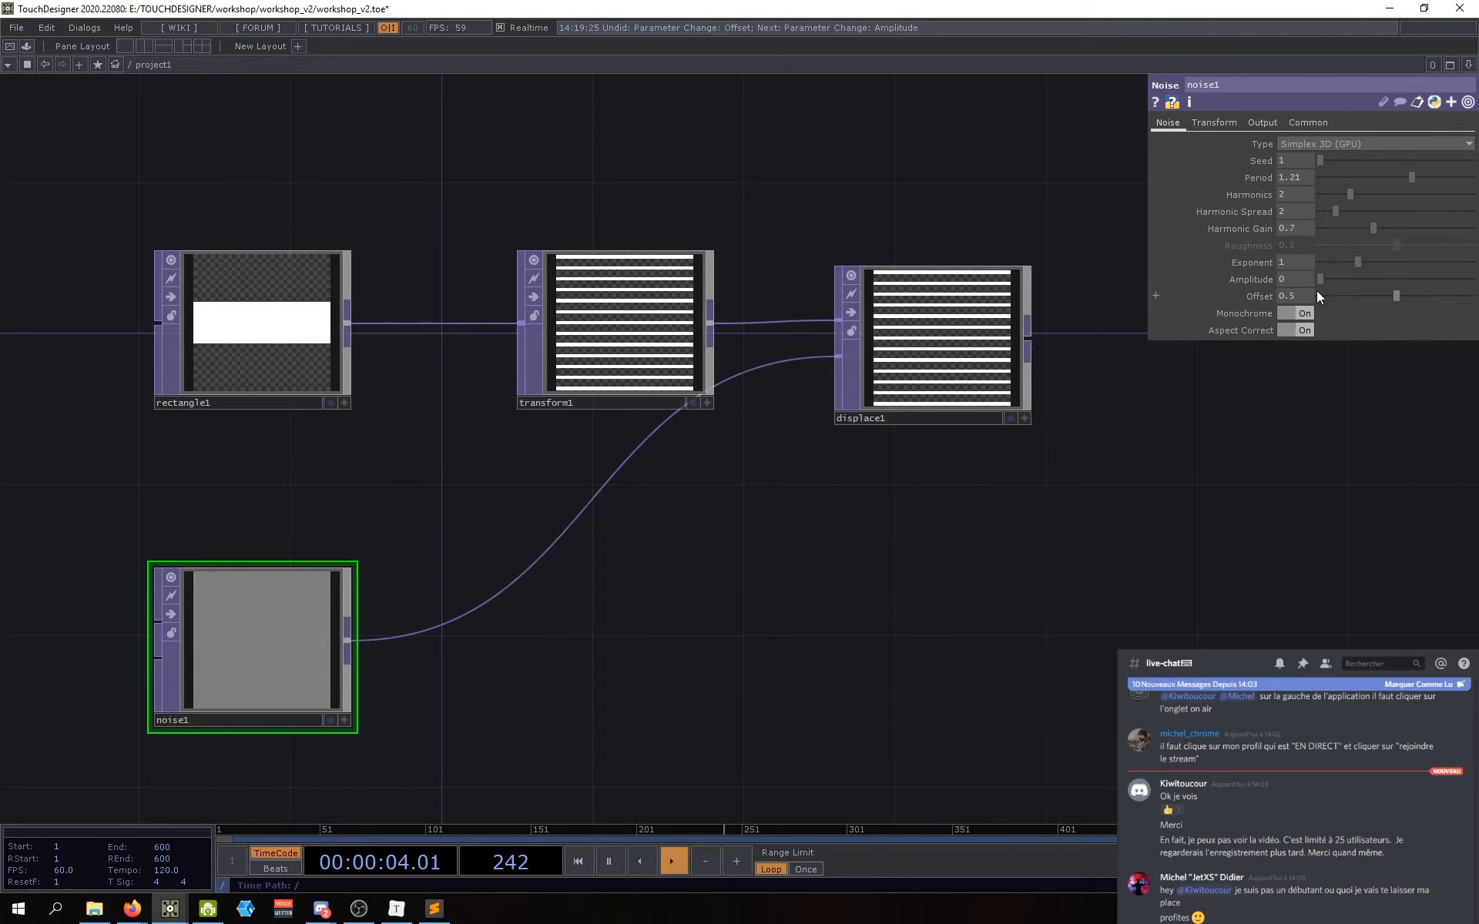
pyautogui.moveTo(792, 660); pyautogui.dragTo(764, 673)
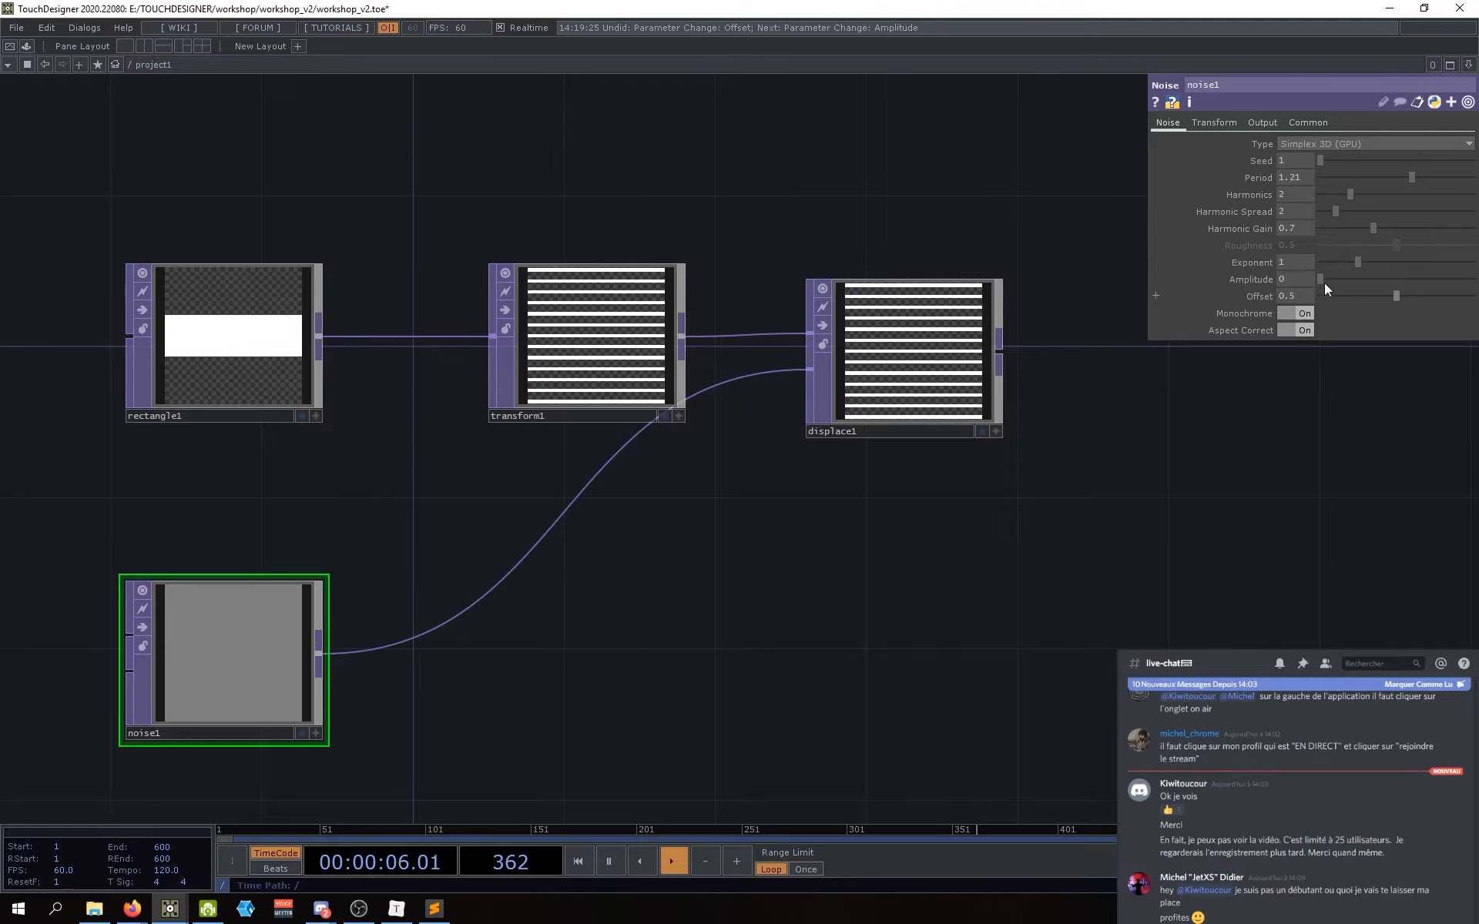
pyautogui.moveTo(1322, 282); pyautogui.dragTo(1319, 285)
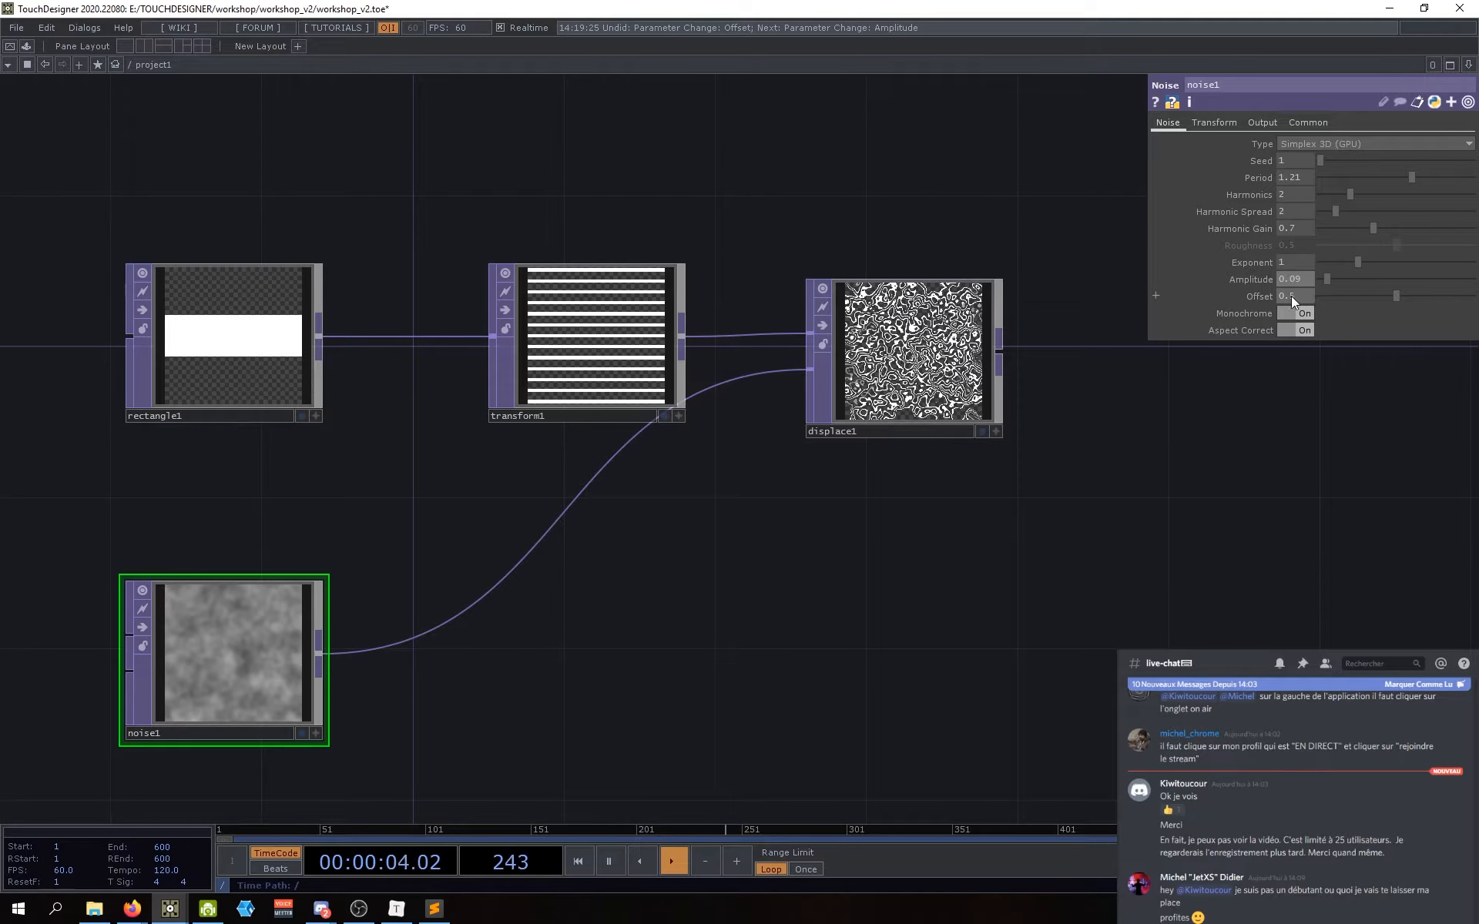
pyautogui.moveTo(1328, 279); pyautogui.dragTo(1220, 308)
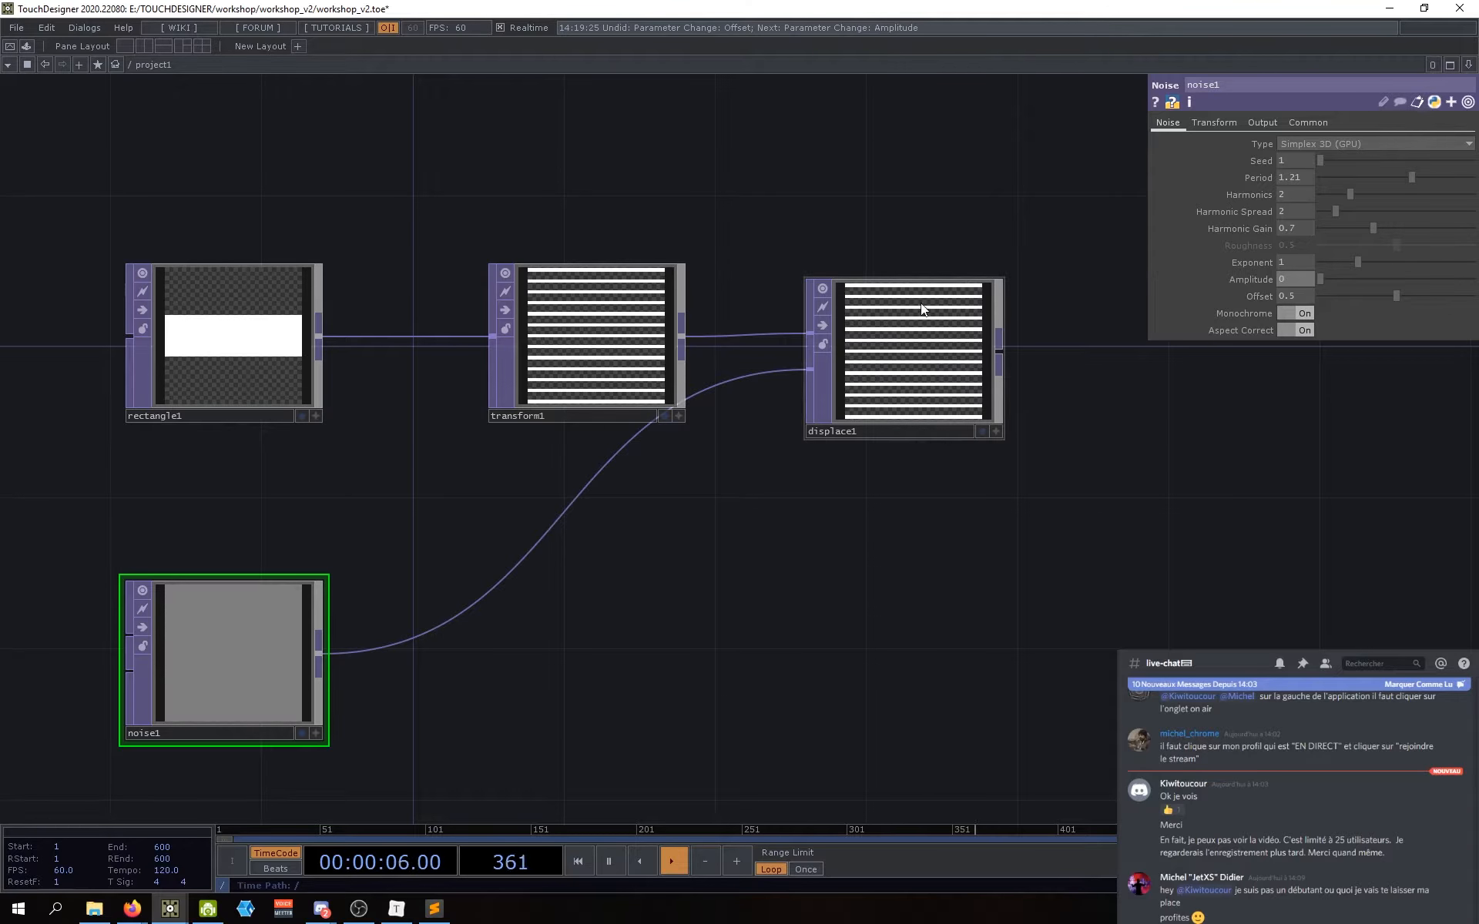
pyautogui.moveTo(815, 491); pyautogui.dragTo(773, 499)
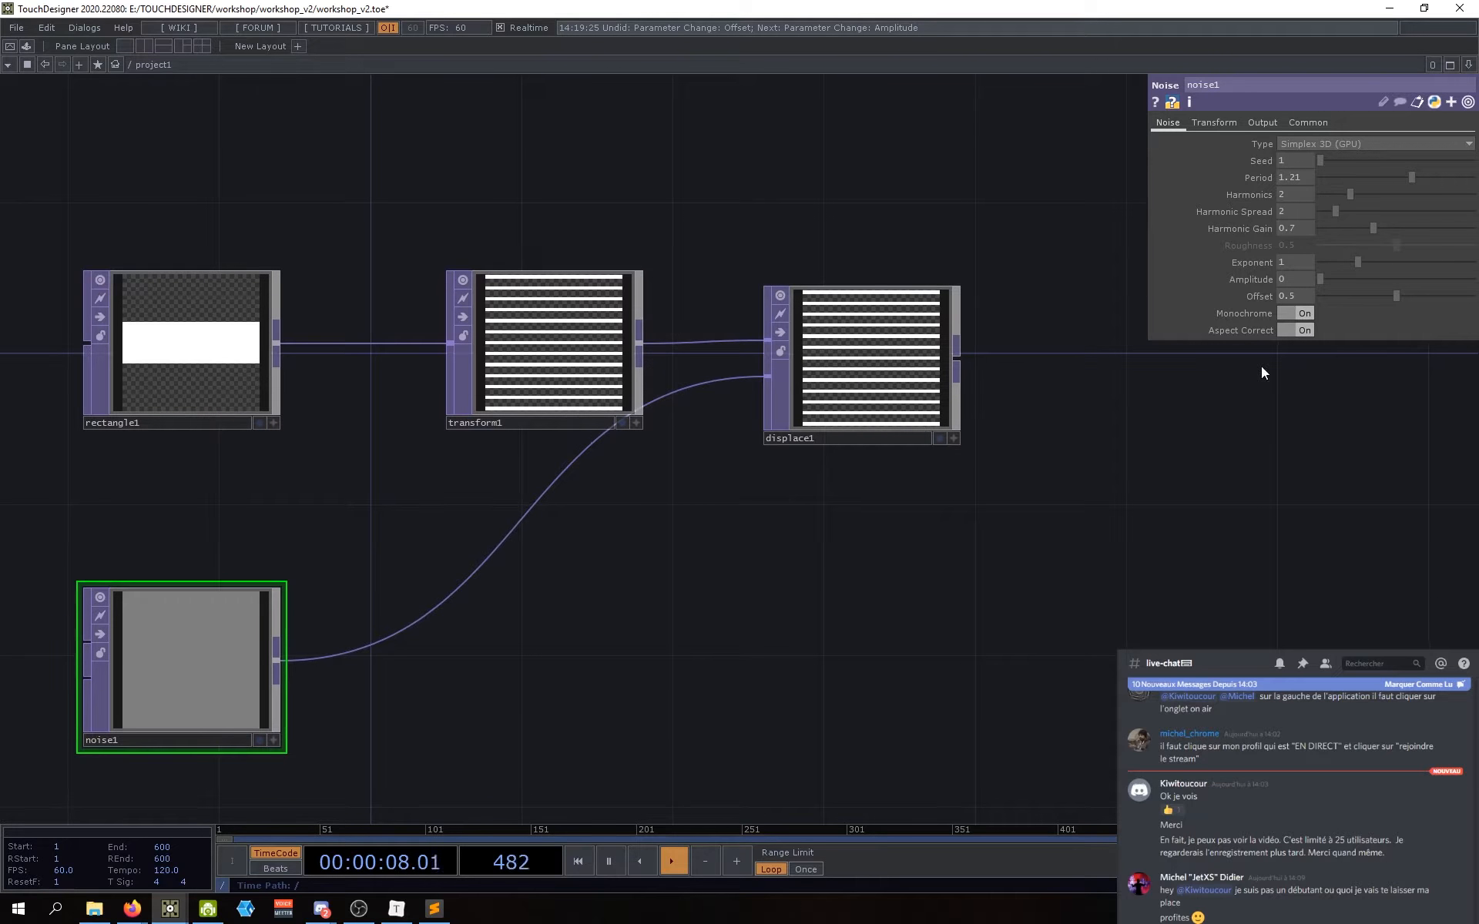
# Step: Raise noise1's Amplitude to 0.05 and check the gently wavy stripes on displace1
pyautogui.click(894, 372)
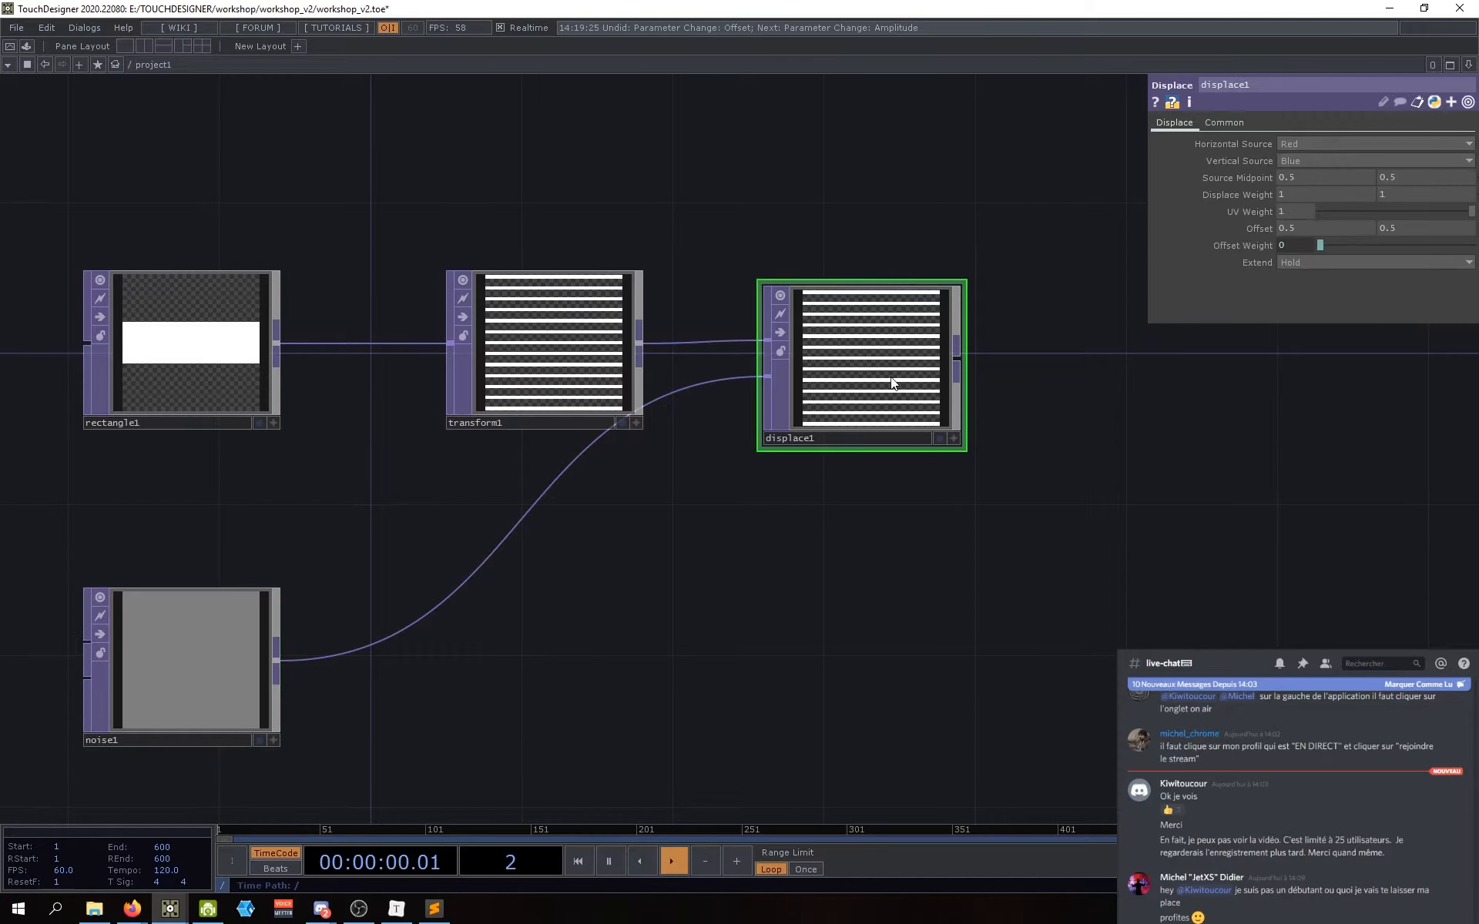
pyautogui.click(189, 628)
pyautogui.moveTo(1320, 279); pyautogui.dragTo(1324, 279)
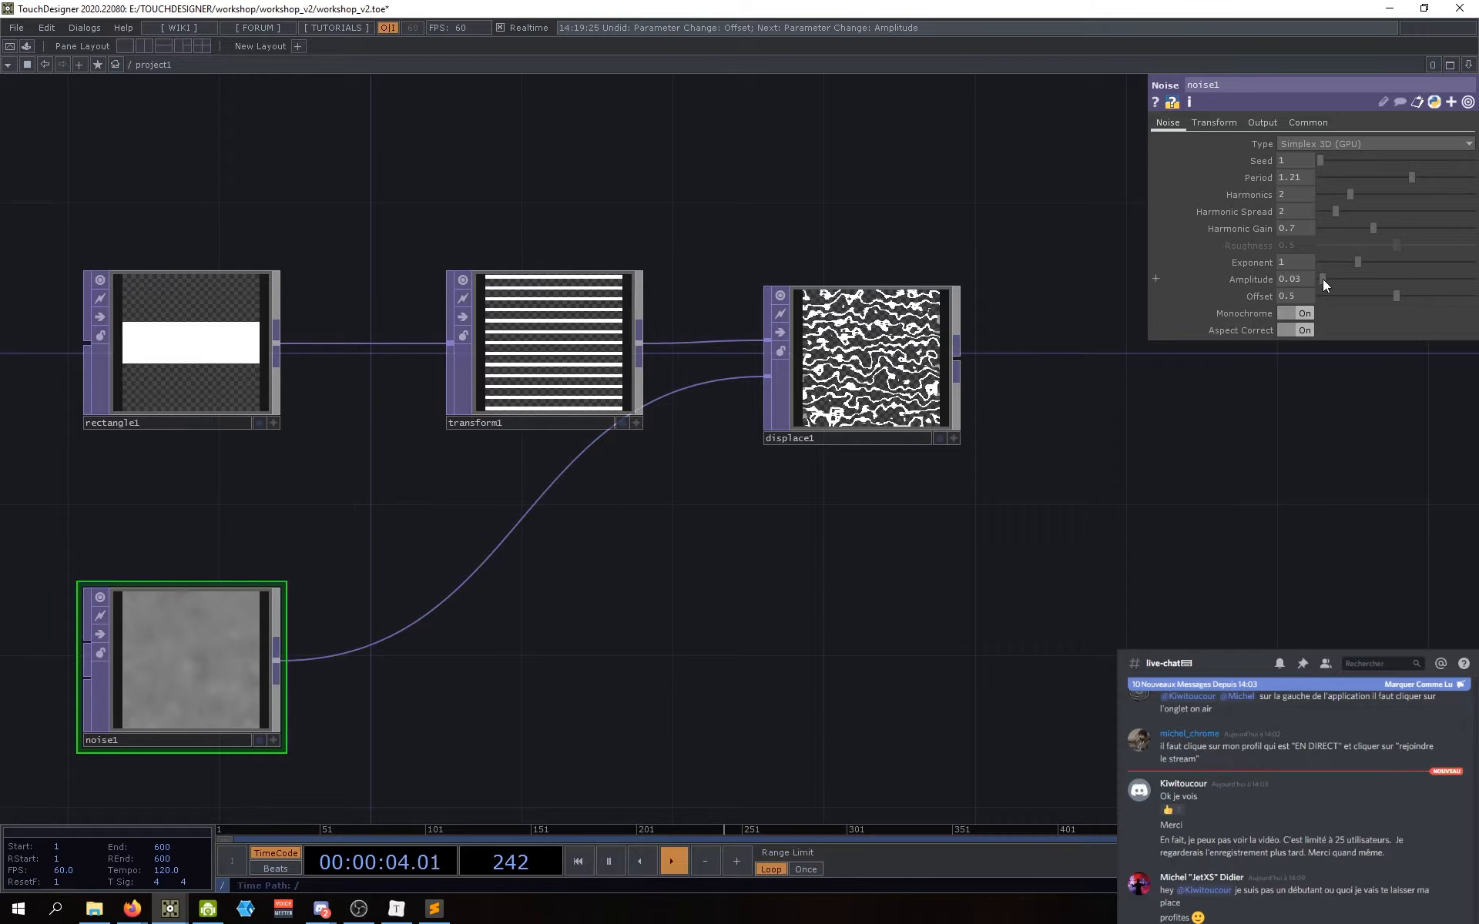
pyautogui.click(850, 393)
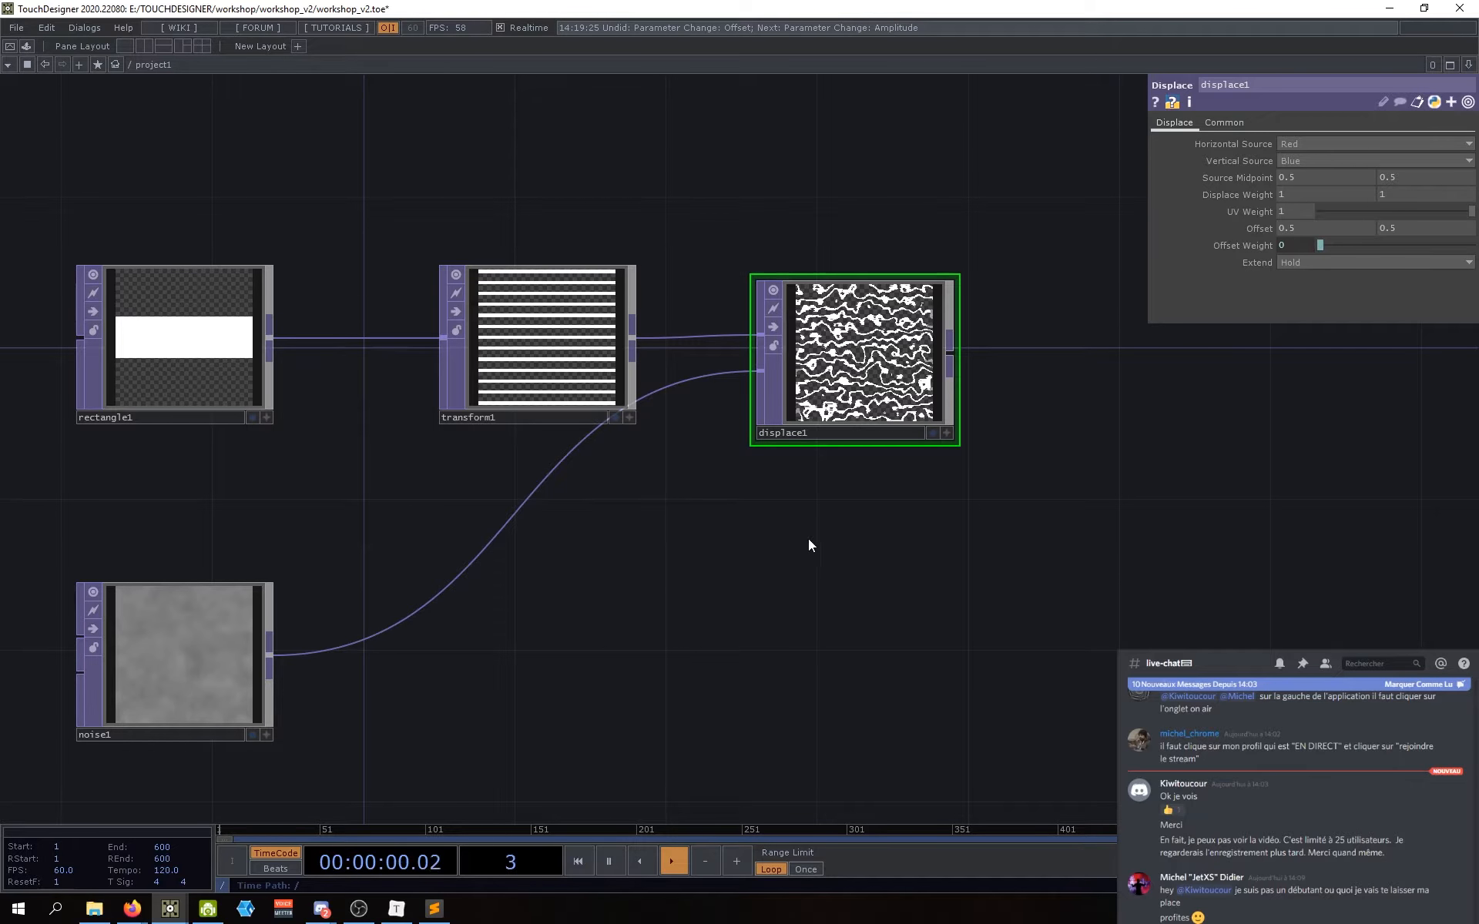
# Step: Set displace1's first Displace Weight value to 0, keeping the second at 1
pyautogui.moveTo(809, 544); pyautogui.dragTo(778, 557)
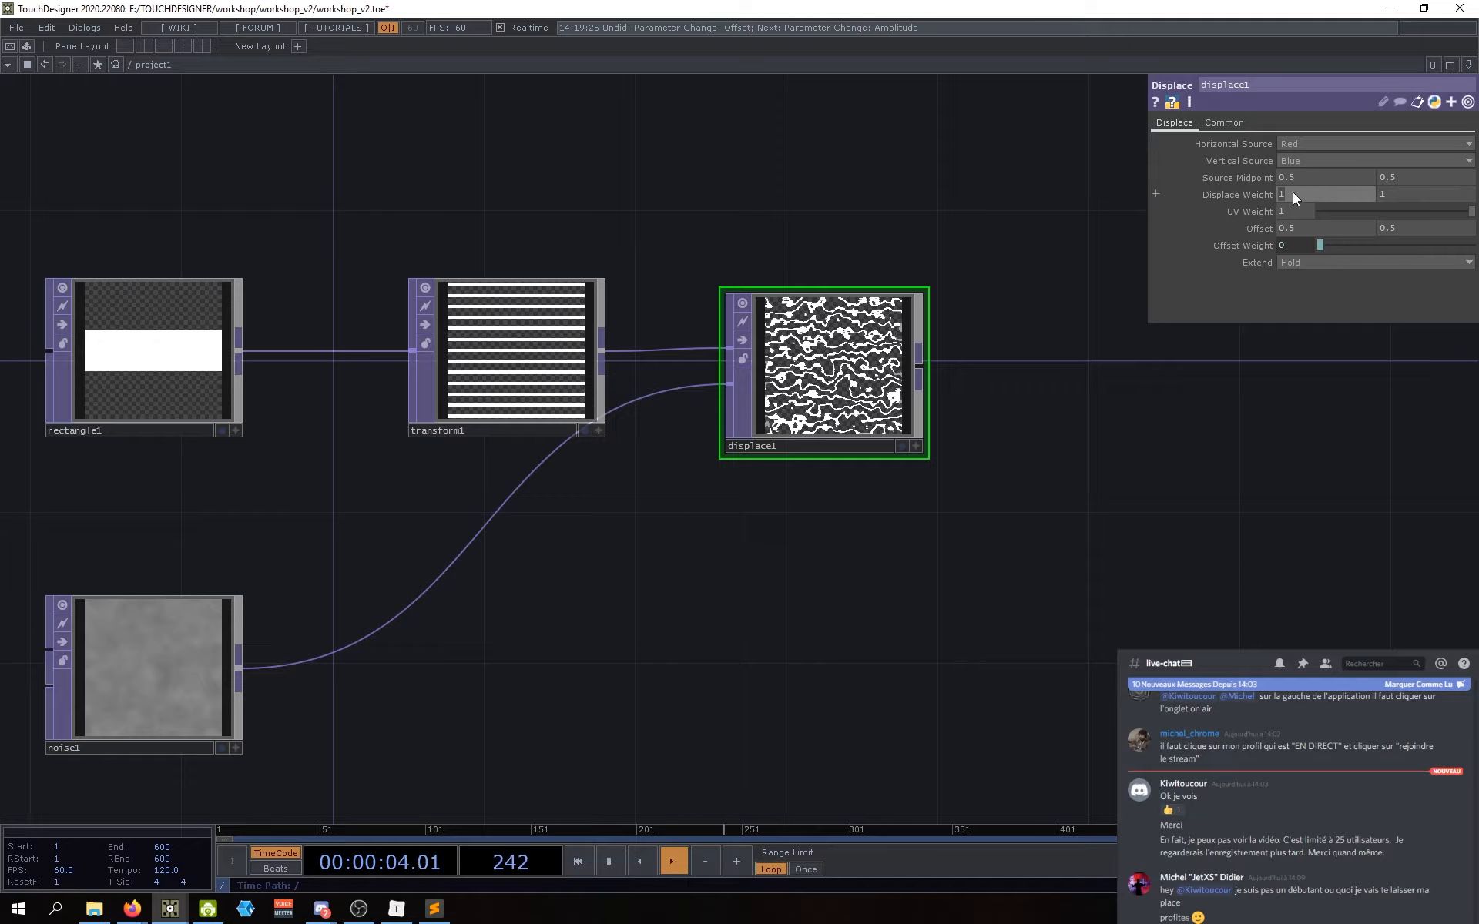
pyautogui.write('0')
pyautogui.click(1158, 298)
pyautogui.click(1262, 196)
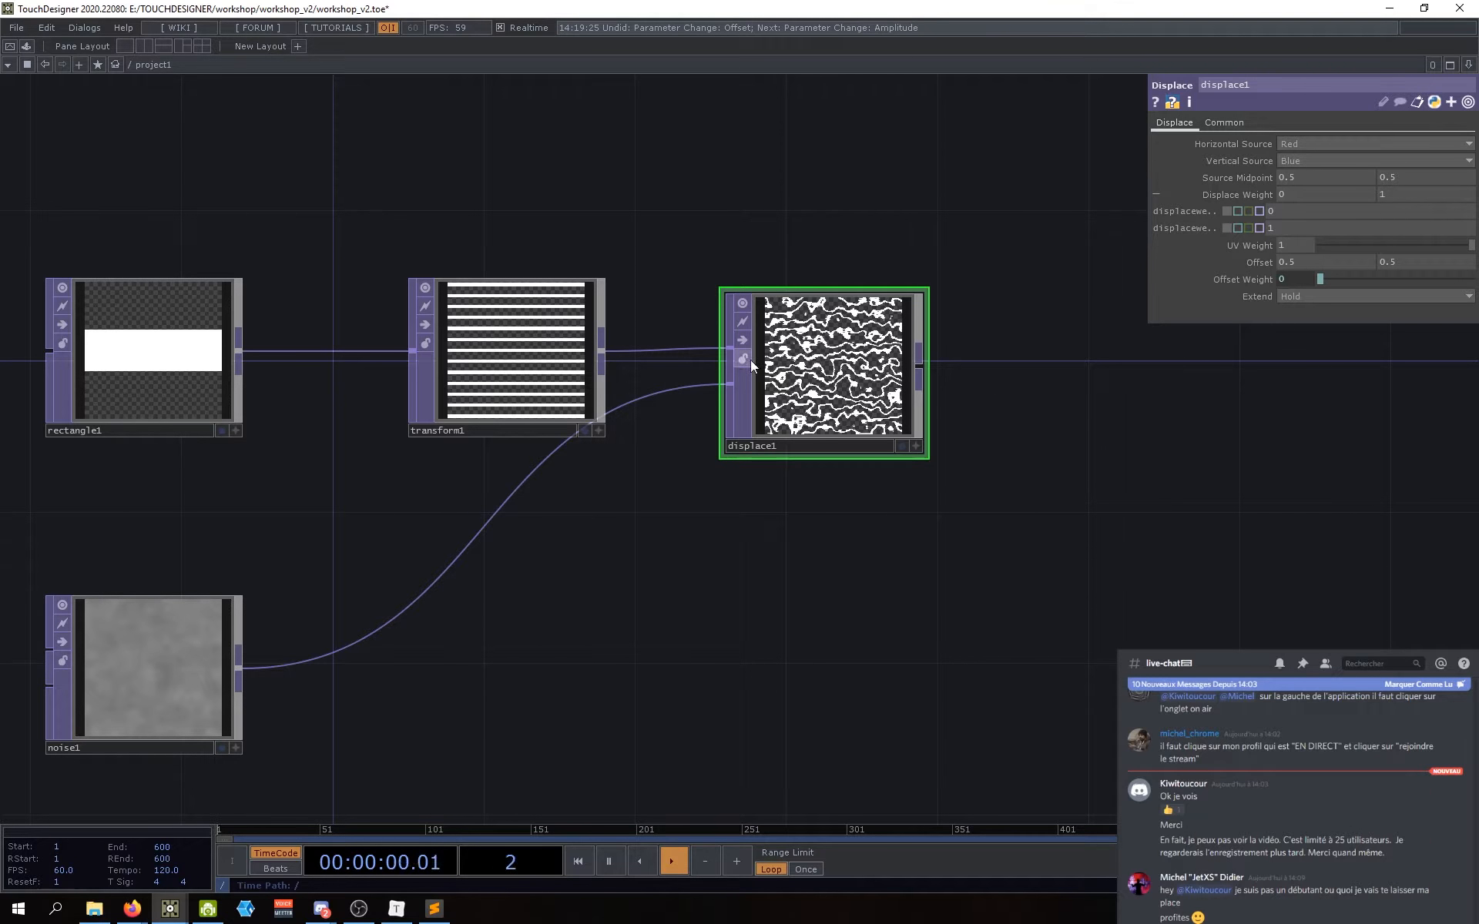
pyautogui.click(1254, 192)
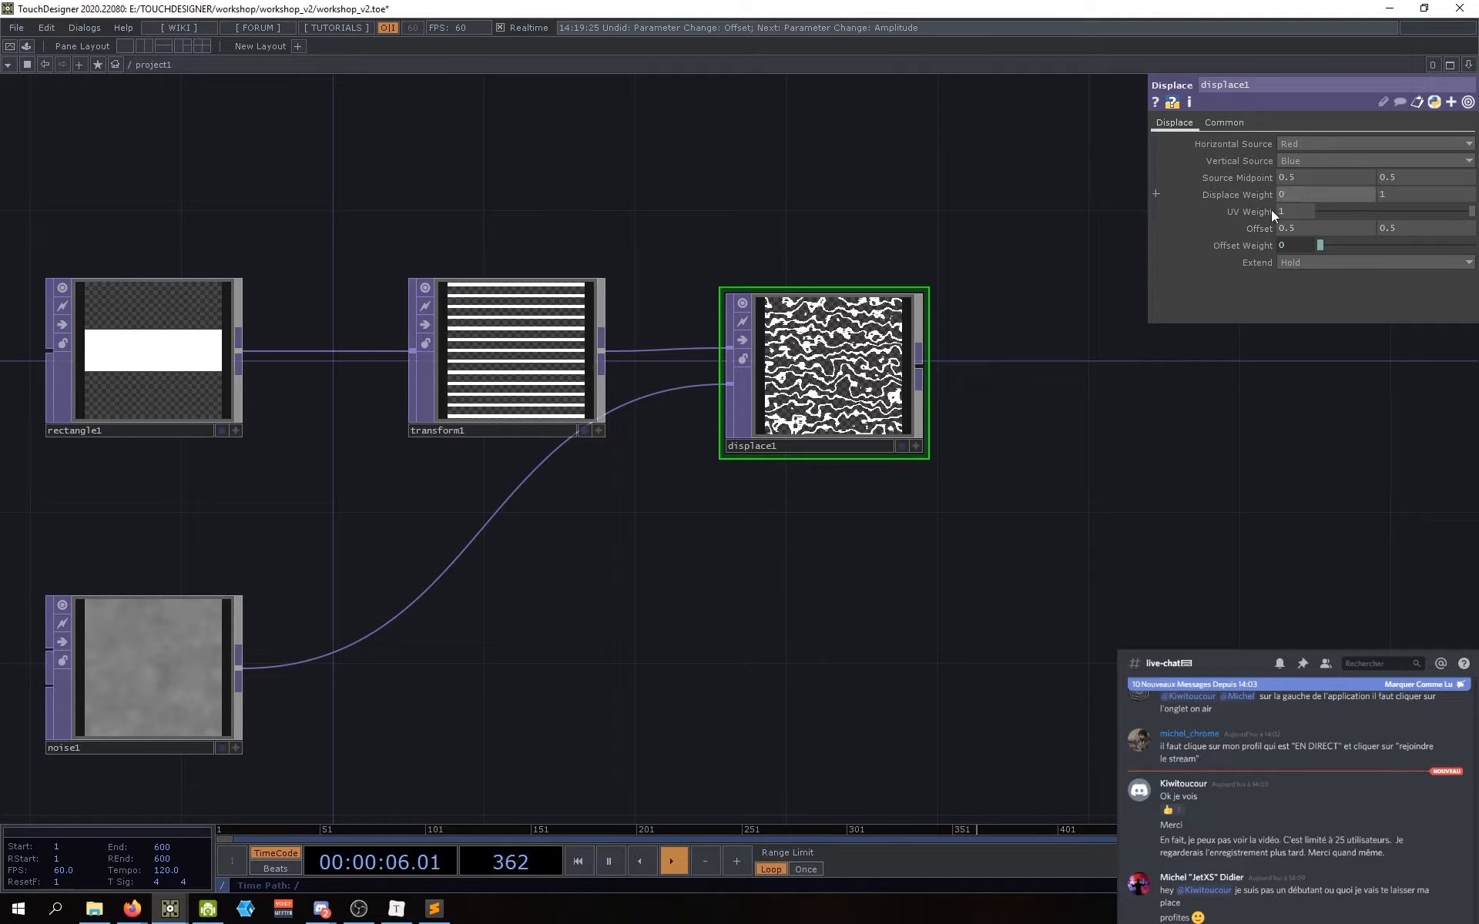
# Step: Select noise1 in the network to show its parameters
pyautogui.moveTo(693, 530); pyautogui.dragTo(766, 493)
pyautogui.click(219, 638)
pyautogui.moveTo(644, 618); pyautogui.dragTo(573, 637)
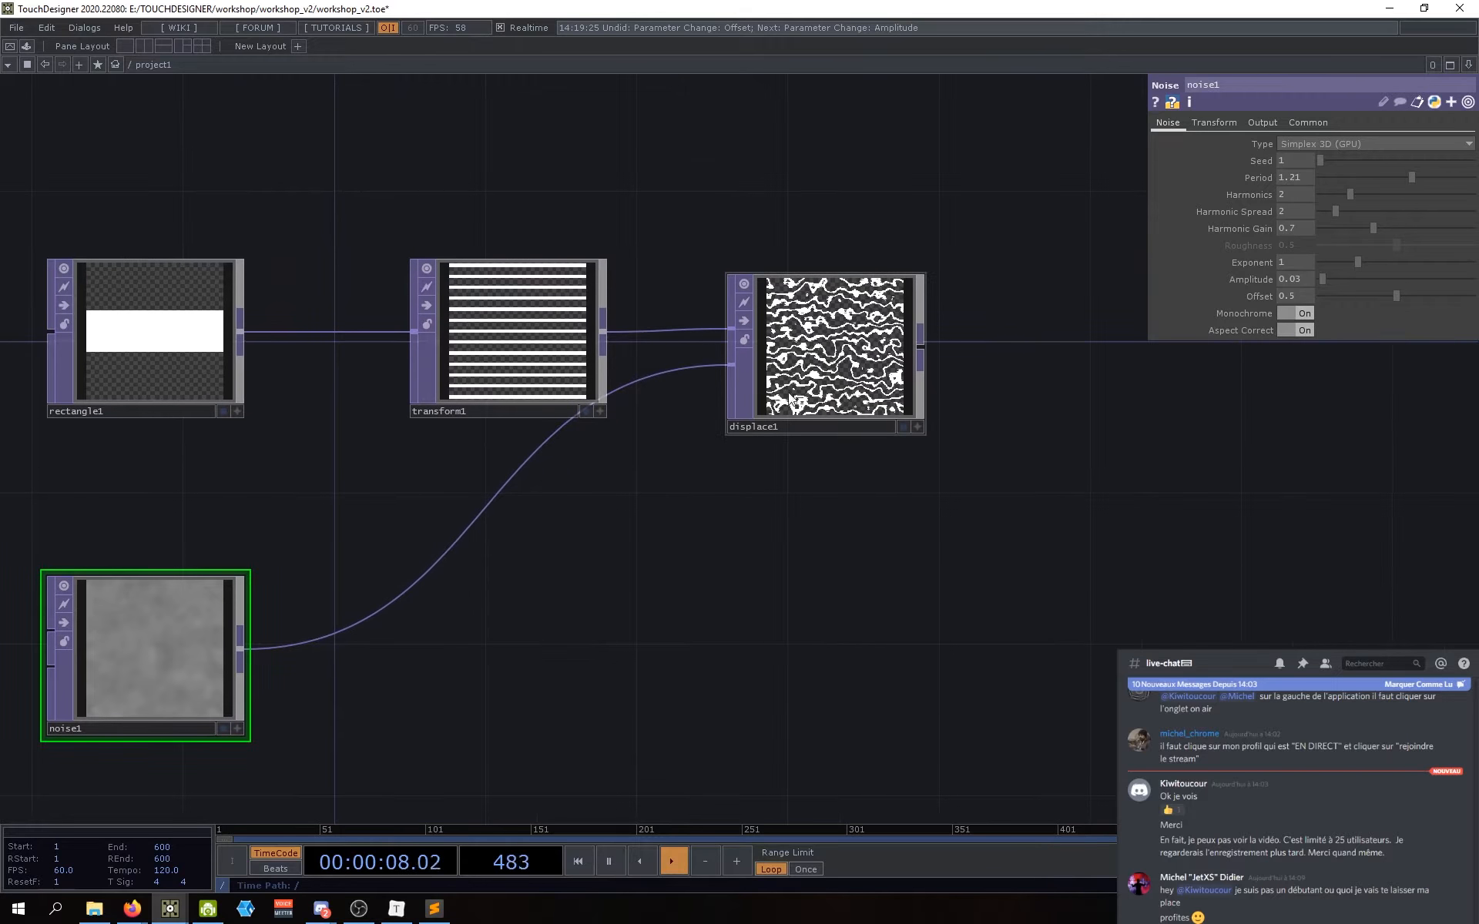
# Step: Lower noise1's Amplitude to 0.02 so the stripes wobble less
pyautogui.scroll(3, 832, 316)
pyautogui.scroll(3, 863, 358)
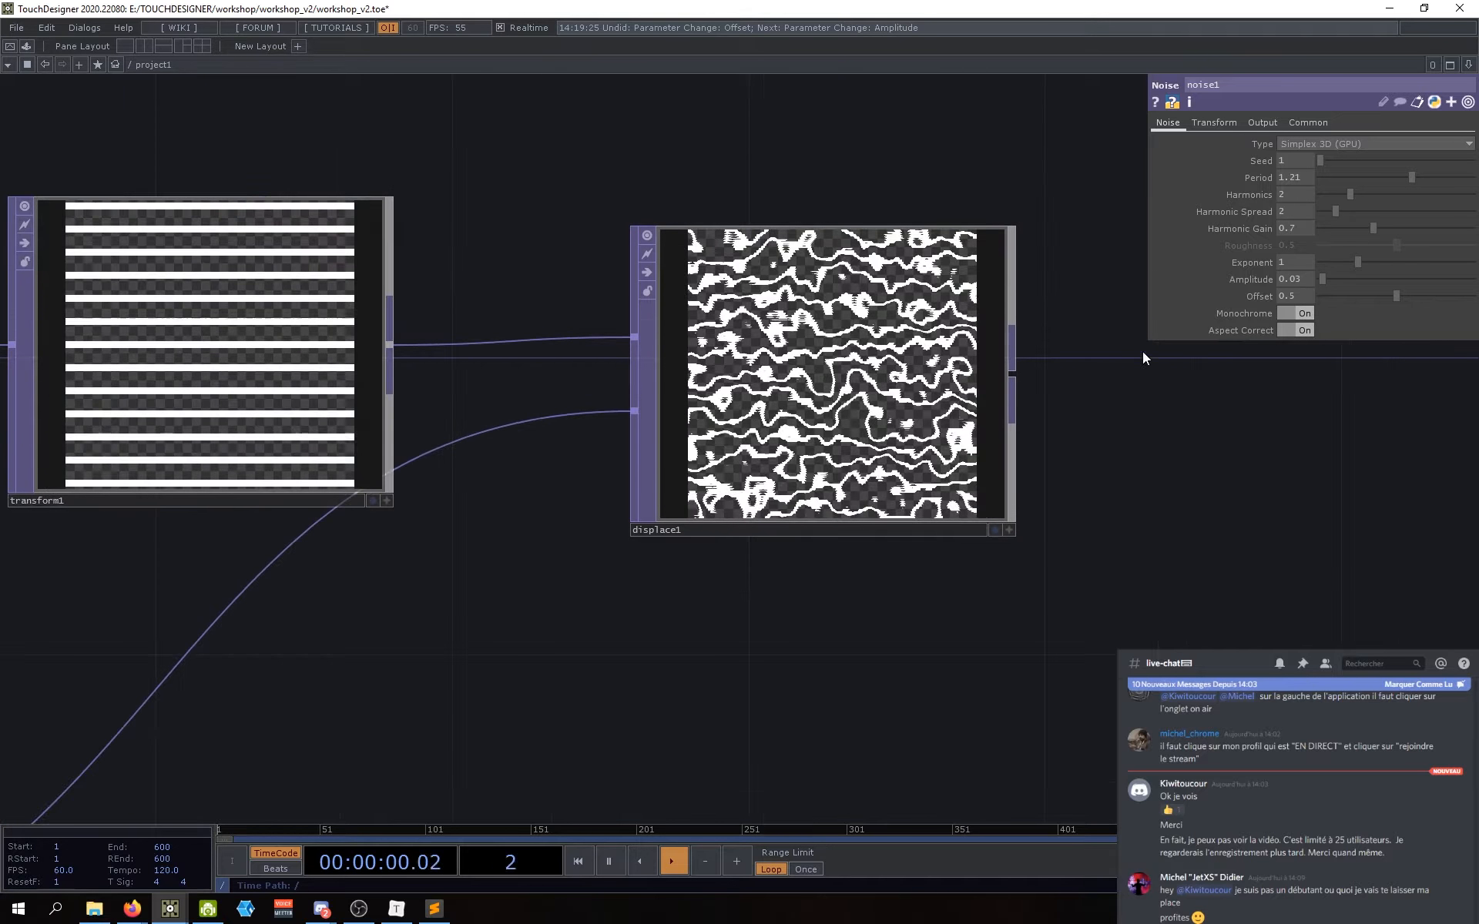
pyautogui.moveTo(1296, 280); pyautogui.dragTo(1296, 315, button='middle')
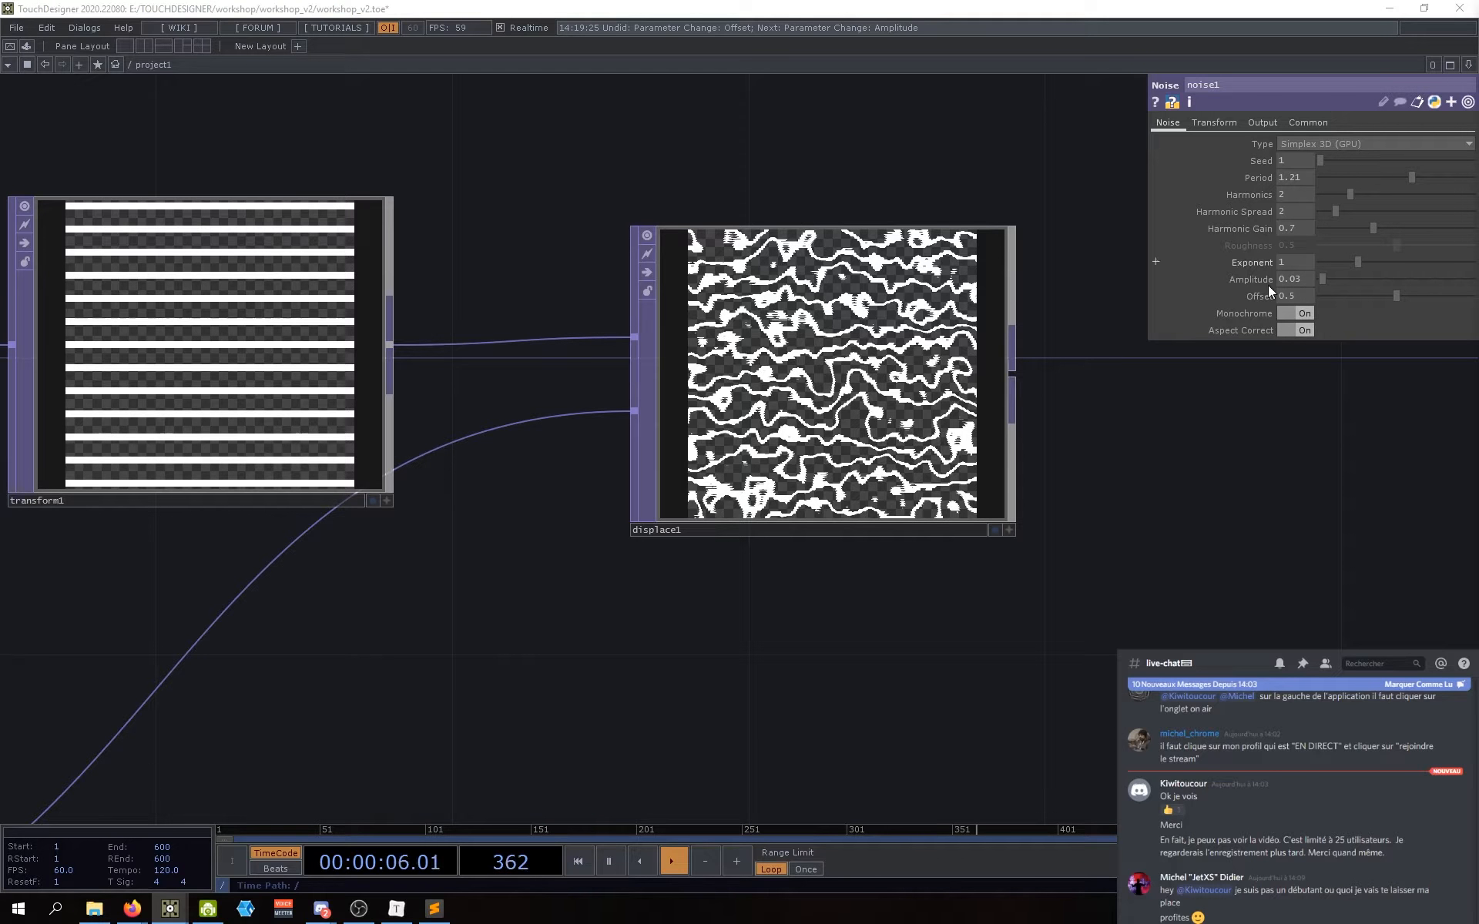
pyautogui.moveTo(1298, 281); pyautogui.dragTo(1264, 279)
pyautogui.write('0.0')
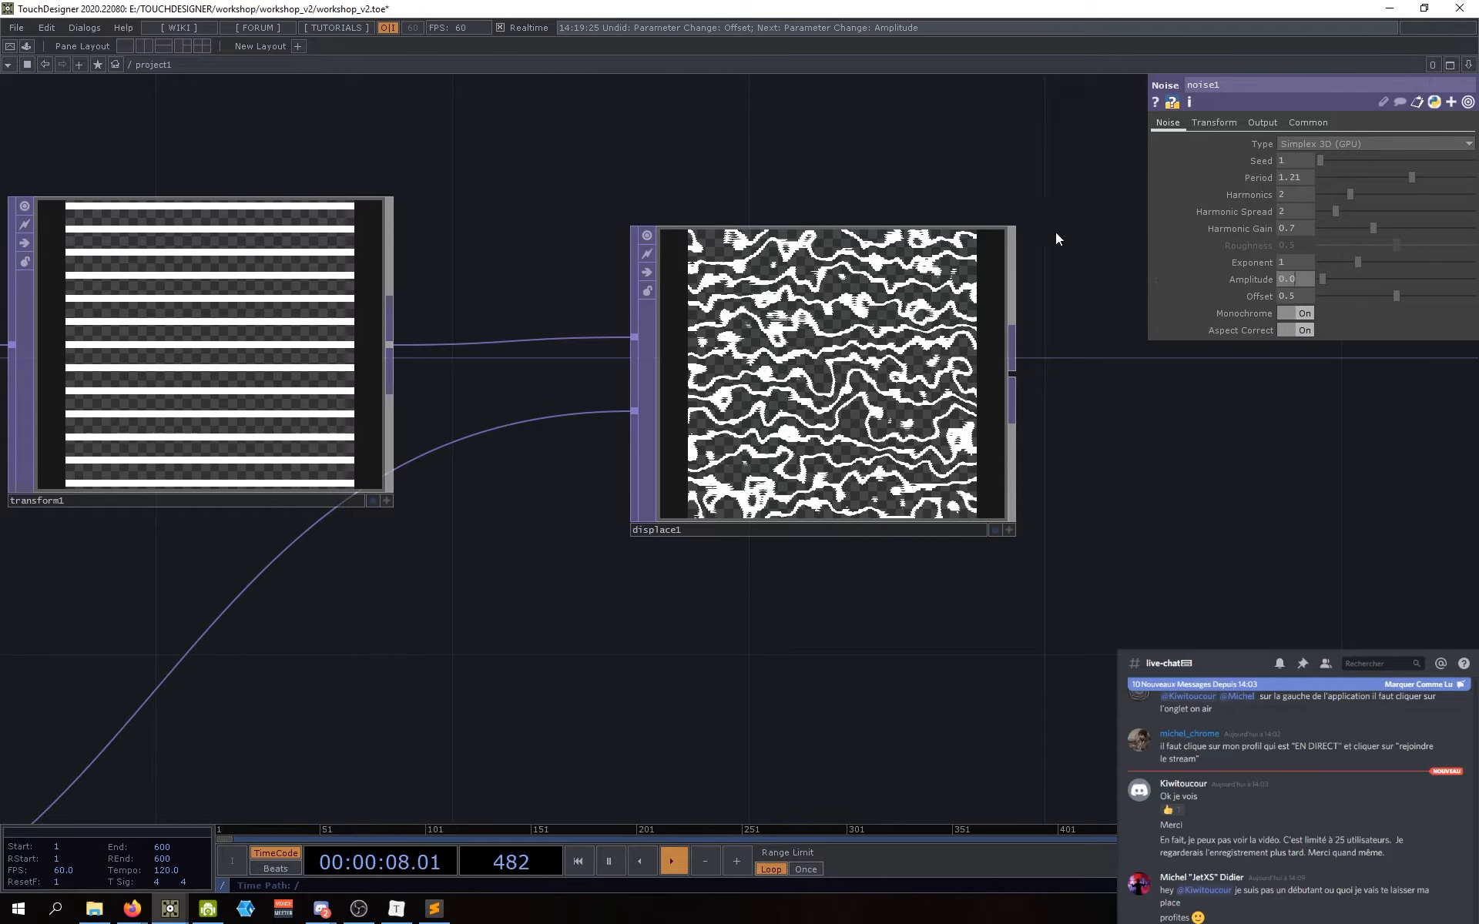
pyautogui.press('Return')
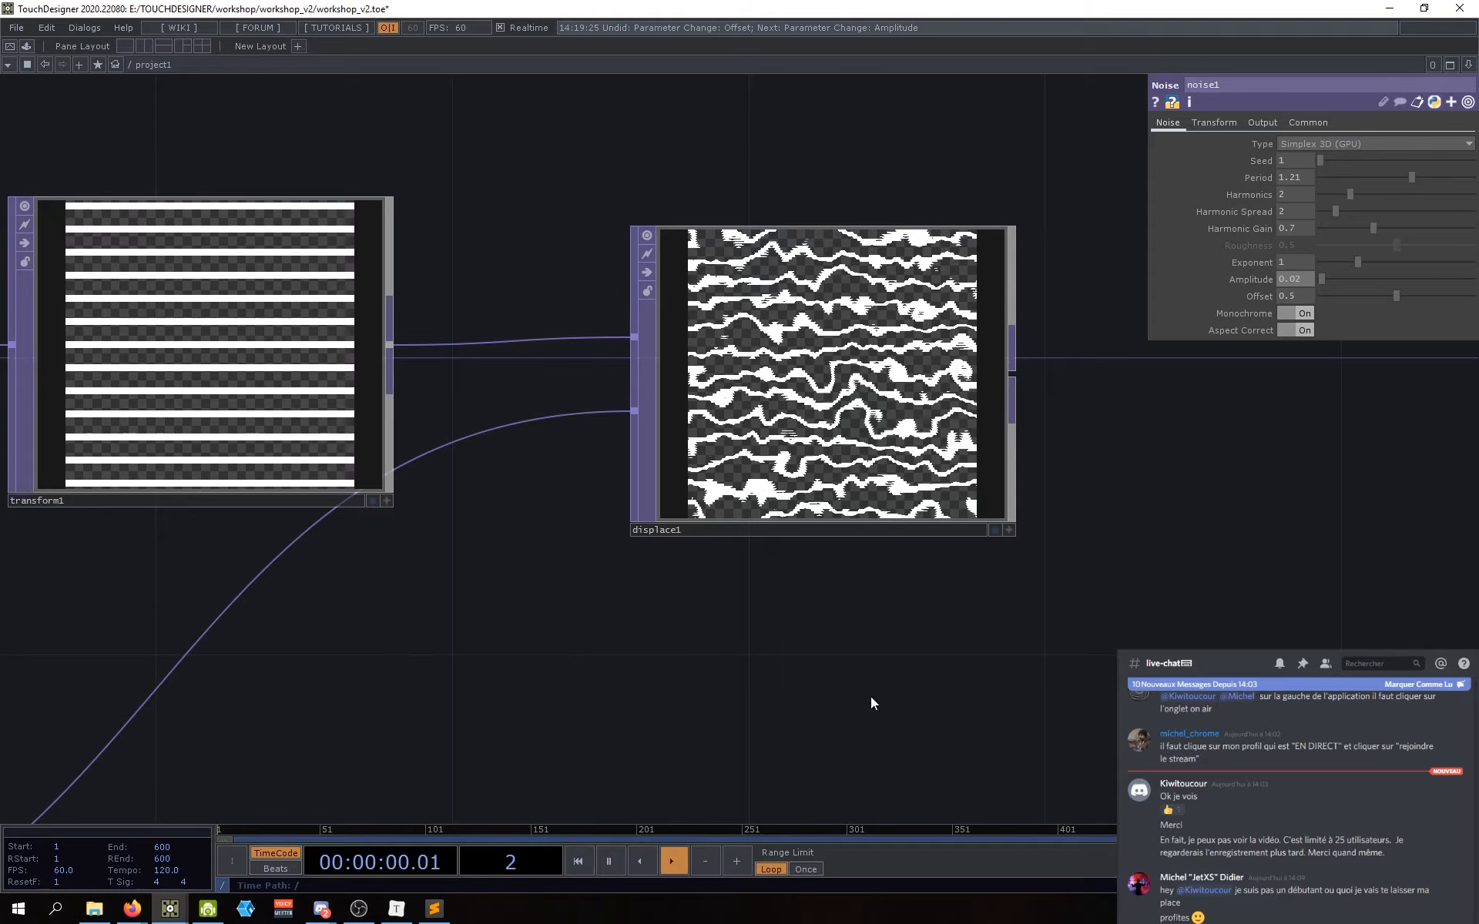
# Step: Move noise1 up near the other nodes and view its Common output settings
pyautogui.scroll(-1, 784, 649)
pyautogui.moveTo(784, 649); pyautogui.dragTo(802, 606)
pyautogui.scroll(-3, 803, 606)
pyautogui.scroll(6, 793, 586)
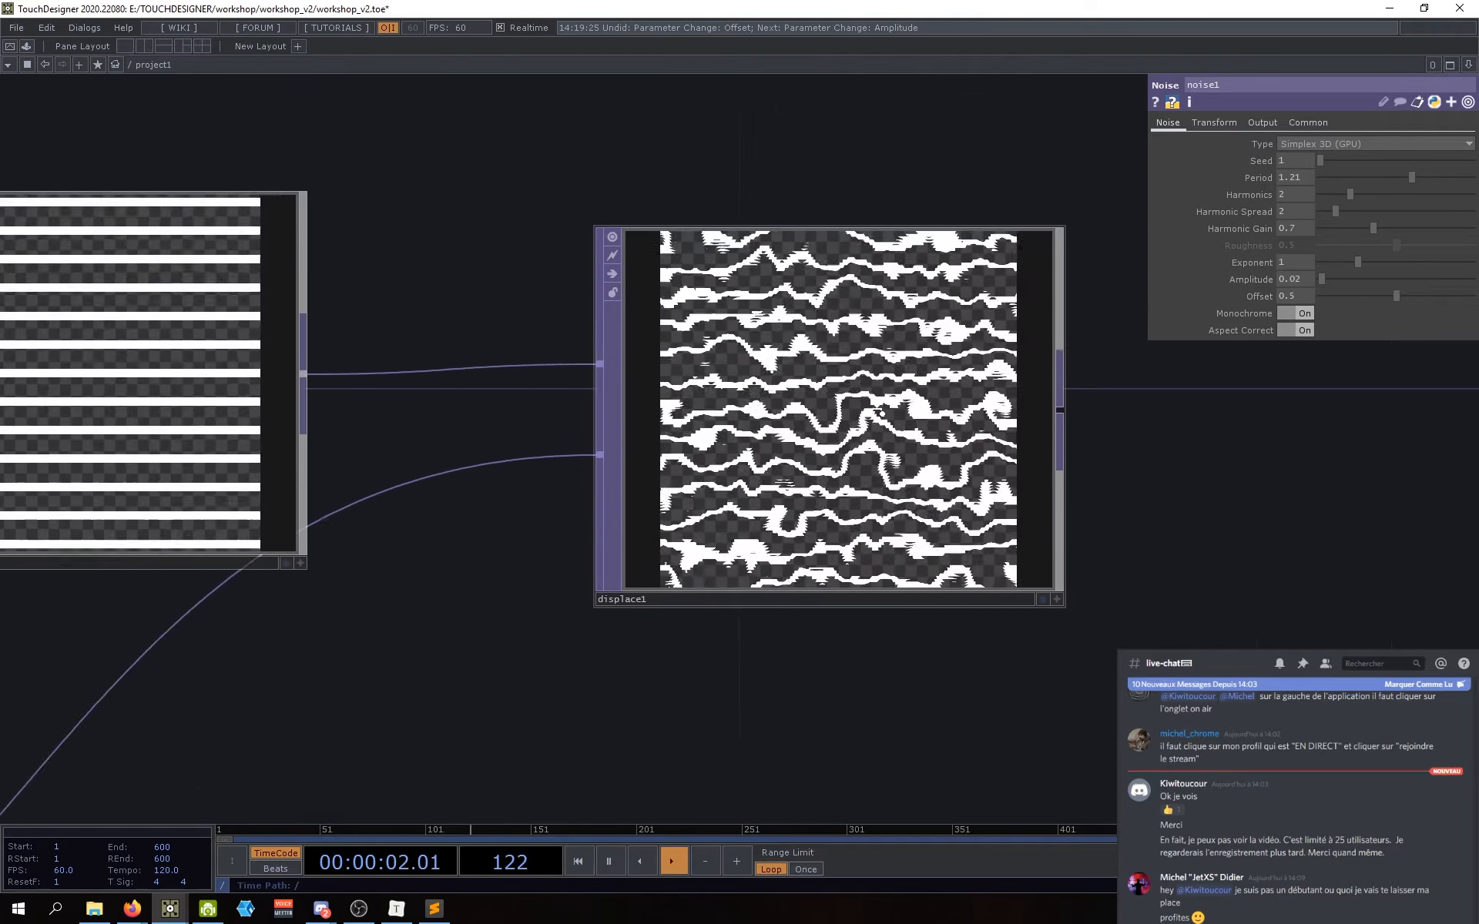
pyautogui.scroll(-3, 862, 651)
pyautogui.scroll(3, 841, 399)
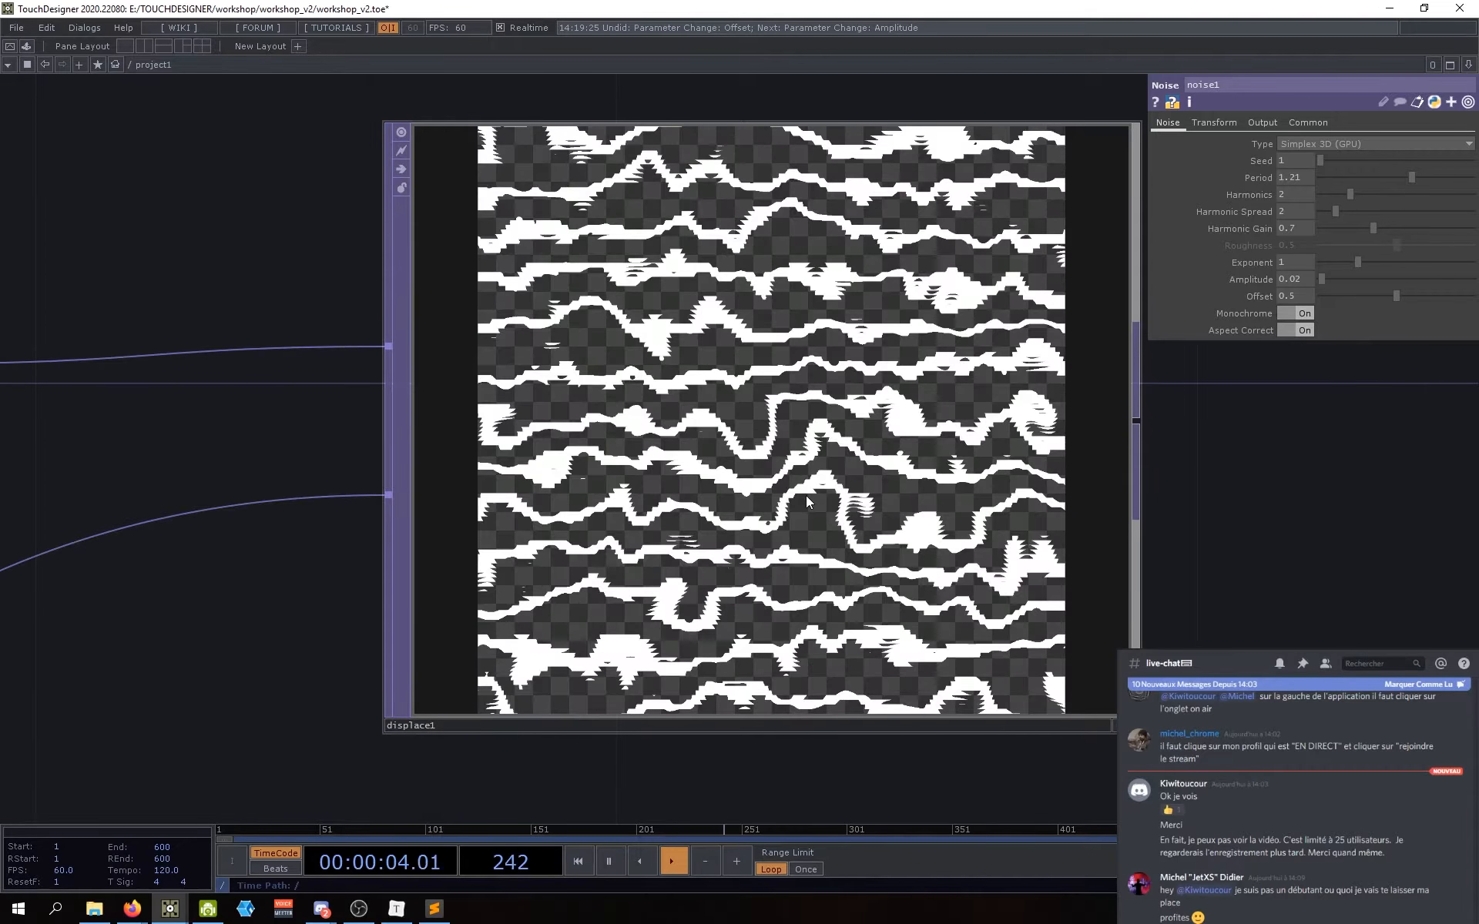
pyautogui.scroll(2, 838, 471)
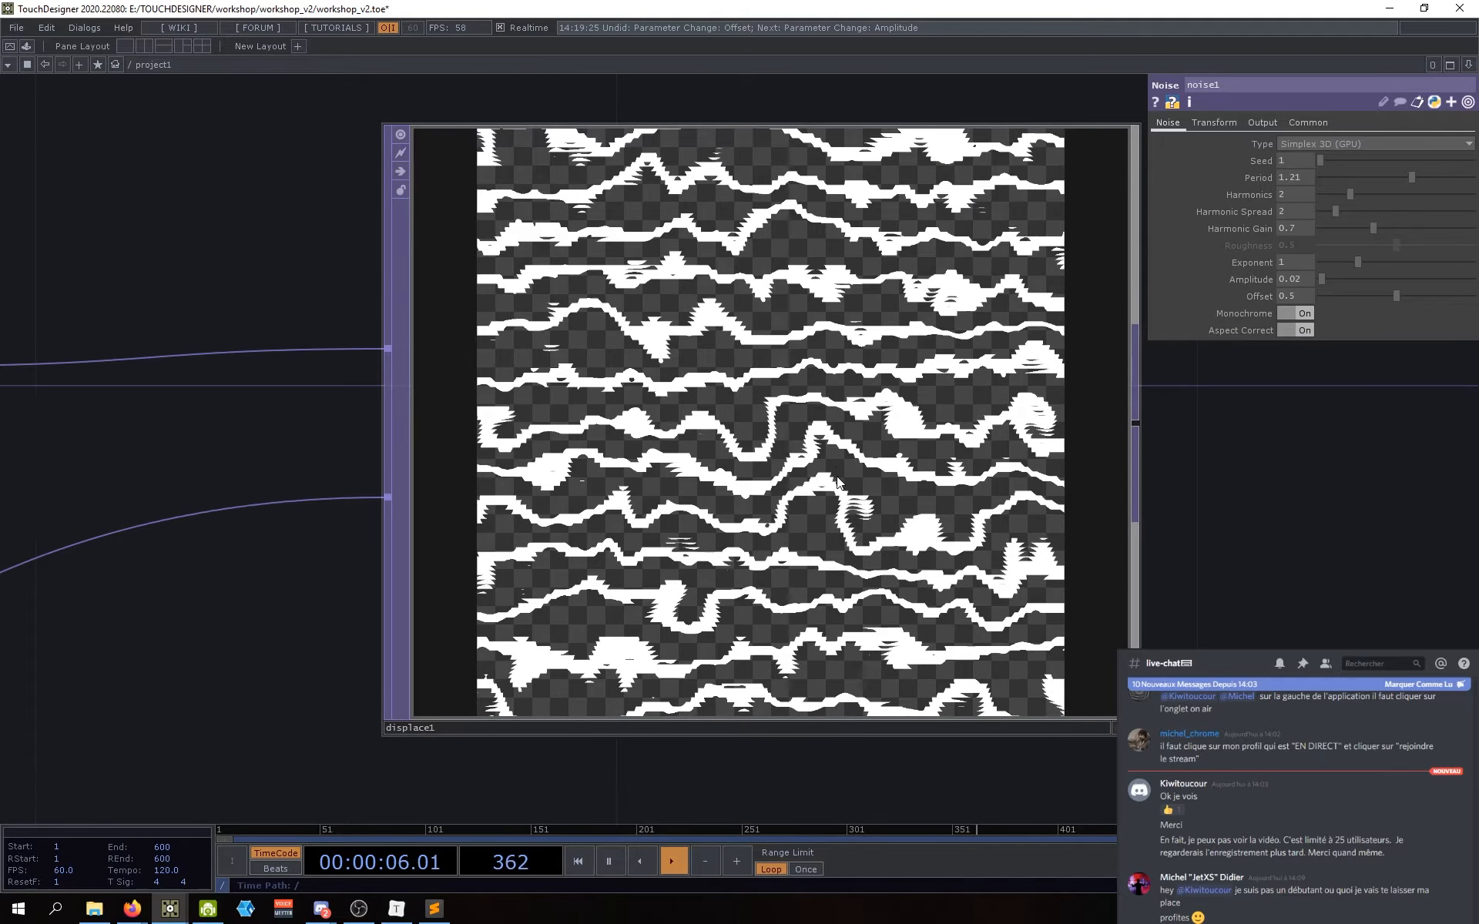
pyautogui.scroll(1, 695, 345)
pyautogui.scroll(-3, 729, 307)
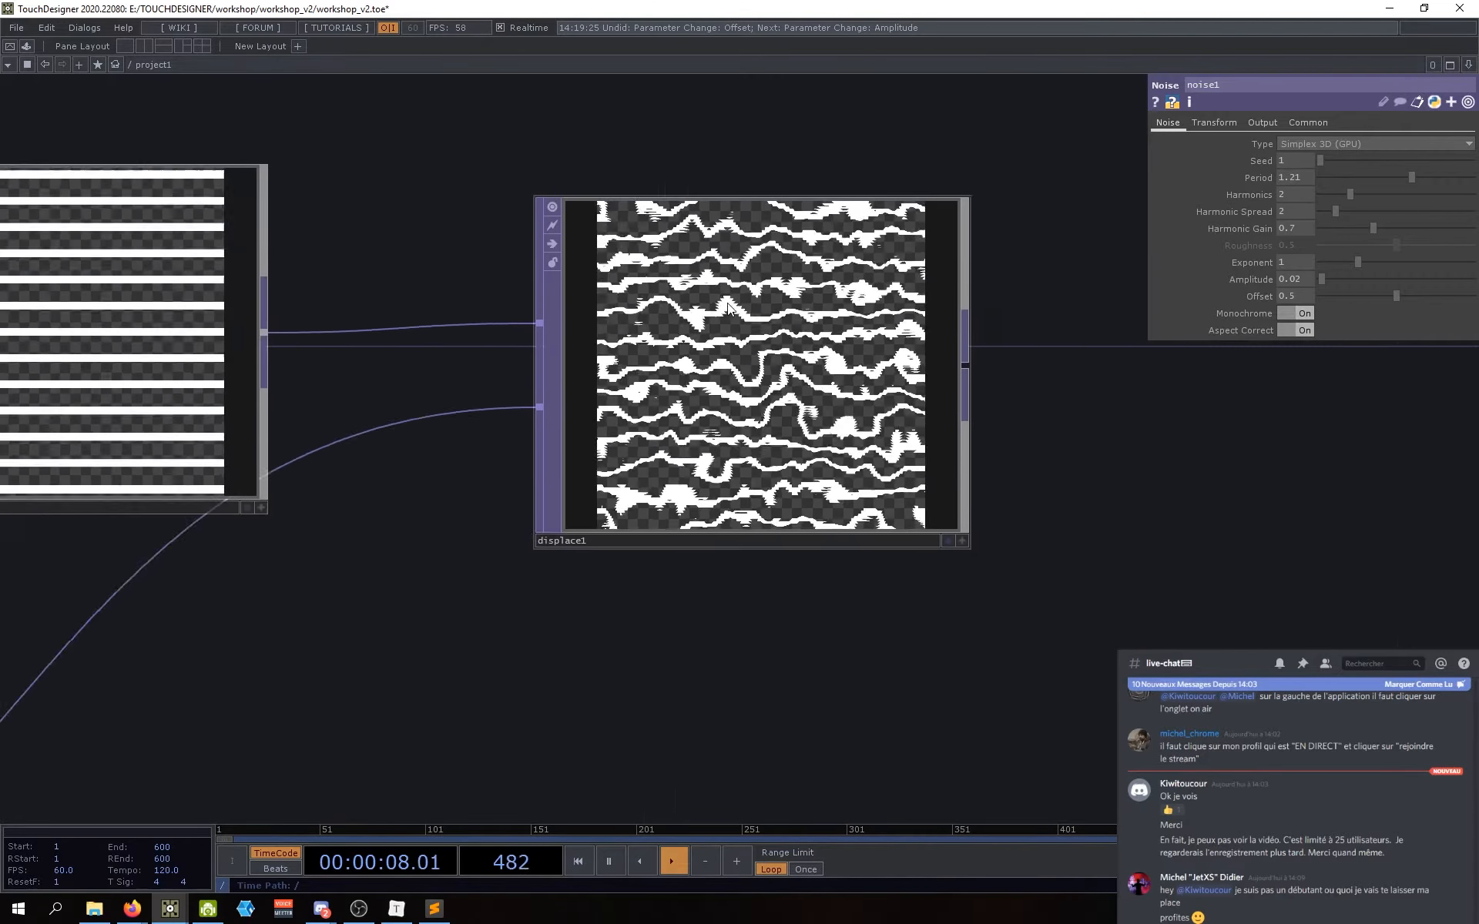
pyautogui.scroll(2, 709, 451)
pyautogui.moveTo(736, 632); pyautogui.dragTo(706, 634)
pyautogui.scroll(2, 838, 322)
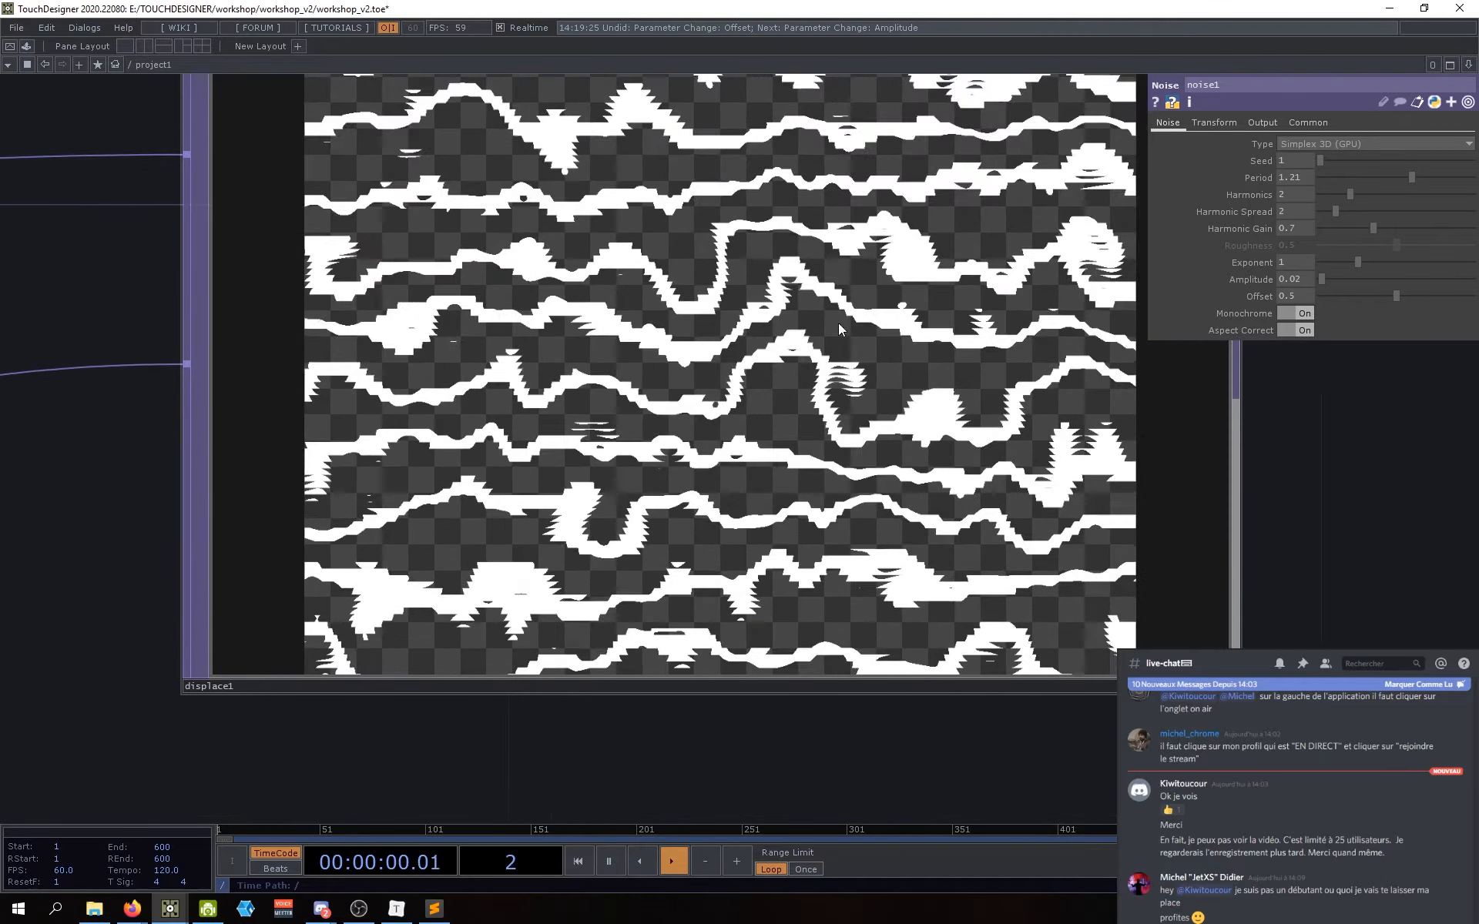
pyautogui.scroll(-6, 816, 378)
pyautogui.moveTo(714, 568); pyautogui.dragTo(738, 571)
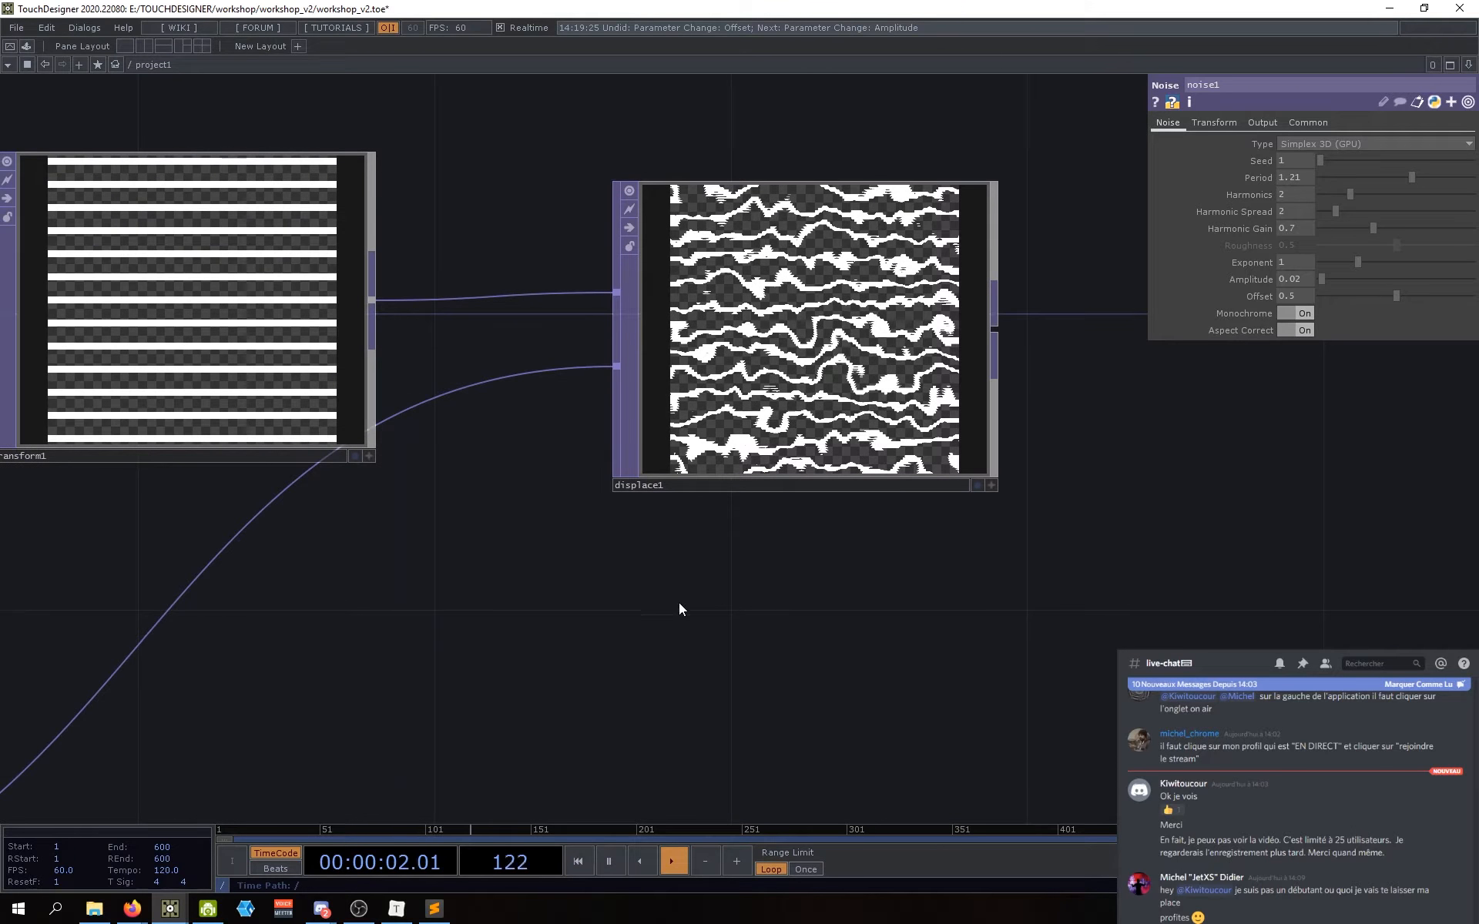
pyautogui.scroll(-3, 686, 653)
pyautogui.moveTo(630, 662); pyautogui.dragTo(780, 577)
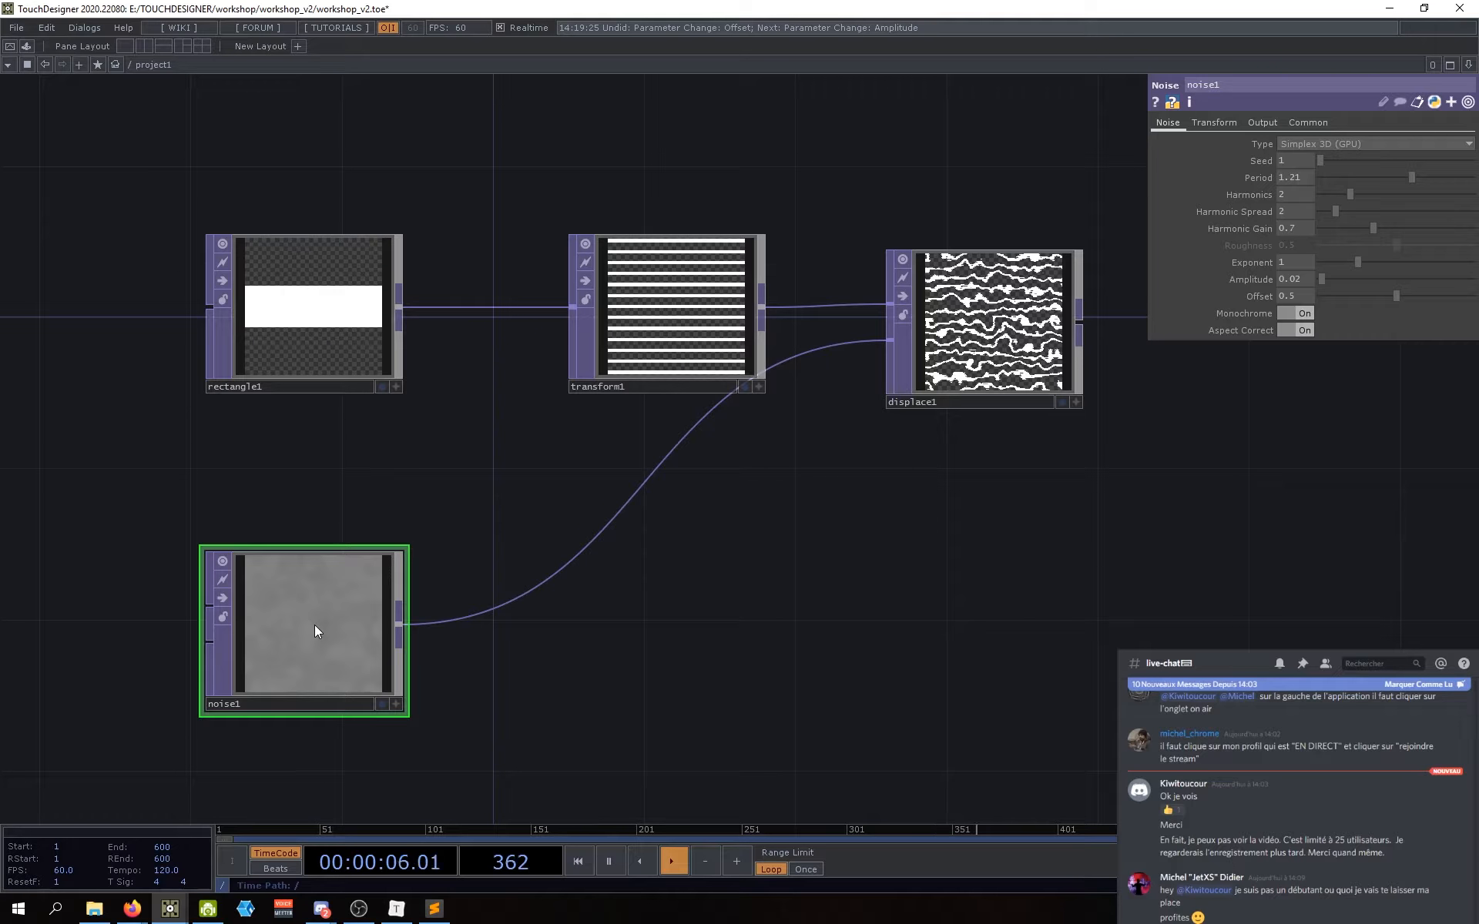
pyautogui.moveTo(313, 635); pyautogui.dragTo(312, 590)
pyautogui.moveTo(579, 666); pyautogui.dragTo(506, 691)
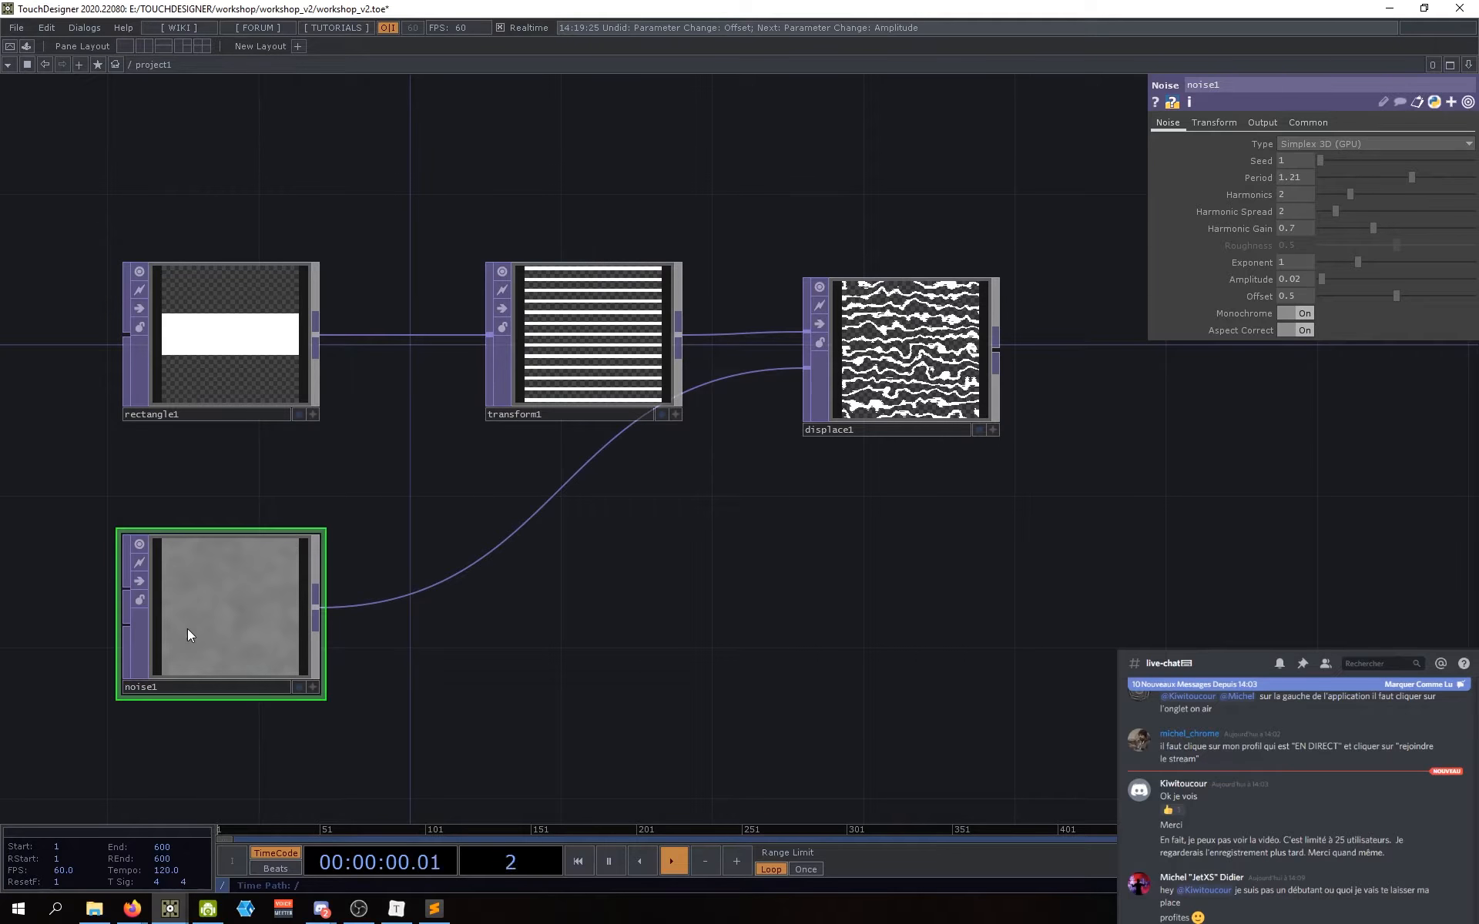
pyautogui.click(1309, 123)
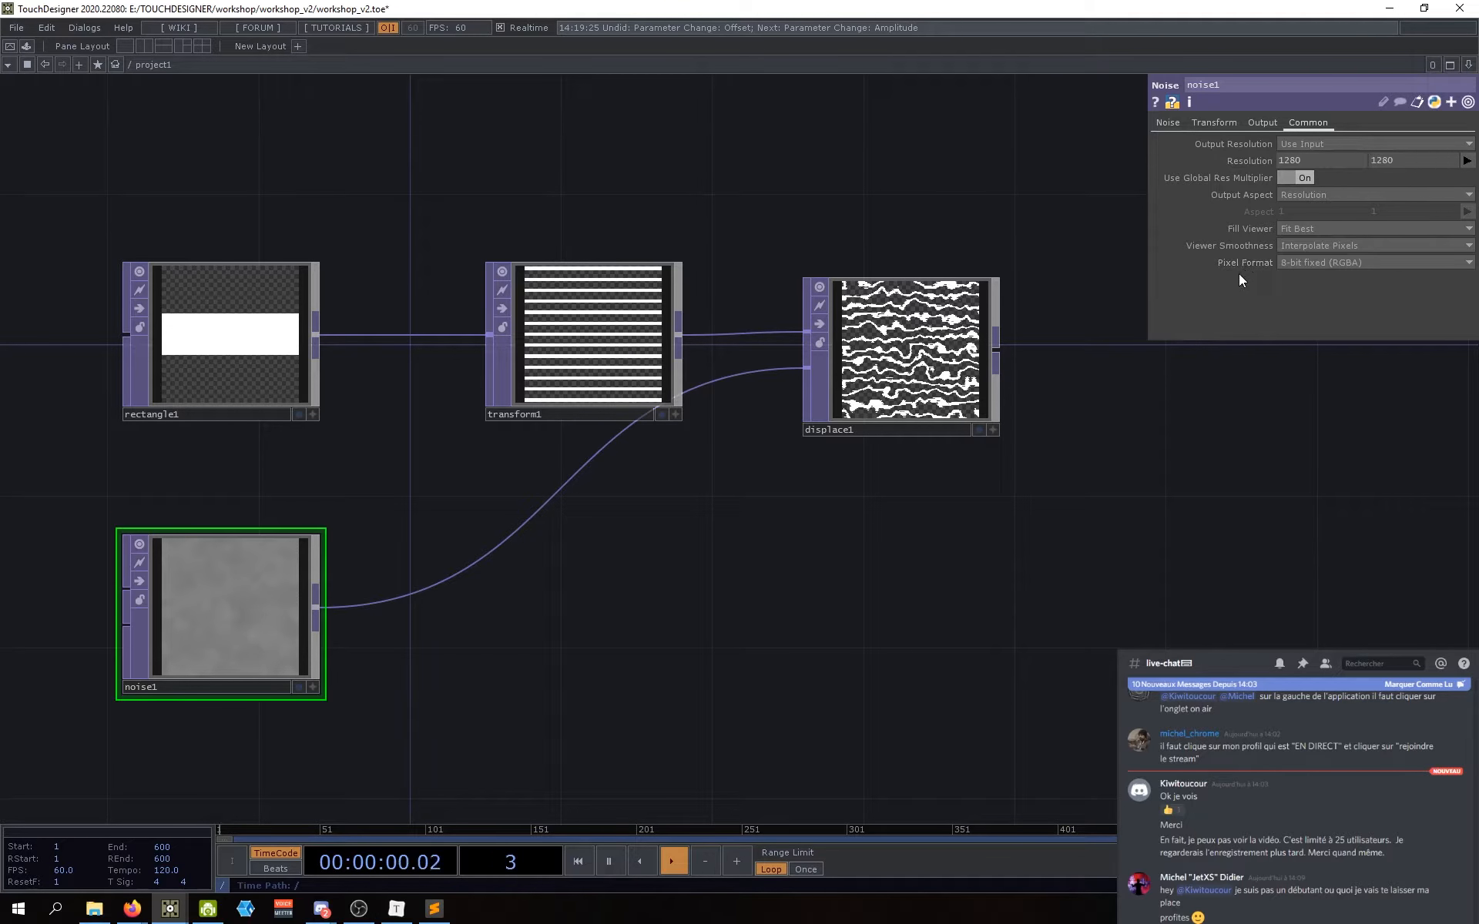
# Step: Reposition displace1 slightly in the network
pyautogui.moveTo(696, 686); pyautogui.dragTo(663, 627)
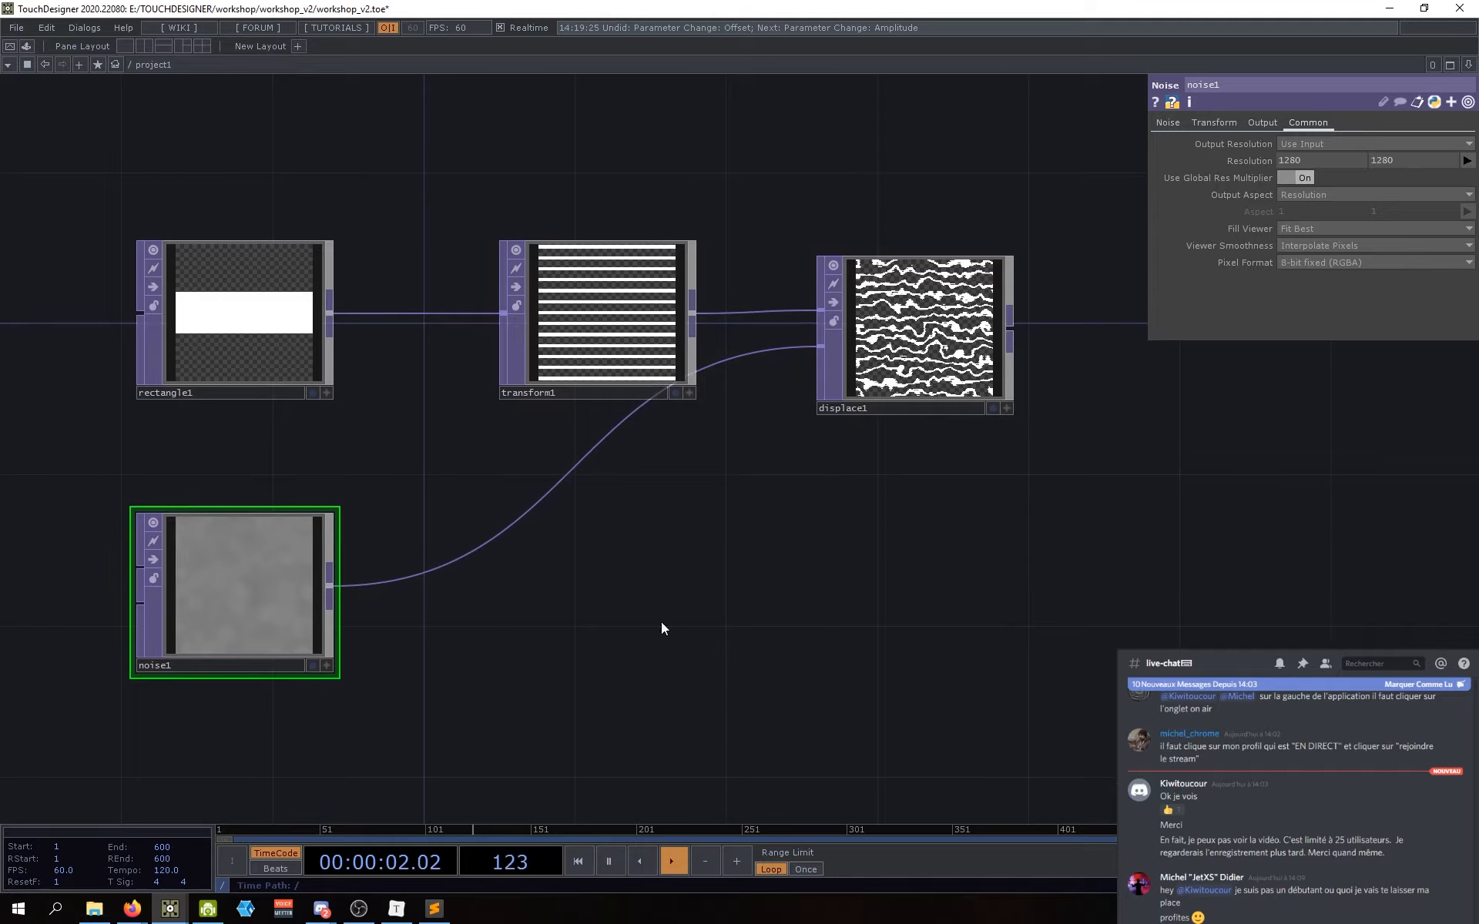
pyautogui.moveTo(558, 614); pyautogui.dragTo(580, 616)
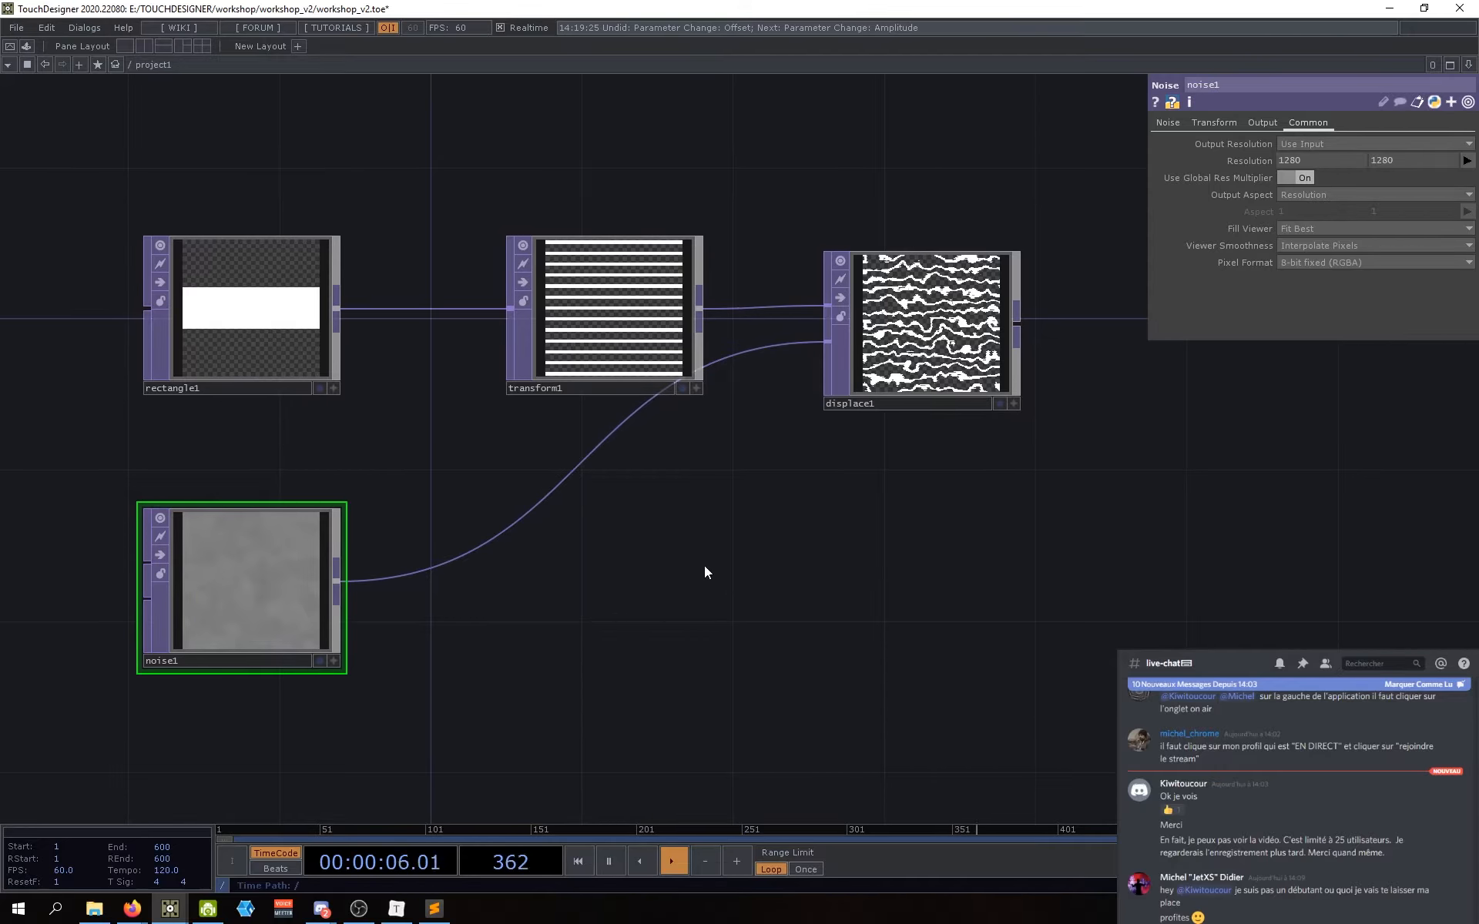
pyautogui.moveTo(682, 581); pyautogui.dragTo(736, 600)
pyautogui.moveTo(667, 635); pyautogui.dragTo(695, 634)
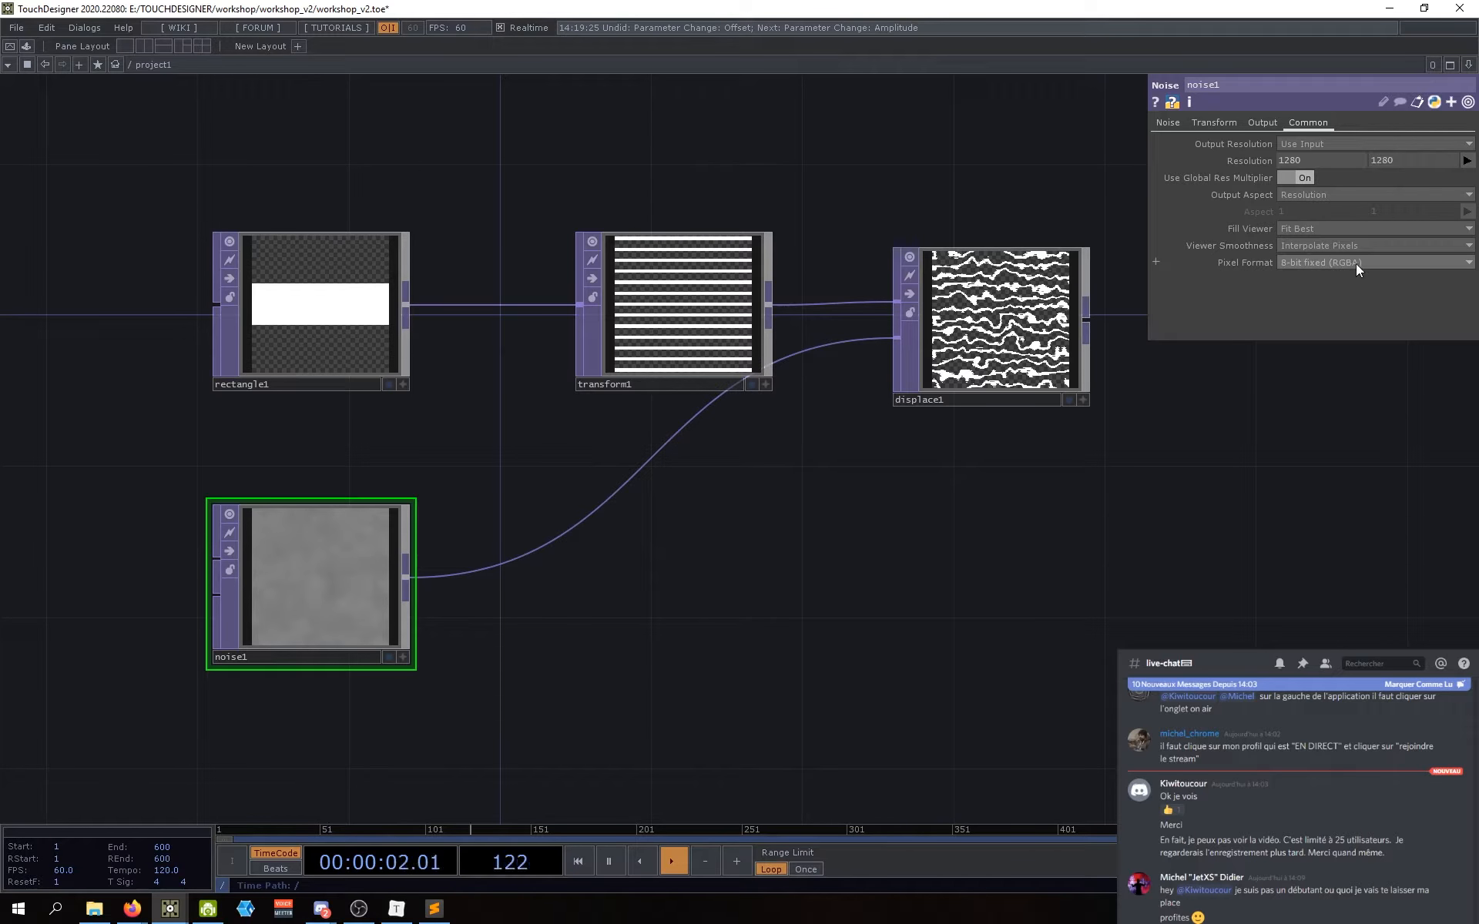
pyautogui.moveTo(803, 575)
pyautogui.mouseDown()
pyautogui.moveTo(835, 567)
pyautogui.moveTo(828, 583)
pyautogui.mouseUp()
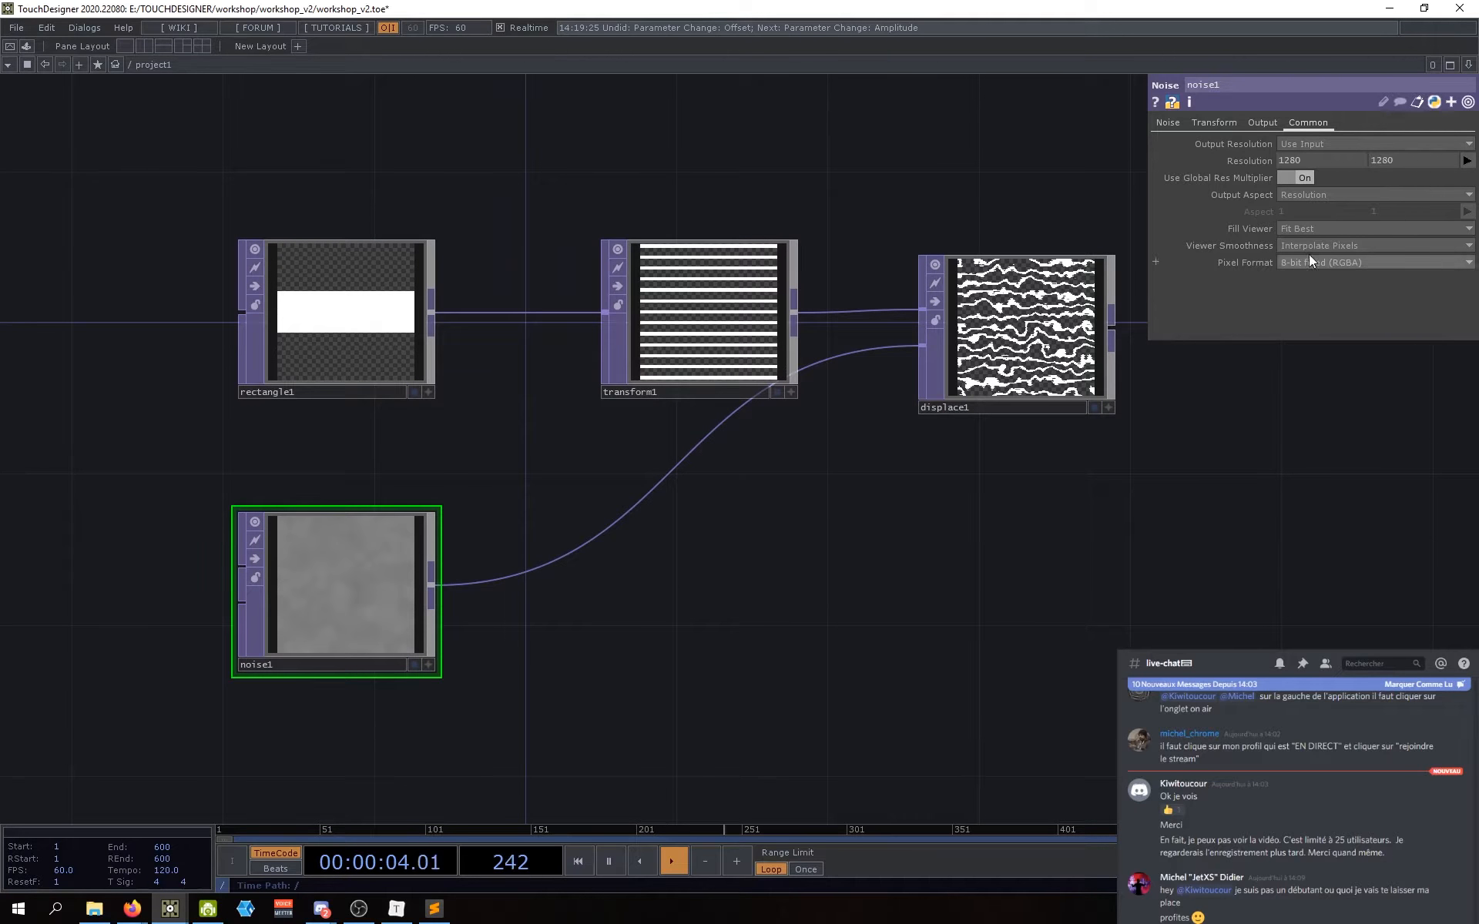
pyautogui.moveTo(1056, 562); pyautogui.dragTo(1035, 554)
pyautogui.moveTo(973, 385)
pyautogui.mouseDown()
pyautogui.moveTo(972, 434)
pyautogui.moveTo(975, 371)
pyautogui.mouseUp()
pyautogui.moveTo(774, 579); pyautogui.dragTo(775, 581)
pyautogui.moveTo(975, 385); pyautogui.dragTo(975, 401)
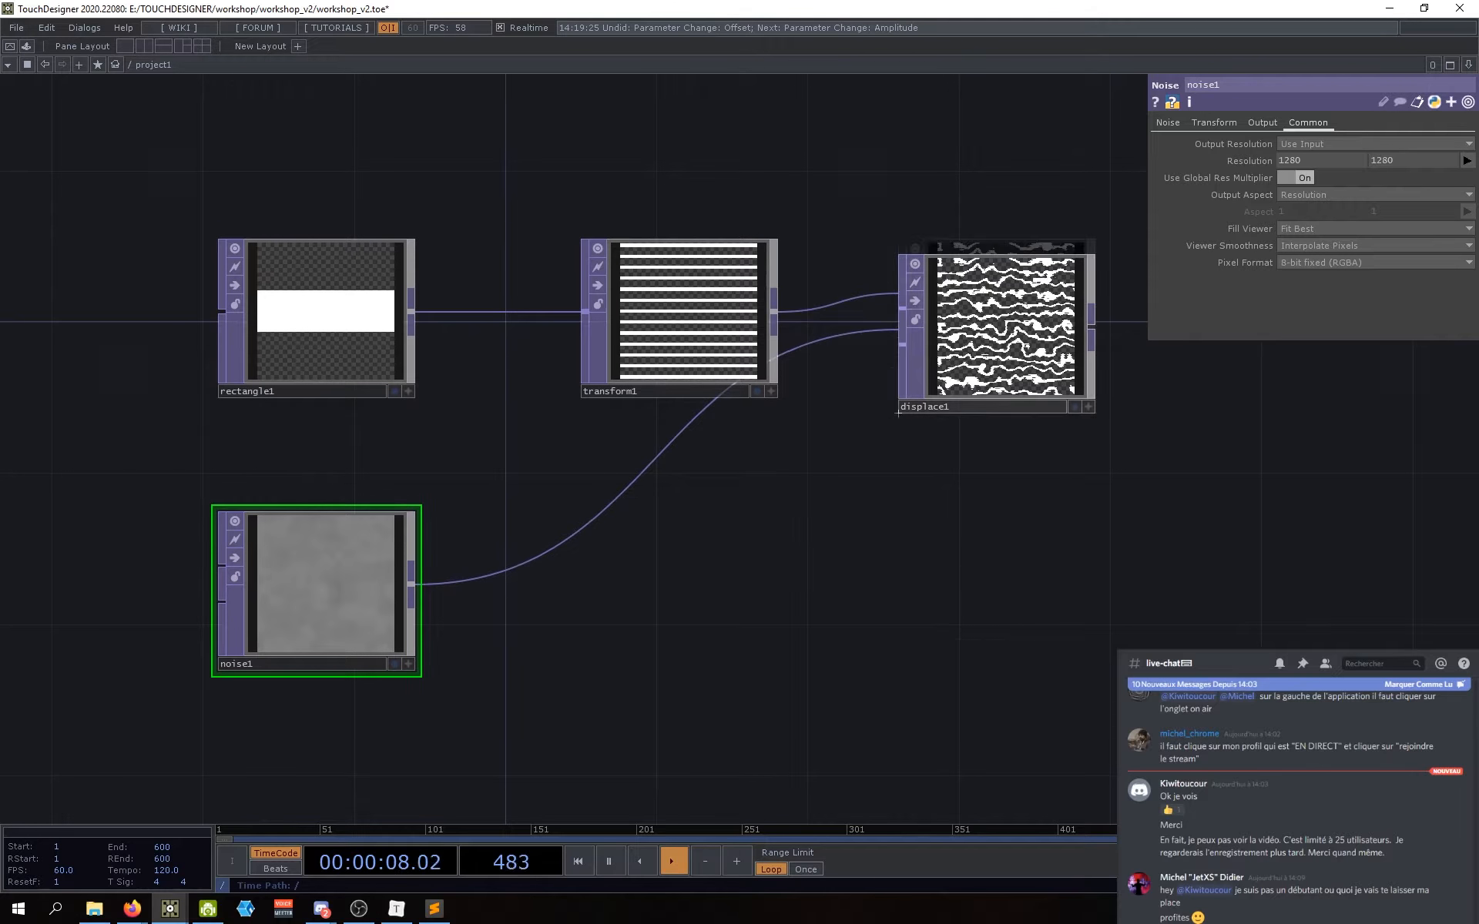
# Step: Show noise1's Pixel Format choices, currently 8-bit fixed (RGBA)
pyautogui.moveTo(440, 576); pyautogui.dragTo(528, 563)
pyautogui.scroll(7, 327, 501)
pyautogui.scroll(-6, 341, 503)
pyautogui.moveTo(578, 639); pyautogui.dragTo(544, 644)
pyautogui.scroll(-1, 544, 644)
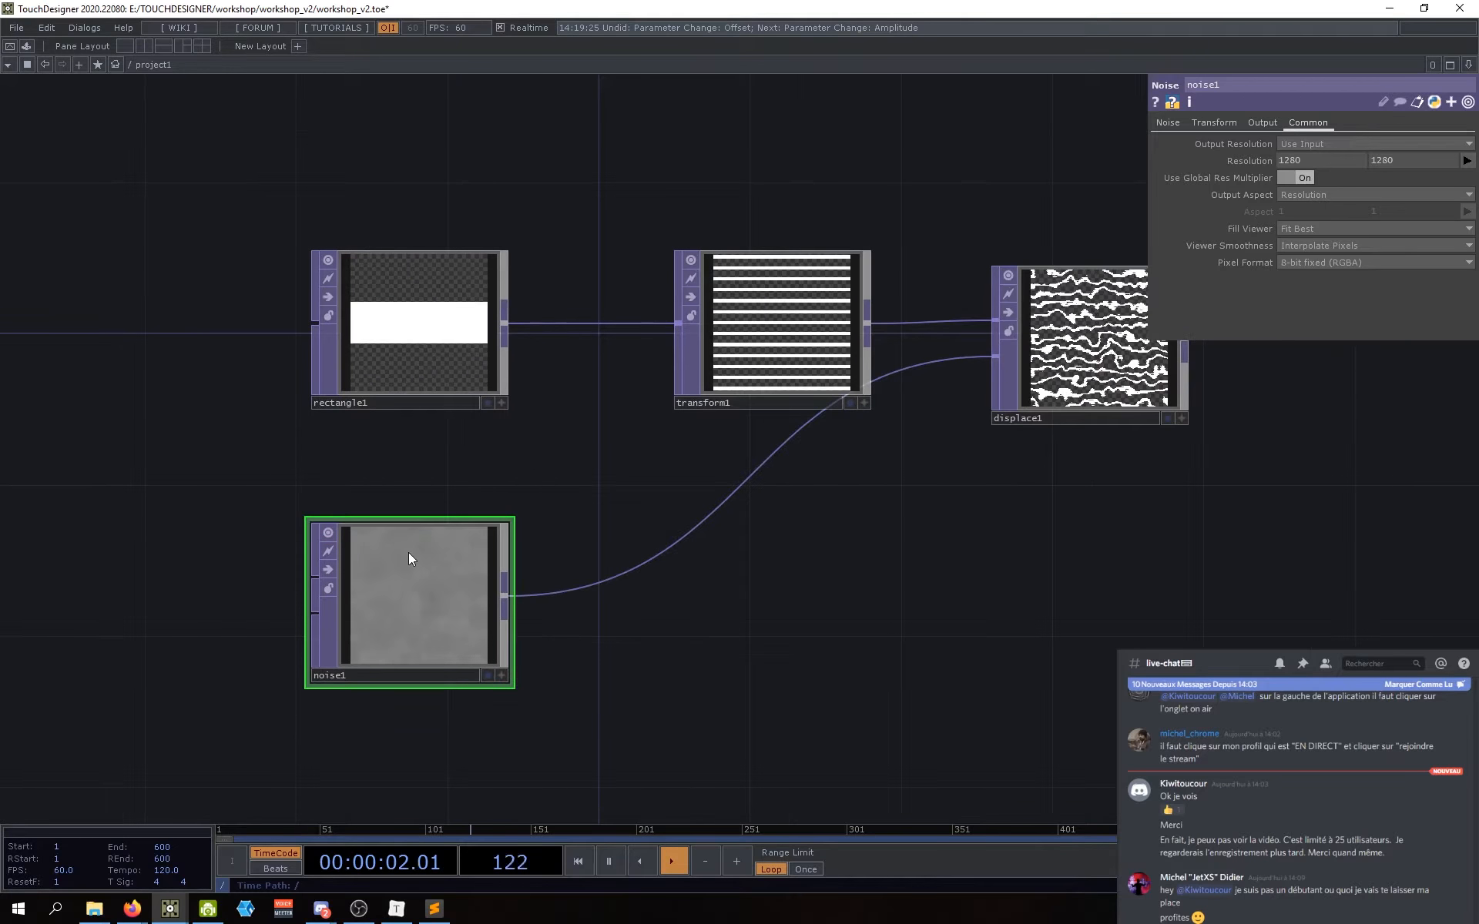
pyautogui.moveTo(853, 710); pyautogui.dragTo(818, 706)
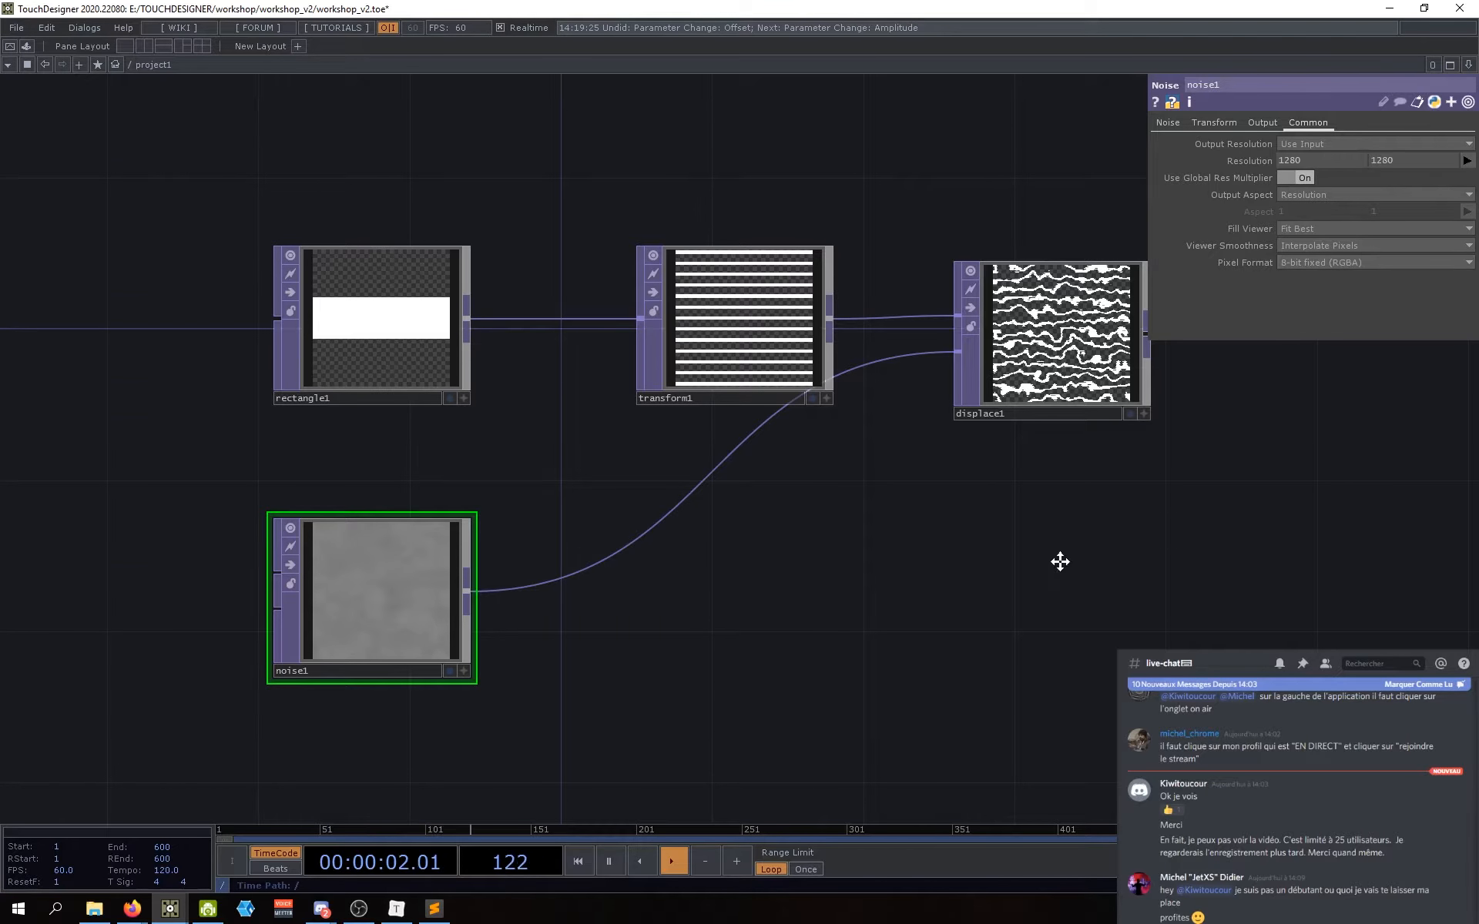
pyautogui.moveTo(1060, 562); pyautogui.dragTo(1066, 560)
pyautogui.moveTo(712, 616); pyautogui.dragTo(827, 650)
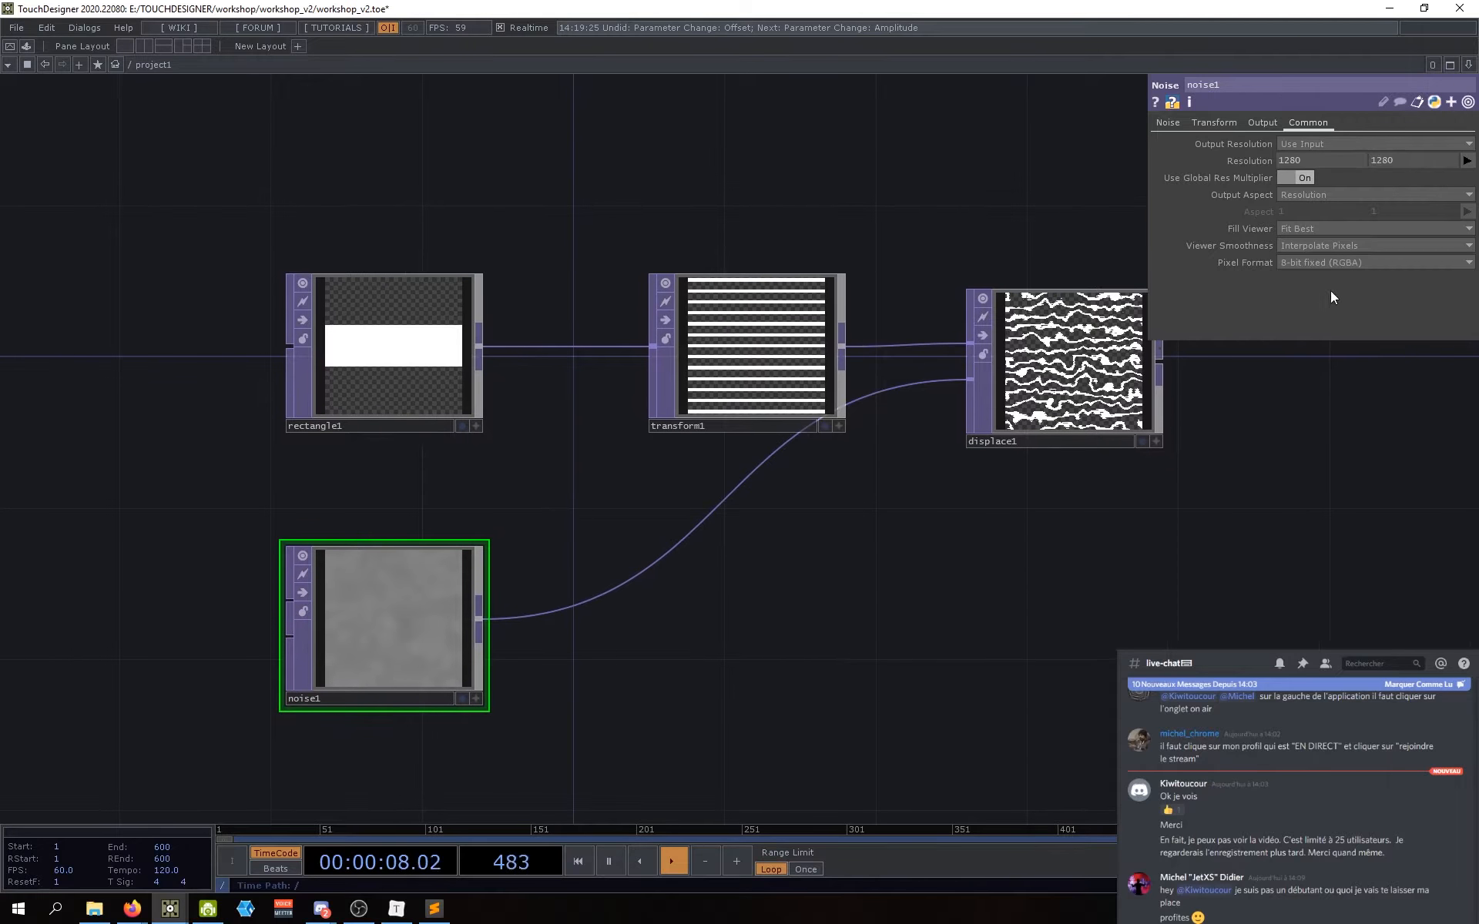
pyautogui.moveTo(1091, 559); pyautogui.dragTo(1070, 562)
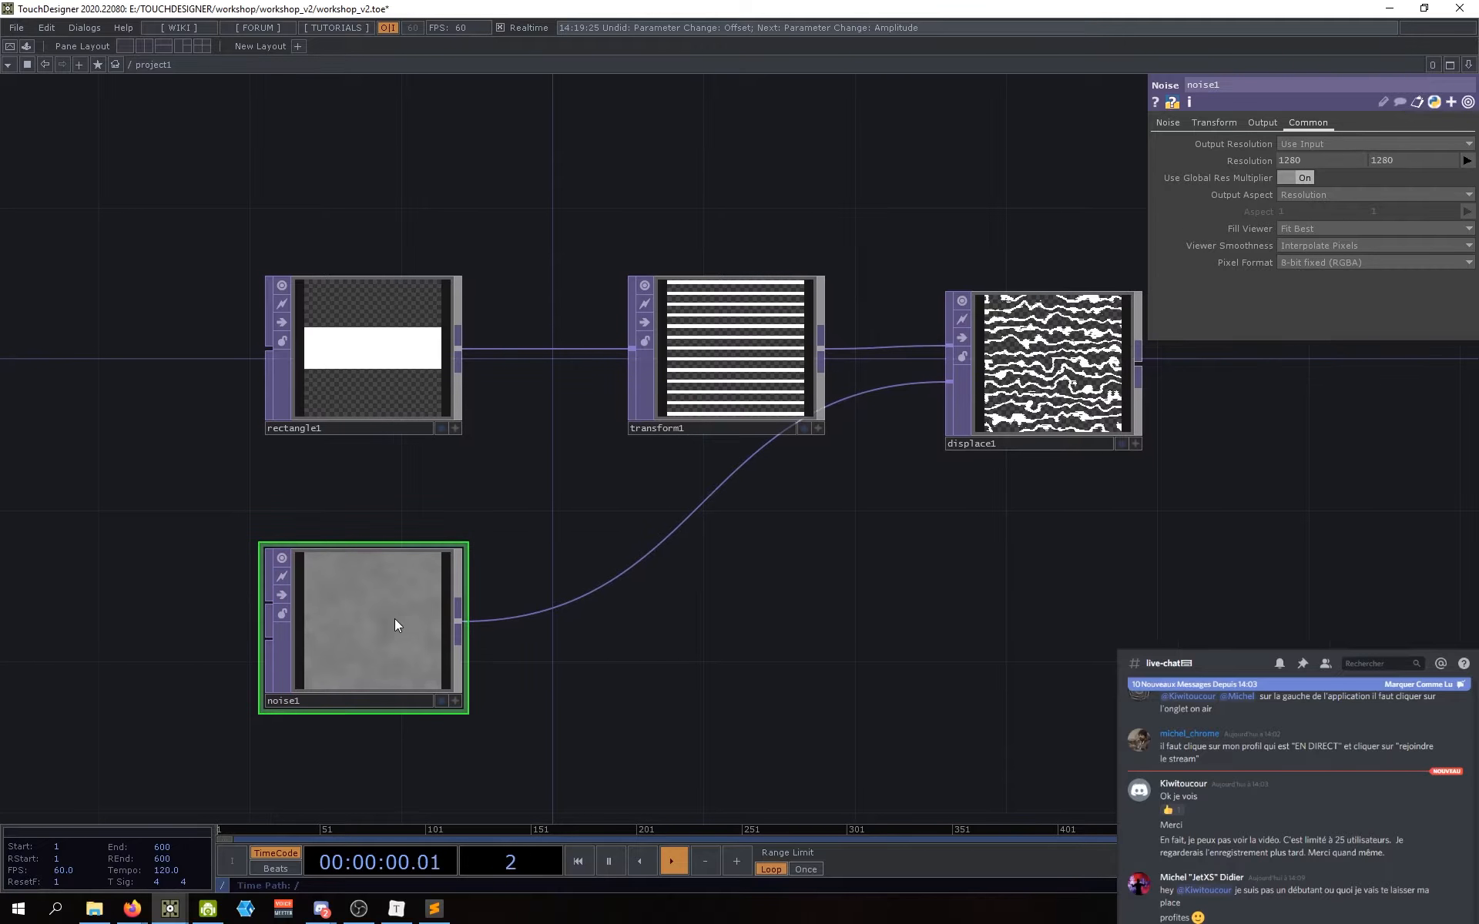
pyautogui.moveTo(627, 650); pyautogui.dragTo(611, 655)
pyautogui.moveTo(841, 685); pyautogui.dragTo(809, 681)
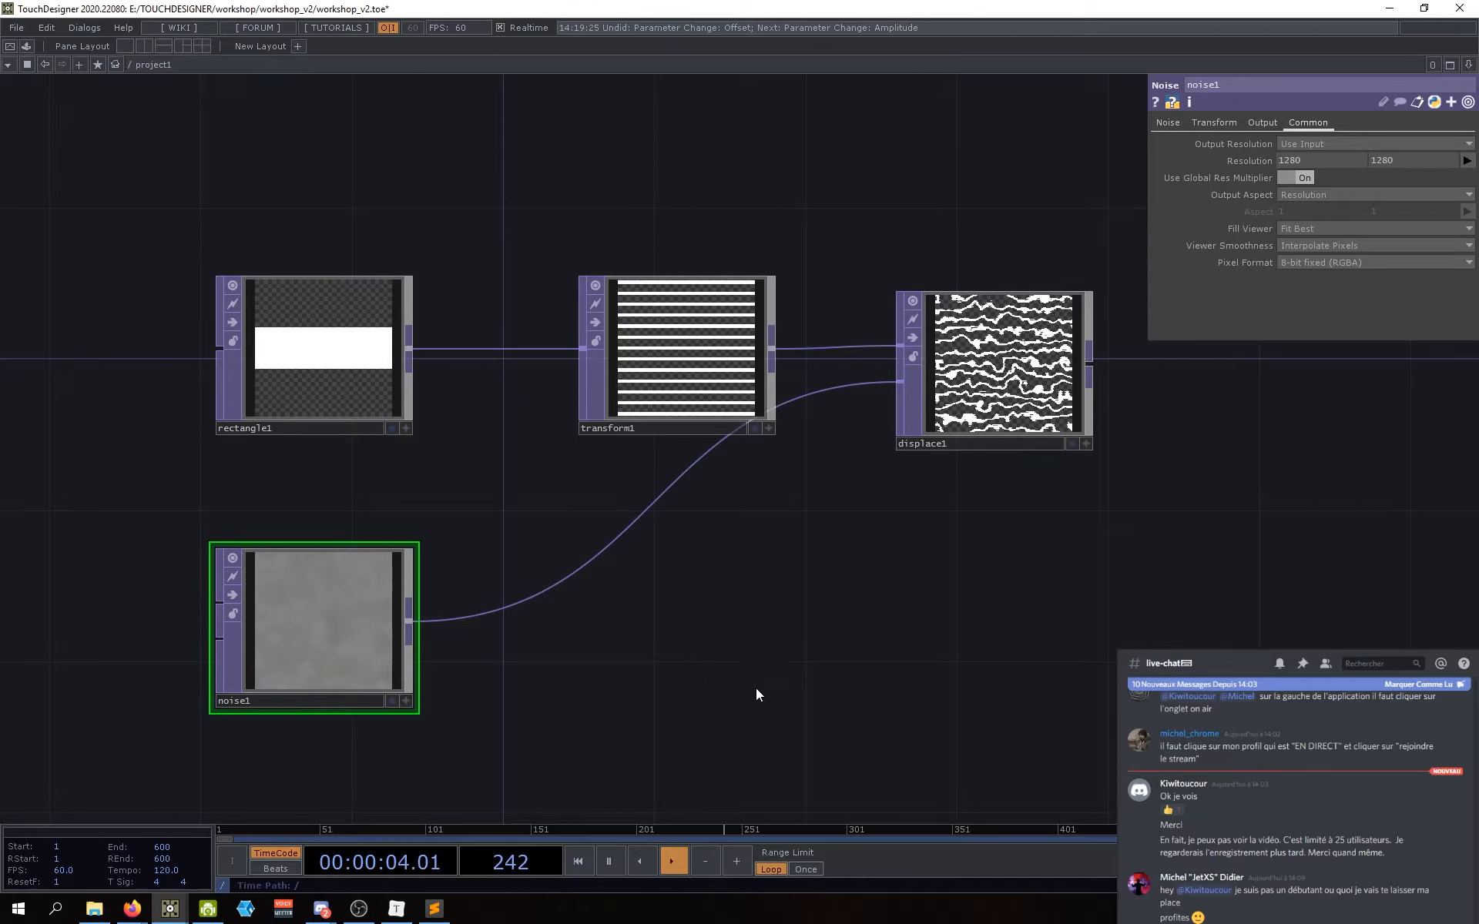
pyautogui.moveTo(755, 687); pyautogui.dragTo(763, 630)
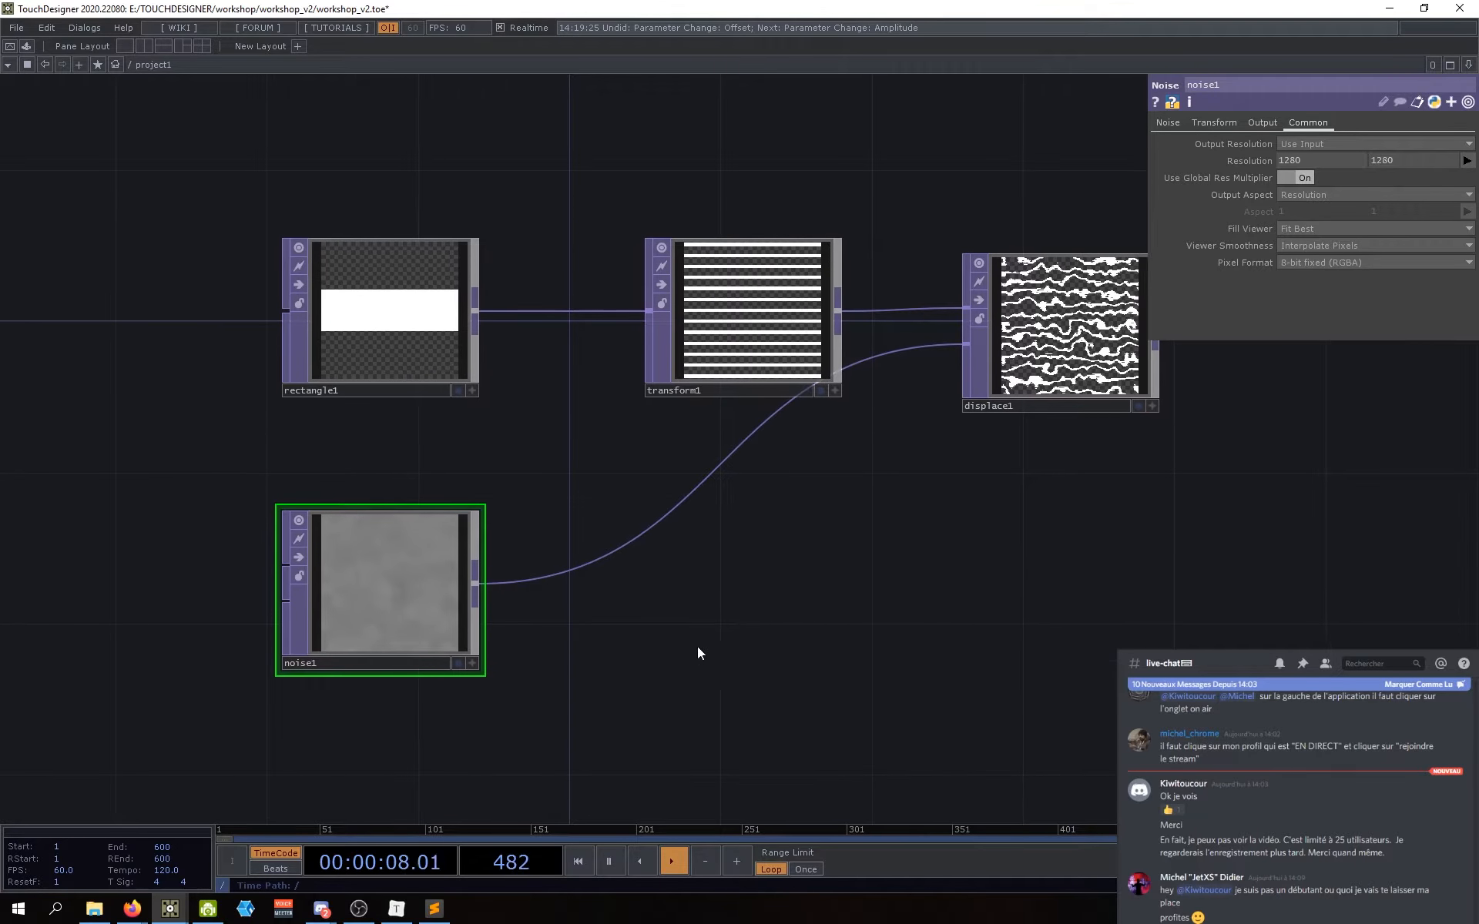
pyautogui.moveTo(1033, 590); pyautogui.dragTo(966, 609)
pyautogui.moveTo(759, 637); pyautogui.dragTo(772, 603)
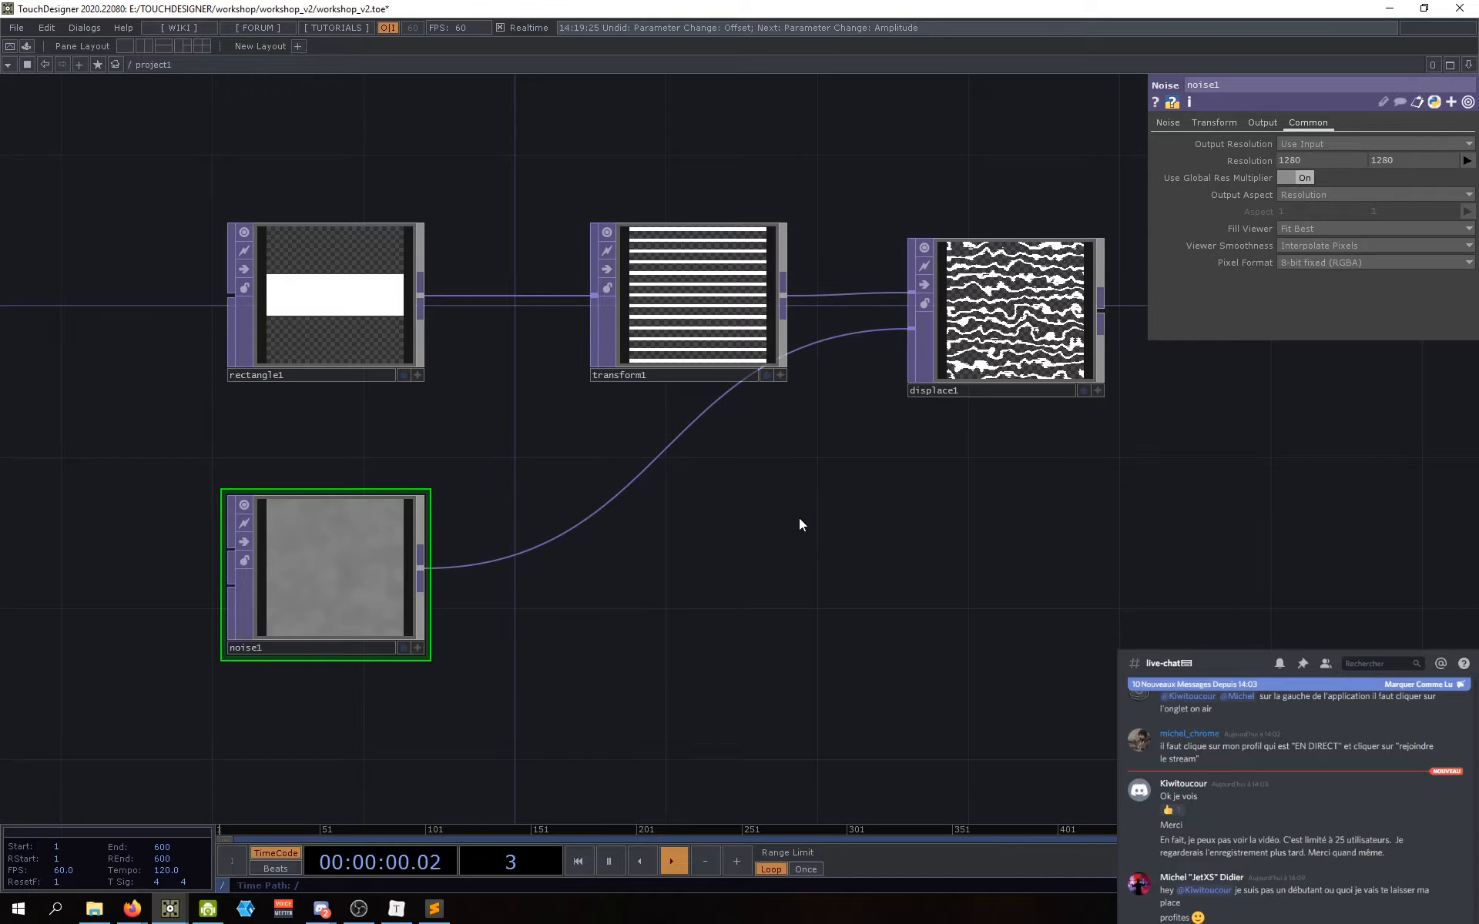
pyautogui.moveTo(797, 556); pyautogui.dragTo(763, 564)
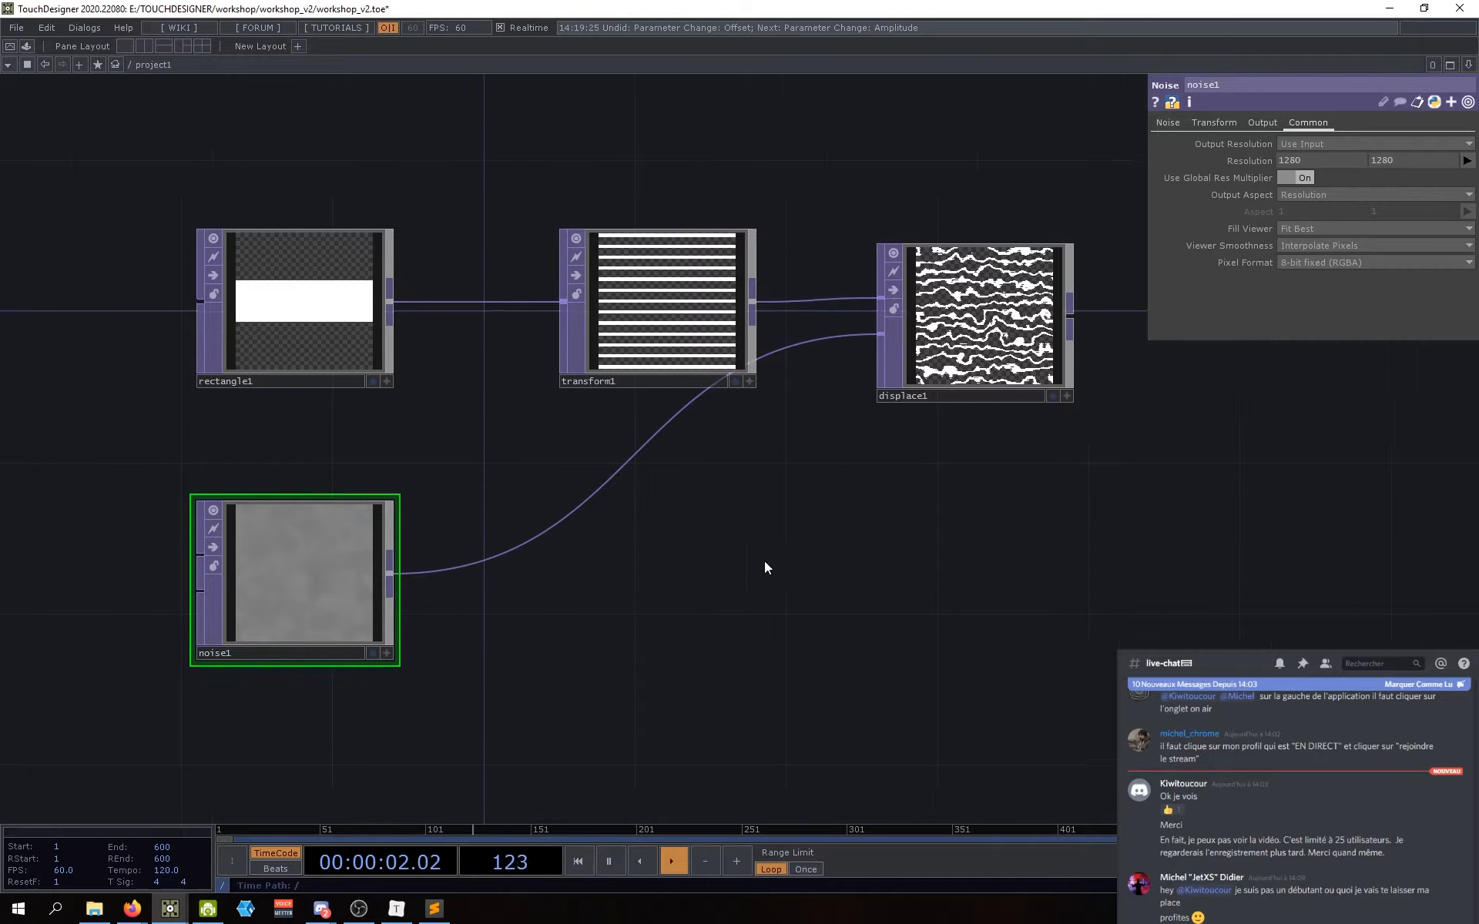
pyautogui.click(1297, 263)
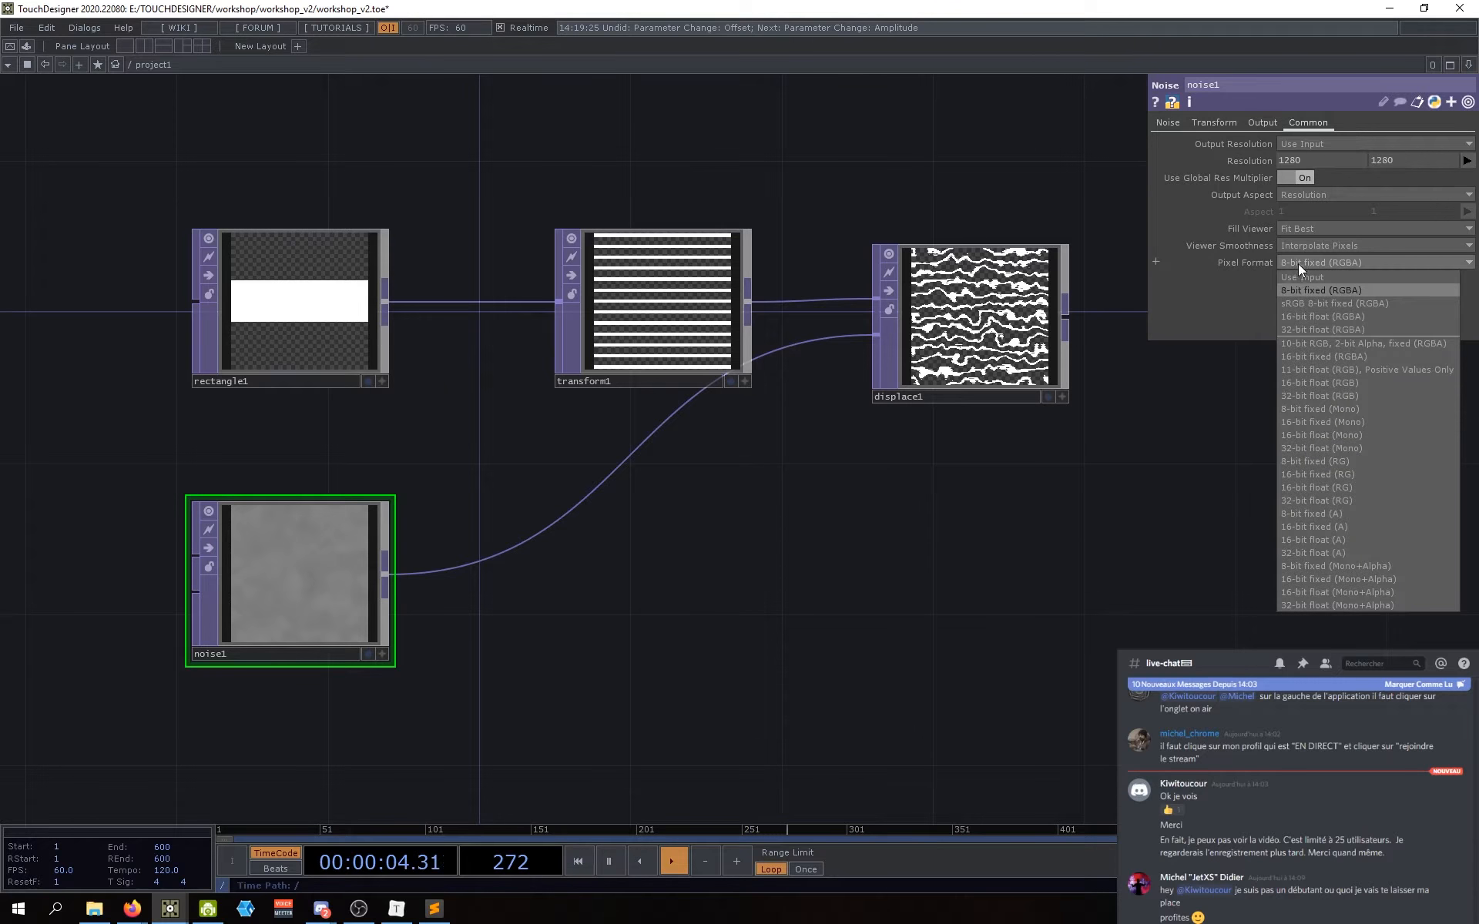
# Step: Set noise1's Pixel Format to 32-bit float (RGBA) and verify it stays selected
pyautogui.click(1315, 336)
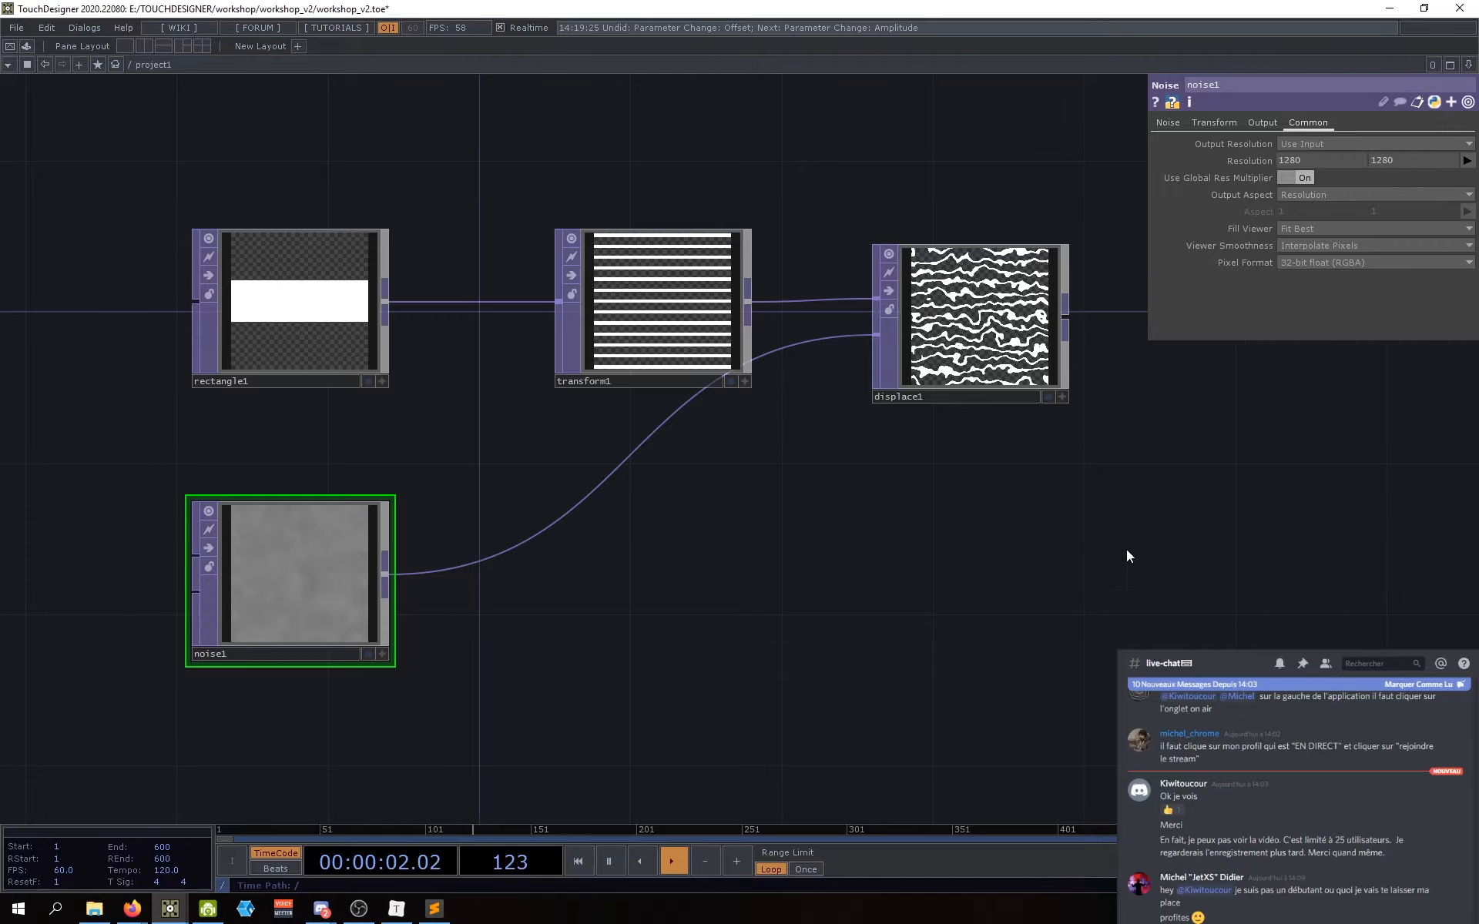
pyautogui.scroll(5, 910, 348)
pyautogui.scroll(1, 903, 370)
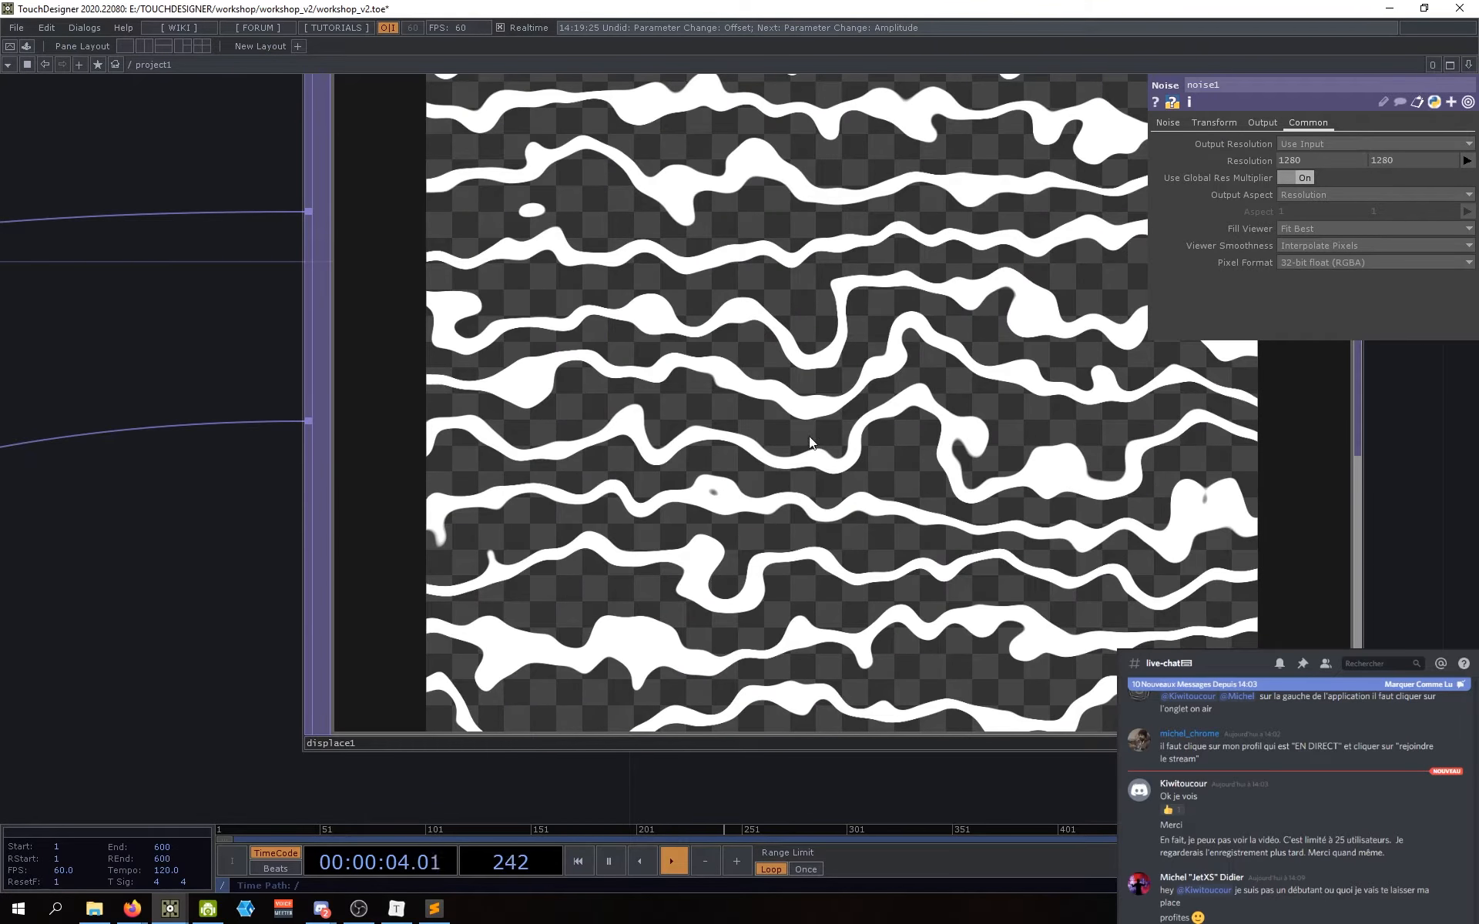
pyautogui.scroll(-3, 491, 497)
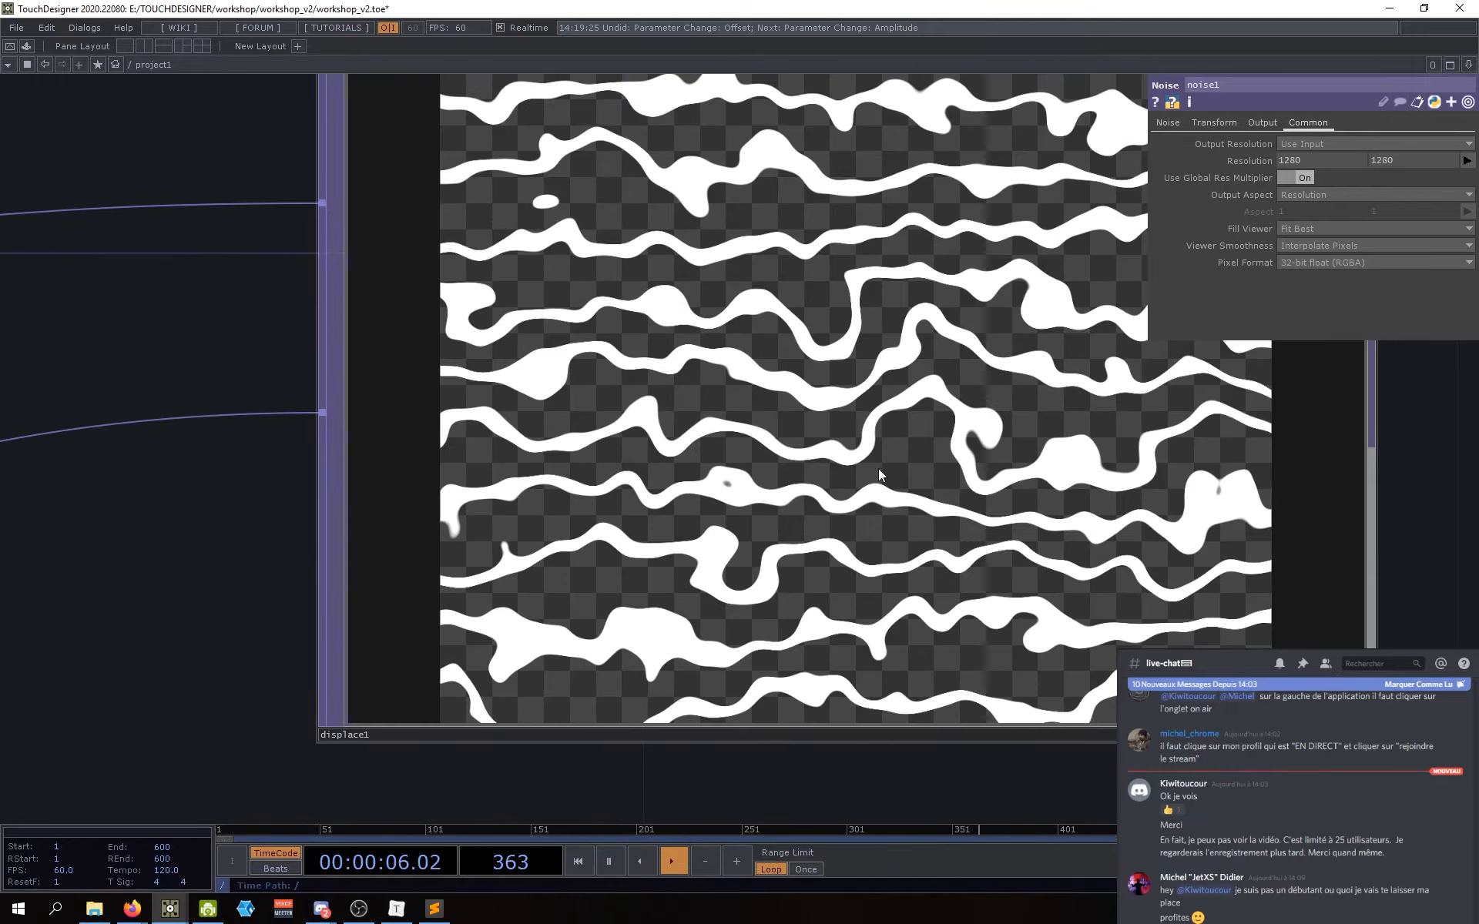
pyautogui.scroll(-2, 882, 467)
pyautogui.scroll(-3, 882, 467)
pyautogui.scroll(5, 832, 449)
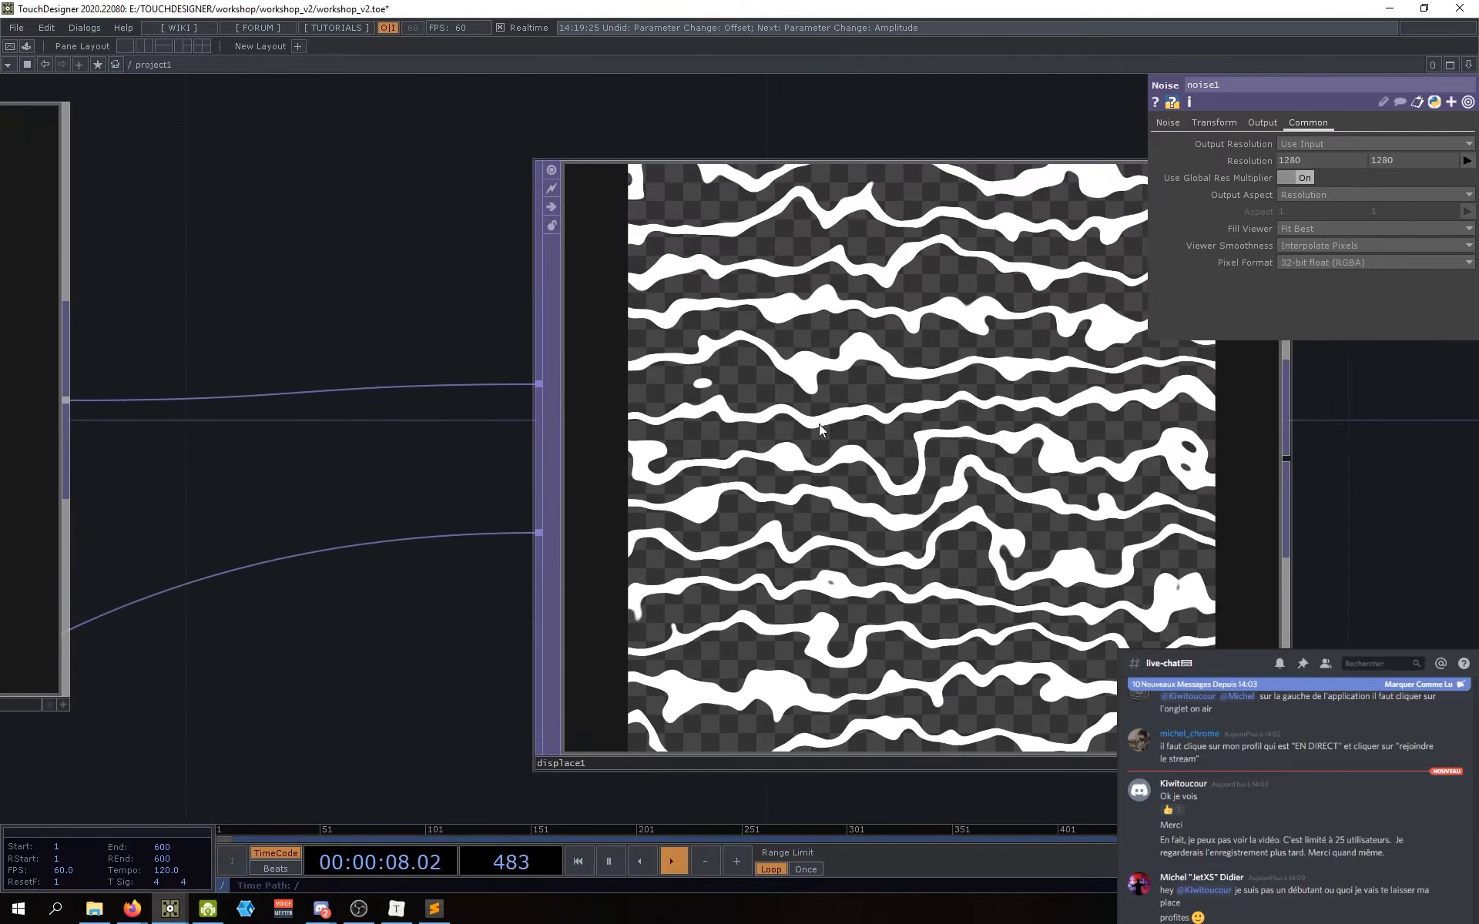
pyautogui.scroll(-3, 856, 442)
pyautogui.scroll(-4, 840, 449)
pyautogui.moveTo(808, 548); pyautogui.dragTo(819, 537)
pyautogui.moveTo(785, 597); pyautogui.dragTo(821, 640)
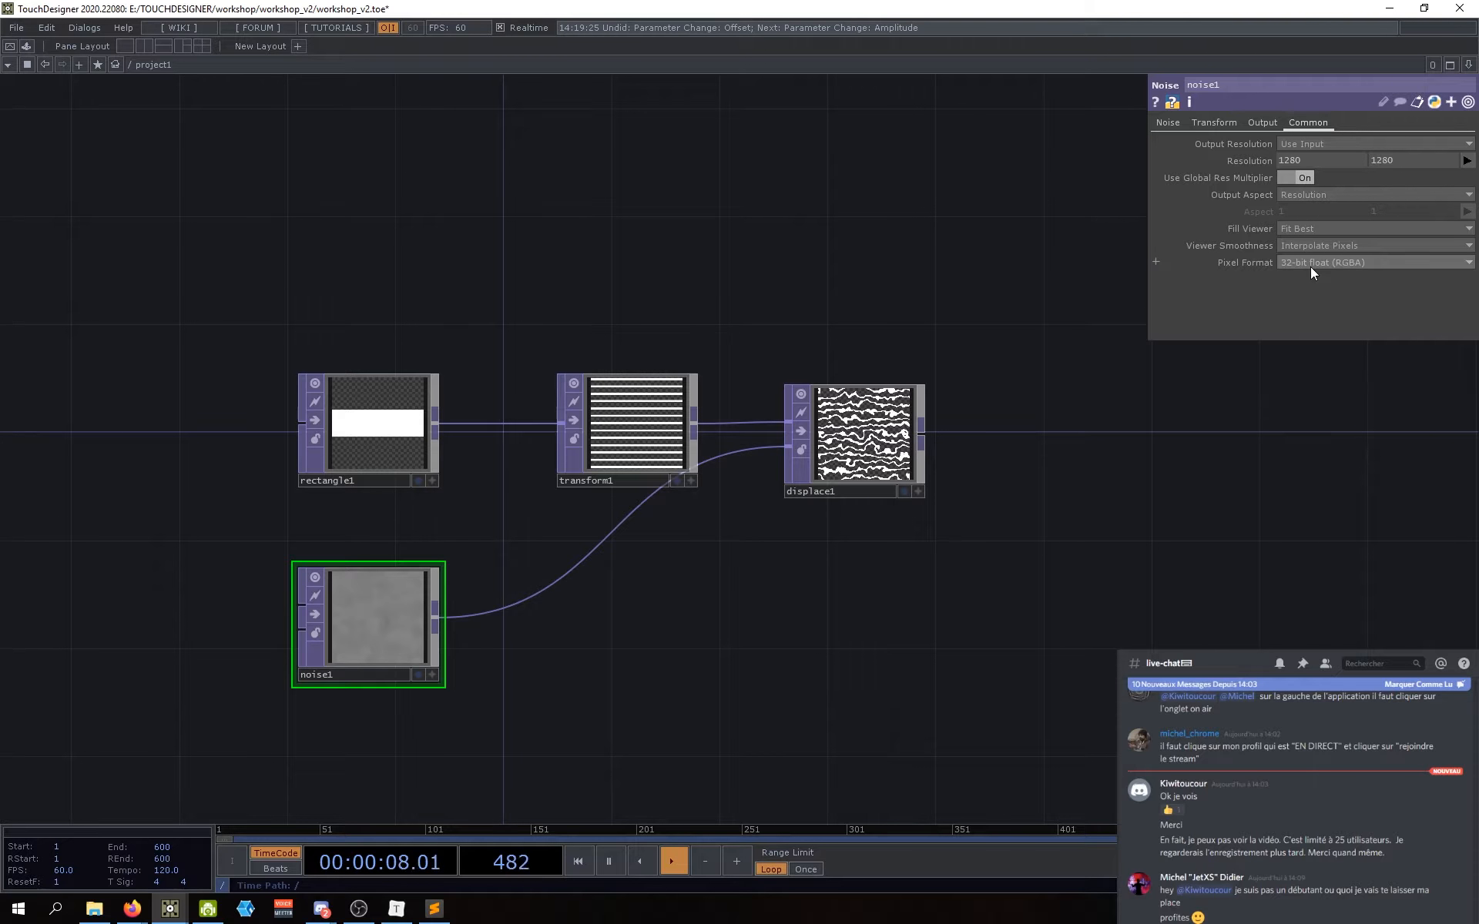
pyautogui.moveTo(760, 608); pyautogui.dragTo(785, 596)
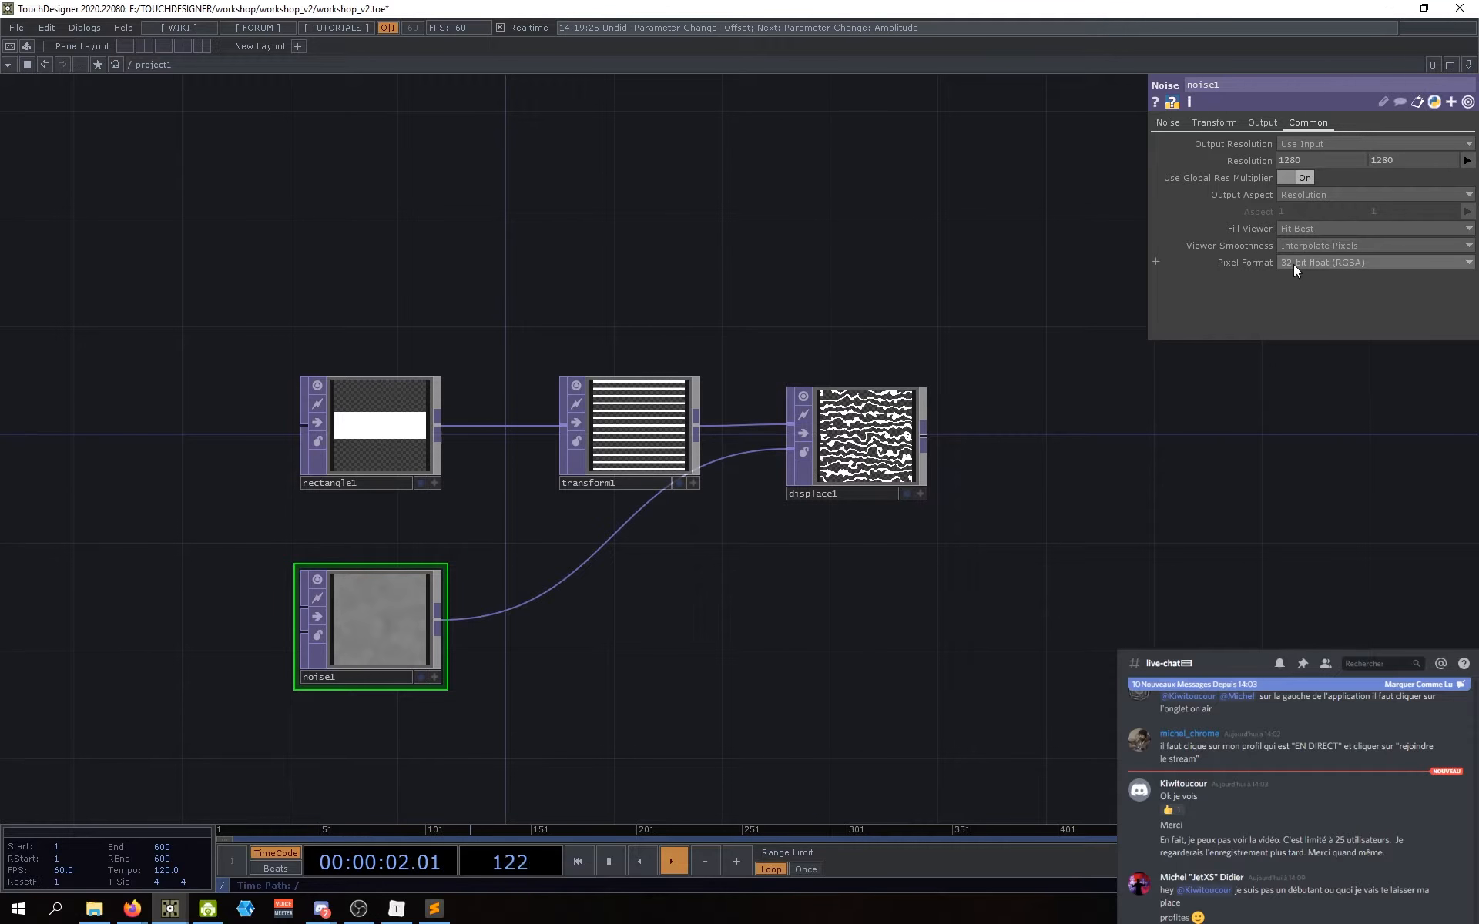
pyautogui.moveTo(1169, 426); pyautogui.dragTo(1187, 428)
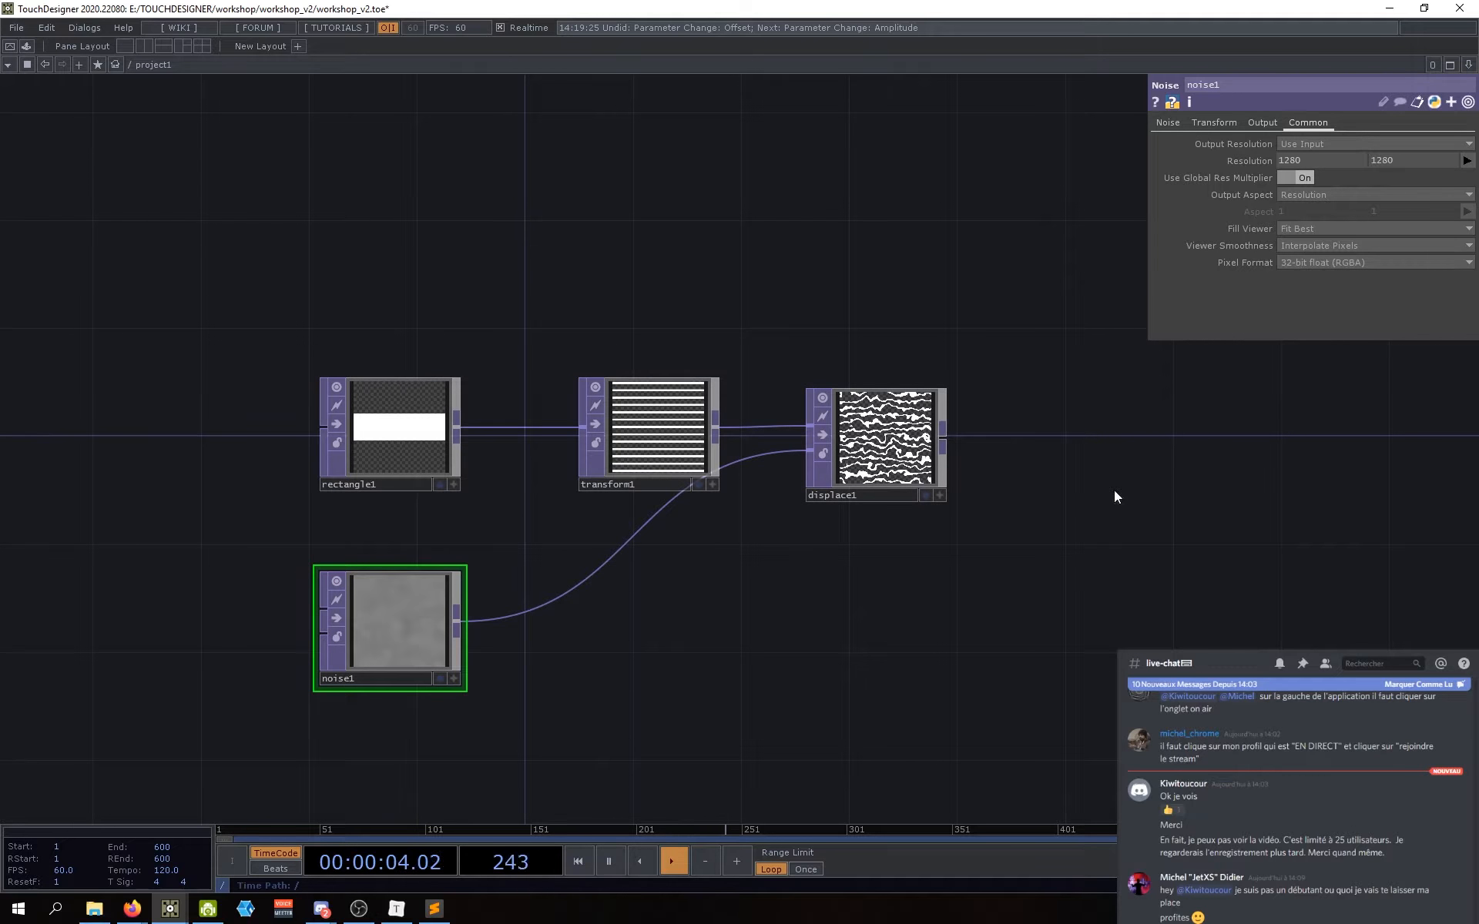
pyautogui.moveTo(939, 637); pyautogui.dragTo(968, 624)
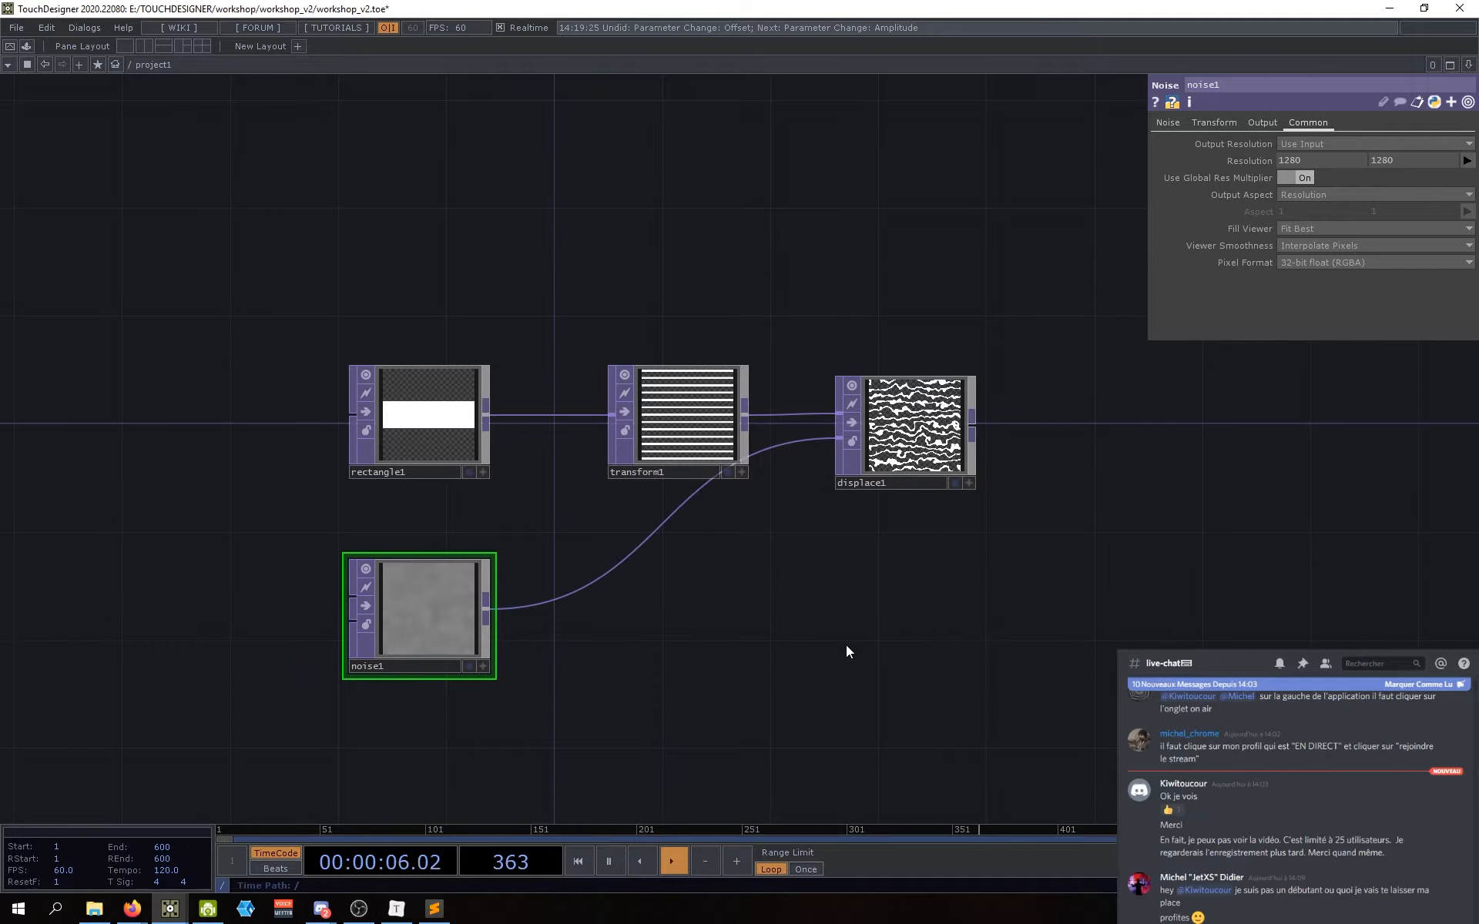
pyautogui.moveTo(871, 641); pyautogui.dragTo(801, 663)
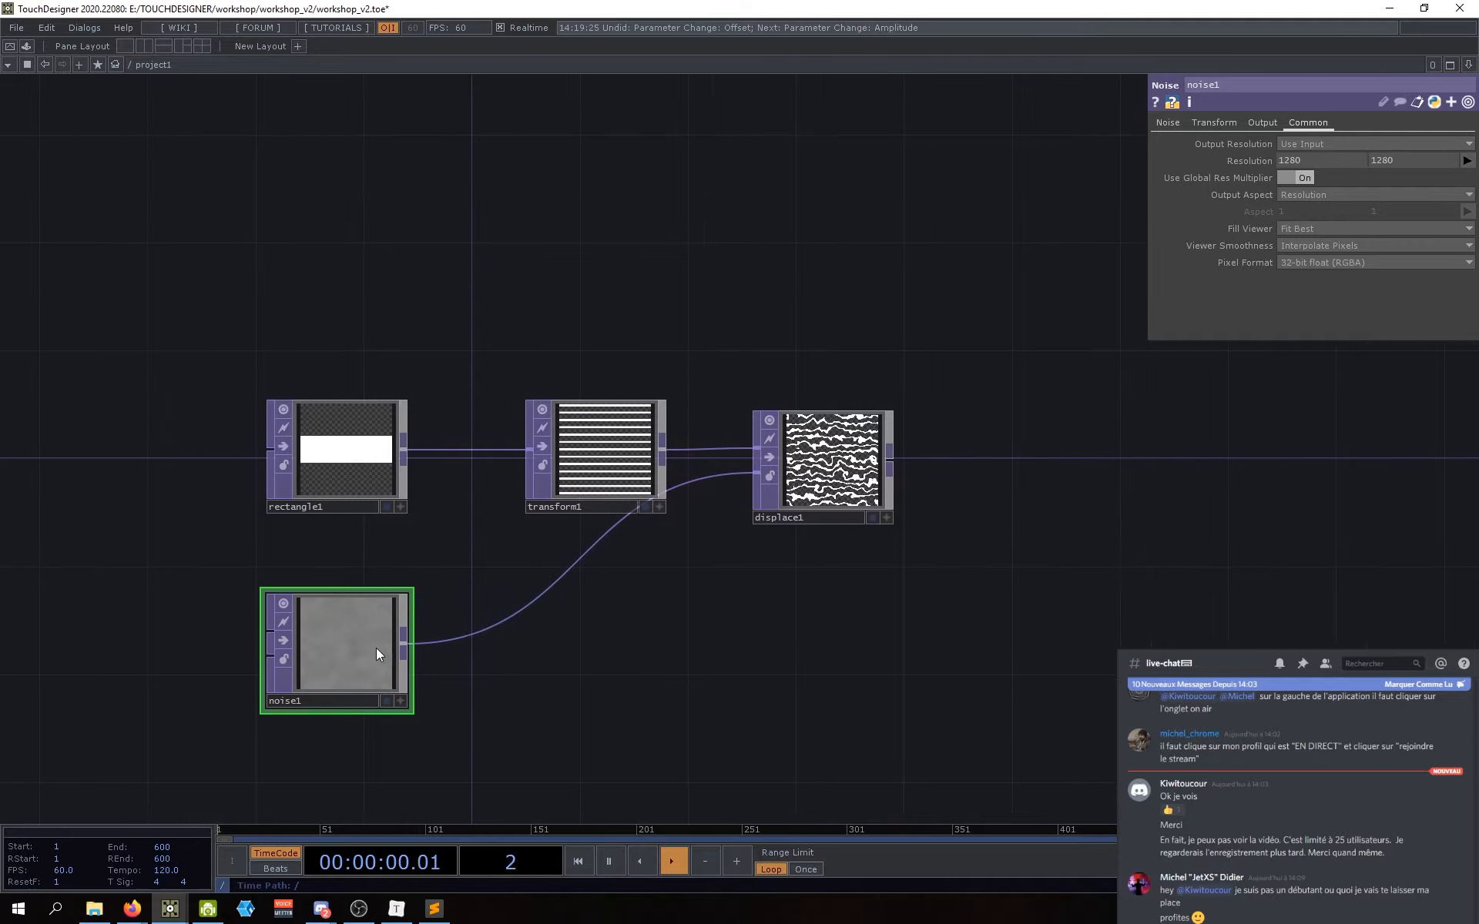
pyautogui.moveTo(799, 658)
pyautogui.mouseDown()
pyautogui.moveTo(784, 667)
pyautogui.moveTo(798, 645)
pyautogui.mouseUp()
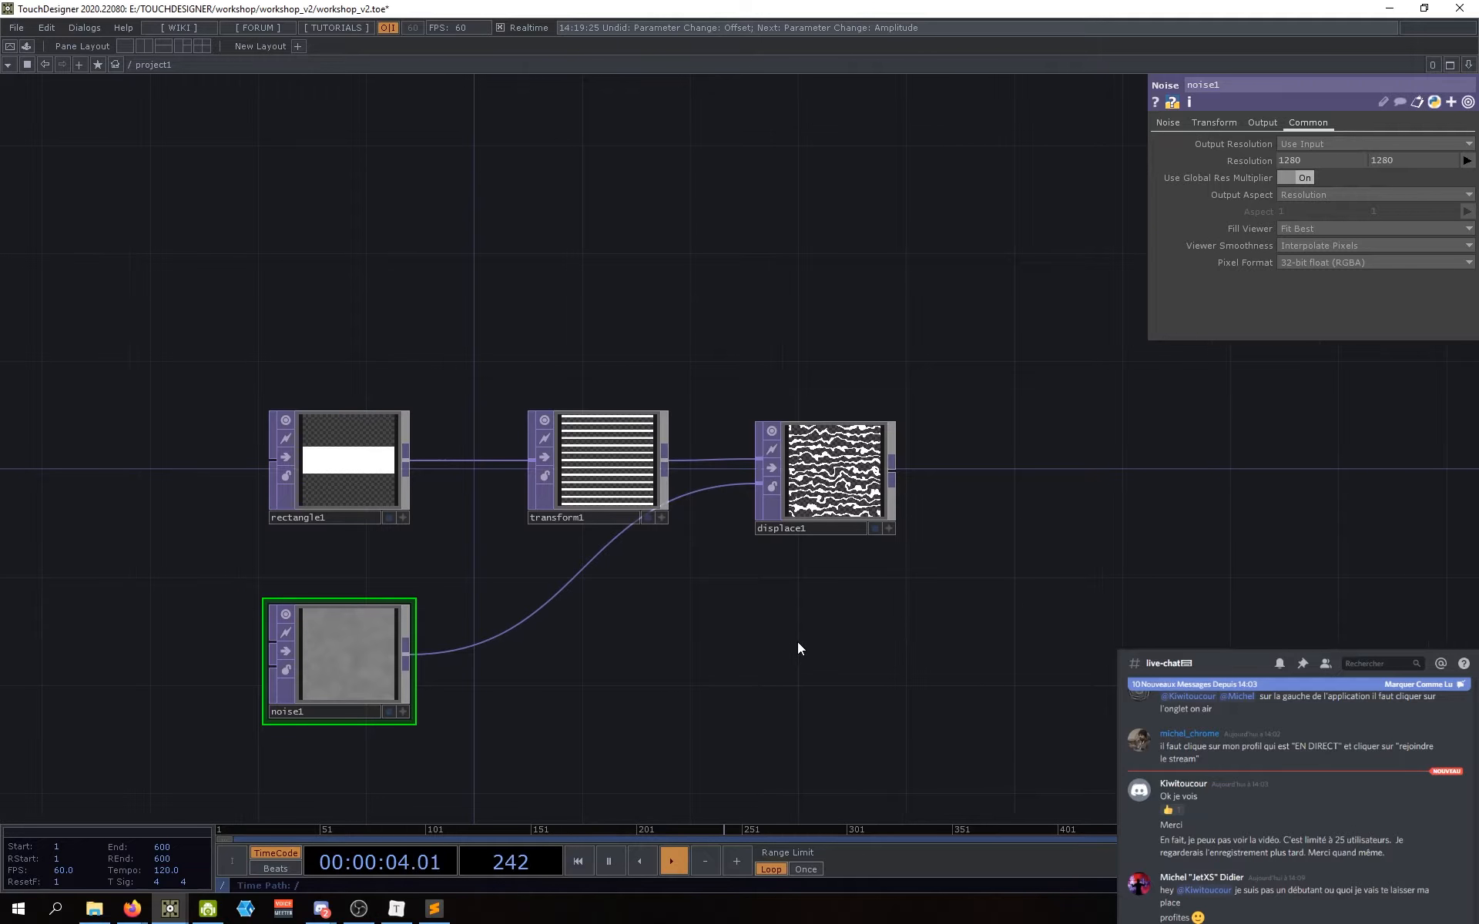
pyautogui.moveTo(801, 562); pyautogui.dragTo(814, 557)
pyautogui.scroll(4, 860, 476)
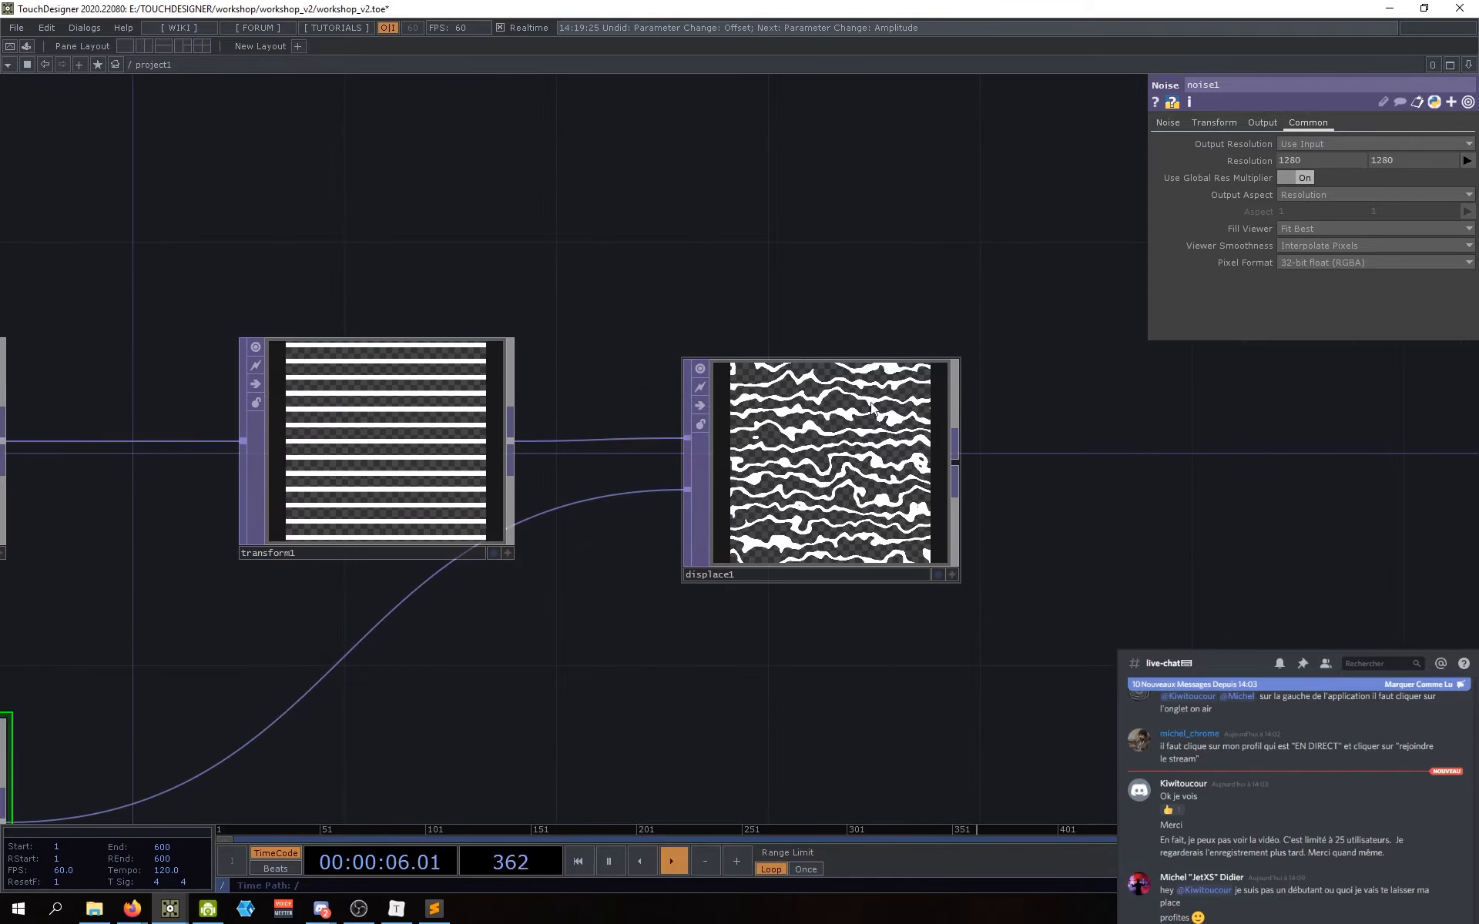
pyautogui.moveTo(674, 521); pyautogui.dragTo(696, 501)
pyautogui.moveTo(691, 691); pyautogui.dragTo(739, 666)
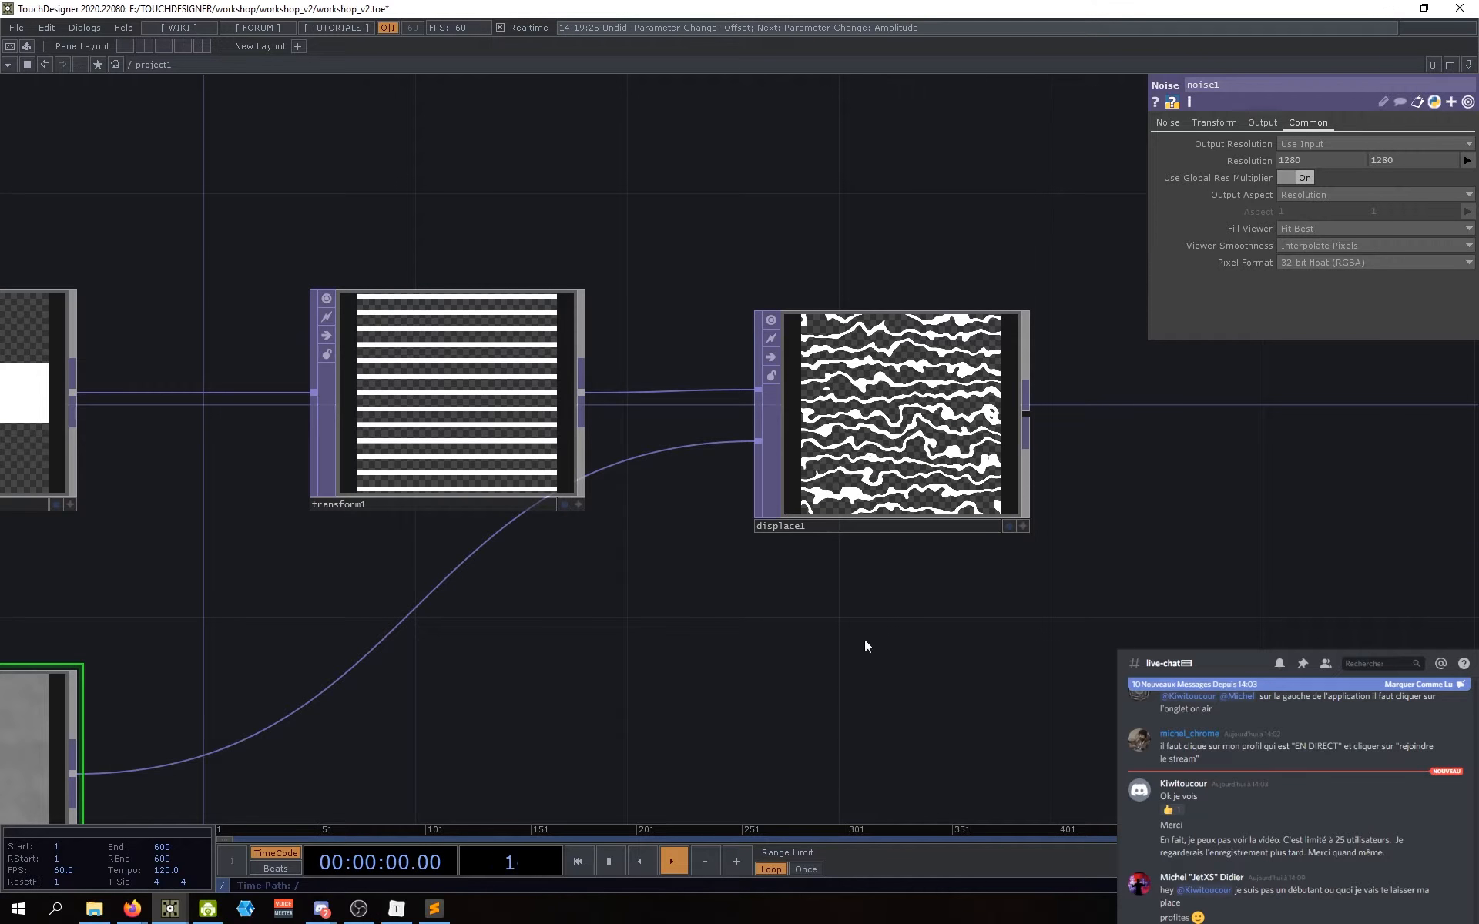
pyautogui.moveTo(864, 639); pyautogui.dragTo(921, 595)
pyautogui.scroll(-4, 963, 625)
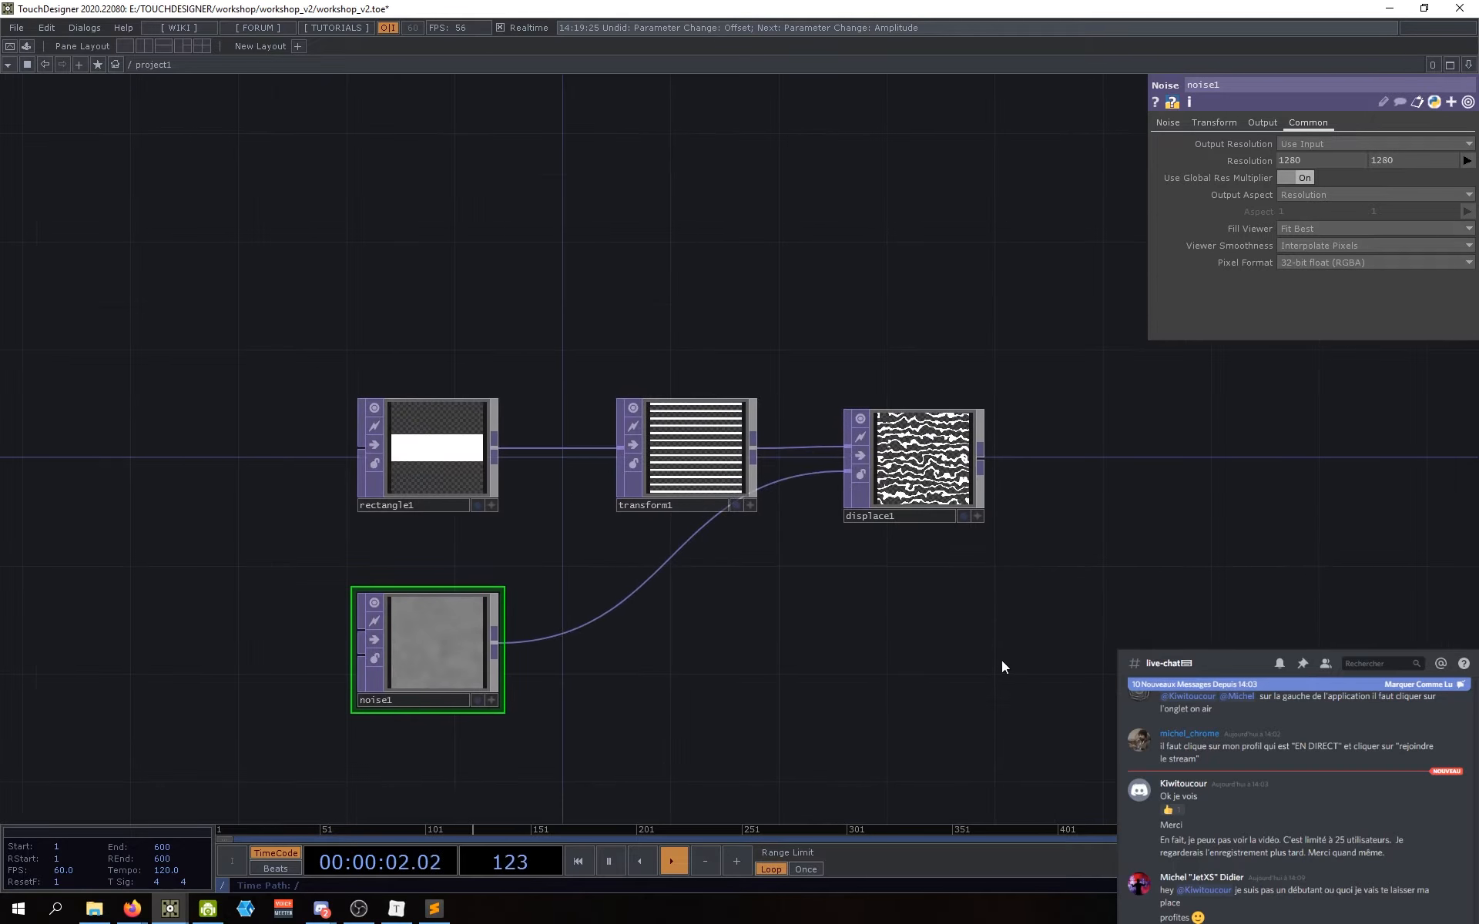
pyautogui.moveTo(1002, 659); pyautogui.dragTo(960, 653)
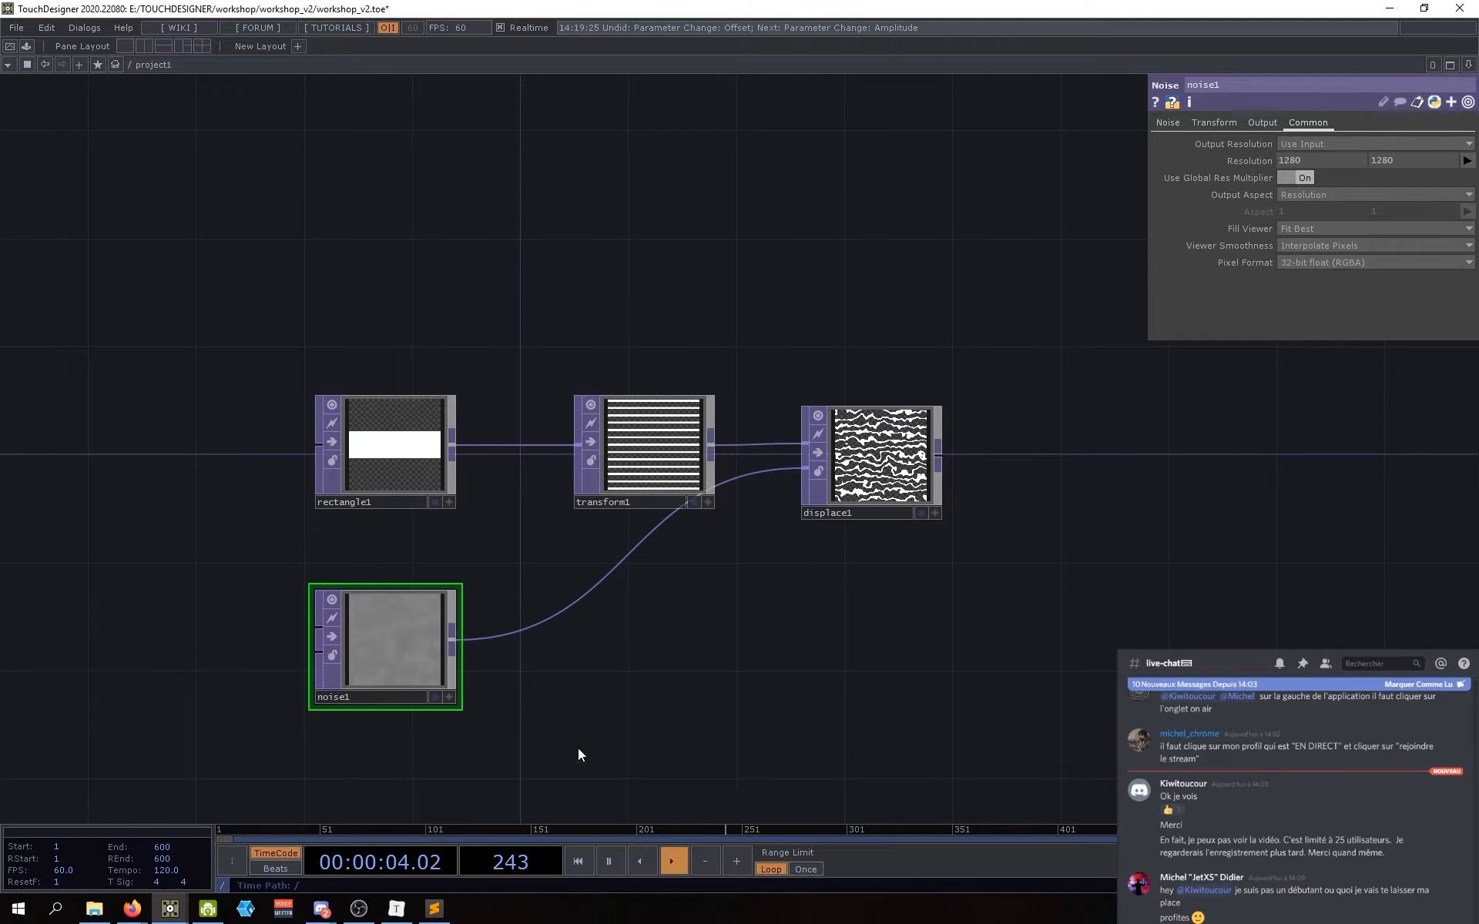
pyautogui.moveTo(589, 764); pyautogui.dragTo(529, 741)
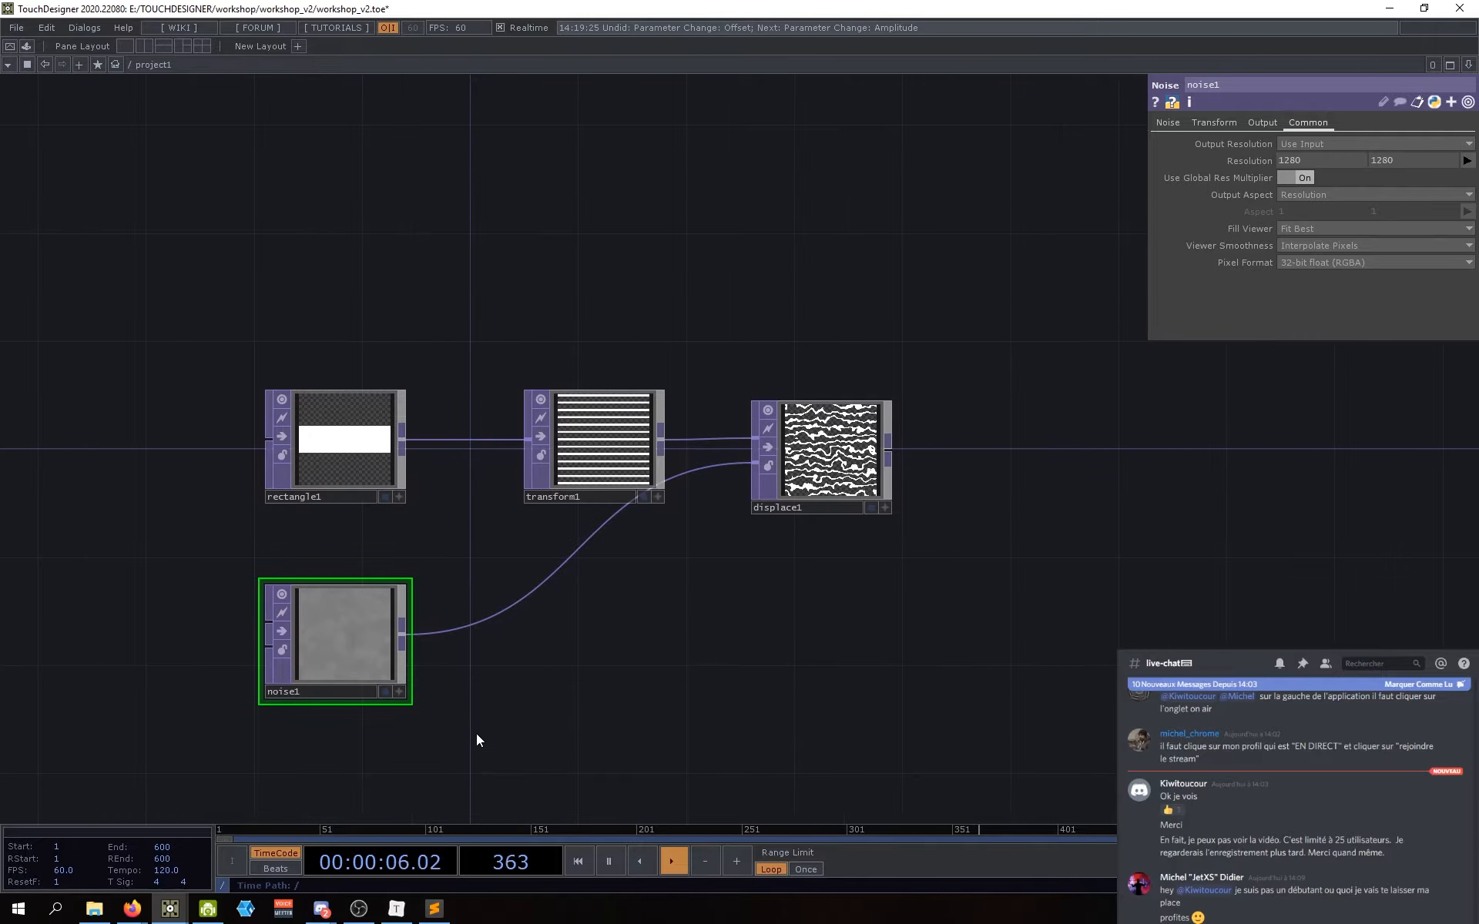
pyautogui.click(1332, 263)
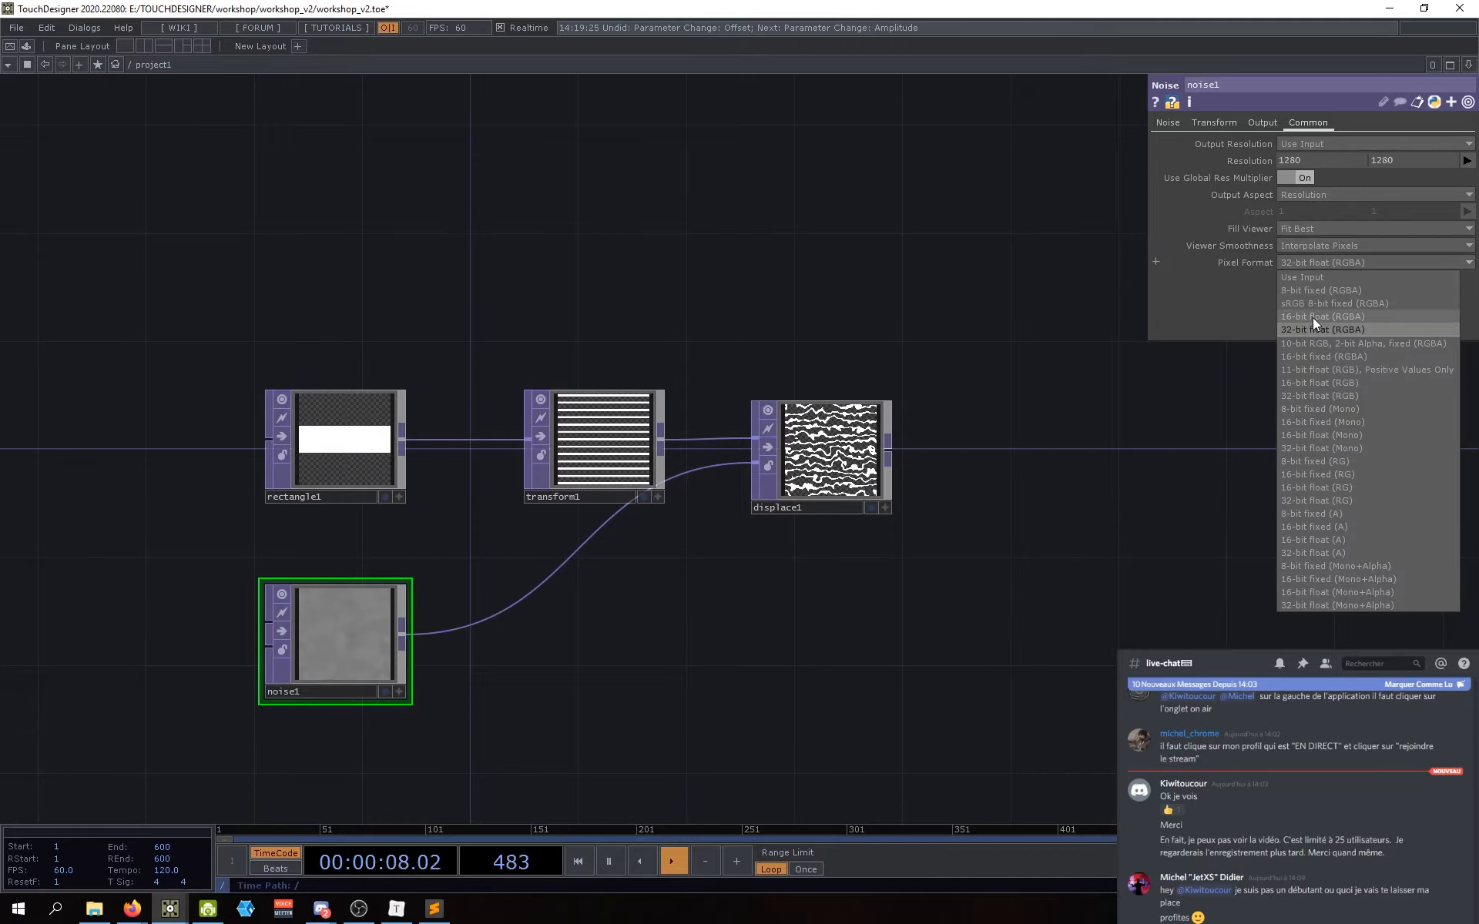
pyautogui.click(1311, 262)
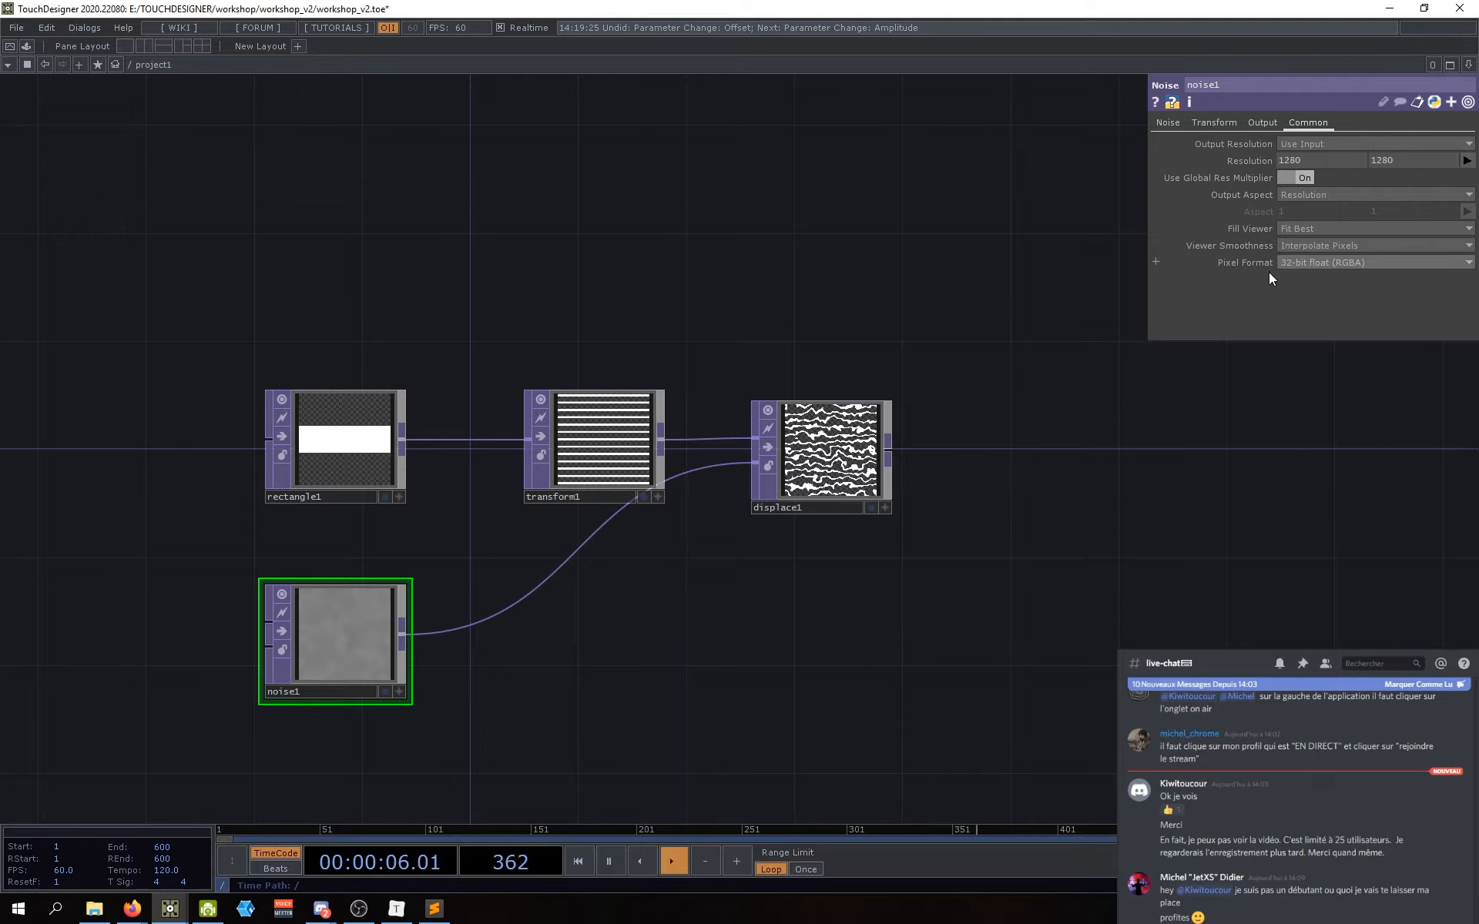
# Step: Move transform1 slightly left and displace1 slightly right to space them apart
pyautogui.moveTo(778, 605); pyautogui.dragTo(750, 601)
pyautogui.moveTo(556, 470); pyautogui.dragTo(534, 470)
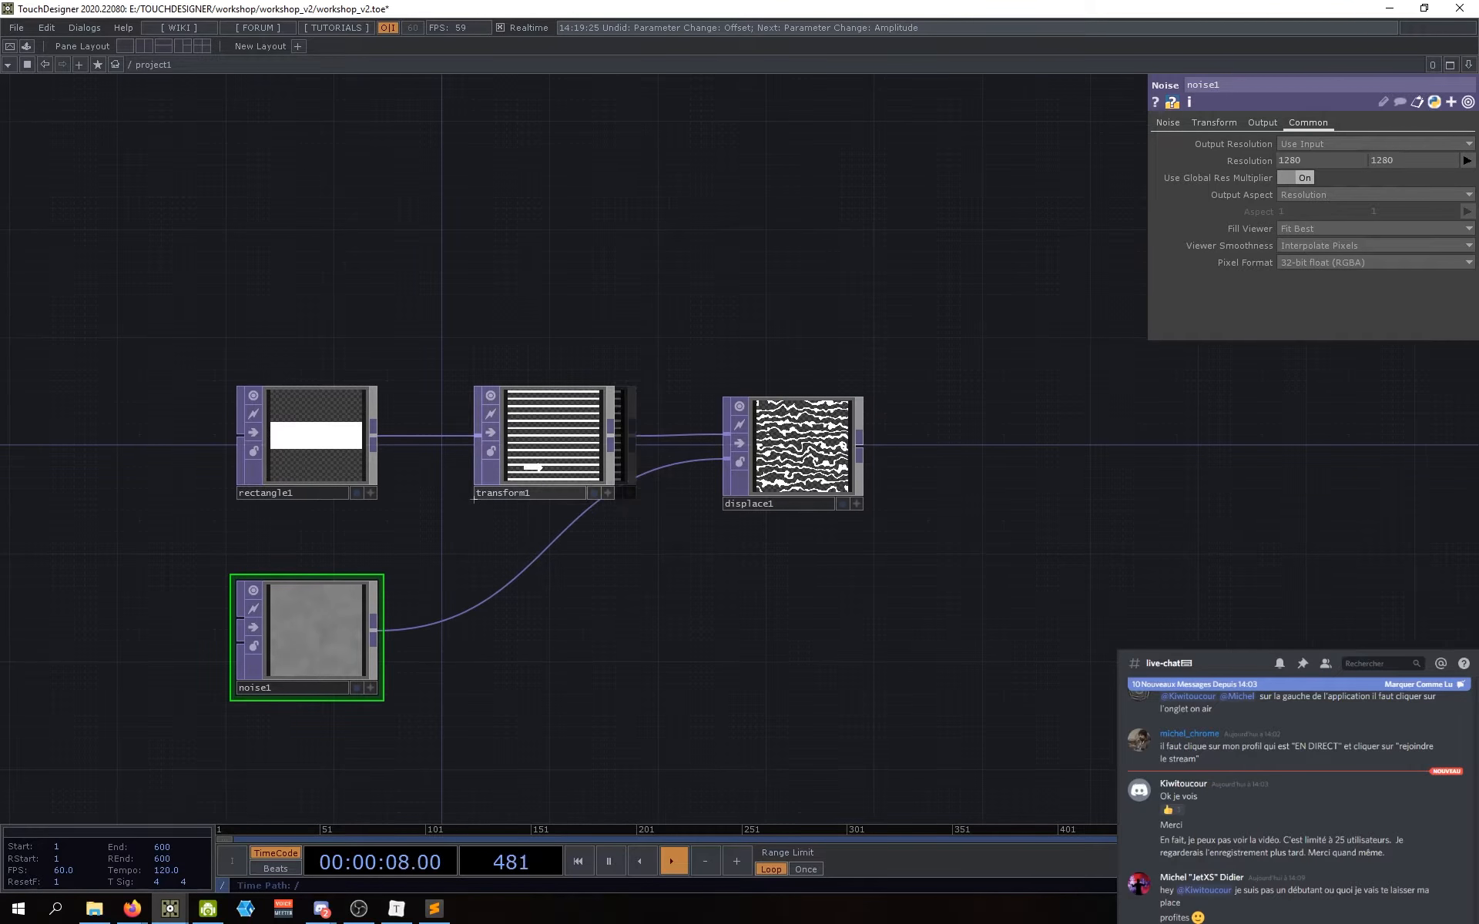
pyautogui.moveTo(729, 659); pyautogui.dragTo(655, 652)
pyautogui.moveTo(732, 463); pyautogui.dragTo(754, 466)
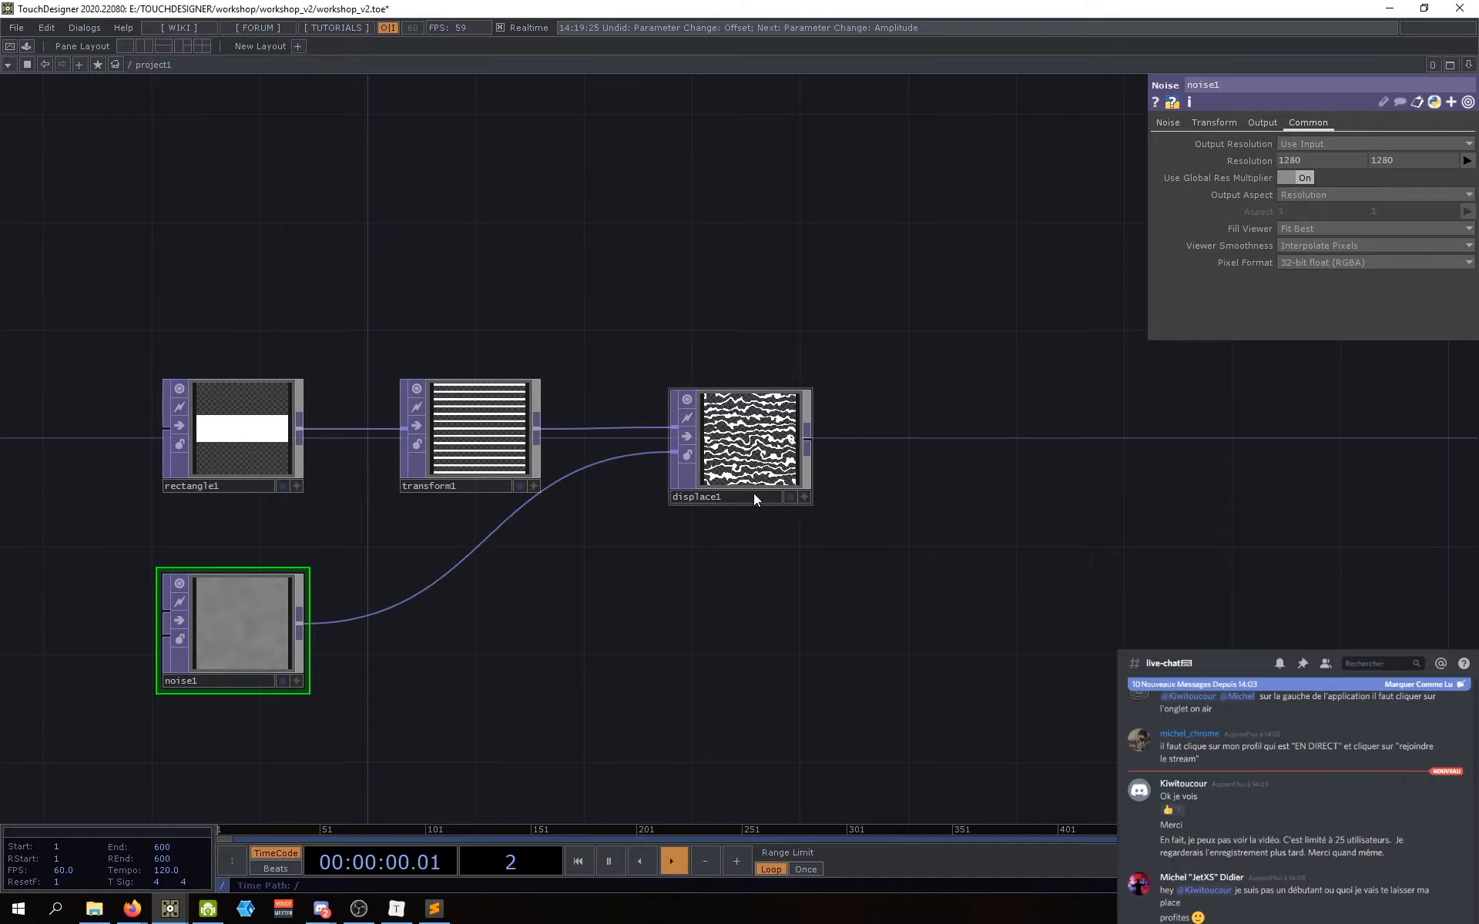
pyautogui.moveTo(675, 593); pyautogui.dragTo(701, 596)
pyautogui.moveTo(771, 464); pyautogui.dragTo(793, 462)
pyautogui.moveTo(654, 625); pyautogui.dragTo(642, 629)
pyautogui.moveTo(583, 674); pyautogui.dragTo(564, 683)
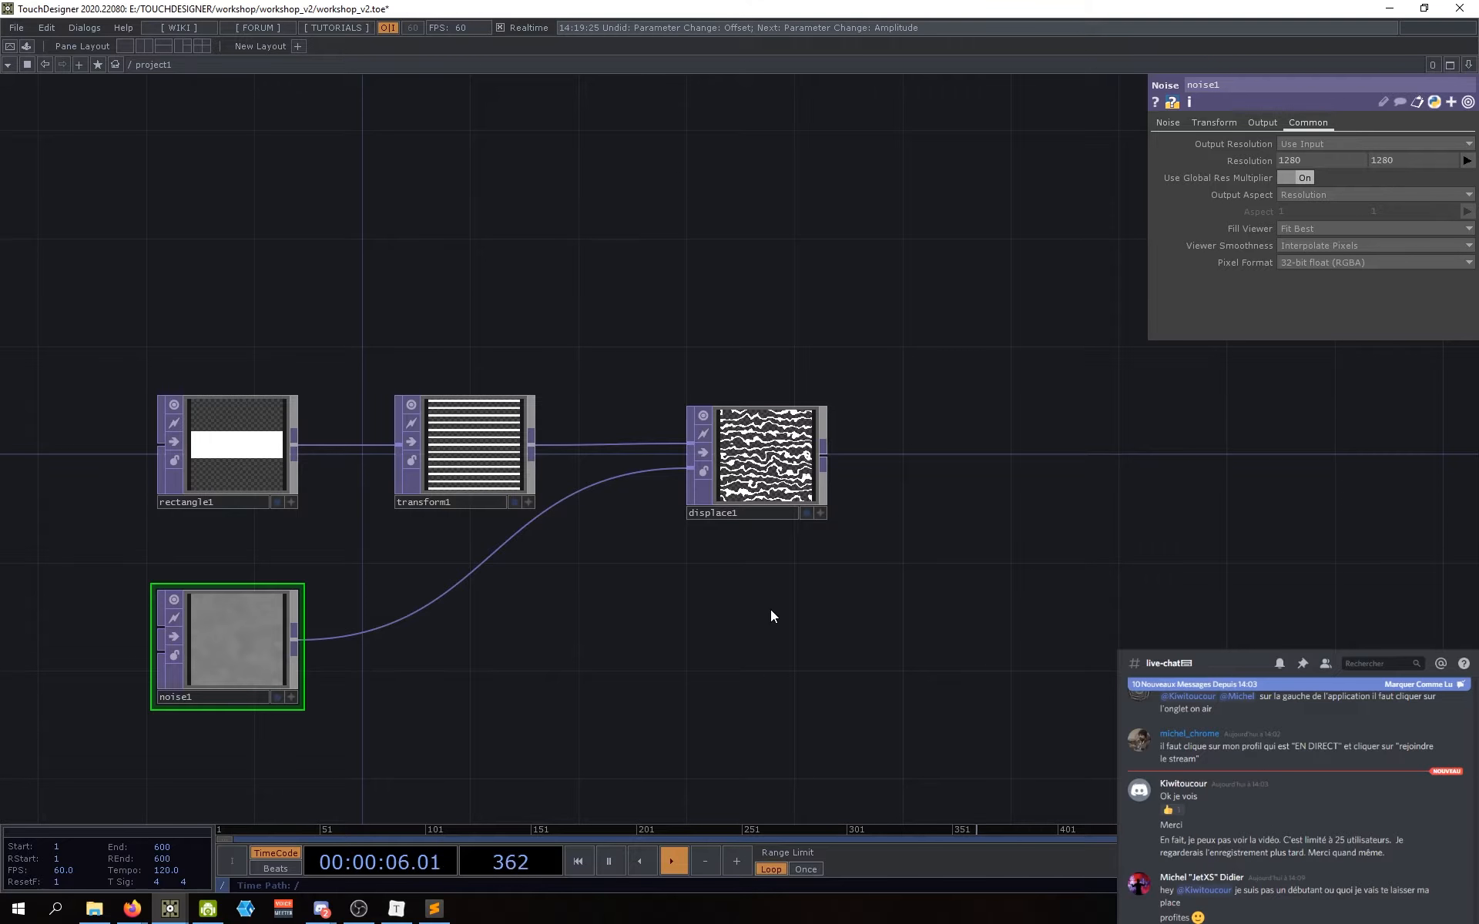
pyautogui.moveTo(732, 611); pyautogui.dragTo(715, 608)
pyautogui.moveTo(740, 467); pyautogui.dragTo(728, 467)
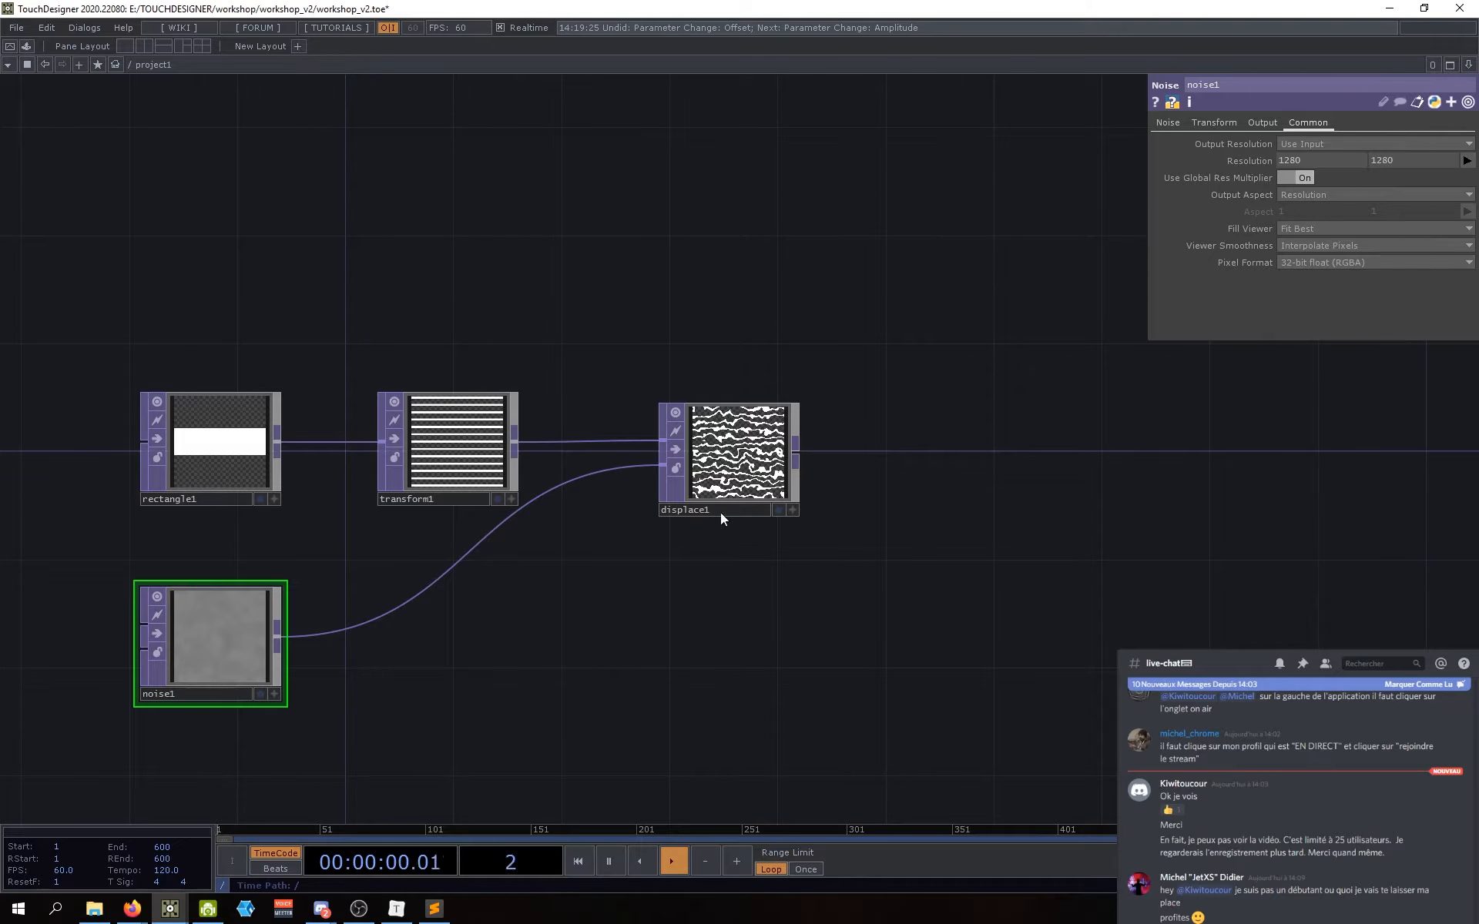
pyautogui.scroll(5, 725, 493)
pyautogui.scroll(-5, 724, 471)
pyautogui.moveTo(780, 628); pyautogui.dragTo(743, 619)
pyautogui.scroll(5, 709, 435)
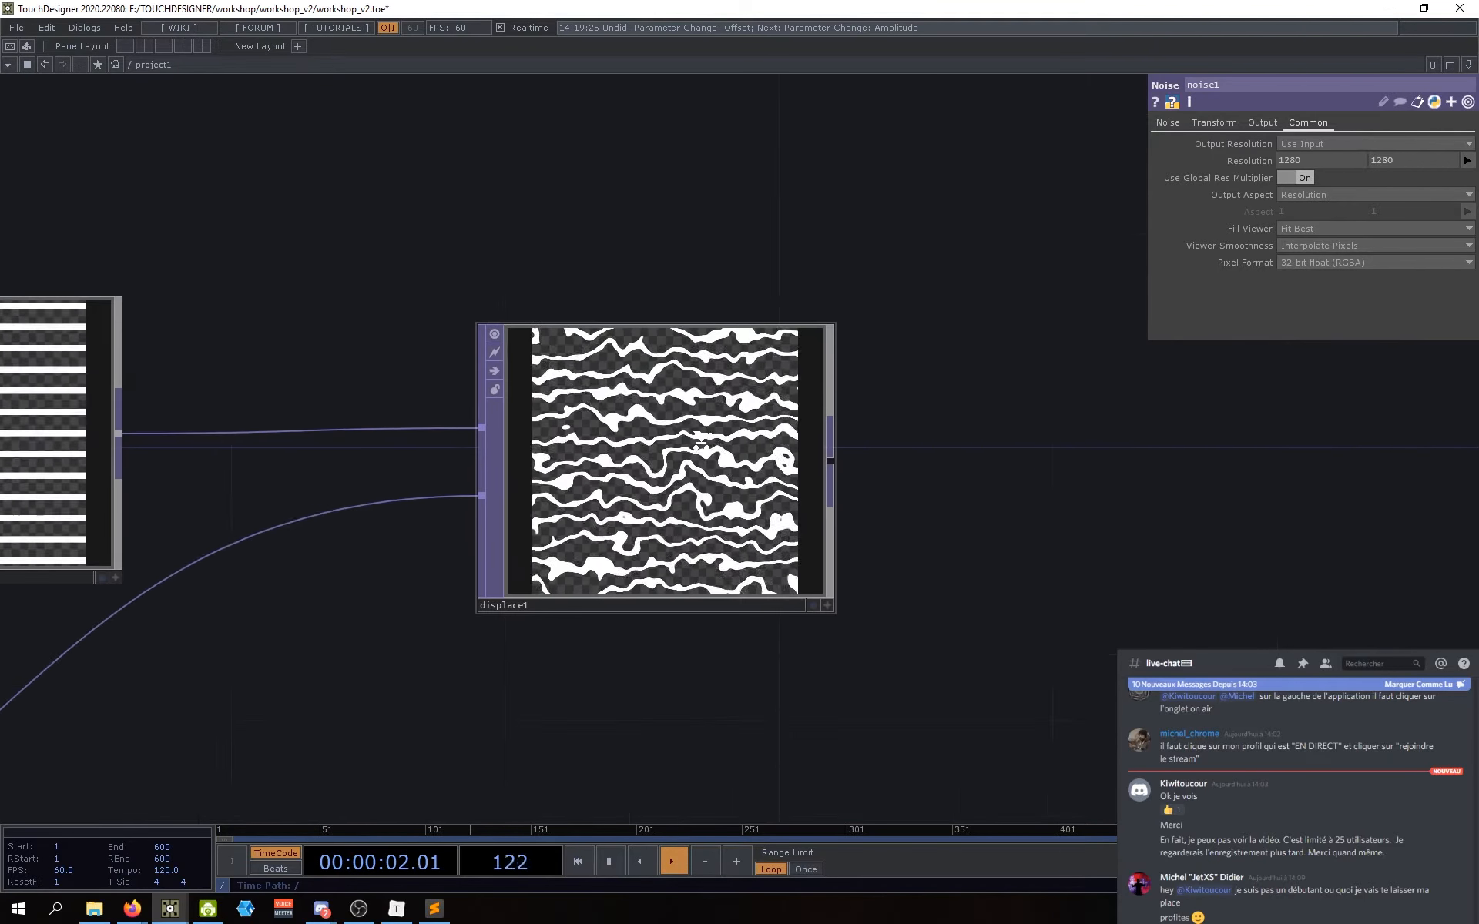
pyautogui.scroll(-2, 699, 445)
pyautogui.scroll(-2, 634, 536)
pyautogui.moveTo(561, 662); pyautogui.dragTo(678, 638)
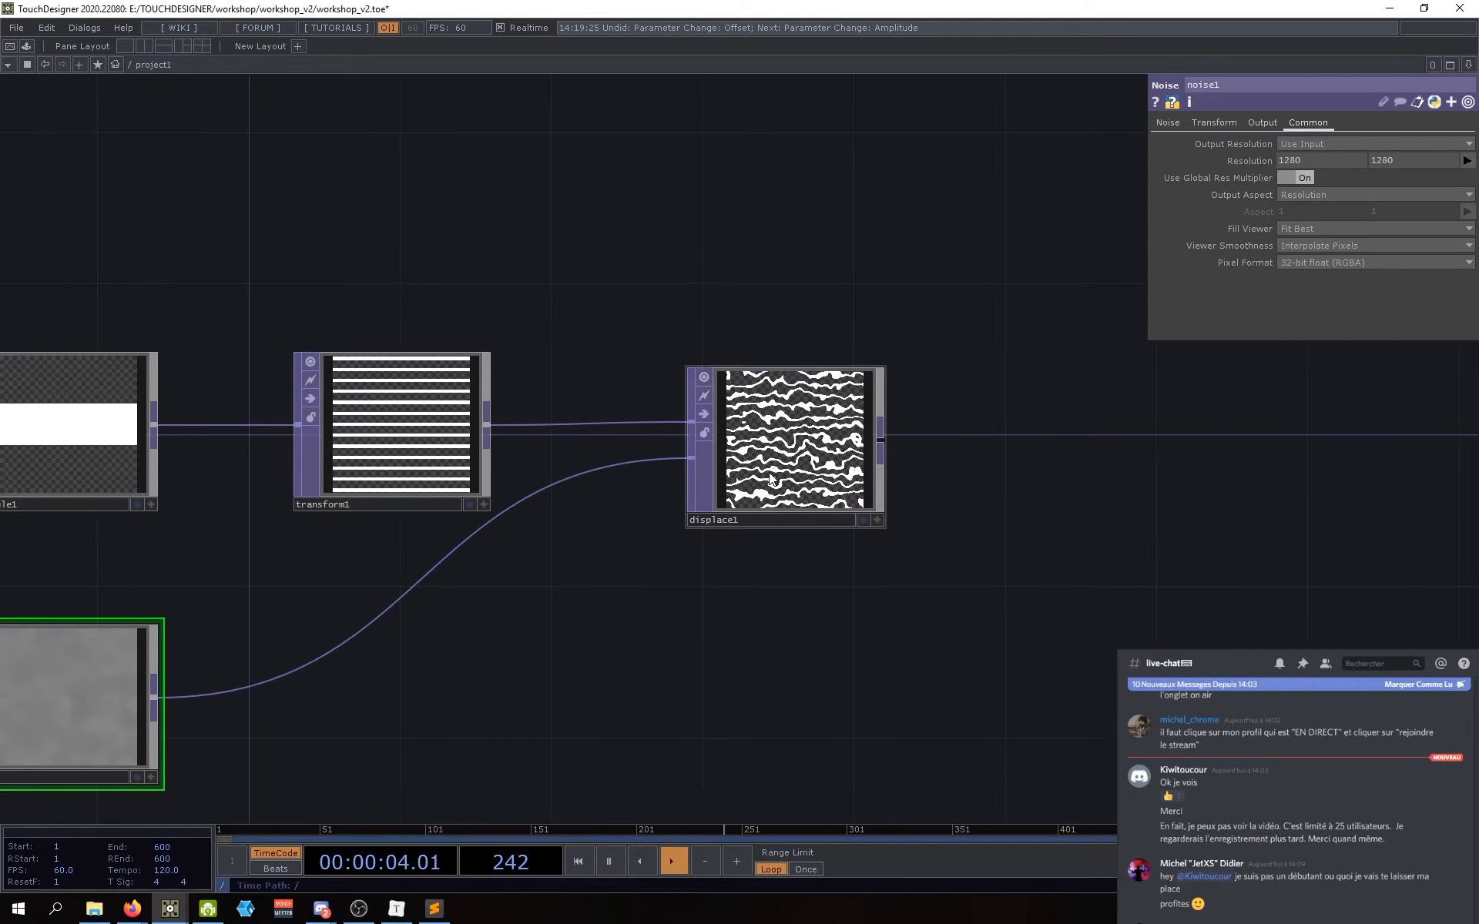
pyautogui.moveTo(624, 593); pyautogui.dragTo(674, 590)
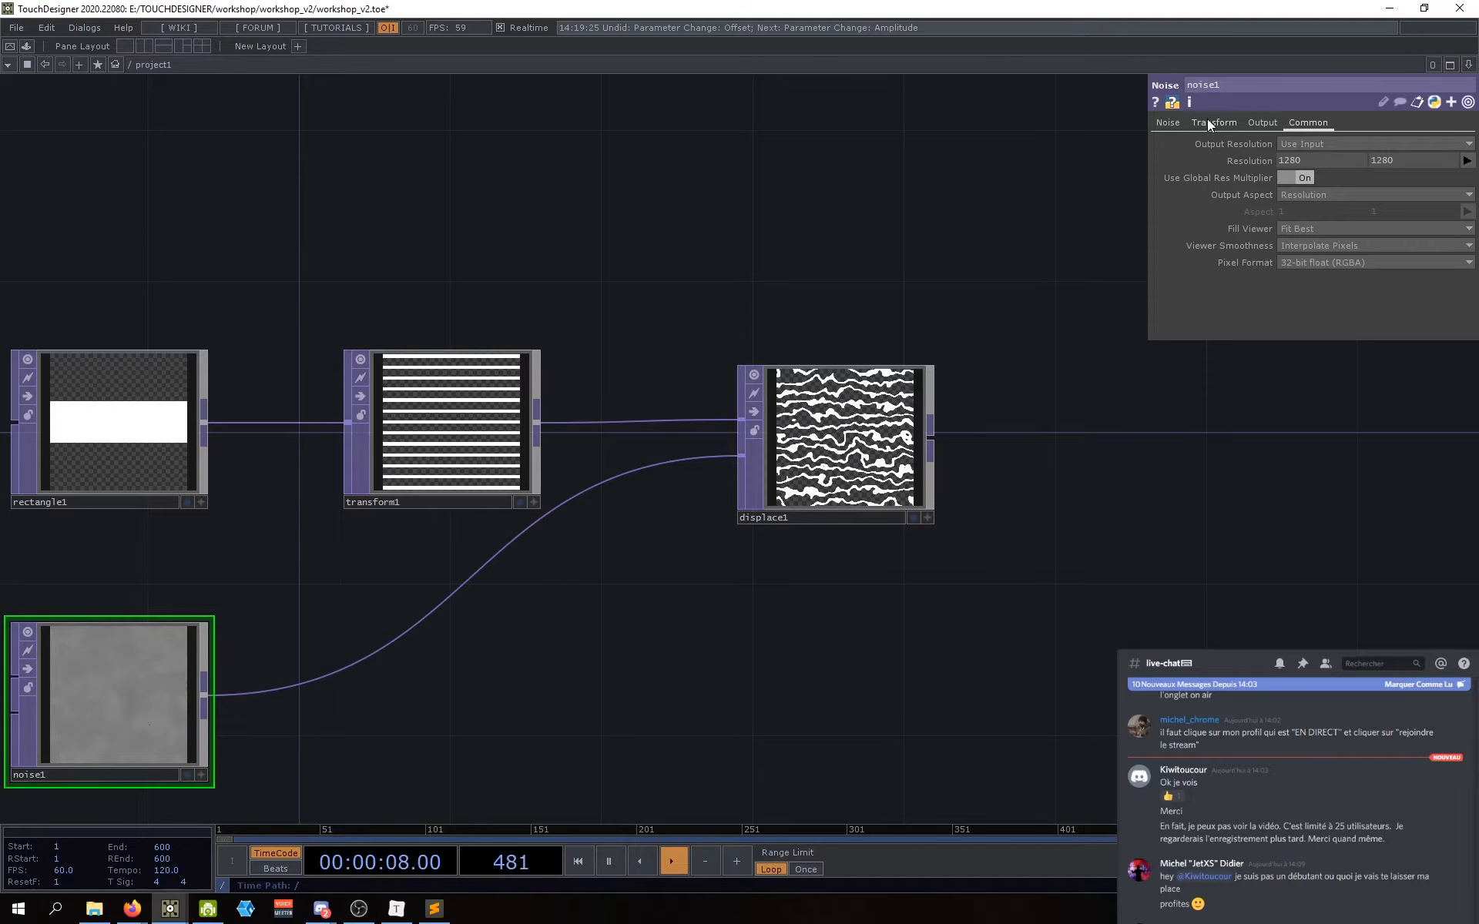
pyautogui.moveTo(607, 620); pyautogui.dragTo(642, 588)
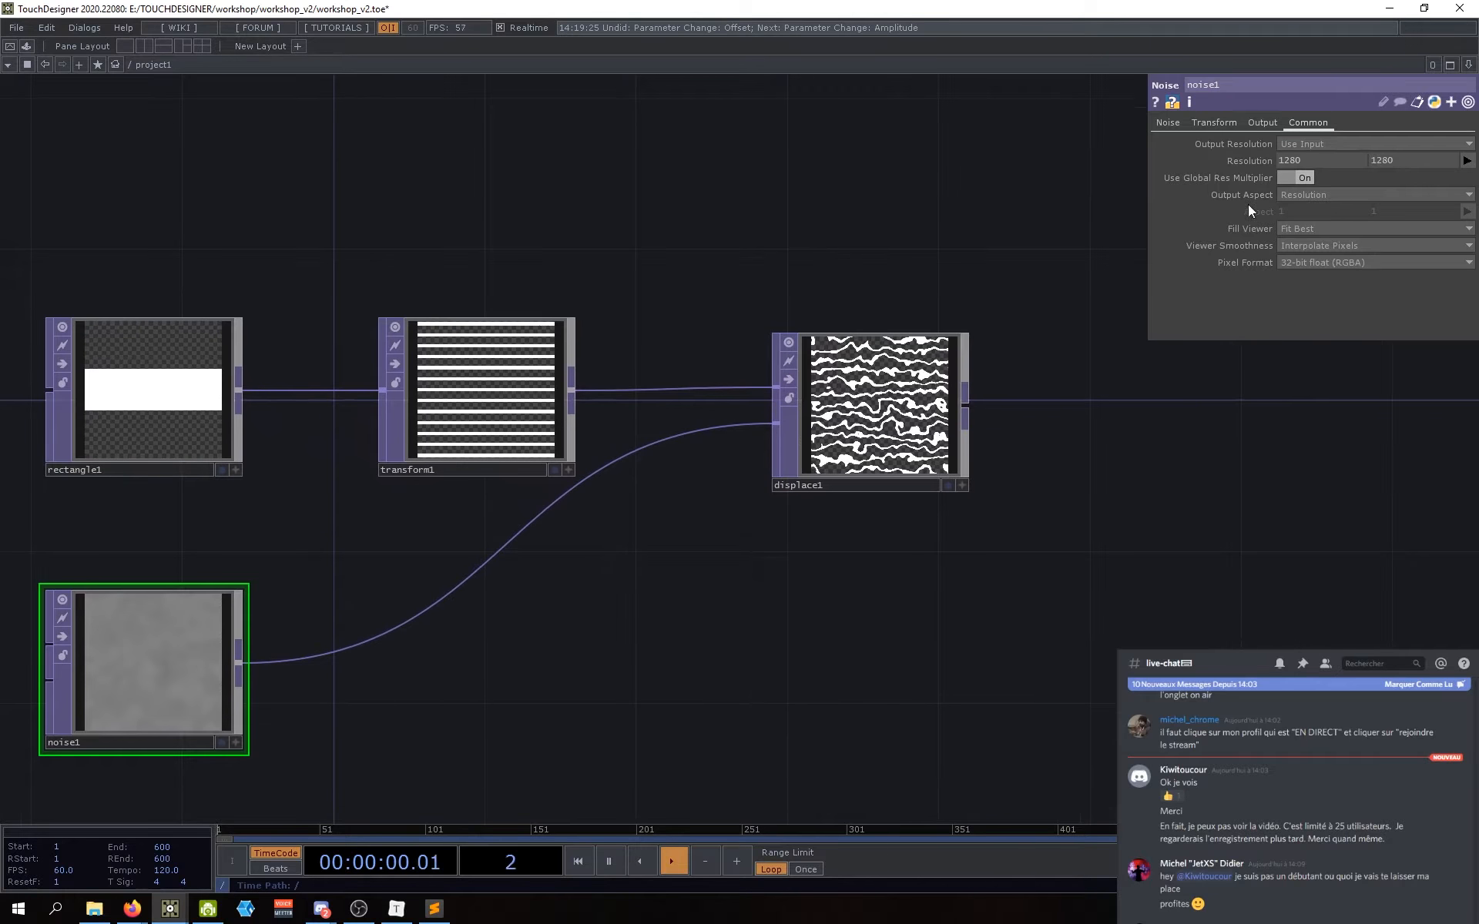
# Step: Set noise1's Translate to 0, 0, 0.17 on its Transform page
pyautogui.click(1207, 125)
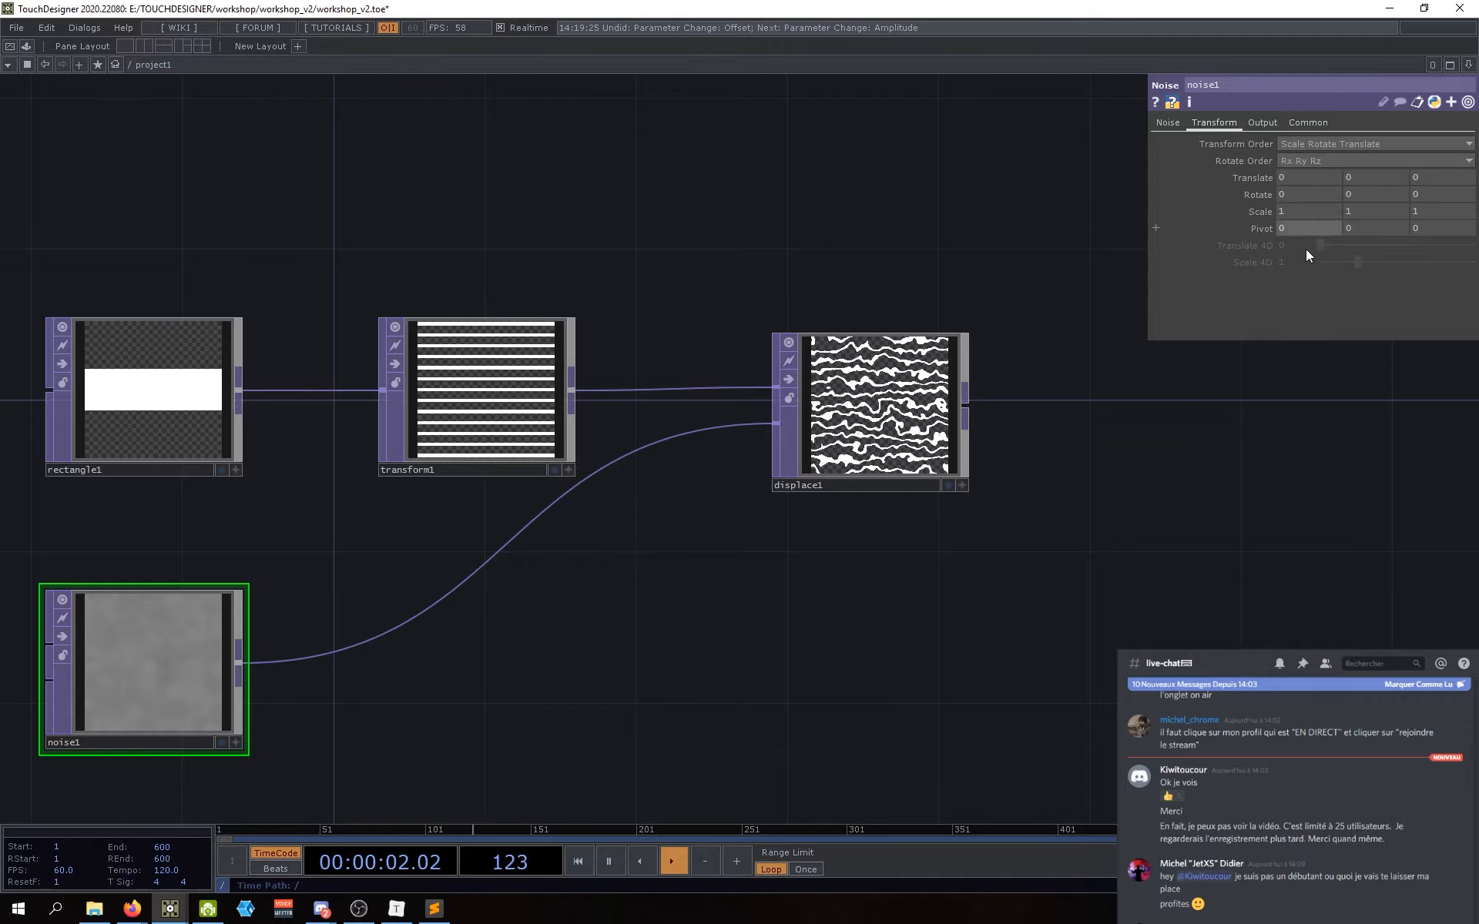
pyautogui.click(1168, 123)
pyautogui.click(1218, 123)
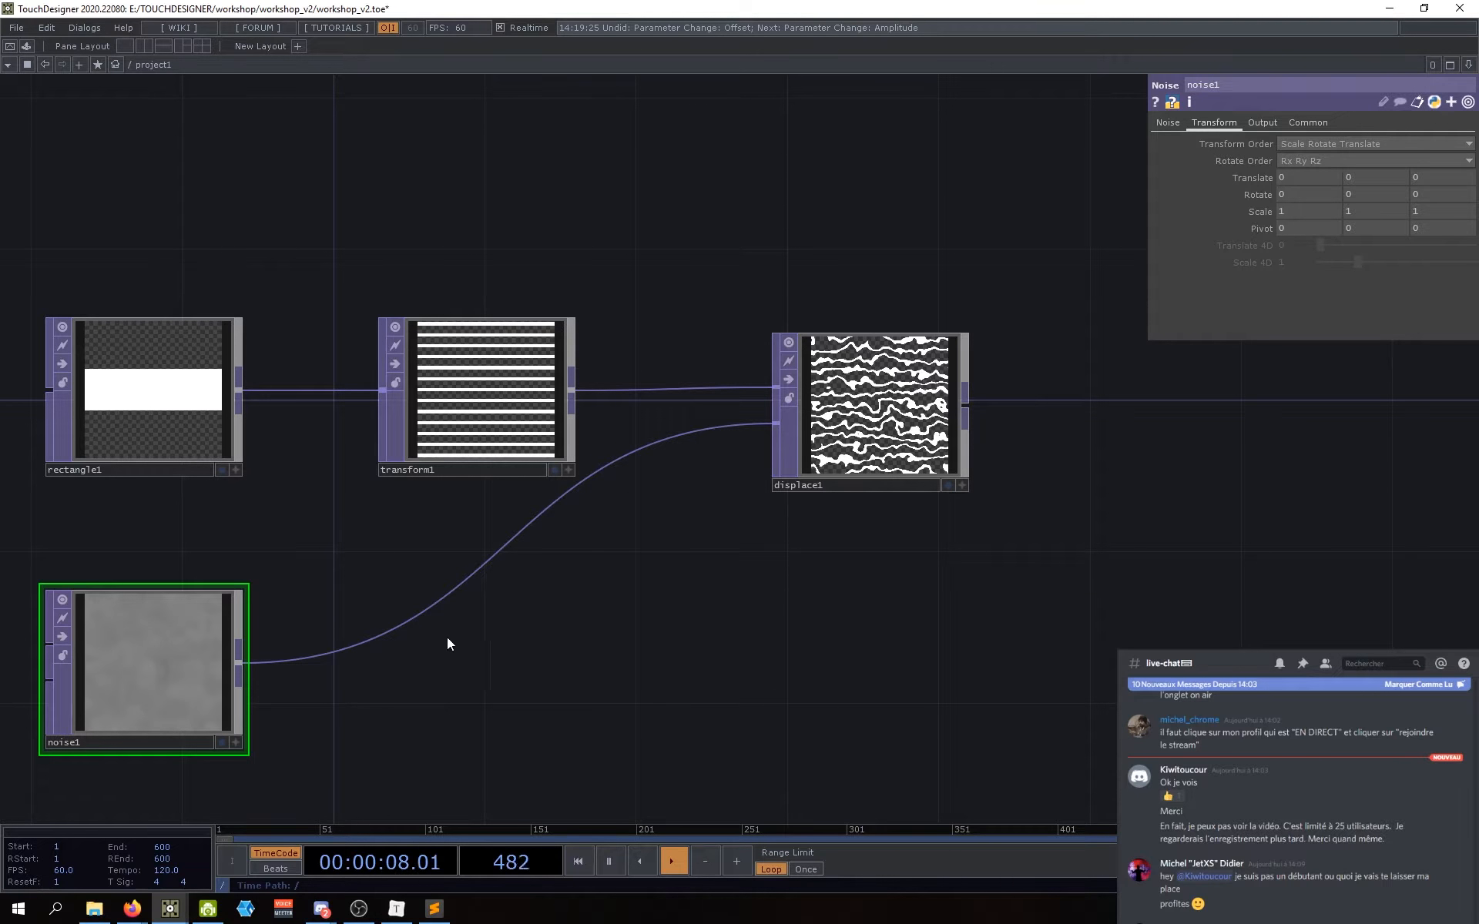
pyautogui.moveTo(439, 715)
pyautogui.mouseDown()
pyautogui.moveTo(466, 699)
pyautogui.moveTo(442, 719)
pyautogui.mouseUp()
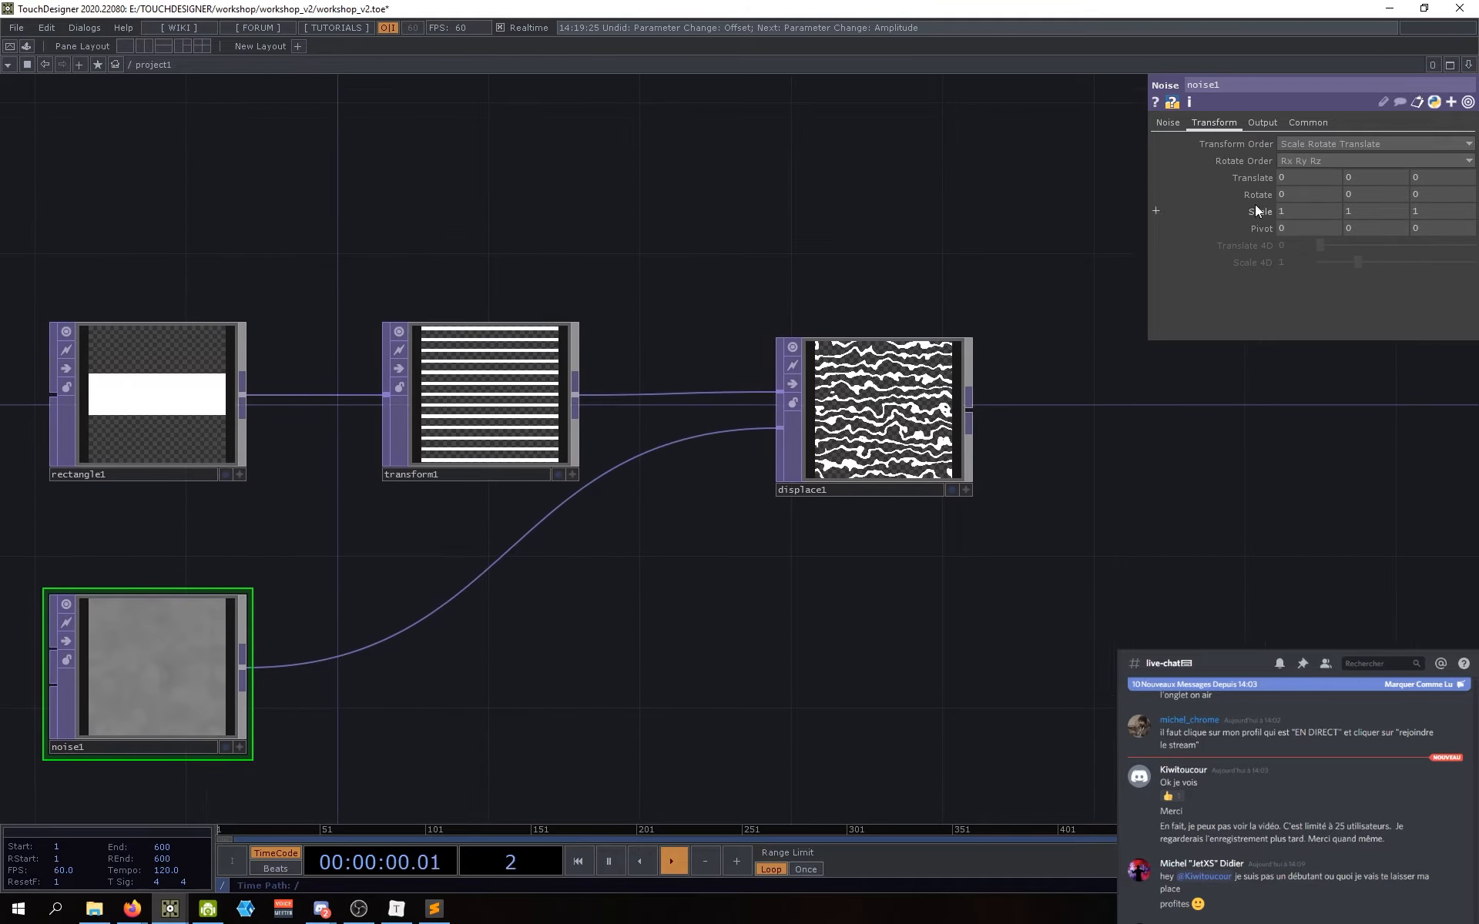
pyautogui.moveTo(1287, 177); pyautogui.dragTo(1478, 196, button='middle')
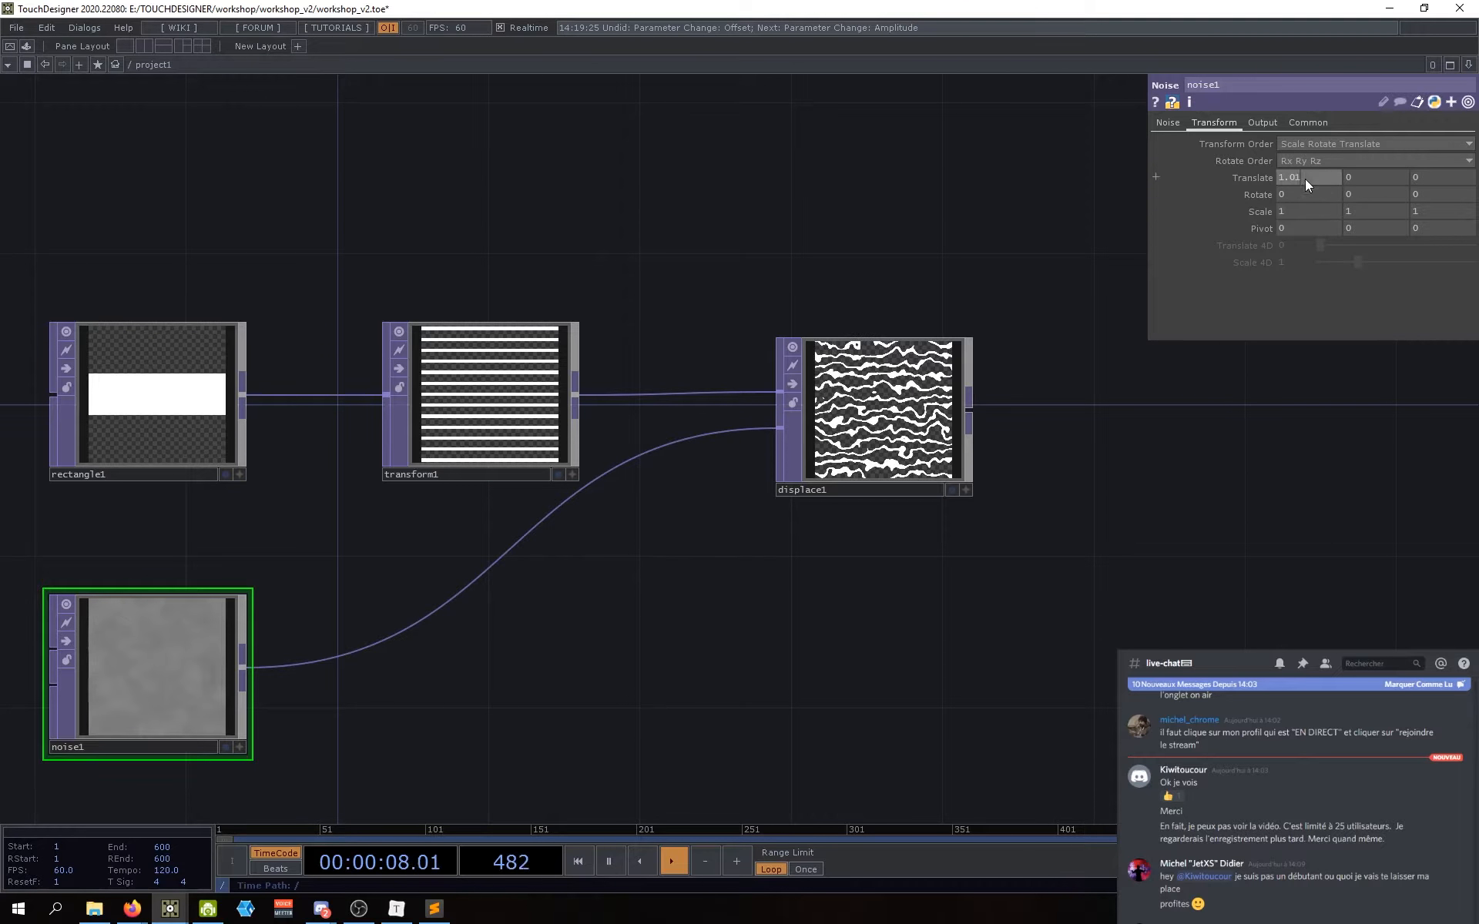
pyautogui.click(1311, 179)
pyautogui.write('0')
pyautogui.press('Return')
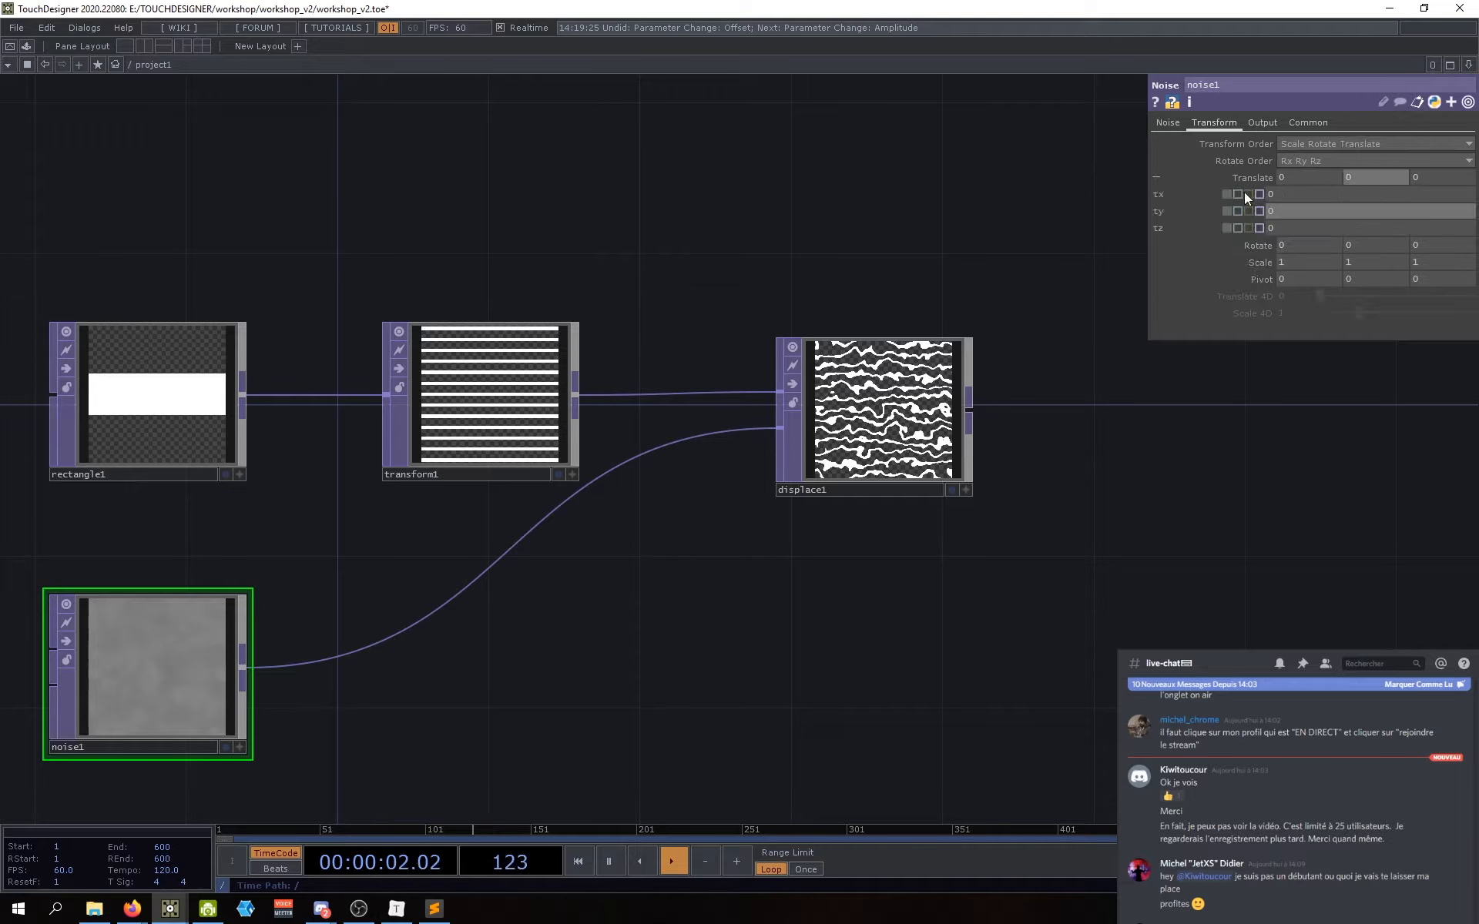
pyautogui.moveTo(1286, 213)
pyautogui.mouseDown(button='middle')
pyautogui.moveTo(1379, 228)
pyautogui.moveTo(1295, 223)
pyautogui.moveTo(1294, 182)
pyautogui.moveTo(1287, 237)
pyautogui.moveTo(1284, 206)
pyautogui.moveTo(1278, 229)
pyautogui.mouseUp(button='middle')
pyautogui.scroll(5, 385, 611)
pyautogui.write('0')
pyautogui.press('Return')
pyautogui.moveTo(1150, 448); pyautogui.dragTo(958, 370)
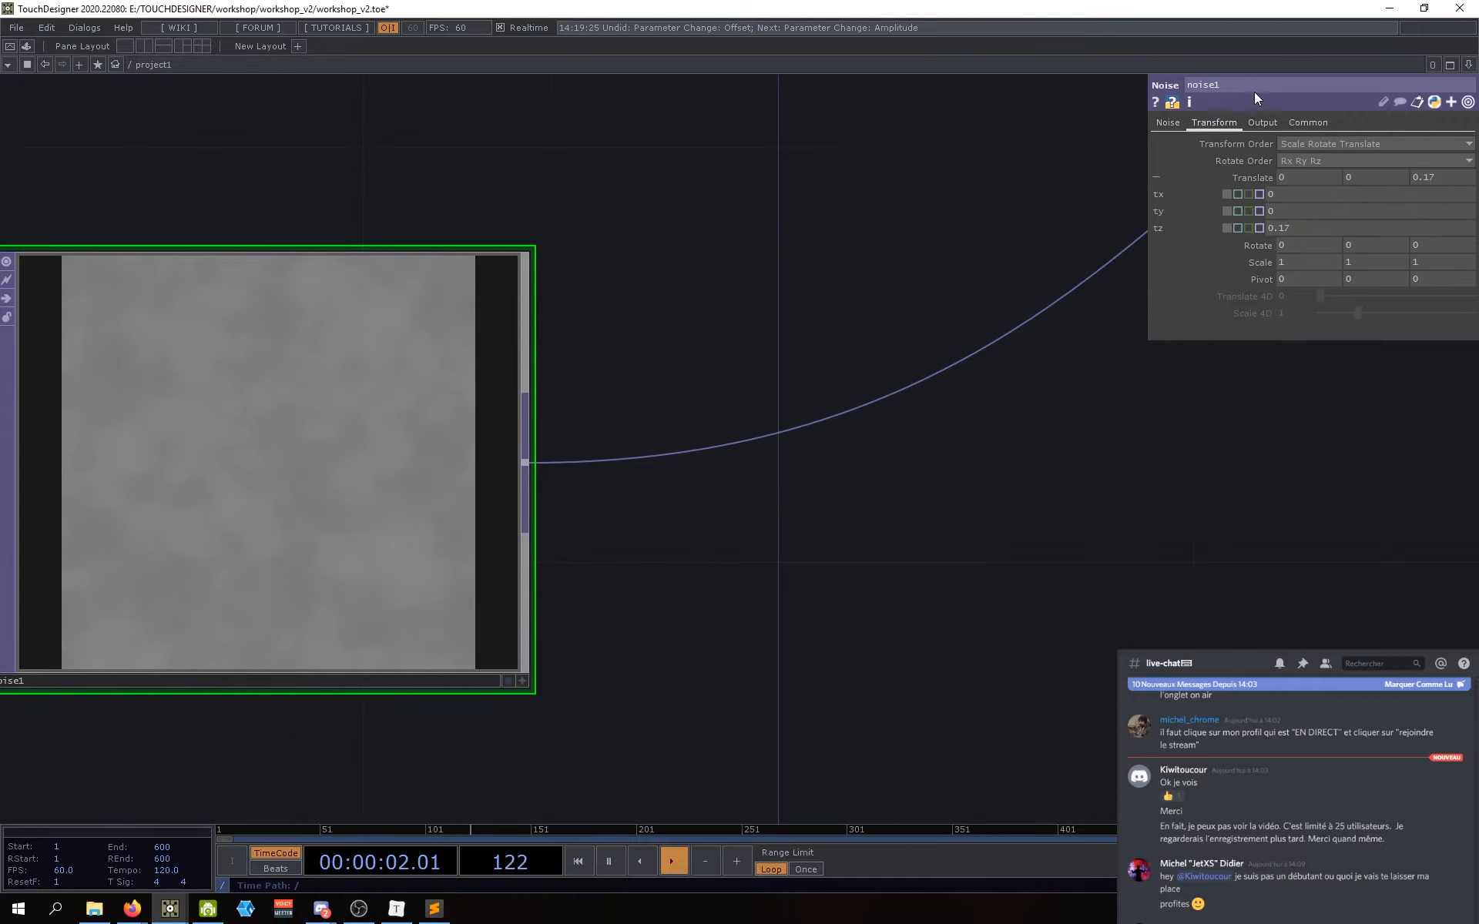
# Step: Raise noise1's Amplitude to 0.21 and lower its Period to 0.89
pyautogui.click(1167, 123)
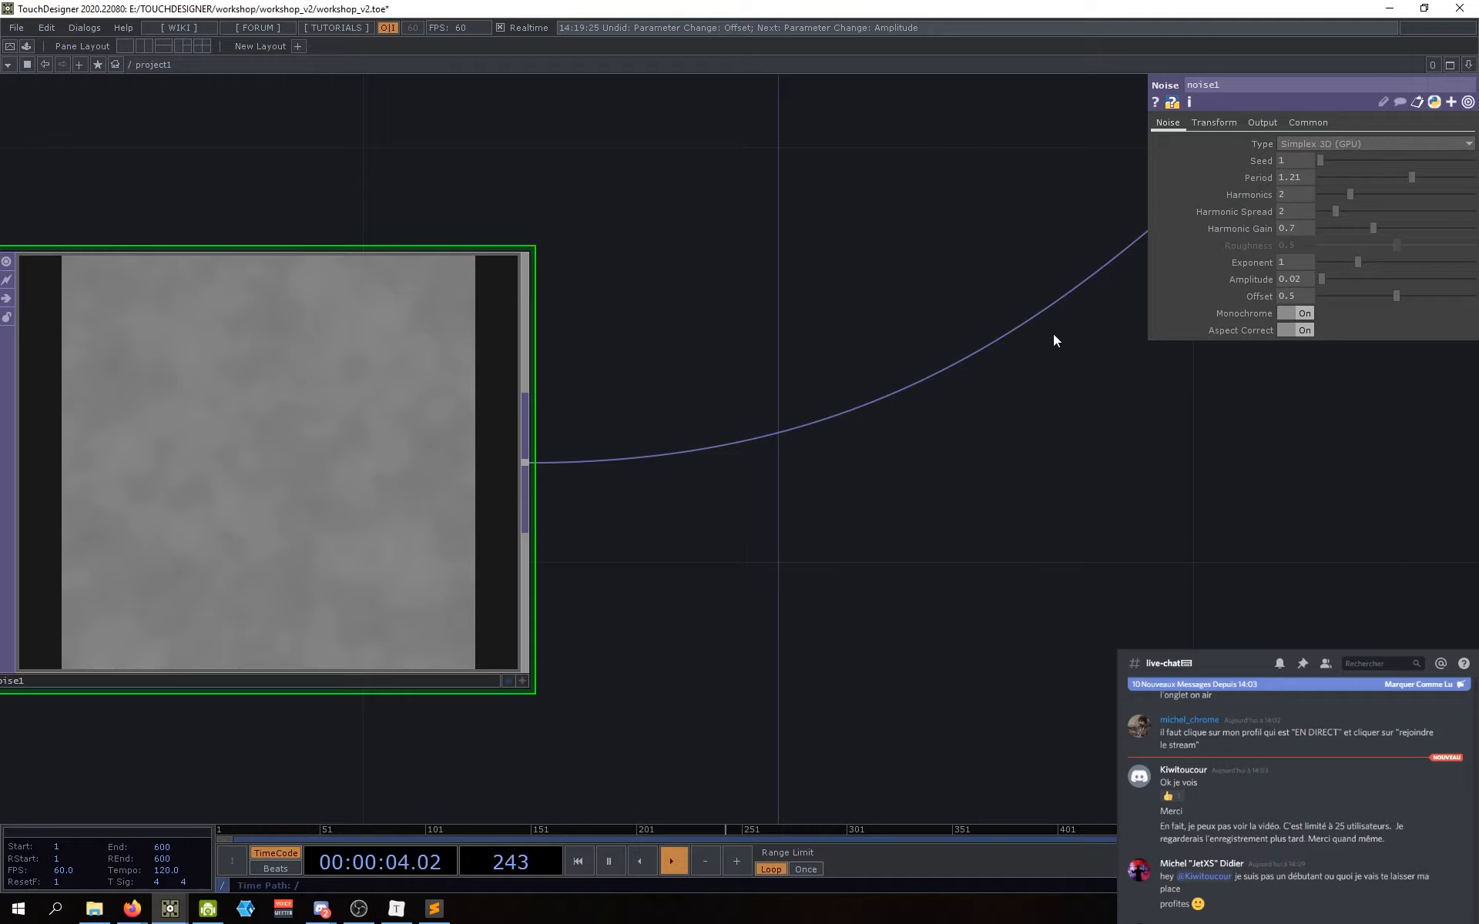
pyautogui.moveTo(778, 235); pyautogui.dragTo(884, 285)
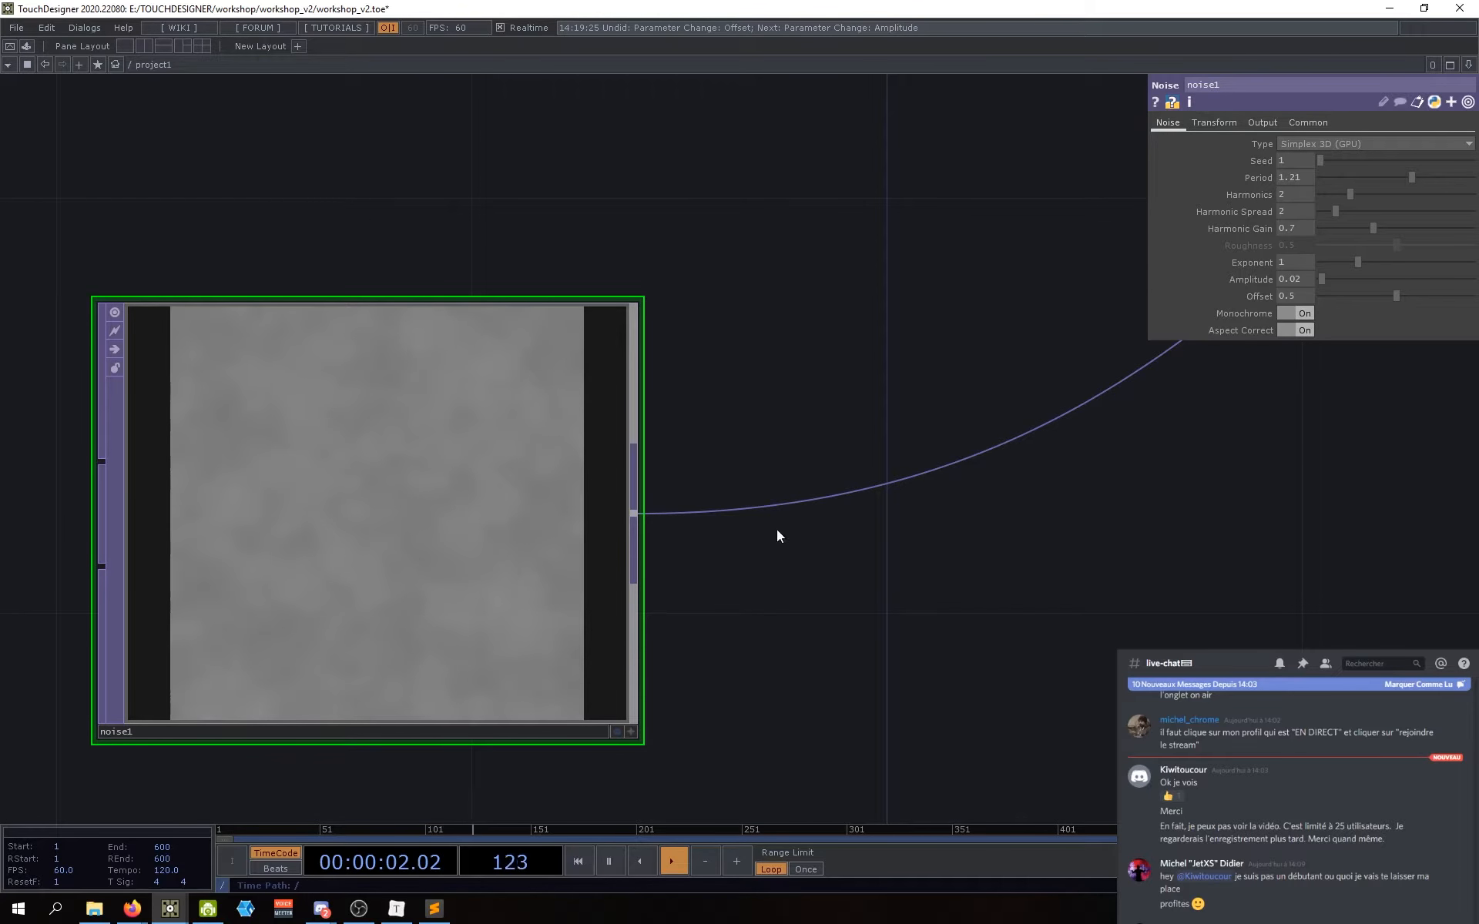
pyautogui.moveTo(1027, 301); pyautogui.dragTo(1049, 268)
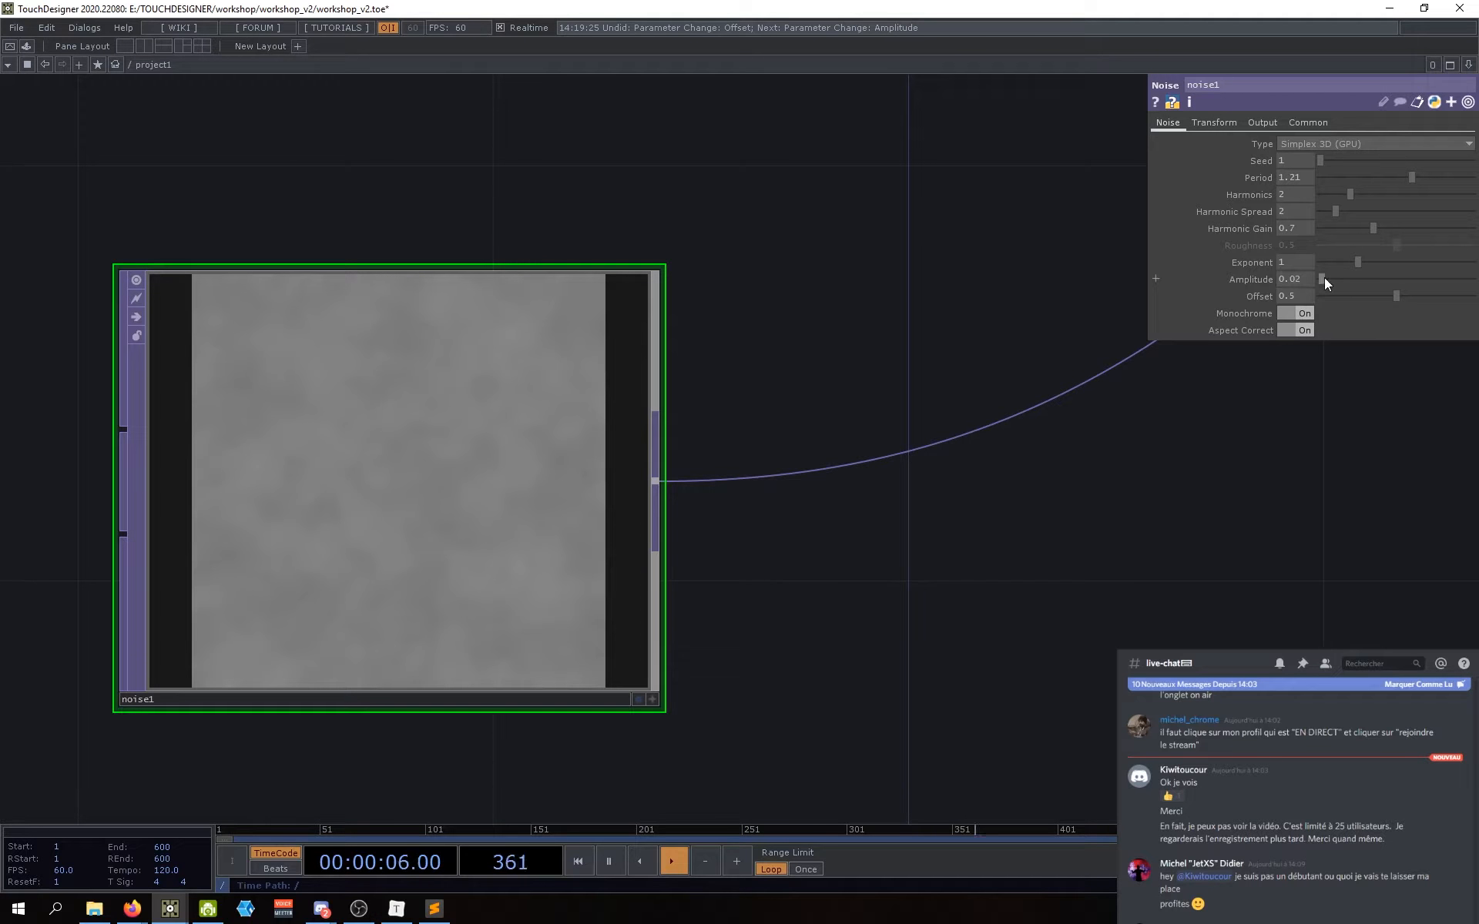
pyautogui.moveTo(1324, 281); pyautogui.dragTo(1337, 279)
pyautogui.moveTo(905, 598); pyautogui.dragTo(959, 597)
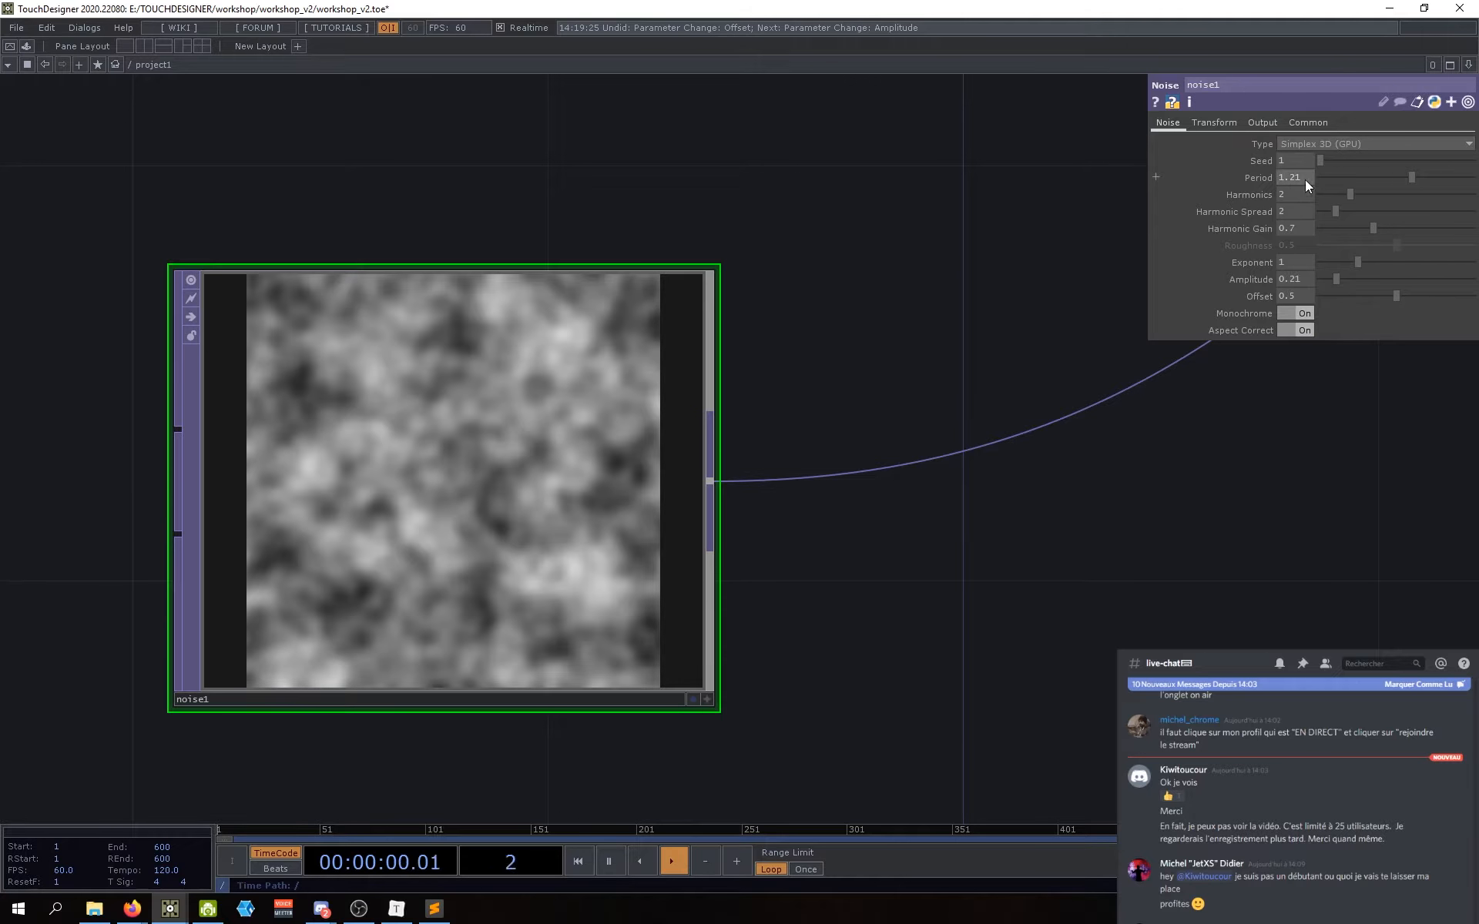
pyautogui.moveTo(1410, 176); pyautogui.dragTo(1370, 196)
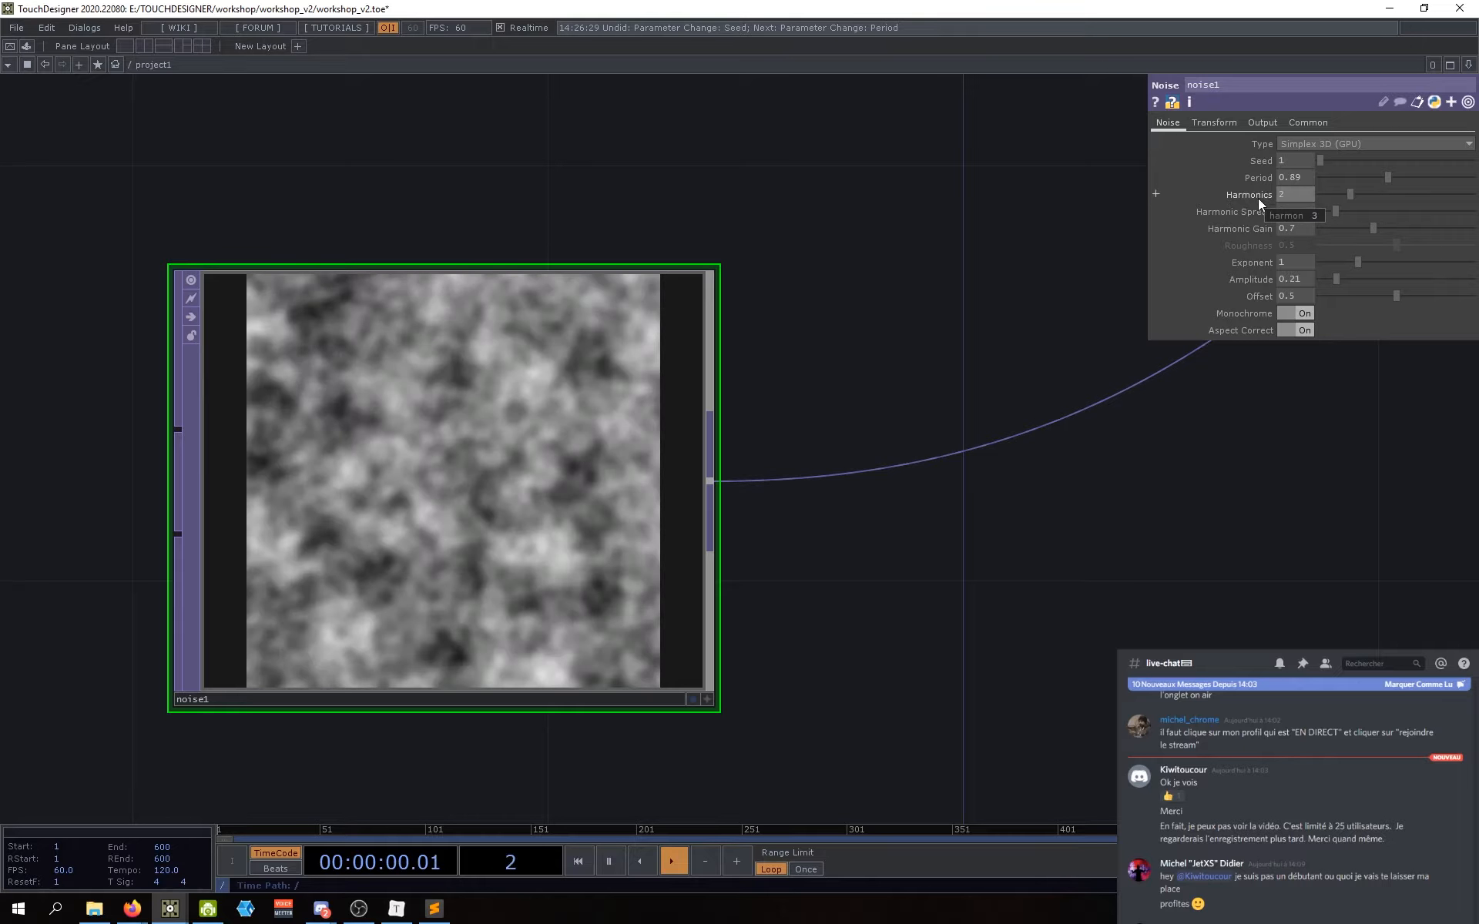
# Step: Nudge noise1's Translate X, Y and Z, returning X and Y to 0 and raising Z from 0.17
pyautogui.click(1214, 123)
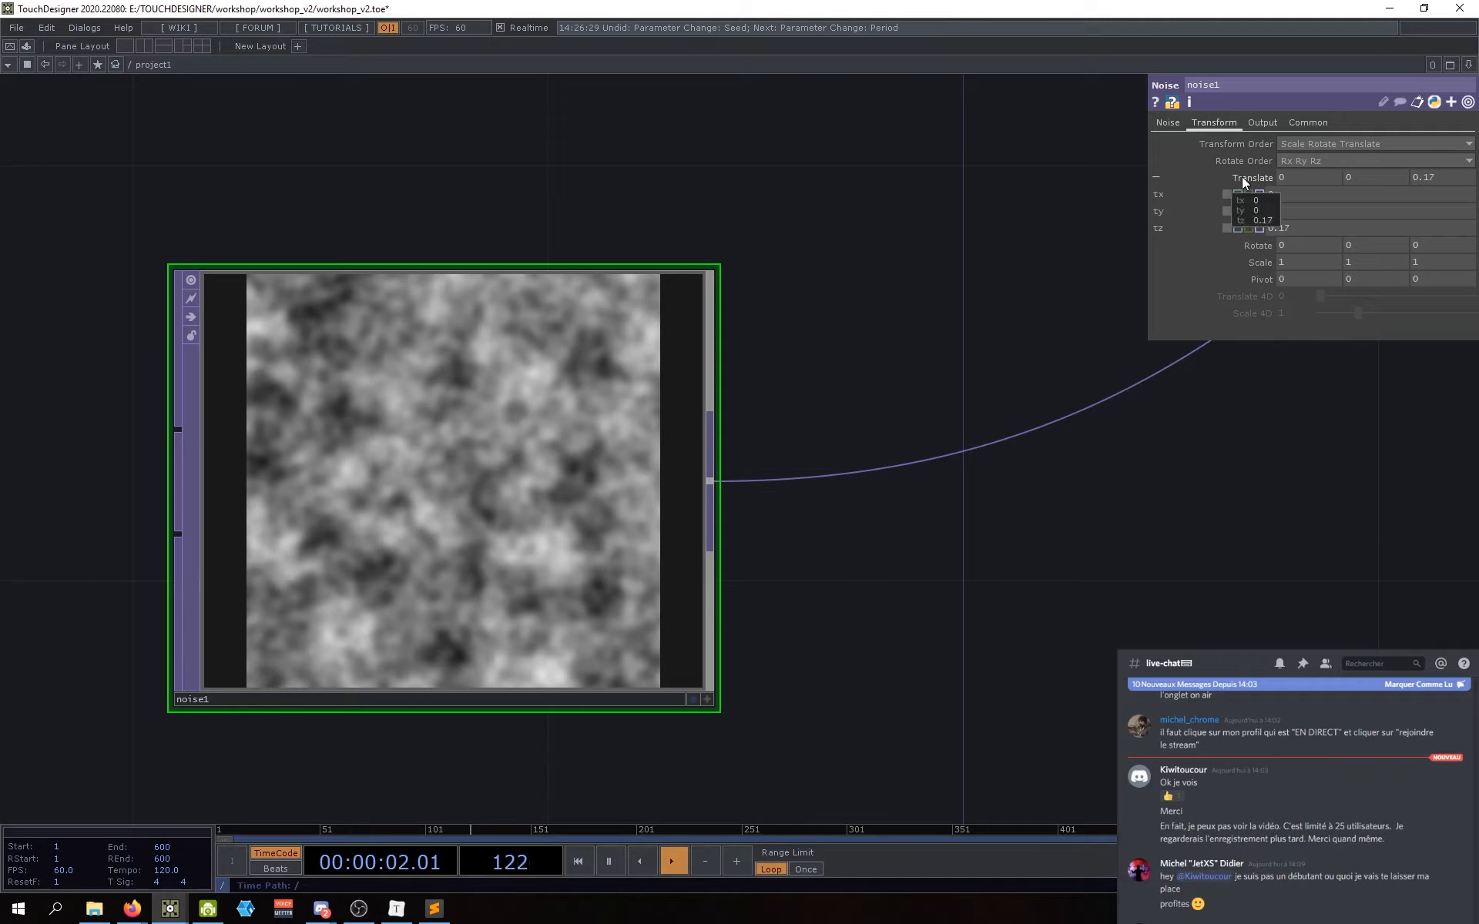
pyautogui.moveTo(1293, 183); pyautogui.dragTo(1288, 164, button='middle')
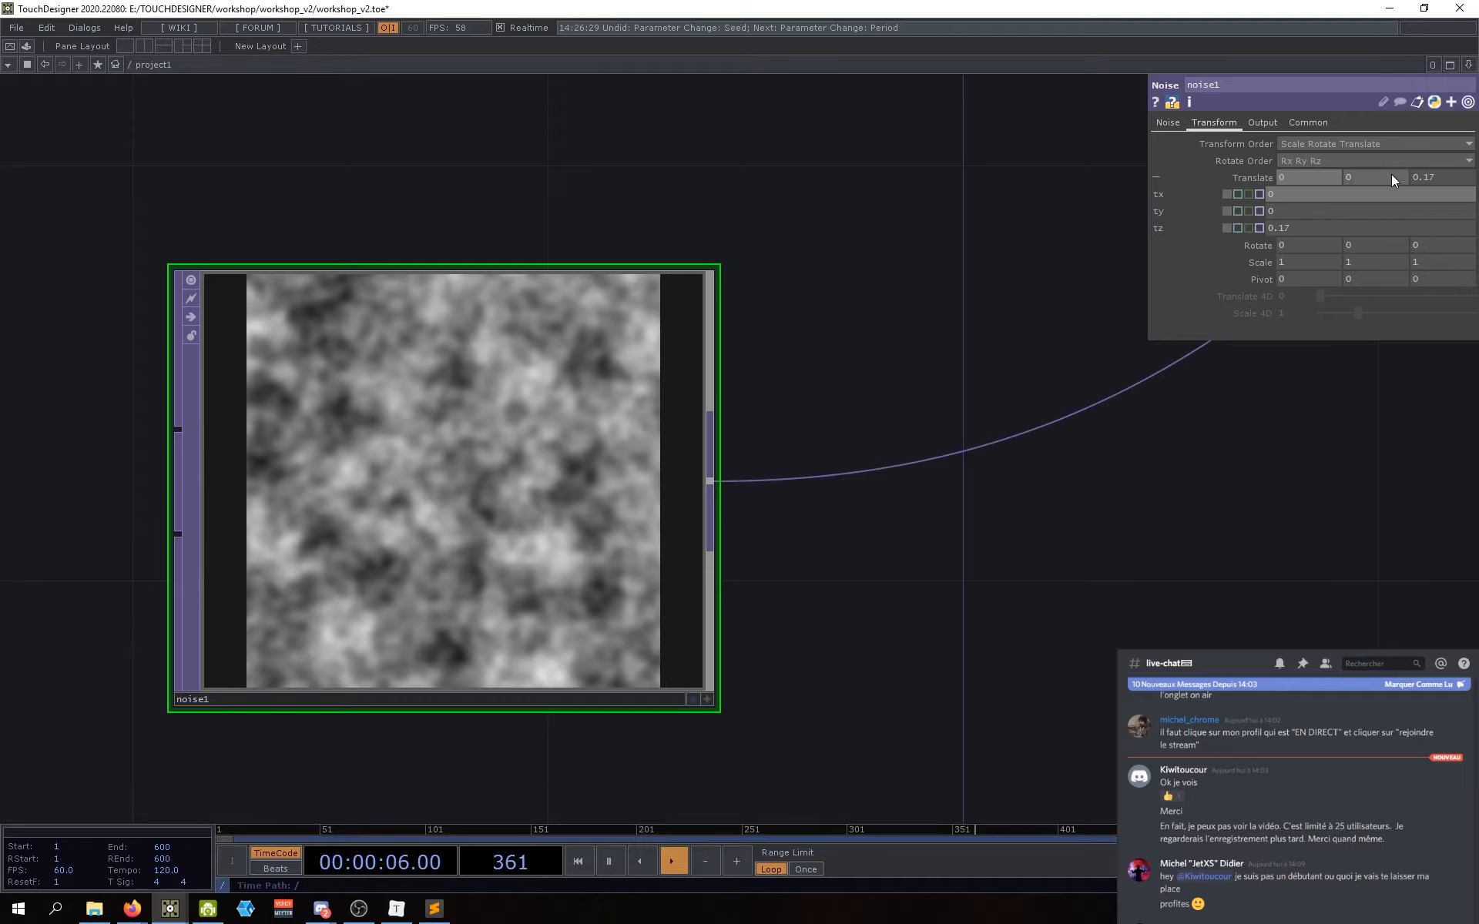
pyautogui.moveTo(1391, 175); pyautogui.dragTo(1453, 175, button='middle')
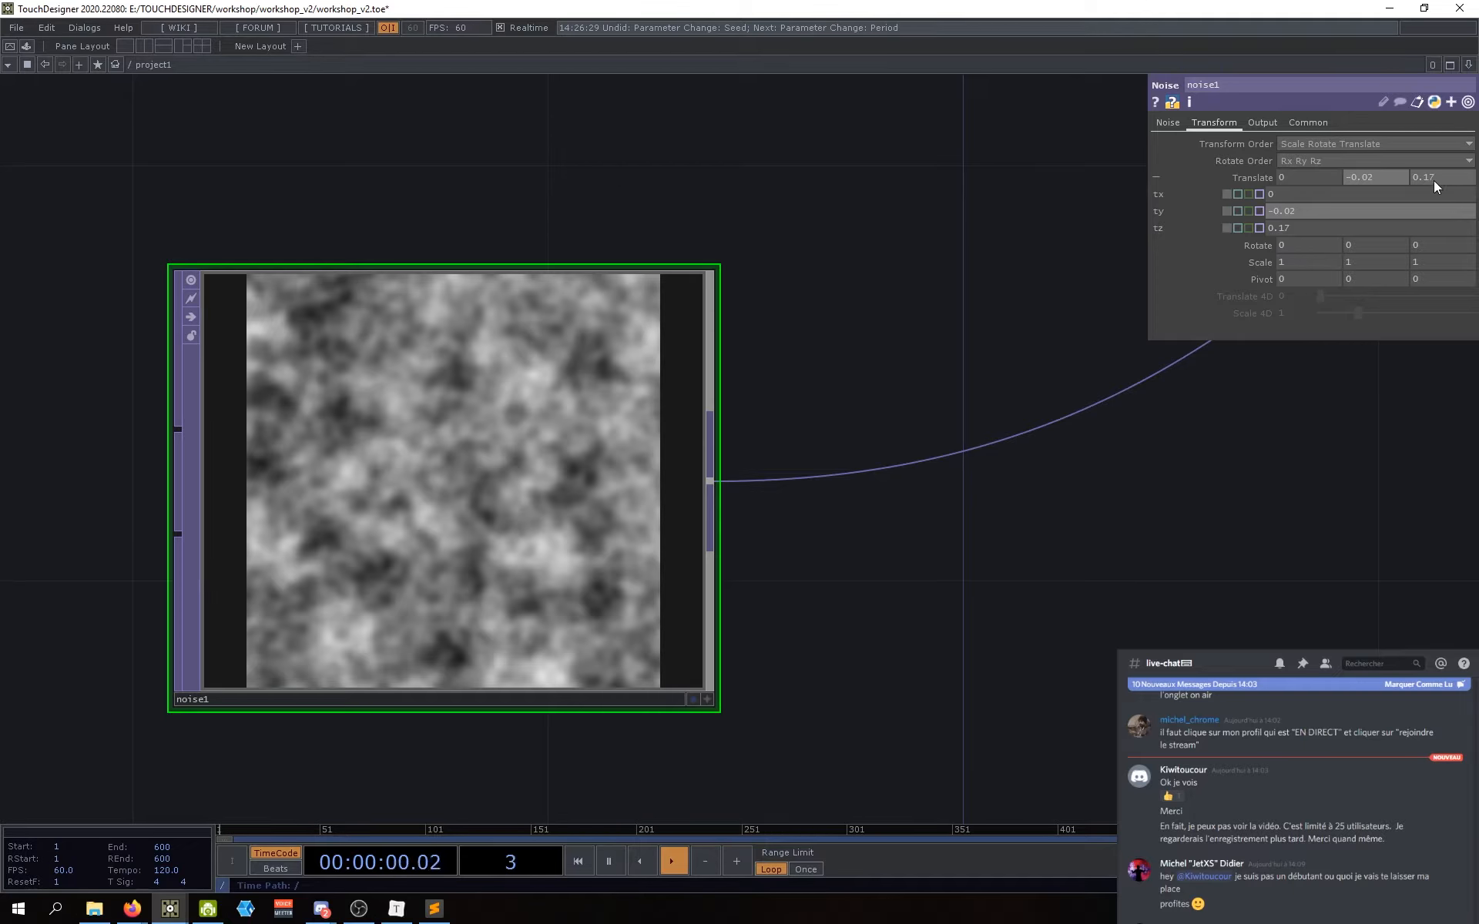
pyautogui.moveTo(1434, 179); pyautogui.dragTo(1434, 154, button='middle')
pyautogui.moveTo(1158, 468); pyautogui.dragTo(1096, 475)
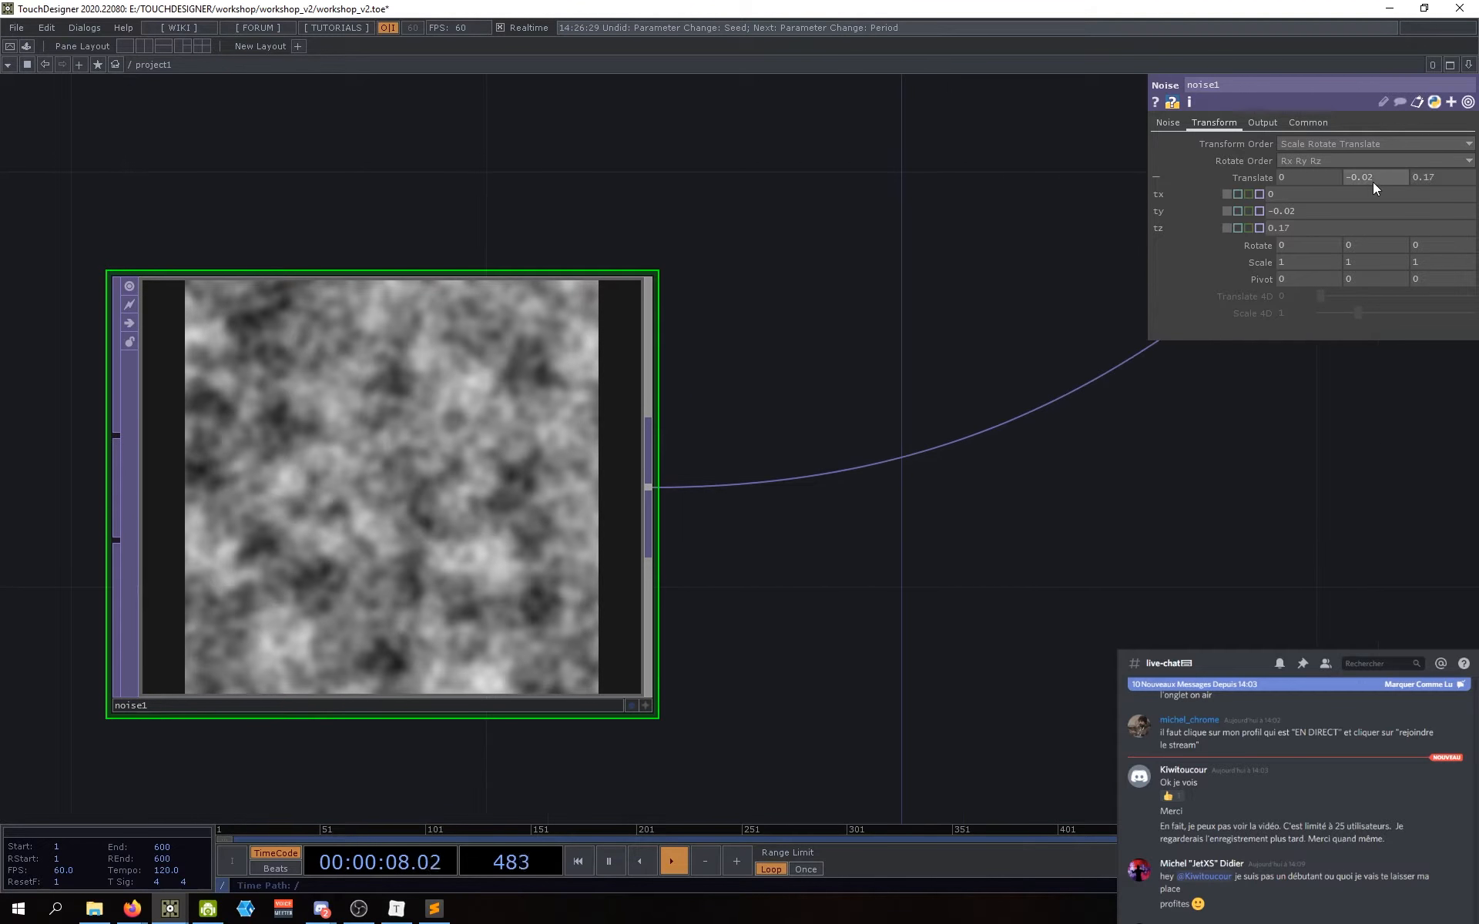
pyautogui.moveTo(1372, 182); pyautogui.dragTo(1369, 157, button='middle')
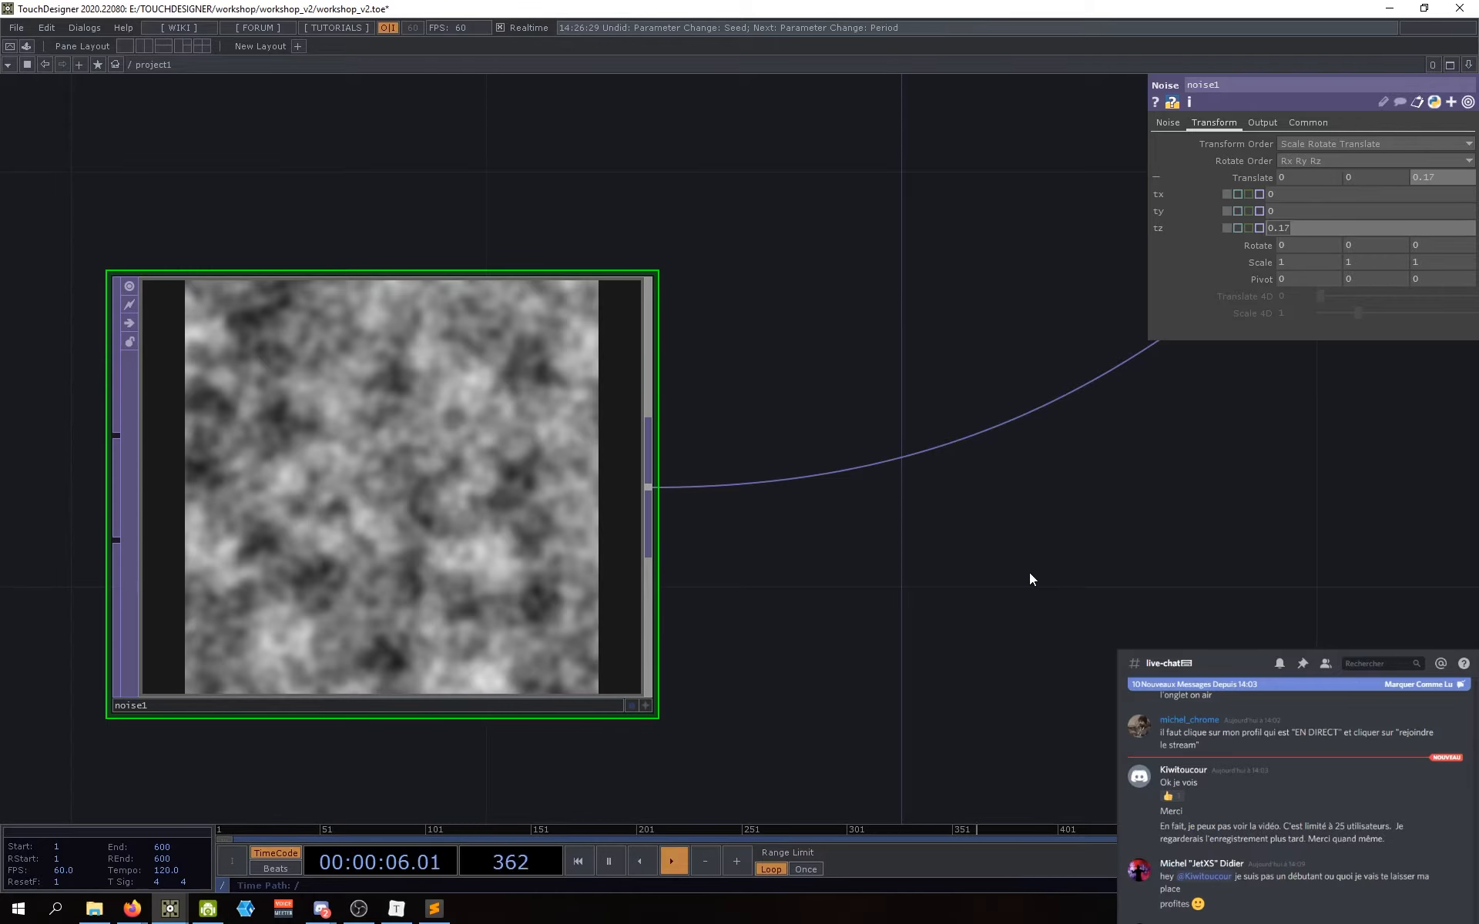
pyautogui.moveTo(1031, 575); pyautogui.dragTo(982, 584)
pyautogui.moveTo(1076, 498); pyautogui.dragTo(1086, 469)
pyautogui.moveTo(1046, 333); pyautogui.dragTo(1097, 314)
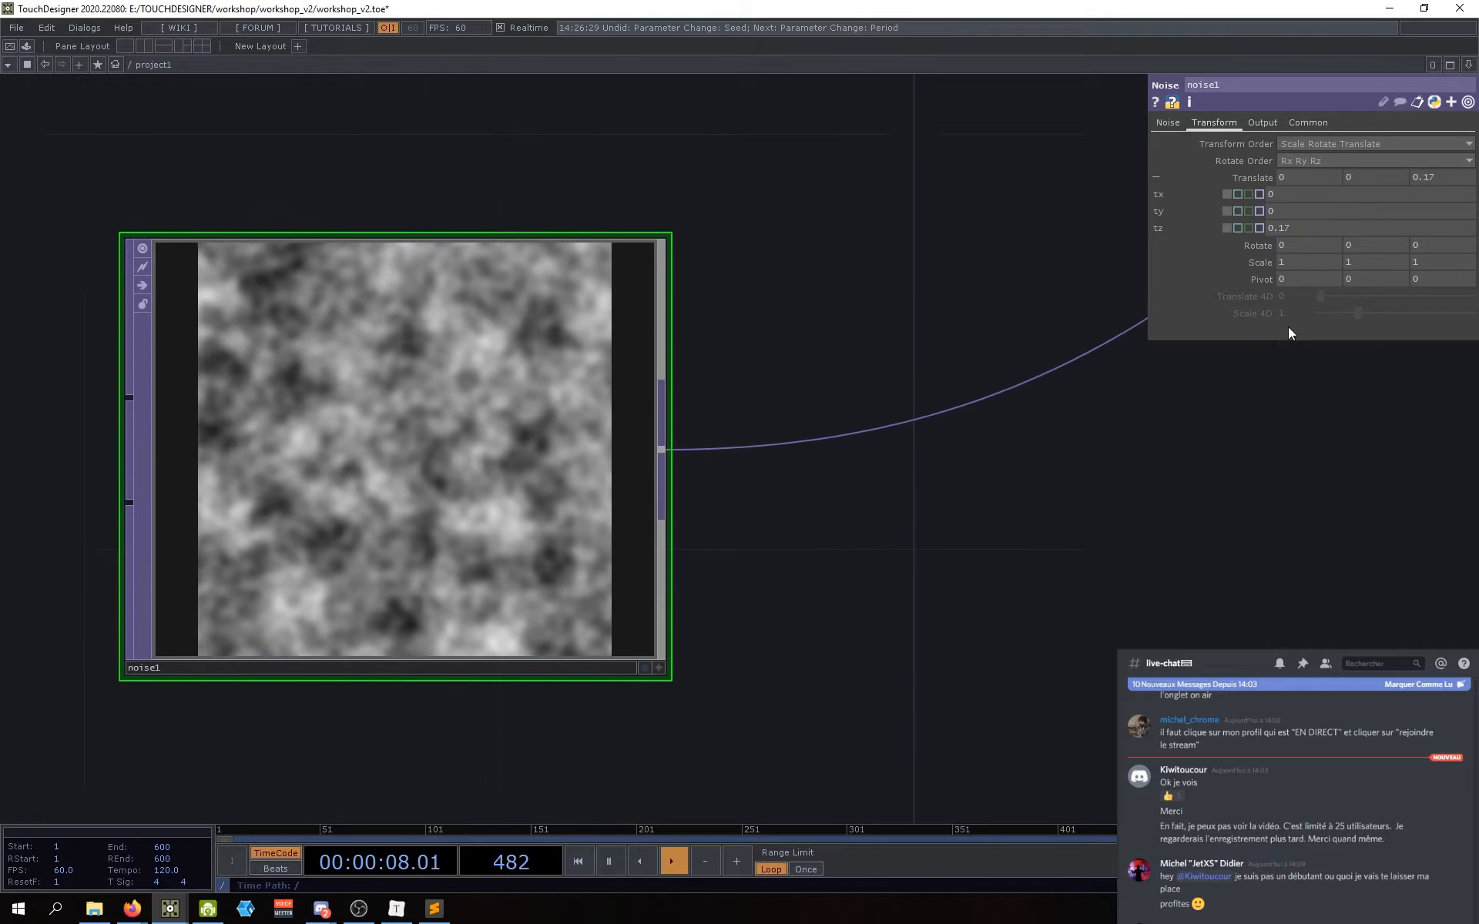
pyautogui.moveTo(1287, 228)
pyautogui.mouseDown()
pyautogui.moveTo(1303, 246)
pyautogui.moveTo(1287, 207)
pyautogui.mouseUp()
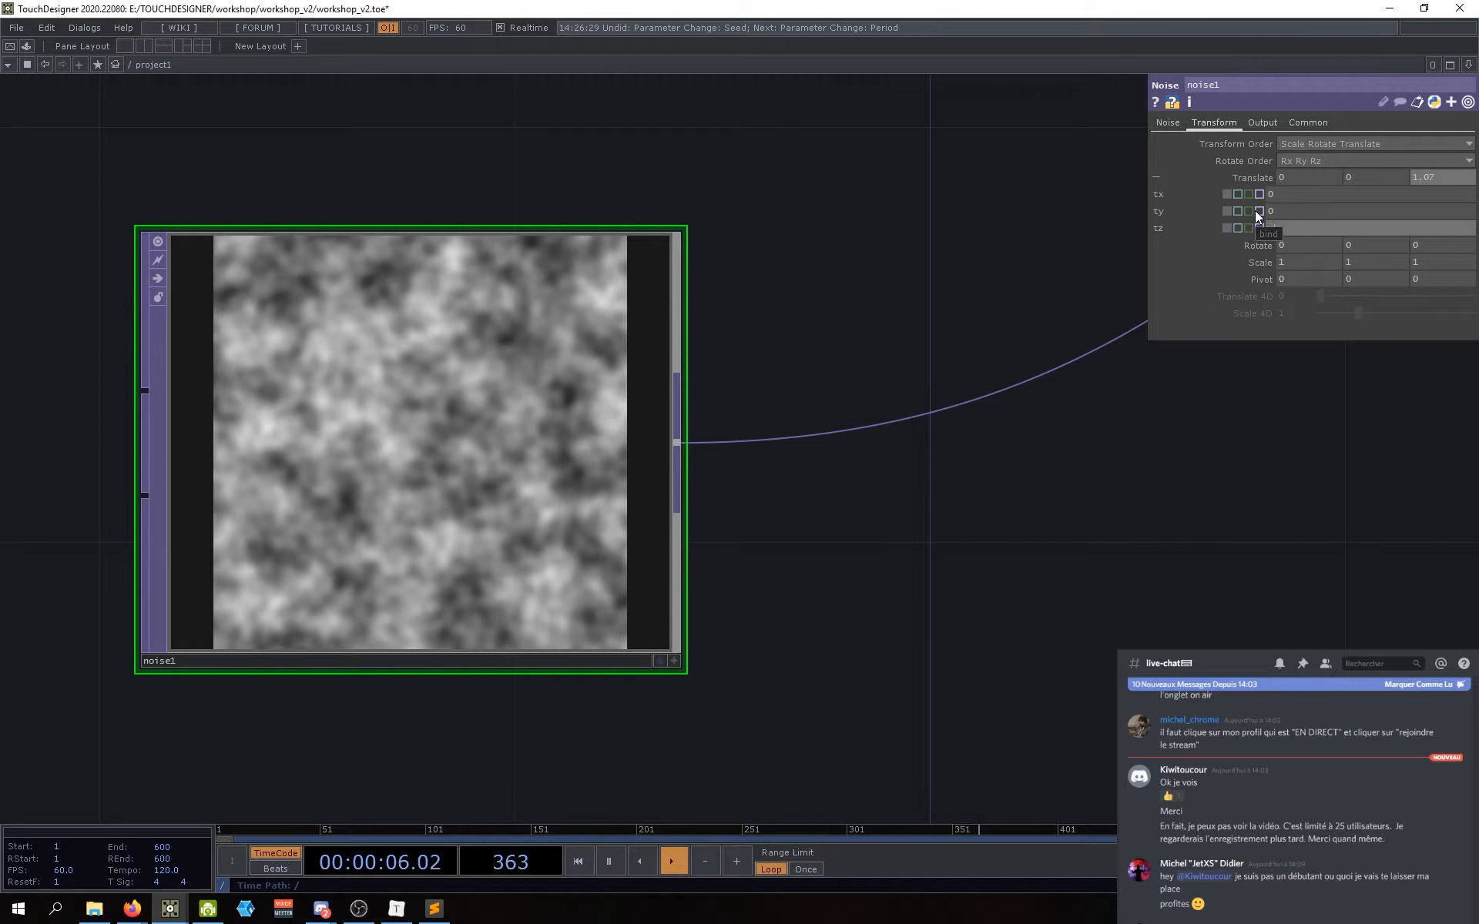
# Step: Drive noise1's Translate Z with the expression absTime.seconds/10
pyautogui.write('ime.seconds/10')
pyautogui.press('Return')
pyautogui.moveTo(1175, 505); pyautogui.dragTo(1175, 463)
pyautogui.scroll(-2, 1174, 463)
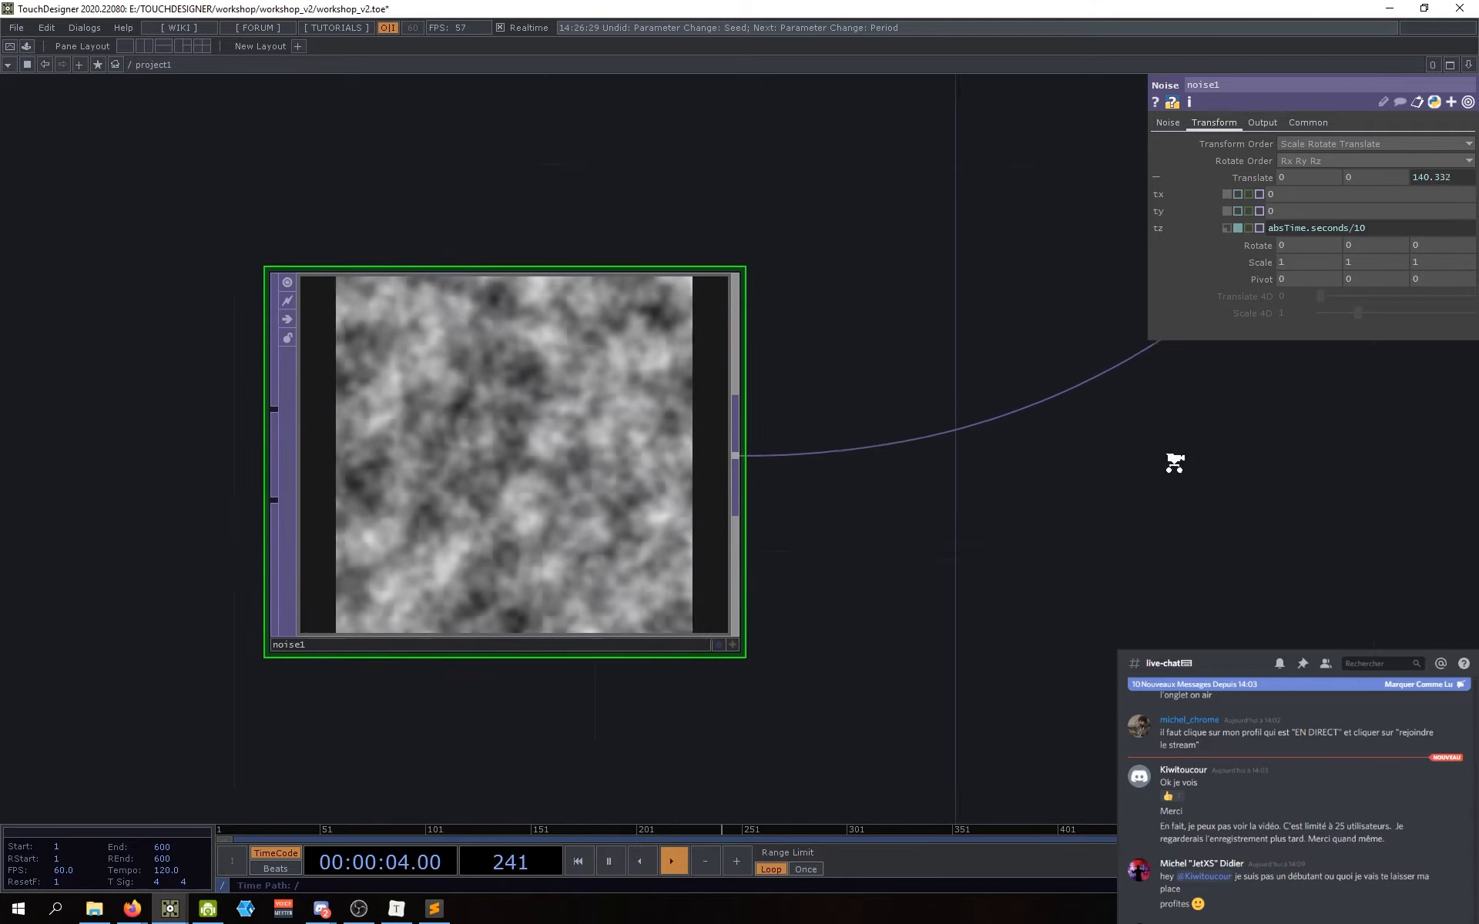
pyautogui.scroll(-3, 1174, 463)
pyautogui.moveTo(1002, 516); pyautogui.dragTo(785, 583)
pyautogui.scroll(2, 1313, 228)
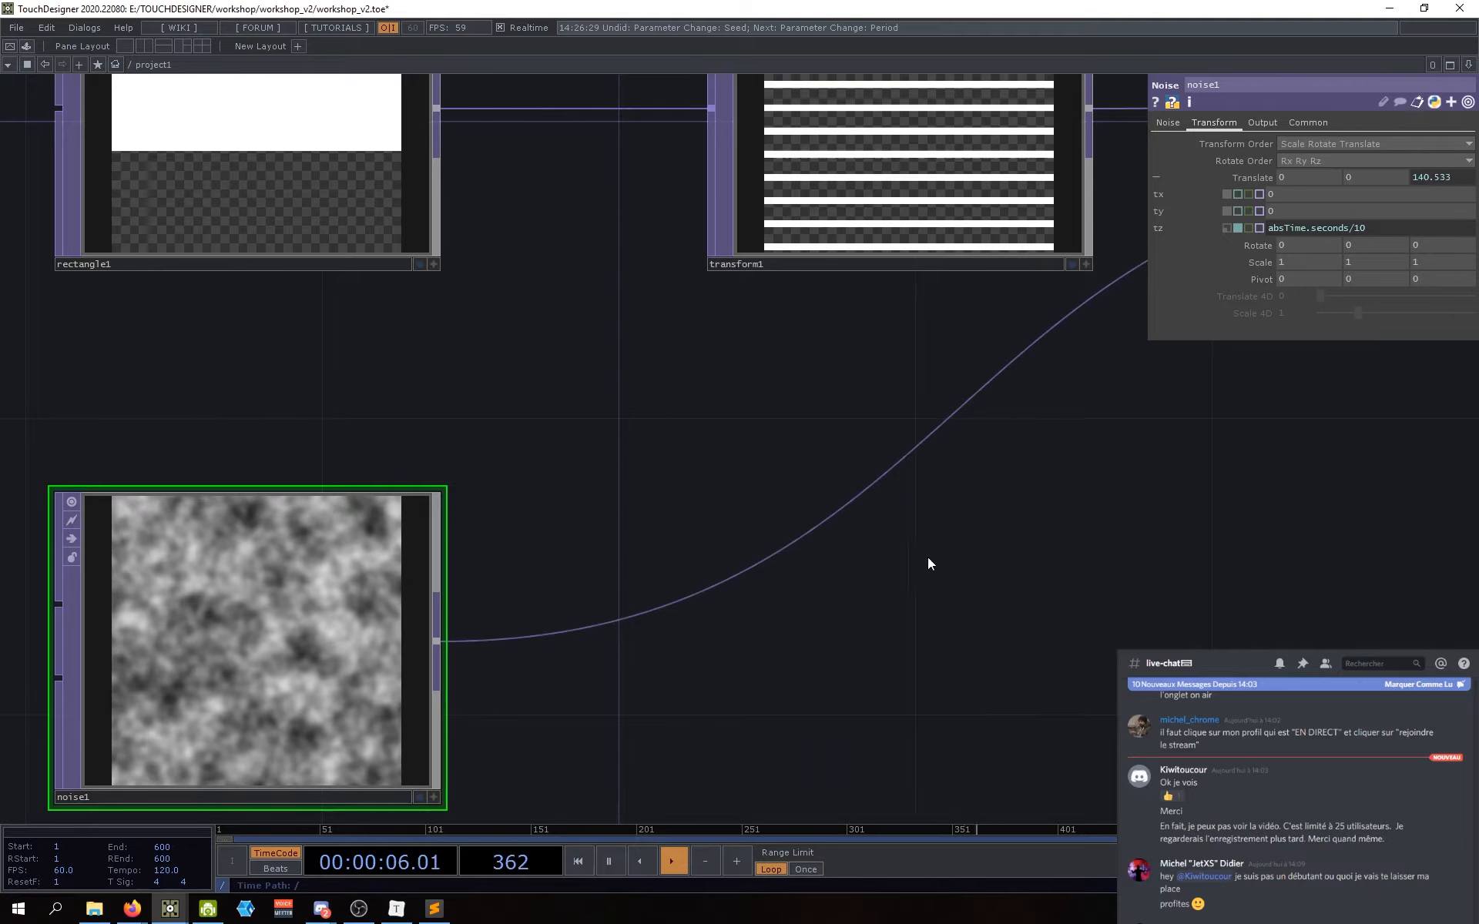
pyautogui.moveTo(928, 564); pyautogui.dragTo(1044, 482)
# Step: Review the Z translate expression and leave it unchanged
pyautogui.click(1342, 228)
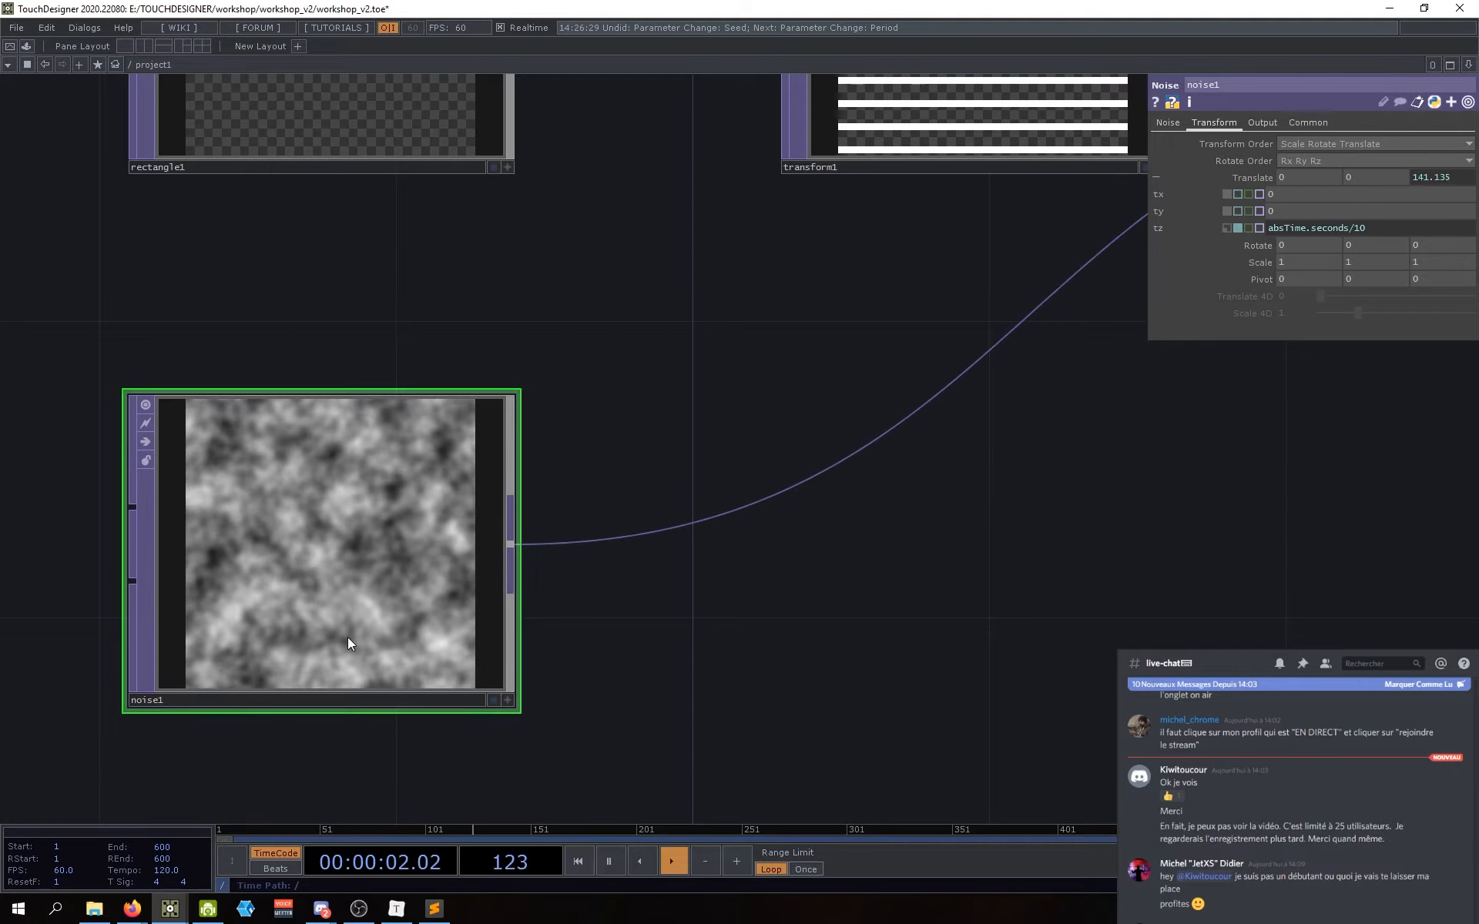
pyautogui.moveTo(560, 656); pyautogui.dragTo(566, 649)
pyautogui.moveTo(1297, 229)
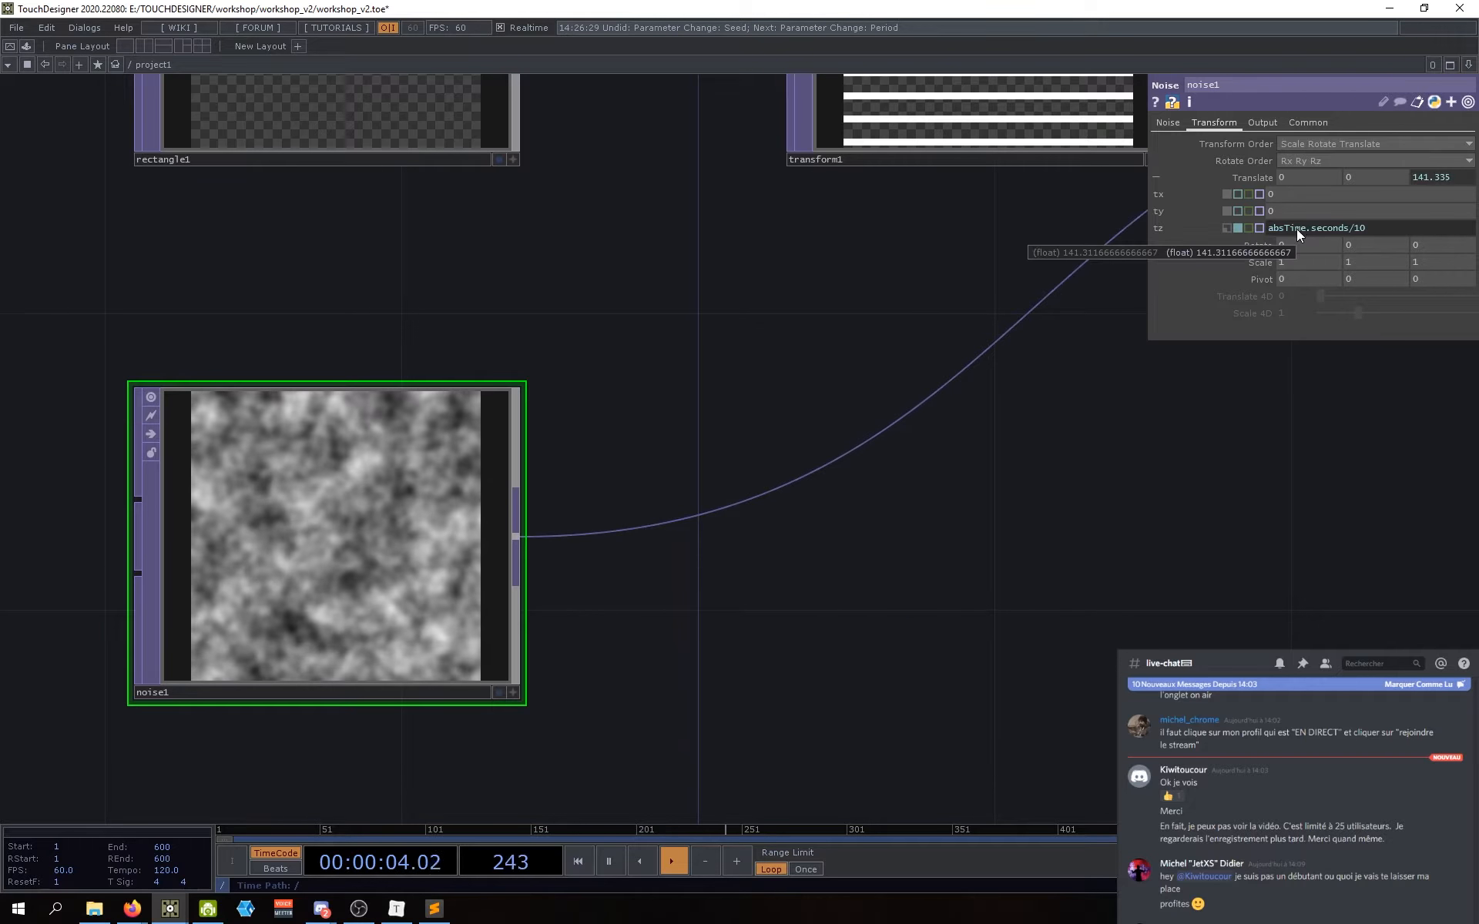
pyautogui.moveTo(905, 542); pyautogui.dragTo(856, 568)
pyautogui.moveTo(1287, 231)
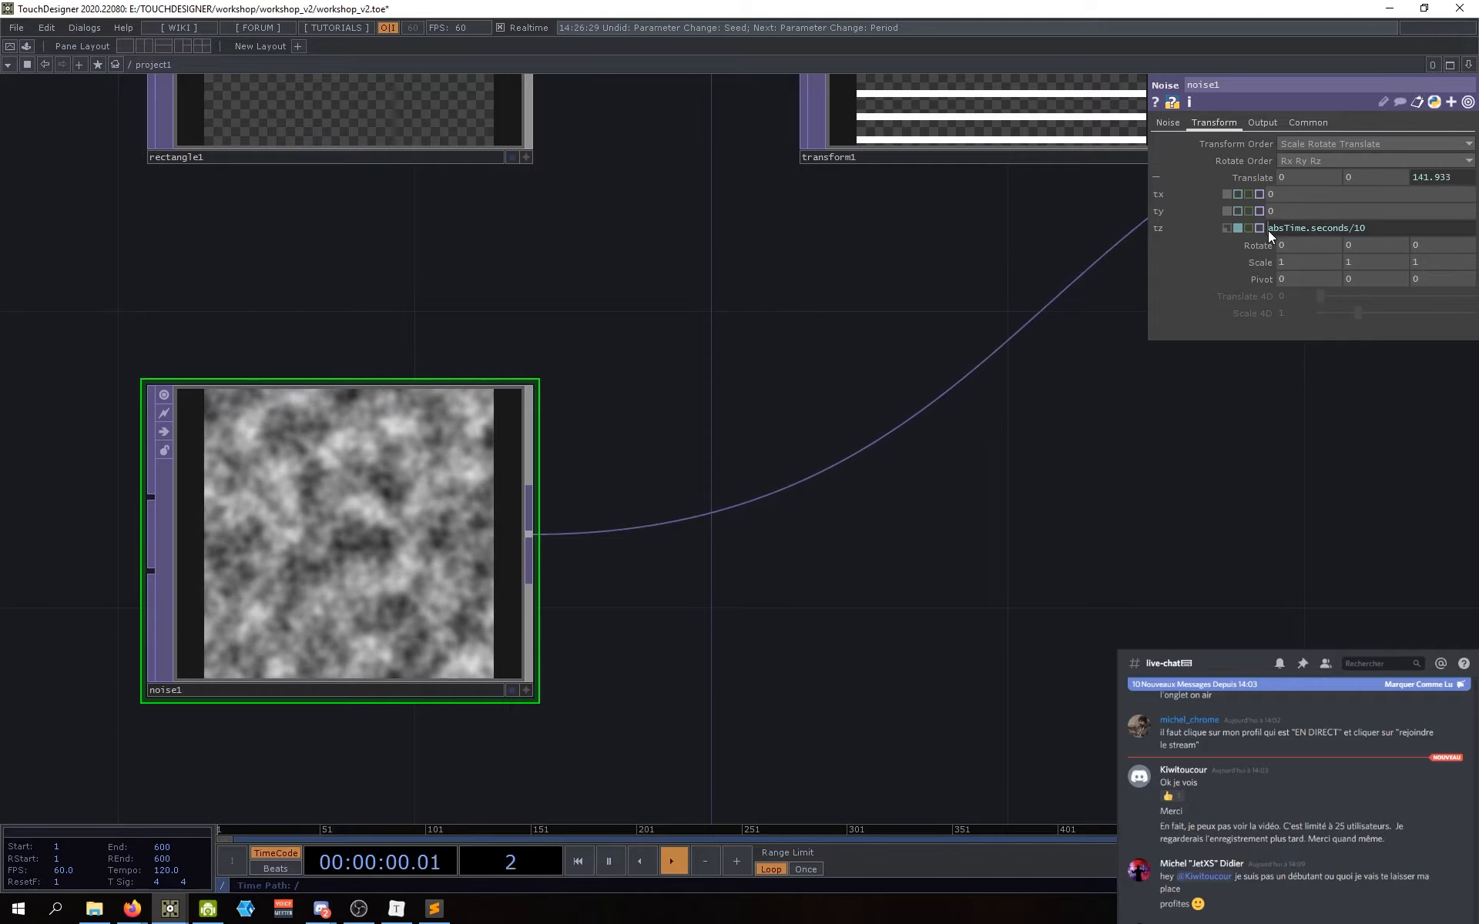
pyautogui.moveTo(1268, 230); pyautogui.dragTo(1370, 225)
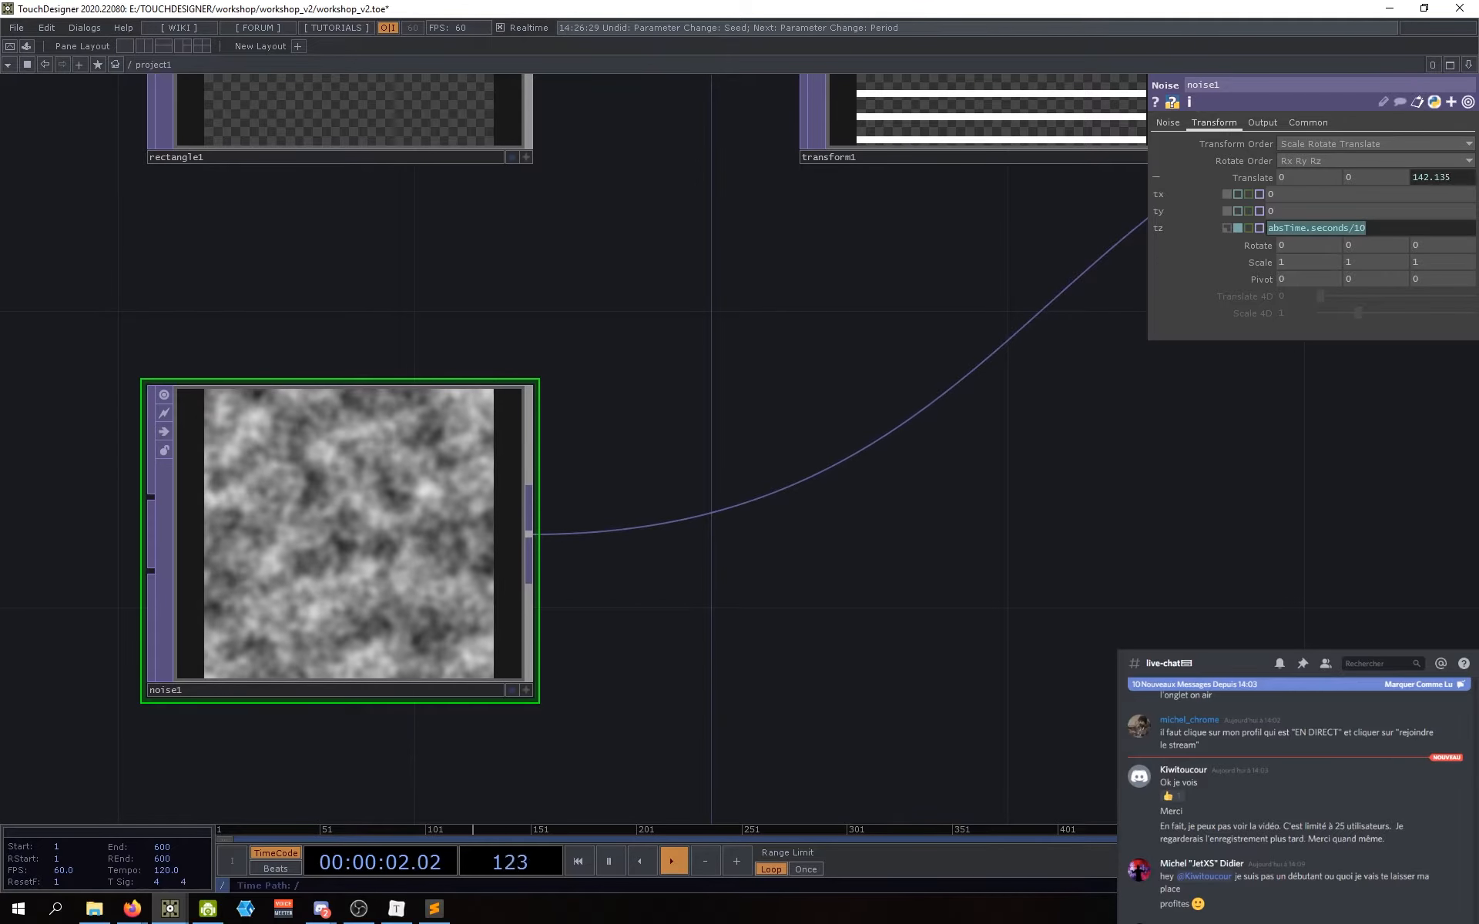
pyautogui.hotkey('alt', 'Tab')
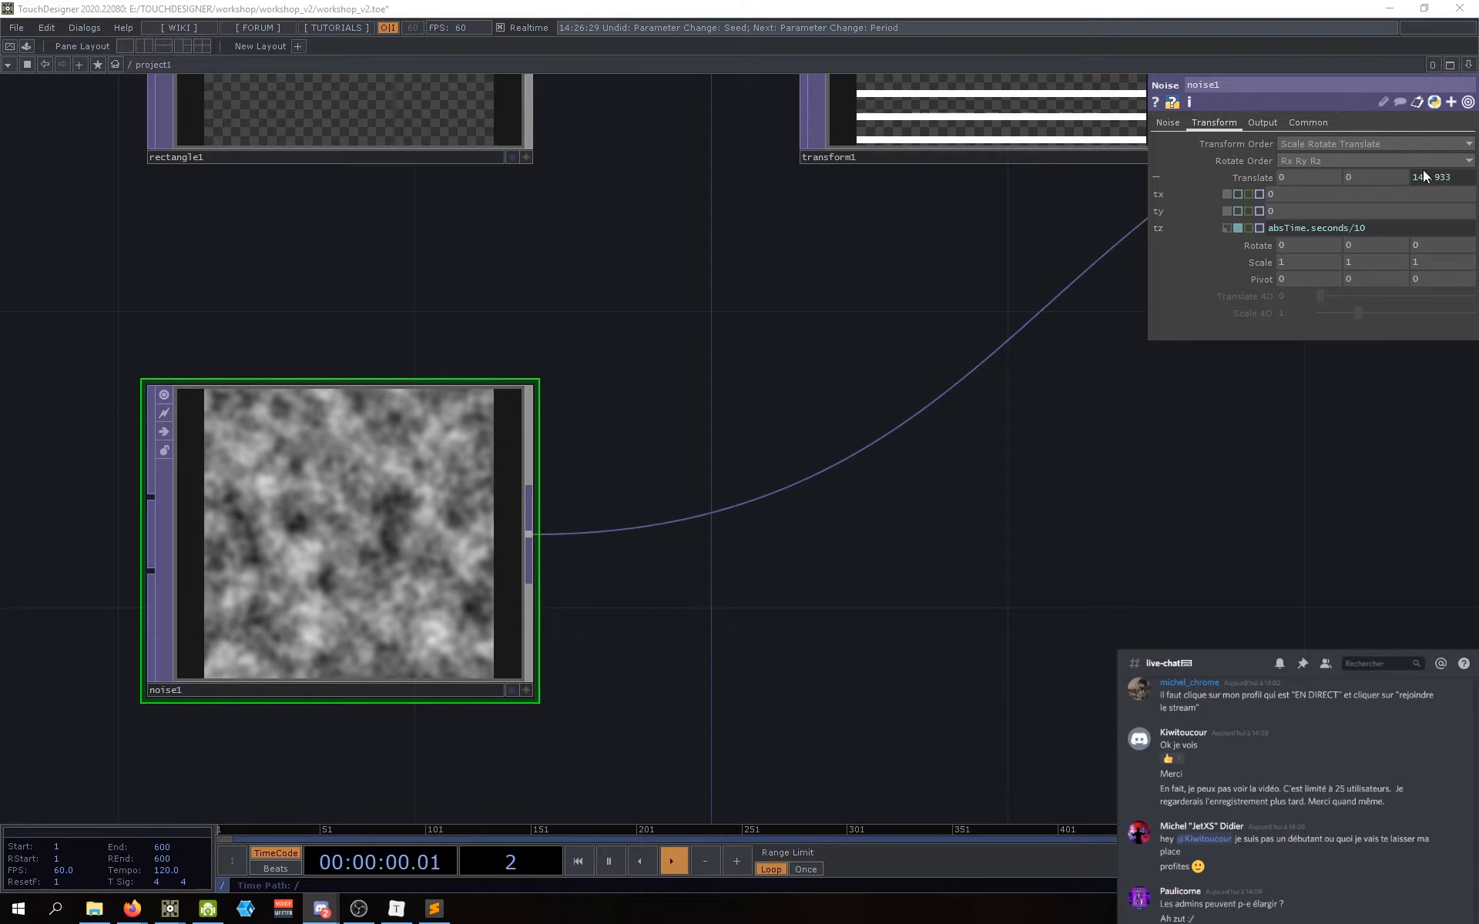
pyautogui.click(1285, 230)
pyautogui.moveTo(1311, 230); pyautogui.dragTo(1363, 231)
pyautogui.click(1226, 305)
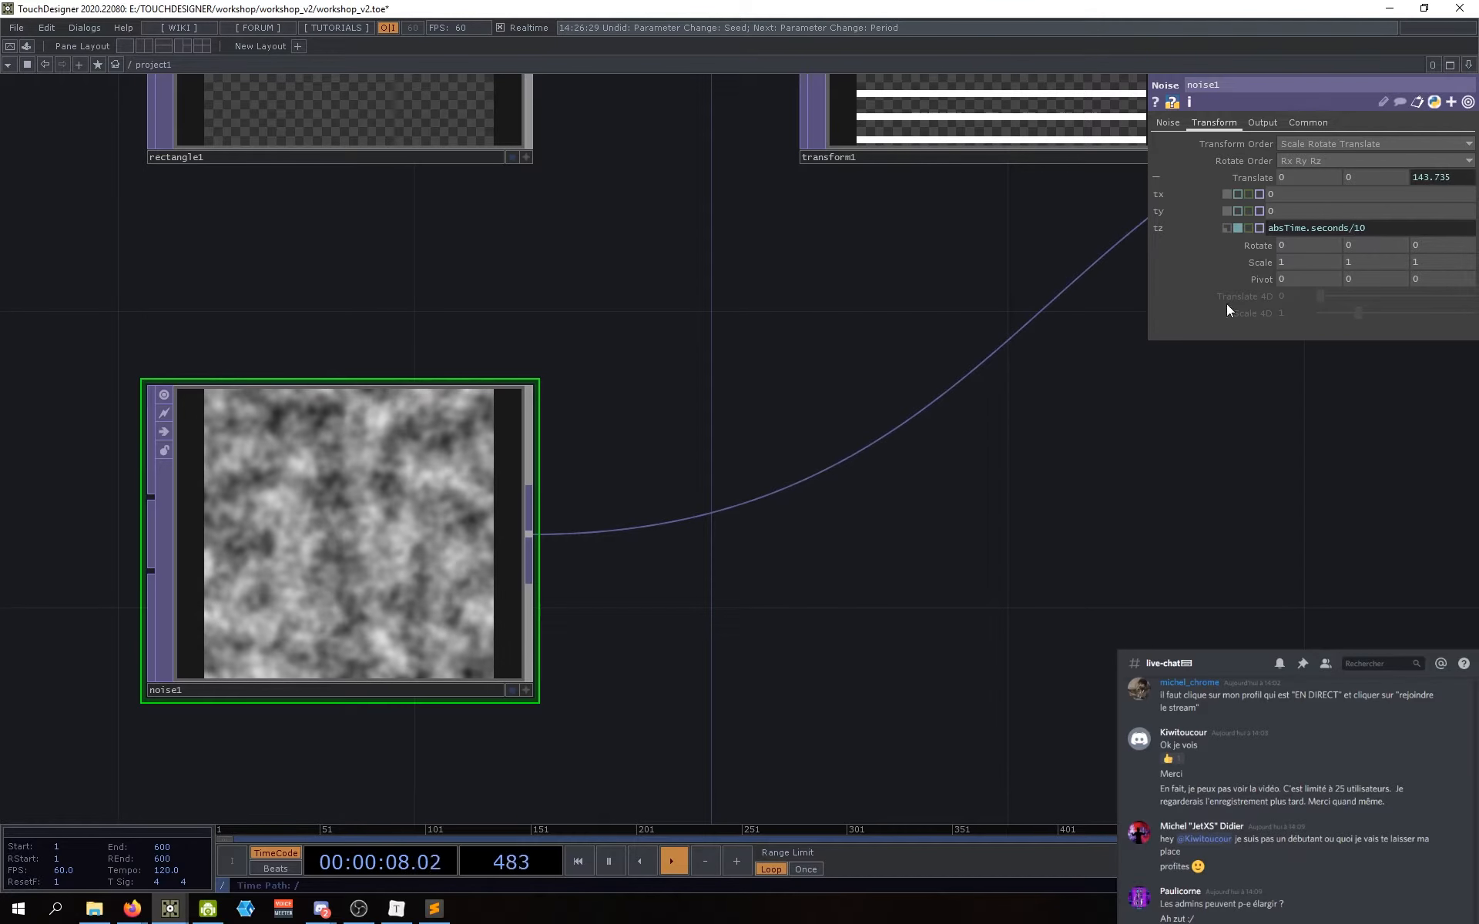
# Step: Collapse noise1's Translate components into a single row
pyautogui.moveTo(1150, 451); pyautogui.dragTo(1136, 455)
pyautogui.moveTo(964, 564); pyautogui.dragTo(931, 570)
pyautogui.moveTo(931, 570); pyautogui.dragTo(915, 583, button='middle')
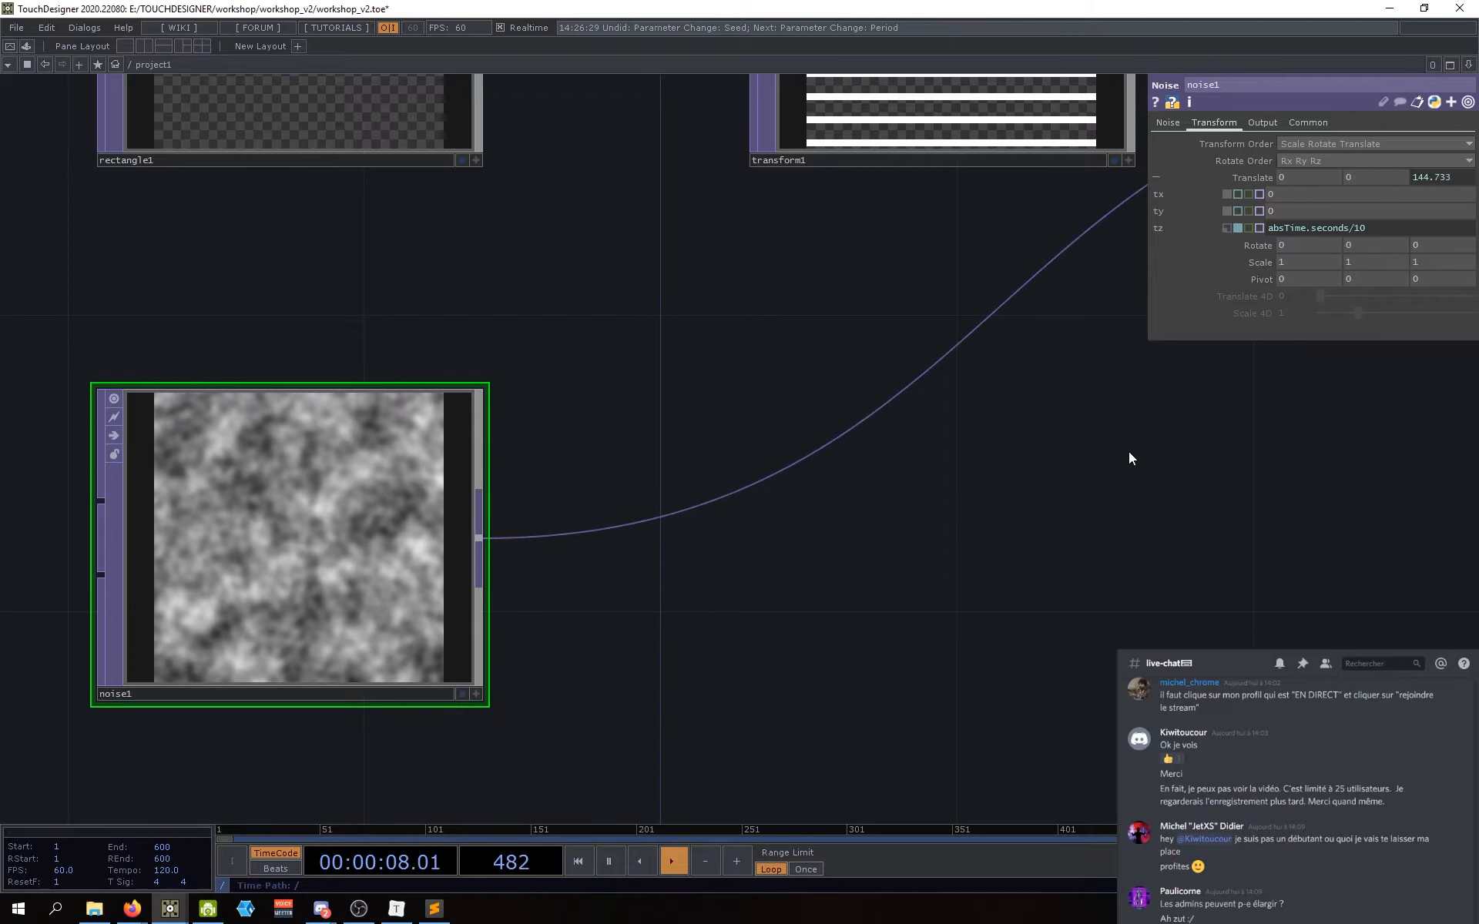
pyautogui.moveTo(991, 586); pyautogui.dragTo(943, 584)
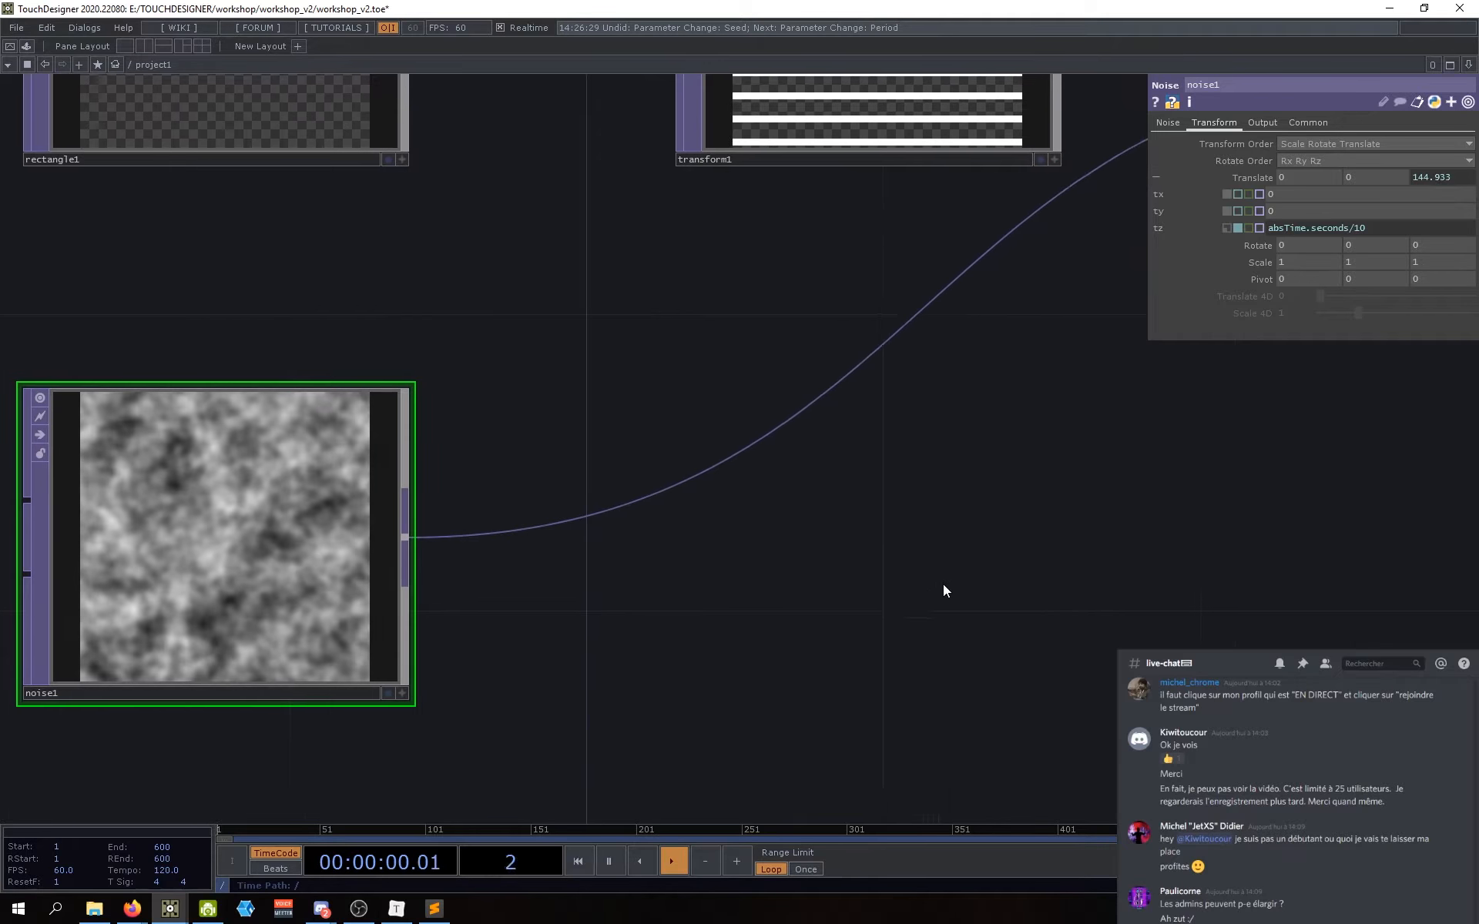
pyautogui.scroll(-3, 945, 588)
pyautogui.scroll(5, 399, 594)
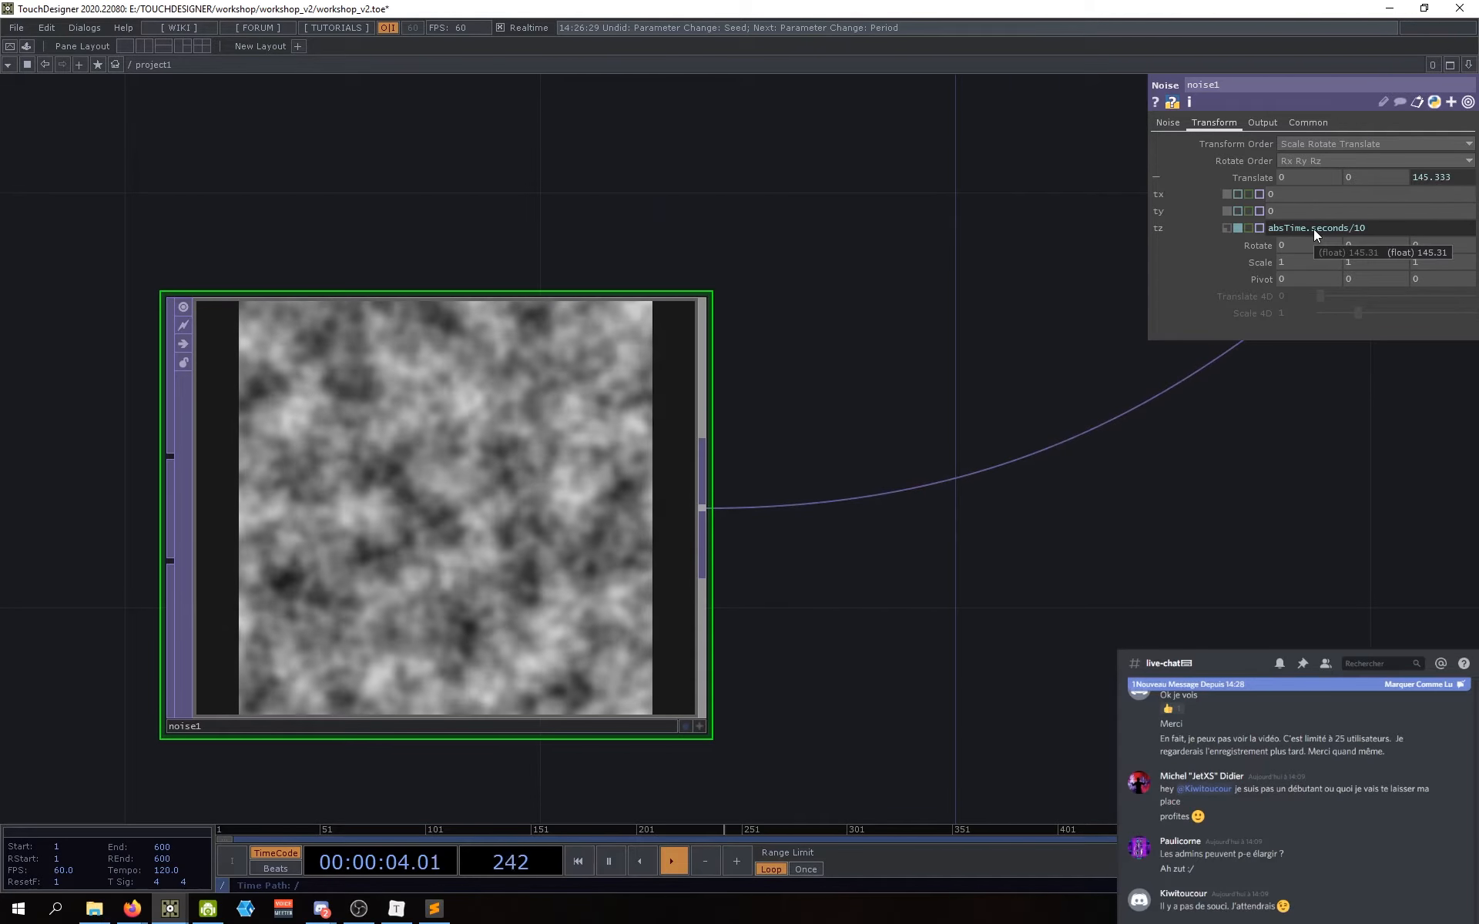
pyautogui.click(1247, 178)
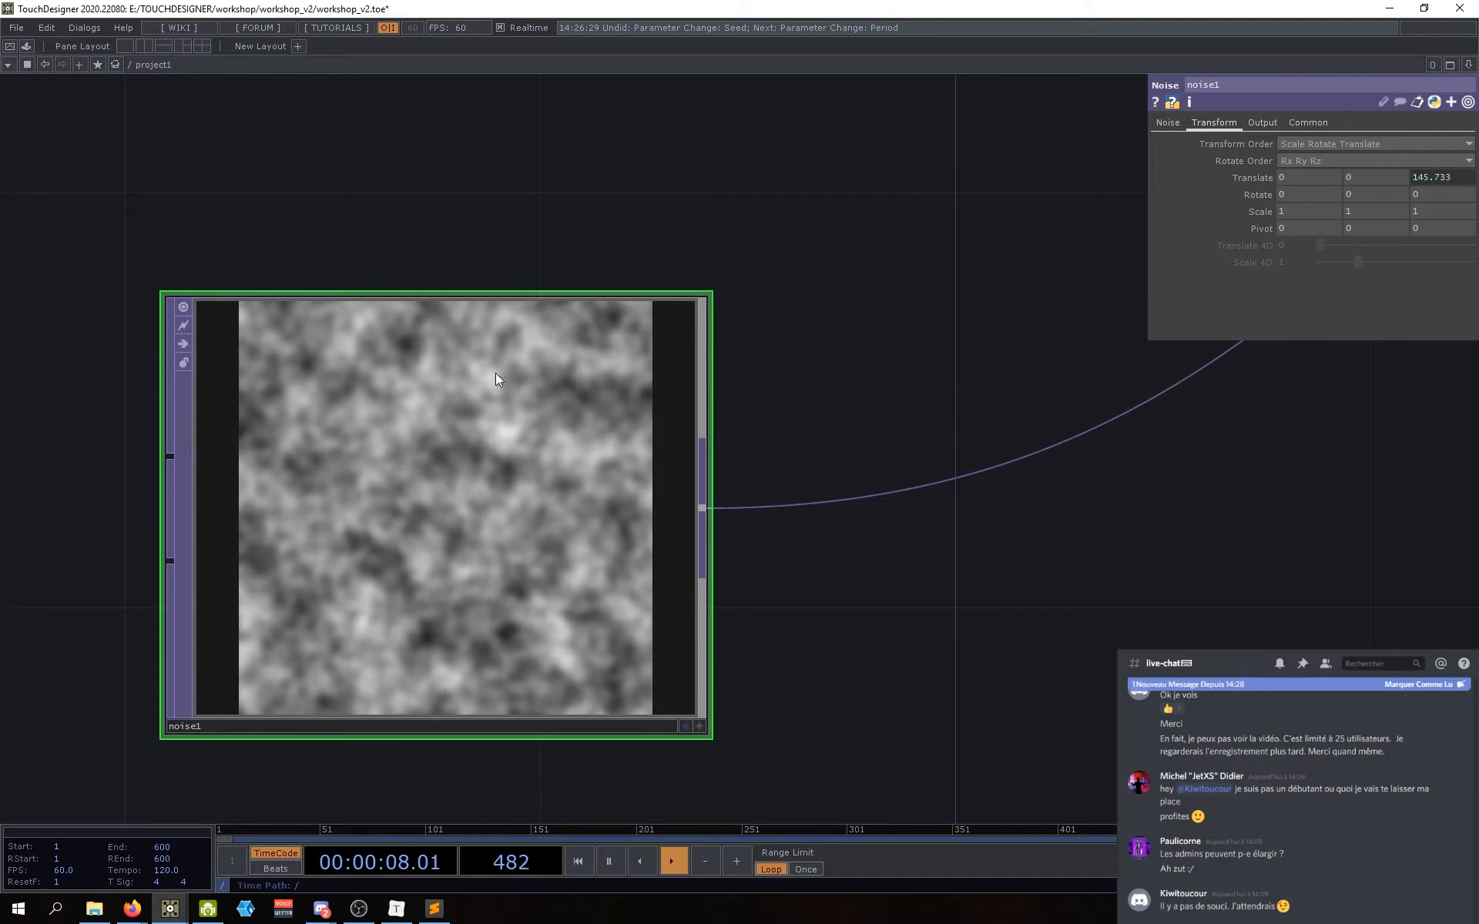
# Step: Frame displace1, rectangle1 and noise1, and return to the Noise parameter page
pyautogui.scroll(-5, 715, 688)
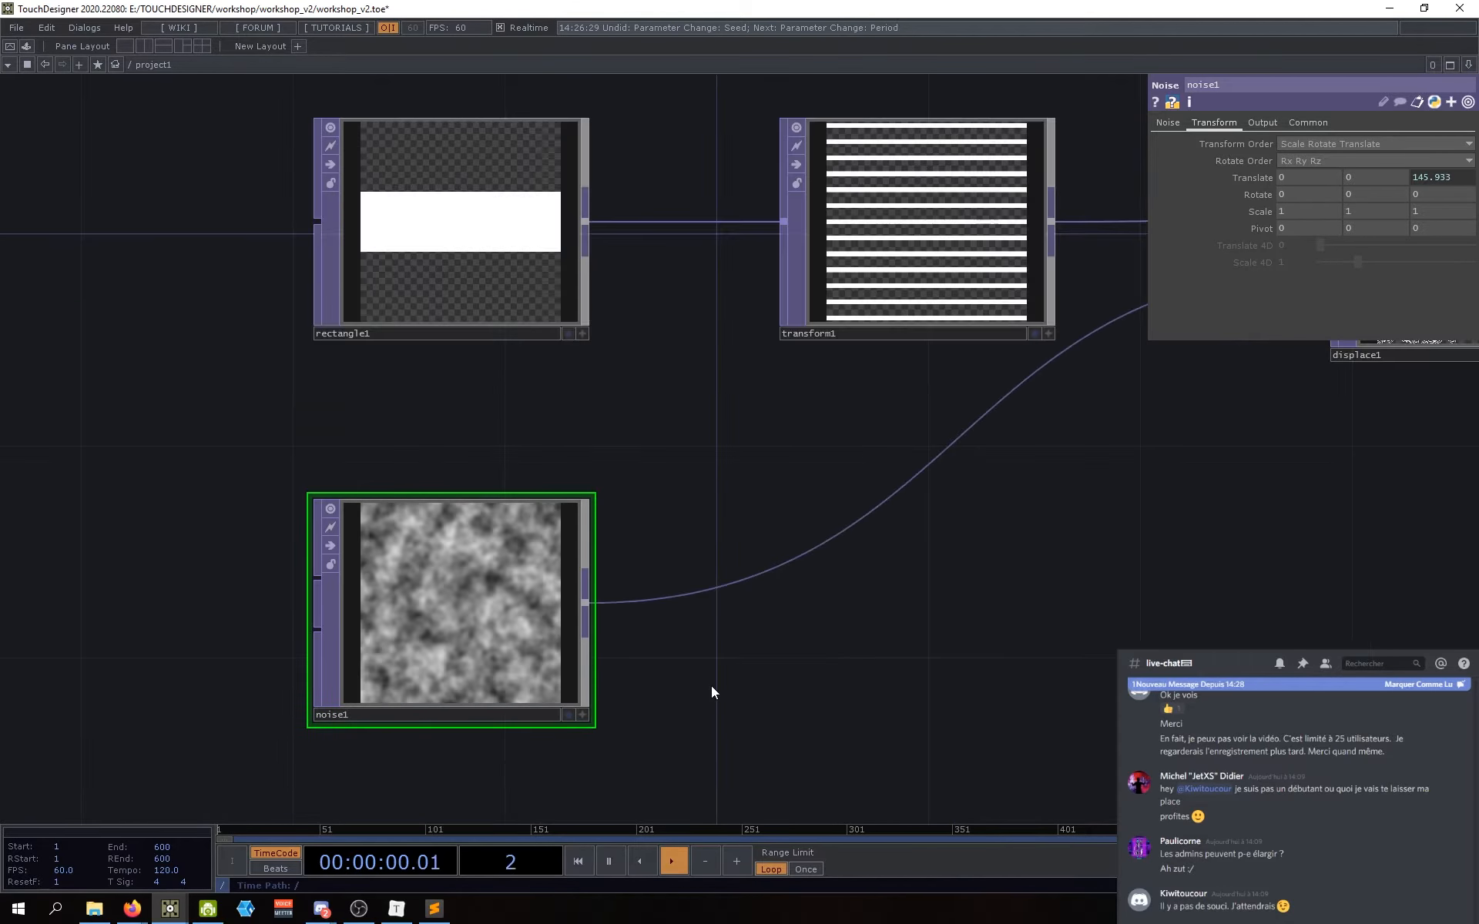
pyautogui.moveTo(936, 699); pyautogui.dragTo(637, 697)
pyautogui.scroll(-2, 637, 696)
pyautogui.scroll(-1, 826, 652)
pyautogui.moveTo(1040, 554); pyautogui.dragTo(786, 545)
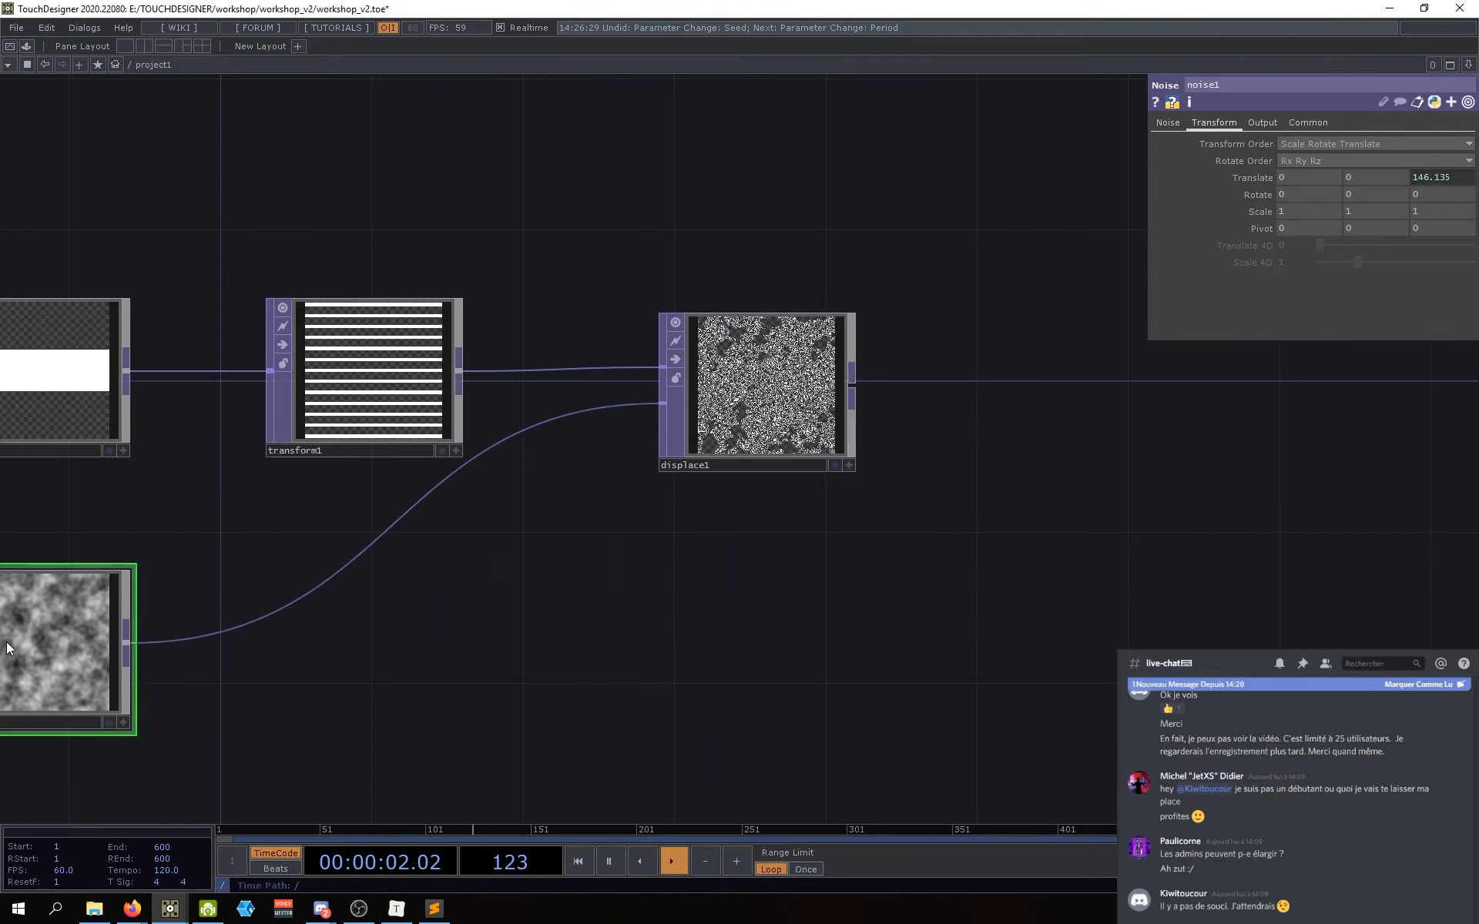
pyautogui.moveTo(522, 724); pyautogui.dragTo(939, 646)
pyautogui.click(1168, 122)
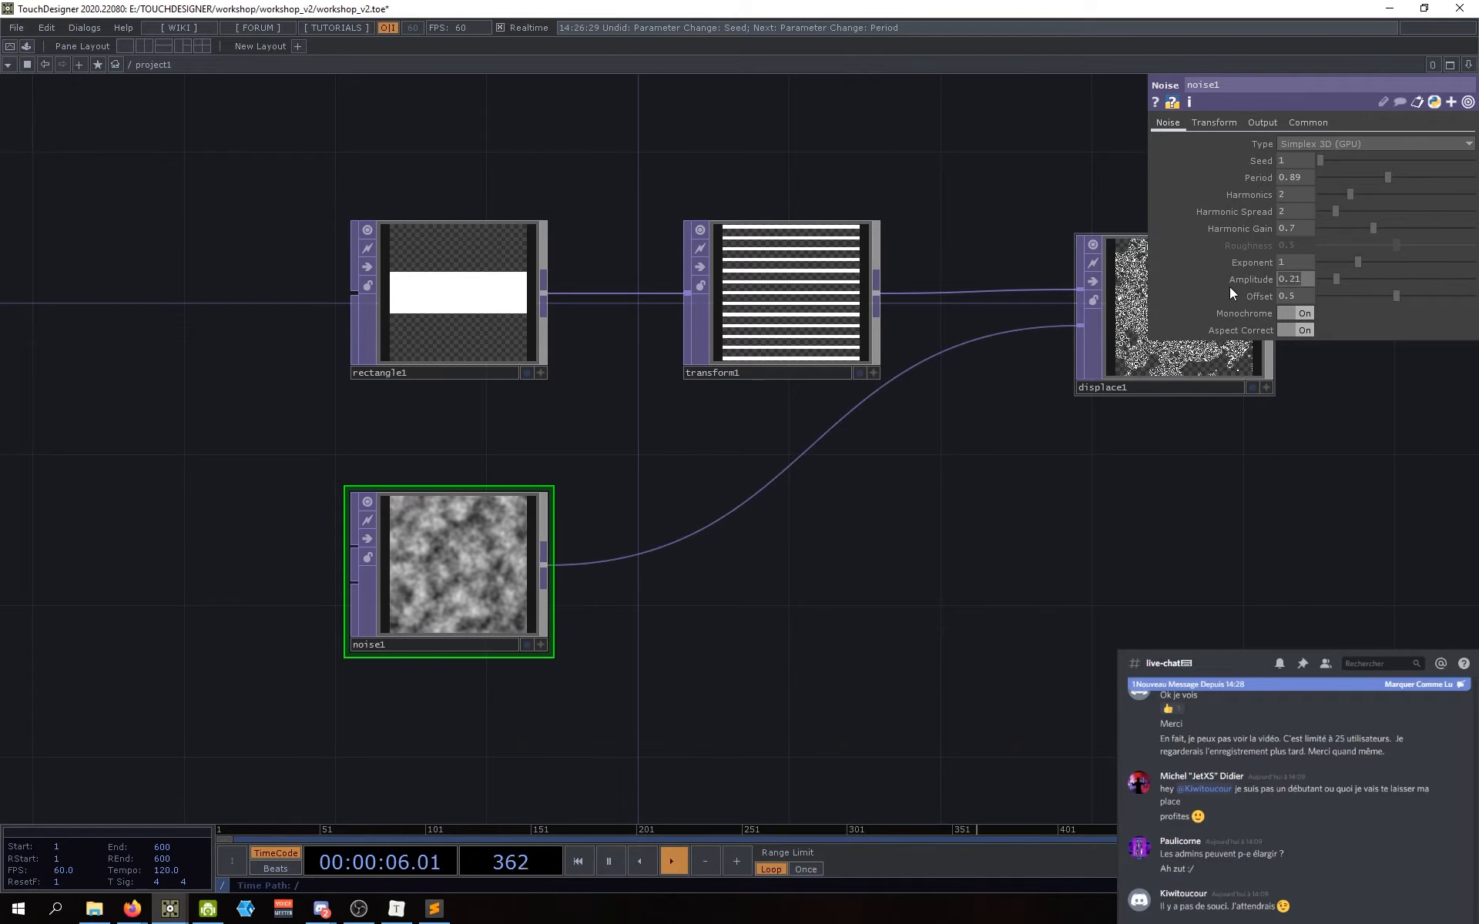
# Step: Set noise1's Amplitude to 0.02, then lower it to 0.015
pyautogui.write('0.')
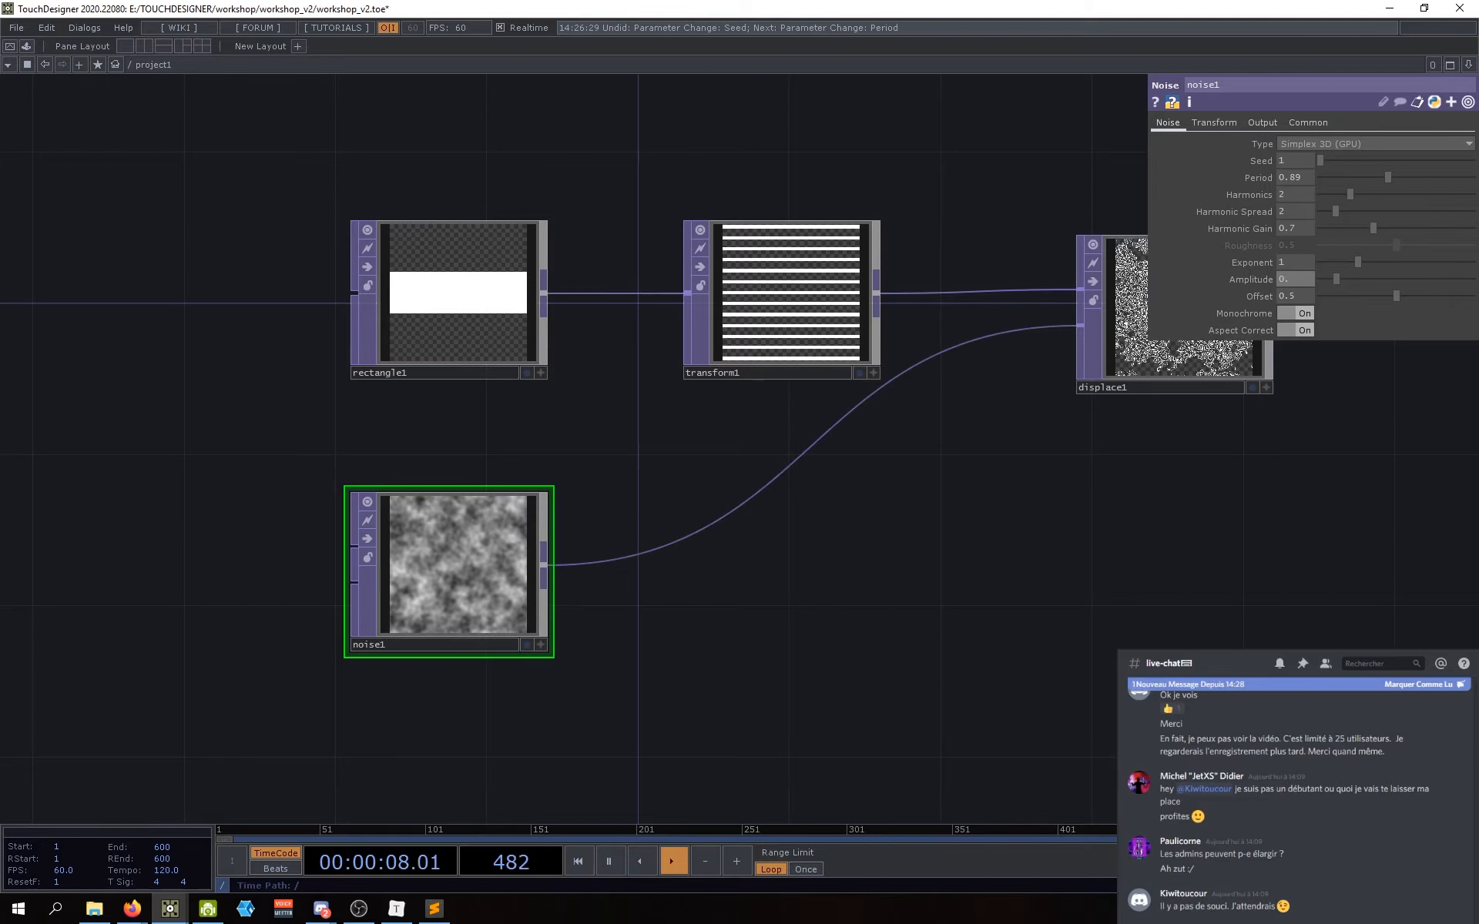
pyautogui.write('02')
pyautogui.press('Return')
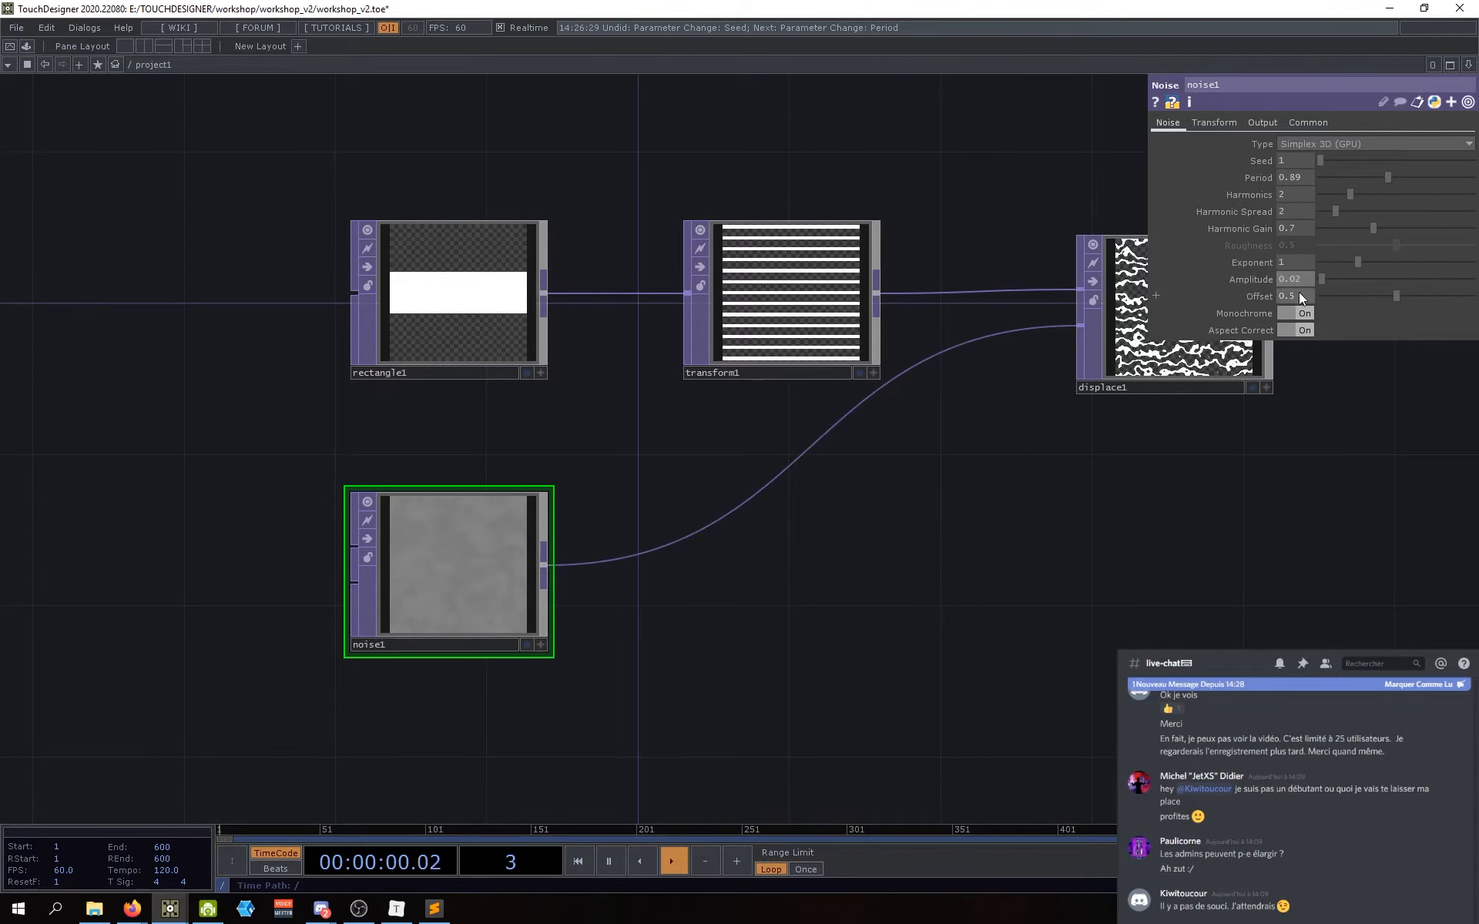
pyautogui.moveTo(1296, 282); pyautogui.dragTo(1265, 284)
pyautogui.write('0.015')
pyautogui.press('Return')
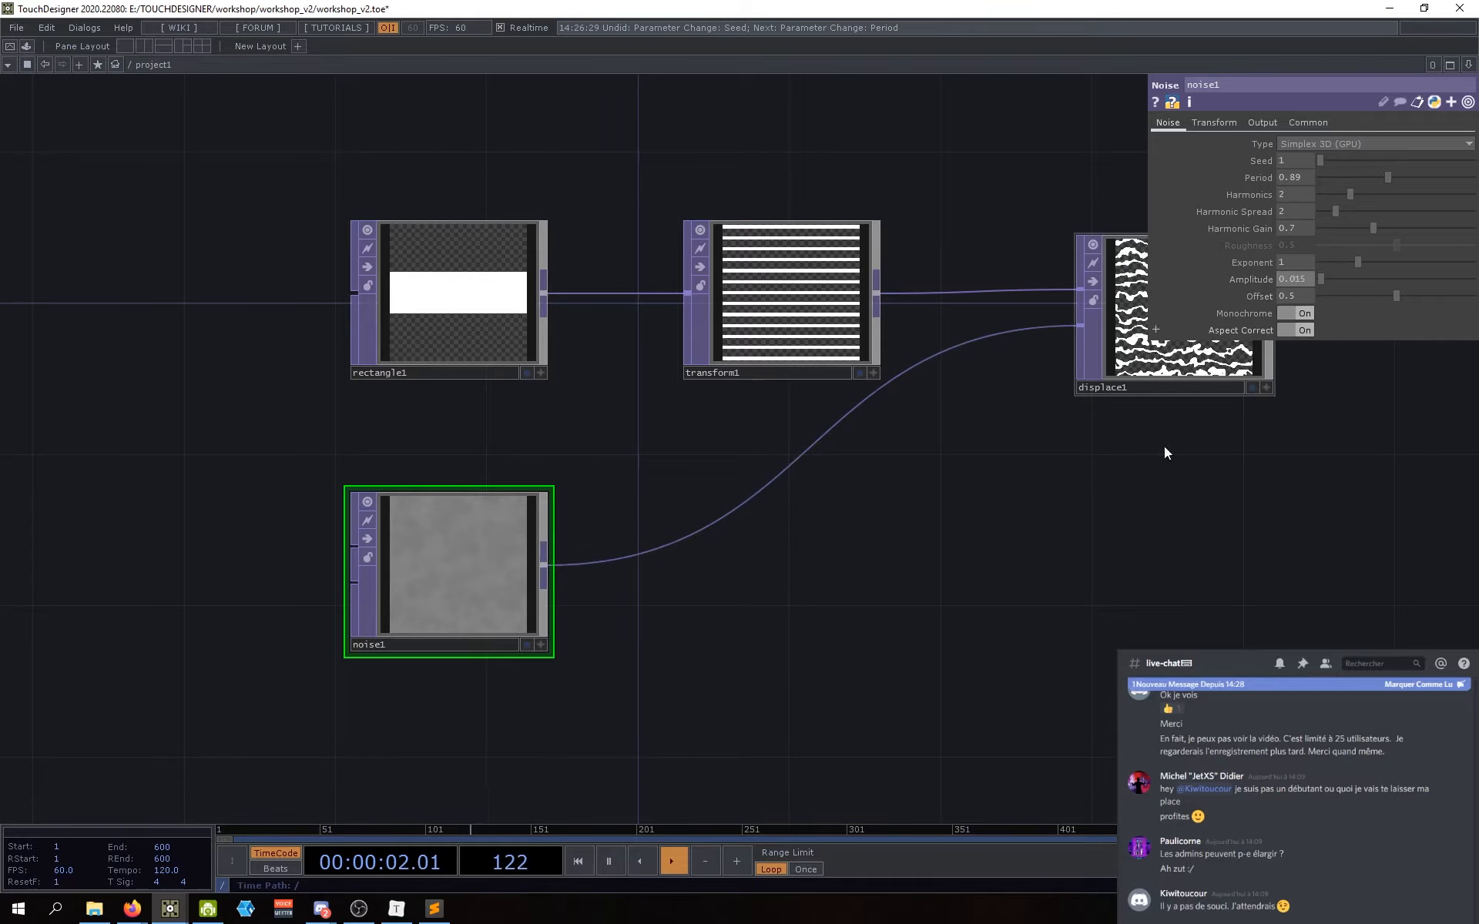
pyautogui.moveTo(1047, 637); pyautogui.dragTo(881, 688)
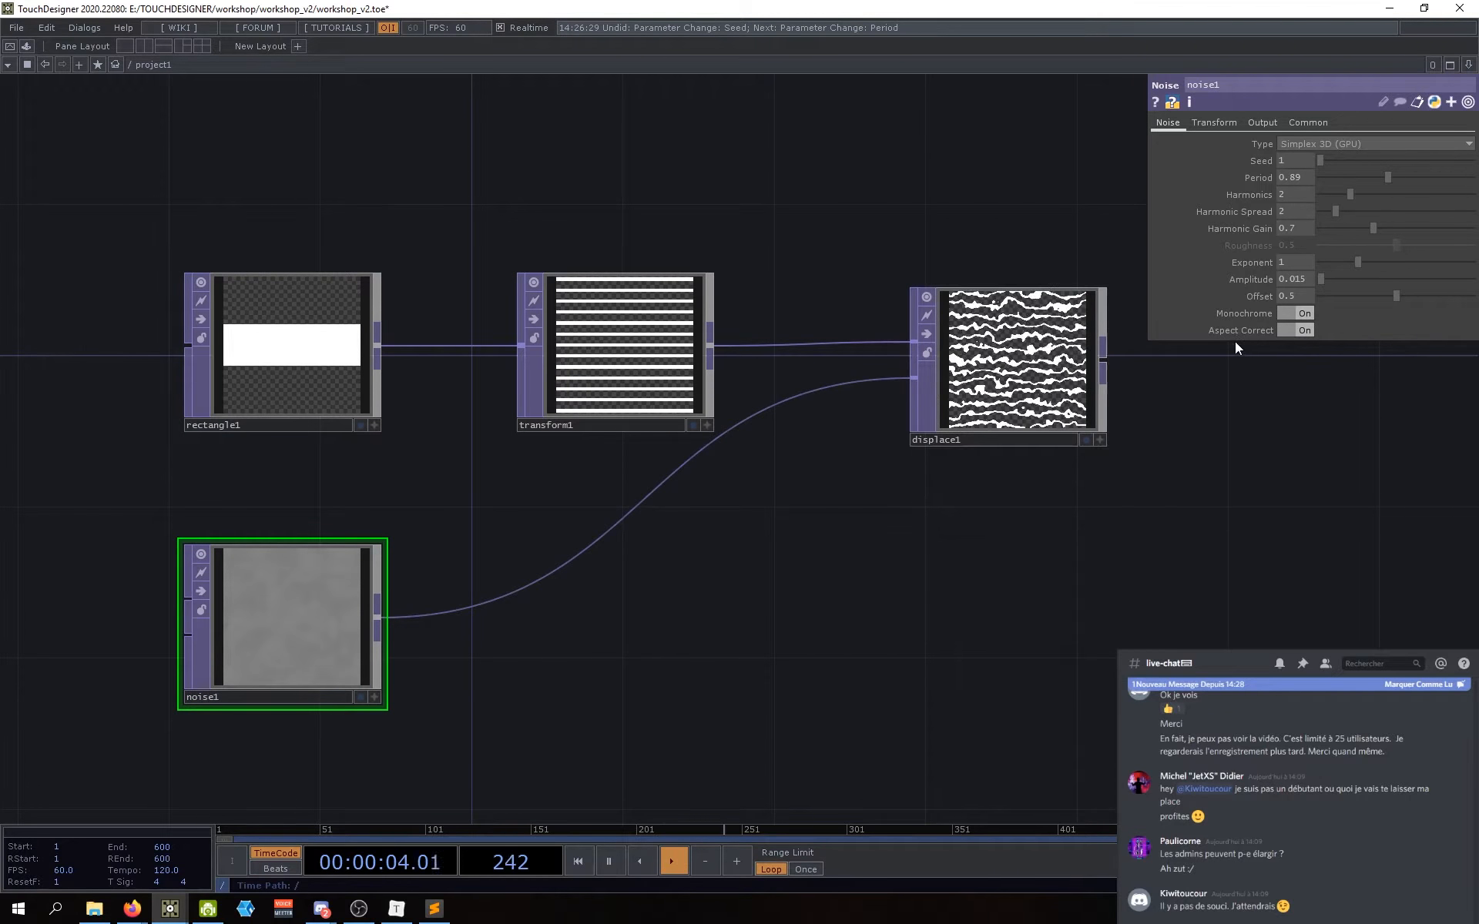
# Step: Fine-tune the noise Amplitude down to 0.008 with the value ladder
pyautogui.moveTo(1301, 280)
pyautogui.mouseDown(button='middle')
pyautogui.moveTo(1283, 319)
pyautogui.moveTo(1308, 262)
pyautogui.mouseUp(button='middle')
pyautogui.scroll(4, 1036, 348)
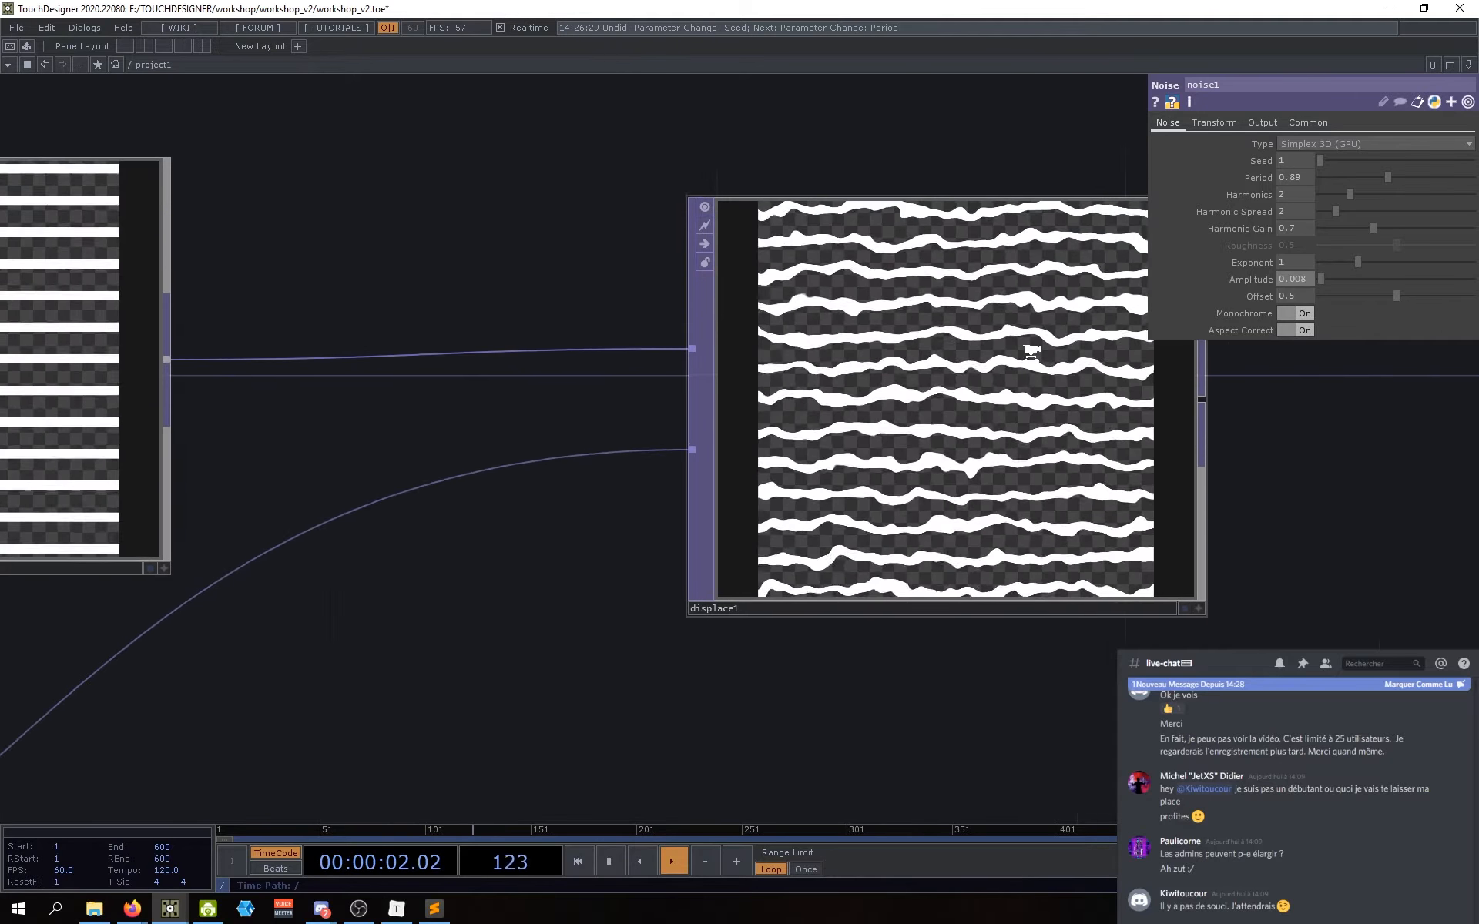
pyautogui.scroll(-4, 1033, 353)
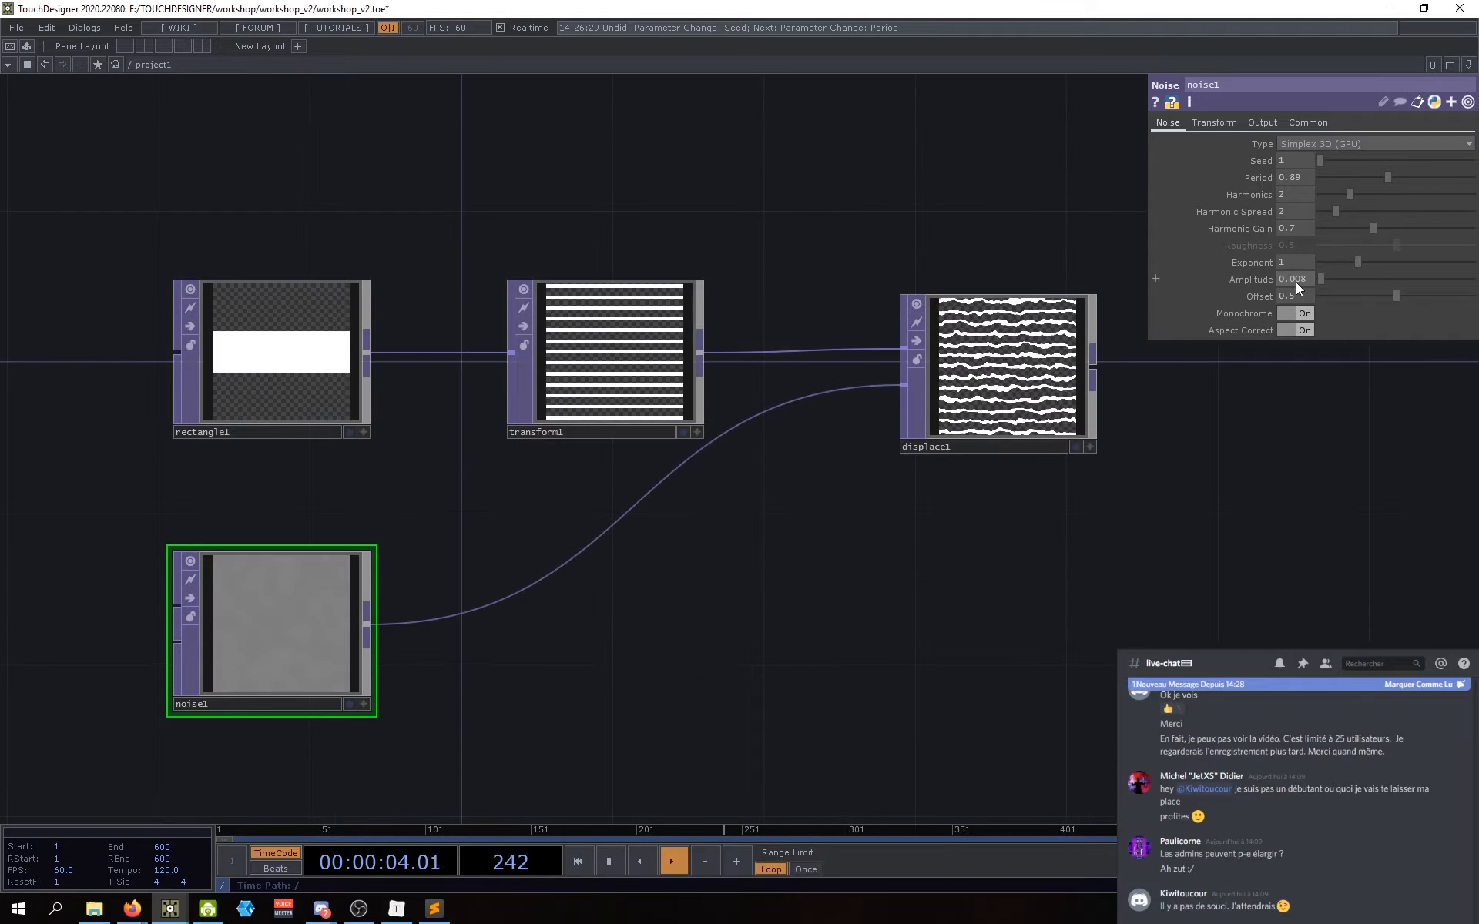
pyautogui.moveTo(1079, 550); pyautogui.dragTo(1099, 546)
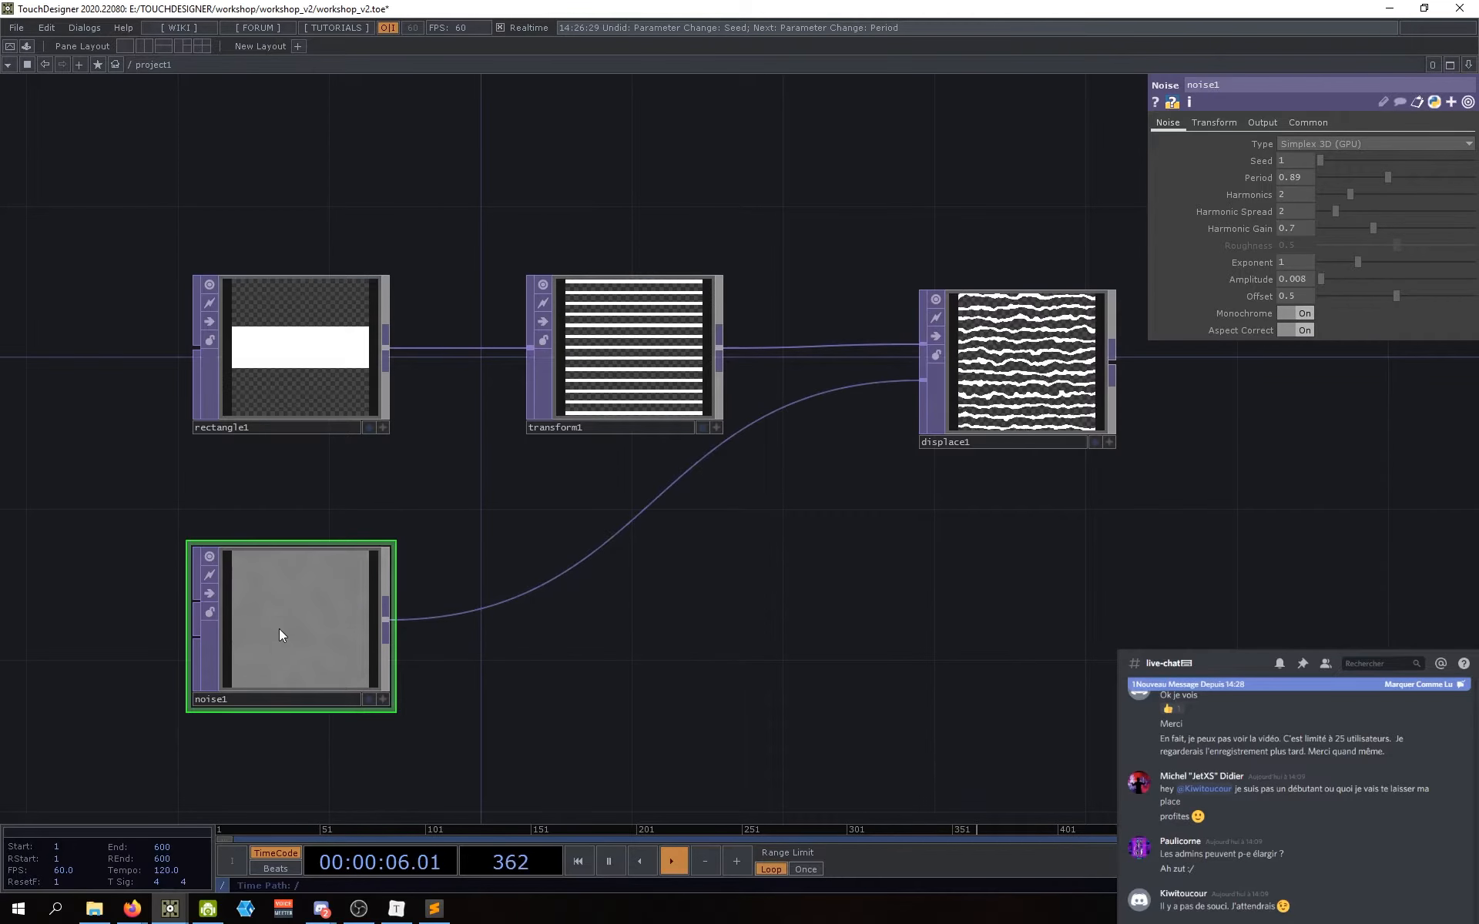
pyautogui.scroll(6, 279, 628)
pyautogui.scroll(-4, 331, 541)
pyautogui.moveTo(1164, 527); pyautogui.dragTo(619, 668)
pyautogui.scroll(4, 894, 333)
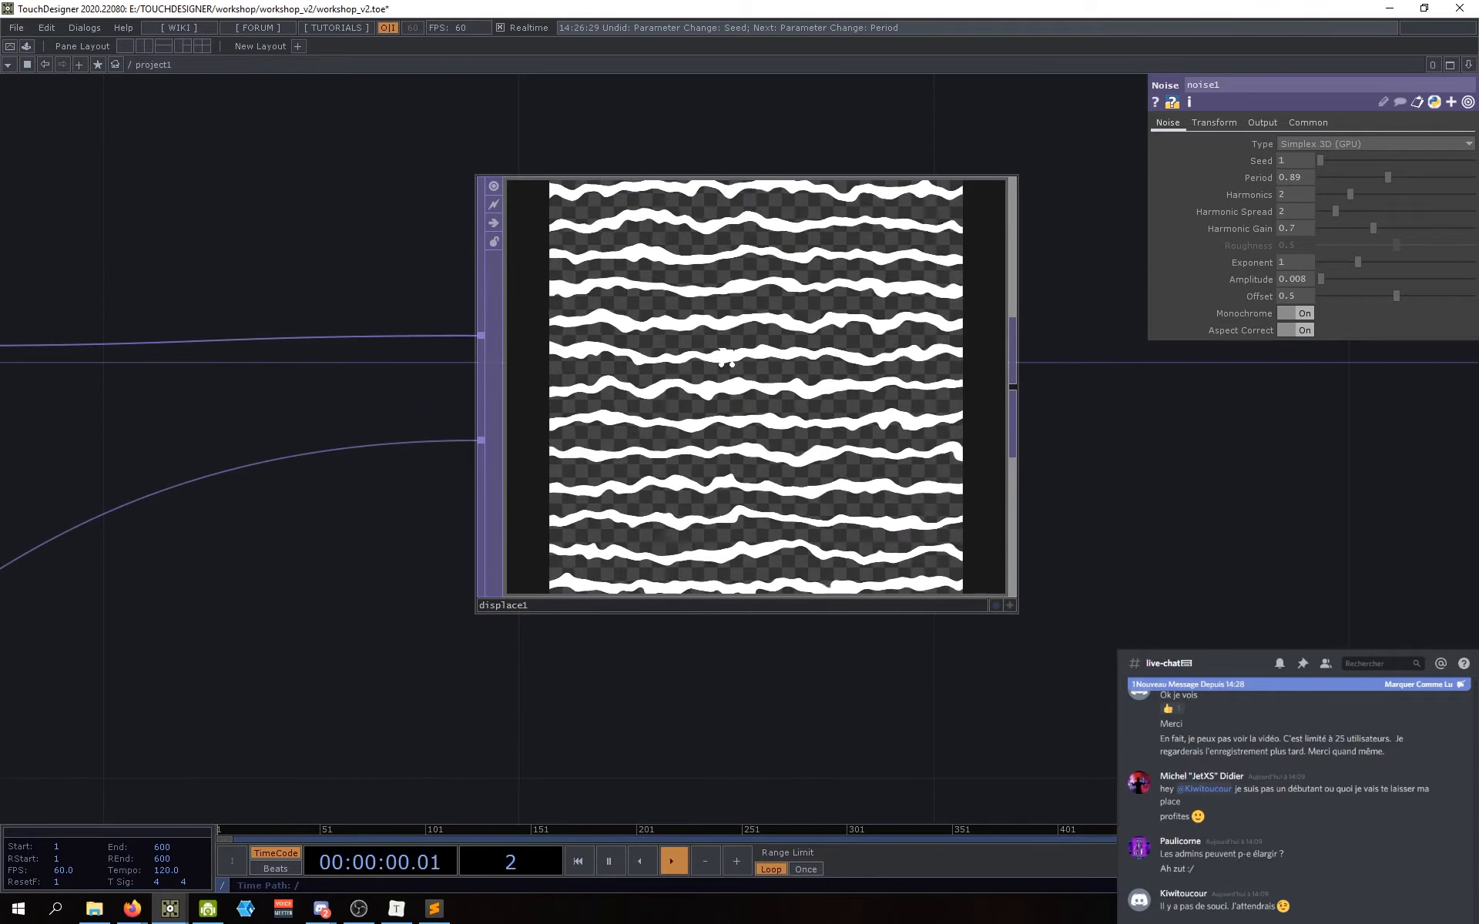
pyautogui.scroll(4, 728, 357)
pyautogui.scroll(-8, 727, 358)
pyautogui.moveTo(578, 600); pyautogui.dragTo(1104, 482)
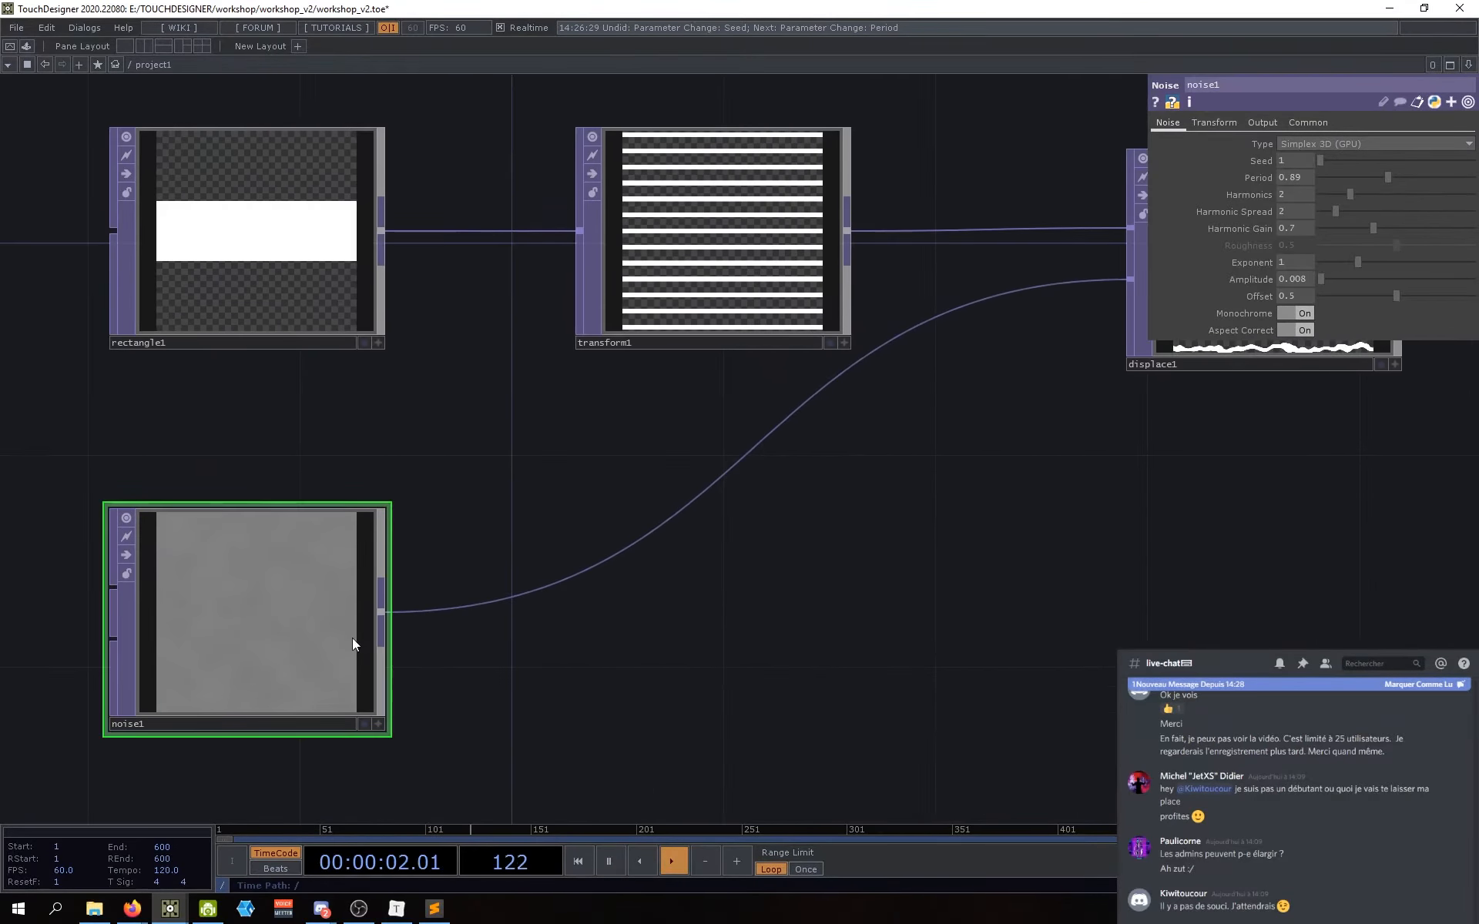
# Step: Check the animated Z translate and Common settings, then set the noise Period to 1
pyautogui.click(1214, 123)
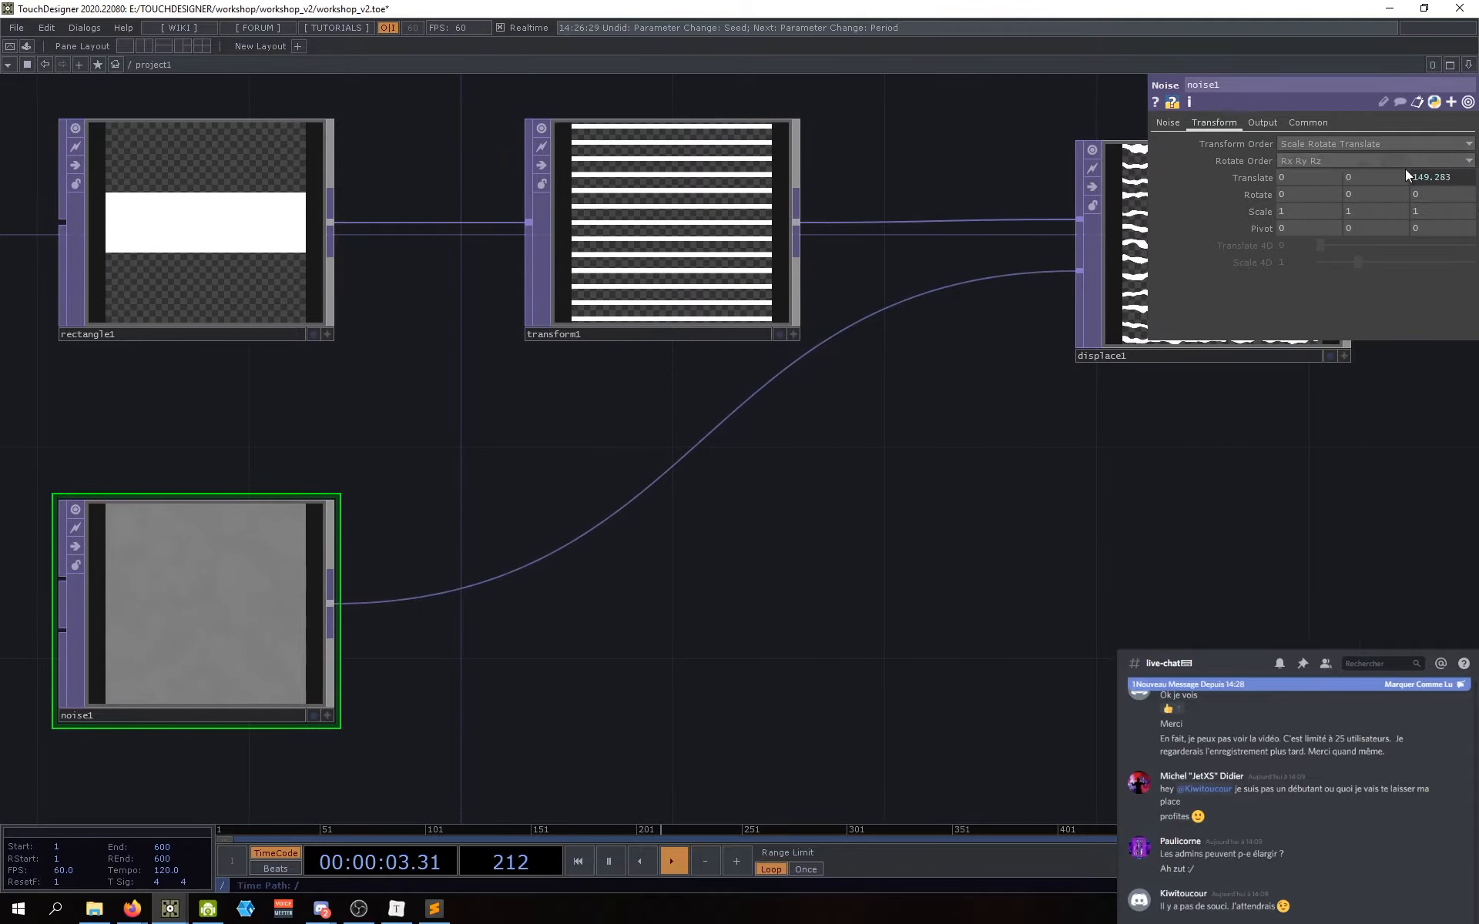
pyautogui.click(1250, 180)
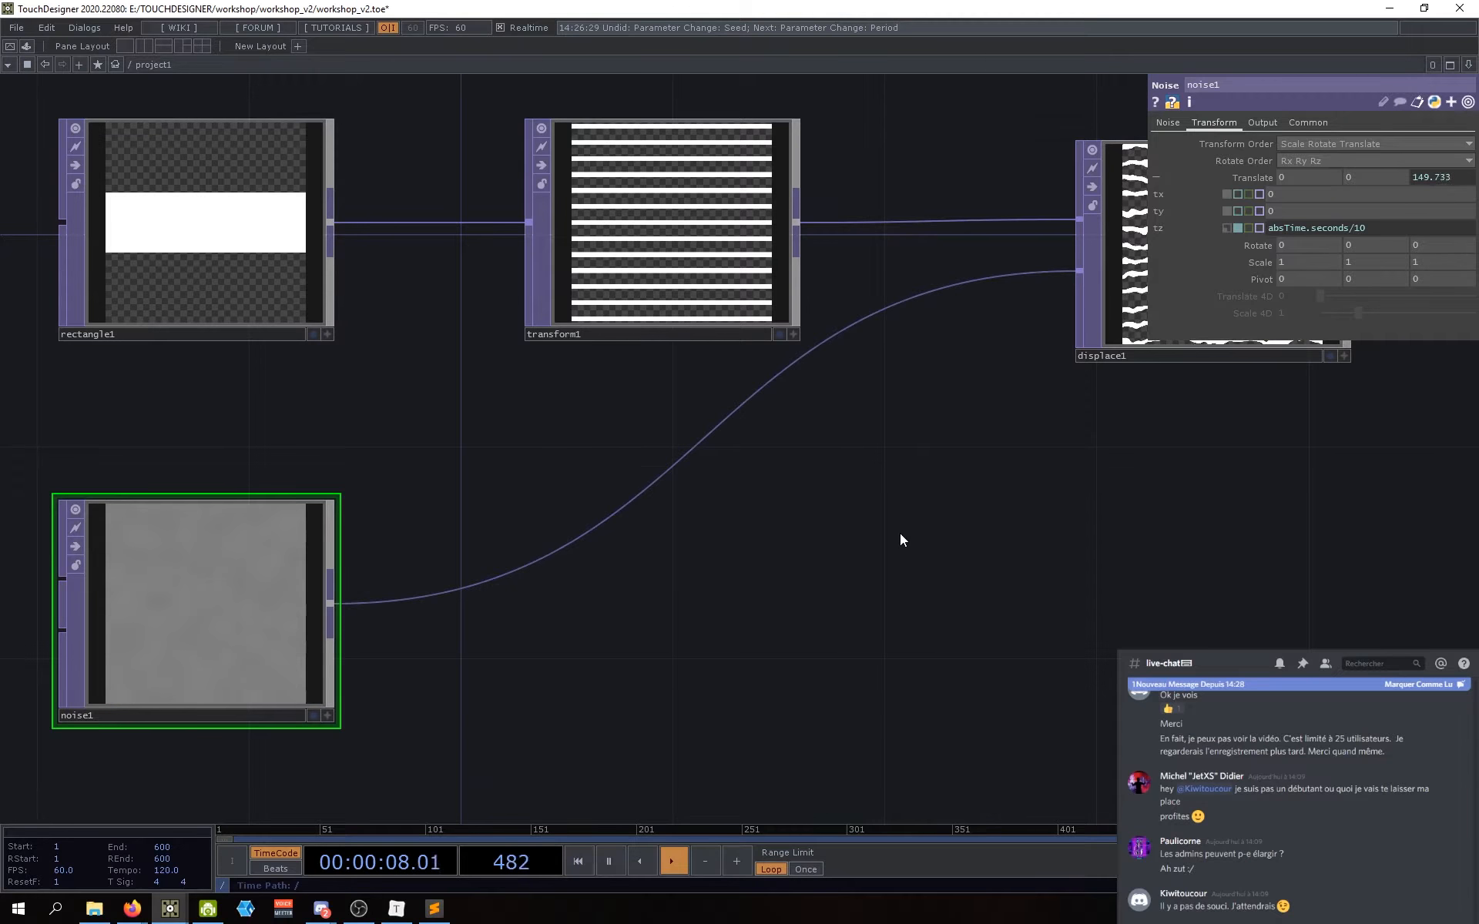
pyautogui.click(1304, 122)
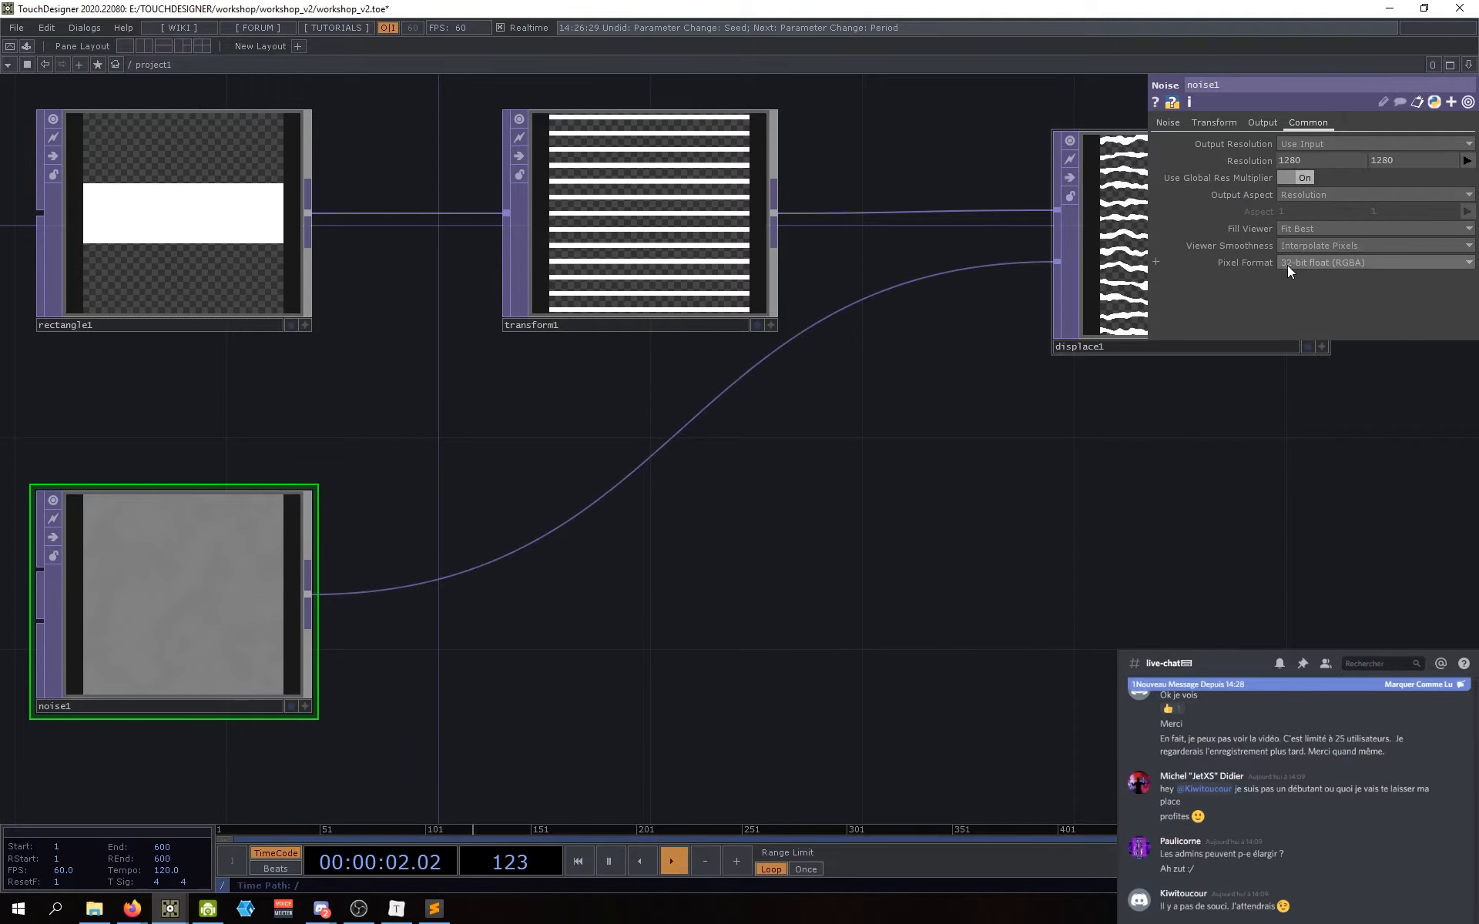
pyautogui.moveTo(1106, 549); pyautogui.dragTo(1021, 566)
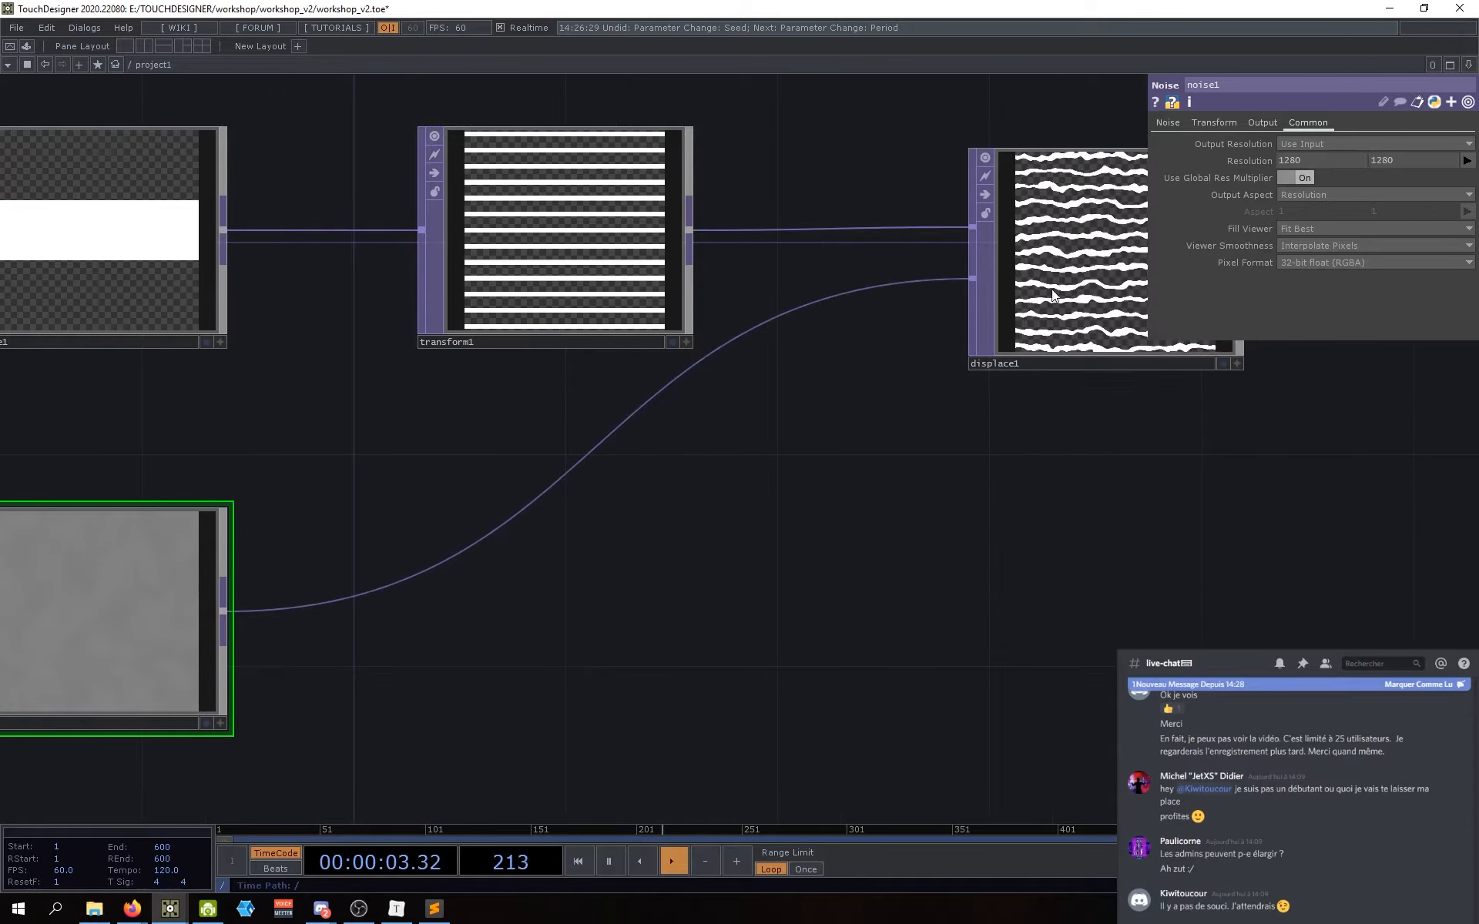
pyautogui.click(1166, 125)
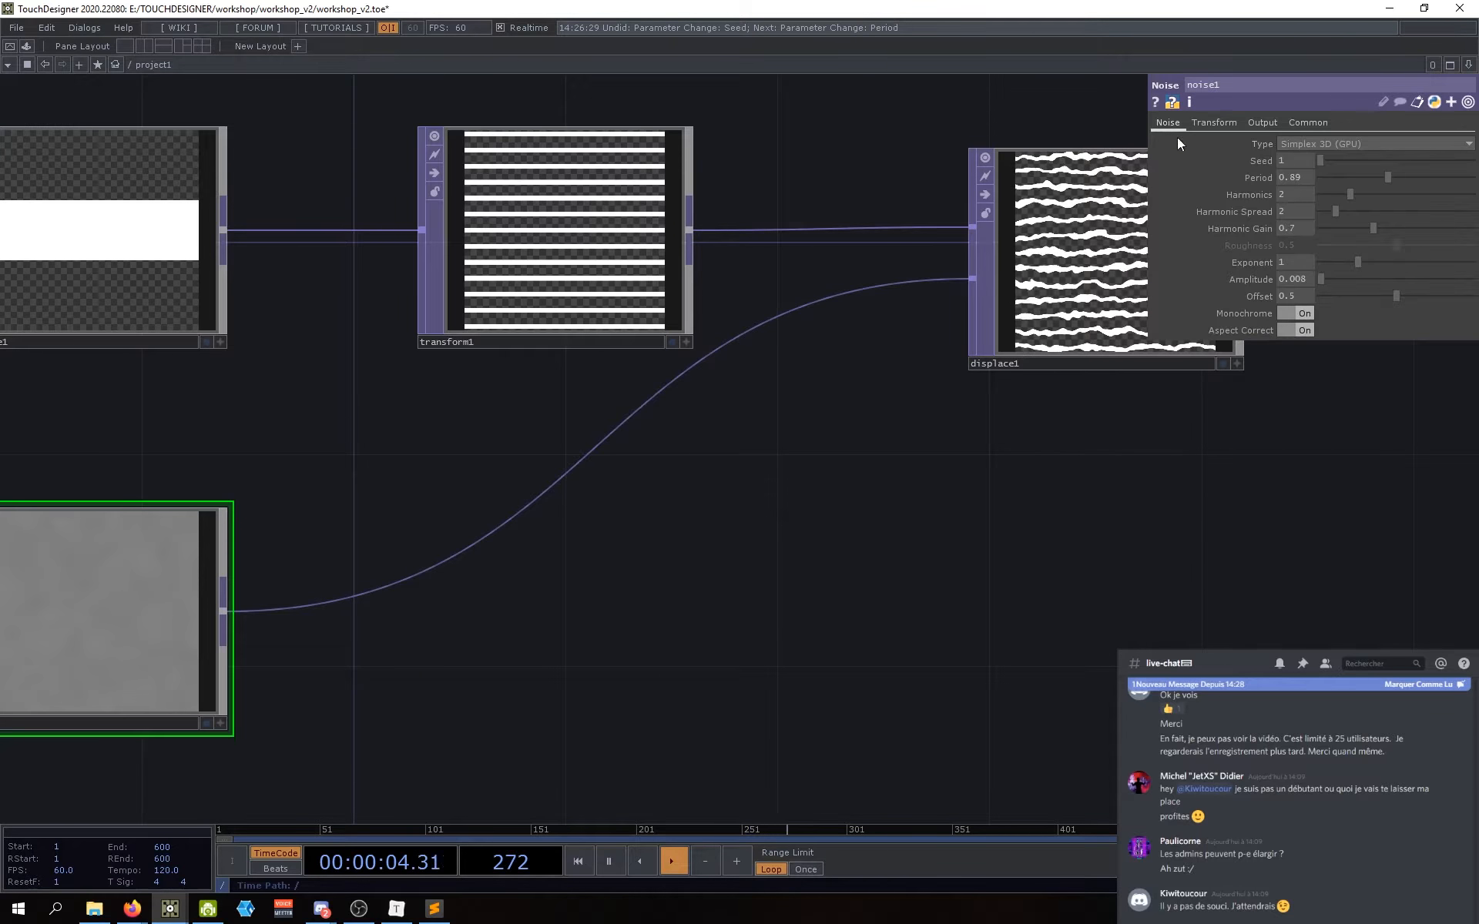
pyautogui.click(1306, 181)
pyautogui.write('1')
pyautogui.press('Return')
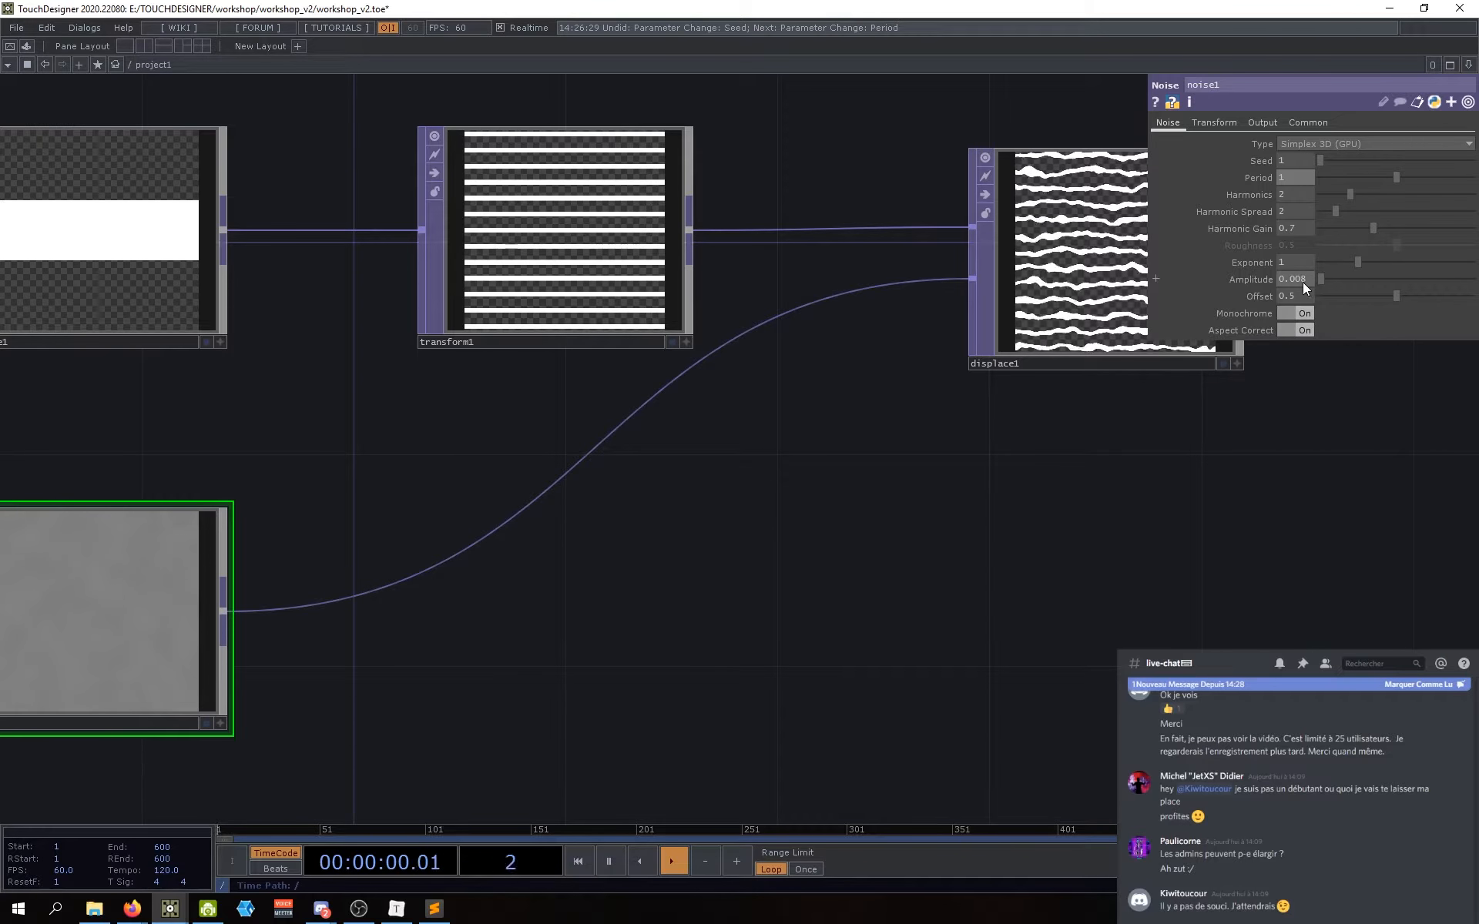
# Step: Move displace1 back into line and recentre the network around it
pyautogui.moveTo(1156, 503); pyautogui.dragTo(795, 549)
pyautogui.scroll(-3, 795, 548)
pyautogui.moveTo(628, 392); pyautogui.dragTo(616, 396)
pyautogui.moveTo(810, 611); pyautogui.dragTo(826, 606)
pyautogui.moveTo(637, 382)
pyautogui.mouseDown()
pyautogui.moveTo(644, 403)
pyautogui.moveTo(658, 393)
pyautogui.mouseUp()
pyautogui.moveTo(710, 462); pyautogui.dragTo(712, 469)
pyautogui.scroll(5, 755, 408)
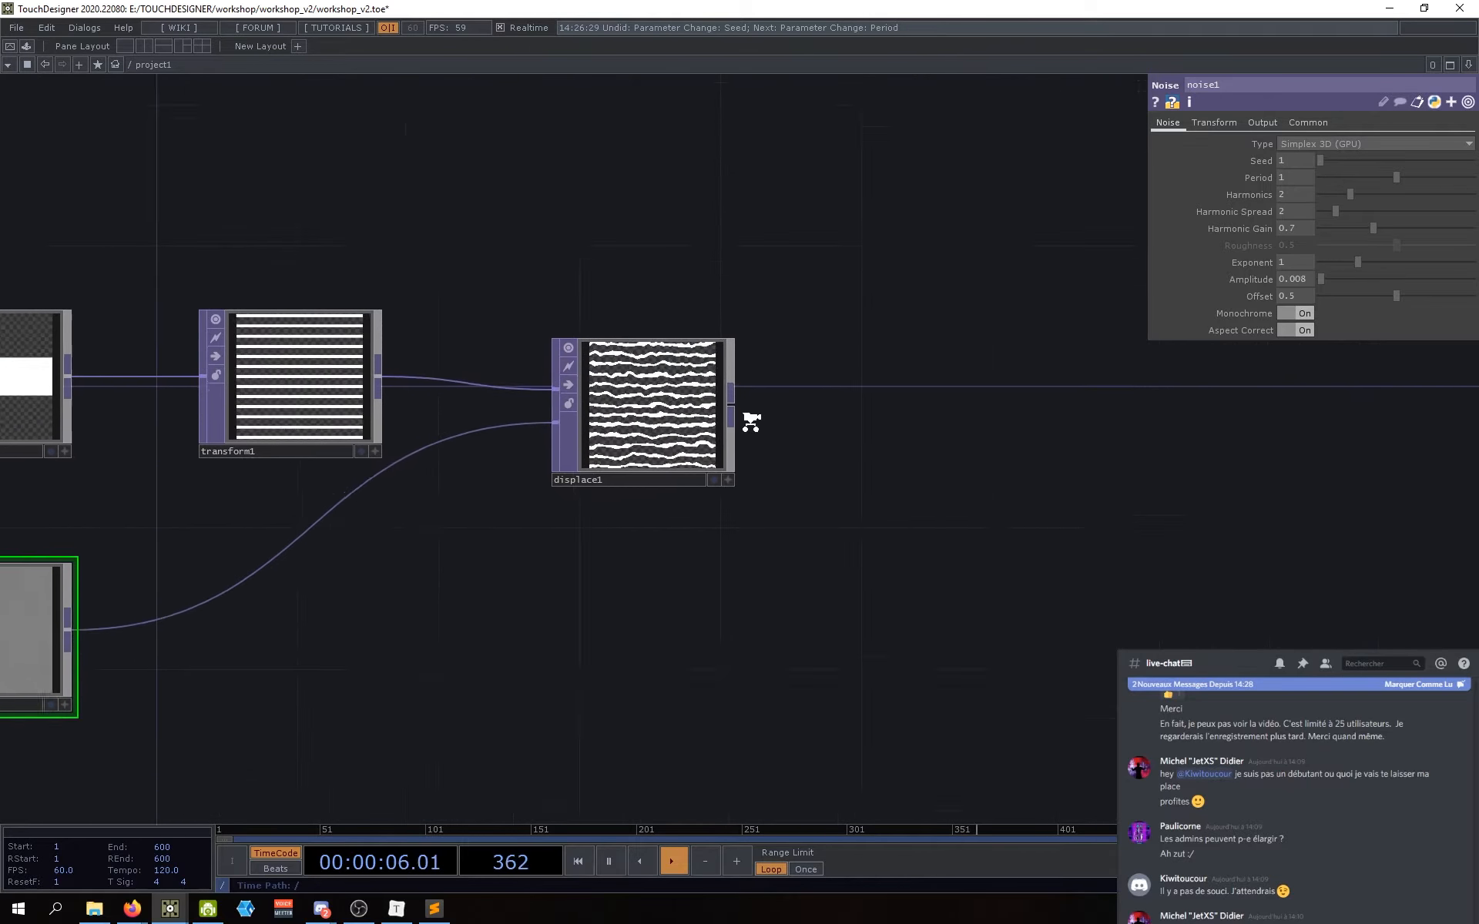
pyautogui.moveTo(798, 436); pyautogui.dragTo(836, 446)
pyautogui.scroll(-4, 809, 419)
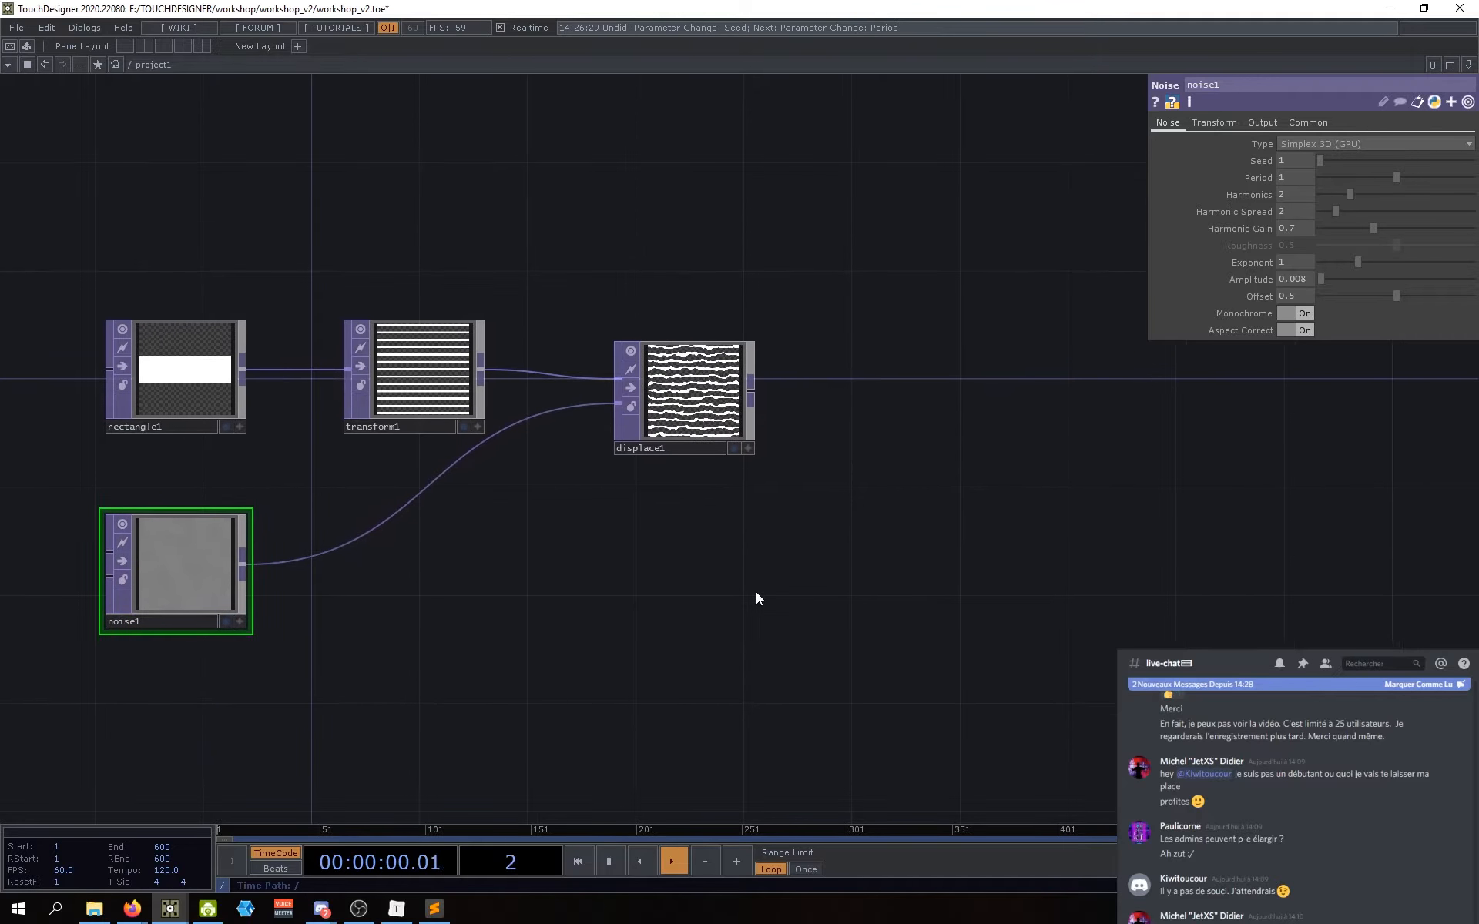
# Step: Add a Circle TOP, circle1, to the network
pyautogui.press('Tab')
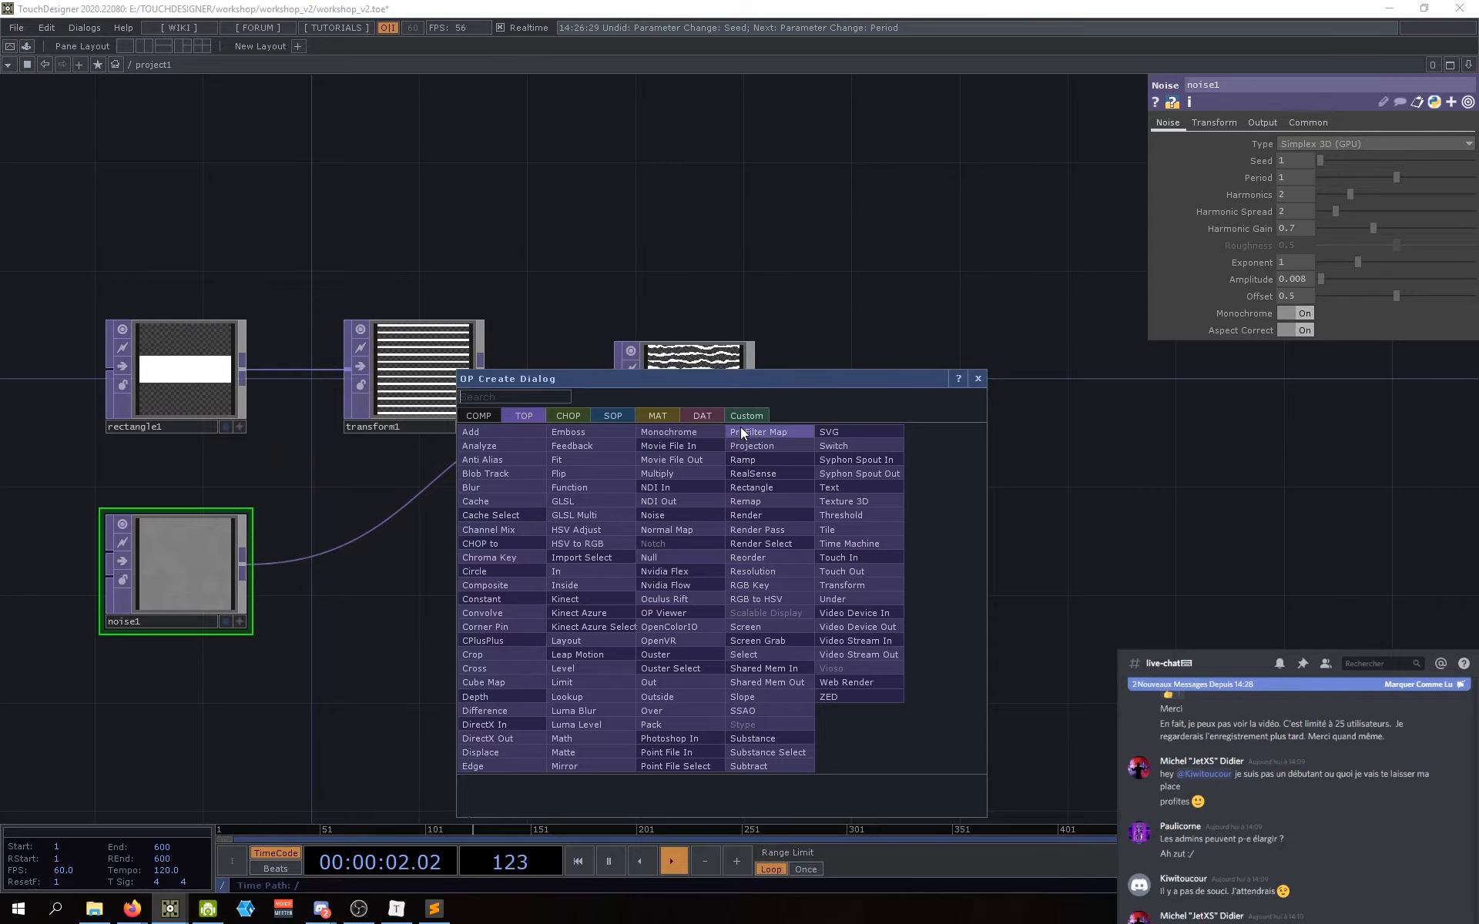
pyautogui.write('circle')
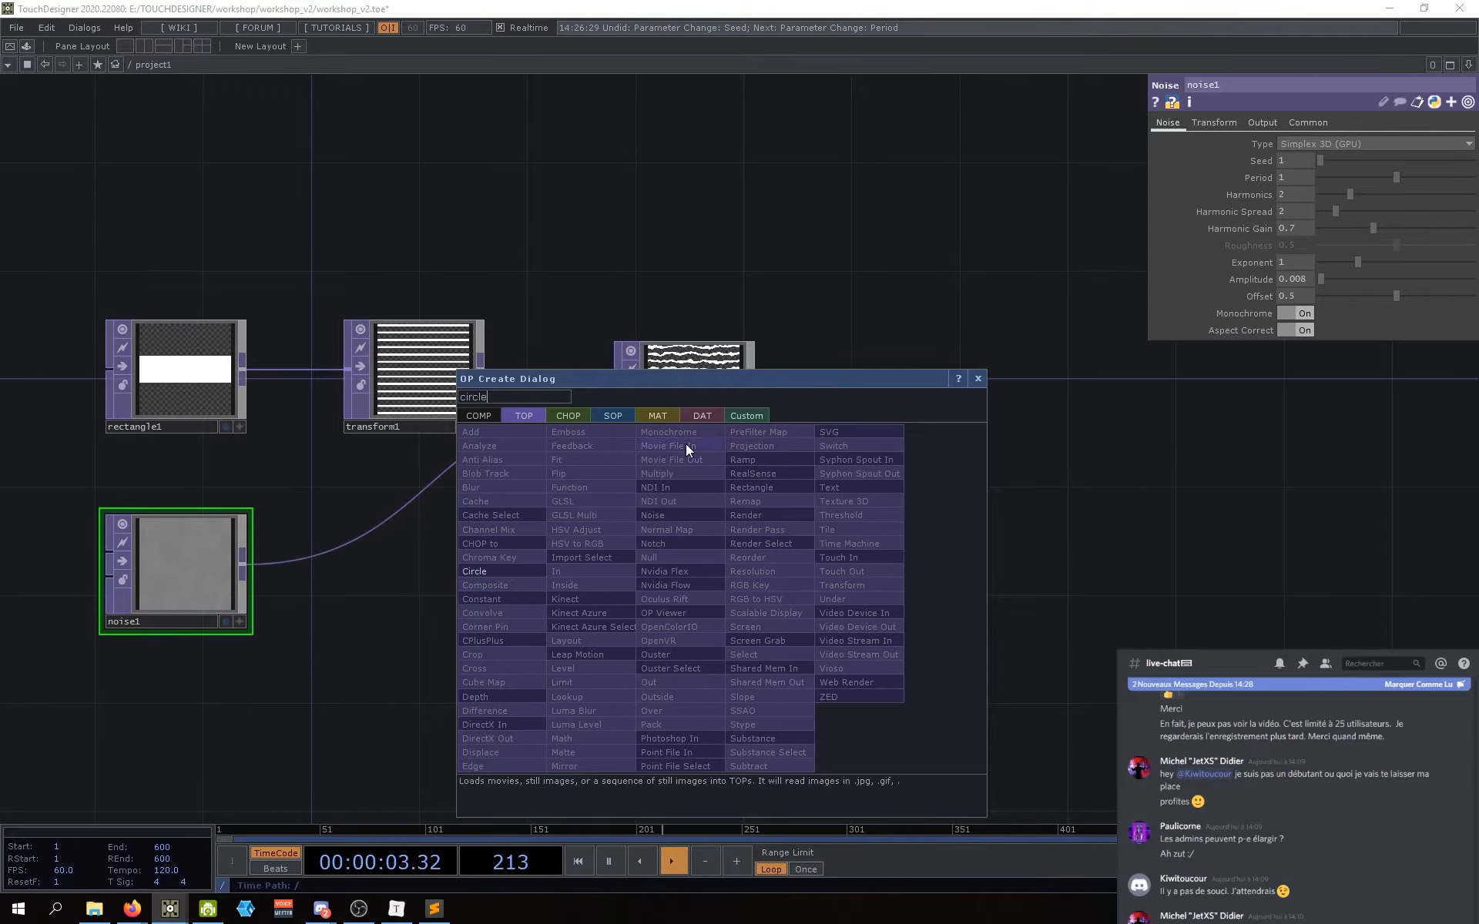
pyautogui.click(505, 575)
pyautogui.click(686, 613)
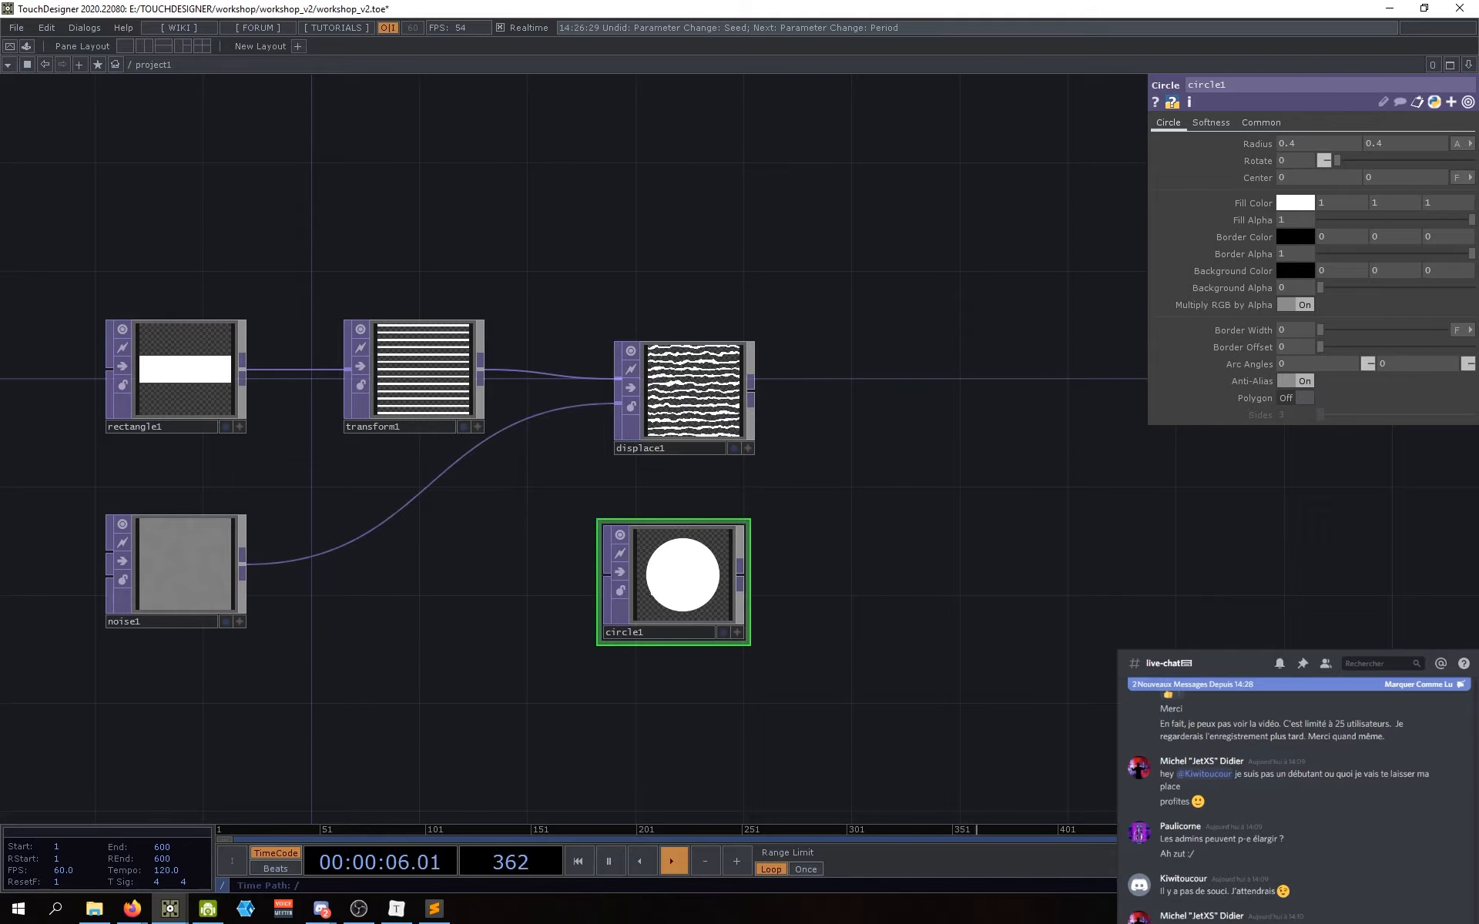
pyautogui.moveTo(686, 613); pyautogui.dragTo(686, 624)
# Step: Set circle1's resolution to 1280 x 1280 and align it under displace1
pyautogui.click(1278, 125)
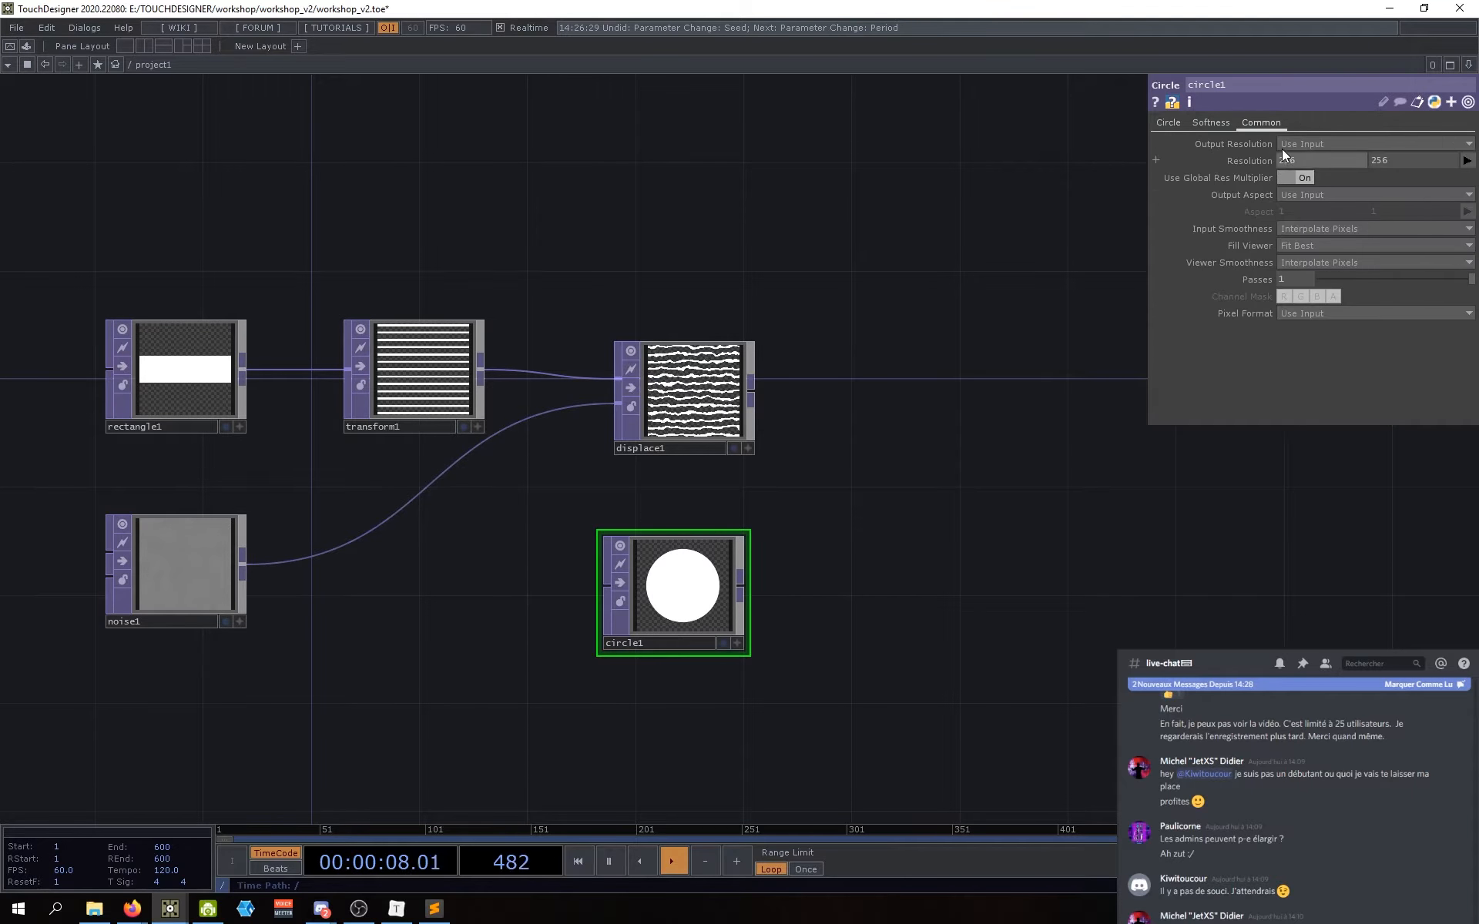
pyautogui.write('1280')
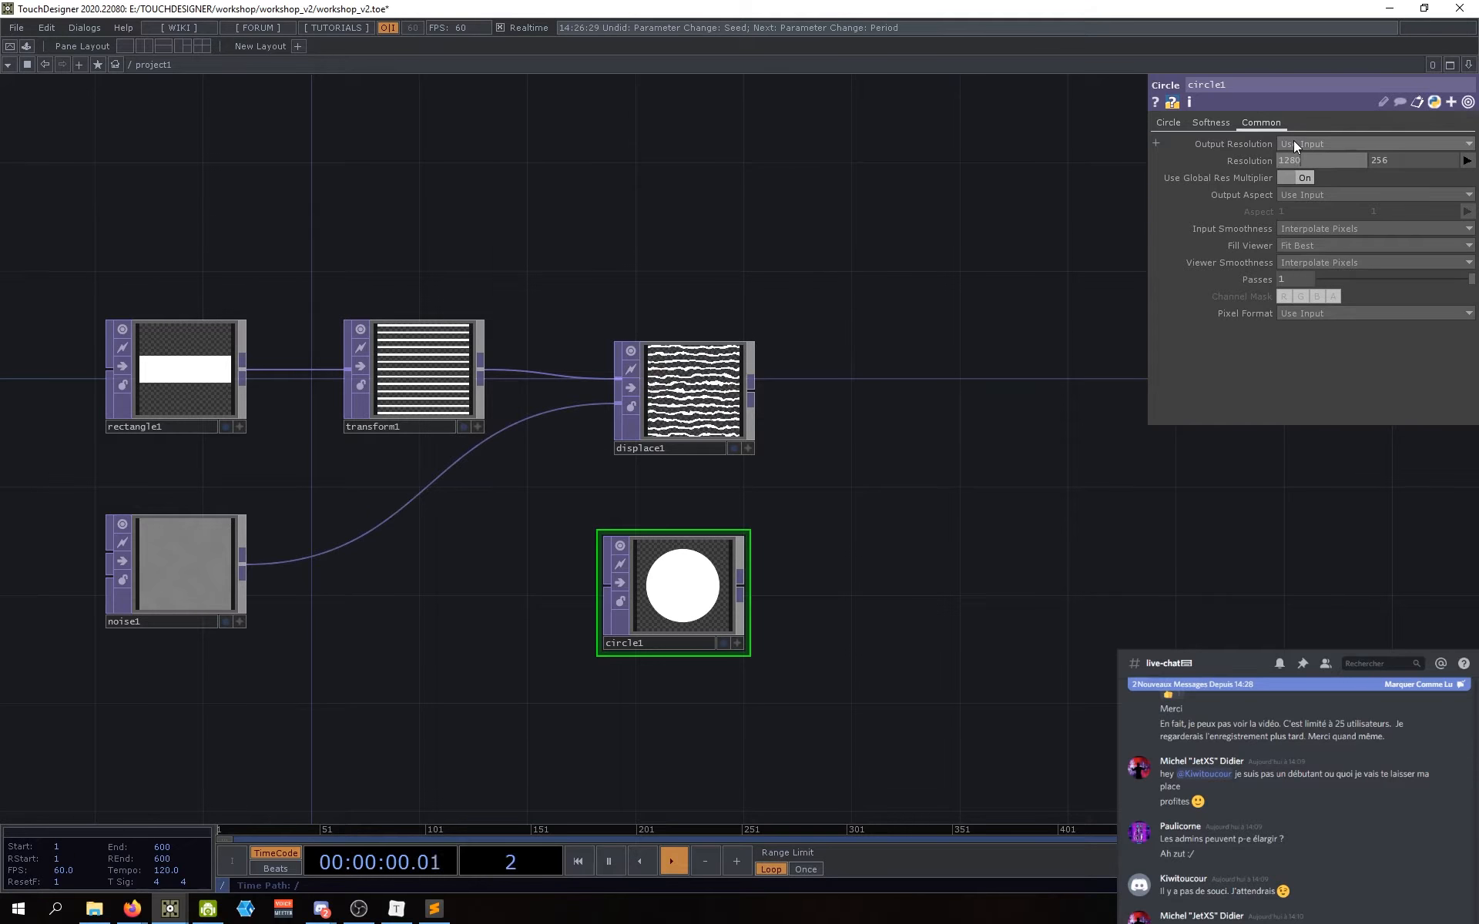
pyautogui.press('Tab')
pyautogui.write('1280')
pyautogui.press('Return')
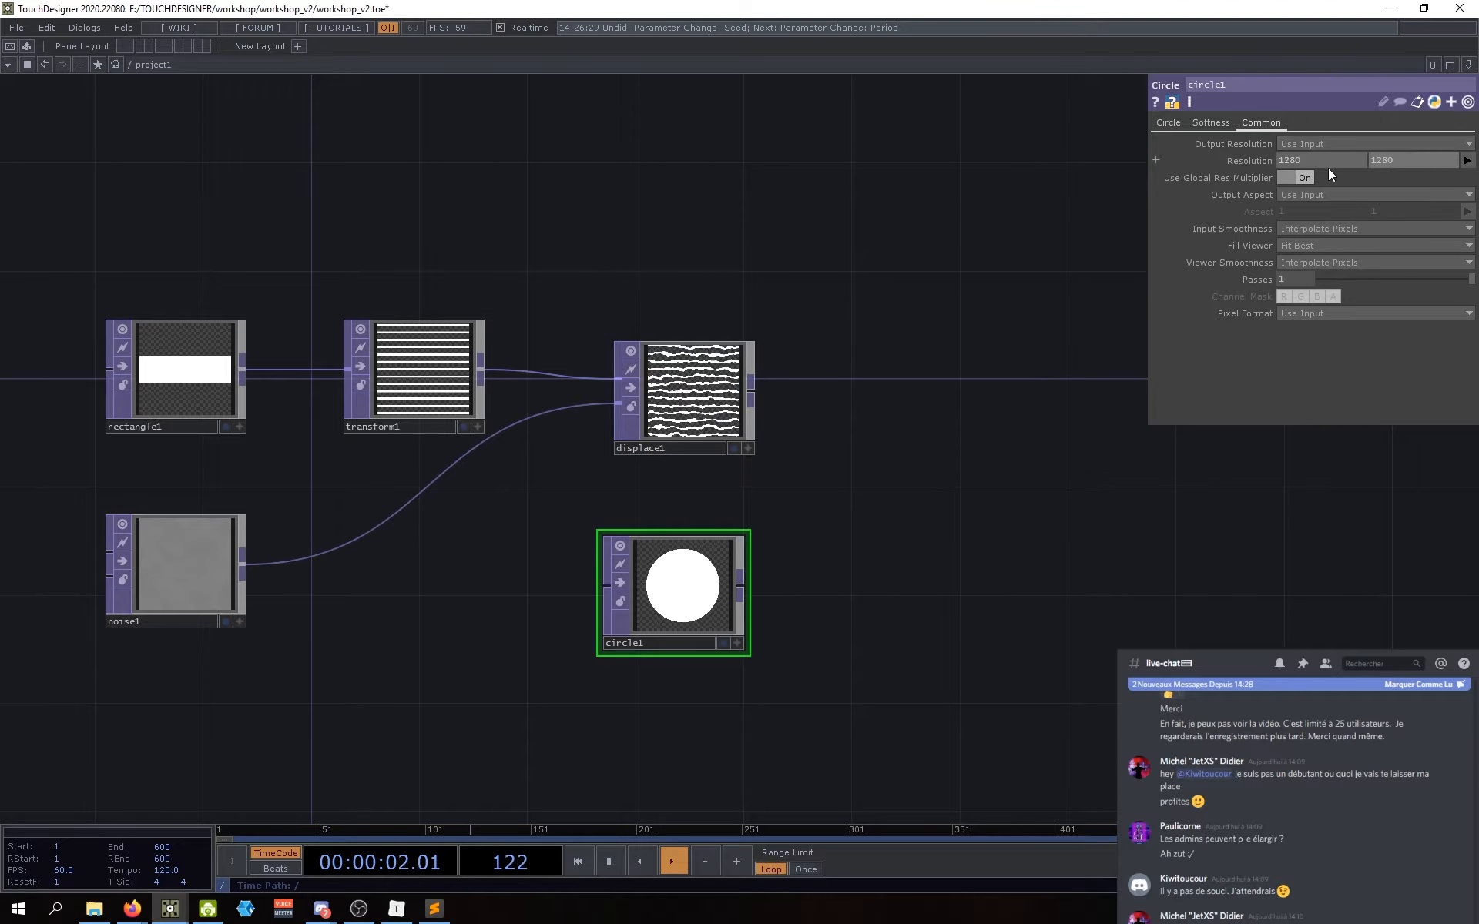
pyautogui.moveTo(916, 577); pyautogui.dragTo(829, 594)
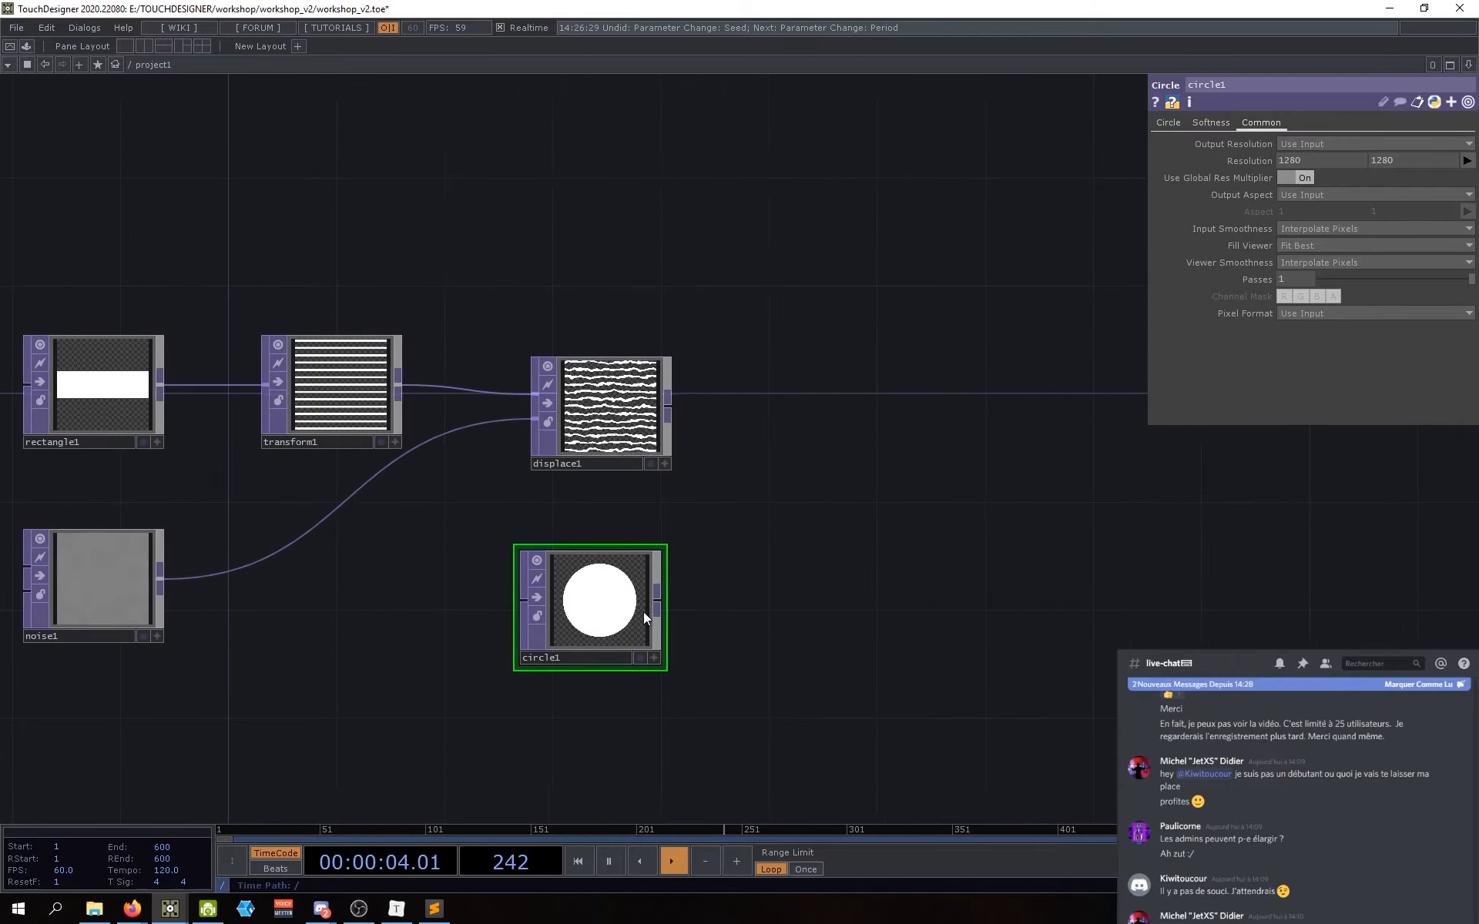
pyautogui.click(1167, 123)
pyautogui.moveTo(864, 497); pyautogui.dragTo(935, 536)
pyautogui.moveTo(628, 609); pyautogui.dragTo(639, 609)
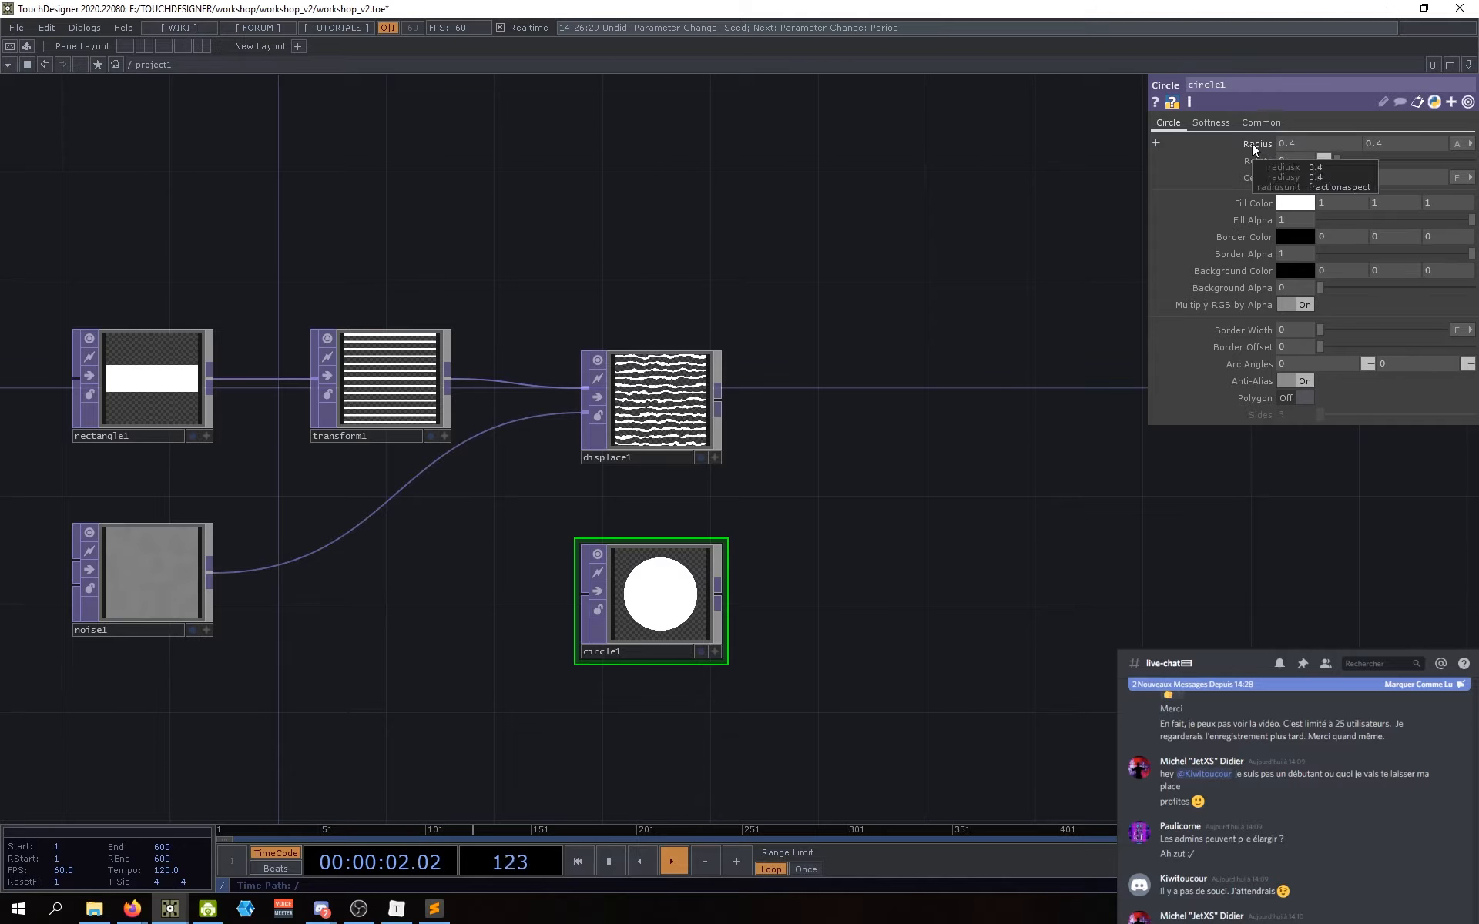
# Step: Shrink the circle radius and give the circle a blue fill colour
pyautogui.moveTo(1287, 141); pyautogui.dragTo(1223, 162, button='middle')
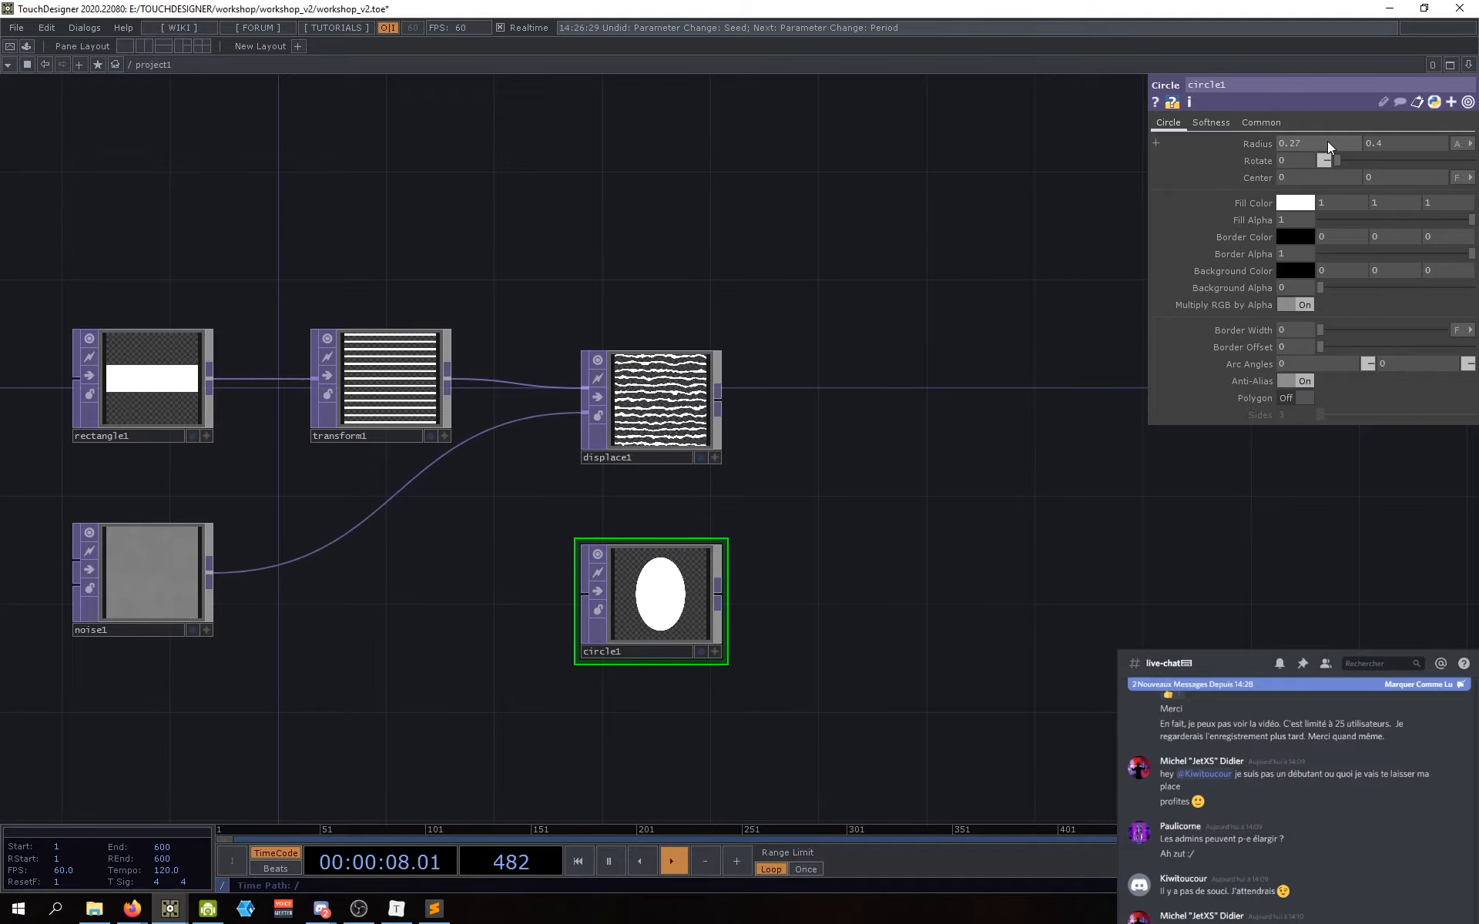
pyautogui.moveTo(1399, 144); pyautogui.dragTo(1359, 182, button='middle')
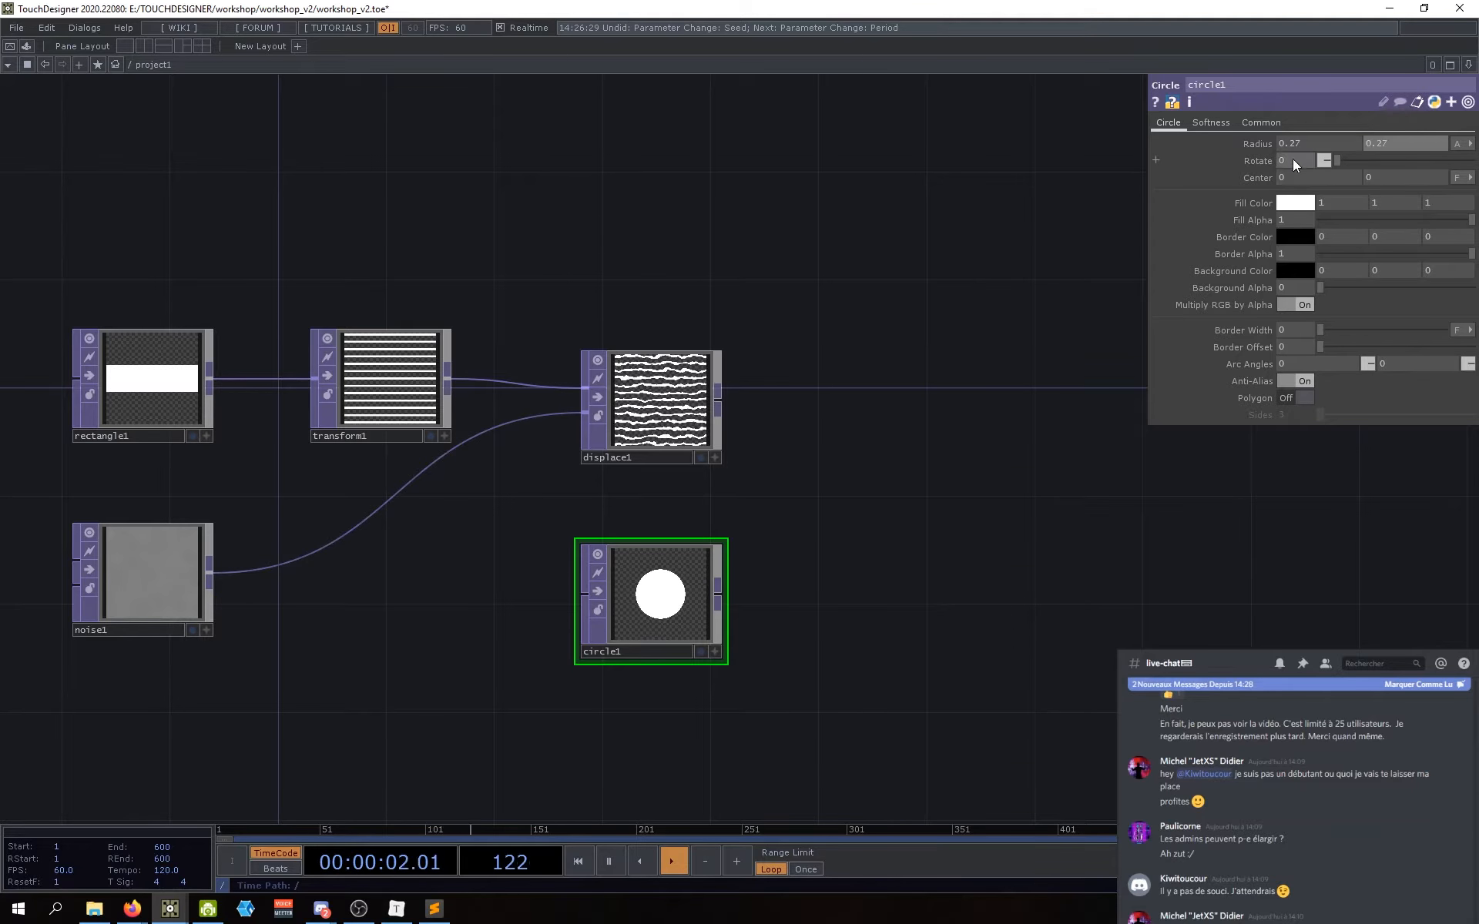
pyautogui.click(1290, 204)
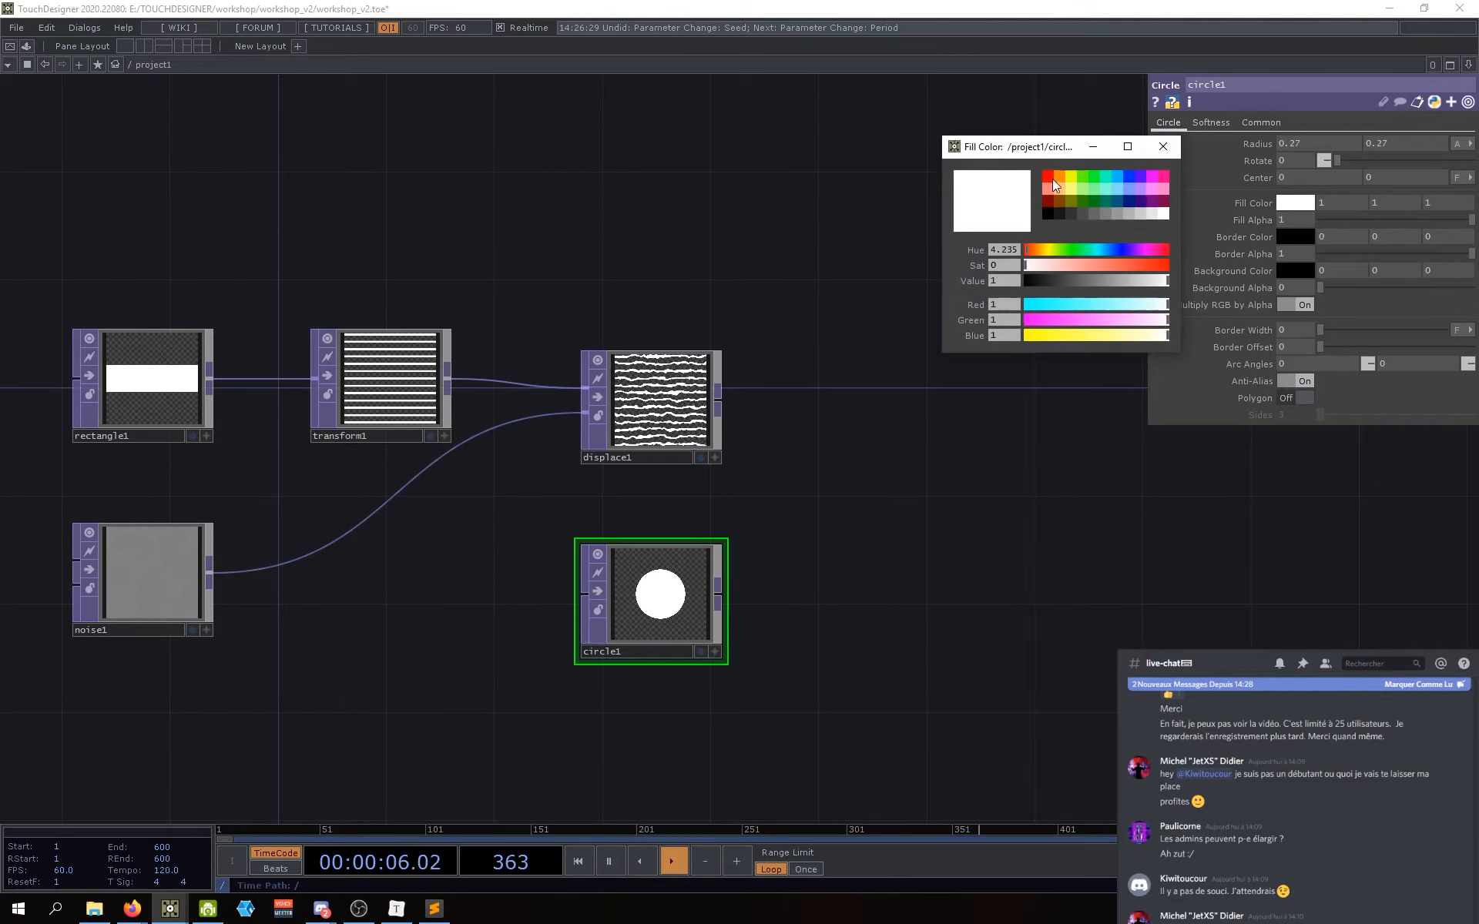
pyautogui.click(1107, 185)
pyautogui.click(1117, 174)
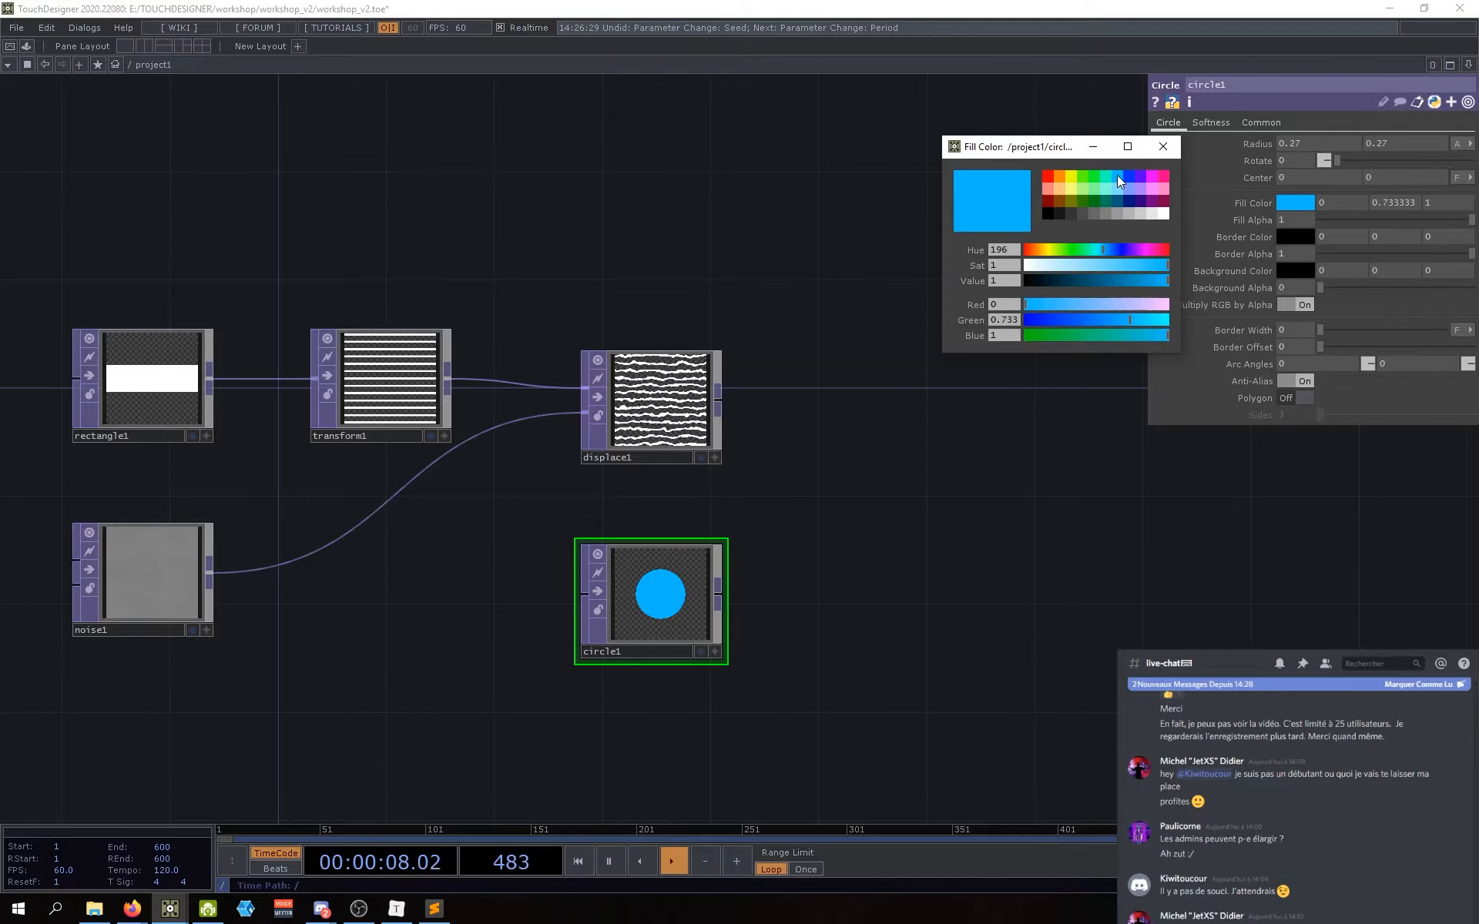
pyautogui.click(1162, 146)
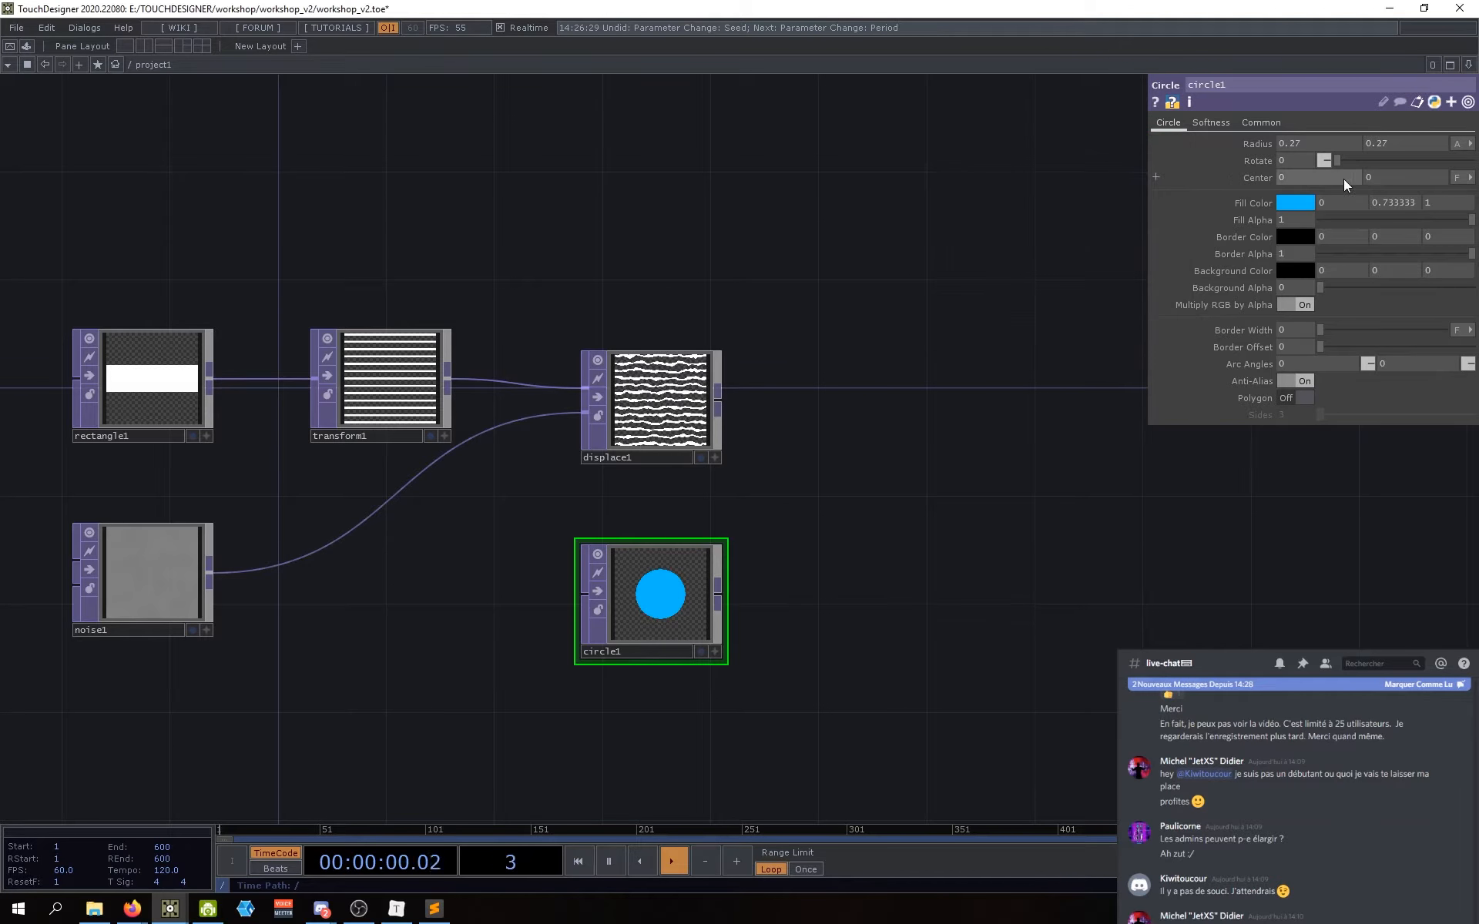
# Step: Set circle1's Radius X and Radius Y both to 0.4
pyautogui.click(1310, 142)
pyautogui.write('0.4')
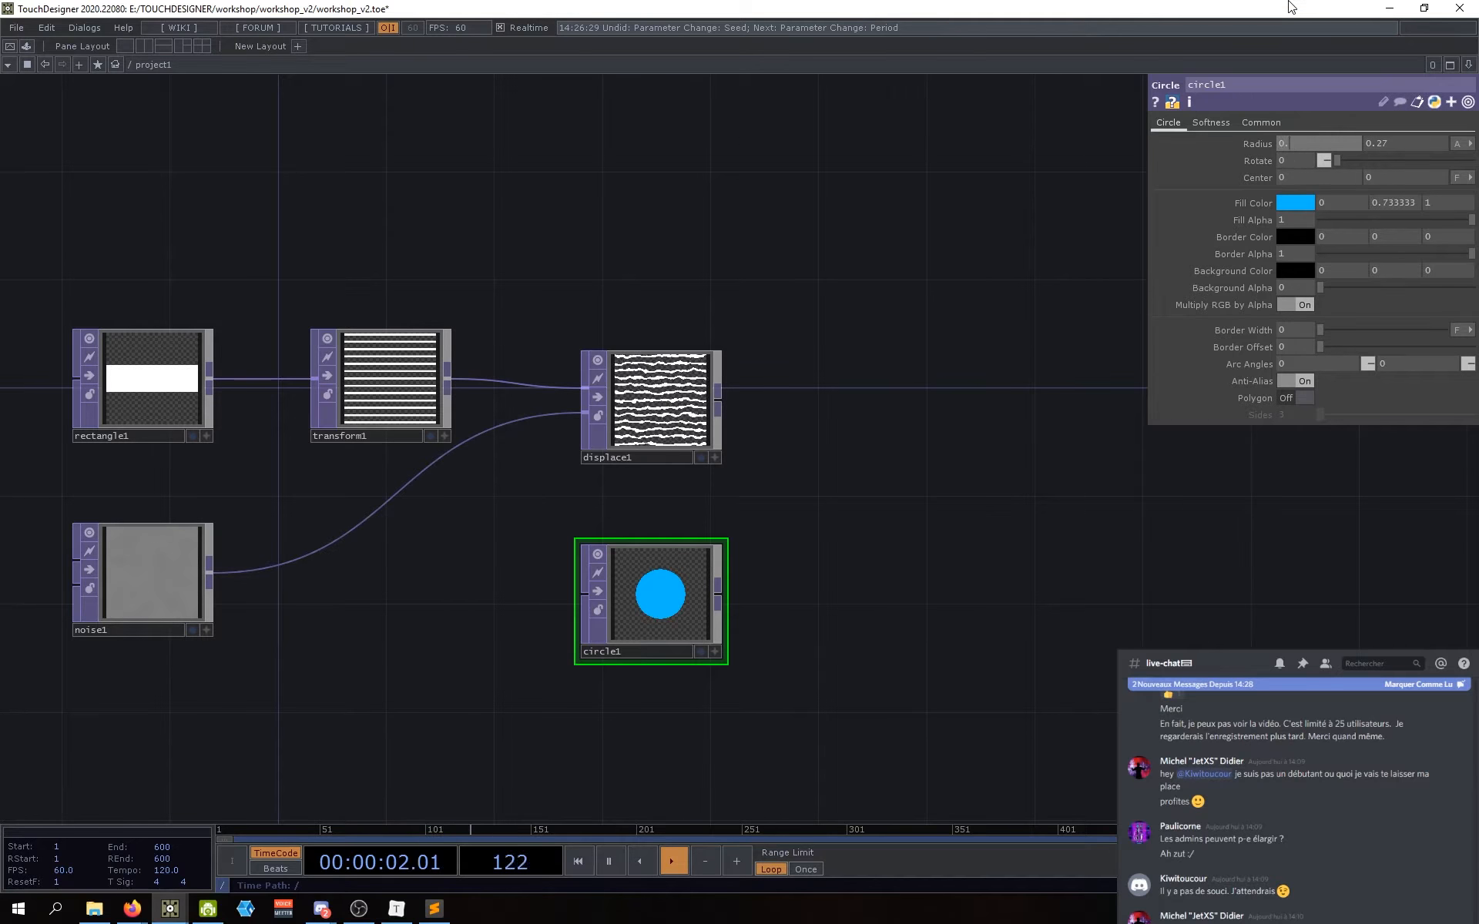
pyautogui.press('Tab')
pyautogui.write('0.4')
pyautogui.press('Return')
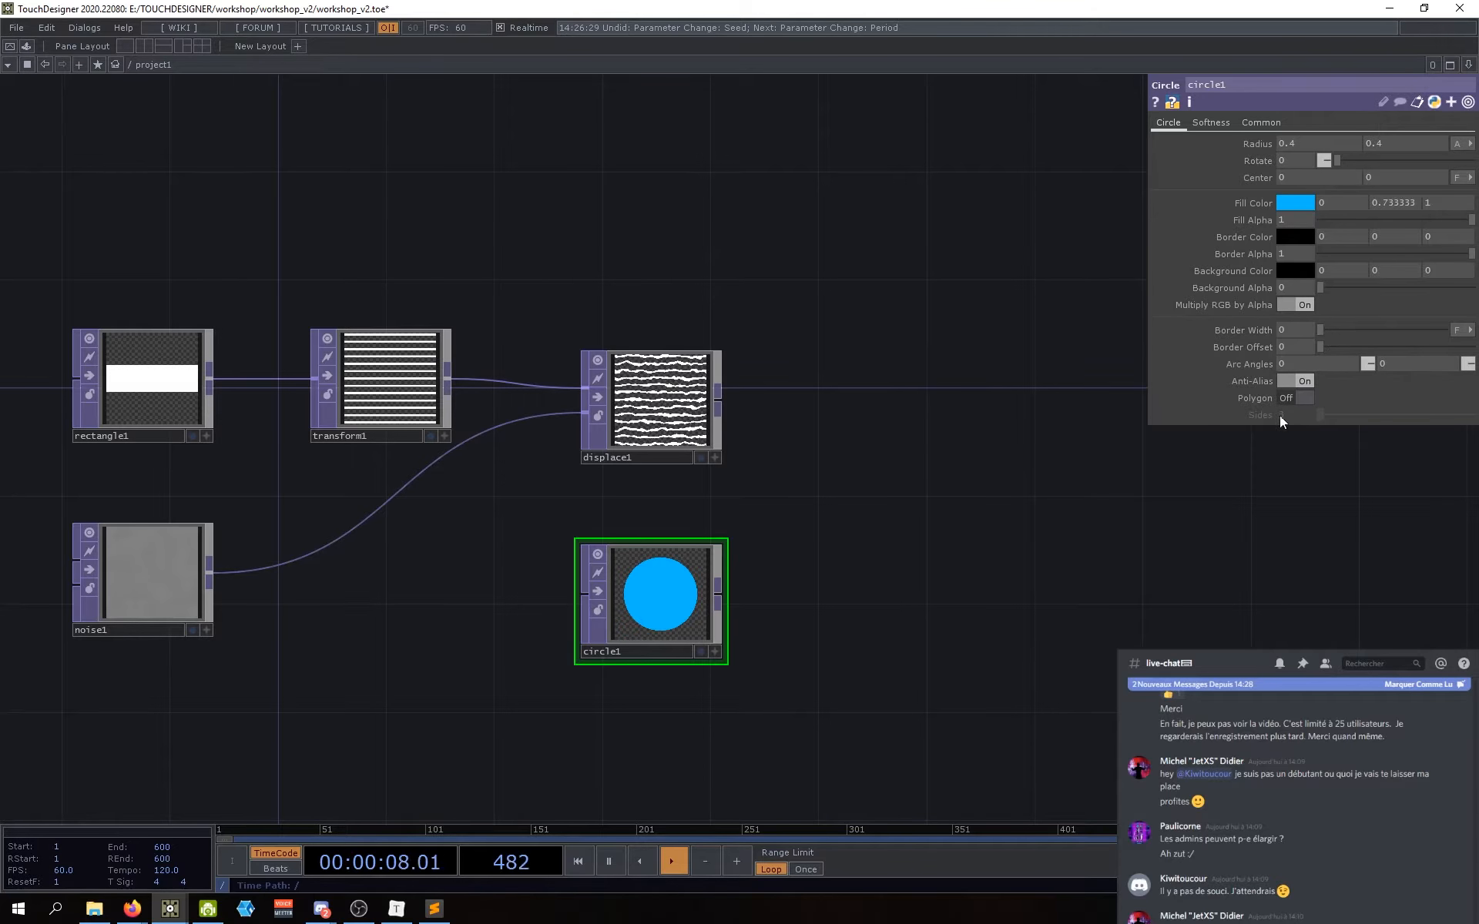
pyautogui.moveTo(1147, 560); pyautogui.dragTo(1154, 558)
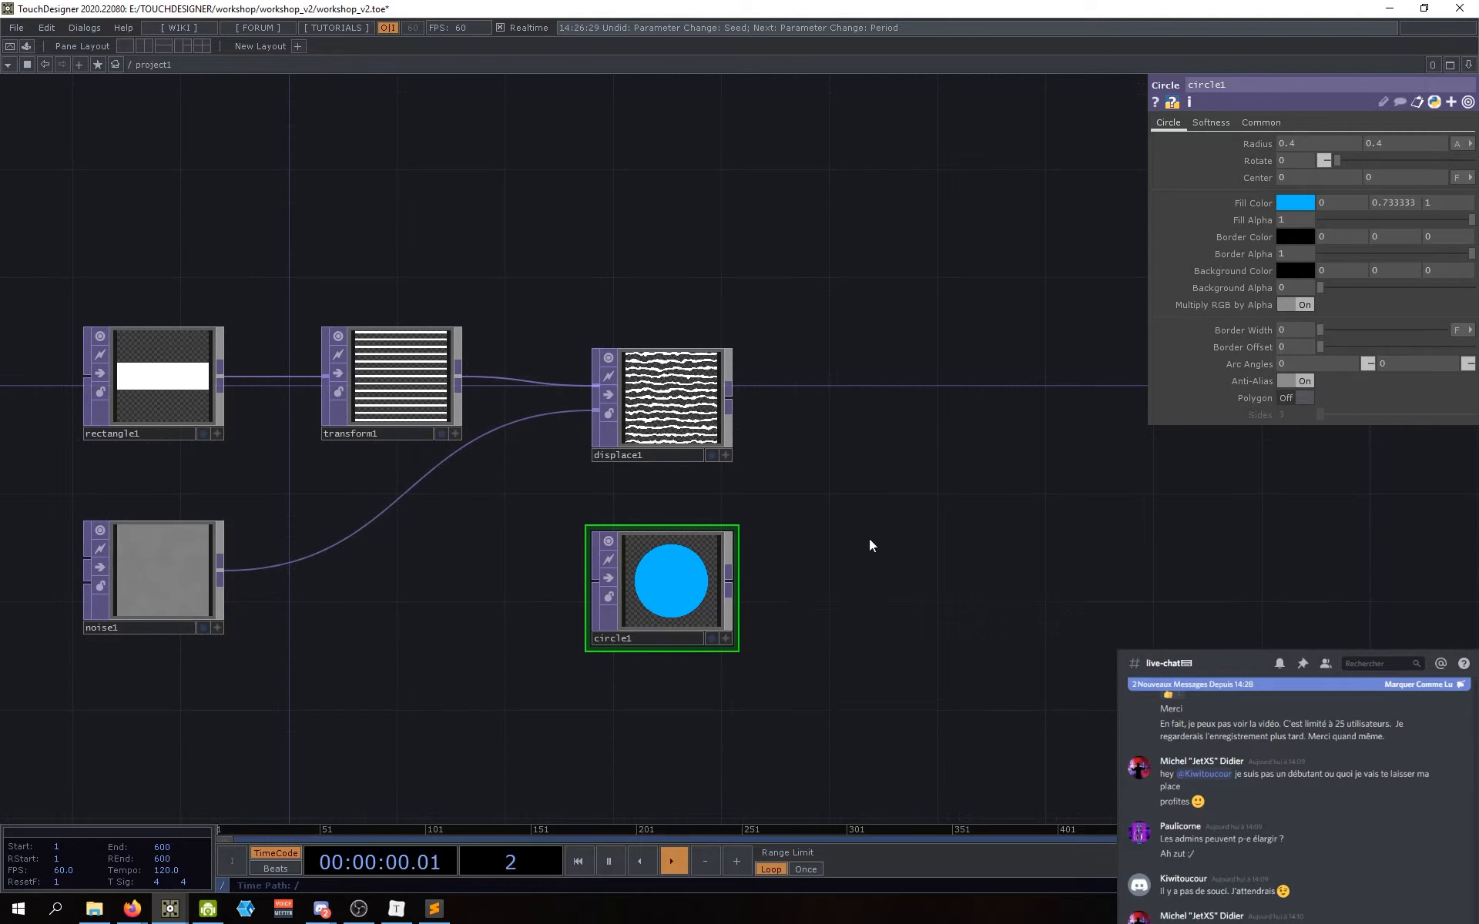
pyautogui.moveTo(868, 538); pyautogui.dragTo(735, 562)
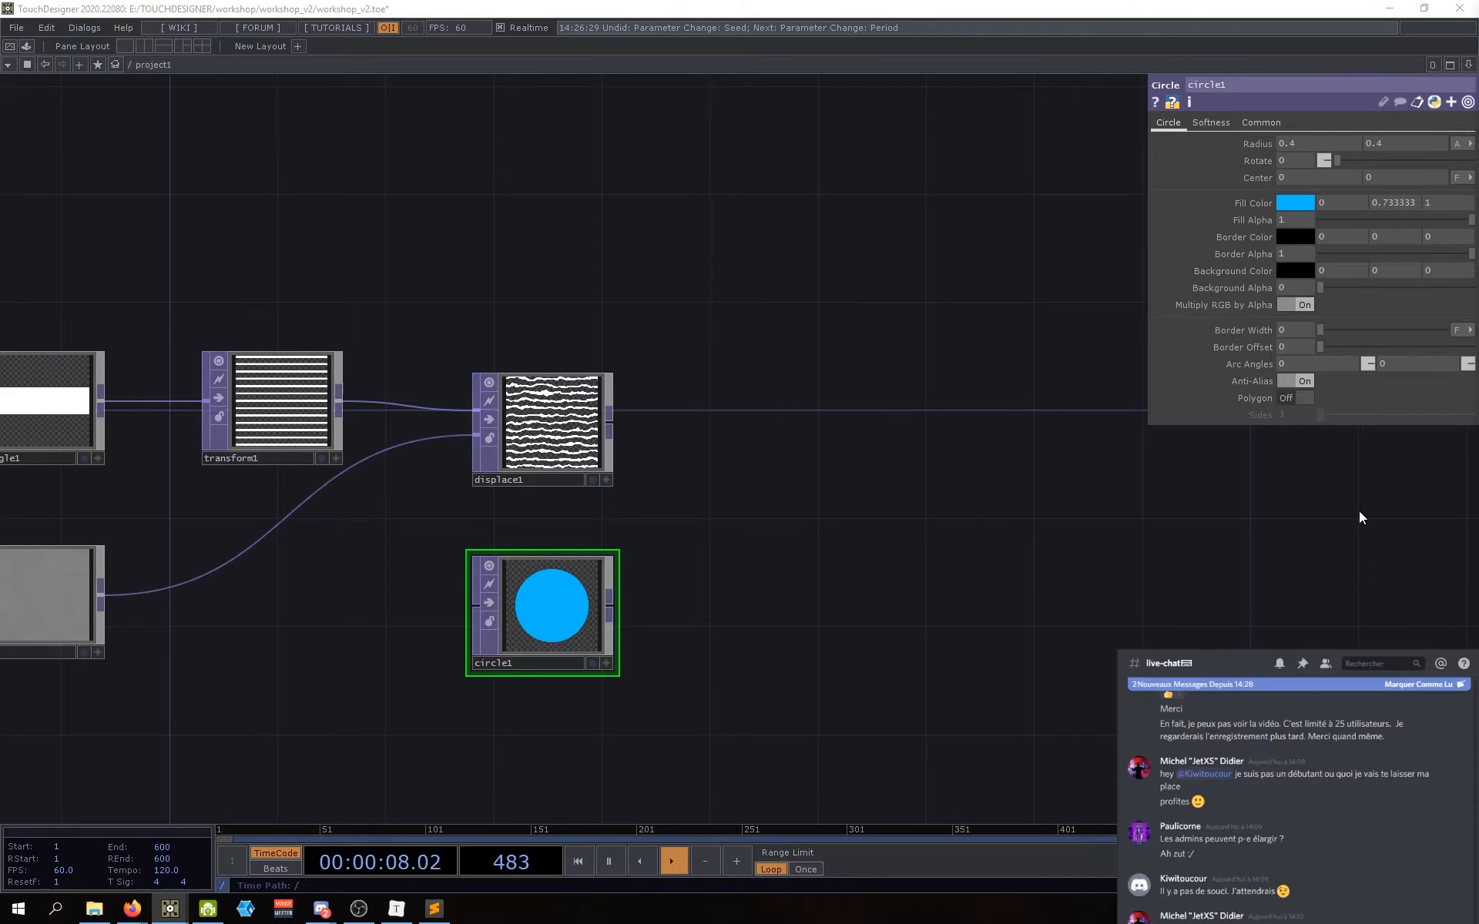
# Step: Add a Composite TOP, comp1, to the right of displace1
pyautogui.doubleClick(790, 427)
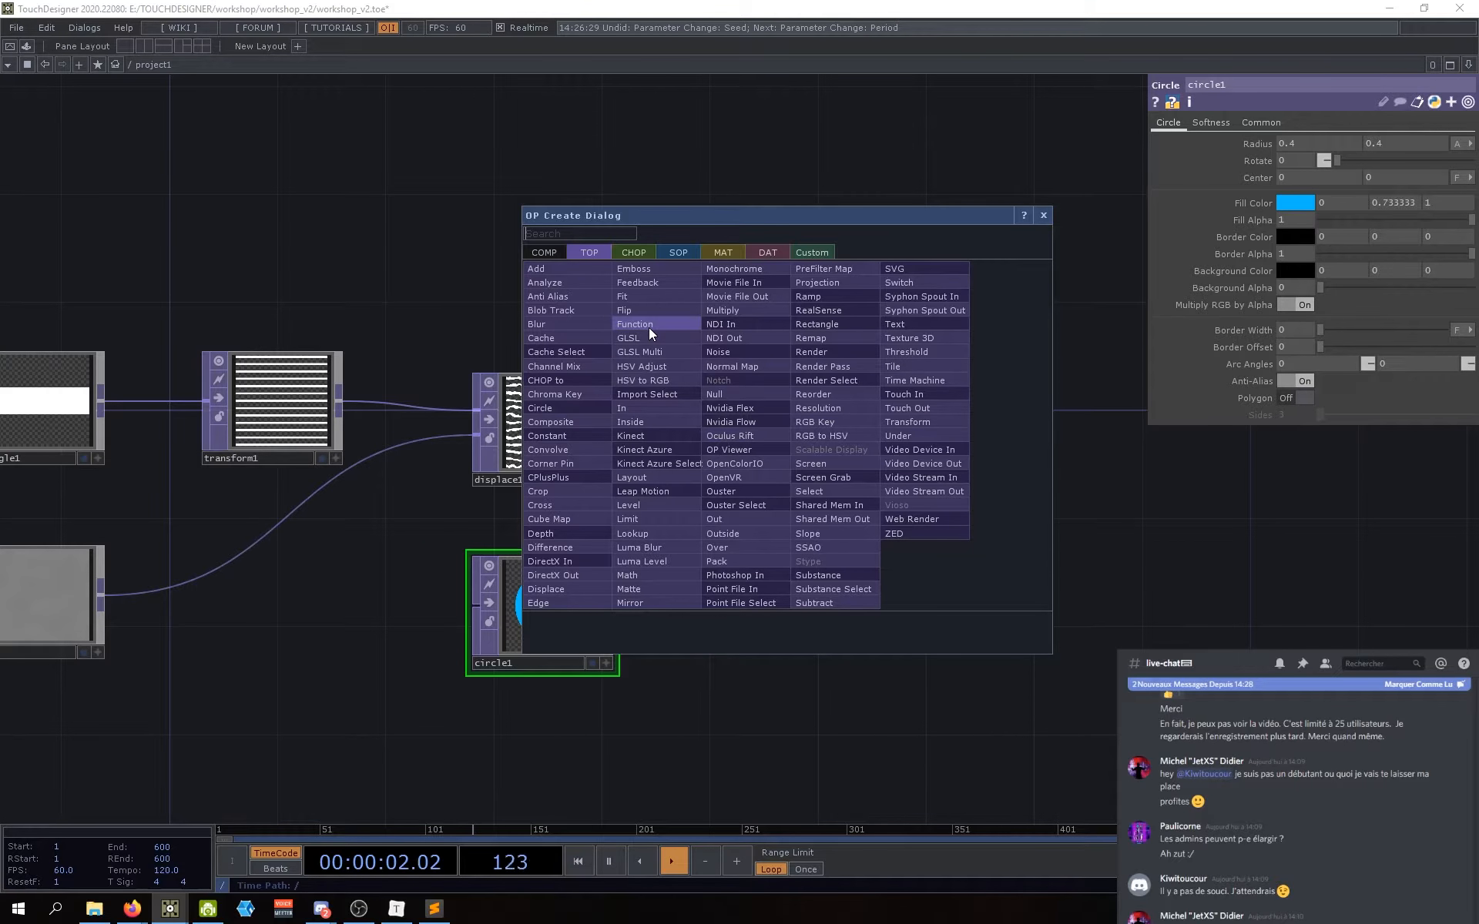
pyautogui.write('composi')
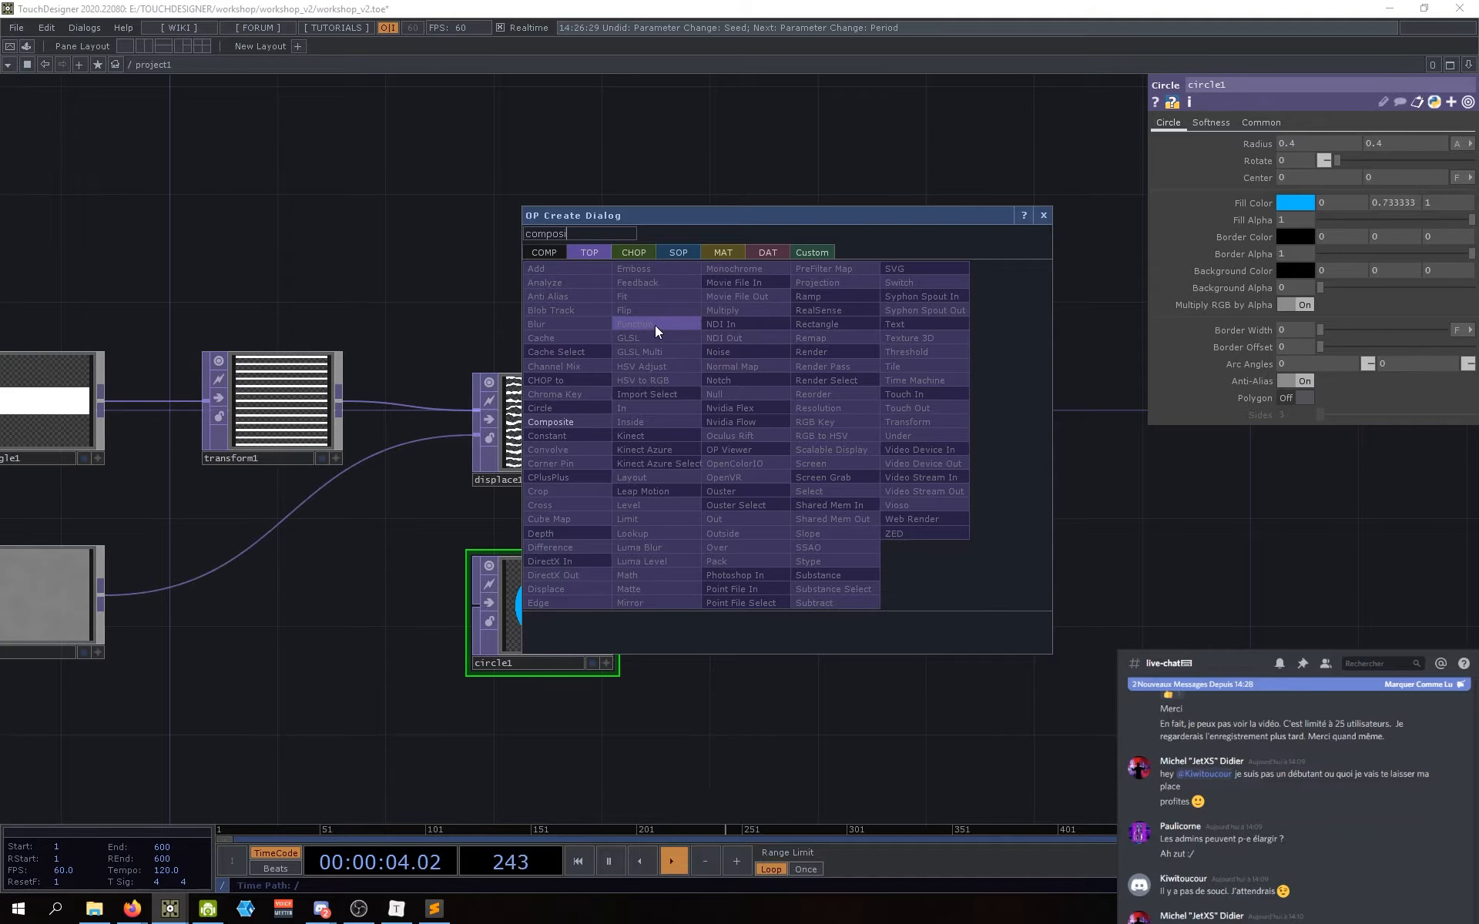
pyautogui.click(558, 422)
pyautogui.click(821, 451)
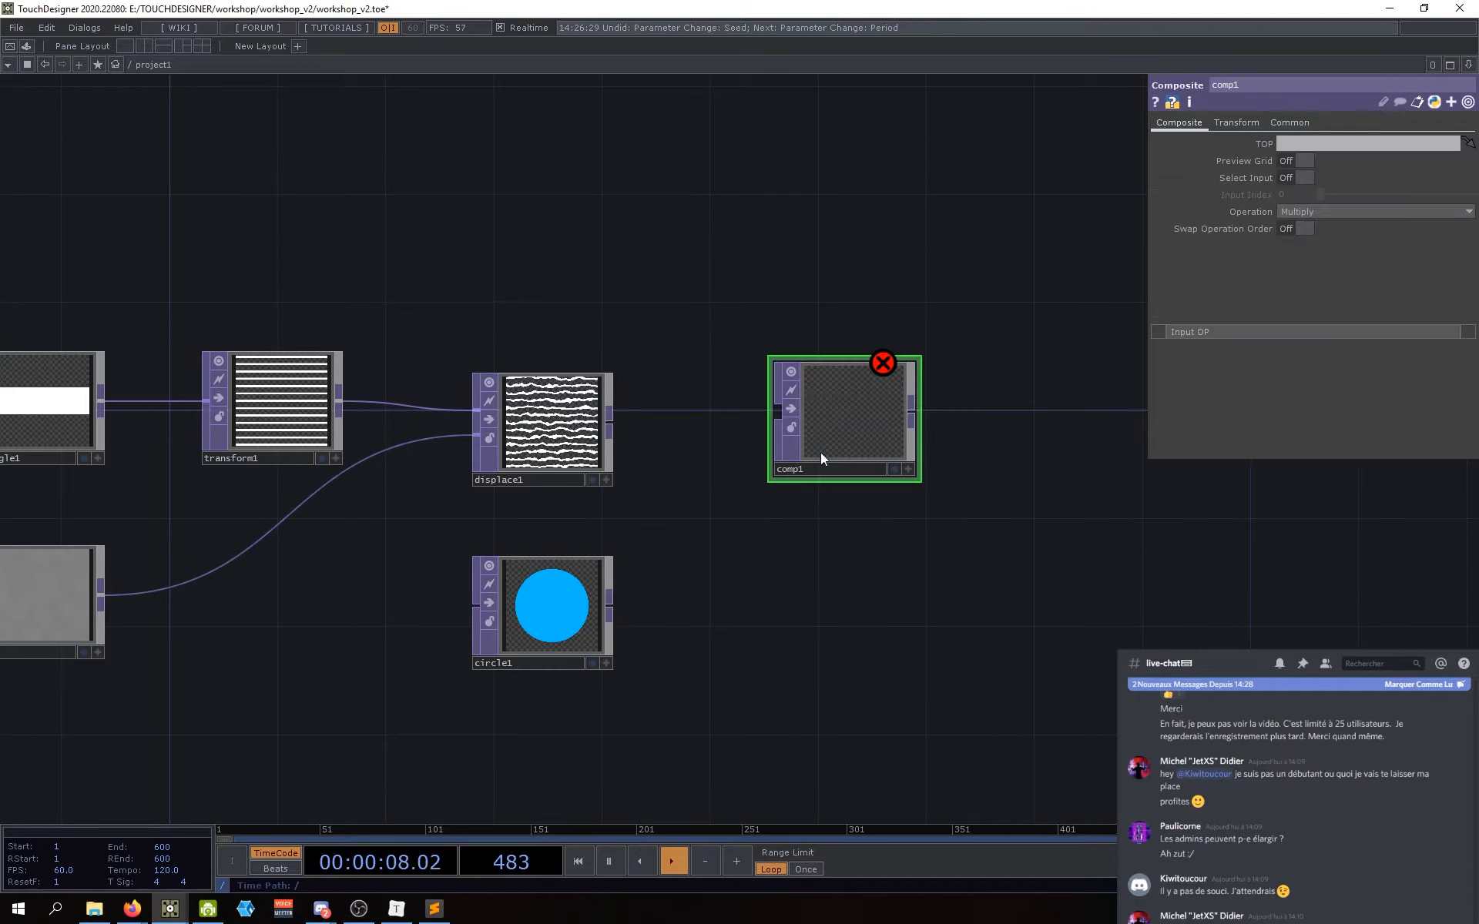
pyautogui.moveTo(795, 449); pyautogui.dragTo(807, 449)
pyautogui.moveTo(661, 545); pyautogui.dragTo(650, 523)
pyautogui.moveTo(549, 417); pyautogui.dragTo(550, 406)
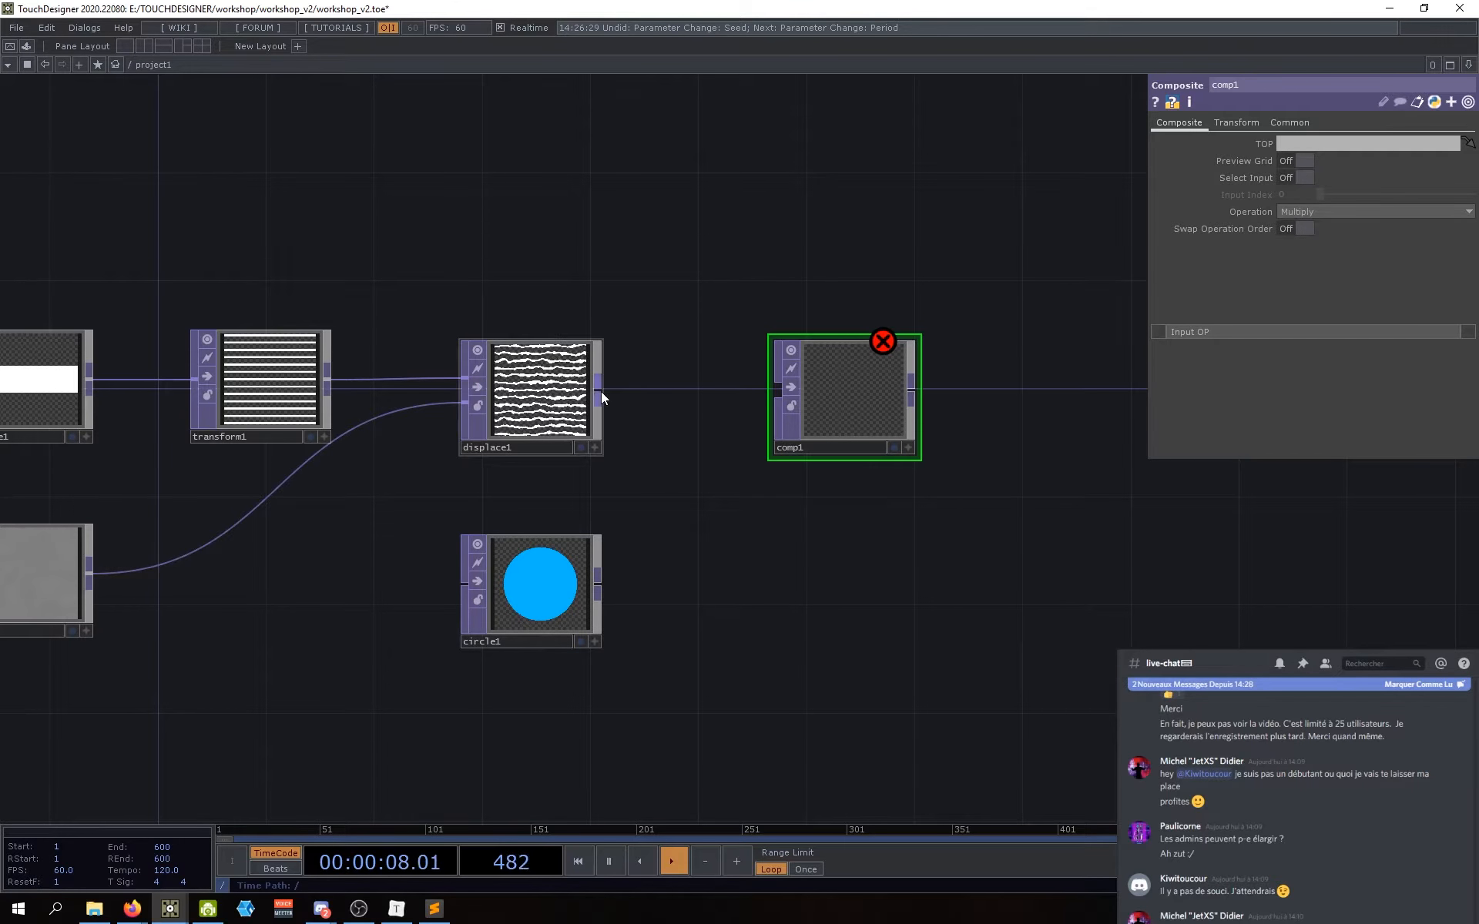
# Step: Wire displace1 and circle1 into comp1 as its first and second inputs
pyautogui.moveTo(599, 391); pyautogui.dragTo(778, 390)
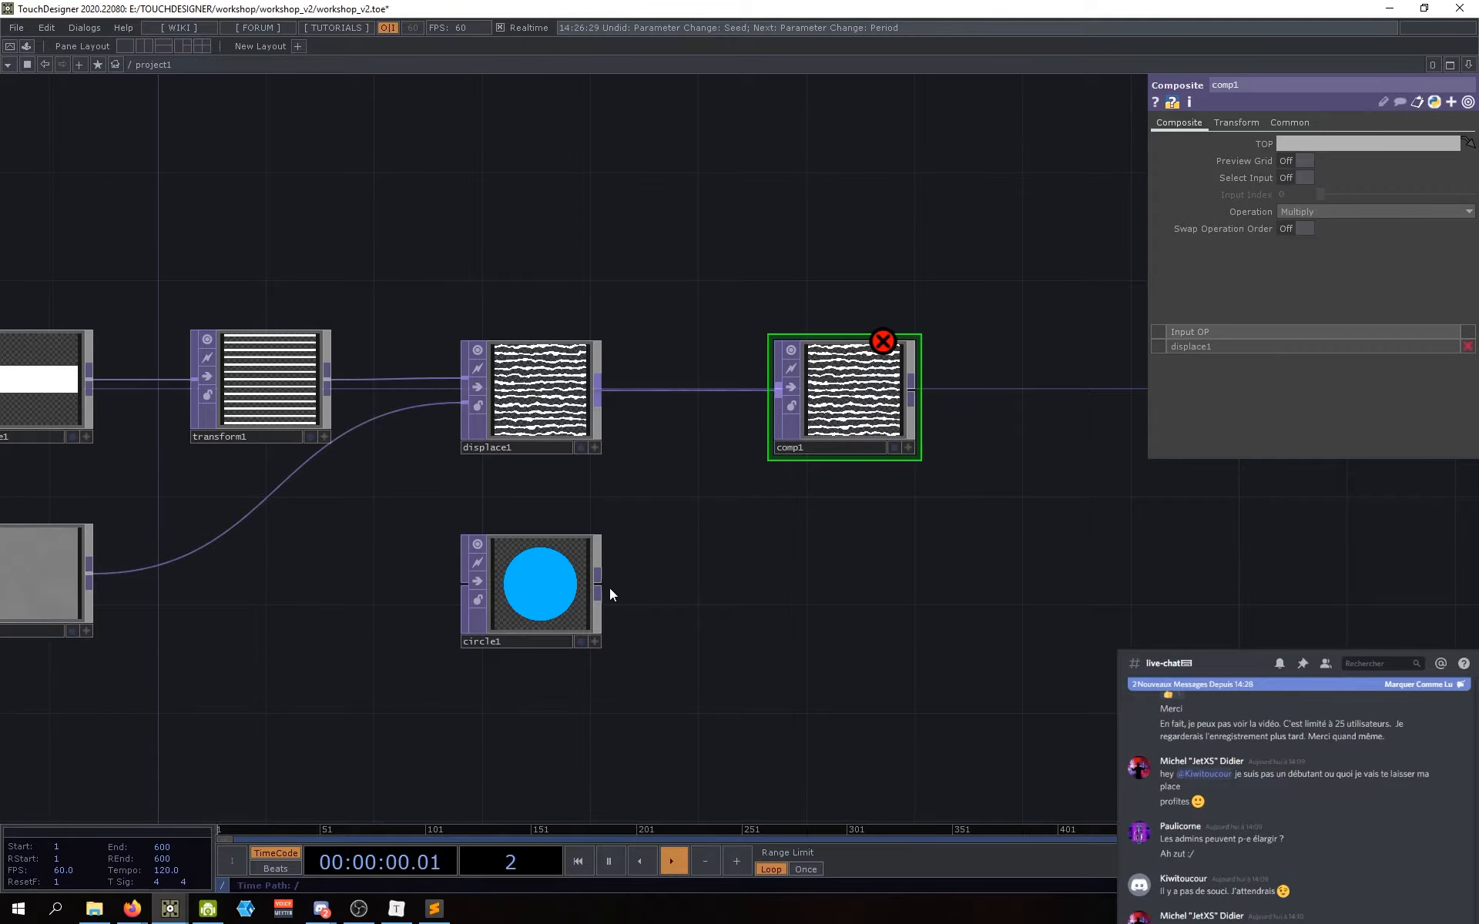
pyautogui.moveTo(598, 589); pyautogui.dragTo(777, 399)
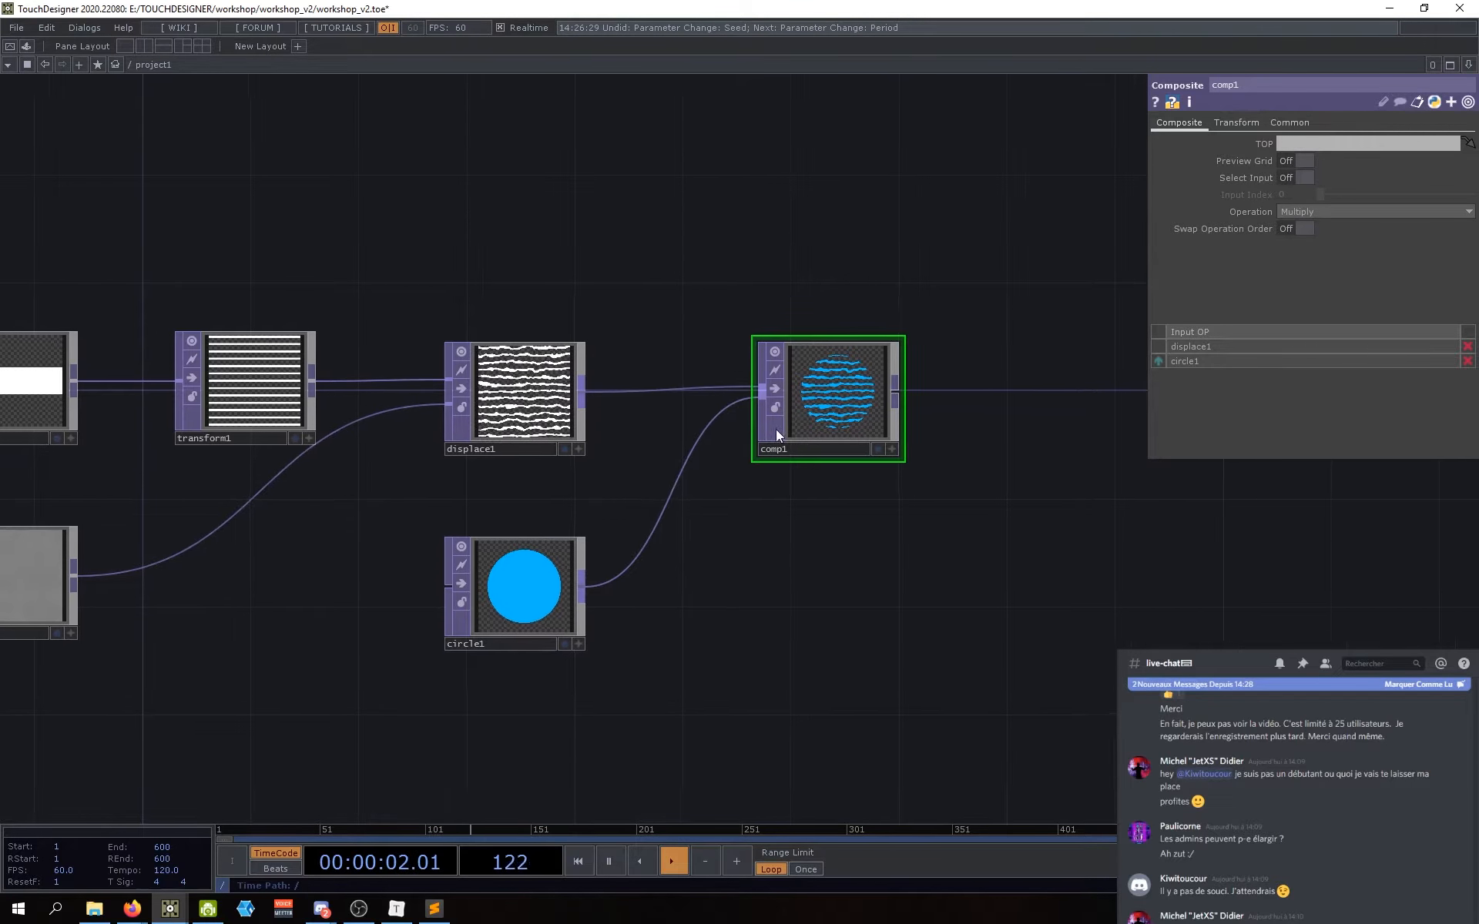
pyautogui.moveTo(840, 448); pyautogui.dragTo(879, 390)
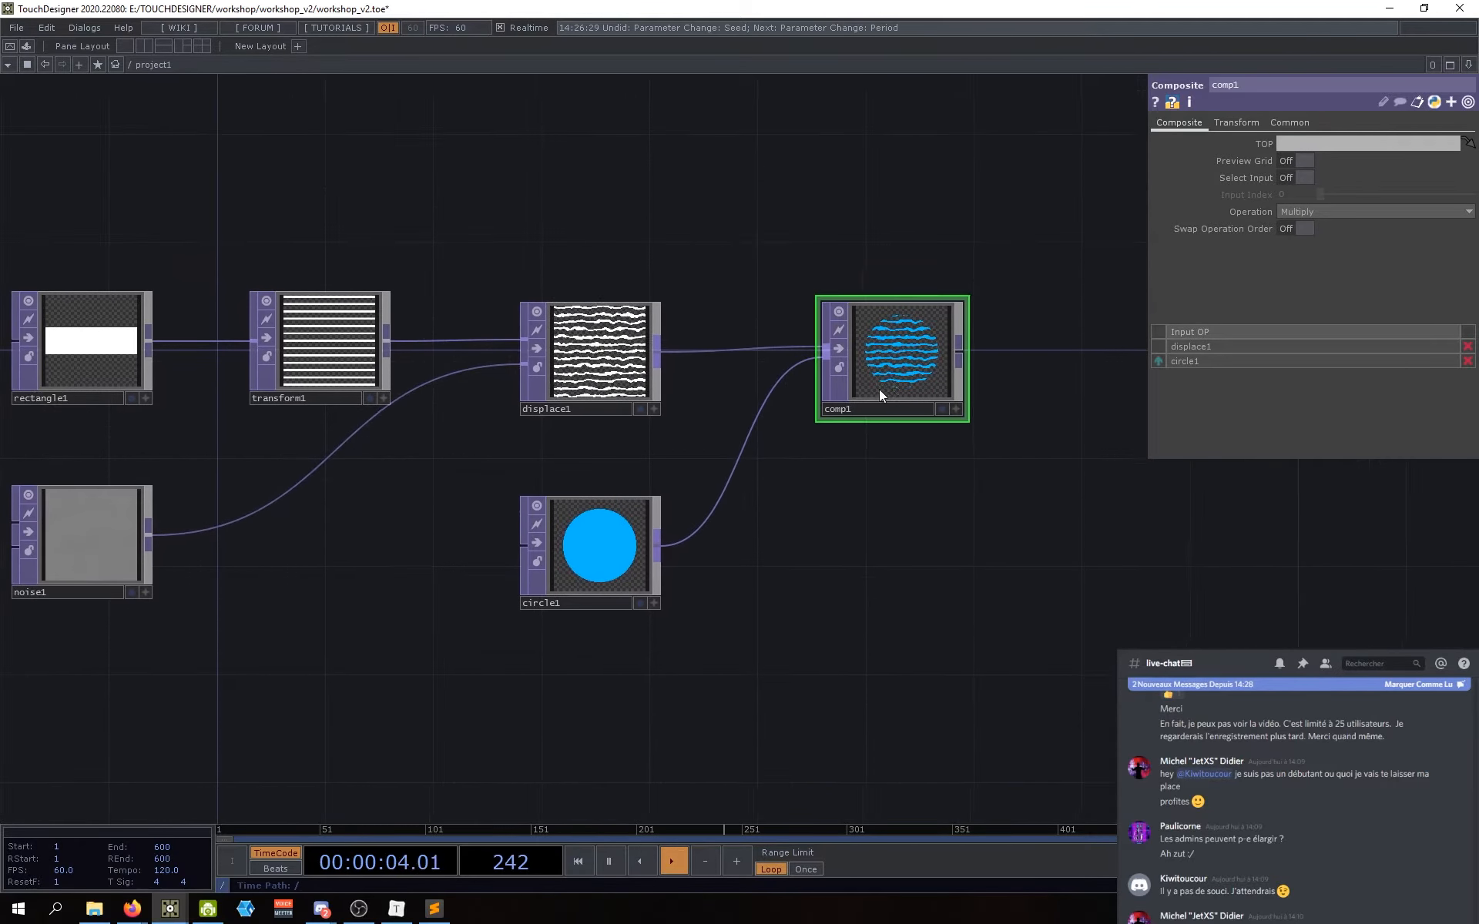
pyautogui.scroll(-3, 878, 548)
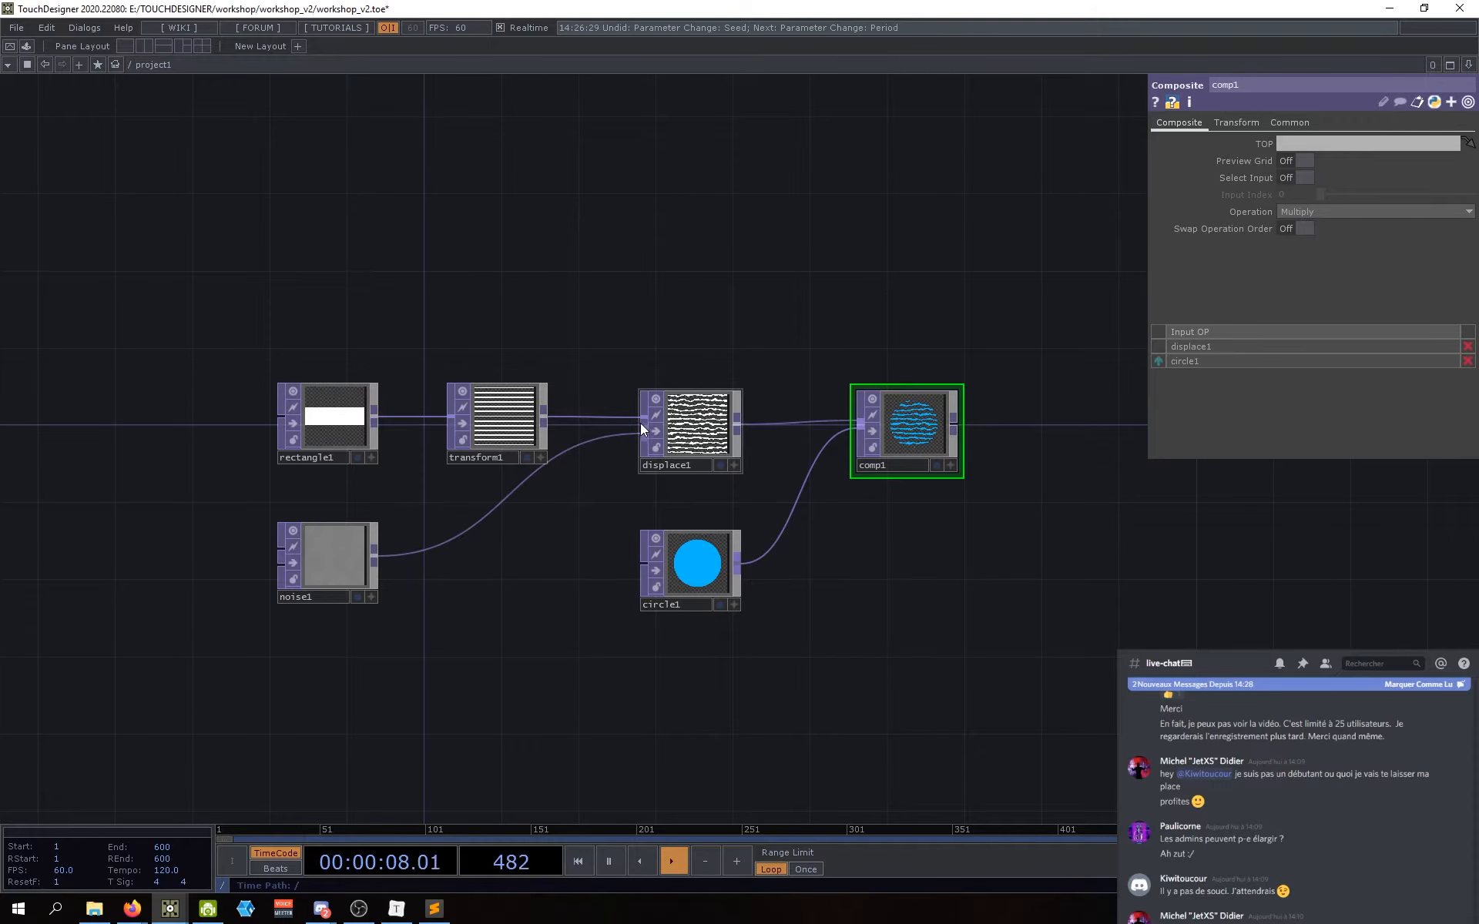
pyautogui.scroll(3, 646, 430)
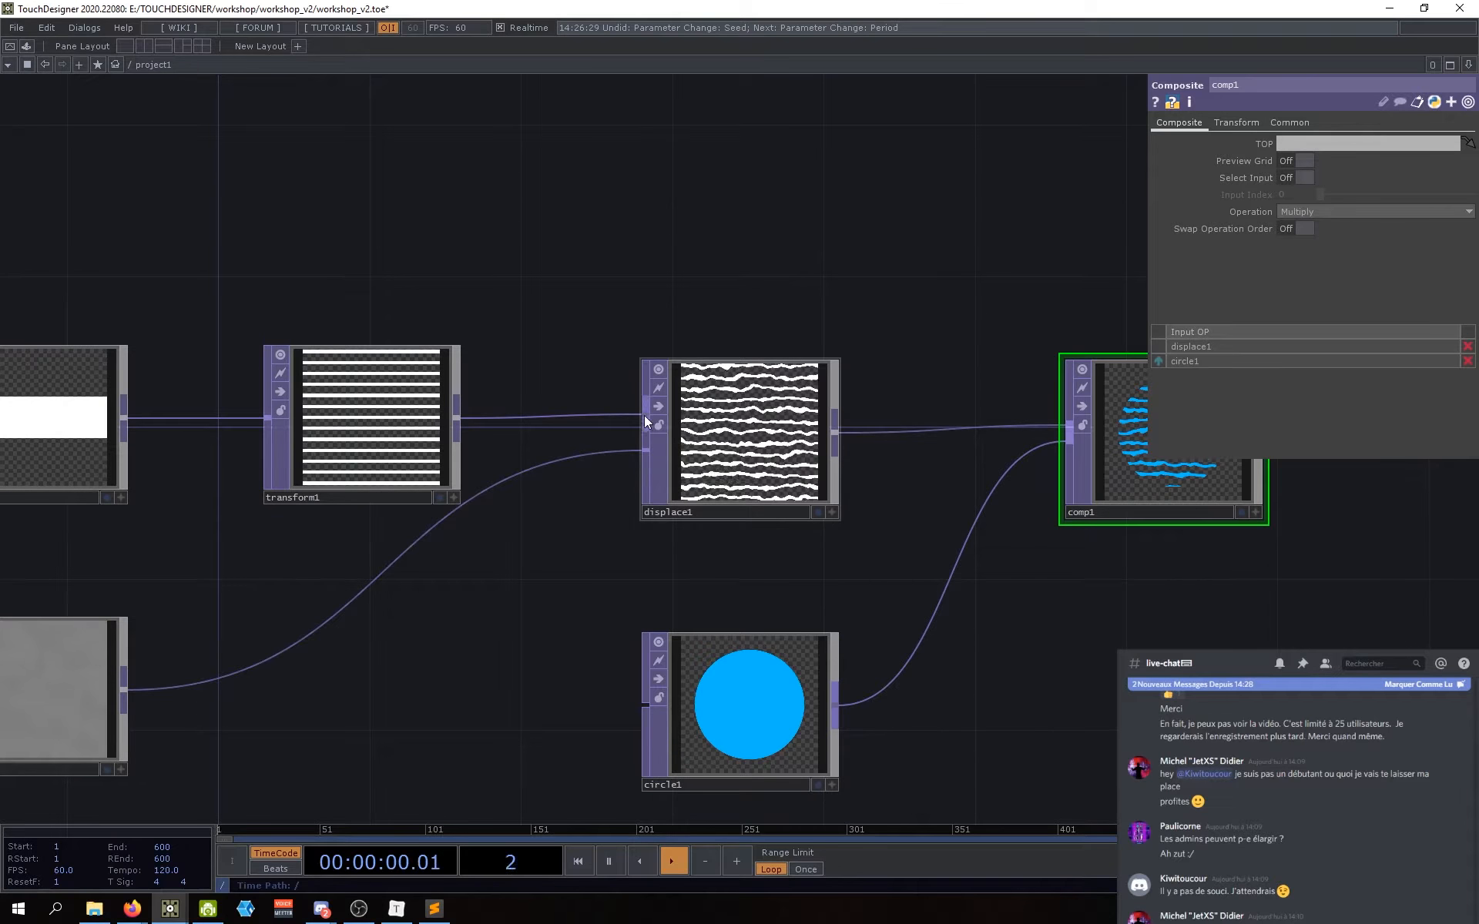
pyautogui.moveTo(1090, 464); pyautogui.dragTo(965, 434, button='middle')
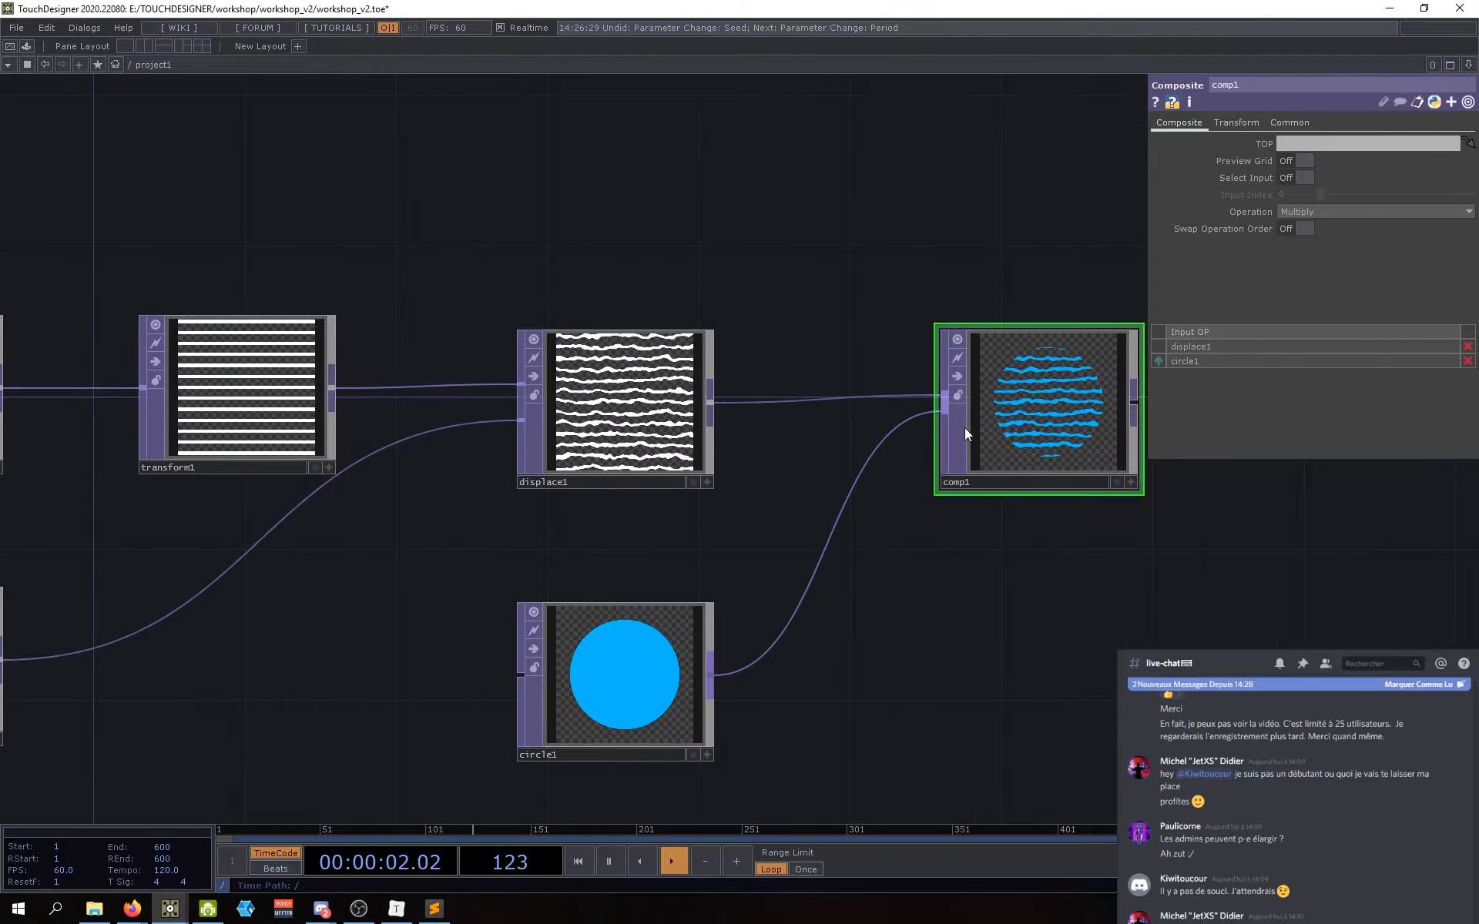
pyautogui.moveTo(858, 553); pyautogui.dragTo(810, 533, button='middle')
# Step: Disconnect both comp1 inputs and rewire displace1 and circle1 into it
pyautogui.rightClick(780, 528)
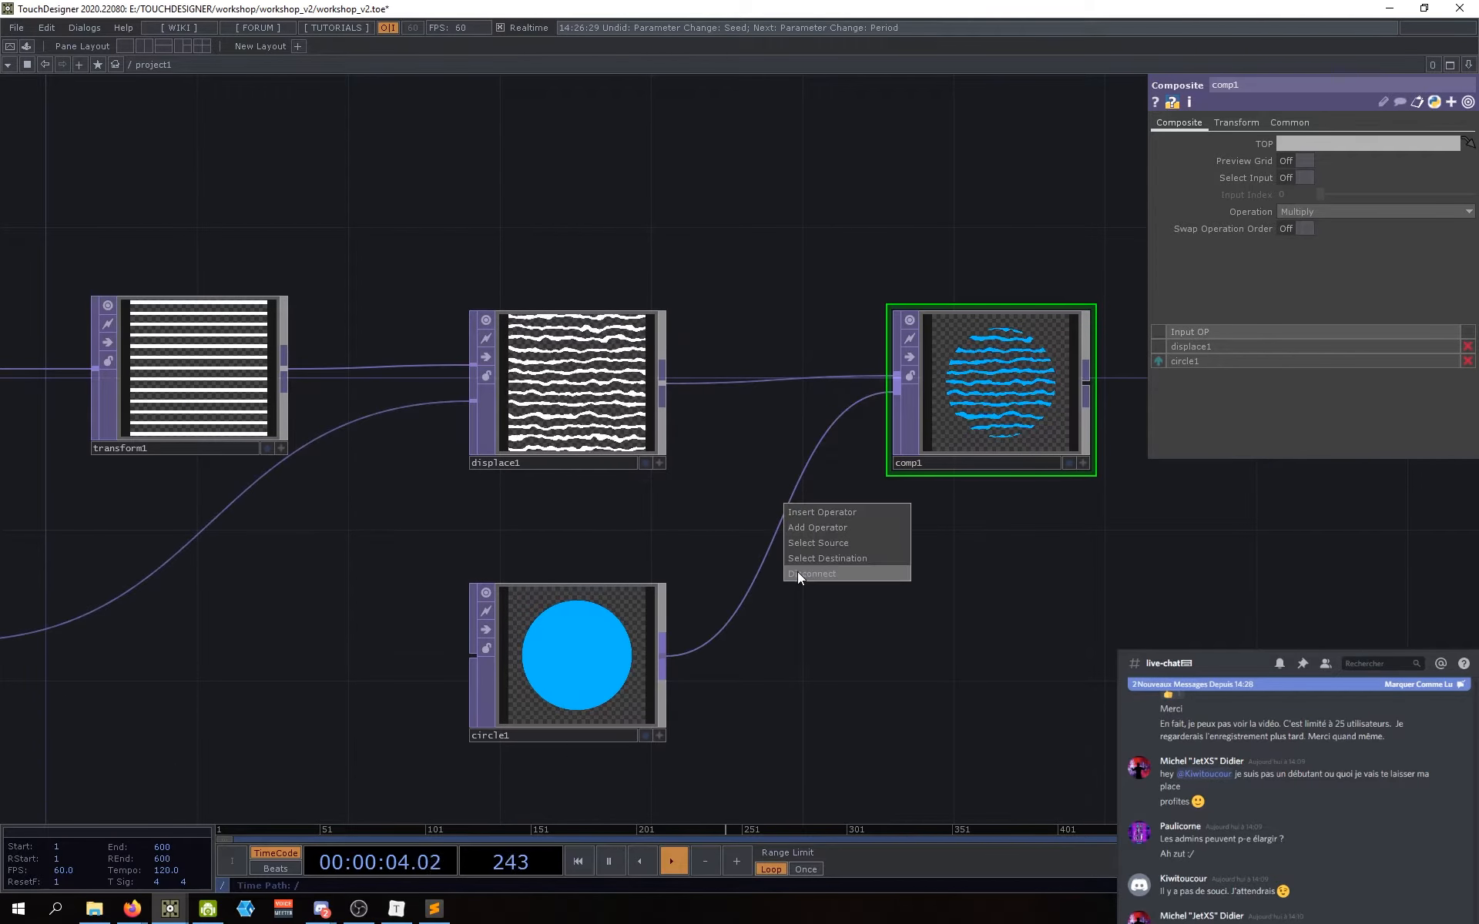
pyautogui.click(797, 573)
pyautogui.rightClick(773, 380)
pyautogui.click(793, 418)
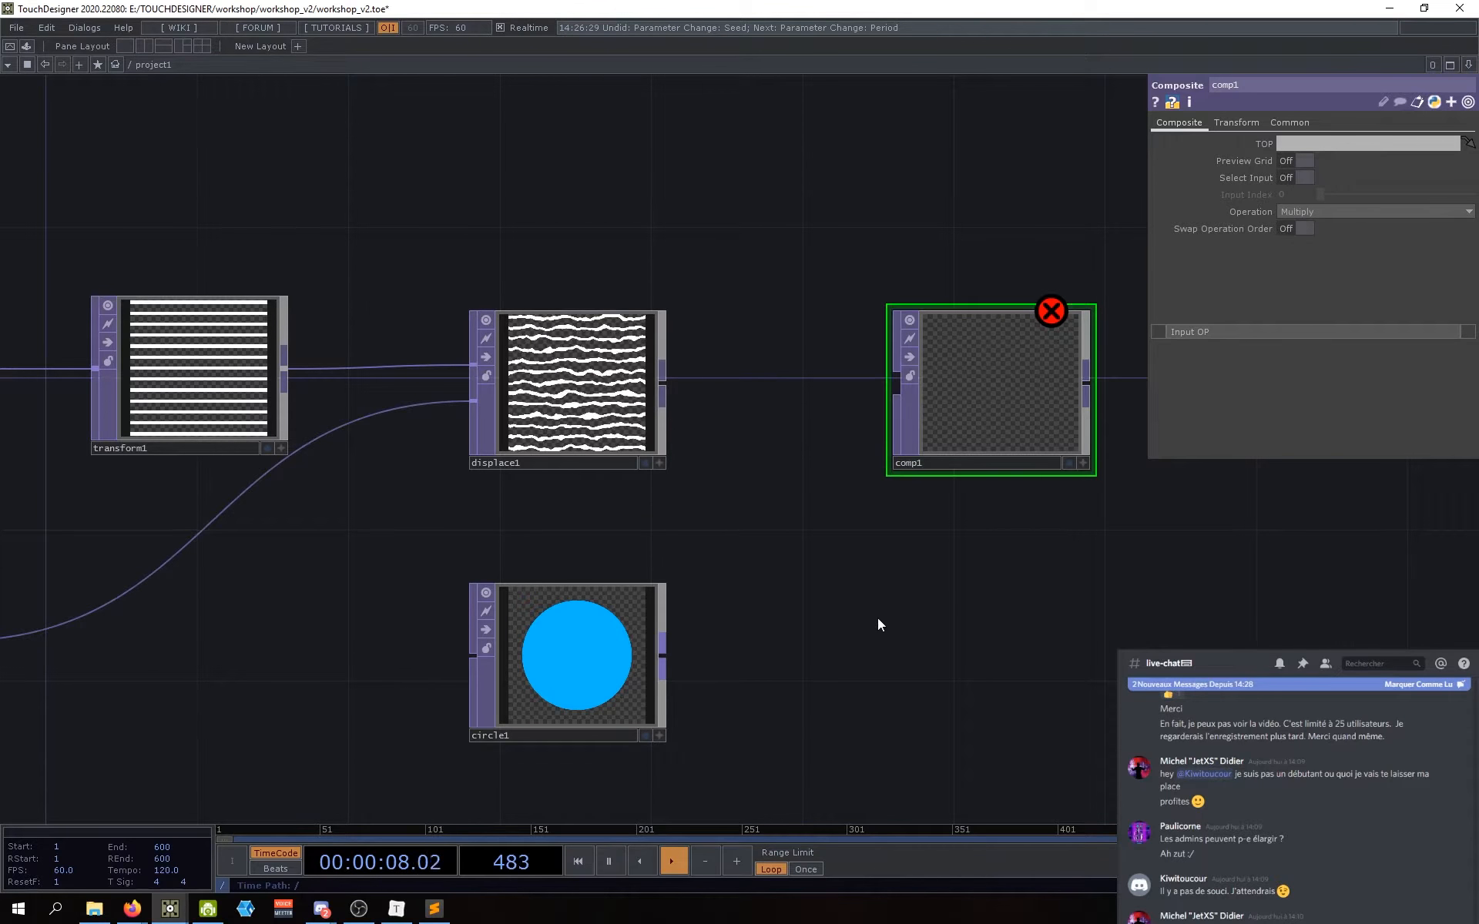
pyautogui.moveTo(881, 624)
pyautogui.mouseDown(button='middle')
pyautogui.moveTo(822, 562)
pyautogui.moveTo(801, 592)
pyautogui.mouseUp(button='middle')
pyautogui.moveTo(584, 360); pyautogui.dragTo(815, 353)
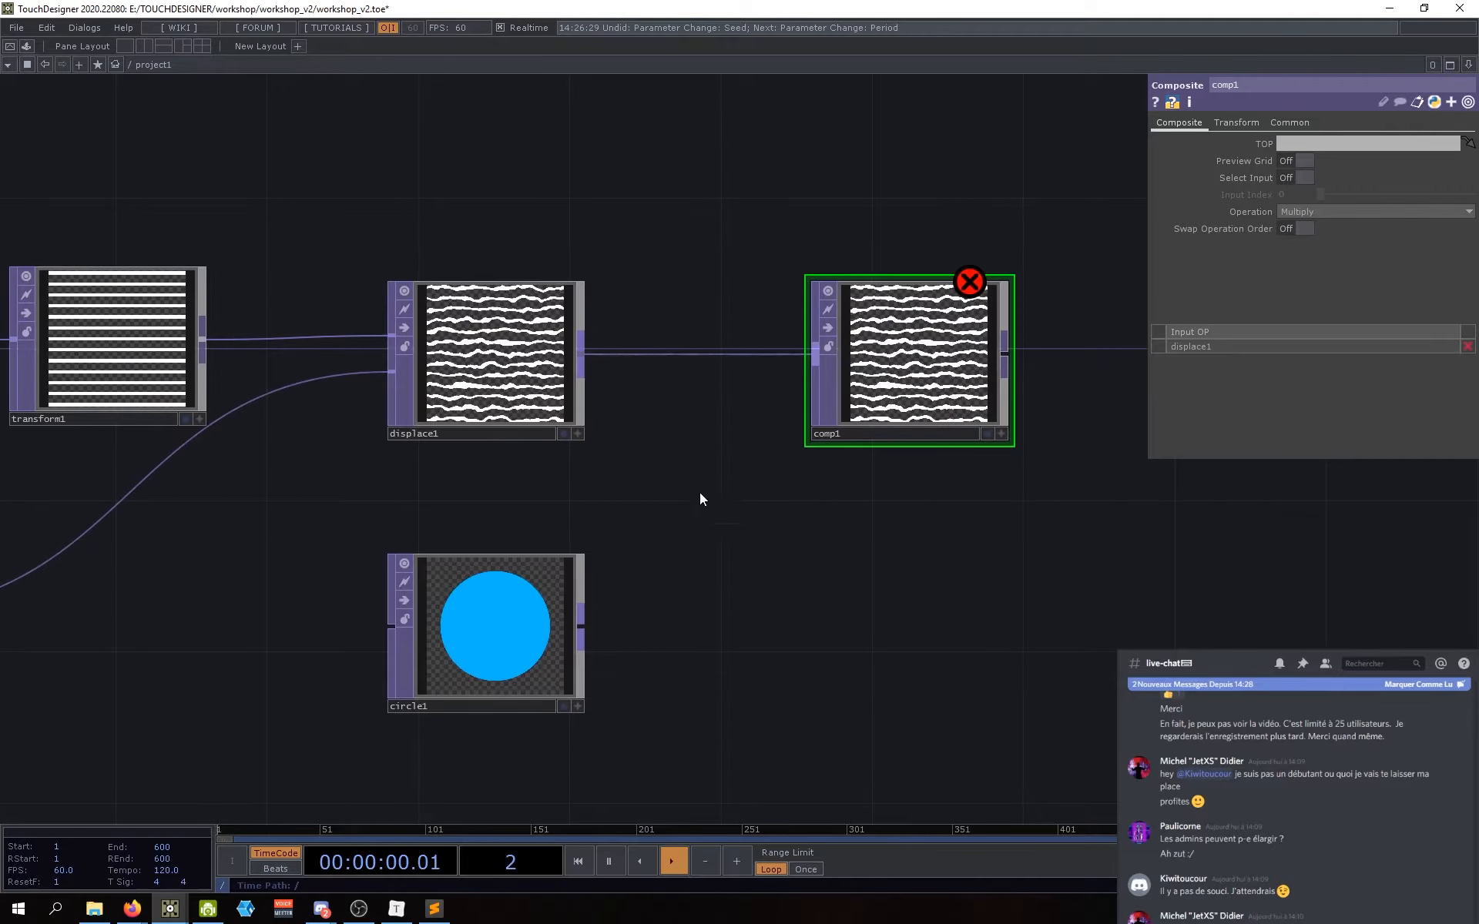
pyautogui.moveTo(581, 626); pyautogui.dragTo(779, 371)
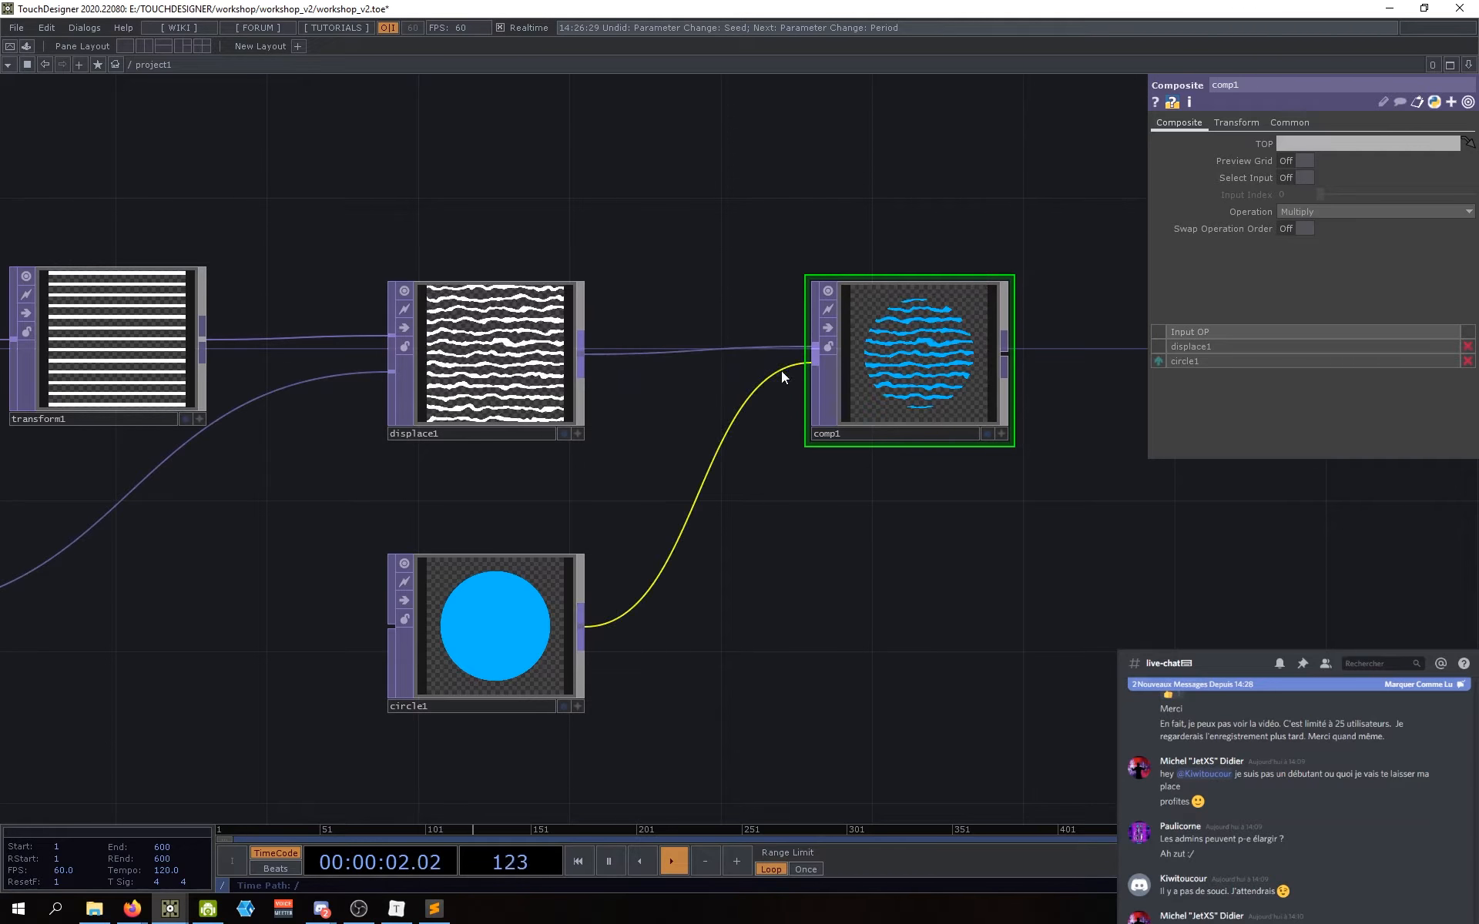
pyautogui.moveTo(760, 499); pyautogui.dragTo(903, 477)
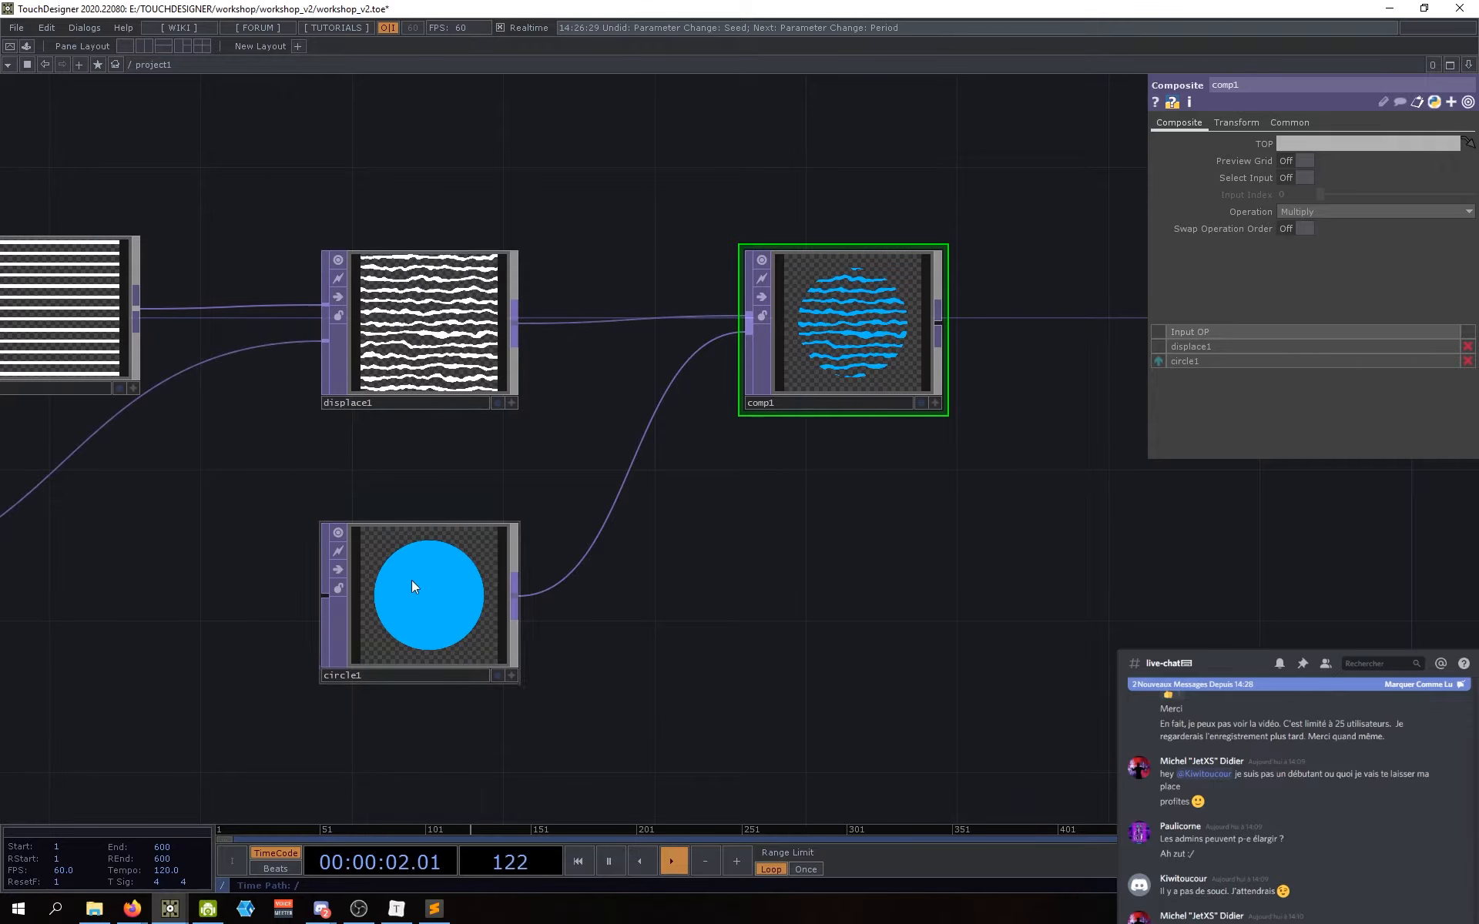
# Step: Nudge comp1 slightly left and reframe the network around it
pyautogui.moveTo(799, 564); pyautogui.dragTo(798, 582)
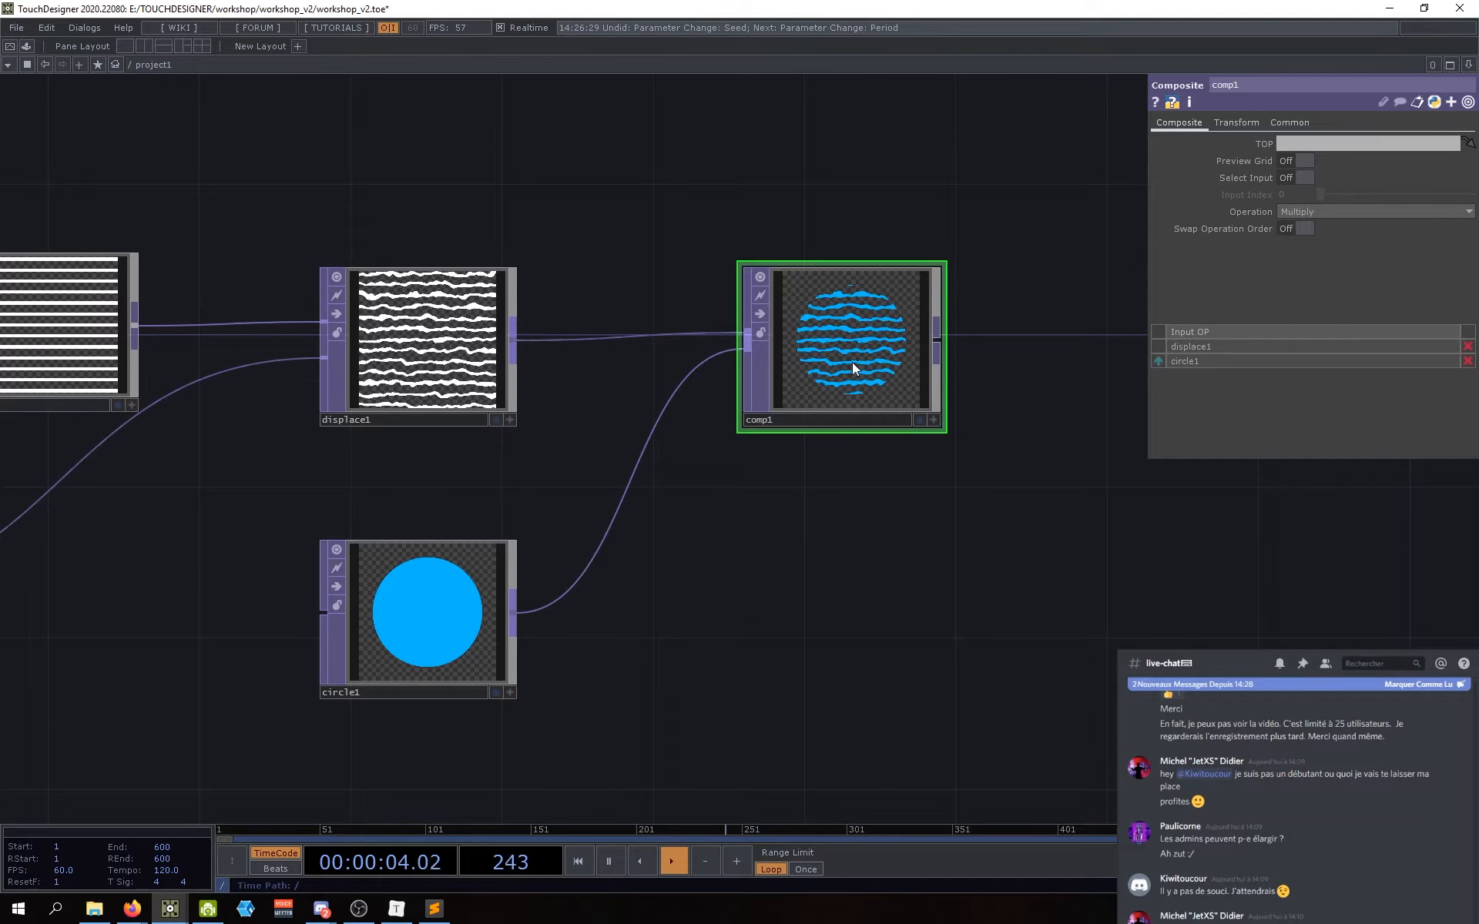
pyautogui.moveTo(852, 369); pyautogui.dragTo(841, 366)
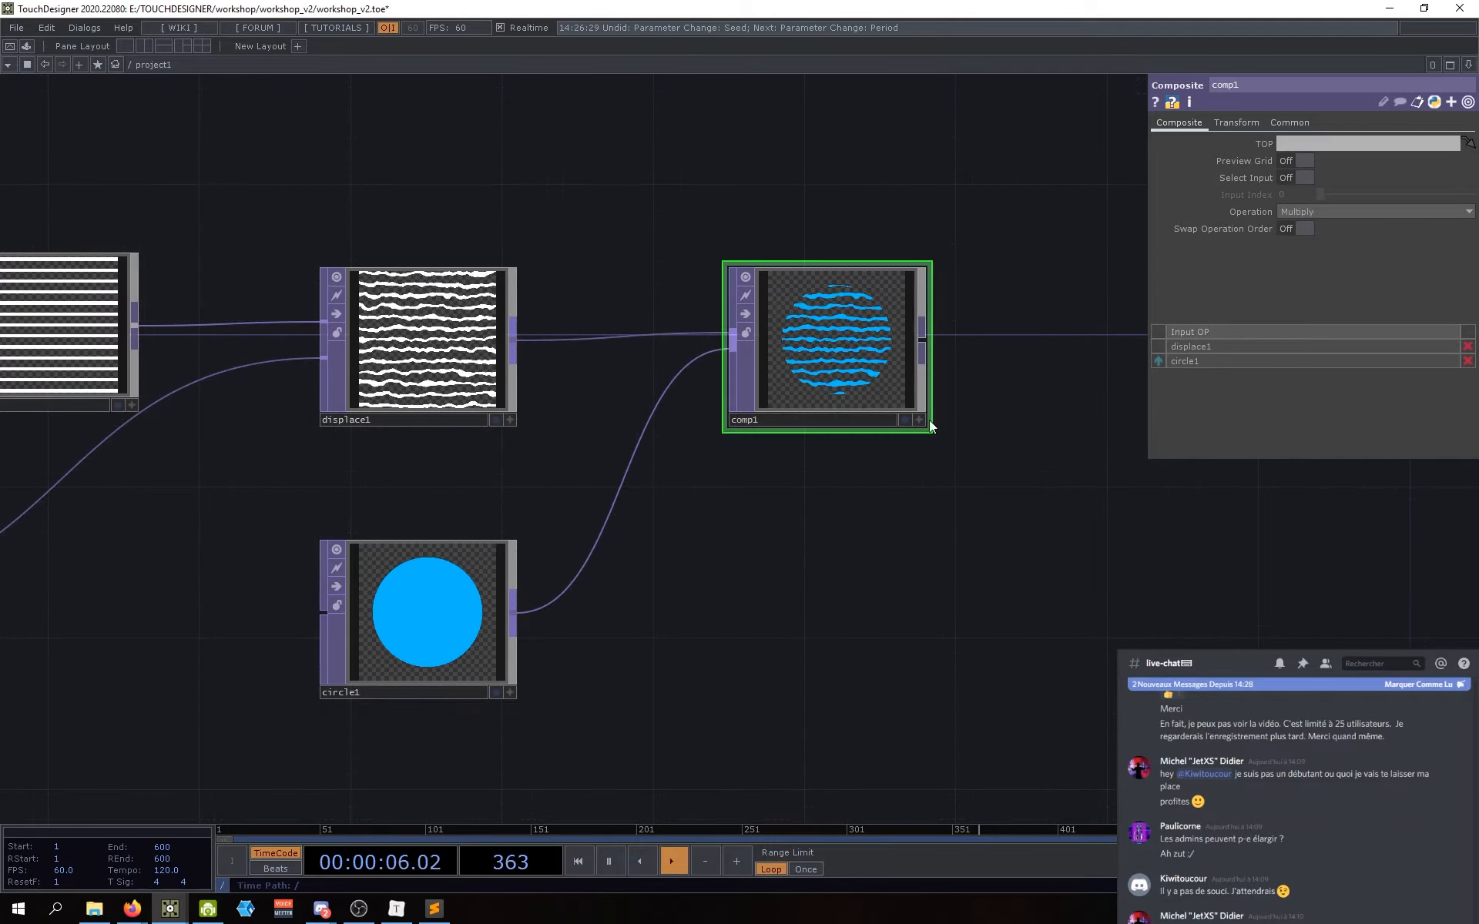
pyautogui.moveTo(952, 488); pyautogui.dragTo(914, 497)
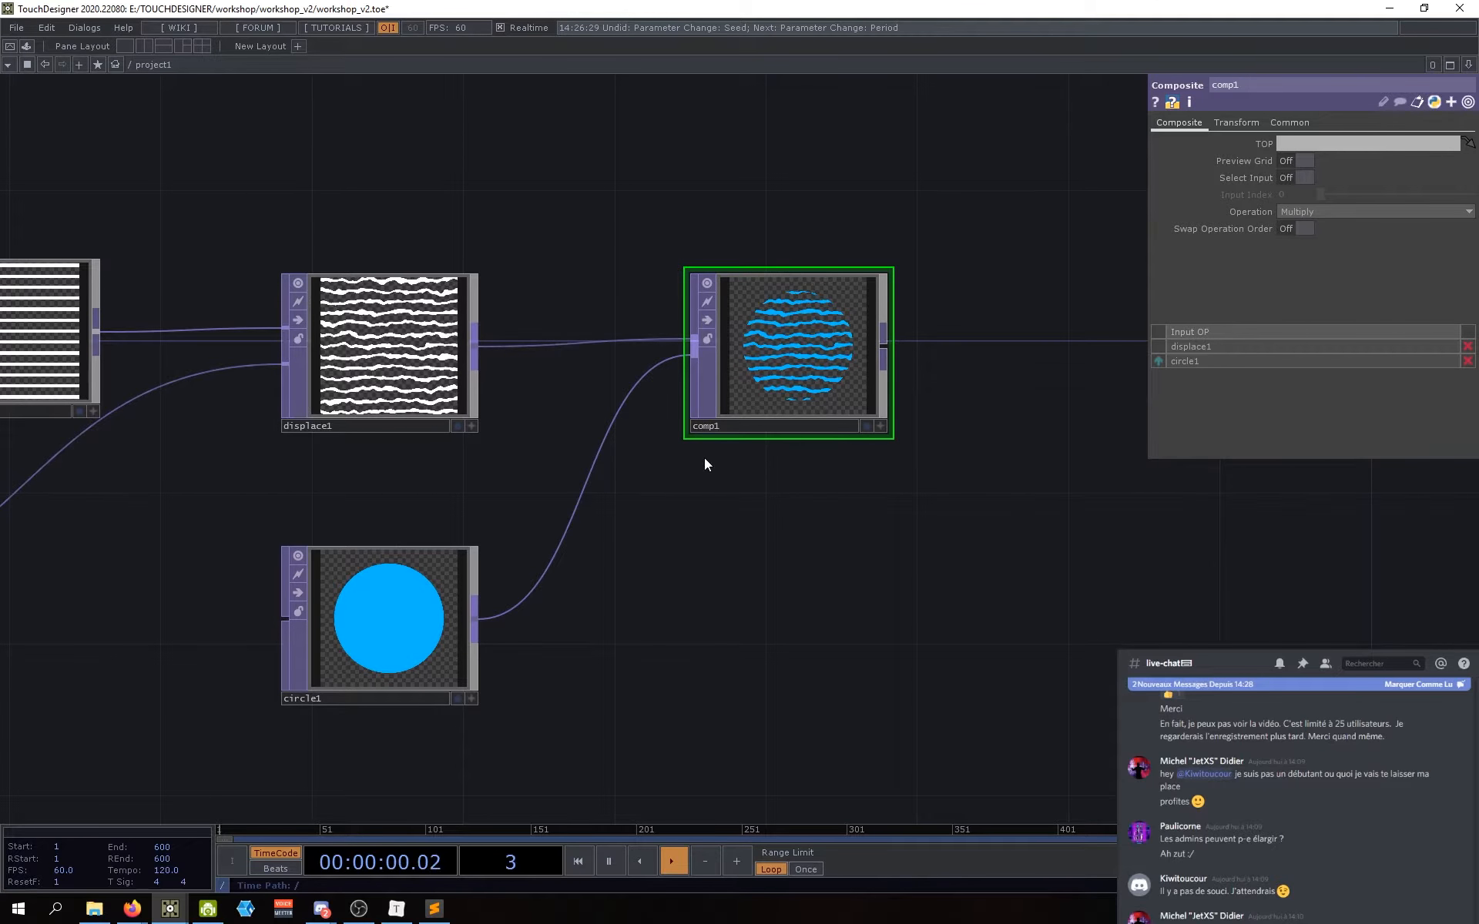
pyautogui.moveTo(737, 487); pyautogui.dragTo(746, 491)
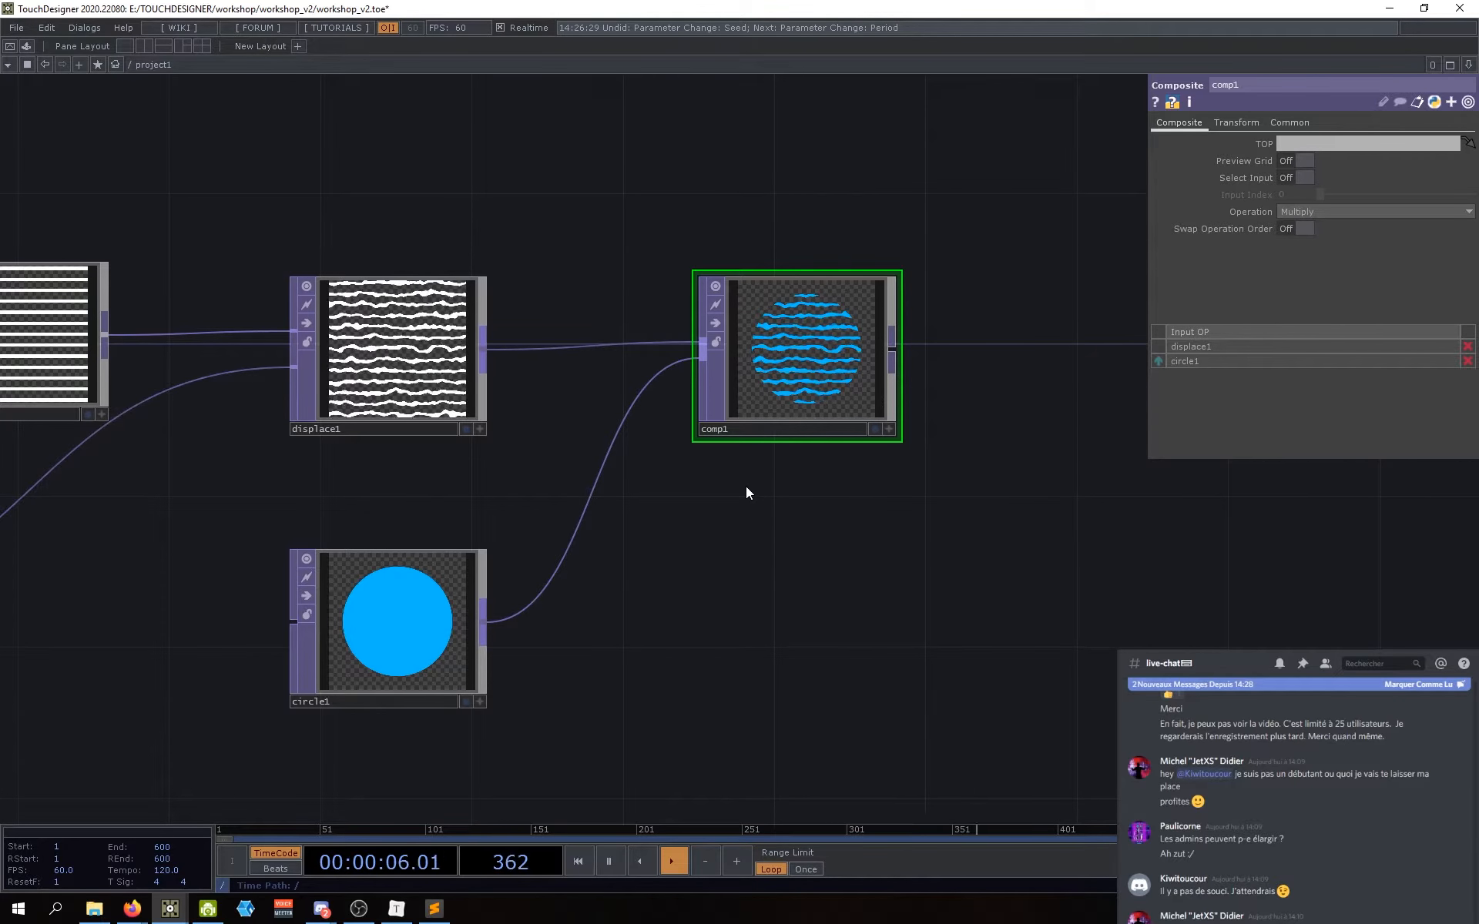
pyautogui.moveTo(763, 526); pyautogui.dragTo(774, 537)
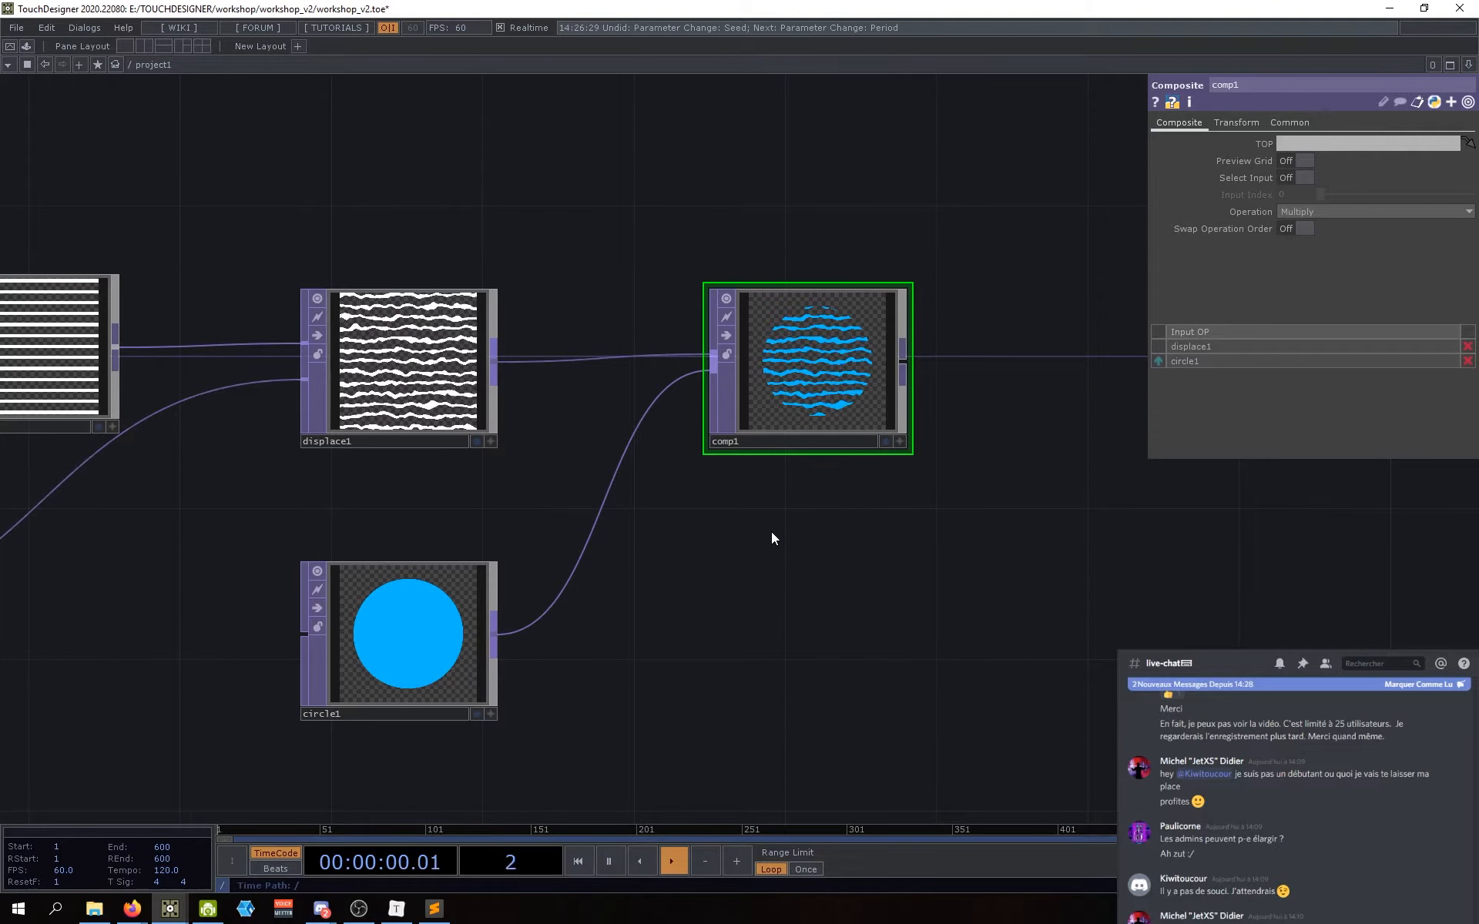
pyautogui.moveTo(816, 538); pyautogui.dragTo(778, 539)
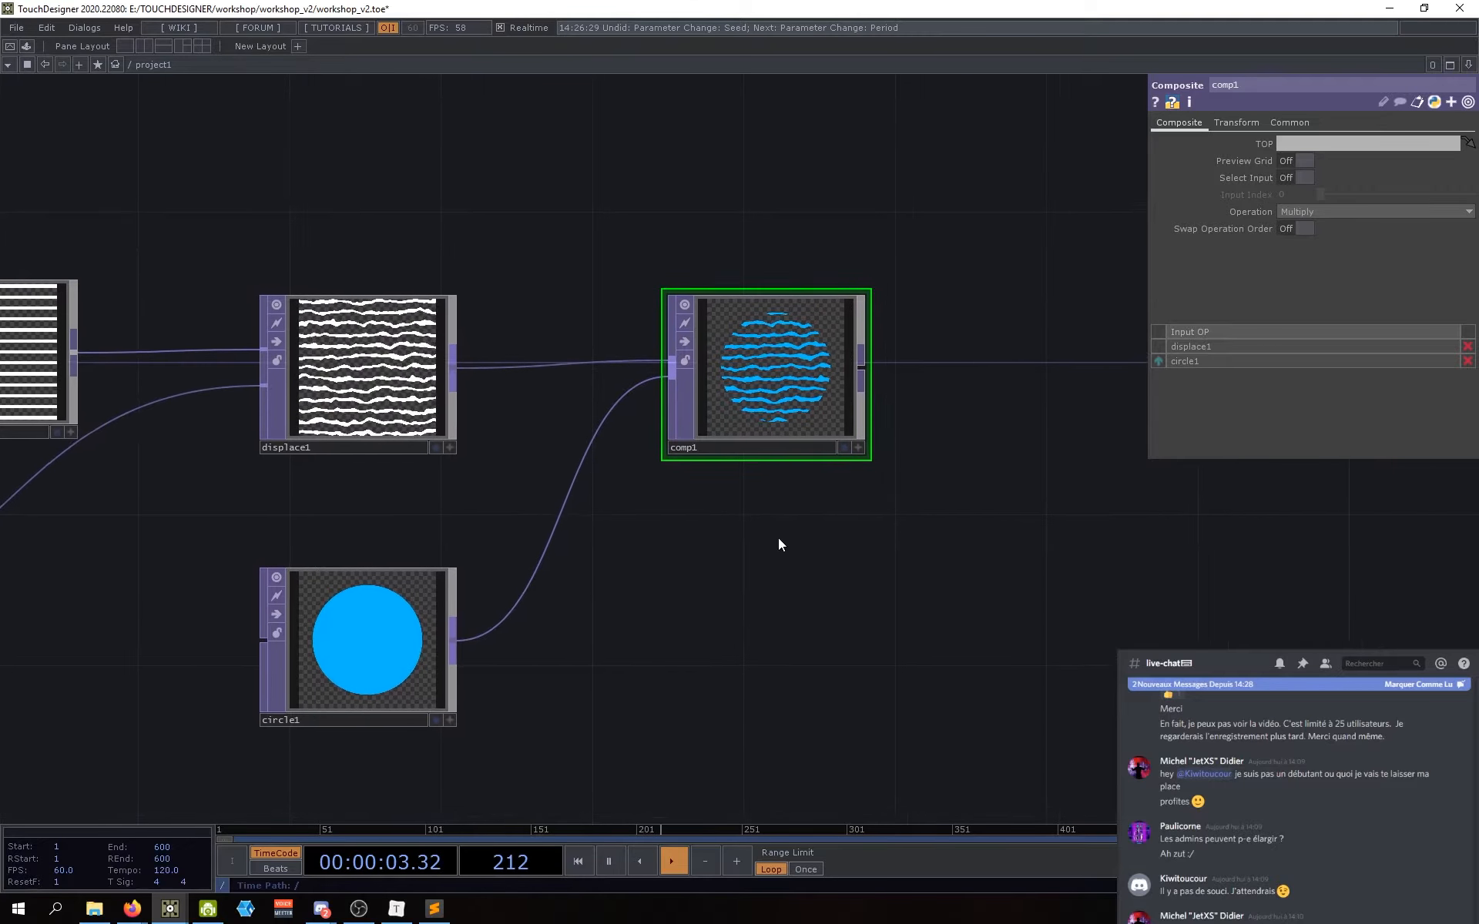
# Step: Try comp1's blend Operation as Add, Multiply, Inside and then Subtract
pyautogui.click(1305, 208)
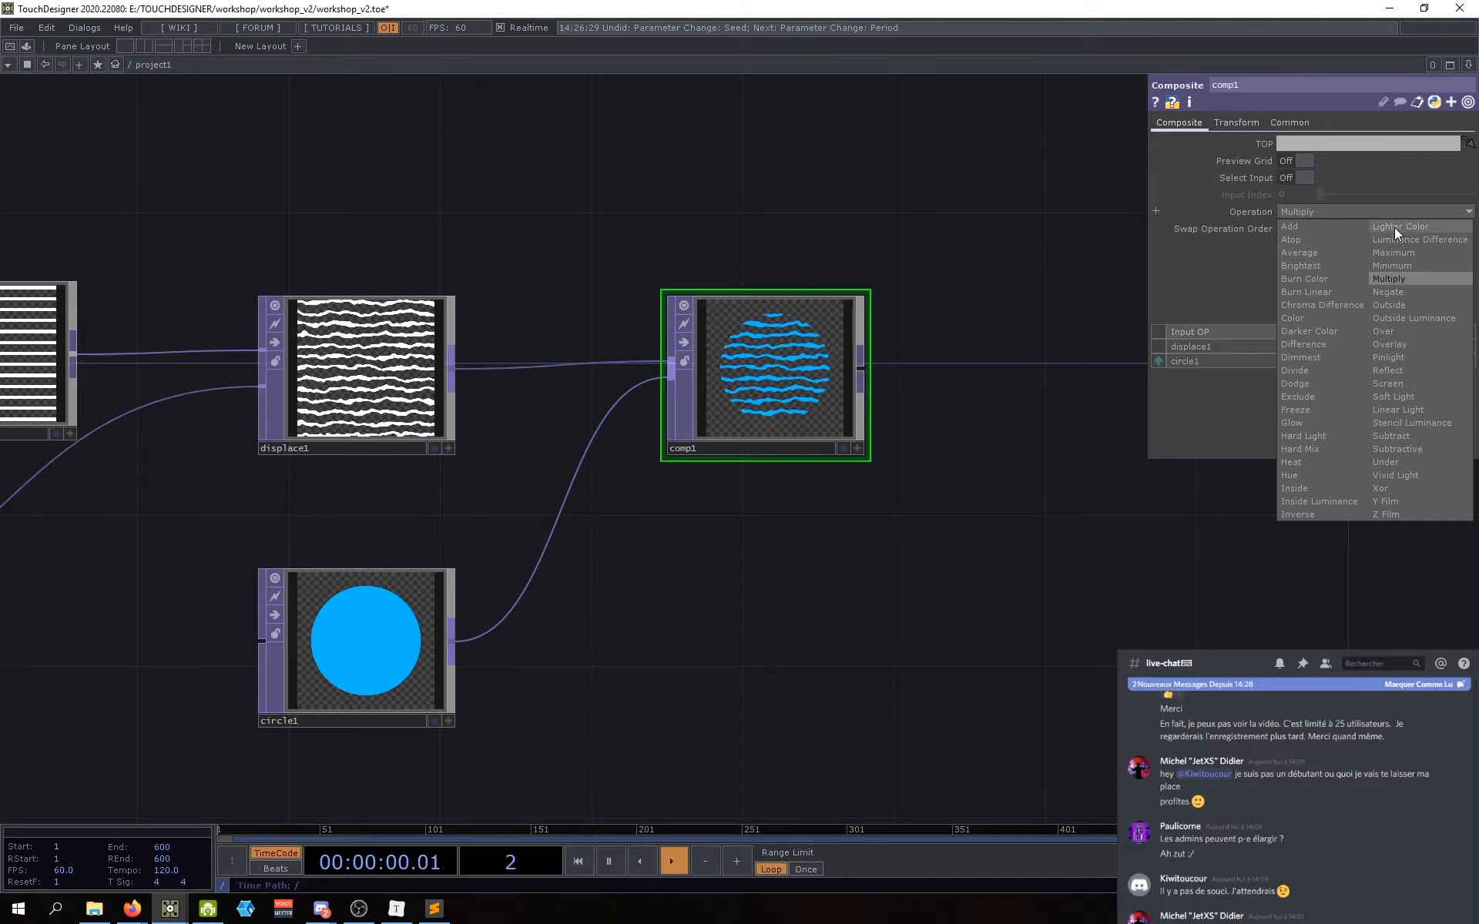
pyautogui.click(1301, 225)
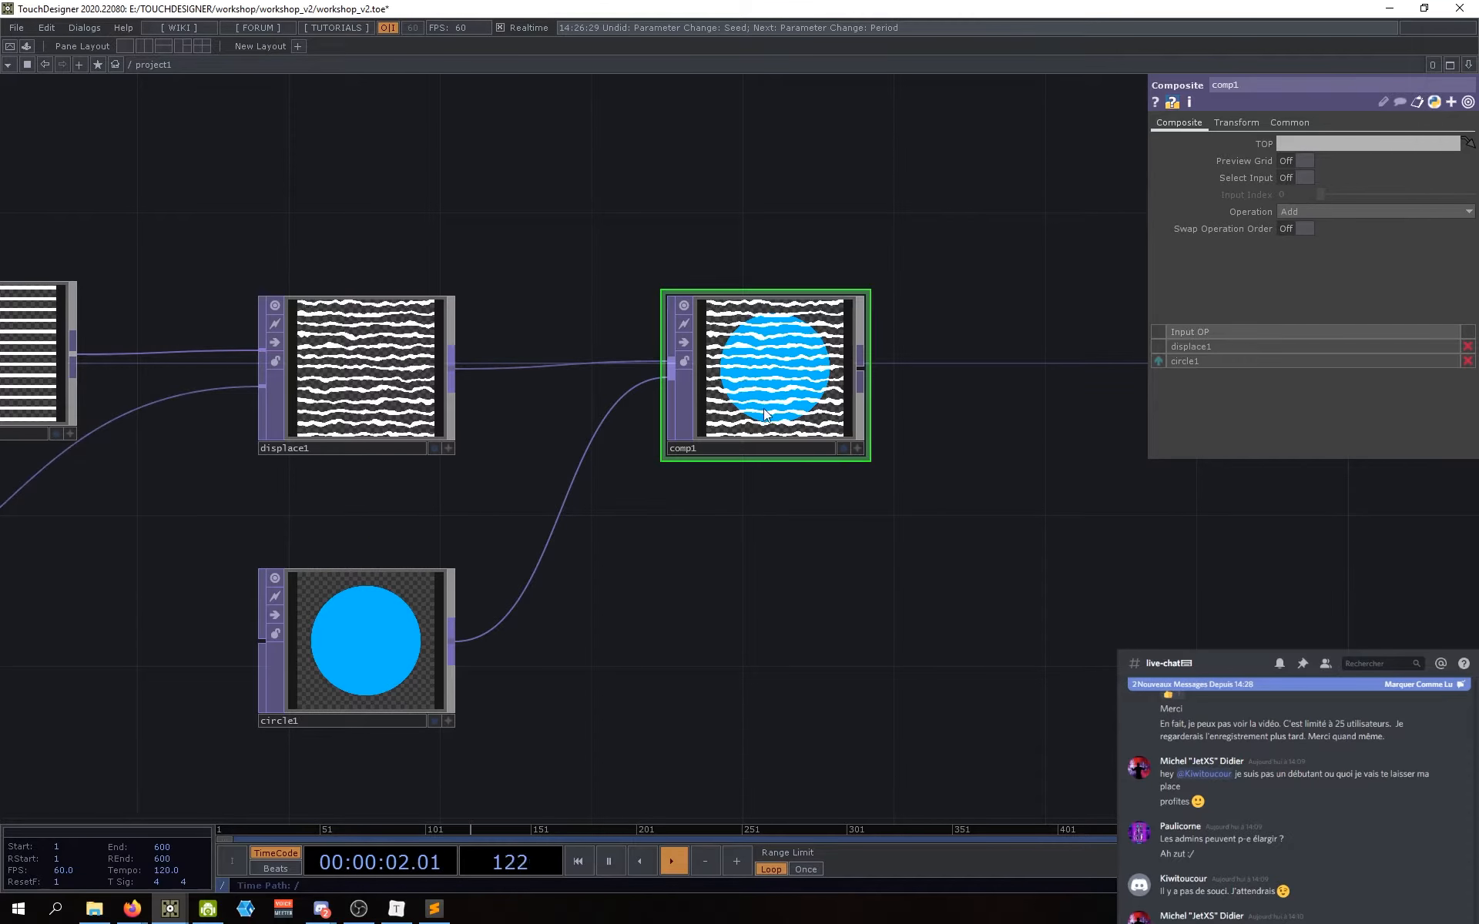
pyautogui.click(1310, 204)
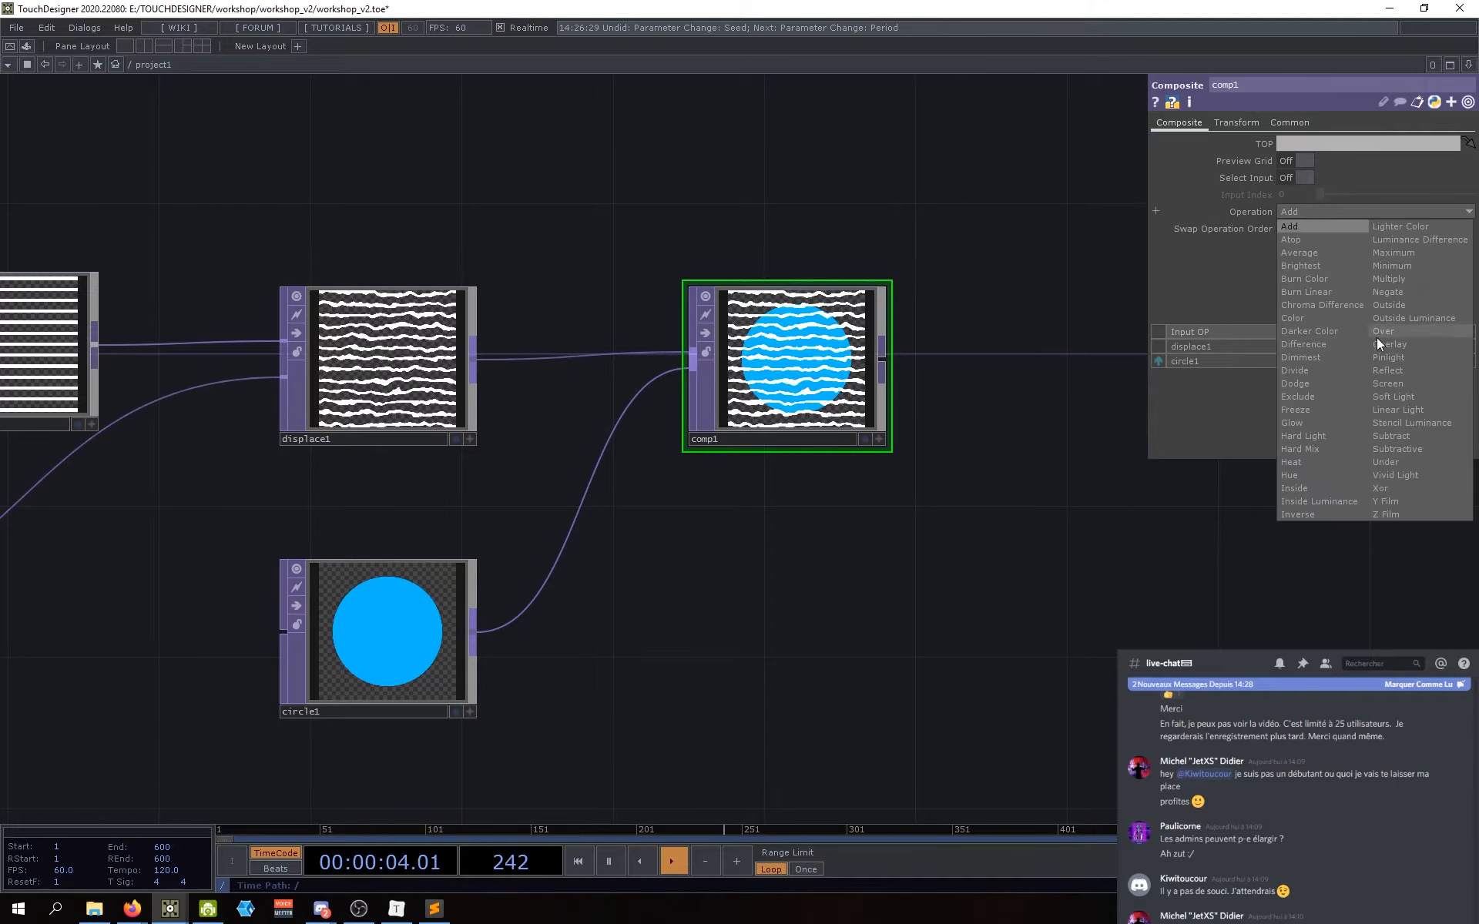
pyautogui.click(1393, 279)
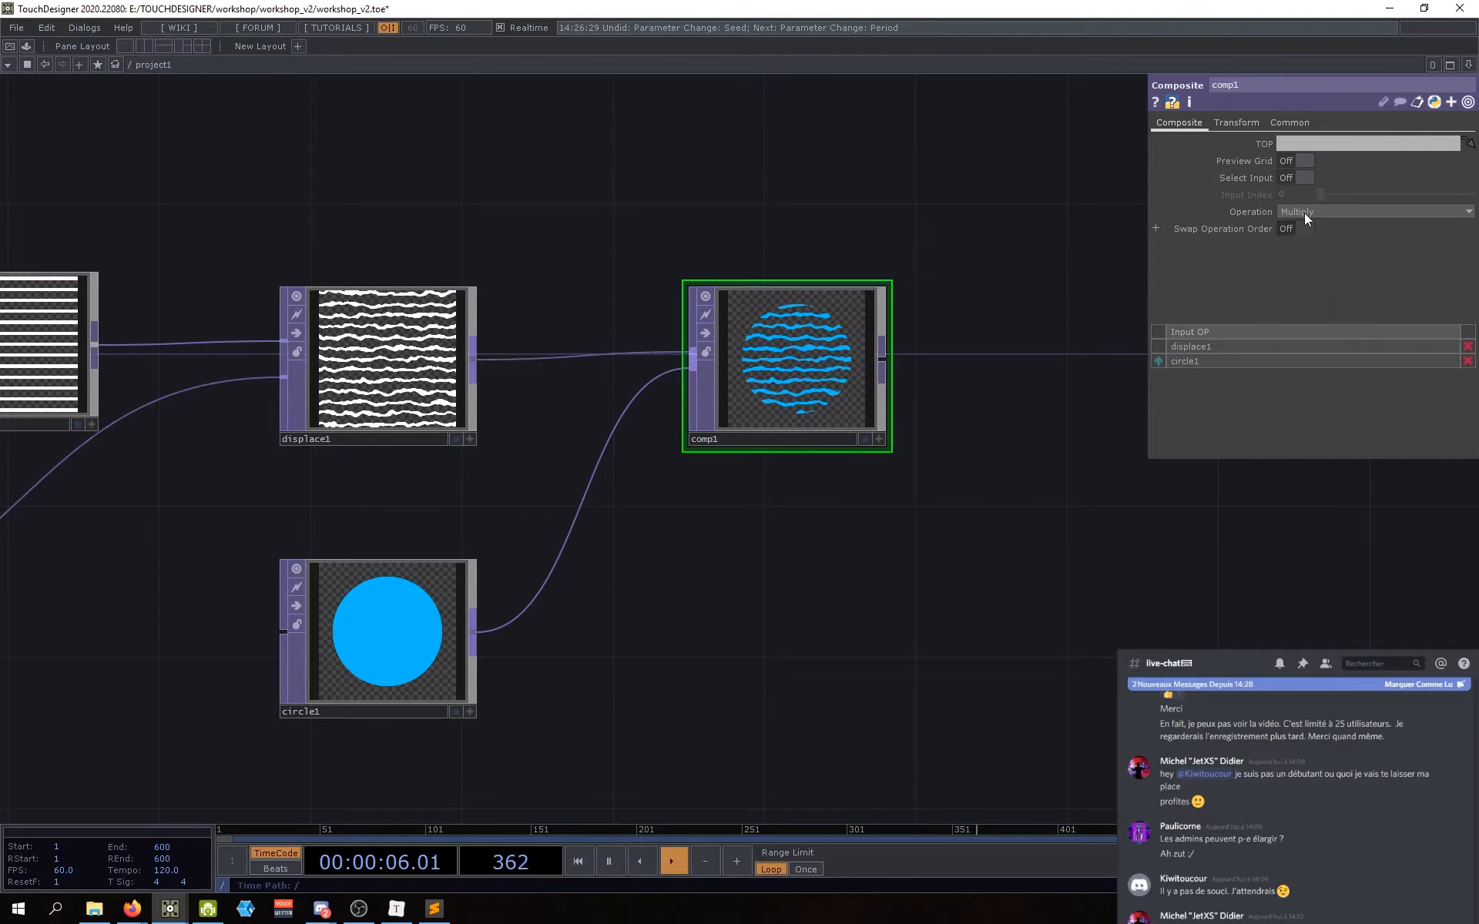
pyautogui.click(1305, 211)
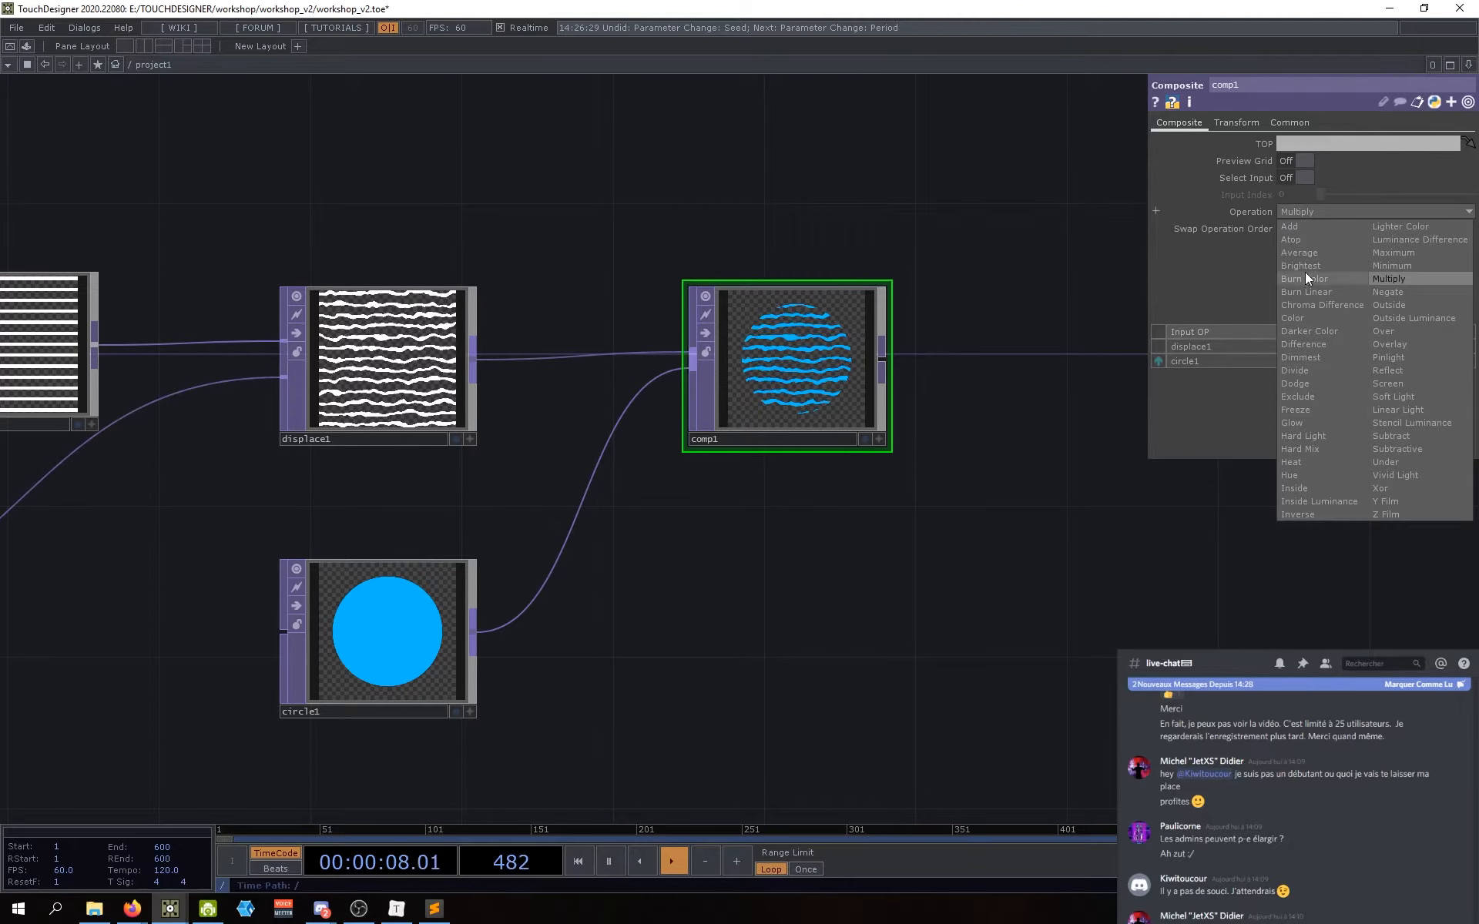
pyautogui.click(1310, 490)
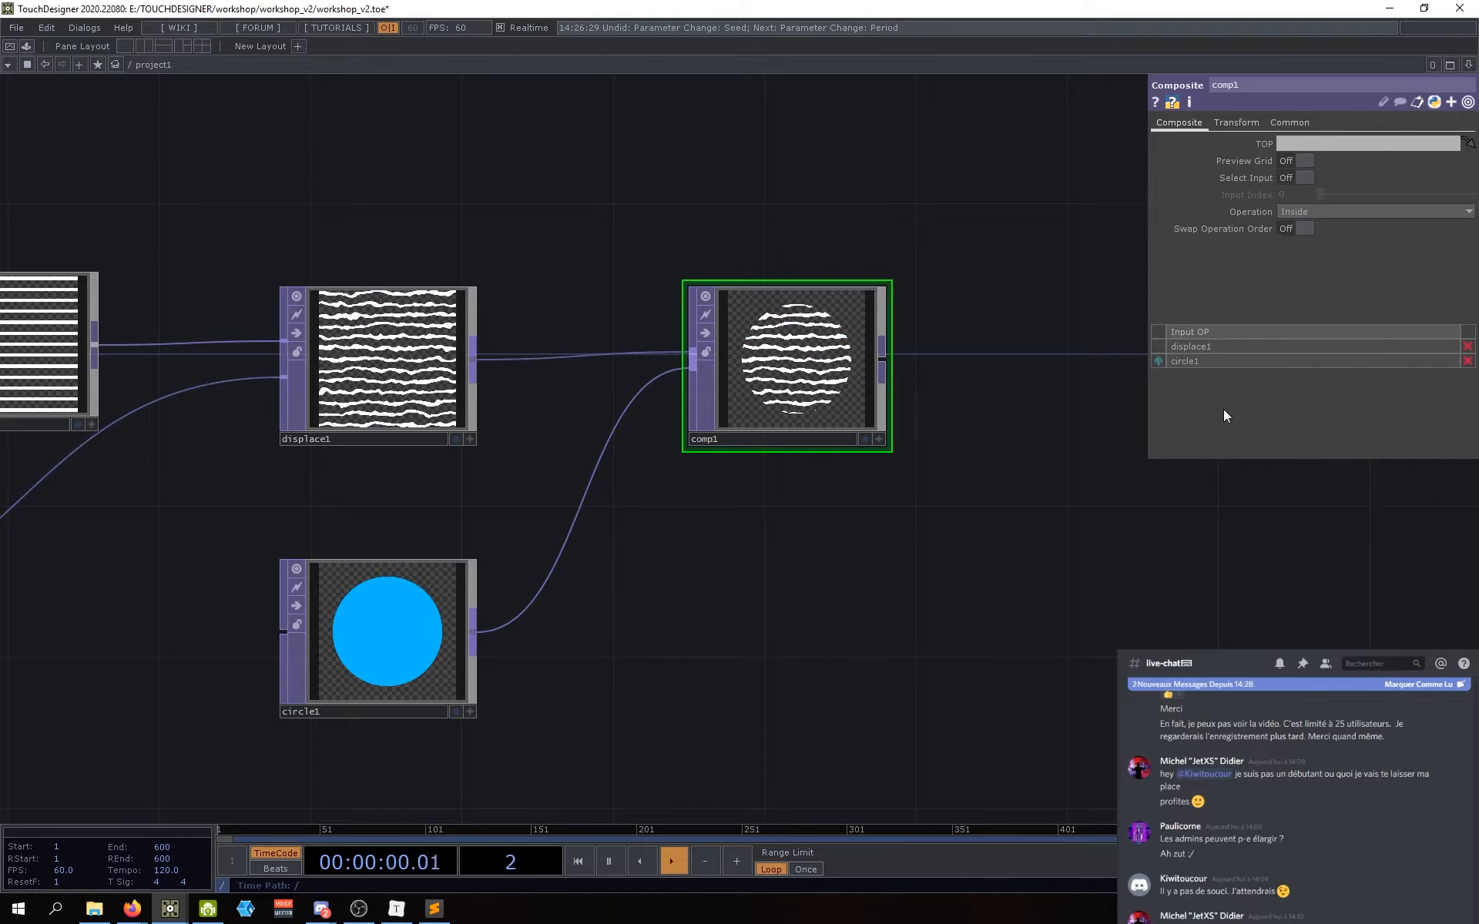
pyautogui.click(1352, 216)
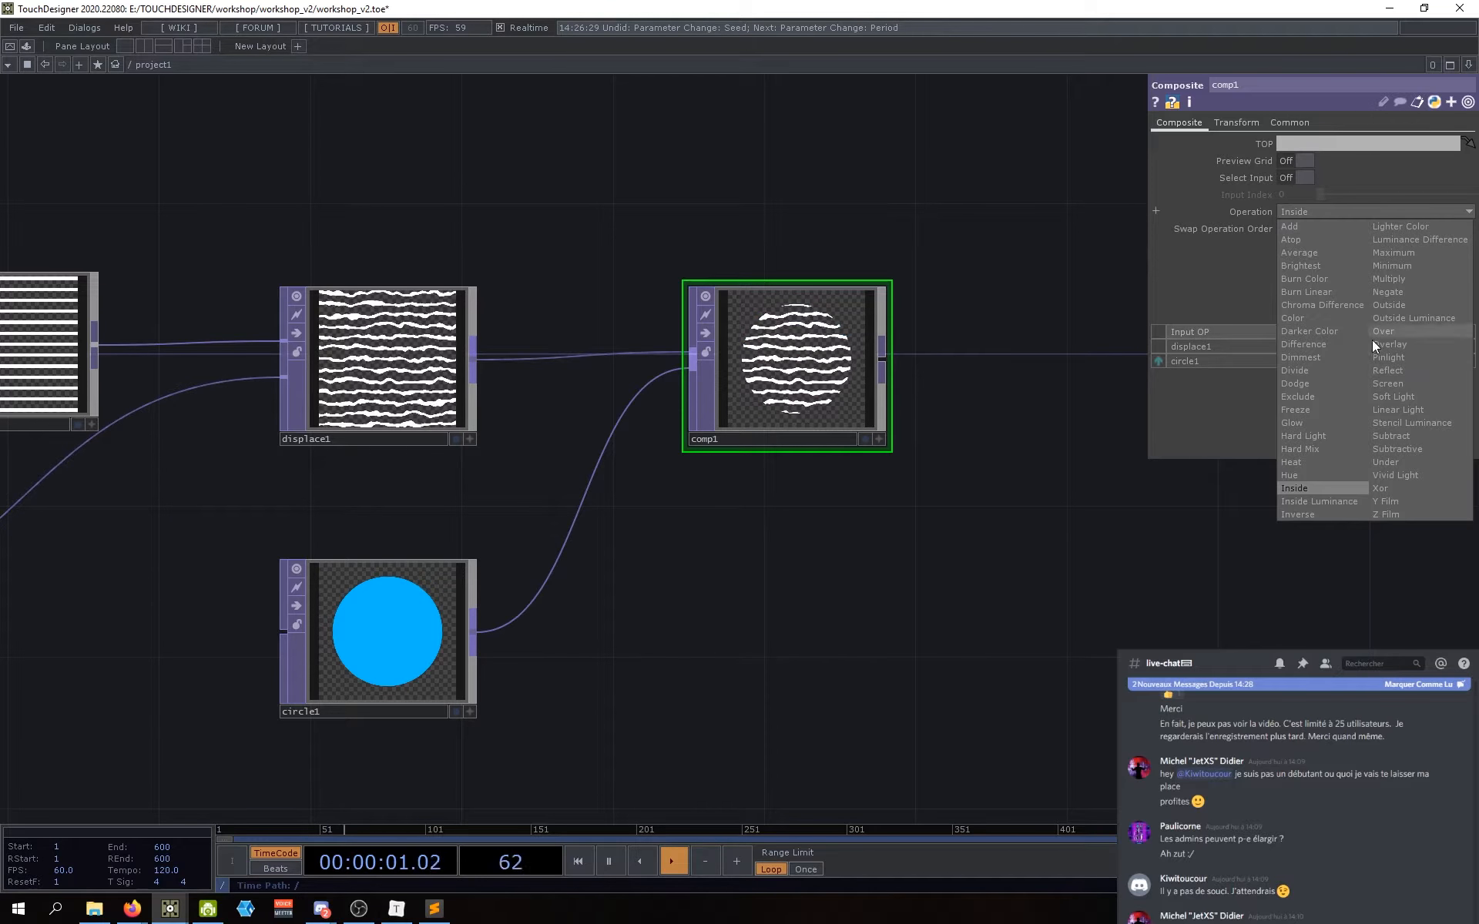
pyautogui.click(1393, 436)
# Step: Nudge circle1 slightly upward in the network
pyautogui.scroll(5, 852, 367)
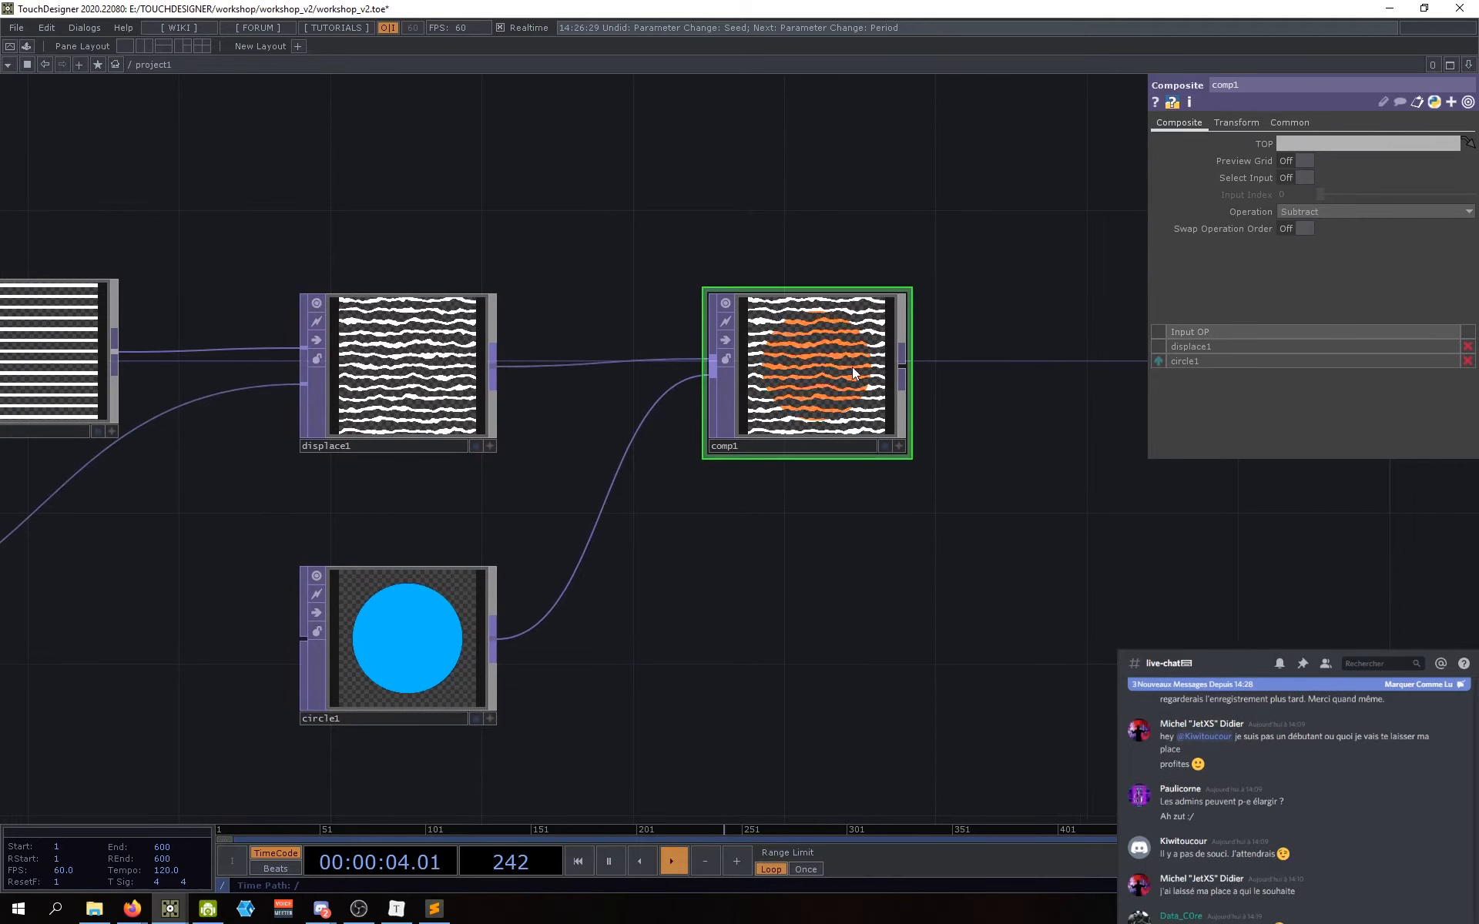
pyautogui.scroll(-5, 797, 357)
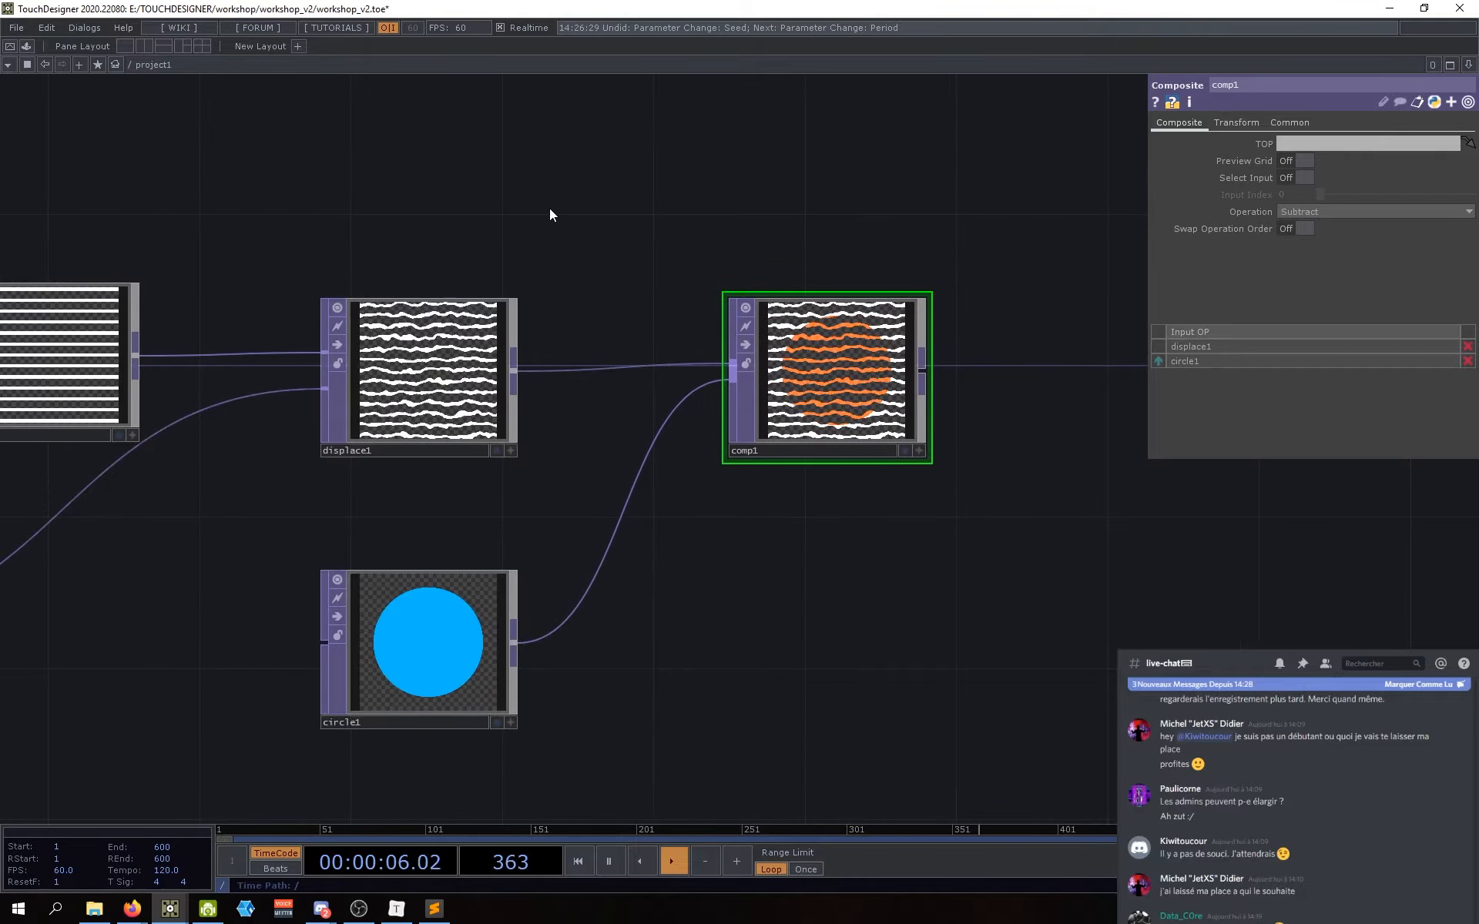
pyautogui.moveTo(433, 621)
pyautogui.mouseDown()
pyautogui.moveTo(433, 594)
pyautogui.moveTo(434, 607)
pyautogui.mouseUp()
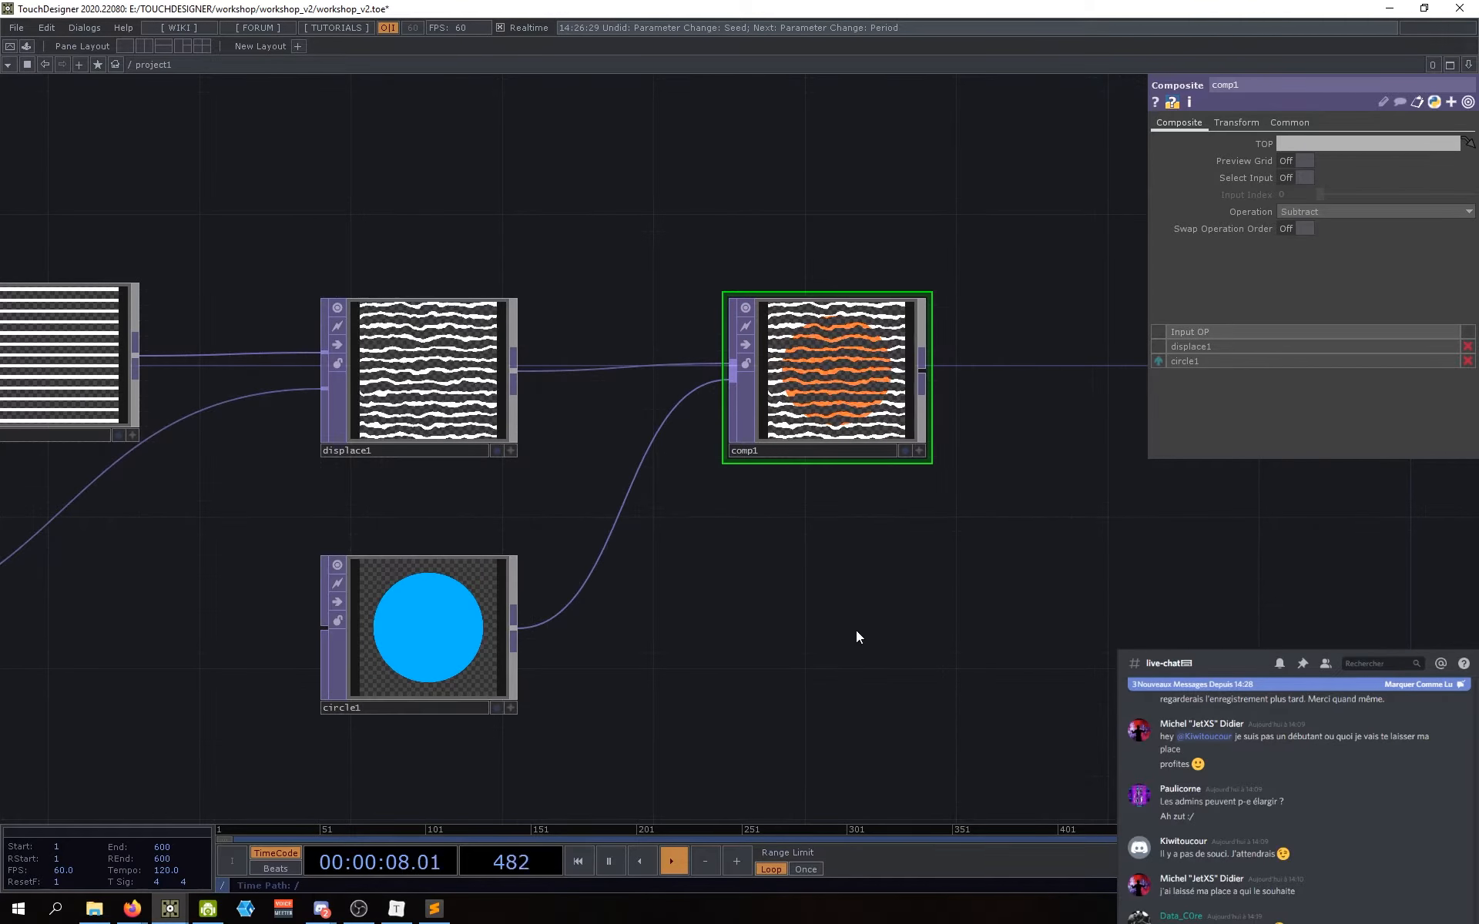
pyautogui.moveTo(724, 273); pyautogui.dragTo(711, 265)
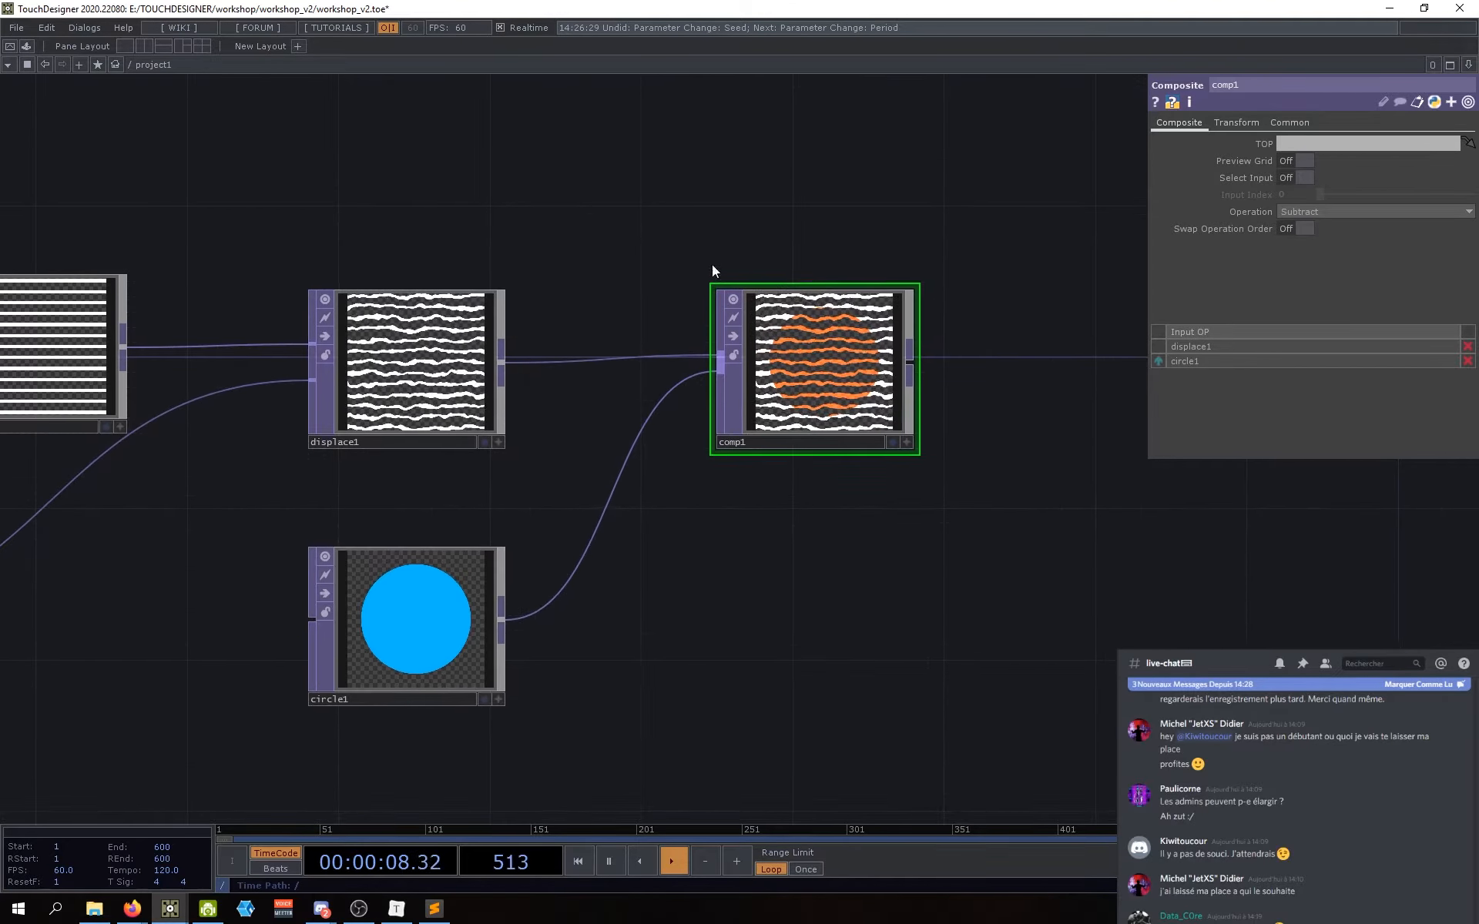
pyautogui.click(1250, 214)
pyautogui.click(1249, 211)
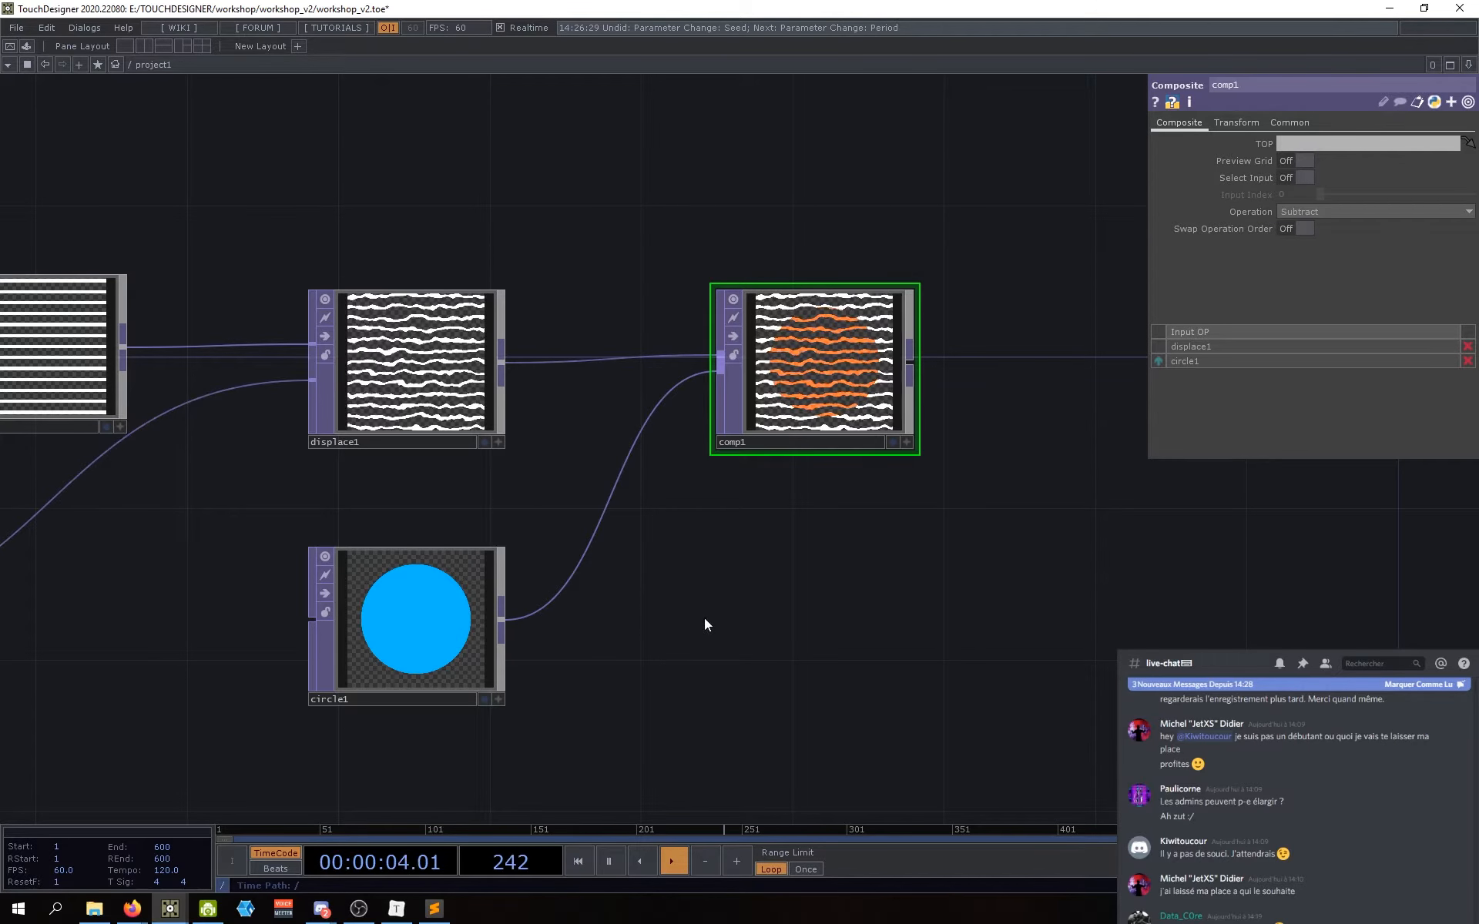
# Step: Set comp1's Operation to Over
pyautogui.moveTo(715, 617); pyautogui.dragTo(707, 617)
pyautogui.moveTo(777, 552); pyautogui.dragTo(760, 553)
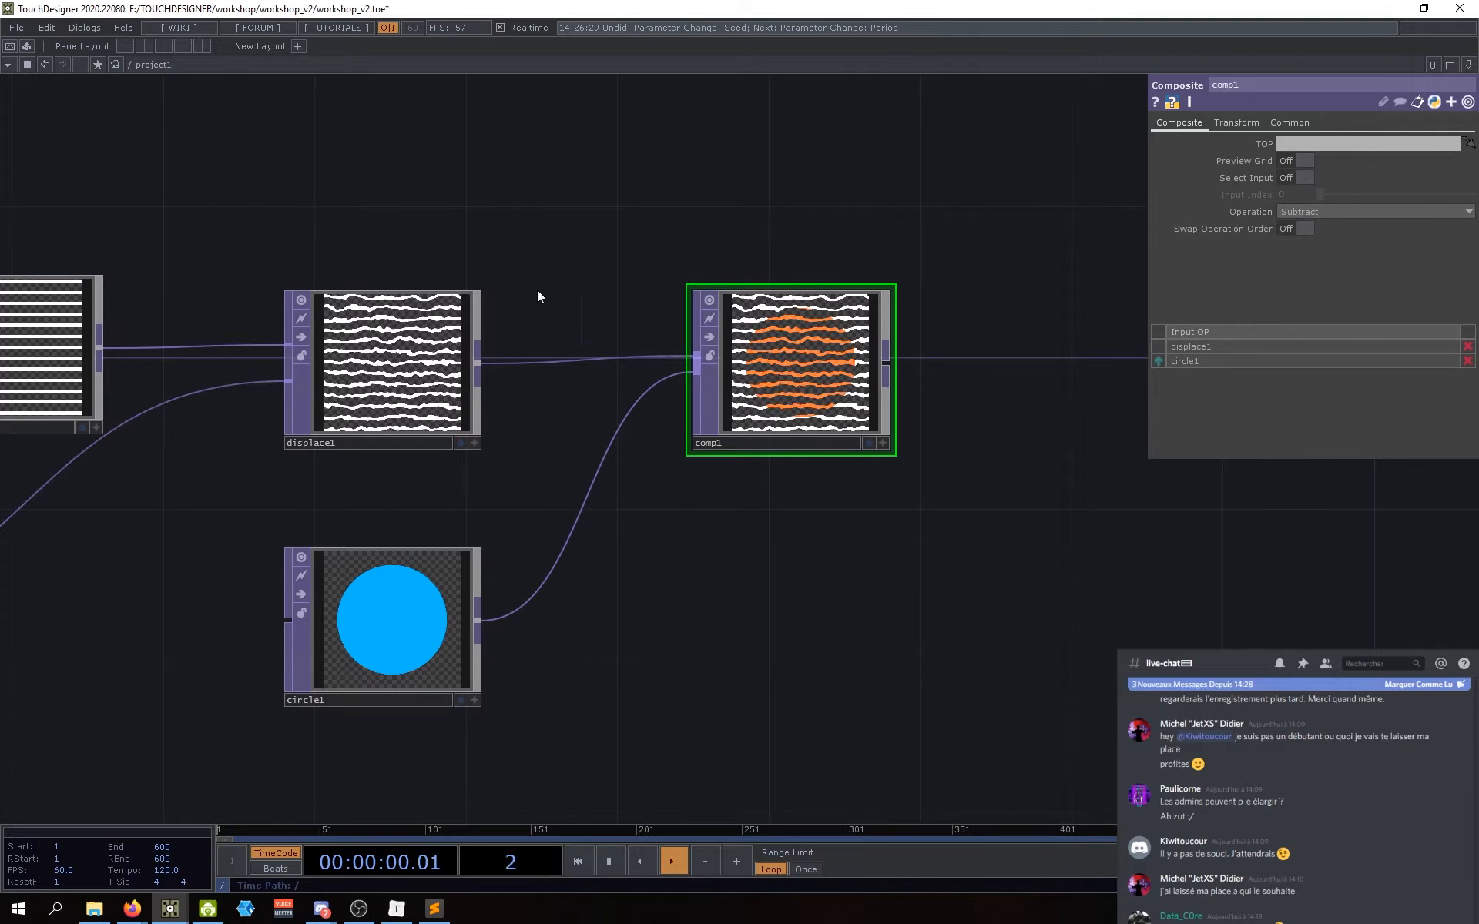
pyautogui.scroll(4, 818, 357)
pyautogui.scroll(-4, 814, 362)
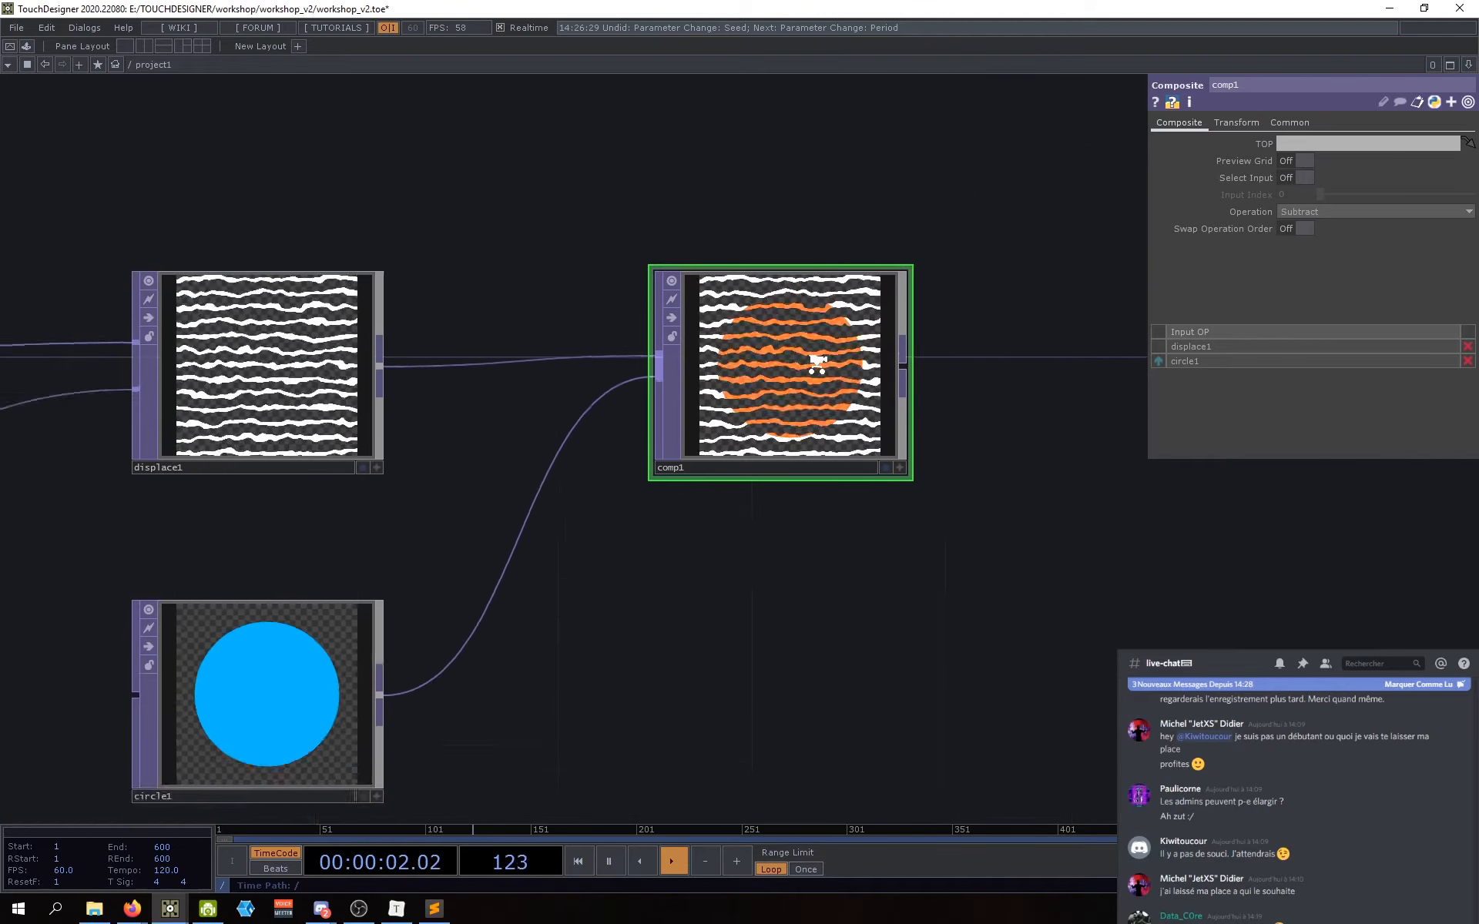
pyautogui.scroll(3, 779, 362)
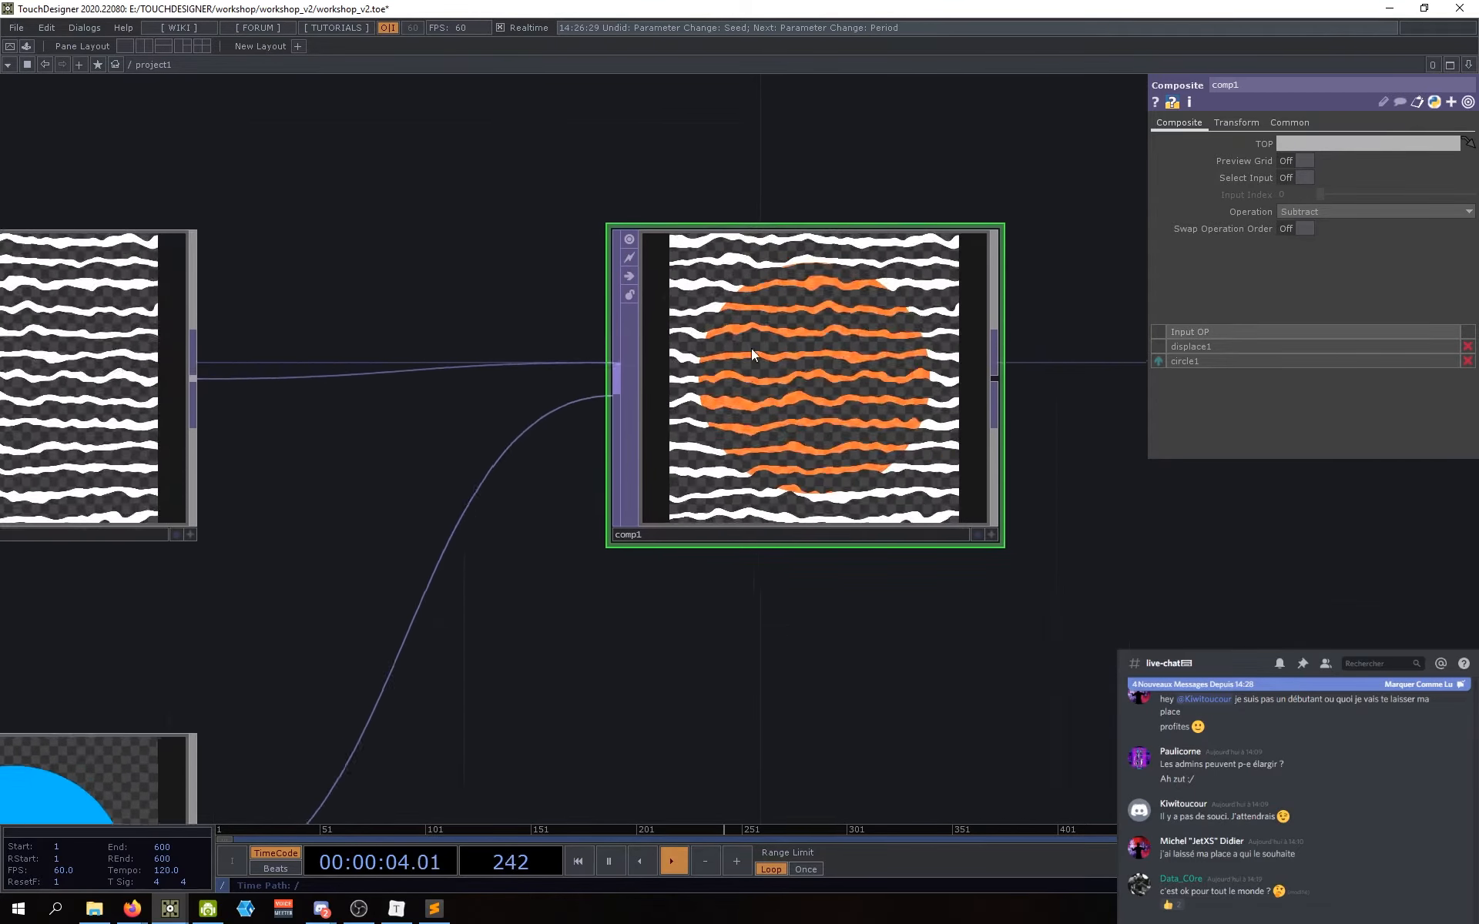
pyautogui.scroll(-1, 701, 369)
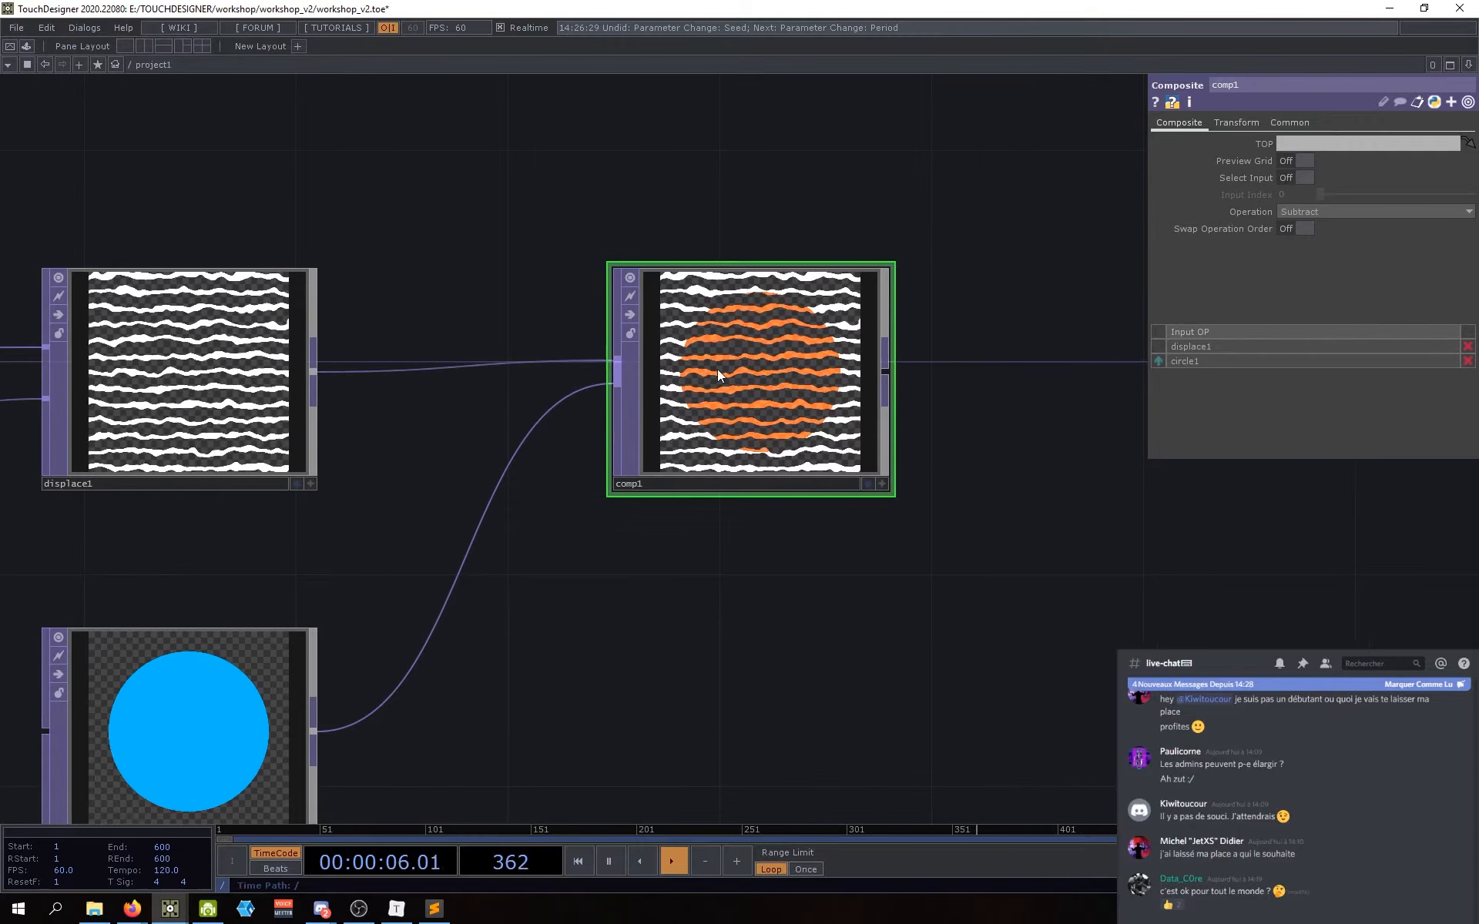
pyautogui.scroll(-2, 755, 359)
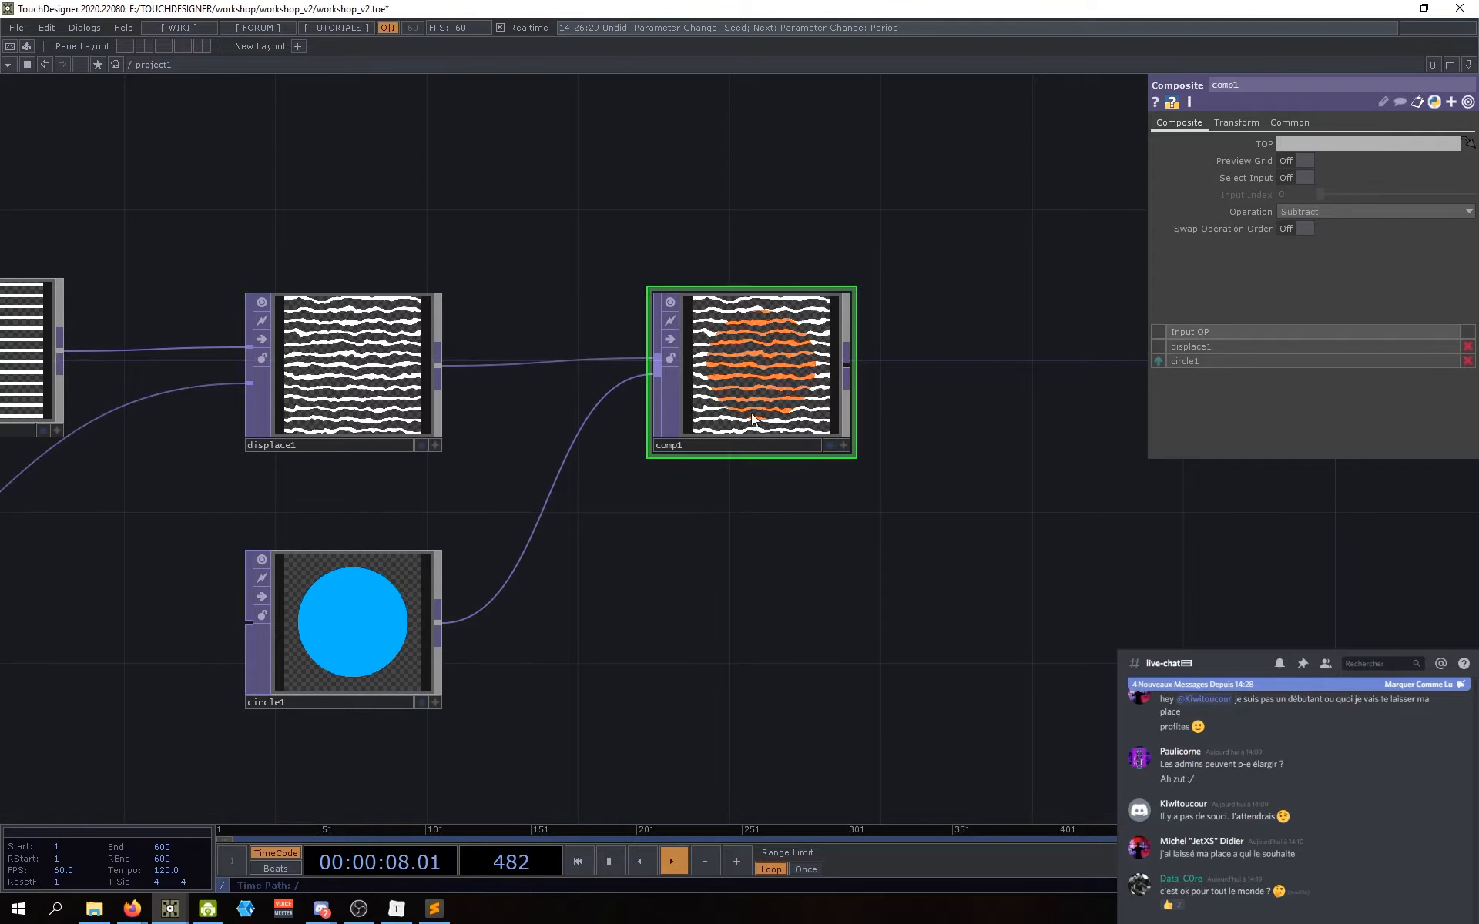
pyautogui.click(1318, 210)
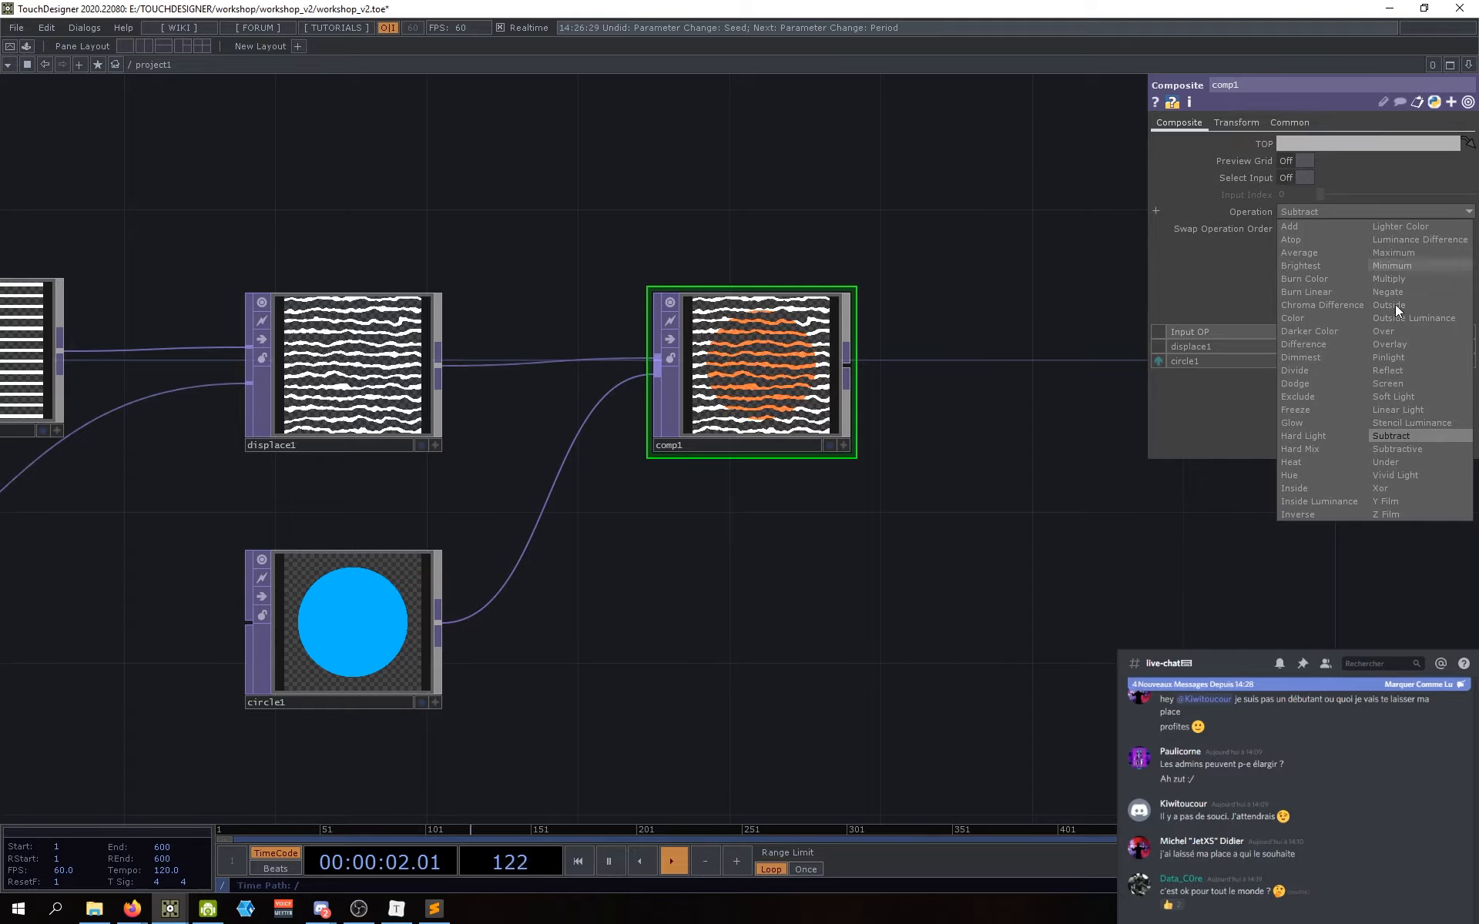
pyautogui.click(1391, 331)
# Step: Check displace1's settings, then return to comp1's parameters
pyautogui.moveTo(869, 601); pyautogui.dragTo(898, 608)
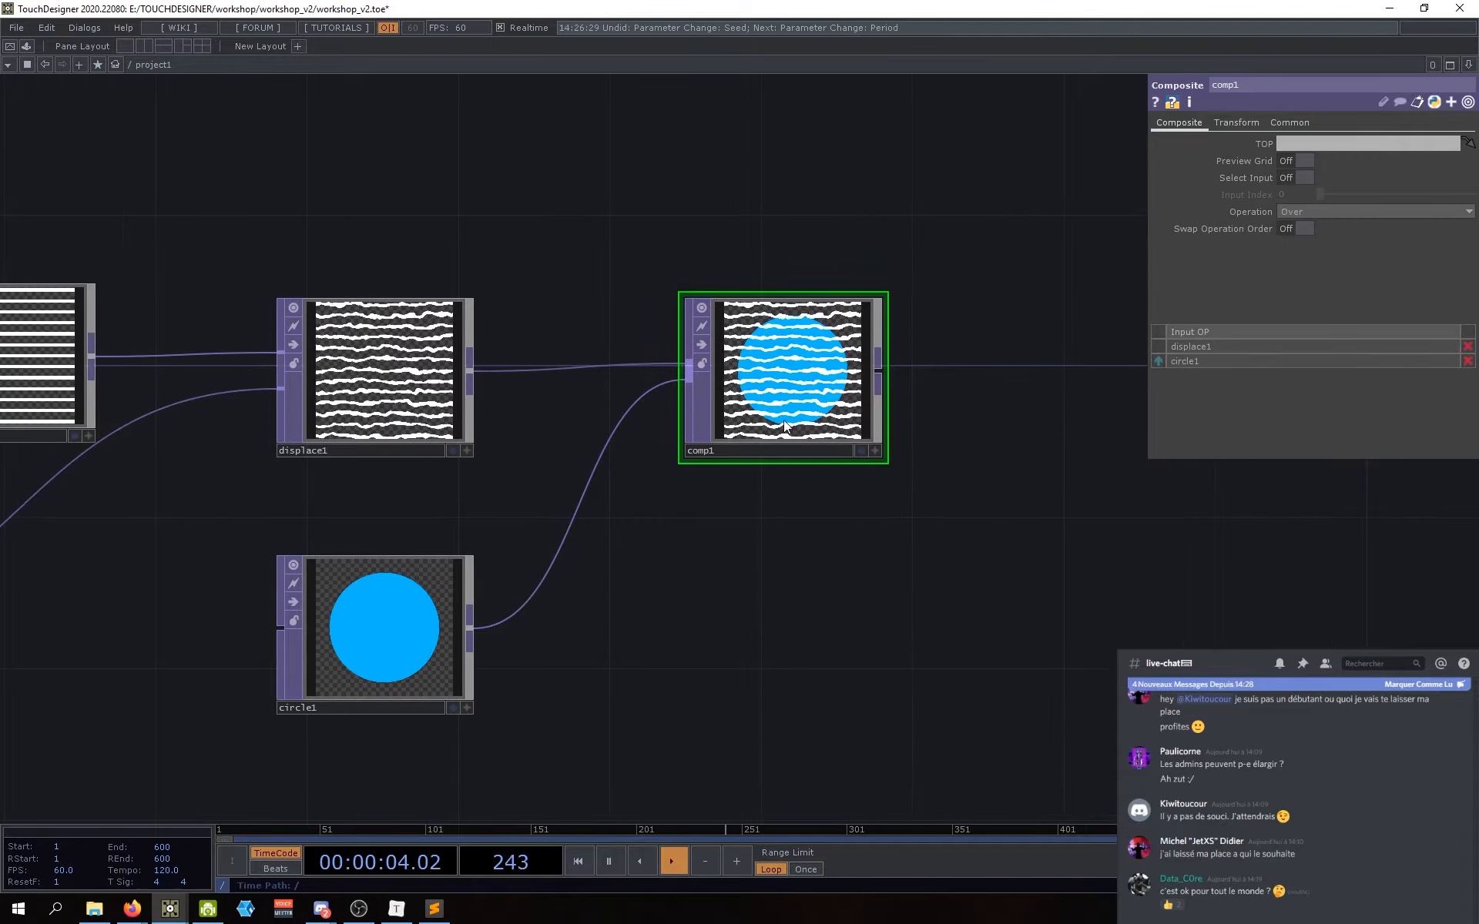
pyautogui.click(401, 365)
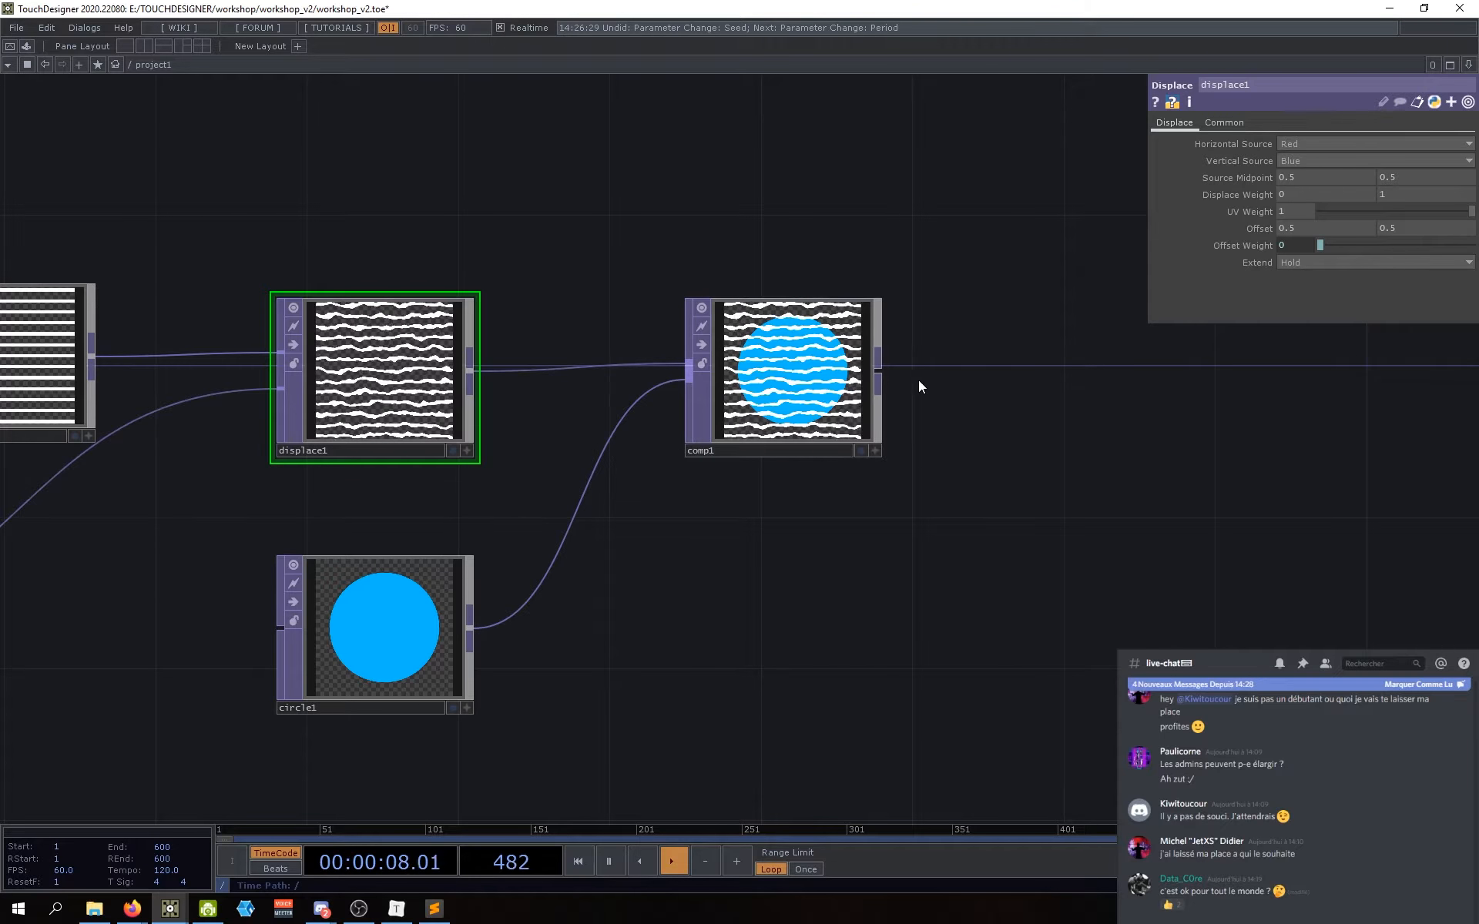
pyautogui.click(758, 381)
pyautogui.scroll(4, 758, 381)
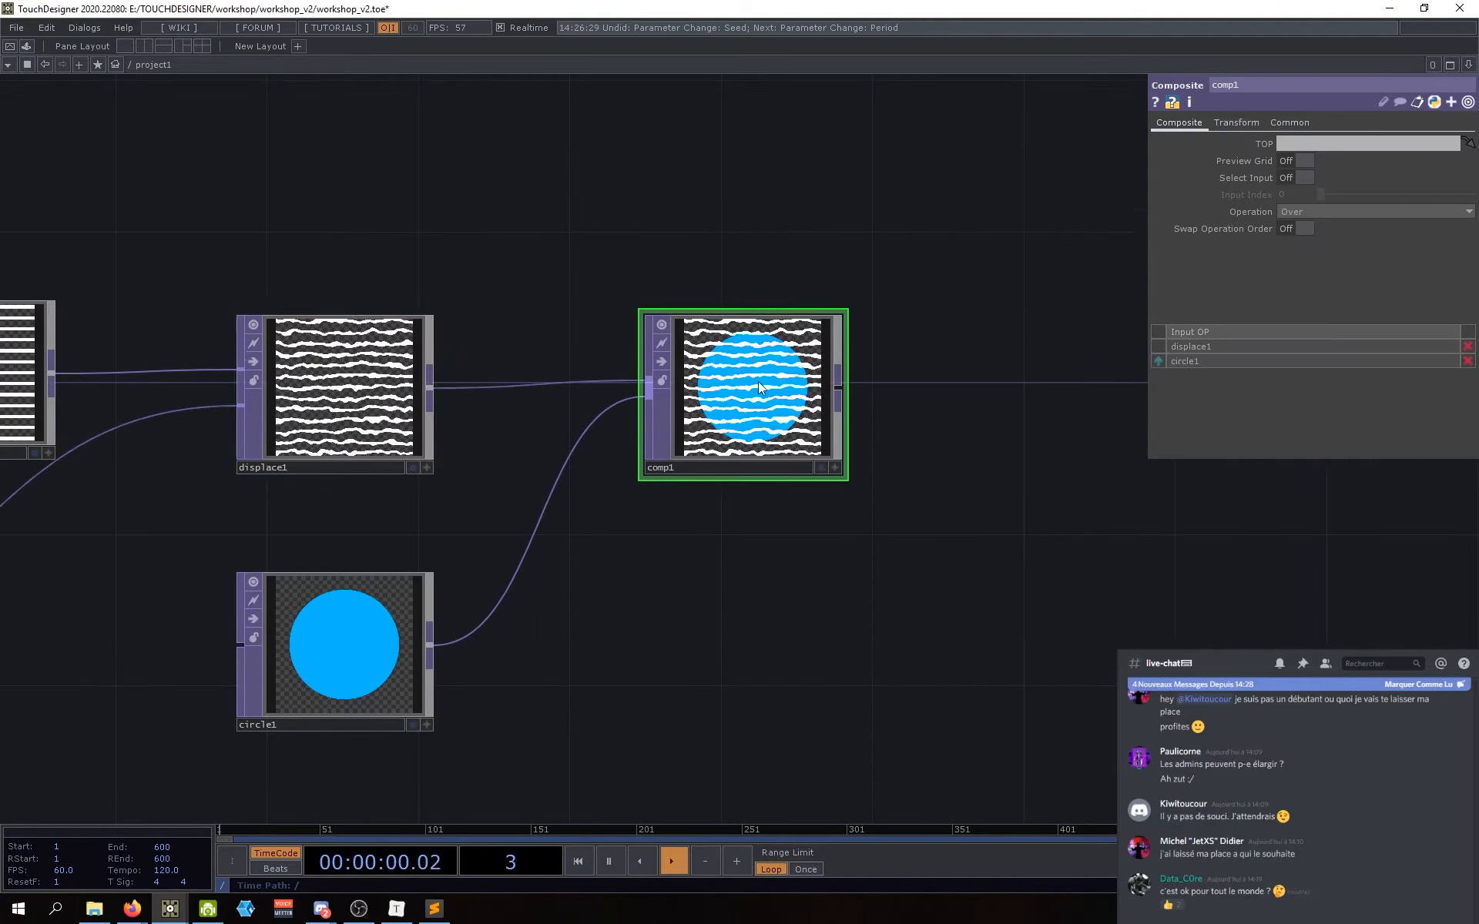
pyautogui.scroll(-5, 733, 377)
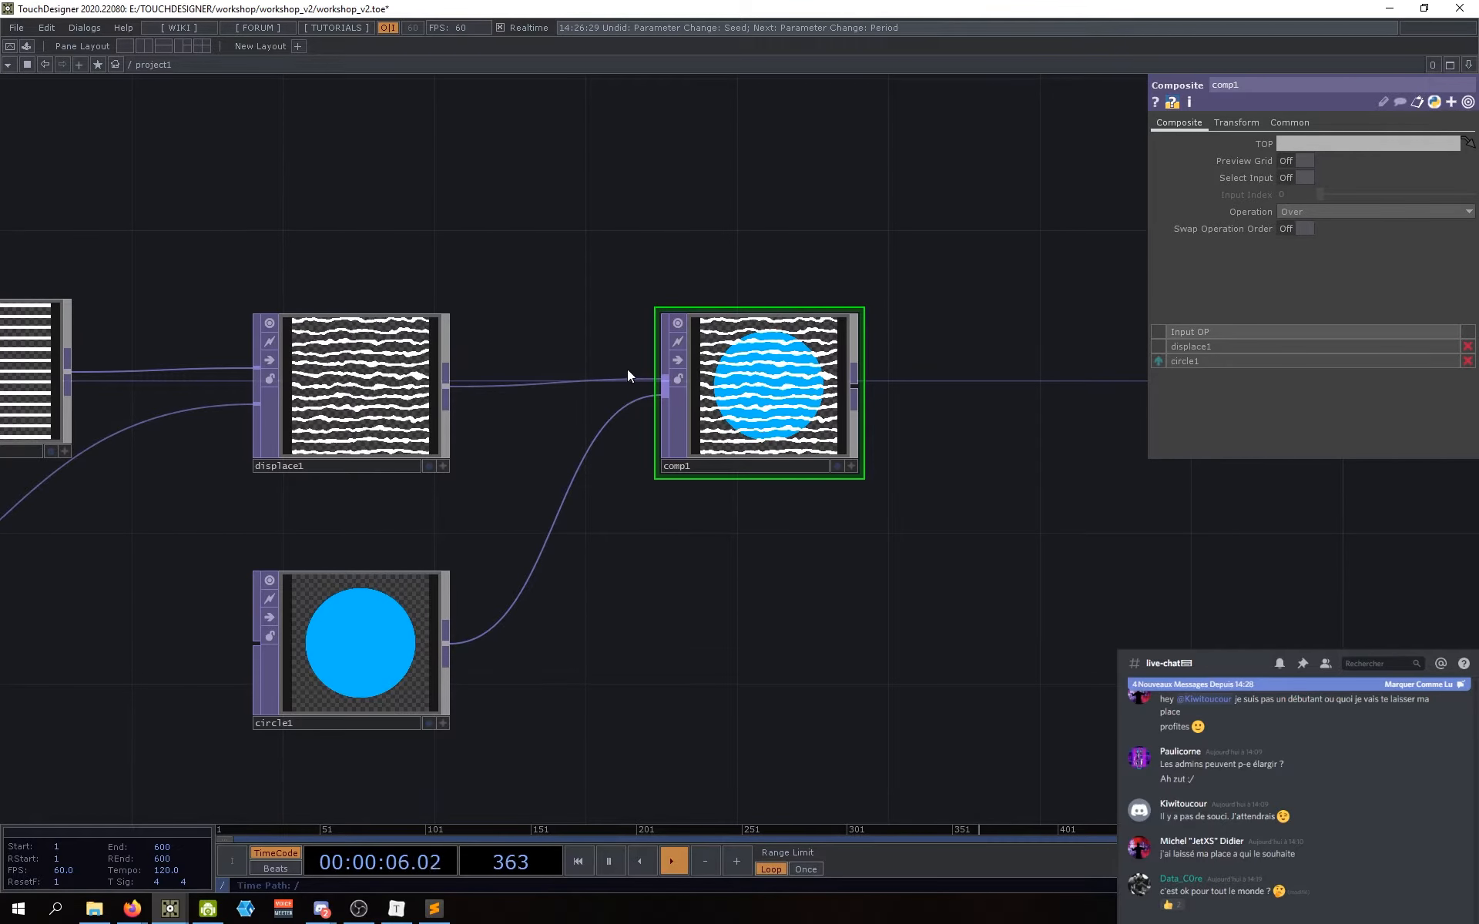
# Step: Disconnect both comp1 input wires and reconnect circle1 and displace1 into comp1
pyautogui.moveTo(652, 466); pyautogui.dragTo(663, 466)
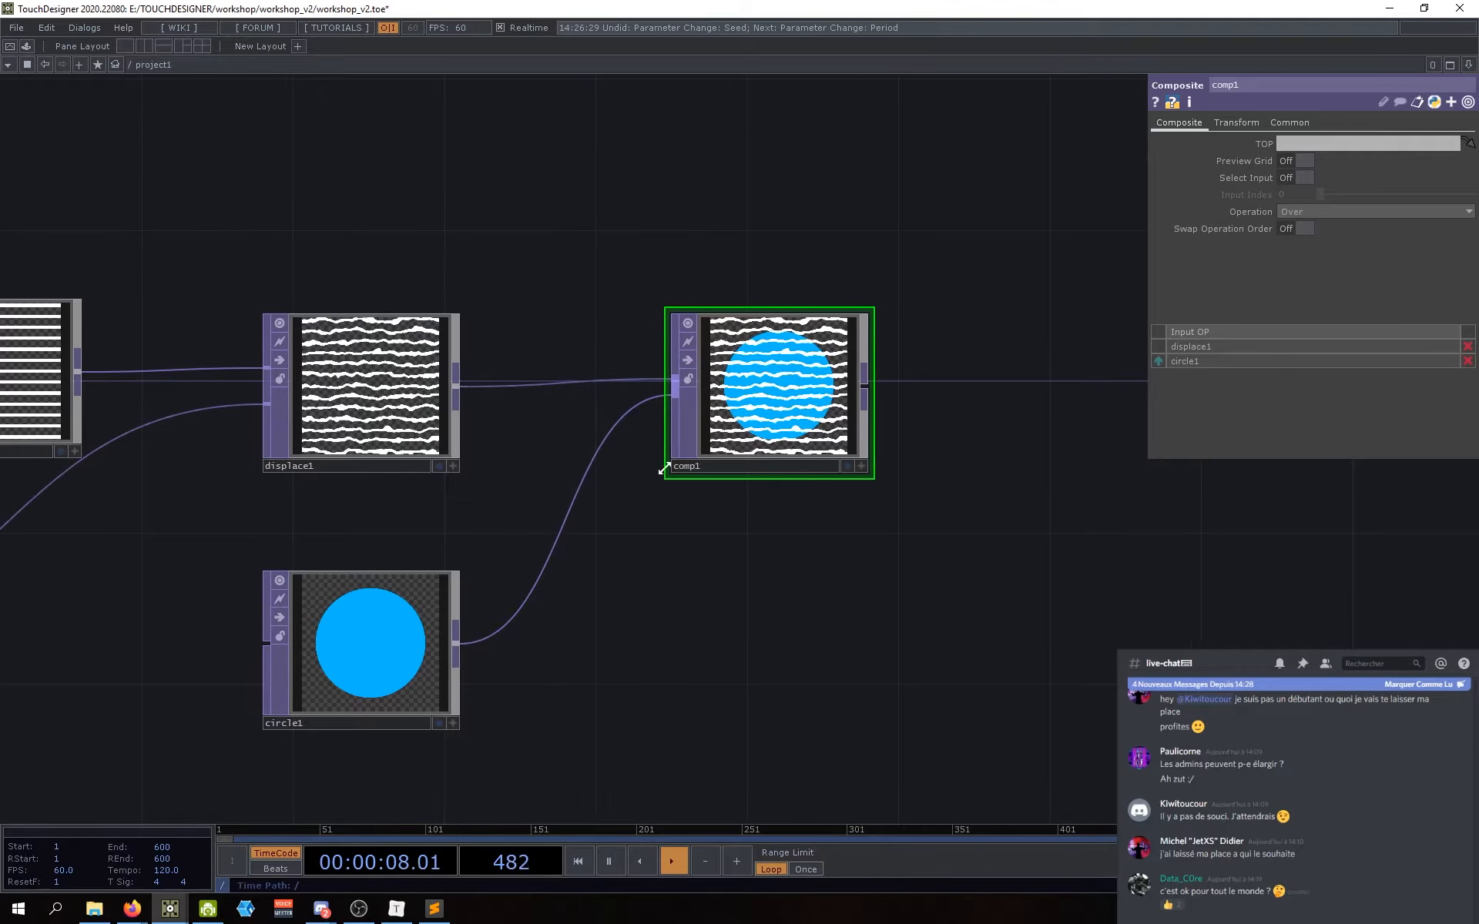
pyautogui.rightClick(603, 442)
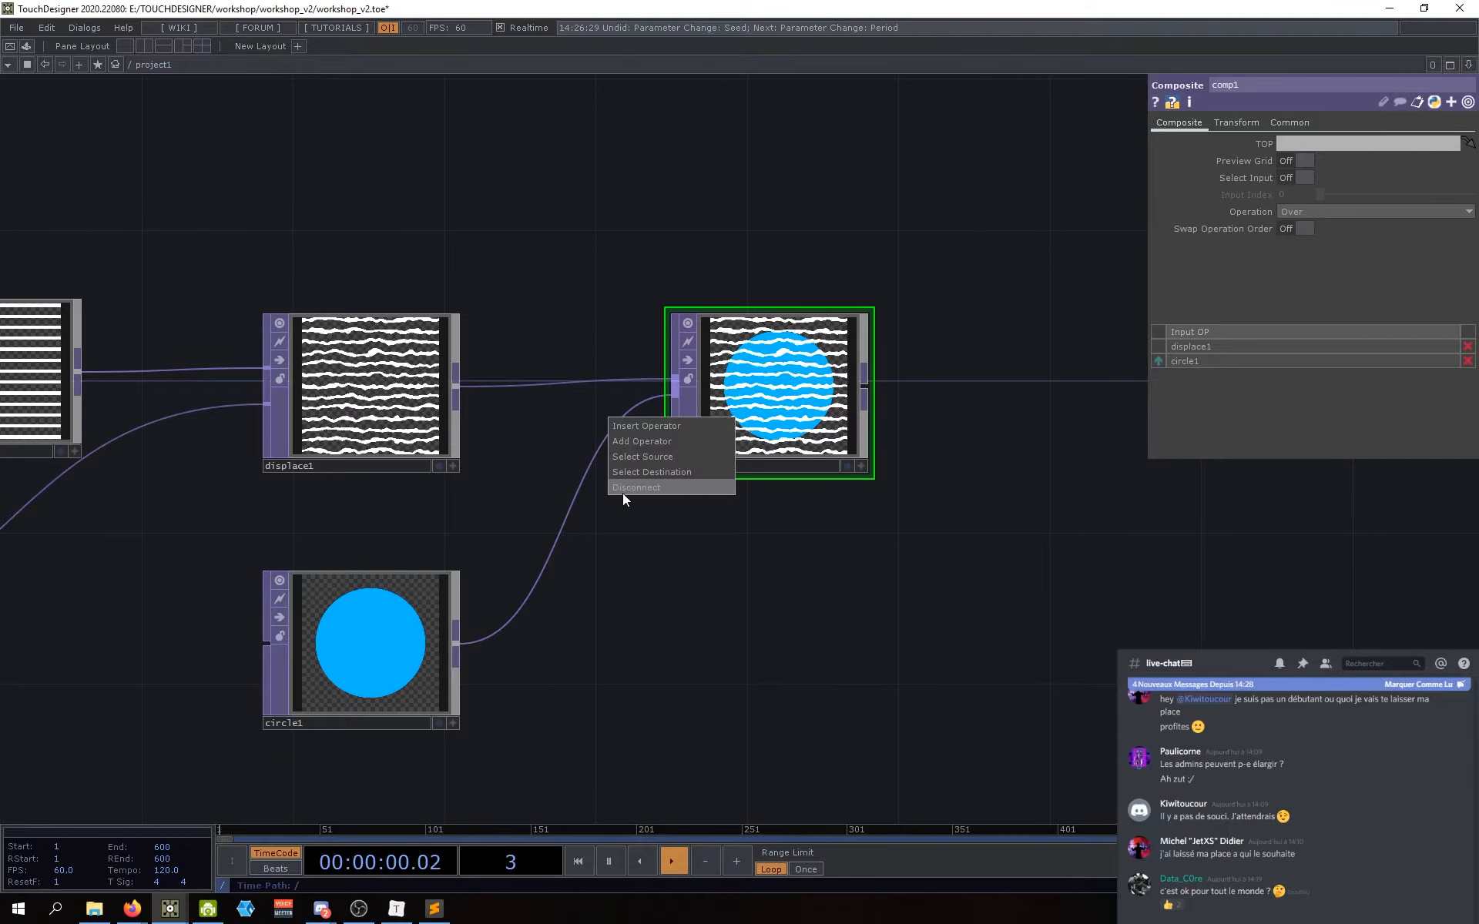
pyautogui.click(622, 489)
pyautogui.rightClick(556, 385)
pyautogui.click(585, 429)
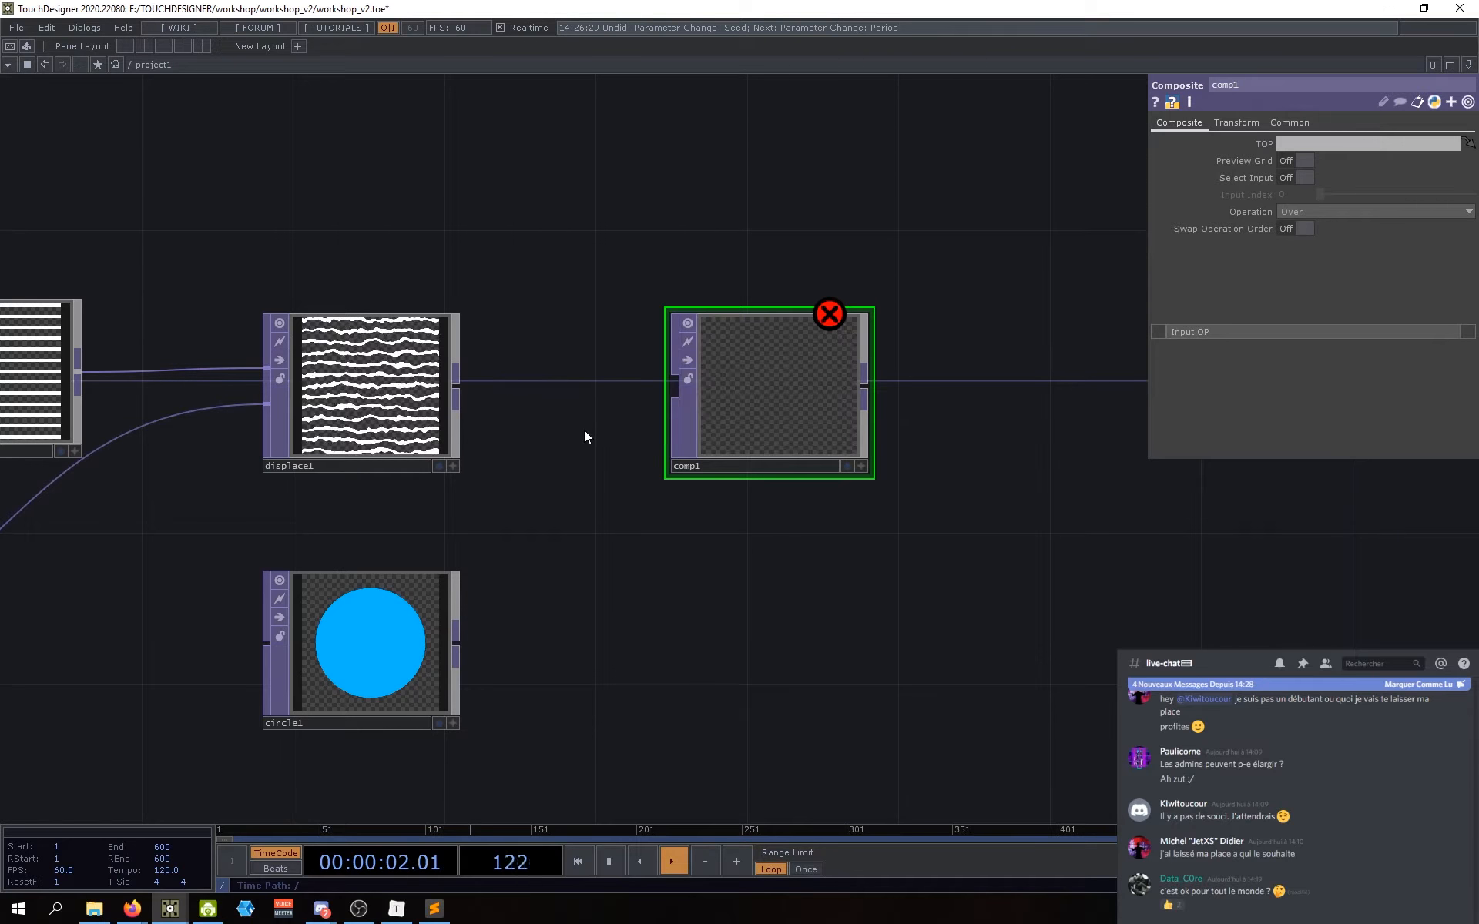
pyautogui.moveTo(459, 639); pyautogui.dragTo(647, 383)
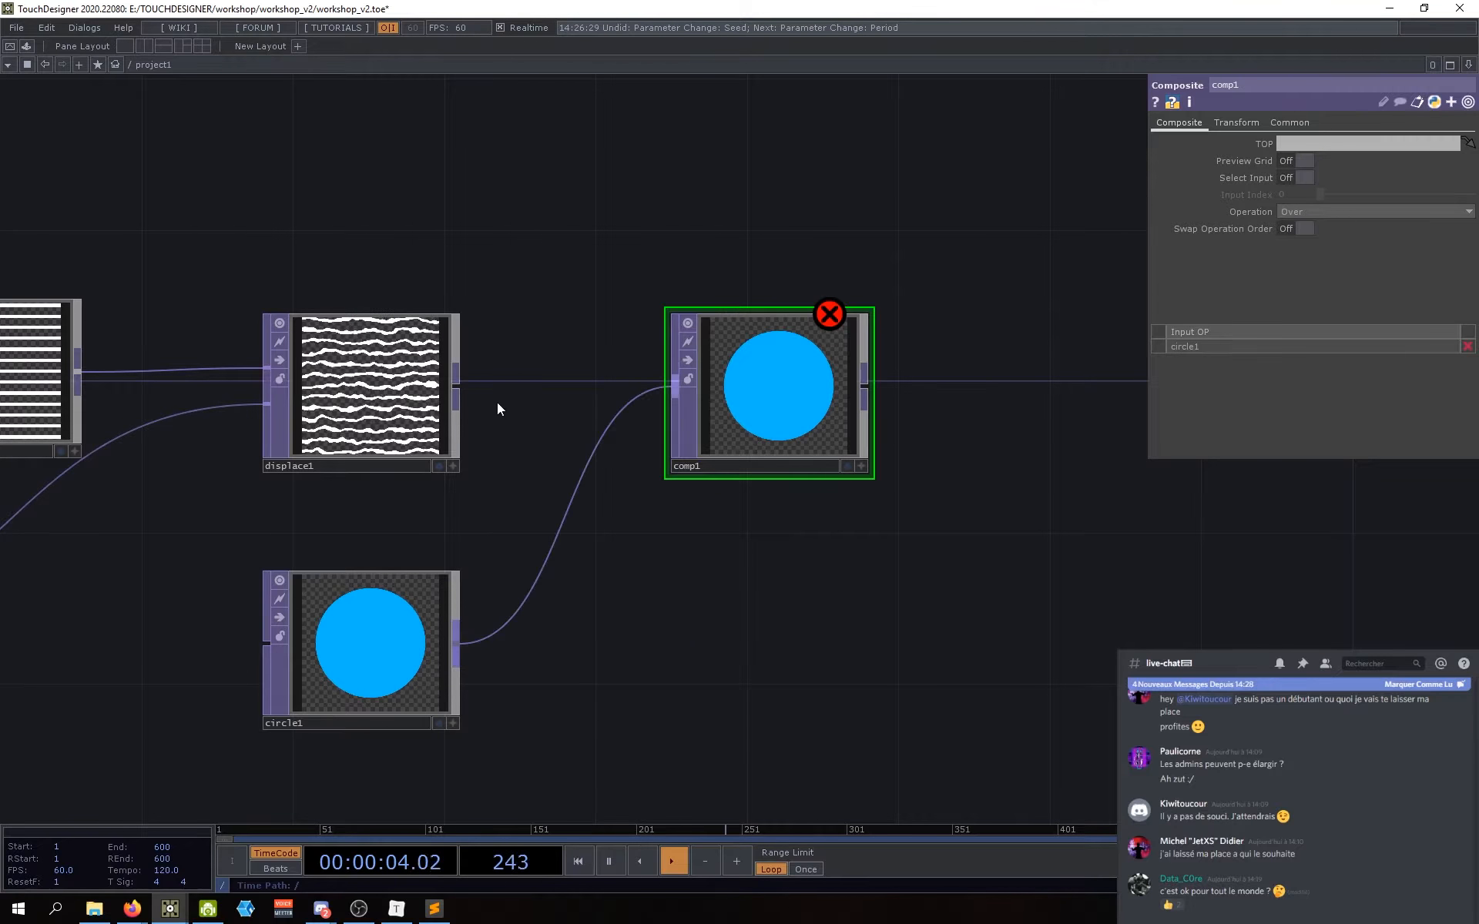
pyautogui.moveTo(459, 385); pyautogui.dragTo(671, 393)
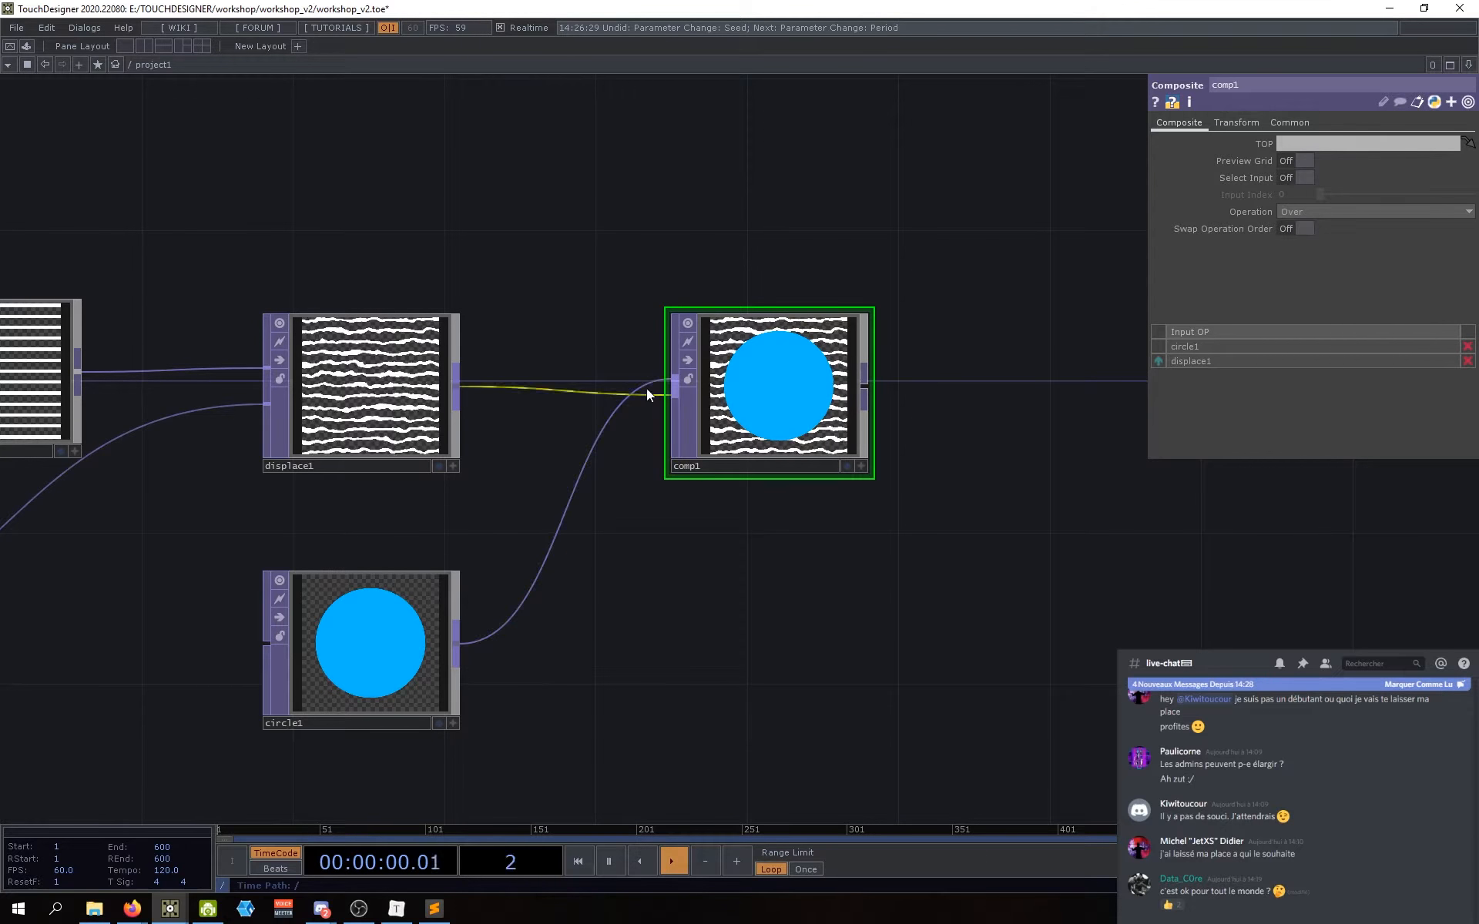
# Step: Reposition comp1 and reorder its Input OPs so displace1 comes first
pyautogui.moveTo(653, 384); pyautogui.dragTo(653, 391)
pyautogui.moveTo(734, 567); pyautogui.dragTo(711, 584)
pyautogui.moveTo(738, 435)
pyautogui.mouseDown()
pyautogui.moveTo(738, 420)
pyautogui.moveTo(754, 438)
pyautogui.moveTo(720, 422)
pyautogui.mouseUp()
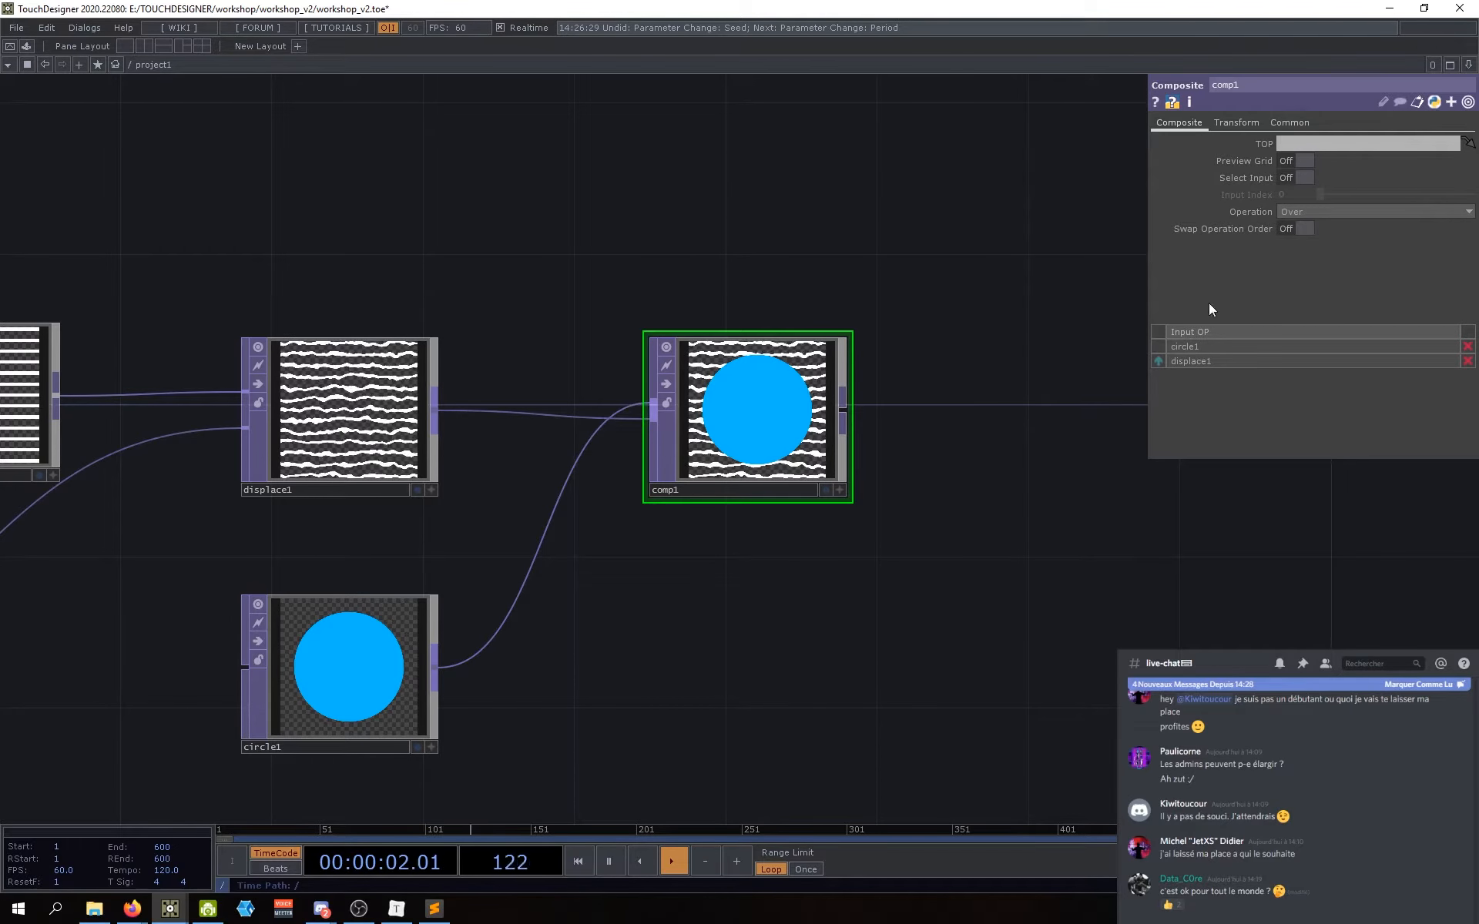
pyautogui.click(1158, 362)
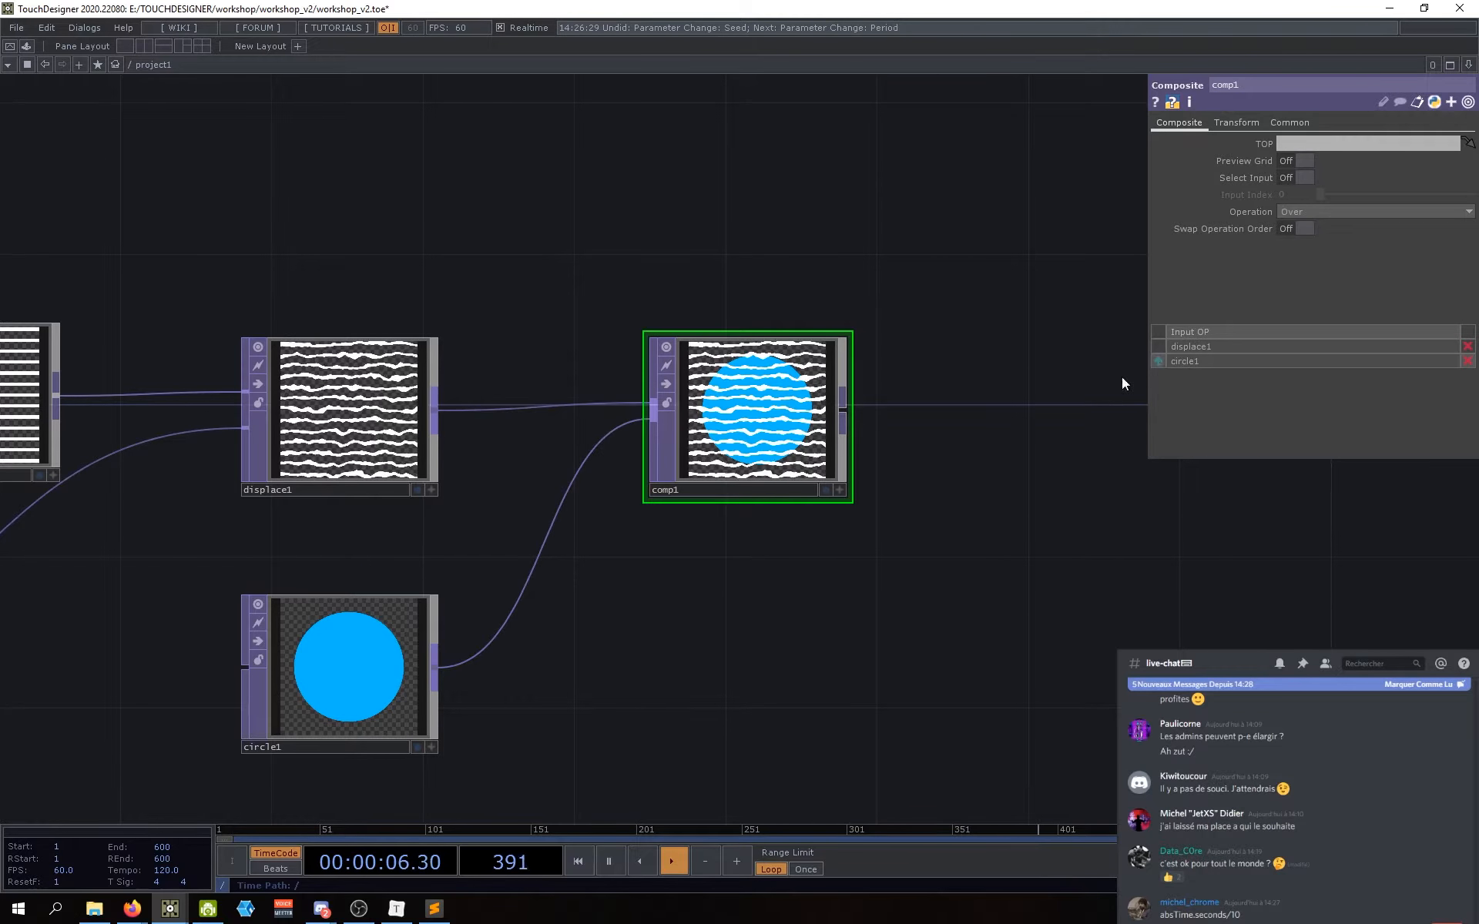
pyautogui.click(1159, 362)
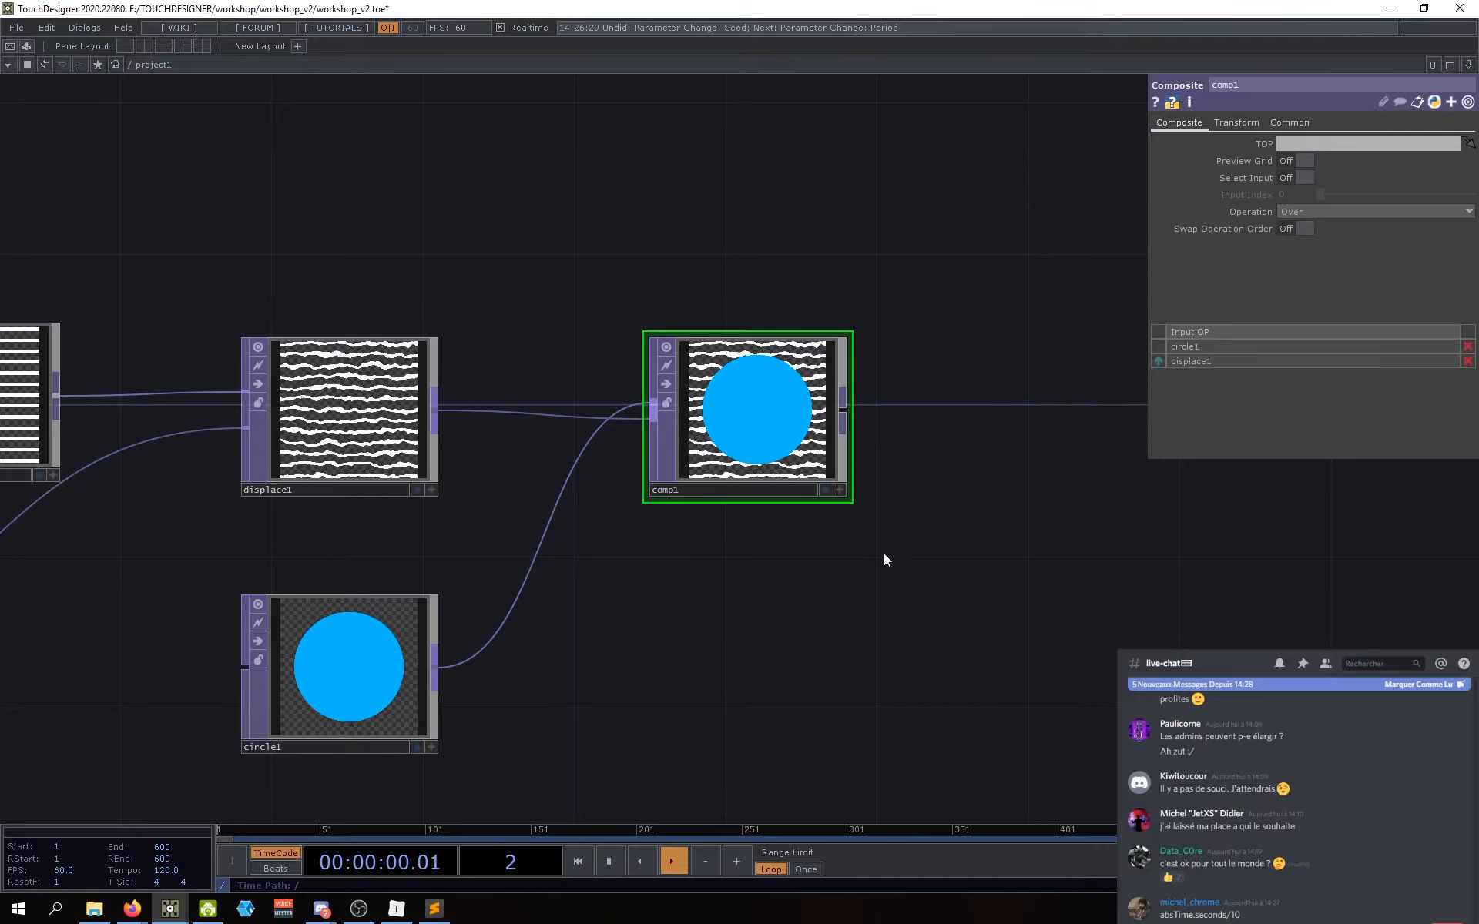
pyautogui.moveTo(884, 581); pyautogui.dragTo(899, 576)
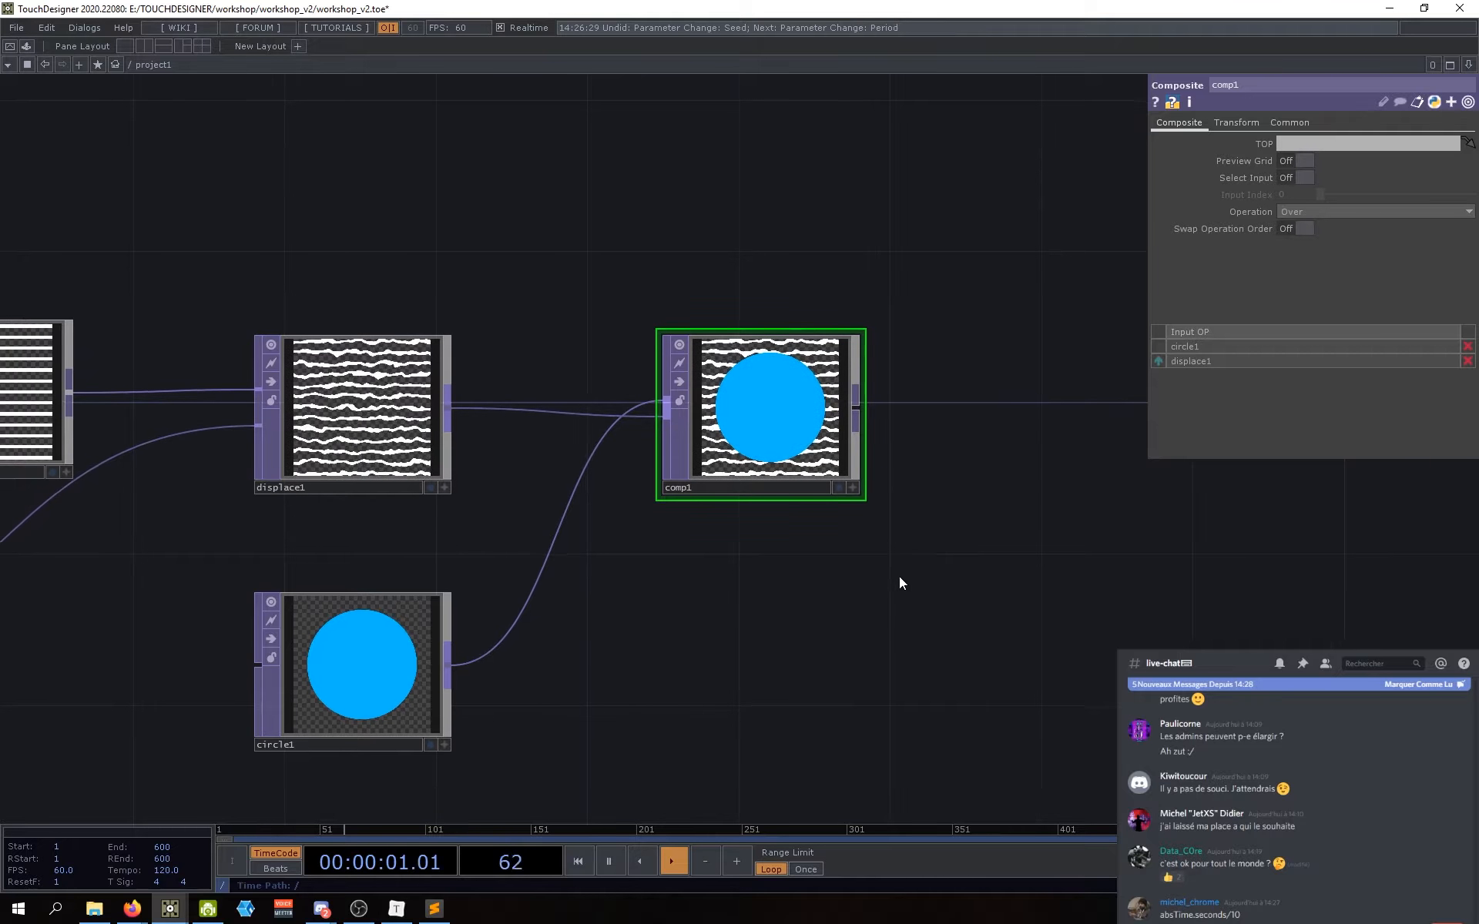
pyautogui.click(1159, 361)
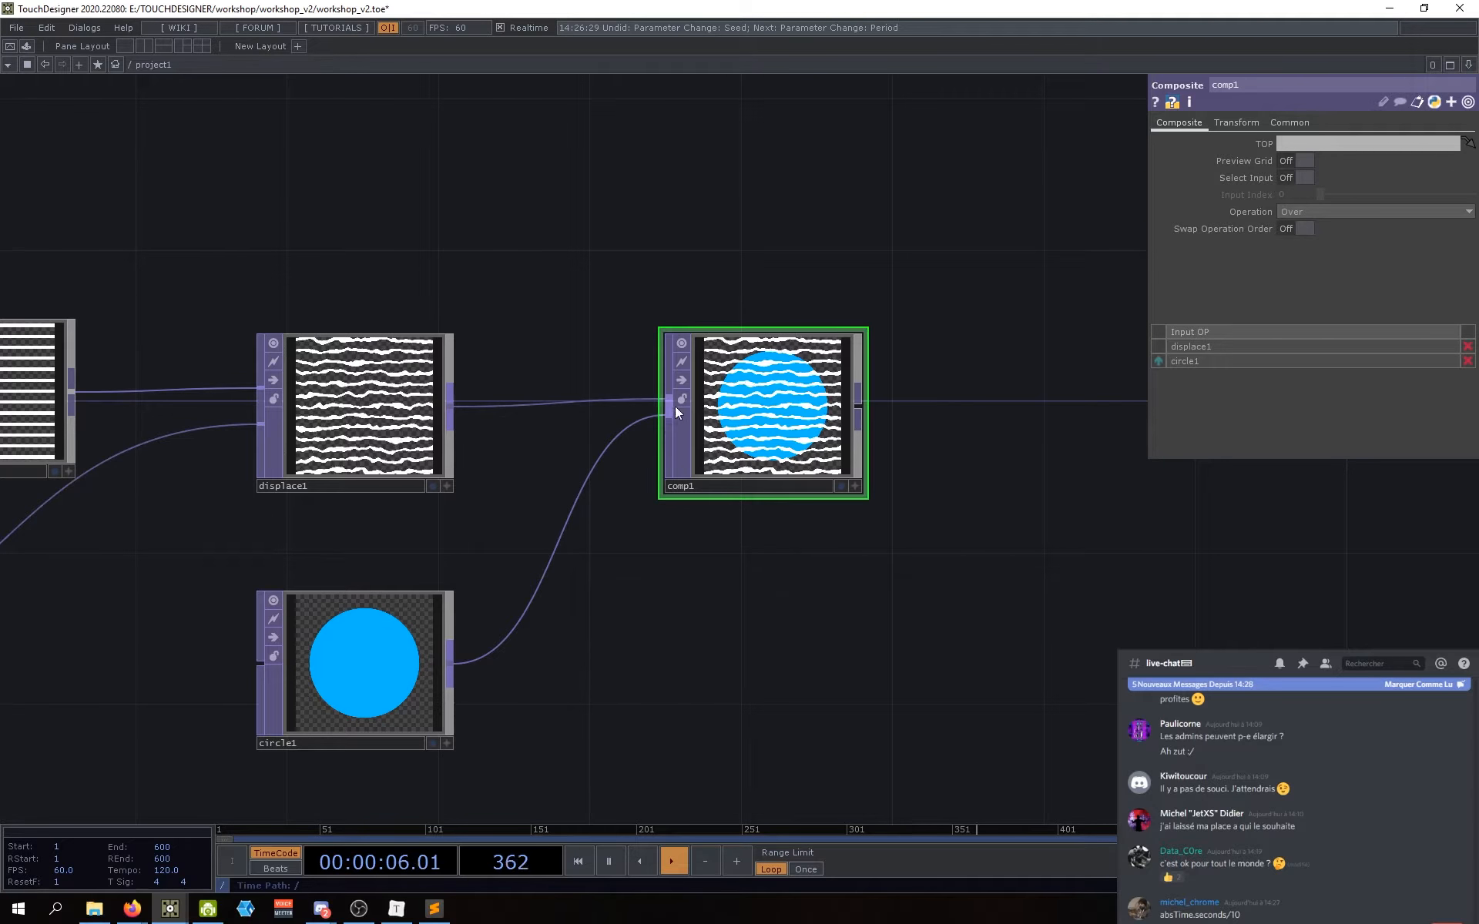
# Step: Set comp1's Operation back to Multiply and open circle1's Fill Color picker
pyautogui.click(1331, 209)
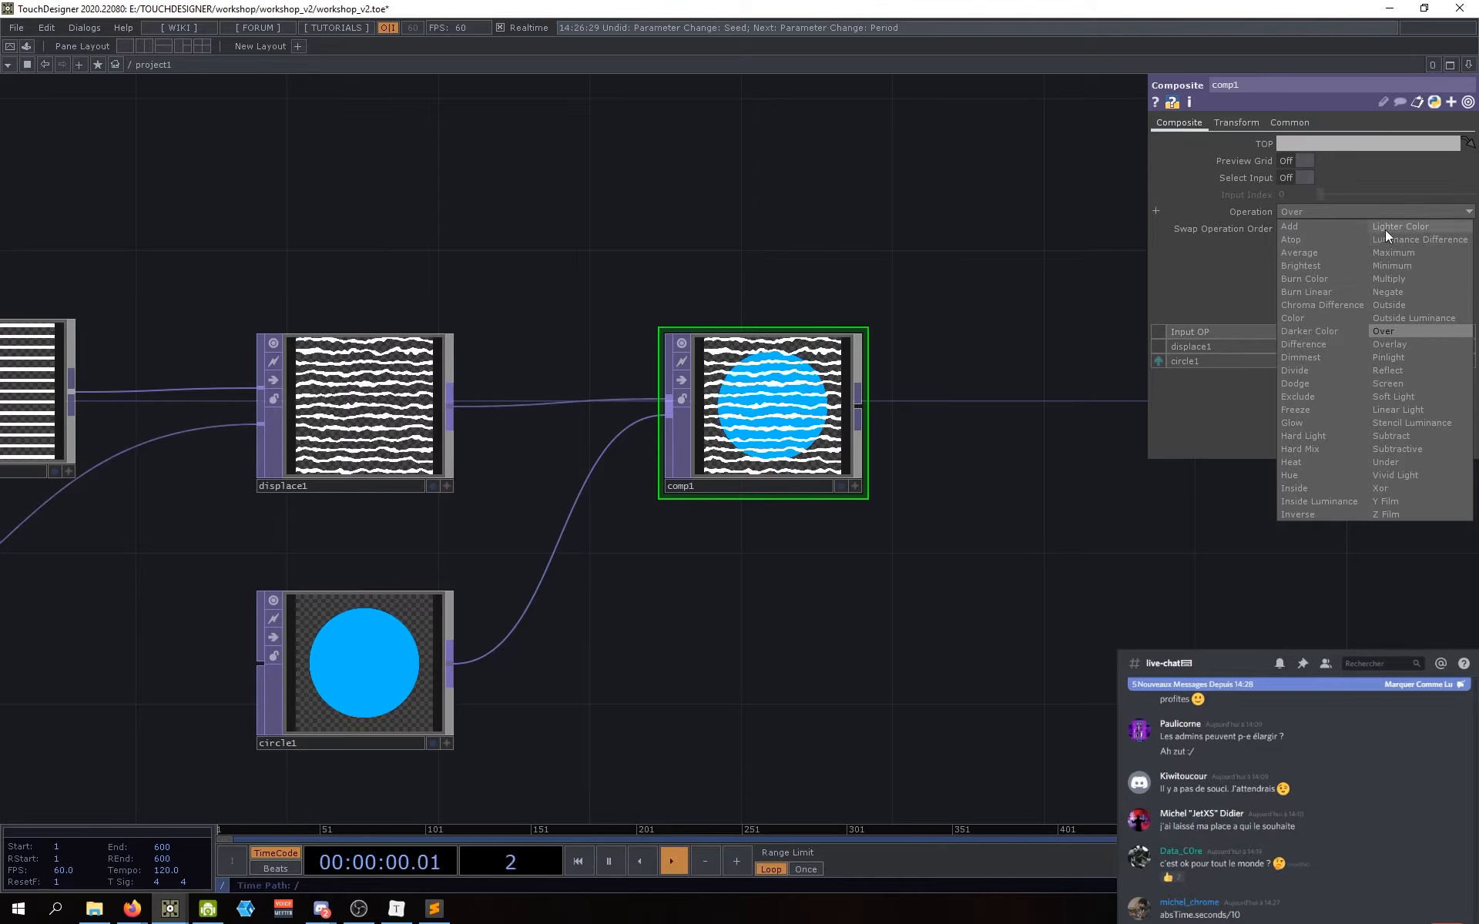
pyautogui.click(1390, 278)
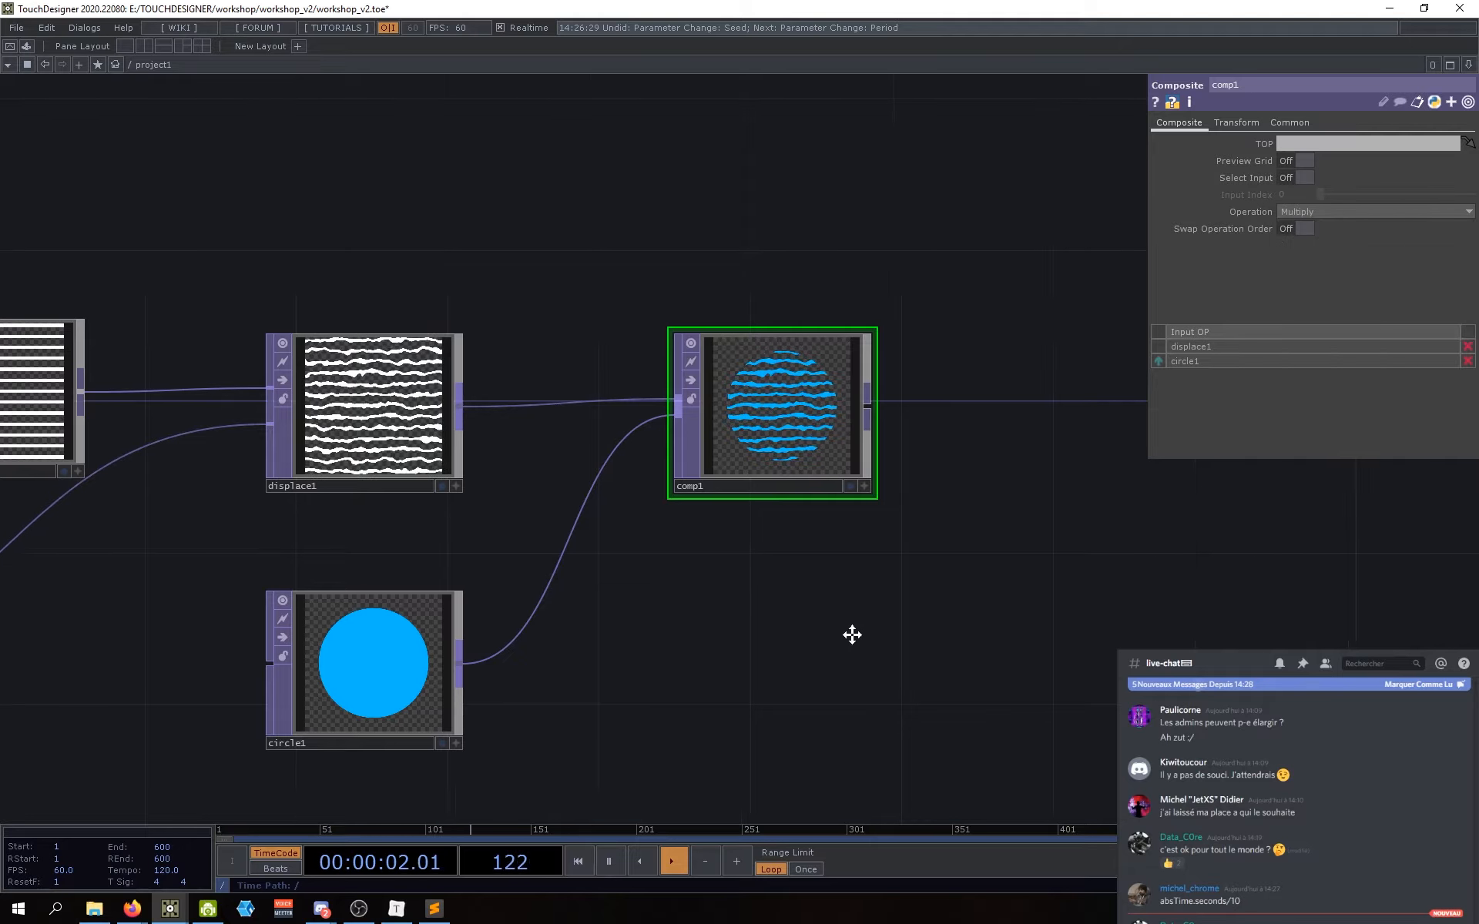
pyautogui.click(445, 673)
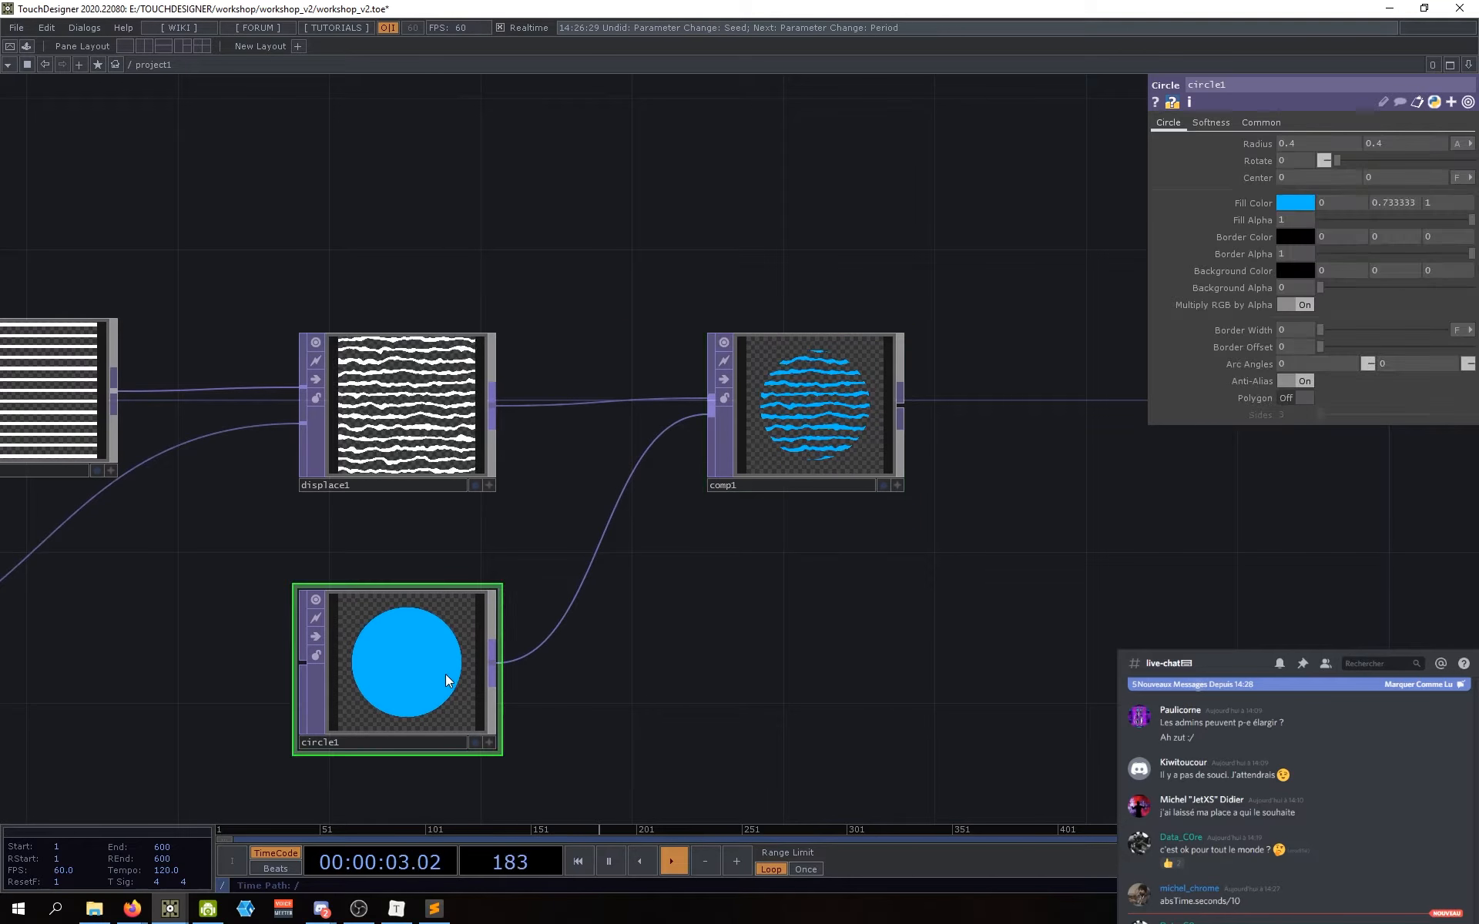
pyautogui.click(1297, 203)
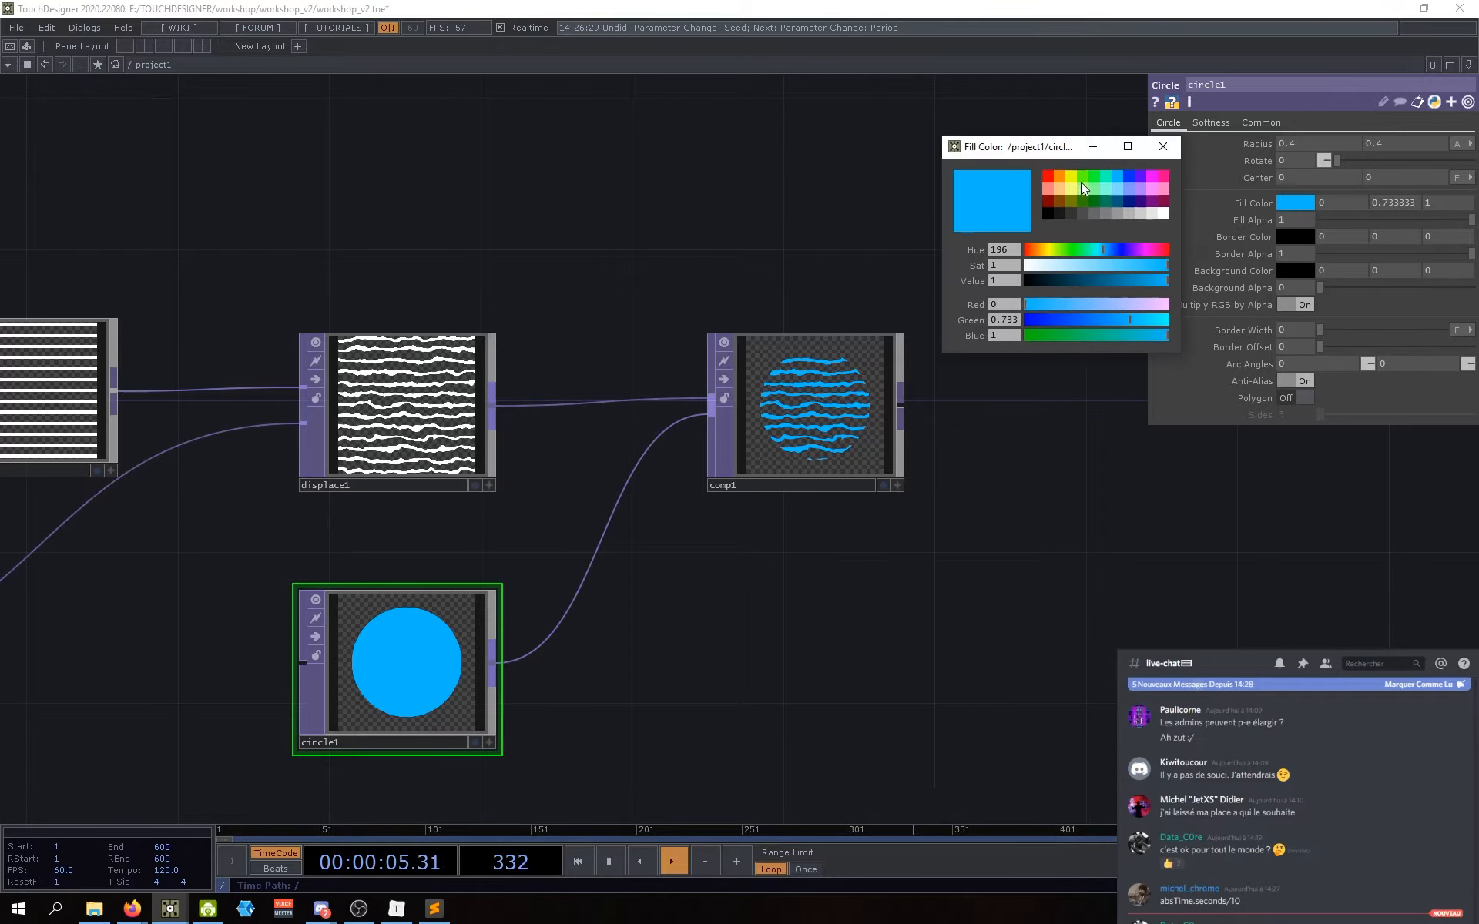
# Step: Set circle1's Fill Color to white (1, 1, 1)
pyautogui.click(1163, 213)
pyautogui.click(1163, 146)
pyautogui.scroll(2, 750, 686)
pyautogui.scroll(1, 707, 410)
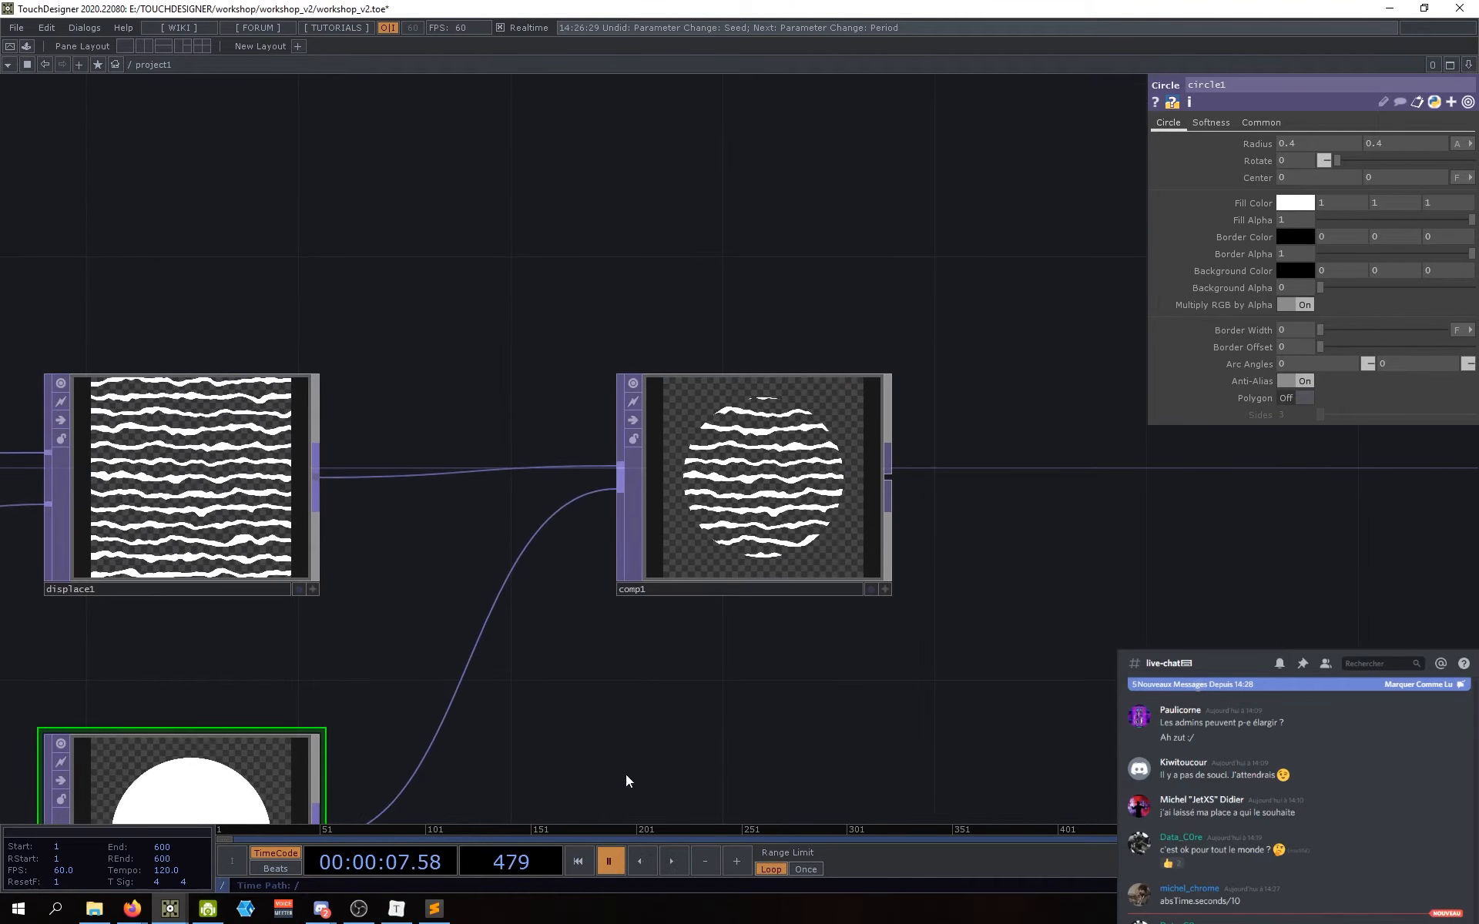
pyautogui.moveTo(630, 770); pyautogui.dragTo(703, 526)
pyautogui.scroll(-3, 766, 562)
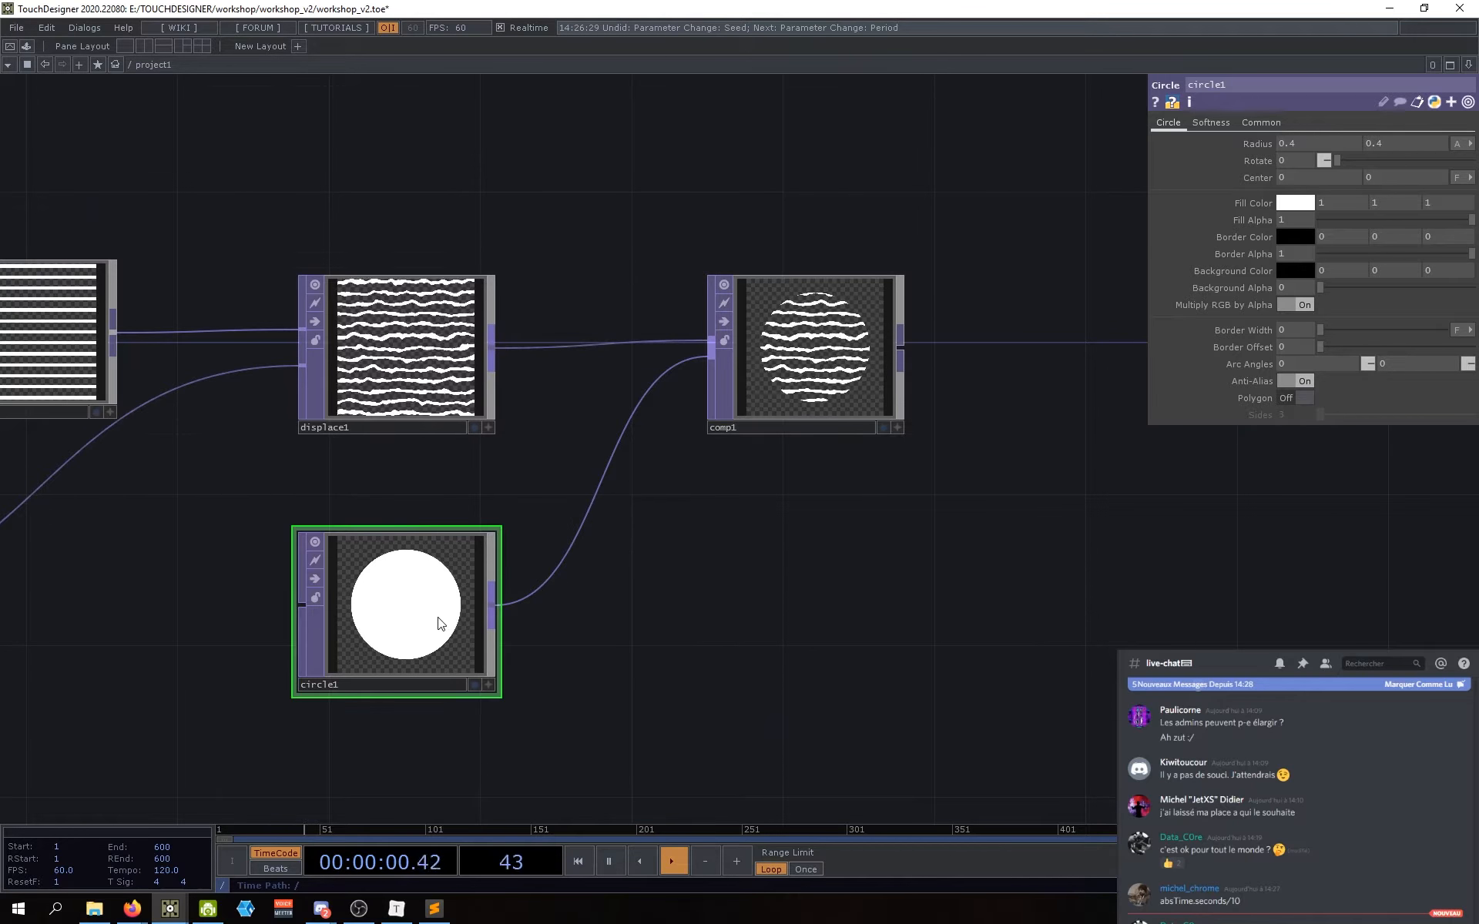
# Step: Move circle1 up slightly in the network
pyautogui.moveTo(401, 616); pyautogui.dragTo(401, 600)
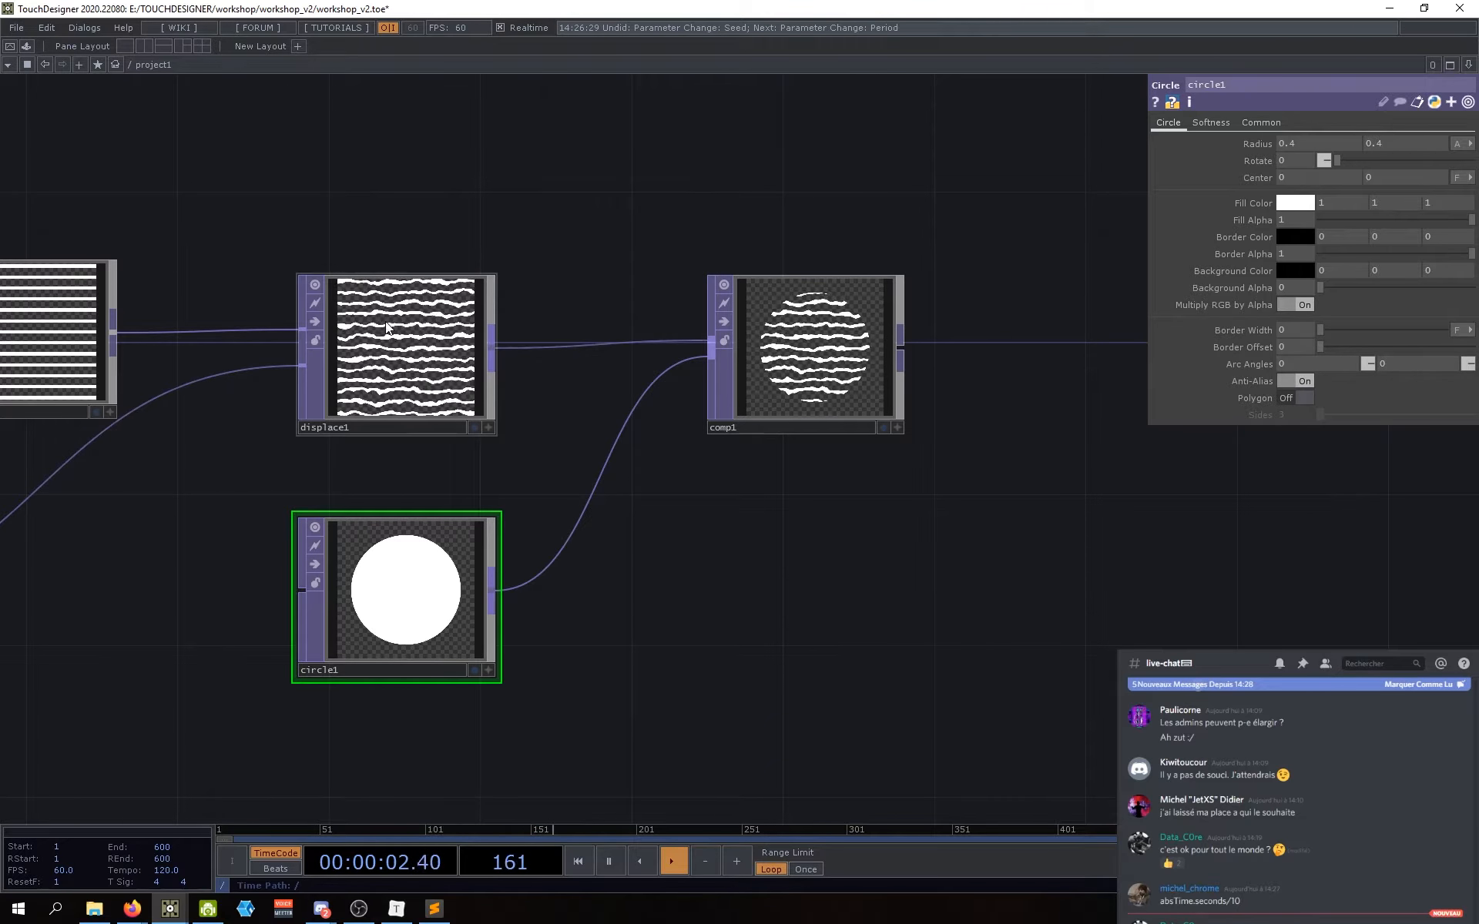
pyautogui.scroll(3, 724, 369)
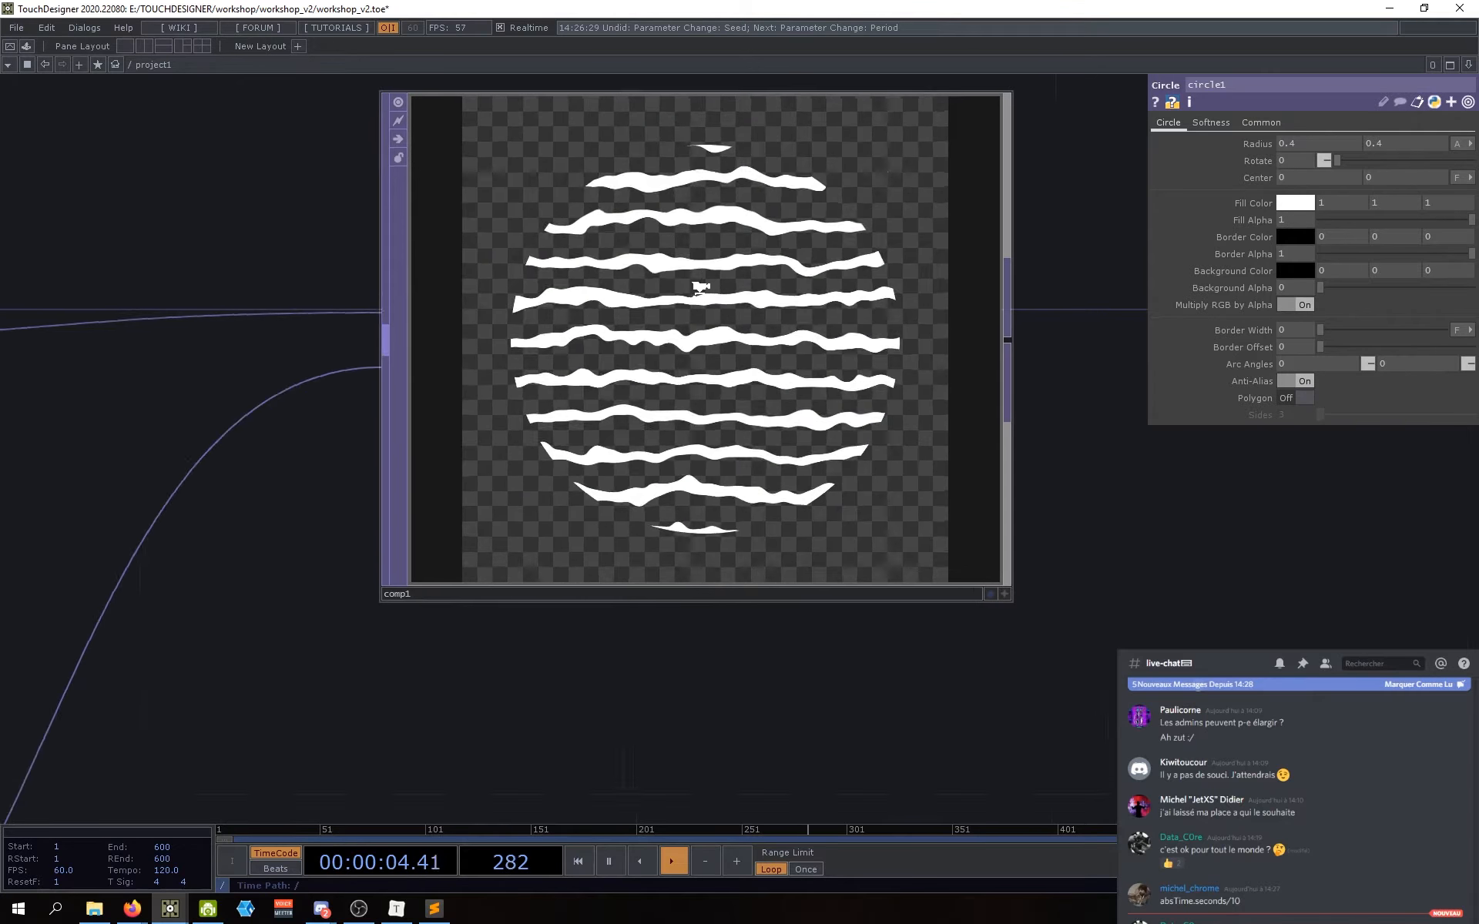
pyautogui.scroll(-5, 732, 389)
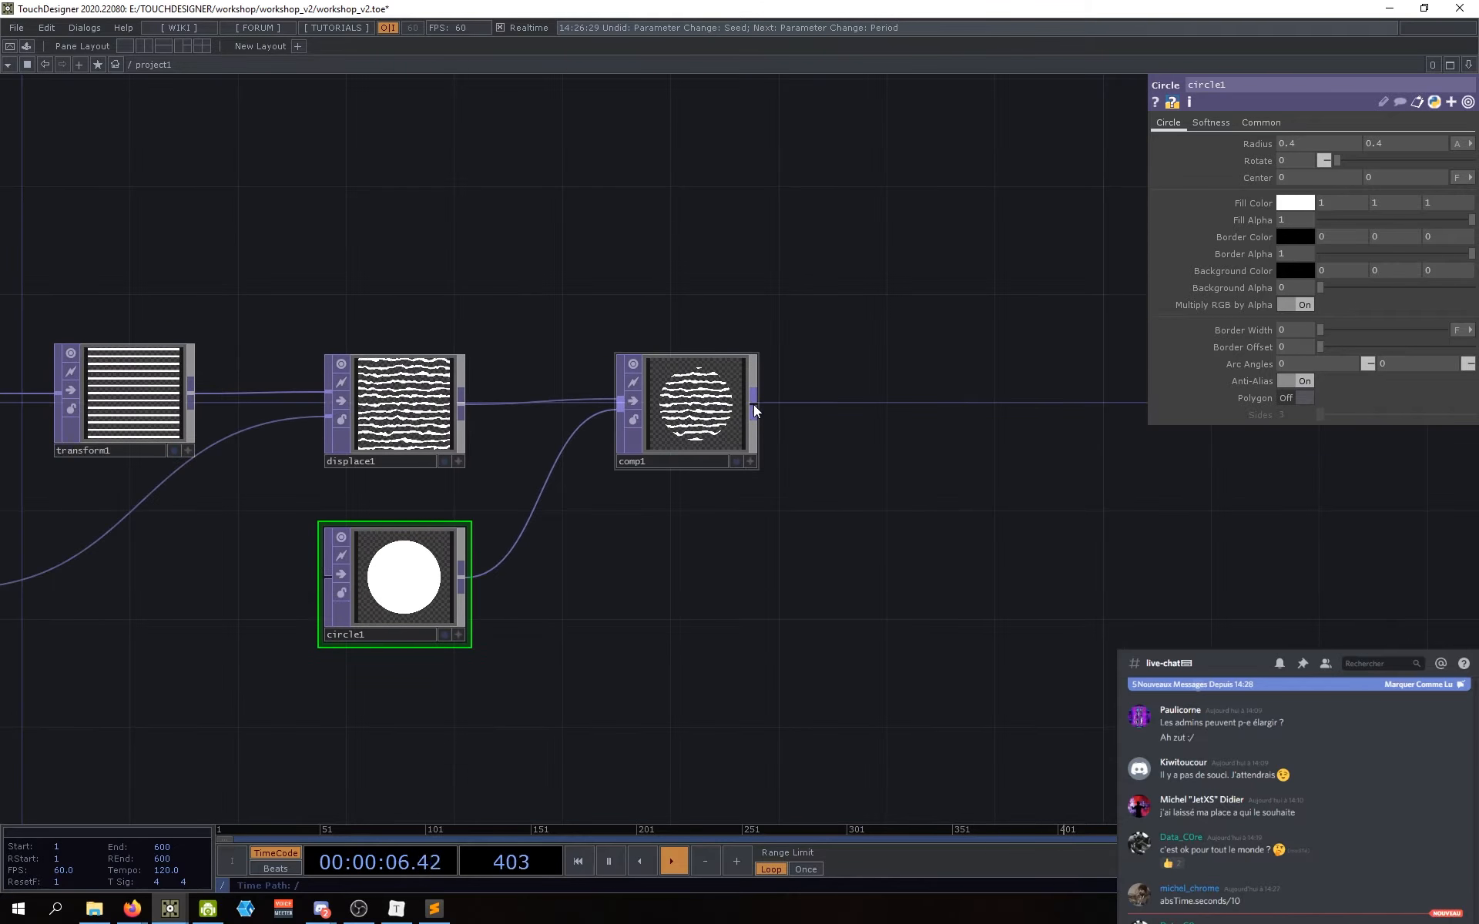
pyautogui.scroll(-4, 743, 581)
pyautogui.scroll(5, 693, 563)
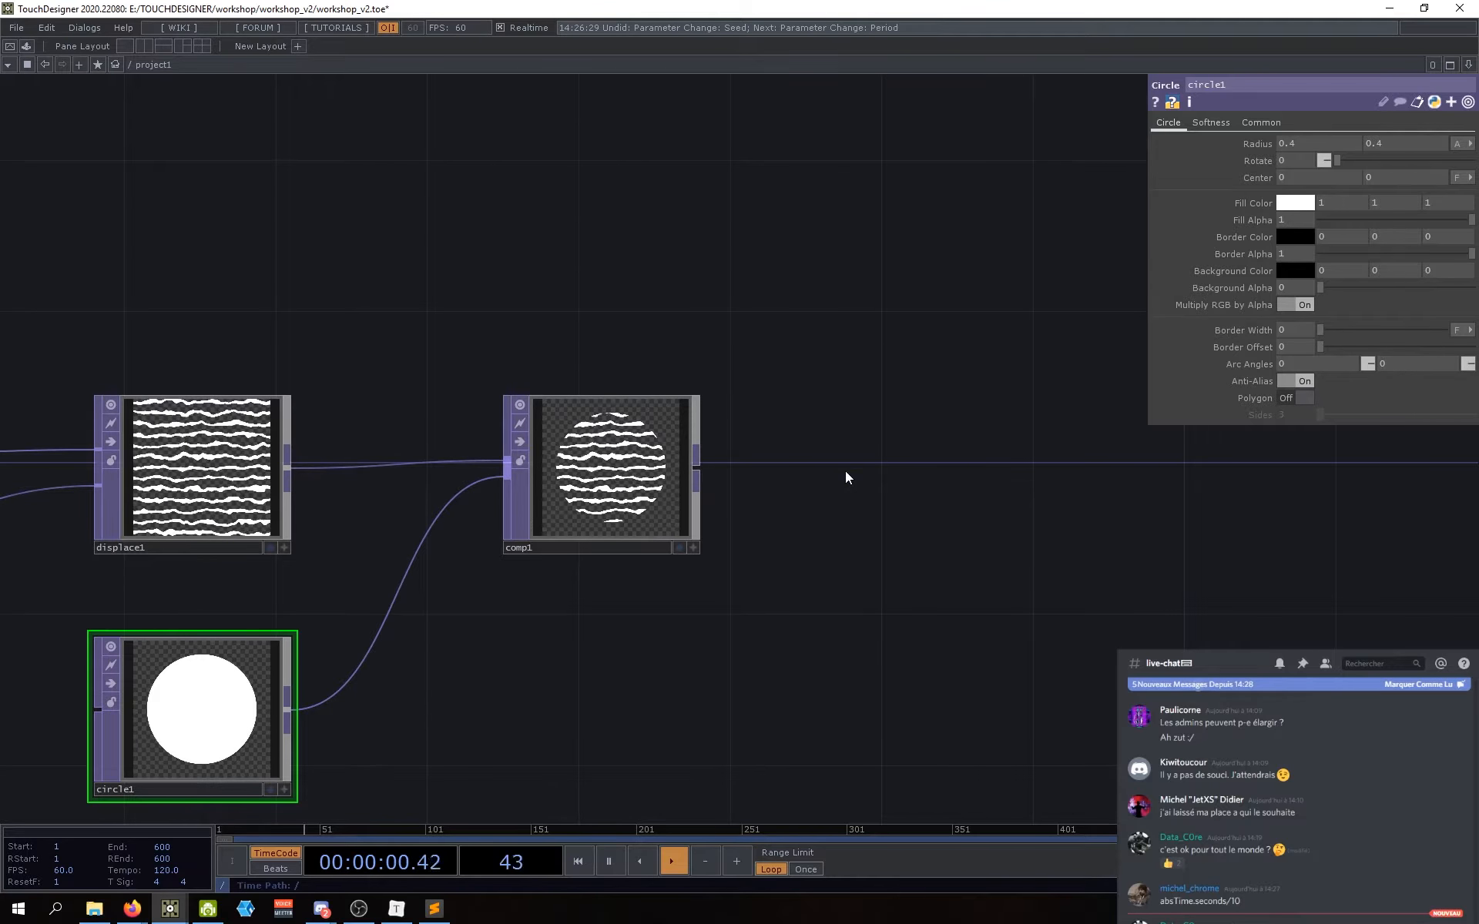
# Step: Add a Null TOP after comp1 and line it up with comp1
pyautogui.press('Tab')
pyautogui.write('nu')
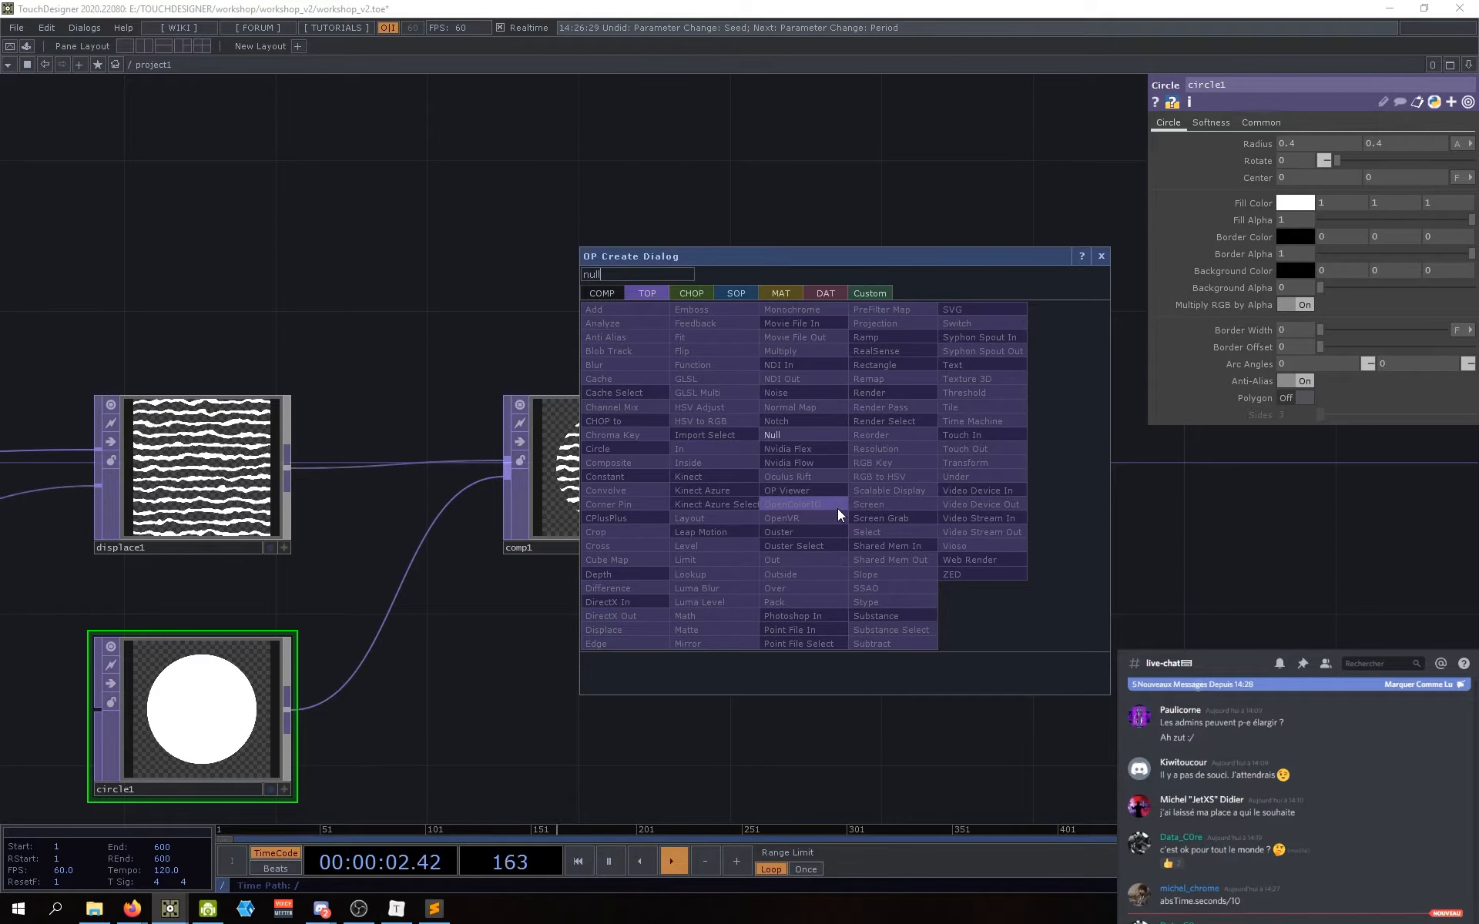
pyautogui.click(778, 435)
pyautogui.click(943, 463)
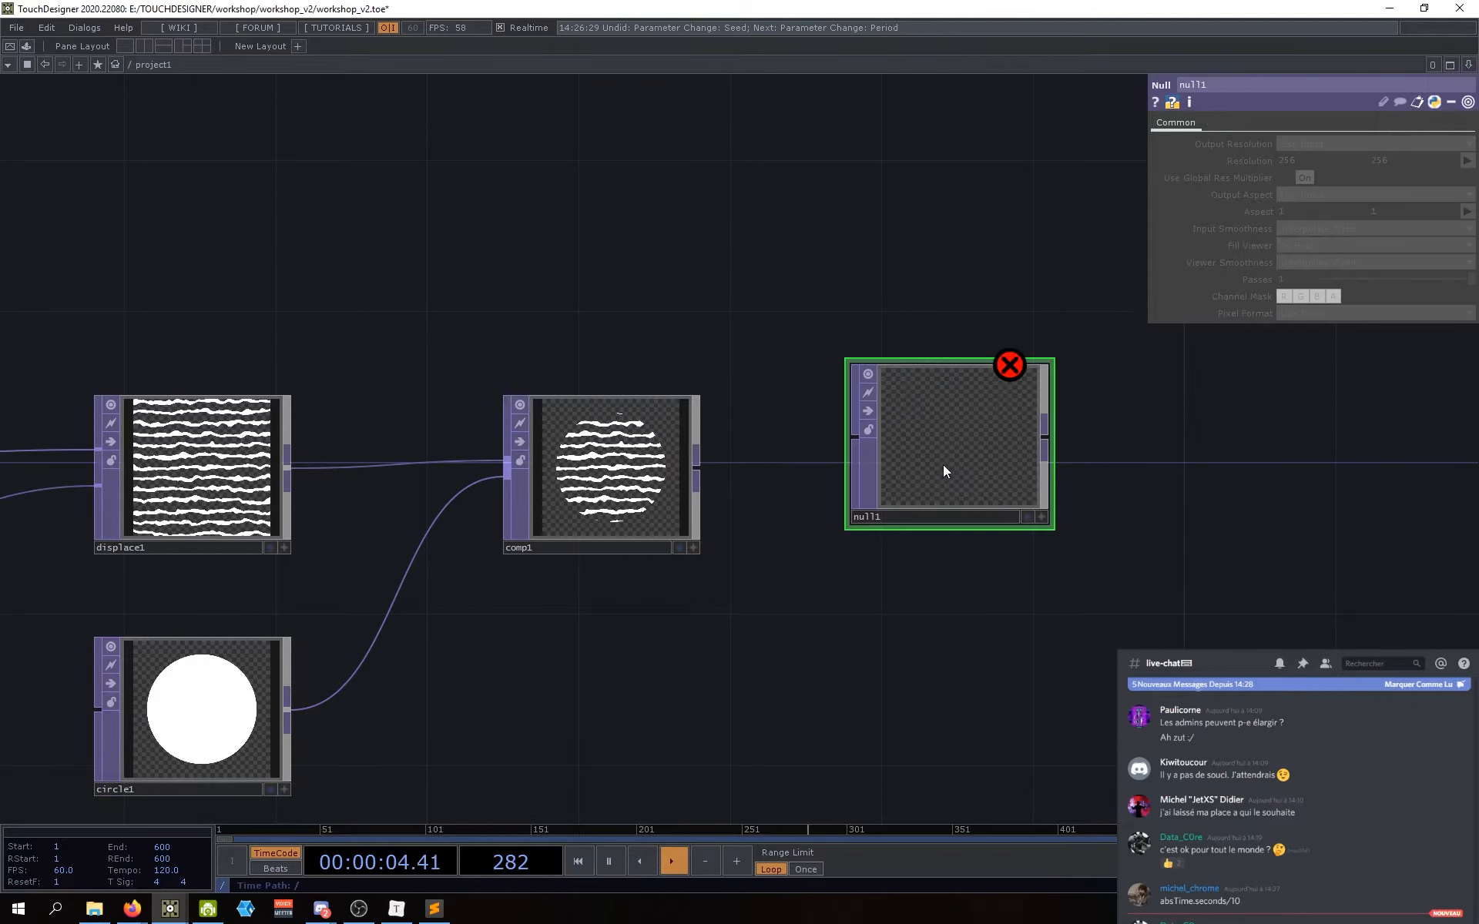
pyautogui.moveTo(697, 468); pyautogui.dragTo(851, 437)
pyautogui.moveTo(943, 463); pyautogui.dragTo(899, 494)
pyautogui.moveTo(930, 642); pyautogui.dragTo(853, 646)
# Step: Reposition null1 so it sits beside comp1
pyautogui.scroll(-5, 779, 595)
pyautogui.moveTo(779, 594); pyautogui.dragTo(844, 627)
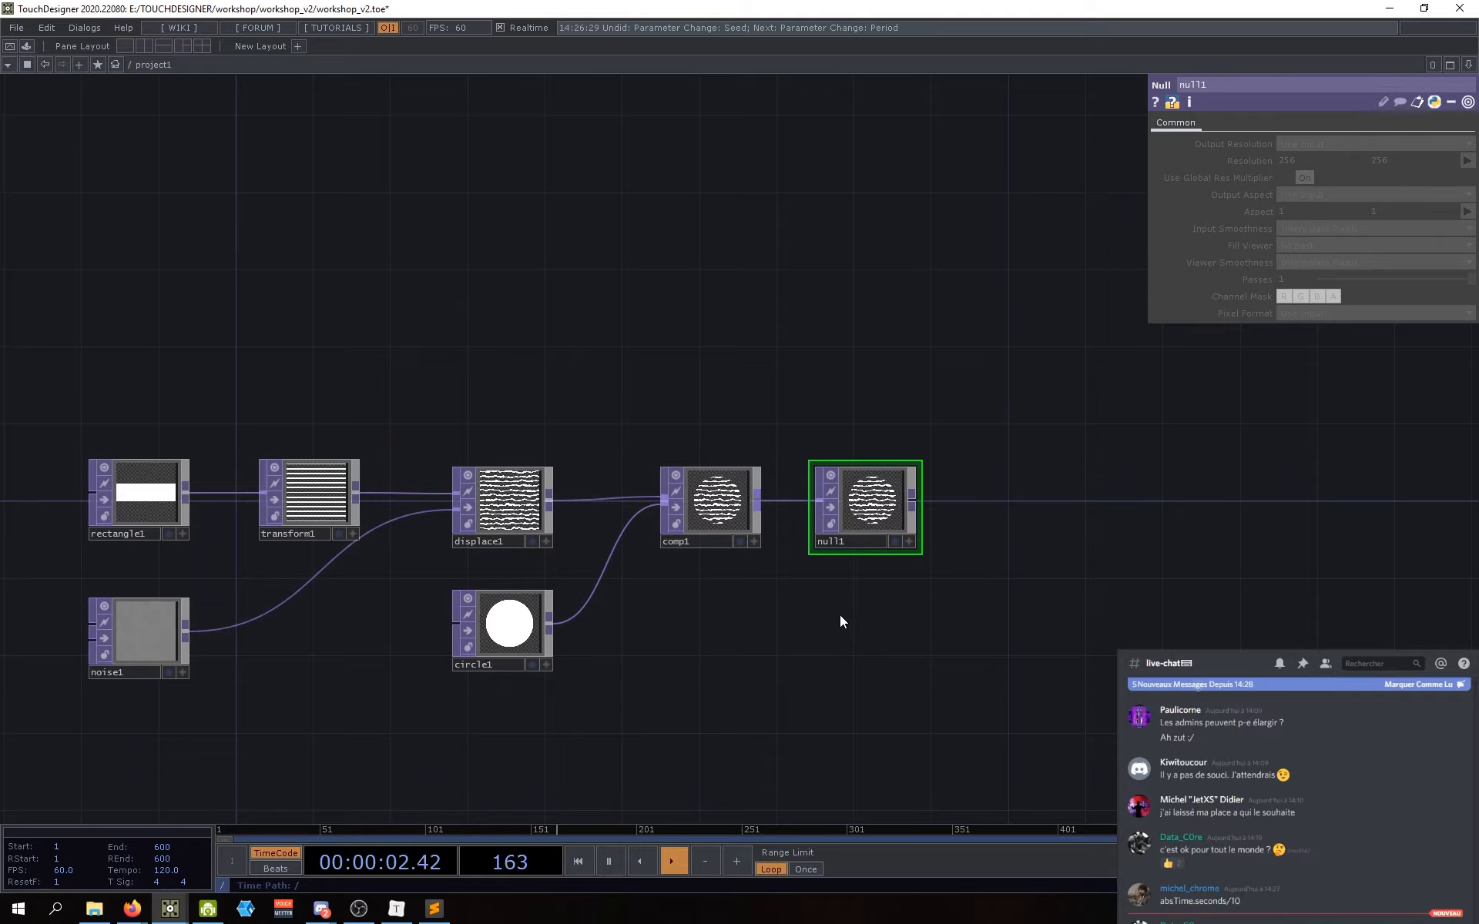
pyautogui.moveTo(840, 615); pyautogui.dragTo(848, 615)
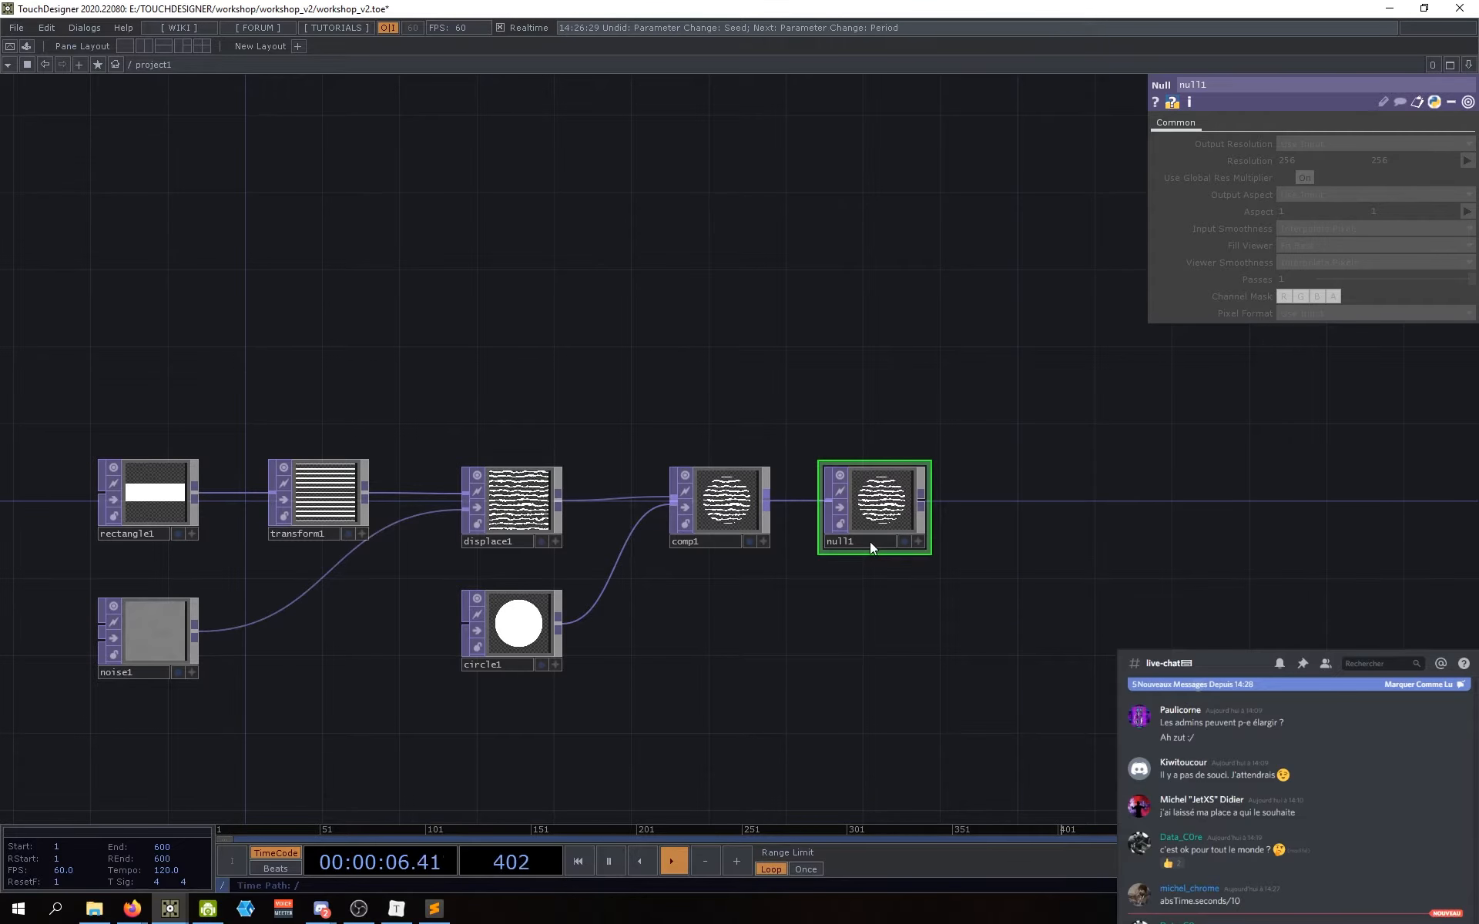
pyautogui.moveTo(855, 547); pyautogui.dragTo(684, 641)
pyautogui.moveTo(723, 503); pyautogui.dragTo(769, 247)
pyautogui.moveTo(200, 454); pyautogui.dragTo(226, 506)
pyautogui.moveTo(789, 625); pyautogui.dragTo(844, 591)
pyautogui.moveTo(865, 290); pyautogui.dragTo(950, 236)
pyautogui.moveTo(930, 525); pyautogui.dragTo(865, 538)
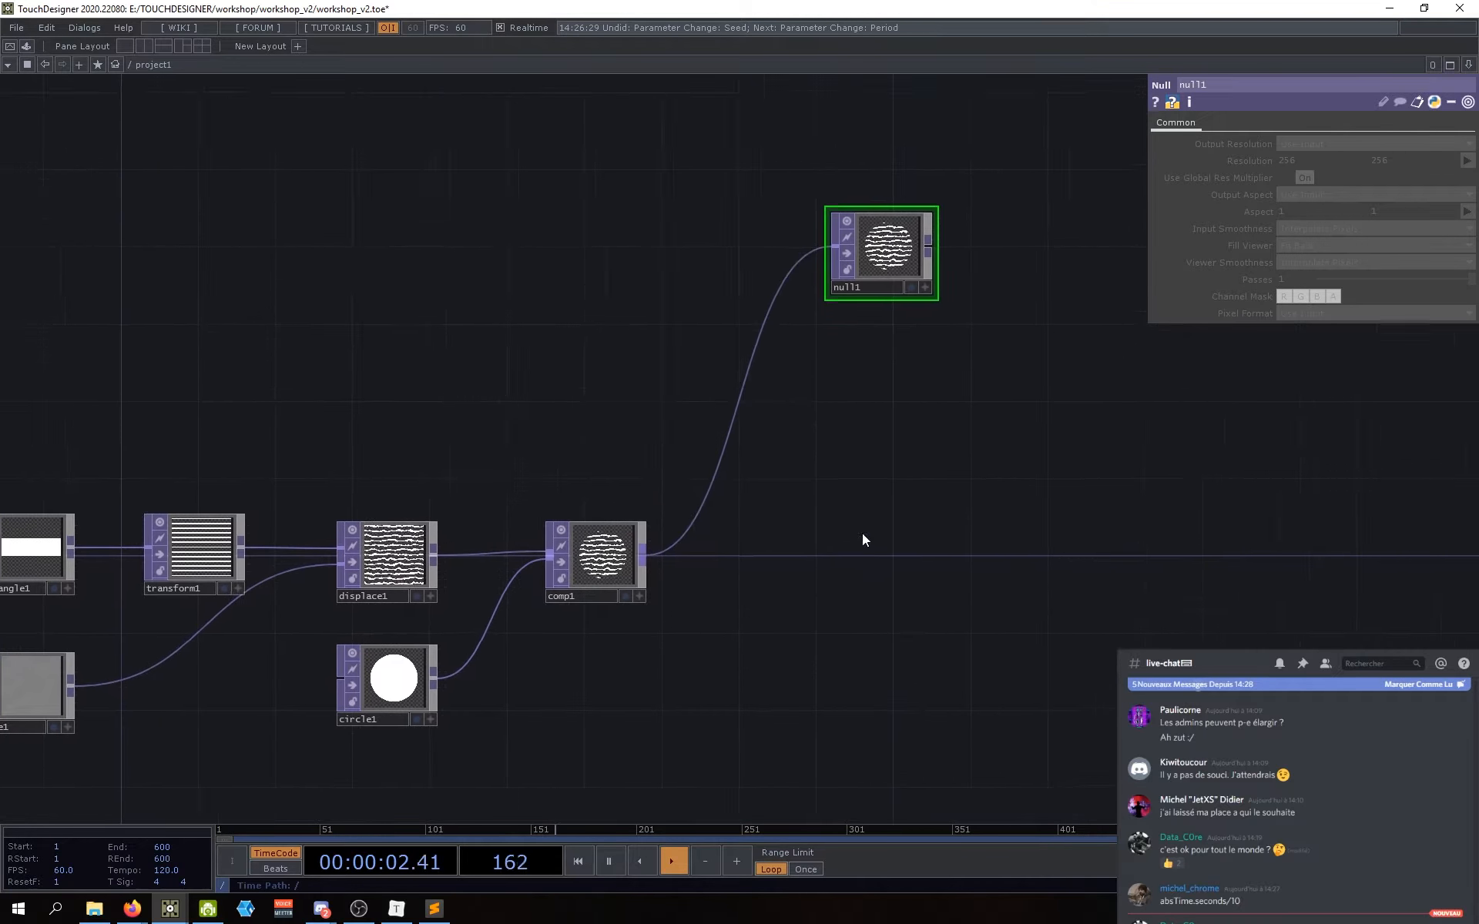
pyautogui.scroll(-3, 835, 537)
pyautogui.moveTo(861, 338); pyautogui.dragTo(778, 563)
pyautogui.moveTo(779, 556); pyautogui.dragTo(850, 405)
pyautogui.moveTo(776, 571); pyautogui.dragTo(659, 545)
pyautogui.moveTo(742, 386); pyautogui.dragTo(709, 551)
# Step: Rename the Null node to etape_1
pyautogui.click(727, 538)
pyautogui.write('etape_1')
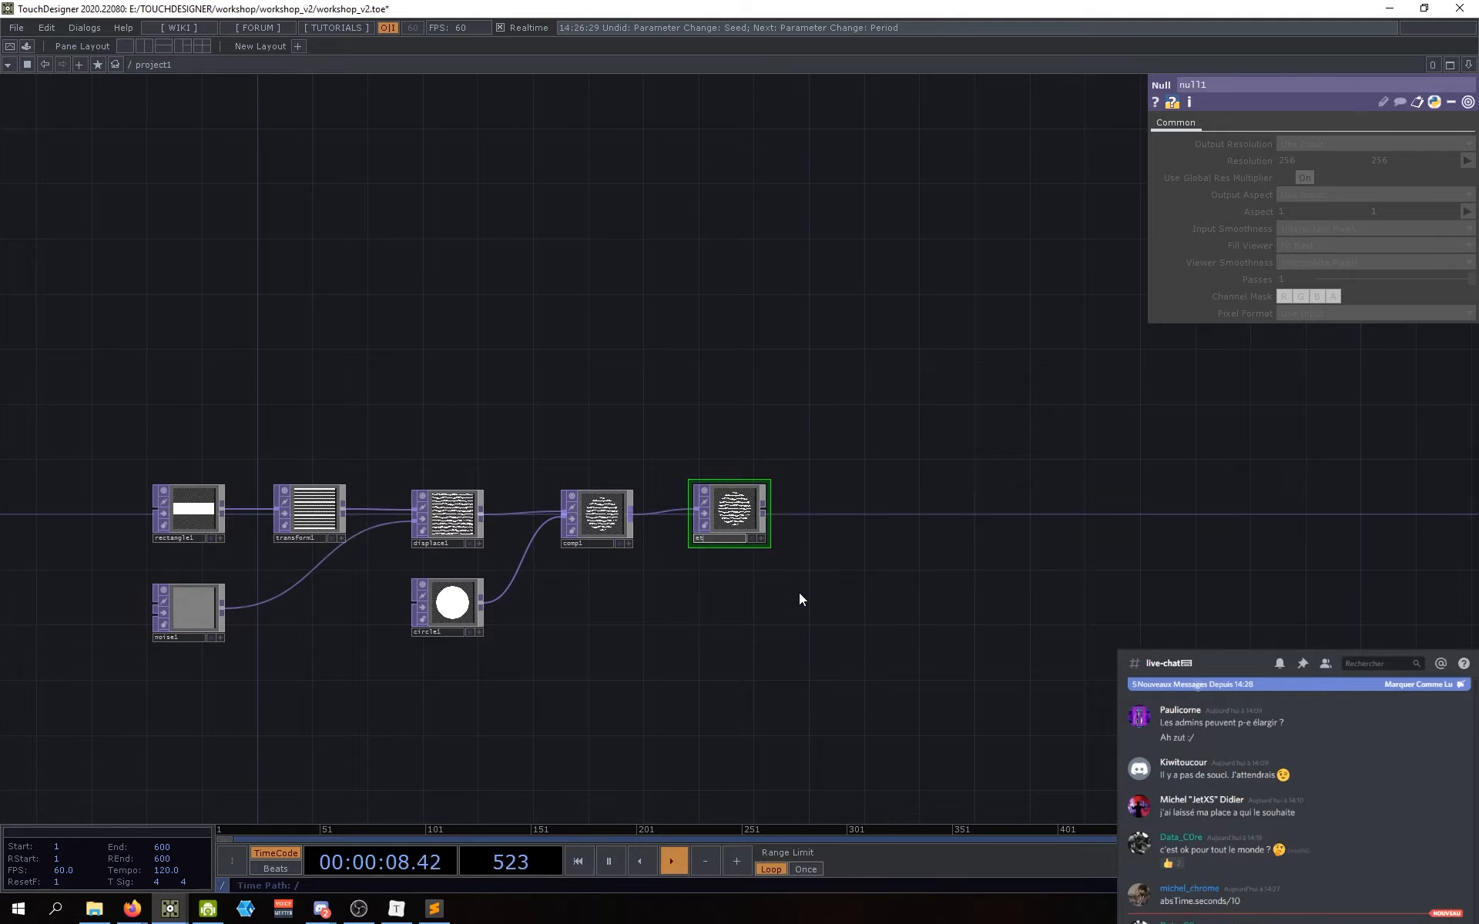
pyautogui.press('Return')
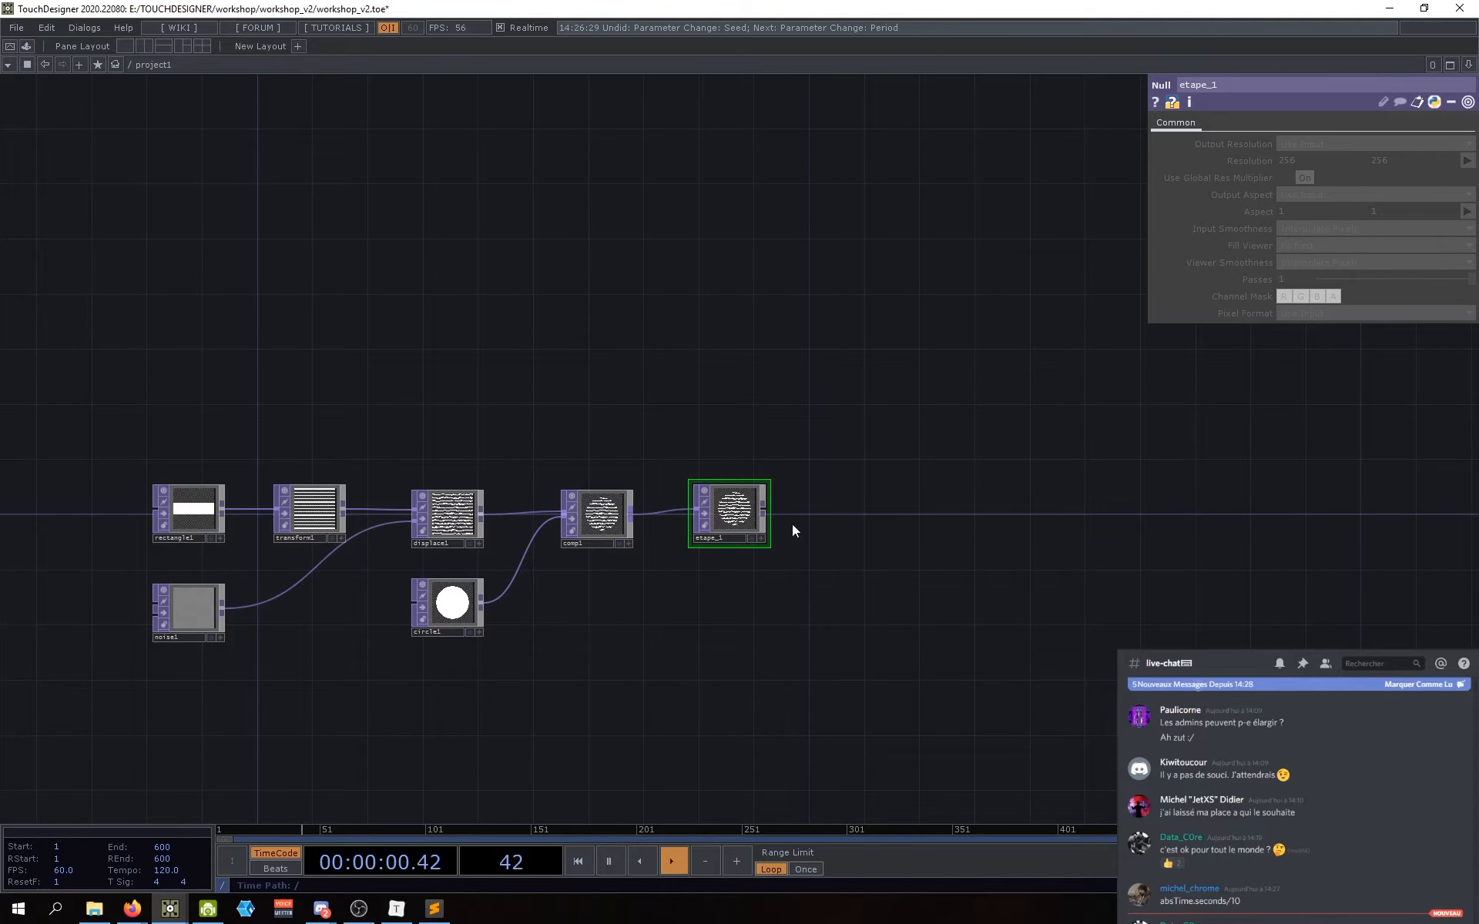
pyautogui.moveTo(722, 514); pyautogui.dragTo(710, 519)
pyautogui.moveTo(617, 618); pyautogui.dragTo(819, 624)
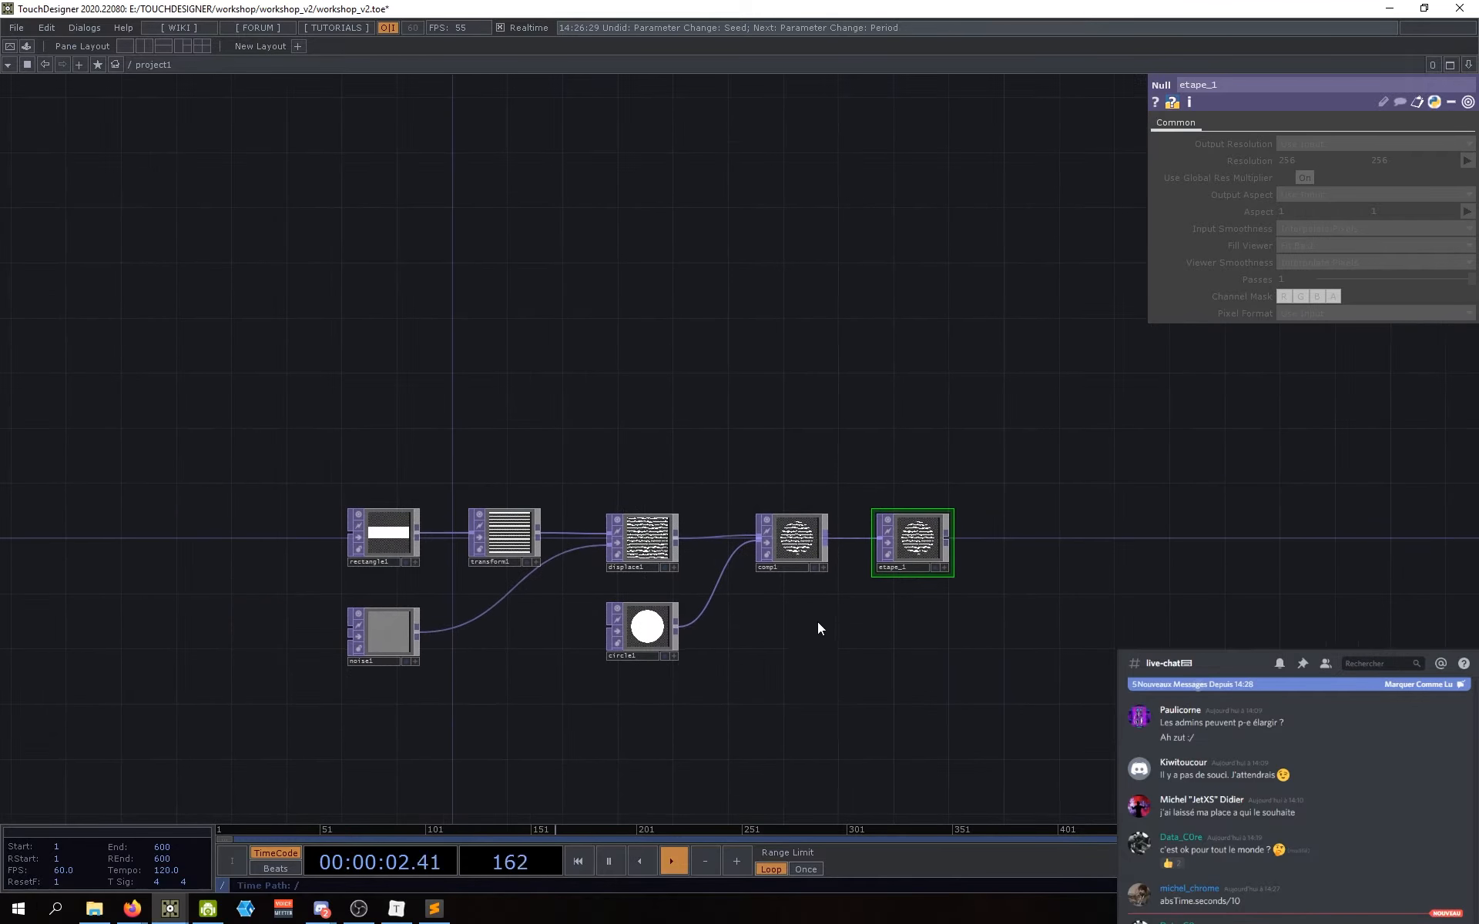
pyautogui.scroll(3, 817, 657)
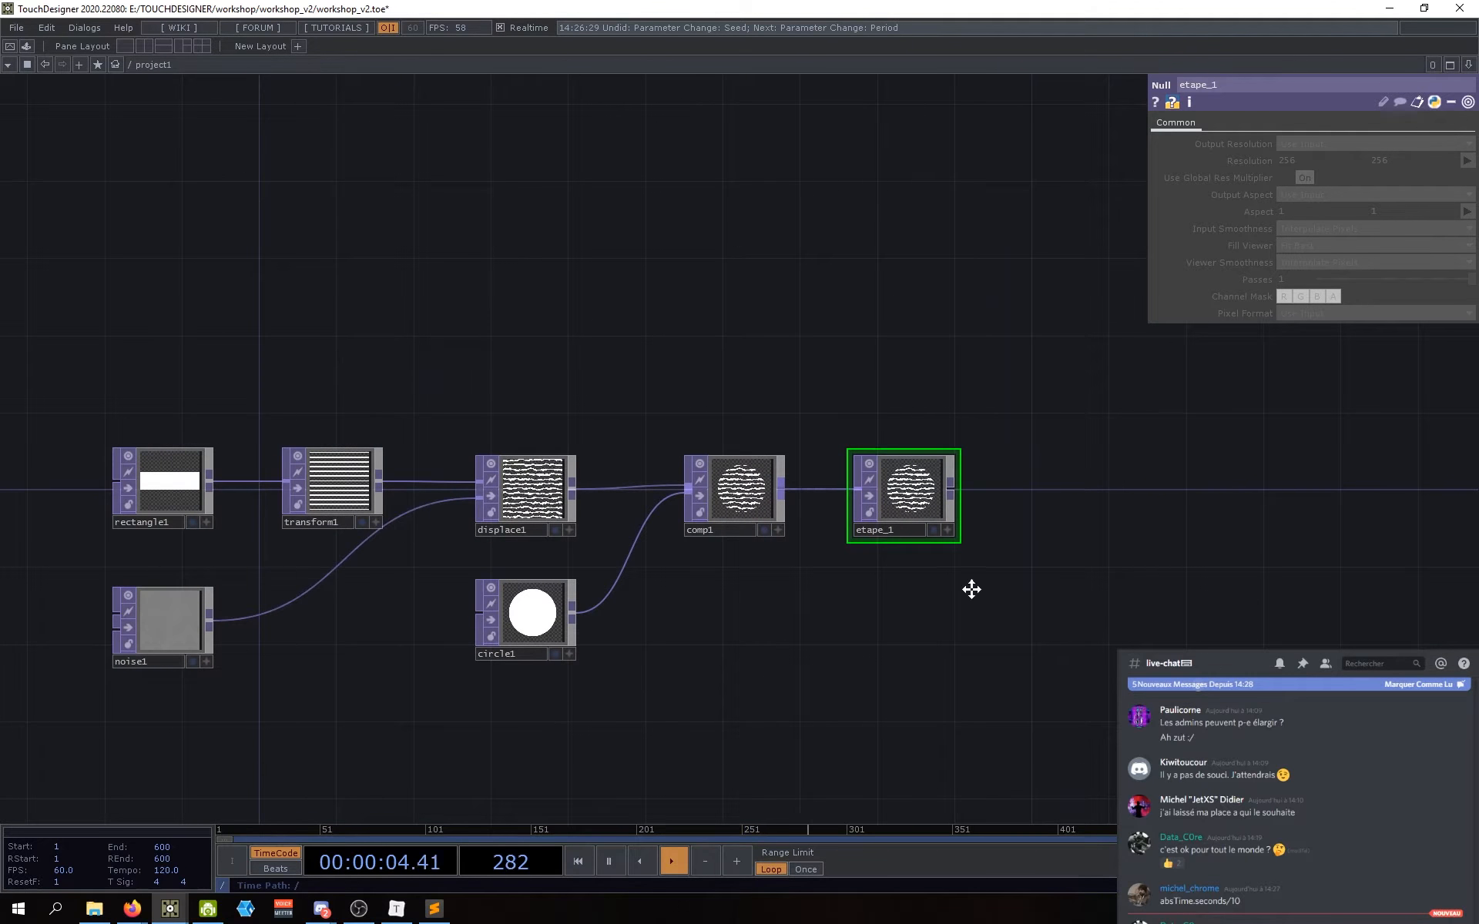
pyautogui.moveTo(971, 587); pyautogui.dragTo(875, 564)
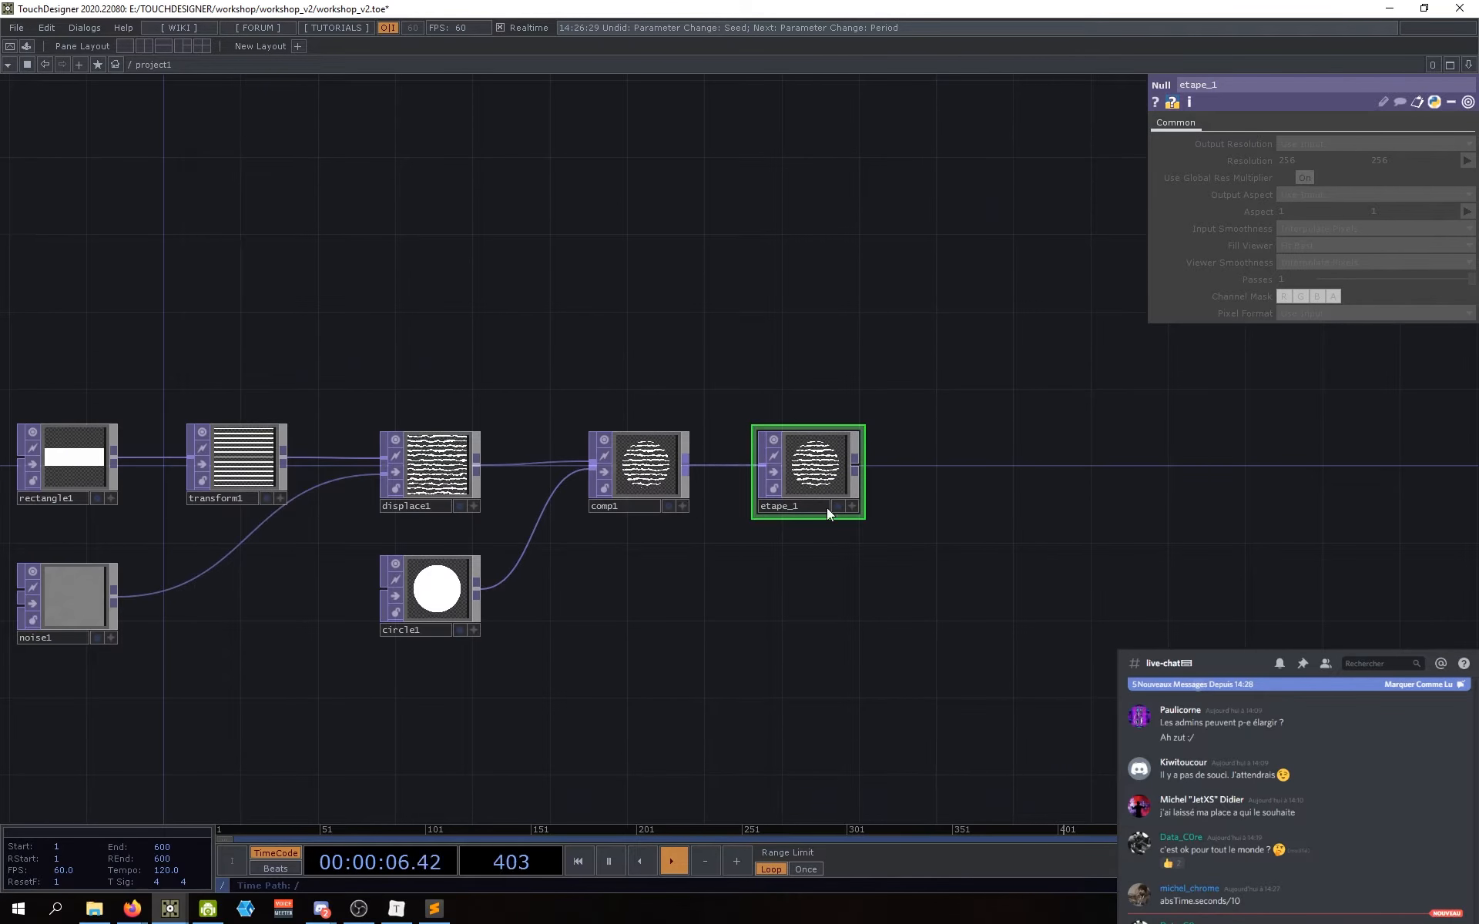
pyautogui.moveTo(752, 594); pyautogui.dragTo(803, 601)
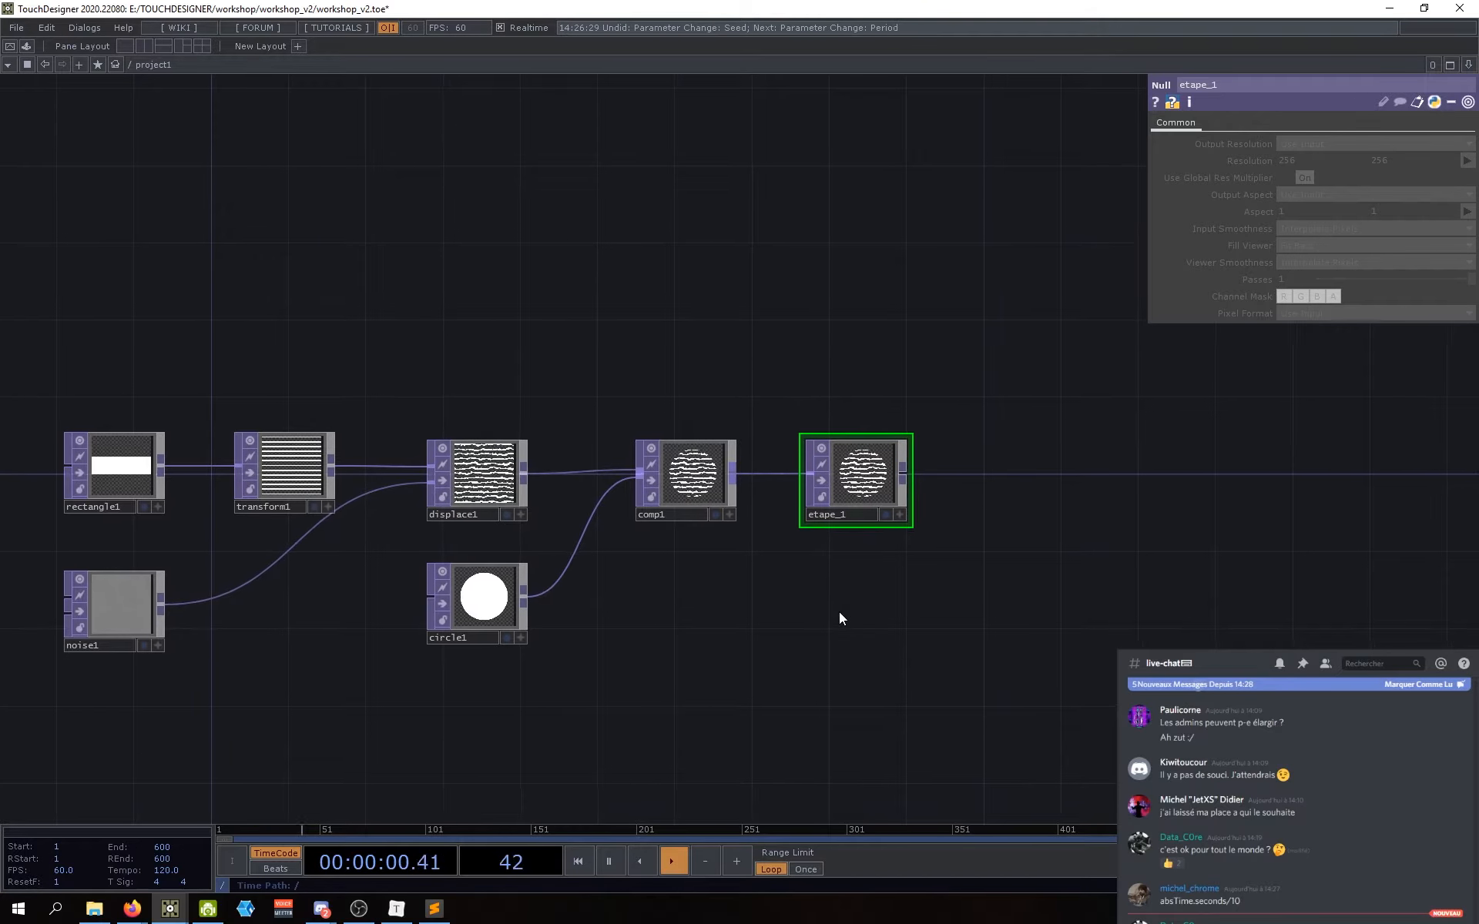
pyautogui.moveTo(814, 611); pyautogui.dragTo(803, 623)
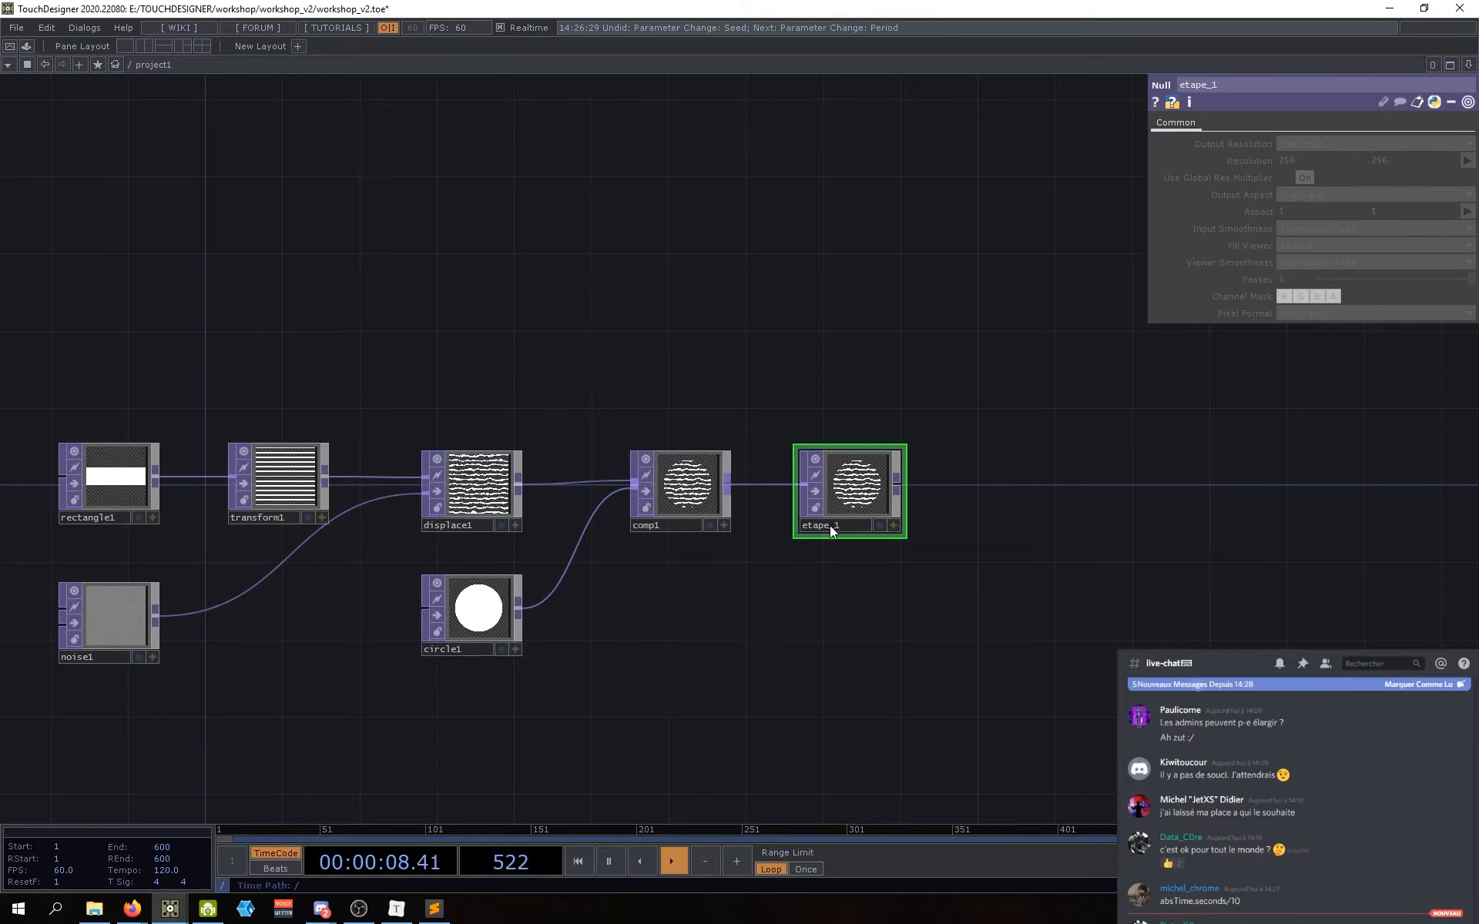
pyautogui.moveTo(835, 555); pyautogui.dragTo(758, 571)
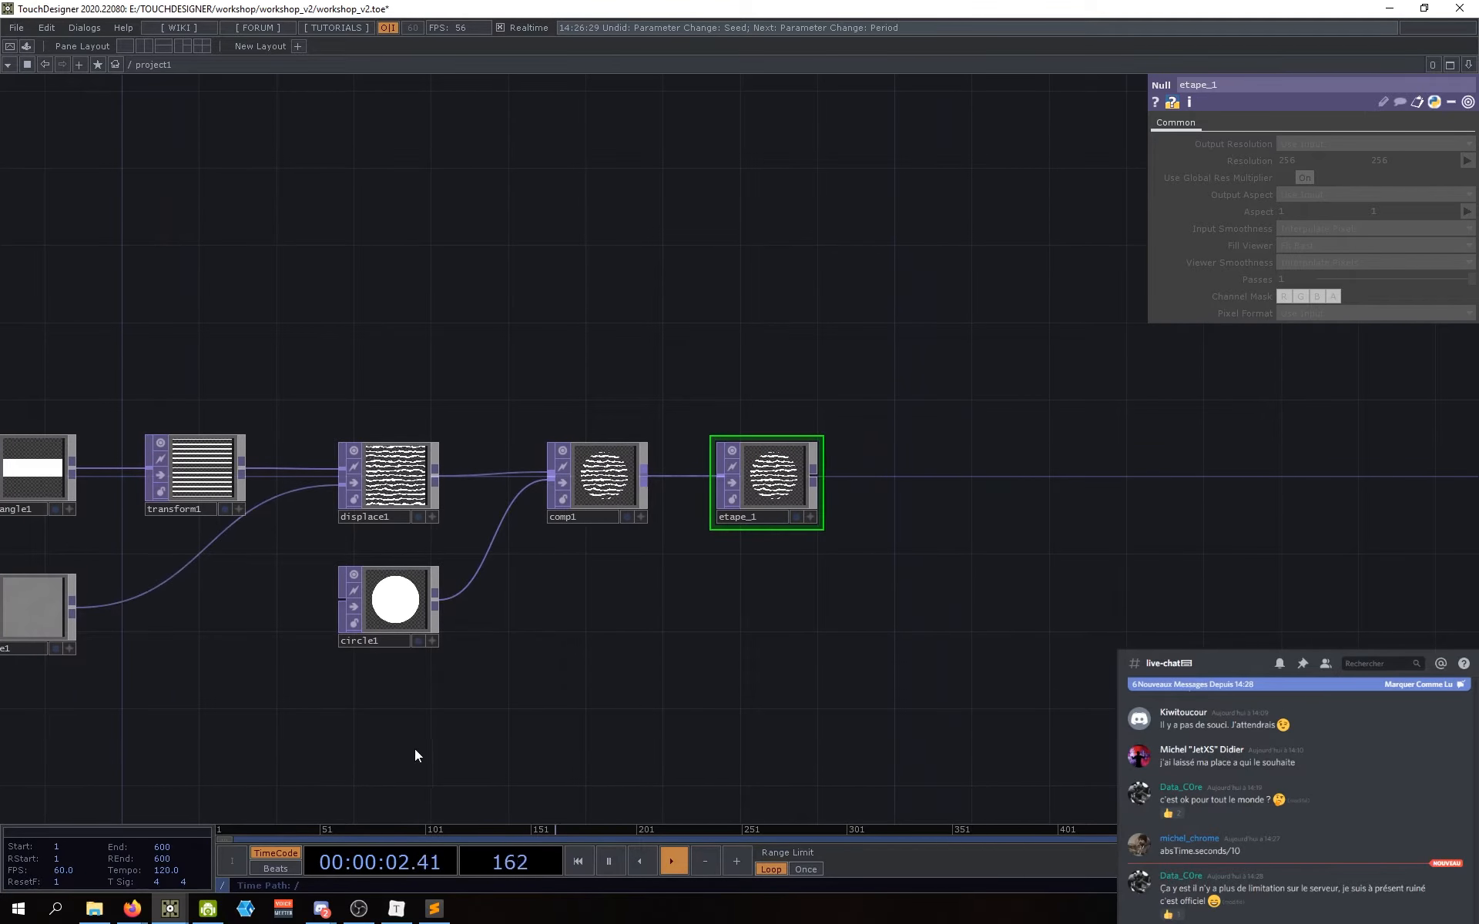
pyautogui.moveTo(601, 760); pyautogui.dragTo(666, 731)
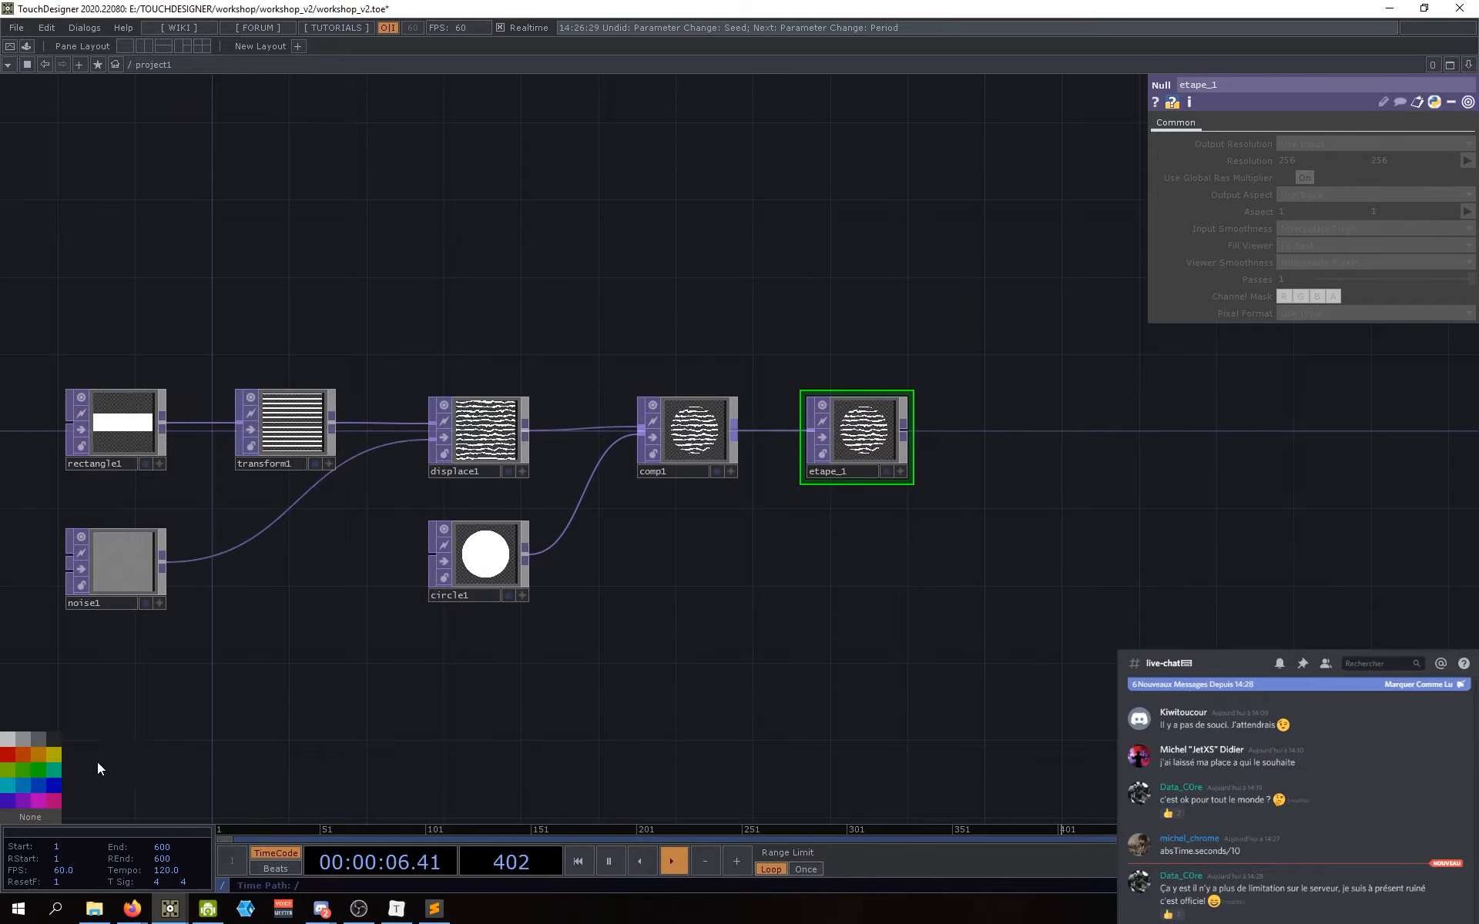
pyautogui.moveTo(615, 706); pyautogui.dragTo(606, 715)
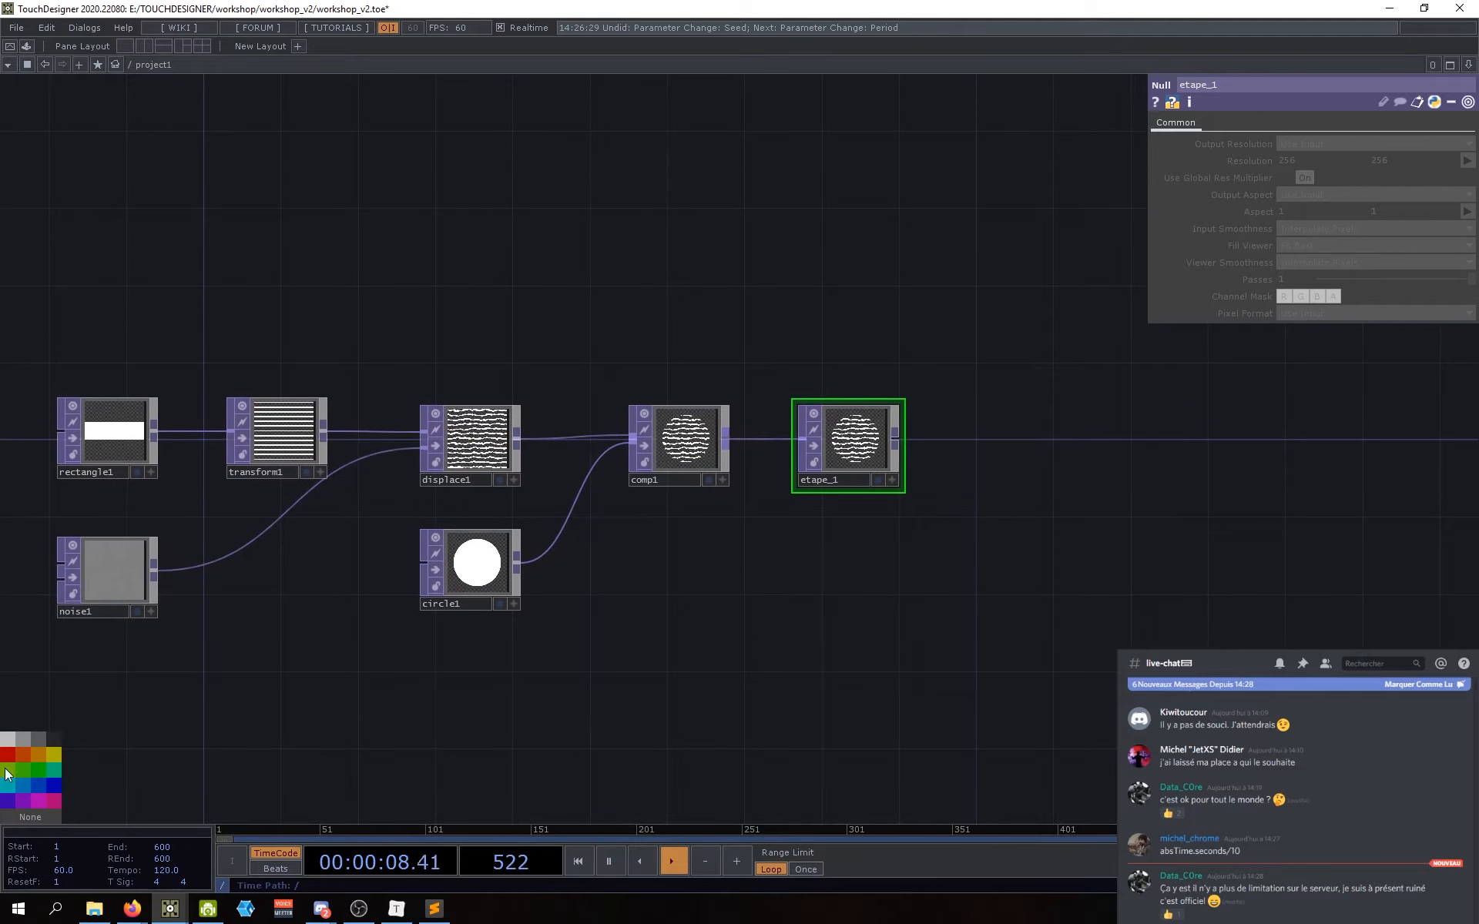
pyautogui.moveTo(719, 641); pyautogui.dragTo(726, 646)
pyautogui.moveTo(815, 544); pyautogui.dragTo(838, 555)
pyautogui.scroll(5, 884, 426)
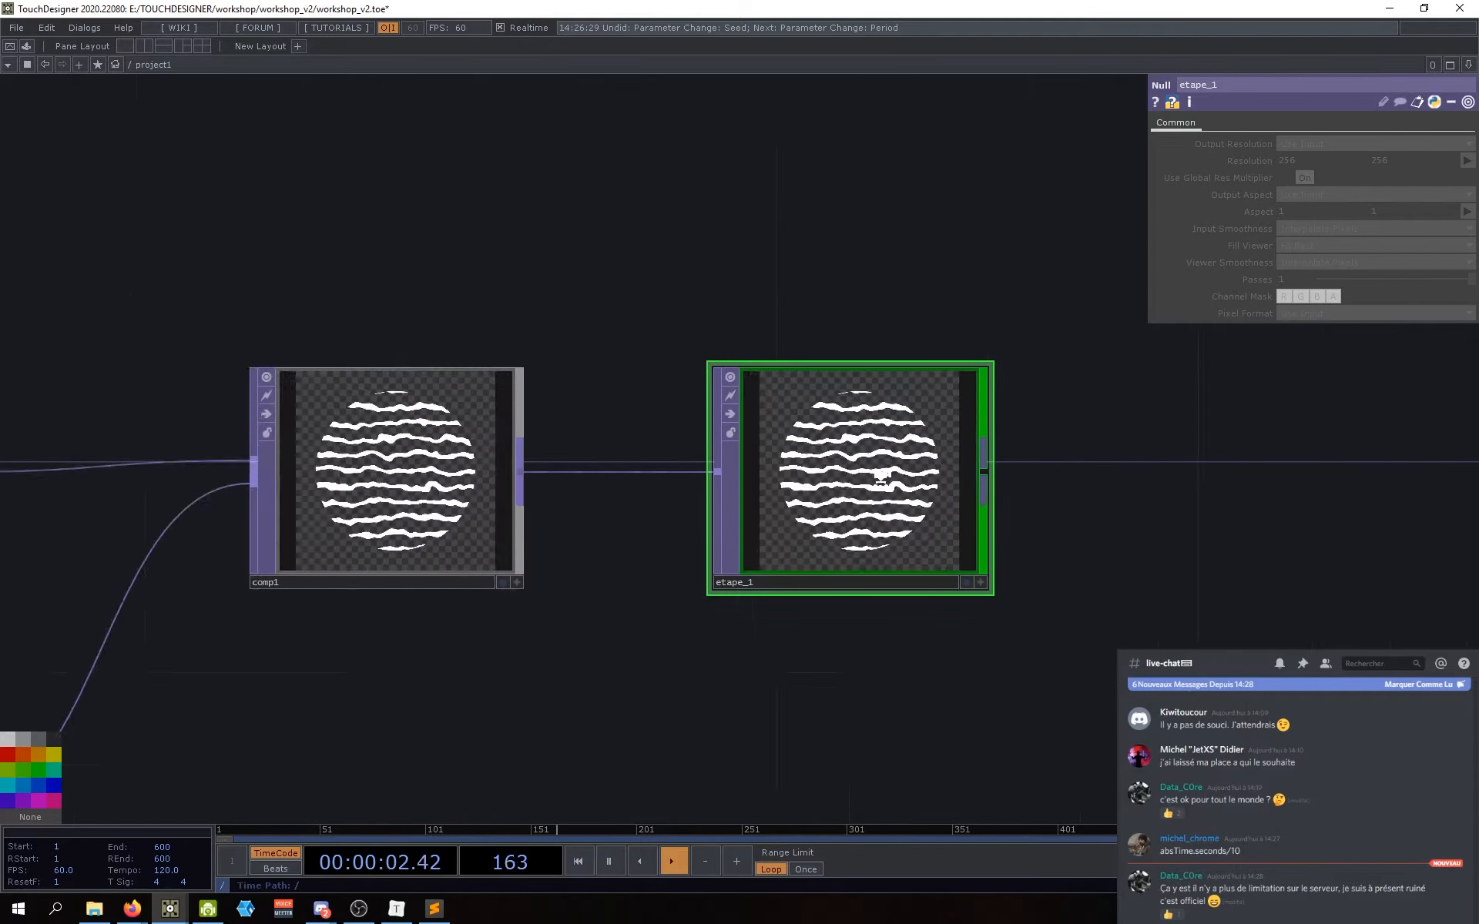
pyautogui.middleClick(906, 413)
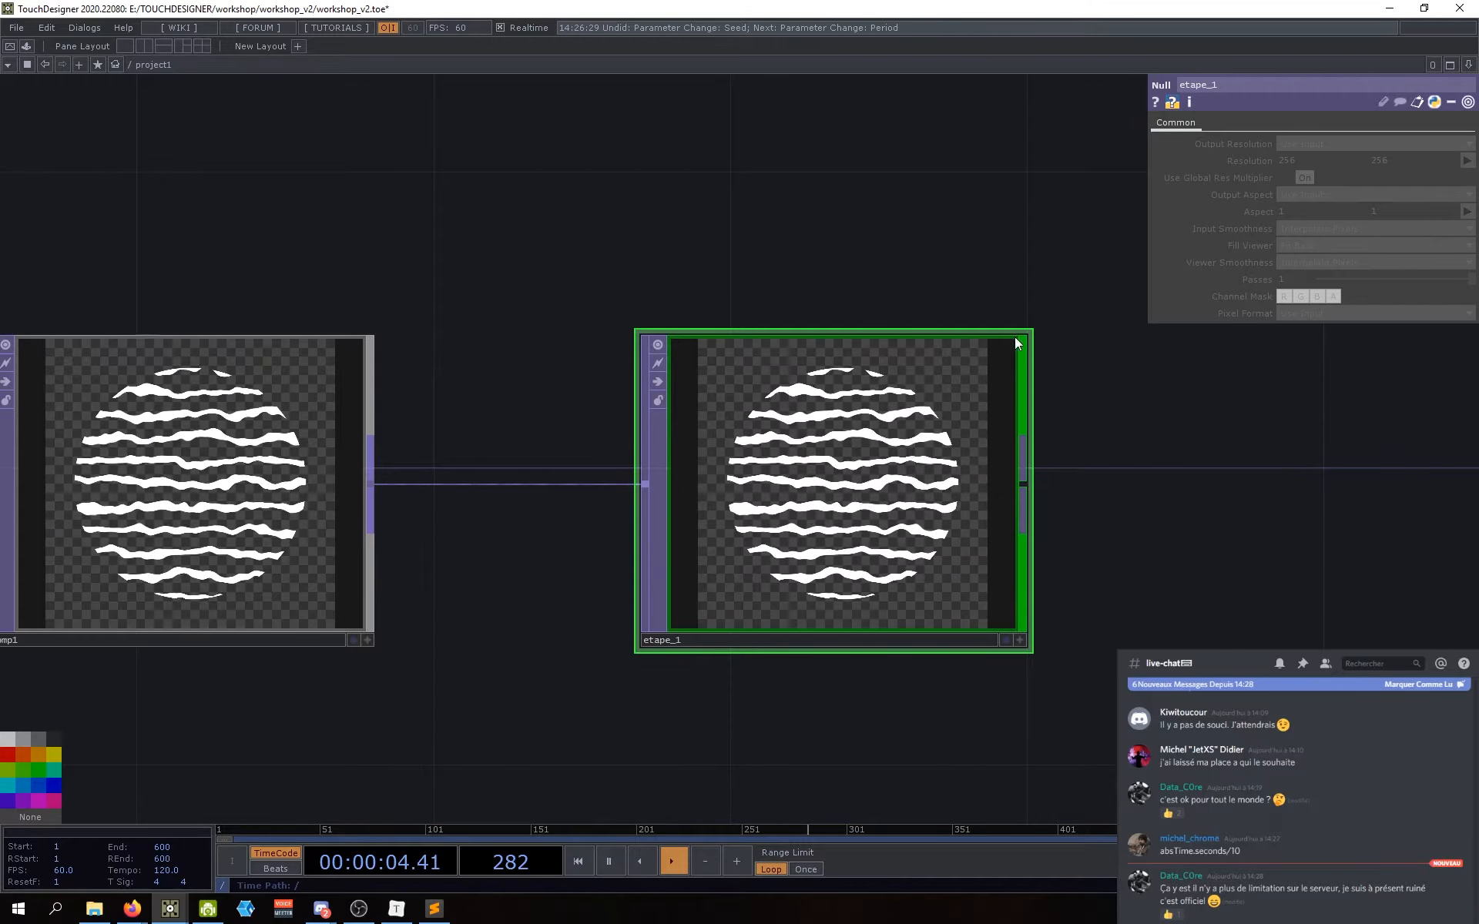
pyautogui.moveTo(868, 791); pyautogui.dragTo(882, 744)
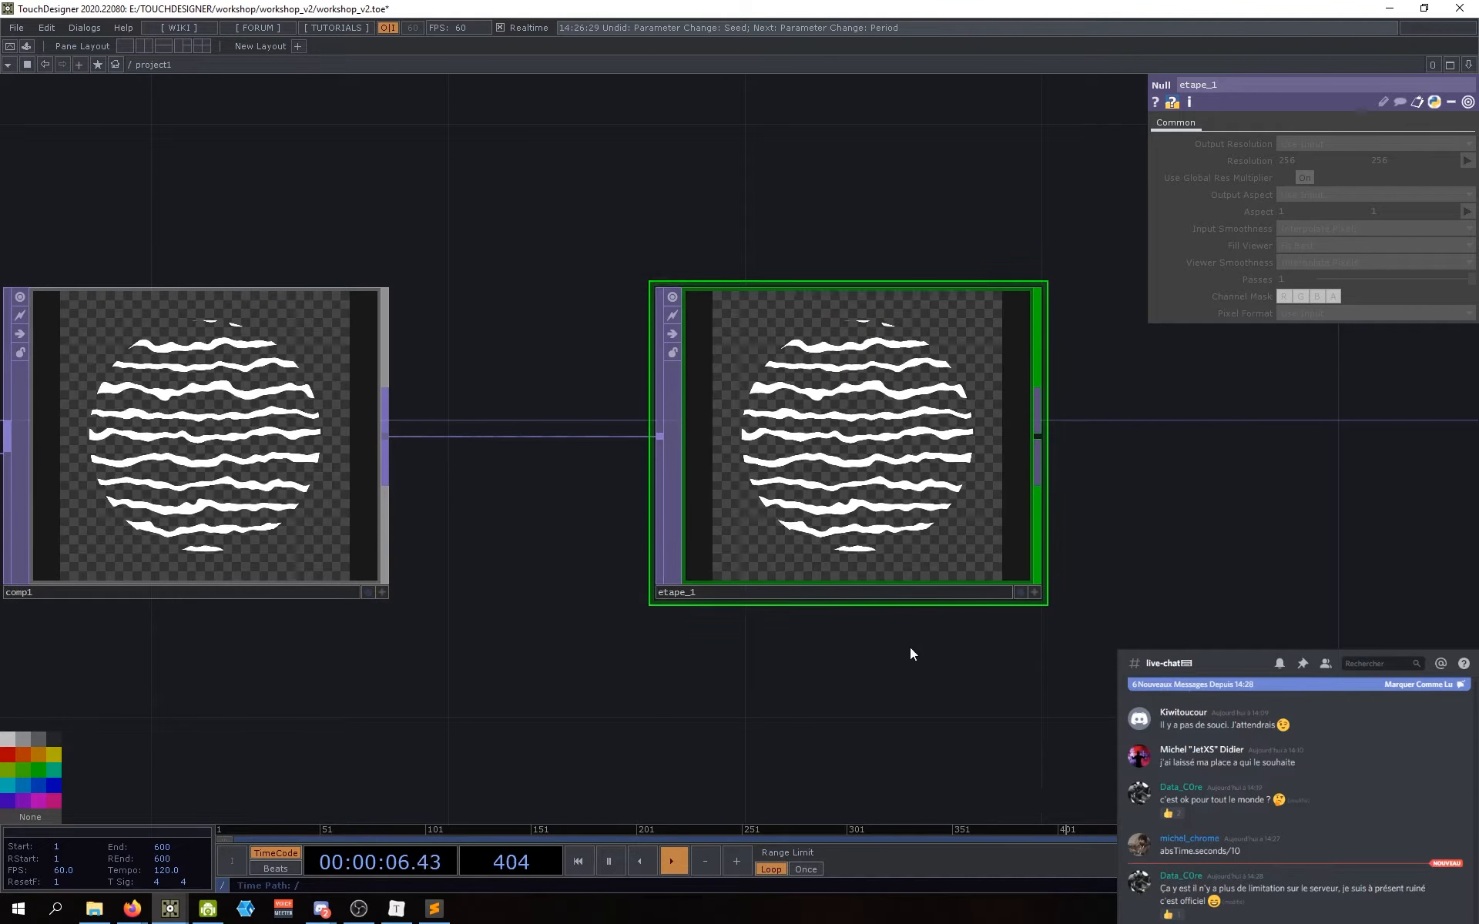
pyautogui.moveTo(914, 650); pyautogui.dragTo(852, 680)
pyautogui.middleClick(793, 469)
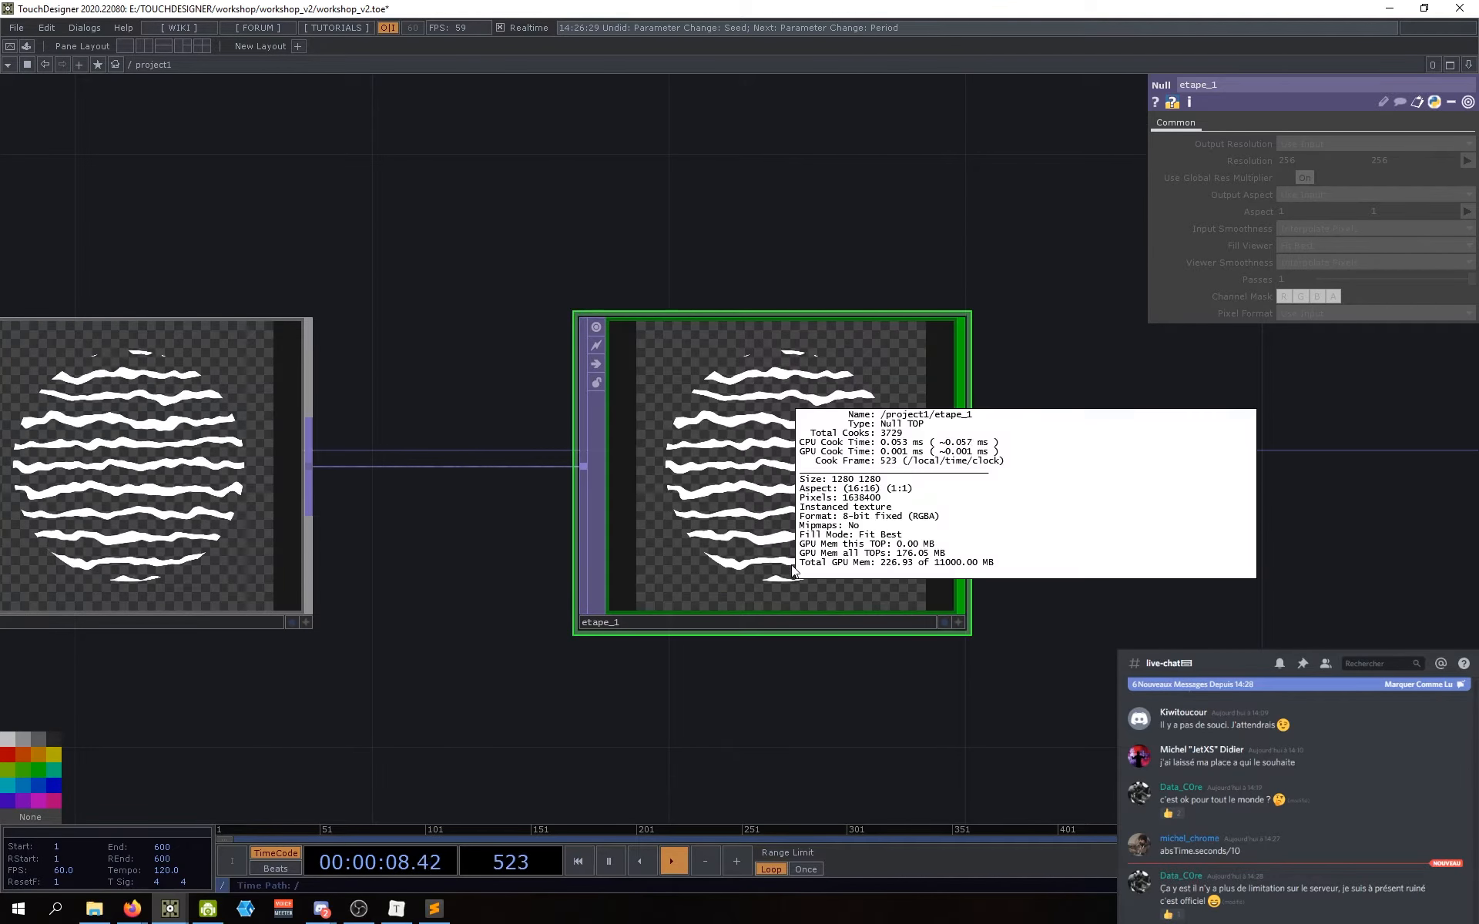
pyautogui.click(1191, 103)
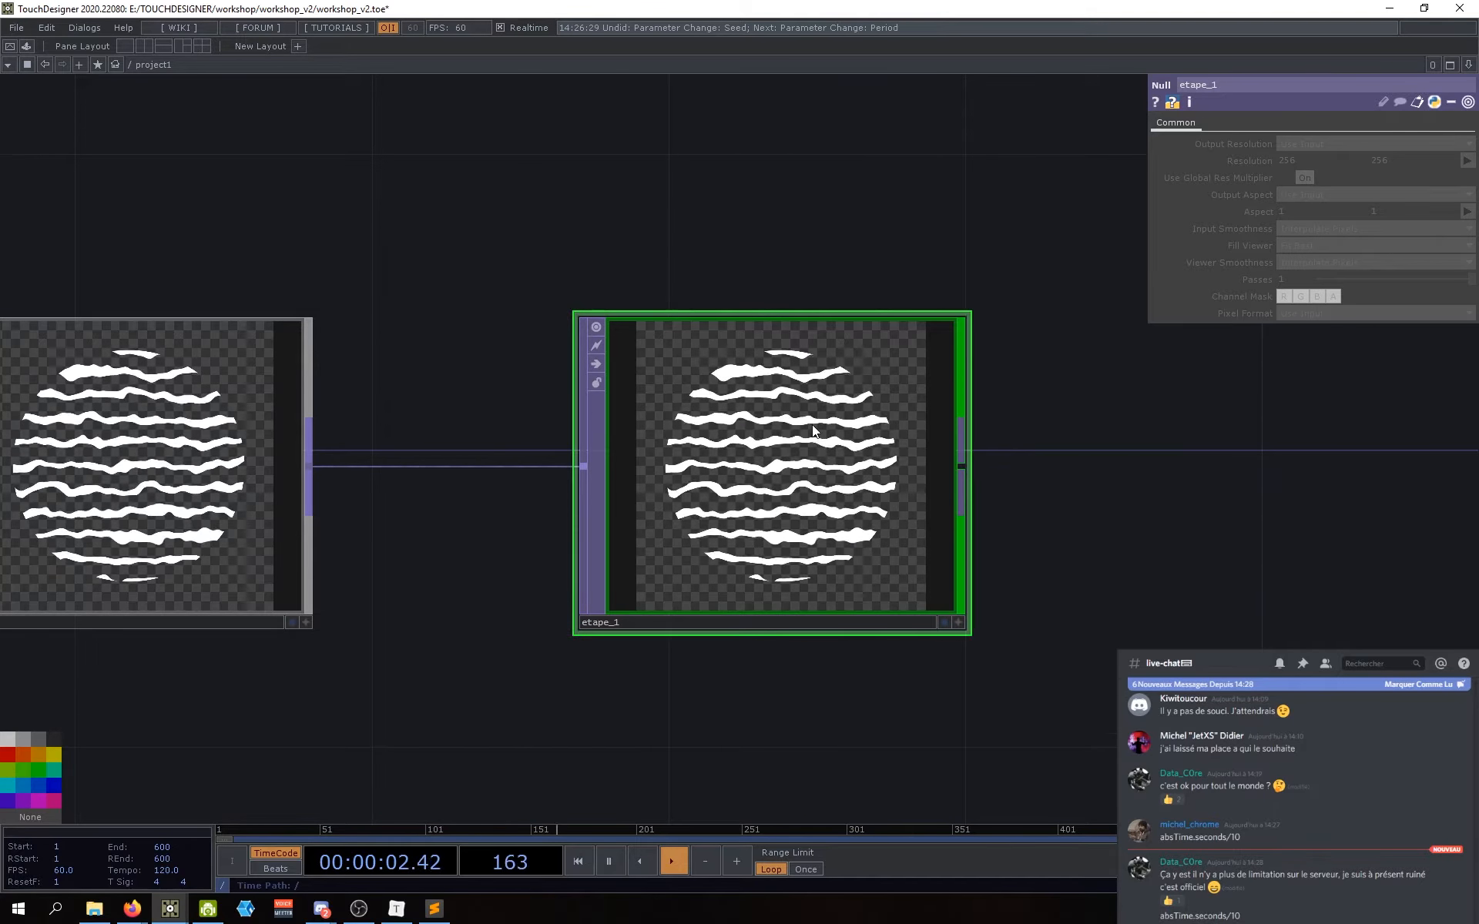
pyautogui.middleClick(902, 441)
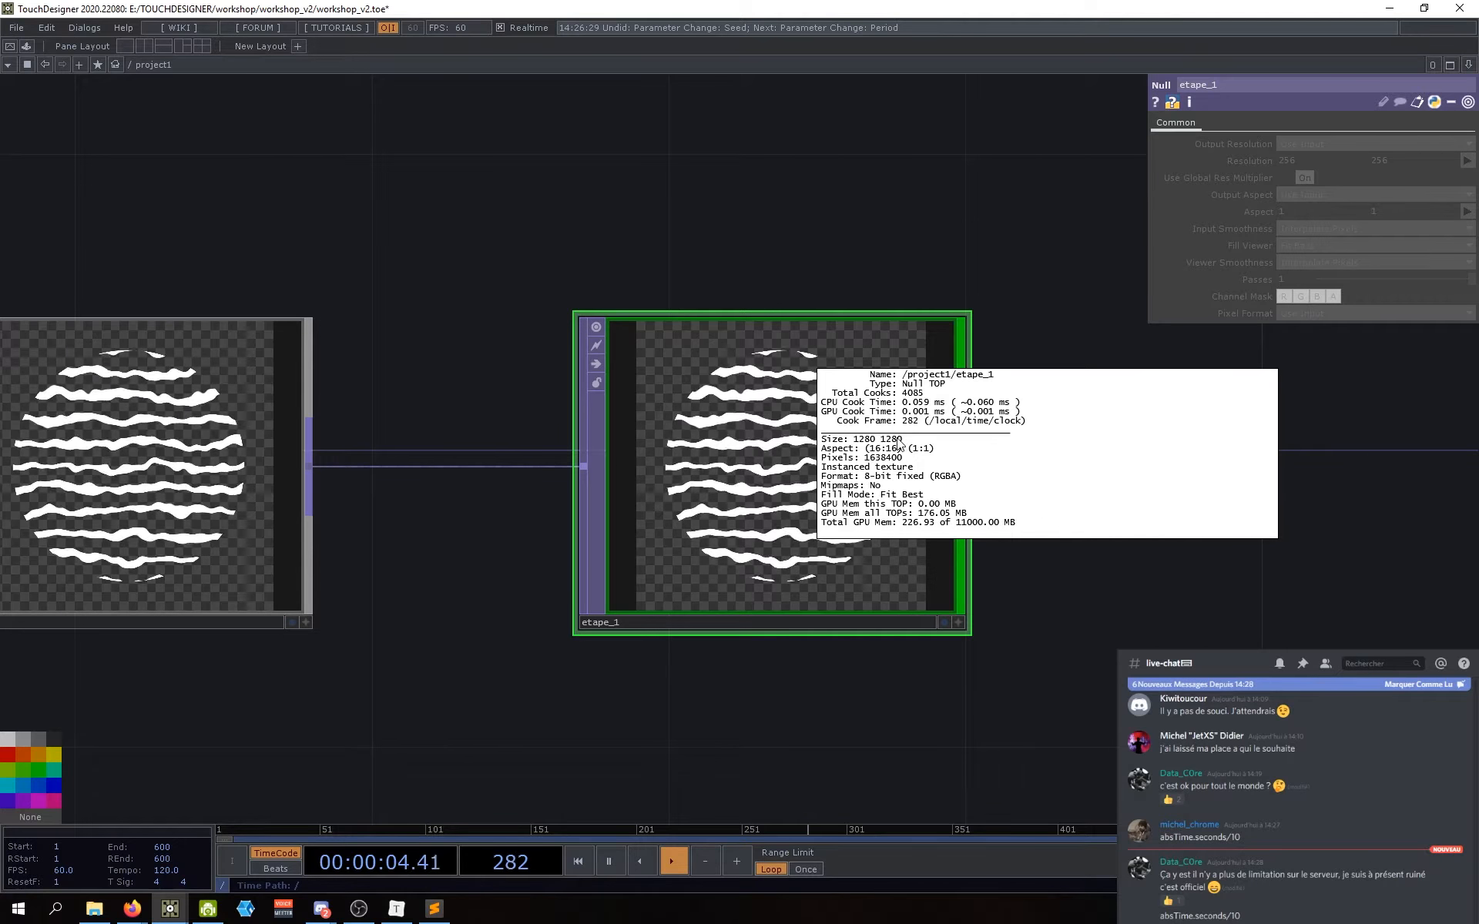
pyautogui.scroll(-5, 761, 724)
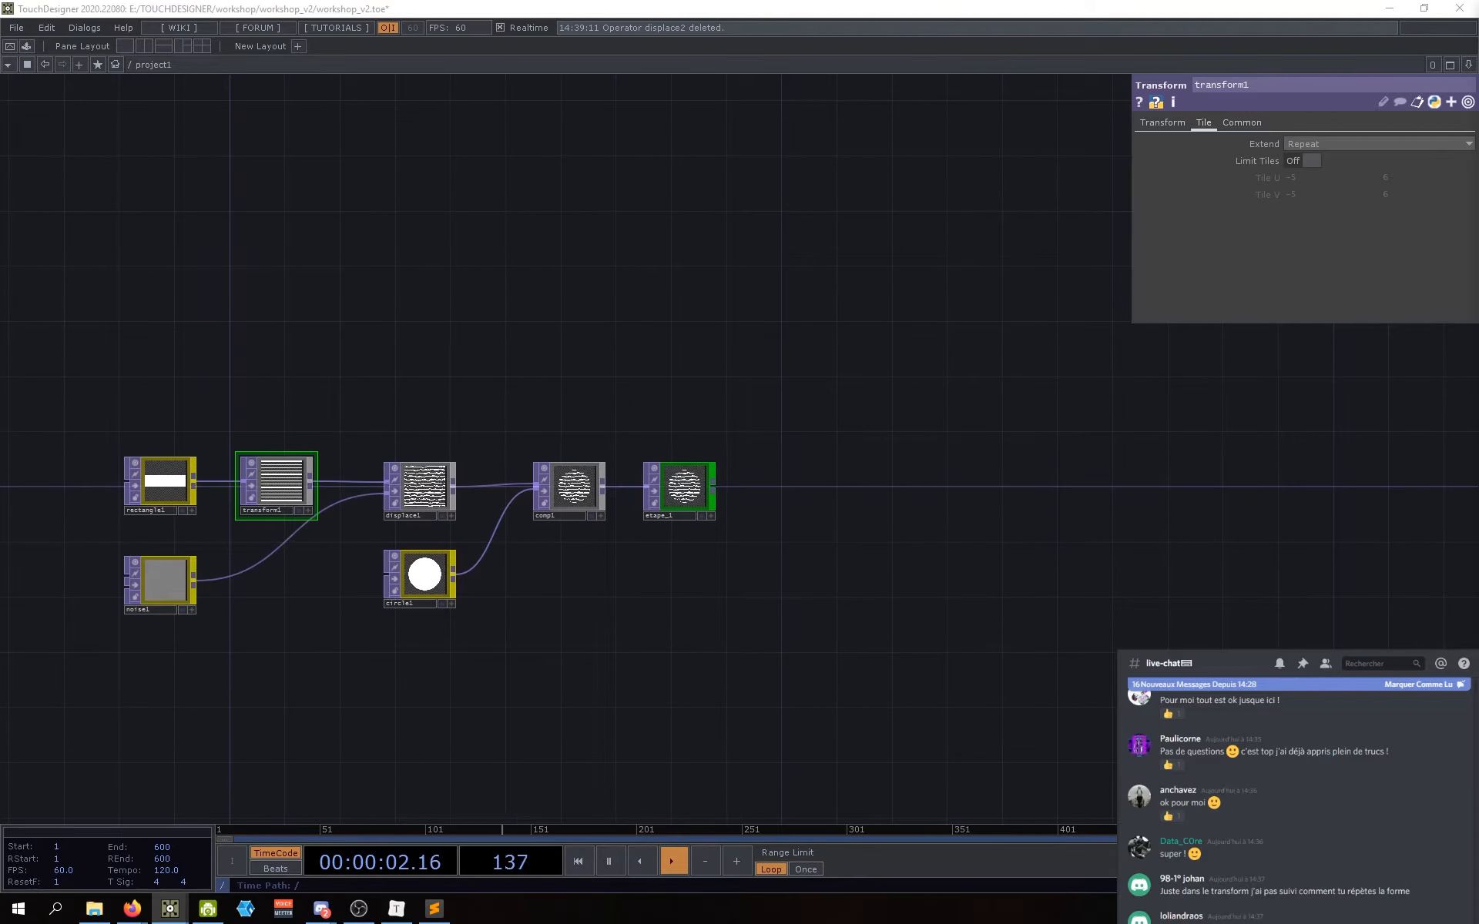
# Step: Create a Ramp TOP, ramp1, and place it below etape_1
pyautogui.moveTo(706, 598); pyautogui.dragTo(729, 562)
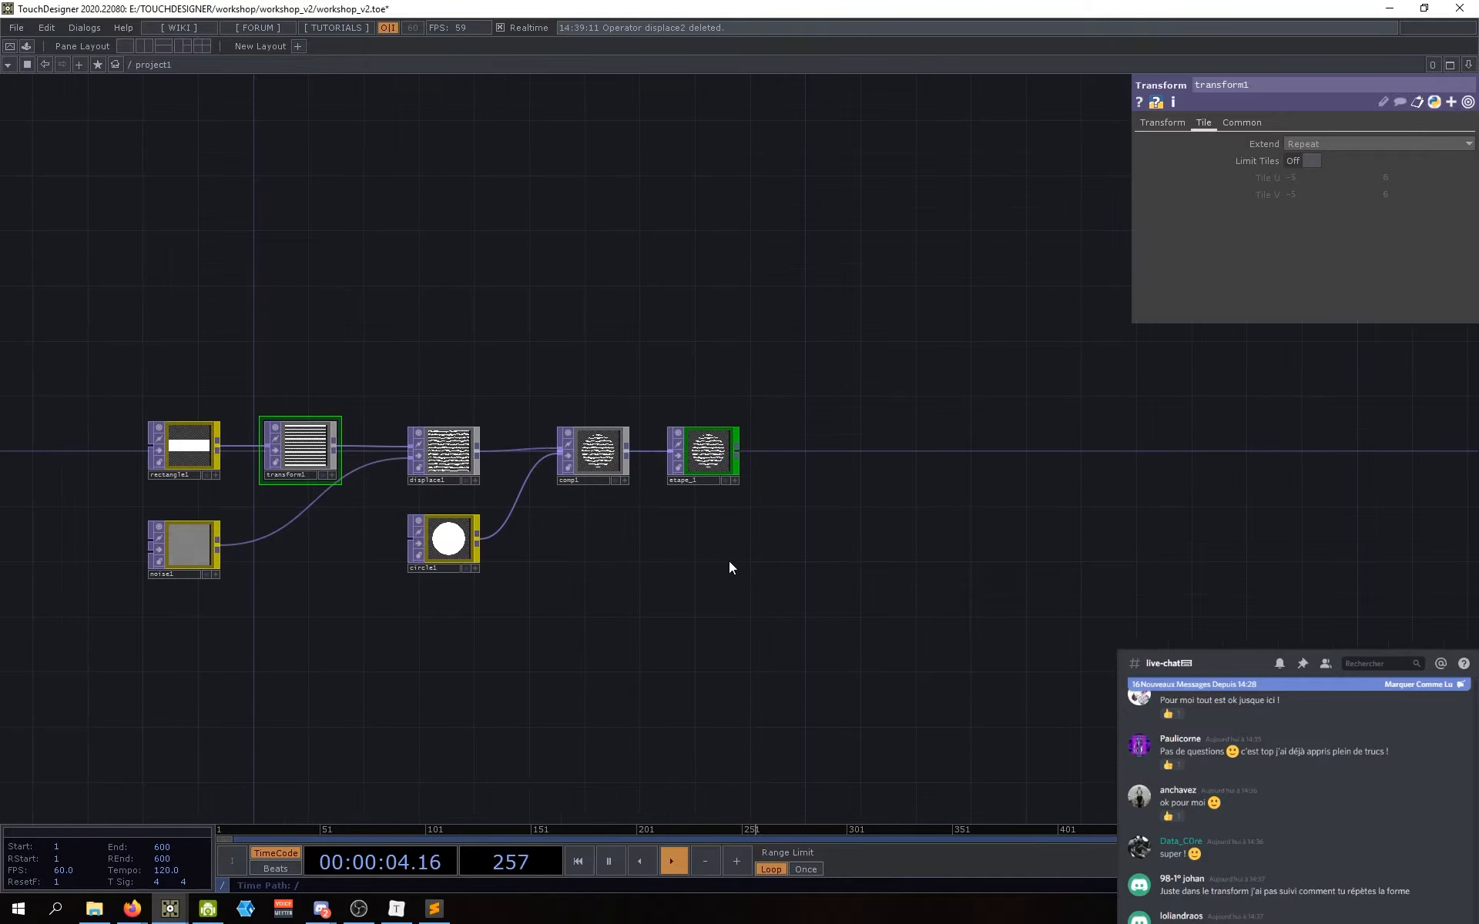
pyautogui.moveTo(662, 626); pyautogui.dragTo(683, 620)
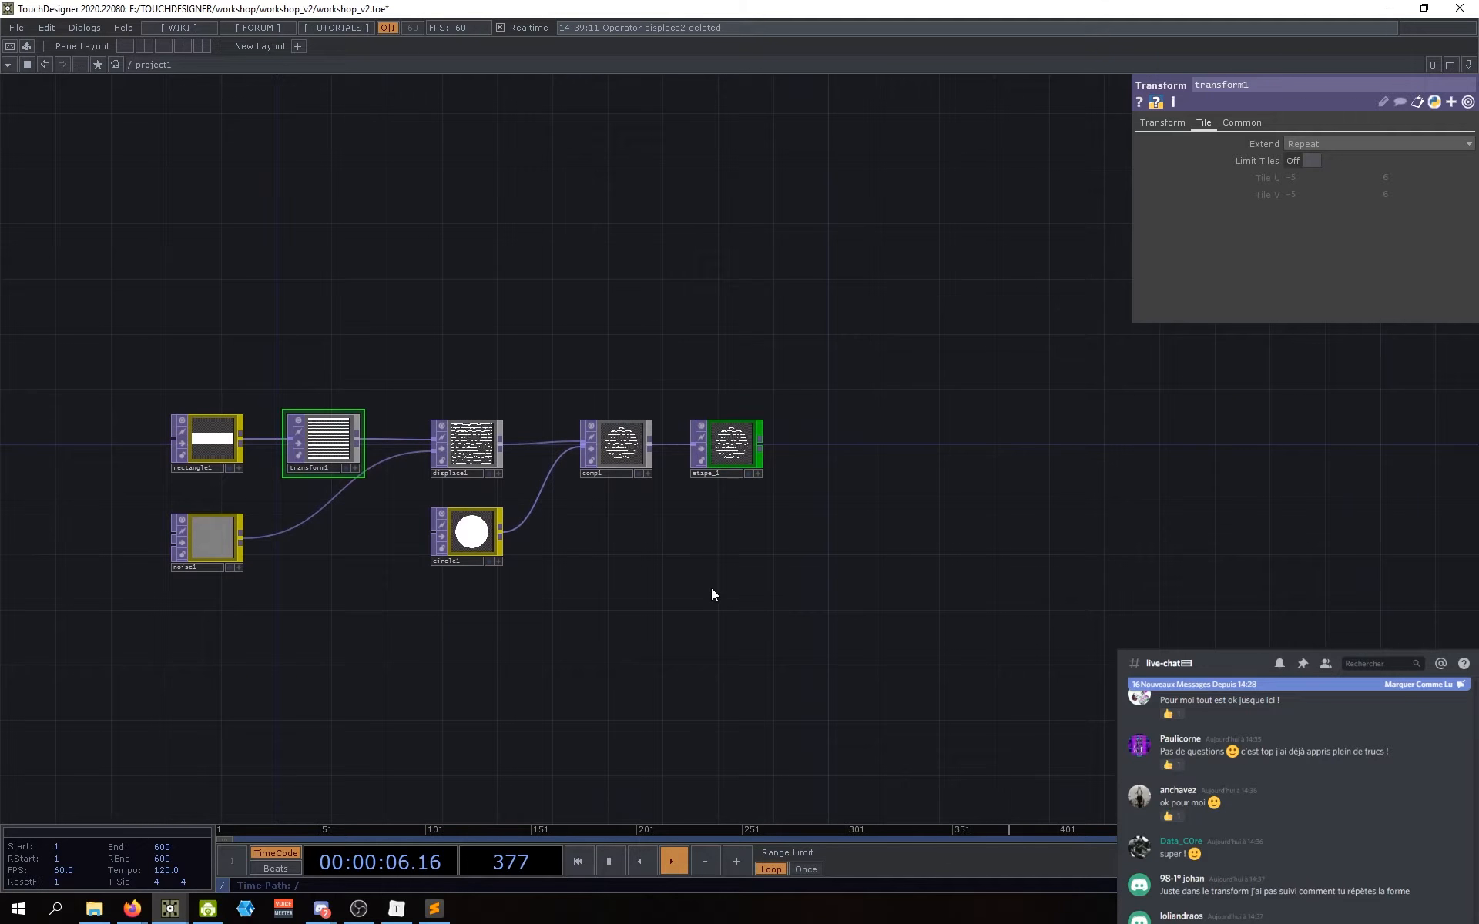
pyautogui.moveTo(727, 566); pyautogui.dragTo(687, 594)
pyautogui.press('Tab')
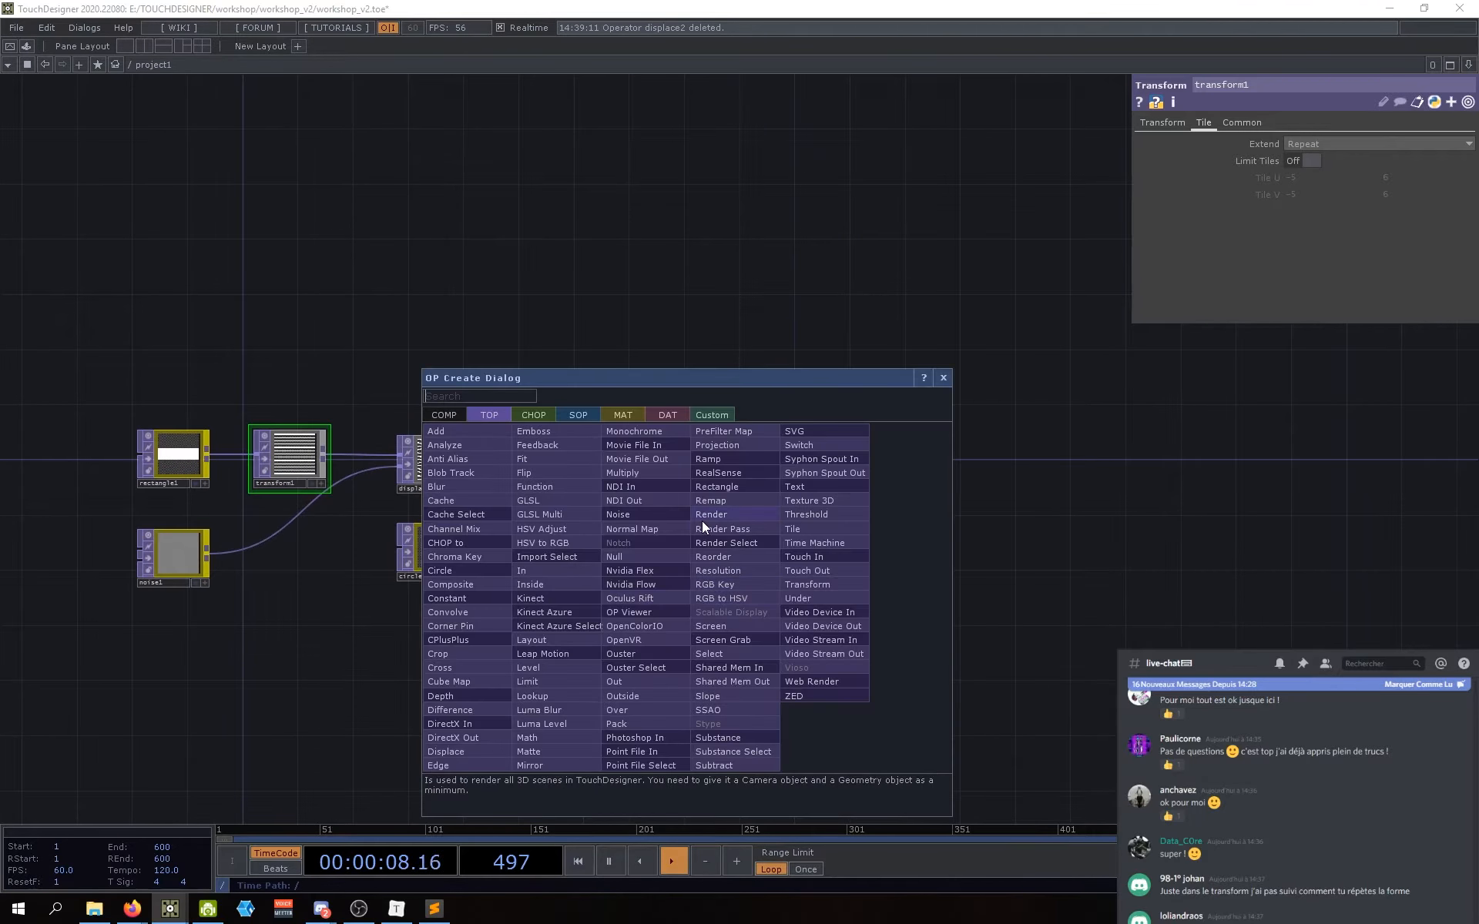
pyautogui.write('ramp')
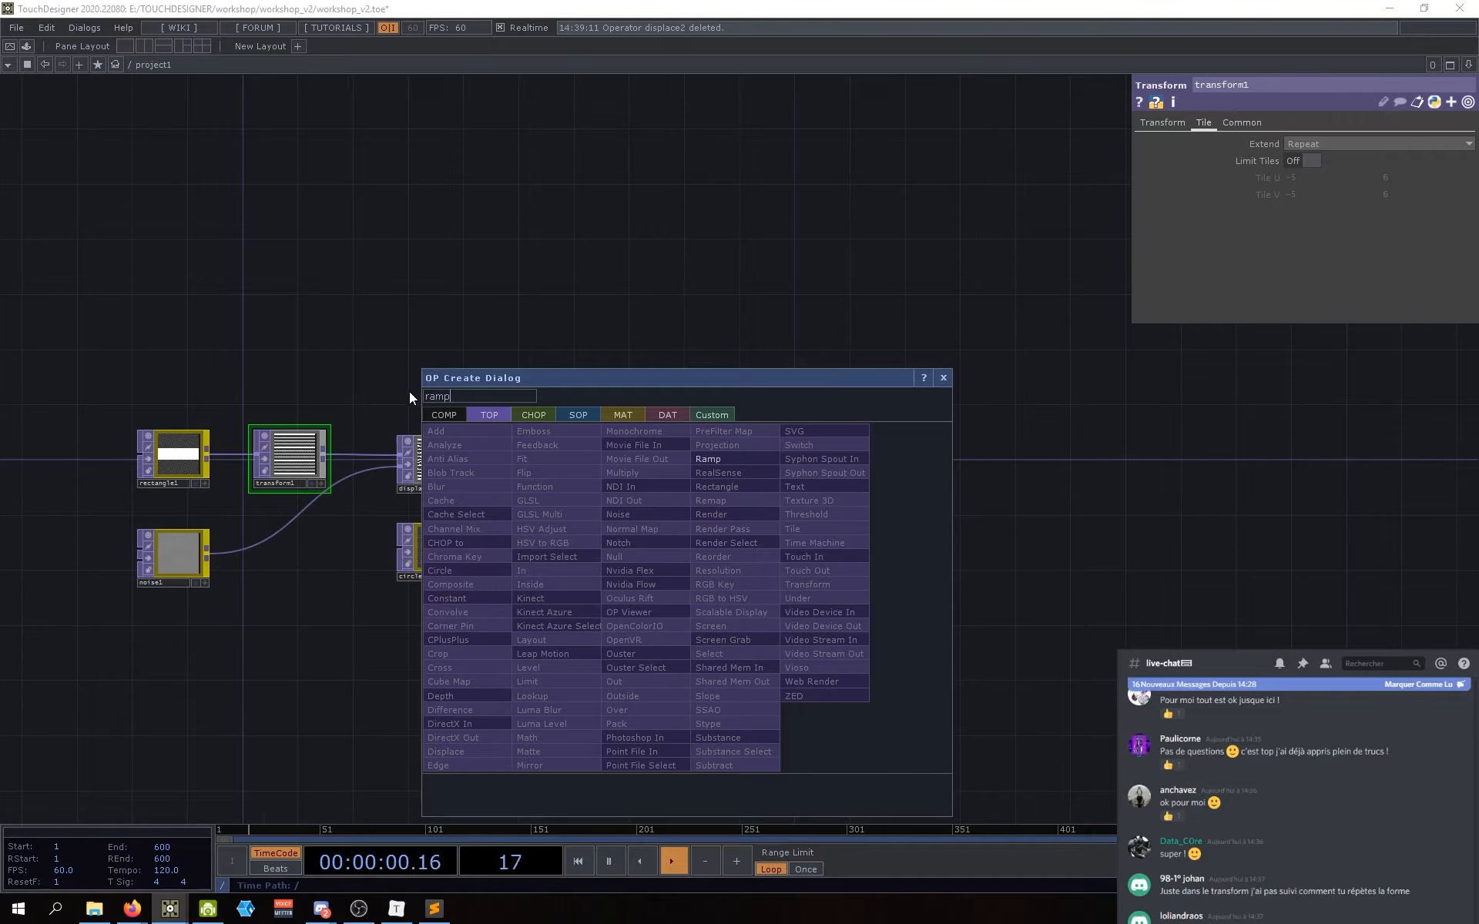
pyautogui.click(724, 459)
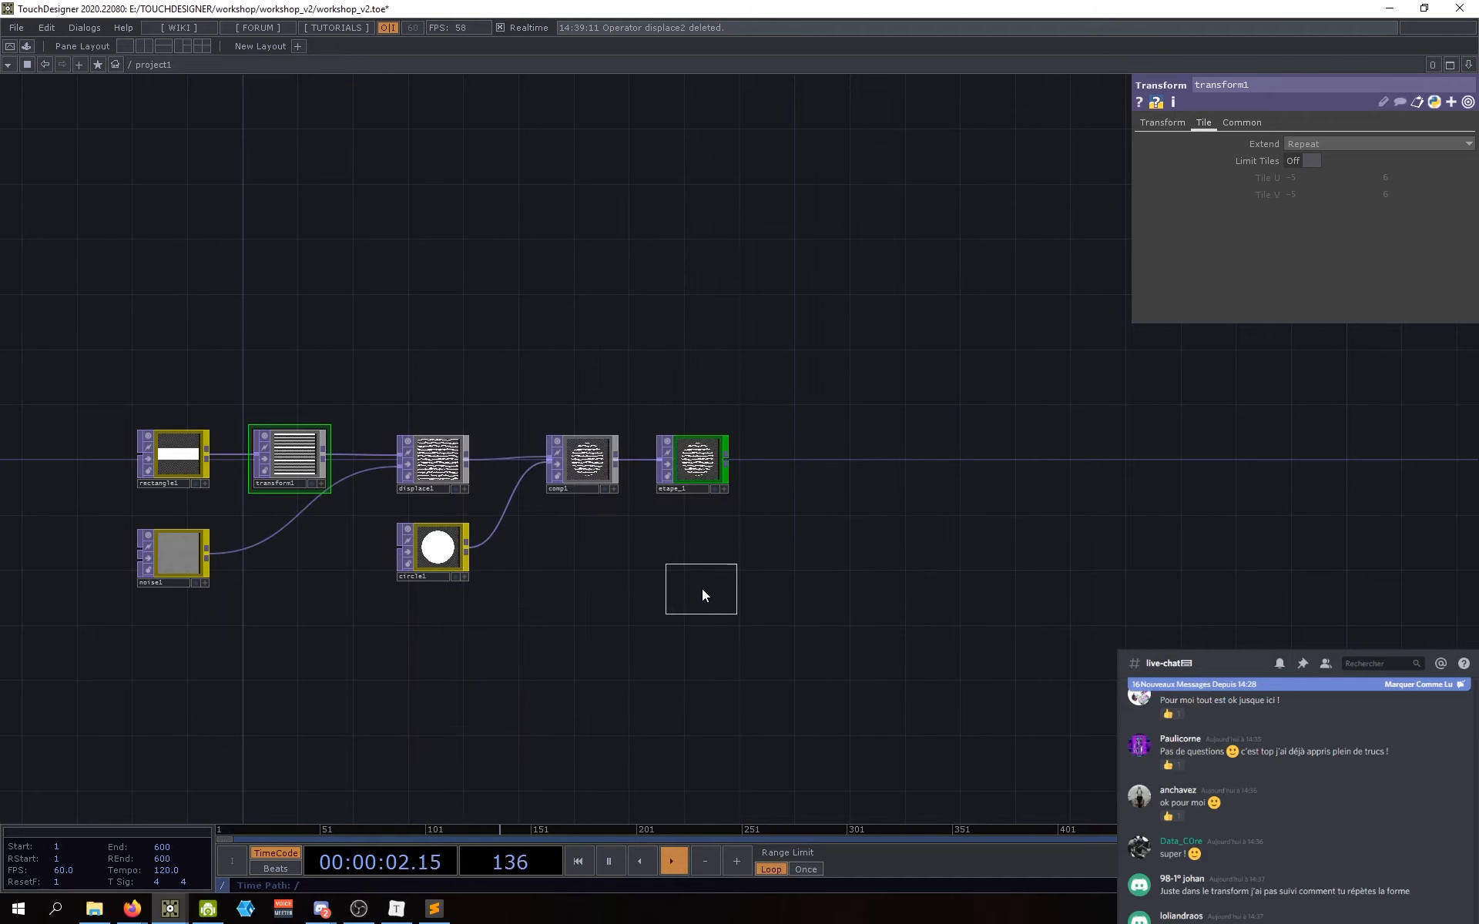
pyautogui.click(699, 584)
# Step: Align ramp1 under etape_1 and glance over its Common and Ramp settings
pyautogui.scroll(3, 693, 556)
pyautogui.scroll(1, 693, 558)
pyautogui.moveTo(678, 664); pyautogui.dragTo(569, 647)
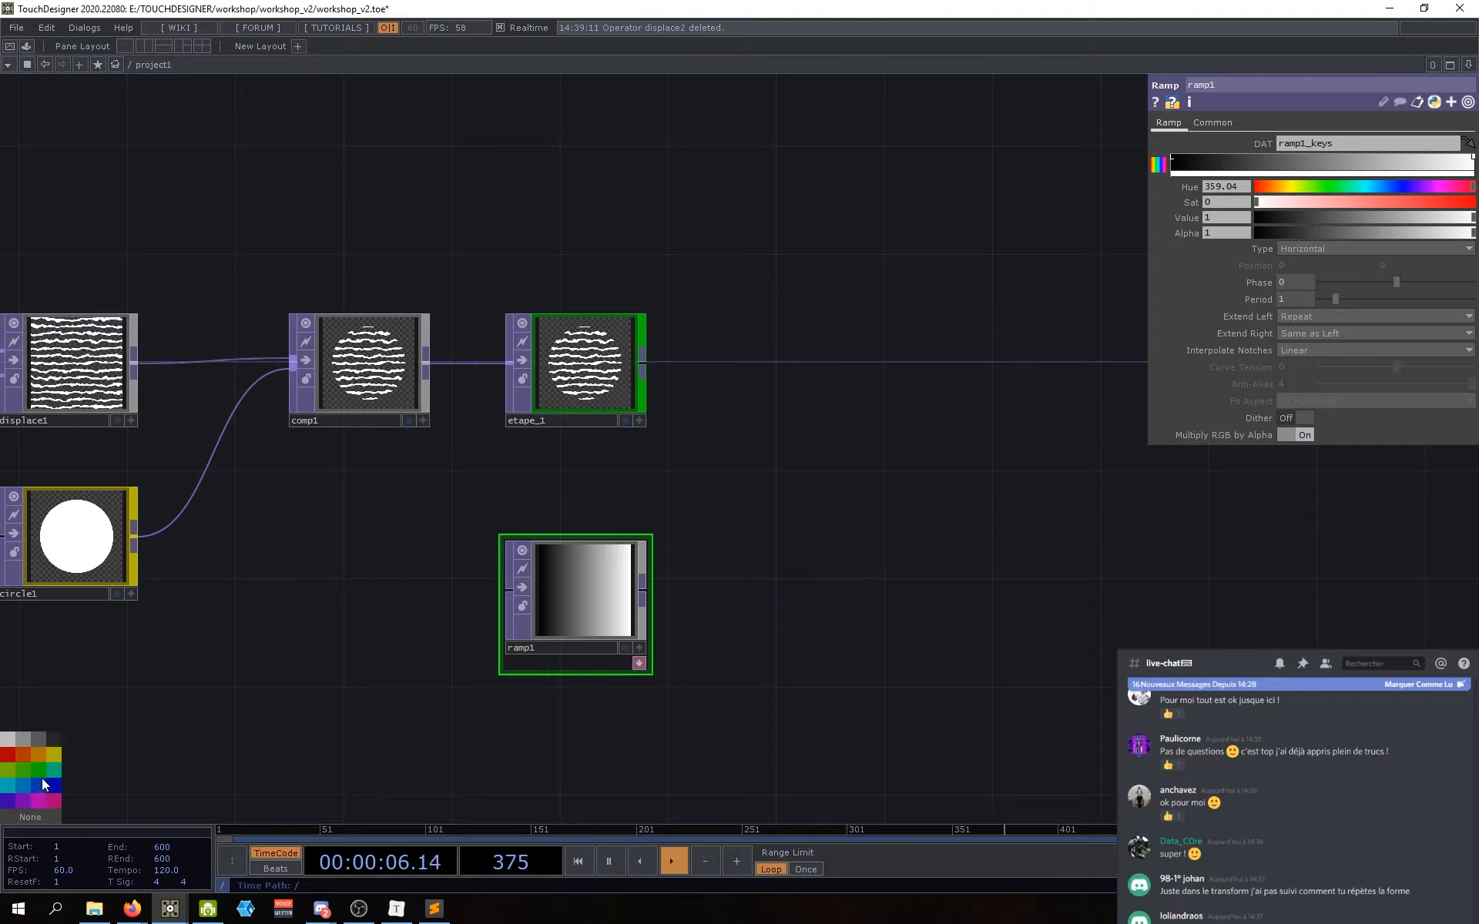
pyautogui.moveTo(716, 648); pyautogui.dragTo(733, 701)
pyautogui.moveTo(594, 659); pyautogui.dragTo(592, 676)
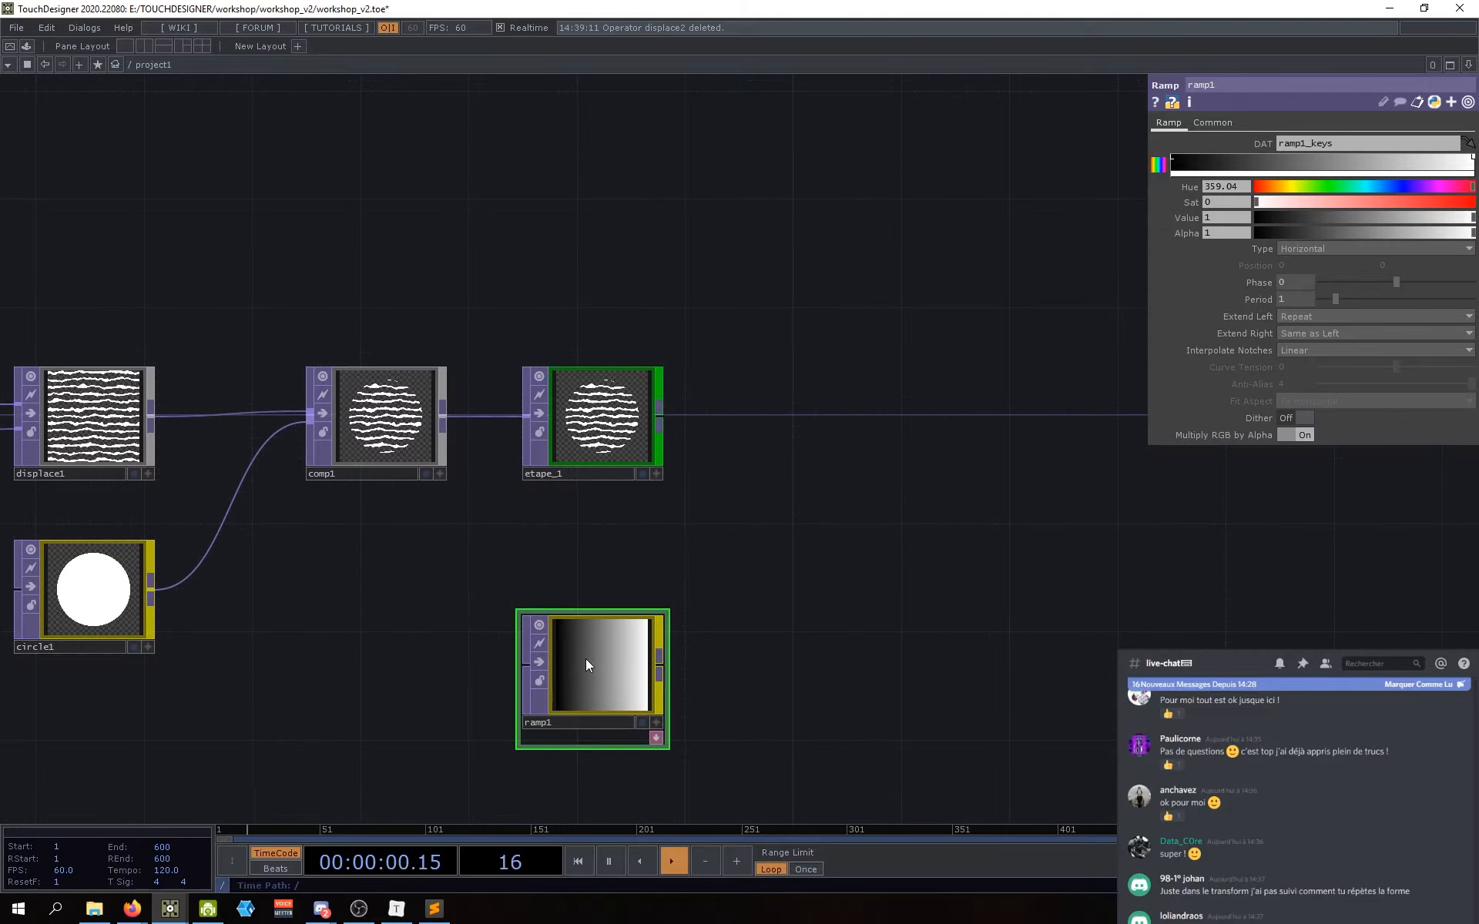
pyautogui.moveTo(1014, 384); pyautogui.dragTo(1024, 372)
pyautogui.click(1209, 121)
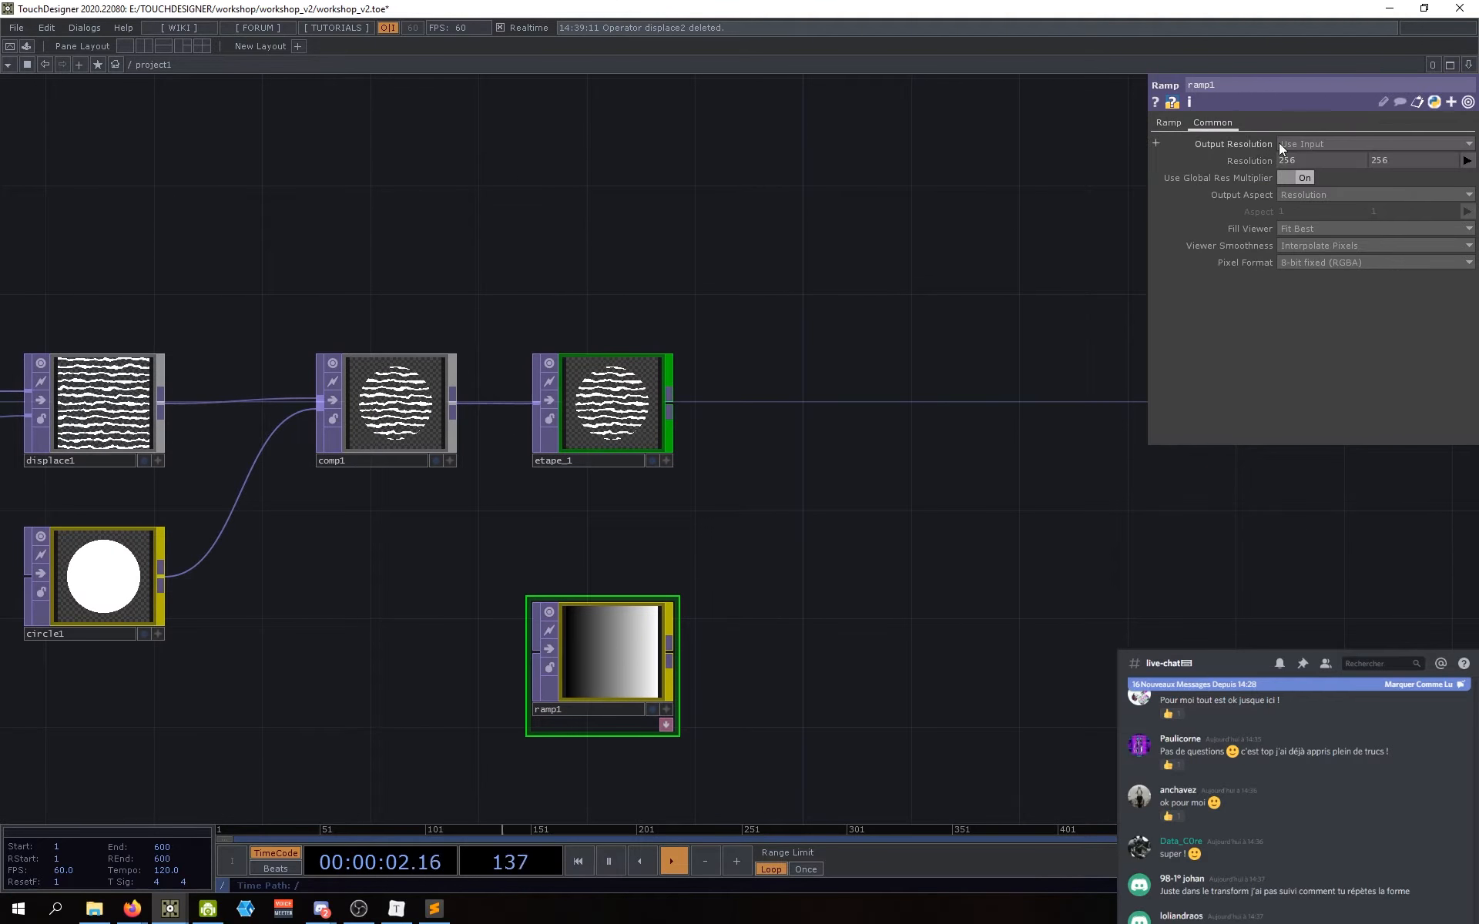
pyautogui.click(1173, 124)
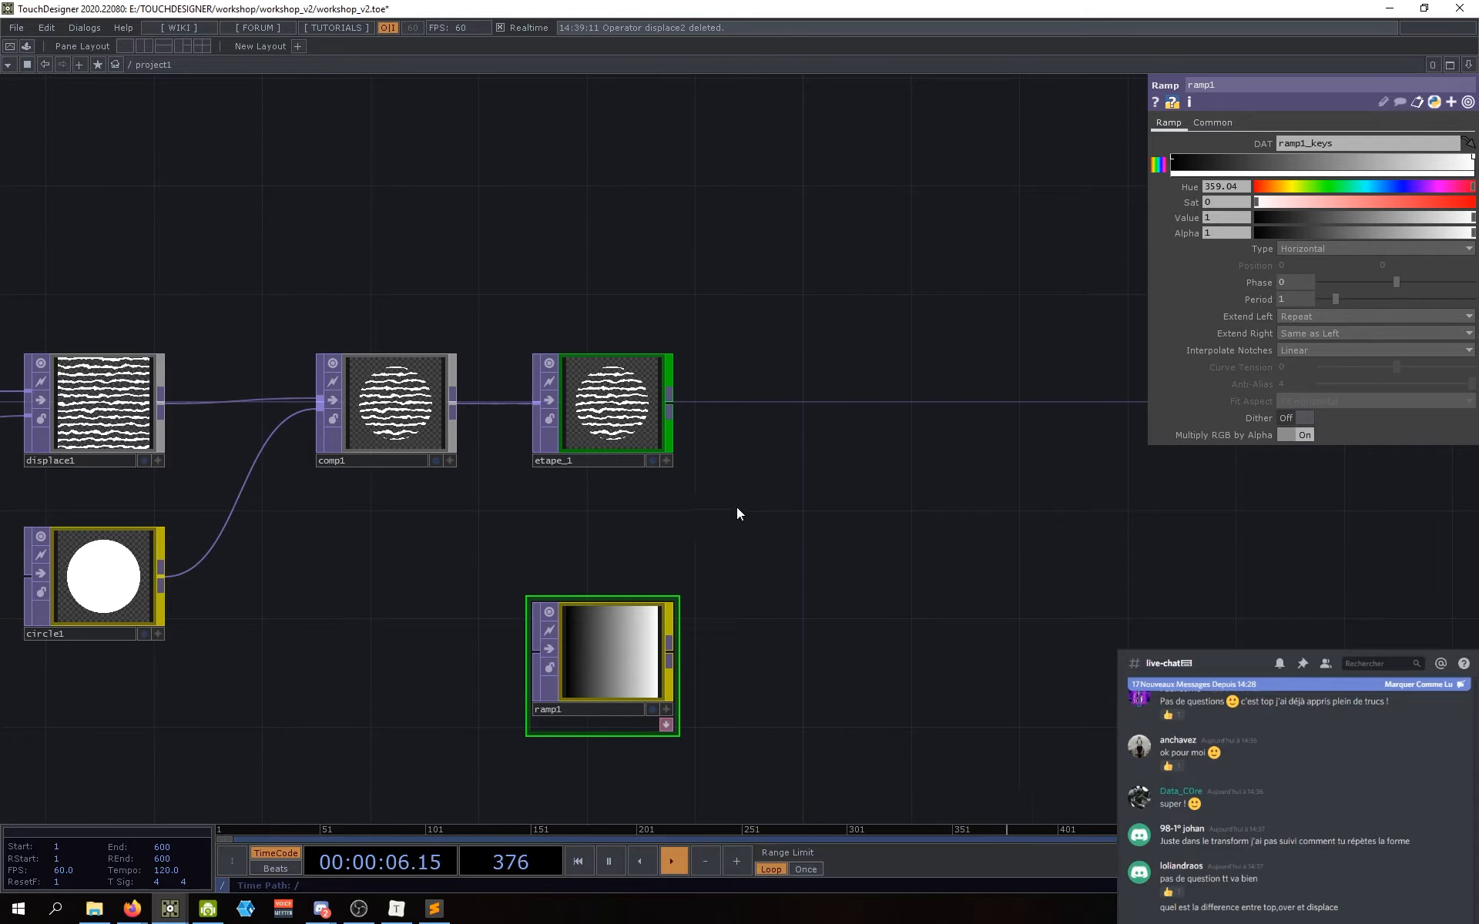
pyautogui.moveTo(765, 522); pyautogui.dragTo(775, 521)
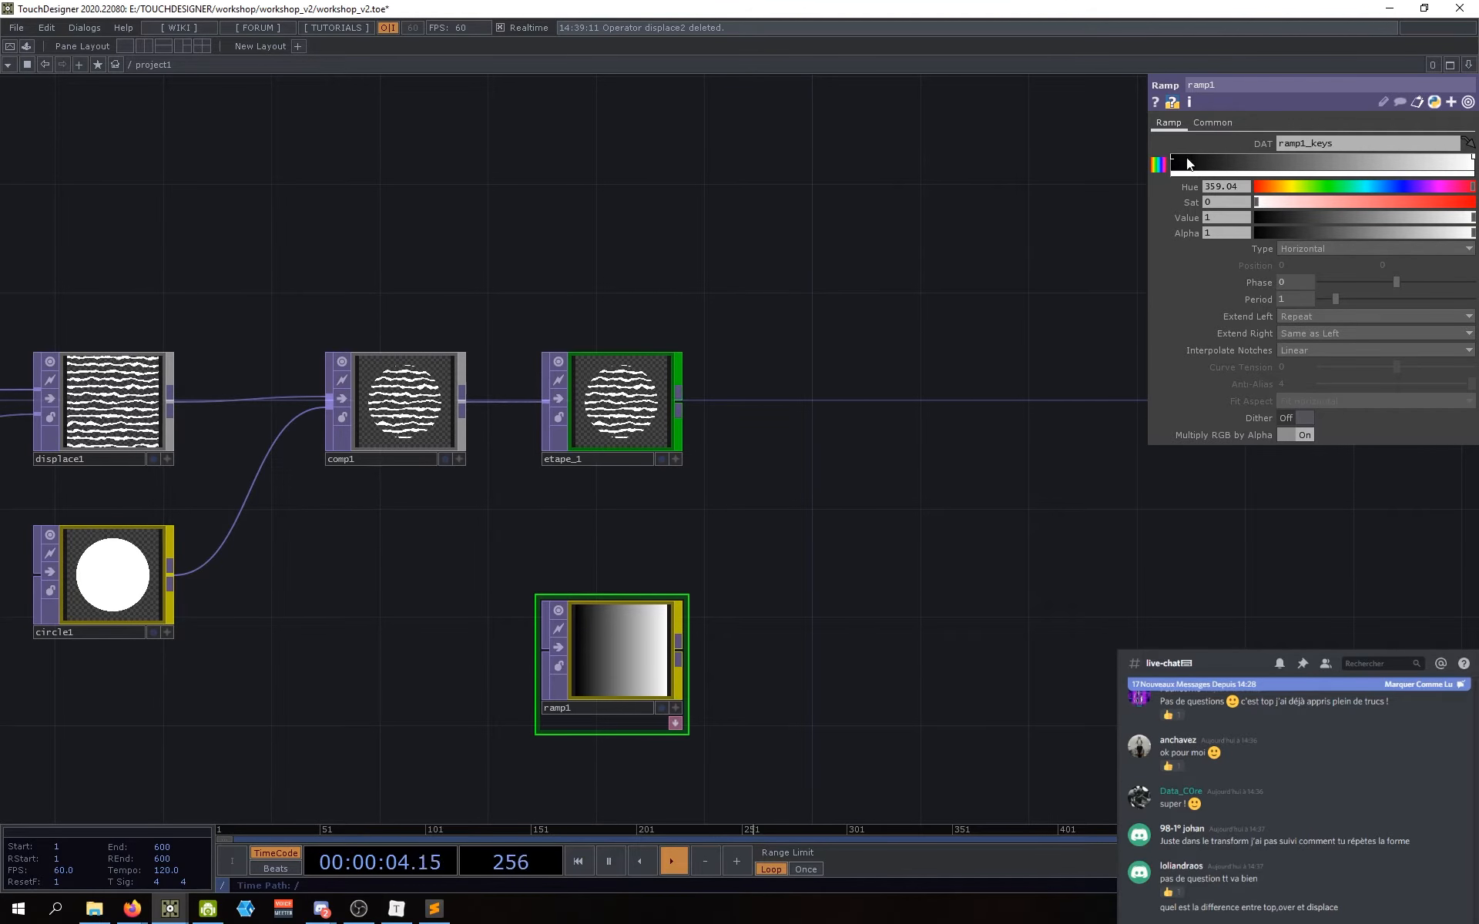
pyautogui.click(1310, 155)
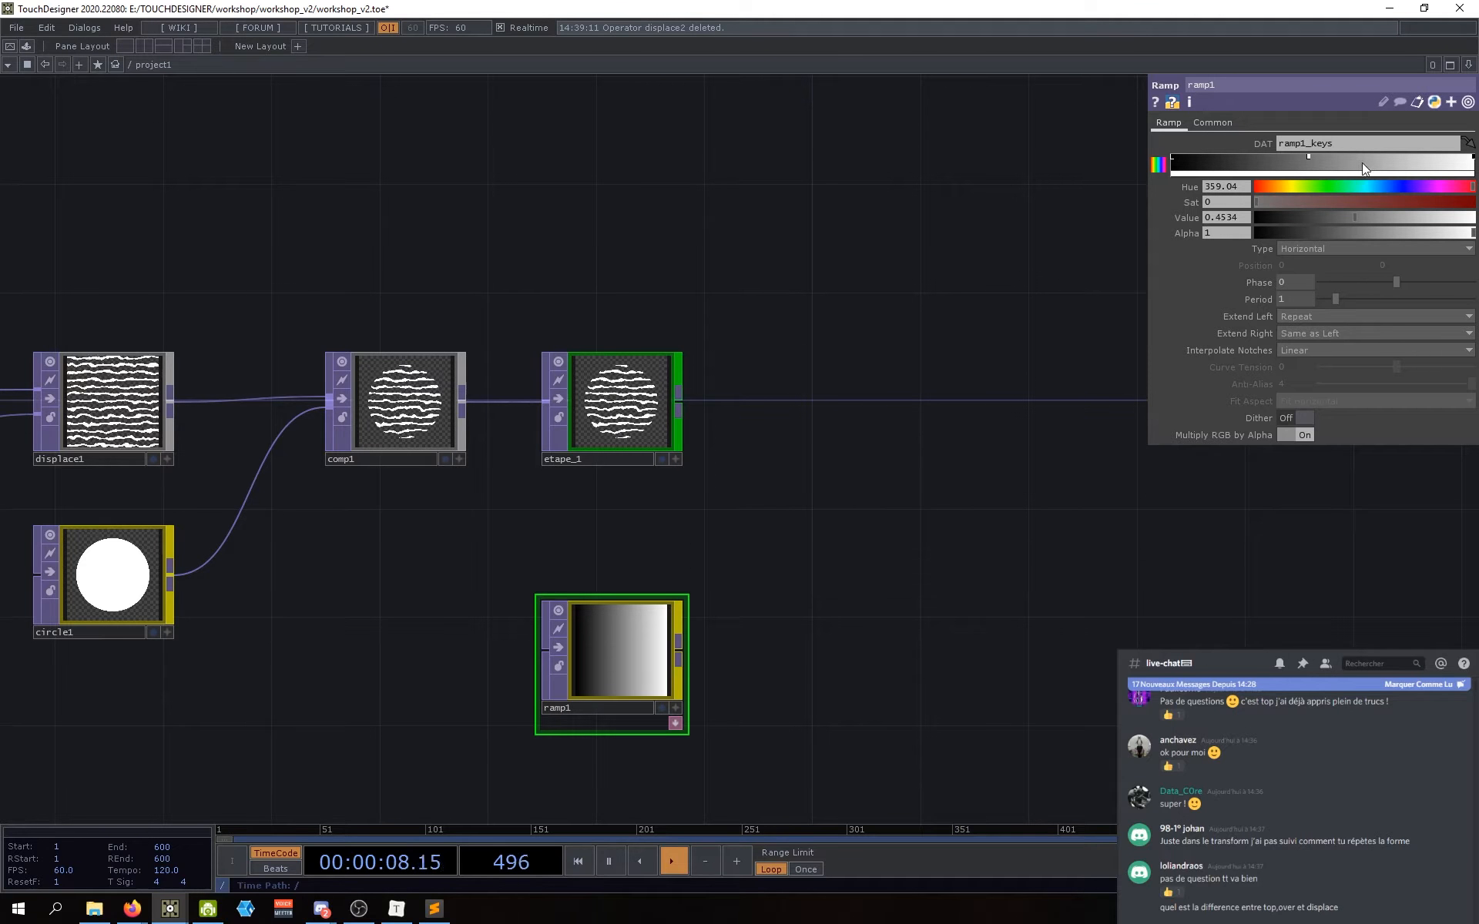
pyautogui.click(1392, 157)
pyautogui.moveTo(1307, 156); pyautogui.dragTo(1237, 156)
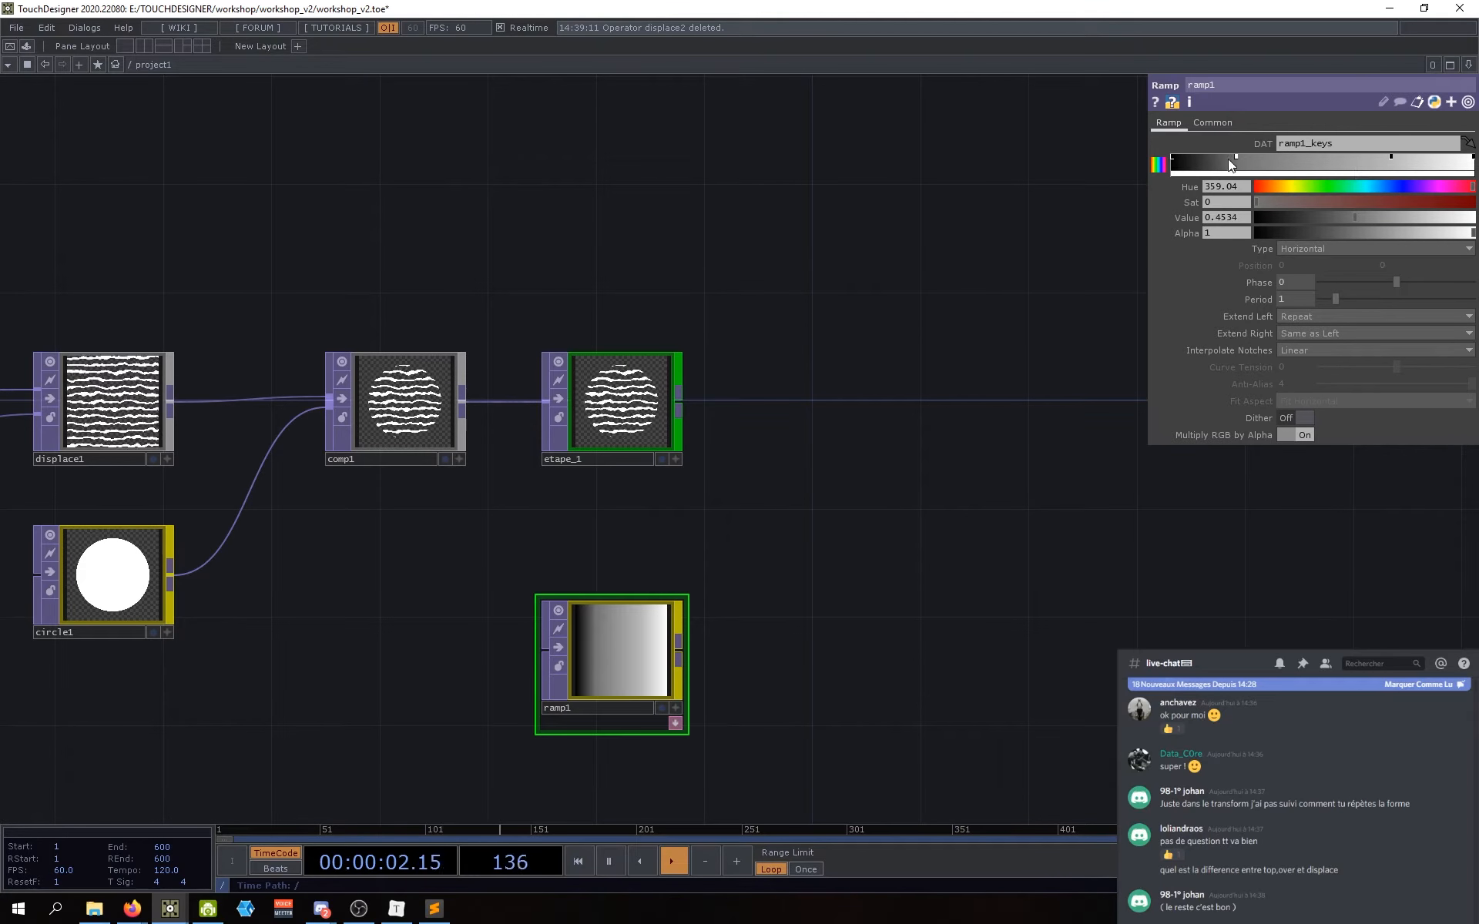
pyautogui.click(1274, 188)
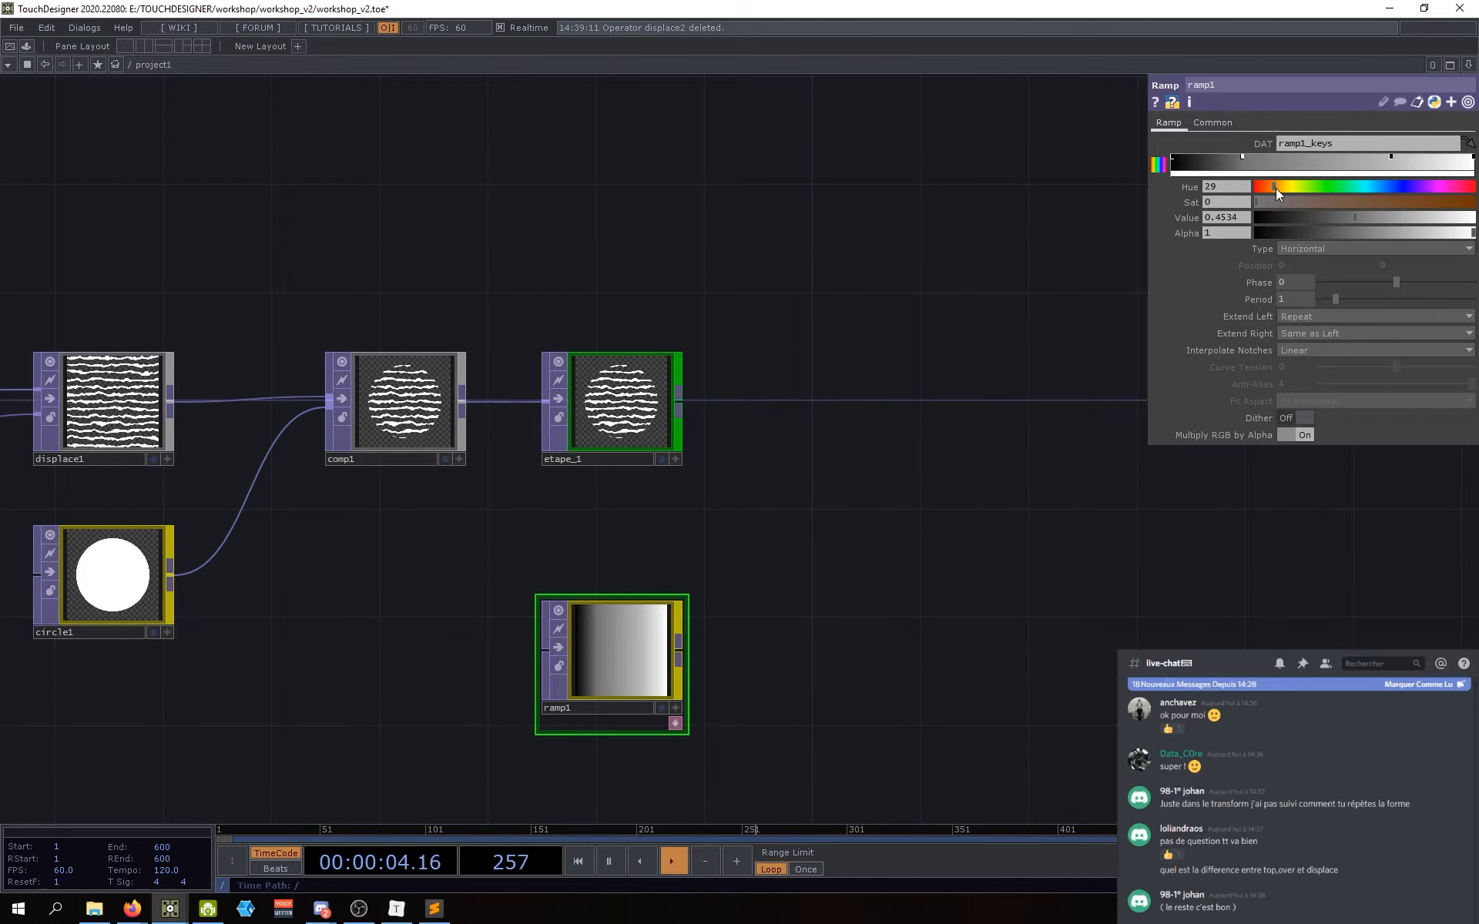
pyautogui.moveTo(1265, 202); pyautogui.dragTo(1468, 202)
pyautogui.moveTo(1402, 219); pyautogui.dragTo(1448, 218)
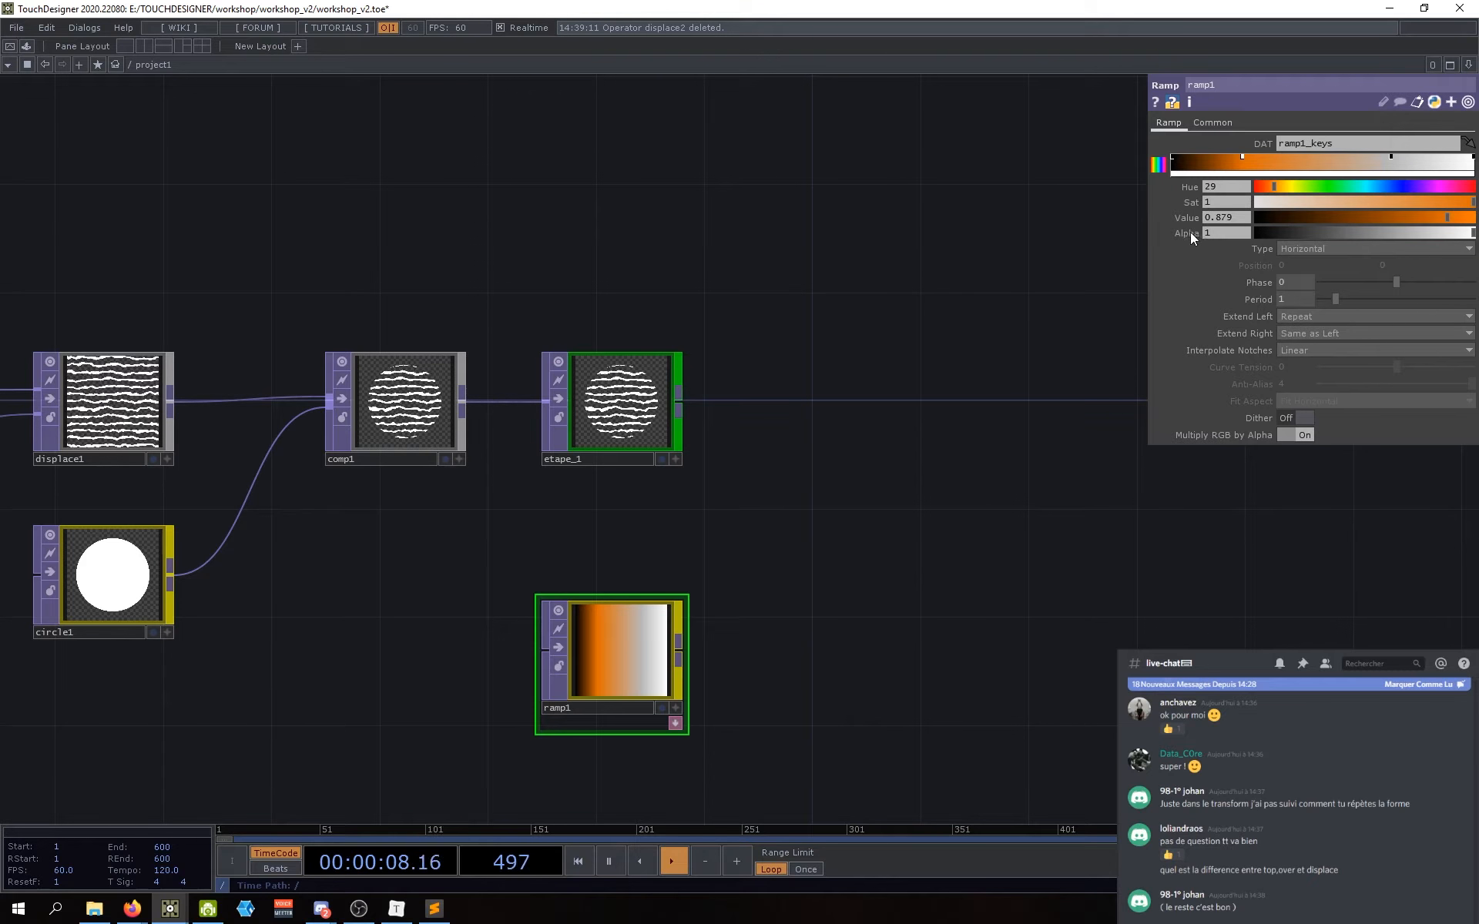
pyautogui.click(1162, 166)
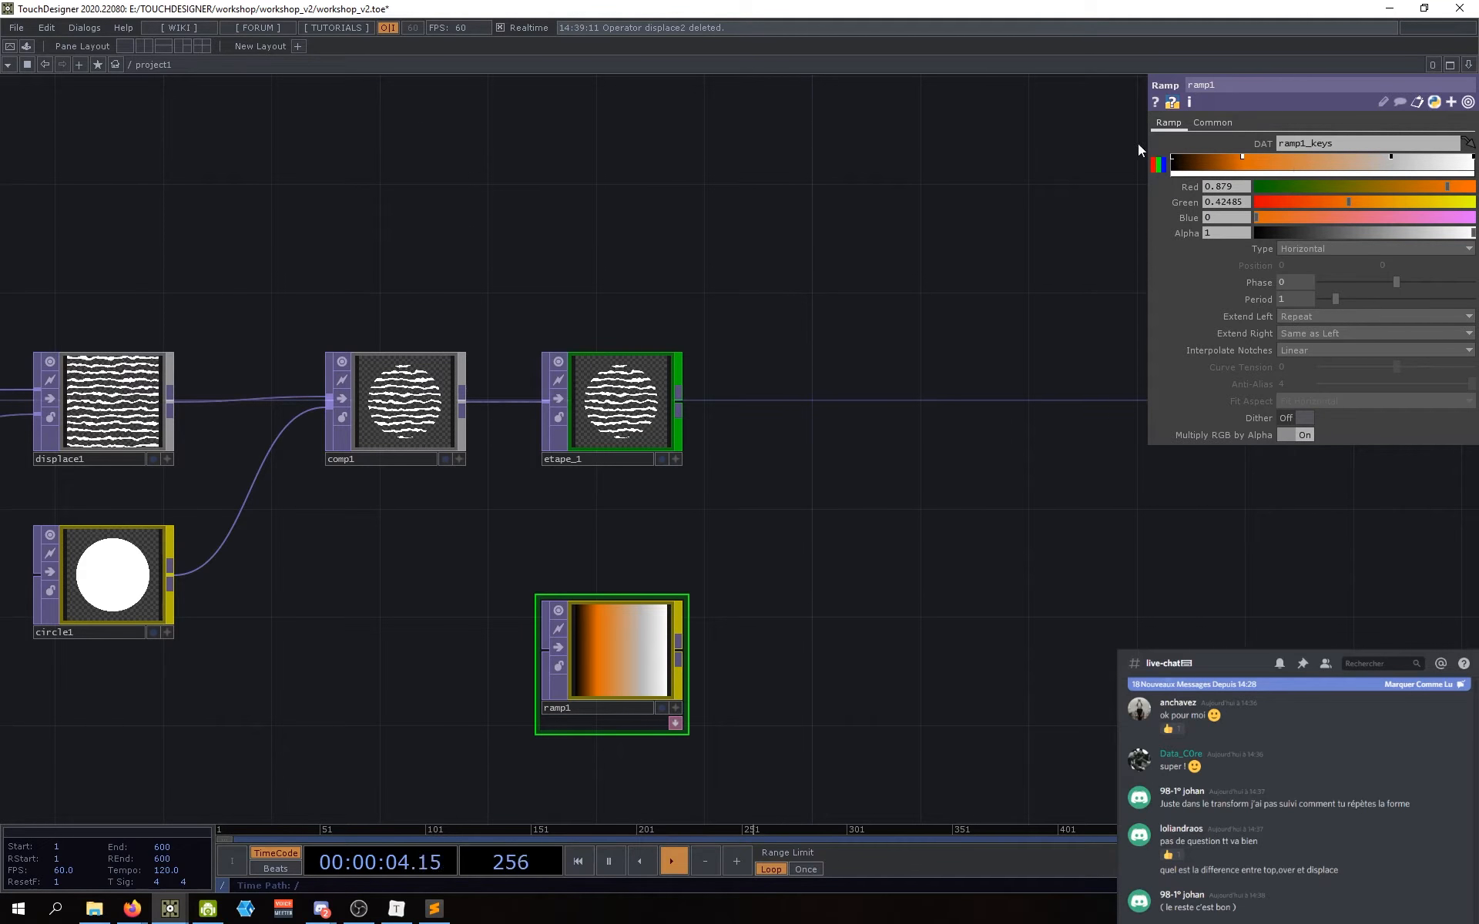
pyautogui.click(1160, 166)
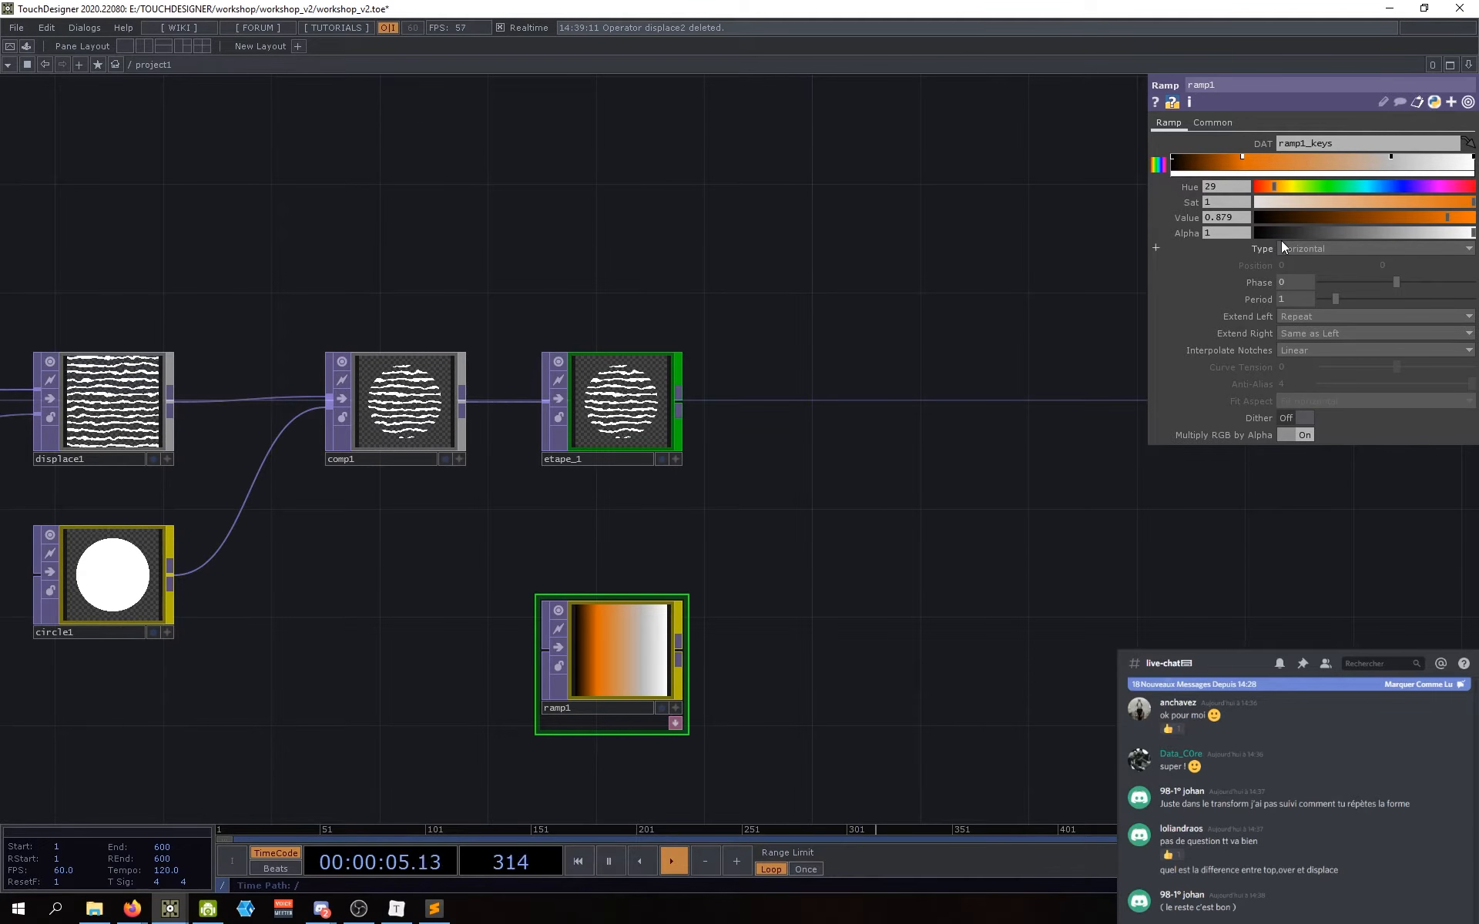
pyautogui.click(1389, 157)
pyautogui.moveTo(1281, 189); pyautogui.dragTo(1365, 189)
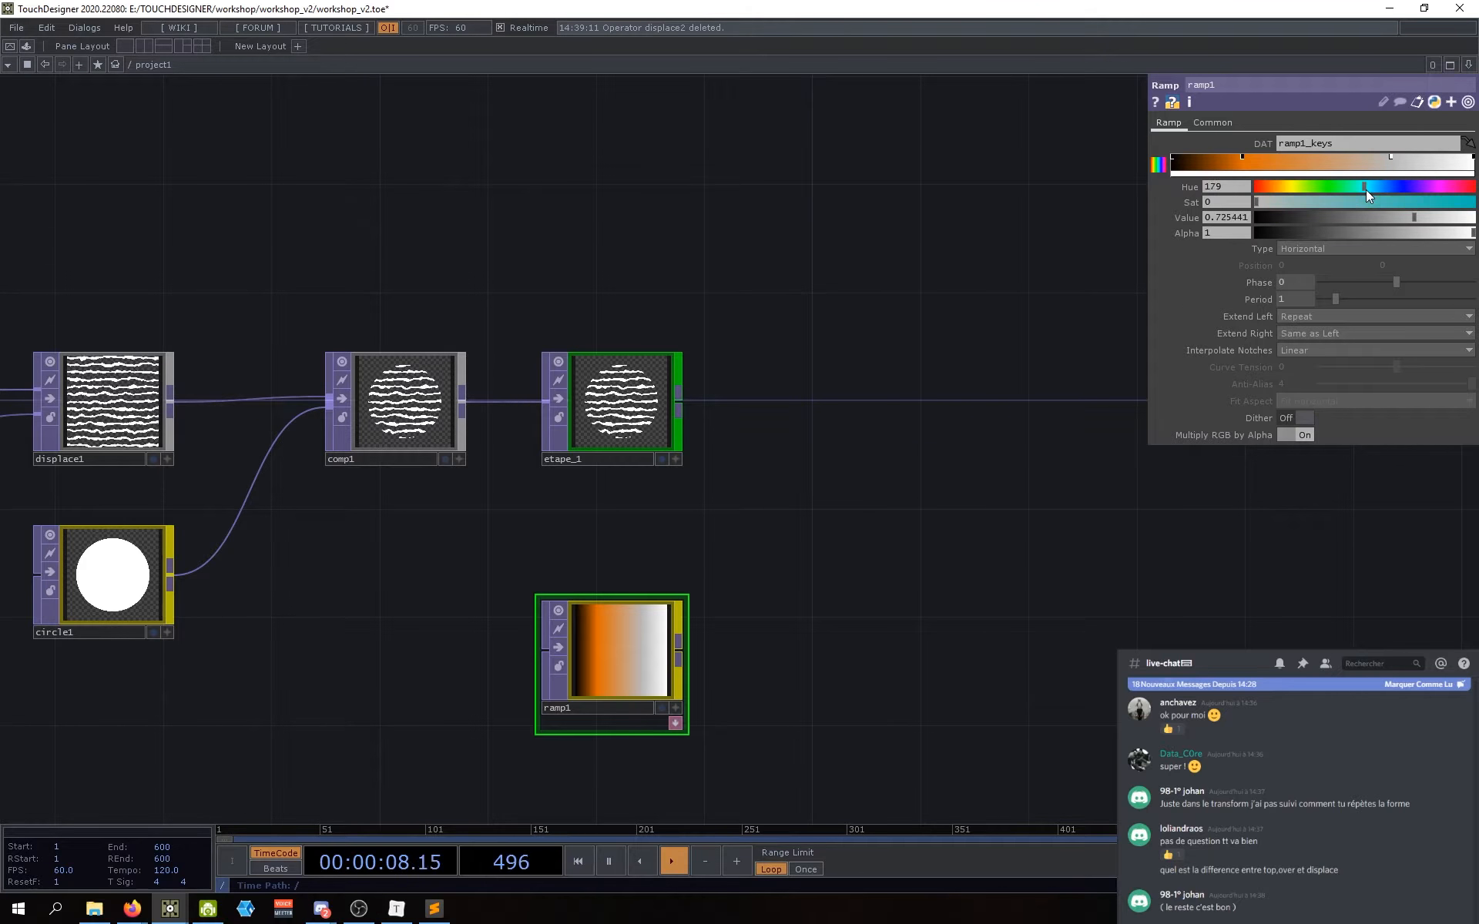
pyautogui.moveTo(1269, 201); pyautogui.dragTo(1430, 205)
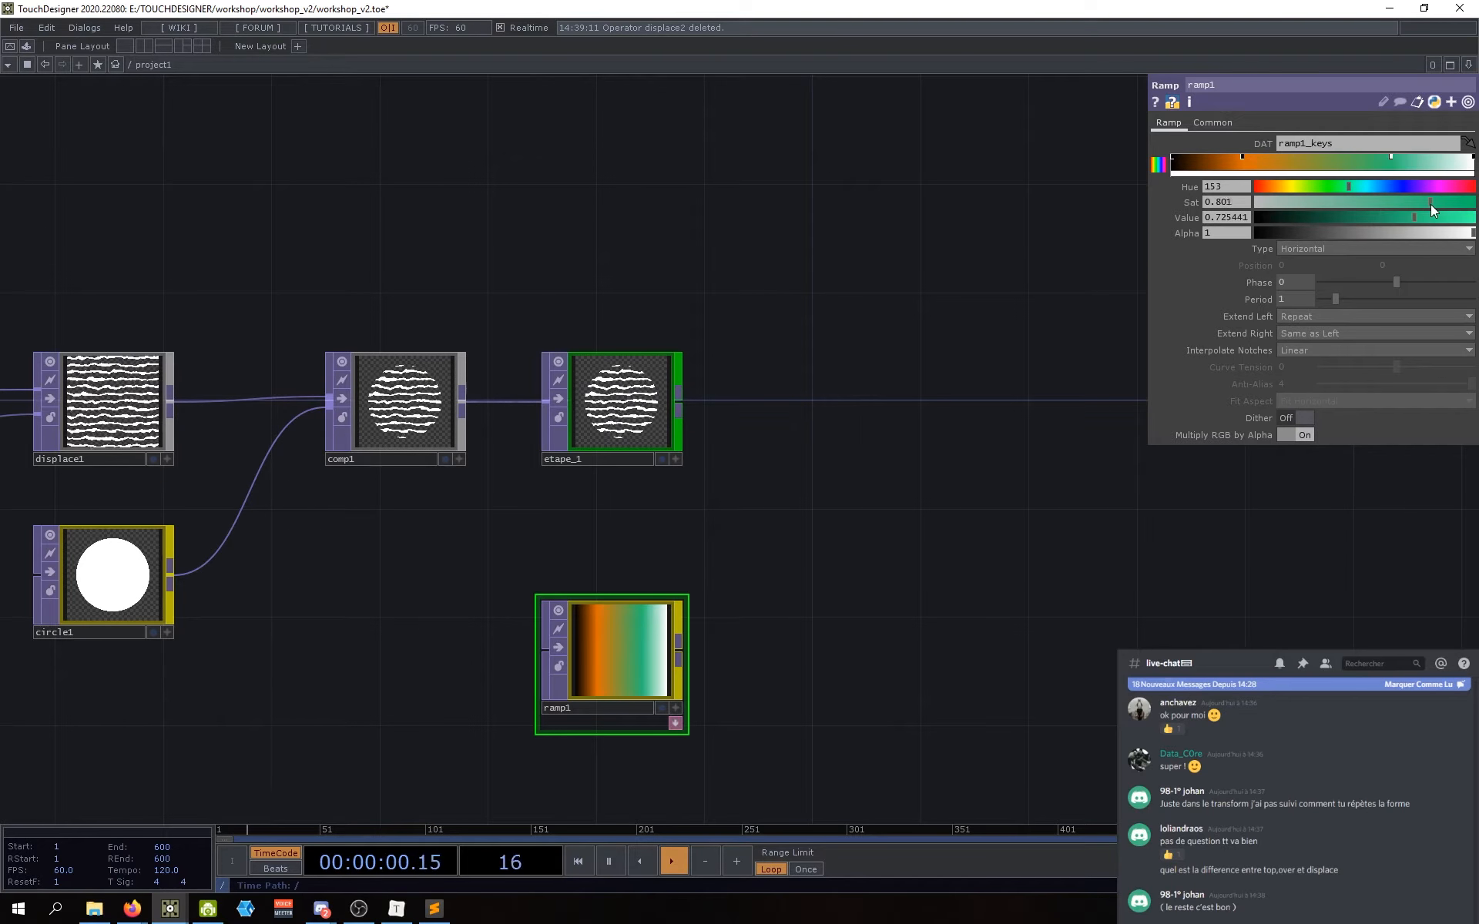
pyautogui.moveTo(751, 607); pyautogui.dragTo(779, 574)
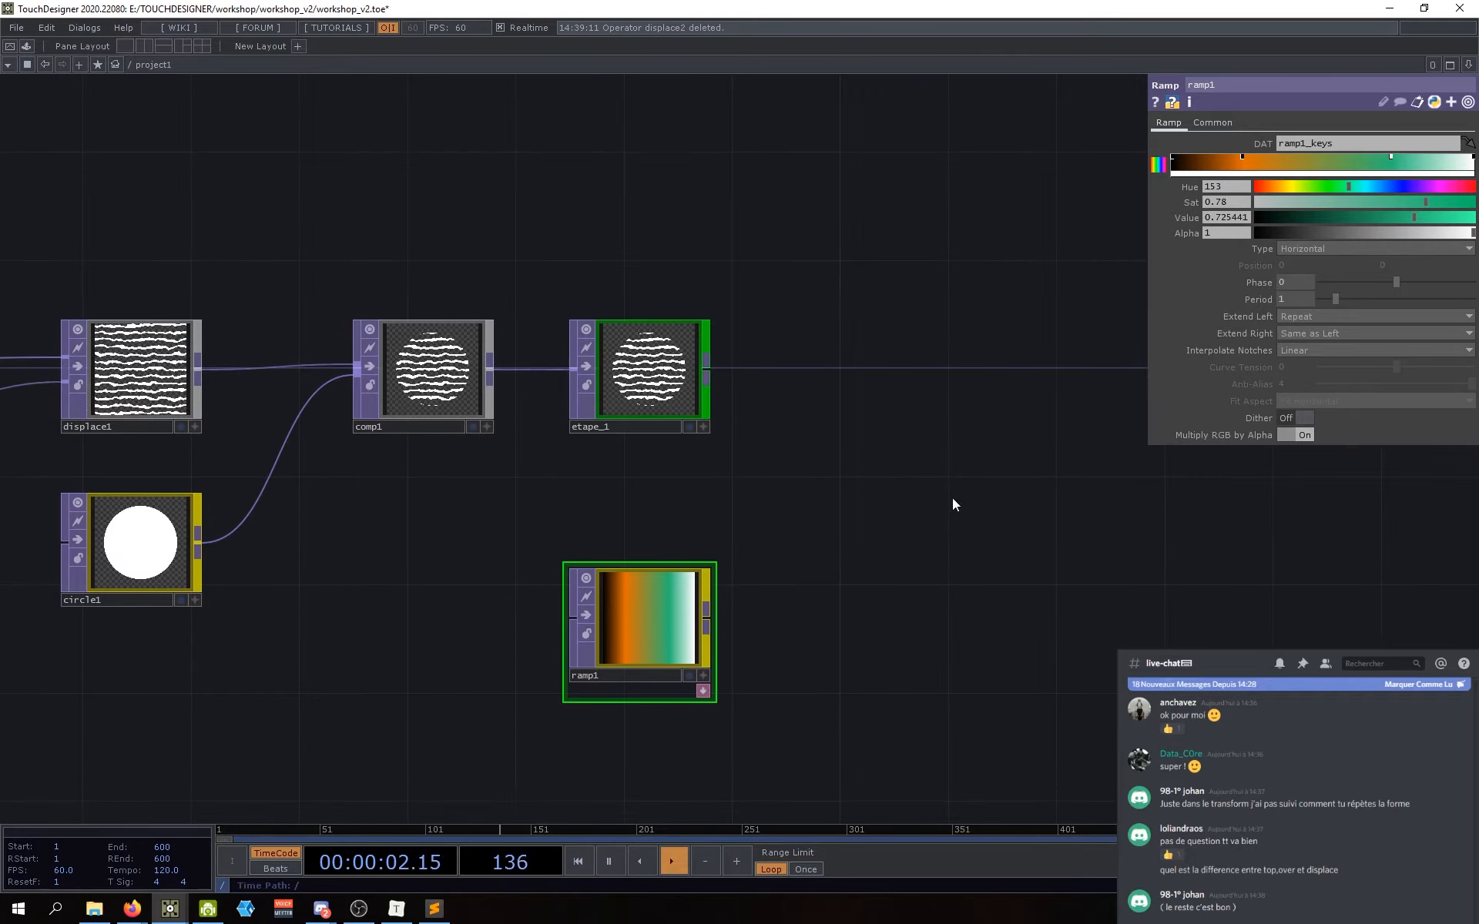
pyautogui.moveTo(891, 519); pyautogui.dragTo(851, 535)
pyautogui.moveTo(1242, 155); pyautogui.dragTo(1243, 90)
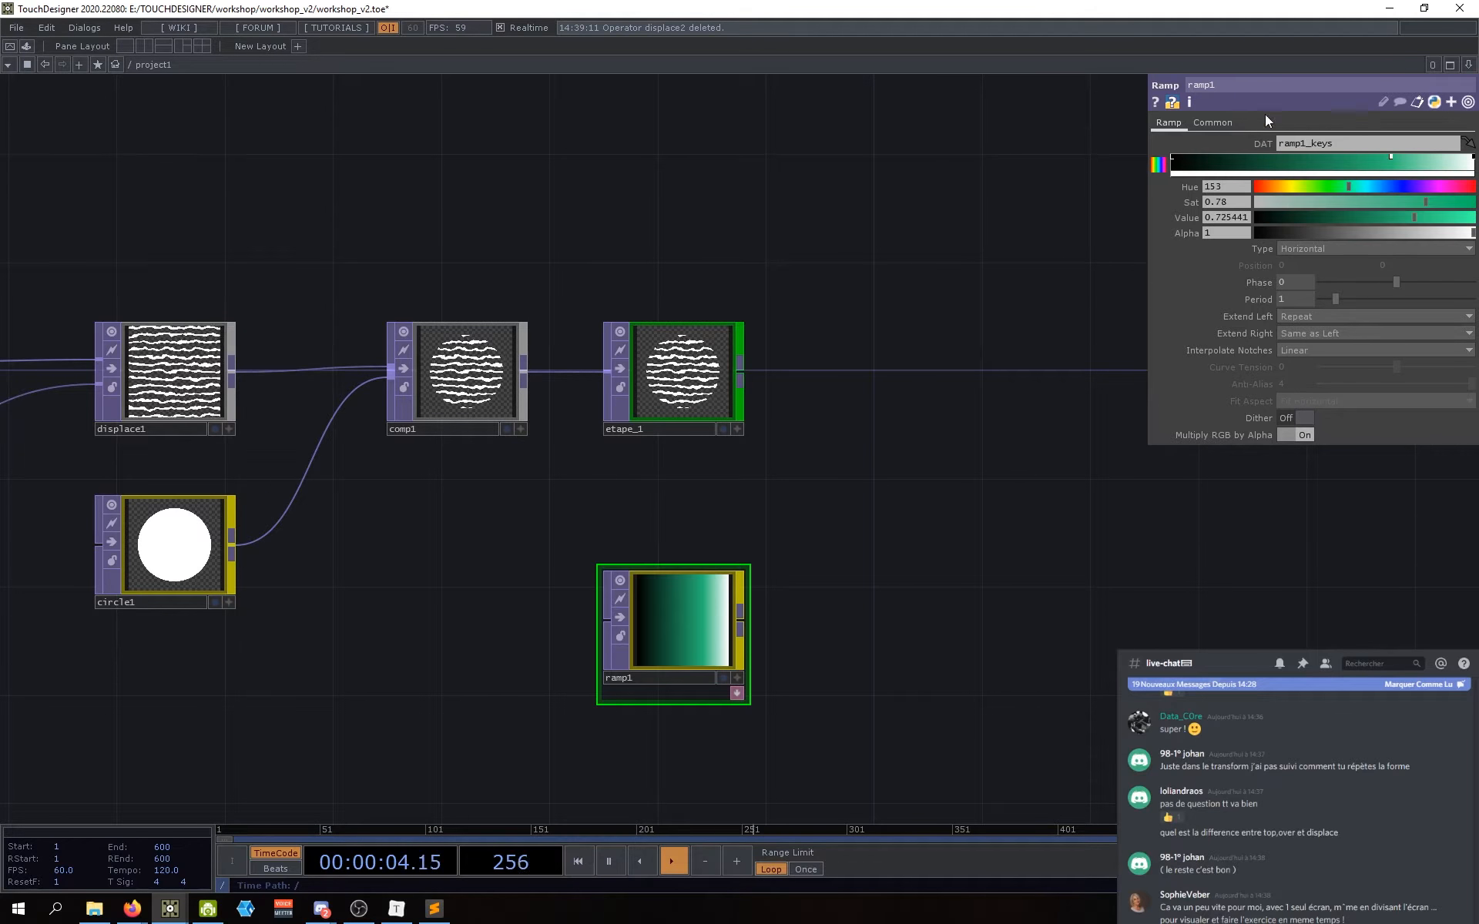
pyautogui.moveTo(1390, 154); pyautogui.dragTo(1367, 100)
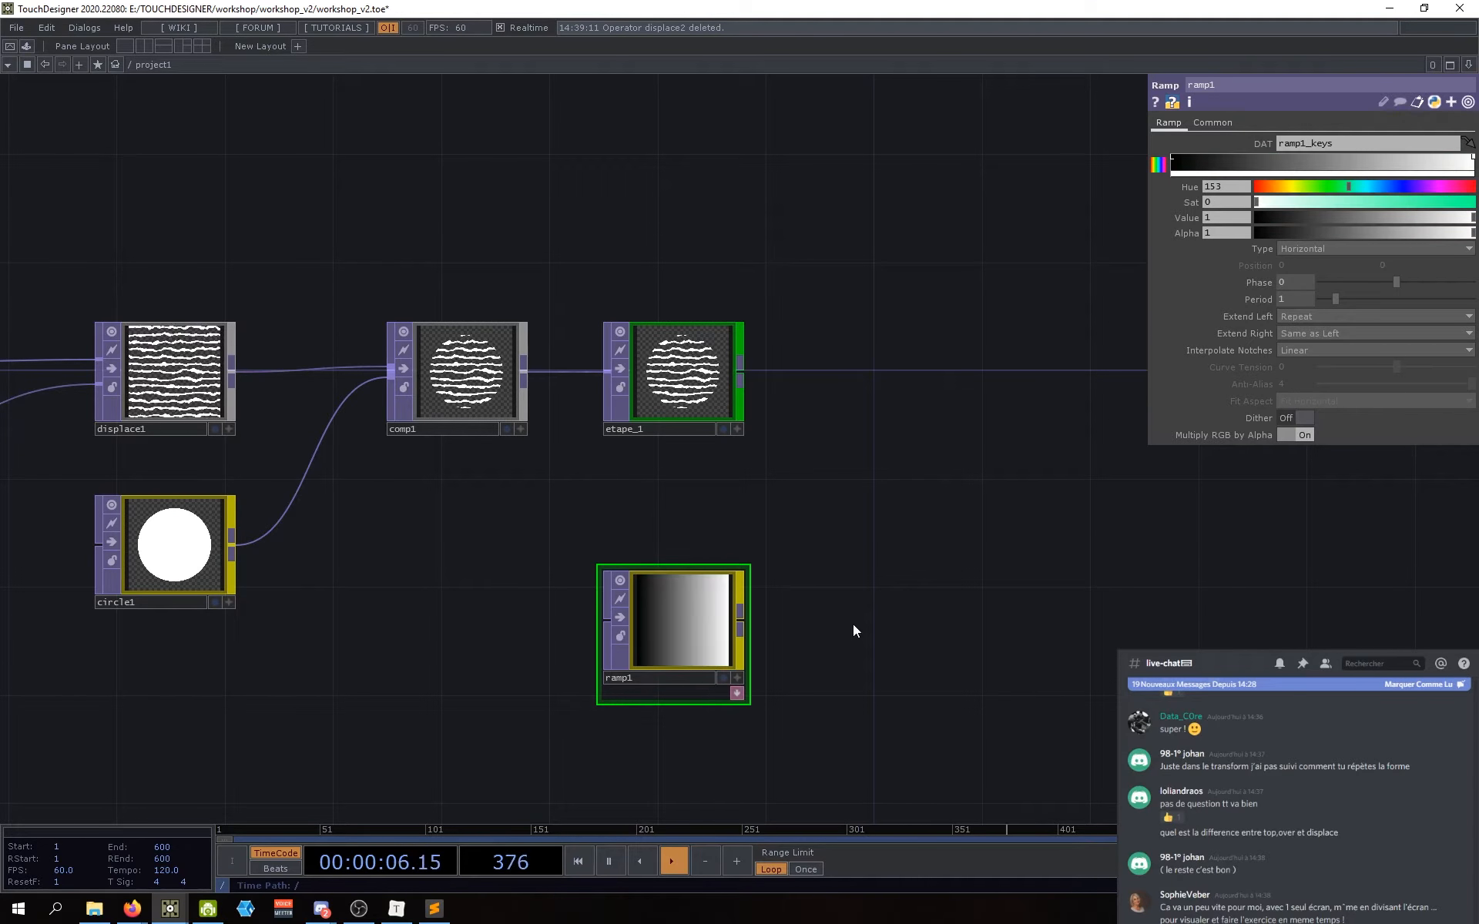
pyautogui.moveTo(937, 603); pyautogui.dragTo(947, 608)
pyautogui.moveTo(706, 628); pyautogui.dragTo(692, 639)
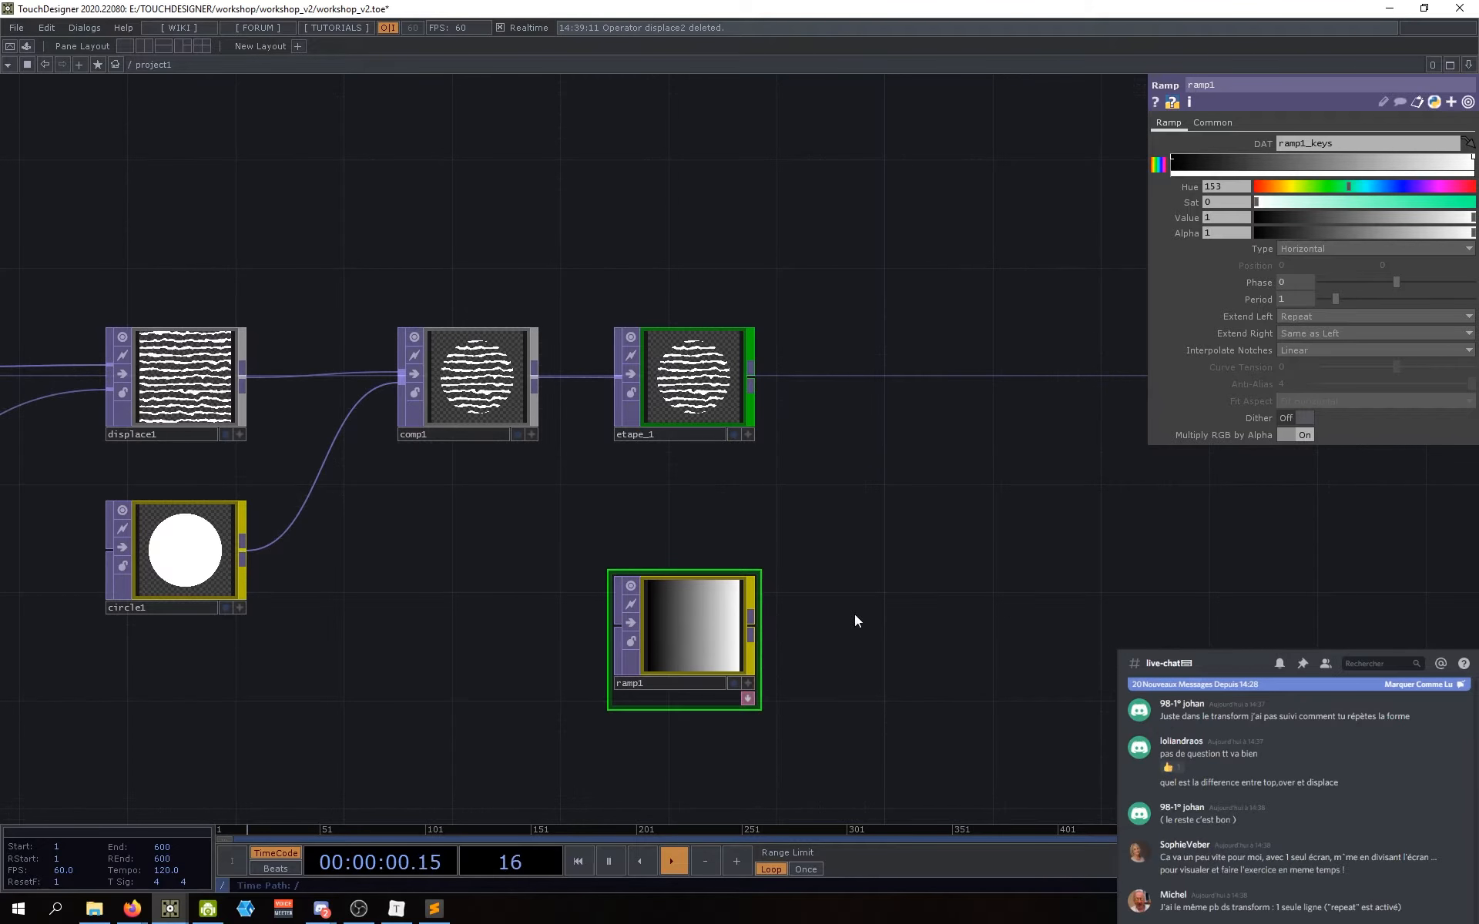
pyautogui.moveTo(853, 614); pyautogui.dragTo(838, 615)
# Step: Move ramp1 up a little and set its Type to Circular
pyautogui.moveTo(673, 635); pyautogui.dragTo(675, 624)
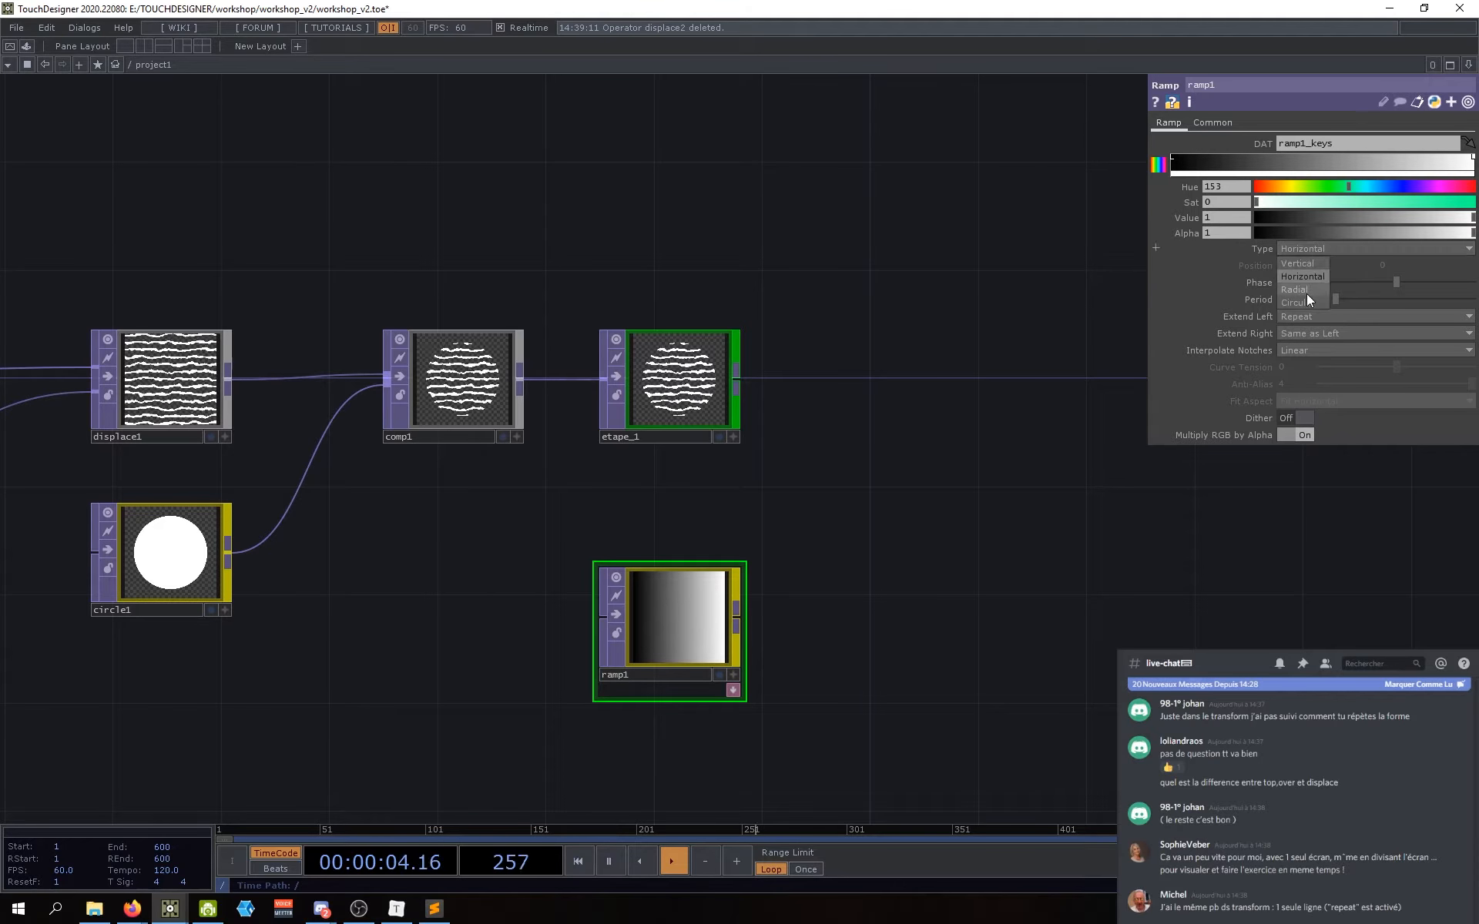
pyautogui.click(1309, 247)
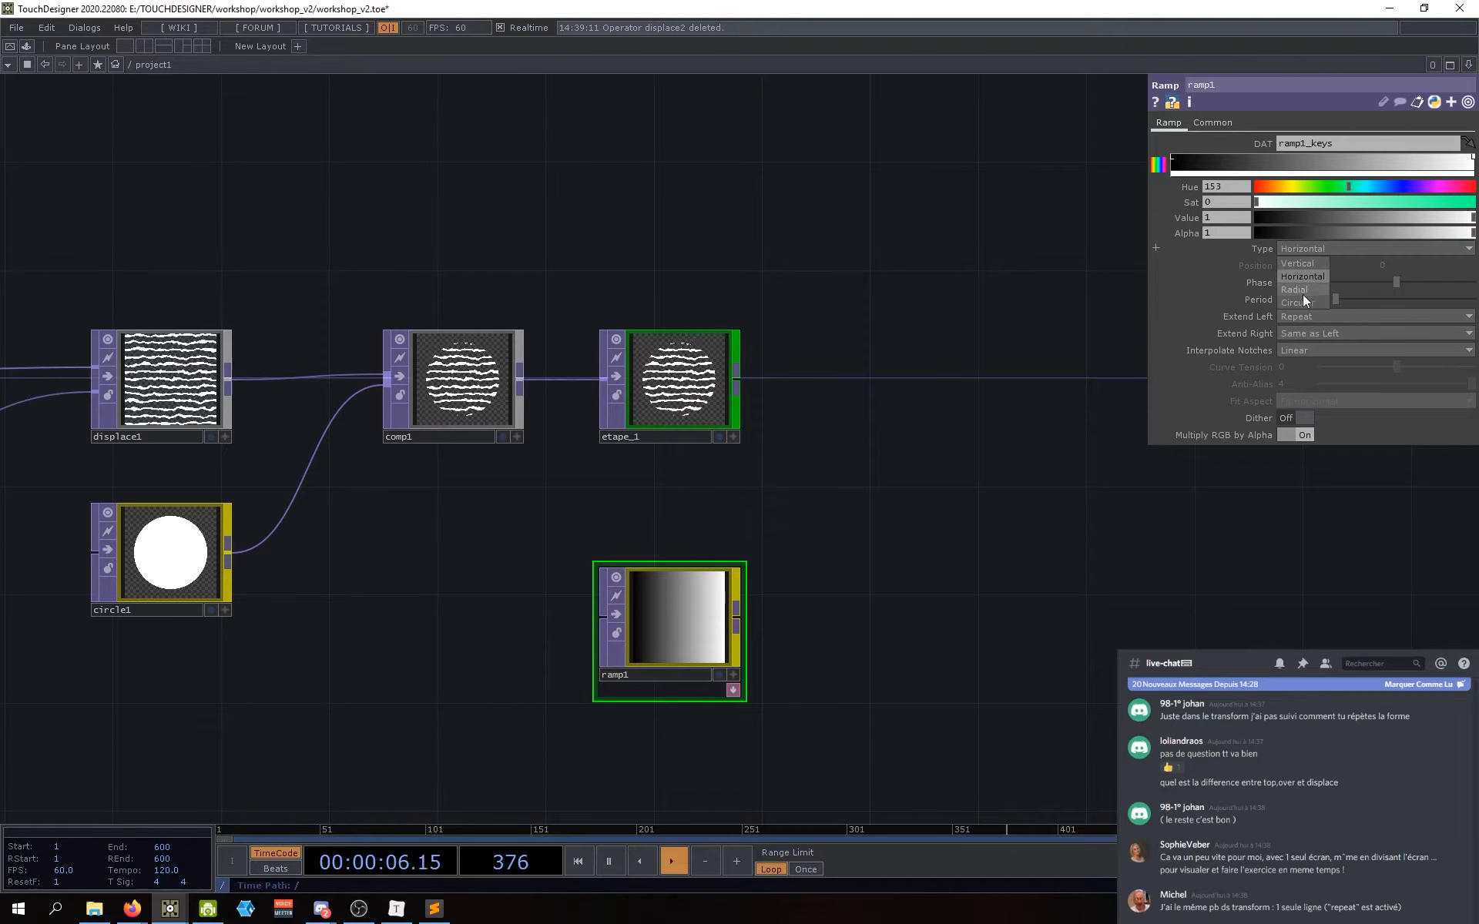
pyautogui.click(1302, 300)
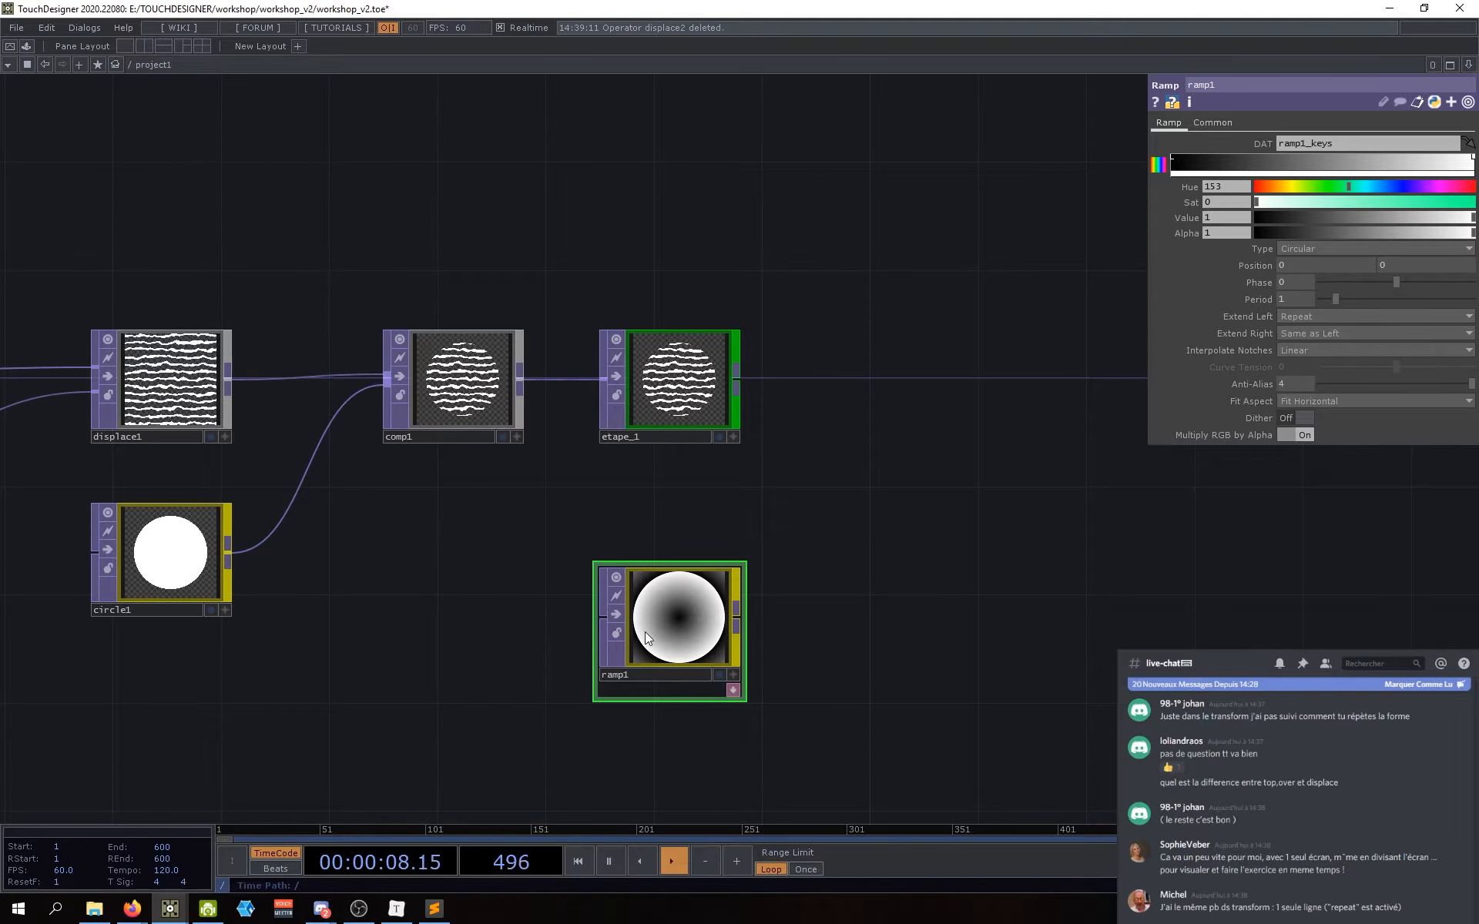
# Step: Raise the left gradient key's Value to 1 so it becomes white
pyautogui.moveTo(877, 594); pyautogui.dragTo(902, 581)
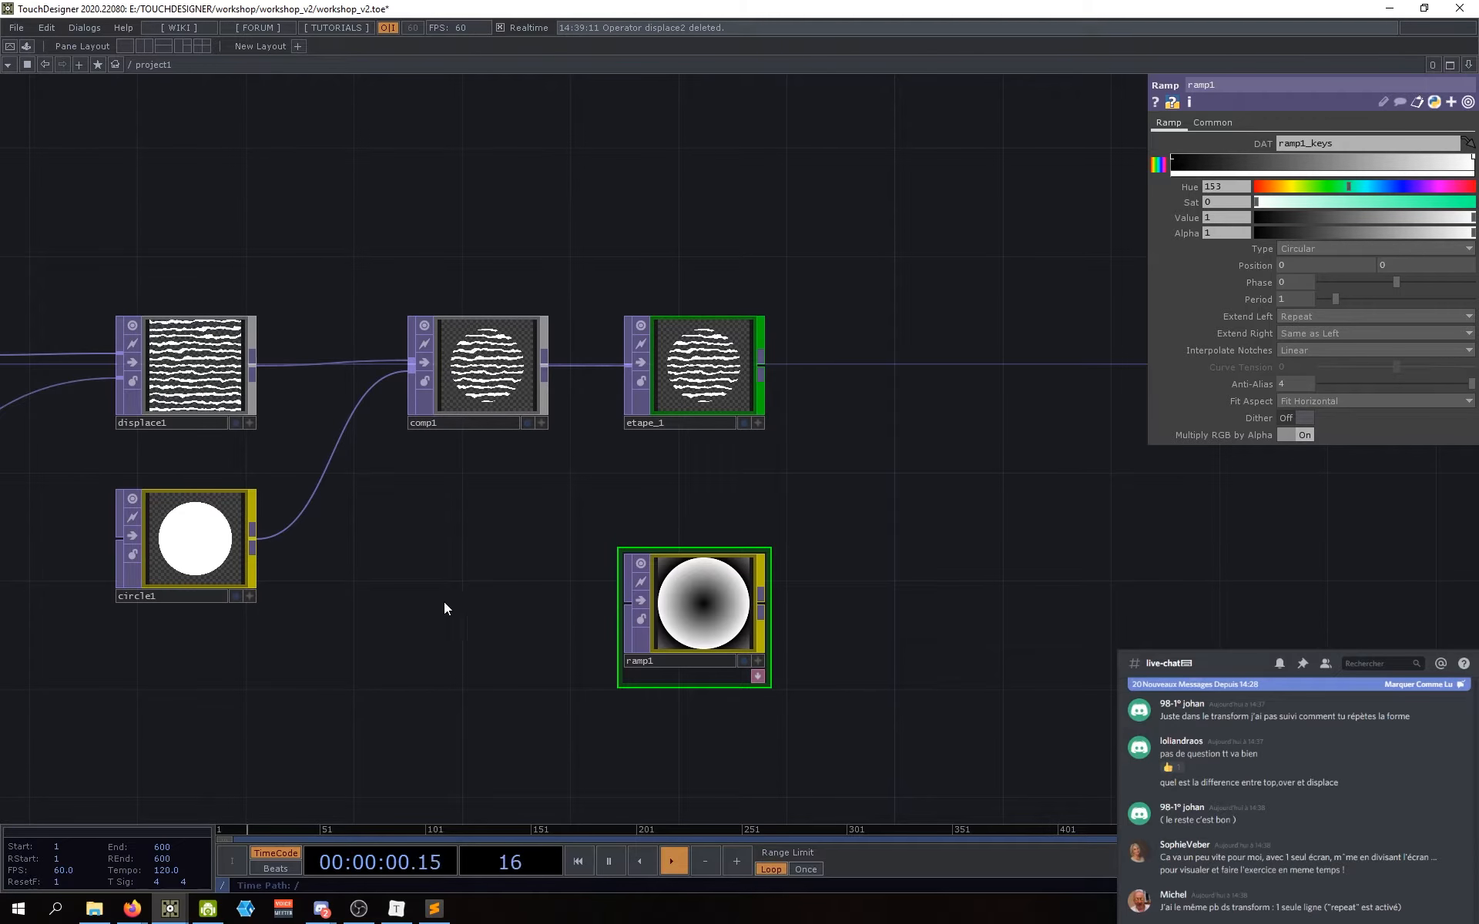
pyautogui.scroll(3, 707, 616)
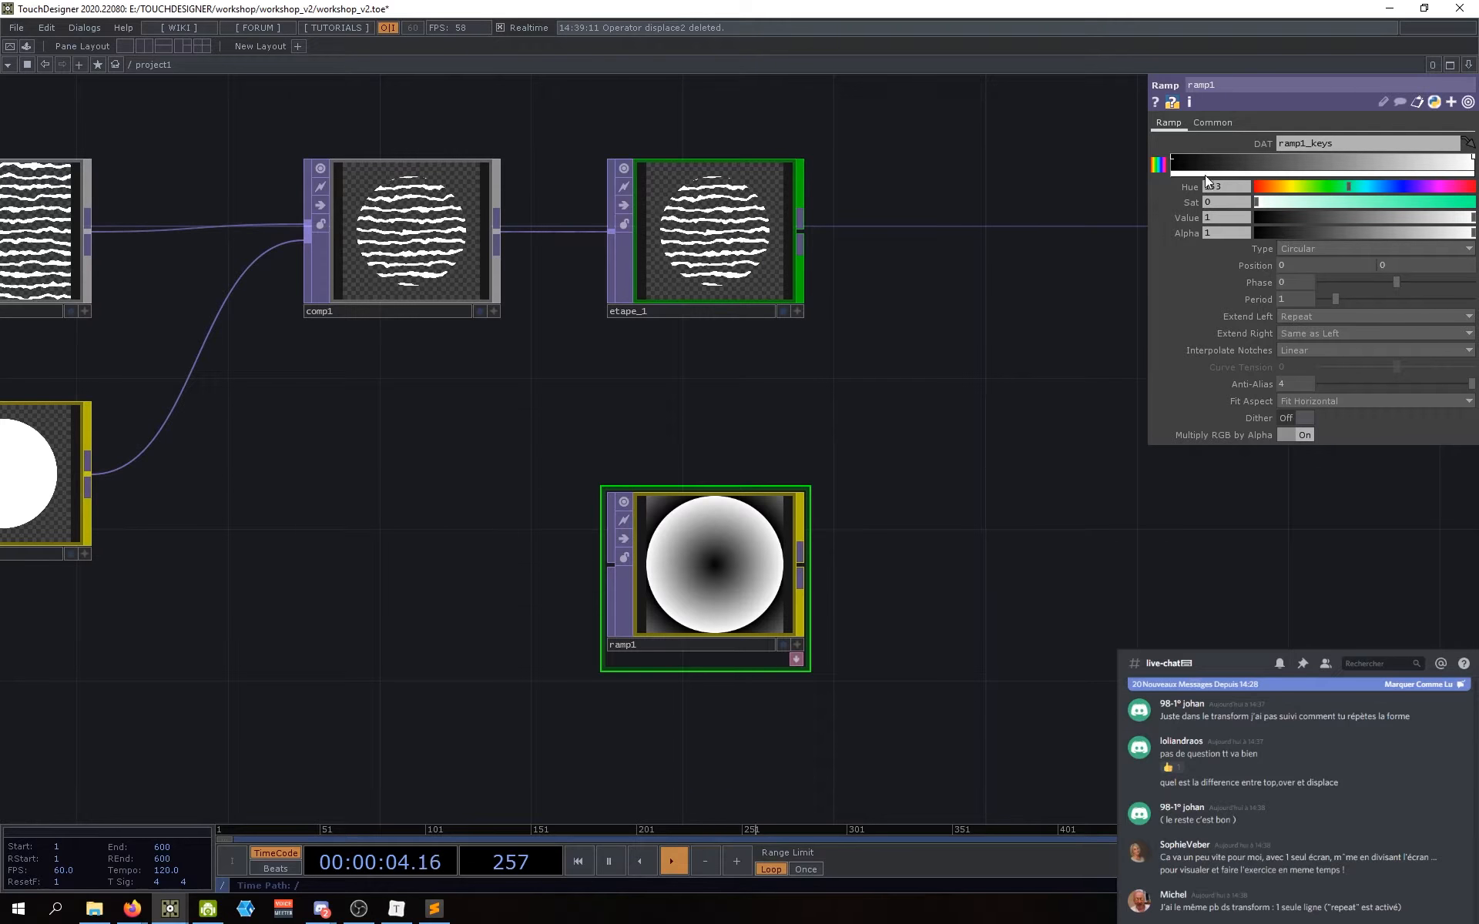
pyautogui.click(1173, 159)
pyautogui.moveTo(1360, 218); pyautogui.dragTo(1476, 219)
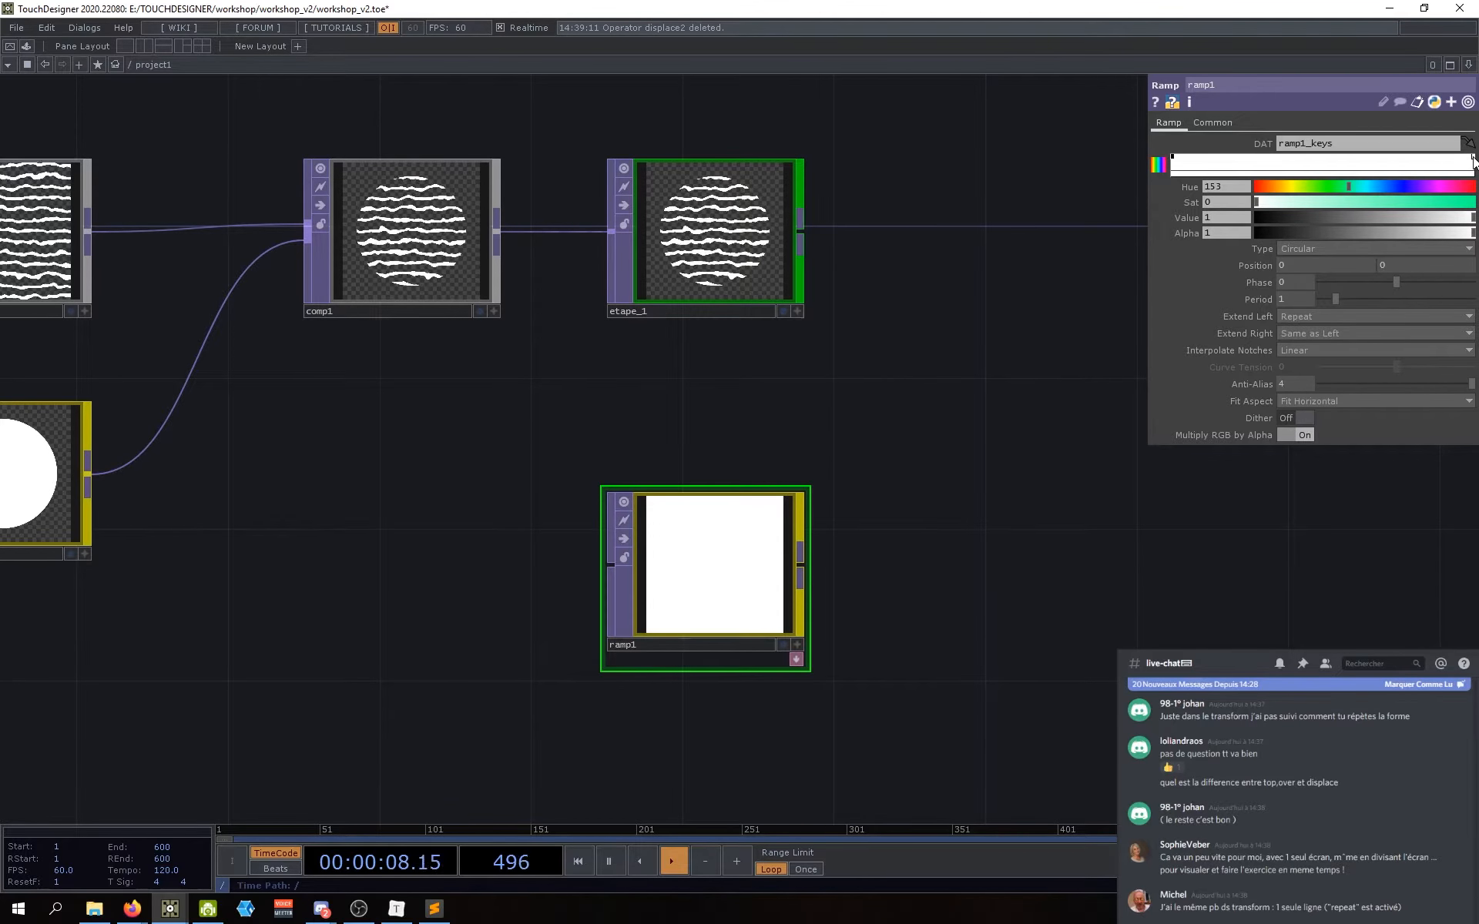
# Step: Make the selected gradient key a vivid, slightly darker blue
pyautogui.click(1382, 186)
pyautogui.moveTo(1379, 202); pyautogui.dragTo(1456, 203)
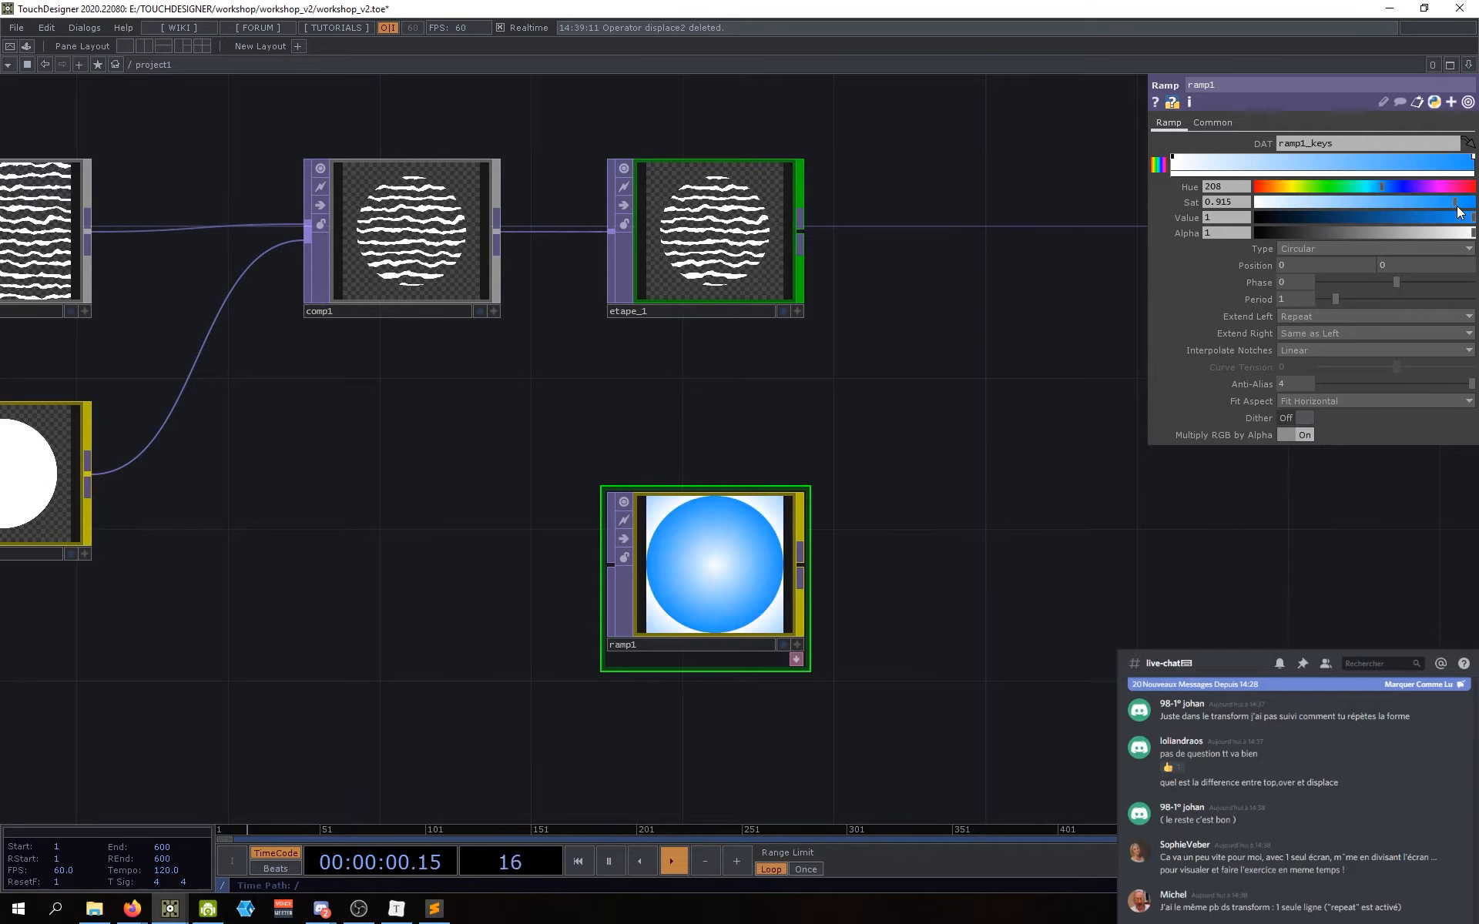
pyautogui.click(1462, 202)
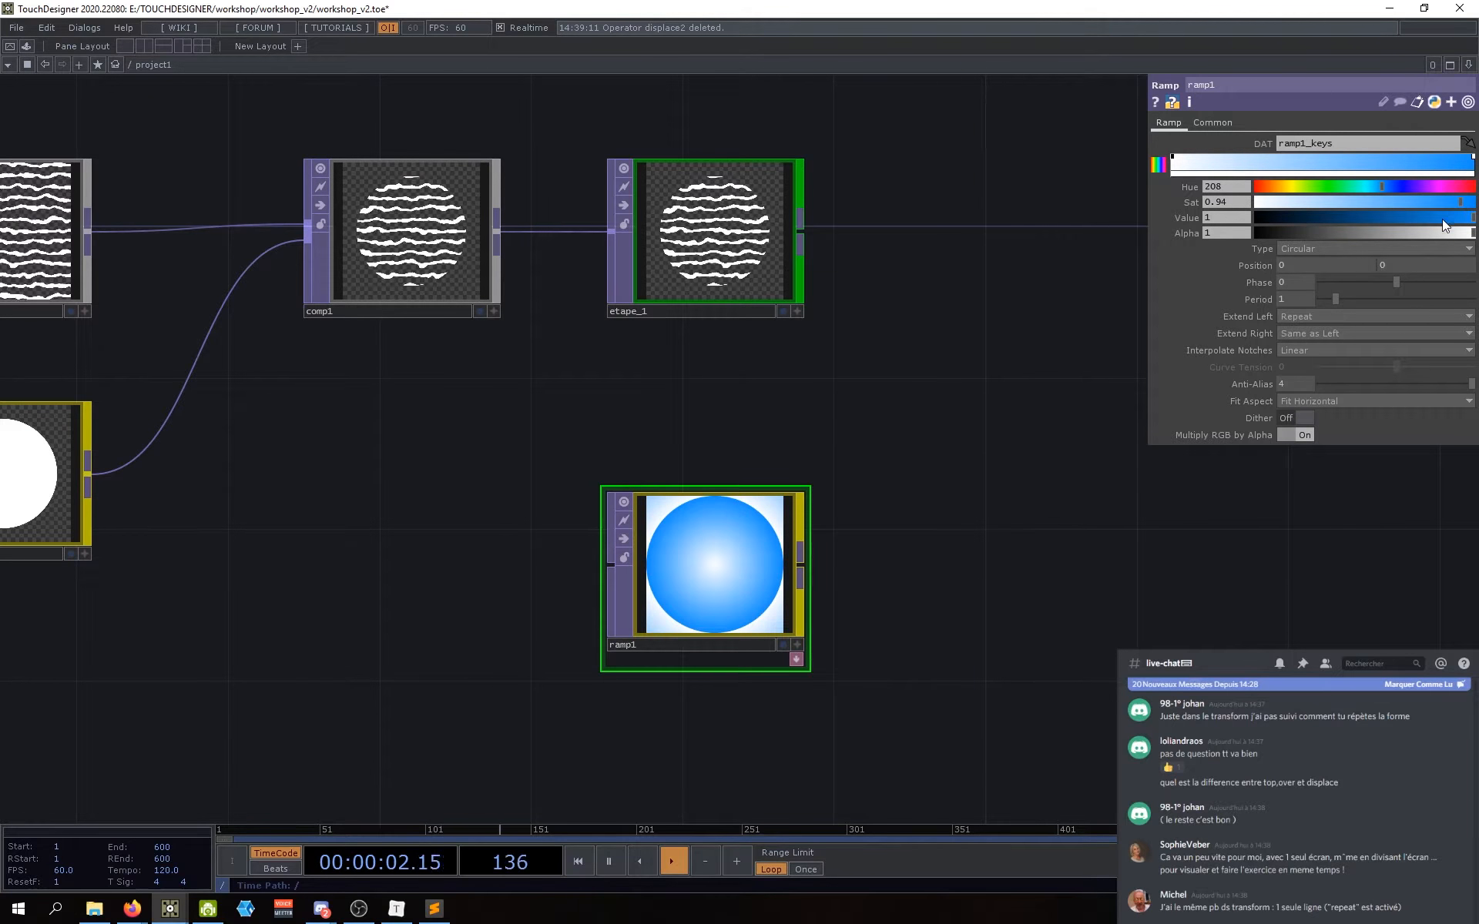
pyautogui.click(1442, 218)
pyautogui.moveTo(1439, 222); pyautogui.dragTo(1413, 220)
# Step: Try different ring periods on ramp1, then set Period to 1
pyautogui.moveTo(892, 670)
pyautogui.mouseDown()
pyautogui.moveTo(918, 621)
pyautogui.moveTo(873, 661)
pyautogui.mouseUp()
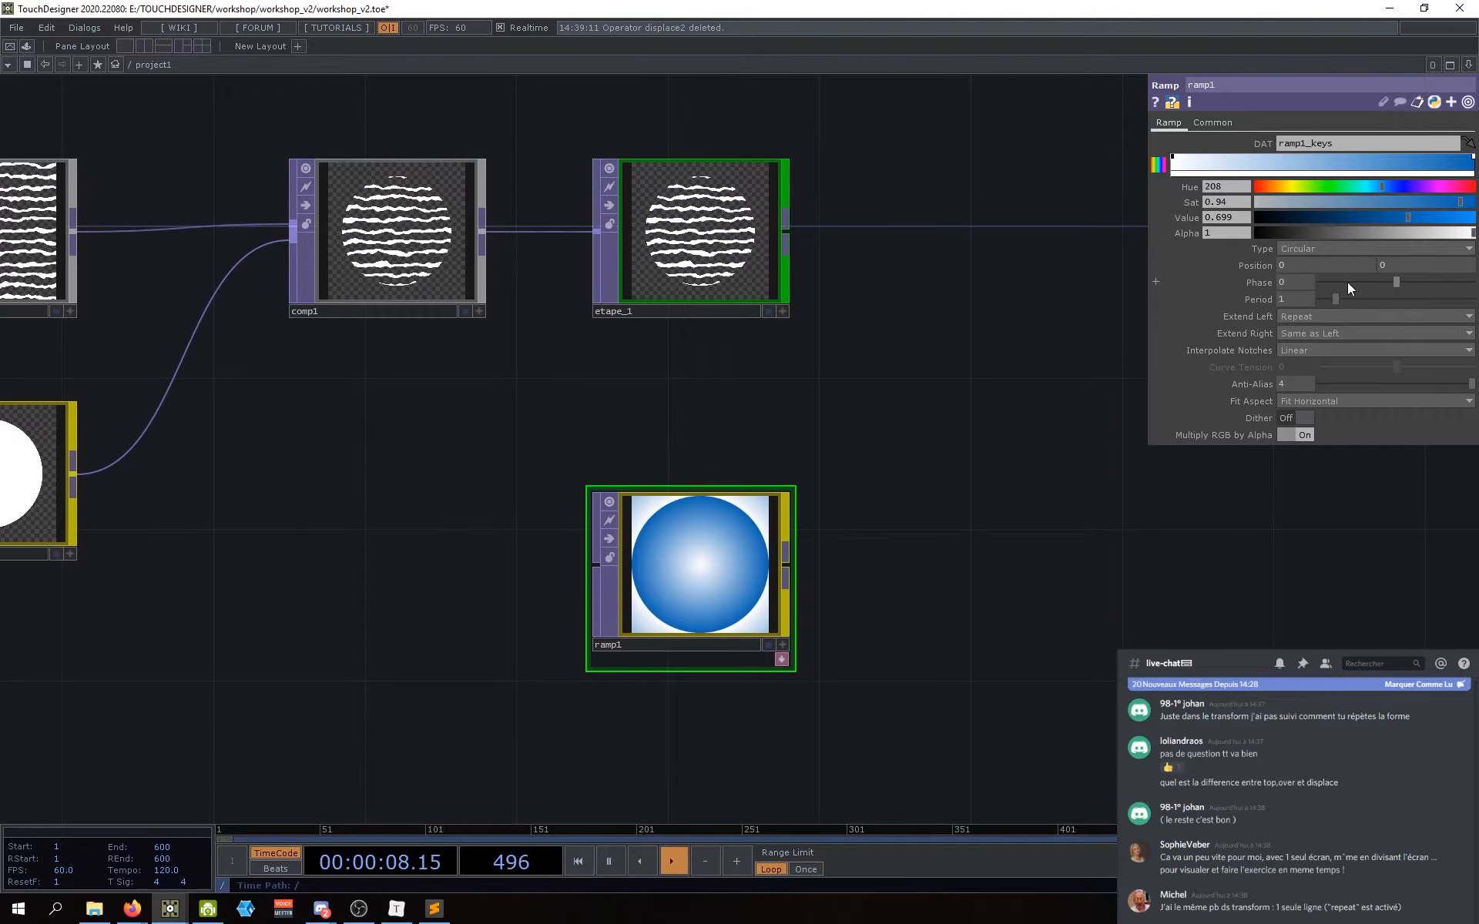
pyautogui.moveTo(1333, 298); pyautogui.dragTo(1330, 298)
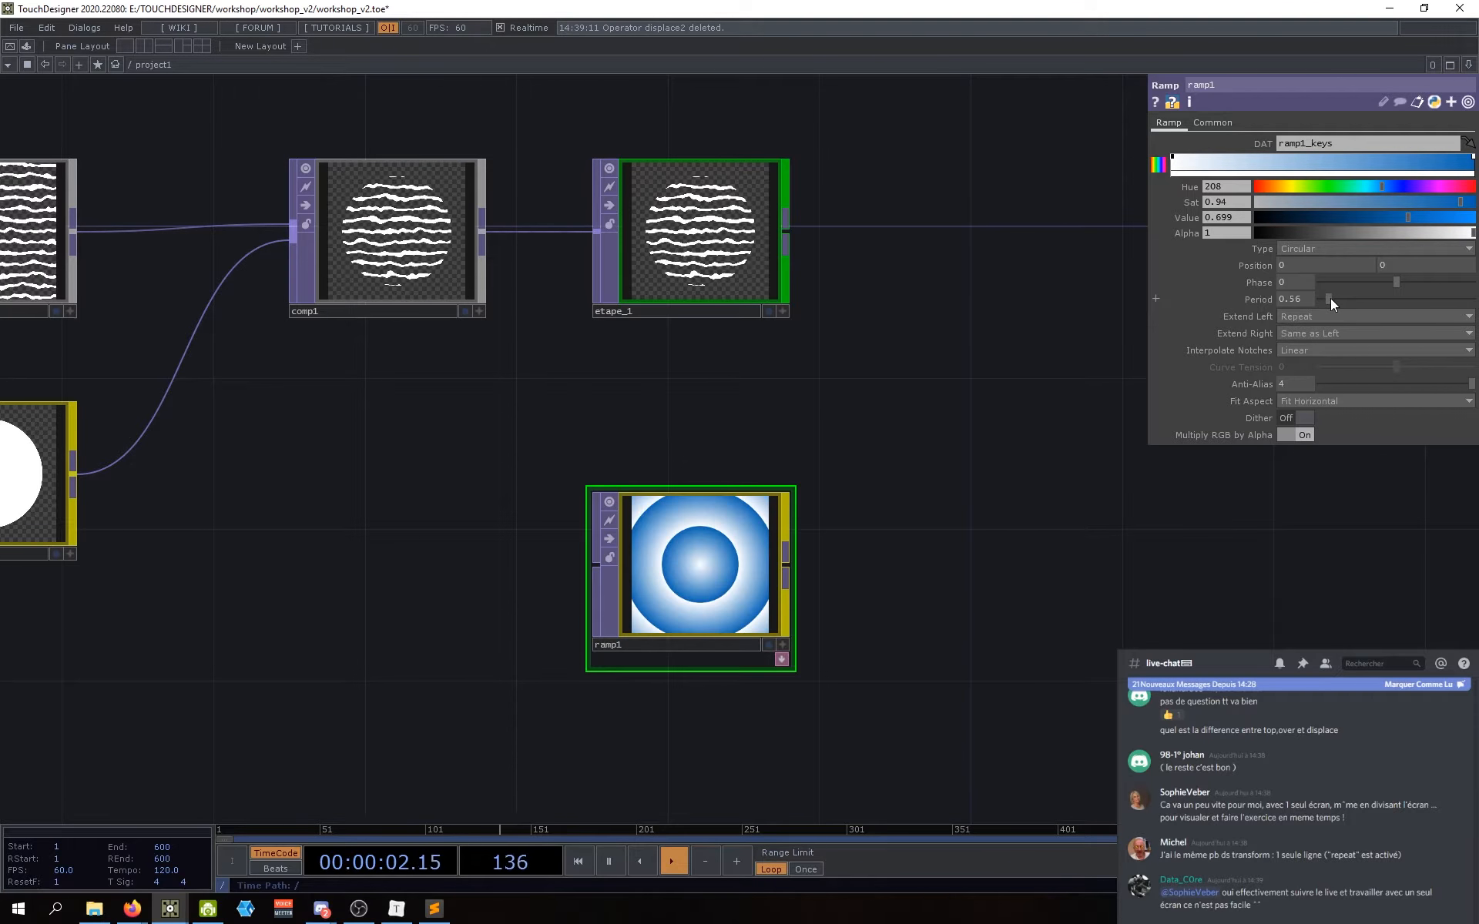
pyautogui.moveTo(1292, 320)
pyautogui.mouseDown()
pyautogui.moveTo(1301, 297)
pyautogui.moveTo(1323, 298)
pyautogui.moveTo(1301, 298)
pyautogui.mouseUp()
pyautogui.click(1287, 299)
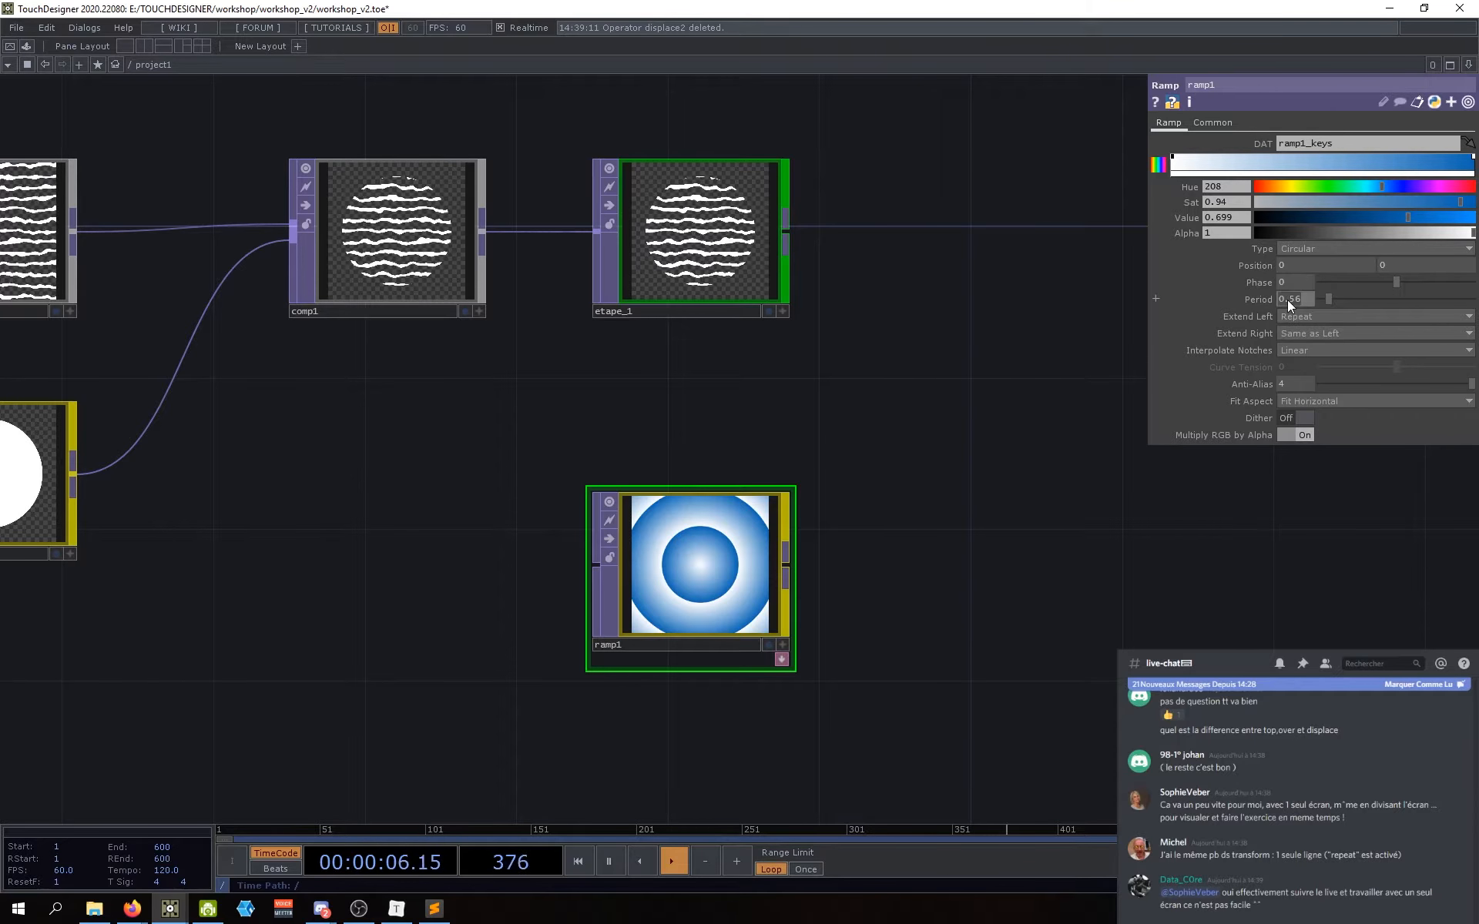
pyautogui.write('1')
pyautogui.press('Return')
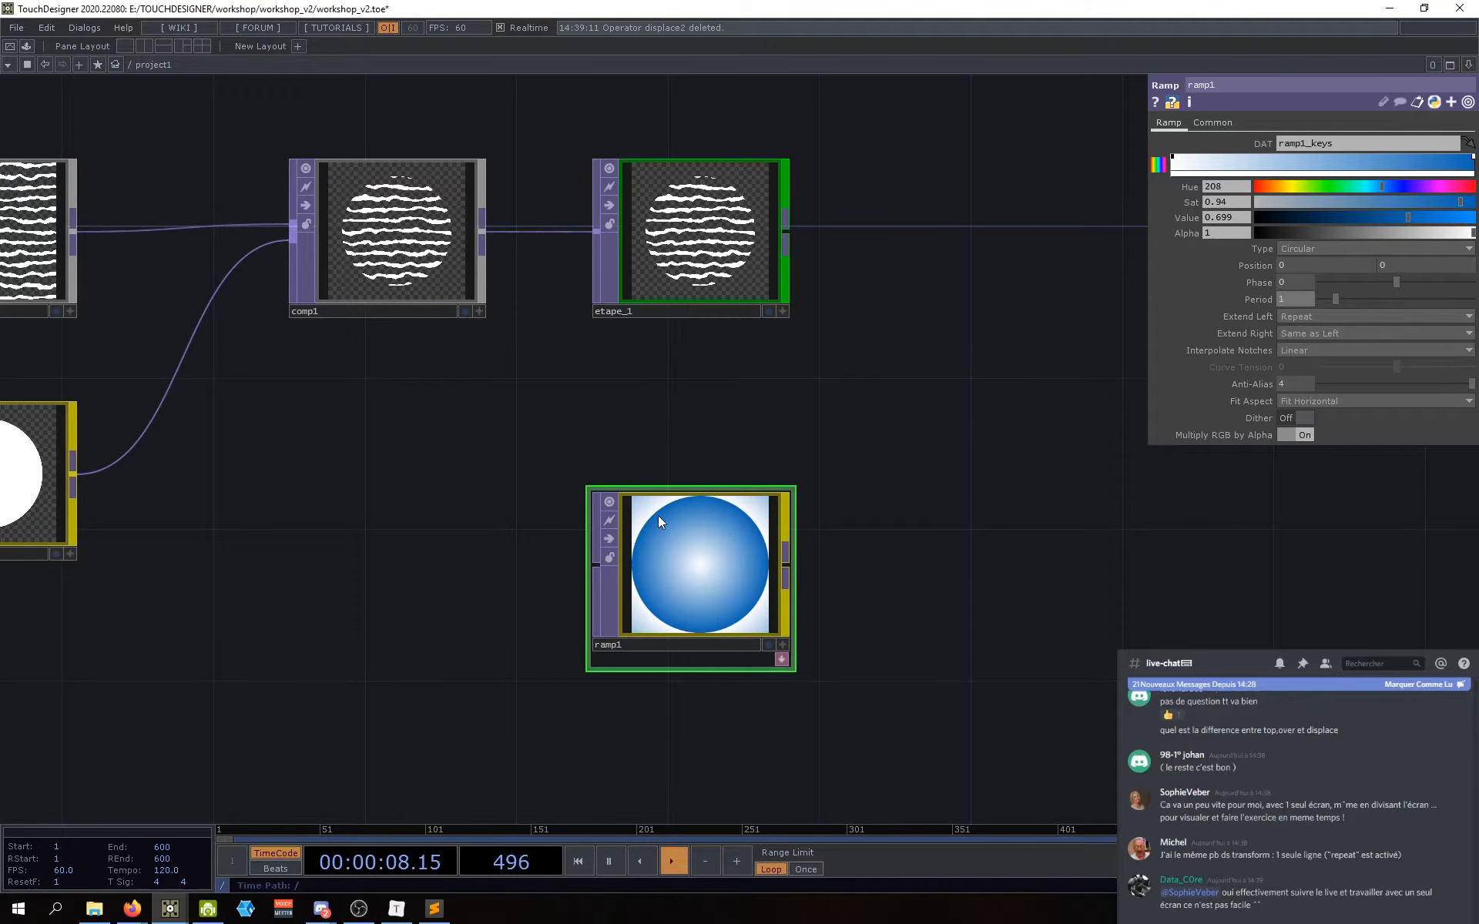
# Step: Preview phase and position shifts, then set the horizontal Position to 0
pyautogui.moveTo(1389, 290); pyautogui.dragTo(1326, 289)
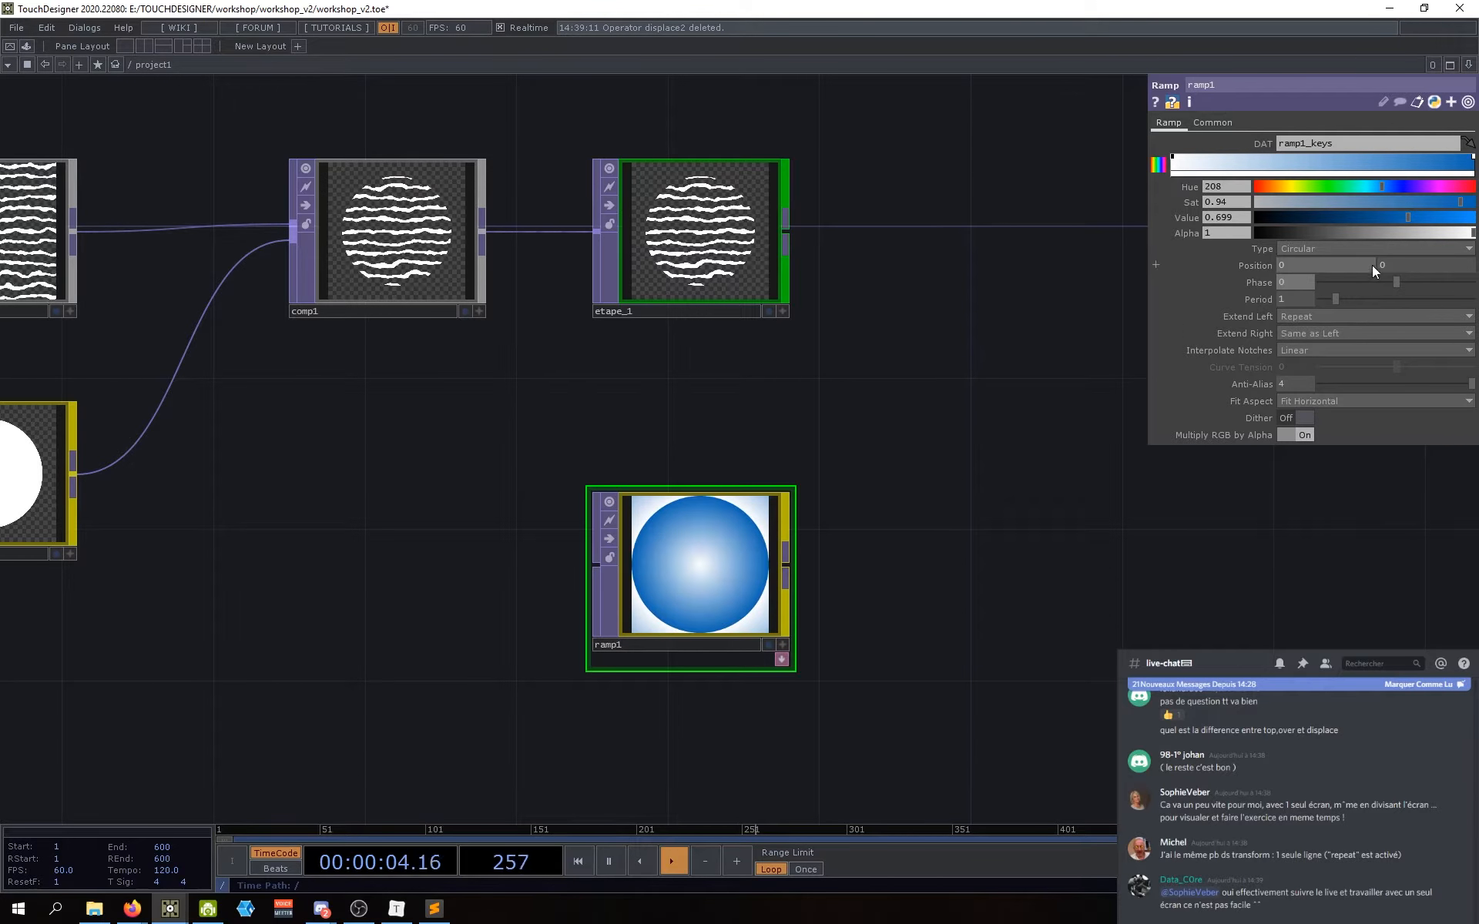
pyautogui.moveTo(1296, 266)
pyautogui.mouseDown(button='middle')
pyautogui.moveTo(1291, 243)
pyautogui.moveTo(1276, 270)
pyautogui.mouseUp(button='middle')
pyautogui.click(1318, 263)
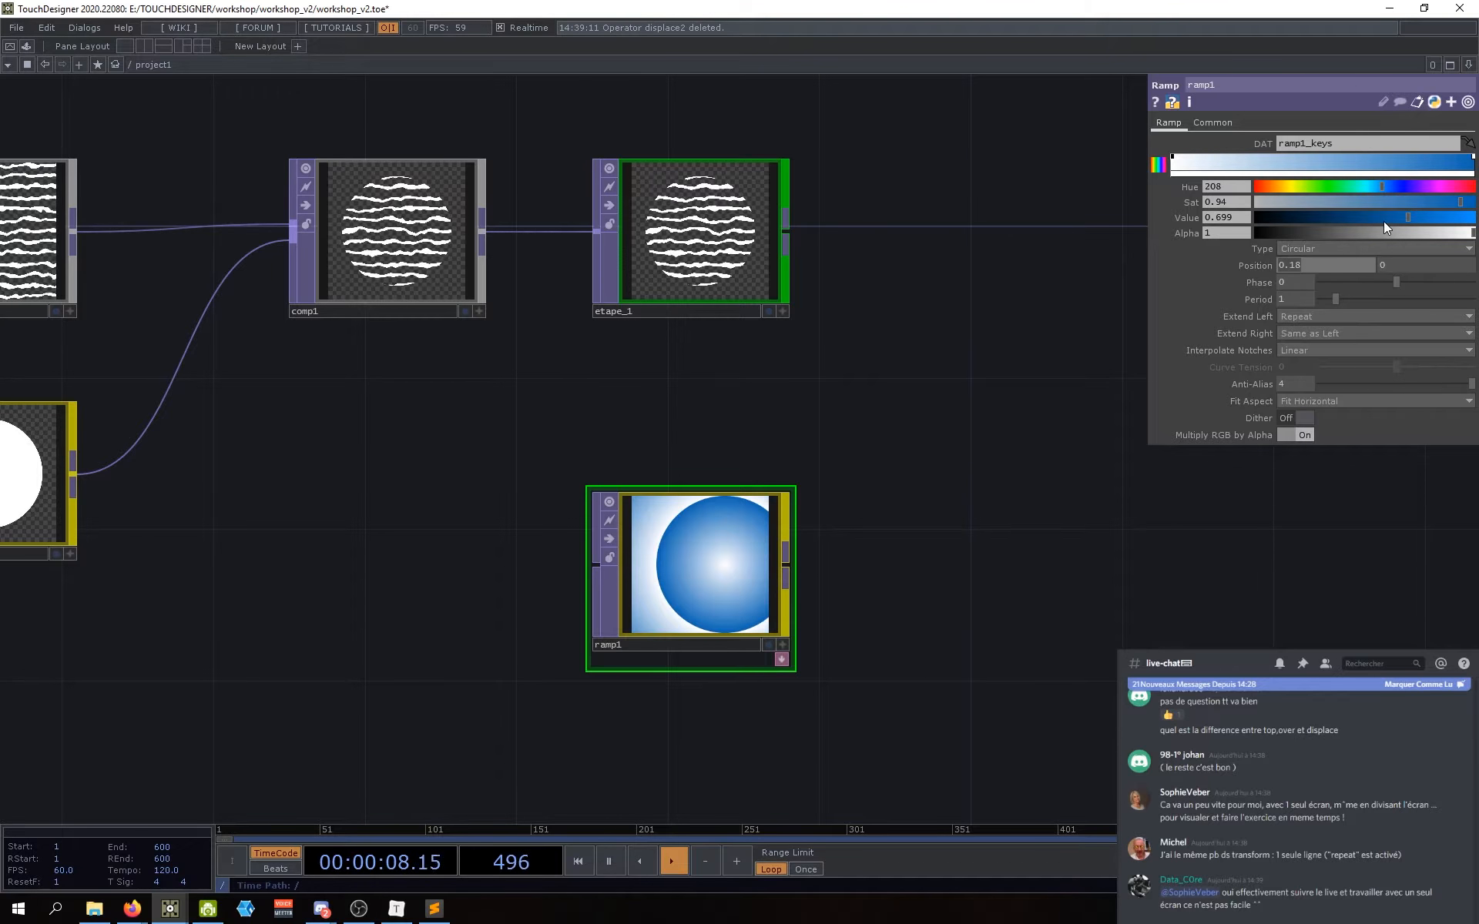
pyautogui.write('0')
pyautogui.press('Return')
# Step: Try smaller ring periods again and return Period to 1
pyautogui.moveTo(1258, 520); pyautogui.dragTo(1277, 503)
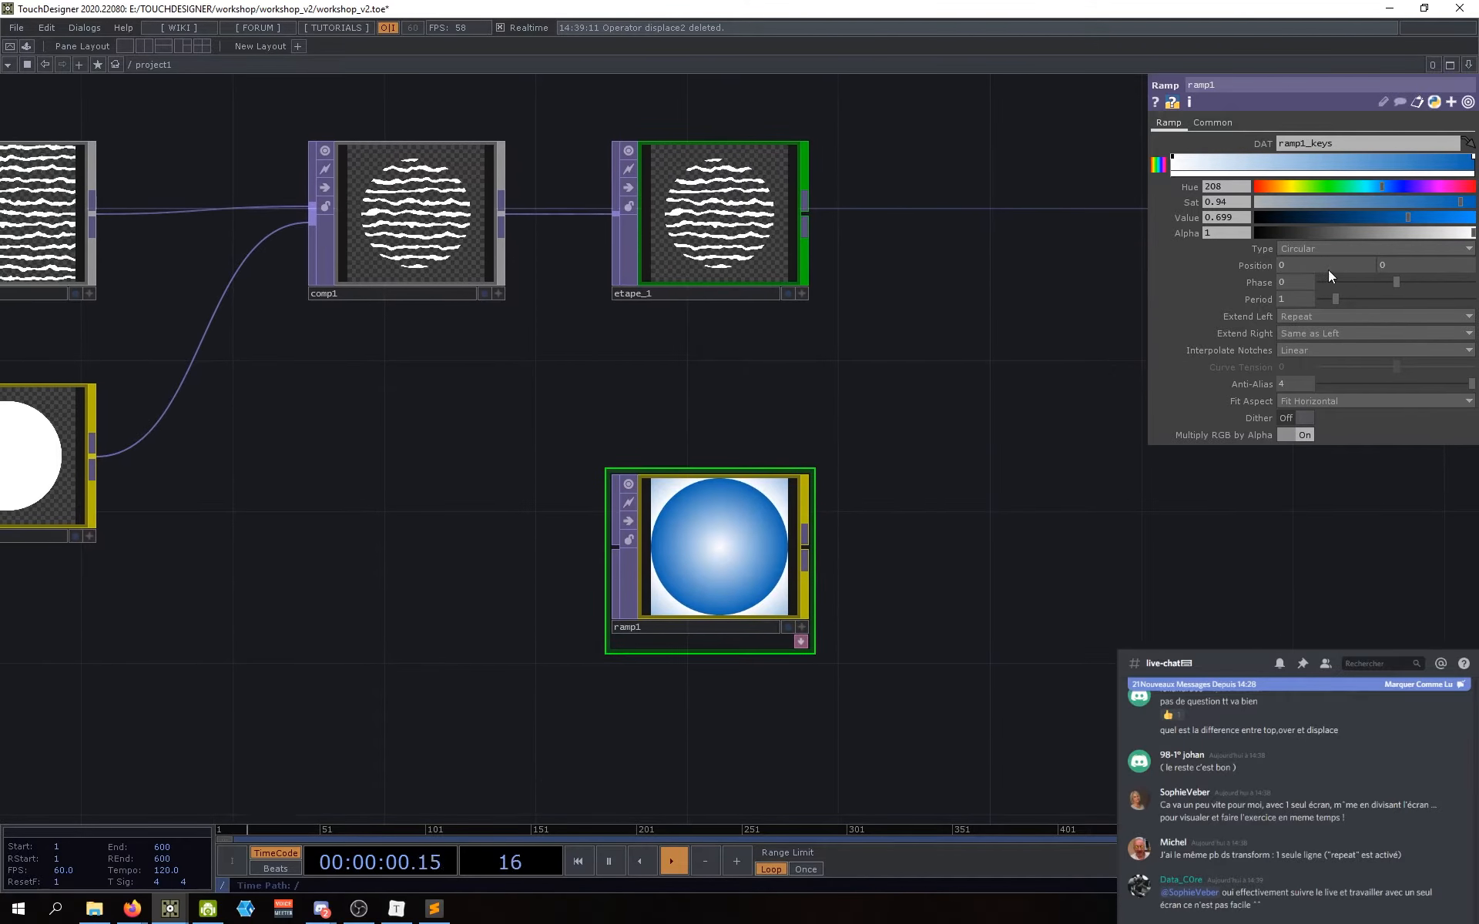
pyautogui.moveTo(1159, 558); pyautogui.dragTo(1137, 525)
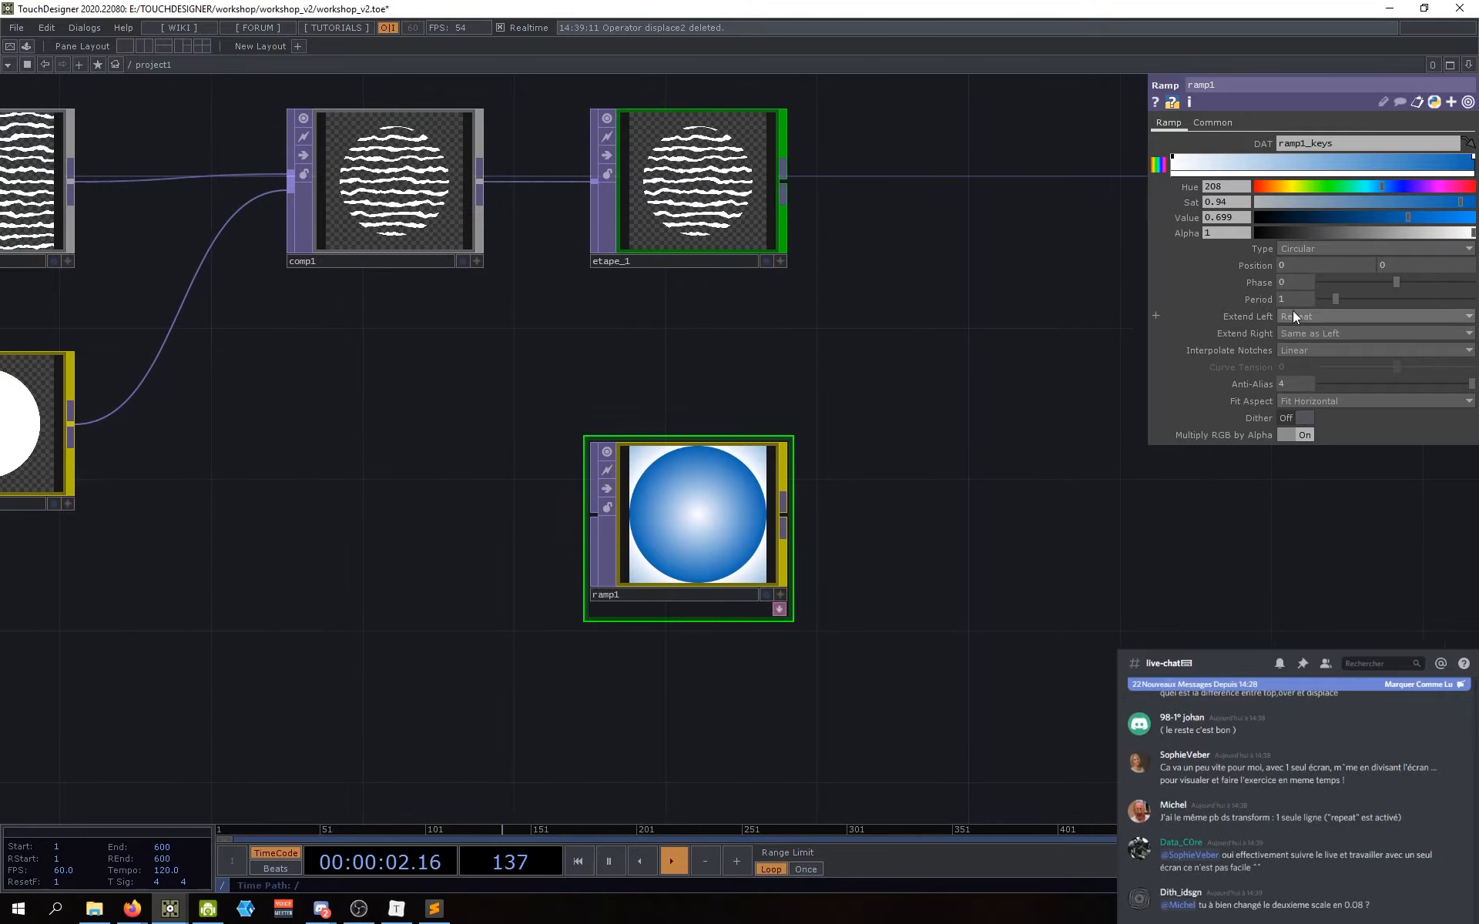
pyautogui.moveTo(1047, 542); pyautogui.dragTo(1058, 550)
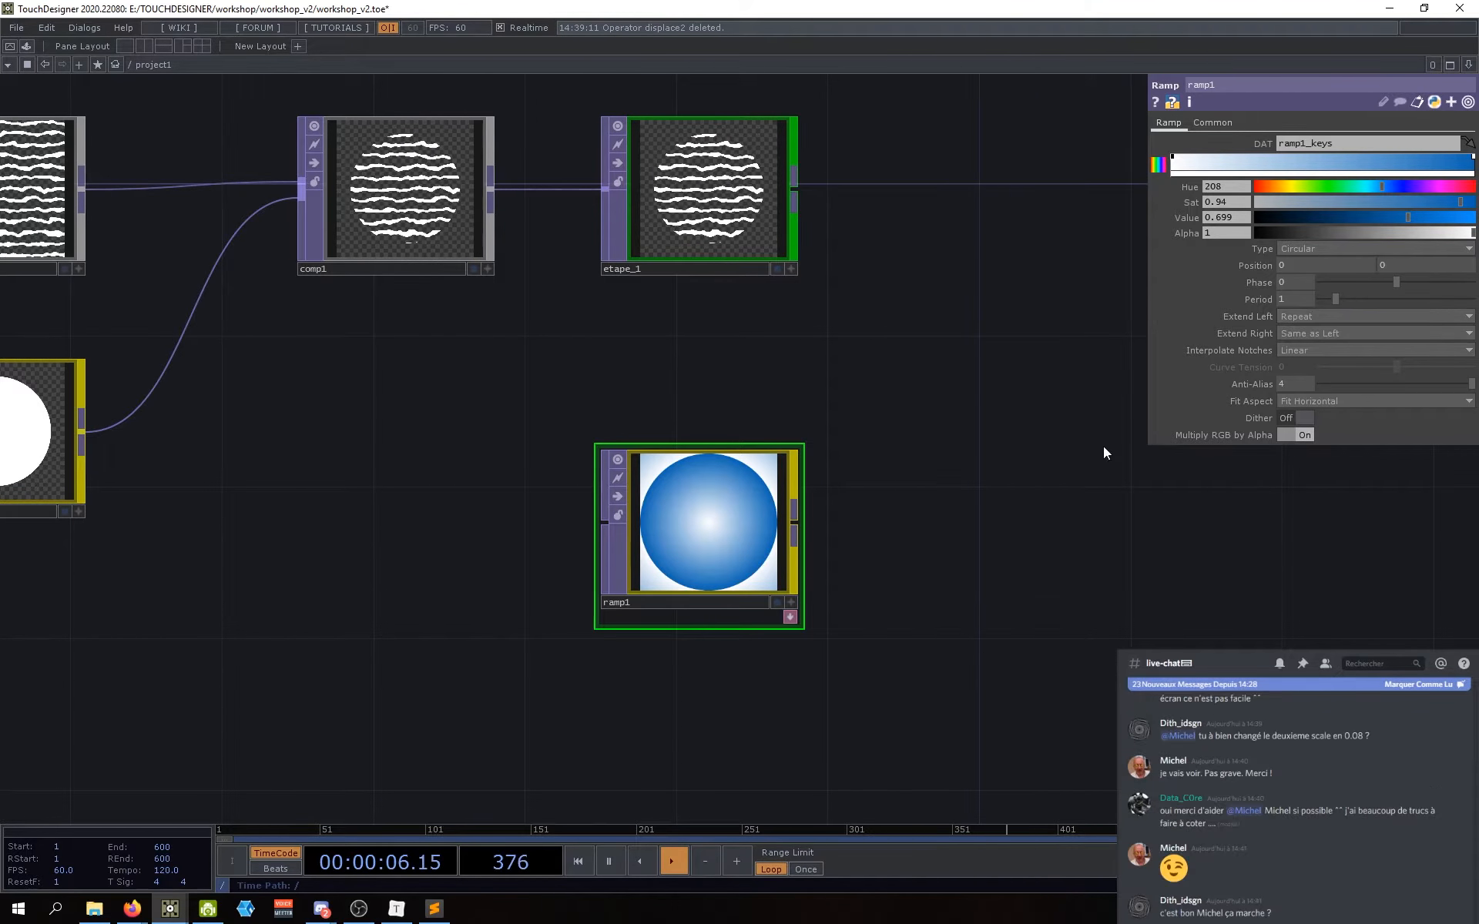
pyautogui.moveTo(1028, 491); pyautogui.dragTo(996, 520)
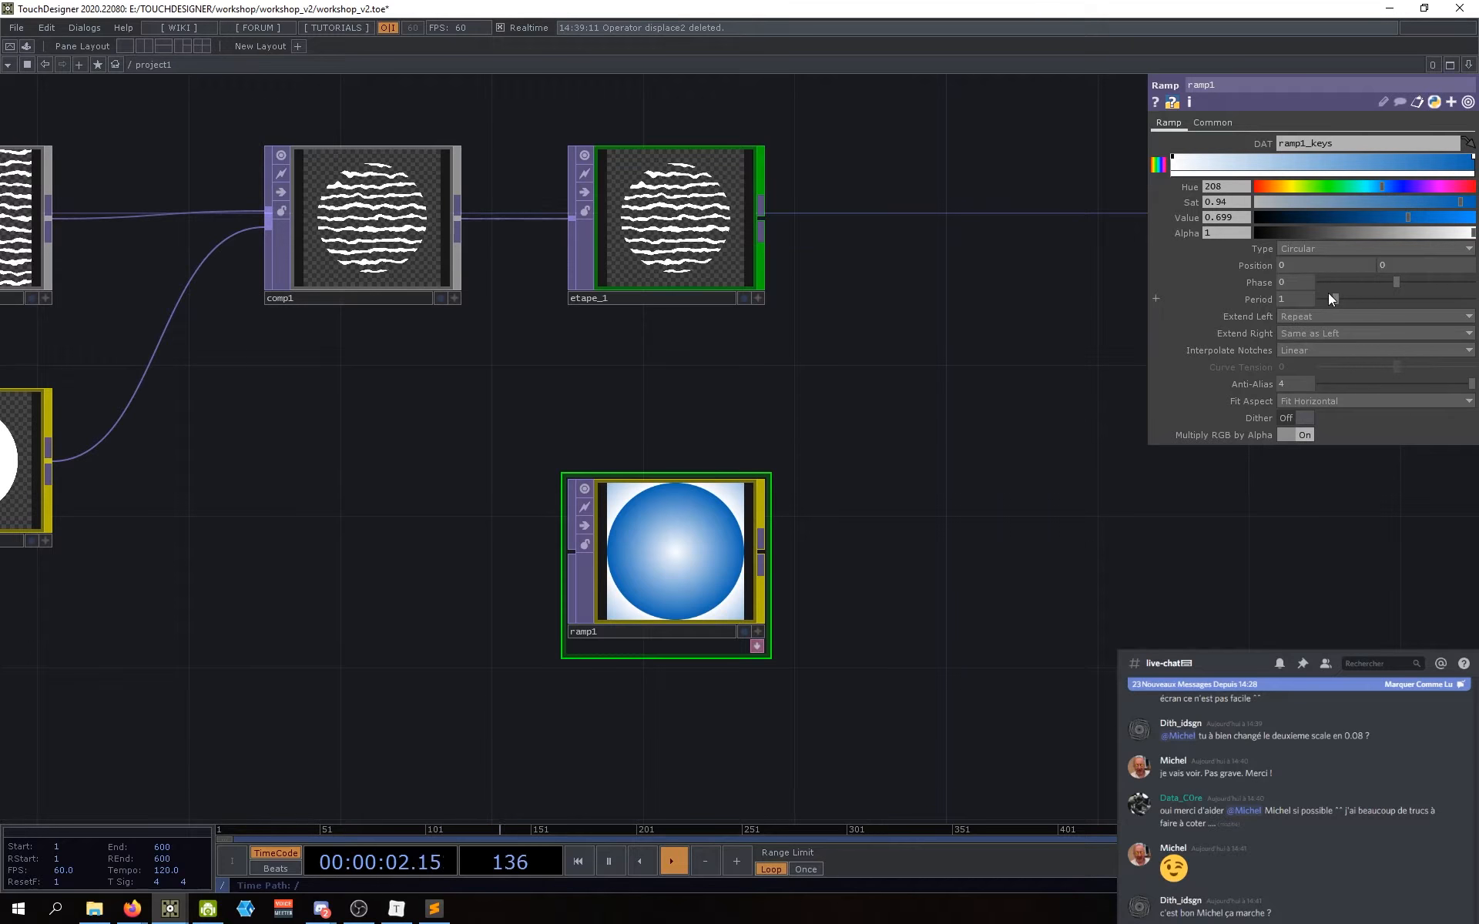
pyautogui.moveTo(1296, 299); pyautogui.dragTo(1328, 298, button='middle')
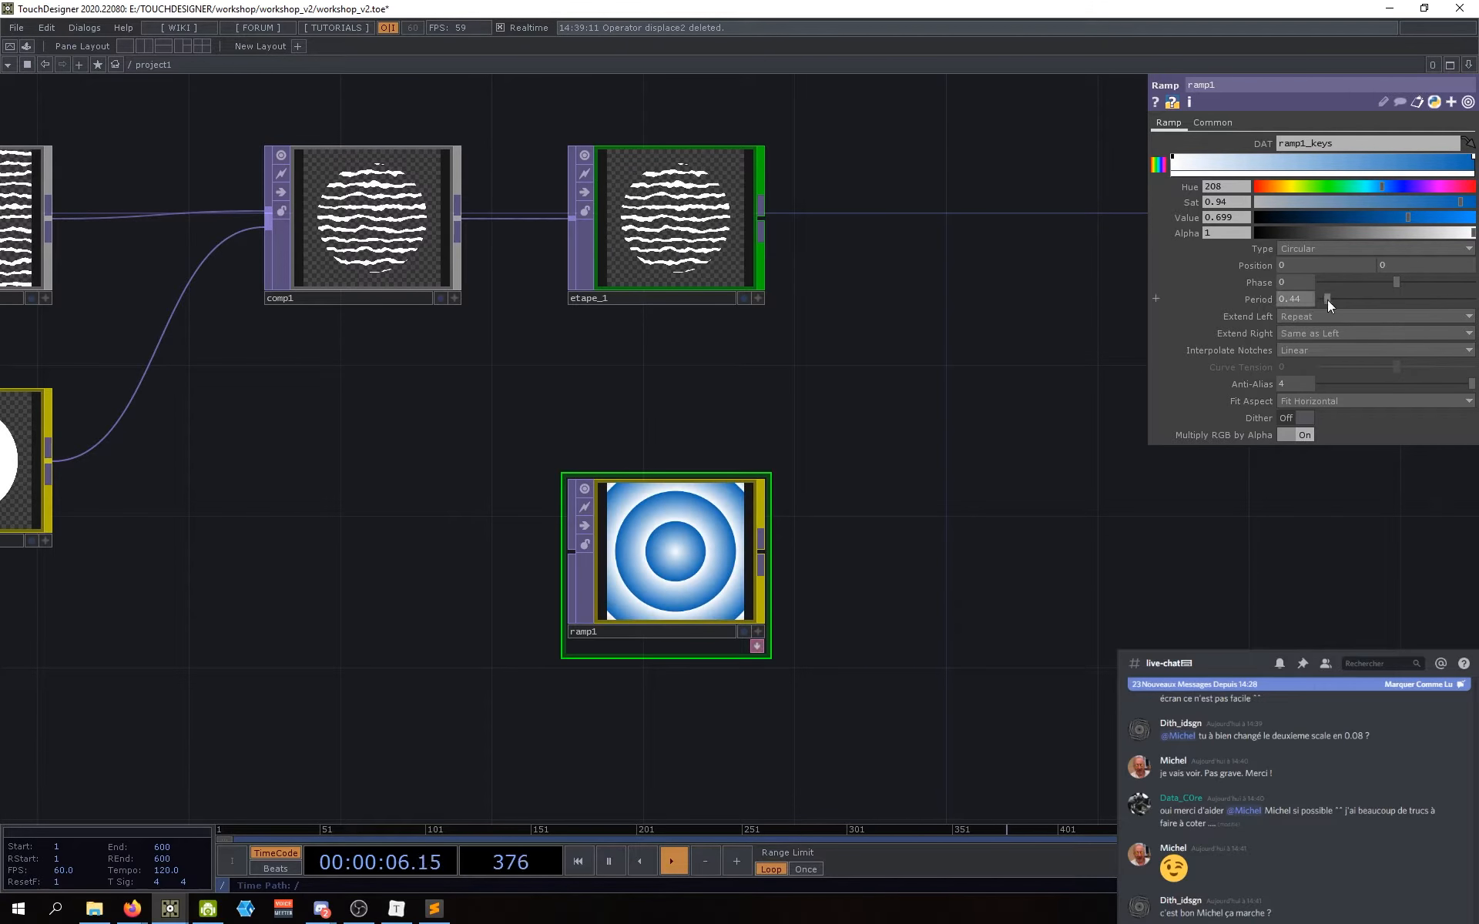
pyautogui.doubleClick(1295, 302)
pyautogui.write('1')
pyautogui.press('Return')
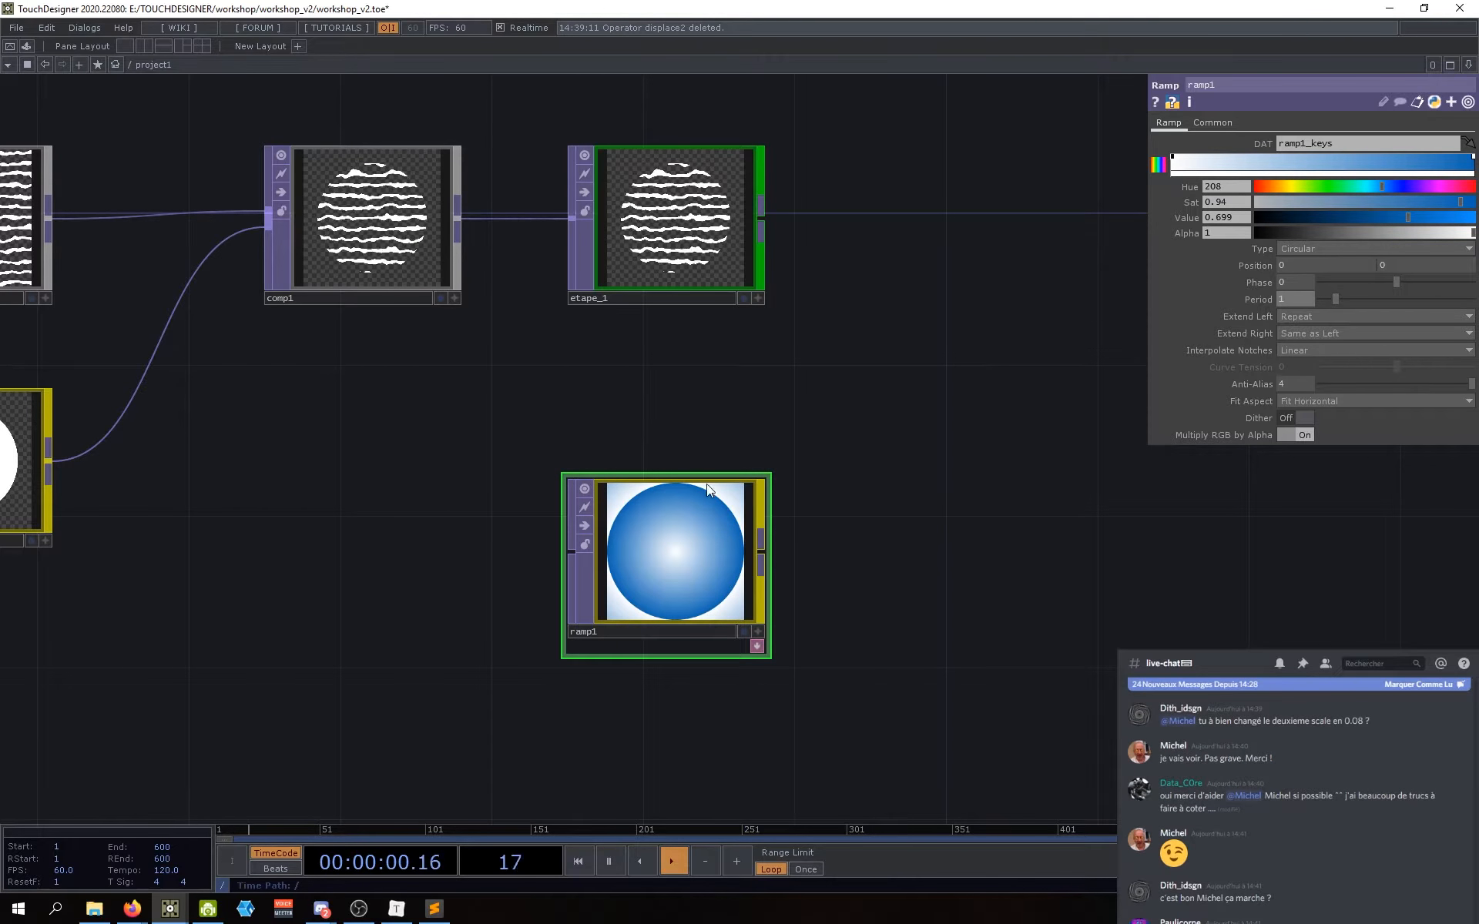
# Step: Set ramp1's Extend Left to Hold and raise its Period to 1.29
pyautogui.click(1306, 316)
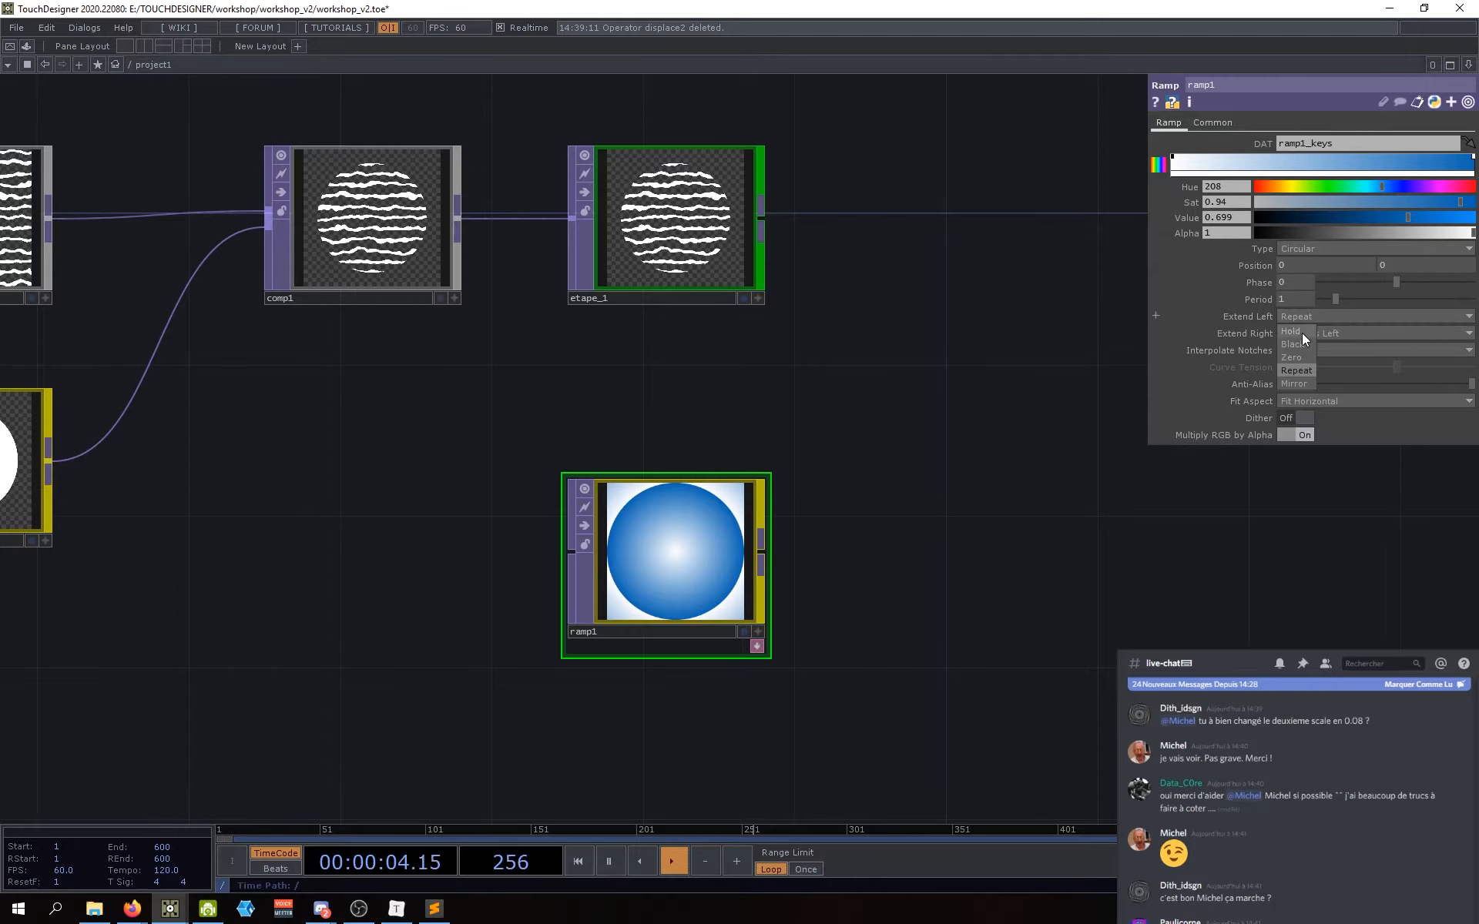
pyautogui.click(1301, 334)
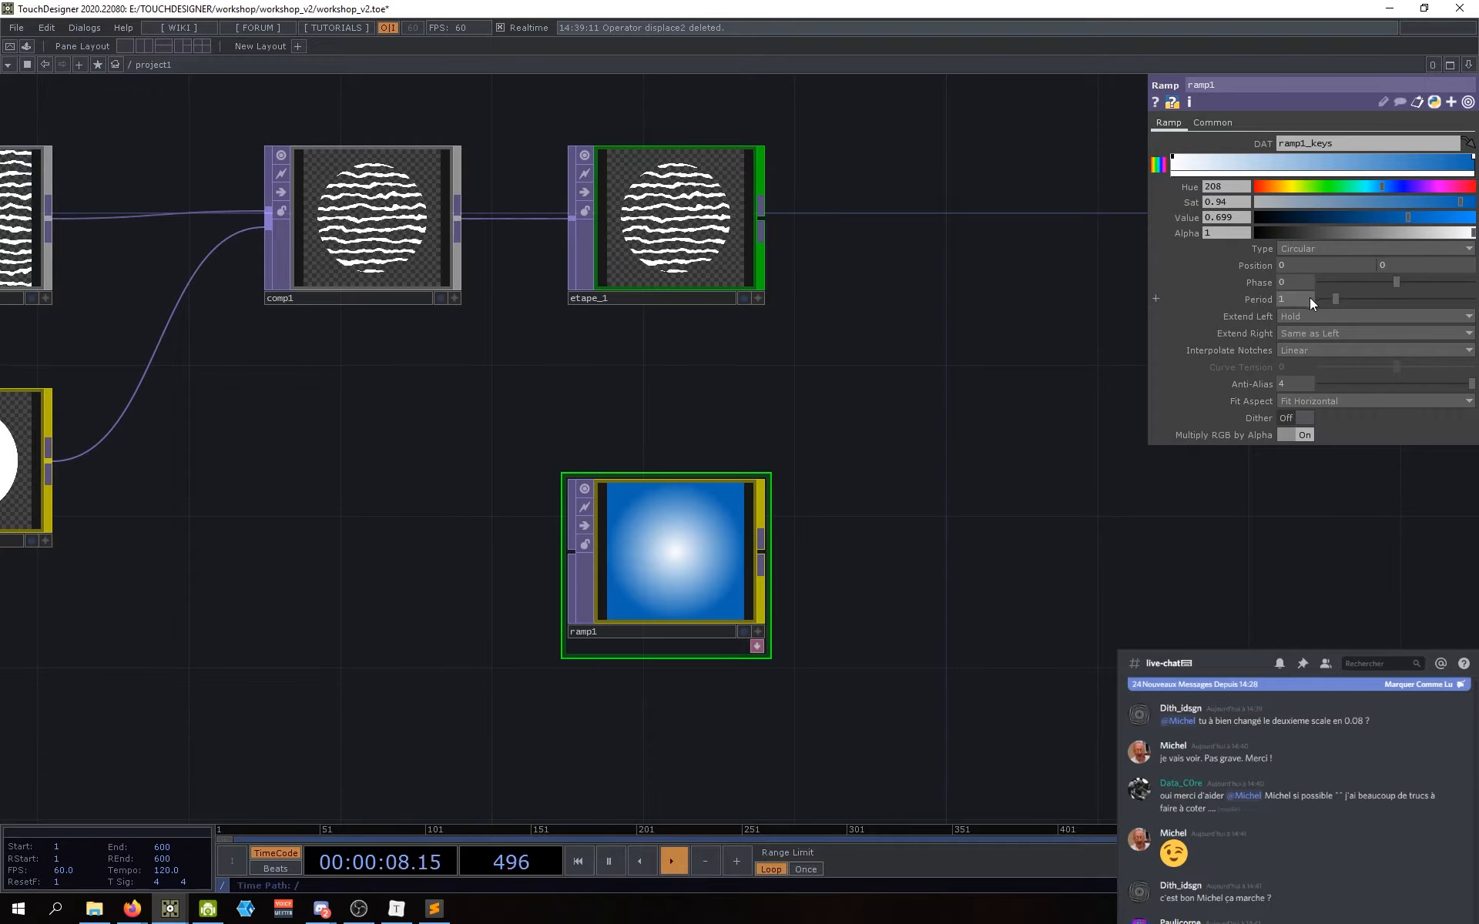
pyautogui.moveTo(1301, 302); pyautogui.dragTo(1394, 316, button='middle')
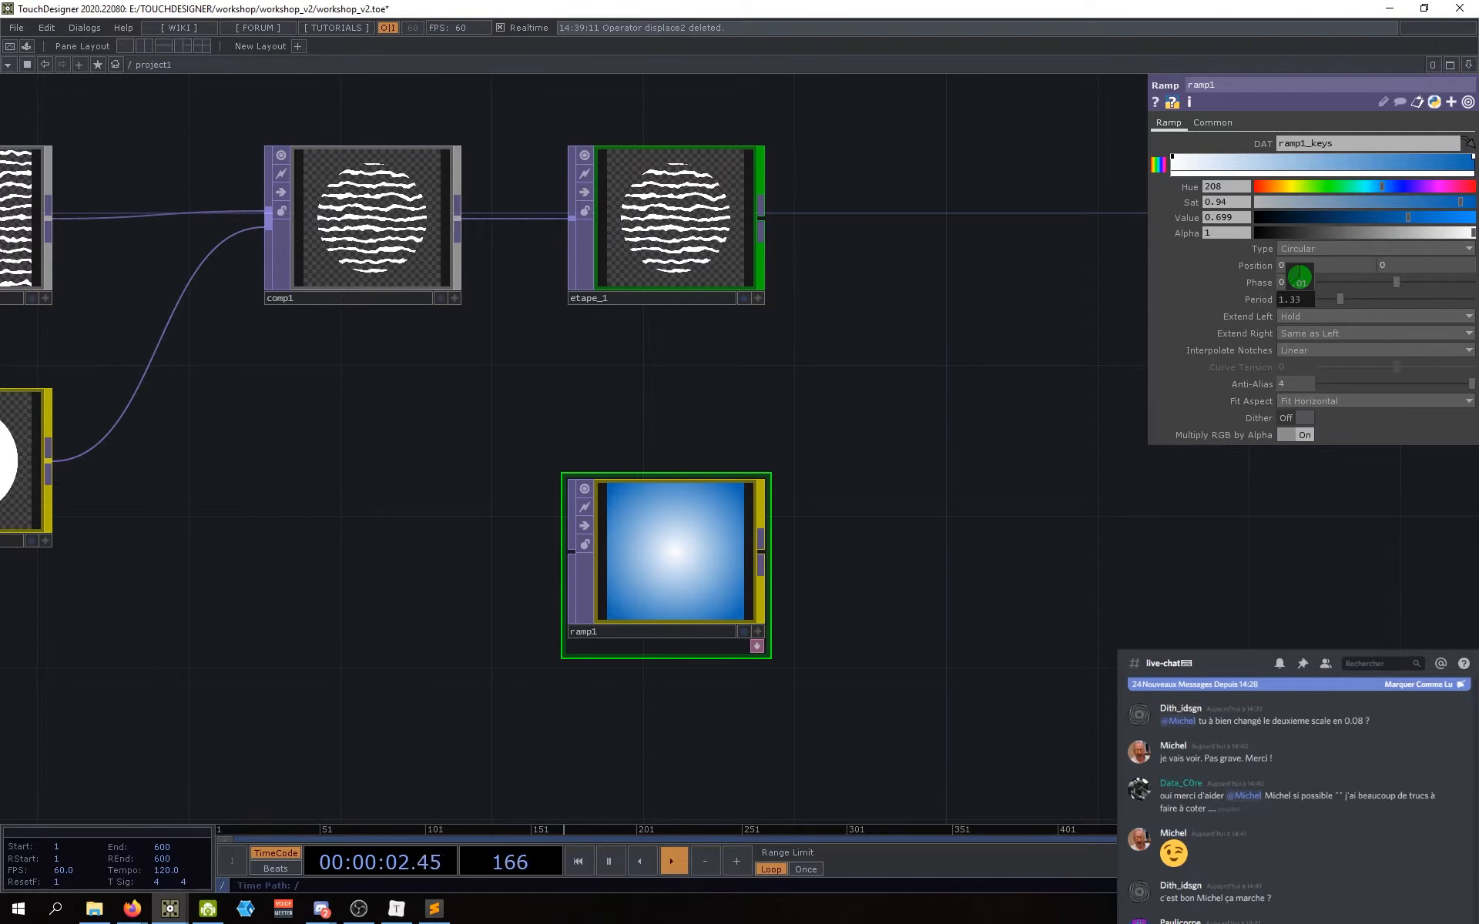
# Step: Make the left ramp key a more saturated blue and darken the right key's blue
pyautogui.click(1172, 158)
pyautogui.moveTo(1281, 200); pyautogui.dragTo(1329, 214)
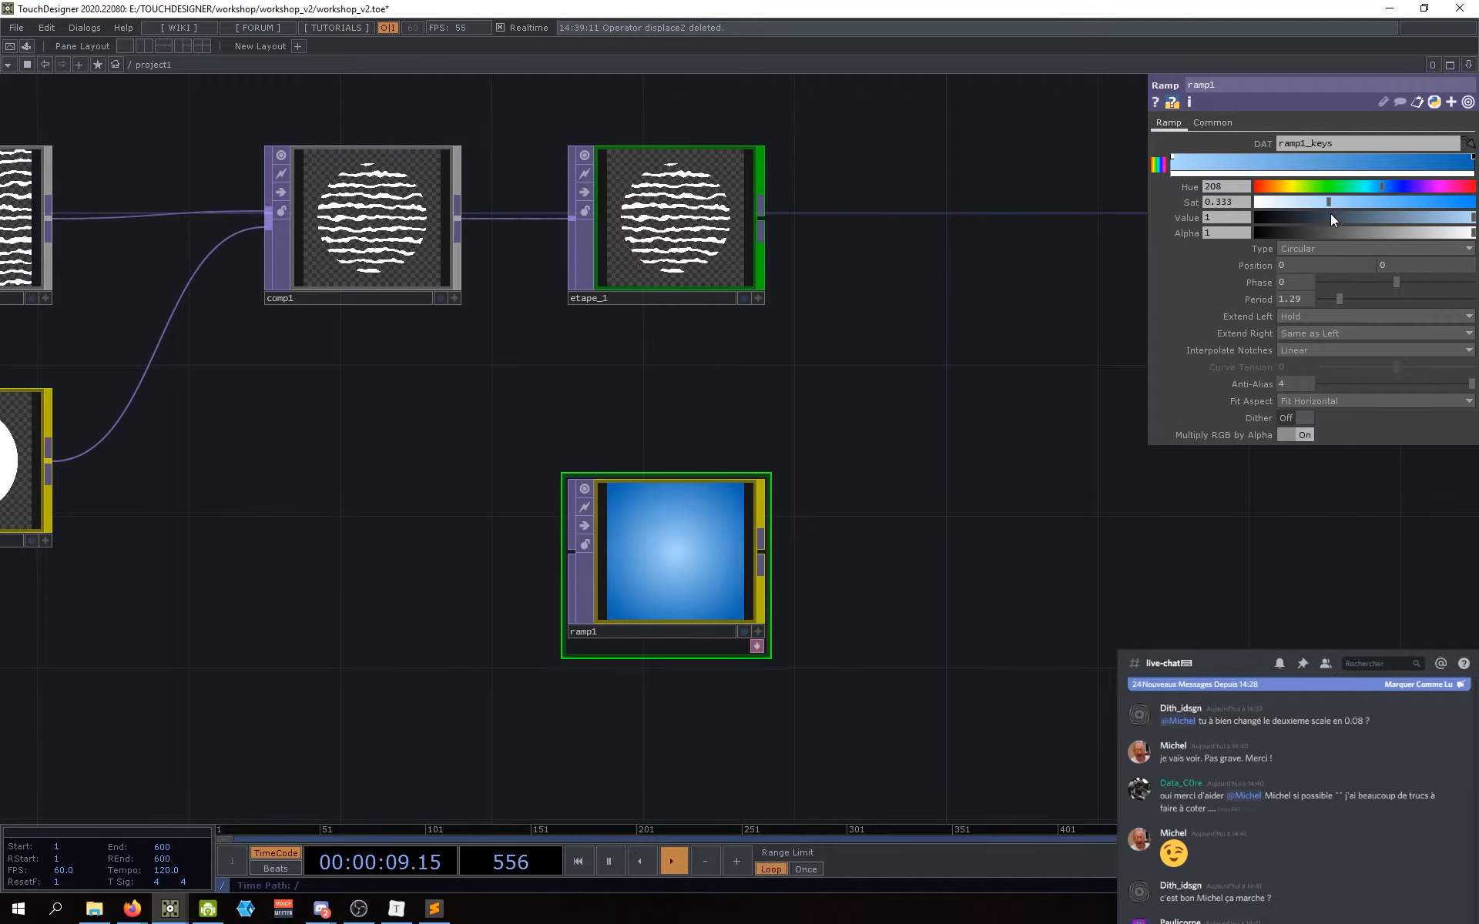
pyautogui.click(1473, 157)
pyautogui.moveTo(1407, 215); pyautogui.dragTo(1394, 216)
pyautogui.moveTo(694, 590); pyautogui.dragTo(643, 590, button='middle')
# Step: Move ramp1 up below etape_1 and bring comp1 and its upstream nodes into view
pyautogui.moveTo(924, 601); pyautogui.dragTo(680, 591)
pyautogui.moveTo(303, 533); pyautogui.dragTo(300, 472)
pyautogui.moveTo(644, 377); pyautogui.dragTo(696, 445)
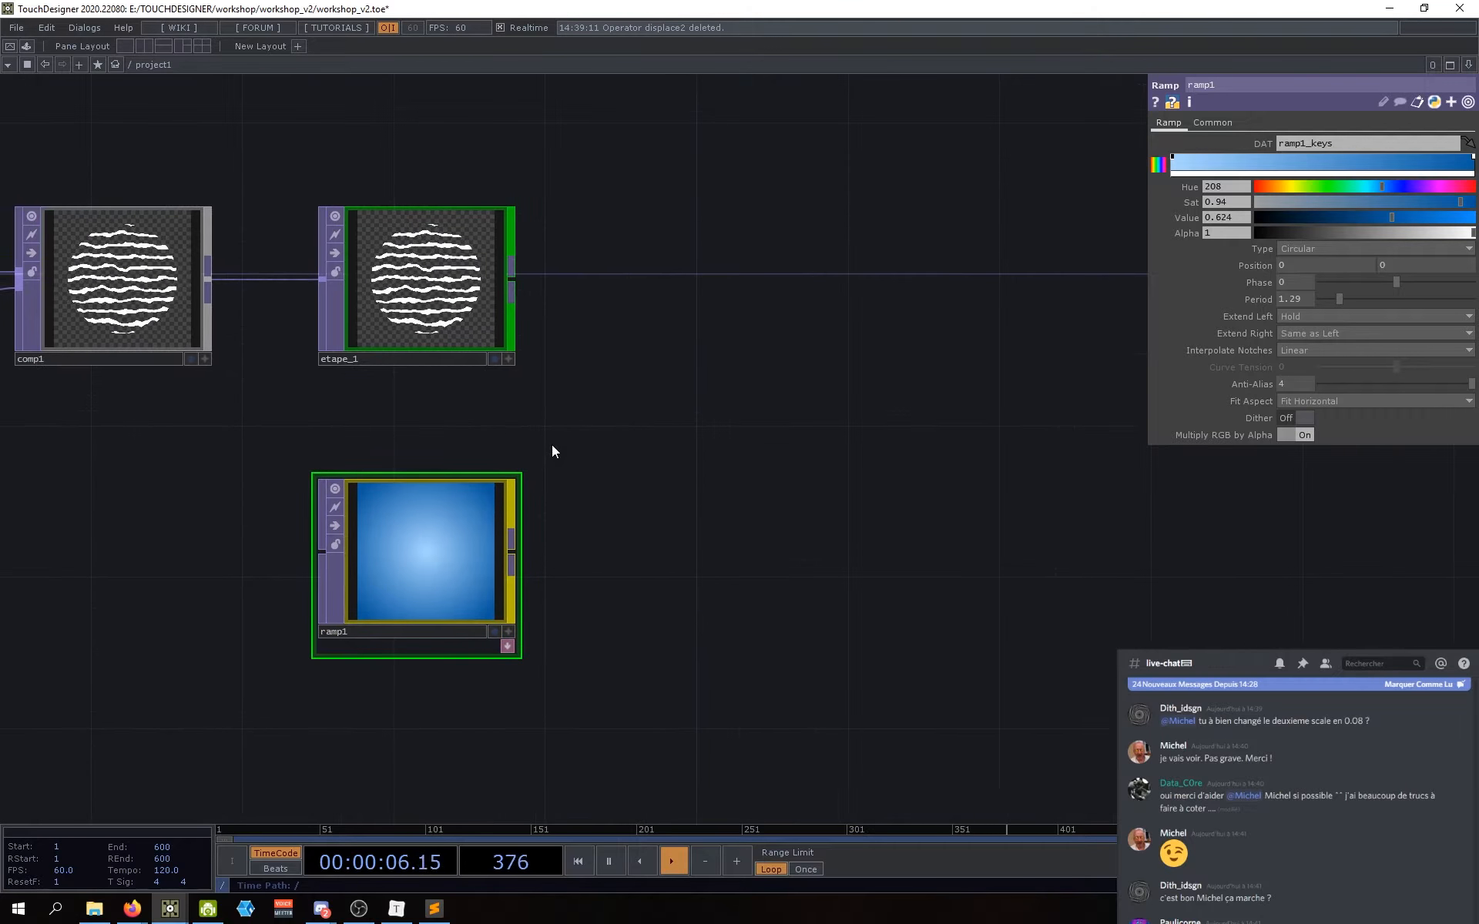
pyautogui.moveTo(832, 321); pyautogui.dragTo(851, 366)
pyautogui.scroll(-3, 667, 550)
pyautogui.moveTo(698, 494); pyautogui.dragTo(676, 574)
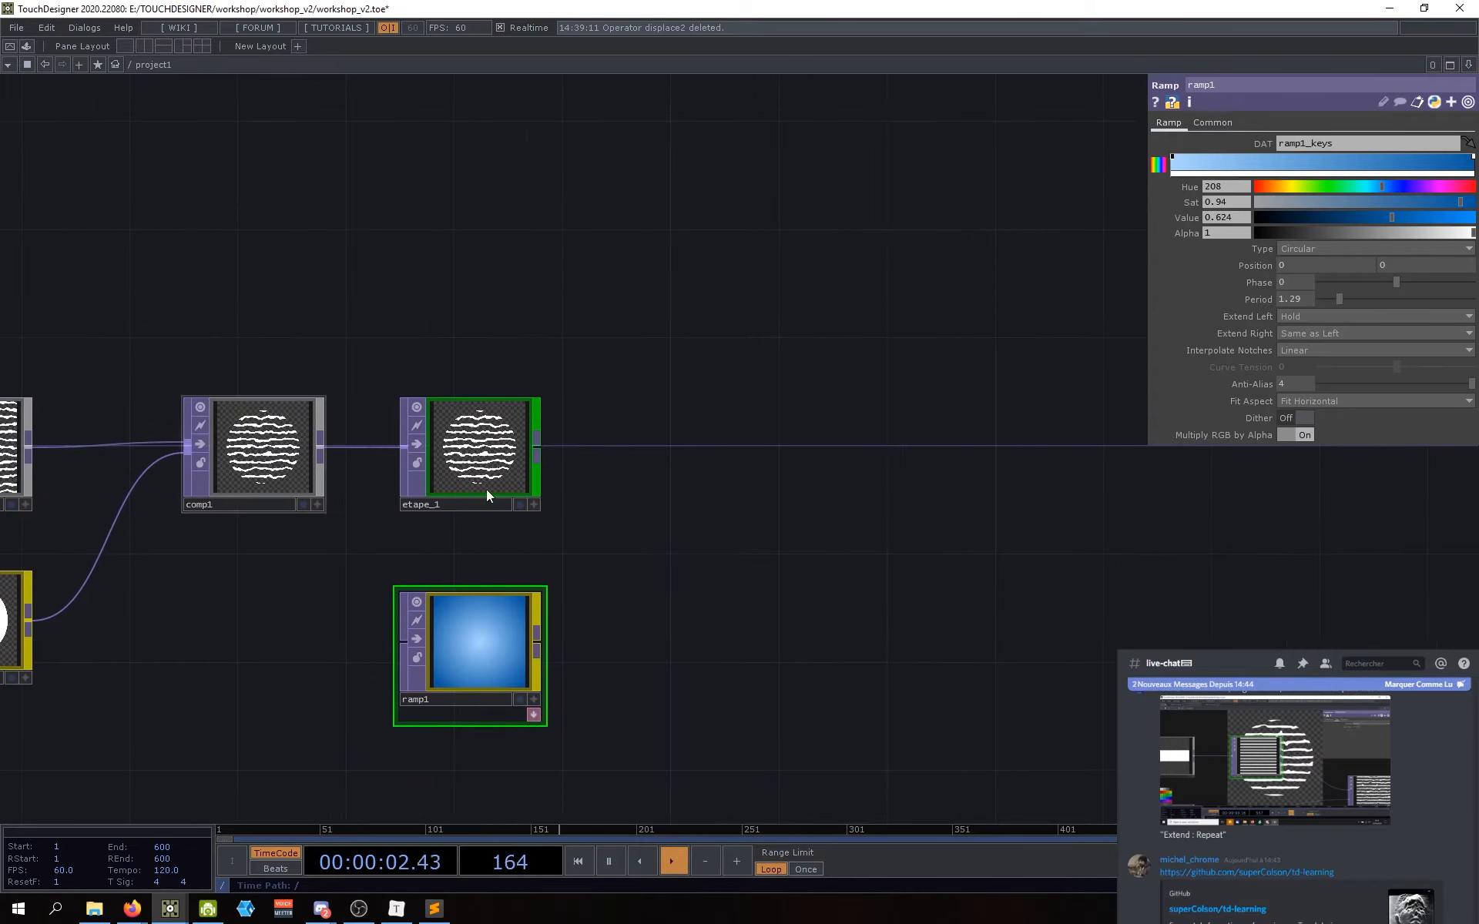
# Step: Select comp1 and open its Composite Operation list, currently set to Multiply
pyautogui.click(279, 462)
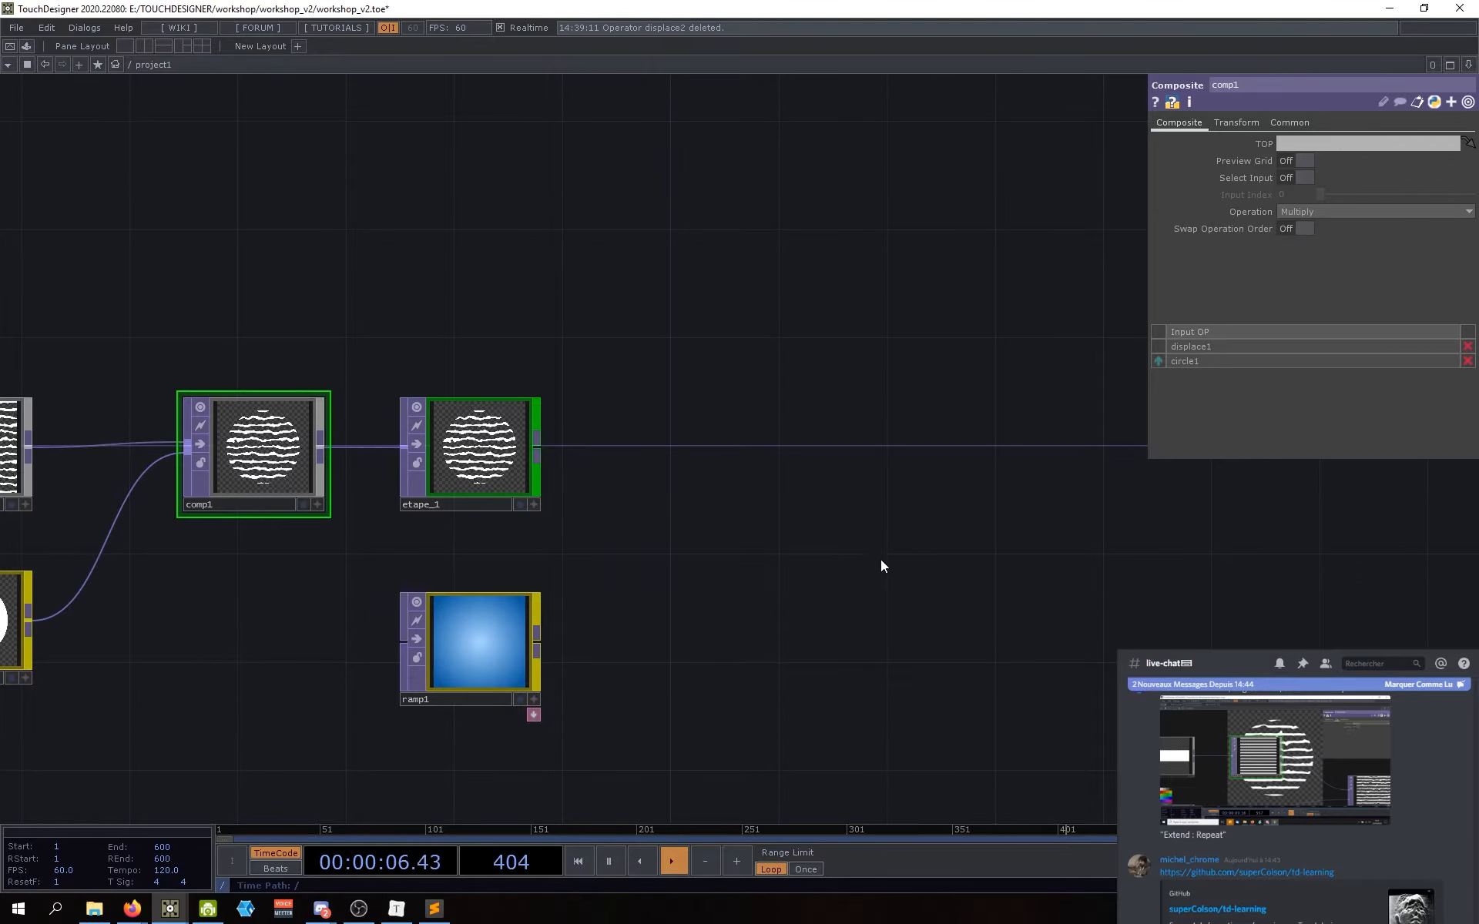
pyautogui.moveTo(681, 483); pyautogui.dragTo(622, 479)
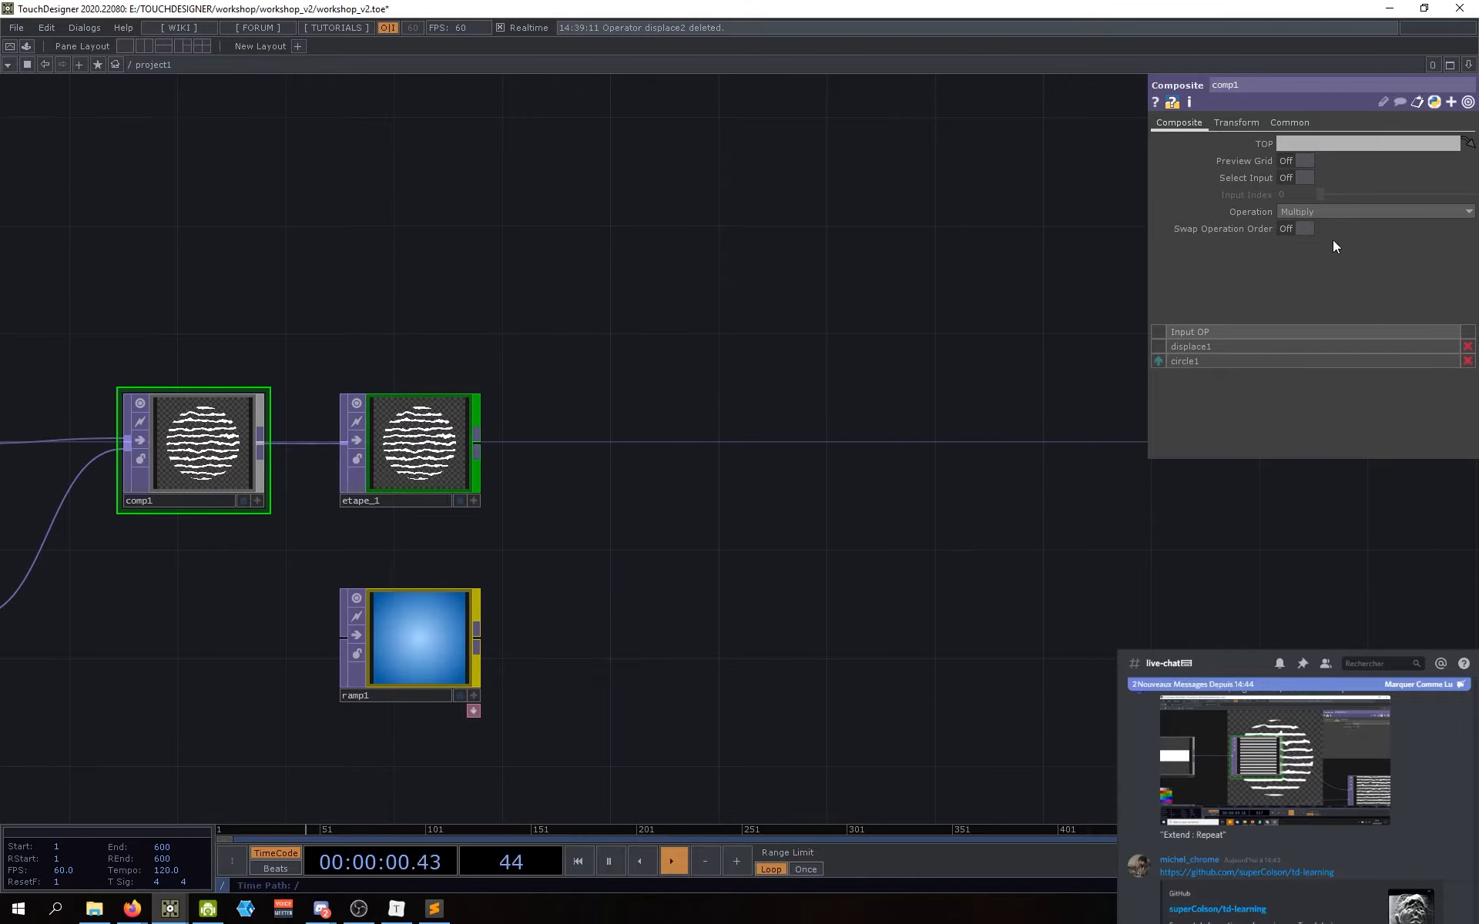
pyautogui.click(1325, 210)
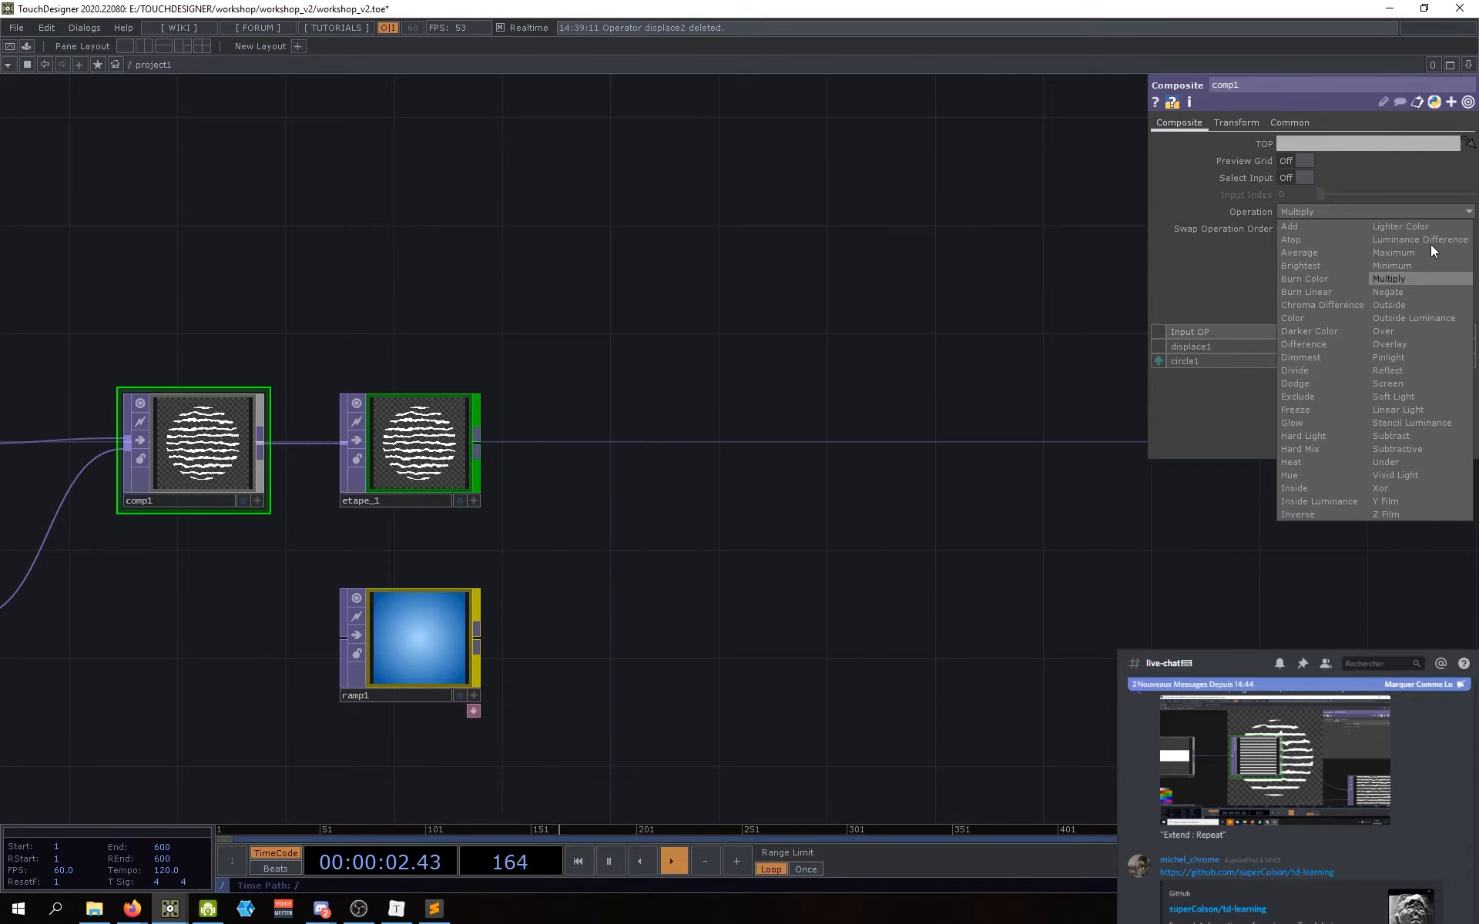
# Step: Create a Multiply TOP, multiply1, to the right of etape_1, keeping comp1 on Multiply
pyautogui.click(1389, 210)
pyautogui.press('Tab')
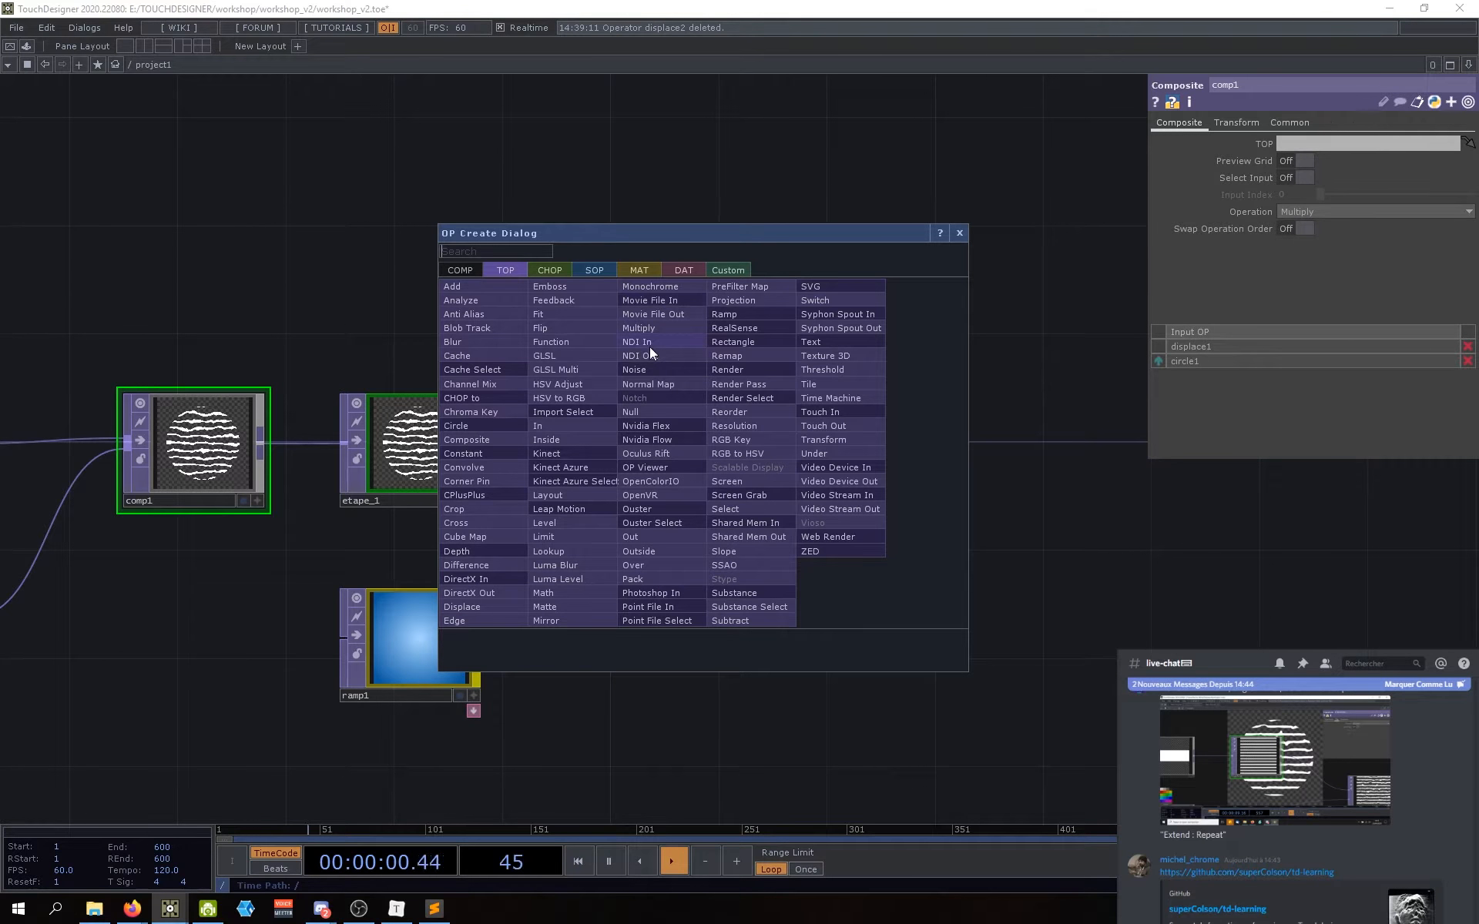
pyautogui.write('multi')
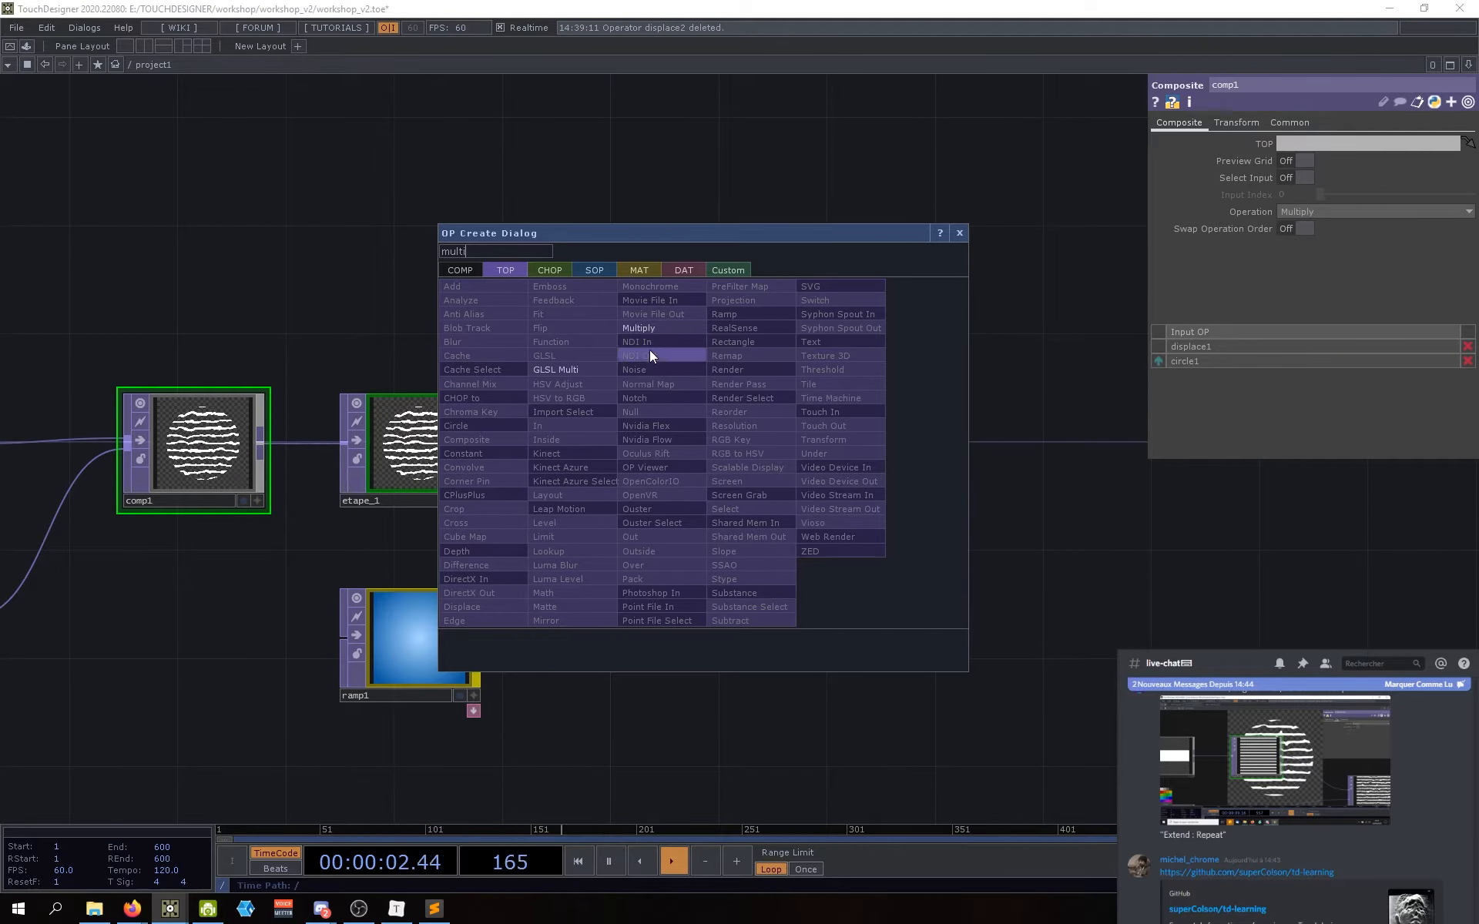
pyautogui.click(652, 328)
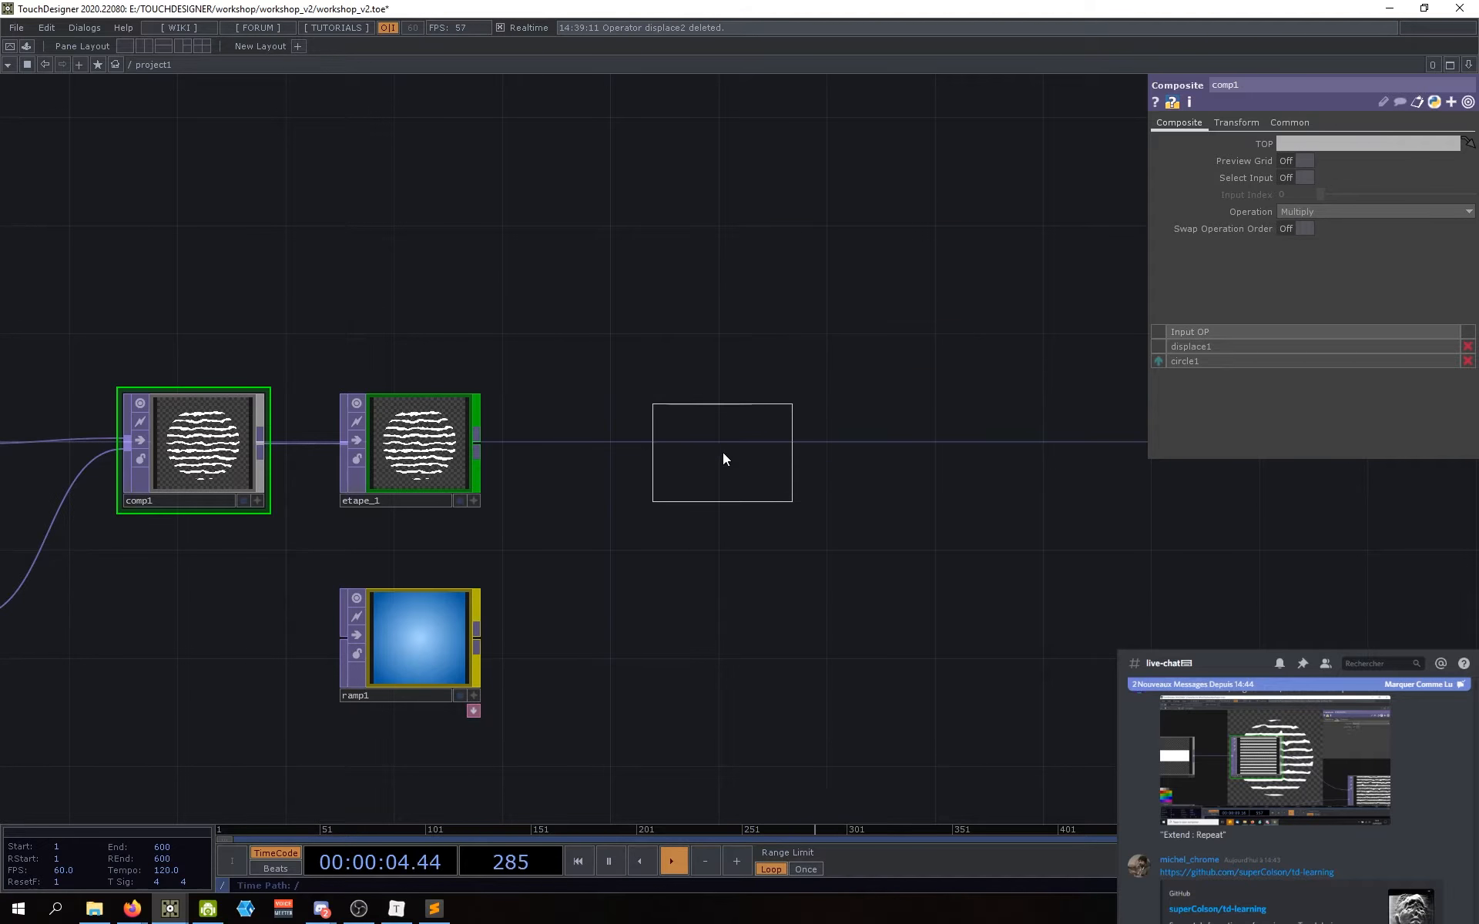
pyautogui.click(722, 453)
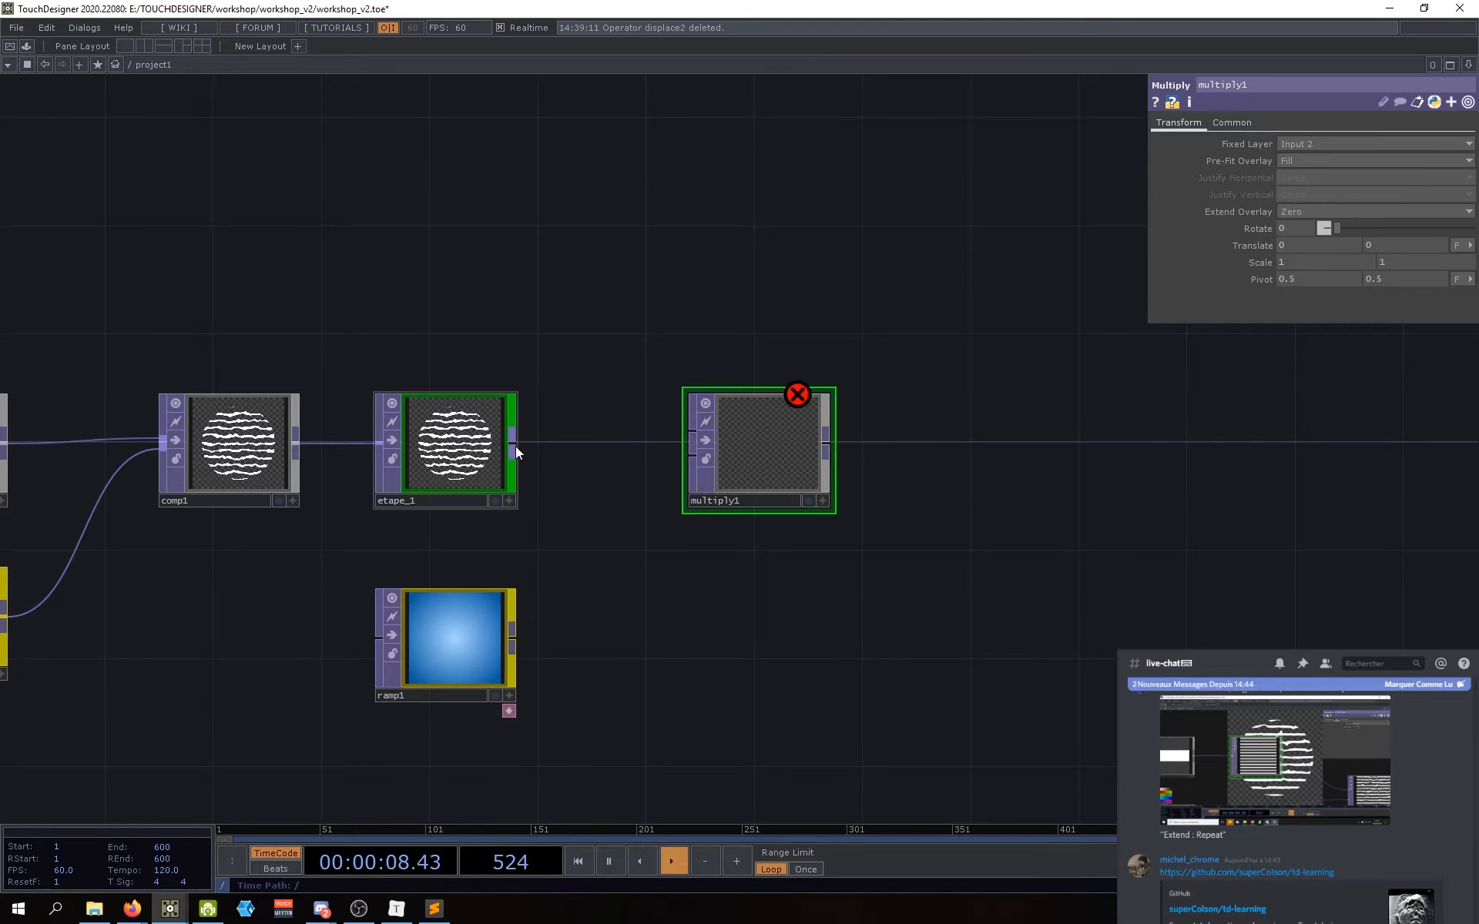
# Step: Wire etape_1 into multiply1's first input and ramp1 into its second input
pyautogui.moveTo(515, 445); pyautogui.dragTo(692, 438)
pyautogui.moveTo(515, 638); pyautogui.dragTo(690, 471)
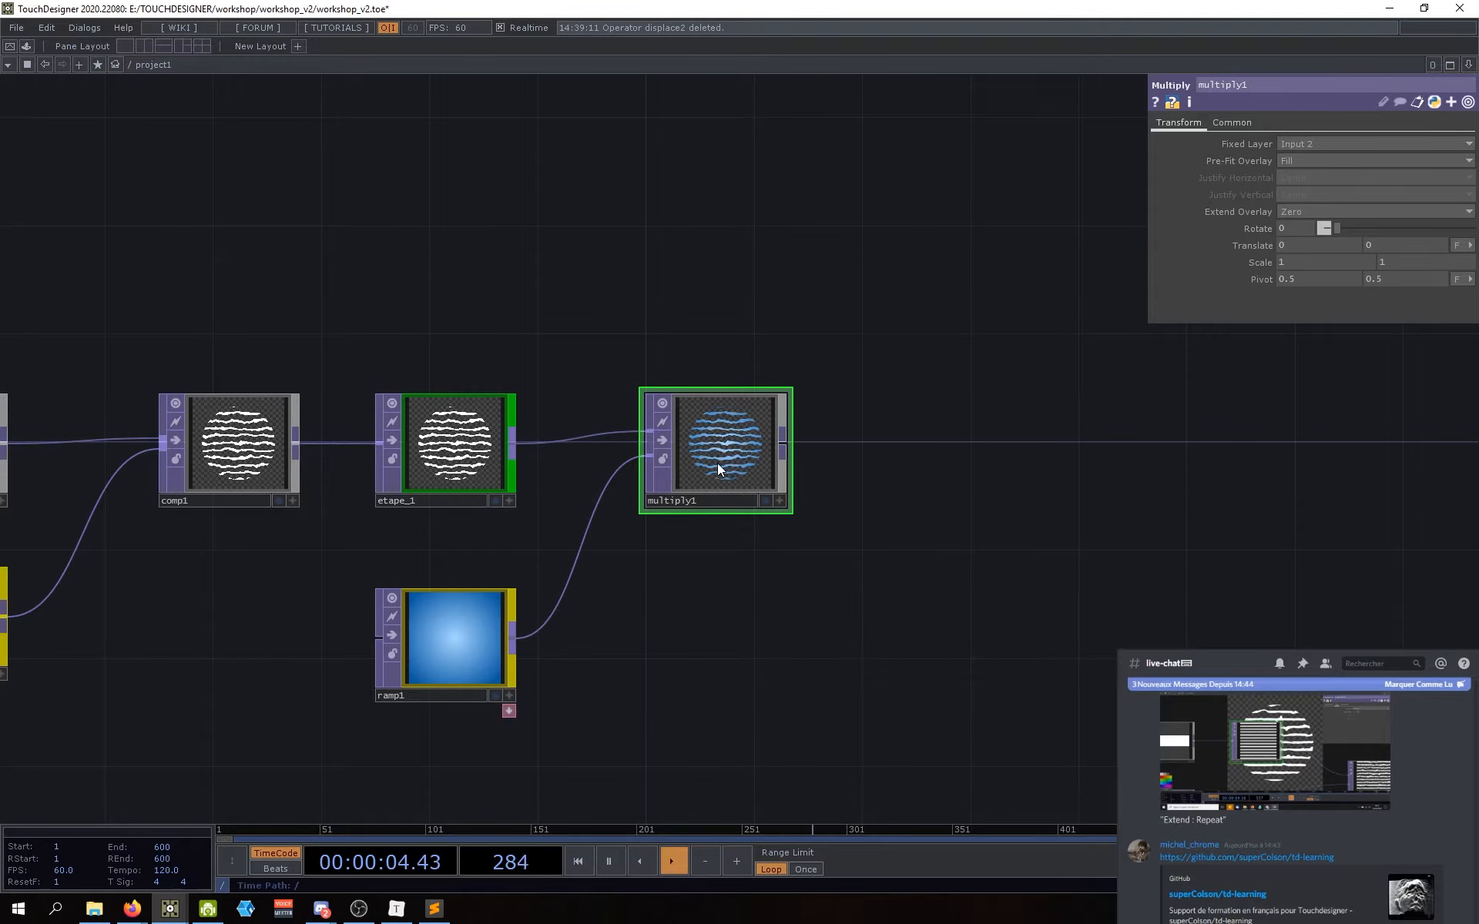
pyautogui.click(225, 417)
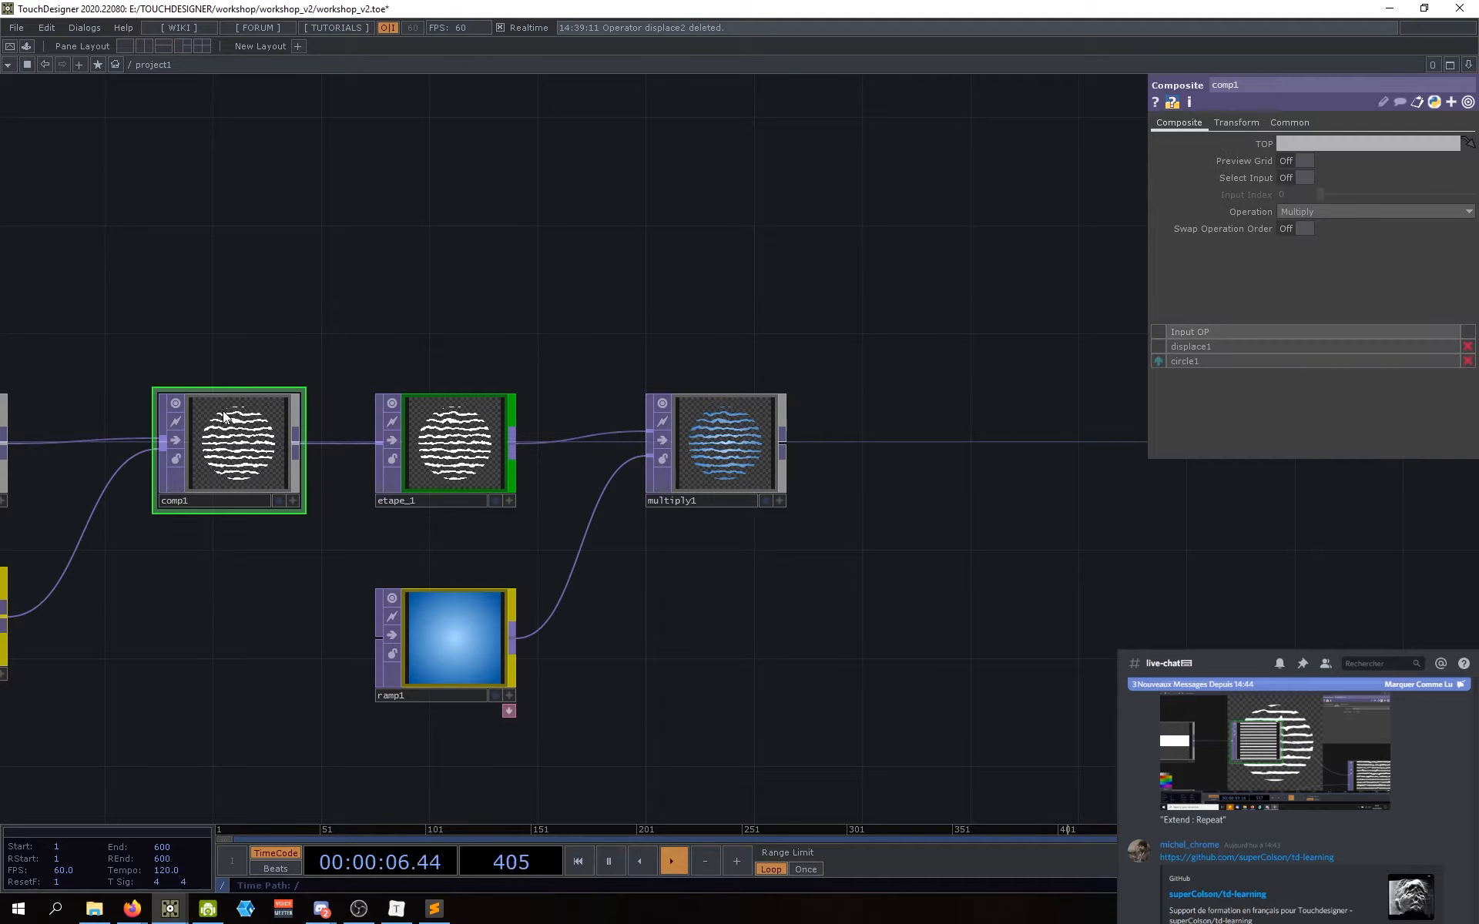
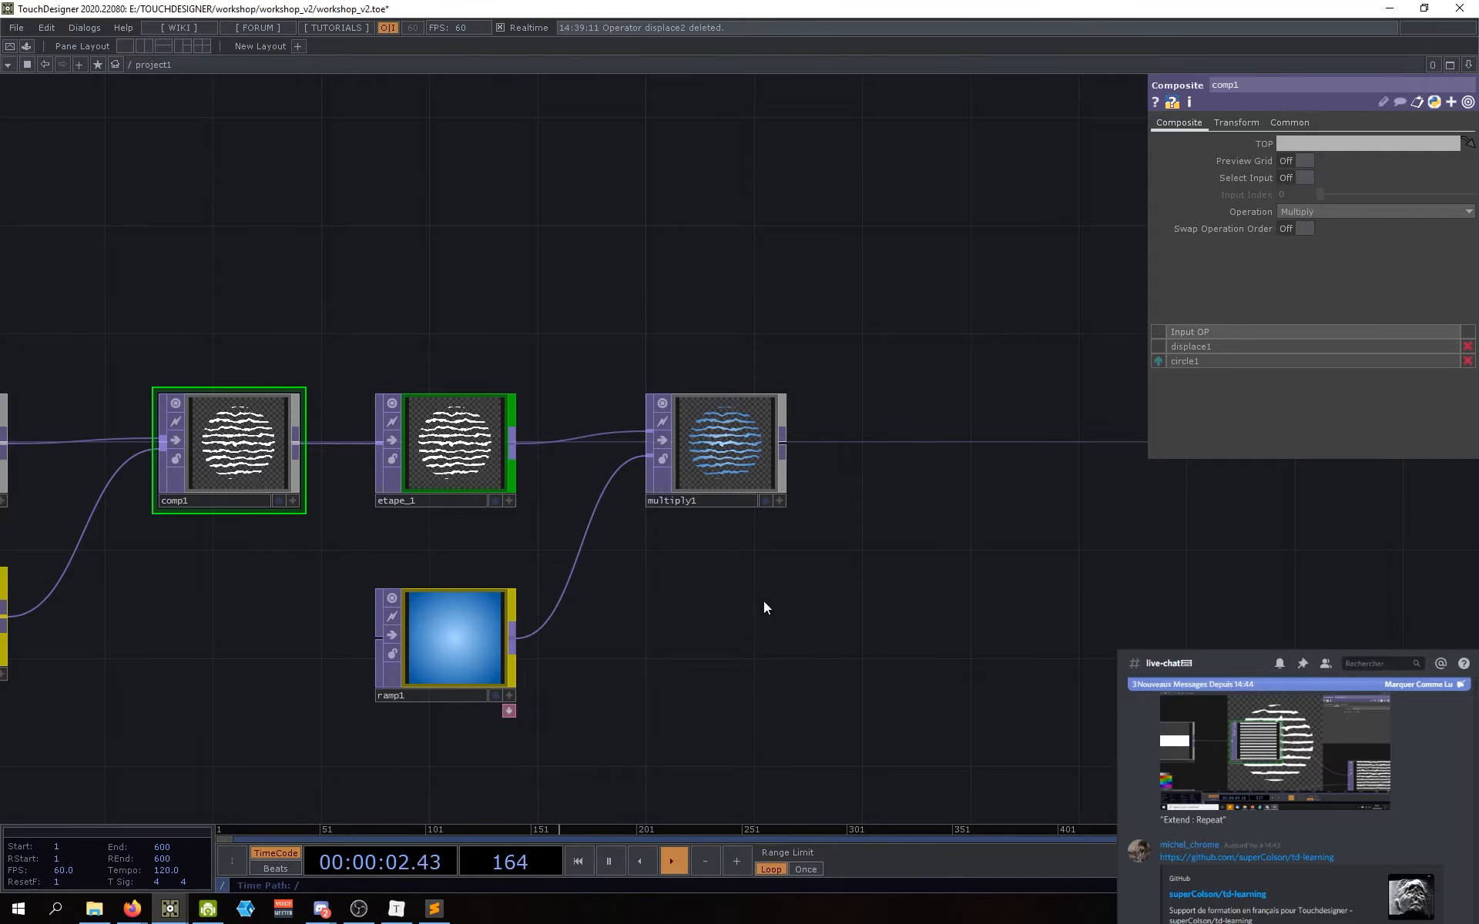
# Step: Nudge multiply1 right and check comp1's Composite Operation choices
pyautogui.moveTo(755, 591); pyautogui.dragTo(714, 578)
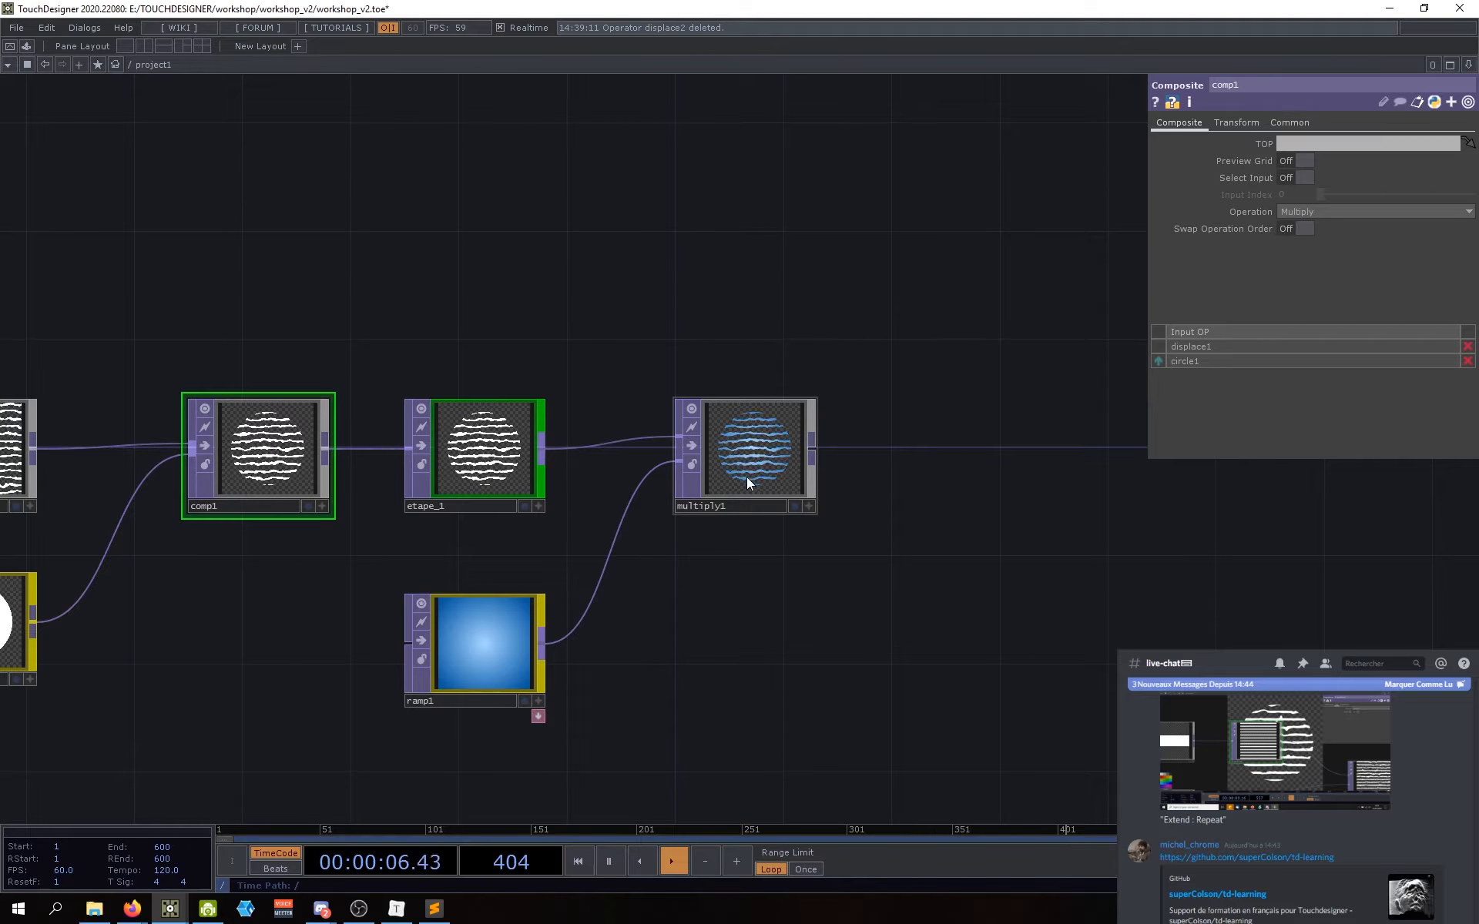
pyautogui.moveTo(746, 478); pyautogui.dragTo(757, 478)
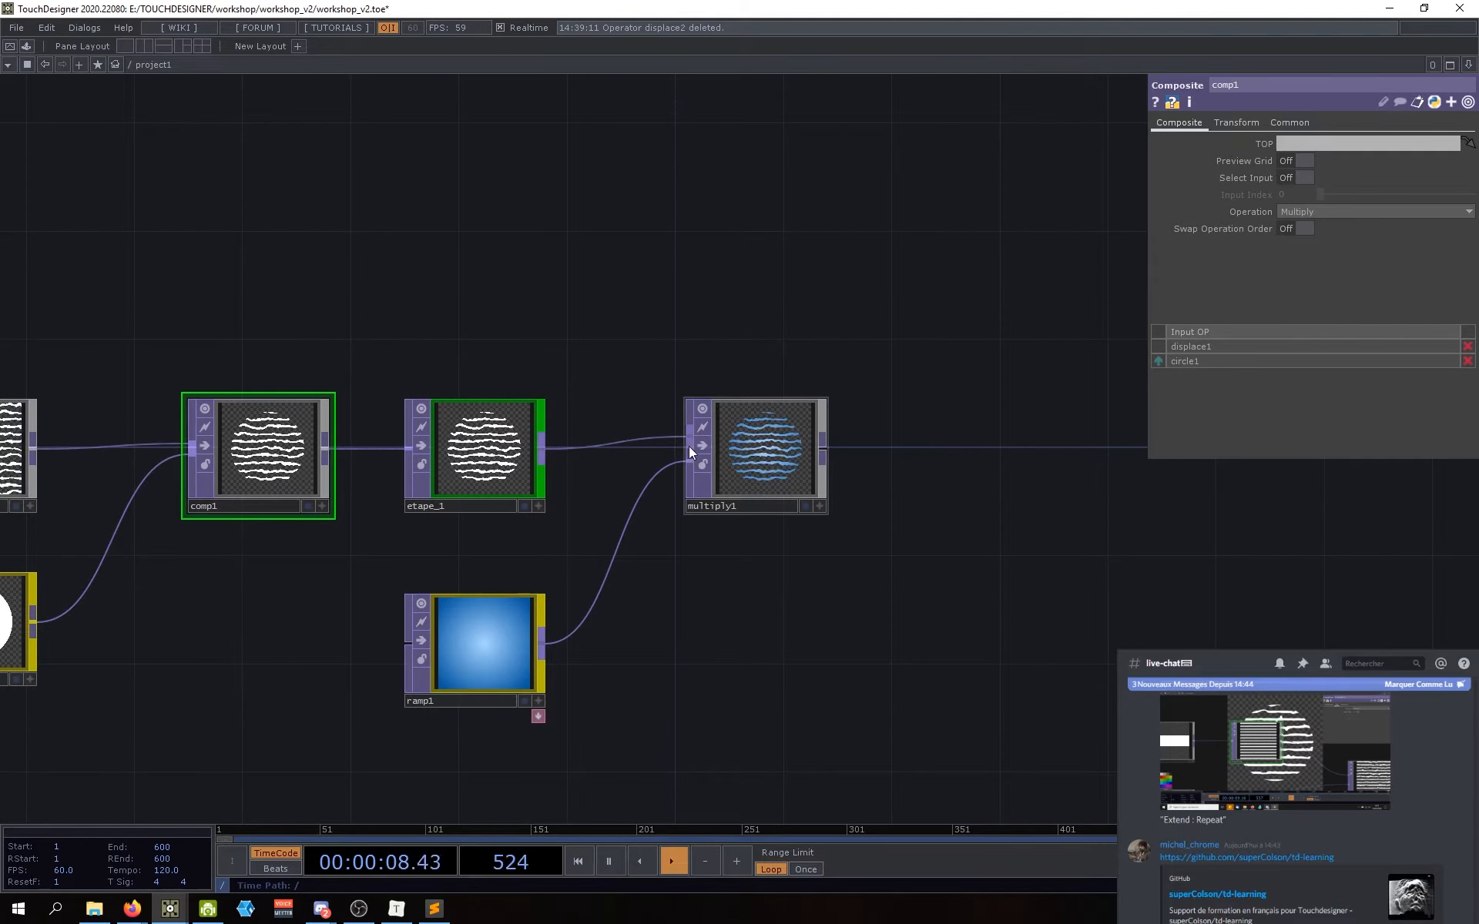
pyautogui.click(774, 478)
pyautogui.click(206, 473)
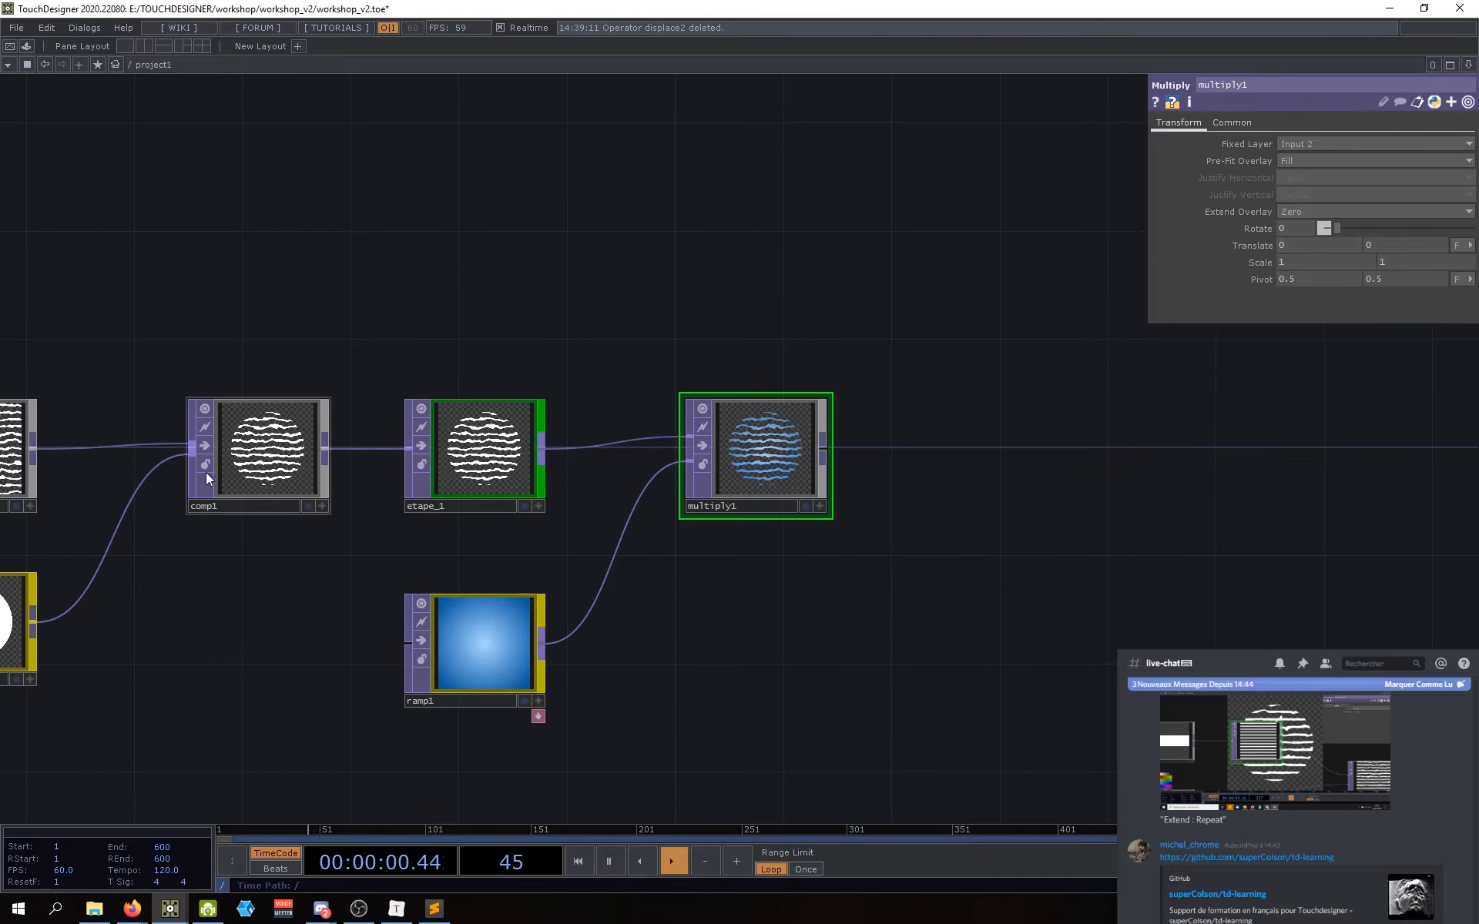
pyautogui.click(1301, 211)
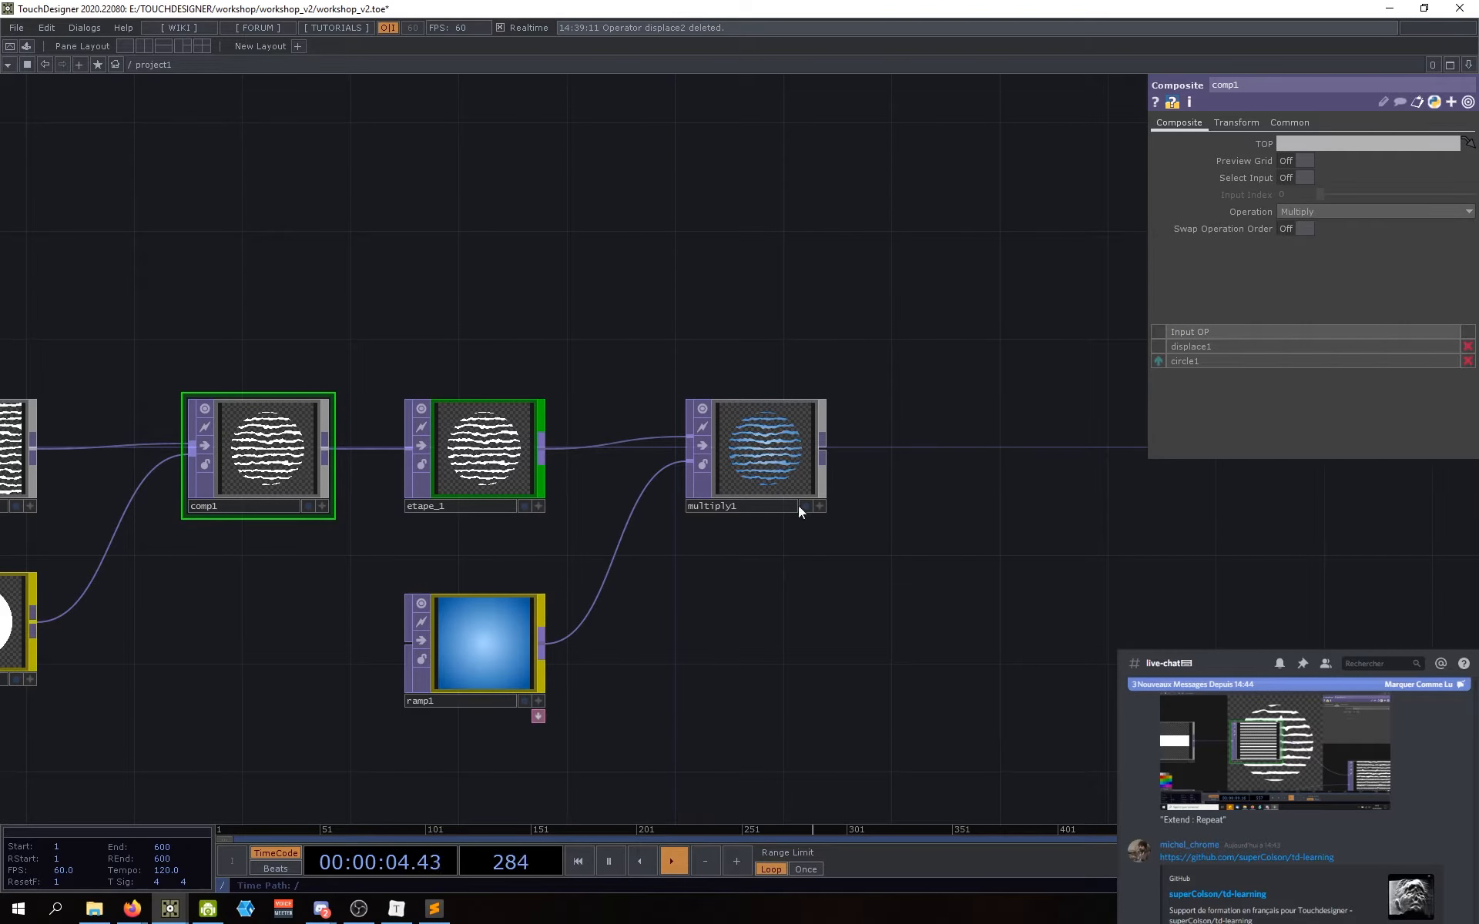
# Step: Reposition multiply1 slightly lower and recentre the network on it
pyautogui.click(786, 469)
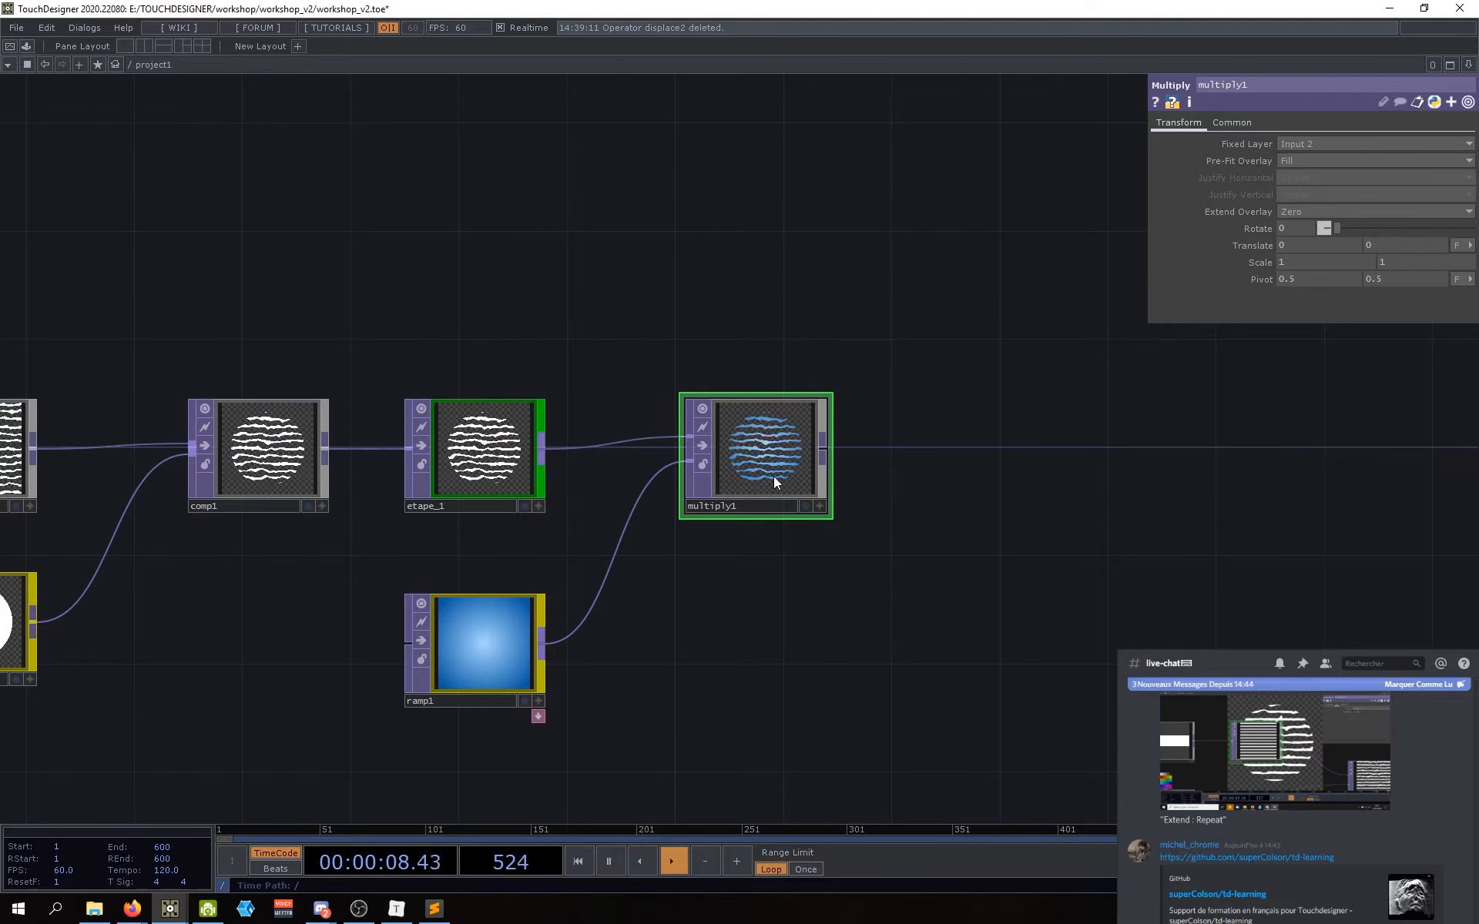
pyautogui.moveTo(774, 476); pyautogui.dragTo(774, 487)
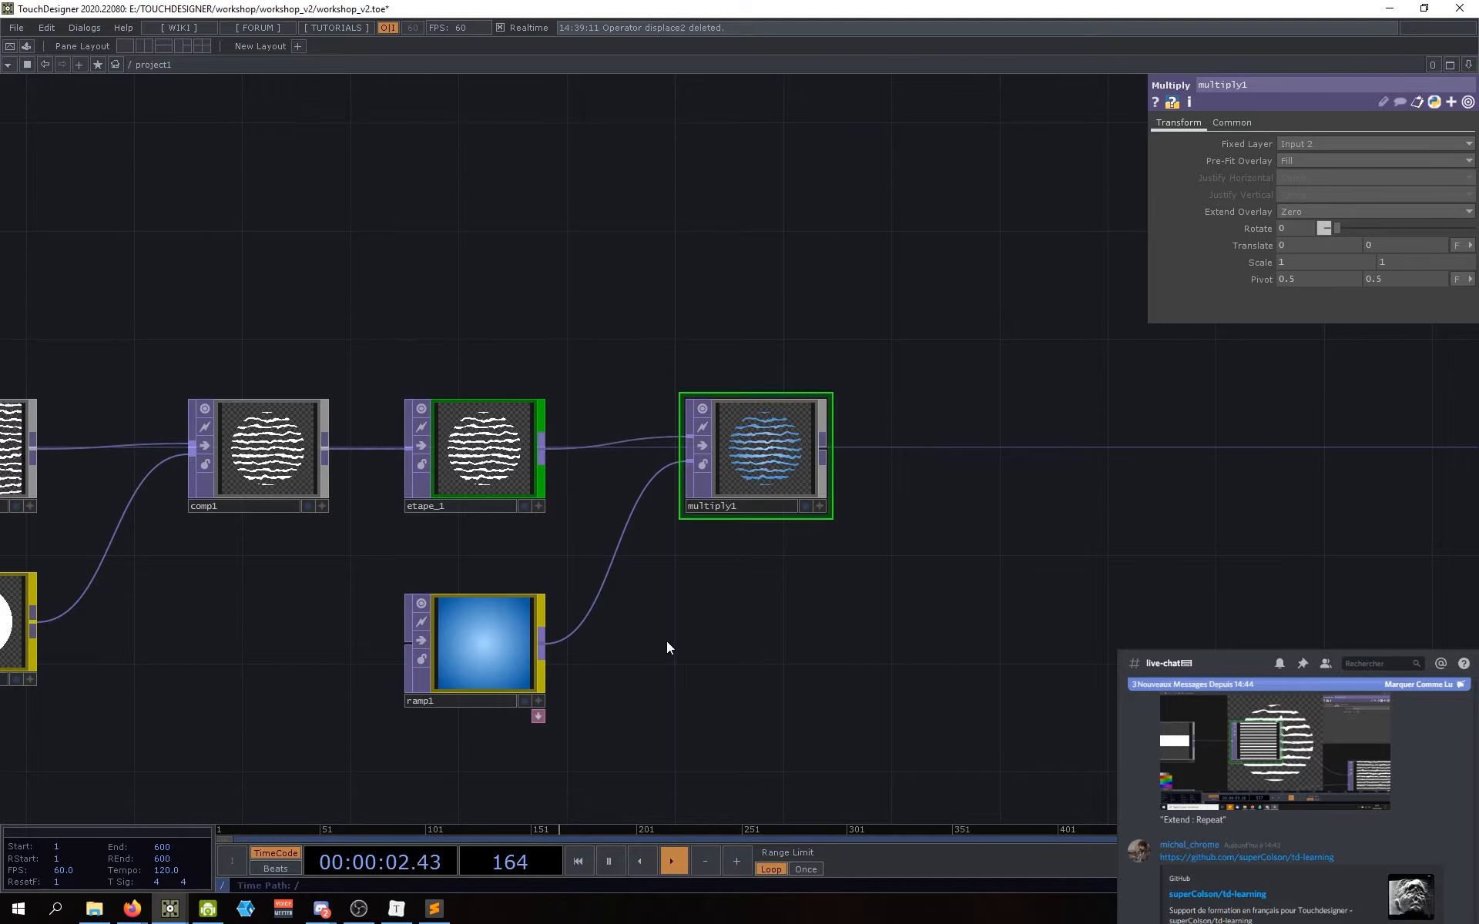
pyautogui.moveTo(765, 659); pyautogui.dragTo(677, 602)
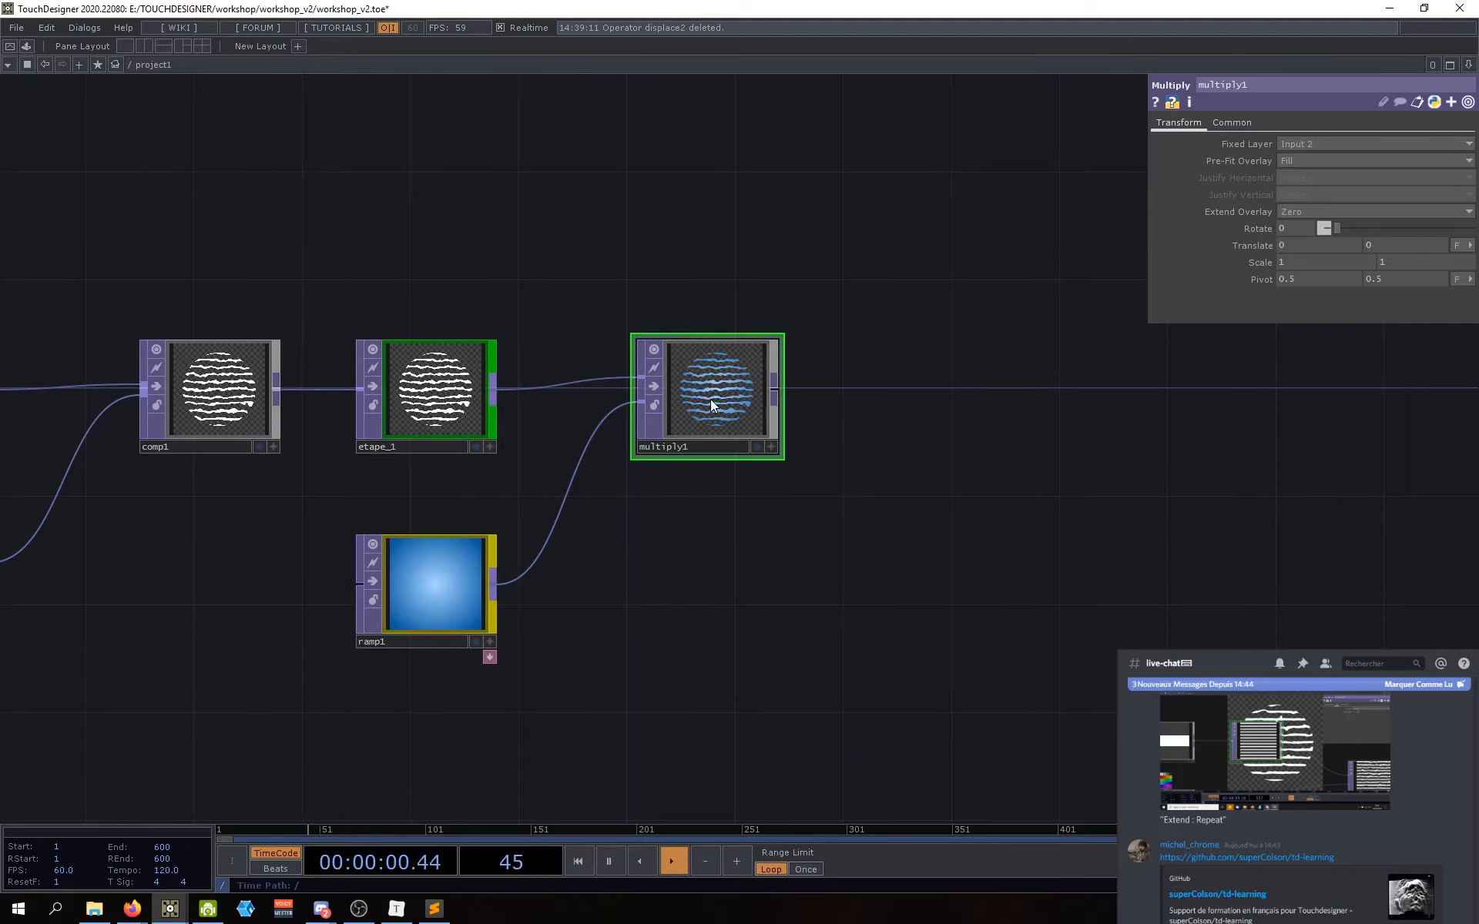
pyautogui.moveTo(678, 553)
pyautogui.mouseDown()
pyautogui.moveTo(697, 544)
pyautogui.moveTo(696, 574)
pyautogui.mouseUp()
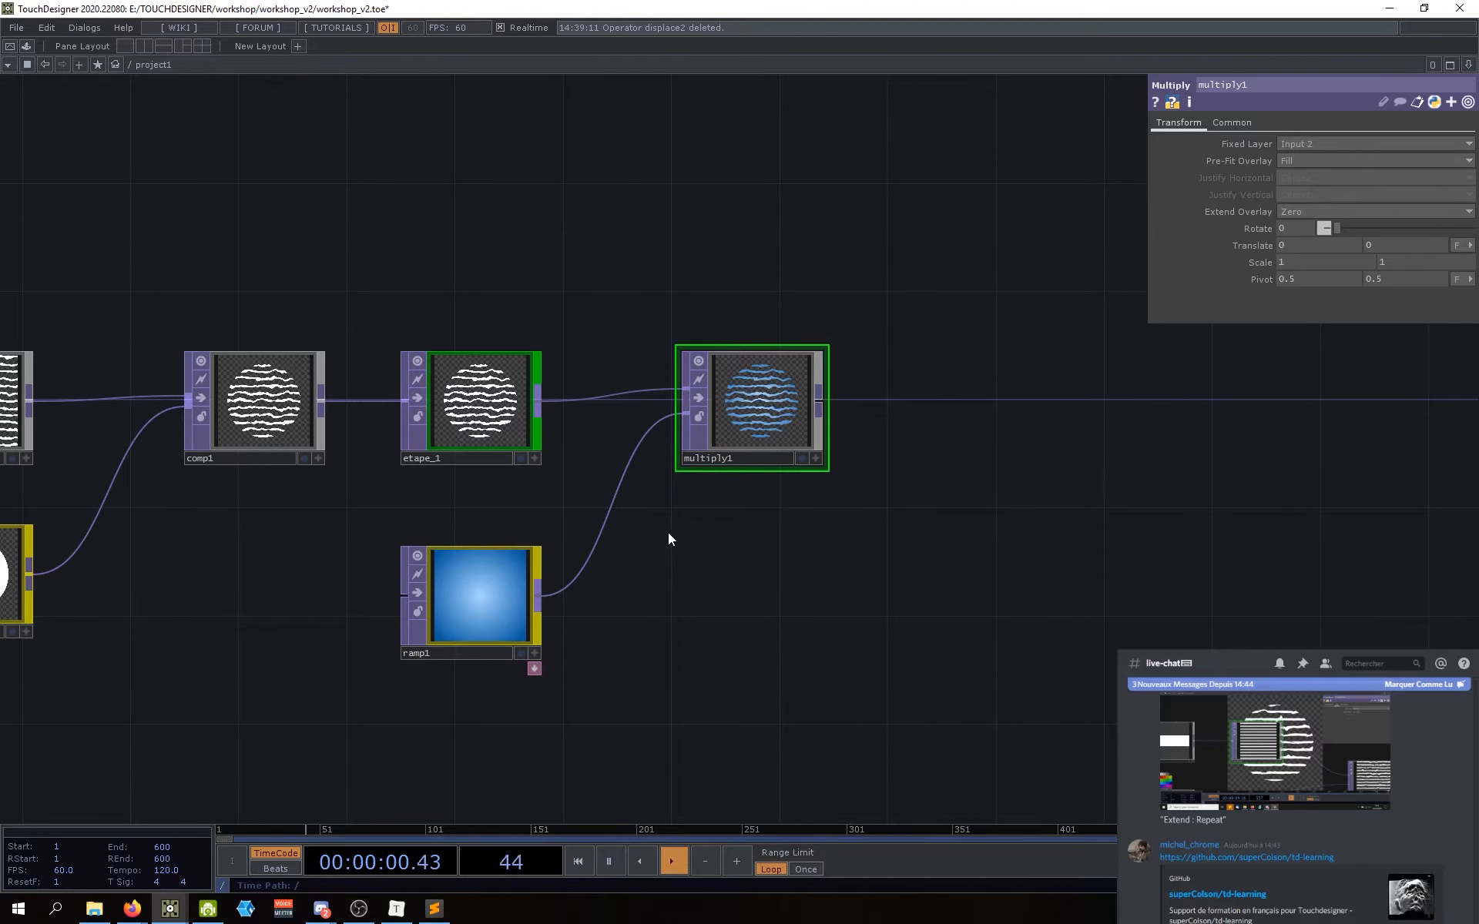
pyautogui.moveTo(758, 397)
pyautogui.mouseDown()
pyautogui.moveTo(758, 417)
pyautogui.moveTo(766, 399)
pyautogui.mouseUp()
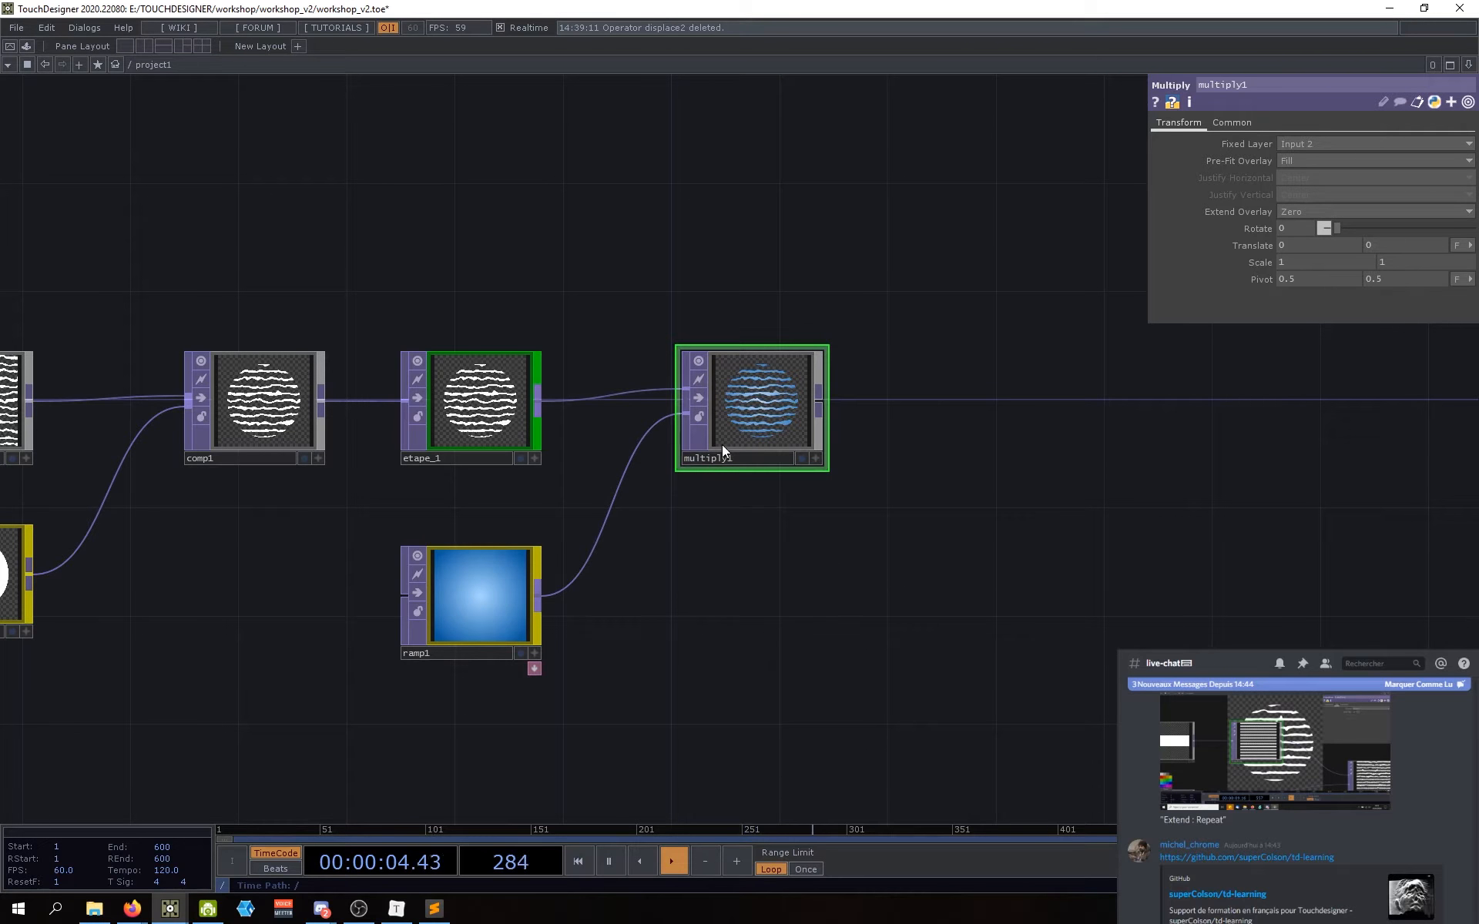
pyautogui.moveTo(737, 499); pyautogui.dragTo(630, 576)
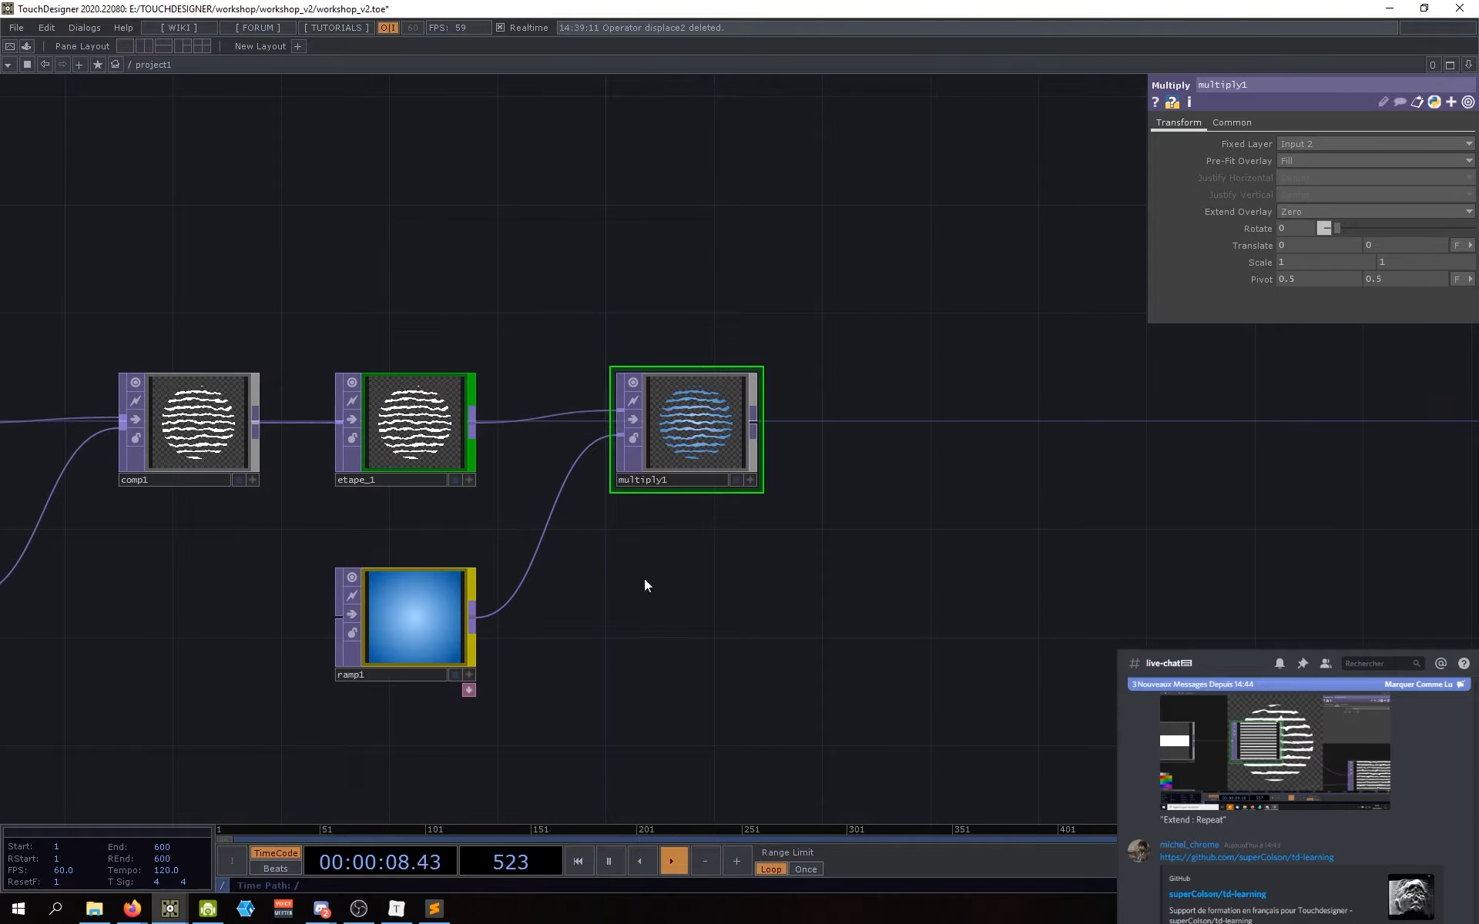
pyautogui.moveTo(697, 505); pyautogui.dragTo(686, 533)
# Step: Zoom into multiply1's blue-tinted stripes, then select ramp1 to show its settings
pyautogui.scroll(3, 684, 453)
pyautogui.scroll(1, 686, 454)
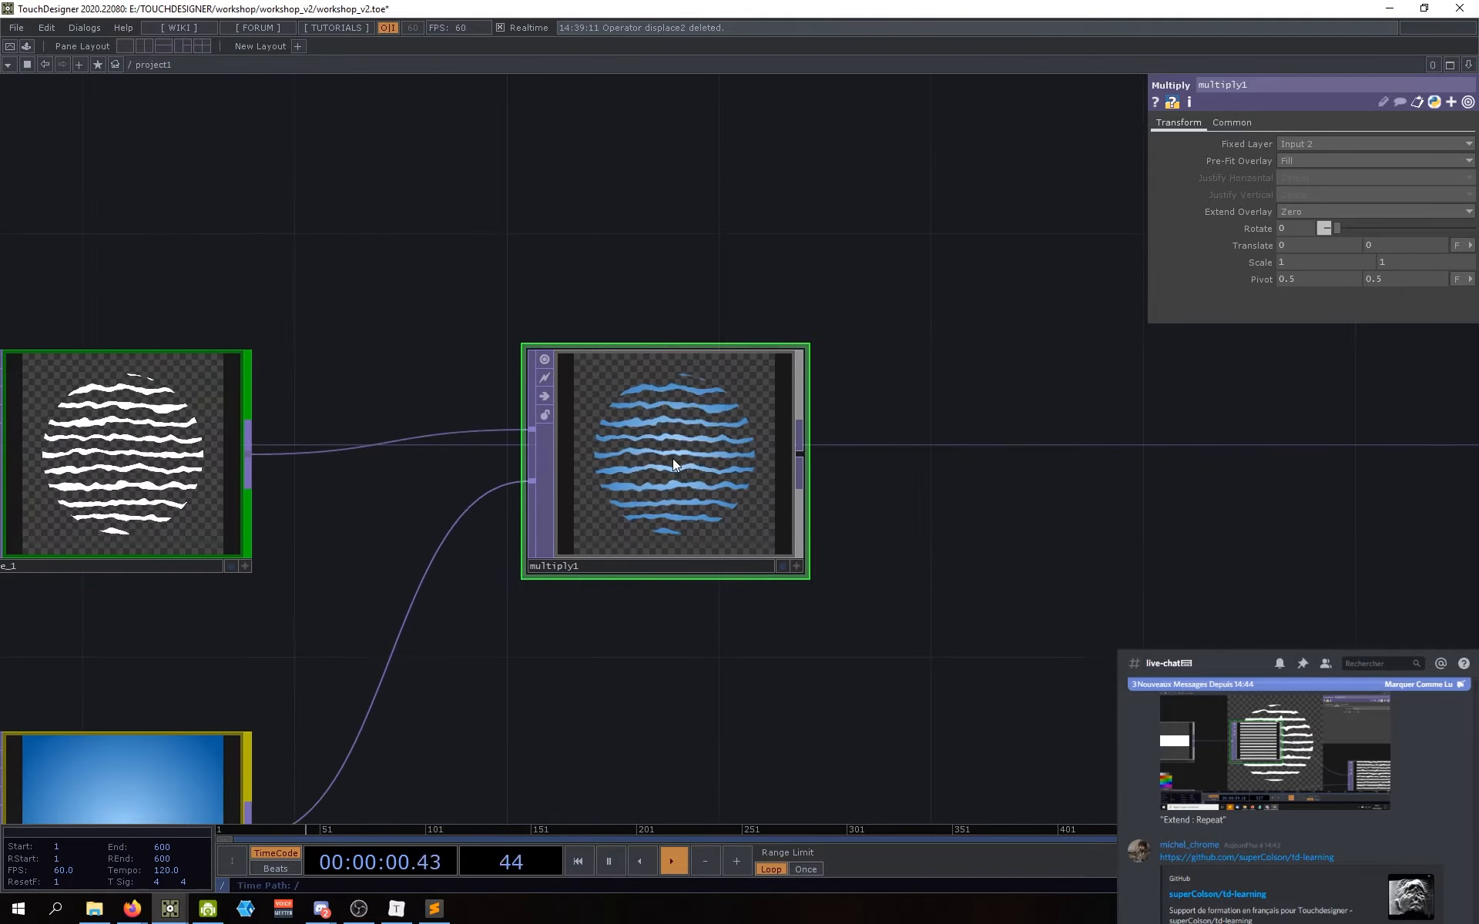
pyautogui.scroll(2, 645, 469)
pyautogui.scroll(-4, 645, 468)
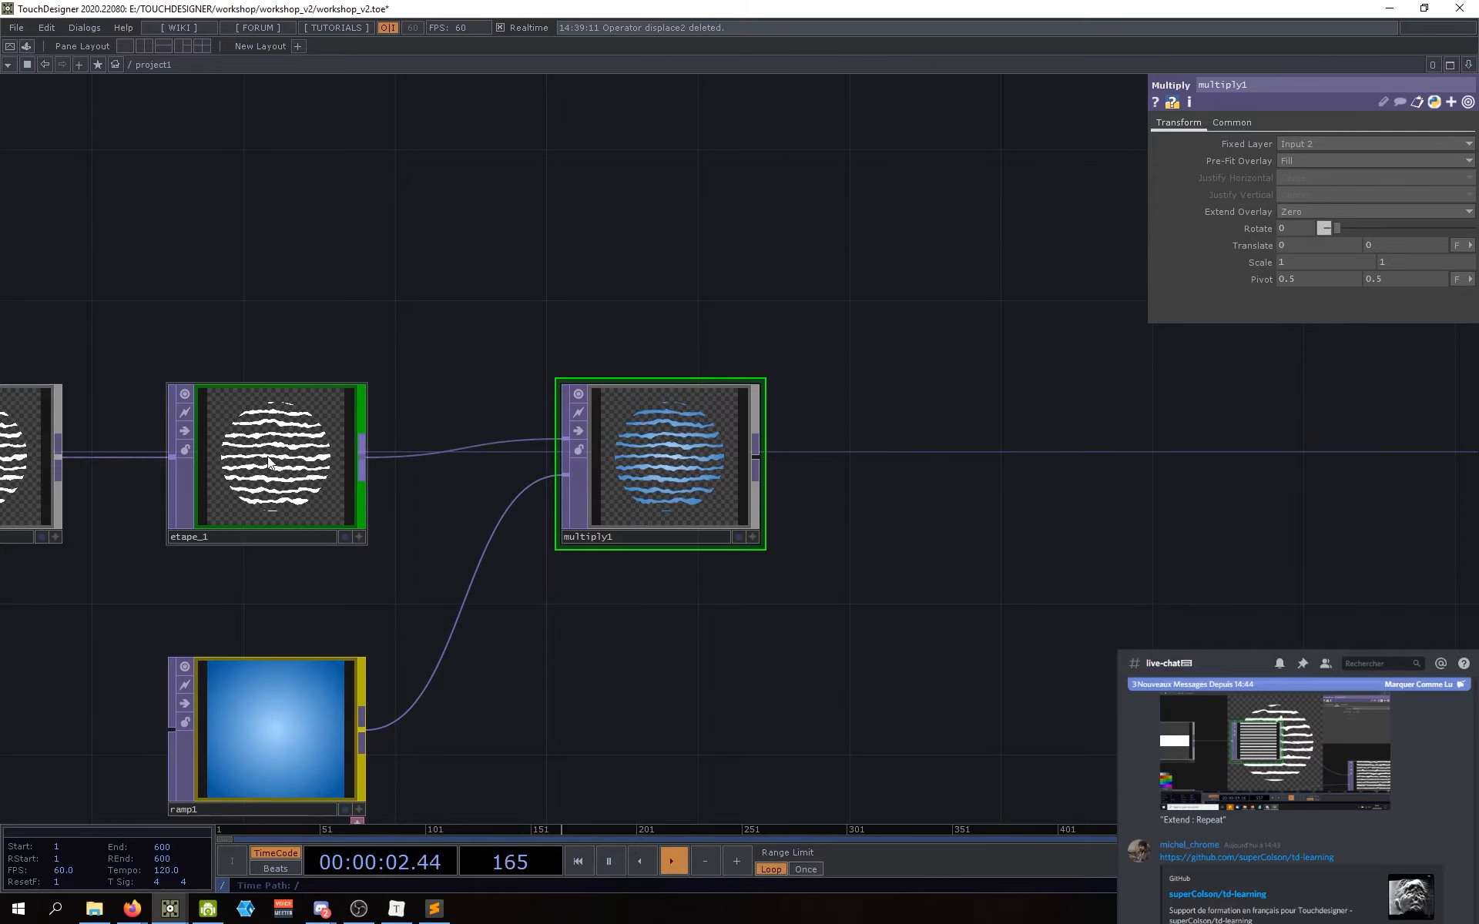
pyautogui.moveTo(679, 500); pyautogui.dragTo(670, 496)
pyautogui.scroll(5, 670, 496)
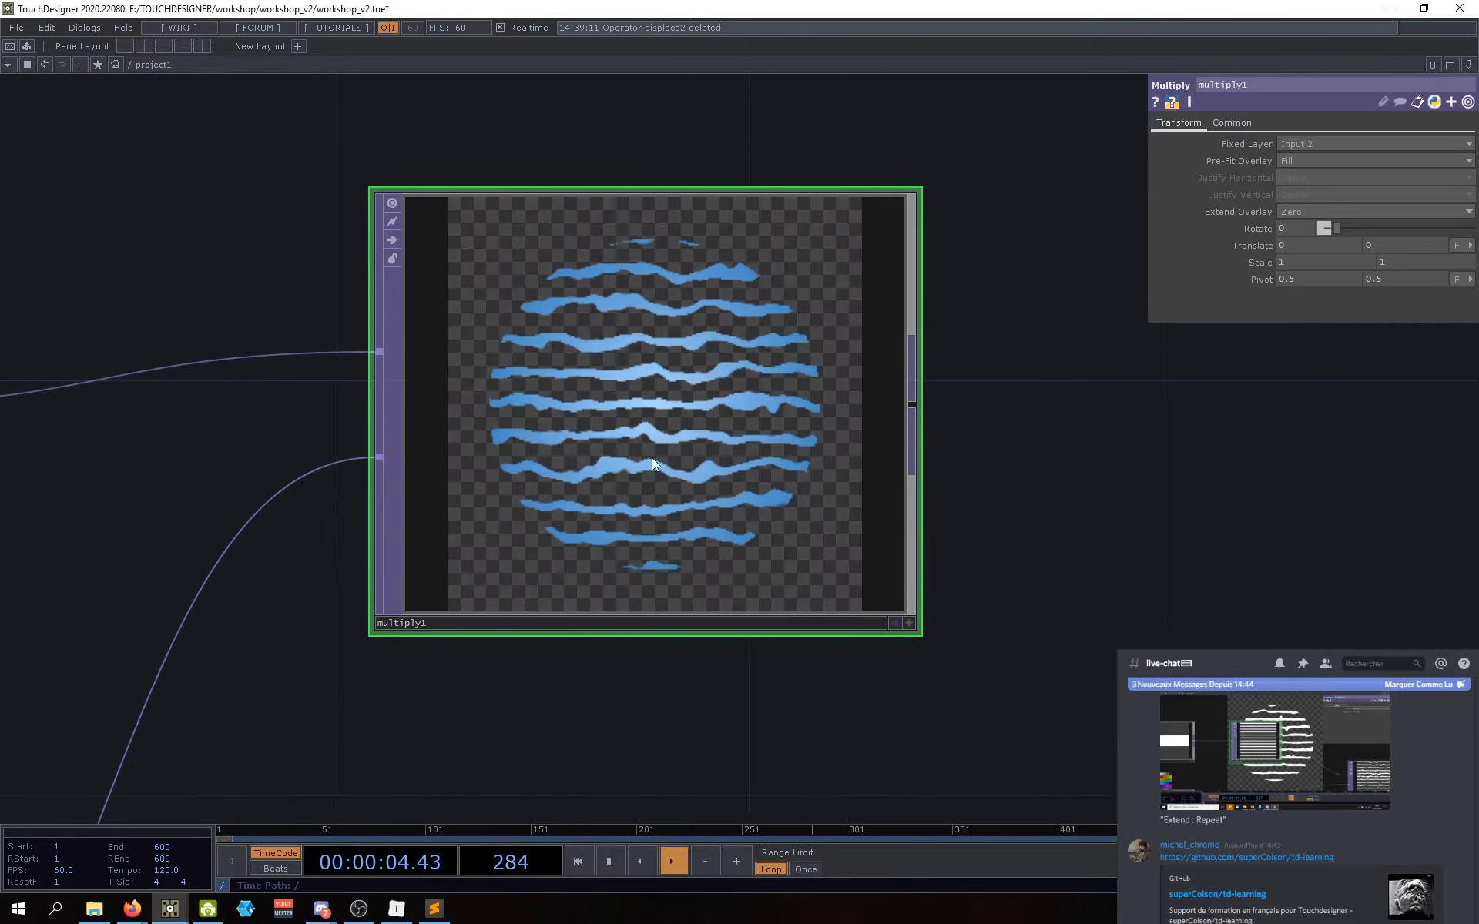
pyautogui.scroll(3, 720, 461)
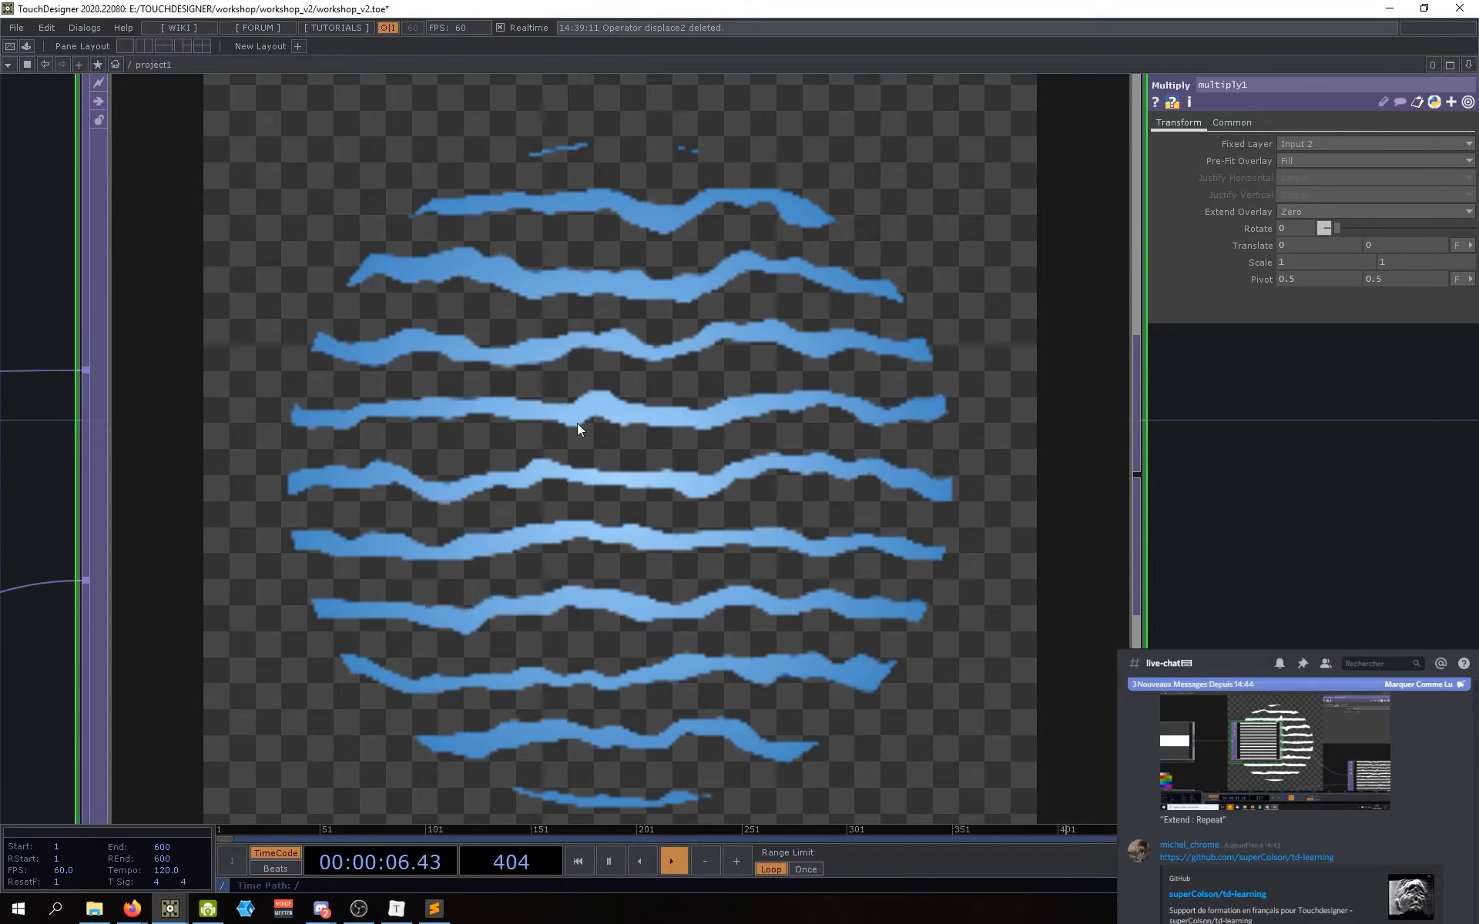
pyautogui.scroll(-2, 585, 393)
pyautogui.scroll(4, 545, 362)
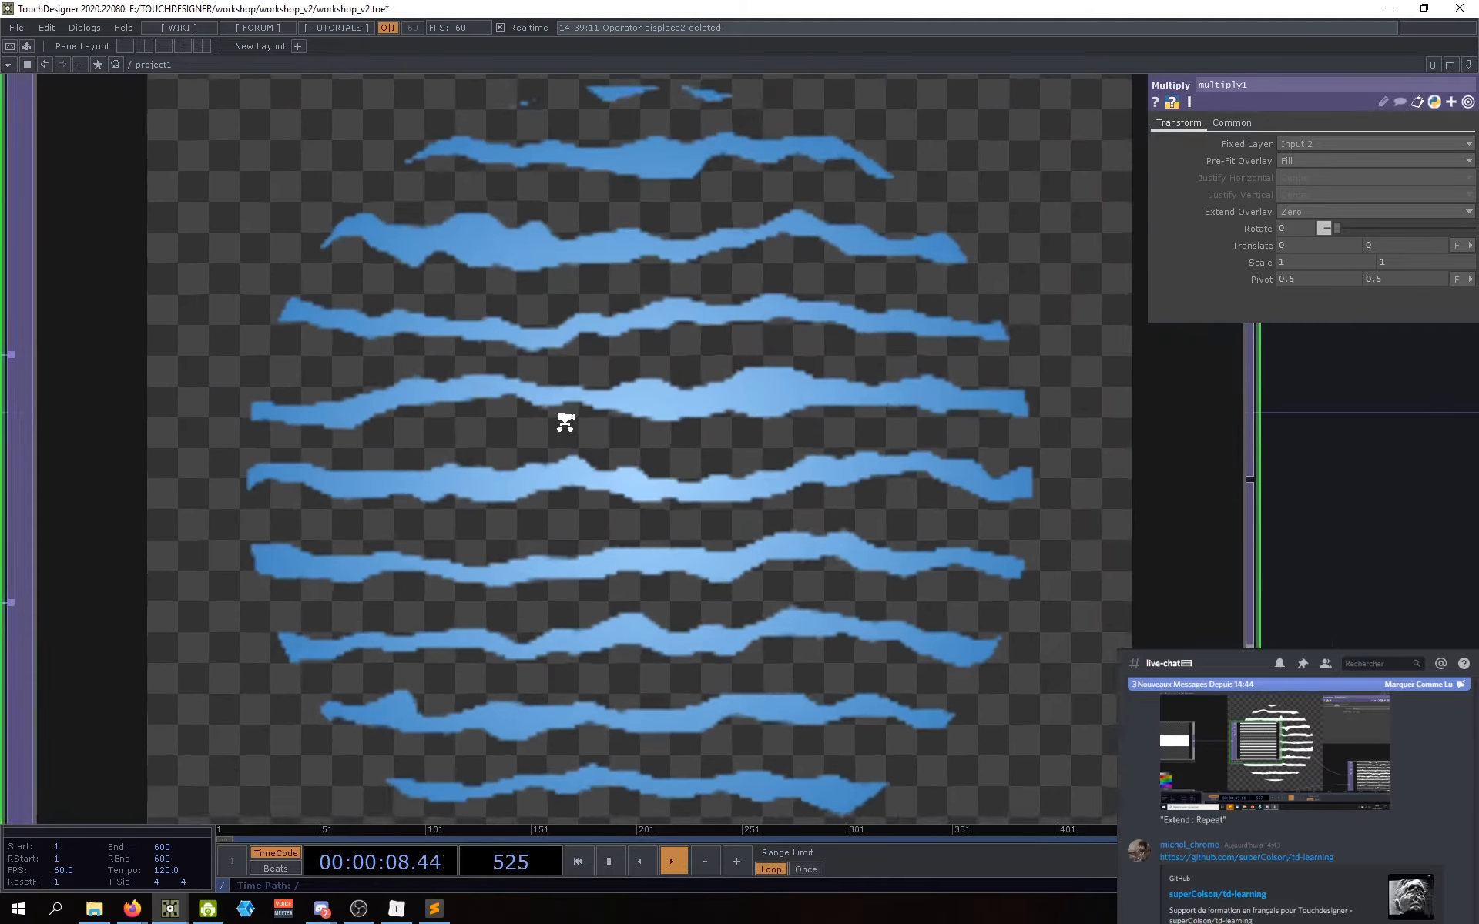
pyautogui.scroll(-4, 562, 416)
pyautogui.scroll(4, 594, 431)
pyautogui.scroll(-5, 592, 436)
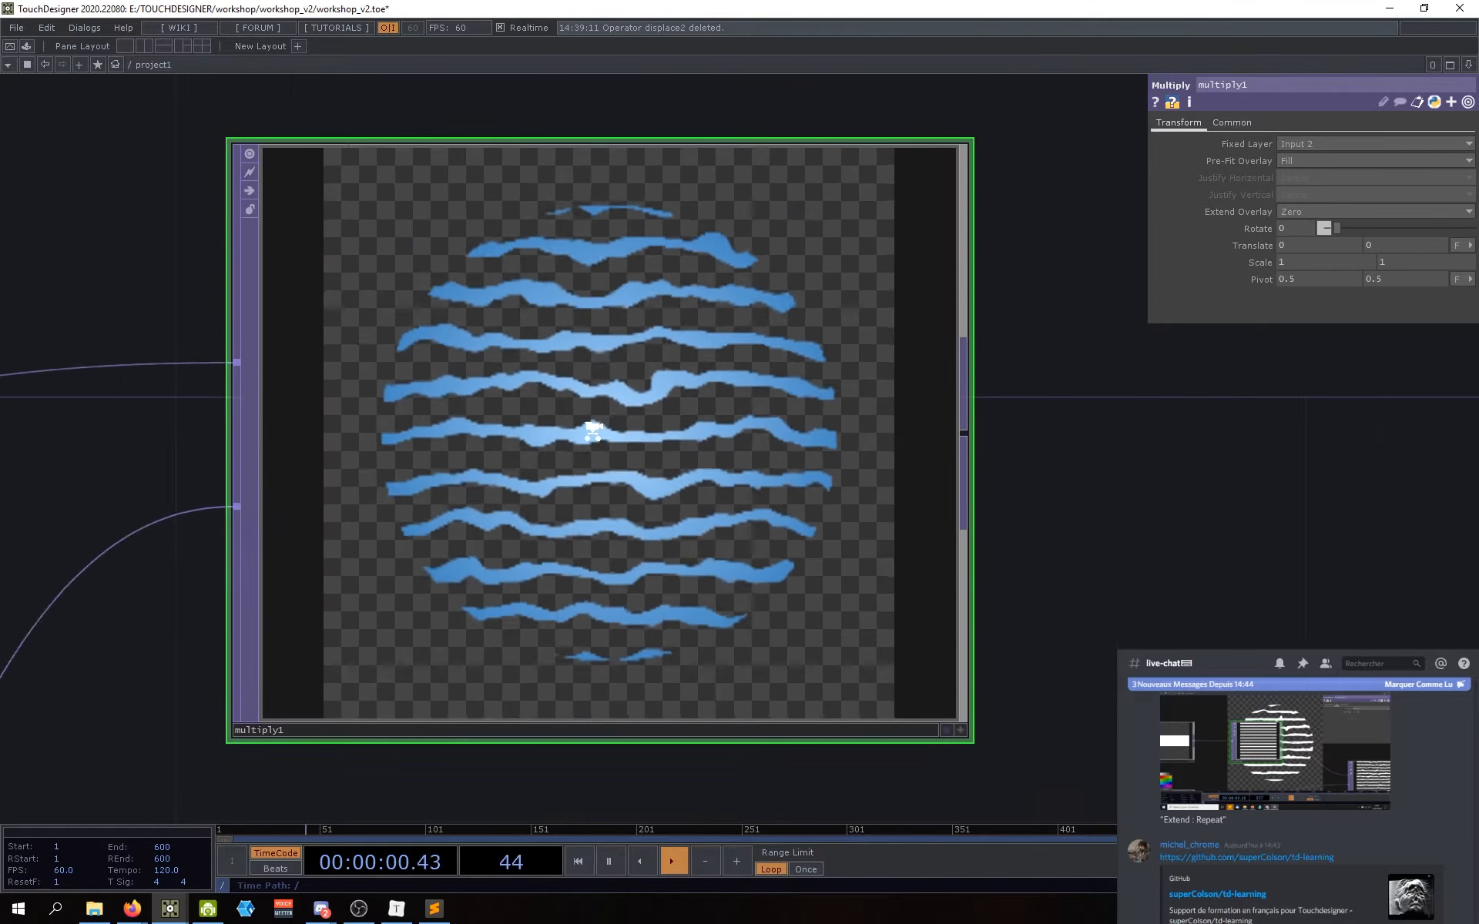
pyautogui.scroll(-3, 662, 601)
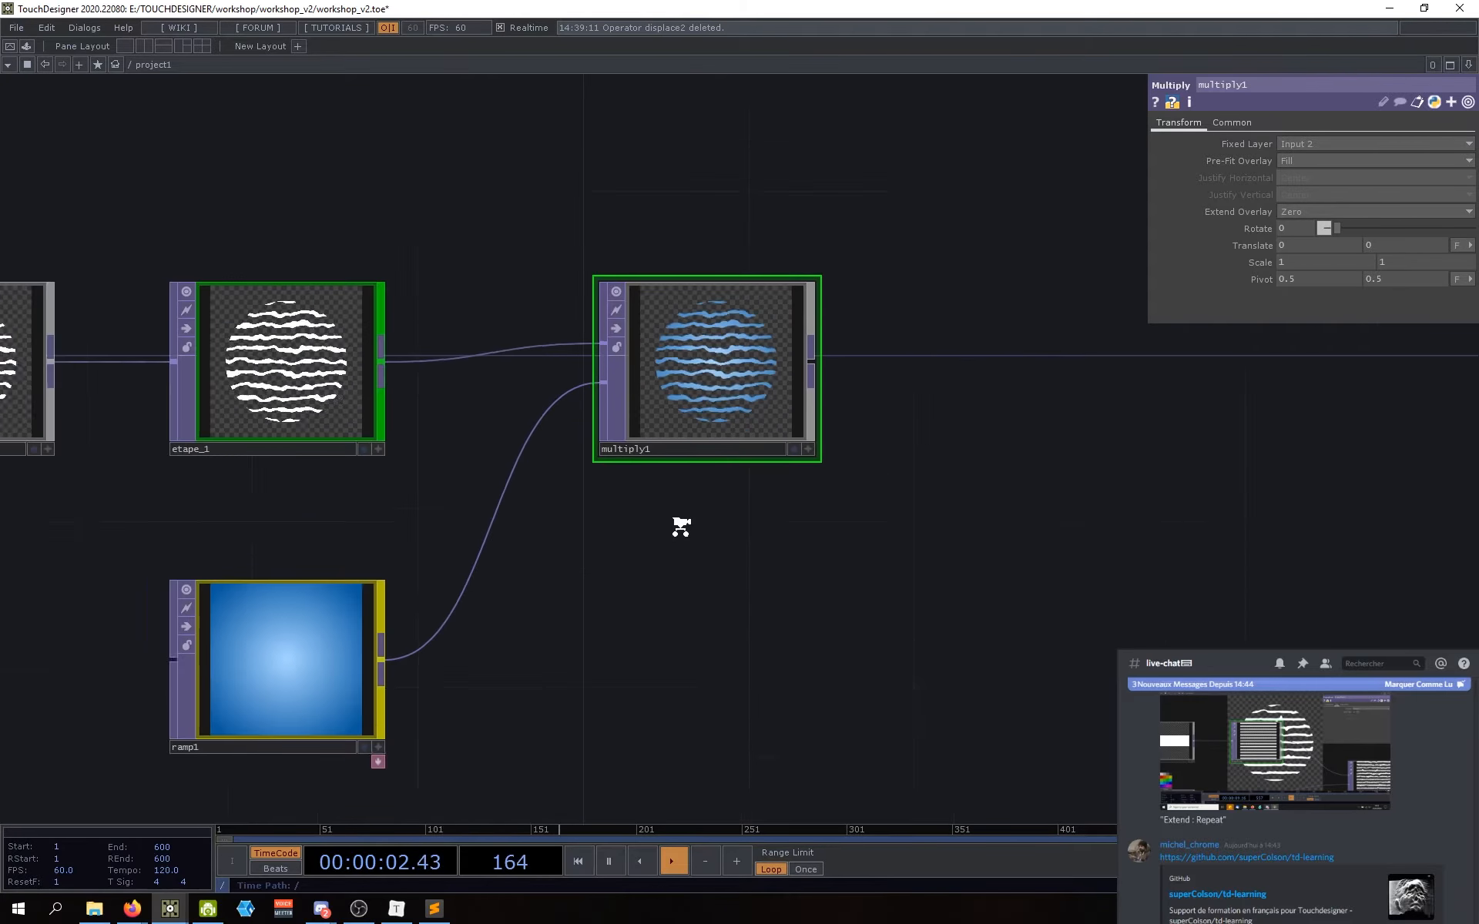
pyautogui.click(331, 667)
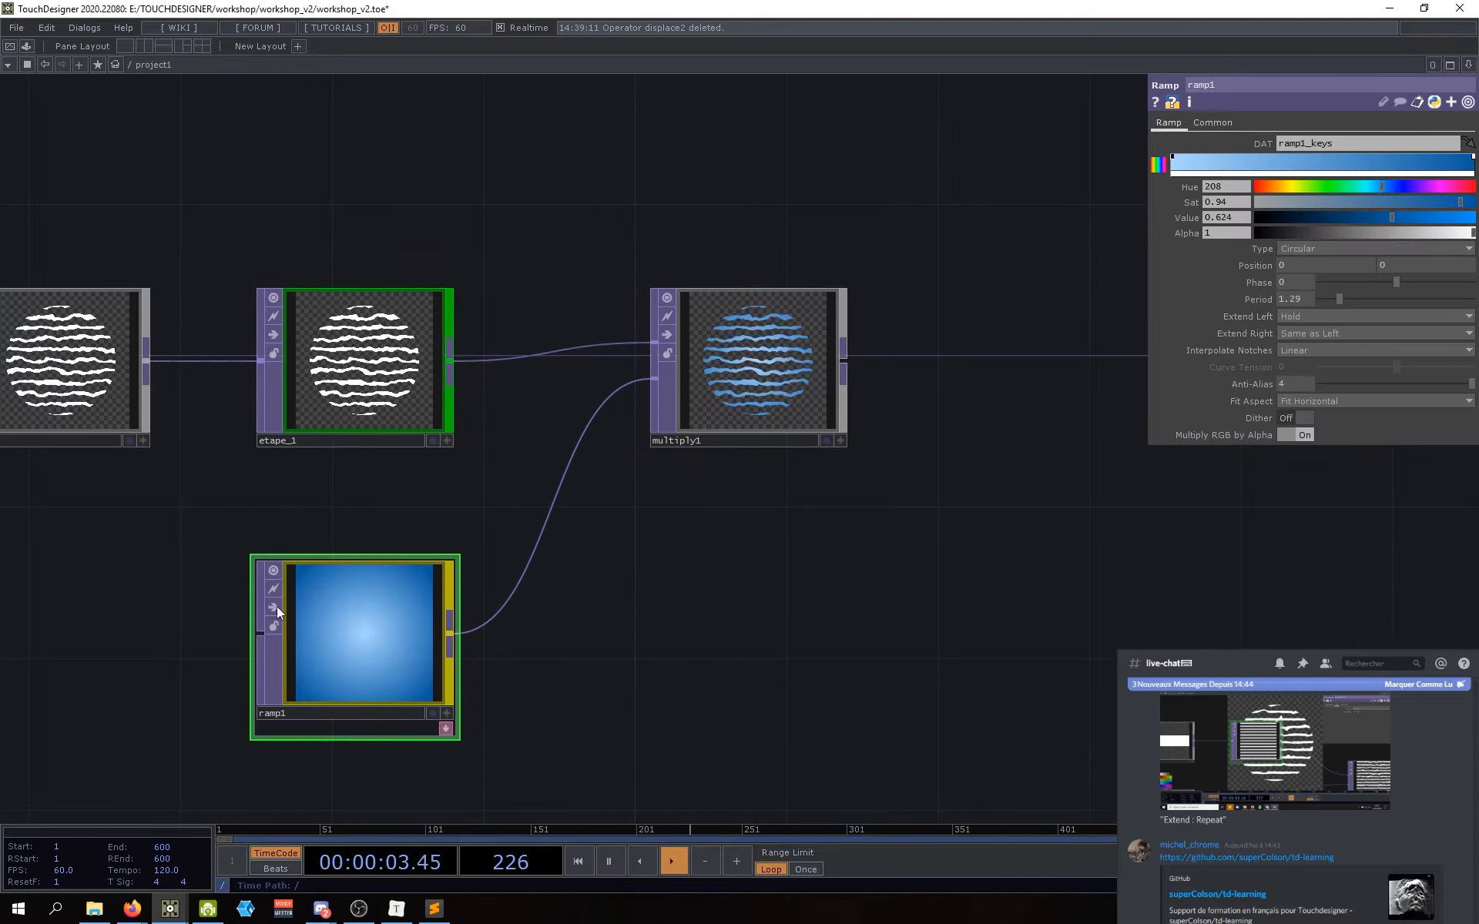
pyautogui.click(1214, 122)
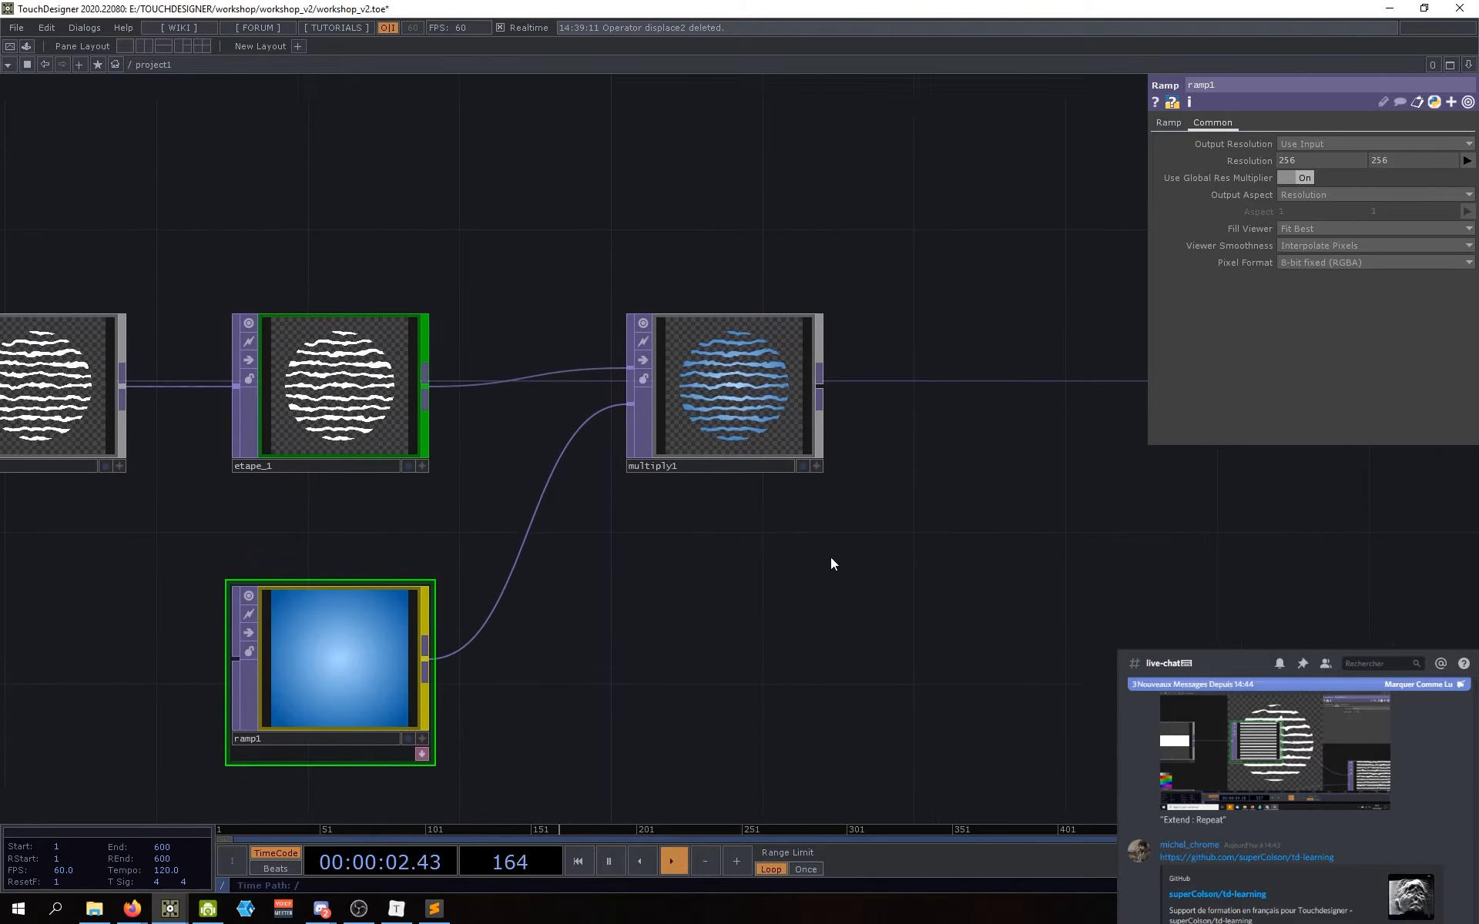
pyautogui.click(733, 446)
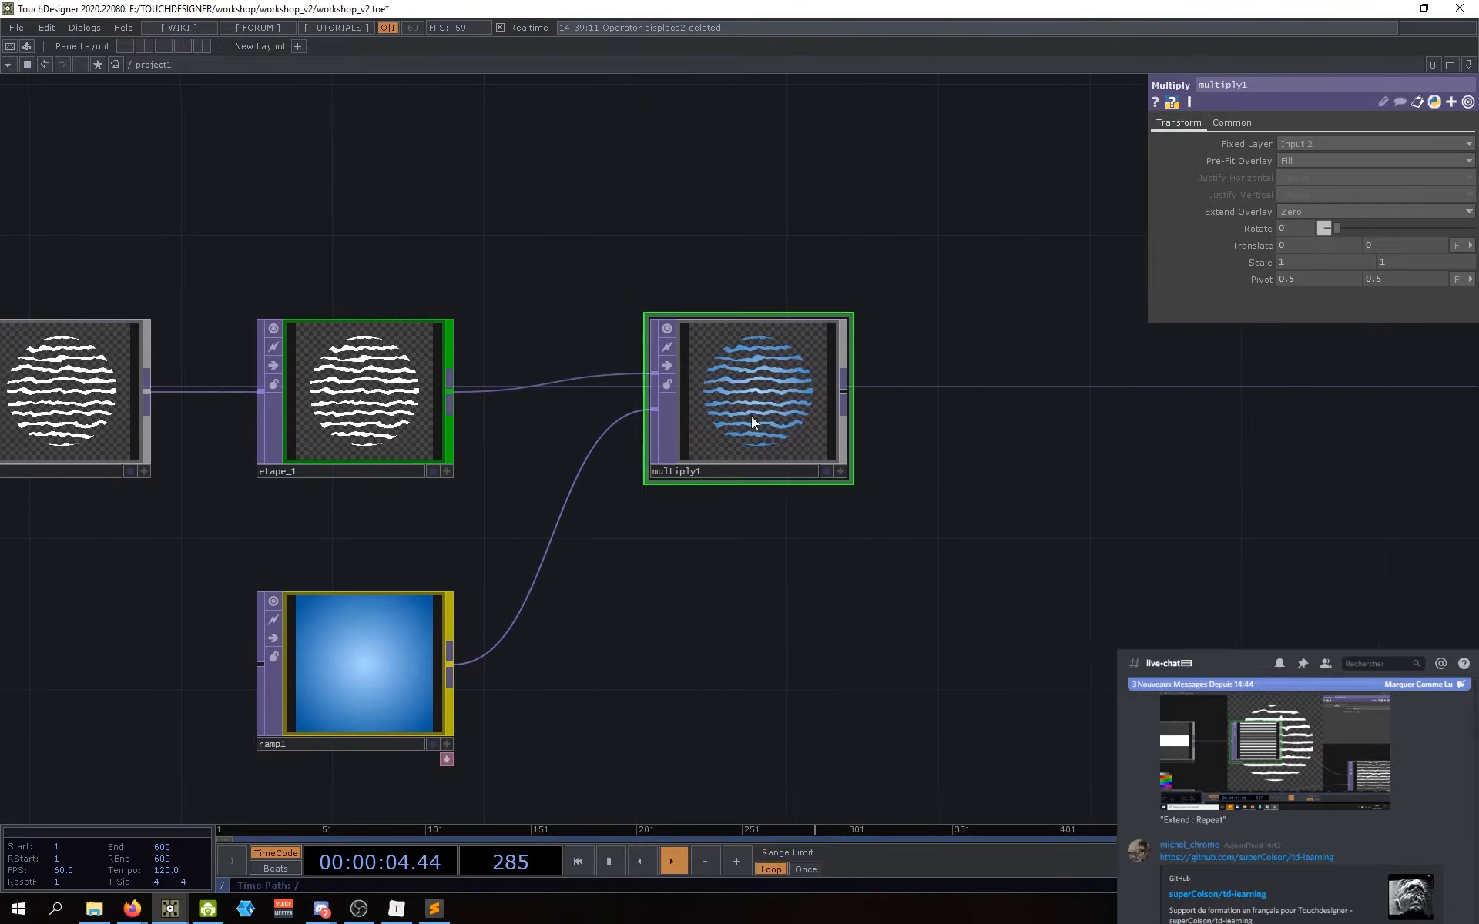
pyautogui.scroll(5, 751, 416)
pyautogui.scroll(-3, 766, 377)
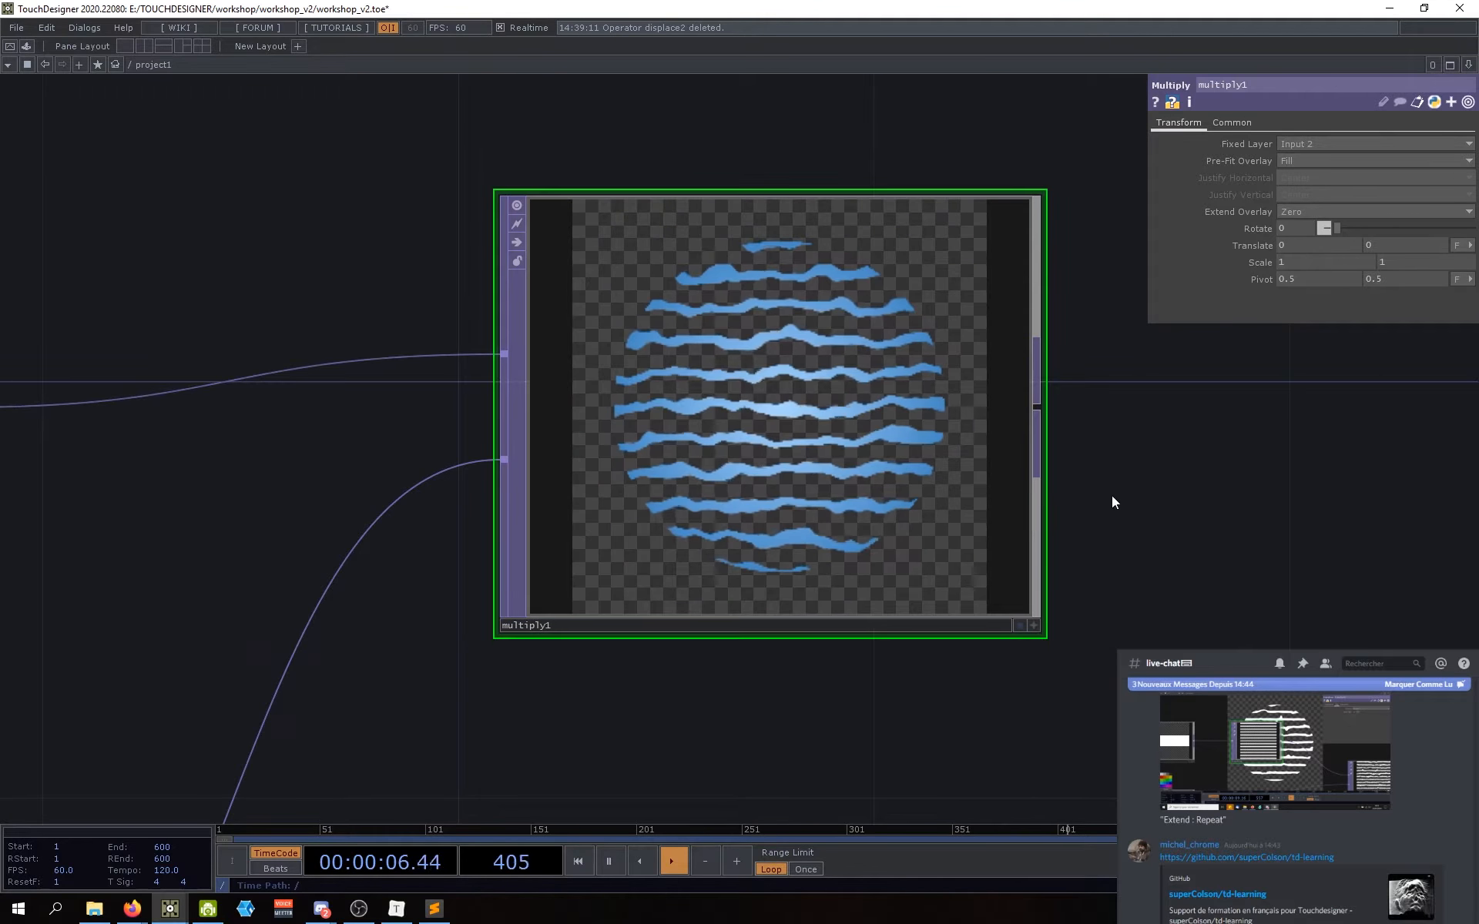
pyautogui.scroll(1, 756, 342)
pyautogui.scroll(-4, 756, 343)
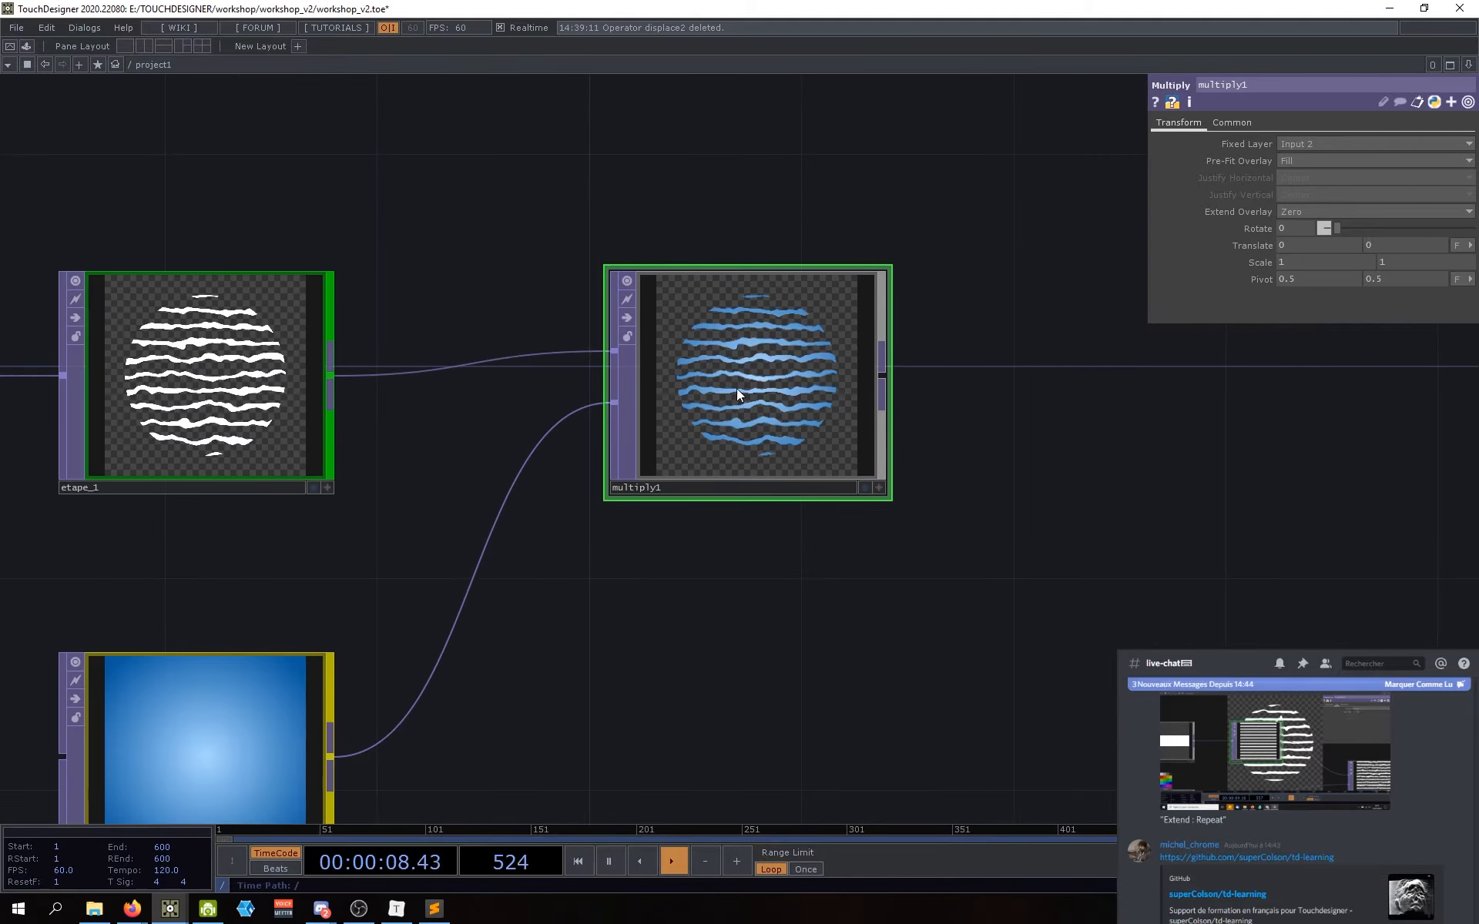
pyautogui.moveTo(724, 550); pyautogui.dragTo(736, 547)
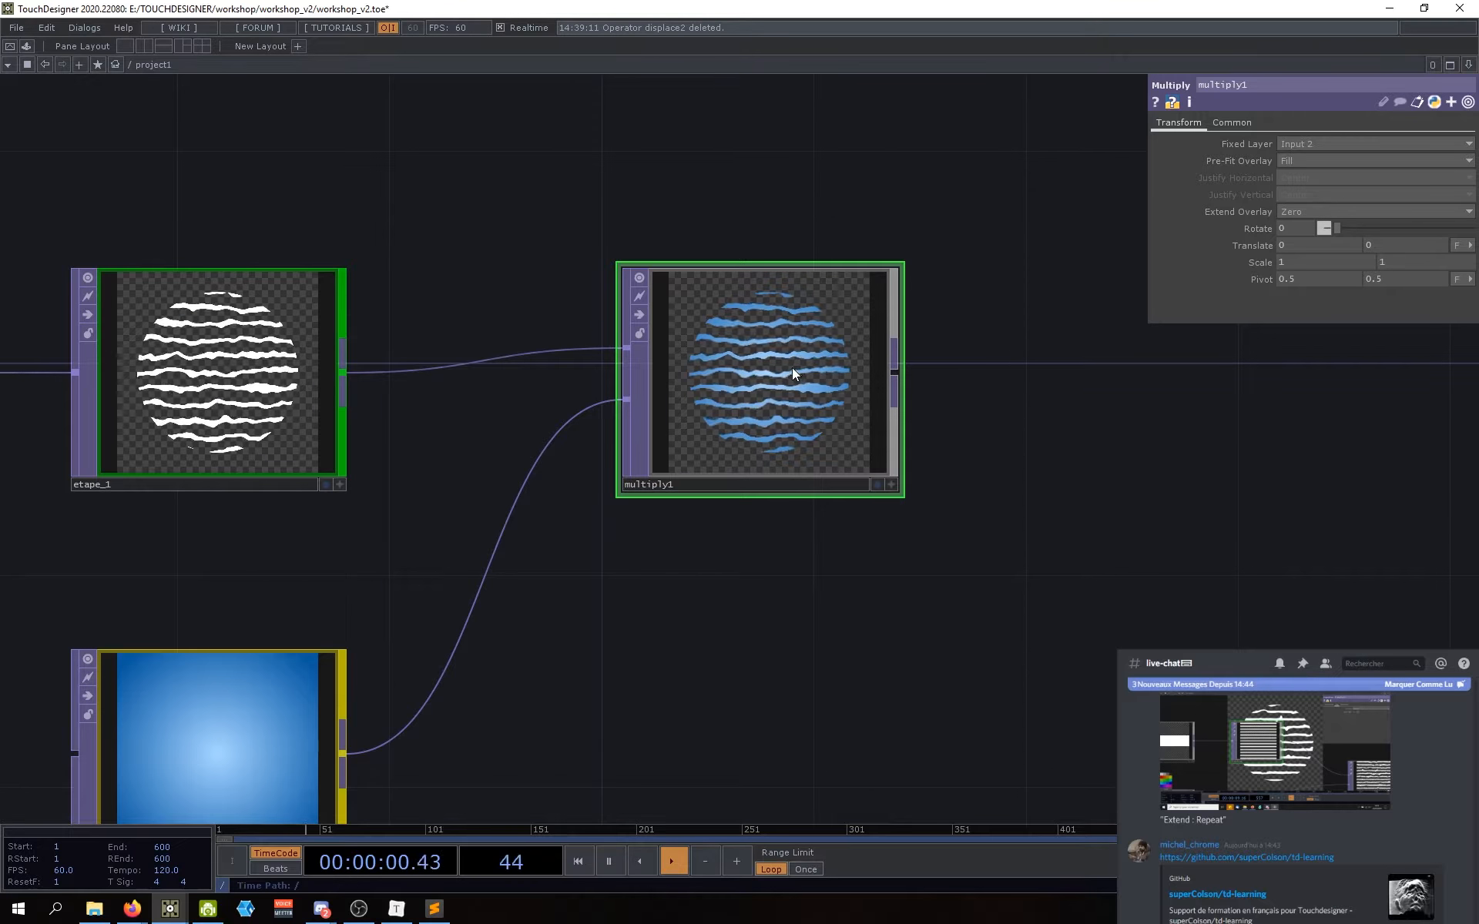
pyautogui.moveTo(790, 368); pyautogui.dragTo(800, 569, button='middle')
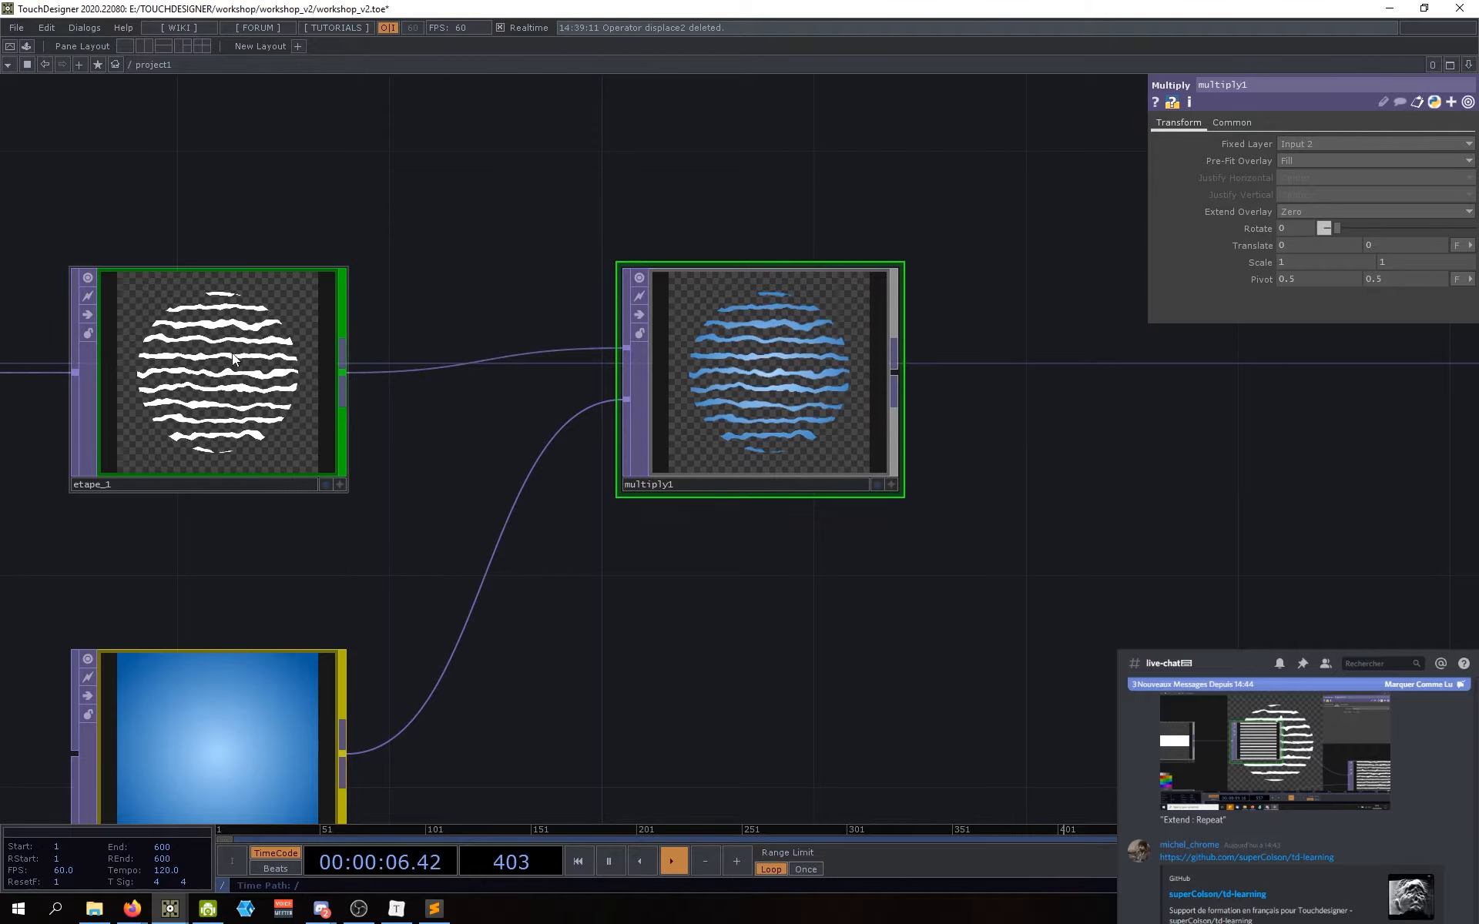
pyautogui.moveTo(232, 353); pyautogui.dragTo(308, 374, button='middle')
pyautogui.moveTo(695, 564); pyautogui.dragTo(730, 554)
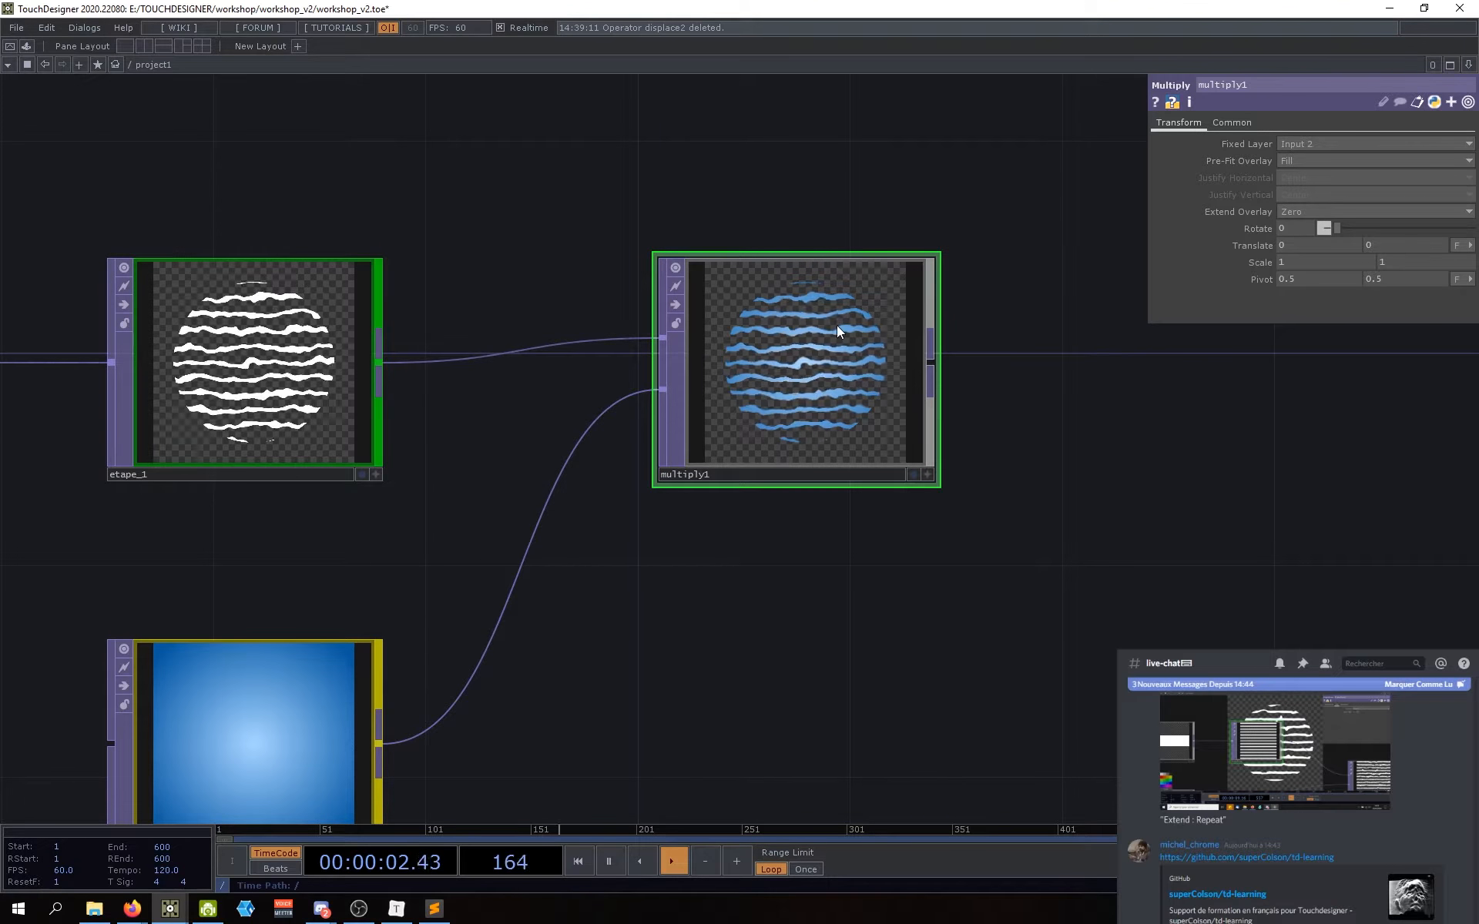
pyautogui.moveTo(710, 588); pyautogui.dragTo(748, 556)
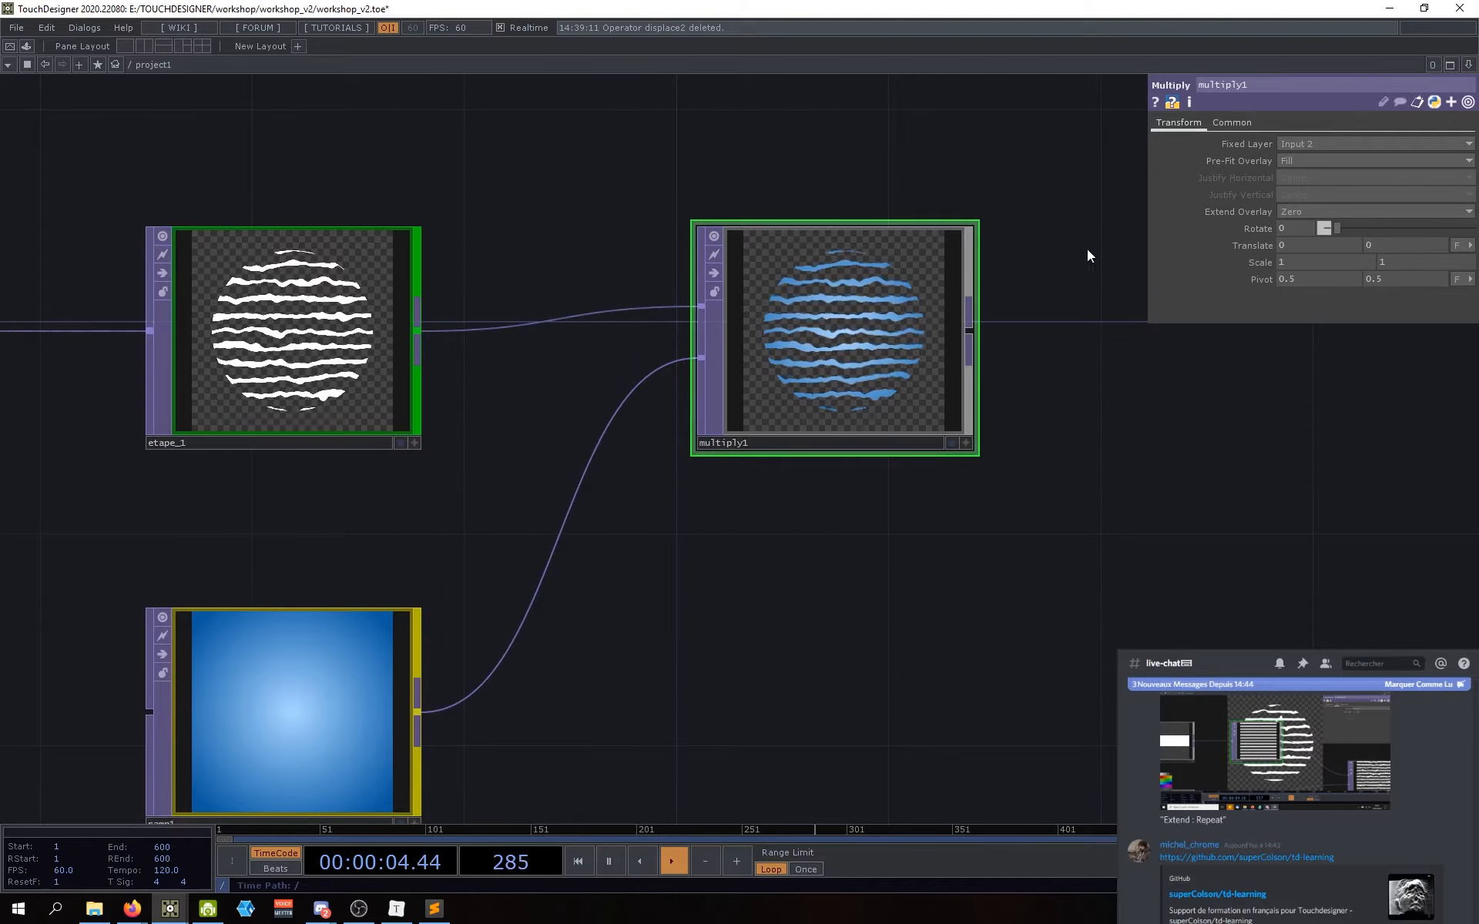
pyautogui.scroll(-1, 943, 519)
pyautogui.scroll(-3, 943, 519)
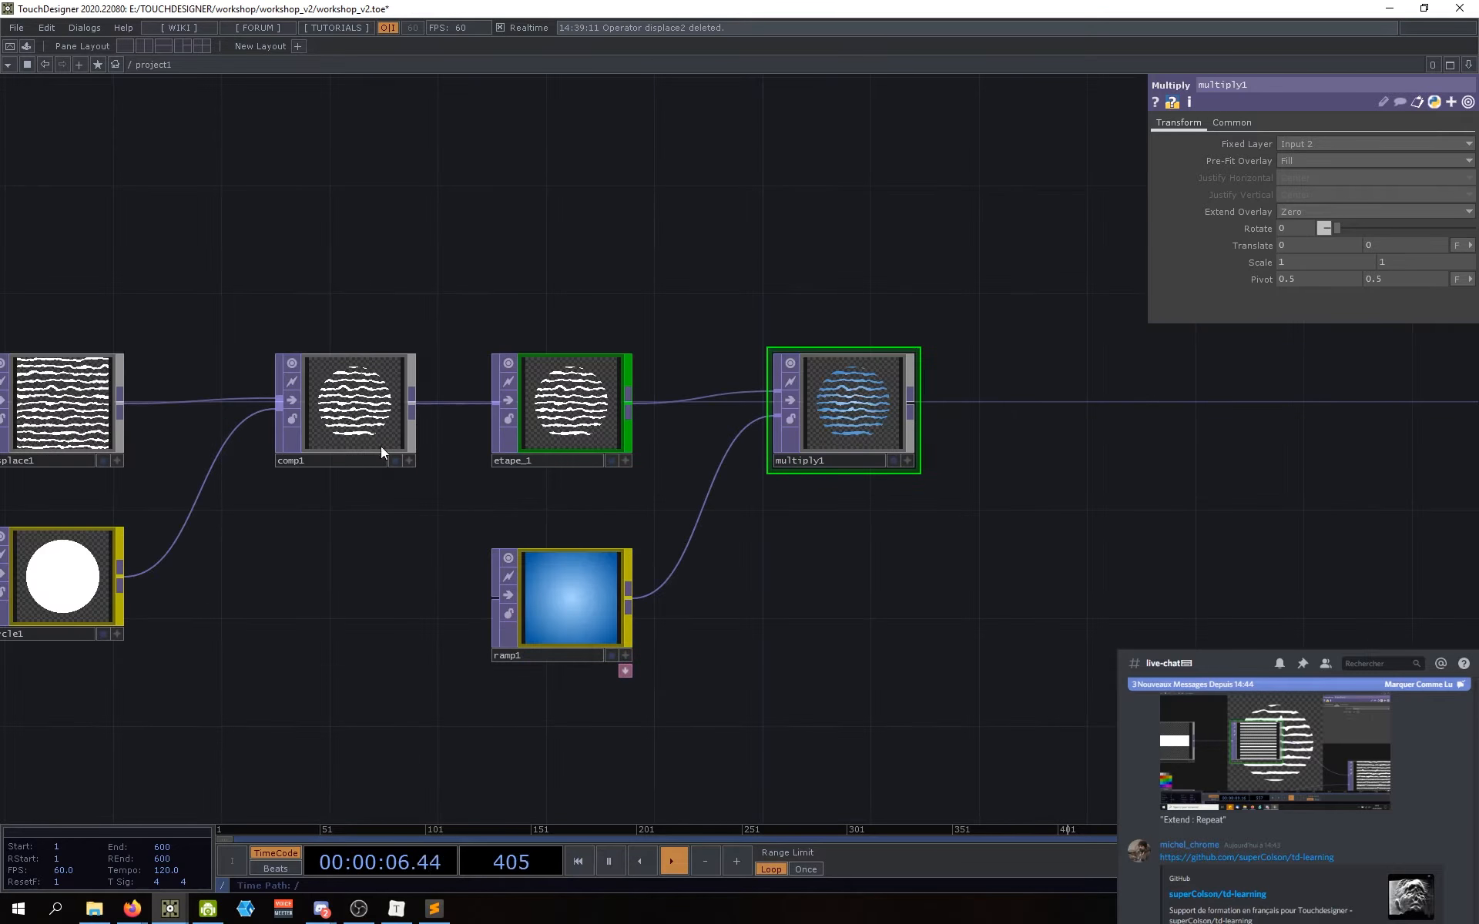
pyautogui.click(354, 405)
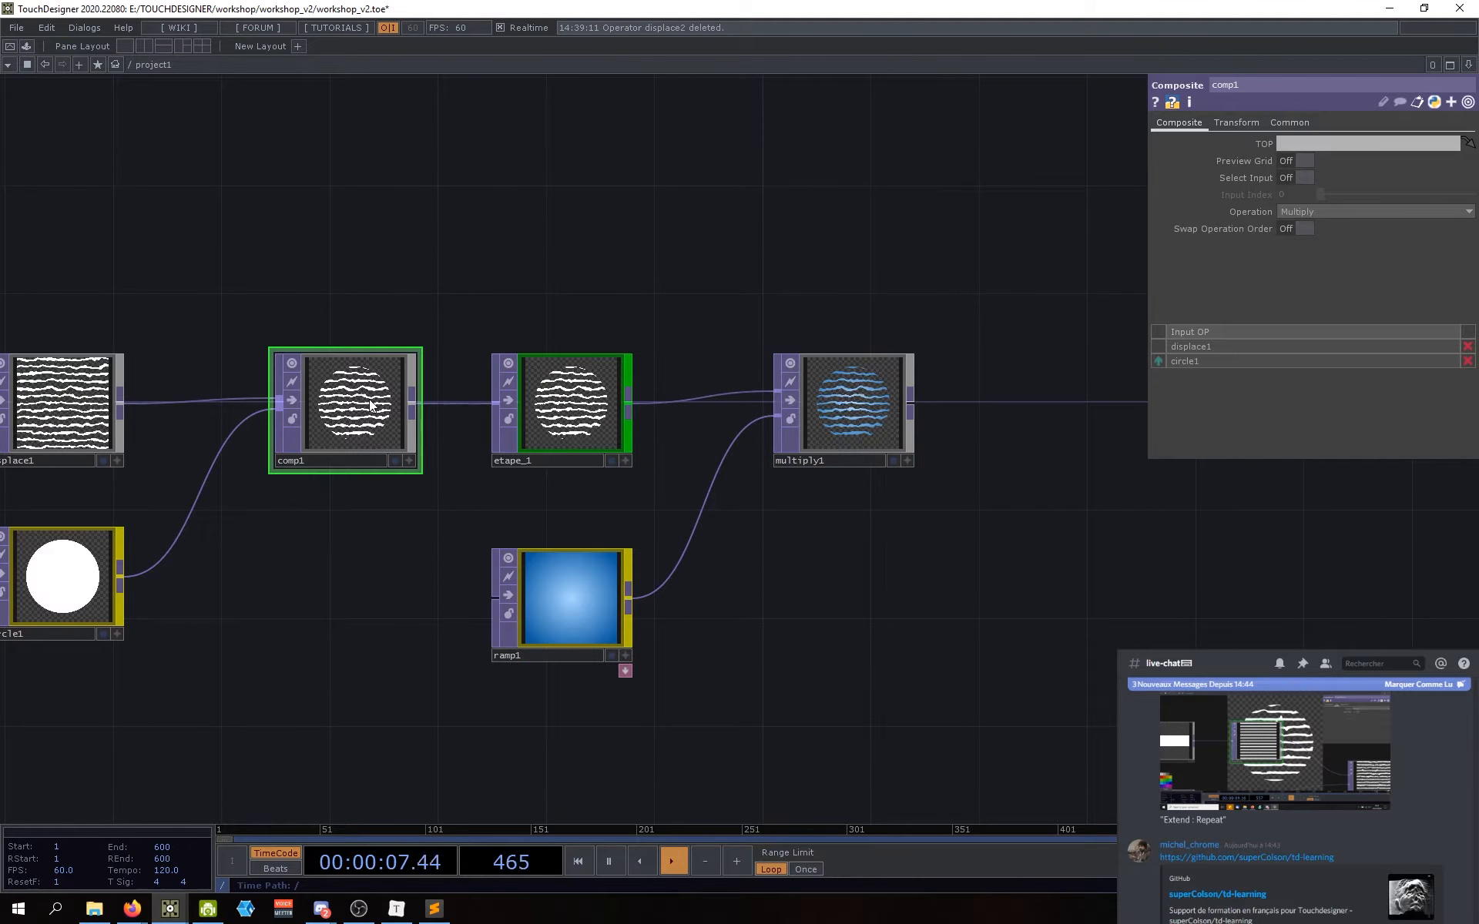
pyautogui.click(1224, 122)
pyautogui.click(849, 453)
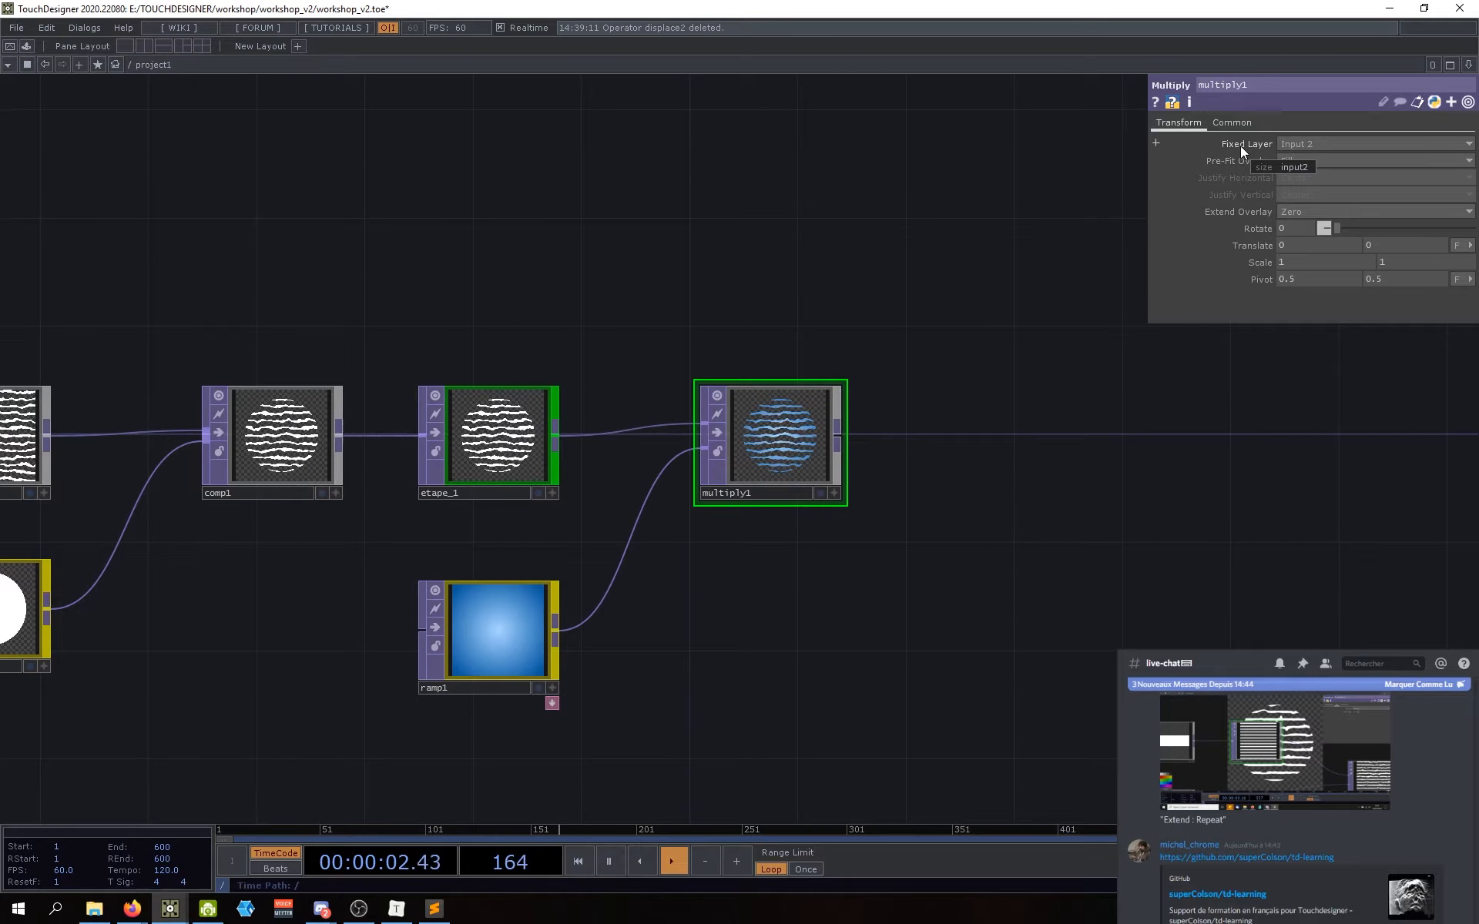
pyautogui.moveTo(851, 440); pyautogui.dragTo(776, 448)
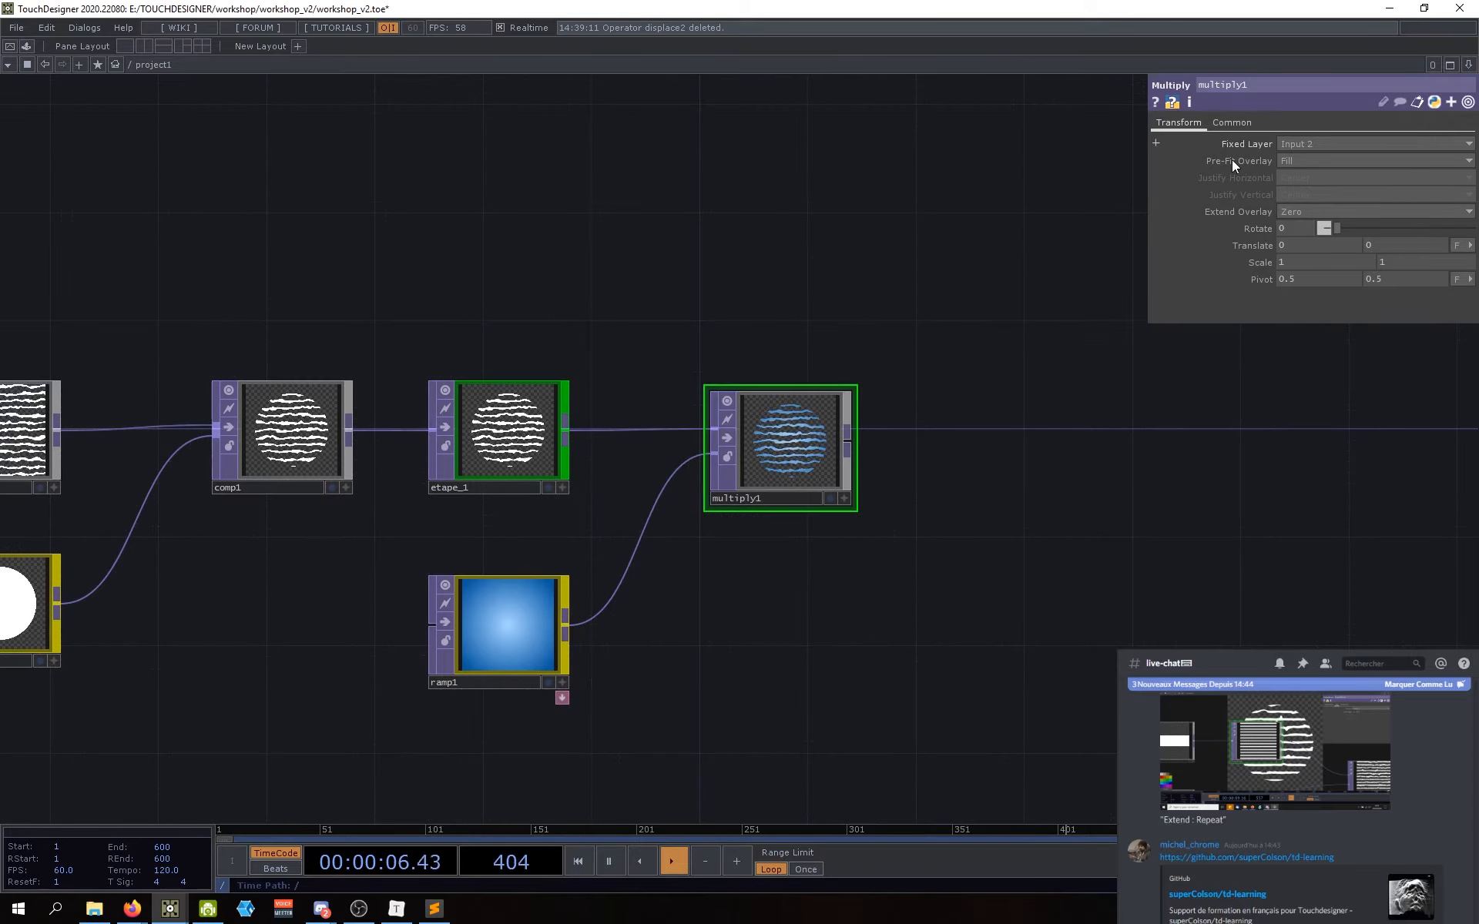
pyautogui.scroll(2, 860, 433)
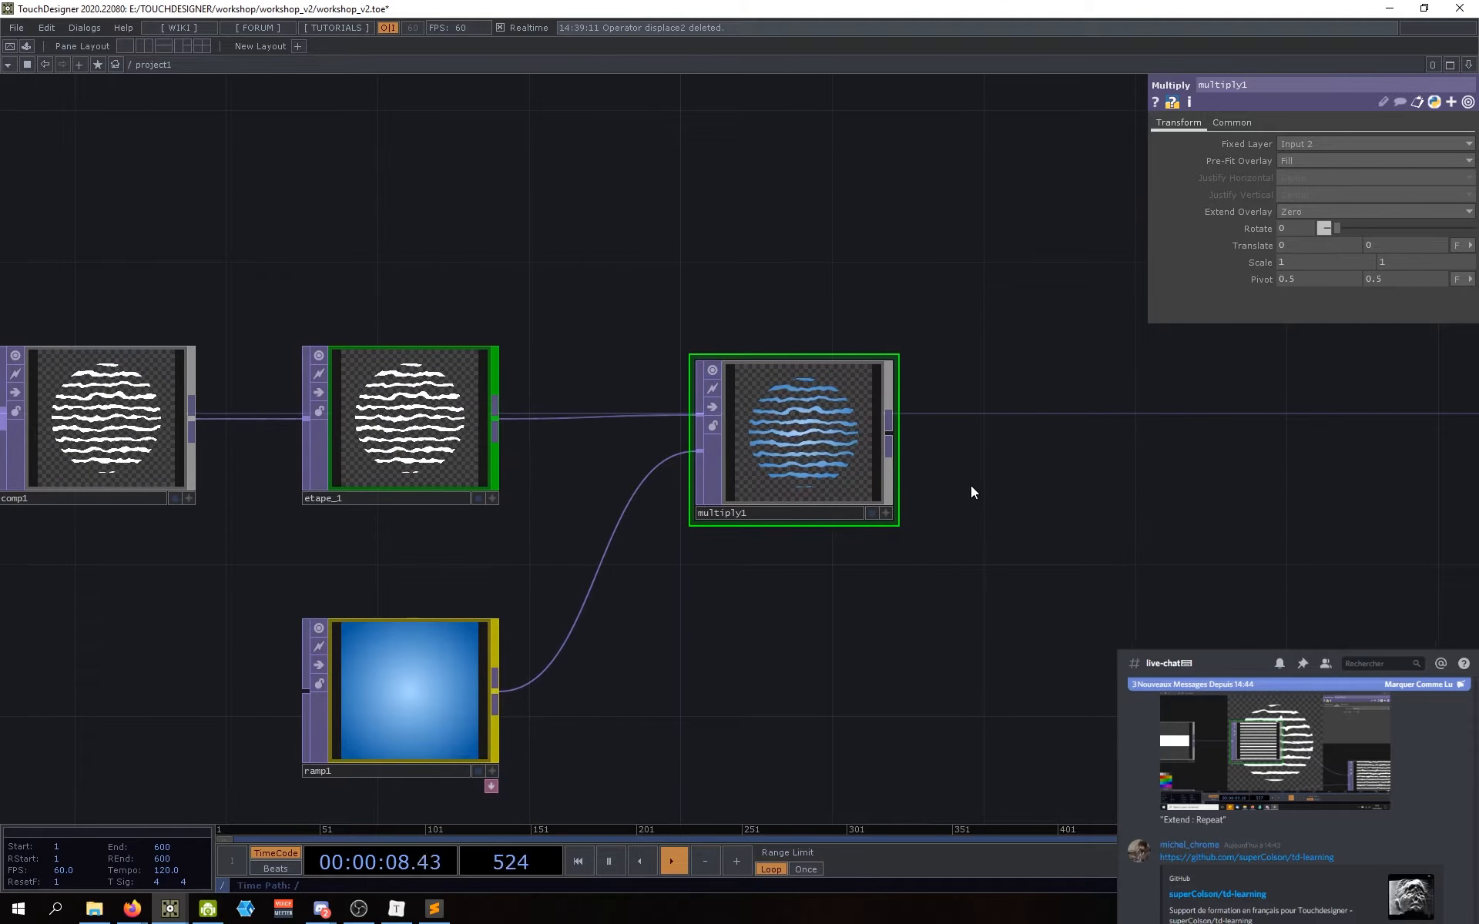
pyautogui.moveTo(980, 491); pyautogui.dragTo(1020, 500)
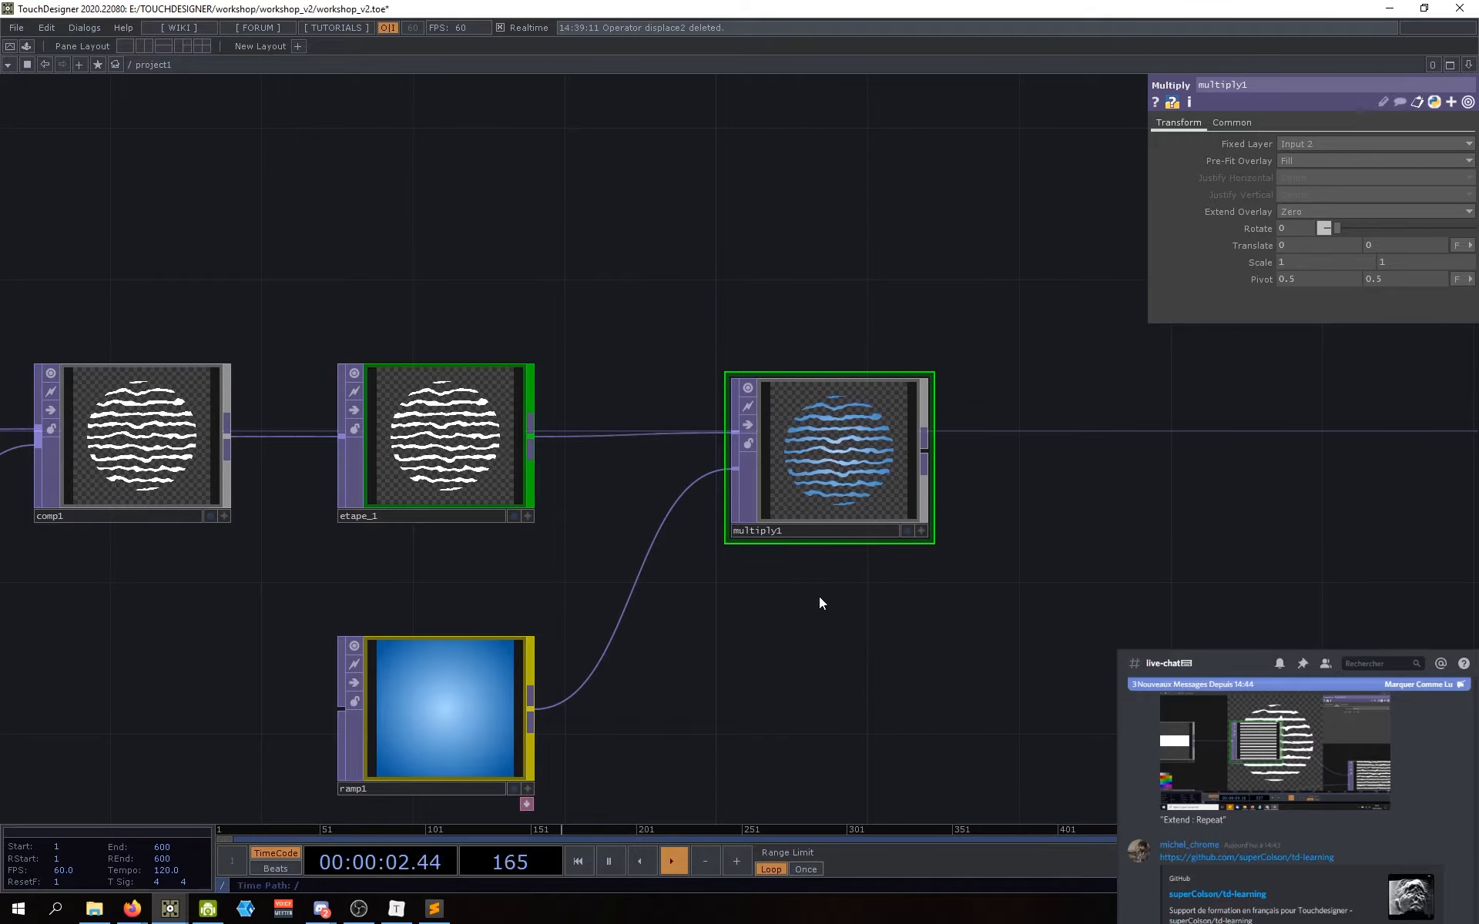
pyautogui.moveTo(819, 597); pyautogui.dragTo(812, 642)
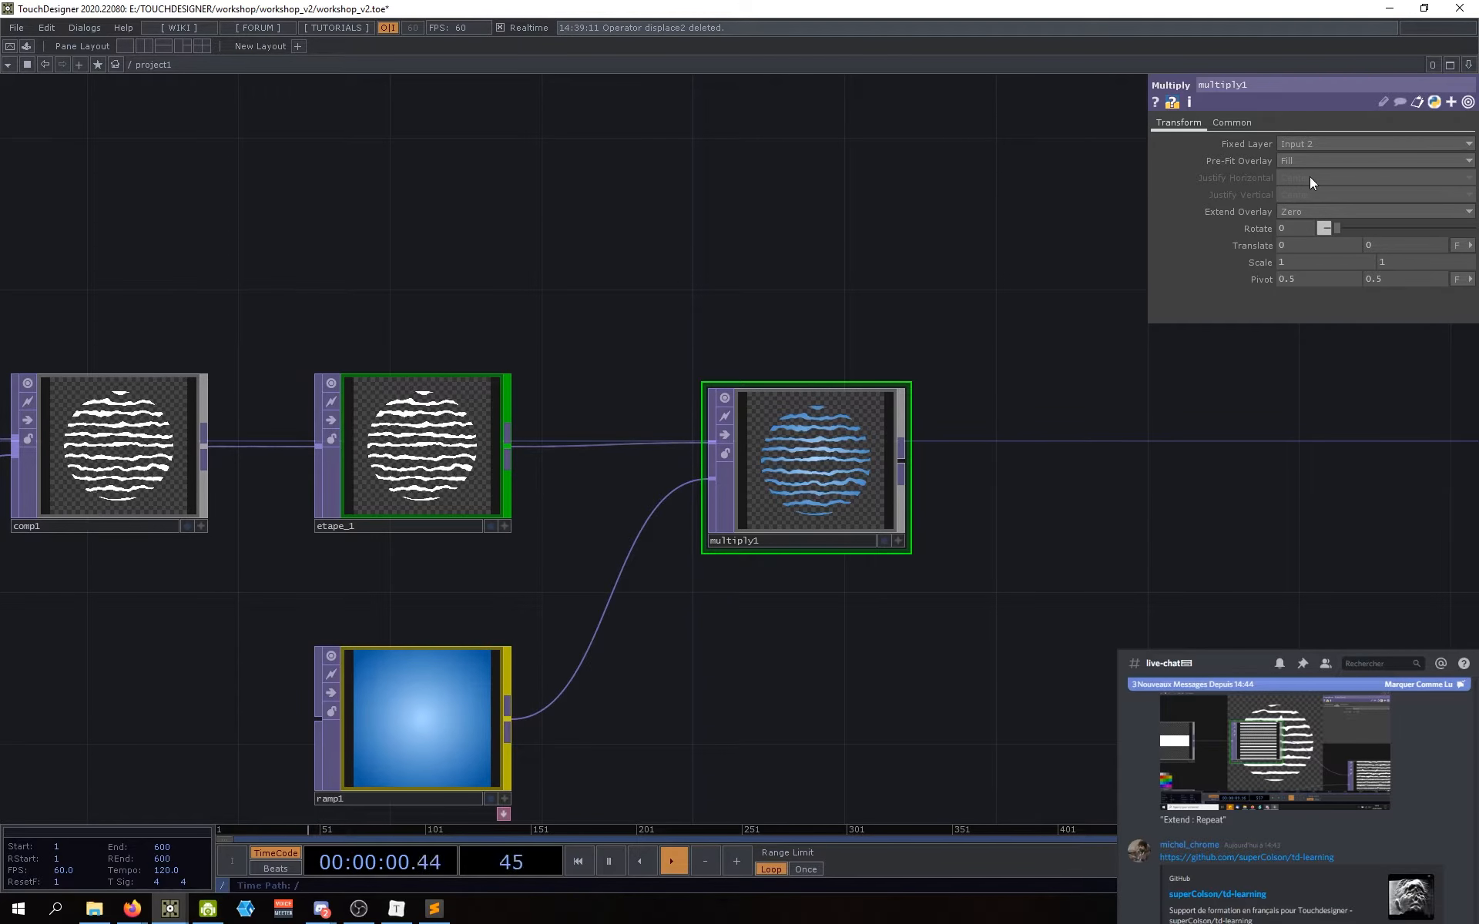
pyautogui.moveTo(1123, 503); pyautogui.dragTo(1082, 523)
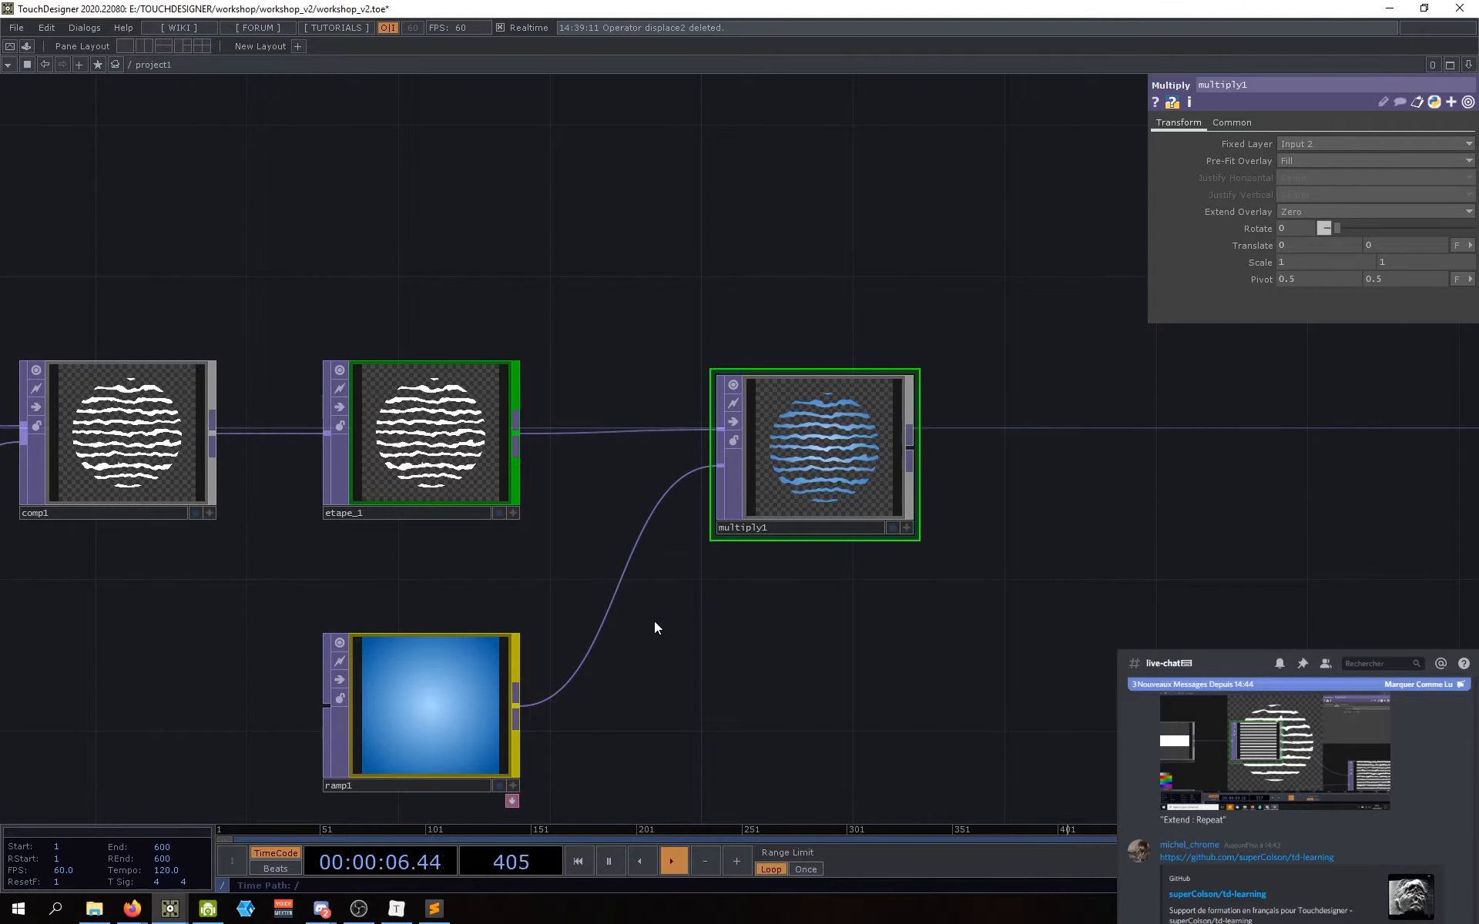
pyautogui.moveTo(751, 617); pyautogui.dragTo(763, 567)
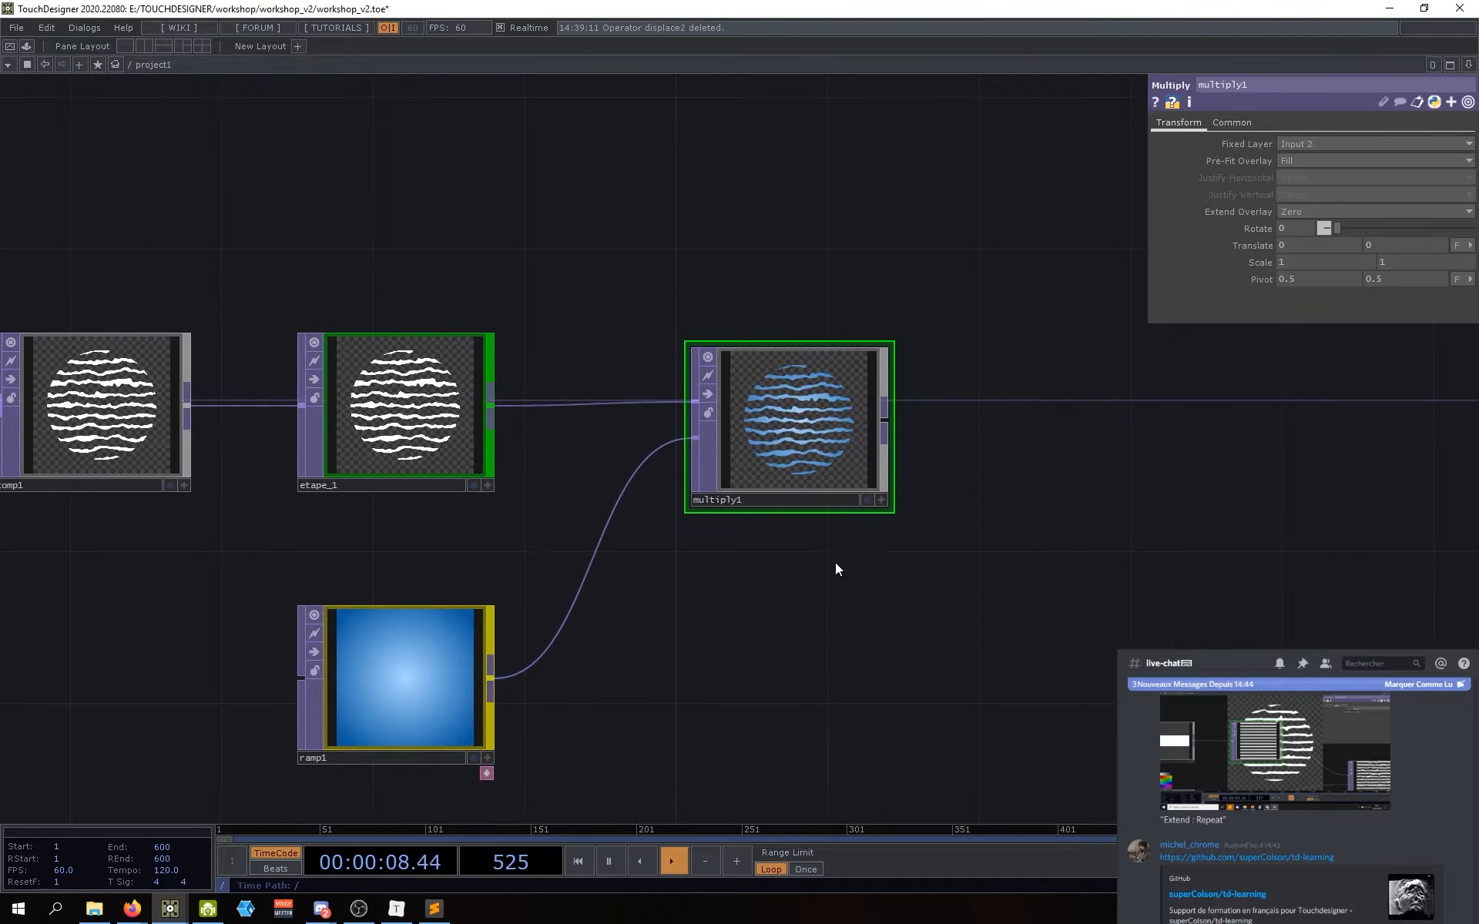
pyautogui.moveTo(861, 598); pyautogui.dragTo(838, 592)
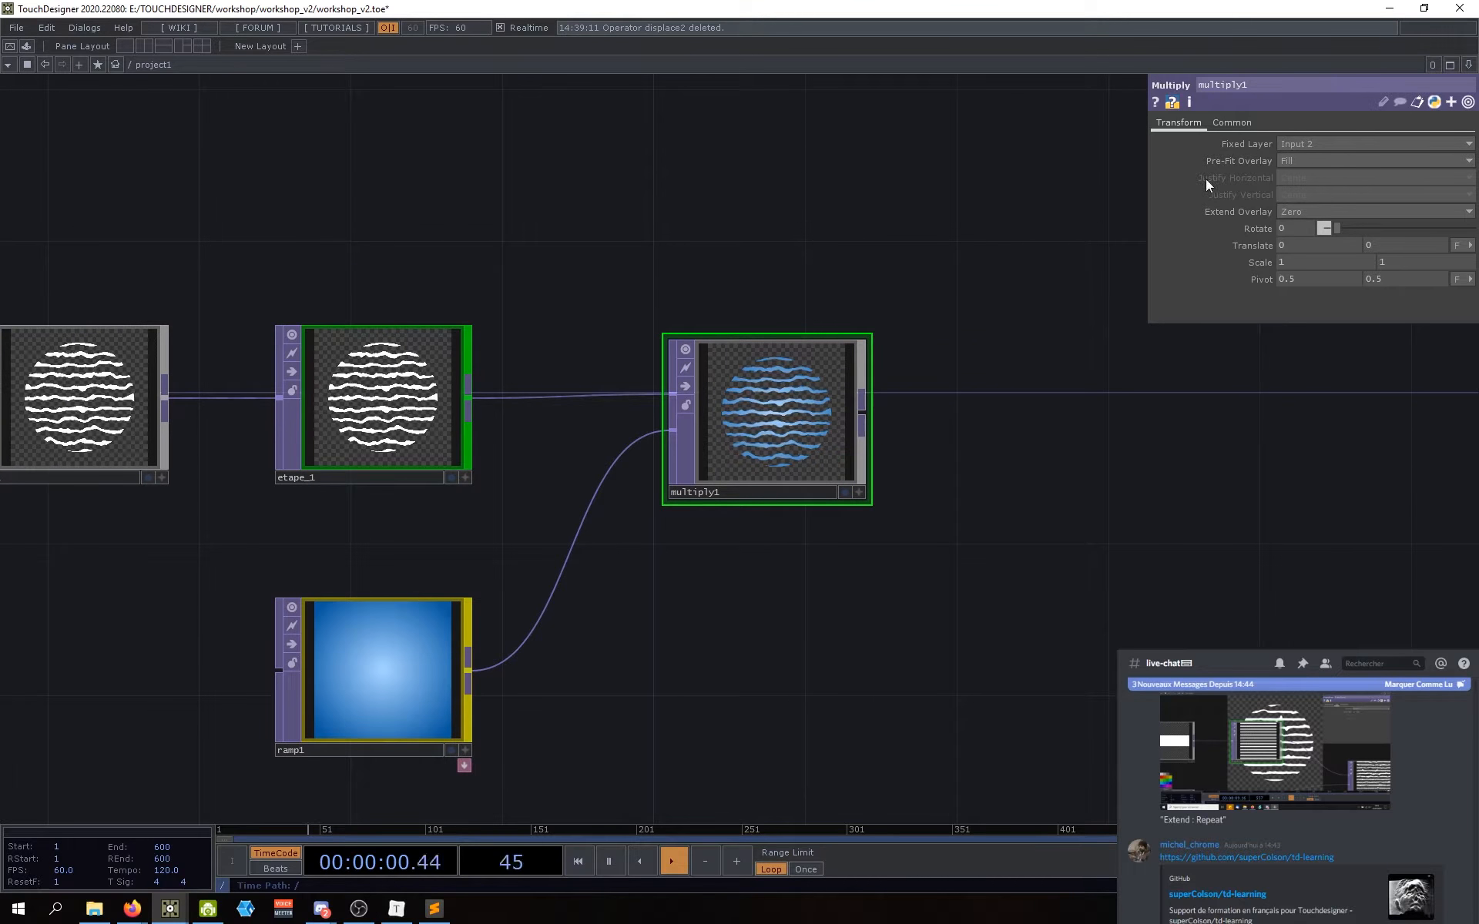
pyautogui.scroll(6, 797, 429)
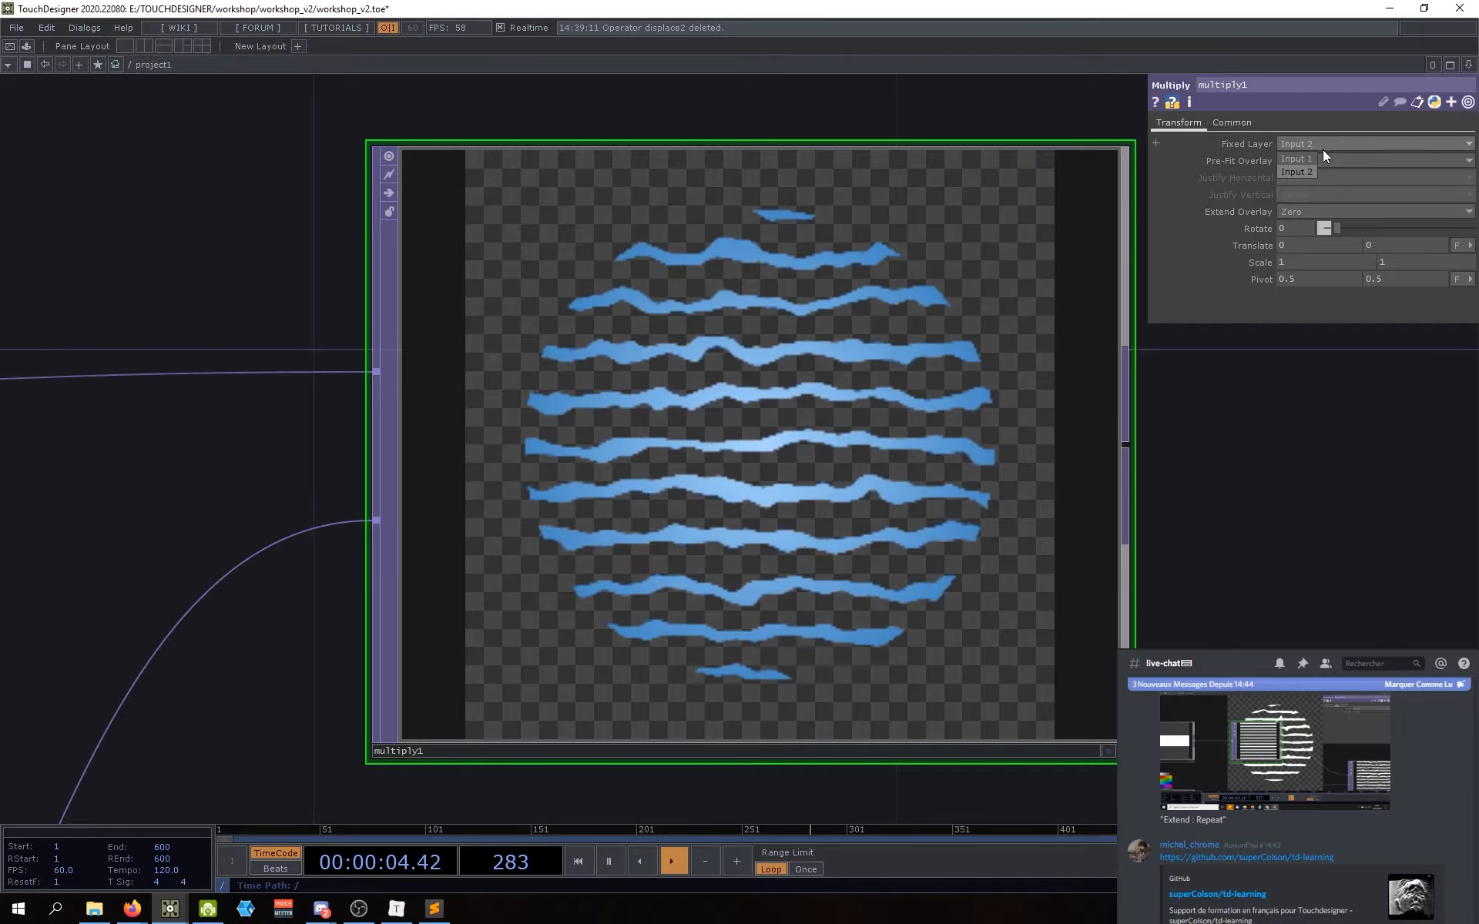
# Step: Set multiply1's Fixed Layer to Input 1
pyautogui.click(1321, 145)
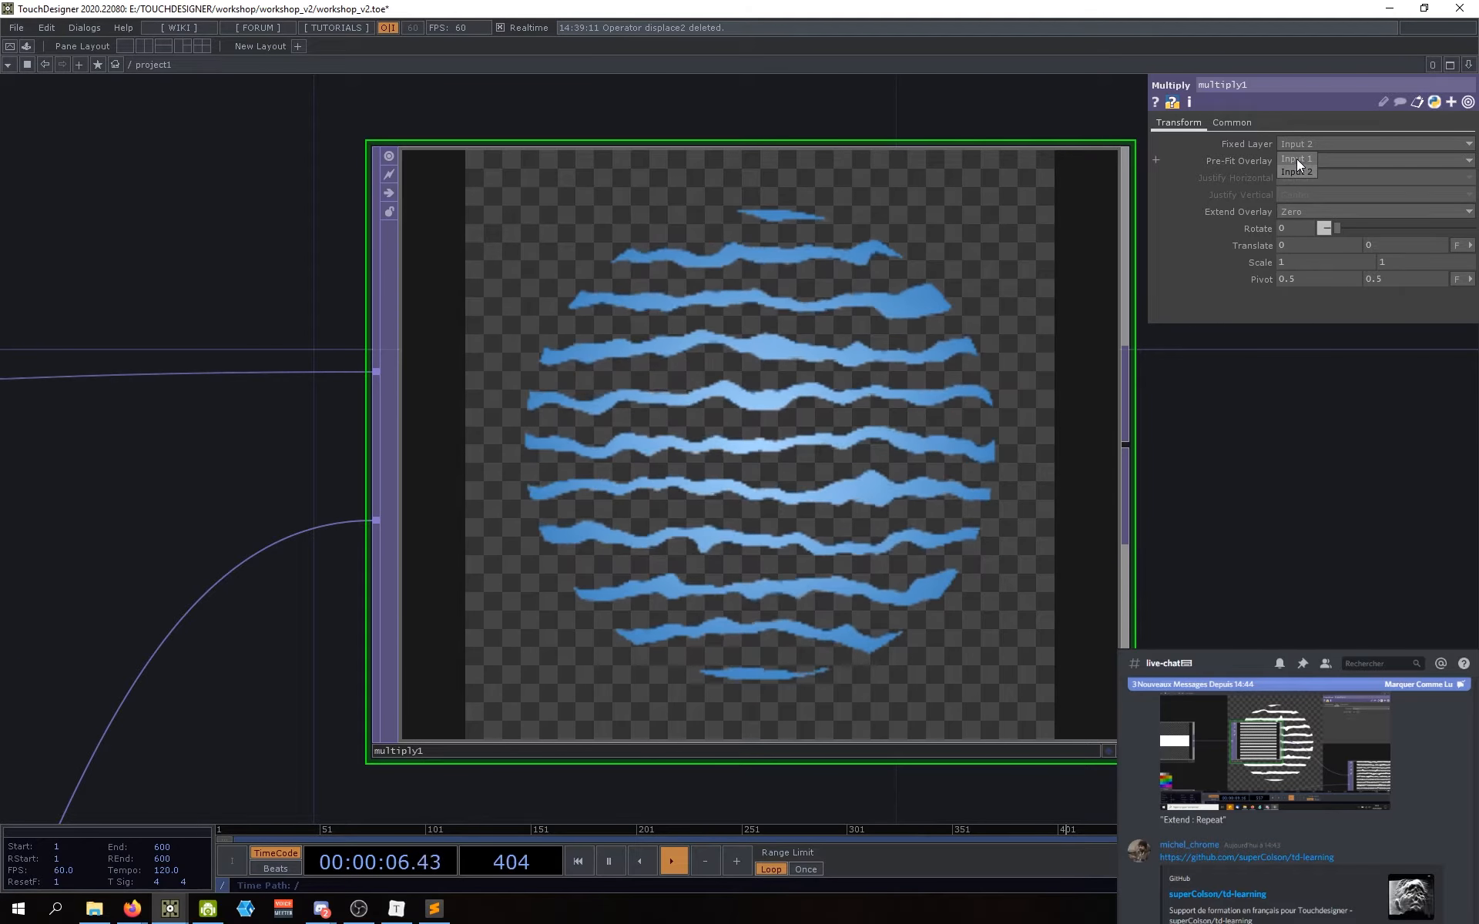
pyautogui.click(1297, 159)
pyautogui.scroll(2, 848, 514)
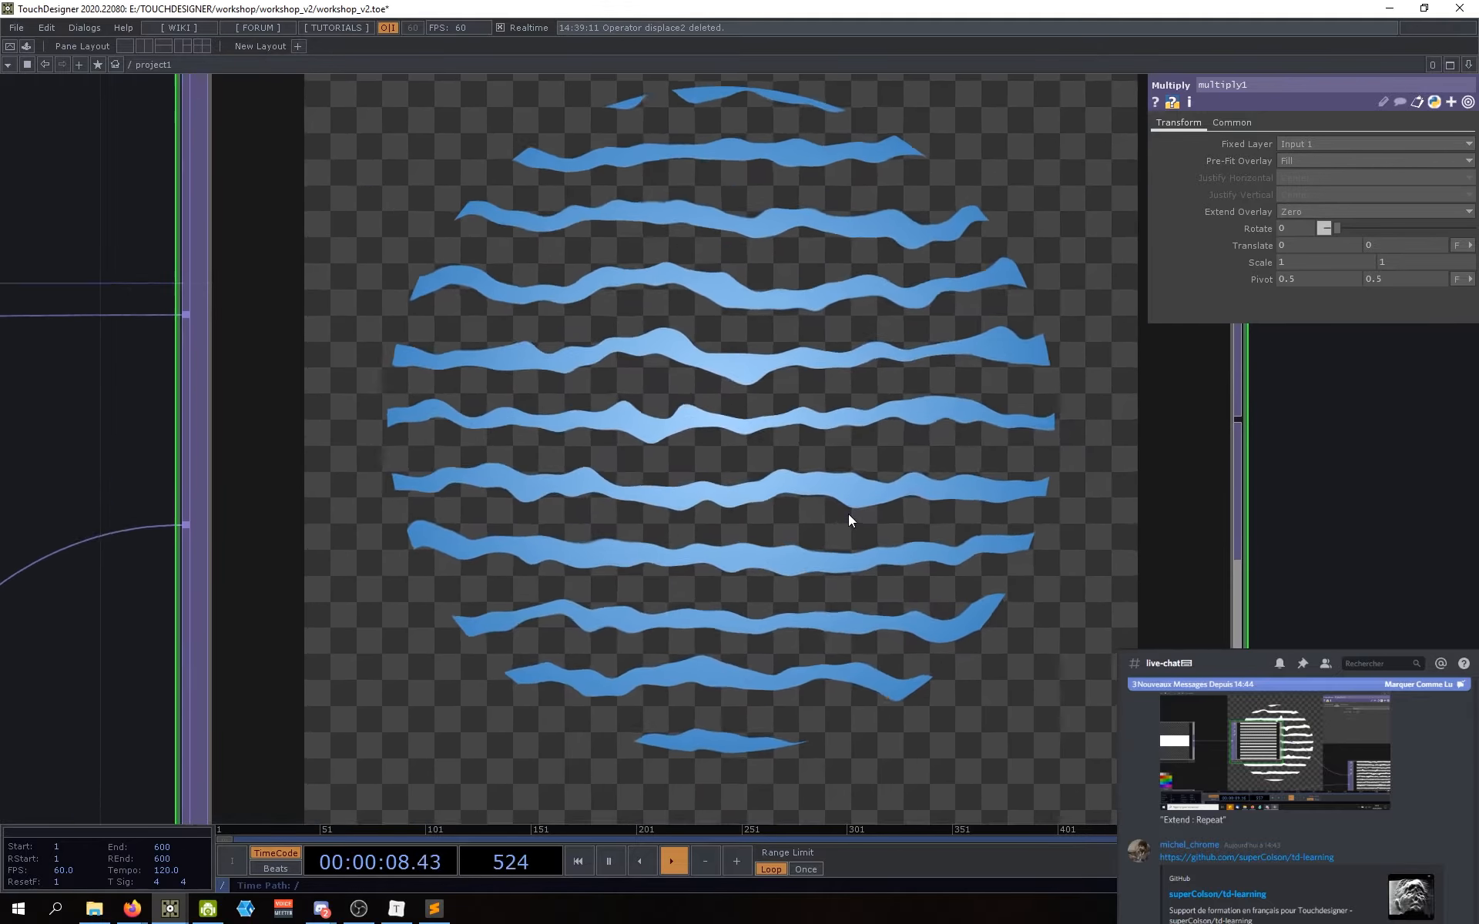
pyautogui.scroll(-2, 838, 519)
# Step: Inspect the node info pop-ups for multiply1 and ramp1
pyautogui.middleClick(792, 420)
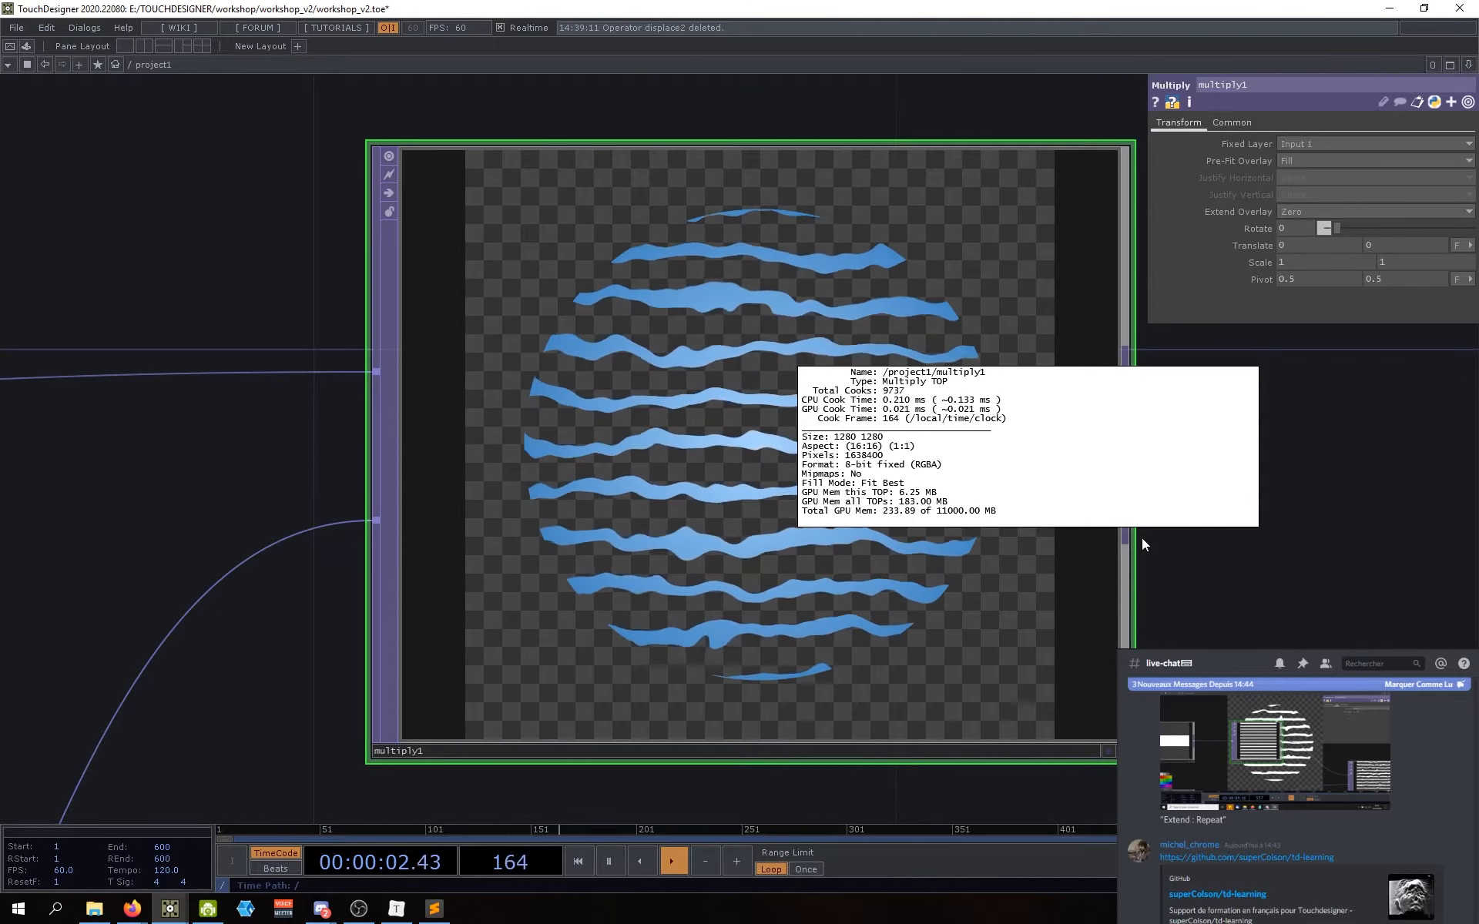
pyautogui.scroll(-4, 1142, 537)
pyautogui.scroll(-3, 1127, 584)
pyautogui.moveTo(972, 463); pyautogui.dragTo(871, 426)
pyautogui.moveTo(809, 631); pyautogui.dragTo(761, 549)
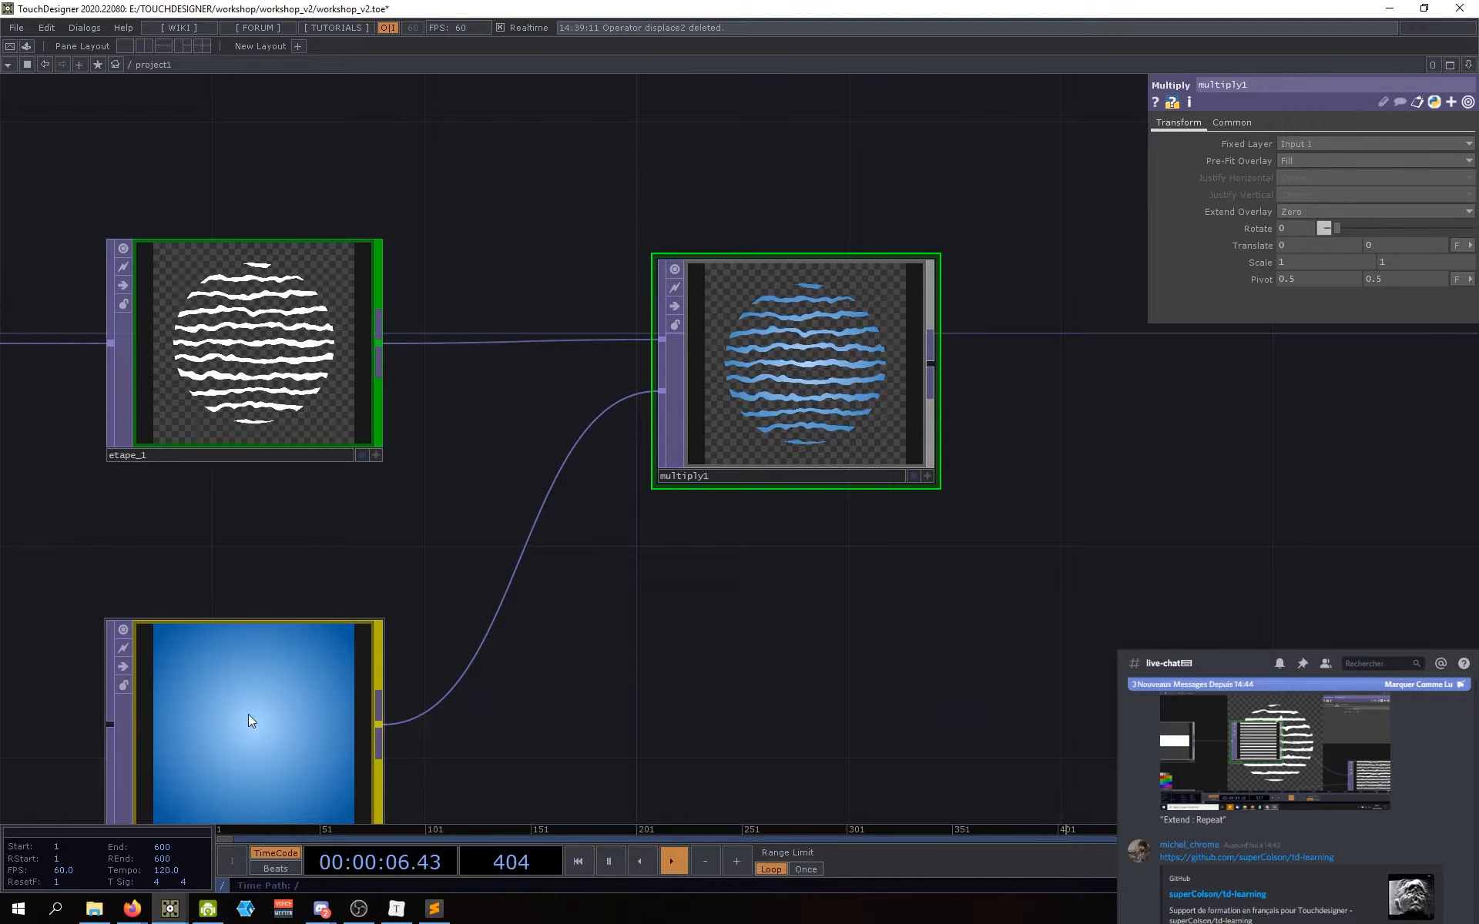
pyautogui.moveTo(483, 748); pyautogui.dragTo(483, 677)
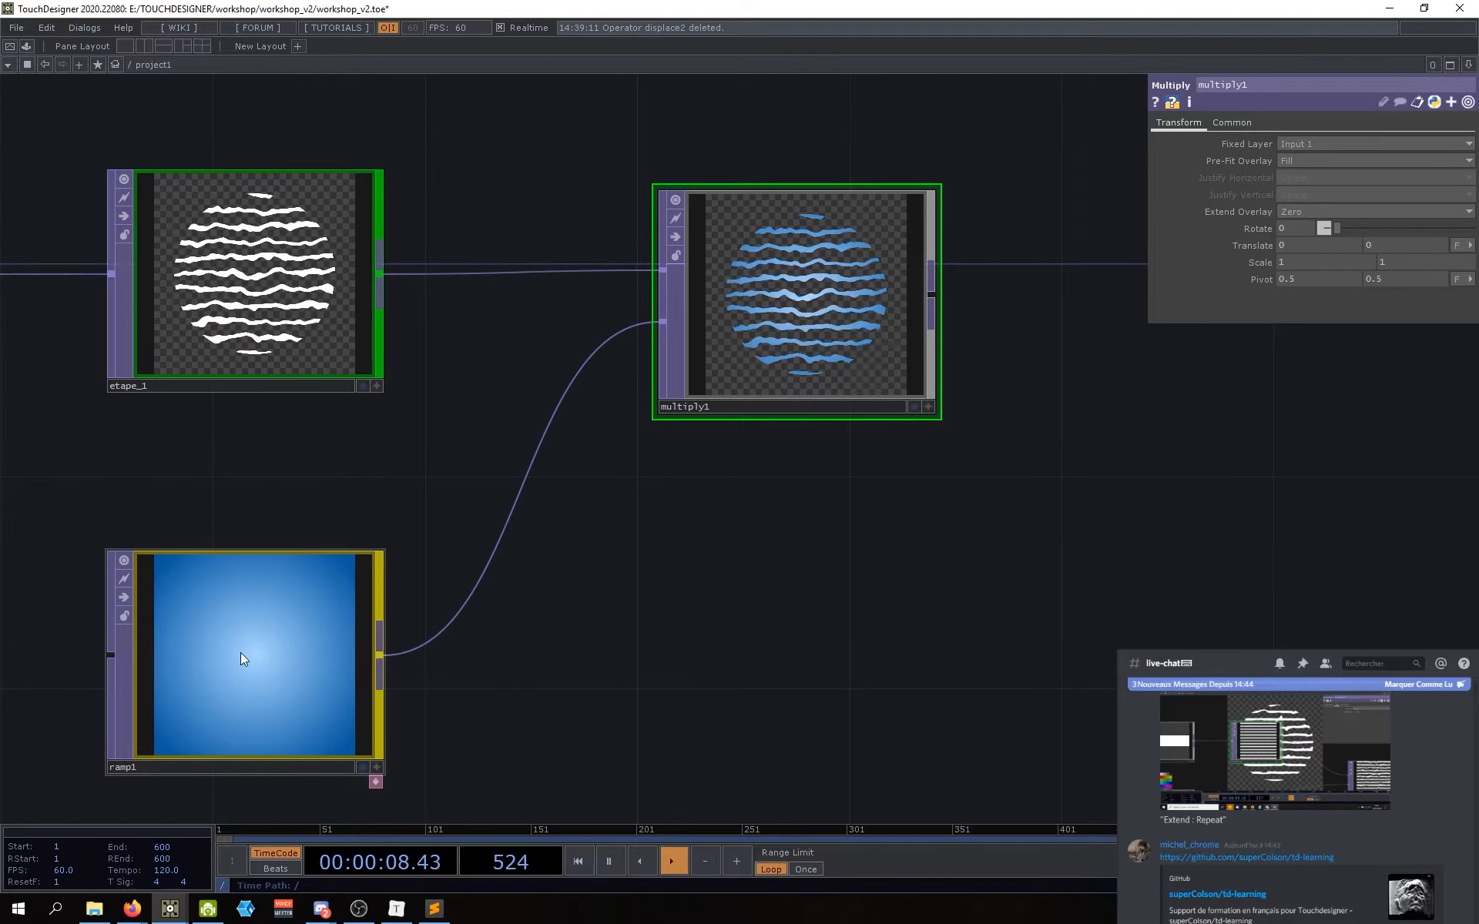
pyautogui.middleClick(265, 664)
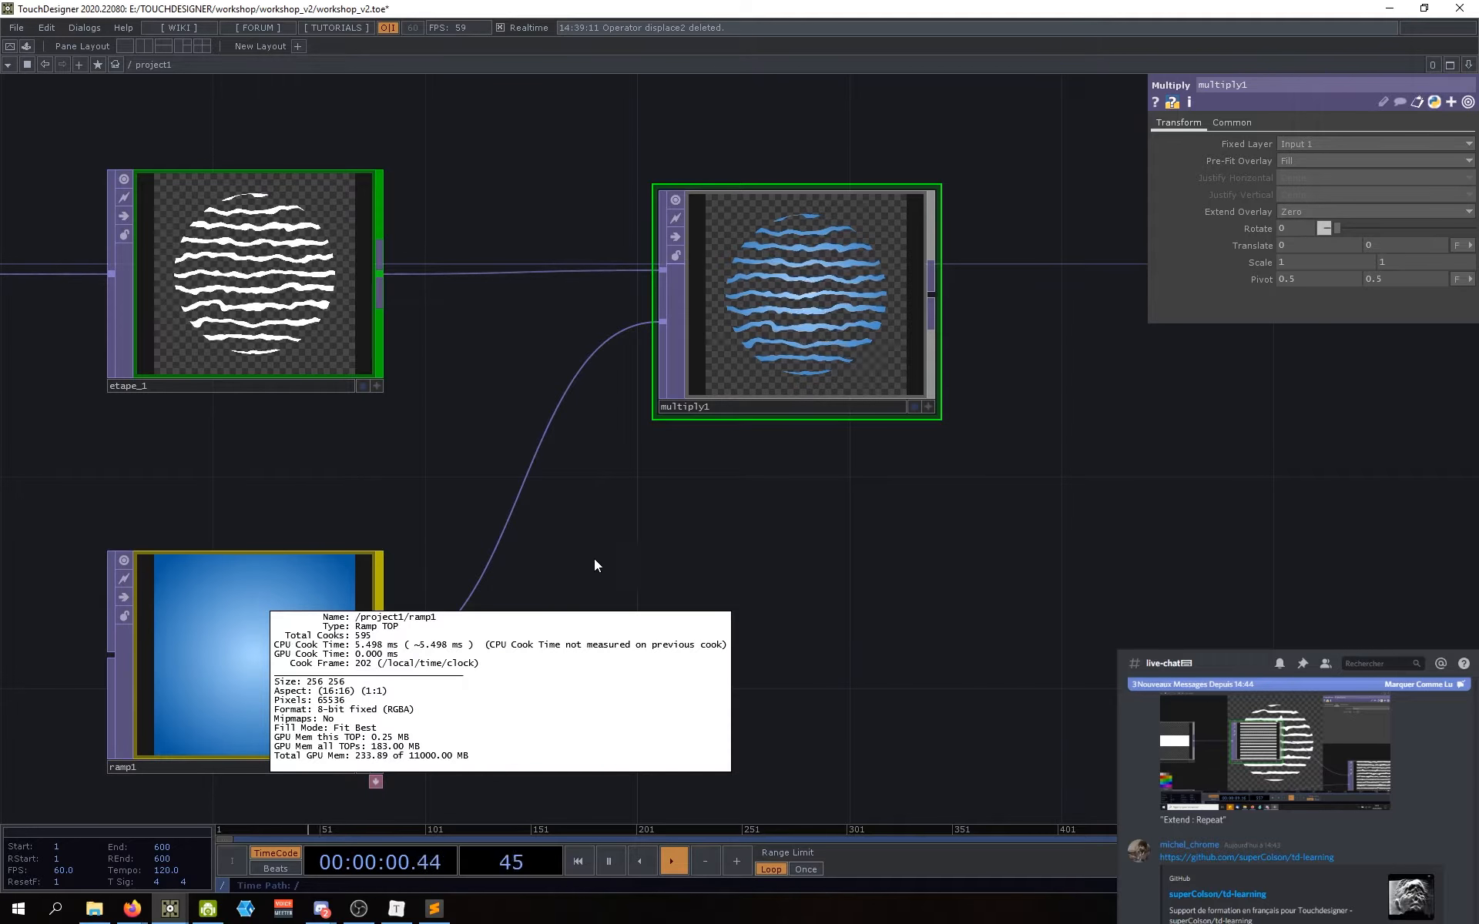
pyautogui.moveTo(660, 580); pyautogui.dragTo(640, 680)
pyautogui.moveTo(770, 535); pyautogui.dragTo(721, 530)
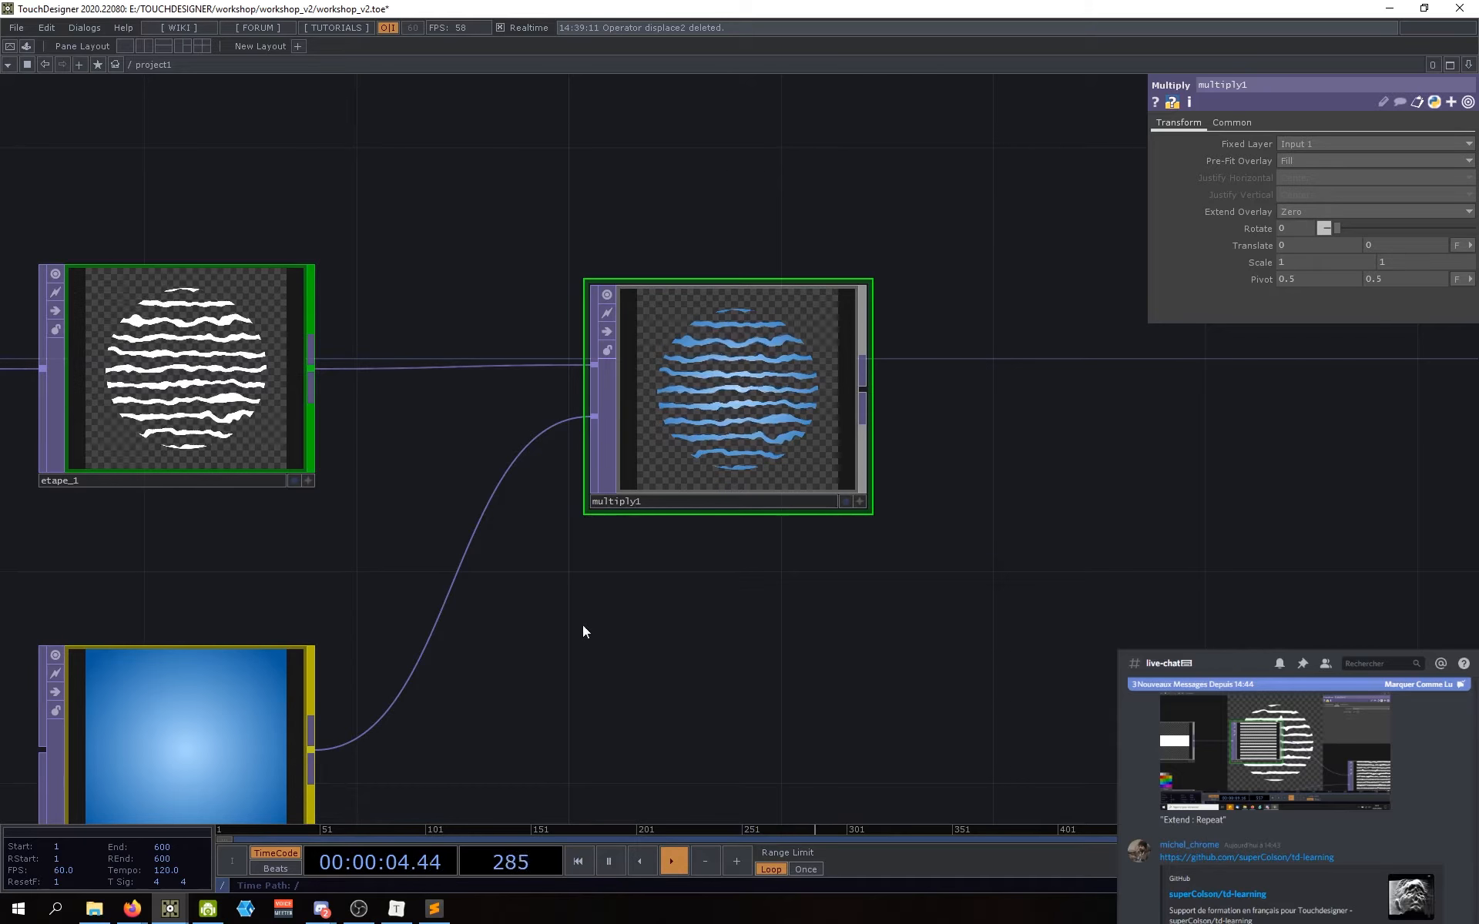
pyautogui.moveTo(723, 425); pyautogui.dragTo(715, 448)
pyautogui.scroll(6, 714, 447)
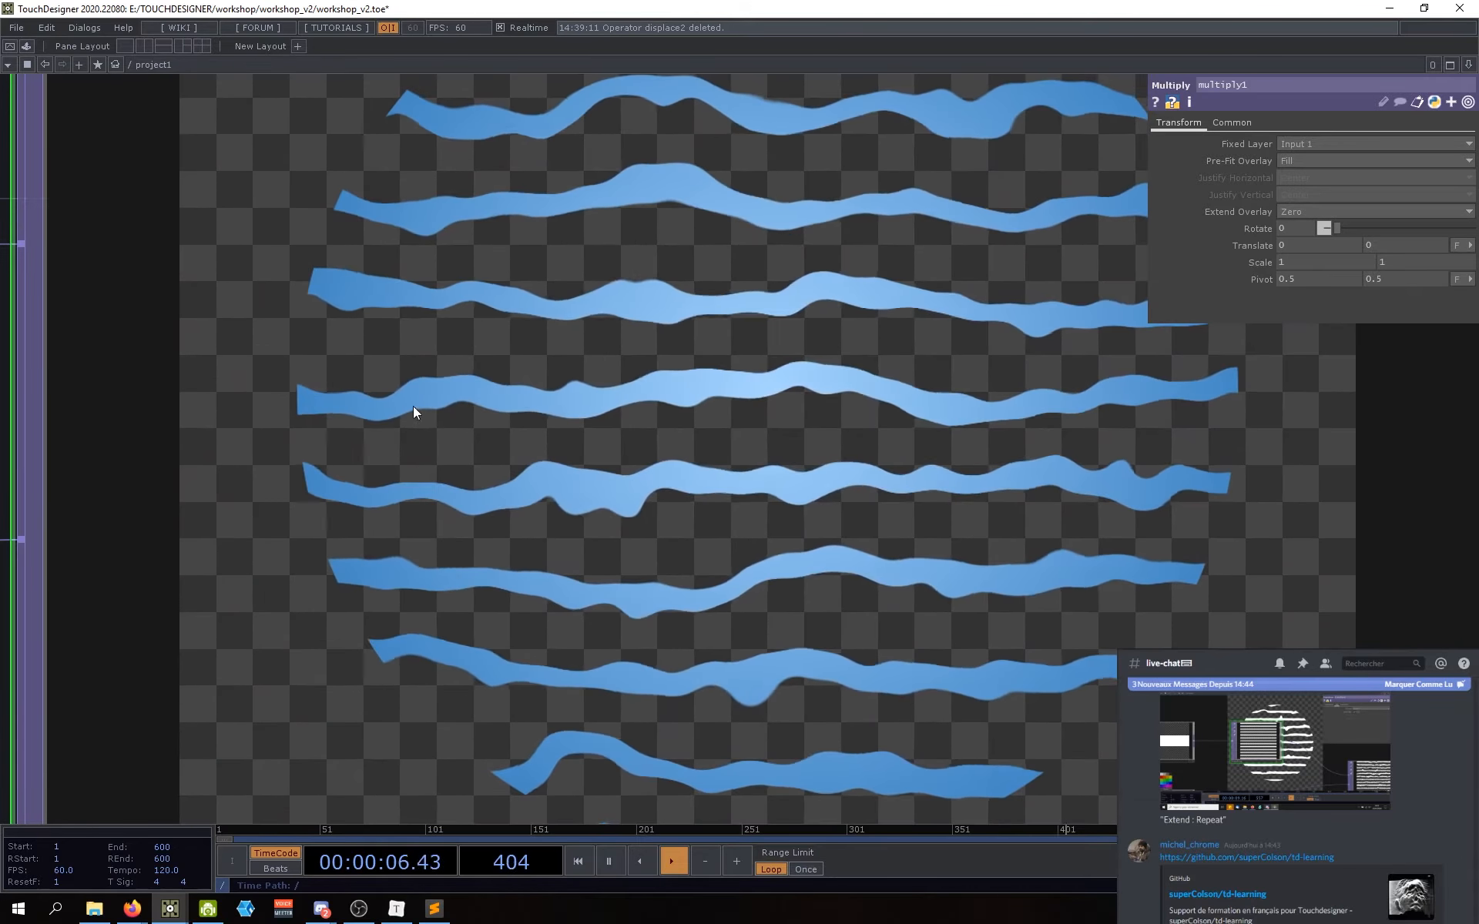
pyautogui.scroll(-2, 418, 396)
pyautogui.scroll(2, 505, 425)
pyautogui.scroll(-8, 505, 427)
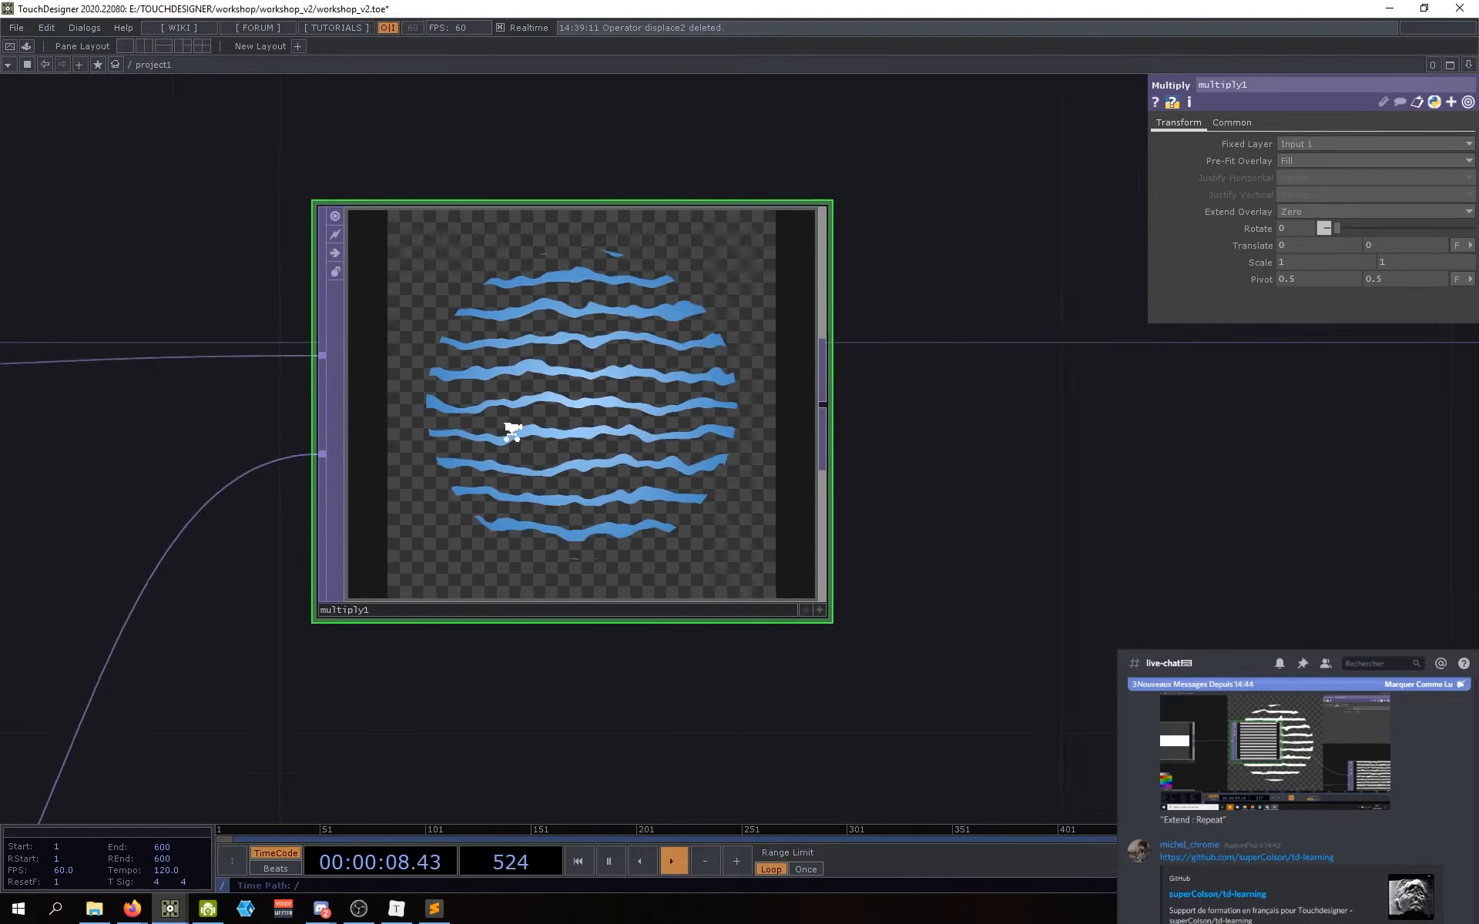
# Step: Bring etape_1, ramp1 and multiply1 back into view and review ramp1's and multiply1's parameters
pyautogui.moveTo(618, 573); pyautogui.dragTo(835, 482)
pyautogui.moveTo(302, 676); pyautogui.dragTo(312, 671)
pyautogui.moveTo(714, 617); pyautogui.dragTo(654, 682)
pyautogui.moveTo(401, 744); pyautogui.dragTo(432, 724)
pyautogui.scroll(5, 620, 405)
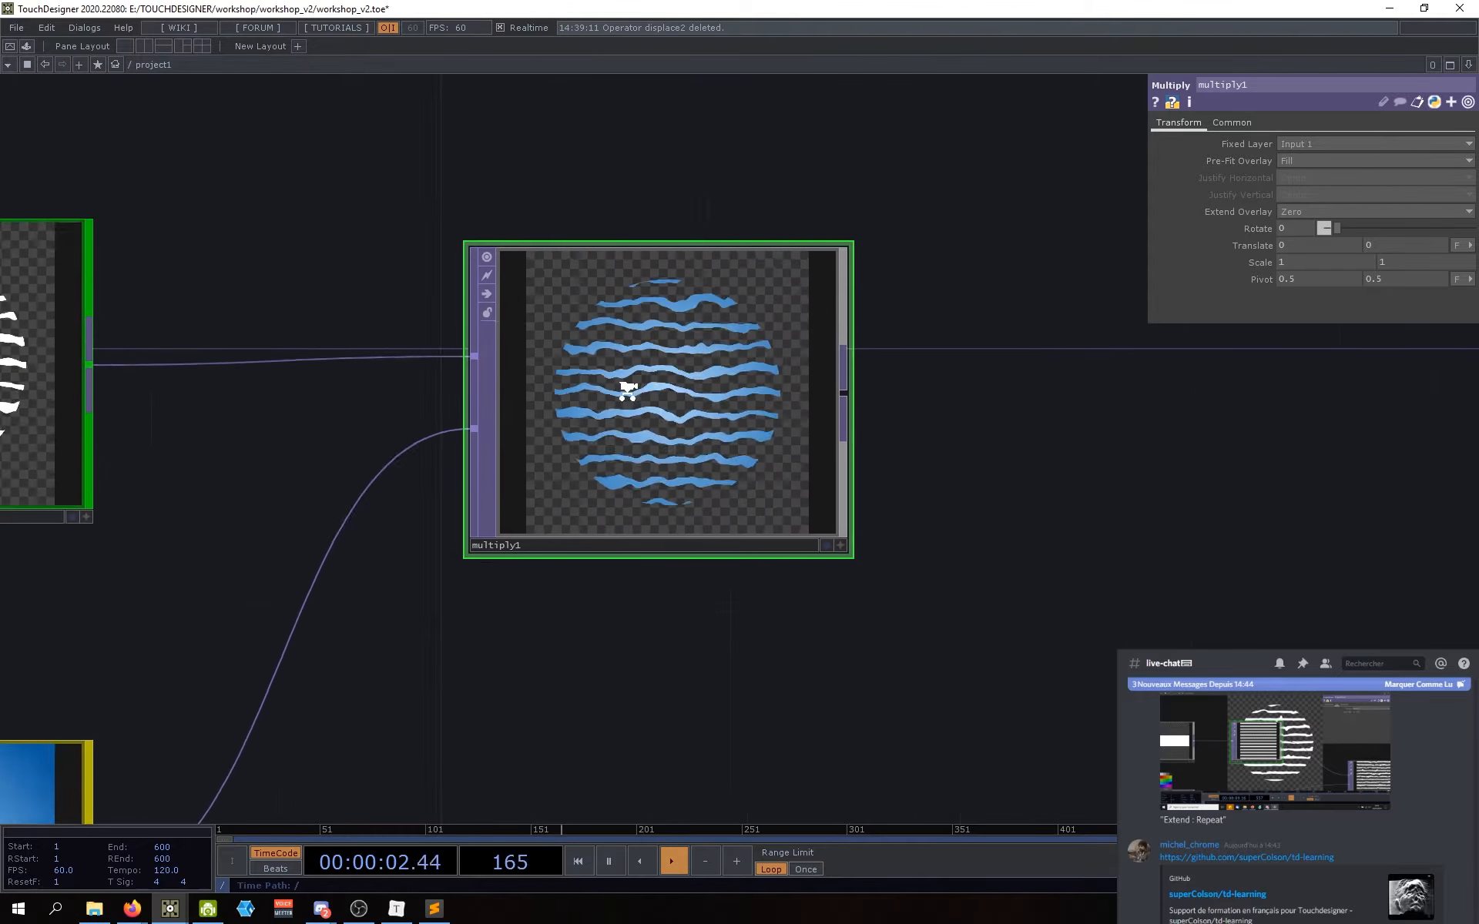
pyautogui.moveTo(661, 422); pyautogui.dragTo(686, 396)
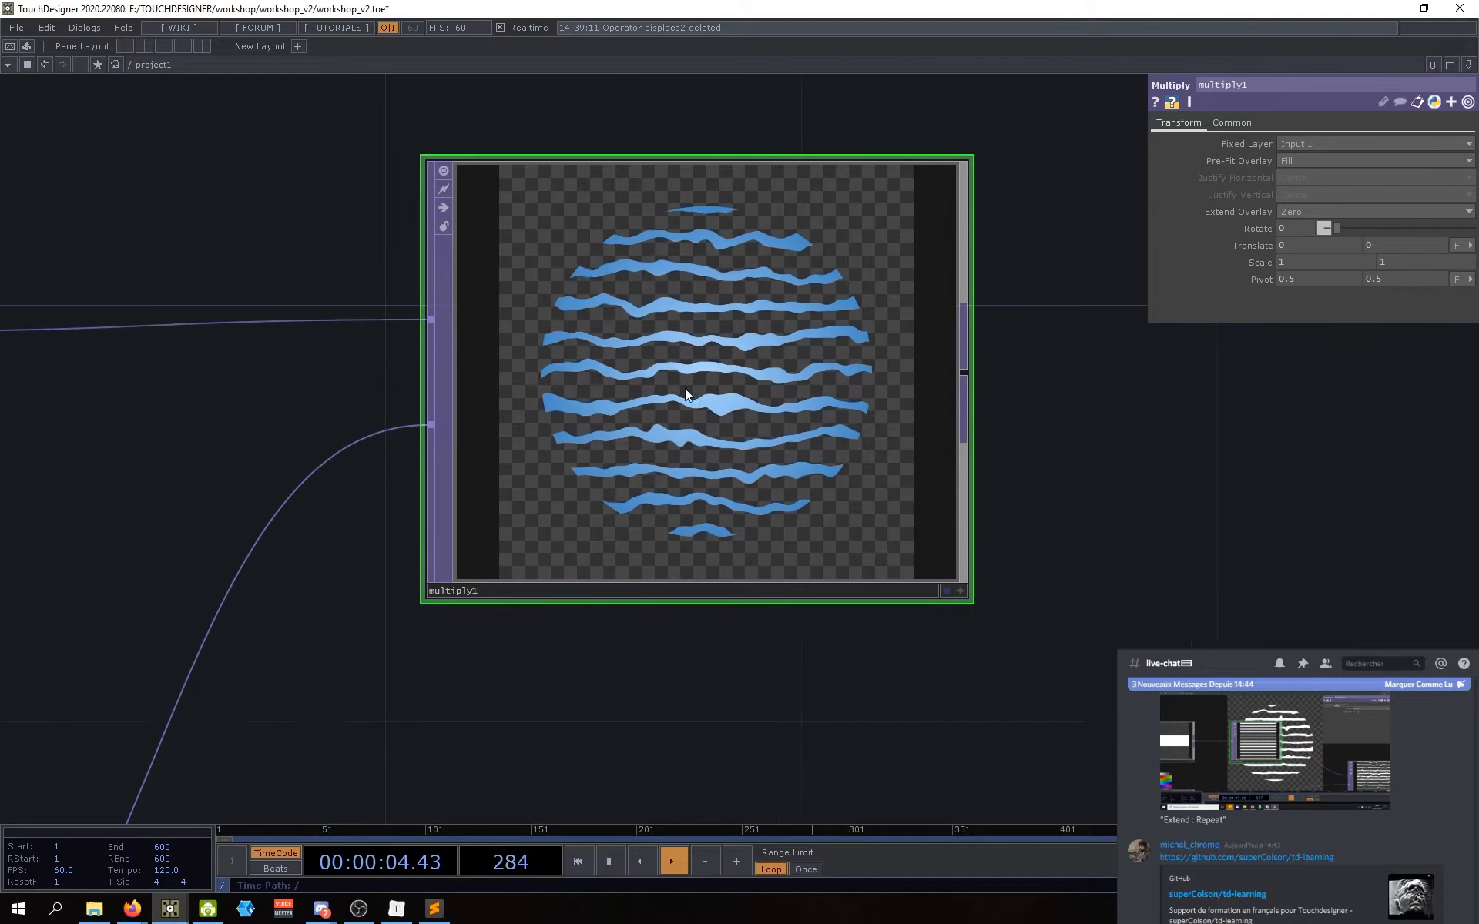
pyautogui.scroll(2, 681, 404)
pyautogui.scroll(1, 691, 382)
pyautogui.scroll(-5, 677, 429)
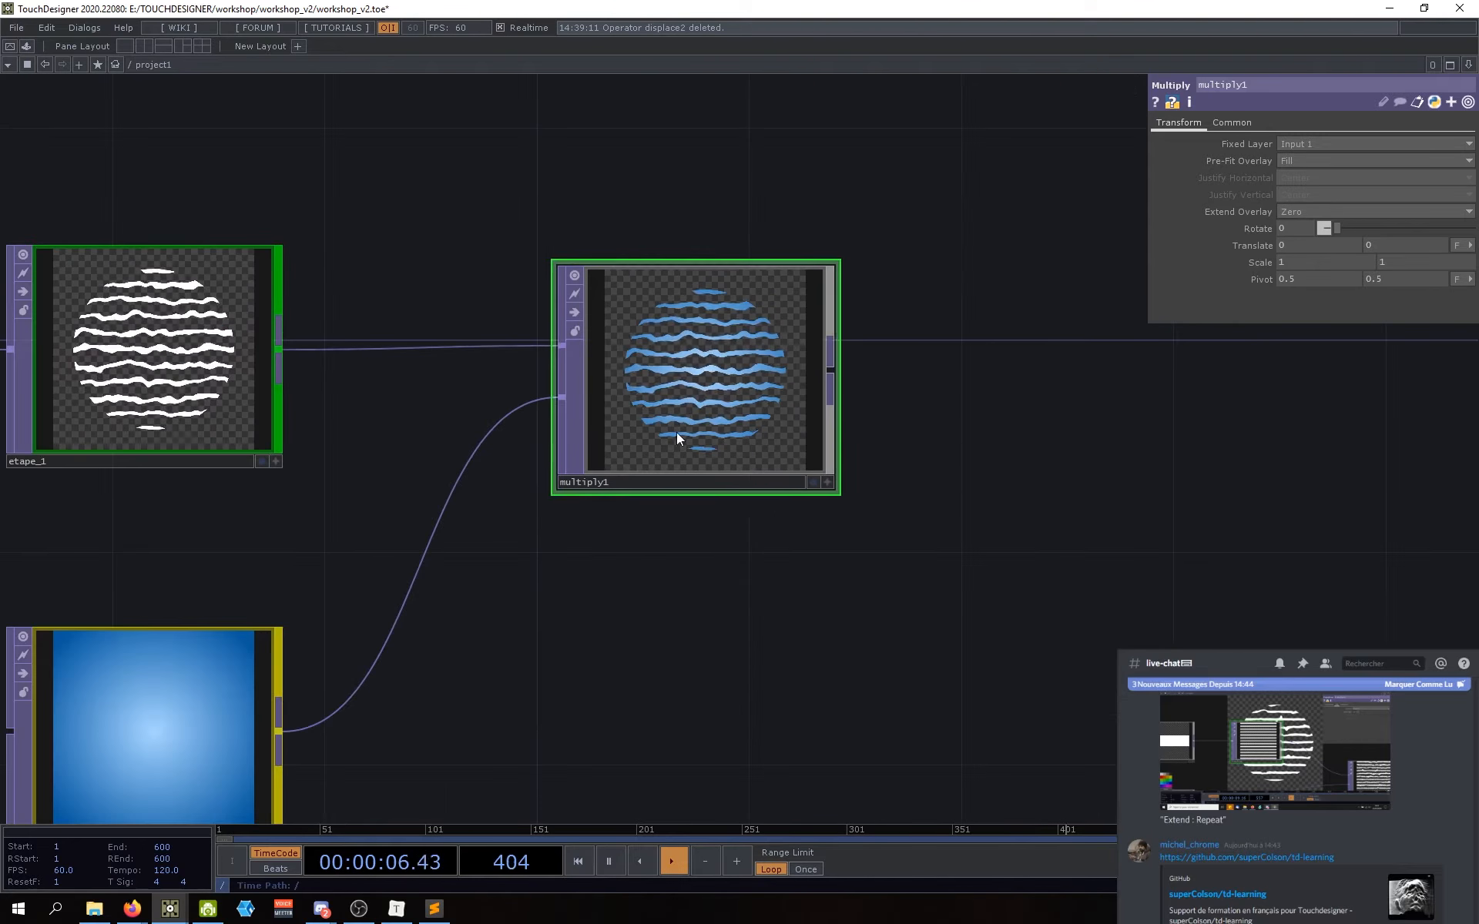
pyautogui.moveTo(654, 584); pyautogui.dragTo(679, 557)
pyautogui.scroll(4, 670, 344)
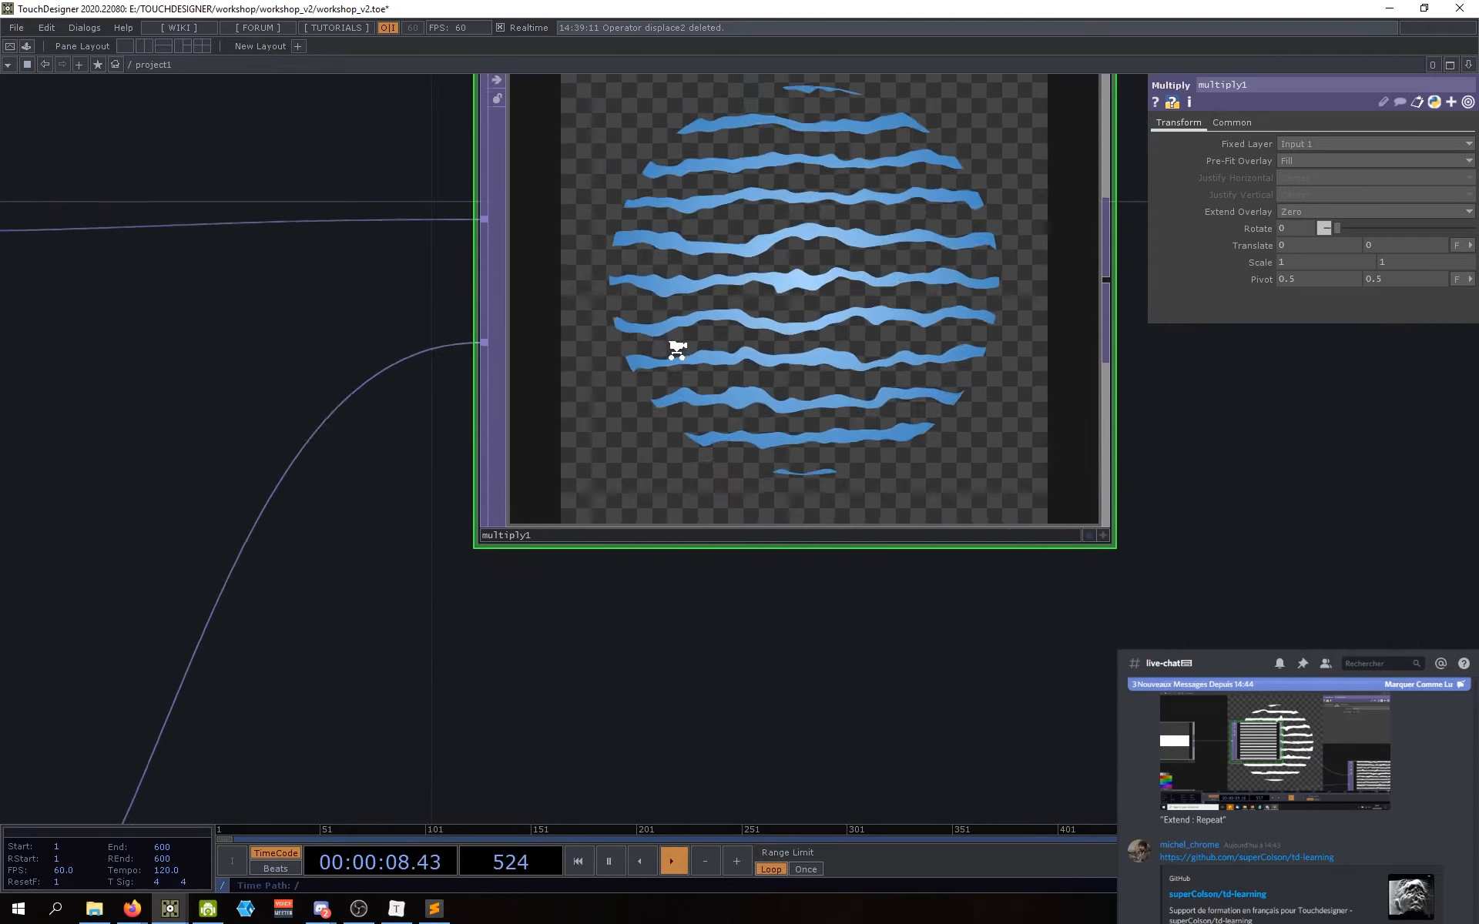
pyautogui.scroll(-4, 673, 353)
pyautogui.click(186, 628)
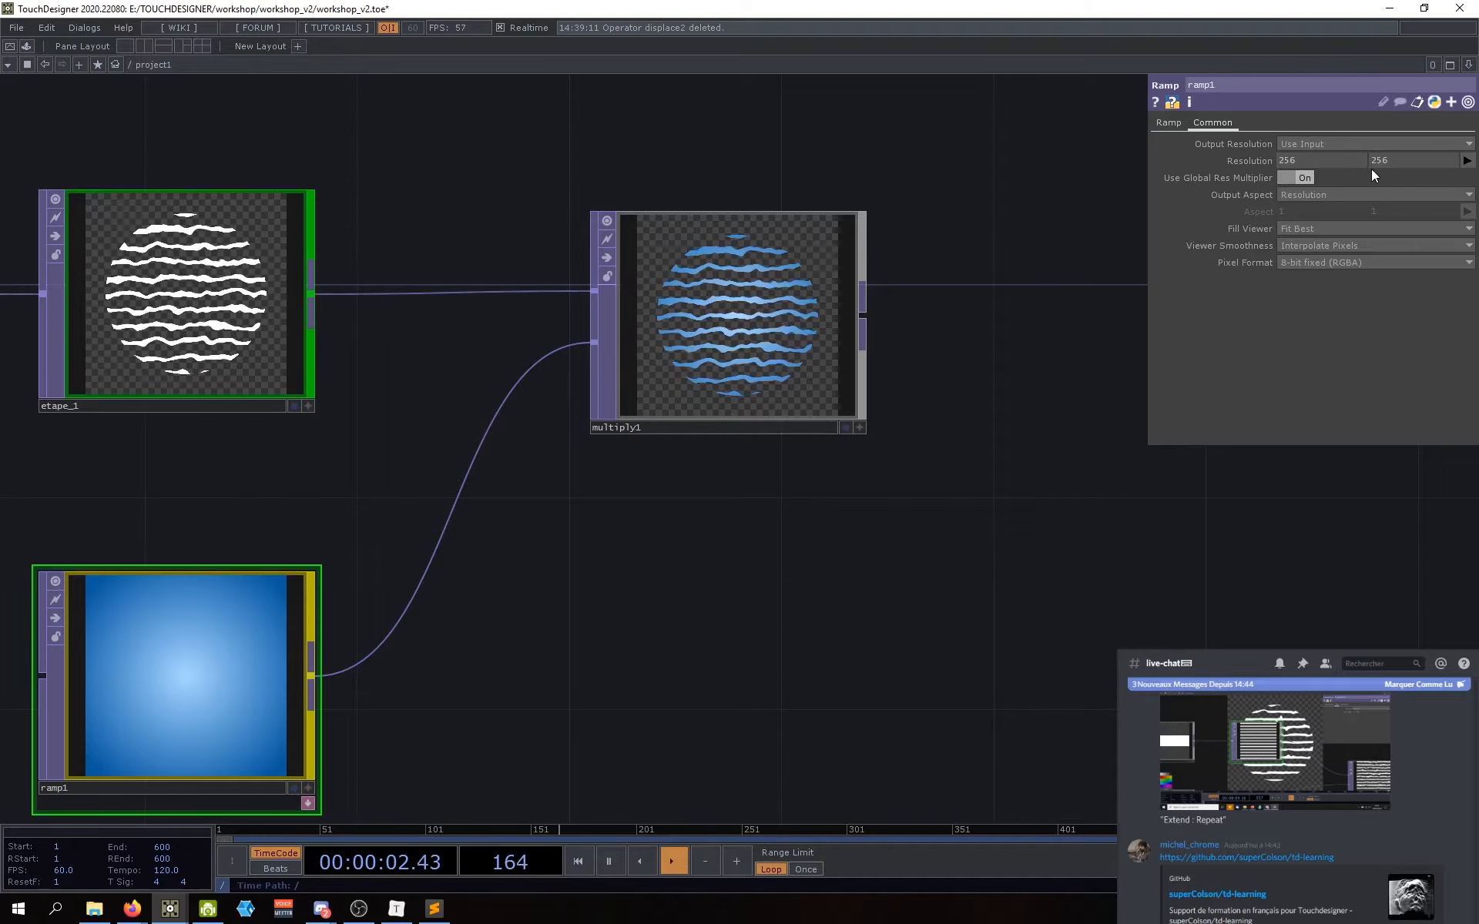
pyautogui.moveTo(715, 626); pyautogui.dragTo(648, 631)
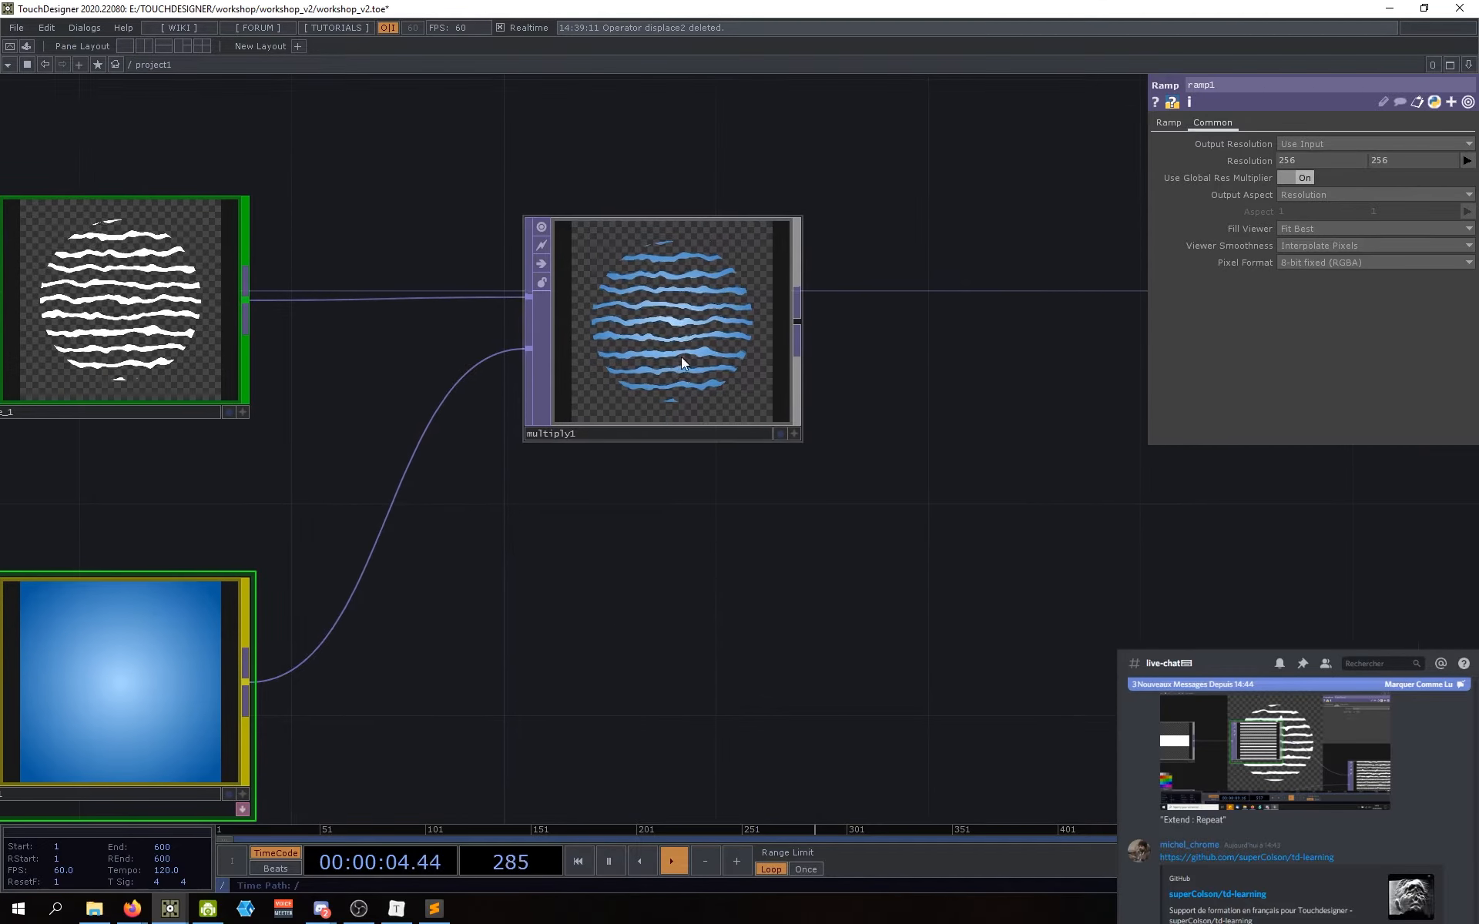
pyautogui.moveTo(640, 359); pyautogui.dragTo(618, 385)
pyautogui.click(702, 446)
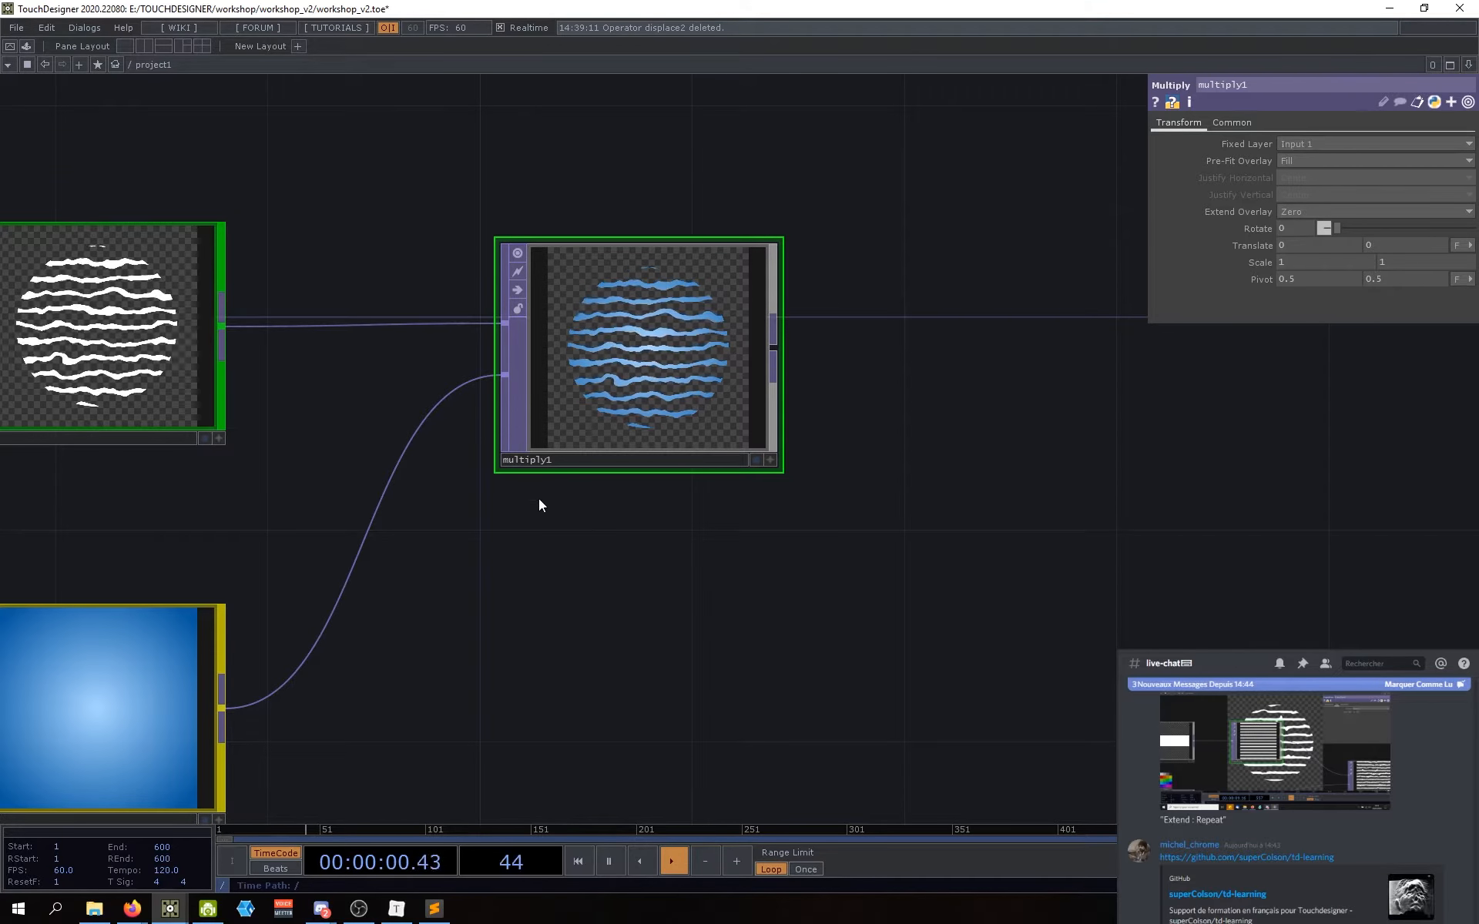
# Step: Shift the network left to free space to the right of multiply1
pyautogui.moveTo(727, 556); pyautogui.dragTo(680, 597)
pyautogui.moveTo(979, 460); pyautogui.dragTo(958, 457)
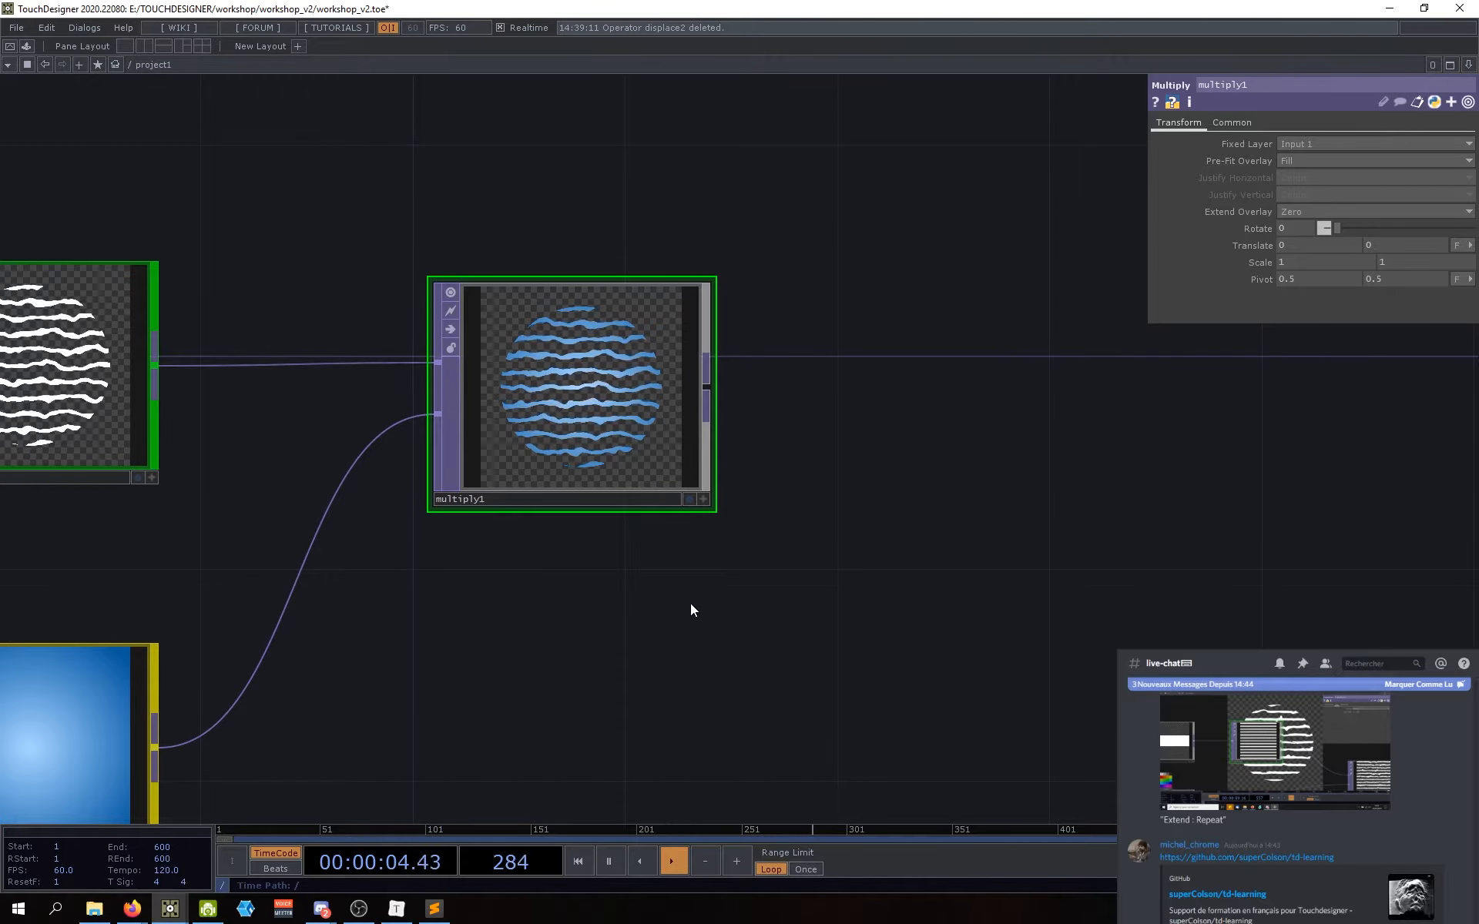
pyautogui.scroll(-3, 747, 651)
pyautogui.scroll(2, 725, 649)
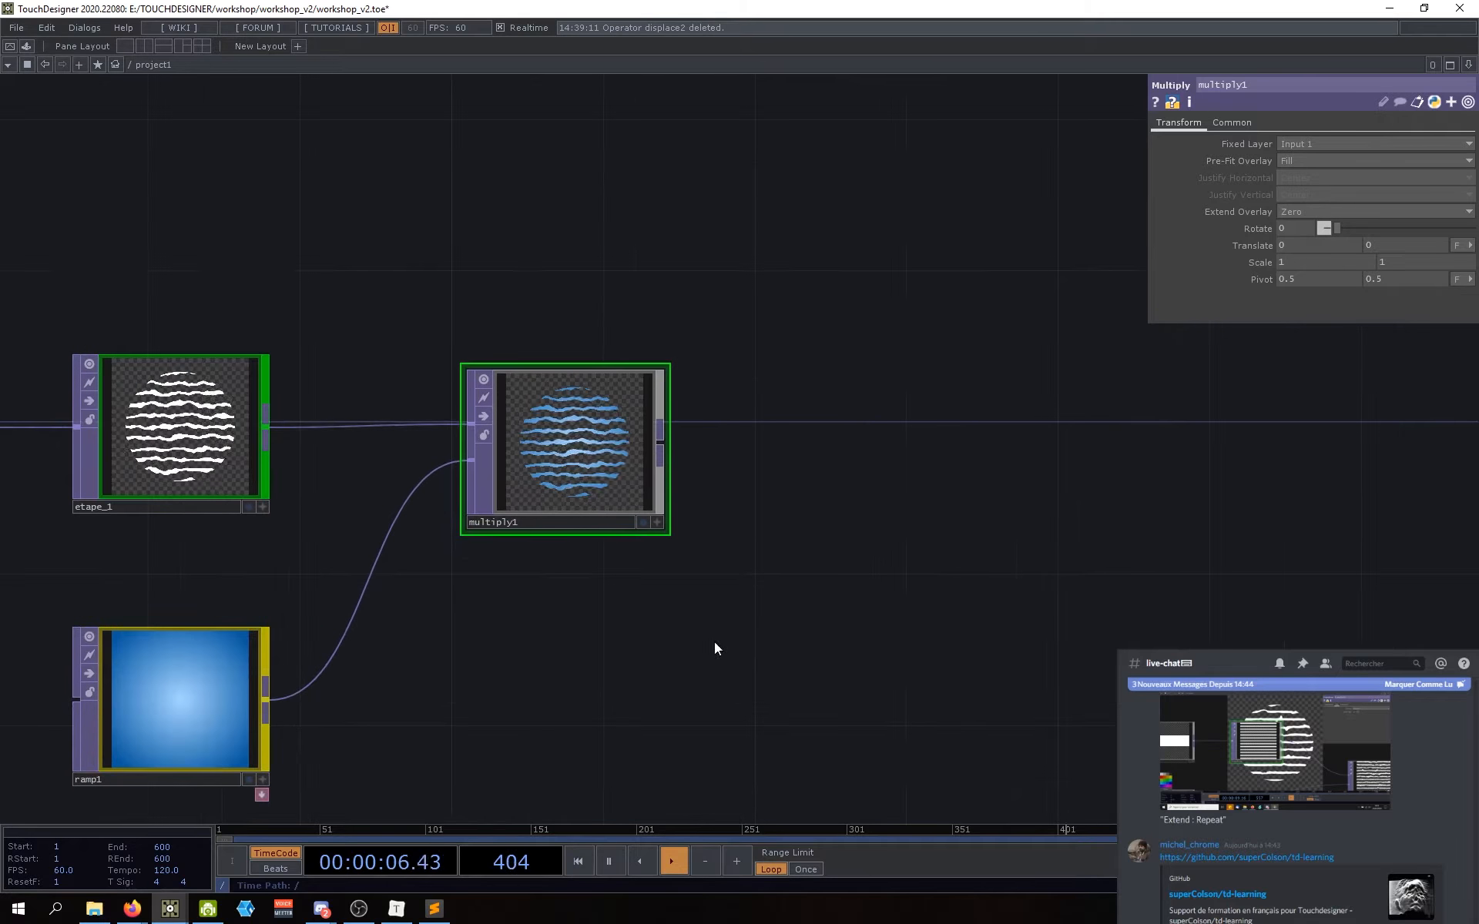
pyautogui.moveTo(771, 511); pyautogui.dragTo(738, 515)
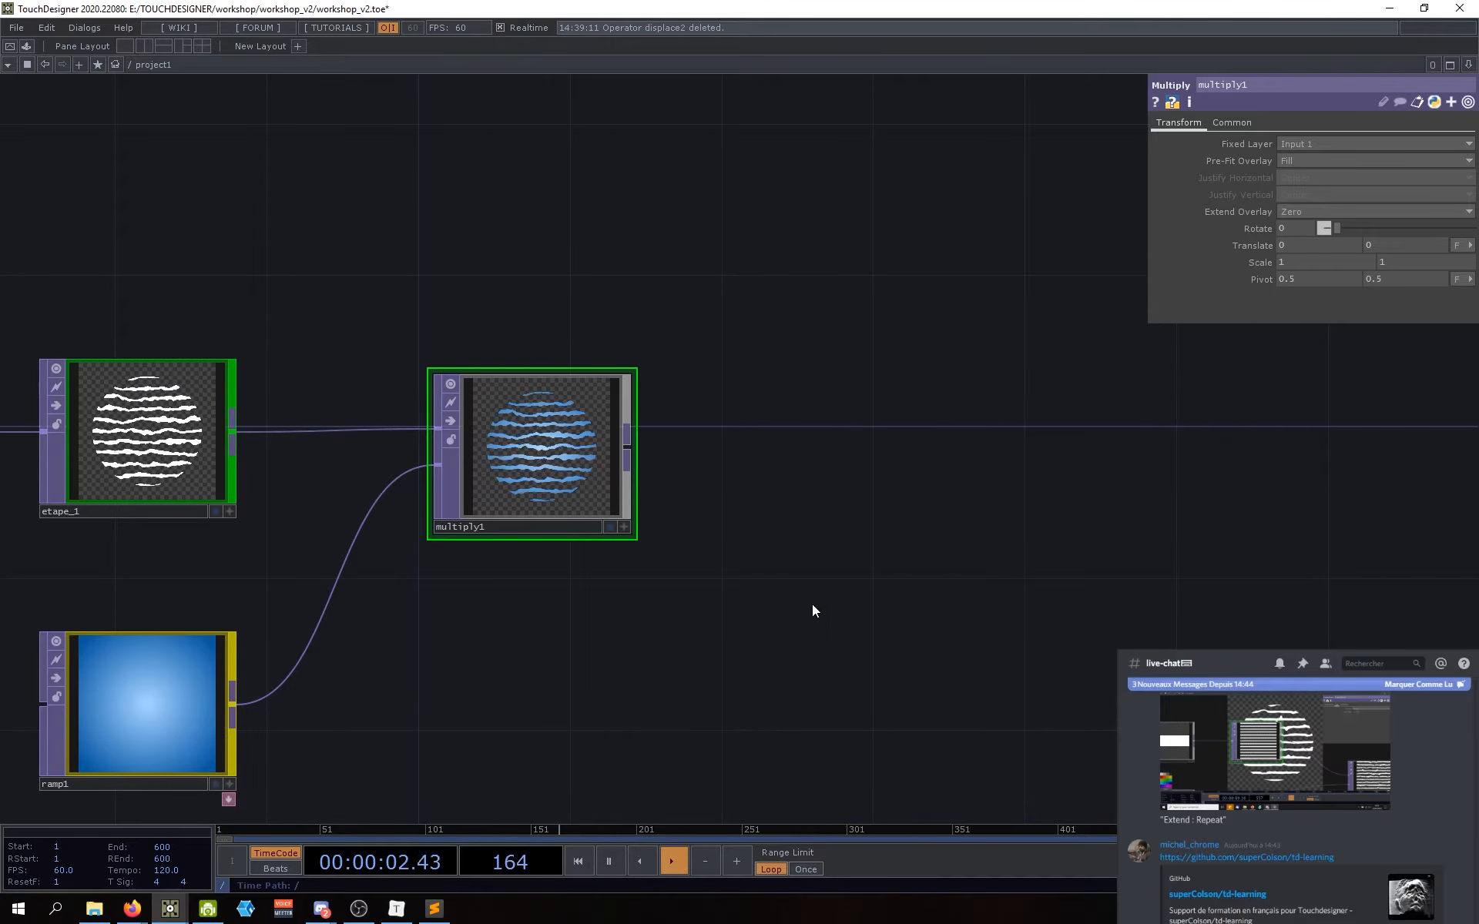
pyautogui.moveTo(812, 604); pyautogui.dragTo(778, 604)
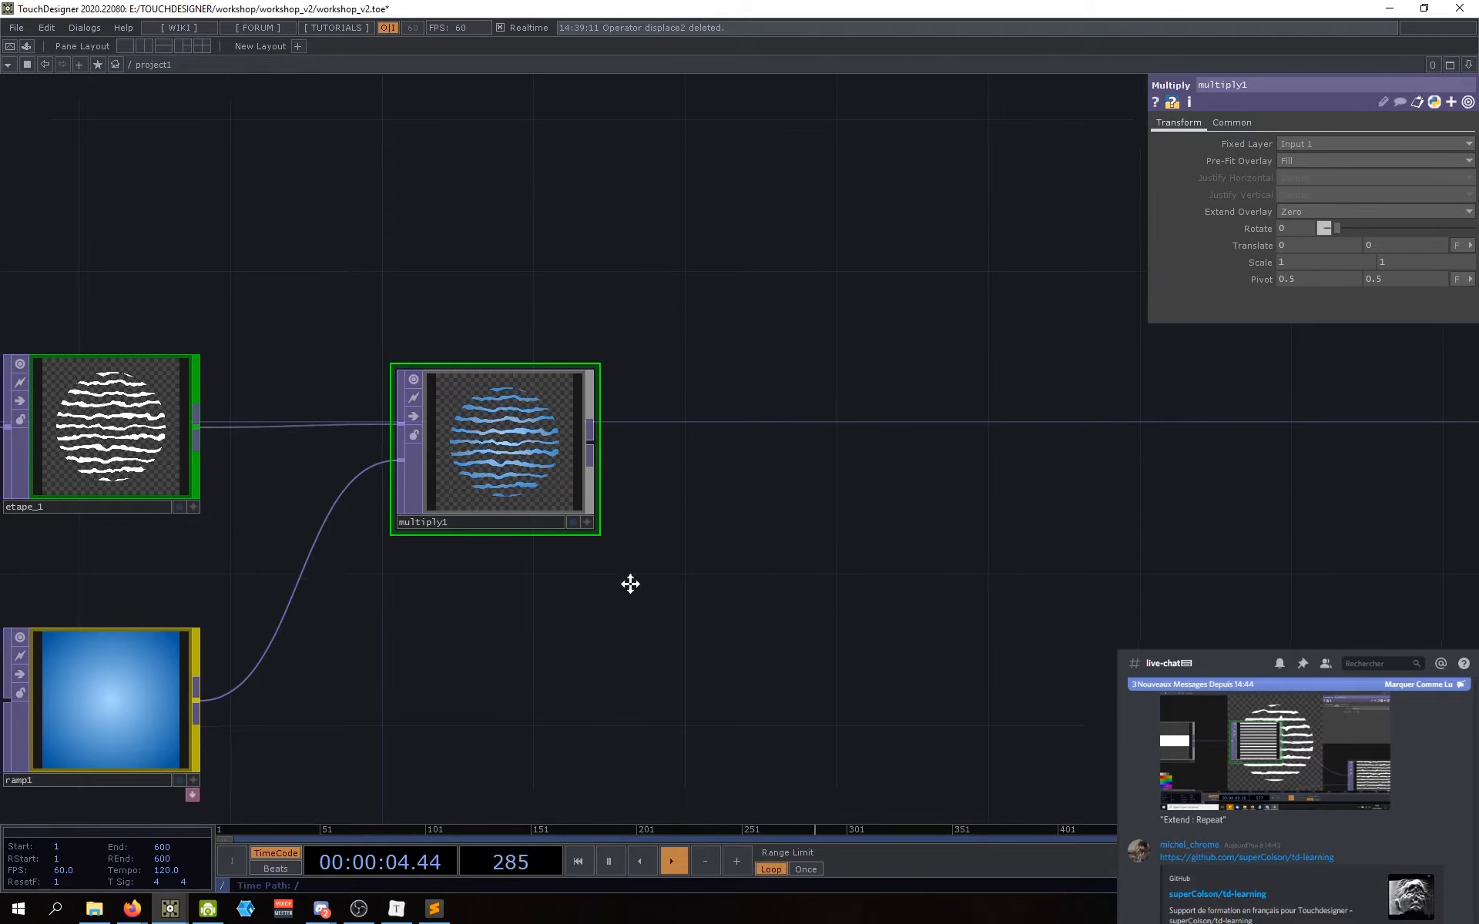
pyautogui.scroll(-3, 639, 589)
pyautogui.moveTo(650, 594); pyautogui.dragTo(548, 590)
pyautogui.moveTo(597, 684); pyautogui.dragTo(556, 663)
pyautogui.moveTo(634, 550); pyautogui.dragTo(628, 552)
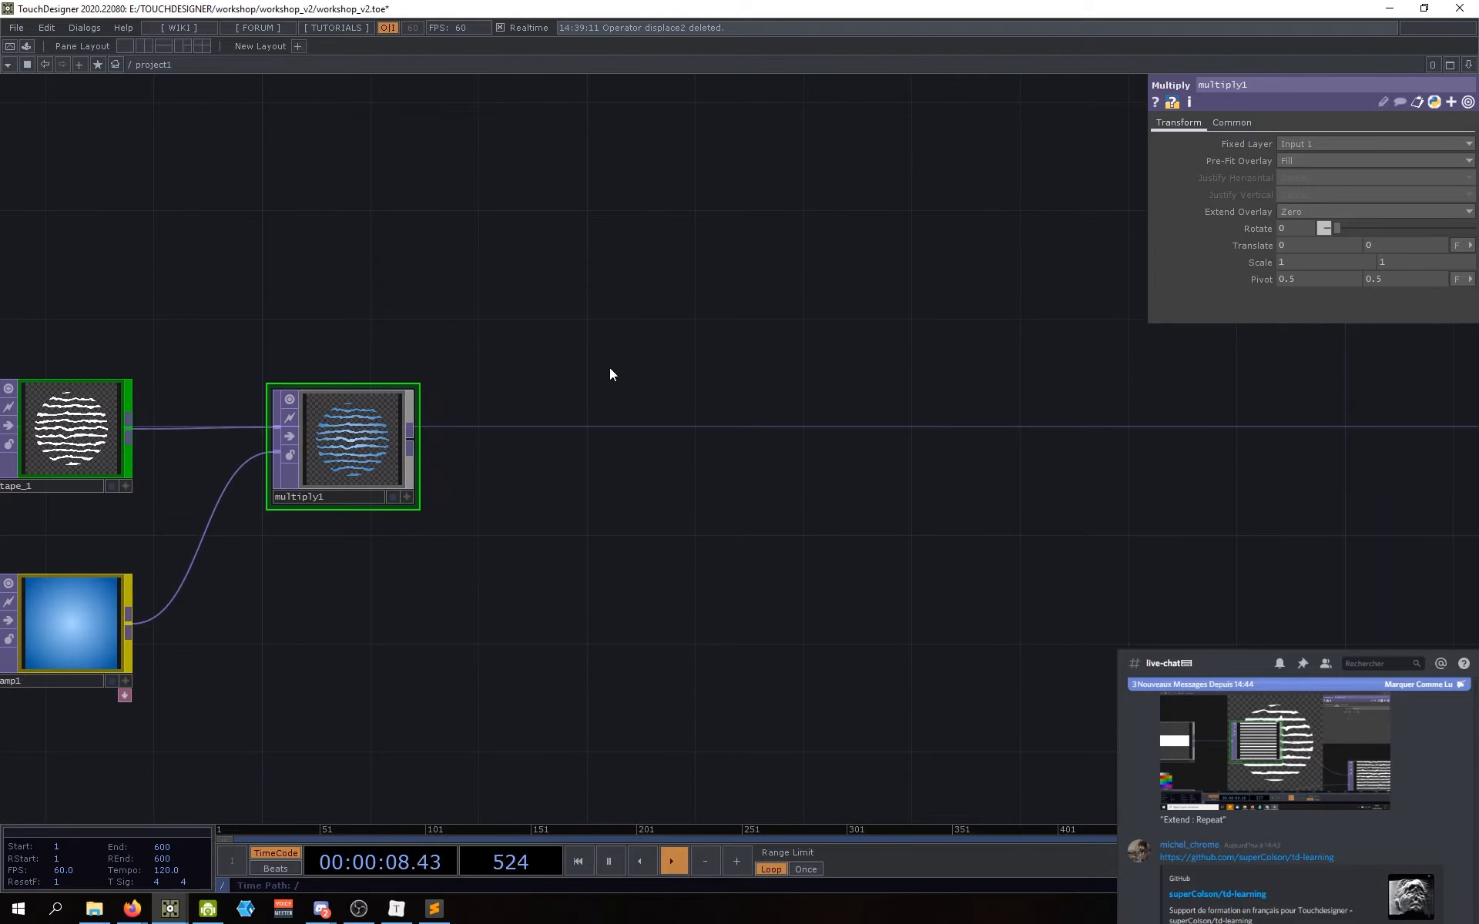
pyautogui.press('Tab')
pyautogui.write('level')
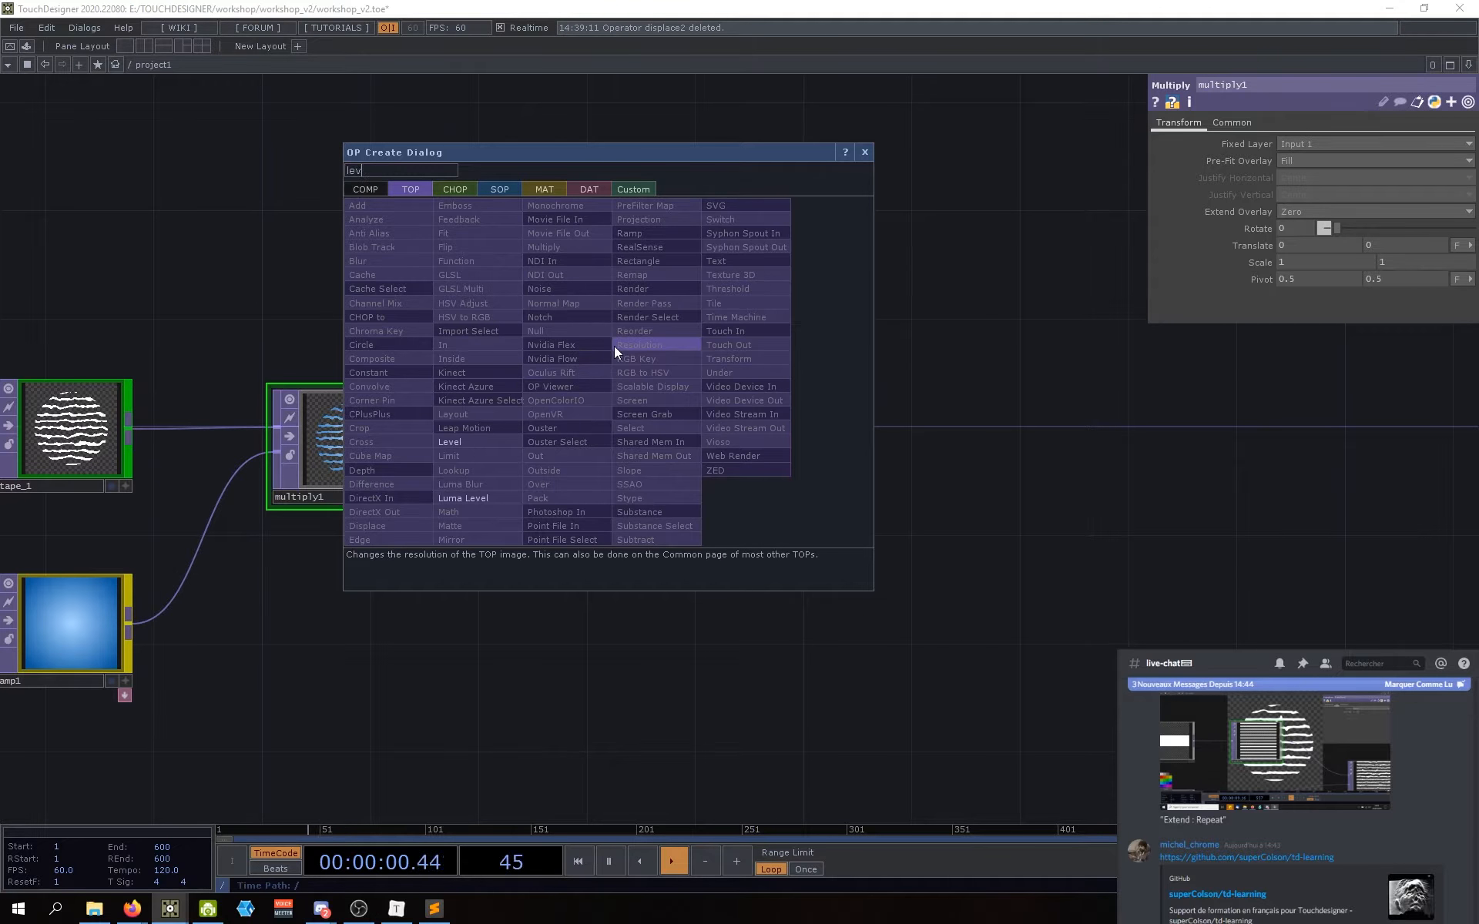
pyautogui.click(519, 444)
pyautogui.click(643, 332)
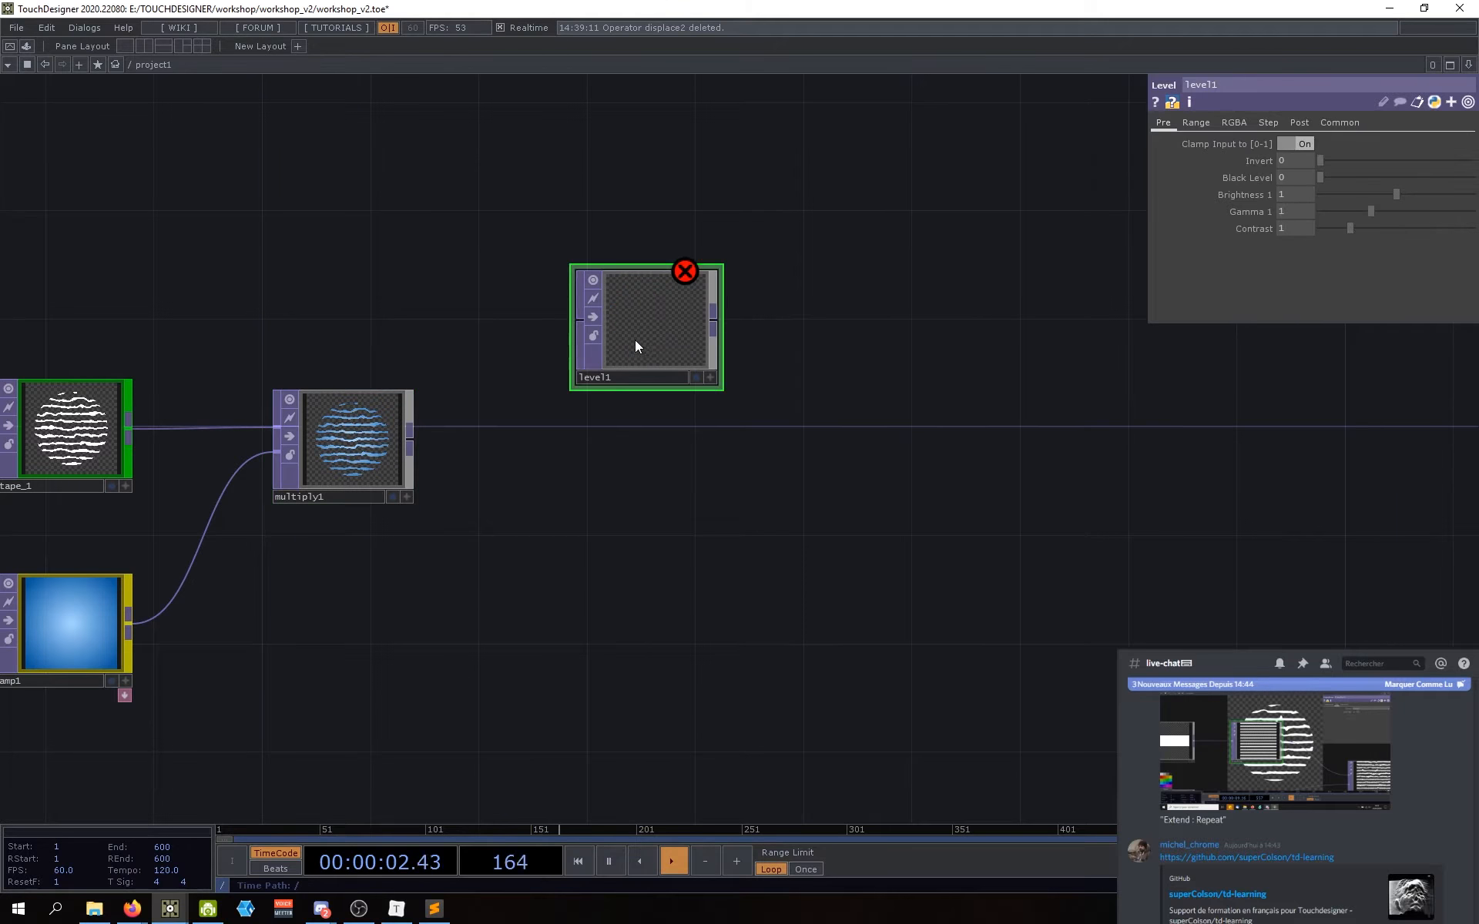
pyautogui.moveTo(395, 464); pyautogui.dragTo(586, 347)
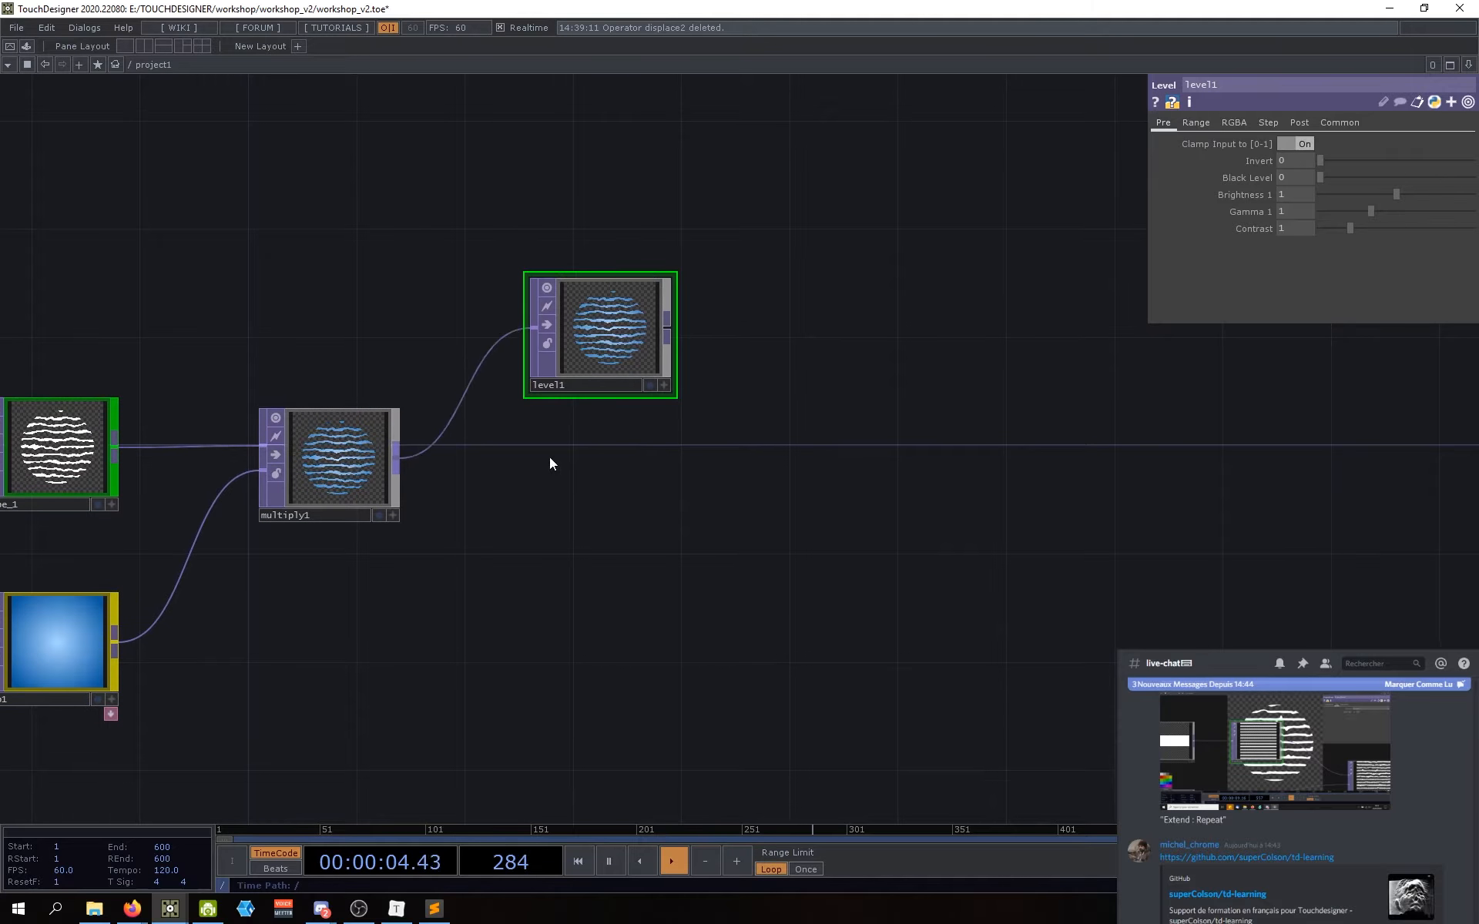
pyautogui.moveTo(718, 401); pyautogui.dragTo(721, 403)
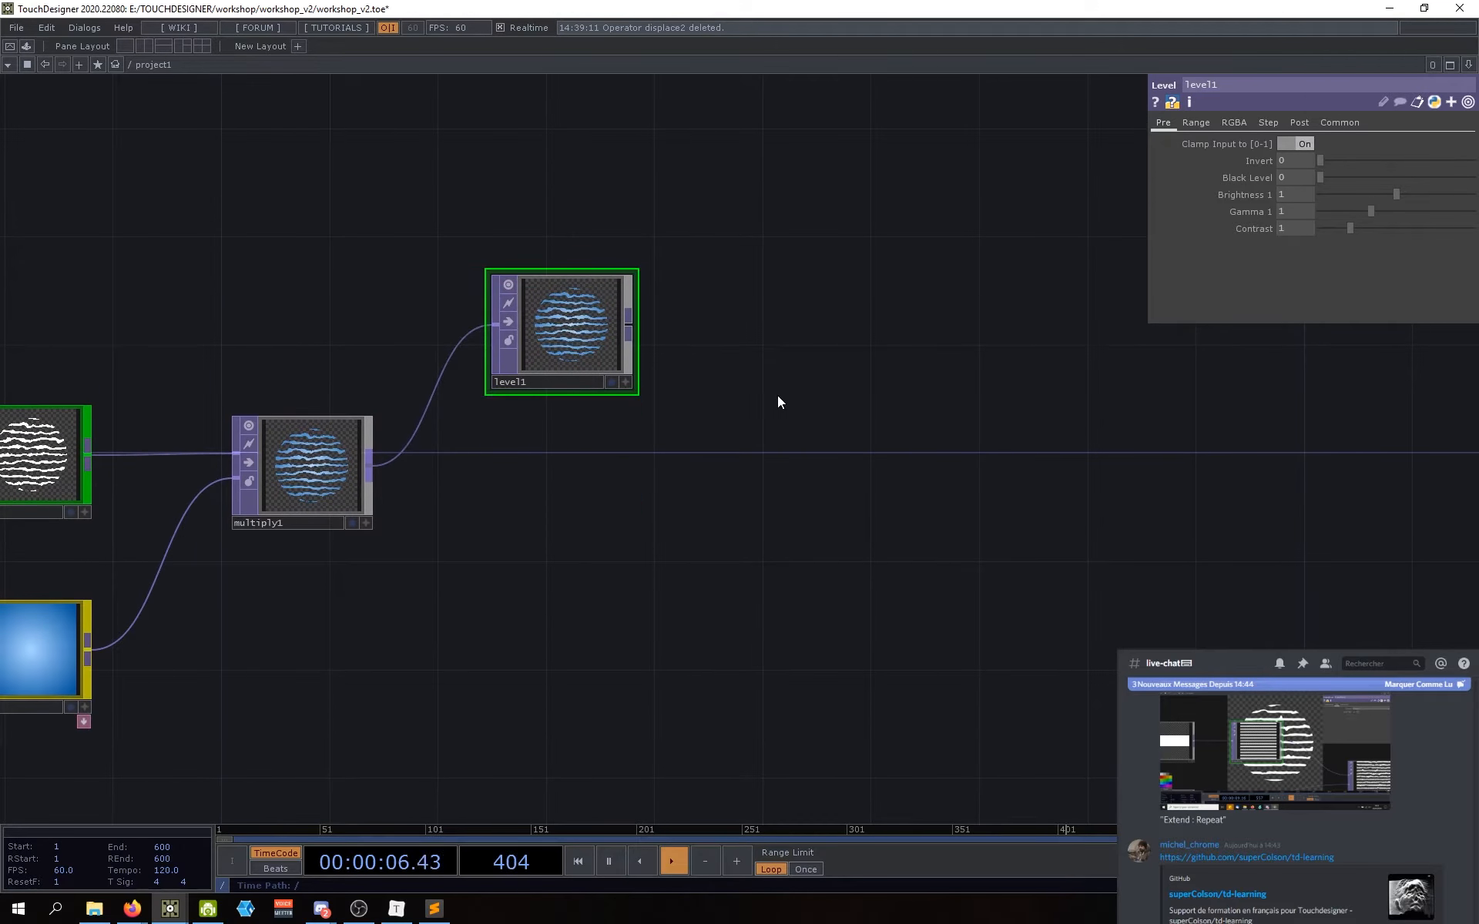
pyautogui.moveTo(936, 404); pyautogui.dragTo(956, 402)
pyautogui.moveTo(768, 512); pyautogui.dragTo(818, 515)
pyautogui.moveTo(714, 493); pyautogui.dragTo(722, 507)
pyautogui.scroll(3, 617, 329)
pyautogui.scroll(4, 617, 329)
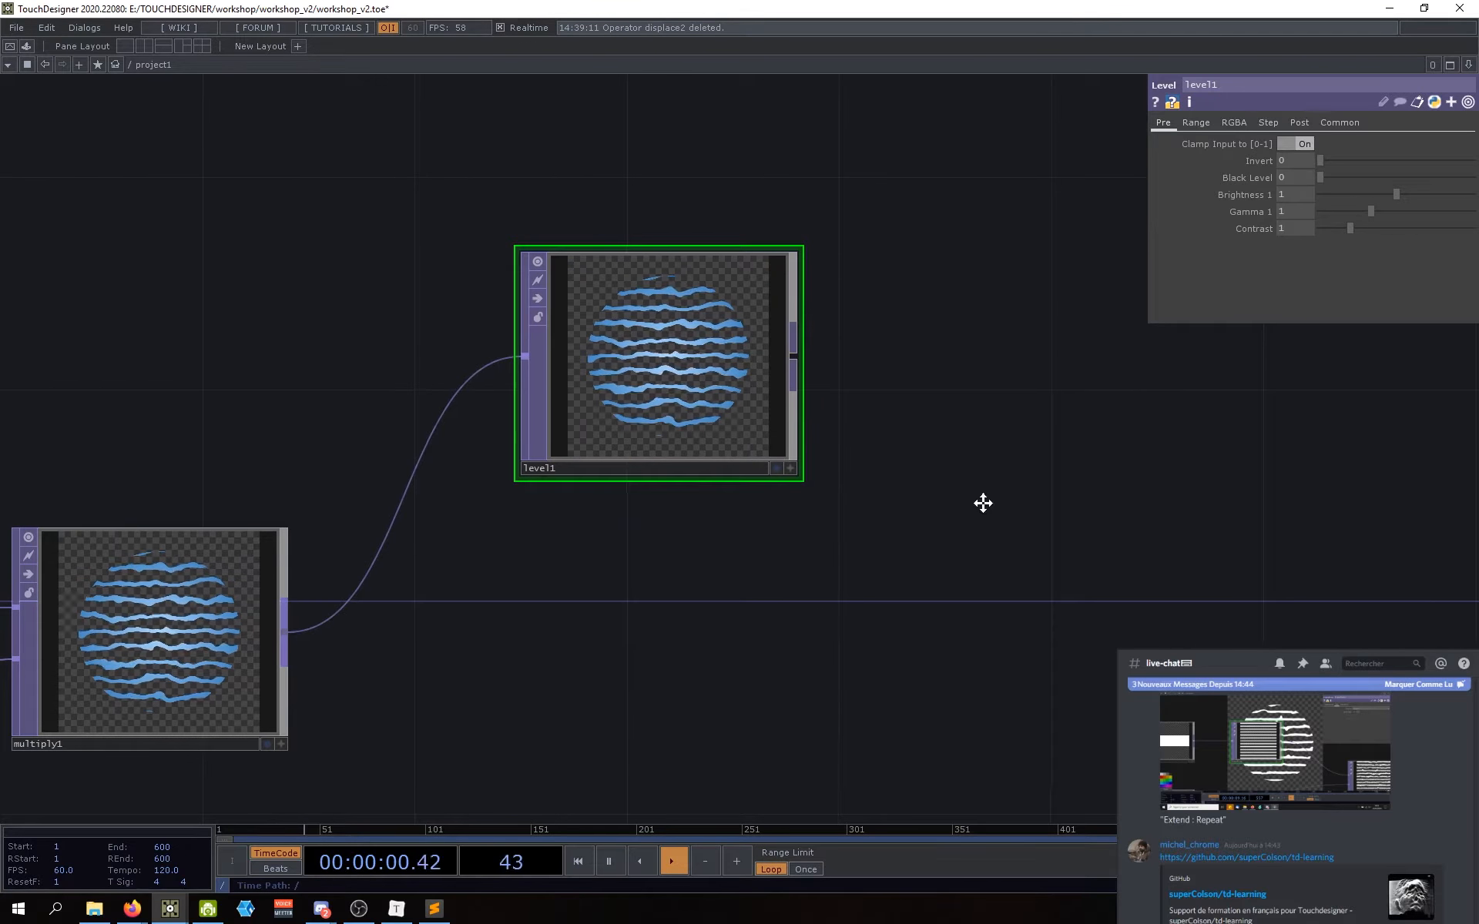
pyautogui.moveTo(984, 501); pyautogui.dragTo(1028, 486)
pyautogui.moveTo(1396, 194); pyautogui.dragTo(1441, 228)
pyautogui.hotkey('ctrl', 'z')
pyautogui.hotkey('ctrl', 'z')
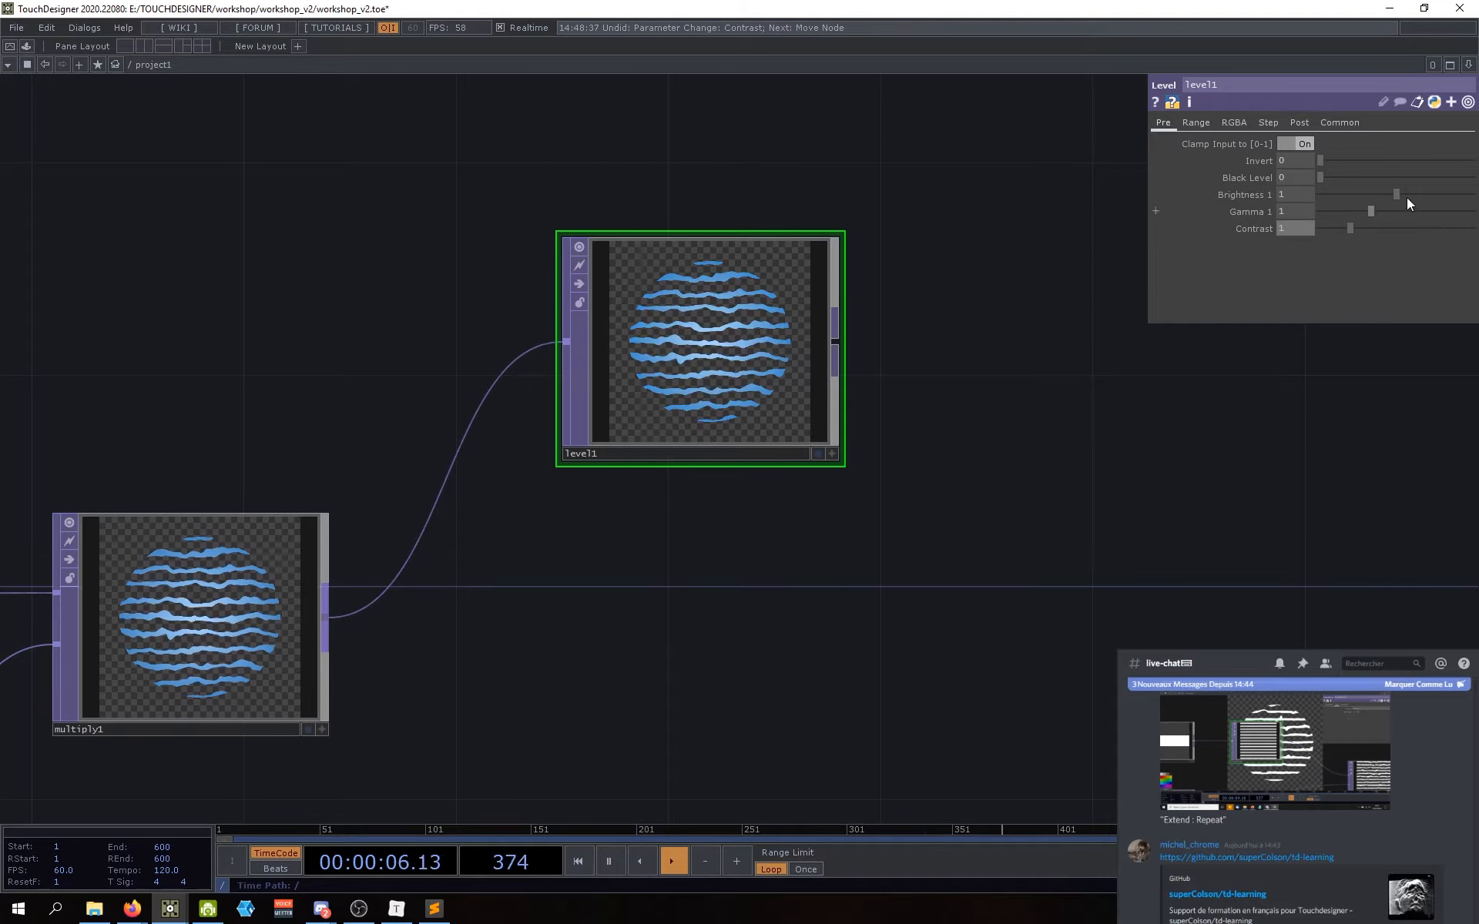
# Step: Browse level1's parameter pages, then enter 0.6 as Opacity on the Post page
pyautogui.click(1205, 123)
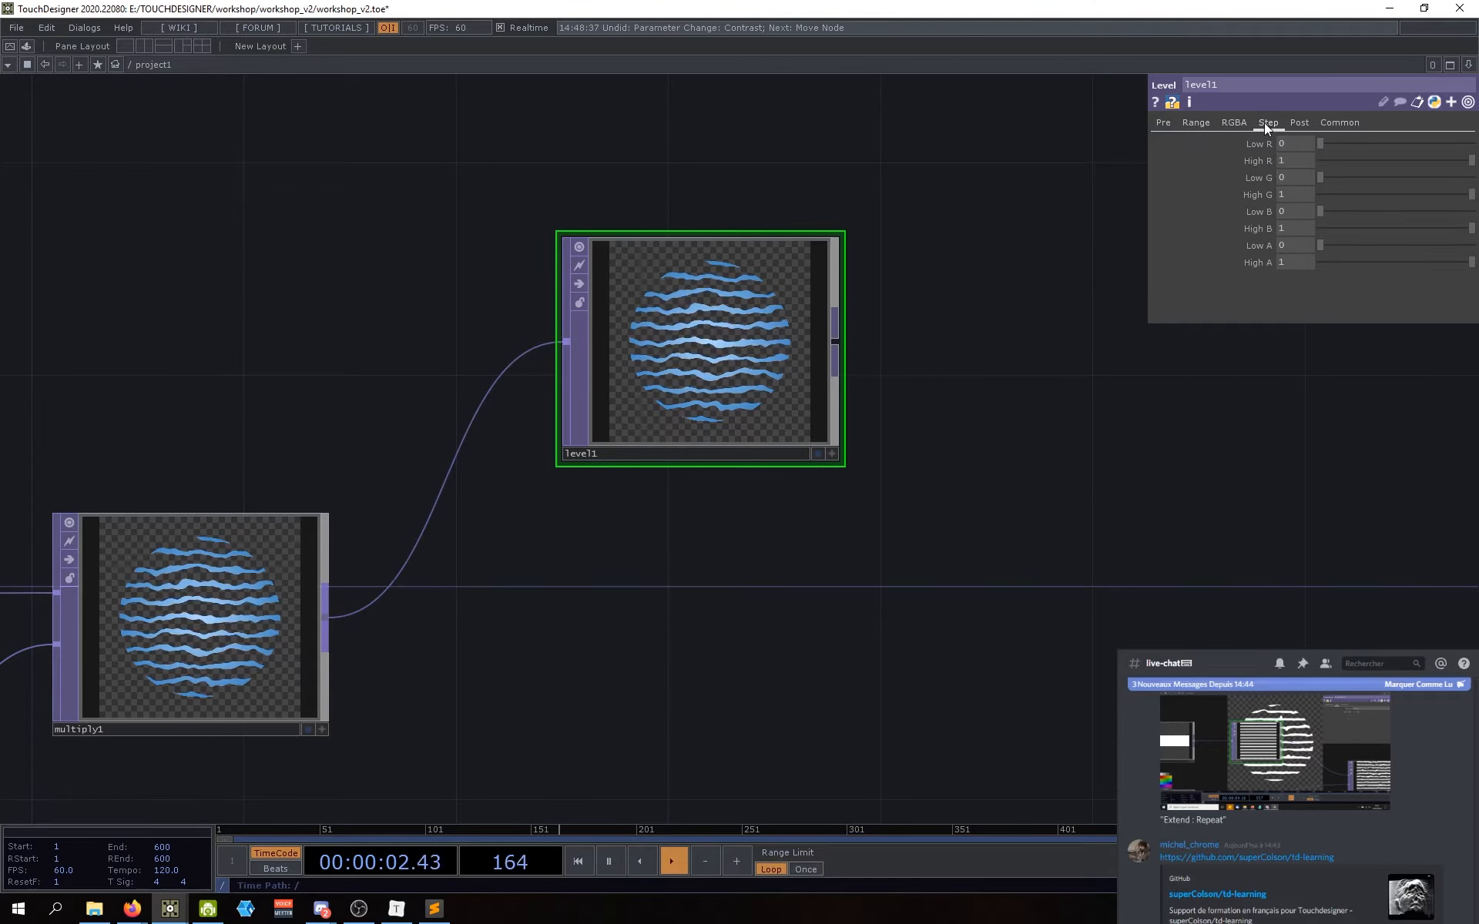
pyautogui.click(1264, 122)
pyautogui.click(1231, 123)
pyautogui.click(1267, 123)
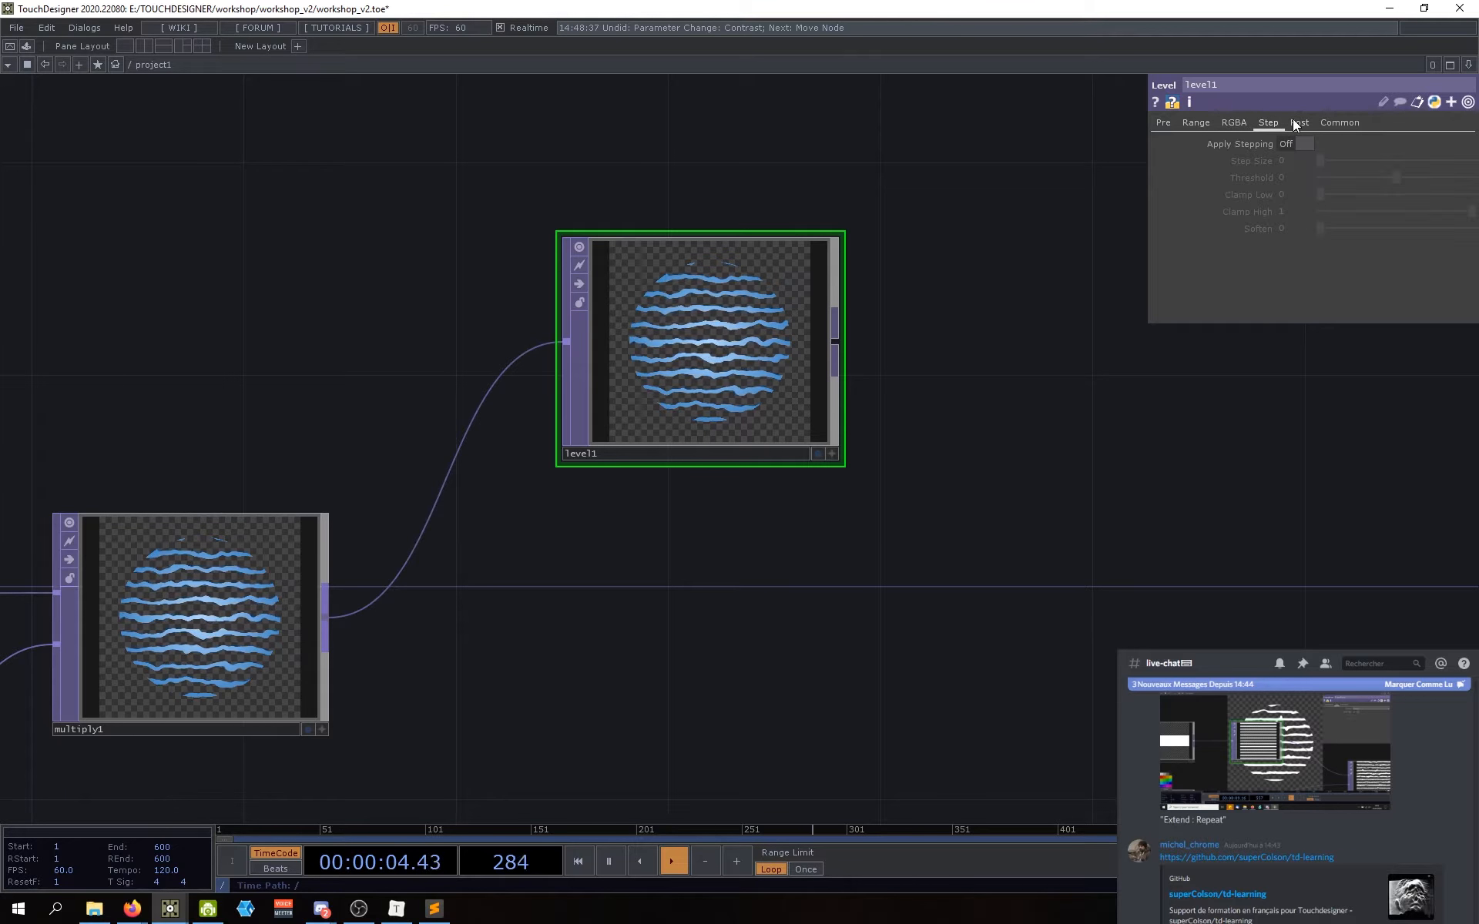
pyautogui.click(1297, 124)
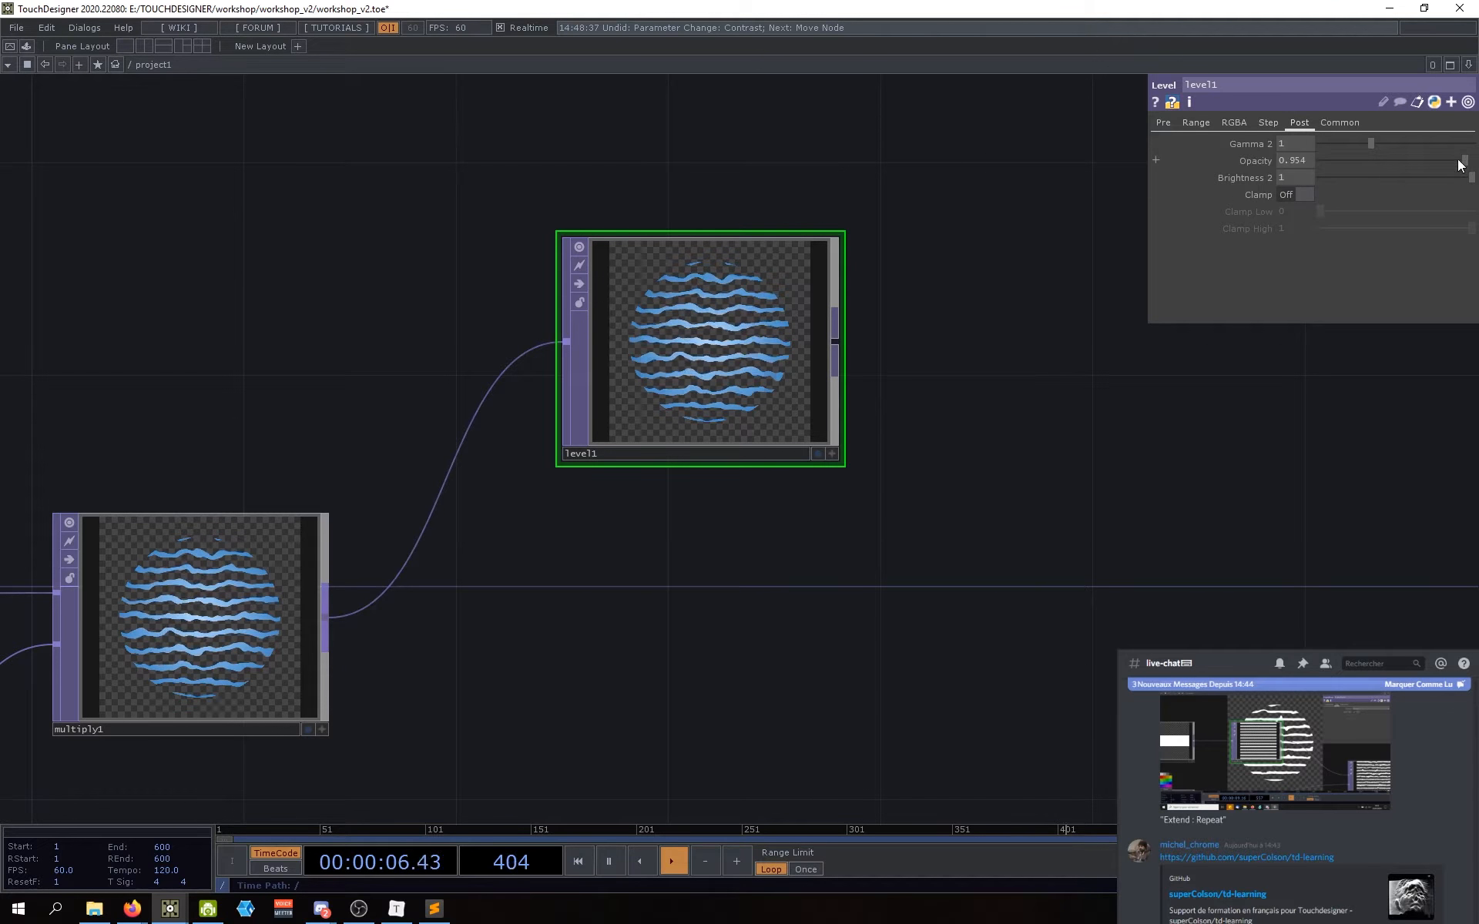
pyautogui.moveTo(1457, 159)
pyautogui.mouseDown()
pyautogui.moveTo(1383, 169)
pyautogui.moveTo(1478, 177)
pyautogui.mouseUp()
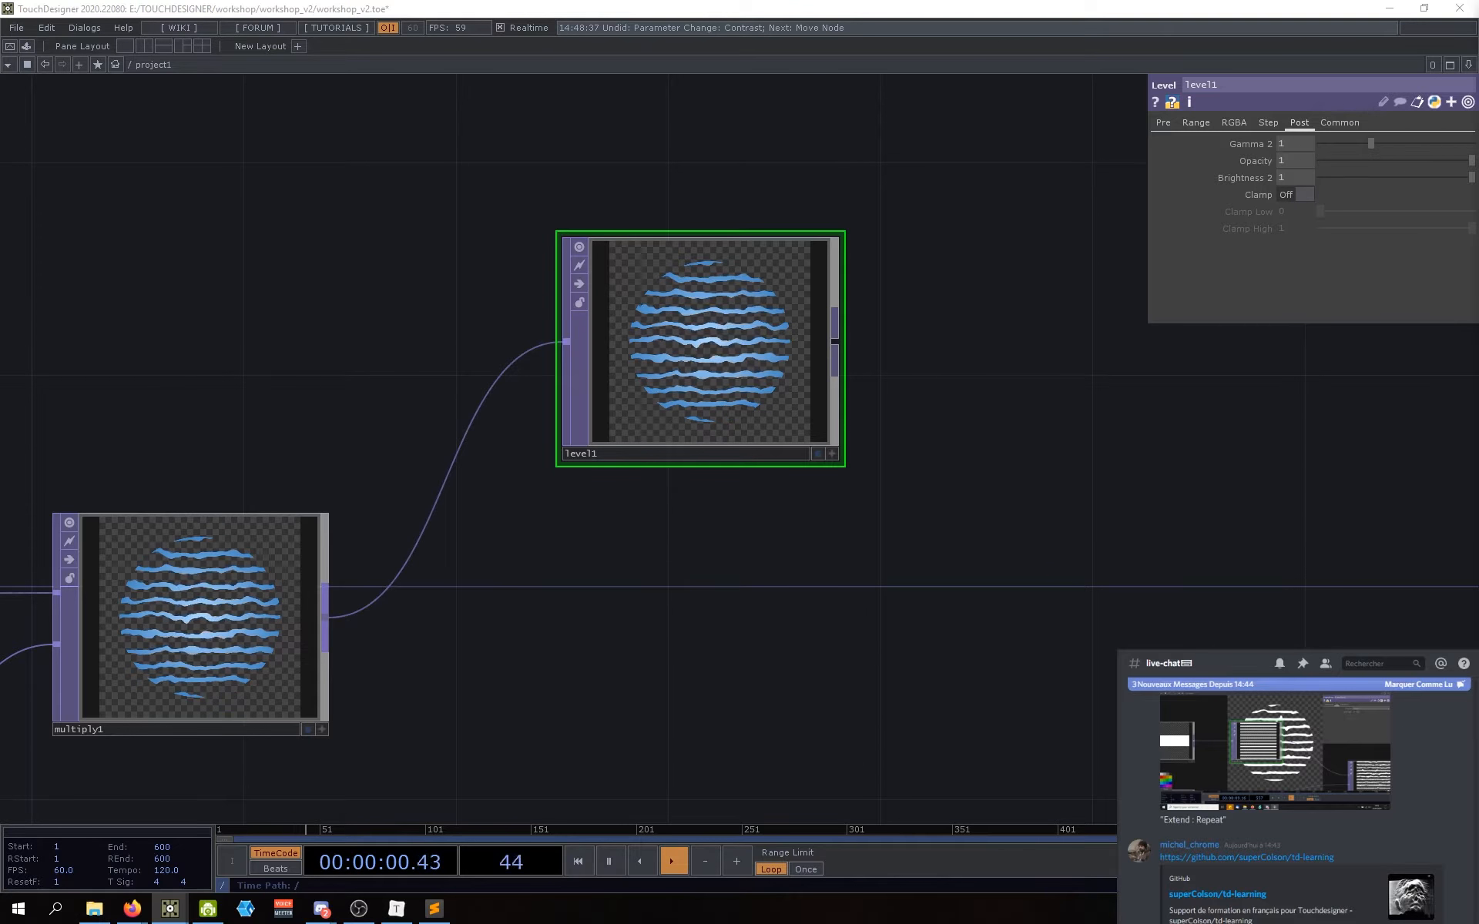
pyautogui.click(1305, 161)
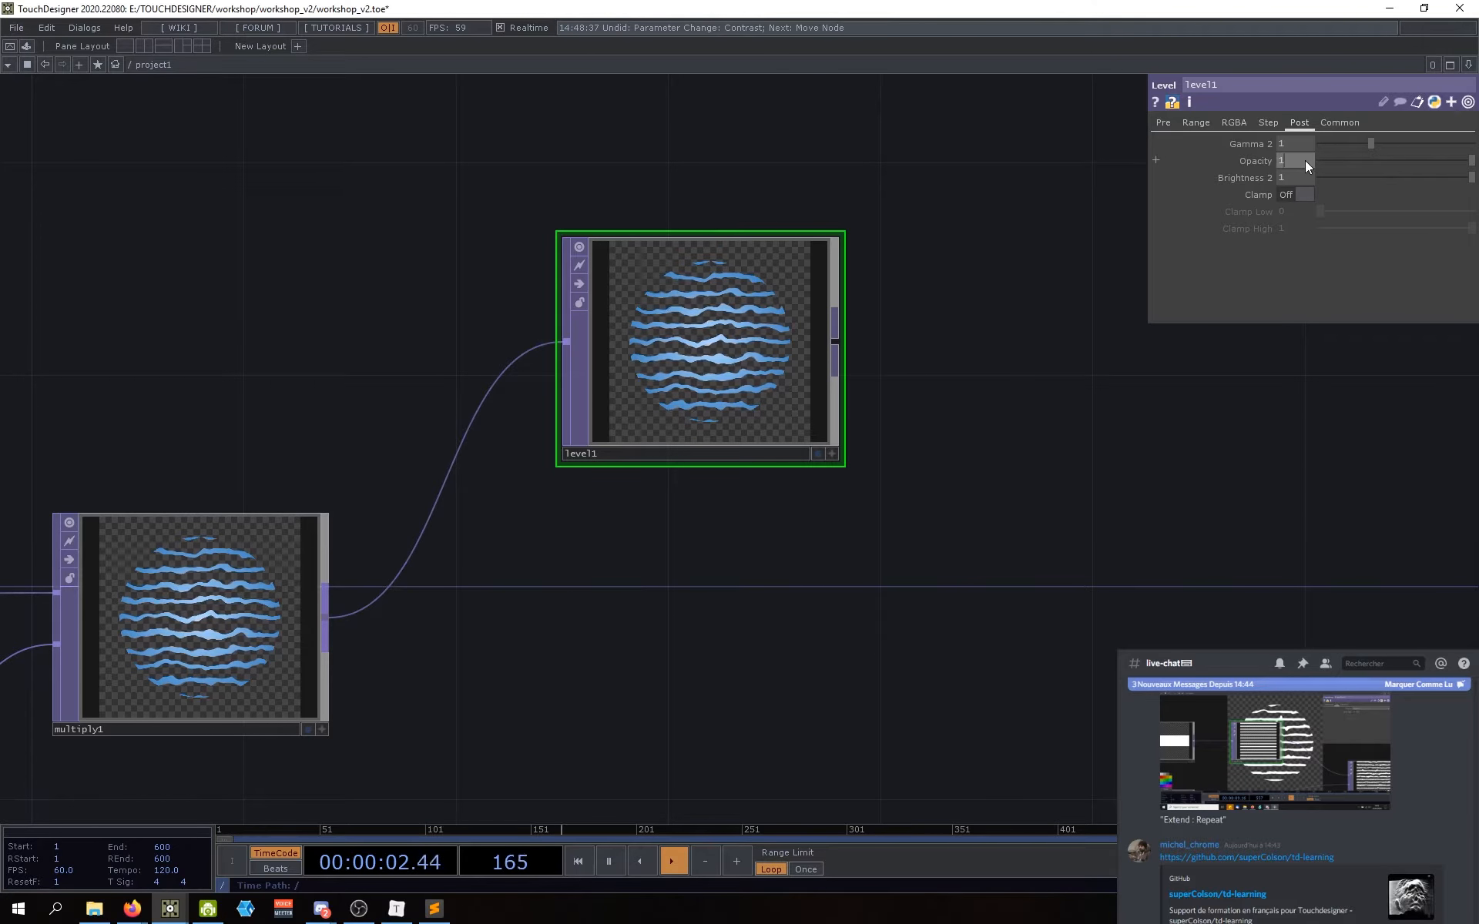
pyautogui.write('0.6')
pyautogui.press('Return')
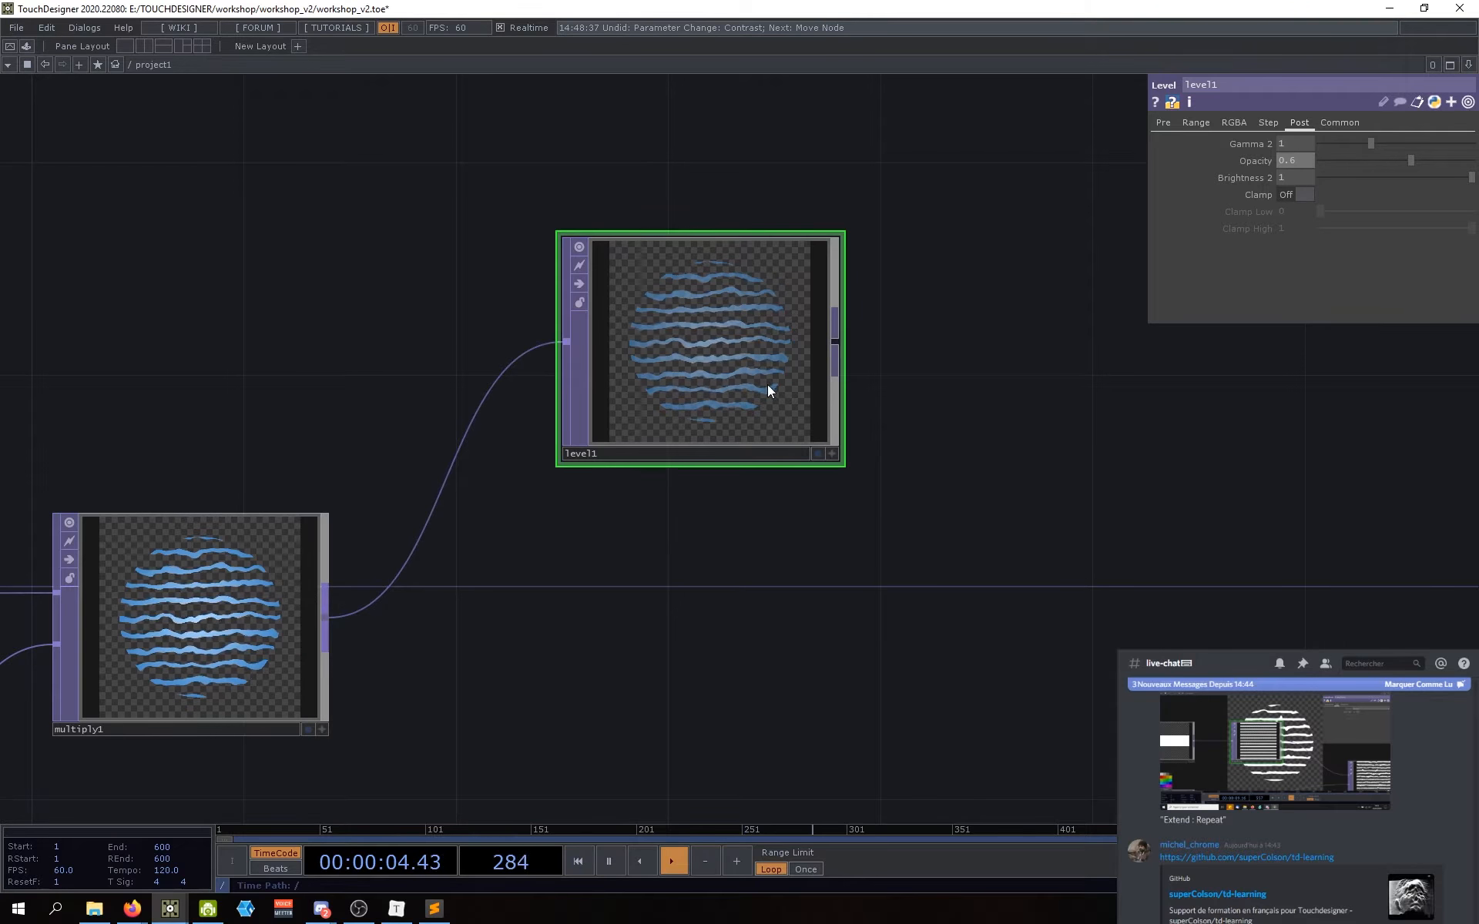
pyautogui.scroll(10, 767, 385)
pyautogui.scroll(3, 701, 312)
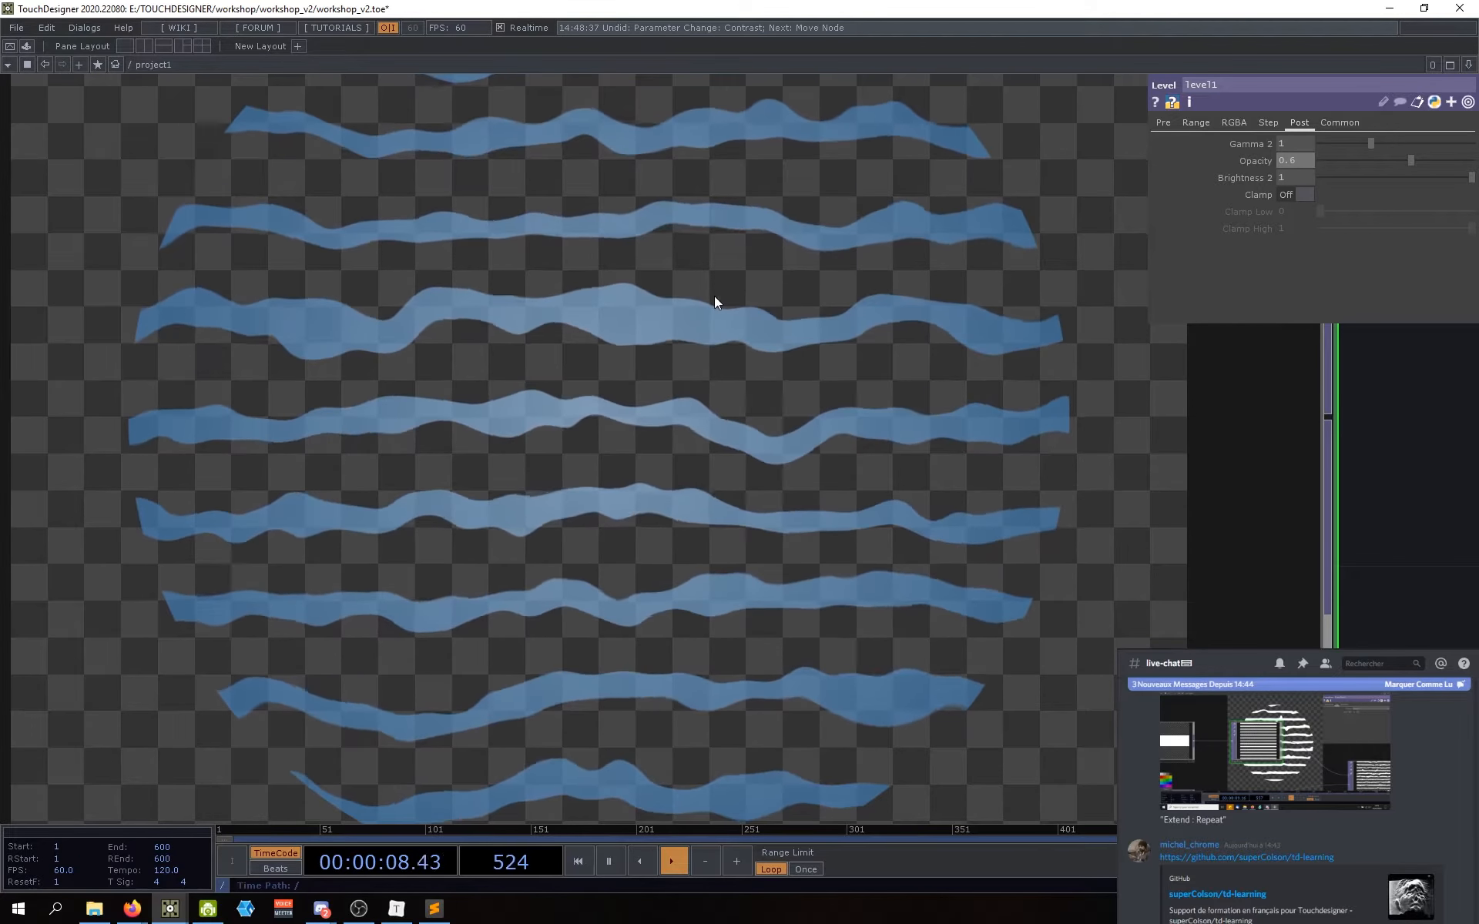
pyautogui.scroll(-10, 713, 297)
pyautogui.scroll(-5, 691, 539)
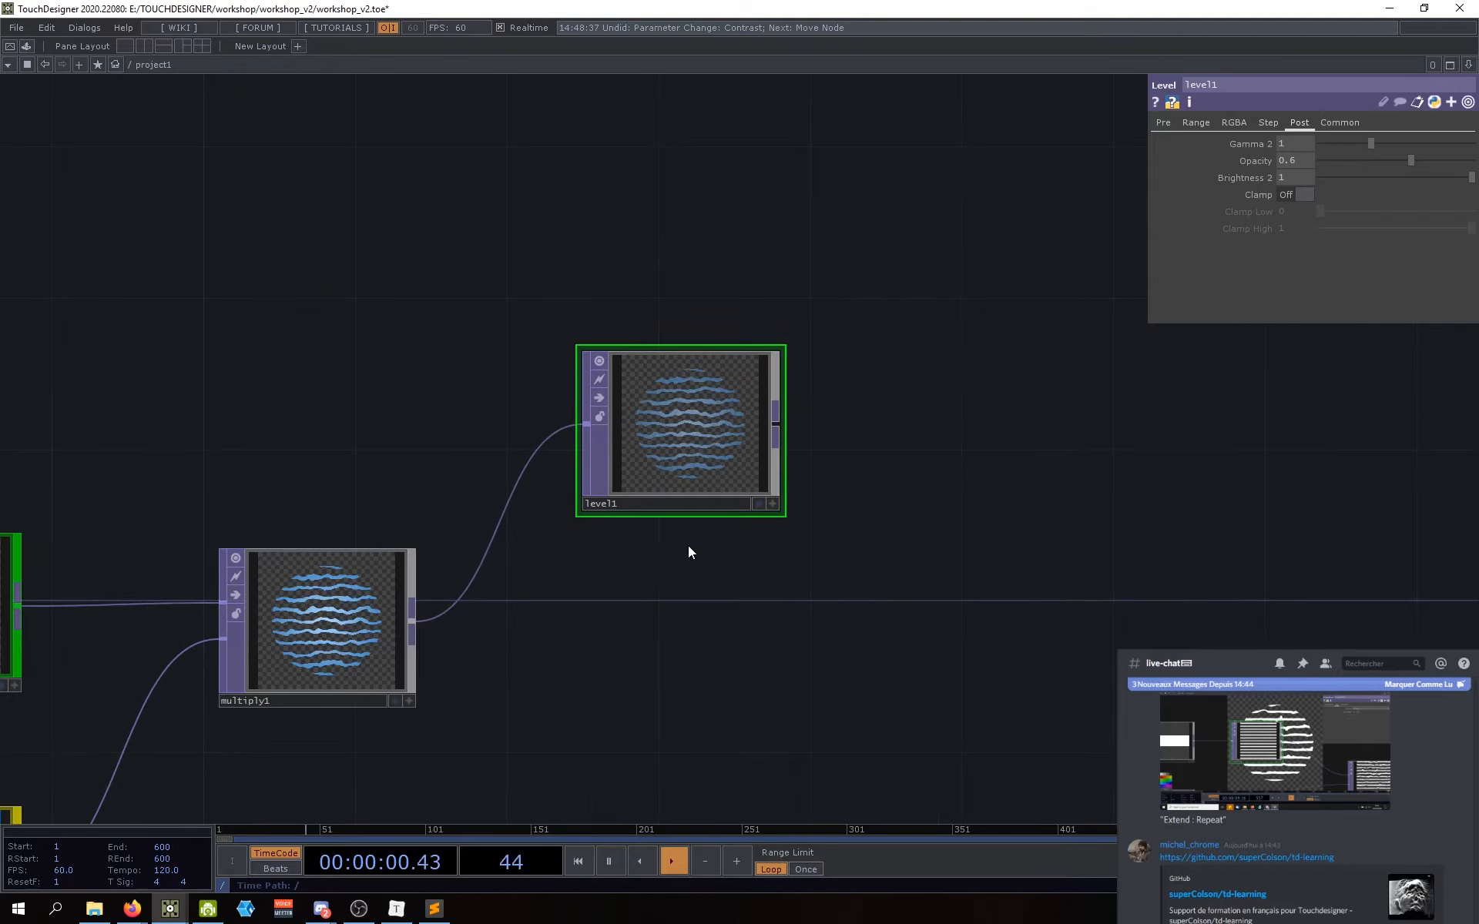
# Step: On level1's Pre page, set Brightness 1 to 0 to darken the stripes
pyautogui.click(1164, 123)
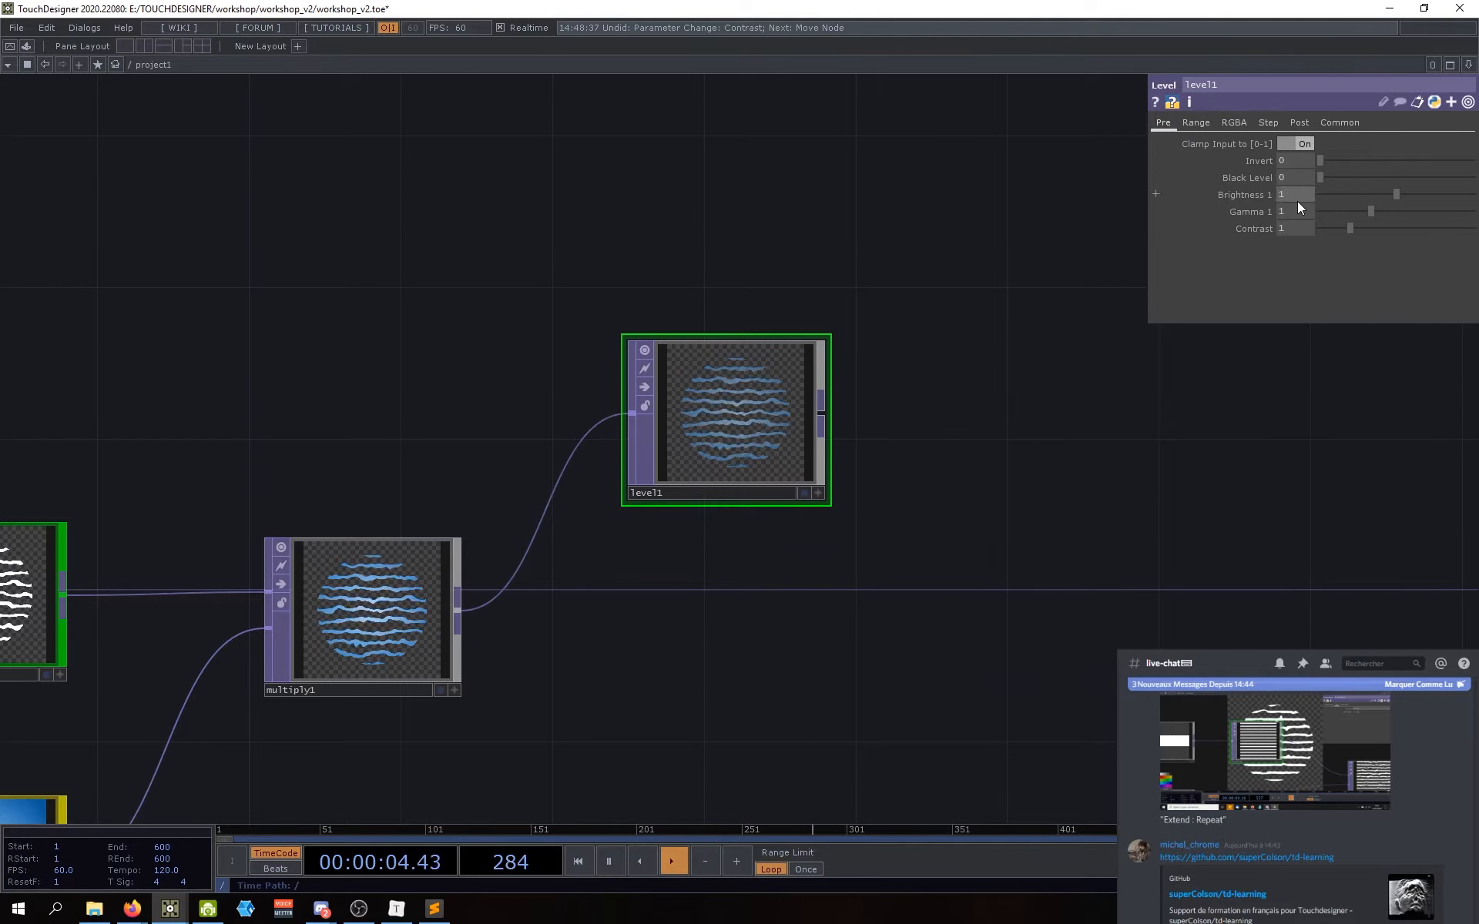
pyautogui.write('0')
pyautogui.press('Return')
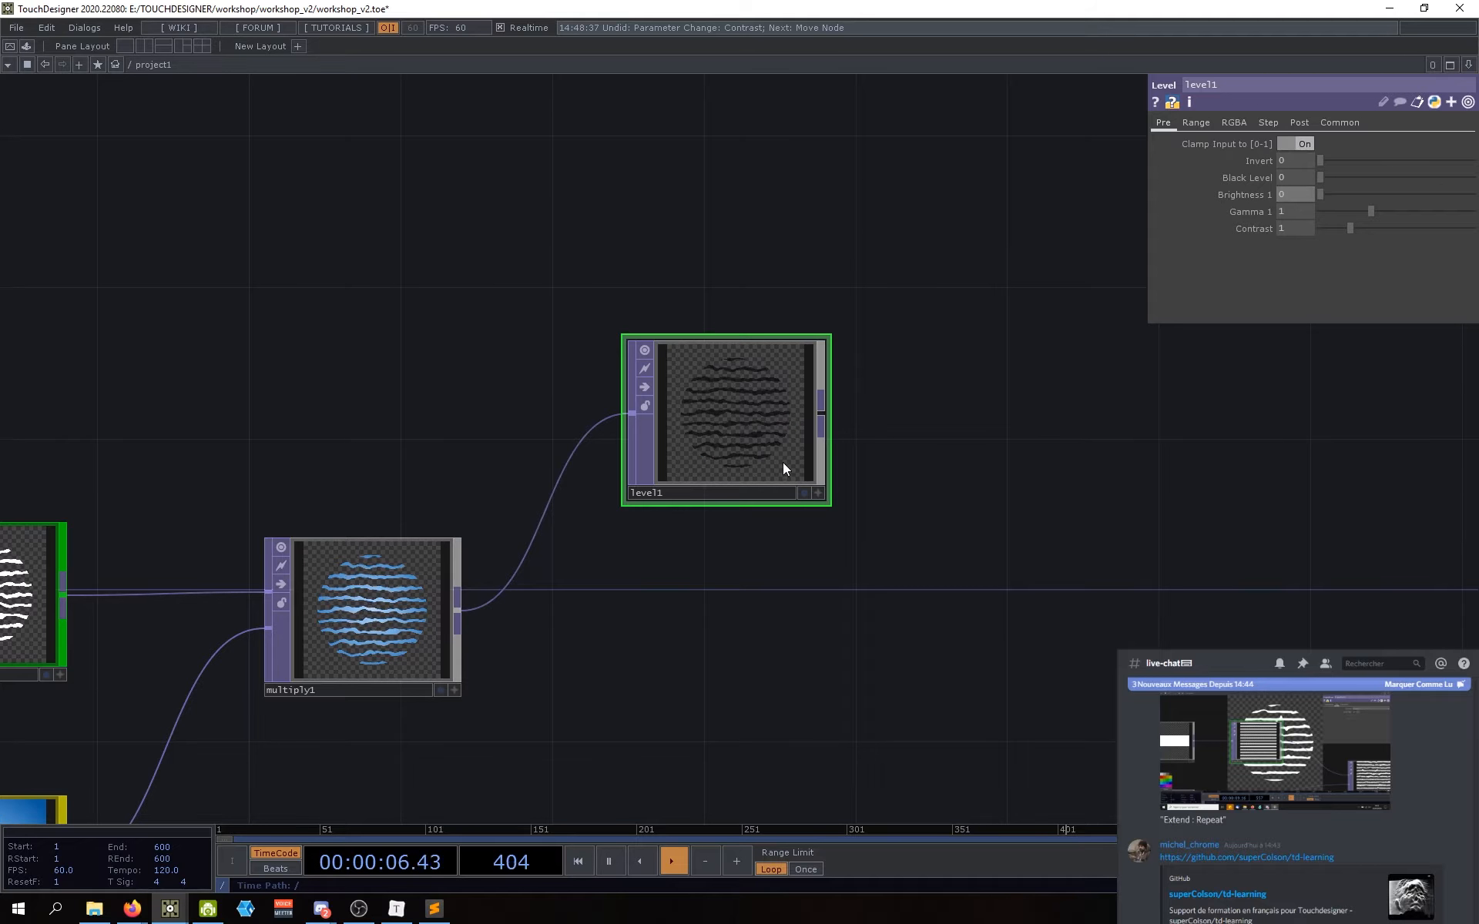
pyautogui.scroll(7, 707, 403)
pyautogui.scroll(3, 786, 428)
pyautogui.scroll(-8, 671, 485)
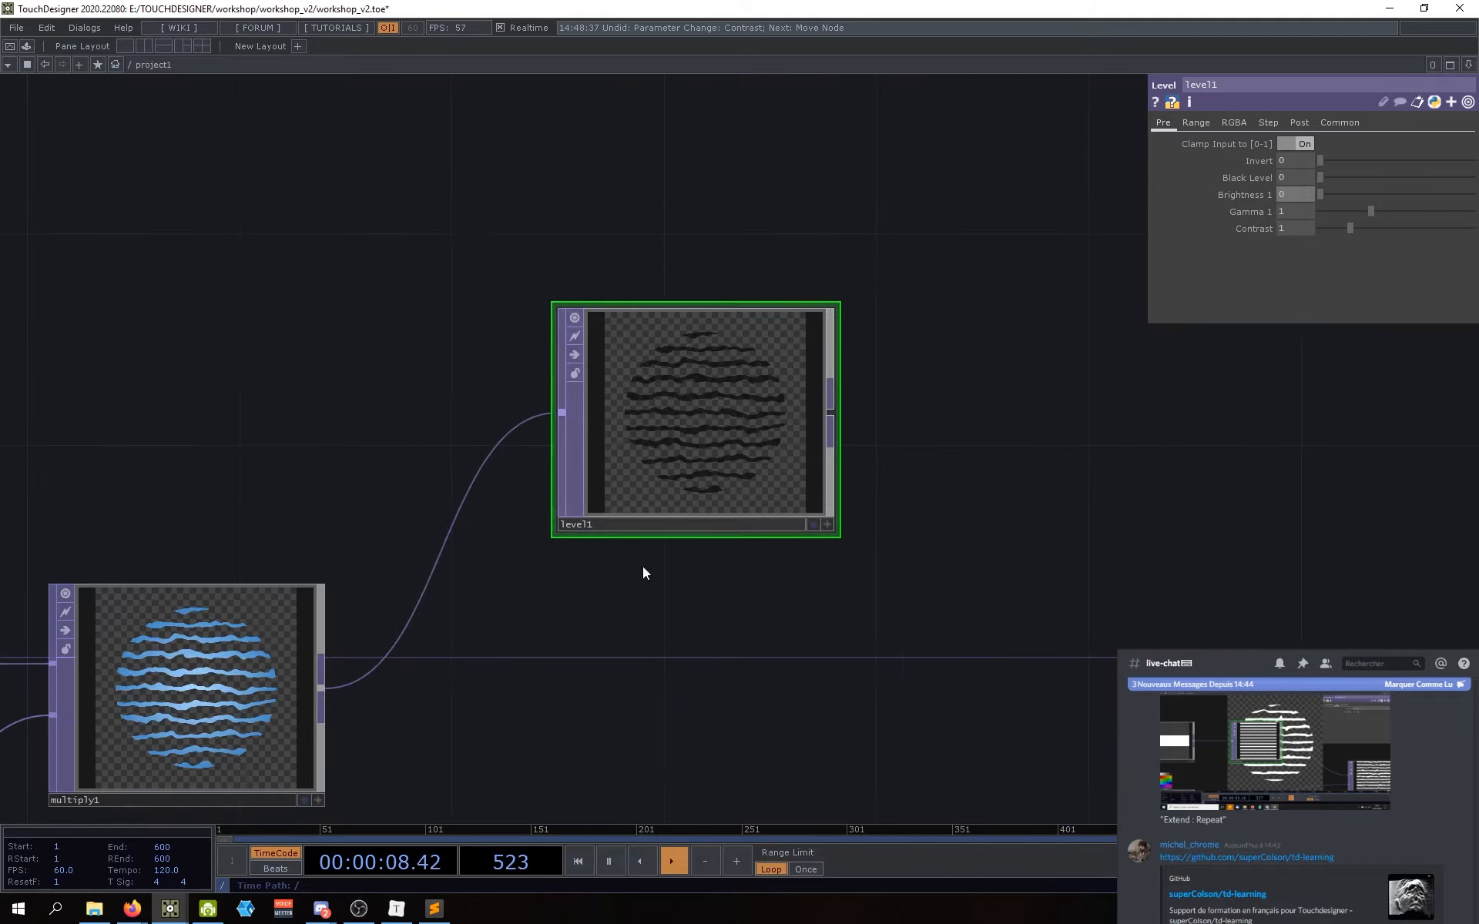
pyautogui.scroll(6, 608, 401)
pyautogui.scroll(5, 719, 370)
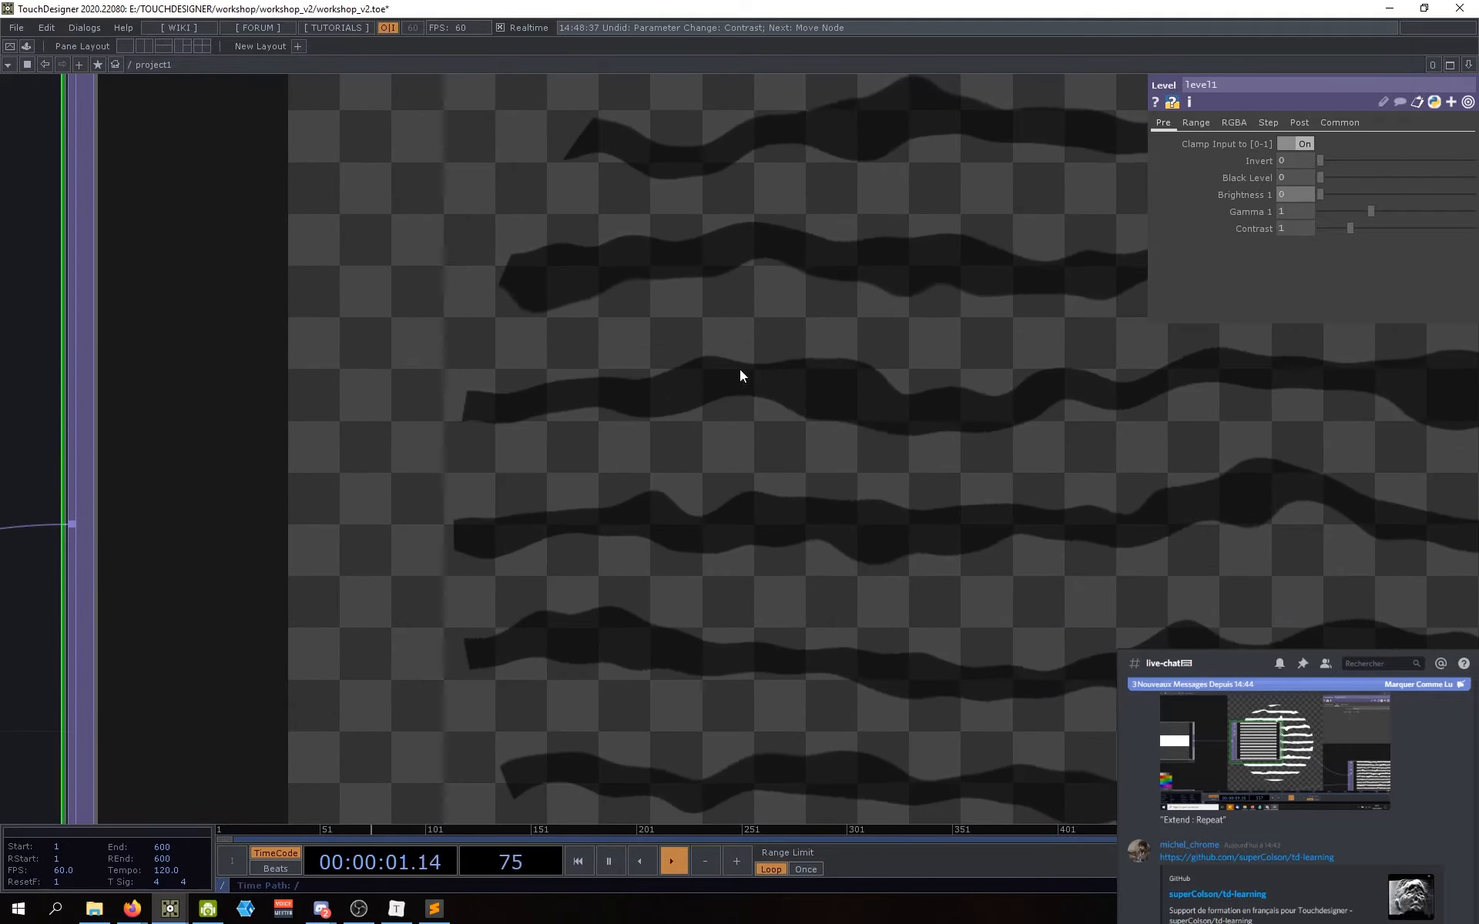
pyautogui.scroll(-8, 739, 373)
# Step: Move level1 closer to multiply1 in the network
pyautogui.moveTo(801, 567); pyautogui.dragTo(691, 569)
pyautogui.moveTo(699, 383); pyautogui.dragTo(681, 384)
pyautogui.moveTo(719, 502); pyautogui.dragTo(656, 478)
pyautogui.scroll(-3, 705, 586)
pyautogui.moveTo(708, 589); pyautogui.dragTo(595, 505)
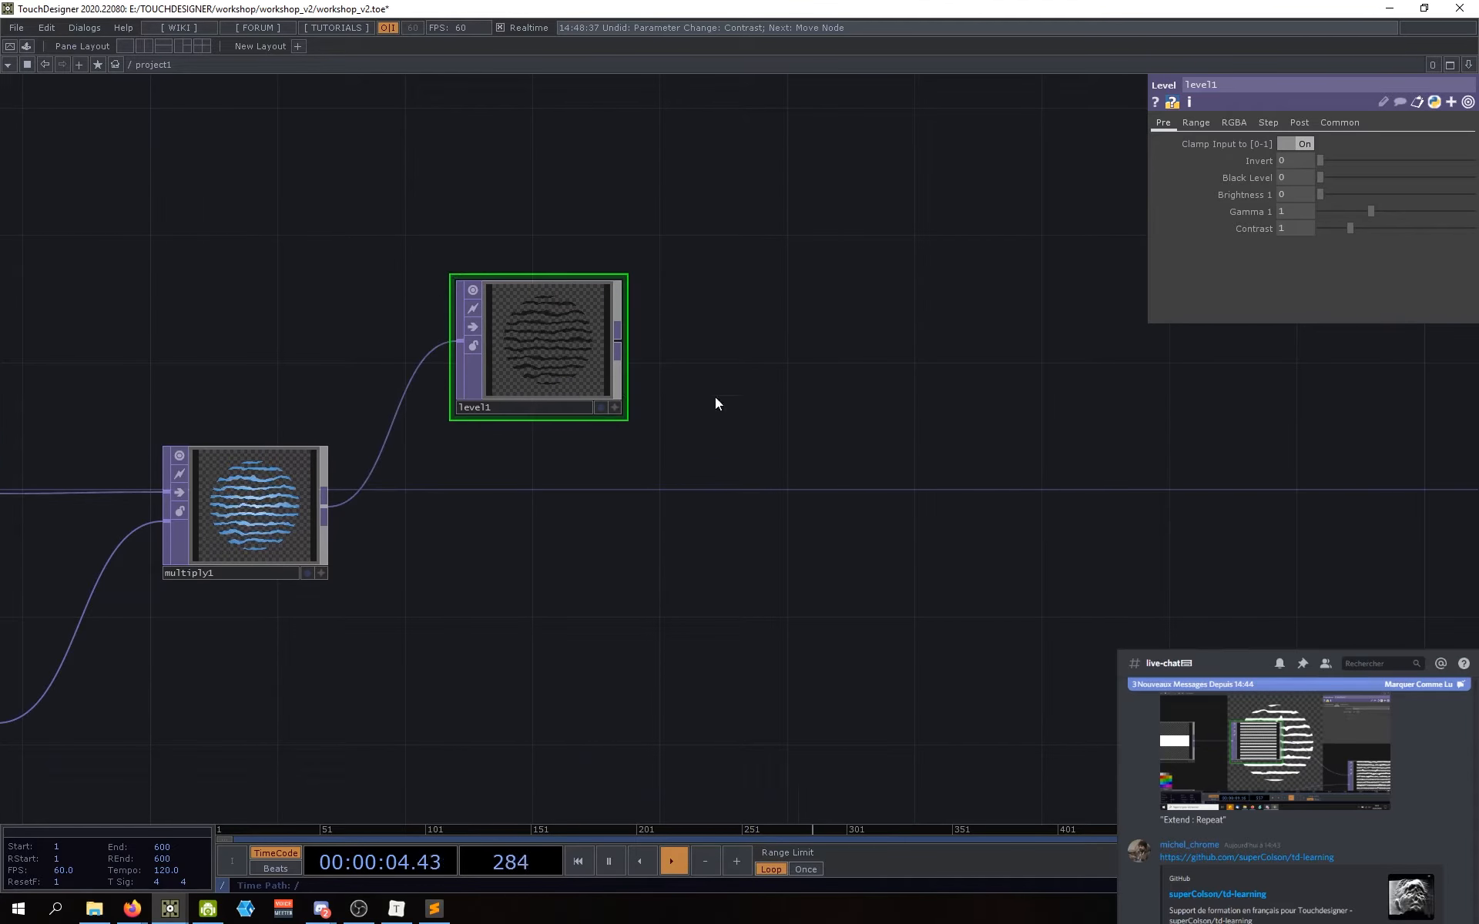
pyautogui.moveTo(715, 396); pyautogui.dragTo(698, 409)
pyautogui.click(604, 356)
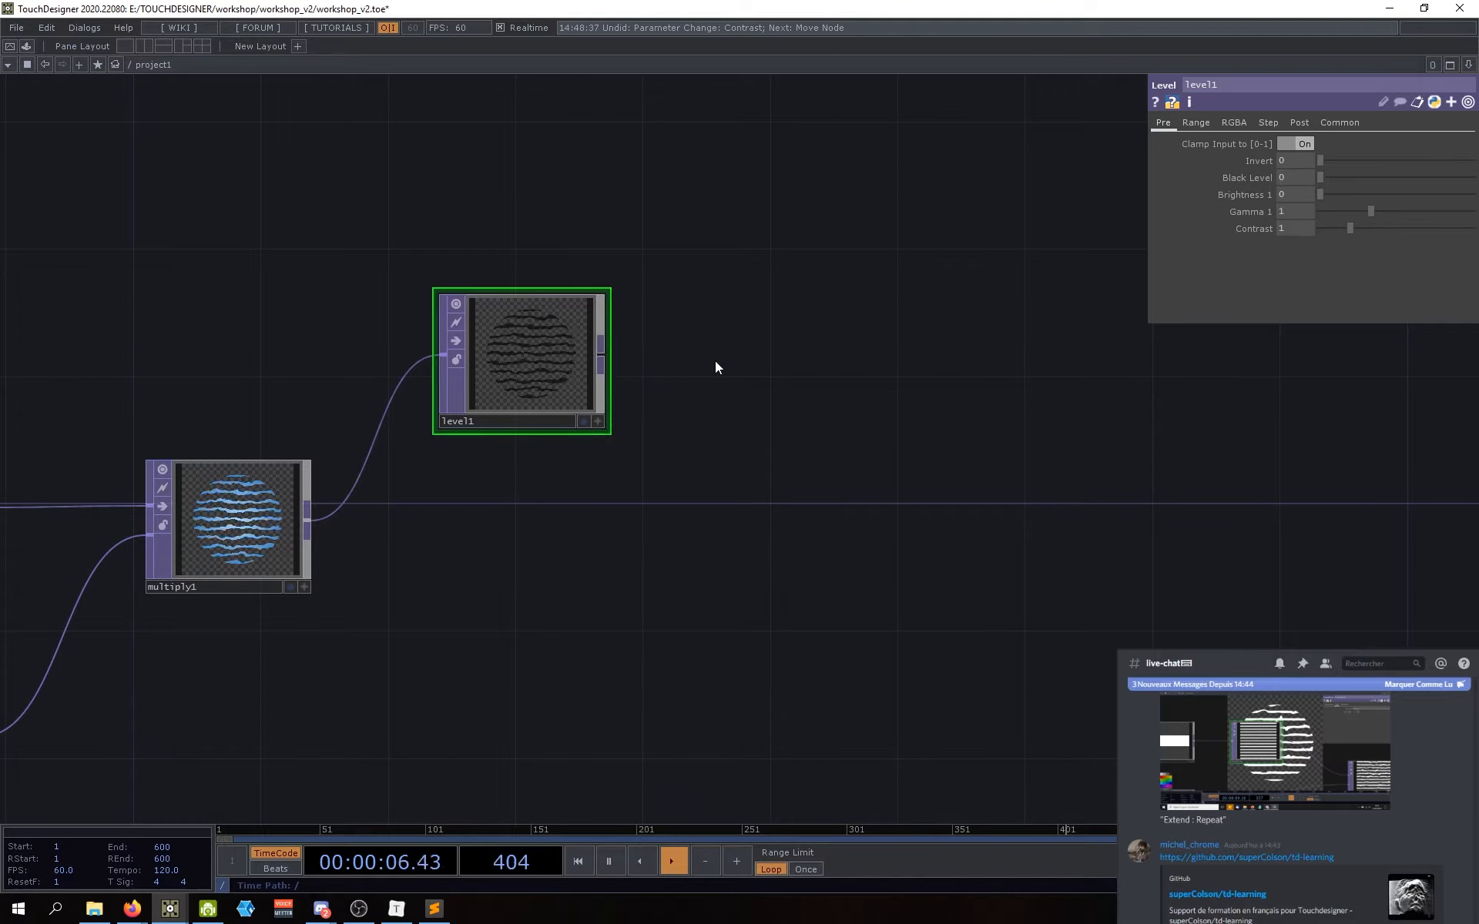
# Step: Create a Blur TOP blur1 right of level1 and wire level1 into it
pyautogui.click(715, 360)
pyautogui.write('blur')
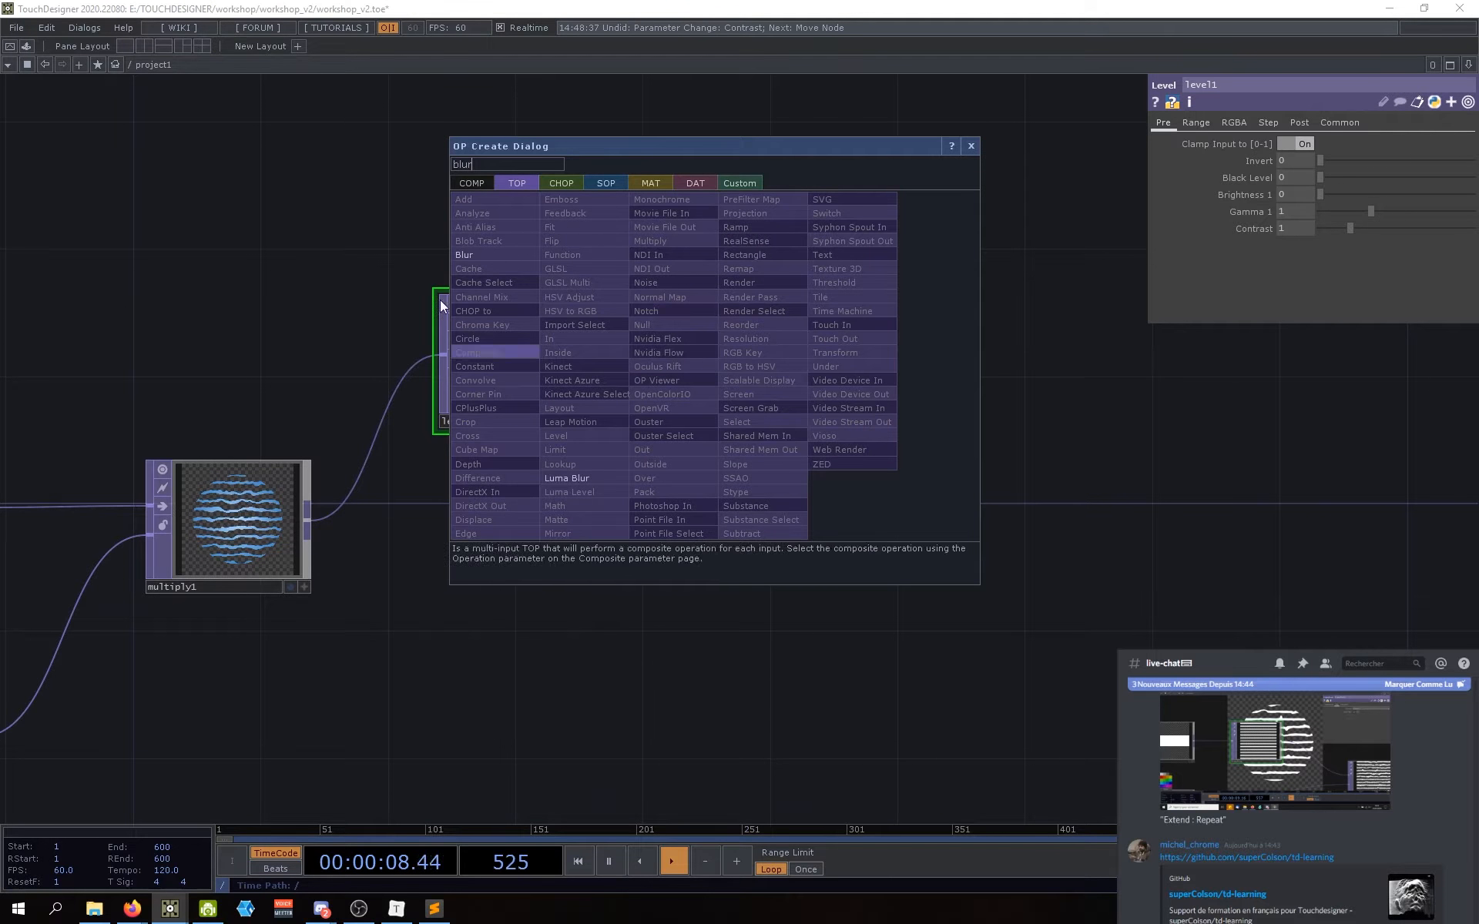
pyautogui.click(472, 254)
pyautogui.click(762, 366)
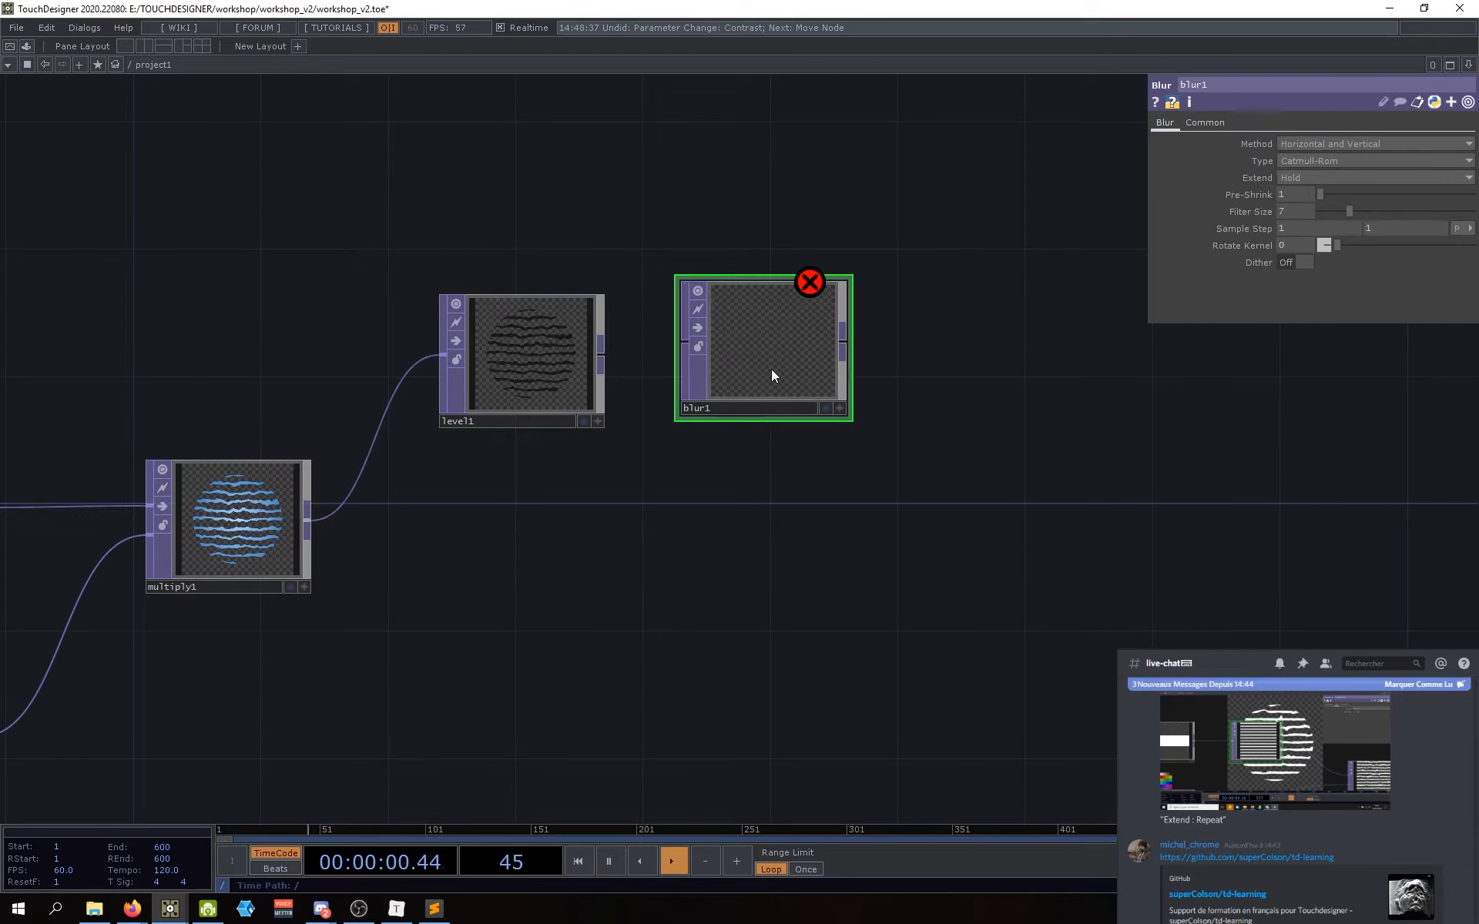
pyautogui.moveTo(628, 370); pyautogui.dragTo(694, 381)
pyautogui.moveTo(726, 555); pyautogui.dragTo(724, 585)
# Step: Tidy the view around blur1 and show its settings (Filter Size 7, Extend Hold)
pyautogui.moveTo(784, 414); pyautogui.dragTo(671, 596, button='middle')
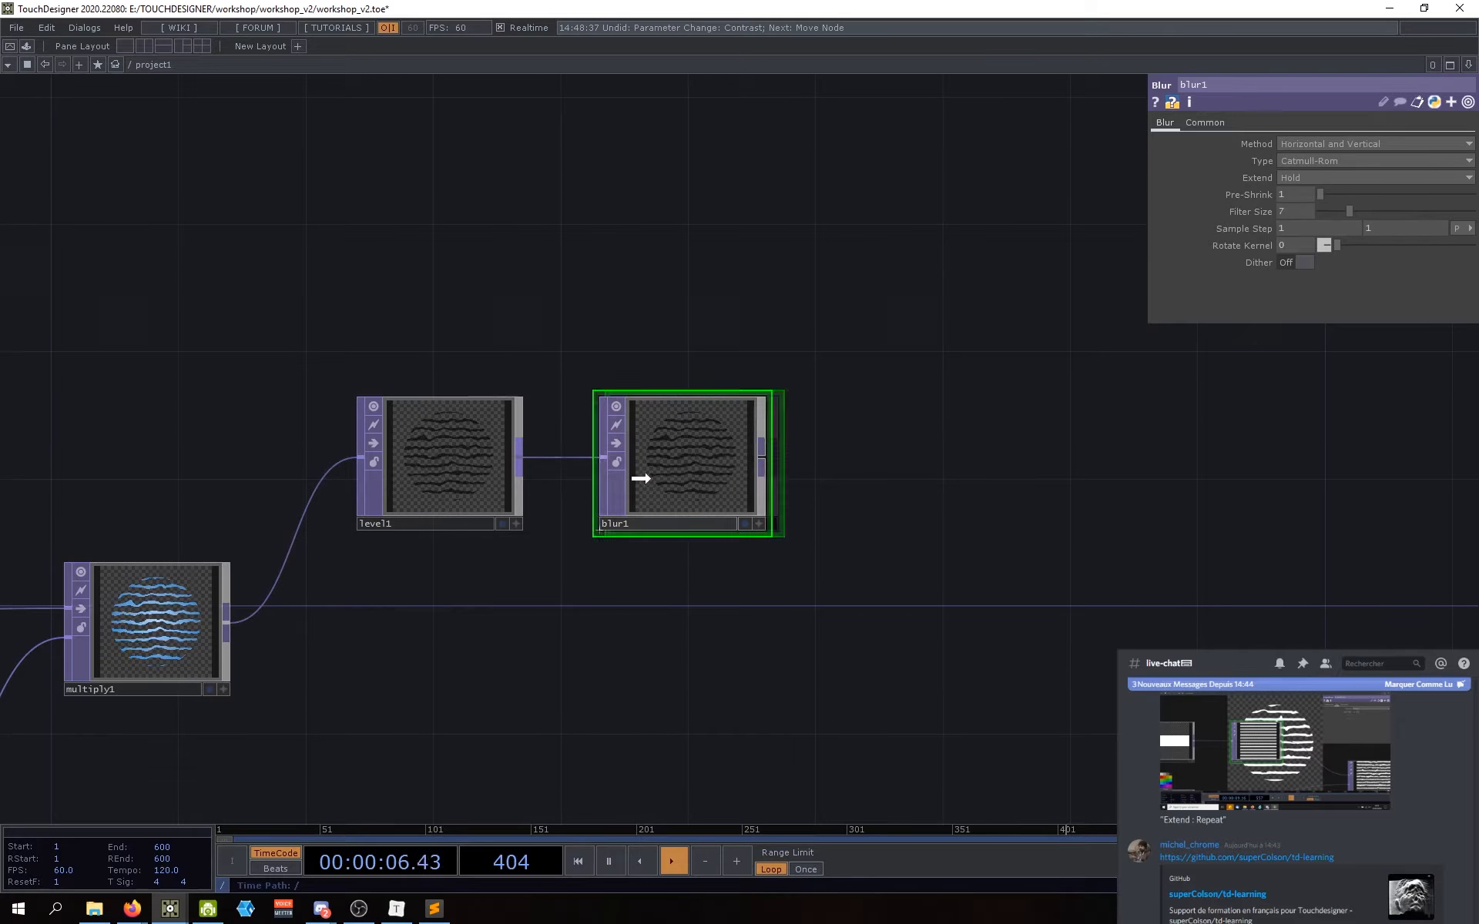
pyautogui.moveTo(589, 578); pyautogui.dragTo(610, 581)
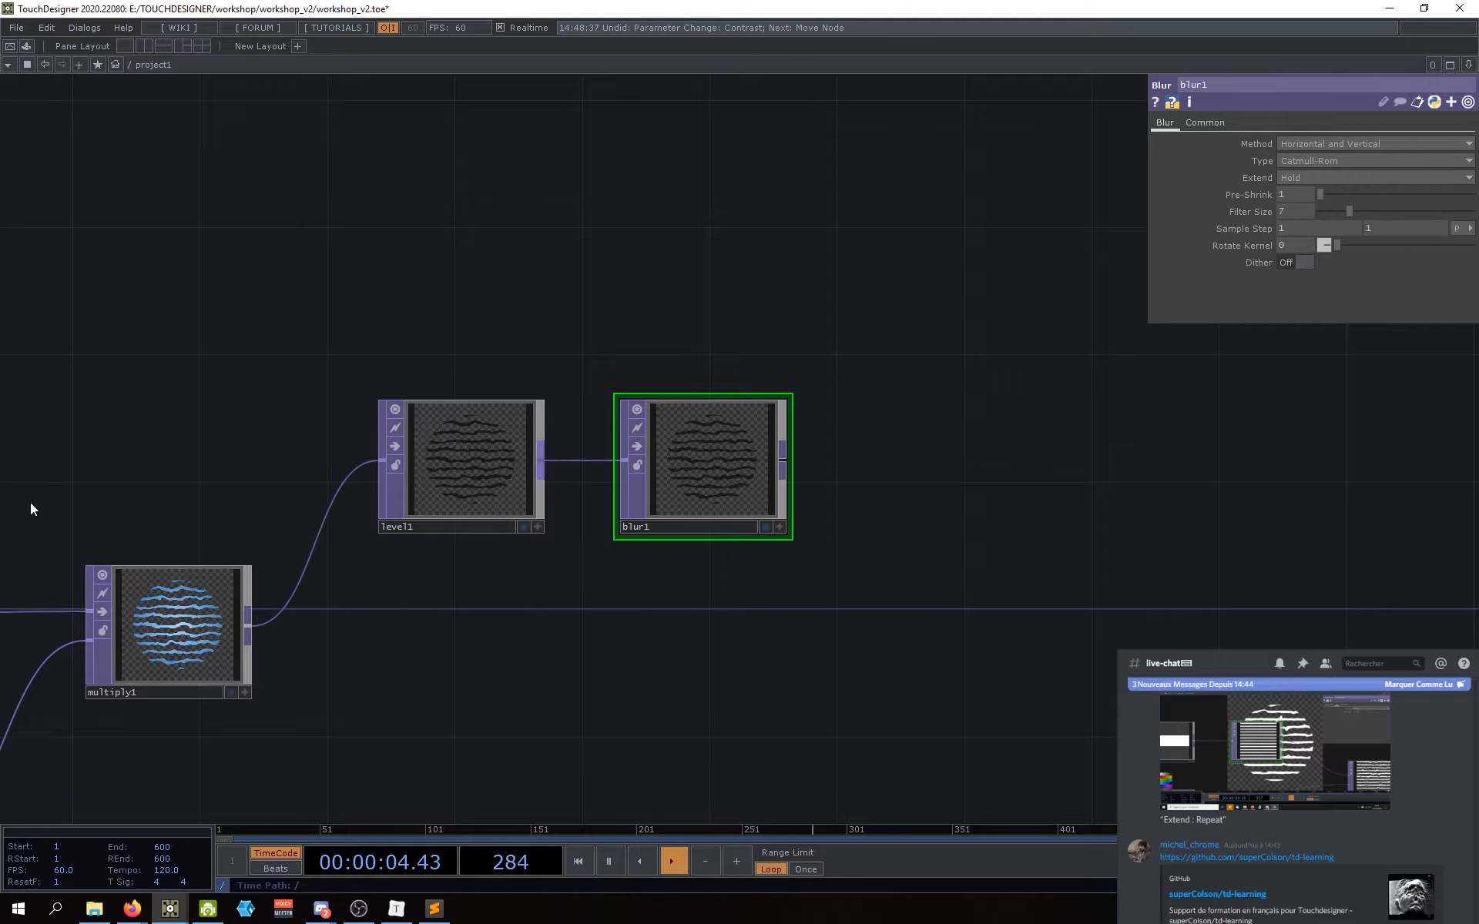
pyautogui.moveTo(615, 528); pyautogui.dragTo(668, 487)
pyautogui.hotkey('ctrl', 'z')
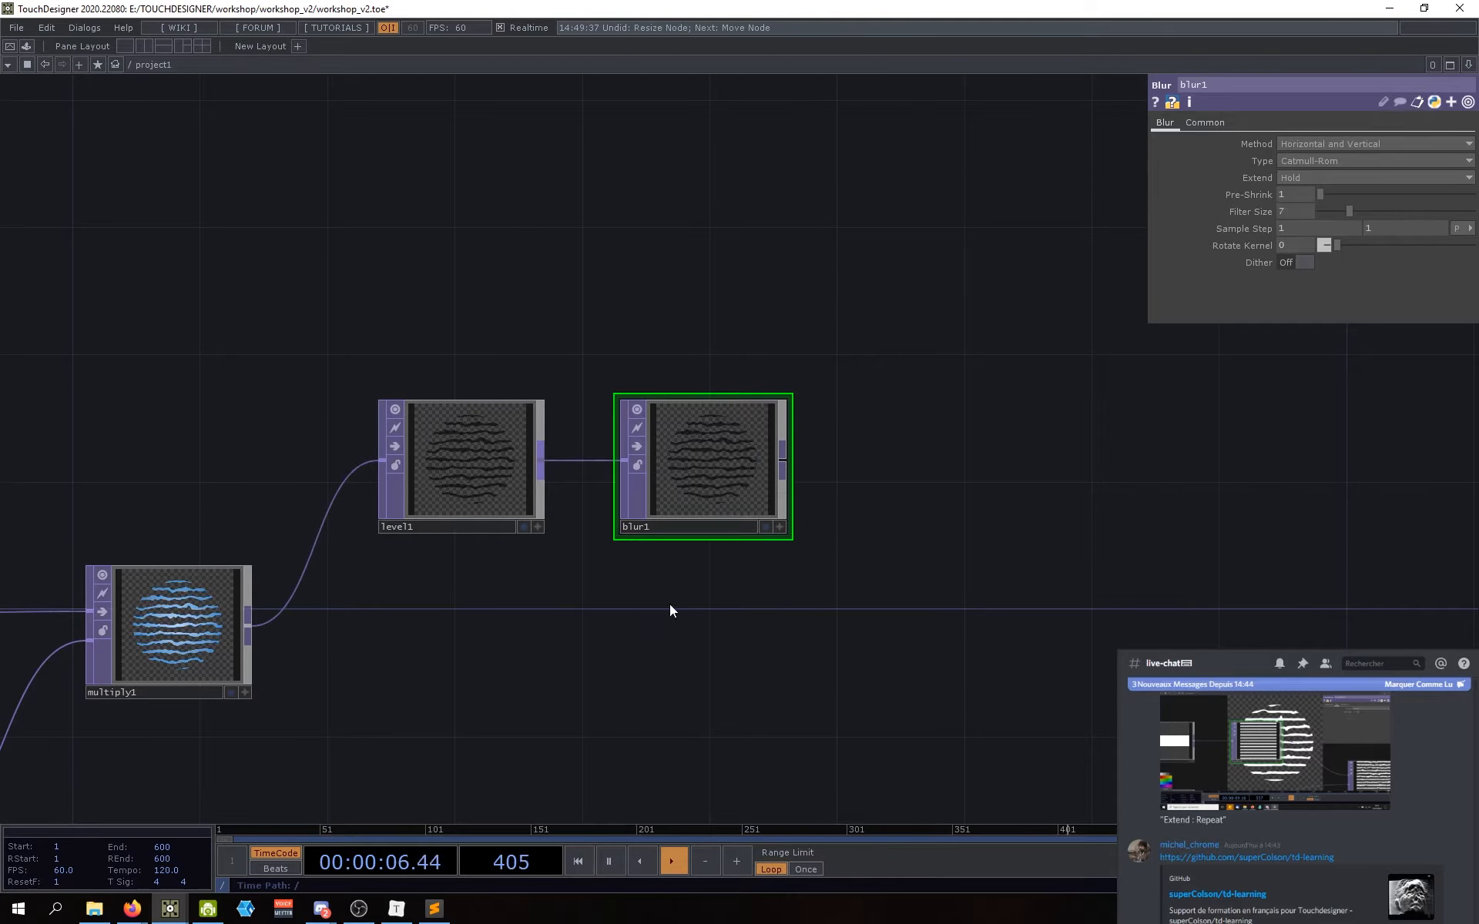
pyautogui.scroll(1, 674, 436)
pyautogui.scroll(5, 710, 512)
pyautogui.scroll(-4, 568, 455)
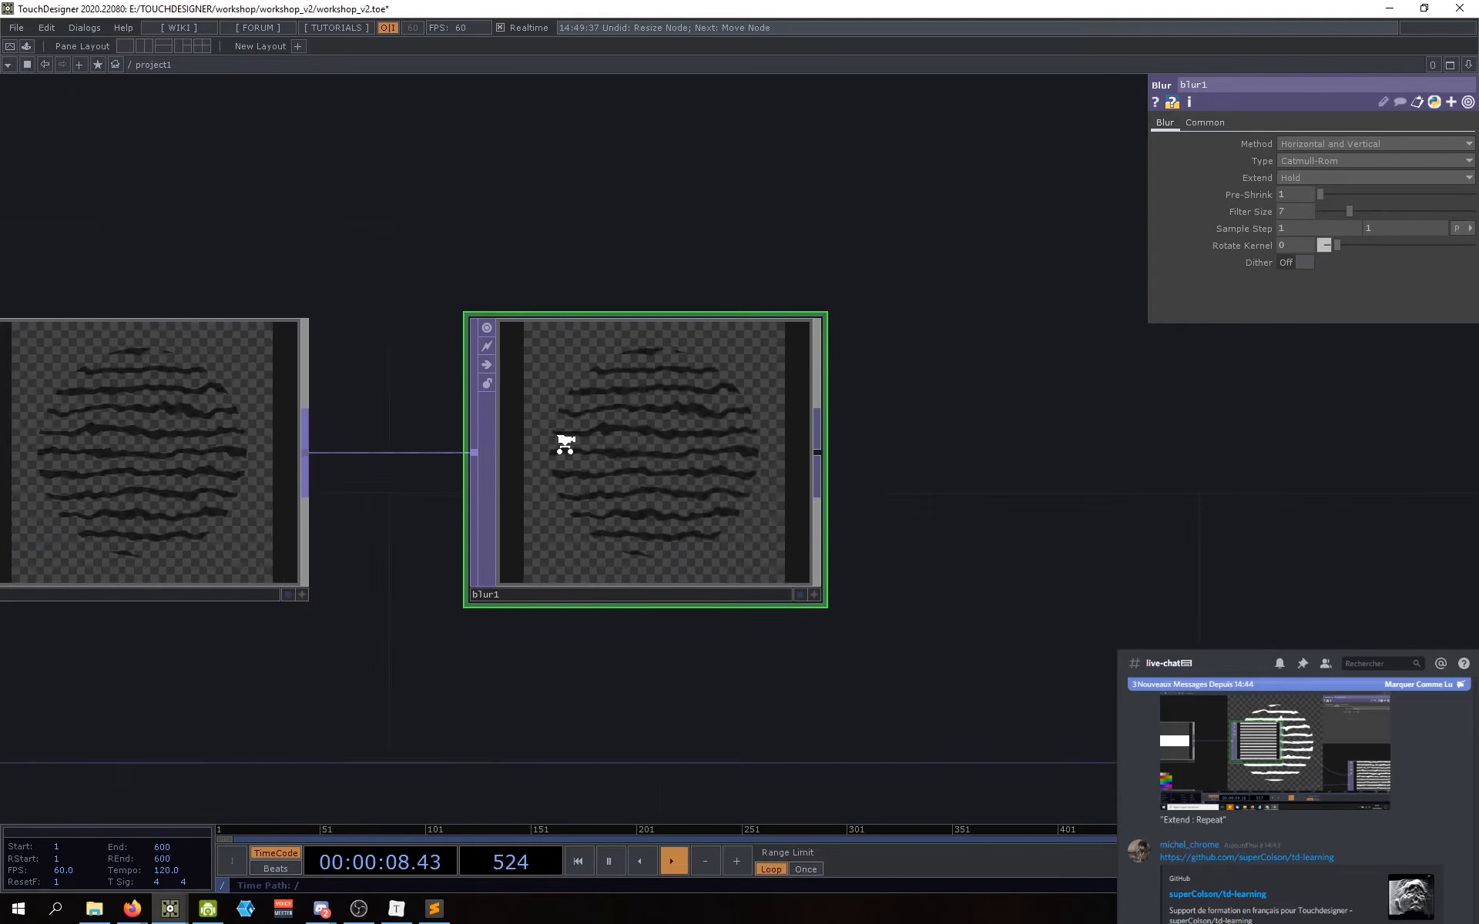
pyautogui.moveTo(542, 512); pyautogui.dragTo(611, 526)
pyautogui.scroll(-3, 561, 532)
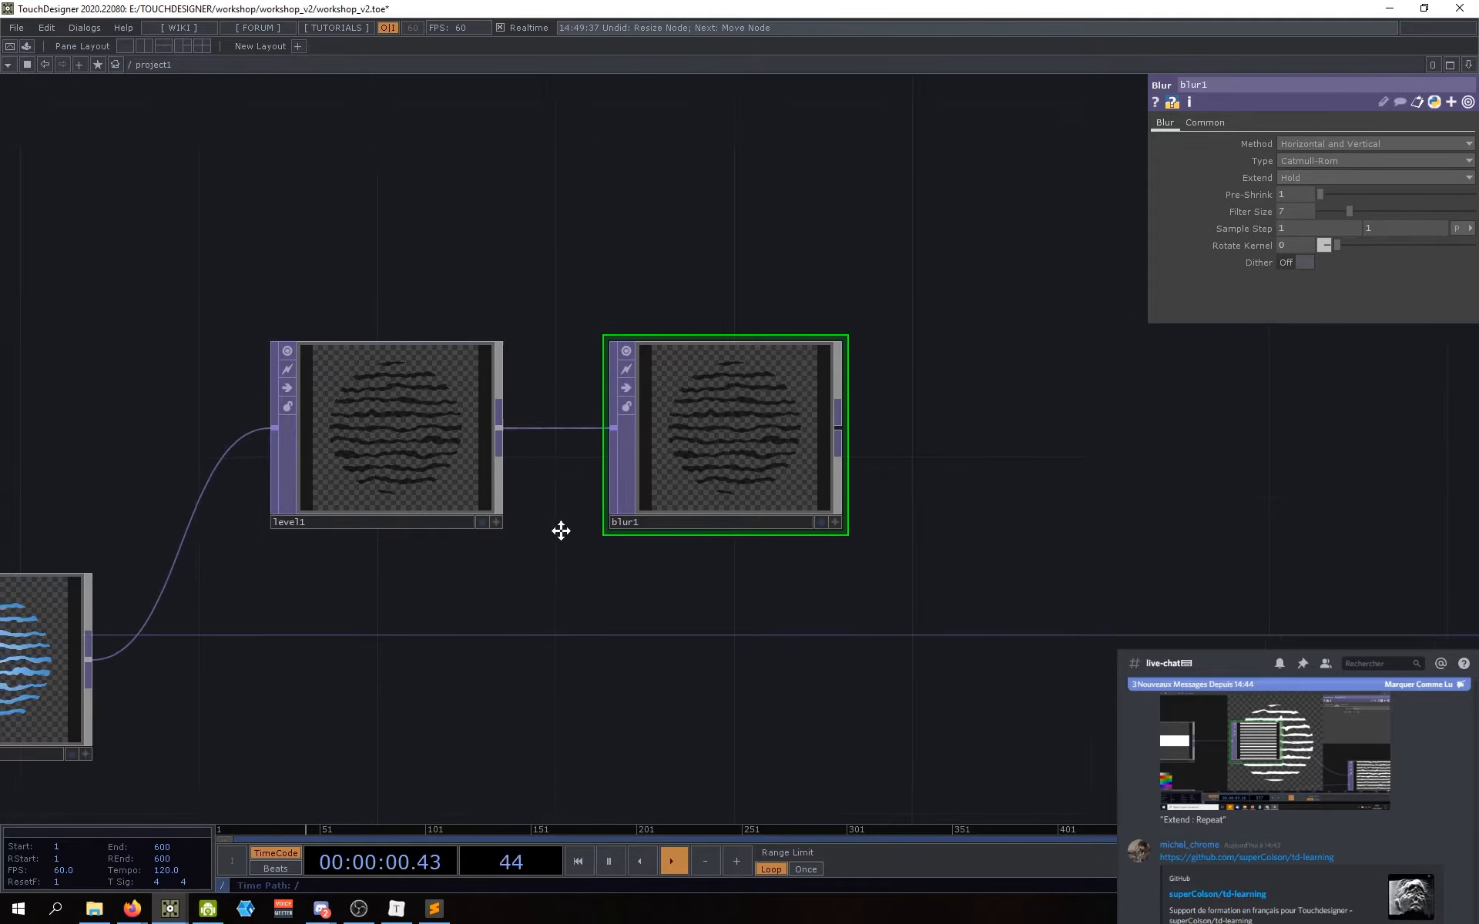
pyautogui.moveTo(561, 539); pyautogui.dragTo(561, 535)
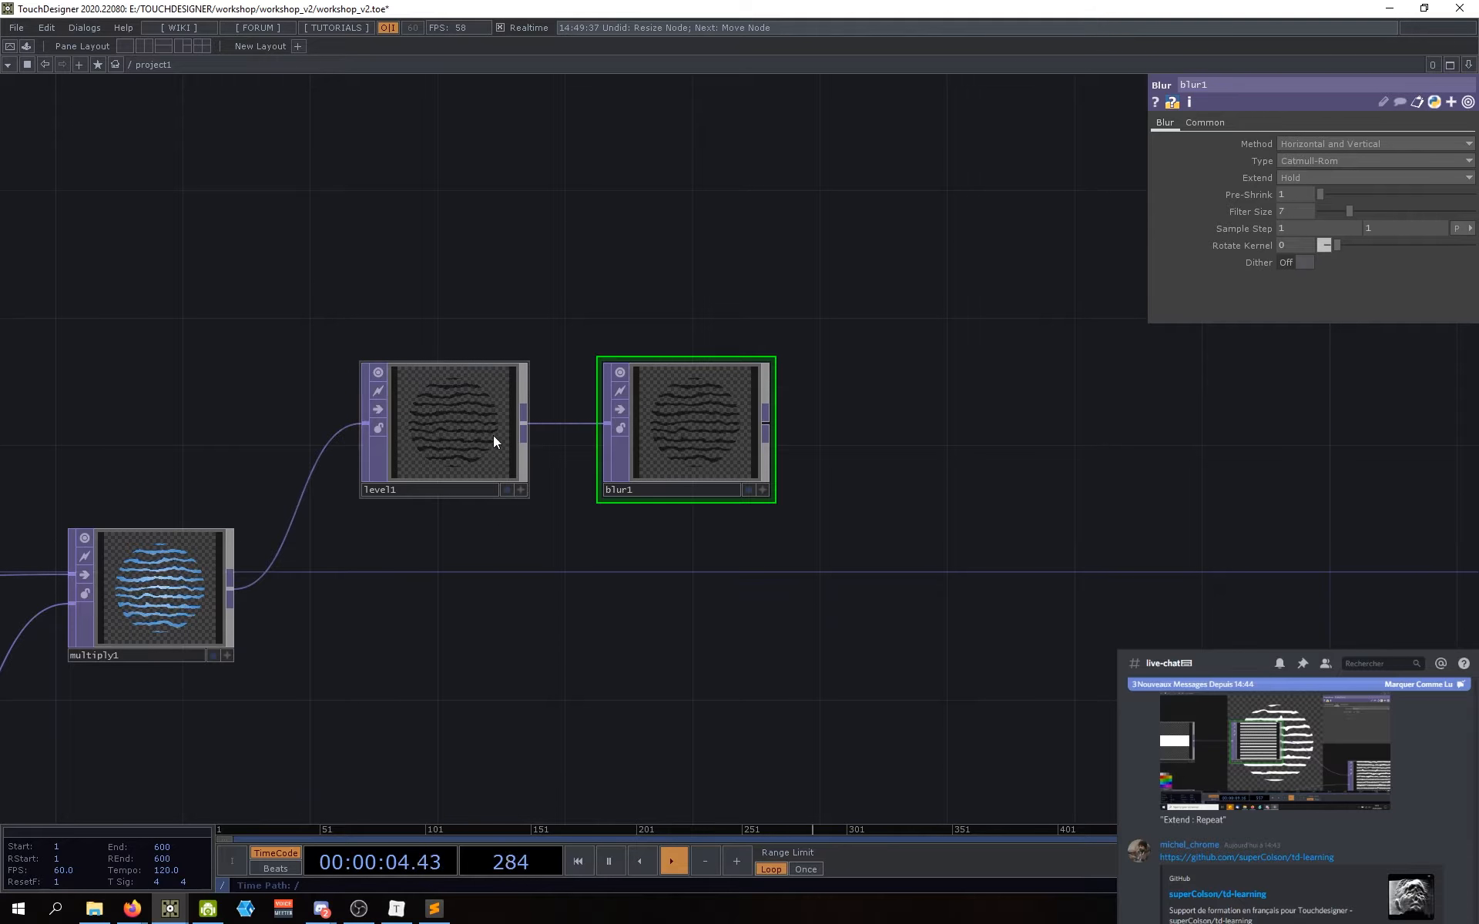
pyautogui.click(424, 441)
pyautogui.click(673, 428)
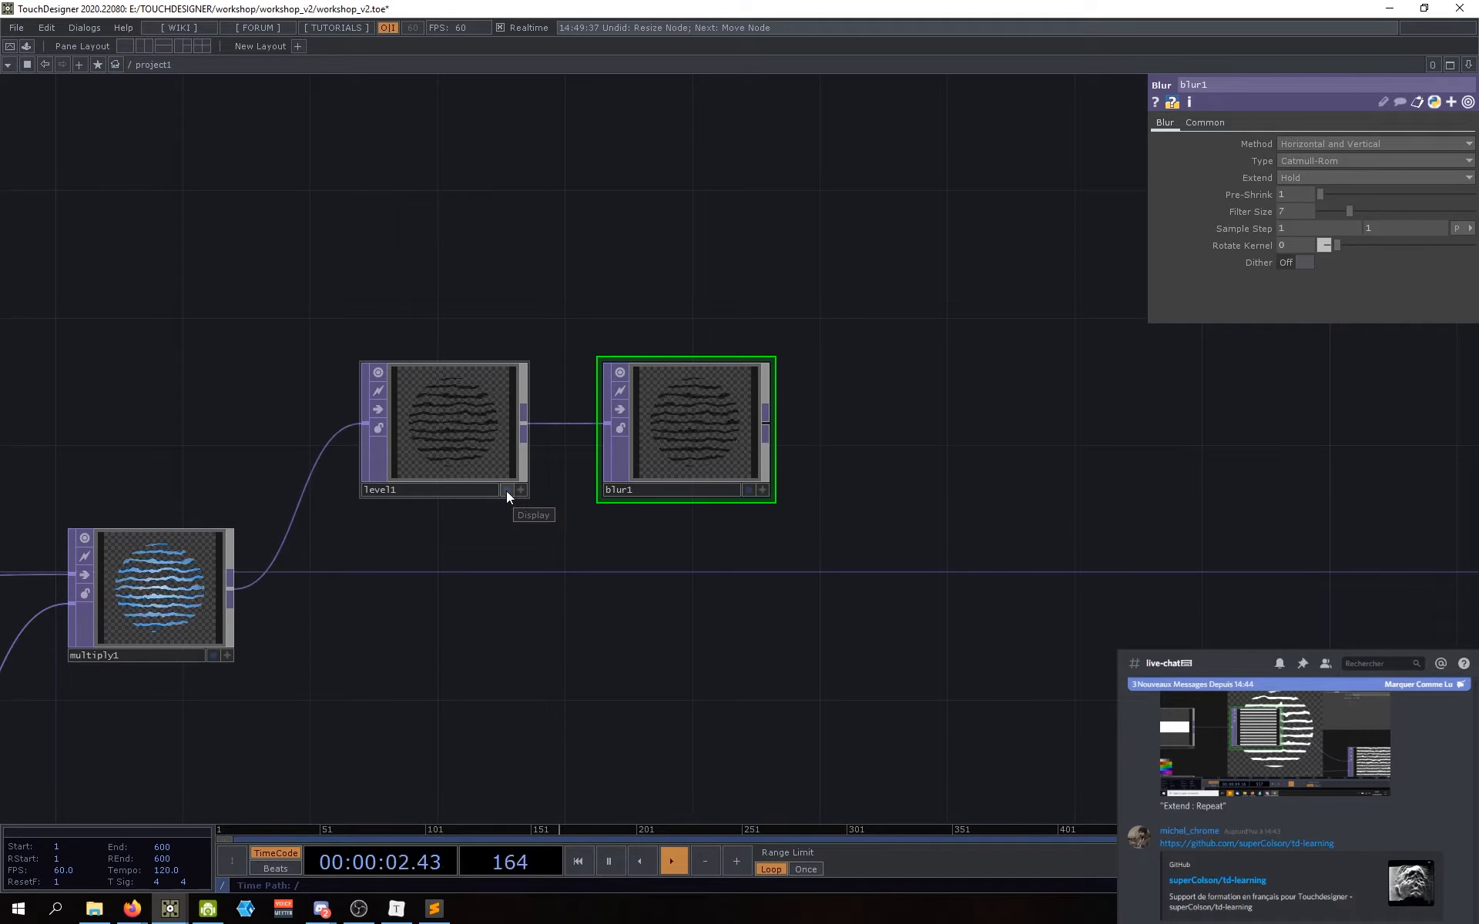
pyautogui.moveTo(509, 523); pyautogui.dragTo(518, 517)
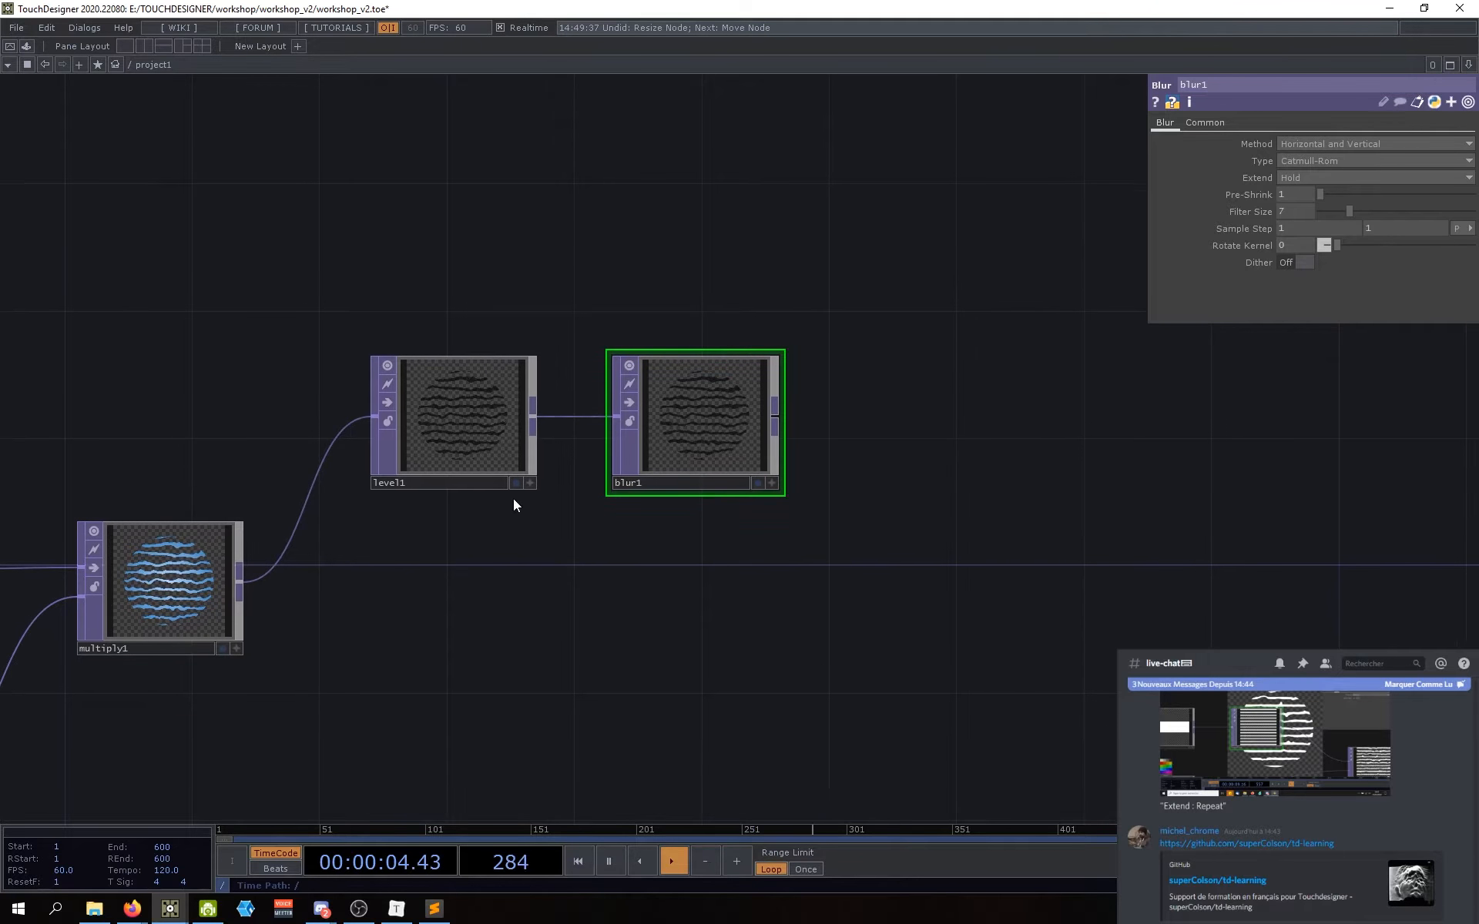
pyautogui.click(515, 484)
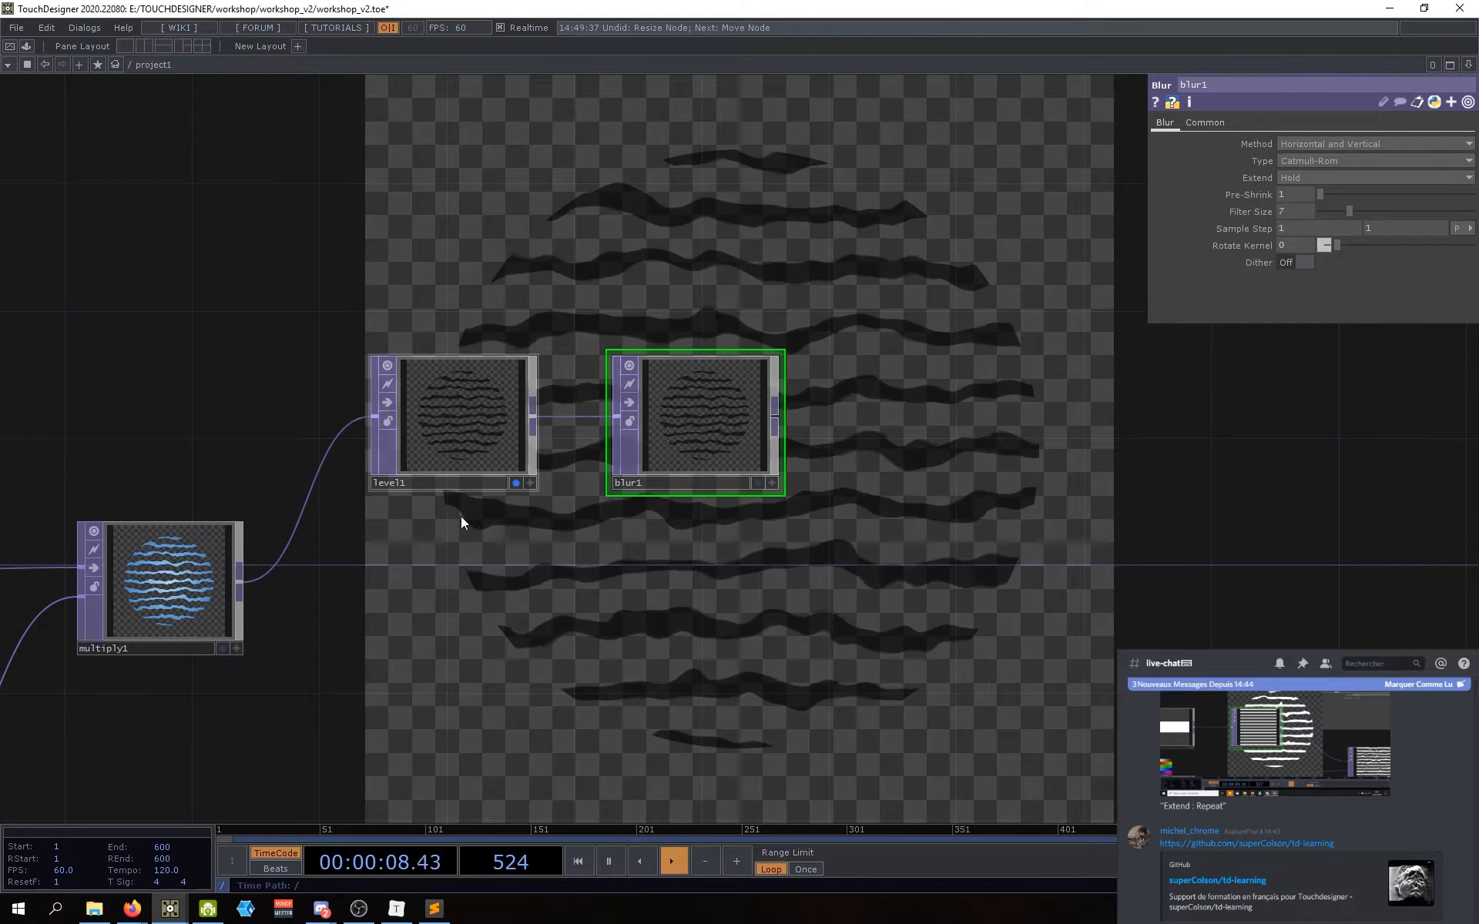
pyautogui.scroll(-5, 836, 474)
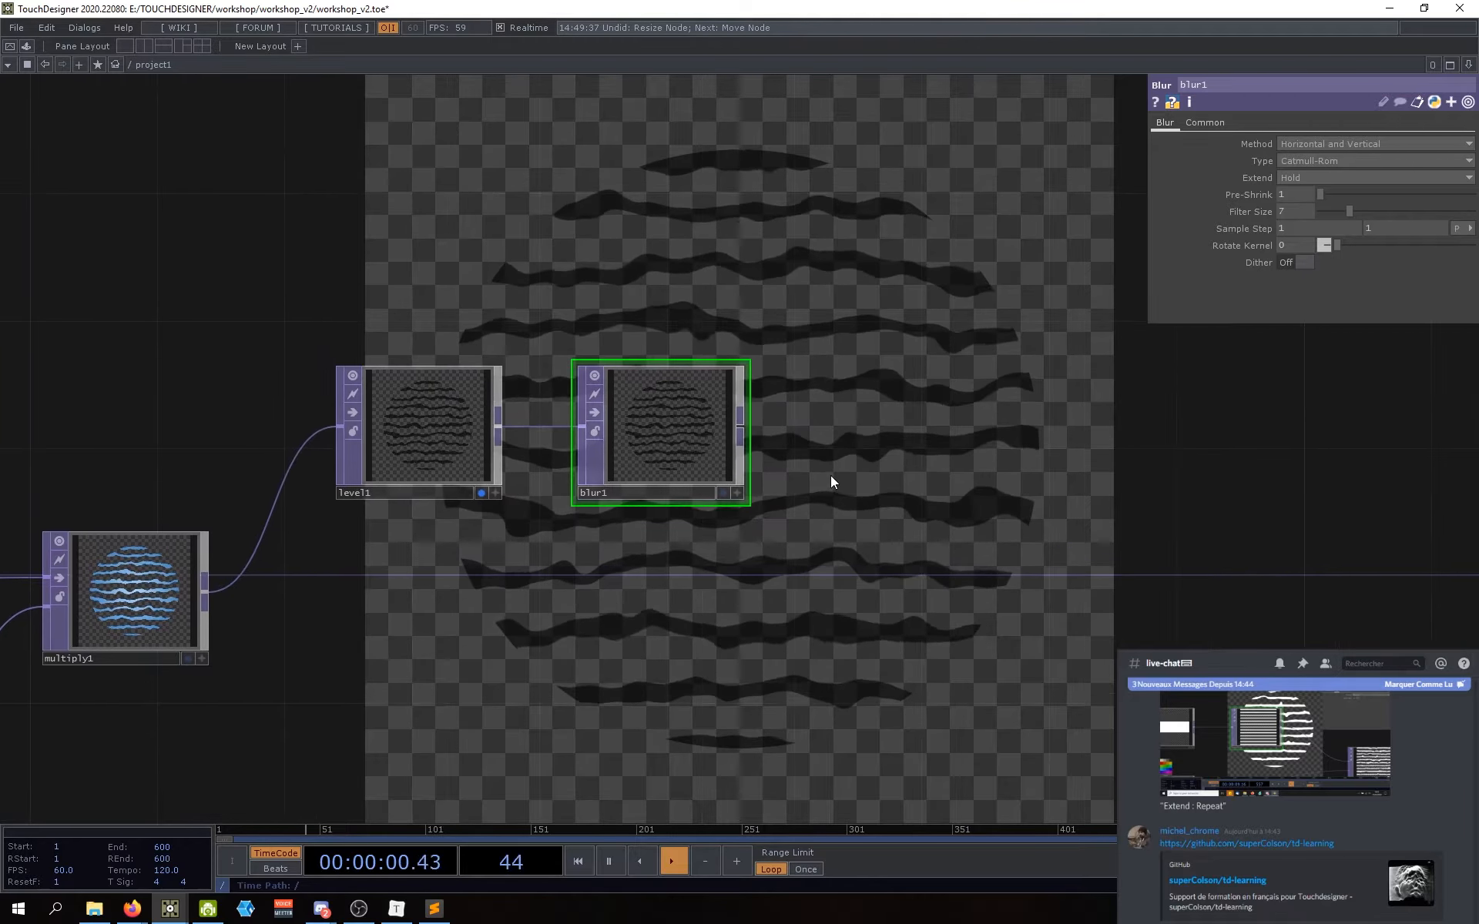
pyautogui.scroll(3, 832, 479)
pyautogui.scroll(-2, 776, 570)
pyautogui.moveTo(794, 556); pyautogui.dragTo(849, 529)
pyautogui.scroll(-1, 866, 525)
pyautogui.scroll(5, 792, 474)
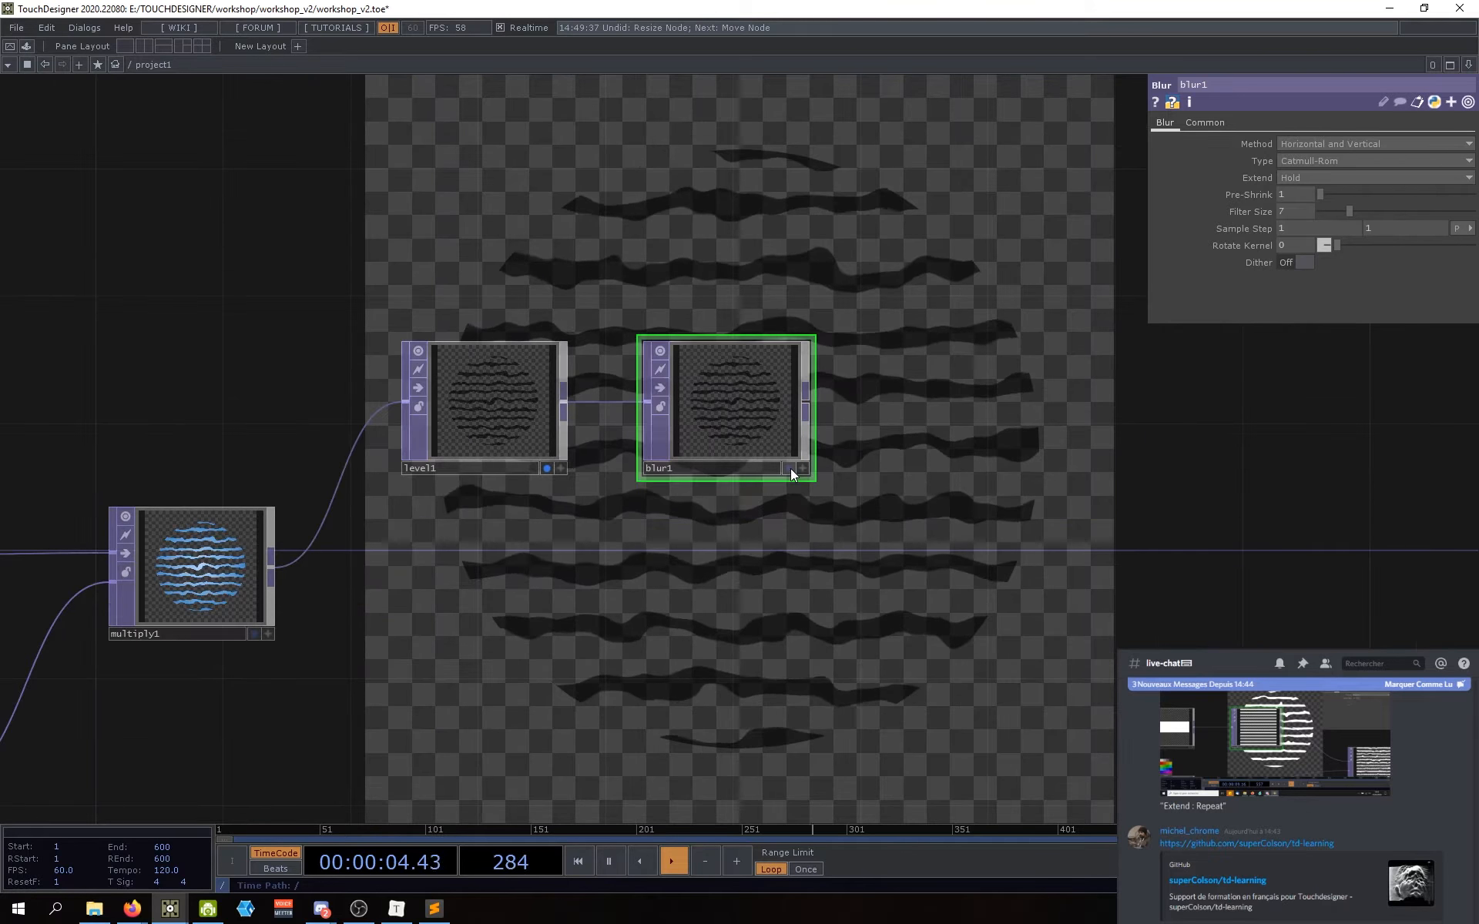
pyautogui.moveTo(875, 594); pyautogui.dragTo(901, 581)
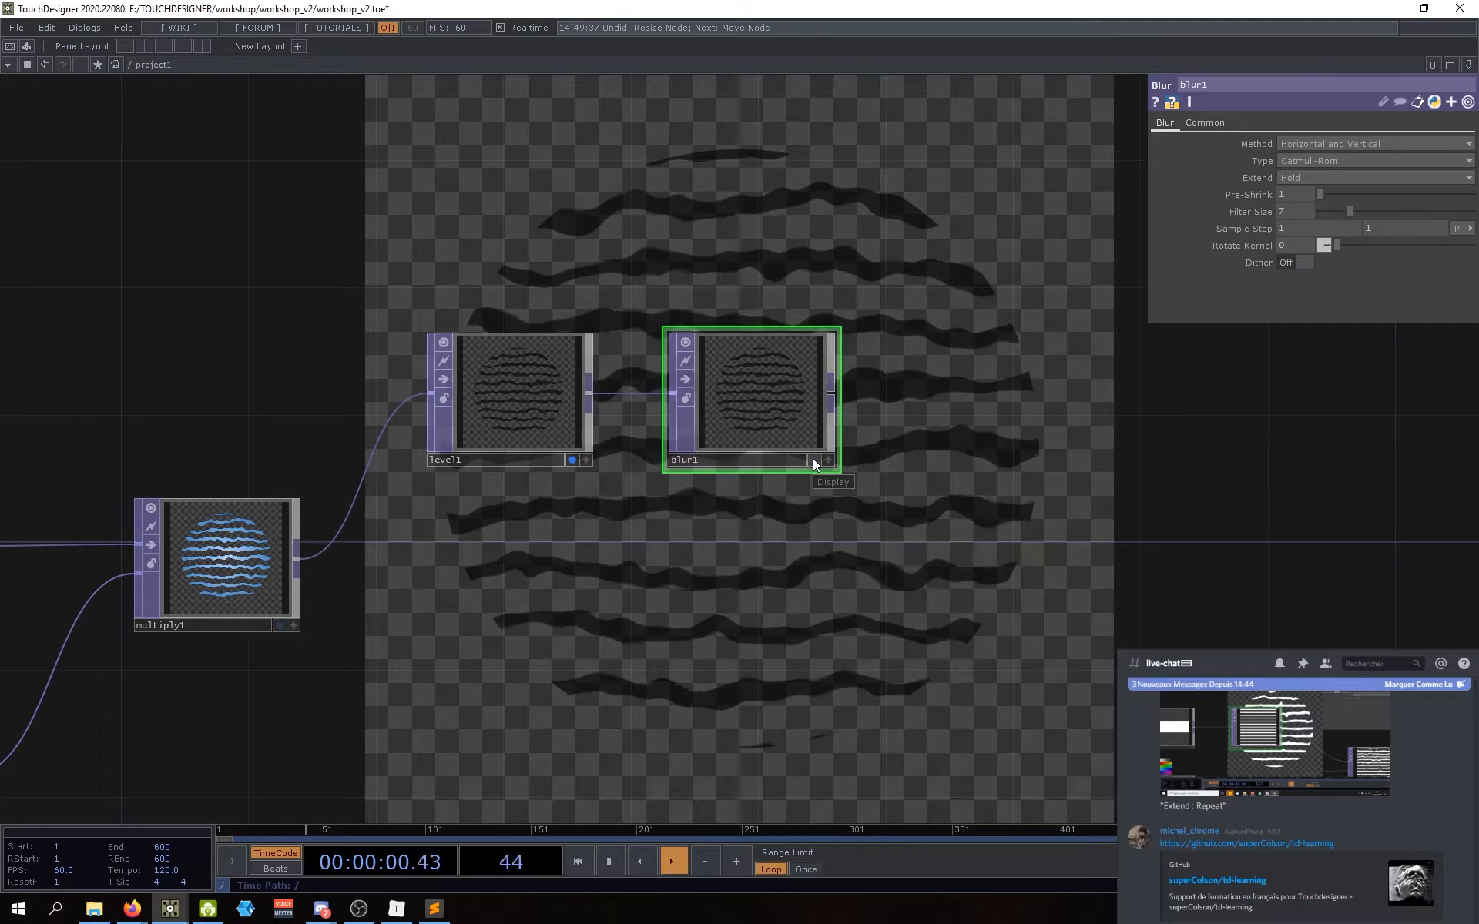
pyautogui.click(815, 460)
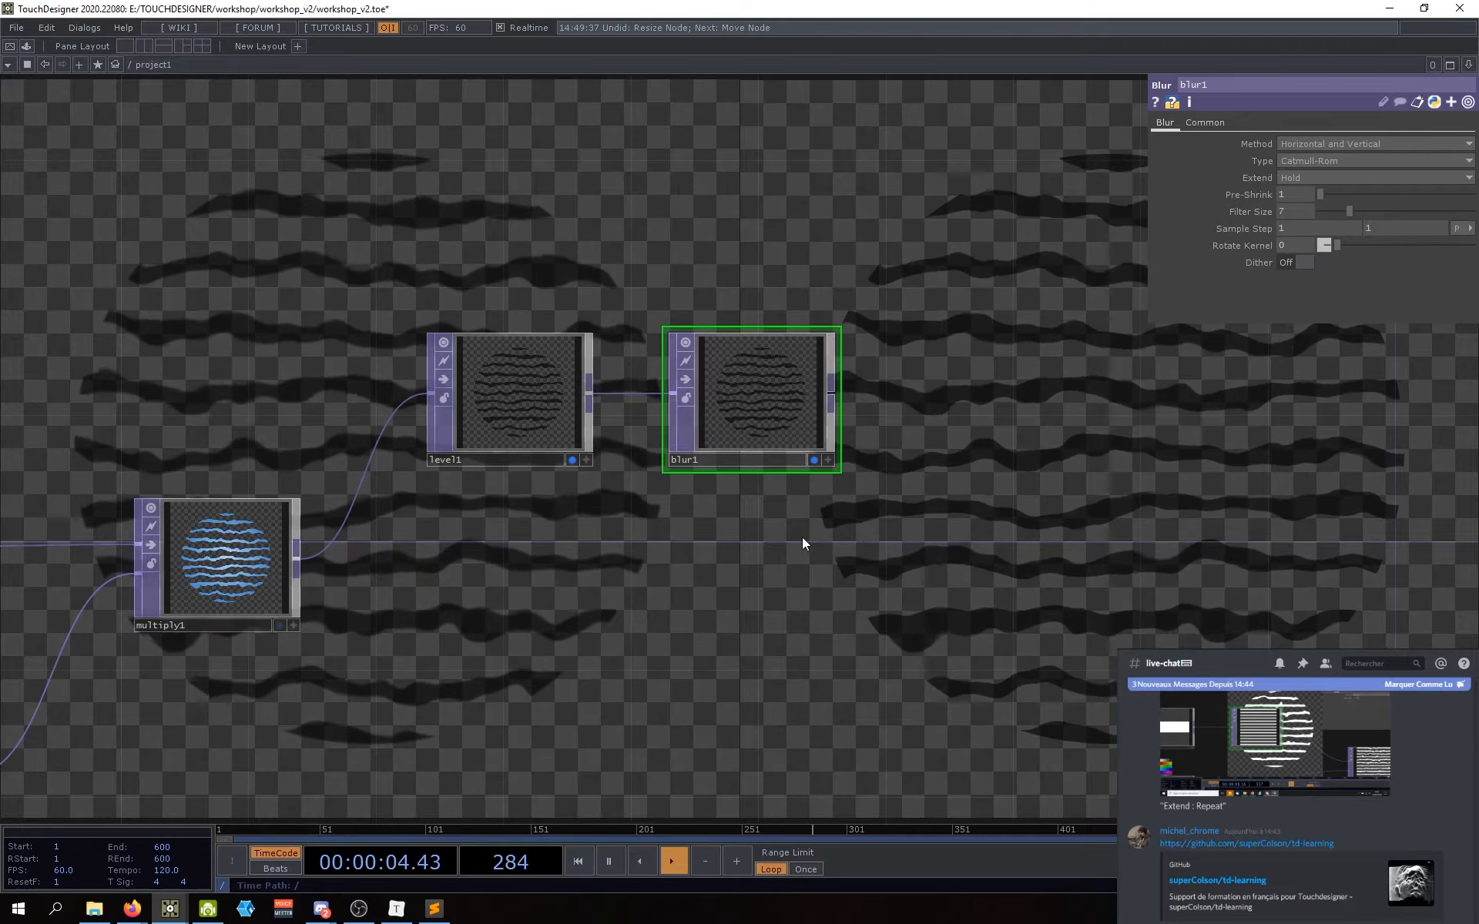
pyautogui.click(572, 460)
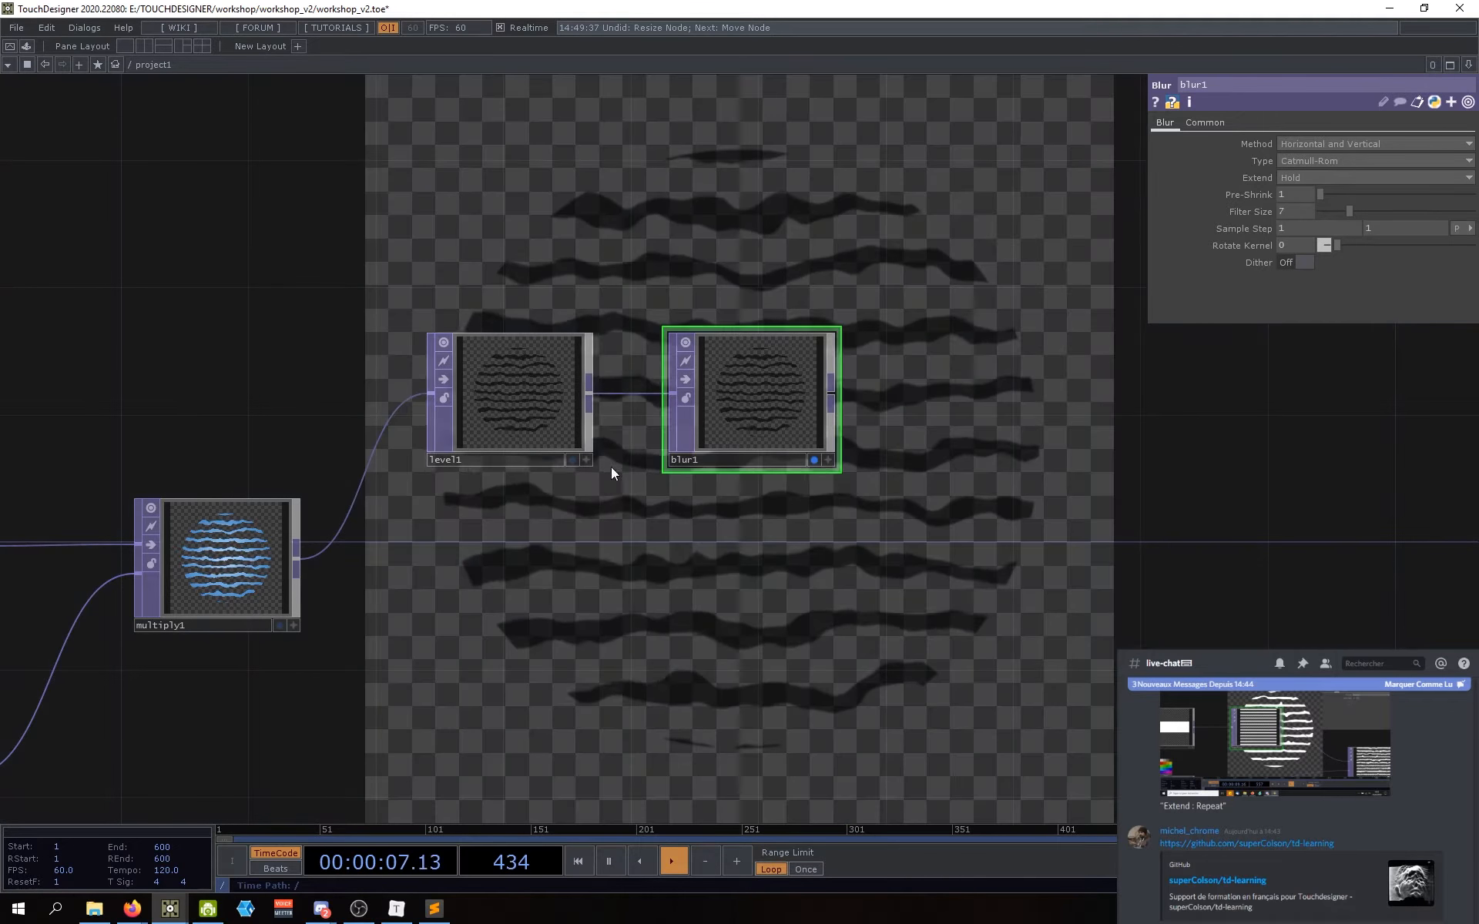
pyautogui.click(573, 460)
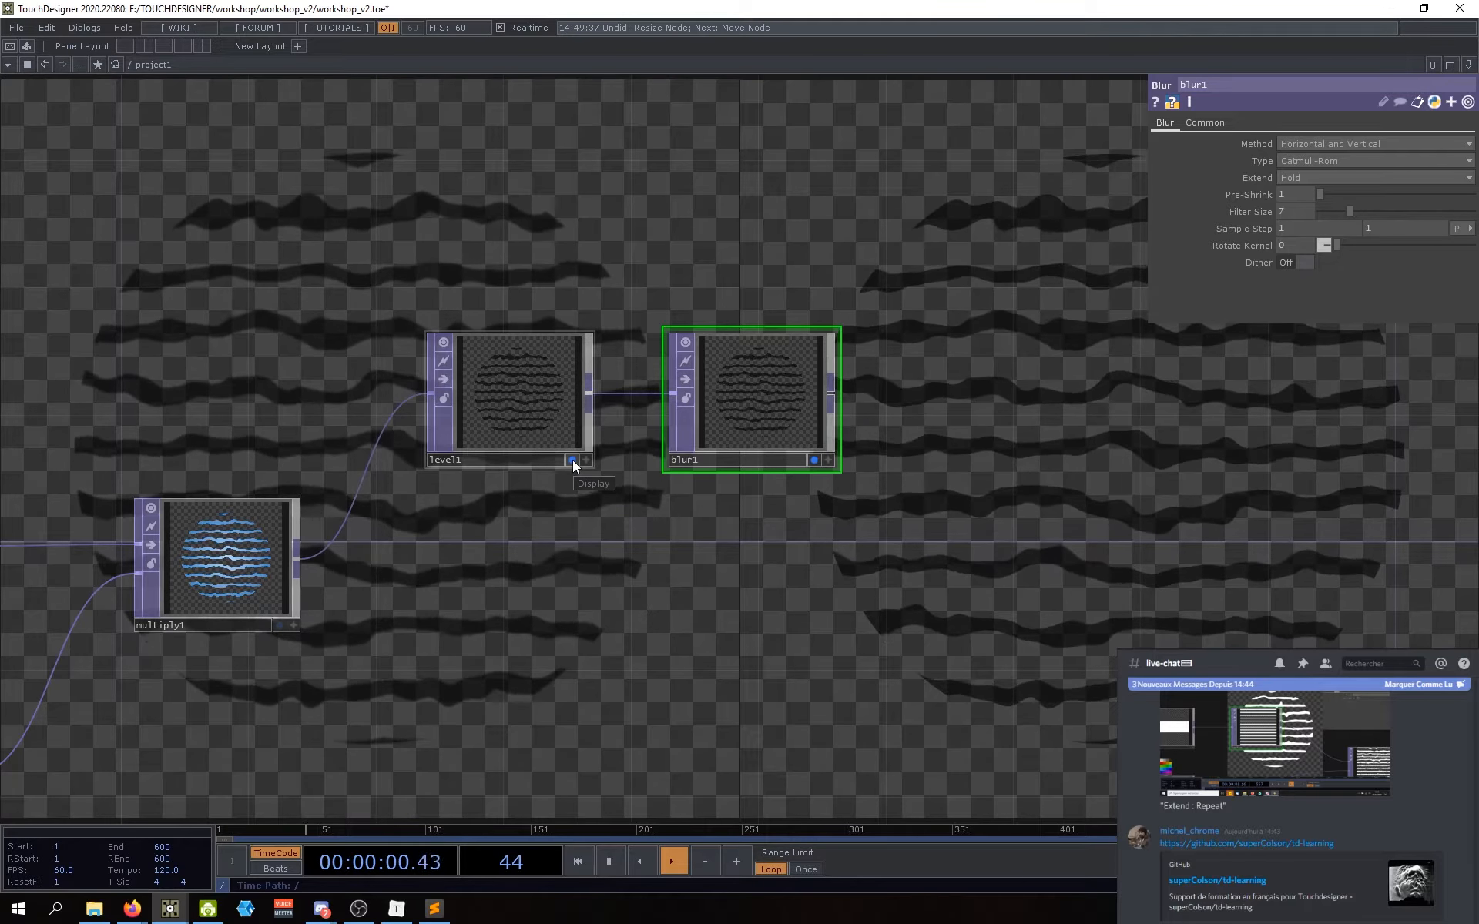
pyautogui.moveTo(759, 557); pyautogui.dragTo(752, 576)
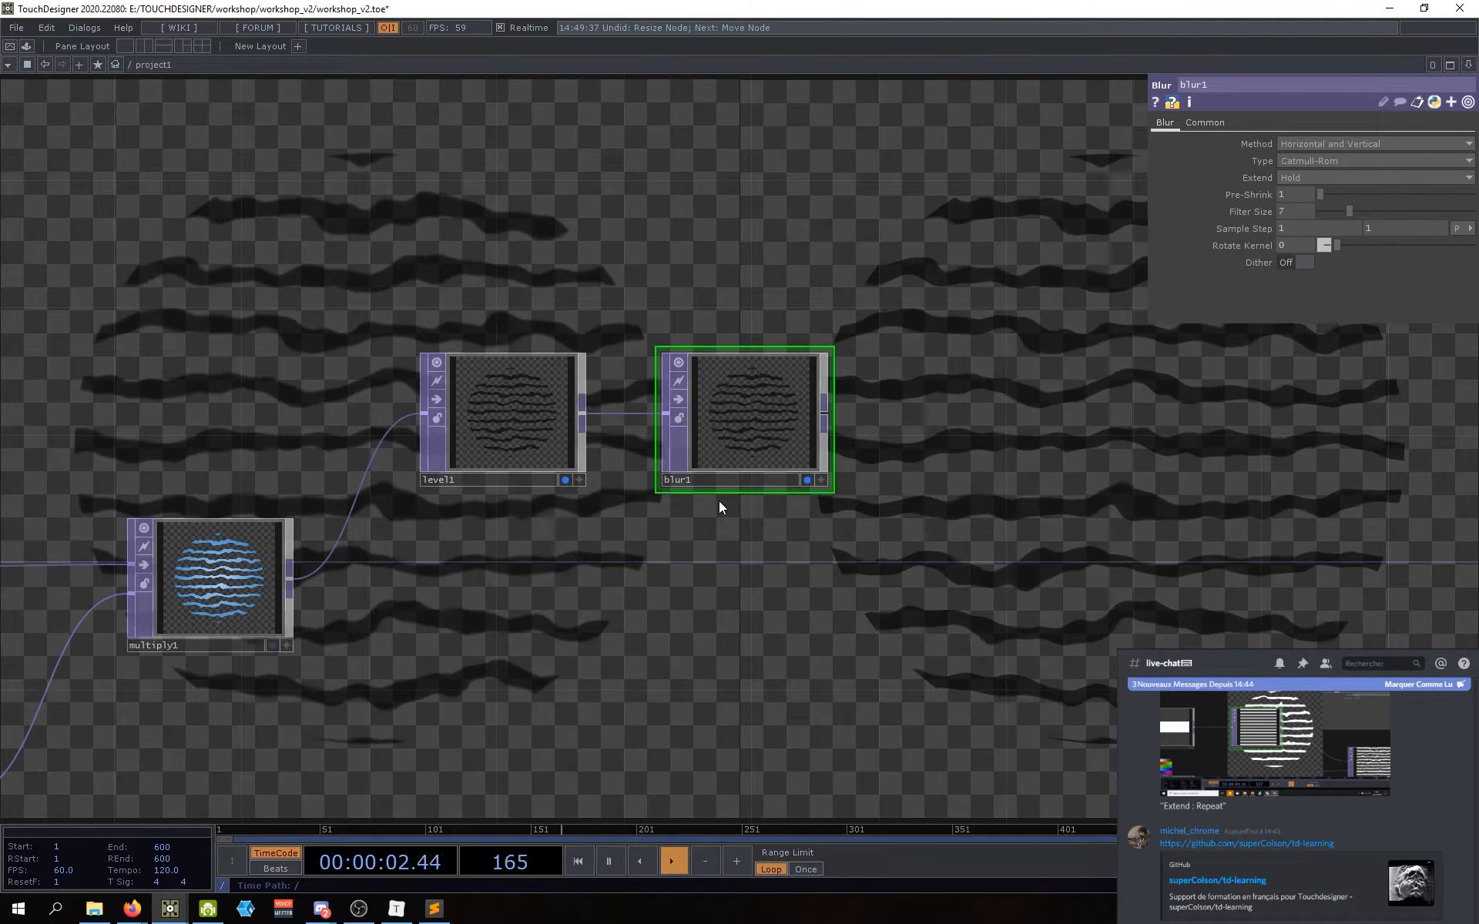
pyautogui.moveTo(718, 436)
pyautogui.mouseDown()
pyautogui.moveTo(373, 307)
pyautogui.moveTo(290, 321)
pyautogui.moveTo(836, 484)
pyautogui.moveTo(741, 441)
pyautogui.mouseUp()
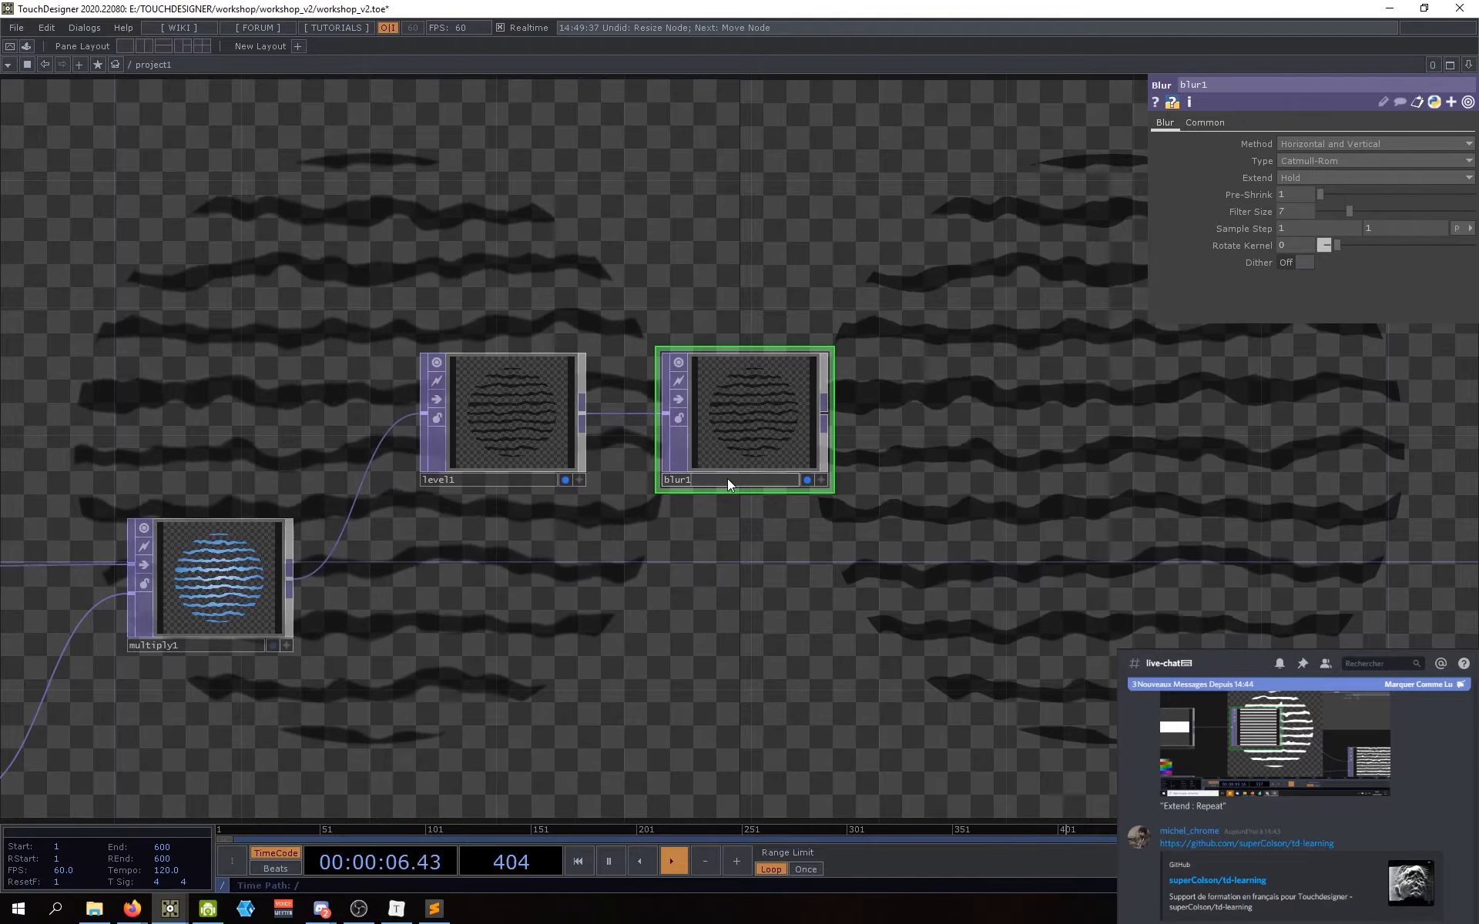
pyautogui.hotkey('ctrl', 'v')
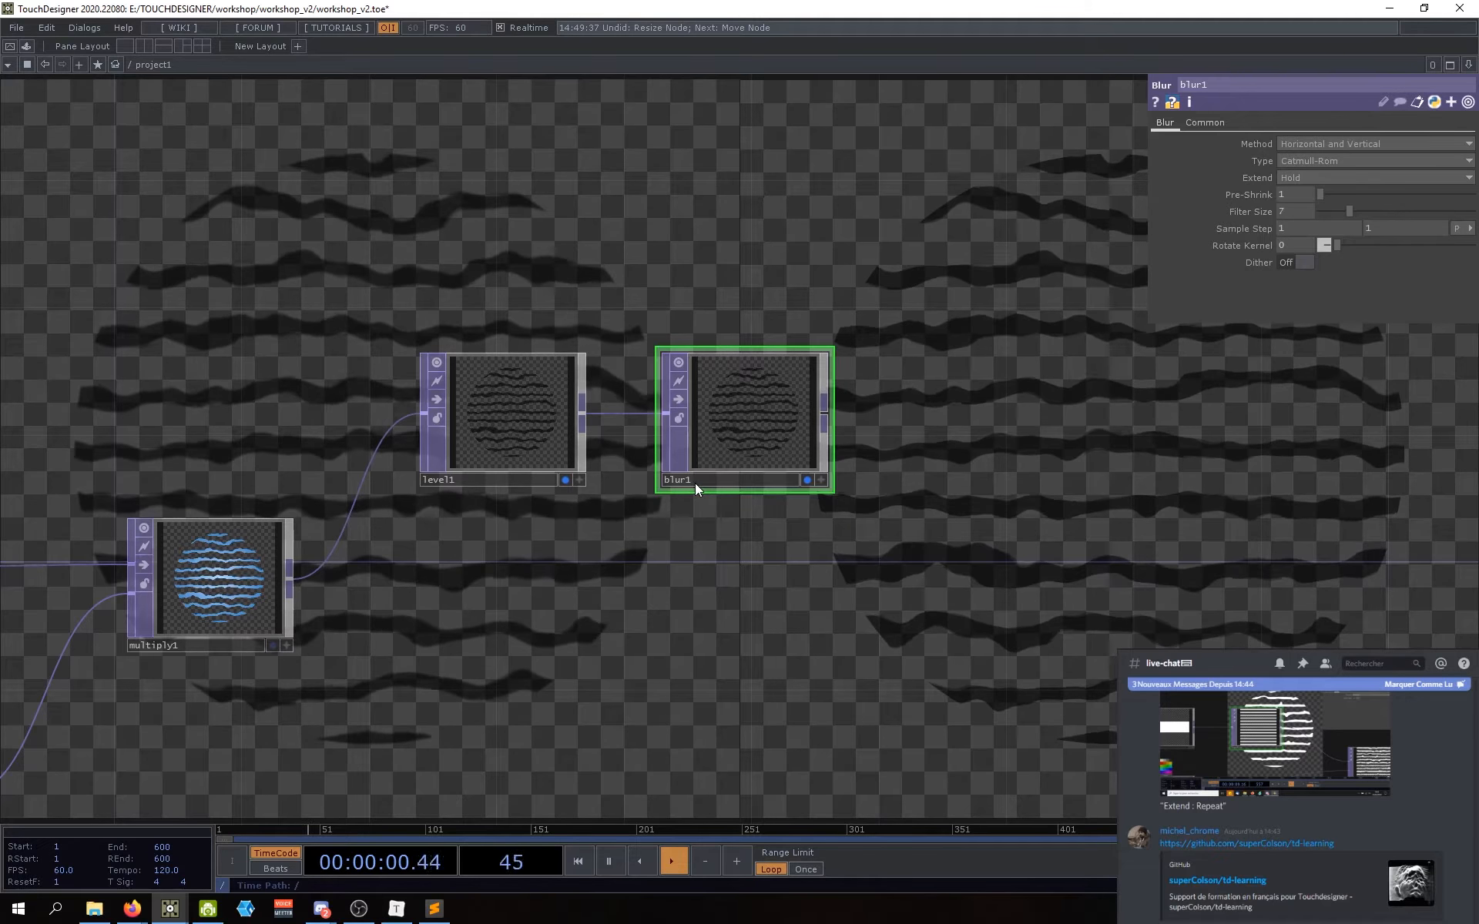
pyautogui.press('Delete')
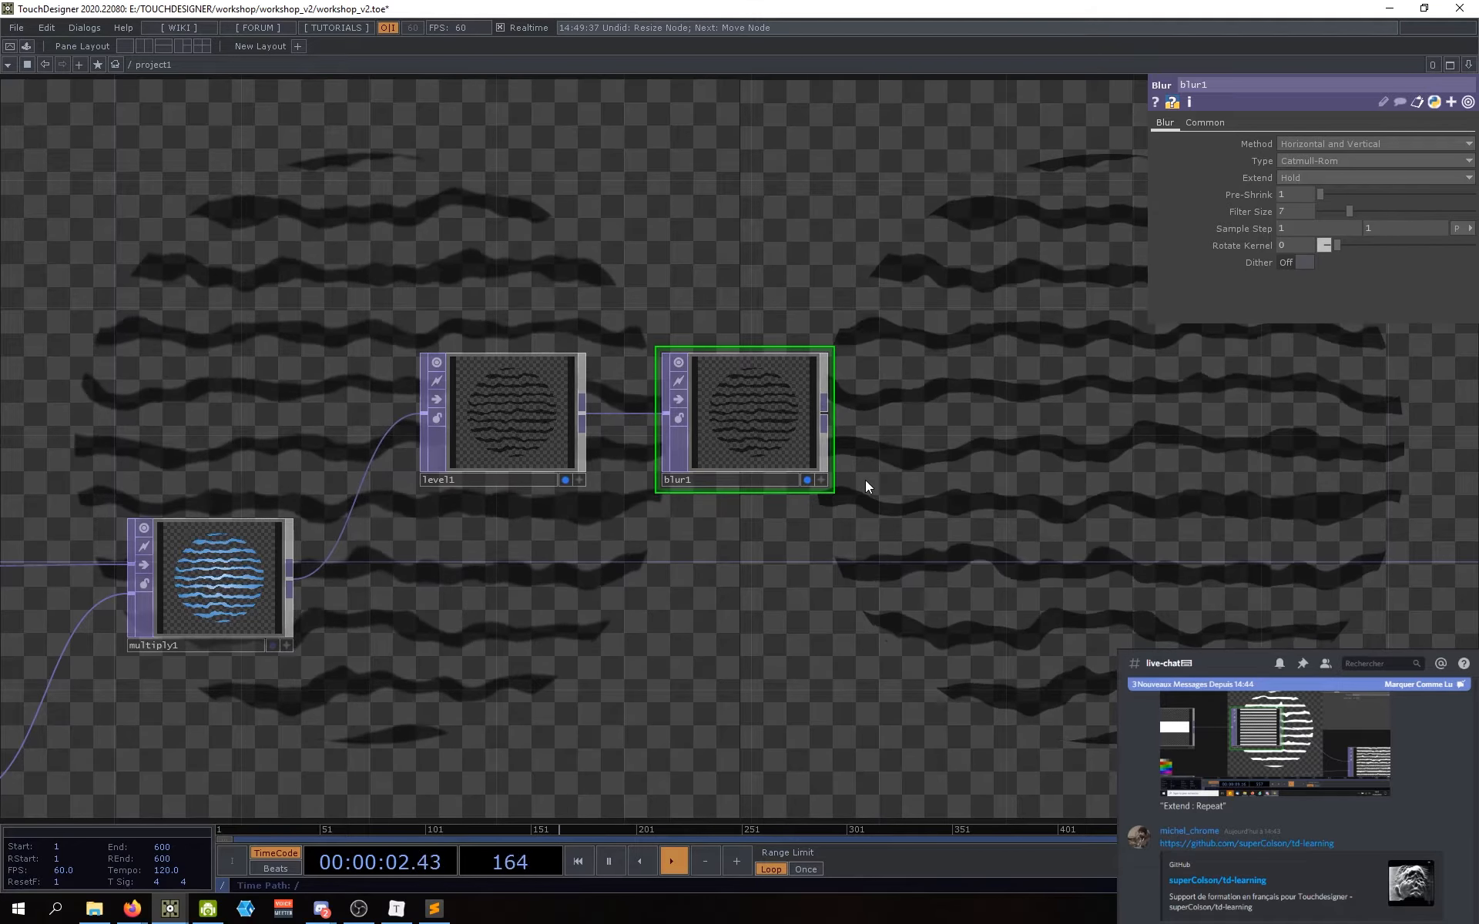
pyautogui.click(664, 481)
pyautogui.write('z')
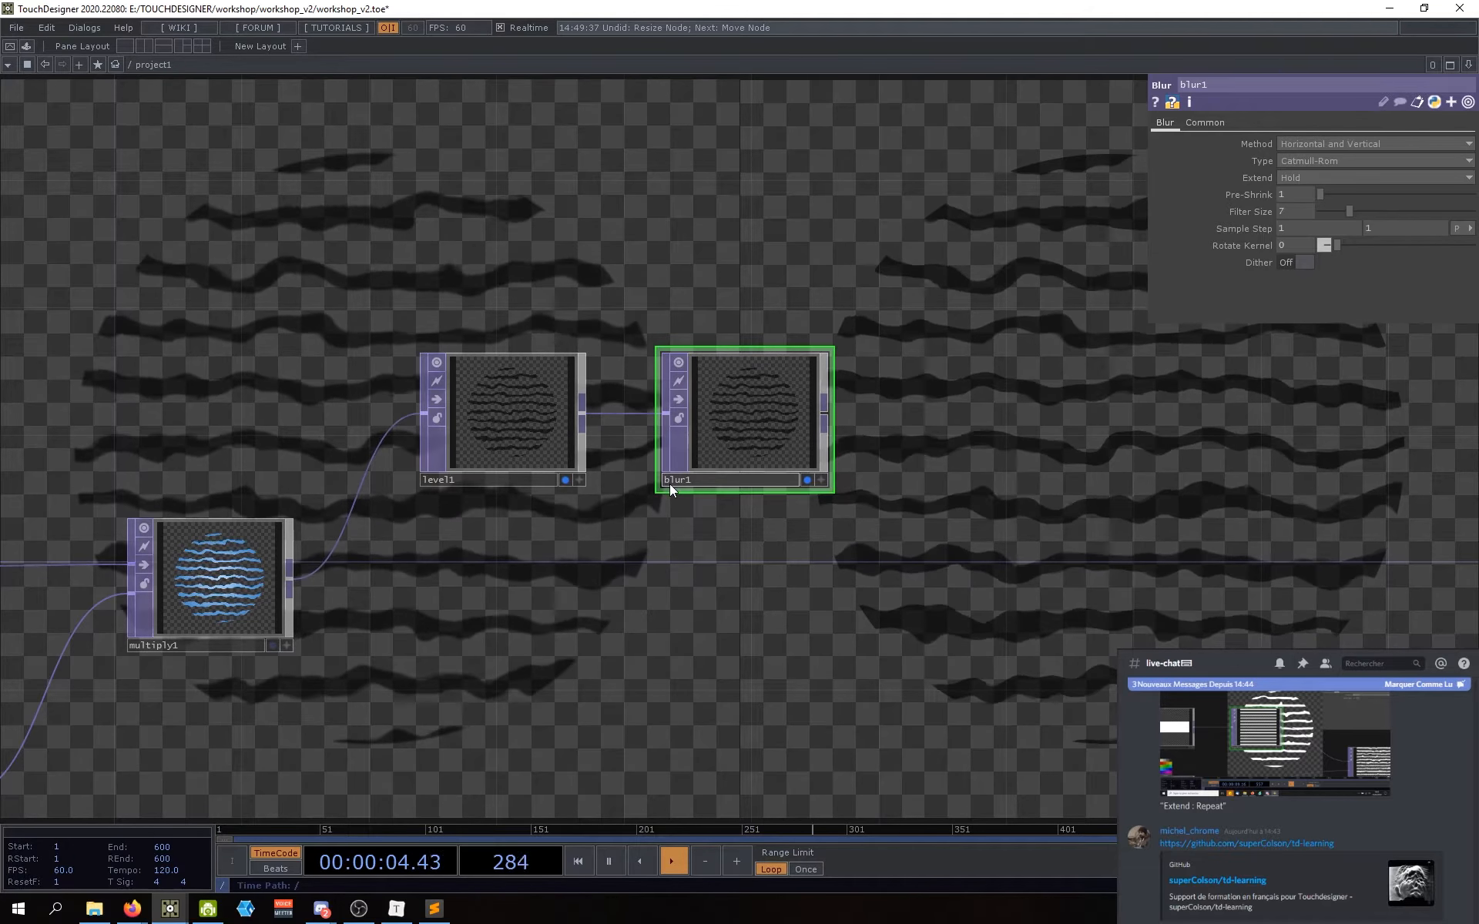
pyautogui.press('Return')
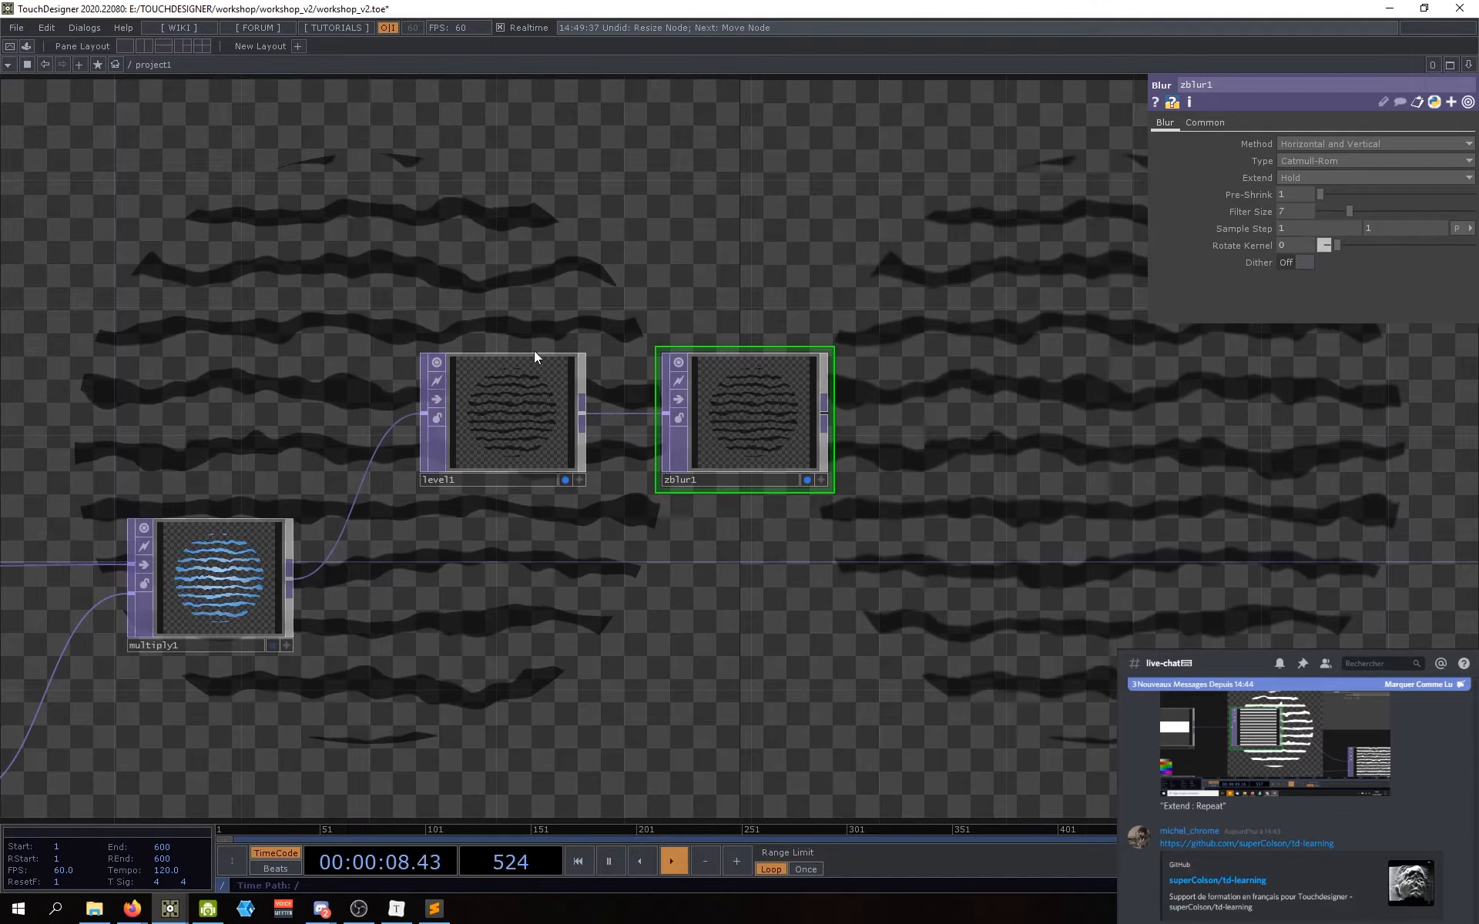
pyautogui.click(667, 479)
pyautogui.press('BackSpace')
pyautogui.press('Return')
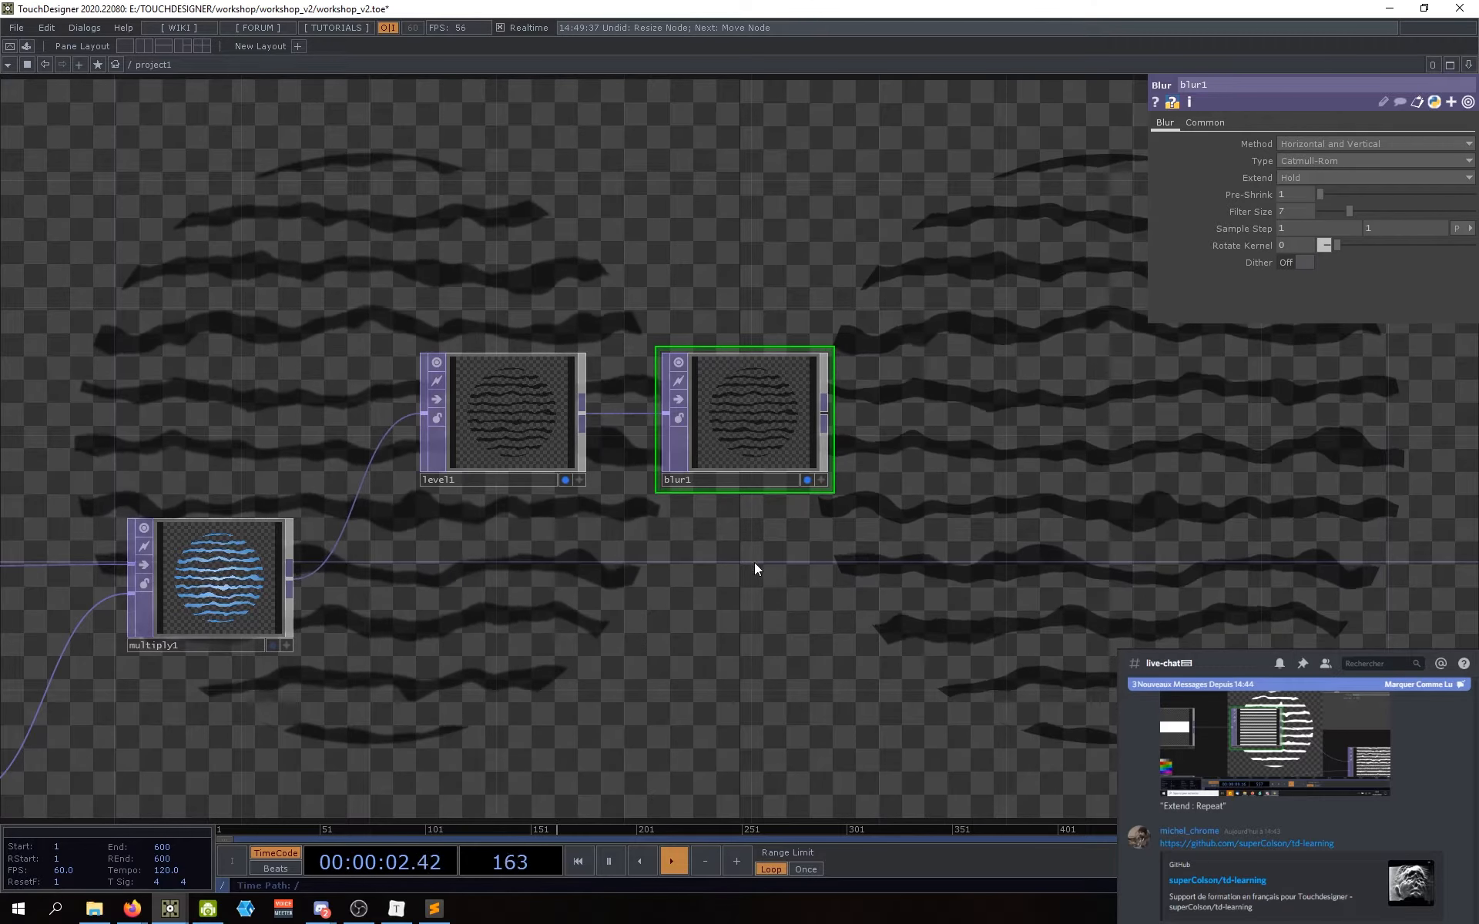
pyautogui.moveTo(754, 562); pyautogui.dragTo(735, 563)
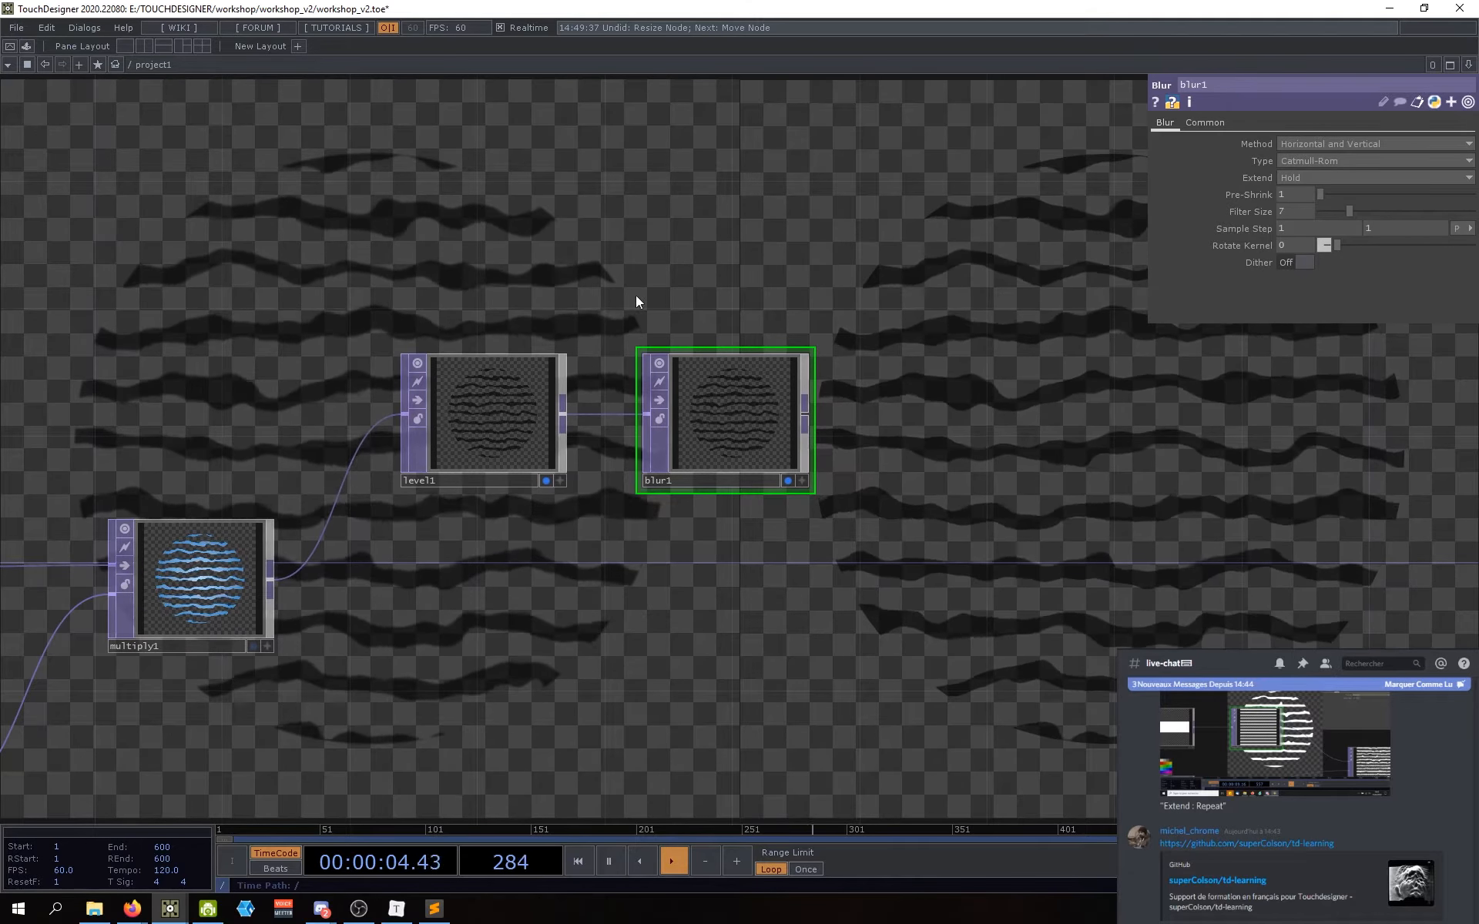
pyautogui.scroll(2, 635, 295)
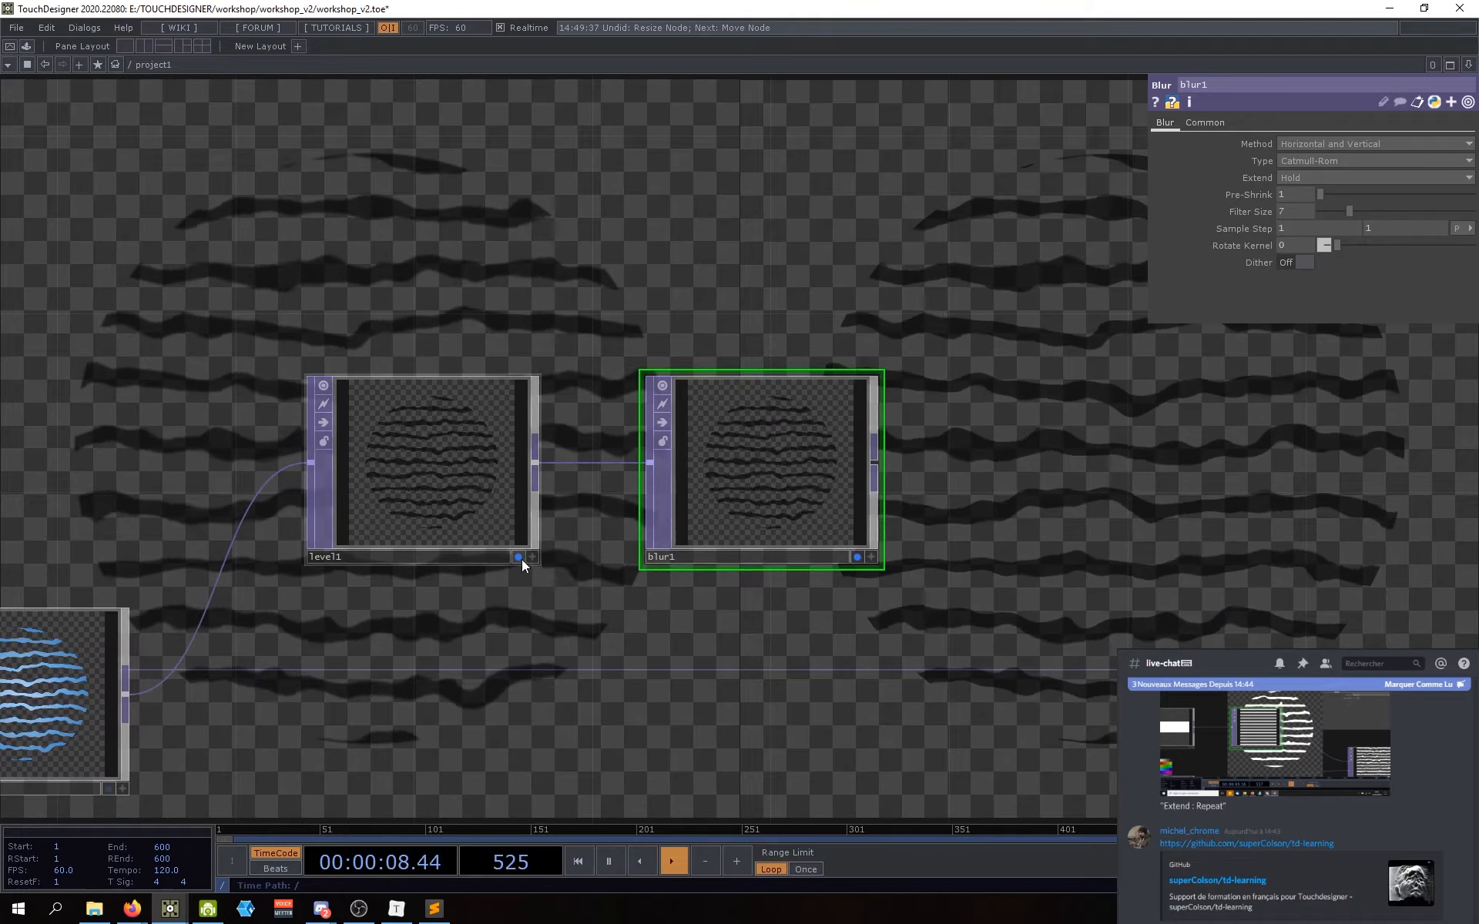
pyautogui.moveTo(1028, 481); pyautogui.dragTo(1002, 477)
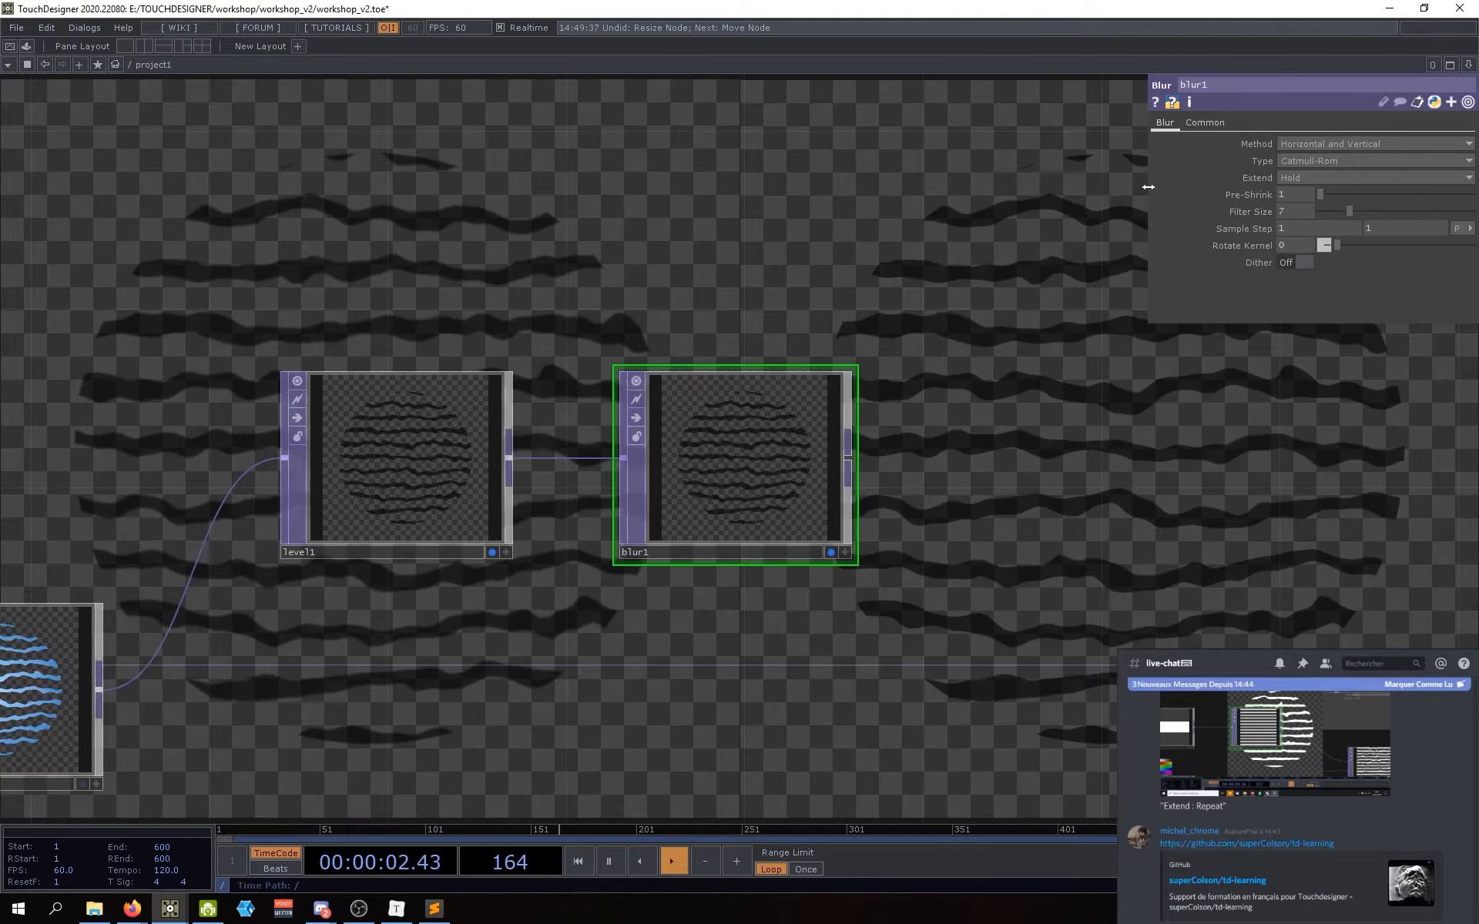
pyautogui.moveTo(1039, 415); pyautogui.dragTo(1093, 396)
pyautogui.scroll(-2, 1101, 423)
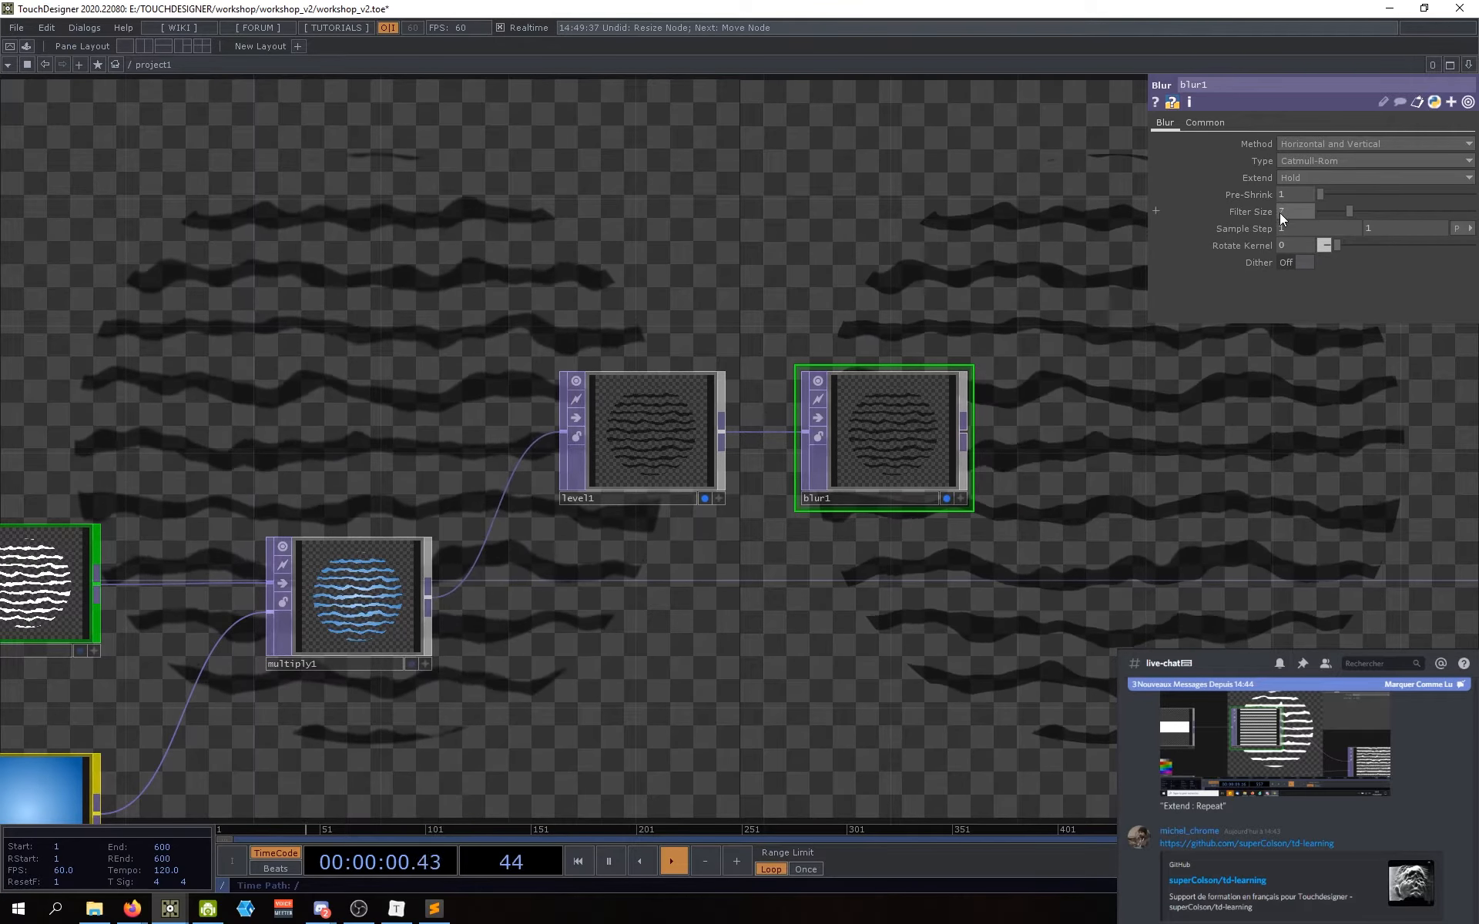
# Step: Try larger blur1 Filter Size values, 32 and then 50
pyautogui.moveTo(1348, 210); pyautogui.dragTo(1478, 235)
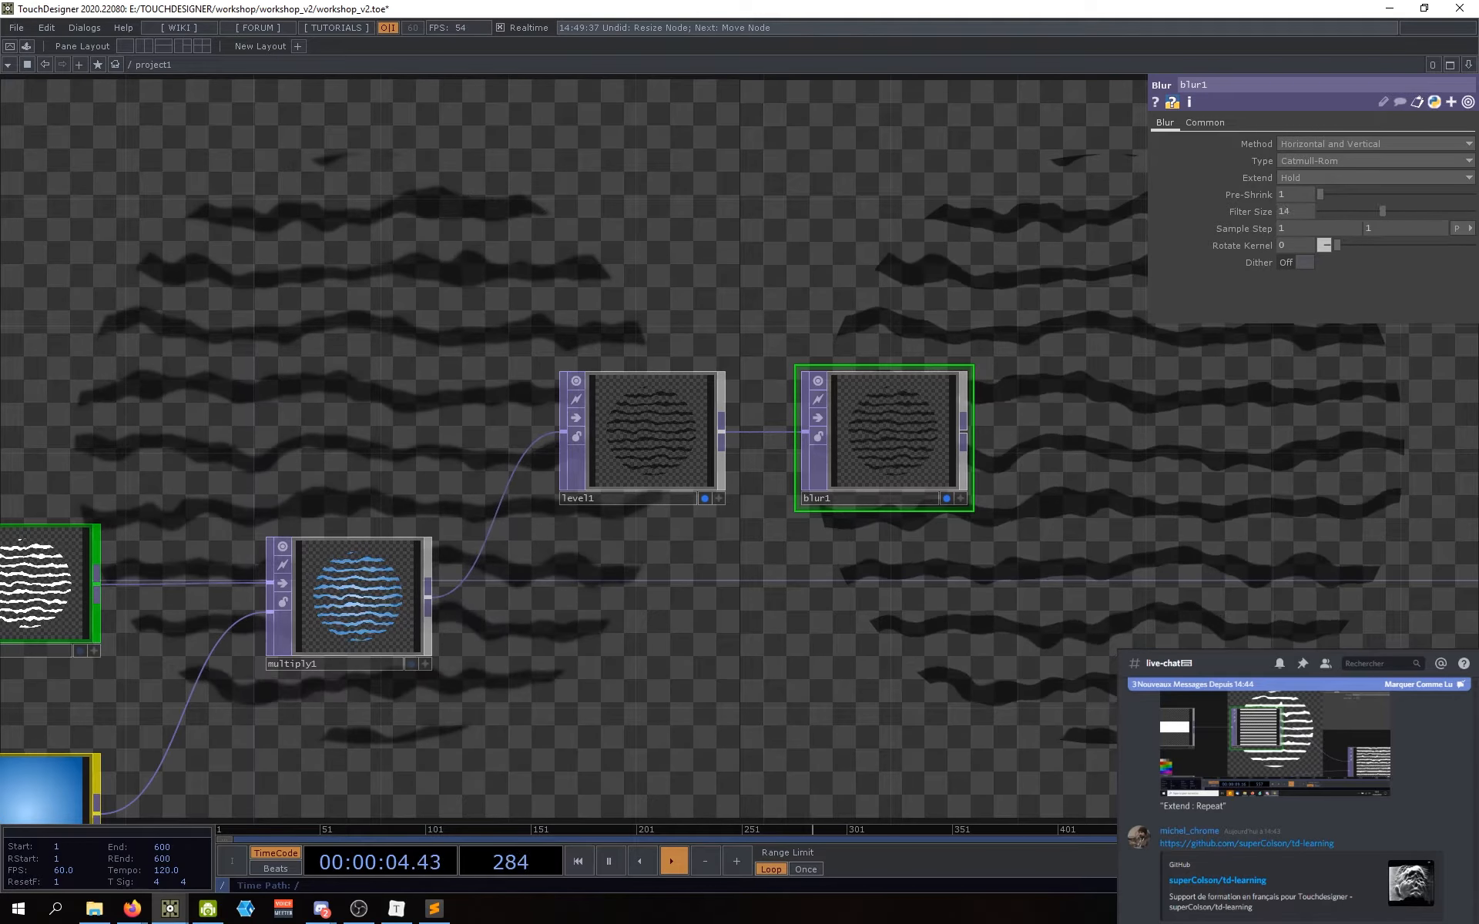
pyautogui.moveTo(1383, 212); pyautogui.dragTo(1471, 211)
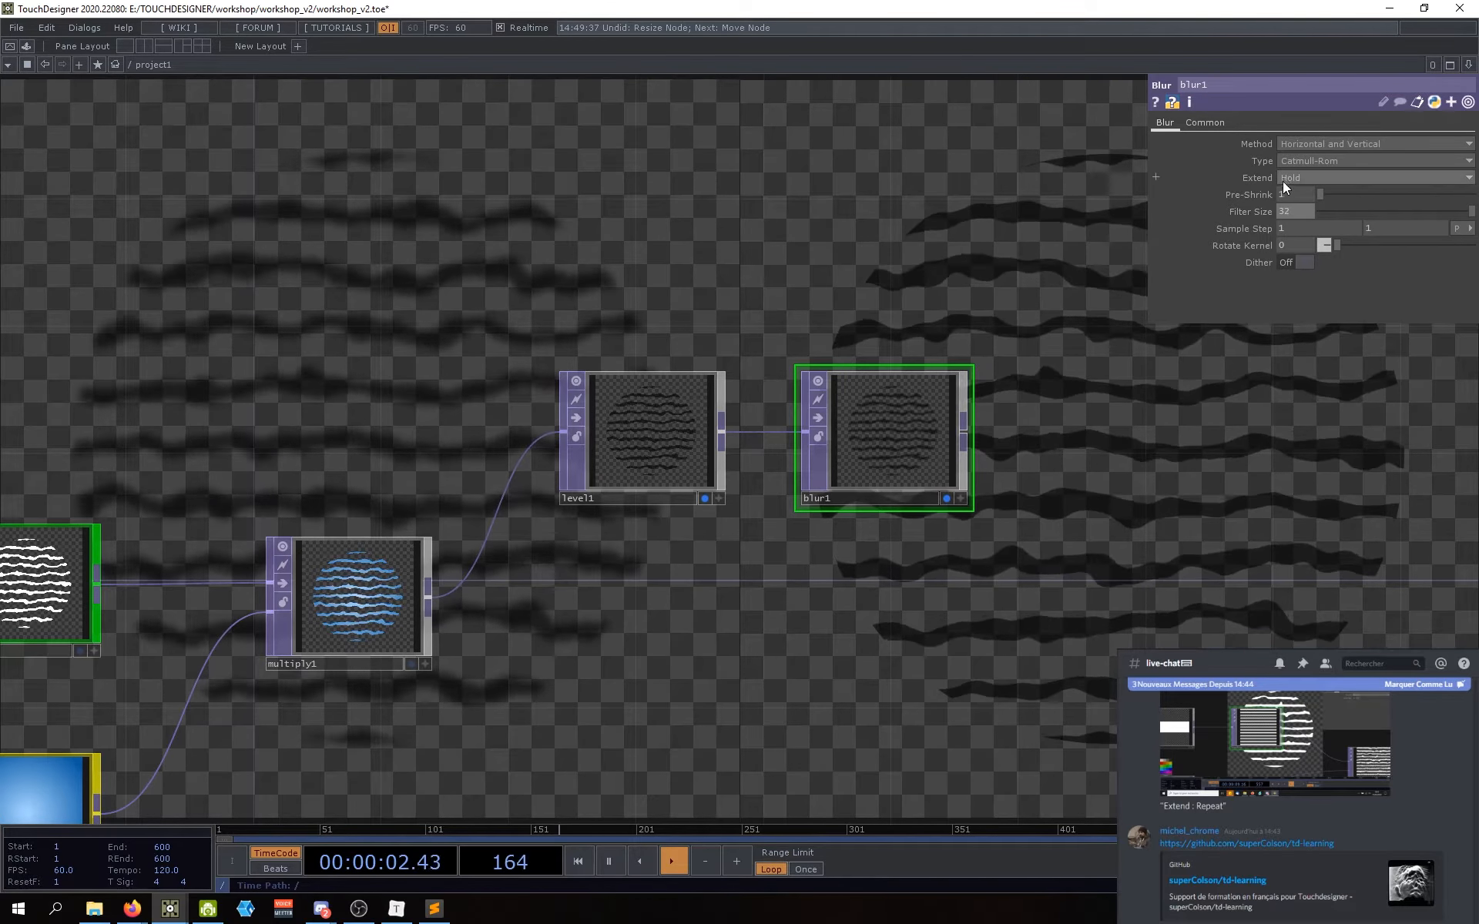
pyautogui.write('50')
pyautogui.press('Return')
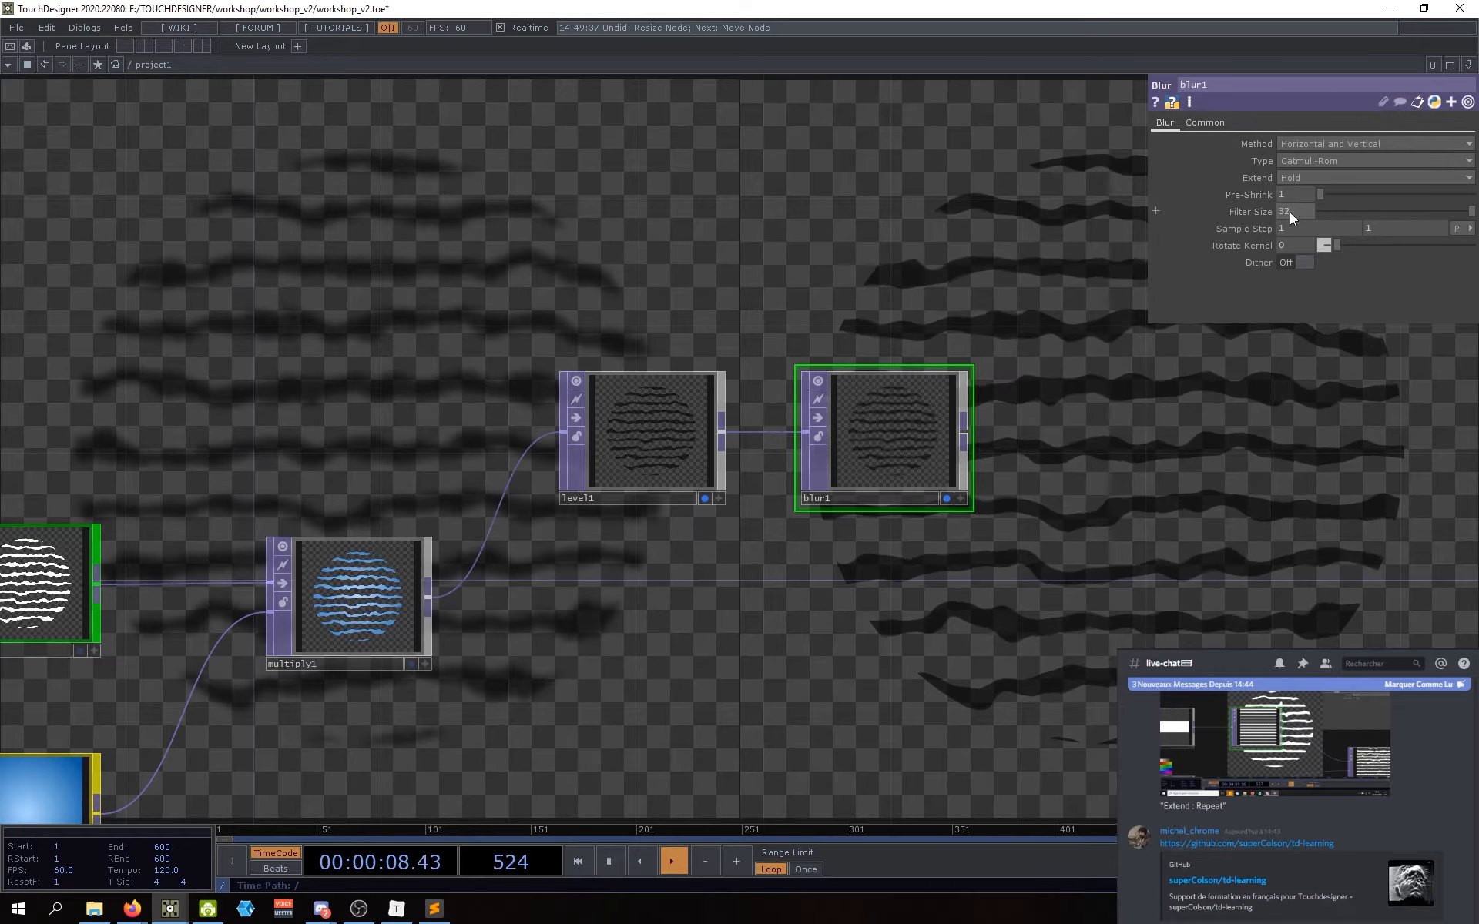
pyautogui.moveTo(1290, 211); pyautogui.dragTo(1289, 212, button='middle')
pyautogui.middleClick(909, 424)
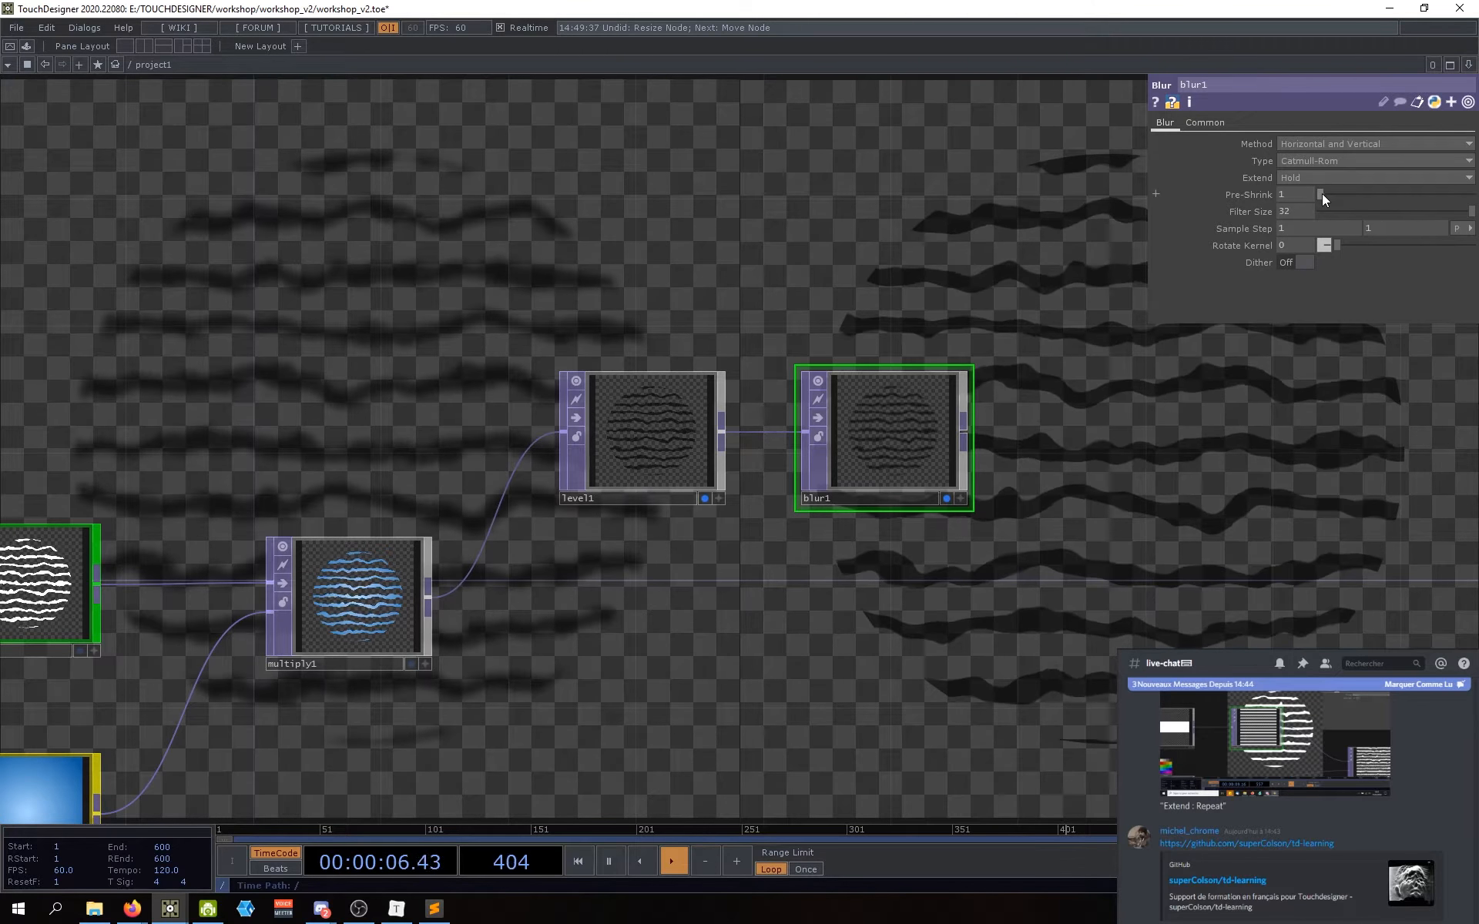
# Step: Raise blur1's Pre-Shrink to 3 and bring Filter Size down to 11
pyautogui.moveTo(1322, 194); pyautogui.dragTo(1341, 196)
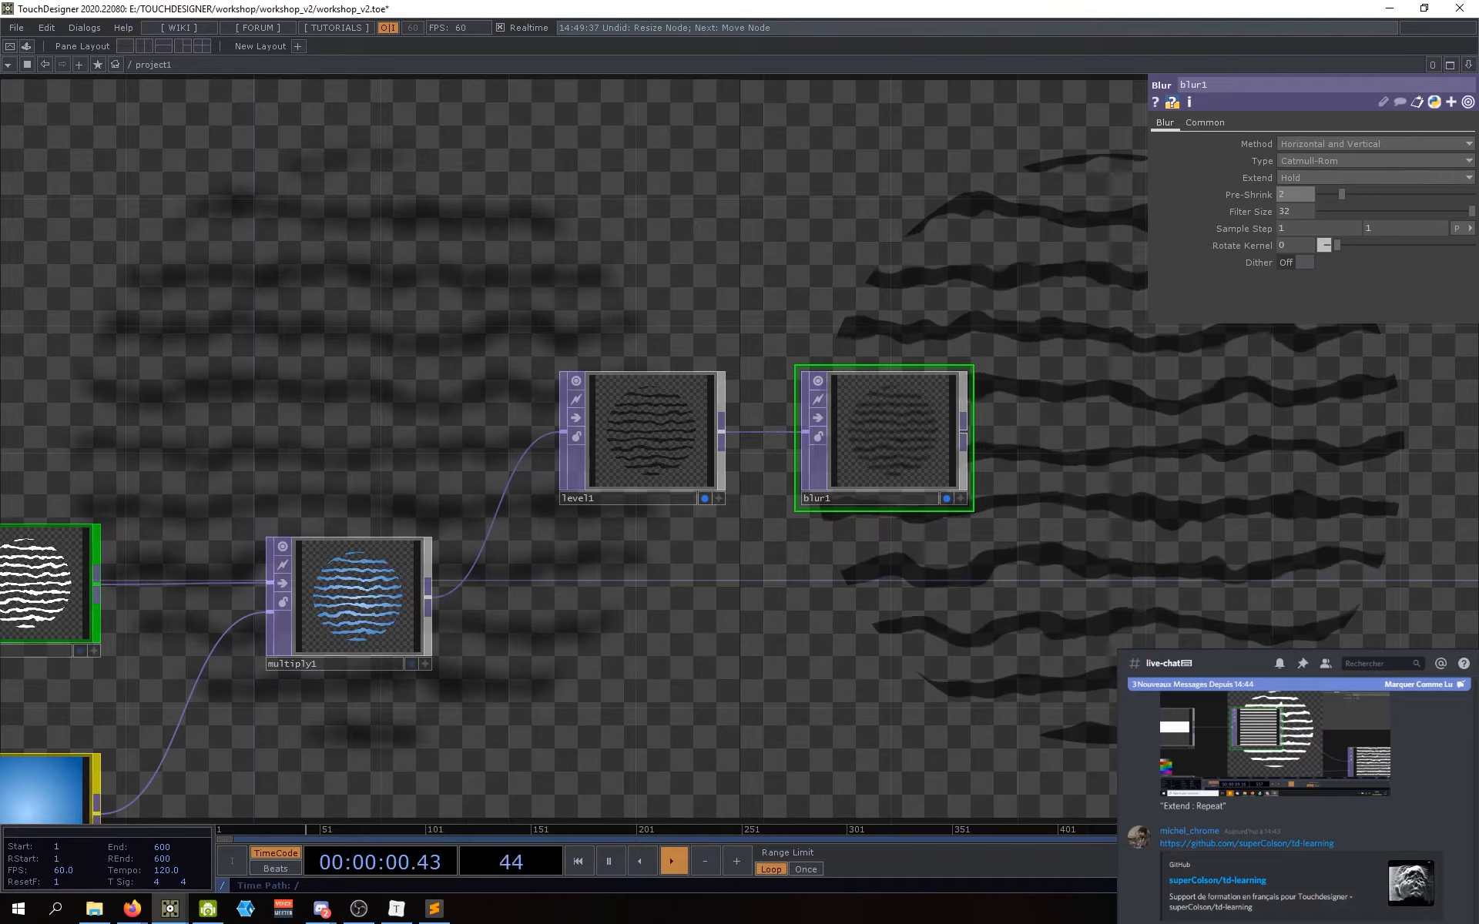
pyautogui.moveTo(922, 598); pyautogui.dragTo(899, 607)
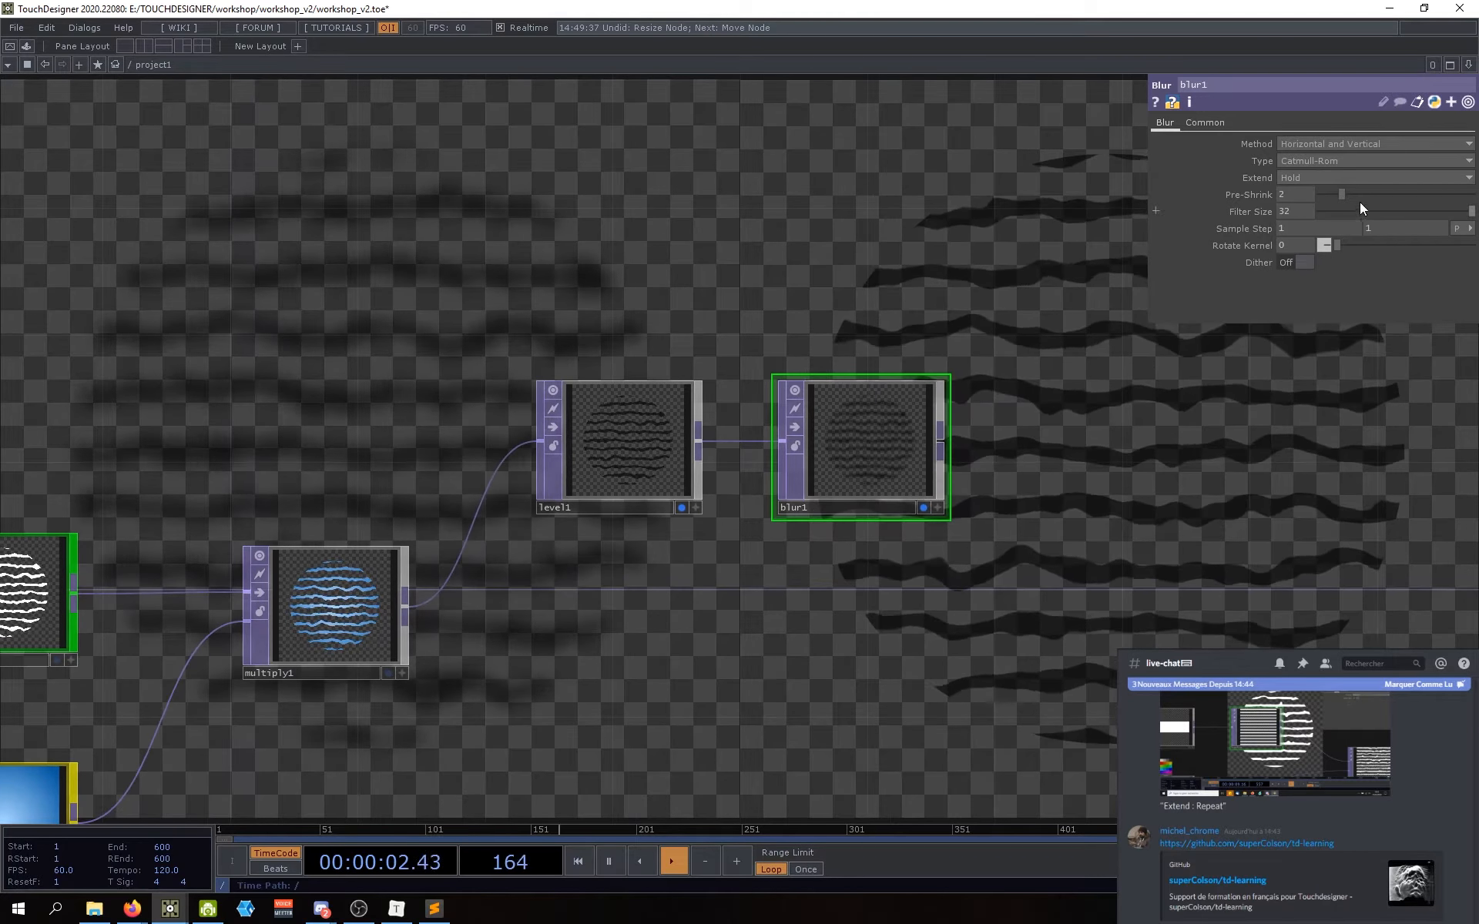
pyautogui.moveTo(1337, 194); pyautogui.dragTo(1361, 191)
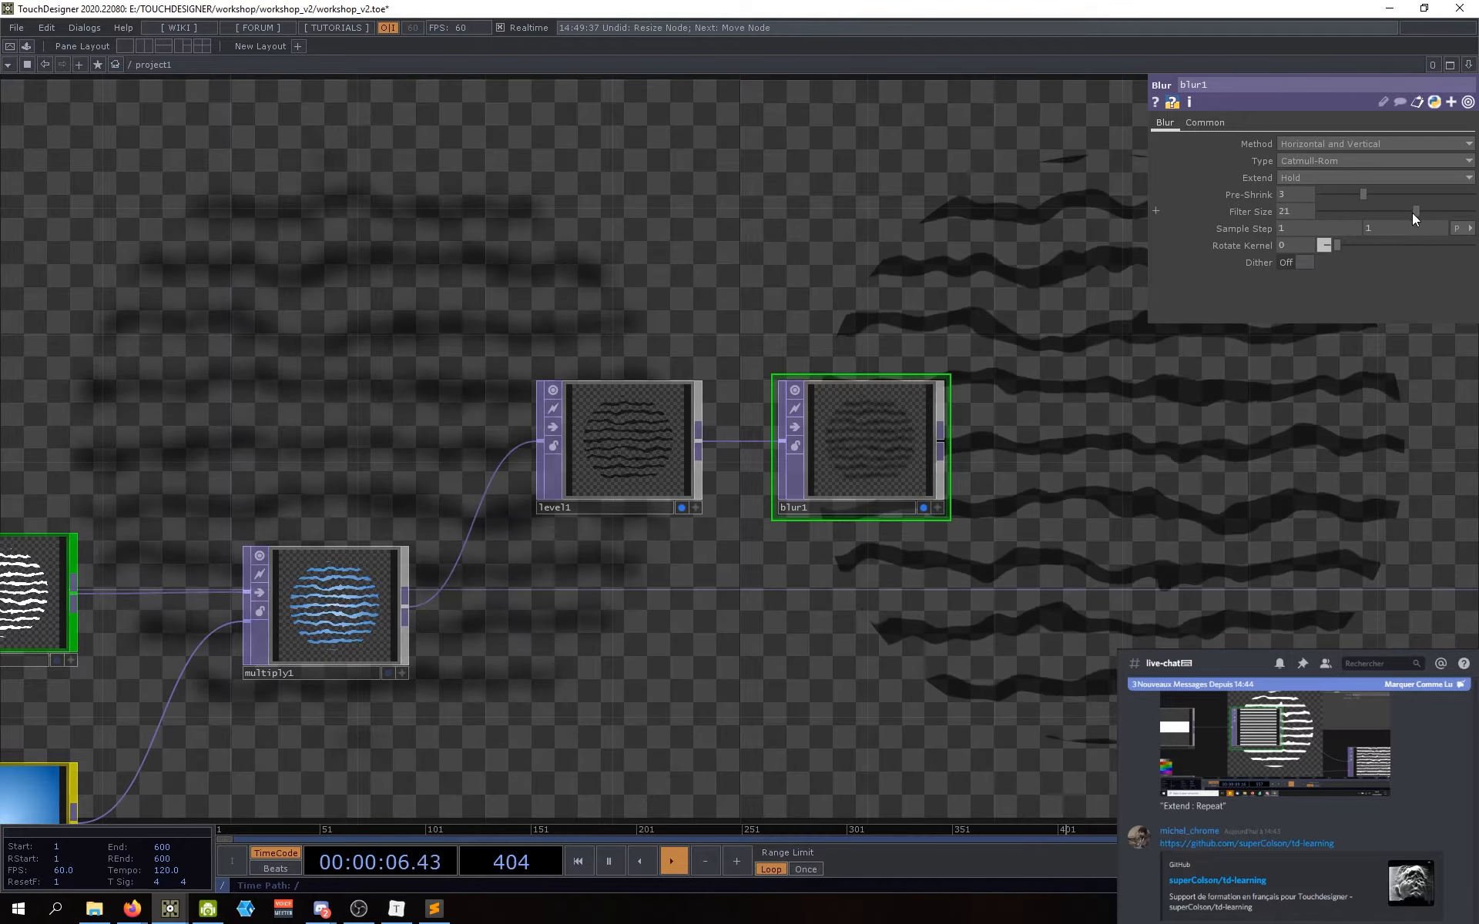
pyautogui.moveTo(1362, 214); pyautogui.dragTo(1365, 216)
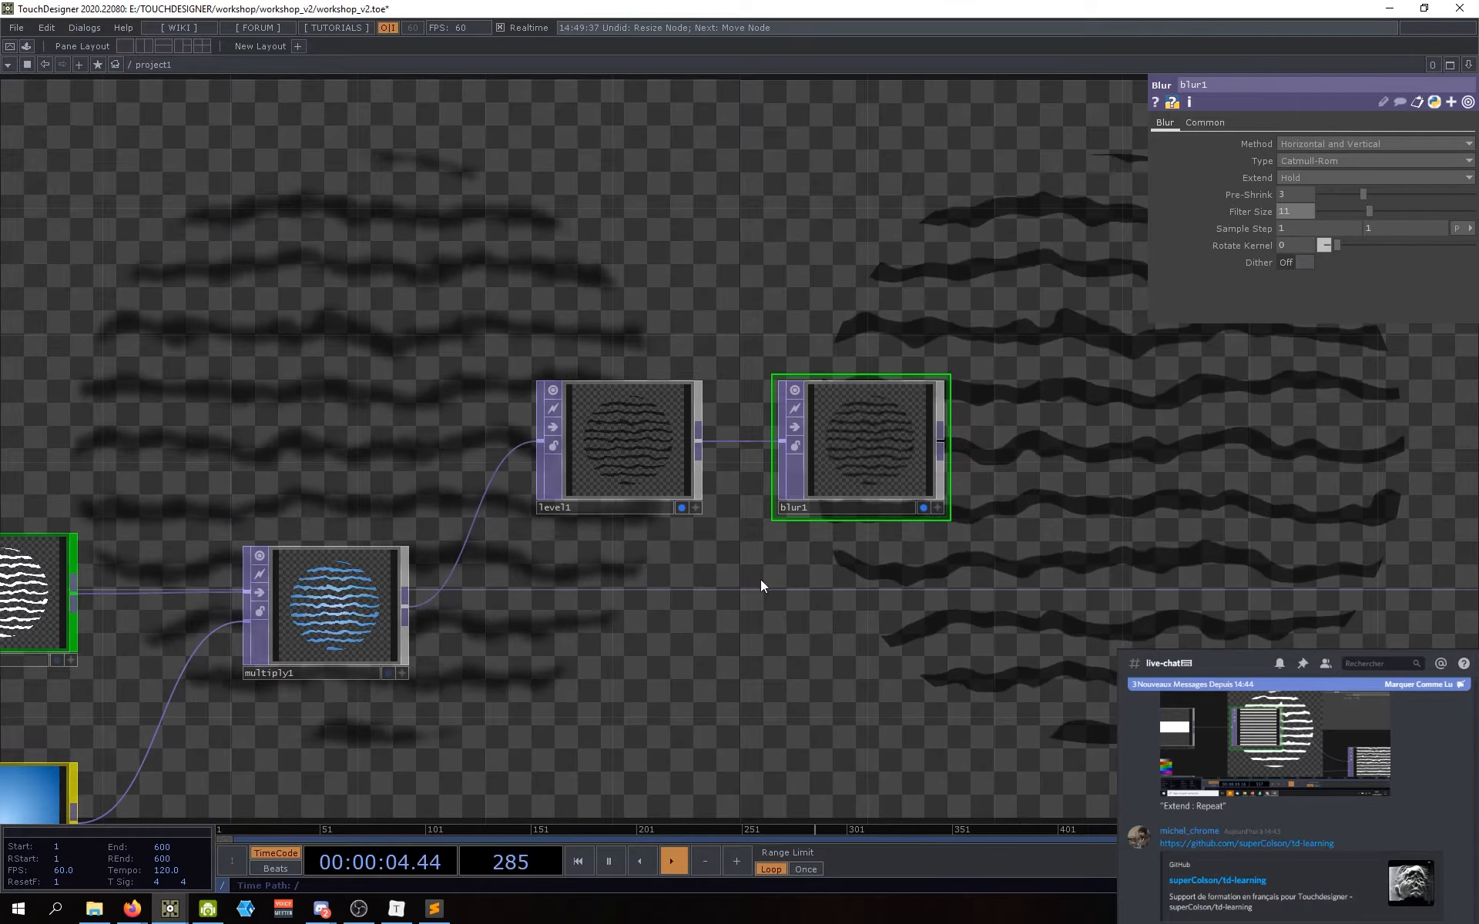
pyautogui.moveTo(755, 652); pyautogui.dragTo(704, 675)
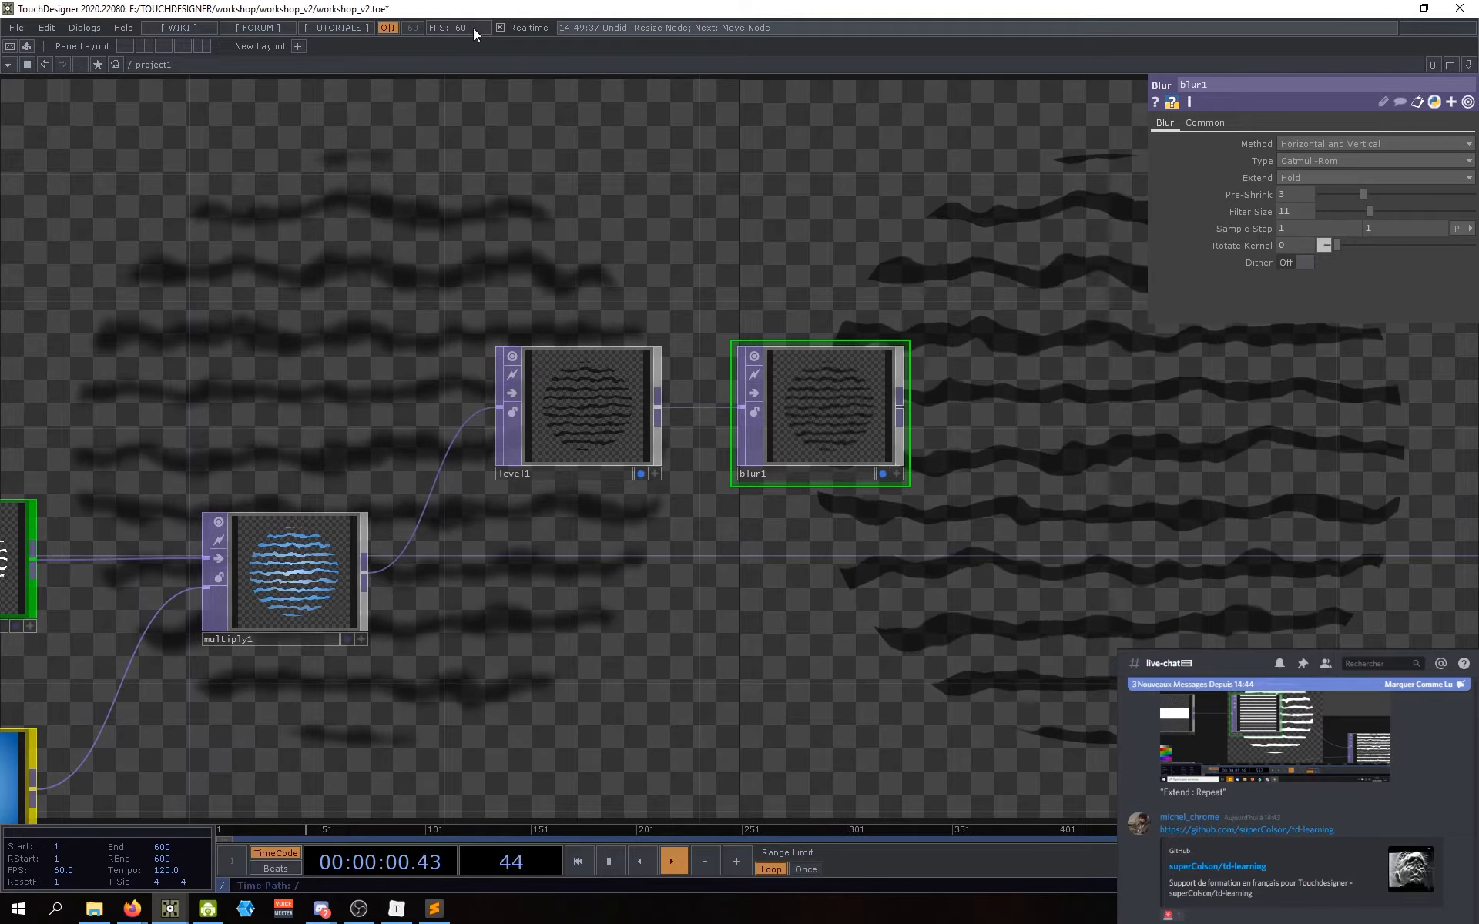
pyautogui.moveTo(637, 647); pyautogui.dragTo(657, 647)
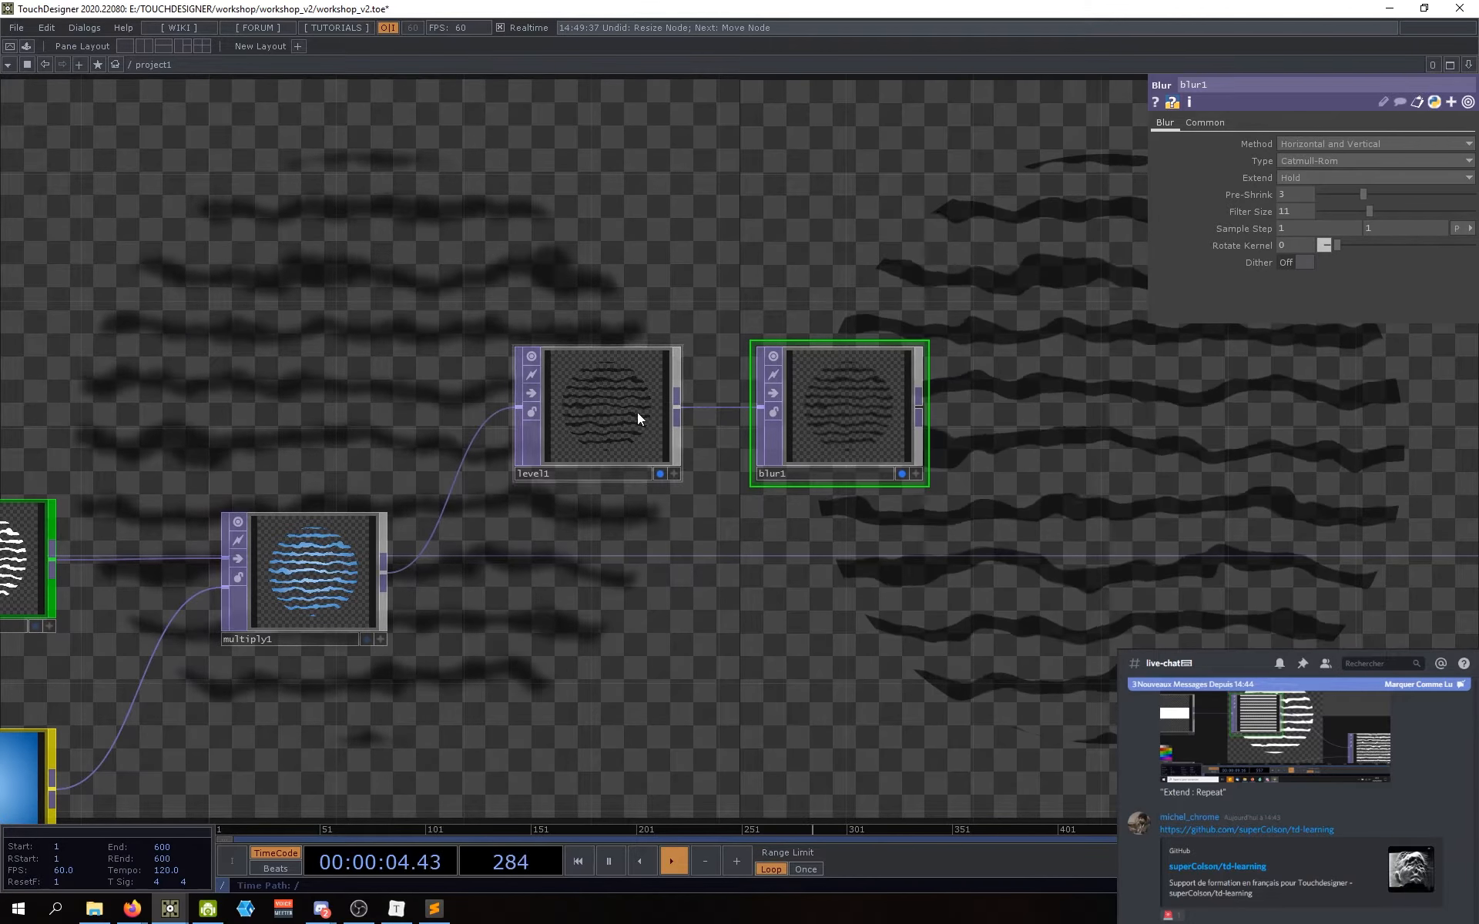
pyautogui.moveTo(704, 616); pyautogui.dragTo(718, 602)
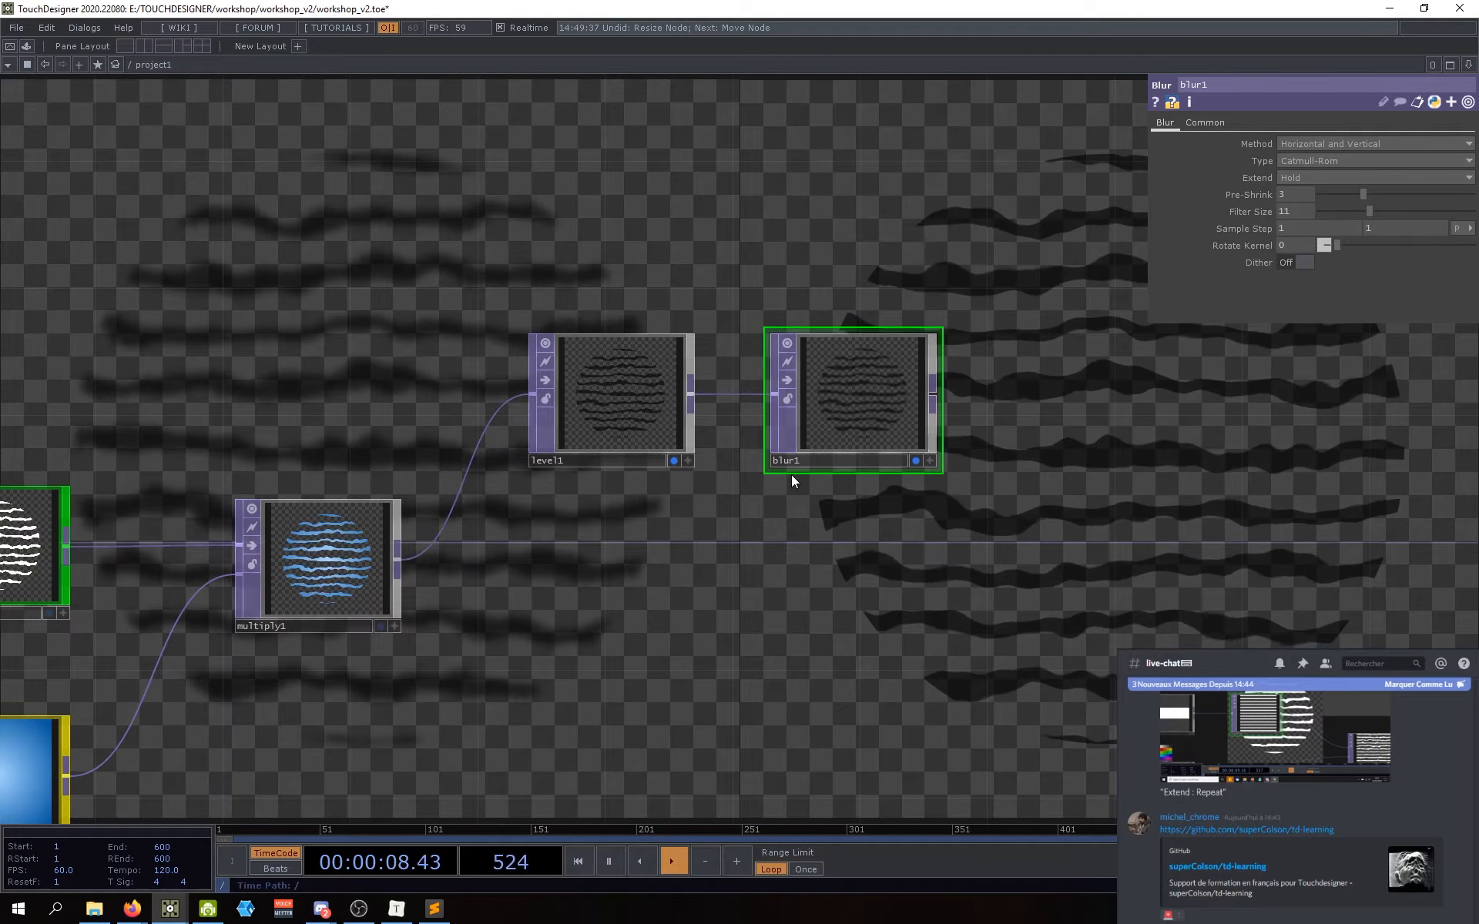
pyautogui.moveTo(724, 672); pyautogui.dragTo(787, 683)
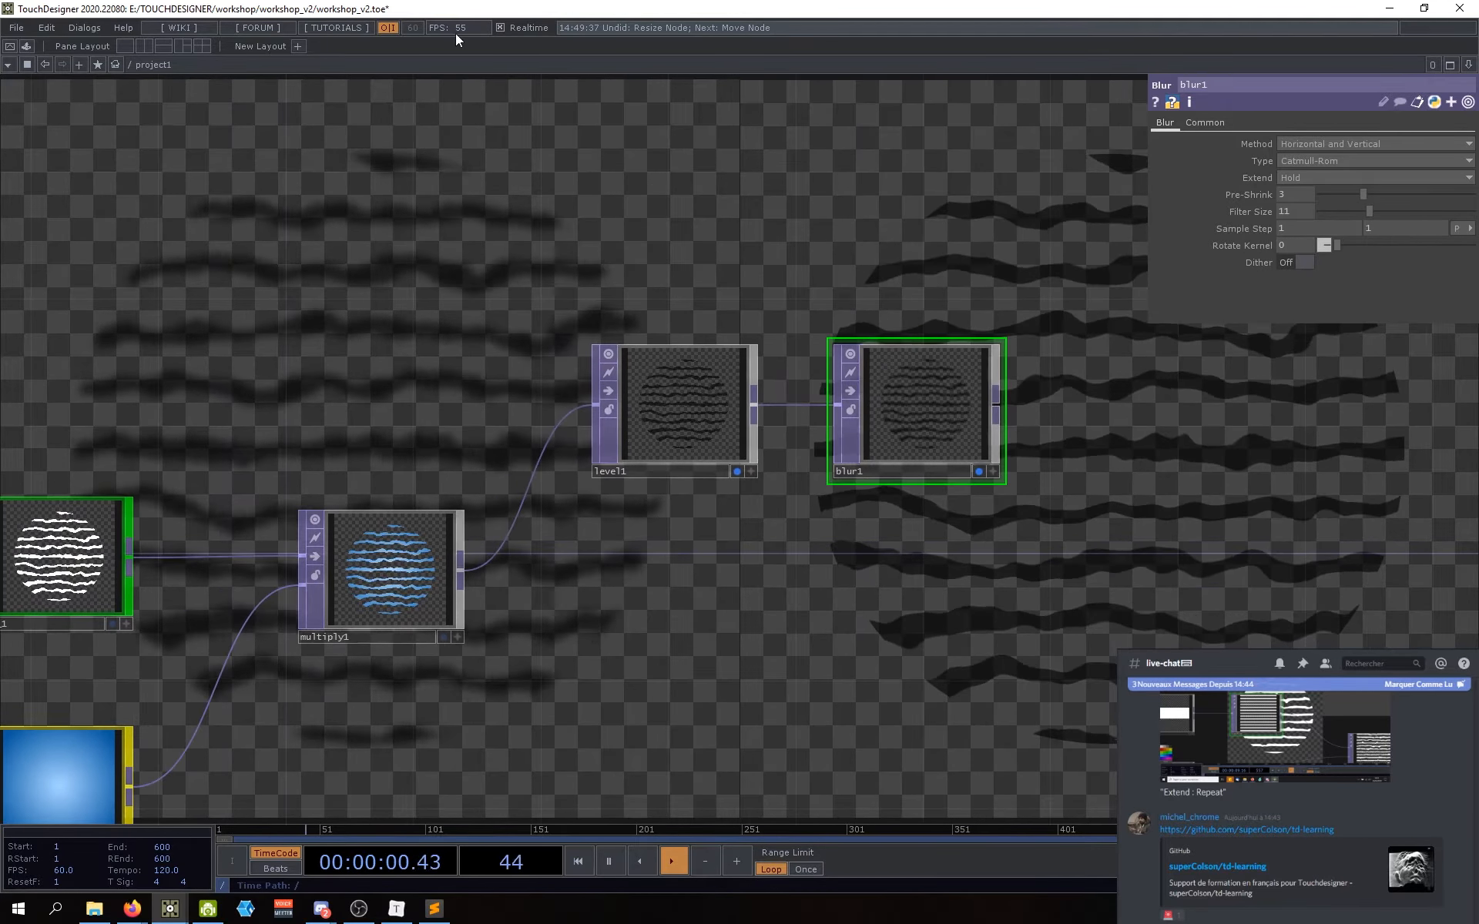
pyautogui.moveTo(617, 206); pyautogui.dragTo(621, 139)
pyautogui.moveTo(608, 499); pyautogui.dragTo(617, 504)
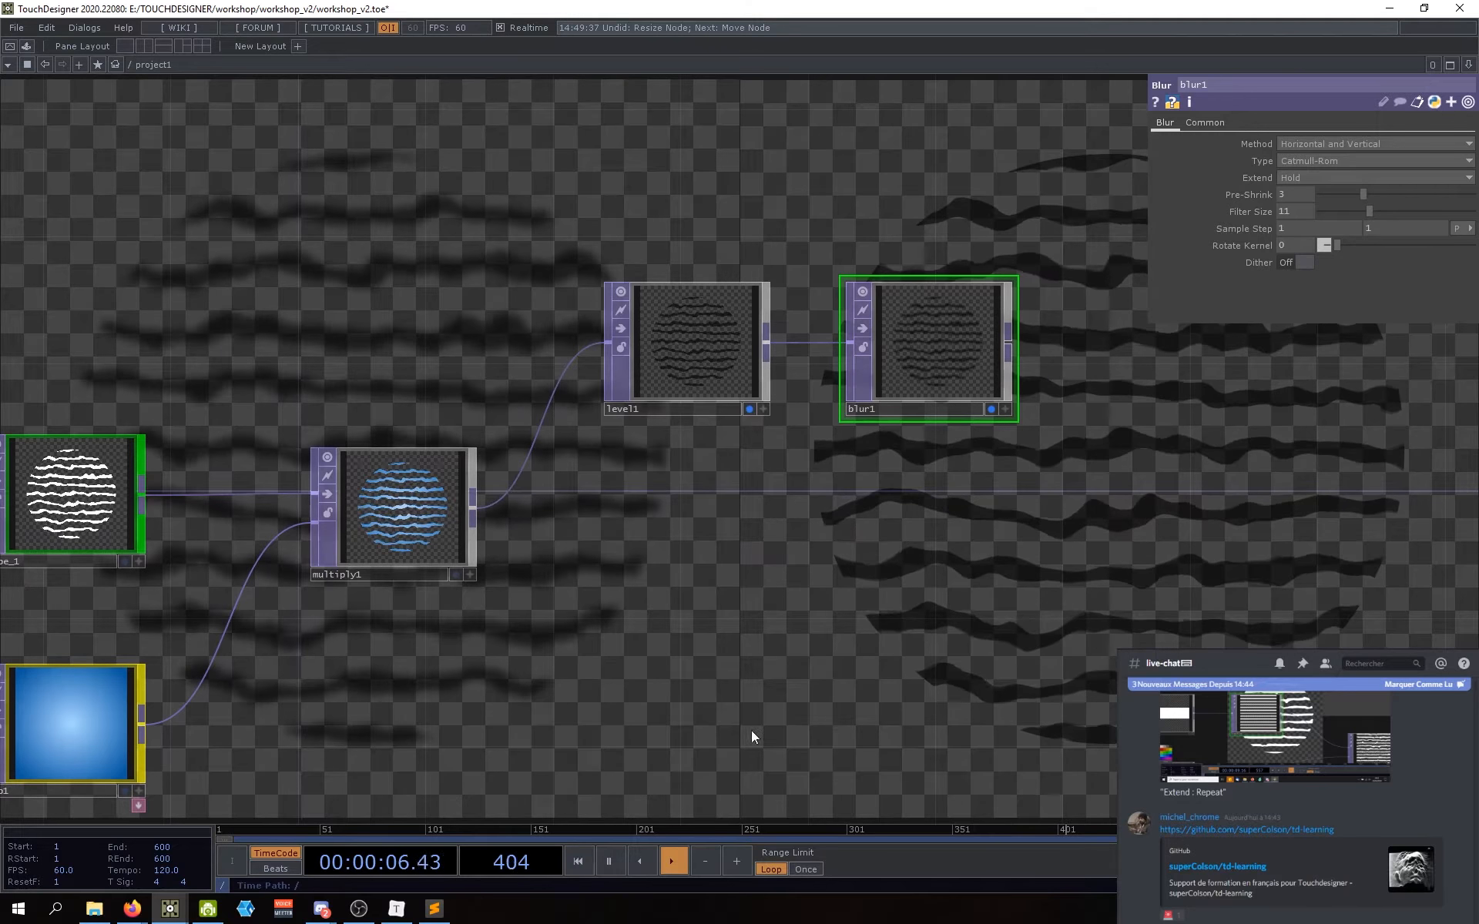
pyautogui.moveTo(692, 428); pyautogui.dragTo(685, 437)
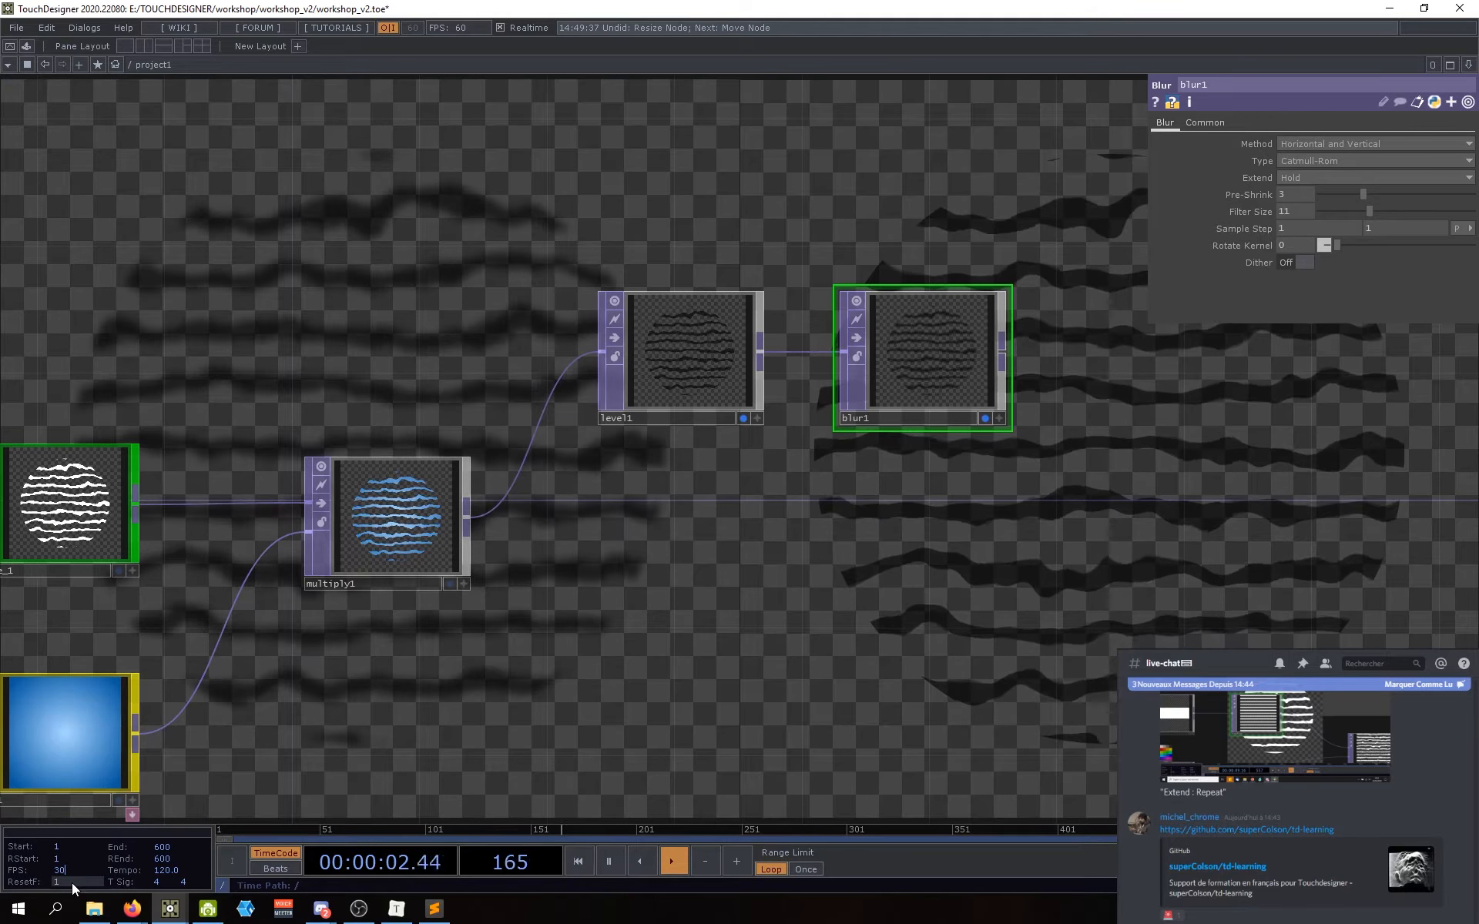
# Step: Change the project playback rate from 30 to 60 frames per second
pyautogui.press('Return')
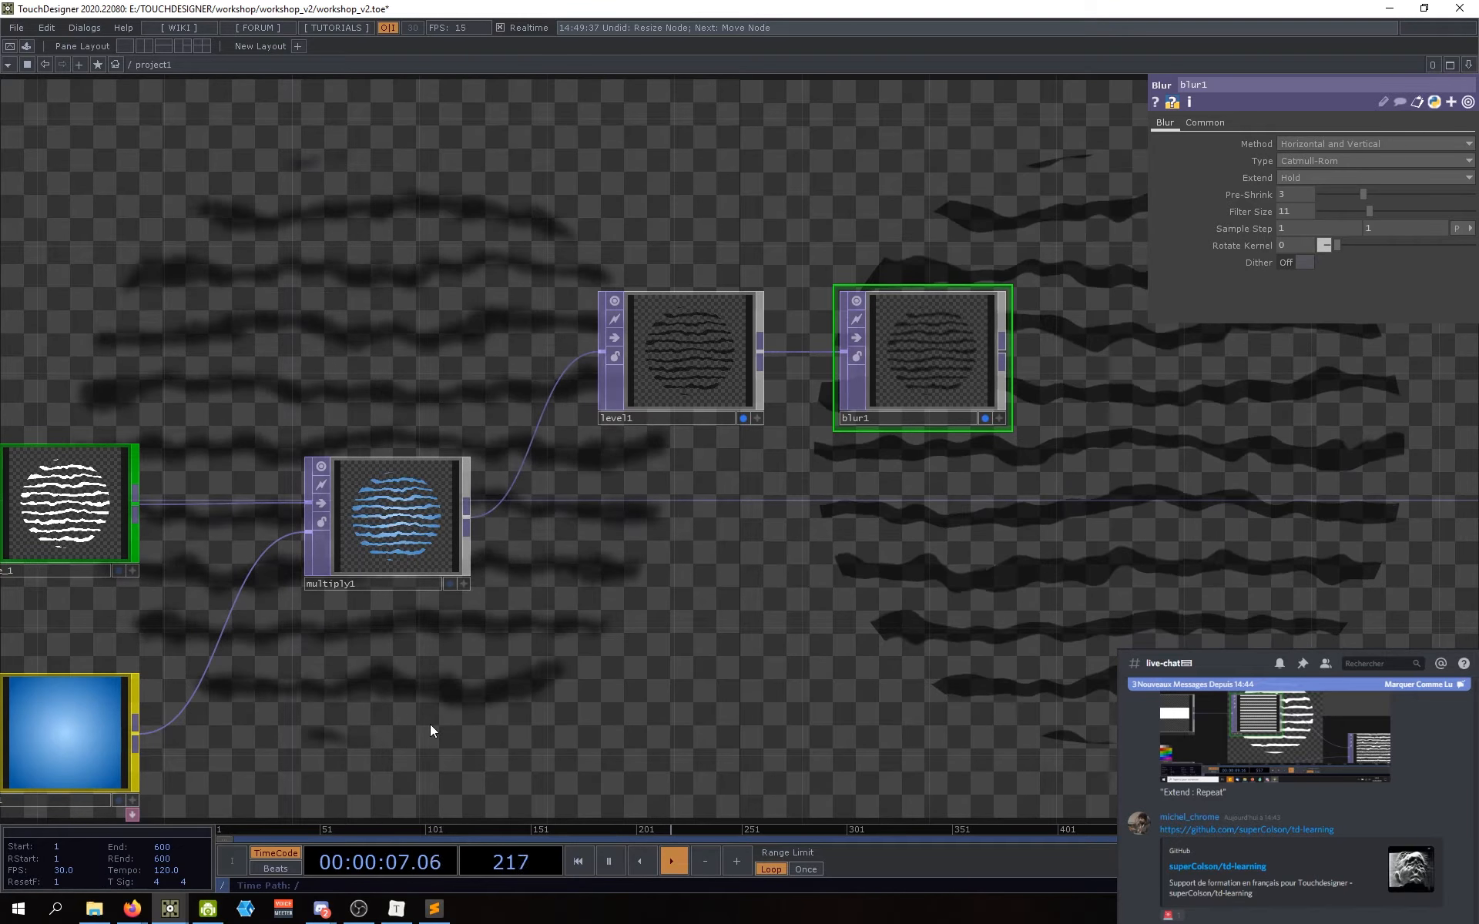
pyautogui.moveTo(469, 747); pyautogui.dragTo(489, 740)
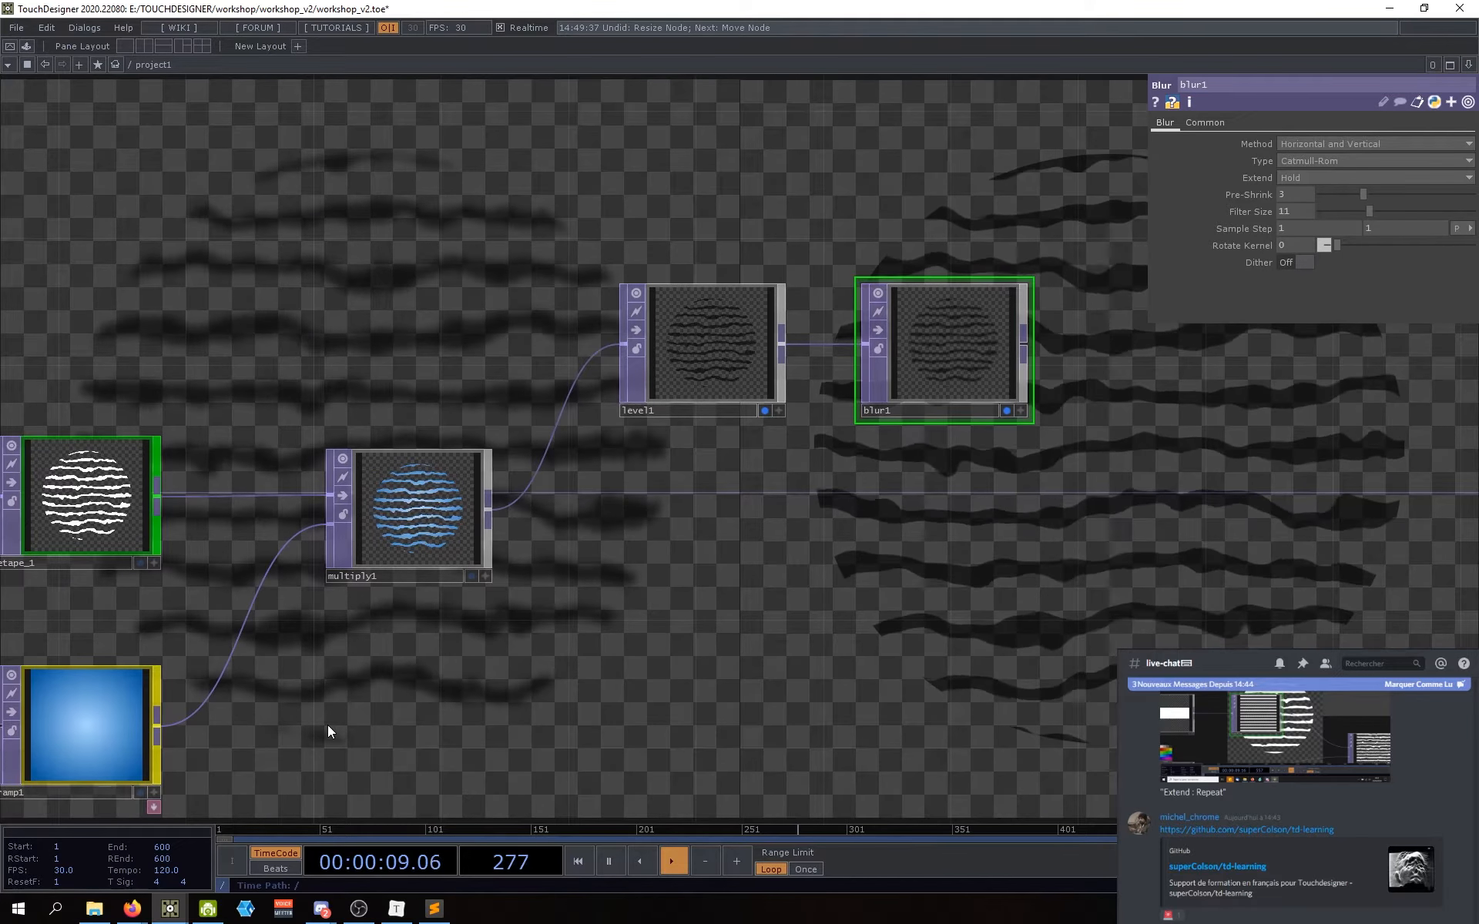
pyautogui.click(82, 870)
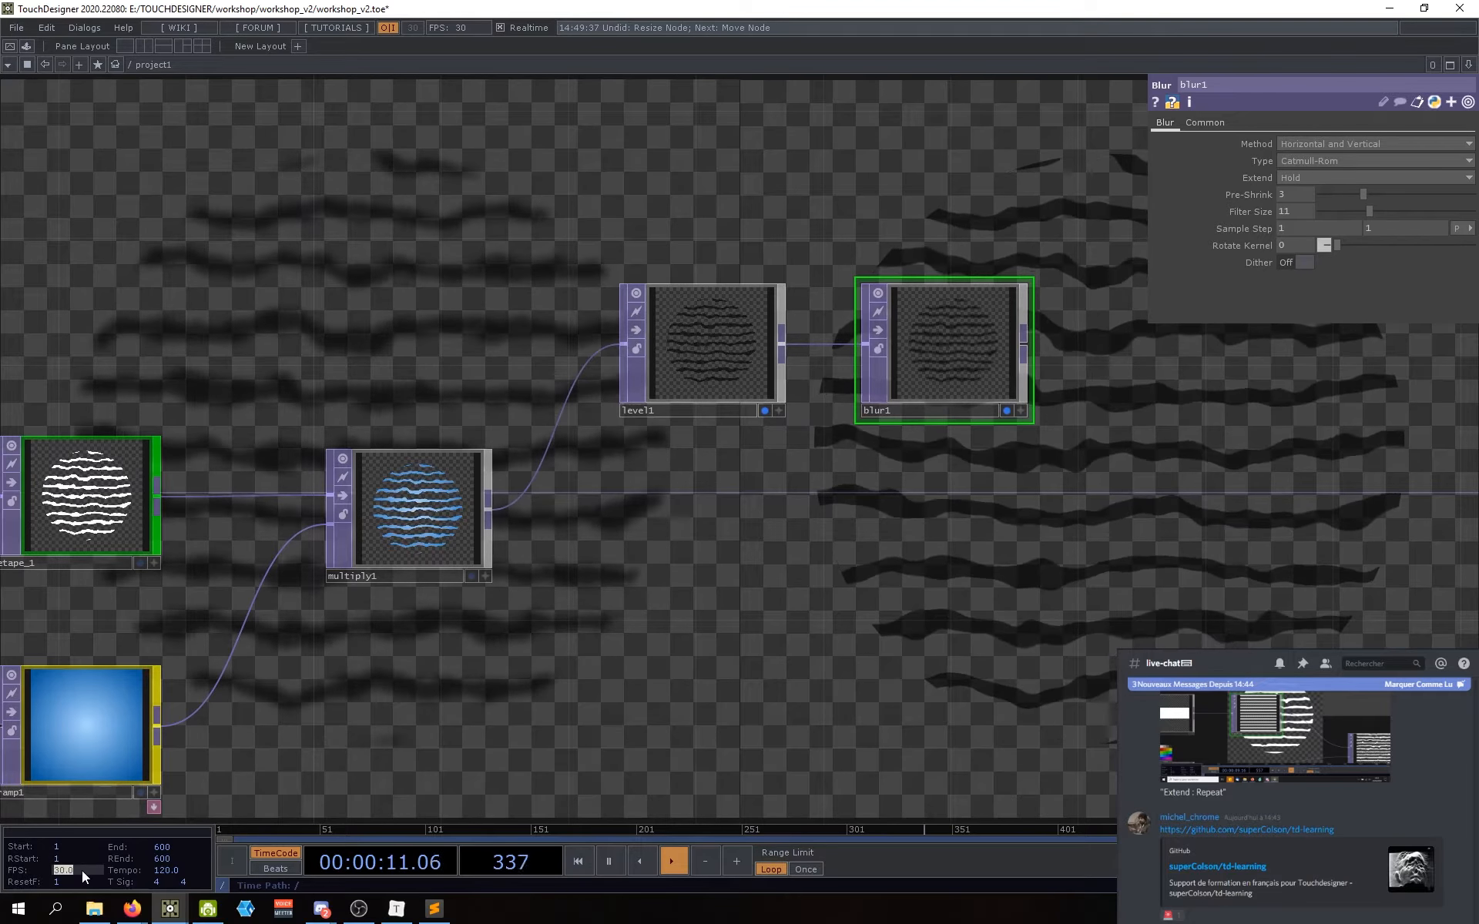
pyautogui.press('Return')
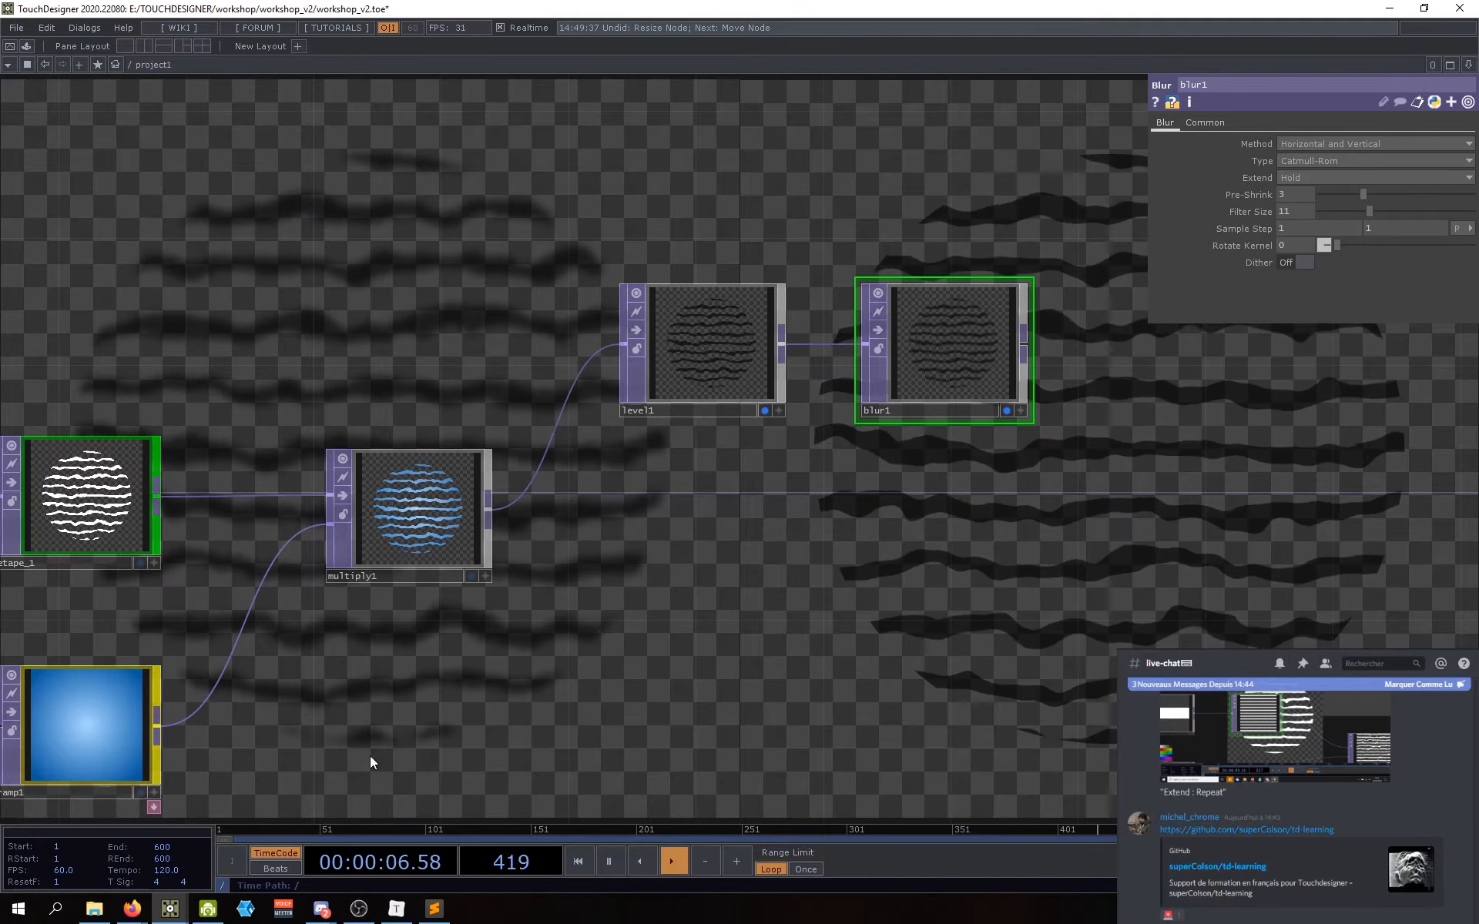
# Step: Set blur1's Filter Size to 16
pyautogui.moveTo(692, 685); pyautogui.dragTo(934, 617)
pyautogui.scroll(-2, 935, 617)
pyautogui.moveTo(225, 608); pyautogui.dragTo(54, 613)
pyautogui.moveTo(817, 641); pyautogui.dragTo(499, 676)
pyautogui.scroll(2, 722, 530)
pyautogui.moveTo(647, 594); pyautogui.dragTo(634, 570)
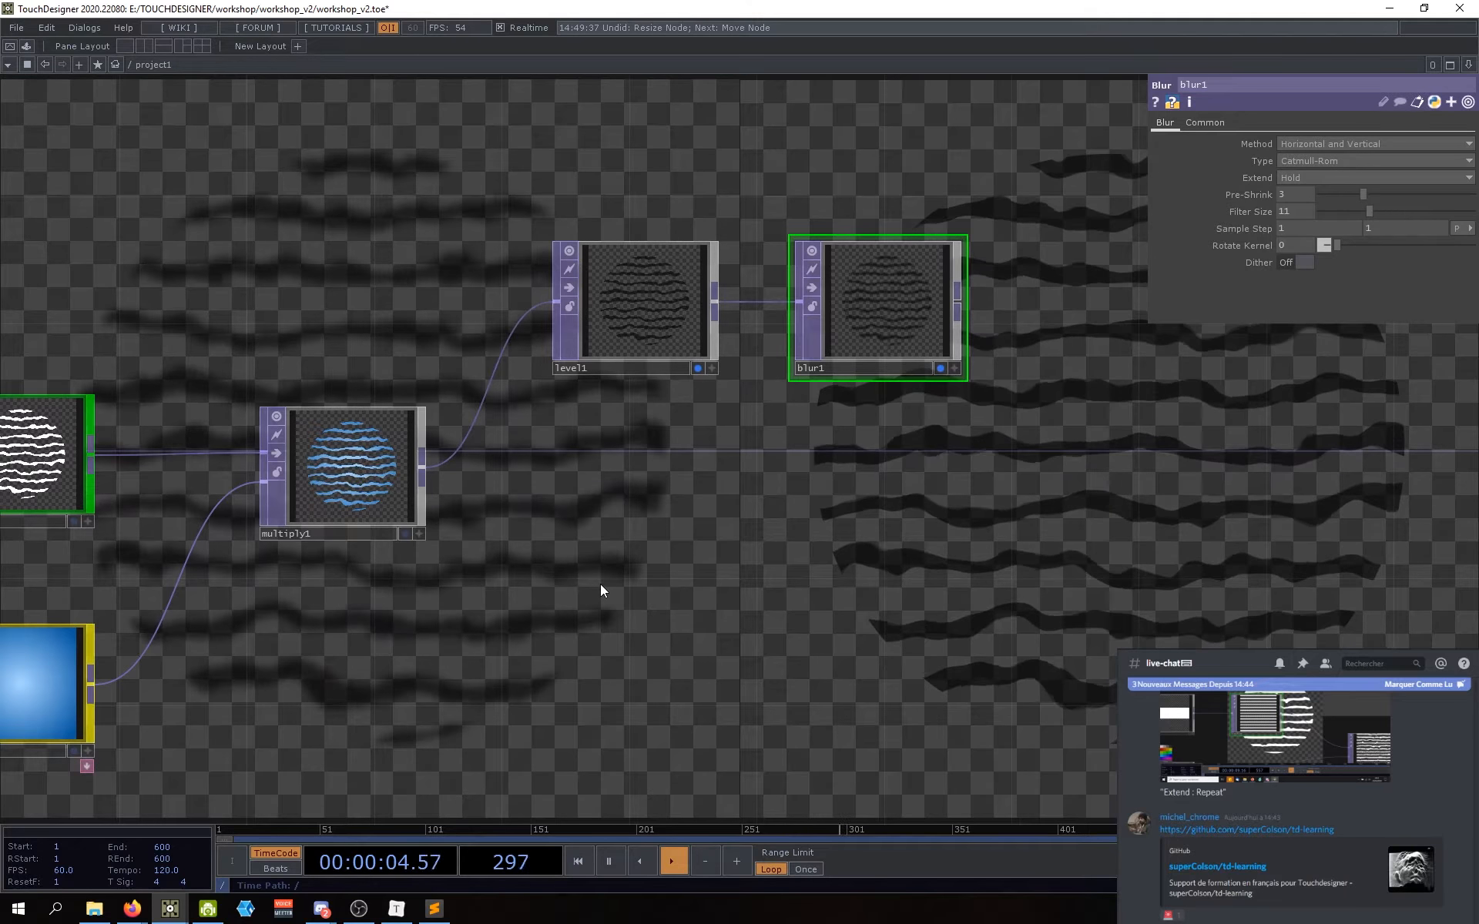
pyautogui.moveTo(799, 600); pyautogui.dragTo(705, 617)
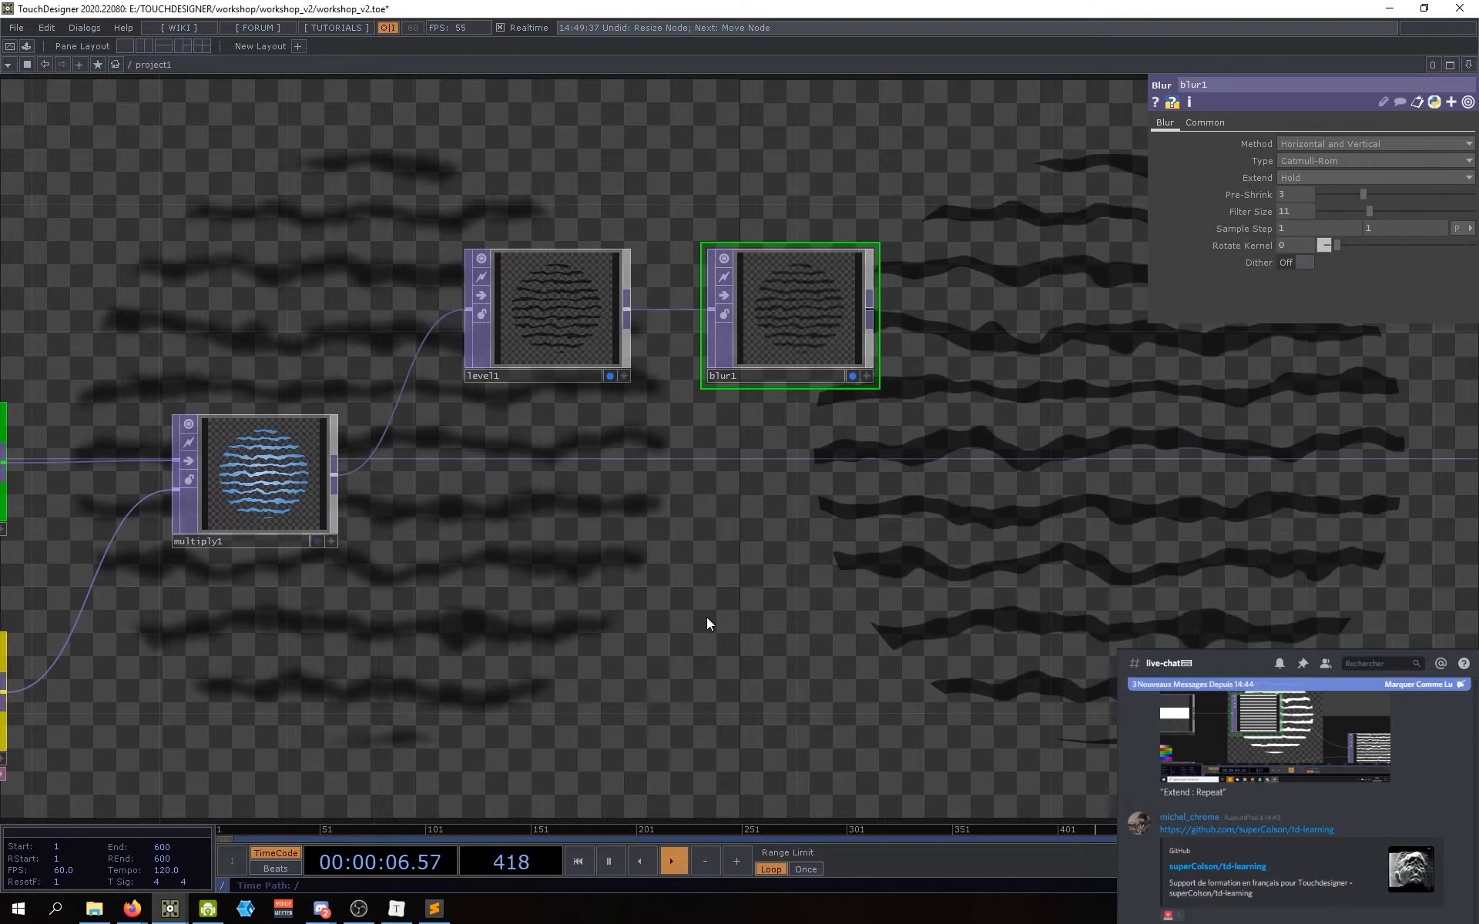
pyautogui.moveTo(834, 350); pyautogui.dragTo(787, 378)
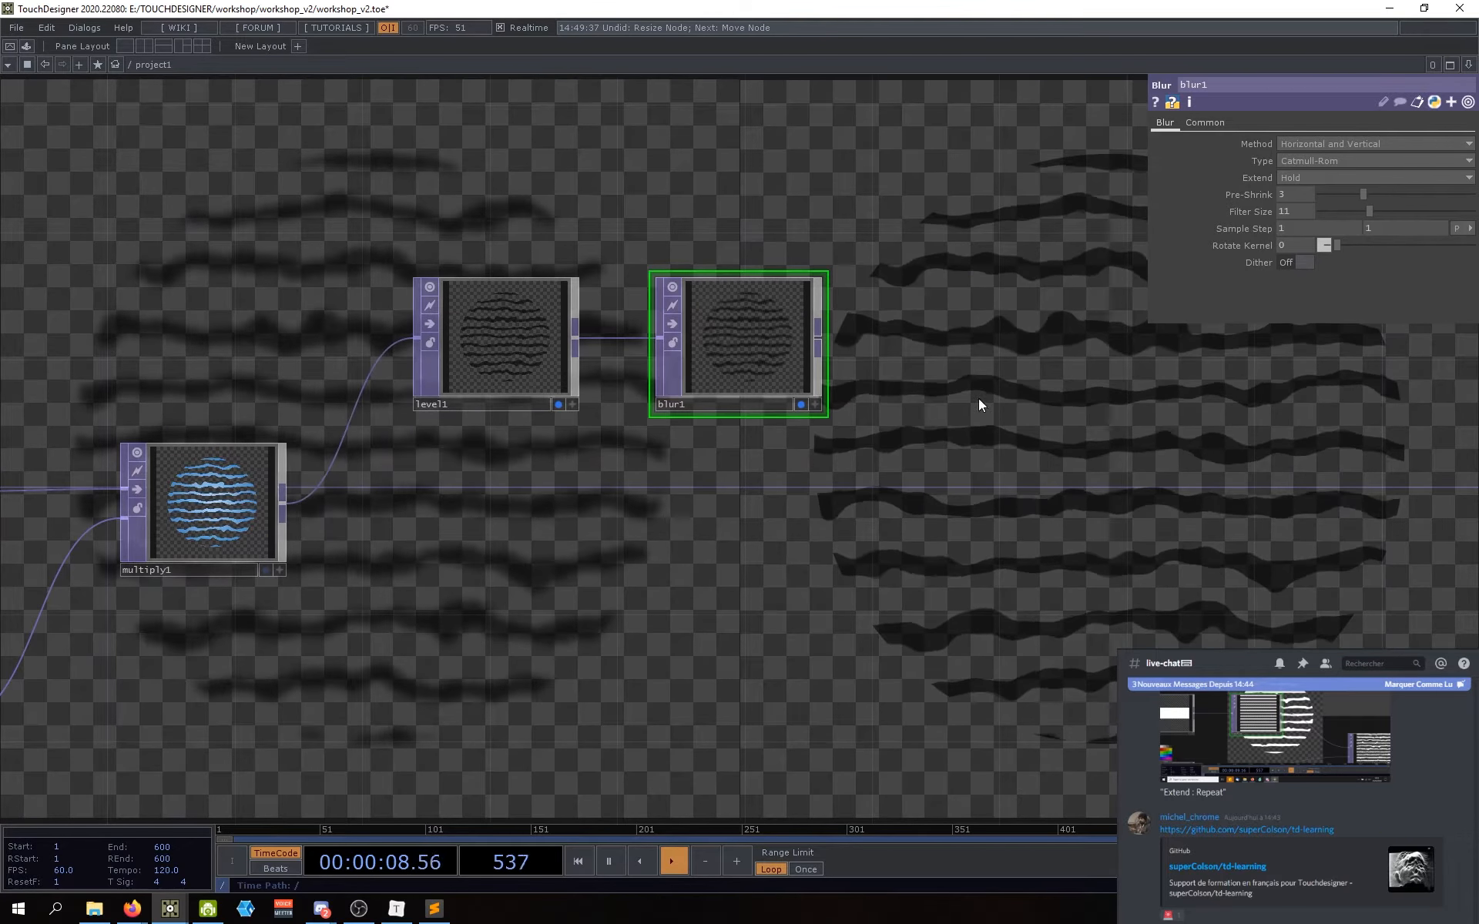
pyautogui.click(1291, 213)
pyautogui.write('16')
pyautogui.press('Return')
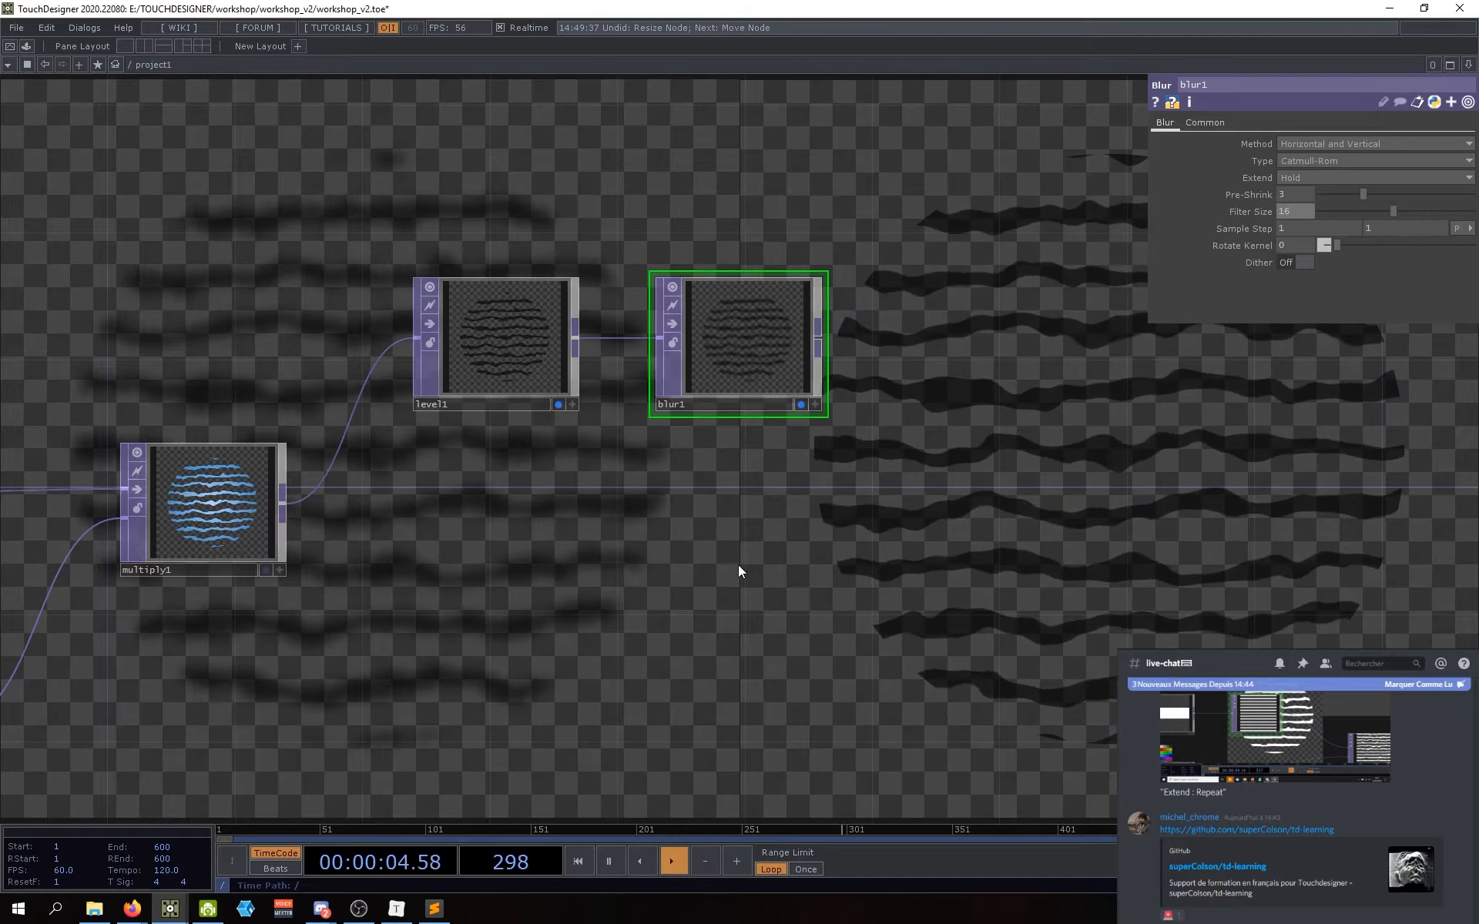
# Step: Turn off the display flags on level1 and blur1
pyautogui.moveTo(738, 566); pyautogui.dragTo(710, 470)
pyautogui.click(535, 395)
pyautogui.click(774, 395)
pyautogui.scroll(-2, 713, 462)
pyautogui.scroll(2, 649, 291)
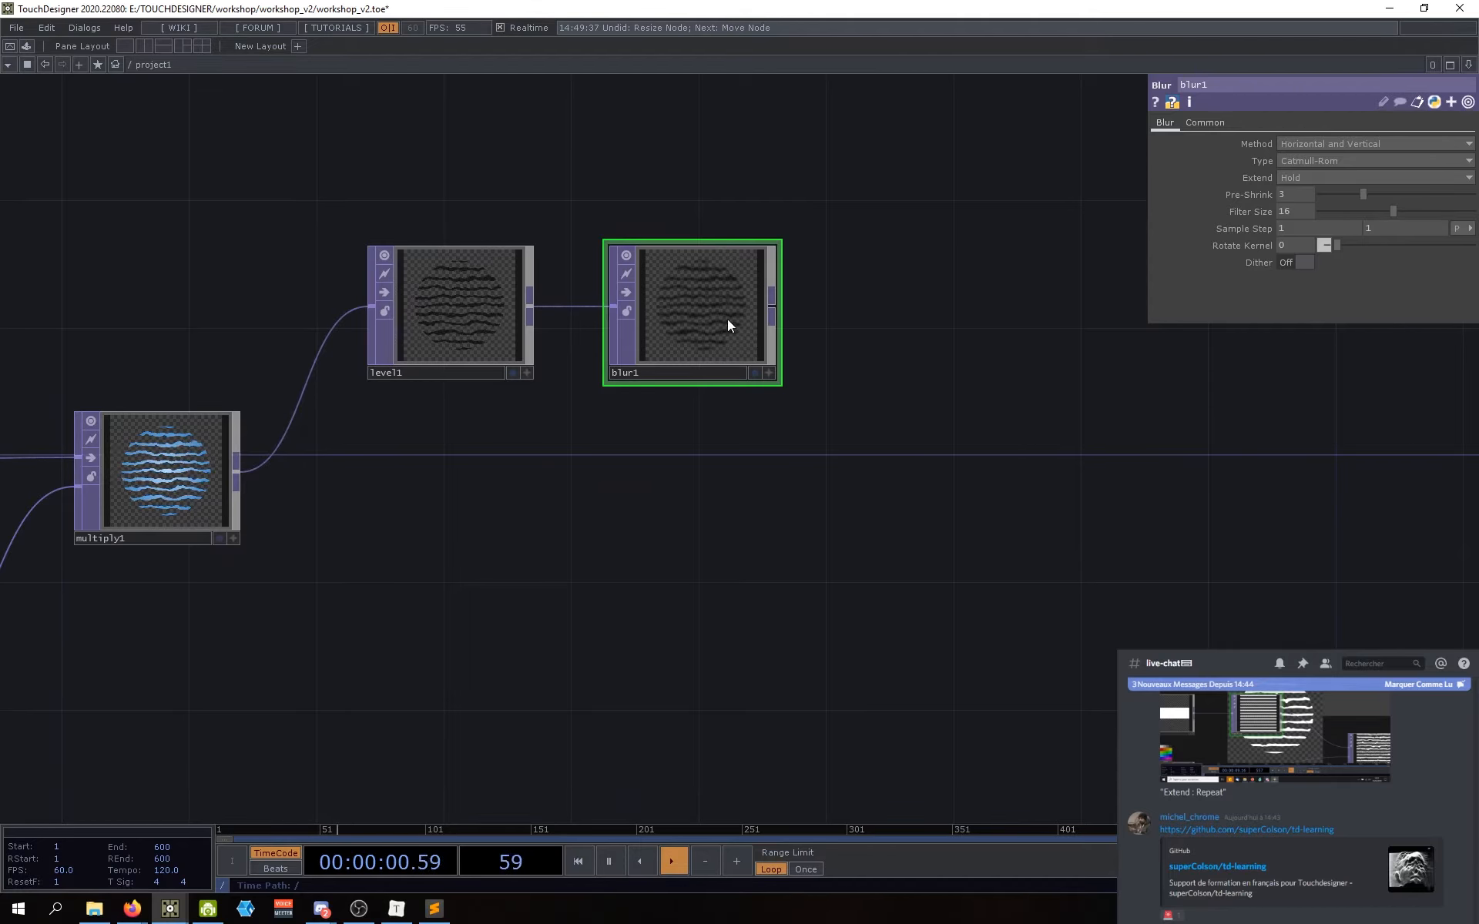
# Step: Create an Over TOP named over1 and position it to the right of multiply1
pyautogui.moveTo(660, 569); pyautogui.dragTo(628, 573)
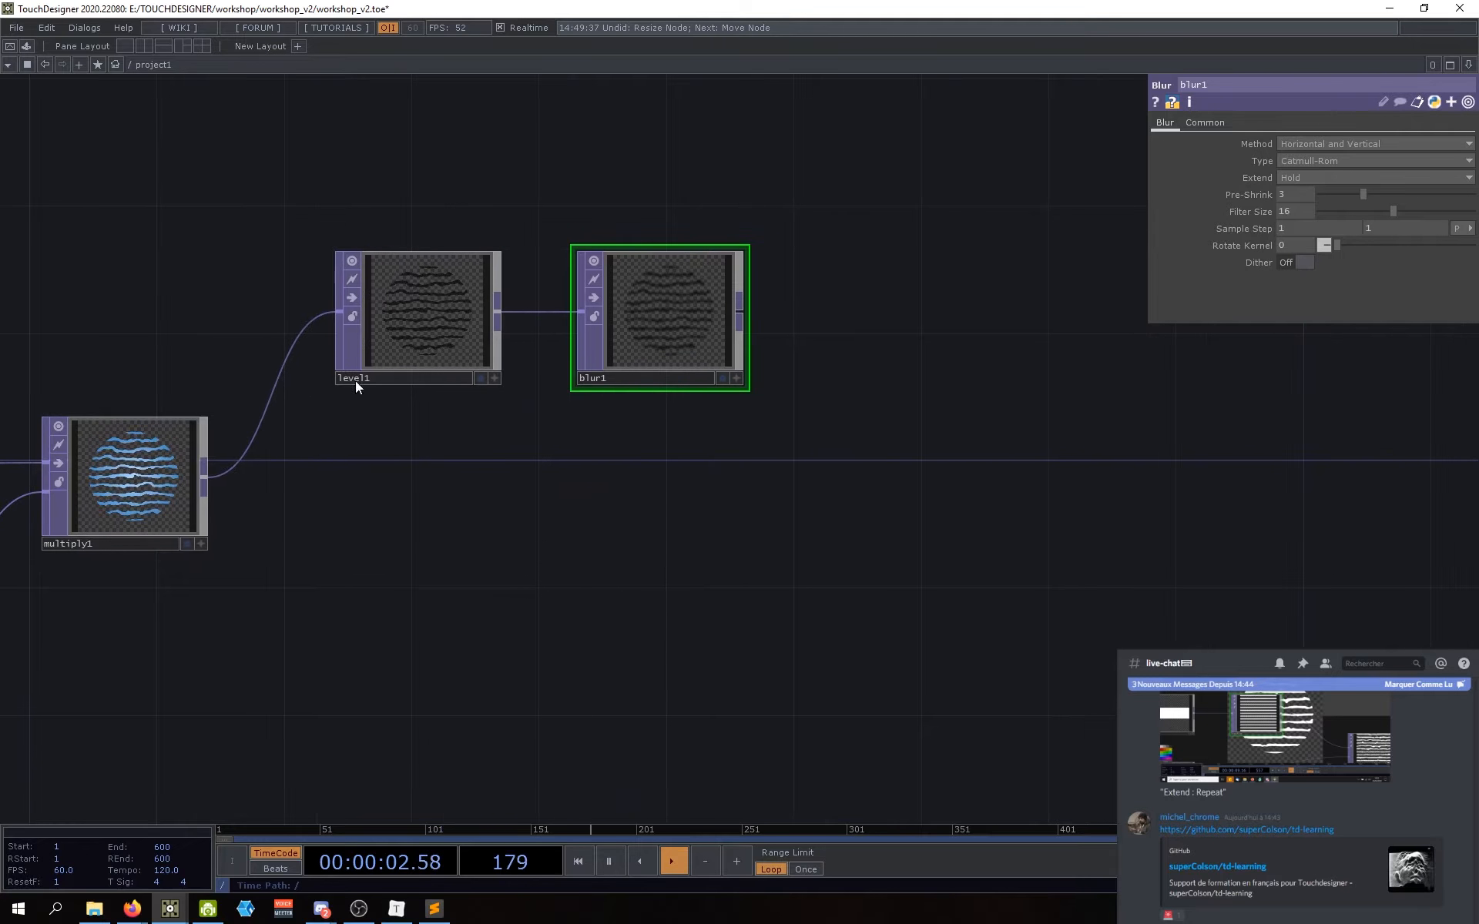
pyautogui.press('Tab')
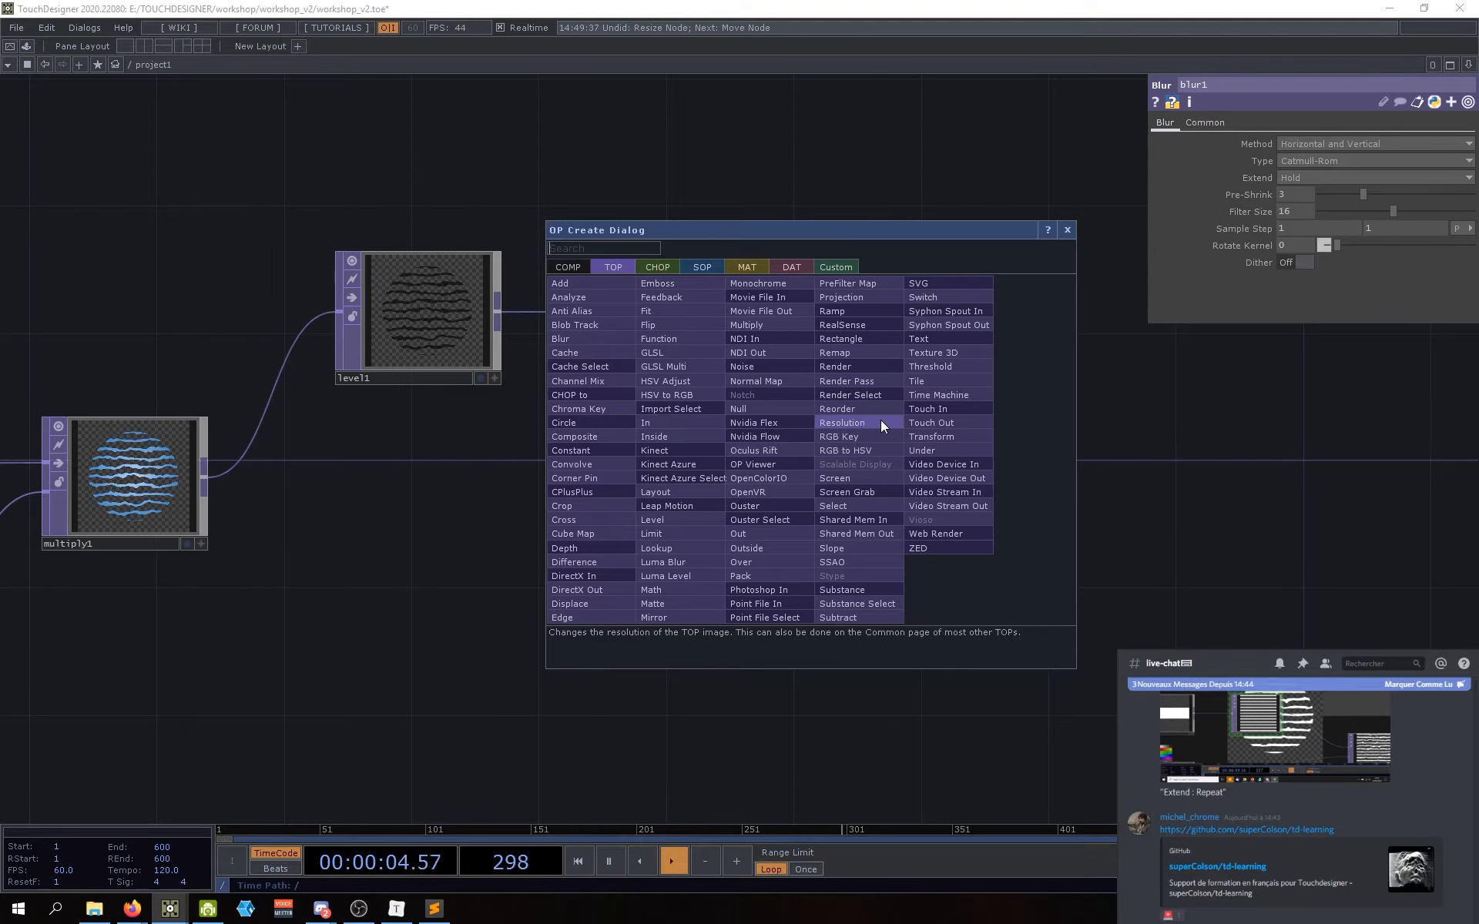
pyautogui.click(880, 419)
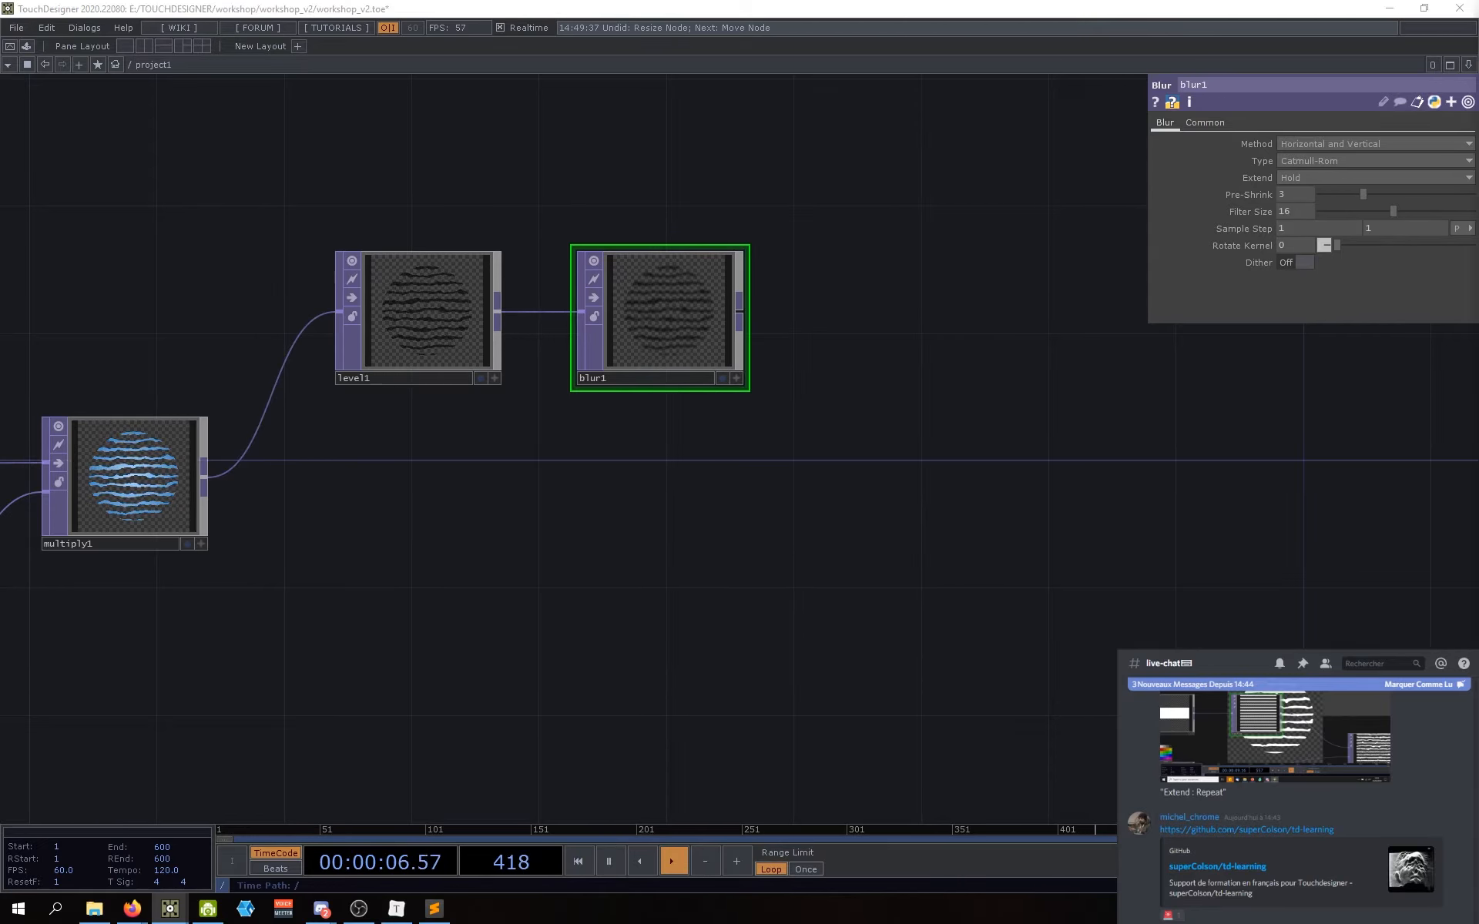
pyautogui.press('Tab')
pyautogui.write('over')
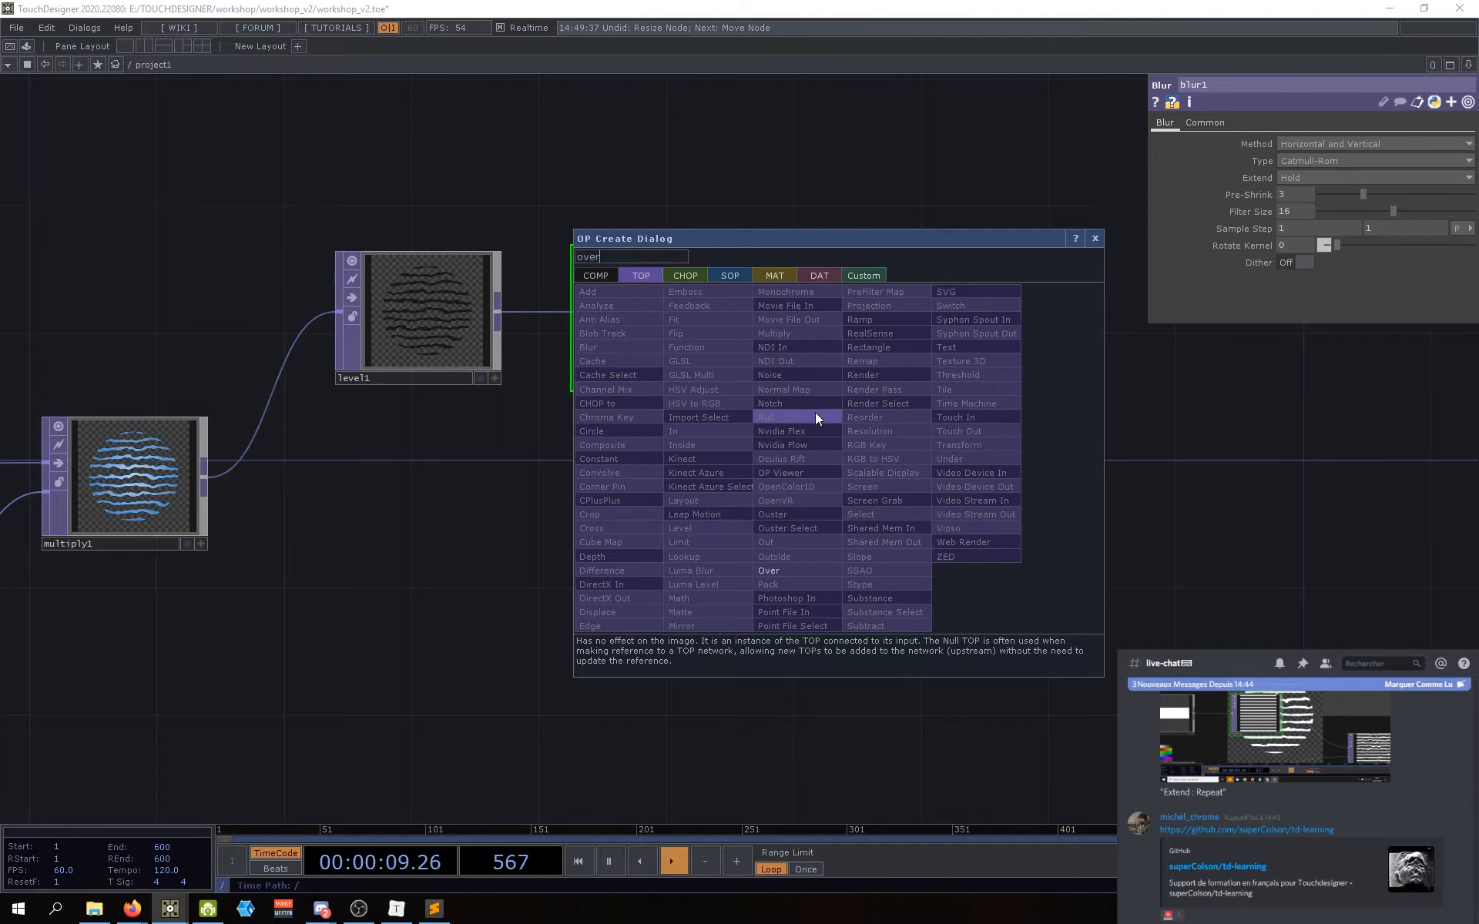
pyautogui.press('Return')
pyautogui.click(815, 413)
pyautogui.moveTo(846, 409); pyautogui.dragTo(887, 497)
pyautogui.moveTo(686, 551); pyautogui.dragTo(788, 549)
pyautogui.scroll(-3, 788, 548)
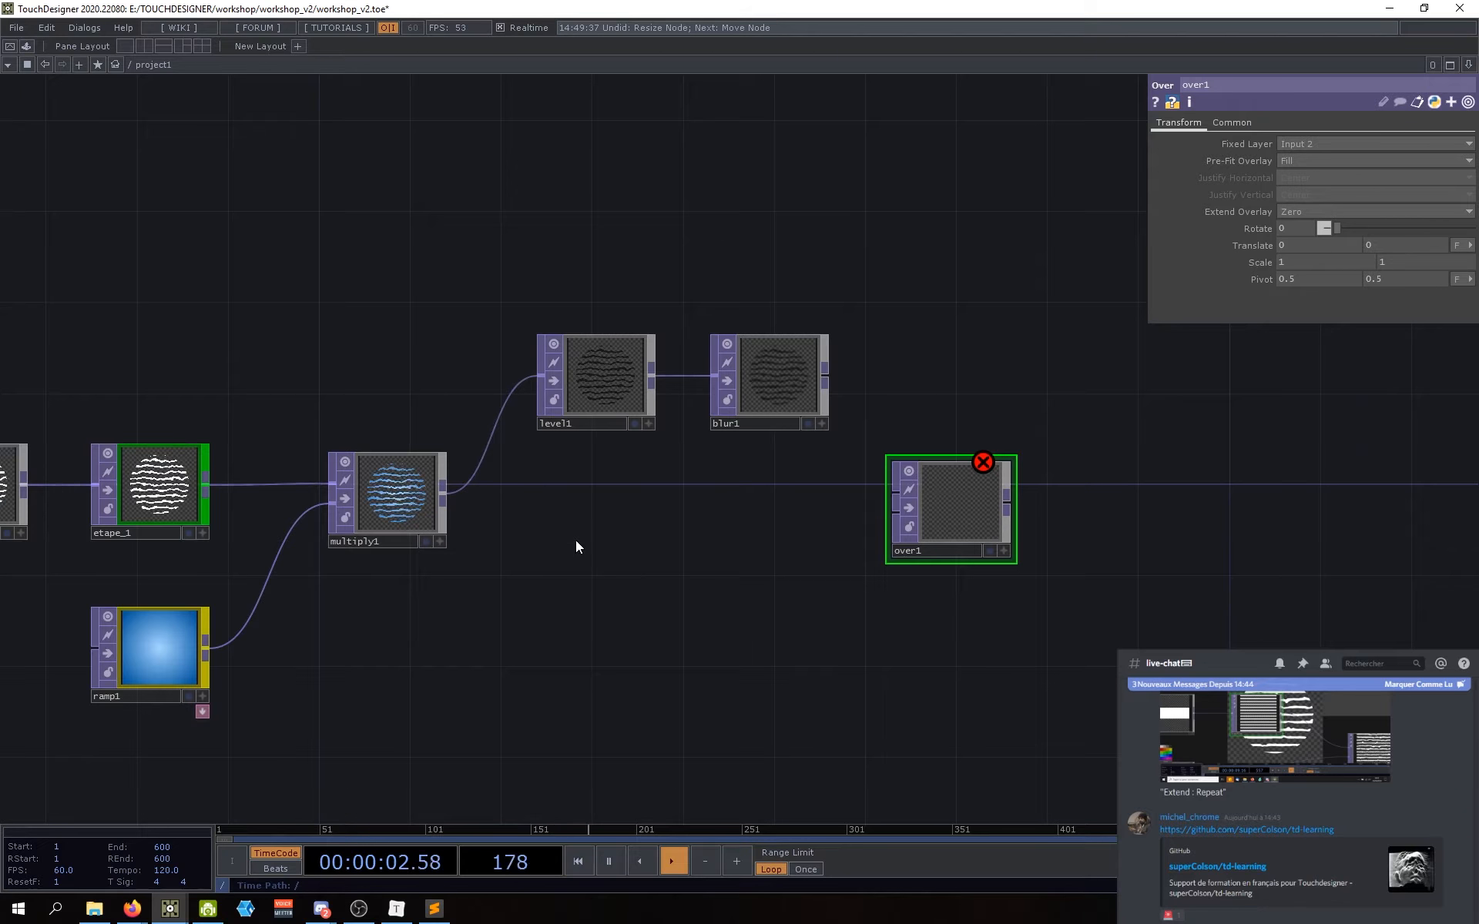
pyautogui.click(408, 513)
# Step: Wire blur1 into over1's first input and multiply1 into its second input
pyautogui.moveTo(436, 617); pyautogui.dragTo(578, 631)
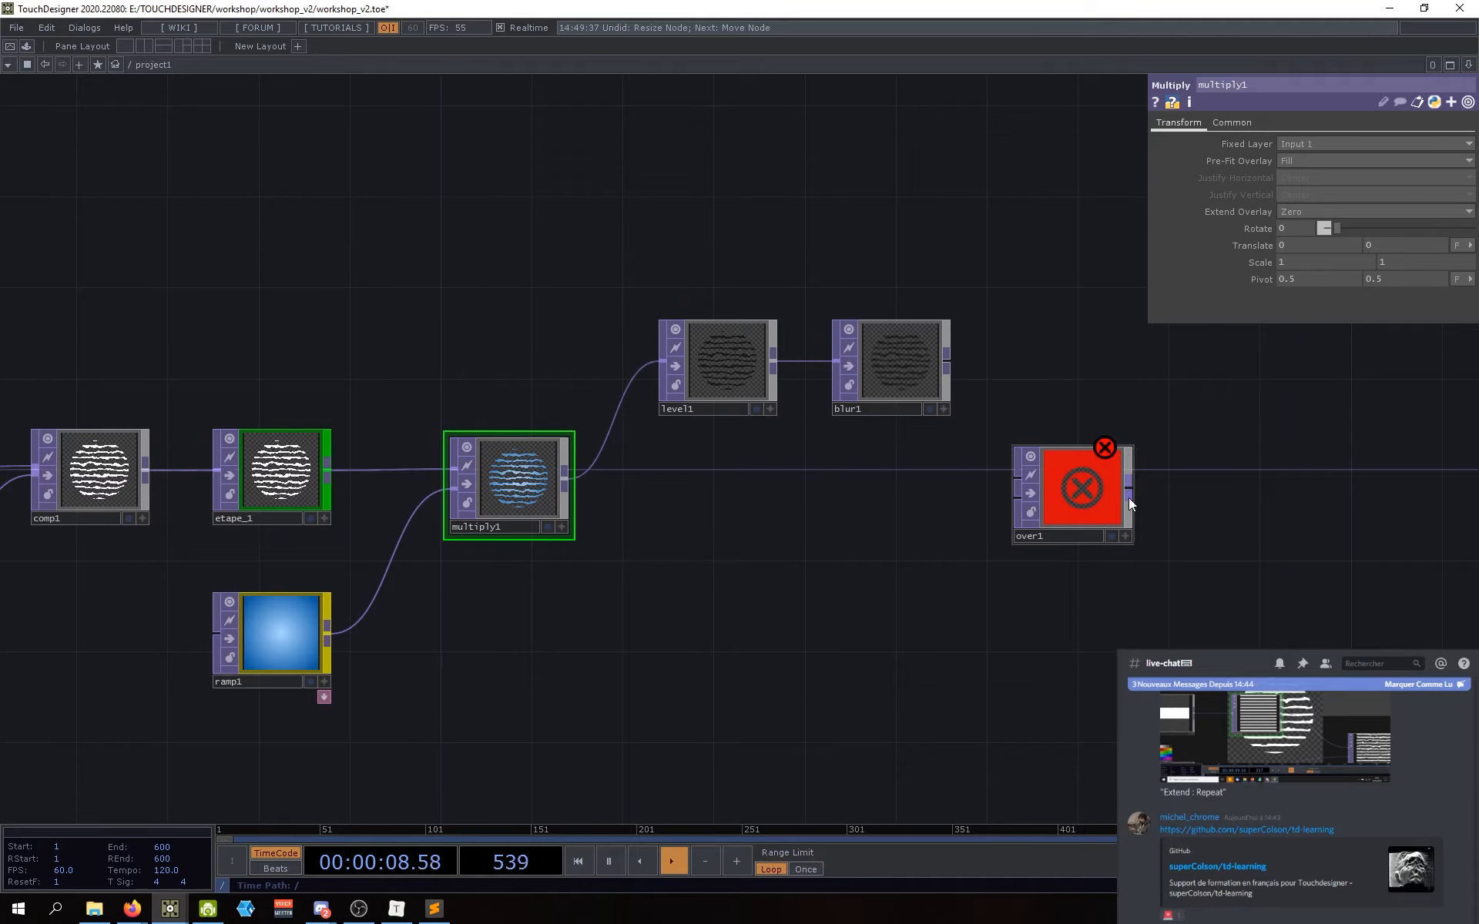
pyautogui.click(1069, 505)
pyautogui.moveTo(1083, 498); pyautogui.dragTo(1083, 488)
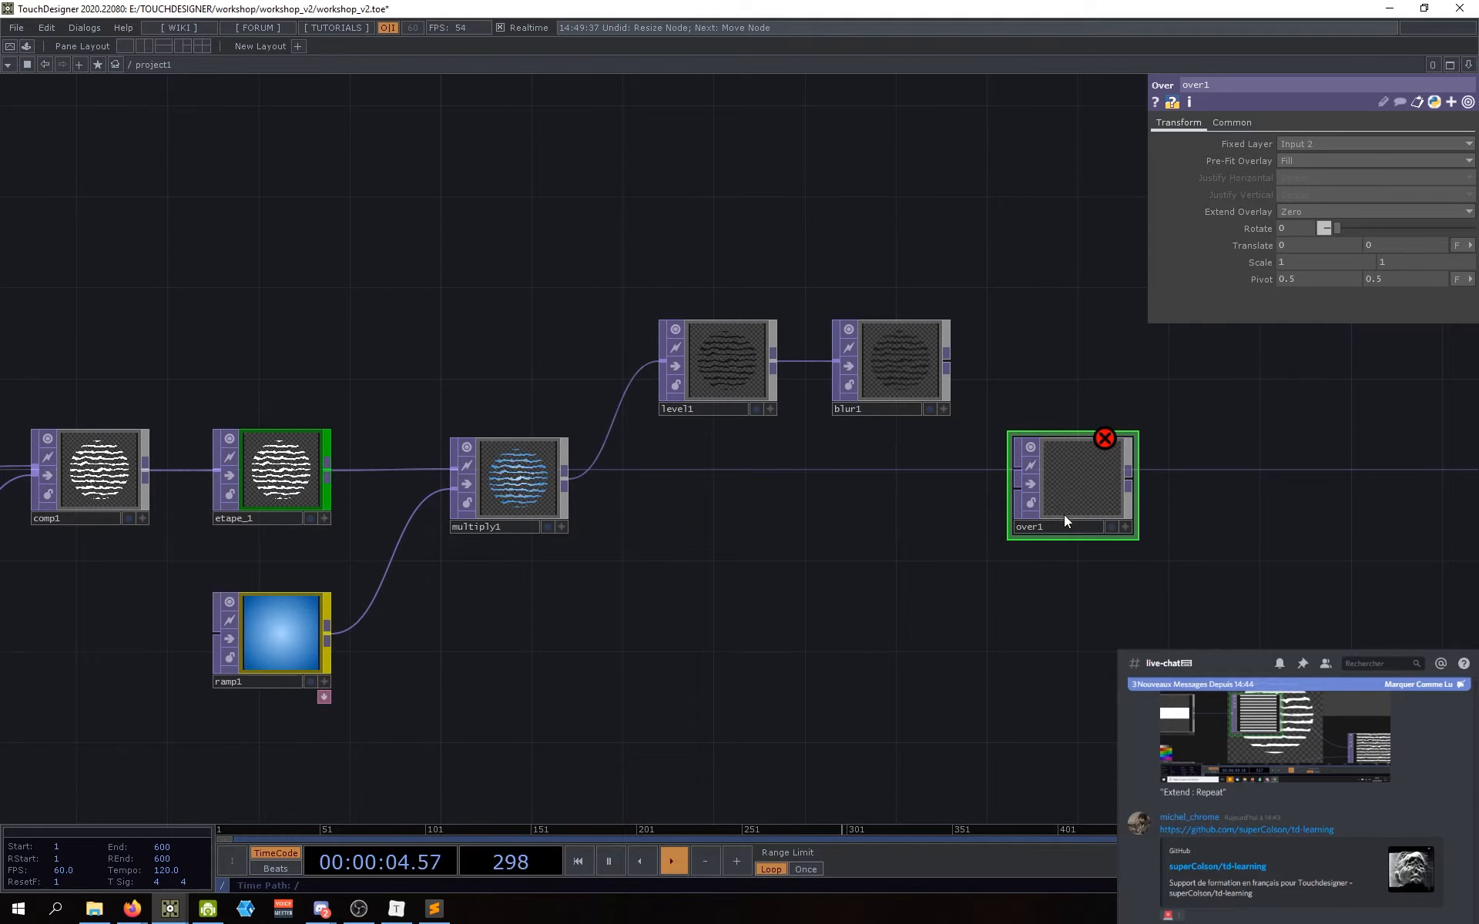
pyautogui.click(1005, 463)
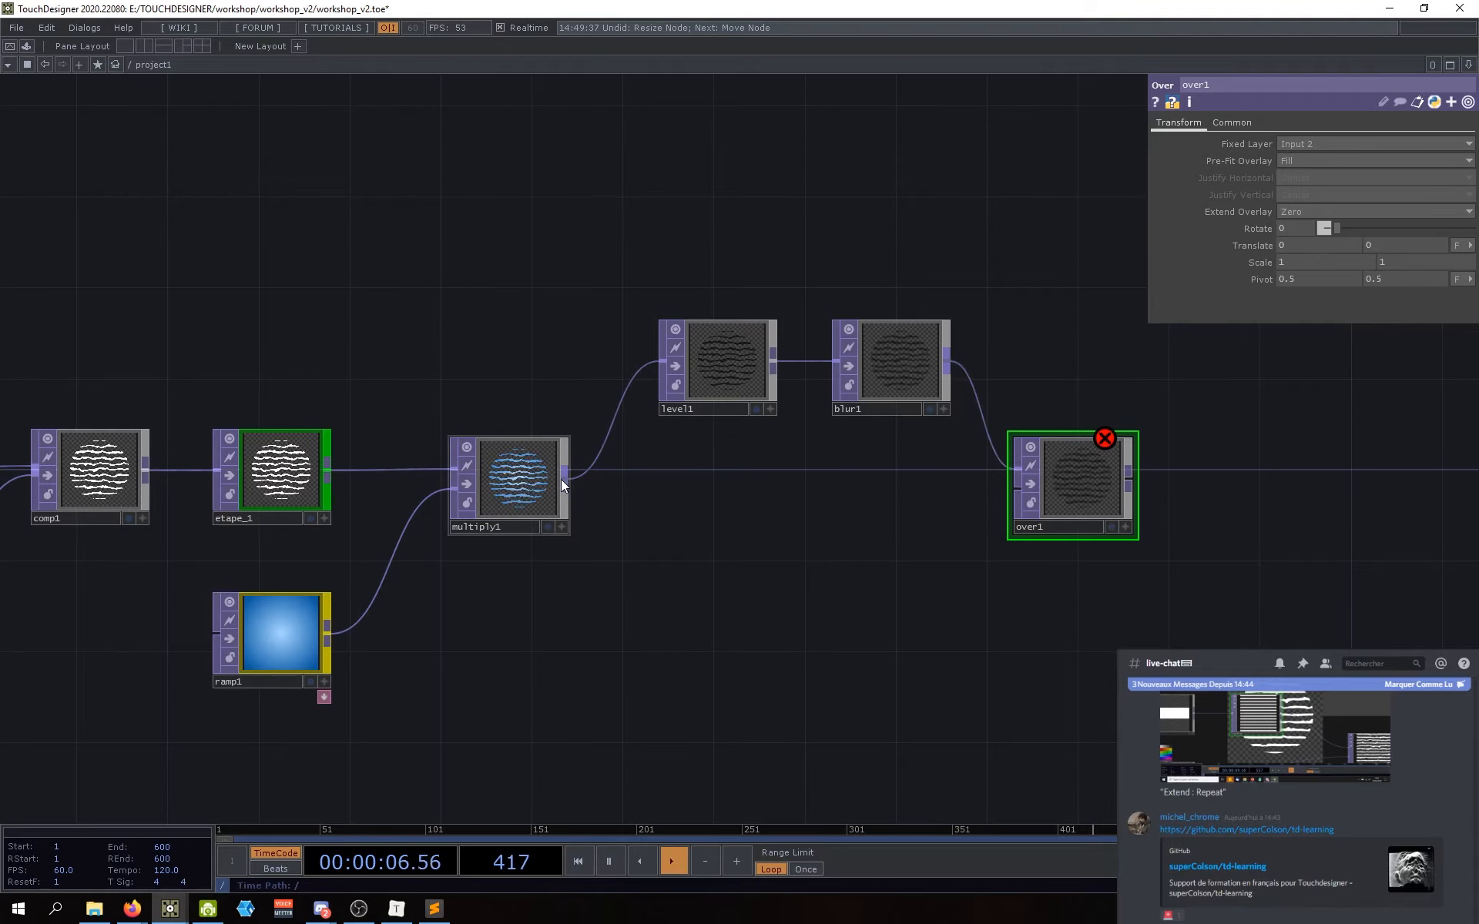
pyautogui.click(563, 481)
pyautogui.moveTo(1088, 487)
pyautogui.mouseDown()
pyautogui.moveTo(1099, 478)
pyautogui.moveTo(1084, 471)
pyautogui.mouseUp()
pyautogui.scroll(5, 990, 518)
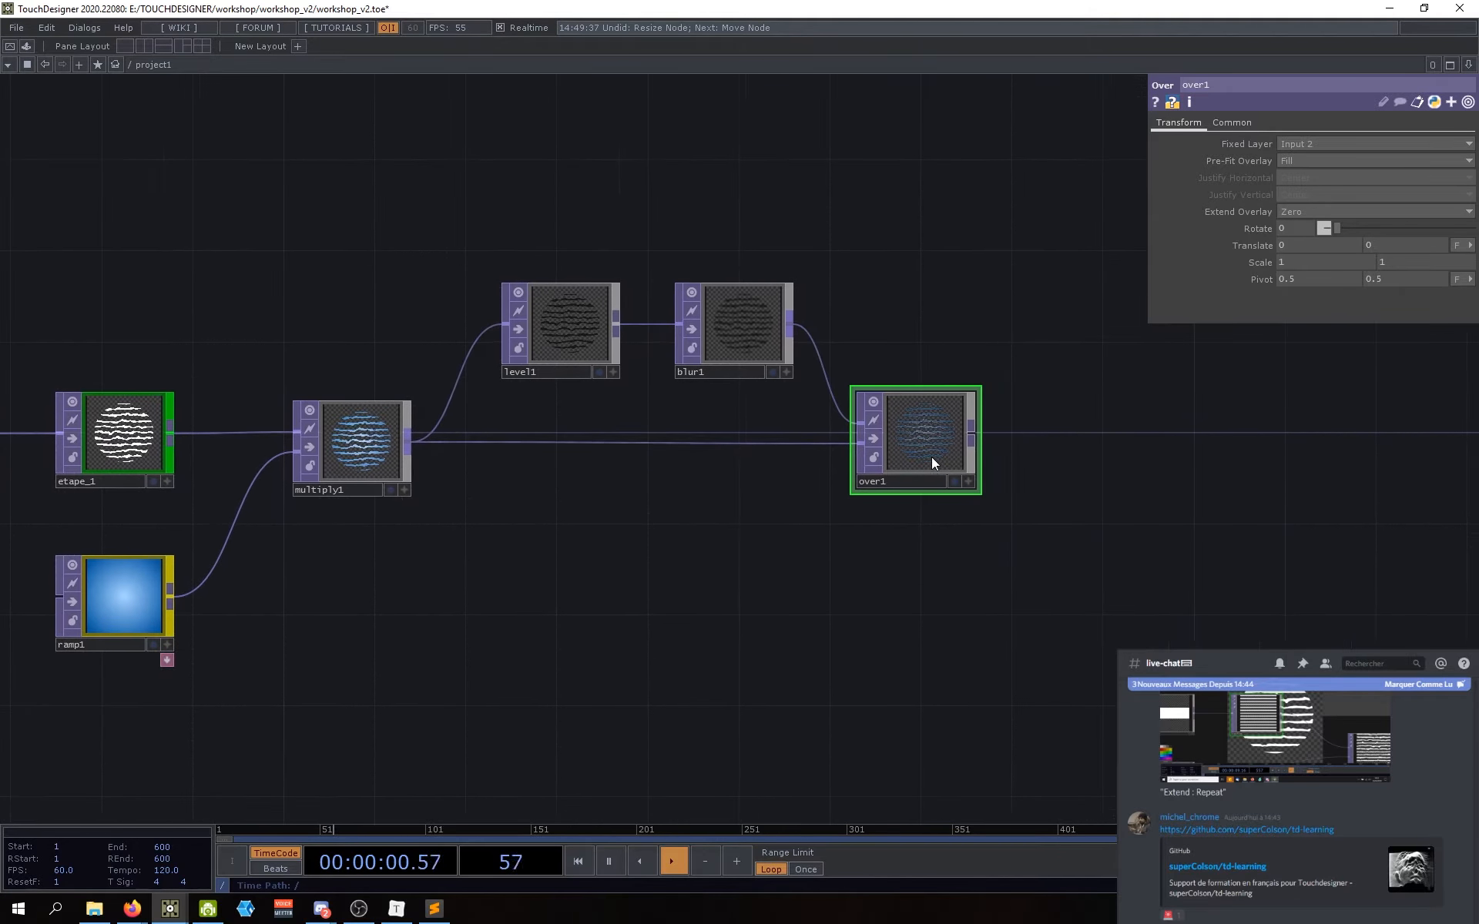
pyautogui.scroll(-3, 727, 520)
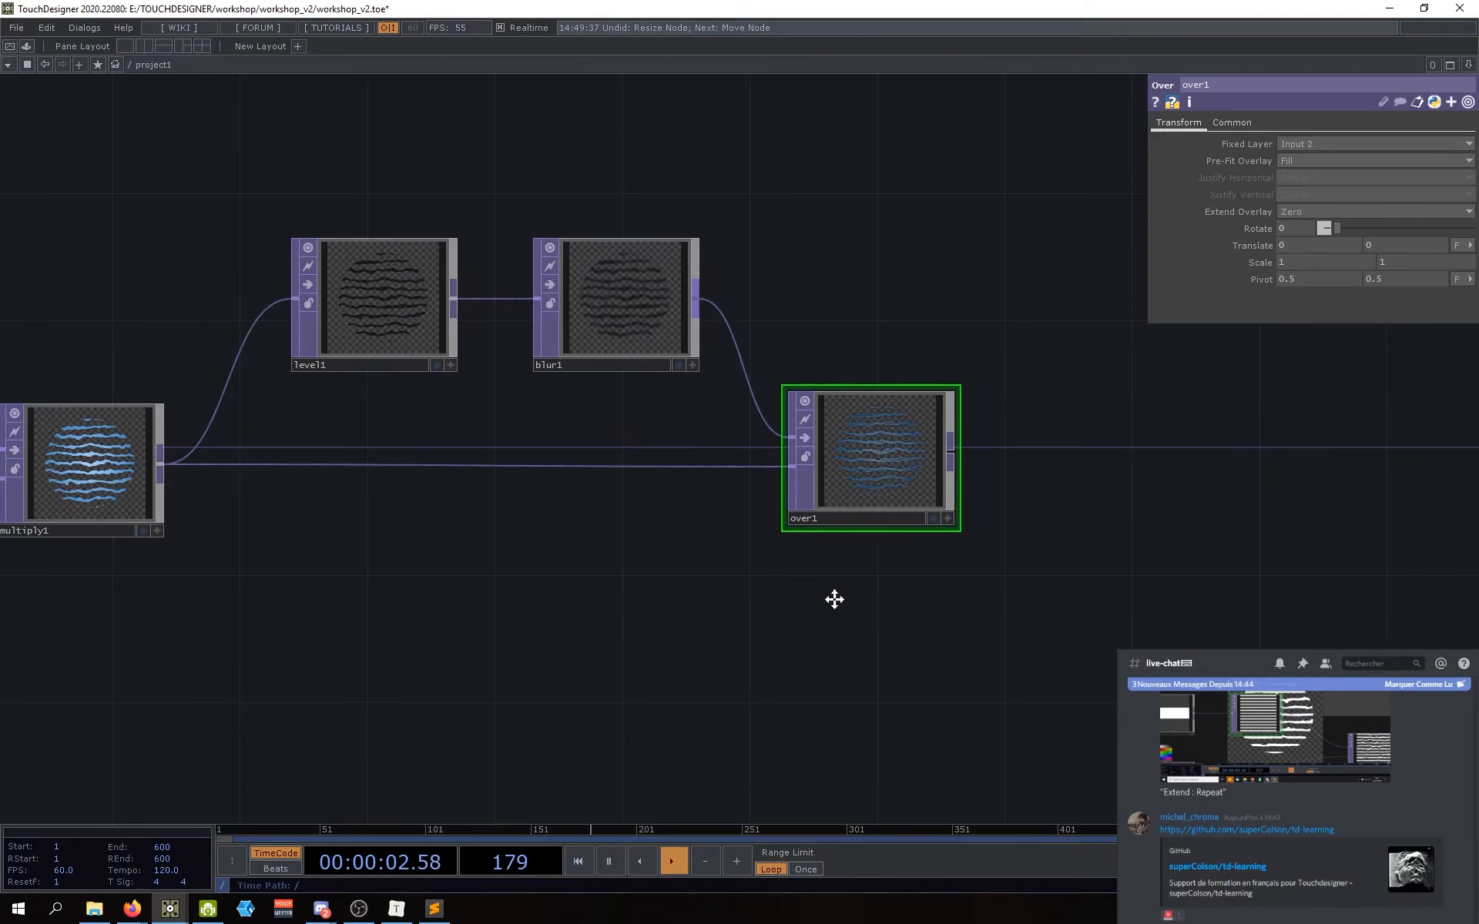
pyautogui.press('Tab')
# Step: Add a Composite TOP, comp2, below over1 with blur1 and multiply1 wired in
pyautogui.write('compo')
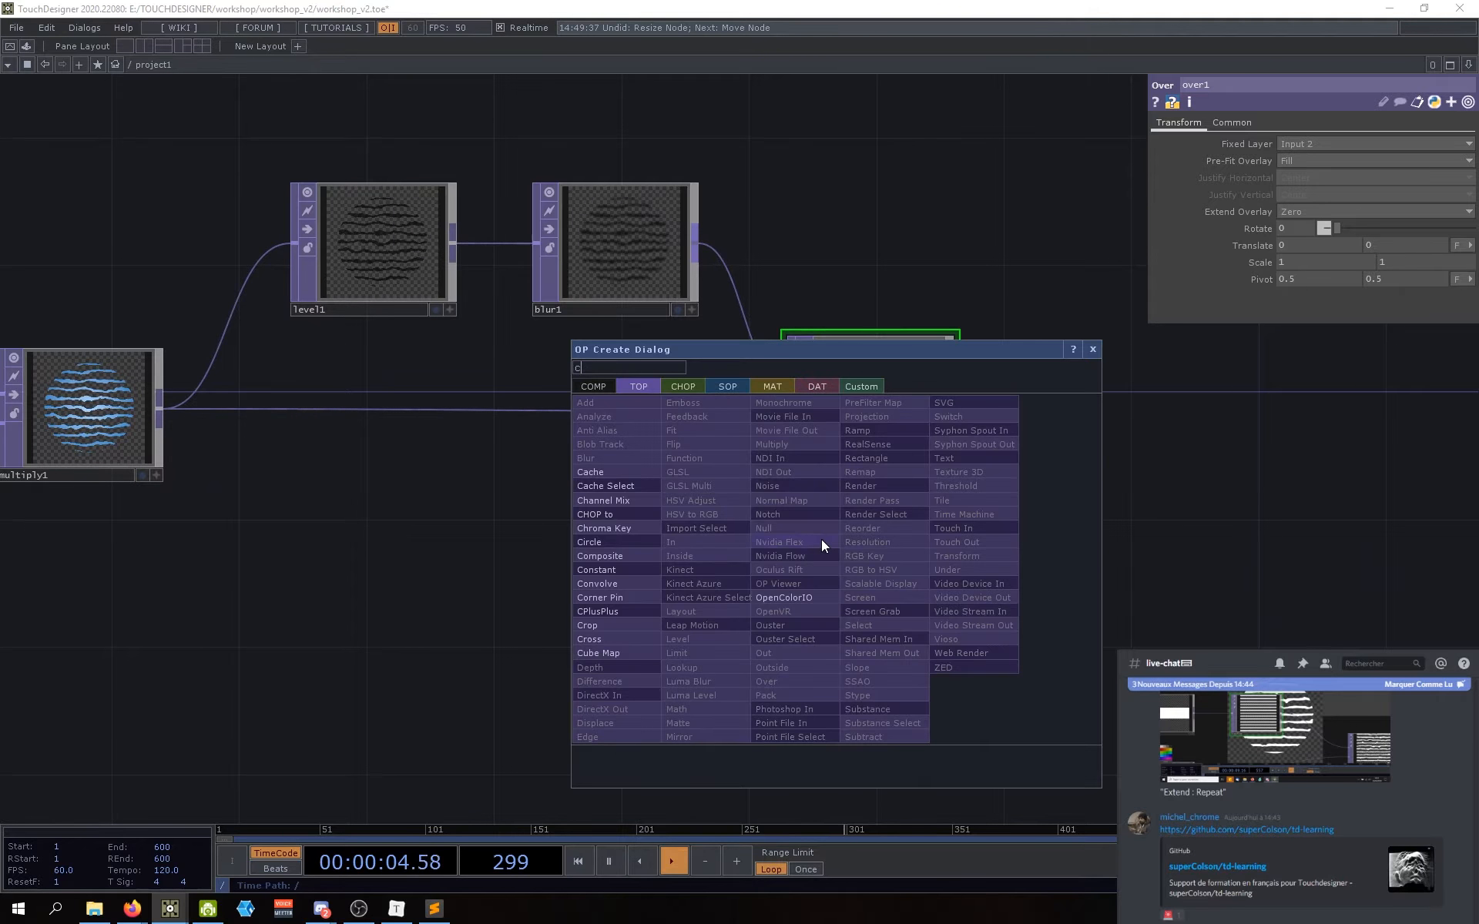
pyautogui.click(594, 554)
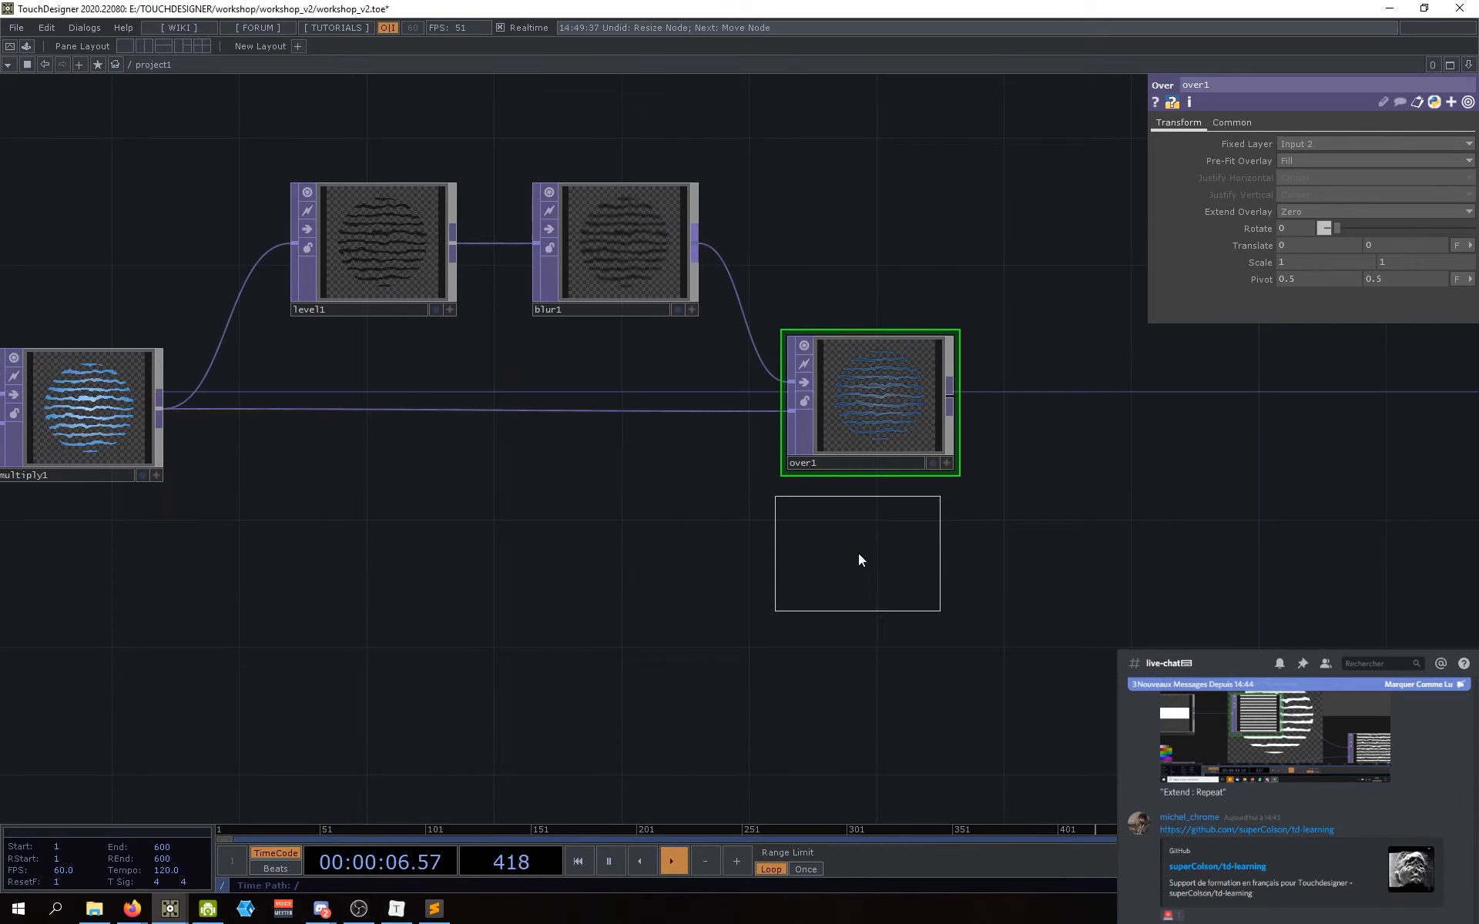
pyautogui.click(865, 551)
pyautogui.click(697, 254)
pyautogui.click(791, 537)
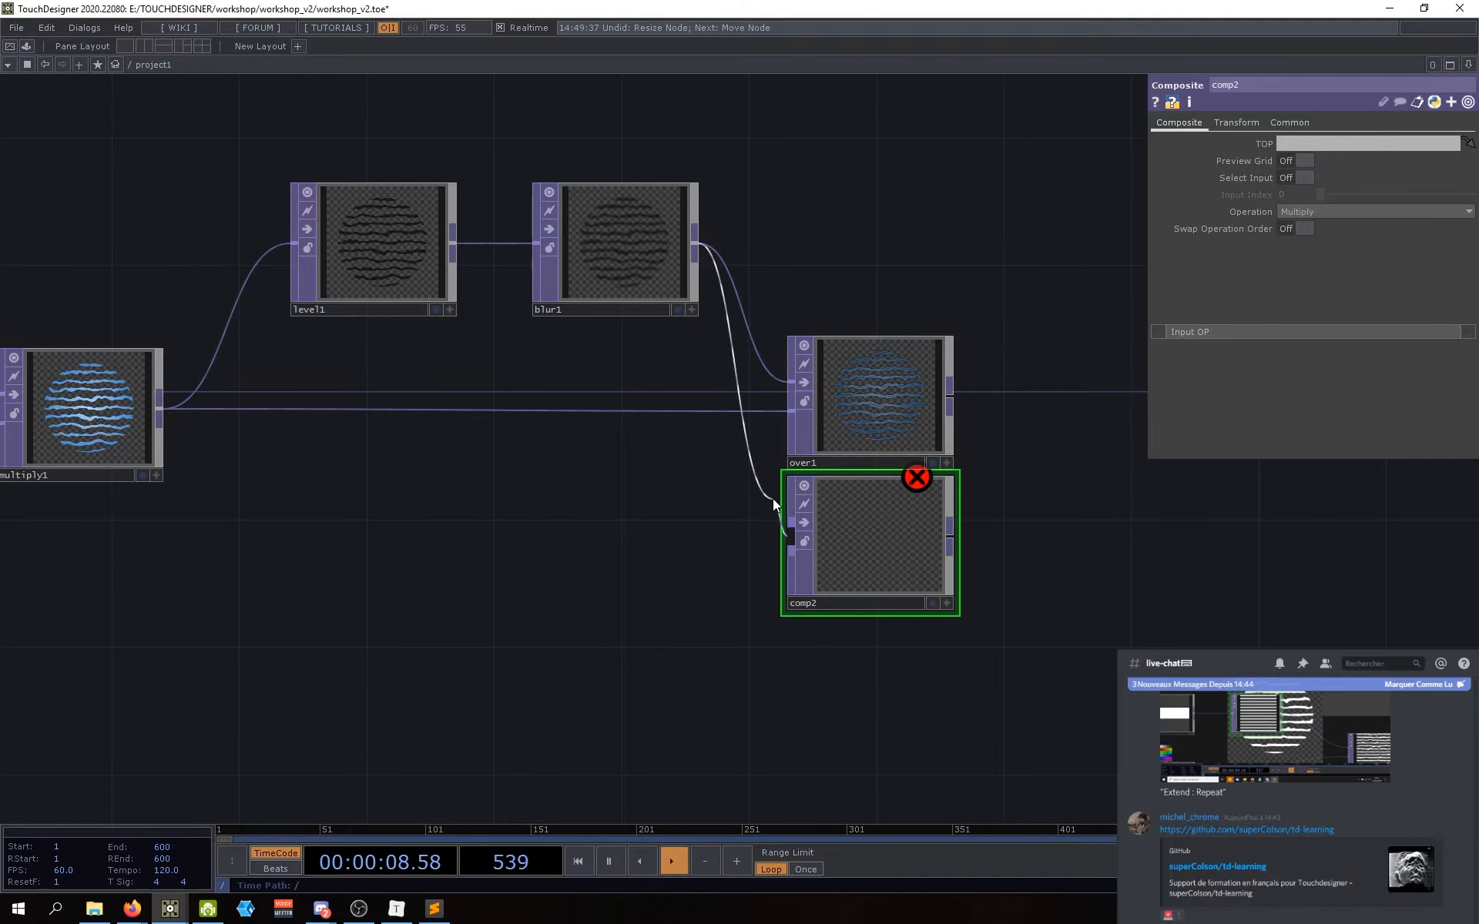
pyautogui.click(794, 544)
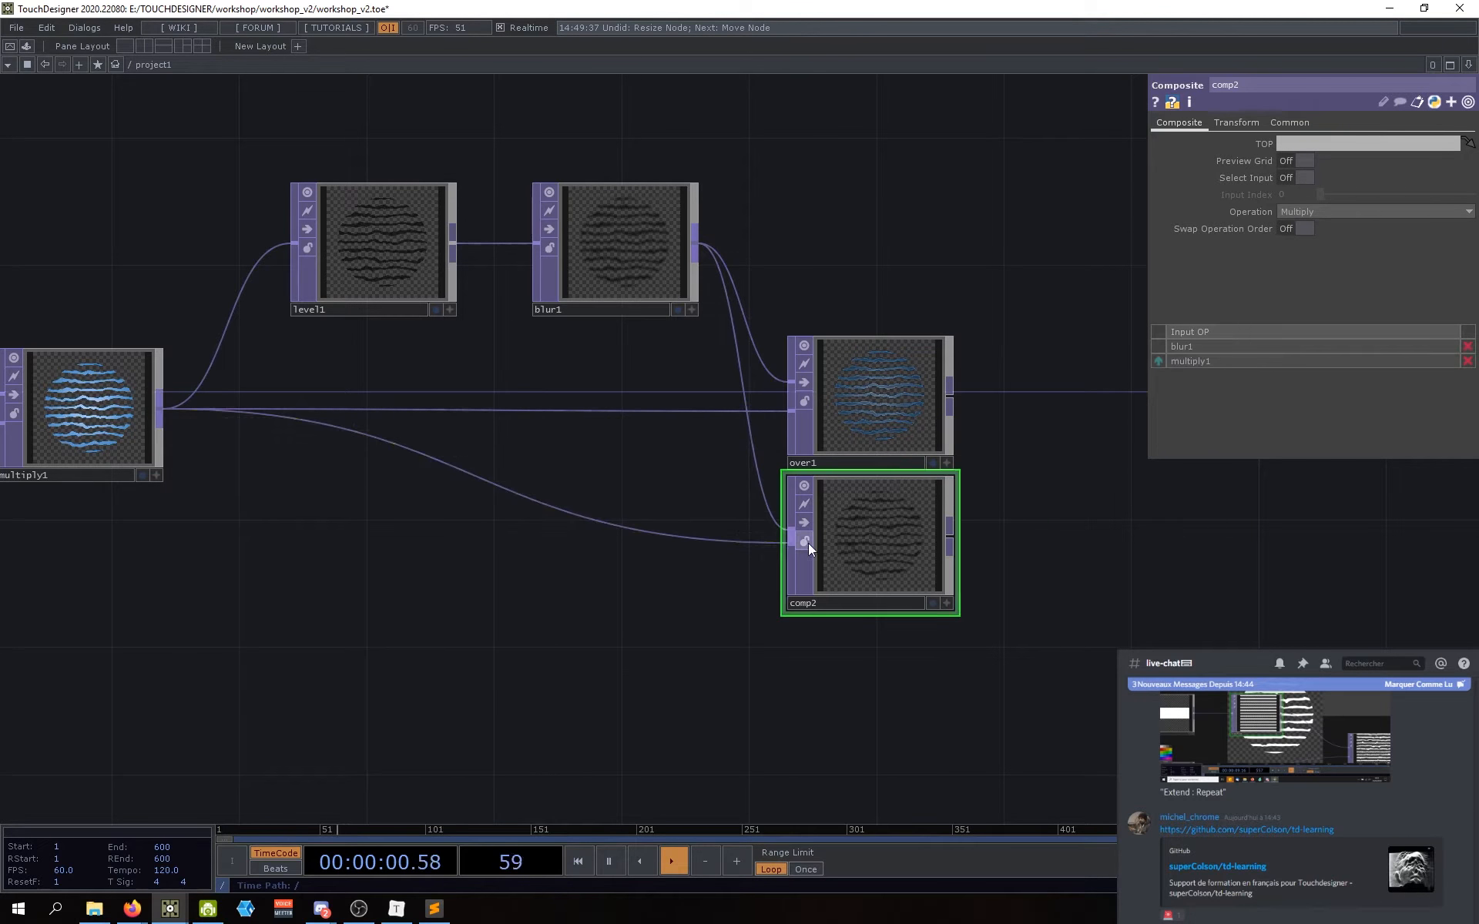
pyautogui.moveTo(884, 552); pyautogui.dragTo(883, 561)
# Step: Set comp2's Operation to Over and compare its result with over1
pyautogui.click(1315, 213)
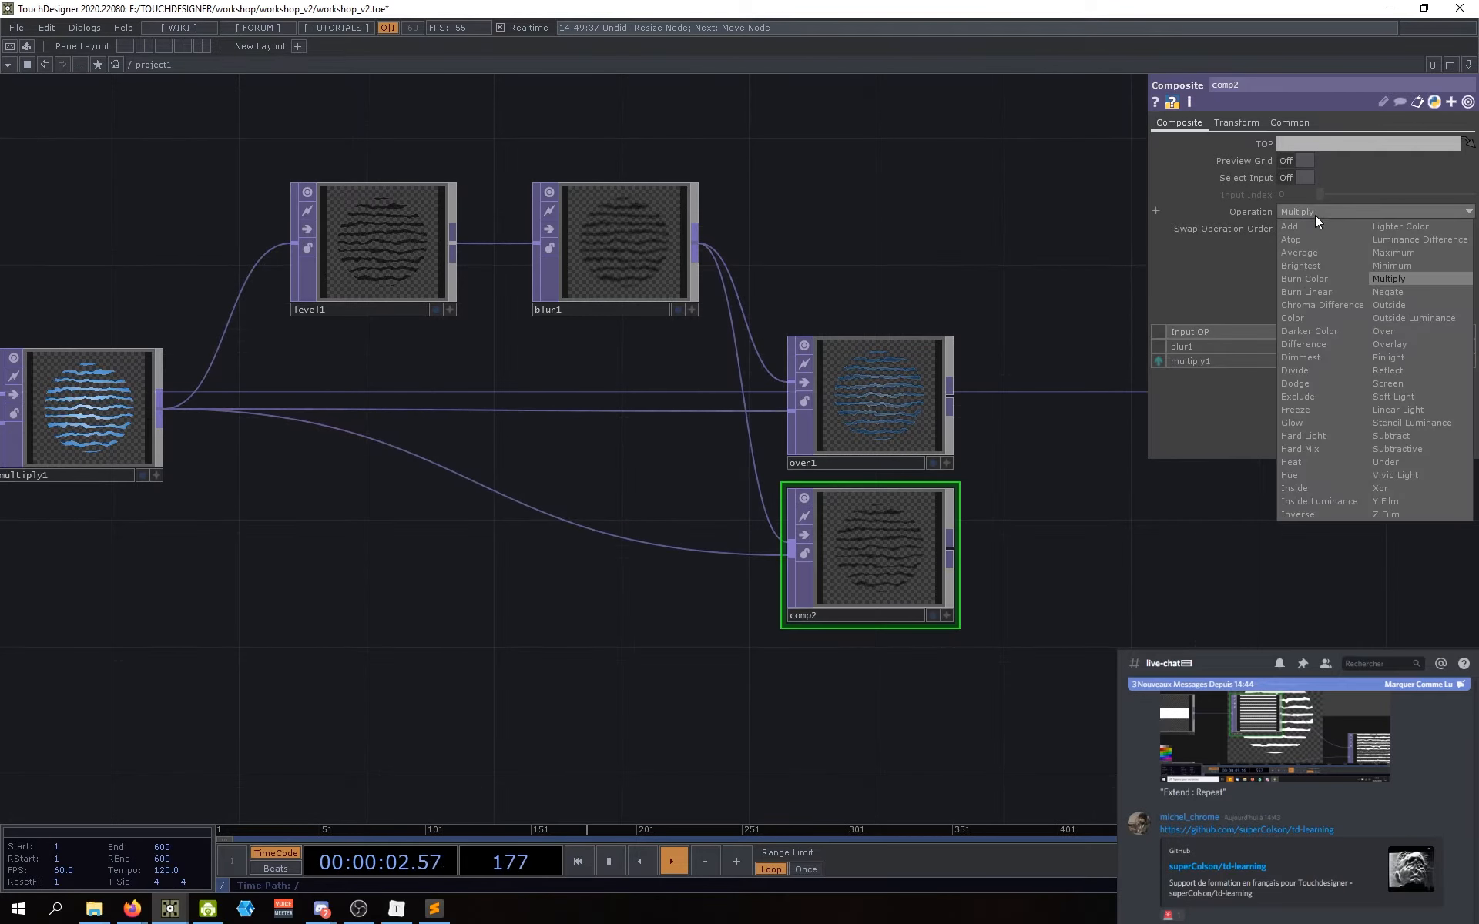
pyautogui.click(1388, 331)
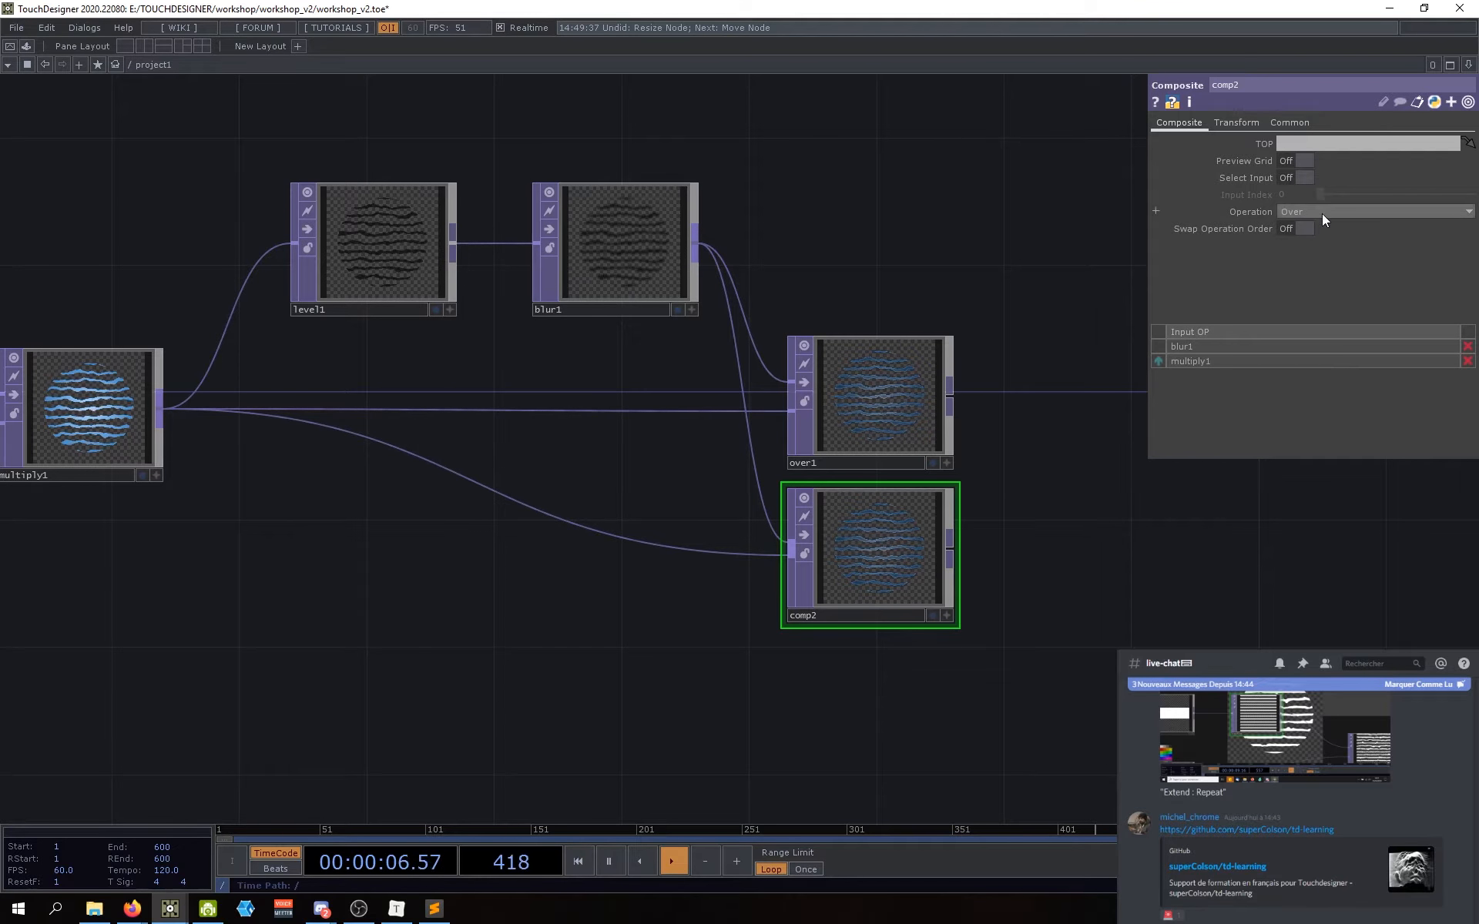
pyautogui.scroll(4, 892, 561)
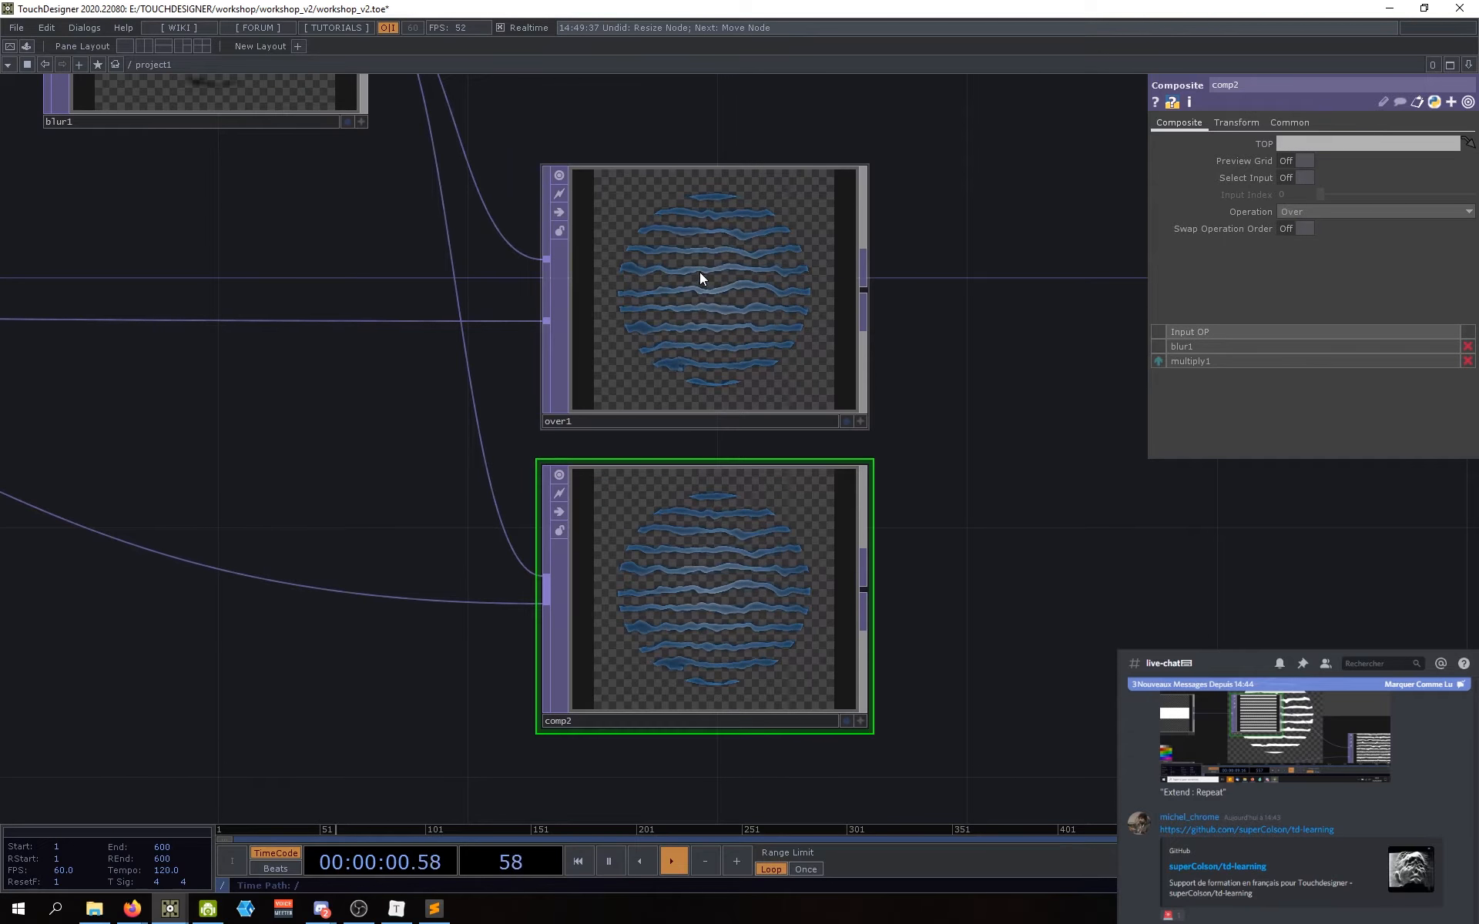
pyautogui.click(717, 296)
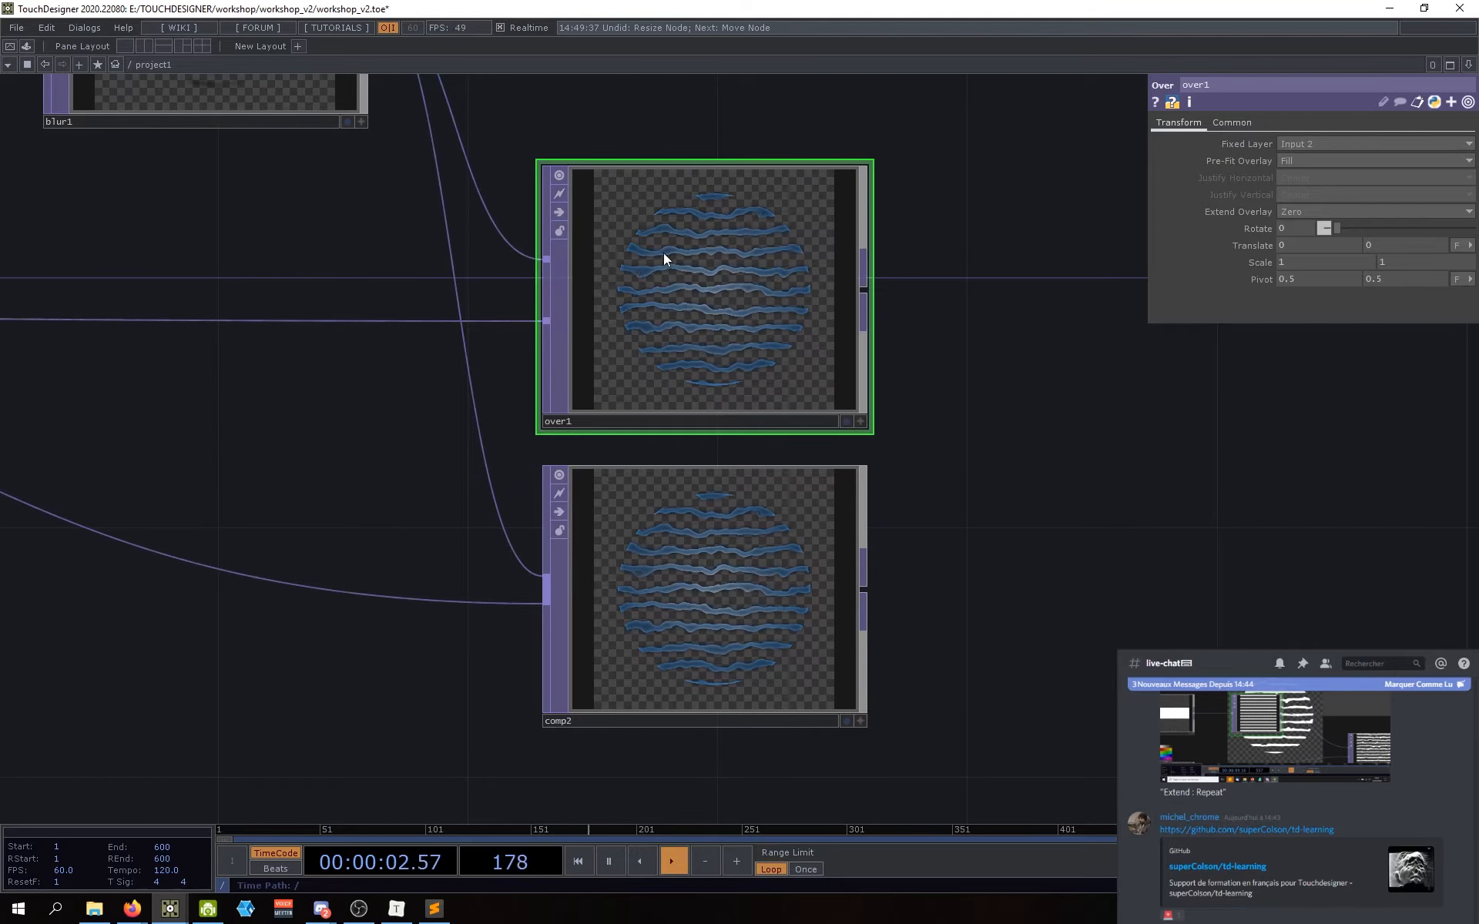
pyautogui.scroll(-2, 709, 271)
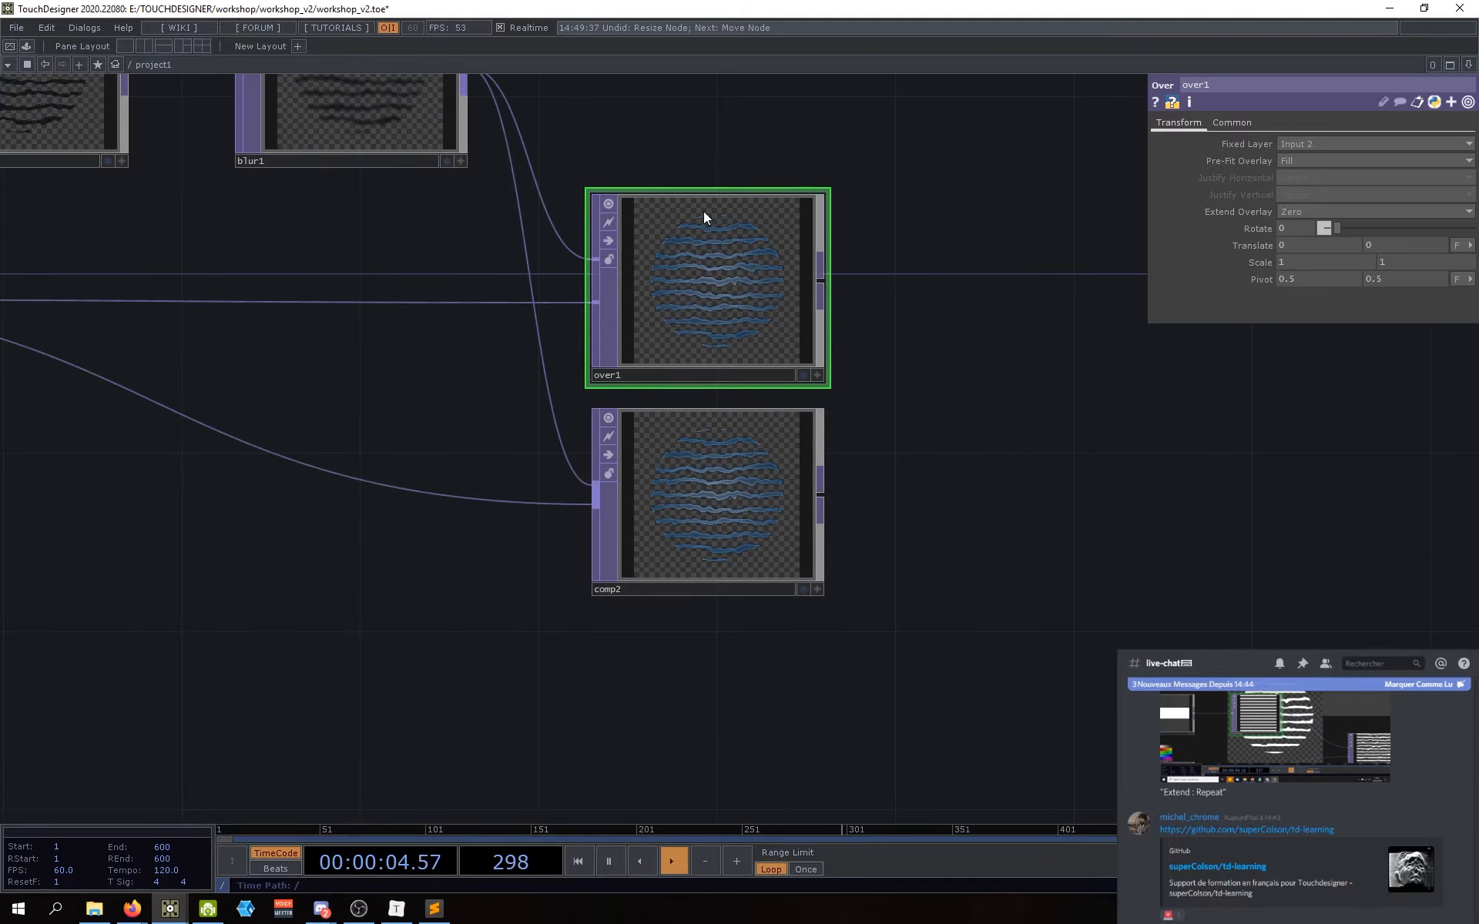
pyautogui.moveTo(946, 375); pyautogui.dragTo(1005, 427)
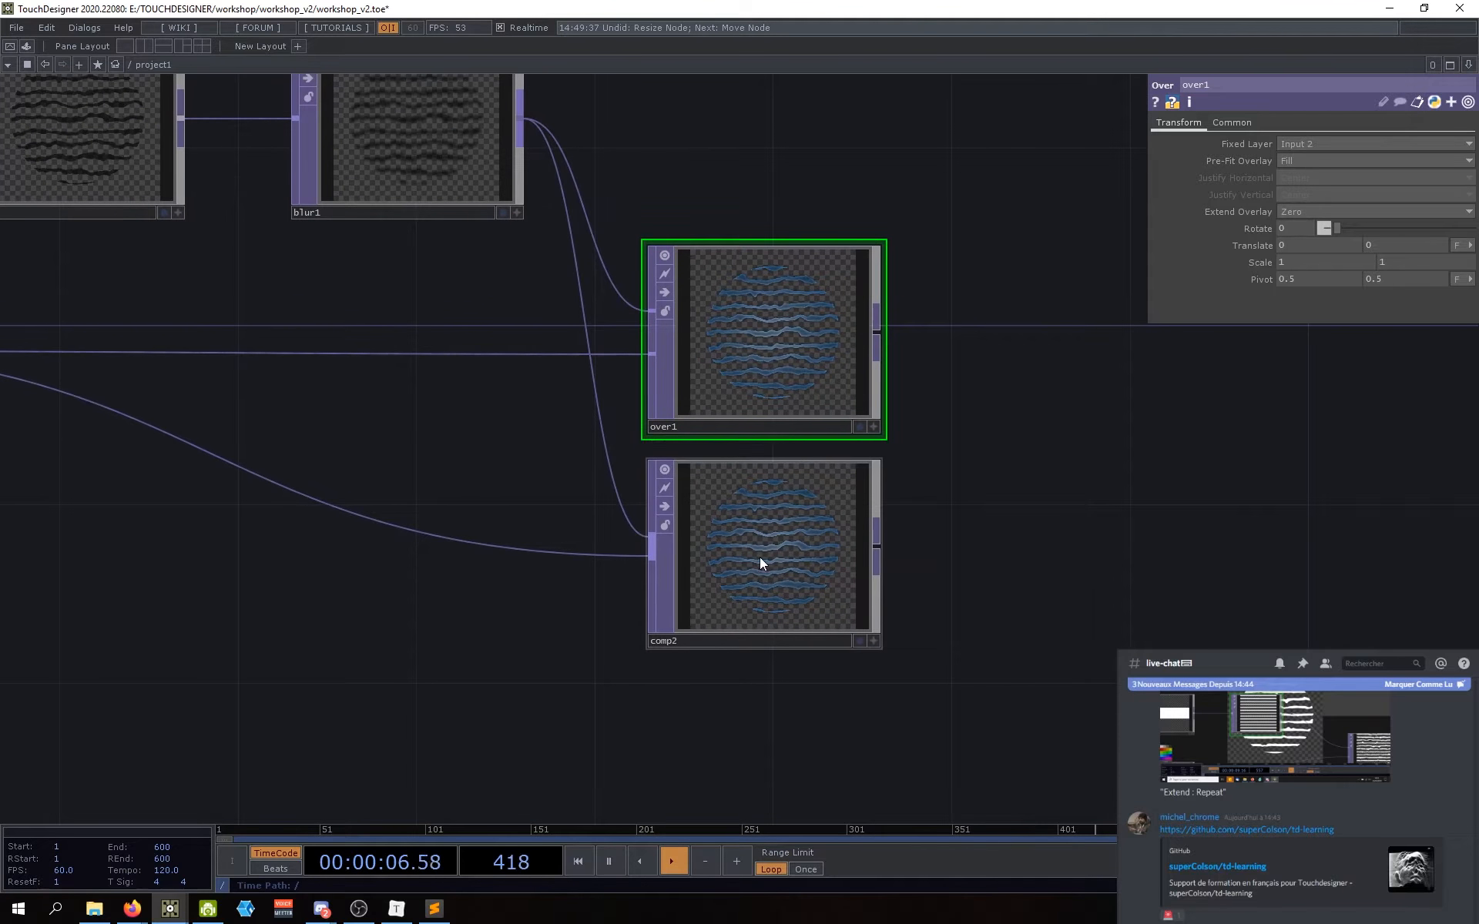
# Step: Delete the comp2 Composite node
pyautogui.click(765, 566)
pyautogui.press('Delete')
pyautogui.moveTo(650, 604); pyautogui.dragTo(855, 644)
pyautogui.moveTo(992, 522); pyautogui.dragTo(844, 590)
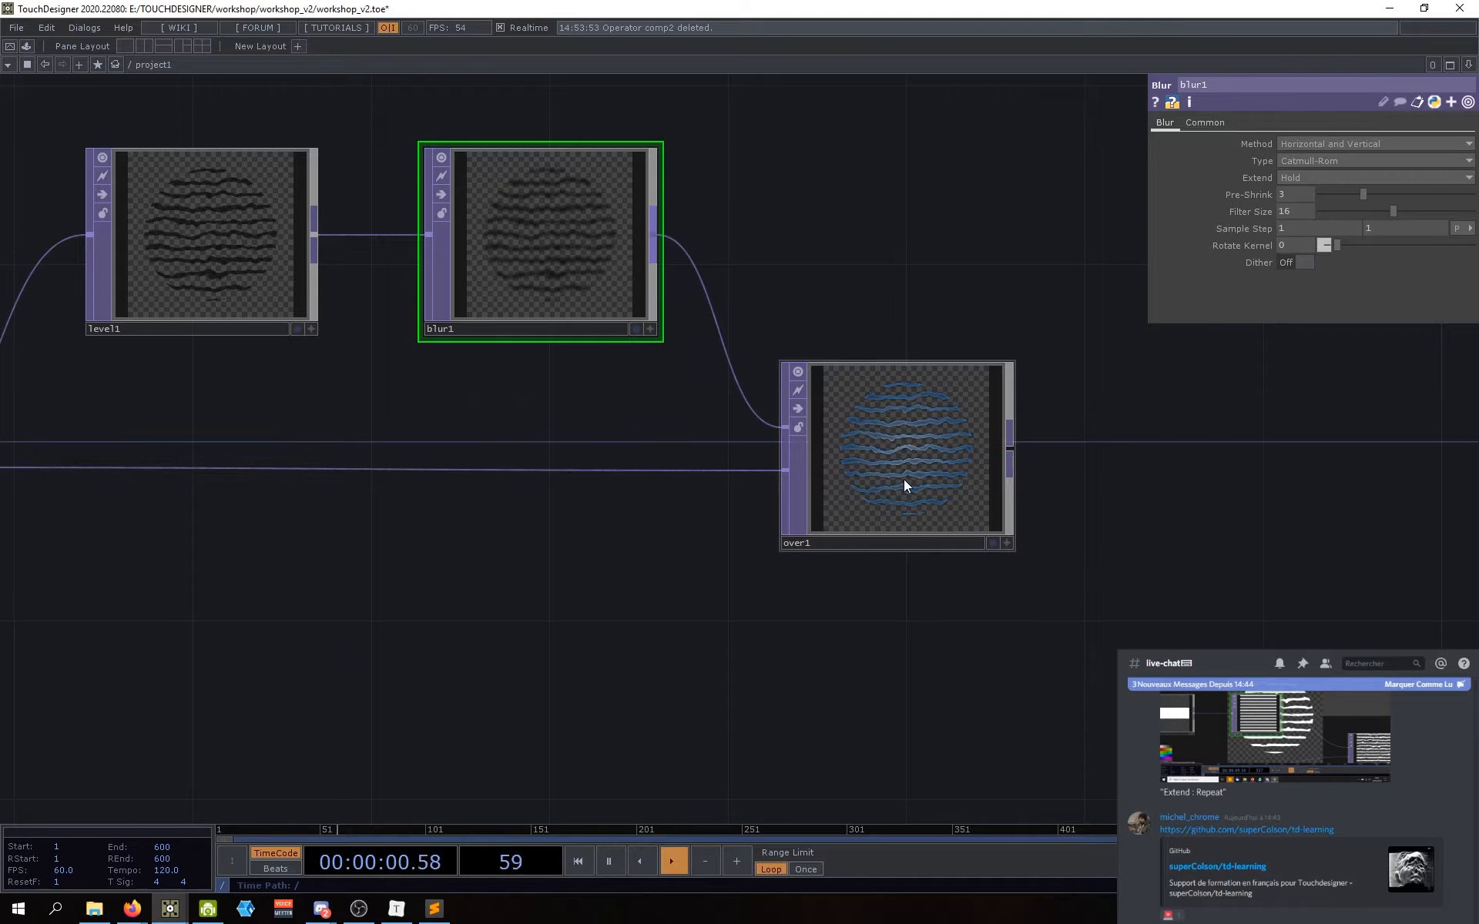
pyautogui.moveTo(507, 600); pyautogui.dragTo(603, 595)
pyautogui.scroll(8, 956, 459)
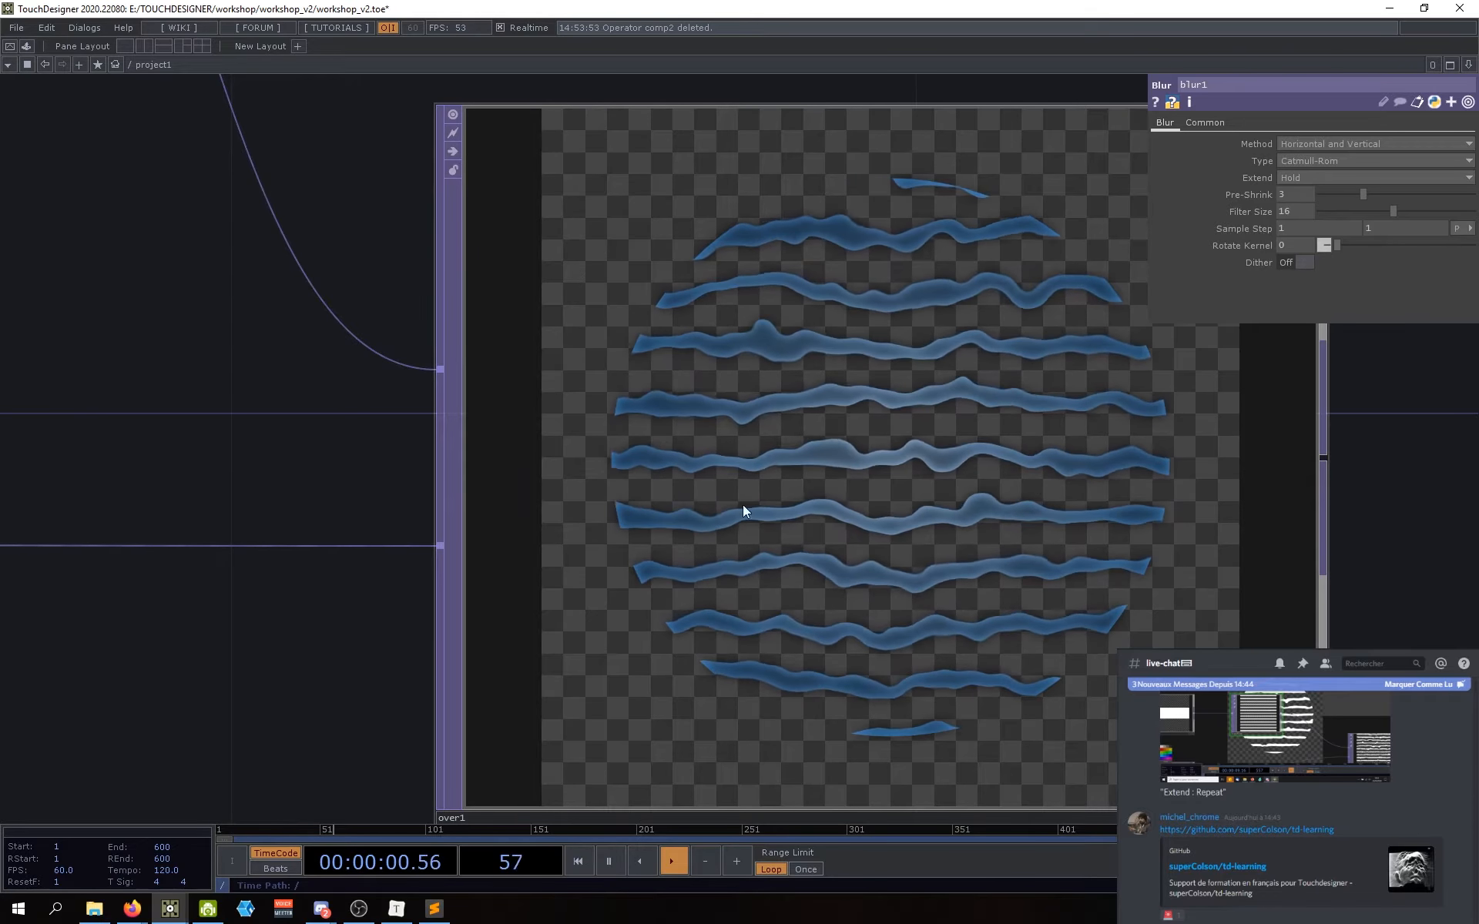
pyautogui.scroll(-3, 815, 506)
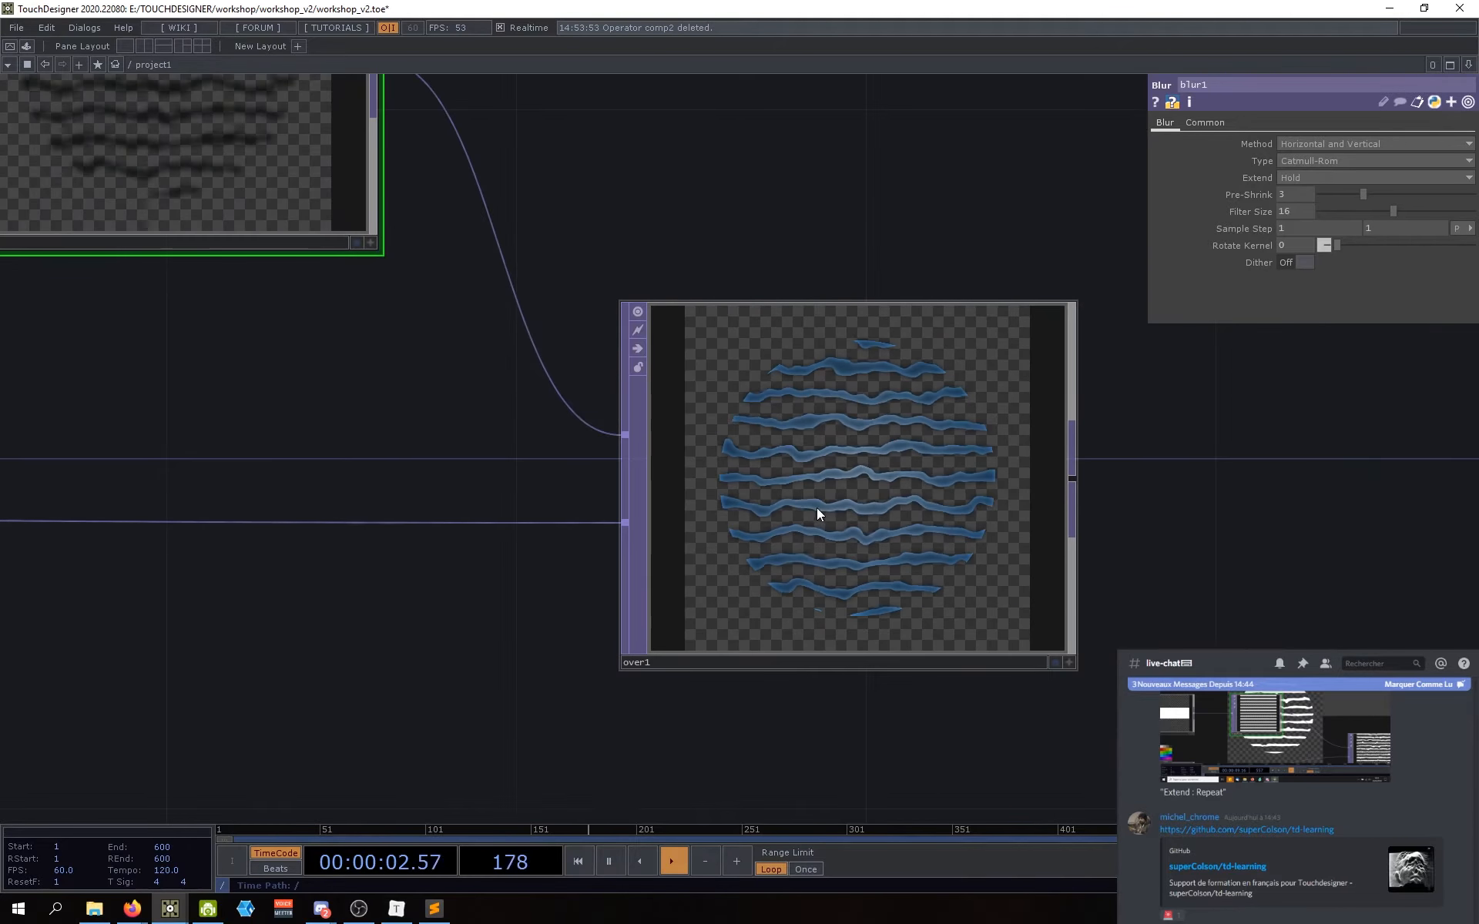
pyautogui.moveTo(537, 657); pyautogui.dragTo(700, 624)
pyautogui.scroll(-3, 666, 621)
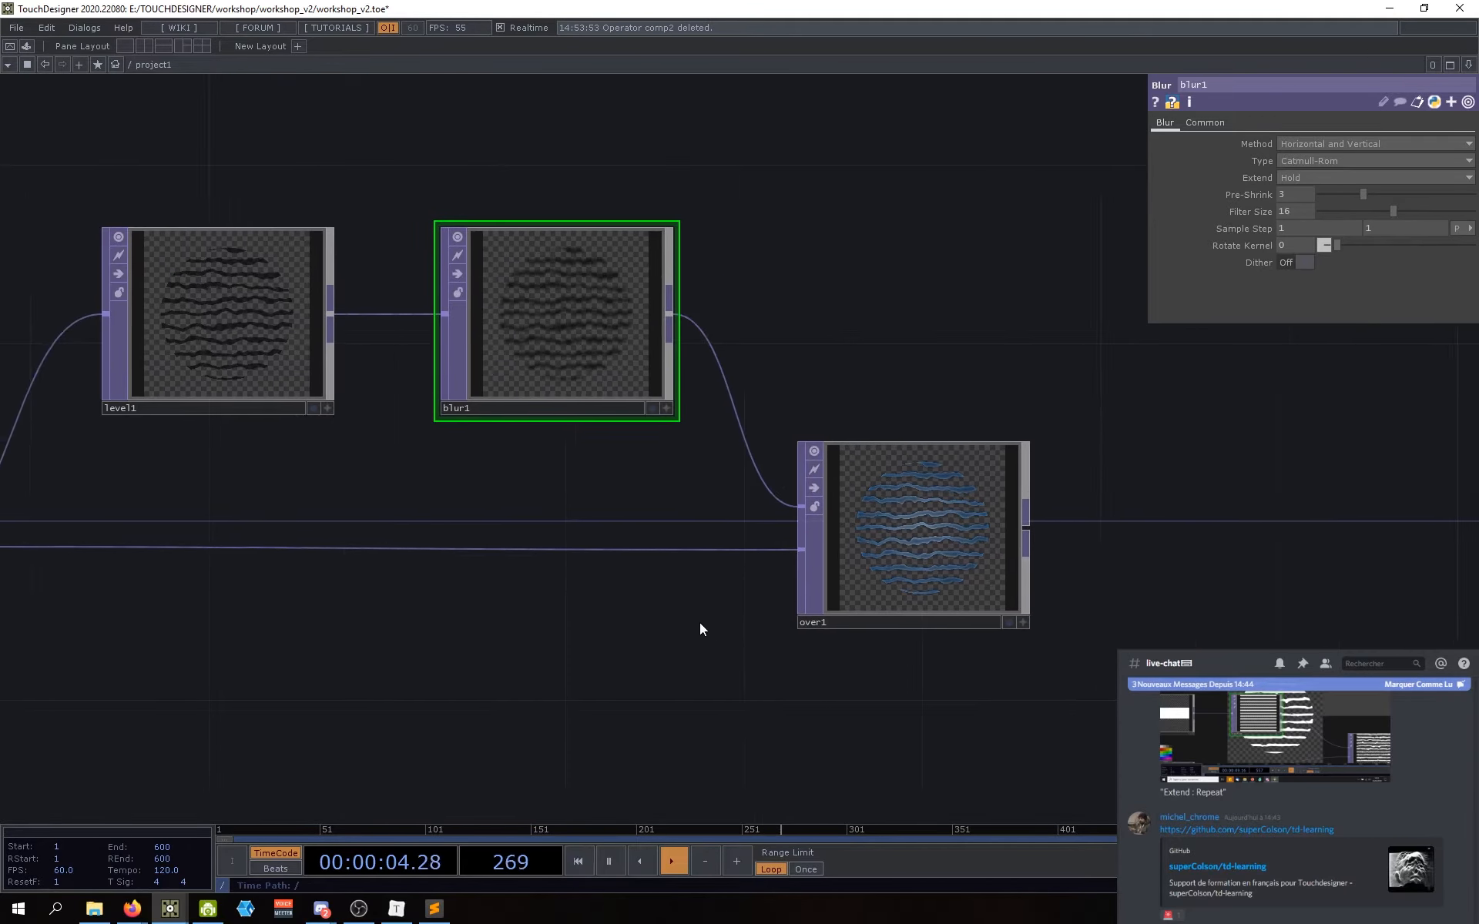
# Step: Disconnect both wires into over1, then reconnect blur1's output to over1
pyautogui.rightClick(736, 549)
pyautogui.click(753, 585)
pyautogui.rightClick(779, 483)
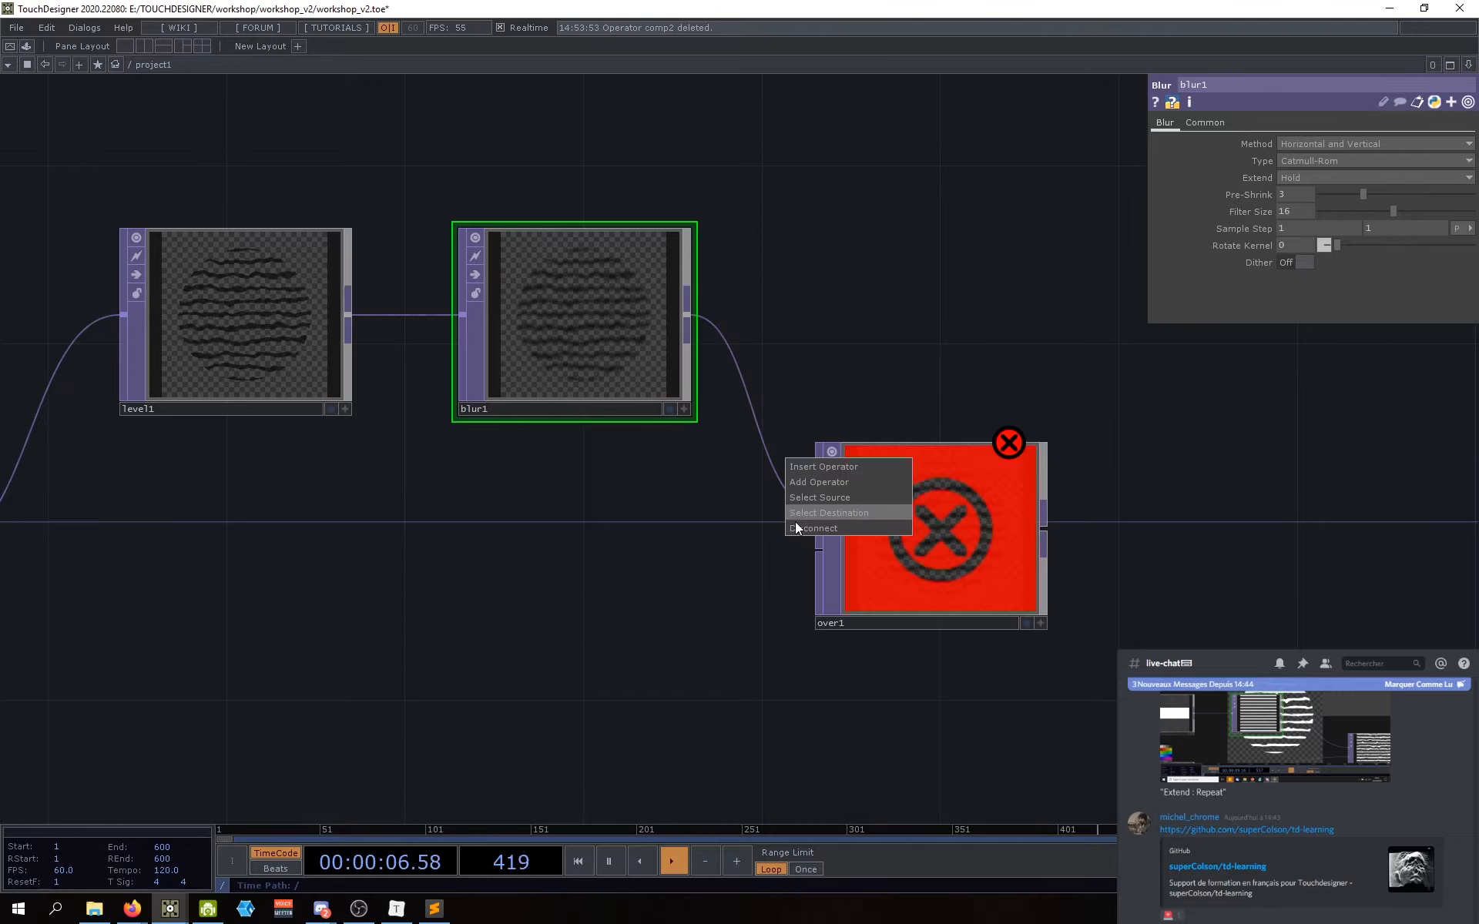
pyautogui.click(796, 520)
pyautogui.scroll(-3, 794, 616)
pyautogui.moveTo(557, 570); pyautogui.dragTo(436, 563)
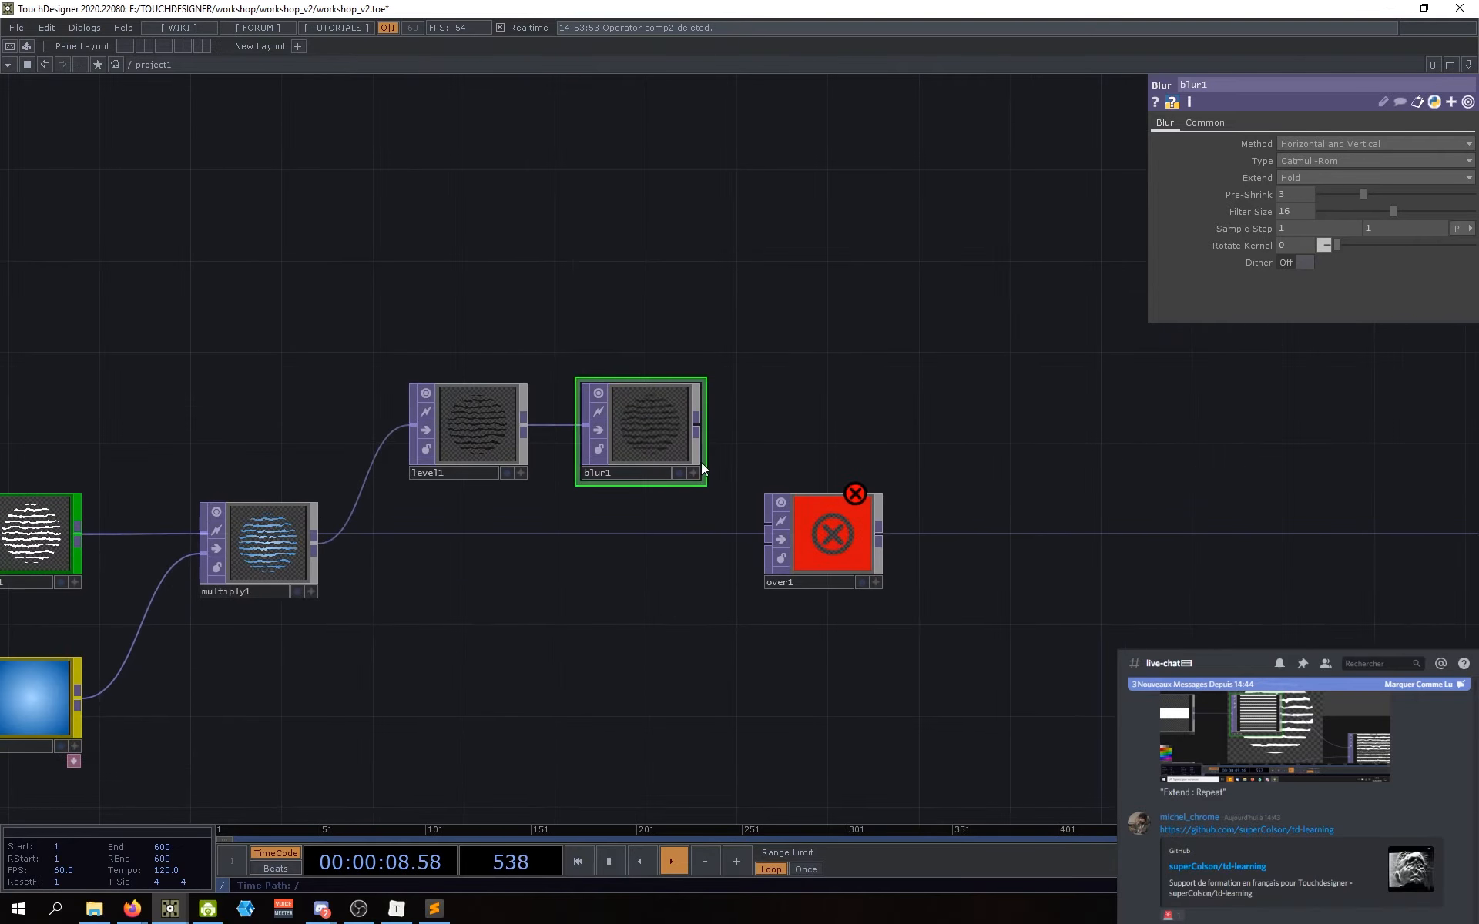
pyautogui.moveTo(732, 569); pyautogui.dragTo(754, 525)
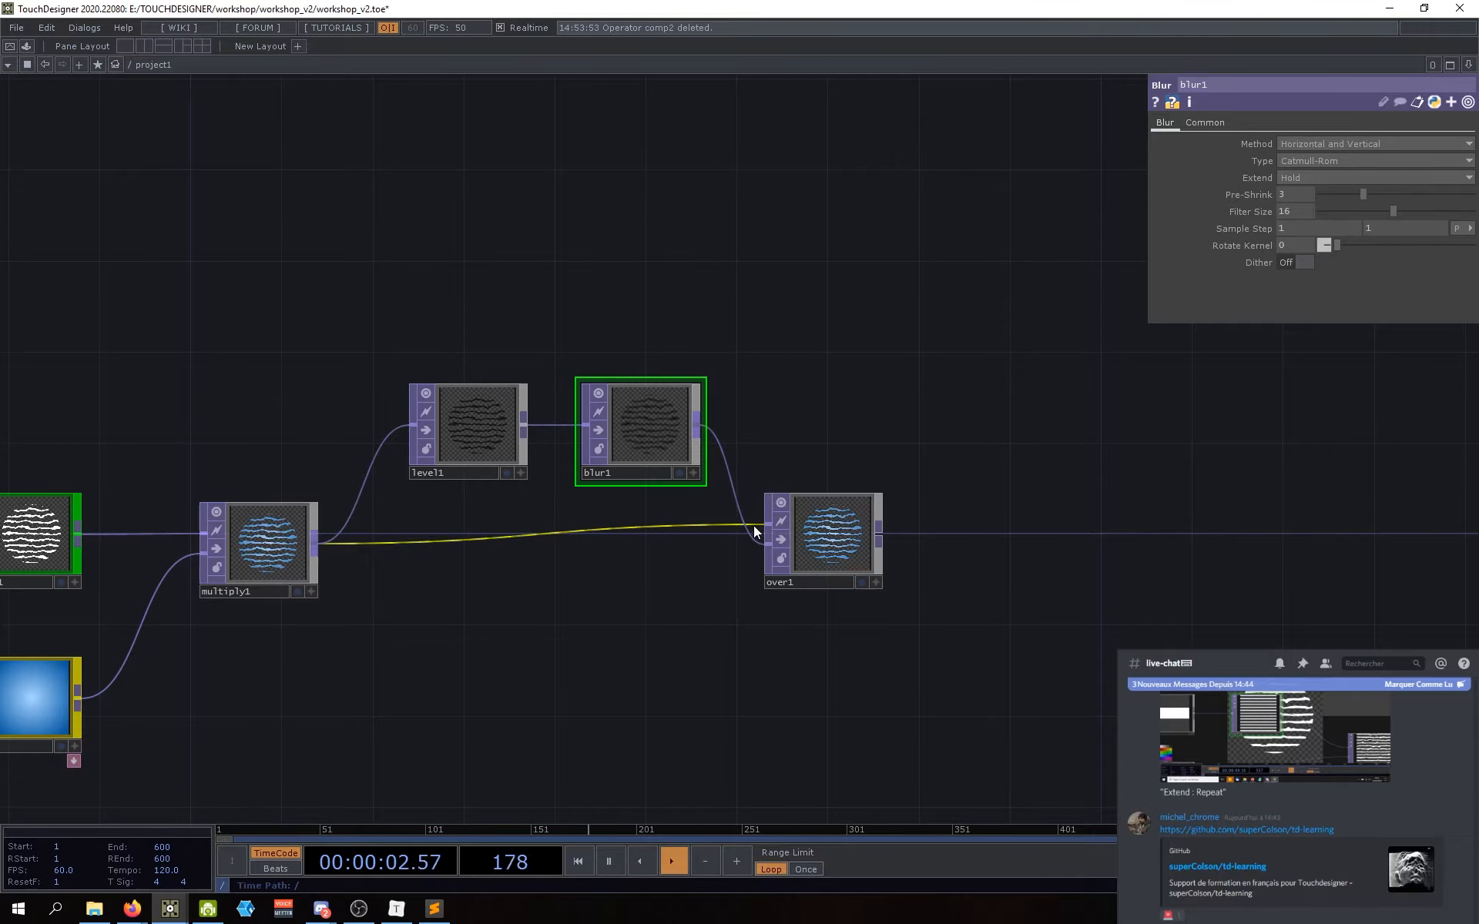
# Step: Zoom out to show the whole network from rectangle1, transform1 and noise1 to over1
pyautogui.scroll(6, 759, 532)
pyautogui.scroll(2, 630, 521)
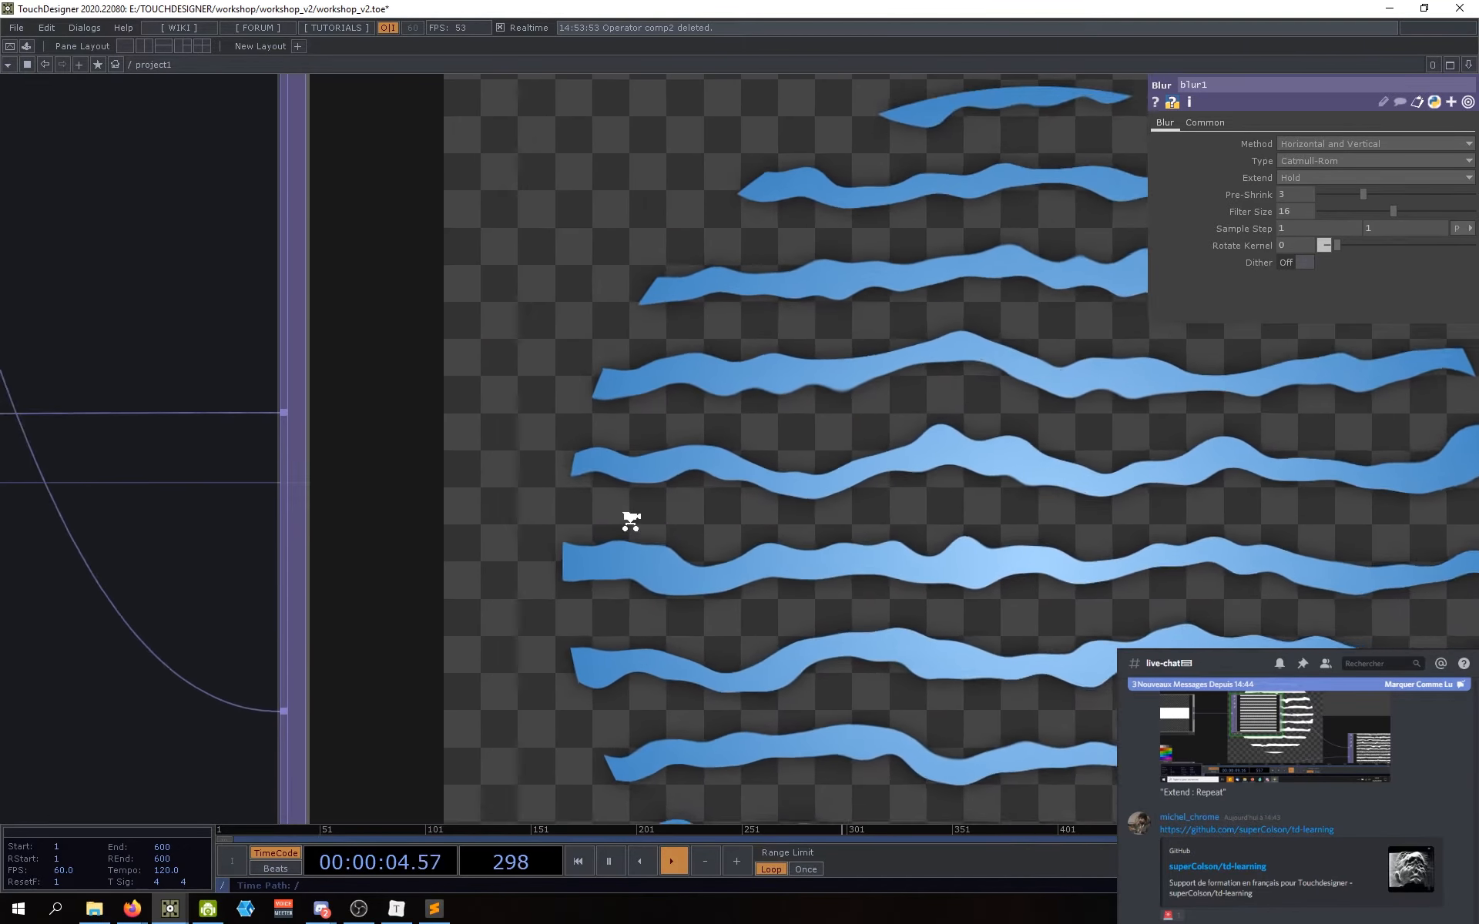
pyautogui.scroll(-5, 630, 520)
pyautogui.scroll(5, 652, 454)
pyautogui.scroll(1, 652, 454)
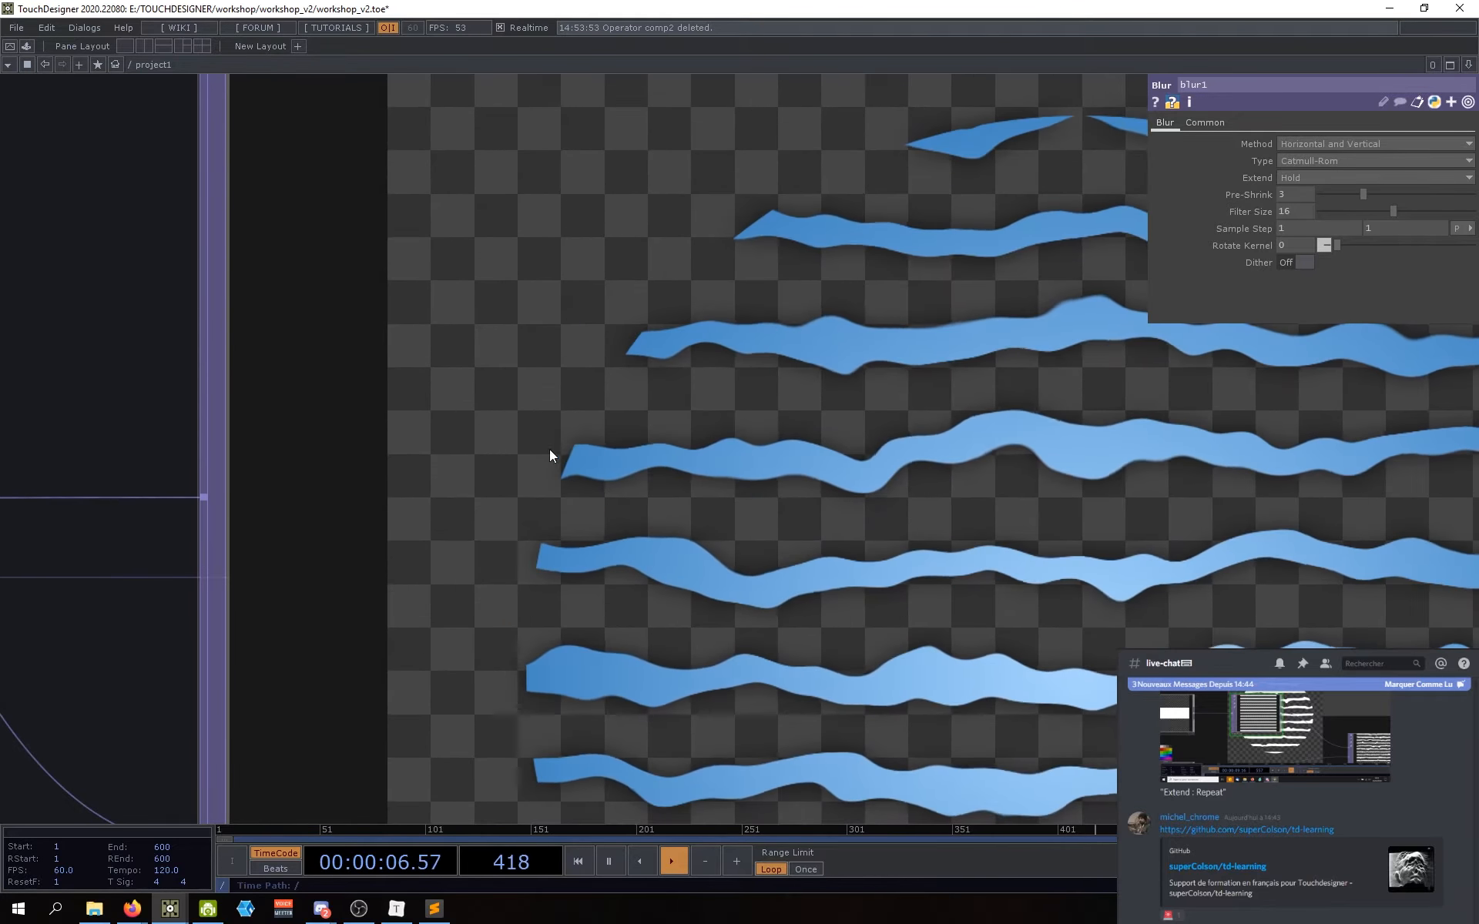
pyautogui.scroll(-5, 588, 452)
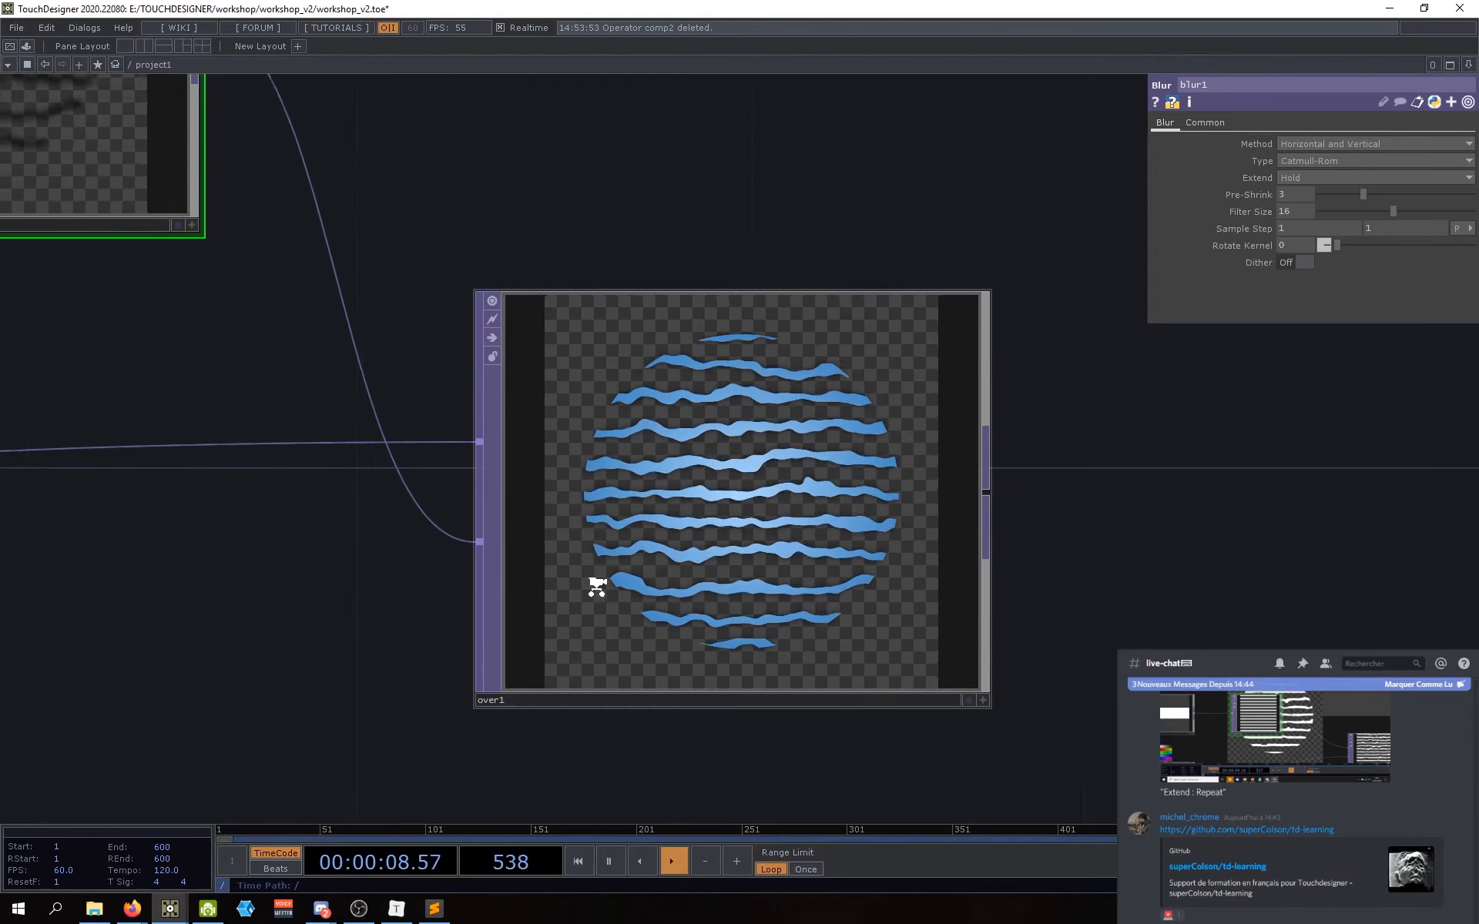
pyautogui.scroll(2, 597, 589)
pyautogui.scroll(-2, 570, 600)
pyautogui.scroll(2, 626, 570)
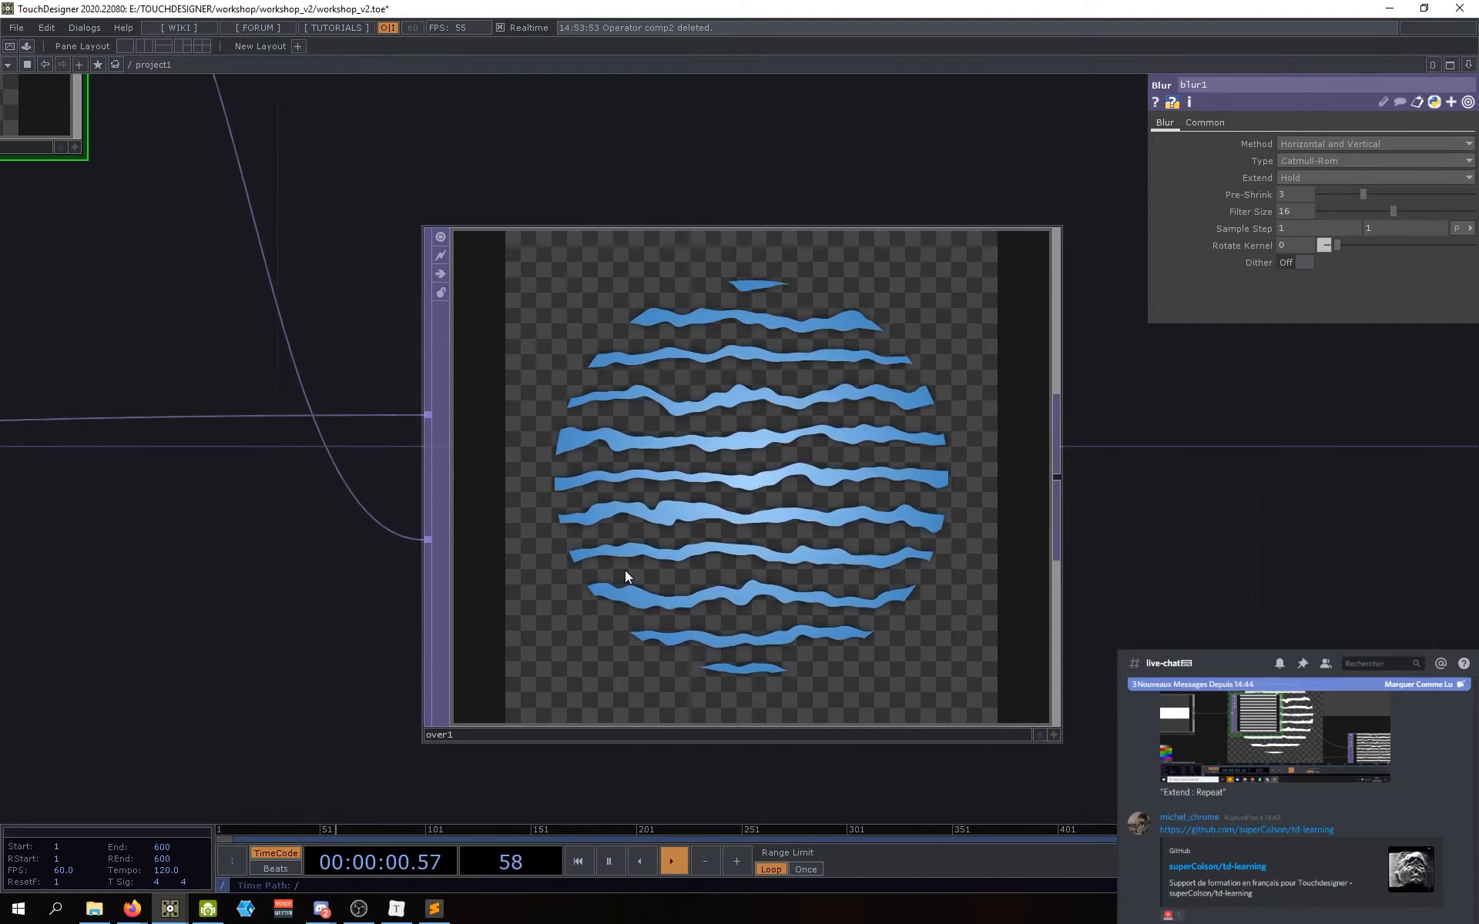
pyautogui.scroll(-2, 625, 571)
pyautogui.moveTo(392, 587); pyautogui.dragTo(476, 597)
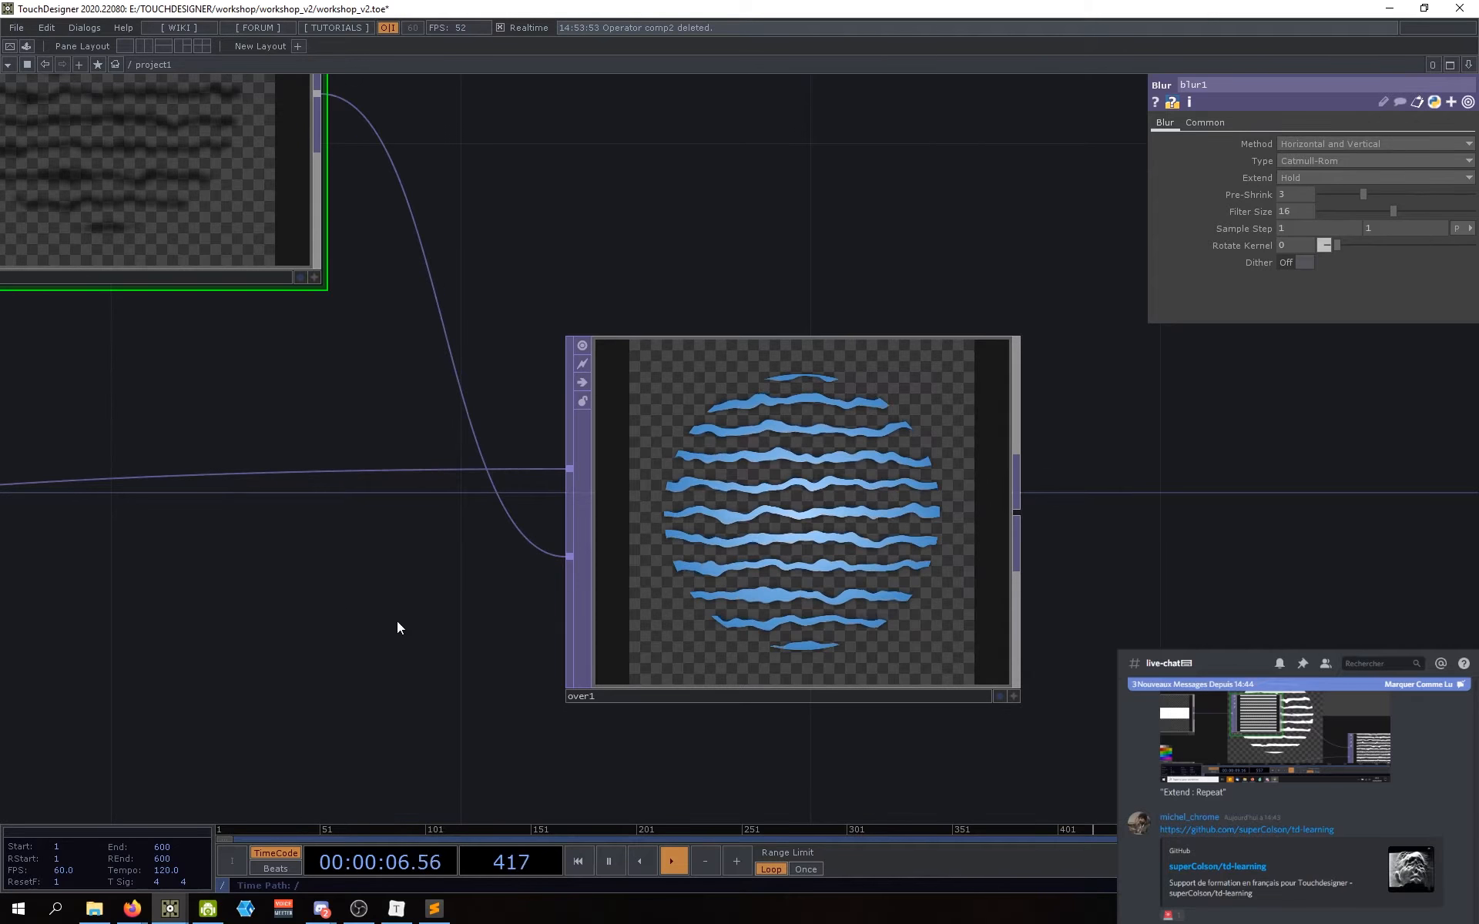
pyautogui.moveTo(441, 621); pyautogui.dragTo(490, 589)
pyautogui.scroll(-3, 524, 583)
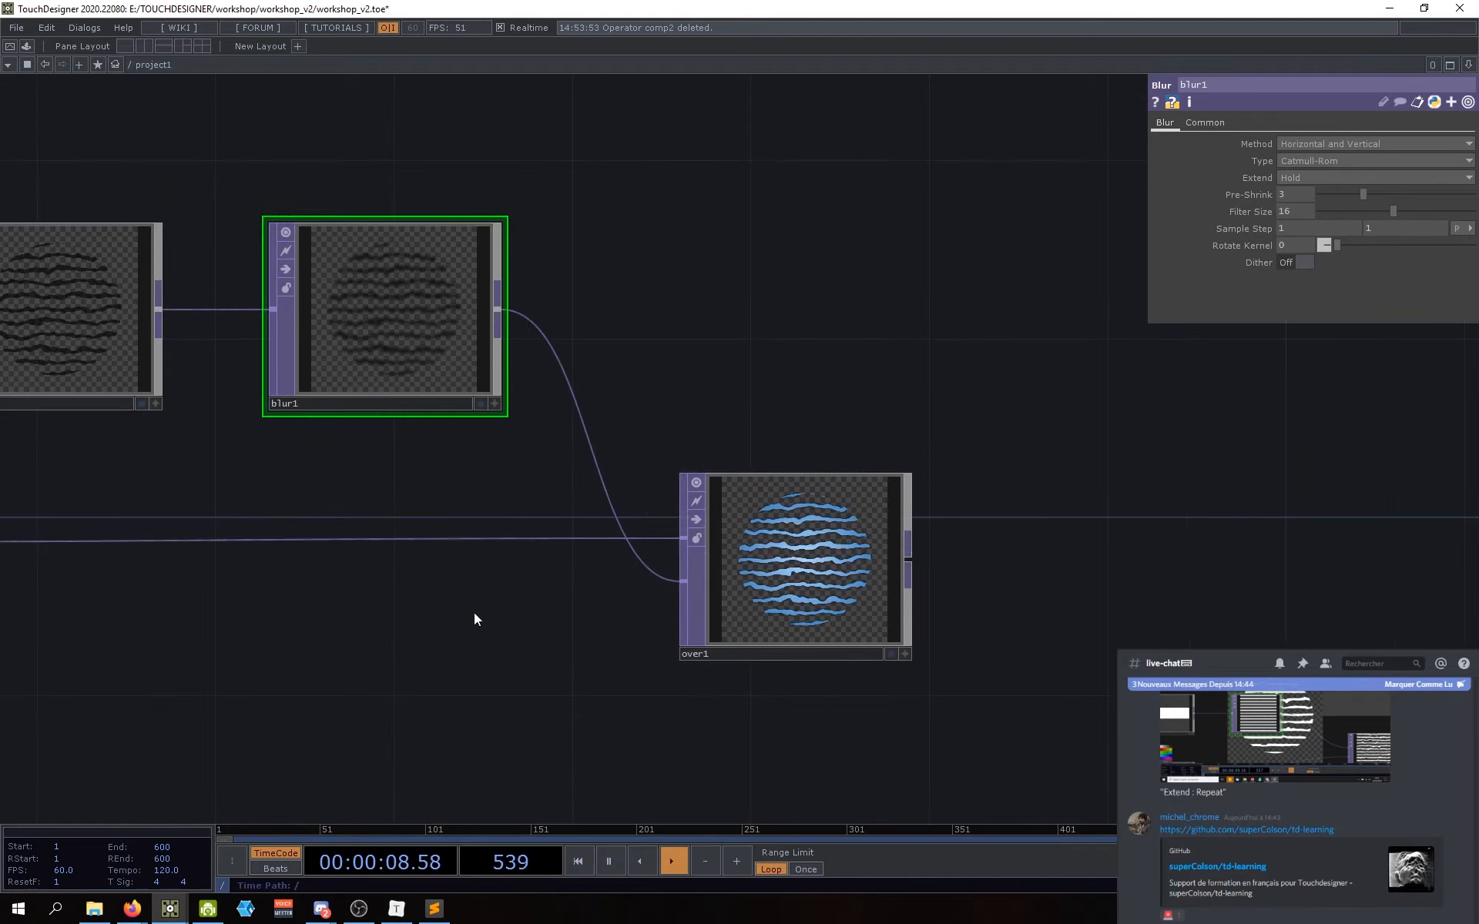
pyautogui.scroll(-4, 627, 594)
pyautogui.moveTo(621, 665); pyautogui.dragTo(891, 645)
pyautogui.moveTo(402, 716); pyautogui.dragTo(430, 705)
# Step: Inspect transform1's translate, rotate and scale settings
pyautogui.click(241, 497)
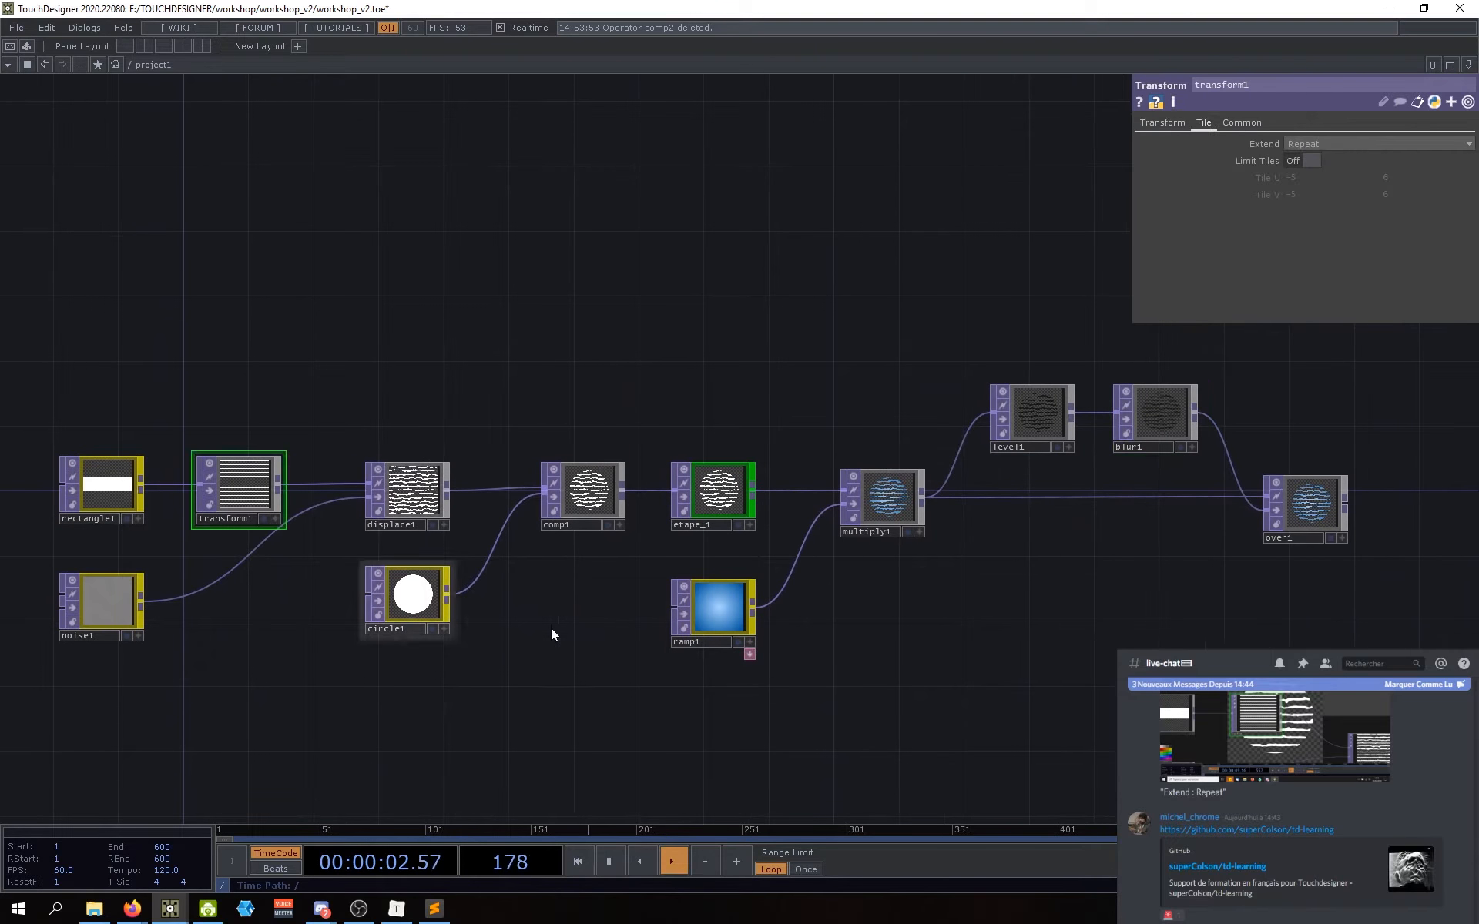
pyautogui.click(1163, 123)
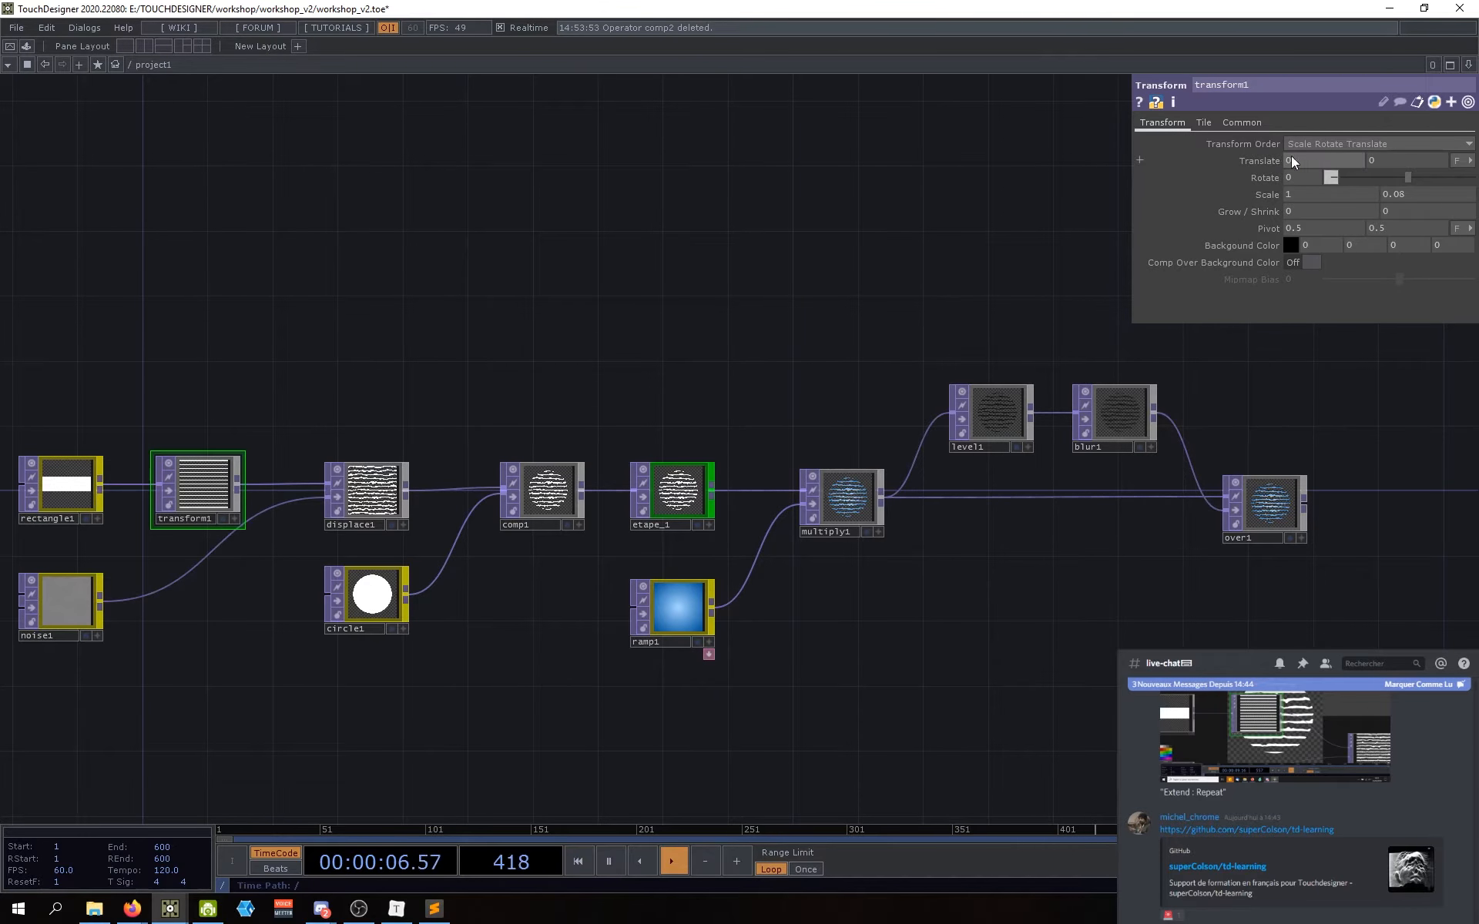
pyautogui.moveTo(1152, 525); pyautogui.dragTo(943, 597)
pyautogui.moveTo(981, 515)
pyautogui.mouseDown()
pyautogui.moveTo(834, 528)
pyautogui.moveTo(976, 525)
pyautogui.mouseUp()
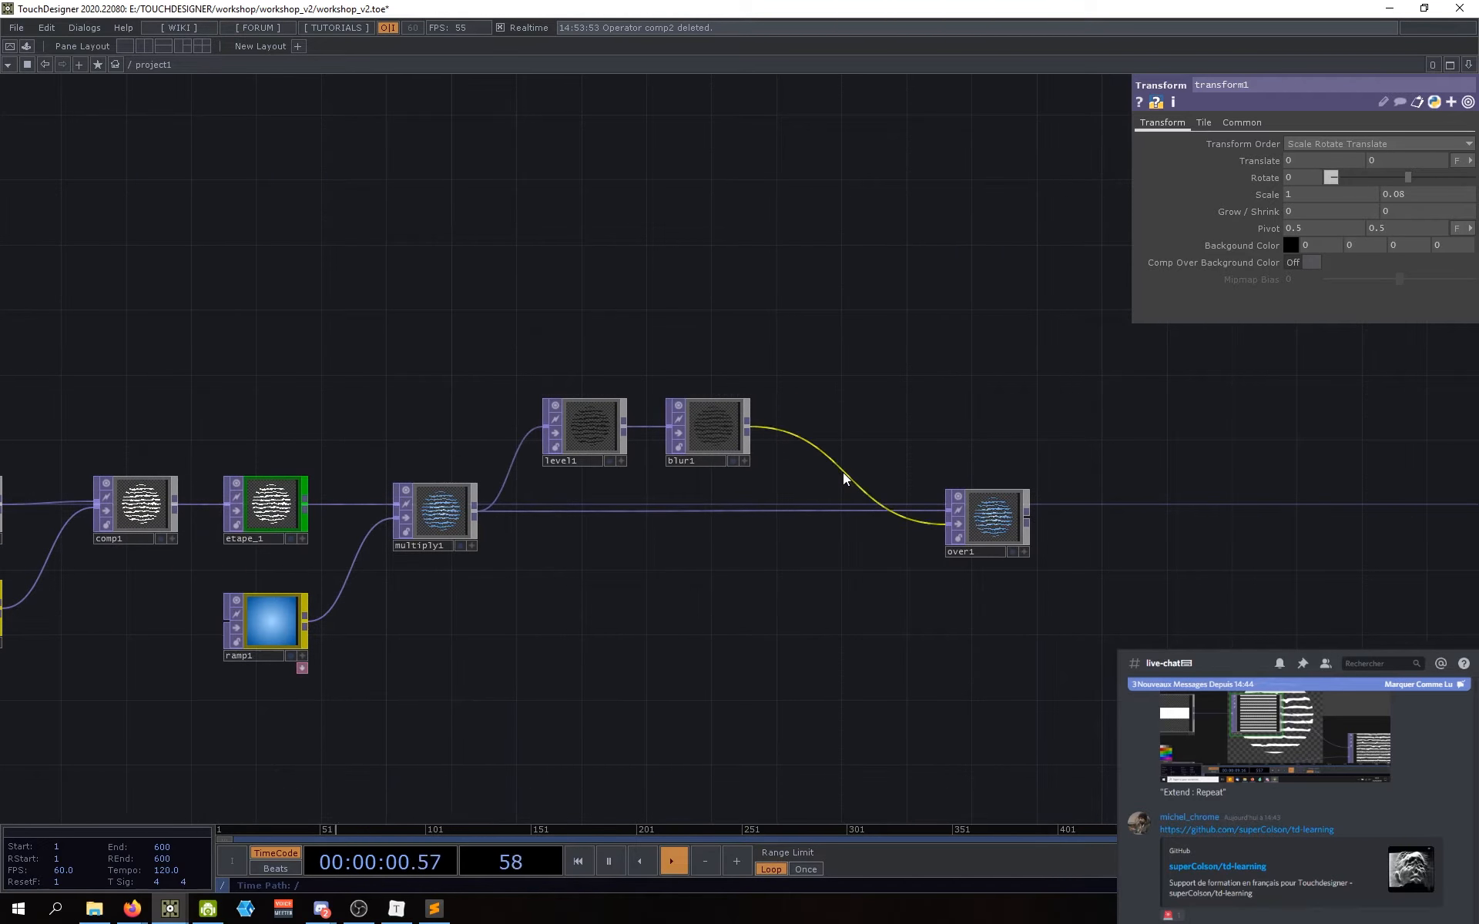
# Step: Insert a Transform TOP, transform2, on the wire between blur1 and over1
pyautogui.rightClick(842, 472)
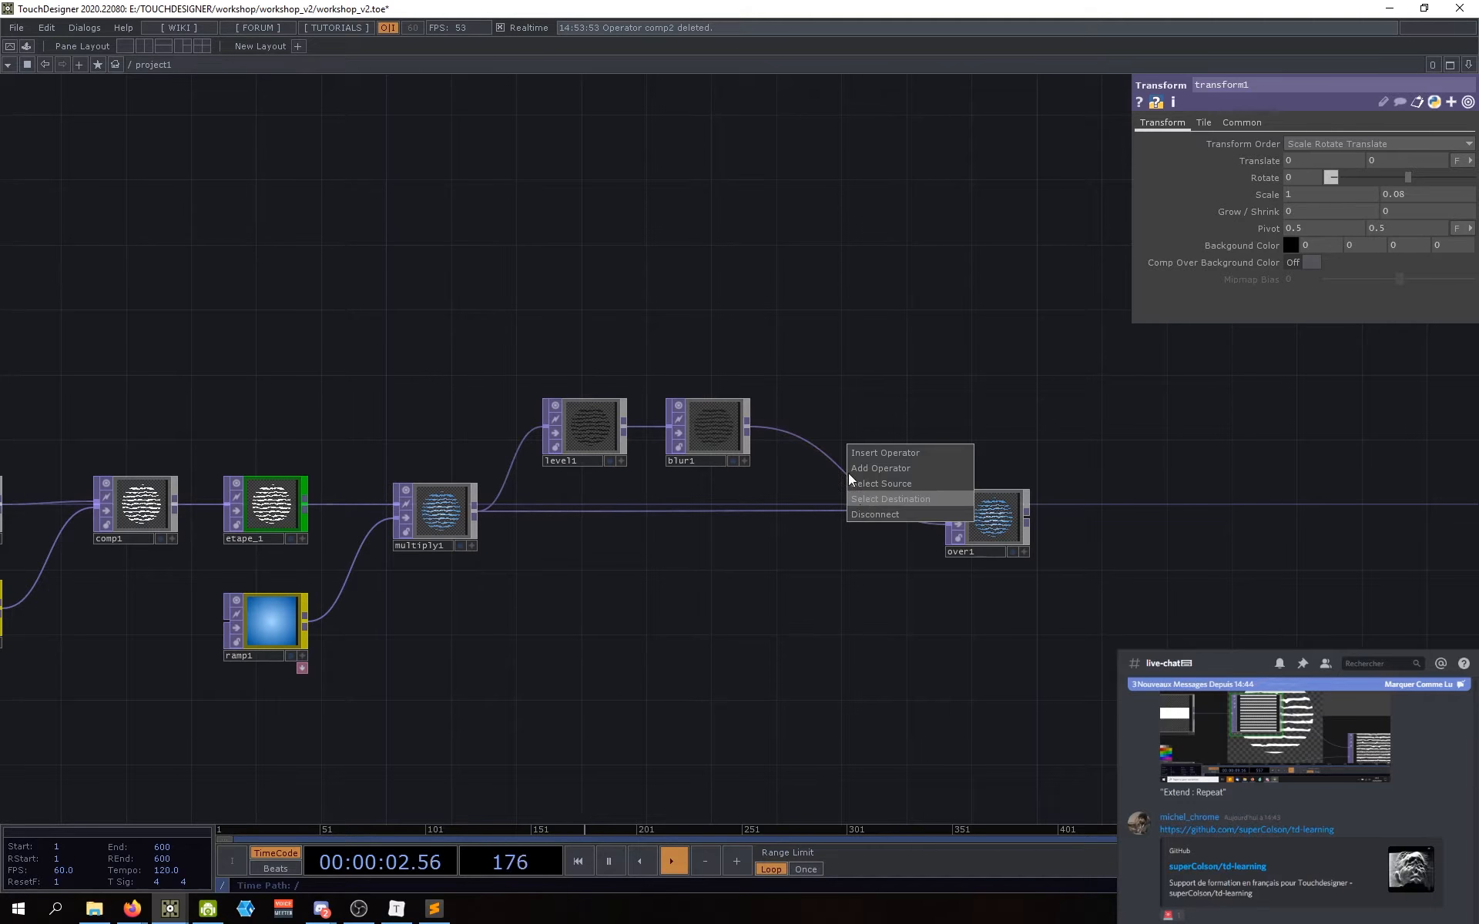
pyautogui.click(873, 459)
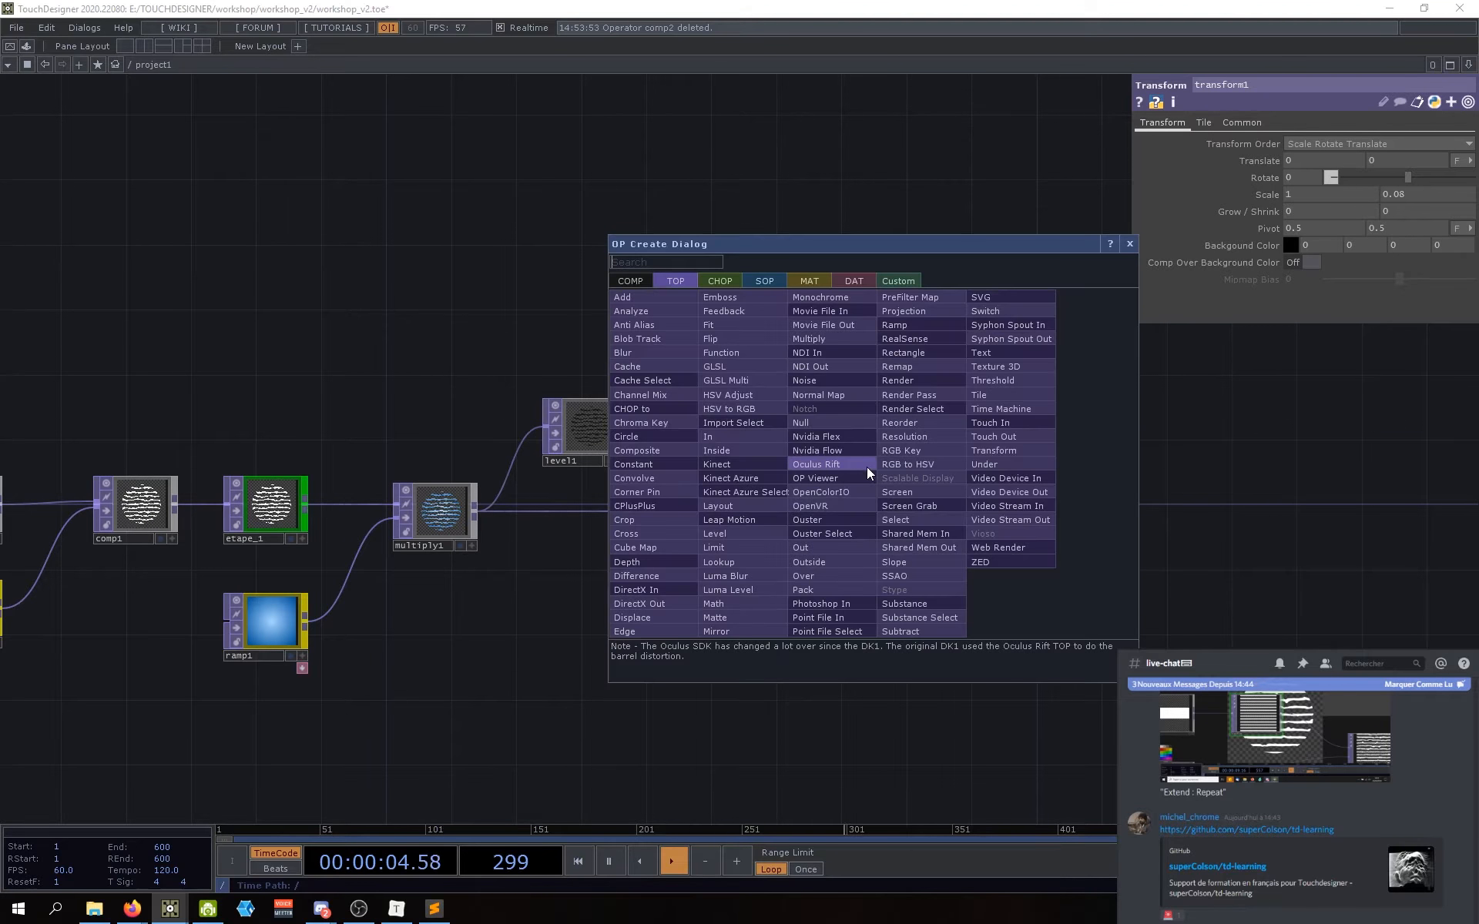
pyautogui.write('tra')
pyautogui.click(1002, 453)
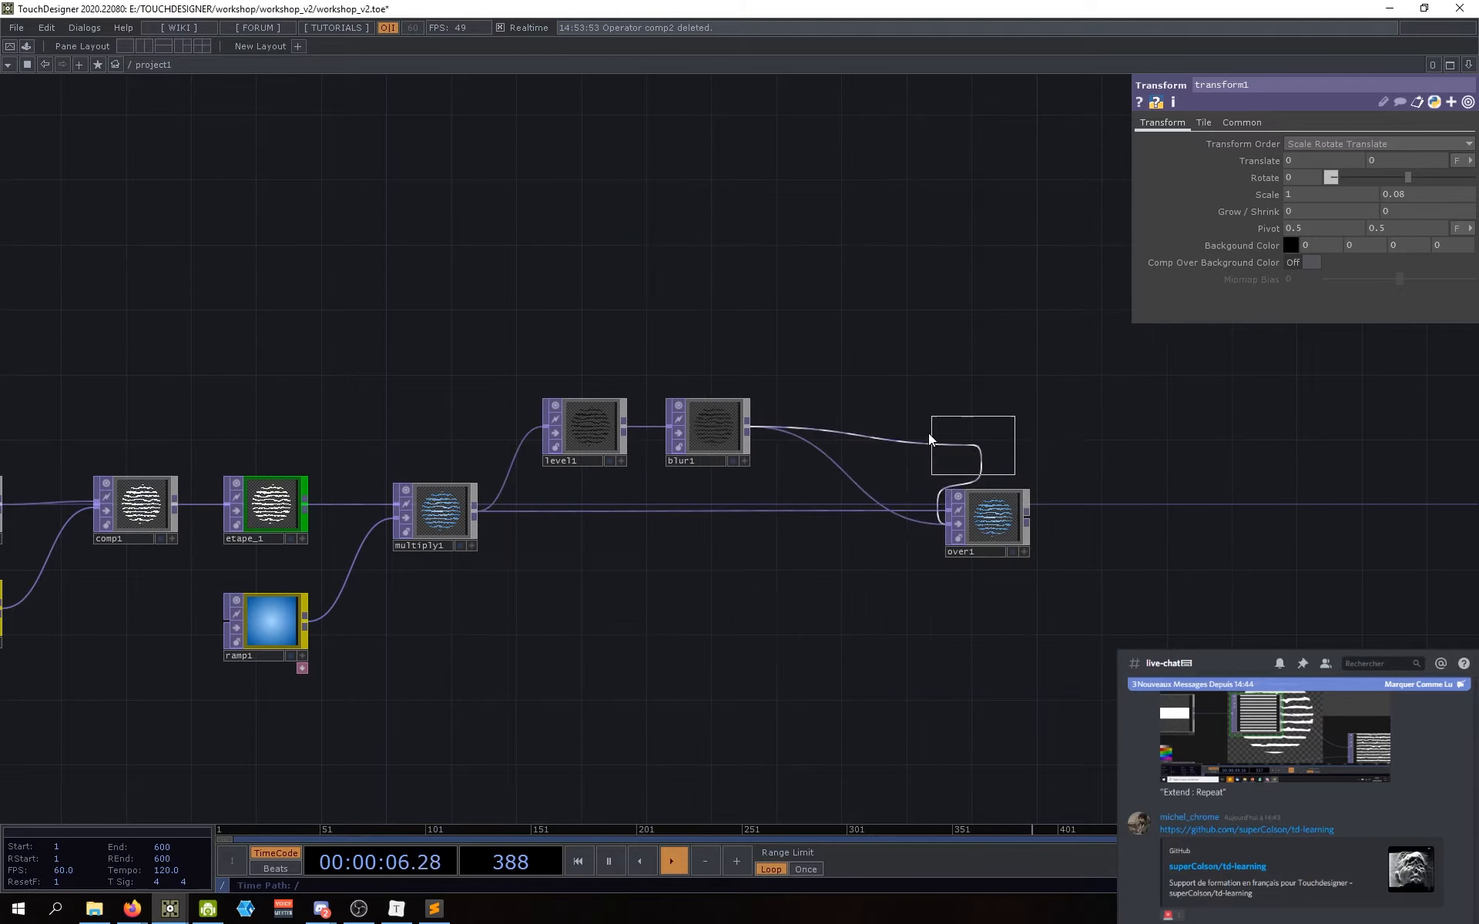
pyautogui.click(830, 435)
pyautogui.scroll(4, 931, 466)
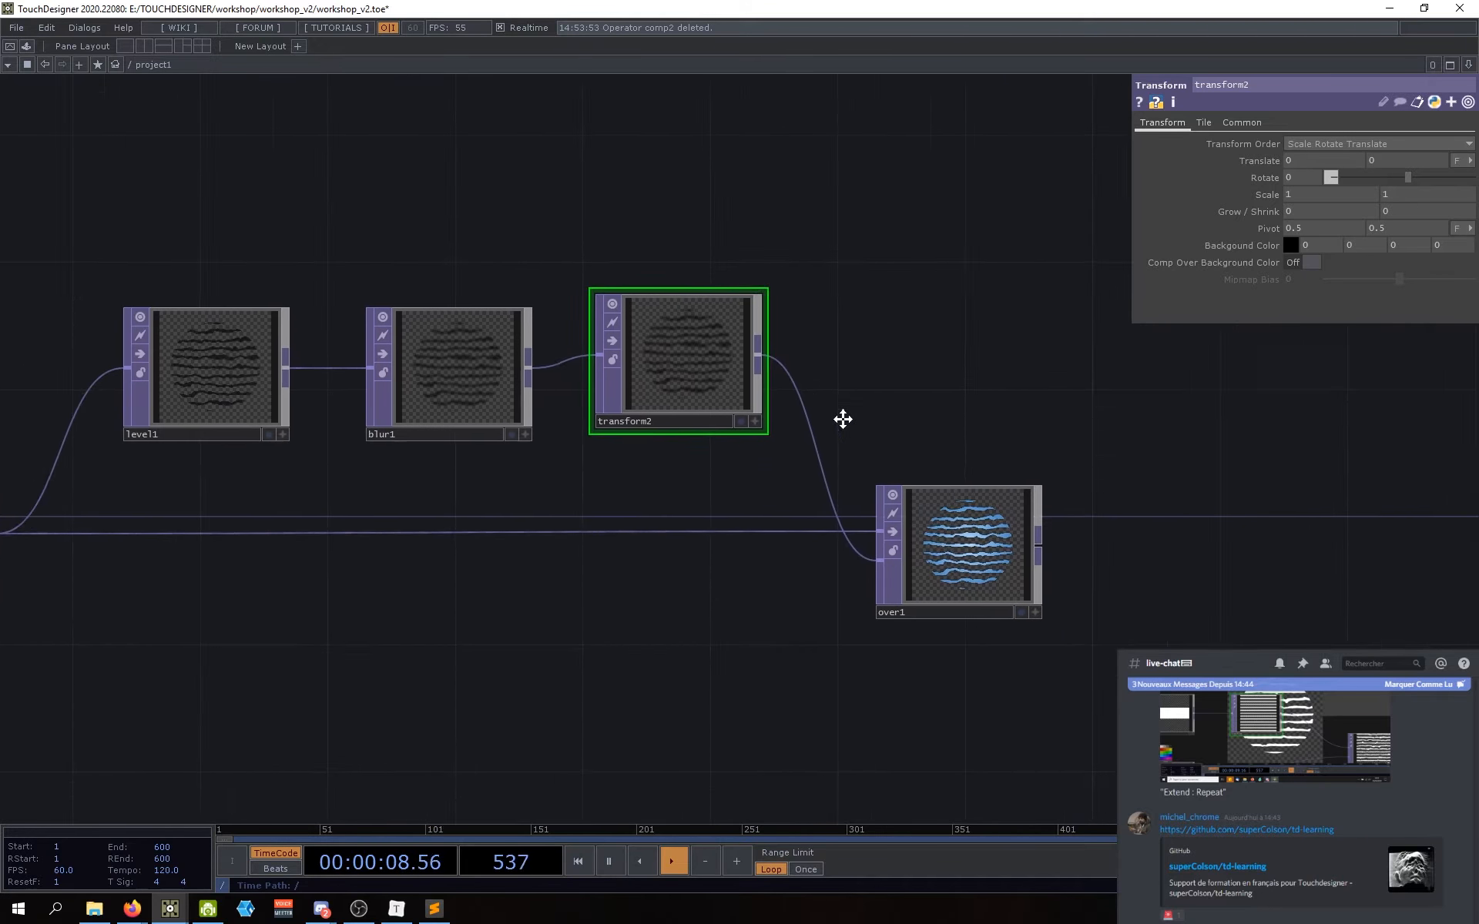
# Step: Set transform2's Translate to 0.1, 0.1 while previewing transform2 and over1
pyautogui.moveTo(842, 419); pyautogui.dragTo(662, 395)
pyautogui.click(600, 376)
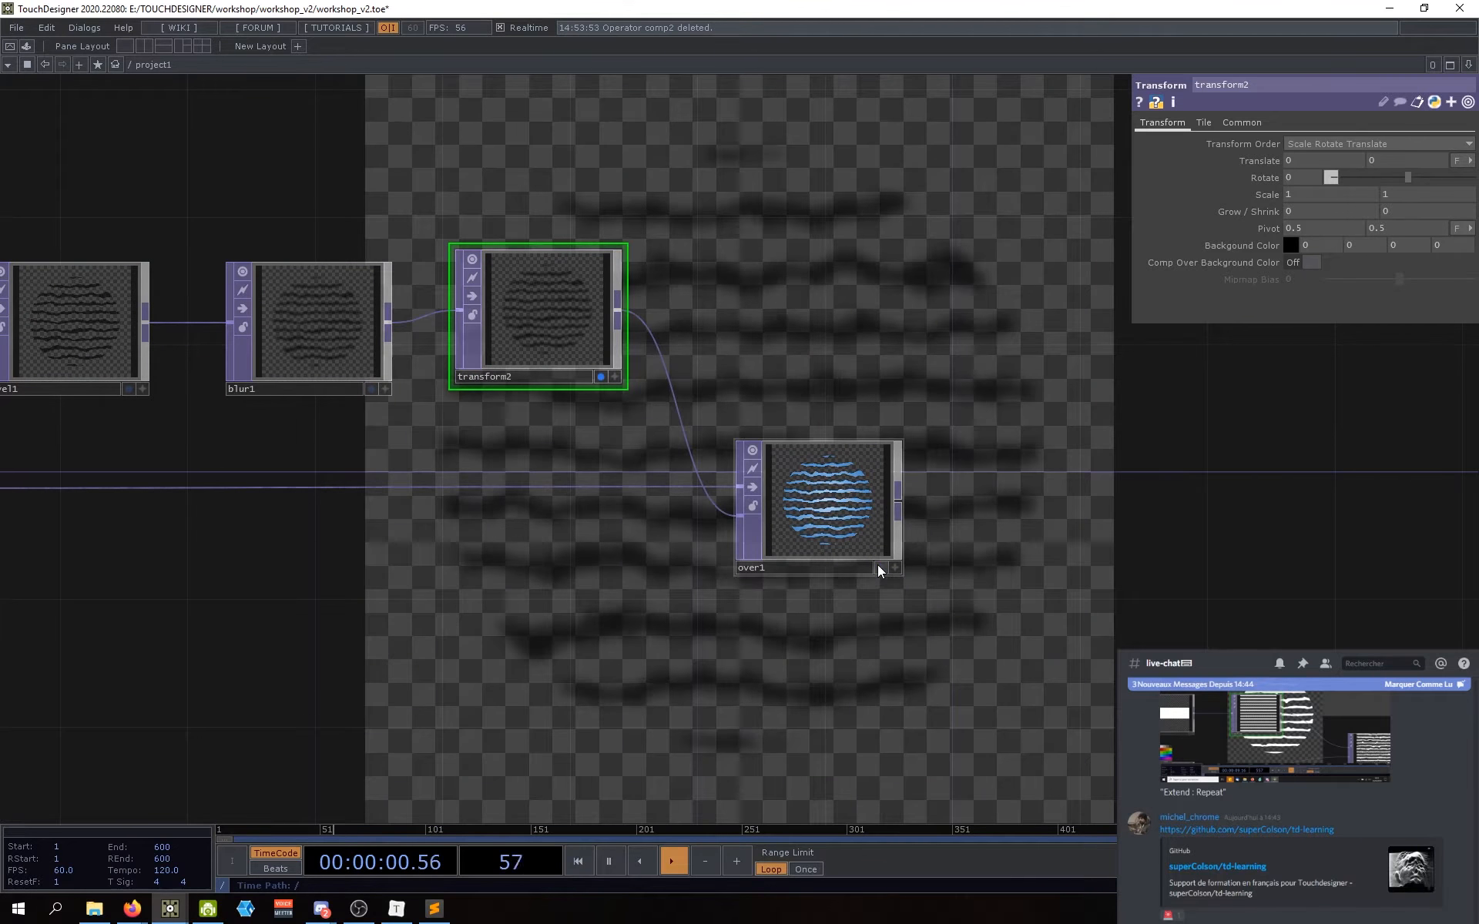
pyautogui.click(879, 567)
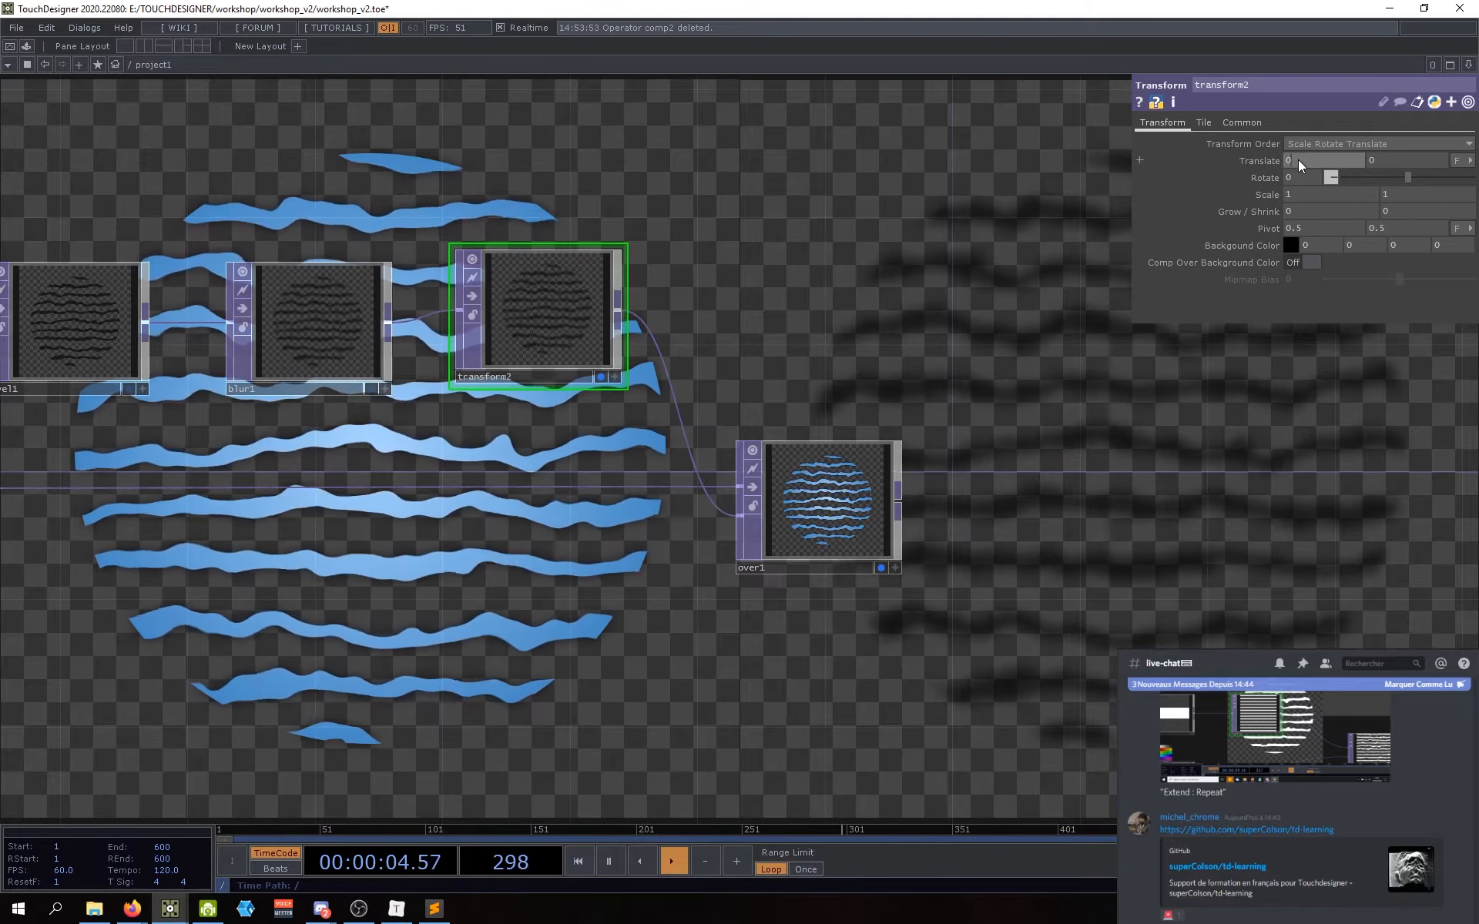
pyautogui.write('0.')
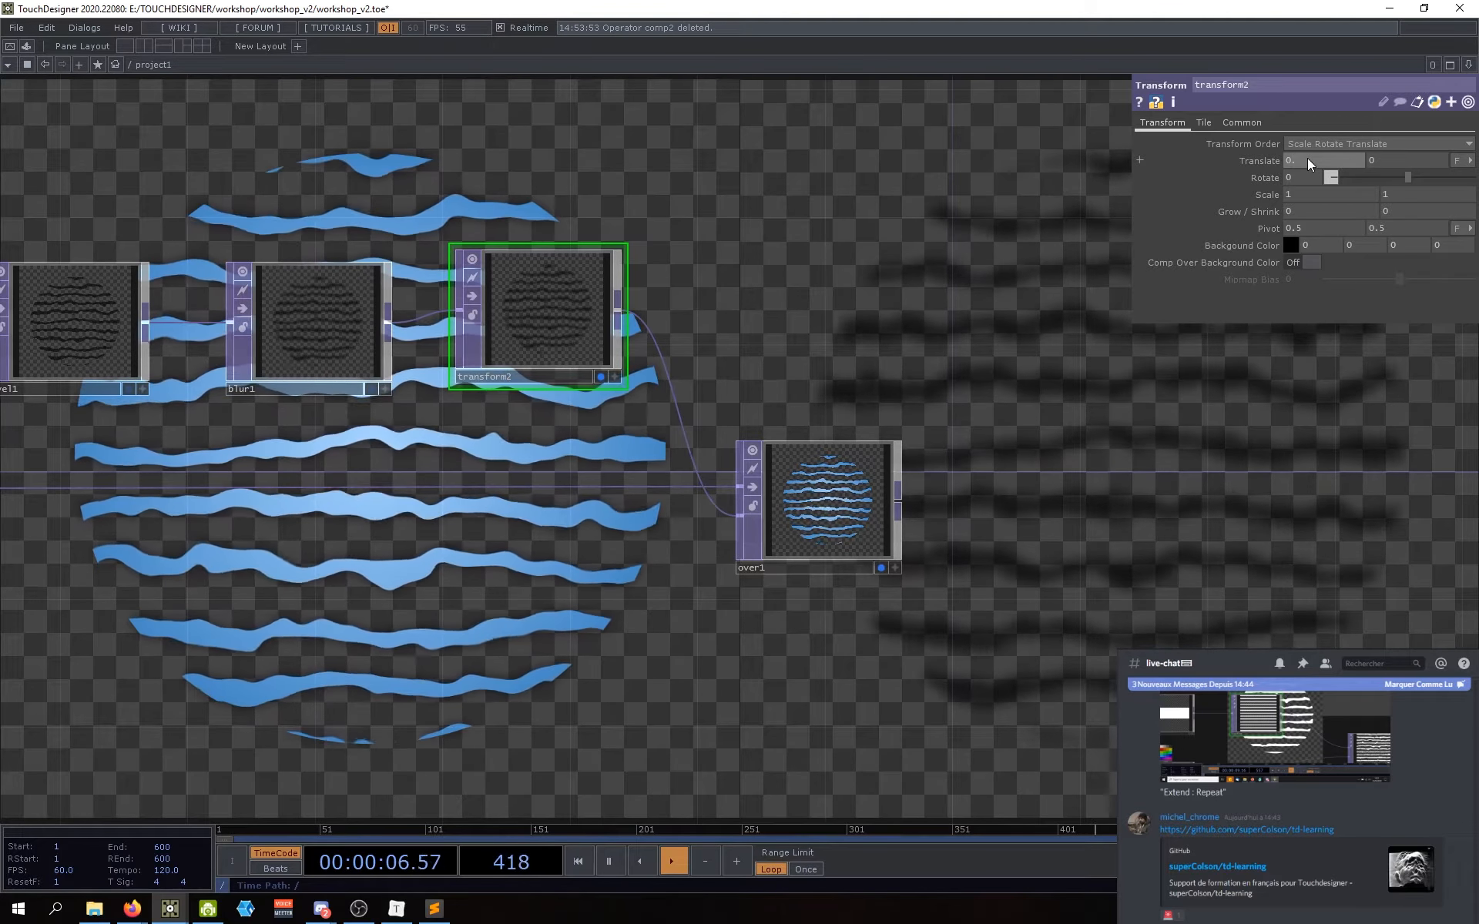
pyautogui.write('1')
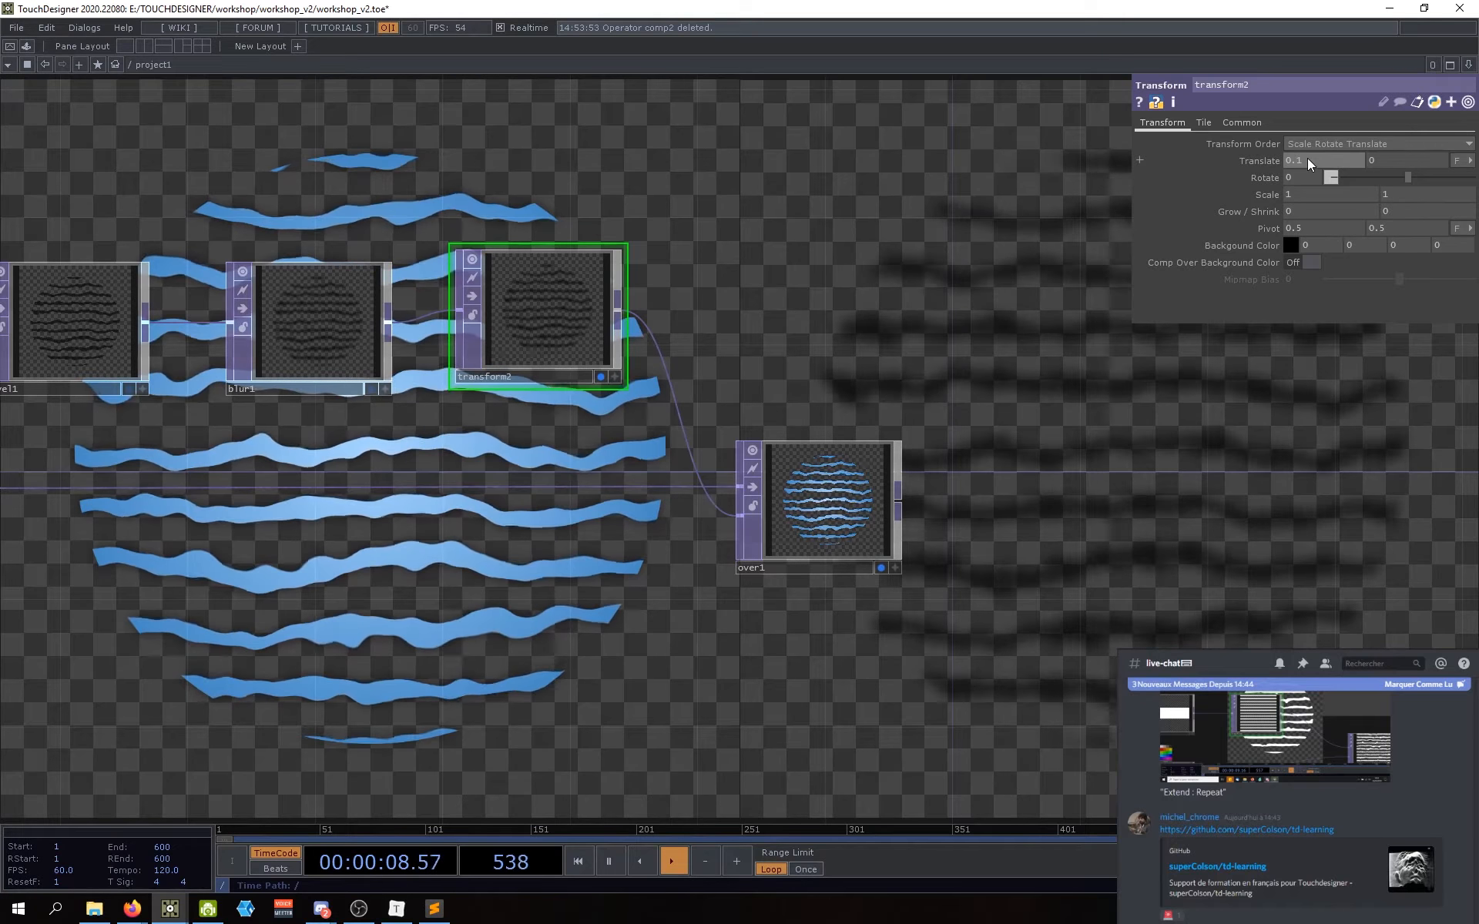
pyautogui.click(1402, 158)
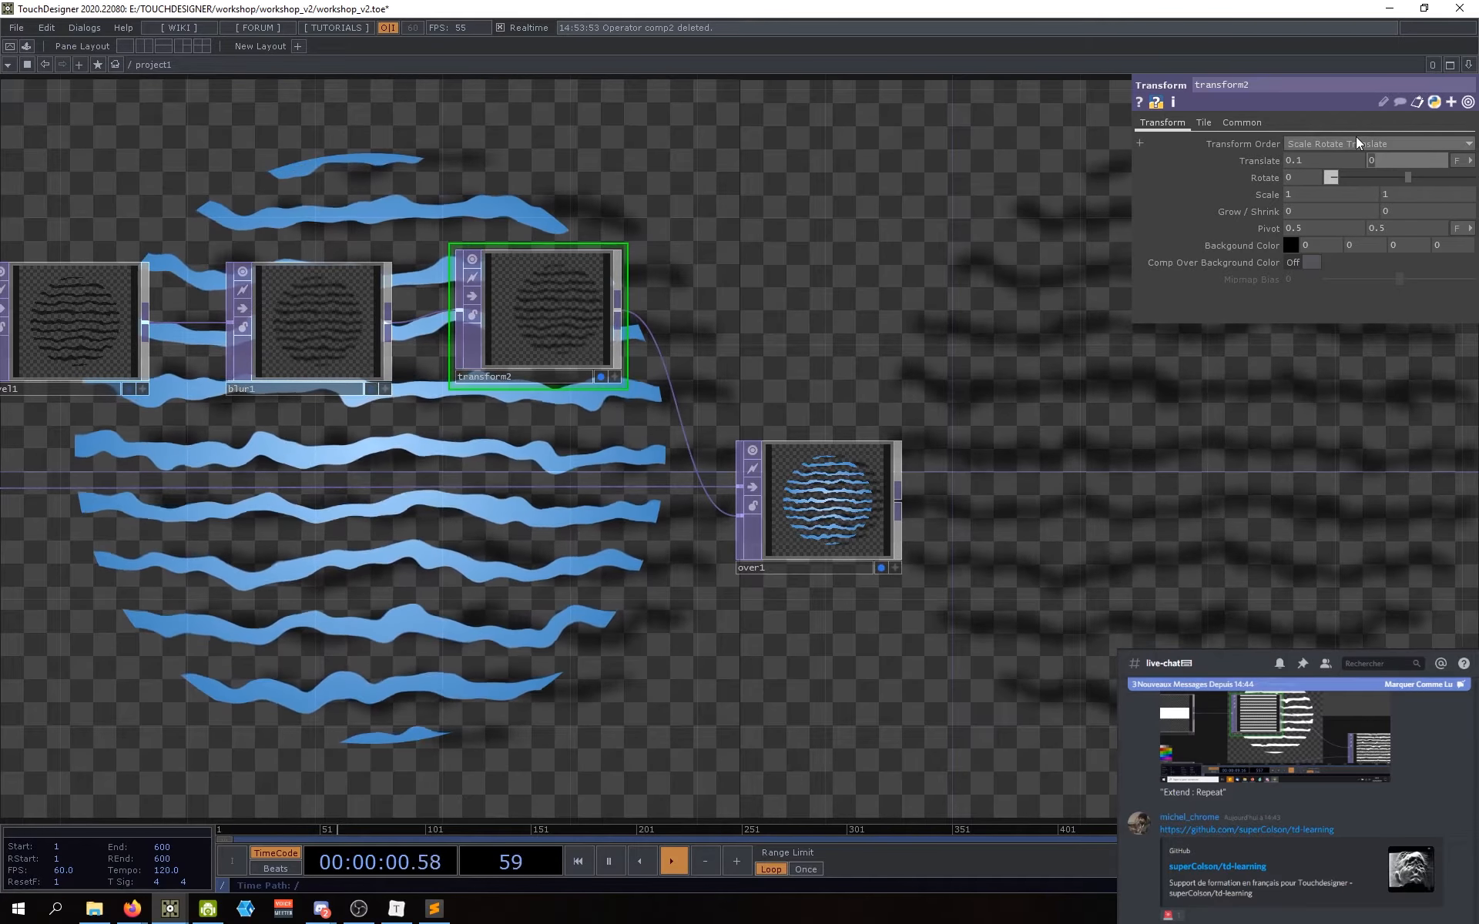
pyautogui.write('.1')
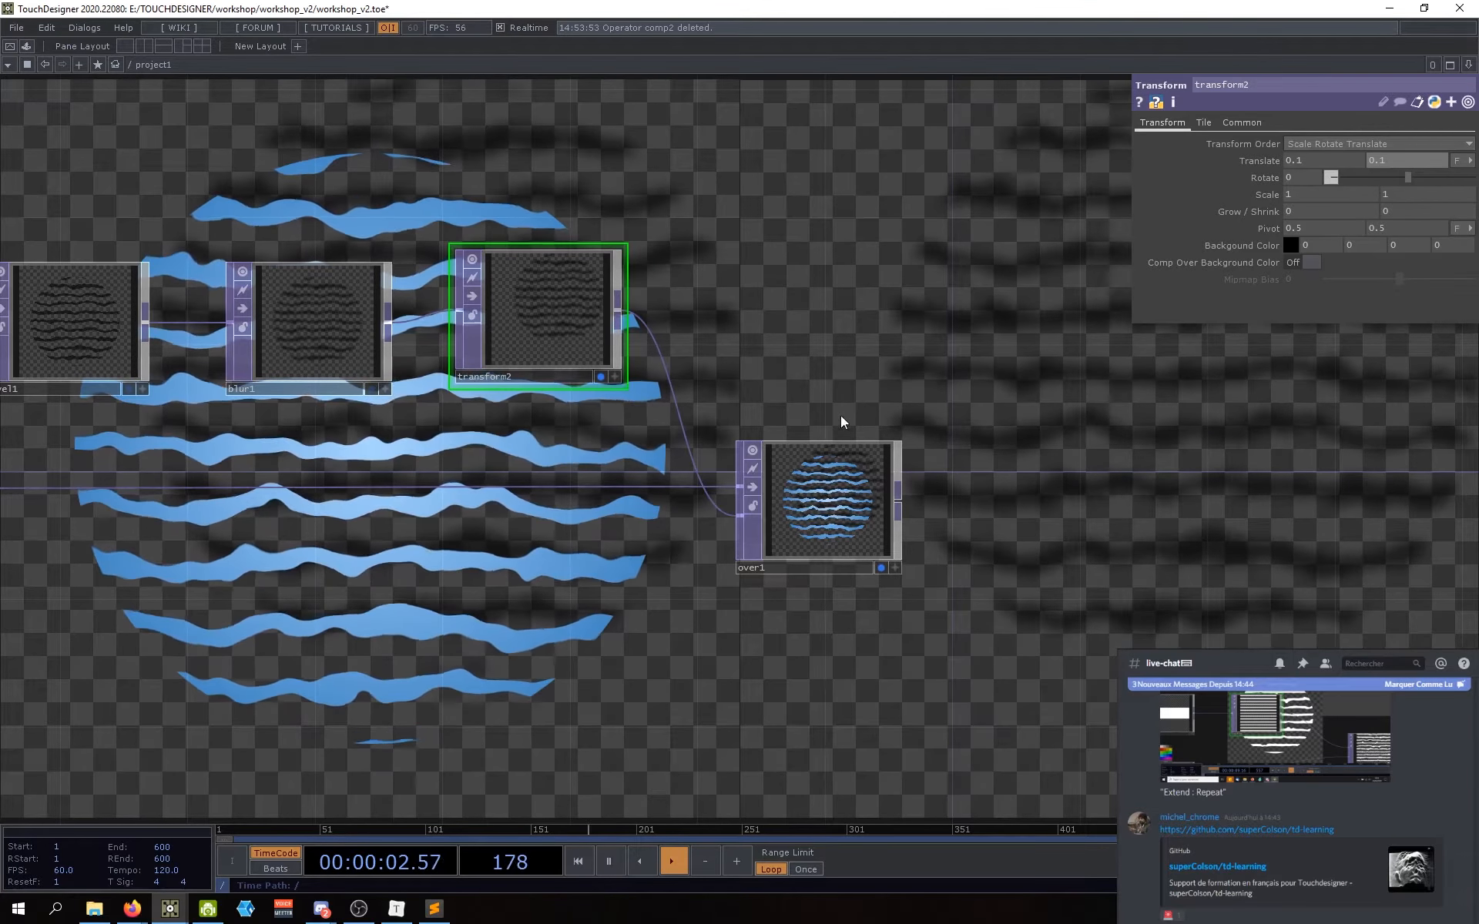
# Step: Hide transform2's preview and delete transform2 so blur1 feeds over1 directly
pyautogui.click(601, 377)
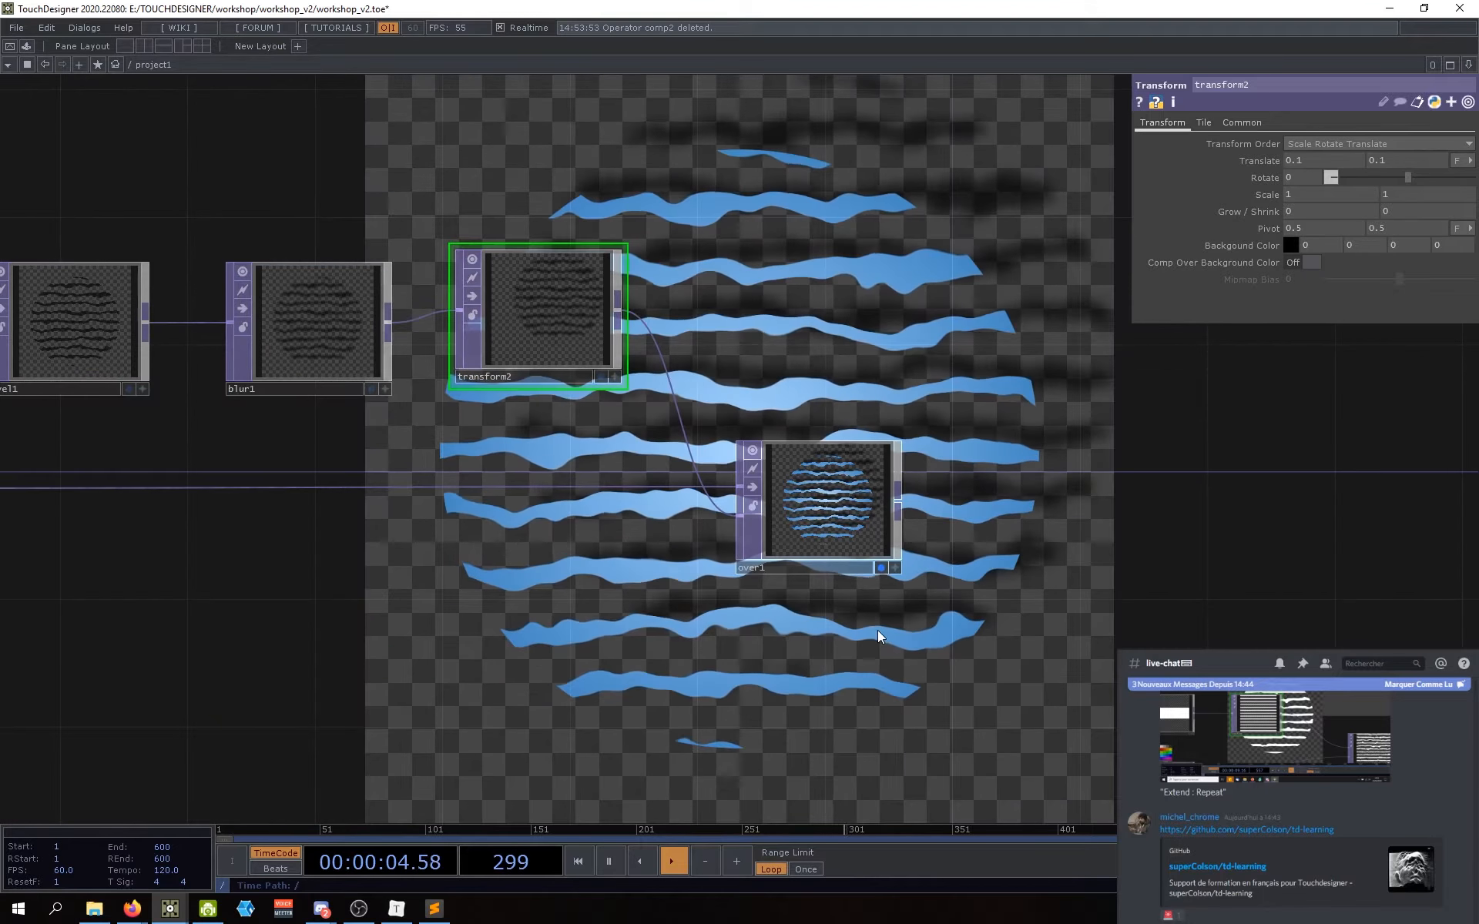
pyautogui.moveTo(548, 327); pyautogui.dragTo(530, 330)
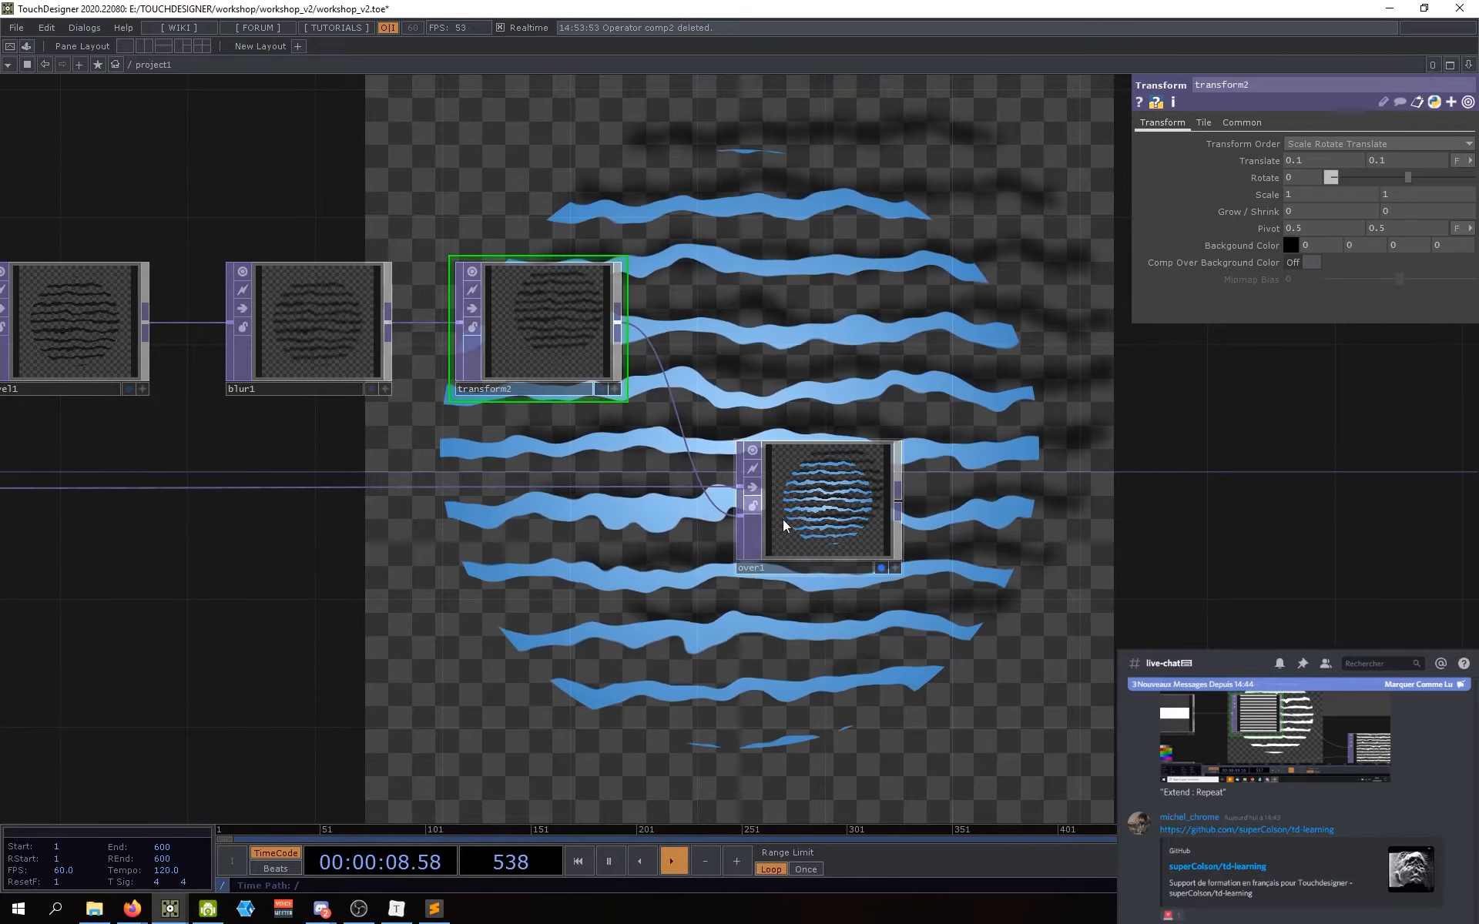
pyautogui.scroll(3, 865, 522)
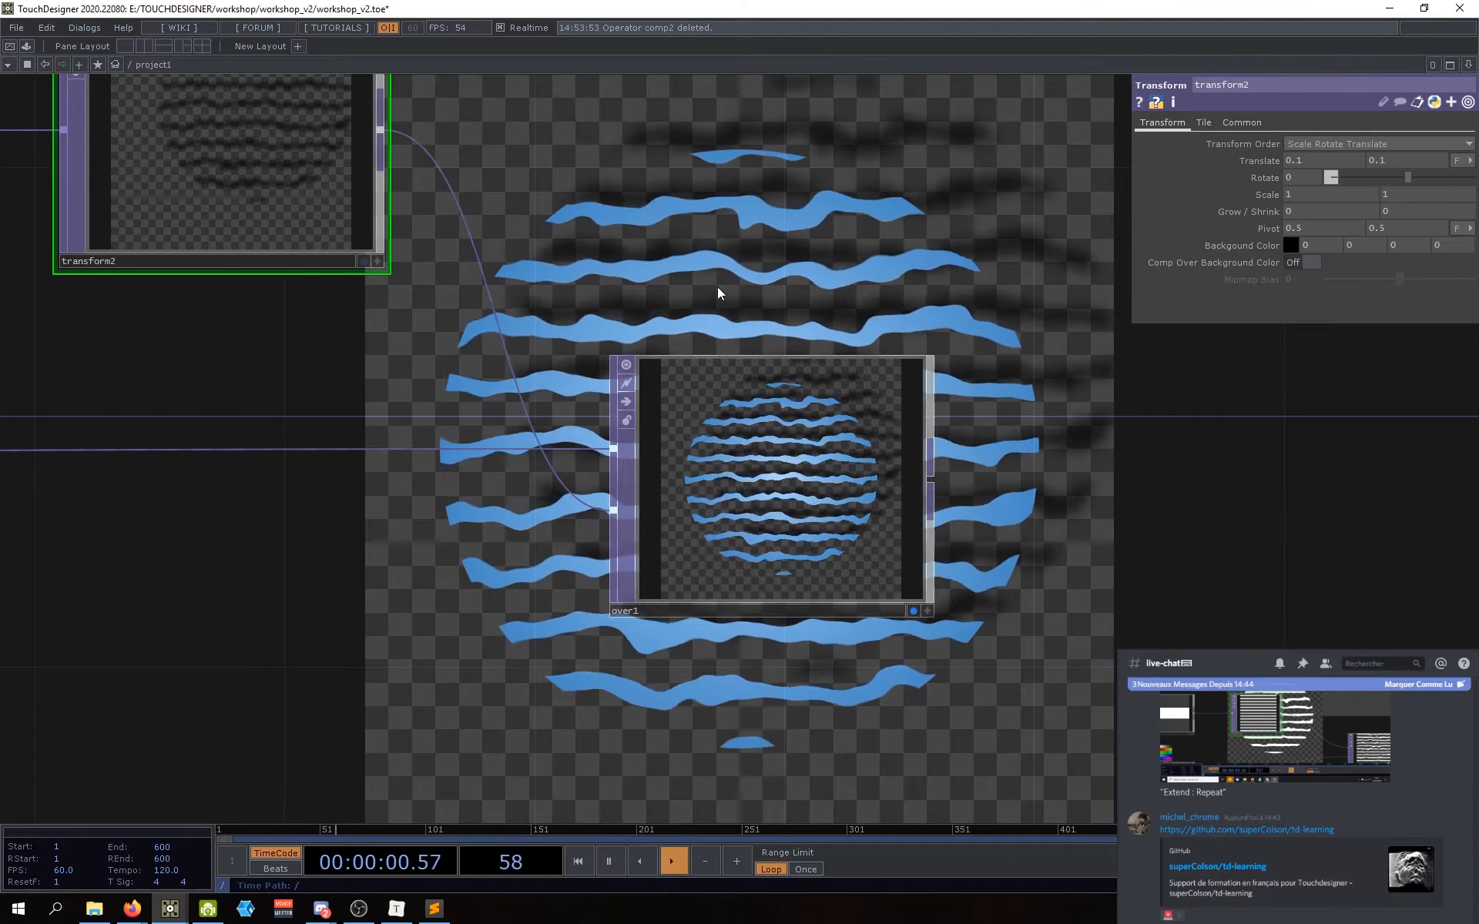
pyautogui.scroll(3, 820, 339)
pyautogui.scroll(-5, 819, 339)
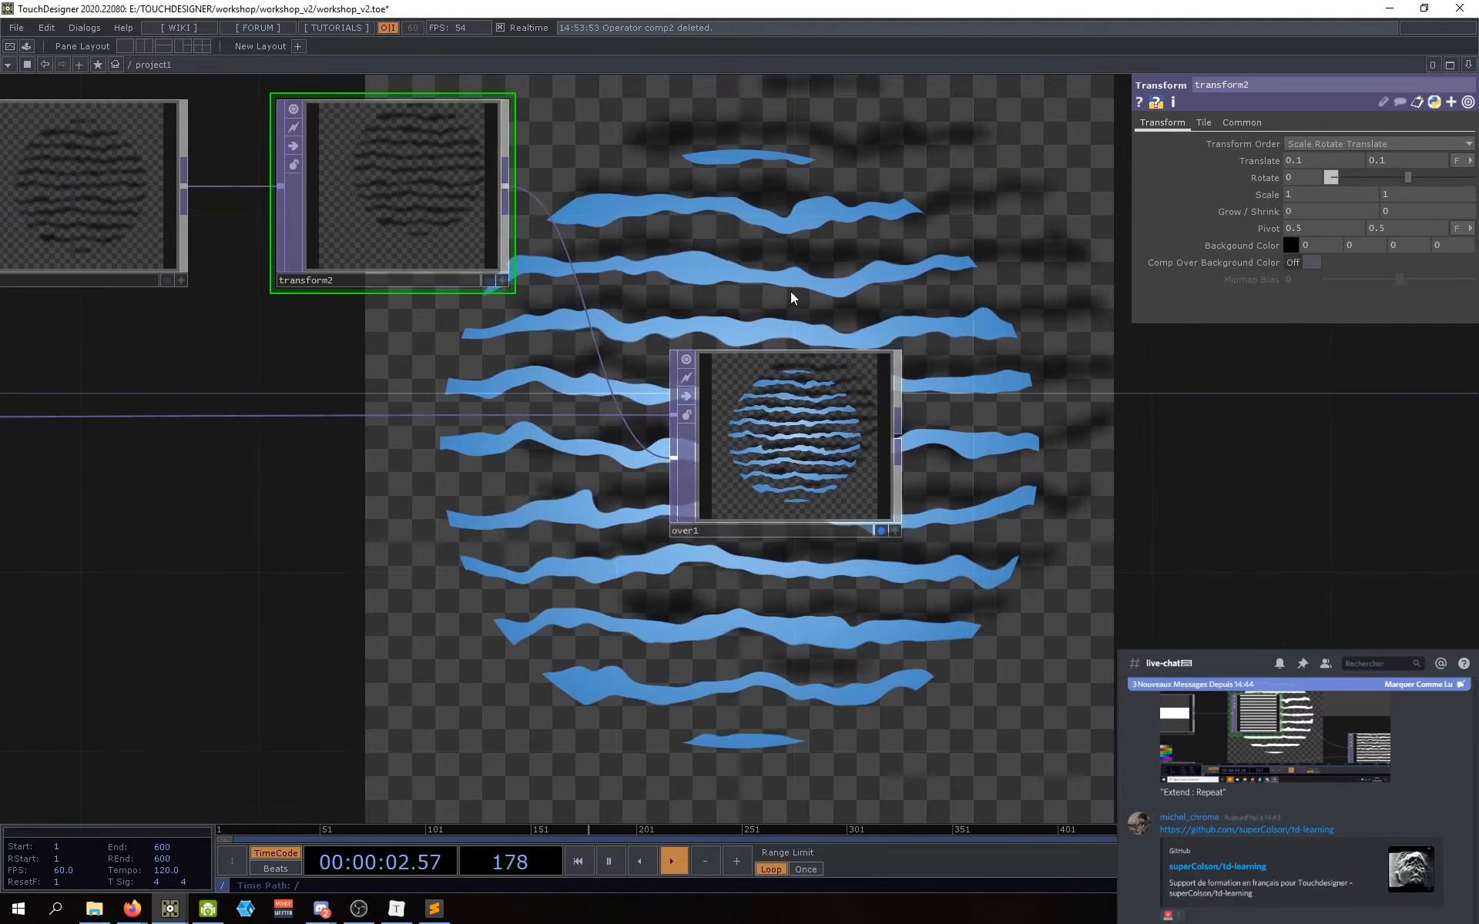
pyautogui.moveTo(784, 283); pyautogui.dragTo(803, 330)
pyautogui.scroll(-2, 803, 335)
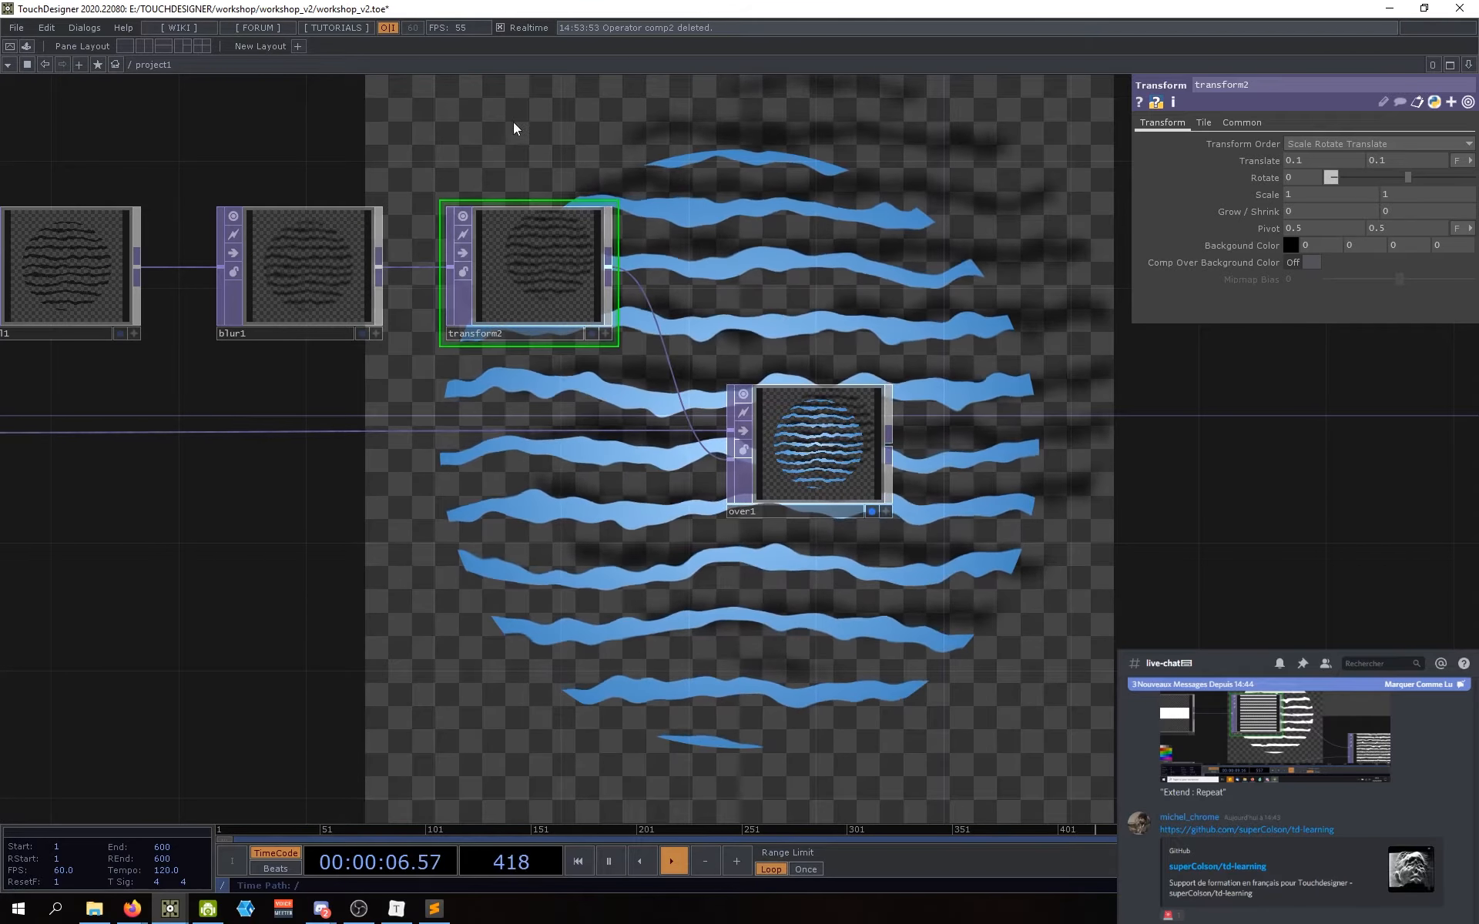
pyautogui.press('Delete')
pyautogui.moveTo(848, 461); pyautogui.dragTo(772, 455)
pyautogui.scroll(4, 738, 451)
pyautogui.scroll(-1, 735, 455)
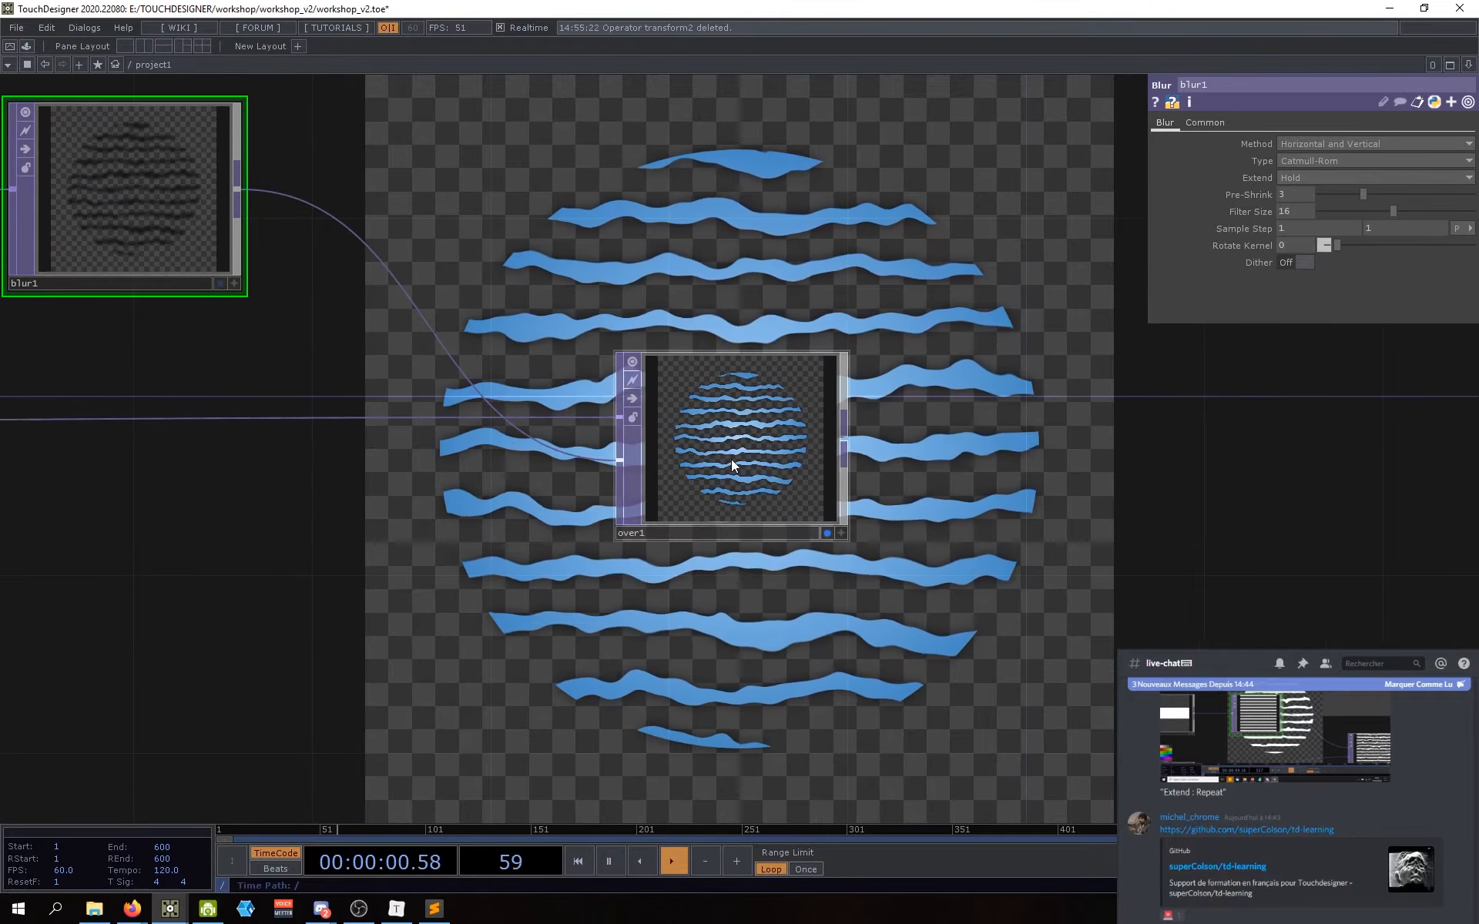
pyautogui.click(732, 459)
pyautogui.moveTo(462, 515); pyautogui.dragTo(637, 508)
pyautogui.scroll(-5, 637, 508)
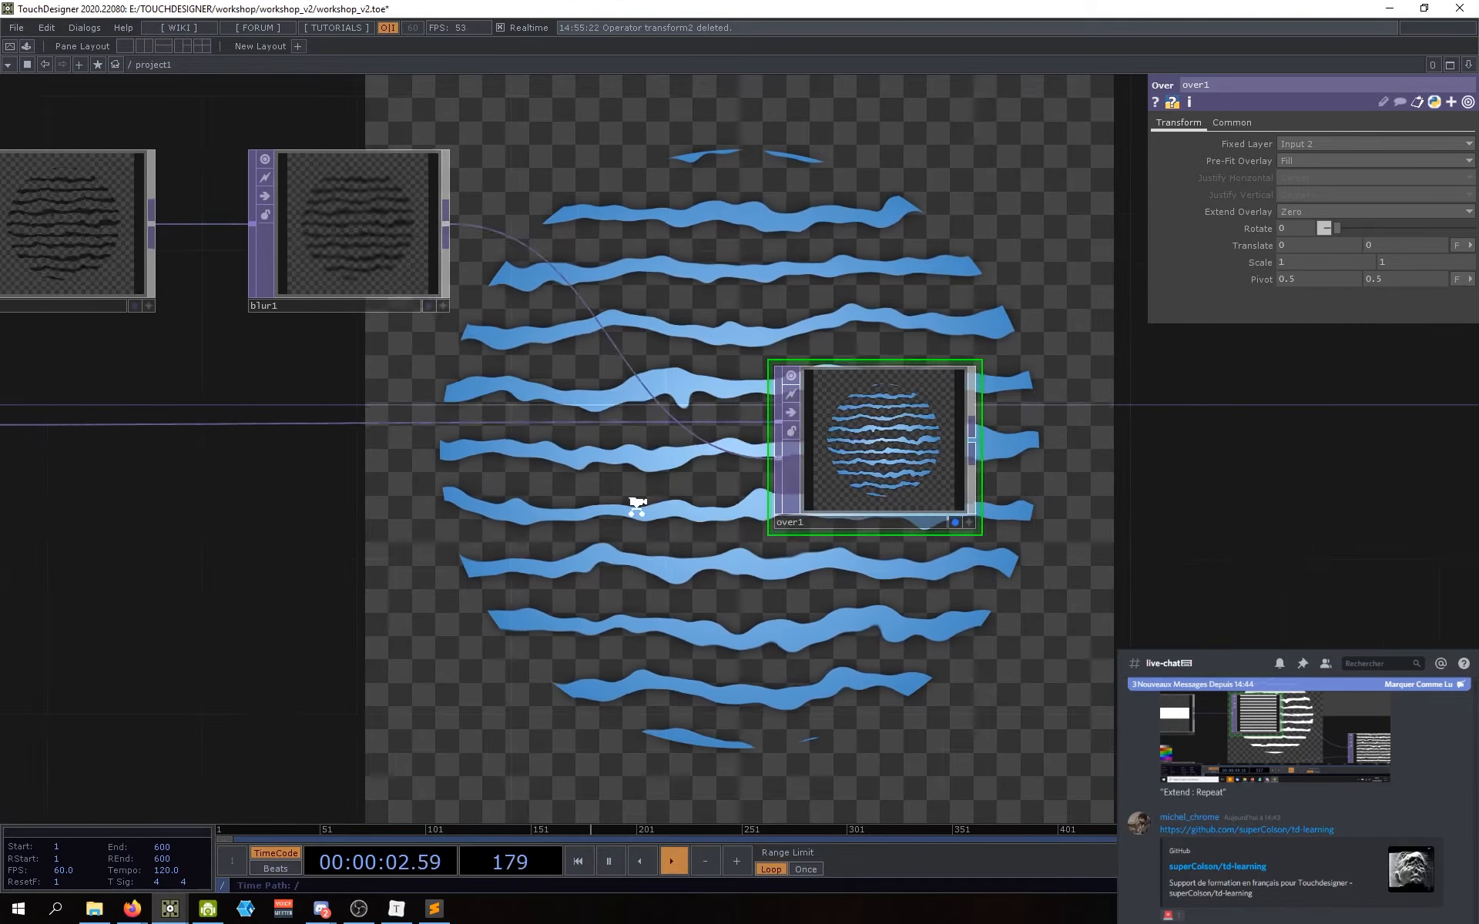
pyautogui.moveTo(618, 574); pyautogui.dragTo(746, 520)
pyautogui.moveTo(438, 551); pyautogui.dragTo(541, 521)
pyautogui.click(279, 399)
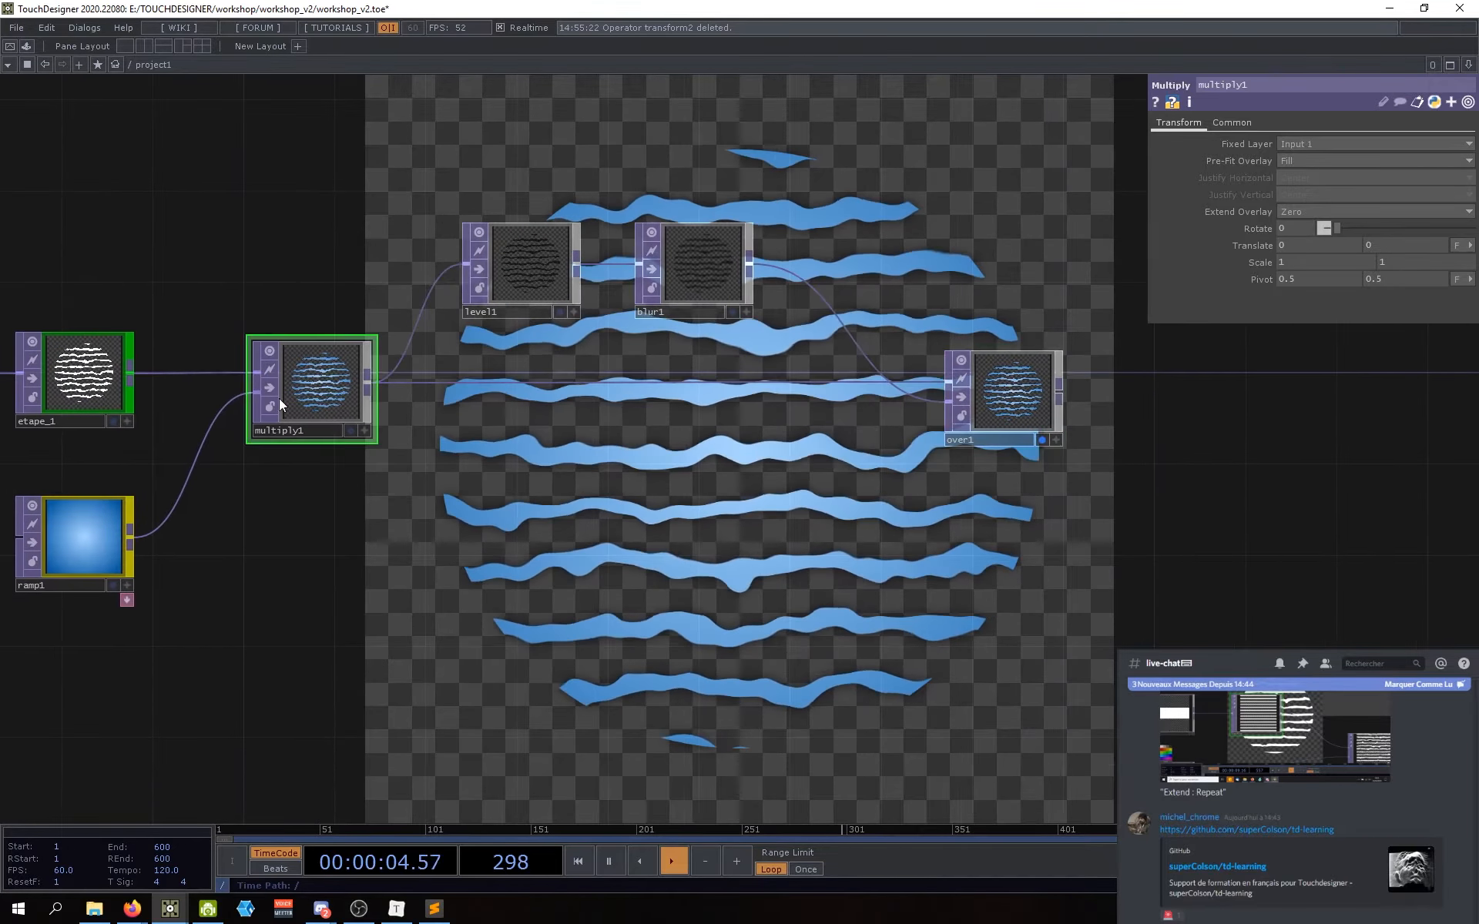
pyautogui.moveTo(346, 506); pyautogui.dragTo(571, 506)
pyautogui.click(125, 378)
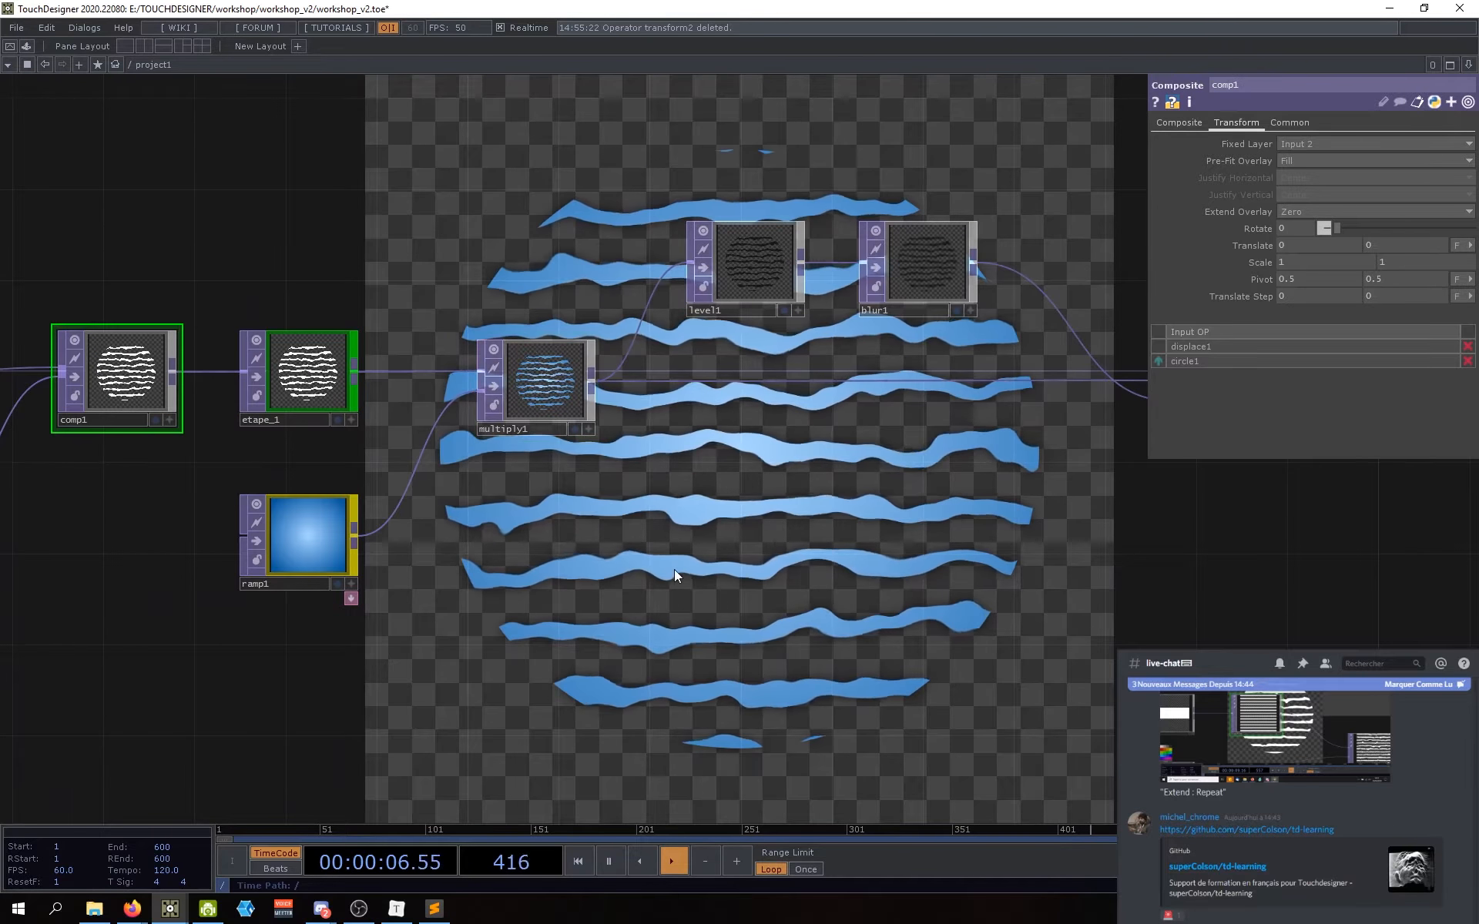
pyautogui.moveTo(1146, 464); pyautogui.dragTo(774, 460)
pyautogui.click(885, 404)
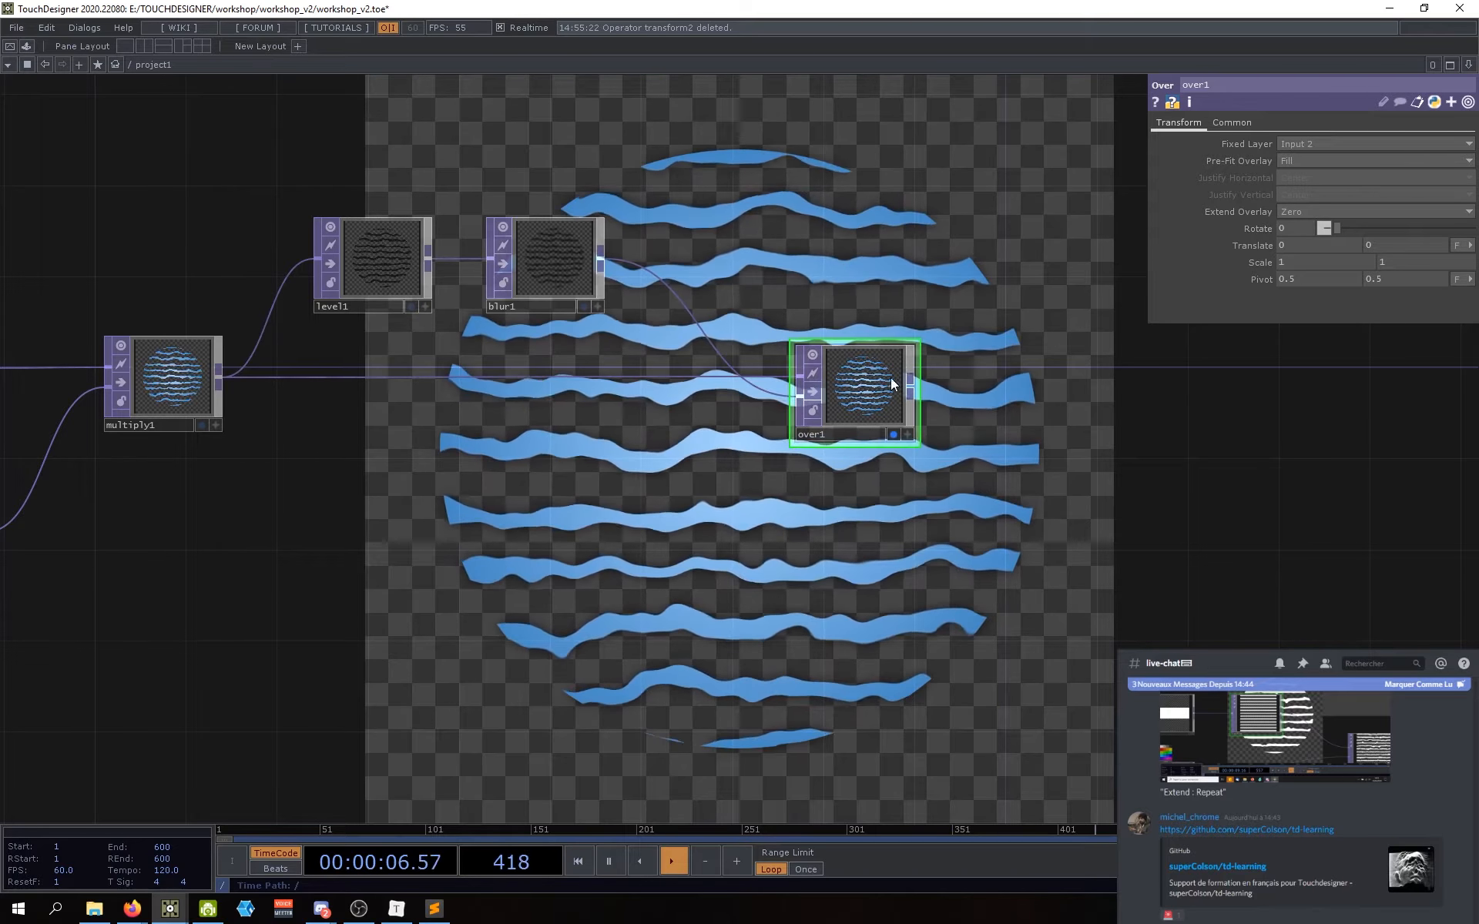
pyautogui.moveTo(855, 380); pyautogui.dragTo(755, 381)
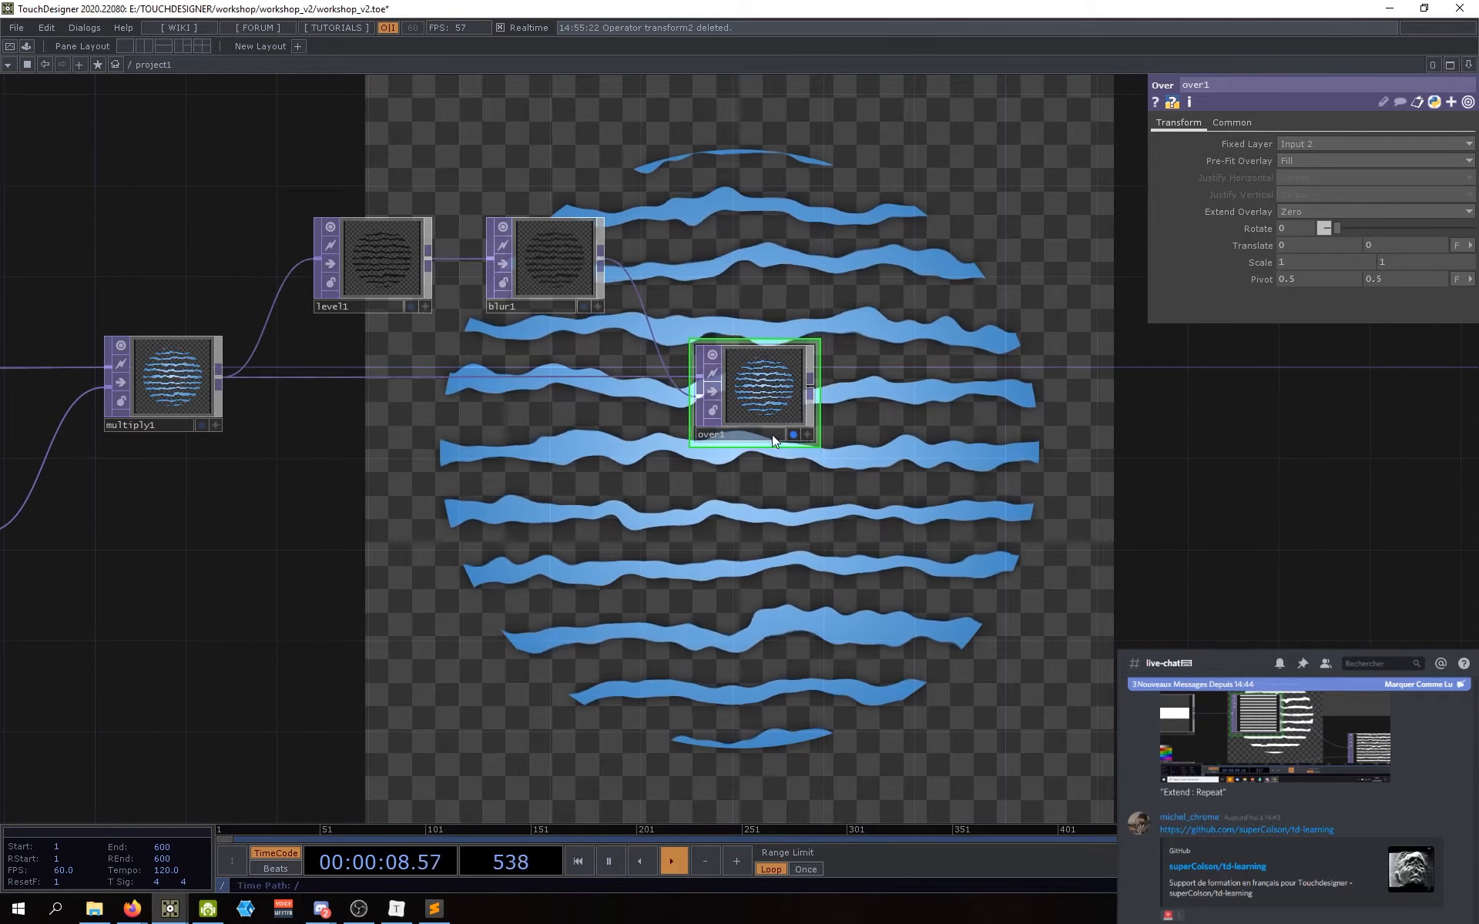
pyautogui.moveTo(762, 441); pyautogui.dragTo(770, 448)
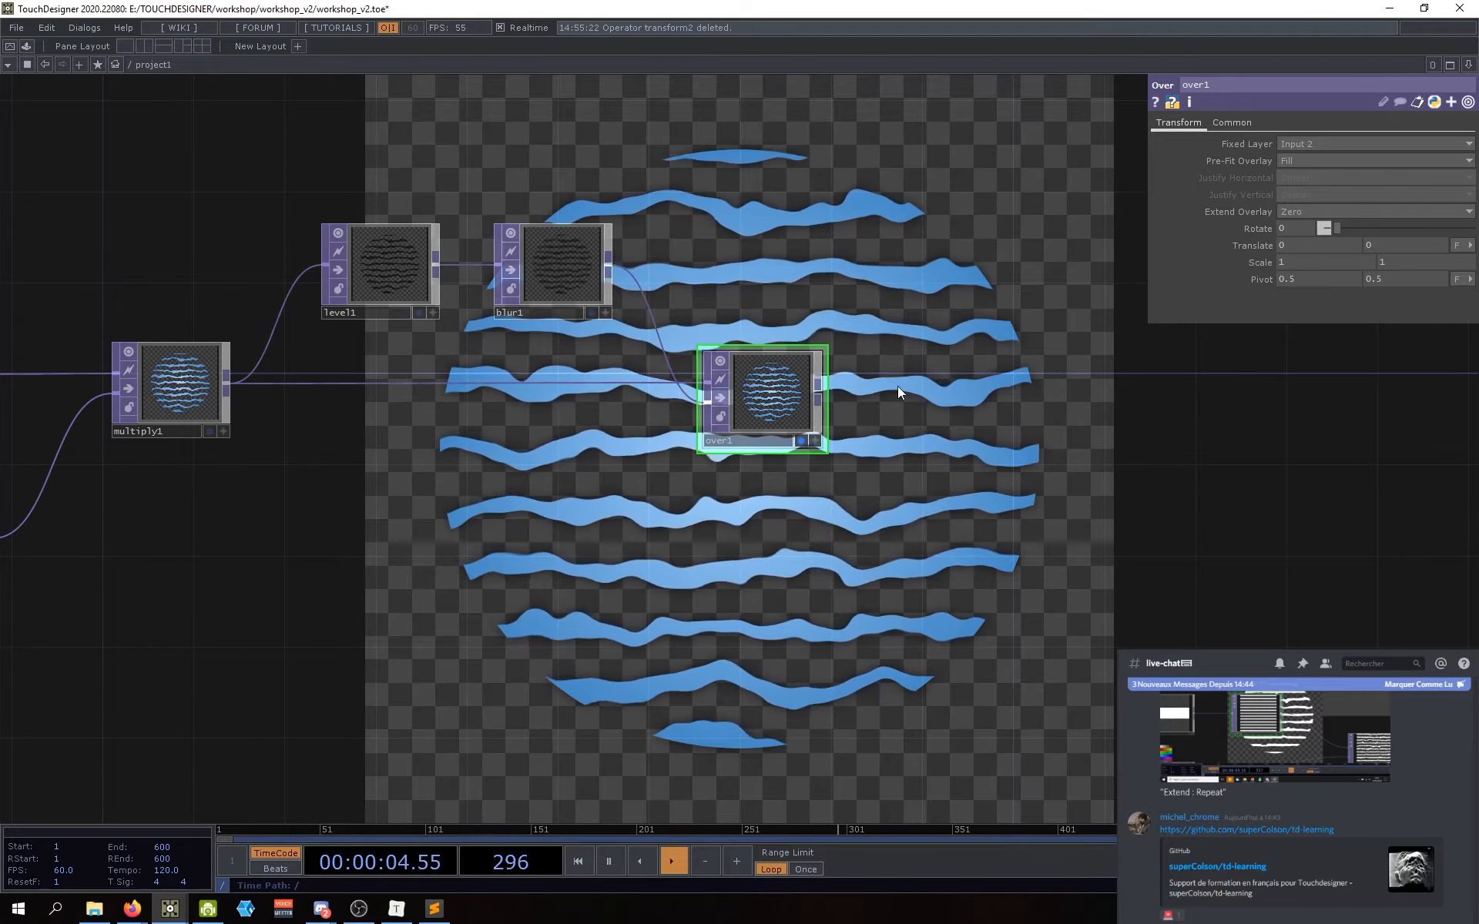
pyautogui.moveTo(965, 378); pyautogui.dragTo(979, 401)
pyautogui.scroll(4, 770, 412)
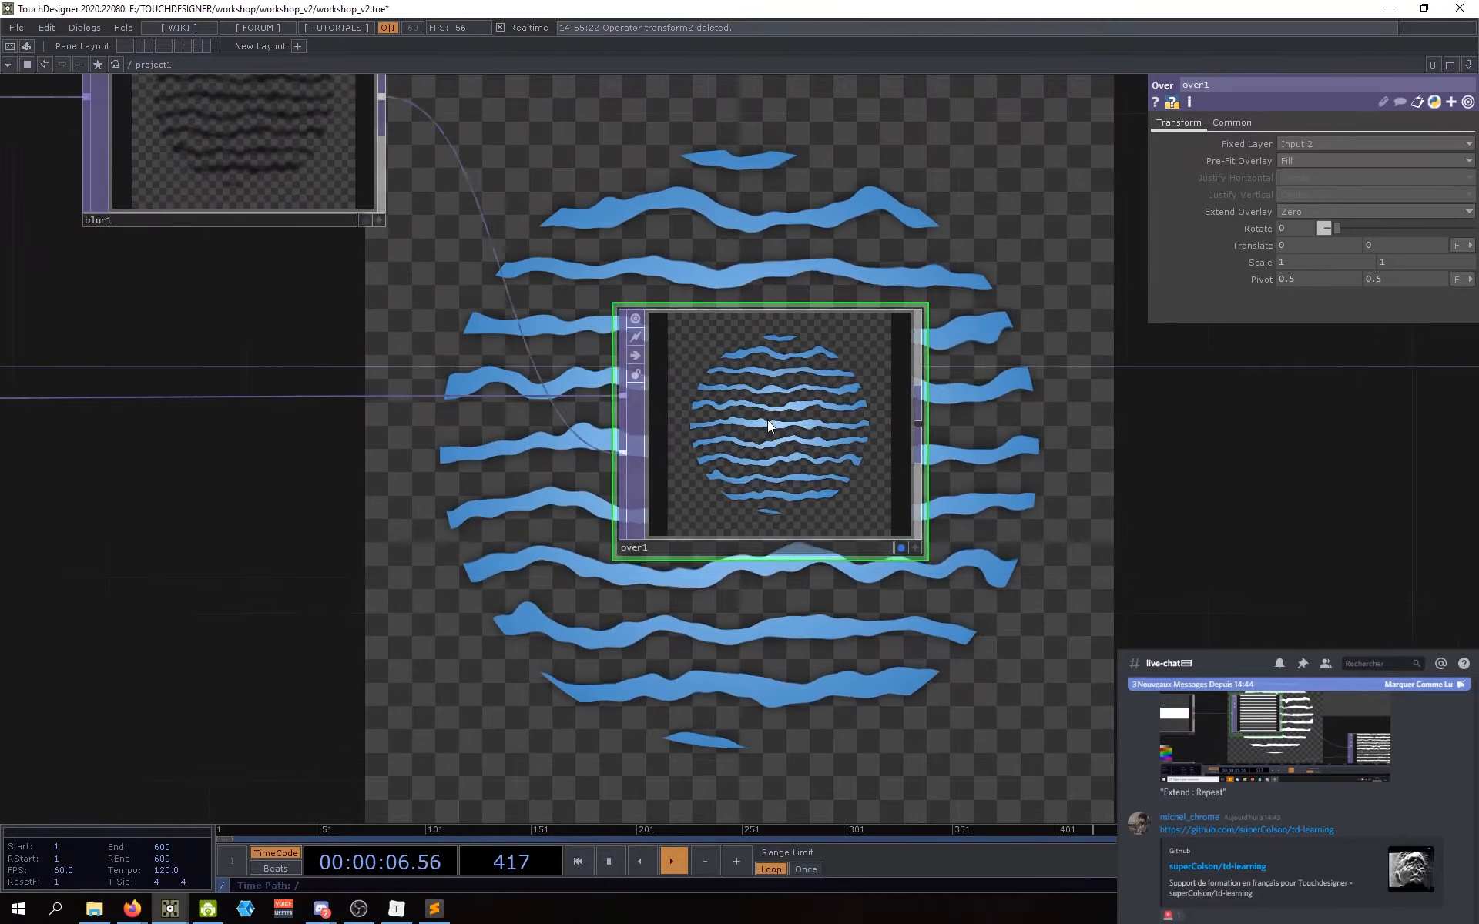
pyautogui.scroll(-3, 661, 310)
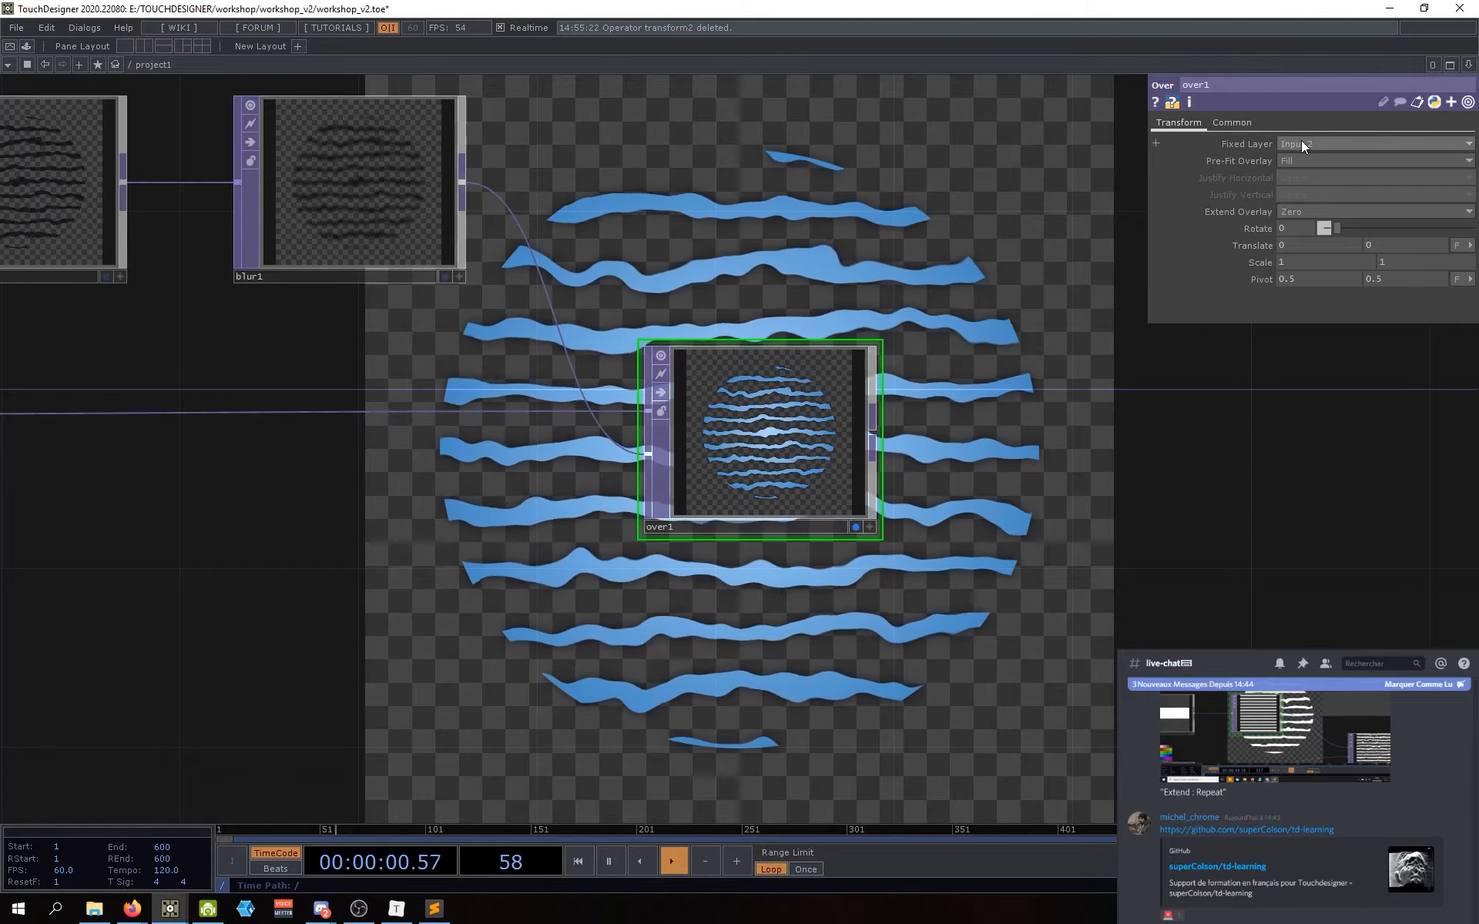
pyautogui.moveTo(1296, 248); pyautogui.dragTo(1273, 247, button='middle')
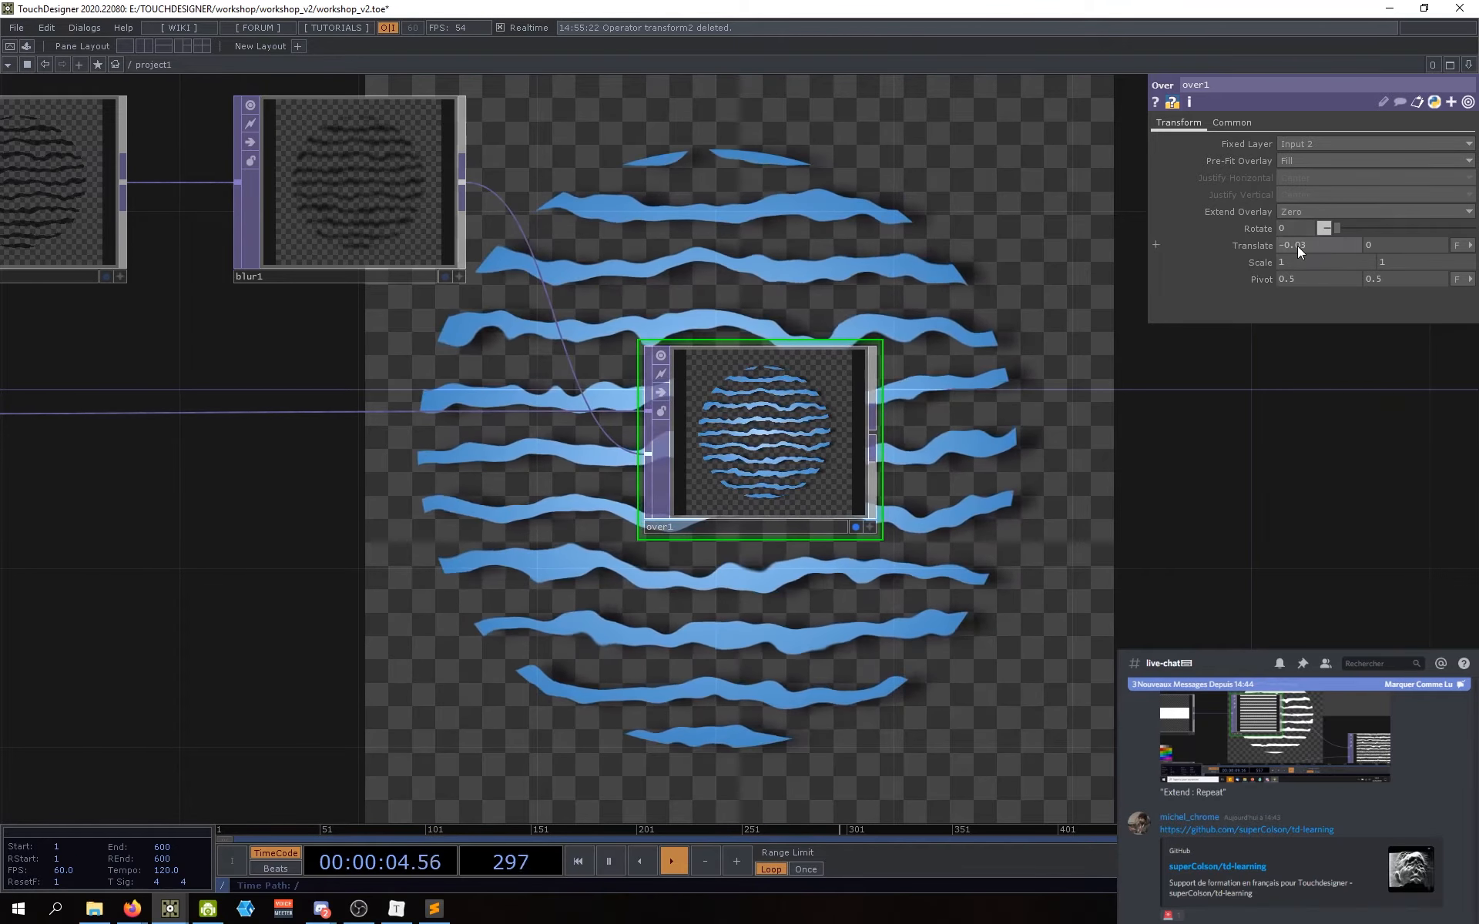
pyautogui.hotkey('ctrl', 'z')
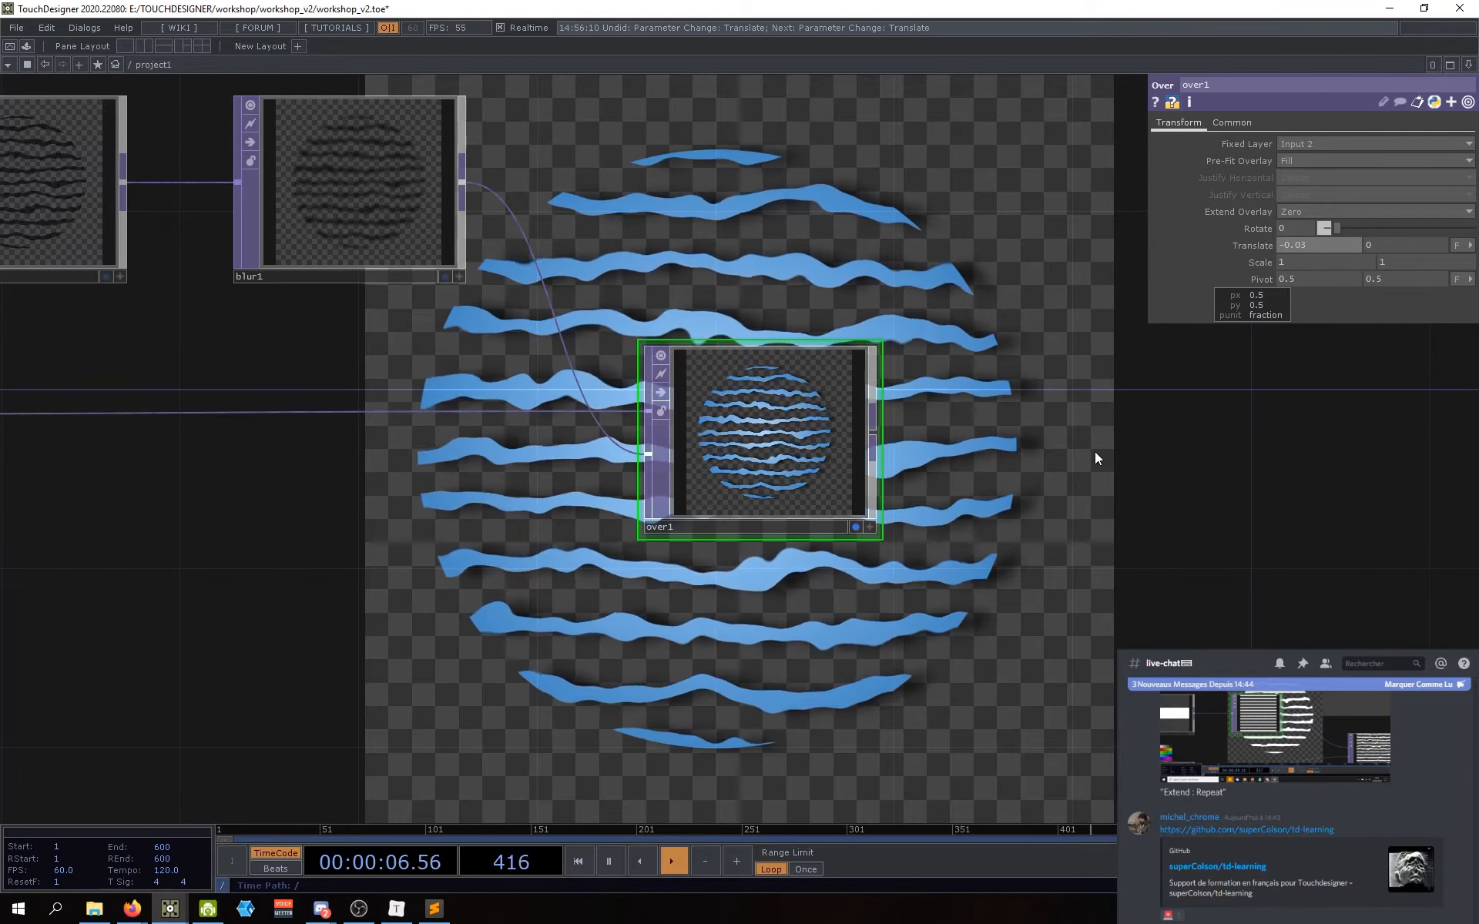
pyautogui.click(1290, 248)
pyautogui.write('0')
pyautogui.press('Return')
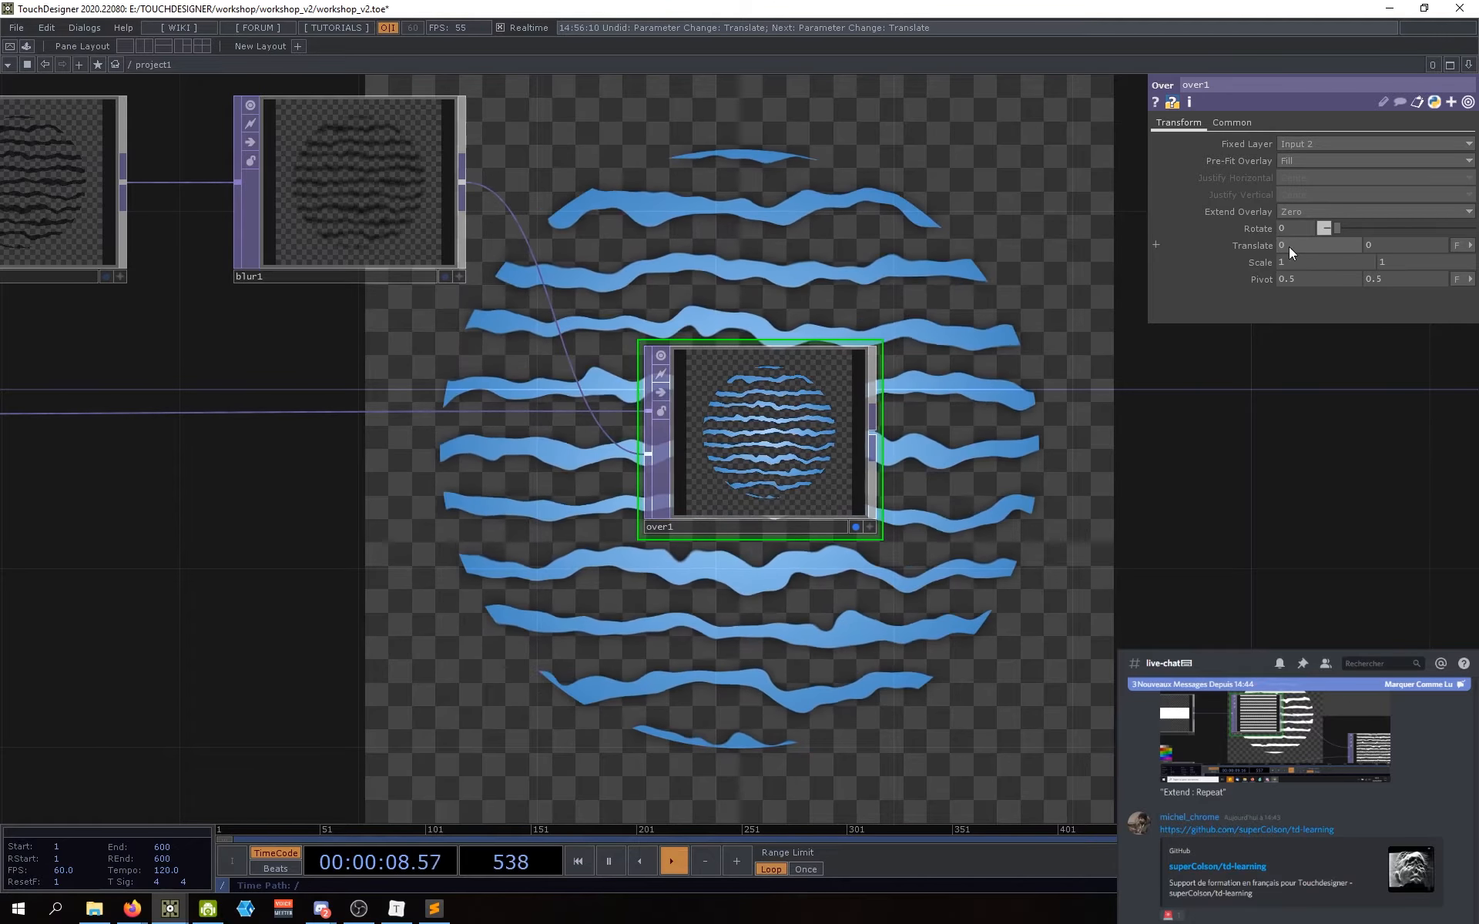
pyautogui.moveTo(1103, 464); pyautogui.dragTo(1123, 451)
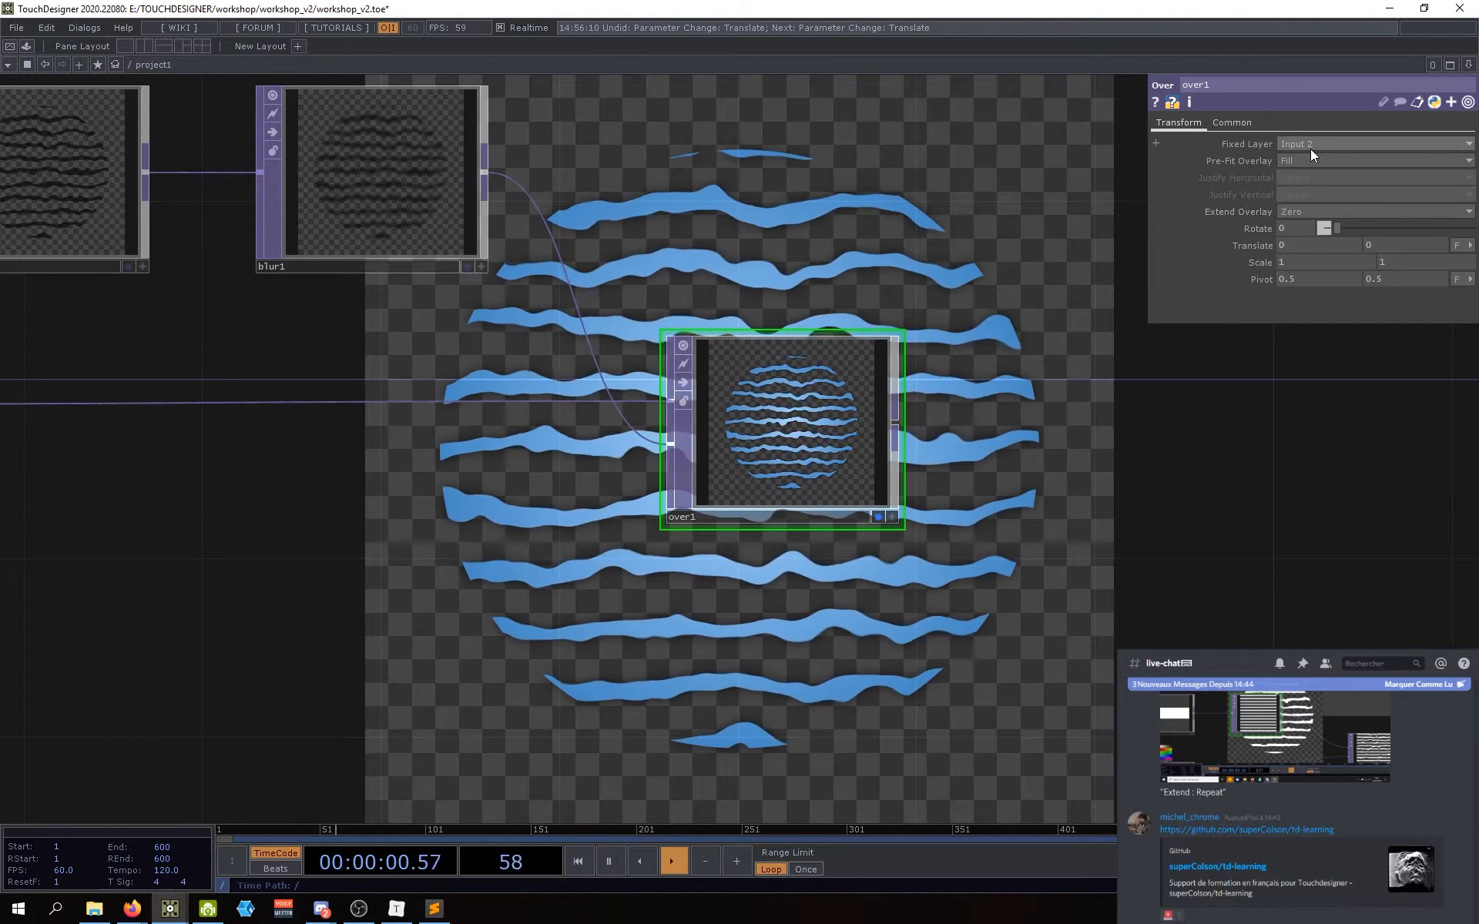
pyautogui.scroll(-2, 1078, 493)
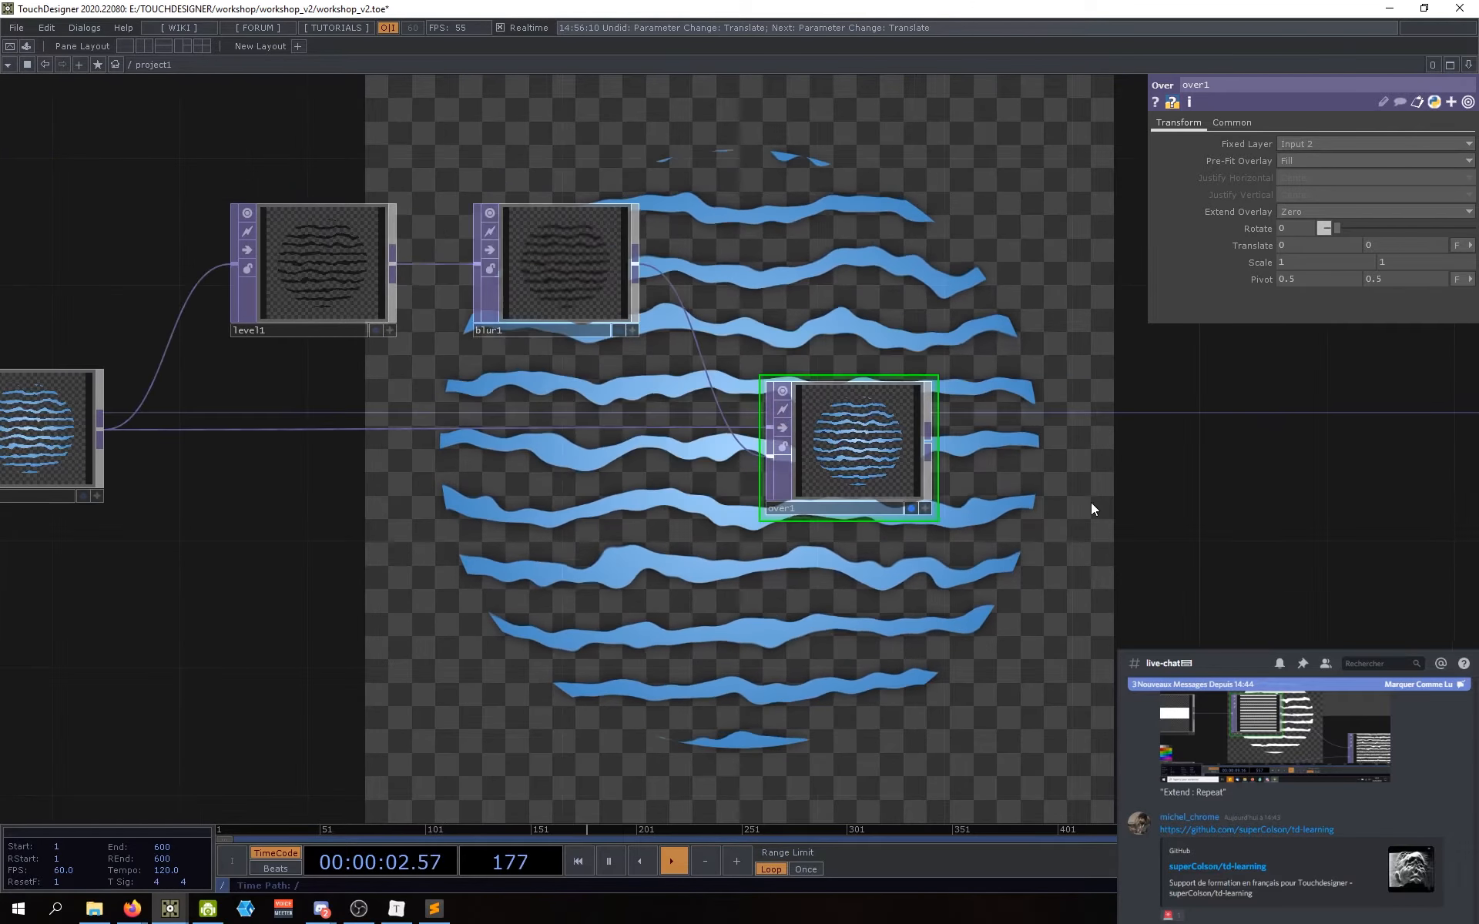
pyautogui.moveTo(1091, 503); pyautogui.dragTo(1016, 505)
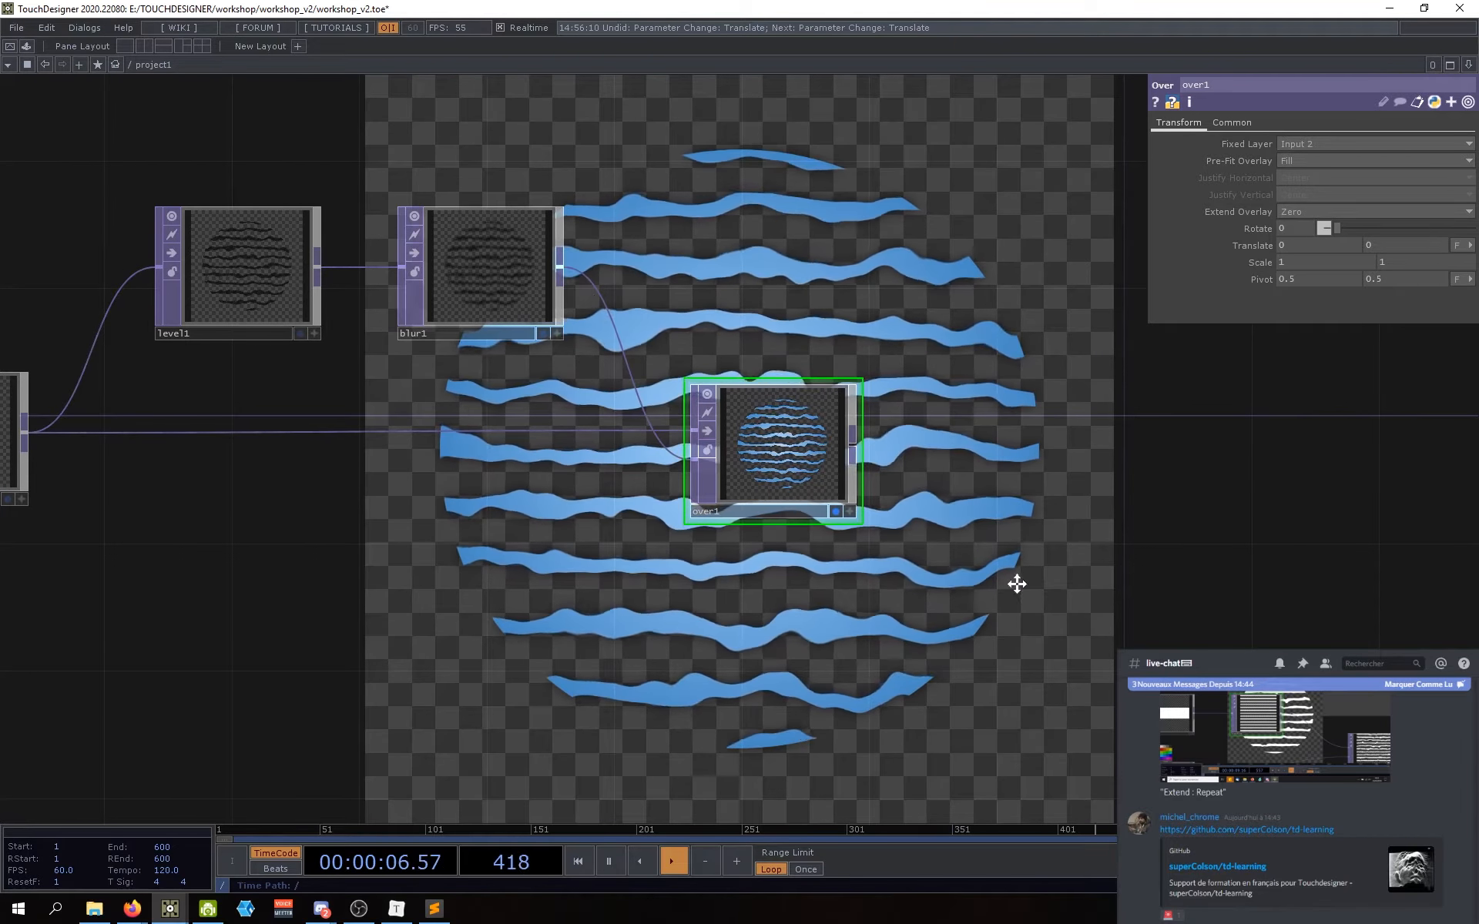
pyautogui.moveTo(1017, 584); pyautogui.dragTo(1025, 592)
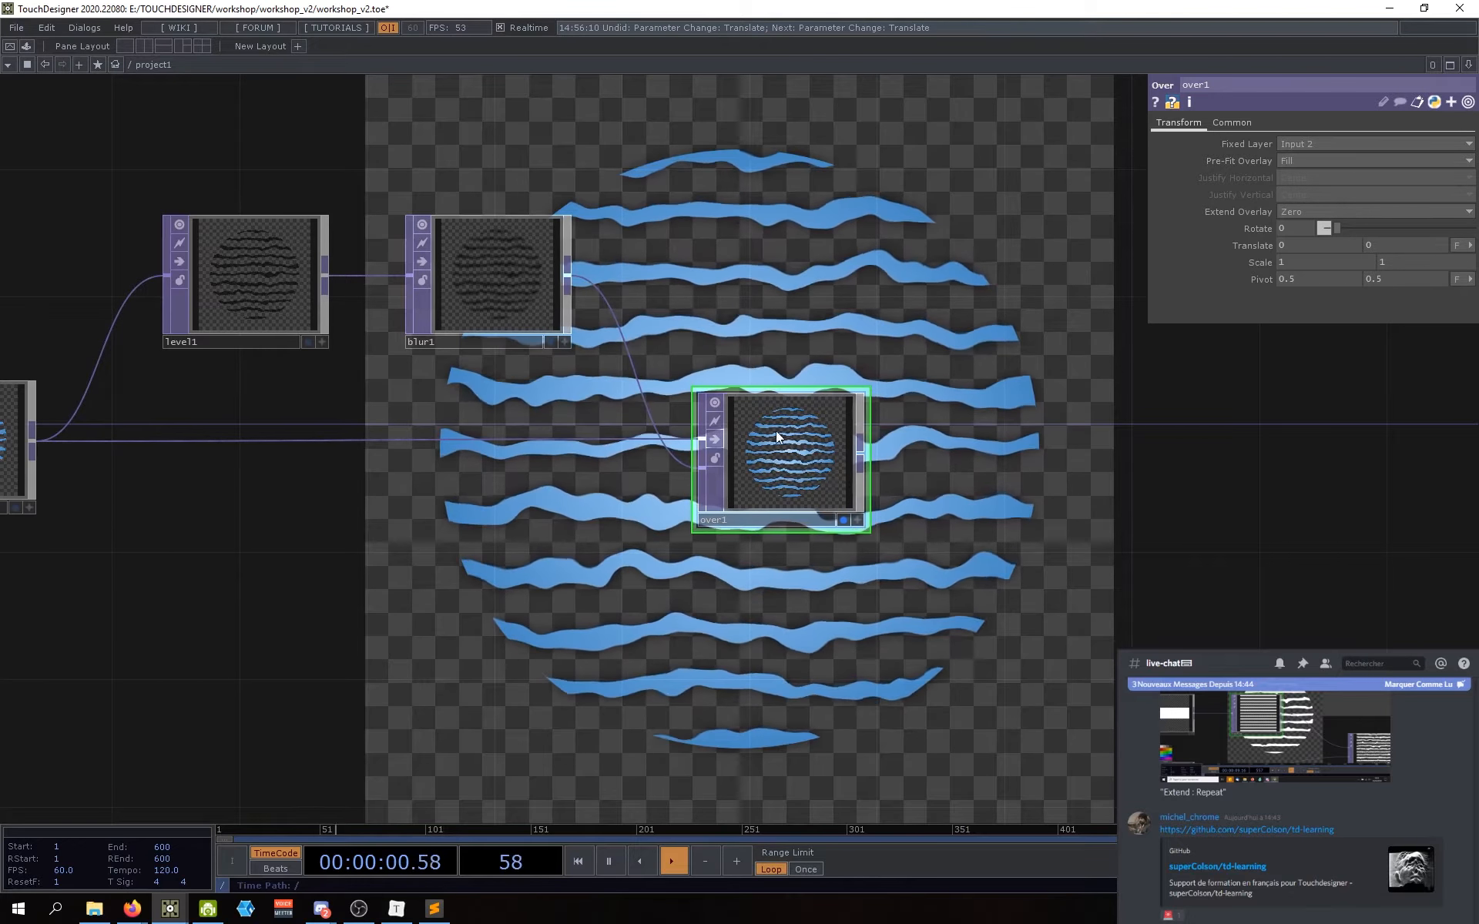
pyautogui.moveTo(820, 613); pyautogui.dragTo(836, 616)
pyautogui.scroll(2, 777, 466)
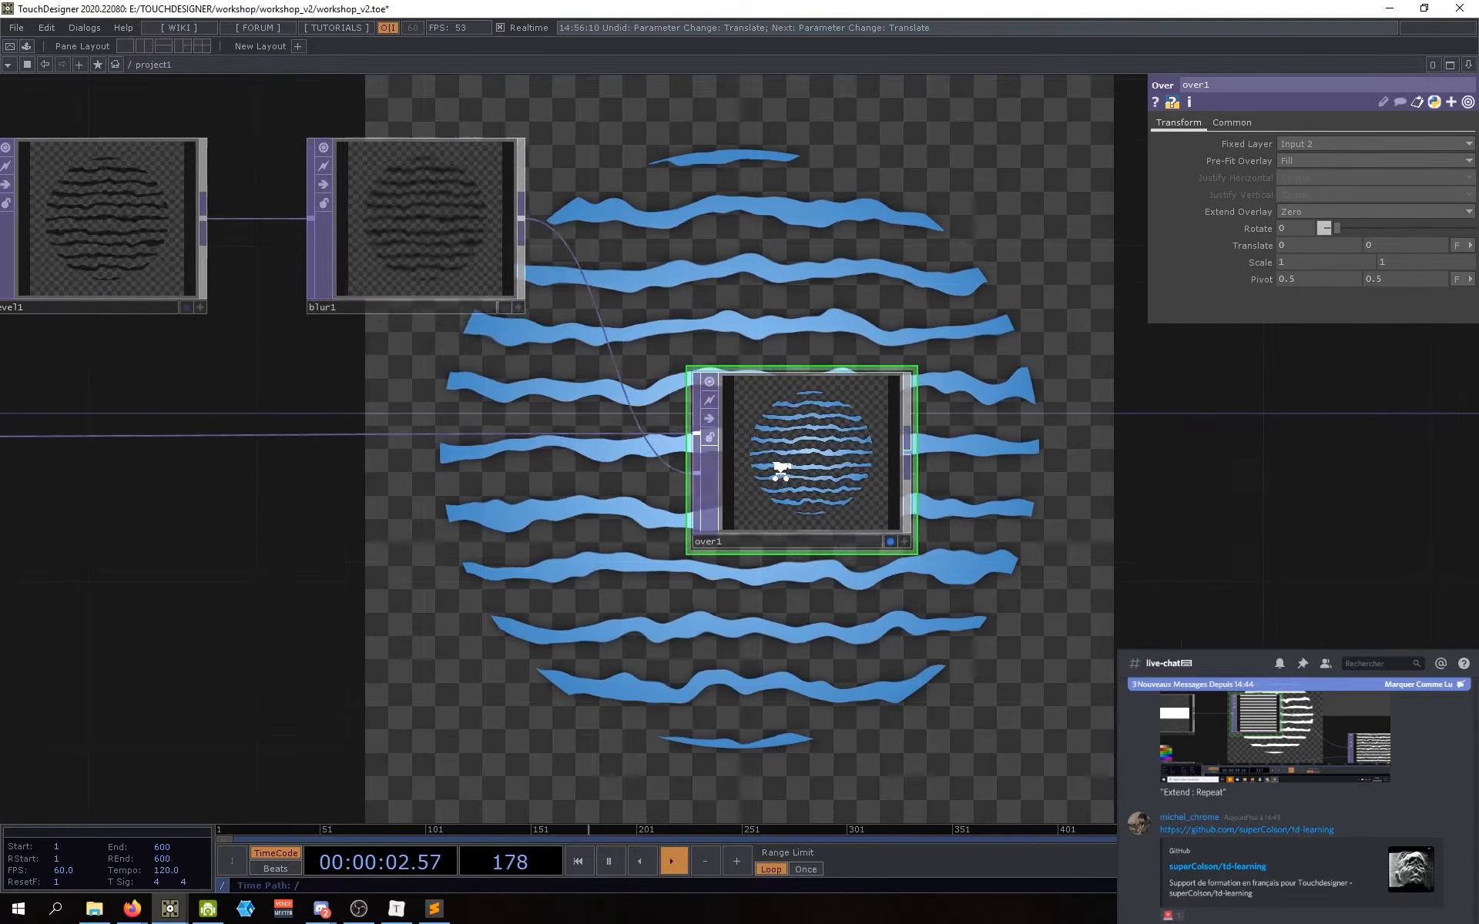
pyautogui.scroll(-2, 777, 467)
pyautogui.moveTo(191, 685); pyautogui.dragTo(340, 663)
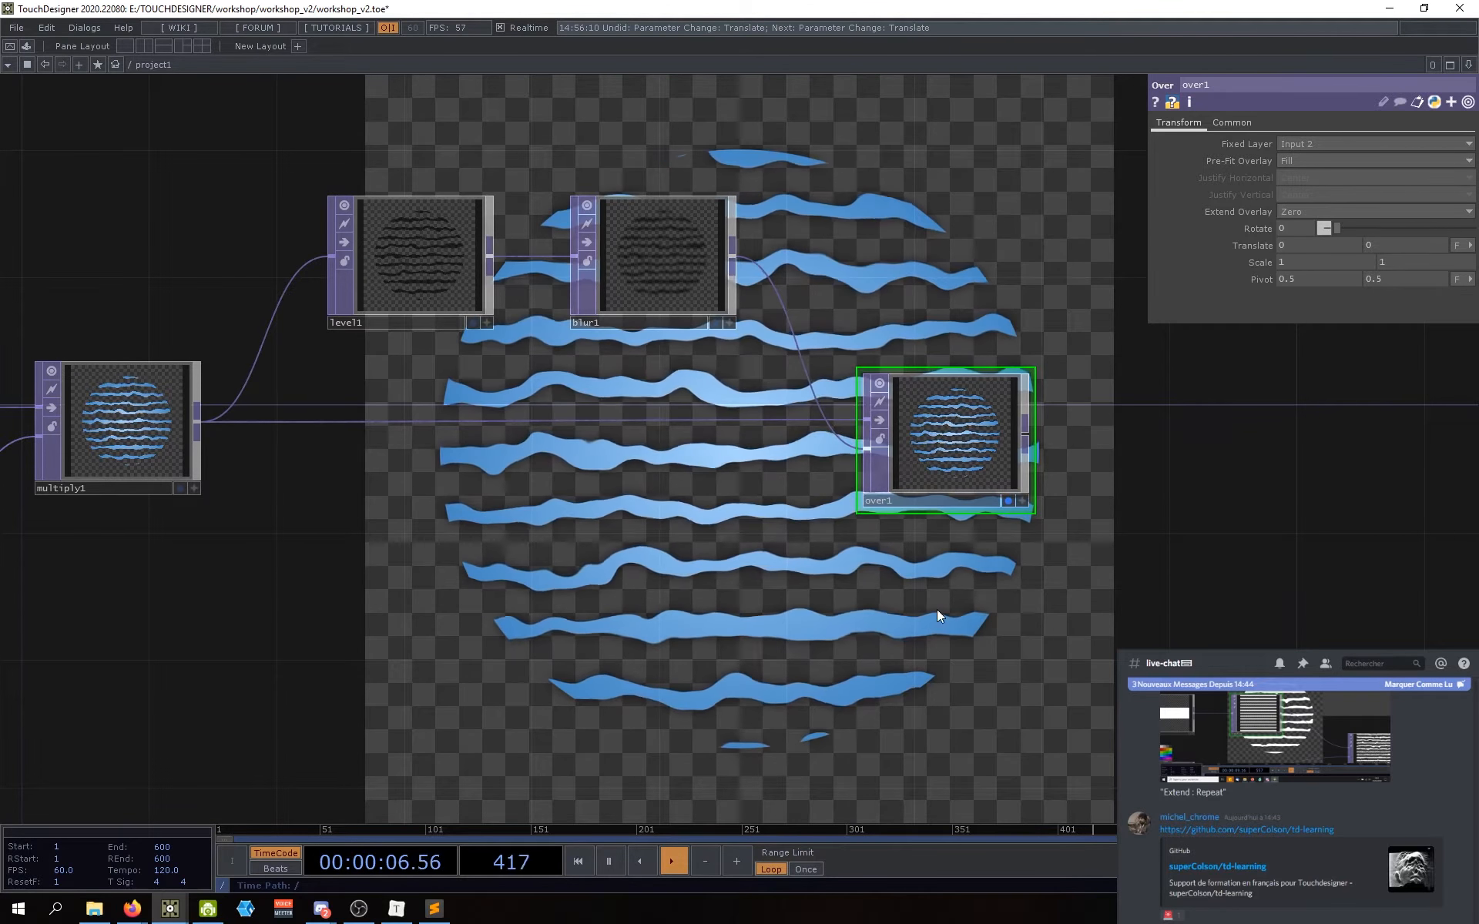
pyautogui.moveTo(937, 609); pyautogui.dragTo(855, 613)
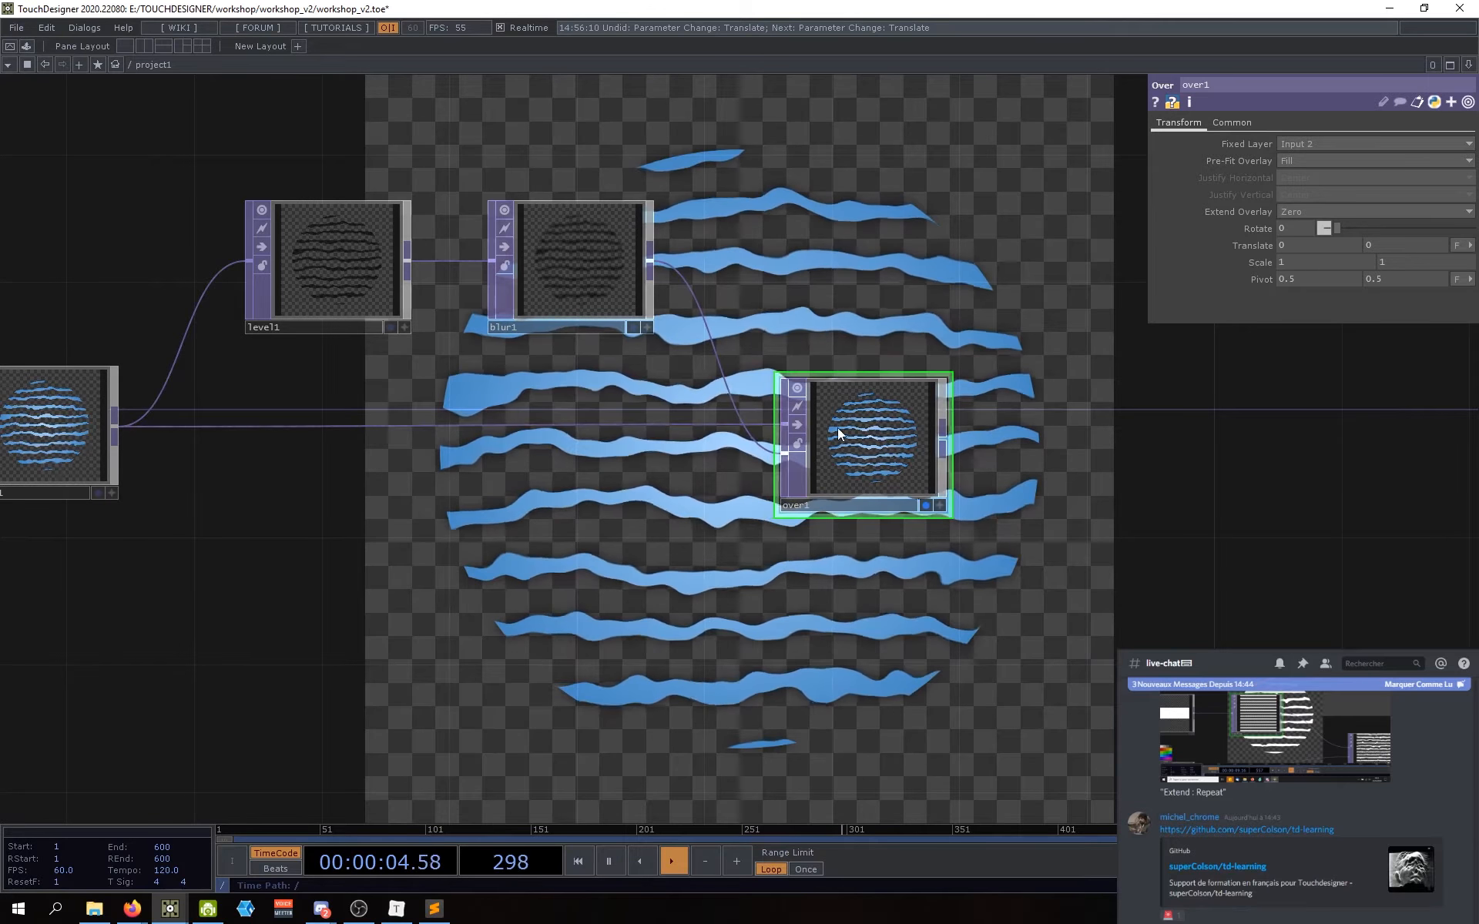
pyautogui.moveTo(1126, 402); pyautogui.dragTo(1110, 412)
# Step: Set over1's Fixed Layer to Input 1 and its Translate to -0.05, -0.03
pyautogui.click(1305, 150)
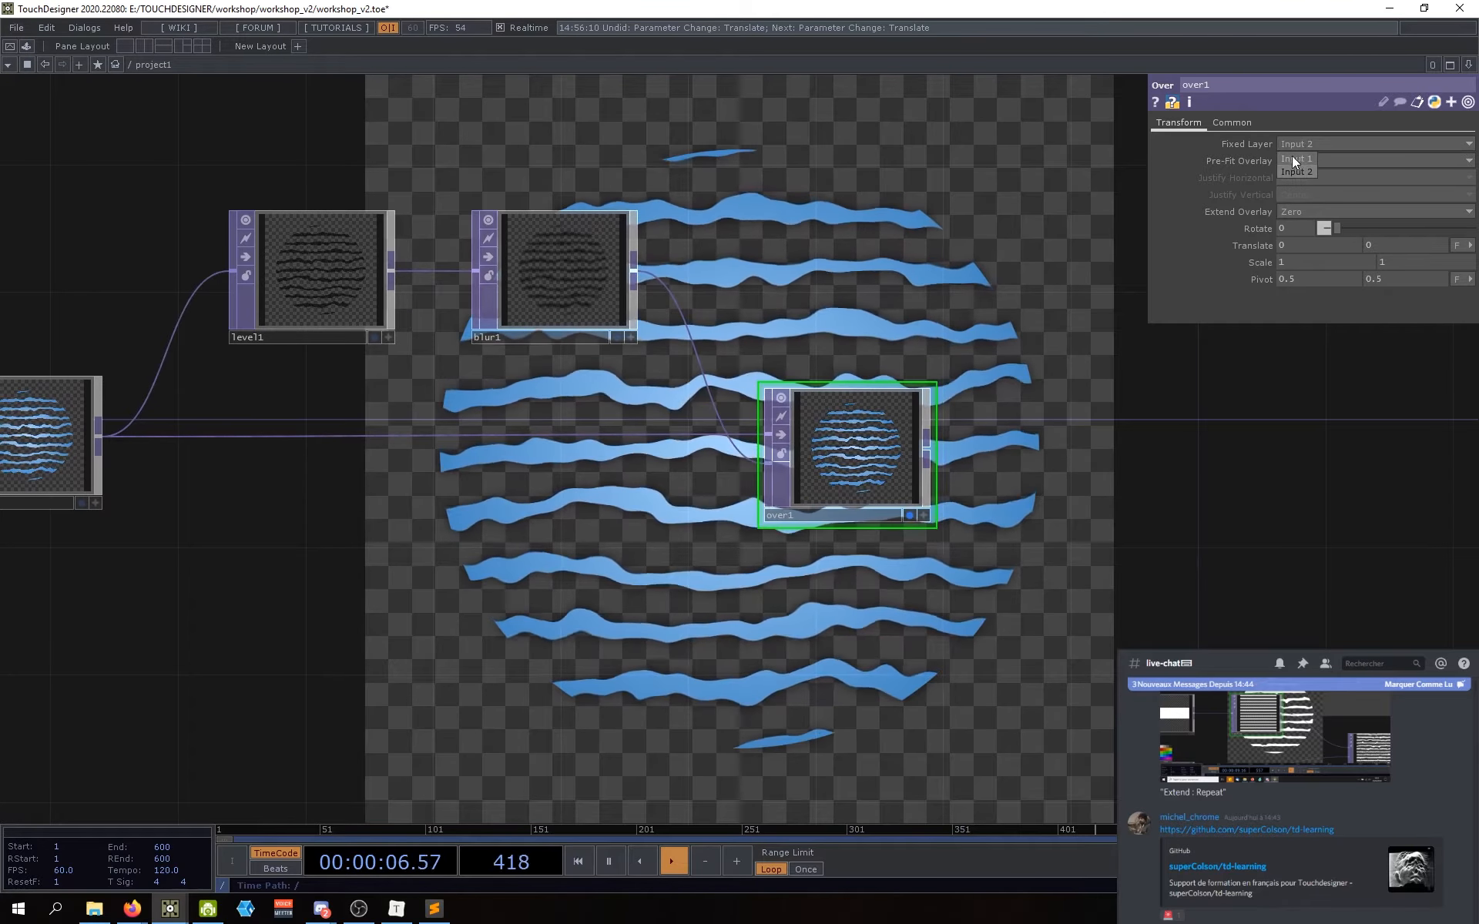
pyautogui.click(1288, 159)
pyautogui.moveTo(1063, 477); pyautogui.dragTo(1033, 477)
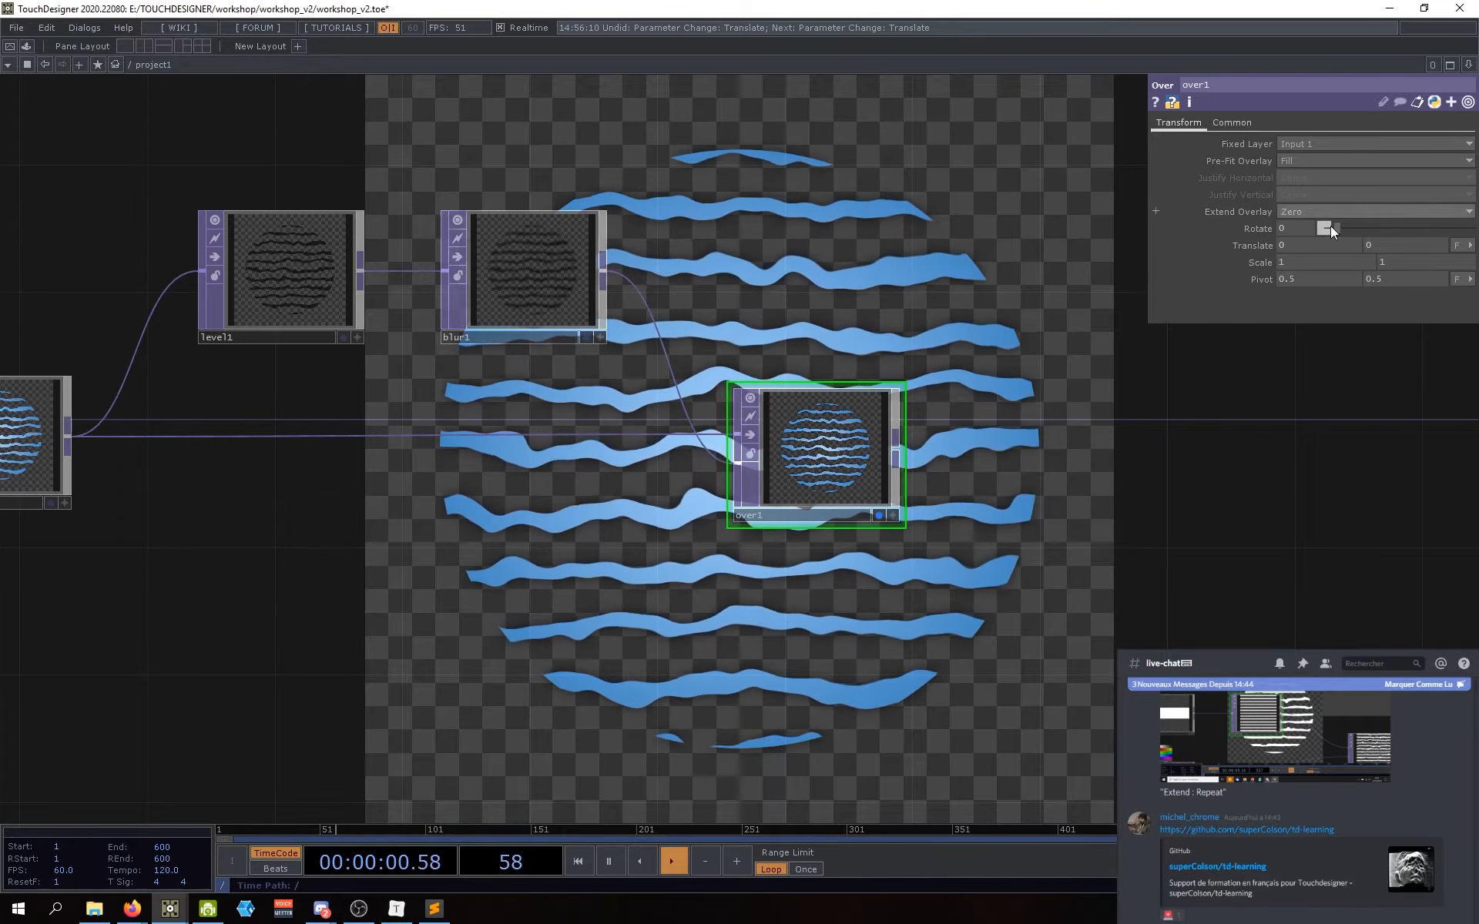
pyautogui.moveTo(1293, 242); pyautogui.dragTo(1258, 242, button='middle')
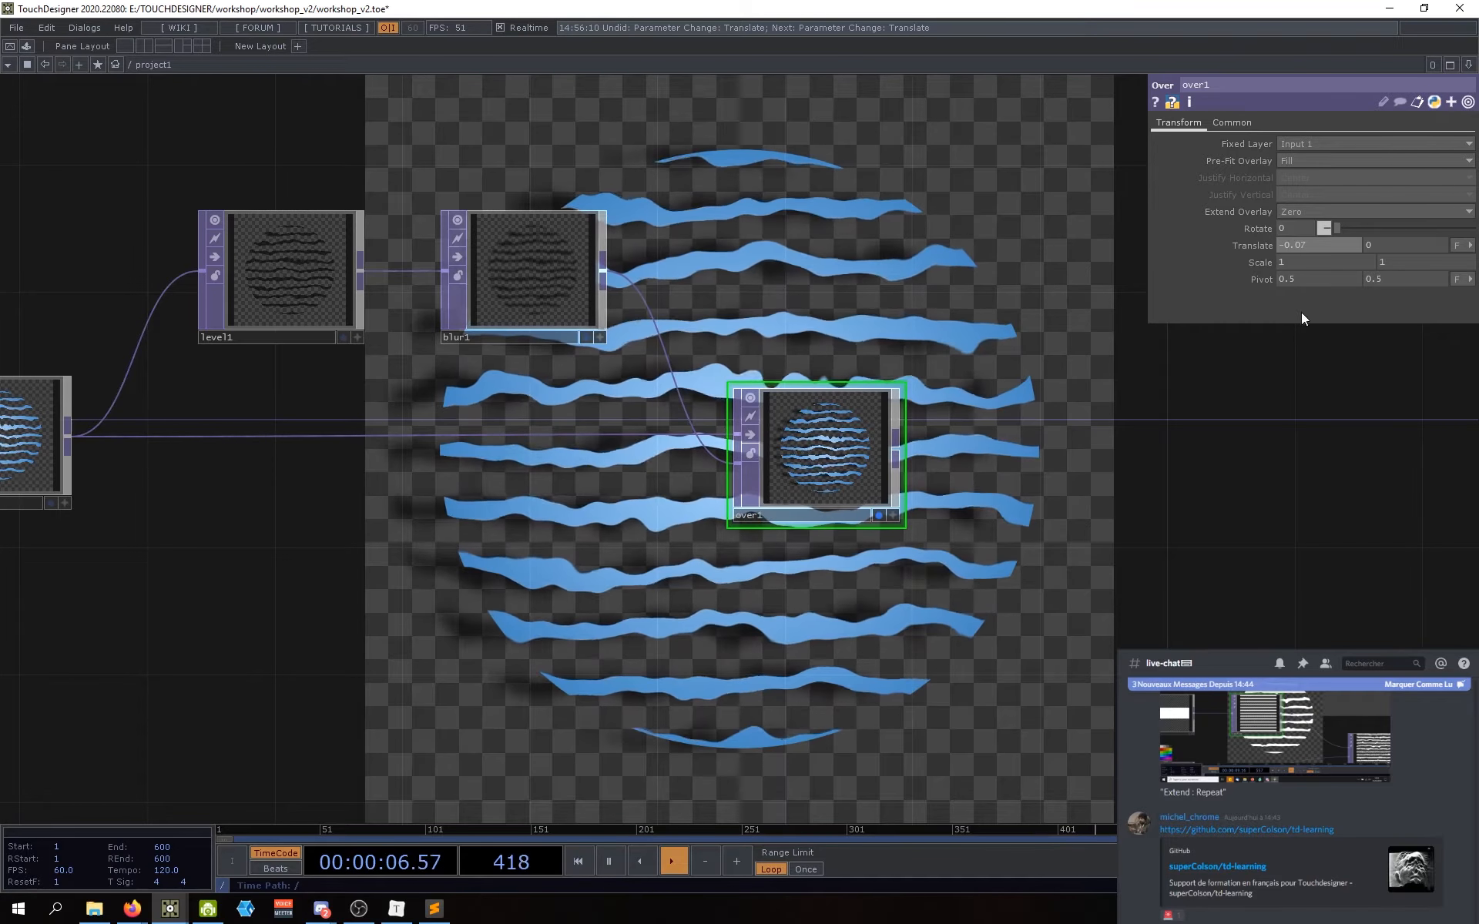
pyautogui.moveTo(1389, 265)
pyautogui.mouseDown(button='middle')
pyautogui.moveTo(1337, 246)
pyautogui.moveTo(1383, 262)
pyautogui.moveTo(1385, 245)
pyautogui.moveTo(1370, 263)
pyautogui.mouseUp(button='middle')
pyautogui.moveTo(1164, 534); pyautogui.dragTo(1284, 492)
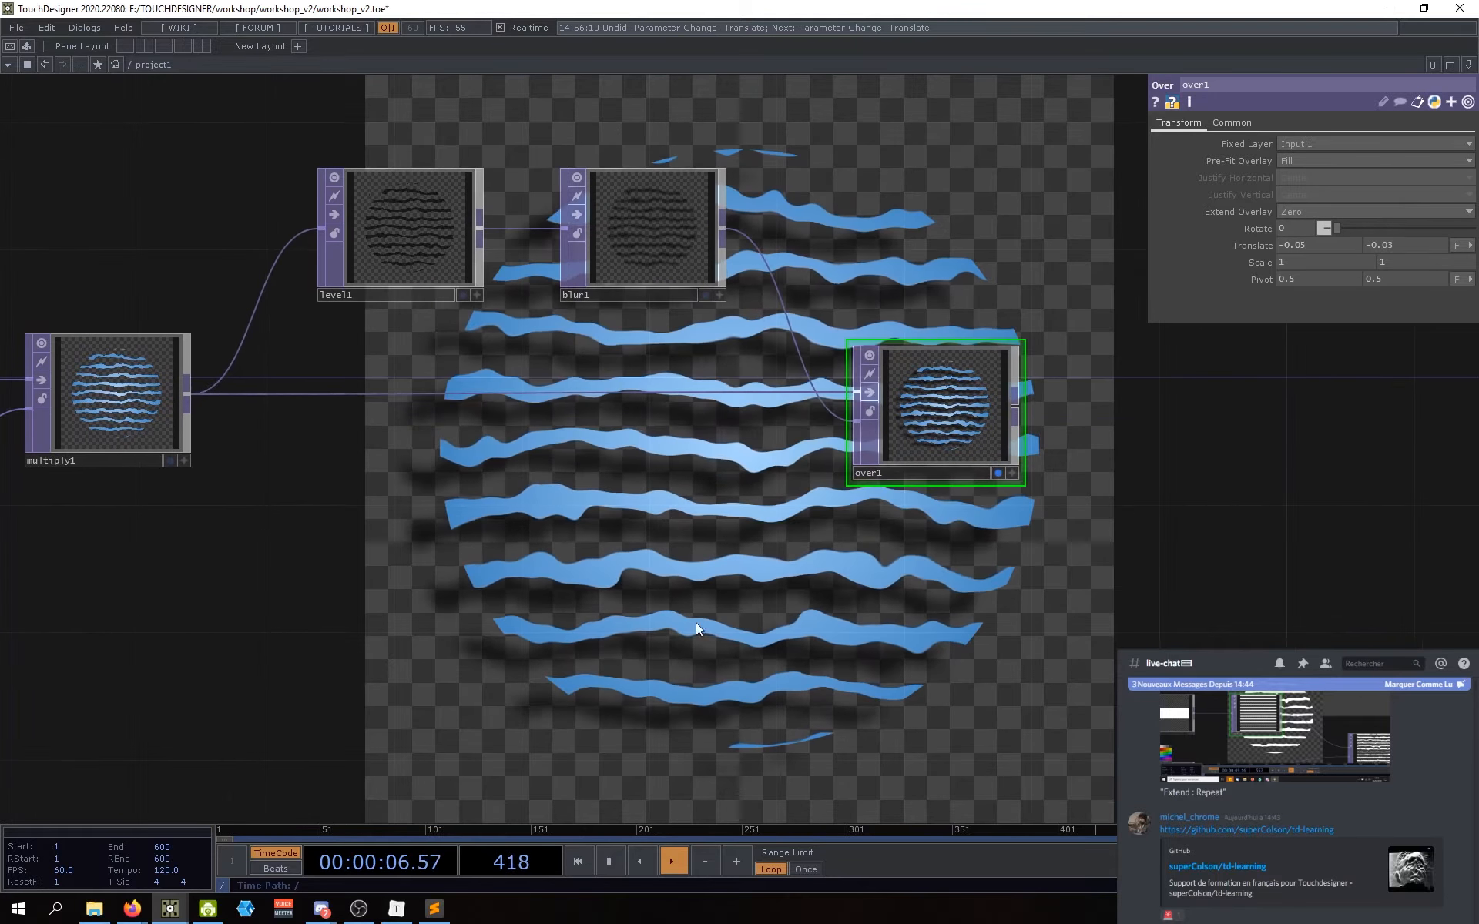
pyautogui.moveTo(695, 622); pyautogui.dragTo(714, 637)
pyautogui.moveTo(506, 533); pyautogui.dragTo(615, 519)
pyautogui.scroll(-3, 615, 519)
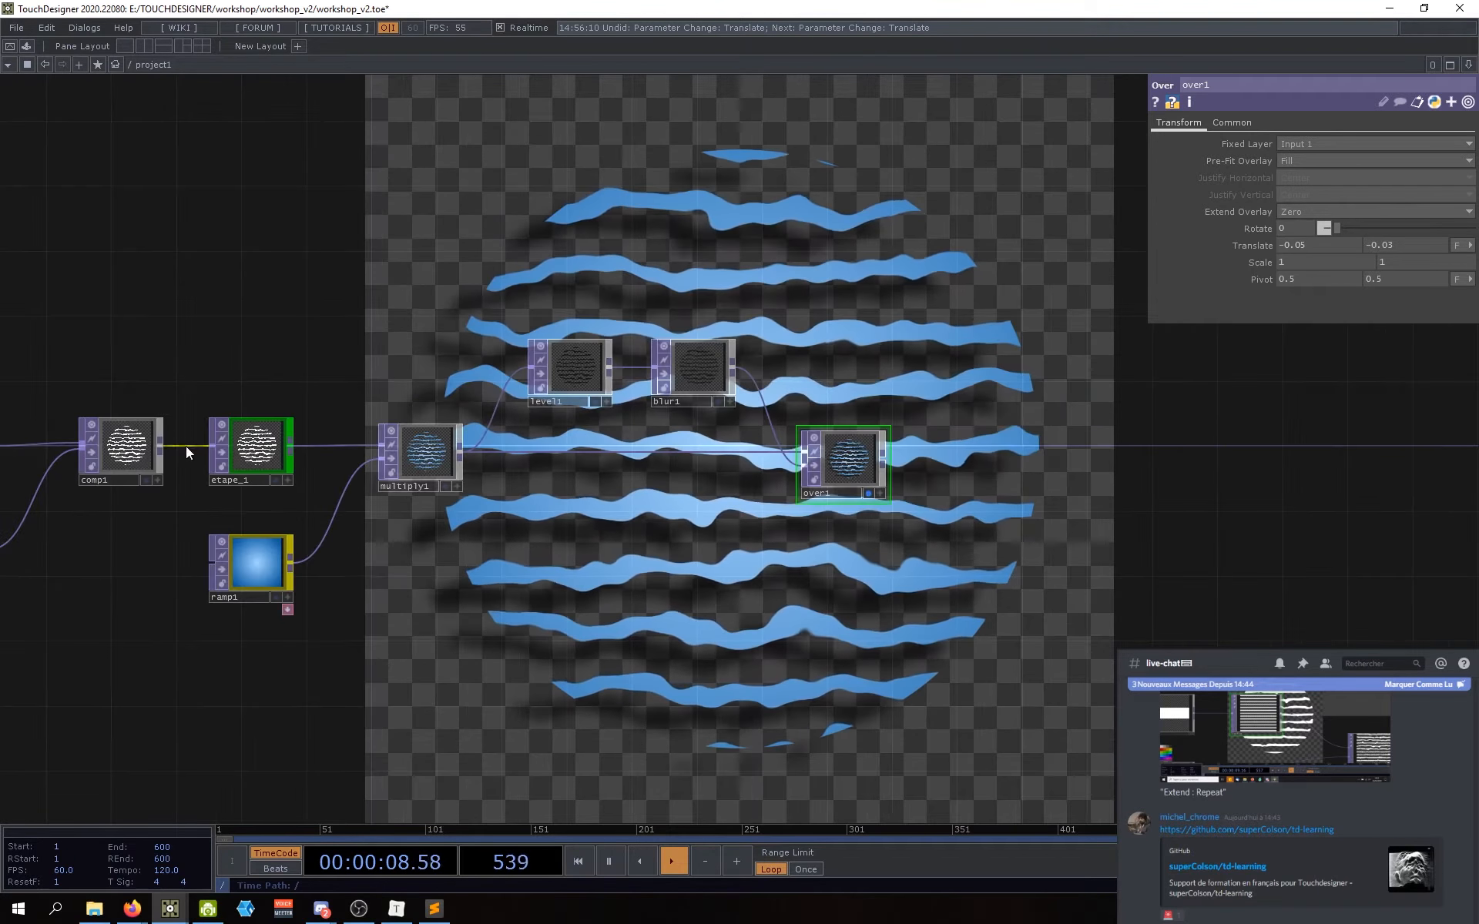
pyautogui.scroll(4, 796, 459)
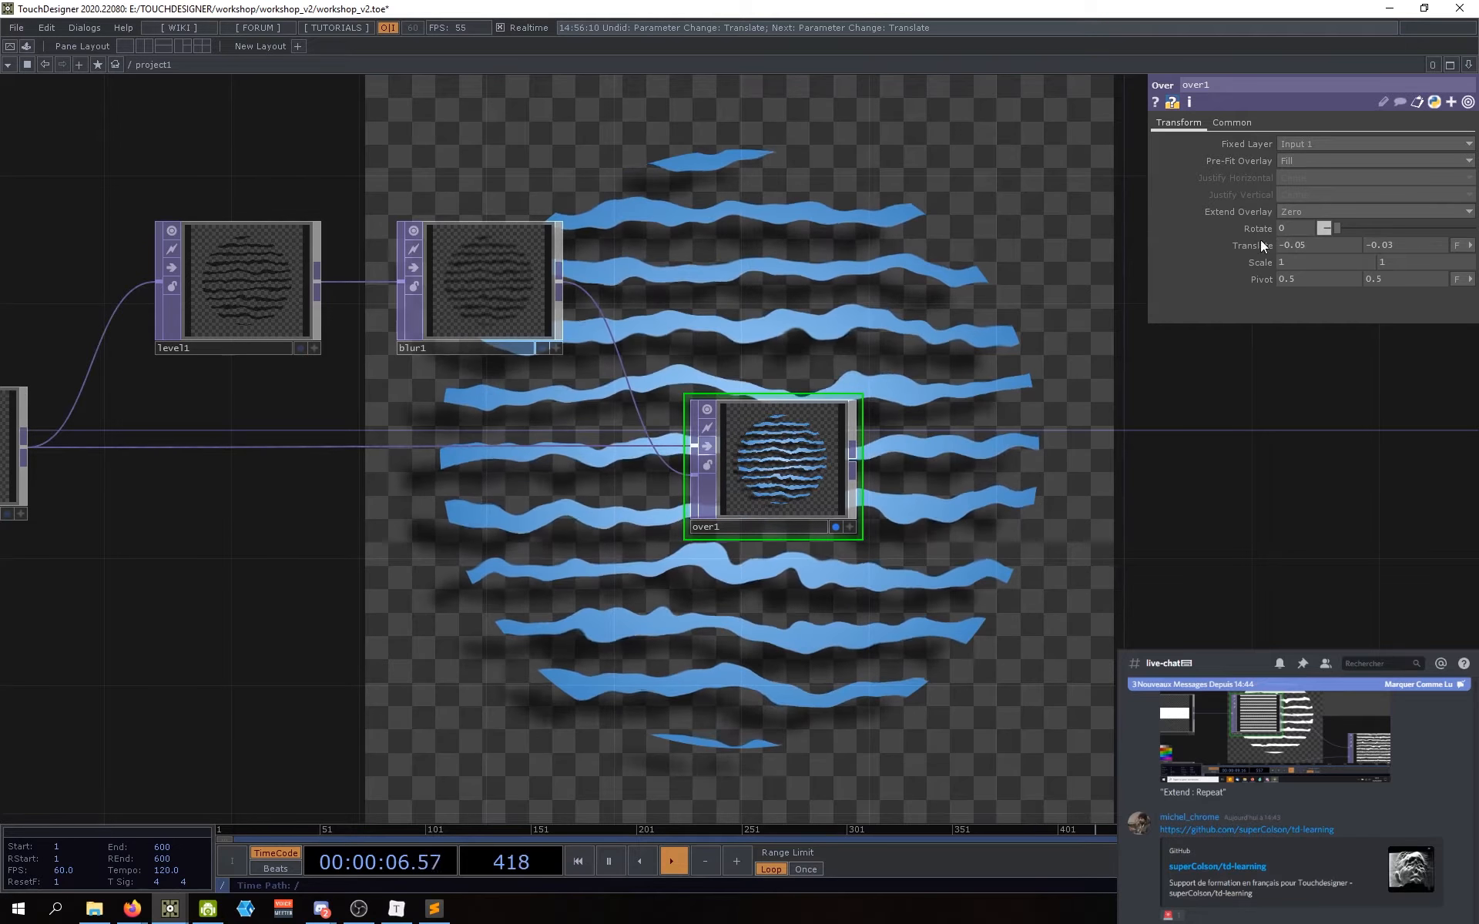
pyautogui.moveTo(1125, 519); pyautogui.dragTo(1161, 514)
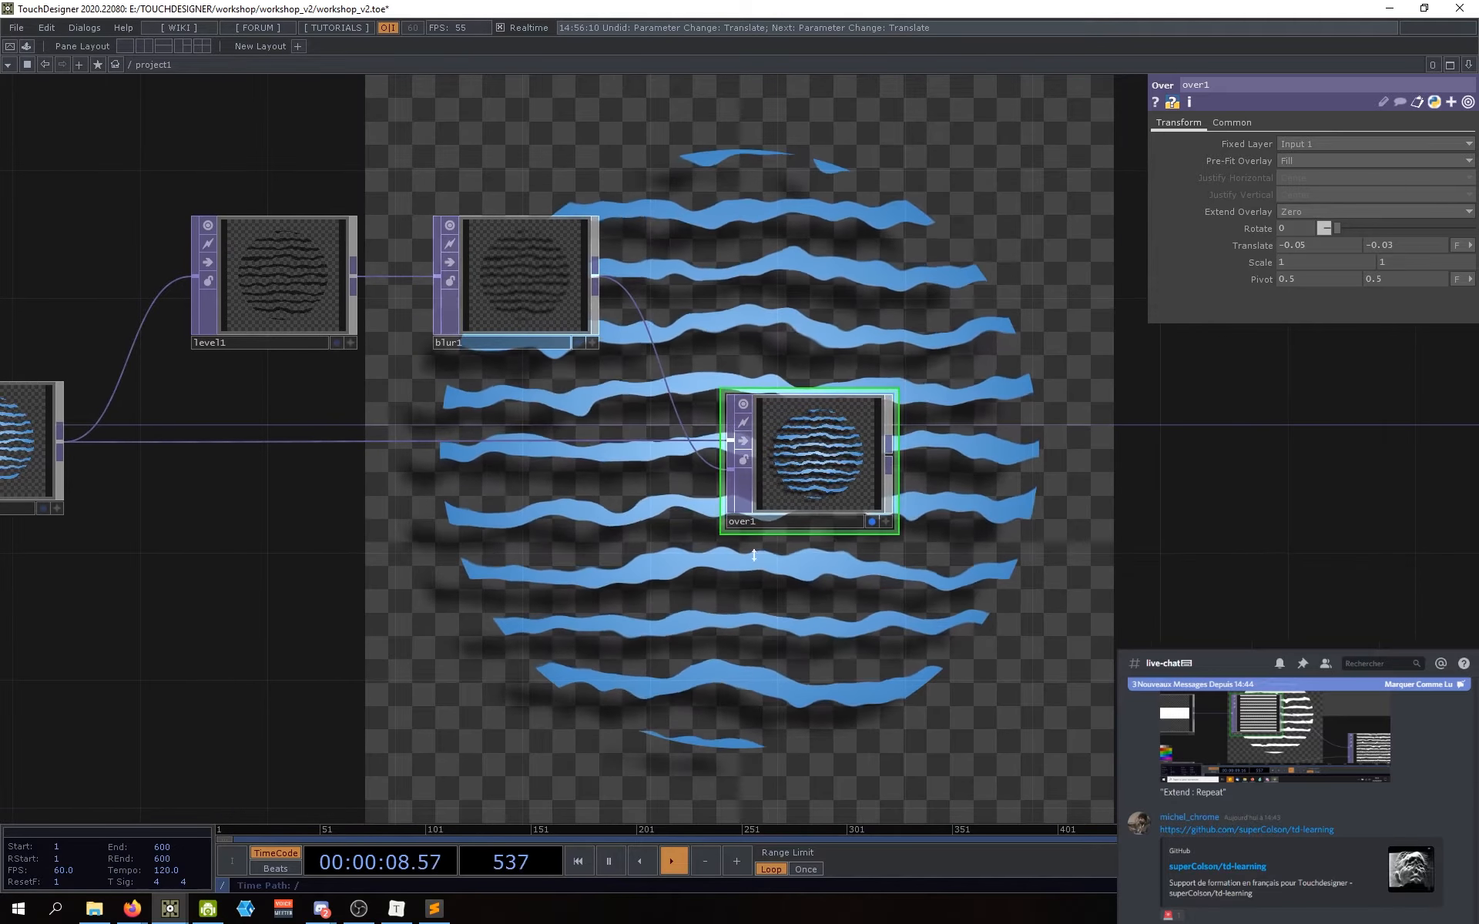
pyautogui.moveTo(754, 556); pyautogui.dragTo(793, 544)
pyautogui.moveTo(533, 522); pyautogui.dragTo(657, 521)
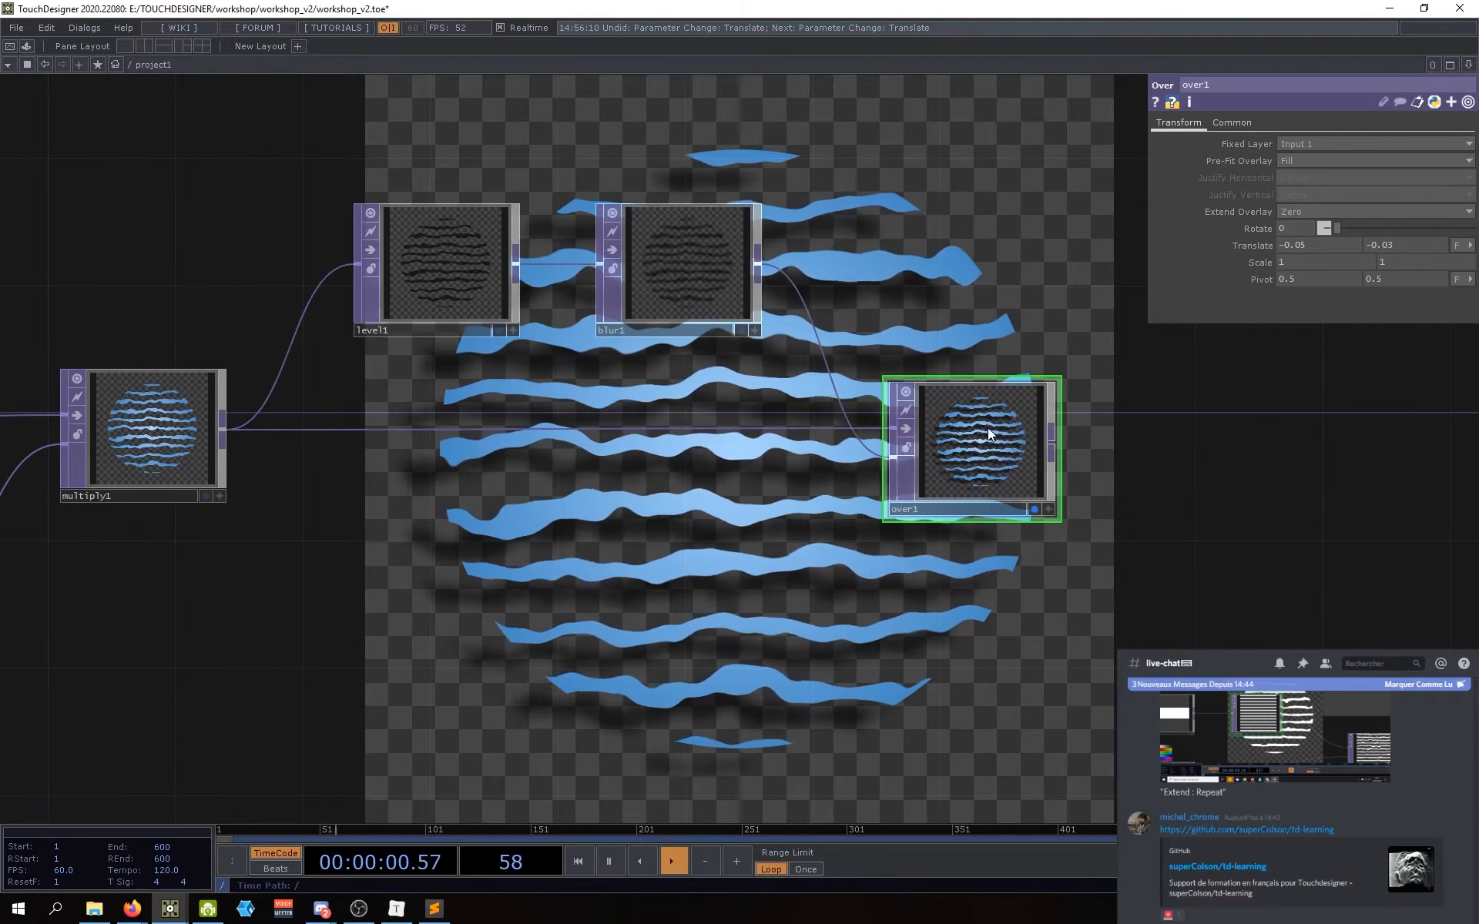
# Step: Select over1 and set the shadow's vertical offset to -0.05
pyautogui.click(123, 422)
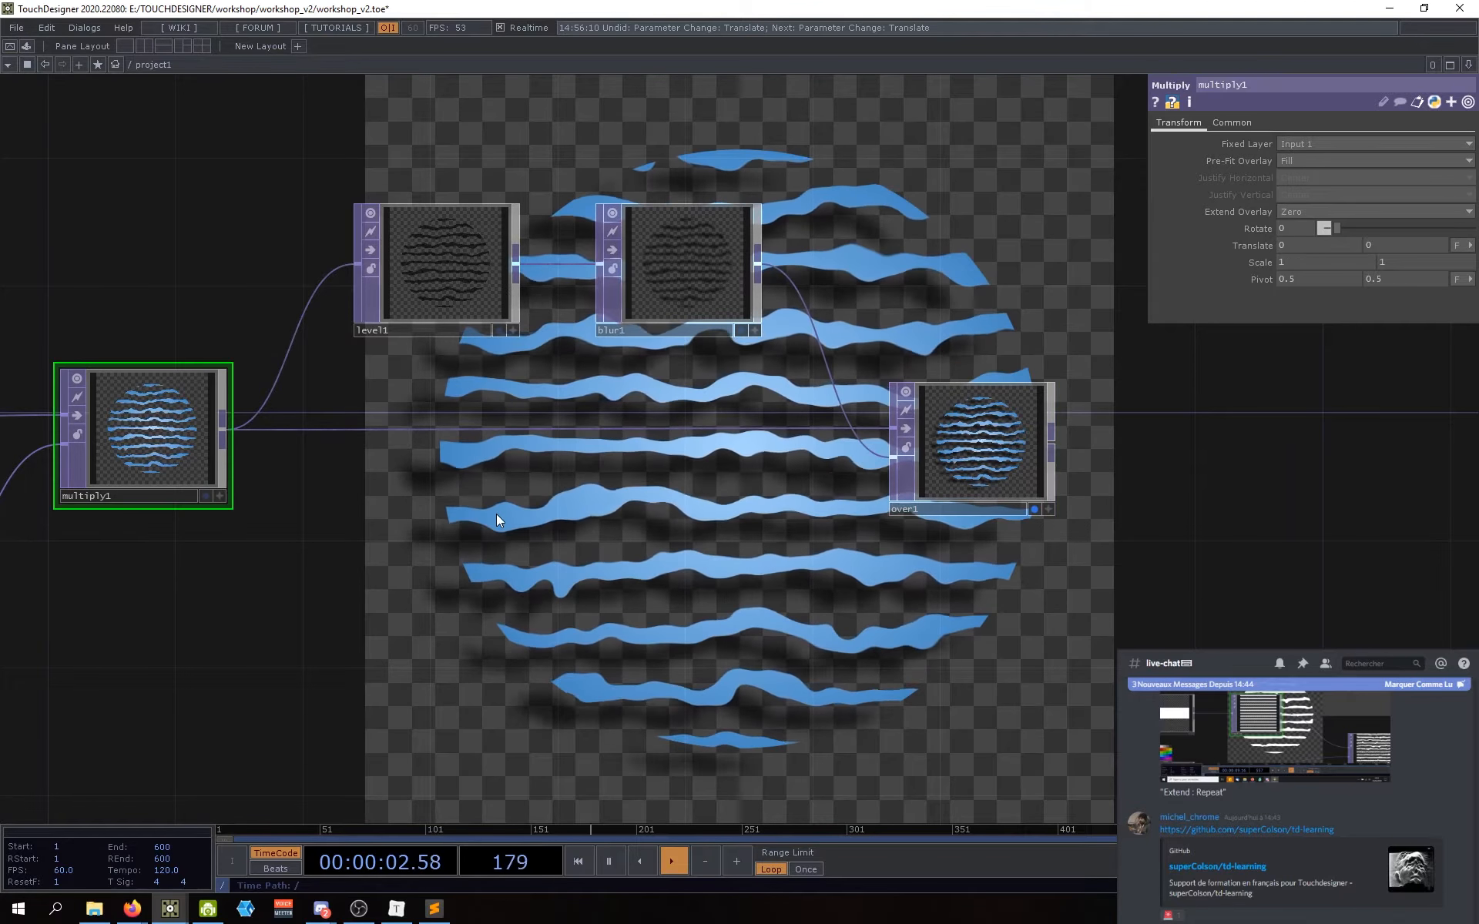
pyautogui.moveTo(497, 250); pyautogui.dragTo(400, 256)
pyautogui.moveTo(584, 275); pyautogui.dragTo(513, 280)
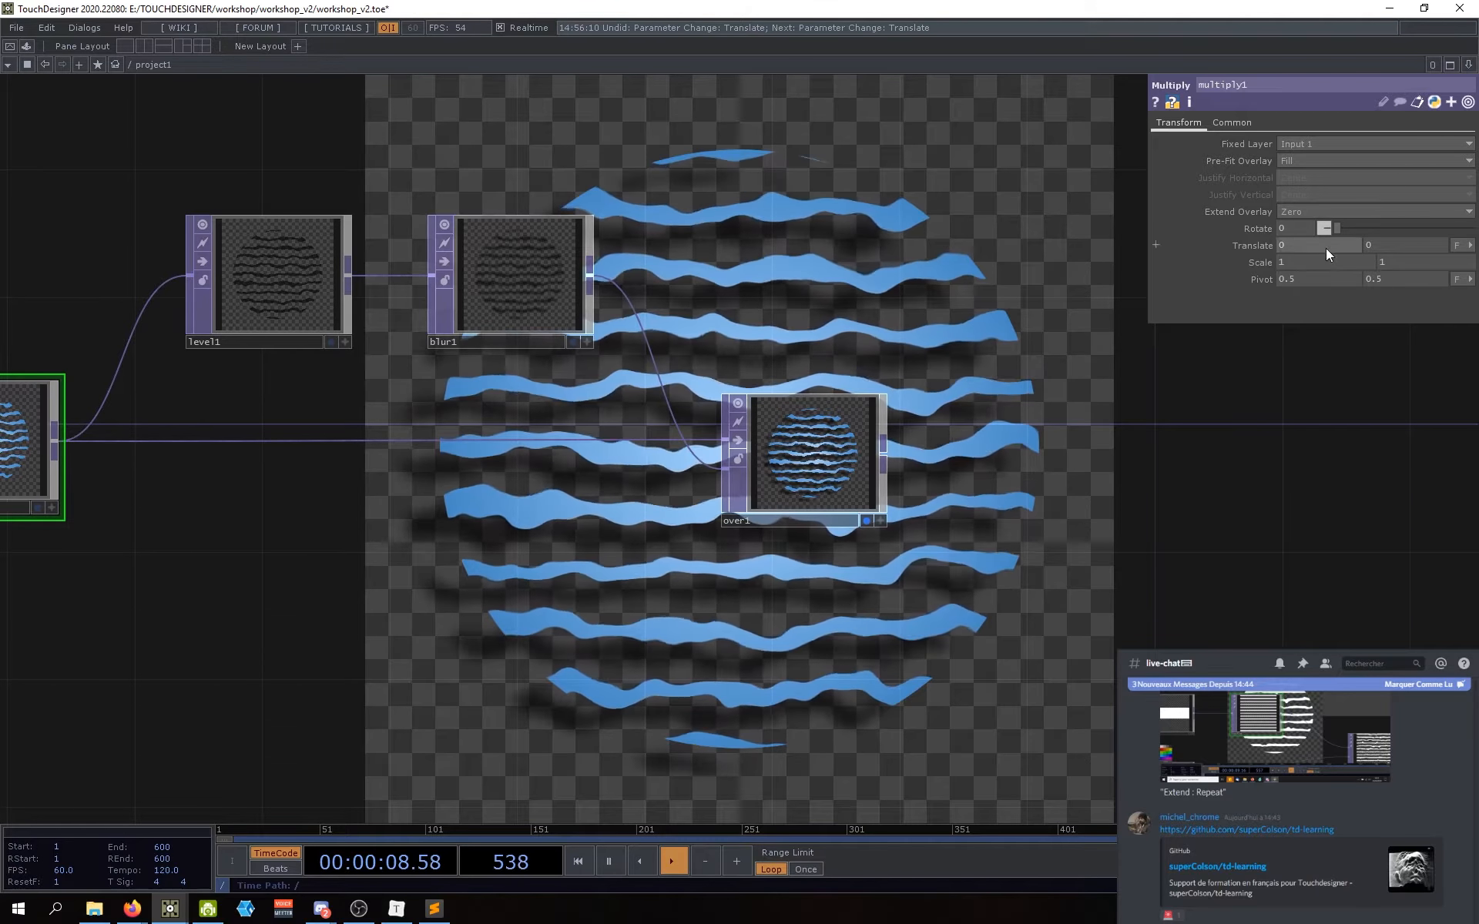
pyautogui.click(839, 470)
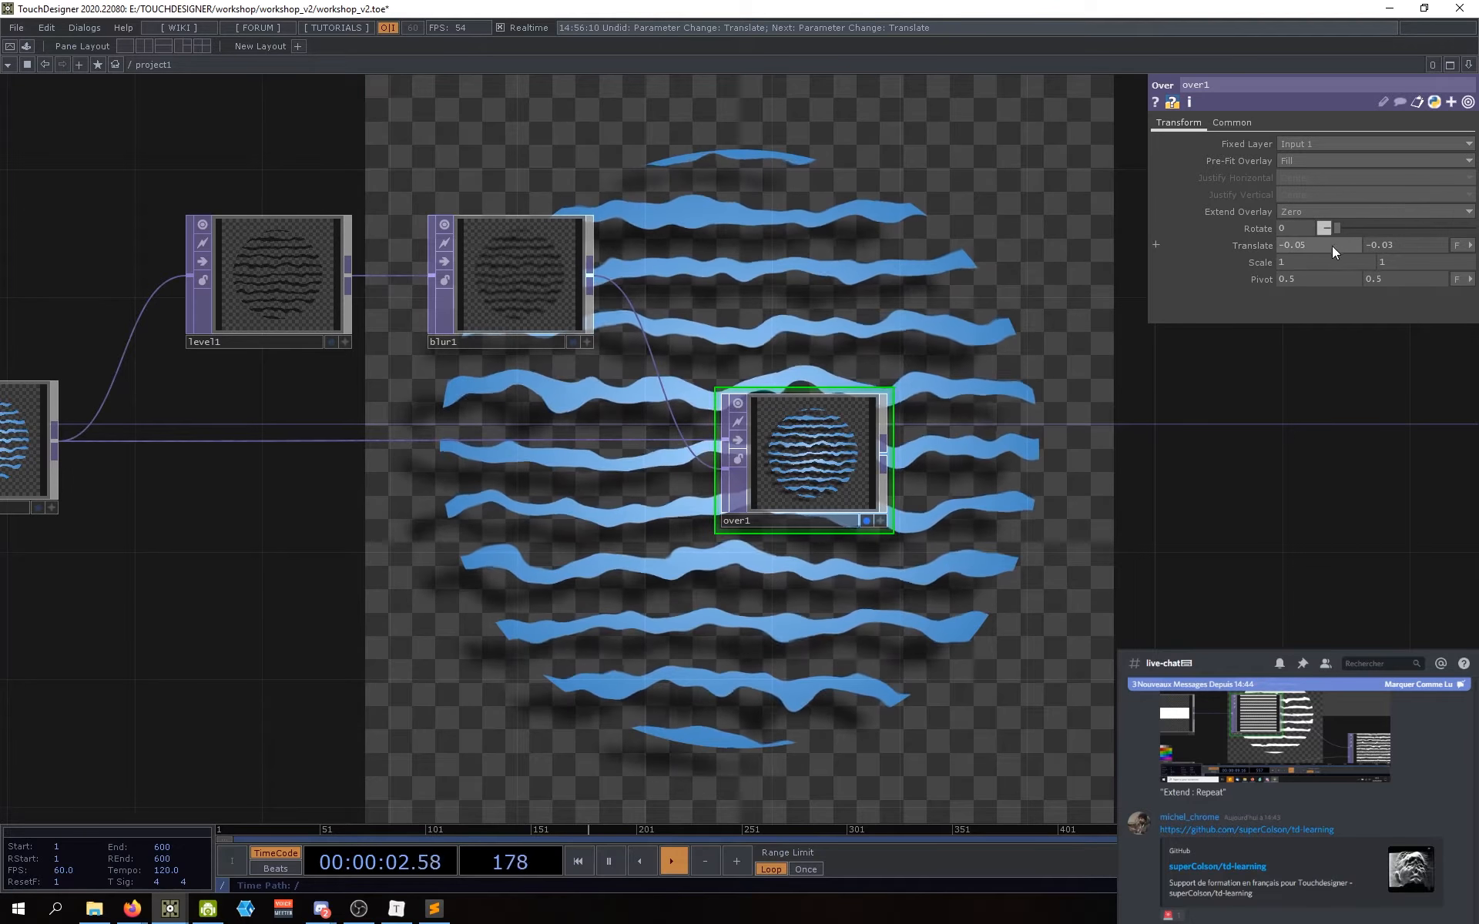
pyautogui.click(1402, 244)
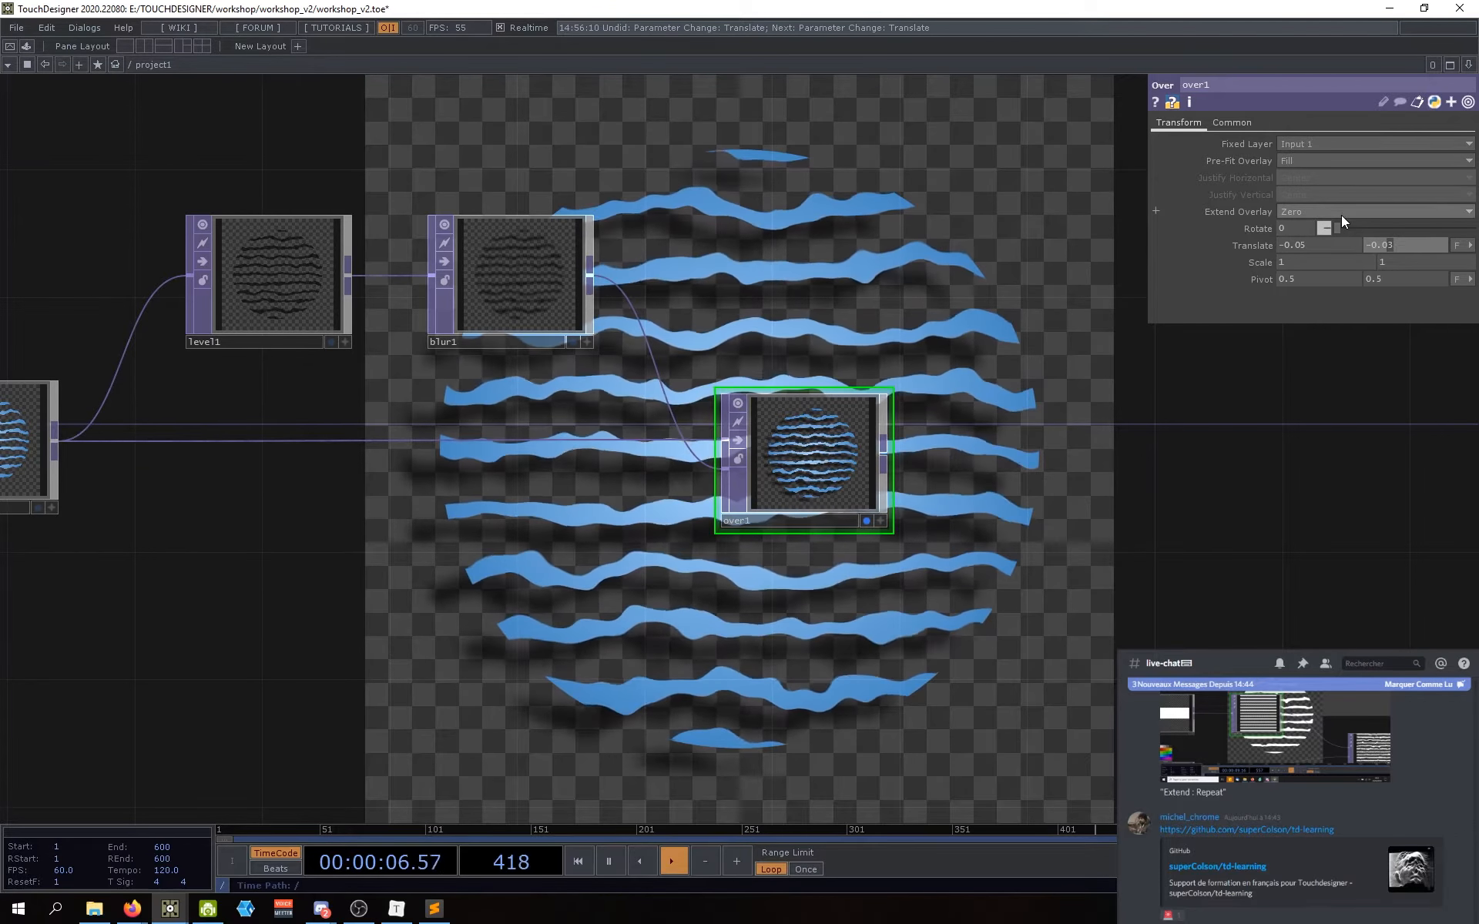
pyautogui.press('BackSpace')
pyautogui.write('5')
pyautogui.press('Return')
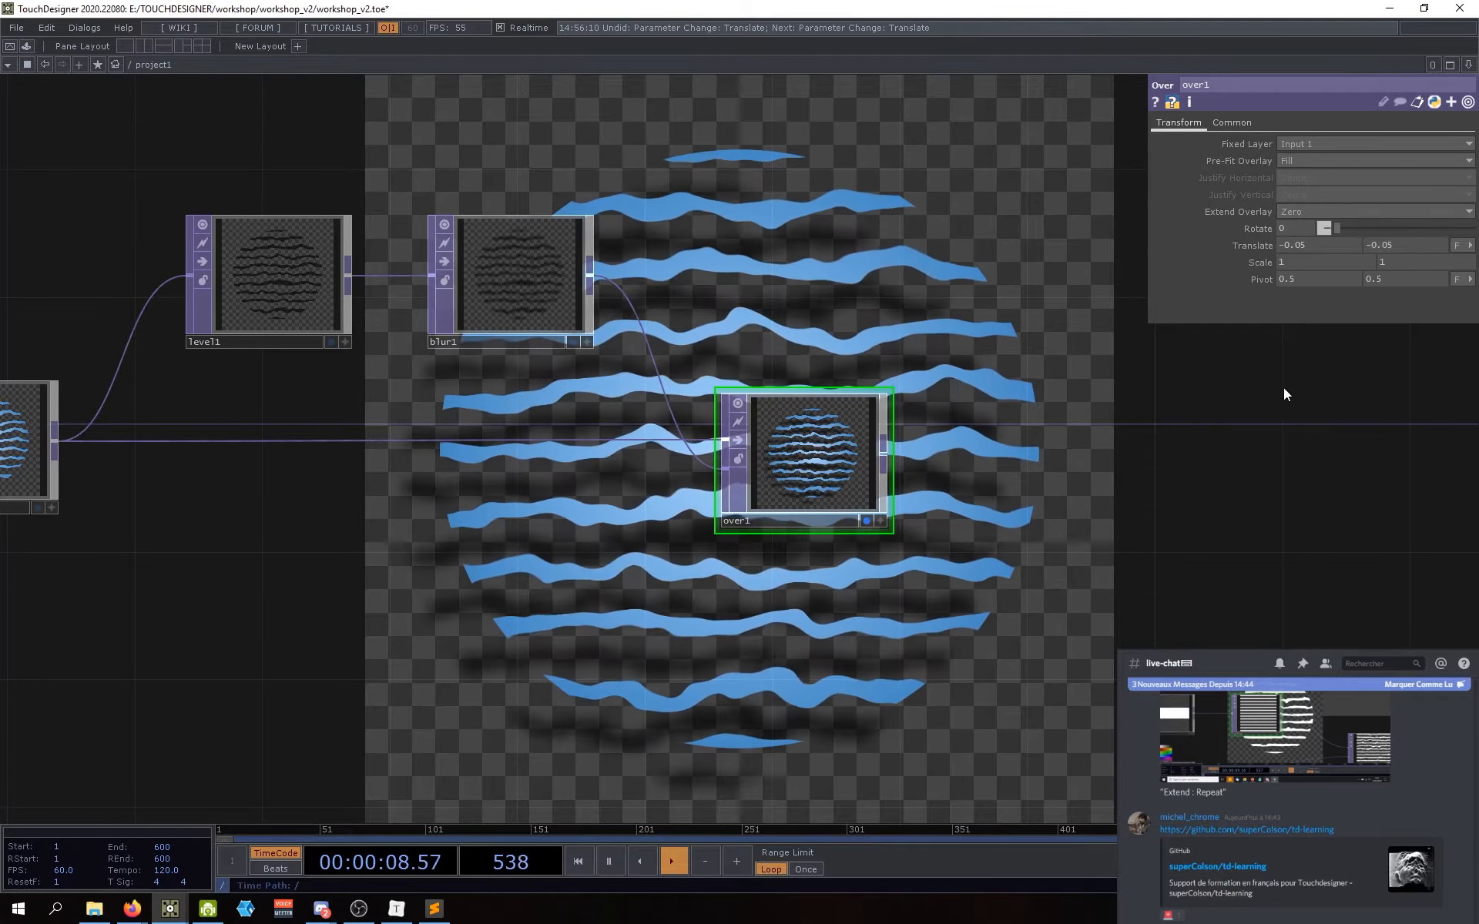
# Step: Set over1's Translate to -0.03, -0.03 and reframe the network around over1
pyautogui.scroll(-2, 1232, 385)
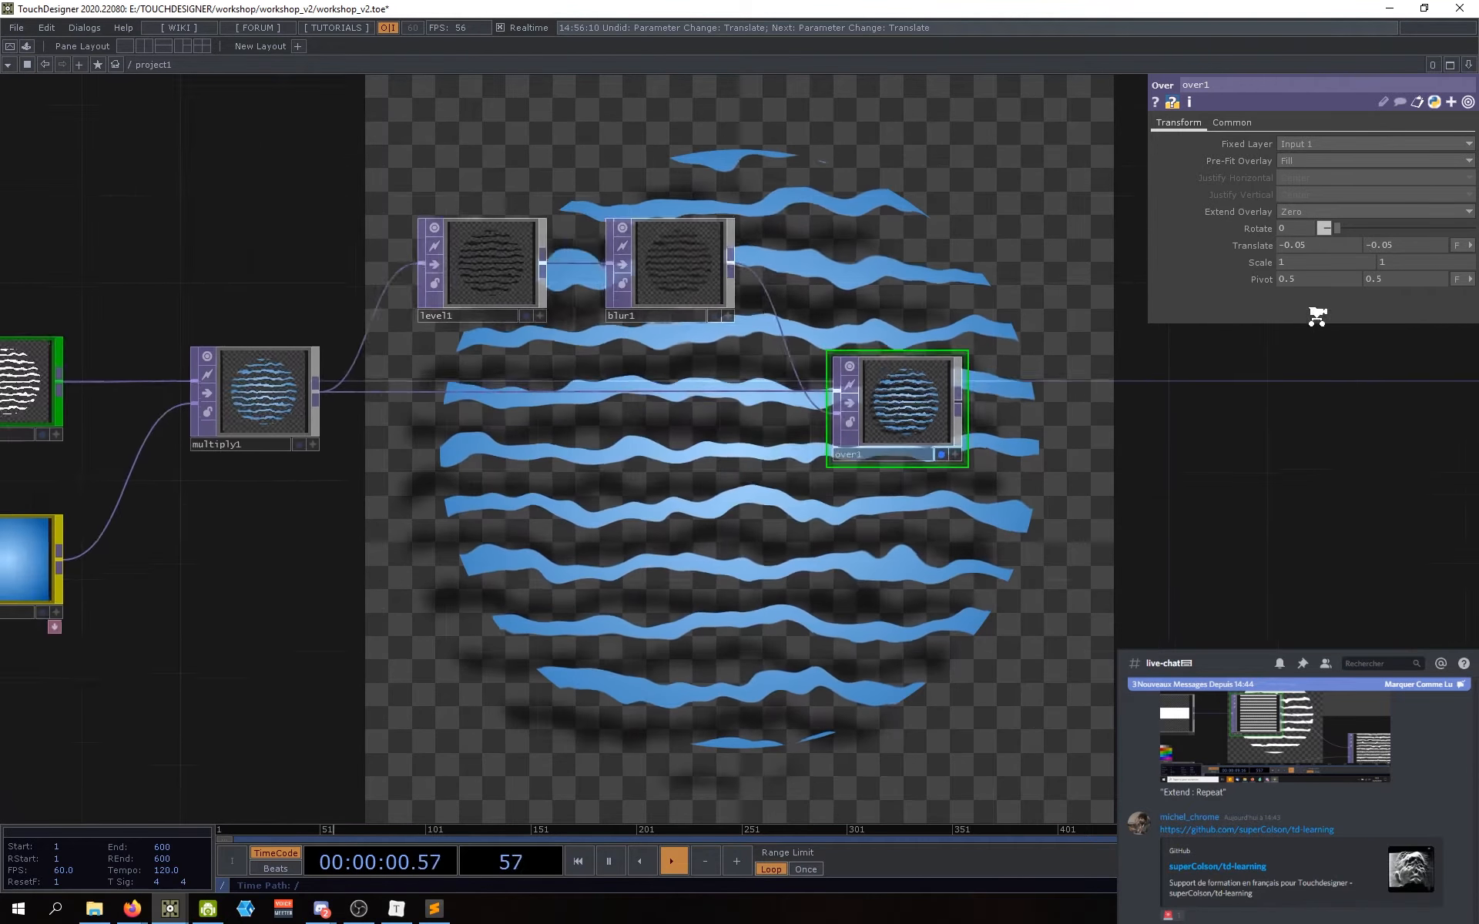
pyautogui.moveTo(1317, 317); pyautogui.dragTo(1279, 378, button='middle')
pyautogui.moveTo(1220, 488); pyautogui.dragTo(1177, 493)
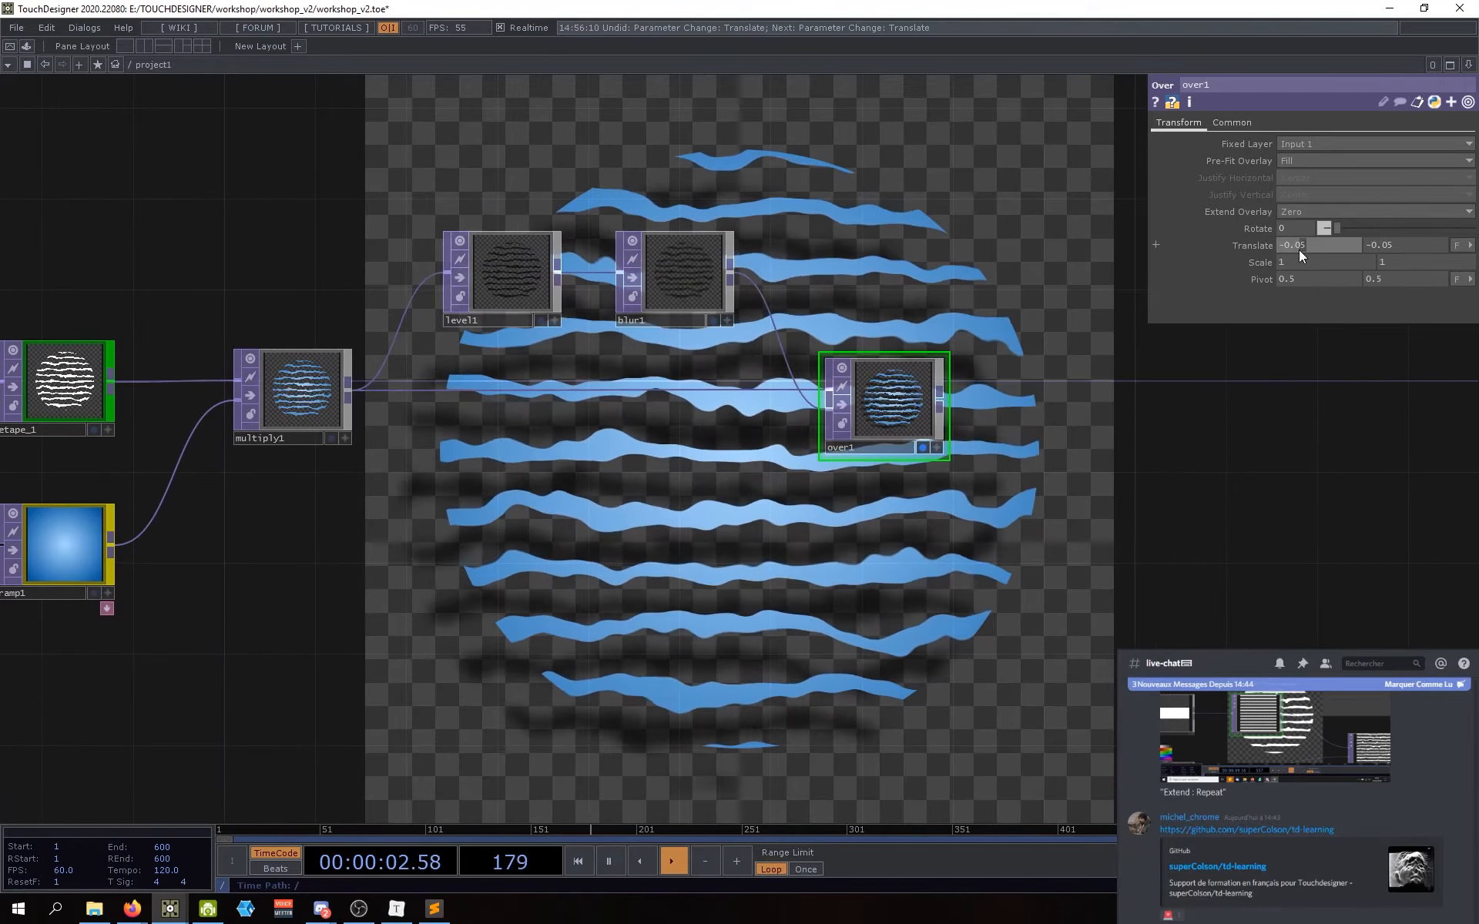
pyautogui.moveTo(1299, 249); pyautogui.dragTo(1237, 302)
pyautogui.write('-0.03')
pyautogui.moveTo(1396, 247); pyautogui.dragTo(1388, 247)
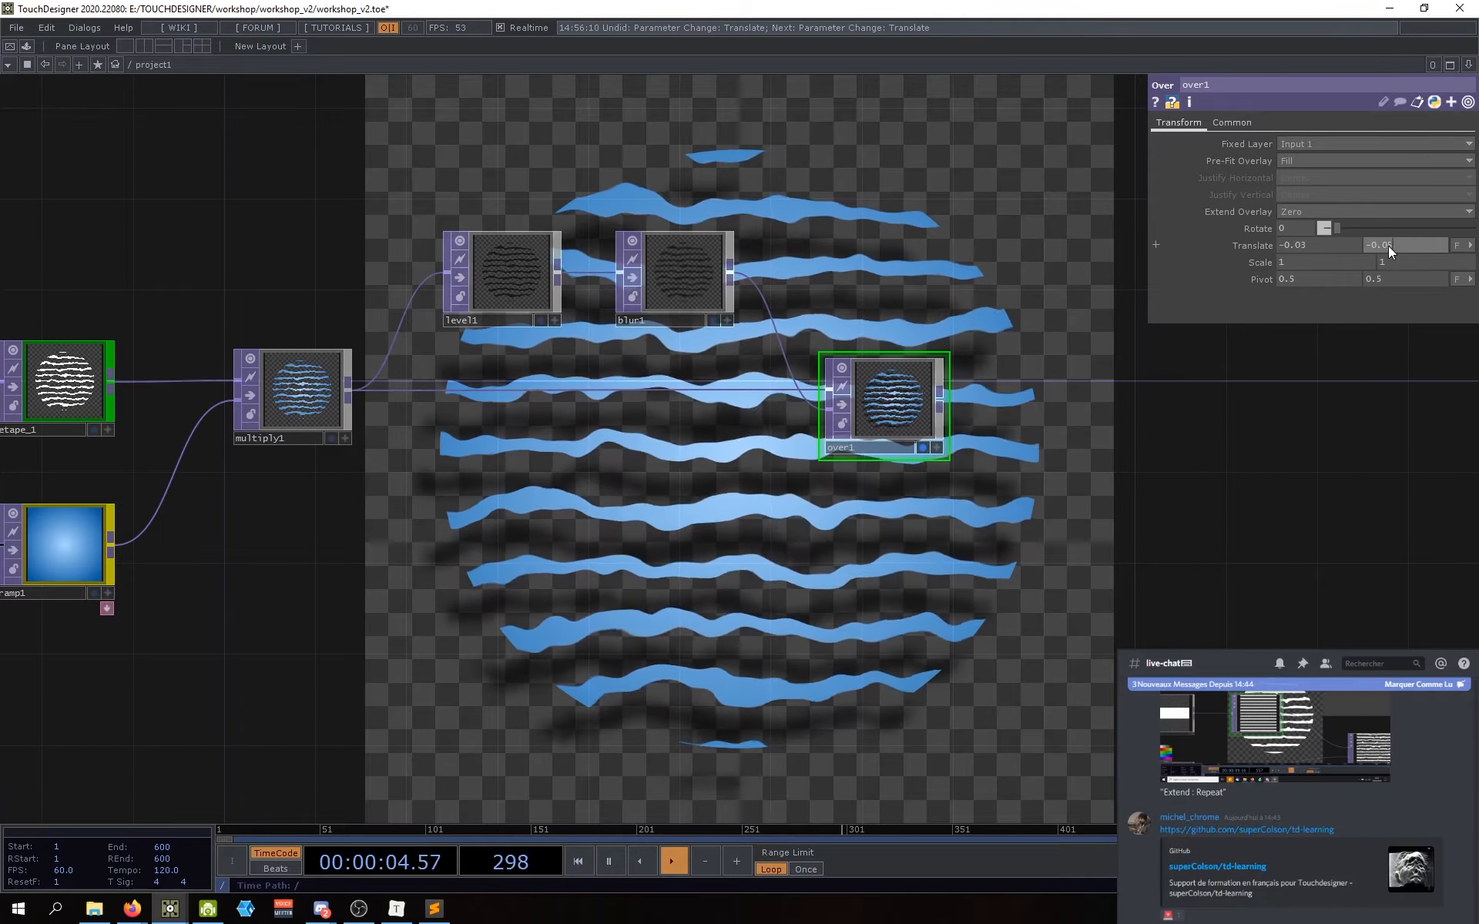
pyautogui.write('3')
pyautogui.press('Return')
pyautogui.moveTo(1137, 504); pyautogui.dragTo(1044, 613, button='middle')
pyautogui.moveTo(1036, 610); pyautogui.dragTo(968, 607)
pyautogui.moveTo(948, 497)
pyautogui.mouseDown(button='middle')
pyautogui.moveTo(942, 463)
pyautogui.moveTo(958, 509)
pyautogui.mouseUp(button='middle')
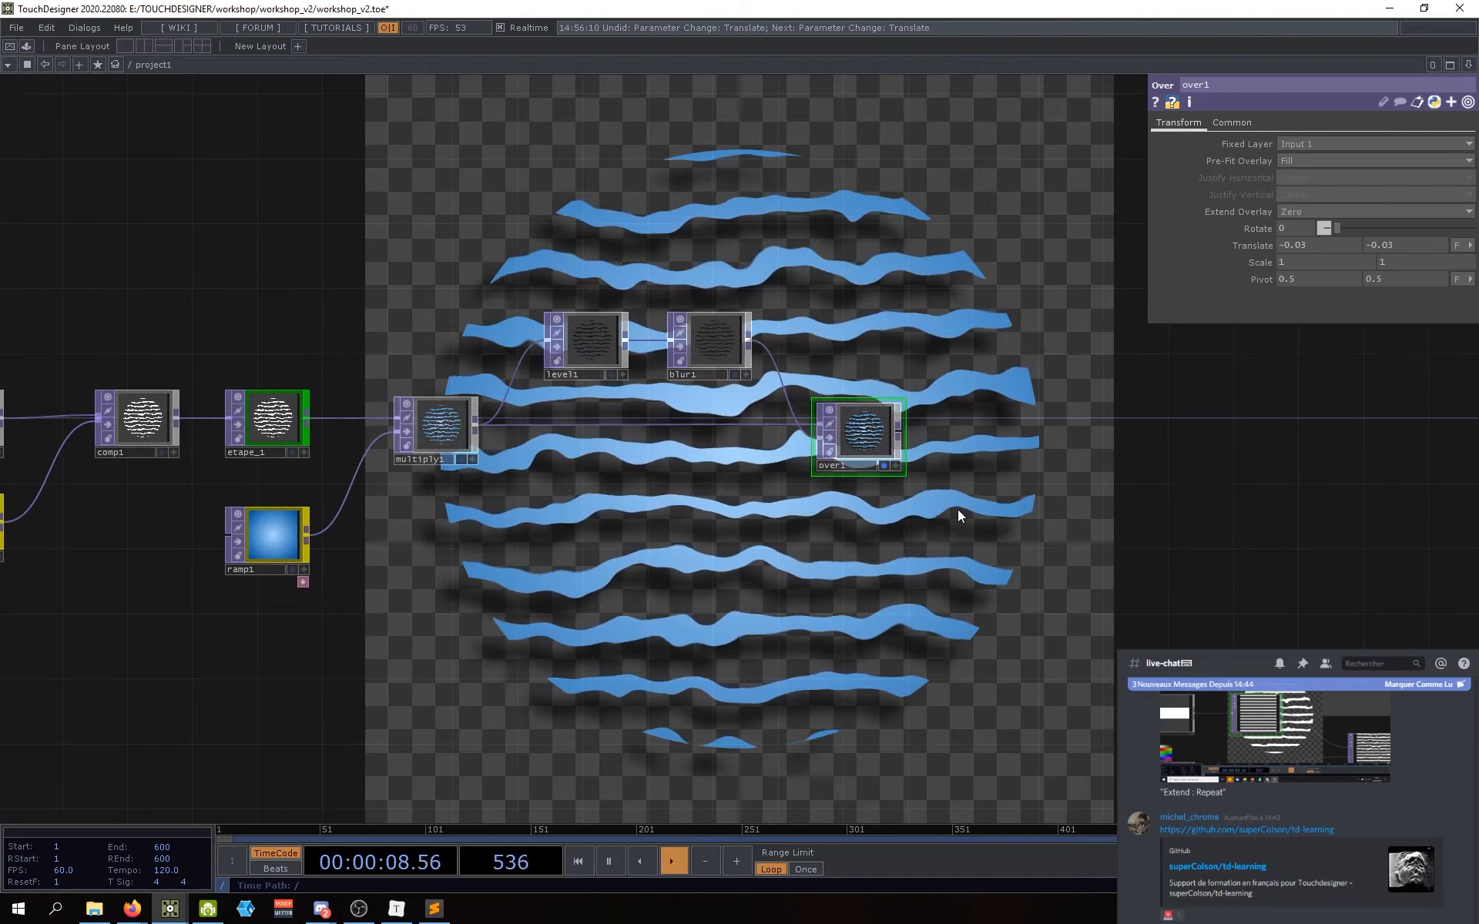
pyautogui.moveTo(958, 510); pyautogui.dragTo(910, 492)
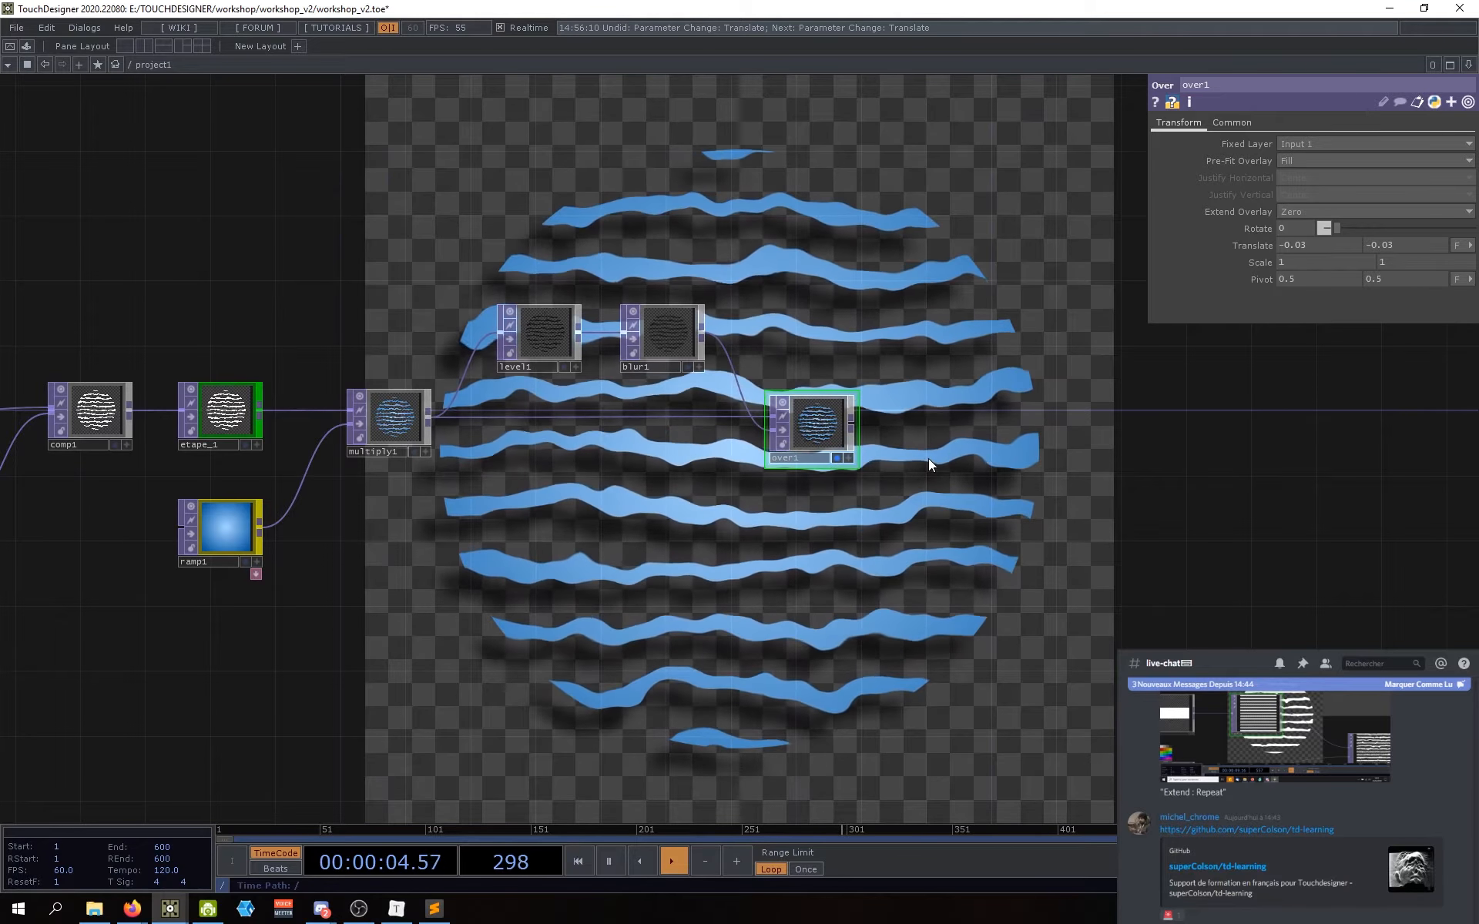
pyautogui.moveTo(912, 486); pyautogui.dragTo(872, 481)
pyautogui.scroll(2, 768, 413)
pyautogui.scroll(-2, 768, 413)
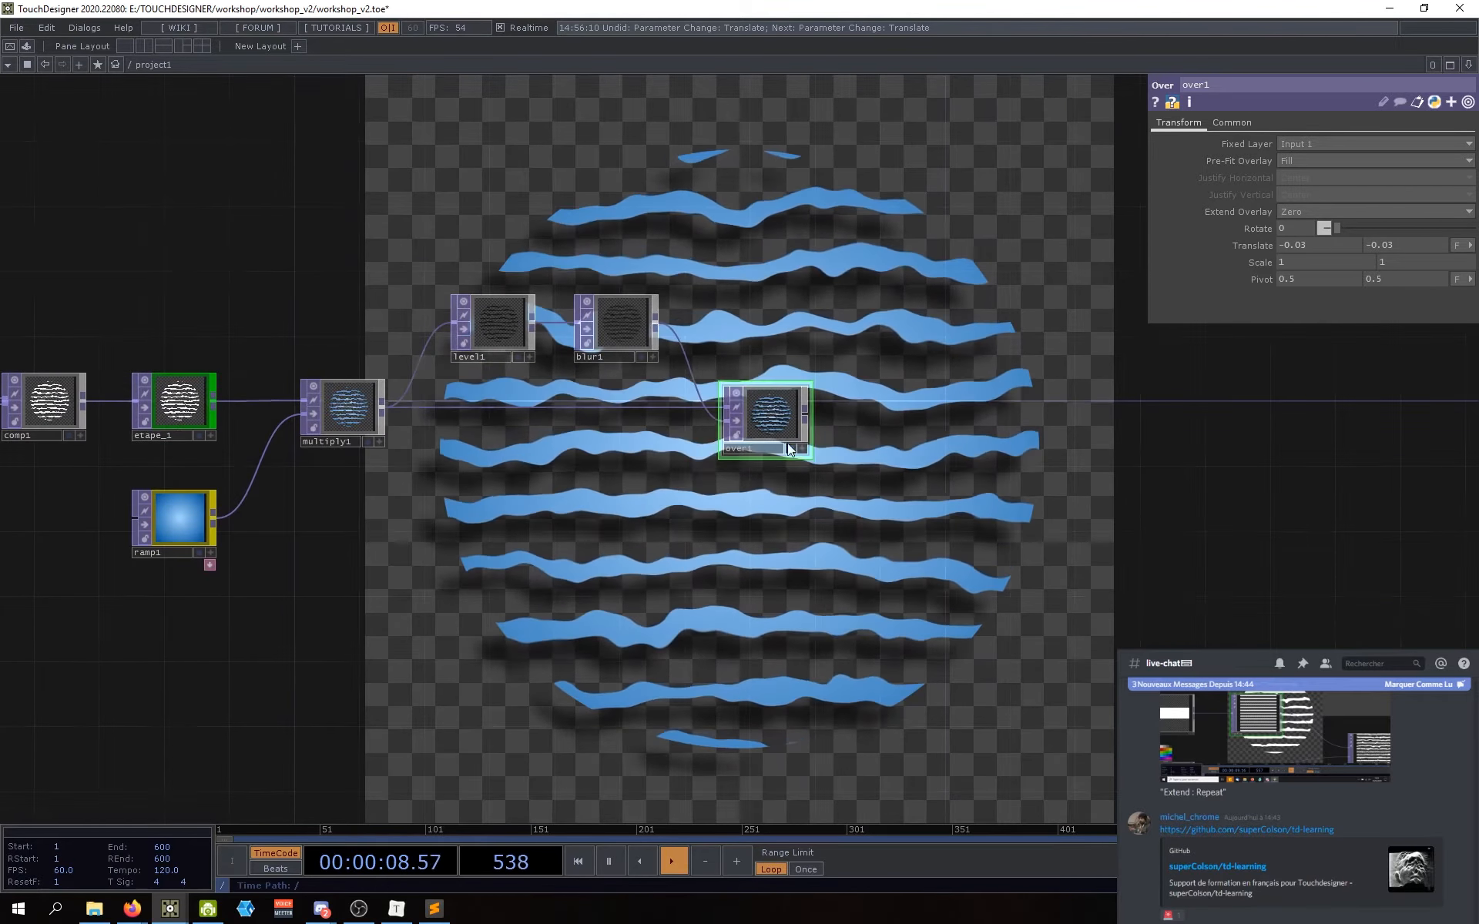
# Step: Add a Null TOP fed by over1 and place it to the right of over1
pyautogui.rightClick(792, 416)
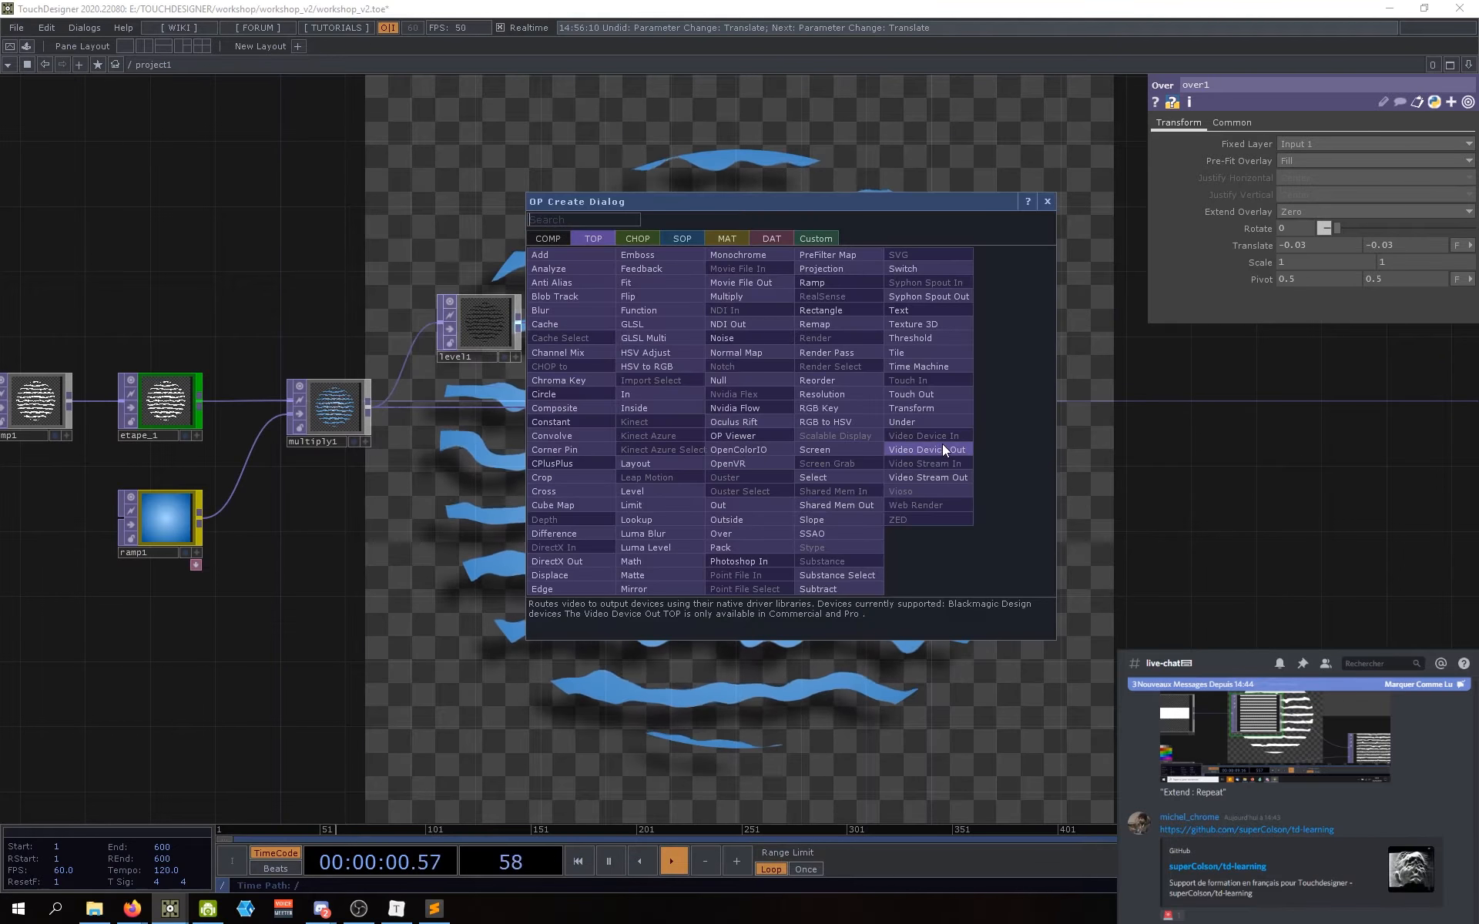
pyautogui.write('null')
pyautogui.press('Return')
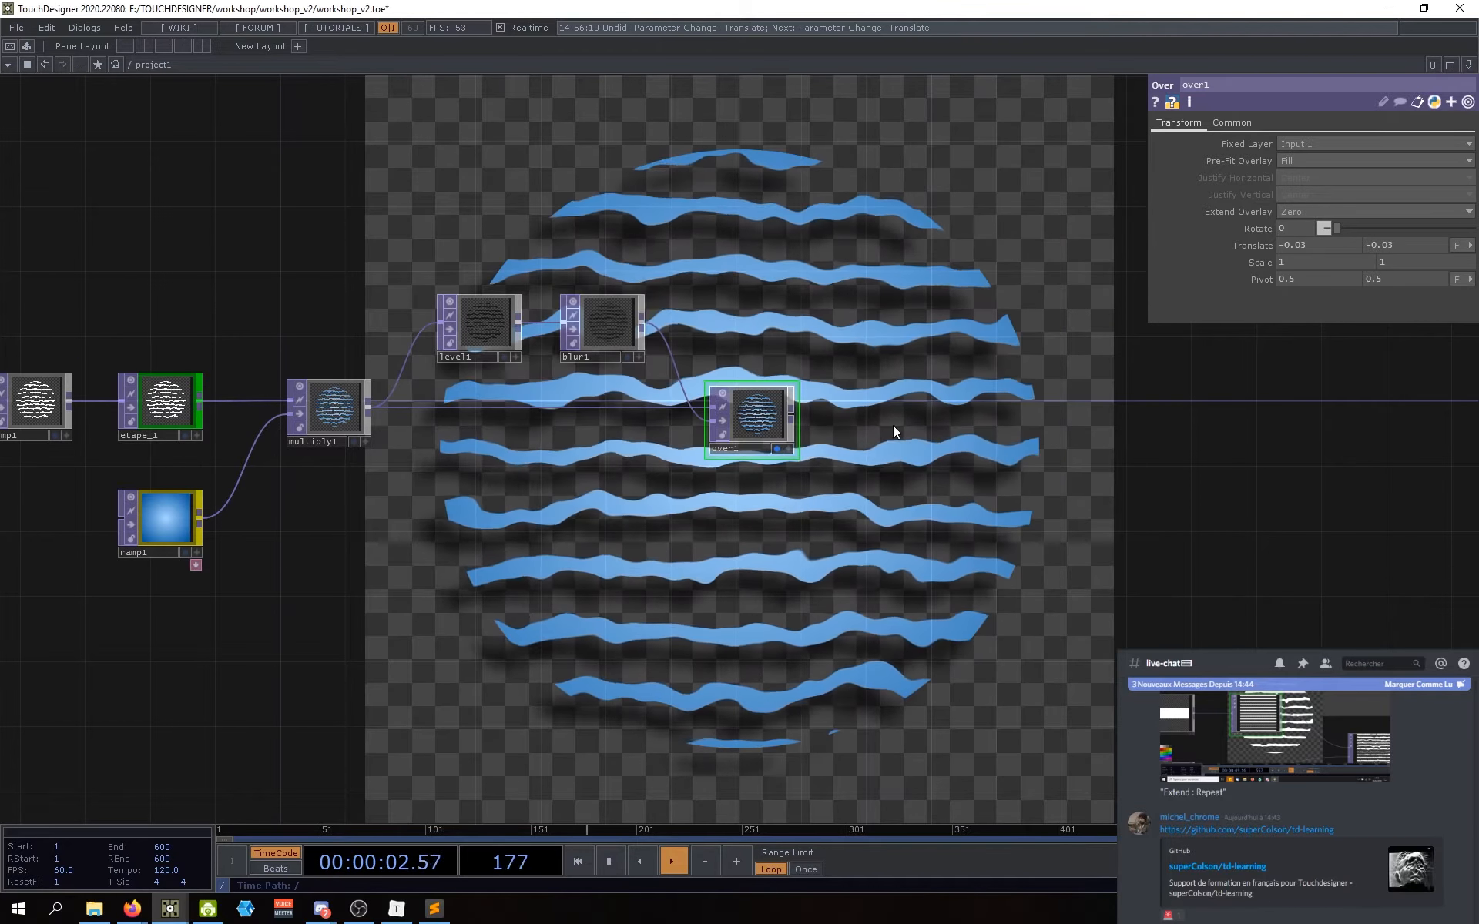
pyautogui.click(889, 418)
pyautogui.write('nu')
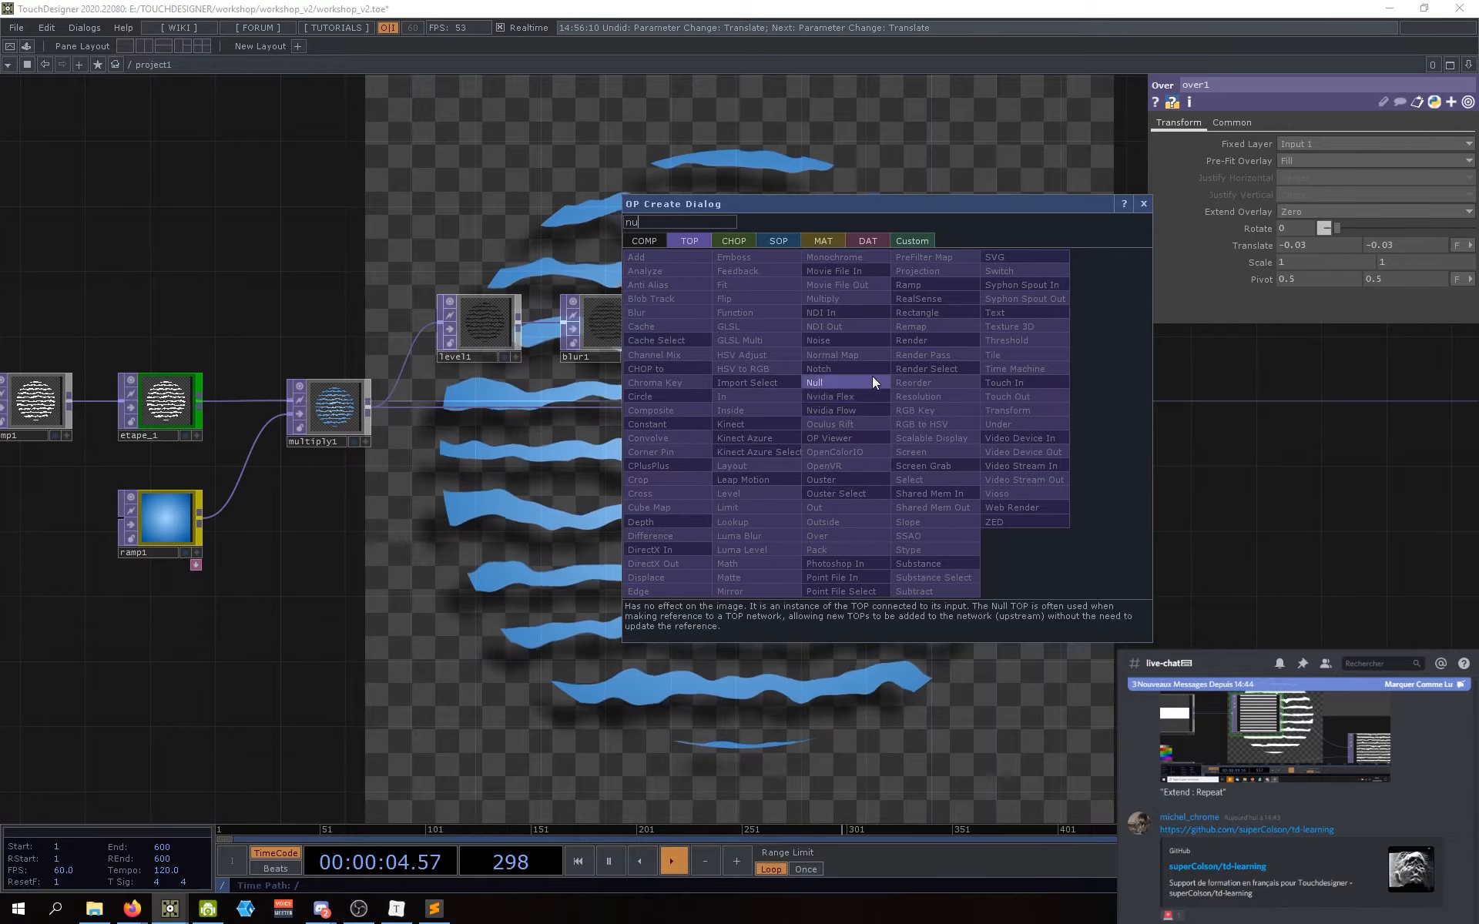
pyautogui.click(872, 379)
pyautogui.click(909, 414)
pyautogui.moveTo(795, 416); pyautogui.dragTo(885, 416)
# Step: Rename the null to etape_2, colour it green, and line it up beside over1
pyautogui.click(876, 450)
pyautogui.write('etape_')
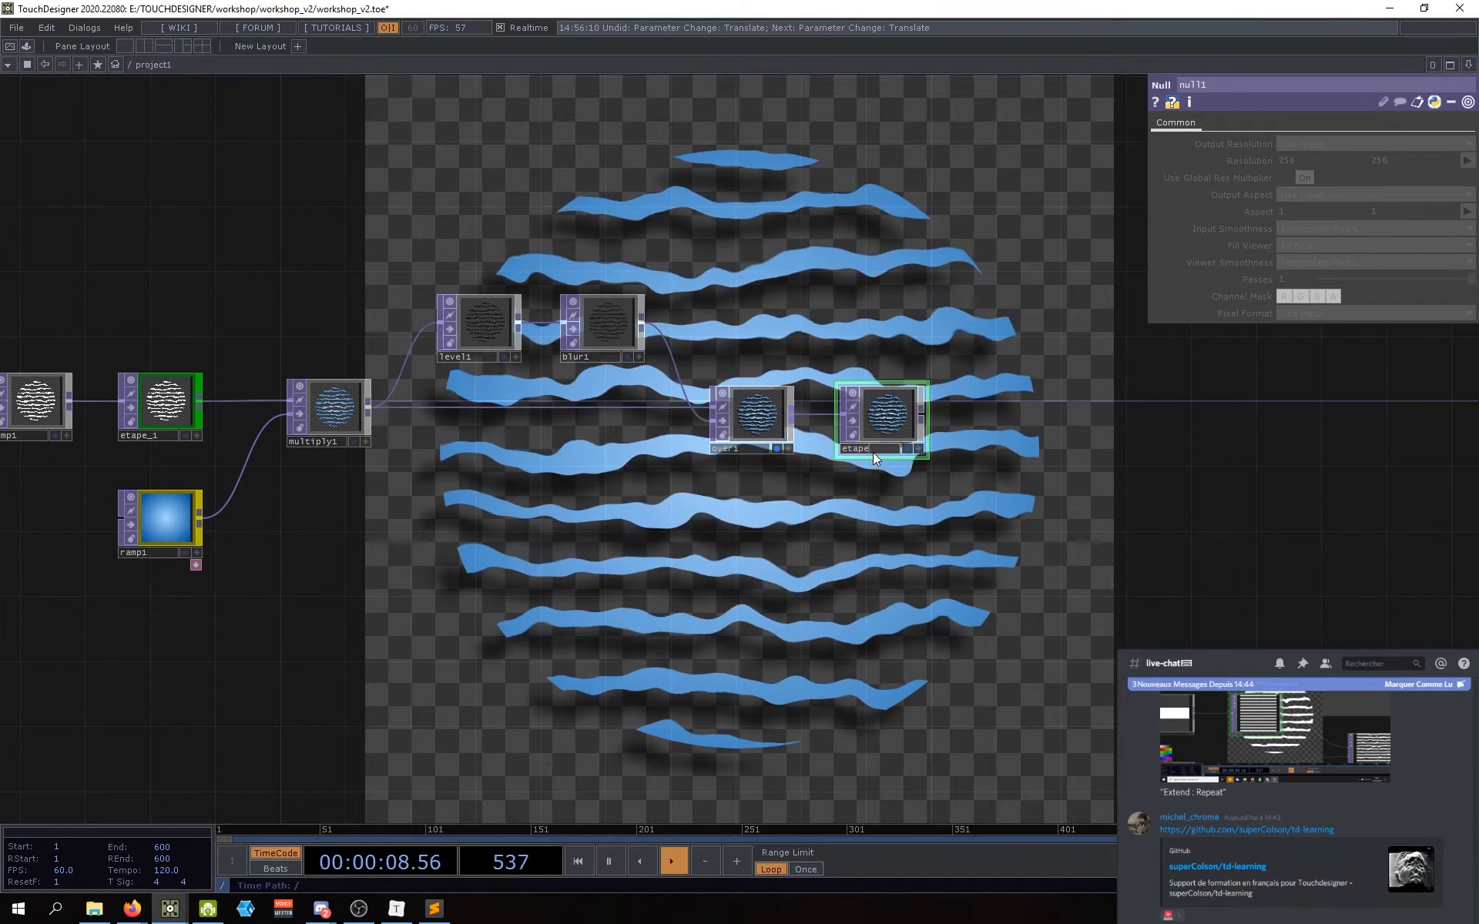
pyautogui.write('2')
pyautogui.press('Return')
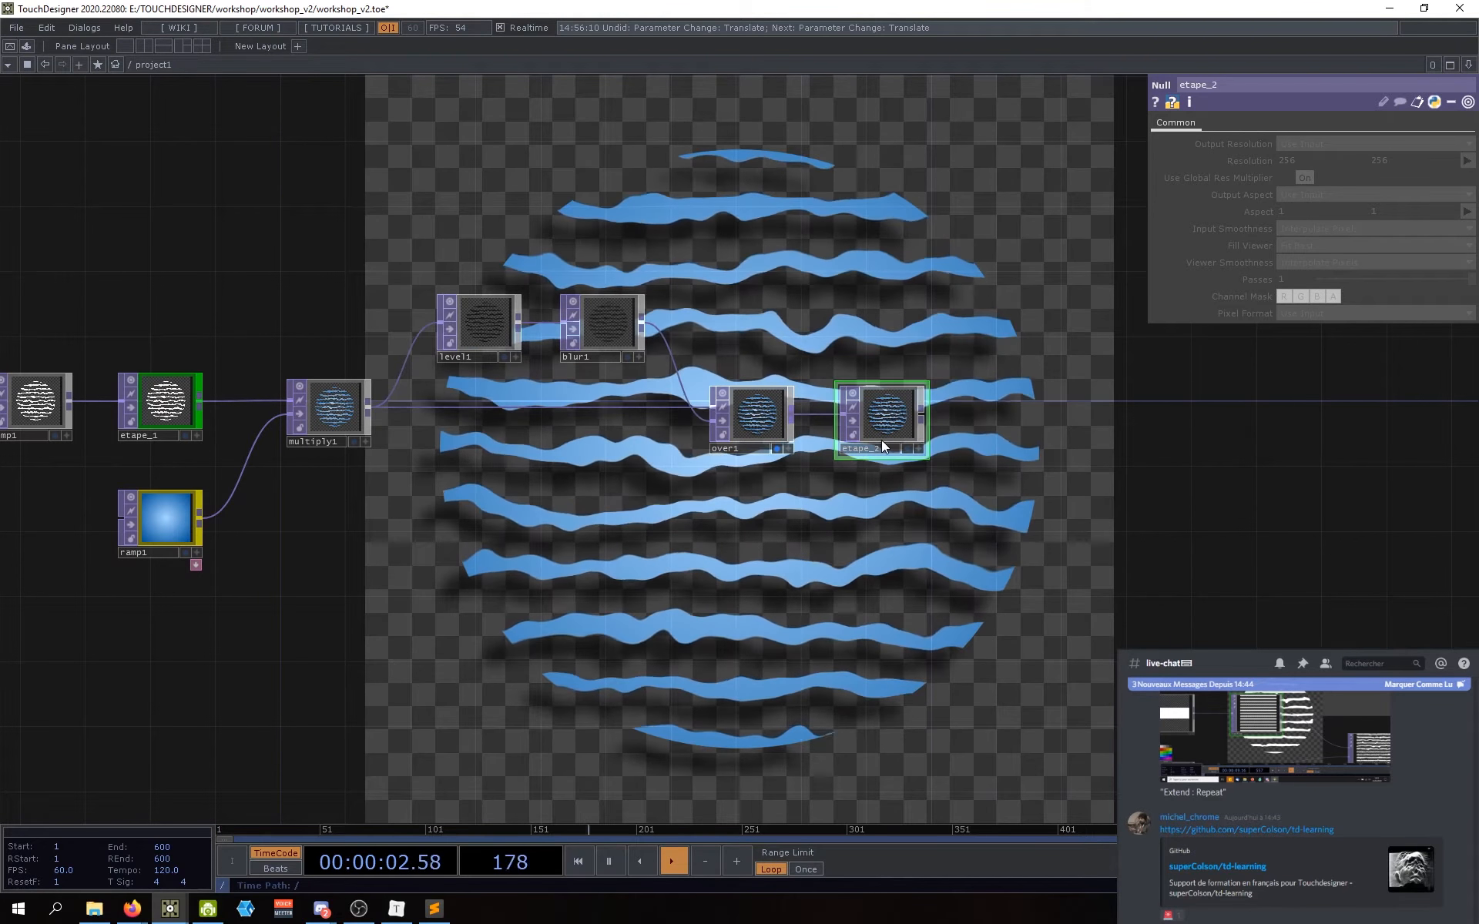
pyautogui.press('c')
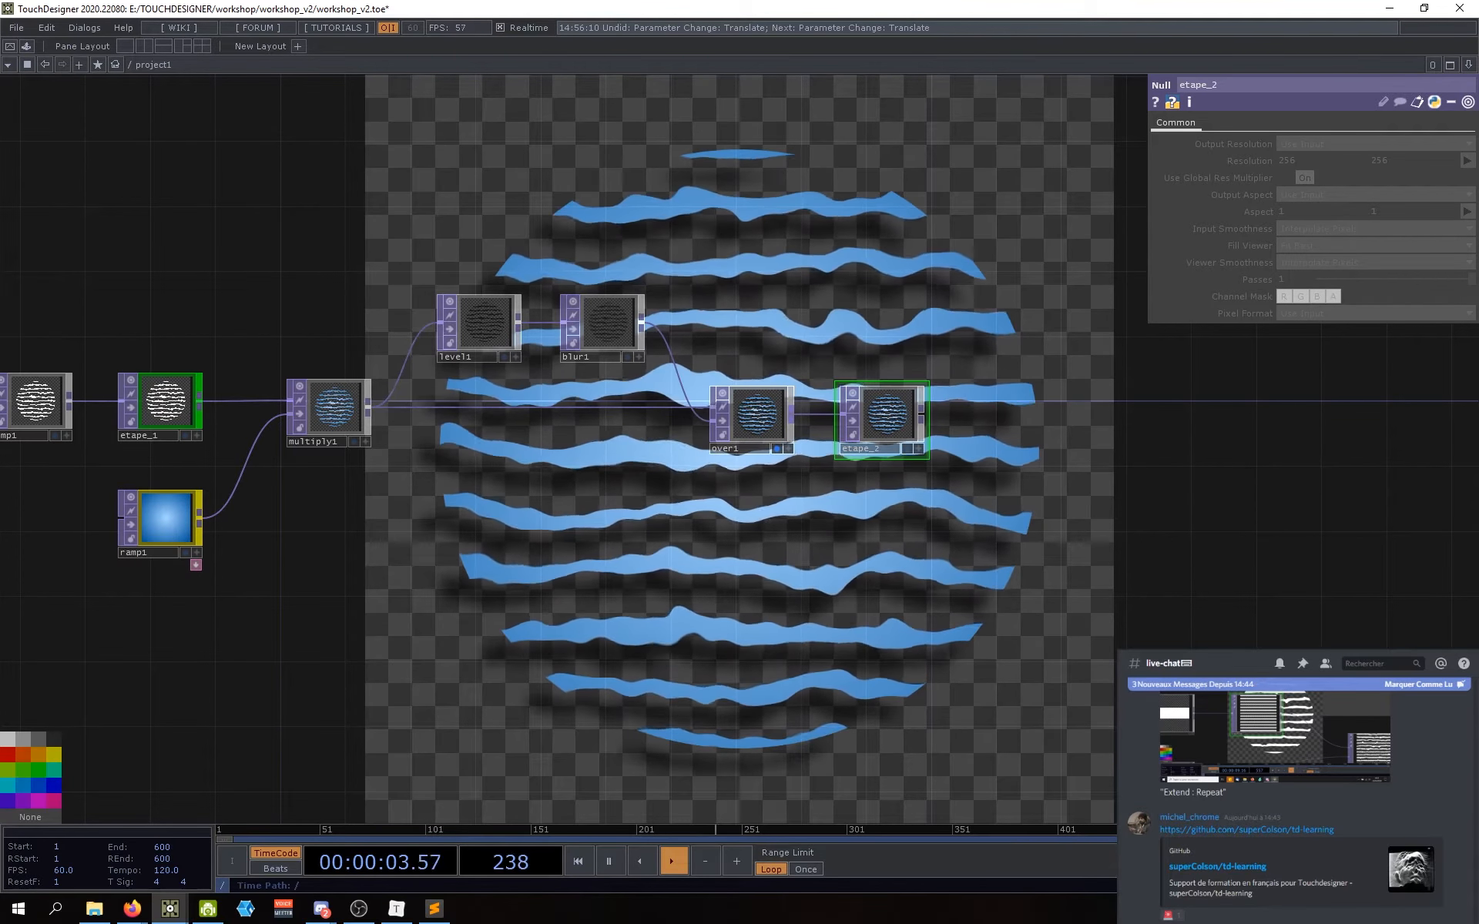
pyautogui.click(42, 773)
pyautogui.moveTo(798, 452); pyautogui.dragTo(893, 476)
pyautogui.moveTo(991, 456); pyautogui.dragTo(964, 457)
pyautogui.moveTo(882, 483); pyautogui.dragTo(830, 504)
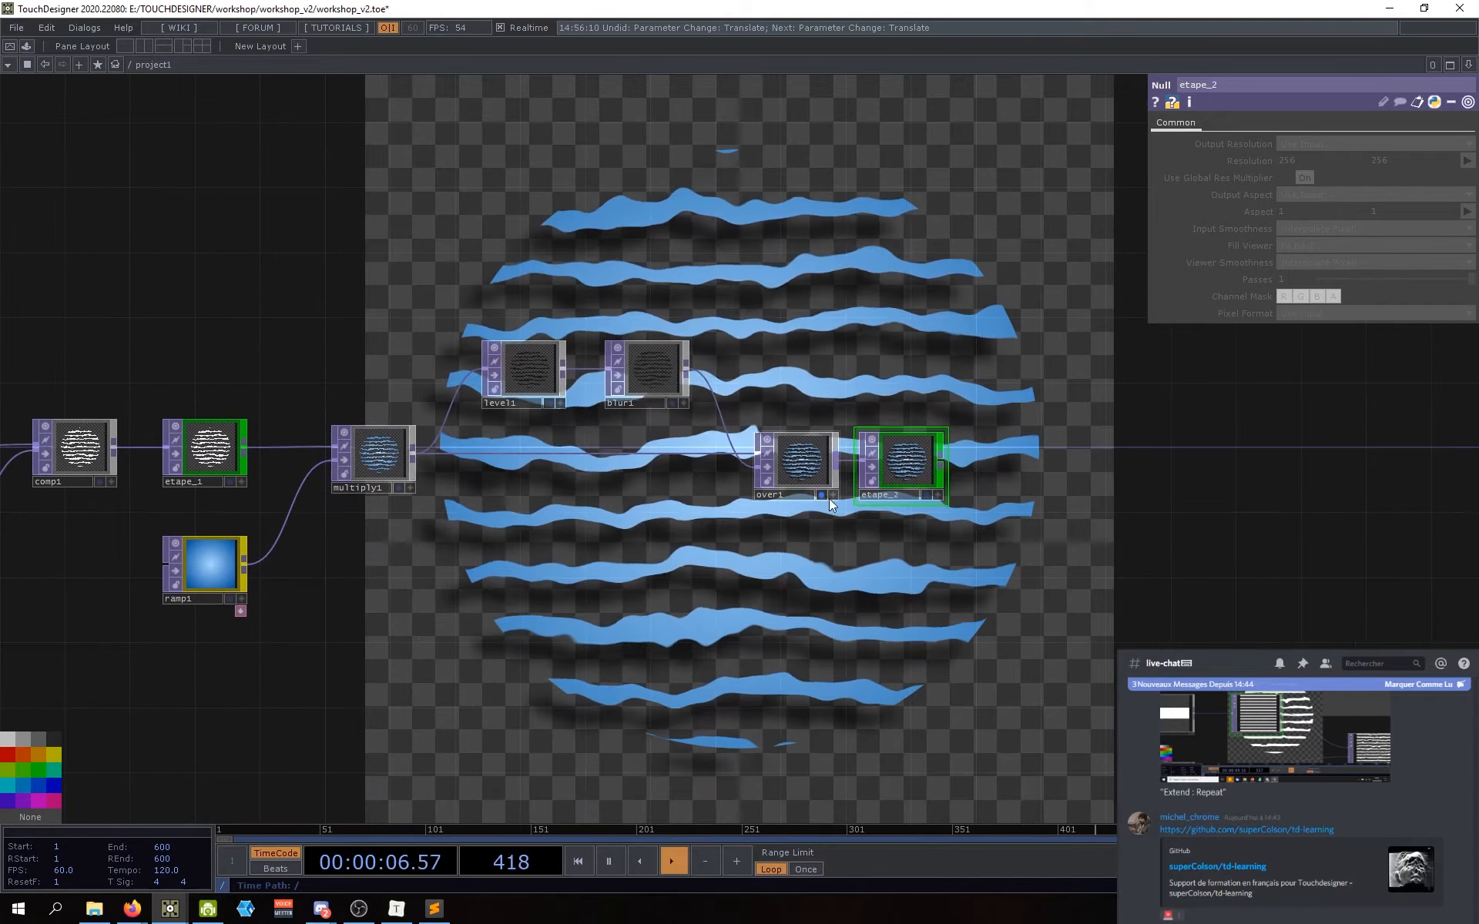
pyautogui.click(821, 495)
pyautogui.moveTo(849, 591); pyautogui.dragTo(835, 568)
pyautogui.scroll(-3, 838, 520)
pyautogui.scroll(10, 874, 464)
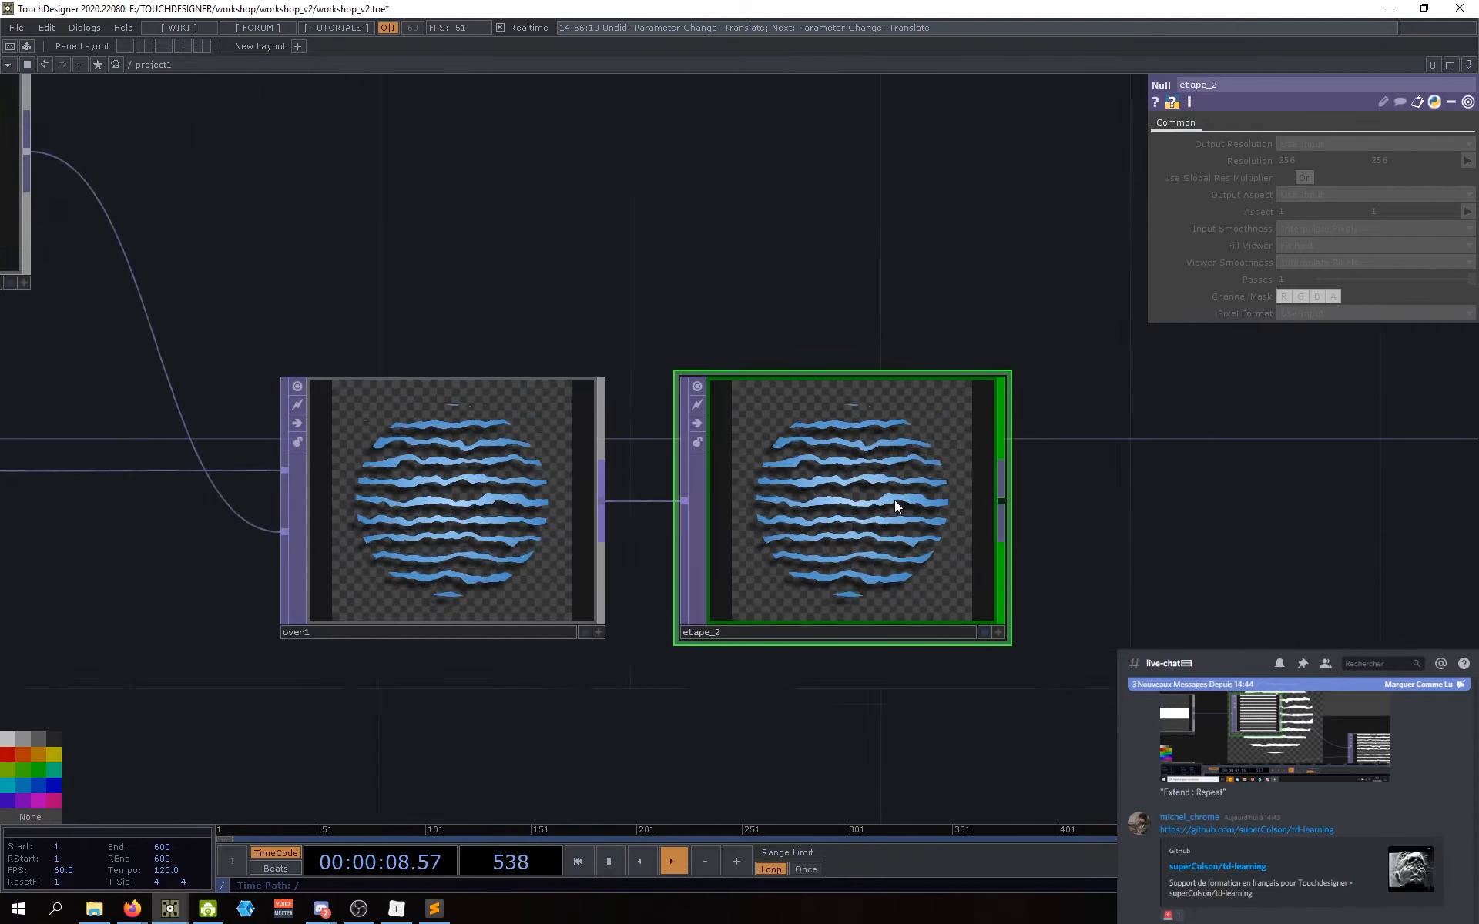
pyautogui.scroll(3, 895, 500)
pyautogui.scroll(-3, 1217, 550)
pyautogui.scroll(-4, 1177, 562)
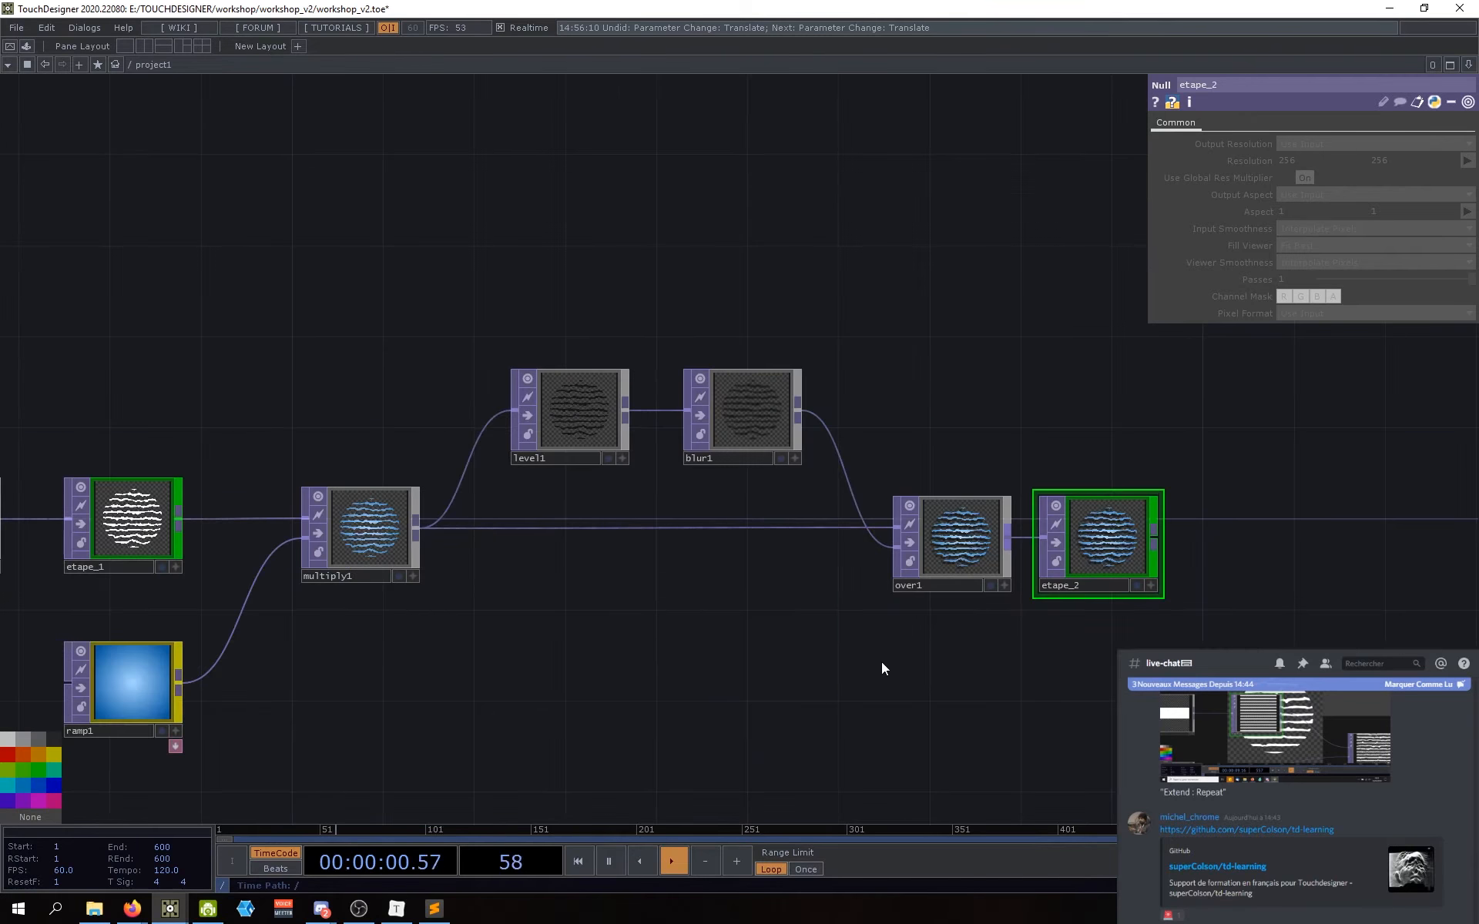
pyautogui.scroll(-4, 1016, 593)
pyautogui.scroll(-2, 961, 657)
pyautogui.scroll(4, 499, 526)
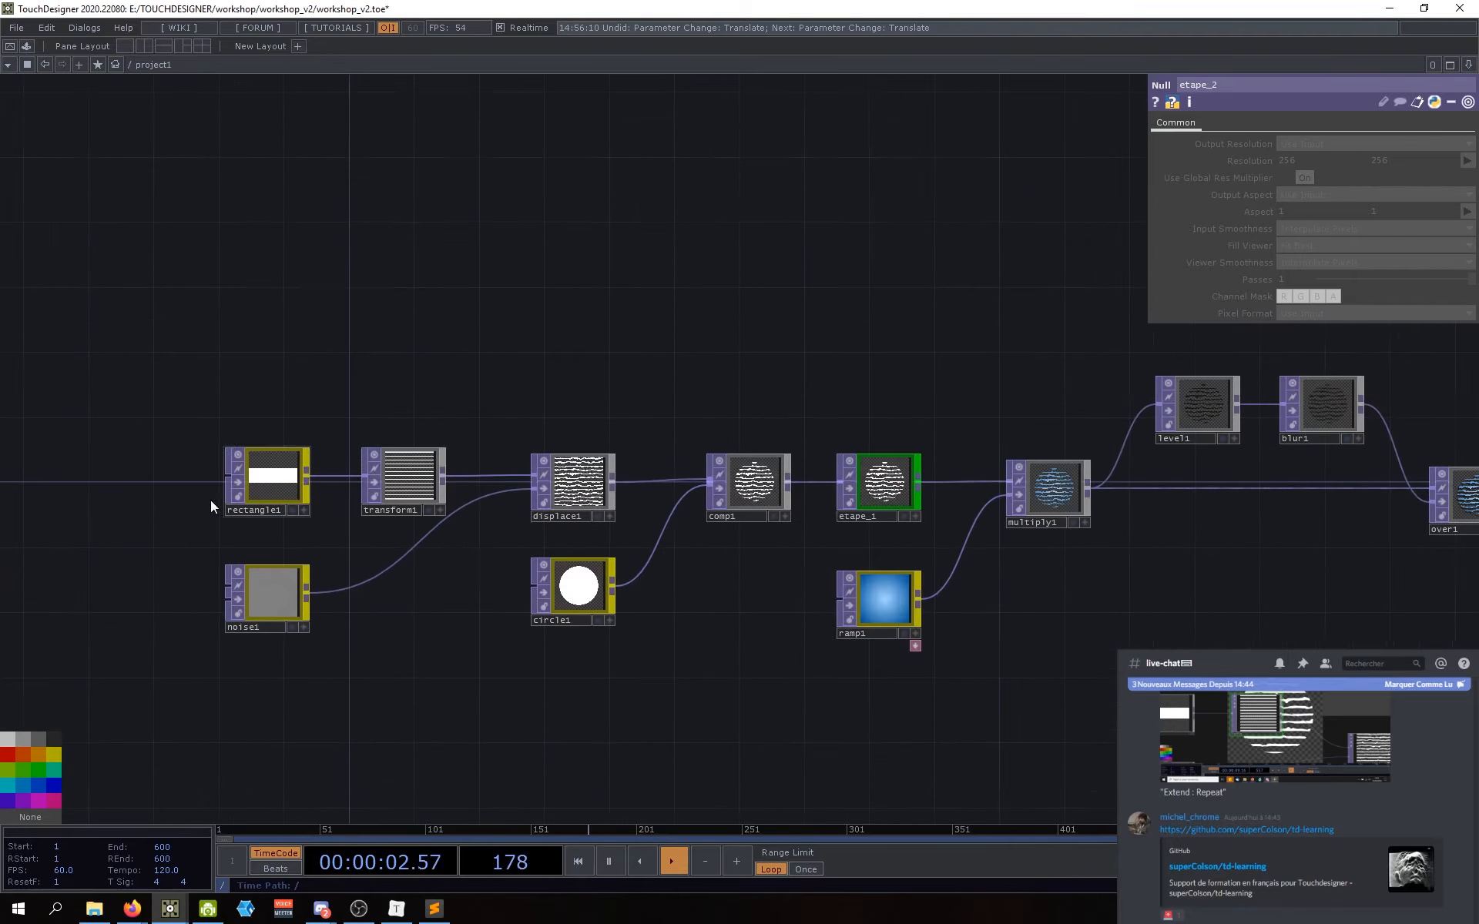
pyautogui.scroll(2, 454, 479)
pyautogui.moveTo(478, 600); pyautogui.dragTo(312, 567)
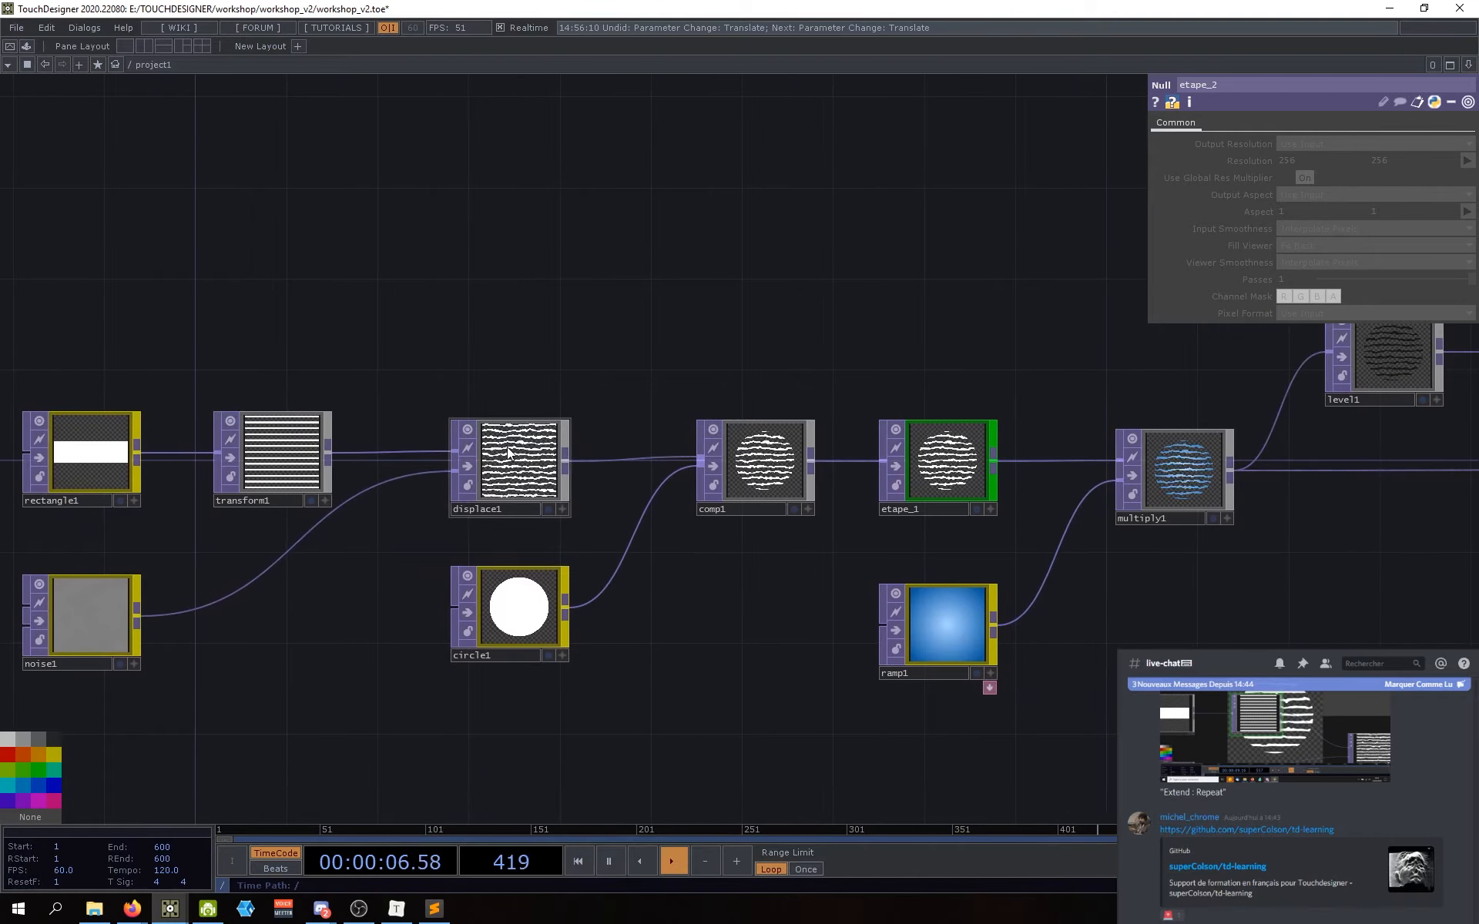
pyautogui.scroll(4, 508, 453)
pyautogui.scroll(-2, 507, 453)
pyautogui.moveTo(751, 609); pyautogui.dragTo(573, 601)
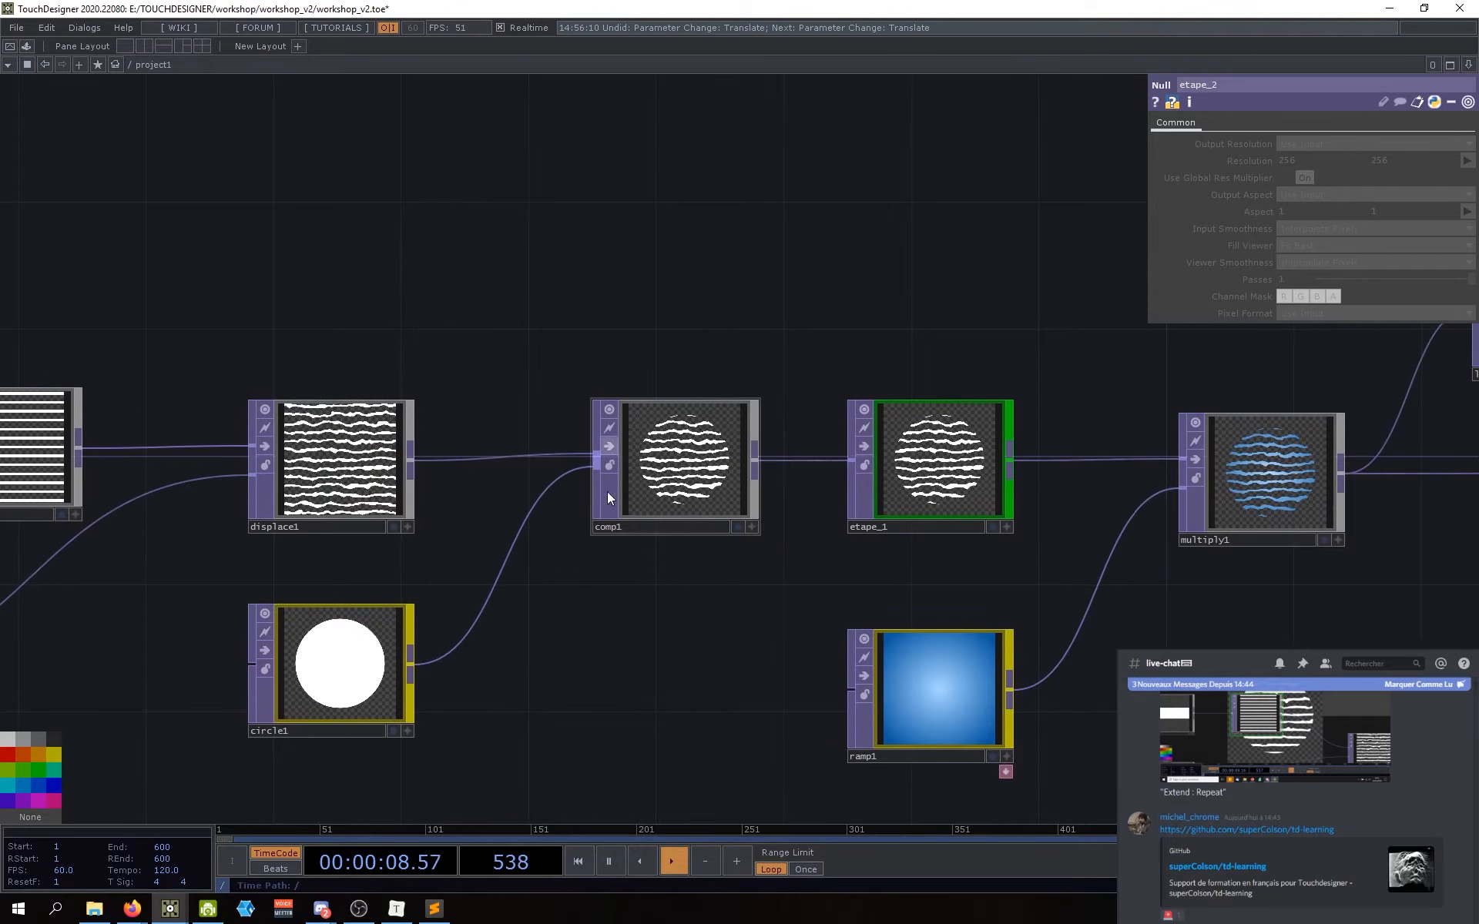
pyautogui.moveTo(741, 634); pyautogui.dragTo(611, 611)
pyautogui.moveTo(783, 611); pyautogui.dragTo(553, 641)
pyautogui.moveTo(847, 632); pyautogui.dragTo(558, 627)
pyautogui.moveTo(657, 593); pyautogui.dragTo(510, 590)
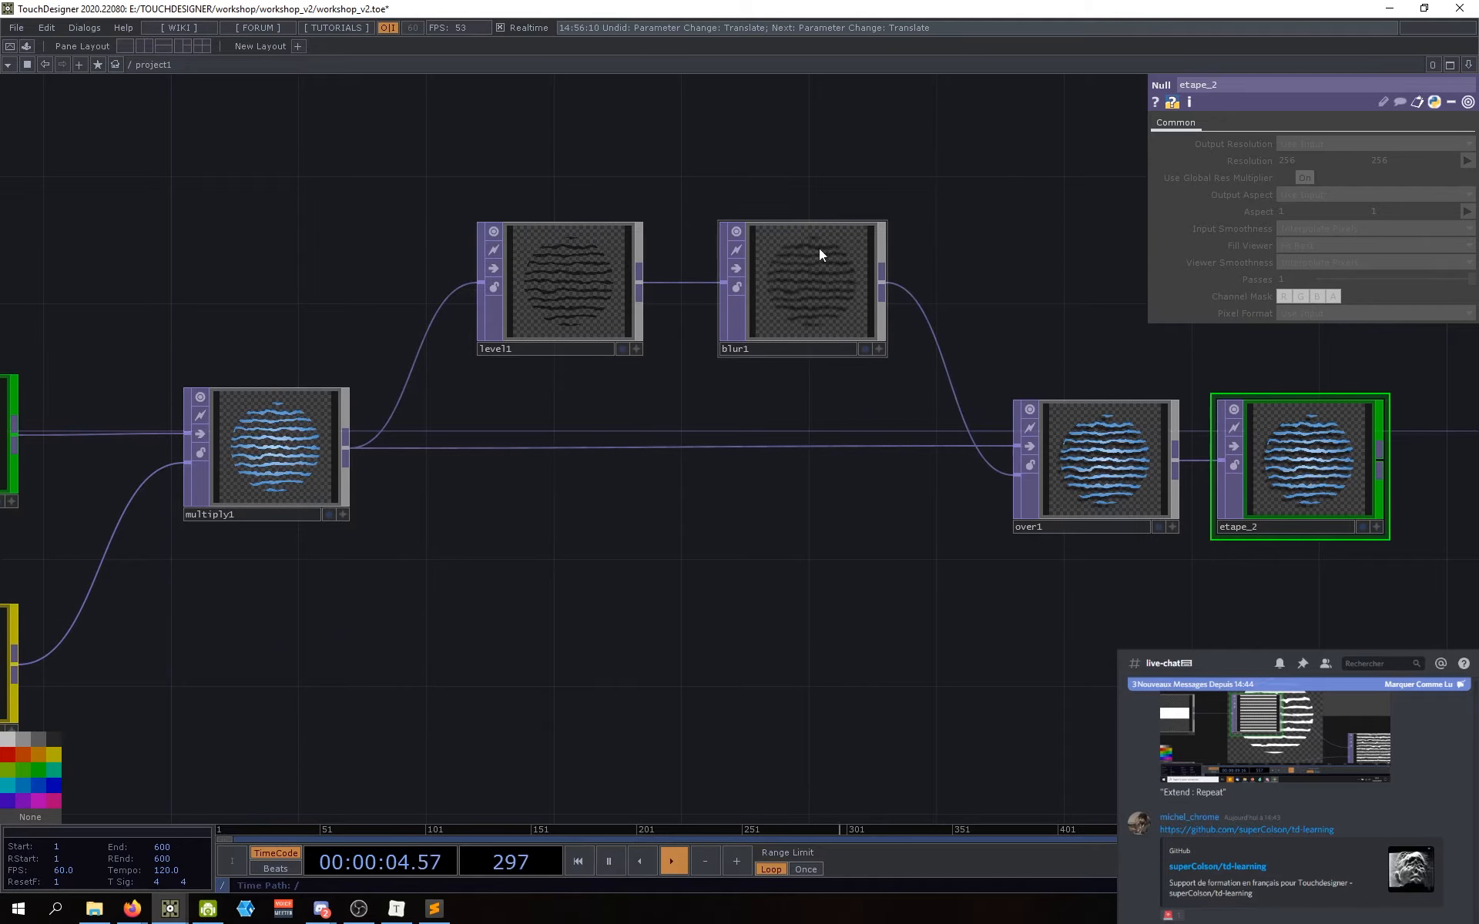
pyautogui.moveTo(828, 473); pyautogui.dragTo(678, 513)
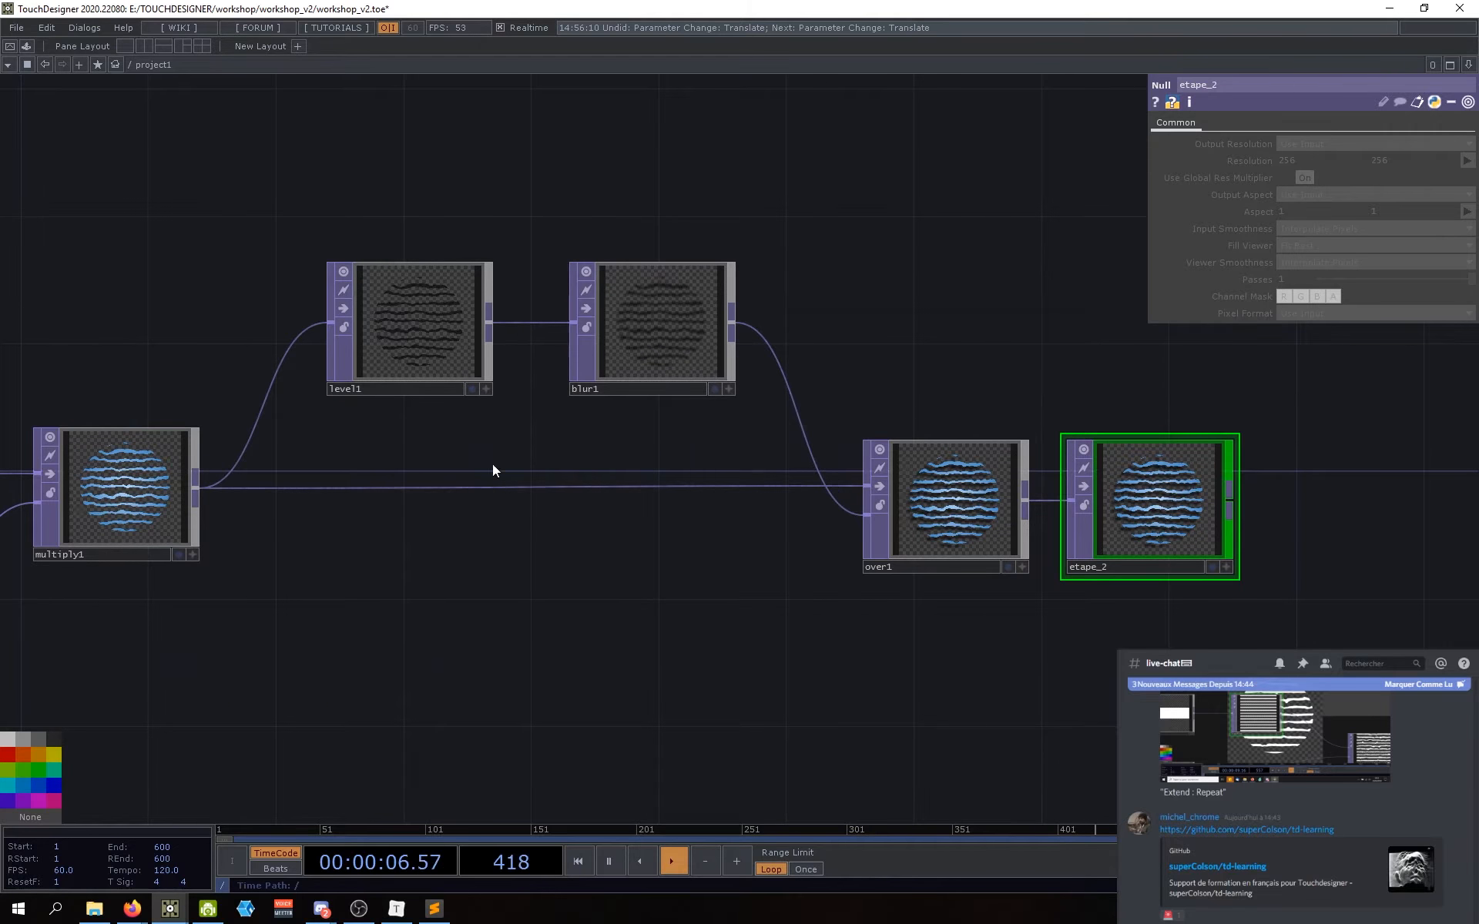
pyautogui.moveTo(900, 645); pyautogui.dragTo(830, 649)
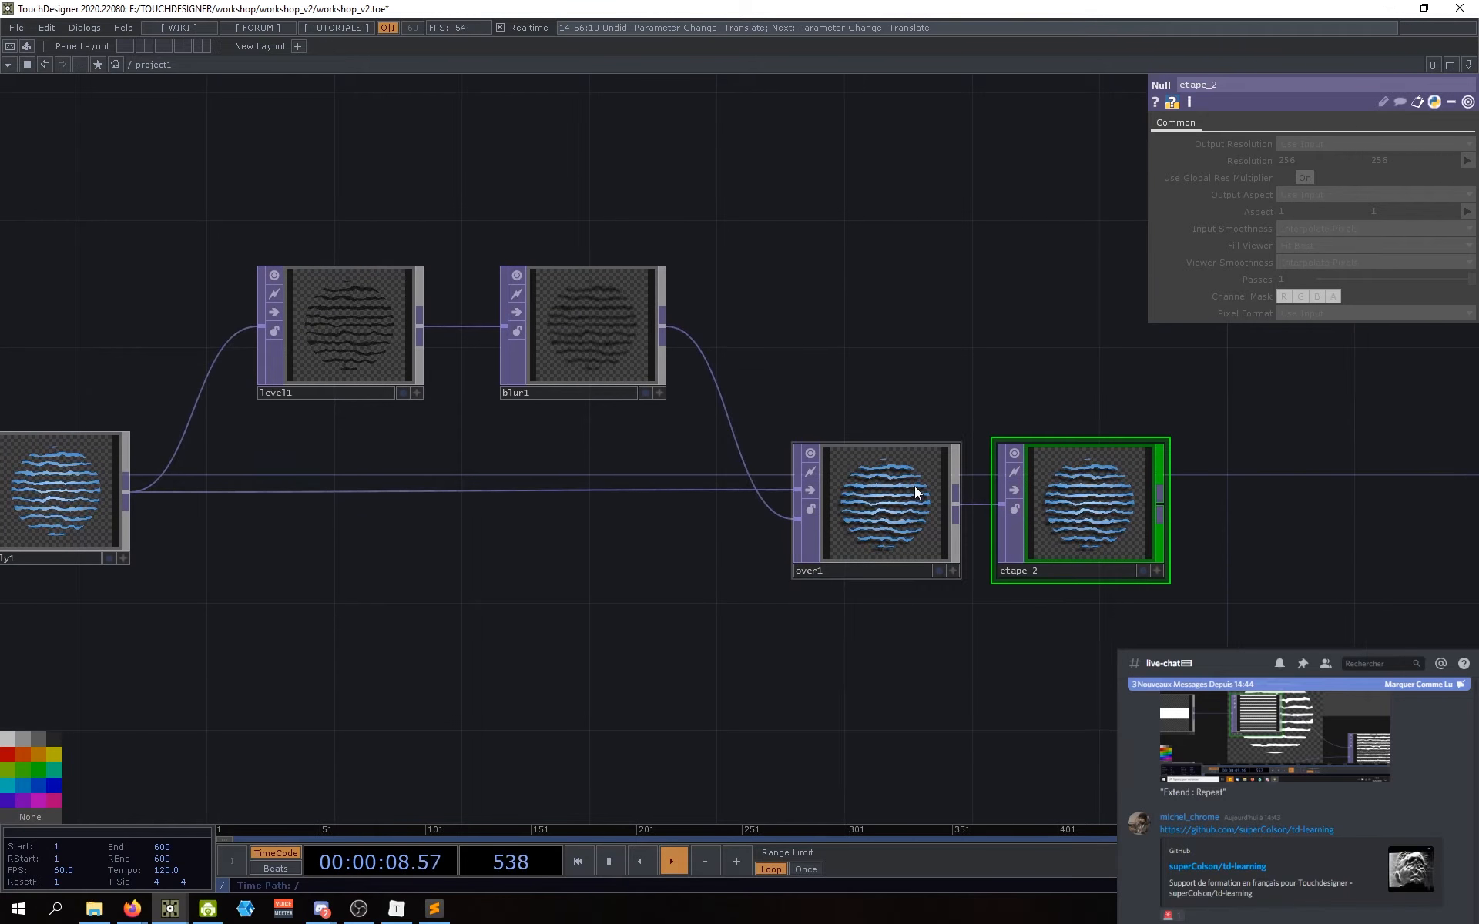
pyautogui.scroll(5, 896, 466)
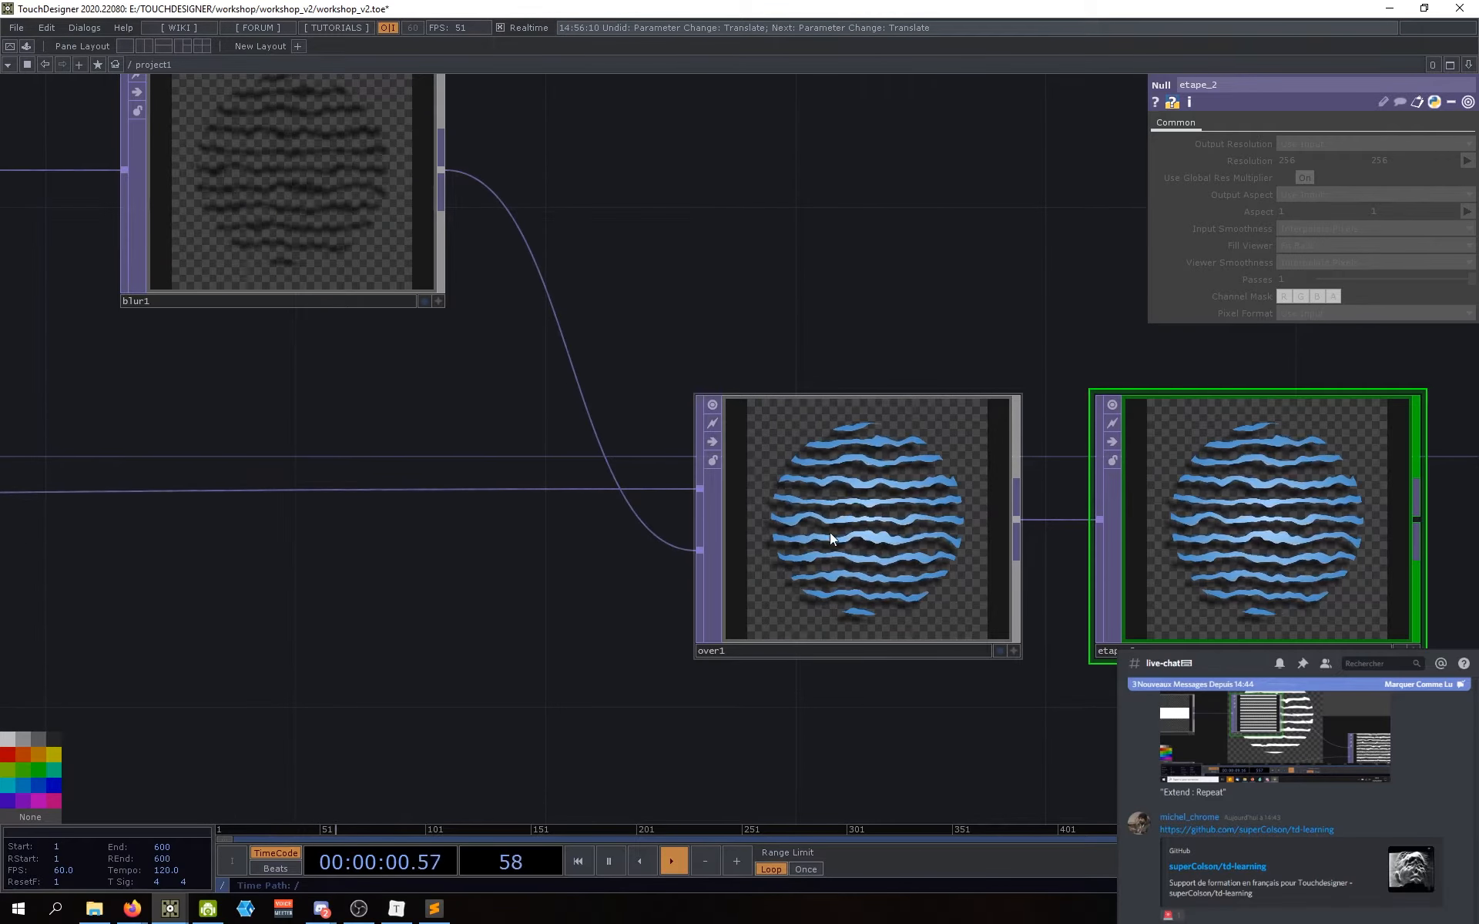
pyautogui.scroll(2, 832, 532)
pyautogui.scroll(-4, 895, 521)
pyautogui.moveTo(864, 660); pyautogui.dragTo(767, 634)
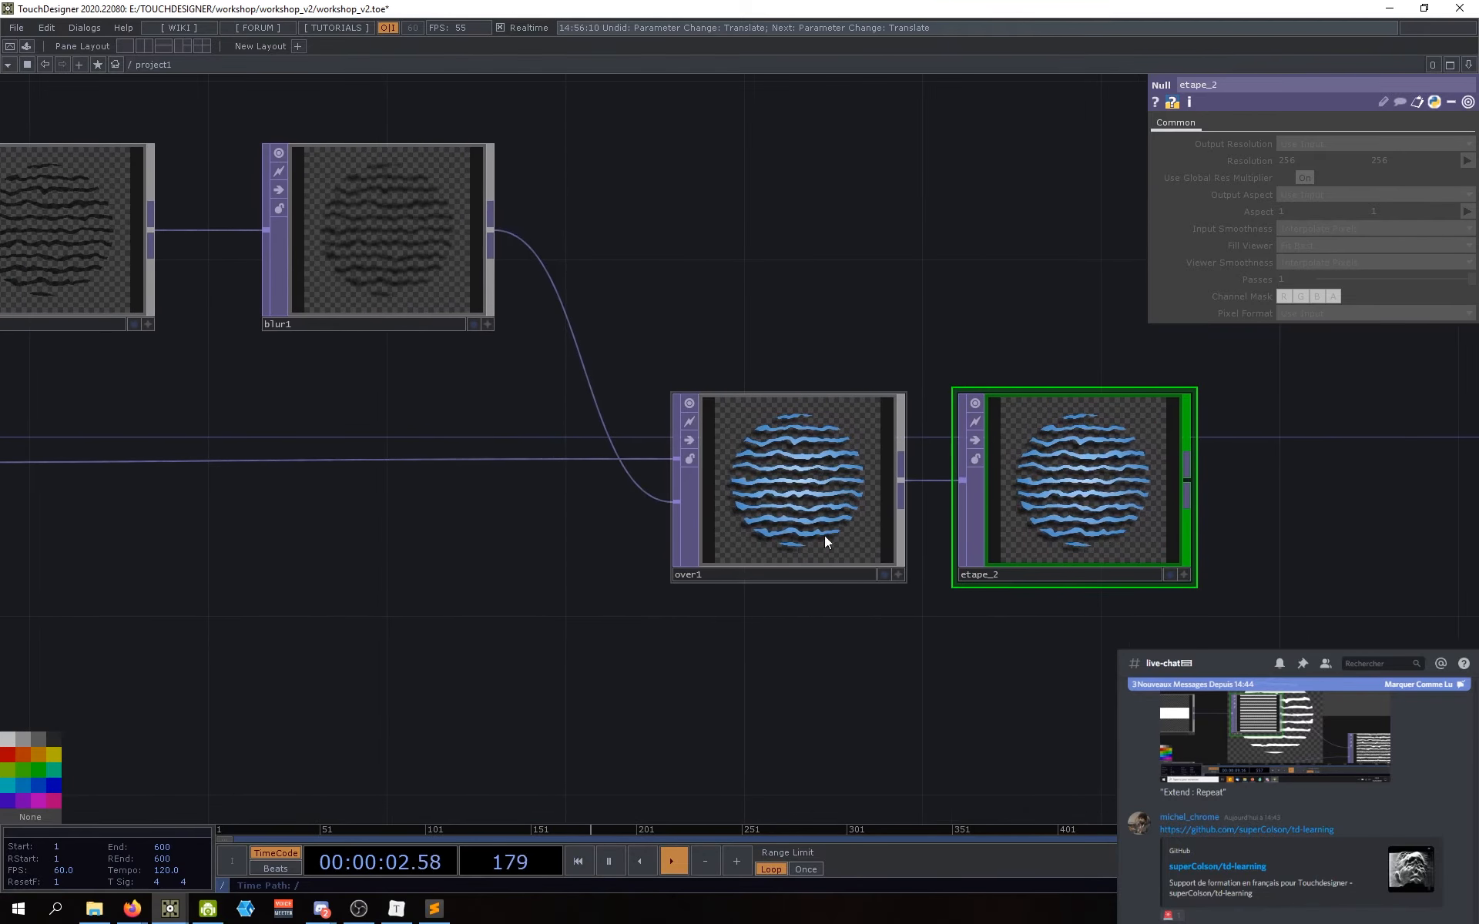
pyautogui.moveTo(929, 639); pyautogui.dragTo(754, 641)
pyautogui.scroll(-3, 878, 667)
pyautogui.moveTo(872, 666); pyautogui.dragTo(814, 633)
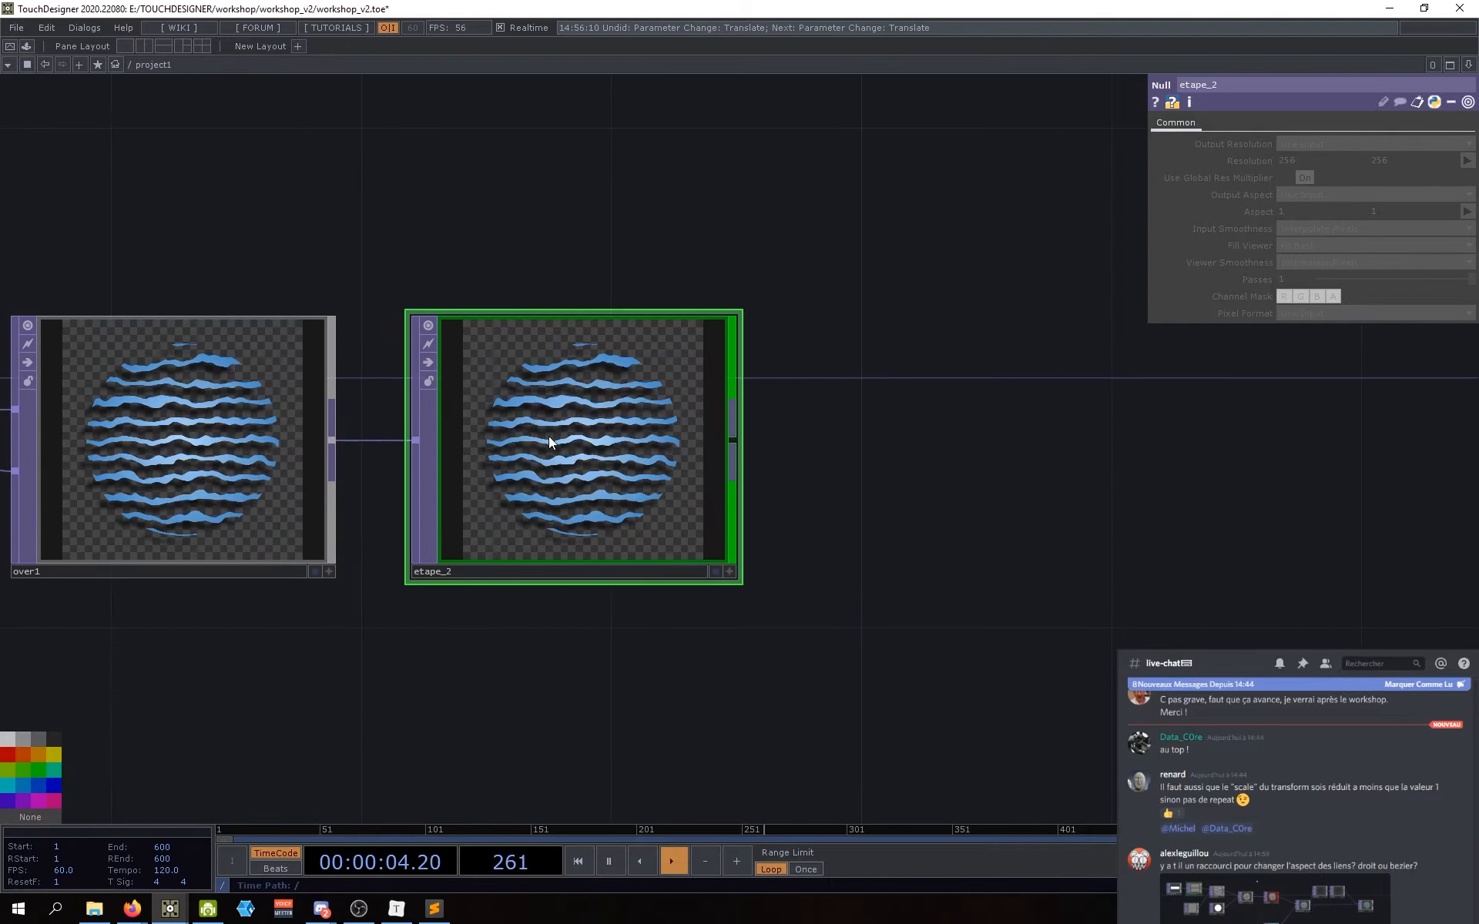
pyautogui.scroll(6, 549, 439)
pyautogui.scroll(-6, 549, 439)
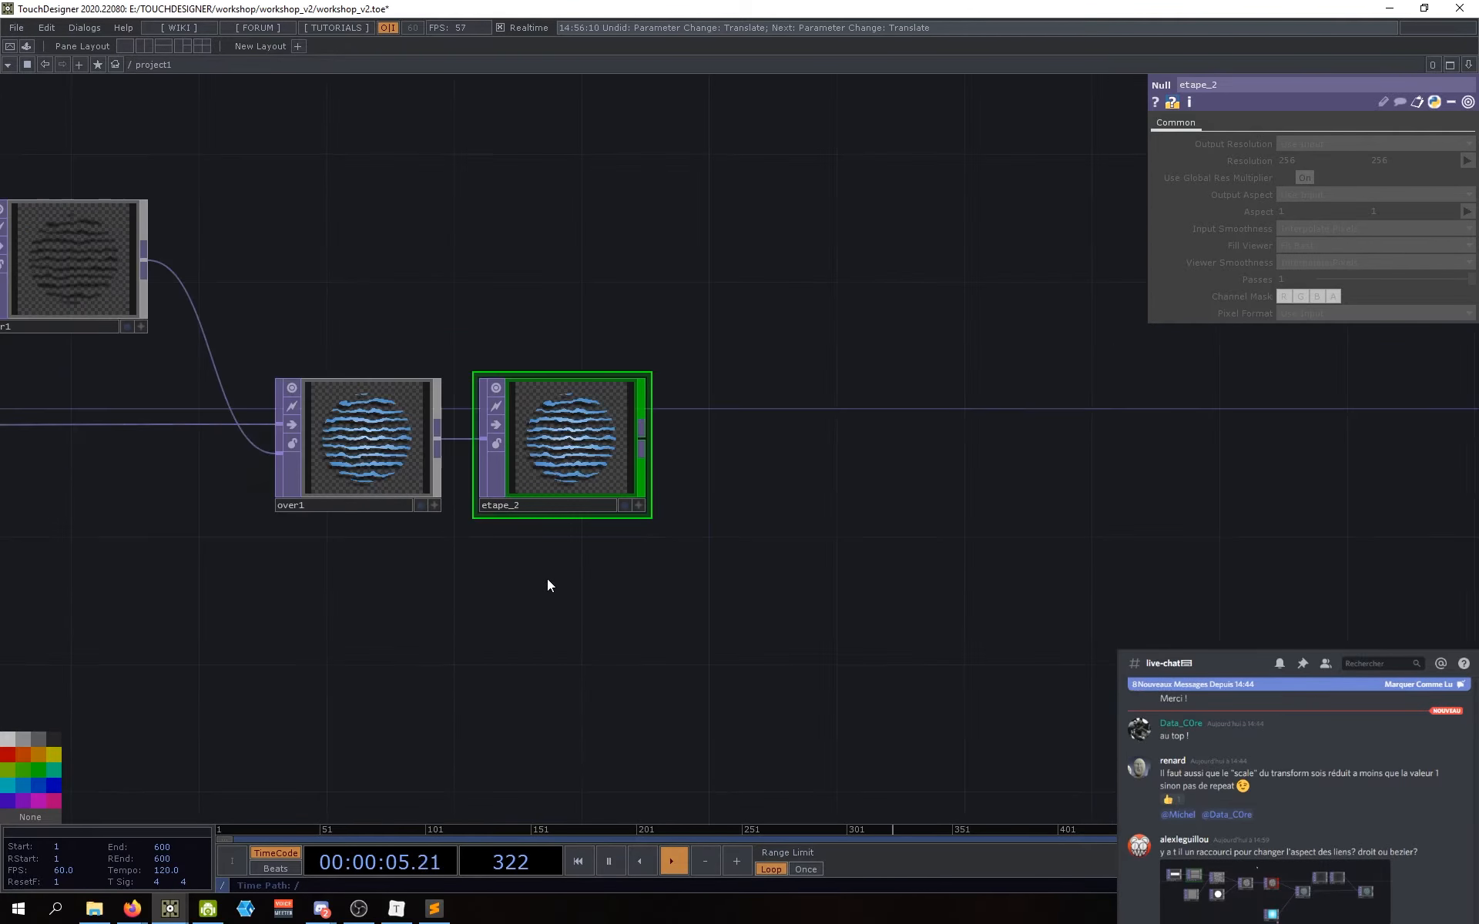
pyautogui.moveTo(546, 580); pyautogui.dragTo(566, 553)
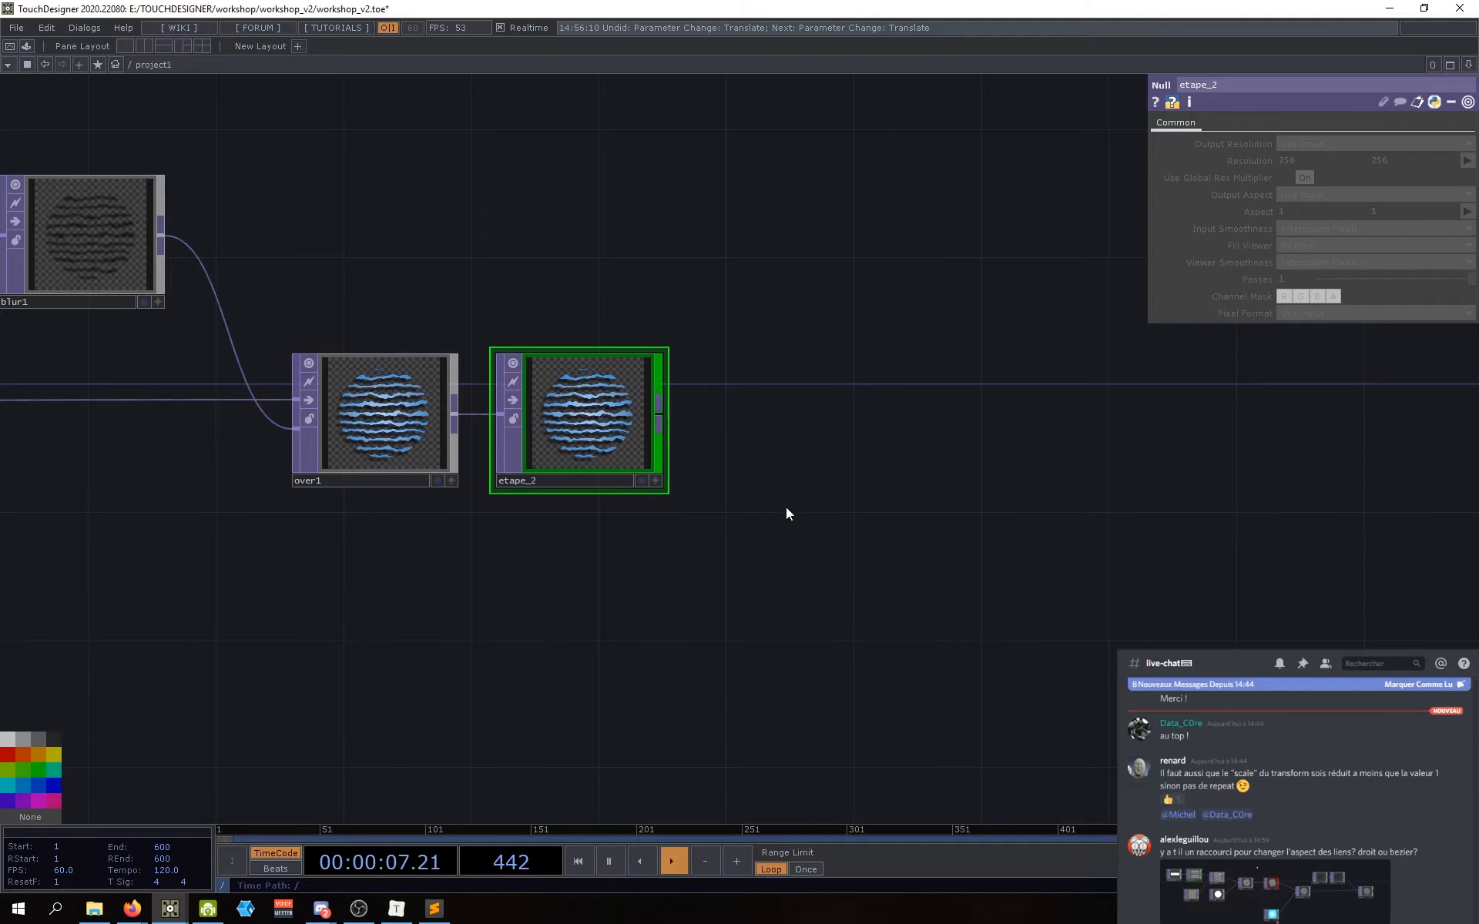
pyautogui.moveTo(678, 567); pyautogui.dragTo(689, 519)
pyautogui.scroll(-3, 689, 518)
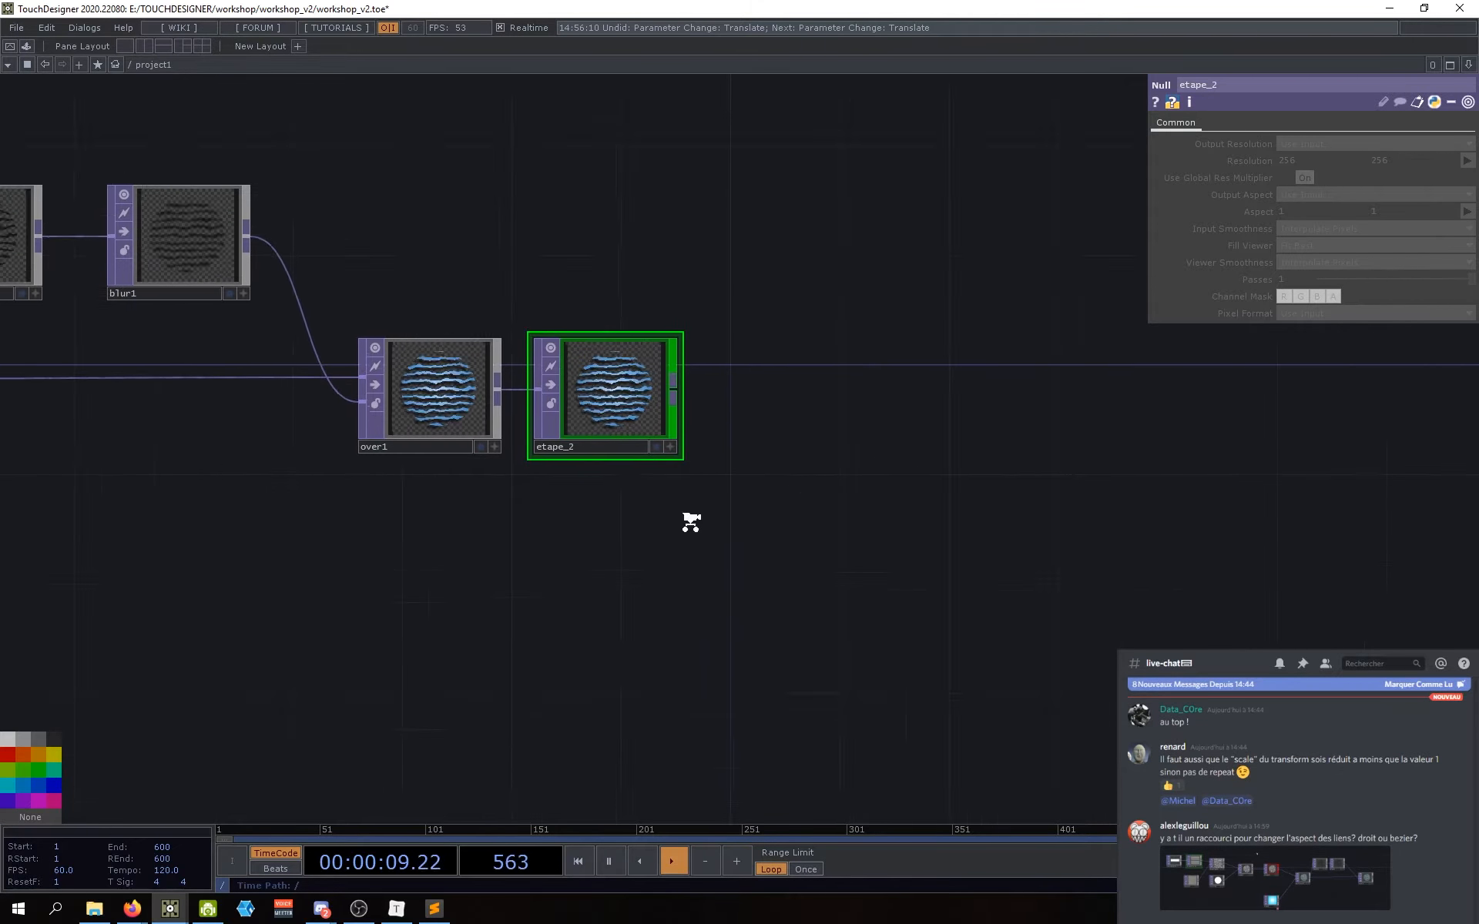
pyautogui.moveTo(758, 585); pyautogui.dragTo(736, 587)
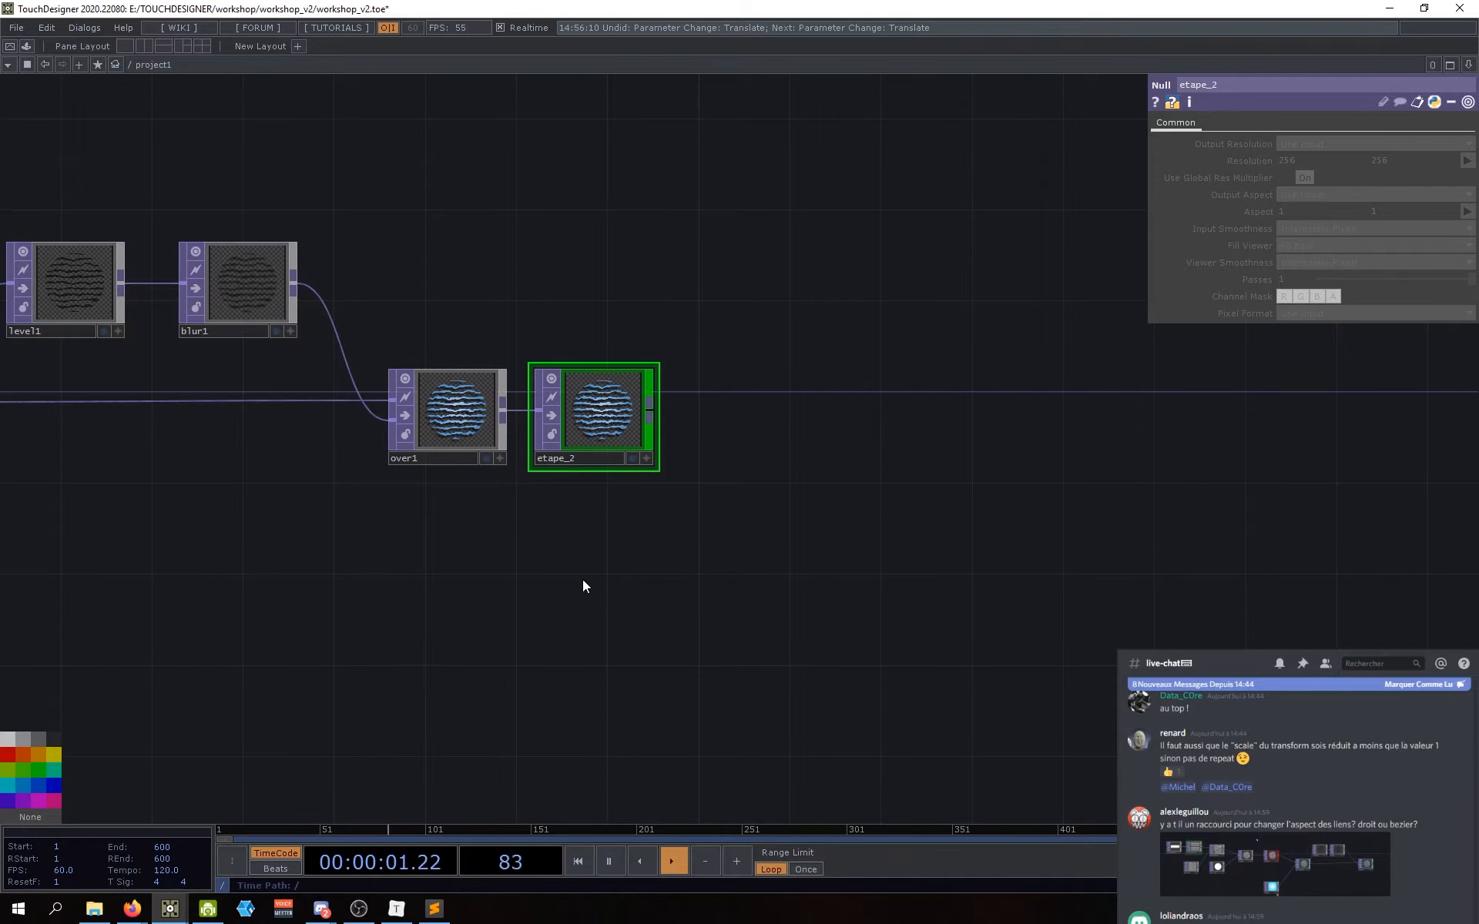
pyautogui.moveTo(582, 579); pyautogui.dragTo(621, 522)
pyautogui.moveTo(734, 545); pyautogui.dragTo(645, 480)
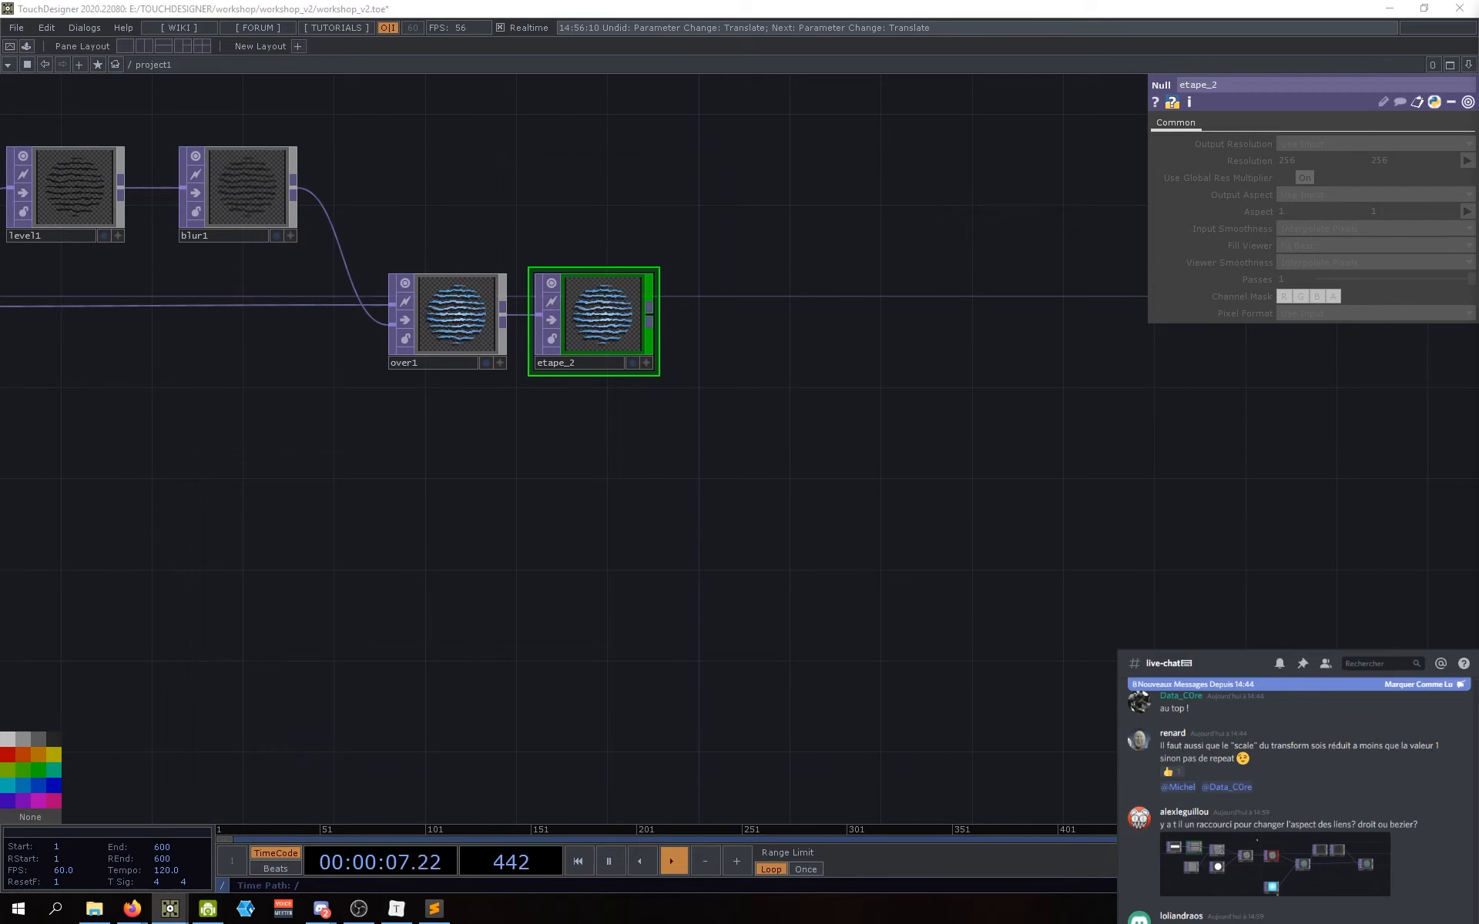
pyautogui.moveTo(631, 486); pyautogui.dragTo(622, 463)
# Step: Create a Ramp TOP below the chain, replacing the first attempt with a new ramp2
pyautogui.press('Tab')
pyautogui.write('ramp')
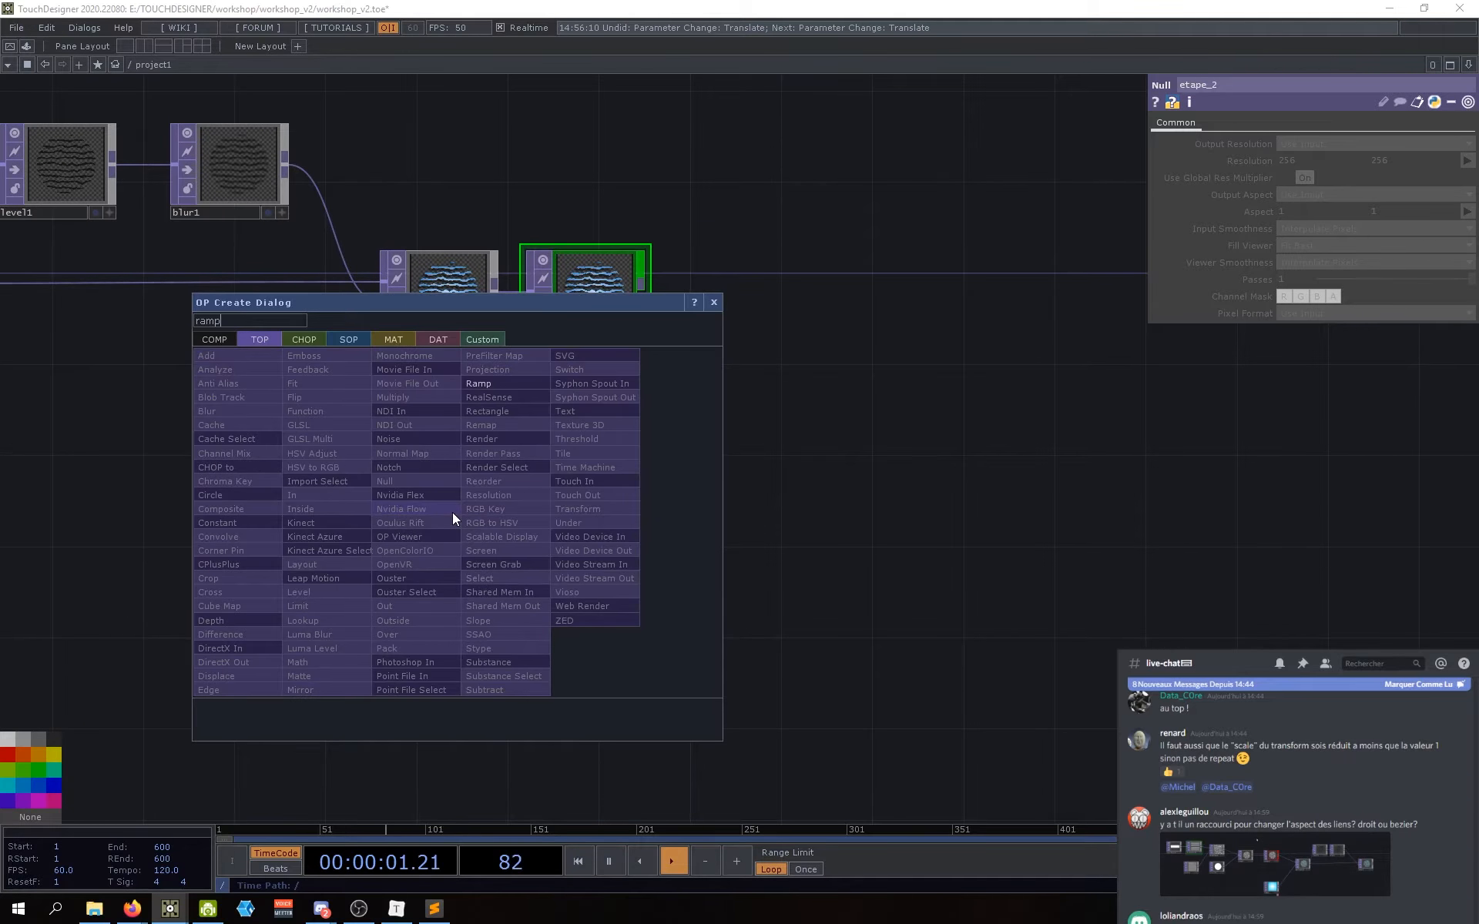
pyautogui.click(520, 382)
pyautogui.click(488, 555)
pyautogui.hscroll(-1, 664, 568)
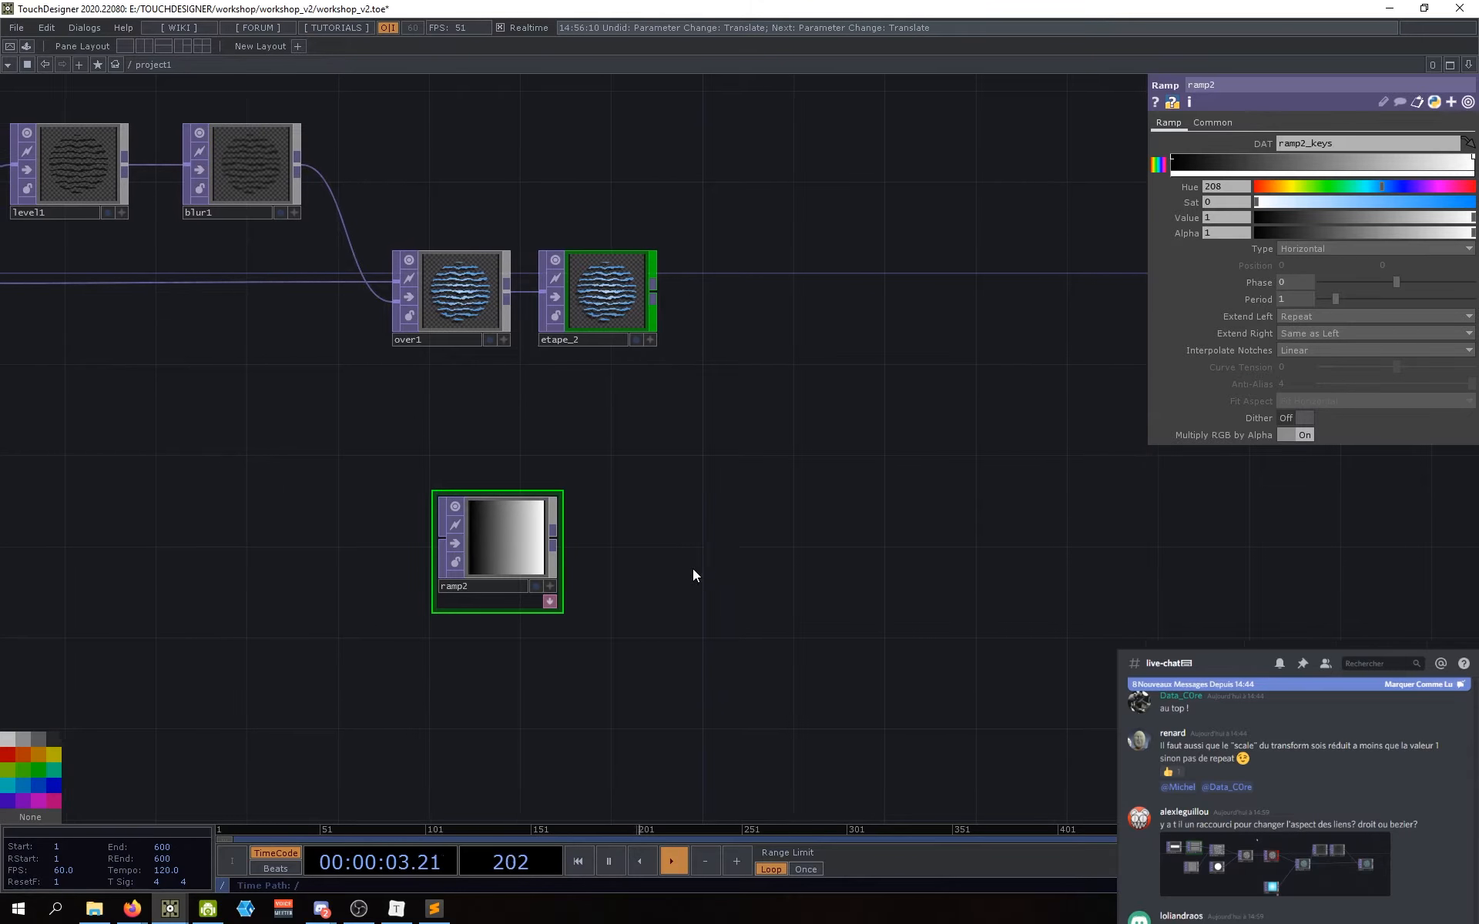
pyautogui.press('Tab')
pyautogui.moveTo(767, 283); pyautogui.dragTo(875, 309)
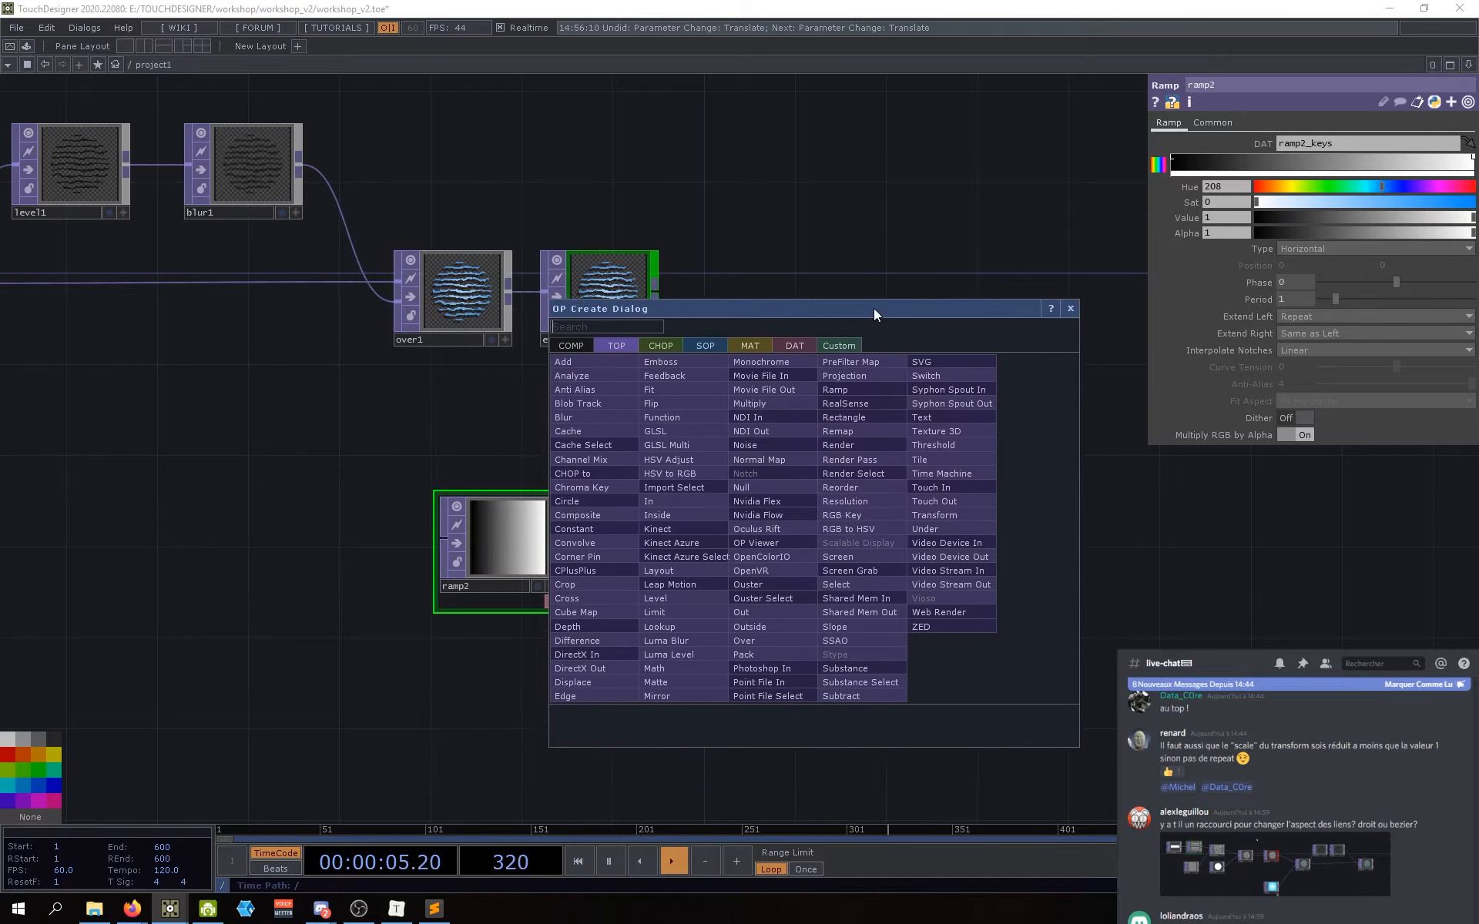
pyautogui.click(857, 387)
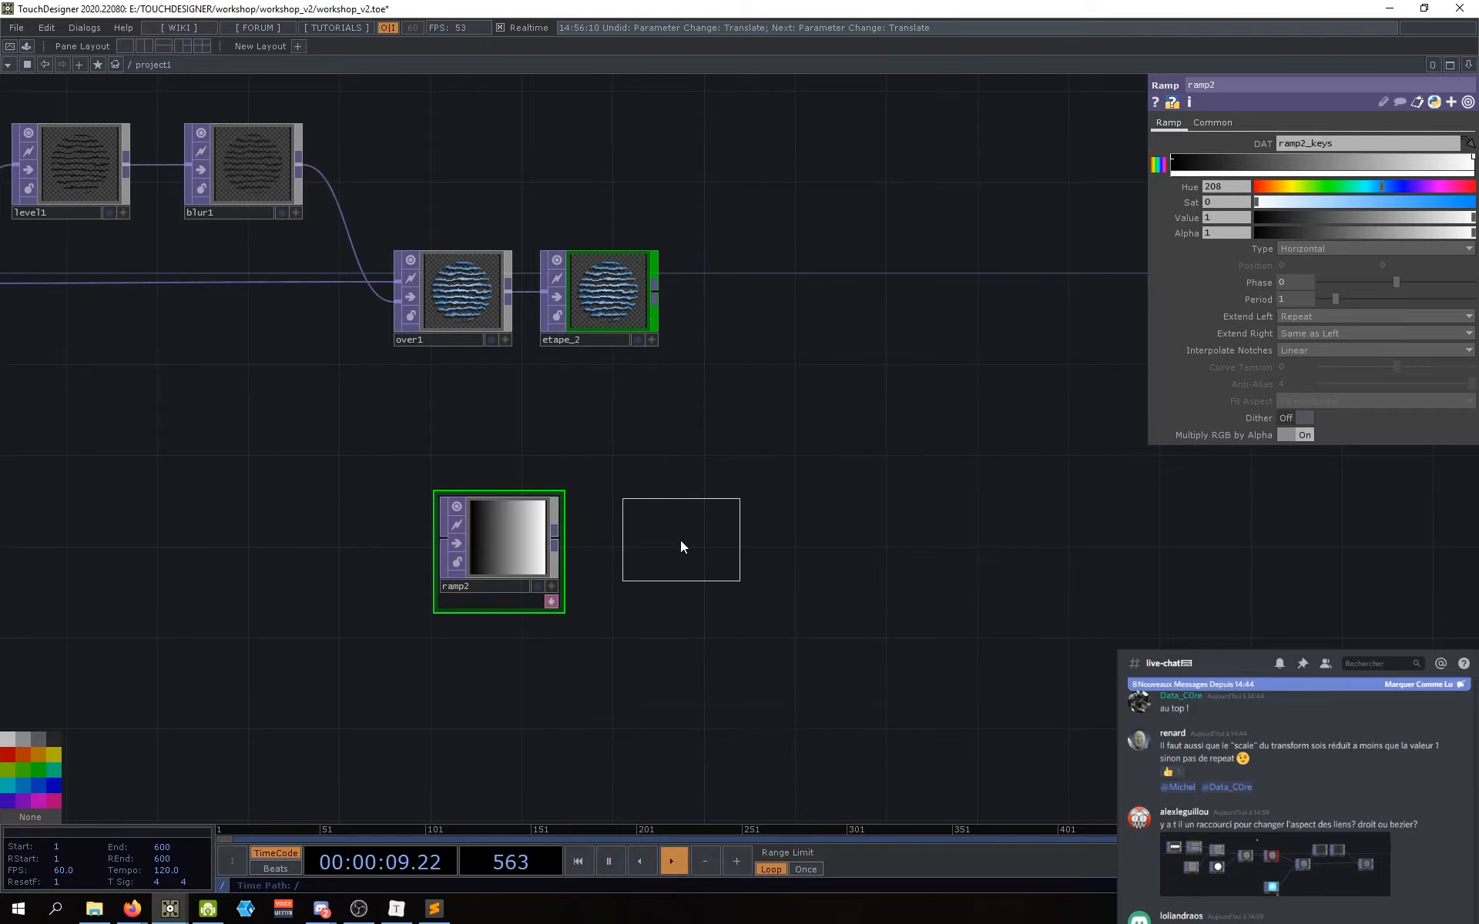
pyautogui.press('Delete')
pyautogui.click(585, 562)
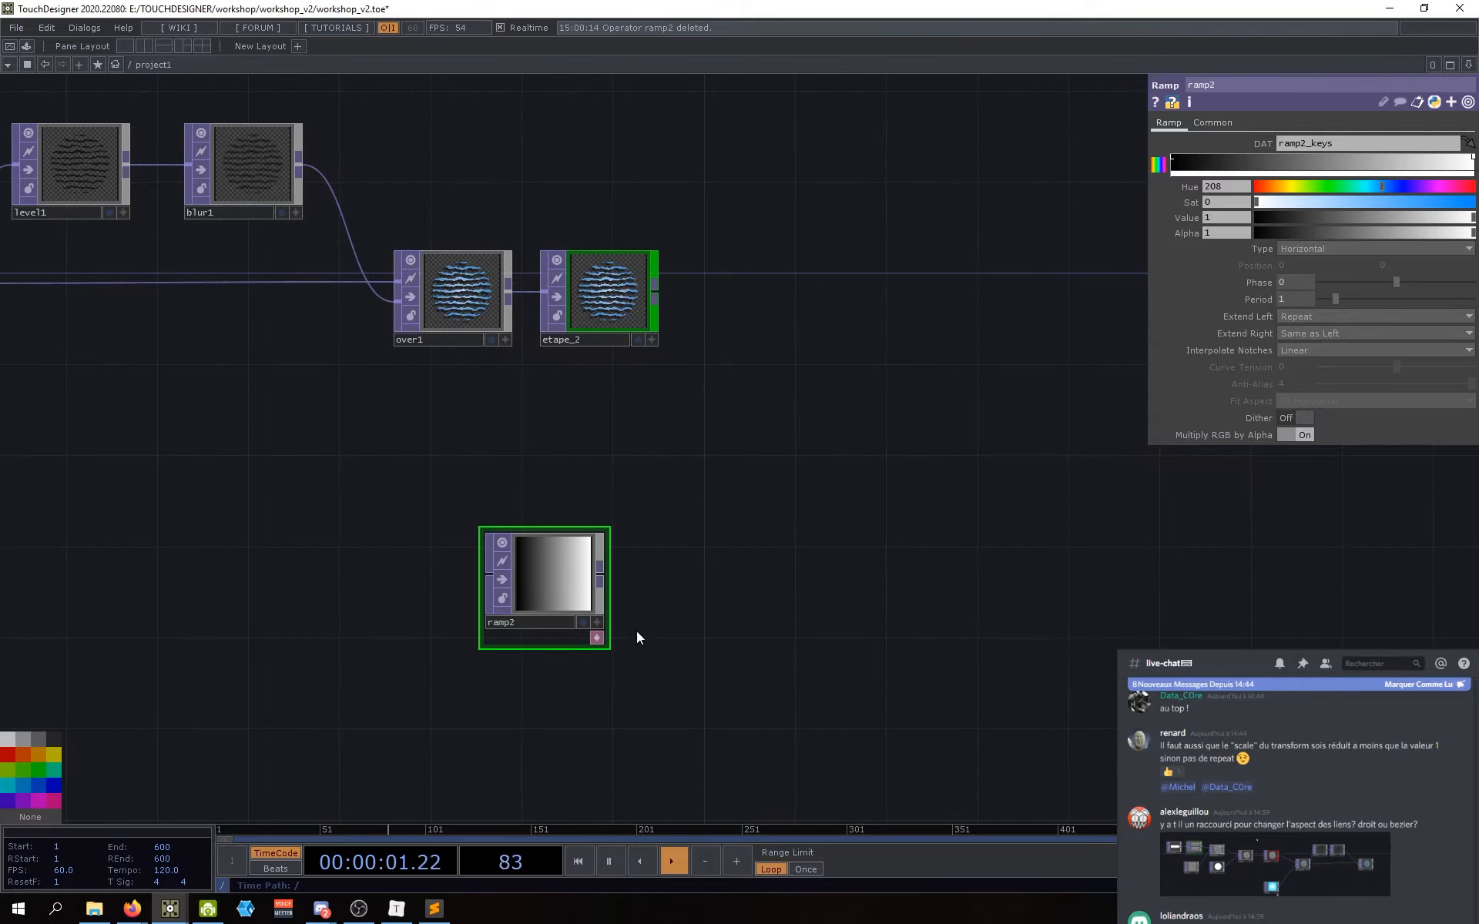
# Step: Move ramp2 down and left, then pan until etape_2 is back in view
pyautogui.moveTo(647, 610); pyautogui.dragTo(666, 602)
pyautogui.moveTo(539, 586); pyautogui.dragTo(493, 623)
pyautogui.moveTo(748, 620); pyautogui.dragTo(809, 610)
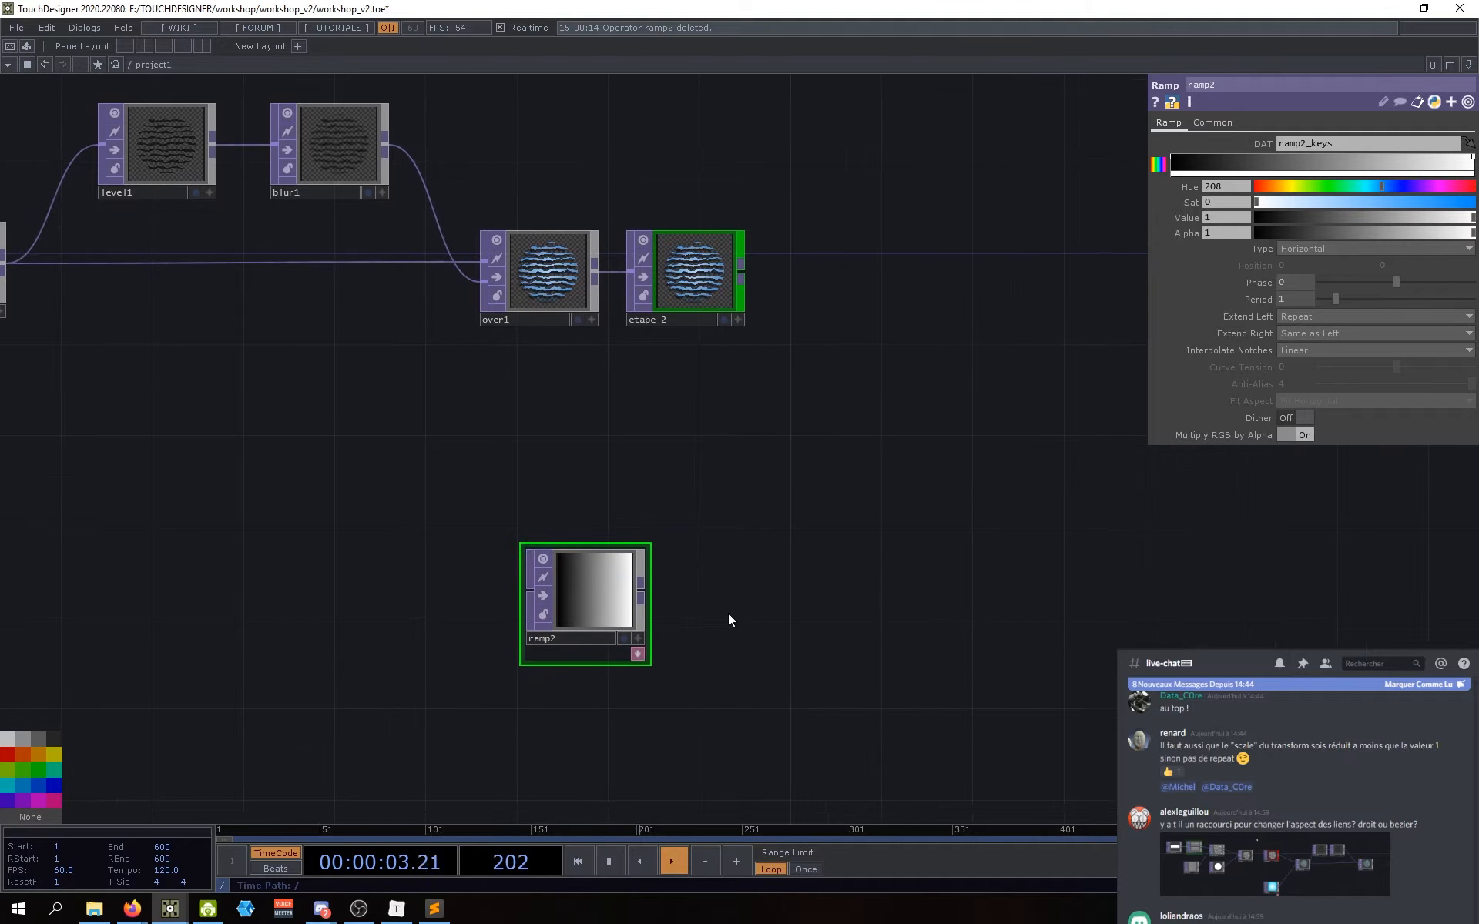
pyautogui.moveTo(717, 588); pyautogui.dragTo(637, 614)
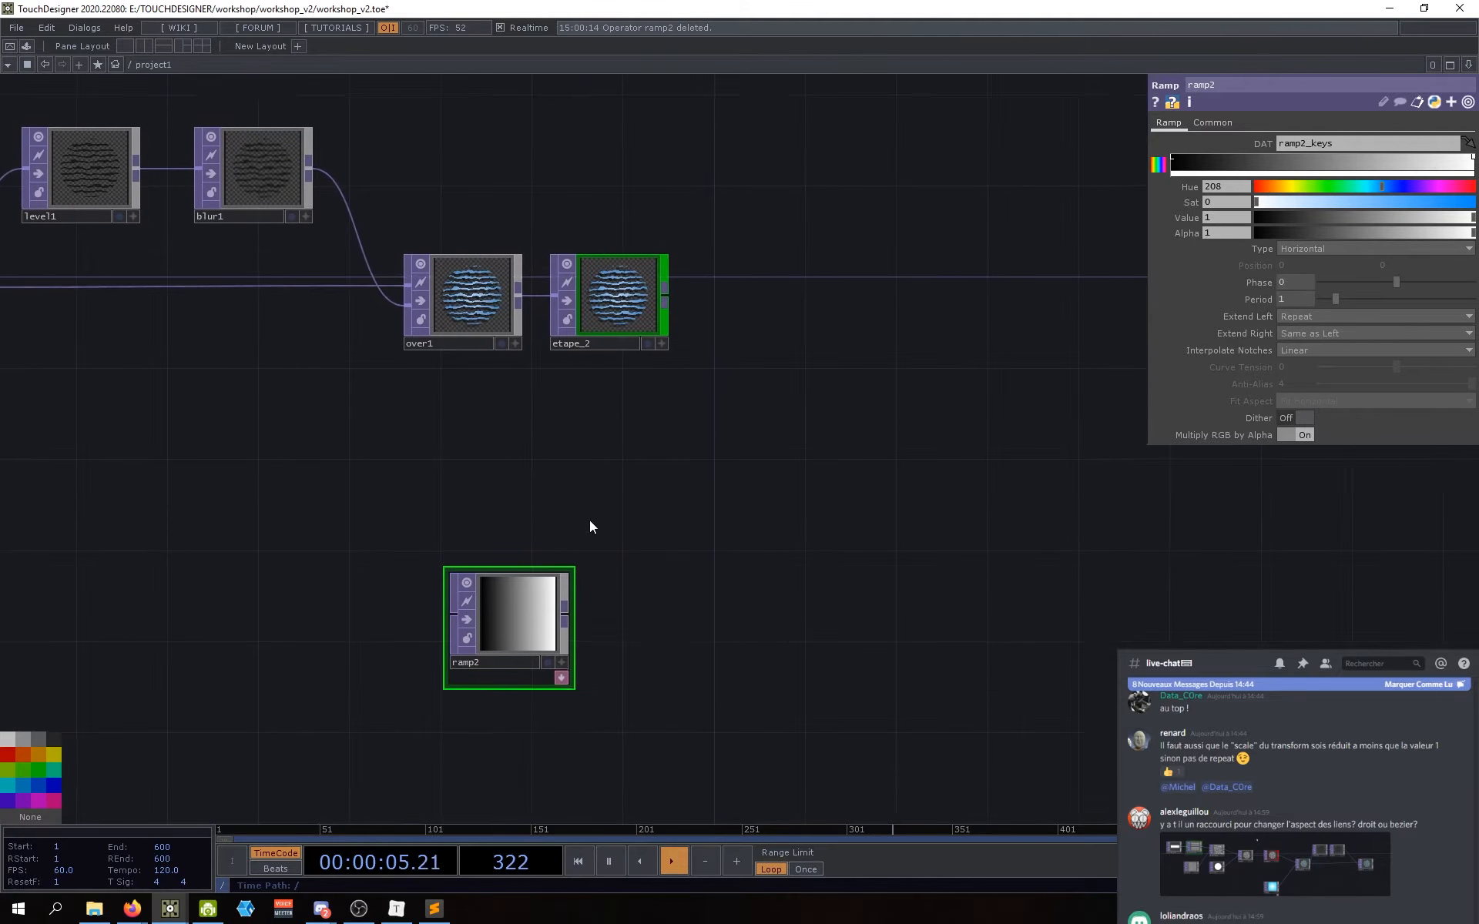
pyautogui.moveTo(451, 508); pyautogui.dragTo(681, 617)
pyautogui.moveTo(970, 493); pyautogui.dragTo(819, 503)
pyautogui.scroll(8, 715, 420)
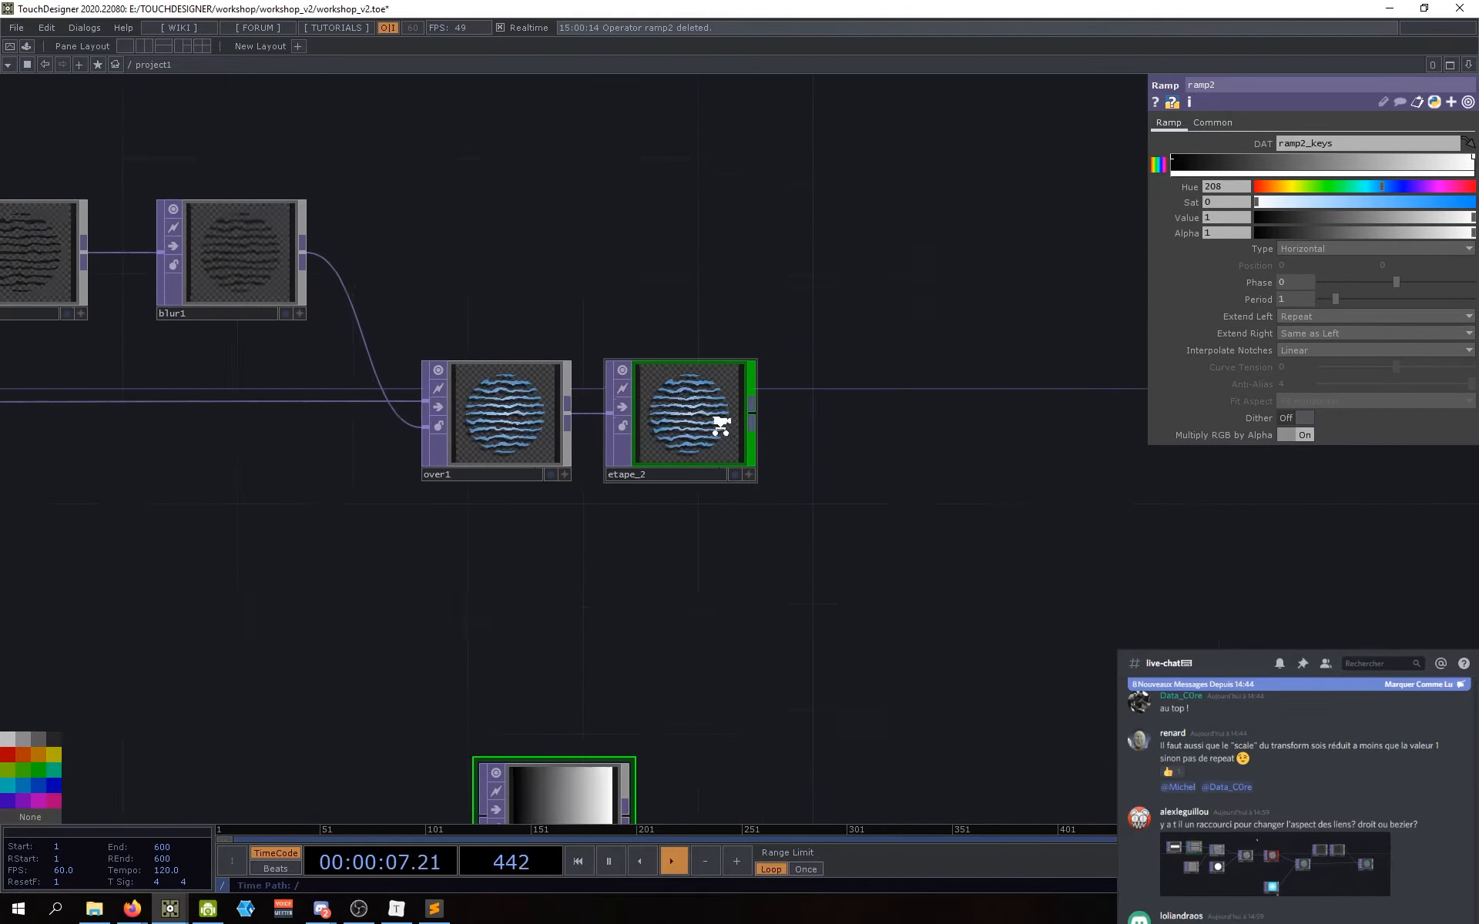
pyautogui.scroll(-10, 635, 408)
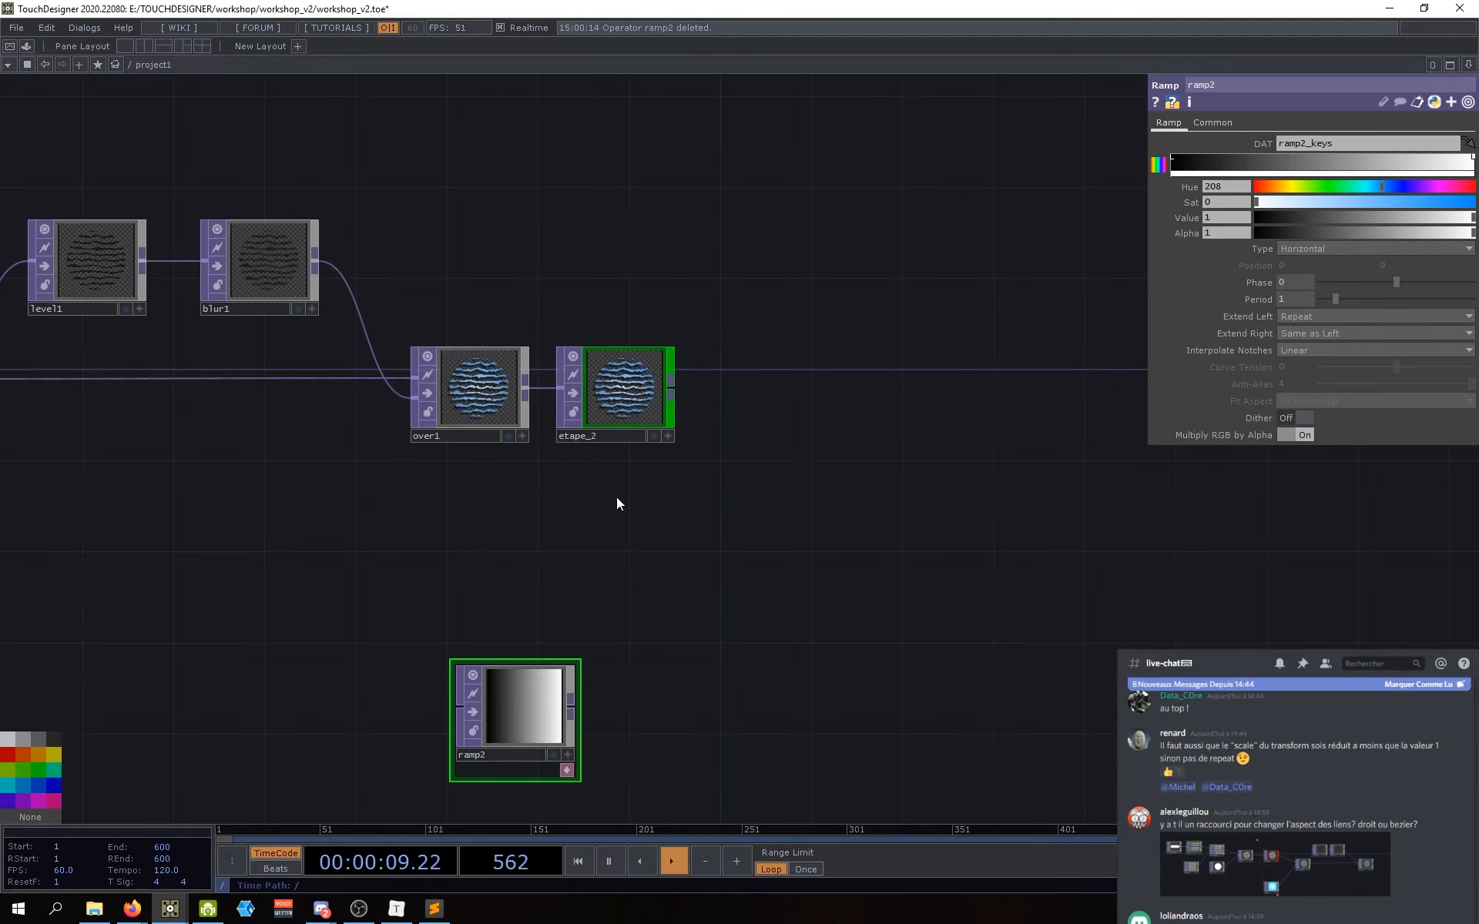
# Step: Move ramp2 up and right so it sits beneath over1 and etape_2
pyautogui.moveTo(461, 696); pyautogui.dragTo(470, 661)
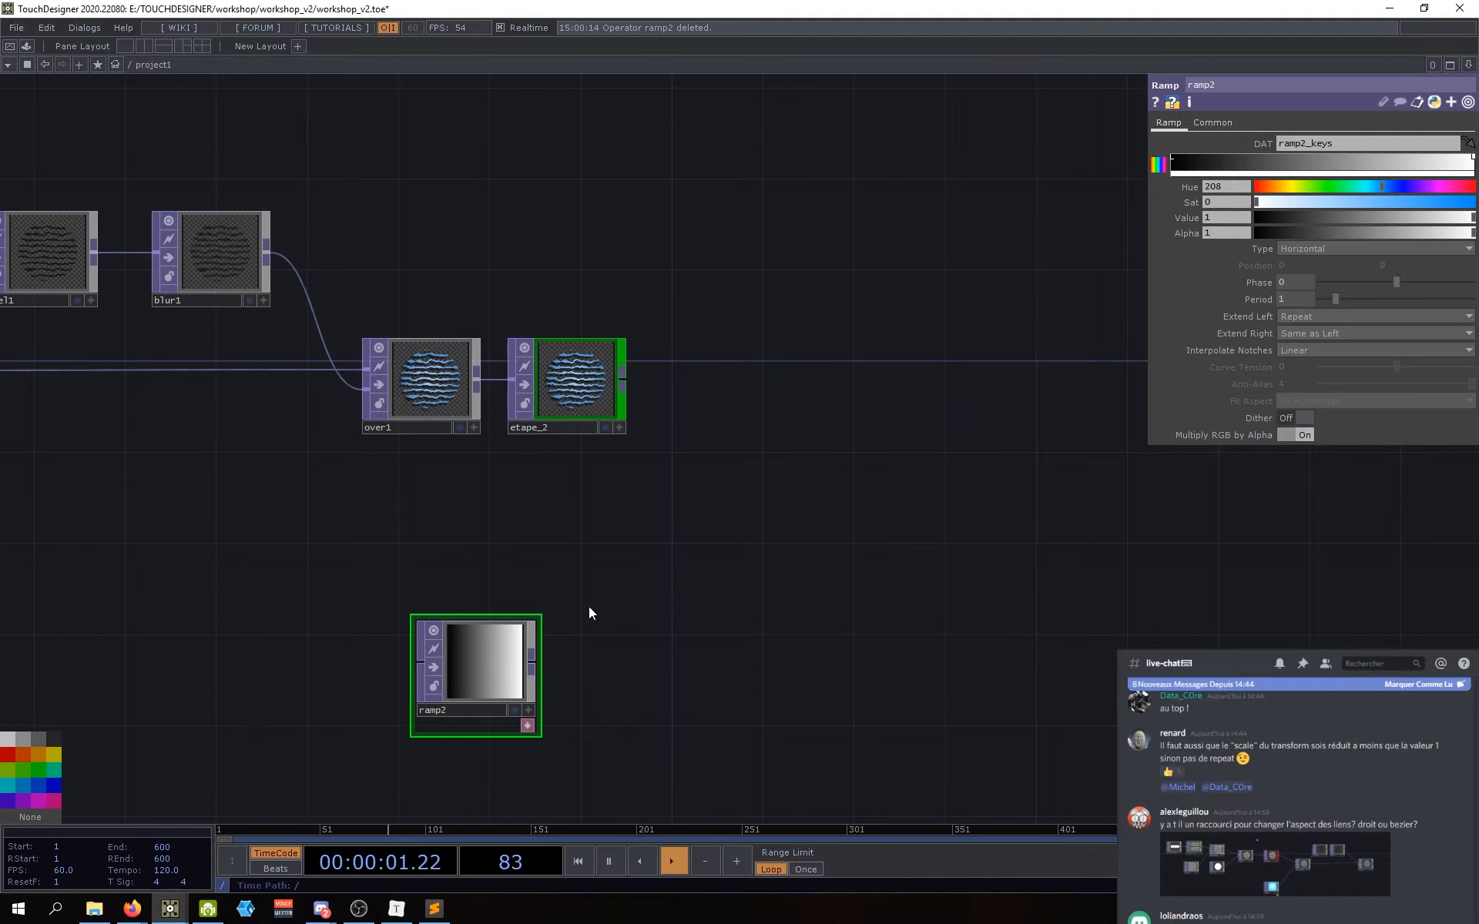
pyautogui.moveTo(588, 607); pyautogui.dragTo(576, 619)
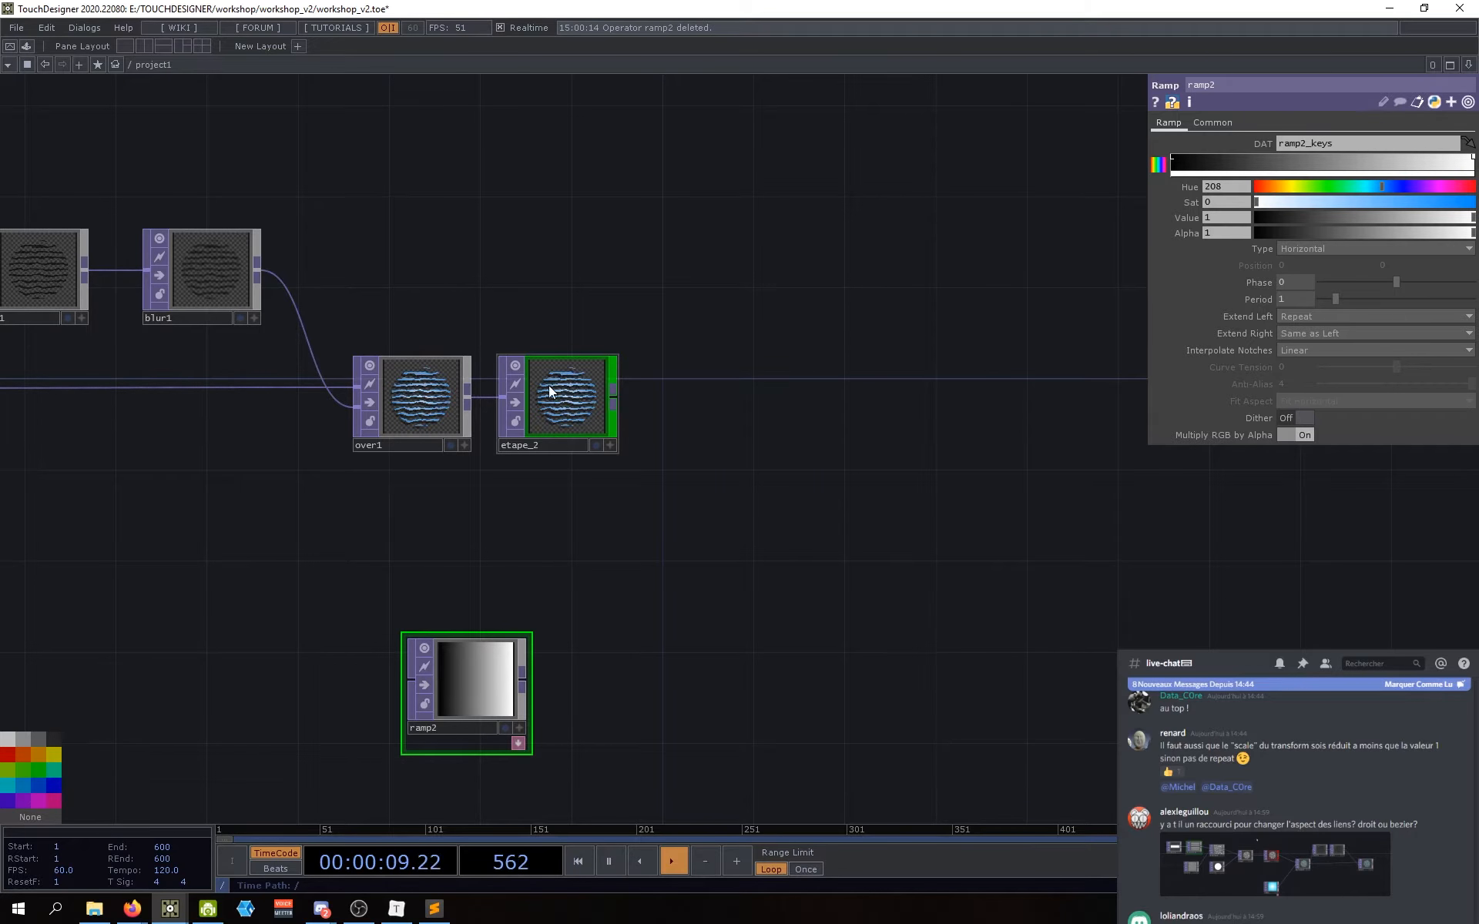
pyautogui.scroll(2, 566, 370)
pyautogui.scroll(-5, 525, 377)
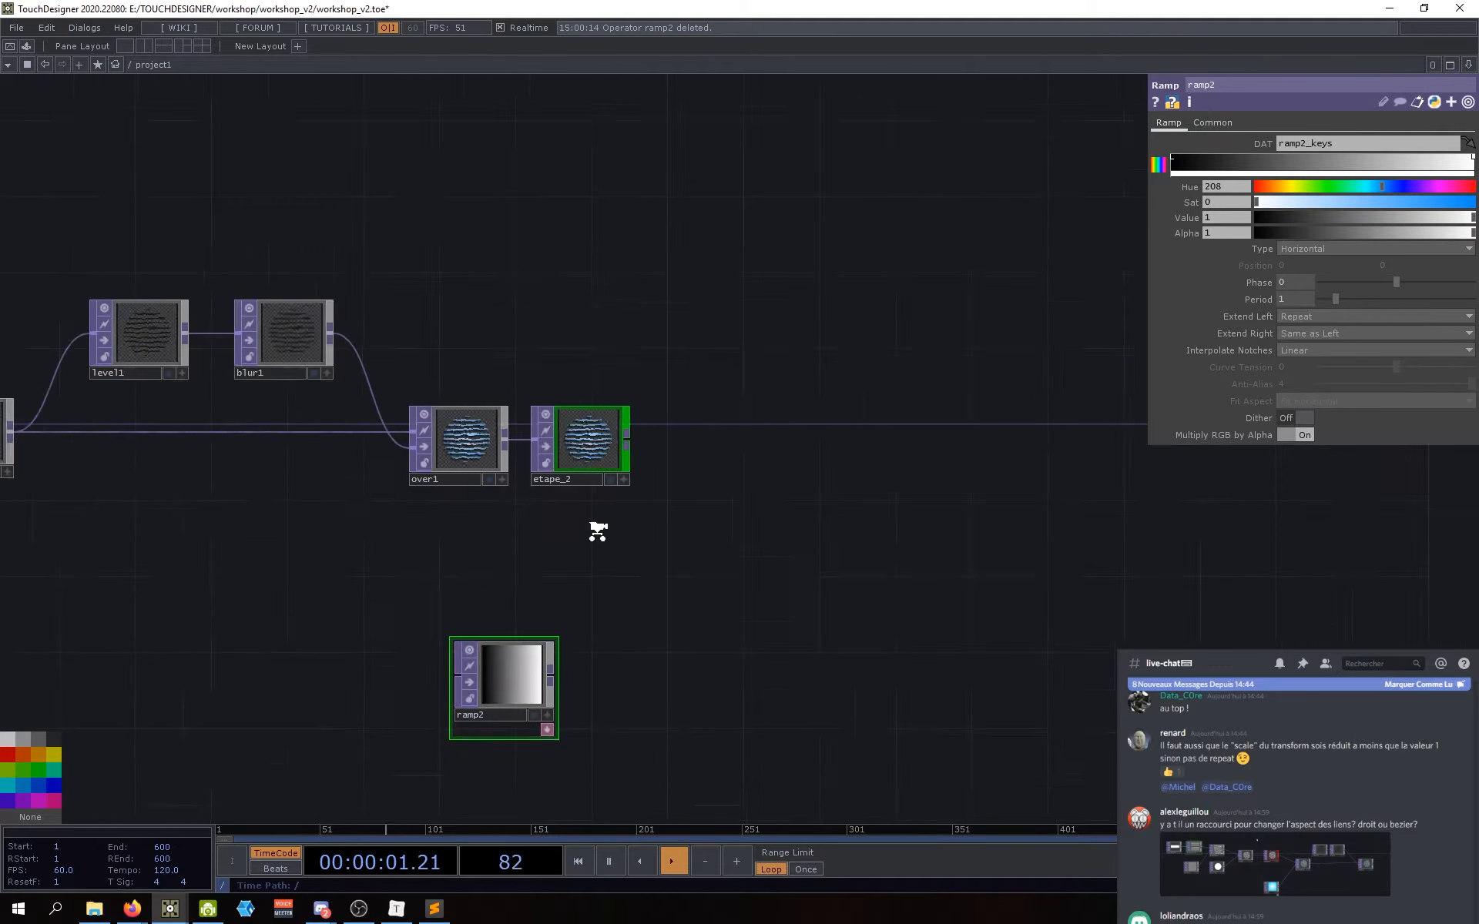
pyautogui.moveTo(542, 653); pyautogui.dragTo(595, 633)
pyautogui.moveTo(589, 541); pyautogui.dragTo(569, 561)
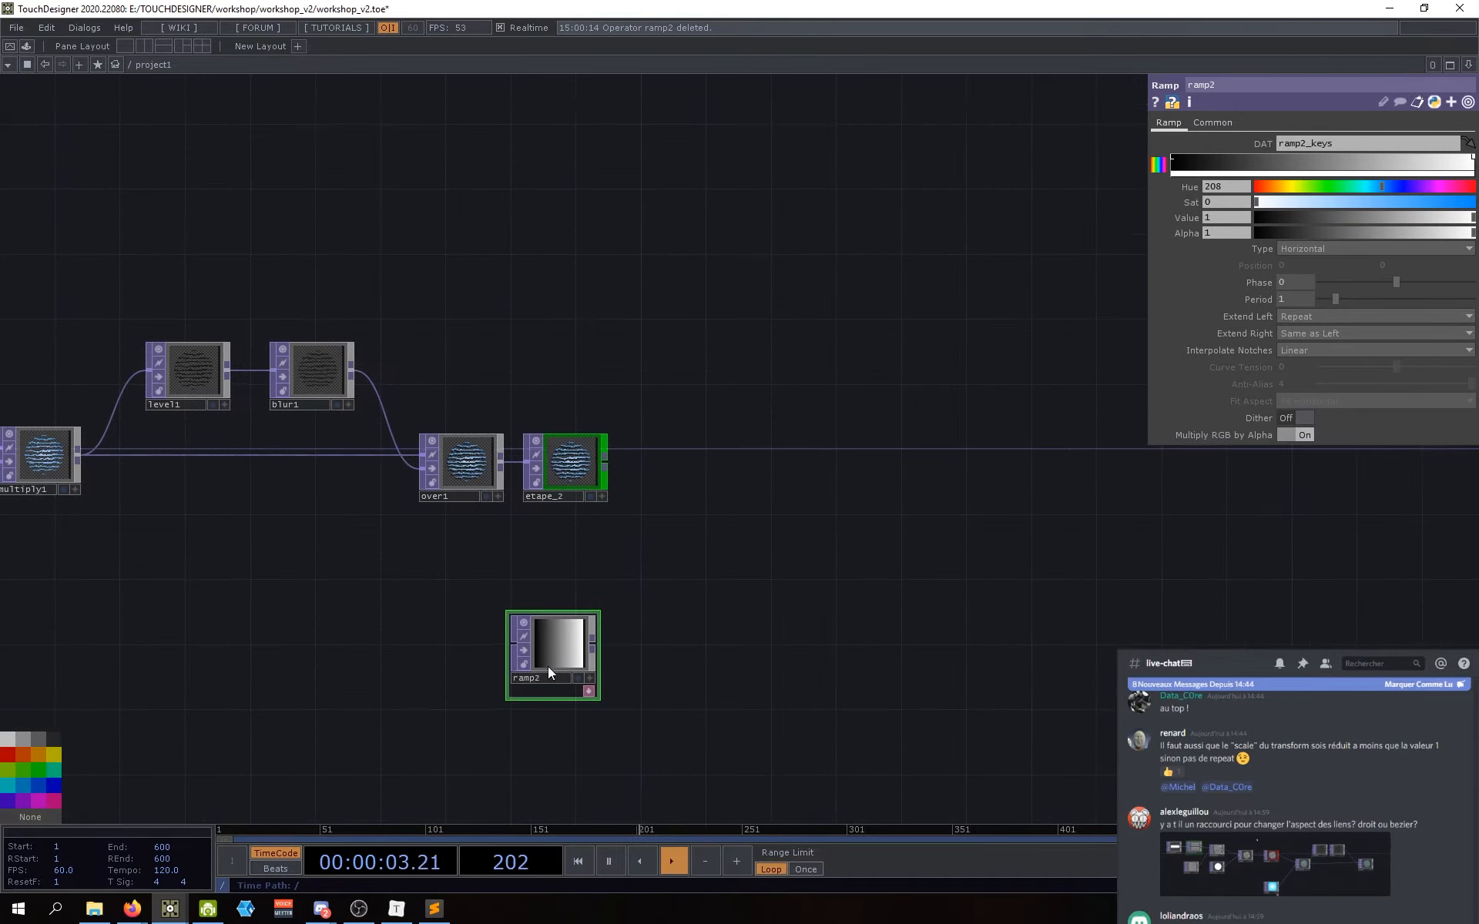
pyautogui.scroll(4, 548, 664)
pyautogui.scroll(1, 553, 662)
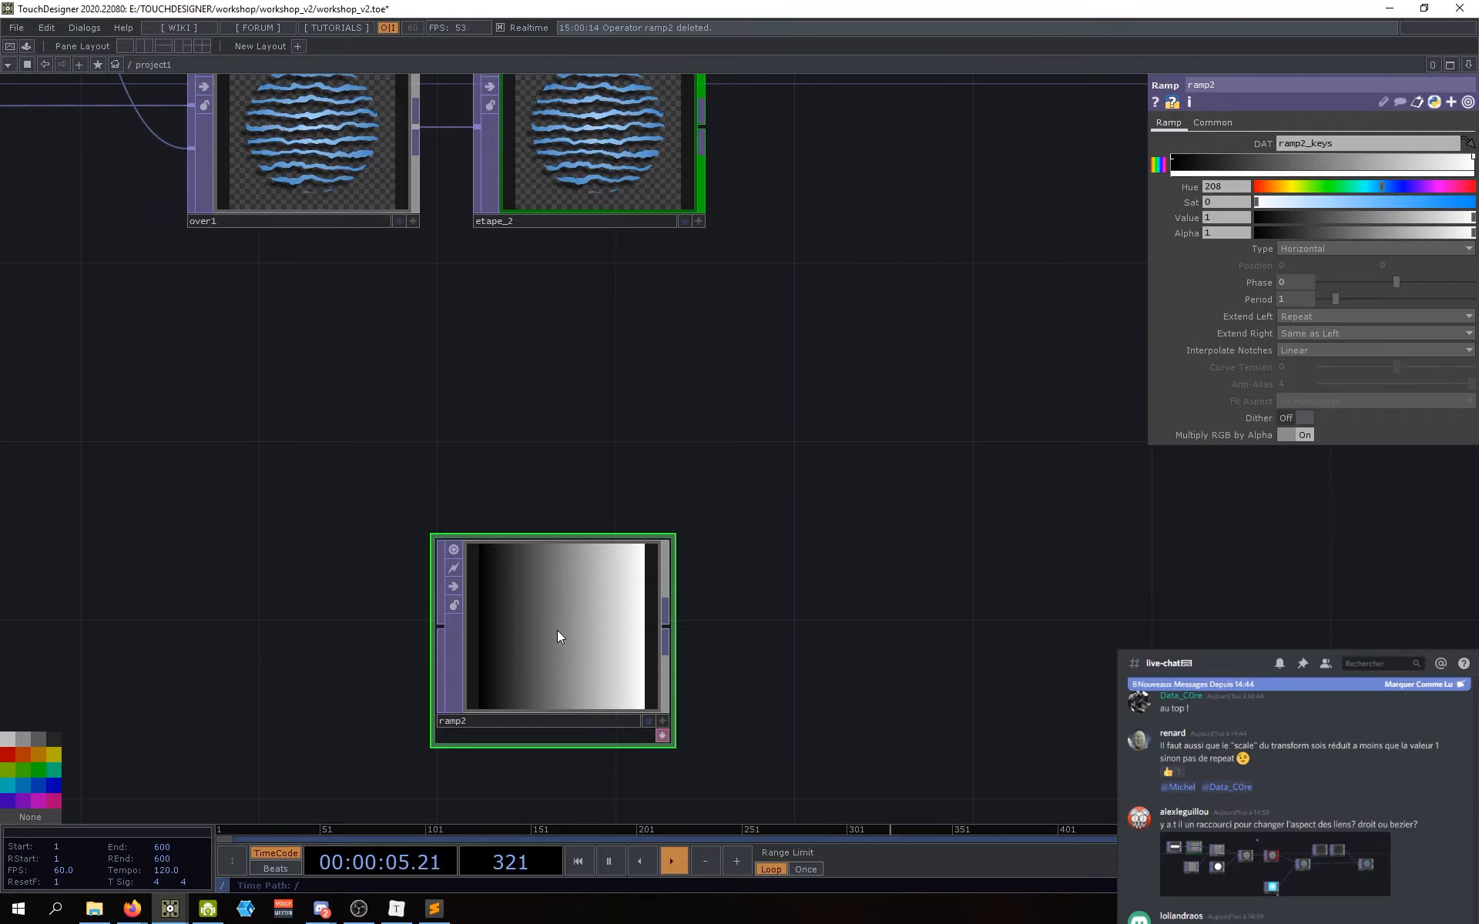
# Step: Show ramp2's resolution settings and set the height to 720
pyautogui.click(1203, 122)
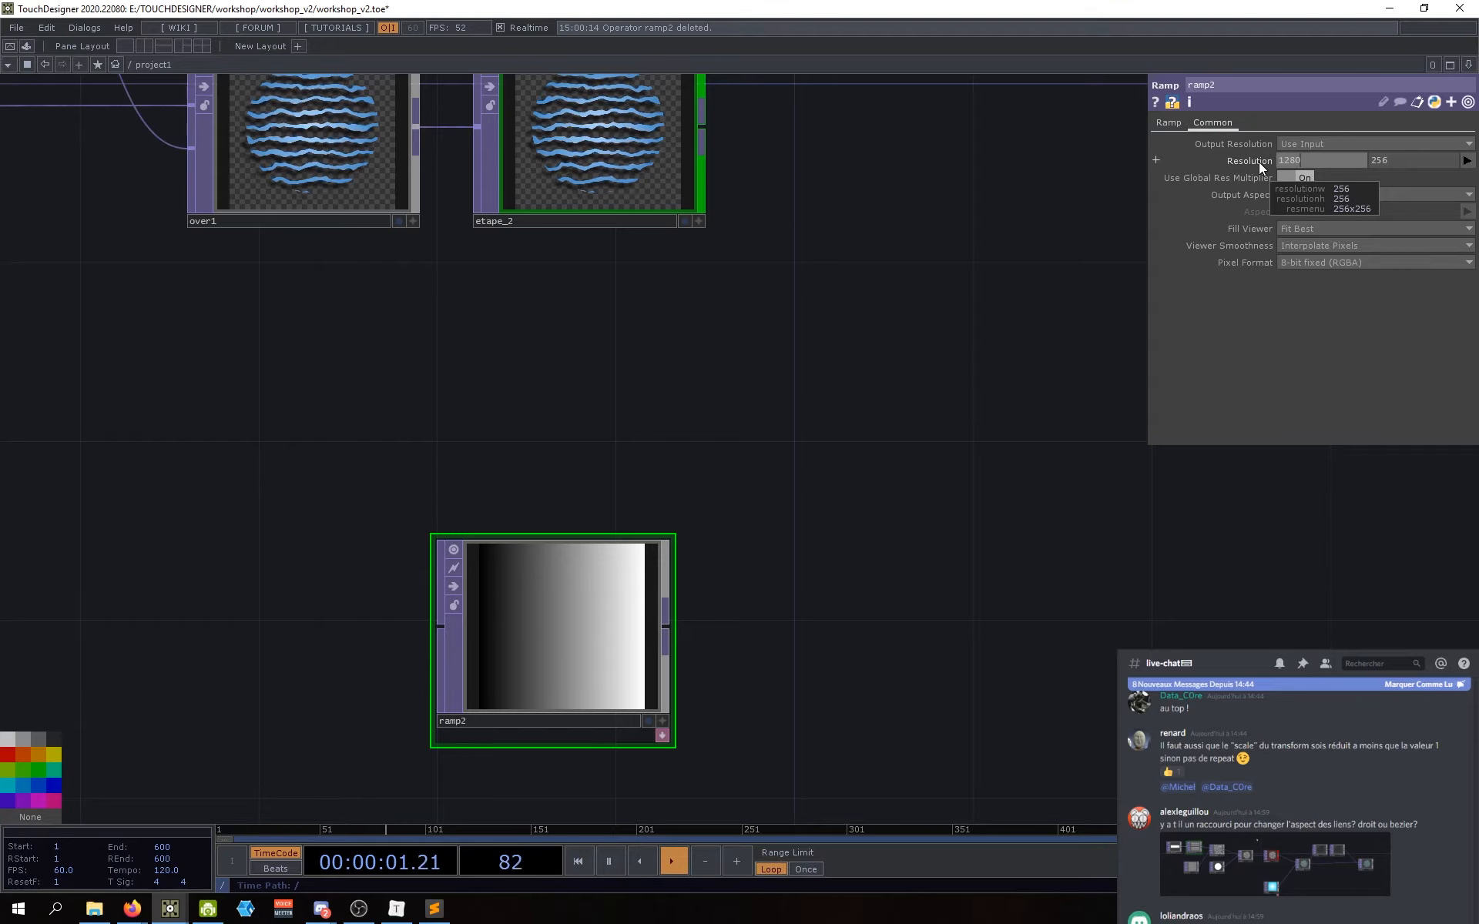
pyautogui.press('Tab')
pyautogui.write('720')
pyautogui.press('Return')
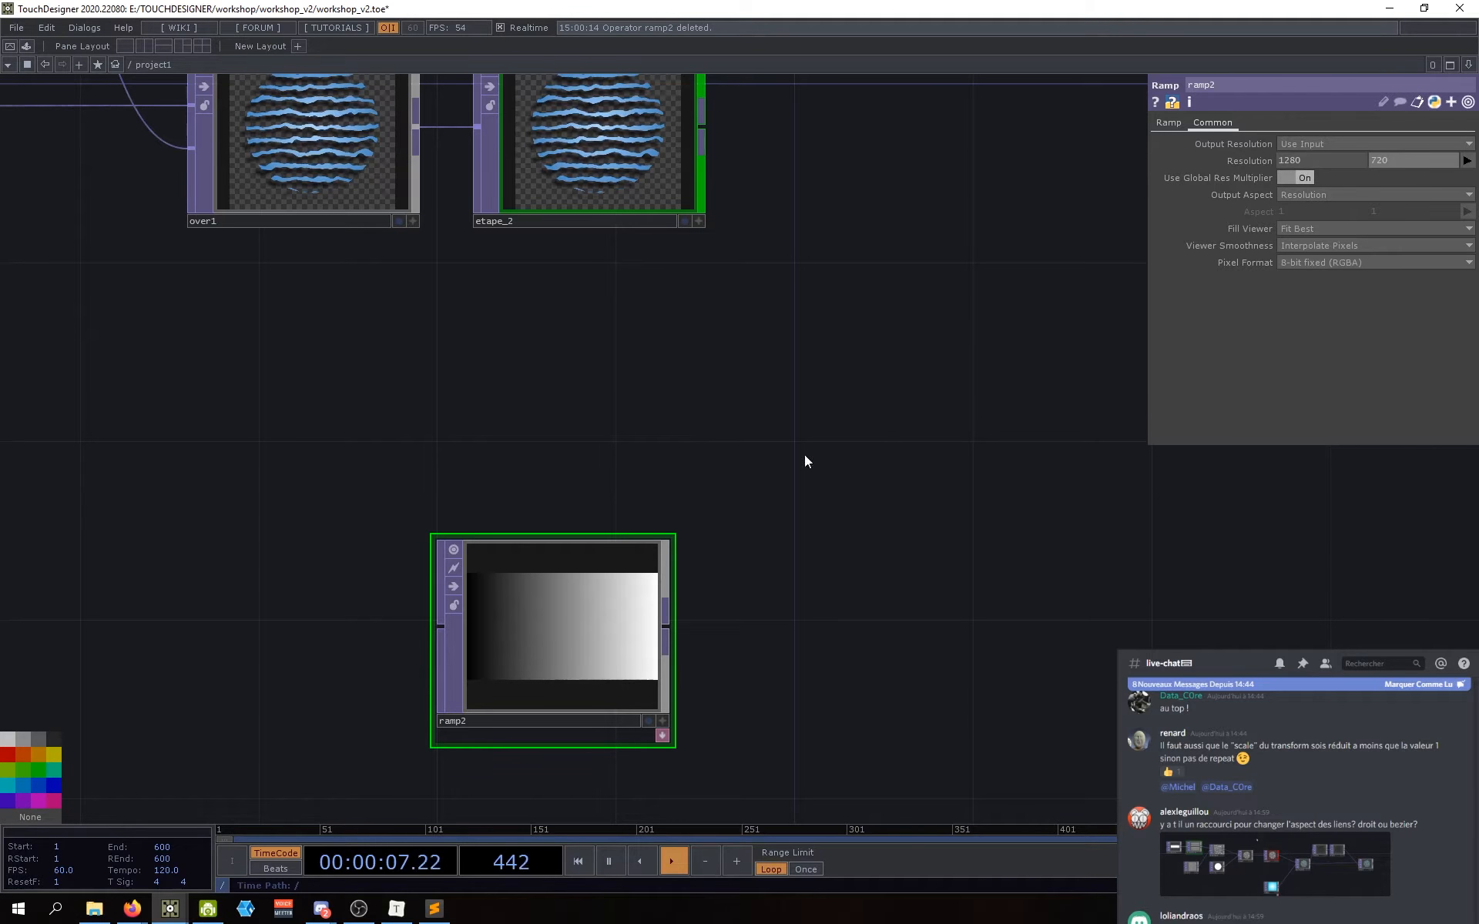
pyautogui.moveTo(731, 749); pyautogui.dragTo(585, 561)
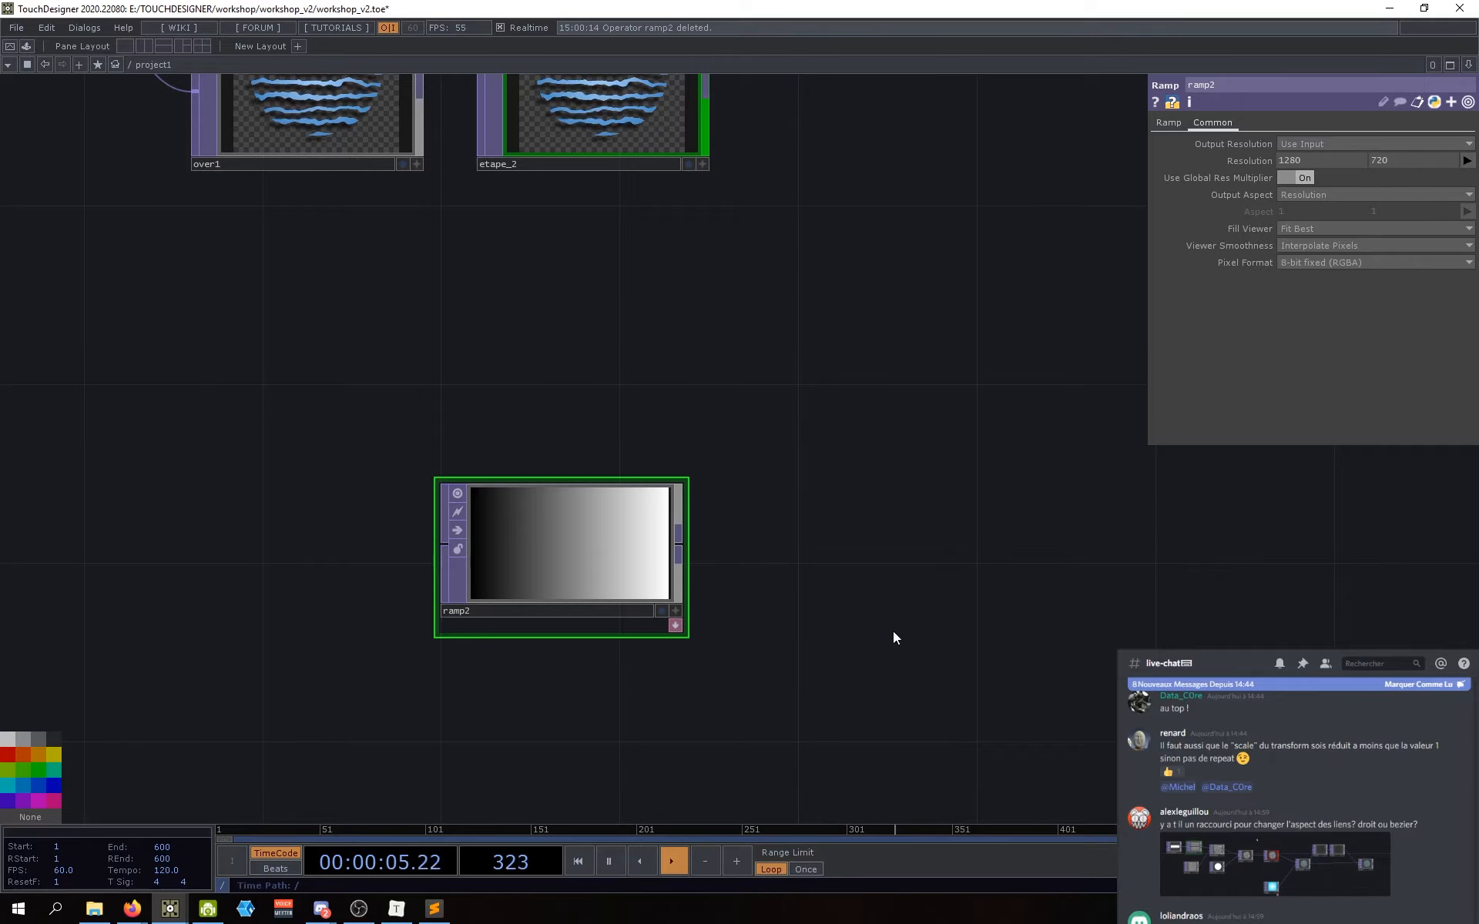
# Step: Set ramp2's resolution to 1920 × 1080 and nudge ramp2's position
pyautogui.write('1920')
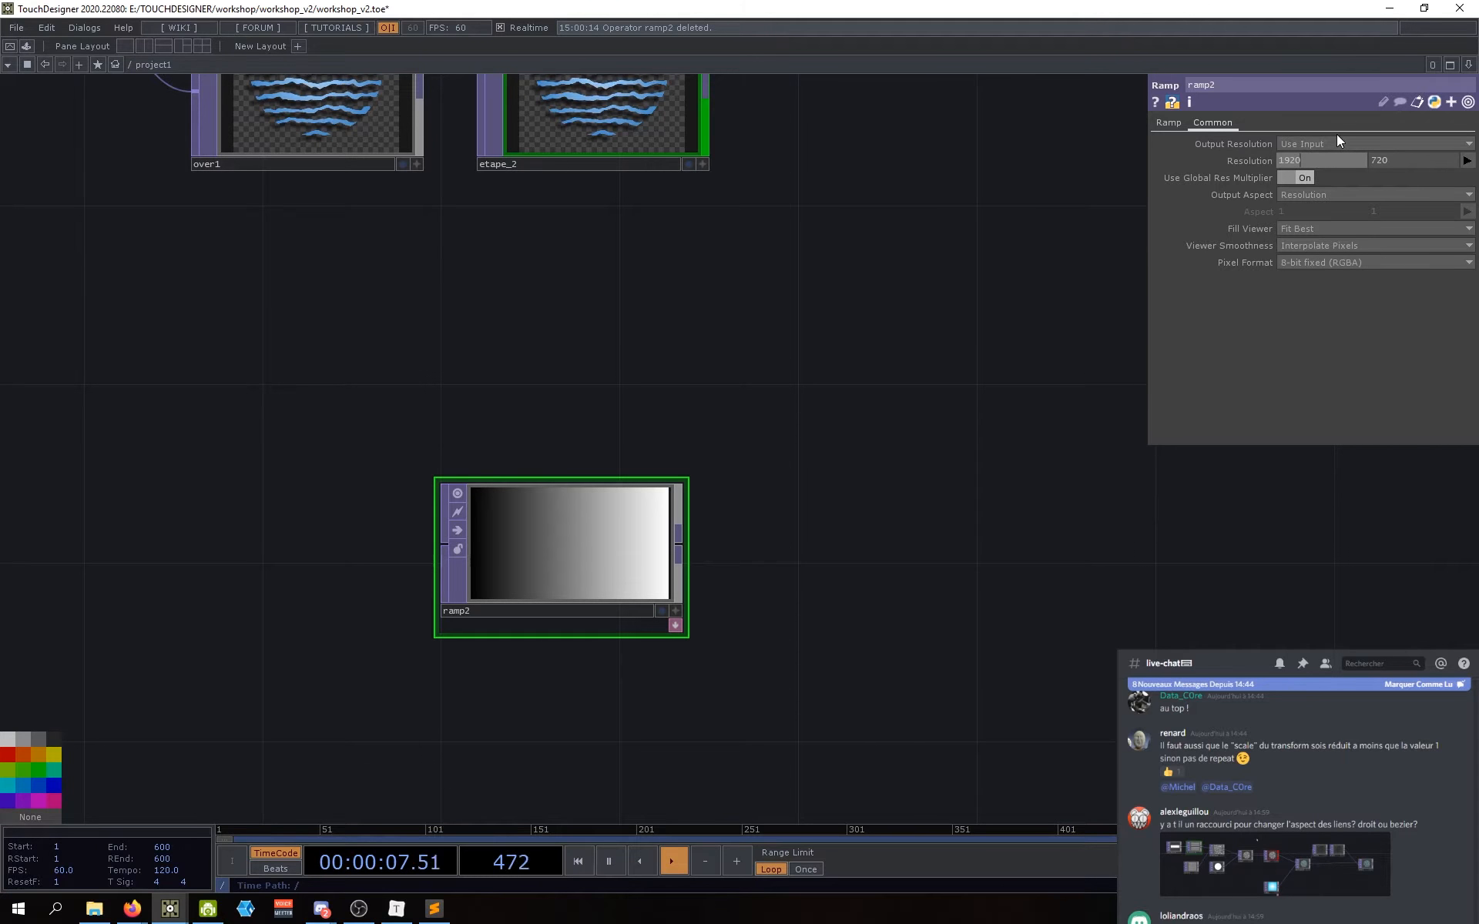
pyautogui.press('Tab')
pyautogui.write('1080')
pyautogui.press('Return')
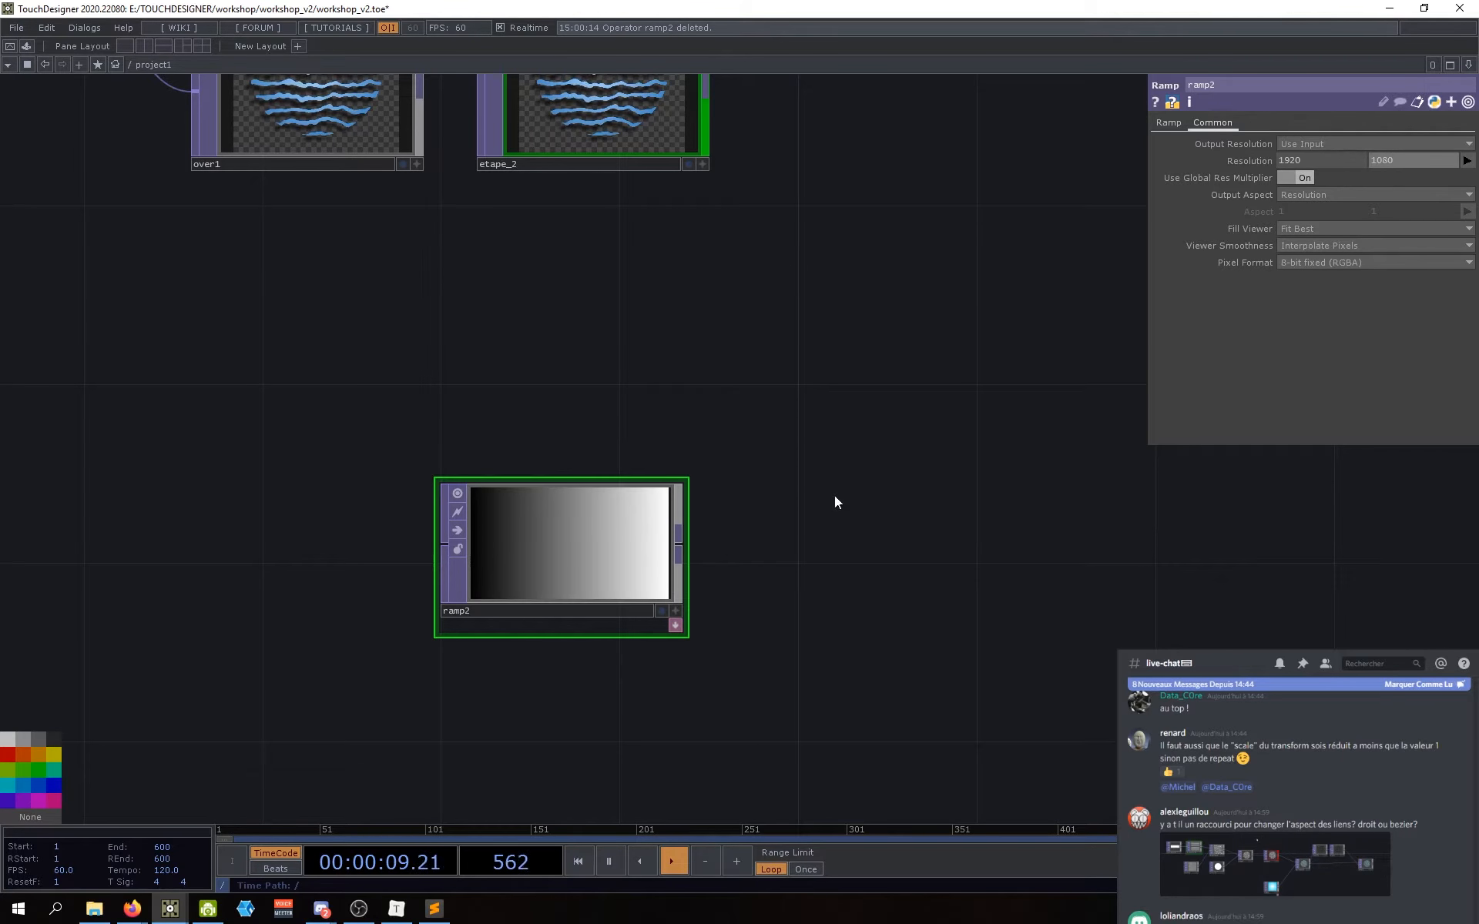
pyautogui.moveTo(733, 569); pyautogui.dragTo(745, 571)
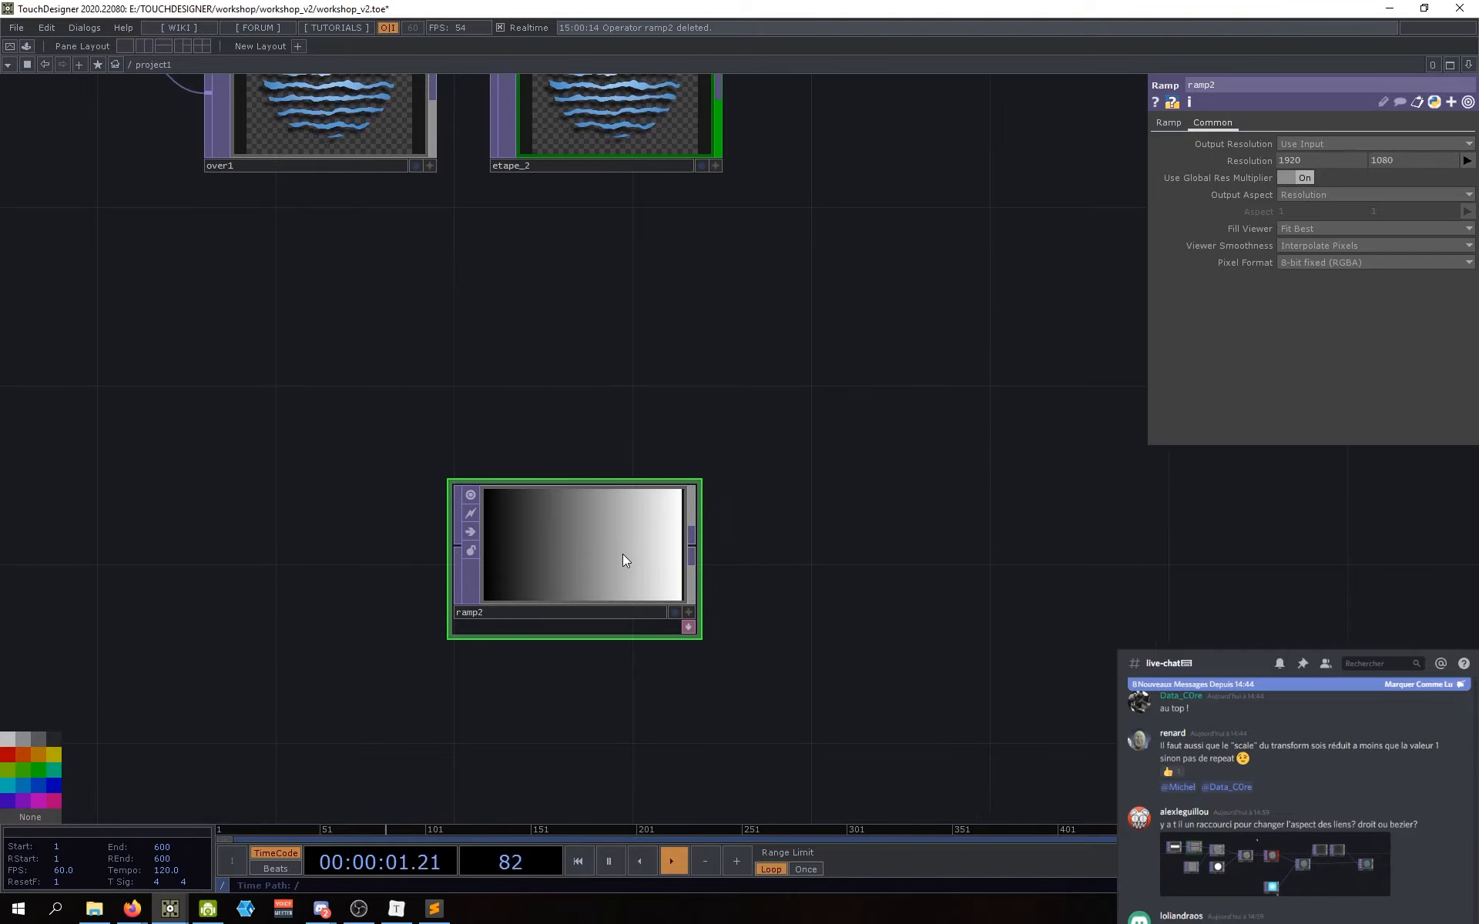
pyautogui.moveTo(622, 553); pyautogui.dragTo(587, 499)
pyautogui.moveTo(803, 510); pyautogui.dragTo(810, 542)
pyautogui.moveTo(556, 556); pyautogui.dragTo(557, 593)
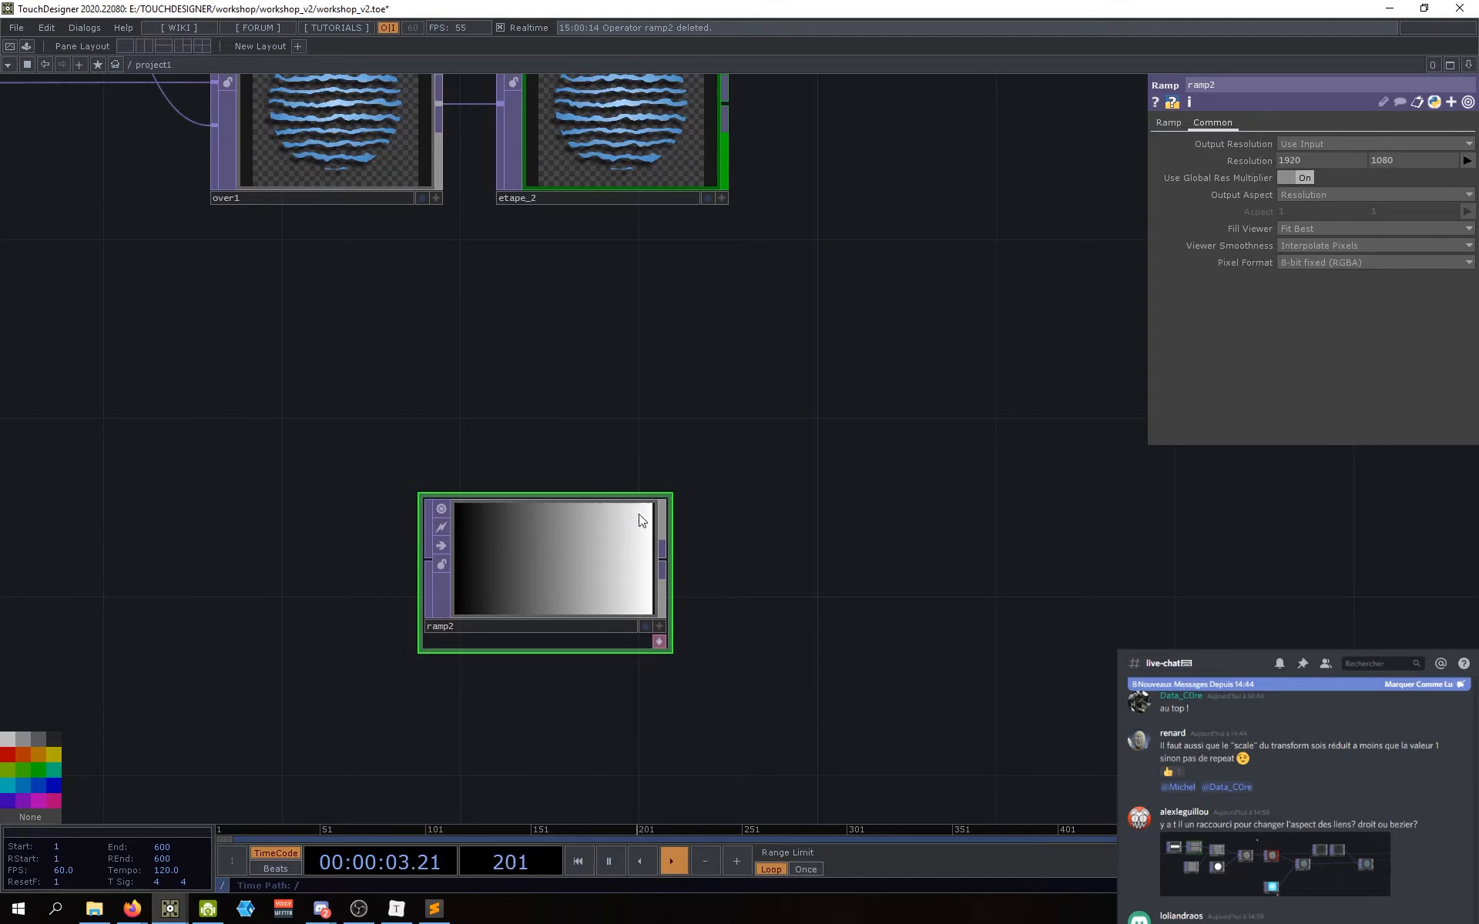
# Step: Change ramp2's resolution to 1280 × 720
pyautogui.write('1280')
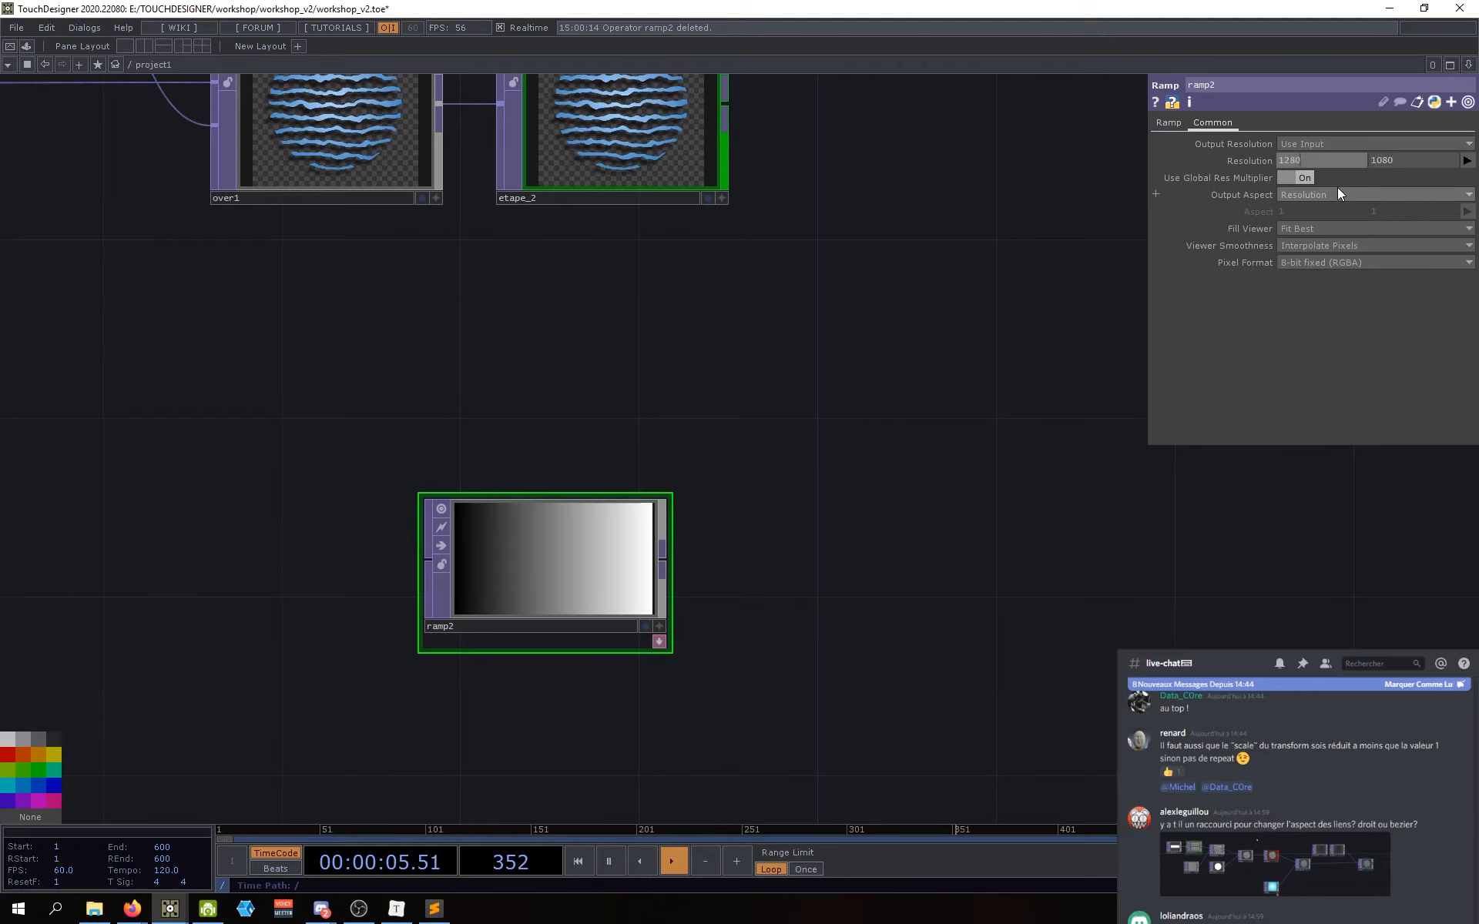
pyautogui.press('Tab')
pyautogui.write('72')
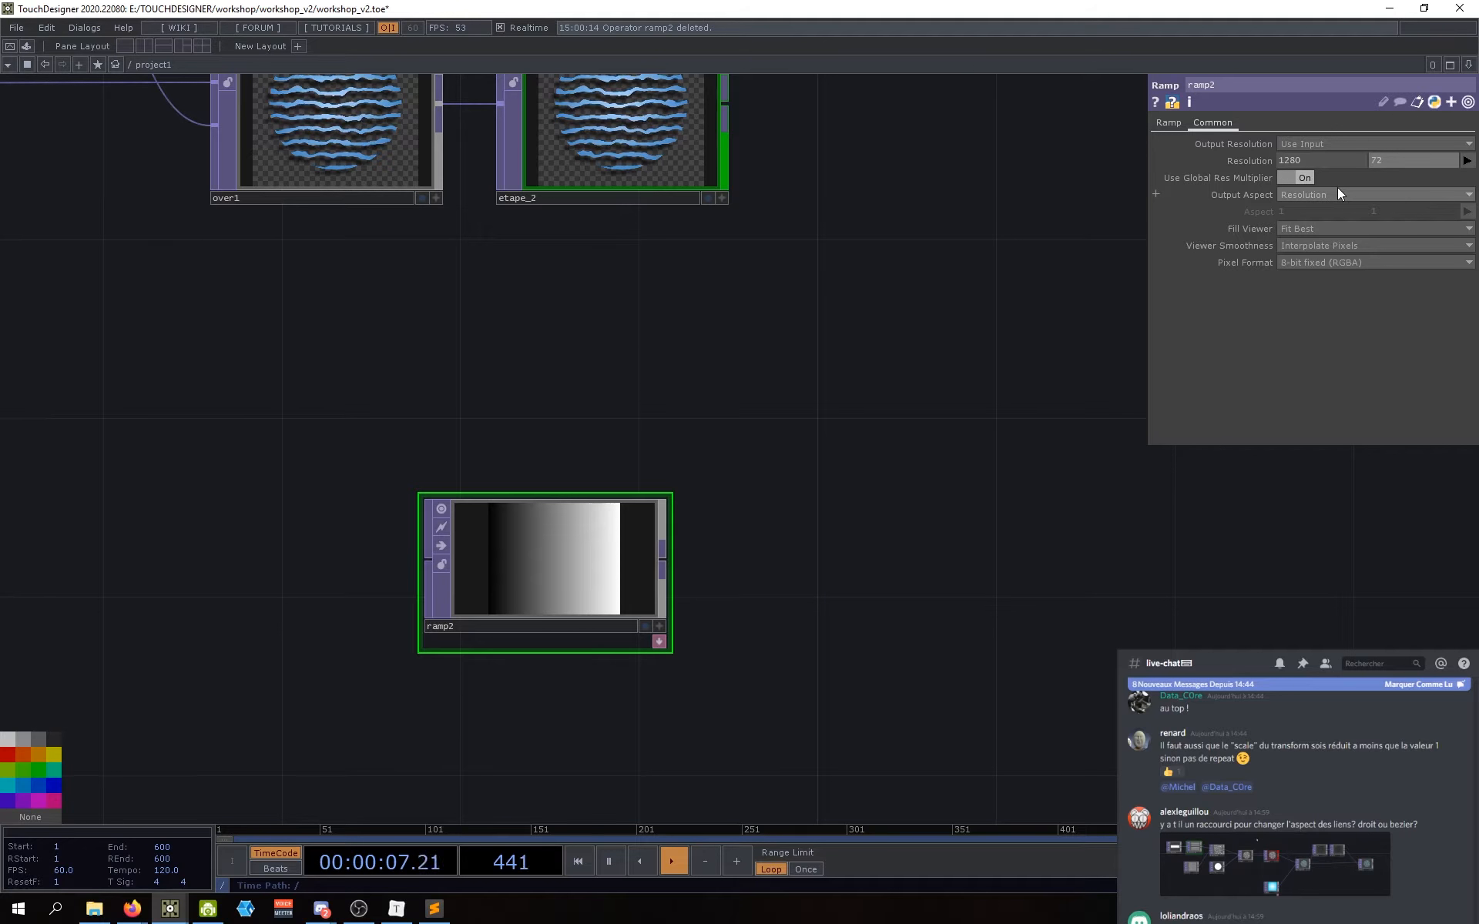
pyautogui.write('0')
pyautogui.press('Return')
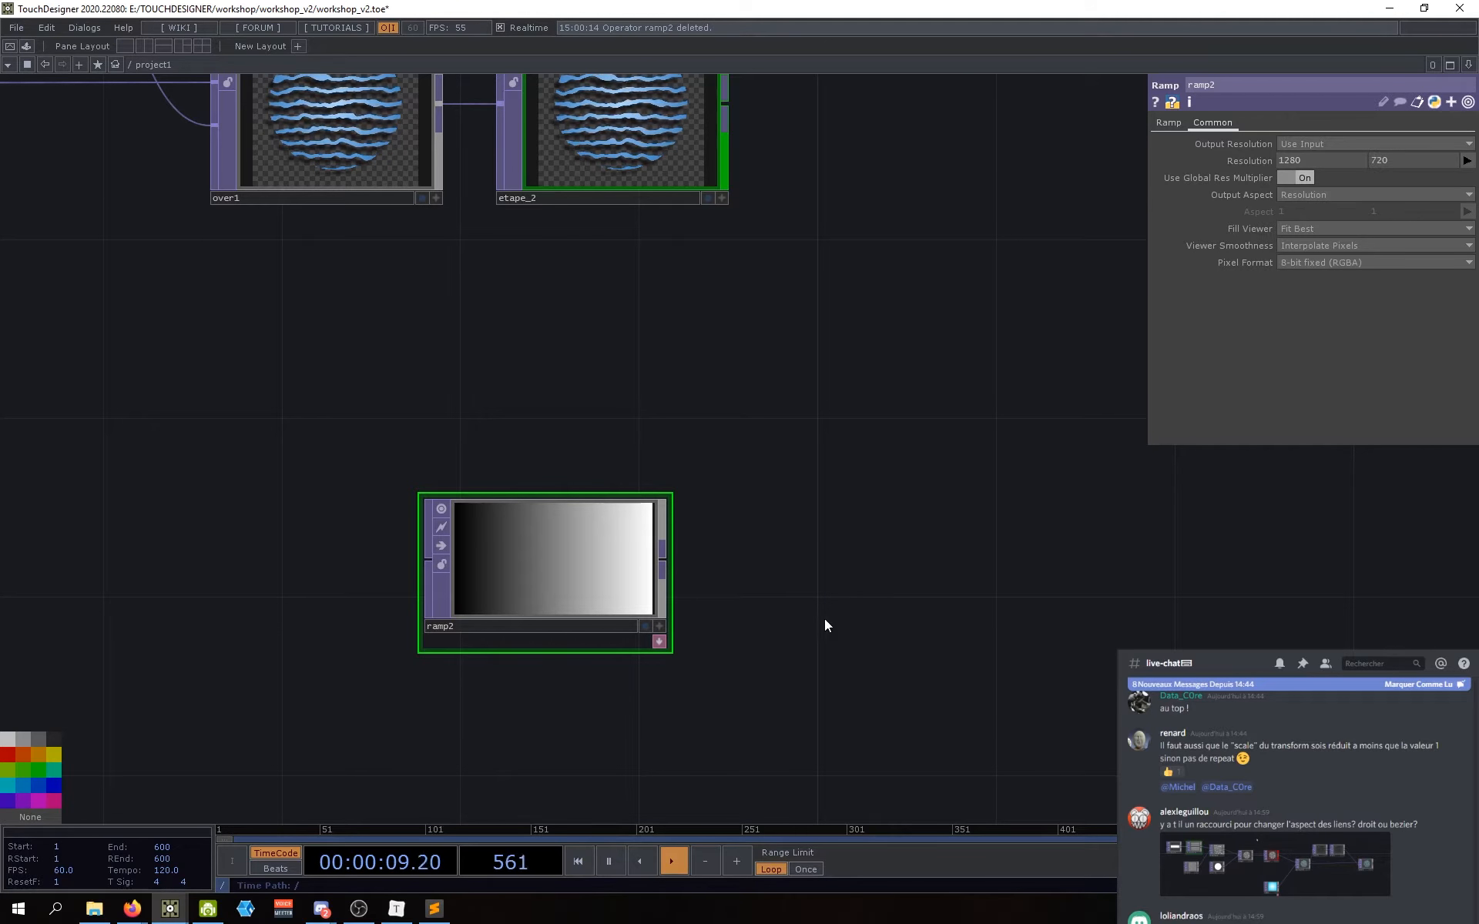
pyautogui.moveTo(770, 511); pyautogui.dragTo(762, 537)
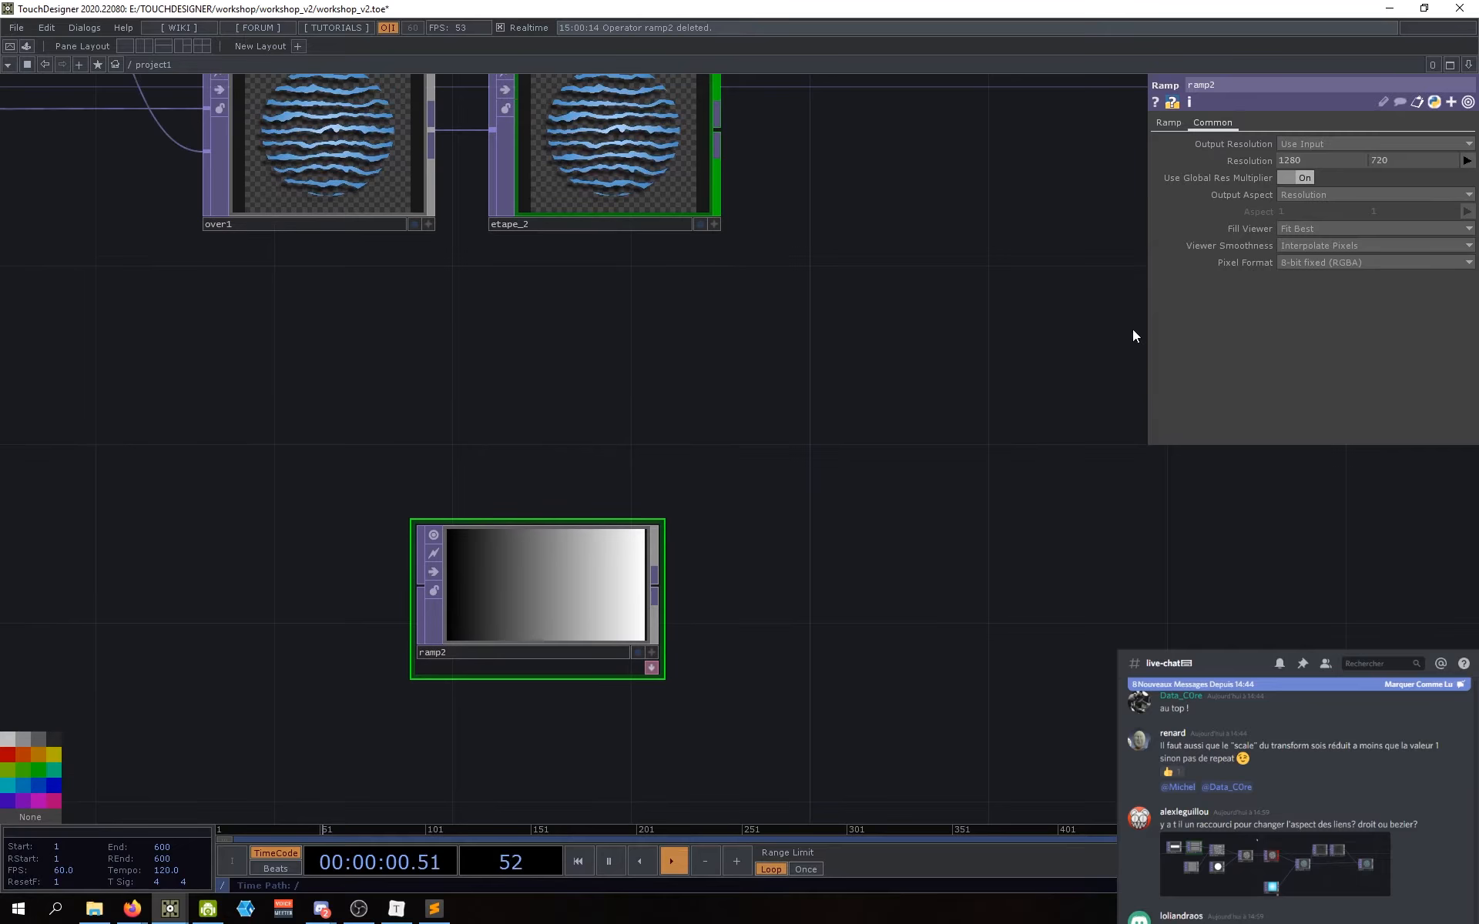
# Step: Check the existing ramp1's settings for reference, then reselect ramp2
pyautogui.click(1171, 128)
pyautogui.moveTo(885, 538); pyautogui.dragTo(900, 604)
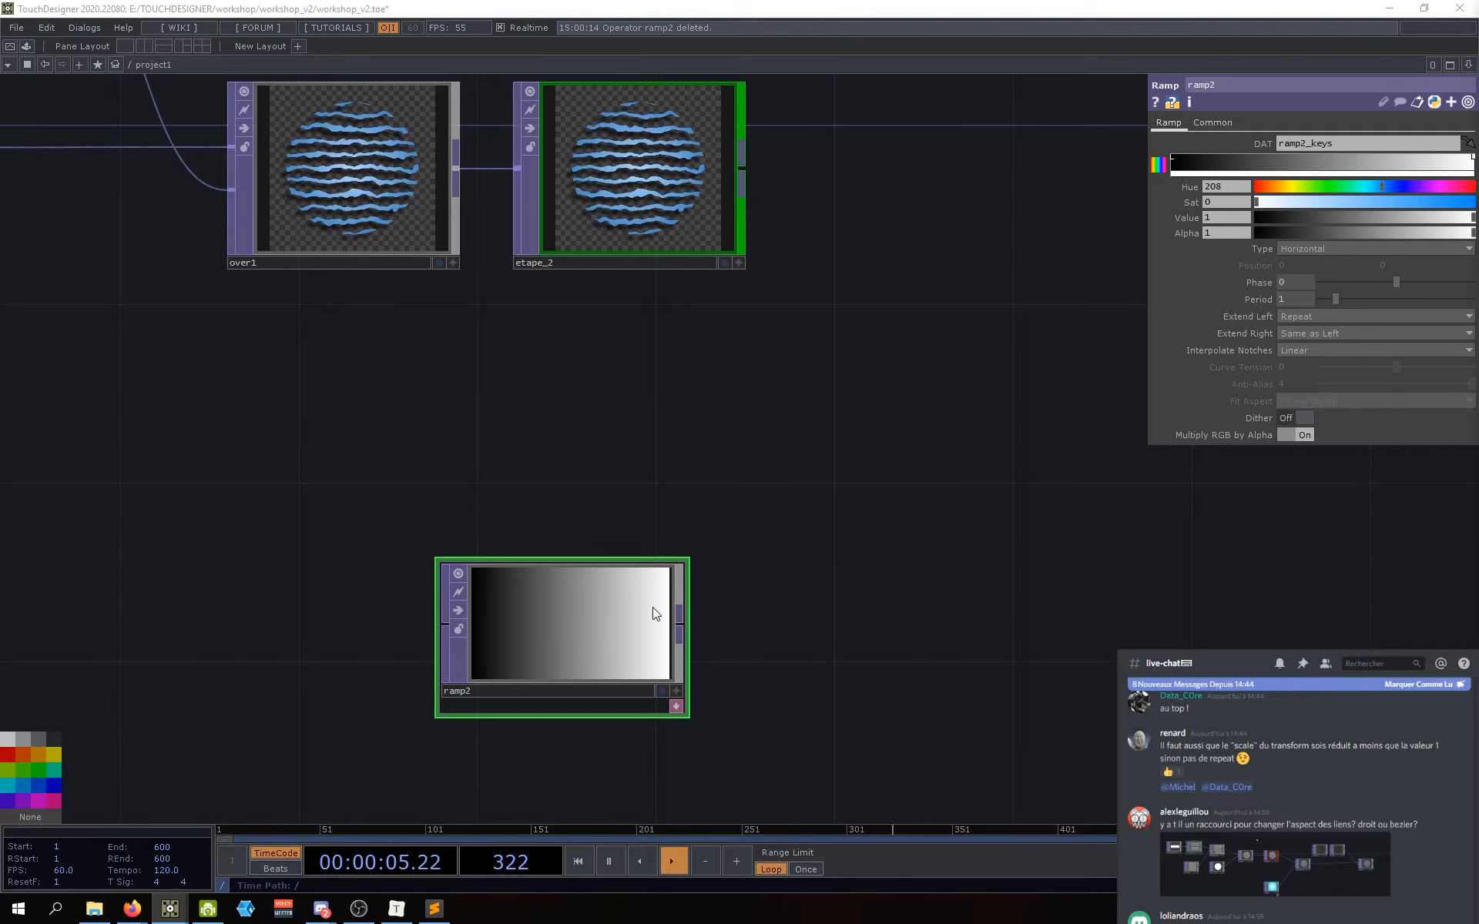
pyautogui.scroll(-5, 809, 496)
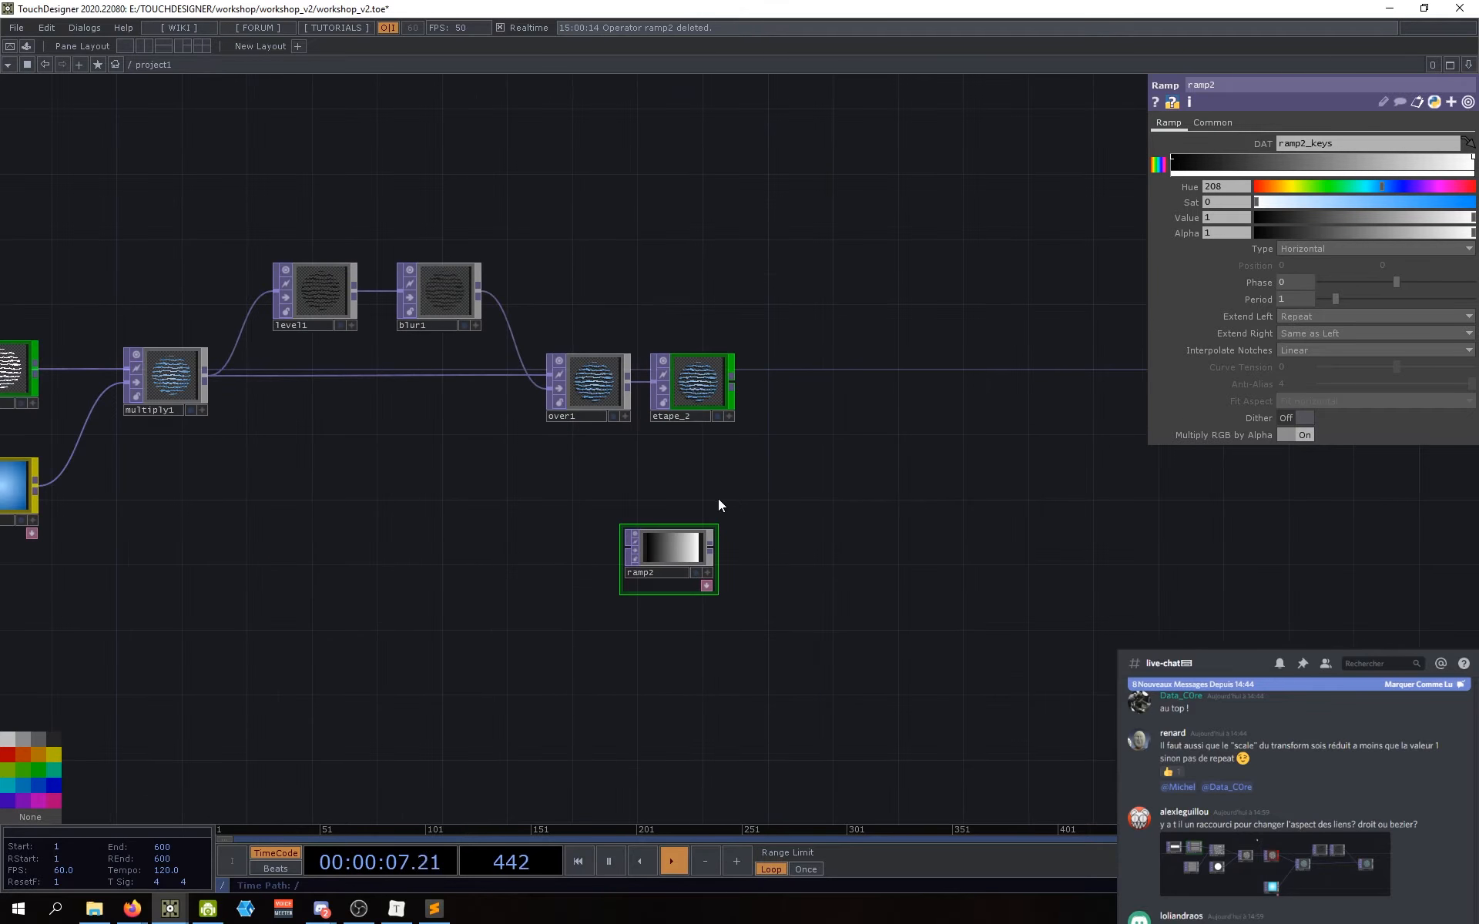
pyautogui.moveTo(554, 498); pyautogui.dragTo(636, 512)
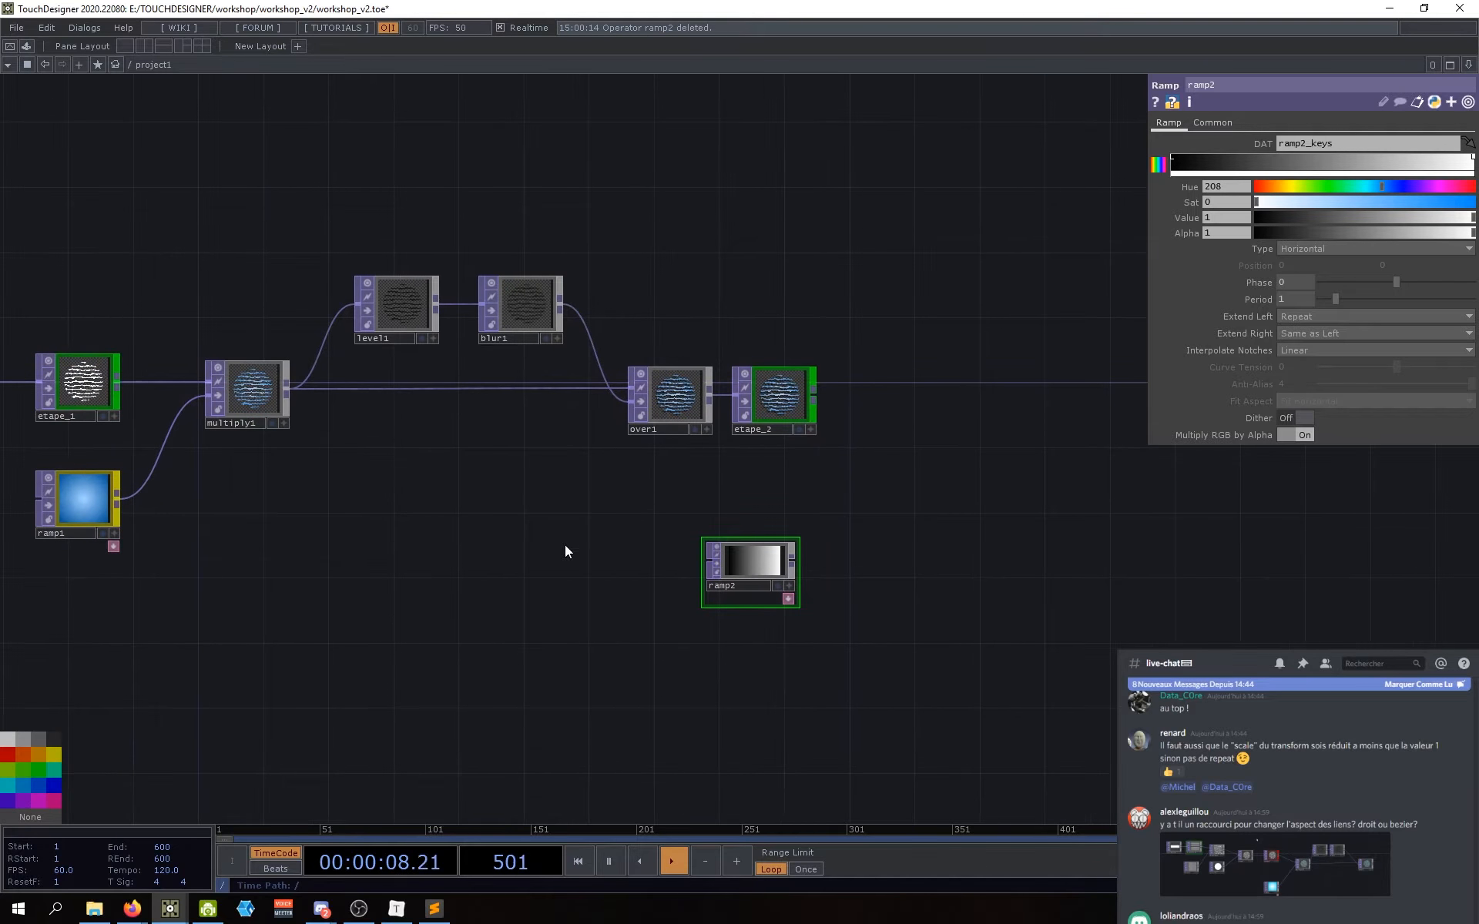
pyautogui.click(78, 534)
pyautogui.moveTo(735, 517); pyautogui.dragTo(684, 522)
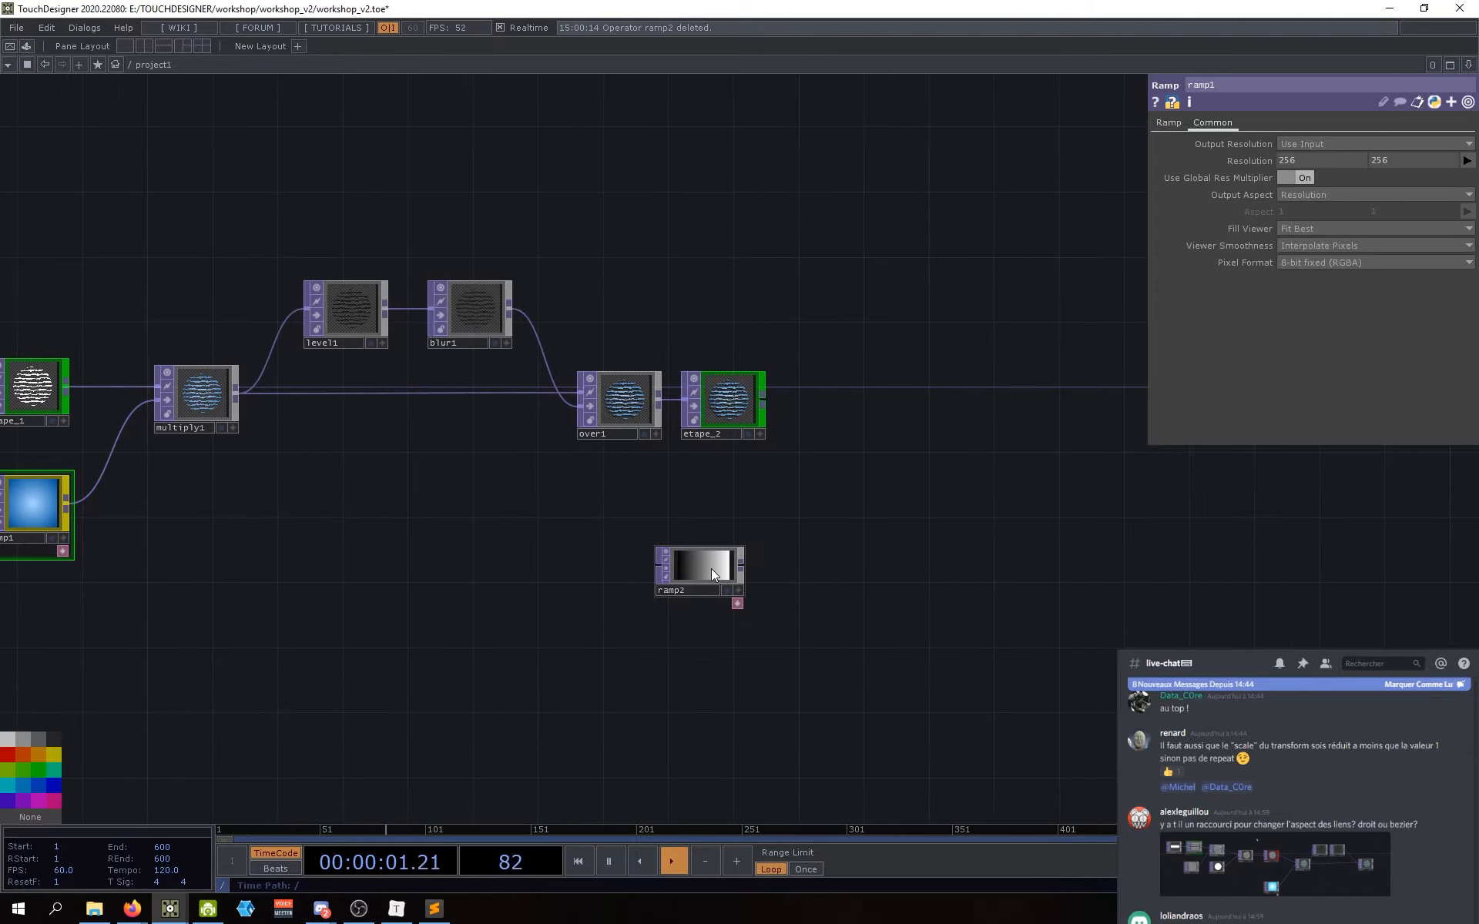
pyautogui.click(710, 570)
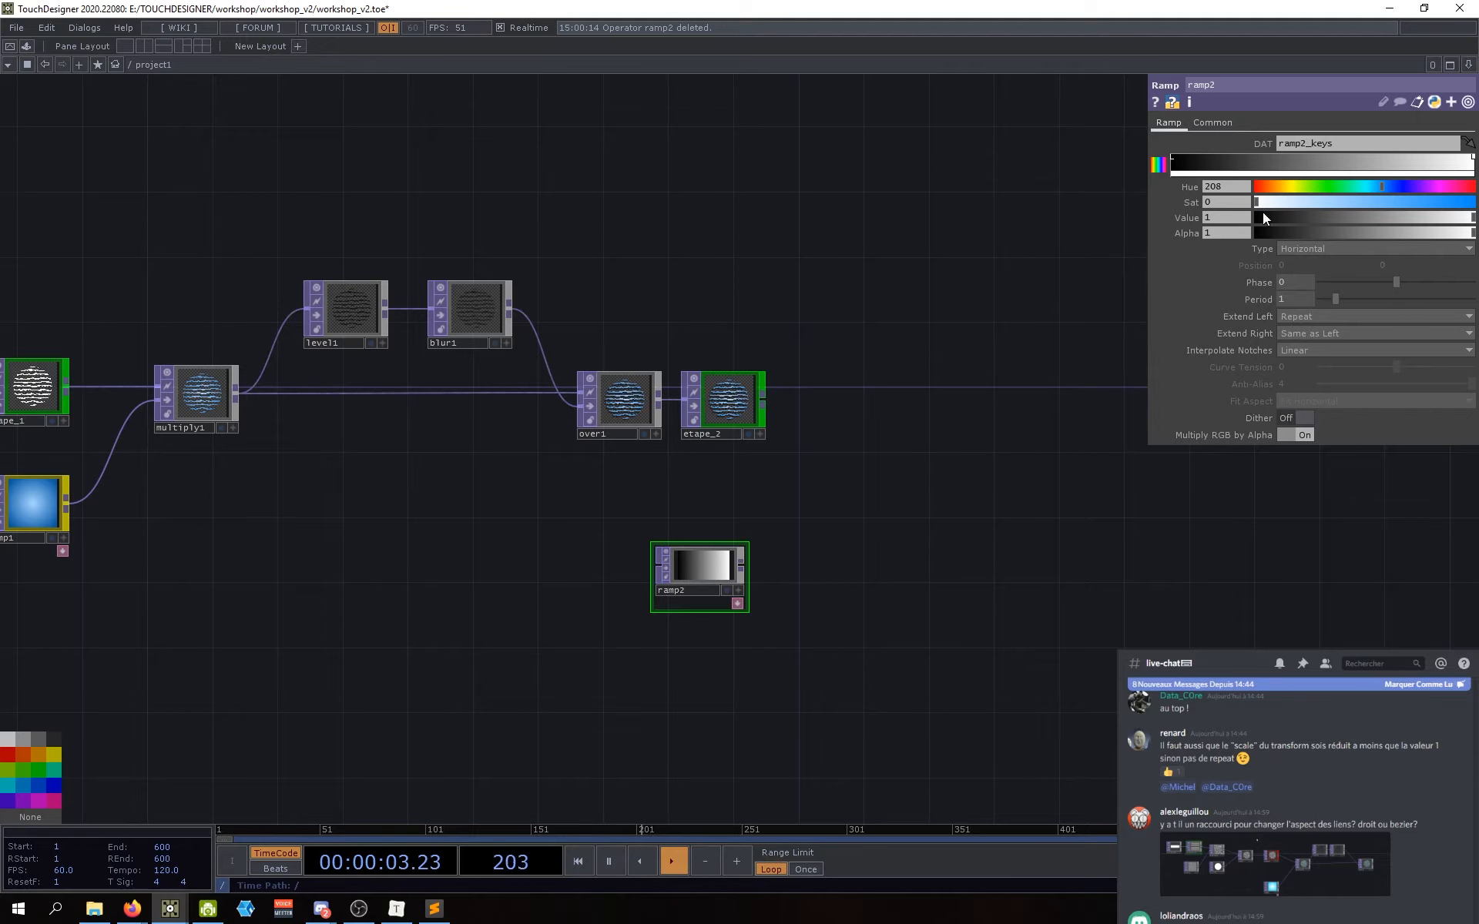
# Step: Select ramp2's left key, set Type to Circular and Extend Left to Hold
pyautogui.click(1173, 161)
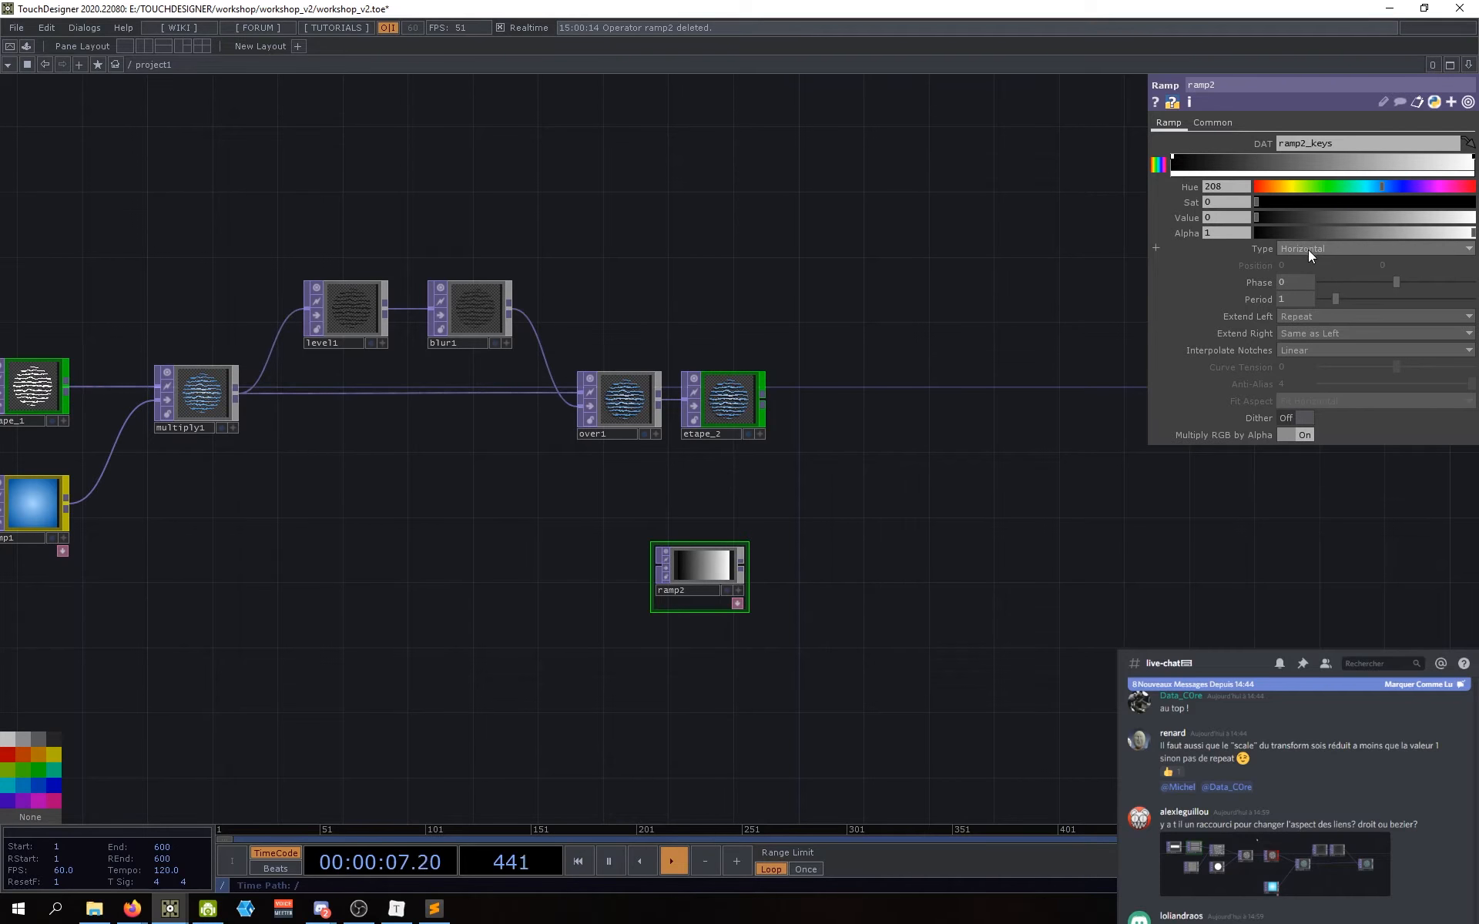
pyautogui.click(1308, 250)
pyautogui.click(1297, 302)
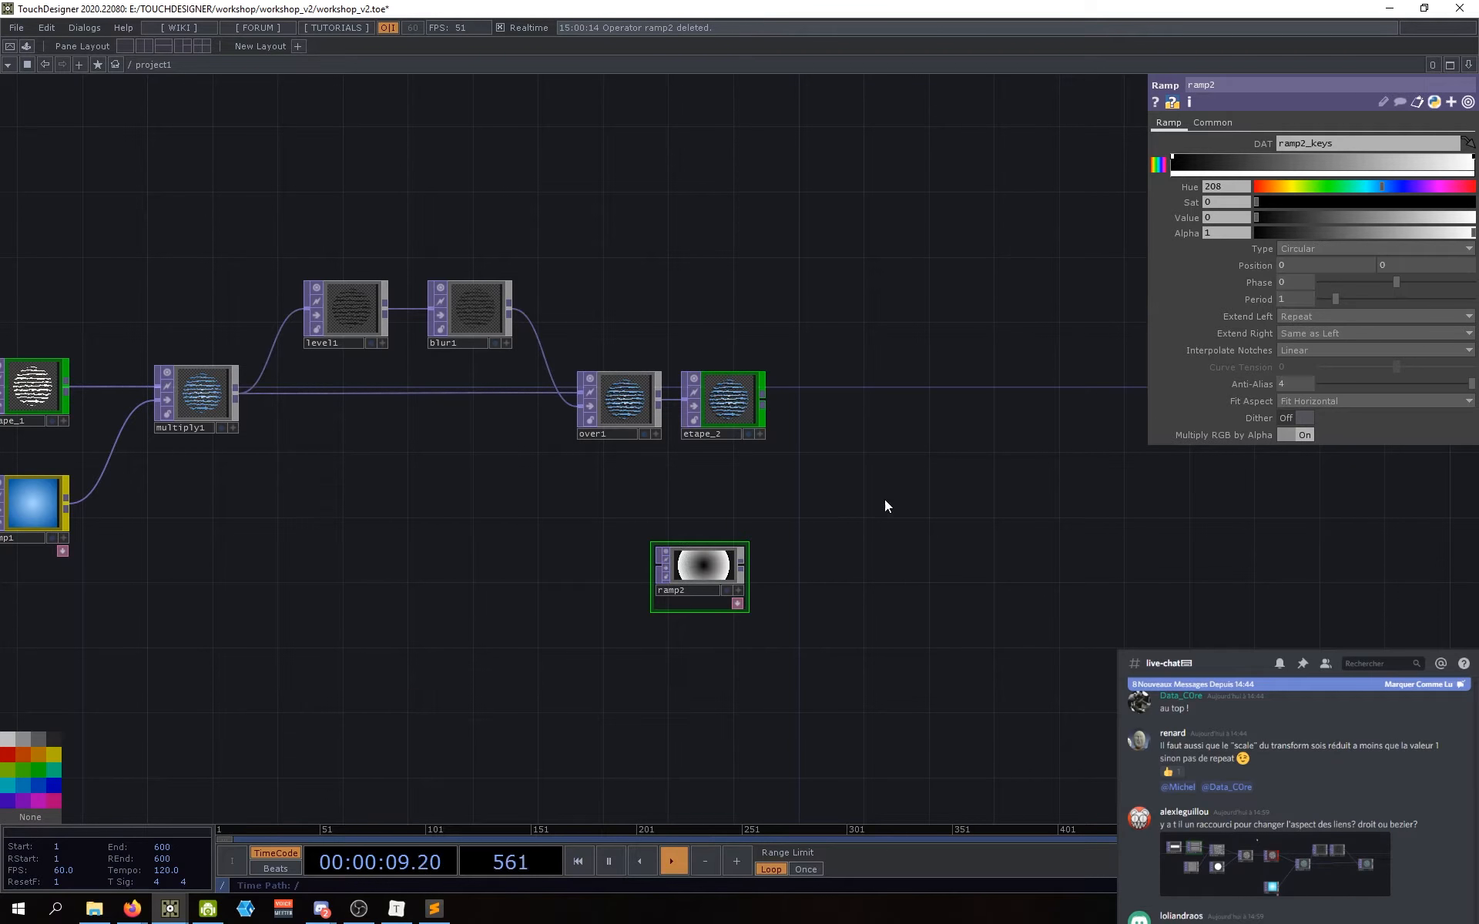
pyautogui.scroll(5, 762, 579)
pyautogui.moveTo(689, 601); pyautogui.dragTo(671, 547)
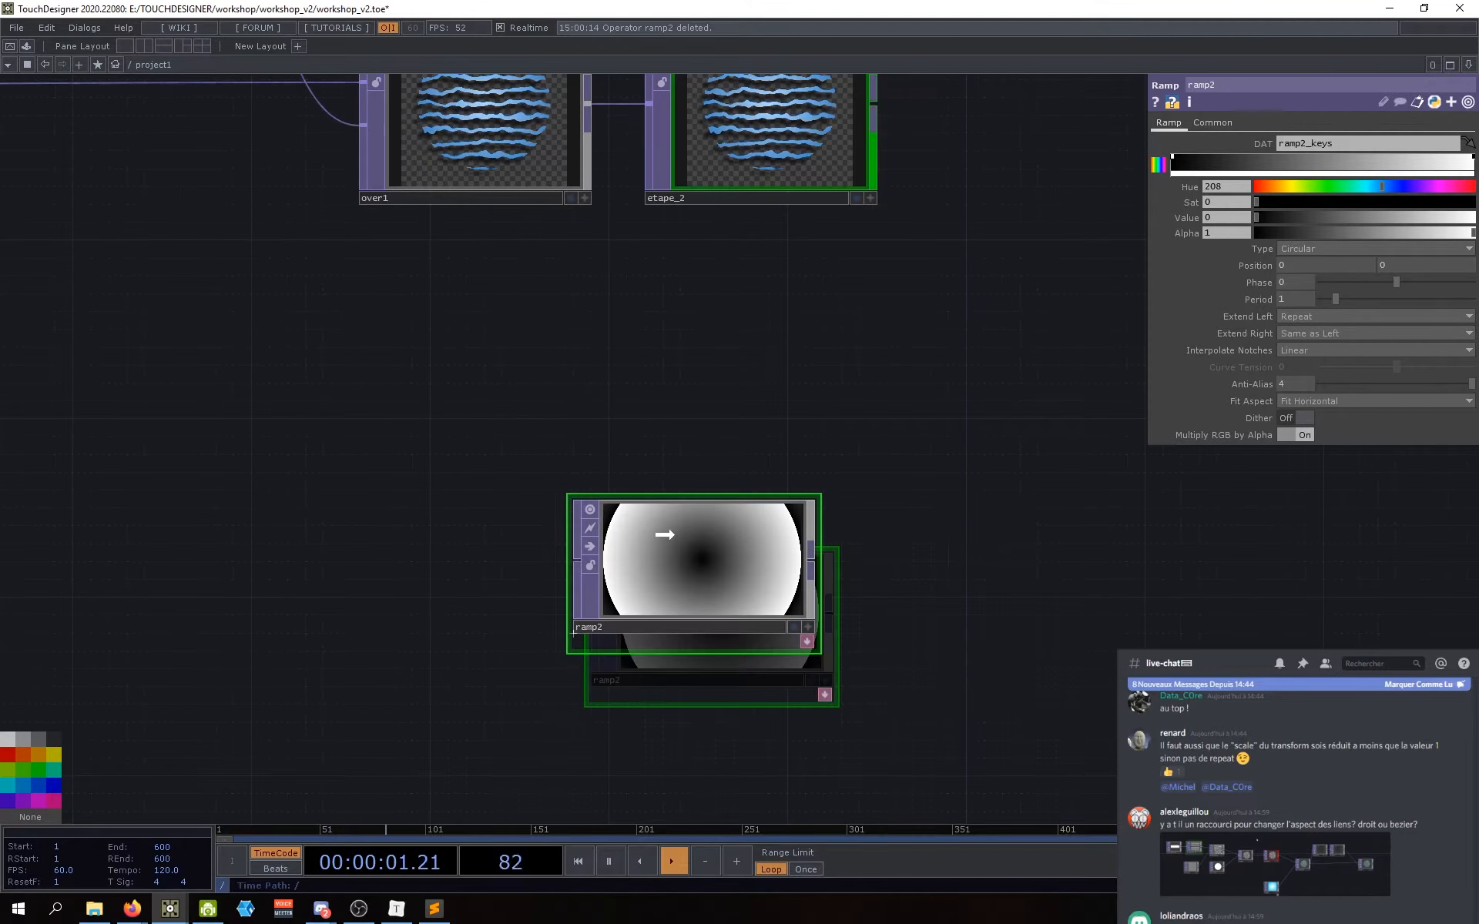
pyautogui.click(1313, 321)
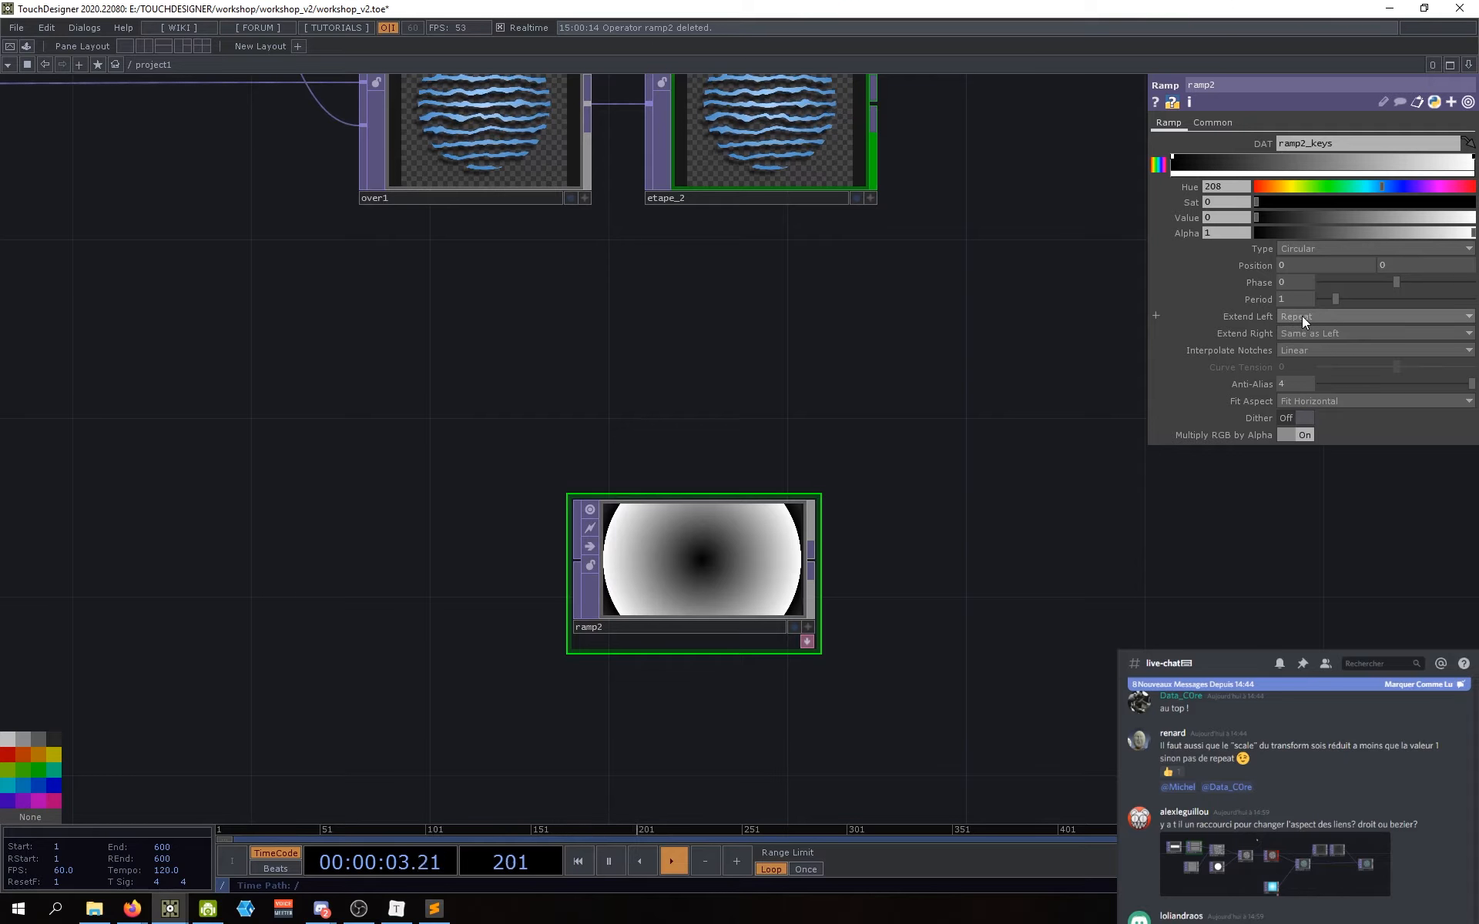
pyautogui.click(1301, 327)
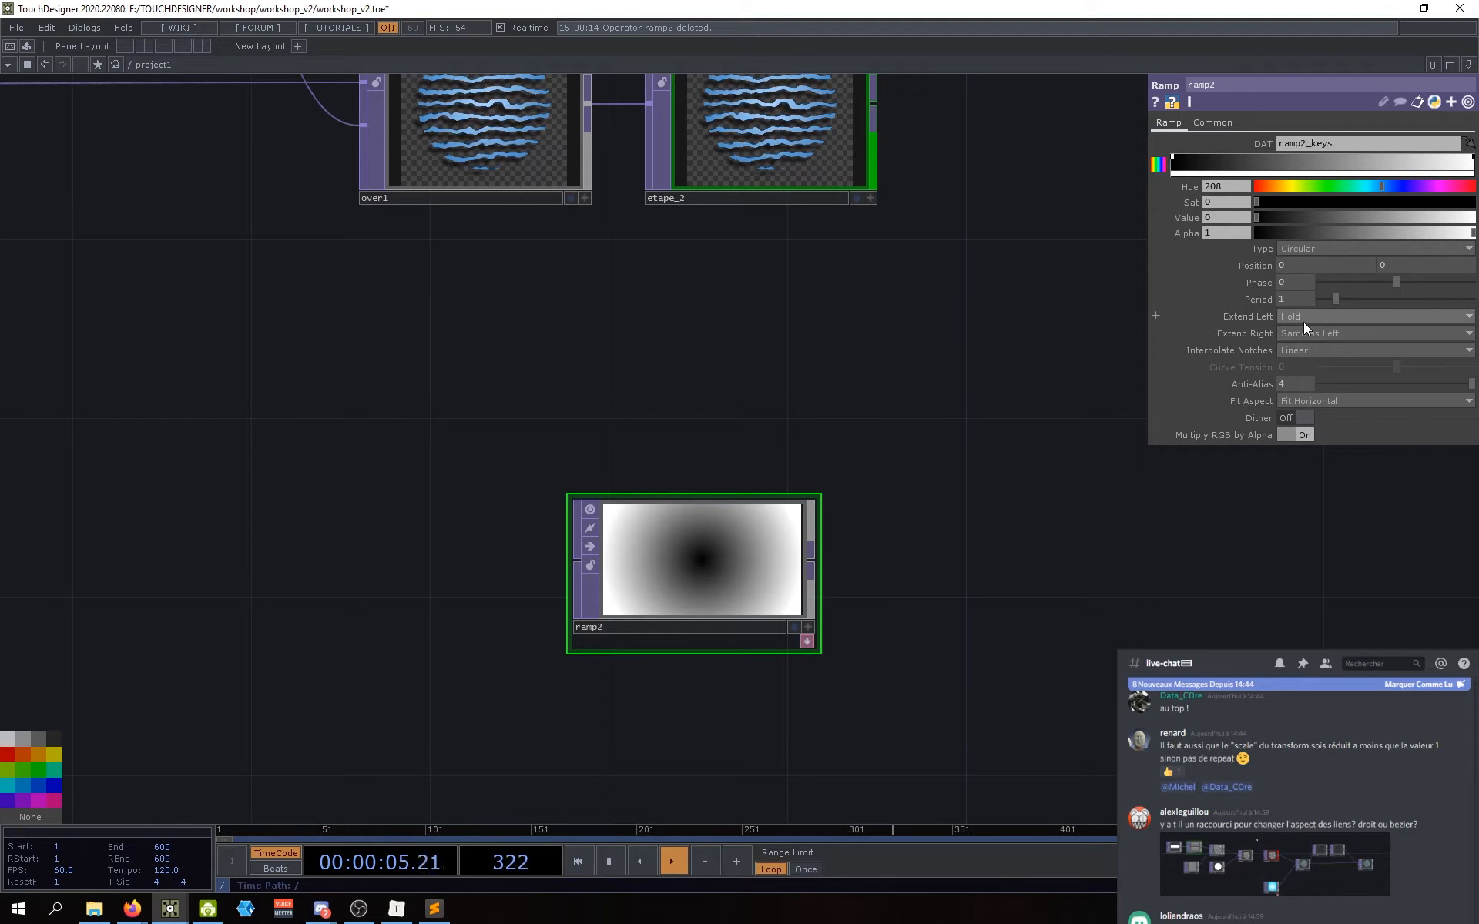
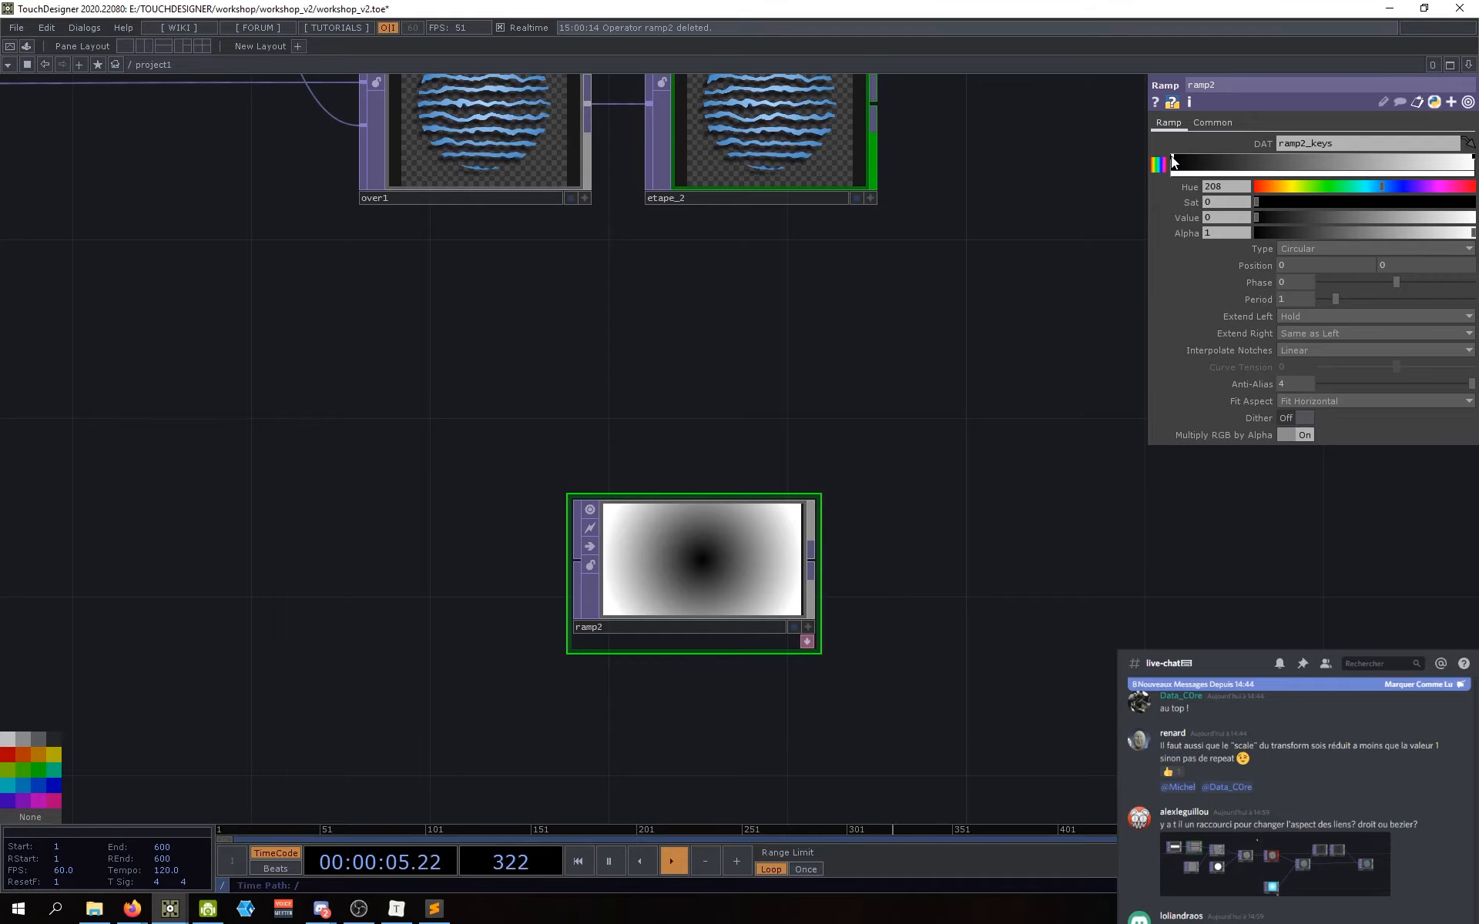
# Step: Make ramp2's left key a saturated blue and darken the outer key almost to black
pyautogui.moveTo(1259, 202); pyautogui.dragTo(1476, 203)
pyautogui.moveTo(1255, 218); pyautogui.dragTo(1411, 217)
pyautogui.click(1444, 219)
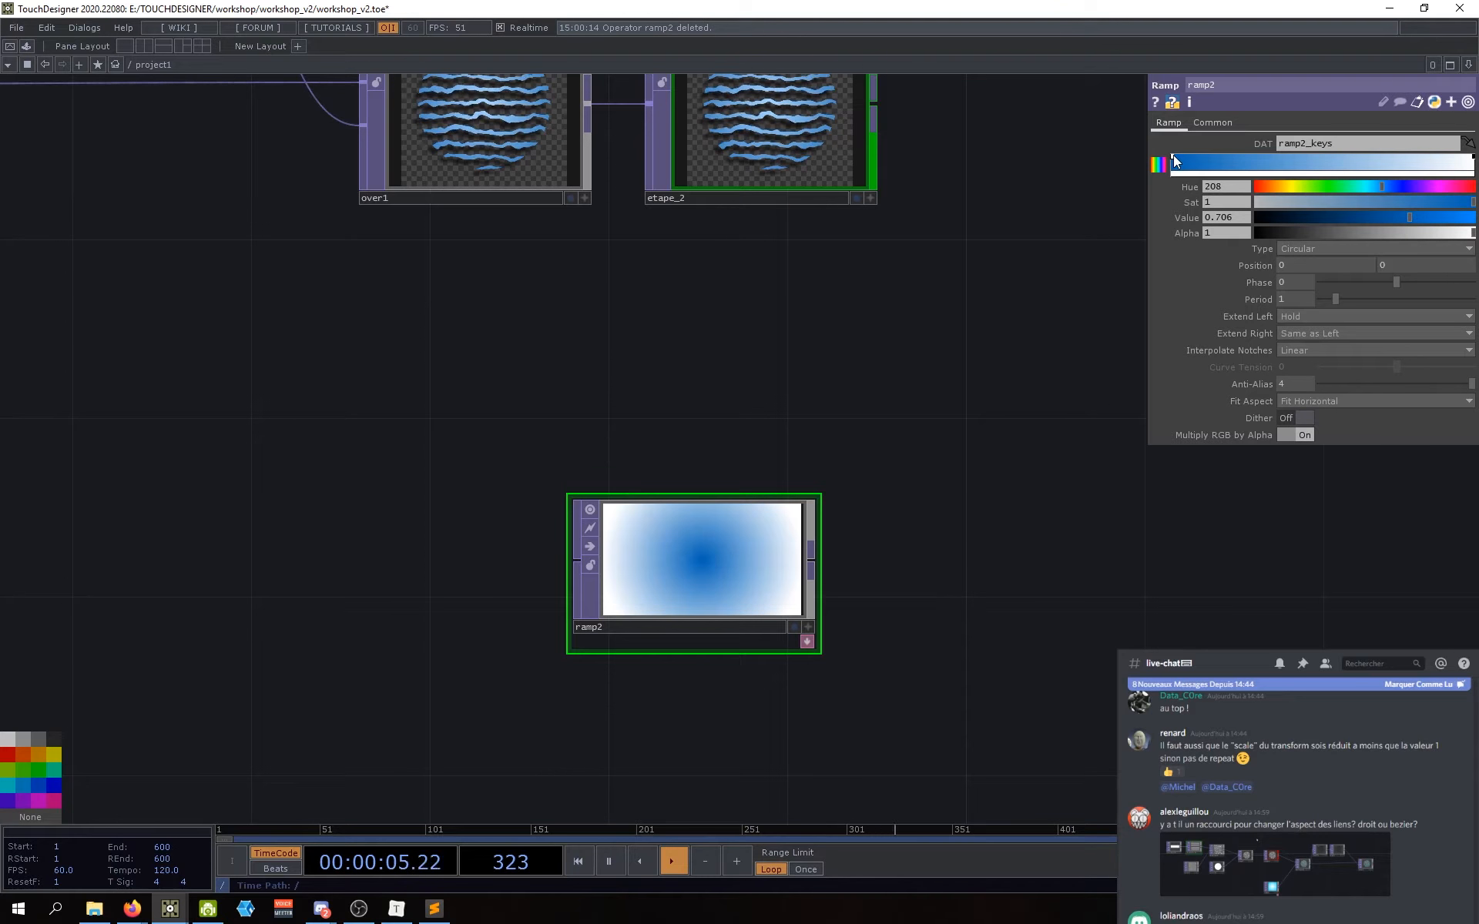
pyautogui.click(1474, 159)
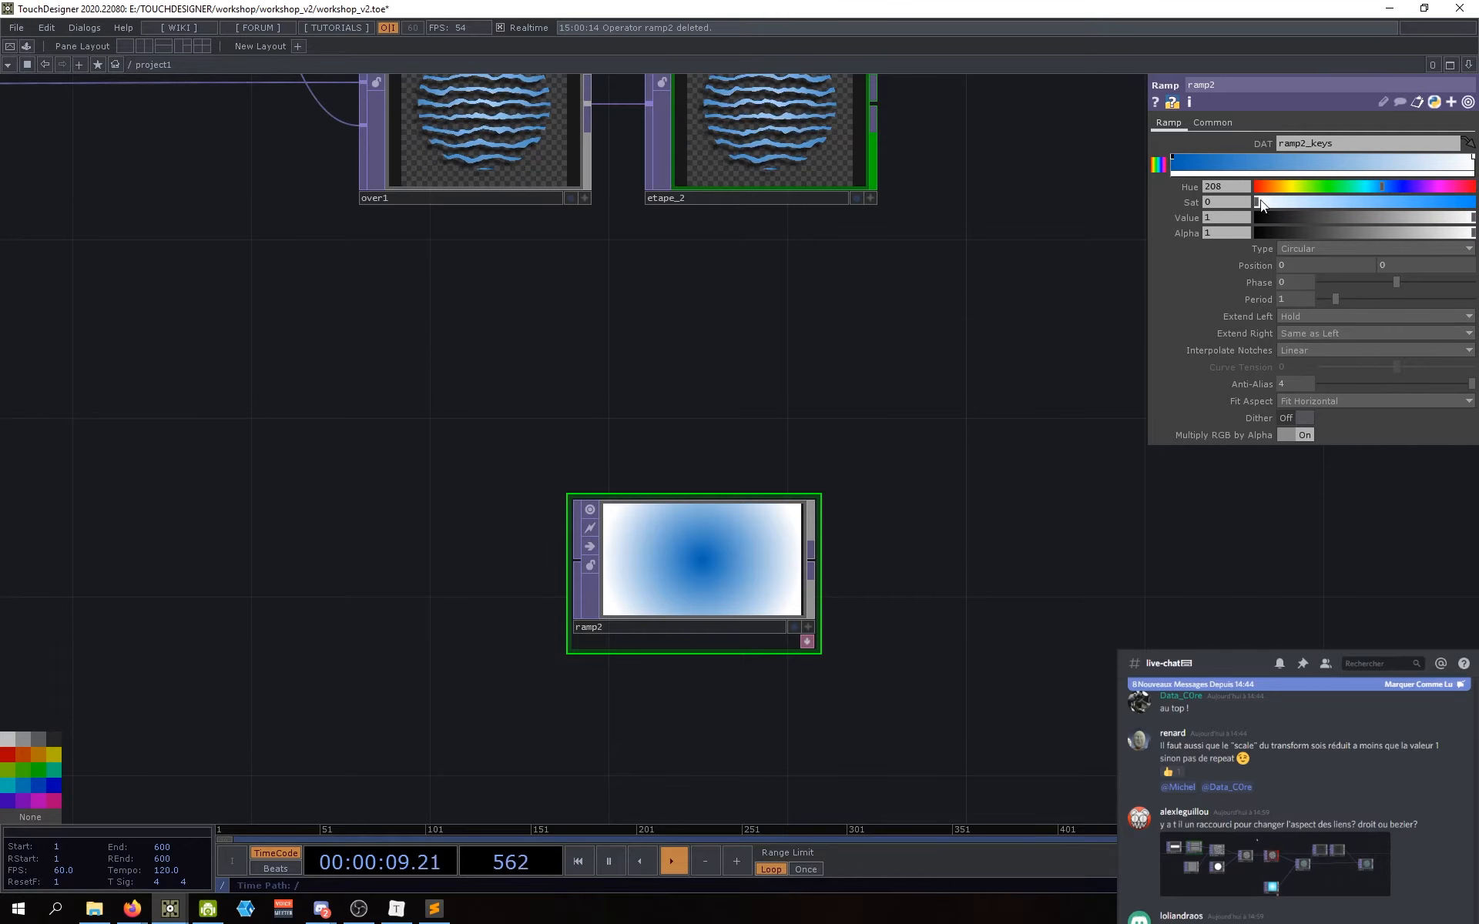
pyautogui.moveTo(1464, 218); pyautogui.dragTo(1269, 220)
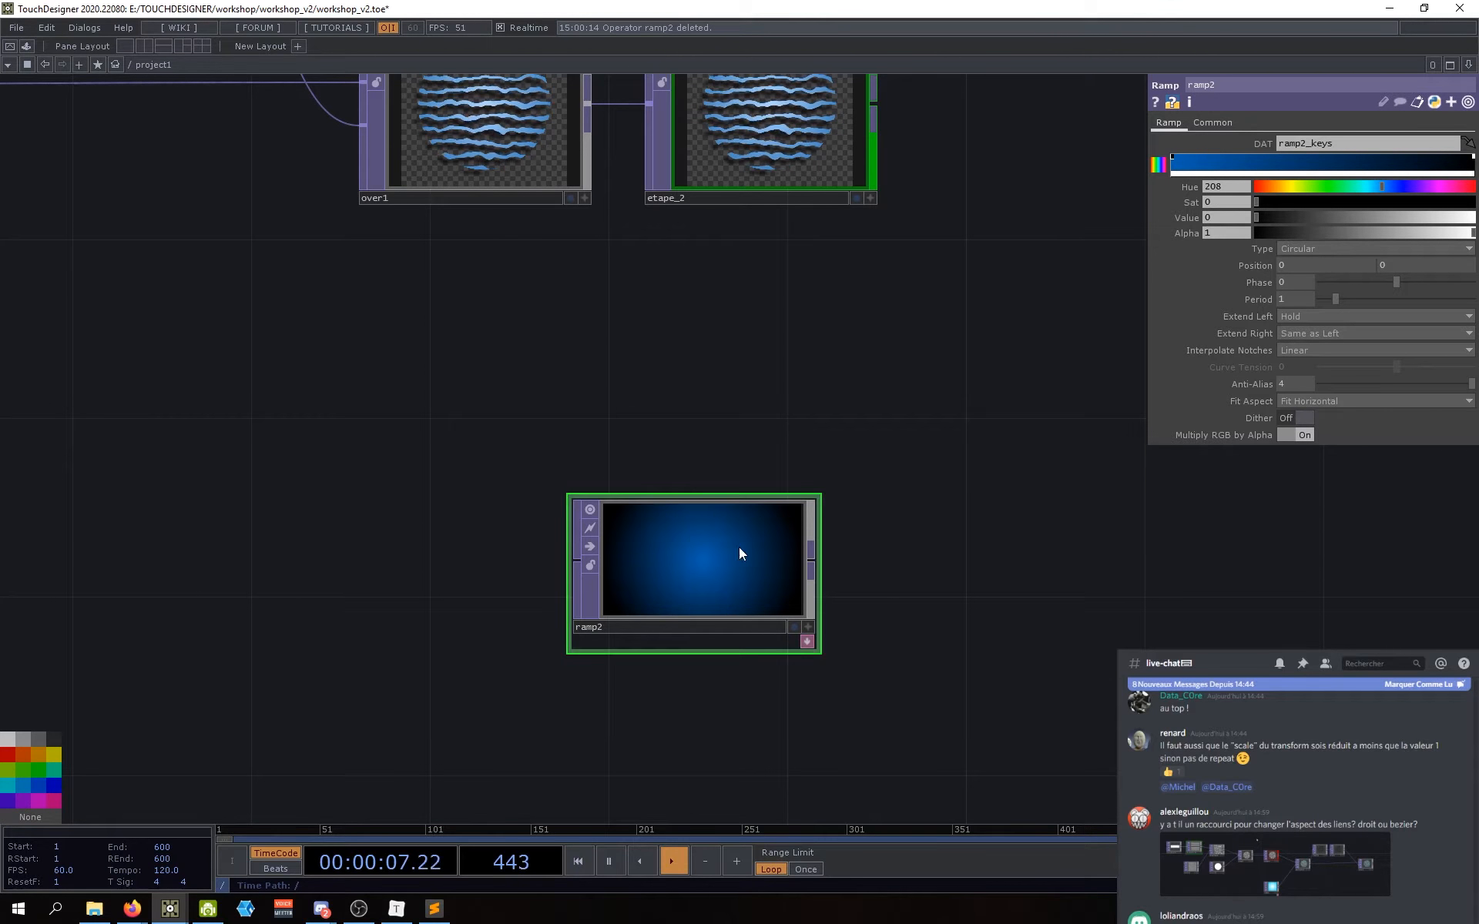
# Step: Set the ramp Period to 1.37 and lower the centre key's saturation to 0.738
pyautogui.moveTo(869, 560); pyautogui.dragTo(864, 523)
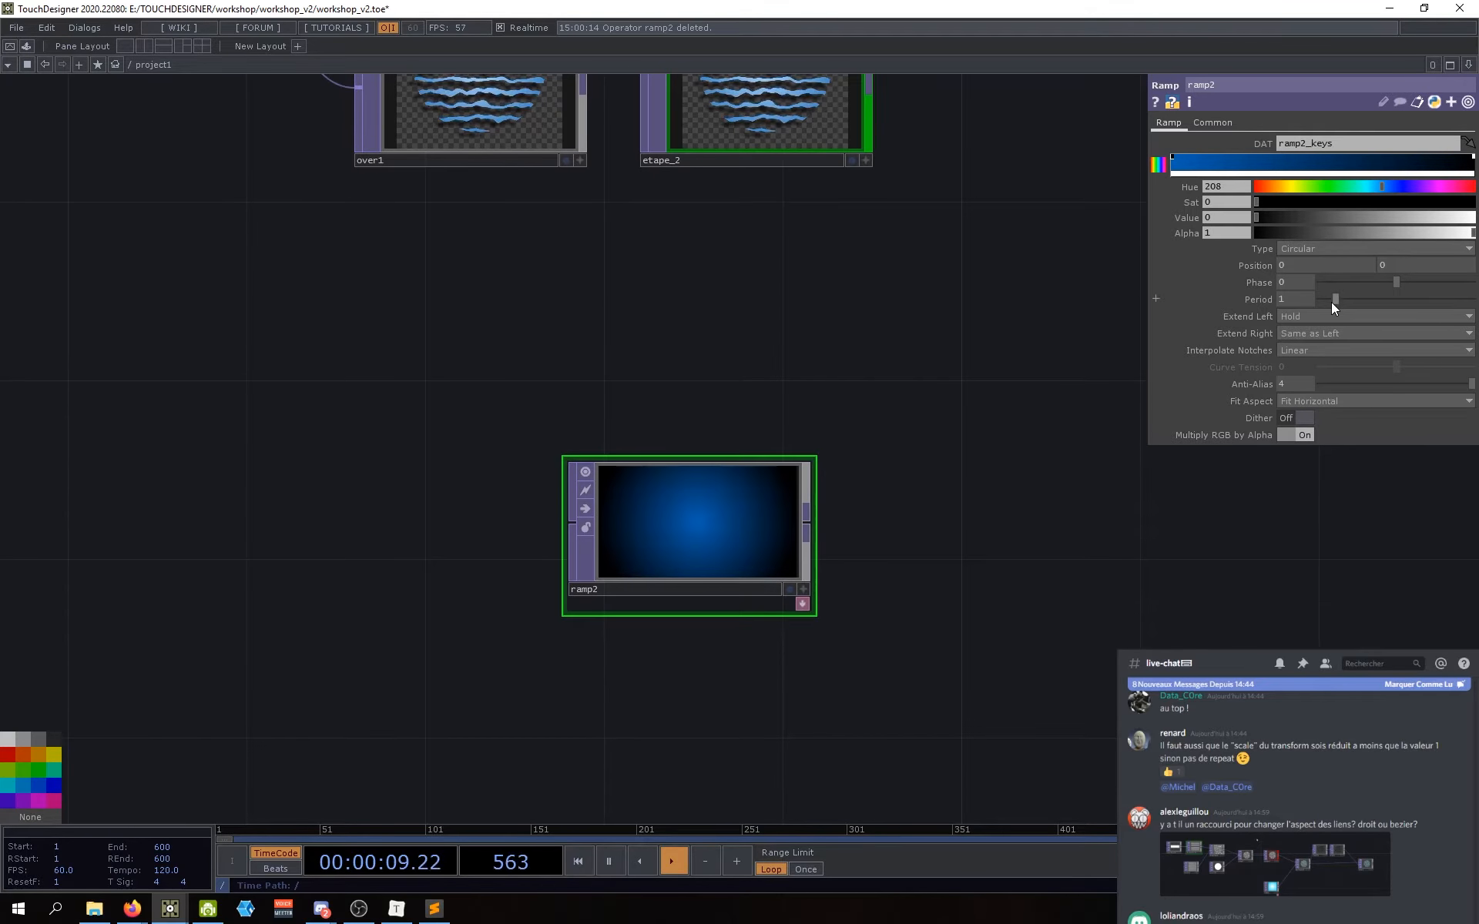
pyautogui.moveTo(1304, 316); pyautogui.dragTo(1375, 316)
pyautogui.moveTo(1296, 277)
pyautogui.mouseDown()
pyautogui.moveTo(1279, 277)
pyautogui.moveTo(1293, 277)
pyautogui.mouseUp()
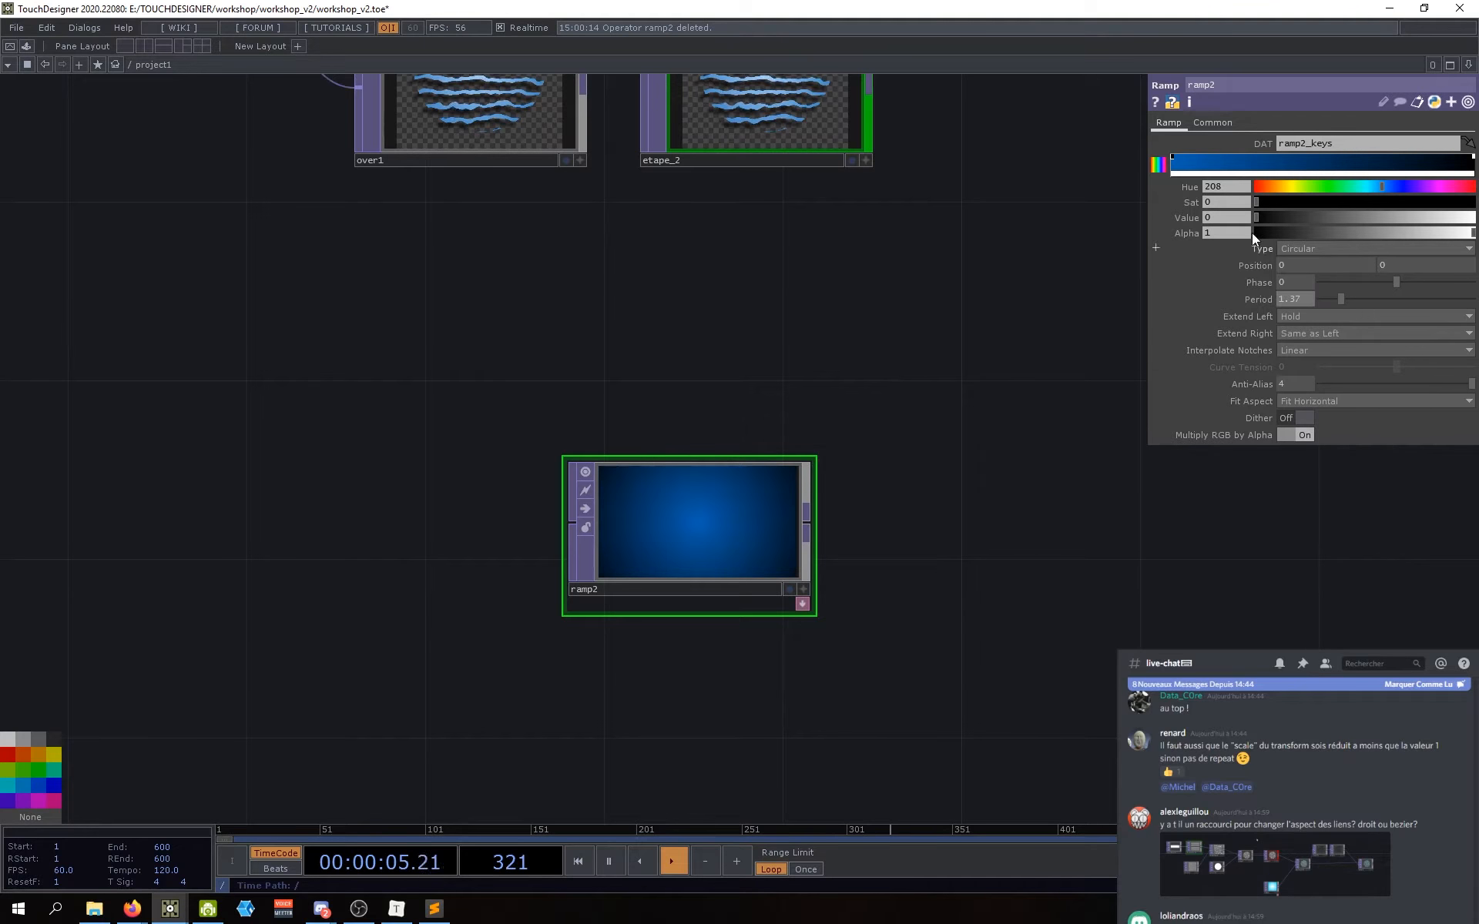
pyautogui.click(1173, 158)
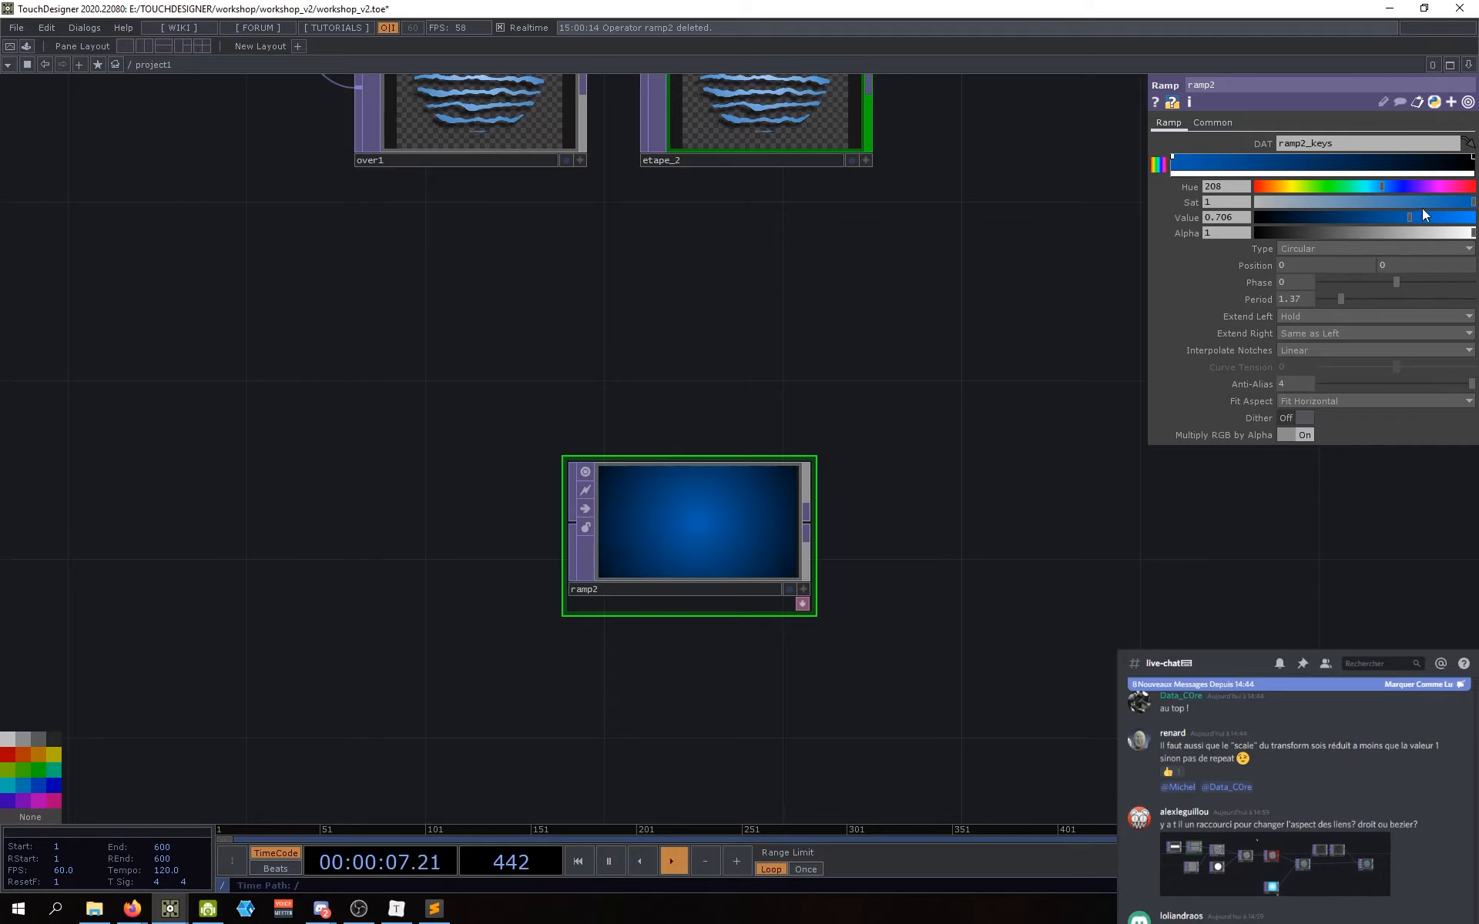
pyautogui.moveTo(1470, 203); pyautogui.dragTo(1416, 204)
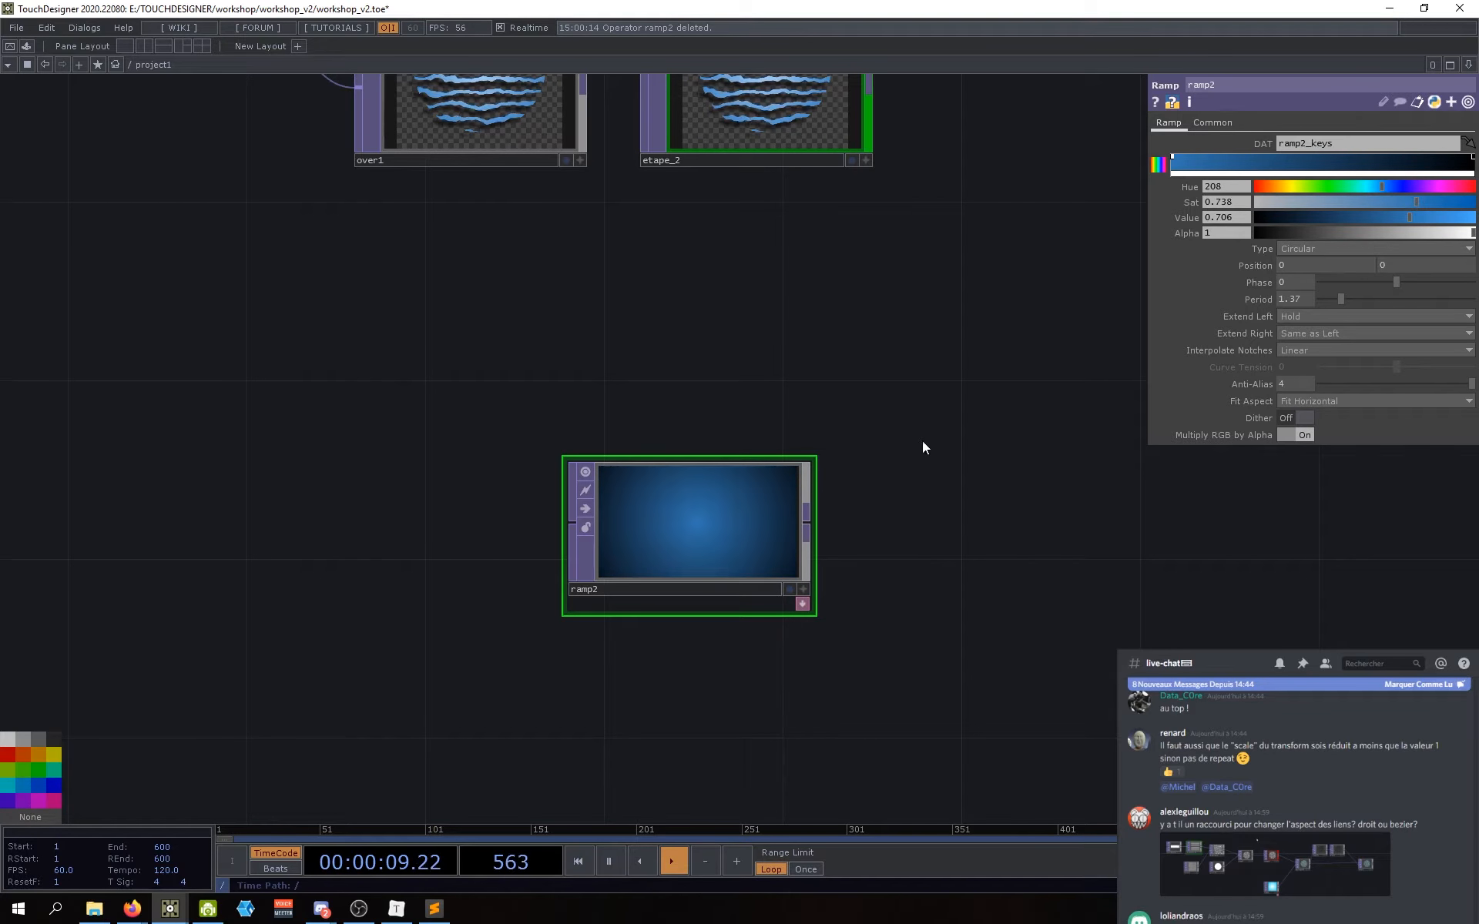
pyautogui.scroll(3, 755, 543)
pyautogui.scroll(3, 709, 520)
pyautogui.scroll(-1, 710, 521)
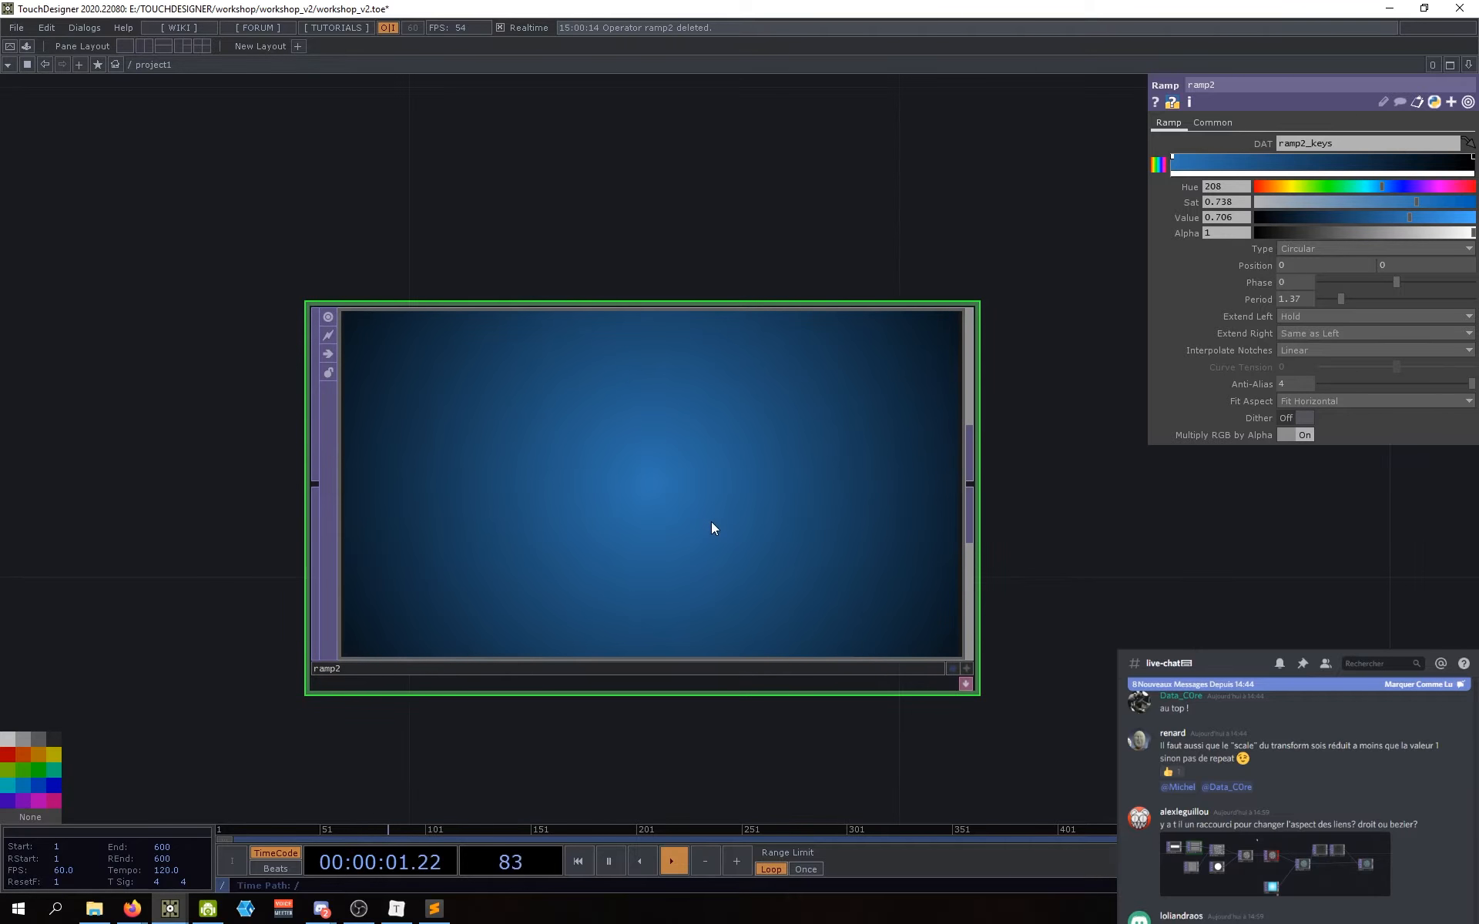
pyautogui.scroll(-2, 710, 520)
pyautogui.scroll(-3, 822, 562)
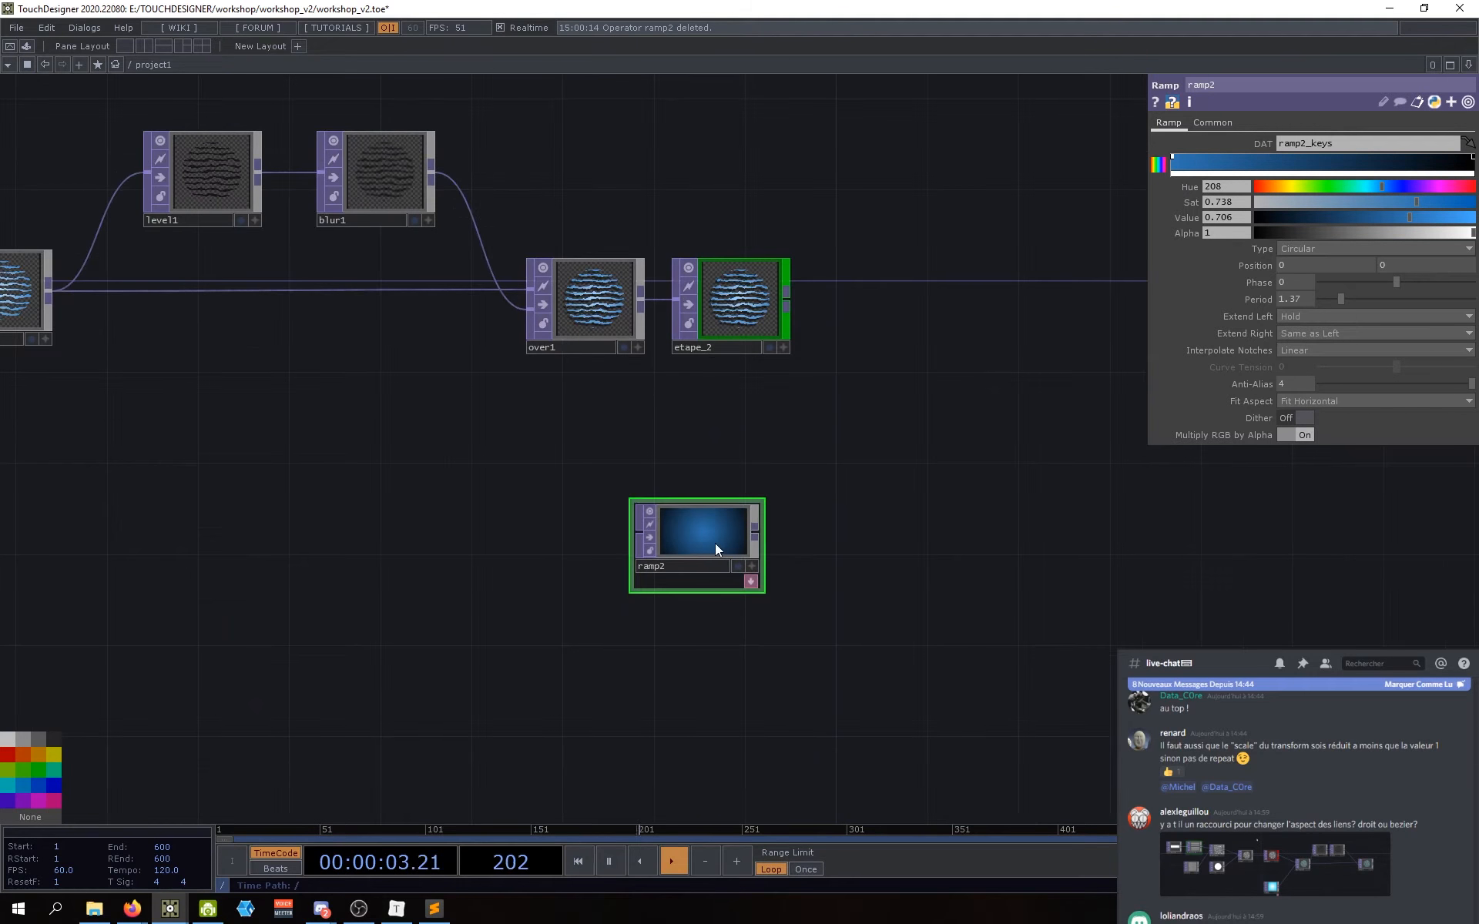
pyautogui.scroll(3, 796, 545)
pyautogui.middleClick(715, 539)
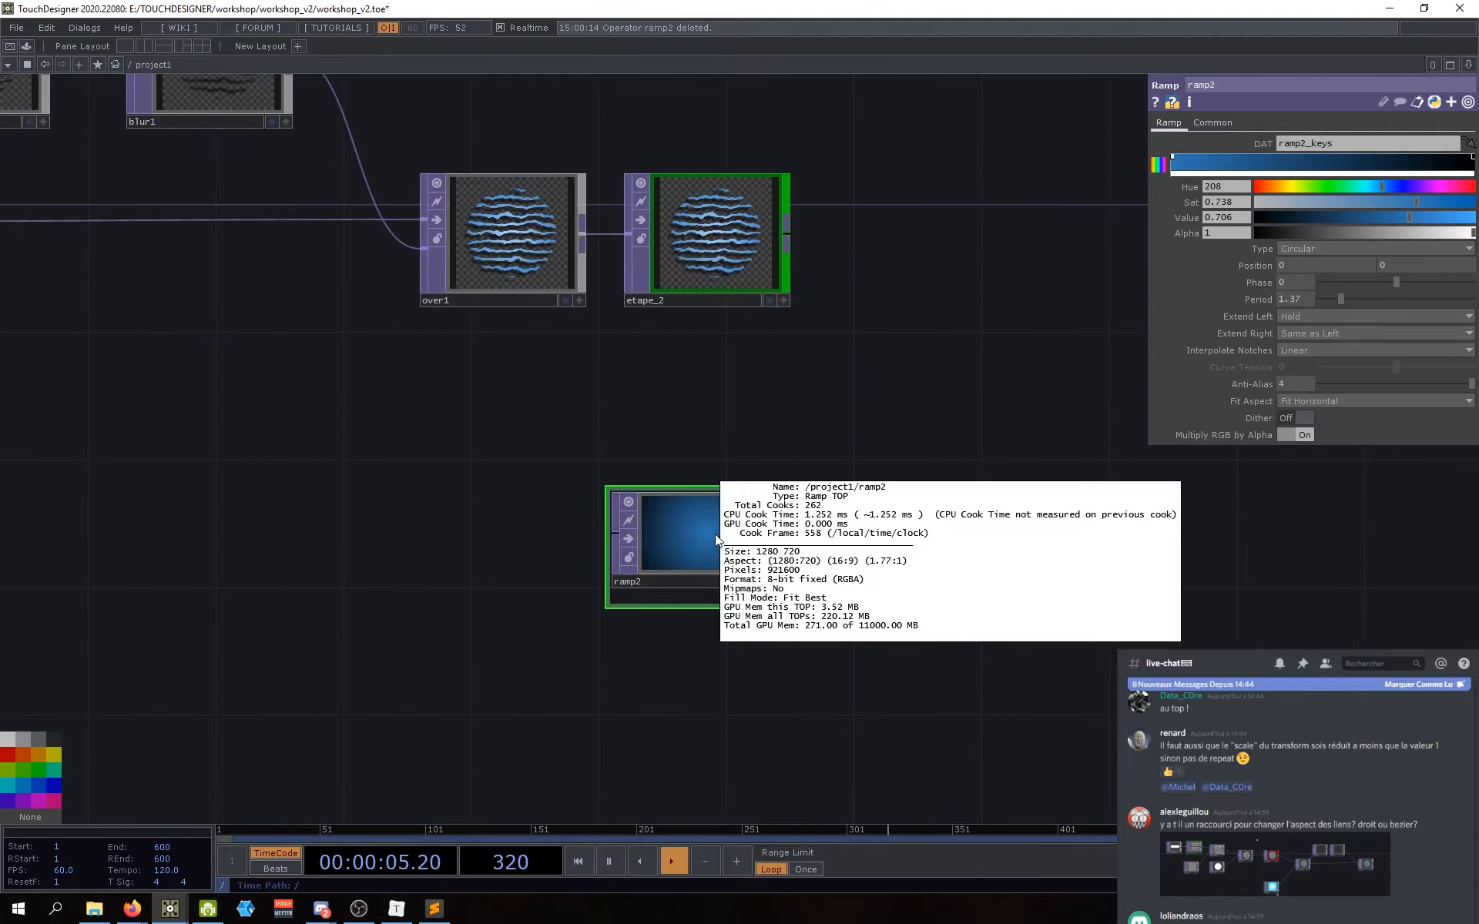
pyautogui.middleClick(728, 538)
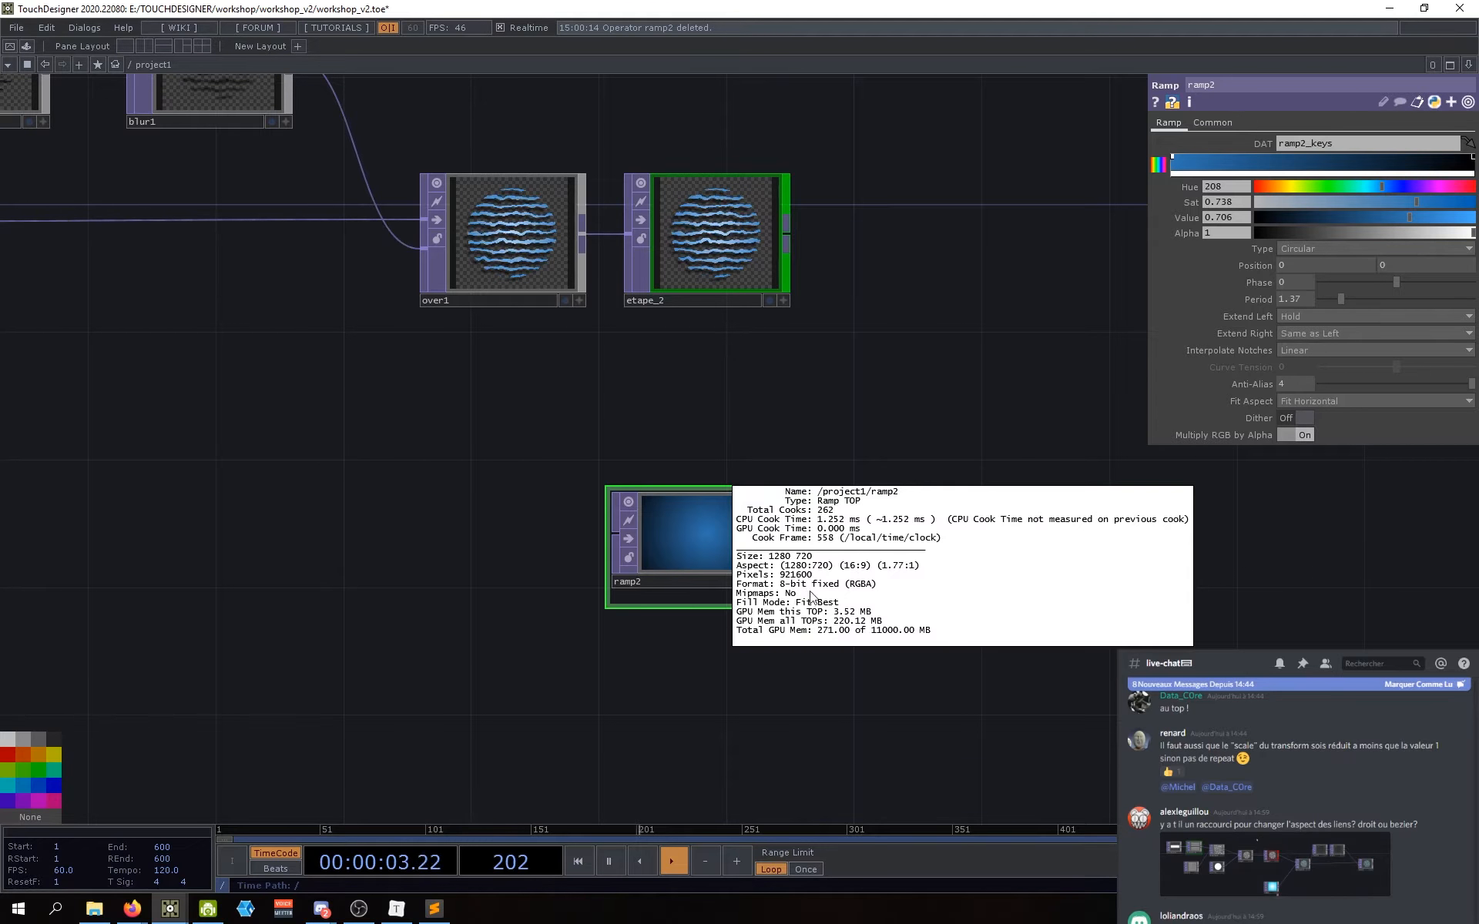
pyautogui.moveTo(929, 393); pyautogui.dragTo(814, 431)
pyautogui.moveTo(576, 562); pyautogui.dragTo(564, 524)
pyautogui.moveTo(917, 458); pyautogui.dragTo(882, 491)
pyautogui.scroll(-3, 881, 491)
pyautogui.moveTo(707, 565); pyautogui.dragTo(412, 571)
pyautogui.moveTo(590, 486); pyautogui.dragTo(622, 491)
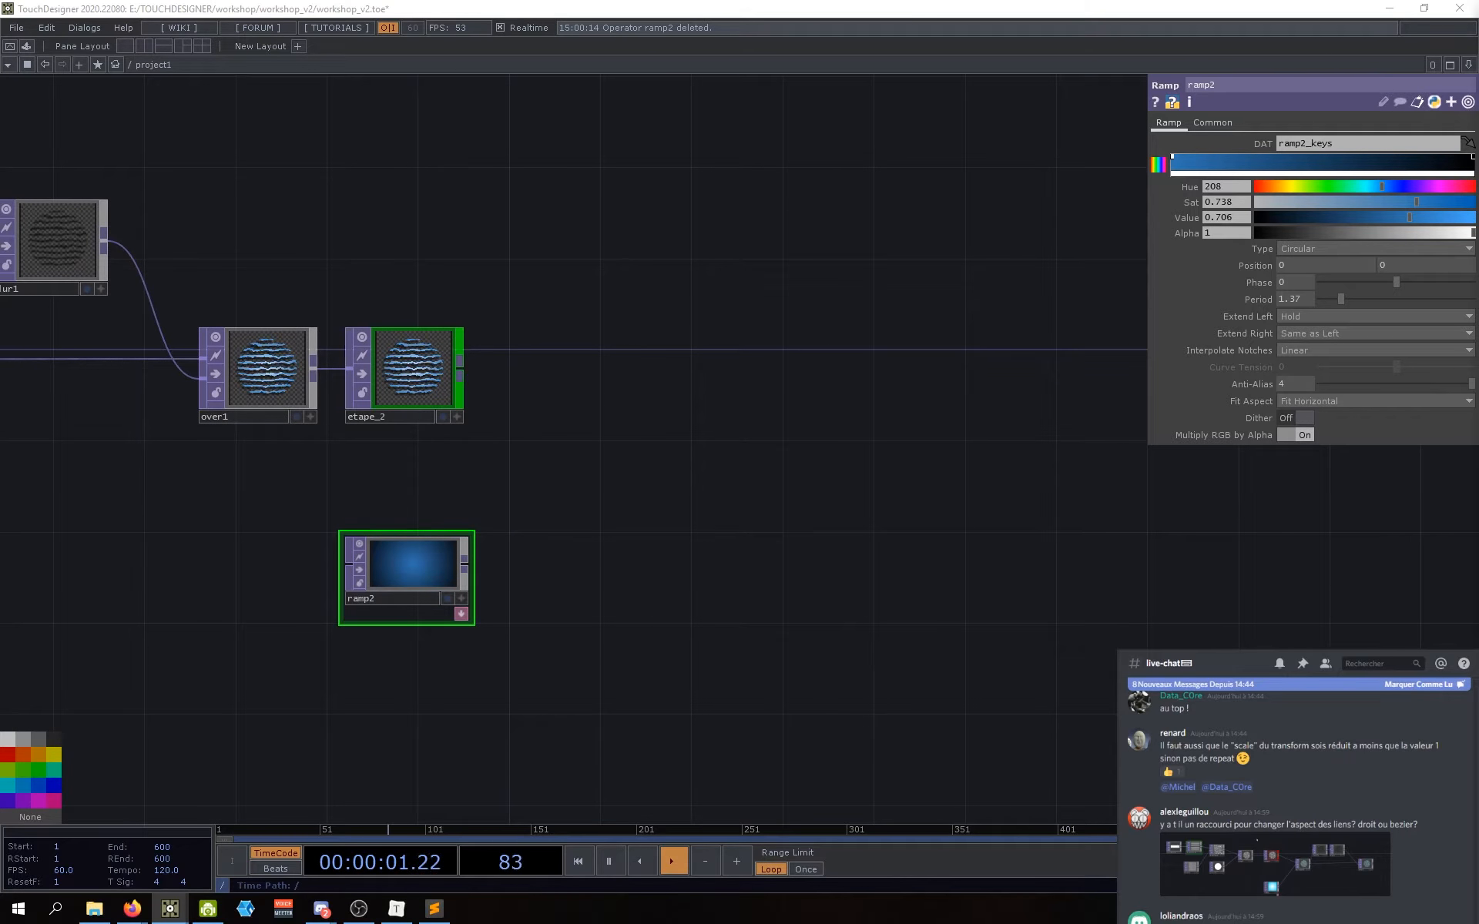
pyautogui.click(466, 338)
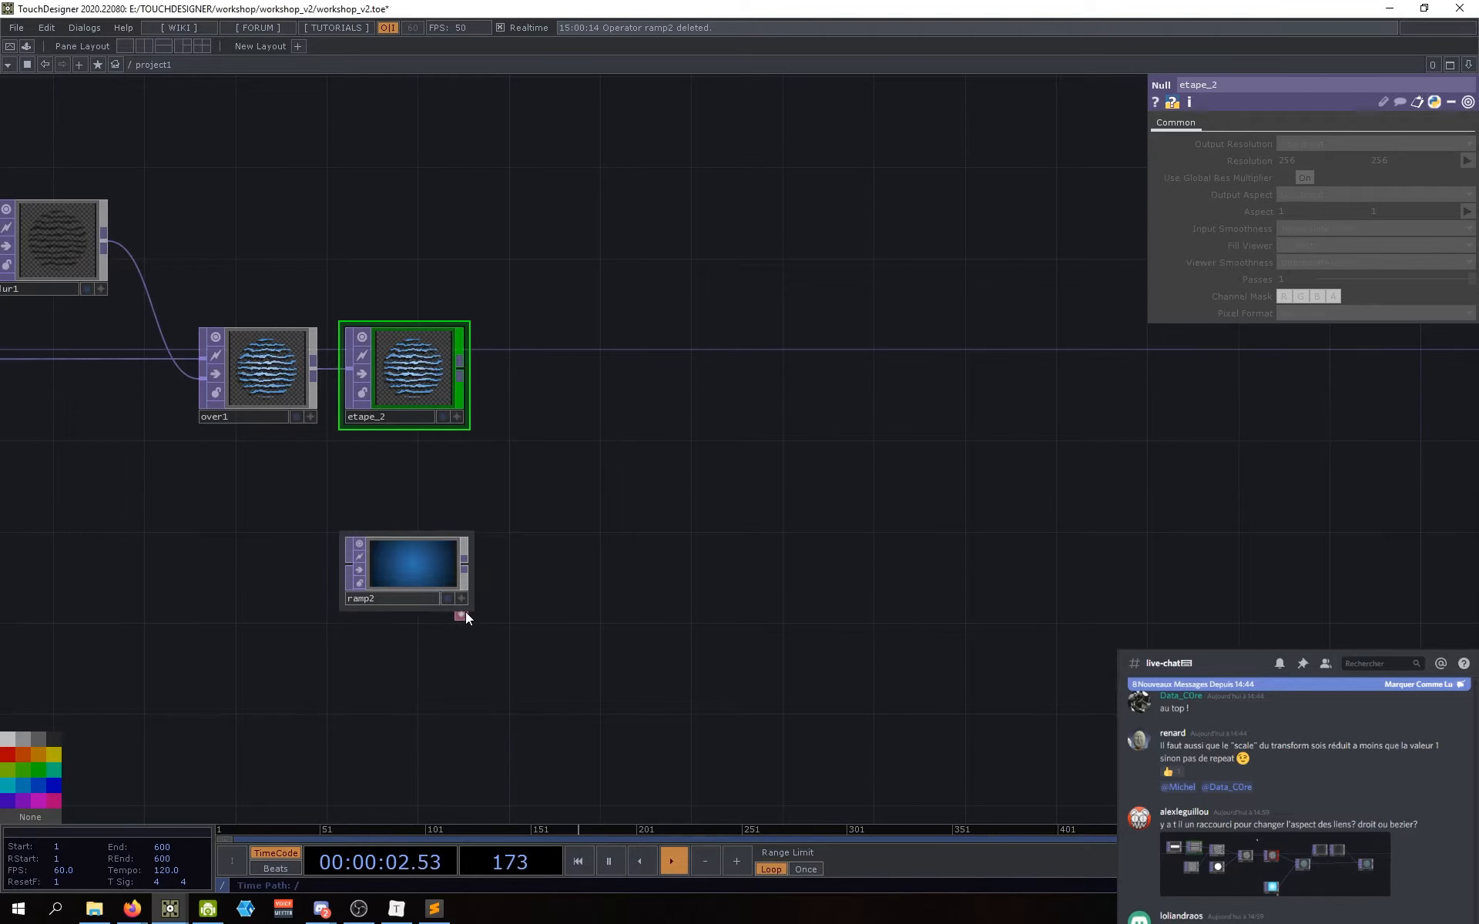
pyautogui.click(429, 569)
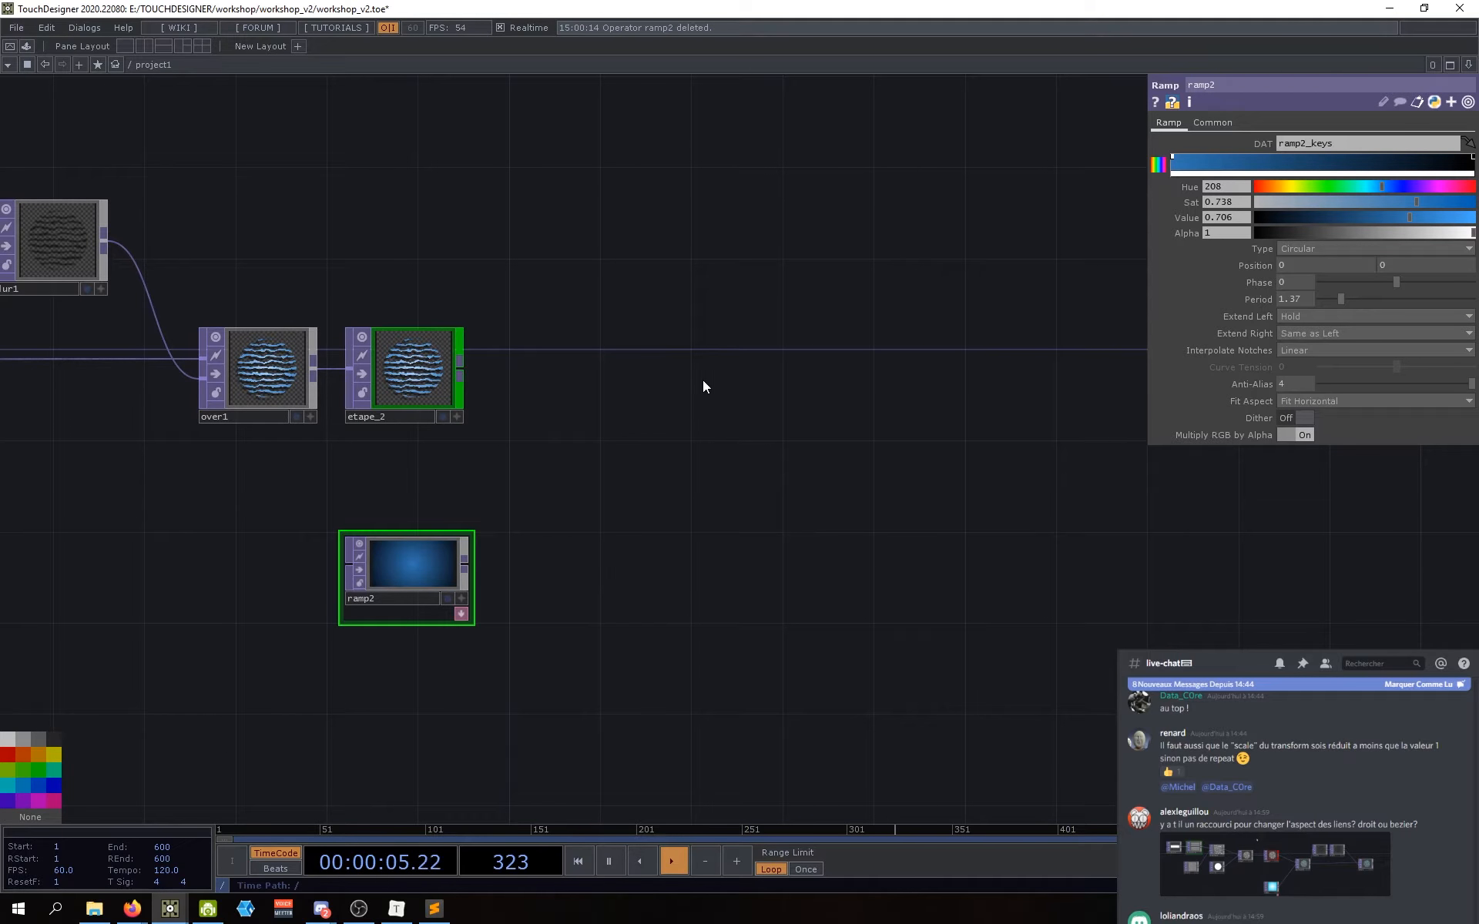
# Step: Add an Over TOP, reposition it, then delete it
pyautogui.press('Tab')
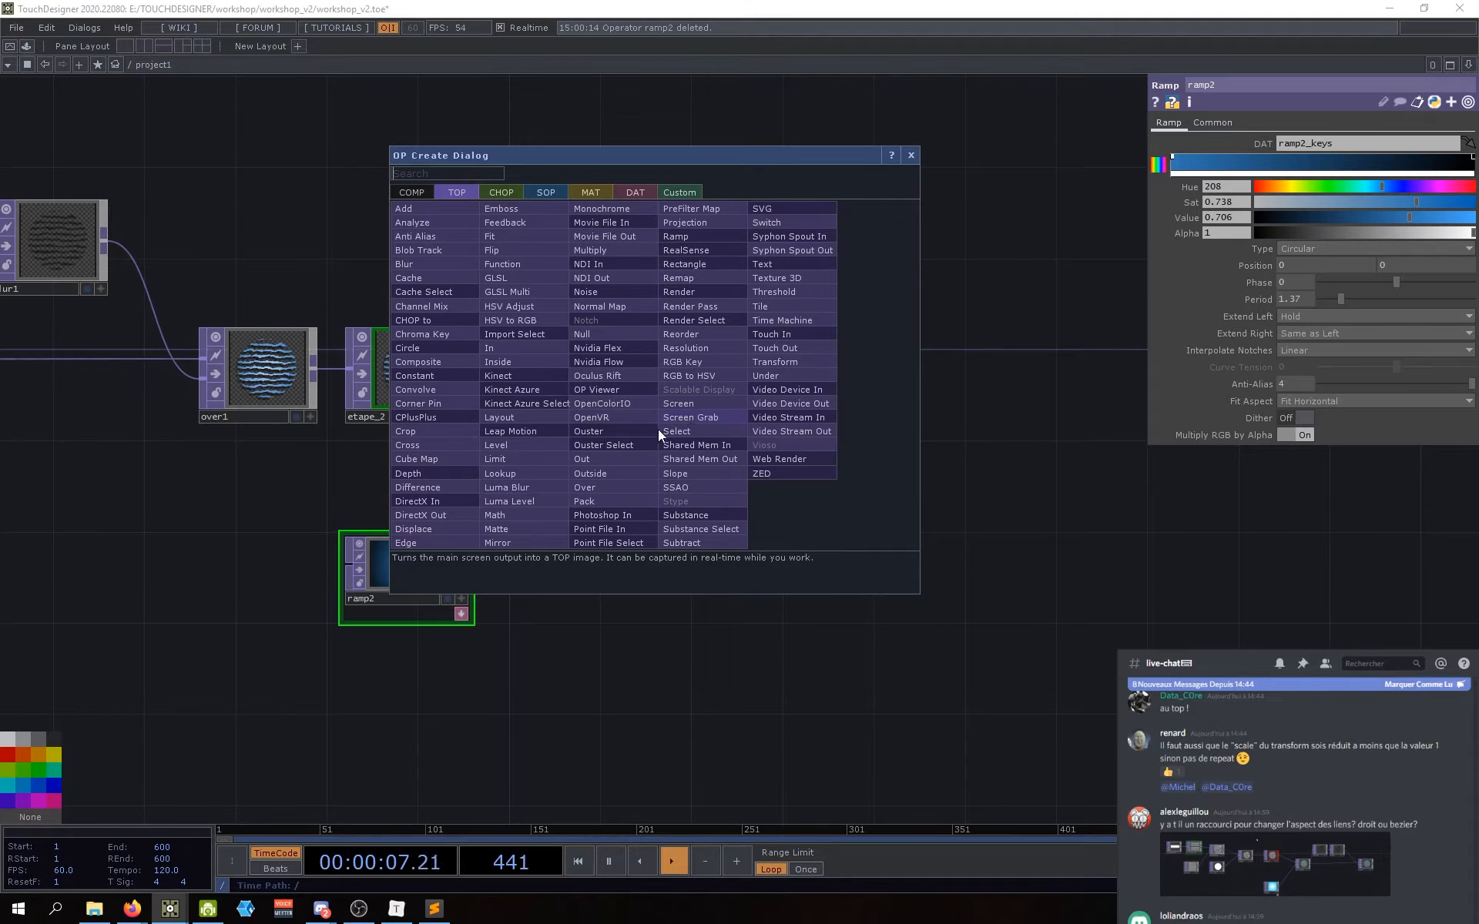
pyautogui.write('over')
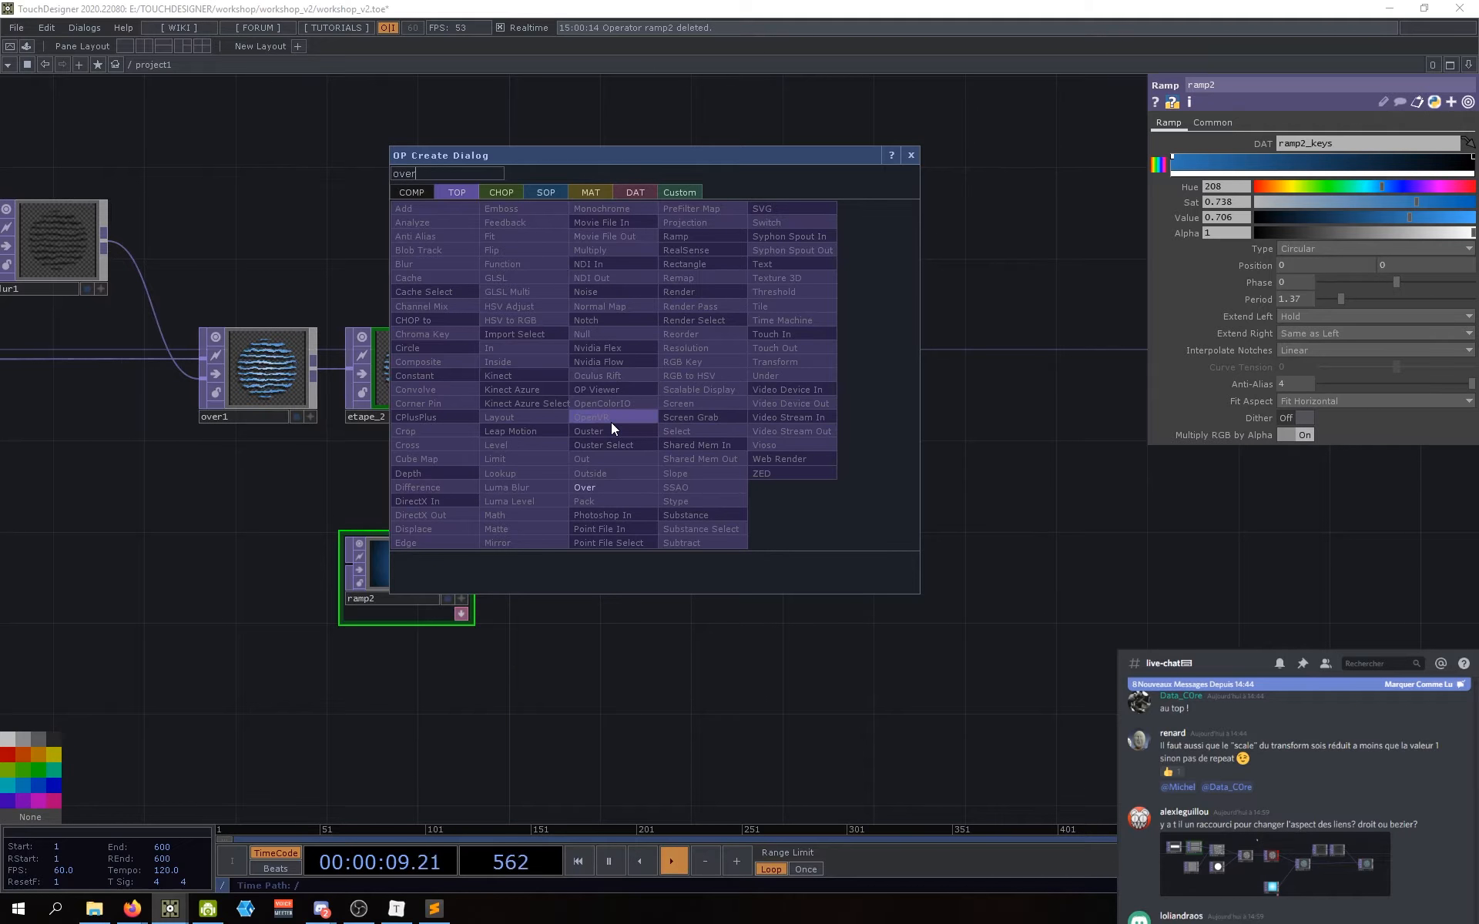
pyautogui.press('Return')
pyautogui.click(612, 420)
pyautogui.moveTo(600, 395); pyautogui.dragTo(628, 373)
pyautogui.moveTo(552, 484); pyautogui.dragTo(638, 485)
pyautogui.moveTo(711, 519); pyautogui.dragTo(695, 479)
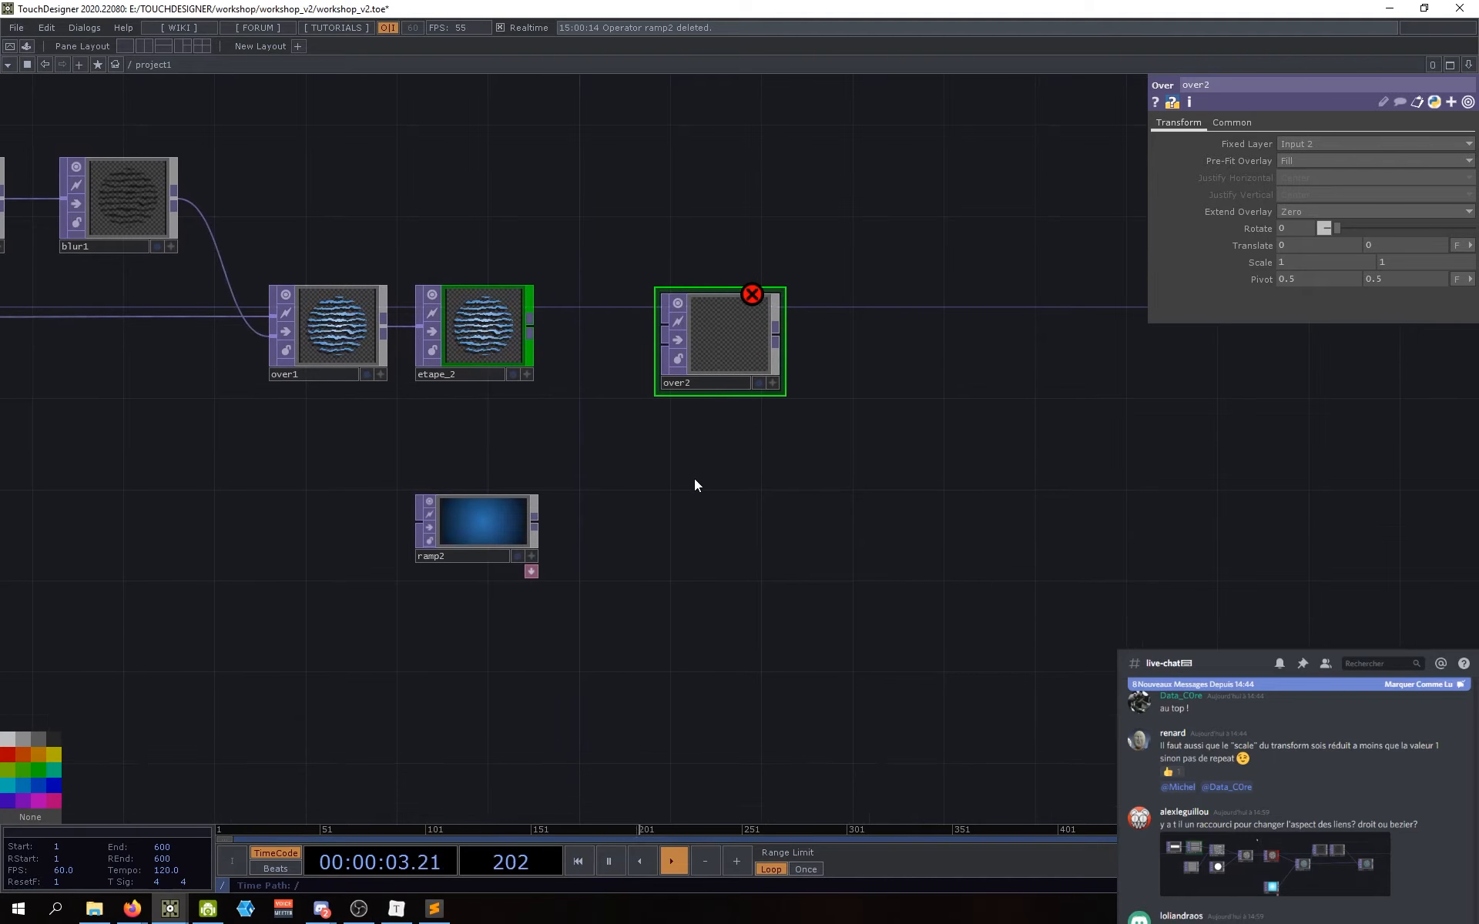
pyautogui.moveTo(493, 386); pyautogui.dragTo(563, 416)
pyautogui.moveTo(785, 501); pyautogui.dragTo(743, 510)
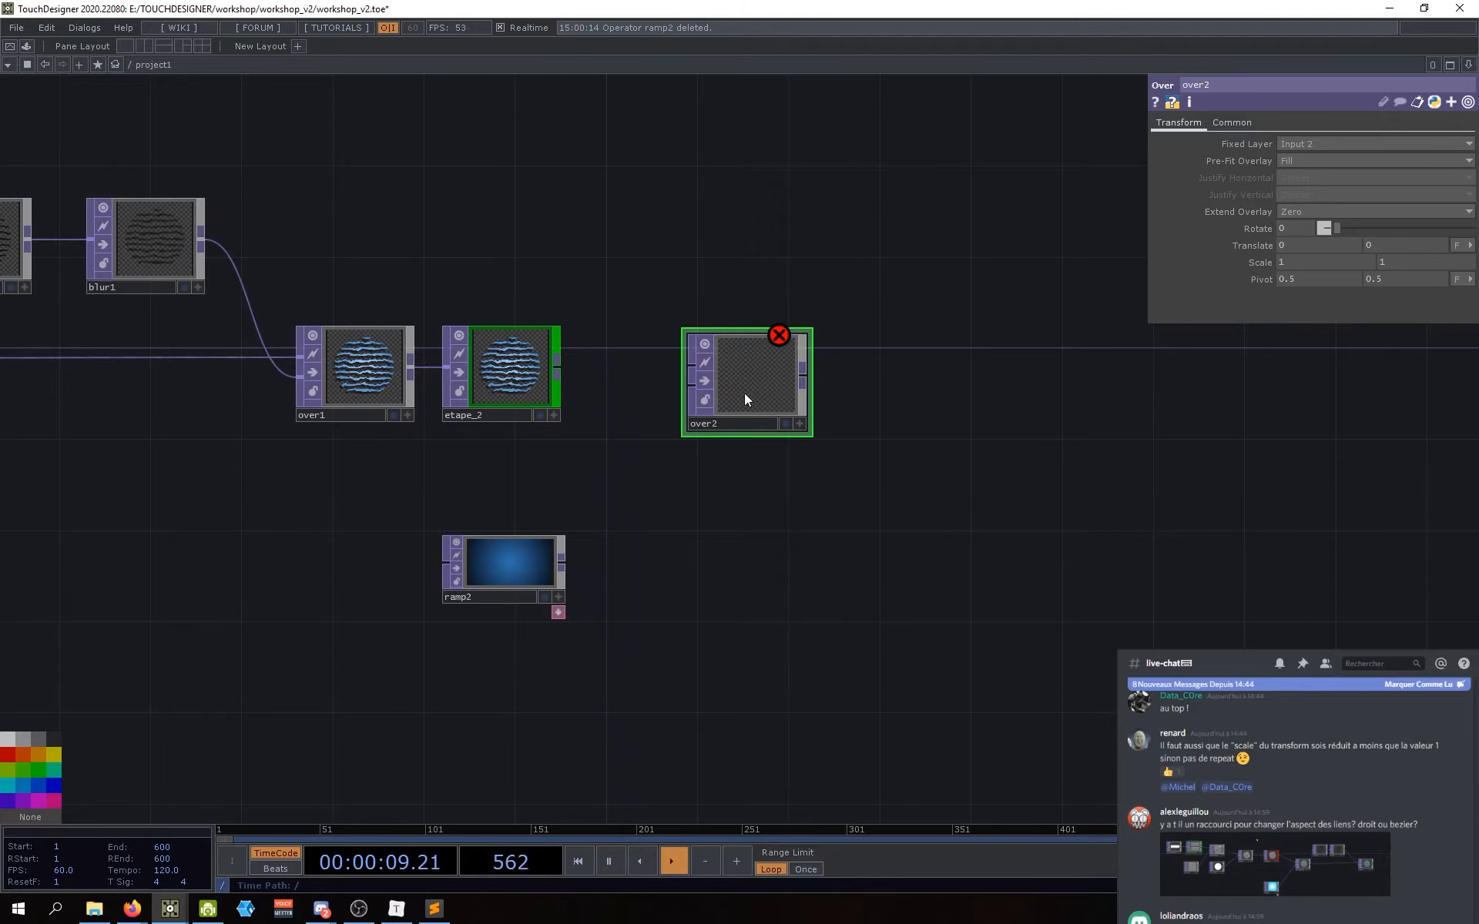
pyautogui.press('Delete')
# Step: Create a Composite TOP, comp2, with its operation set to Over
pyautogui.press('Tab')
pyautogui.write('c')
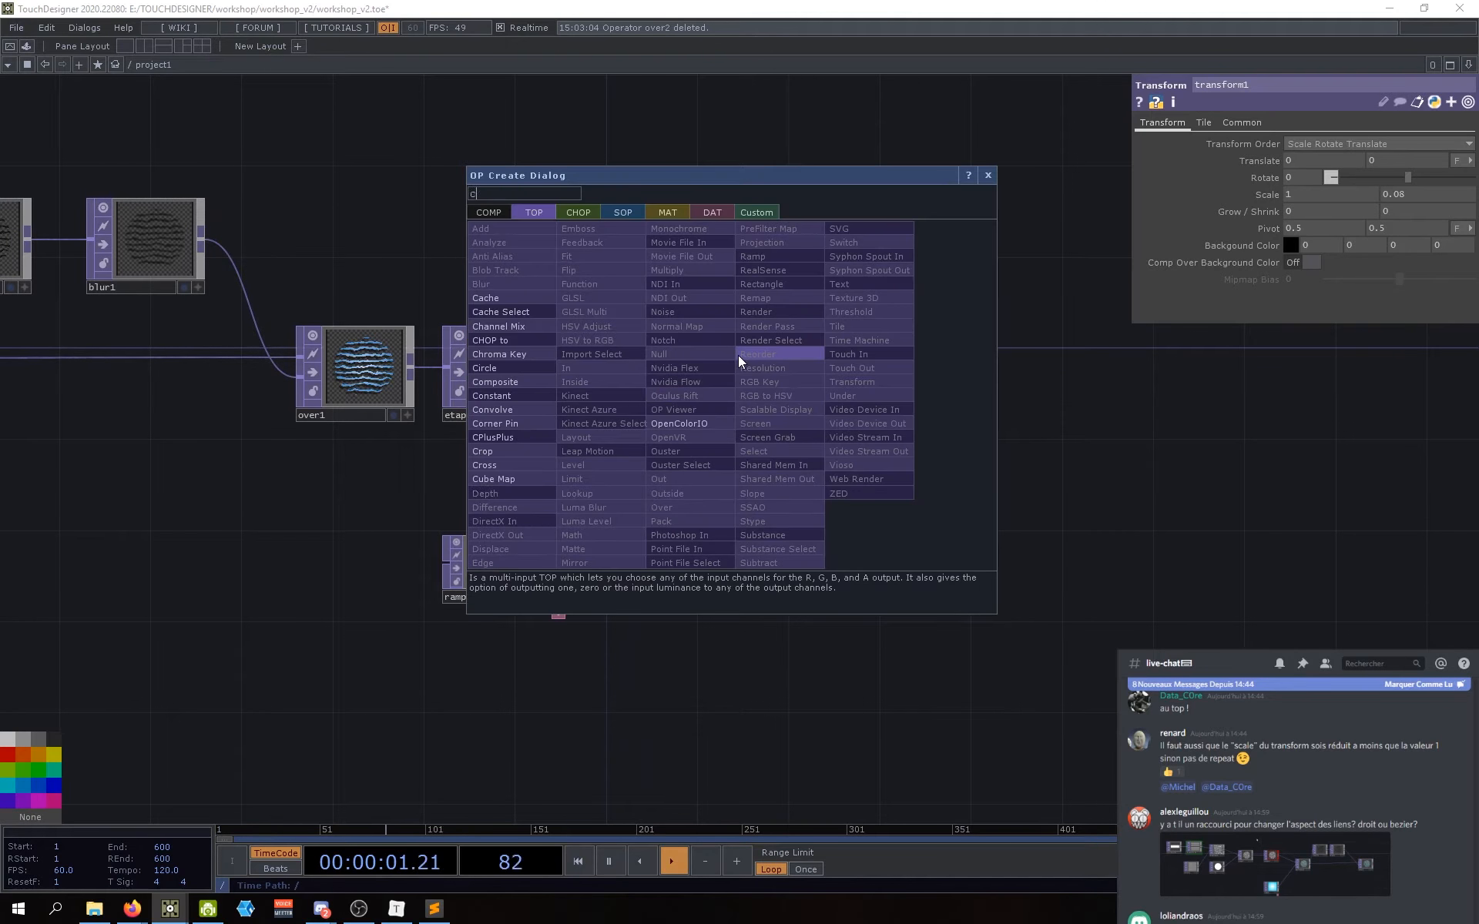
pyautogui.write('ompo')
pyautogui.click(531, 384)
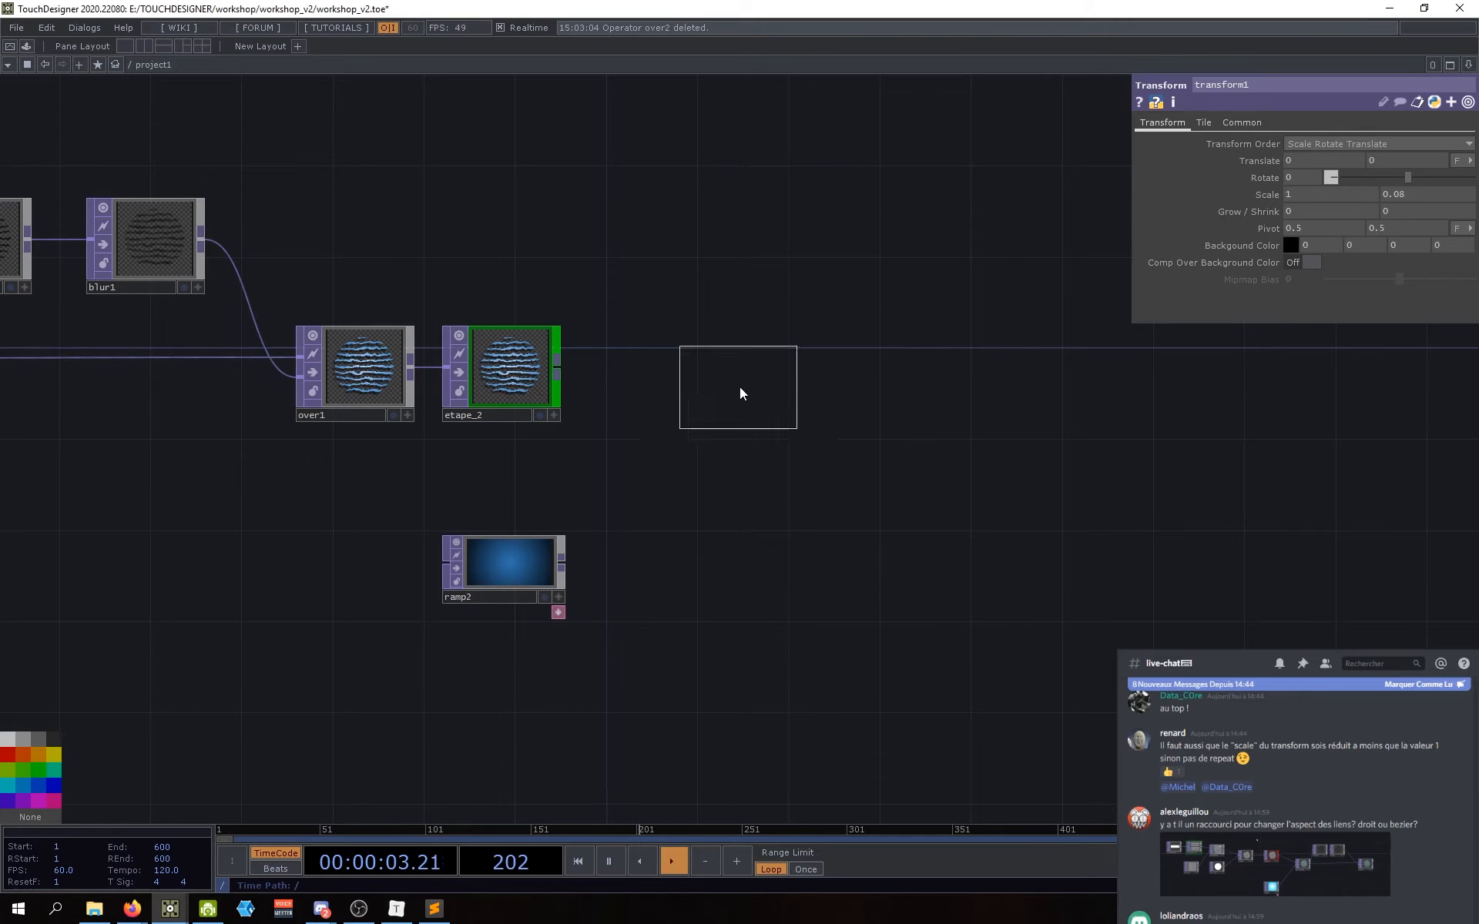
pyautogui.click(747, 368)
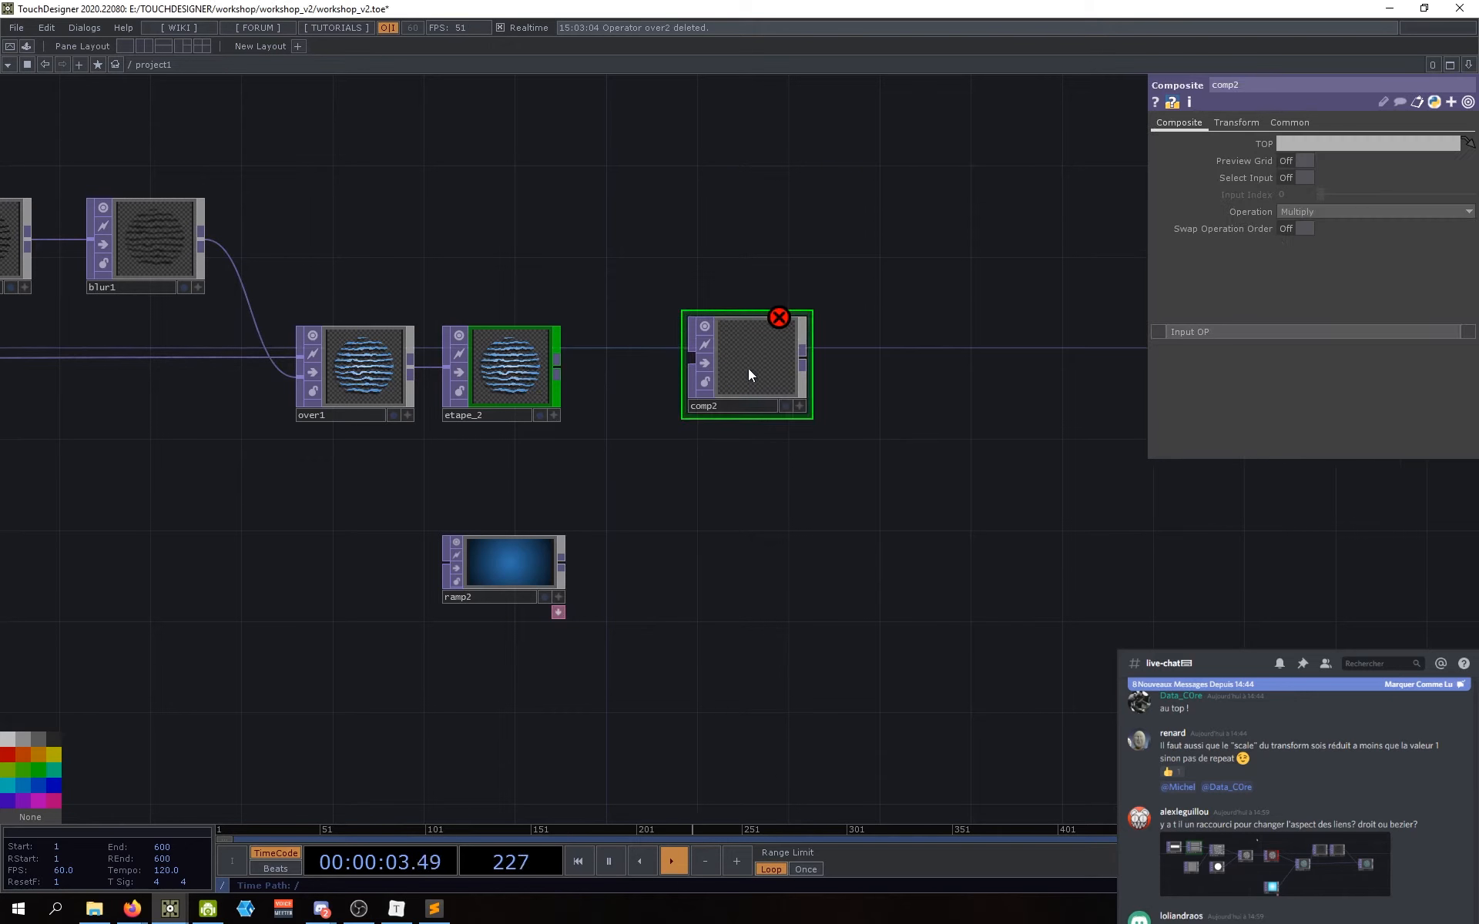
pyautogui.click(1297, 214)
pyautogui.click(1385, 330)
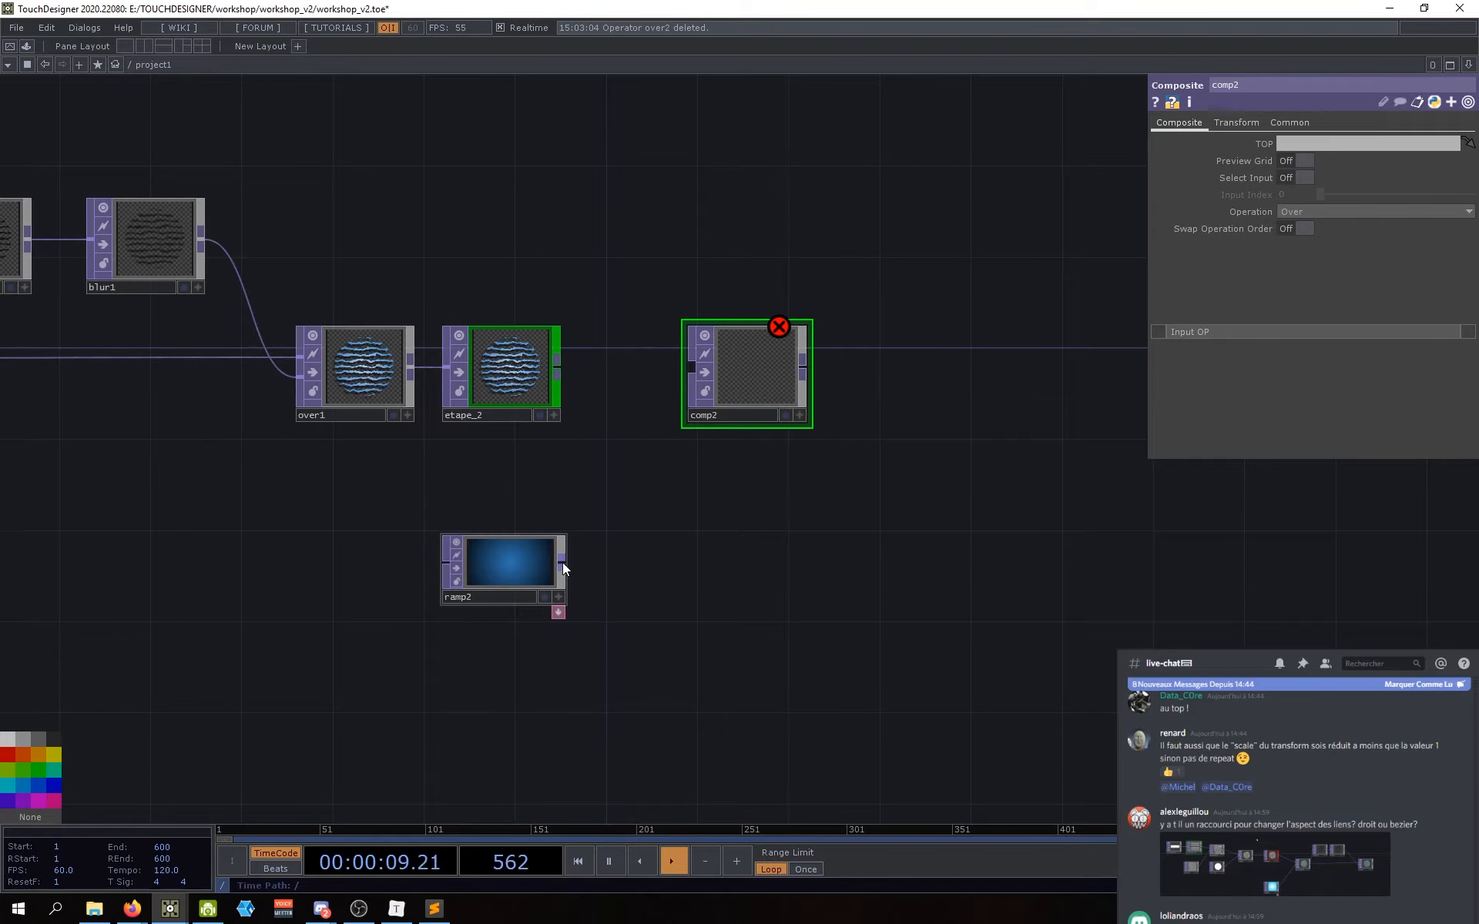
# Step: Wire etape_2 and ramp2 into comp2 and nudge comp2 right
pyautogui.moveTo(558, 374); pyautogui.dragTo(694, 368)
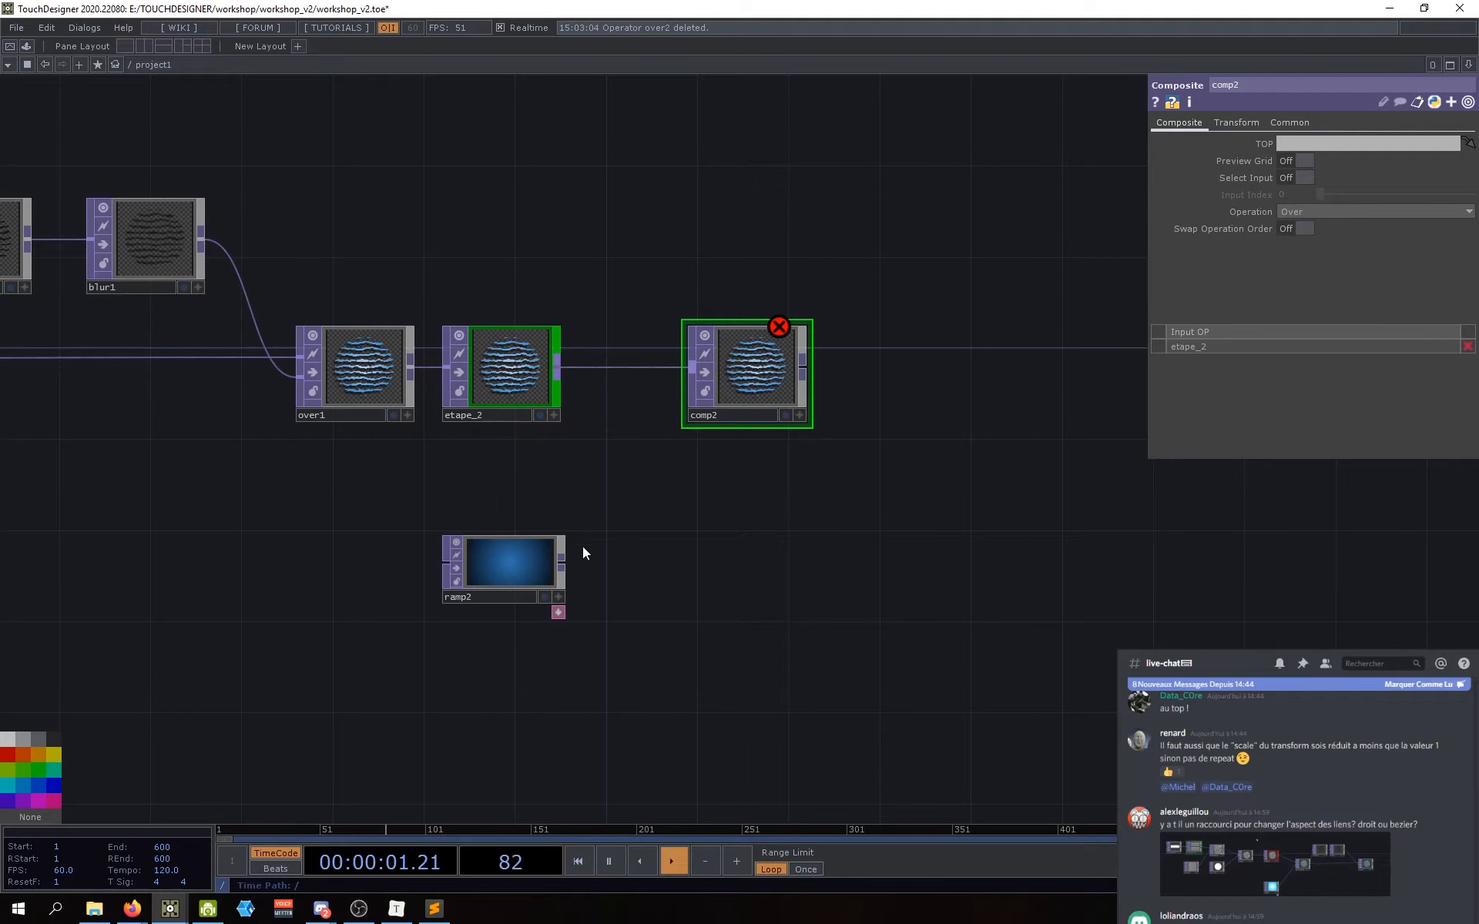
pyautogui.moveTo(612, 490); pyautogui.dragTo(690, 369)
pyautogui.moveTo(679, 483); pyautogui.dragTo(681, 501)
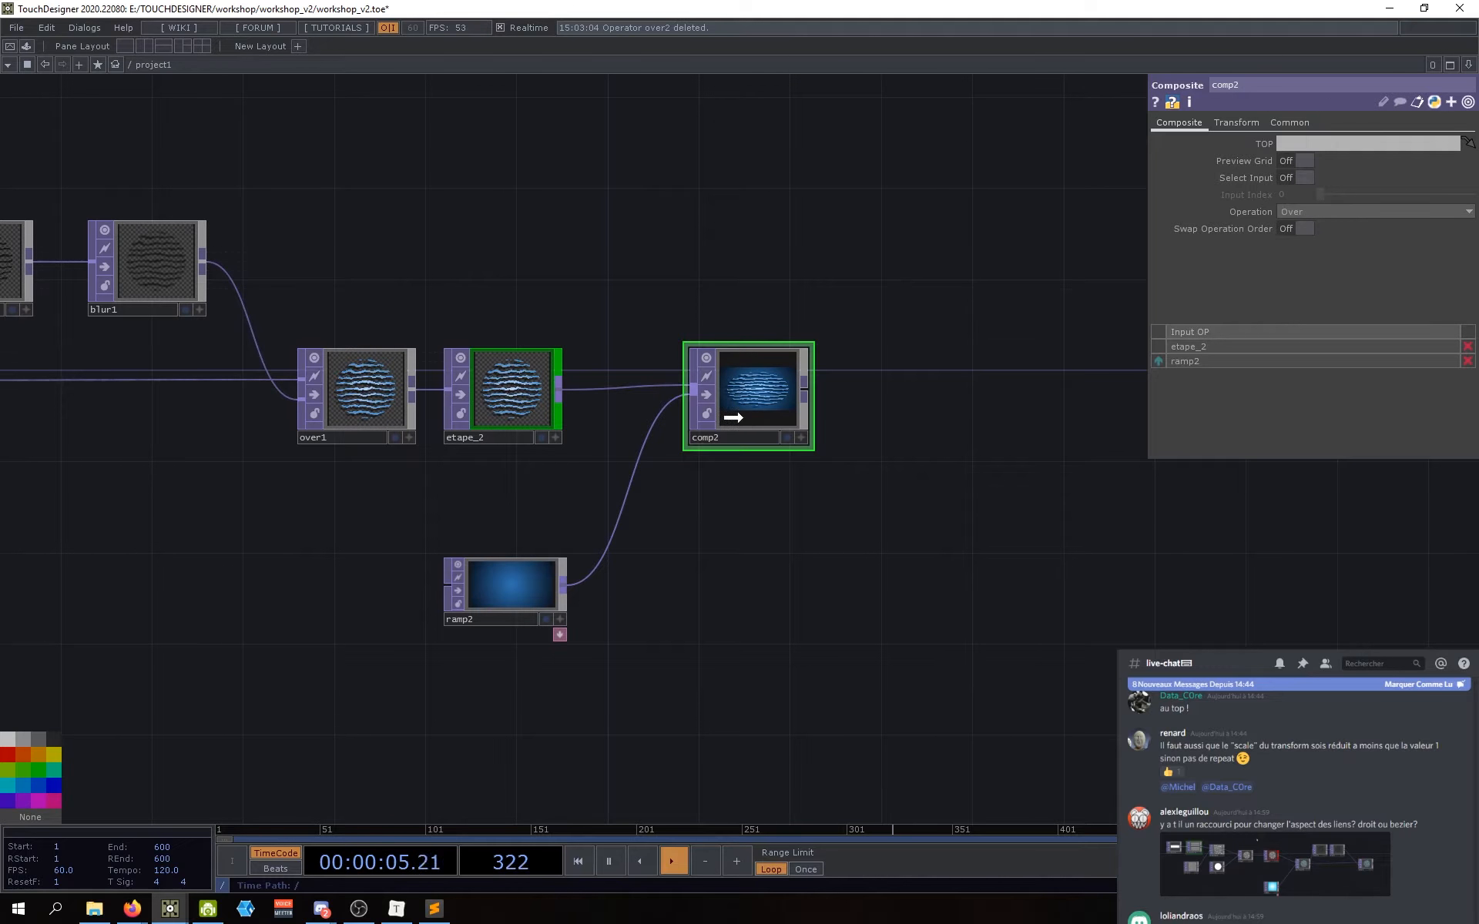
pyautogui.moveTo(774, 370); pyautogui.dragTo(783, 369)
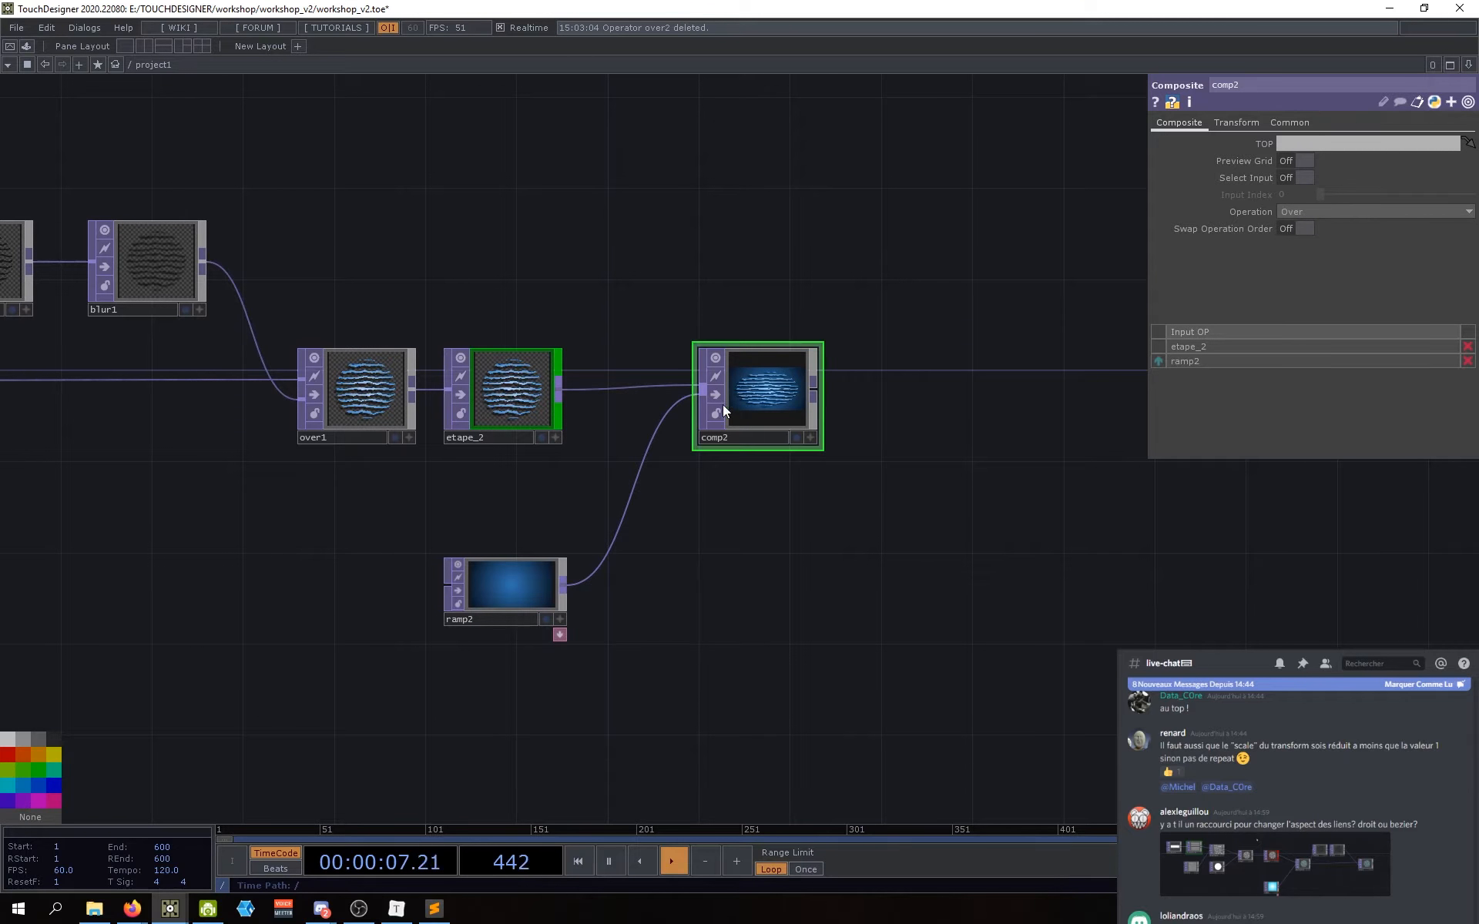
# Step: Disconnect both comp2 inputs and reconnect ramp2 first, etape_2 second
pyautogui.rightClick(667, 423)
pyautogui.click(677, 460)
pyautogui.rightClick(627, 386)
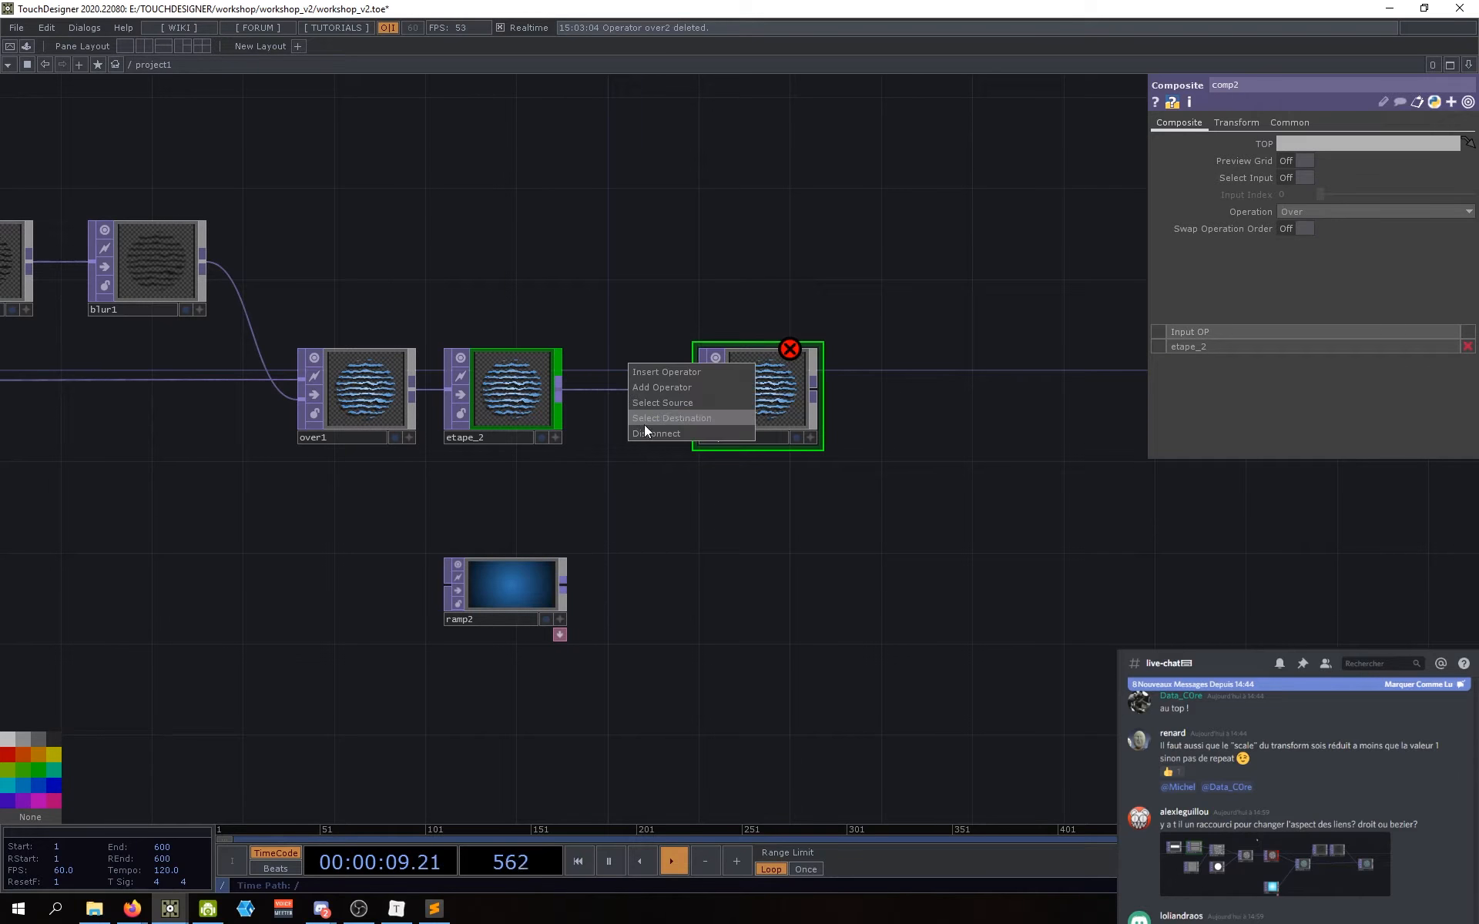
pyautogui.click(644, 423)
pyautogui.click(563, 585)
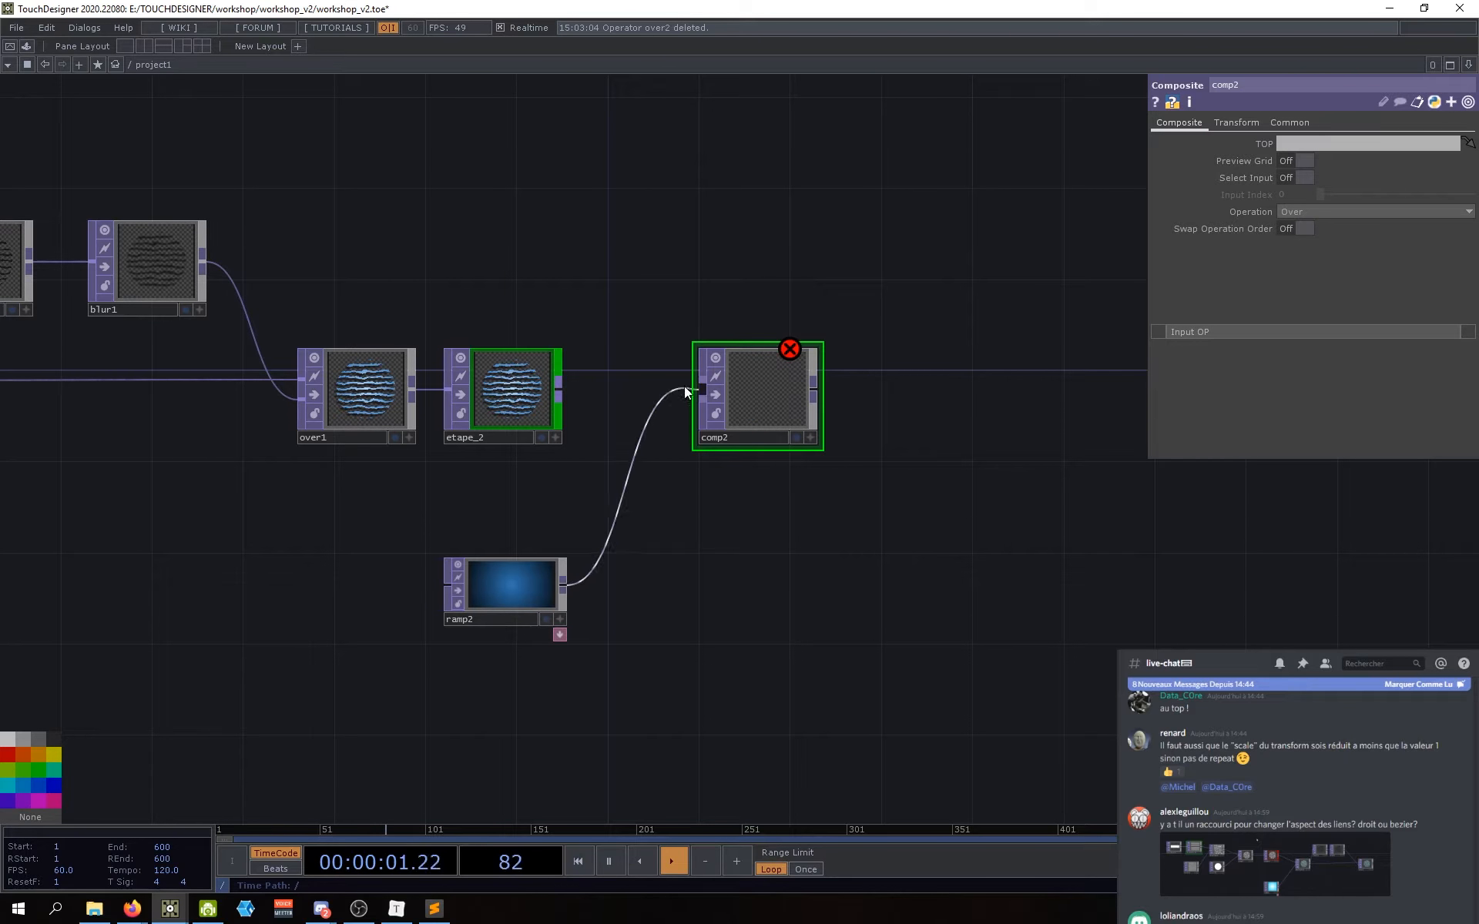
pyautogui.click(703, 390)
pyautogui.click(560, 390)
pyautogui.click(698, 397)
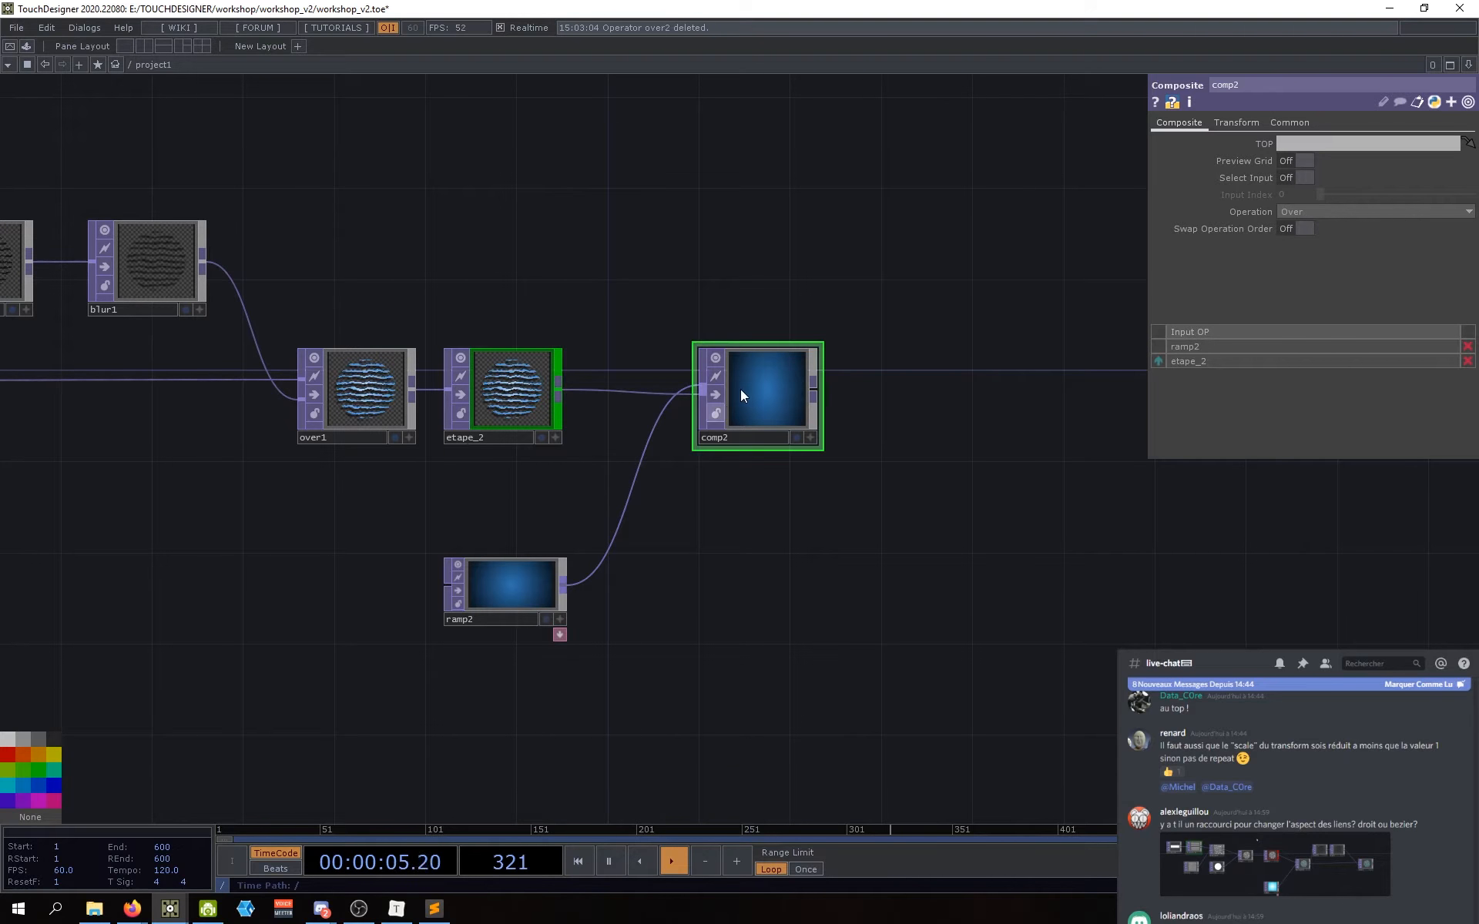
# Step: Disconnect both again and reconnect etape_2 as comp2's first input, ramp2 second
pyautogui.rightClick(642, 448)
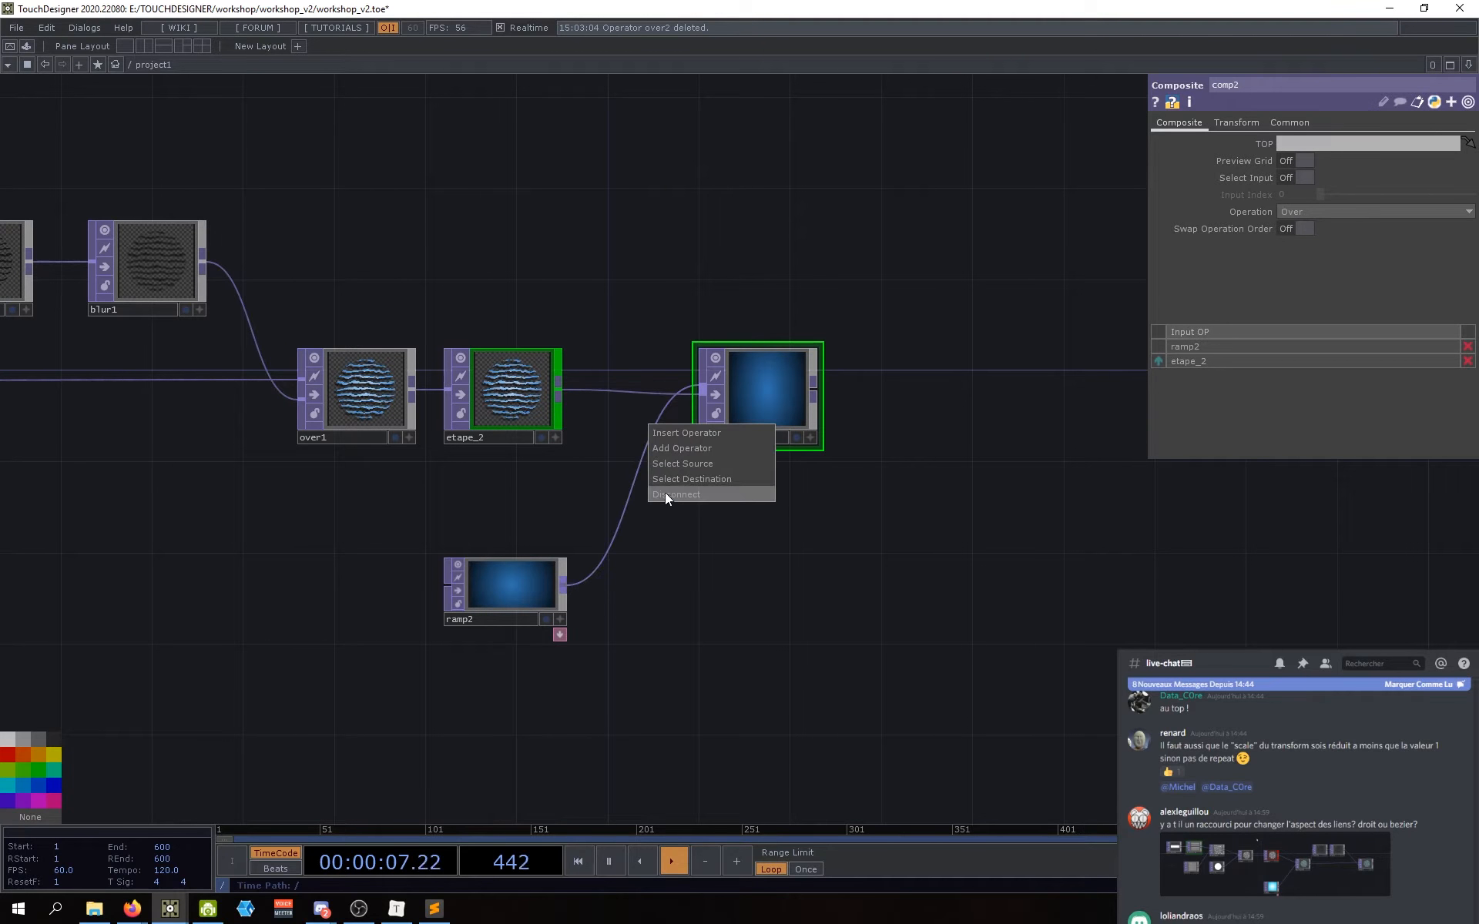
pyautogui.click(664, 492)
pyautogui.rightClick(635, 393)
pyautogui.click(667, 435)
pyautogui.click(558, 395)
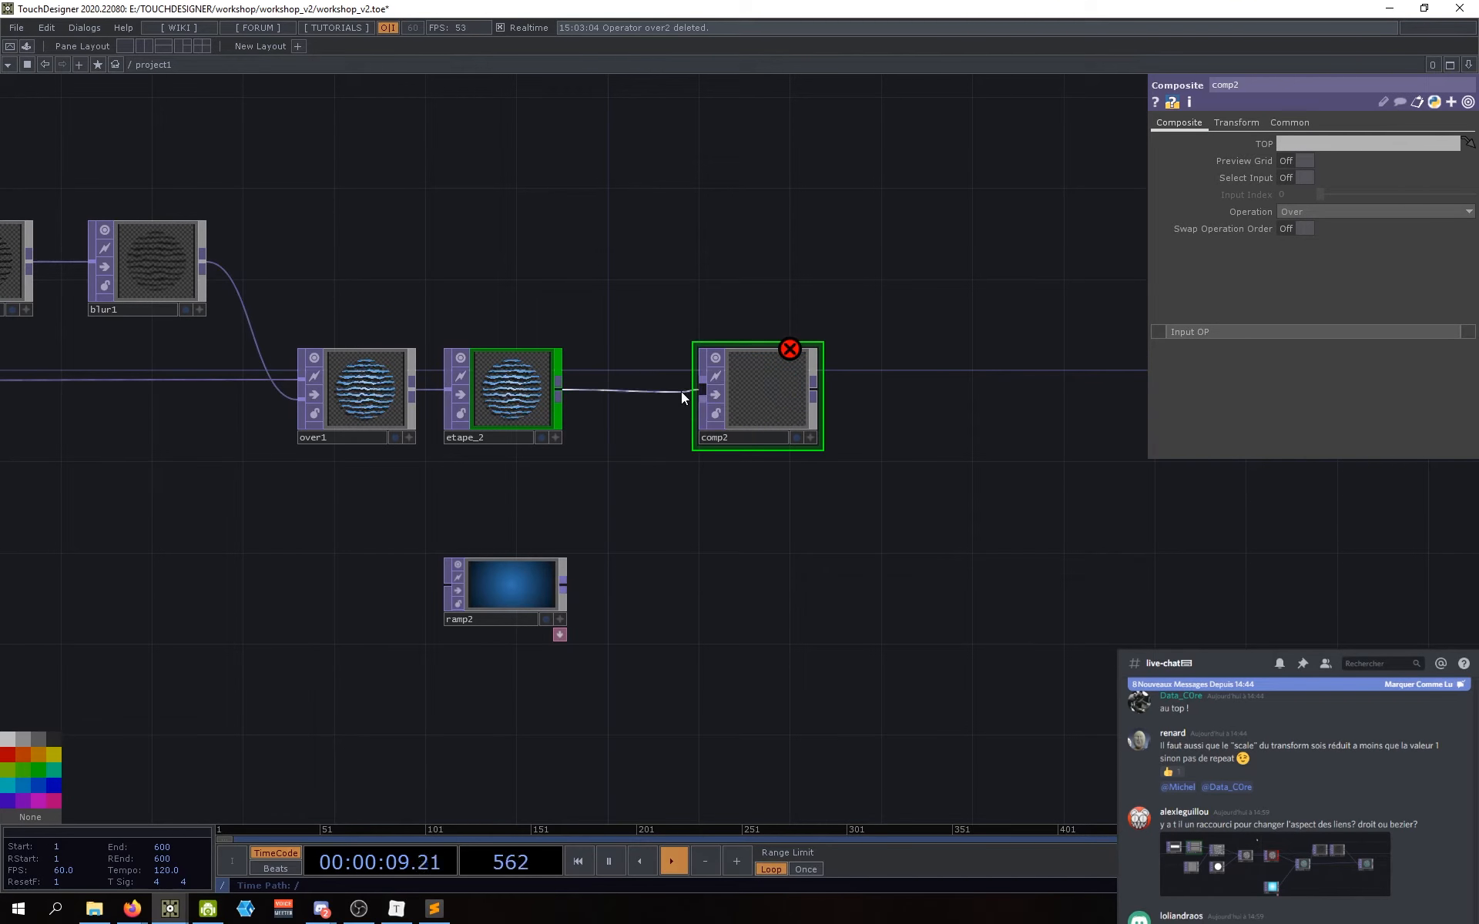
pyautogui.click(702, 390)
pyautogui.click(563, 587)
pyautogui.click(702, 398)
pyautogui.moveTo(728, 529); pyautogui.dragTo(666, 537)
pyautogui.scroll(5, 700, 397)
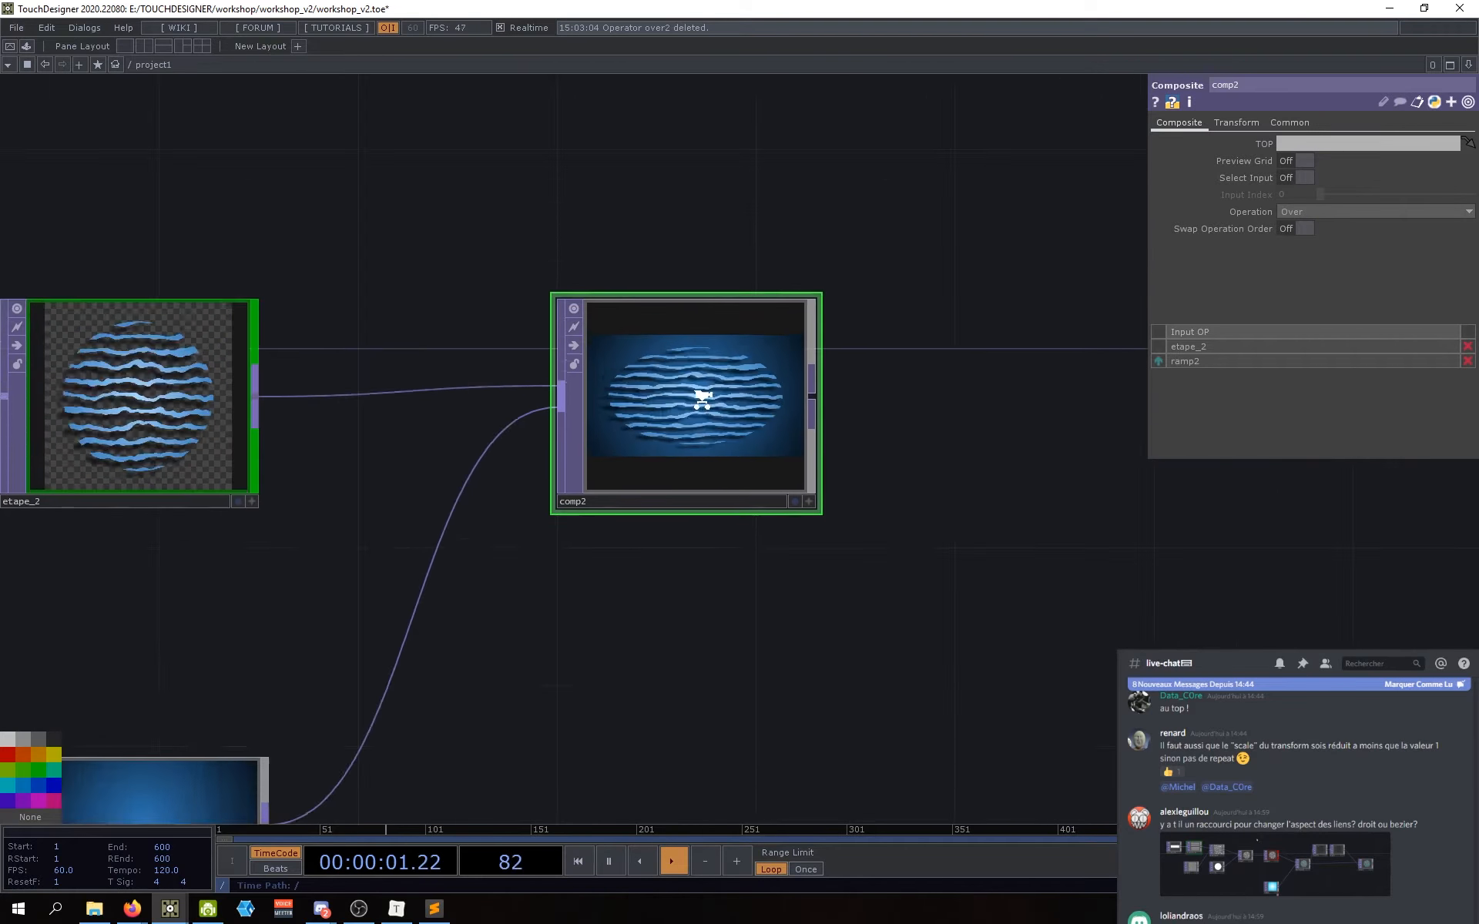
pyautogui.scroll(-7, 700, 398)
pyautogui.moveTo(697, 402); pyautogui.dragTo(736, 414)
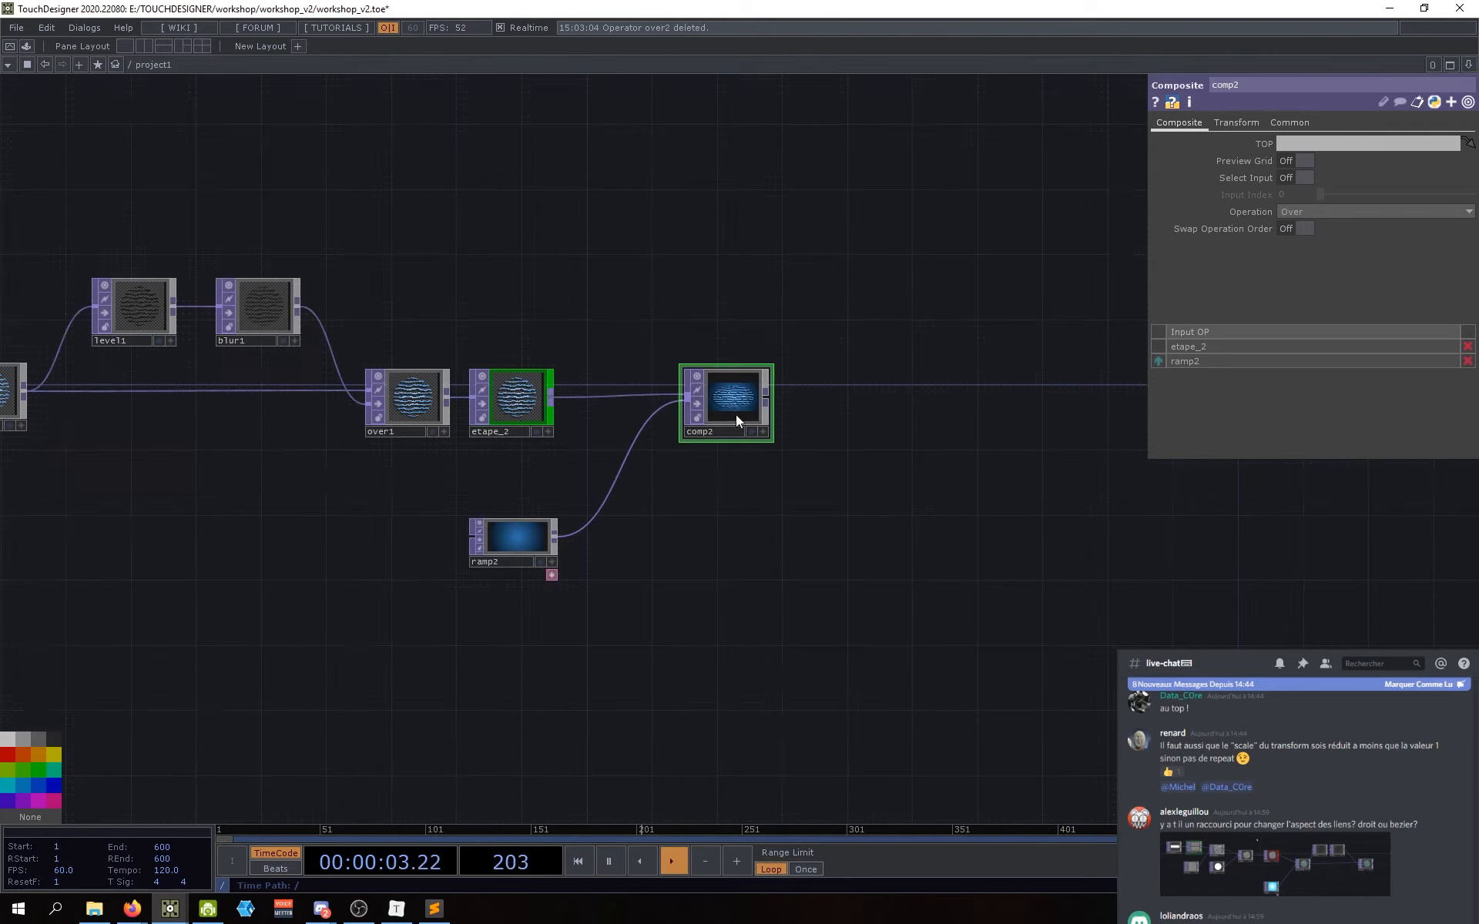
pyautogui.scroll(5, 727, 400)
pyautogui.scroll(-2, 725, 363)
pyautogui.moveTo(666, 574)
pyautogui.mouseDown()
pyautogui.moveTo(691, 546)
pyautogui.moveTo(621, 554)
pyautogui.moveTo(659, 544)
pyautogui.mouseUp()
pyautogui.moveTo(629, 589); pyautogui.dragTo(709, 579)
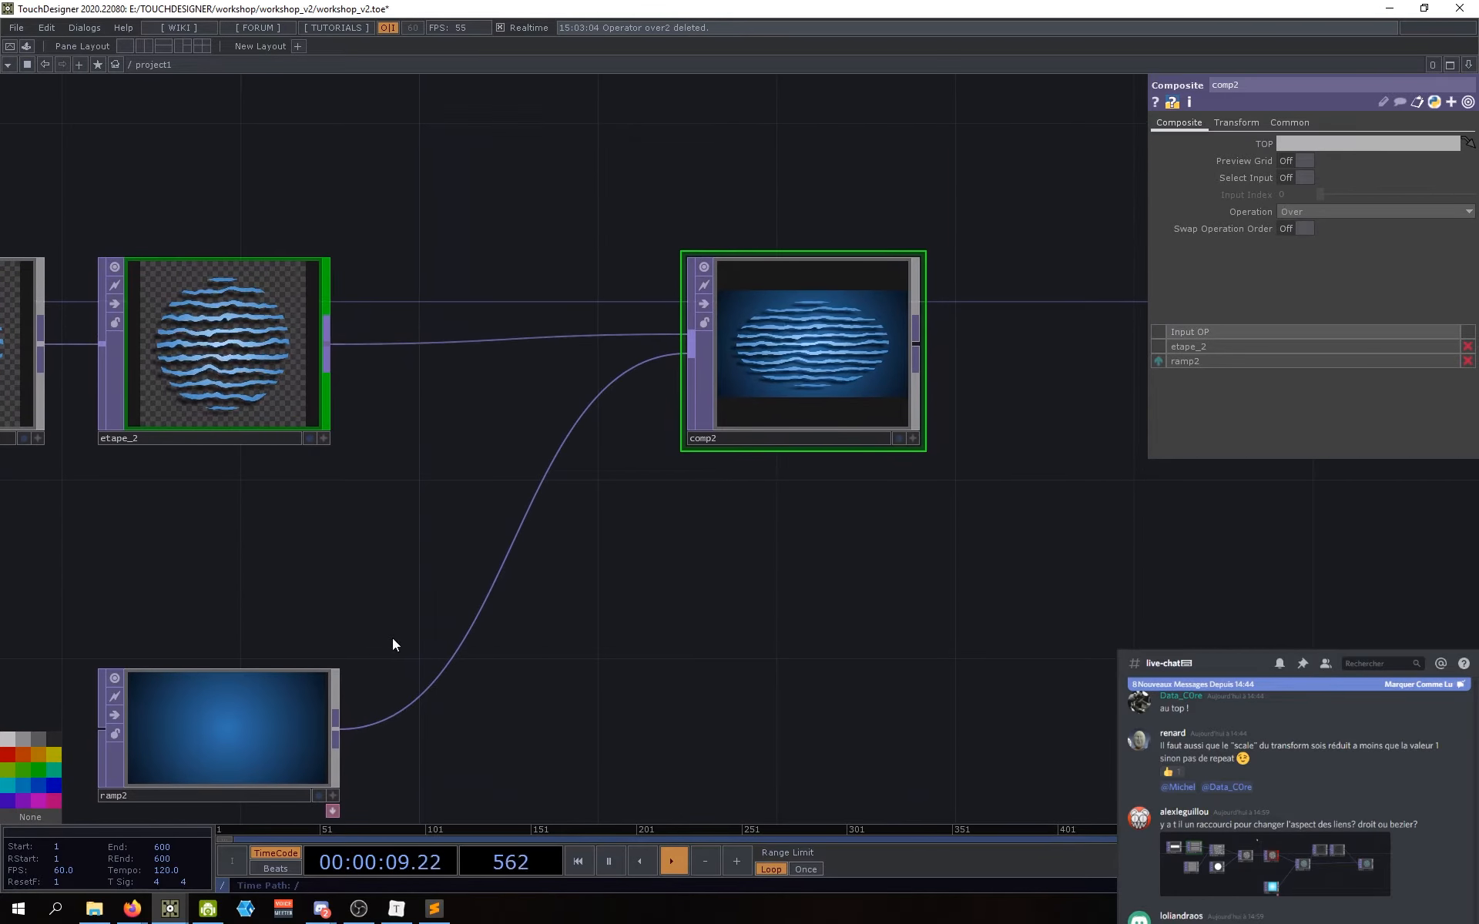
pyautogui.moveTo(231, 702); pyautogui.dragTo(212, 683)
pyautogui.moveTo(409, 488); pyautogui.dragTo(410, 503)
pyautogui.moveTo(223, 696); pyautogui.dragTo(241, 696)
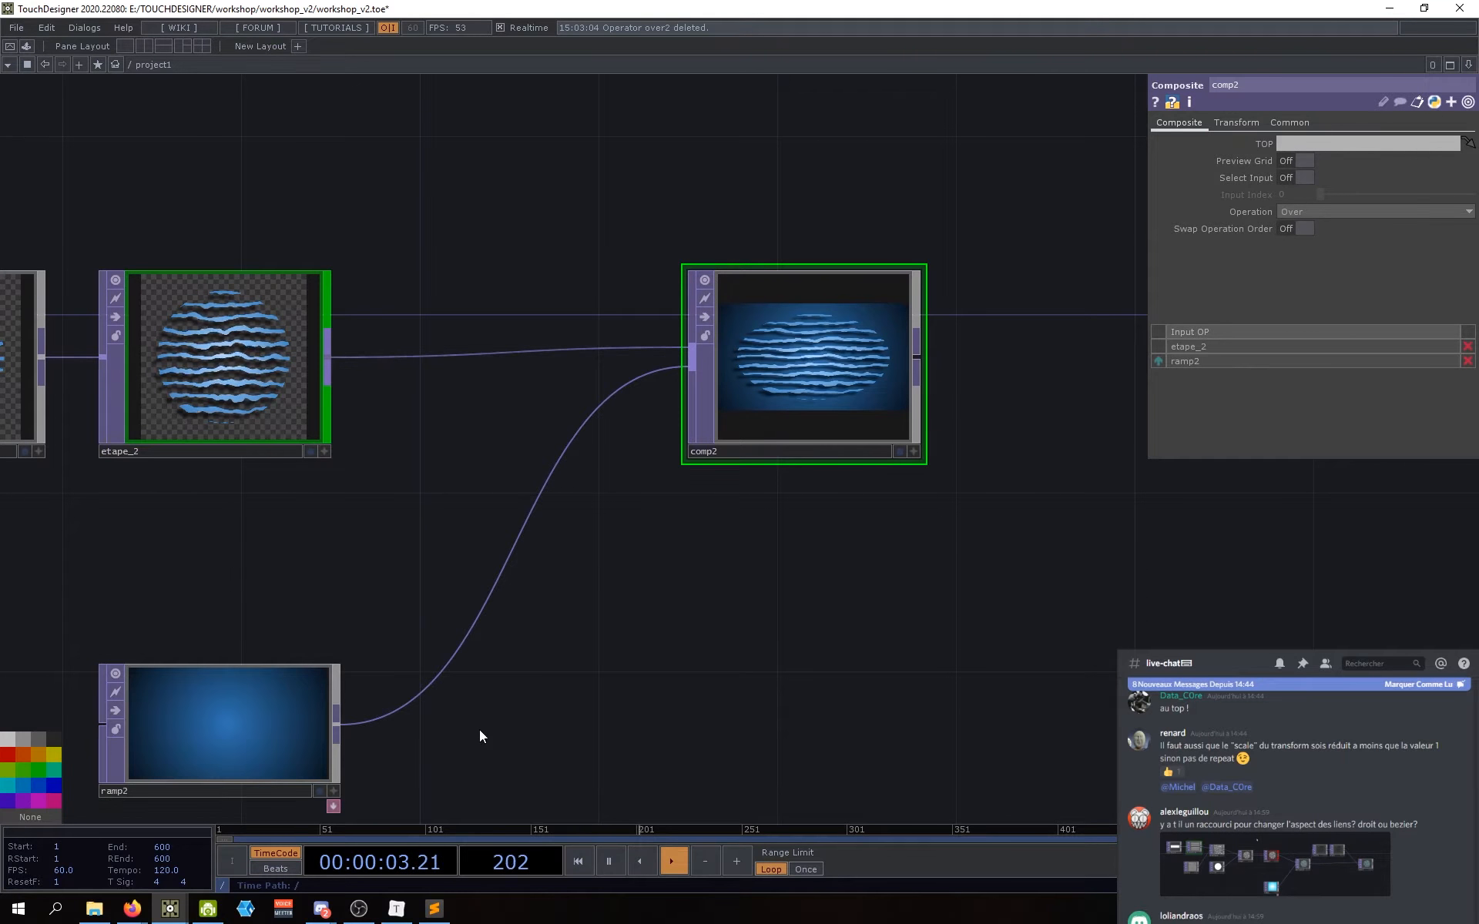
pyautogui.moveTo(401, 539); pyautogui.dragTo(390, 539)
pyautogui.moveTo(322, 466); pyautogui.dragTo(322, 496)
pyautogui.moveTo(405, 541); pyautogui.dragTo(374, 545)
pyautogui.moveTo(696, 574); pyautogui.dragTo(667, 575)
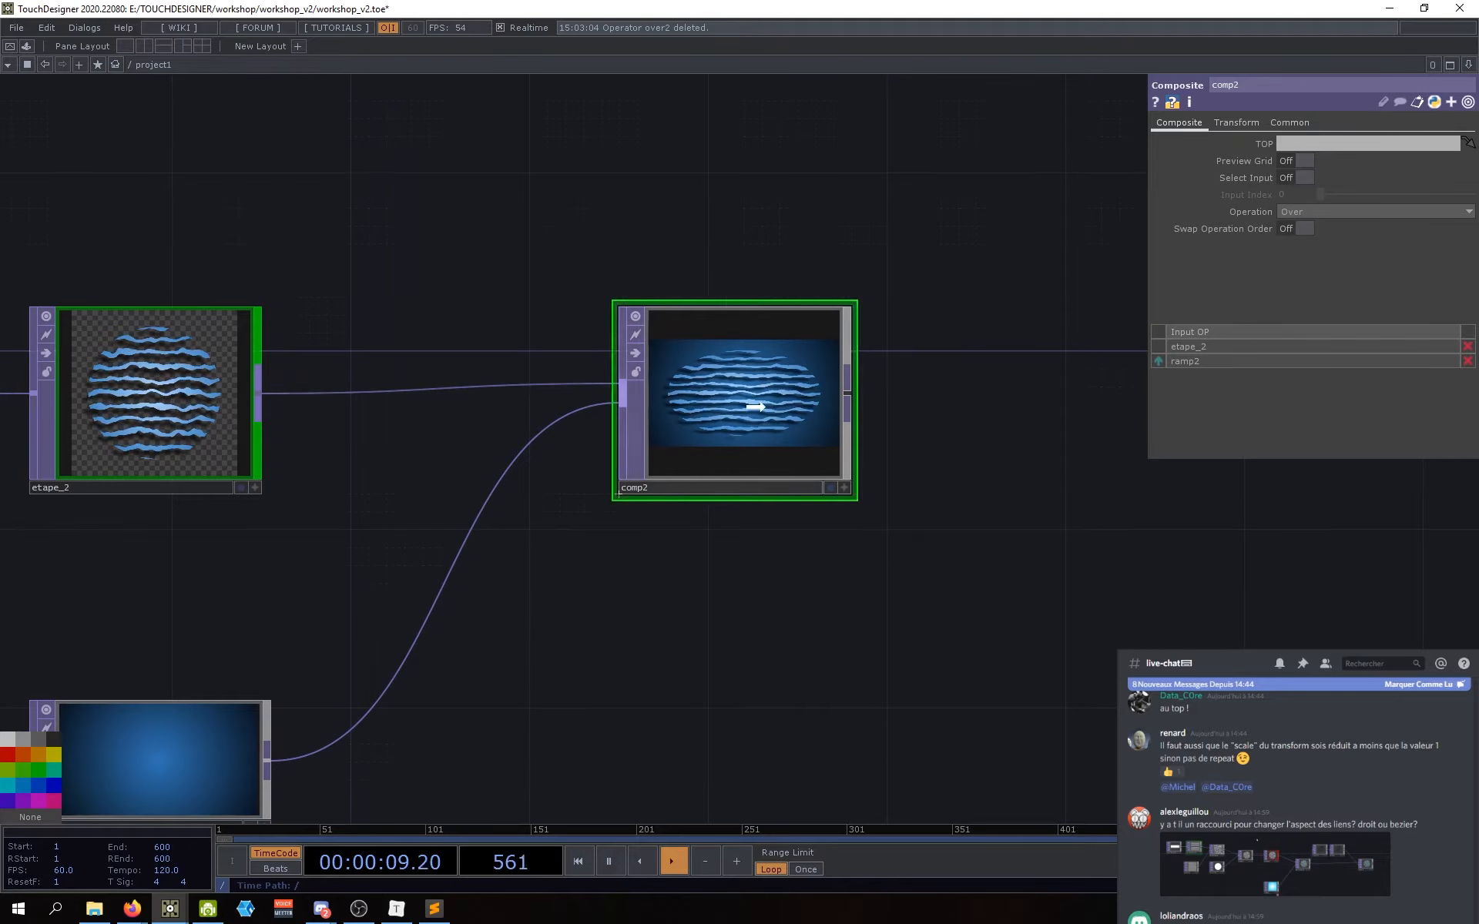
pyautogui.moveTo(750, 401); pyautogui.dragTo(732, 401)
pyautogui.moveTo(742, 610)
pyautogui.mouseDown()
pyautogui.moveTo(709, 618)
pyautogui.moveTo(737, 580)
pyautogui.mouseUp()
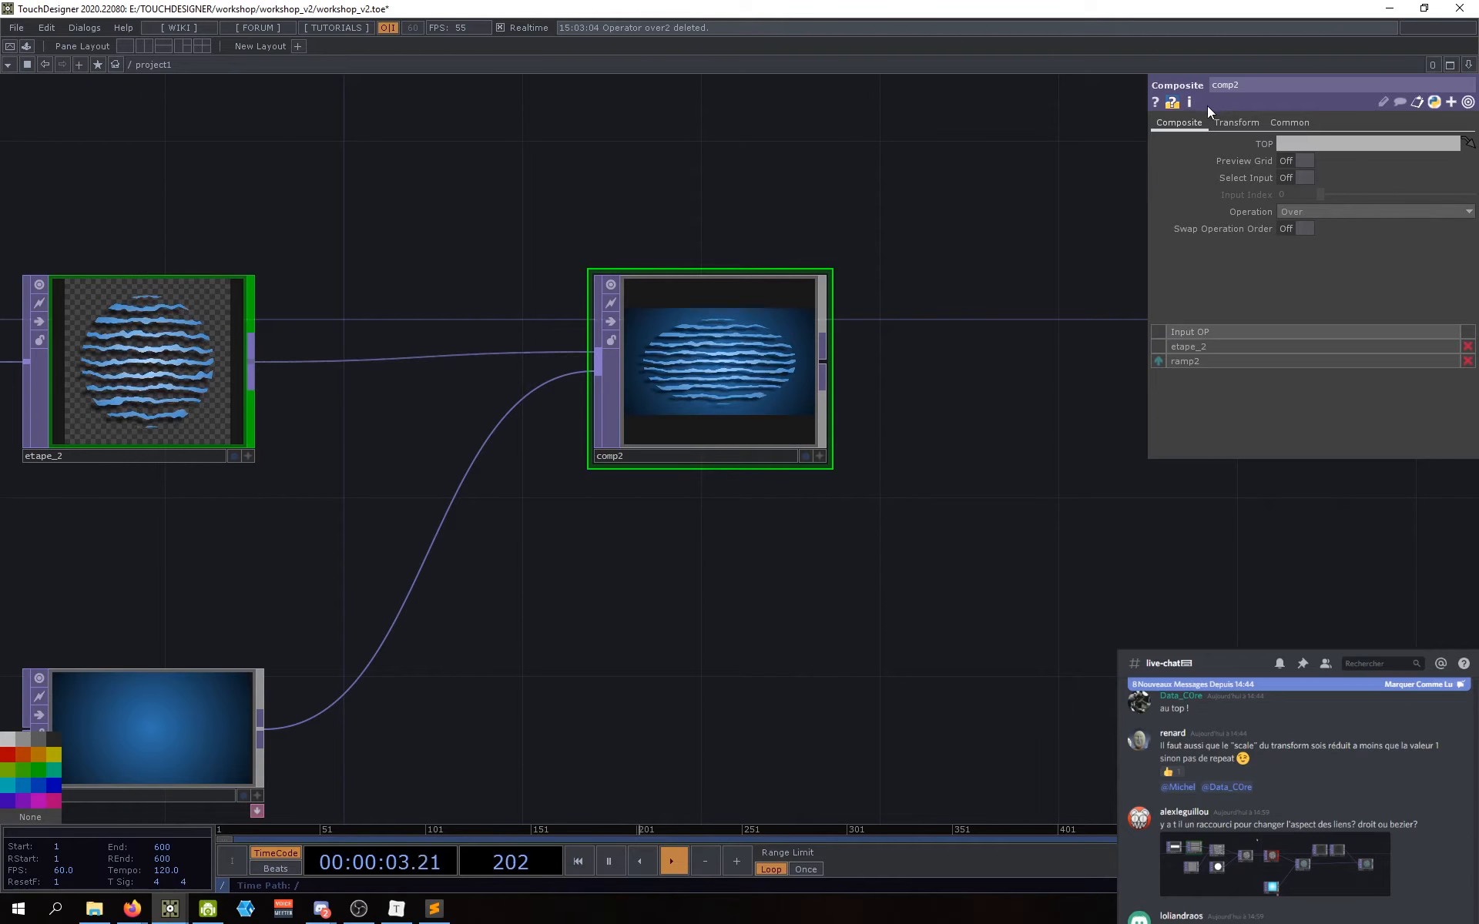
pyautogui.moveTo(808, 557); pyautogui.dragTo(861, 532)
pyautogui.scroll(4, 761, 329)
pyautogui.scroll(3, 761, 329)
pyautogui.scroll(-7, 761, 329)
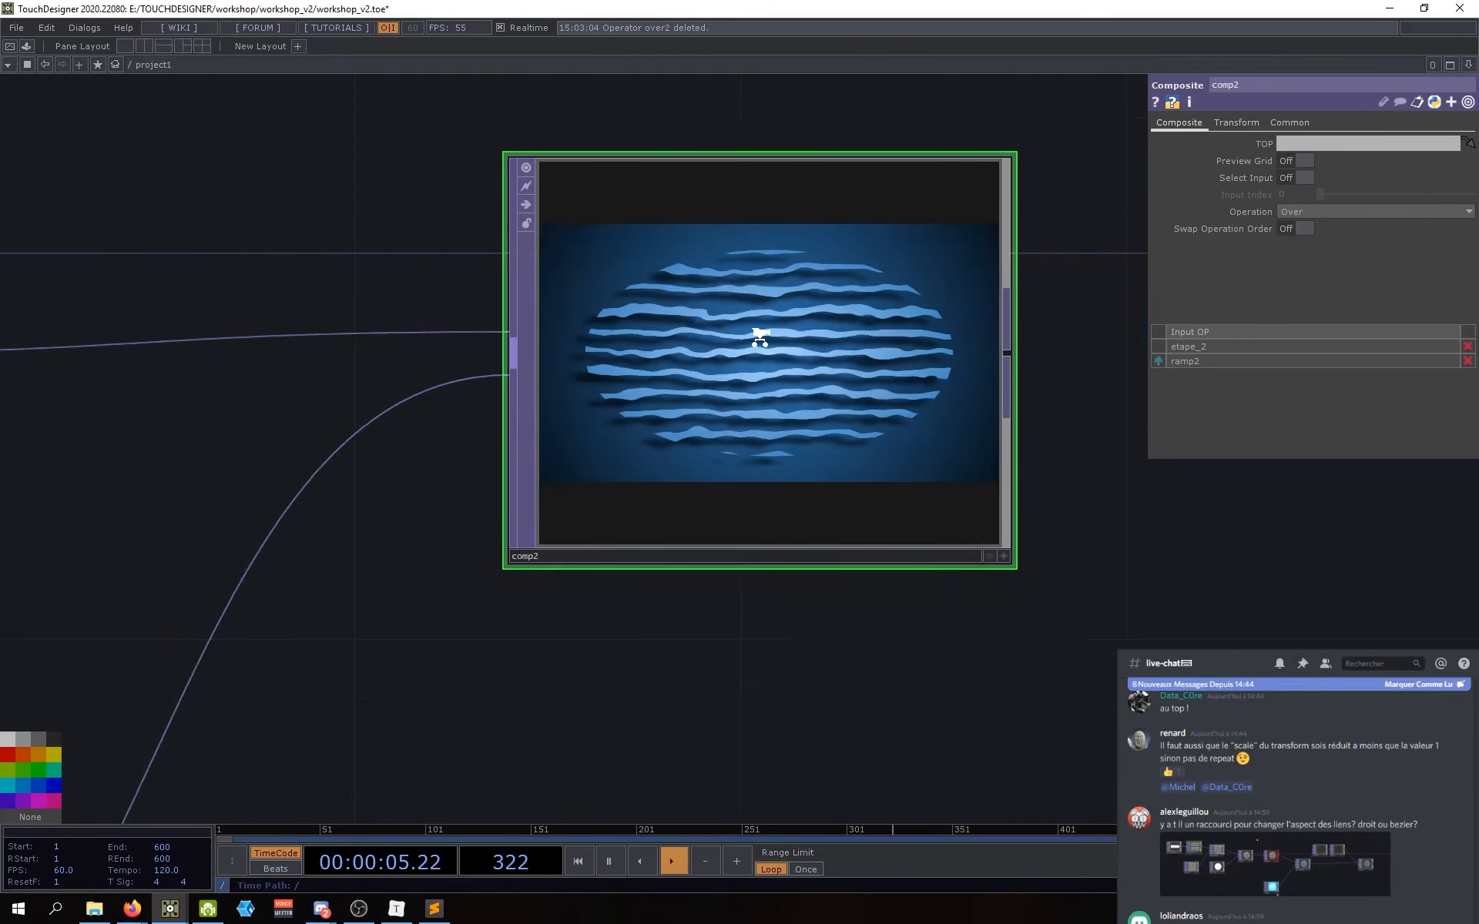
pyautogui.moveTo(717, 535); pyautogui.dragTo(646, 573)
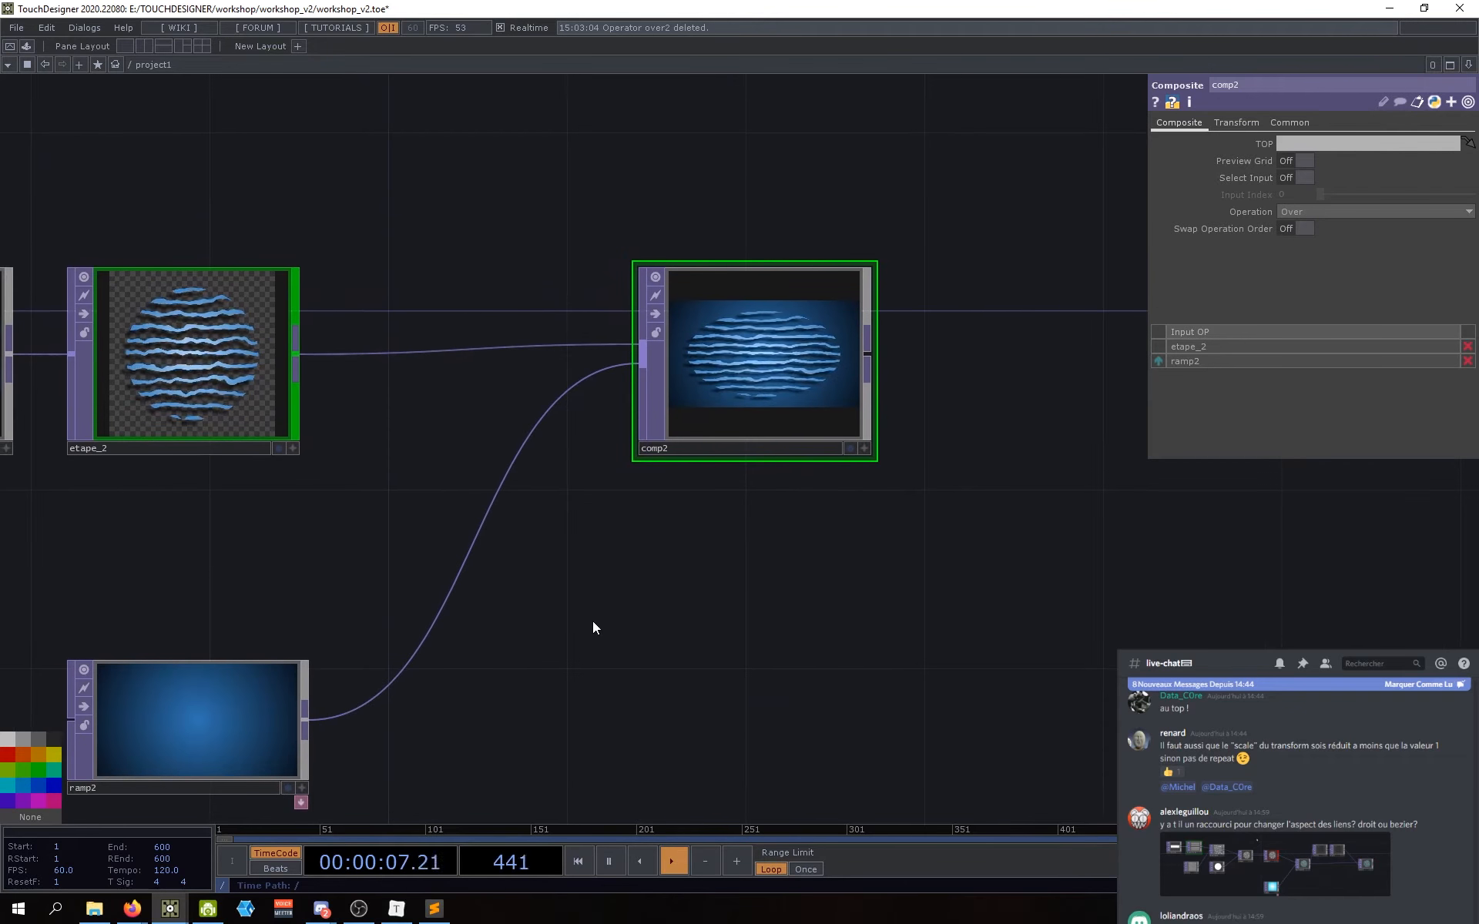
pyautogui.moveTo(594, 627); pyautogui.dragTo(624, 627)
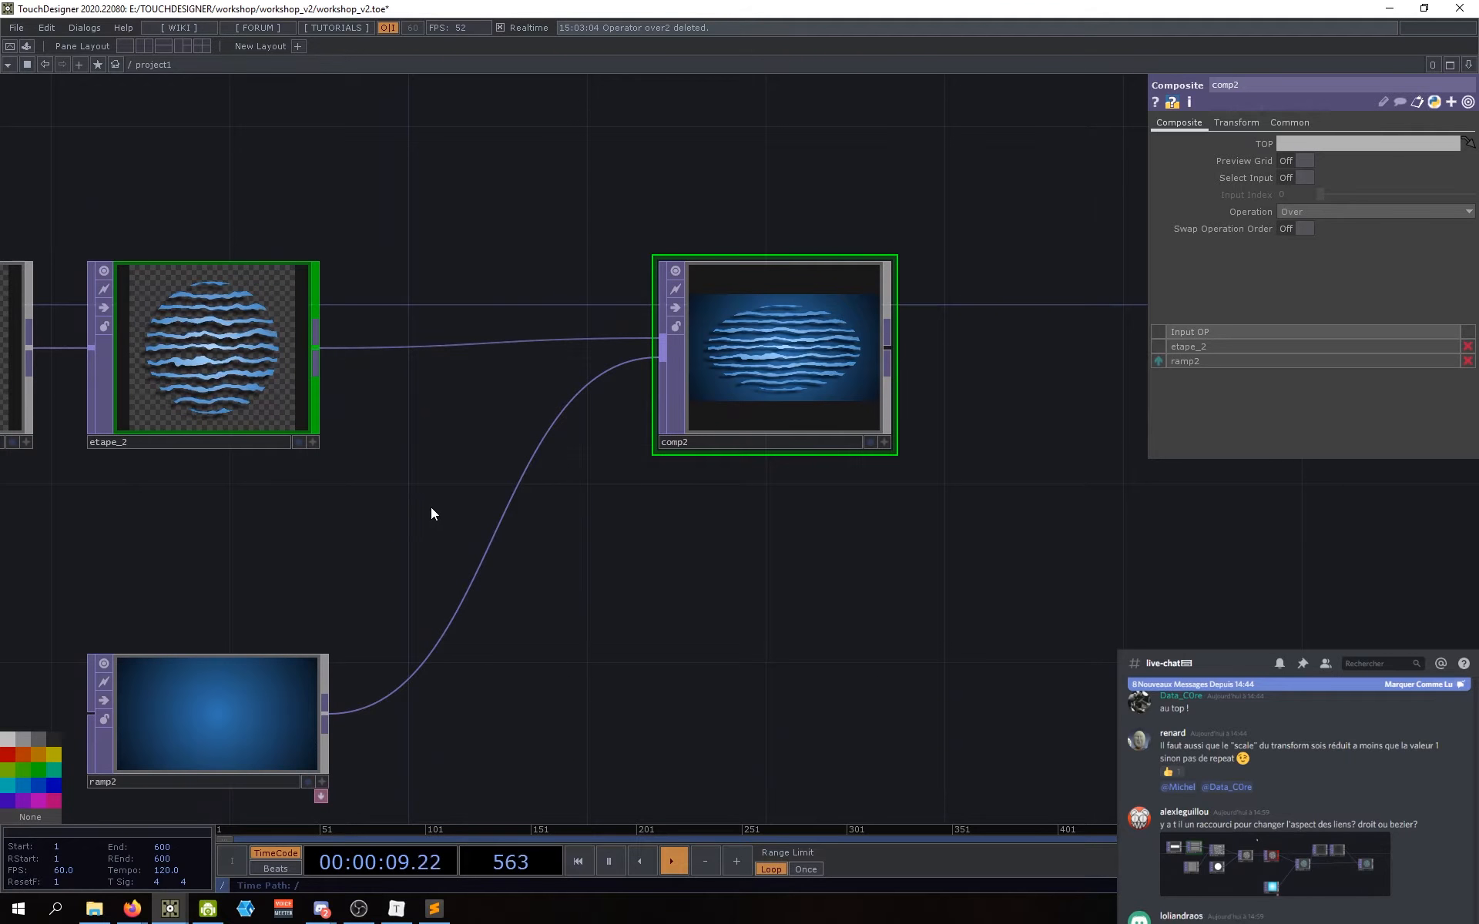
pyautogui.moveTo(431, 507); pyautogui.dragTo(436, 514)
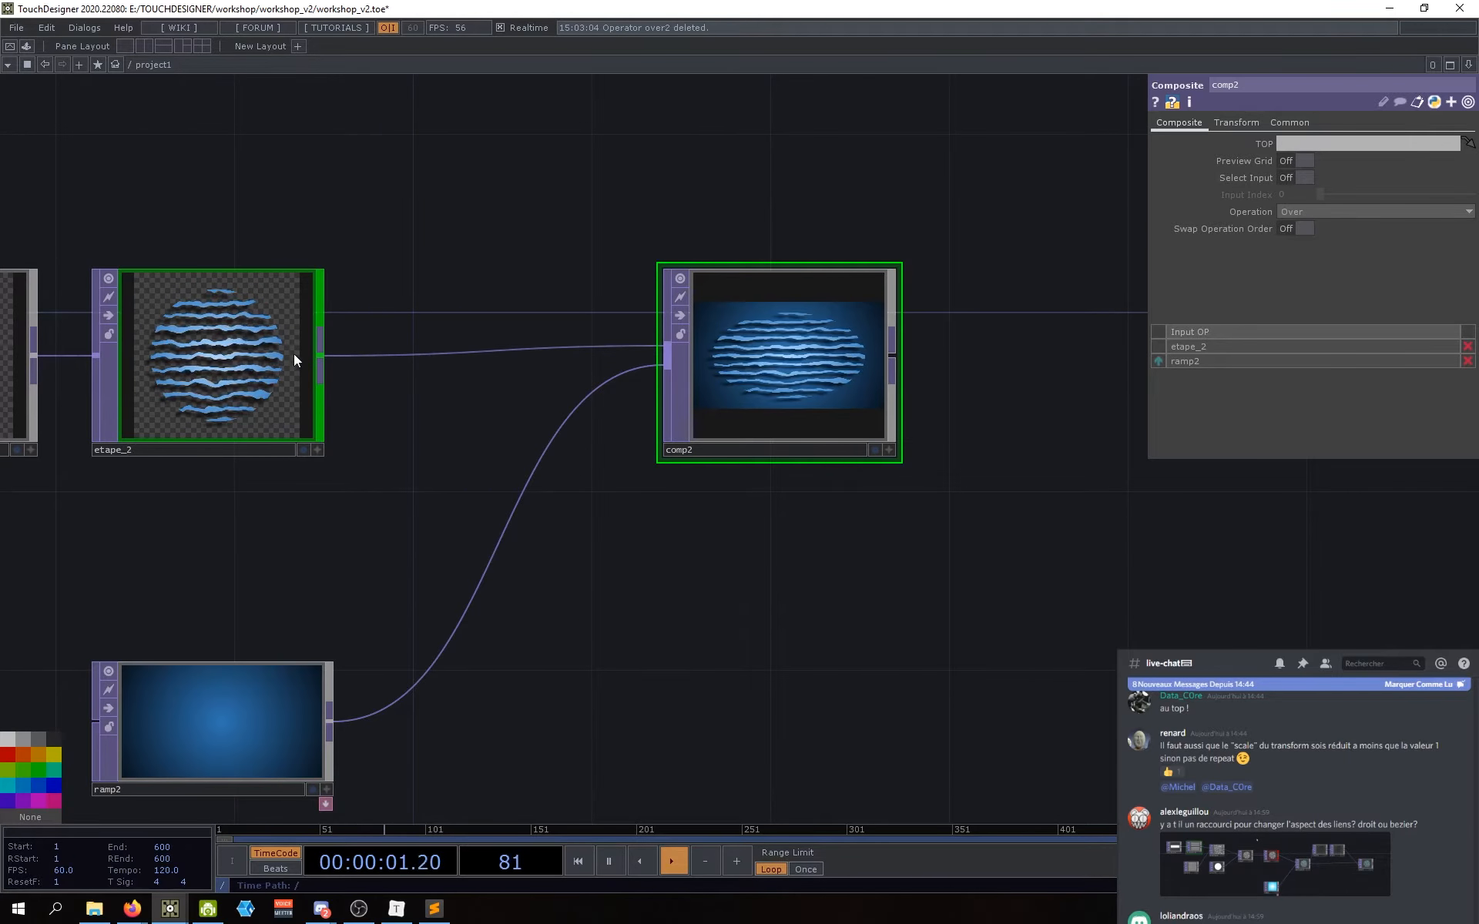
pyautogui.moveTo(587, 549); pyautogui.dragTo(578, 542)
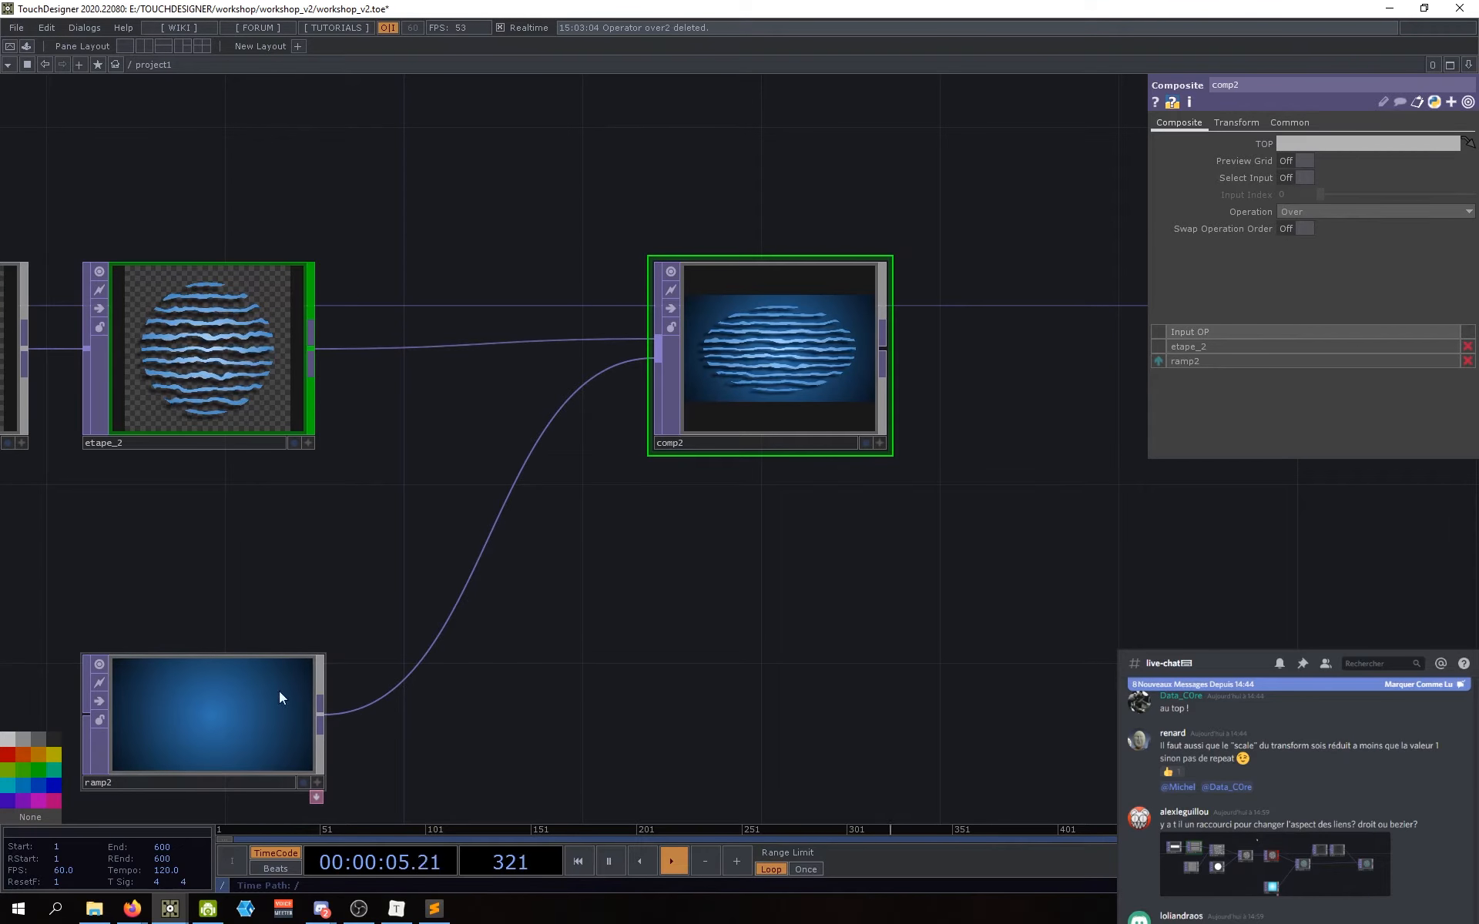
pyautogui.click(254, 714)
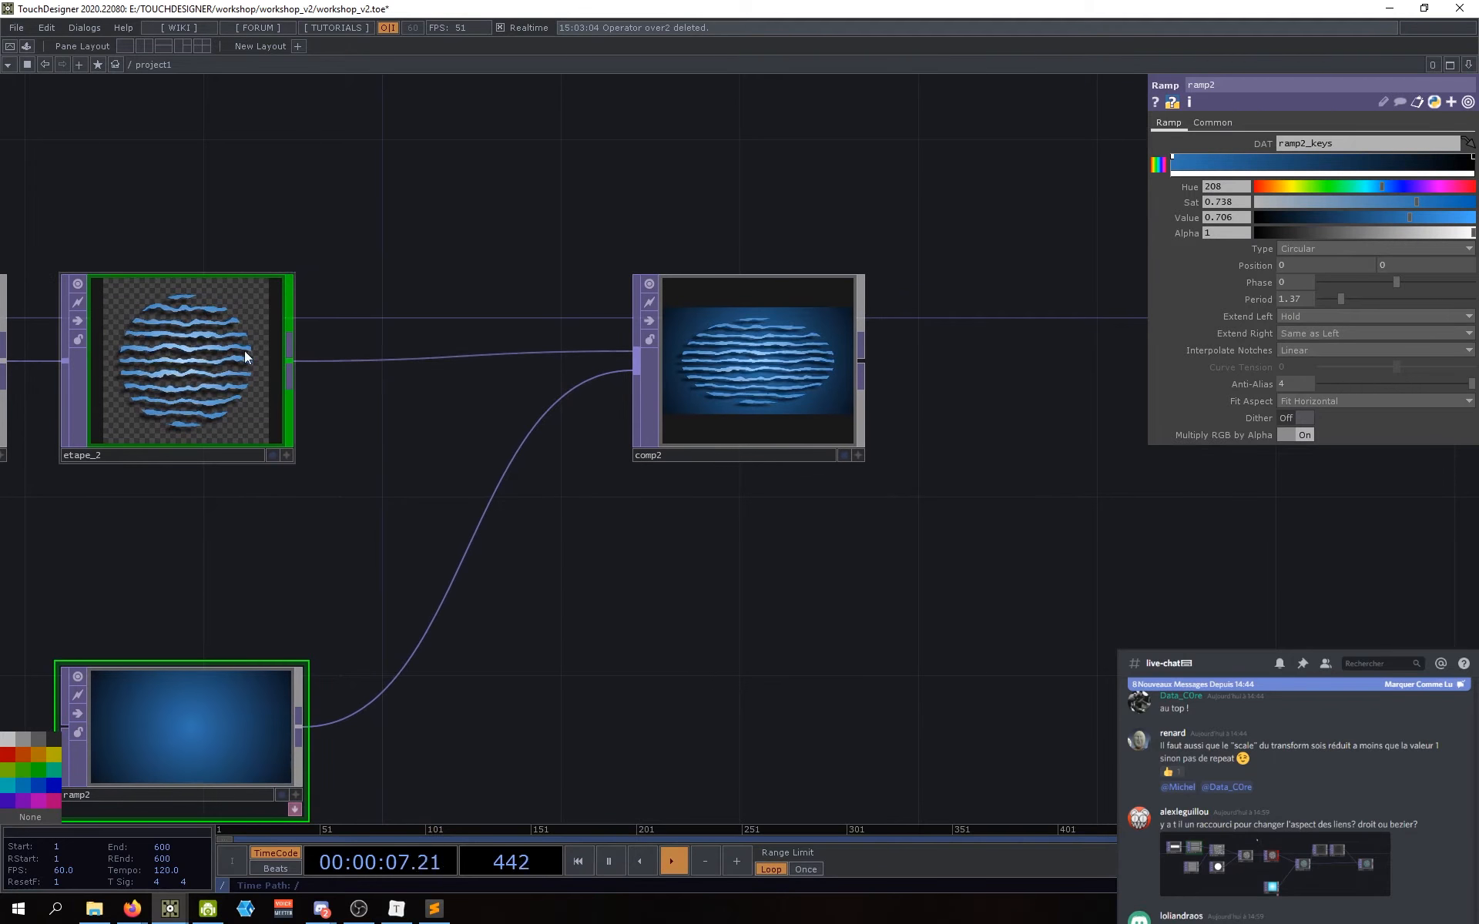
pyautogui.scroll(5, 713, 346)
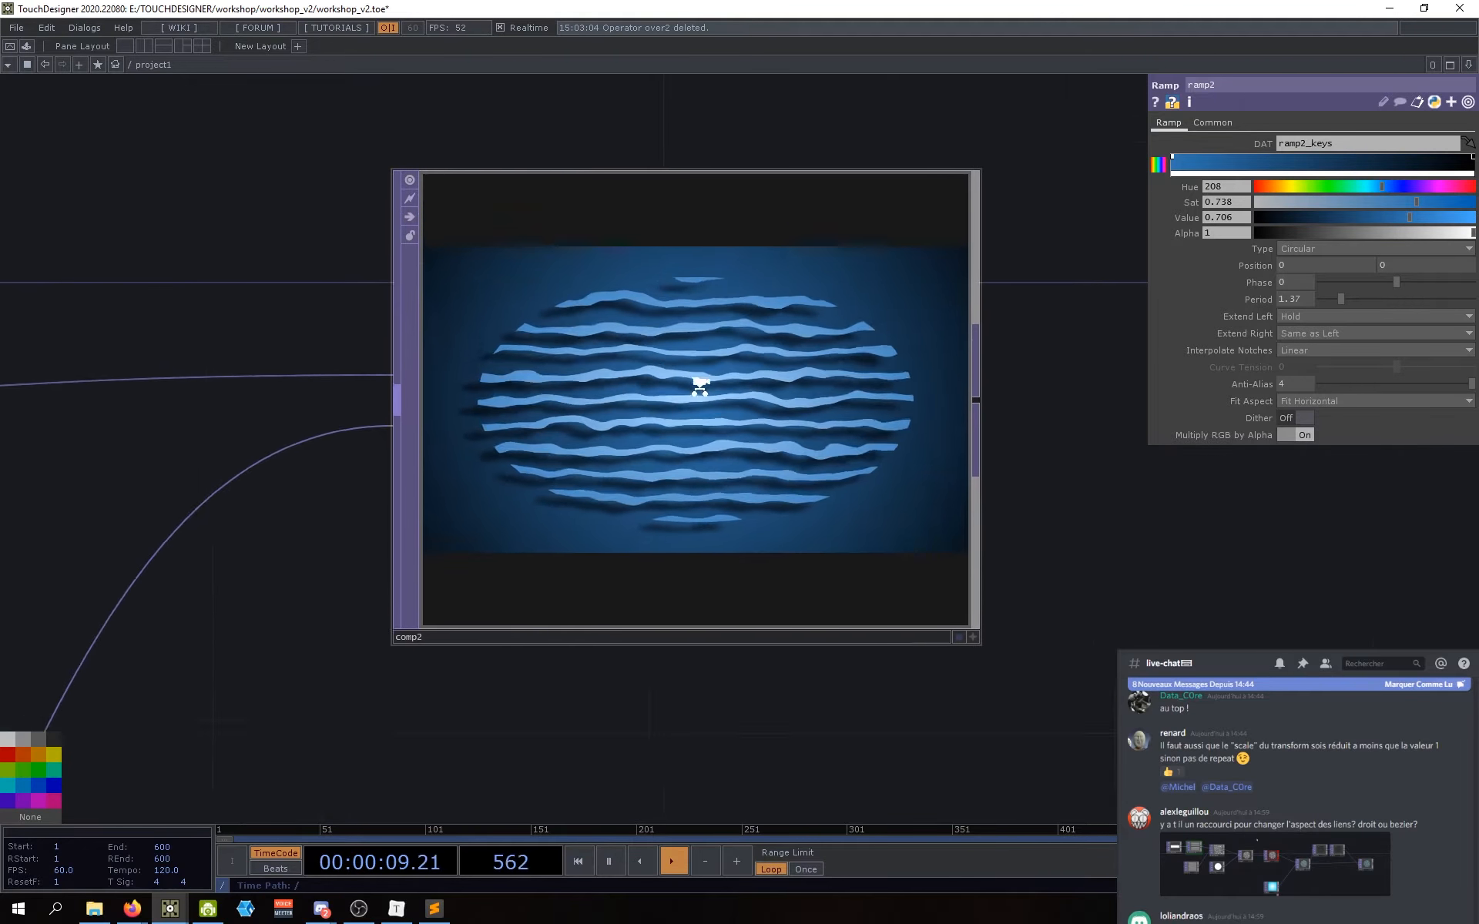
pyautogui.scroll(-5, 700, 386)
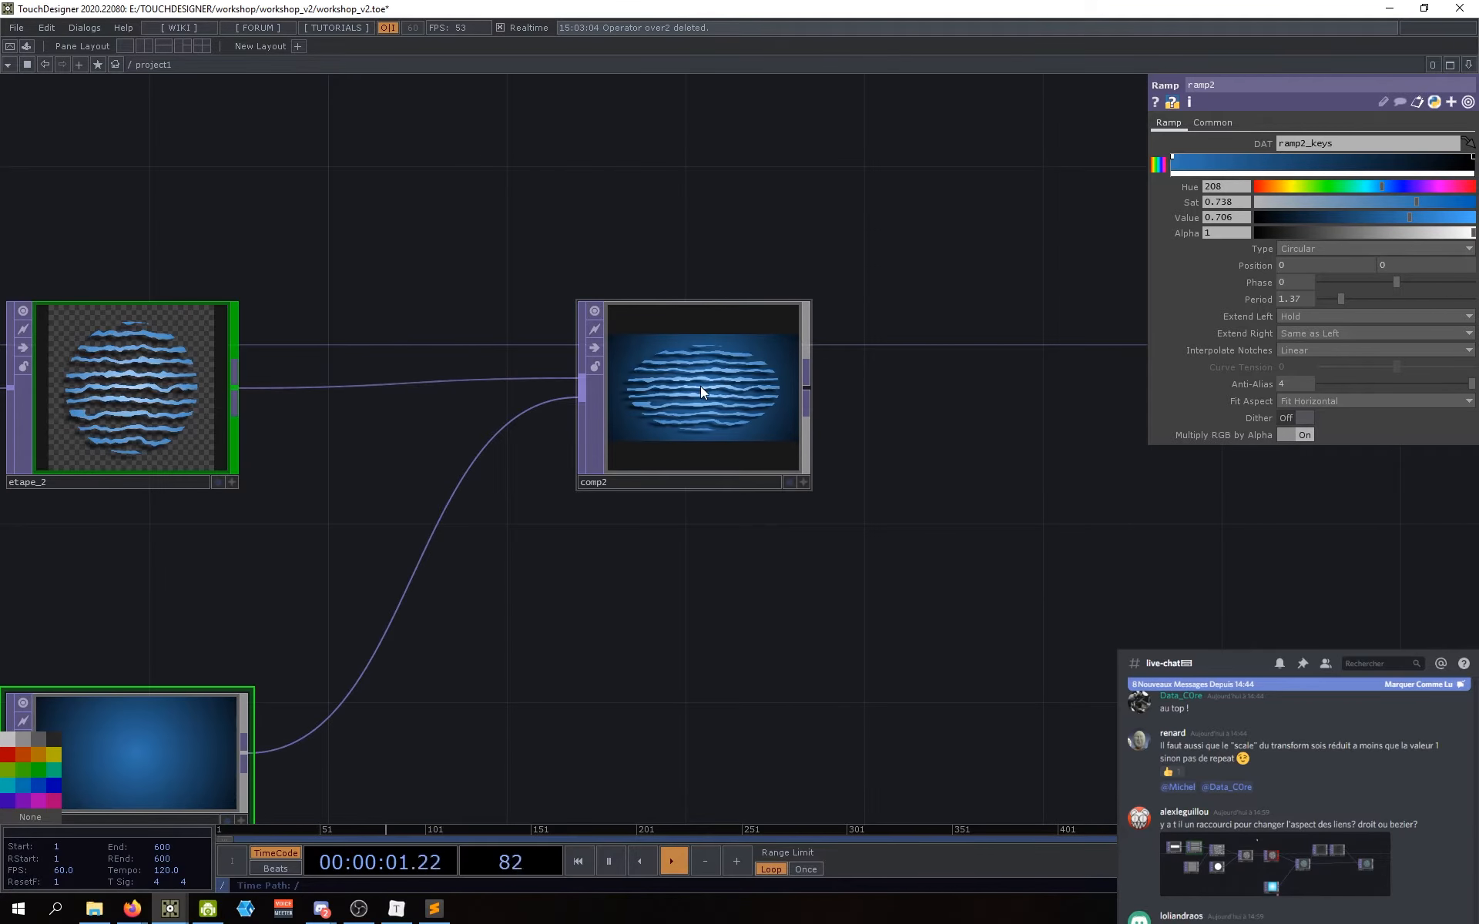
pyautogui.moveTo(644, 576); pyautogui.dragTo(685, 571)
pyautogui.moveTo(743, 422); pyautogui.dragTo(720, 441)
pyautogui.moveTo(721, 540); pyautogui.dragTo(783, 532)
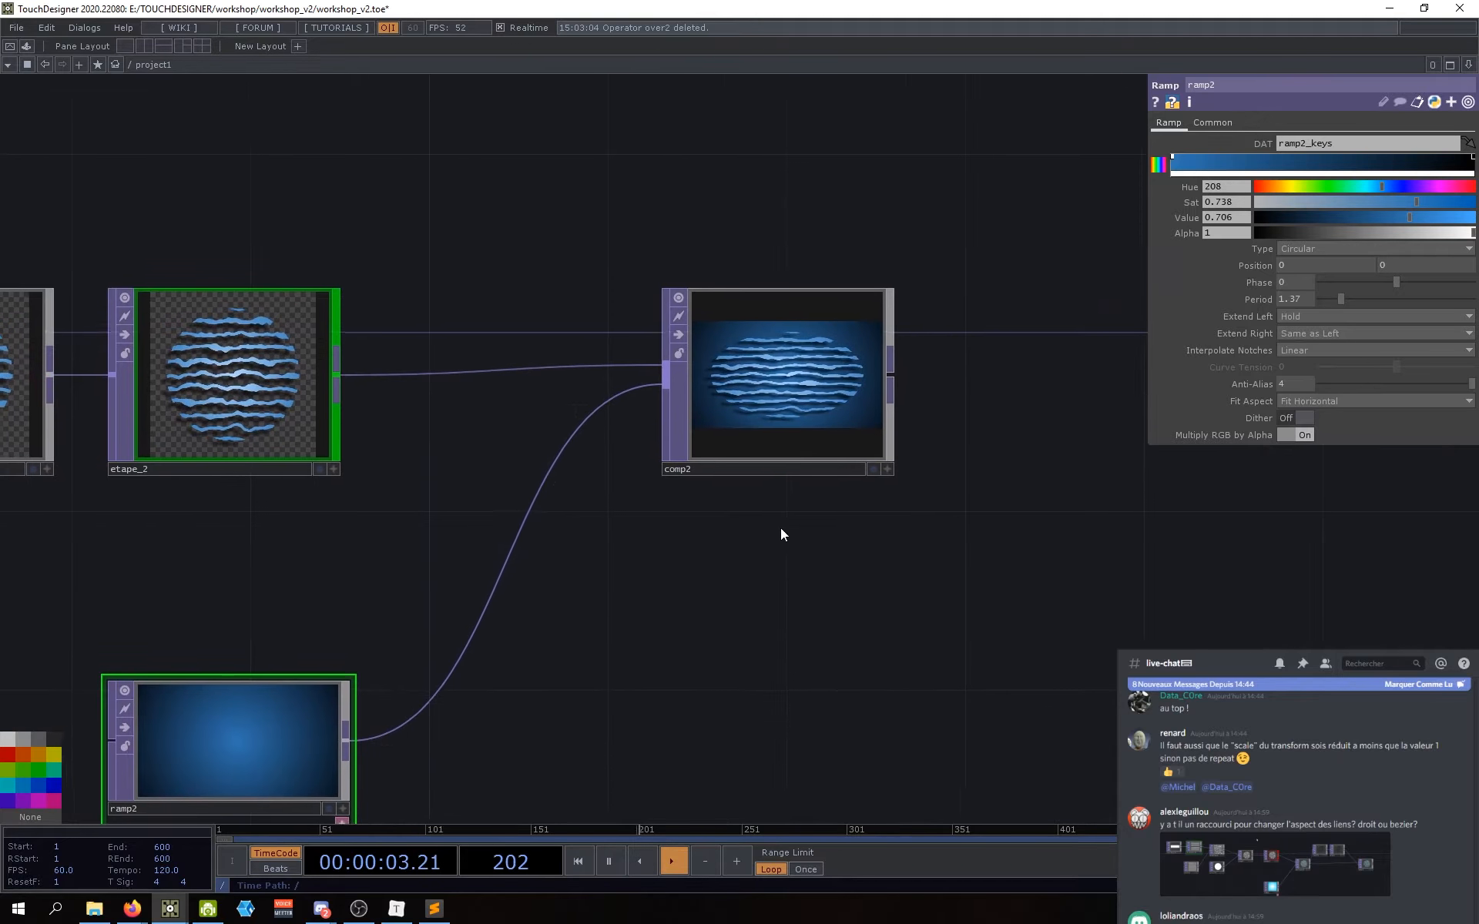
pyautogui.click(794, 425)
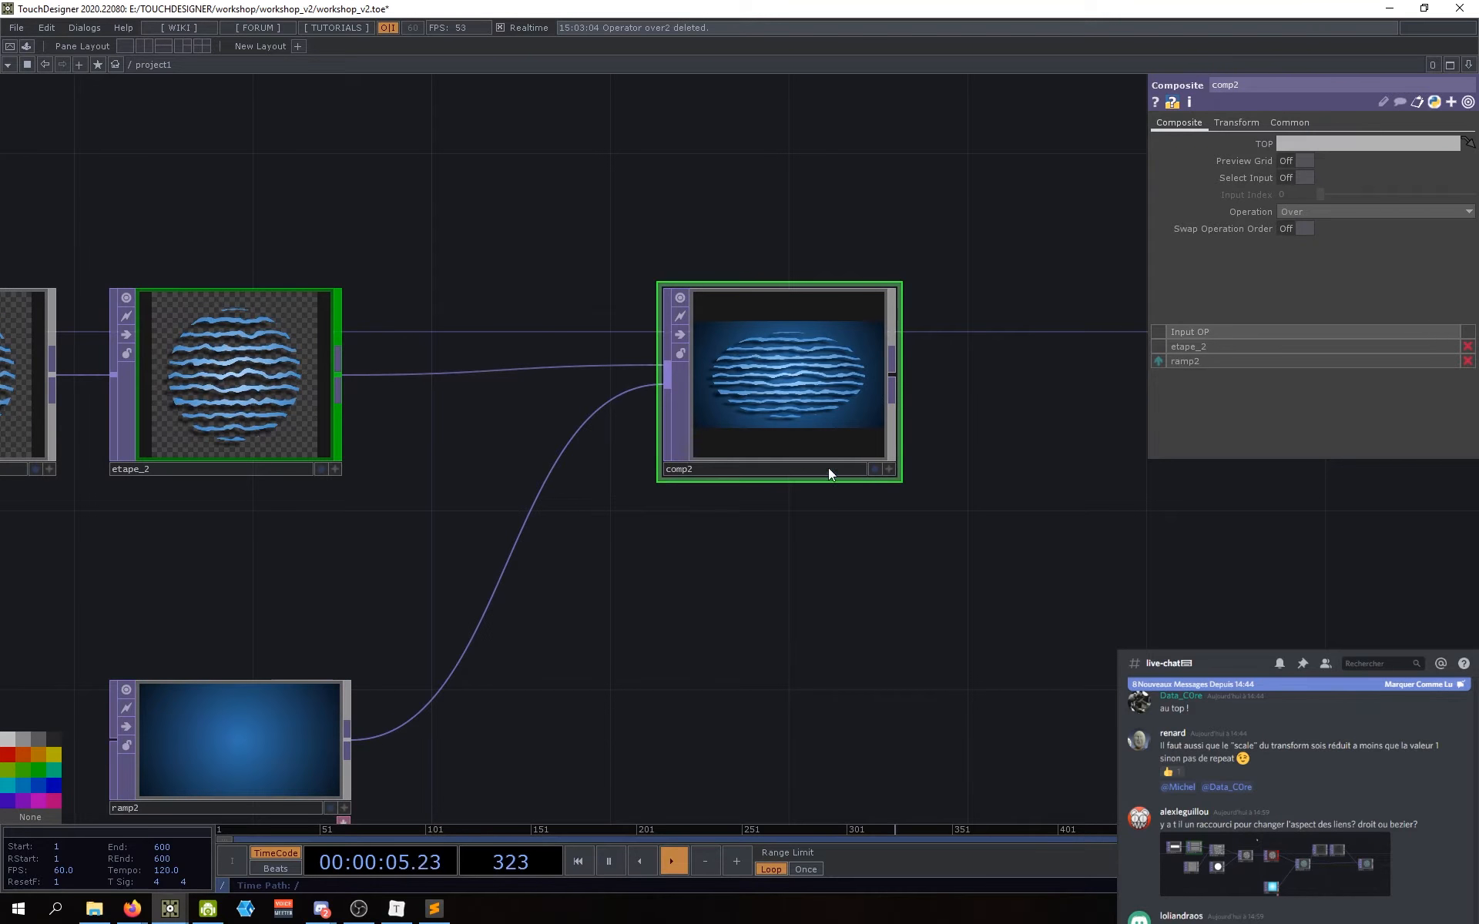
# Step: On comp2's Transform page, try Fixed Layer Input 1, then restore it to Input 2
pyautogui.click(1234, 122)
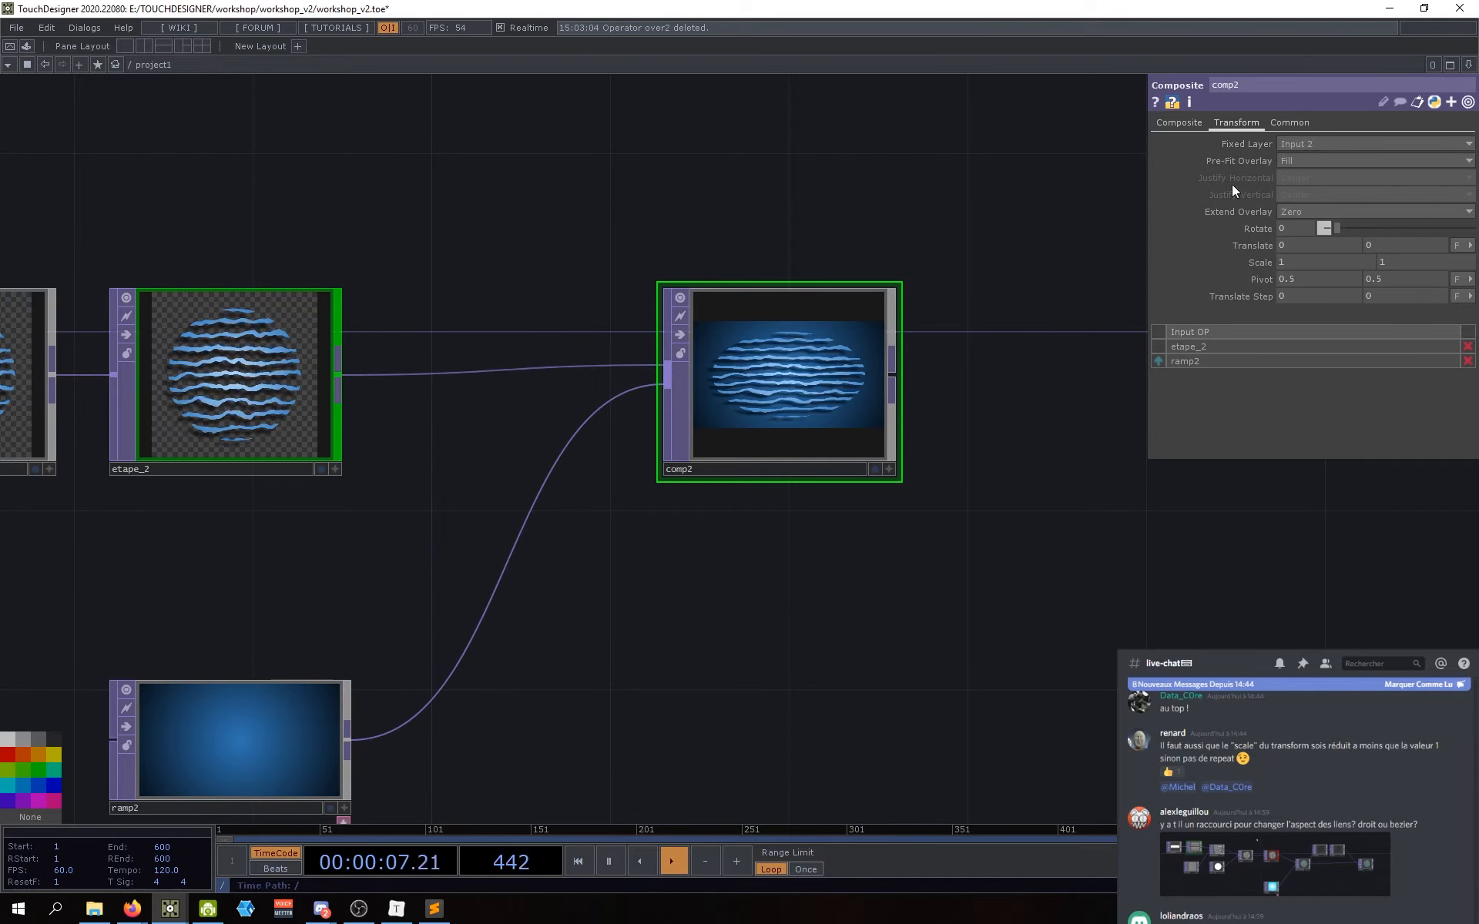
pyautogui.moveTo(944, 191); pyautogui.dragTo(1034, 230)
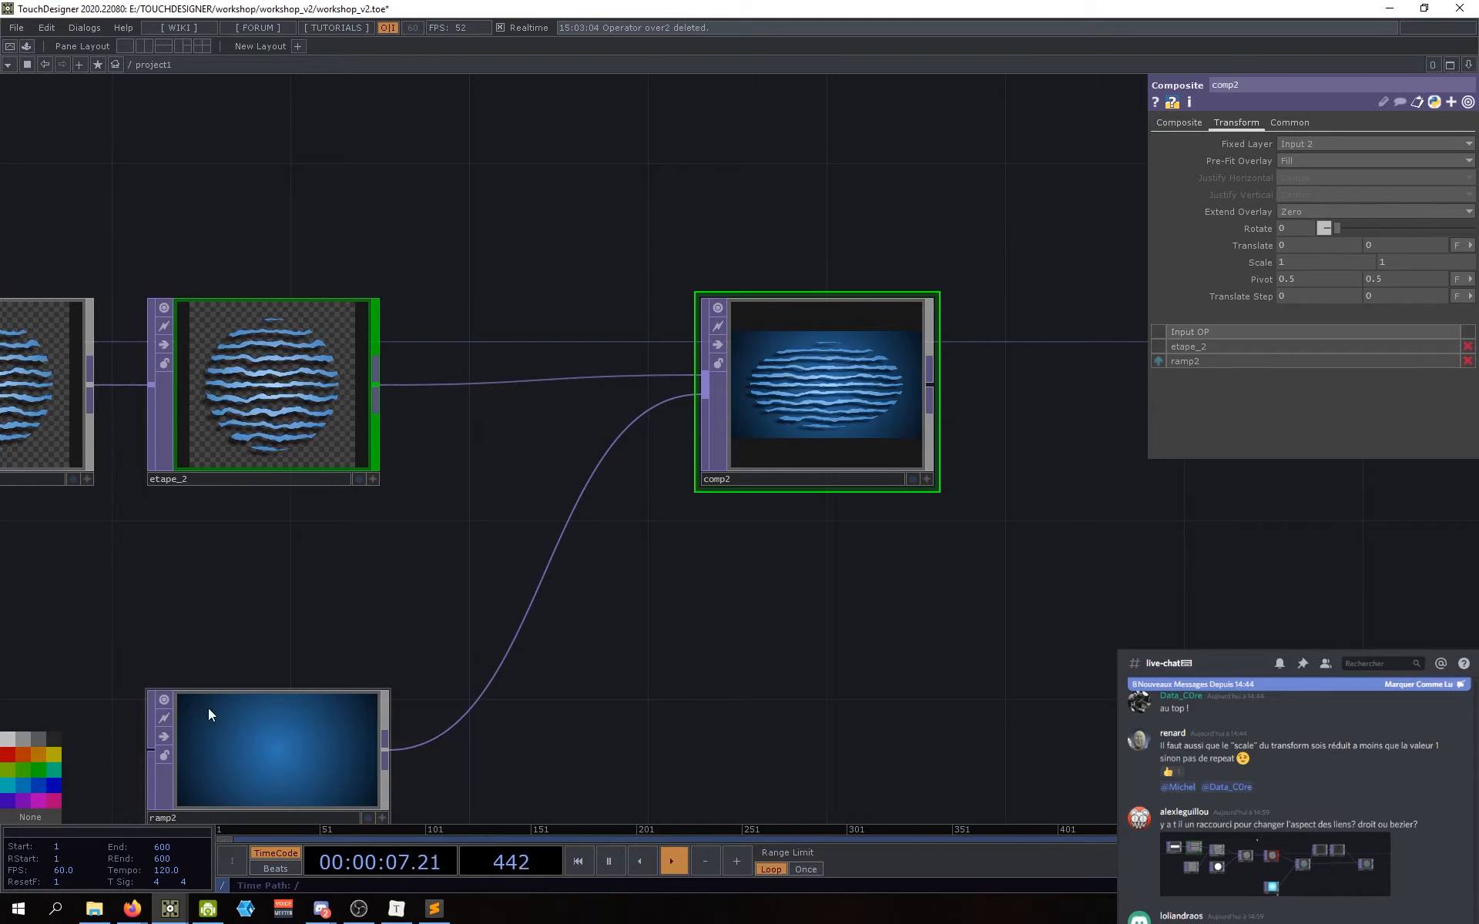
pyautogui.click(1299, 147)
pyautogui.click(1295, 159)
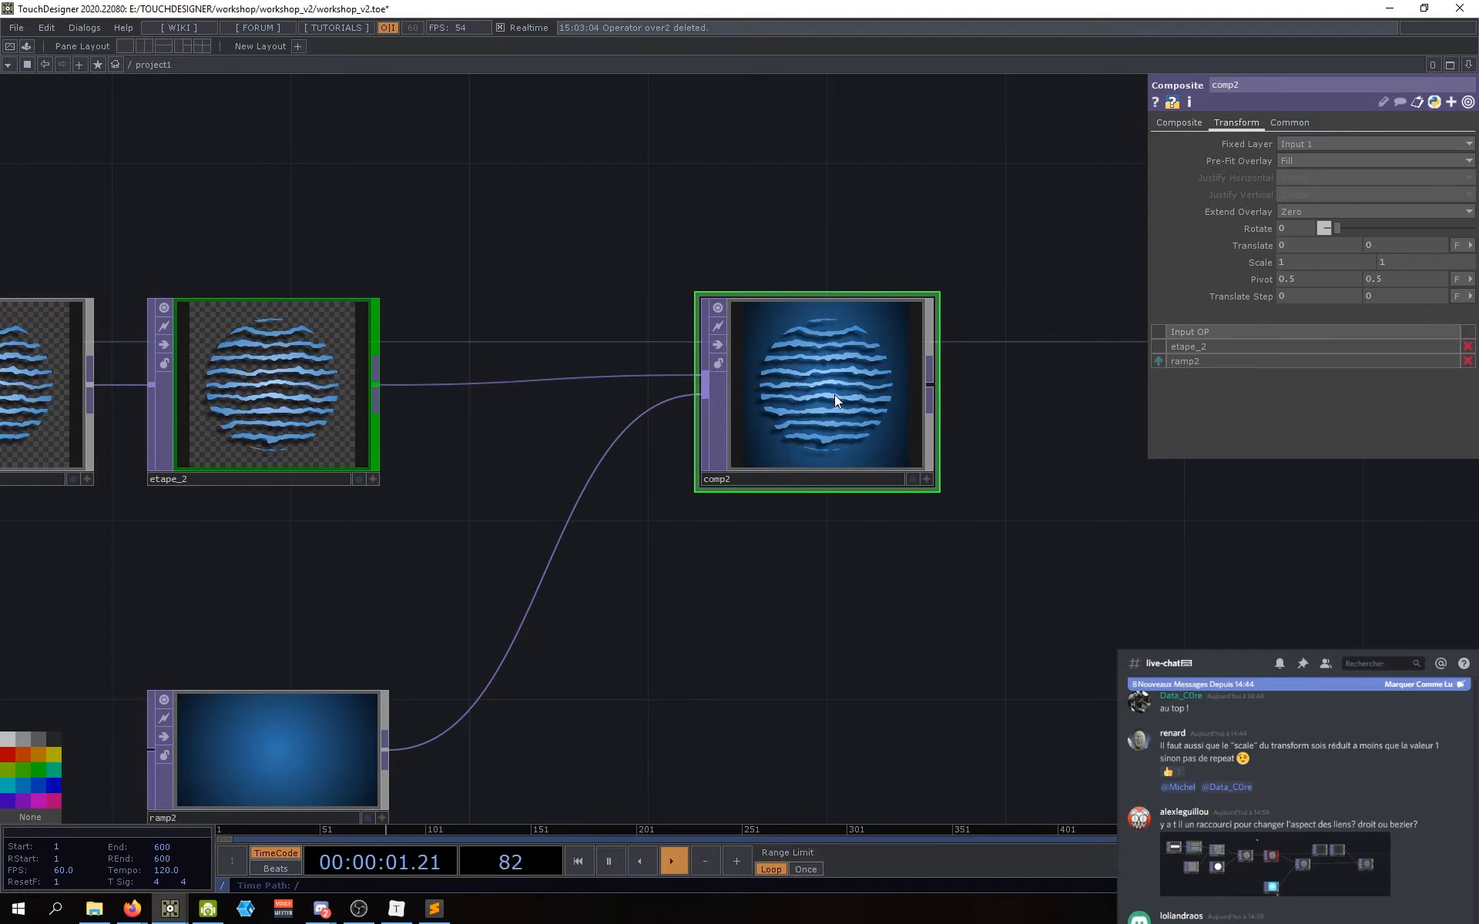
pyautogui.moveTo(651, 637); pyautogui.dragTo(636, 622)
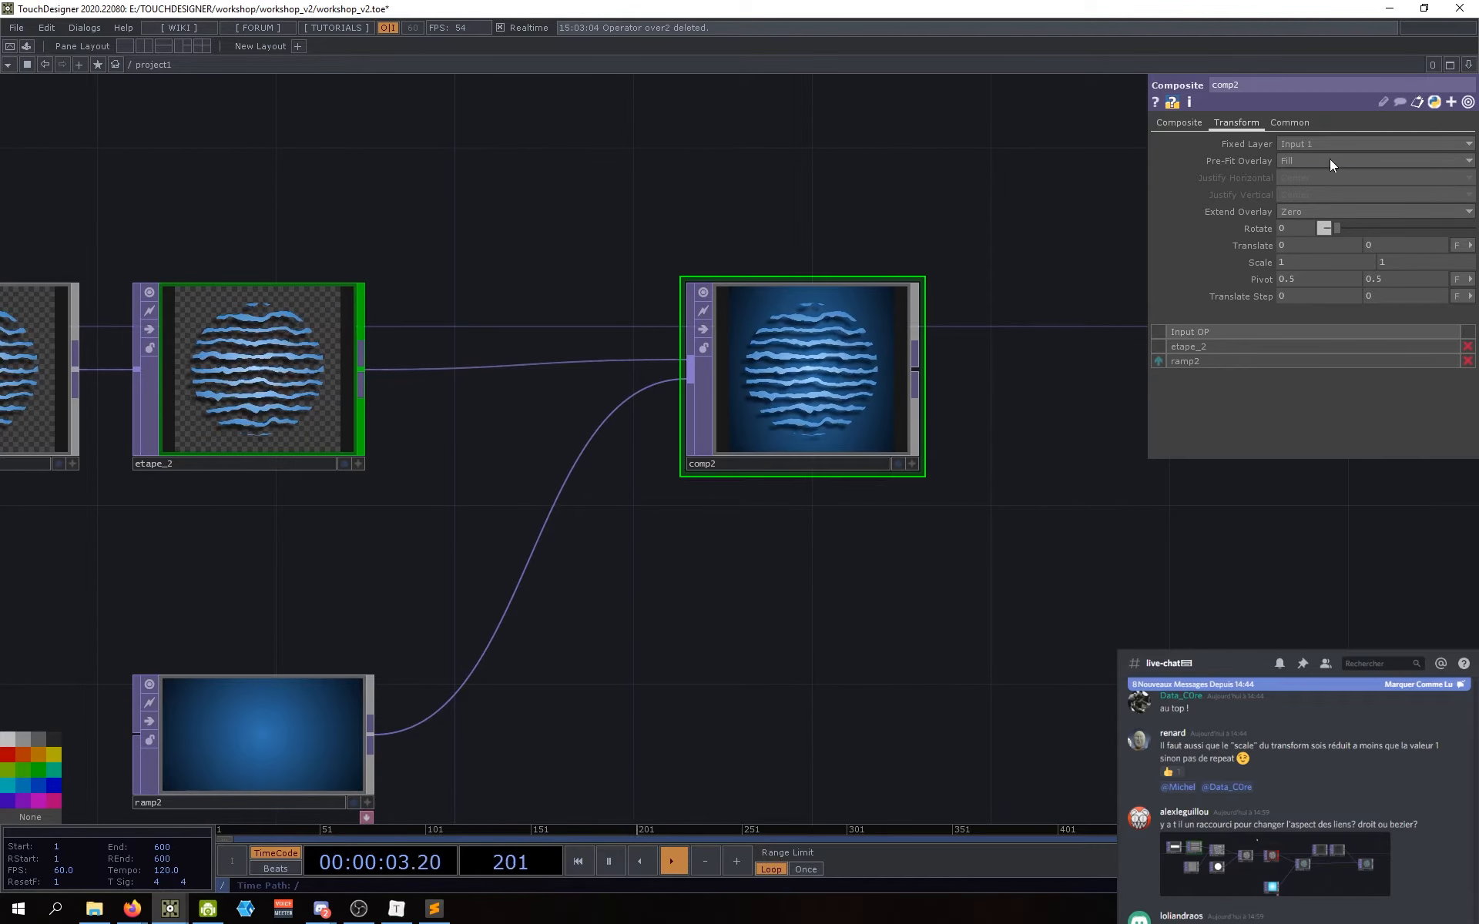
pyautogui.click(1301, 144)
pyautogui.click(1301, 169)
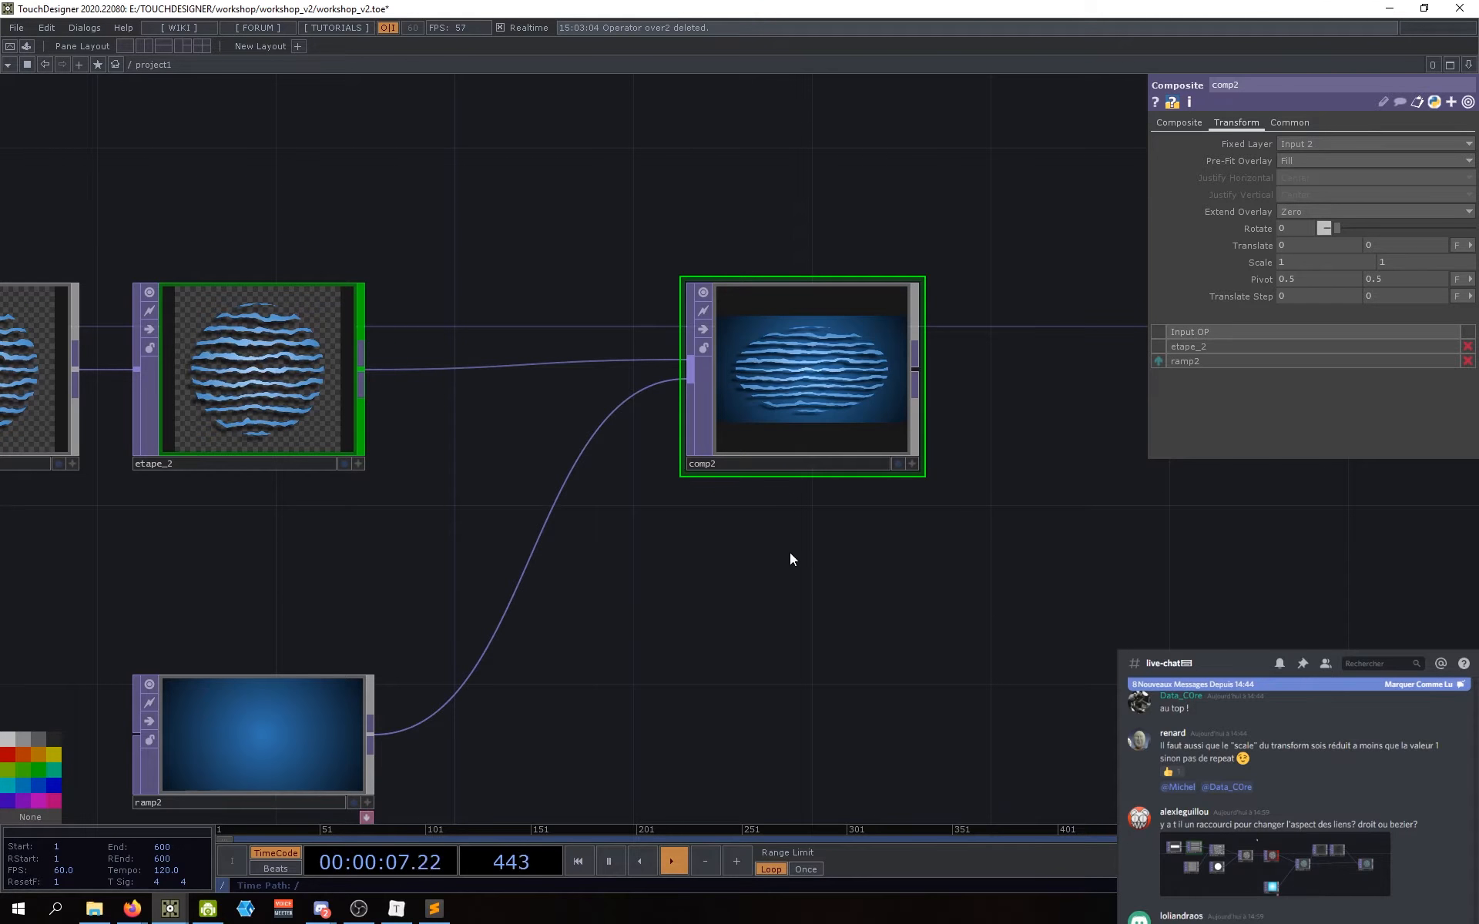
pyautogui.moveTo(779, 579); pyautogui.dragTo(797, 561)
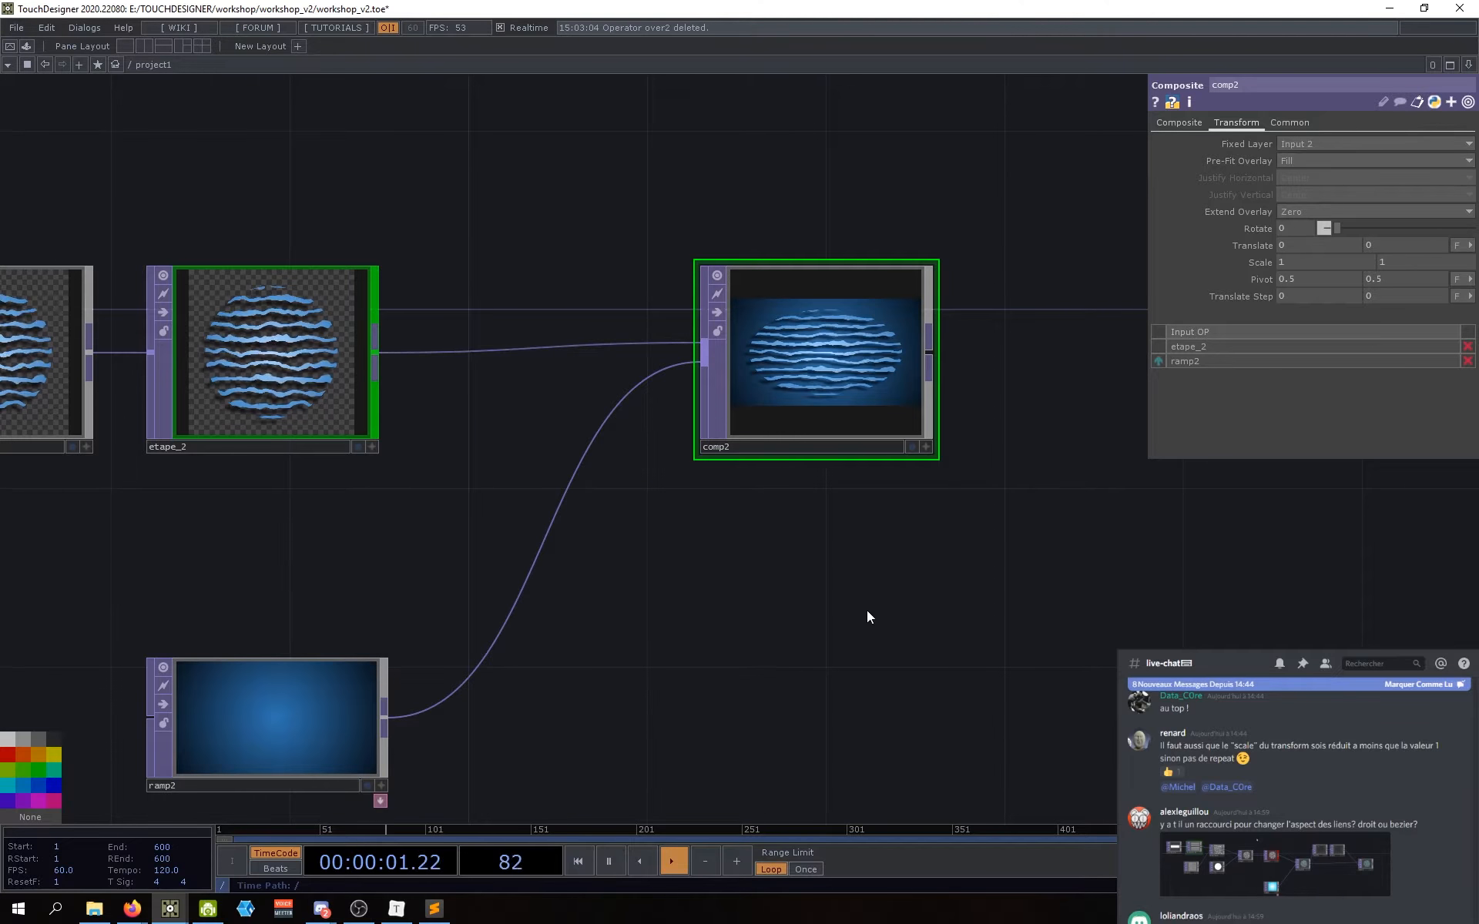
pyautogui.moveTo(867, 610); pyautogui.dragTo(866, 630)
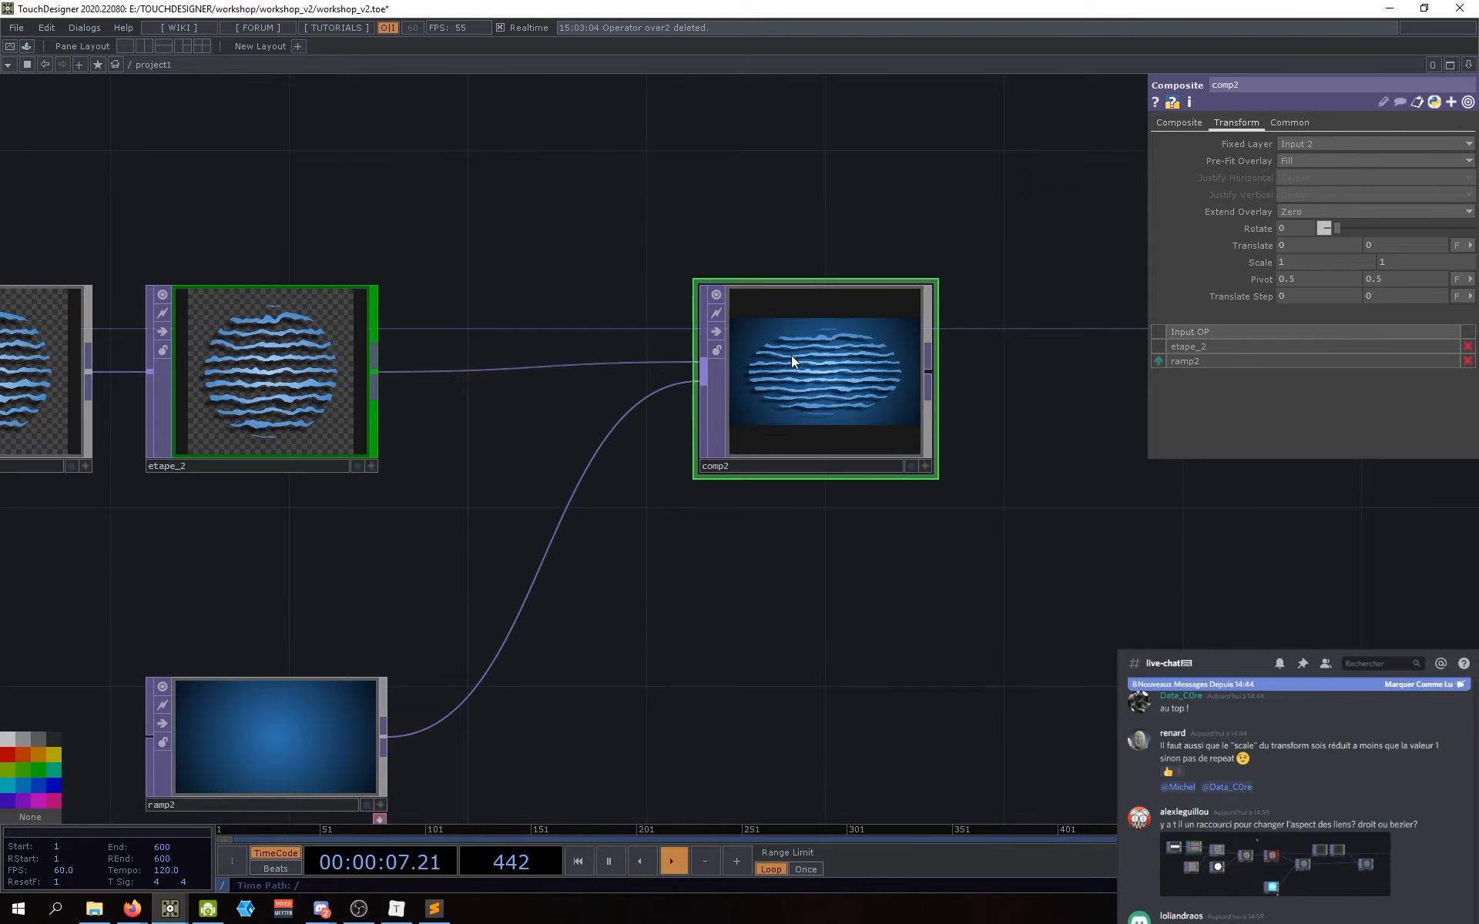
pyautogui.moveTo(848, 533); pyautogui.dragTo(848, 543)
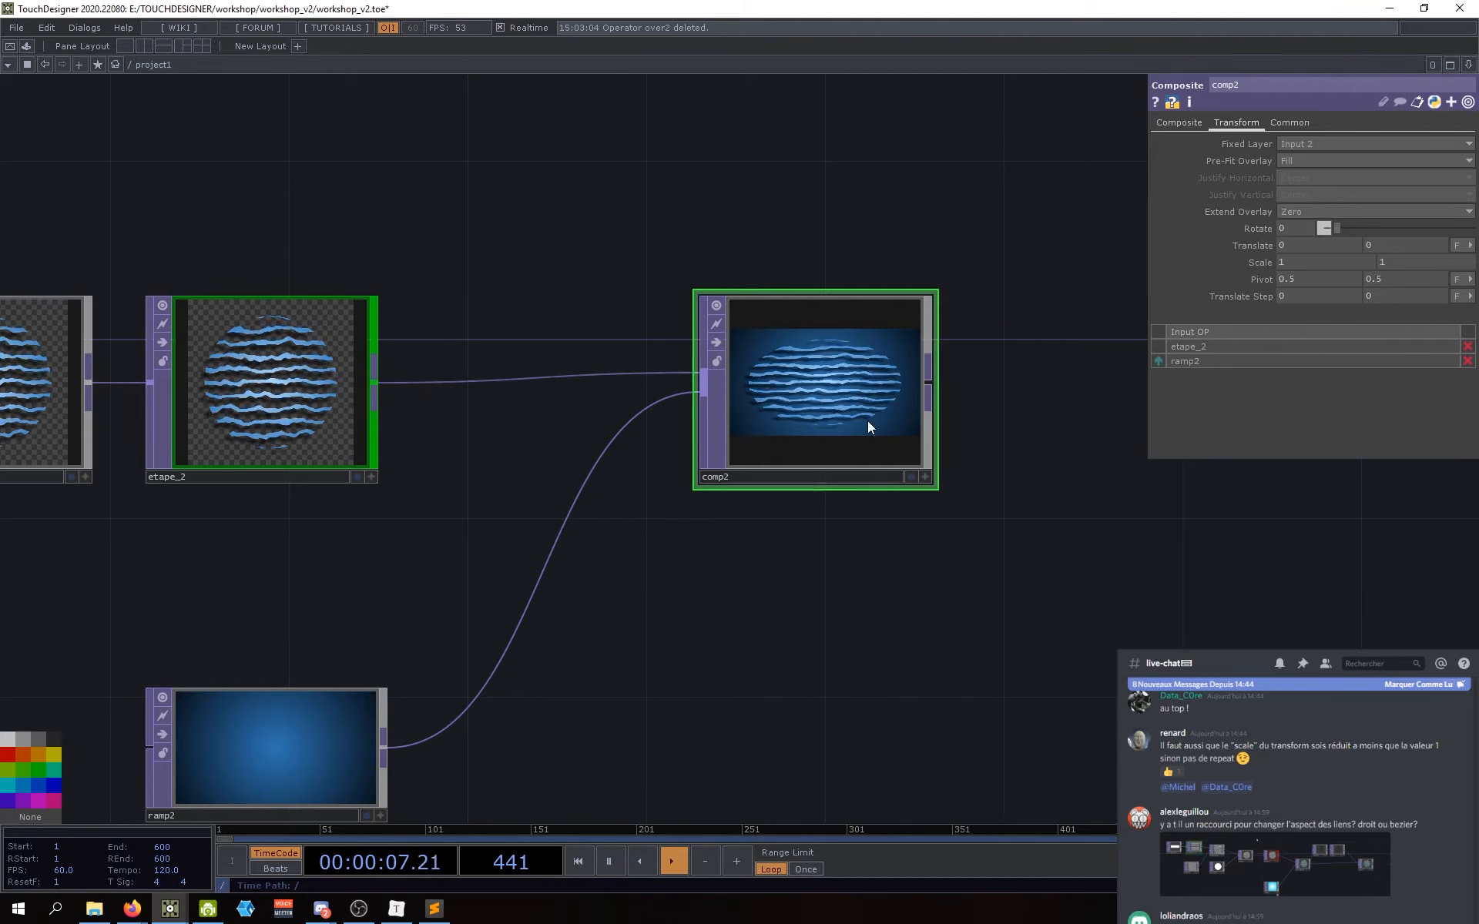
pyautogui.moveTo(867, 569); pyautogui.dragTo(862, 583)
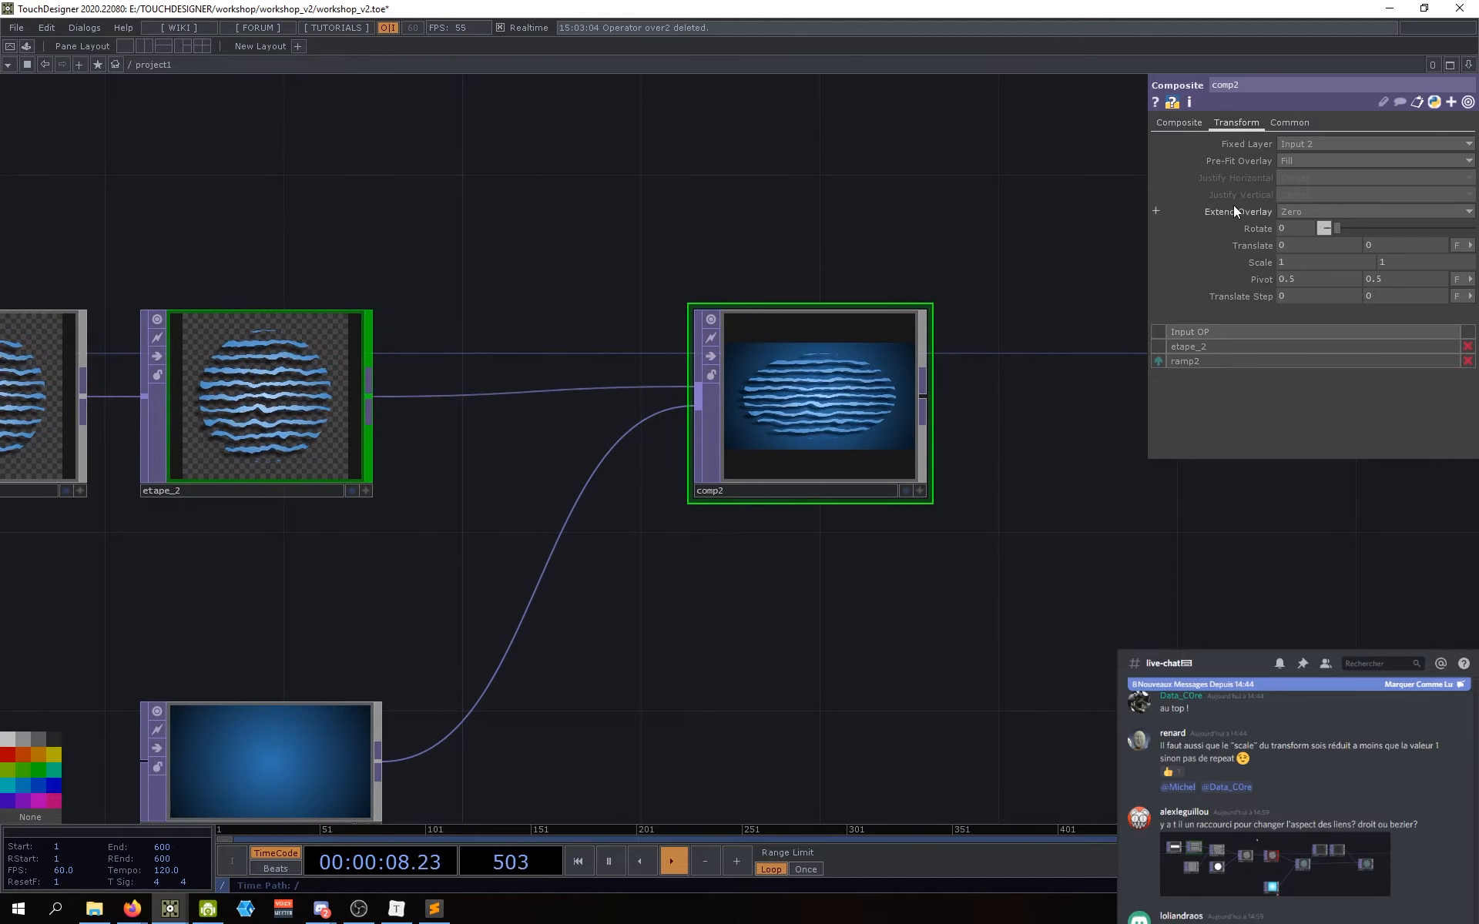
# Step: Try comp2's Pre-Fit Overlay as Fit Horizontal, then as Fit Vertical
pyautogui.click(1313, 161)
pyautogui.click(1310, 188)
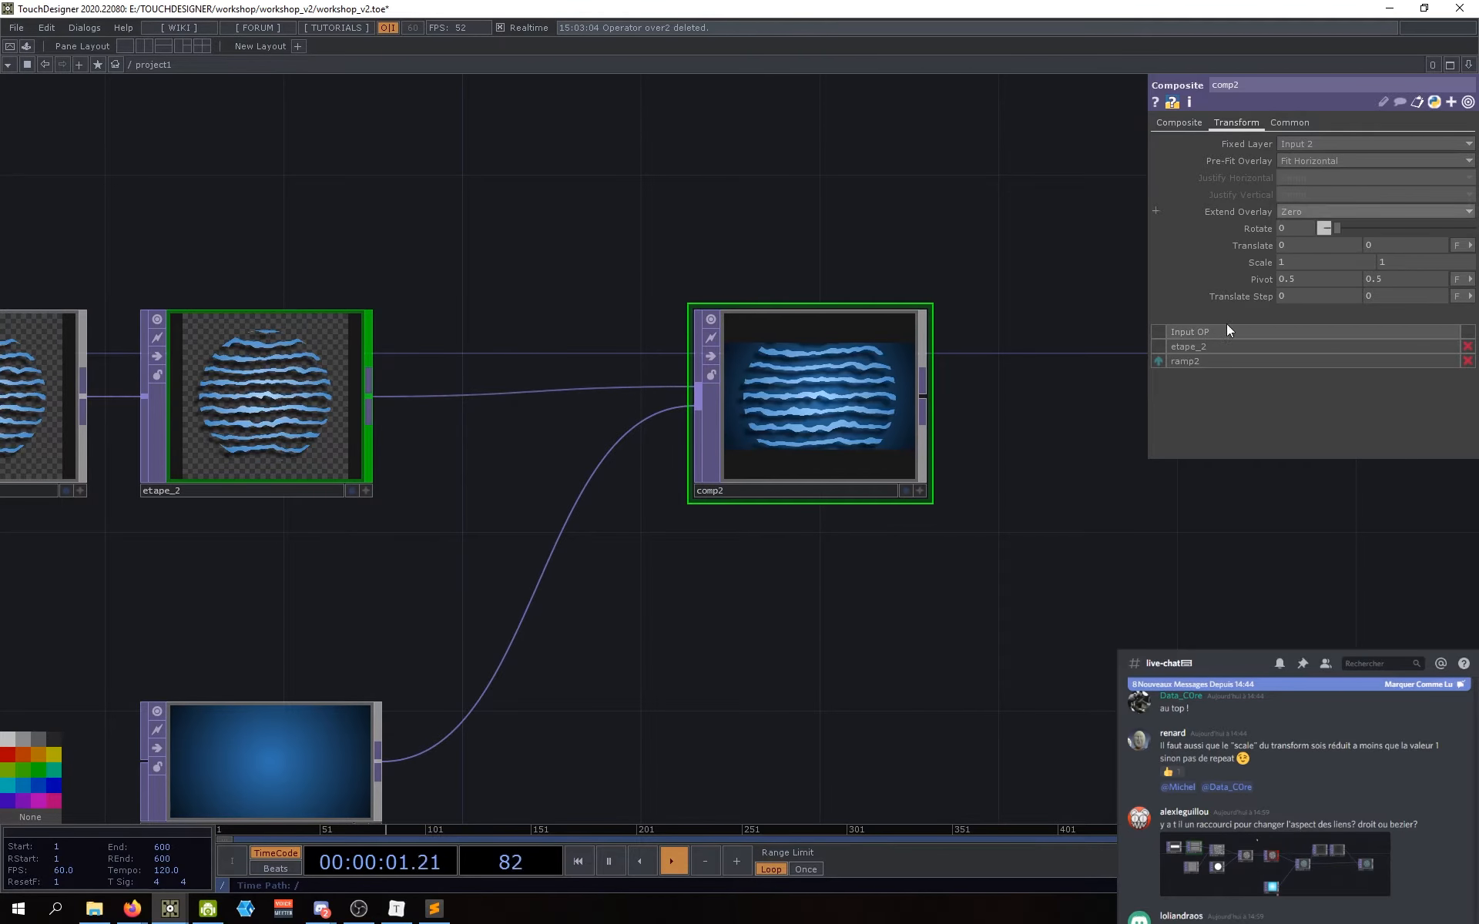
pyautogui.moveTo(434, 471); pyautogui.dragTo(460, 441)
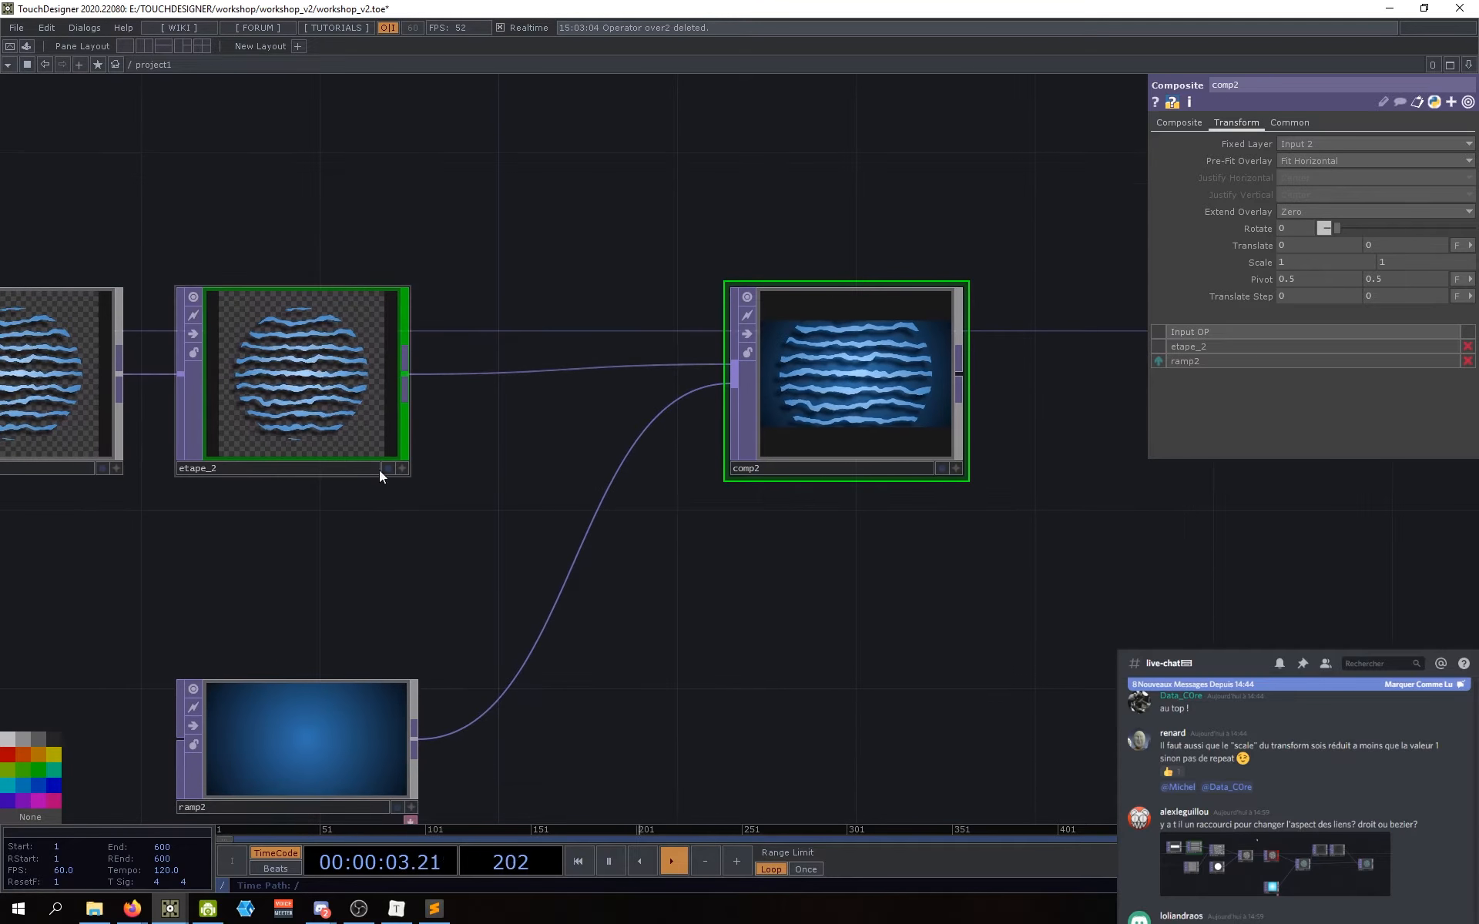
pyautogui.moveTo(536, 490); pyautogui.dragTo(487, 518)
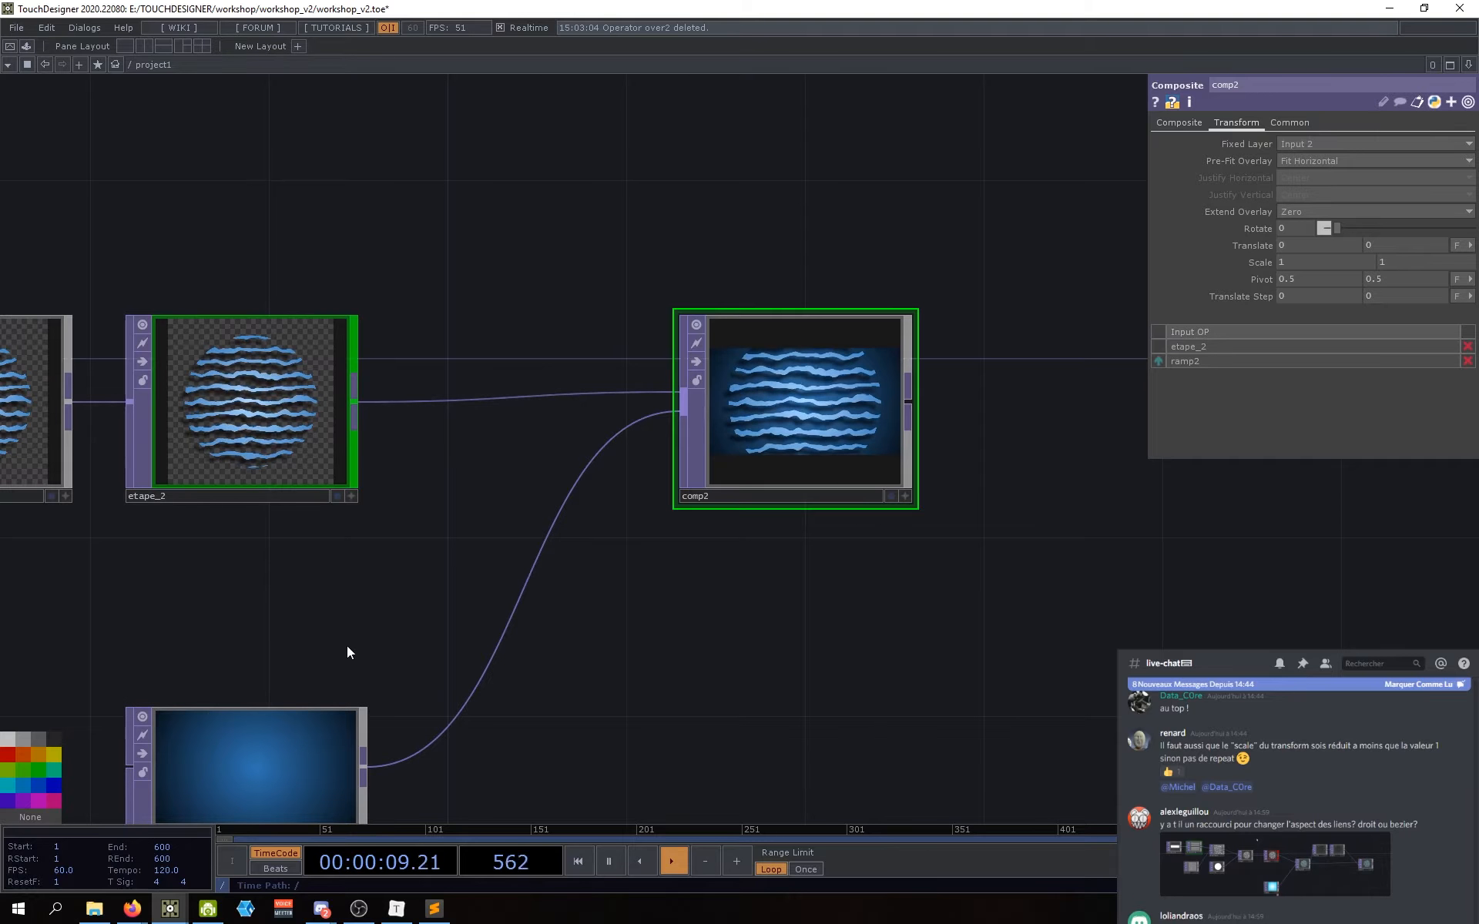
pyautogui.moveTo(365, 617); pyautogui.dragTo(377, 564)
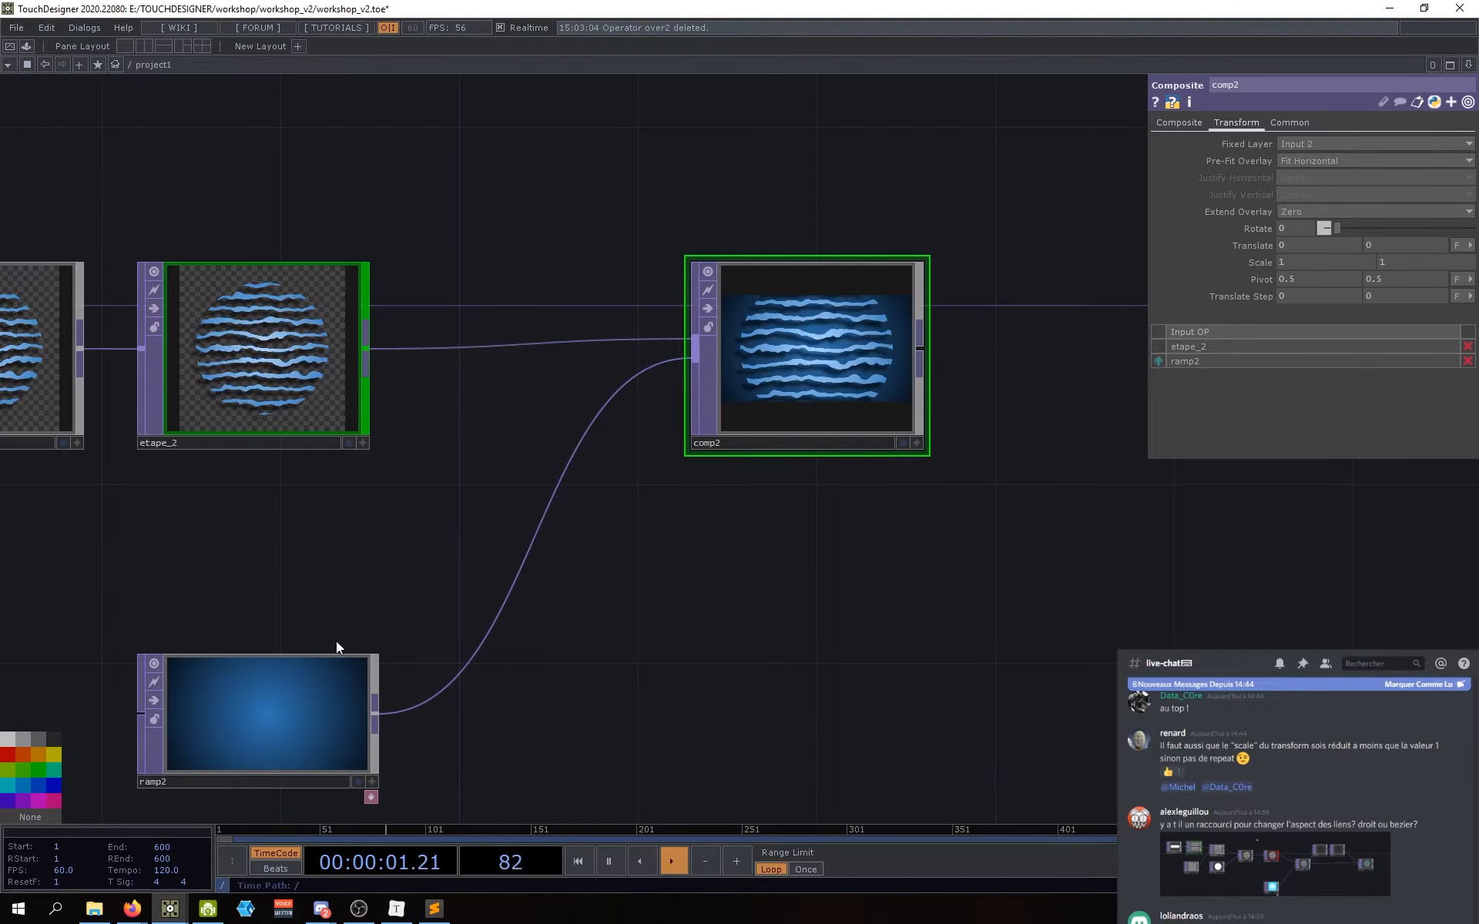
pyautogui.moveTo(580, 668); pyautogui.dragTo(565, 672)
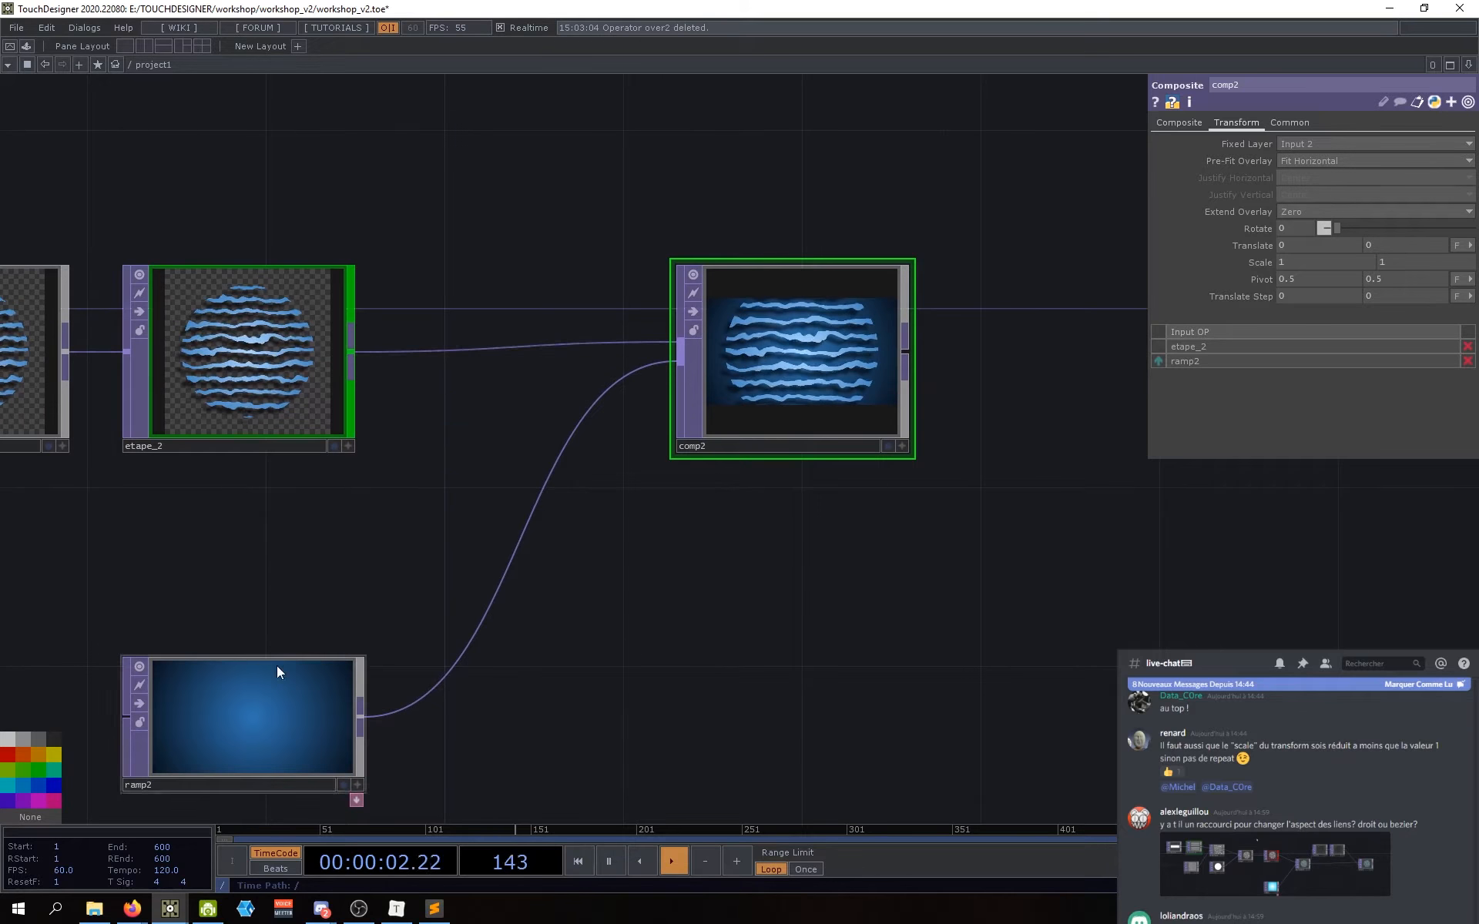
pyautogui.click(1320, 163)
pyautogui.click(1310, 205)
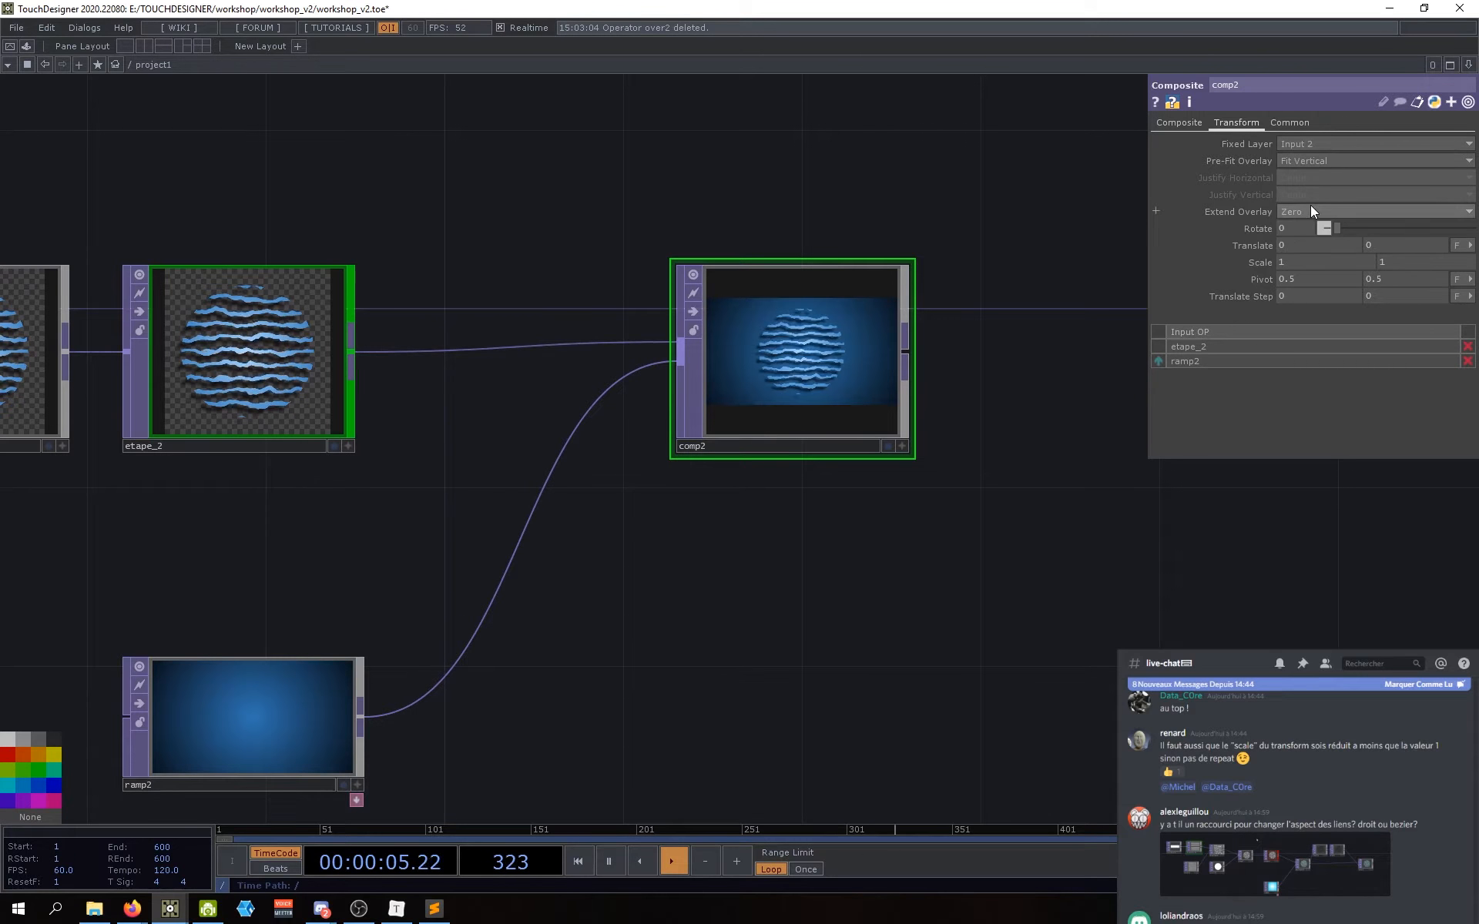
pyautogui.moveTo(980, 542); pyautogui.dragTo(968, 555)
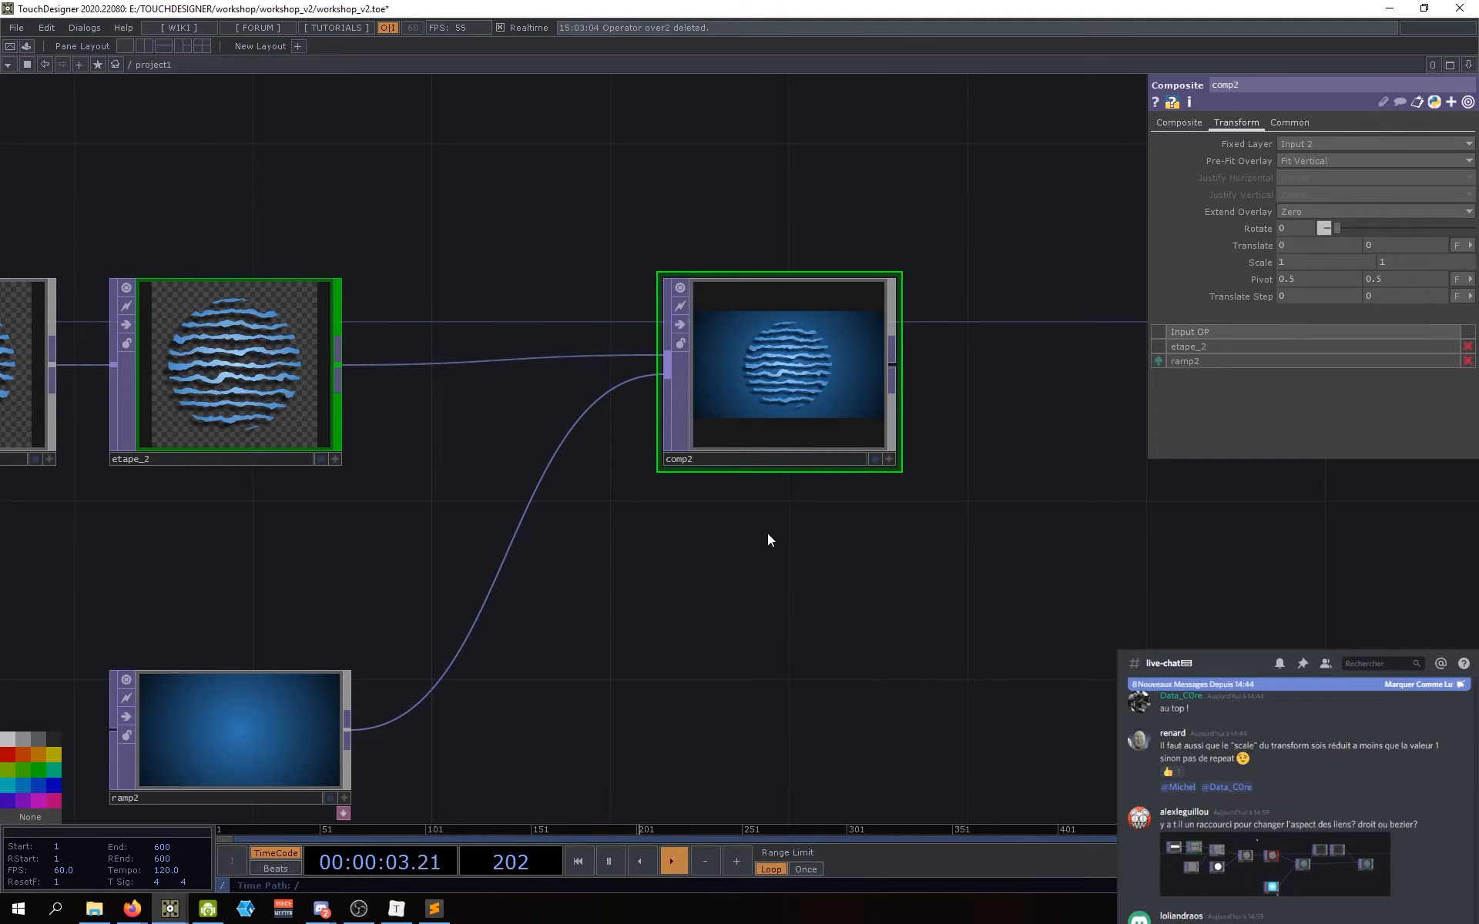
# Step: Compare Pre-Fit Overlay Fit Best, then settle back on Fit Vertical
pyautogui.click(1325, 160)
pyautogui.click(1311, 215)
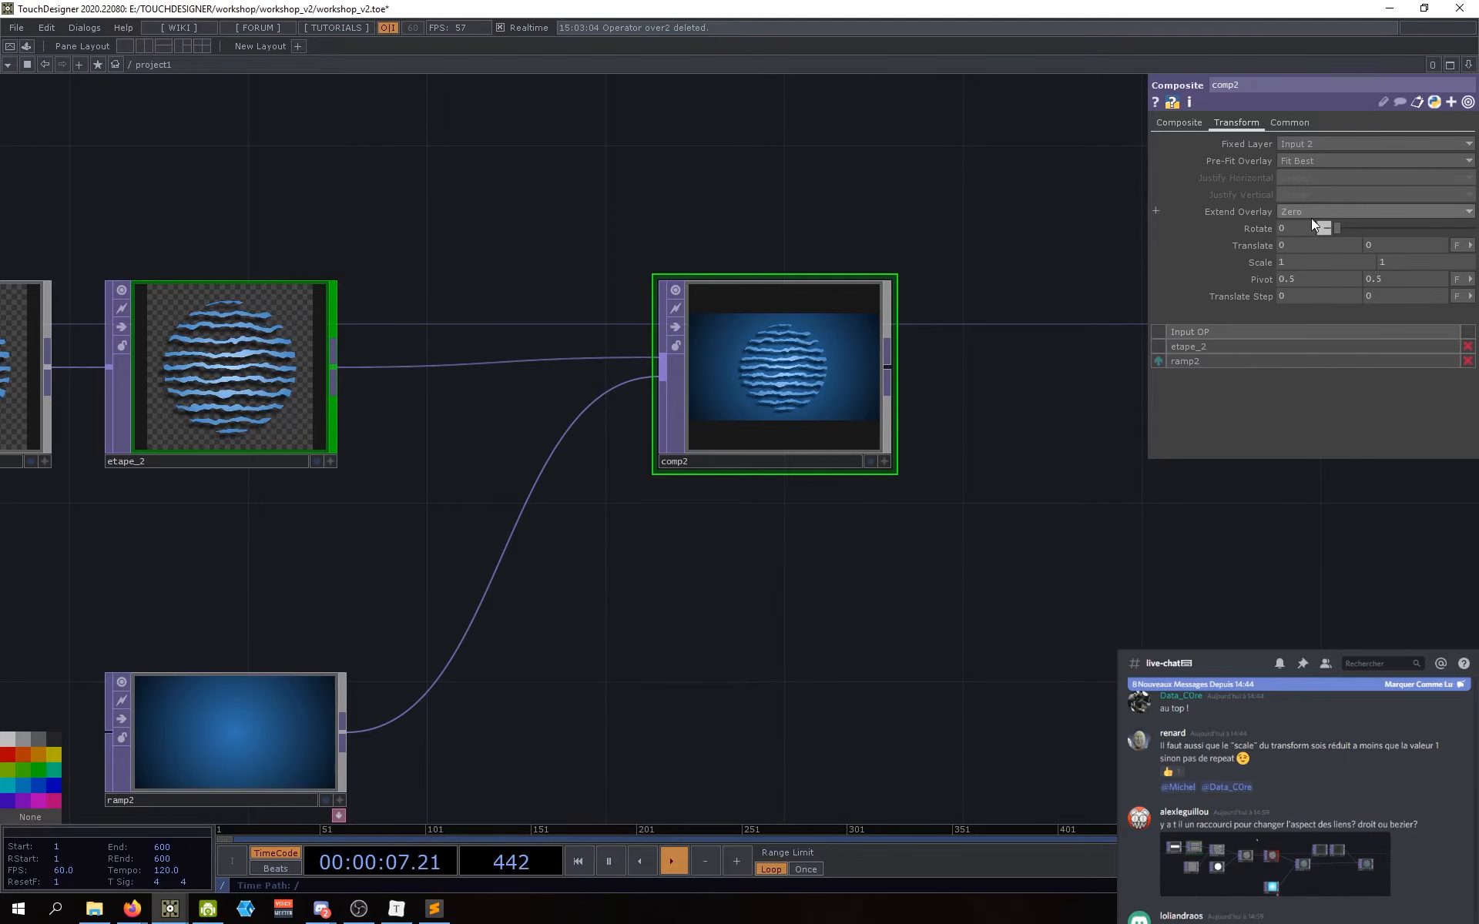
pyautogui.moveTo(815, 615); pyautogui.dragTo(850, 607)
pyautogui.moveTo(804, 418); pyautogui.dragTo(784, 418)
pyautogui.moveTo(1030, 544); pyautogui.dragTo(1014, 561)
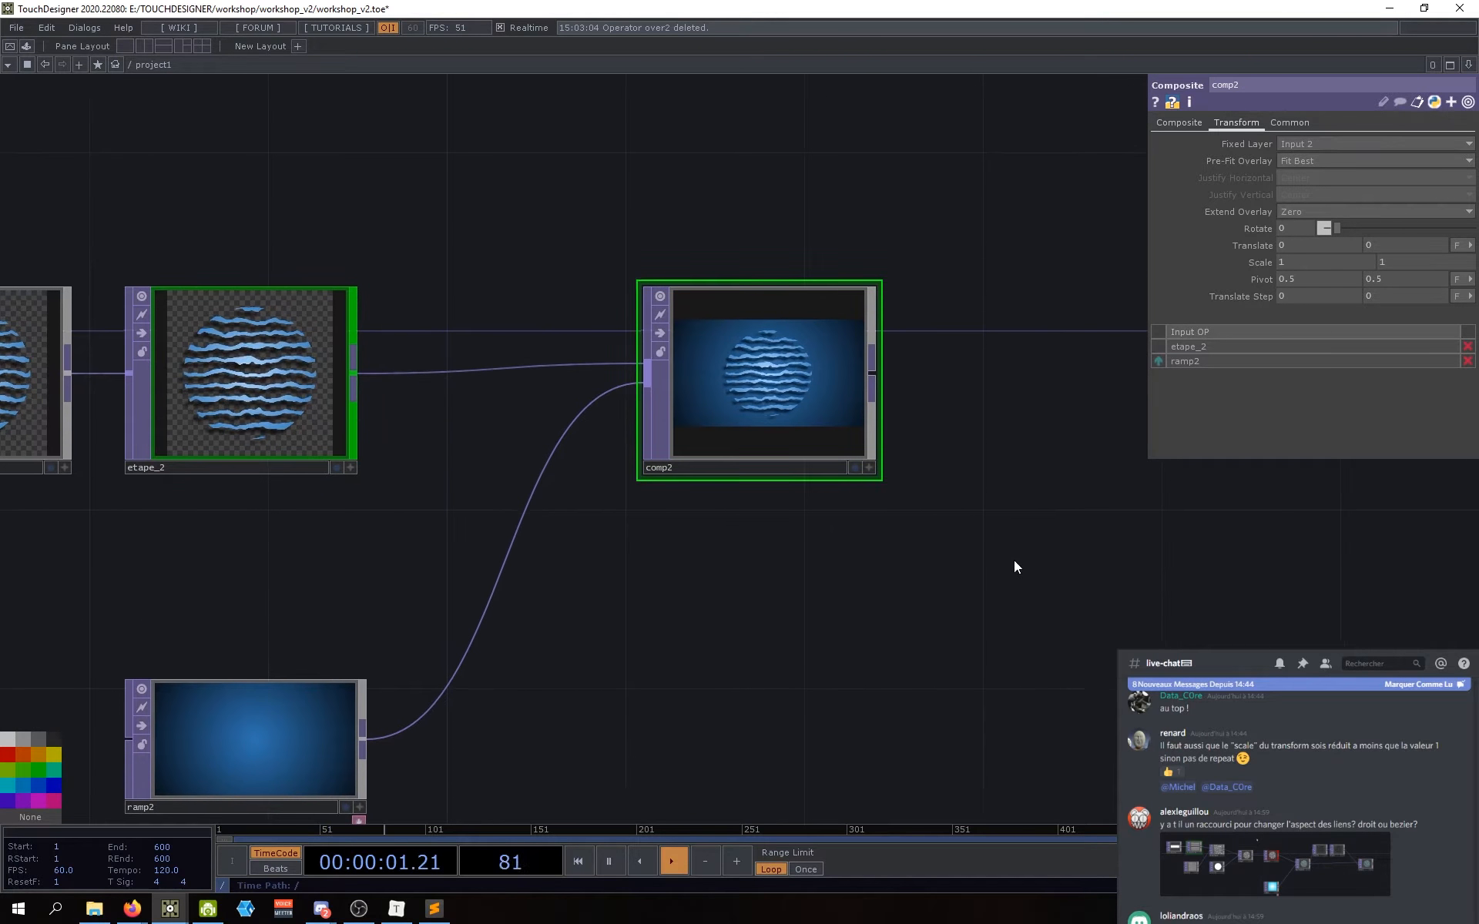
pyautogui.moveTo(1042, 391); pyautogui.dragTo(1010, 413)
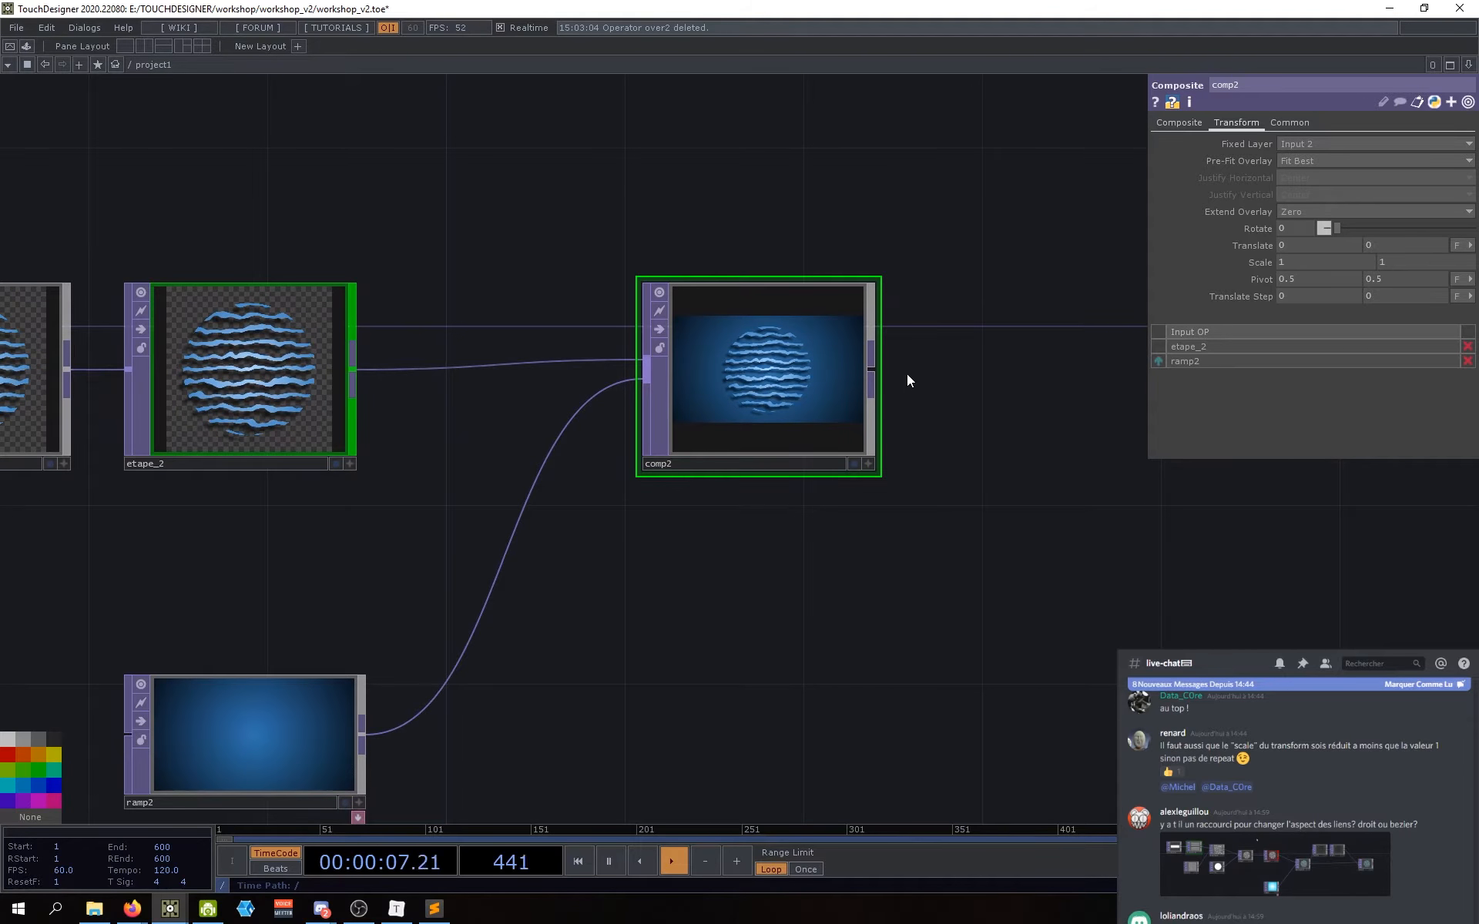
pyautogui.click(1314, 161)
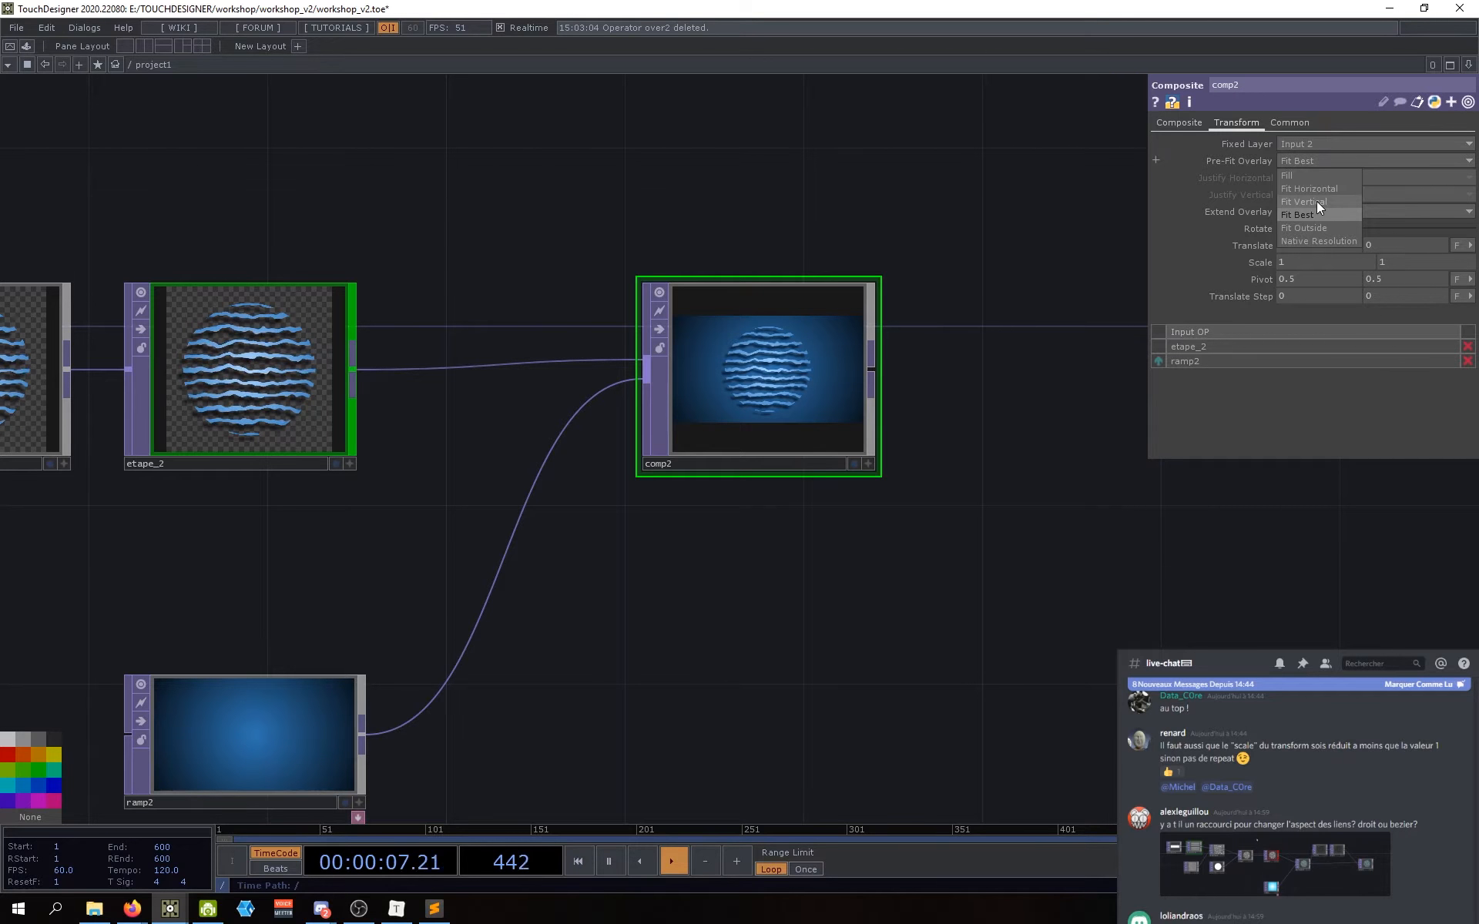
pyautogui.click(1319, 201)
pyautogui.scroll(-2, 915, 562)
pyautogui.hscroll(-1, 915, 562)
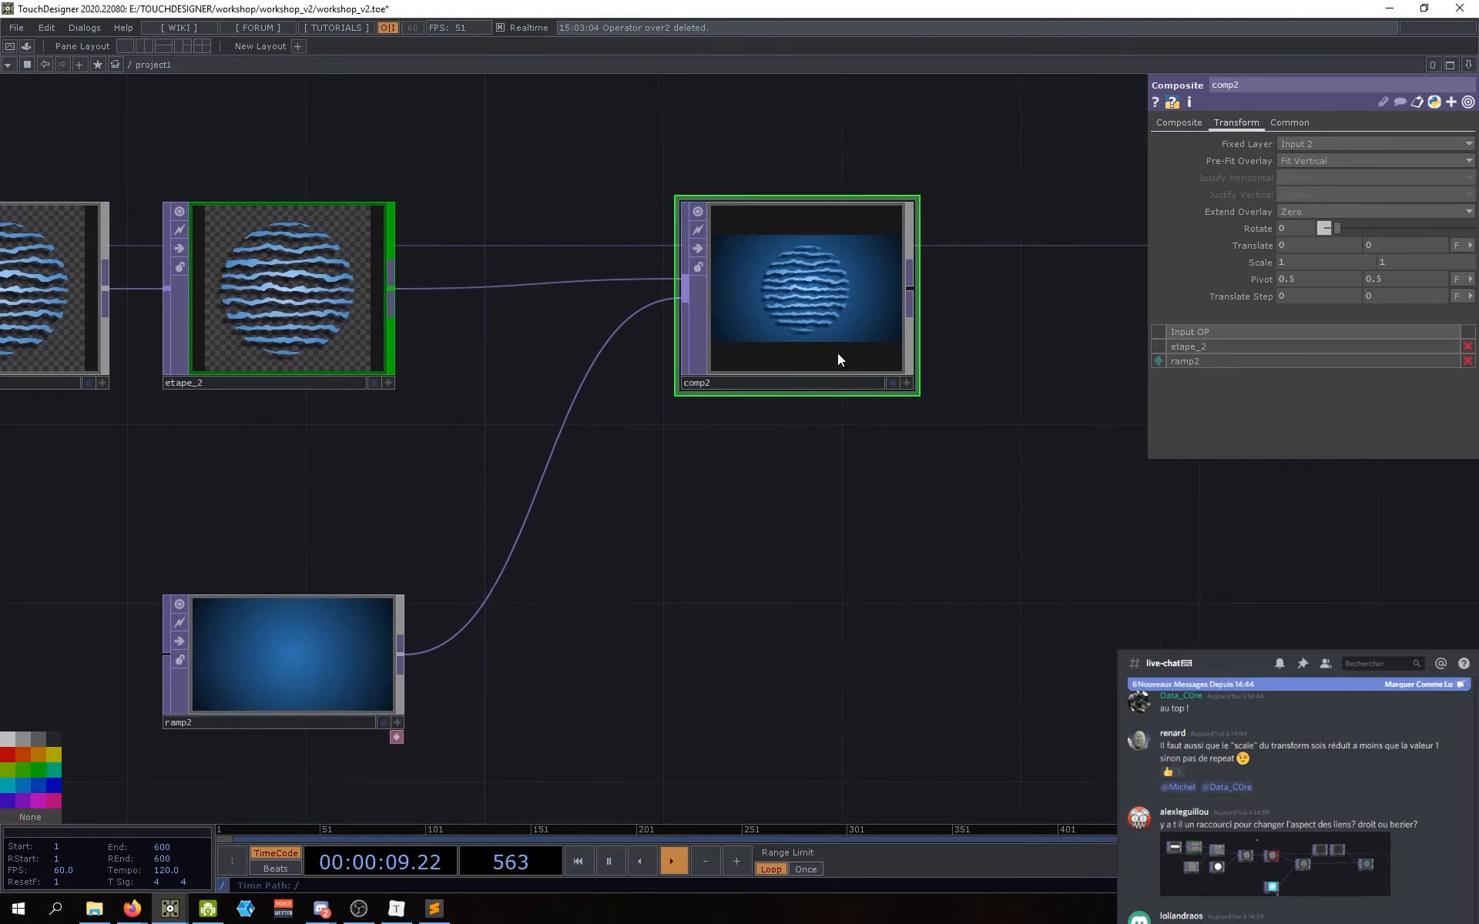
pyautogui.hscroll(2, 815, 380)
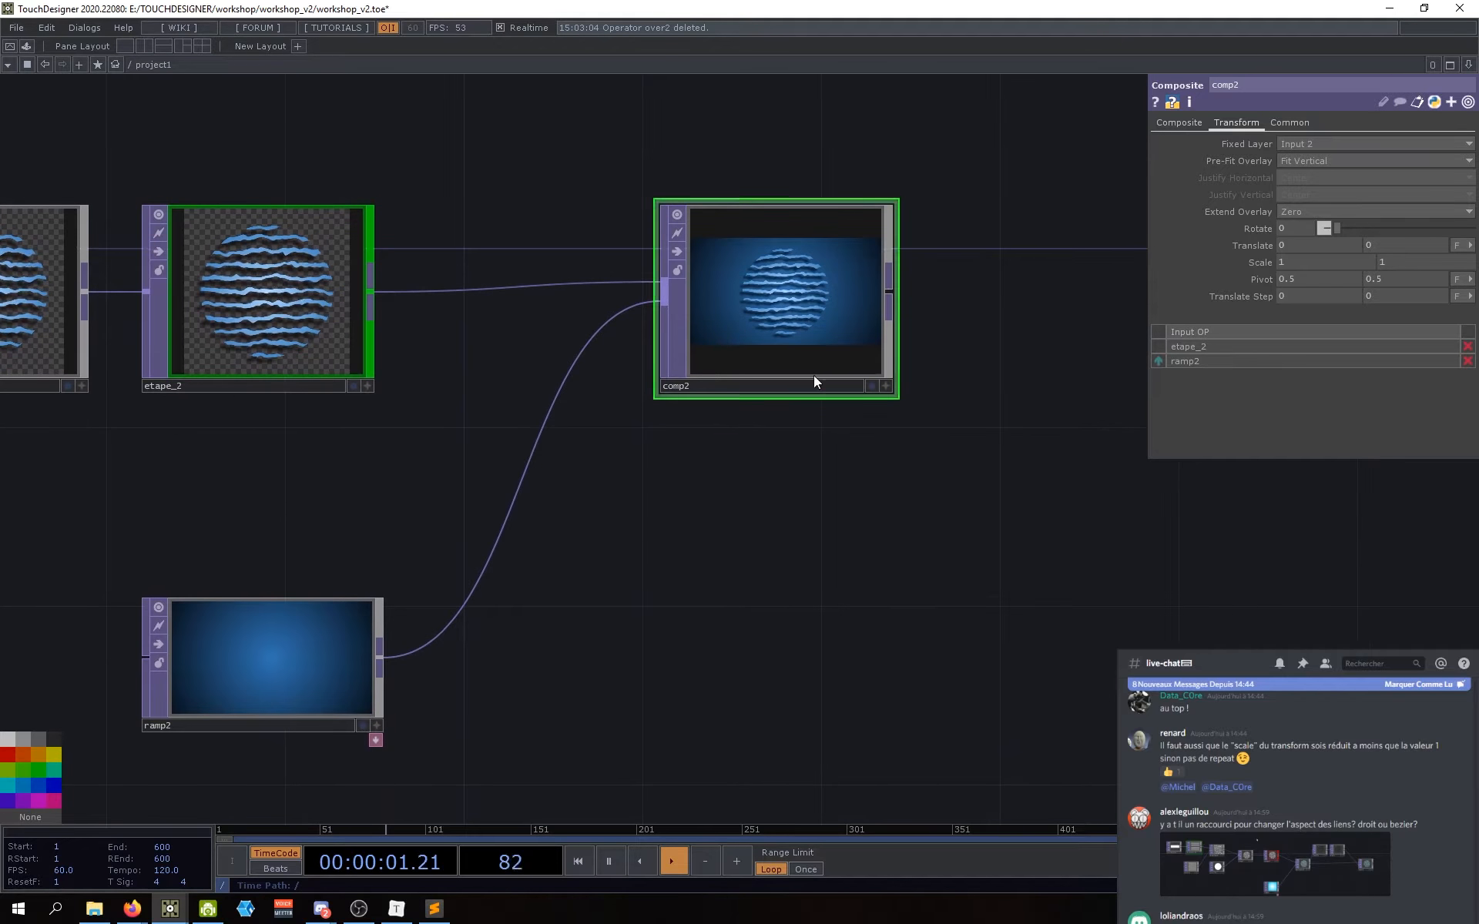
pyautogui.scroll(1, 839, 603)
pyautogui.scroll(1, 833, 593)
pyautogui.hscroll(1, 833, 593)
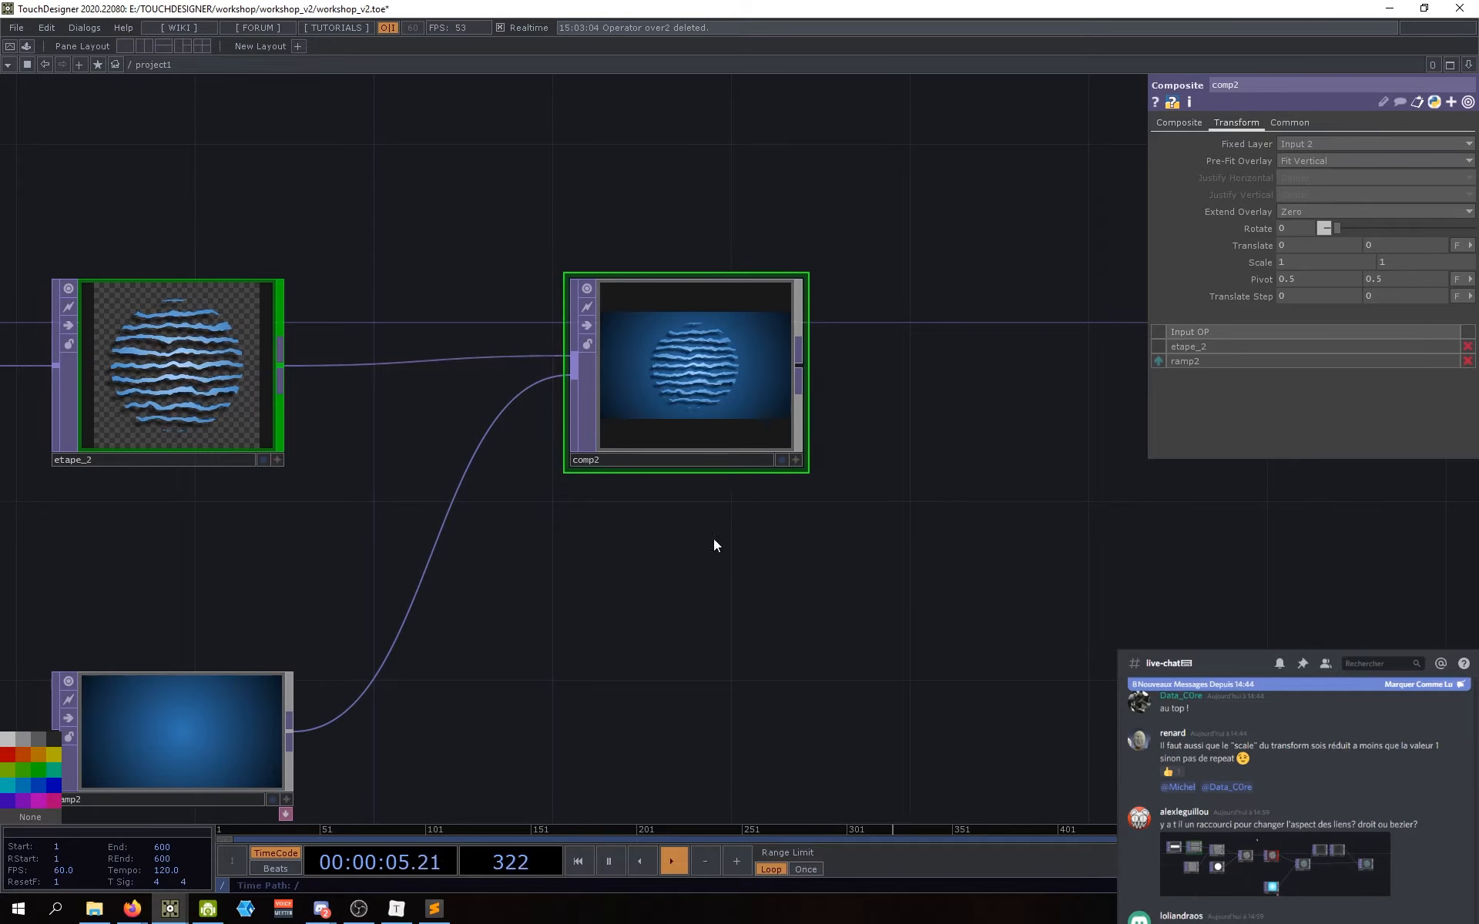
# Step: Set comp2's Translate X to -0.15 to shift the sphere left, then clear network space
pyautogui.hscroll(-2, 816, 567)
pyautogui.moveTo(813, 561); pyautogui.dragTo(821, 562)
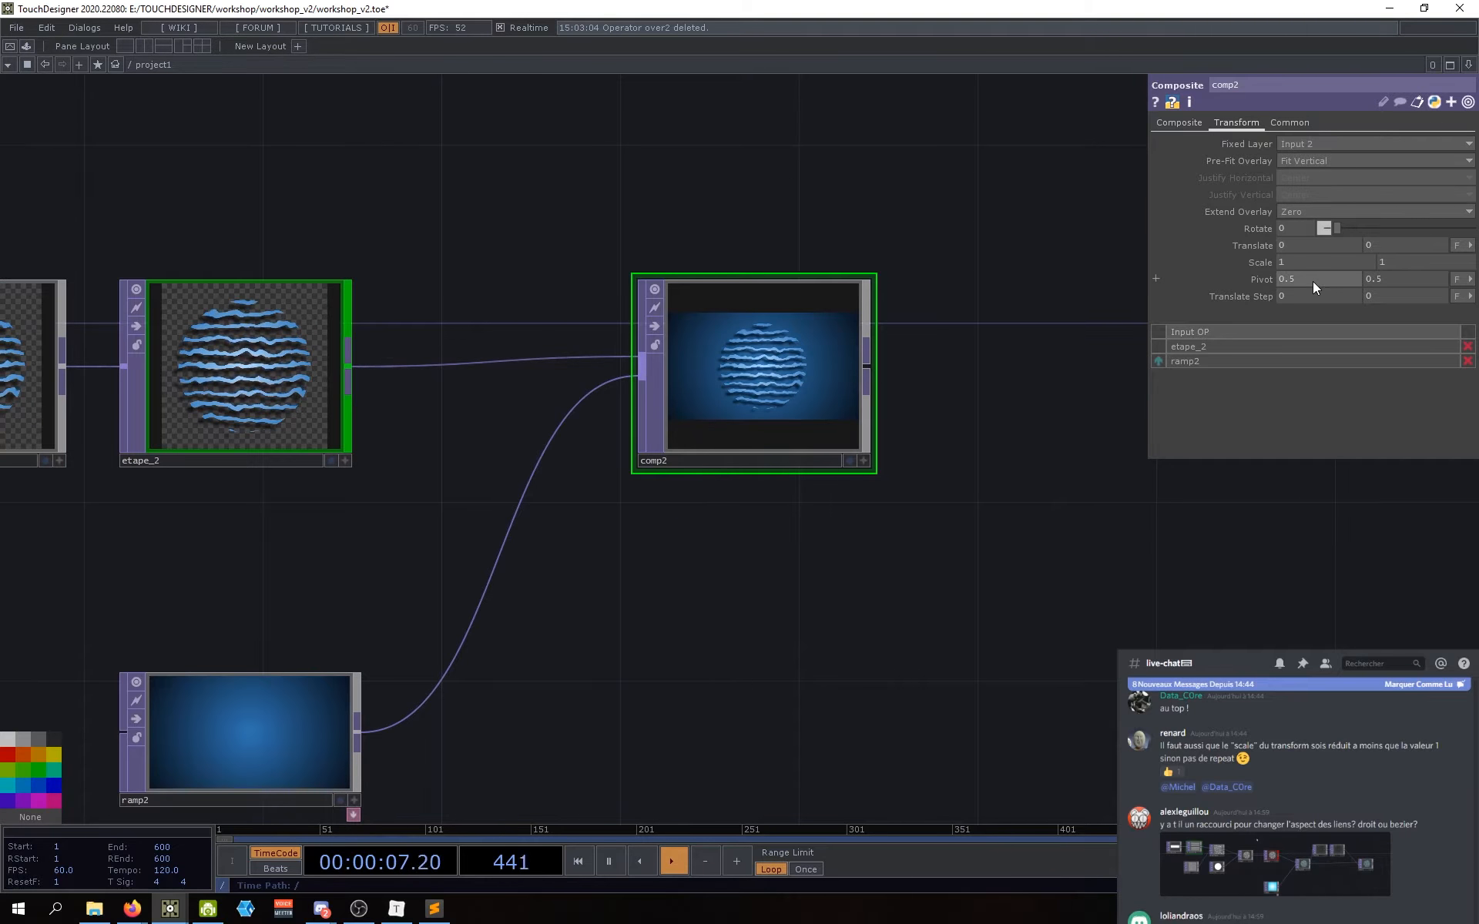
pyautogui.moveTo(1094, 308); pyautogui.dragTo(1099, 305)
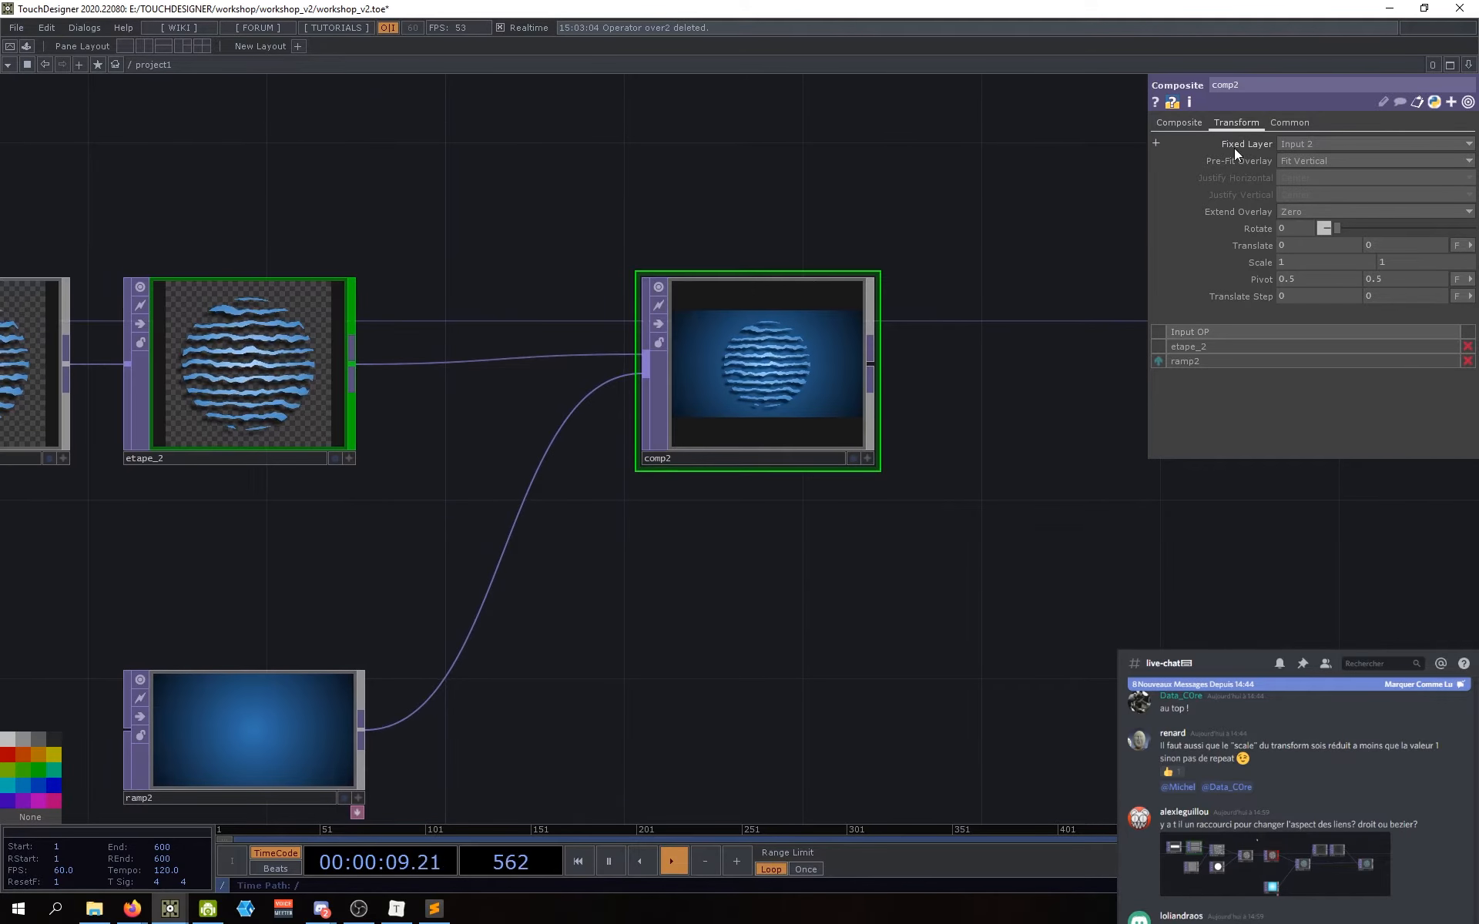
pyautogui.moveTo(990, 392); pyautogui.dragTo(1011, 379)
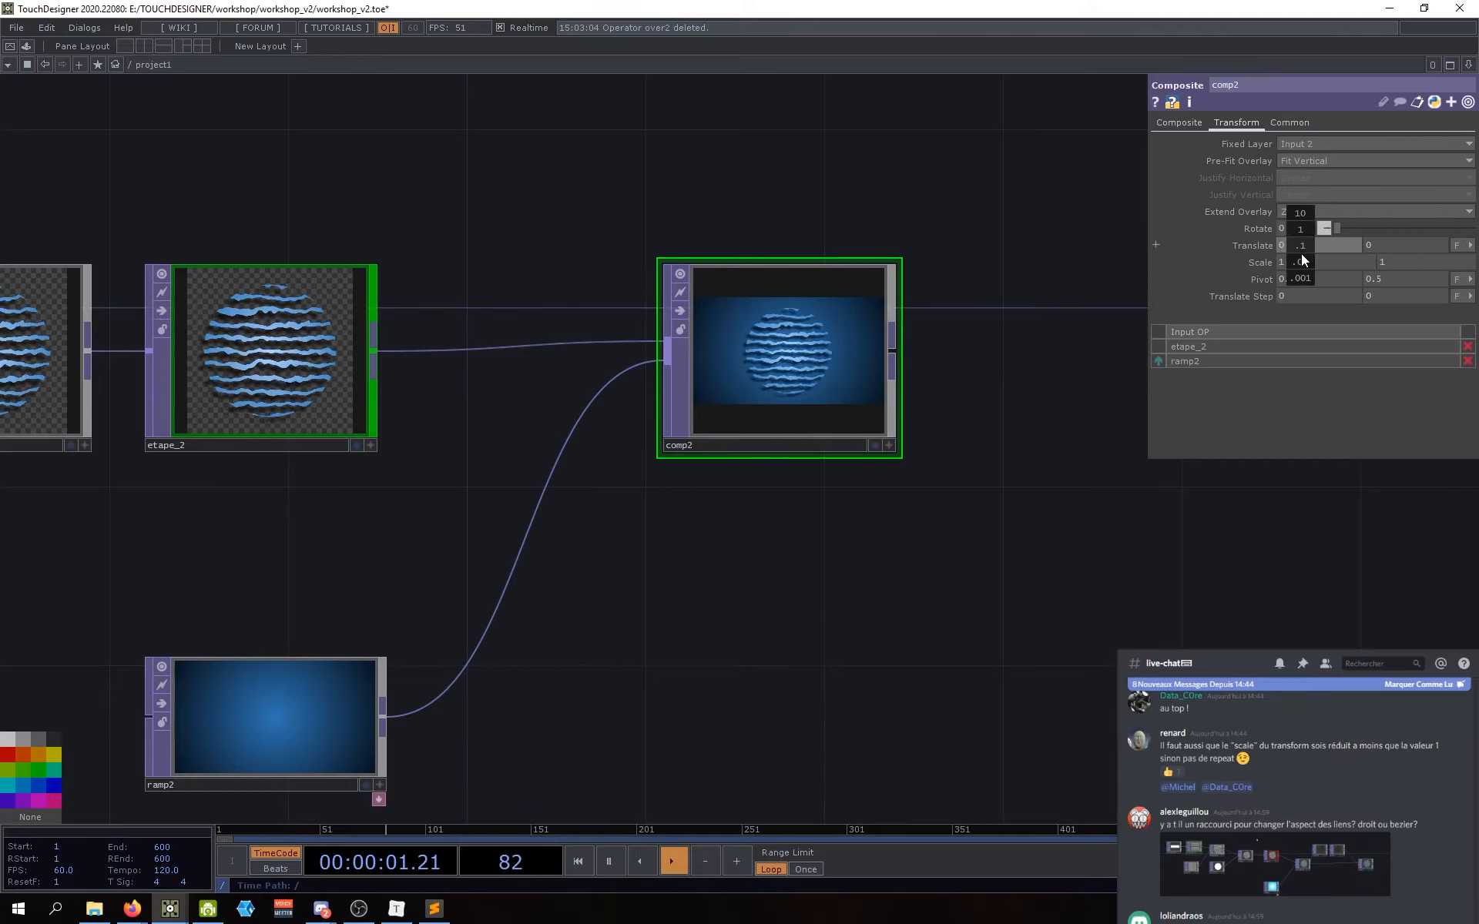
pyautogui.moveTo(1301, 253); pyautogui.dragTo(1296, 231, button='middle')
pyautogui.moveTo(875, 662); pyautogui.dragTo(786, 595)
pyautogui.scroll(-3, 785, 595)
pyautogui.moveTo(888, 471); pyautogui.dragTo(660, 464)
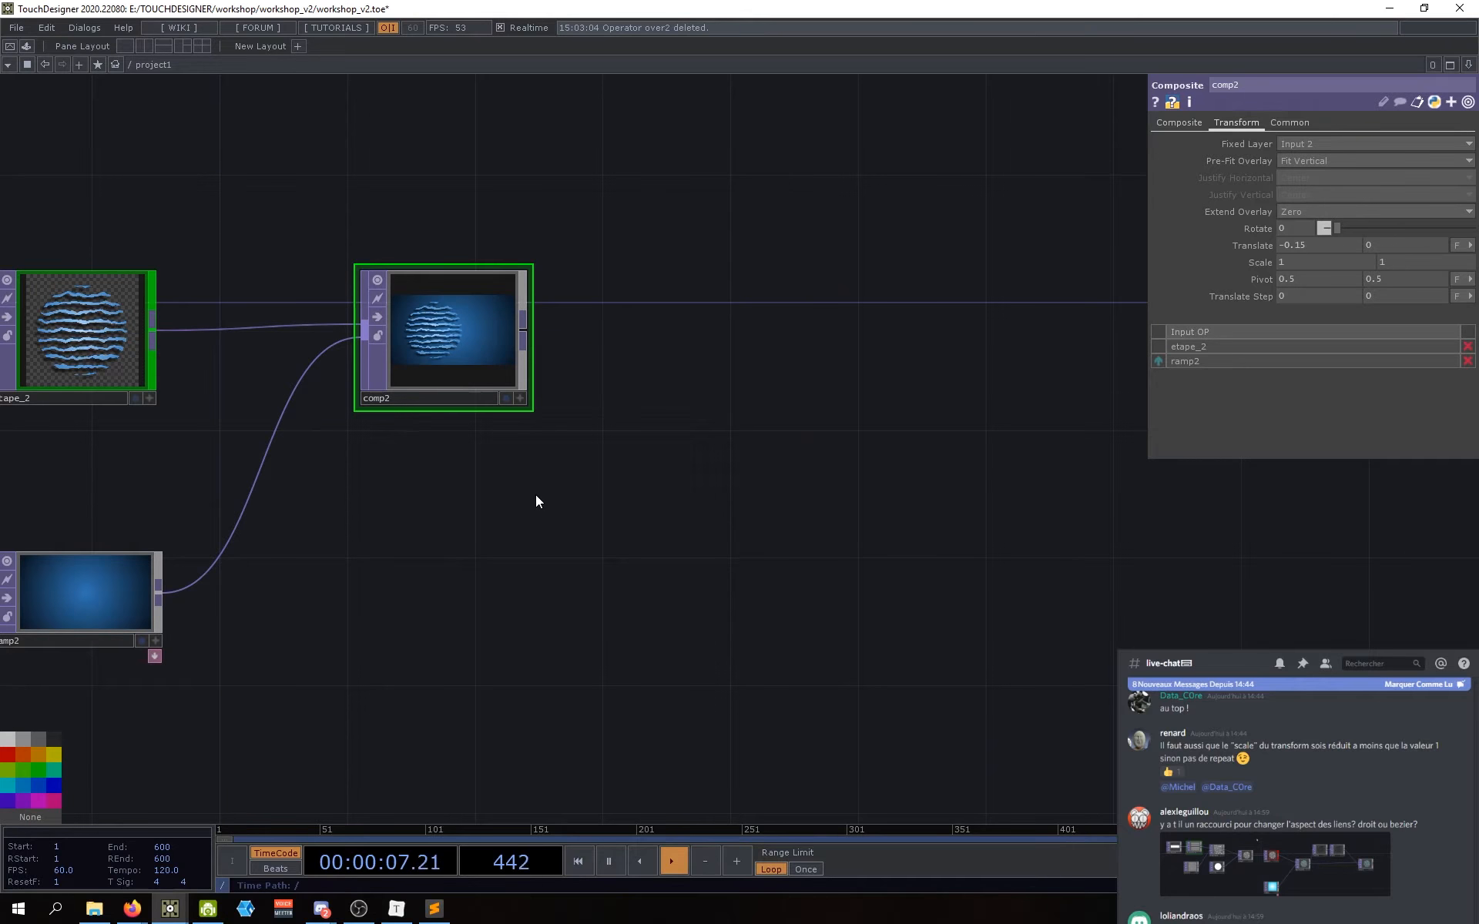
# Step: Add a Rectangle TOP, rectangle2, to the network
pyautogui.press('Tab')
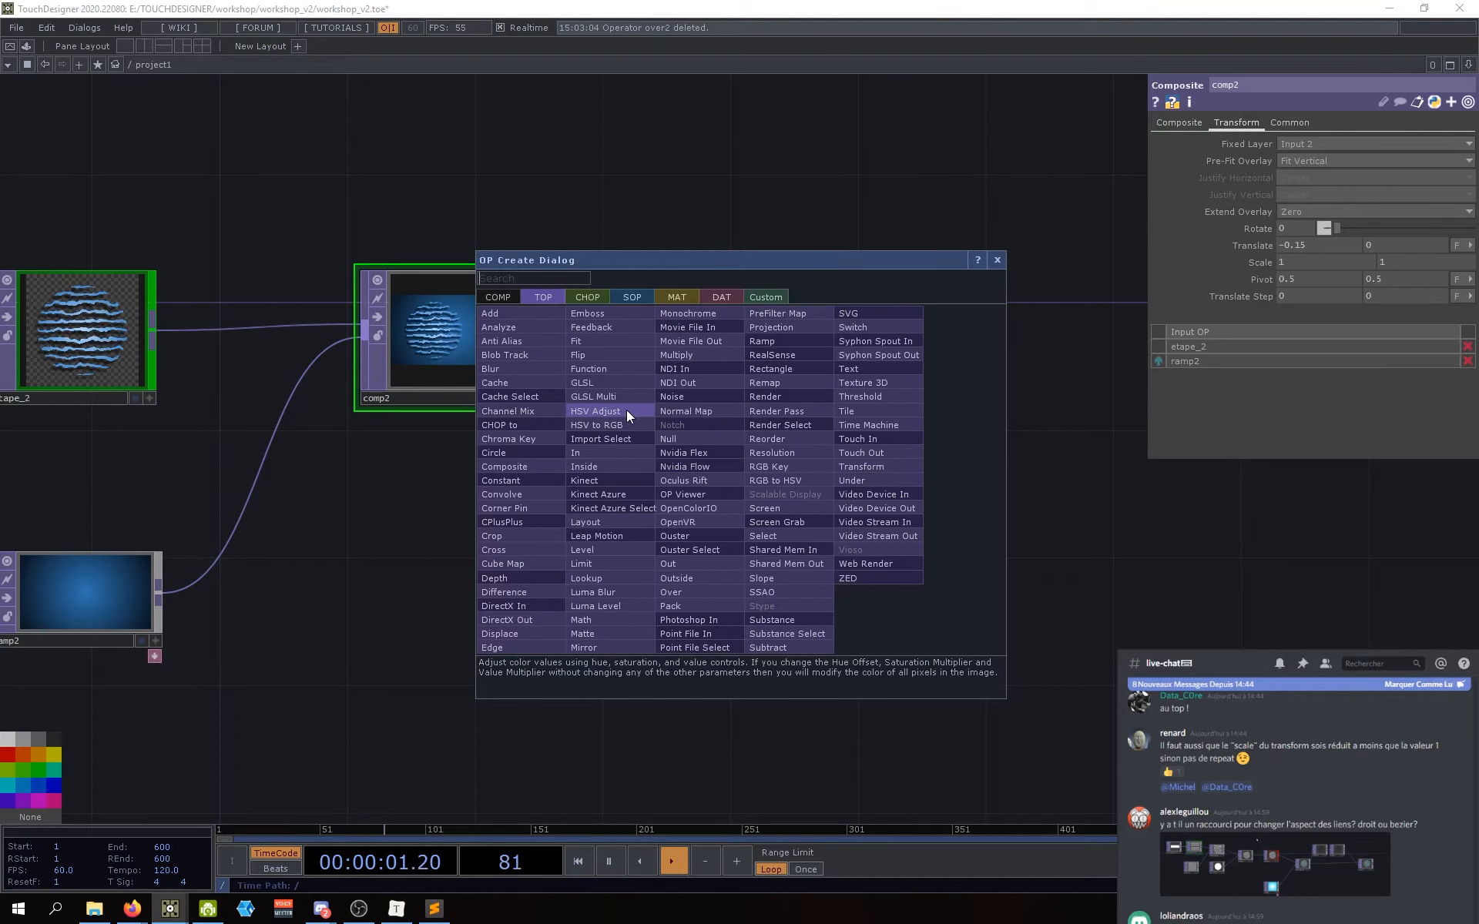
pyautogui.write('rect')
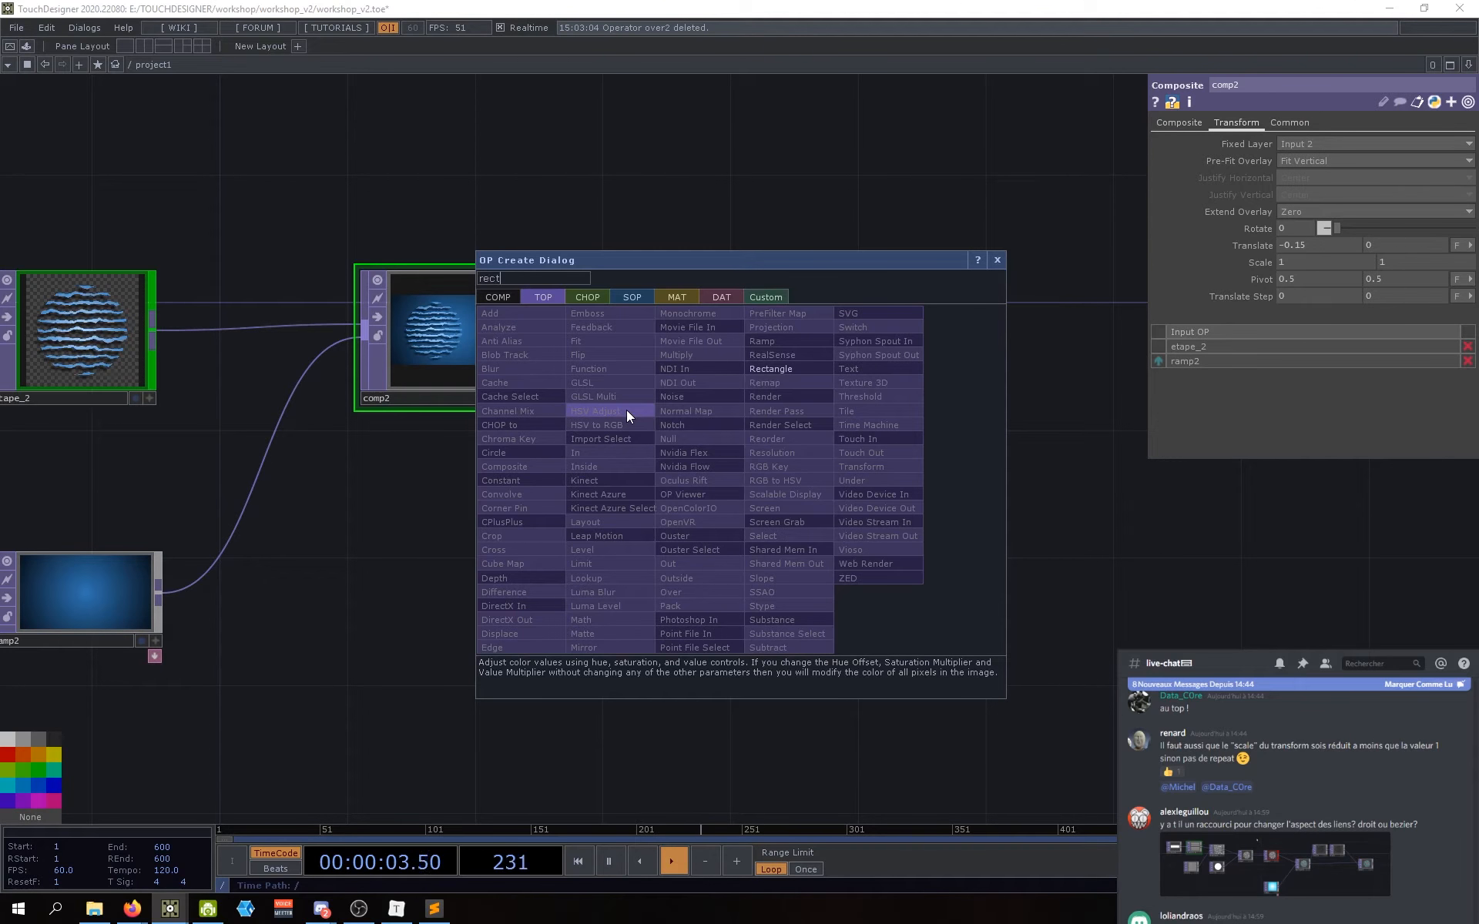
pyautogui.click(784, 368)
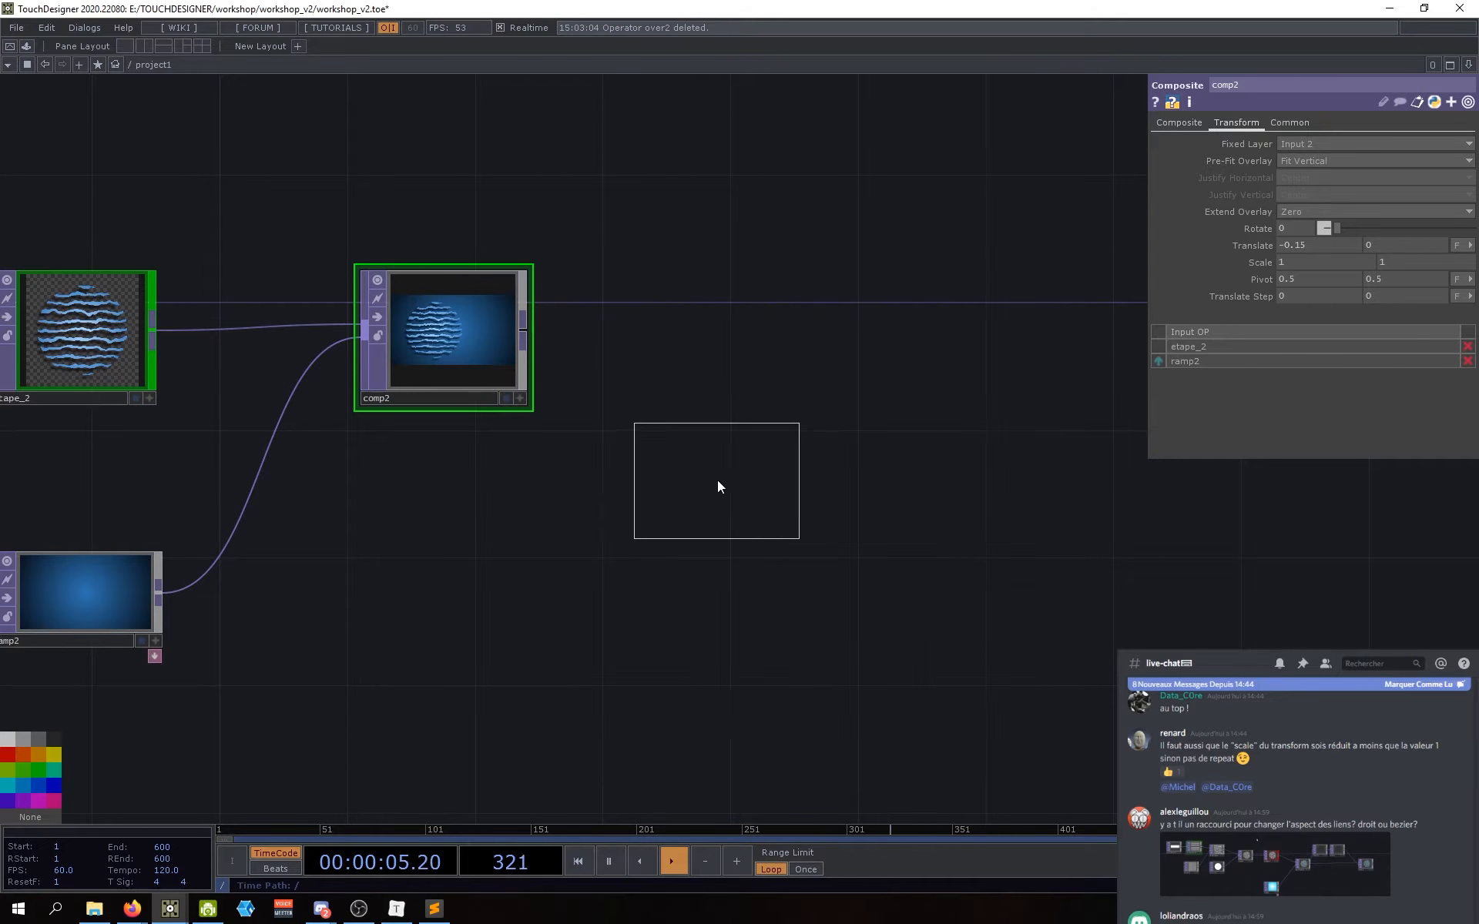
pyautogui.click(716, 479)
pyautogui.moveTo(718, 527)
pyautogui.mouseDown()
pyautogui.moveTo(692, 540)
pyautogui.moveTo(704, 513)
pyautogui.mouseUp()
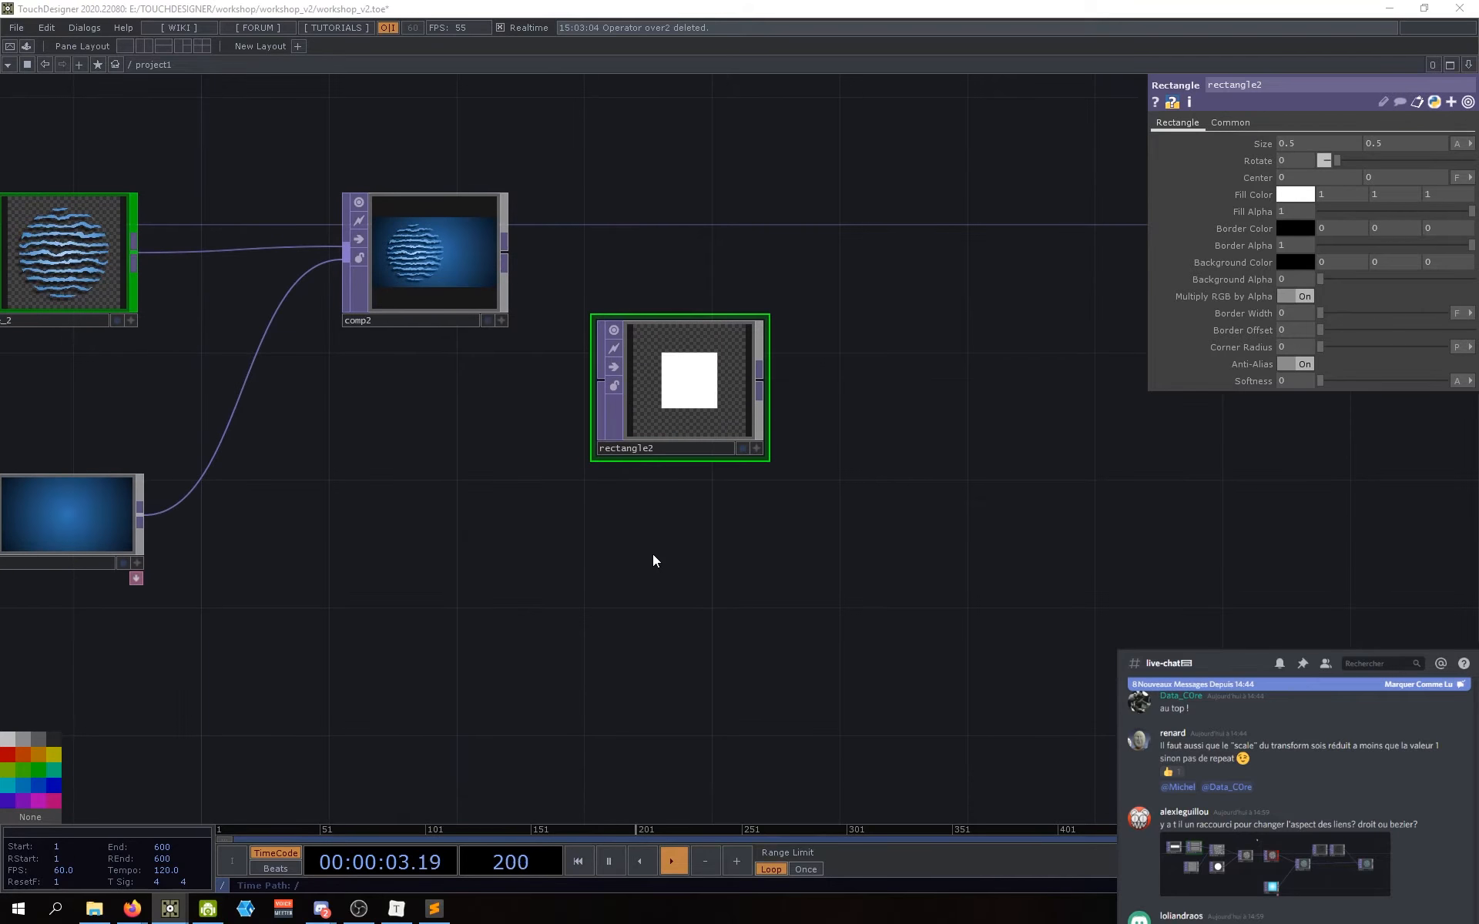
# Step: Add a Circle TOP, circle2, below rectangle2
pyautogui.press('Tab')
pyautogui.write('circ')
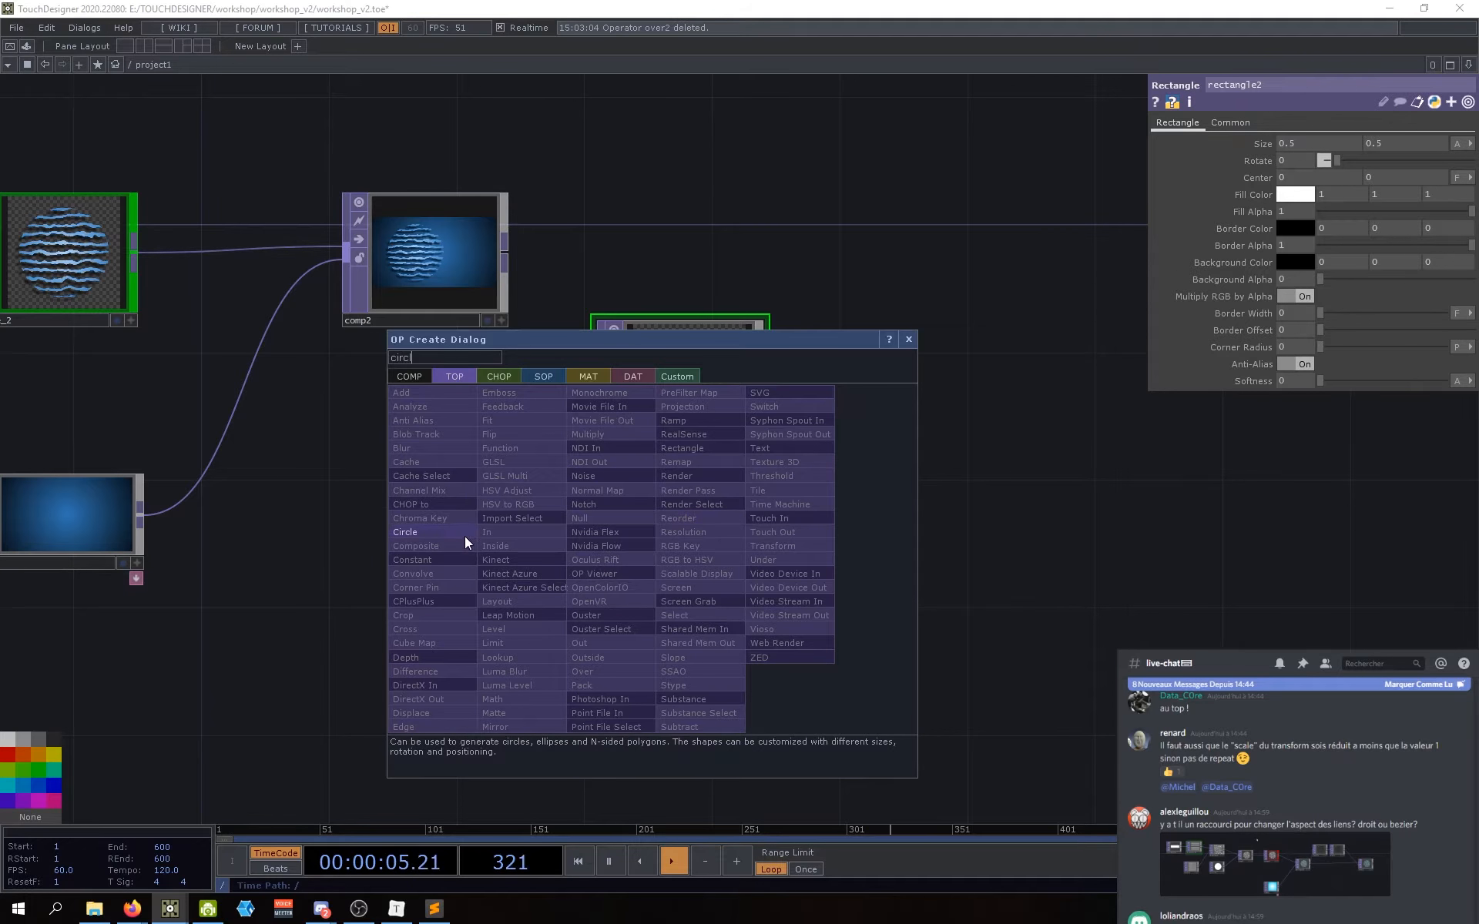
pyautogui.click(464, 536)
pyautogui.click(681, 545)
# Step: Move both shape nodes down-left, then place rectangle2 up beside comp2
pyautogui.moveTo(819, 417); pyautogui.dragTo(802, 471)
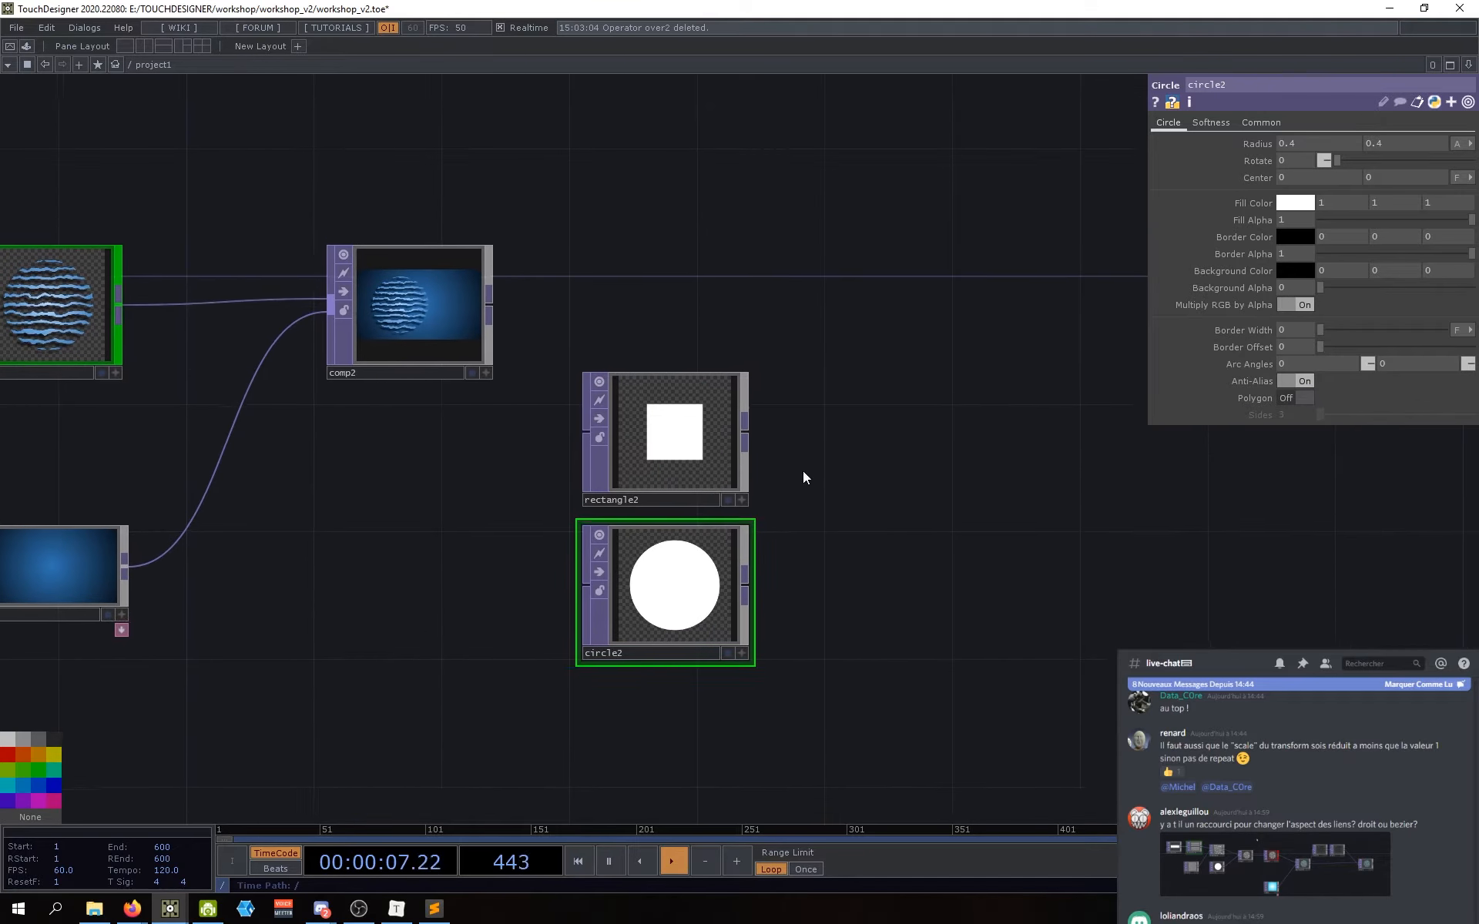
pyautogui.moveTo(820, 383); pyautogui.dragTo(734, 534, button='right')
pyautogui.middleClick(675, 425)
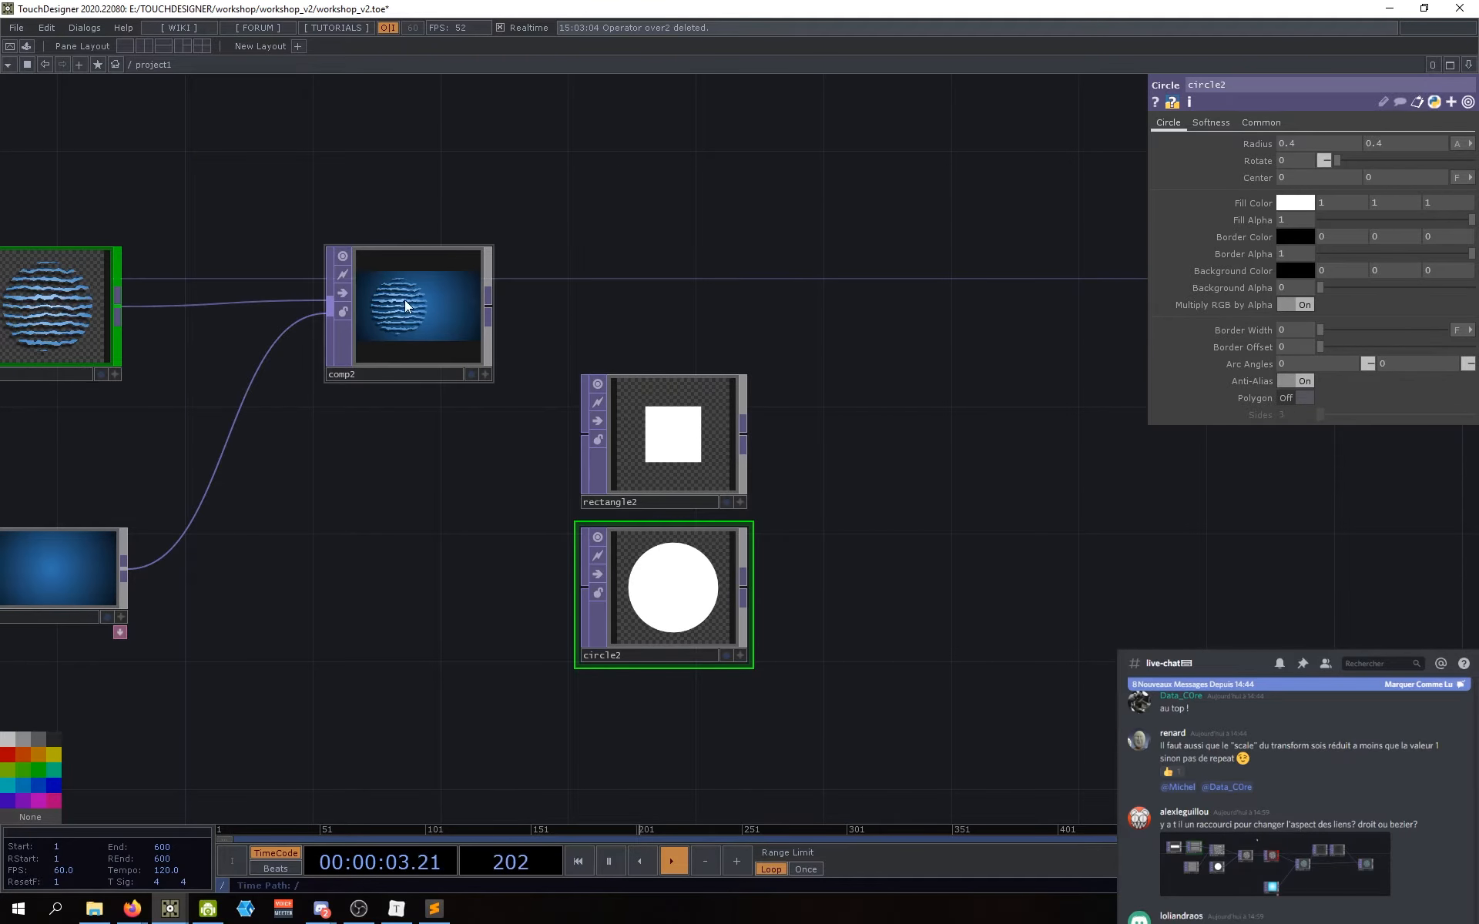
pyautogui.moveTo(811, 441); pyautogui.dragTo(678, 574, button='right')
pyautogui.moveTo(678, 574); pyautogui.dragTo(614, 638)
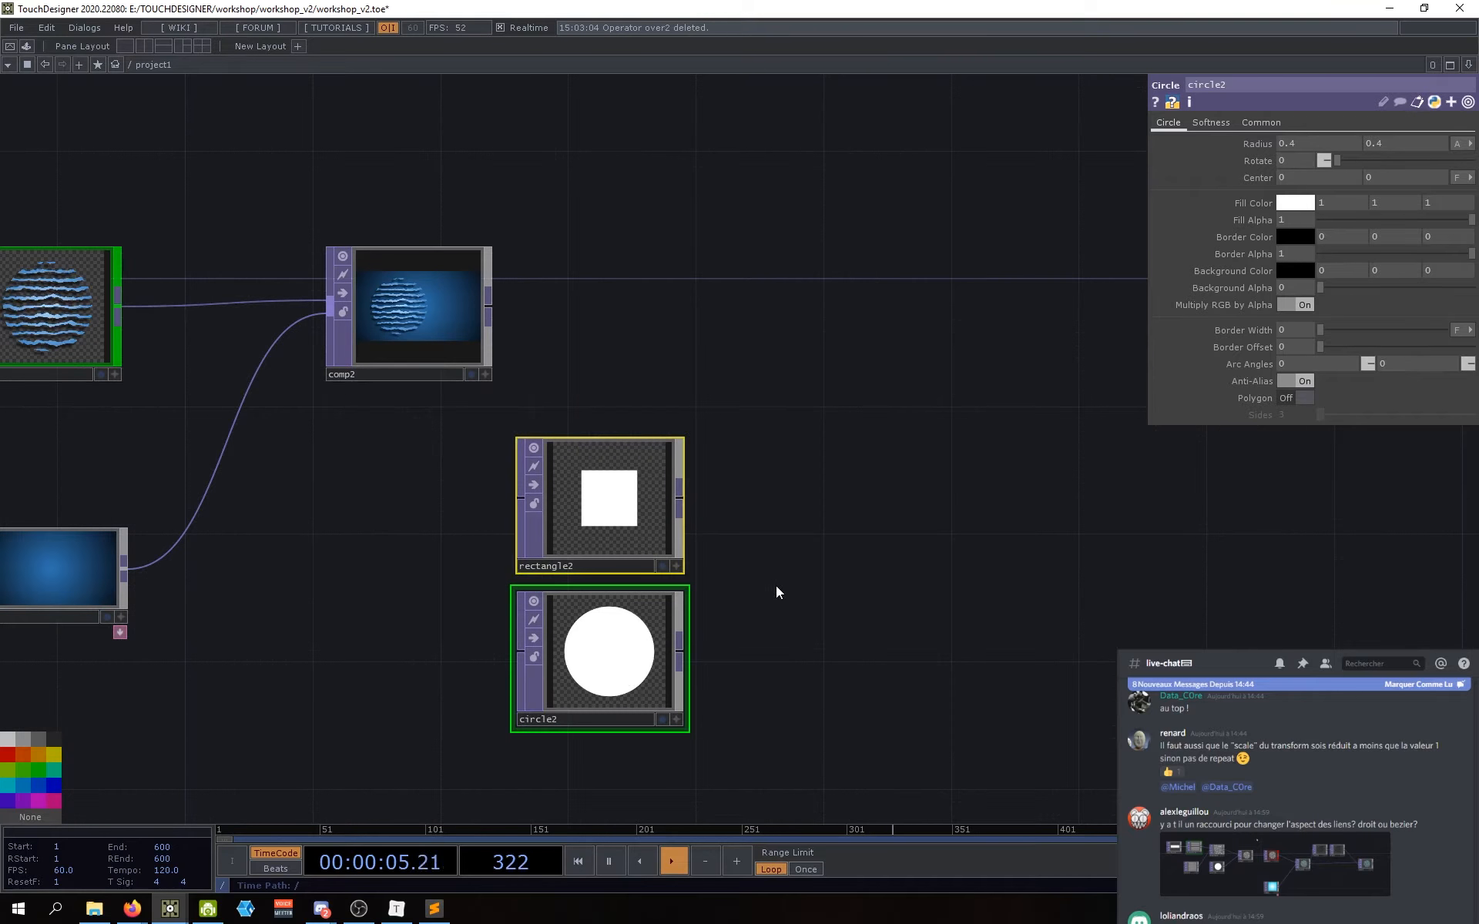
pyautogui.click(777, 589)
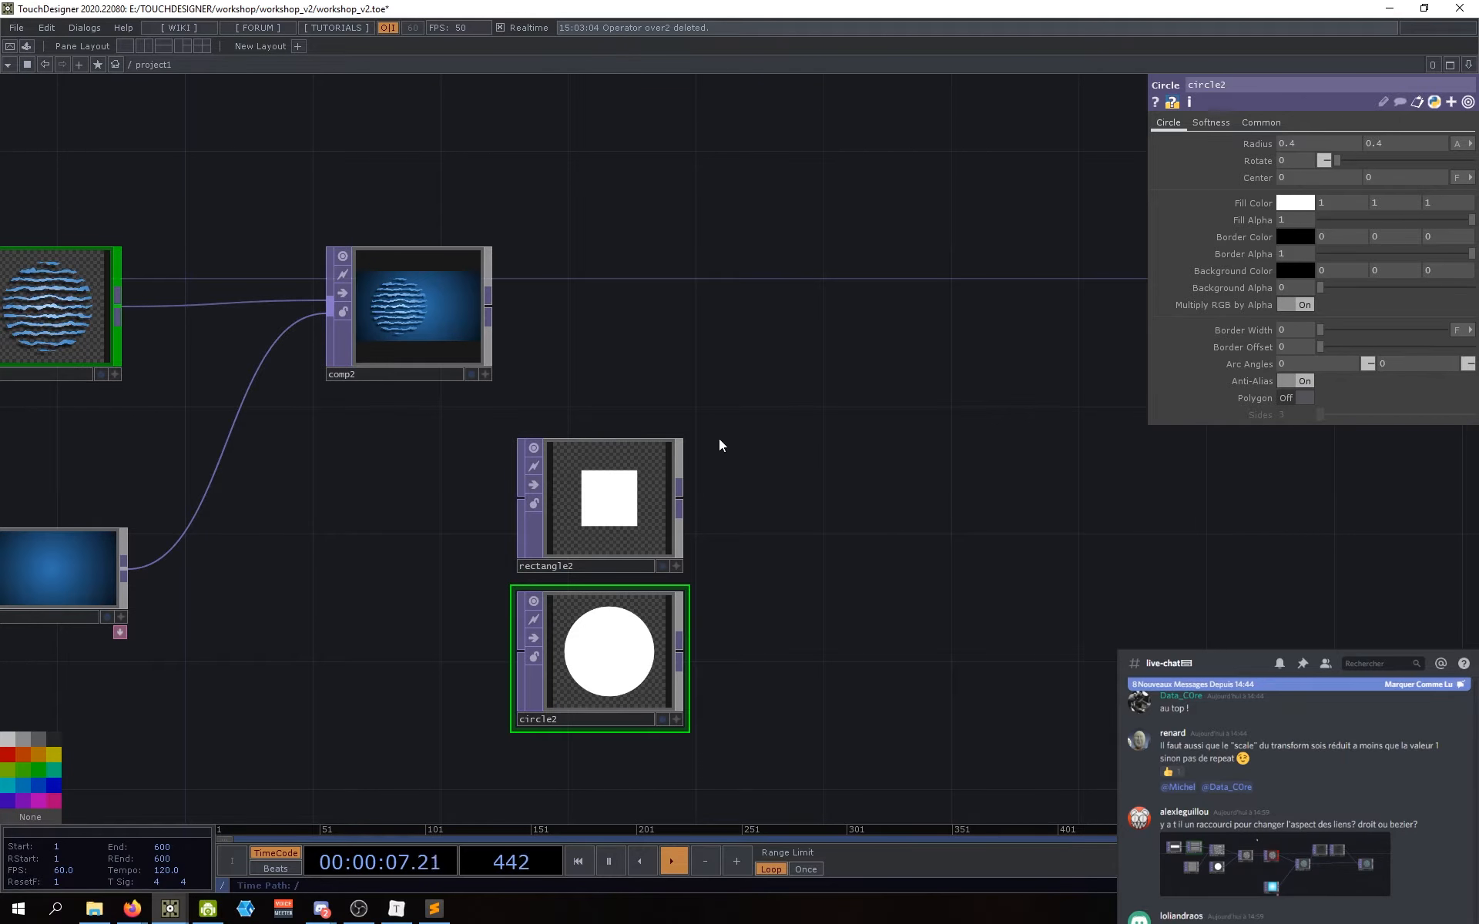
pyautogui.click(604, 514)
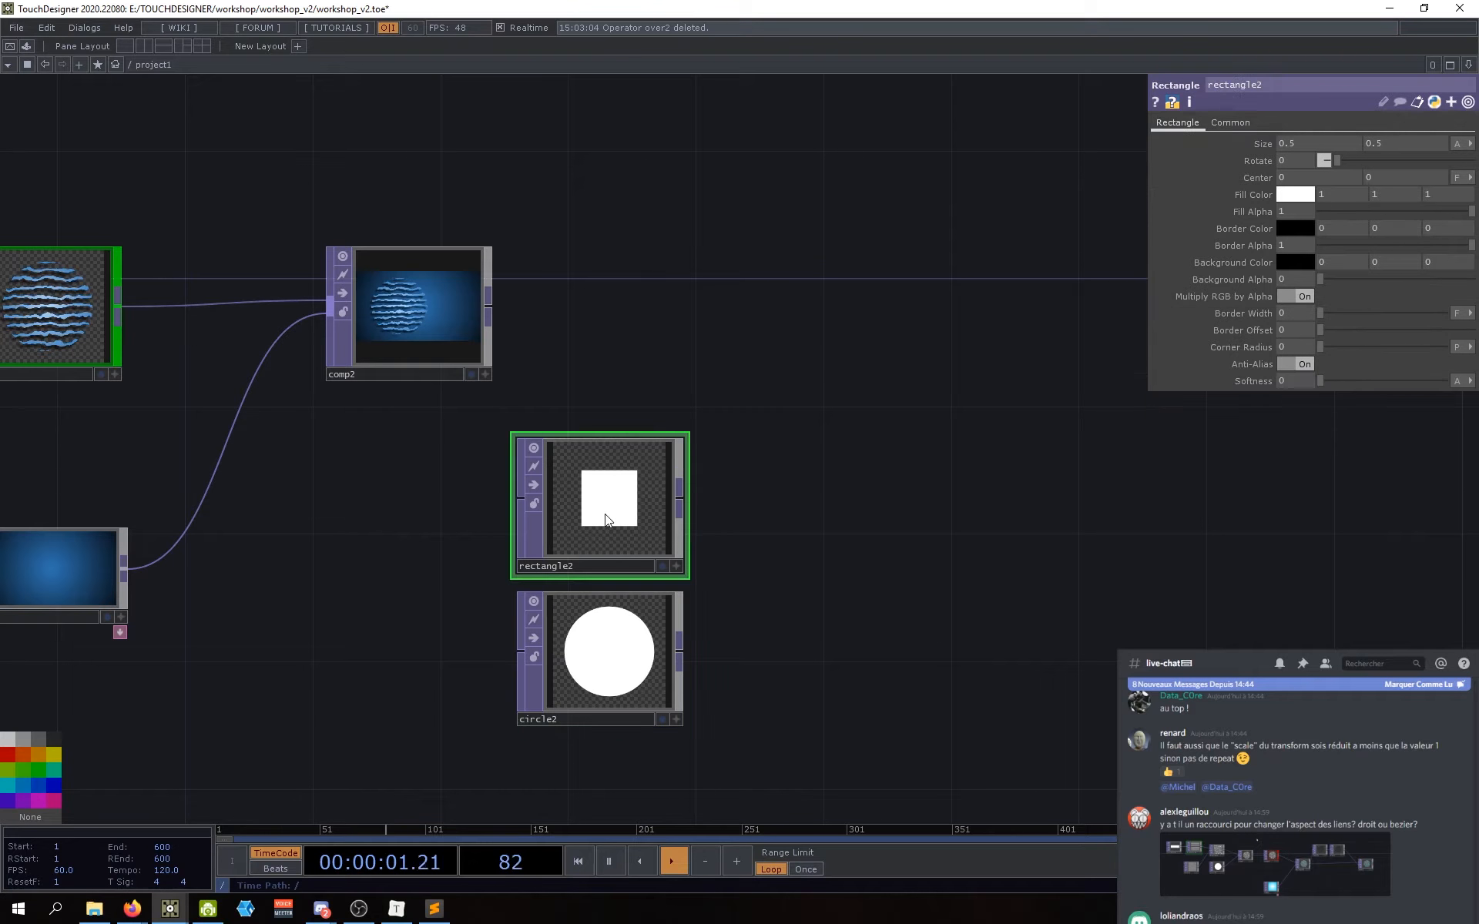
pyautogui.moveTo(585, 527); pyautogui.dragTo(674, 336)
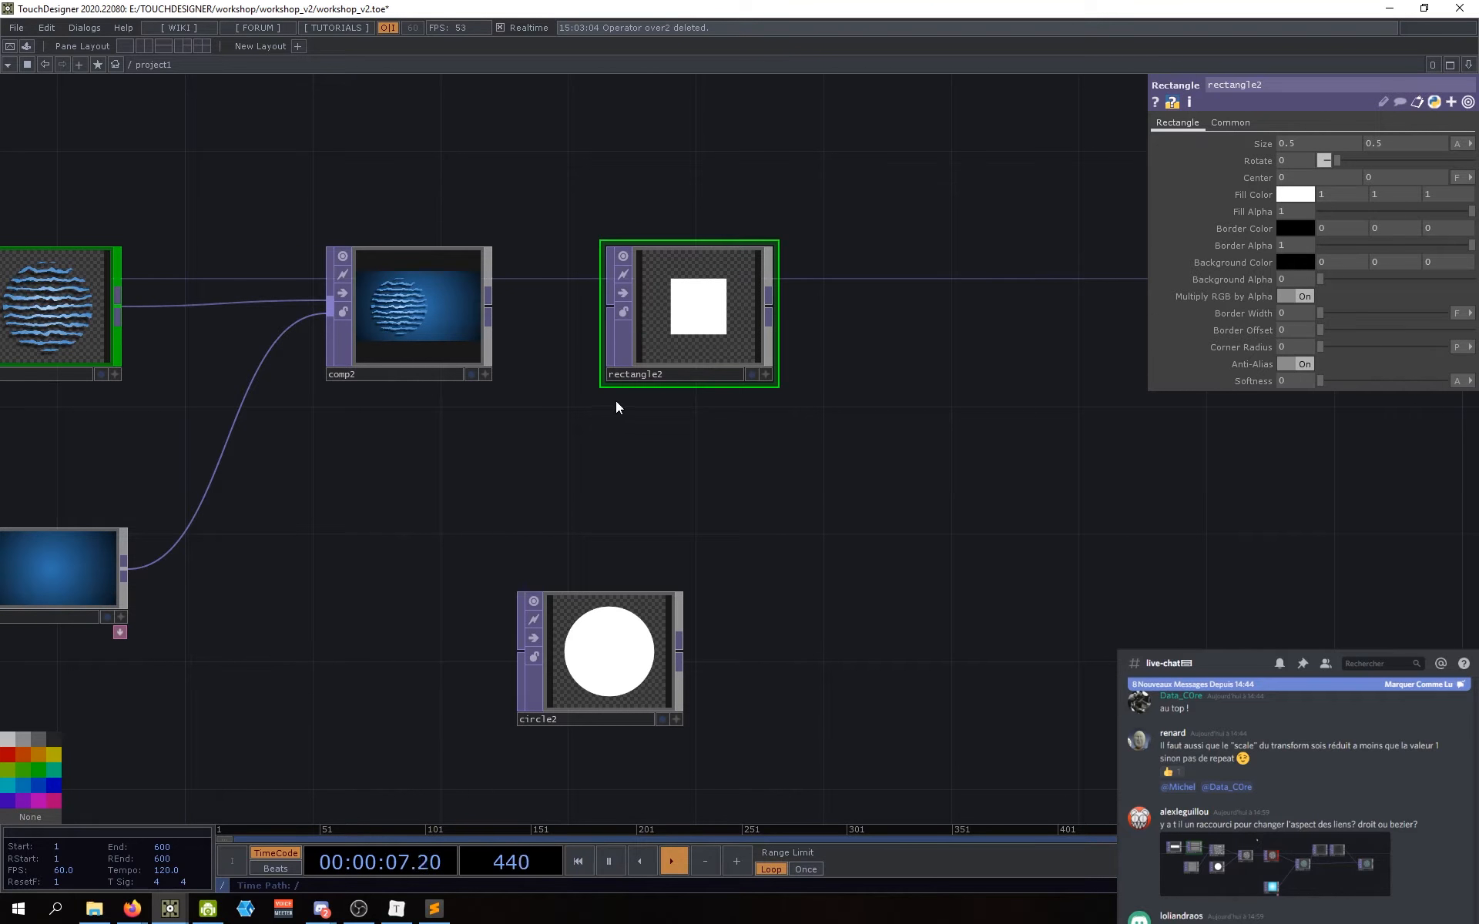
# Step: Wire comp2 into rectangle2 and move circle2 up beneath it
pyautogui.moveTo(488, 307); pyautogui.dragTo(618, 315)
pyautogui.moveTo(683, 671); pyautogui.dragTo(720, 568)
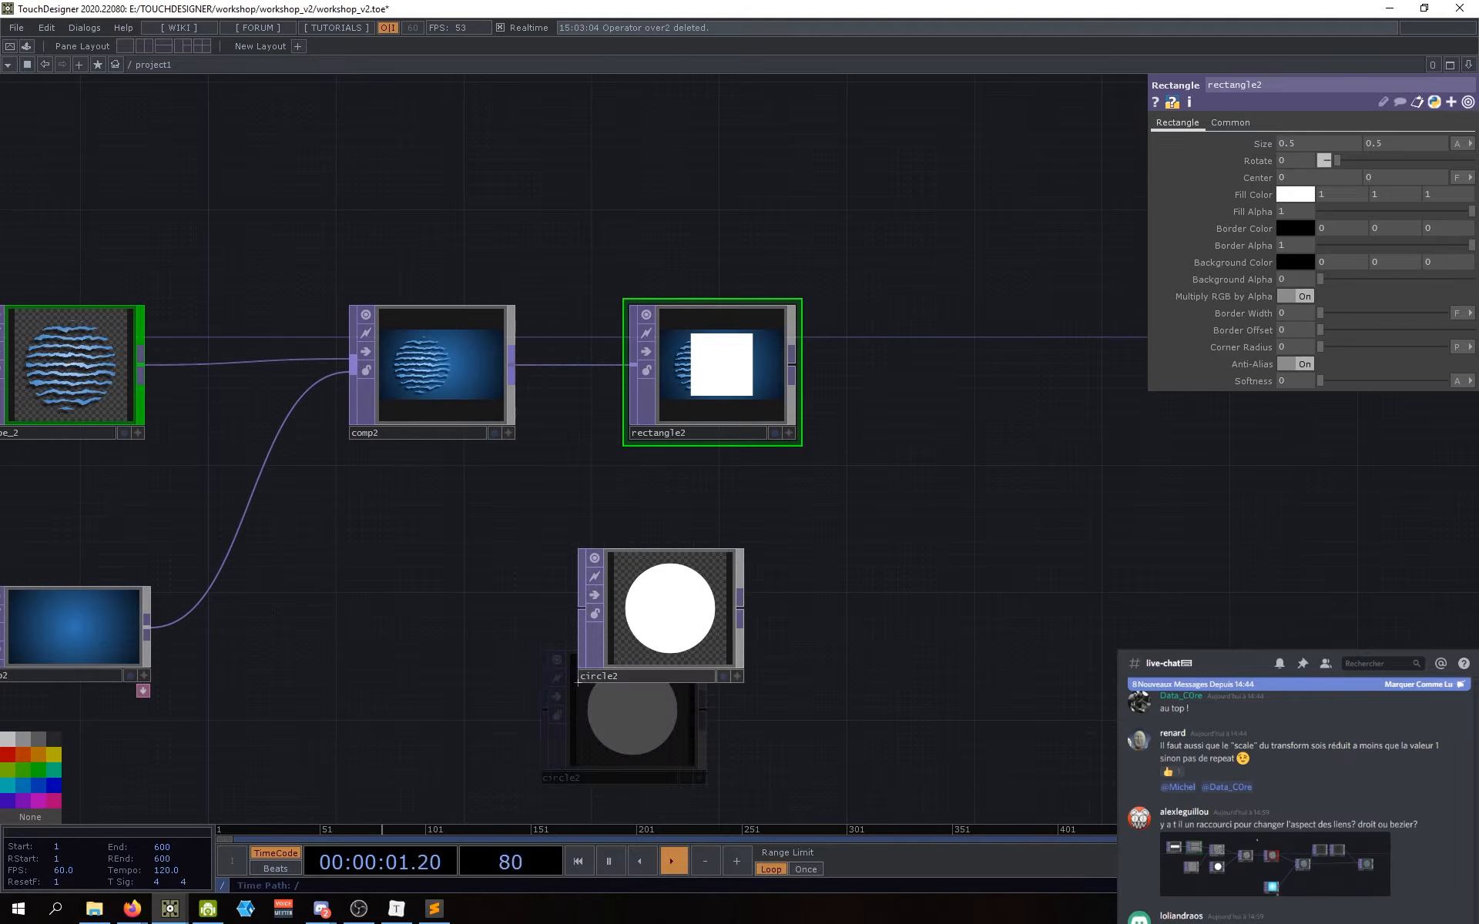
pyautogui.scroll(5, 686, 369)
pyautogui.scroll(-2, 710, 374)
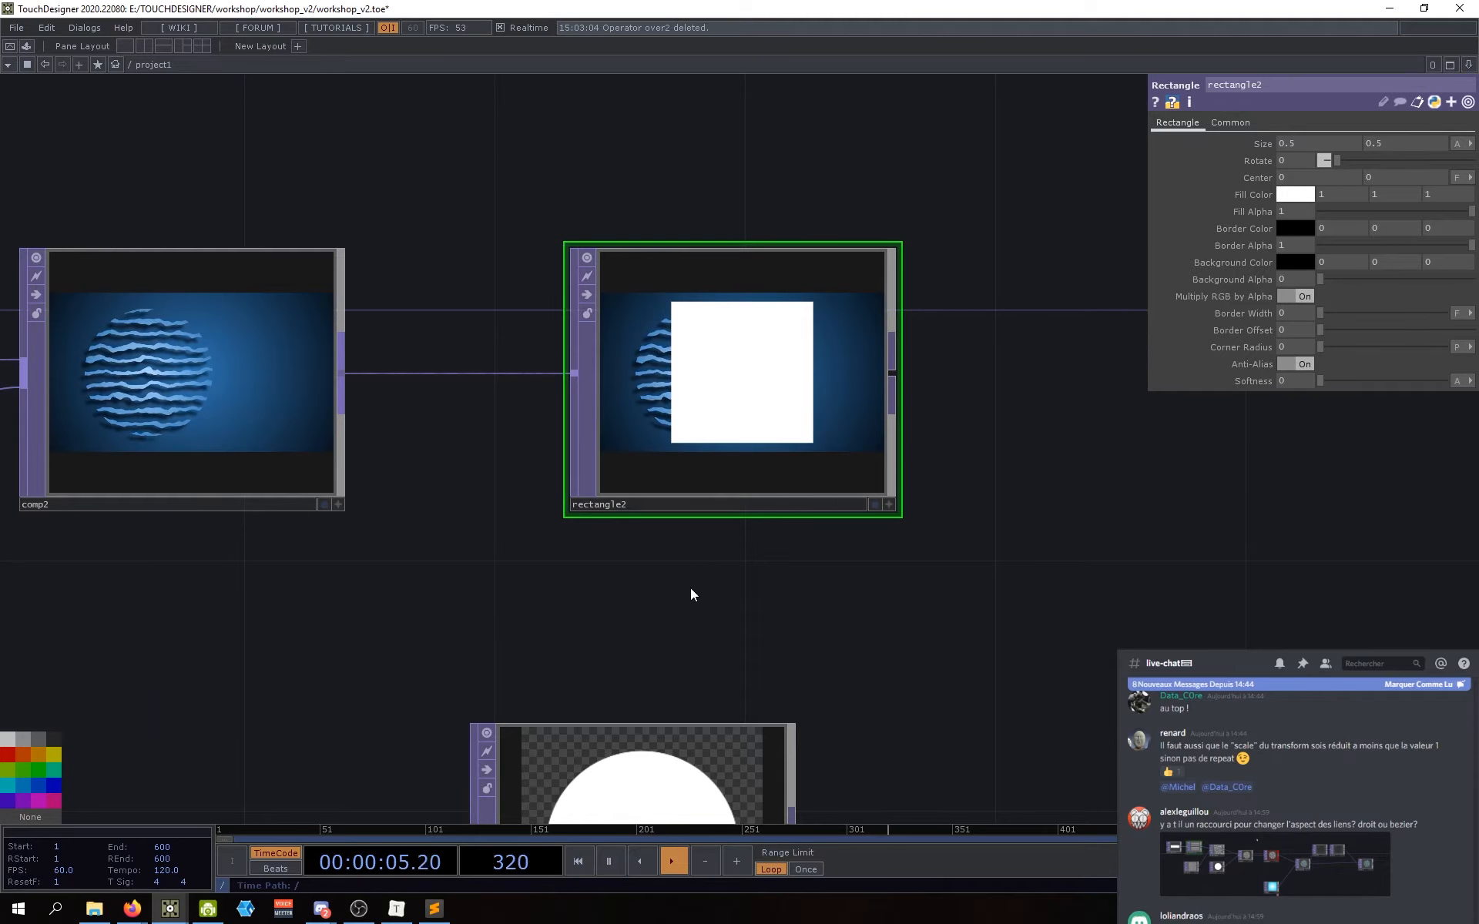
pyautogui.moveTo(691, 594); pyautogui.dragTo(747, 559)
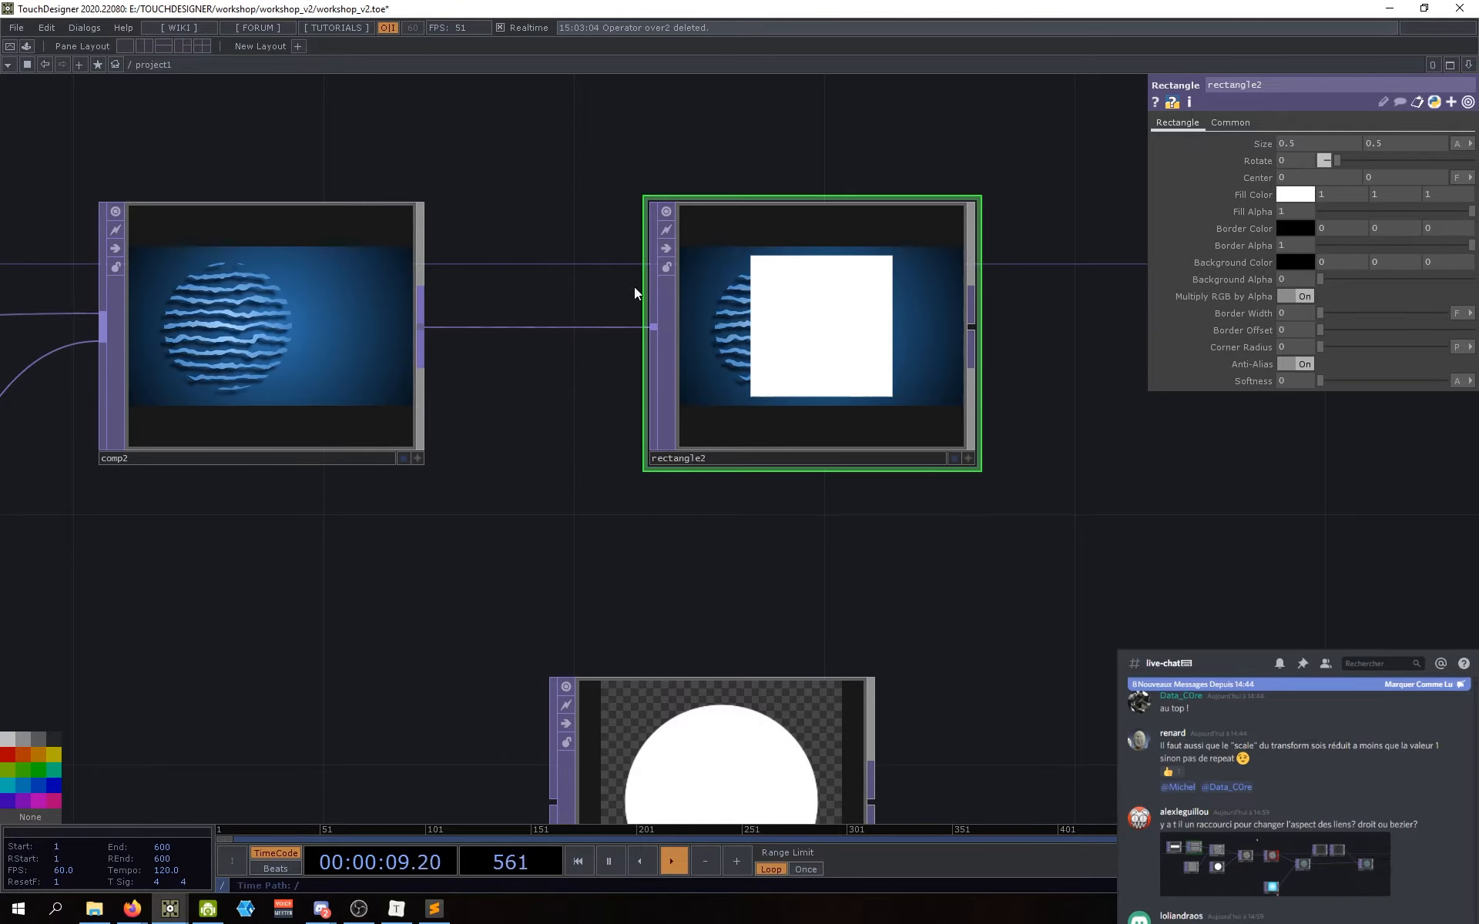
pyautogui.scroll(-2, 707, 492)
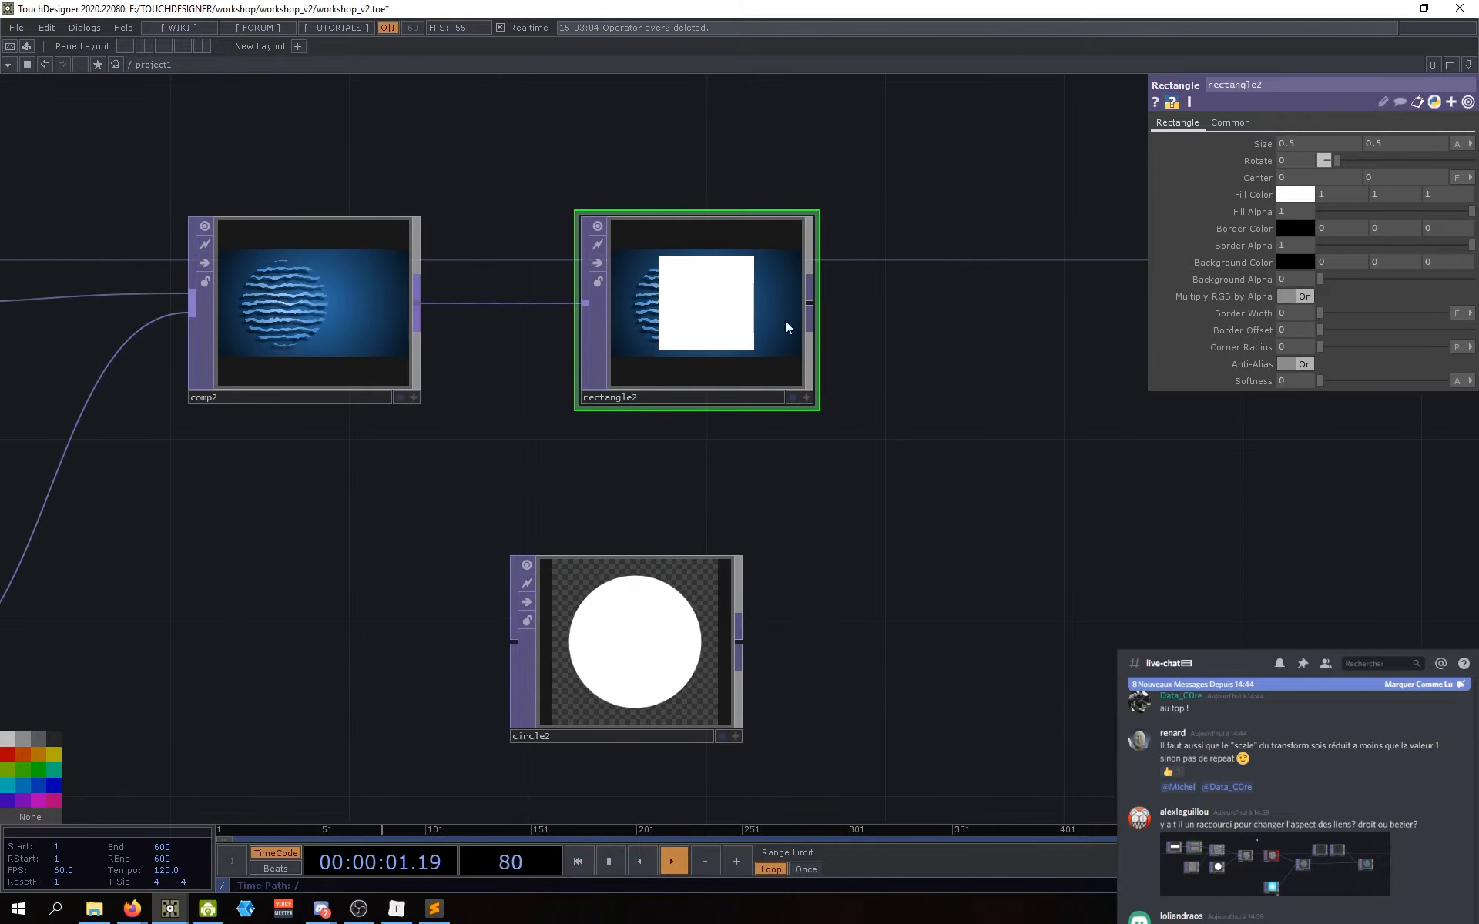
pyautogui.moveTo(678, 463); pyautogui.dragTo(713, 518)
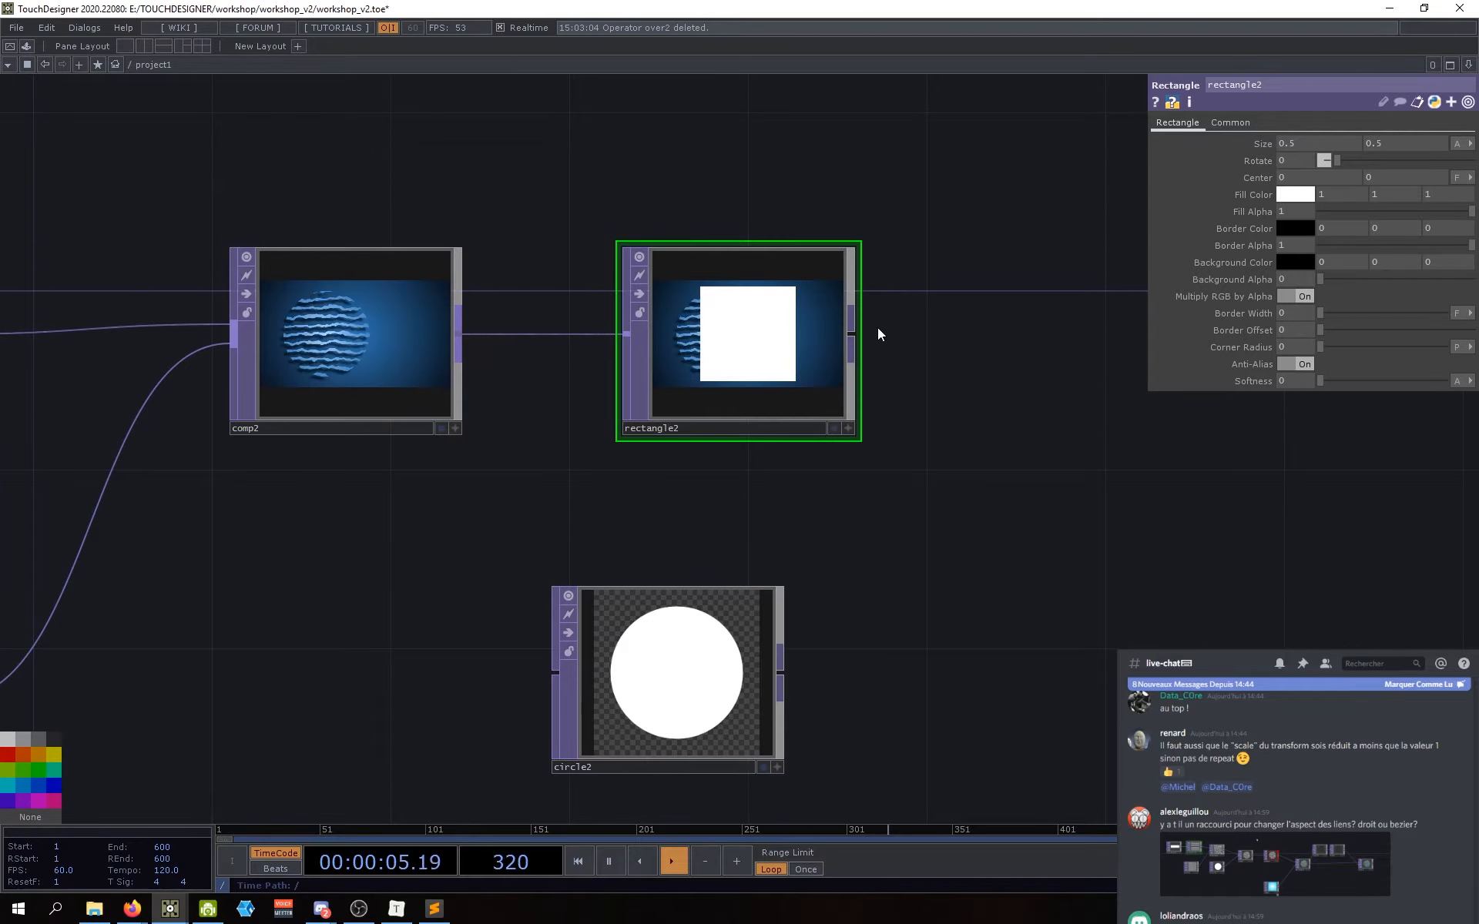
pyautogui.middleClick(759, 389)
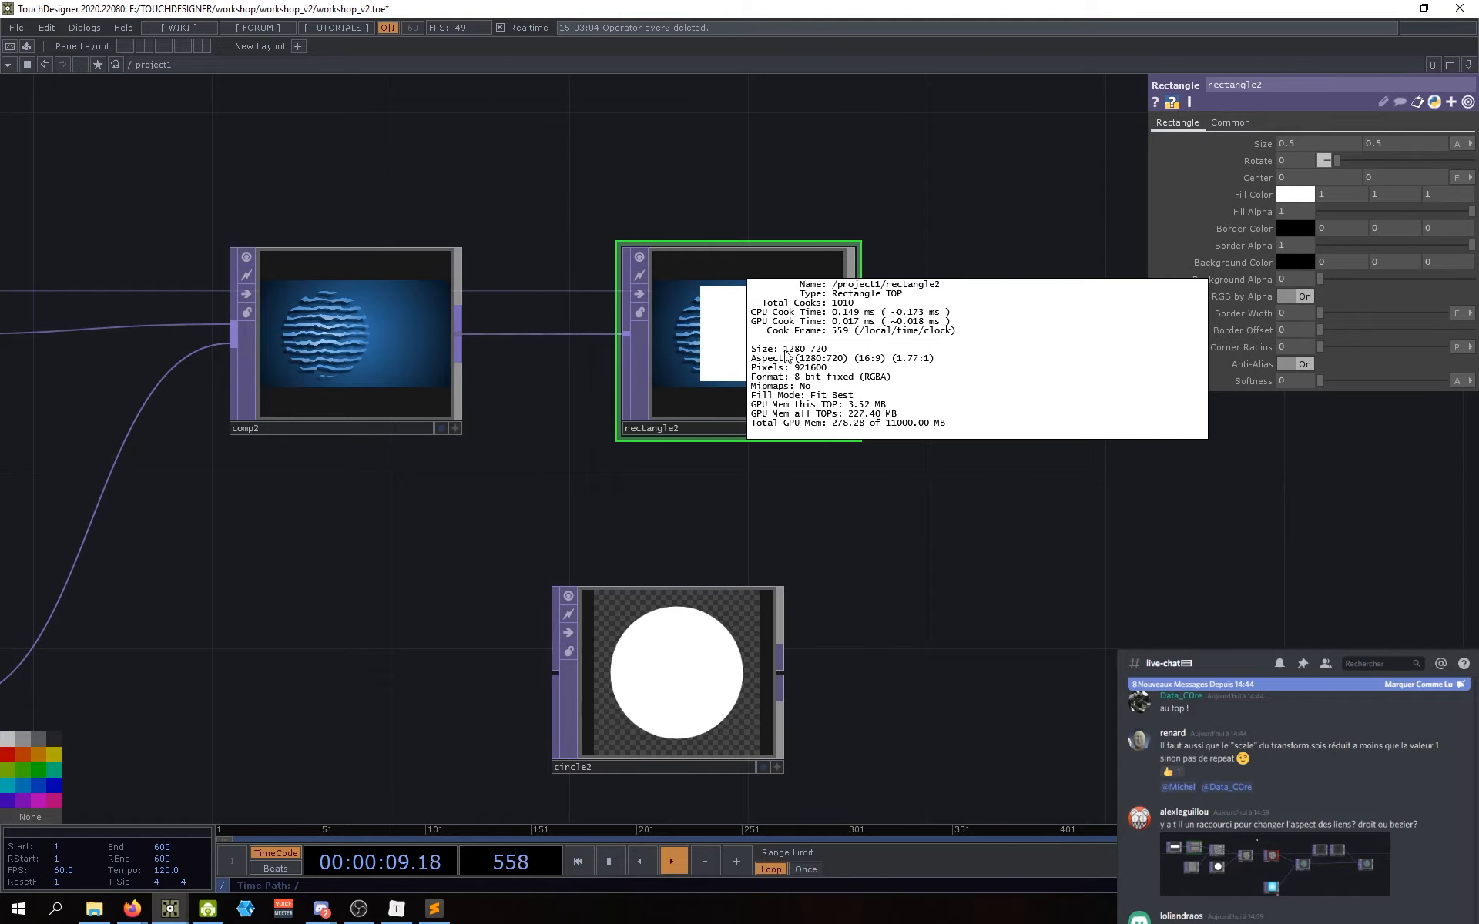
# Step: Disconnect and reconnect comp2's output to rectangle2, then nudge rectangle2 left
pyautogui.rightClick(543, 333)
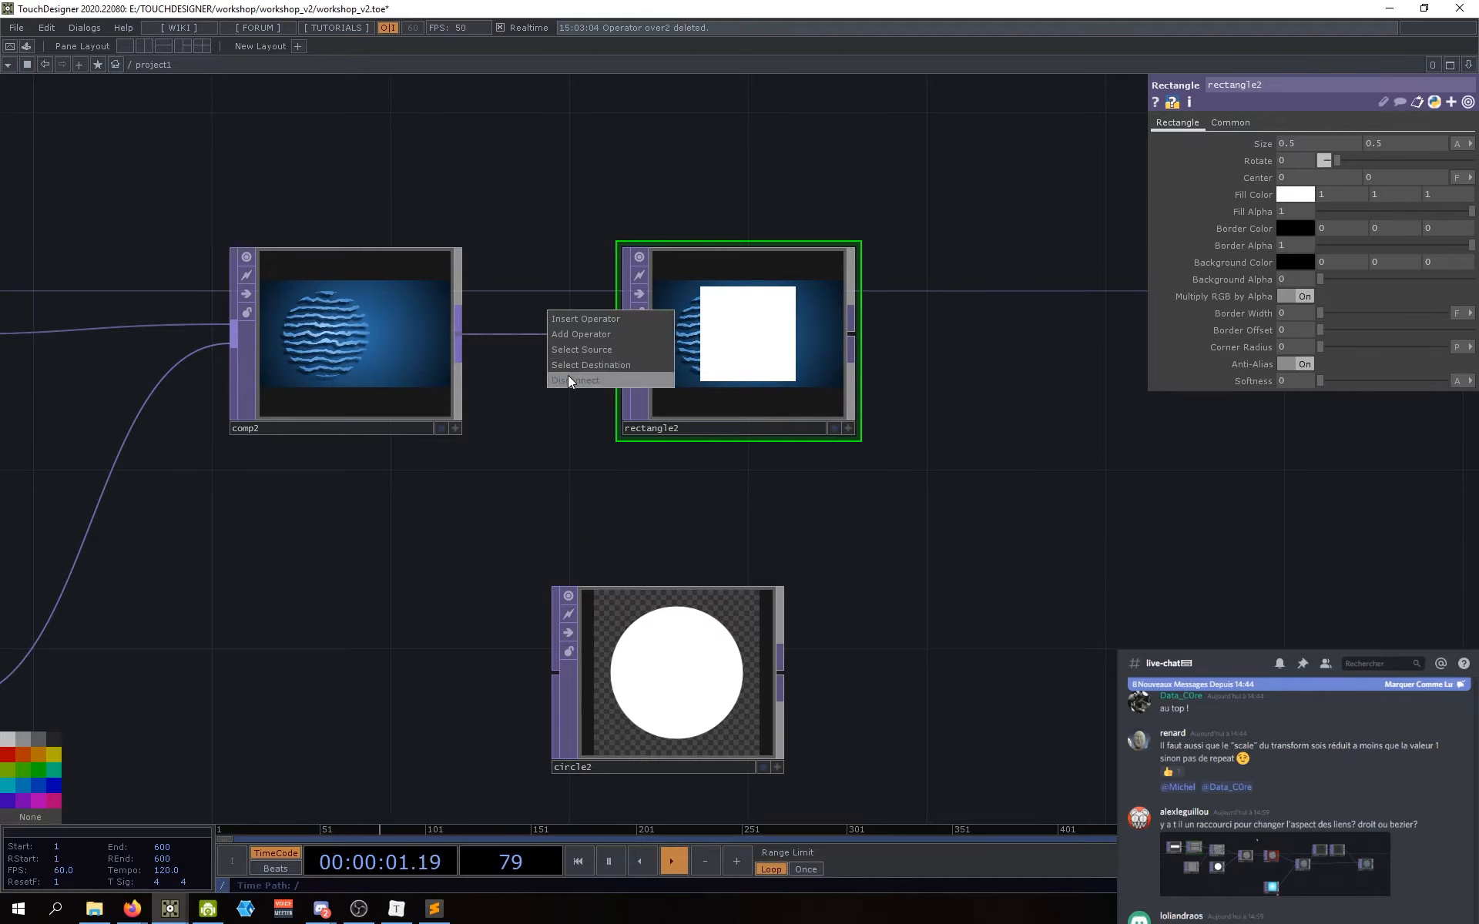
pyautogui.click(567, 376)
pyautogui.middleClick(766, 342)
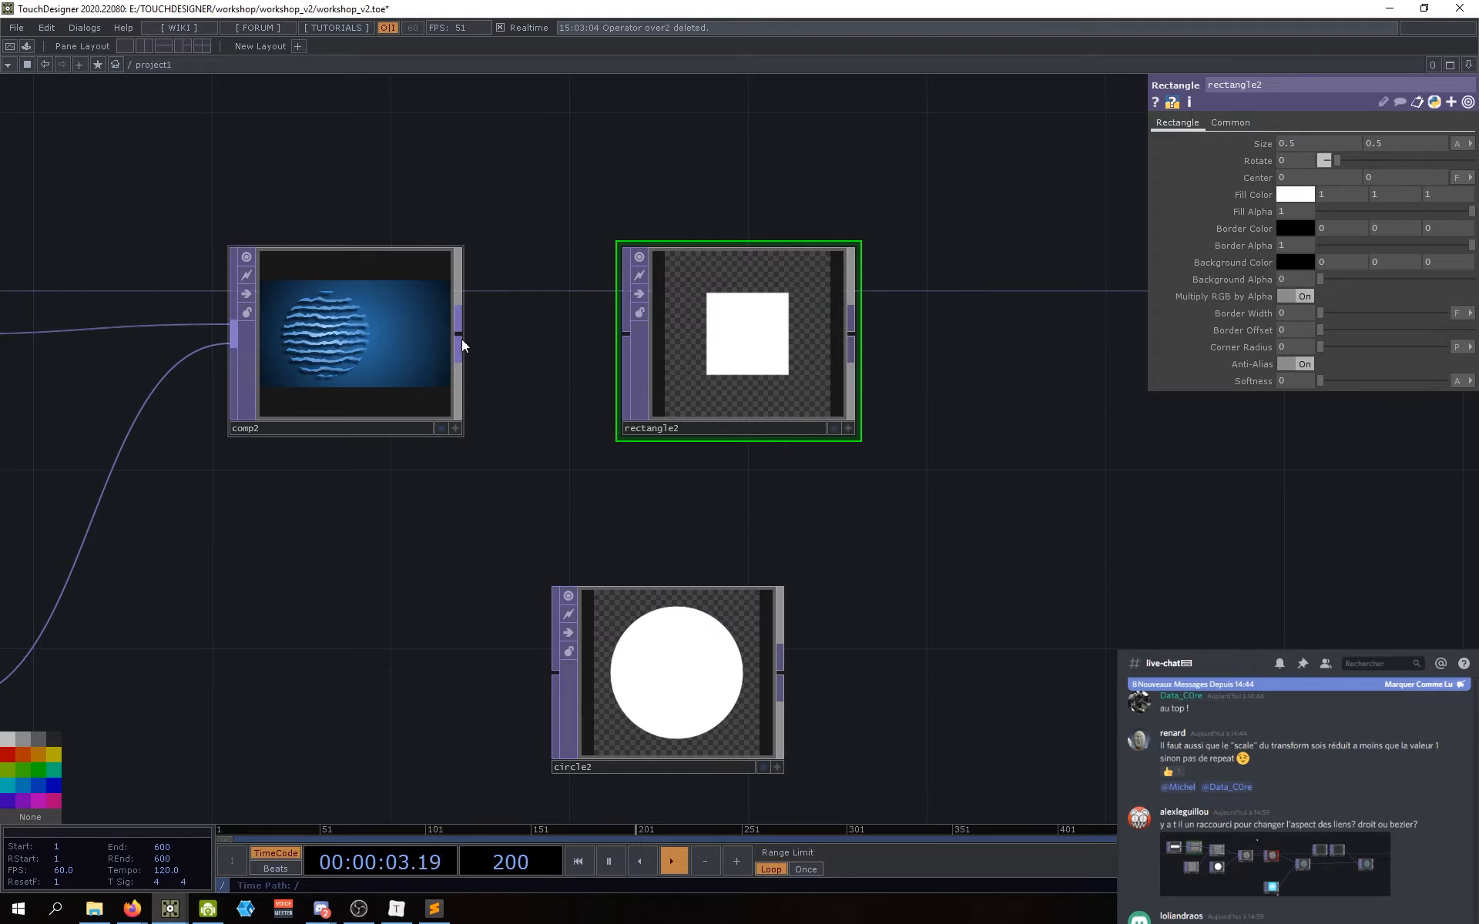
pyautogui.moveTo(459, 336); pyautogui.dragTo(634, 330)
pyautogui.middleClick(385, 334)
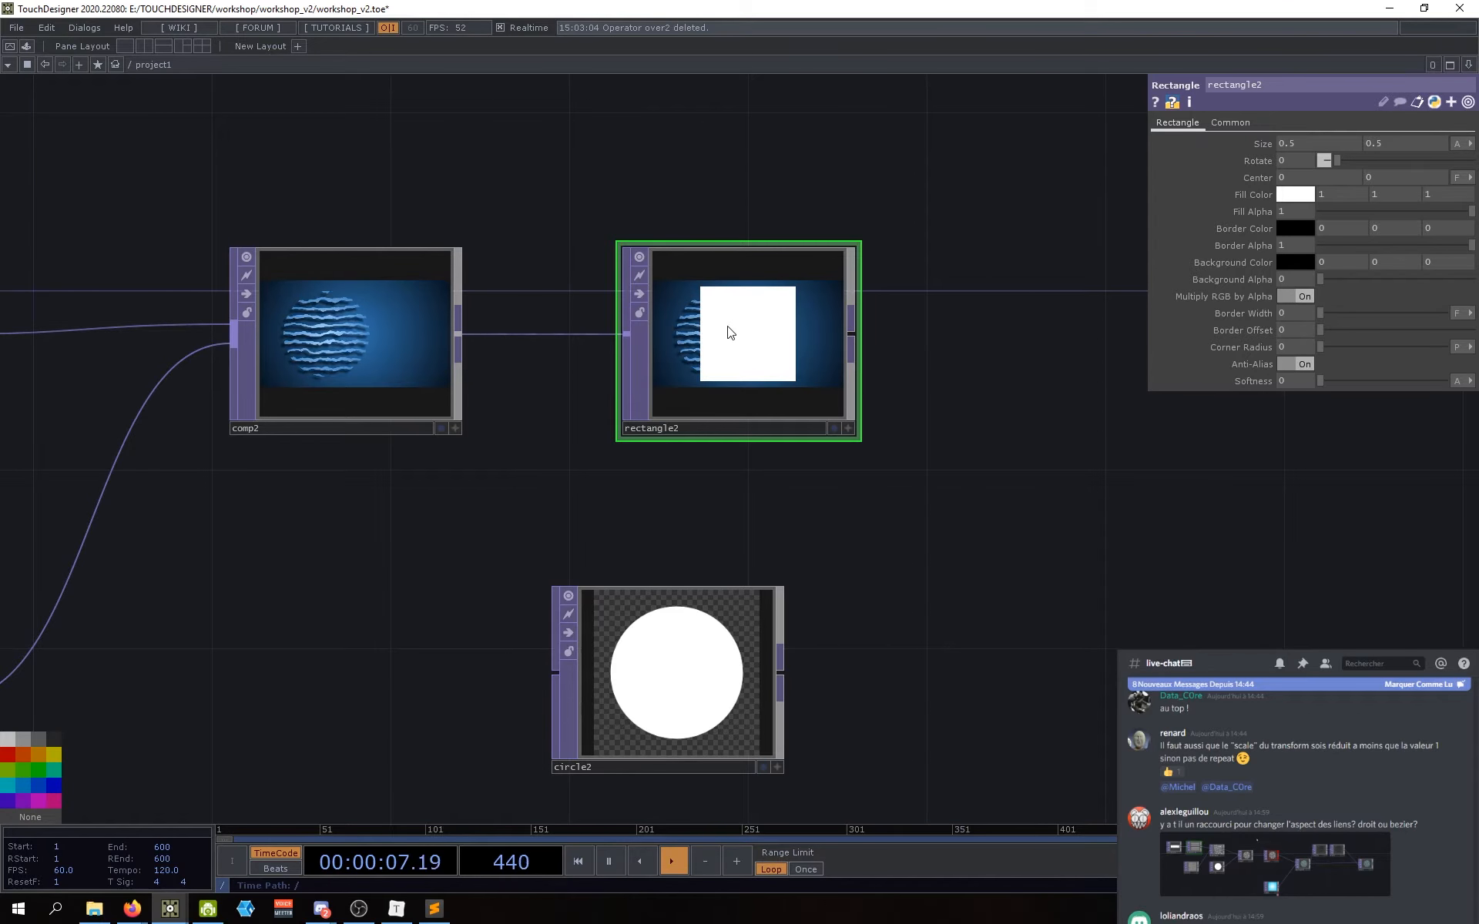
pyautogui.moveTo(704, 359); pyautogui.dragTo(665, 362)
pyautogui.moveTo(685, 524); pyautogui.dragTo(678, 542)
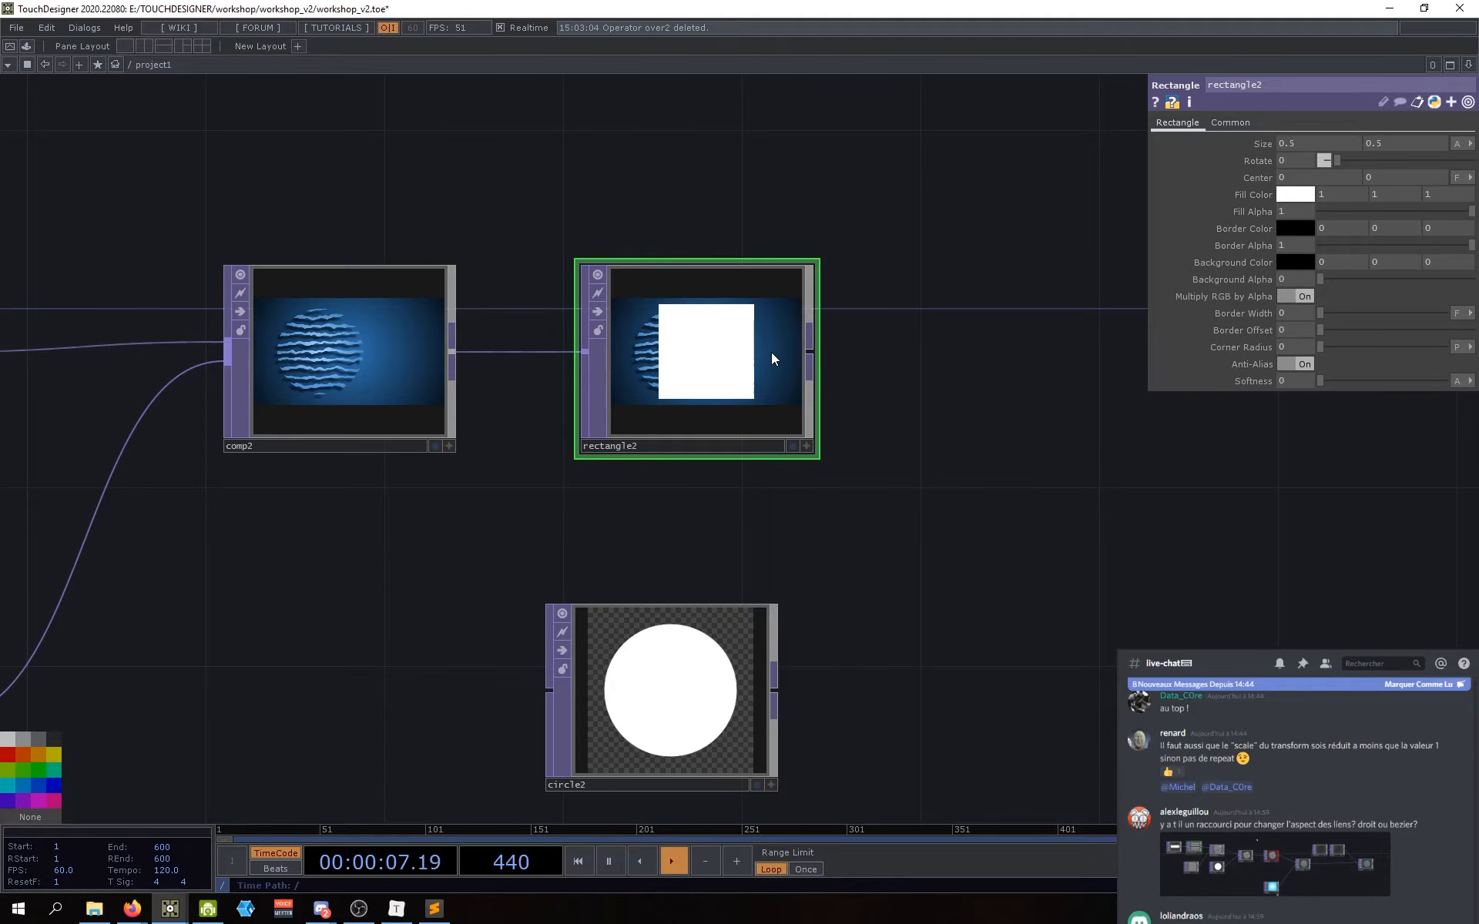
# Step: Line up rectangle2 above circle2 and place circle2 directly beneath it
pyautogui.moveTo(747, 514); pyautogui.dragTo(770, 519)
pyautogui.moveTo(699, 401); pyautogui.dragTo(659, 405)
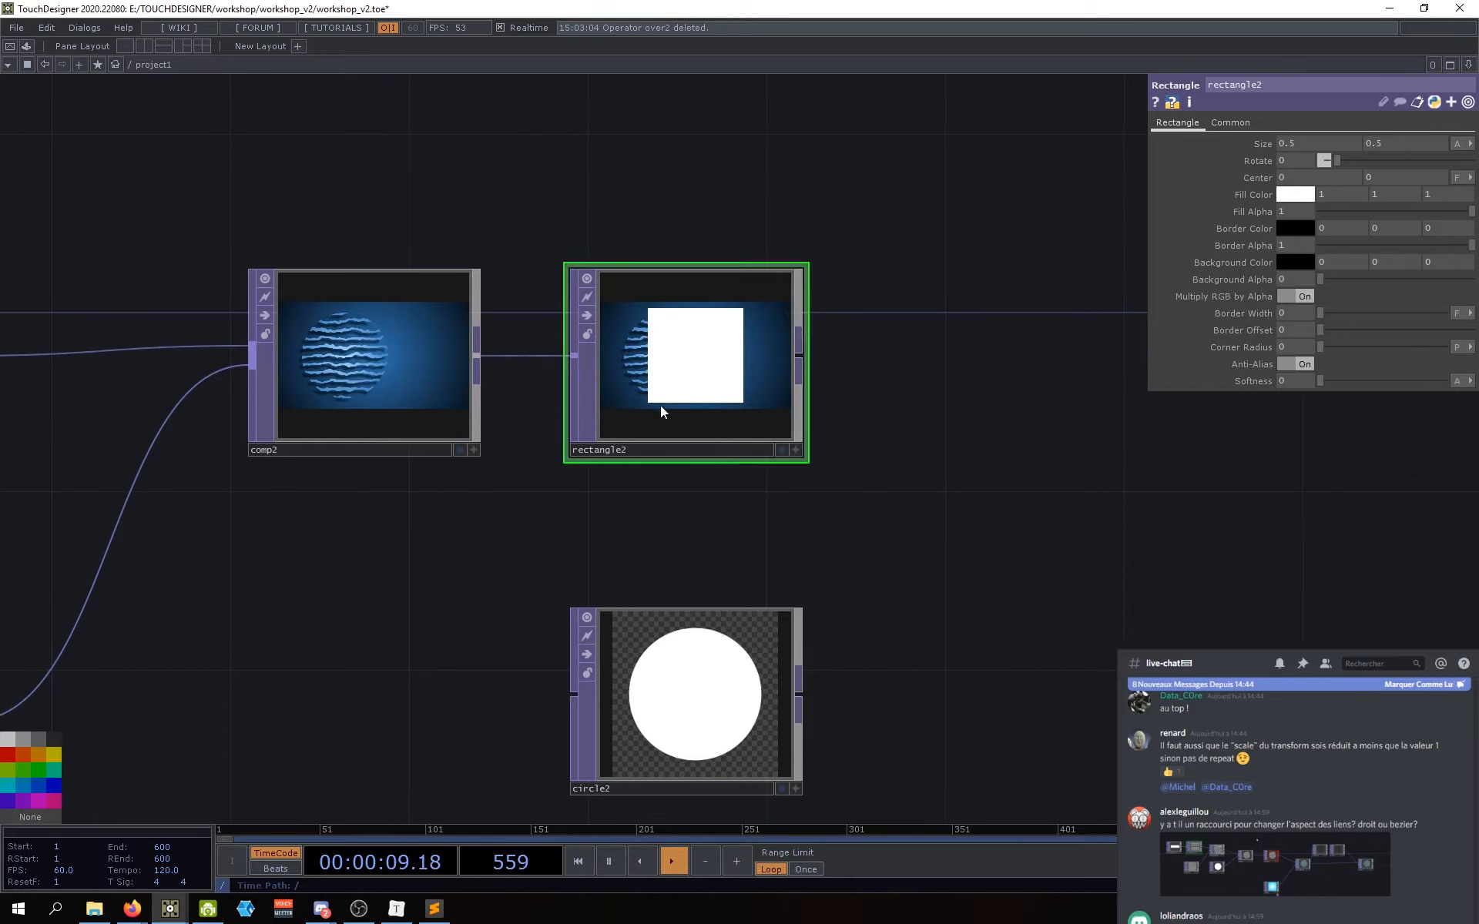
pyautogui.moveTo(686, 521); pyautogui.dragTo(714, 546)
pyautogui.moveTo(718, 419); pyautogui.dragTo(736, 420)
pyautogui.moveTo(744, 551); pyautogui.dragTo(716, 563)
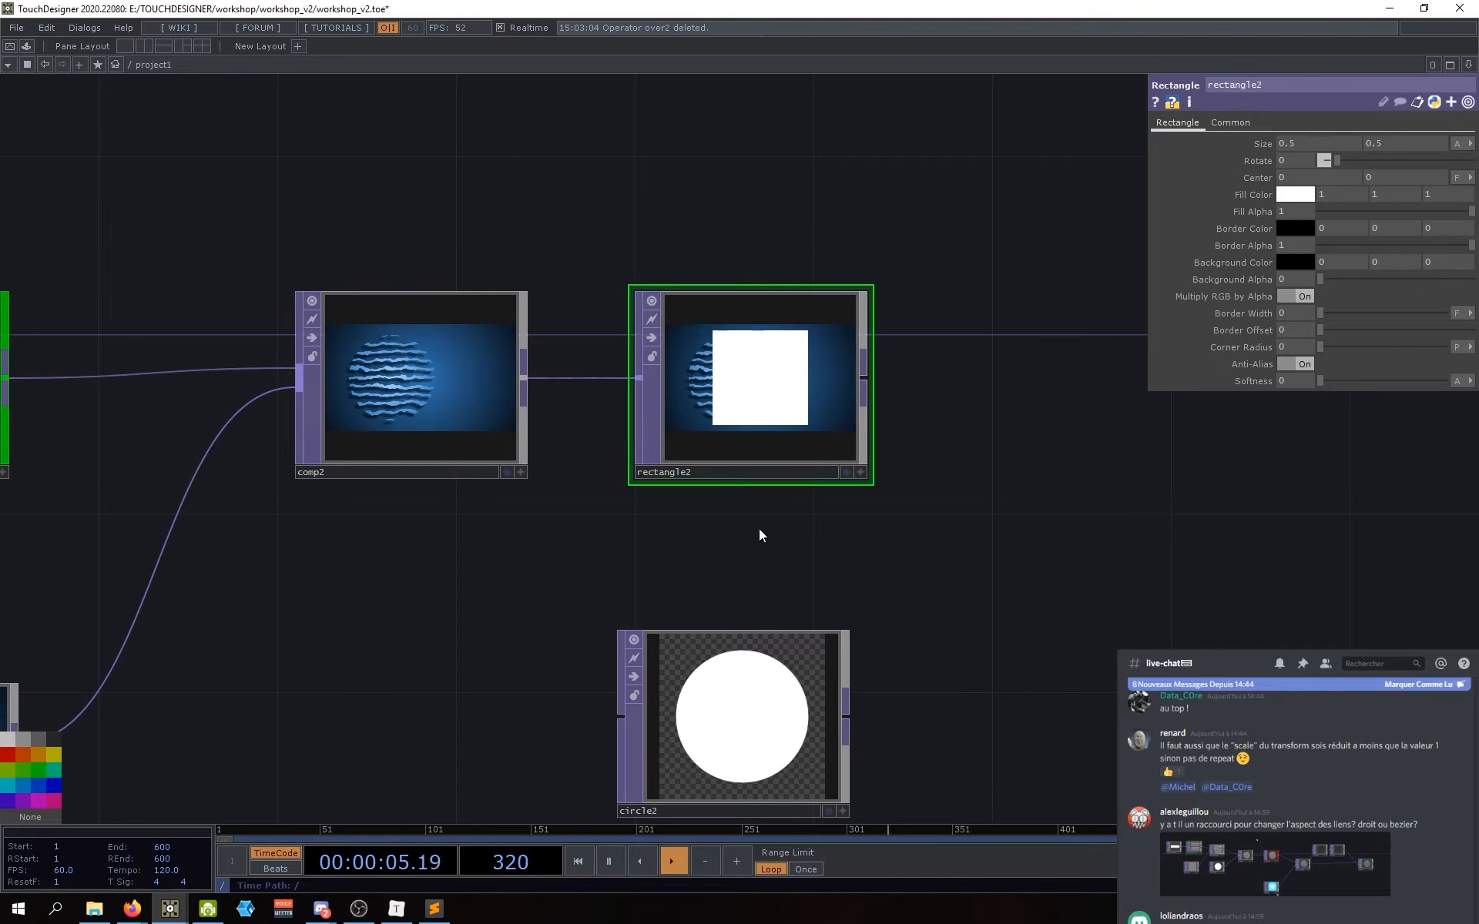
pyautogui.moveTo(747, 455); pyautogui.dragTo(764, 453)
pyautogui.moveTo(771, 539); pyautogui.dragTo(746, 538)
pyautogui.moveTo(712, 669); pyautogui.dragTo(747, 580)
# Step: Pan and zoom the network editor to centre on rectangle2
pyautogui.moveTo(420, 604); pyautogui.dragTo(398, 608)
pyautogui.moveTo(885, 572); pyautogui.dragTo(875, 474)
pyautogui.scroll(-5, 876, 474)
pyautogui.scroll(5, 668, 414)
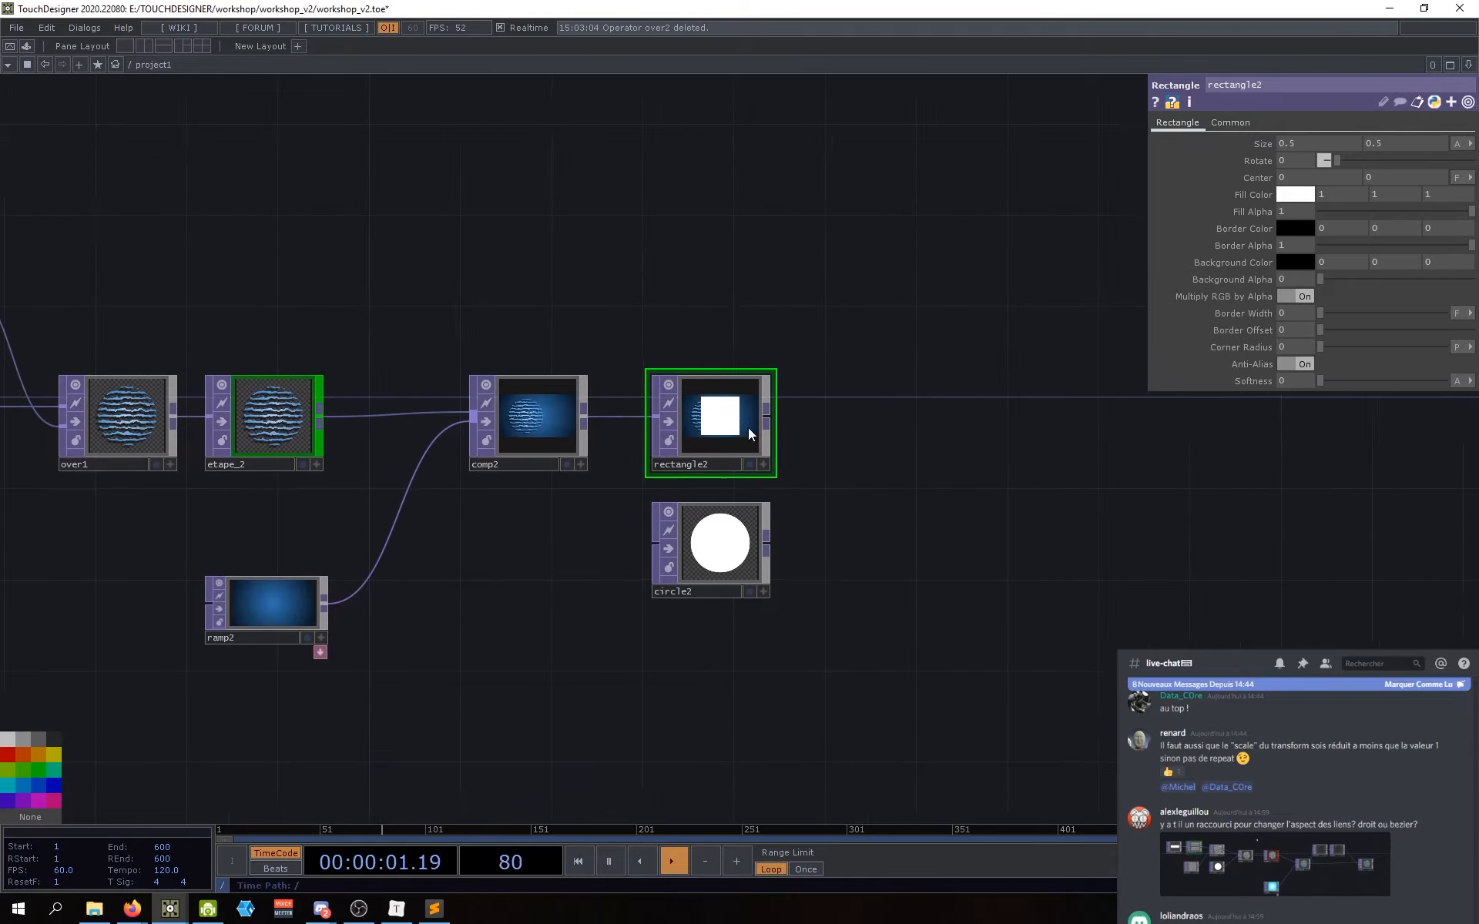
pyautogui.scroll(1, 682, 425)
pyautogui.moveTo(1009, 512); pyautogui.dragTo(1017, 548)
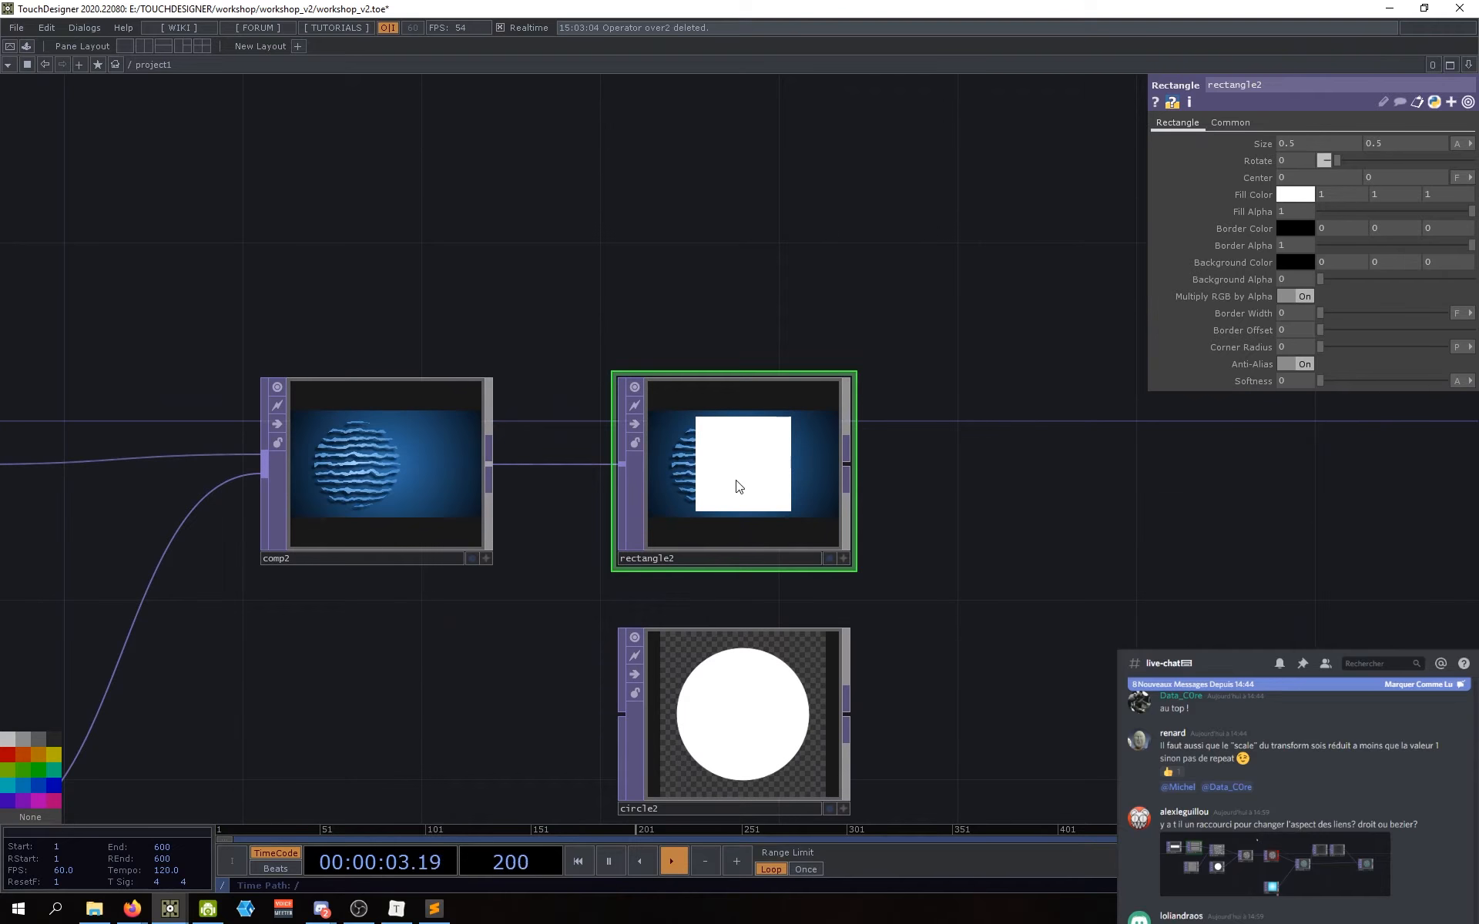
pyautogui.moveTo(737, 483); pyautogui.dragTo(766, 464, button='middle')
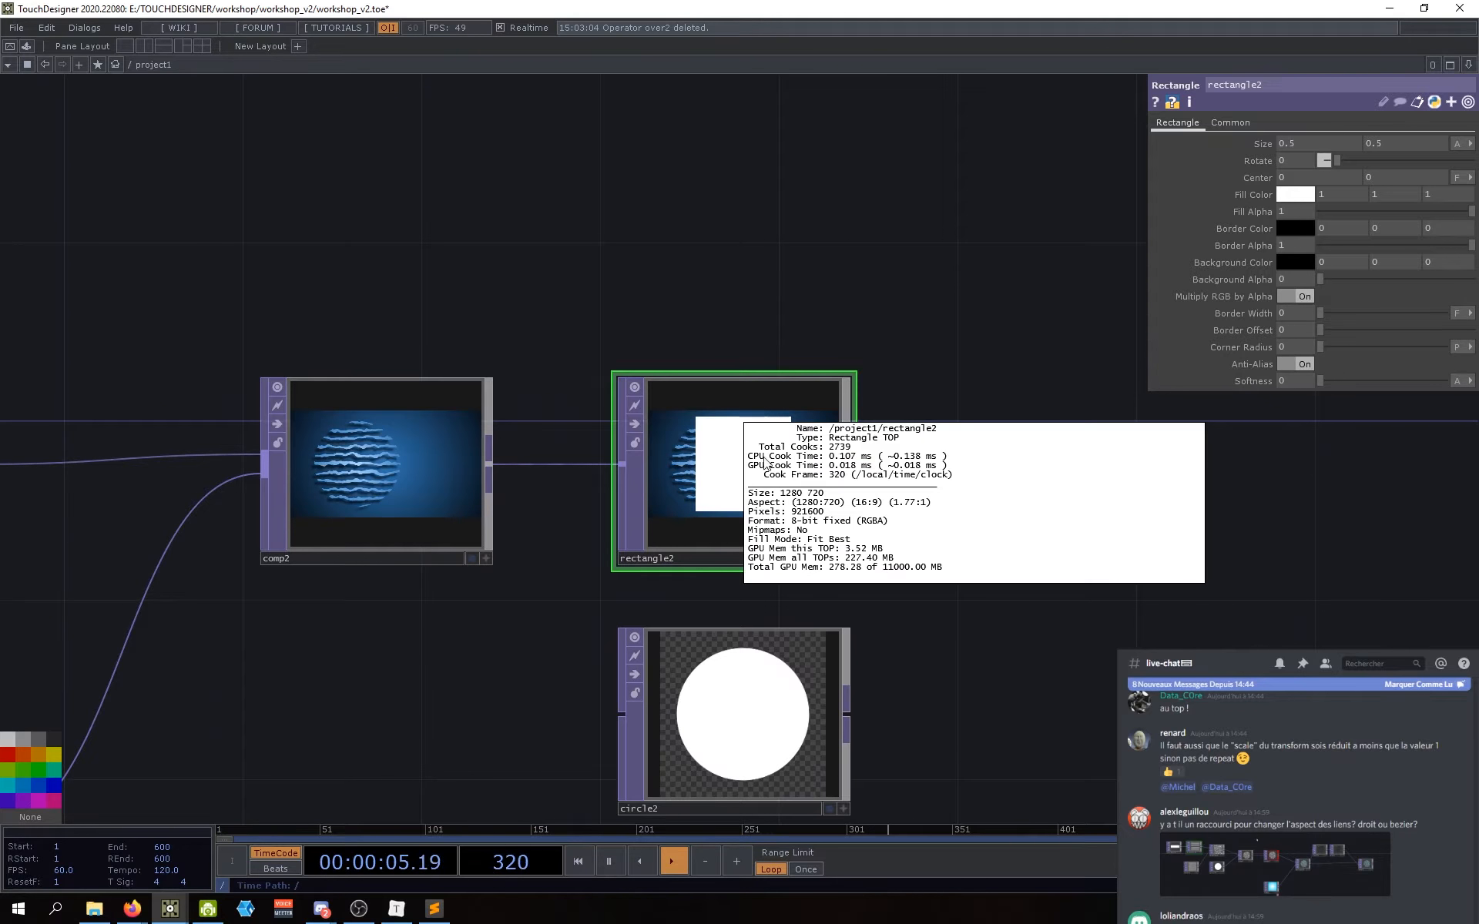
pyautogui.scroll(2, 716, 477)
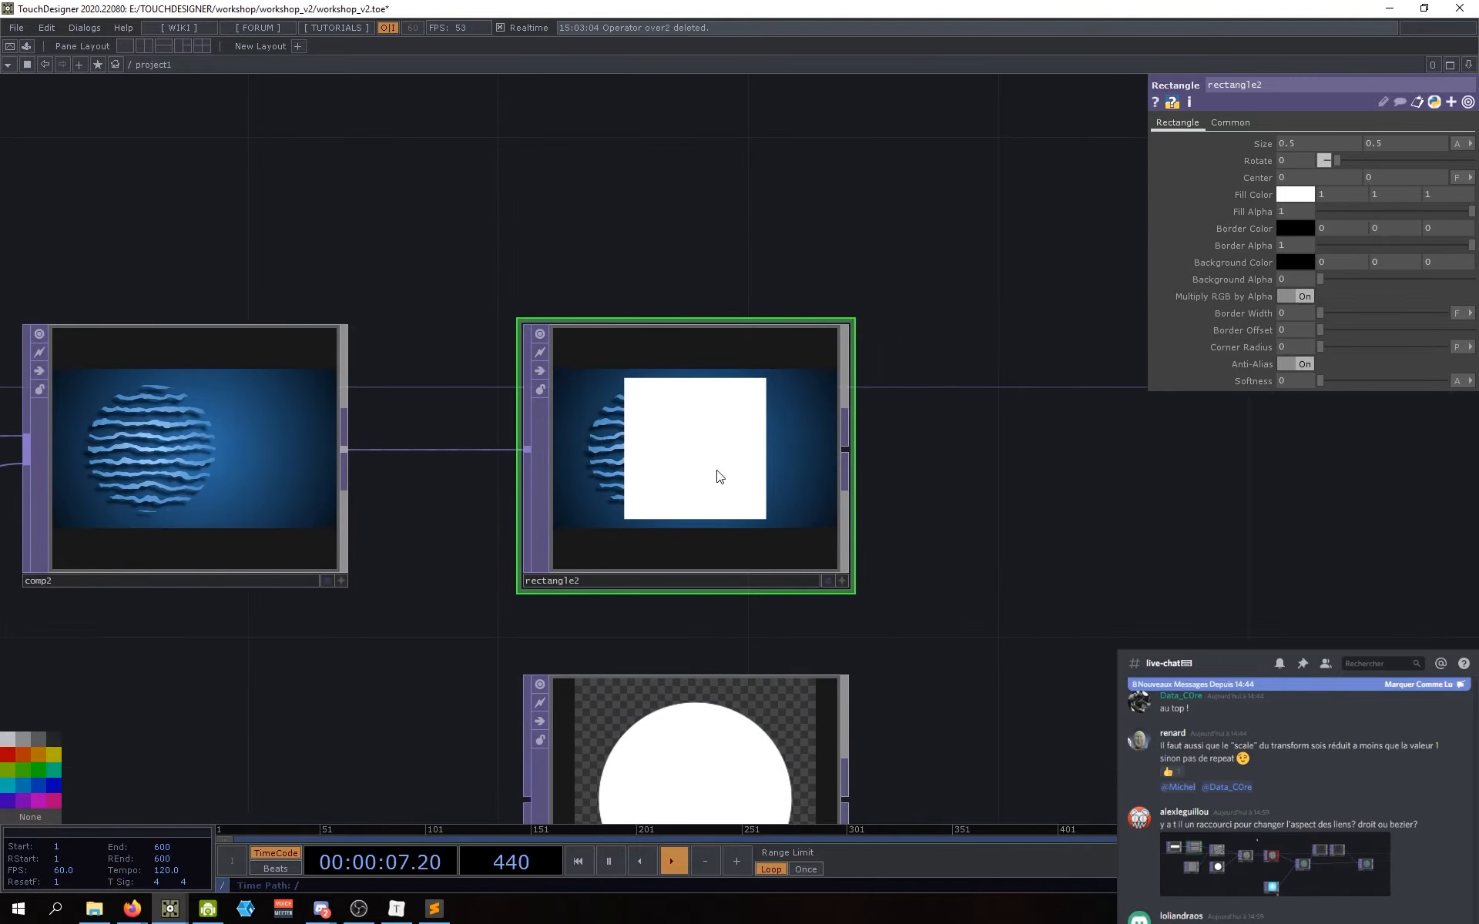
pyautogui.moveTo(1060, 415); pyautogui.dragTo(1036, 434)
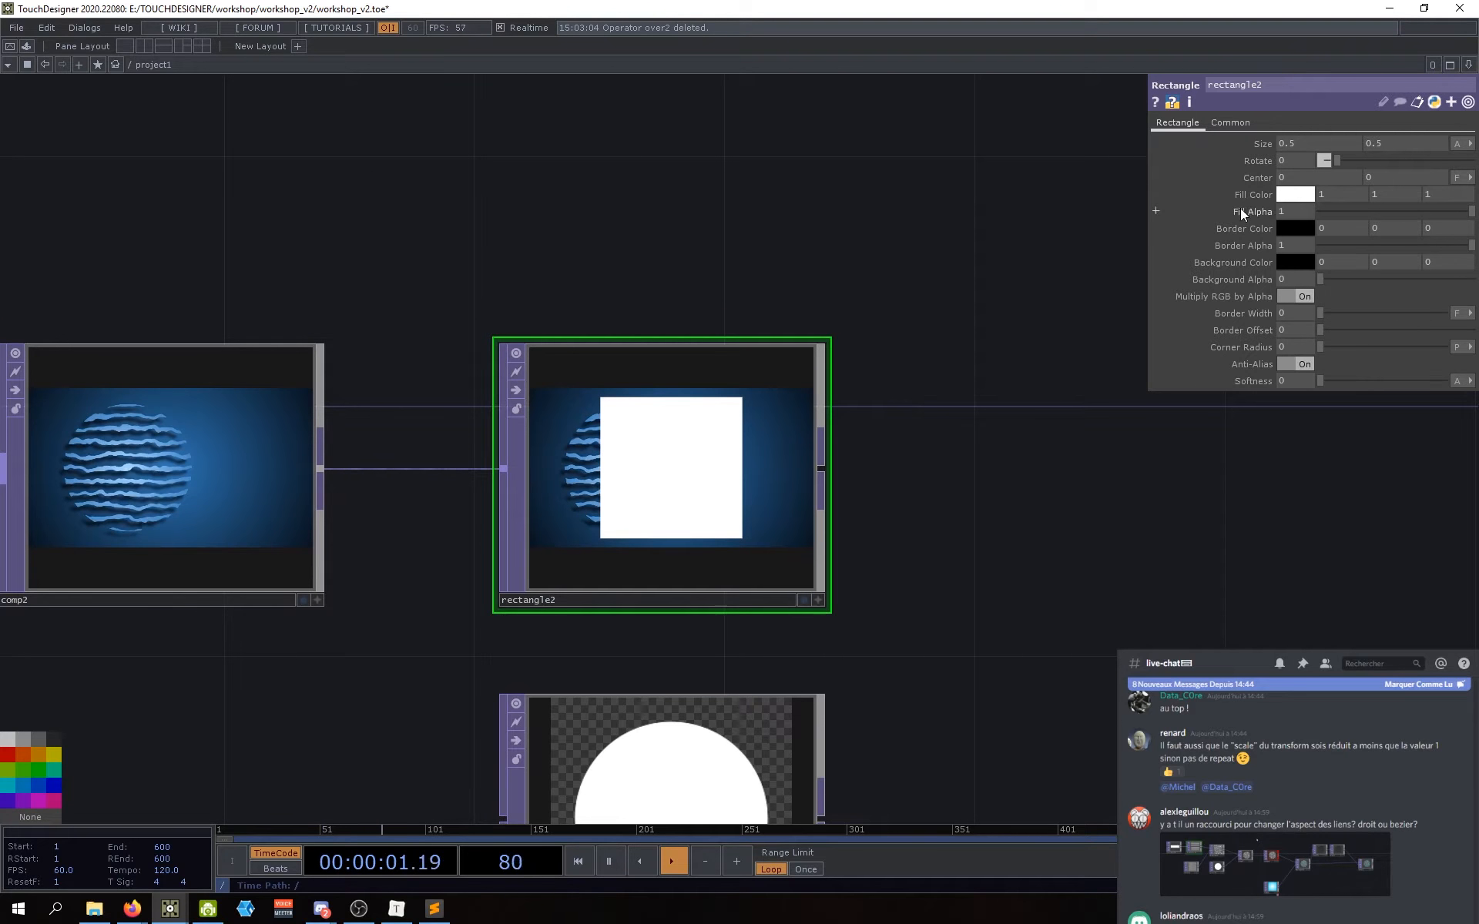
pyautogui.scroll(2, 638, 460)
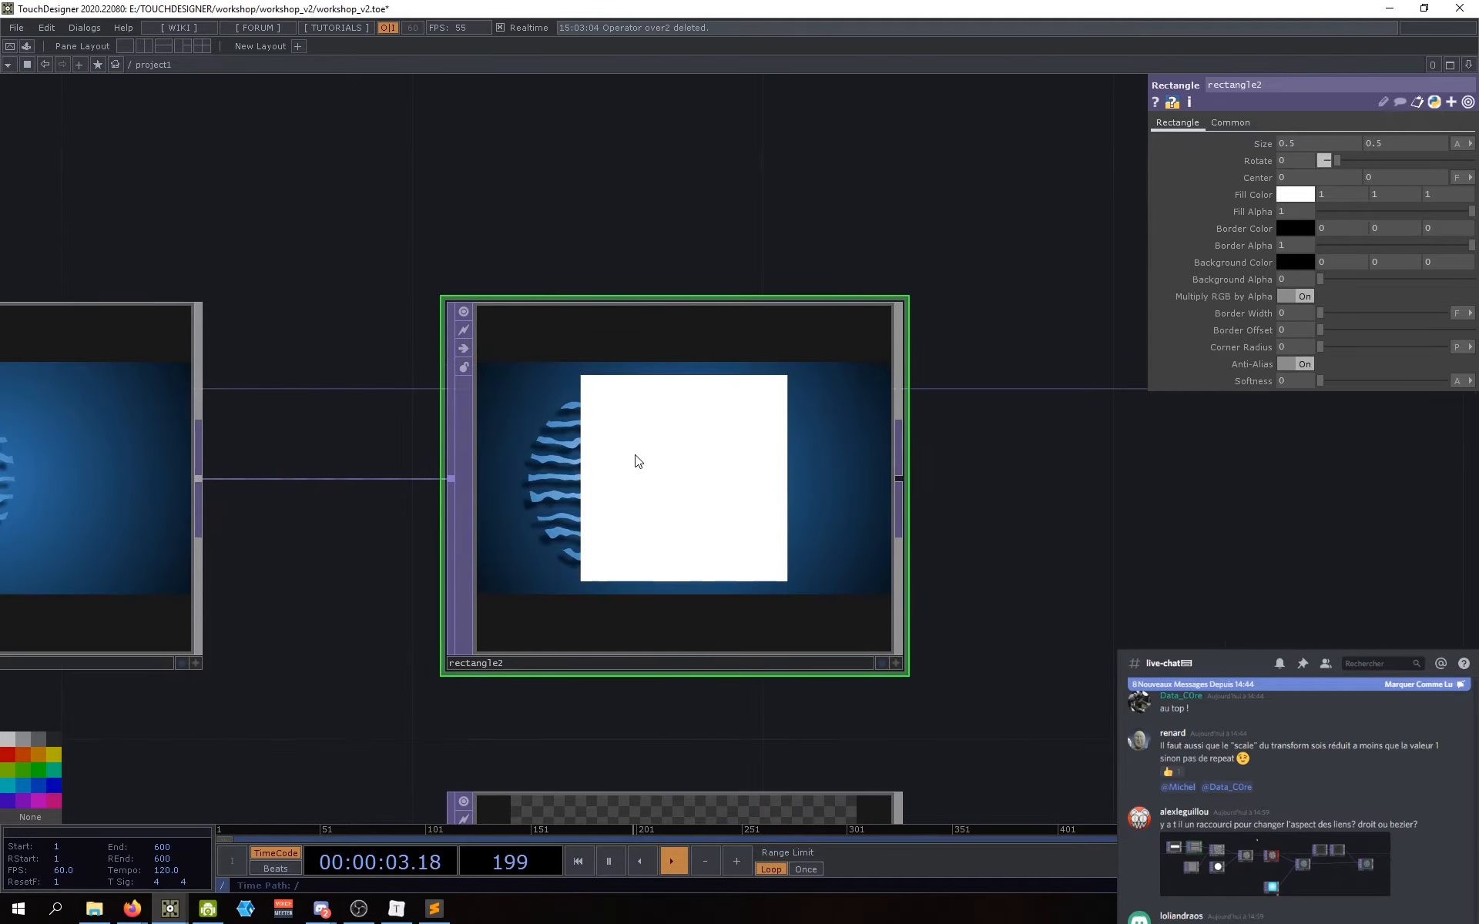
pyautogui.scroll(-2, 638, 461)
pyautogui.scroll(2, 667, 462)
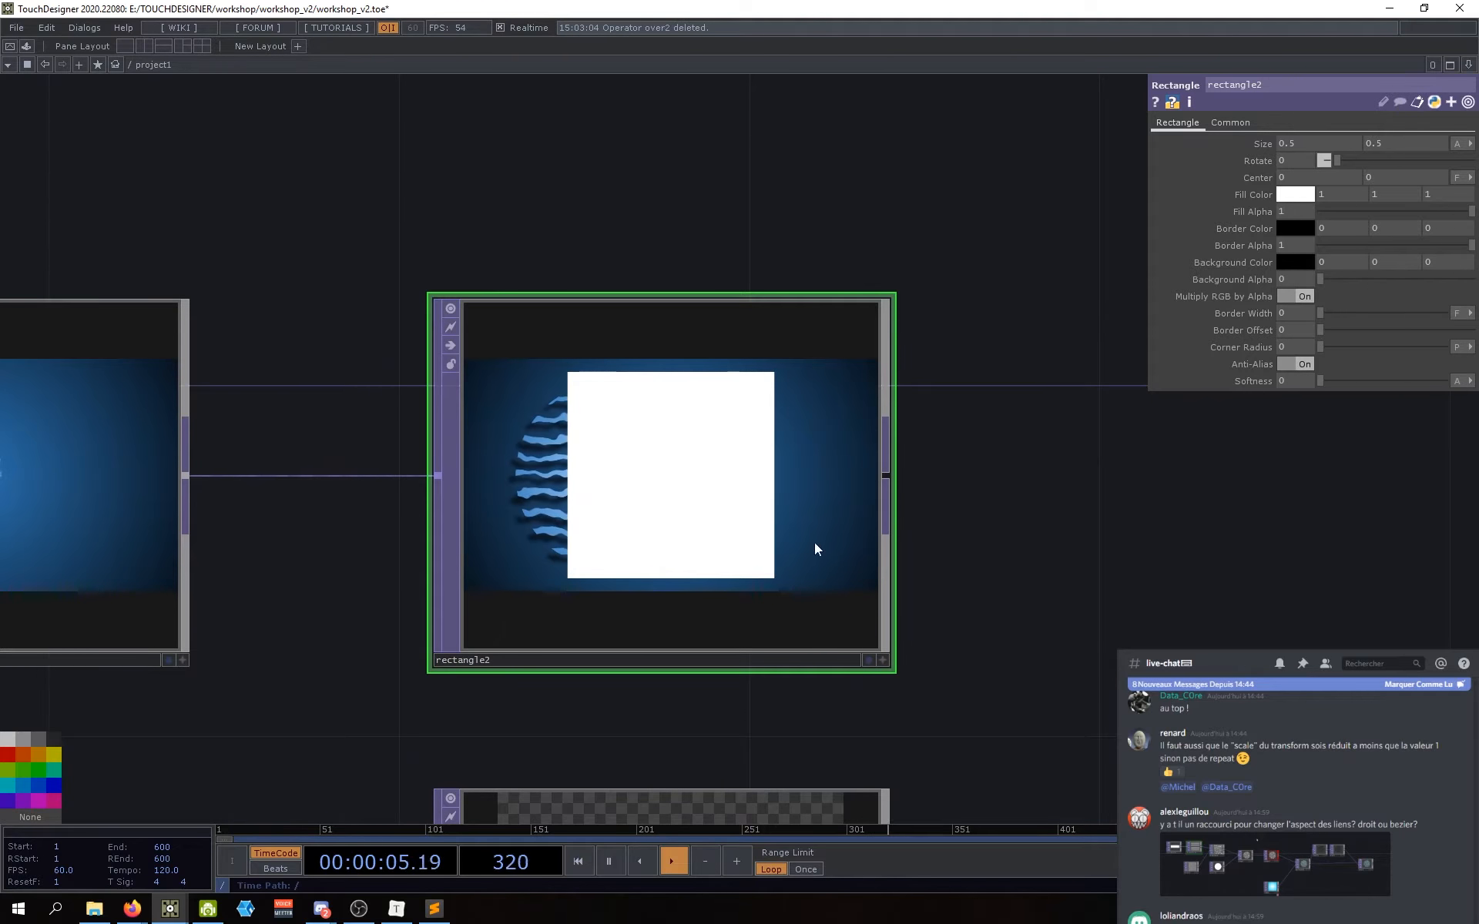
pyautogui.scroll(2, 687, 617)
pyautogui.scroll(-1, 693, 505)
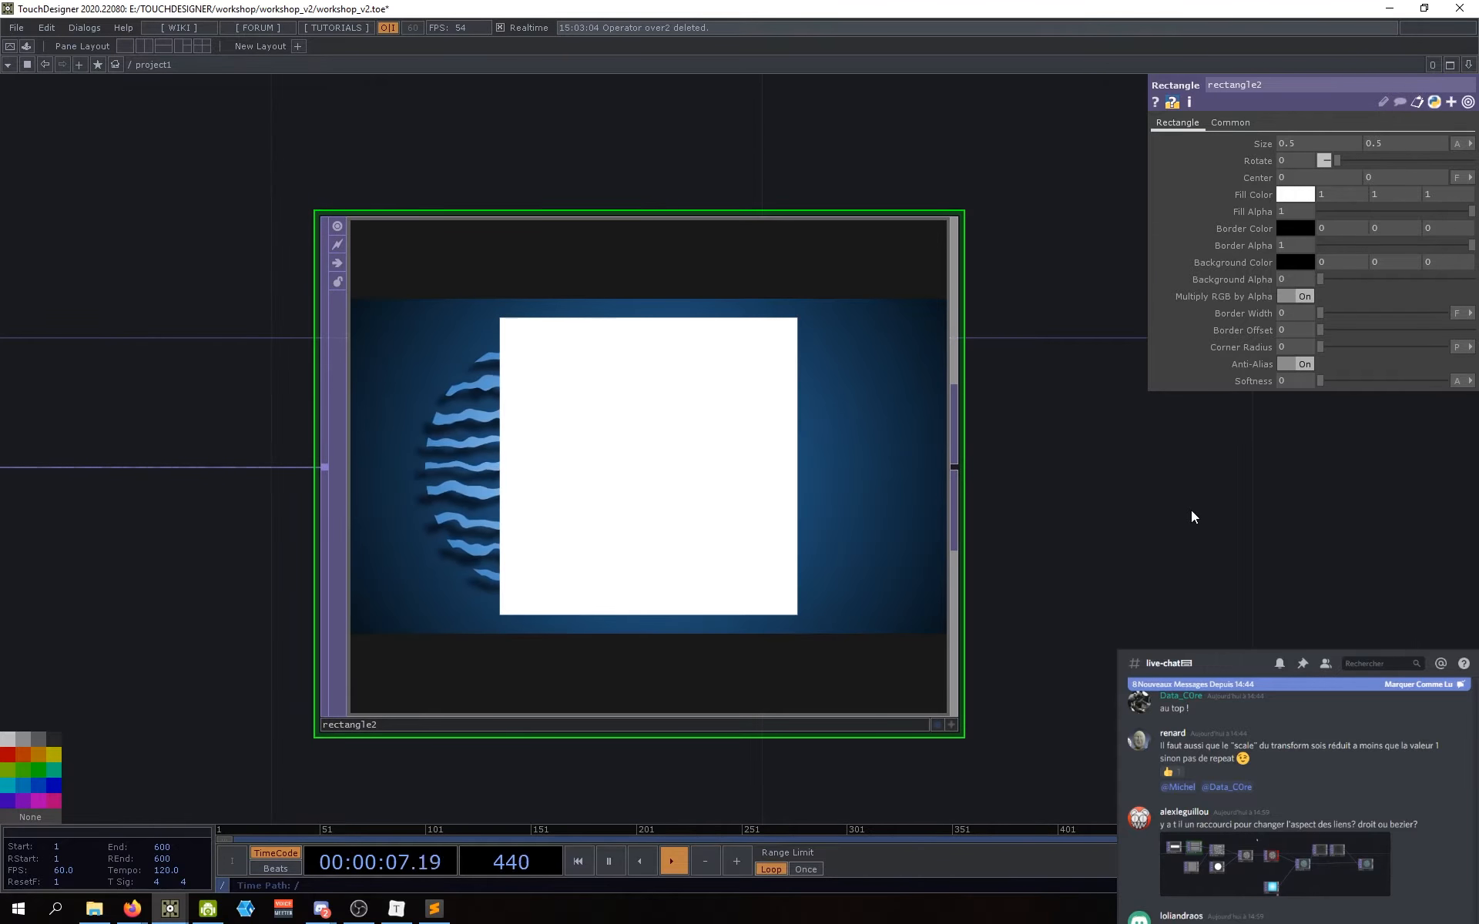
pyautogui.moveTo(1191, 512); pyautogui.dragTo(1164, 512)
pyautogui.scroll(2, 740, 514)
pyautogui.scroll(-2, 732, 514)
pyautogui.moveTo(1064, 521); pyautogui.dragTo(1075, 522)
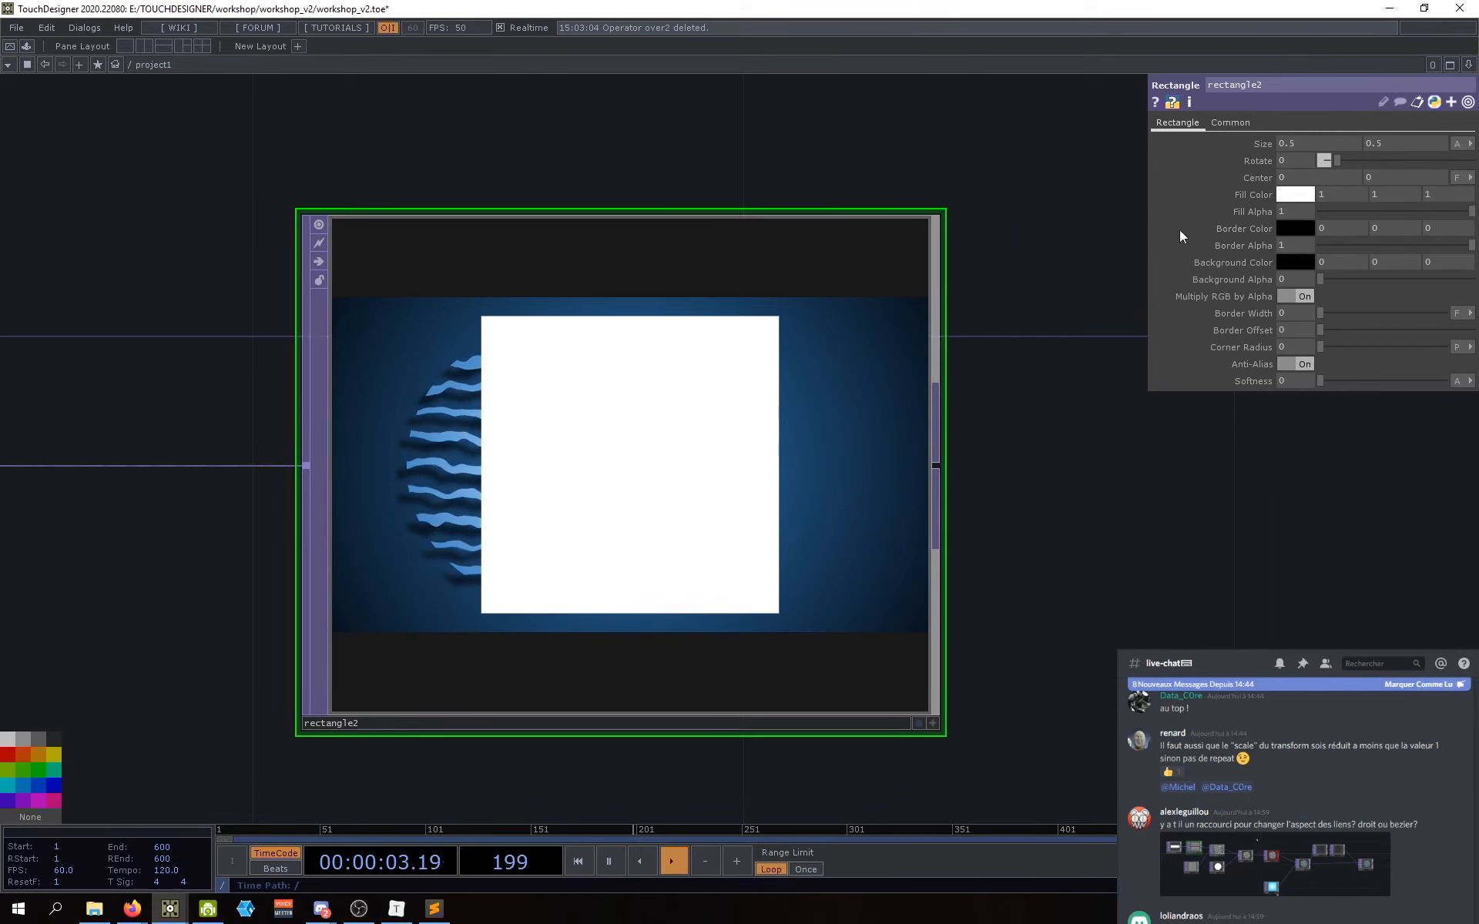
# Step: Give rectangle2 a light-blue border of width 0.013 and set its fill alpha to 0
pyautogui.click(1294, 228)
pyautogui.moveTo(1067, 148); pyautogui.dragTo(1072, 97)
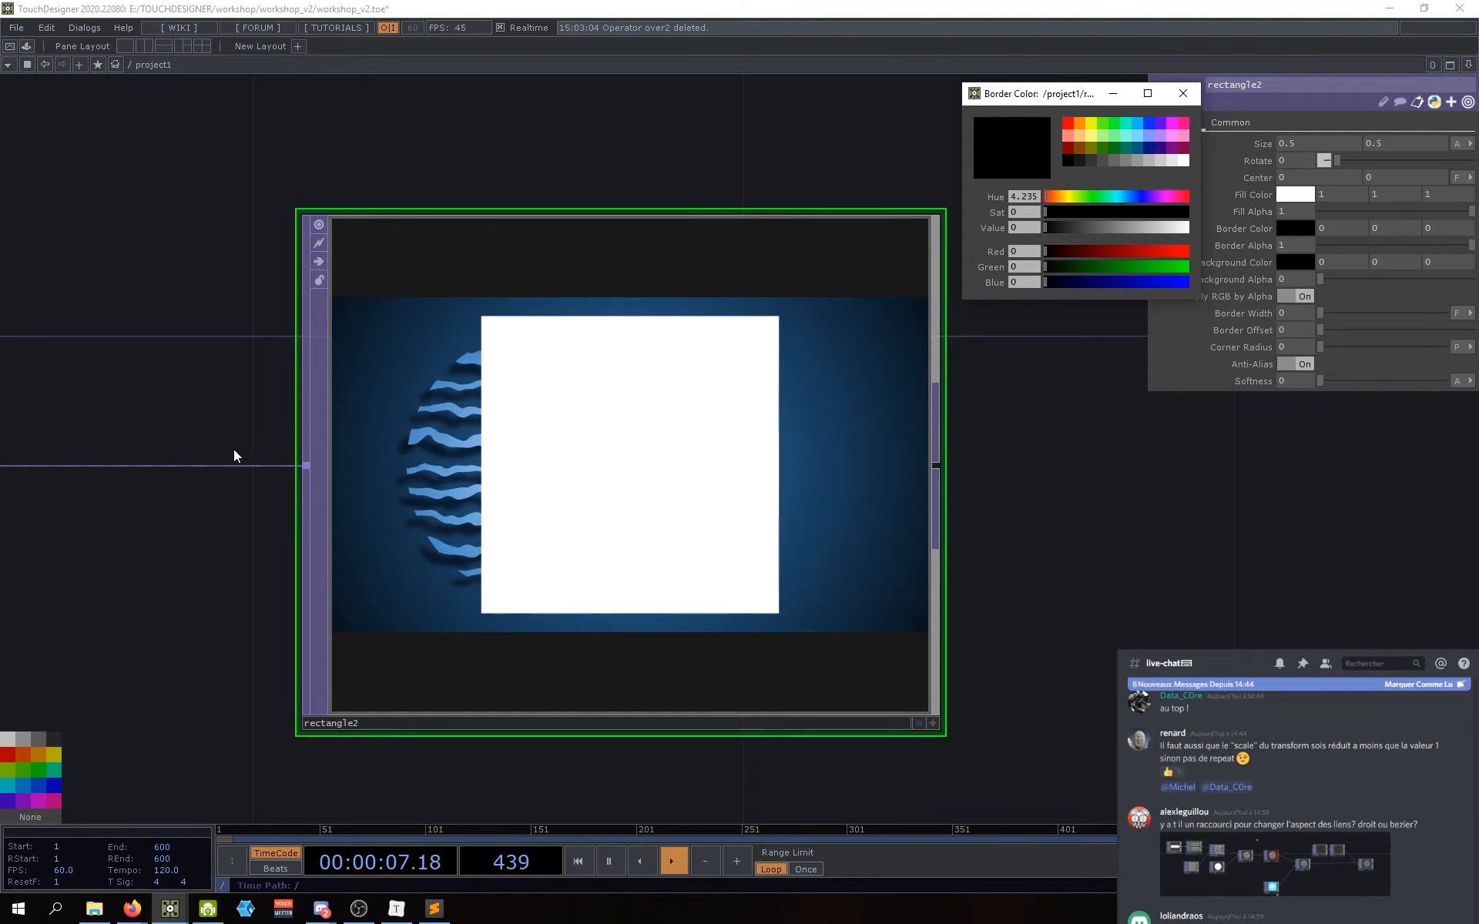
pyautogui.click(1139, 120)
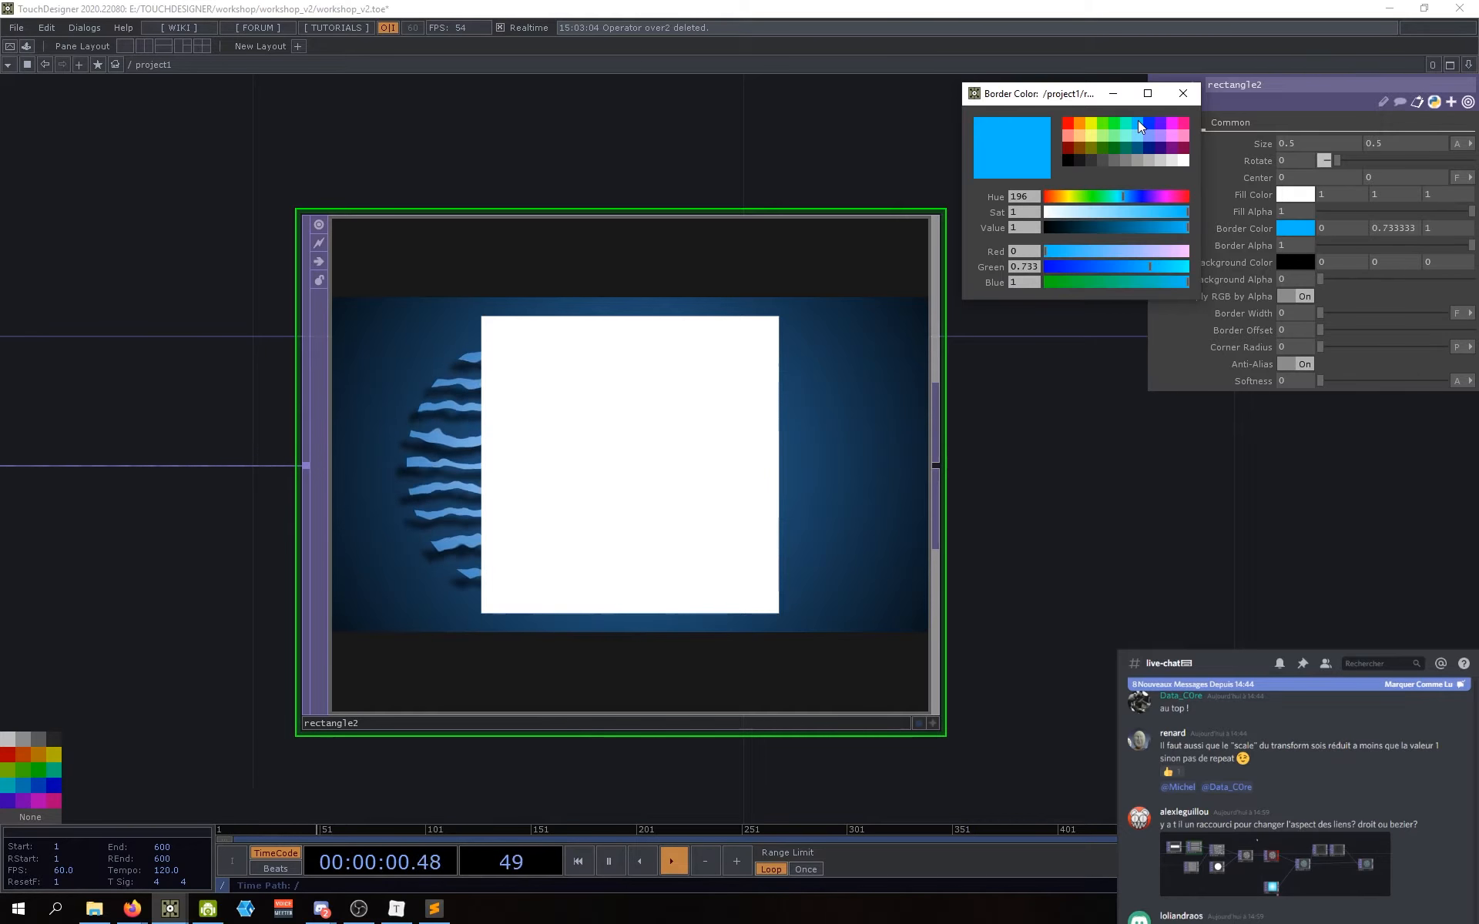
pyautogui.click(1184, 94)
pyautogui.moveTo(1318, 314)
pyautogui.mouseDown()
pyautogui.moveTo(1338, 311)
pyautogui.moveTo(1274, 313)
pyautogui.moveTo(1337, 313)
pyautogui.mouseUp()
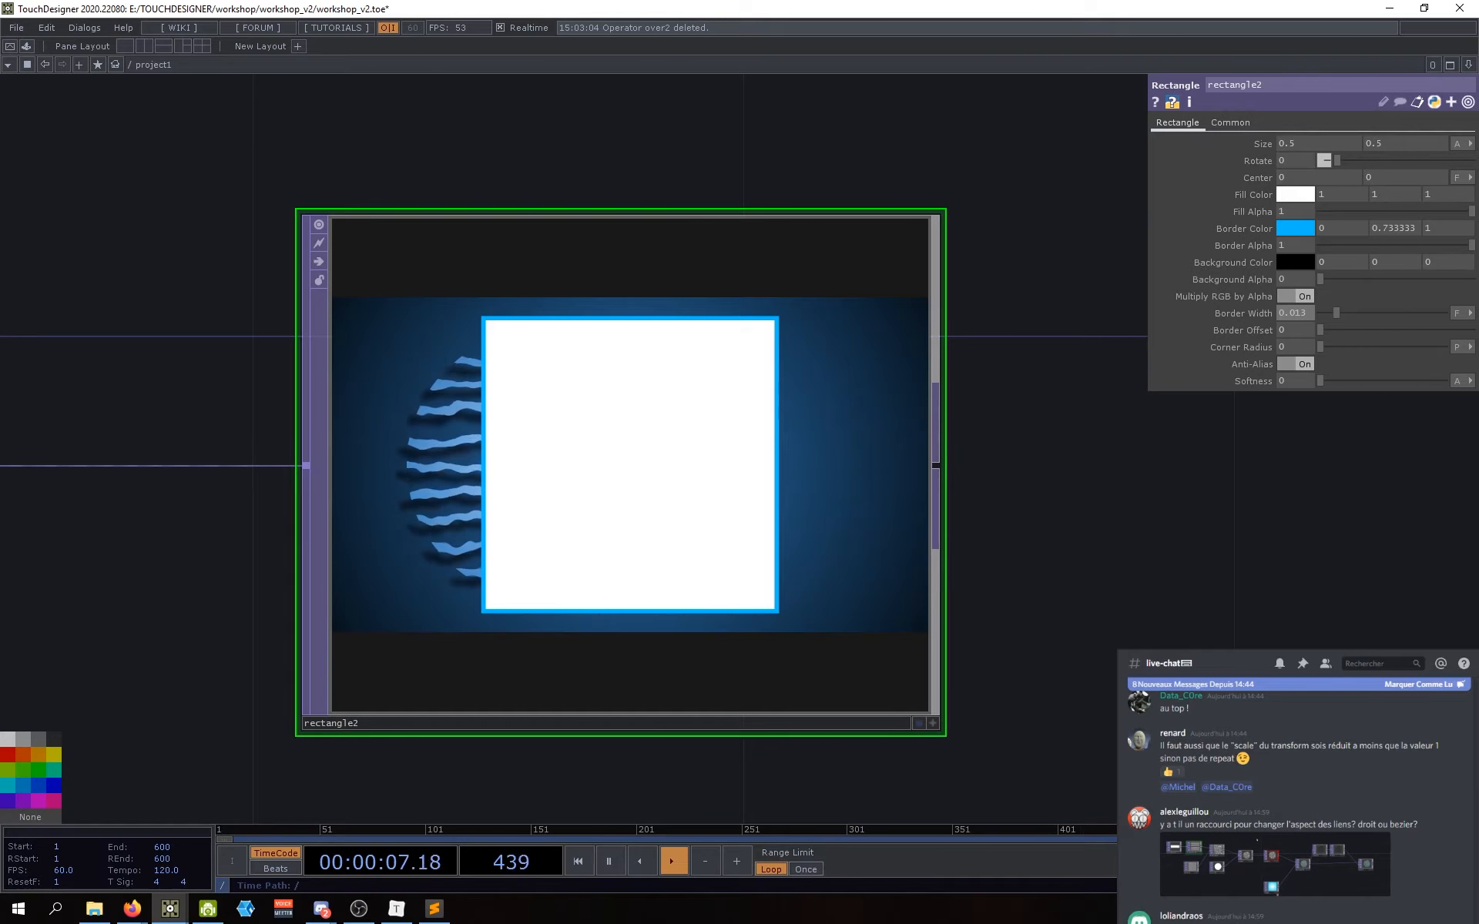
pyautogui.moveTo(1472, 211); pyautogui.dragTo(1259, 229)
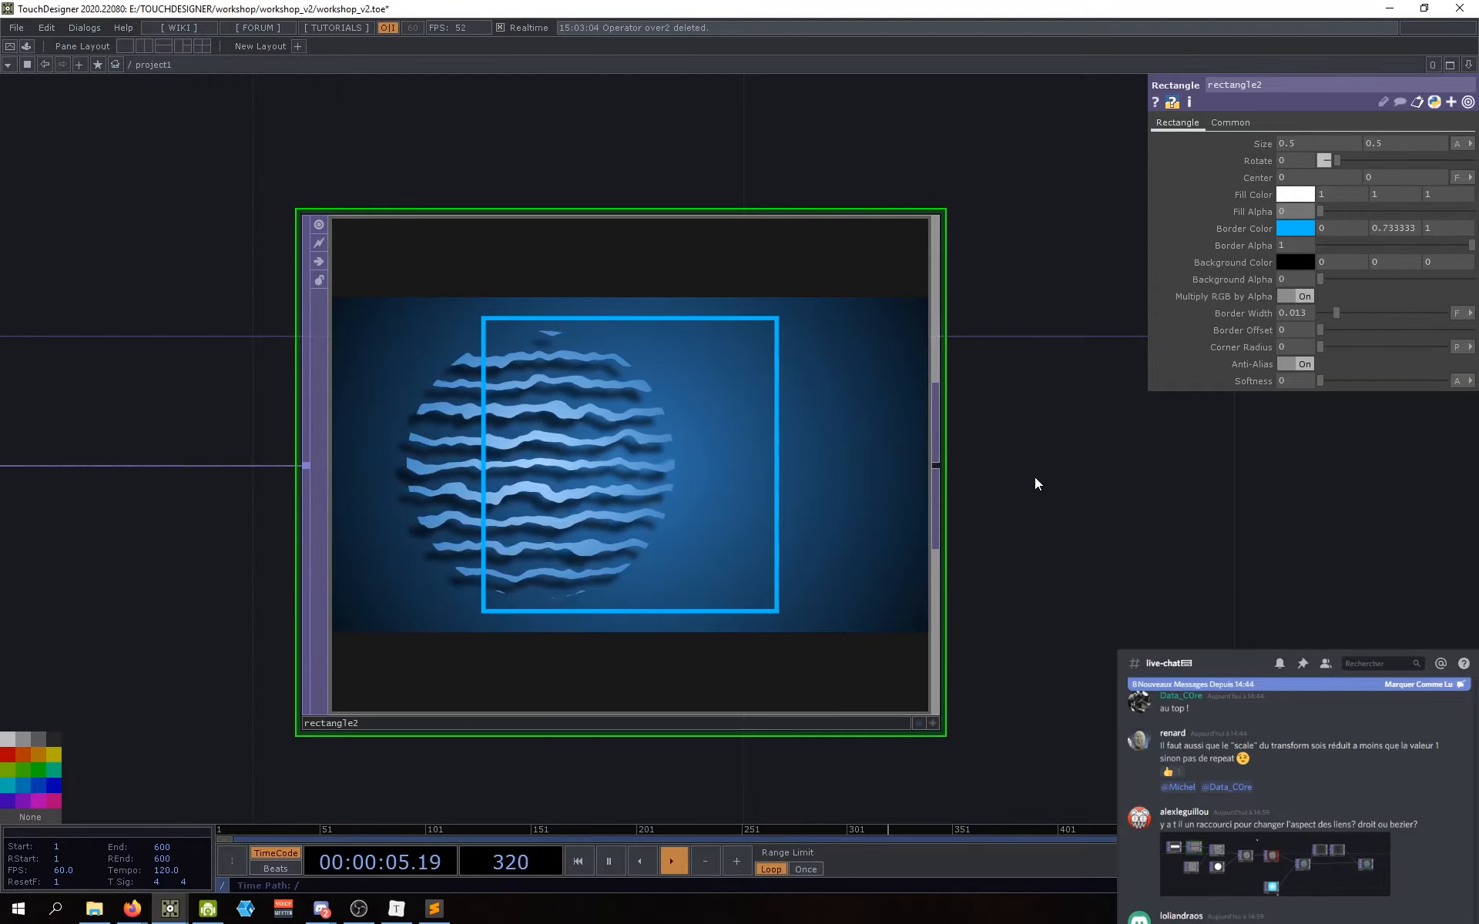
# Step: Widen rectangle2 to Size X 0.93 and round its corners to radius 39.1
pyautogui.scroll(-5, 1052, 508)
pyautogui.scroll(3, 1064, 505)
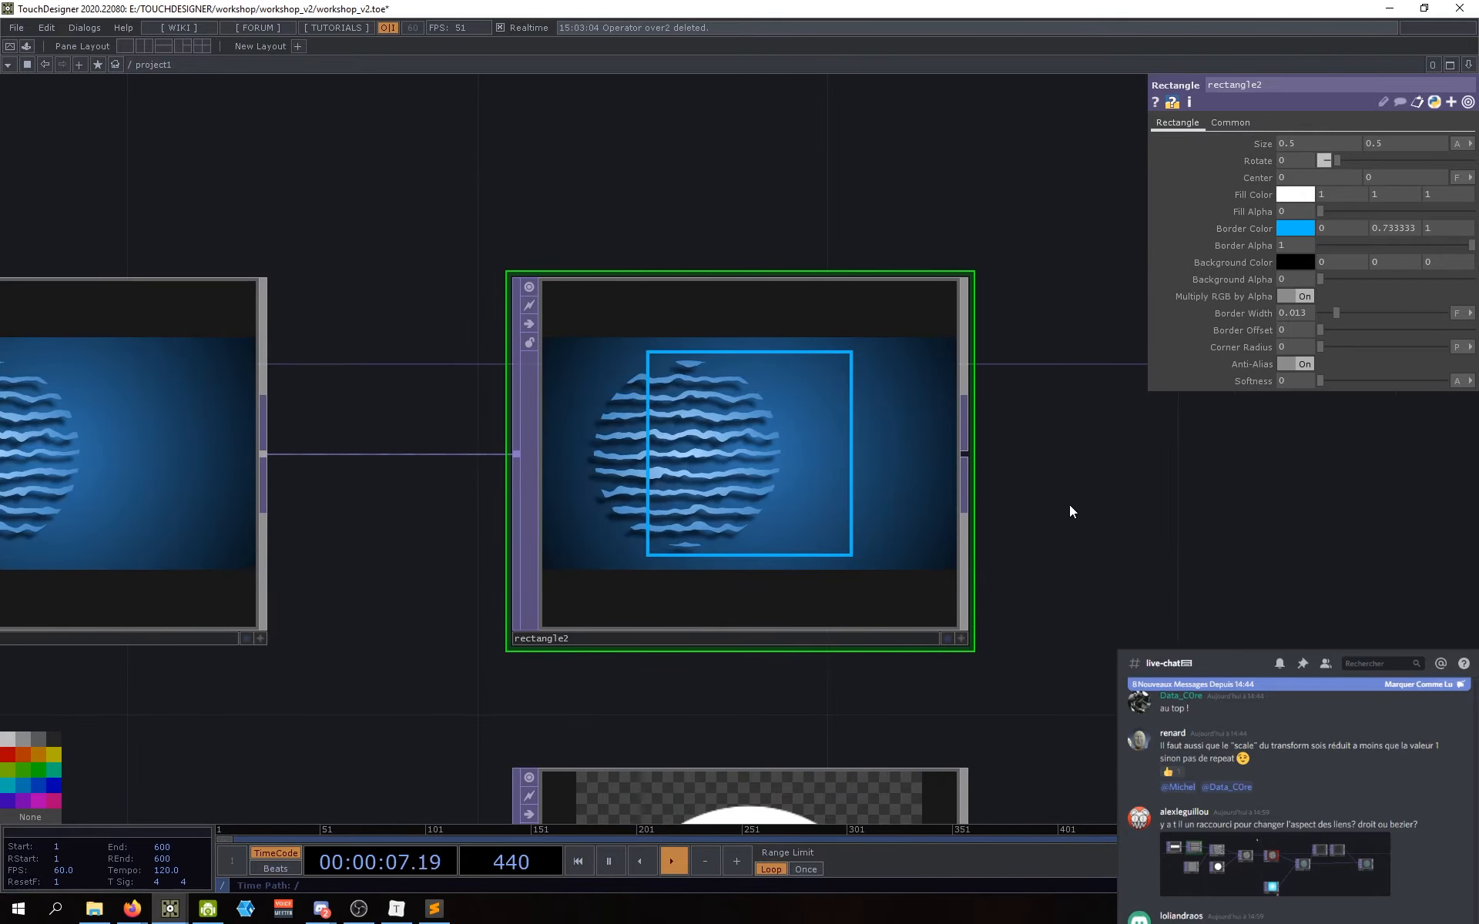
pyautogui.scroll(3, 889, 486)
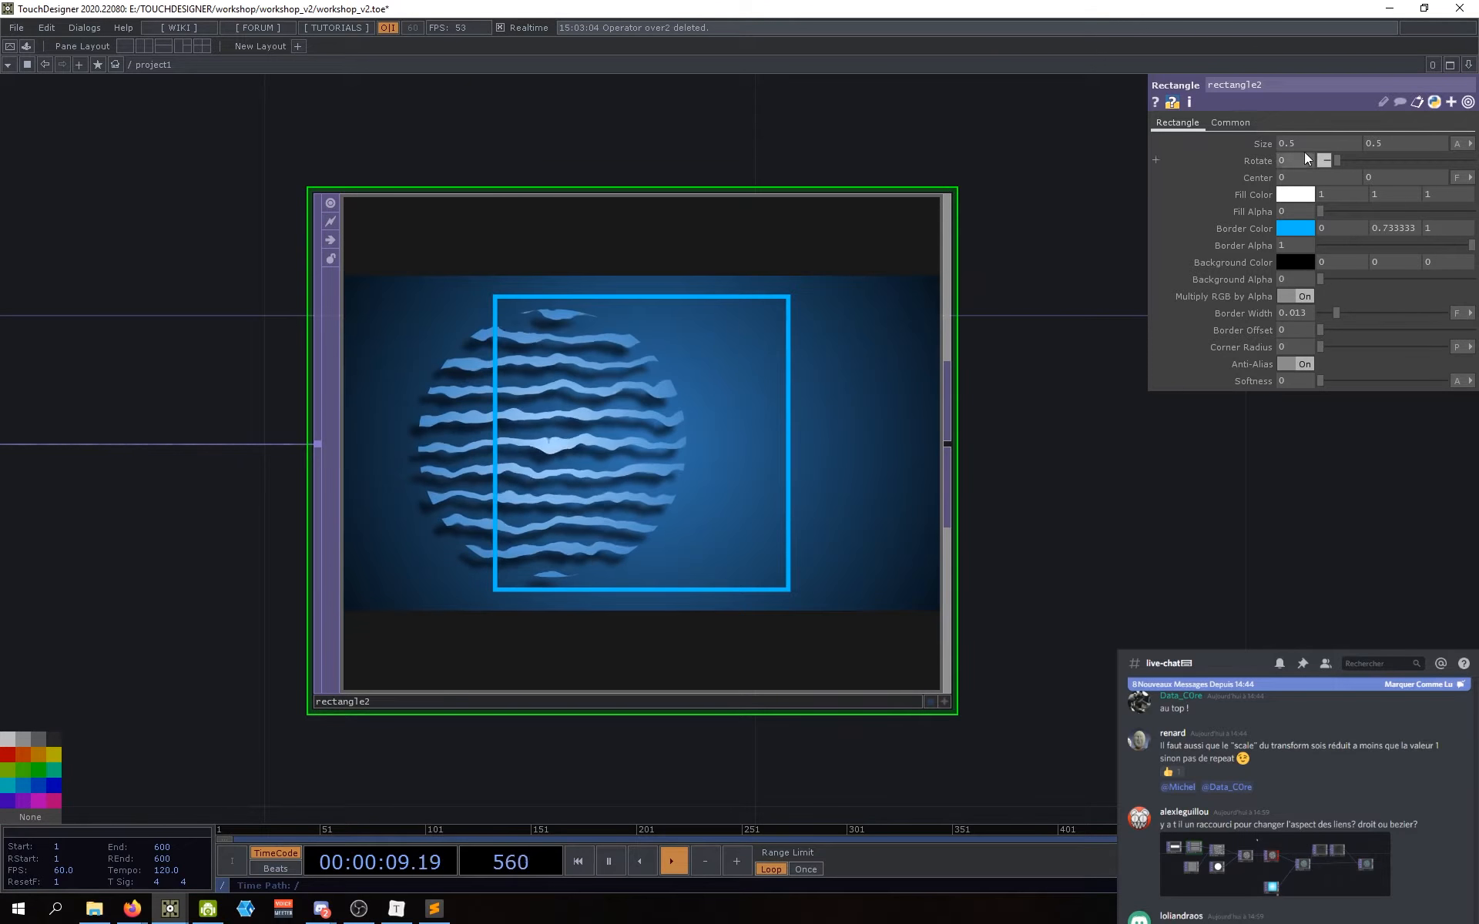
pyautogui.moveTo(1310, 141); pyautogui.dragTo(1463, 164, button='middle')
pyautogui.moveTo(1161, 486); pyautogui.dragTo(1173, 470)
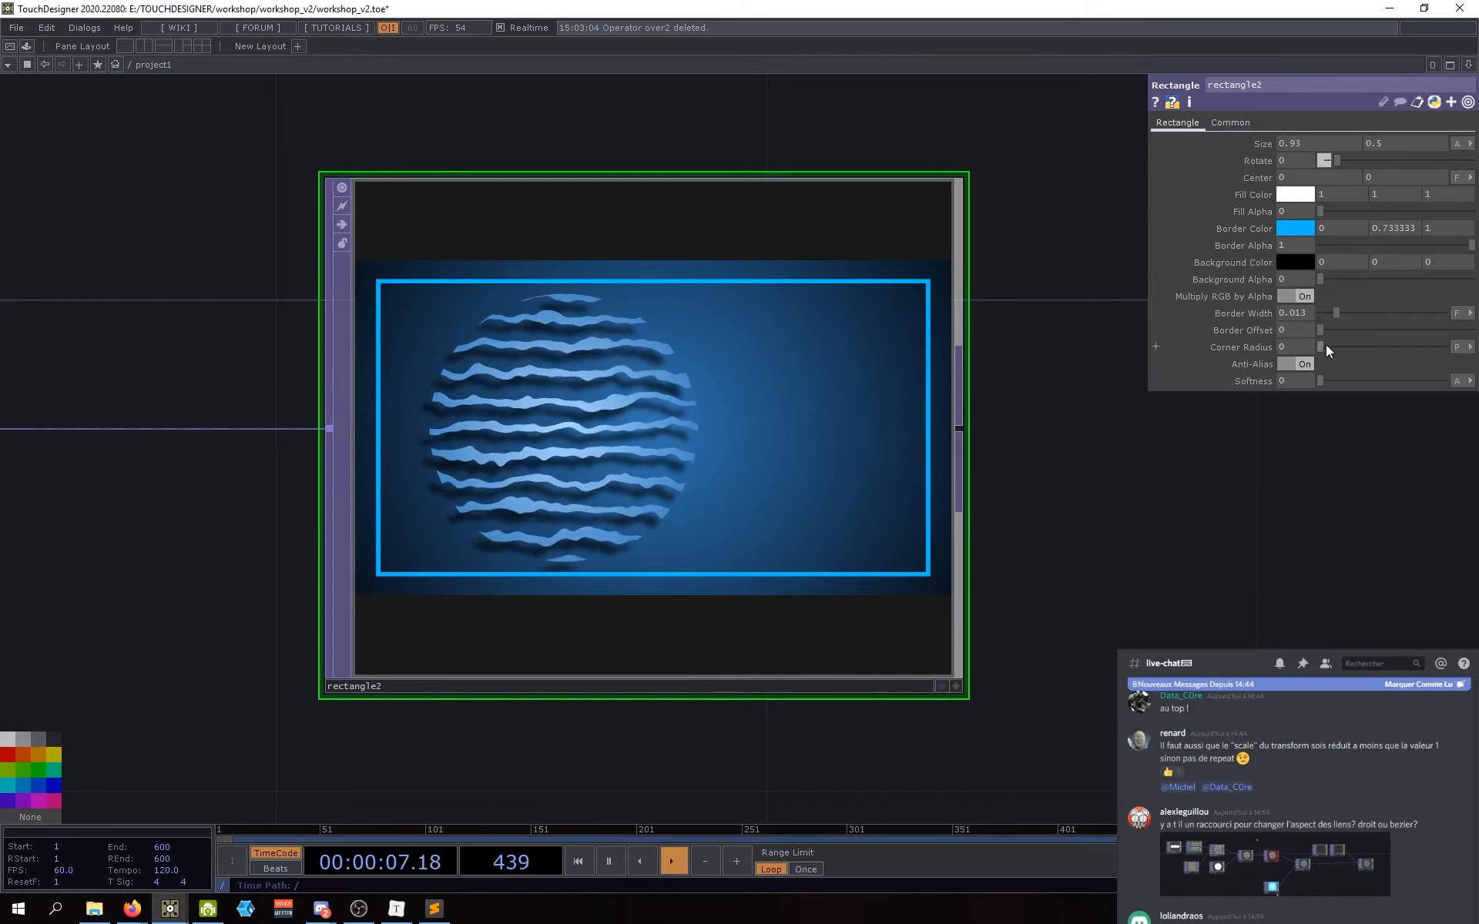
pyautogui.moveTo(1261, 416); pyautogui.dragTo(1256, 426)
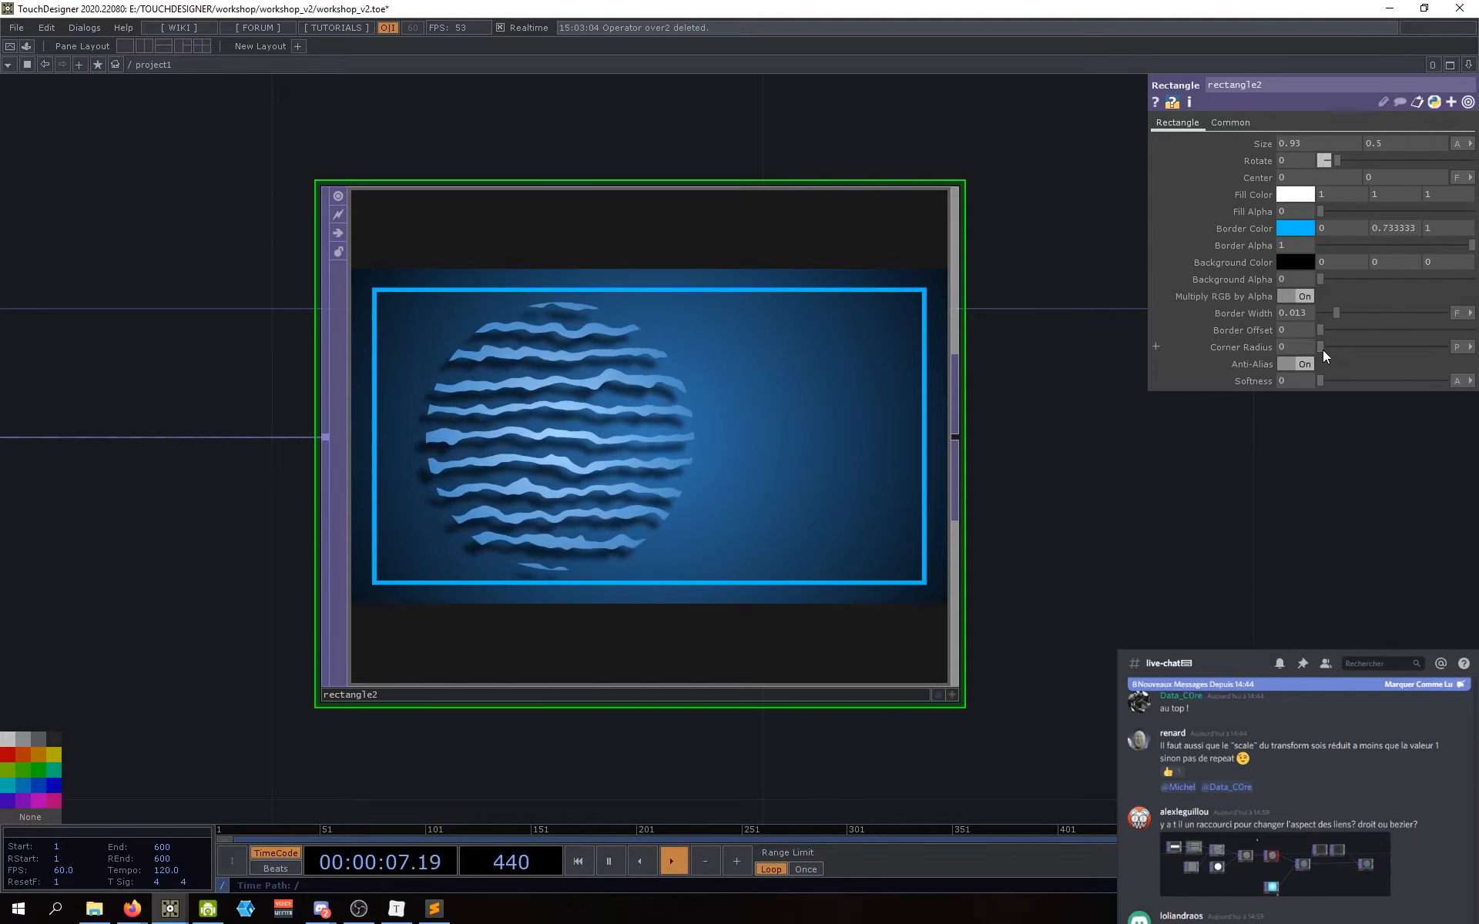
pyautogui.moveTo(1345, 354)
pyautogui.mouseDown()
pyautogui.moveTo(1370, 349)
pyautogui.moveTo(1349, 384)
pyautogui.mouseUp()
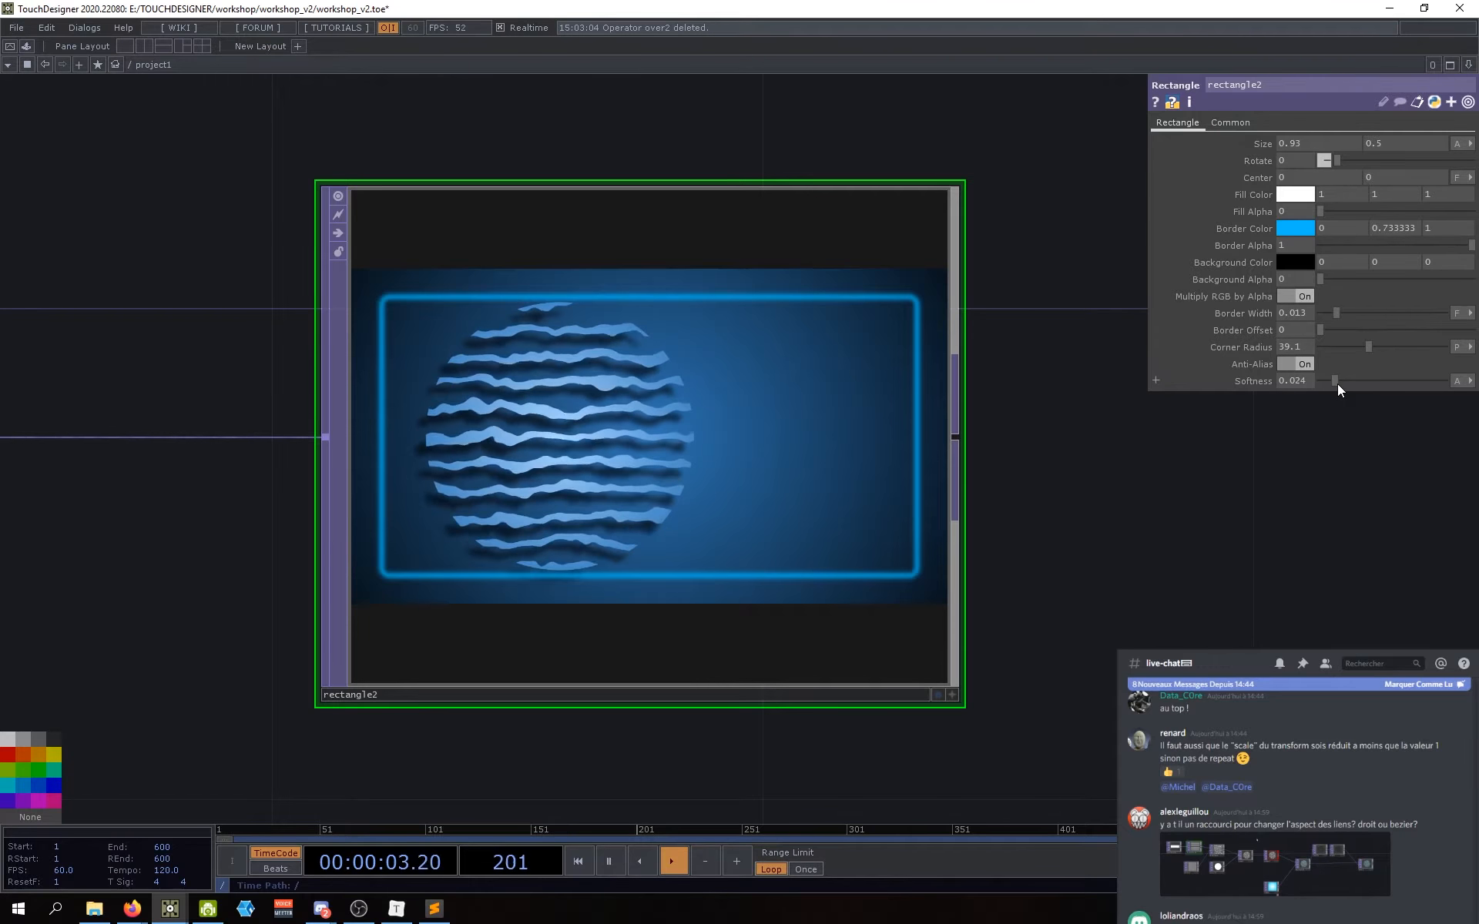
# Step: Try a softer border, reset Softness to 0, and thin Border Width to 0.005
pyautogui.moveTo(1337, 384)
pyautogui.mouseDown()
pyautogui.moveTo(1282, 387)
pyautogui.moveTo(1339, 382)
pyautogui.moveTo(1311, 391)
pyautogui.mouseUp()
pyautogui.moveTo(1149, 525); pyautogui.dragTo(1098, 509)
pyautogui.moveTo(1336, 312); pyautogui.dragTo(1325, 315)
pyautogui.scroll(-3, 1083, 612)
pyautogui.moveTo(1063, 613); pyautogui.dragTo(1017, 616, button='middle')
pyautogui.moveTo(1154, 622); pyautogui.dragTo(1061, 543)
pyautogui.rightClick(1060, 544)
pyautogui.moveTo(984, 594); pyautogui.dragTo(960, 502)
pyautogui.moveTo(970, 381); pyautogui.dragTo(961, 467)
pyautogui.moveTo(930, 394); pyautogui.dragTo(943, 432)
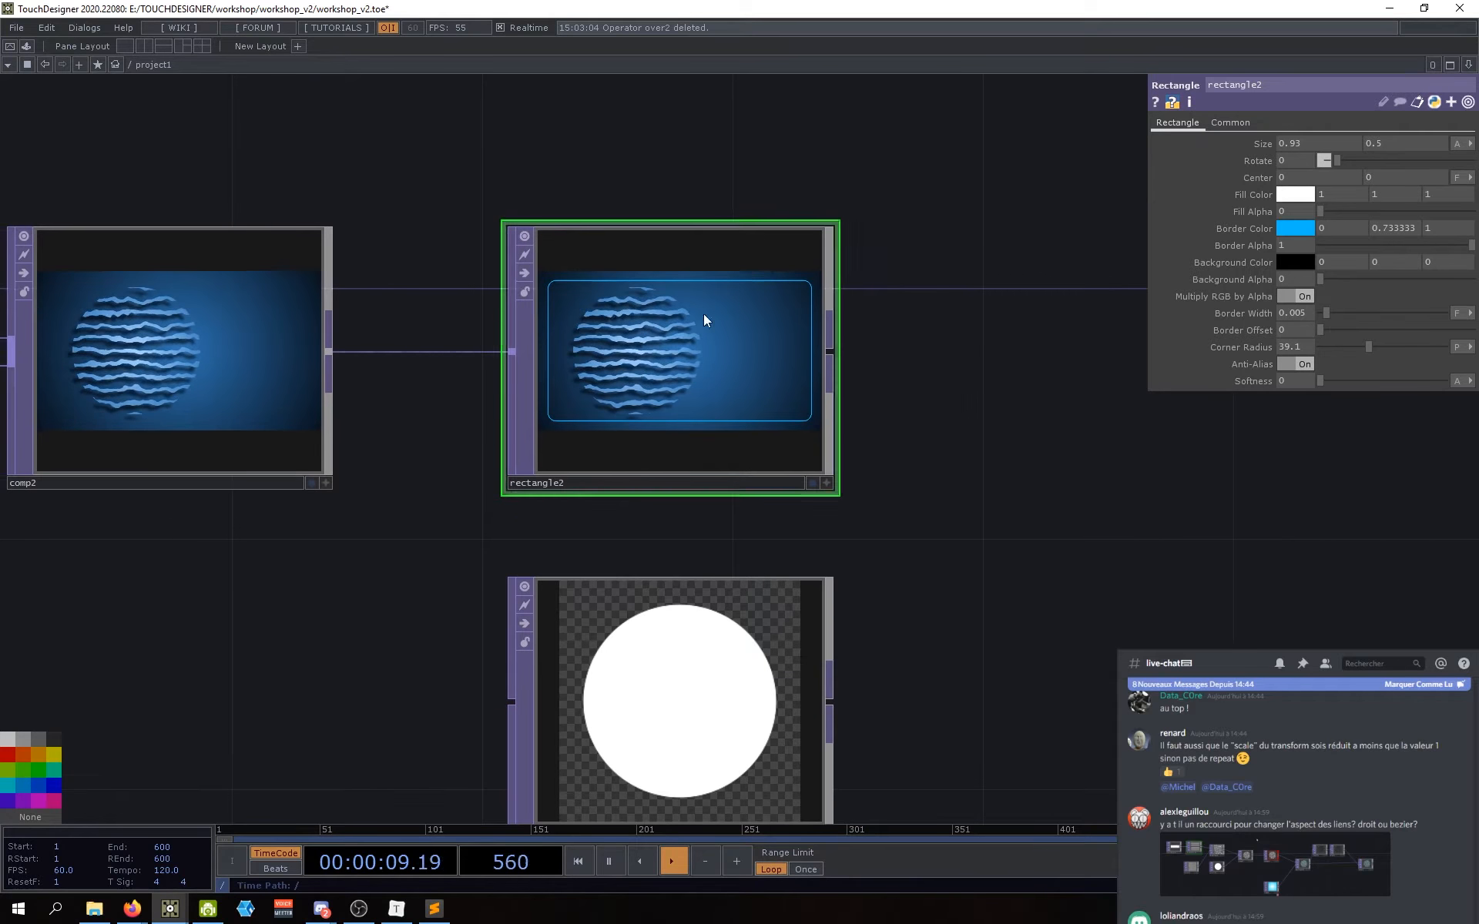
# Step: Bring up rectangle2's Rectangle parameter page with the node centred in view
pyautogui.click(1227, 123)
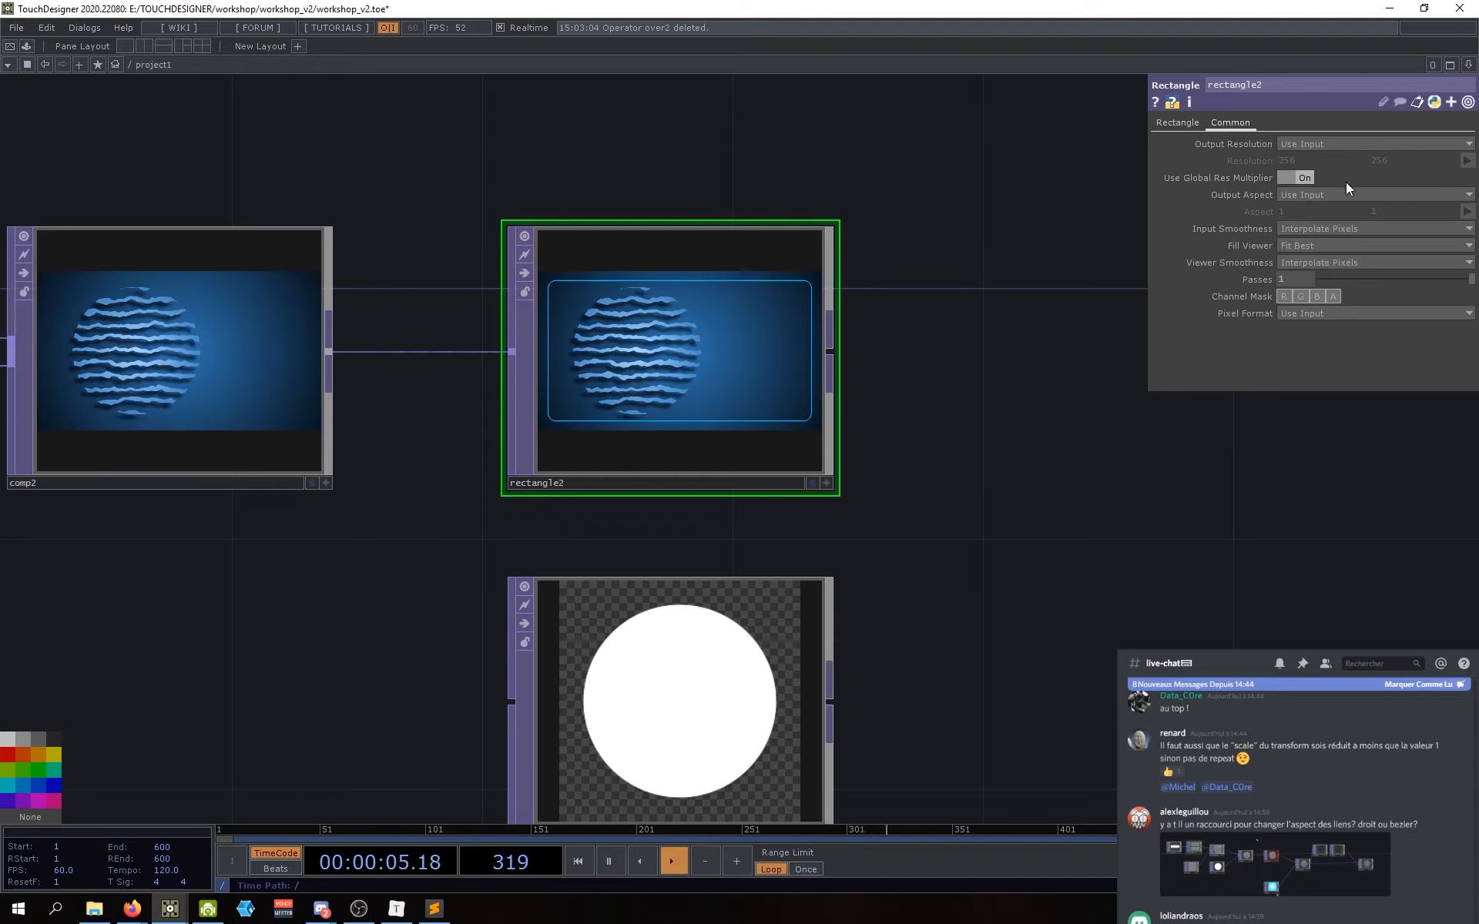
pyautogui.moveTo(878, 367); pyautogui.dragTo(899, 386)
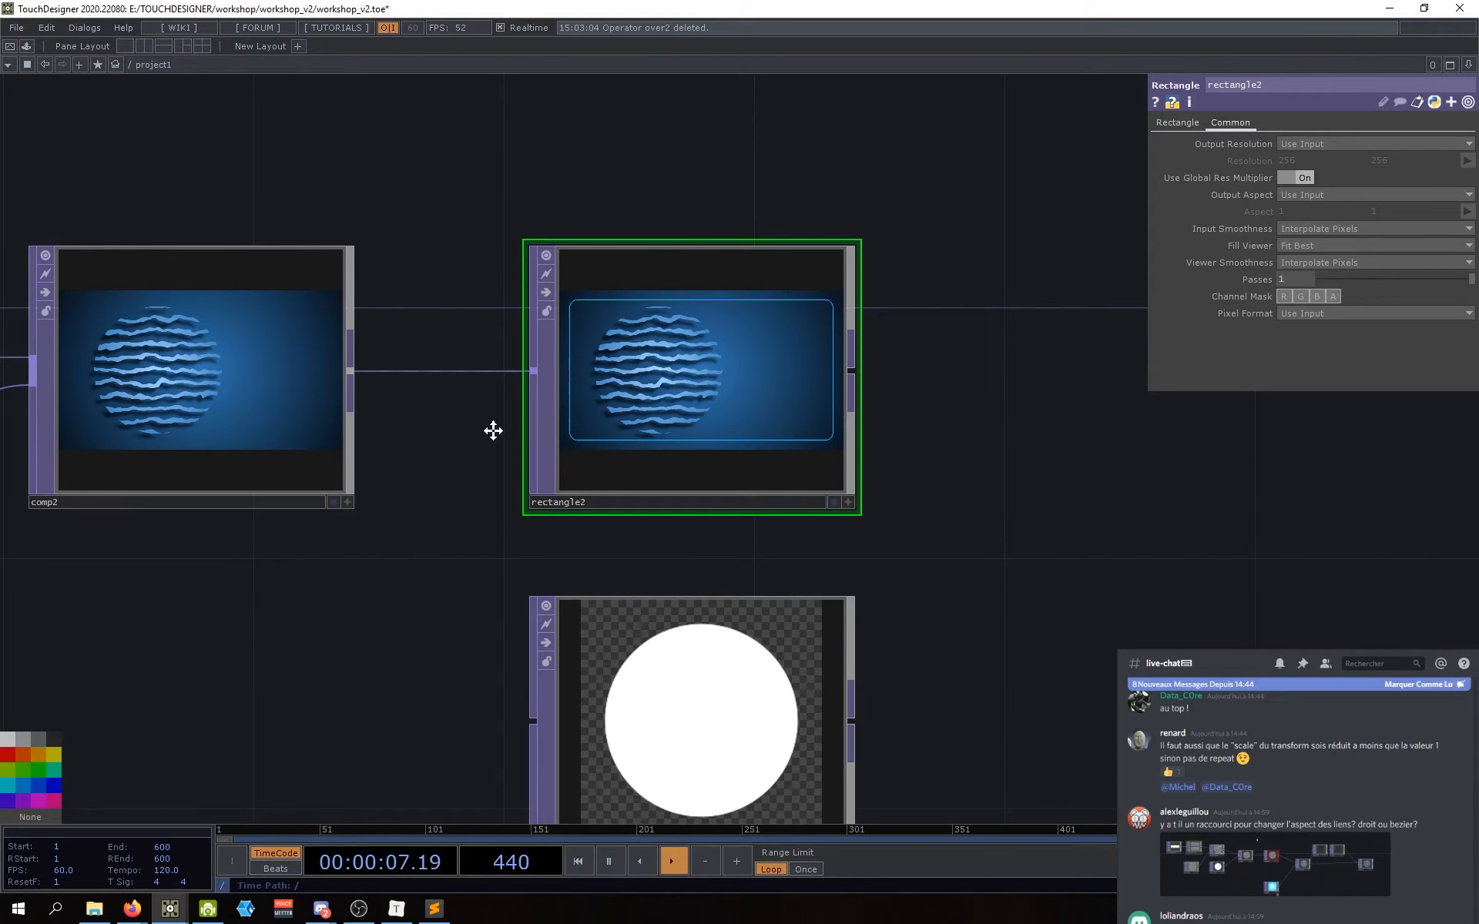
pyautogui.scroll(5, 588, 431)
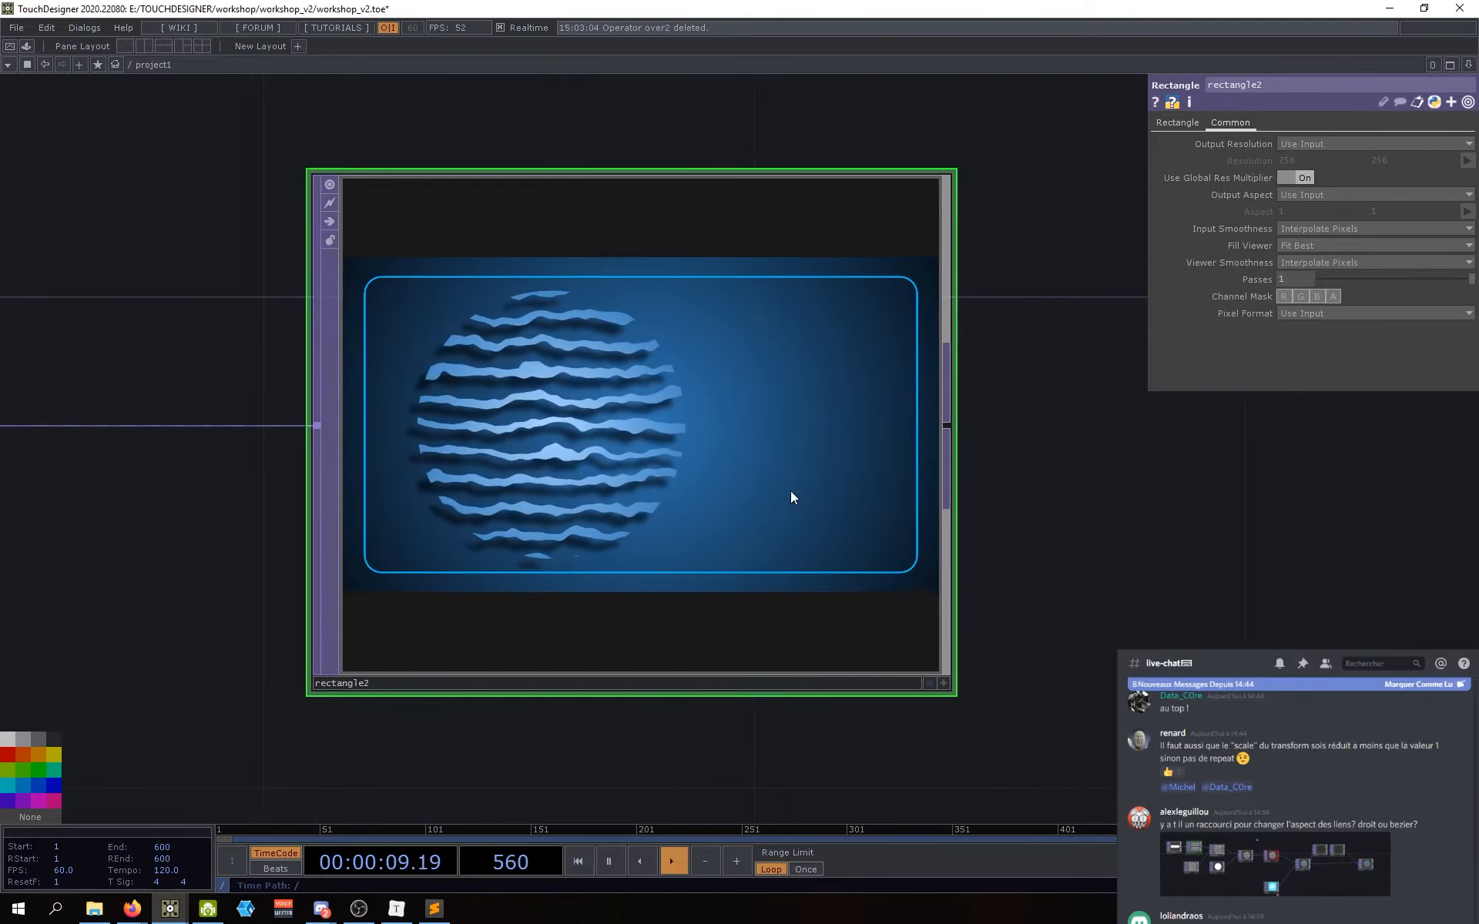
pyautogui.scroll(3, 539, 390)
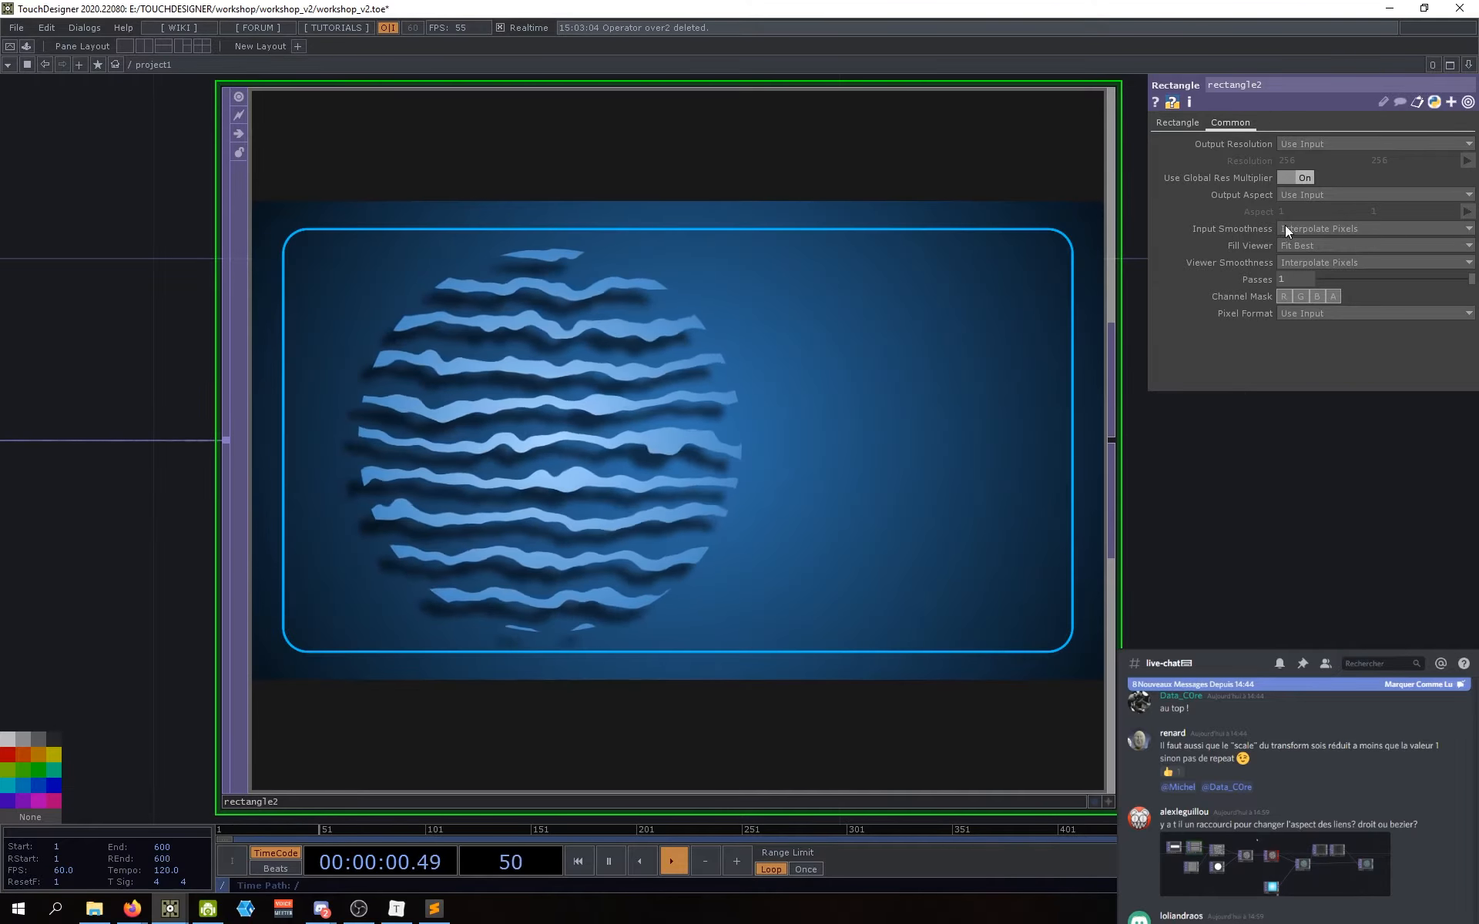
pyautogui.click(1177, 123)
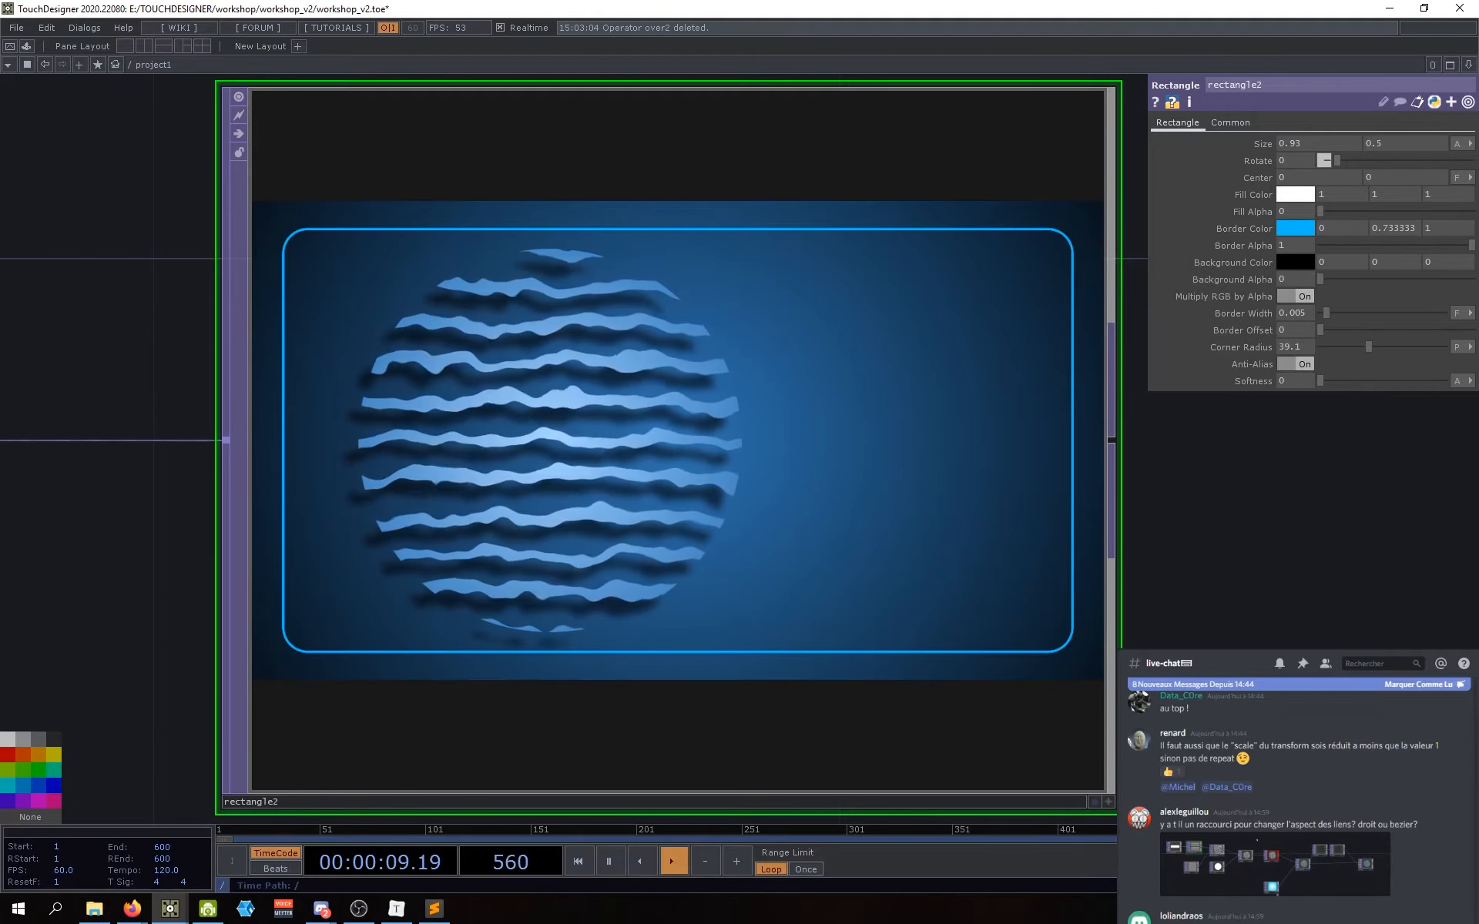
pyautogui.moveTo(1314, 447); pyautogui.dragTo(1276, 443)
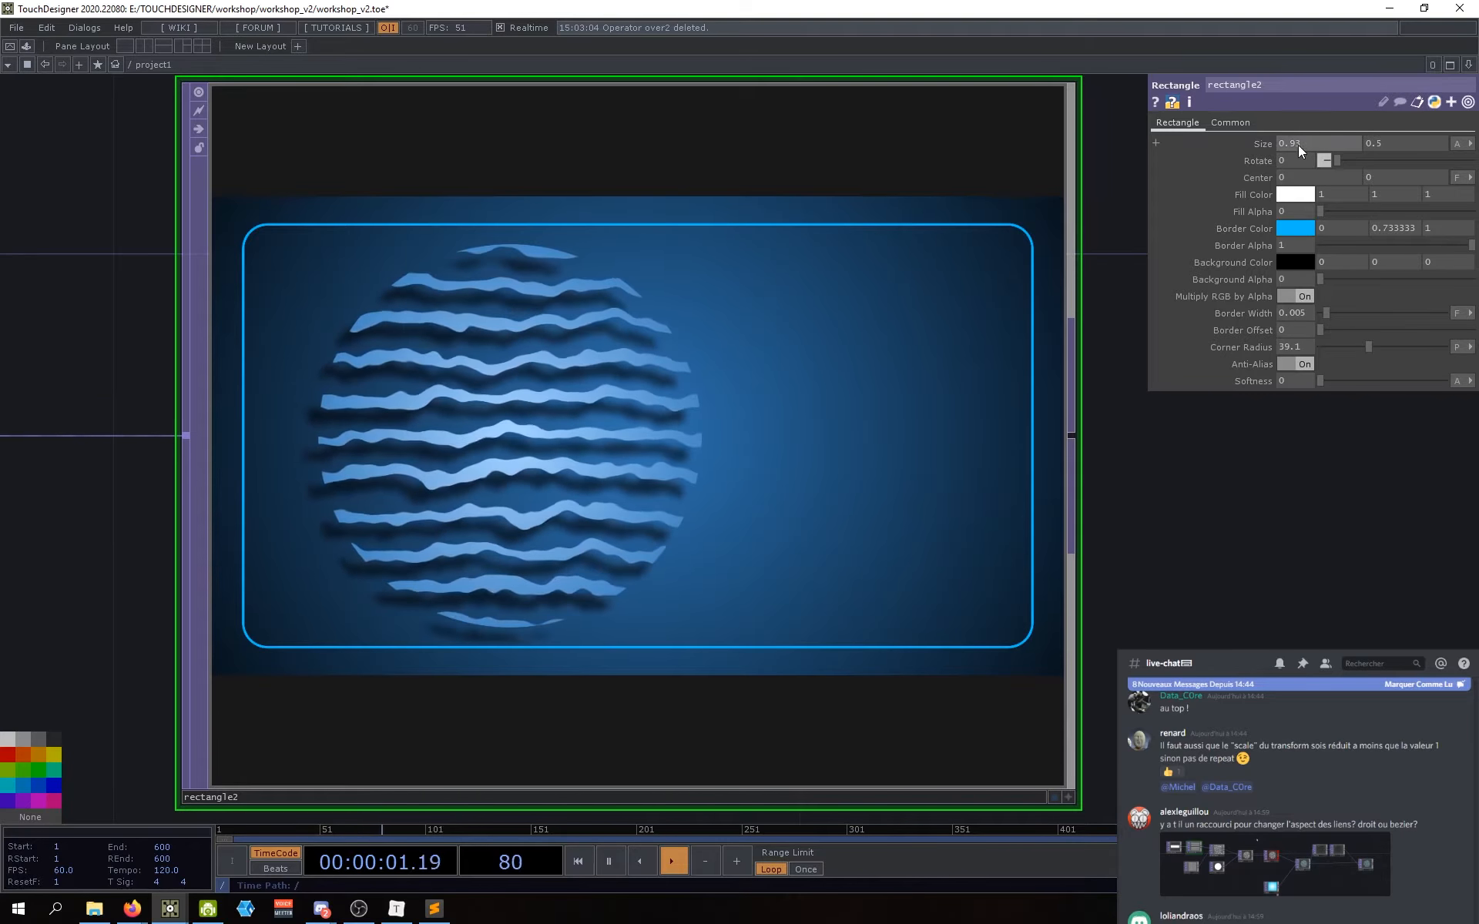
# Step: Set rectangle2's Size X to 0.5, then raise it with the value ladder to 0.91
pyautogui.click(1306, 144)
pyautogui.write('0.5')
pyautogui.press('Return')
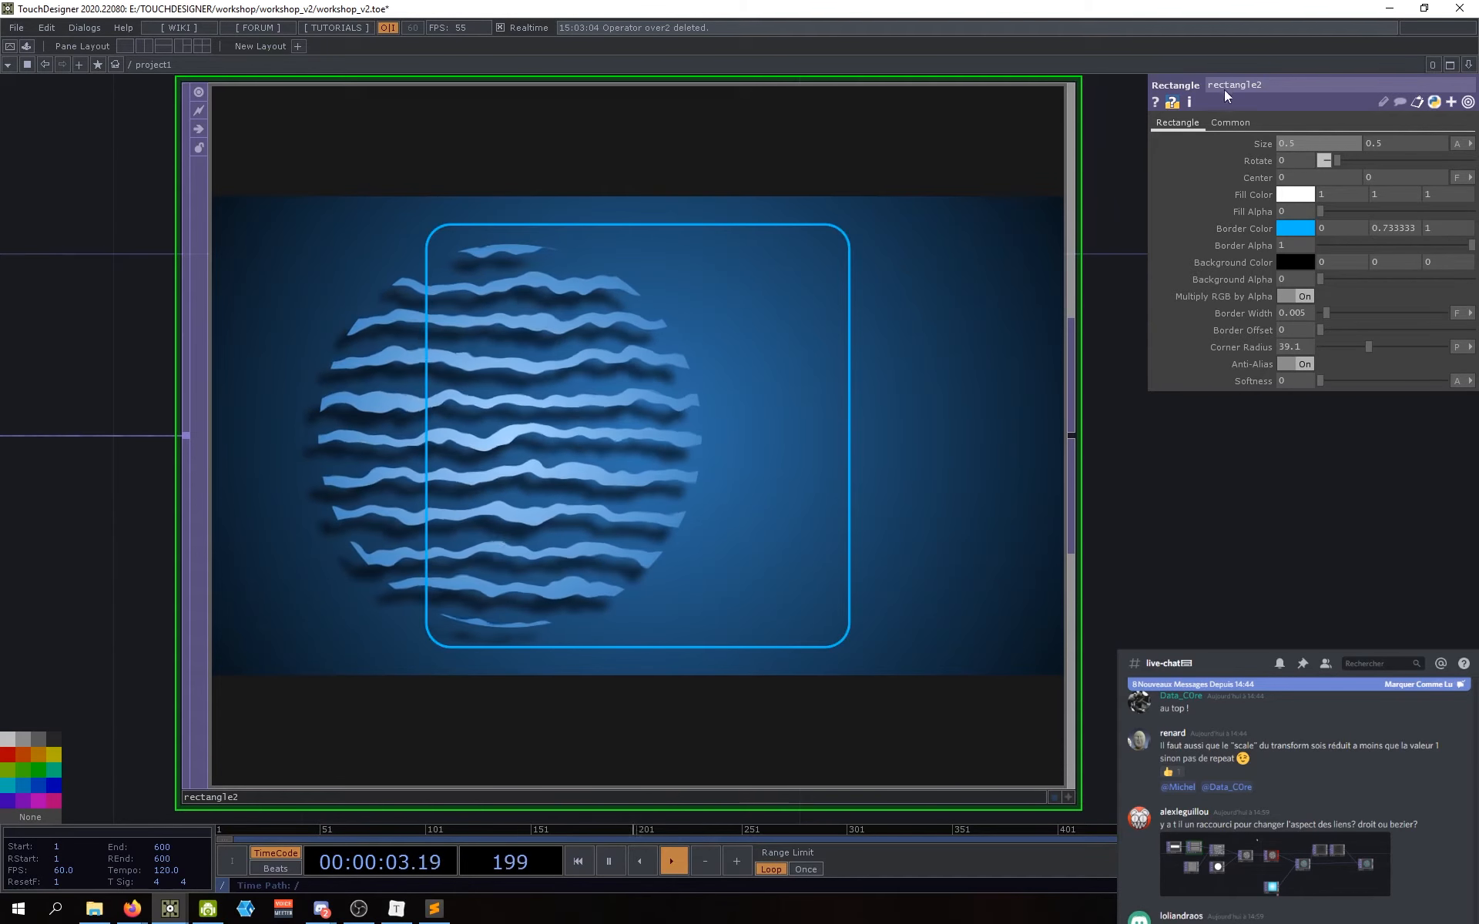
pyautogui.moveTo(1302, 143); pyautogui.dragTo(1449, 163, button='middle')
pyautogui.moveTo(1149, 420); pyautogui.dragTo(898, 453, button='middle')
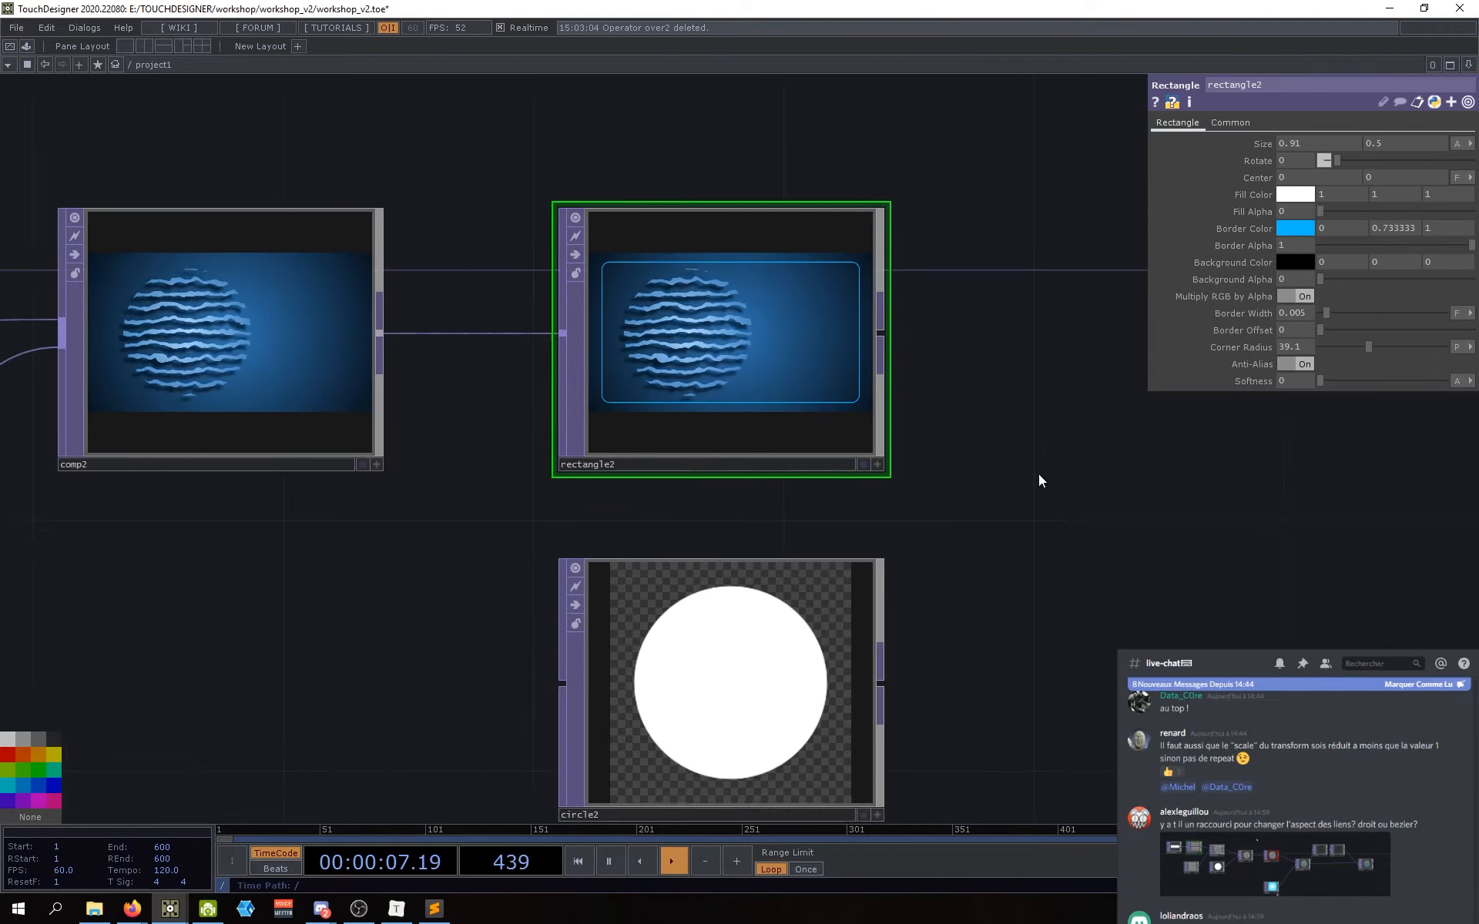
pyautogui.moveTo(1038, 474); pyautogui.dragTo(986, 532, button='middle')
pyautogui.moveTo(986, 542); pyautogui.dragTo(832, 512)
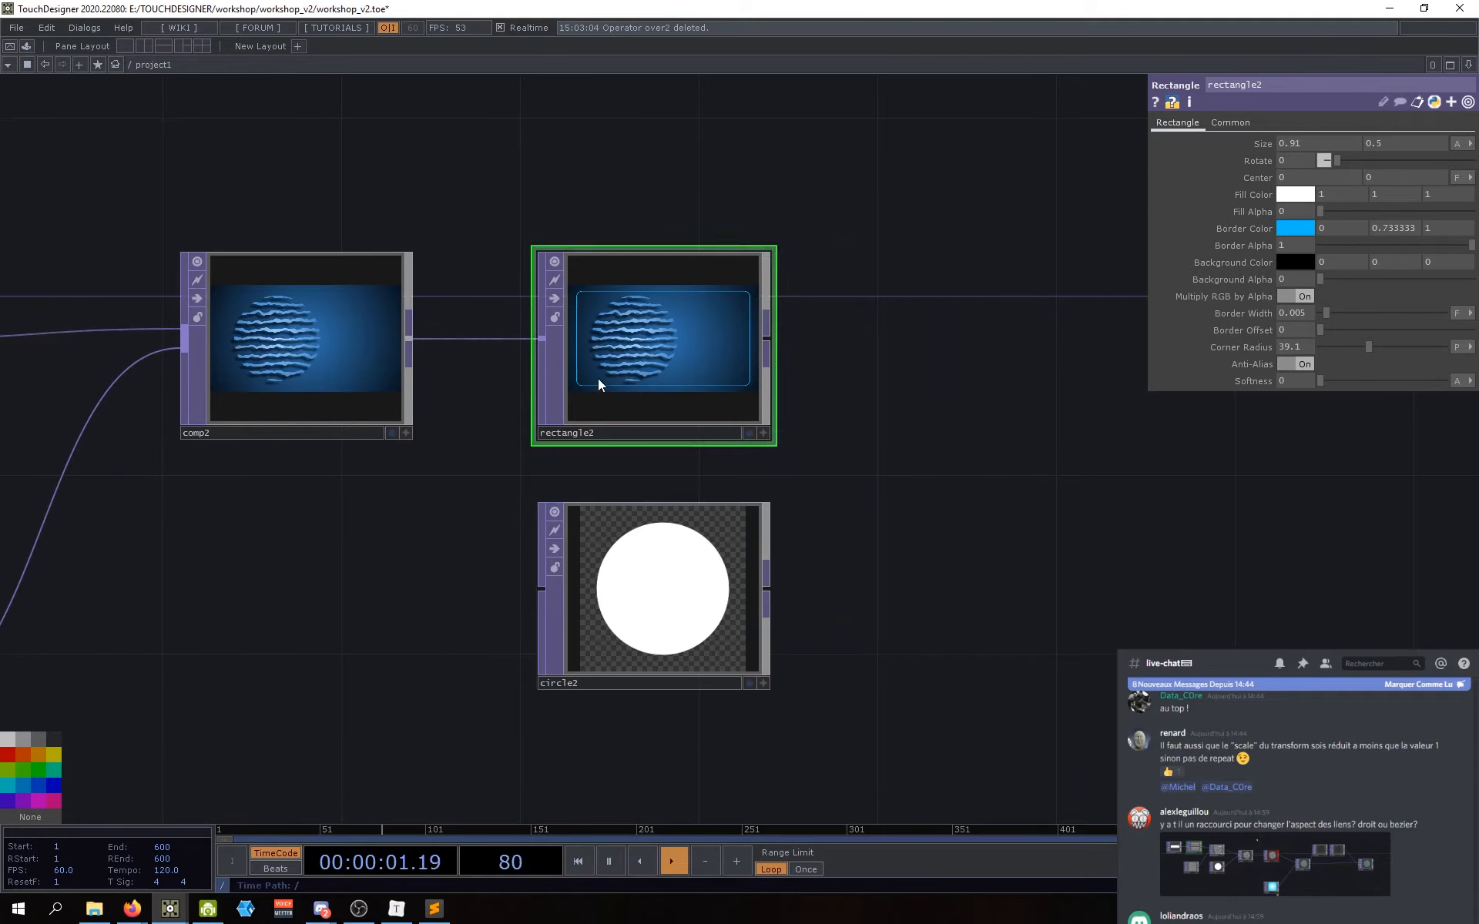
# Step: Select circle2, briefly wire comp2 into it, then delete circle2
pyautogui.click(638, 579)
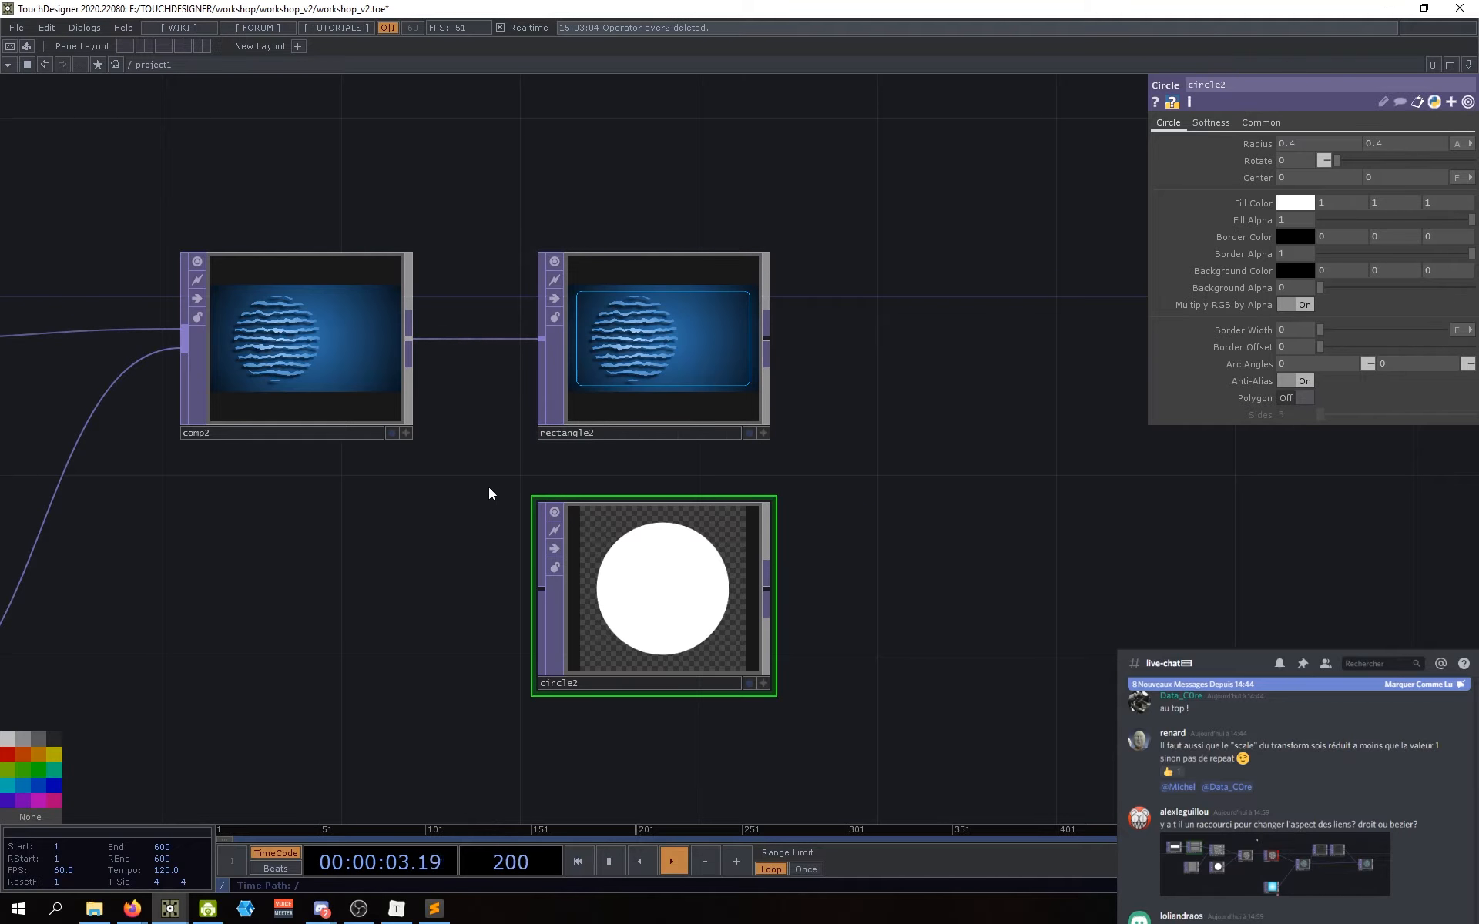
pyautogui.moveTo(411, 339); pyautogui.dragTo(541, 590)
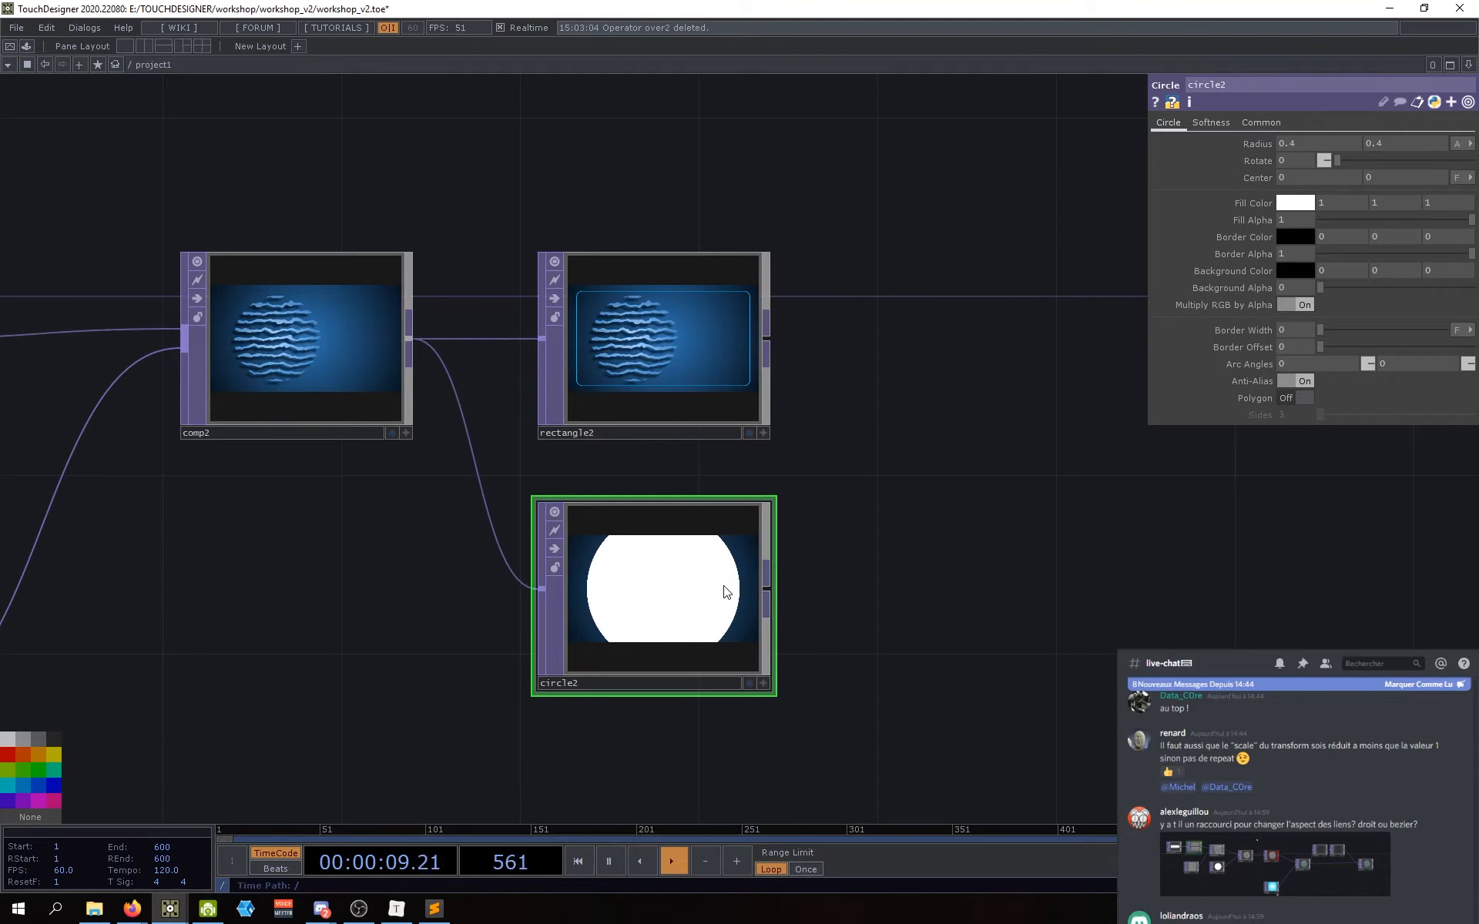
pyautogui.press('Delete')
pyautogui.scroll(-2, 841, 558)
pyautogui.moveTo(817, 552); pyautogui.dragTo(549, 669)
pyautogui.scroll(4, 604, 495)
pyautogui.moveTo(604, 532); pyautogui.dragTo(623, 501)
pyautogui.scroll(-1, 623, 501)
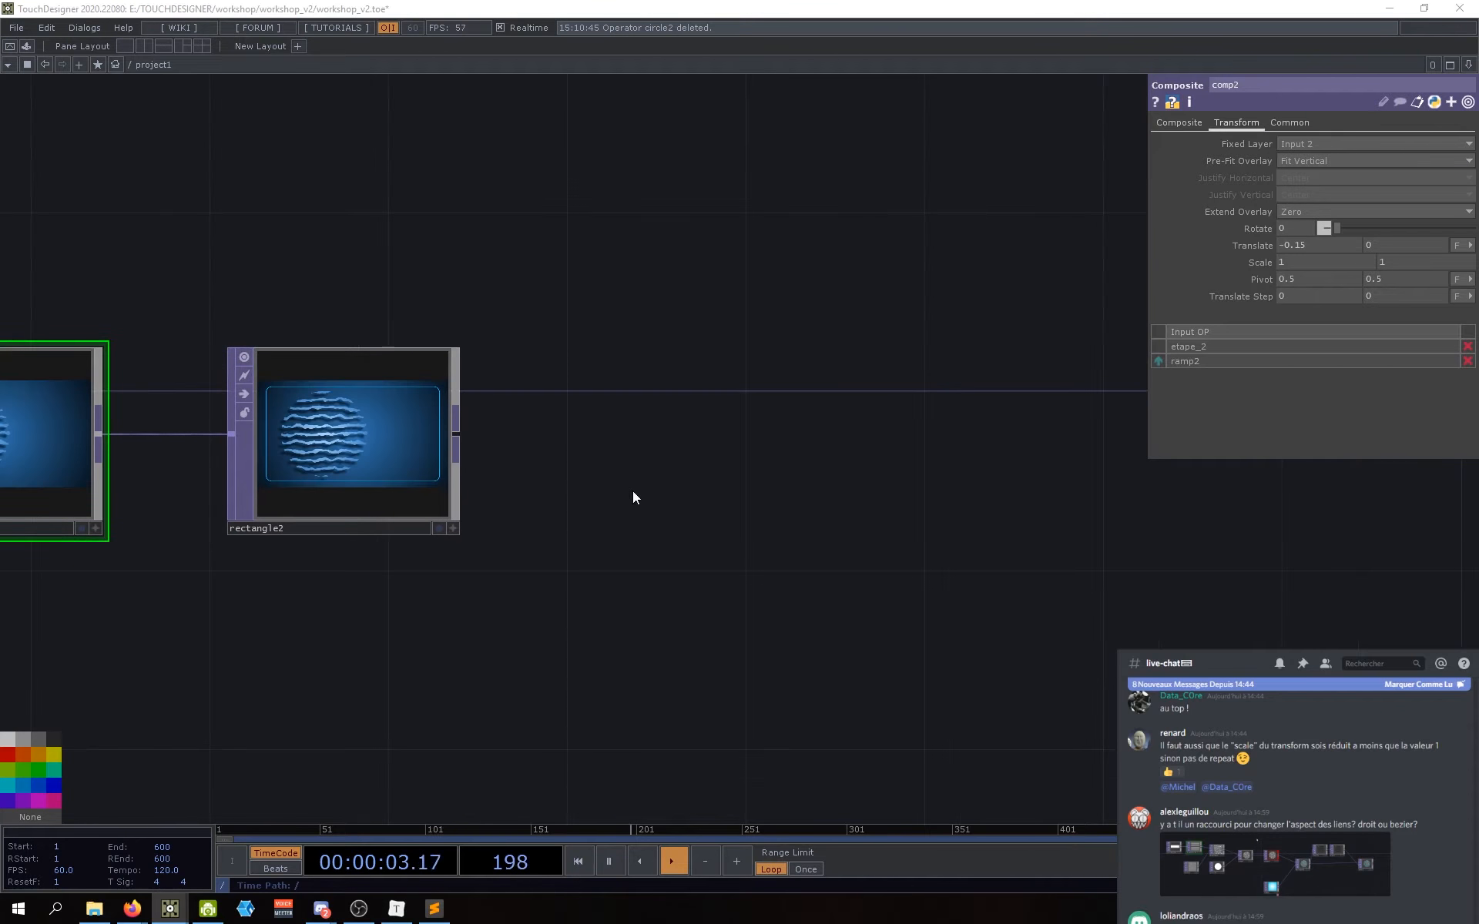
# Step: Add a Text TOP, text1, to the network via the 'te' operator search
pyautogui.press('Tab')
pyautogui.write('te')
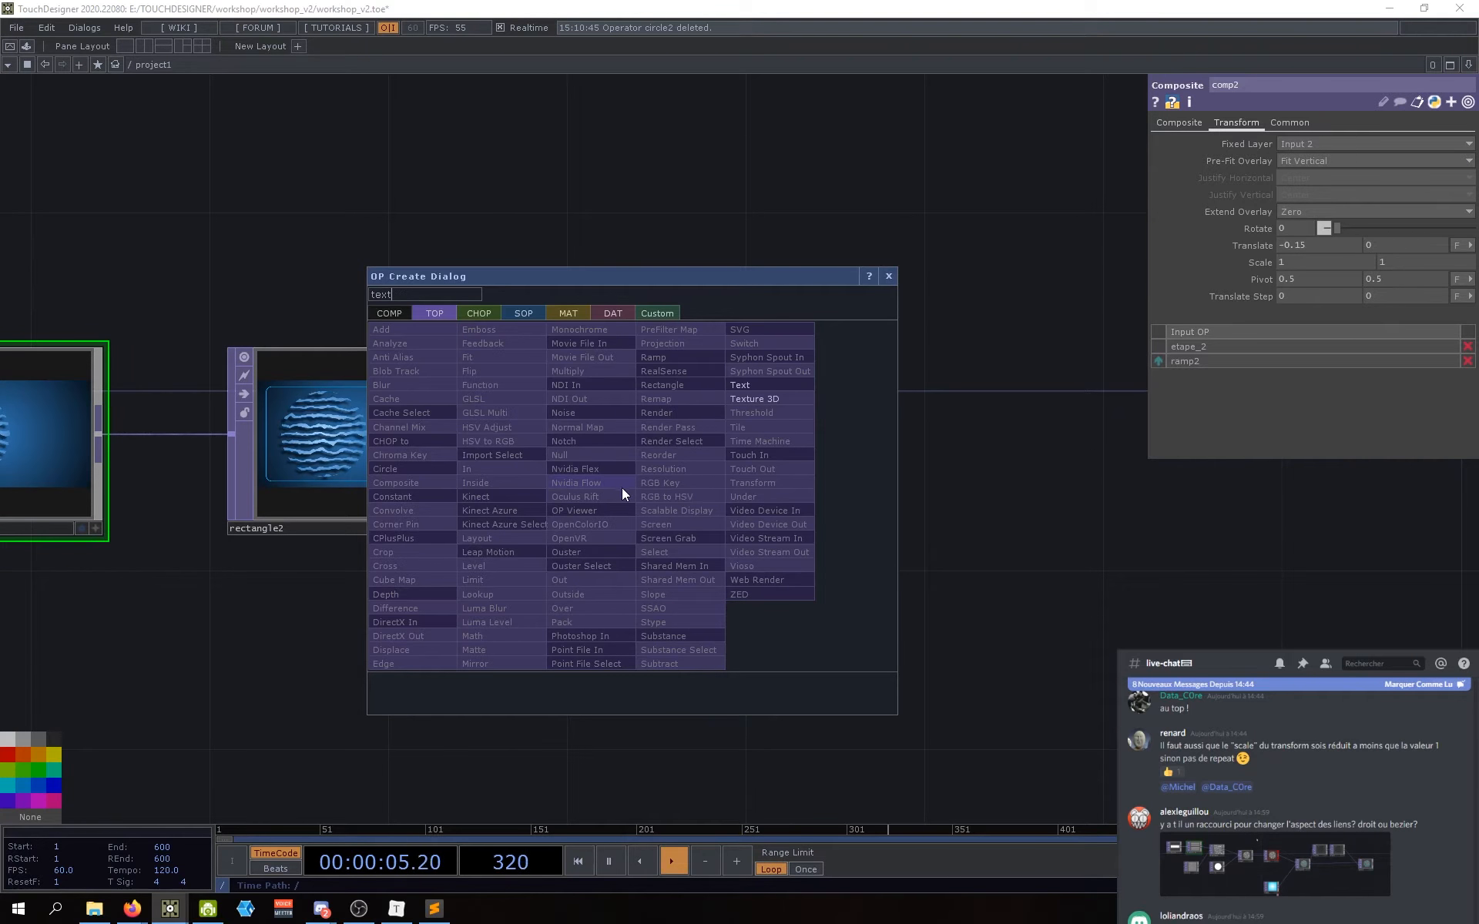
pyautogui.click(752, 386)
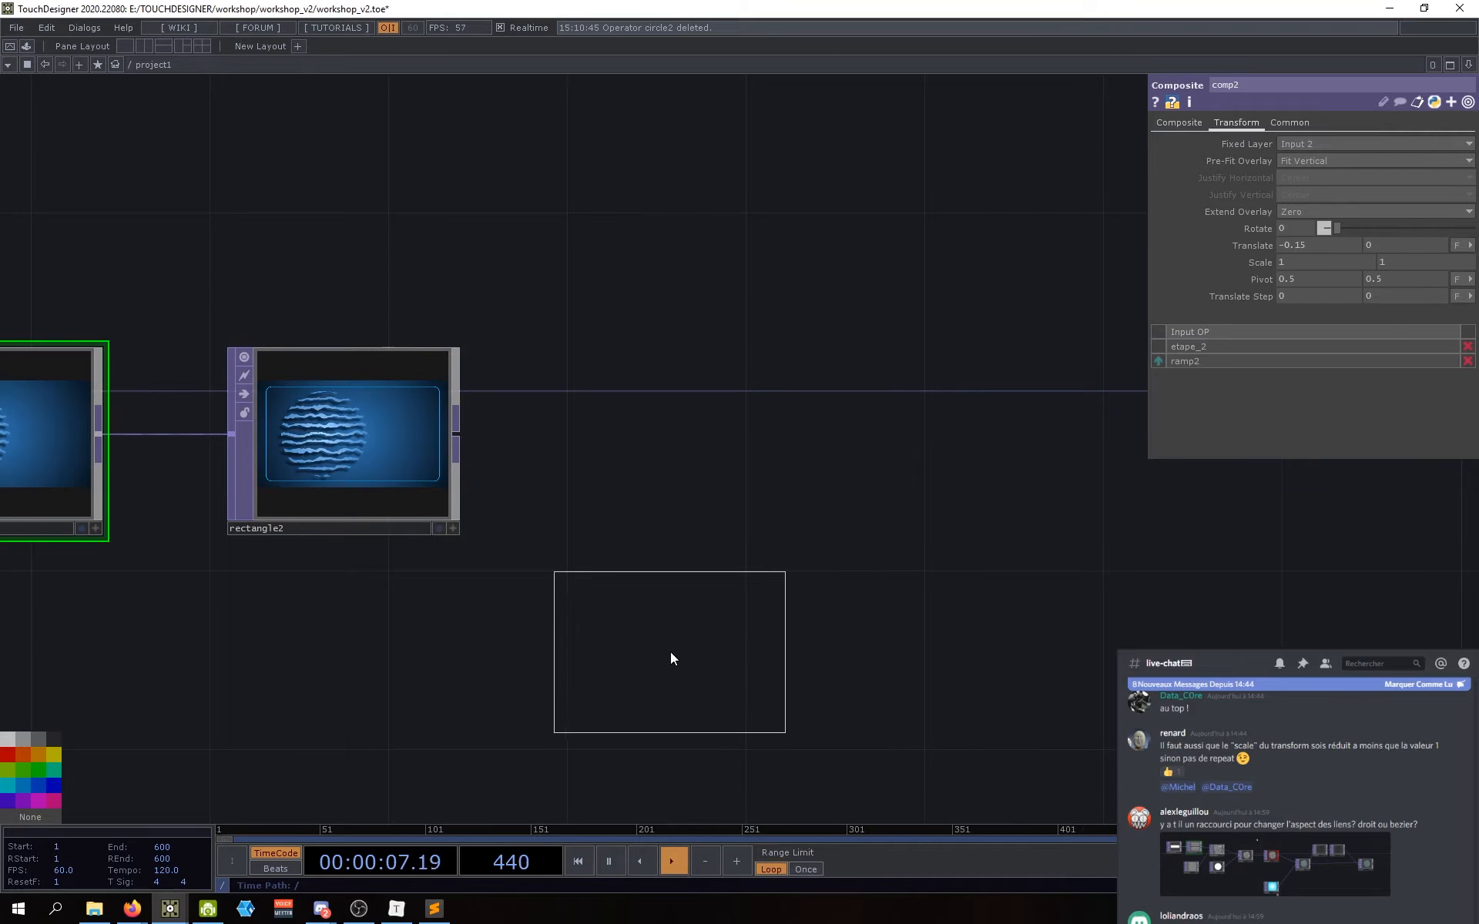
pyautogui.click(670, 655)
pyautogui.scroll(-3, 991, 465)
# Step: Position text1 in the network and tag its node yellow
pyautogui.click(694, 412)
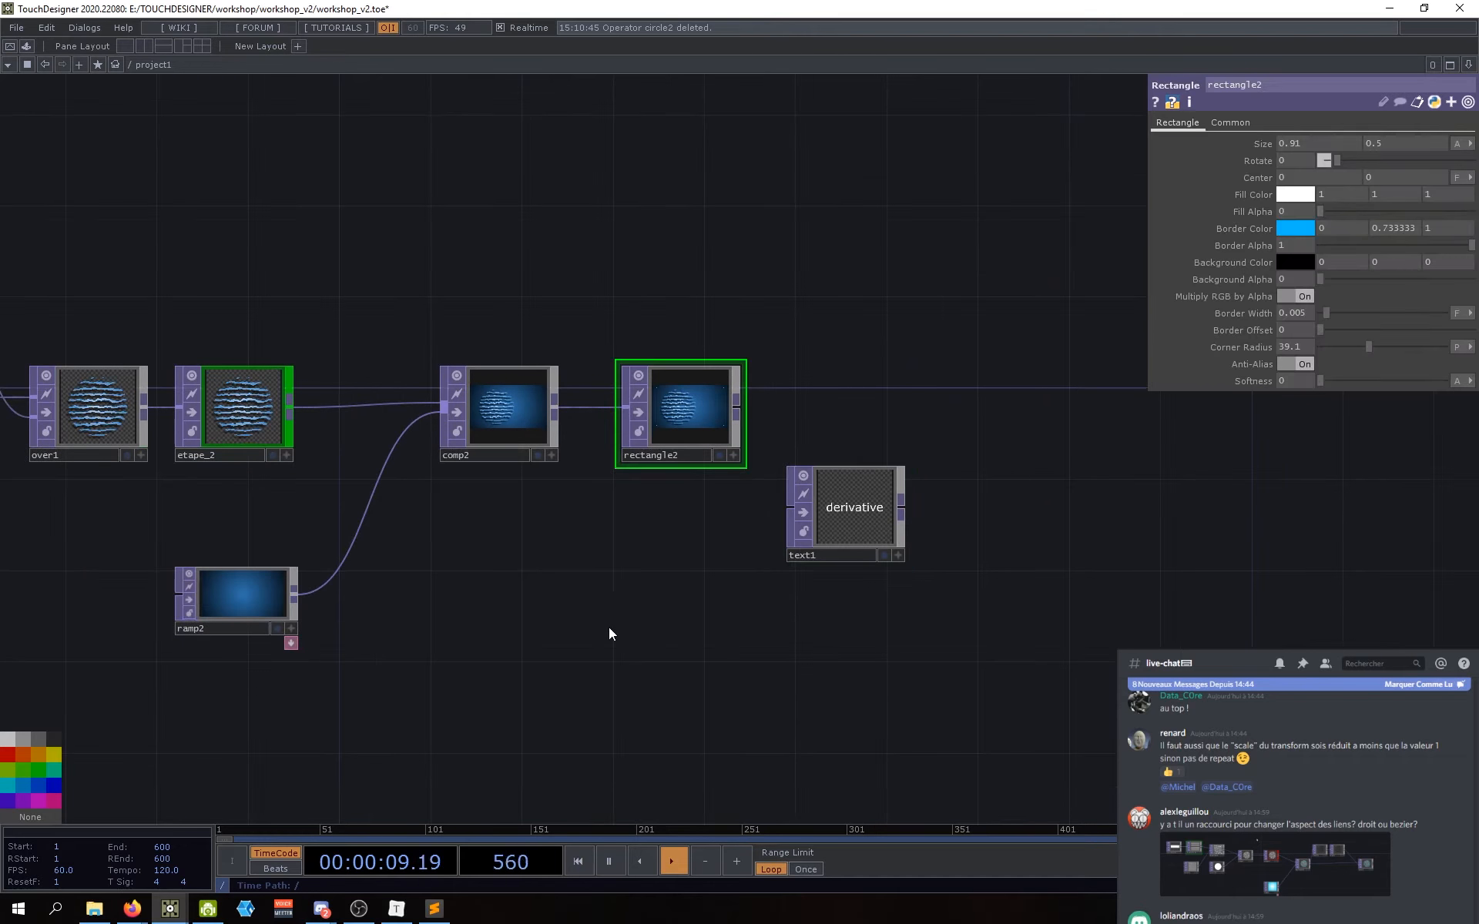
pyautogui.click(237, 608)
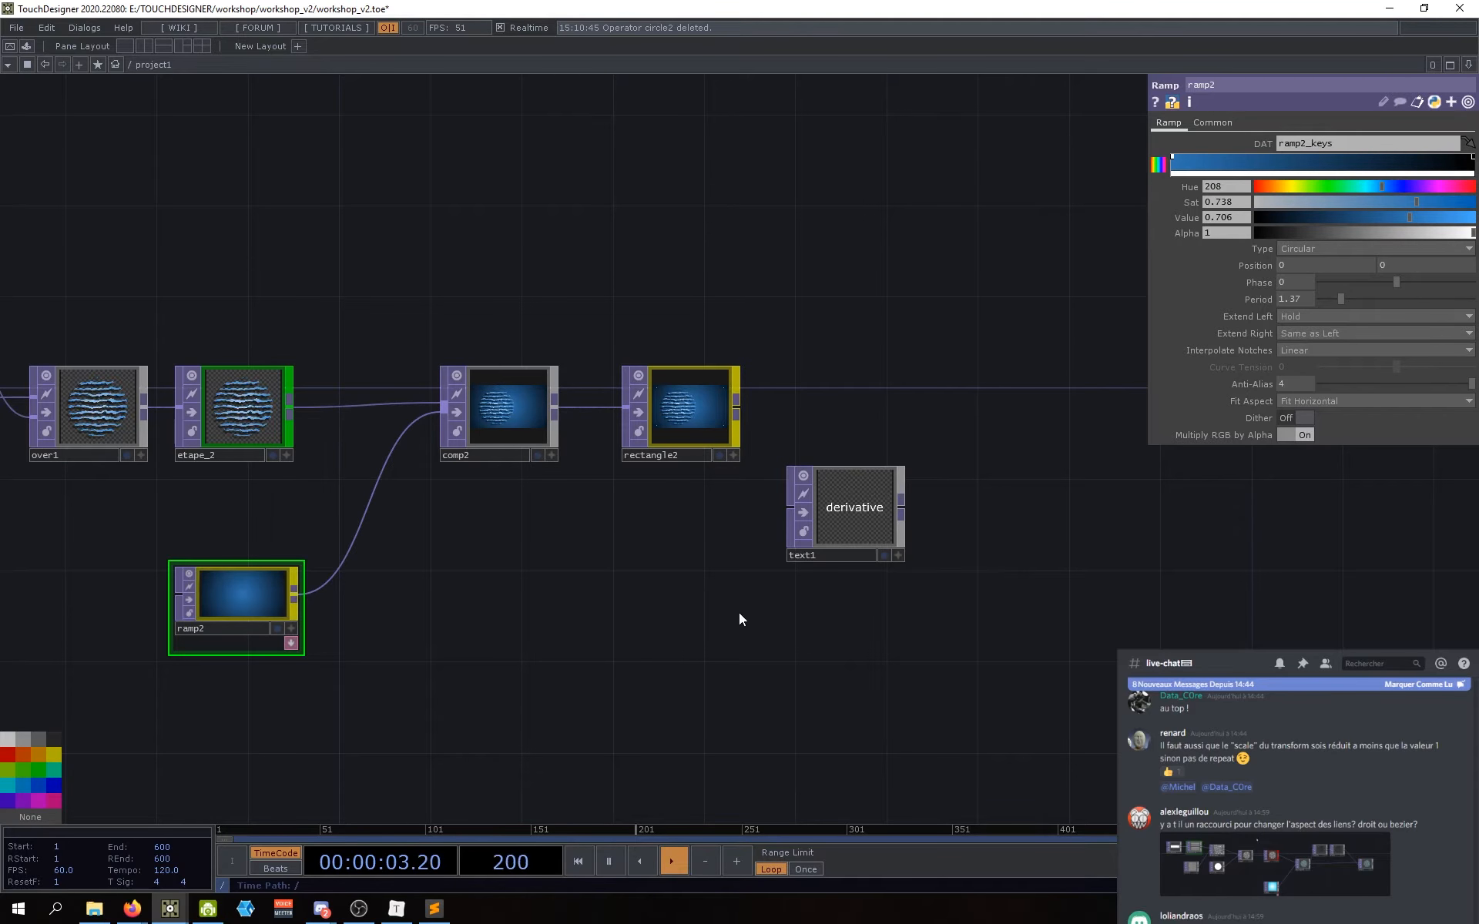
pyautogui.moveTo(848, 524); pyautogui.dragTo(801, 569)
pyautogui.moveTo(979, 588); pyautogui.dragTo(936, 570)
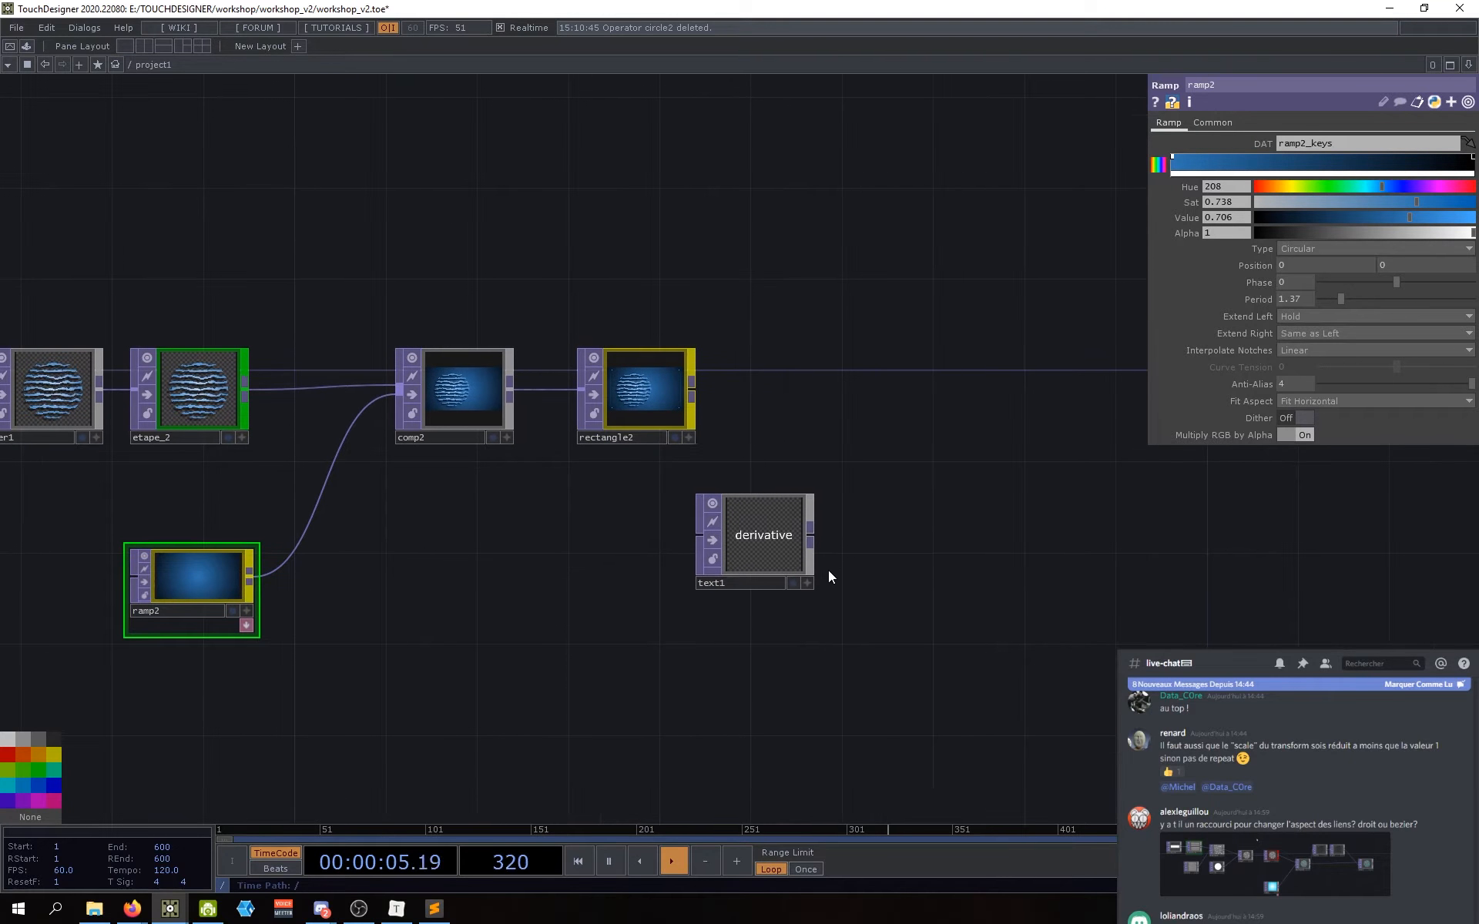
pyautogui.click(763, 537)
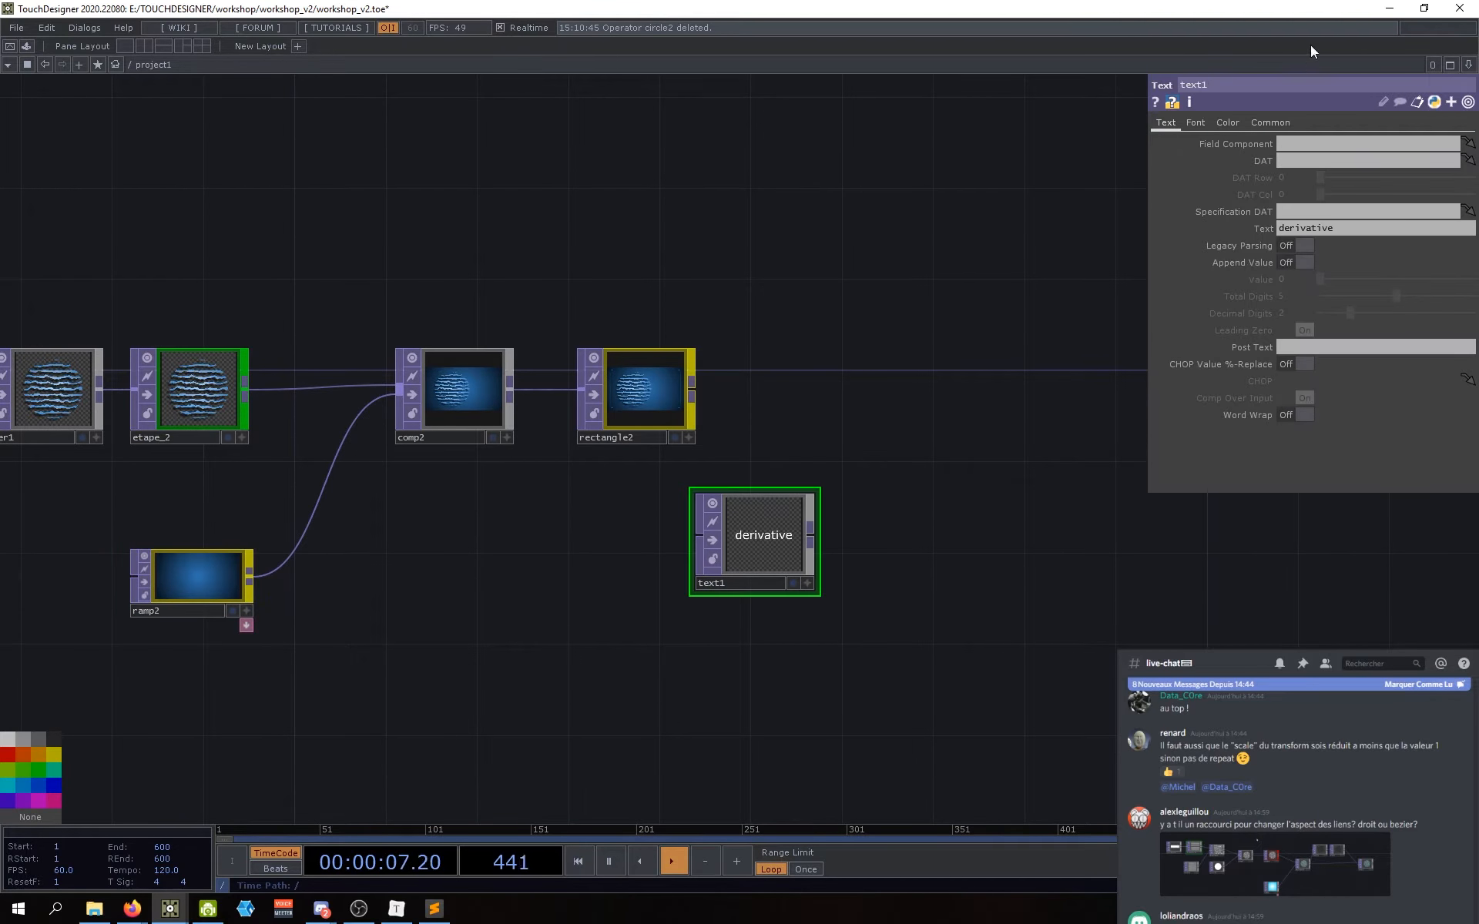
pyautogui.click(1266, 123)
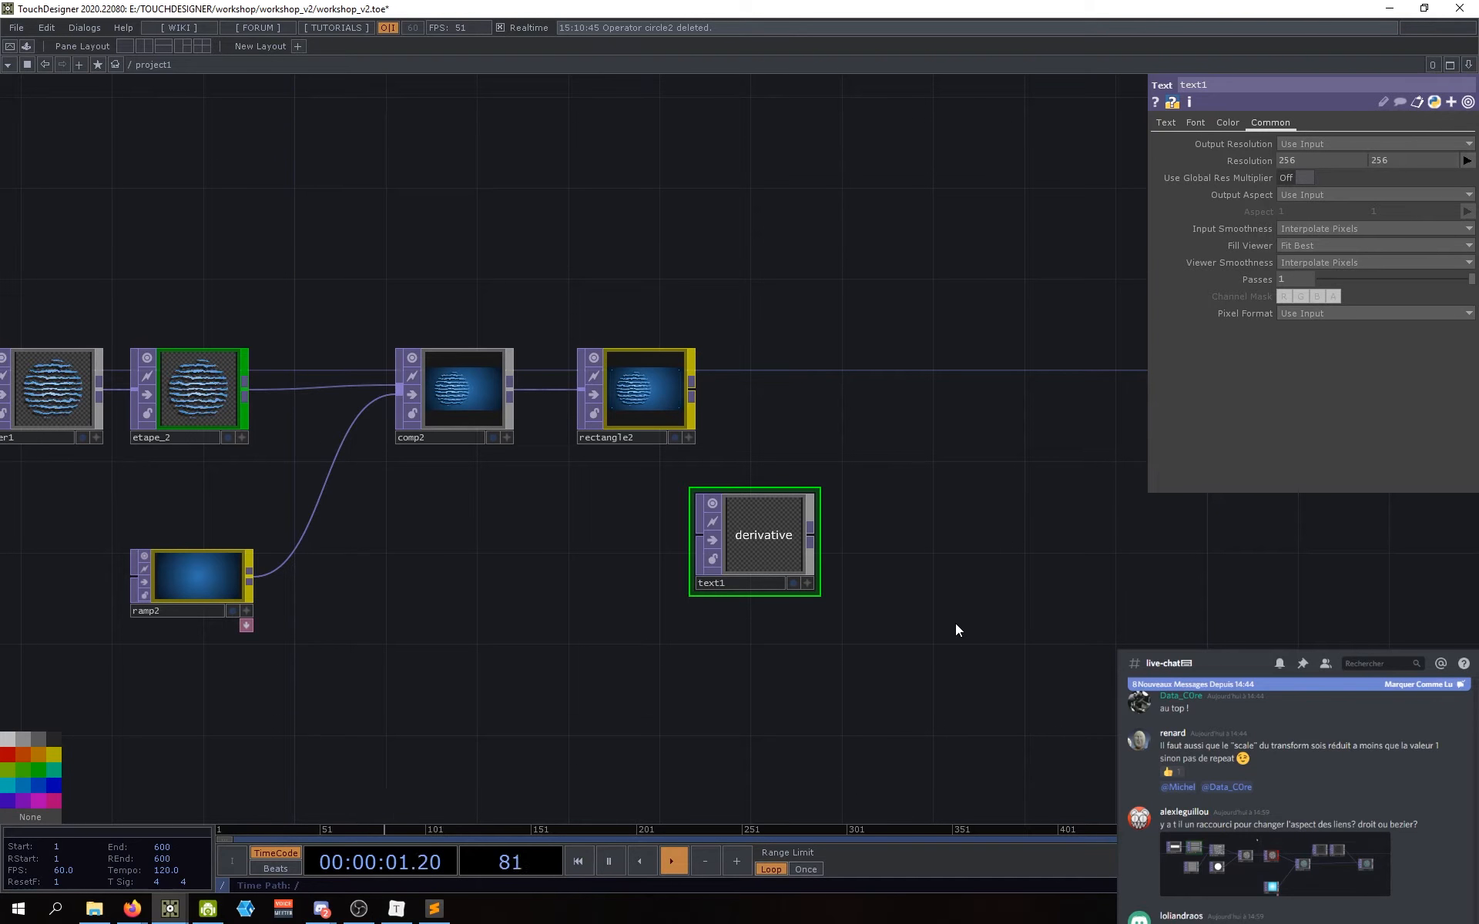
pyautogui.moveTo(745, 533); pyautogui.dragTo(773, 514)
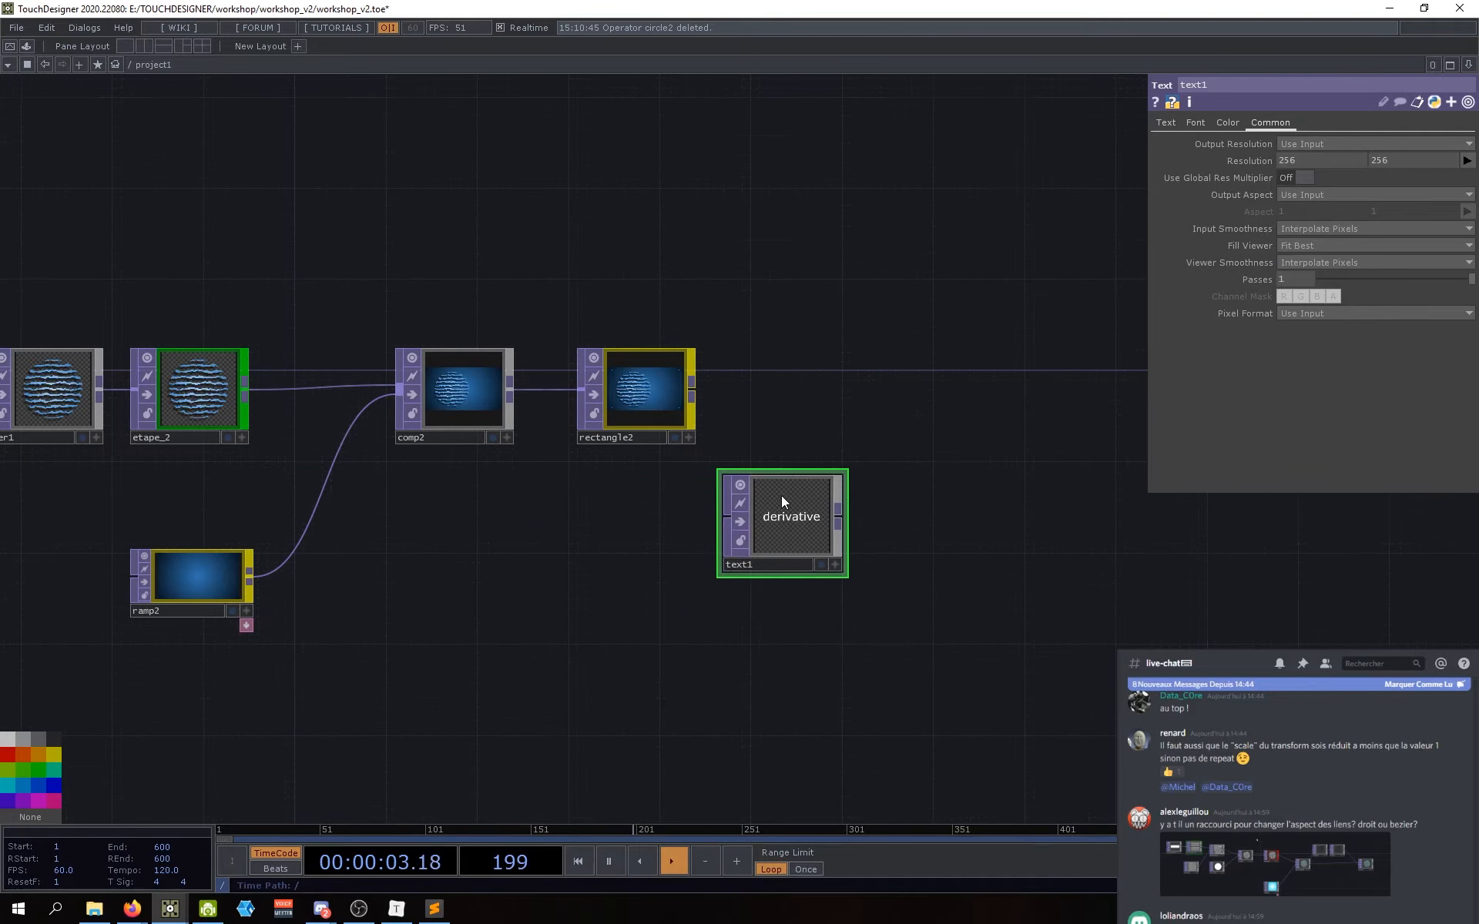
pyautogui.scroll(5, 758, 532)
pyautogui.scroll(-3, 757, 533)
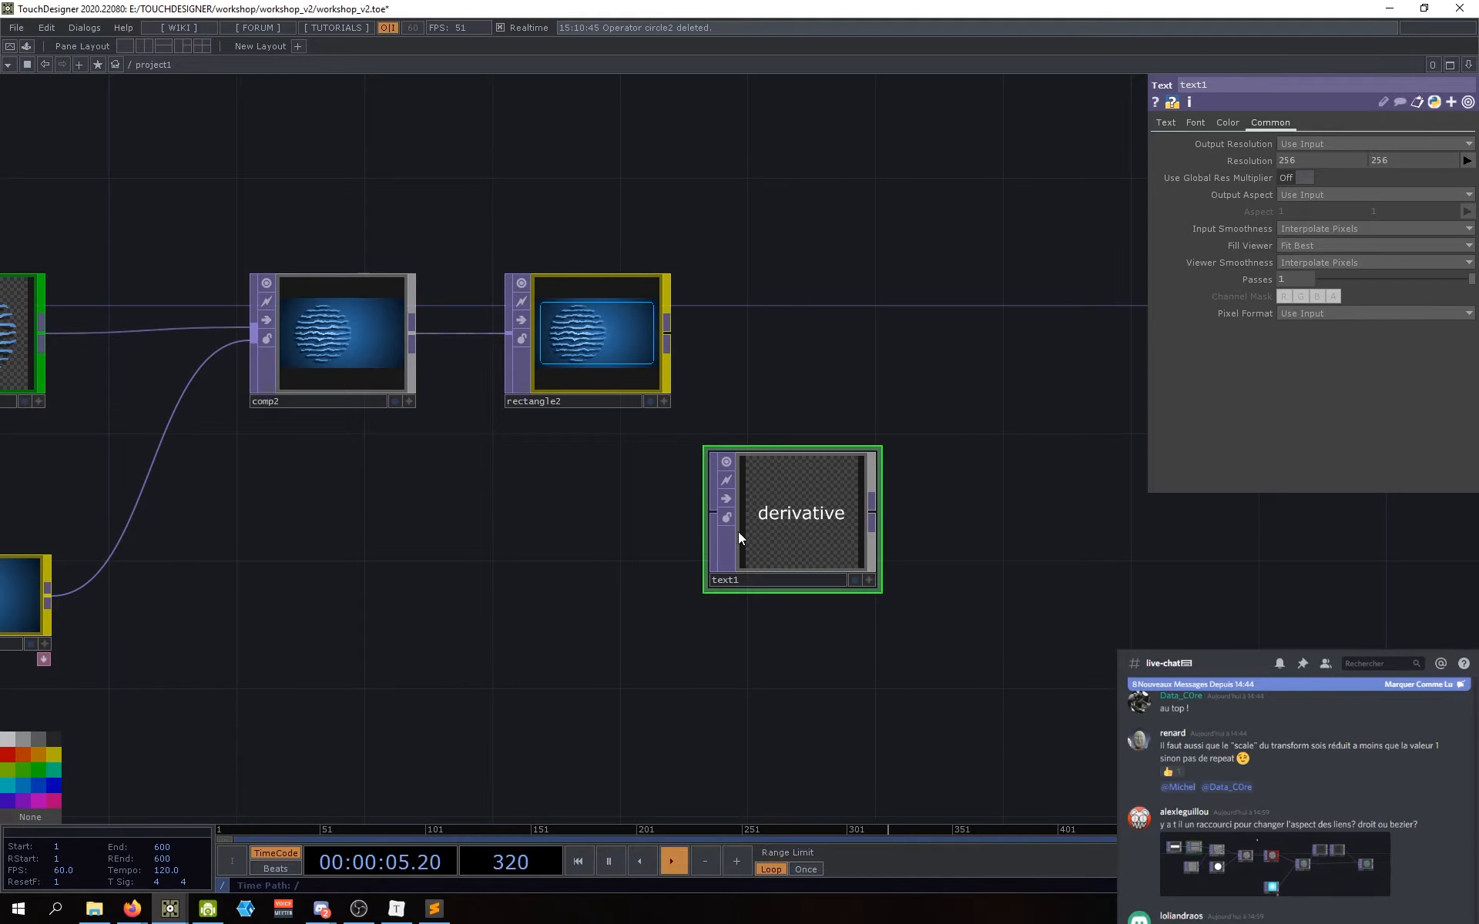
pyautogui.click(51, 756)
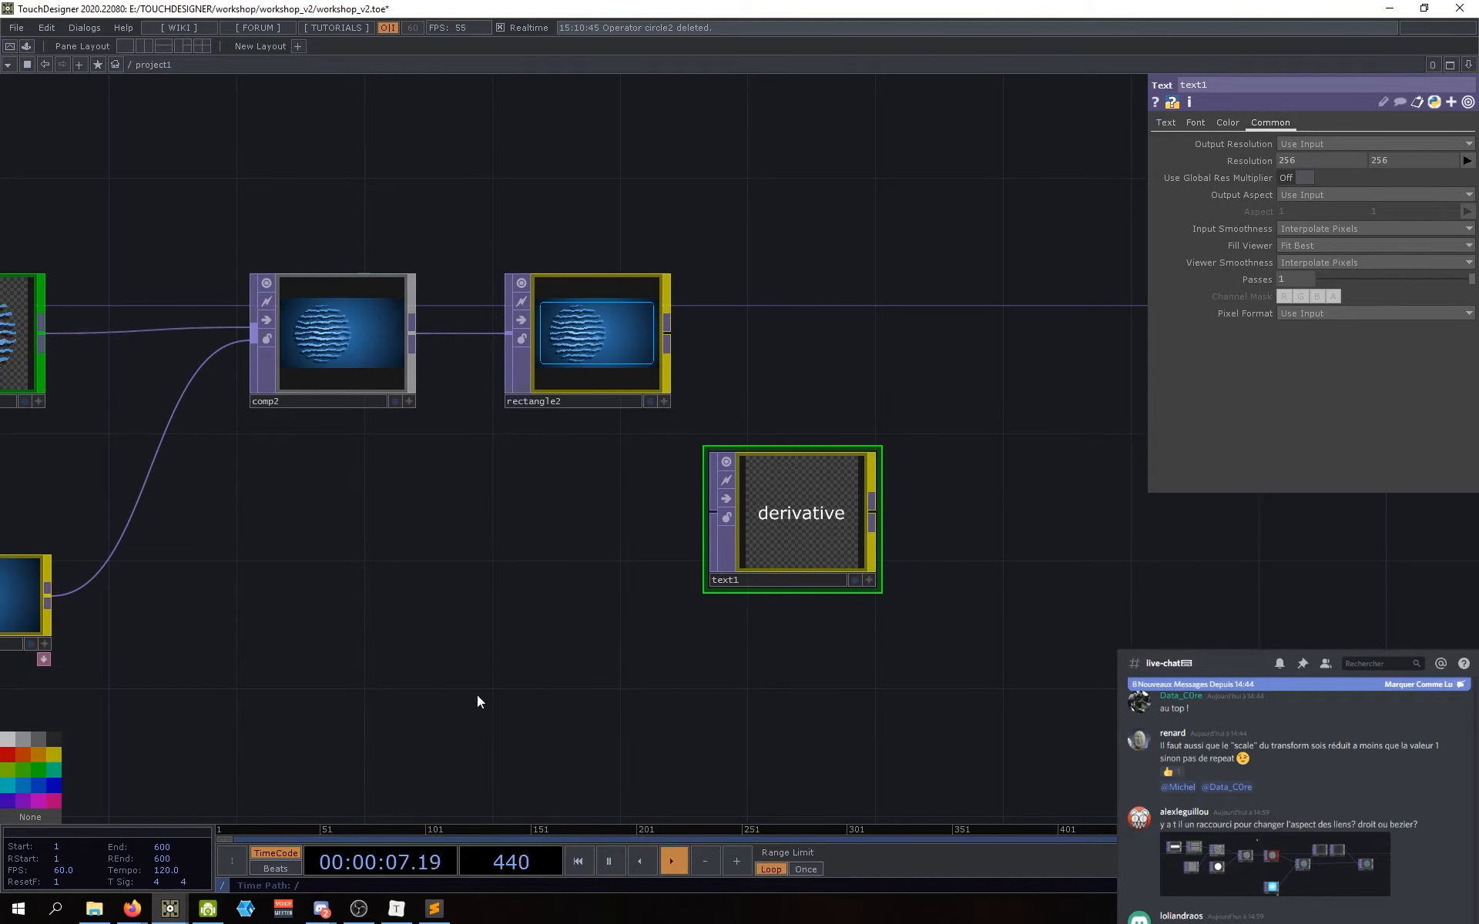
# Step: Wire rectangle2's output into text1 and move text1 up beside rectangle2
pyautogui.moveTo(717, 522); pyautogui.dragTo(582, 536)
pyautogui.moveTo(644, 544); pyautogui.dragTo(726, 528)
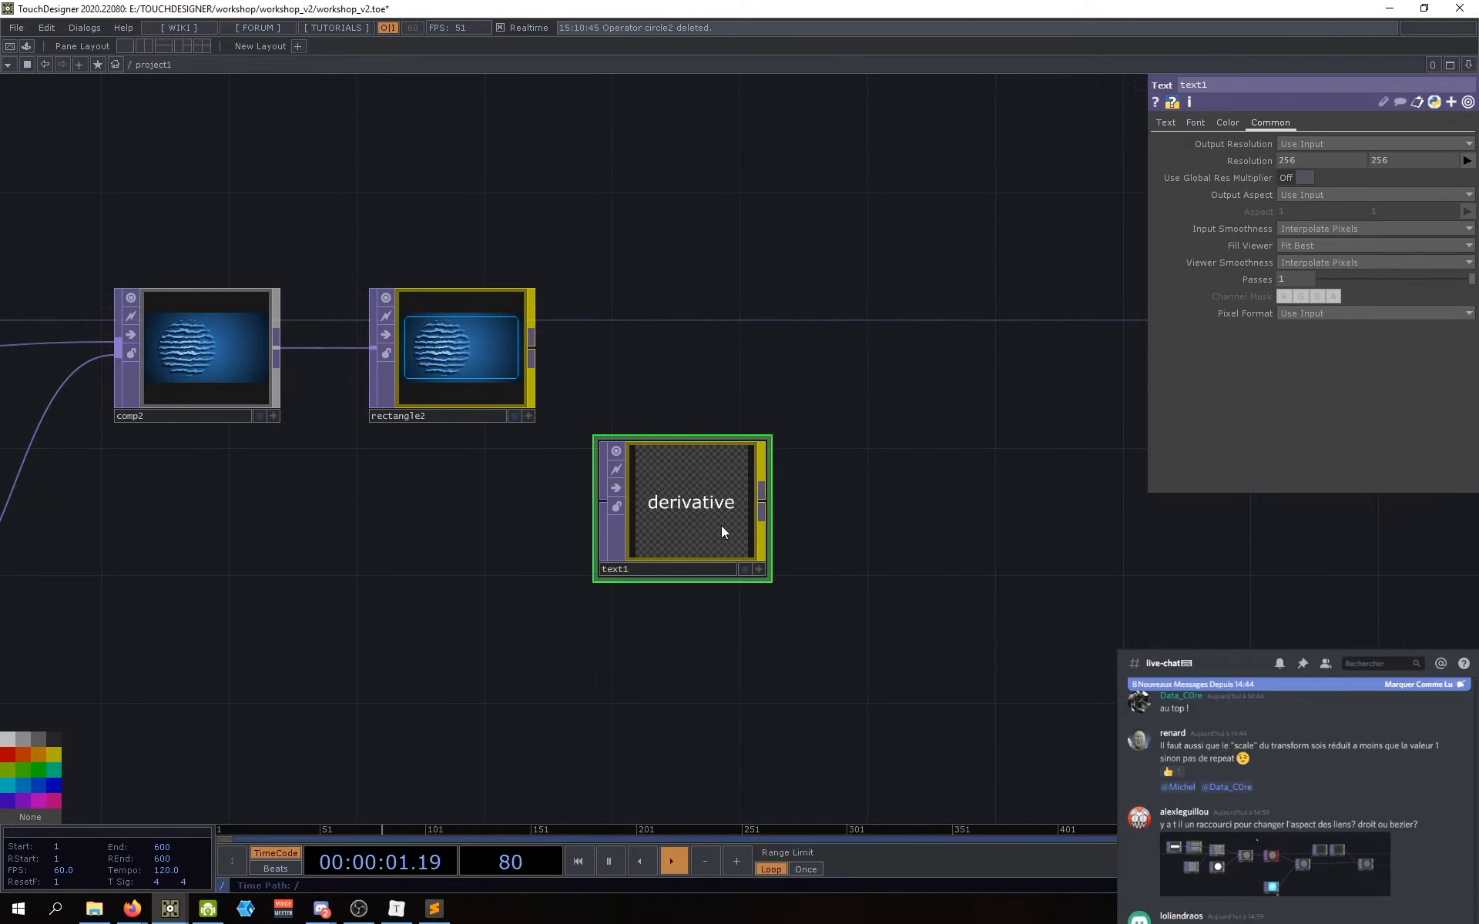
pyautogui.moveTo(531, 348); pyautogui.dragTo(601, 501)
pyautogui.moveTo(683, 544); pyautogui.dragTo(671, 396)
pyautogui.scroll(10, 672, 362)
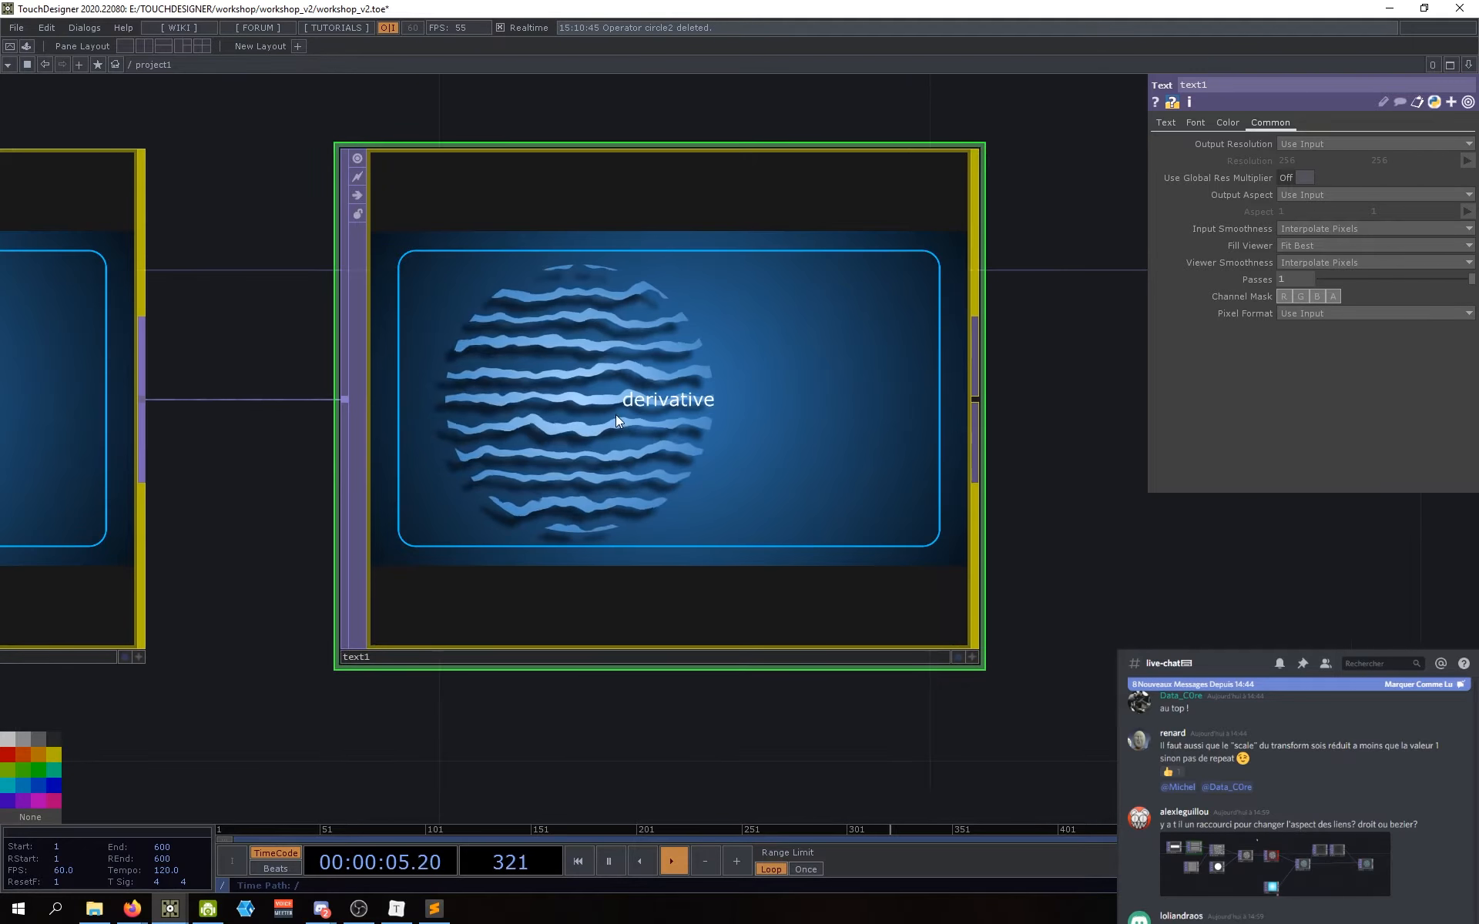
pyautogui.scroll(-4, 616, 413)
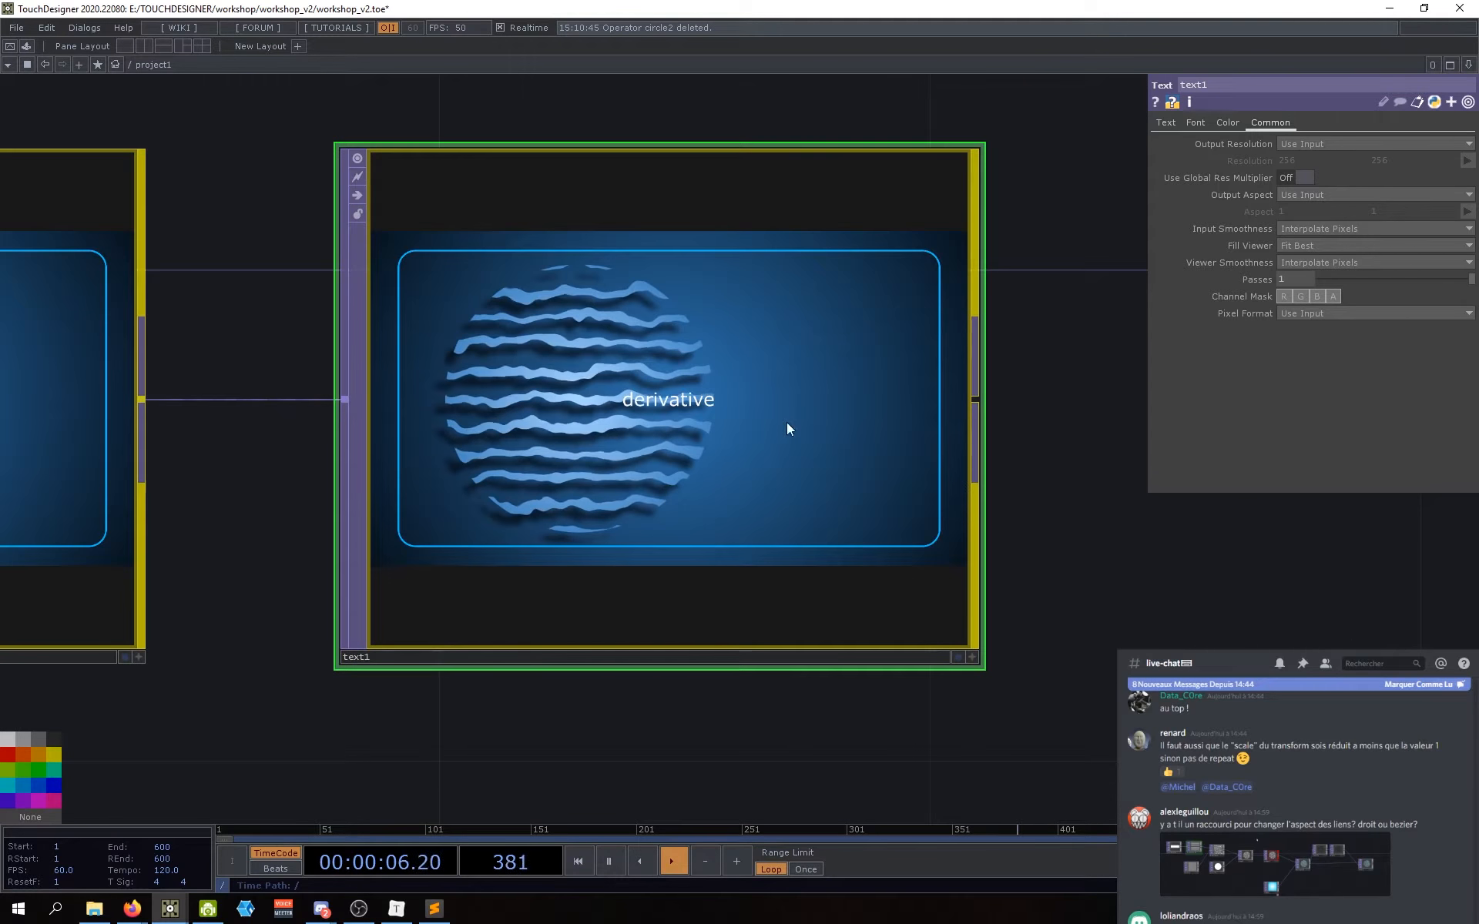
# Step: Change text1's Text to 'hello world', toggling Append Value on and back off
pyautogui.click(1166, 123)
pyautogui.click(1325, 228)
pyautogui.write('h')
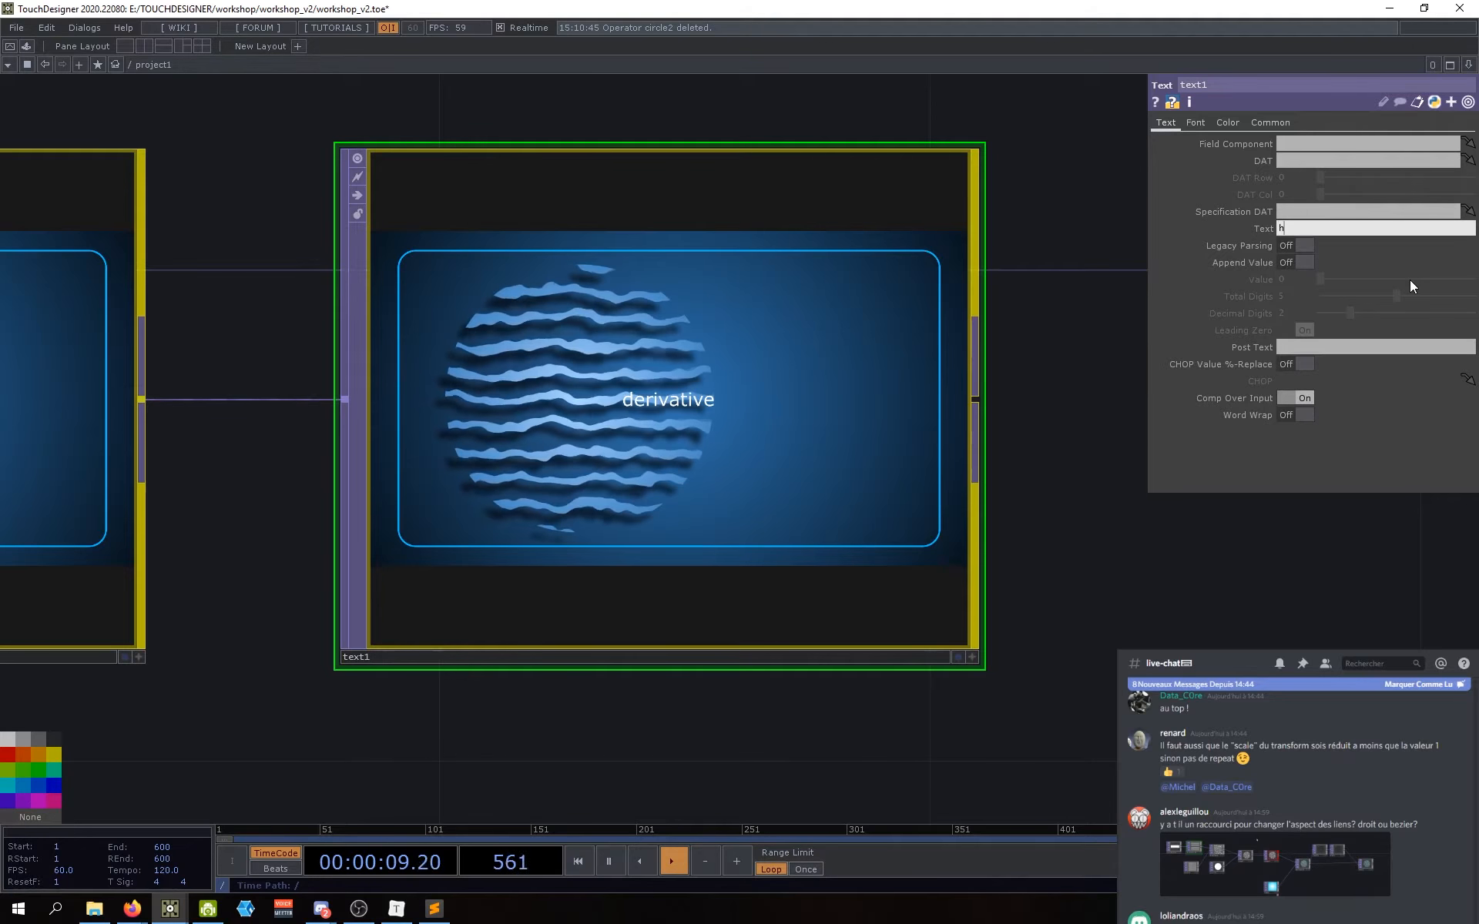
pyautogui.write('ello world')
pyautogui.press('Return')
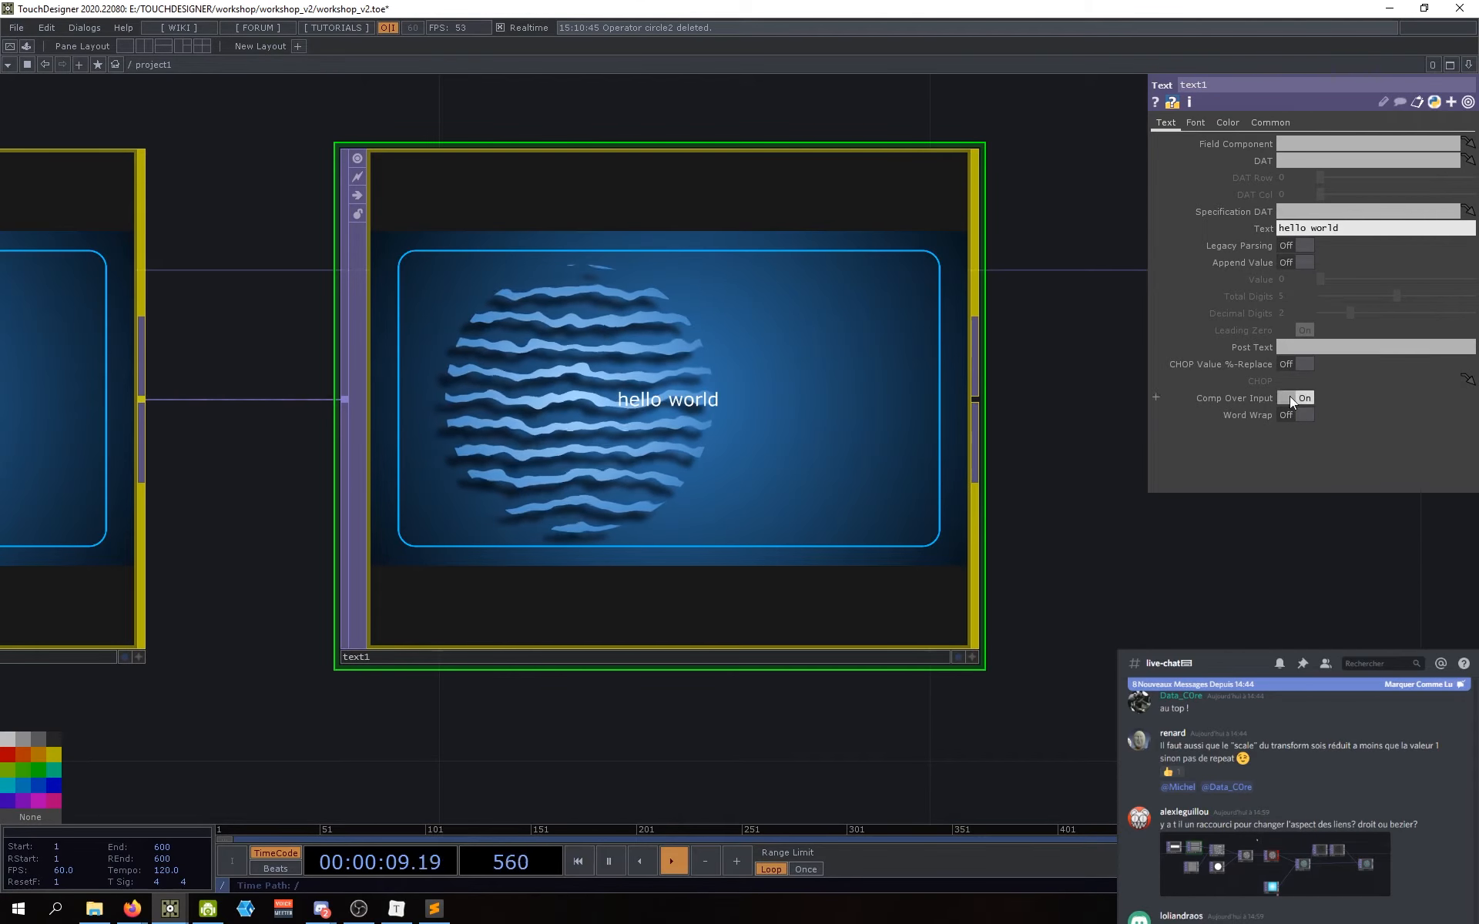
pyautogui.click(1295, 266)
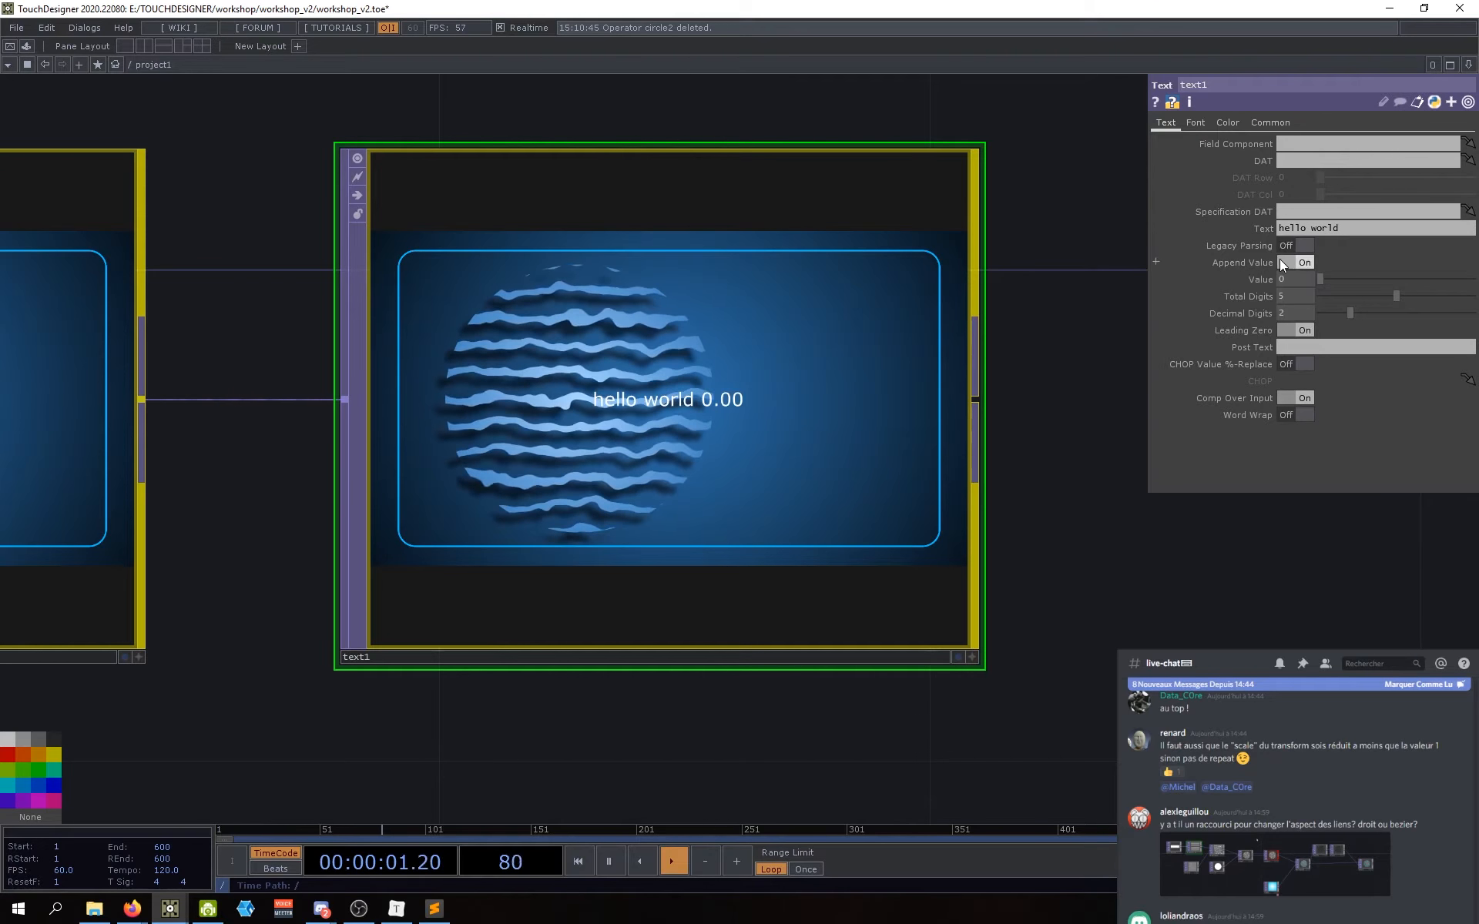
pyautogui.click(1283, 257)
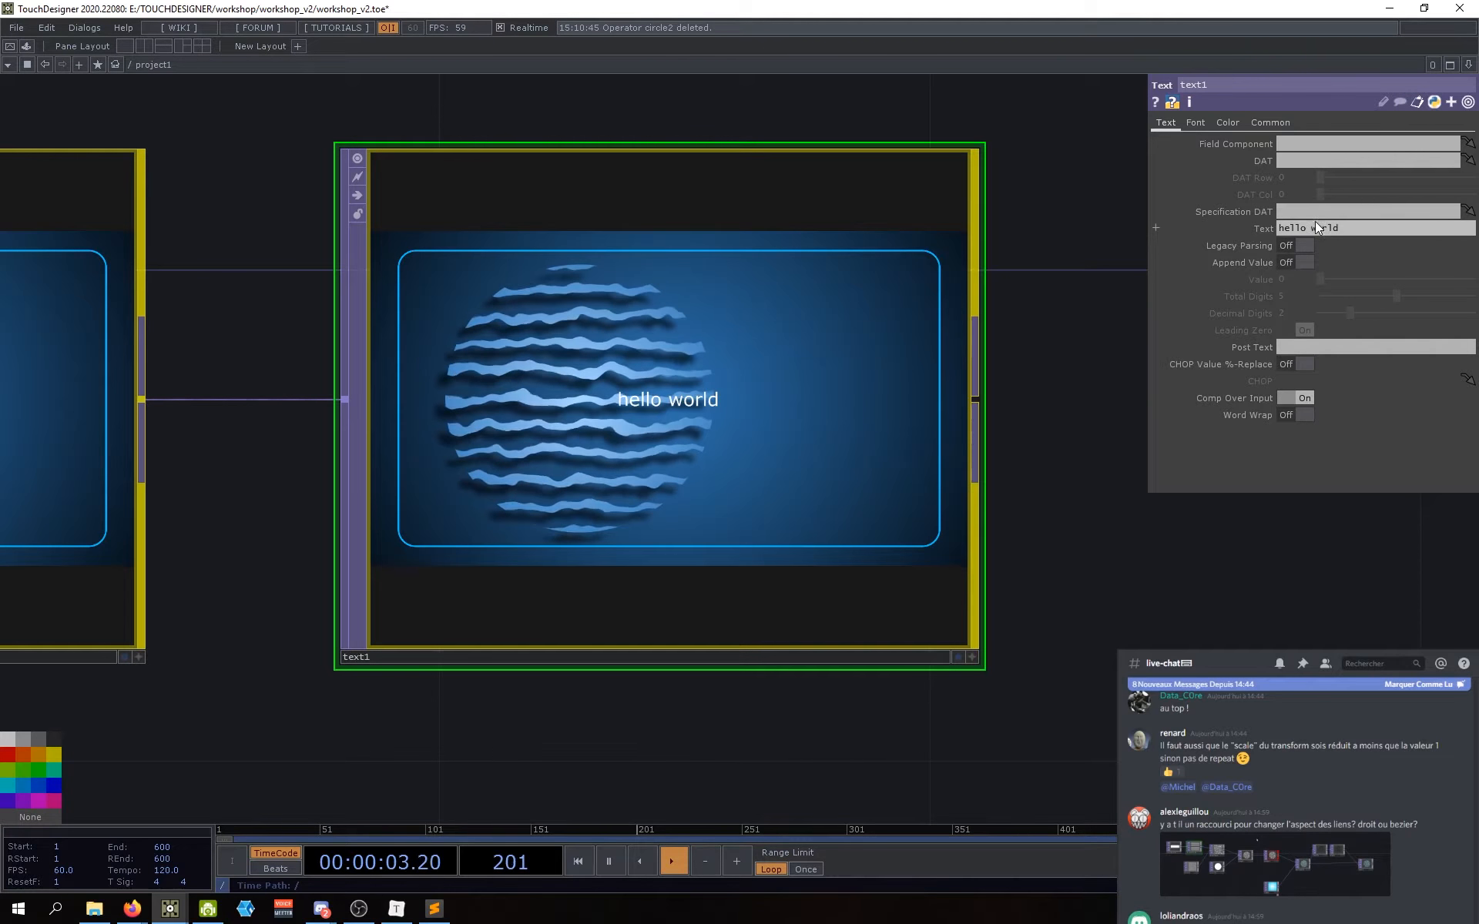
# Step: Set text1's font to Roboto
pyautogui.click(1195, 122)
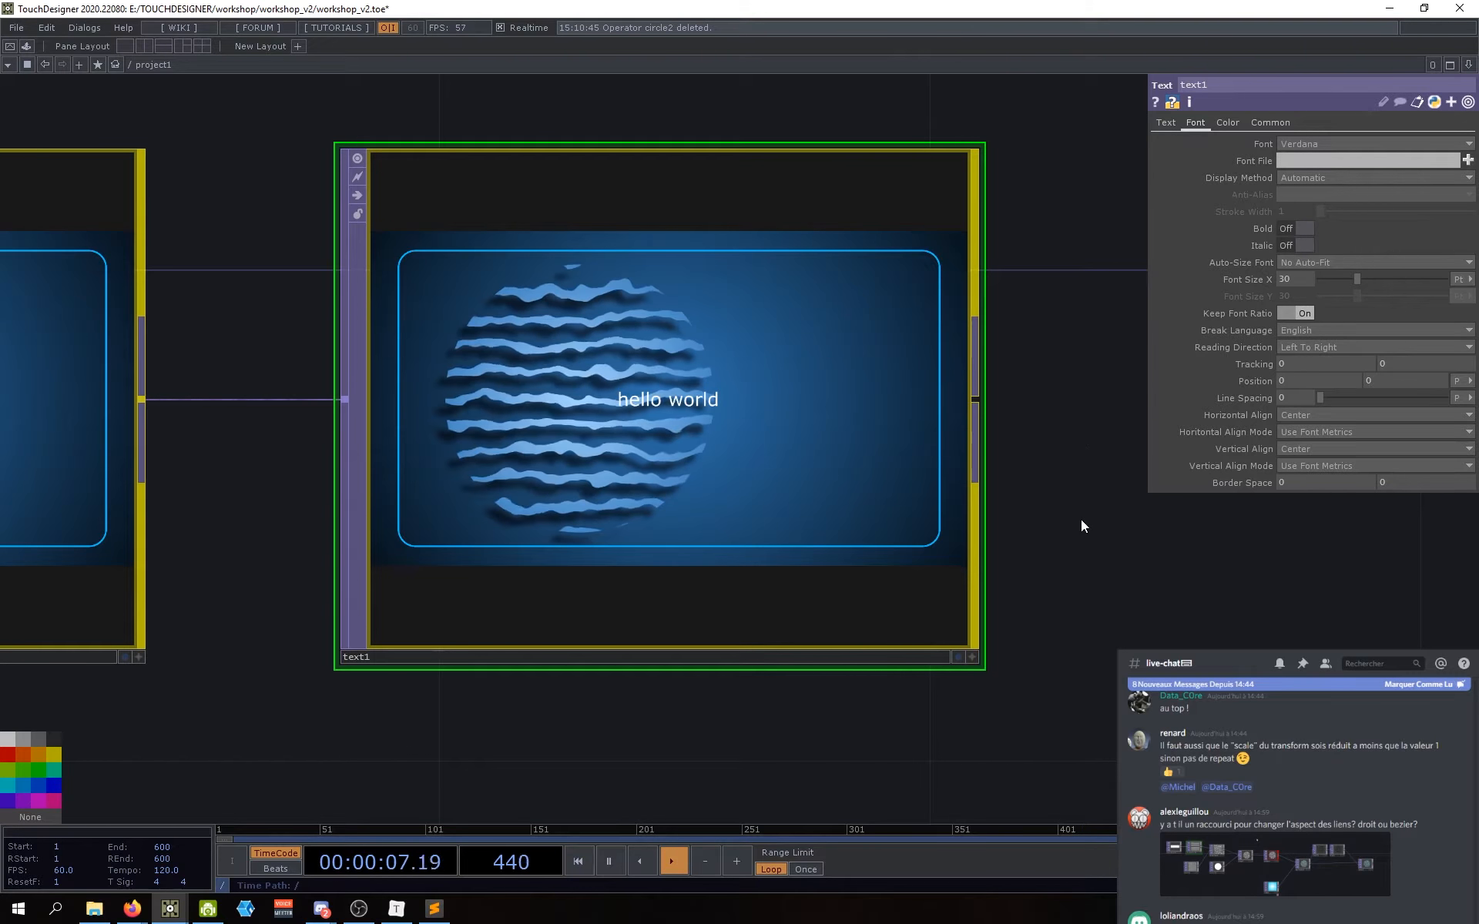
pyautogui.moveTo(1097, 607); pyautogui.dragTo(1080, 620)
pyautogui.click(1294, 140)
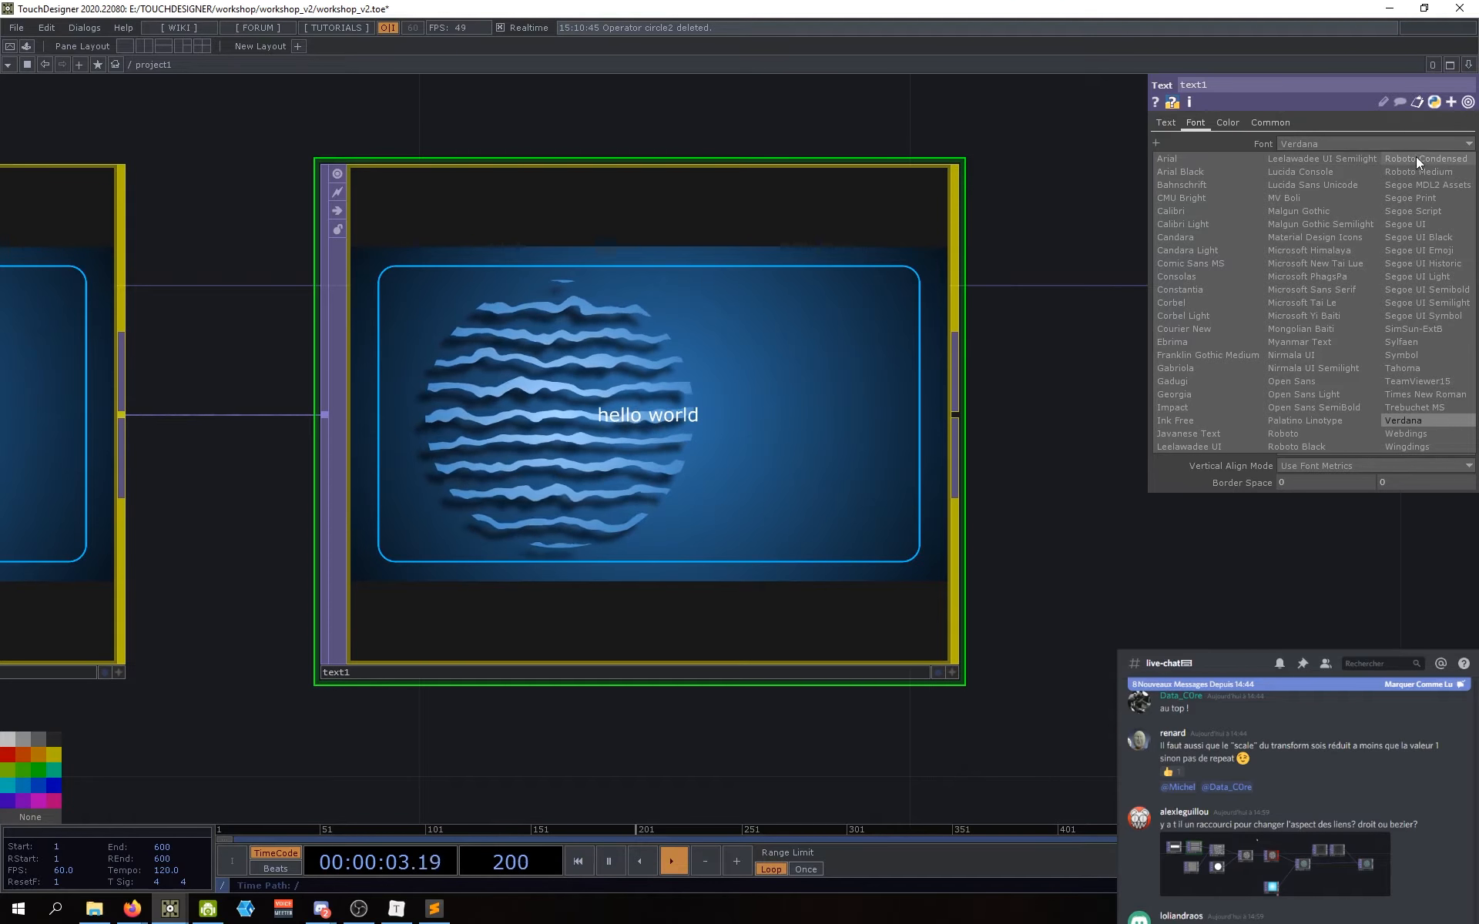
pyautogui.click(1314, 431)
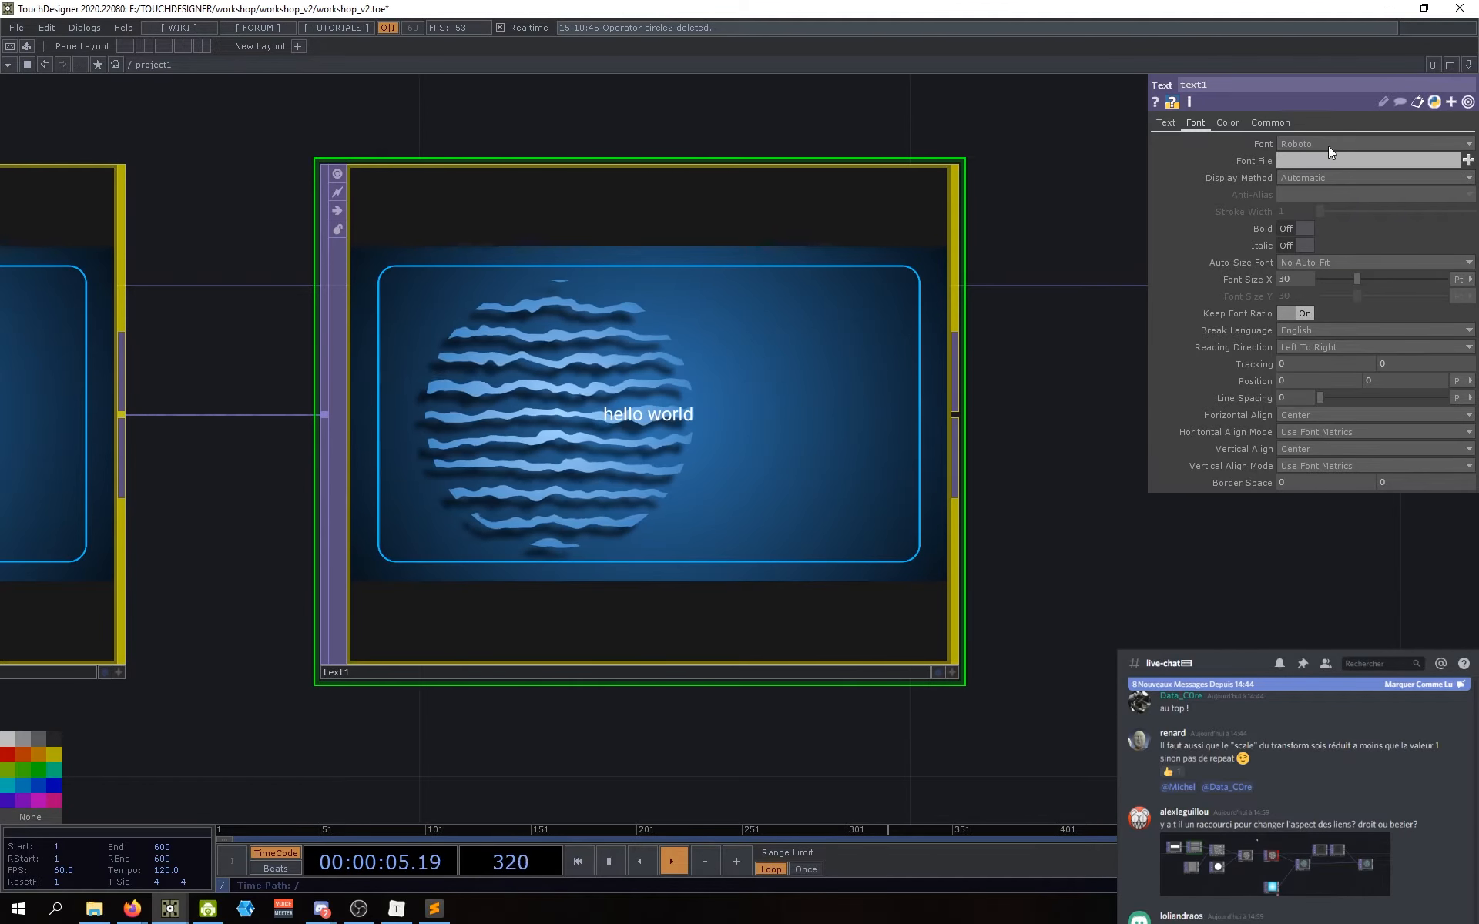
pyautogui.moveTo(1010, 565); pyautogui.dragTo(1056, 592)
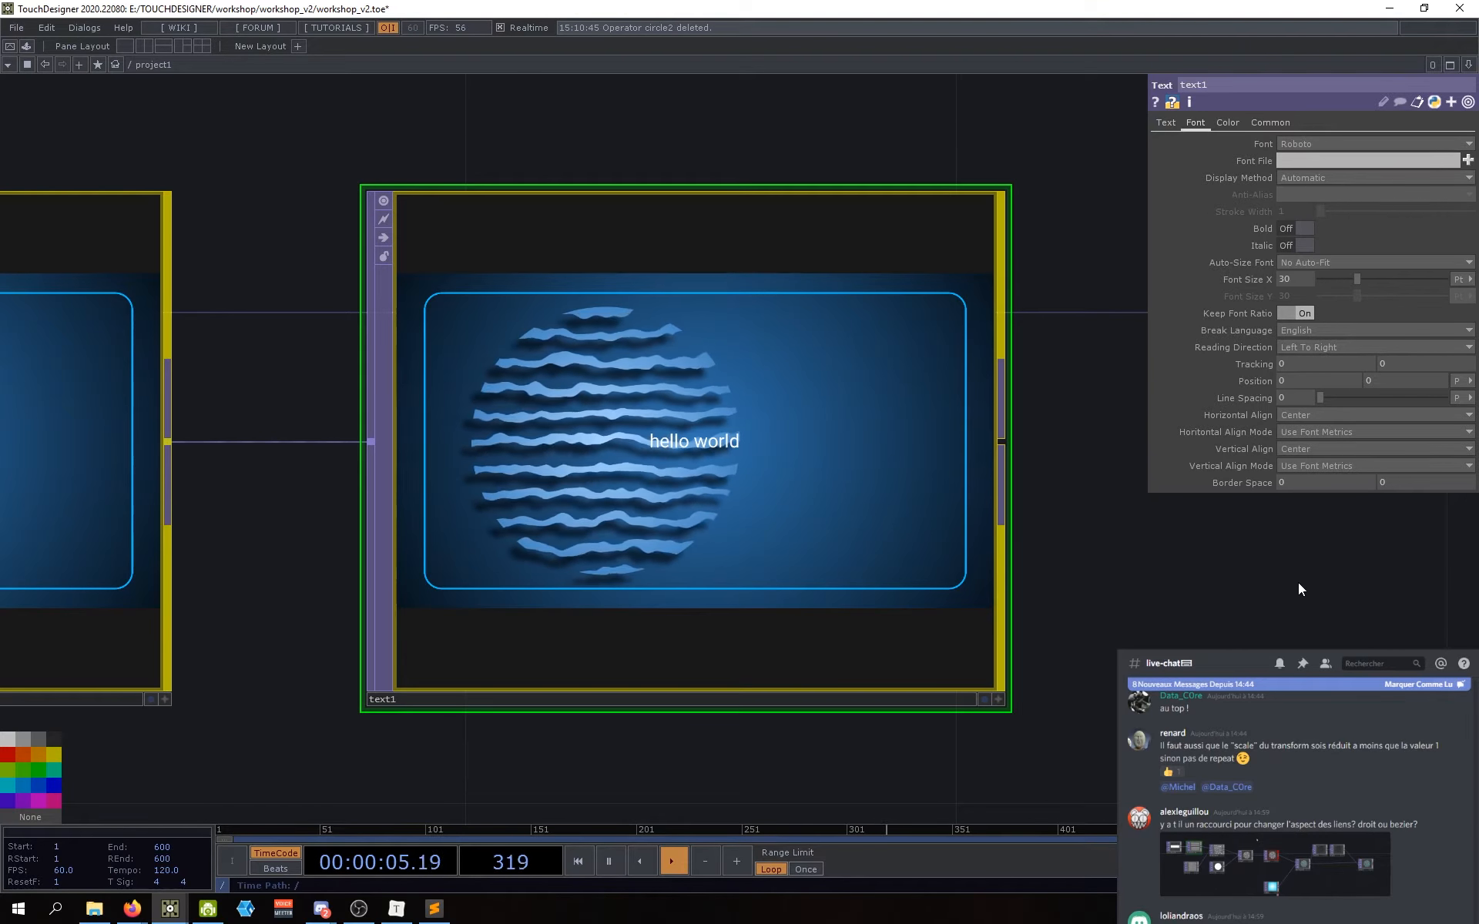
pyautogui.moveTo(1206, 588); pyautogui.dragTo(1175, 584)
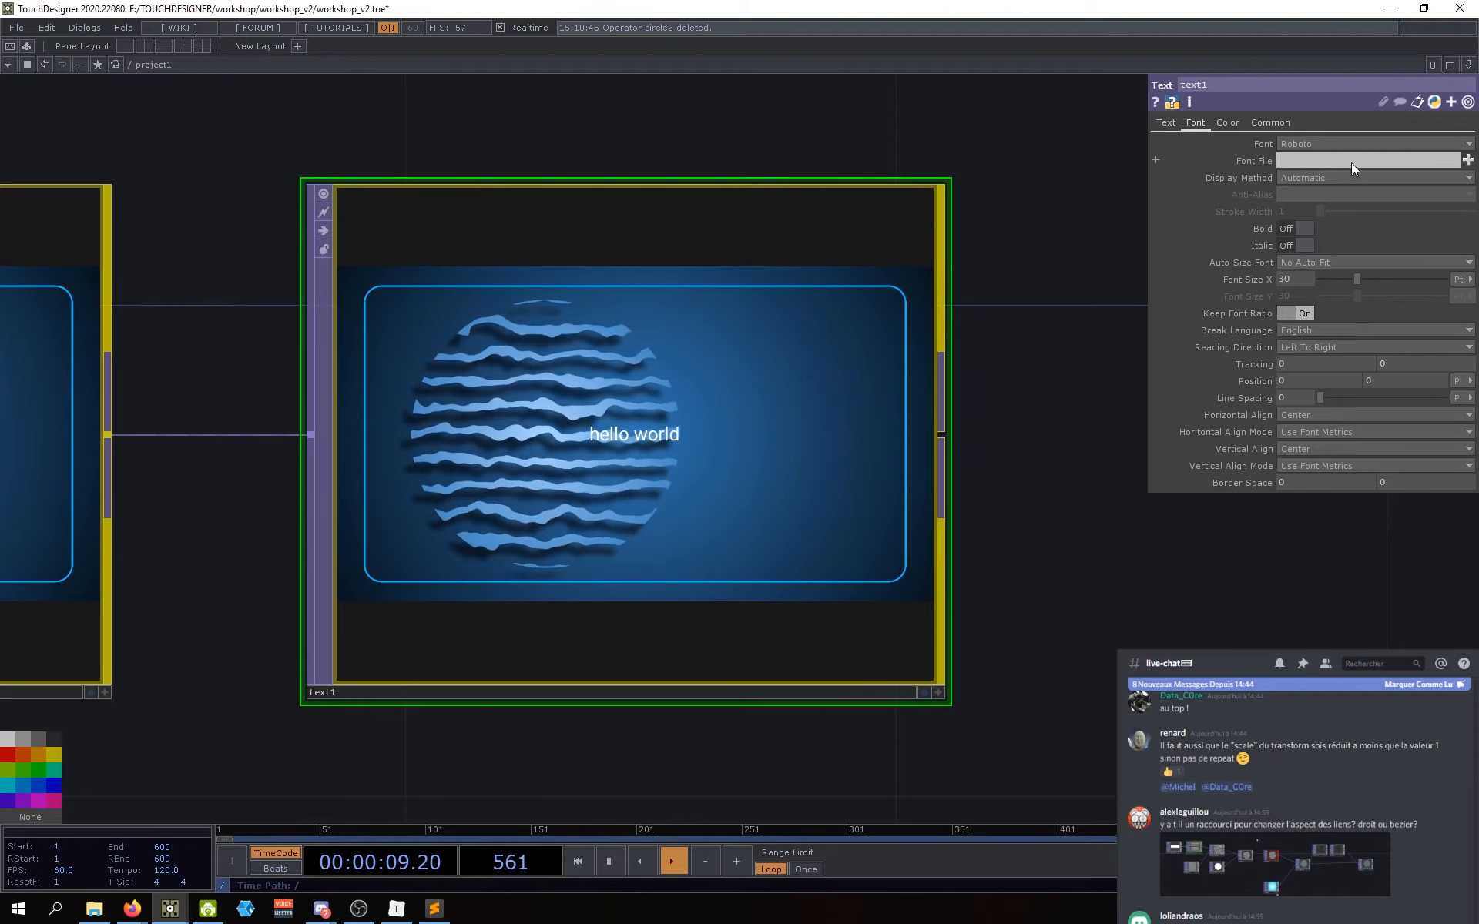
pyautogui.scroll(3, 699, 432)
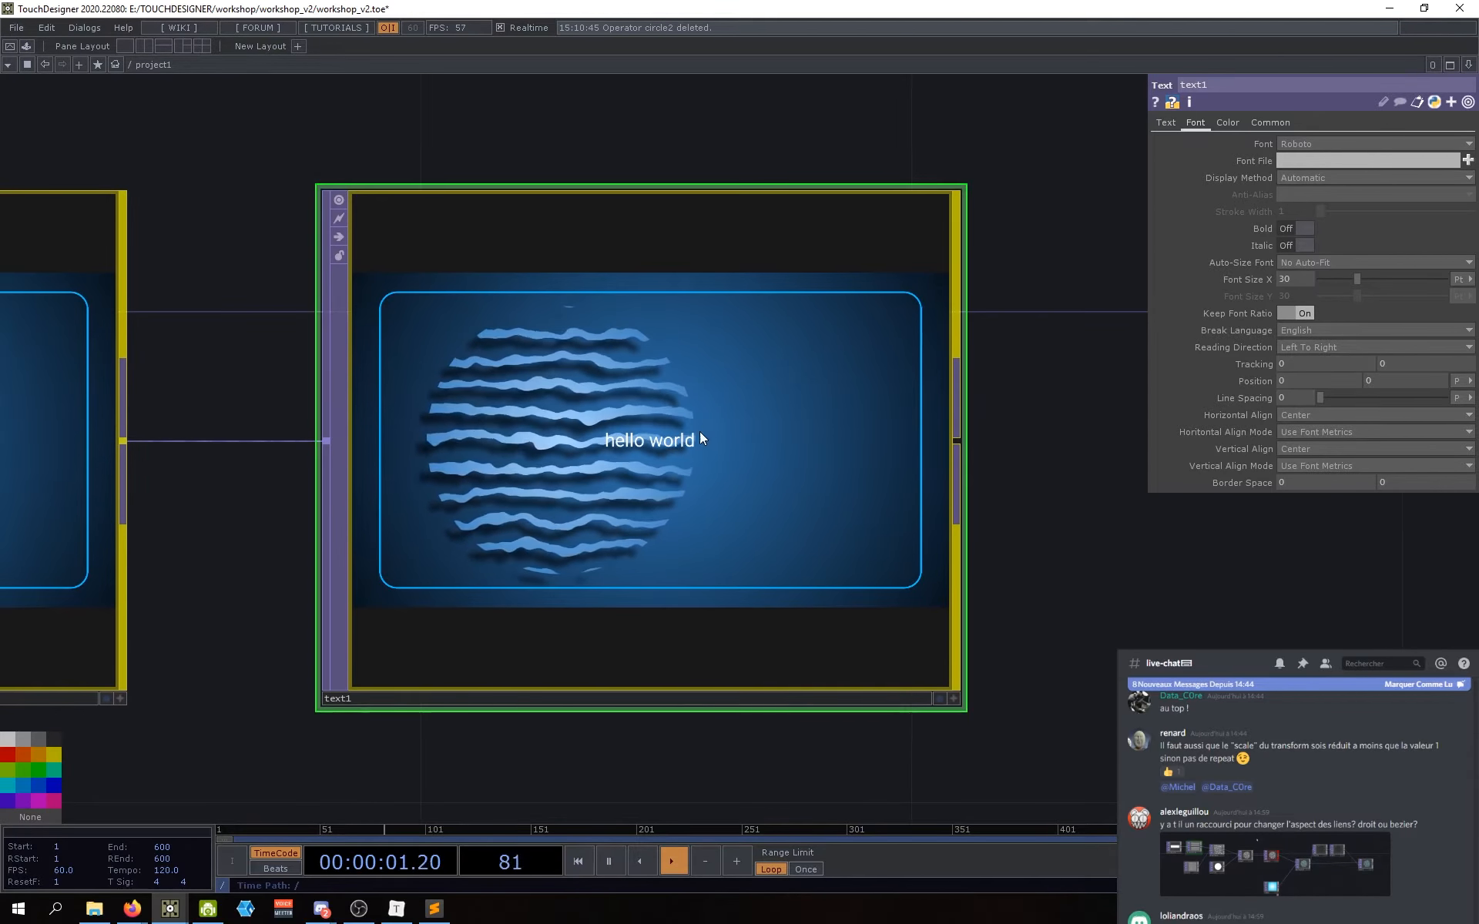
pyautogui.moveTo(1131, 463); pyautogui.dragTo(1047, 455)
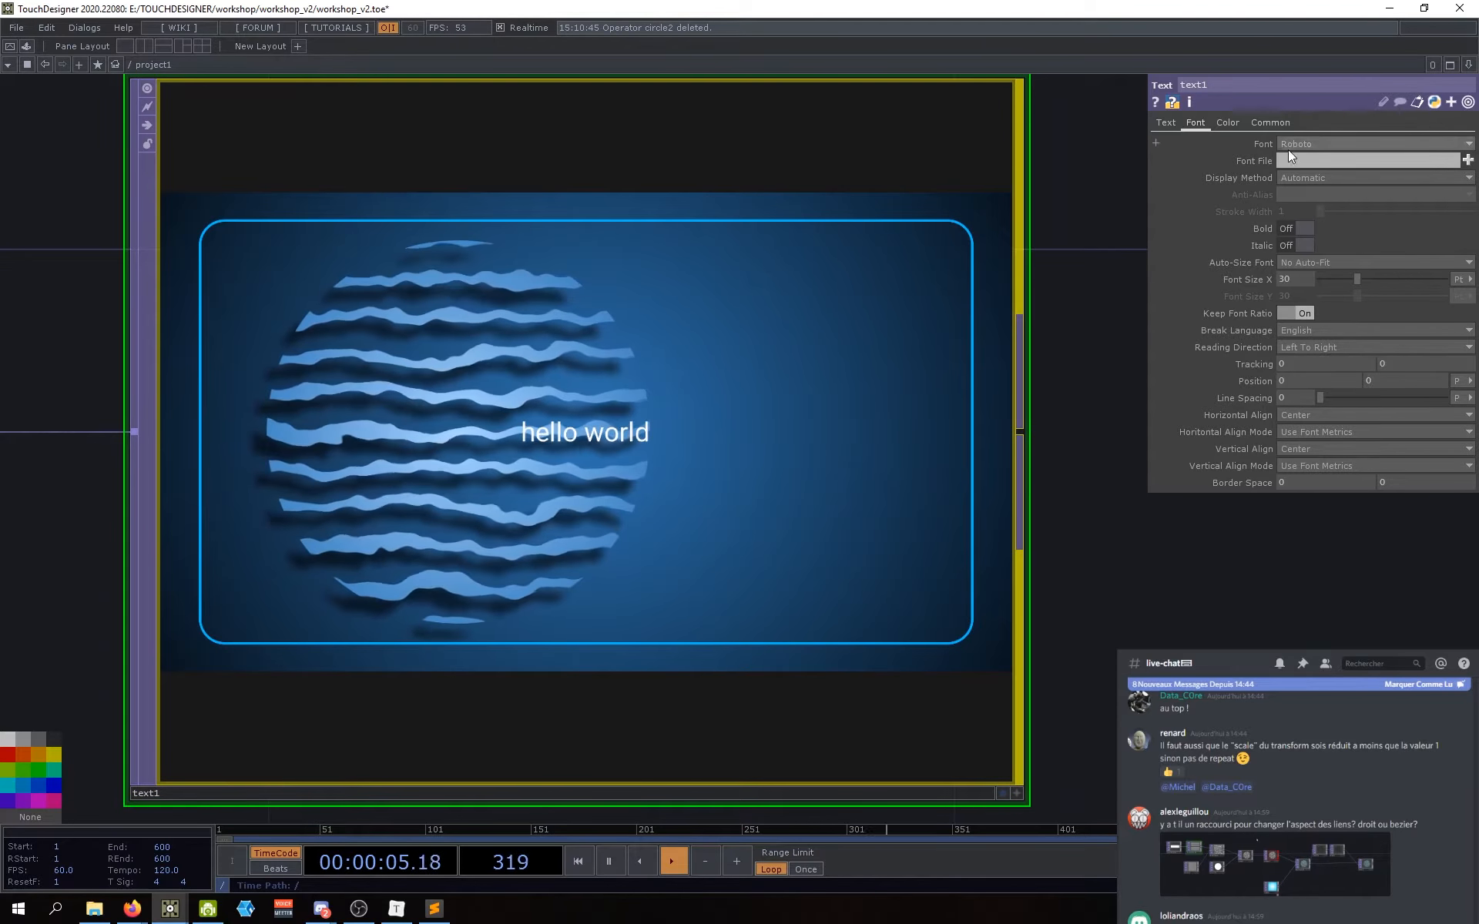
# Step: Try Bold and Italic, turn both back off, and roughly double Font Size X from 30
pyautogui.click(1301, 228)
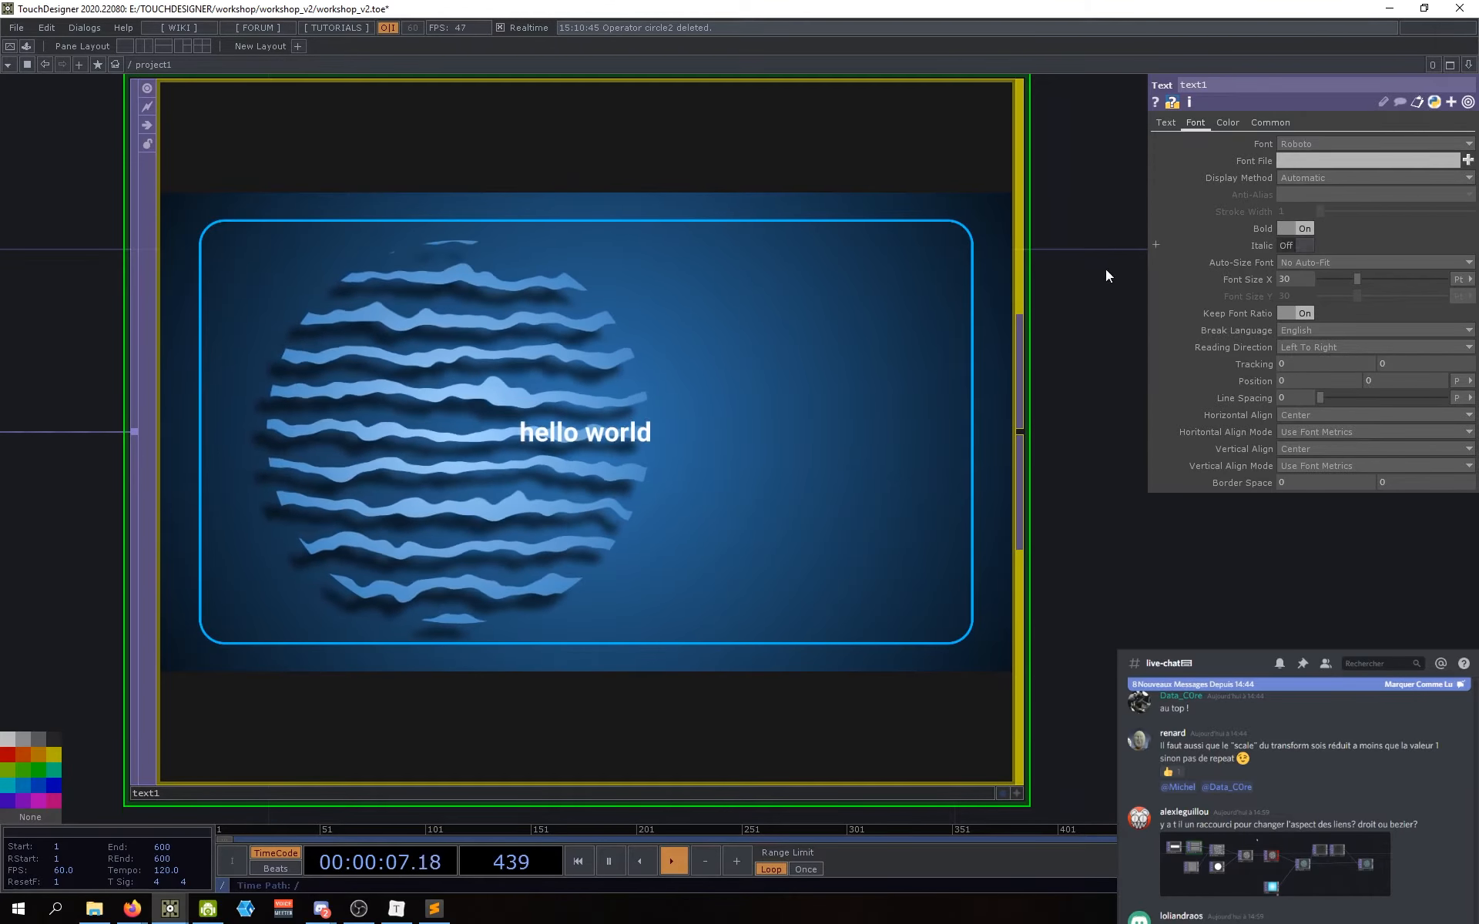
pyautogui.click(1300, 229)
pyautogui.click(1300, 246)
pyautogui.click(1301, 247)
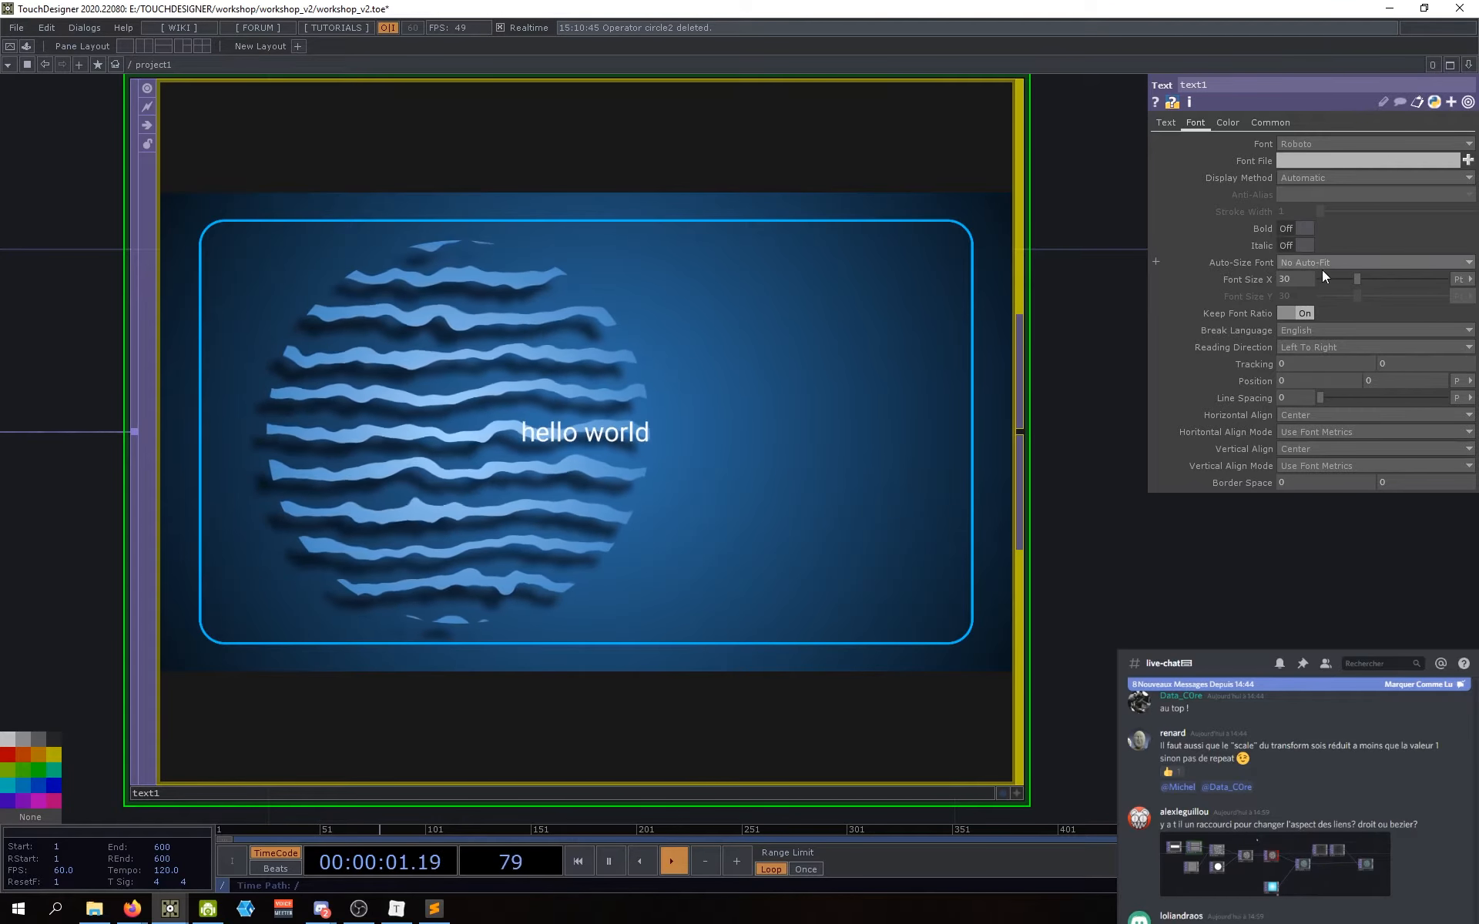
pyautogui.moveTo(1357, 279)
pyautogui.mouseDown()
pyautogui.moveTo(1432, 281)
pyautogui.moveTo(1384, 283)
pyautogui.mouseUp()
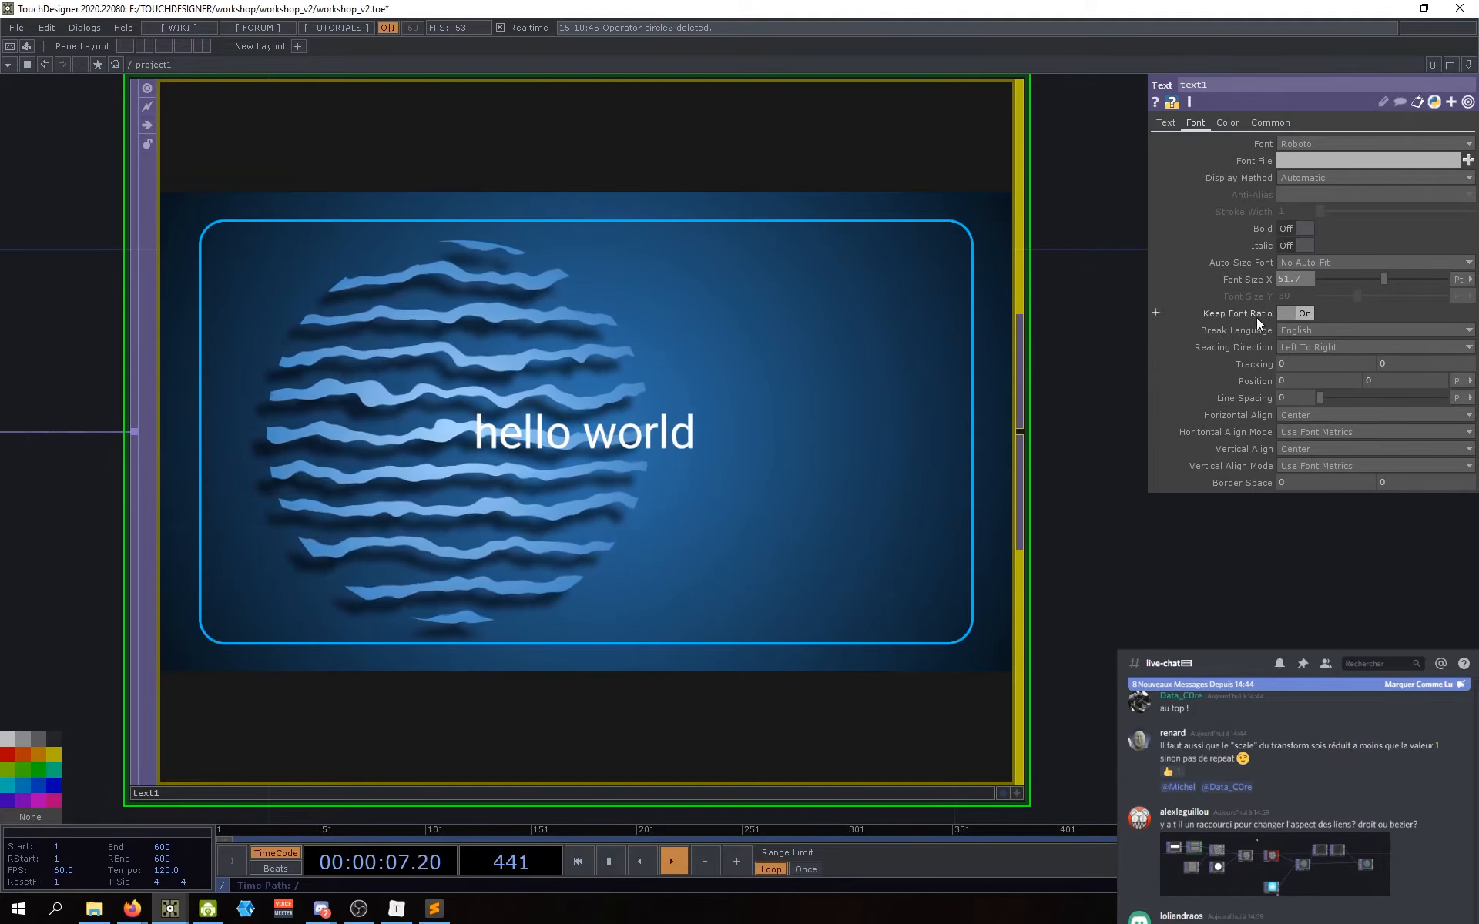
pyautogui.scroll(-2, 1254, 528)
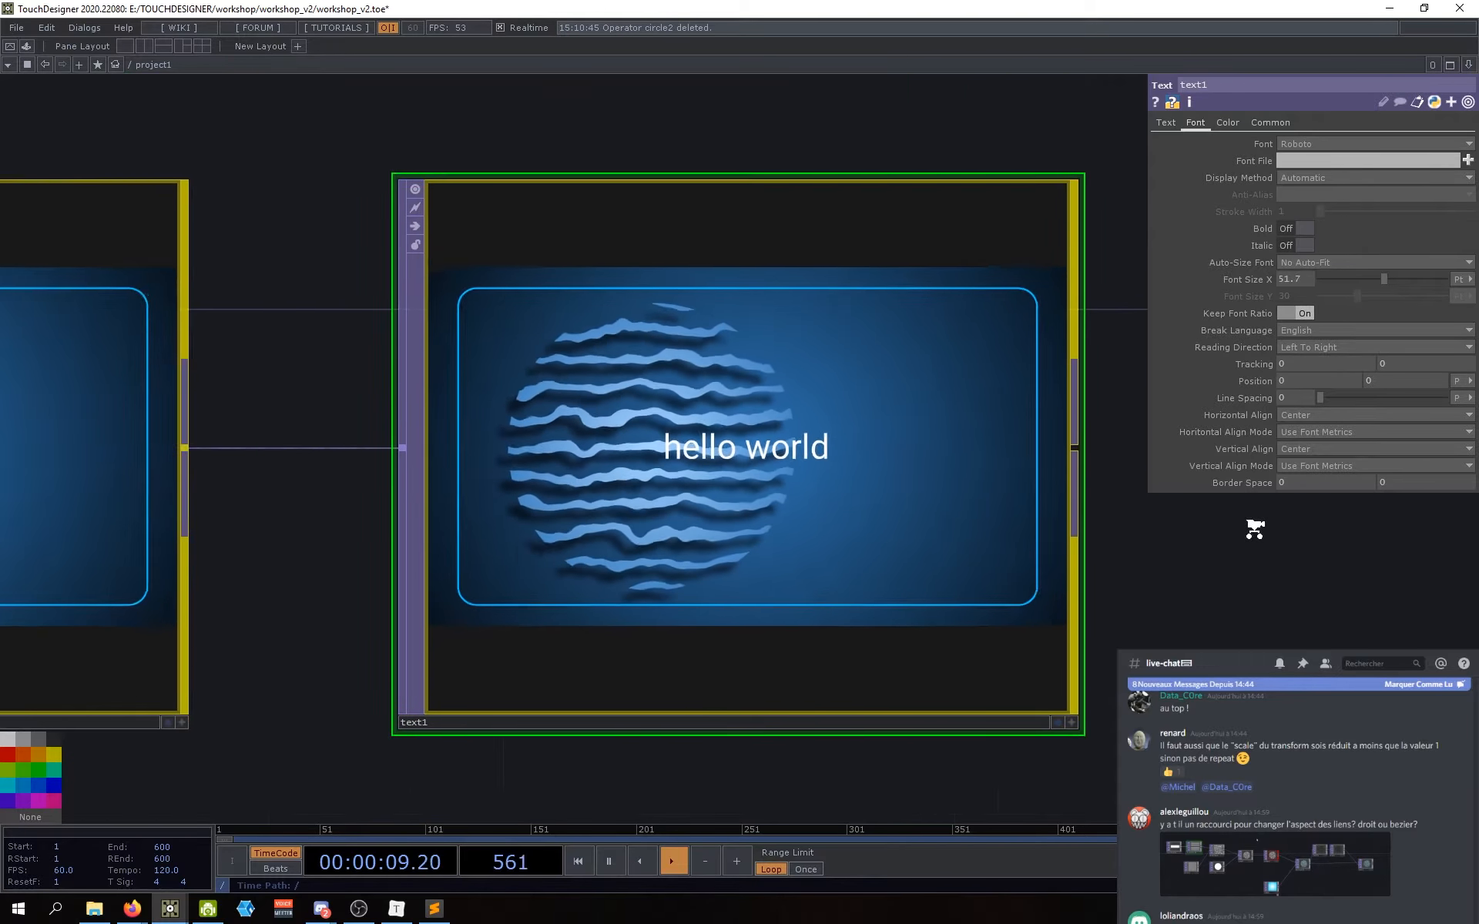
# Step: Try Left and Bottom alignment for hello world, then return both to Center
pyautogui.click(1307, 414)
pyautogui.click(1295, 429)
pyautogui.click(1313, 416)
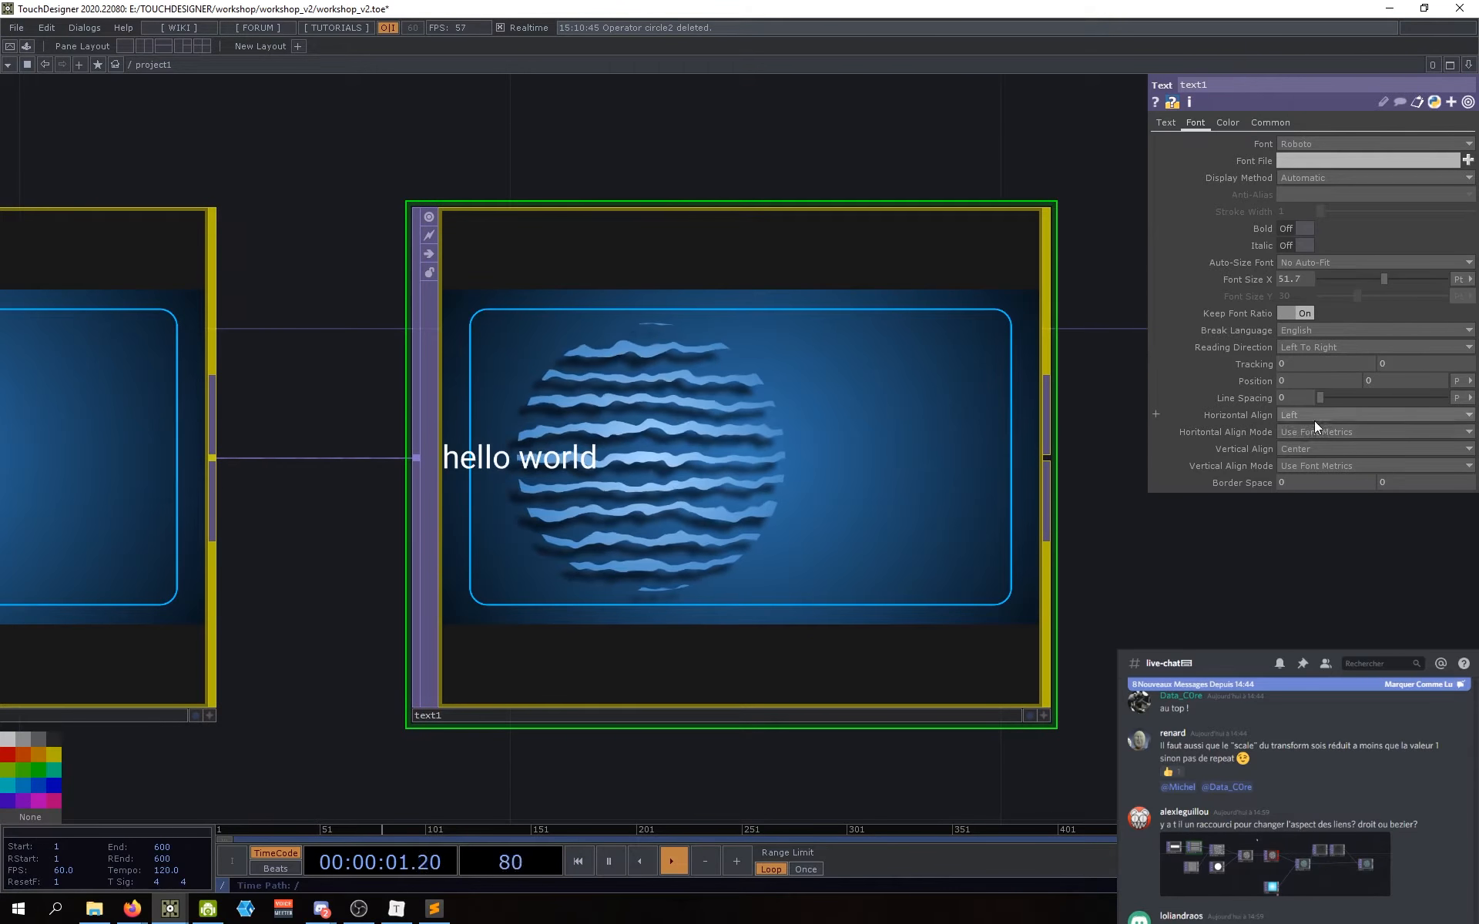
pyautogui.click(1316, 444)
pyautogui.click(1307, 449)
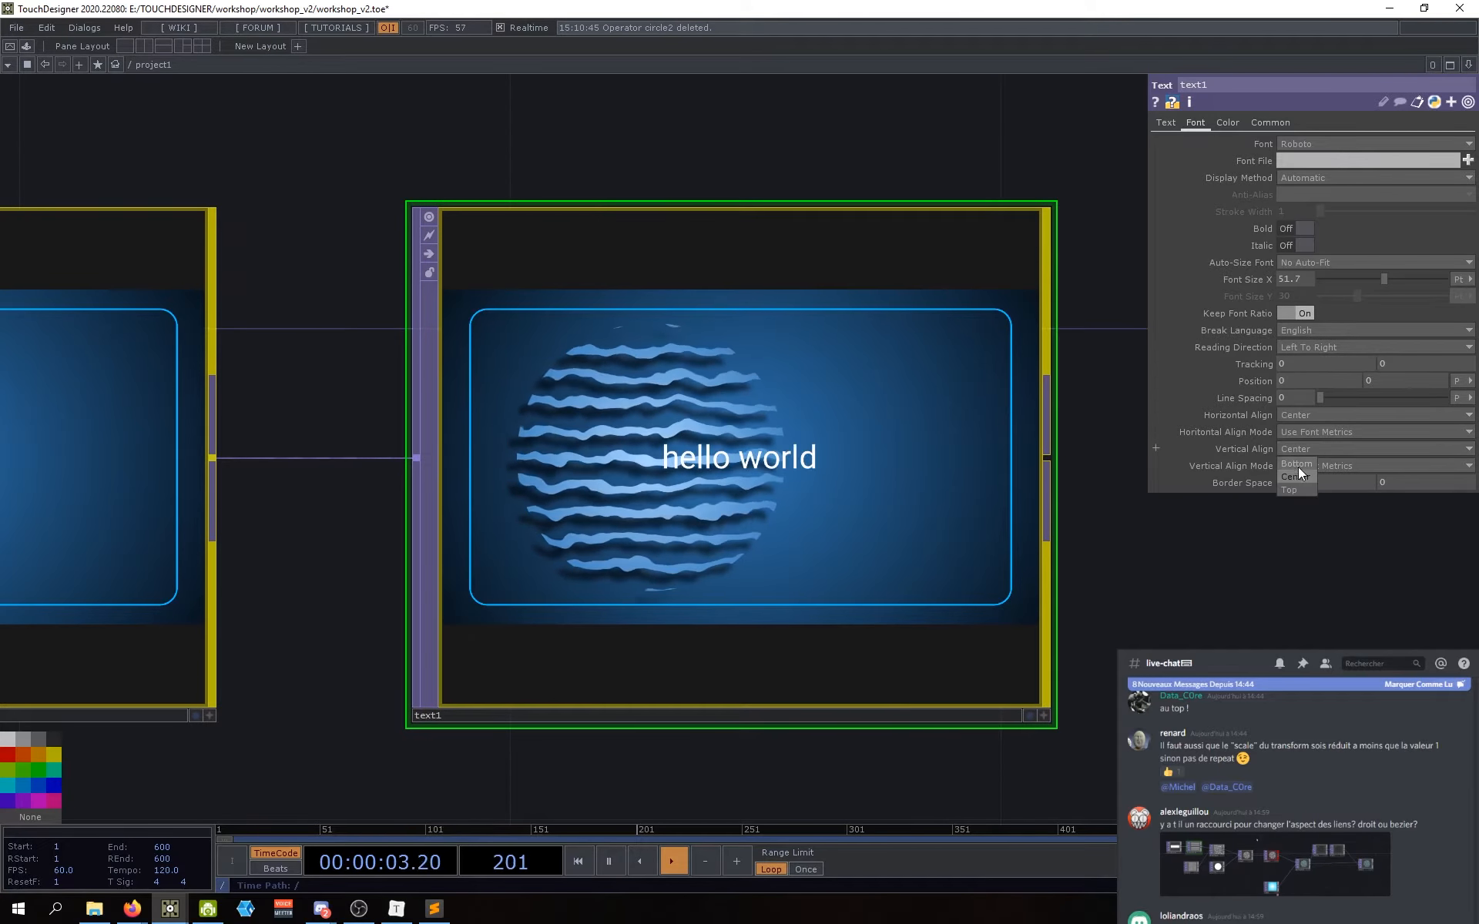
pyautogui.click(1297, 467)
pyautogui.click(1301, 443)
pyautogui.click(1302, 459)
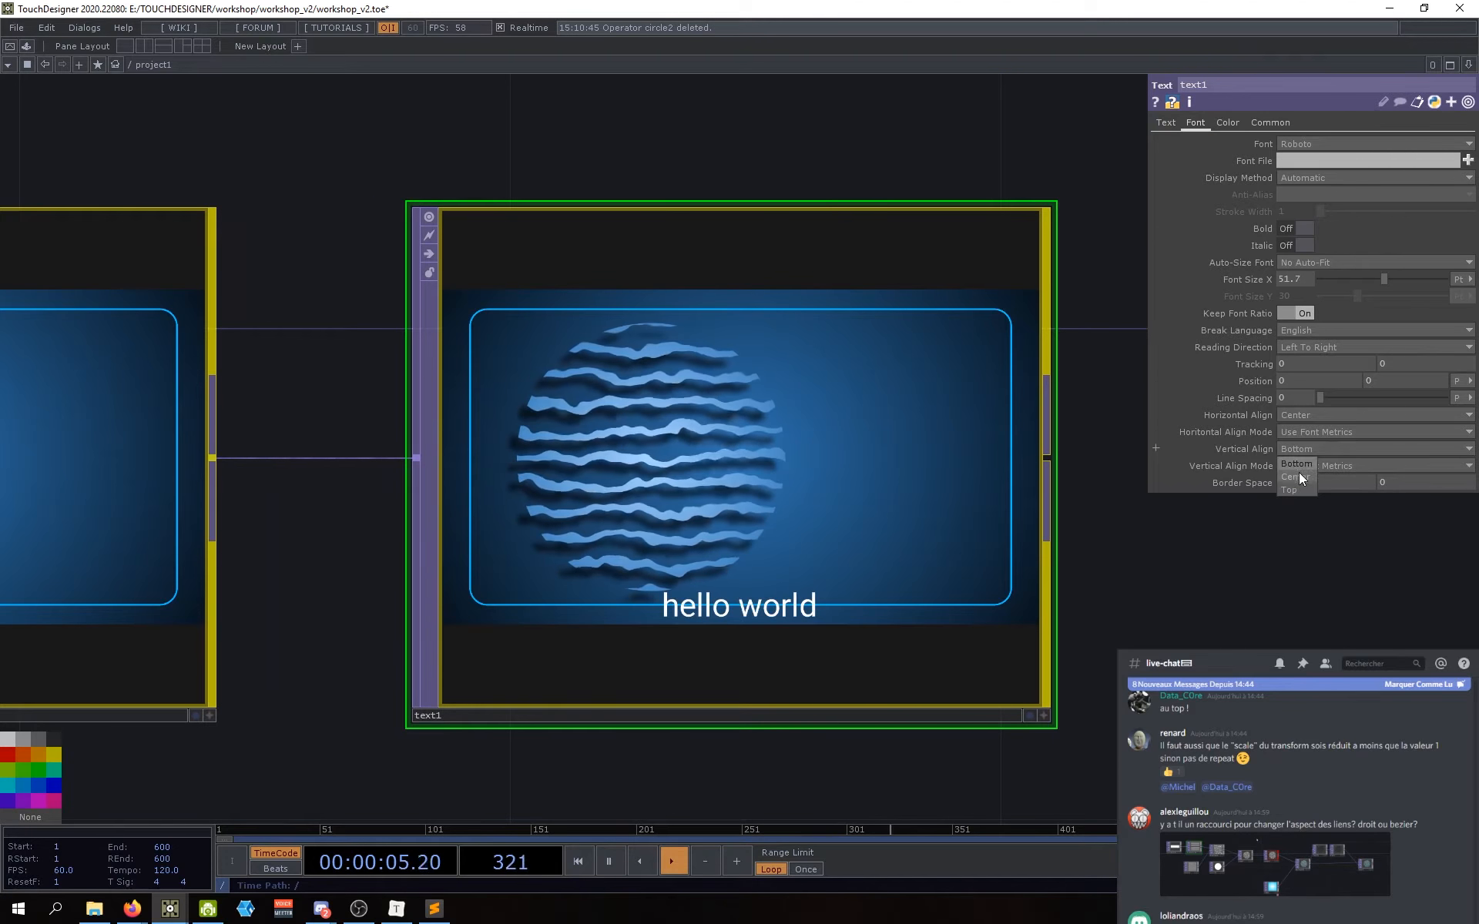
# Step: Set text1's Position X to 340, moving hello world right of the sphere
pyautogui.moveTo(1203, 597); pyautogui.dragTo(1153, 565)
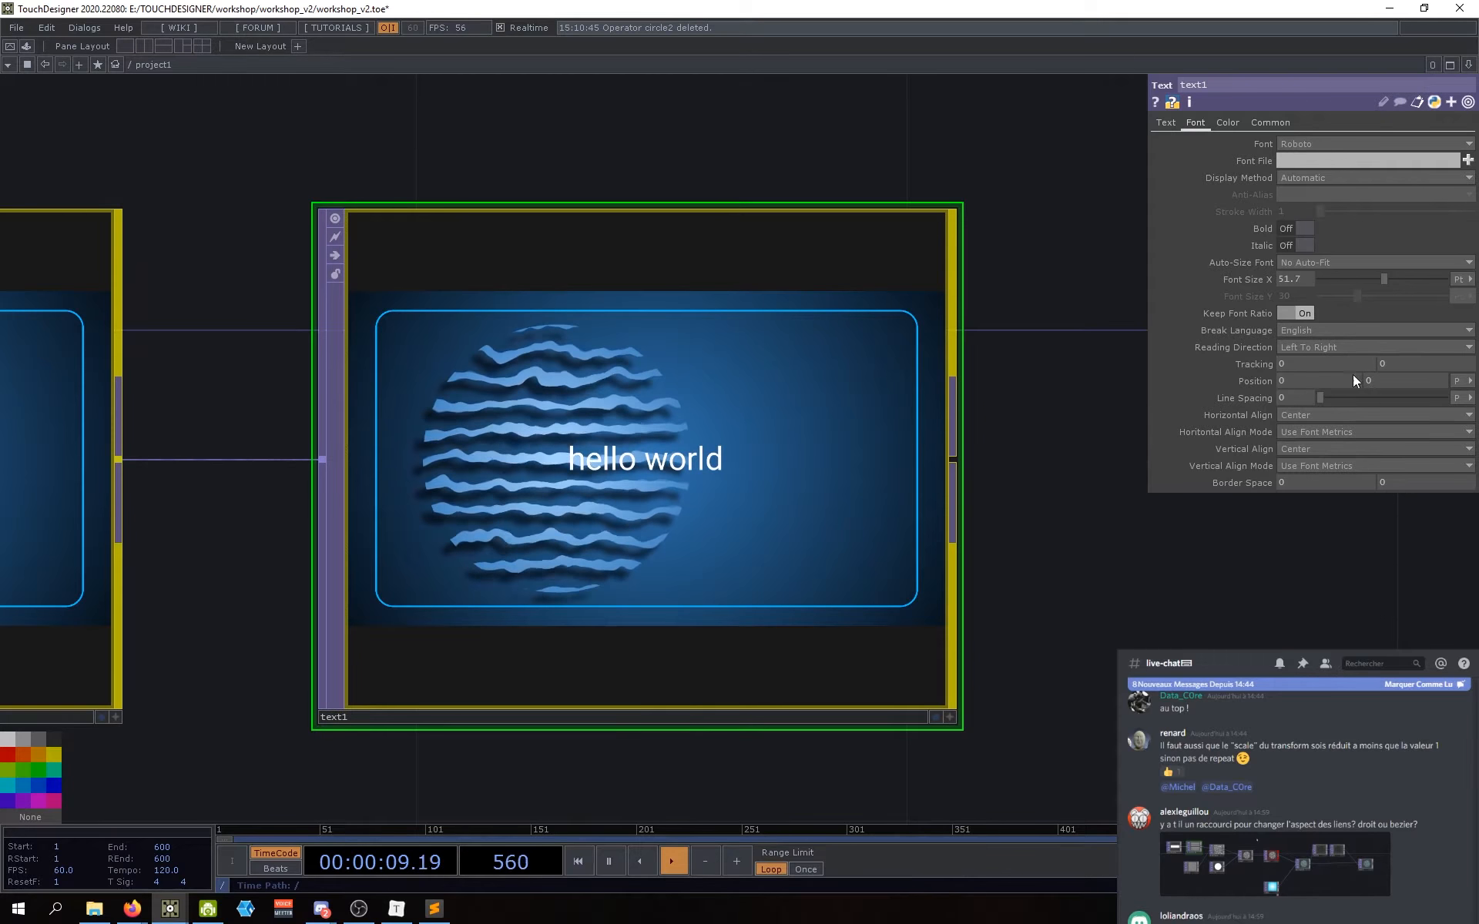
pyautogui.moveTo(1305, 379)
pyautogui.mouseDown(button='middle')
pyautogui.moveTo(1307, 345)
pyautogui.moveTo(1399, 348)
pyautogui.moveTo(1303, 379)
pyautogui.mouseUp(button='middle')
pyautogui.scroll(-4, 1181, 561)
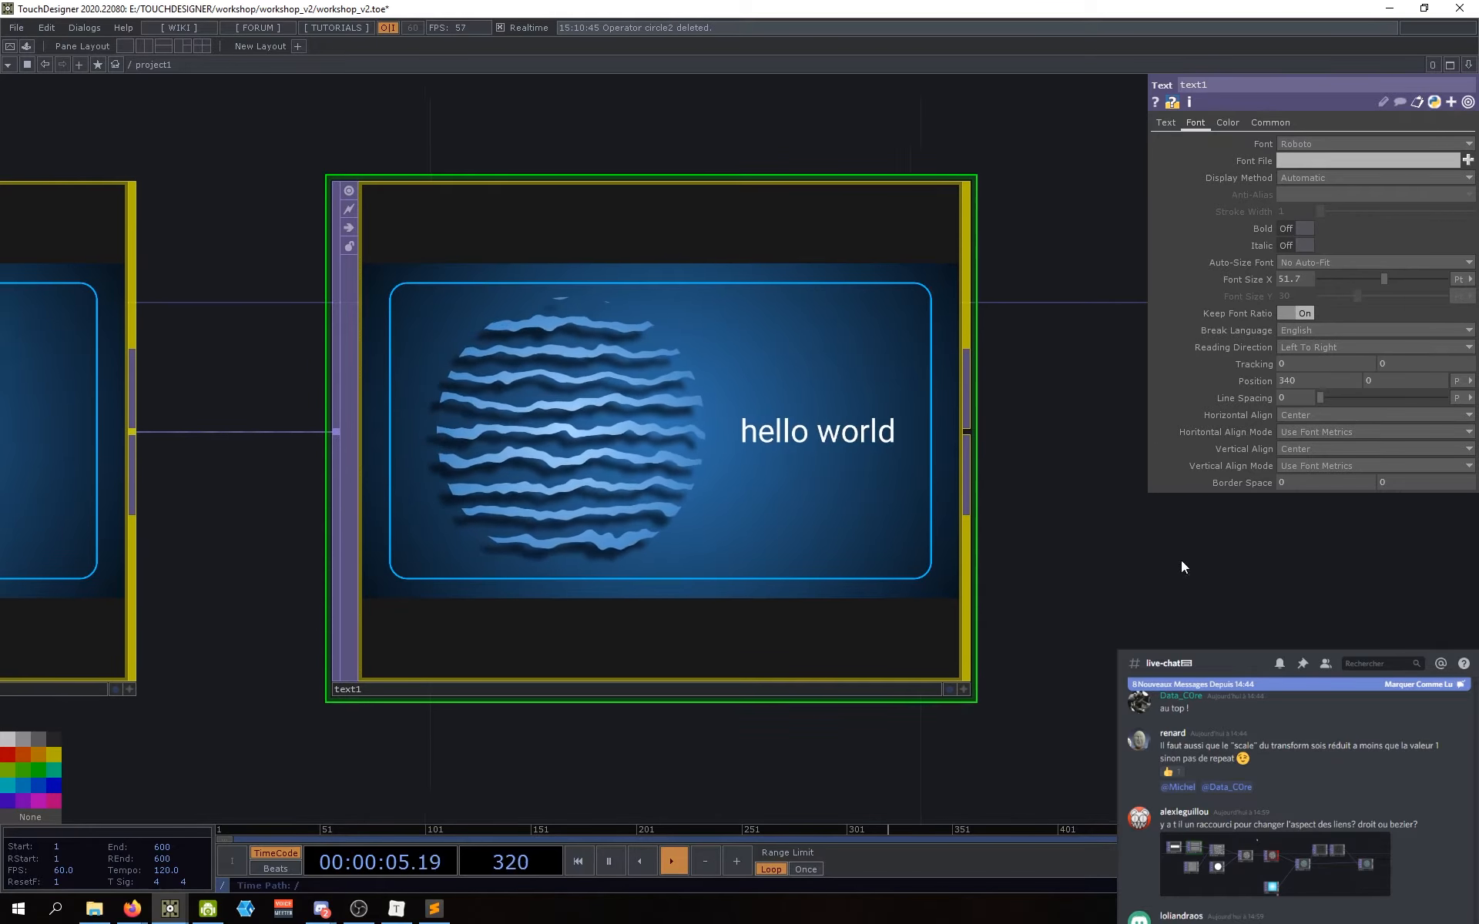
pyautogui.moveTo(1195, 655); pyautogui.dragTo(1050, 594)
pyautogui.scroll(-4, 1051, 595)
pyautogui.moveTo(1103, 664); pyautogui.dragTo(915, 648)
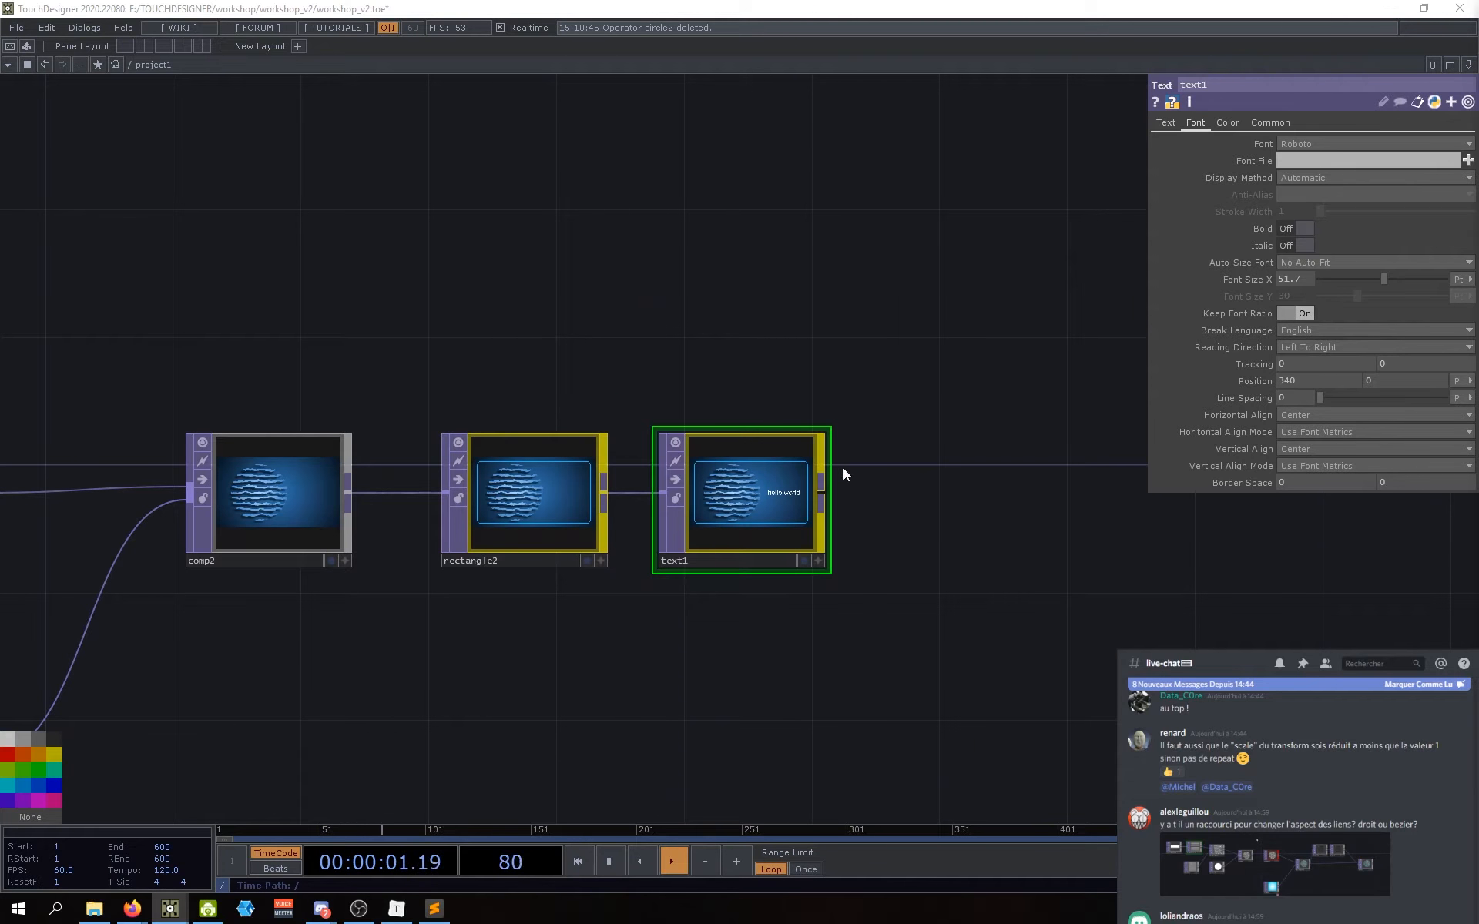
# Step: Add a Null after text1 and rename it etape_3
pyautogui.click(895, 507)
pyautogui.press('Tab')
pyautogui.write('nu')
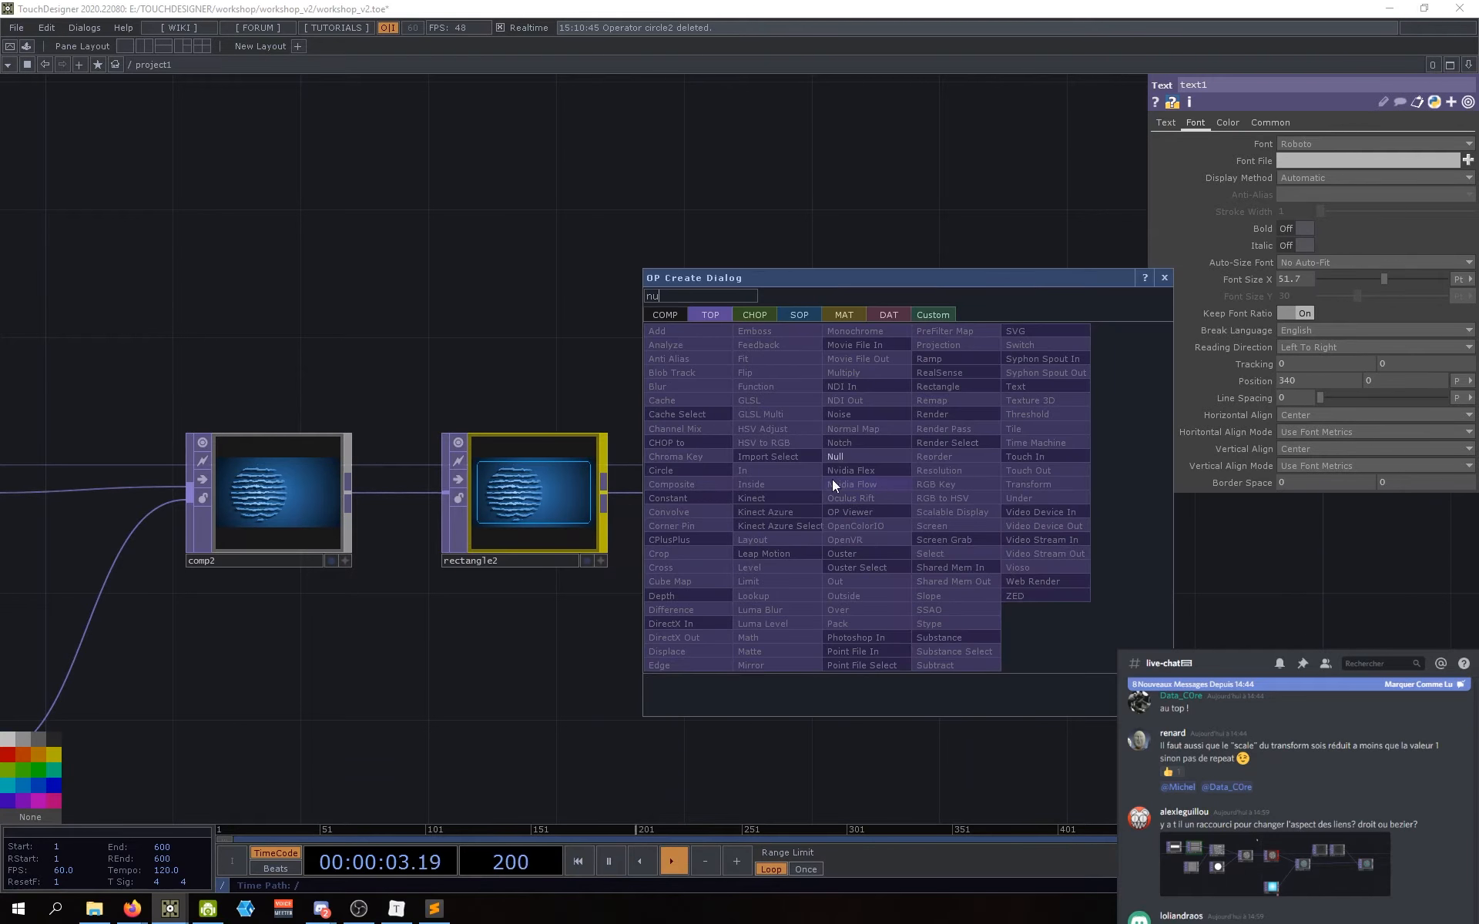
pyautogui.click(833, 459)
pyautogui.click(943, 506)
pyautogui.moveTo(833, 500); pyautogui.dragTo(958, 510)
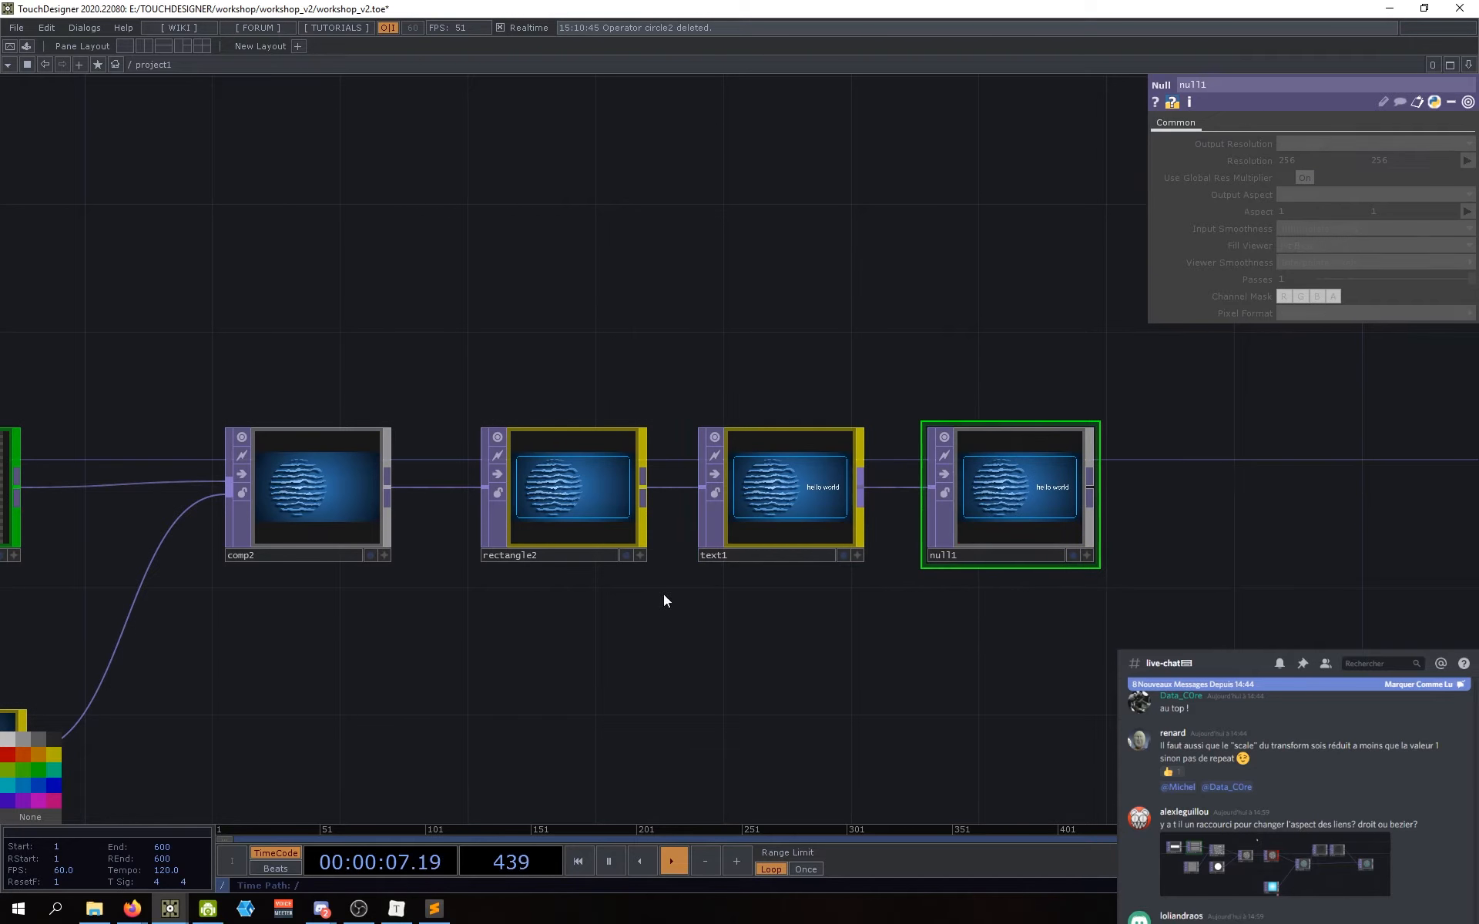
pyautogui.click(38, 771)
pyautogui.moveTo(1036, 597); pyautogui.dragTo(924, 620)
pyautogui.click(885, 578)
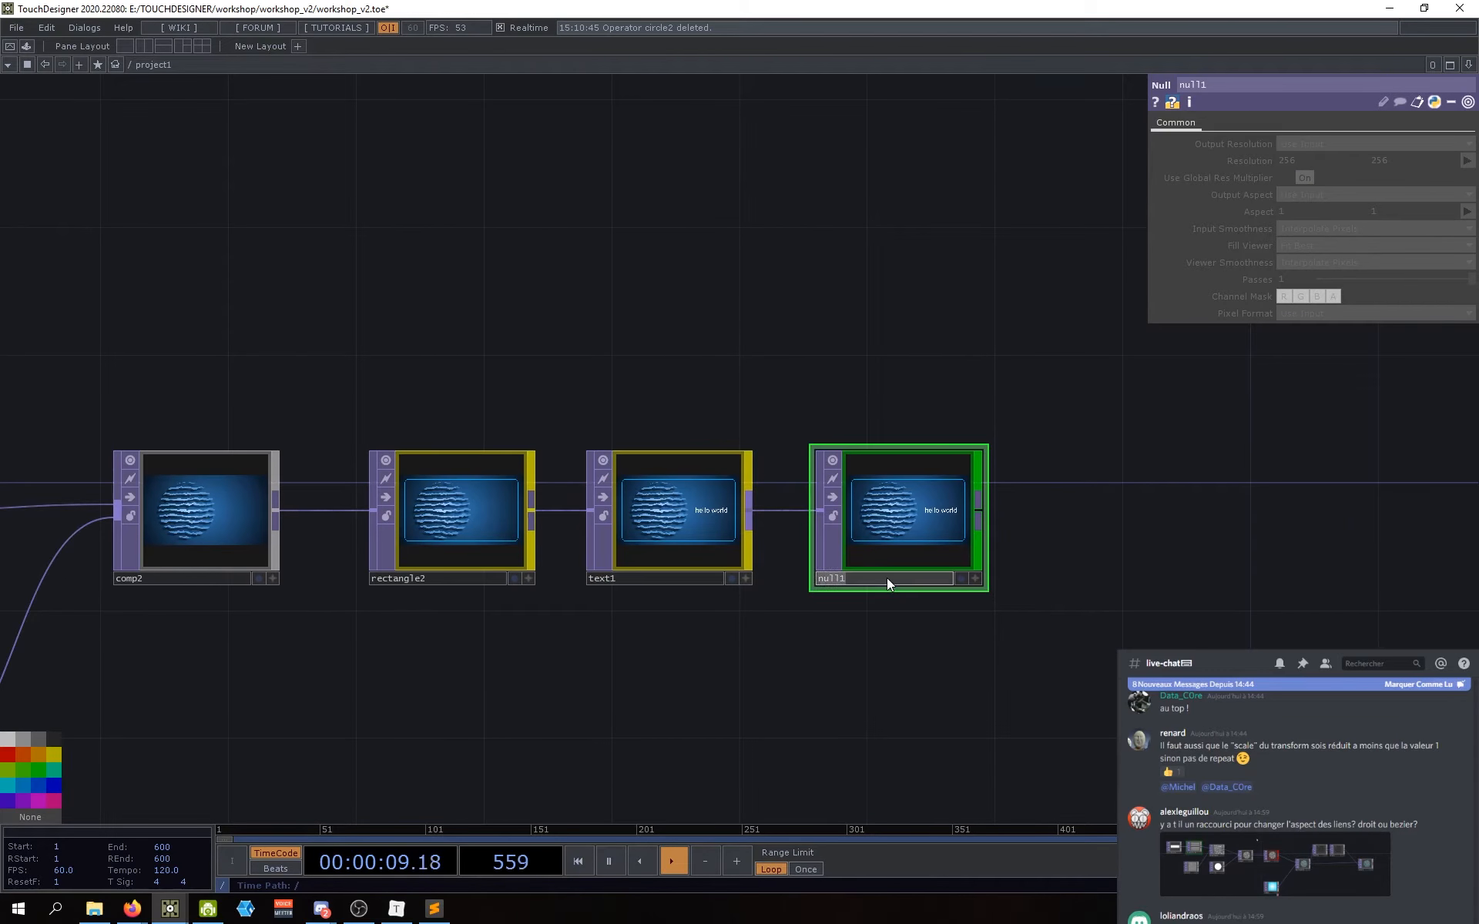
pyautogui.write('etape_3')
pyautogui.press('Return')
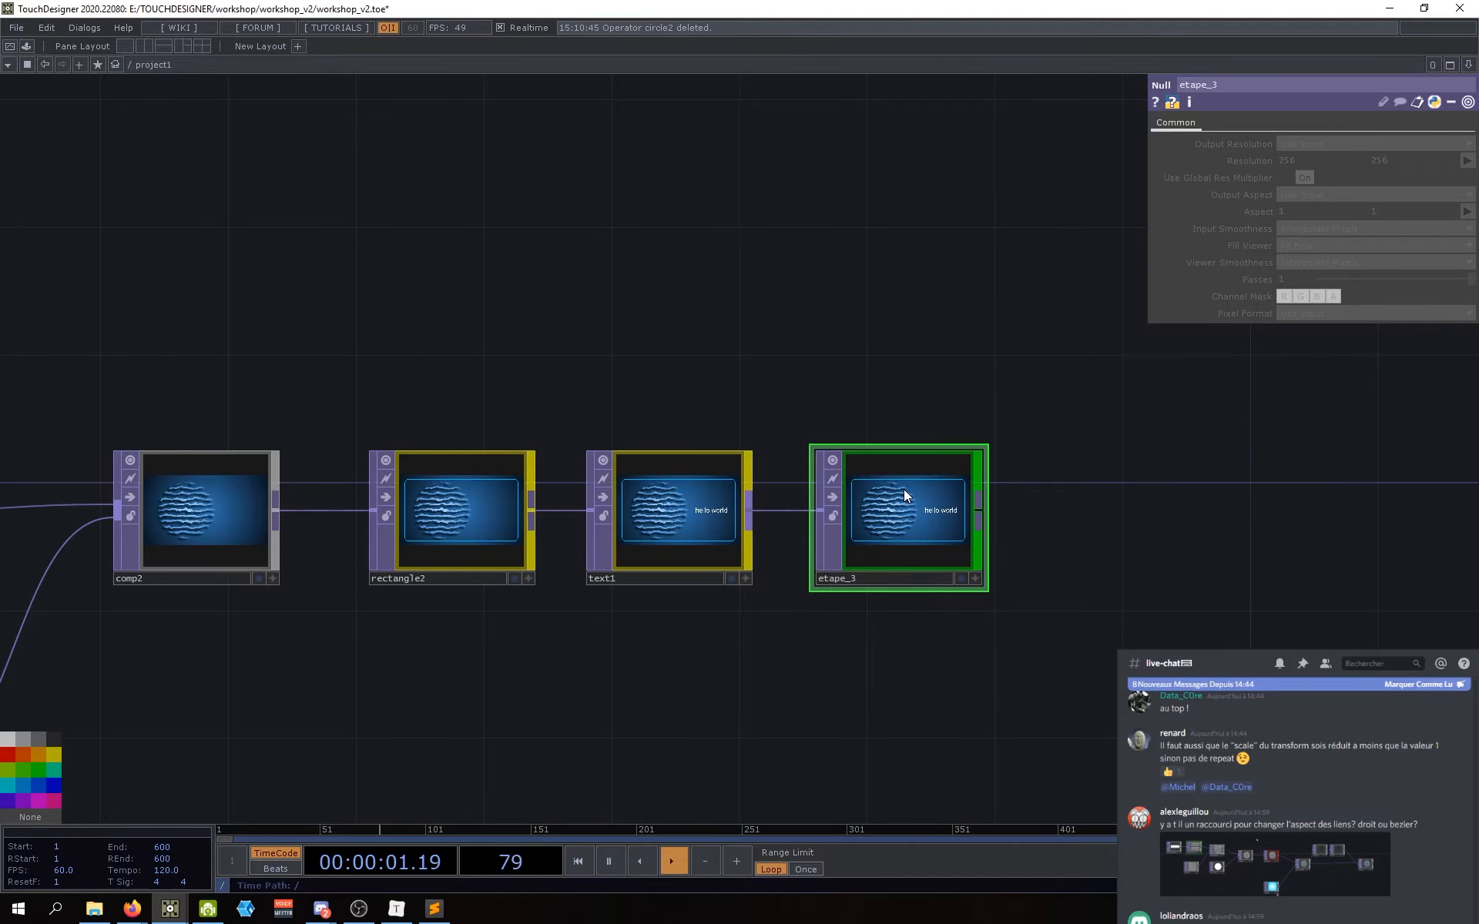
# Step: Reframe the network to show over1, etape_2 and ramp2 upstream, and select ramp2
pyautogui.moveTo(668, 669); pyautogui.dragTo(675, 667)
pyautogui.moveTo(663, 652); pyautogui.dragTo(837, 578)
pyautogui.scroll(-3, 837, 578)
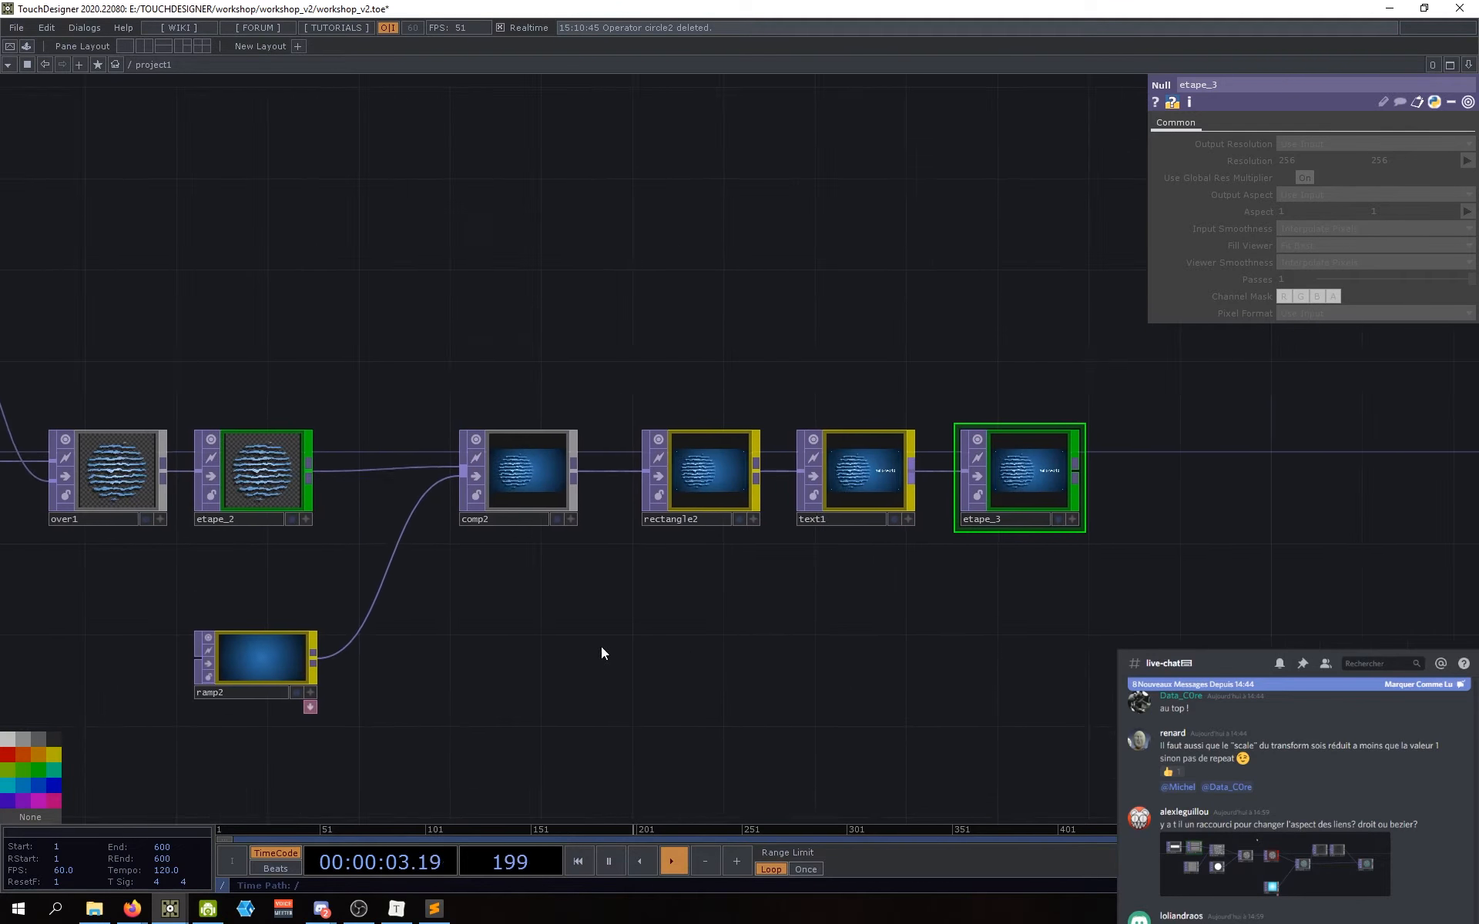
pyautogui.moveTo(585, 644); pyautogui.dragTo(732, 530)
pyautogui.scroll(3, 362, 467)
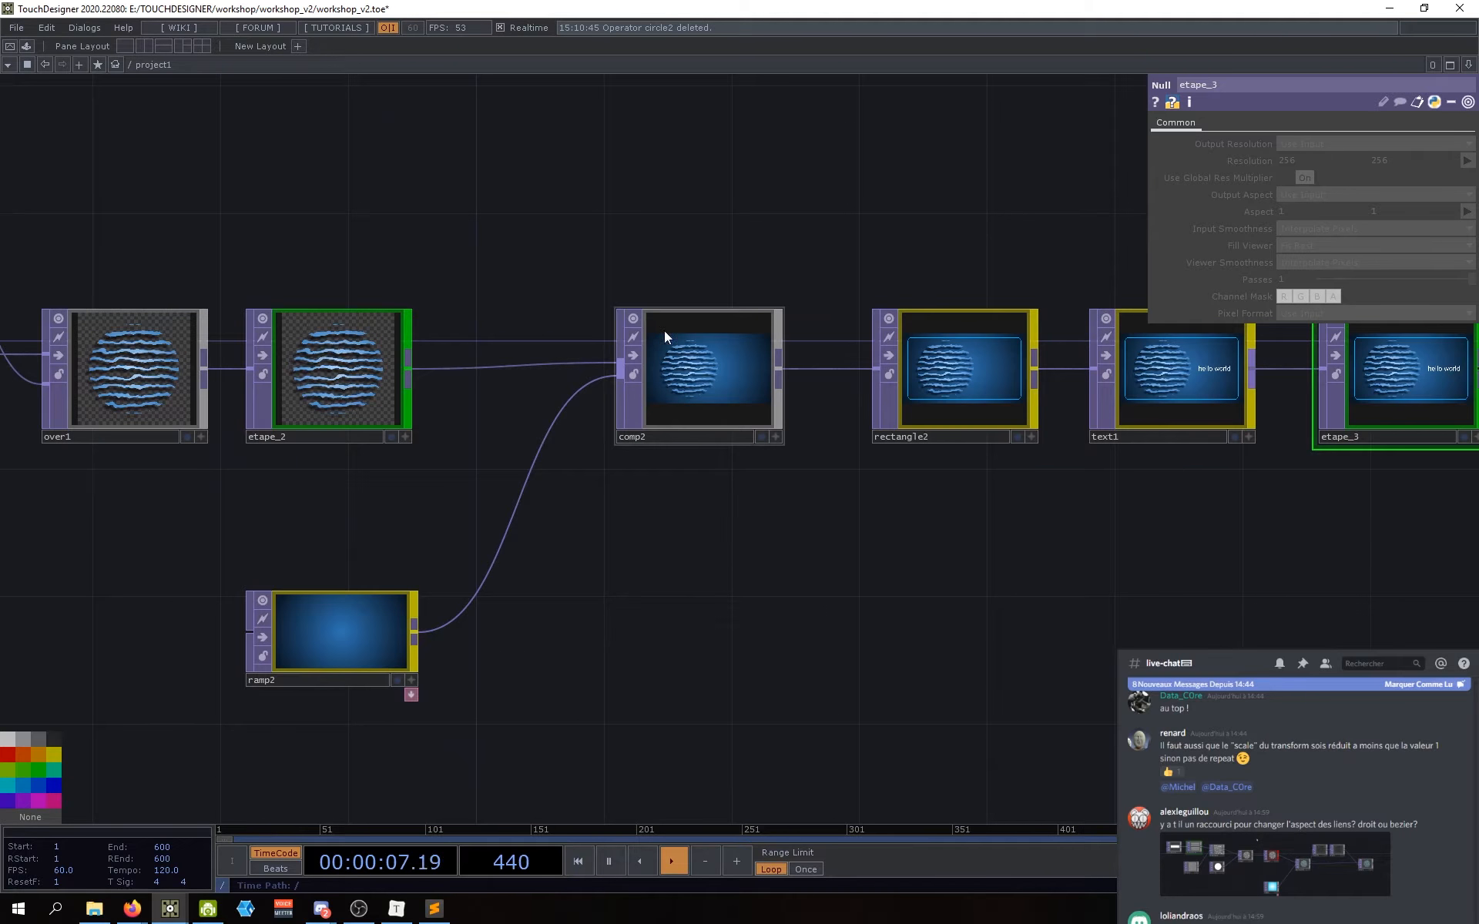
pyautogui.moveTo(468, 736); pyautogui.dragTo(210, 566, button='right')
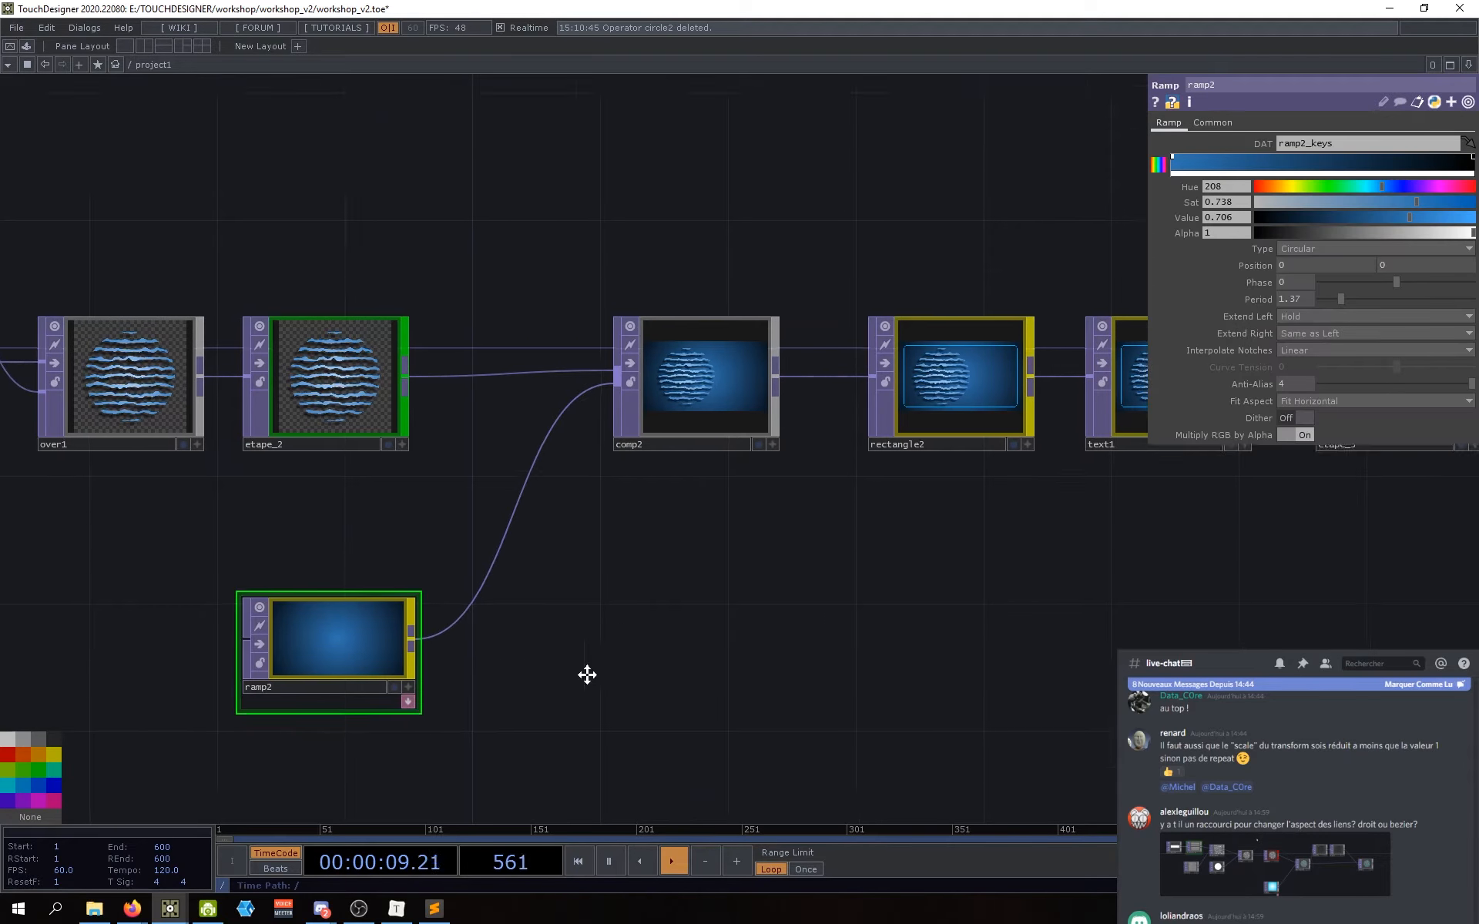
pyautogui.scroll(2, 592, 487)
pyautogui.scroll(4, 667, 505)
pyautogui.scroll(1, 622, 433)
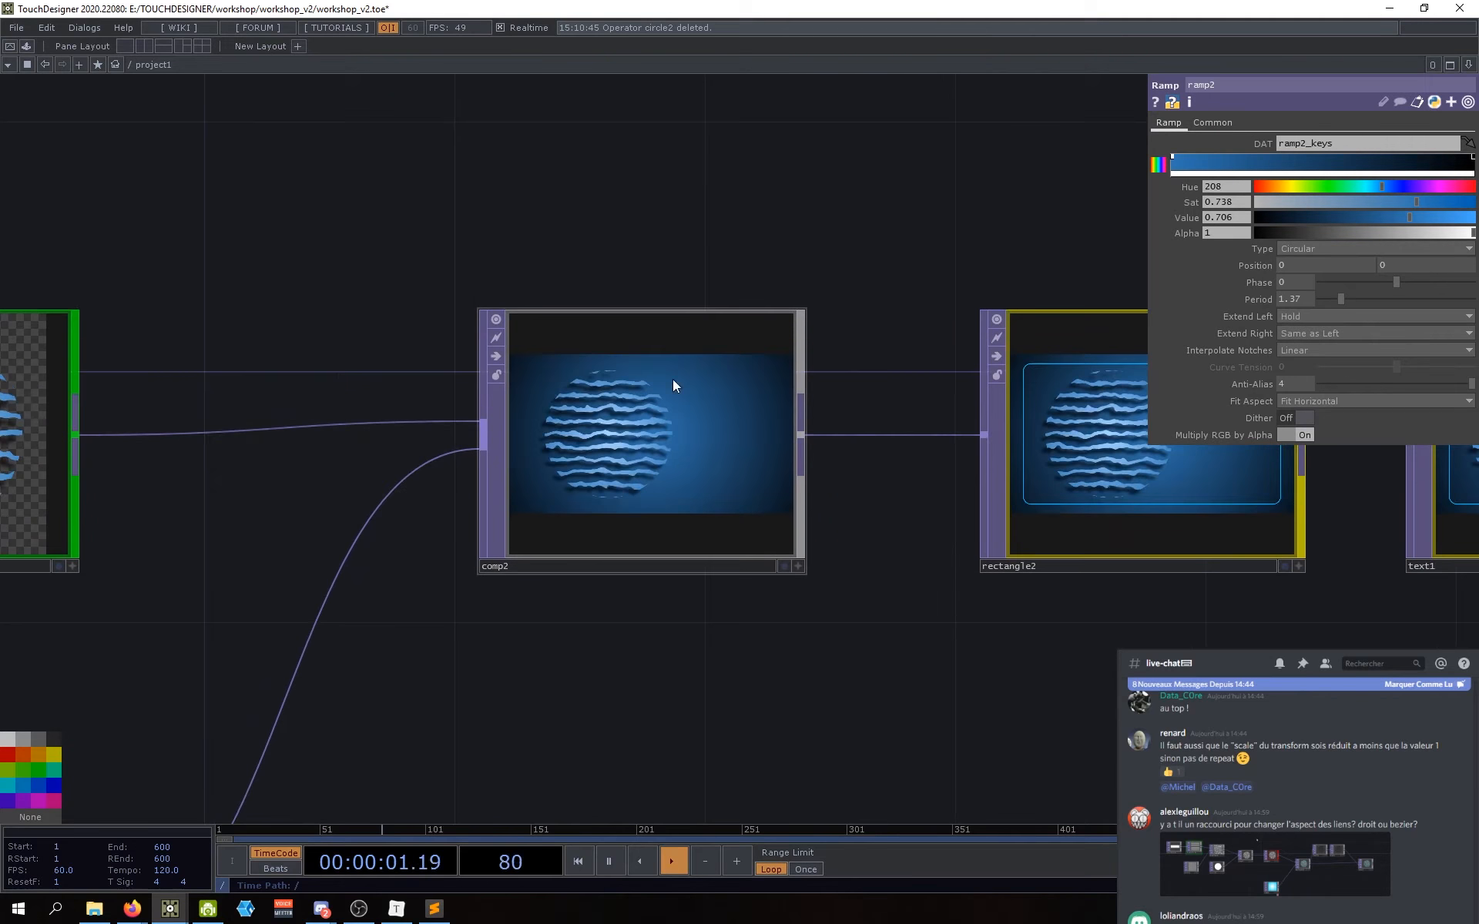
pyautogui.moveTo(662, 697); pyautogui.dragTo(644, 704)
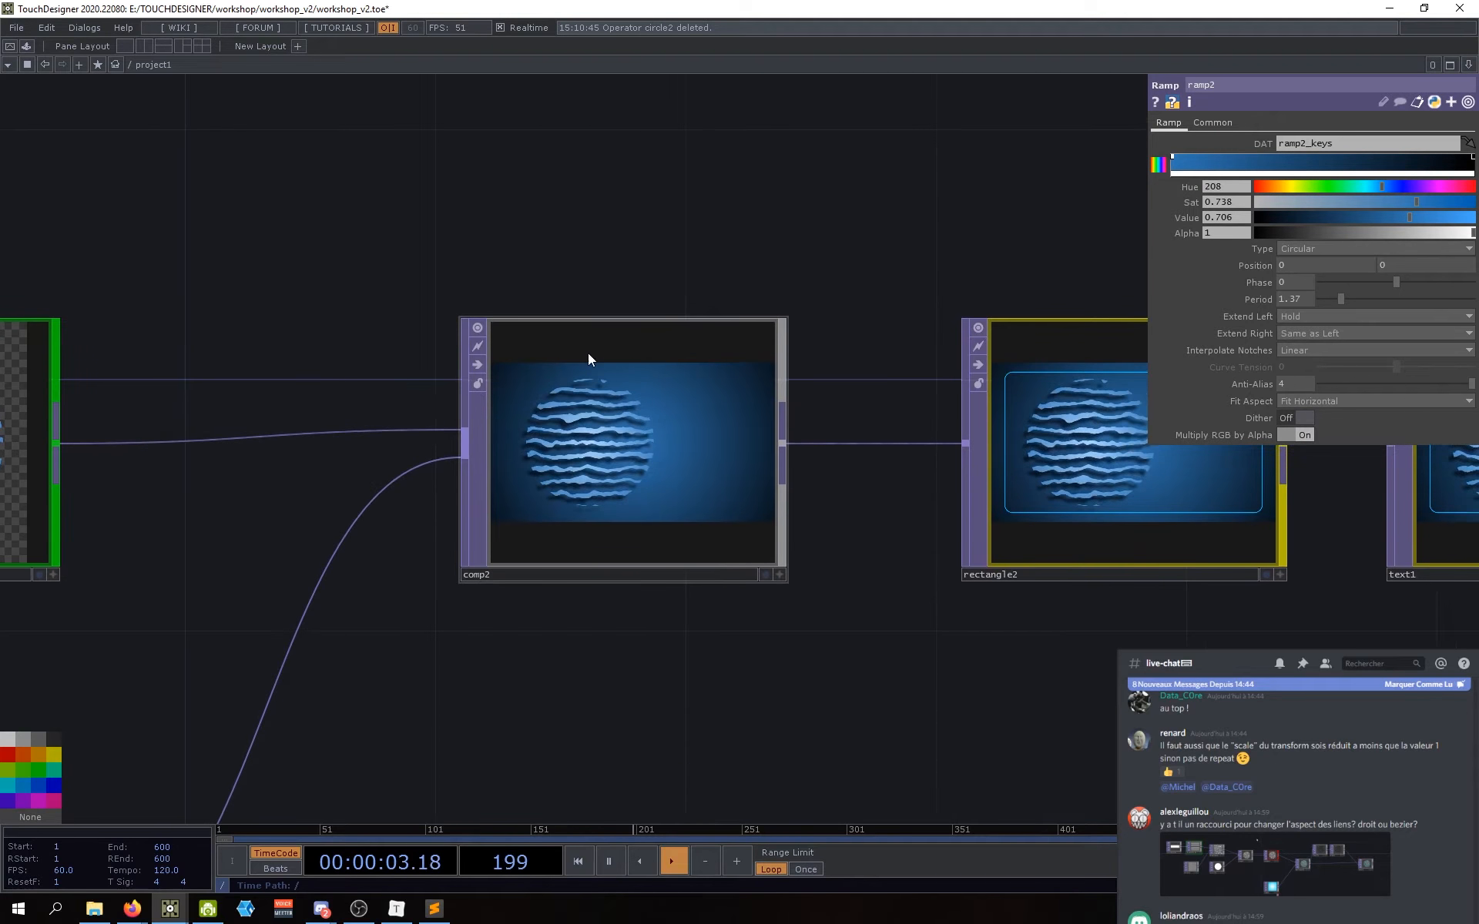
pyautogui.scroll(2, 589, 352)
pyautogui.moveTo(370, 347); pyautogui.dragTo(543, 352)
pyautogui.scroll(-3, 674, 345)
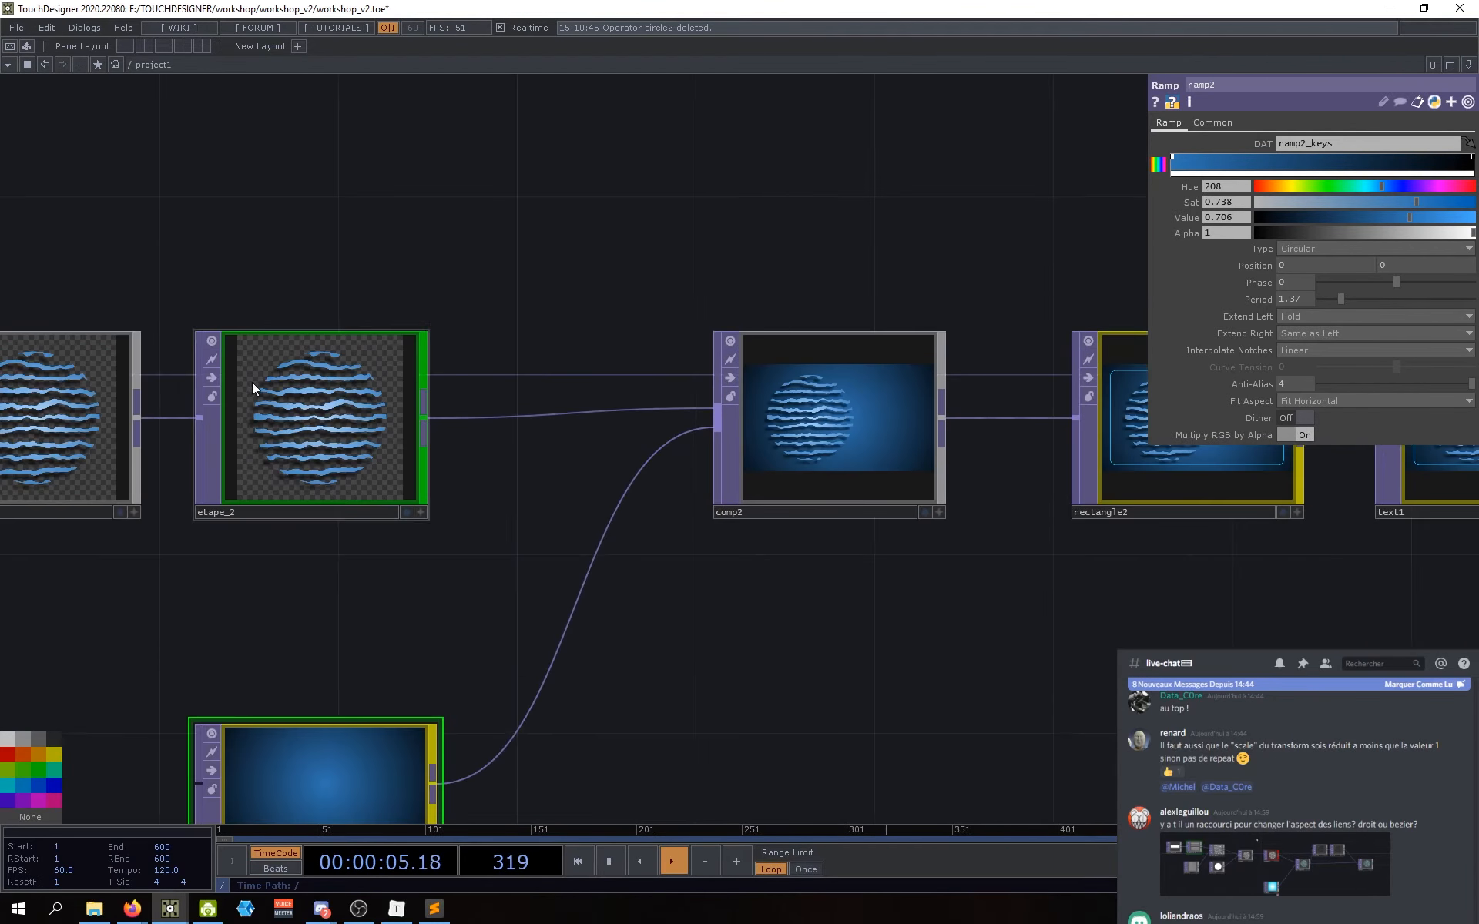
pyautogui.scroll(3, 694, 462)
pyautogui.moveTo(1014, 690); pyautogui.dragTo(637, 660)
pyautogui.scroll(-4, 637, 660)
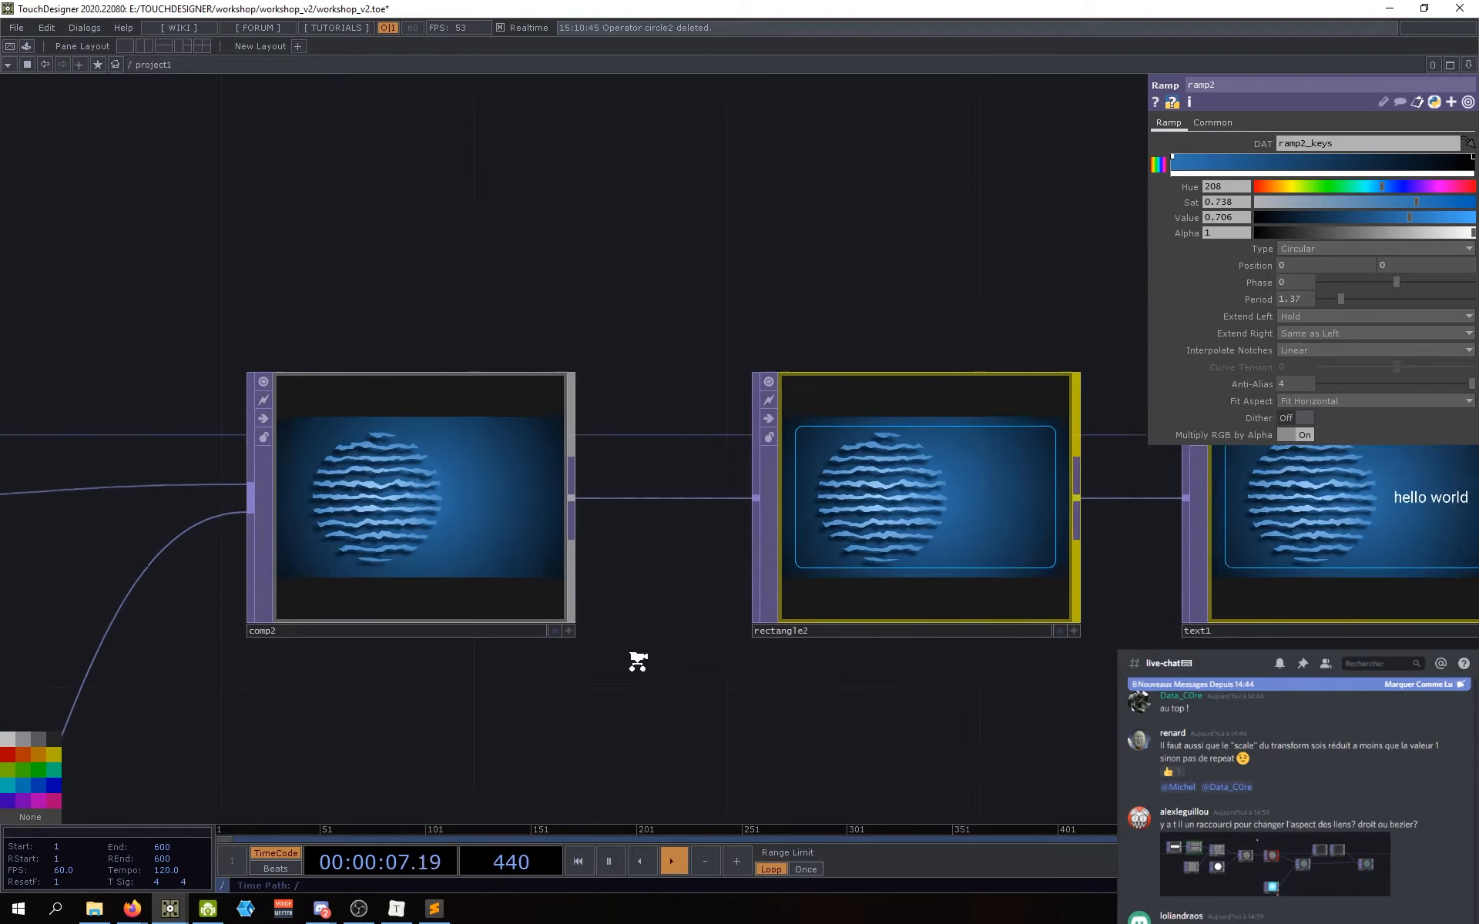
pyautogui.moveTo(778, 712); pyautogui.dragTo(601, 550)
pyautogui.scroll(-2, 585, 524)
pyautogui.moveTo(911, 594); pyautogui.dragTo(619, 245, button='right')
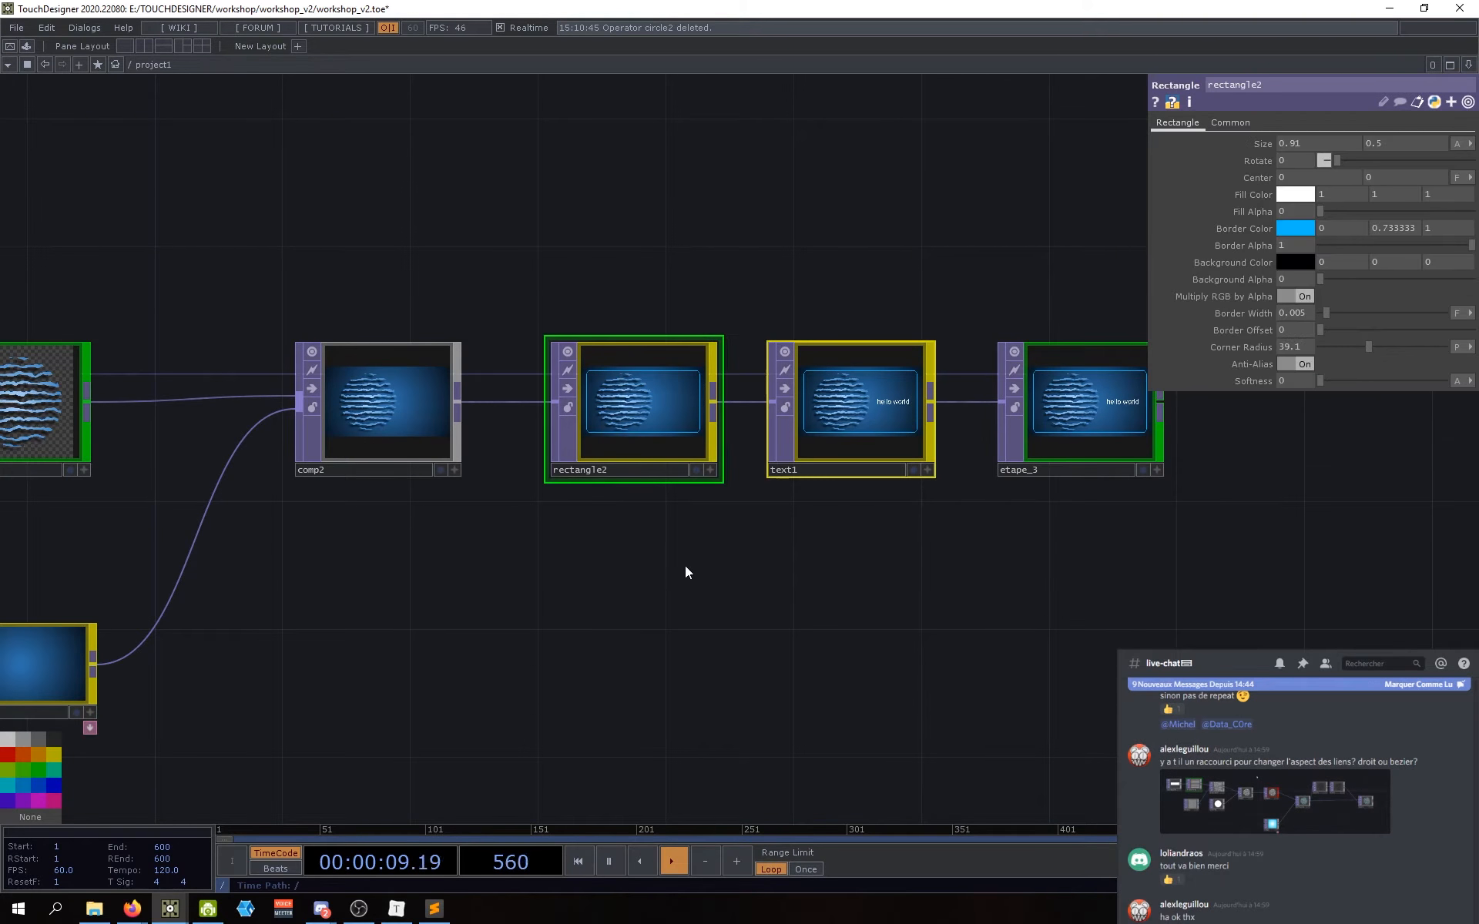
pyautogui.moveTo(712, 579); pyautogui.dragTo(814, 637)
pyautogui.click(728, 602)
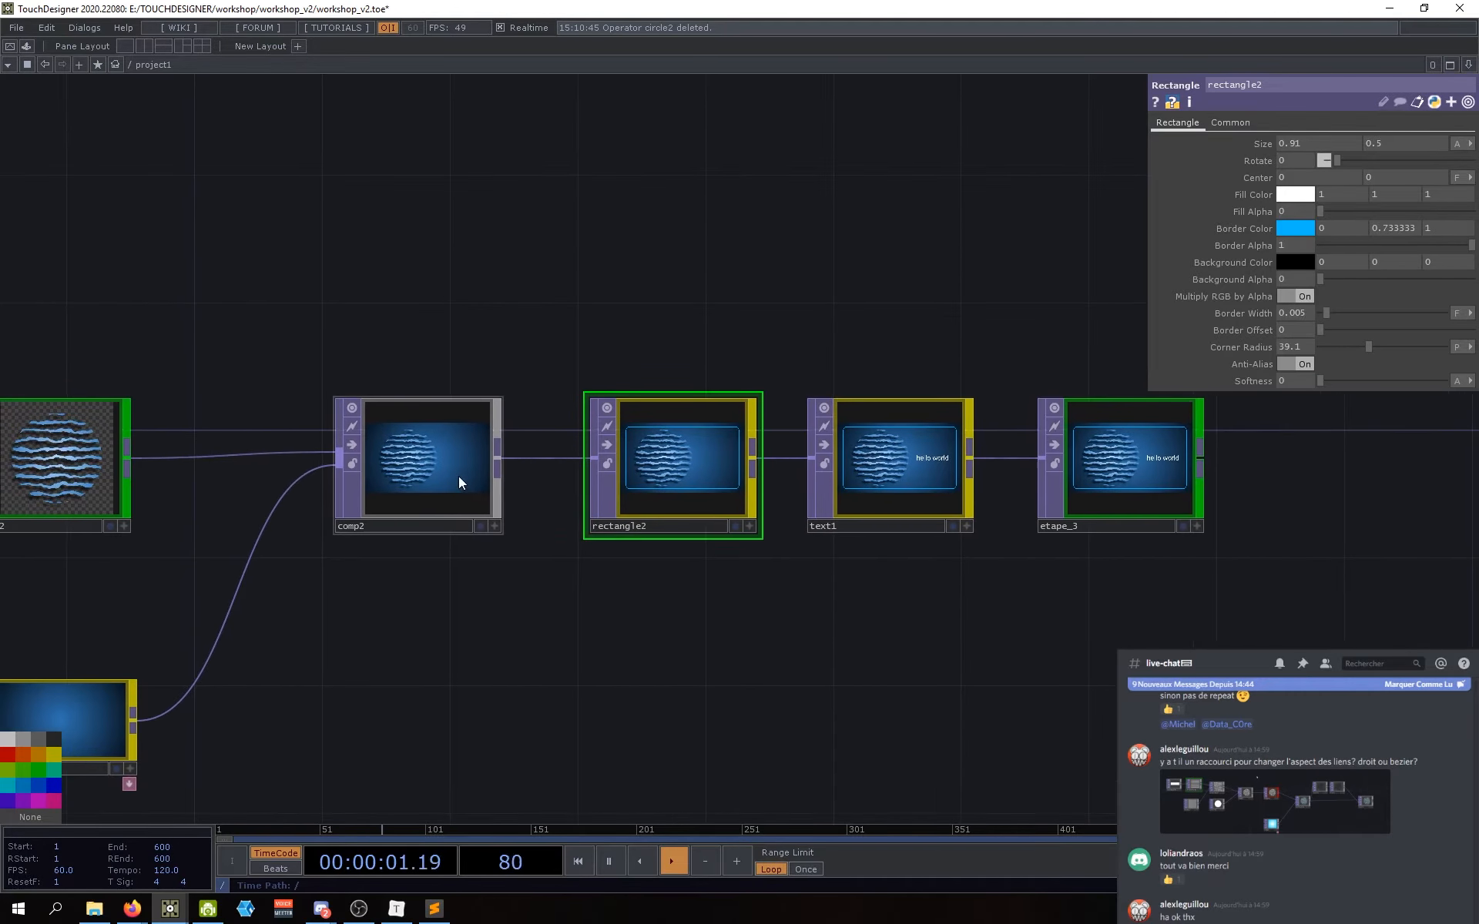
pyautogui.moveTo(701, 598); pyautogui.dragTo(706, 614)
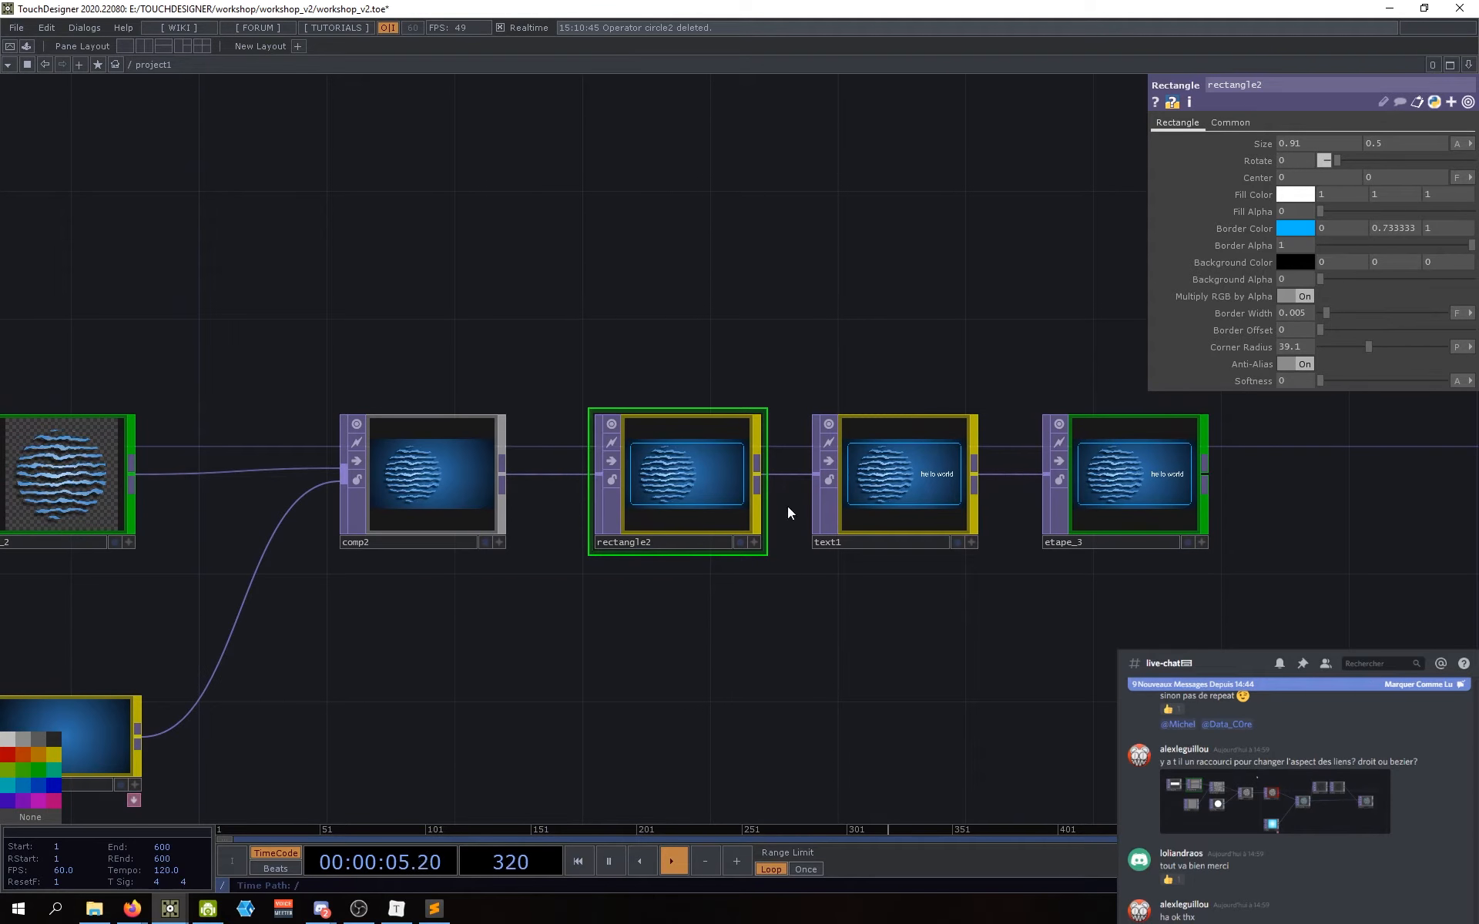
pyautogui.moveTo(750, 596); pyautogui.dragTo(731, 589)
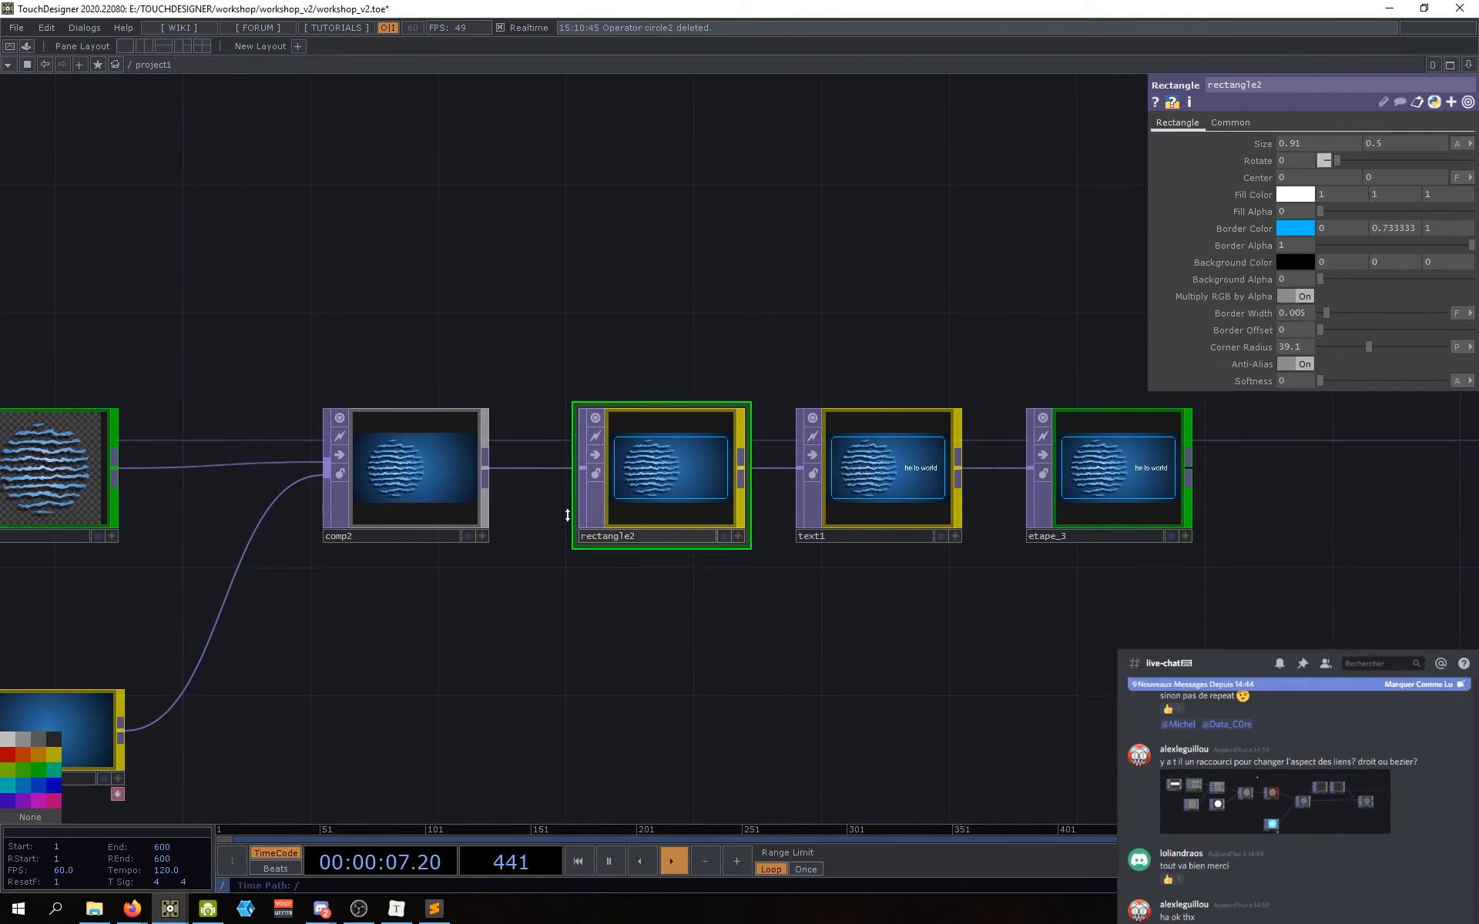
pyautogui.moveTo(879, 605); pyautogui.dragTo(858, 603)
pyautogui.scroll(4, 597, 453)
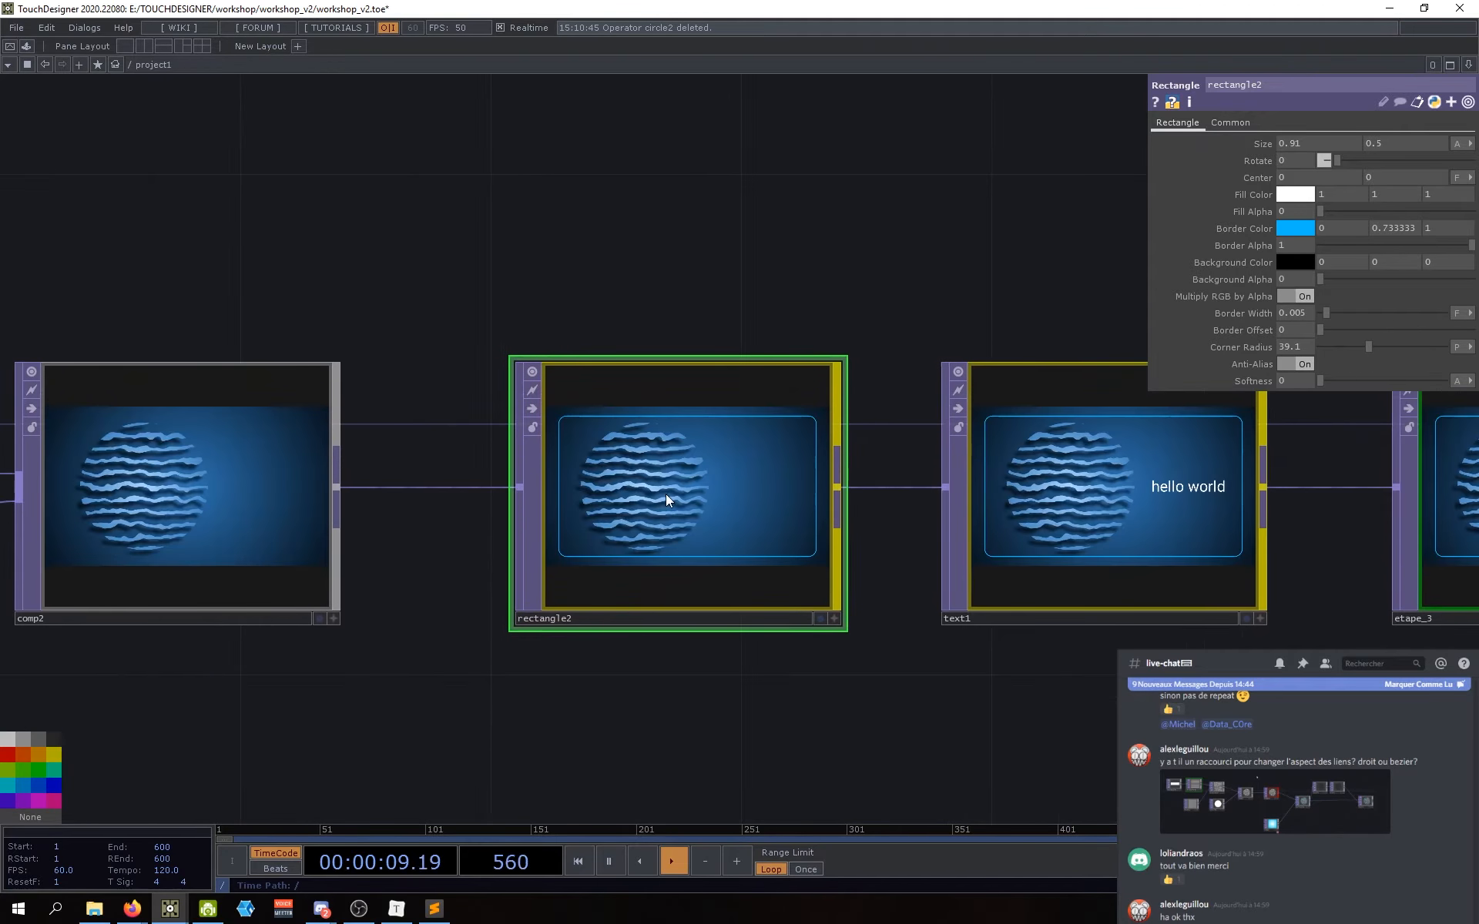
pyautogui.scroll(4, 511, 529)
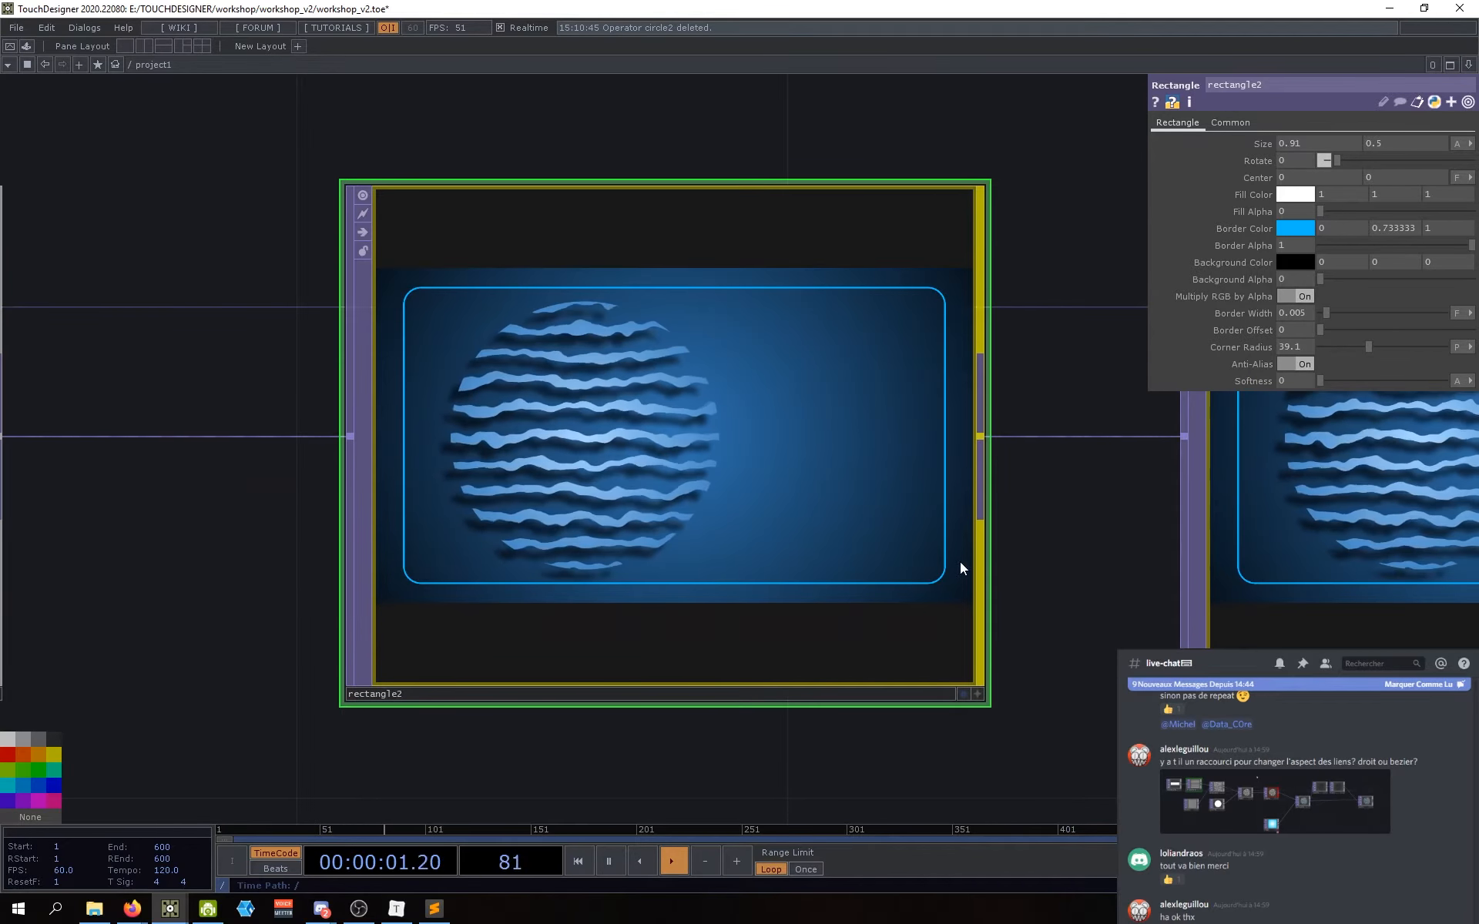
pyautogui.moveTo(961, 568); pyautogui.dragTo(611, 554)
pyautogui.scroll(-5, 611, 554)
pyautogui.scroll(4, 683, 514)
pyautogui.scroll(2, 682, 515)
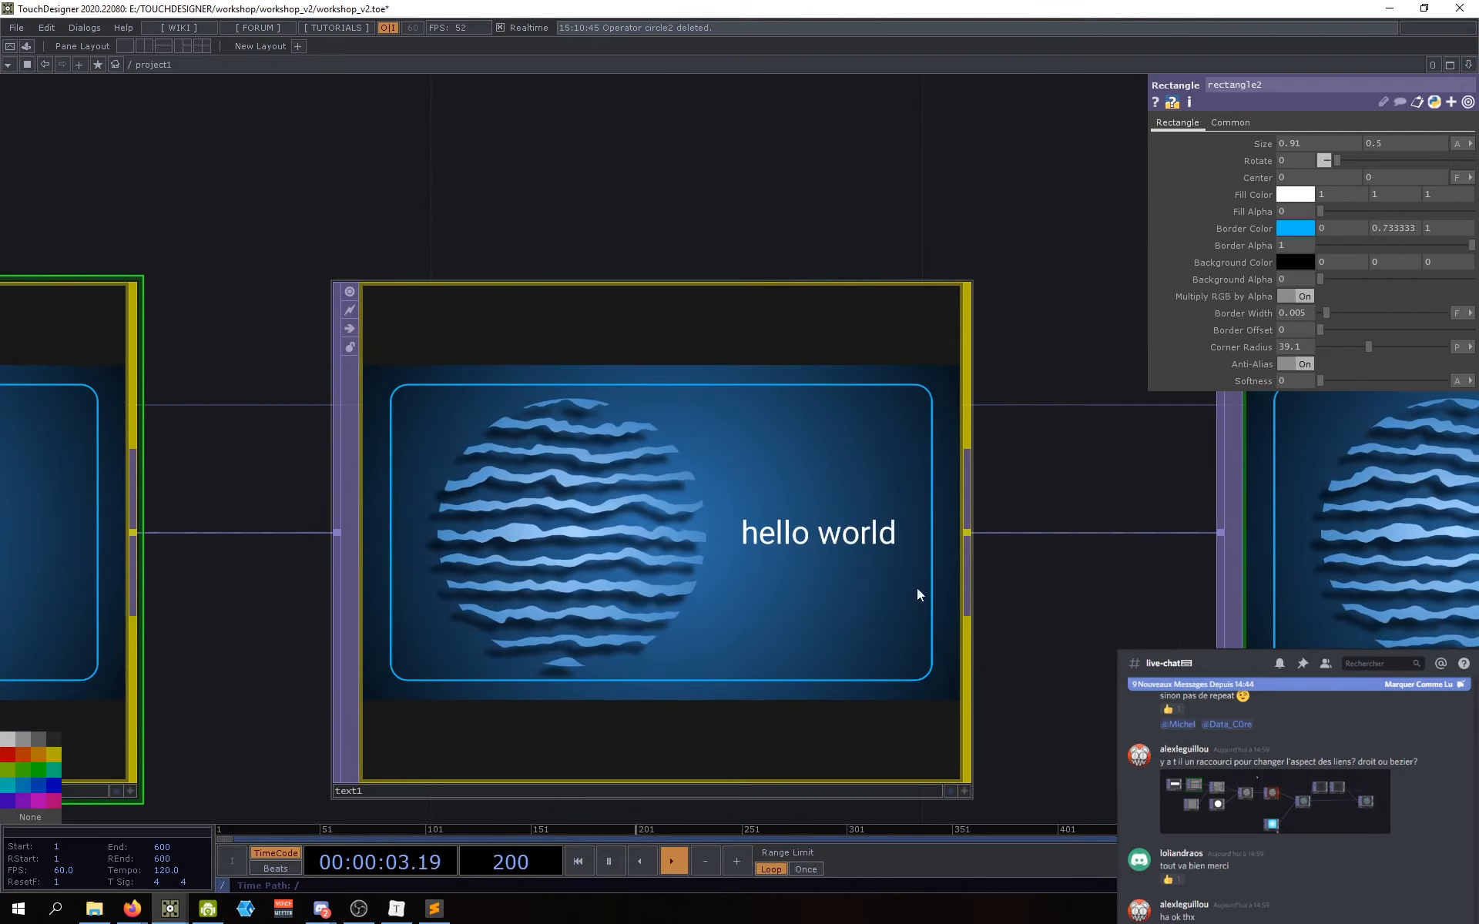
pyautogui.scroll(-3, 976, 551)
pyautogui.moveTo(1004, 664); pyautogui.dragTo(996, 661)
# Step: Try several blue, lavender and pink Font Color swatches on text1, then return to white
pyautogui.click(828, 574)
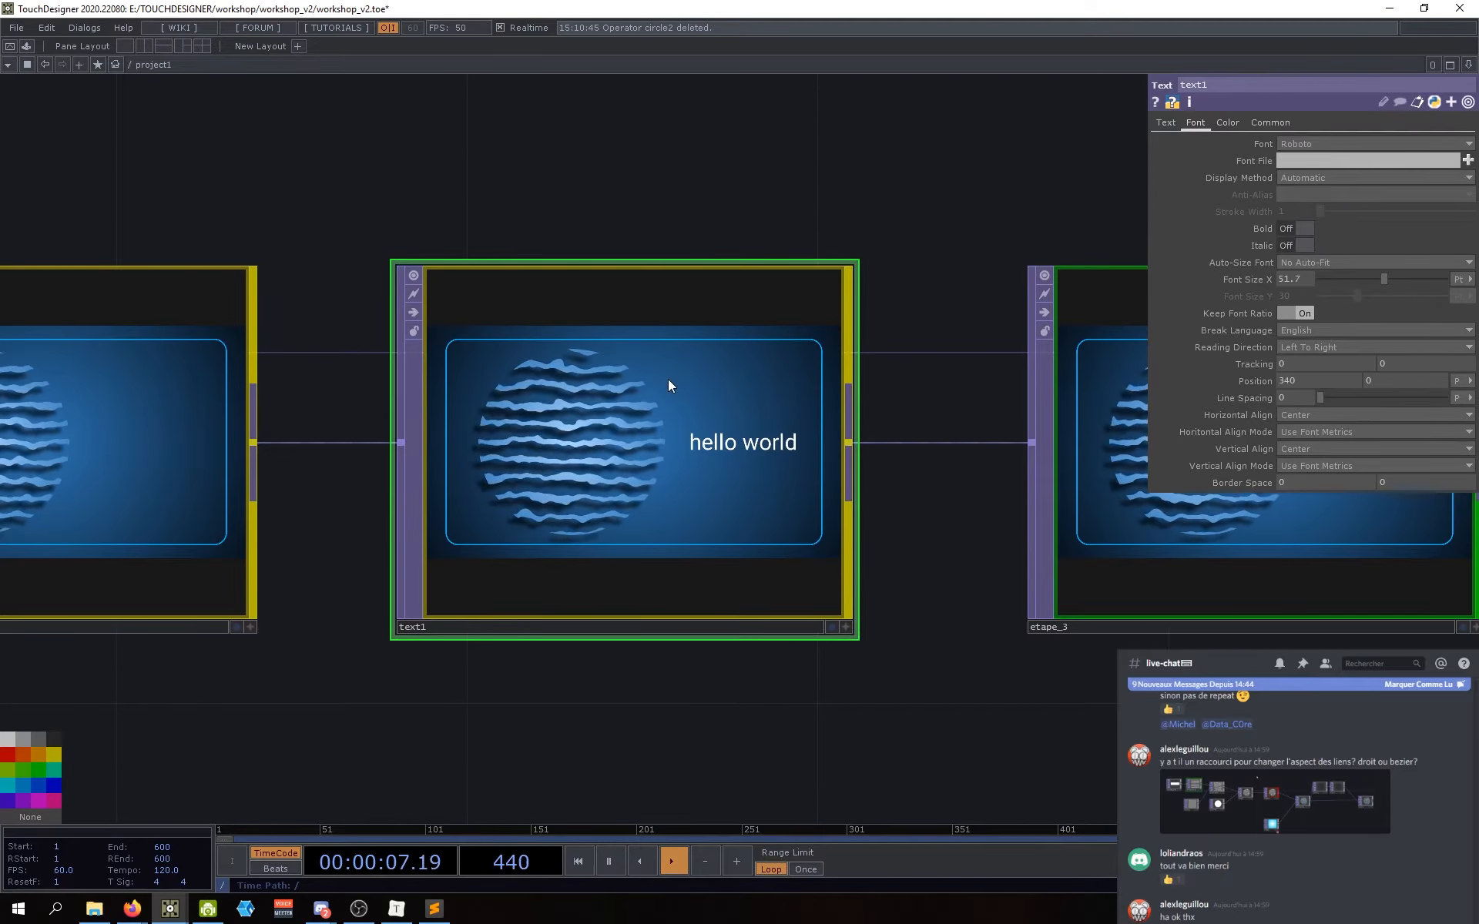
pyautogui.click(1220, 122)
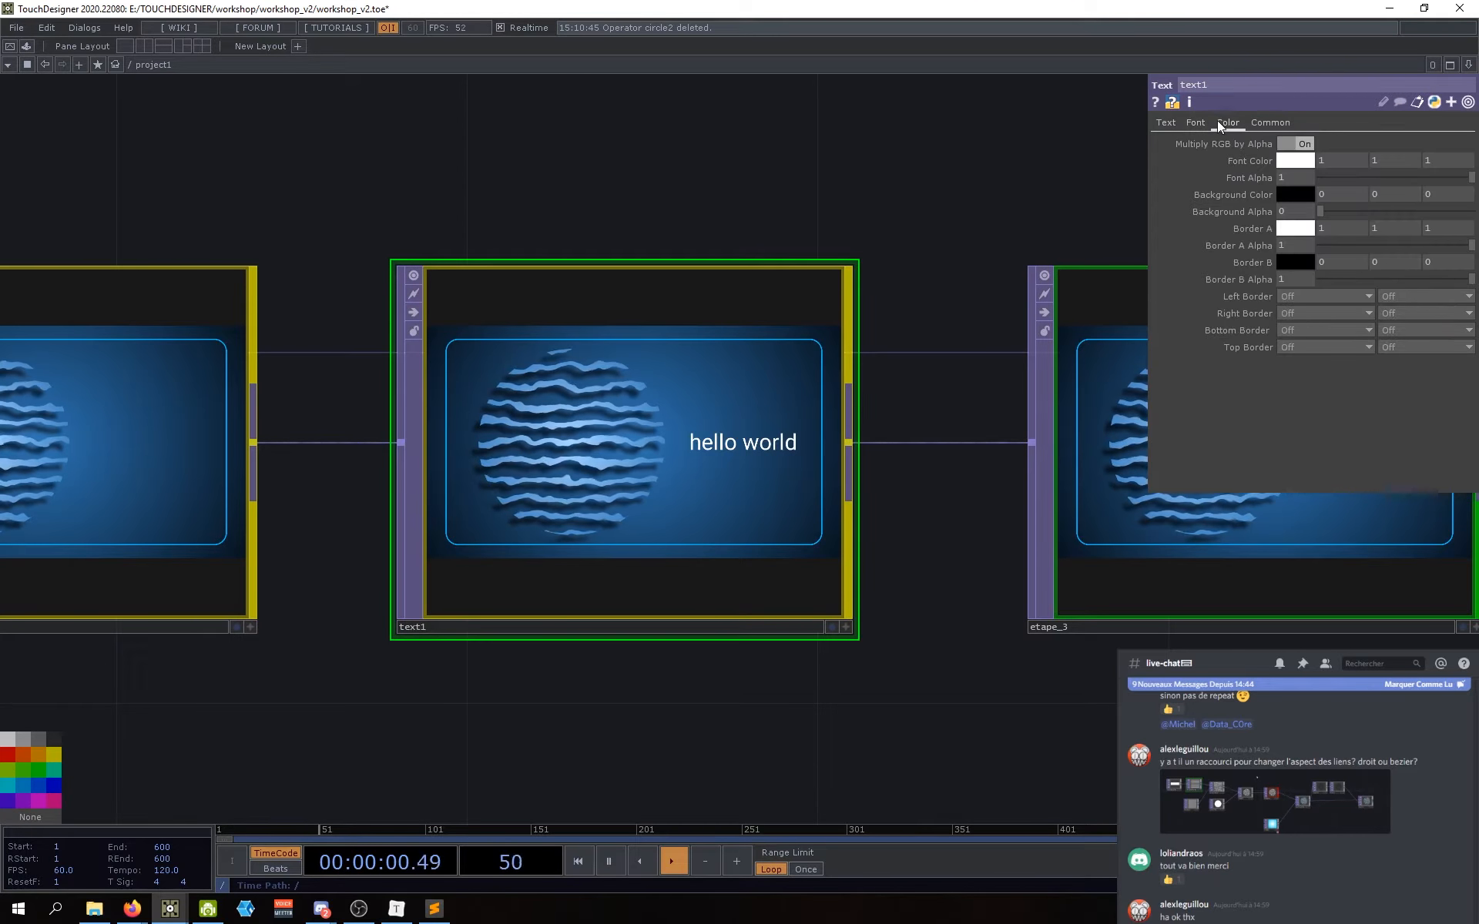
pyautogui.click(1297, 162)
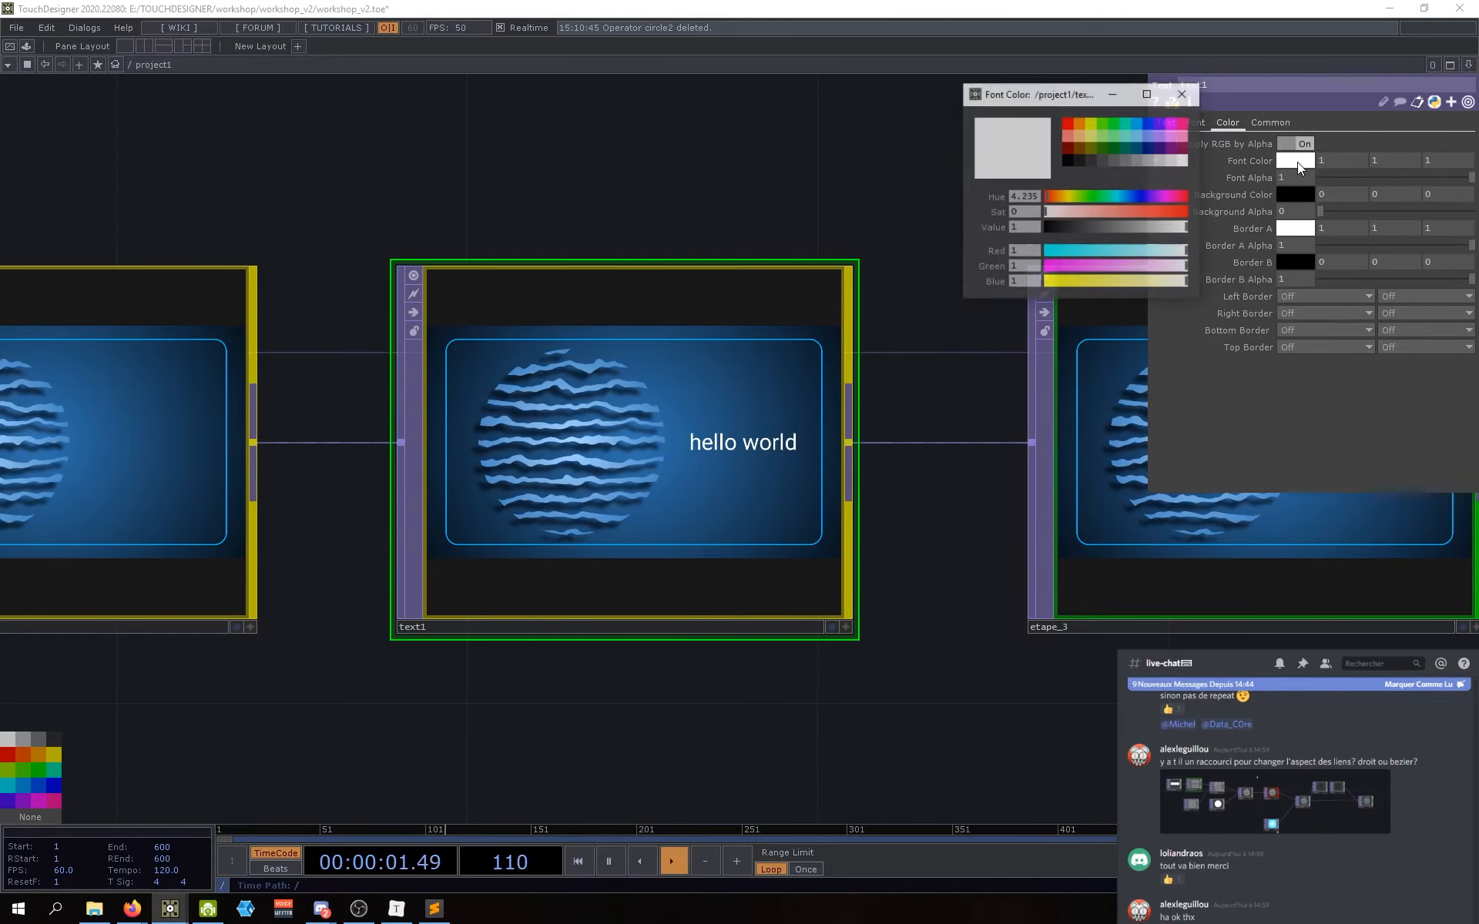
pyautogui.click(1136, 140)
pyautogui.click(1135, 149)
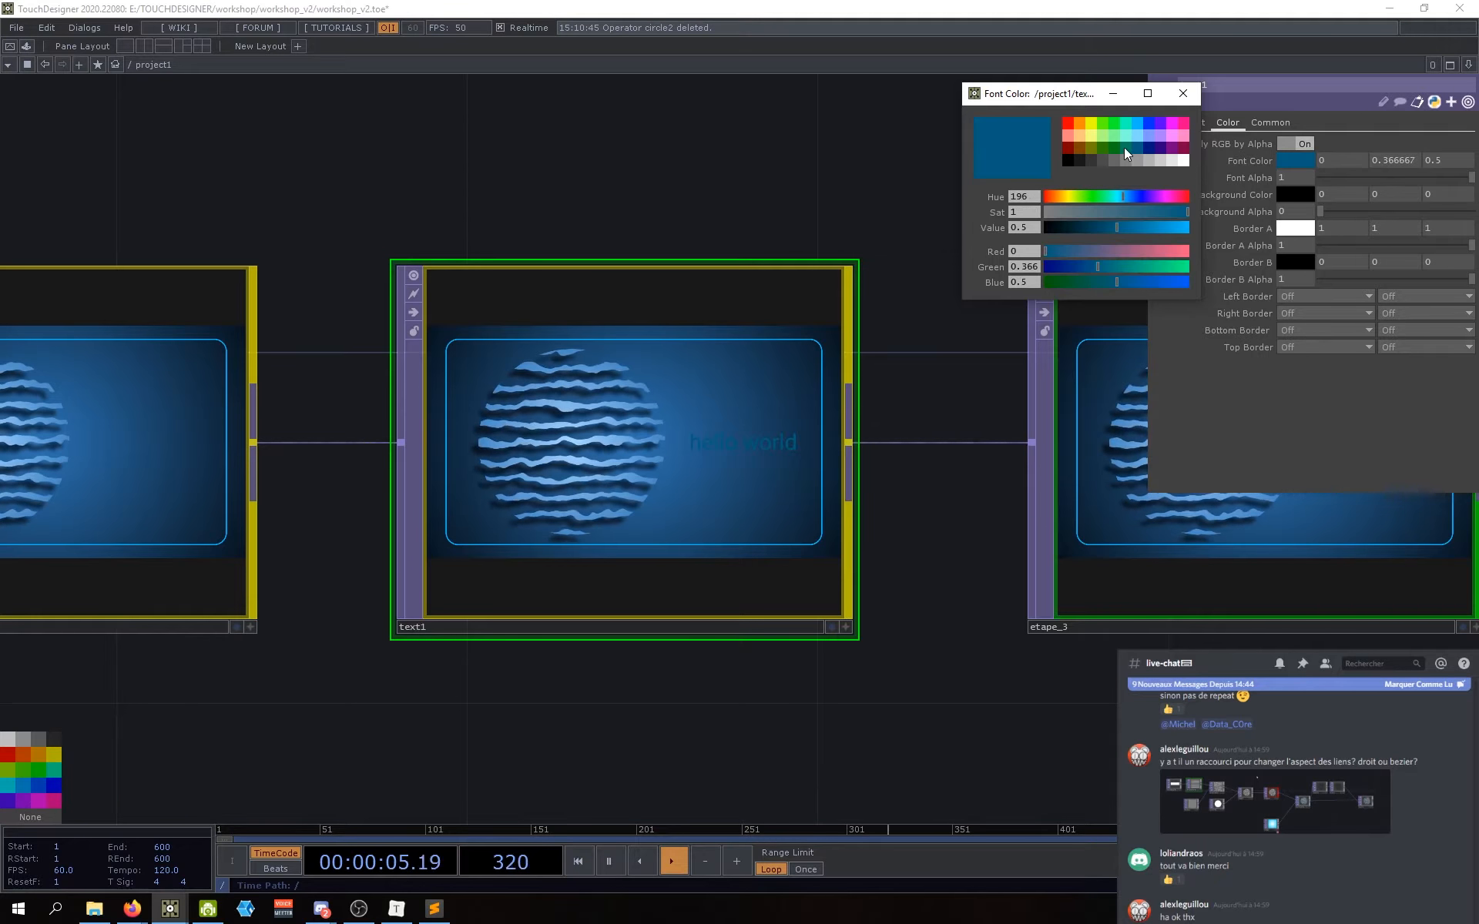
pyautogui.click(1125, 147)
pyautogui.click(1152, 135)
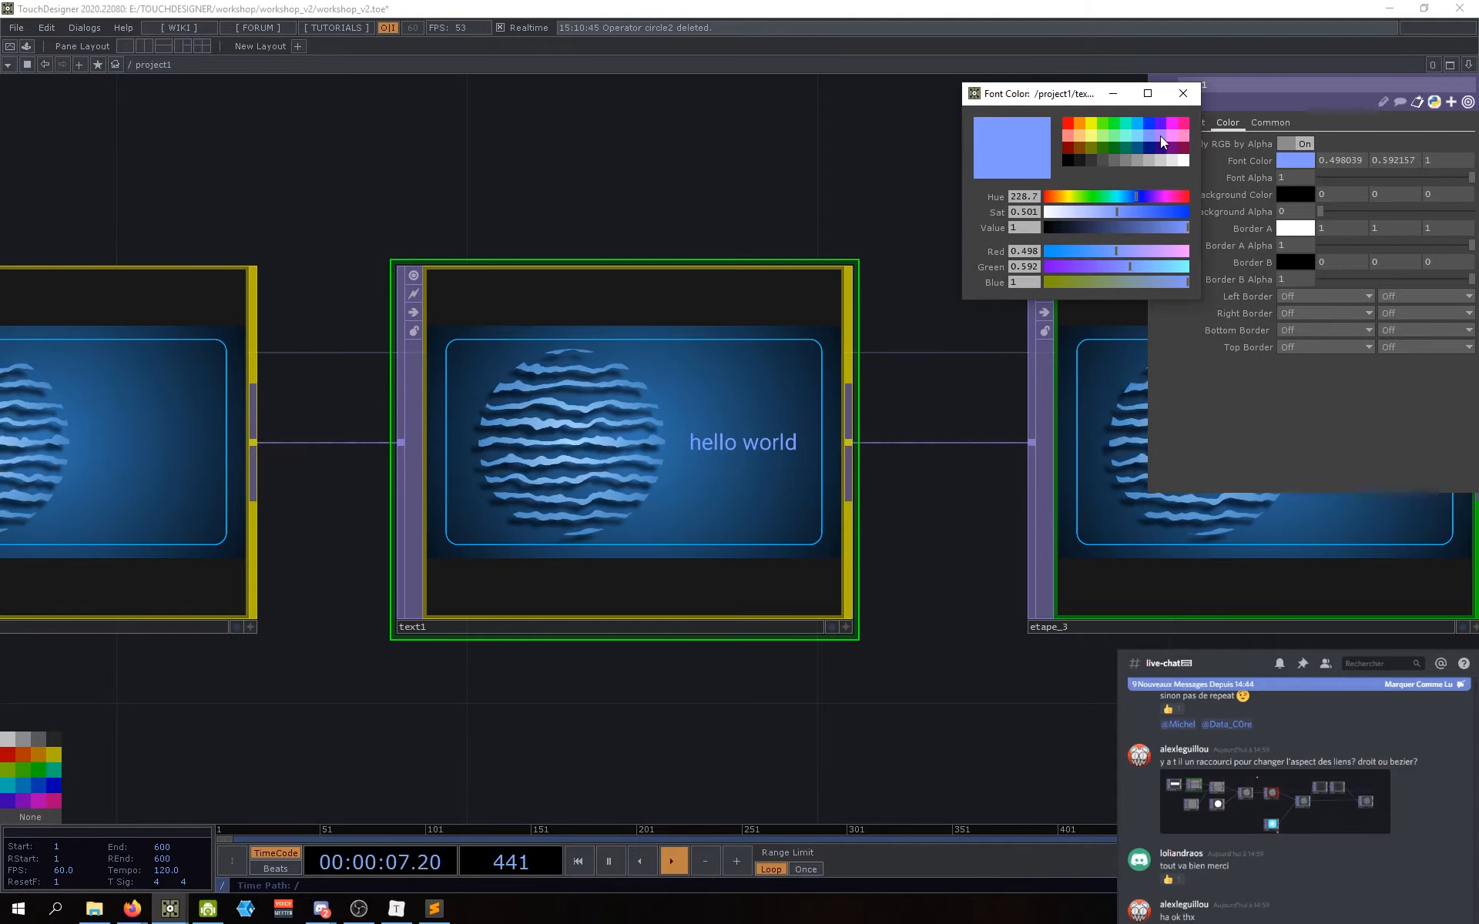
pyautogui.click(1161, 137)
pyautogui.click(1167, 135)
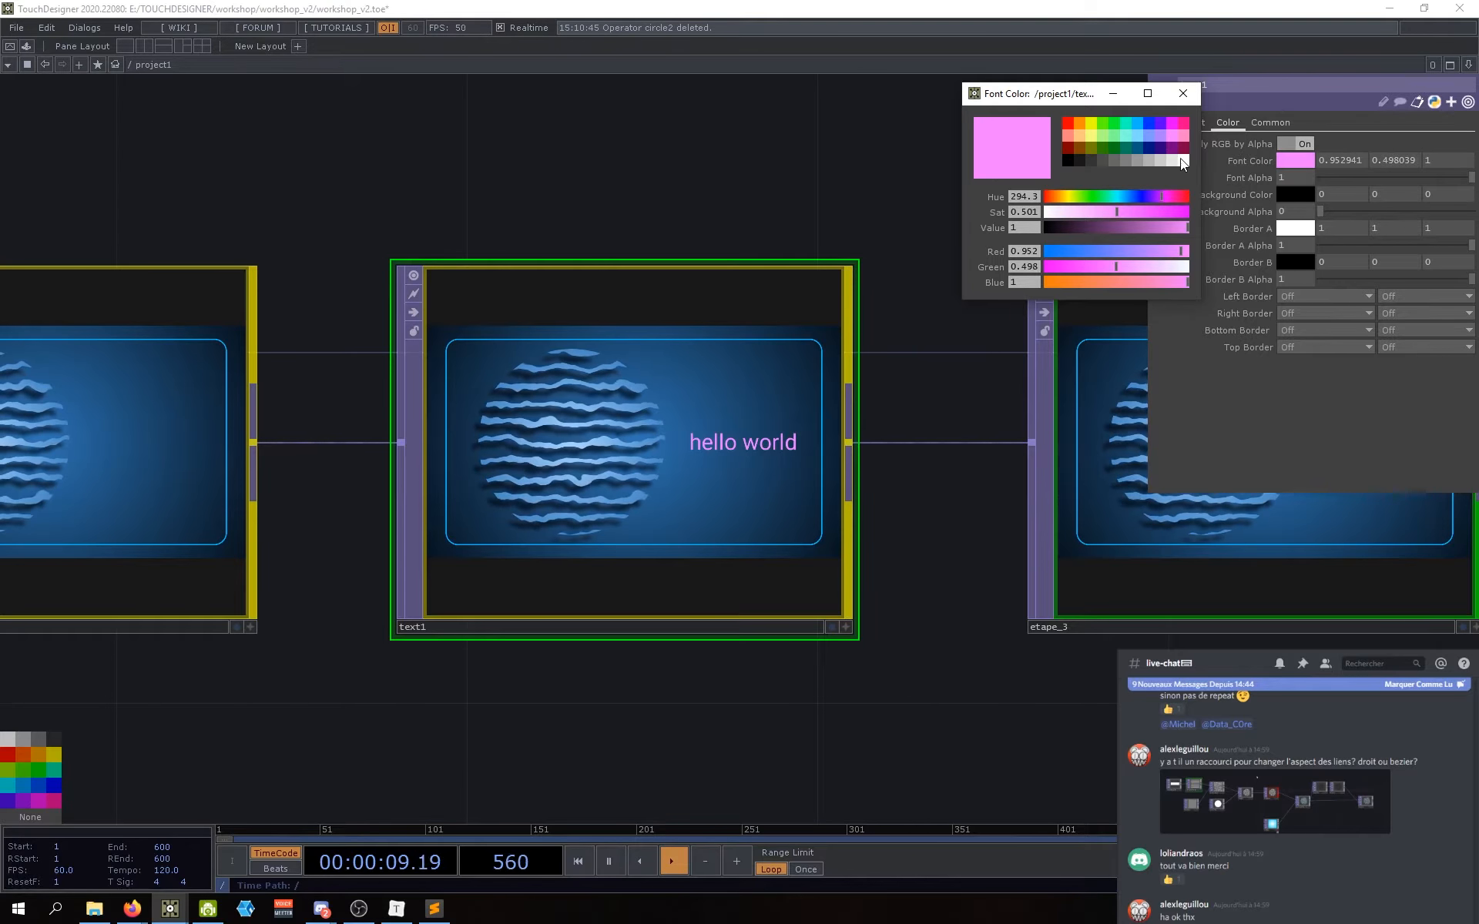
pyautogui.click(1181, 160)
pyautogui.click(1184, 94)
# Step: Set text1's Font Alpha to 0.5, then select the etape_3 node
pyautogui.moveTo(1130, 773); pyautogui.dragTo(871, 730)
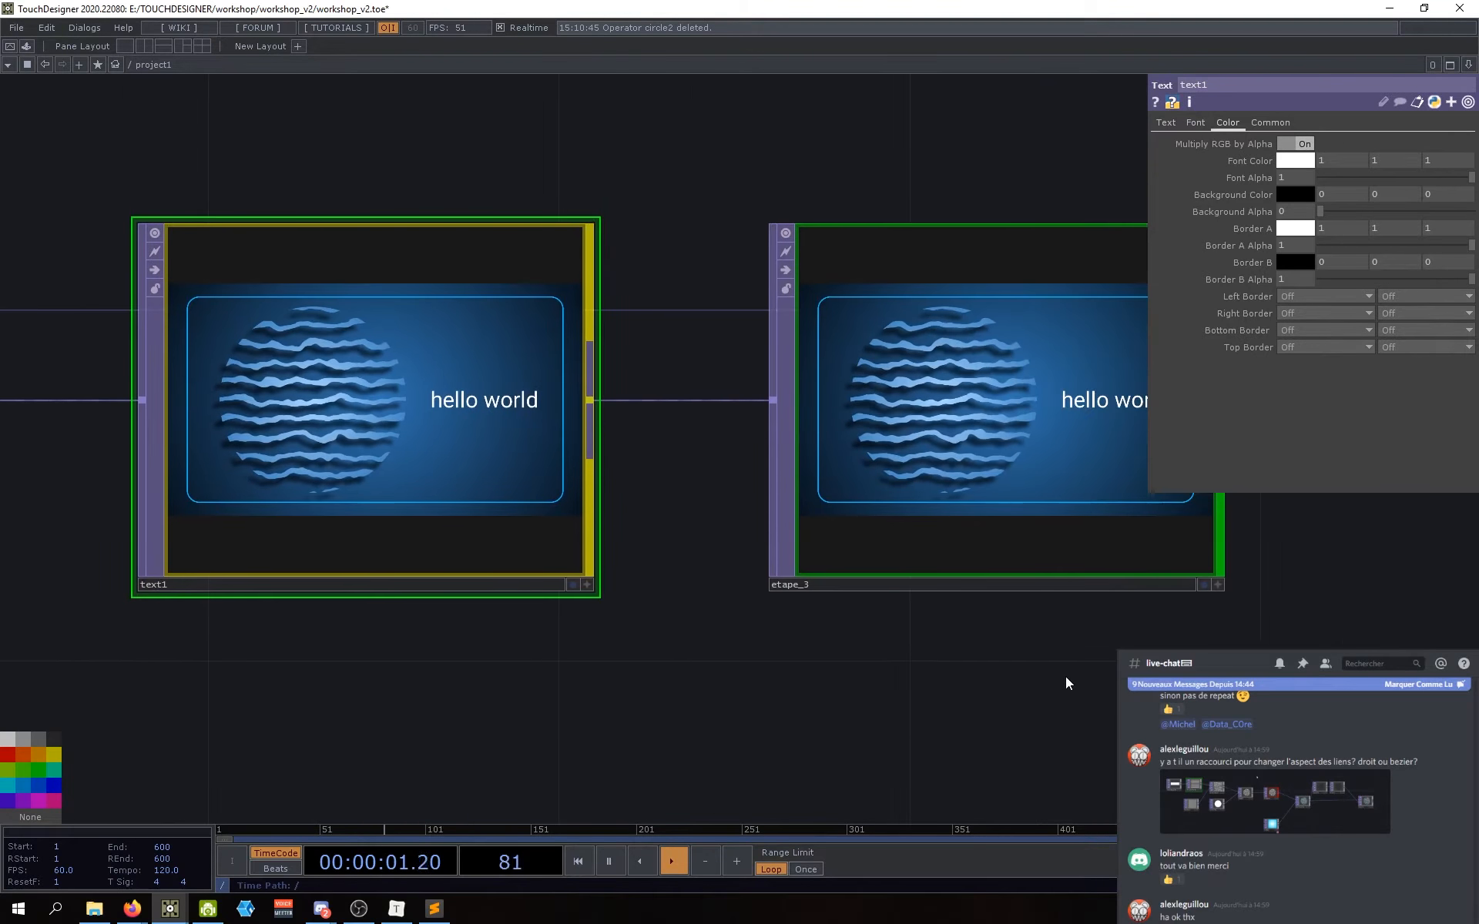
pyautogui.moveTo(1439, 178); pyautogui.dragTo(1403, 186)
pyautogui.doubleClick(1291, 177)
pyautogui.write('0')
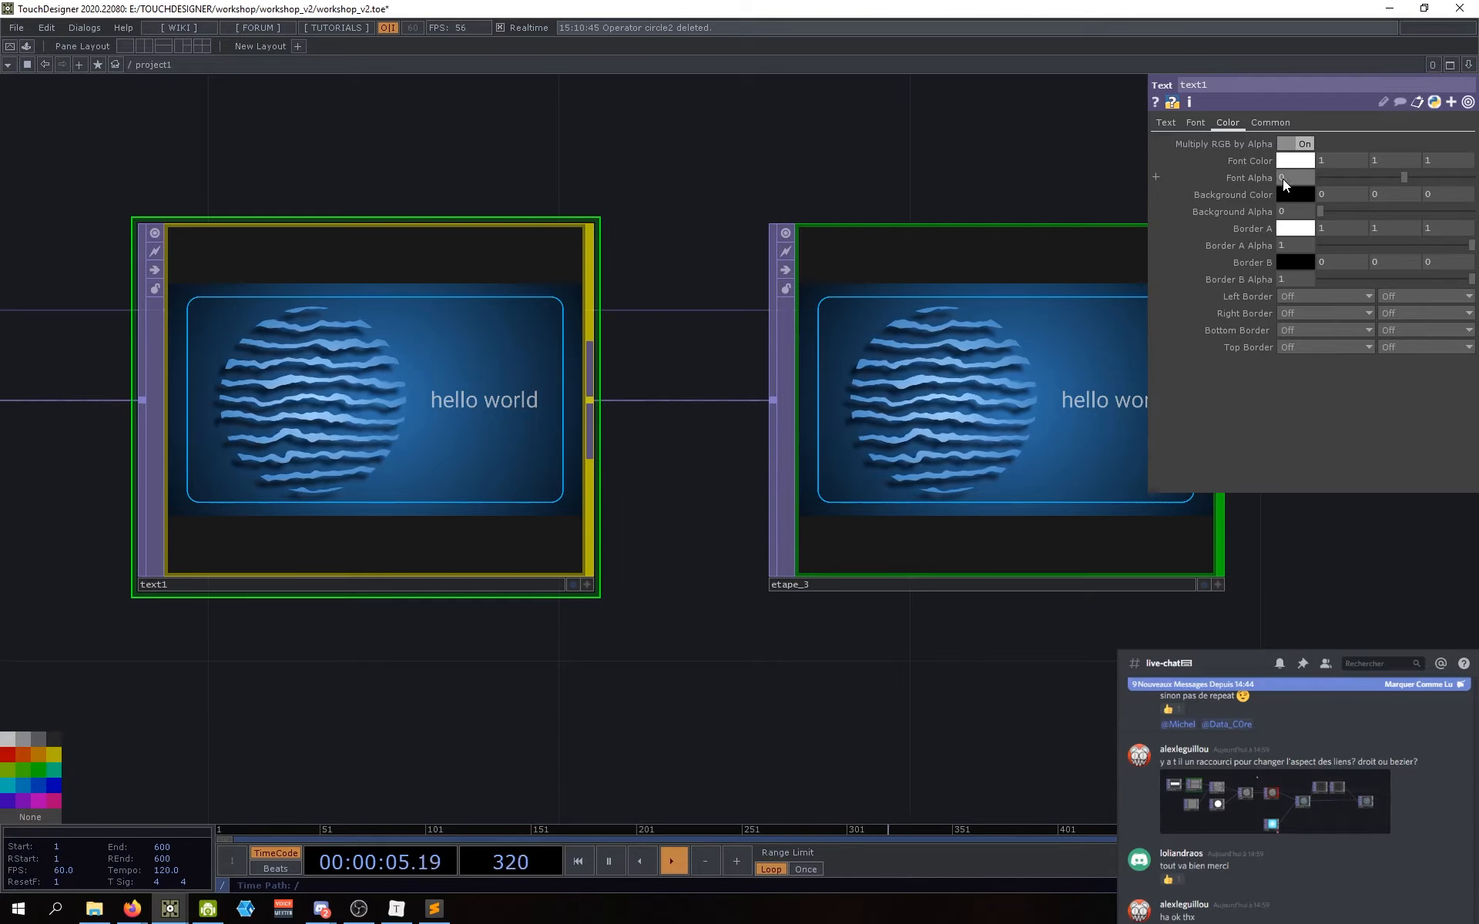
pyautogui.write('.5')
pyautogui.press('Return')
pyautogui.scroll(-4, 909, 644)
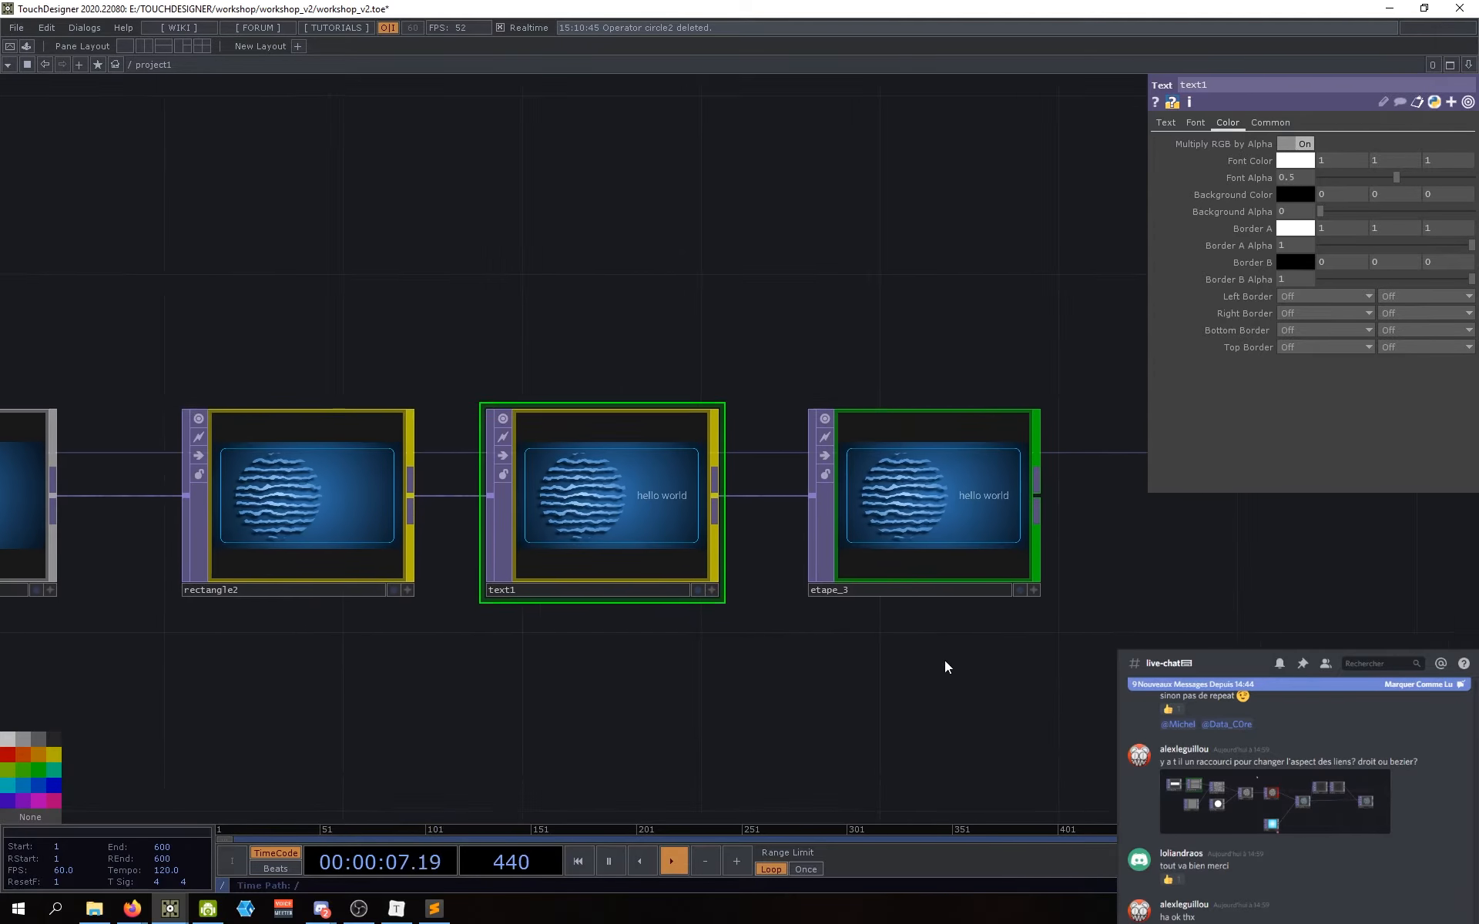
pyautogui.scroll(-4, 932, 643)
pyautogui.click(987, 566)
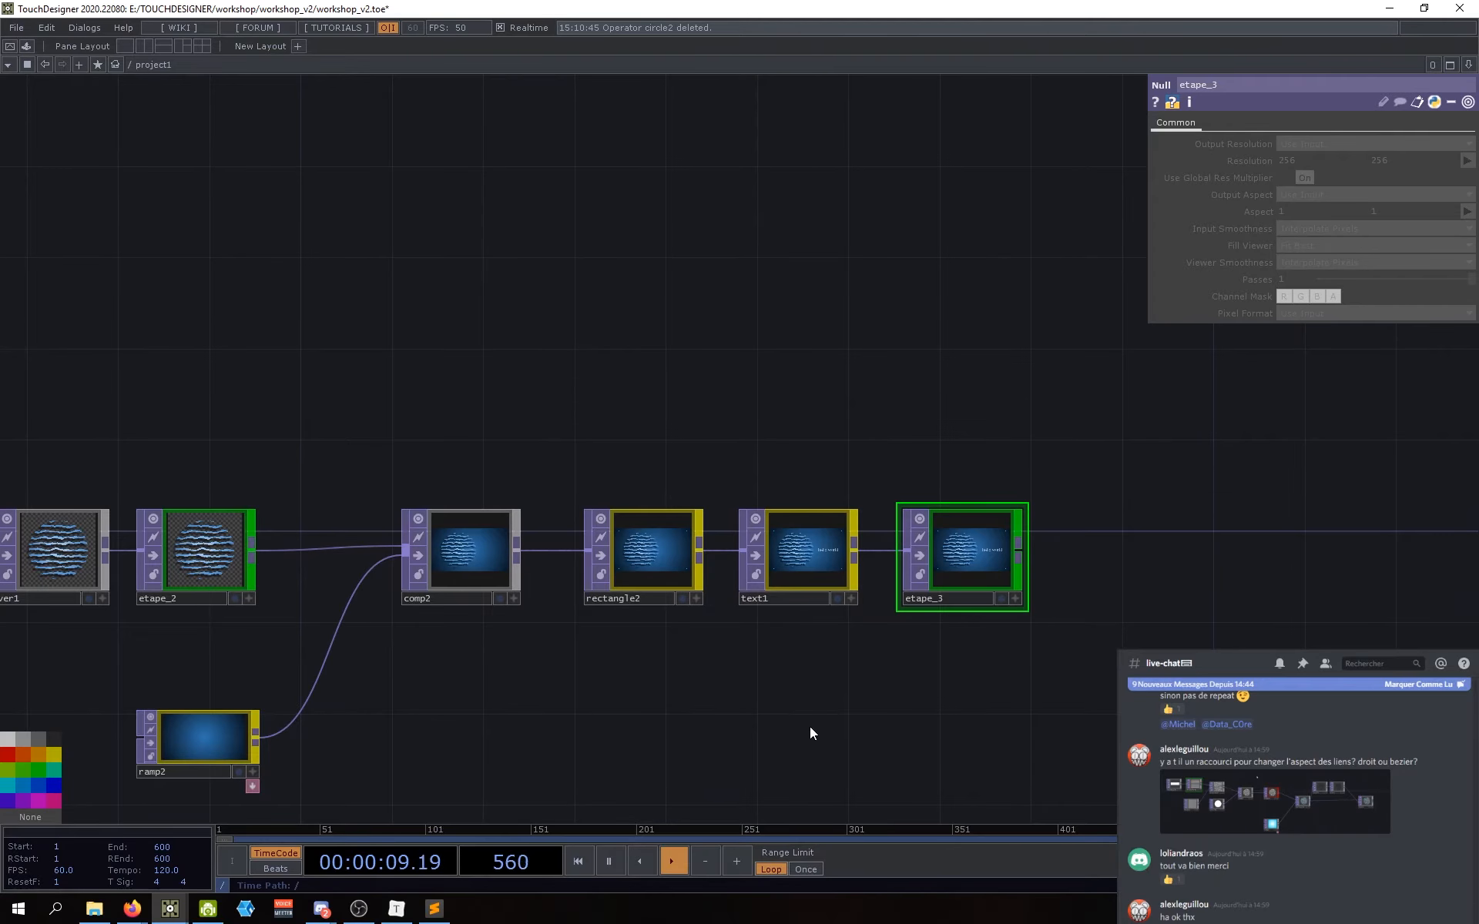
pyautogui.scroll(-10, 1014, 614)
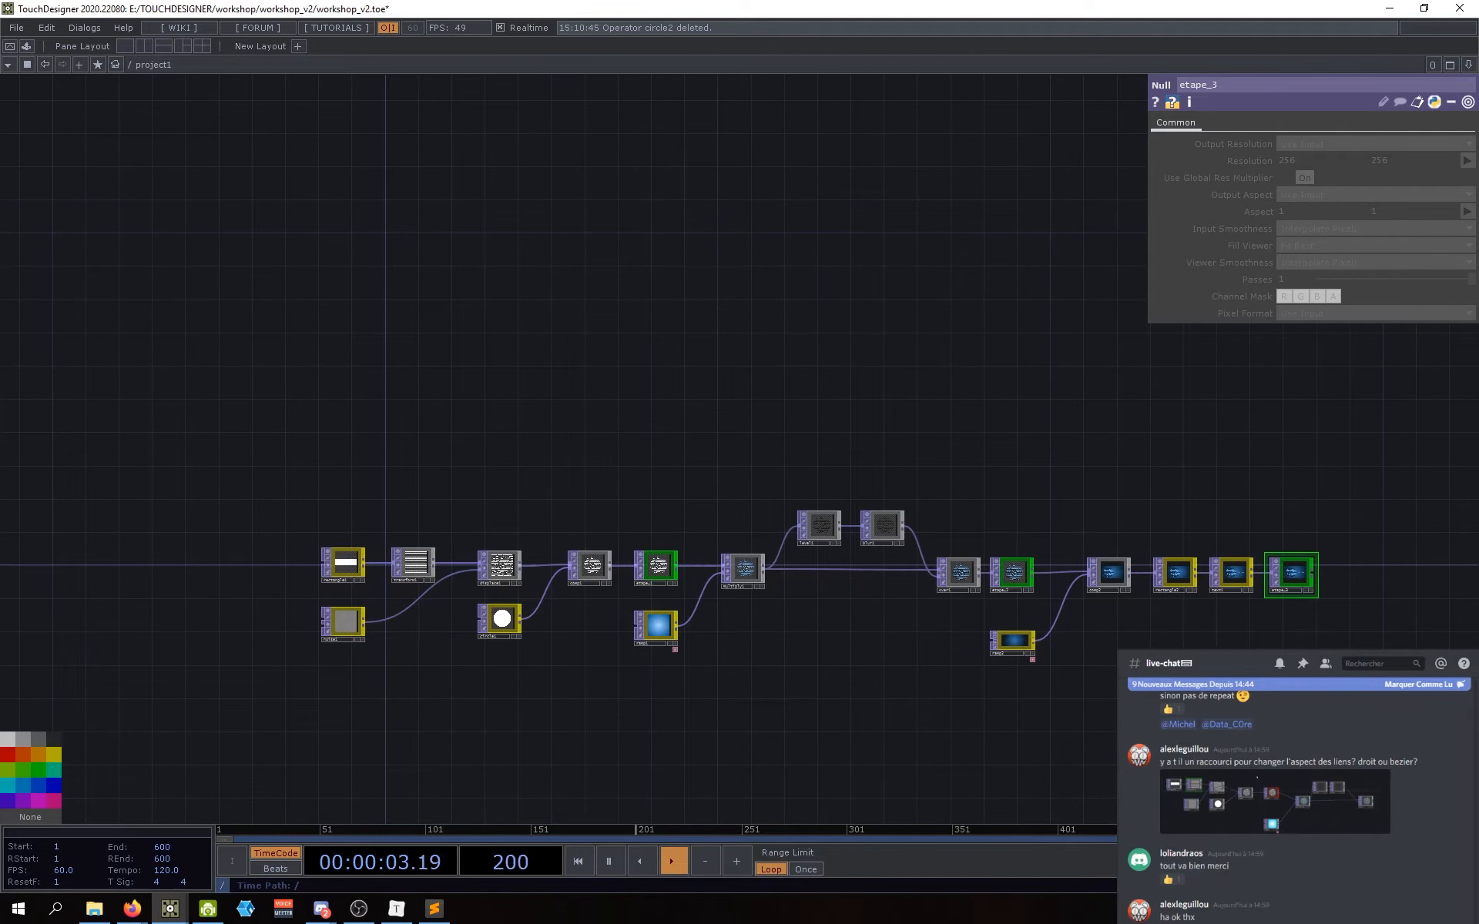
pyautogui.scroll(8, 737, 567)
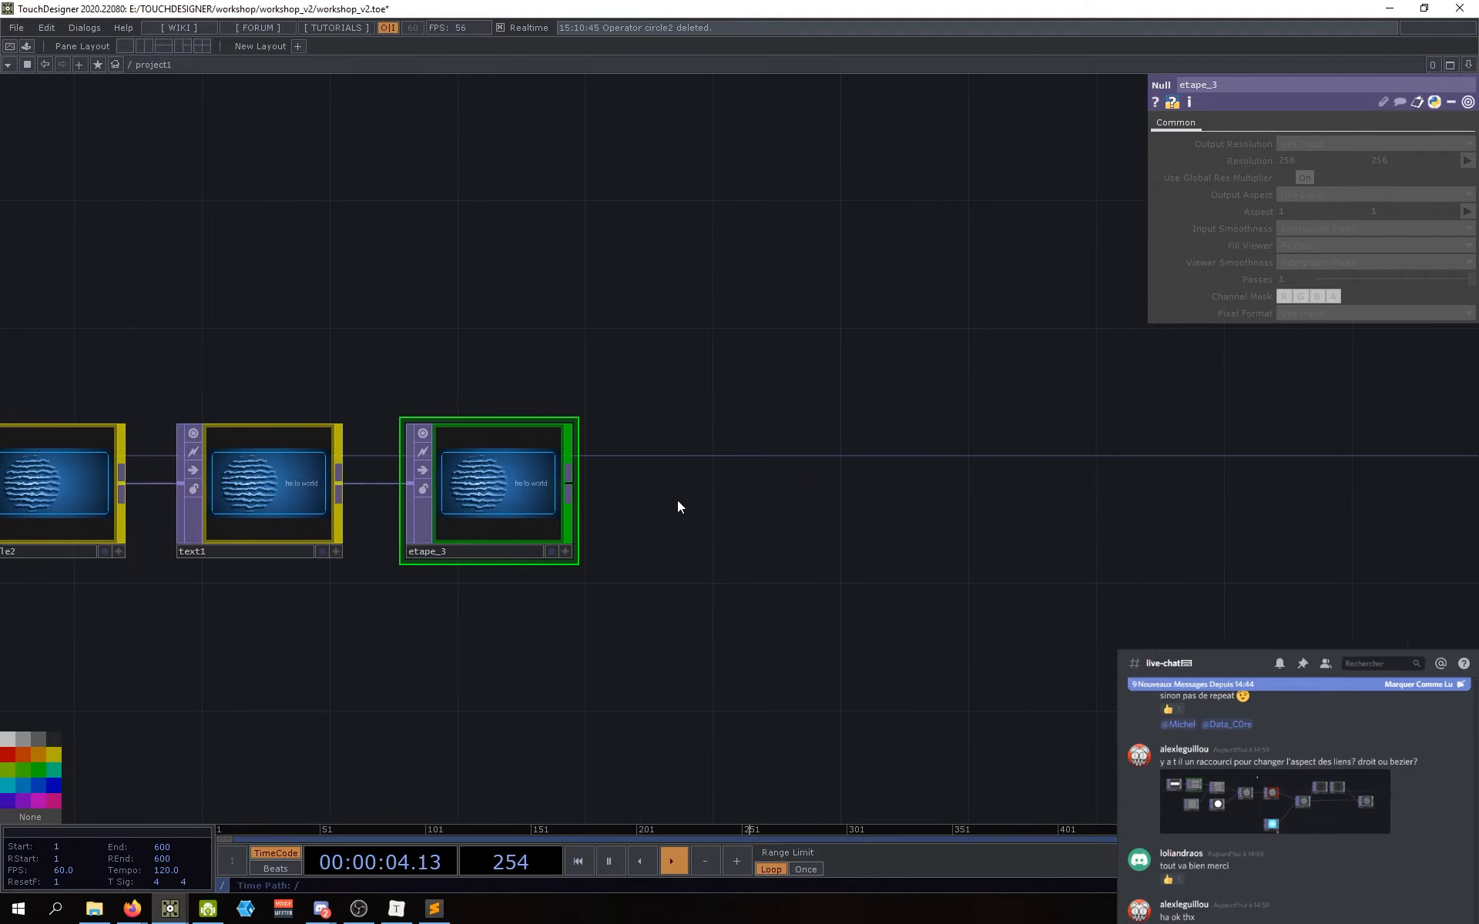
pyautogui.scroll(4, 497, 487)
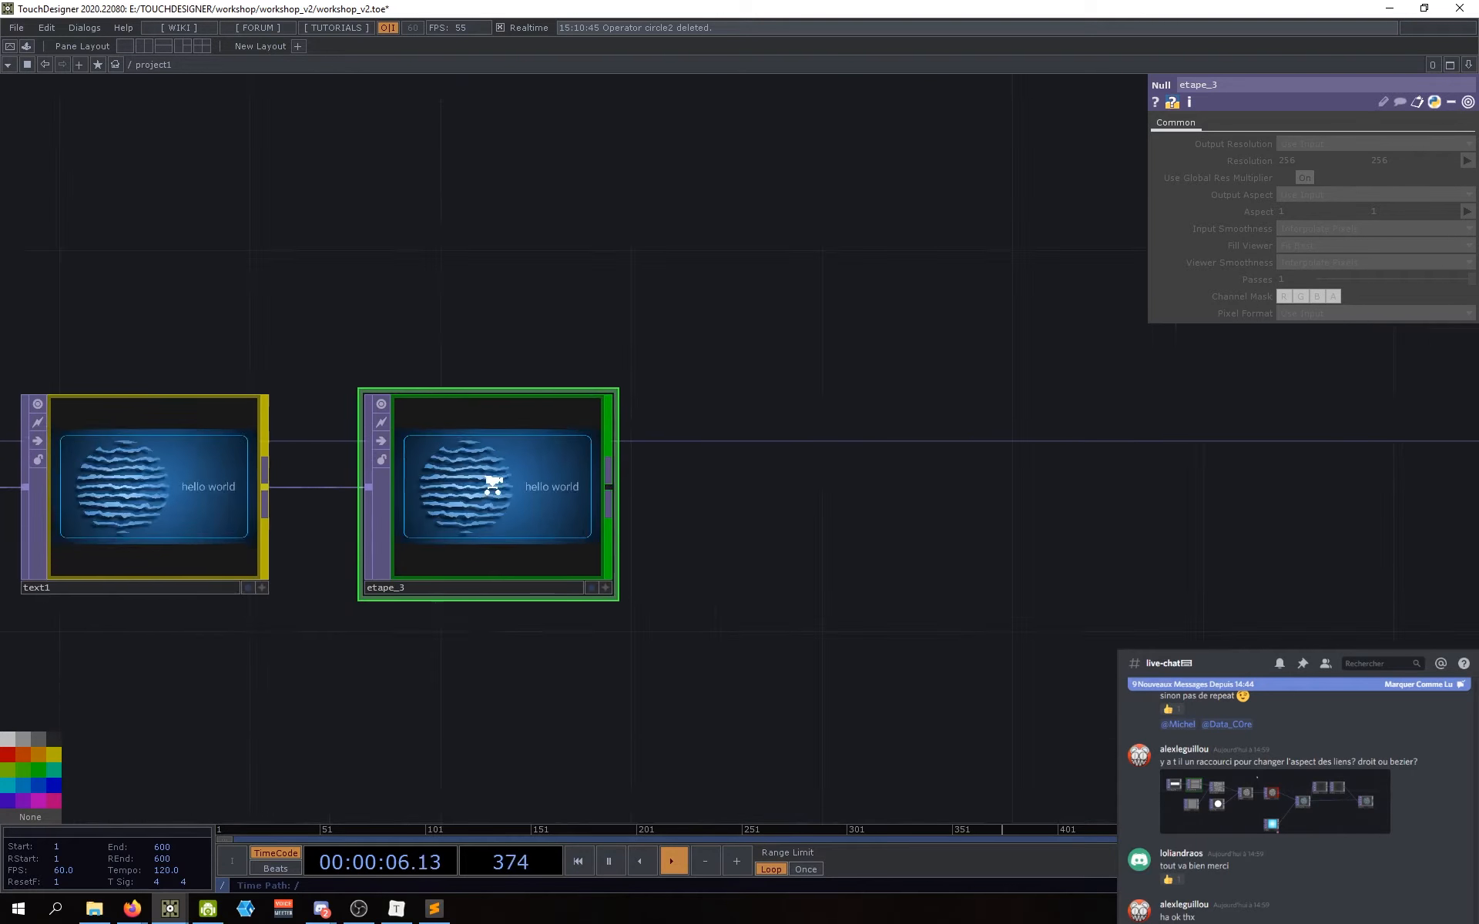
pyautogui.scroll(4, 455, 497)
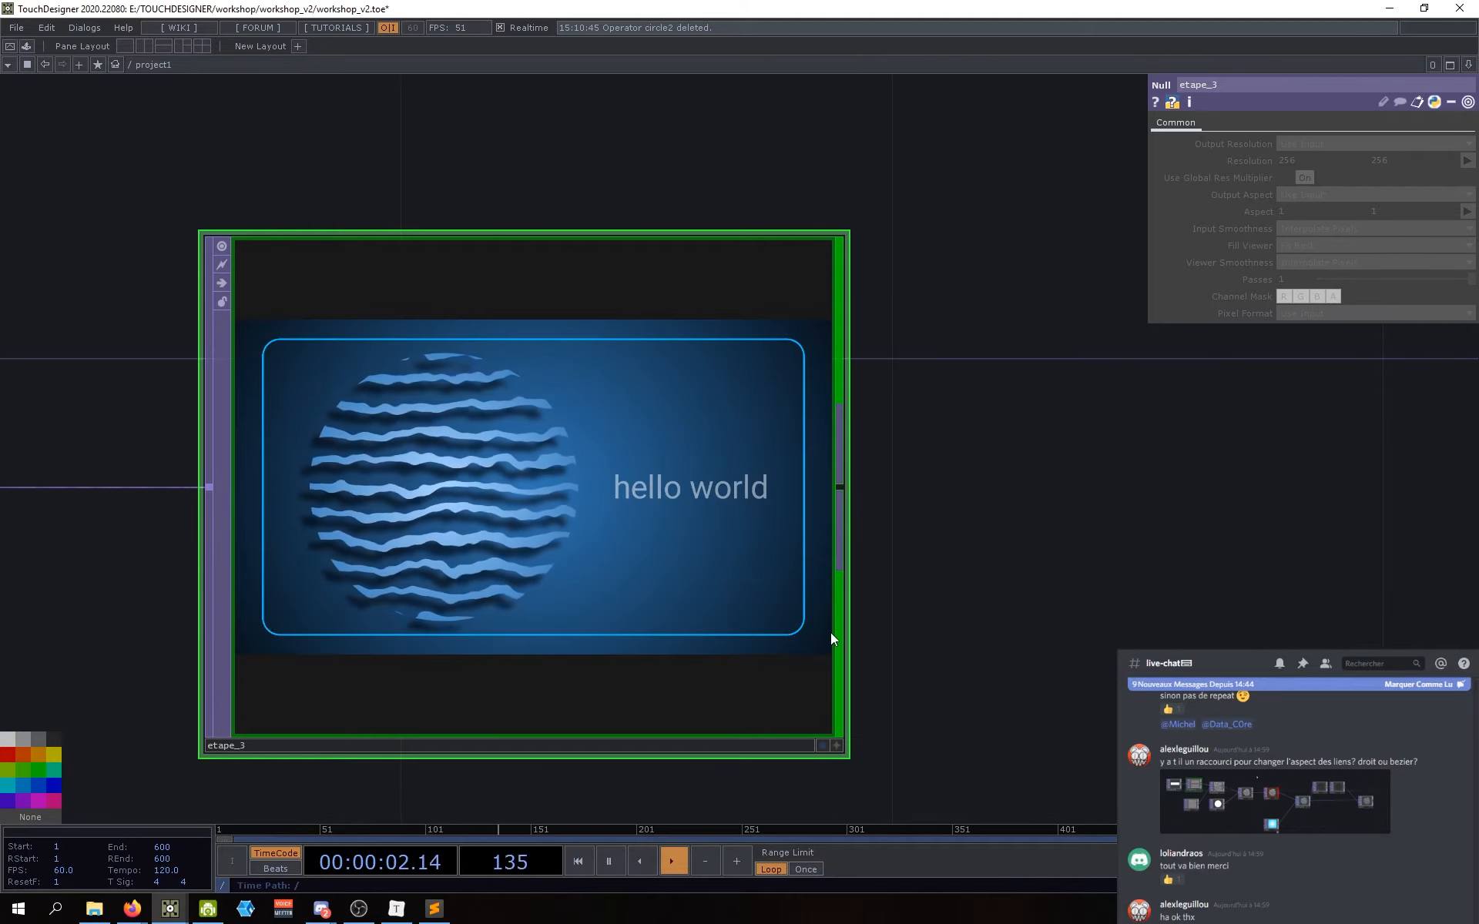
pyautogui.scroll(-3, 971, 540)
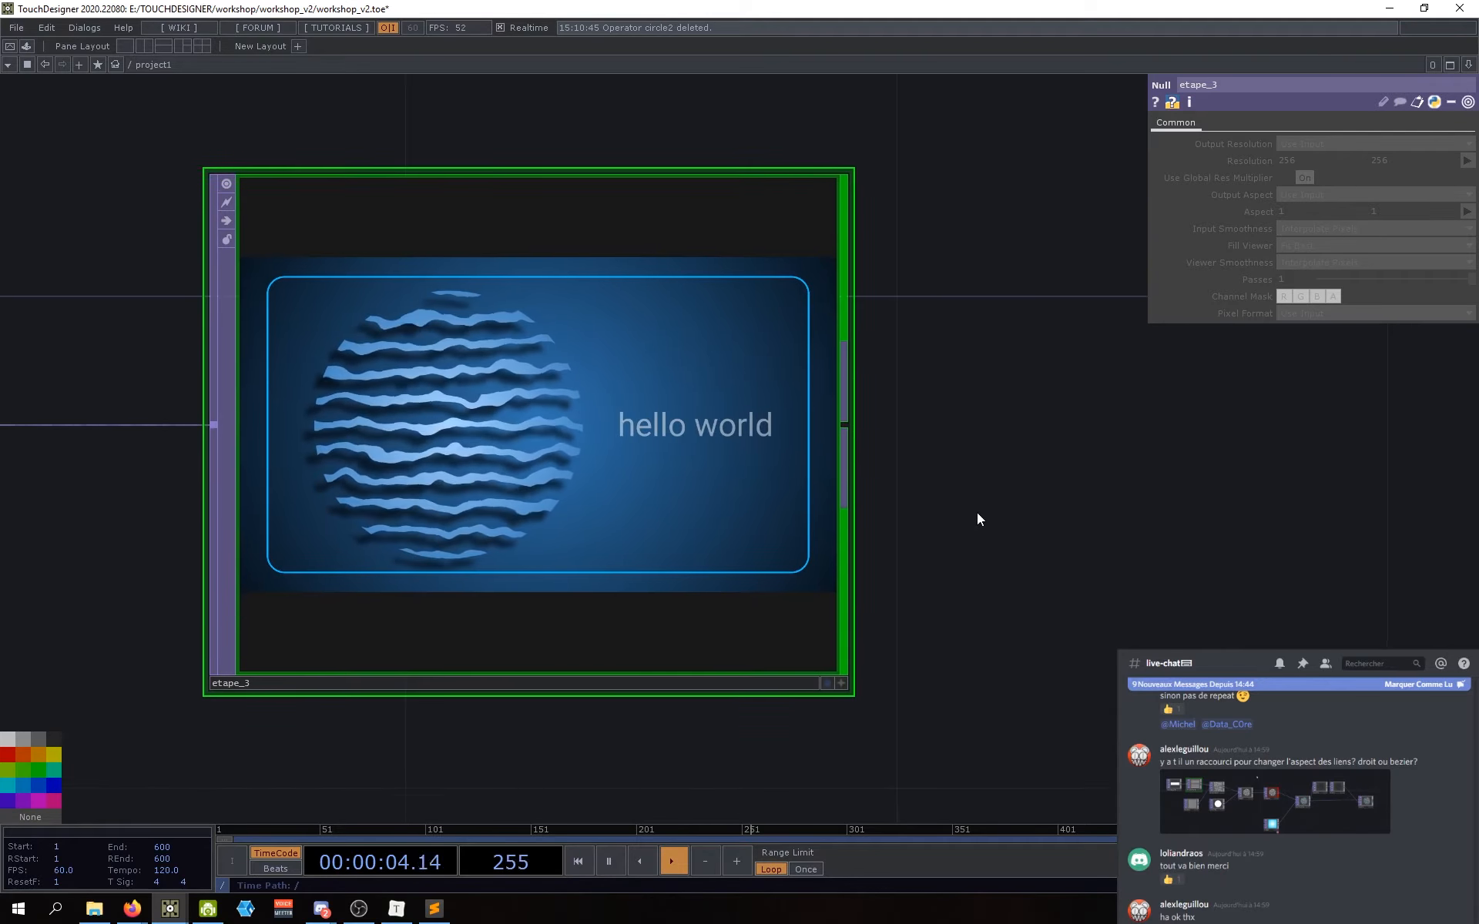
pyautogui.moveTo(985, 519); pyautogui.dragTo(826, 571)
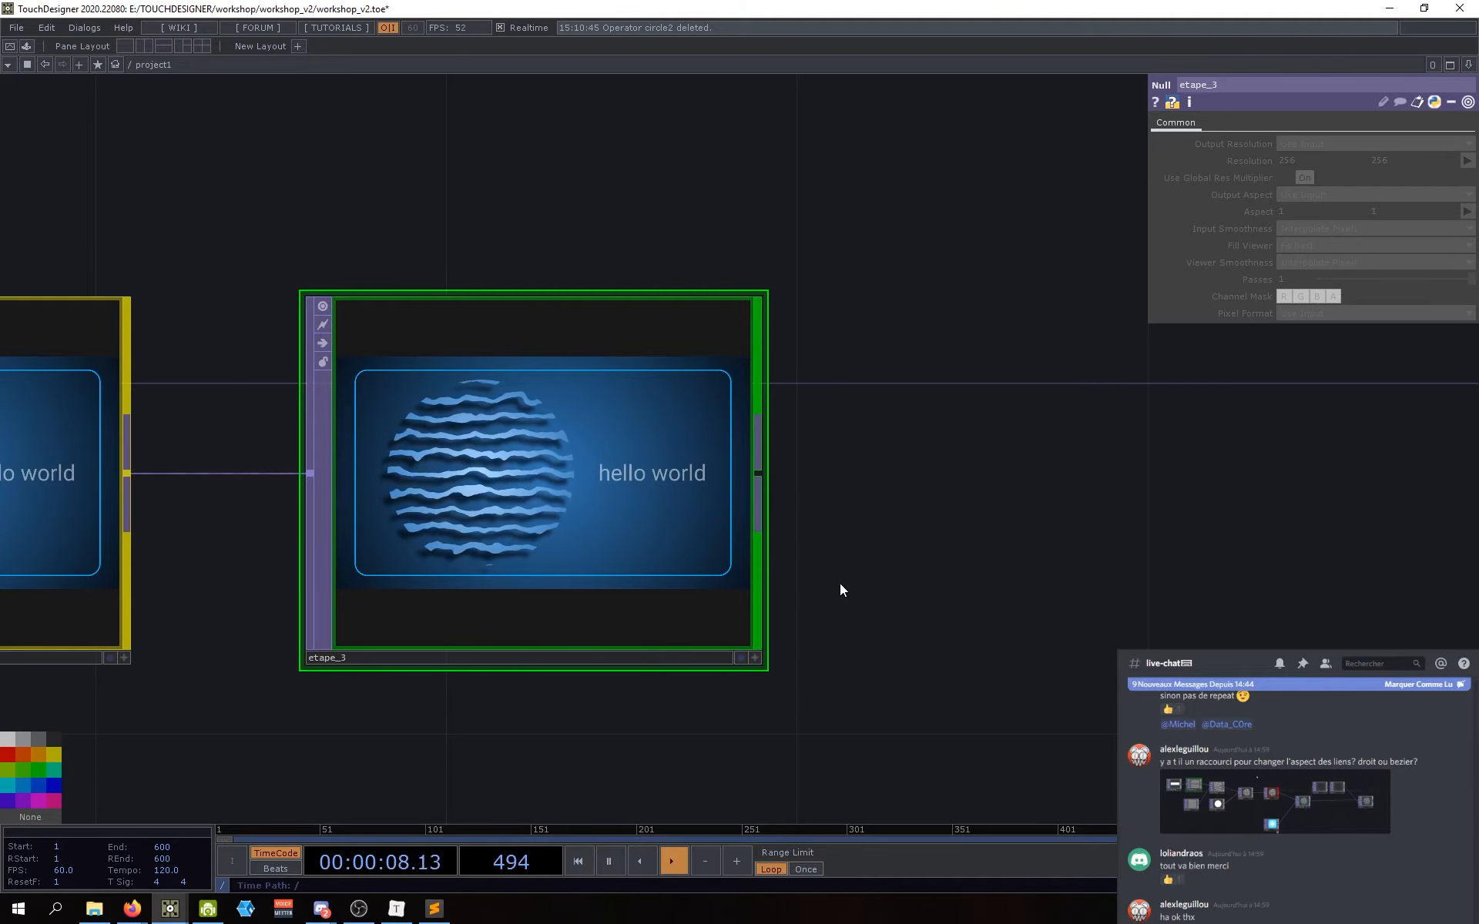
pyautogui.moveTo(858, 652); pyautogui.dragTo(852, 646)
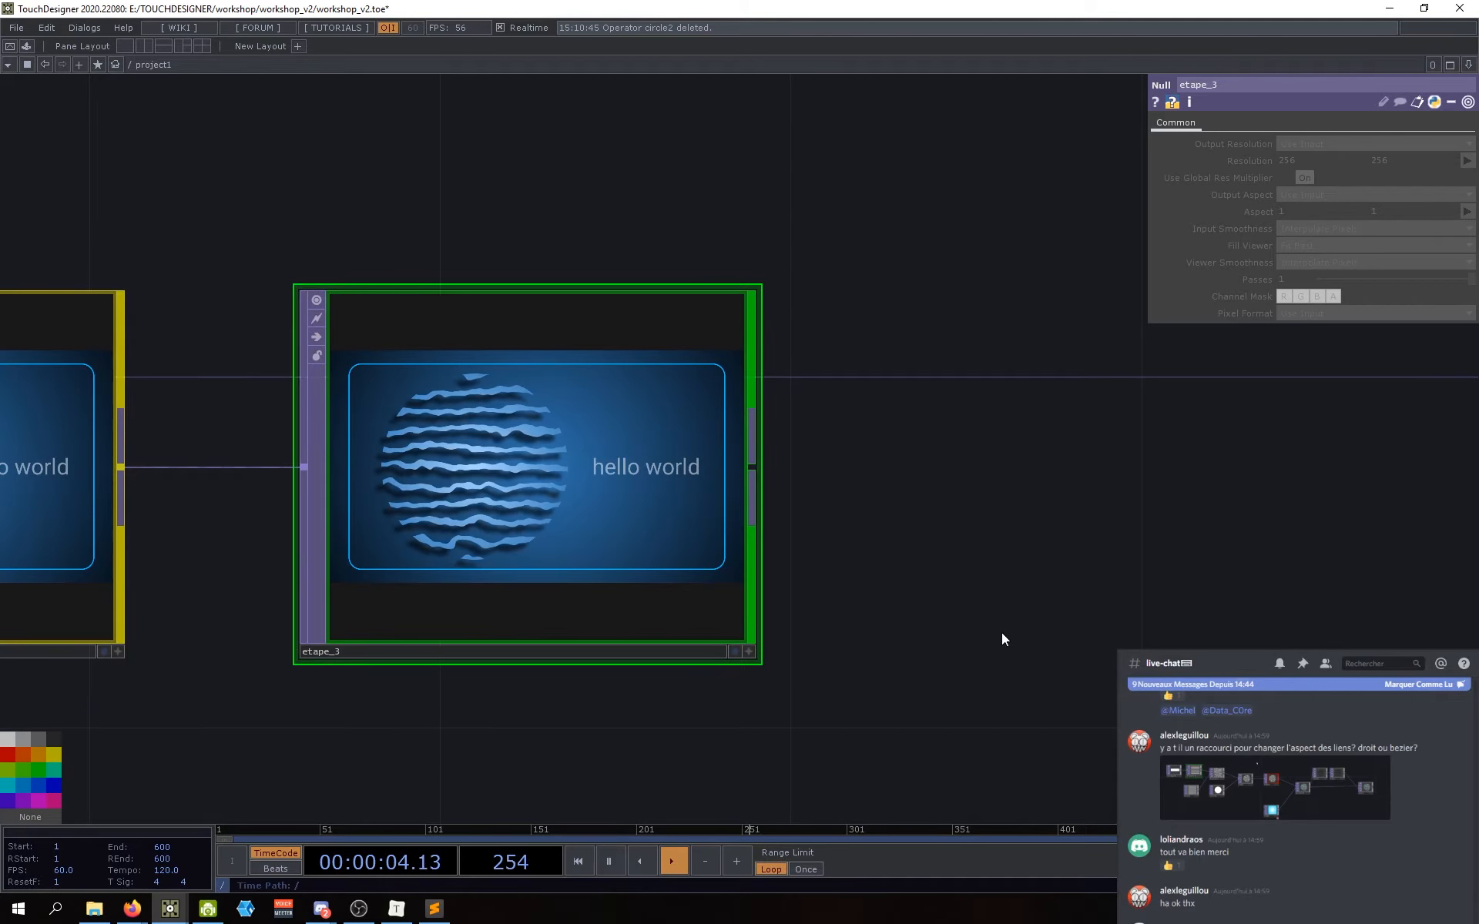
pyautogui.moveTo(1002, 634); pyautogui.dragTo(994, 633)
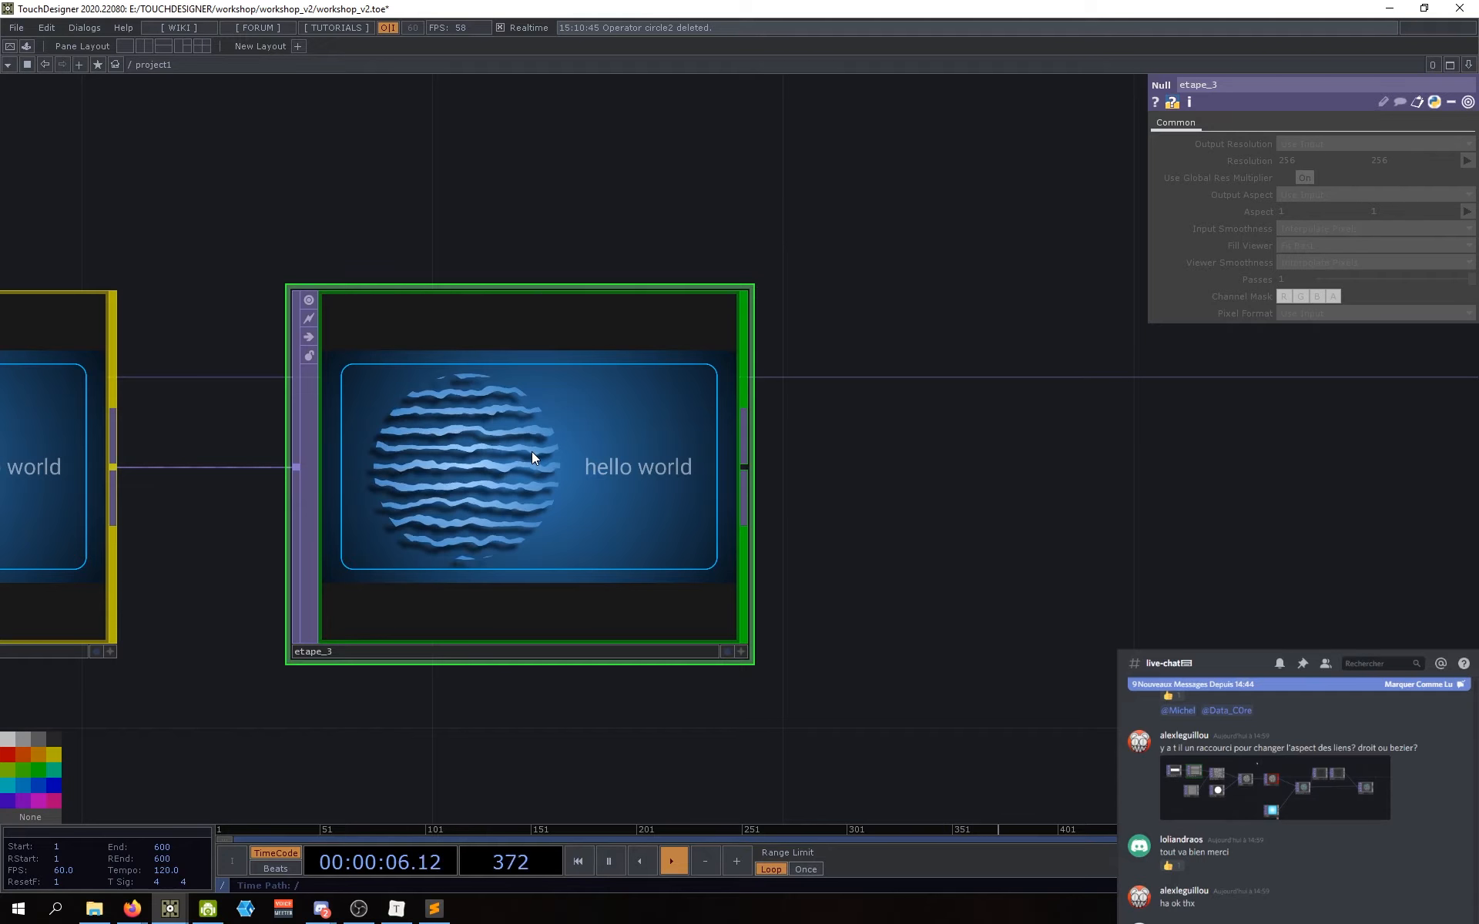
# Step: Save etape_3's image as etape_3.jpg, switching the file type from tiff to jpg
pyautogui.rightClick(536, 377)
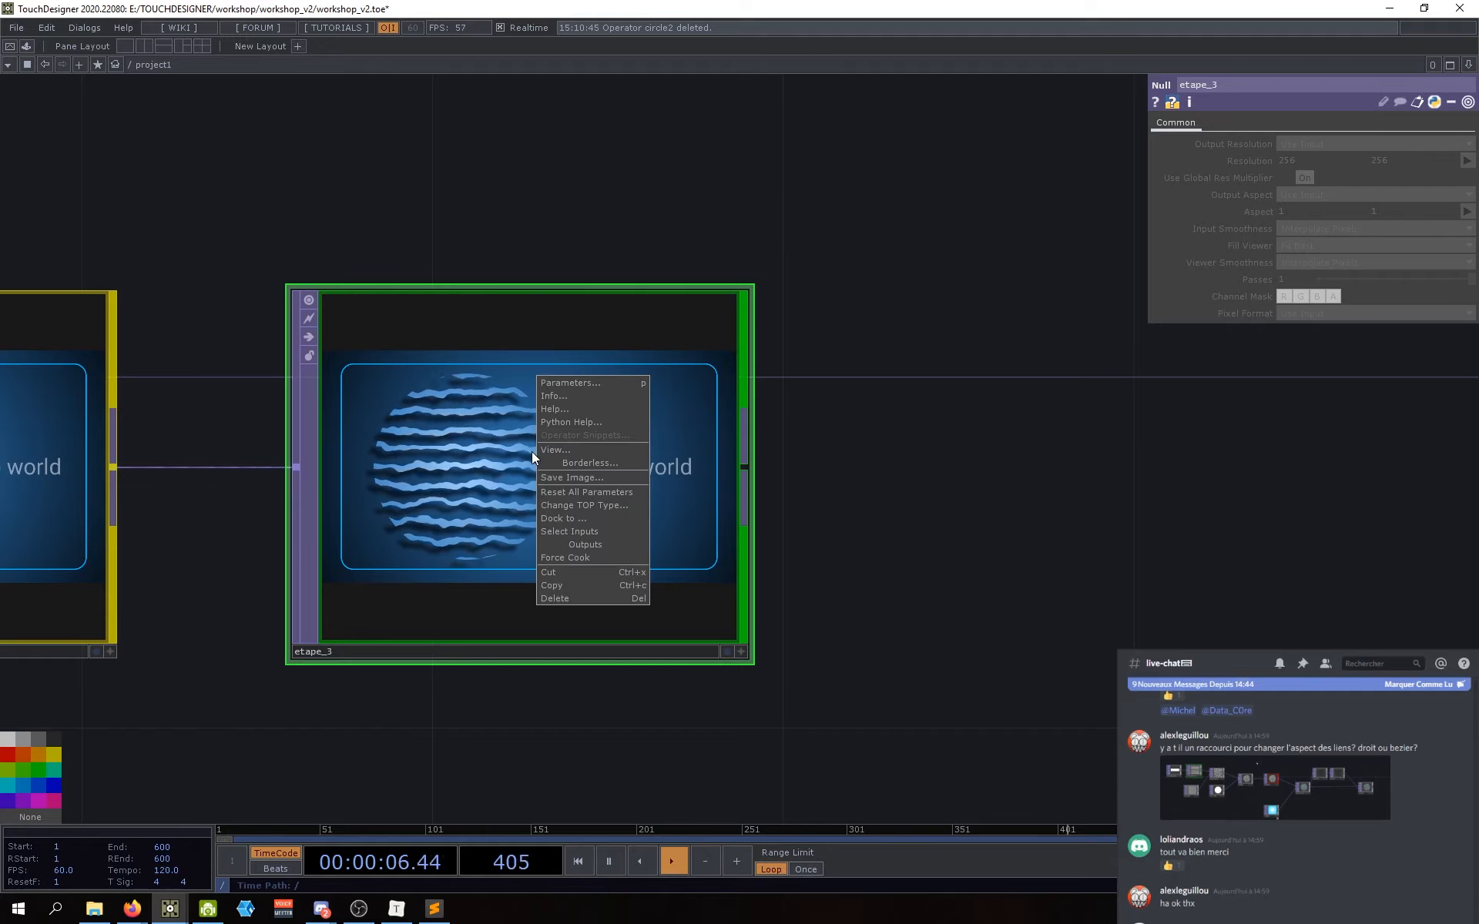
pyautogui.click(575, 482)
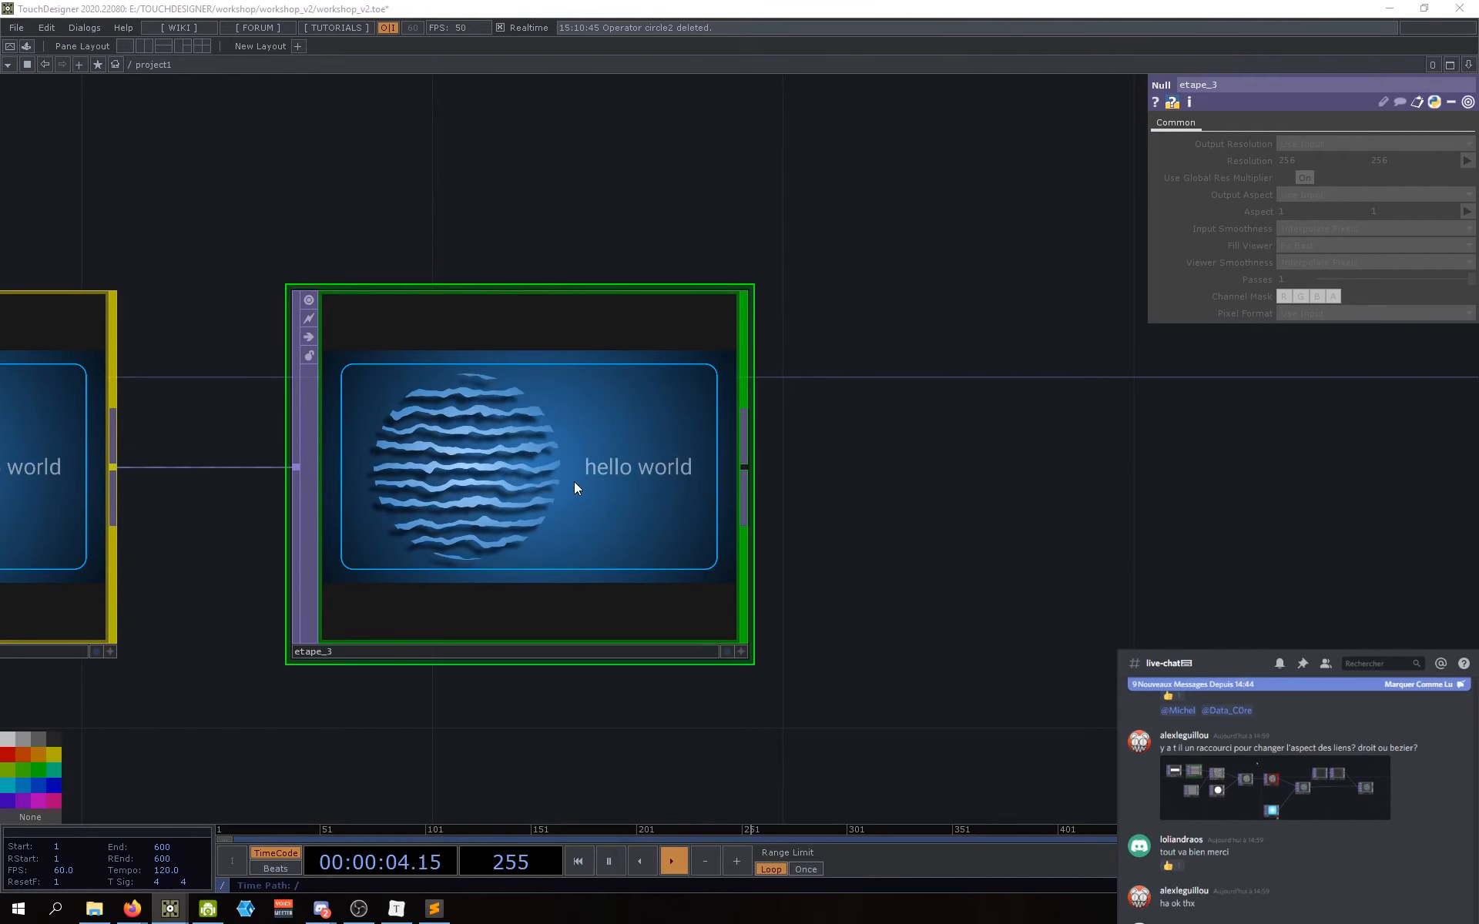
pyautogui.moveTo(456, 33); pyautogui.dragTo(705, 192)
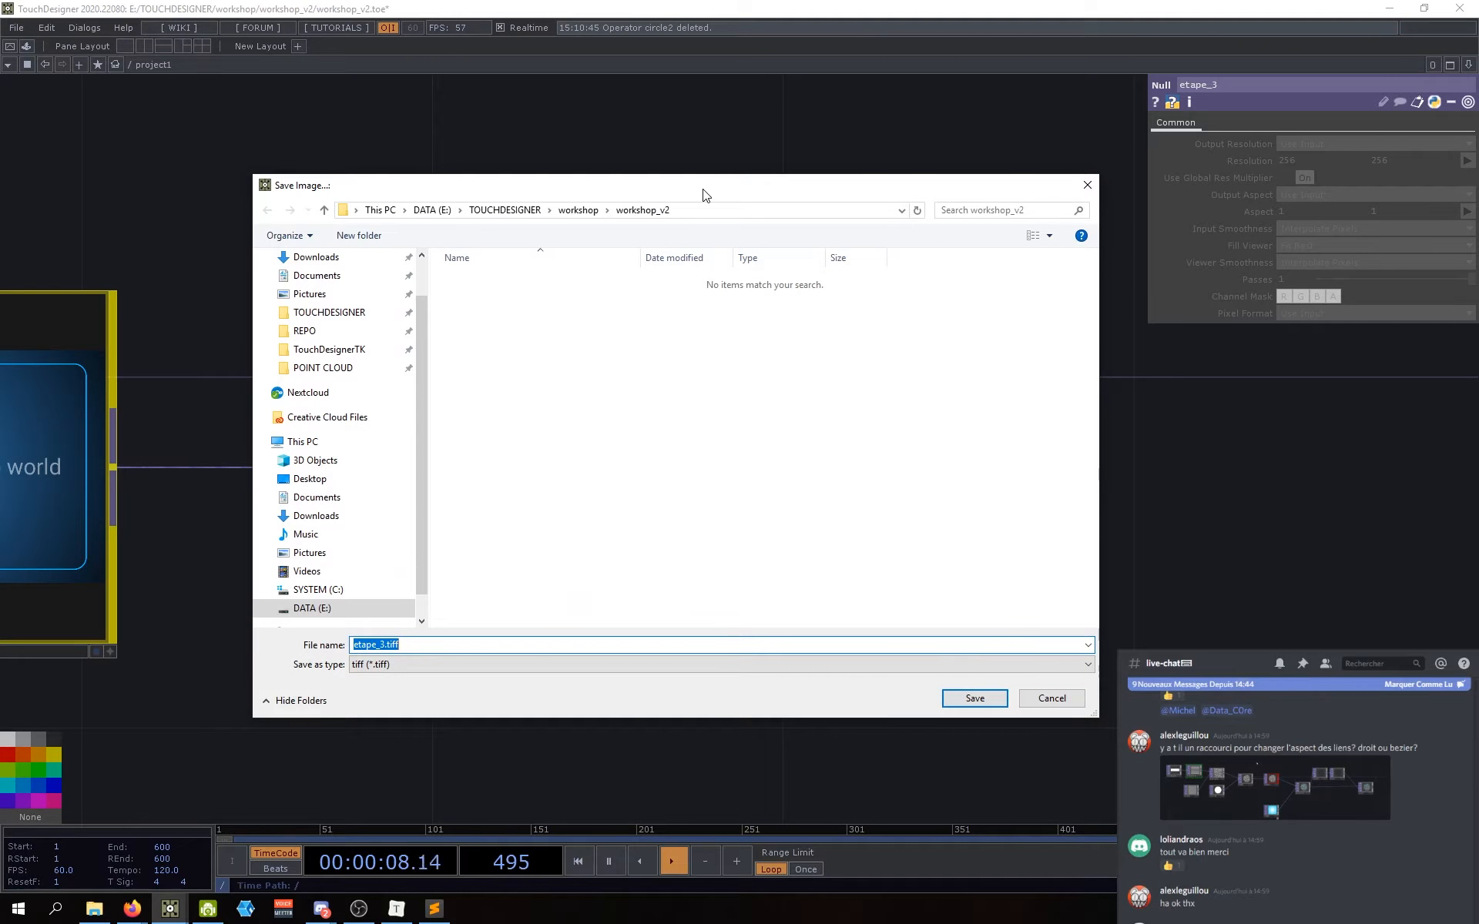
pyautogui.moveTo(705, 194)
pyautogui.mouseDown()
pyautogui.moveTo(704, 172)
pyautogui.moveTo(713, 191)
pyautogui.mouseUp()
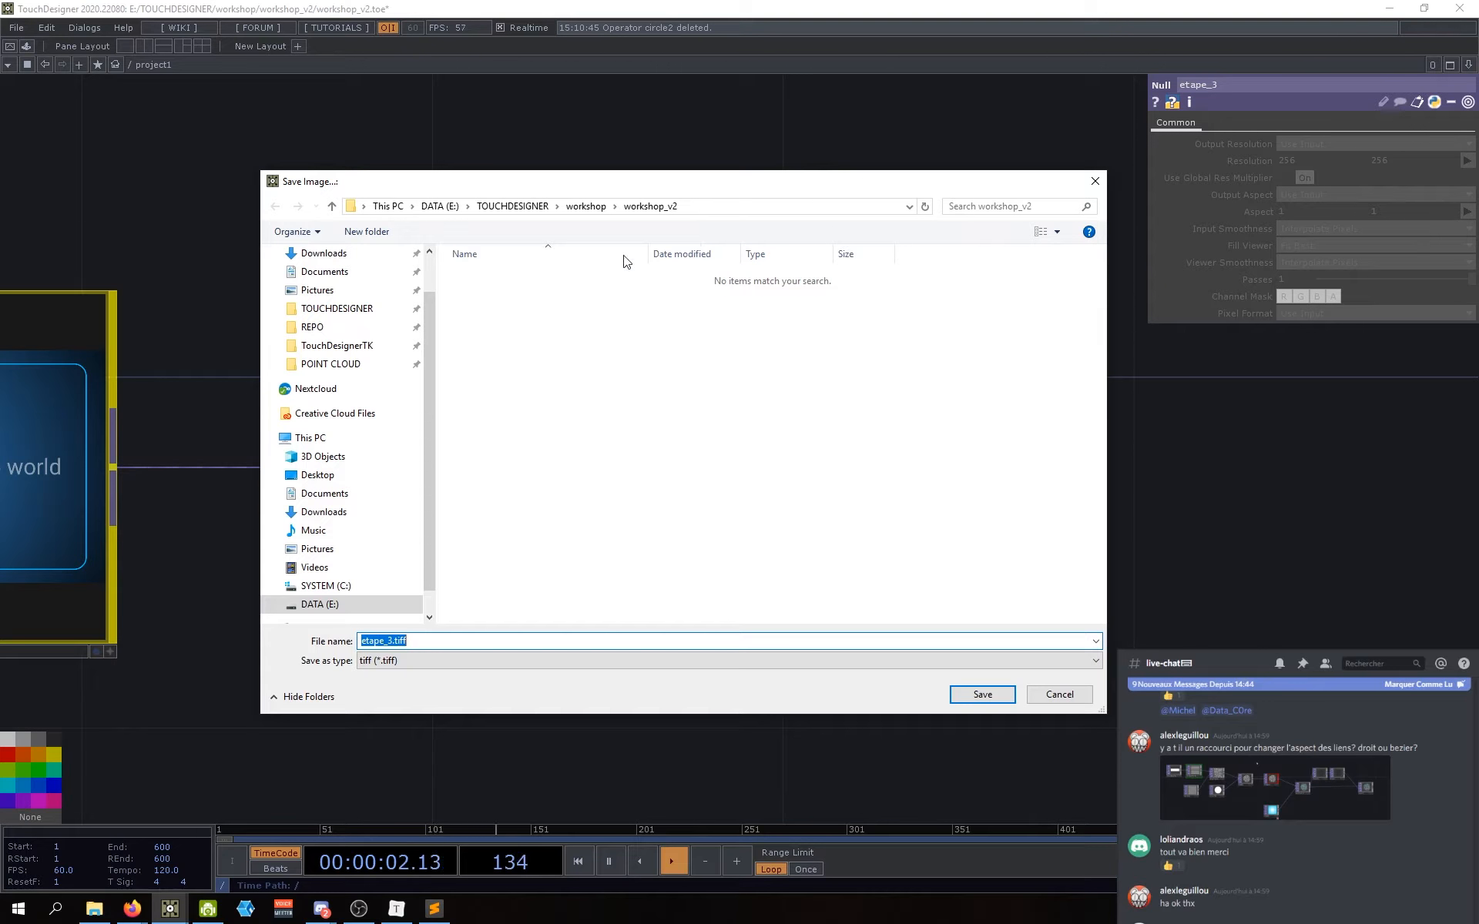
pyautogui.click(400, 662)
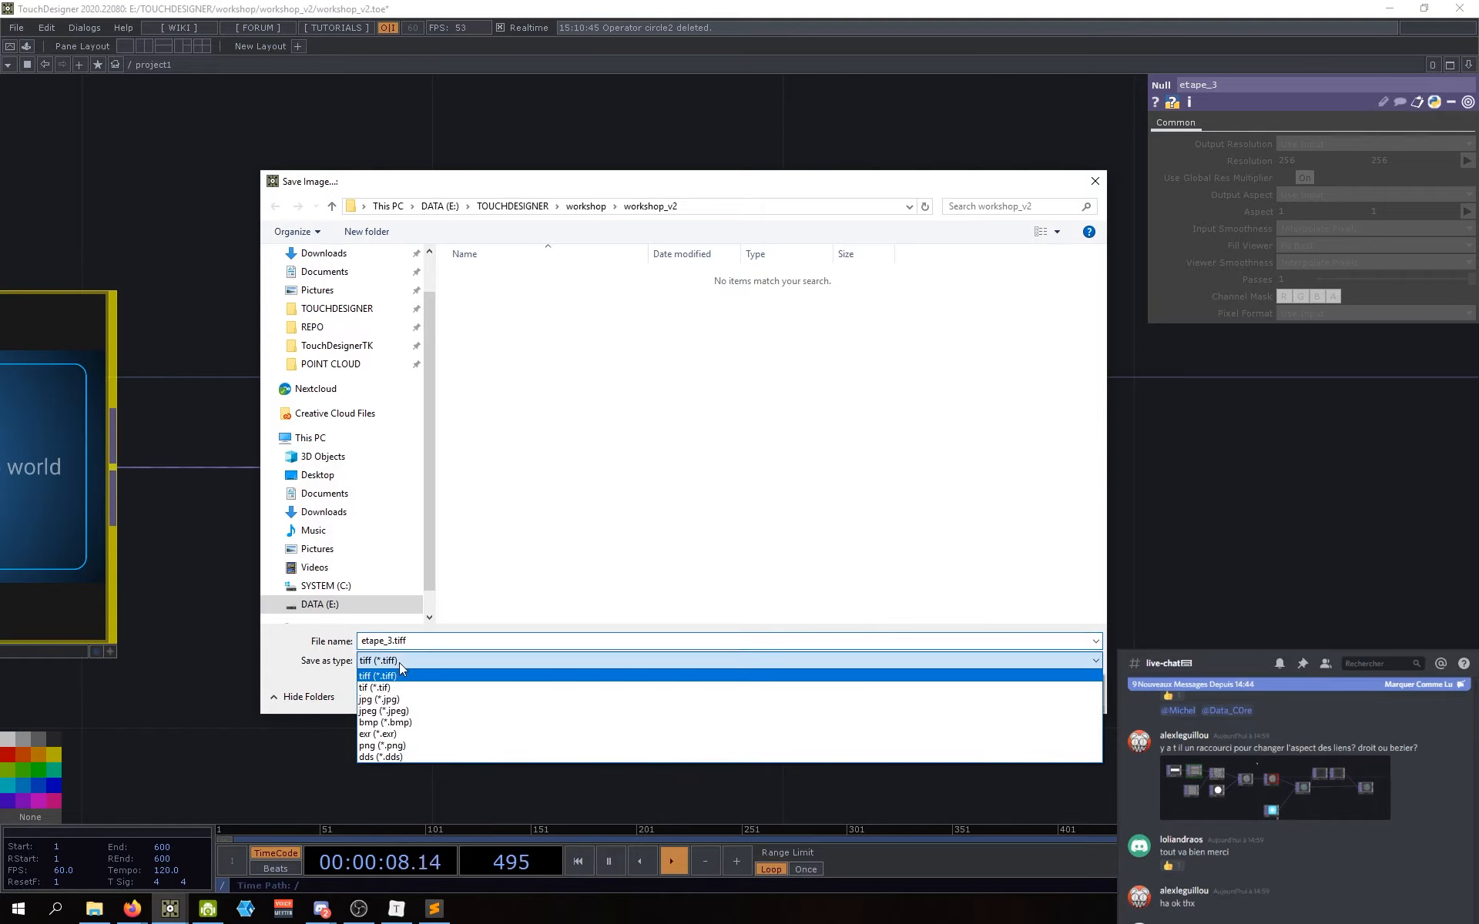
pyautogui.click(409, 661)
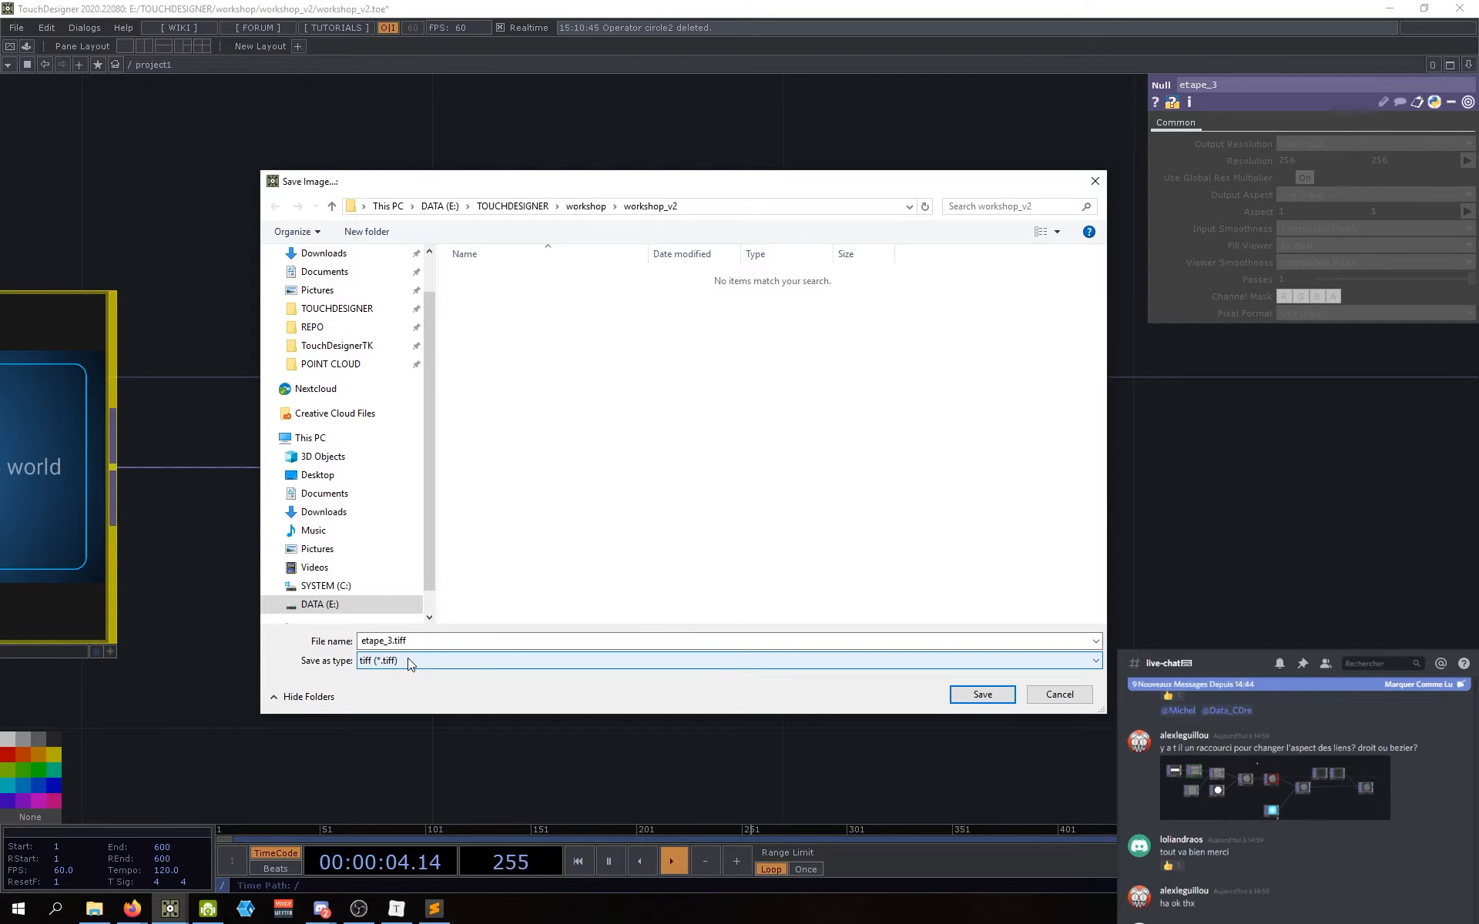
pyautogui.click(408, 661)
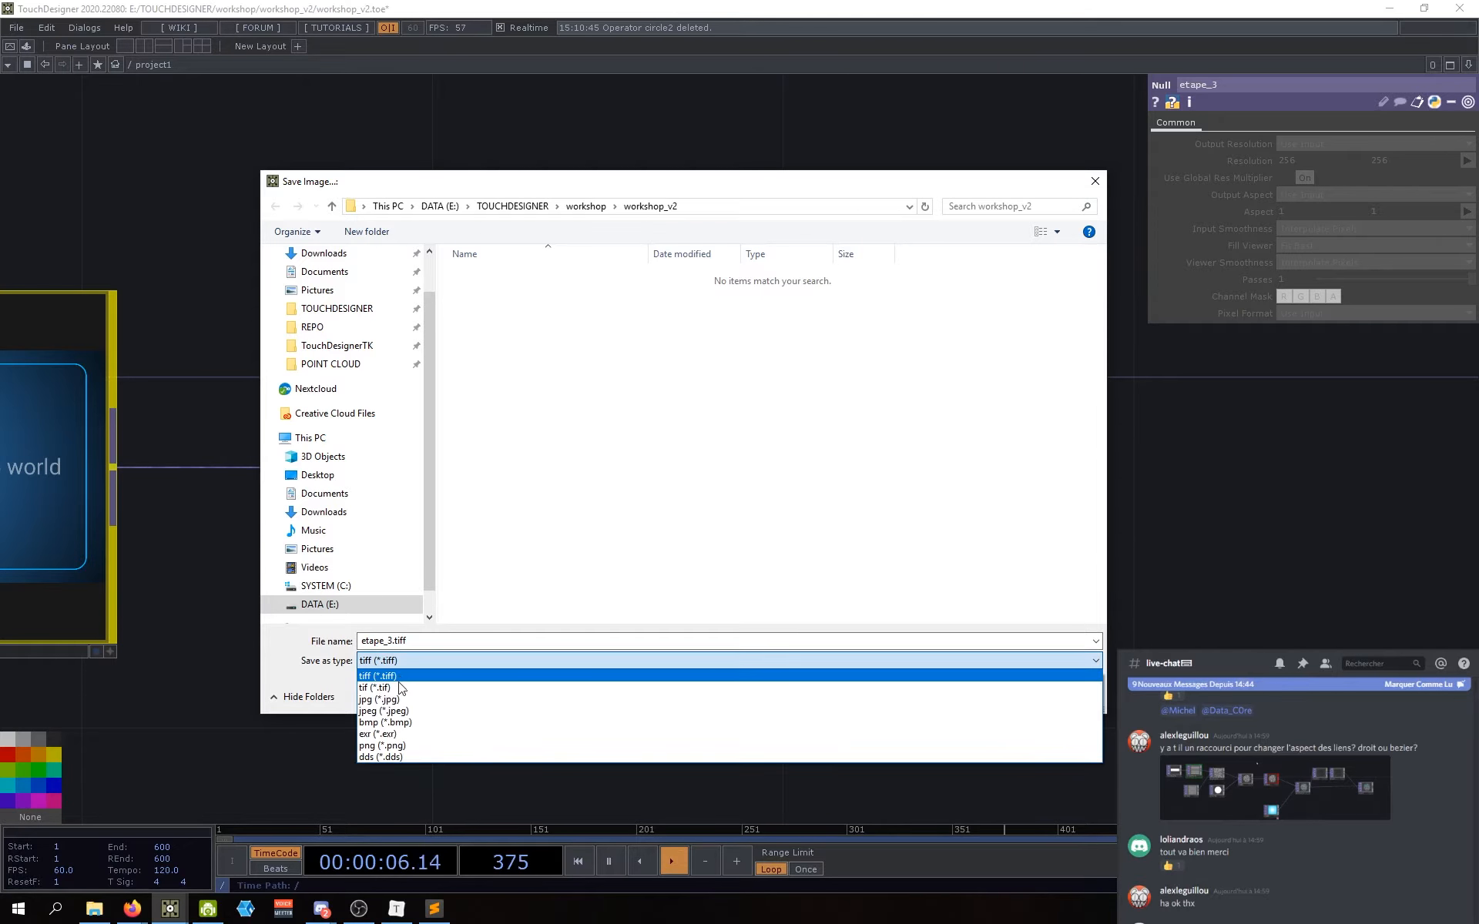
pyautogui.click(398, 701)
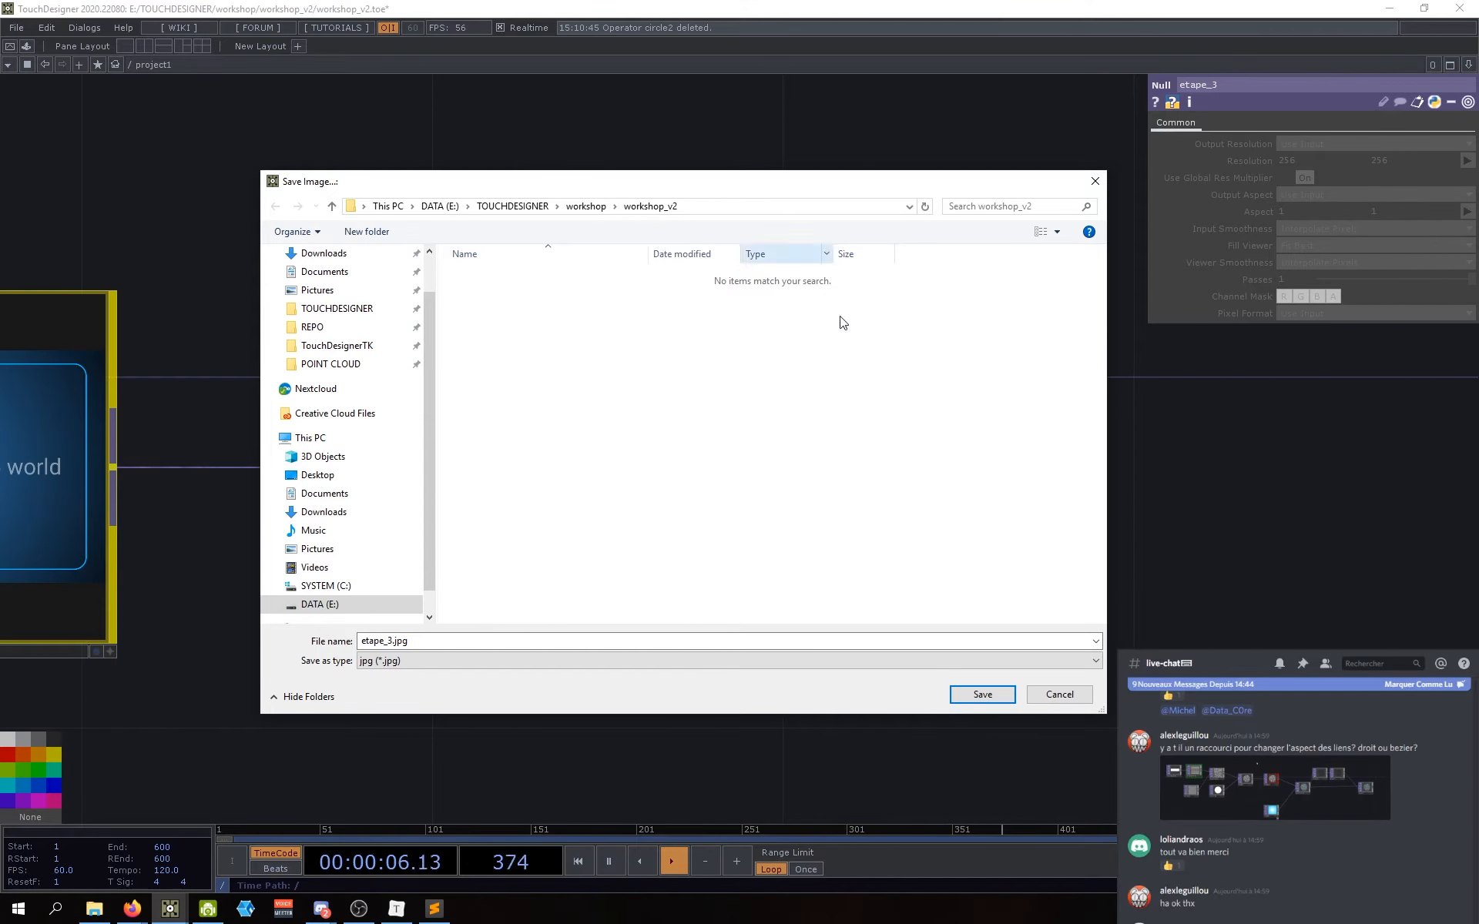
pyautogui.click(977, 694)
pyautogui.moveTo(880, 627); pyautogui.dragTo(813, 541)
pyautogui.click(94, 909)
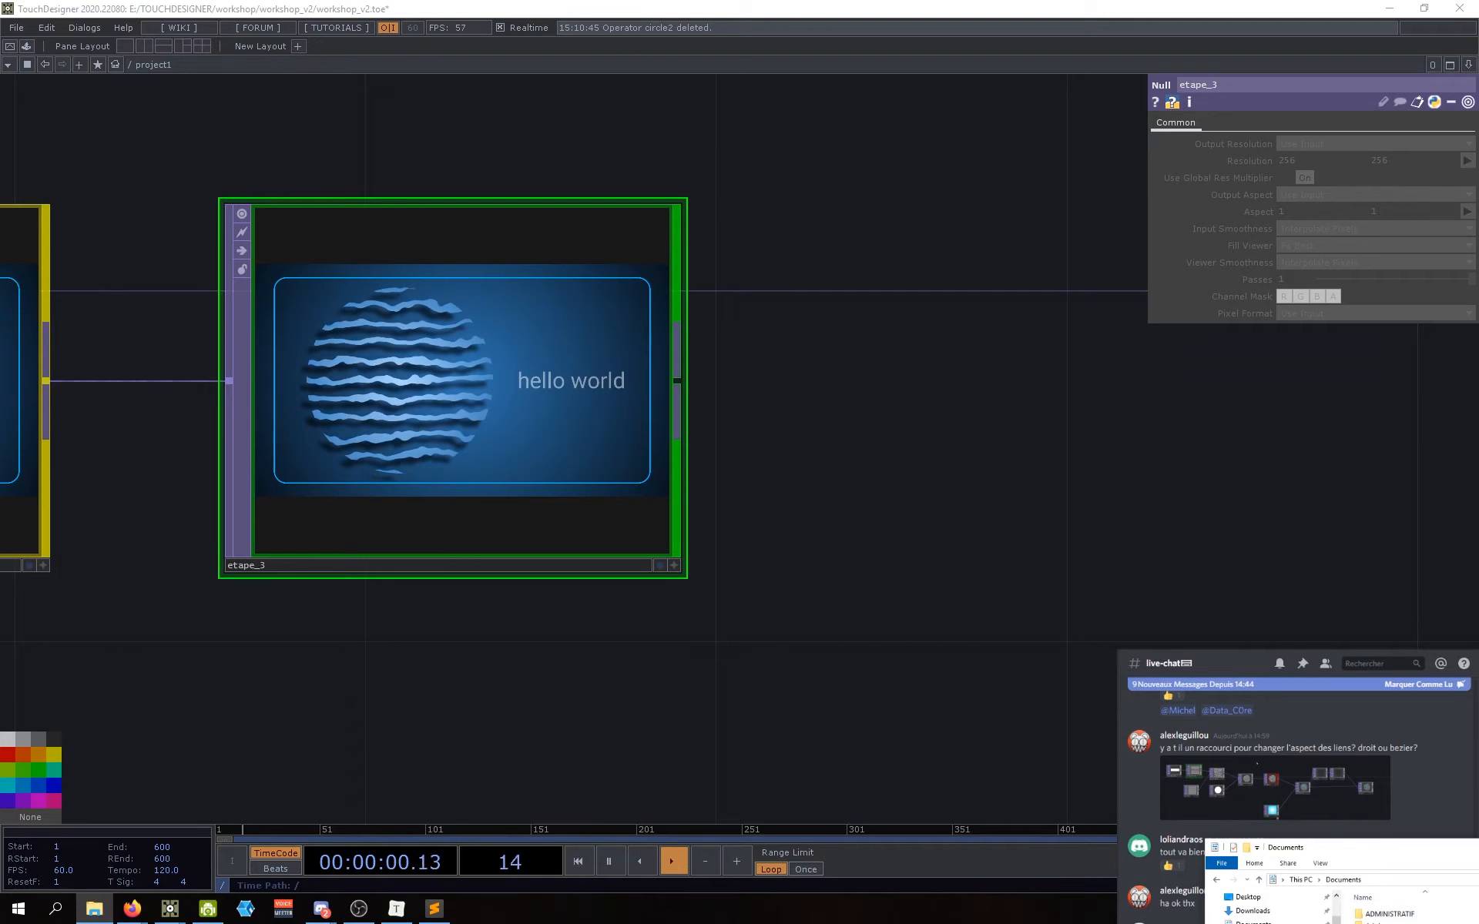
# Step: Browse to TOUCHDESIGNER > workshop > workshop_v2 and preview etape_3.jpg
pyautogui.click(283, 396)
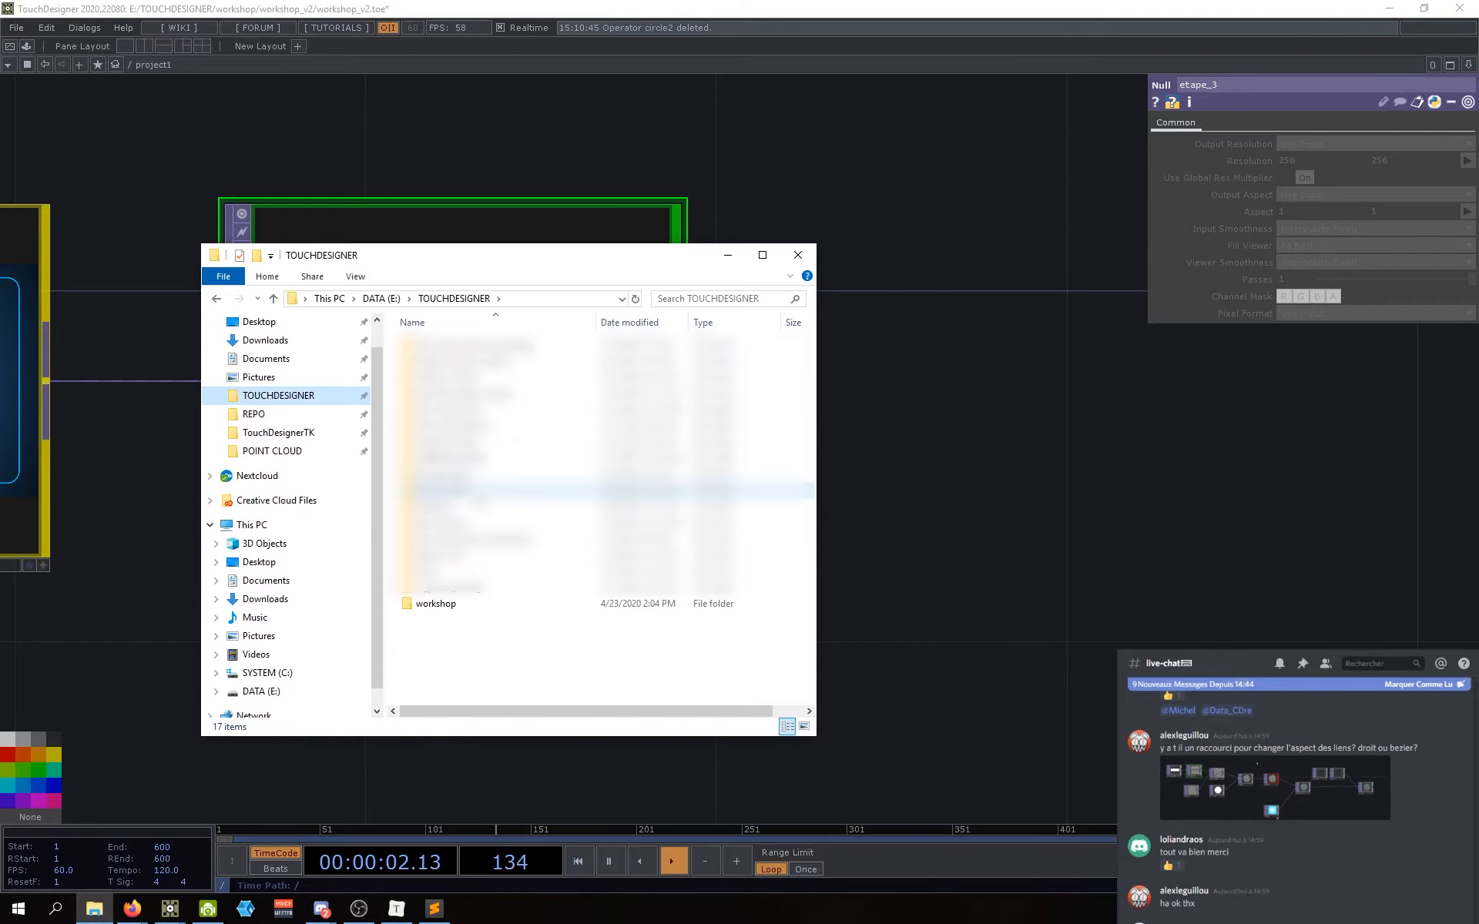
pyautogui.doubleClick(438, 606)
pyautogui.doubleClick(439, 346)
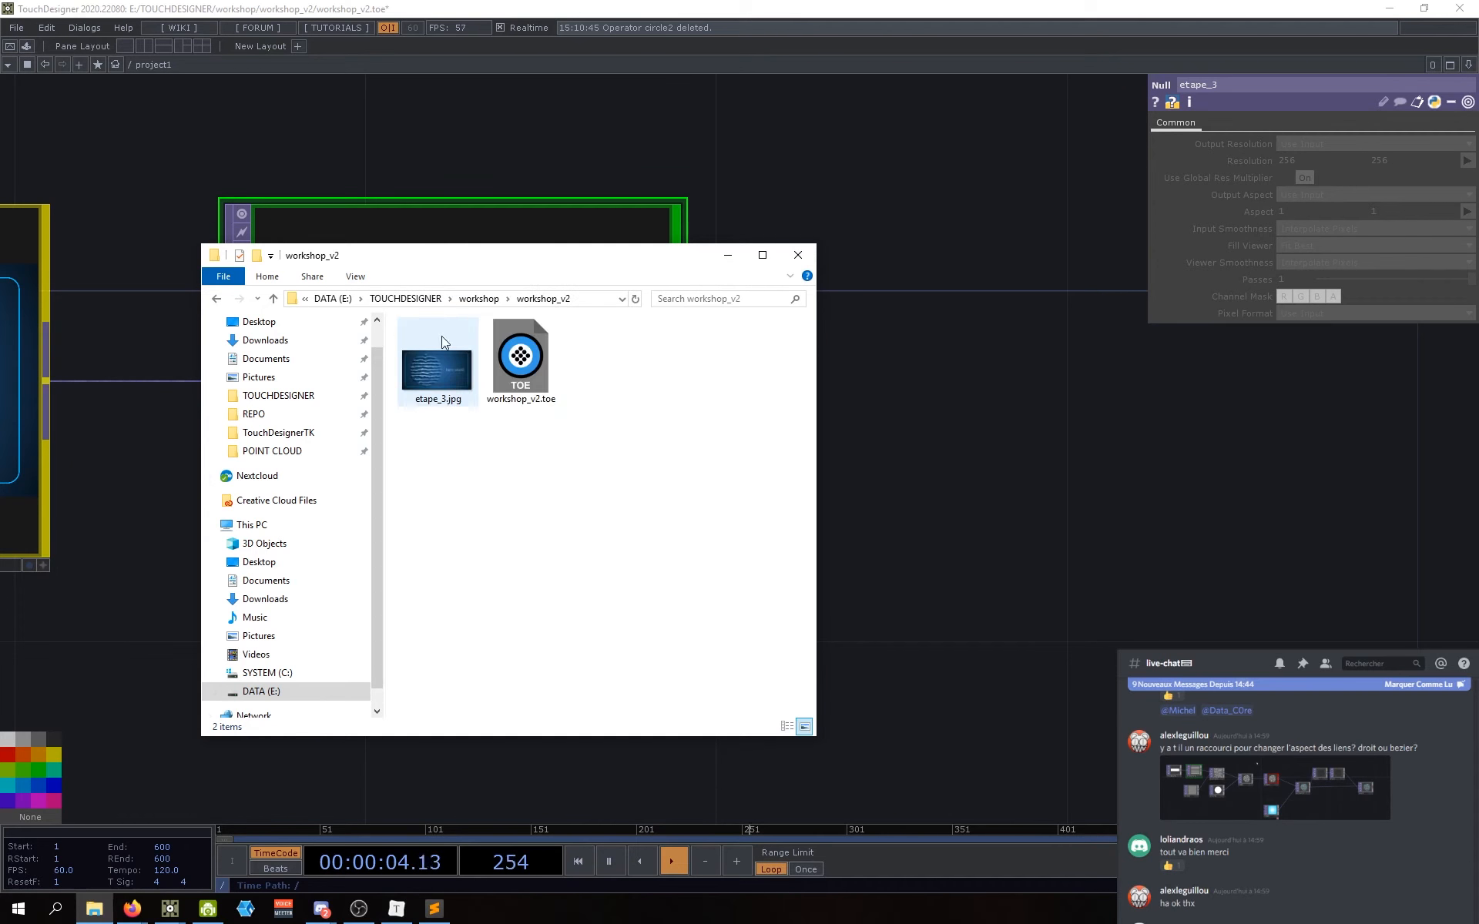
pyautogui.click(429, 383)
pyautogui.doubleClick(459, 391)
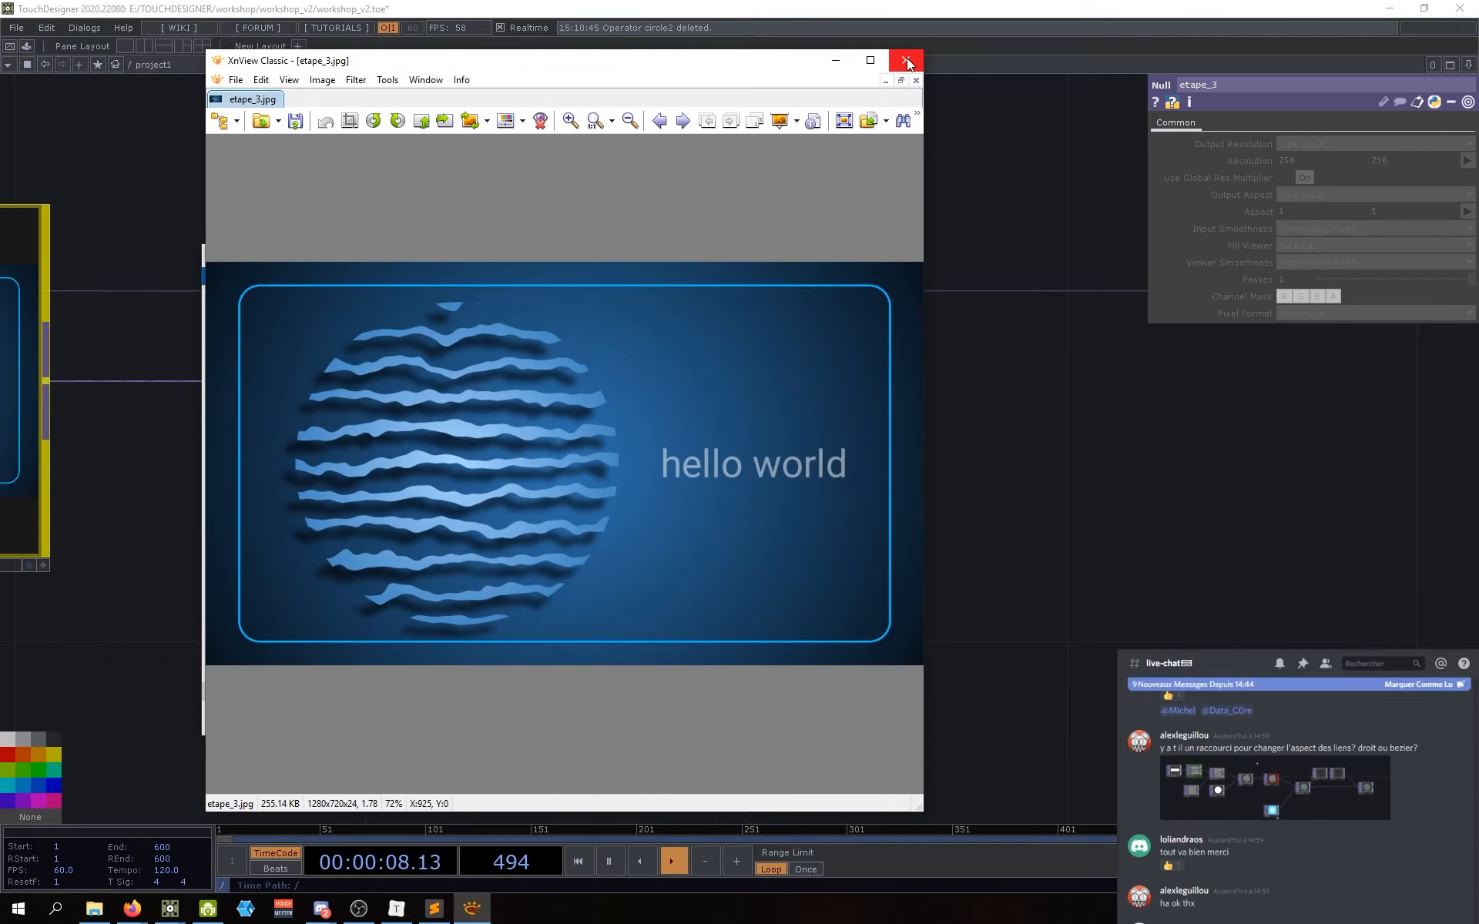
pyautogui.click(905, 62)
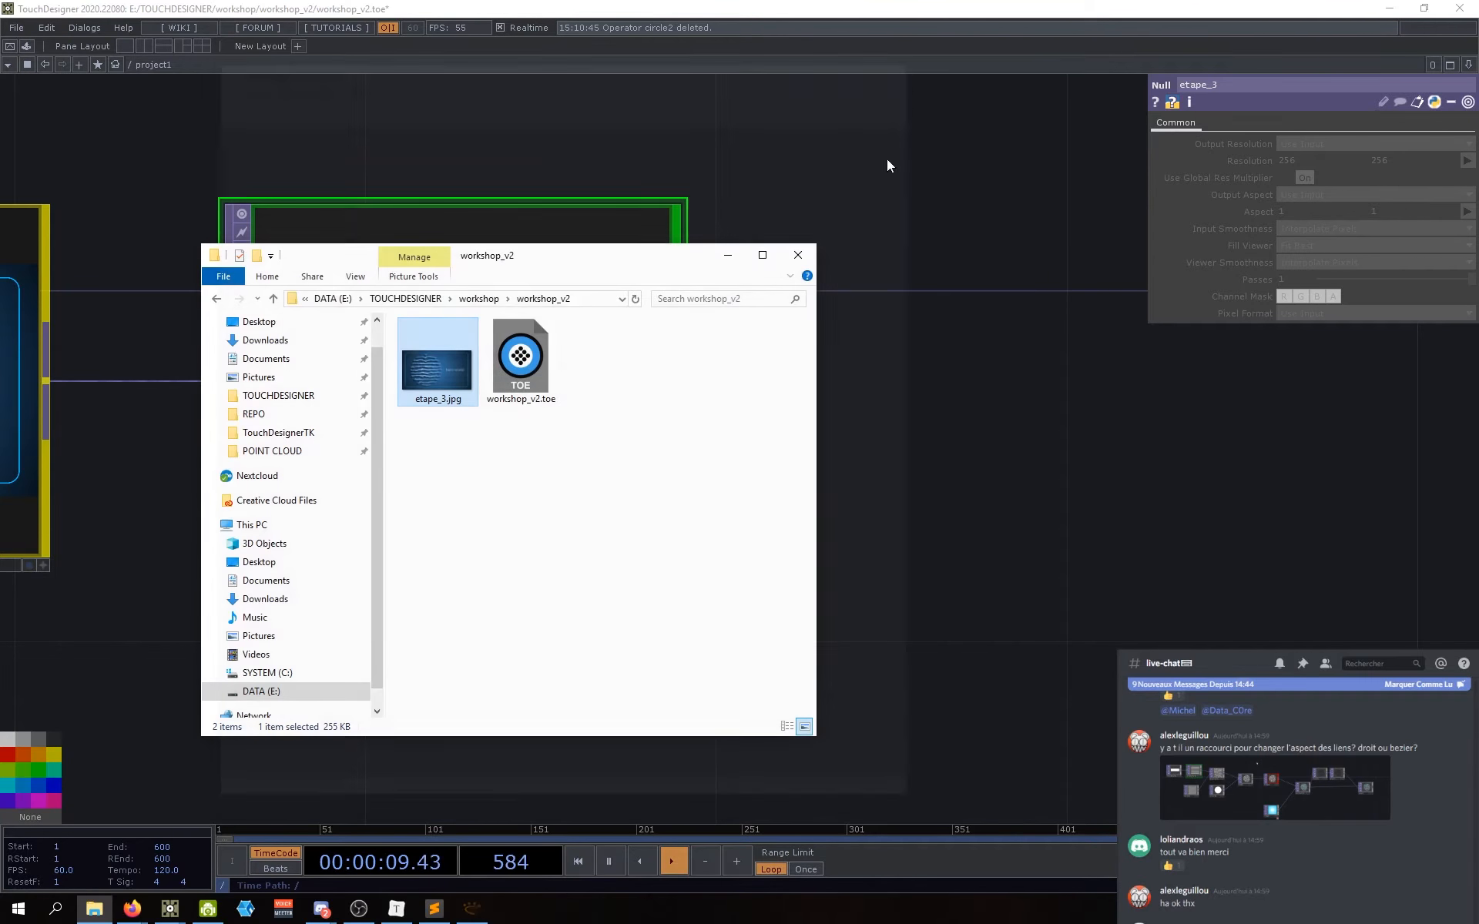
# Step: Return to TouchDesigner and pan the network to reveal earlier nodes
pyautogui.click(941, 495)
pyautogui.scroll(-5, 974, 539)
pyautogui.moveTo(1049, 564); pyautogui.dragTo(1224, 533)
pyautogui.scroll(-5, 1225, 533)
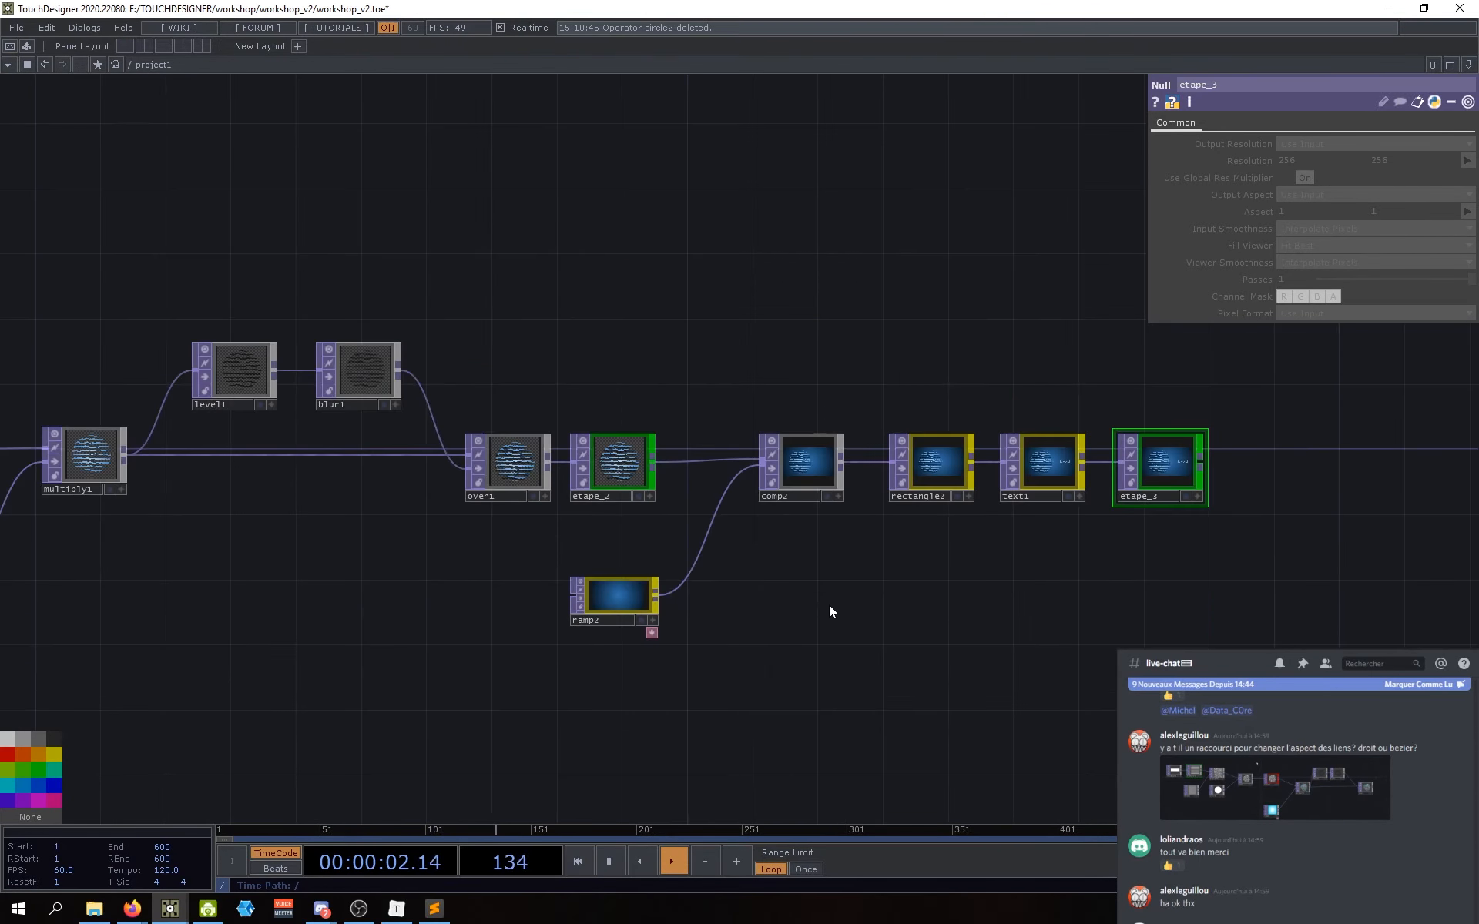
# Step: Save multiply1's image as multiply1.jpg into workshop_v2 and check it in Explorer
pyautogui.moveTo(829, 604); pyautogui.dragTo(903, 604)
pyautogui.moveTo(355, 553); pyautogui.dragTo(440, 552)
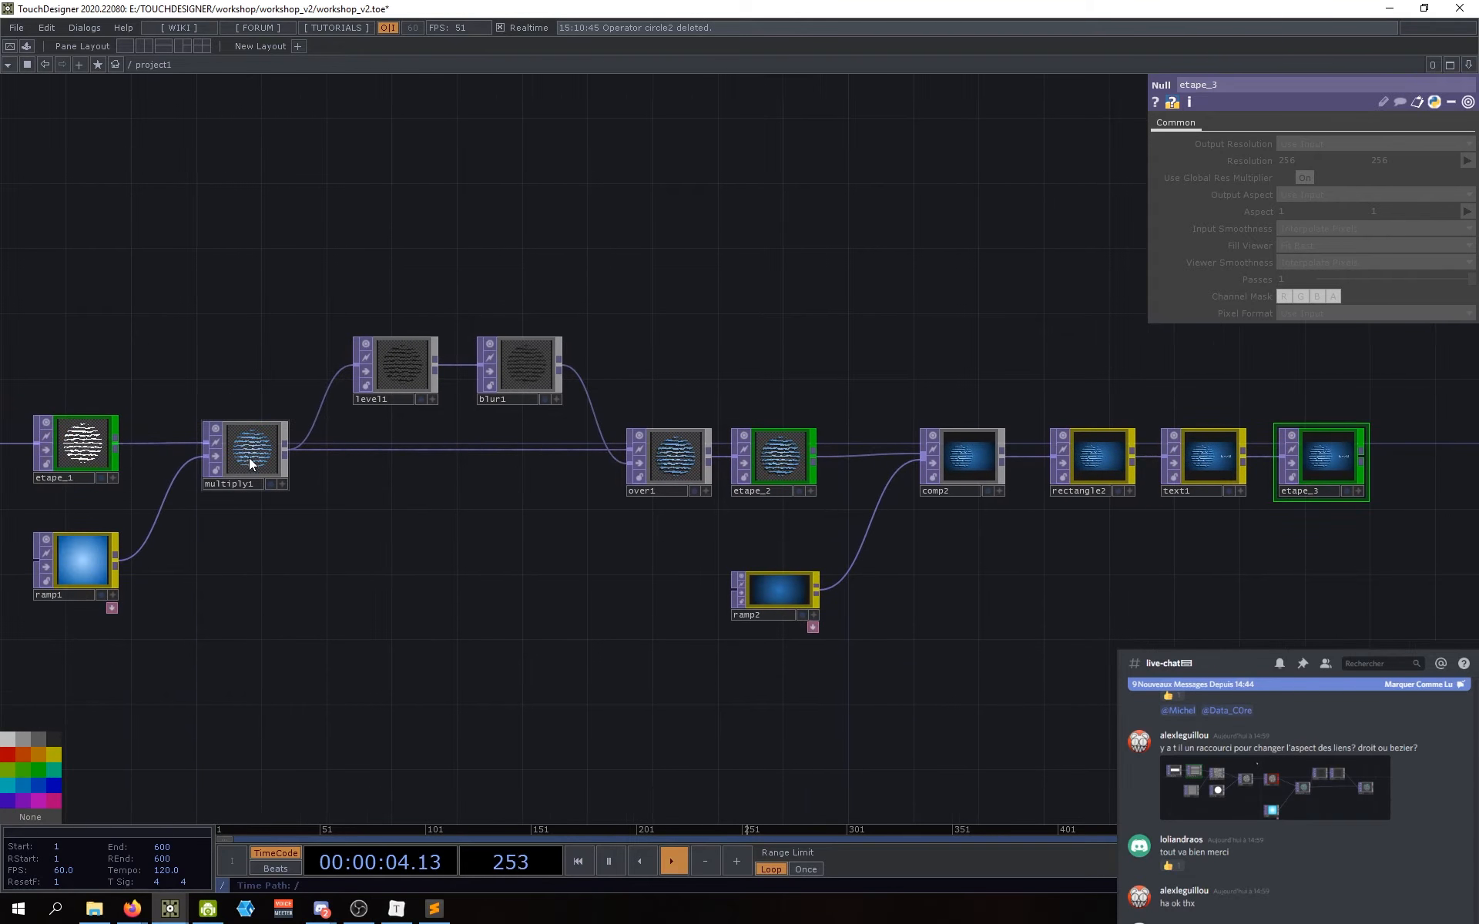
pyautogui.rightClick(253, 452)
pyautogui.click(237, 438)
pyautogui.scroll(5, 236, 436)
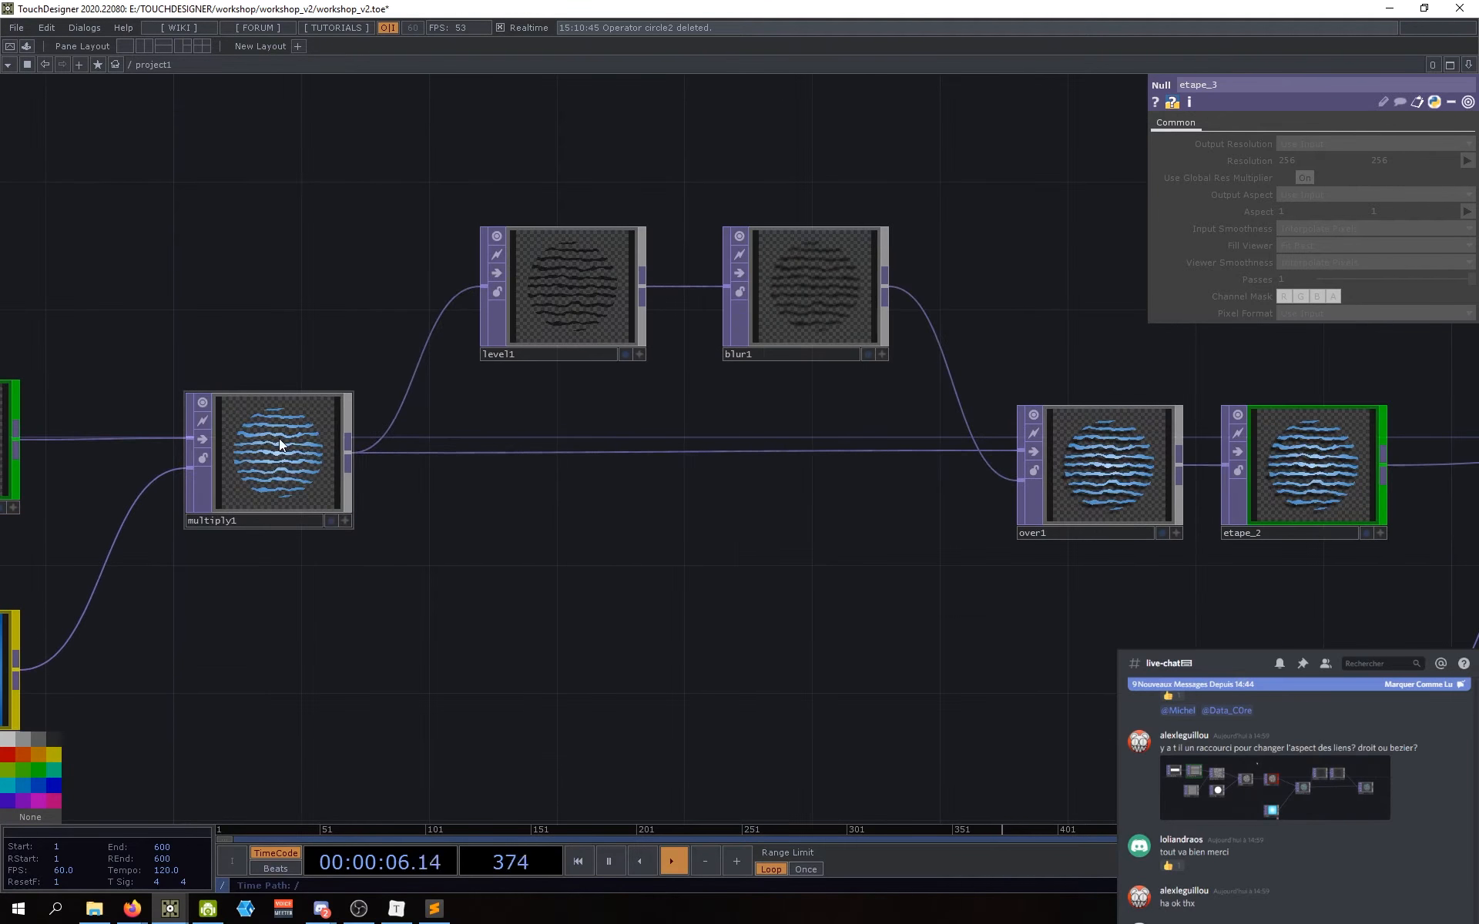
pyautogui.rightClick(280, 441)
pyautogui.click(293, 469)
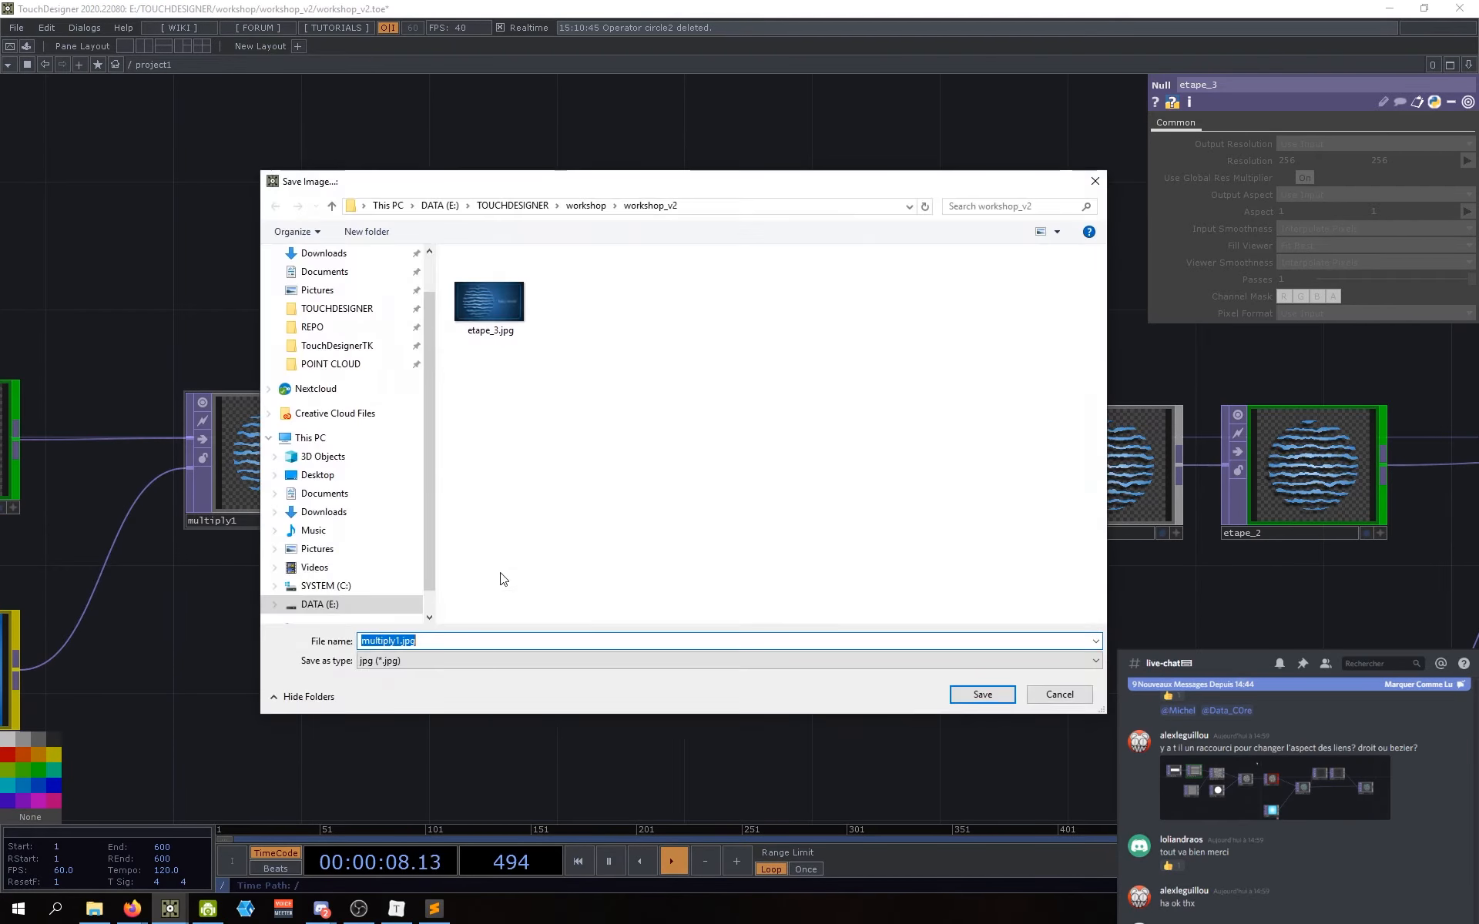
pyautogui.click(982, 695)
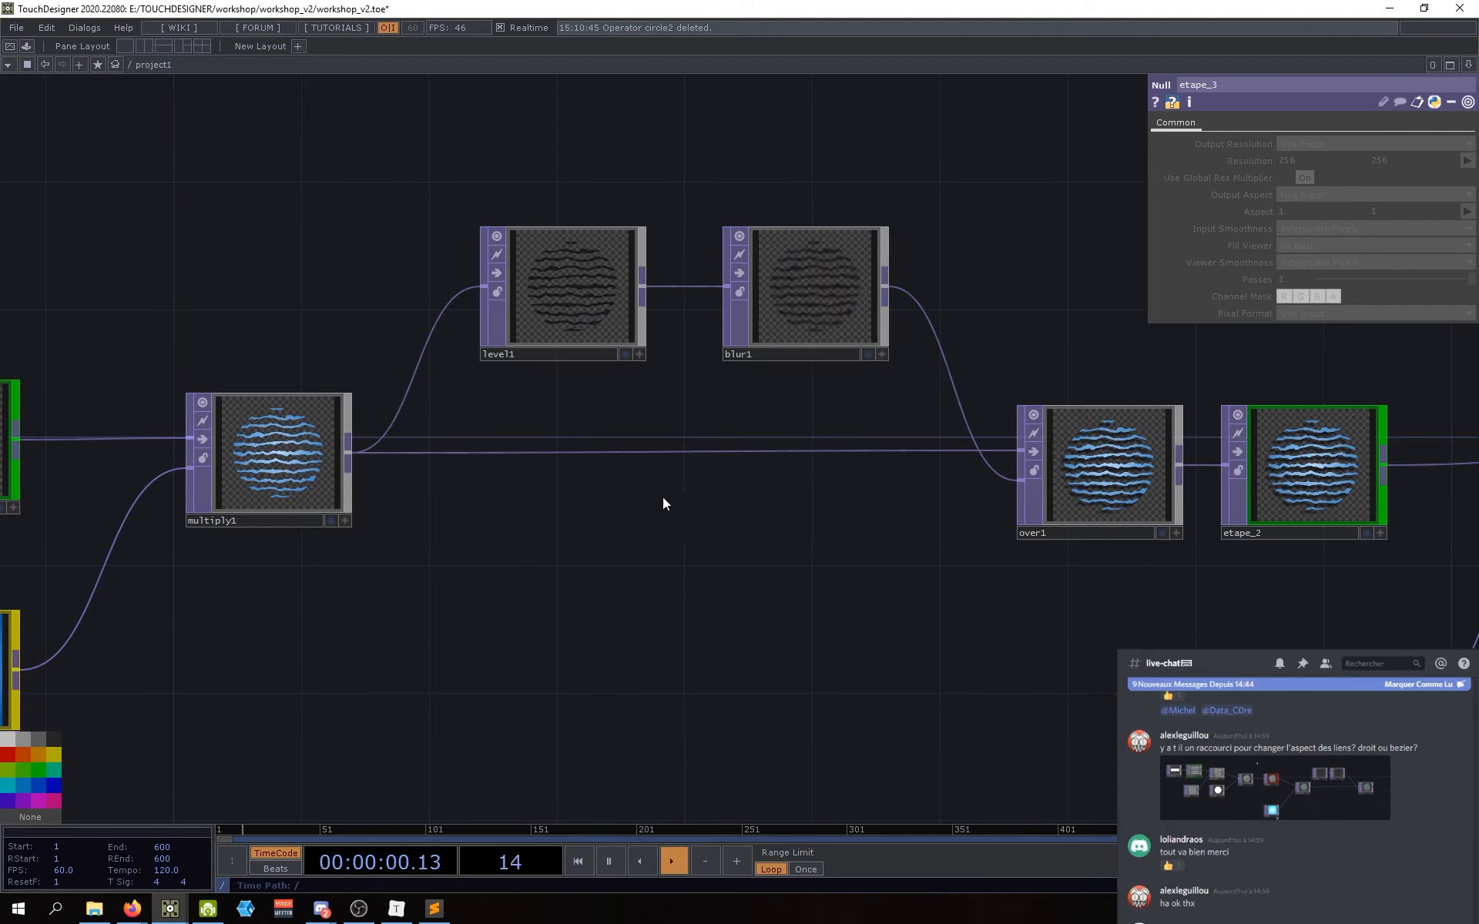
pyautogui.click(94, 909)
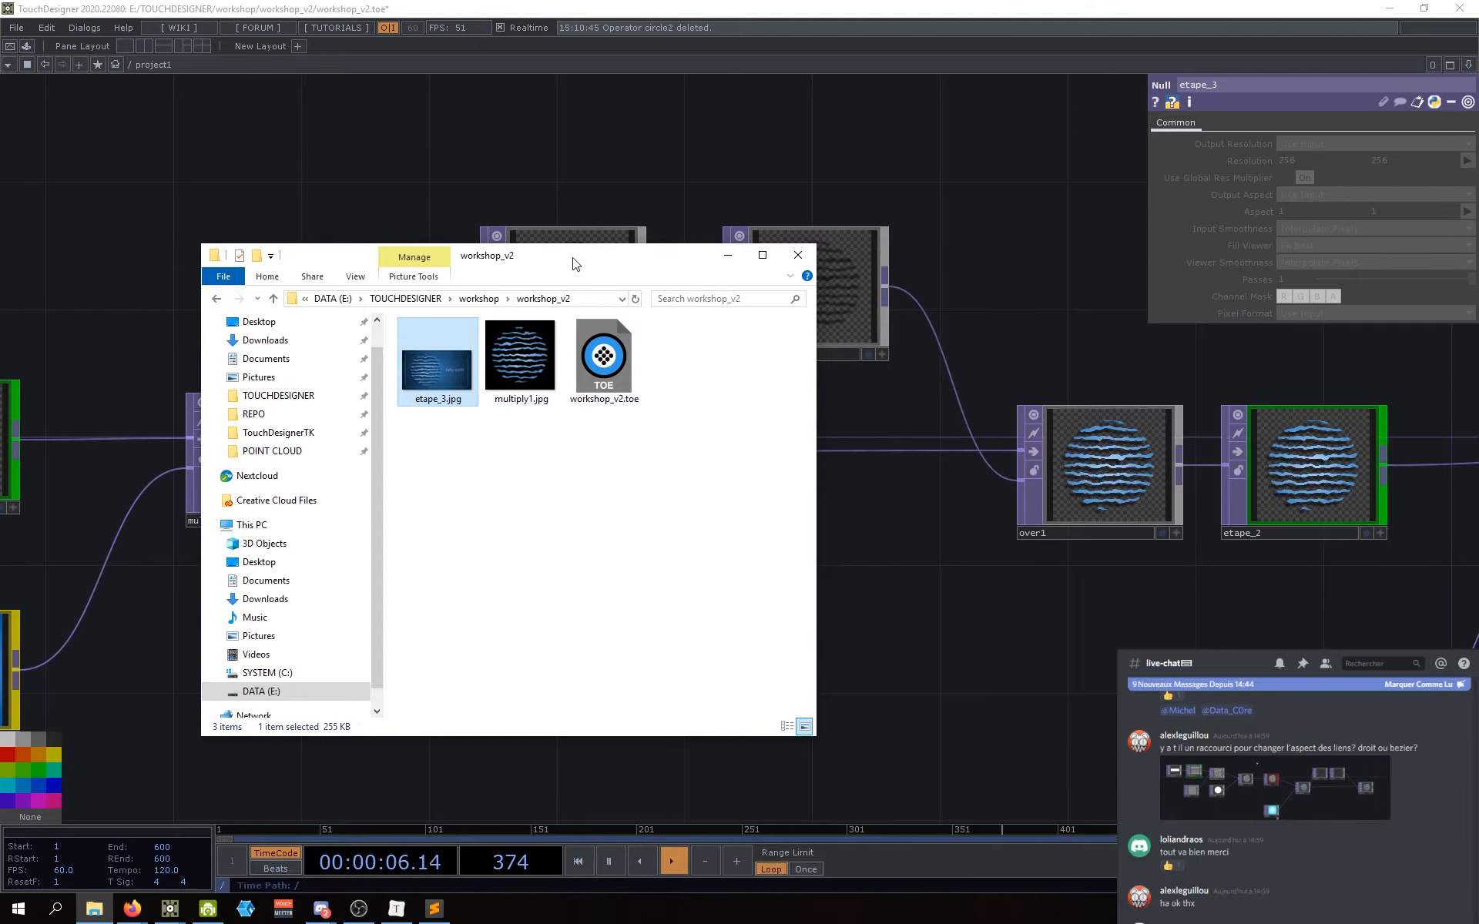
pyautogui.moveTo(572, 258); pyautogui.dragTo(581, 299)
# Step: Return to the network and frame the multiply1 node
pyautogui.moveTo(960, 510); pyautogui.dragTo(798, 433)
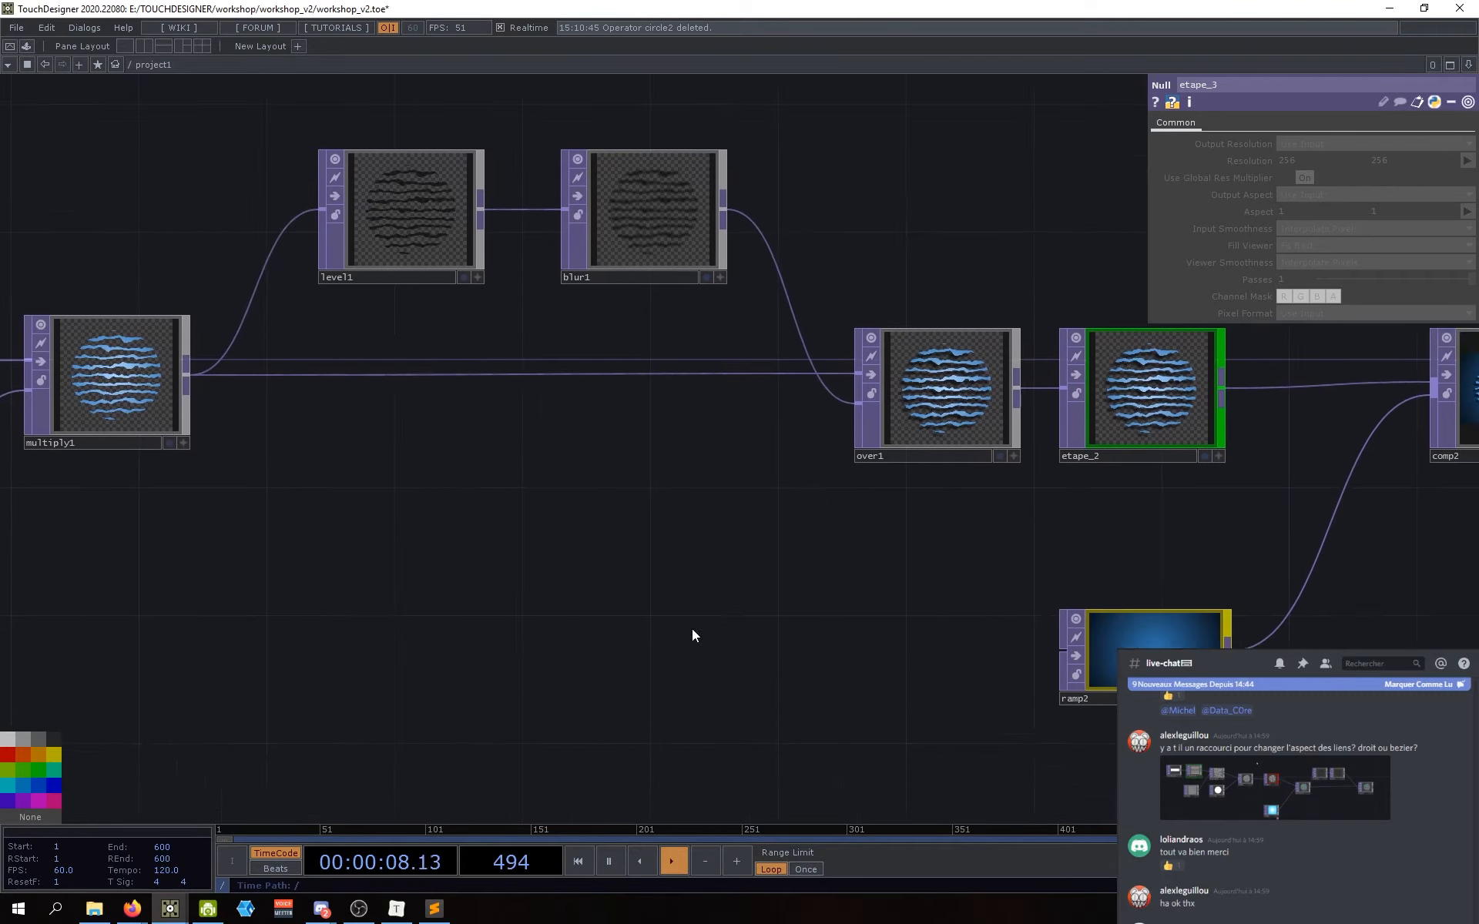
pyautogui.moveTo(692, 628); pyautogui.dragTo(646, 598)
pyautogui.moveTo(422, 645); pyautogui.dragTo(555, 745)
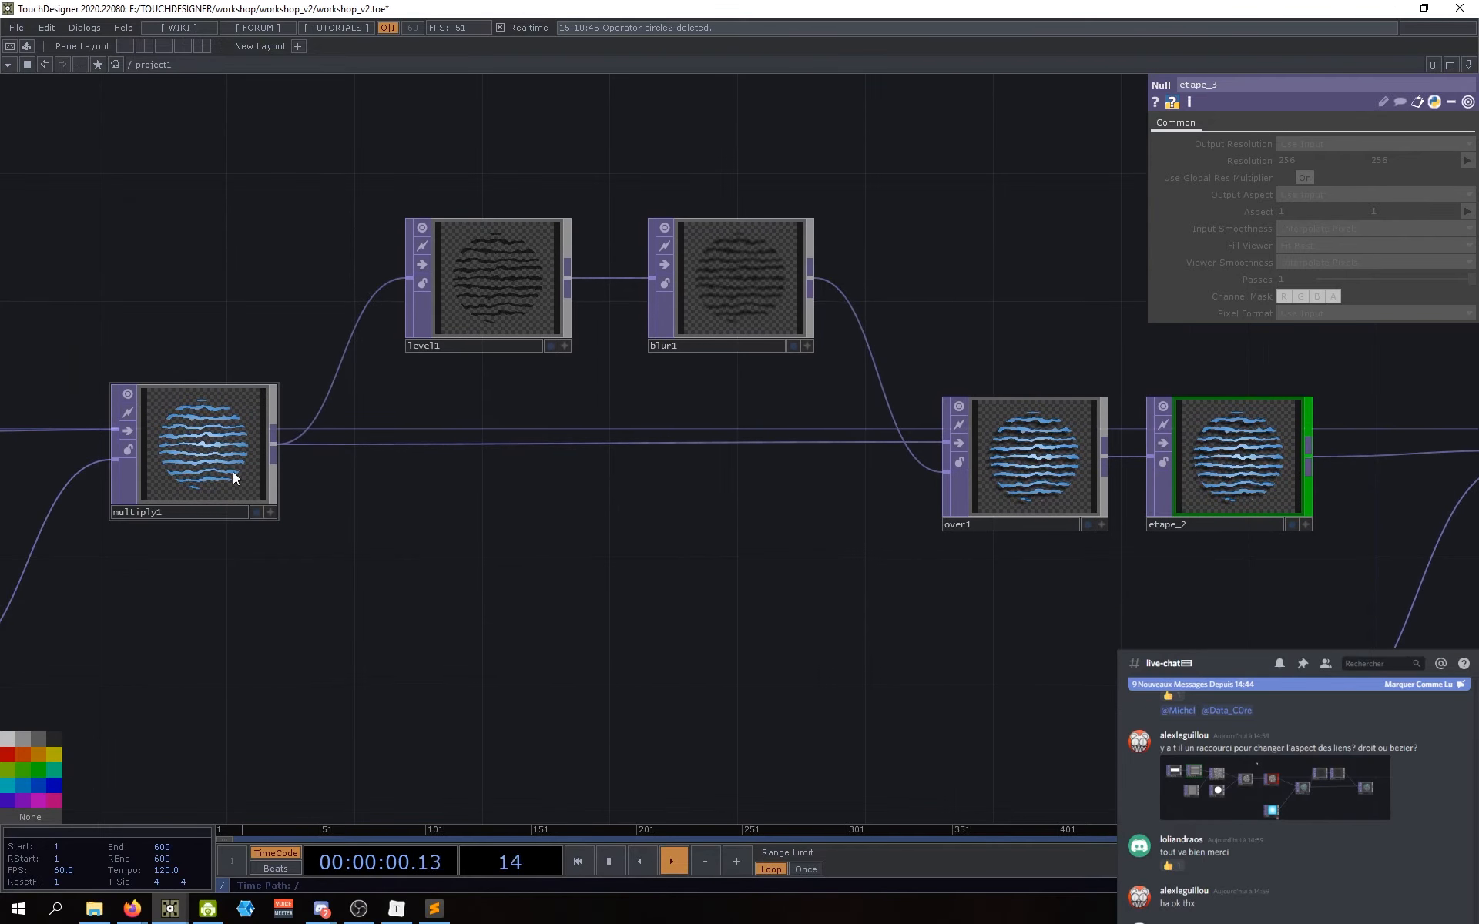
pyautogui.moveTo(143, 417); pyautogui.dragTo(227, 463, button='middle')
pyautogui.moveTo(474, 550); pyautogui.dragTo(405, 547)
pyautogui.scroll(-3, 386, 541)
pyautogui.scroll(2, 400, 543)
# Step: Save multiply1's image again in PNG format as multiply1.png
pyautogui.rightClick(381, 529)
pyautogui.click(348, 523)
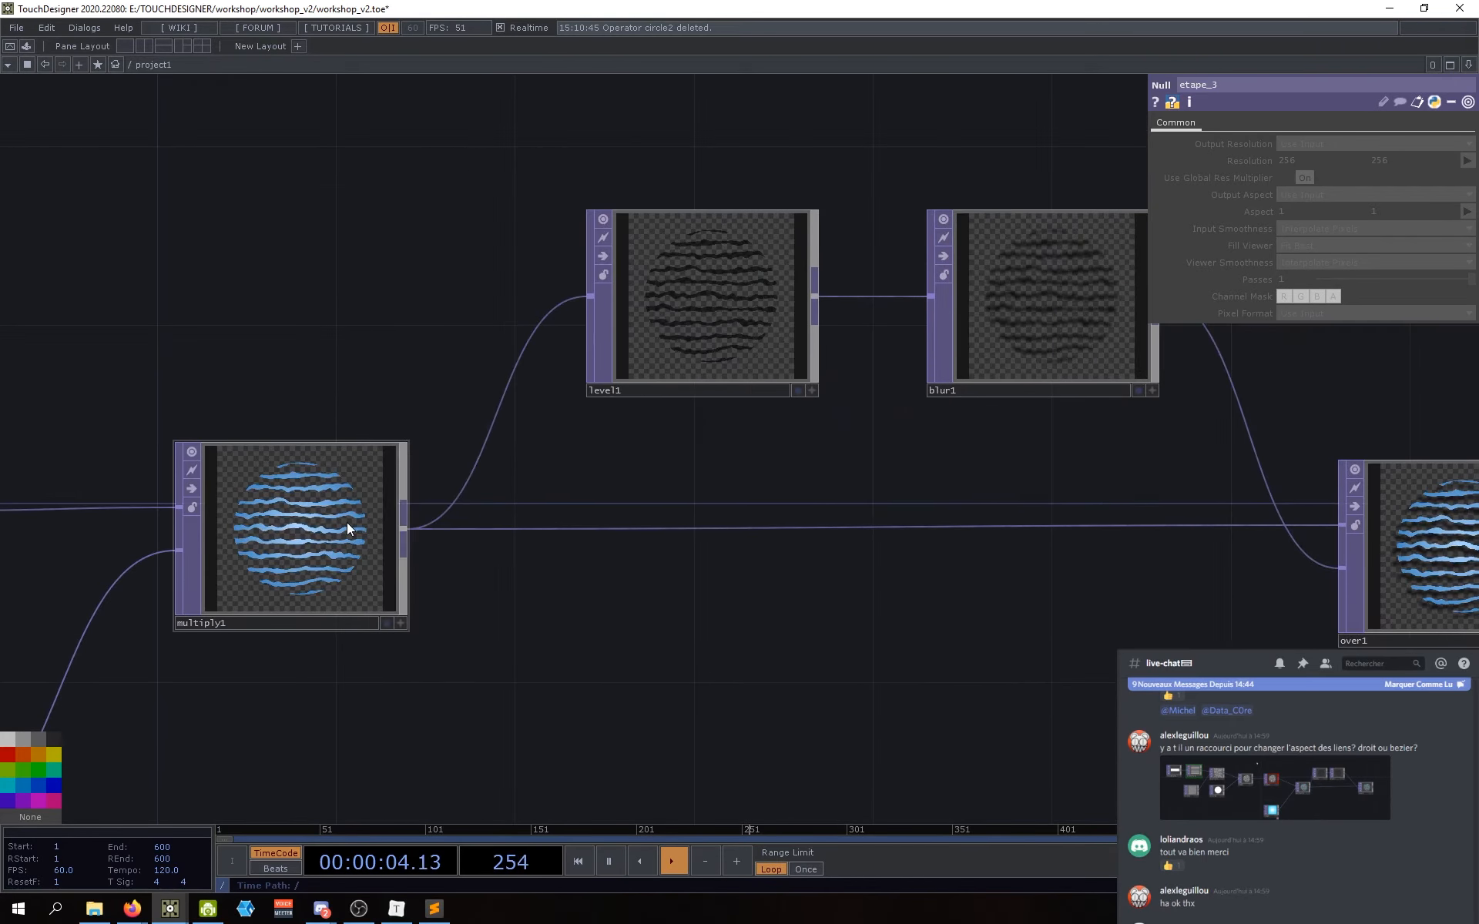
pyautogui.rightClick(346, 522)
pyautogui.click(379, 543)
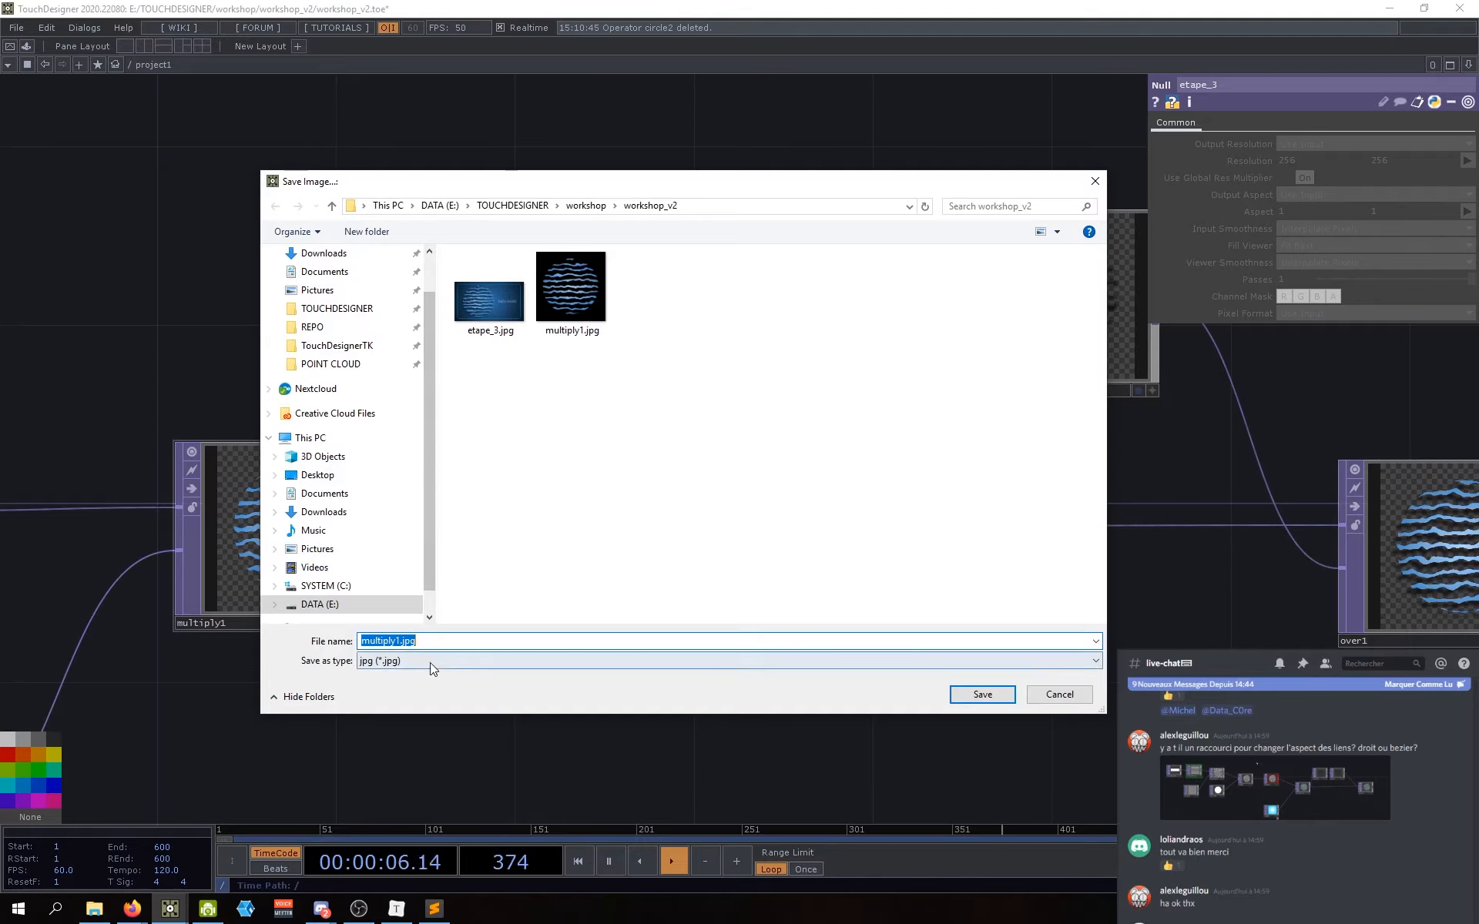
pyautogui.click(429, 663)
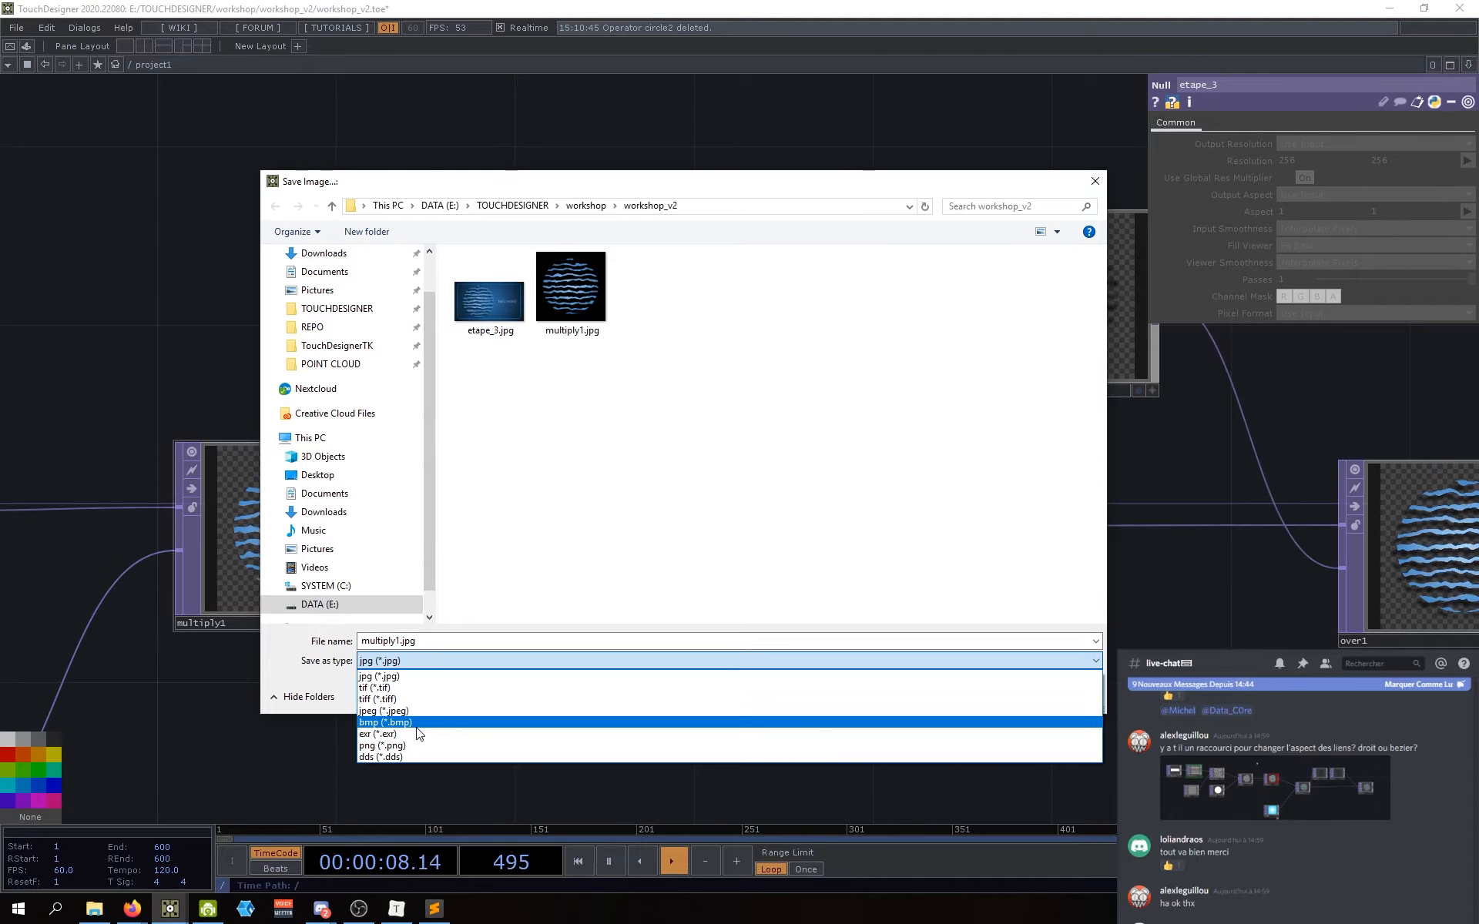
pyautogui.click(408, 746)
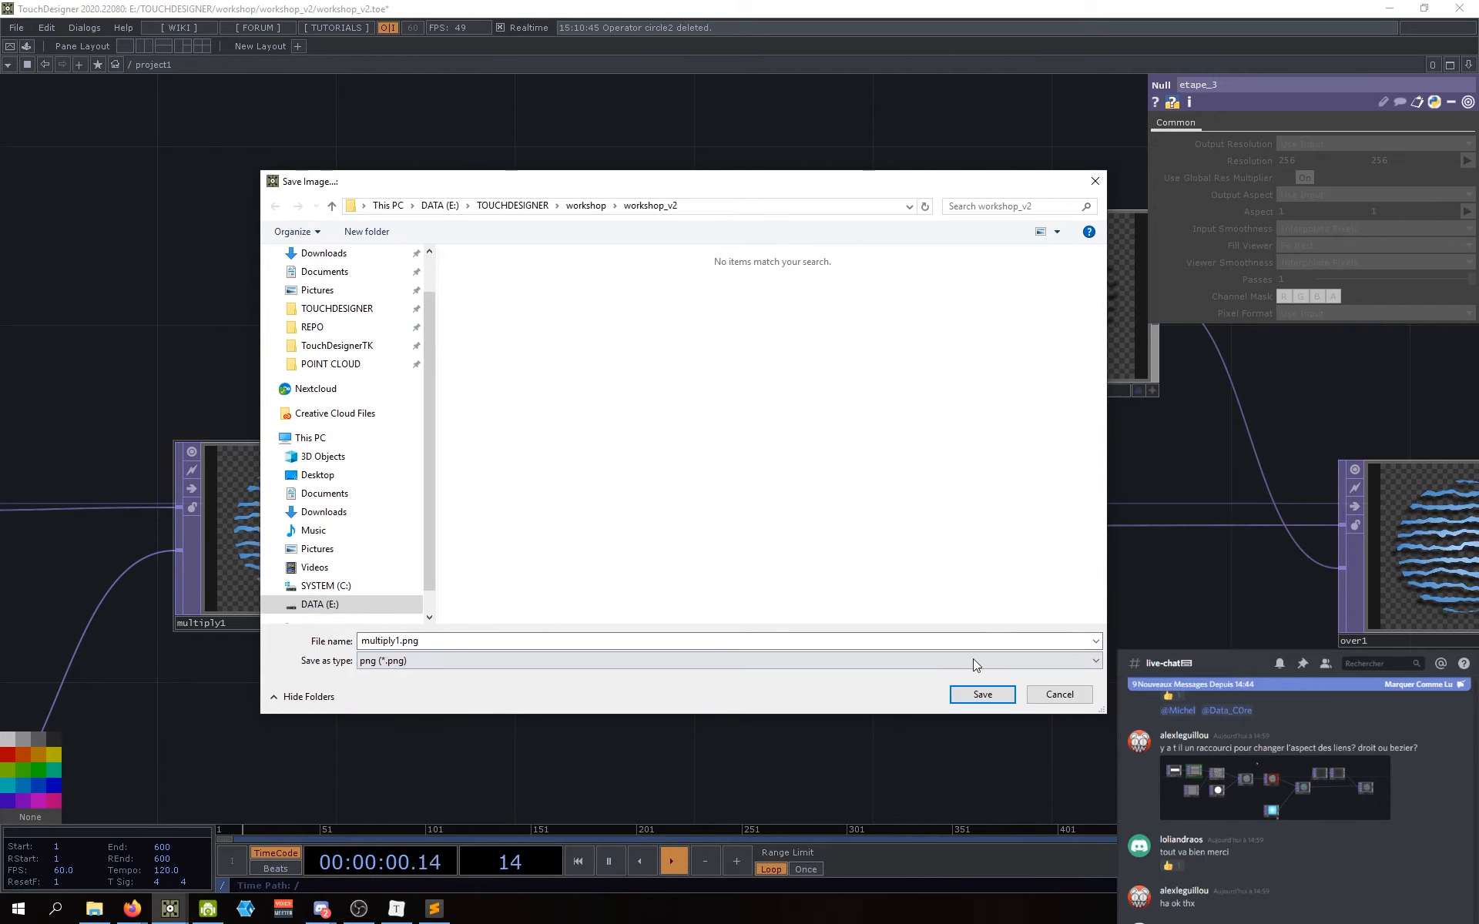
pyautogui.click(974, 702)
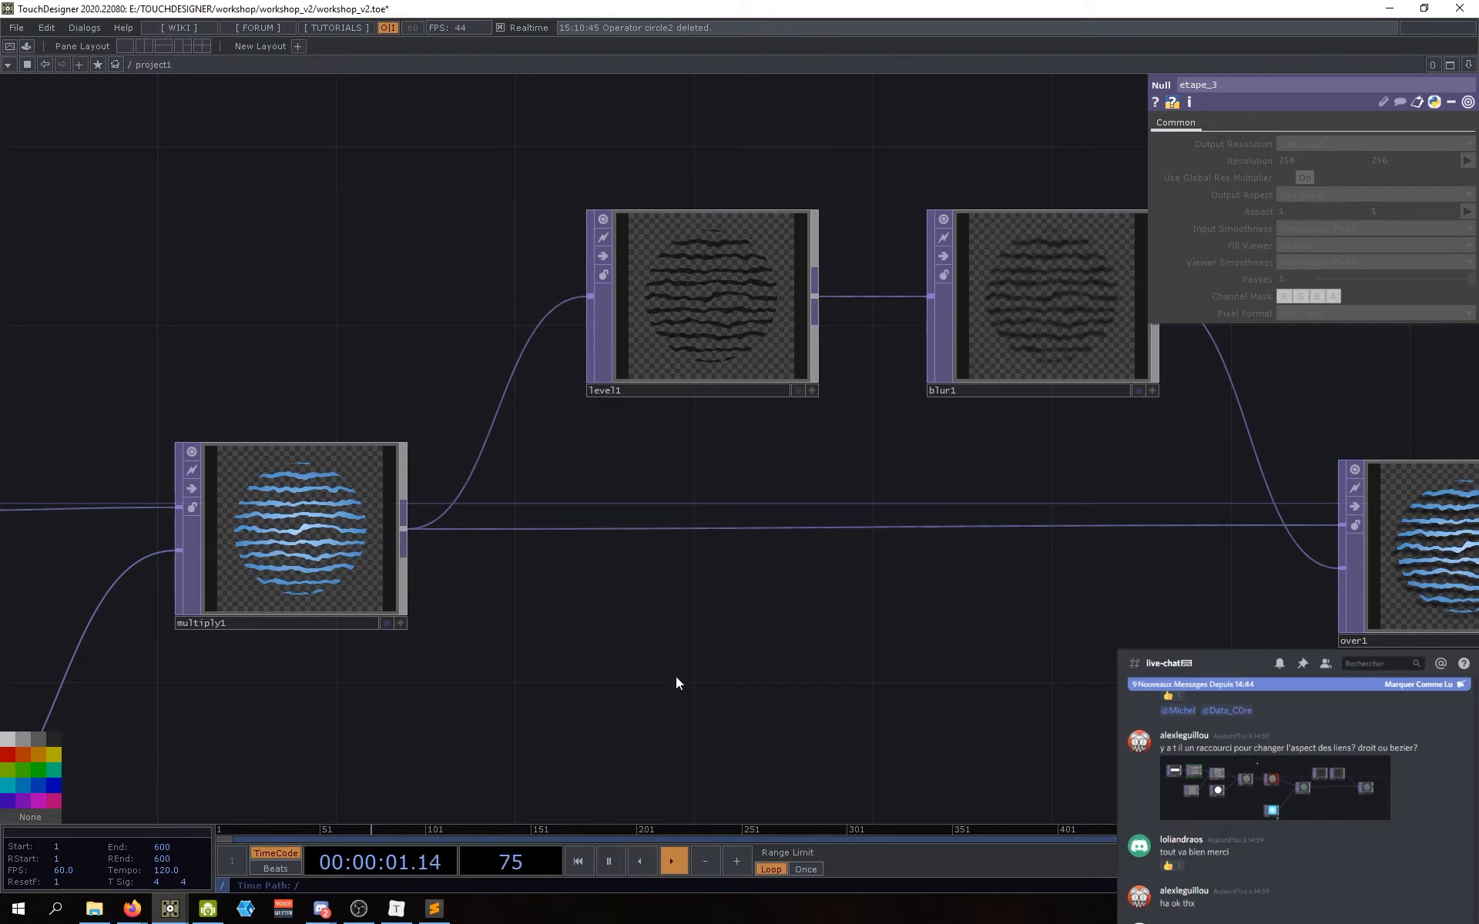
pyautogui.click(94, 909)
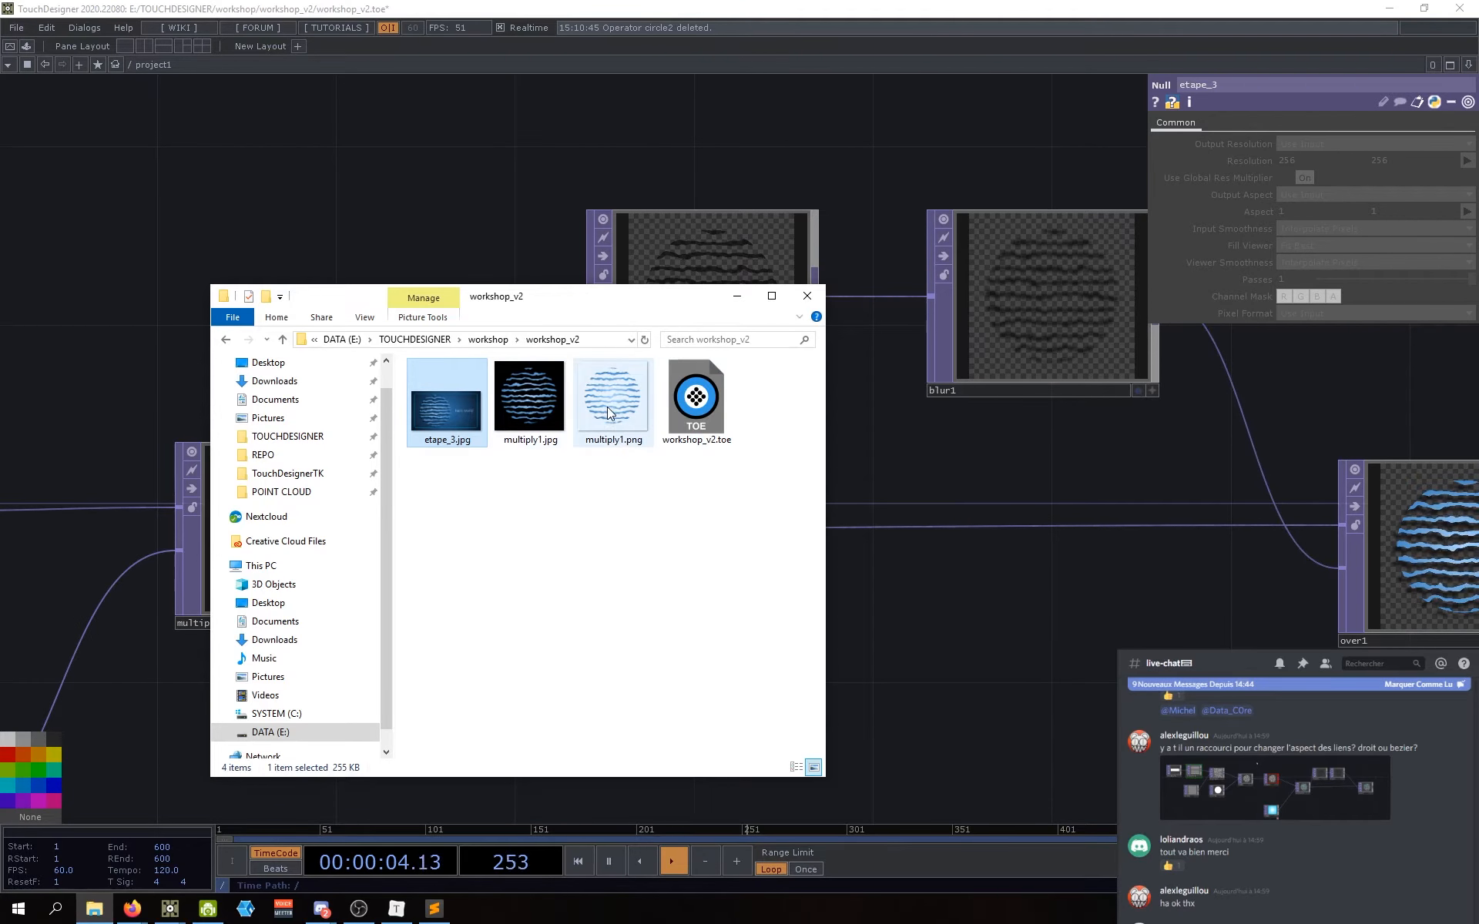
# Step: Compare multiply1.jpg (255 KB) with multiply1.png (158 KB), then pan TouchDesigner back to etape_3
pyautogui.click(524, 405)
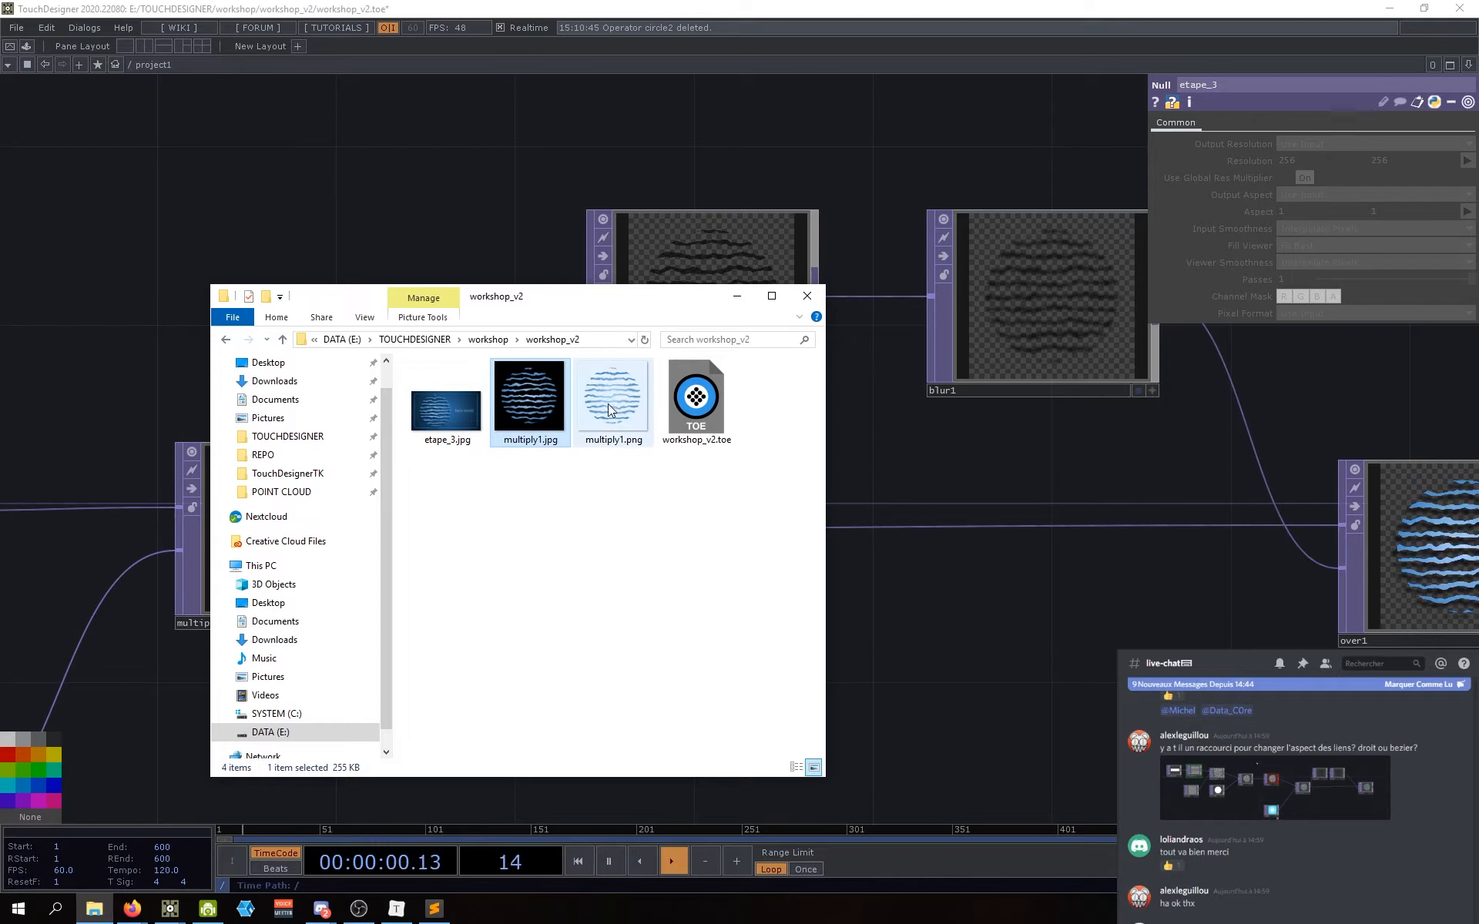
pyautogui.click(603, 391)
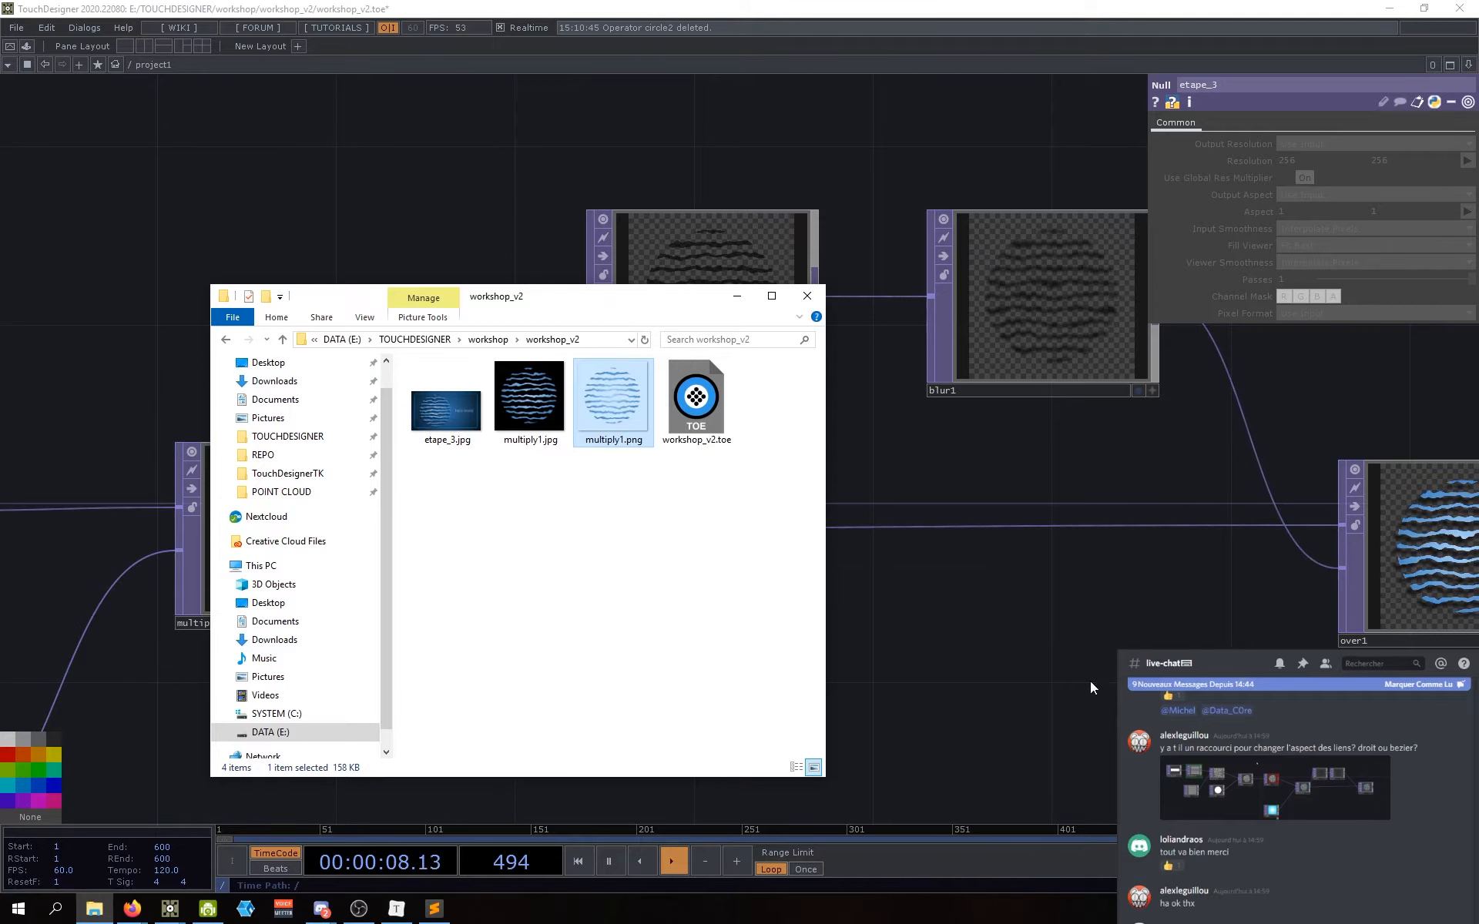
pyautogui.moveTo(1090, 688); pyautogui.dragTo(477, 565)
pyautogui.scroll(-5, 465, 564)
pyautogui.moveTo(1002, 665); pyautogui.dragTo(224, 659)
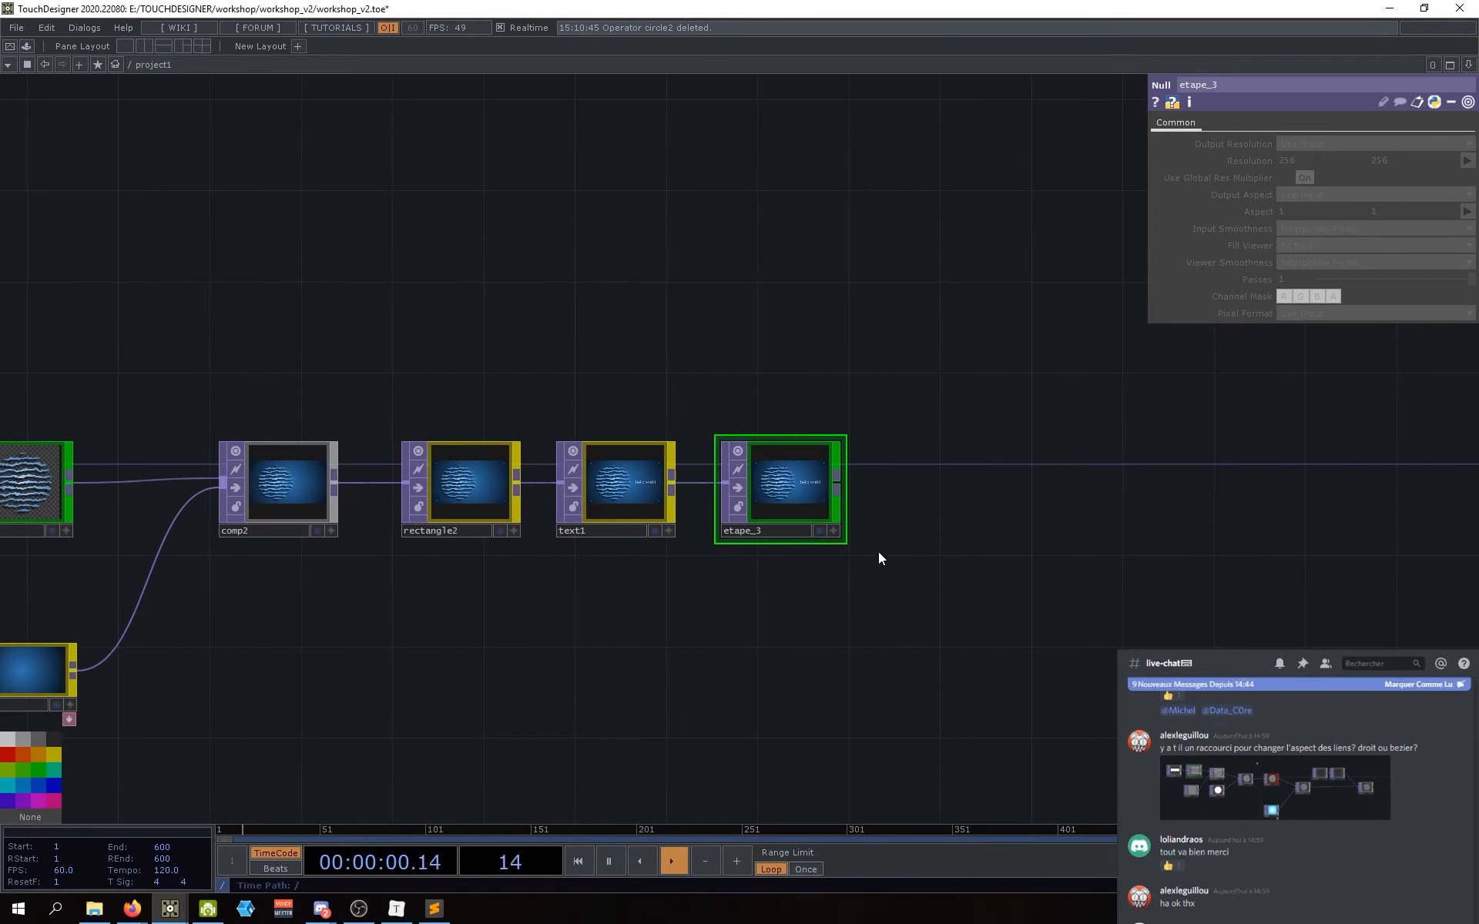
# Step: Search 'movie' and place a Movie File Out operator, moviefileout1, next to etape_3
pyautogui.scroll(3, 824, 624)
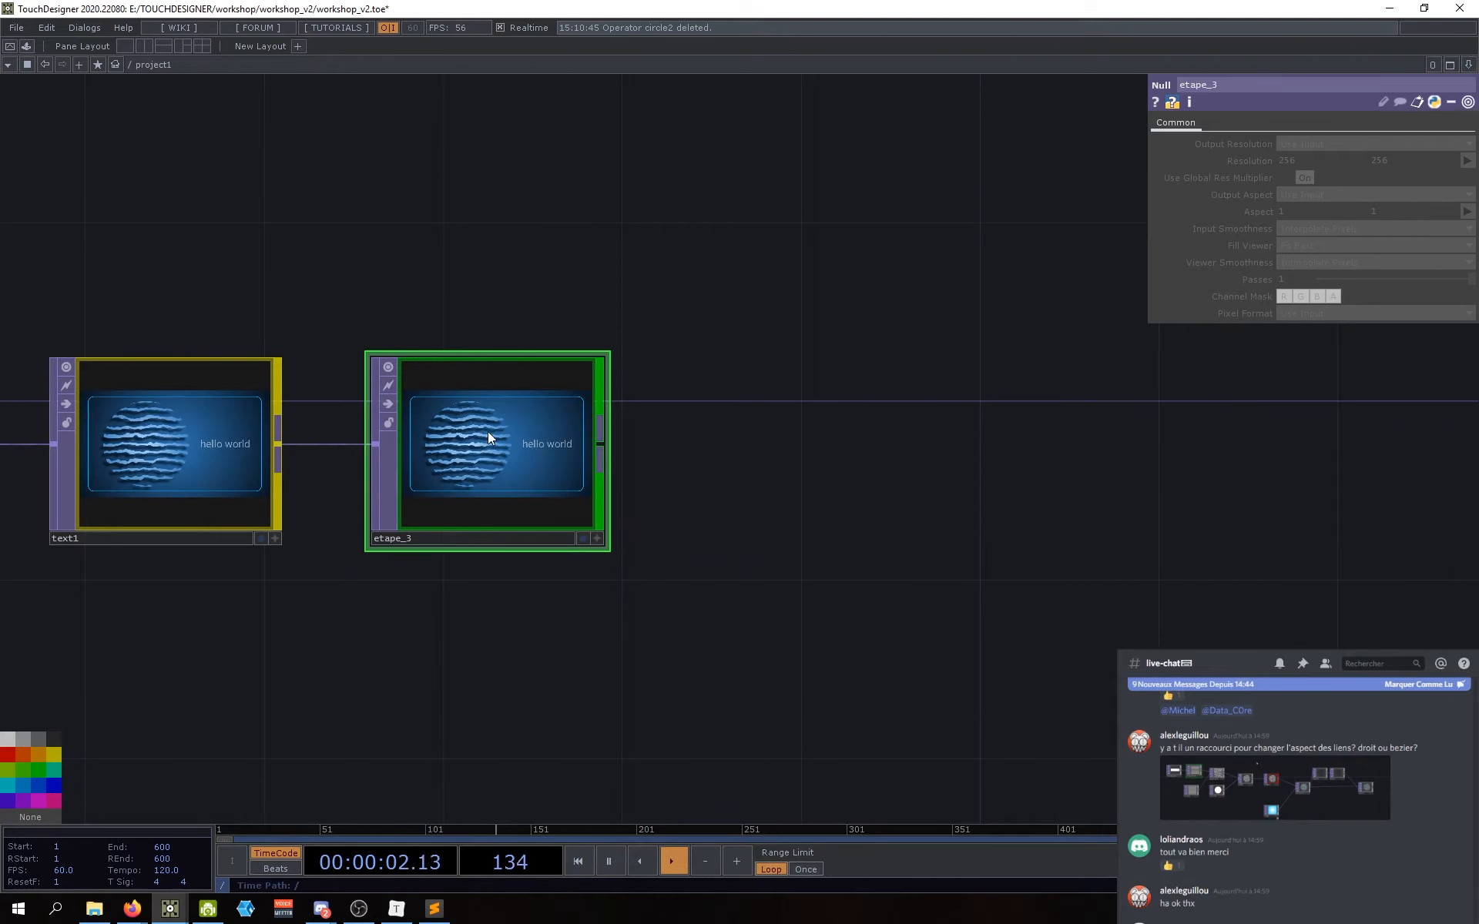
pyautogui.moveTo(579, 643); pyautogui.dragTo(582, 641)
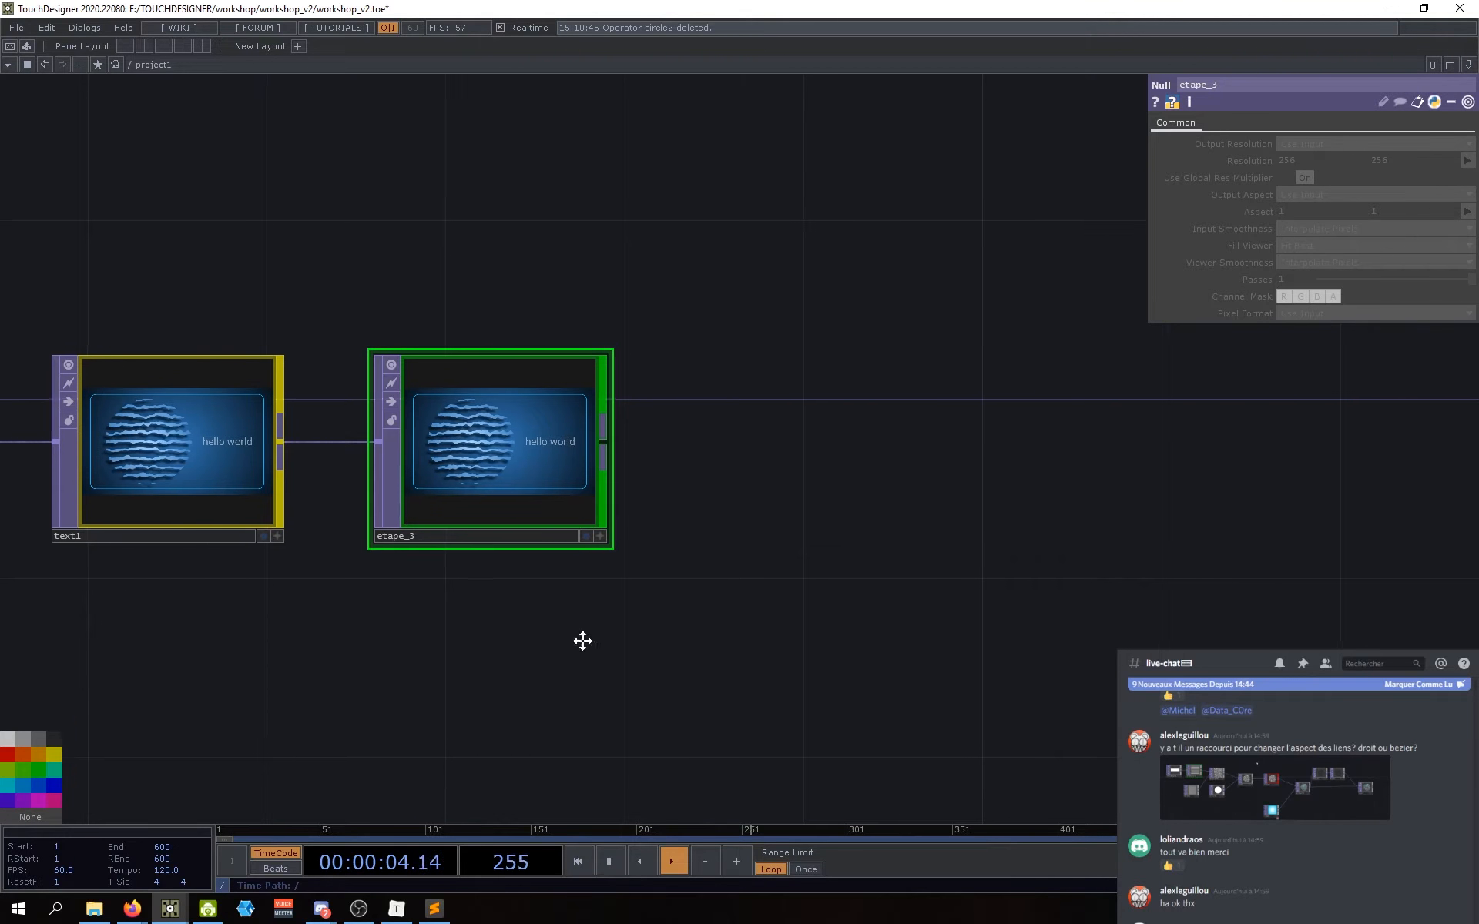
pyautogui.press('Tab')
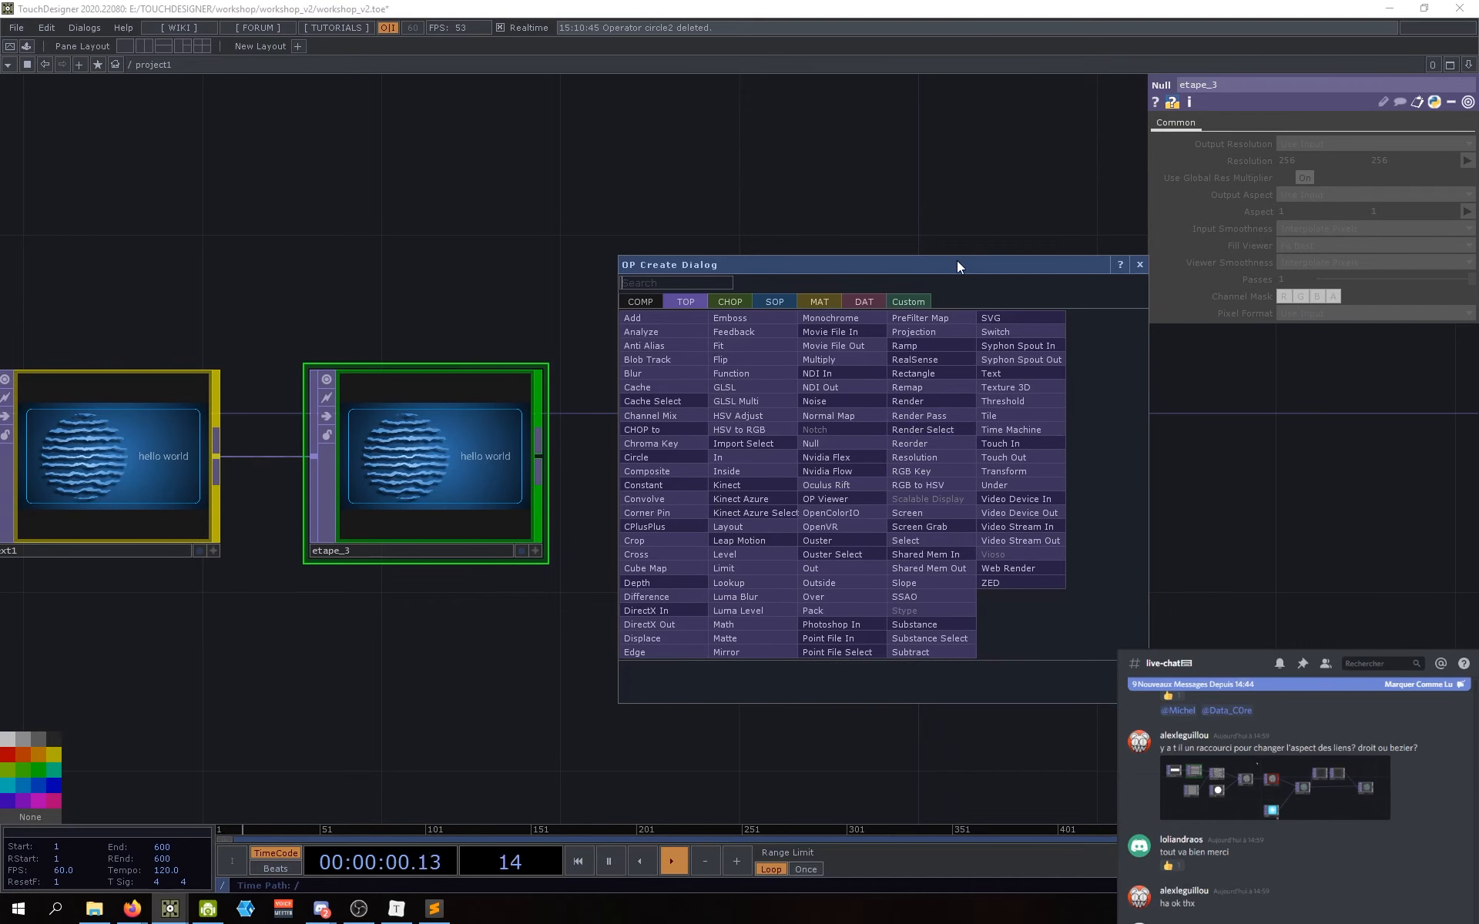
pyautogui.moveTo(995, 262); pyautogui.dragTo(1157, 258)
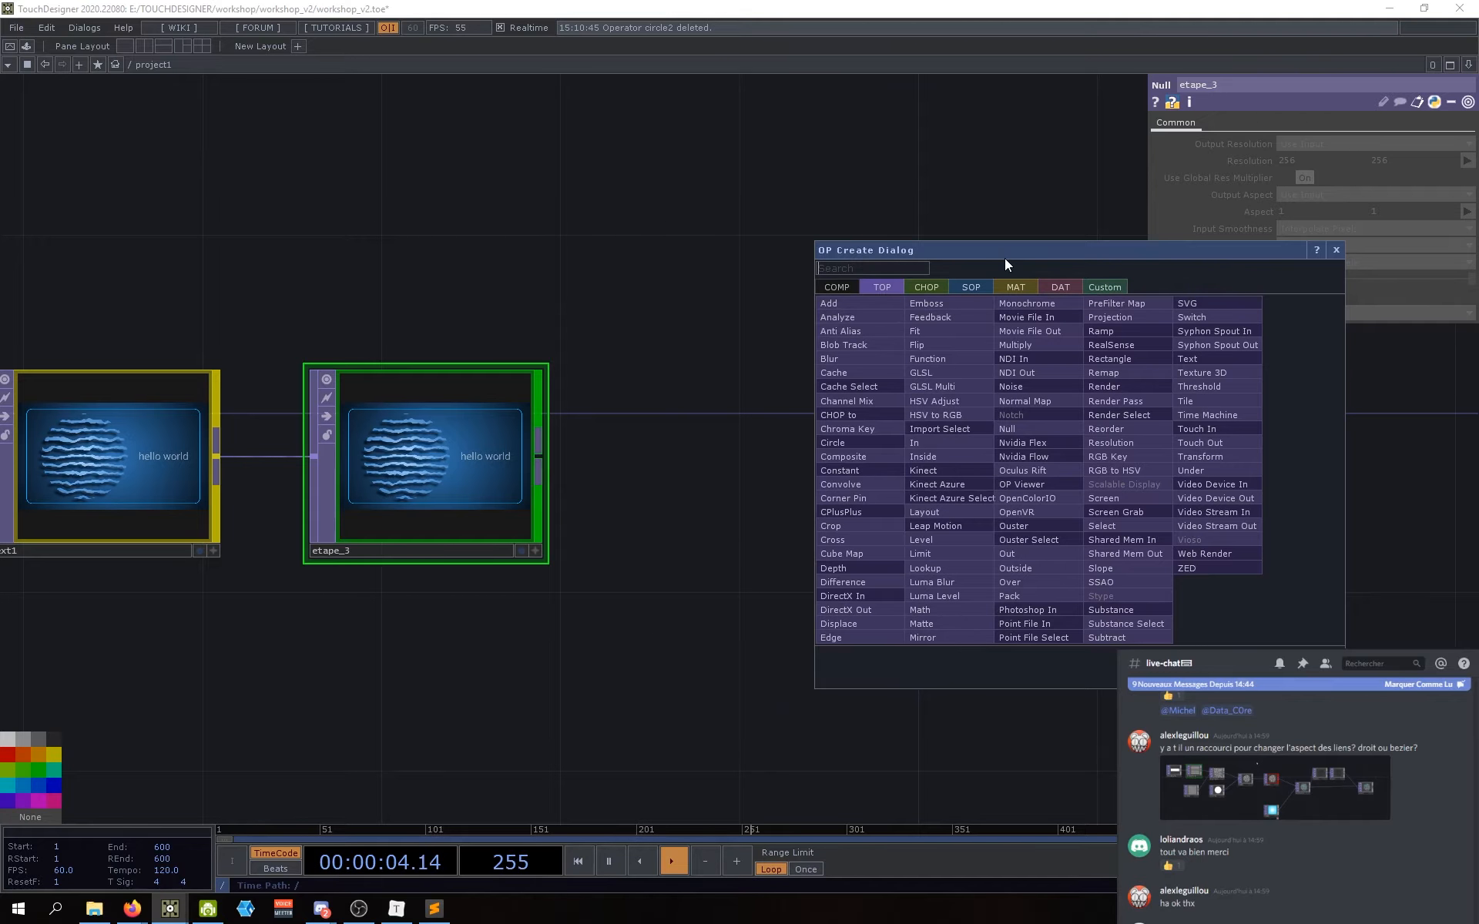
pyautogui.write('movie')
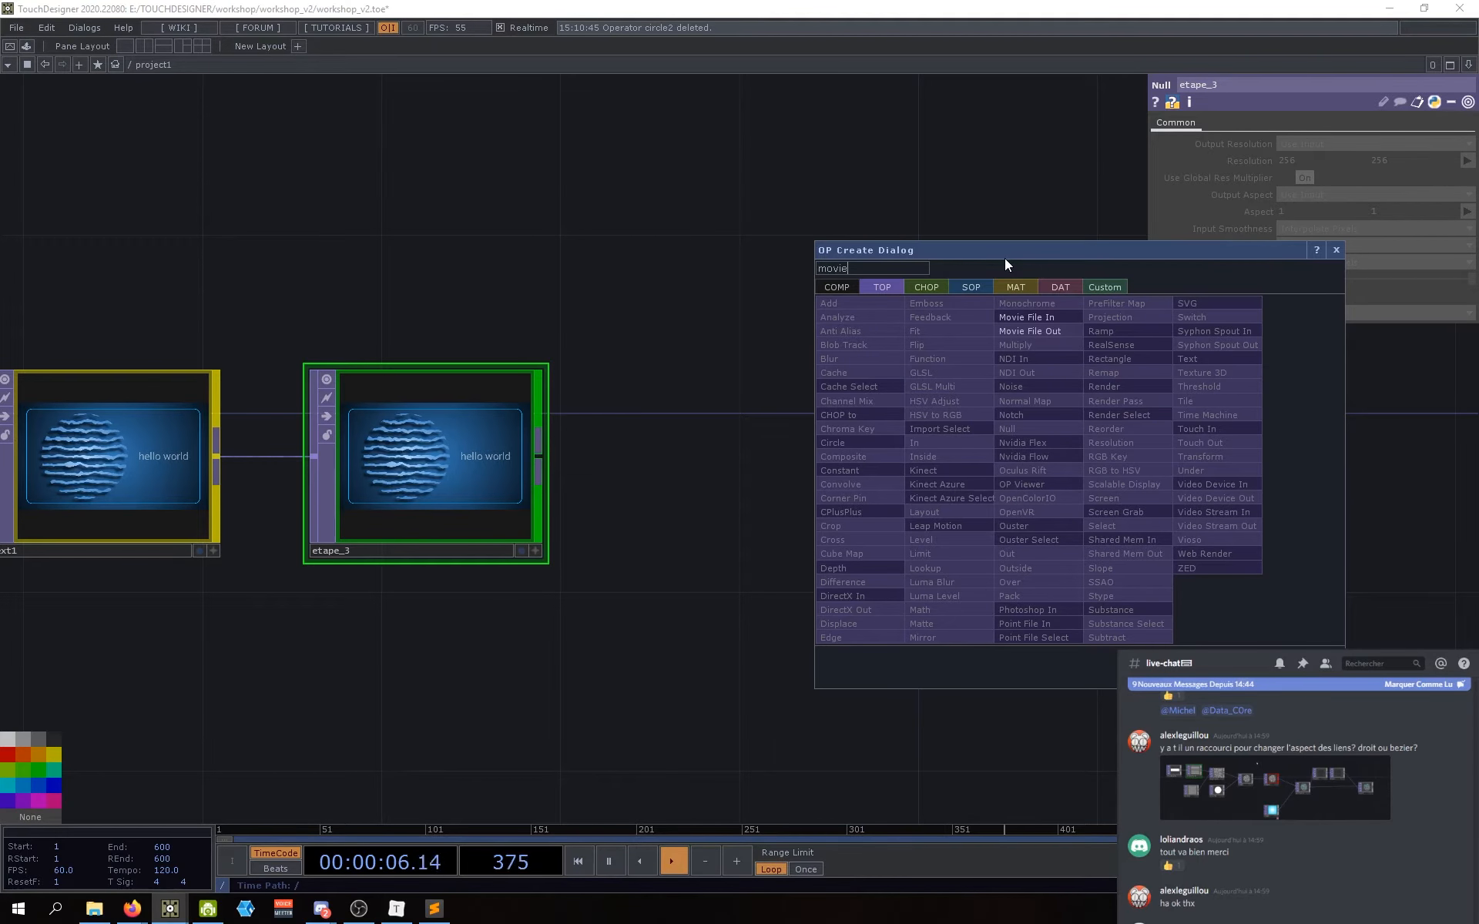
pyautogui.click(1037, 335)
pyautogui.click(953, 456)
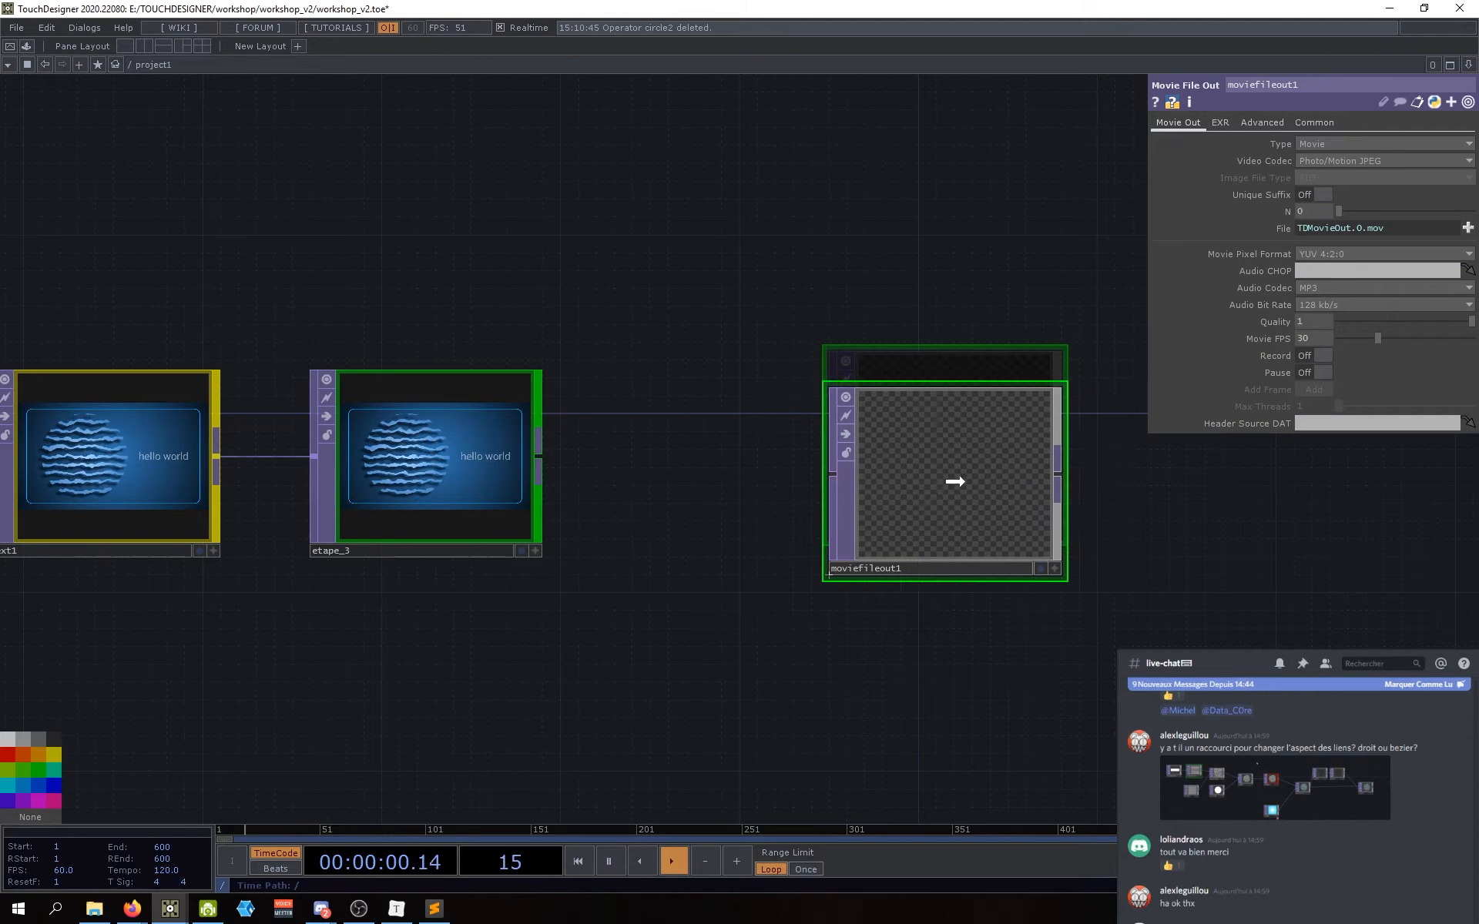
# Step: Wire etape_3 into moviefileout1, rename it moviefileout1_etape4 and colour it green
pyautogui.moveTo(539, 460); pyautogui.dragTo(892, 467)
pyautogui.moveTo(893, 584); pyautogui.dragTo(862, 587)
pyautogui.click(878, 554)
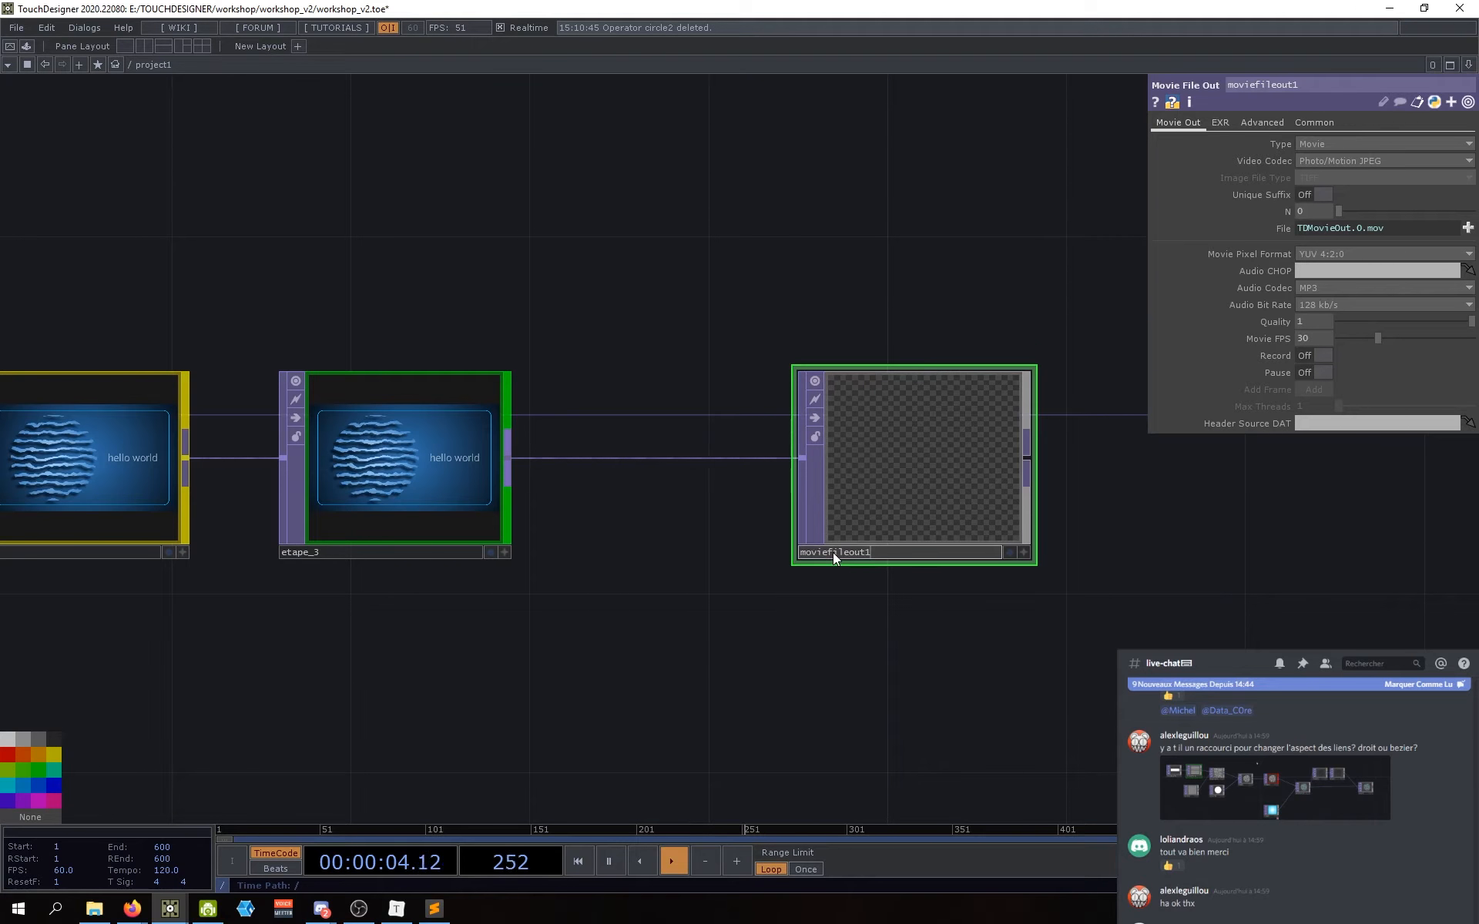
pyautogui.write('_etpae')
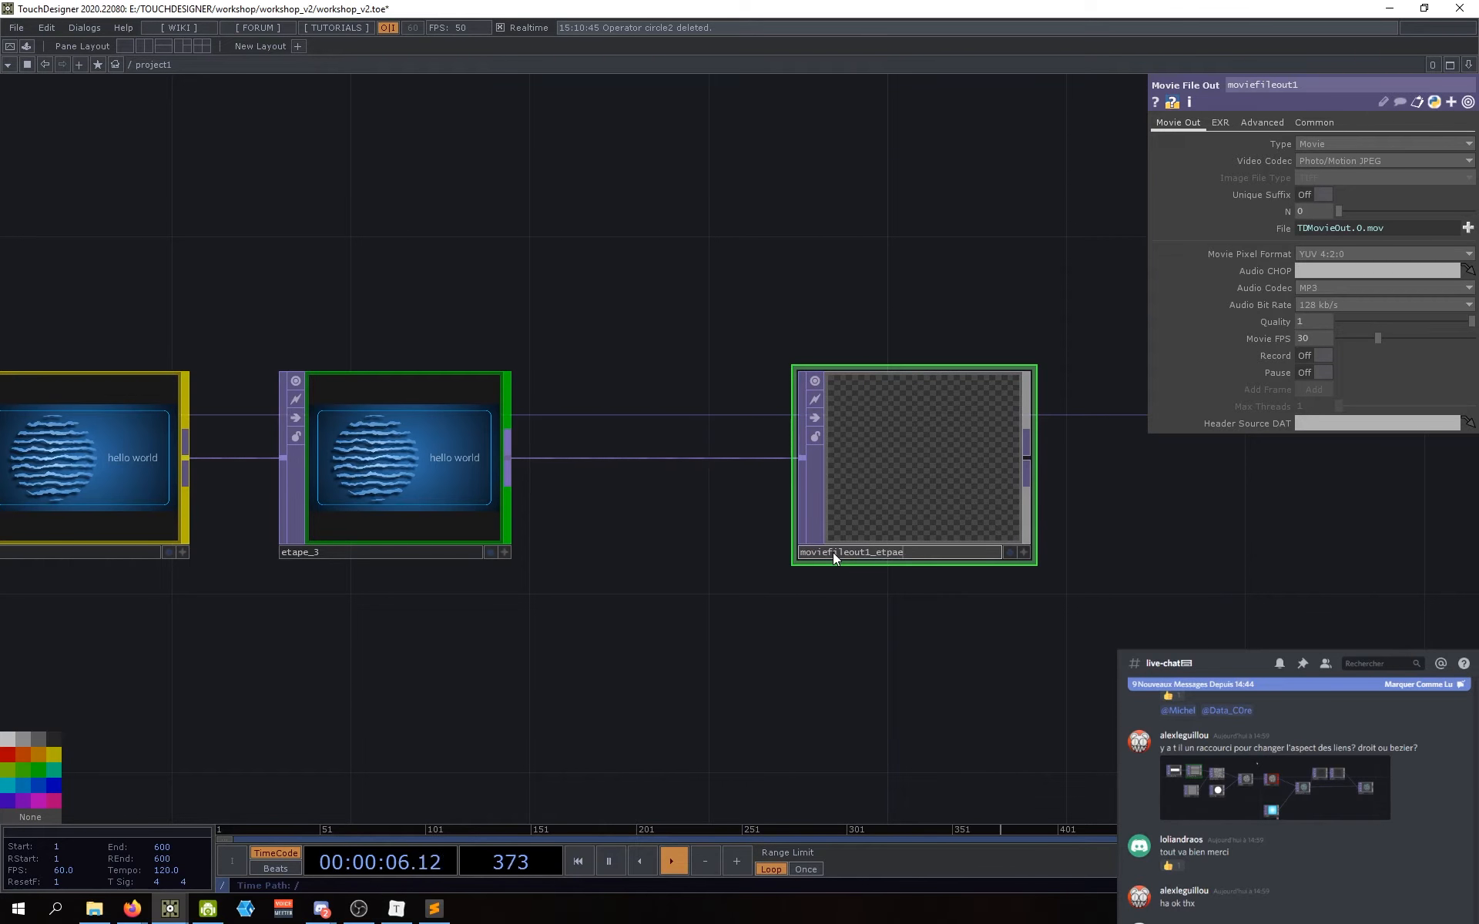
pyautogui.press('BackSpace')
pyautogui.press('BackSpace')
pyautogui.press('BackSpace')
pyautogui.write('ape4')
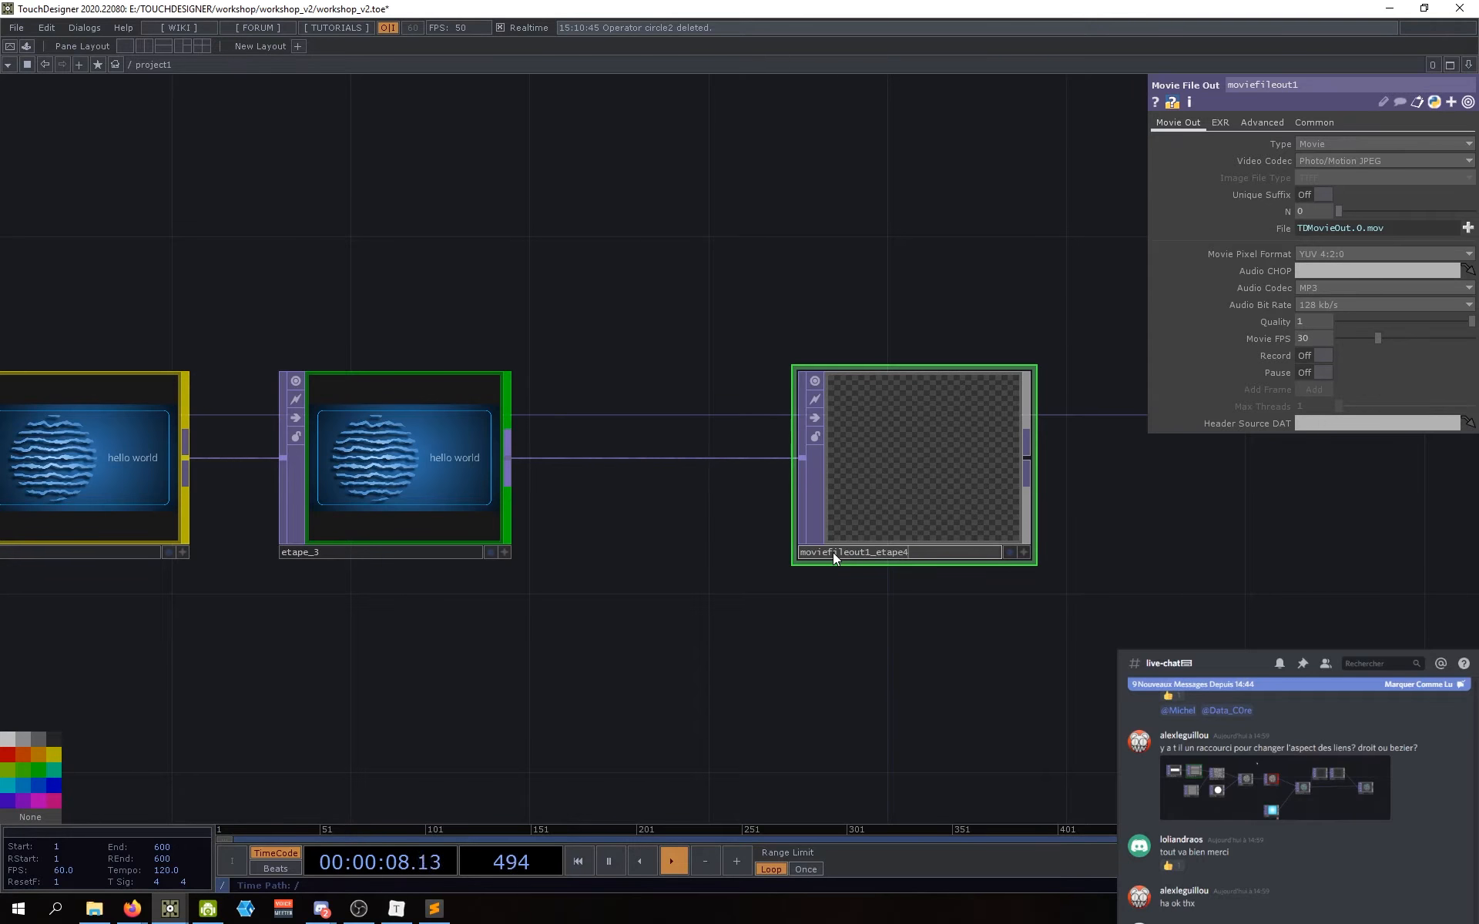
pyautogui.press('Return')
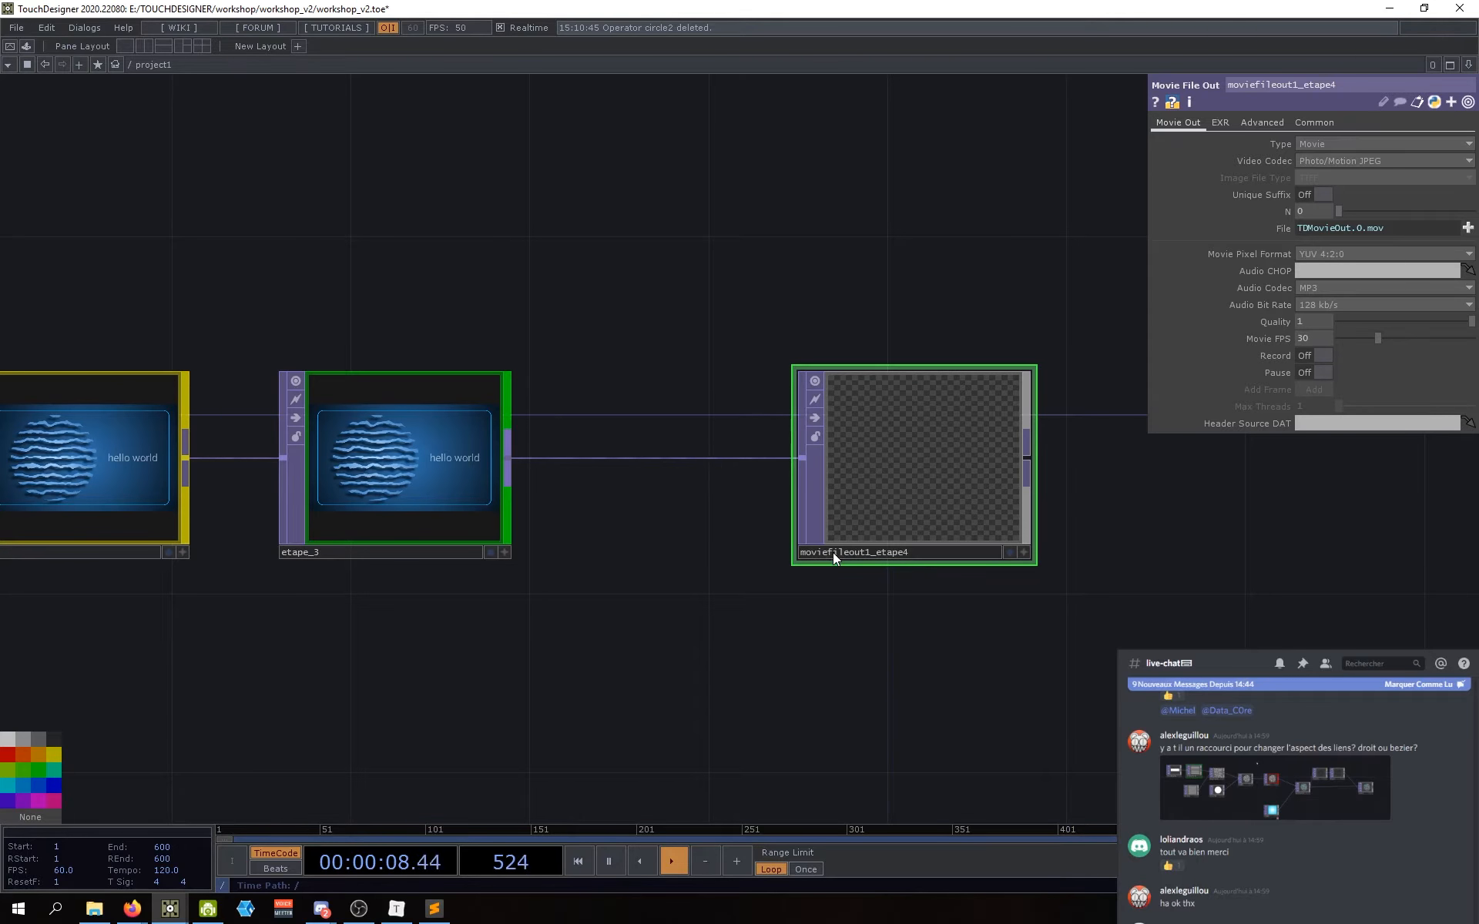
pyautogui.click(37, 769)
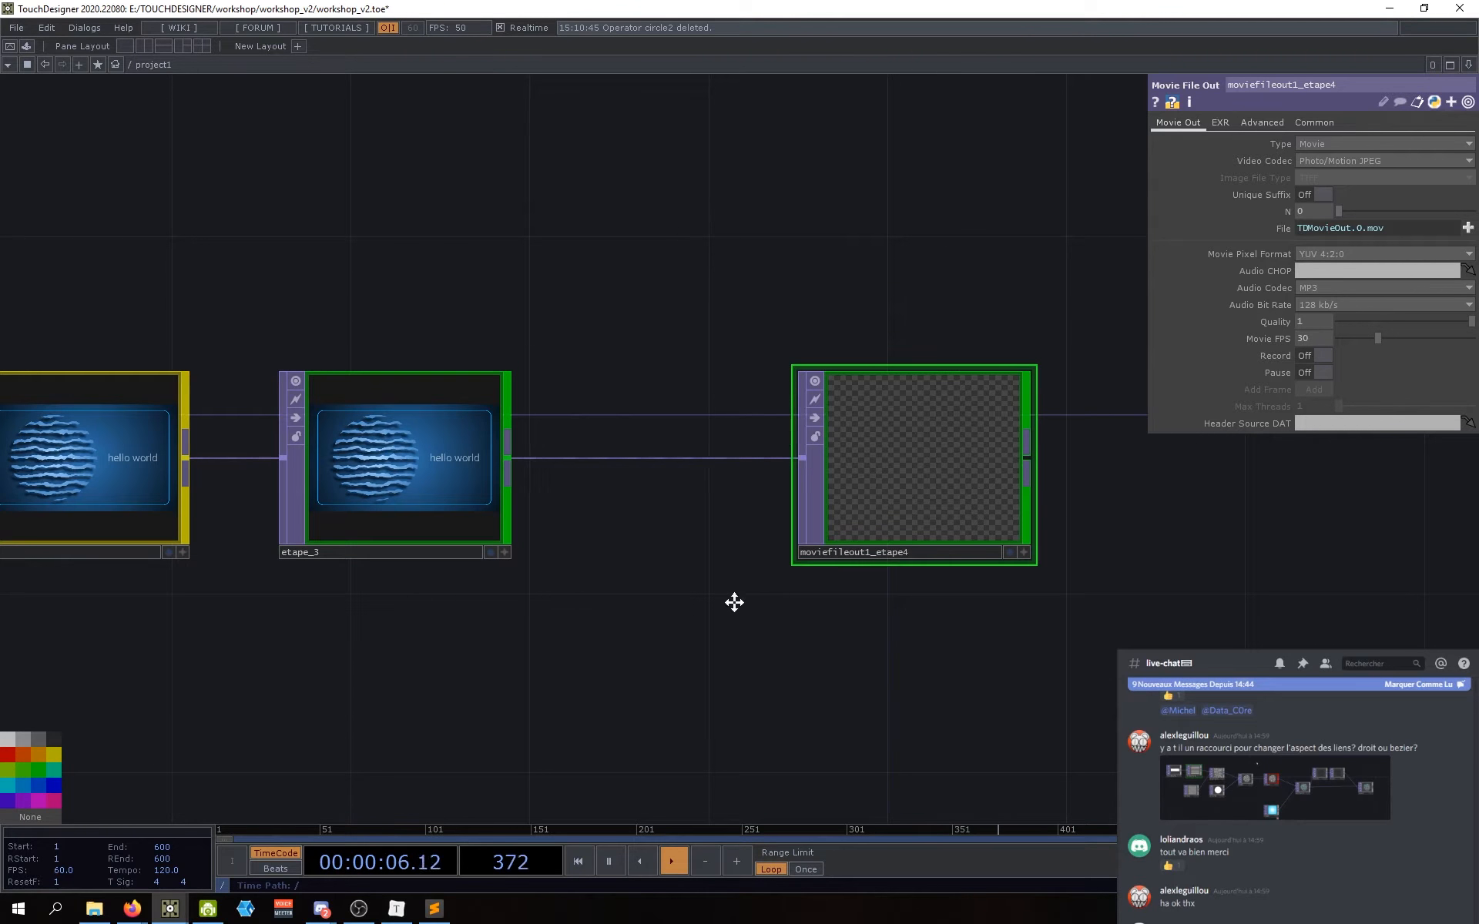
# Step: Reframe the network to show rectangle2, text1 and the new Movie File Out
pyautogui.moveTo(734, 602); pyautogui.dragTo(711, 600)
pyautogui.moveTo(911, 614); pyautogui.dragTo(883, 609)
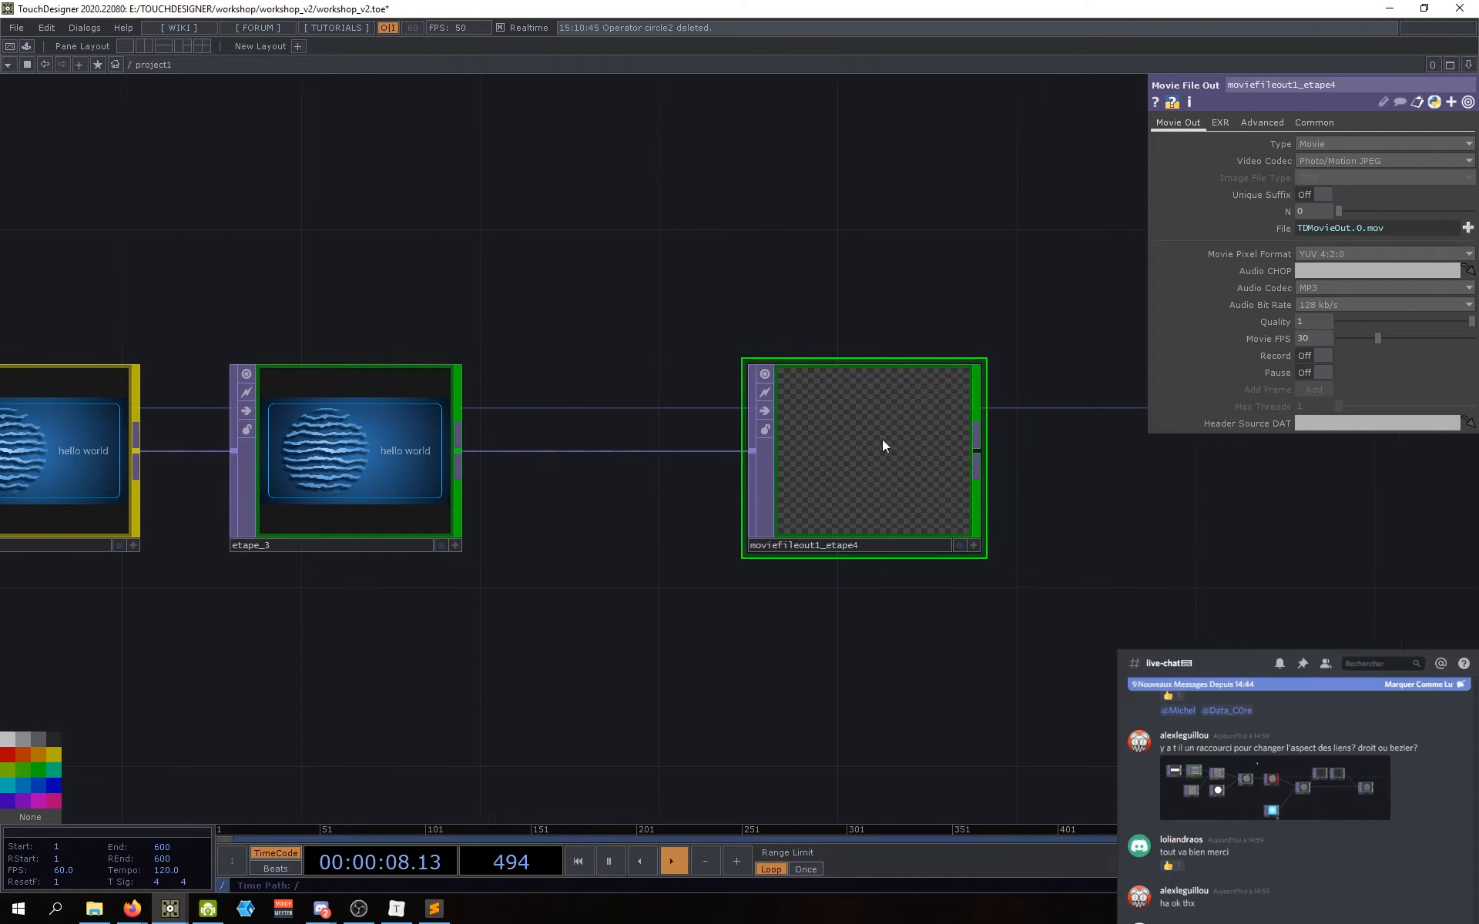
pyautogui.moveTo(883, 446); pyautogui.dragTo(870, 445)
pyautogui.moveTo(1055, 659); pyautogui.dragTo(984, 660)
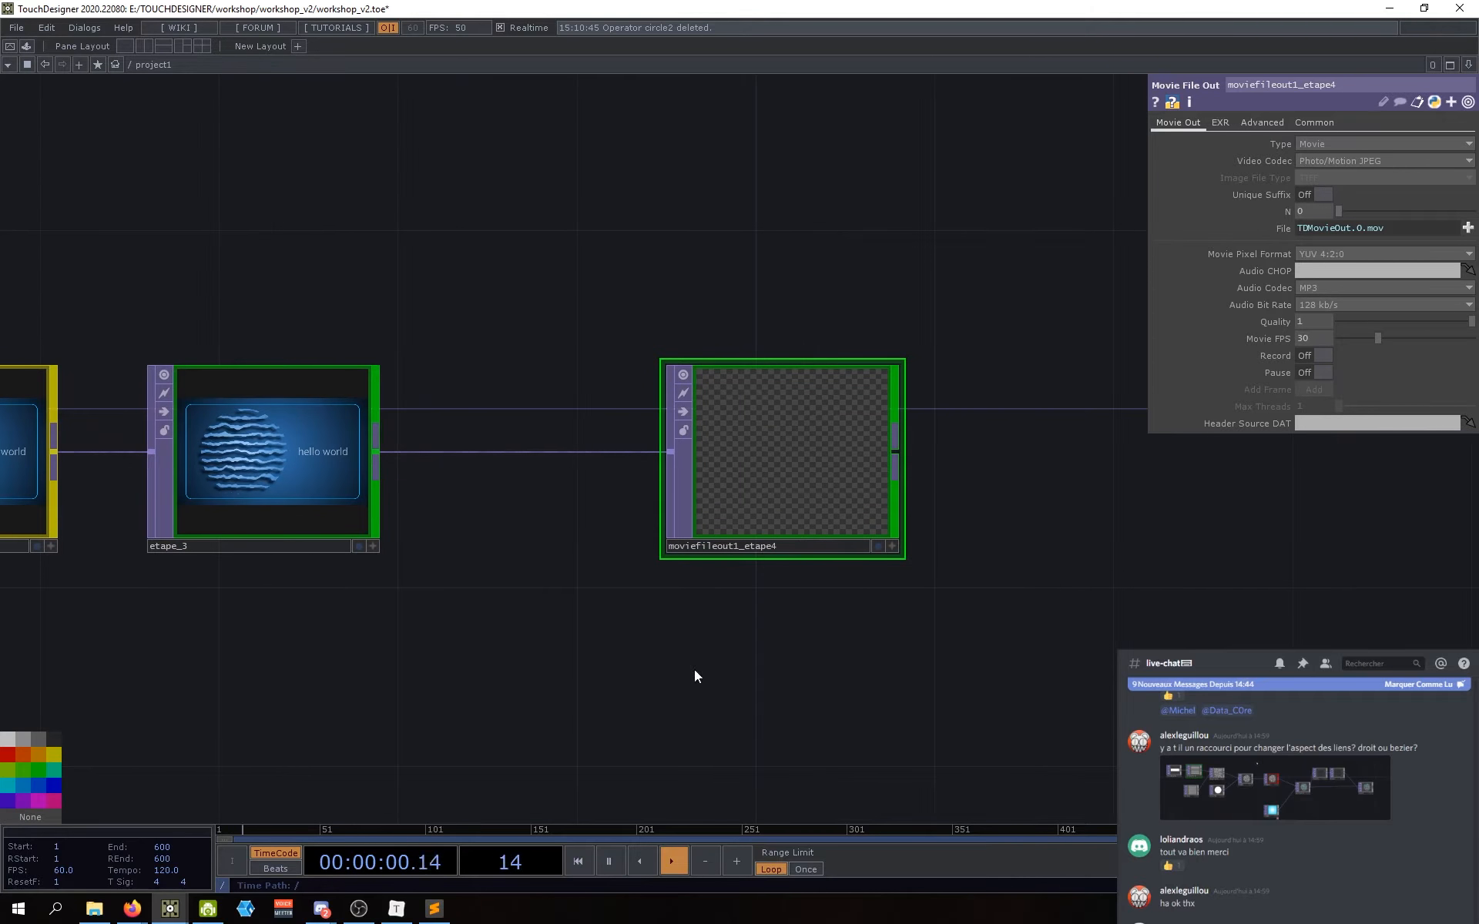
pyautogui.scroll(-2, 694, 668)
pyautogui.moveTo(695, 669); pyautogui.dragTo(784, 636)
pyautogui.scroll(-1, 746, 654)
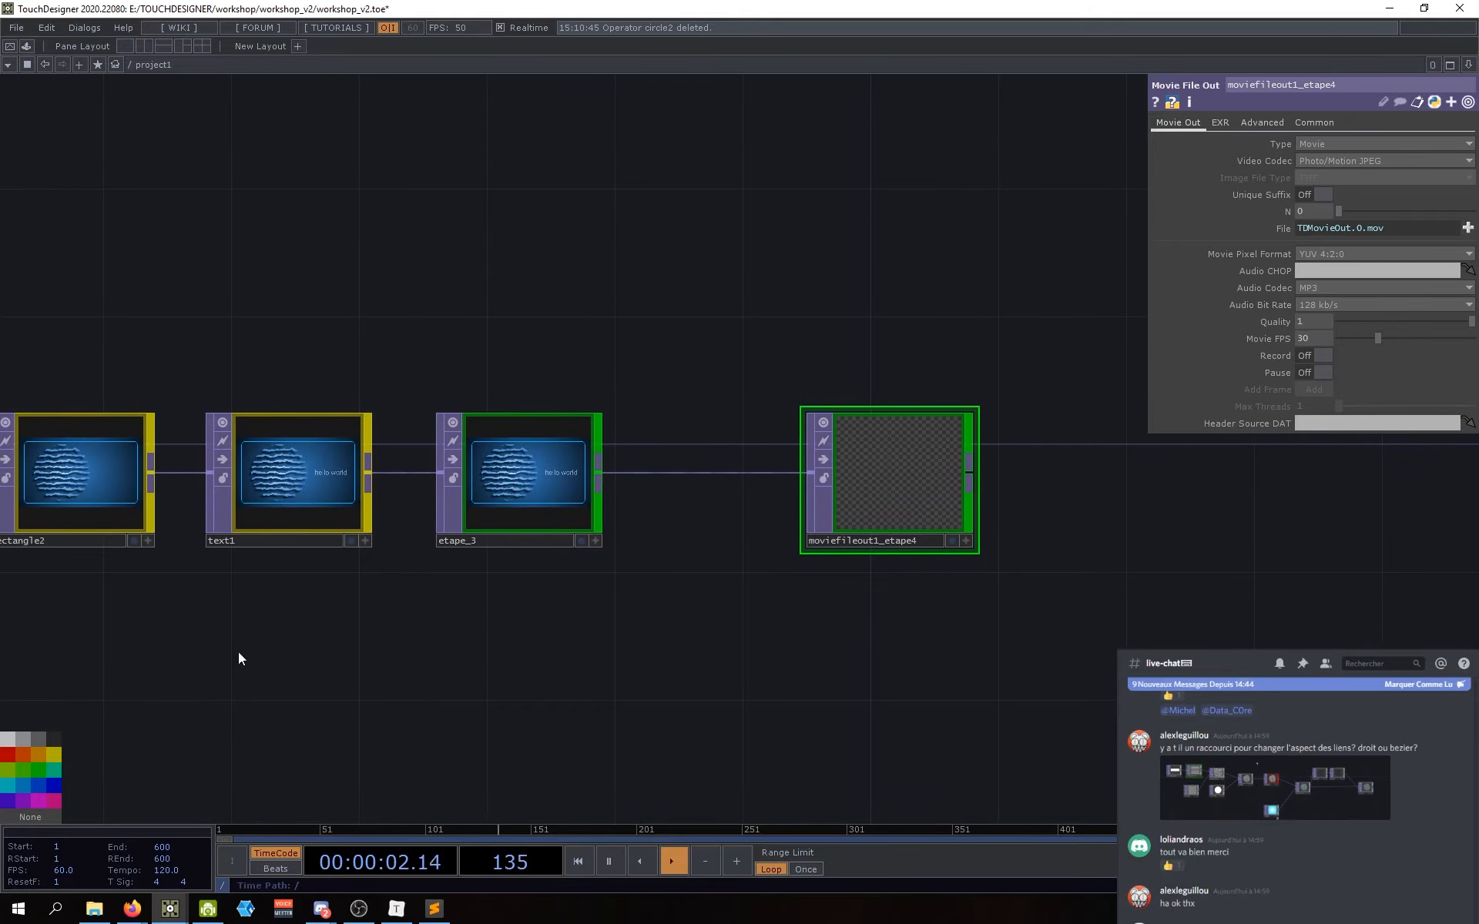
pyautogui.moveTo(238, 659); pyautogui.dragTo(302, 568)
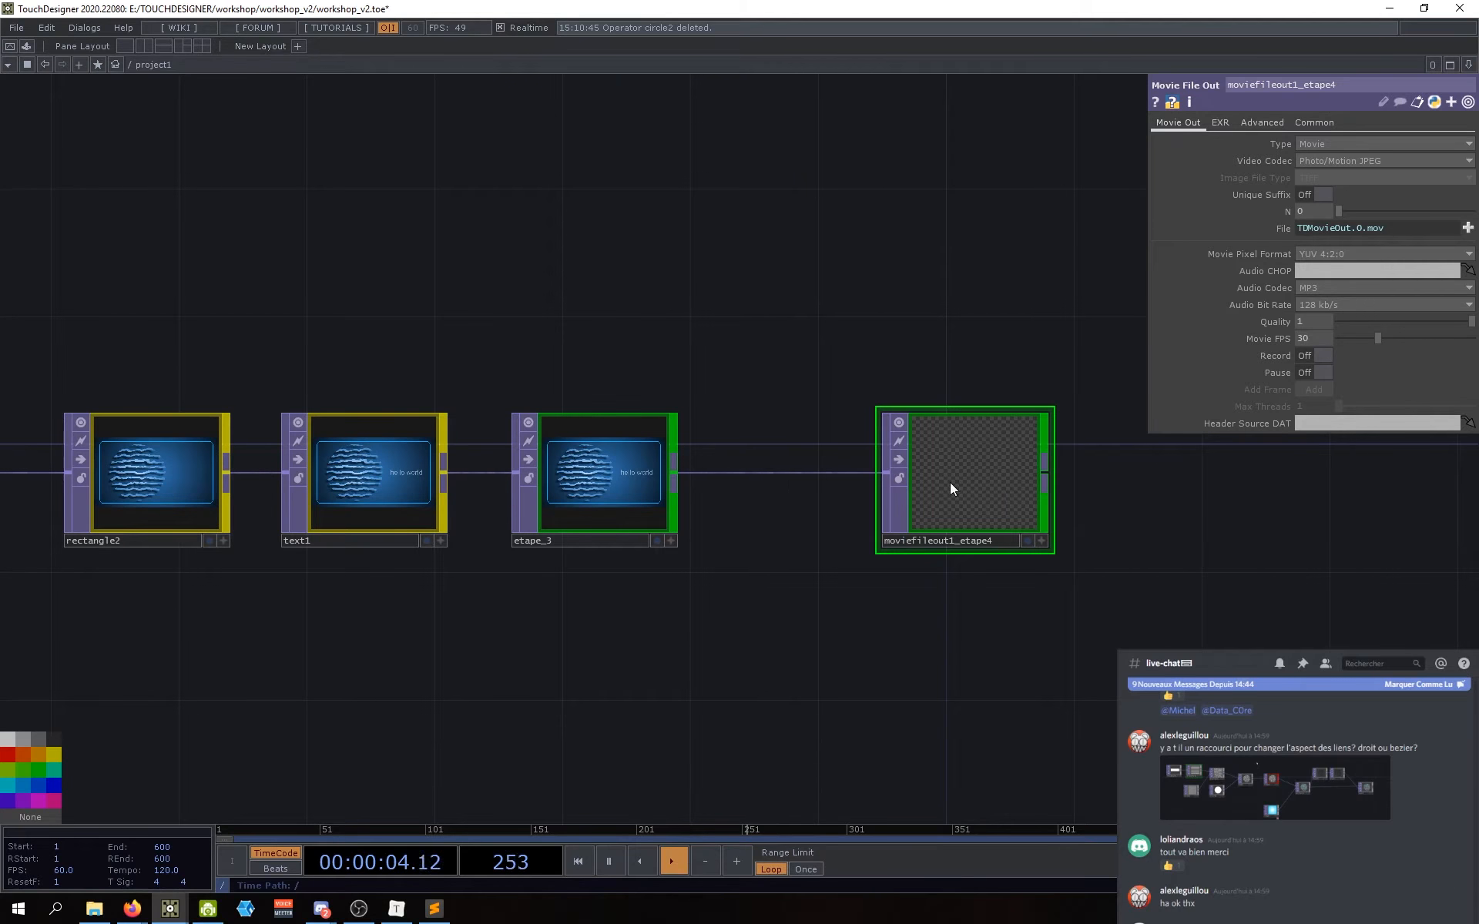
pyautogui.moveTo(1057, 612); pyautogui.dragTo(881, 621)
# Step: Add a Null after moviefileout1_etape4, then delete it again
pyautogui.rightClick(871, 488)
pyautogui.write('nu')
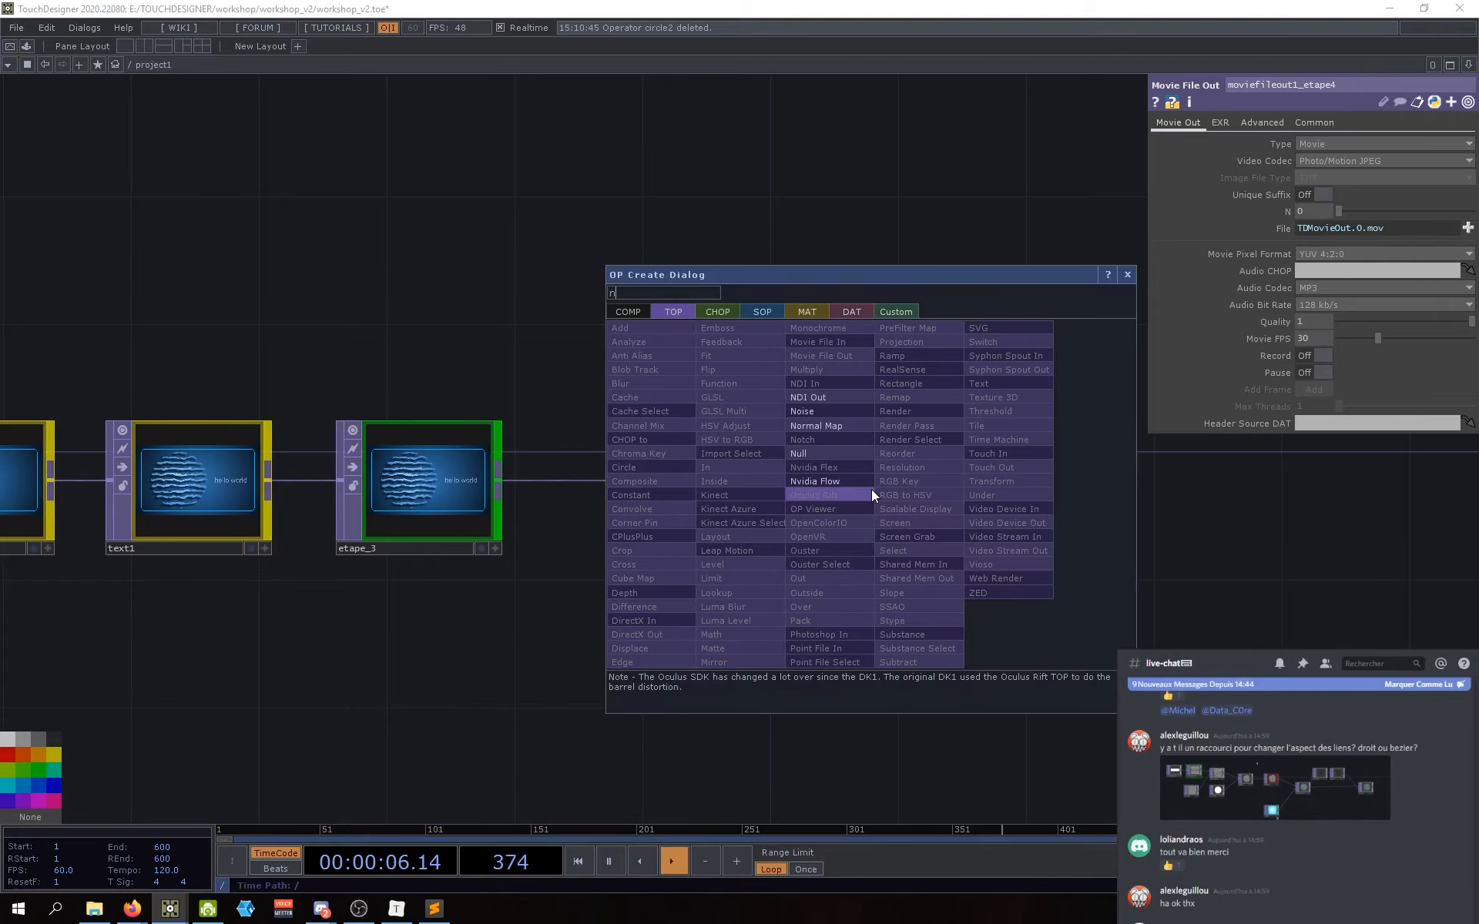
pyautogui.click(829, 457)
pyautogui.click(992, 478)
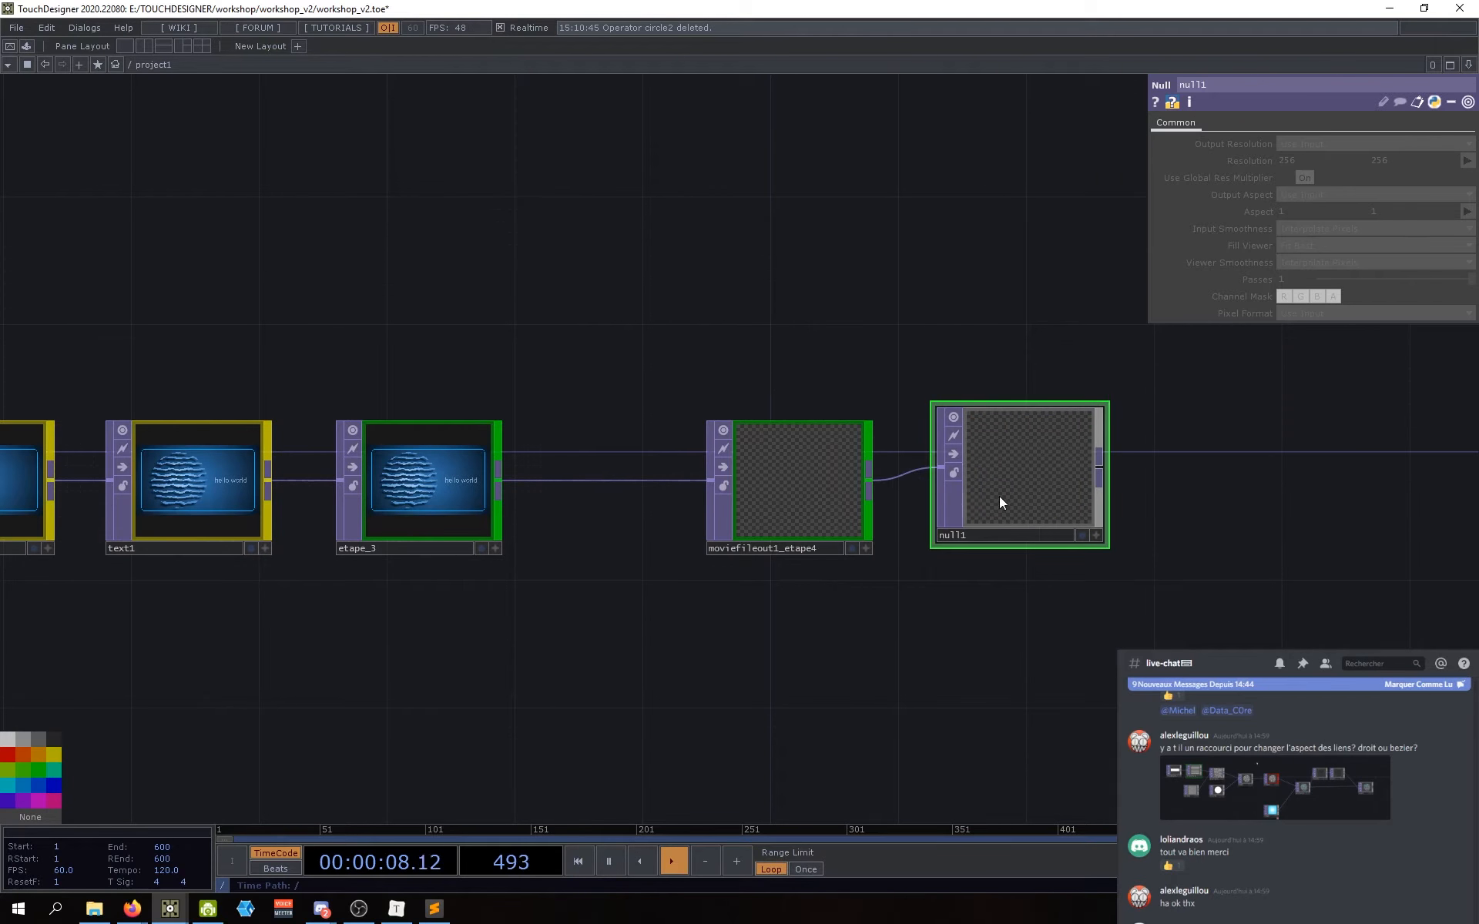
pyautogui.moveTo(1036, 461); pyautogui.dragTo(1023, 474)
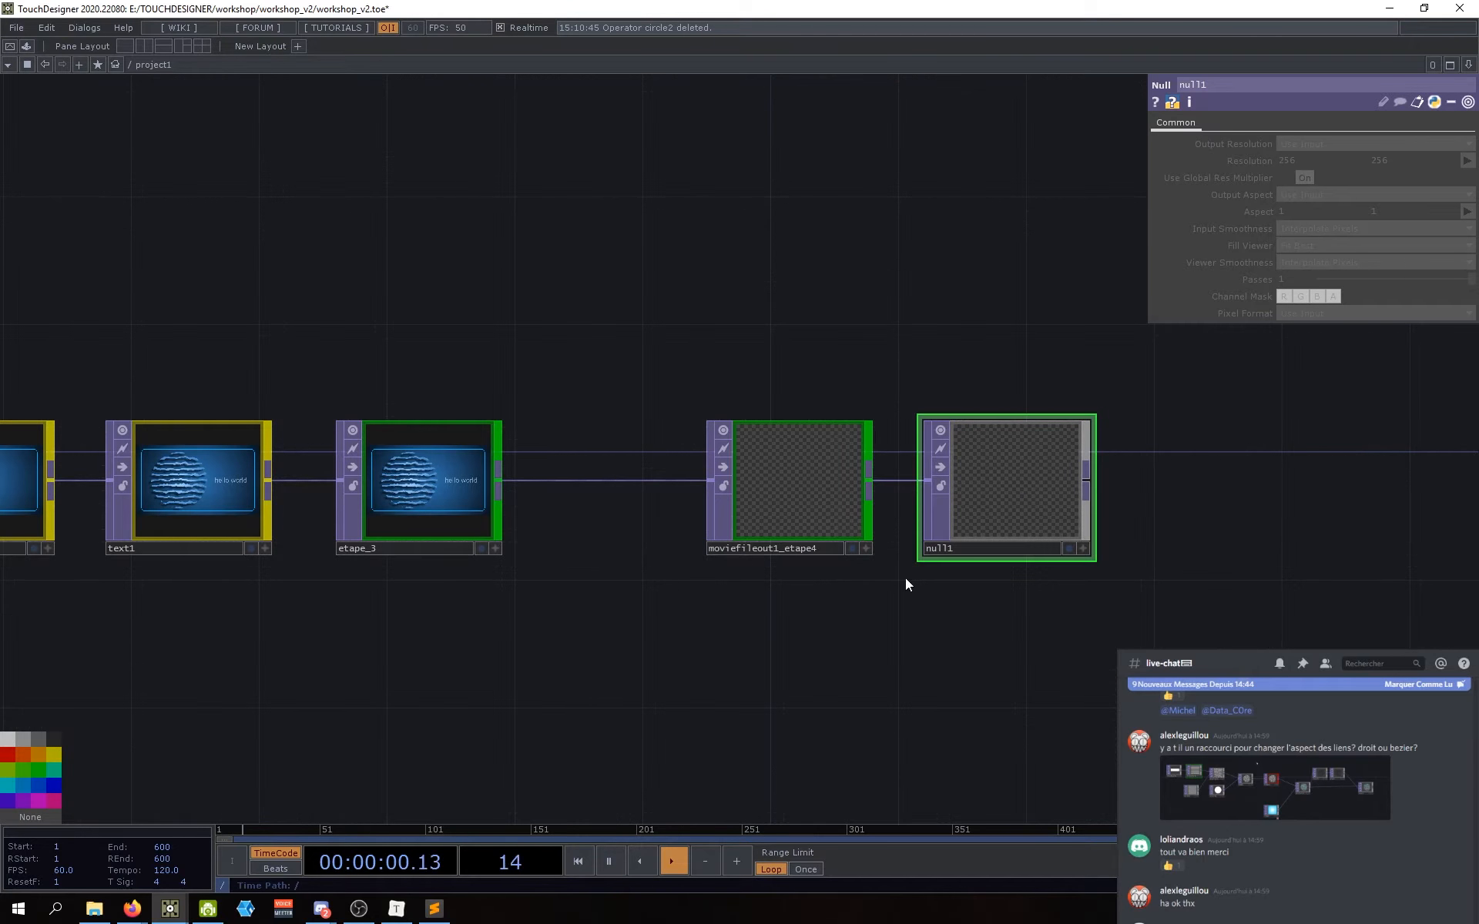
pyautogui.press('Delete')
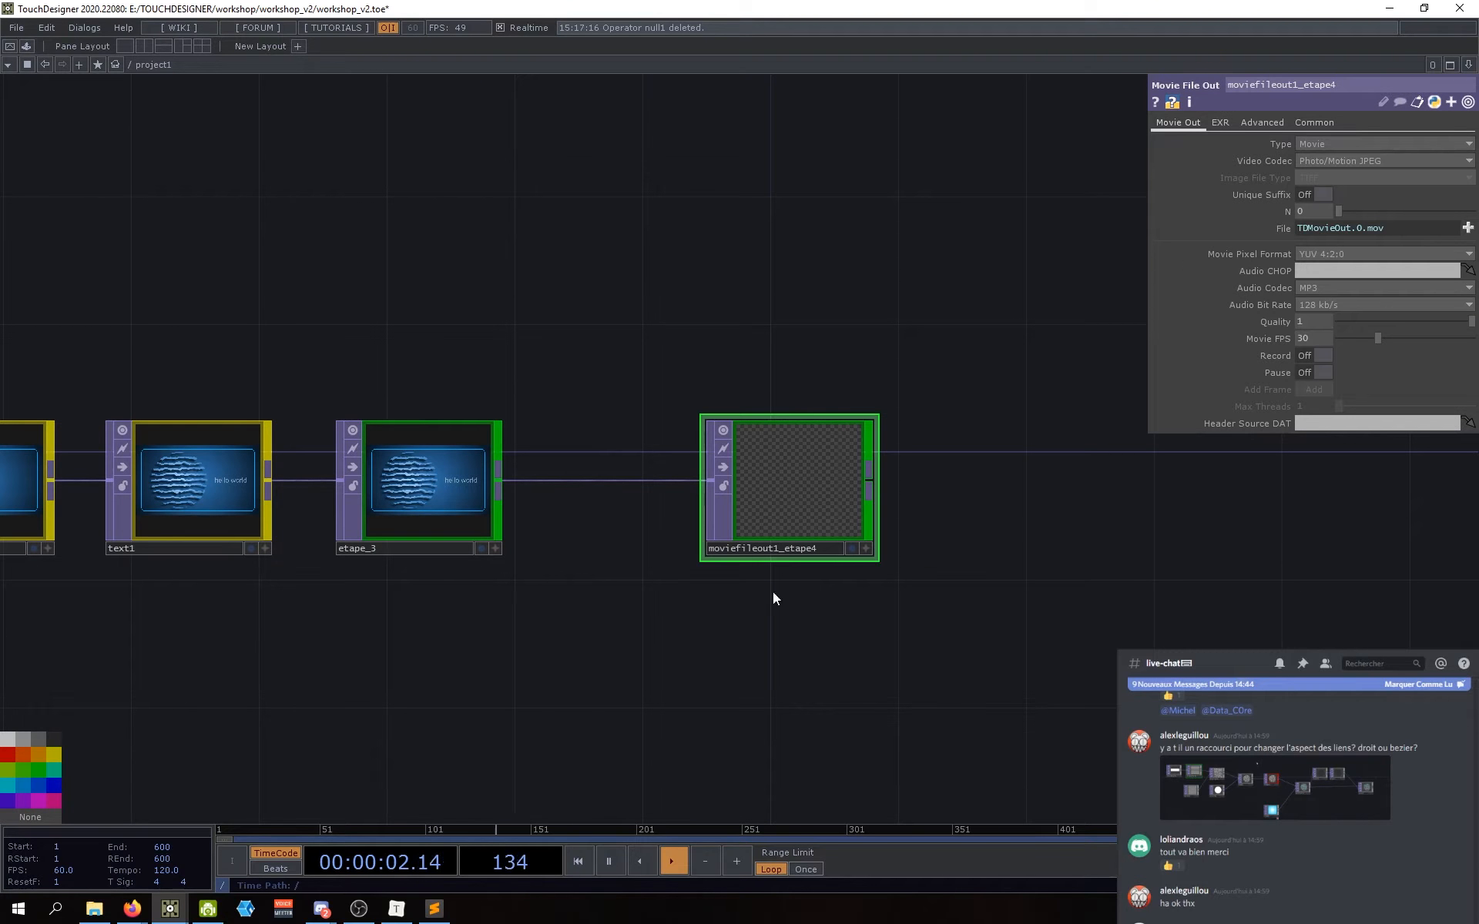
# Step: Check the Type options, leaving Movie, and open moviefileout1_etape4's example snippets
pyautogui.moveTo(787, 609); pyautogui.dragTo(831, 637)
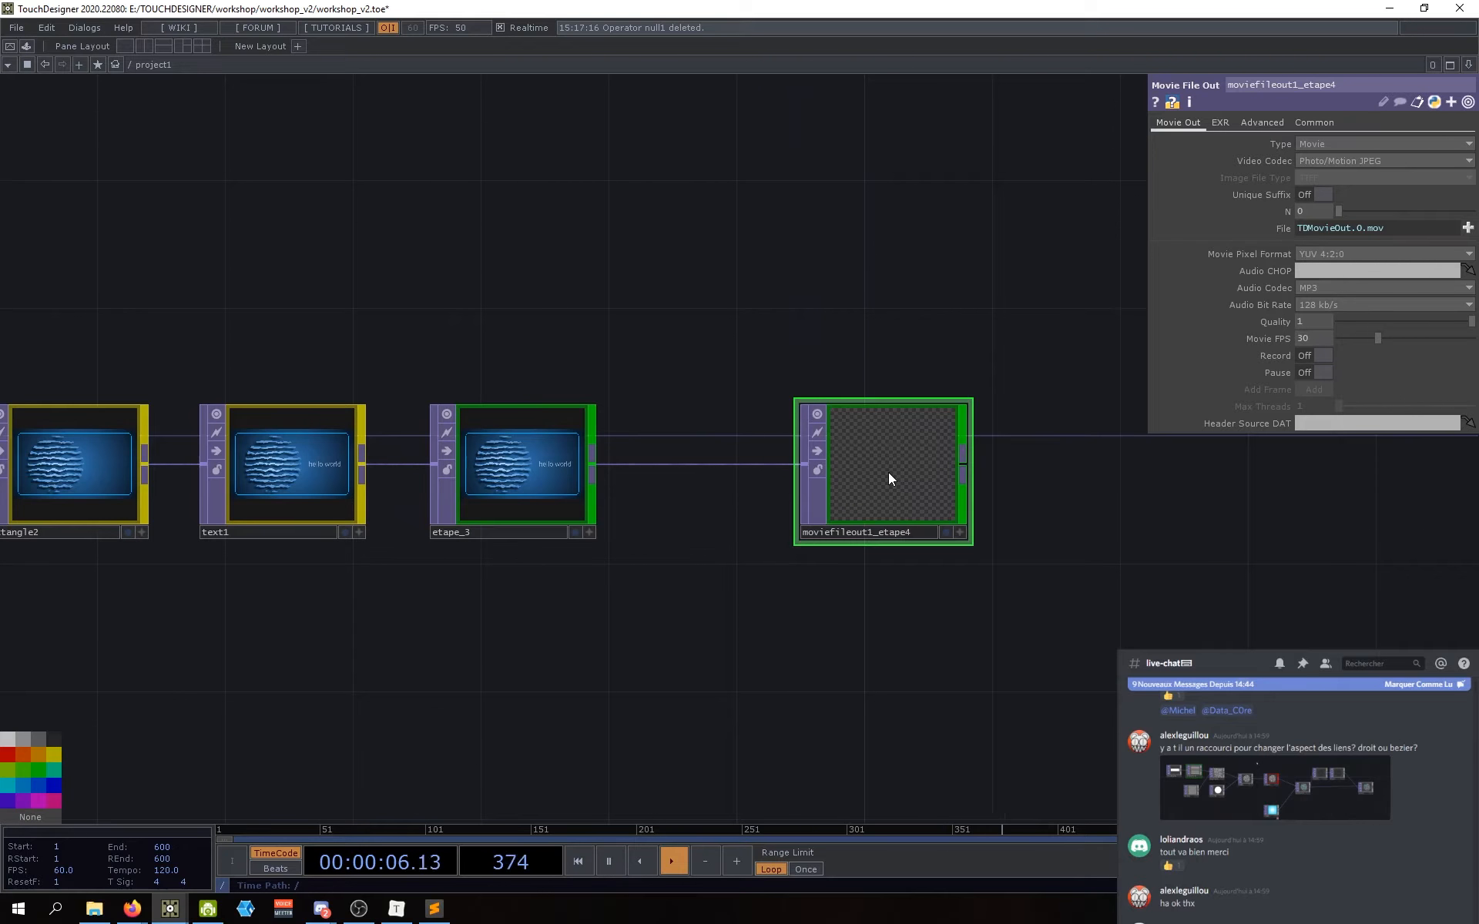
pyautogui.moveTo(815, 588); pyautogui.dragTo(856, 620)
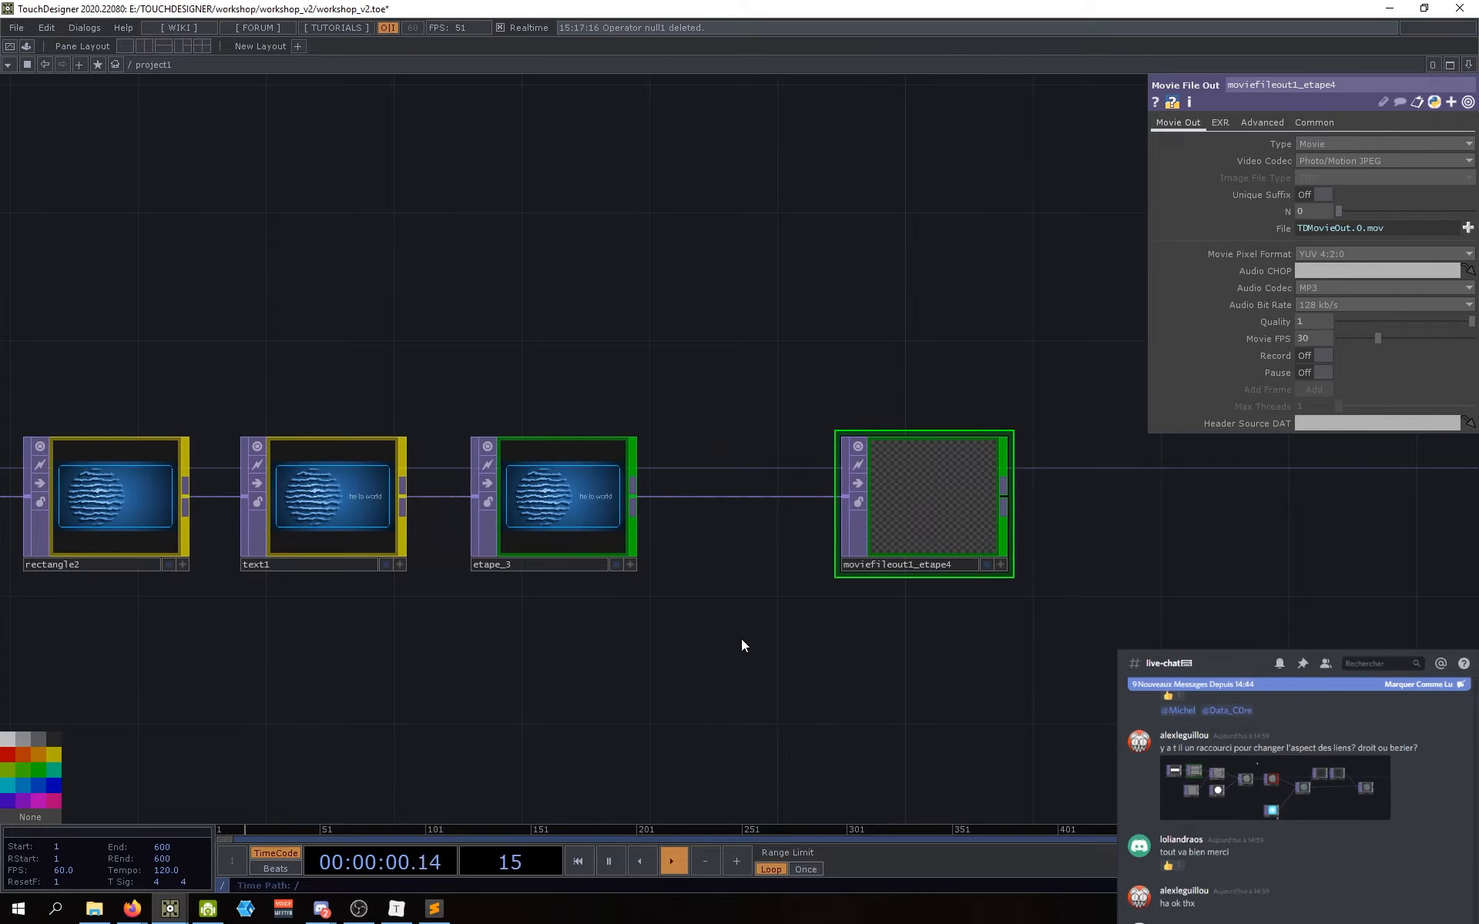
pyautogui.moveTo(697, 665); pyautogui.dragTo(699, 703)
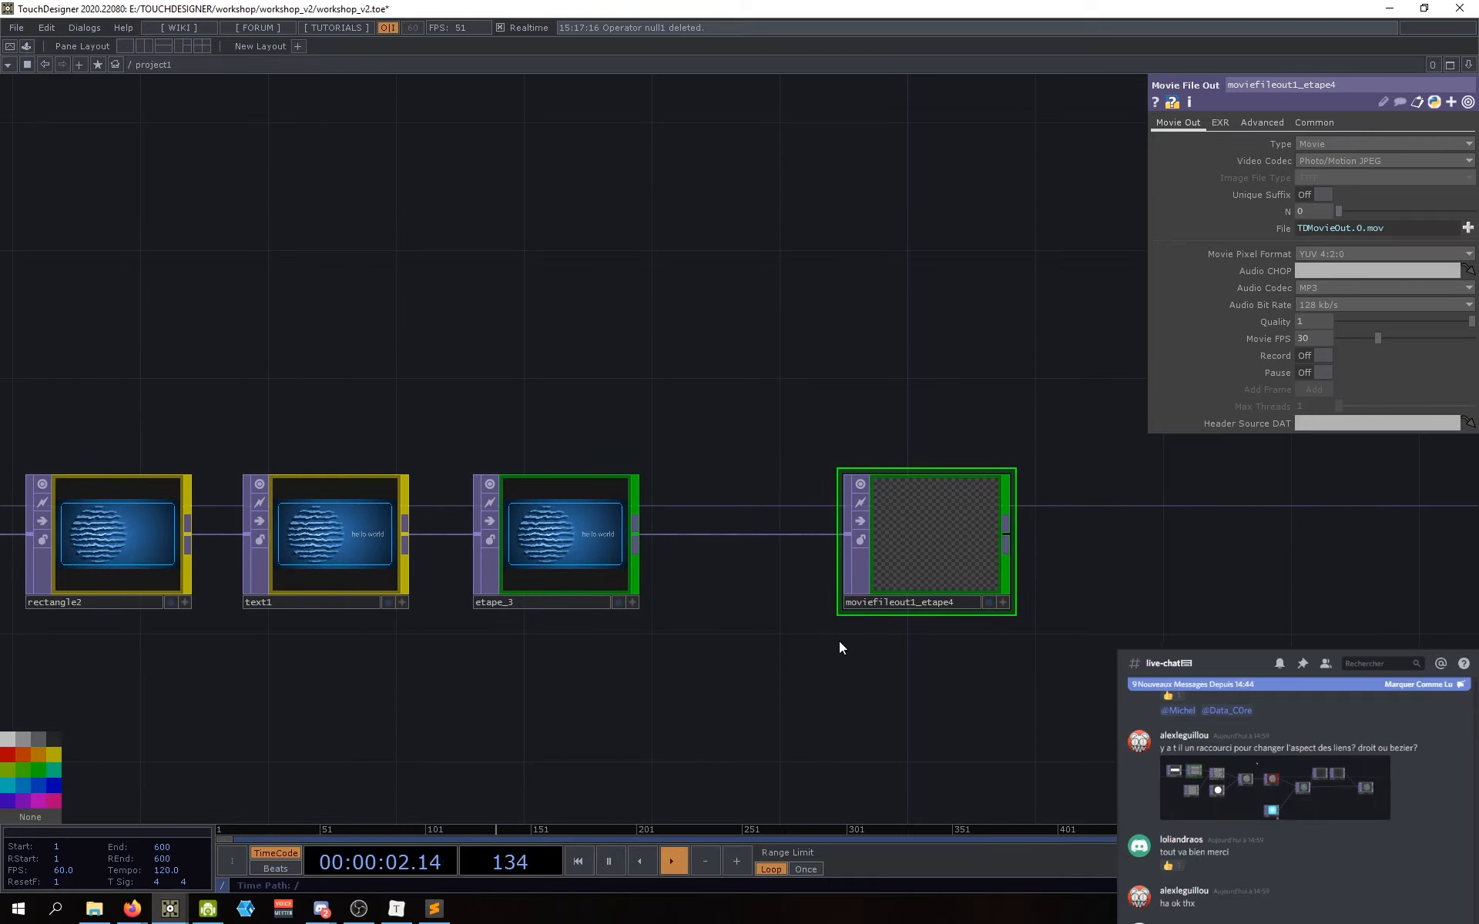
pyautogui.click(1319, 145)
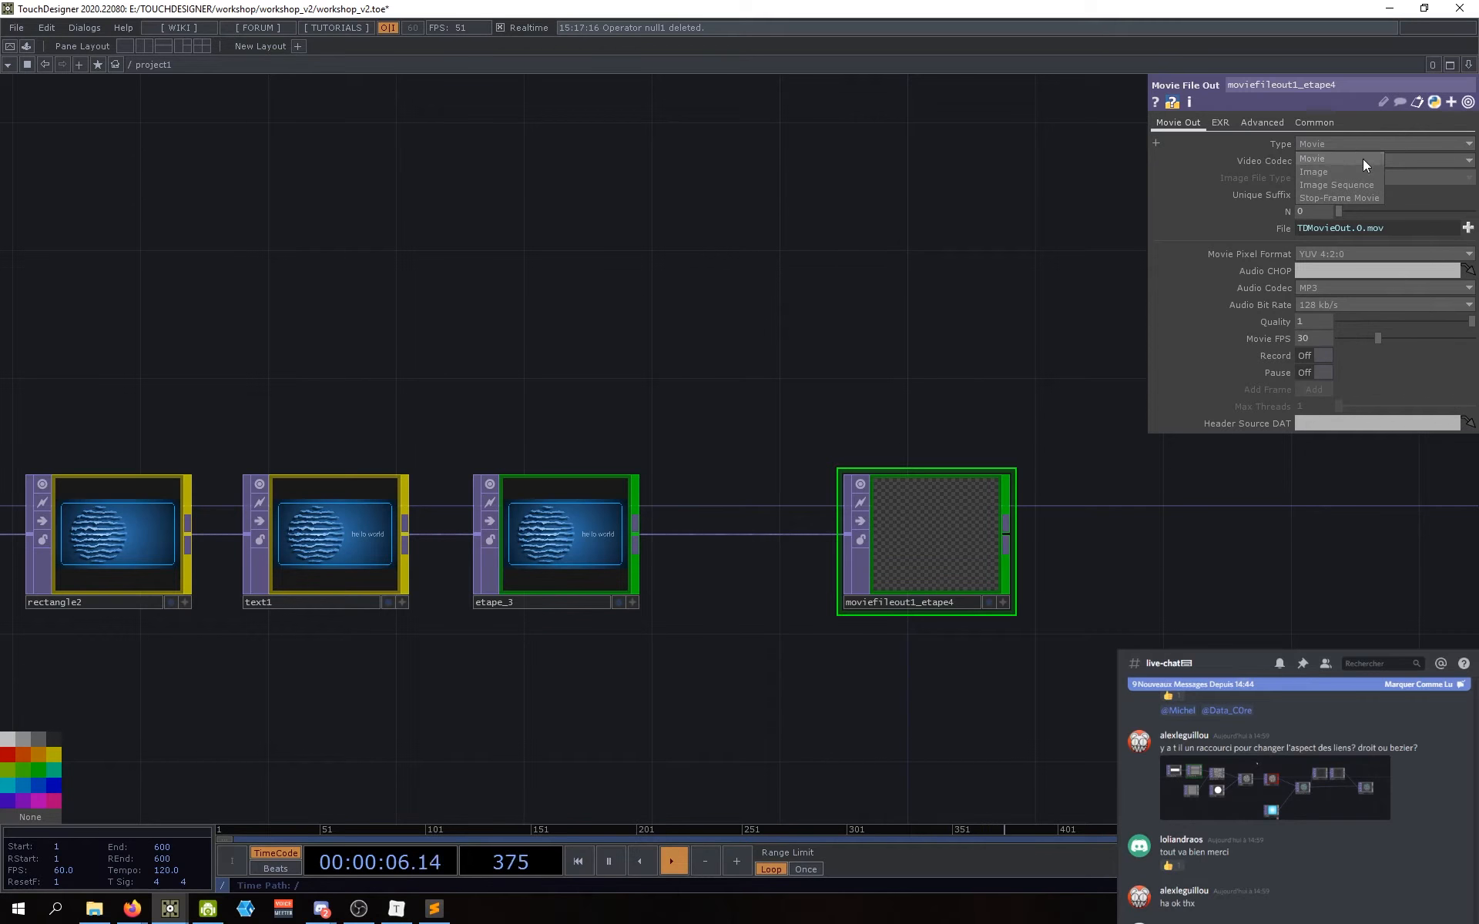
pyautogui.click(968, 288)
pyautogui.rightClick(922, 533)
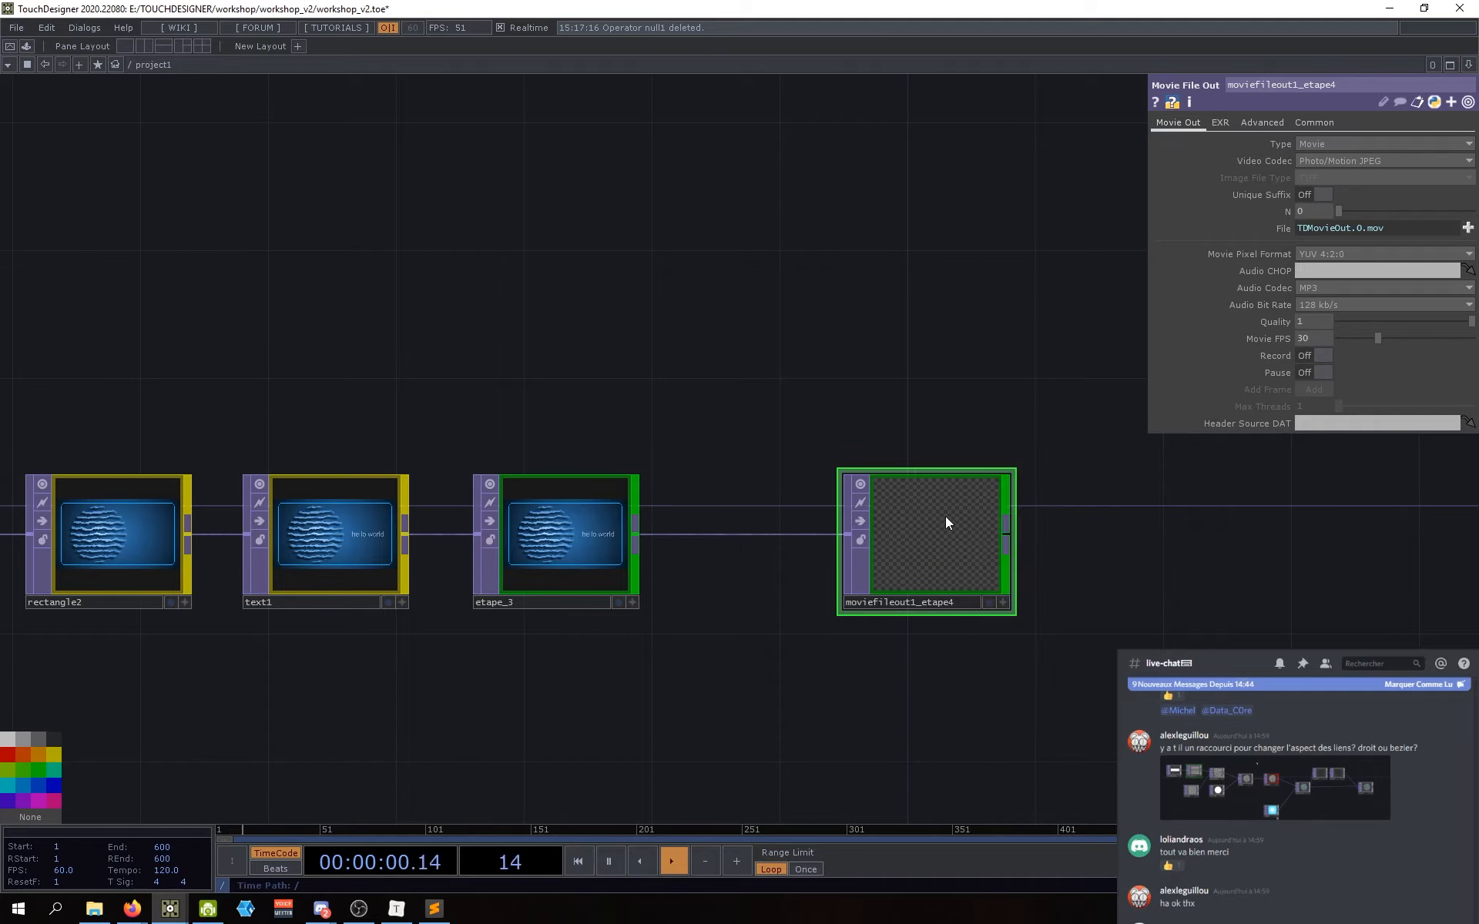
pyautogui.rightClick(945, 516)
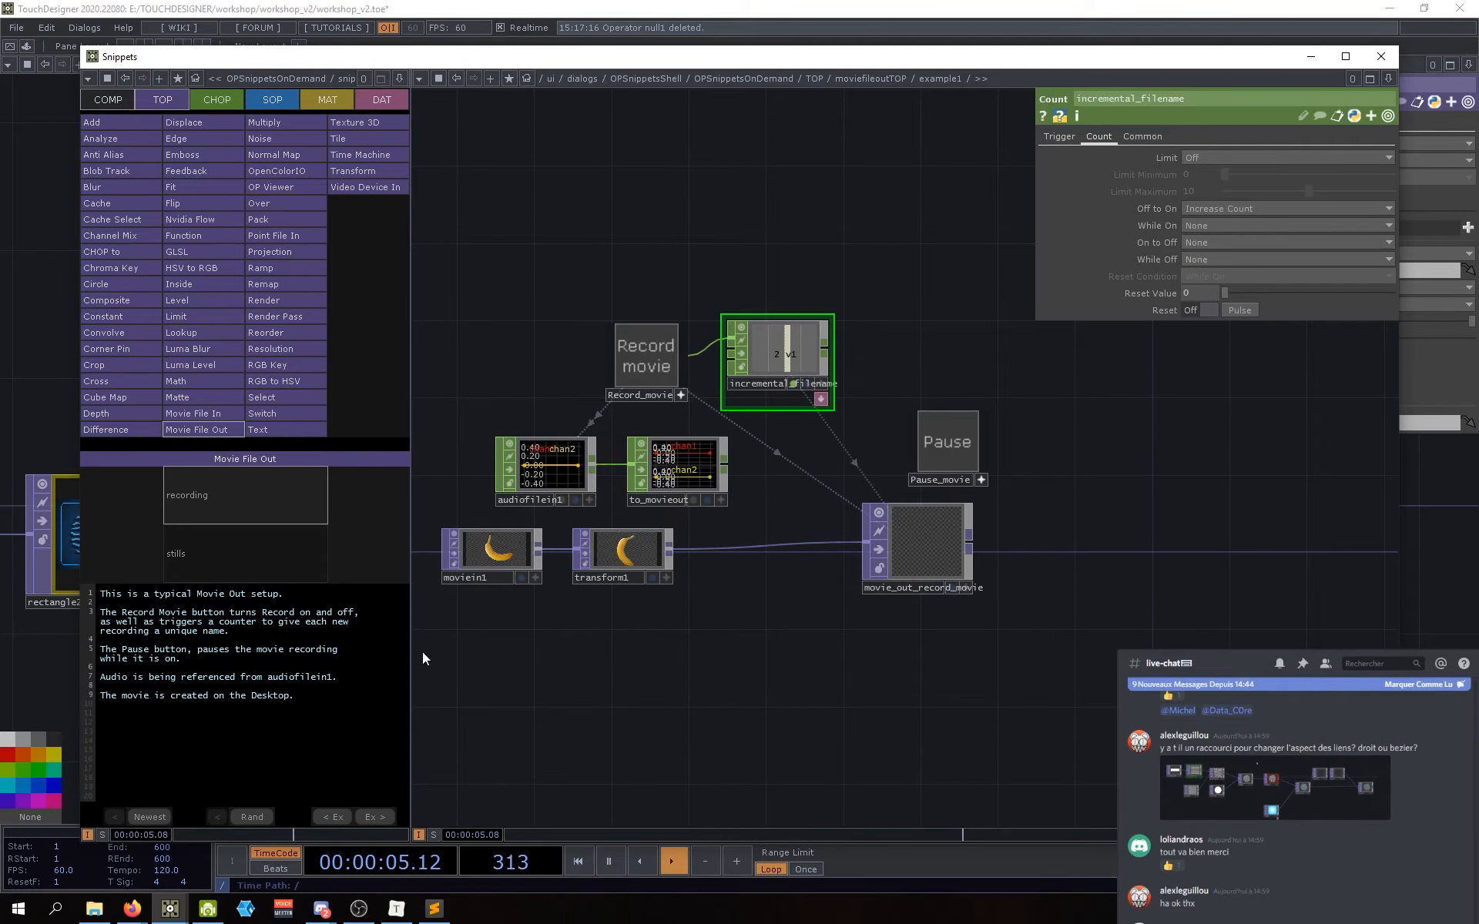
pyautogui.click(239, 543)
pyautogui.click(252, 503)
pyautogui.click(251, 549)
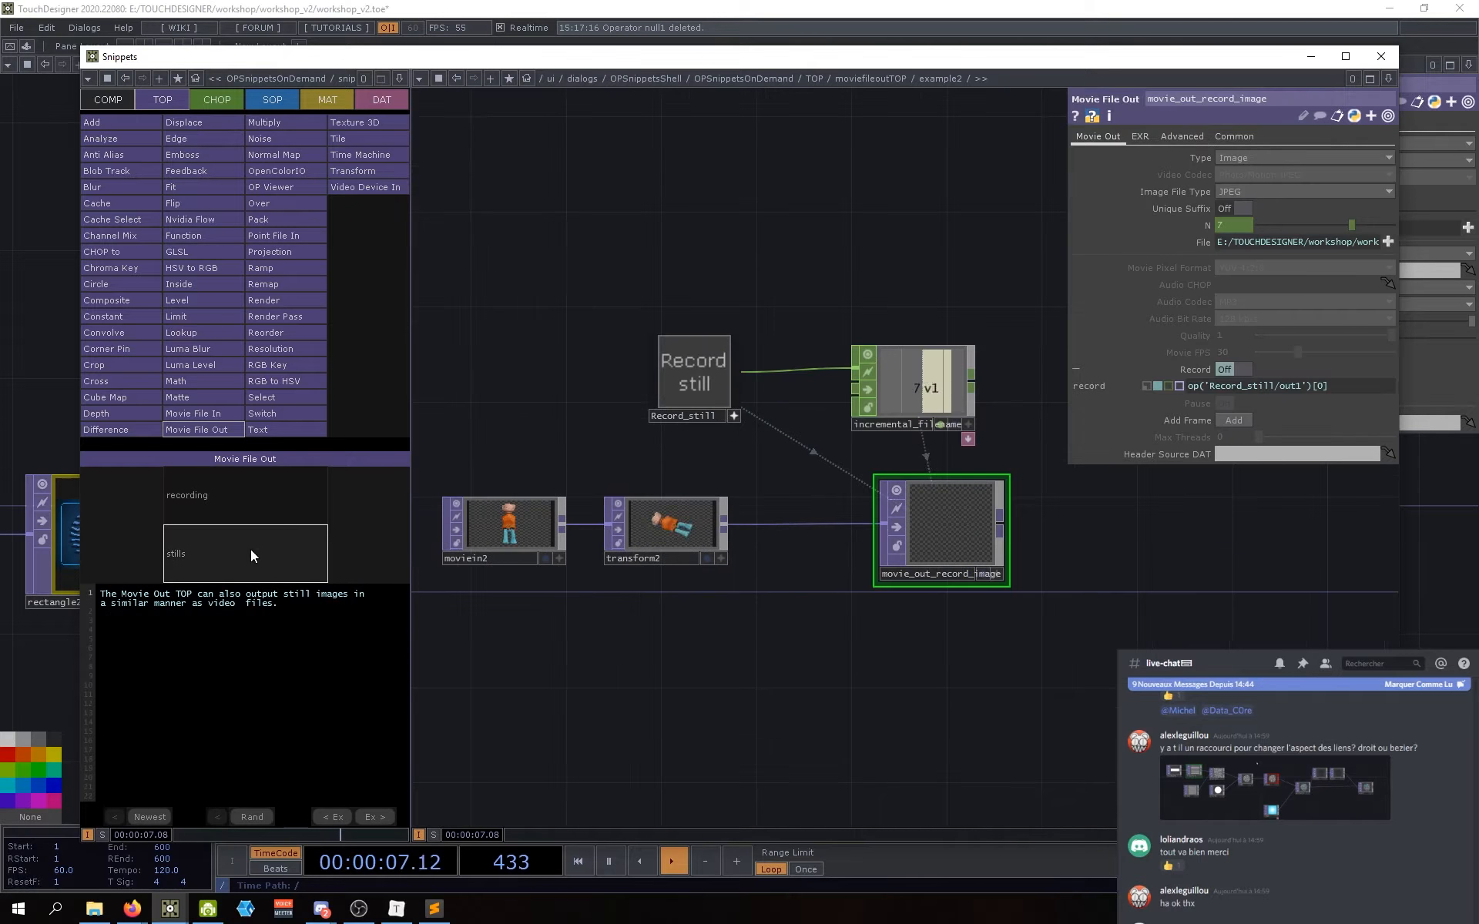
pyautogui.click(283, 493)
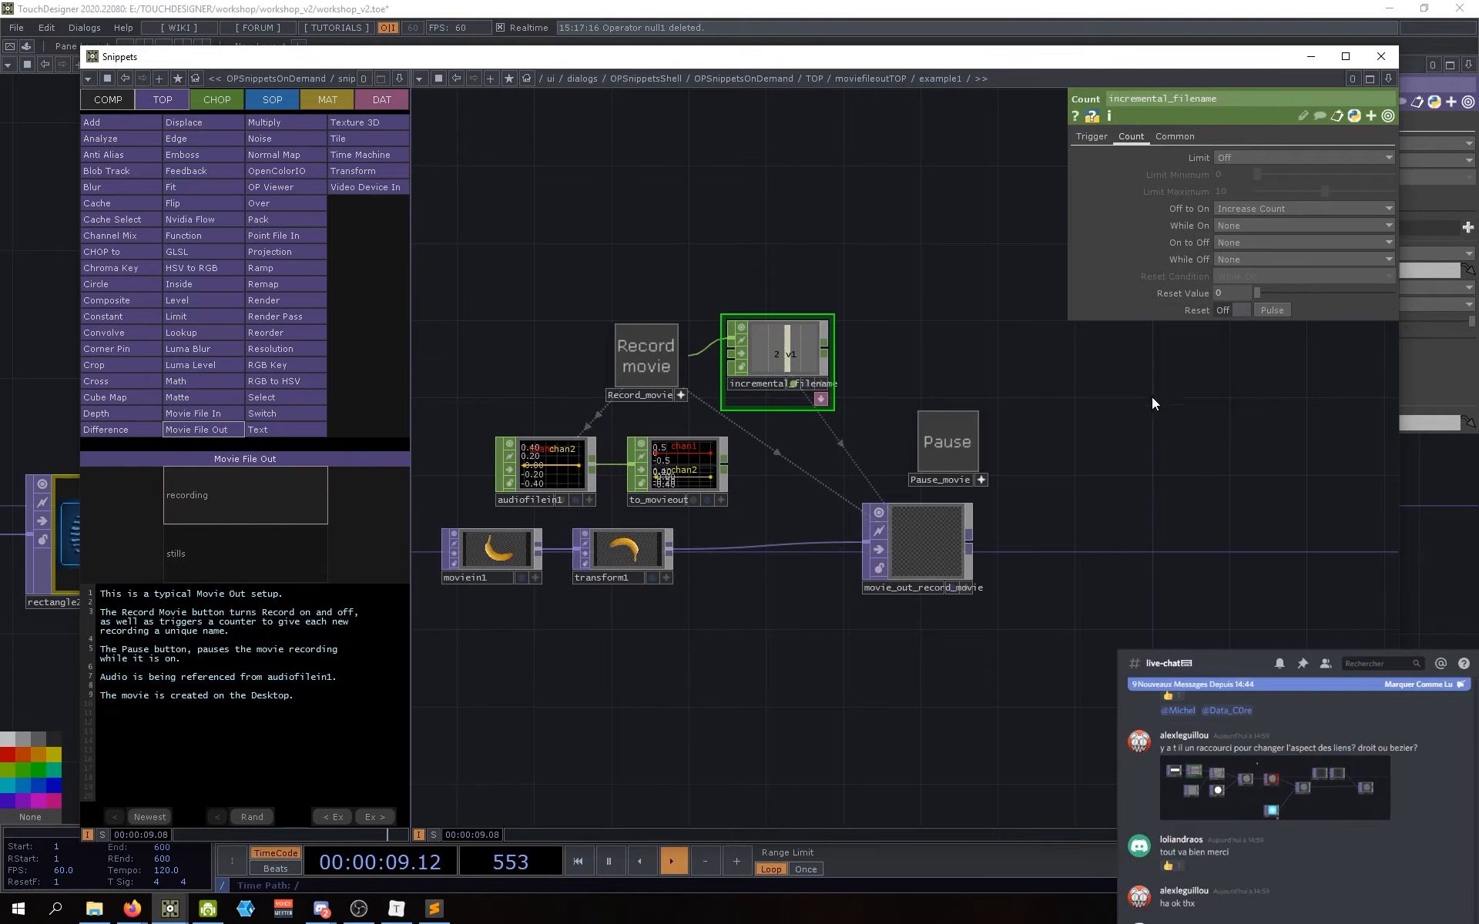
pyautogui.click(1380, 56)
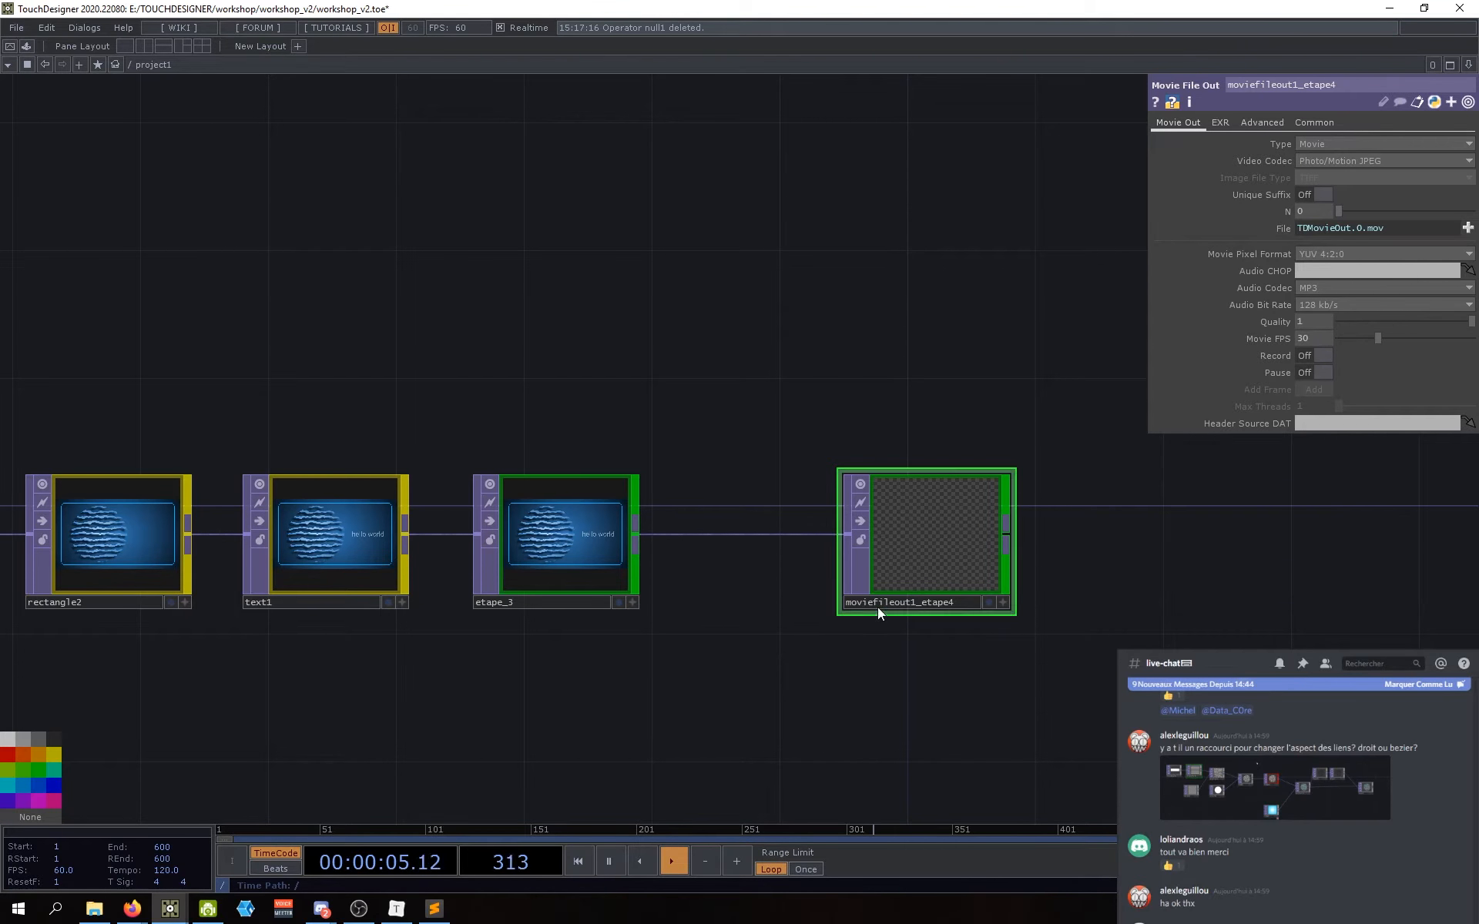
# Step: Set moviefileout1_etape4's Type to Image and Image File Type to JPEG
pyautogui.click(1346, 144)
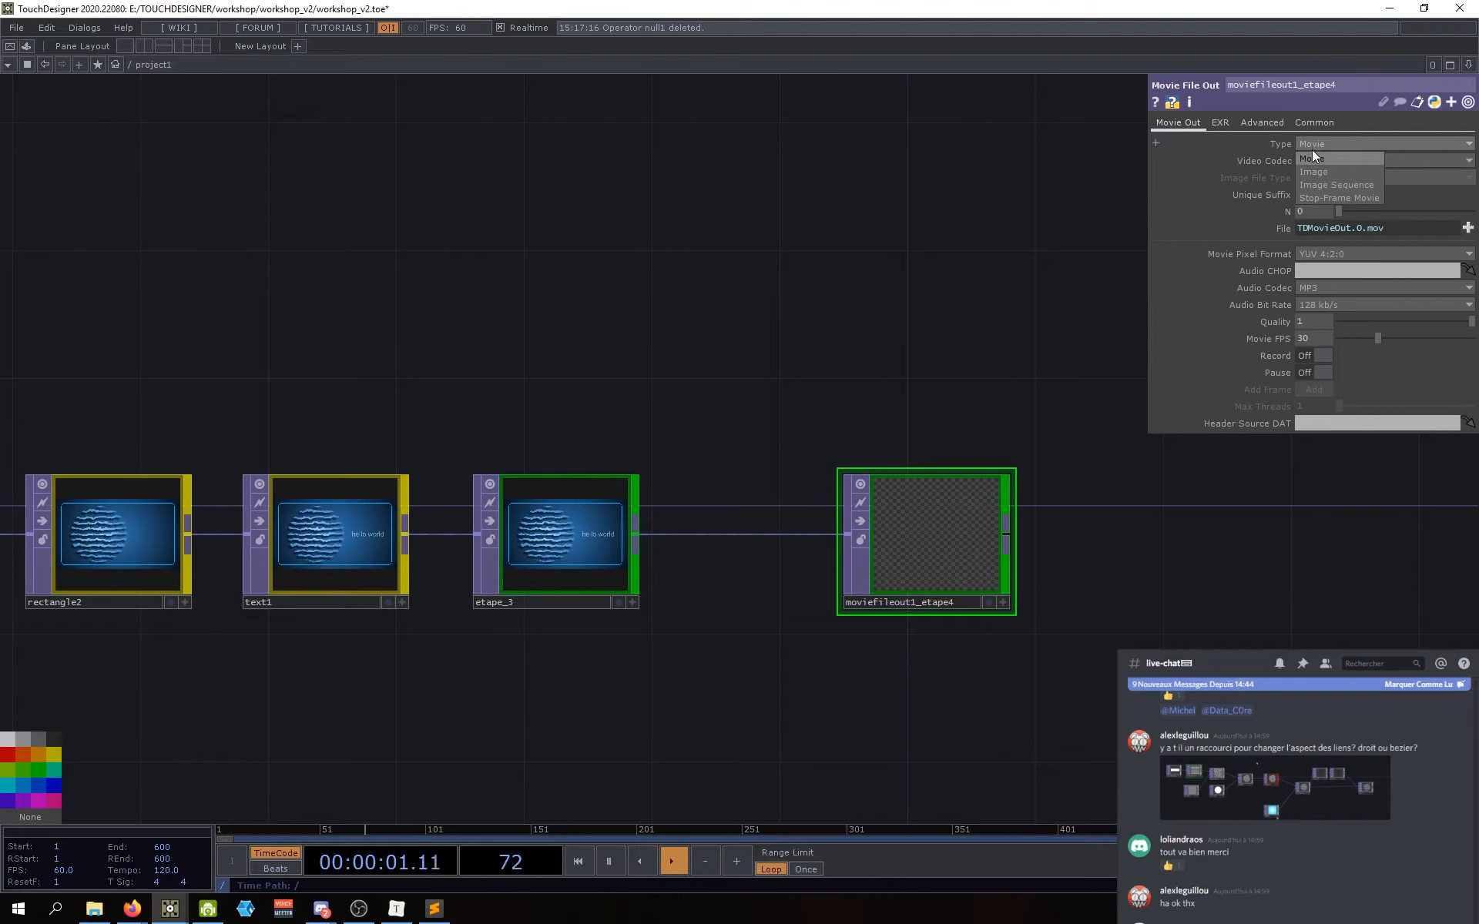
pyautogui.click(1311, 172)
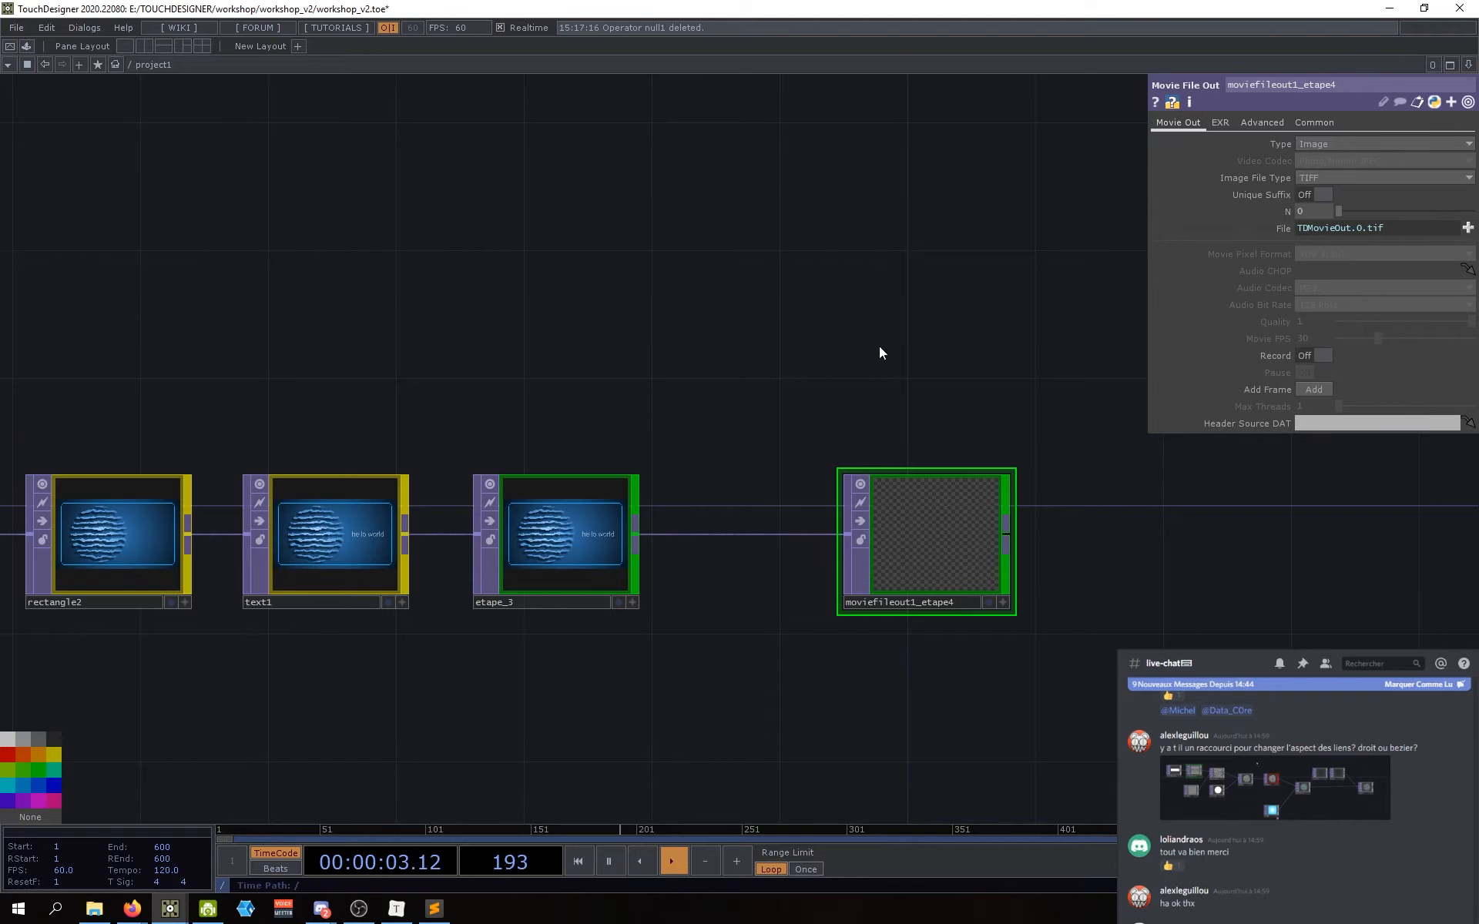
pyautogui.click(1313, 179)
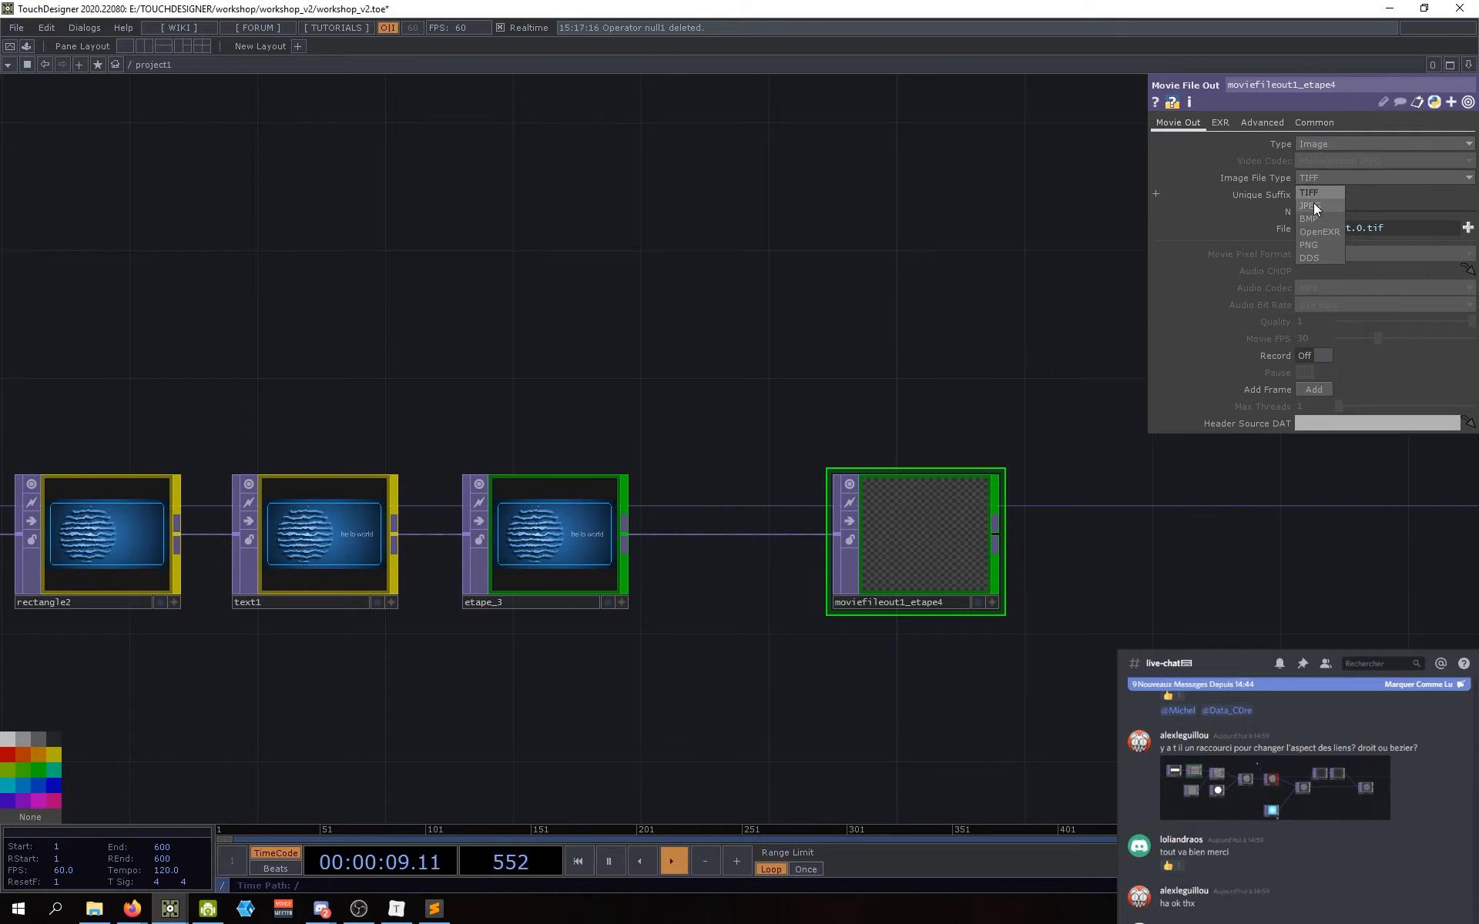
pyautogui.click(1314, 201)
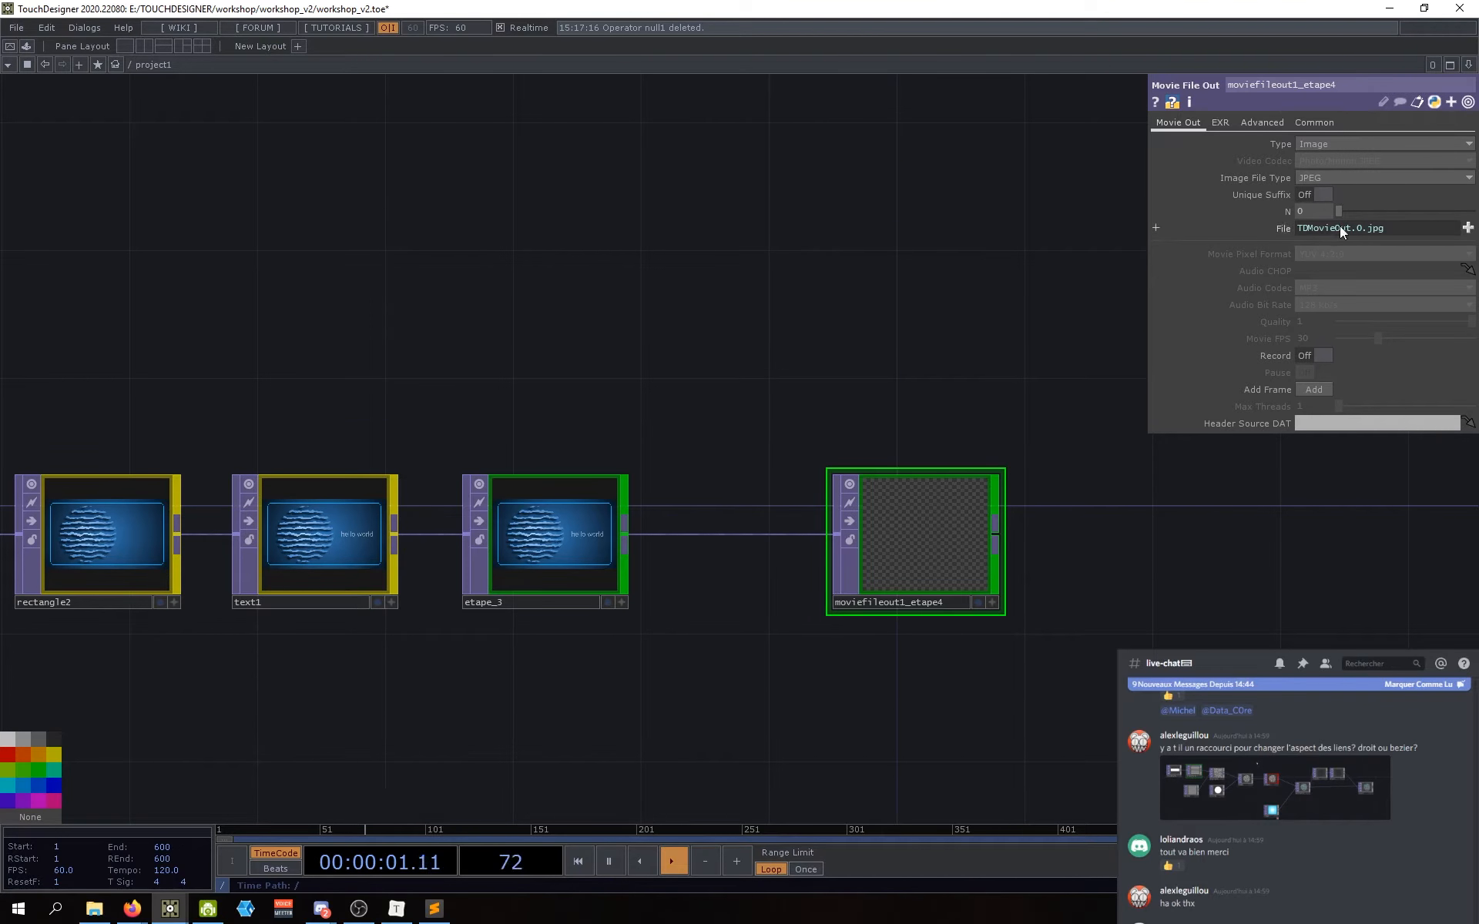
pyautogui.click(1281, 228)
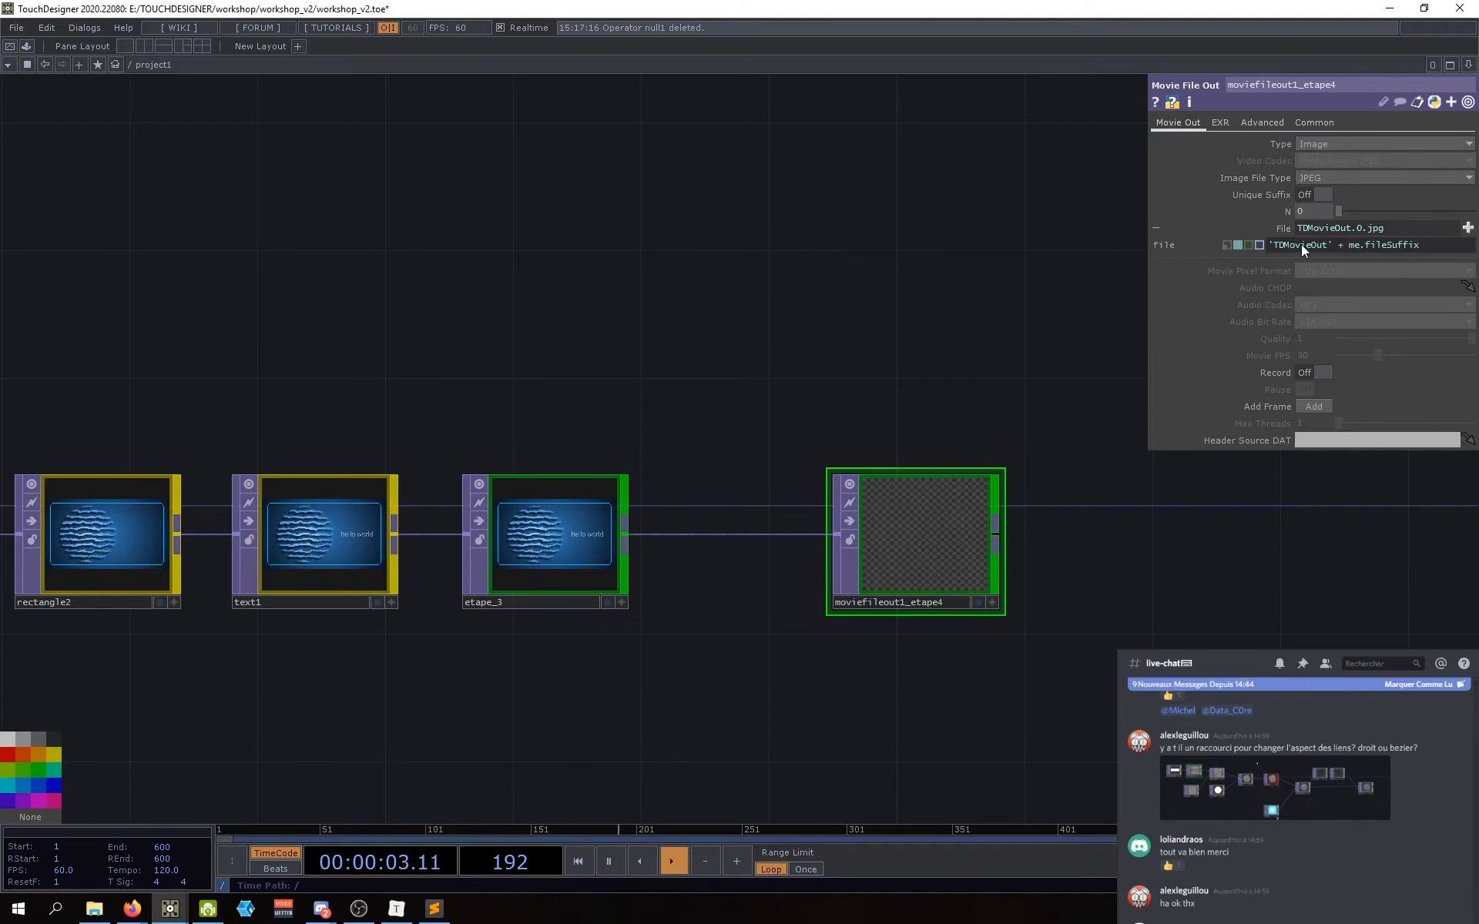
pyautogui.click(1260, 227)
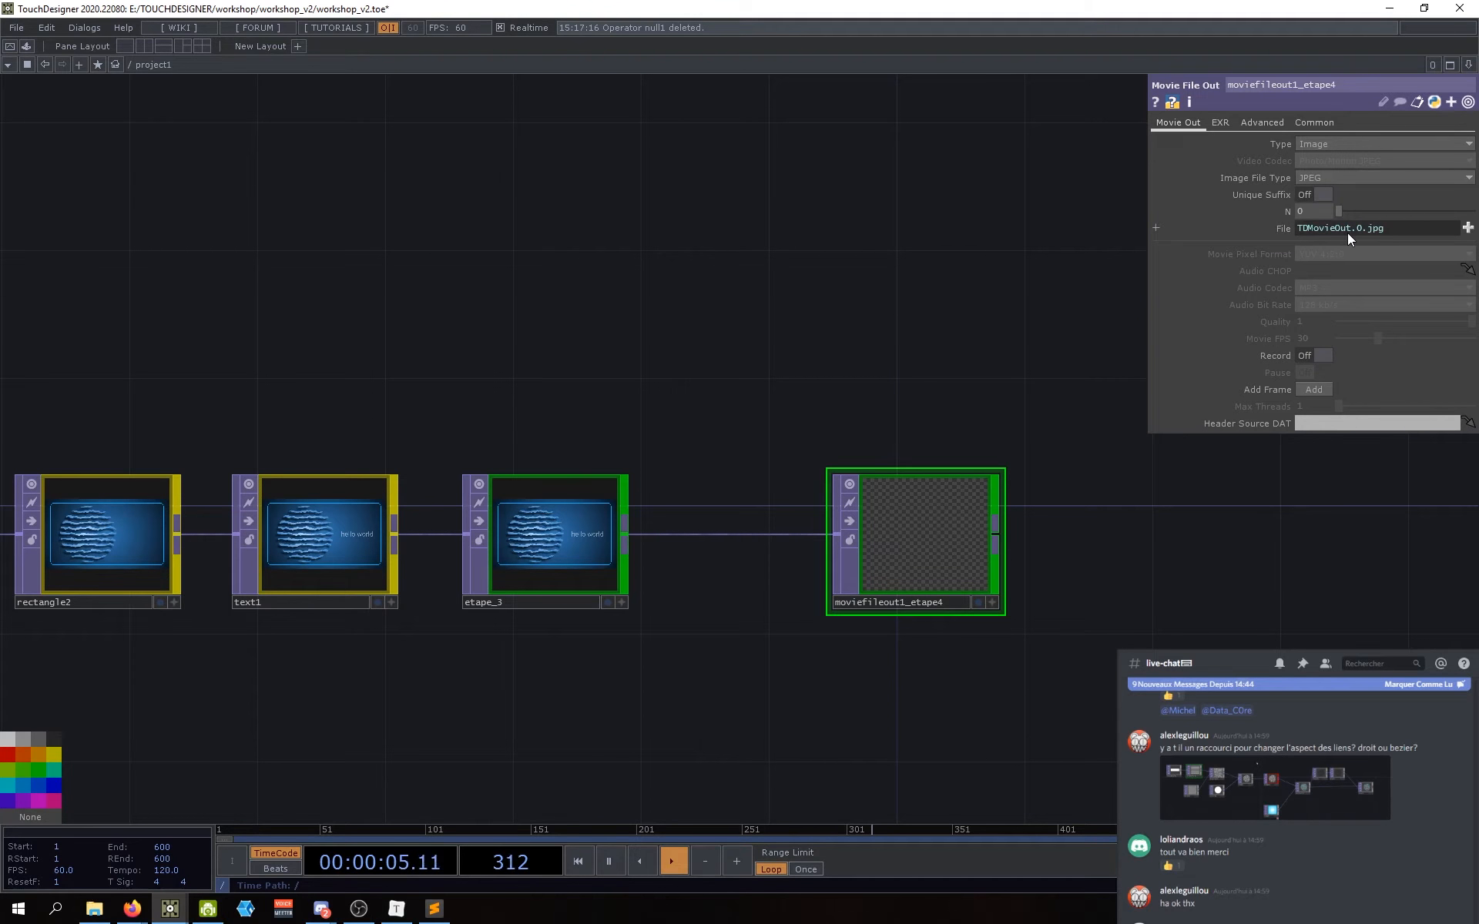
# Step: Set the output File to test_workshop.jpg in the Pictures folder
pyautogui.click(1468, 230)
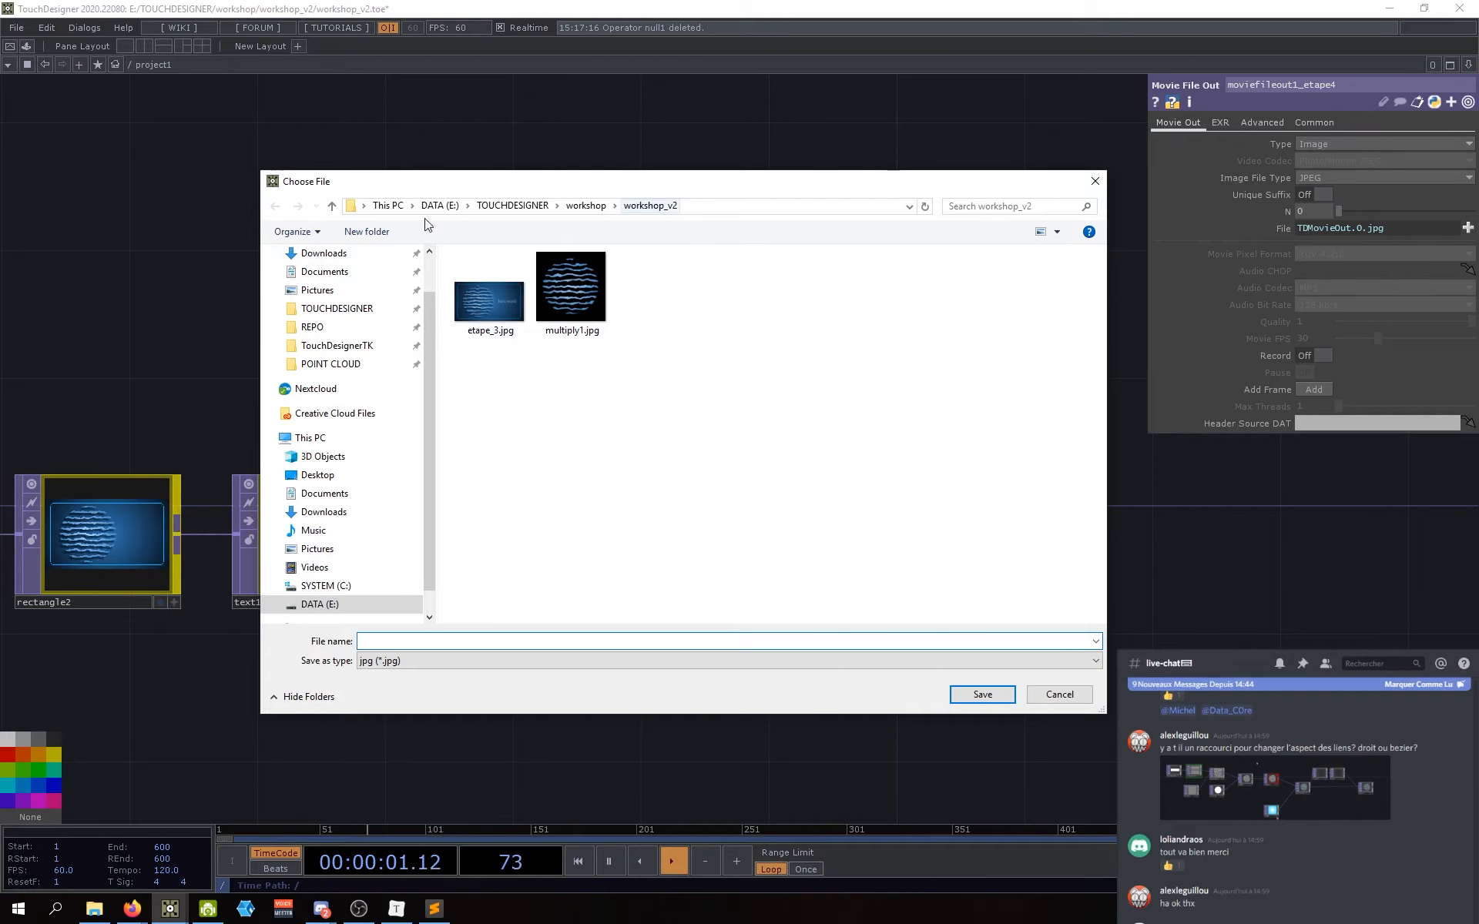
pyautogui.click(315, 551)
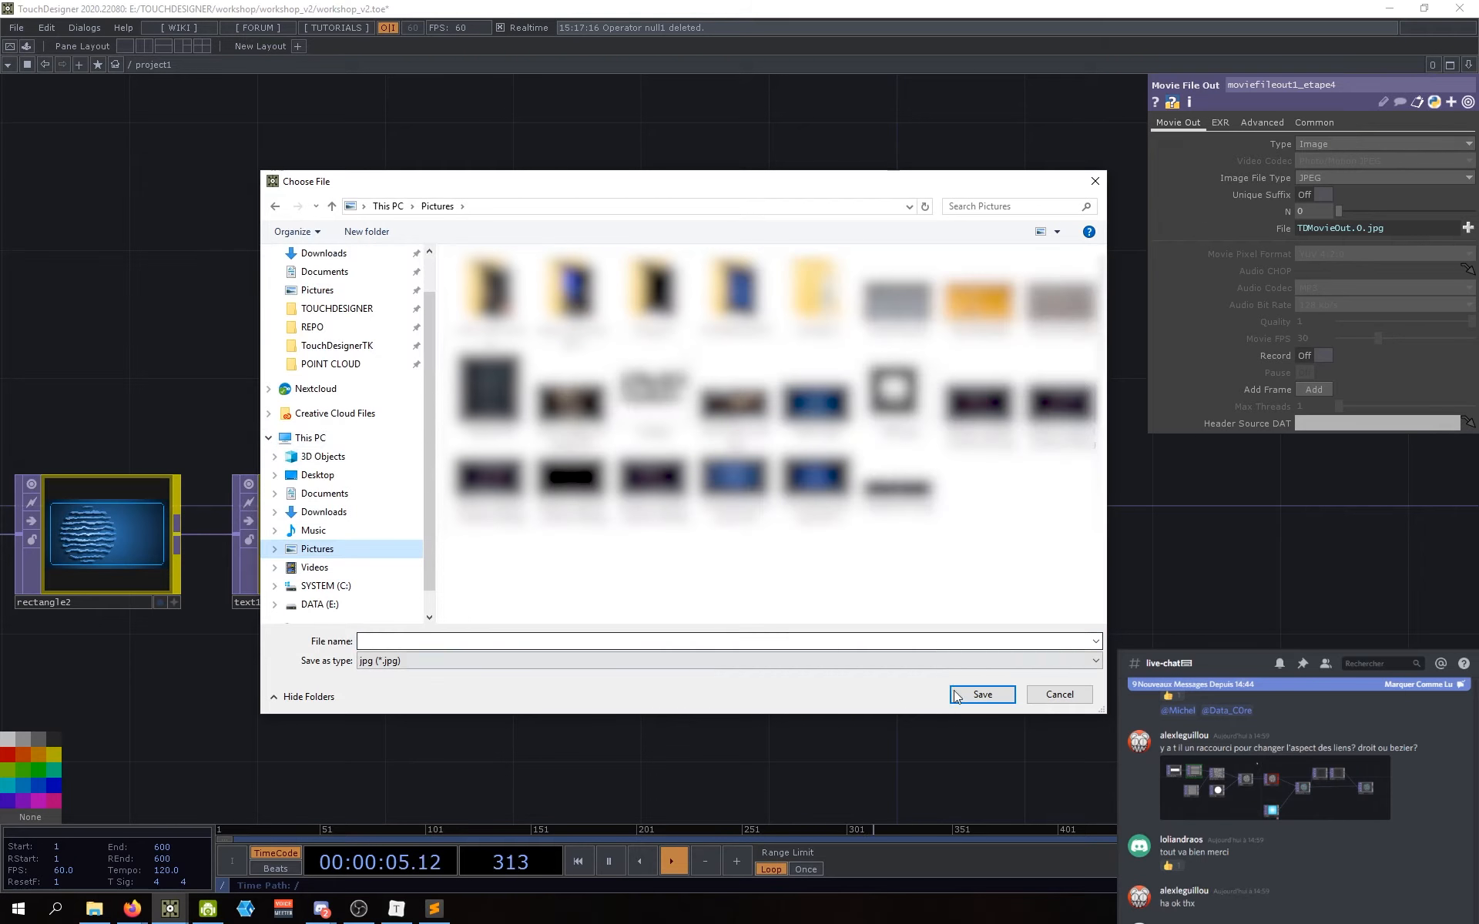
pyautogui.click(574, 638)
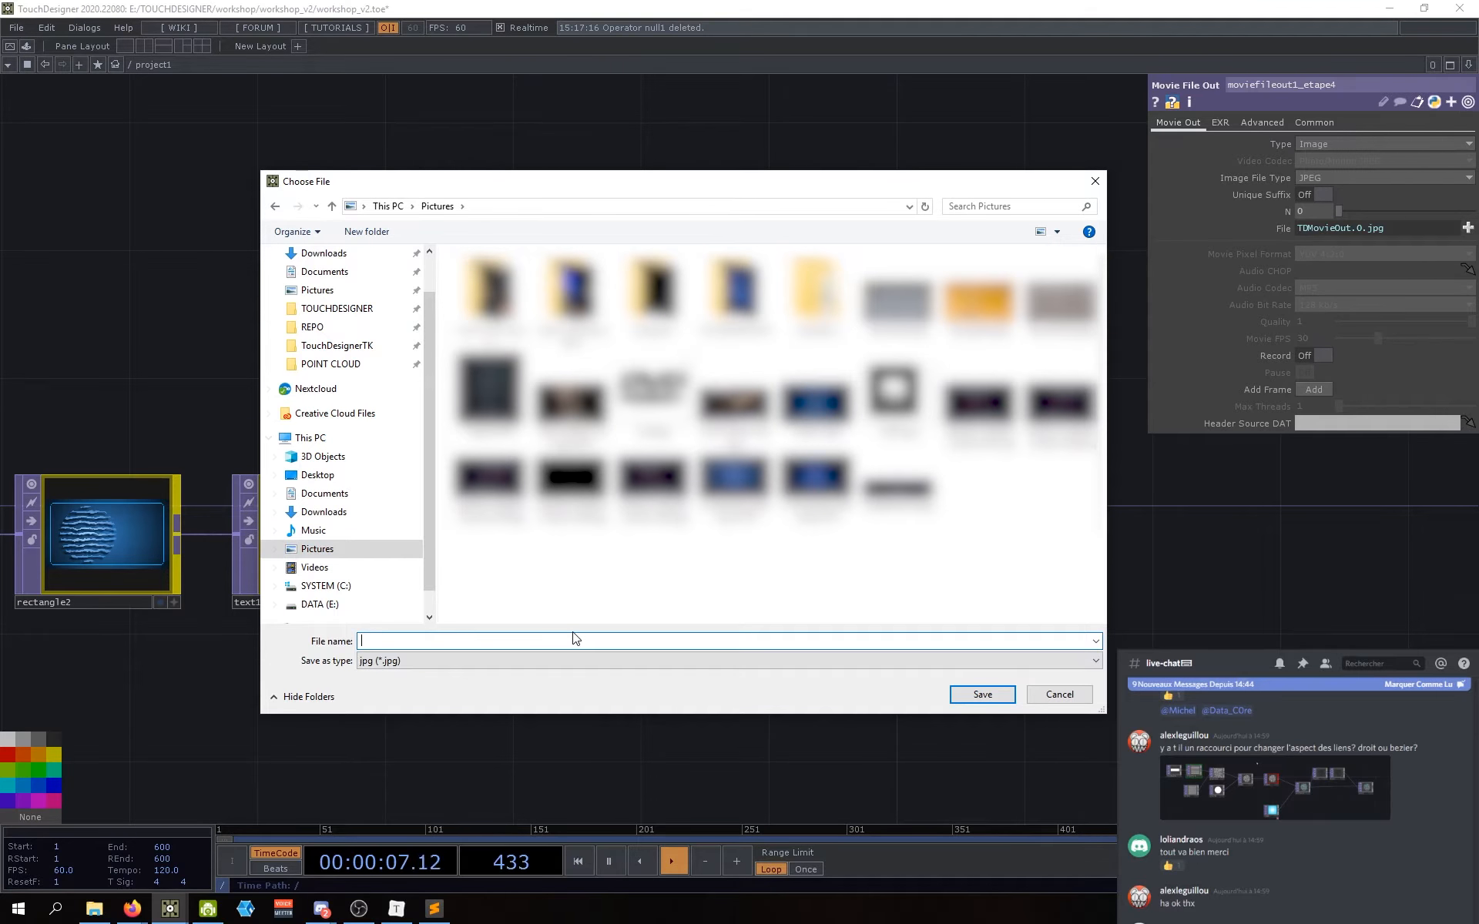
pyautogui.write('test_')
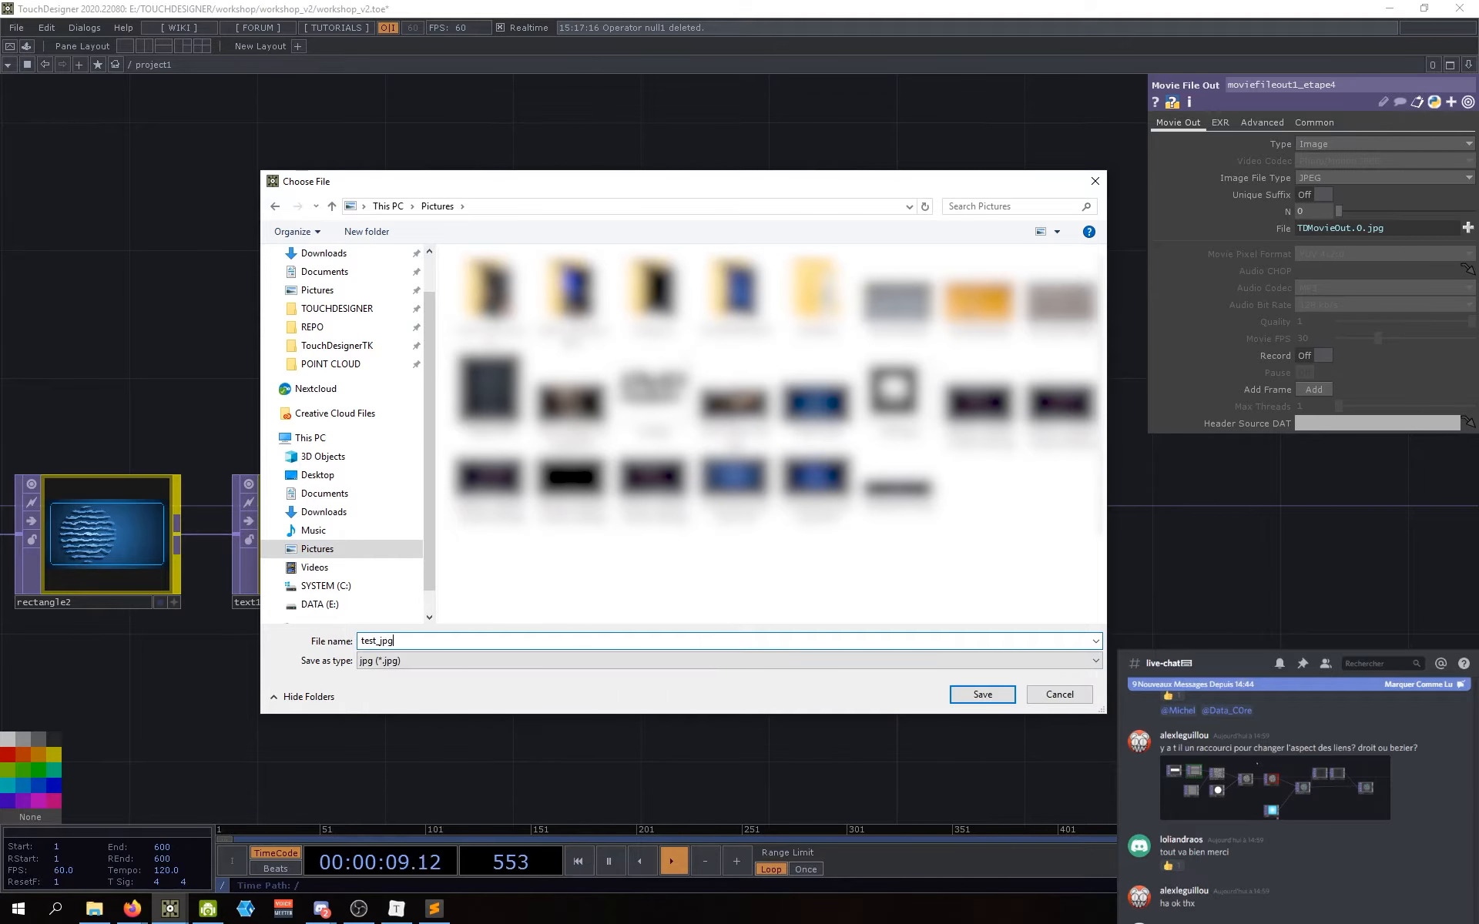
pyautogui.write('worksho')
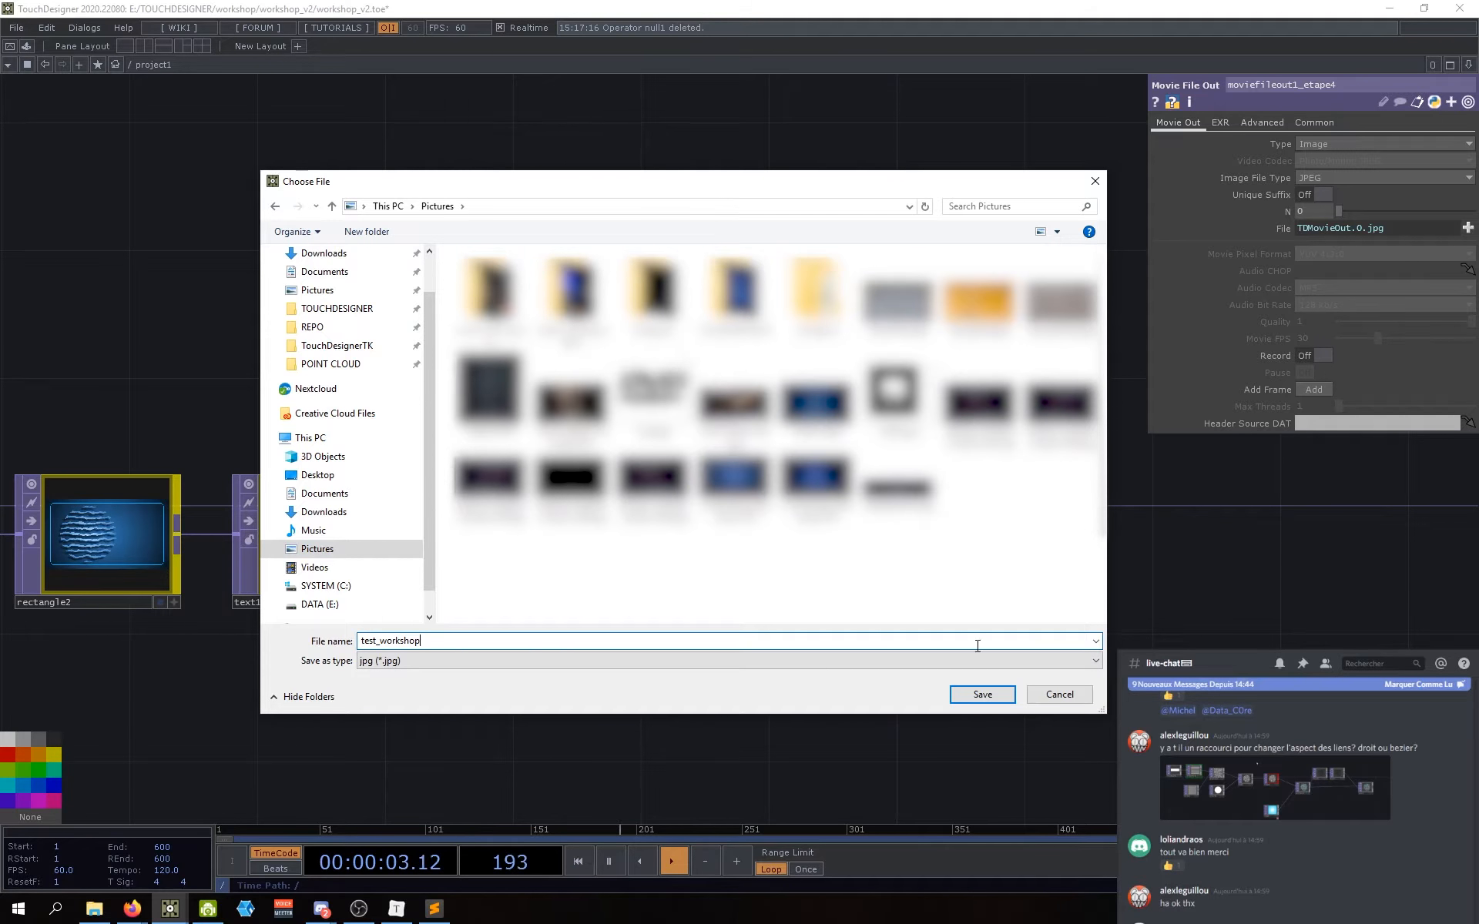
pyautogui.click(982, 696)
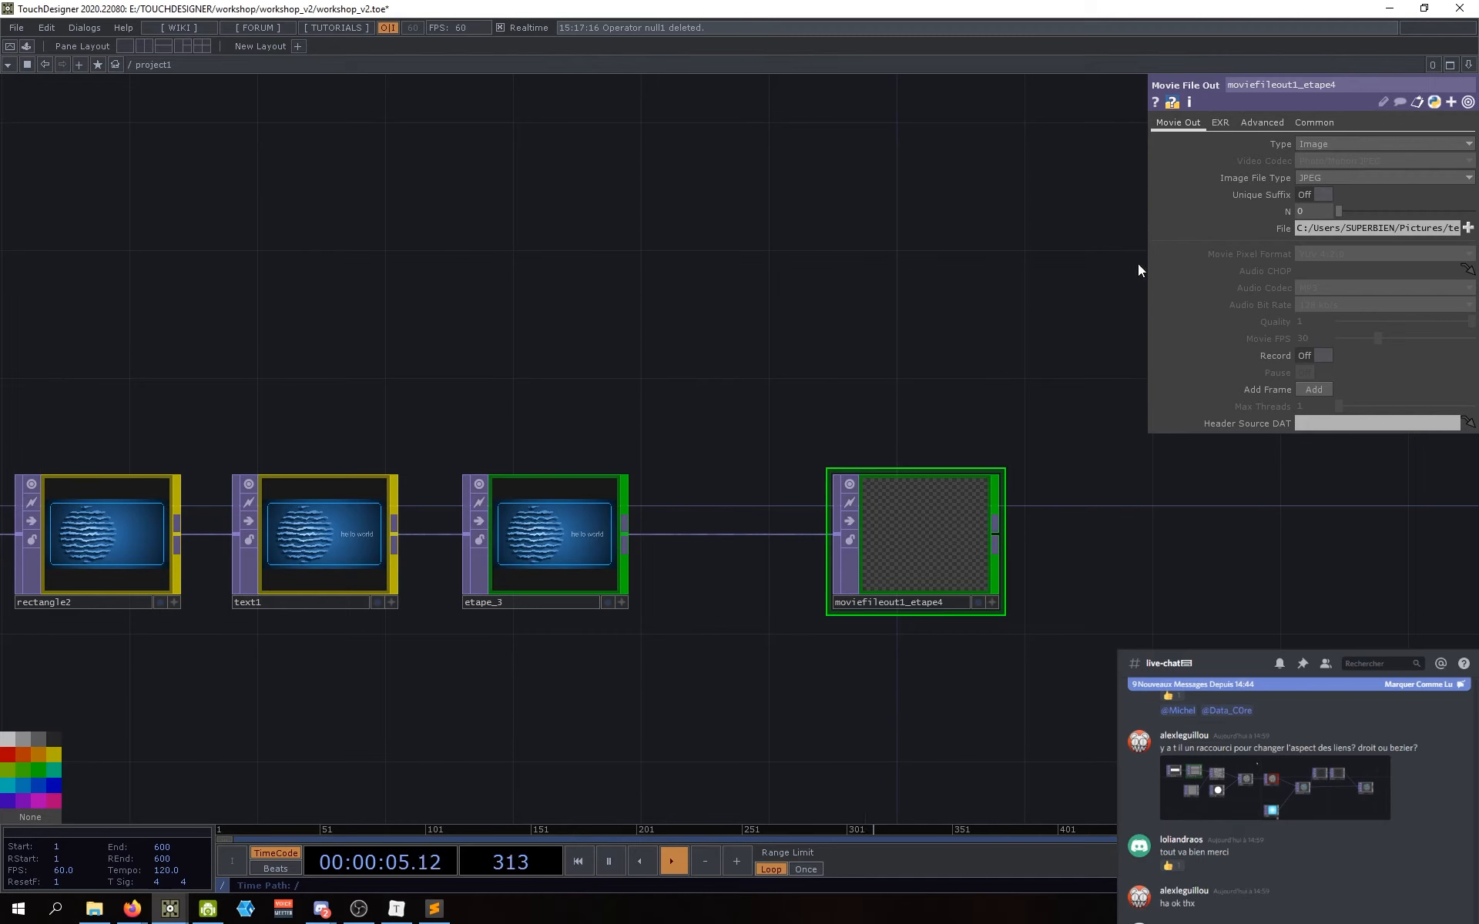
# Step: Check the full output path, then toggle Record on and off to write the JPEG
pyautogui.moveTo(1145, 262); pyautogui.dragTo(788, 256)
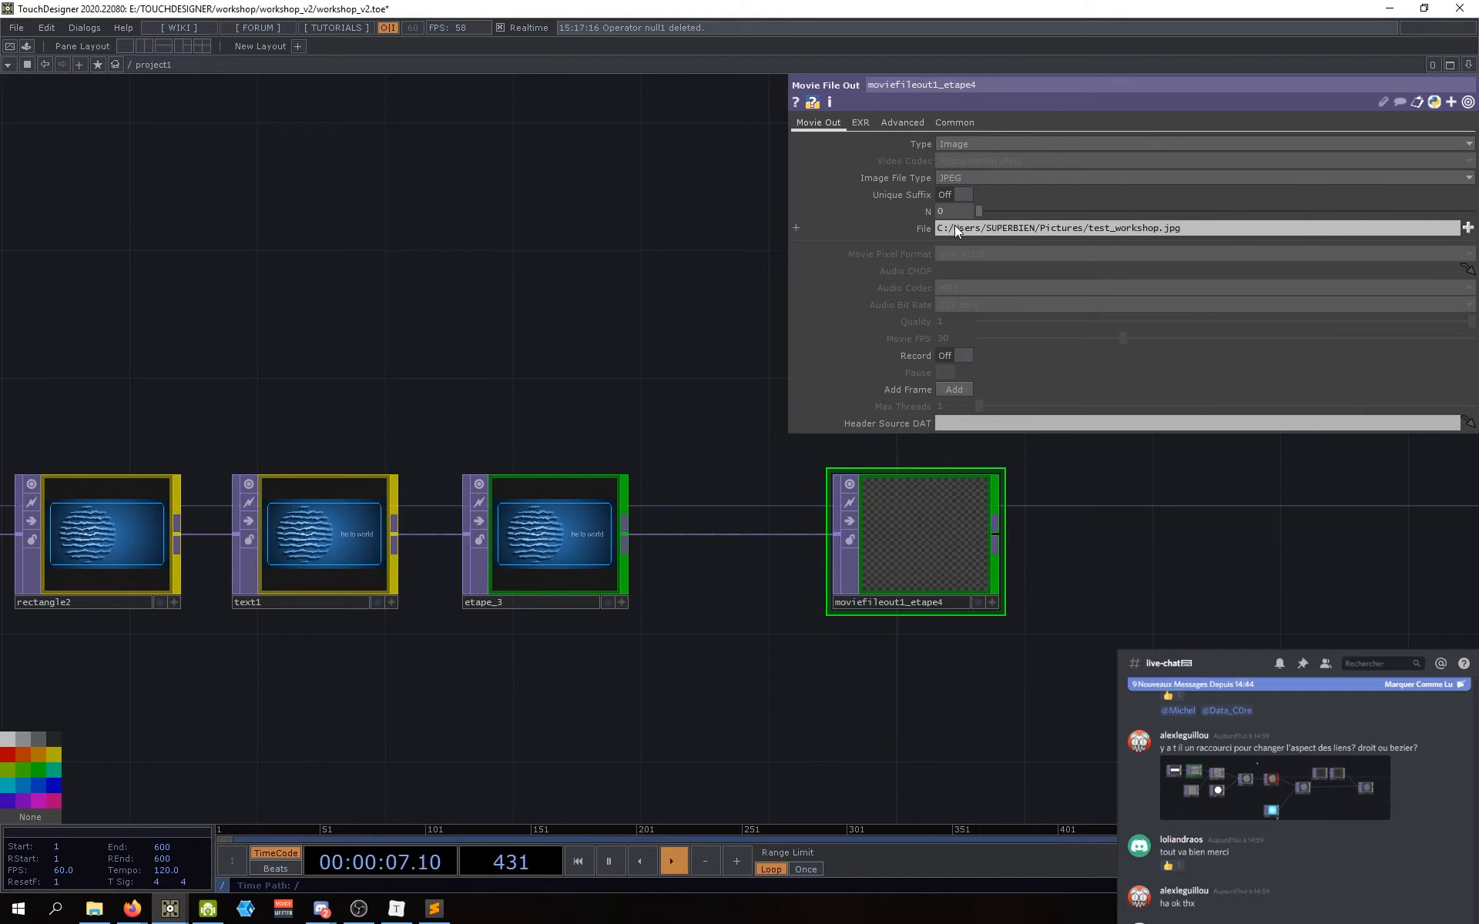
pyautogui.moveTo(940, 230)
pyautogui.mouseDown()
pyautogui.moveTo(1185, 239)
pyautogui.moveTo(929, 247)
pyautogui.mouseUp()
pyautogui.click(1198, 233)
pyautogui.click(1236, 243)
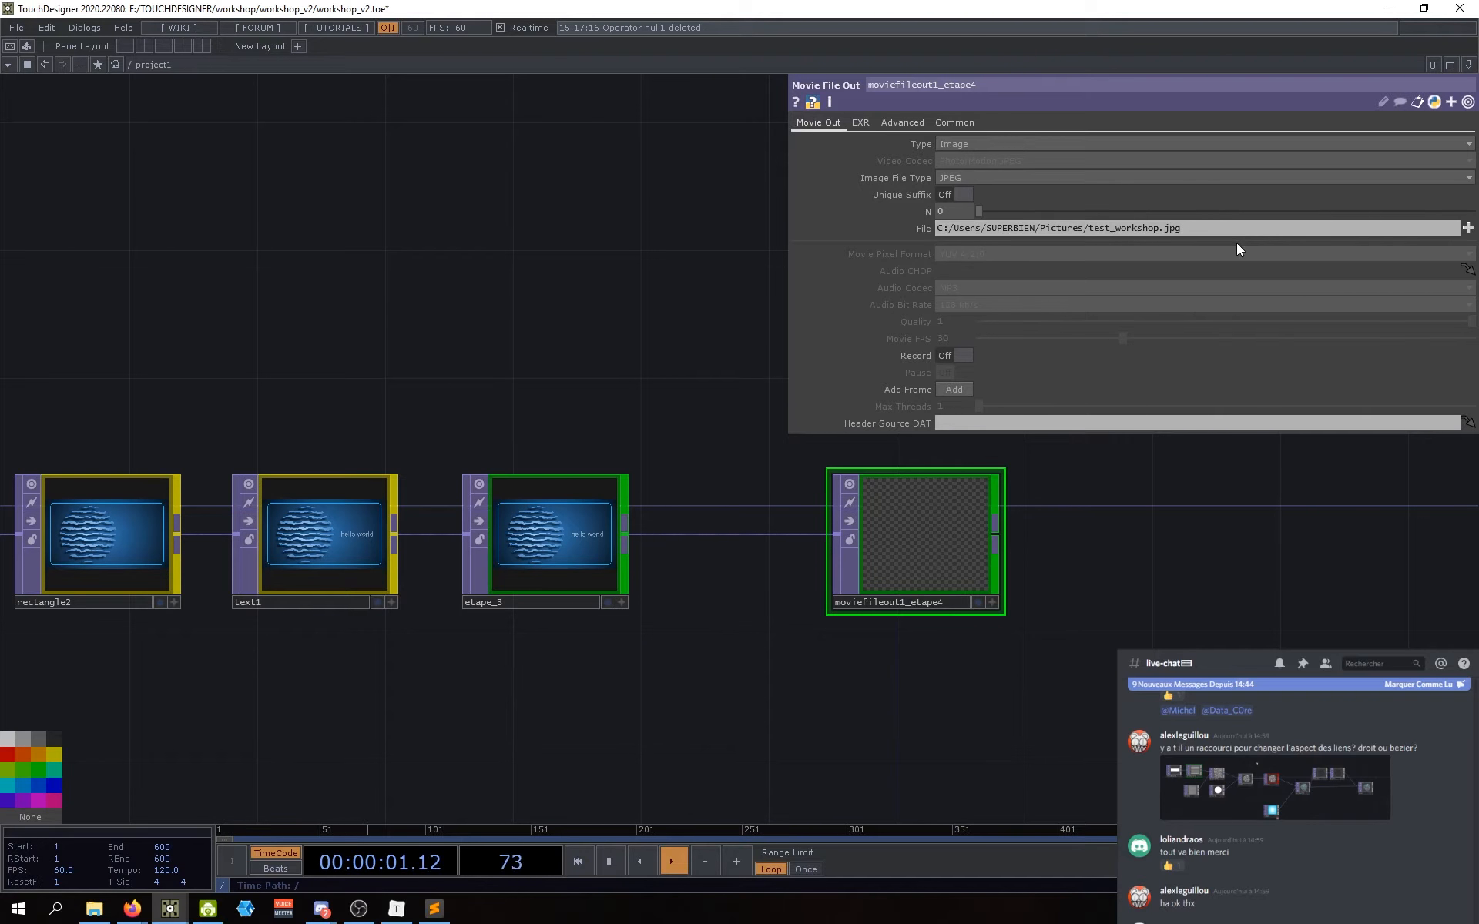
pyautogui.click(960, 355)
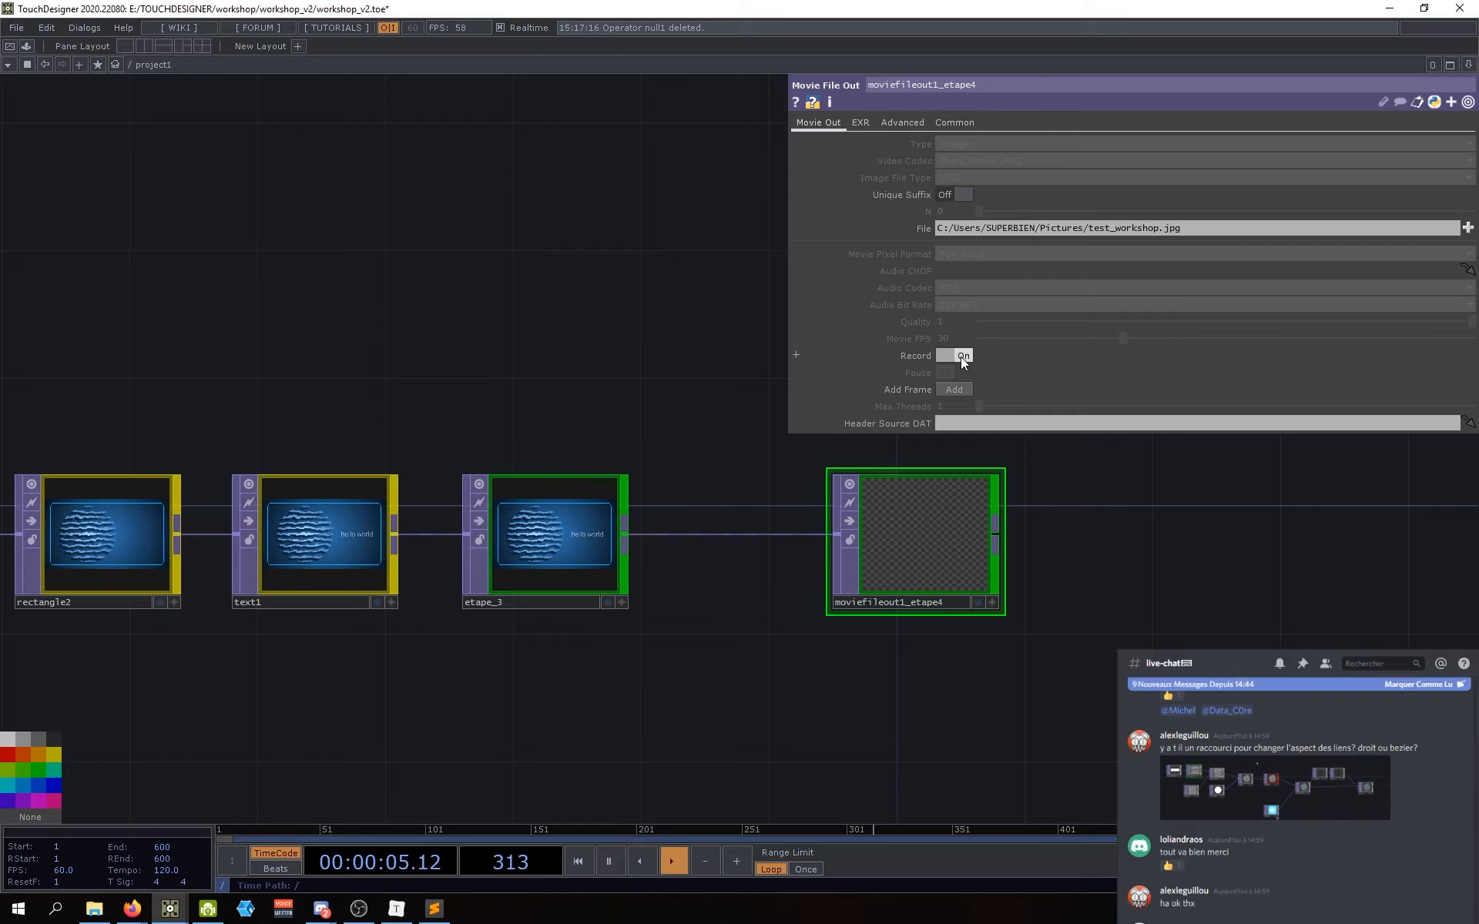
pyautogui.click(960, 355)
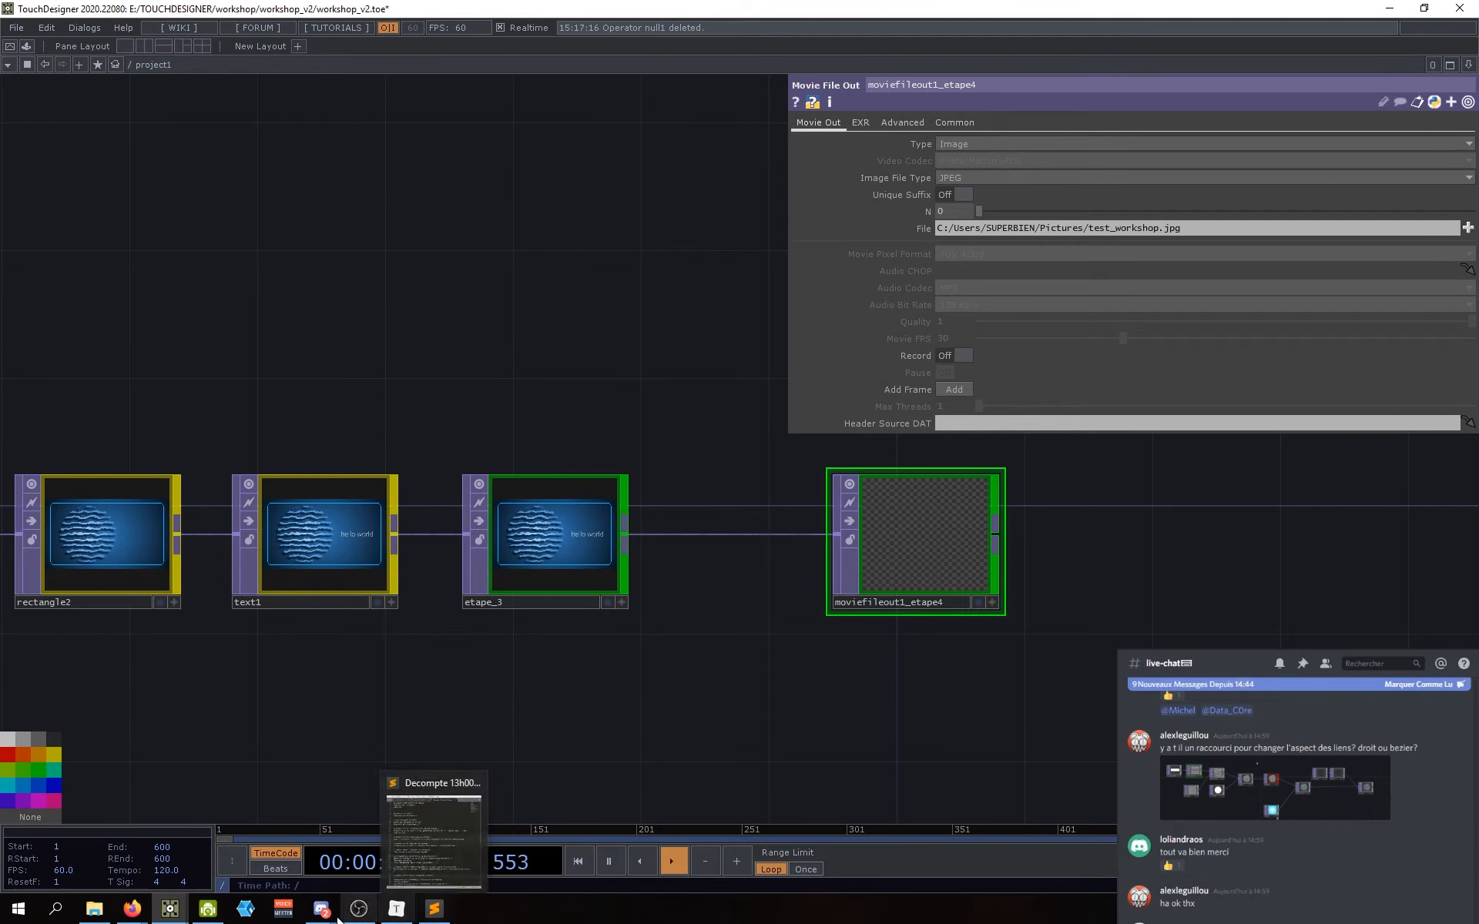
# Step: View test_workshop.jpg from Pictures in XnView, confirming the 1280×720 hello world image, then close it
pyautogui.click(183, 834)
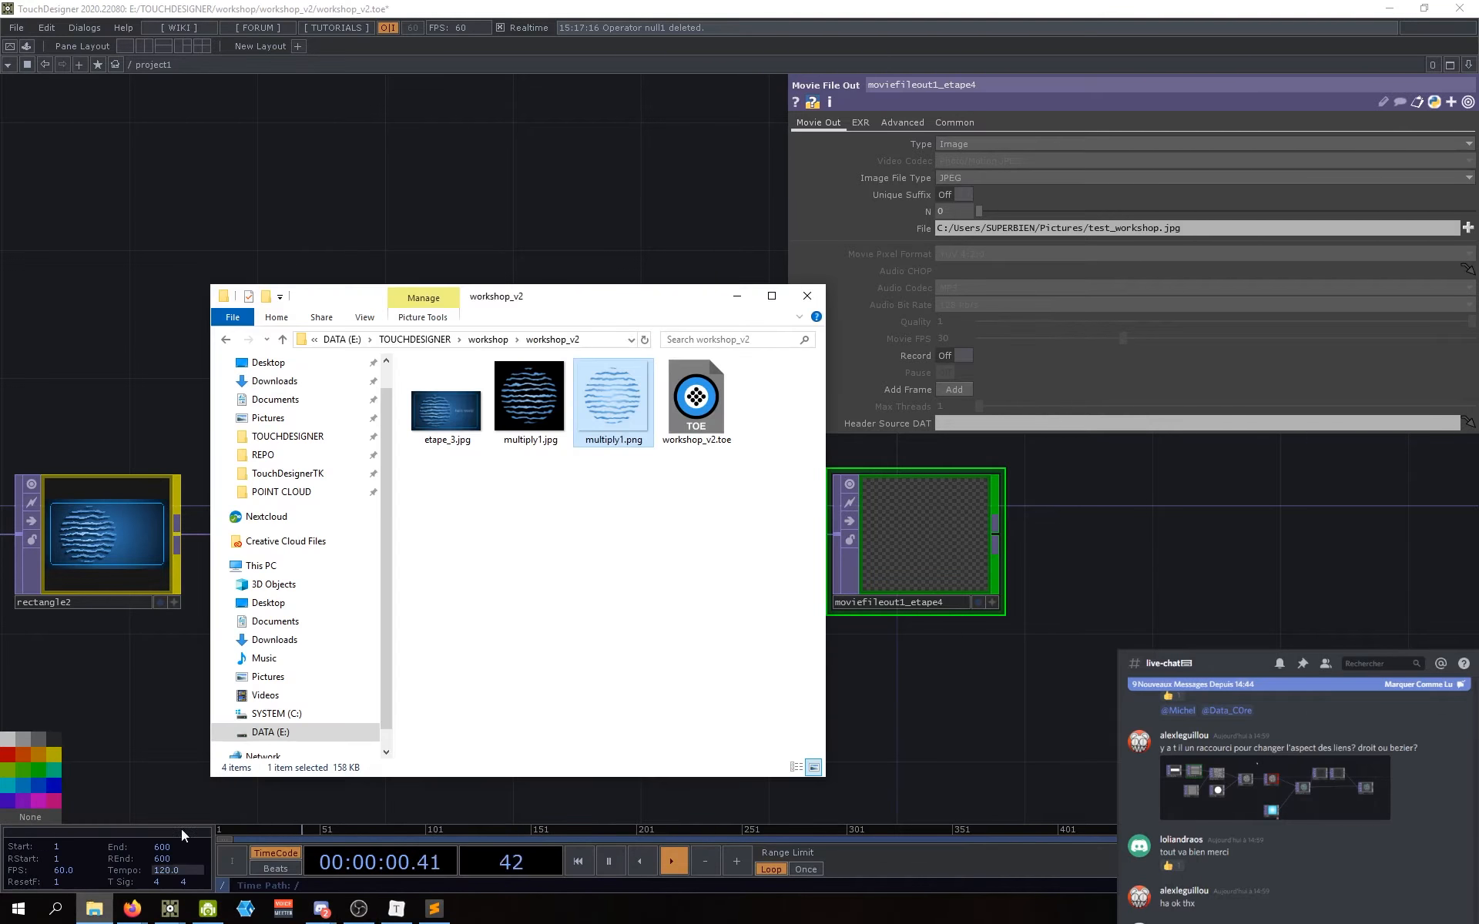
pyautogui.click(268, 677)
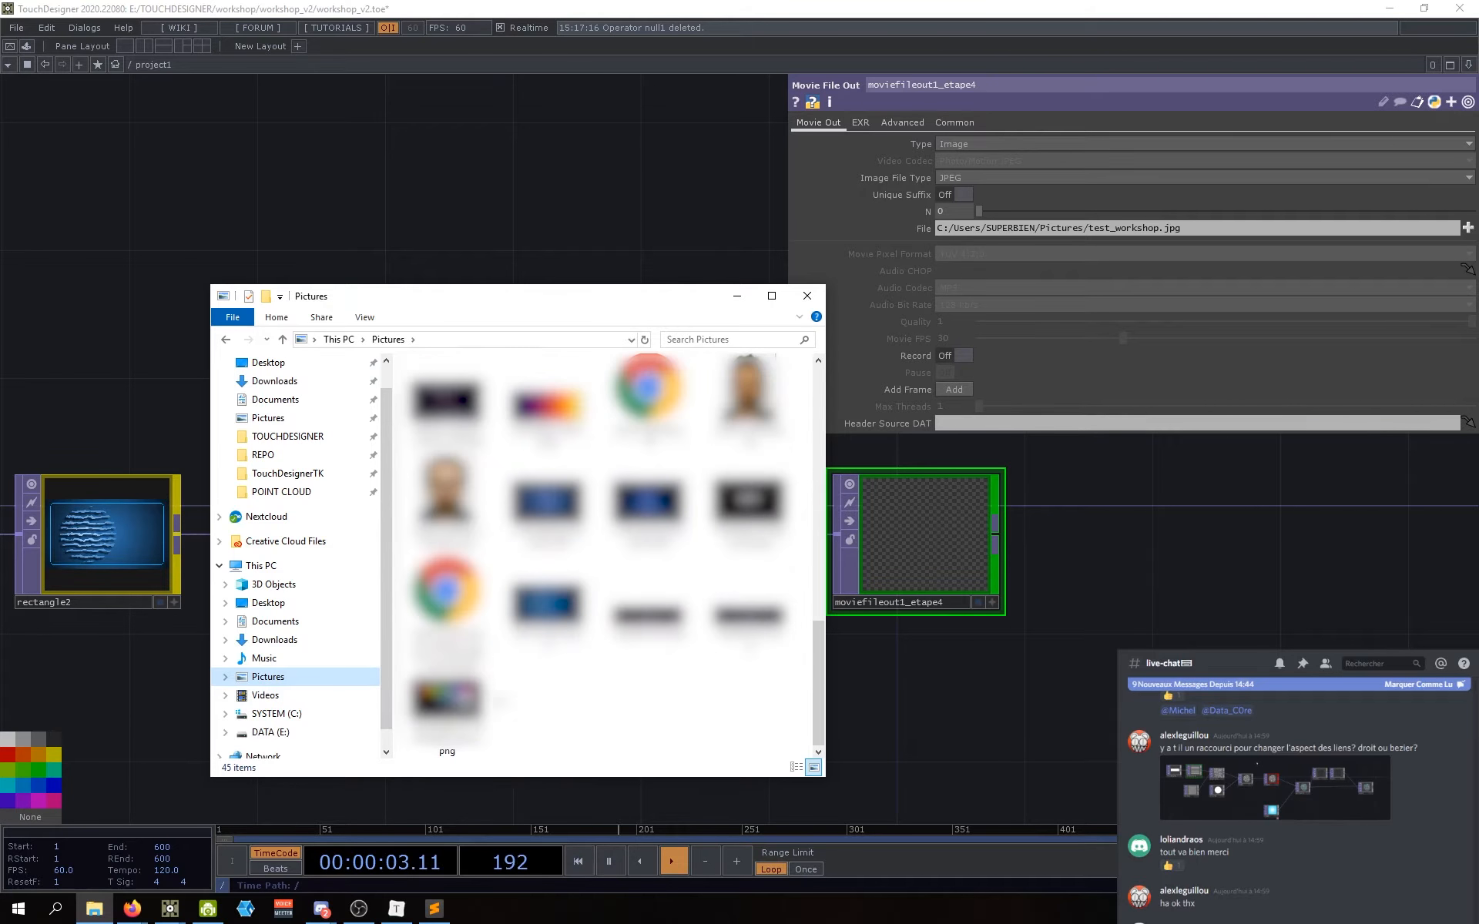
pyautogui.doubleClick(546, 605)
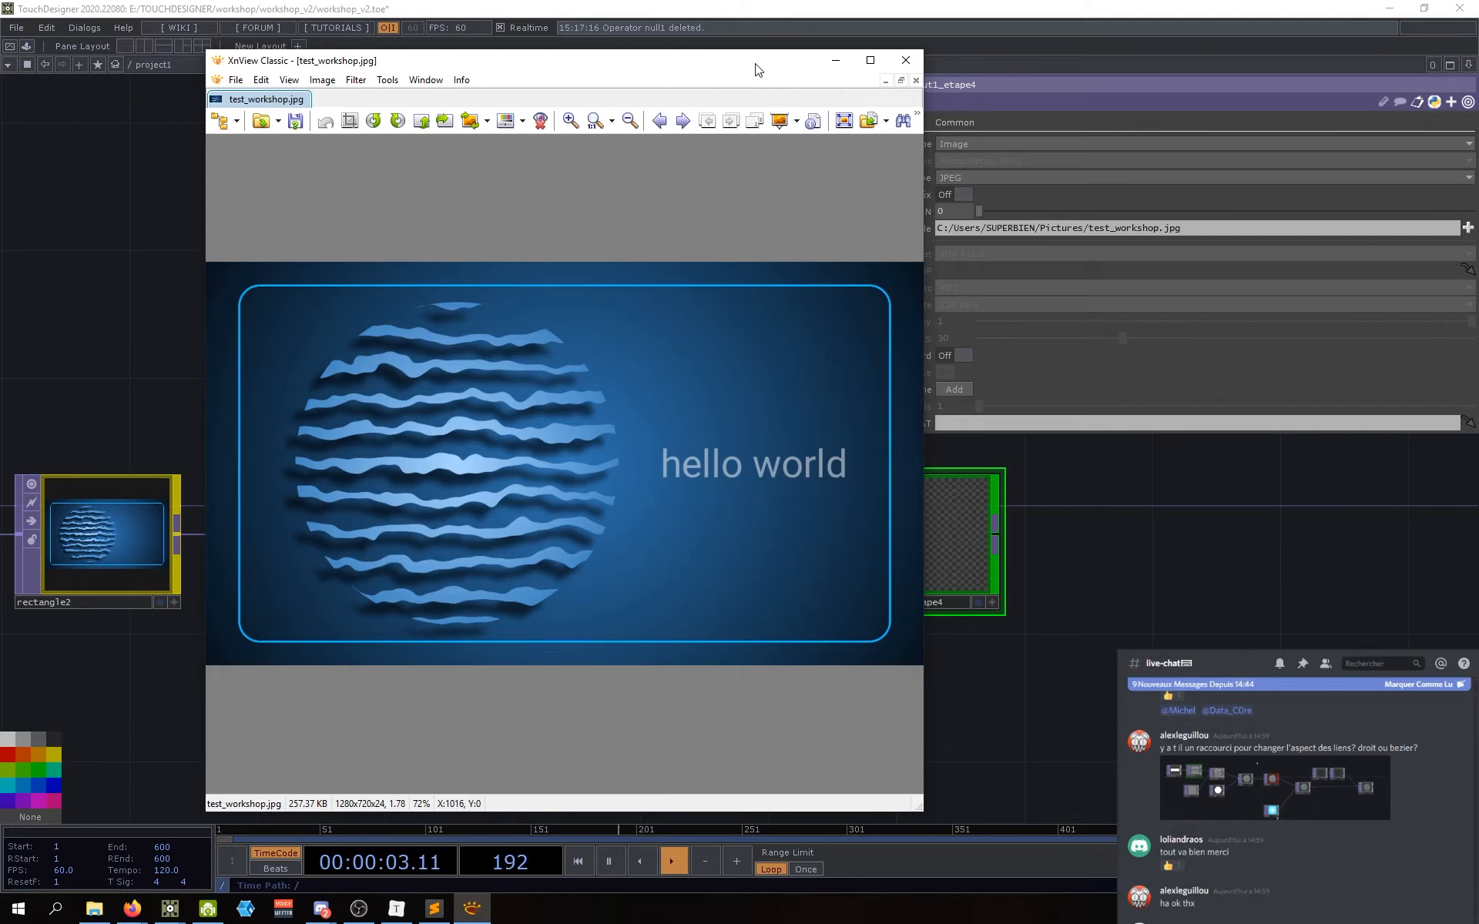
pyautogui.moveTo(755, 63); pyautogui.dragTo(655, 59)
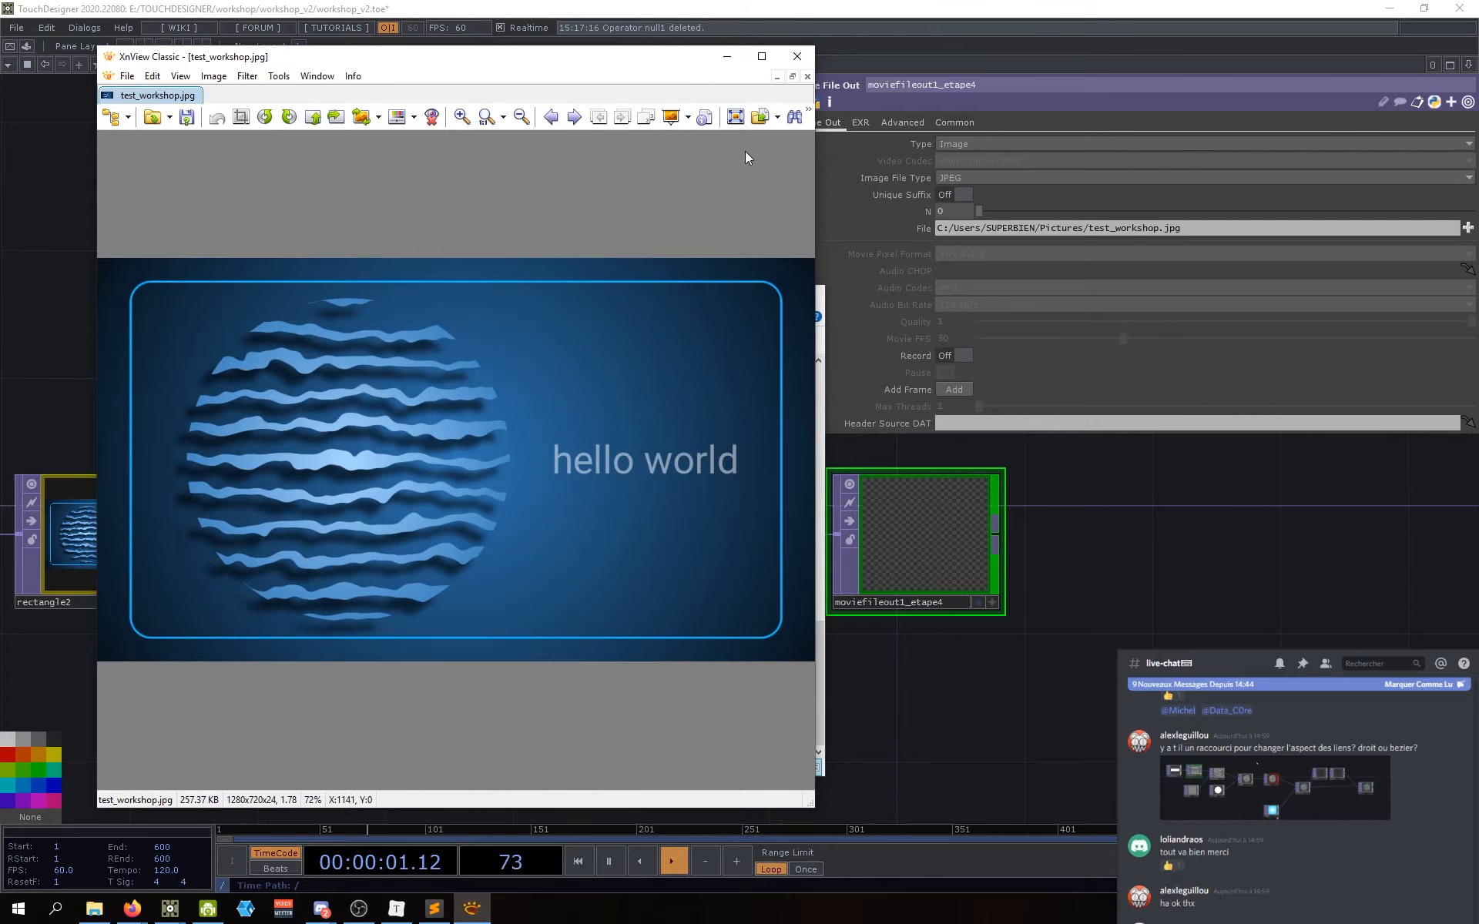
pyautogui.moveTo(643, 58); pyautogui.dragTo(648, 58)
pyautogui.click(801, 55)
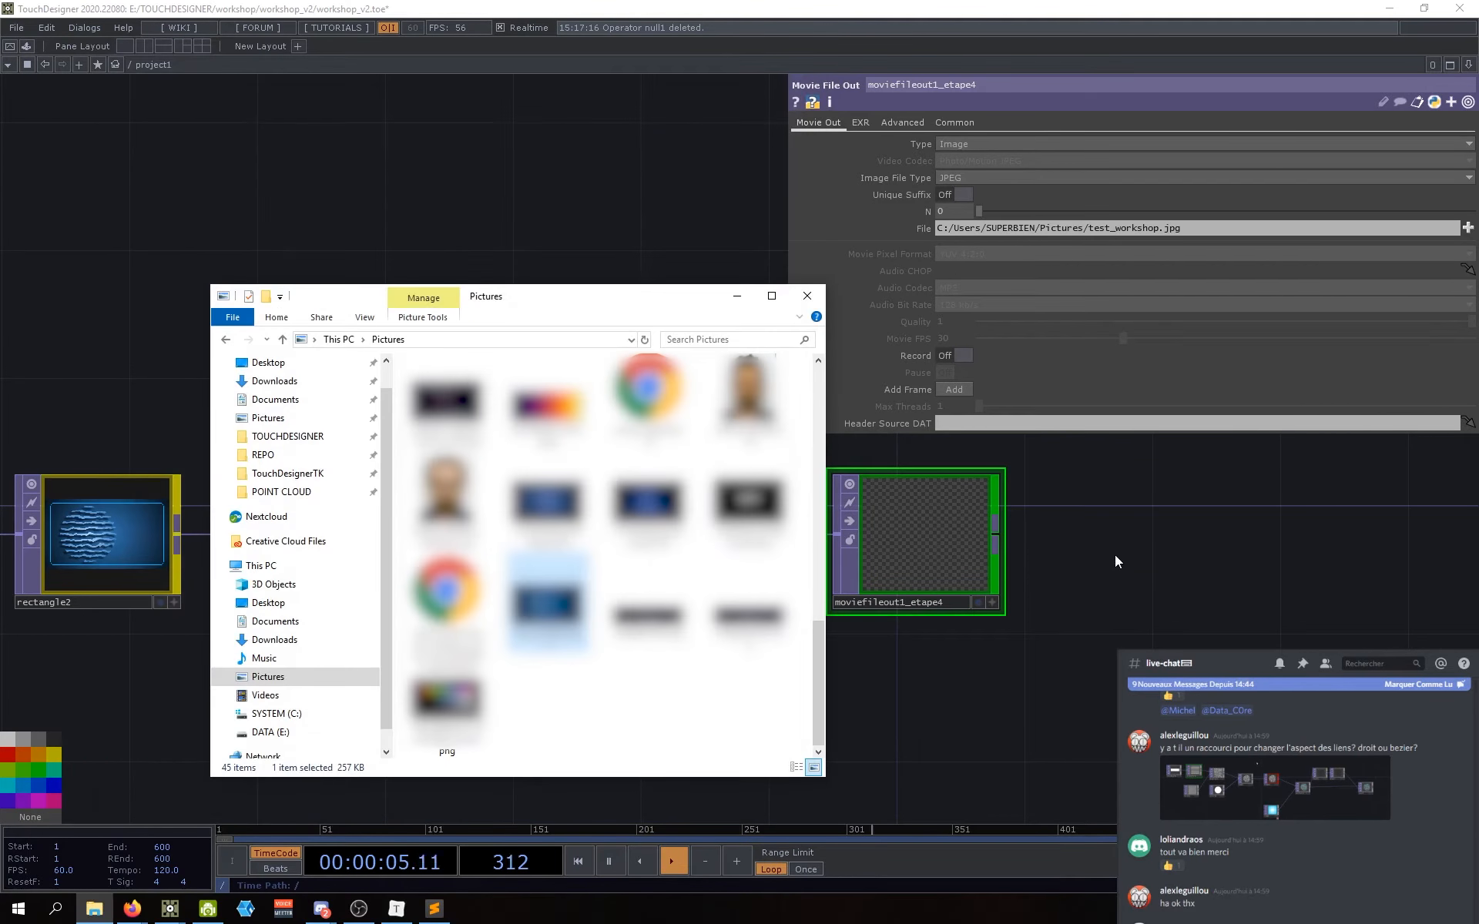
pyautogui.click(737, 296)
# Step: Switch the movie output node's Type from Image to Movie
pyautogui.scroll(6, 531, 536)
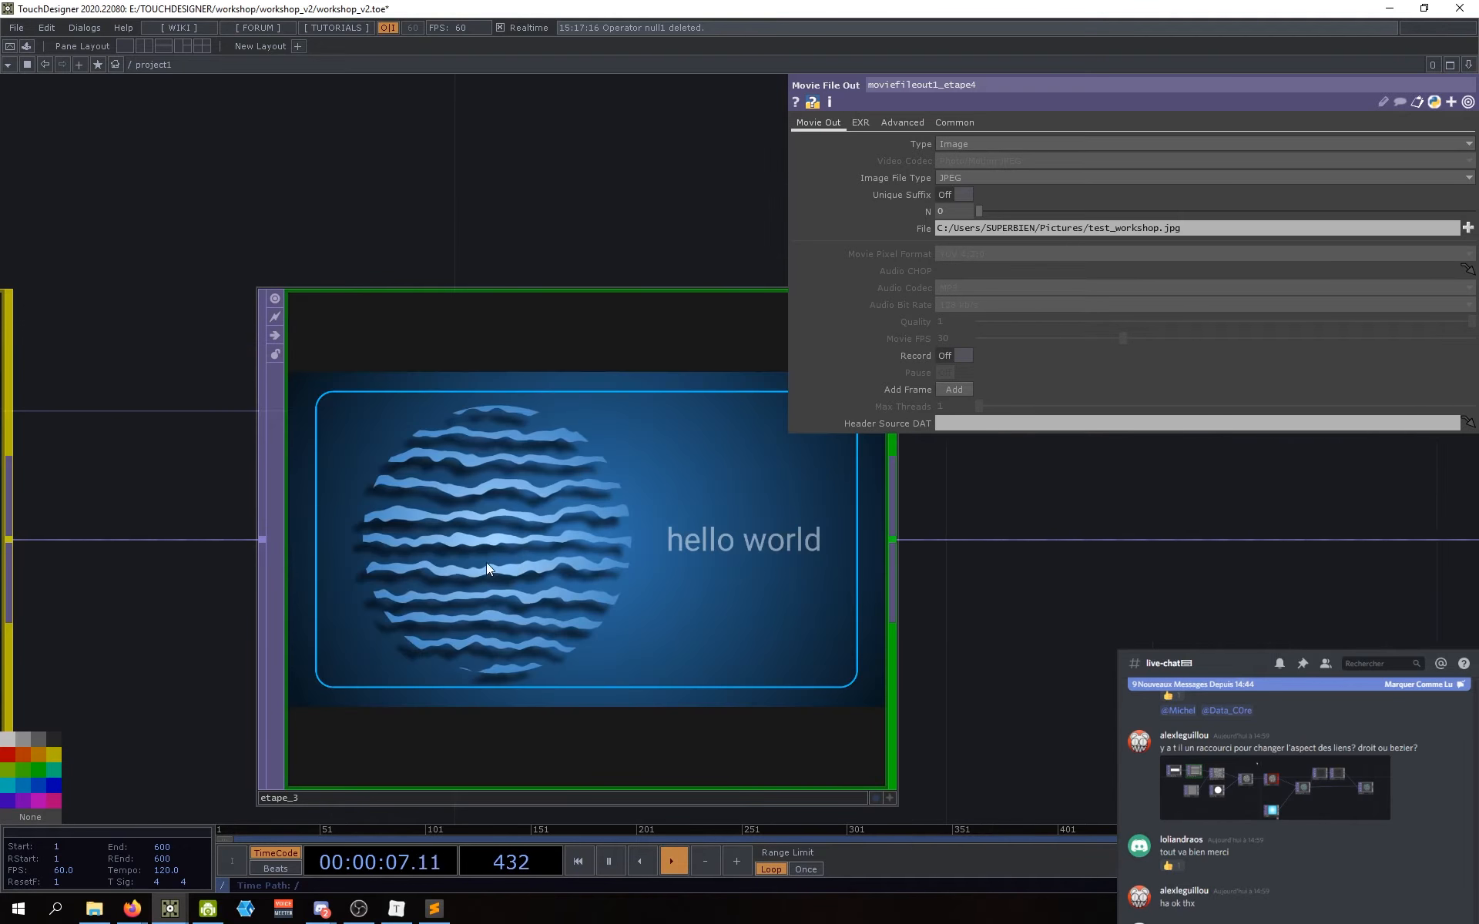
pyautogui.scroll(-3, 839, 599)
pyautogui.moveTo(952, 677); pyautogui.dragTo(471, 650)
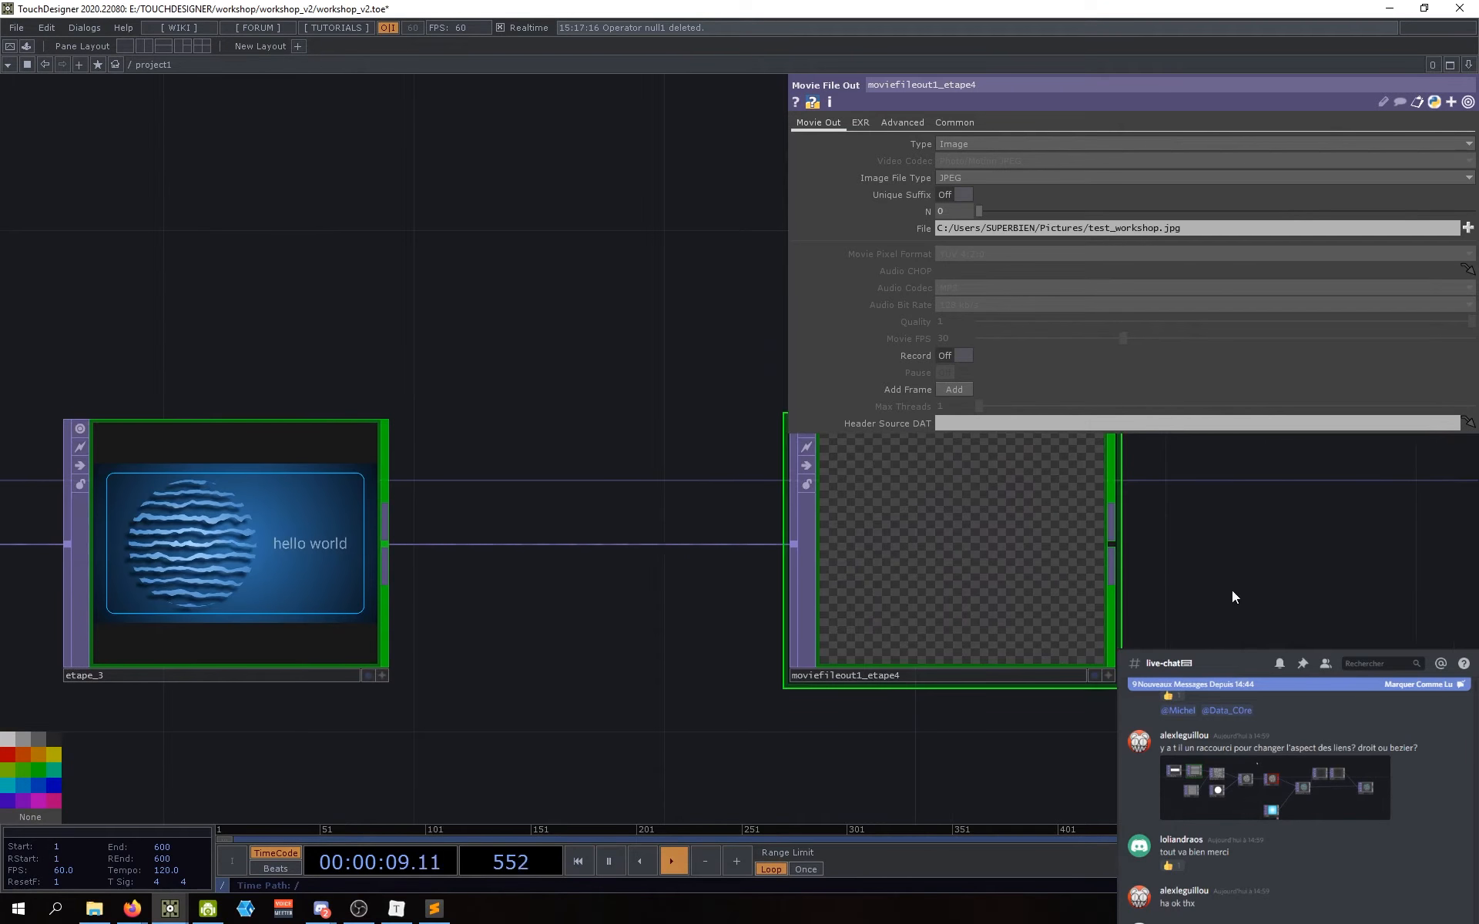
pyautogui.moveTo(1255, 576); pyautogui.dragTo(1255, 614)
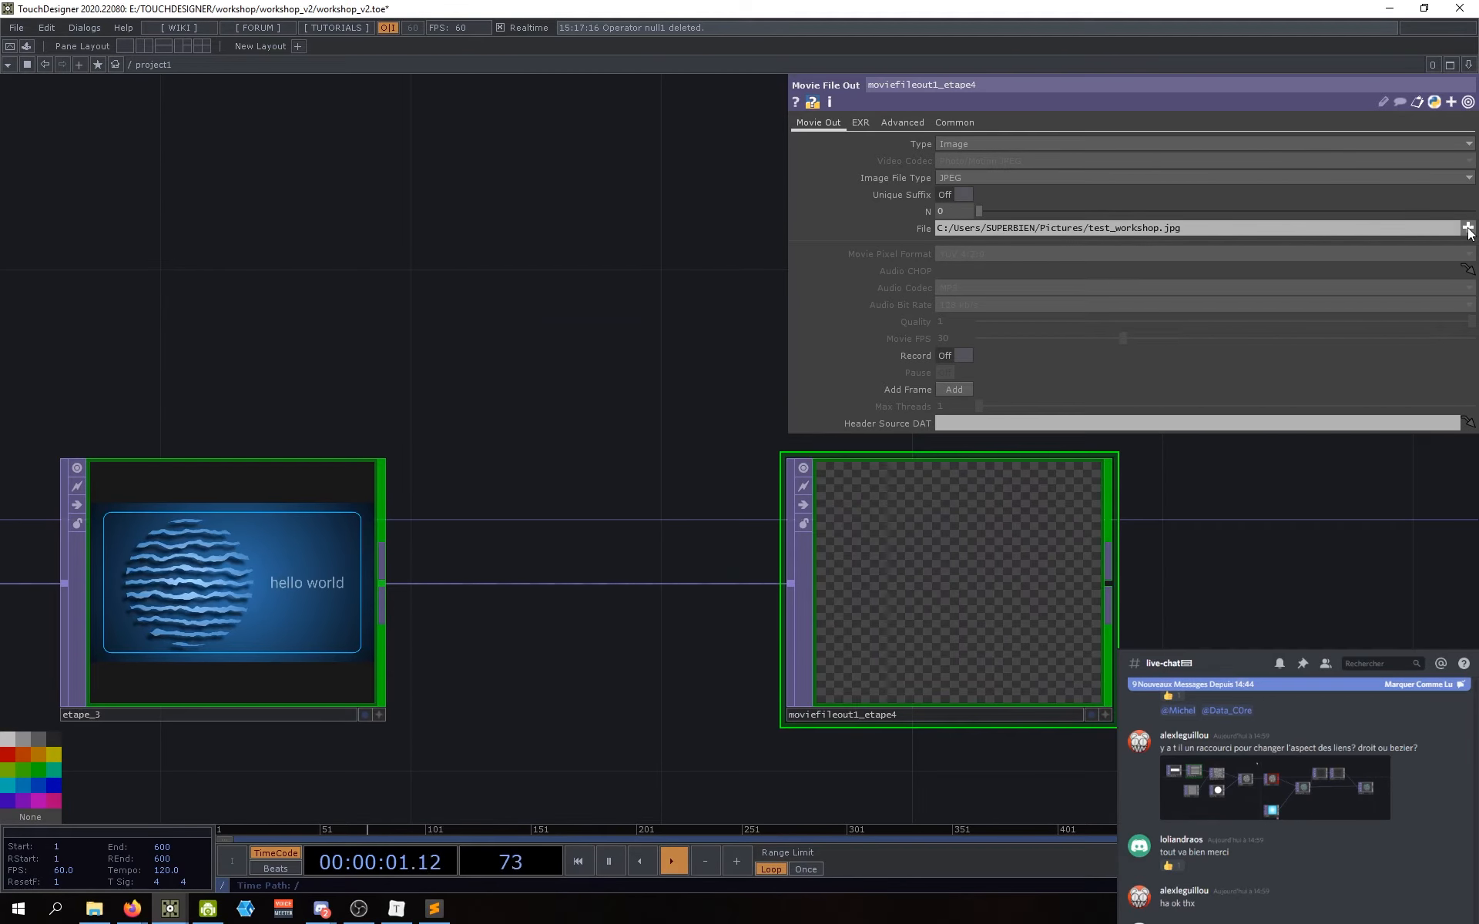
pyautogui.click(1411, 145)
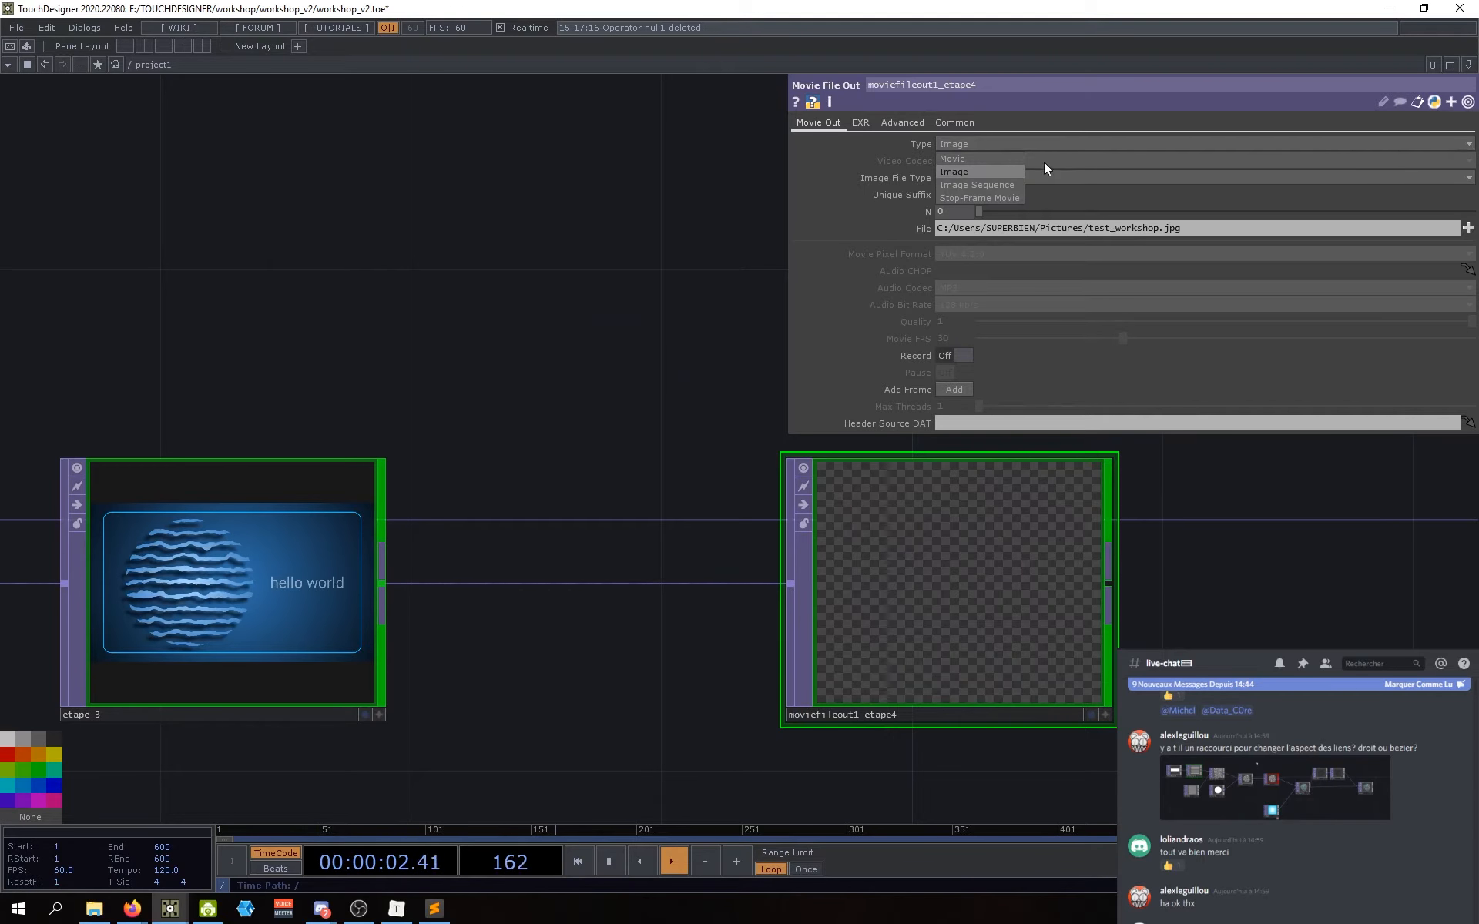
pyautogui.click(964, 162)
# Step: Set the Video Codec to MPEG 4 (Part 2)
pyautogui.moveTo(723, 347); pyautogui.dragTo(791, 413)
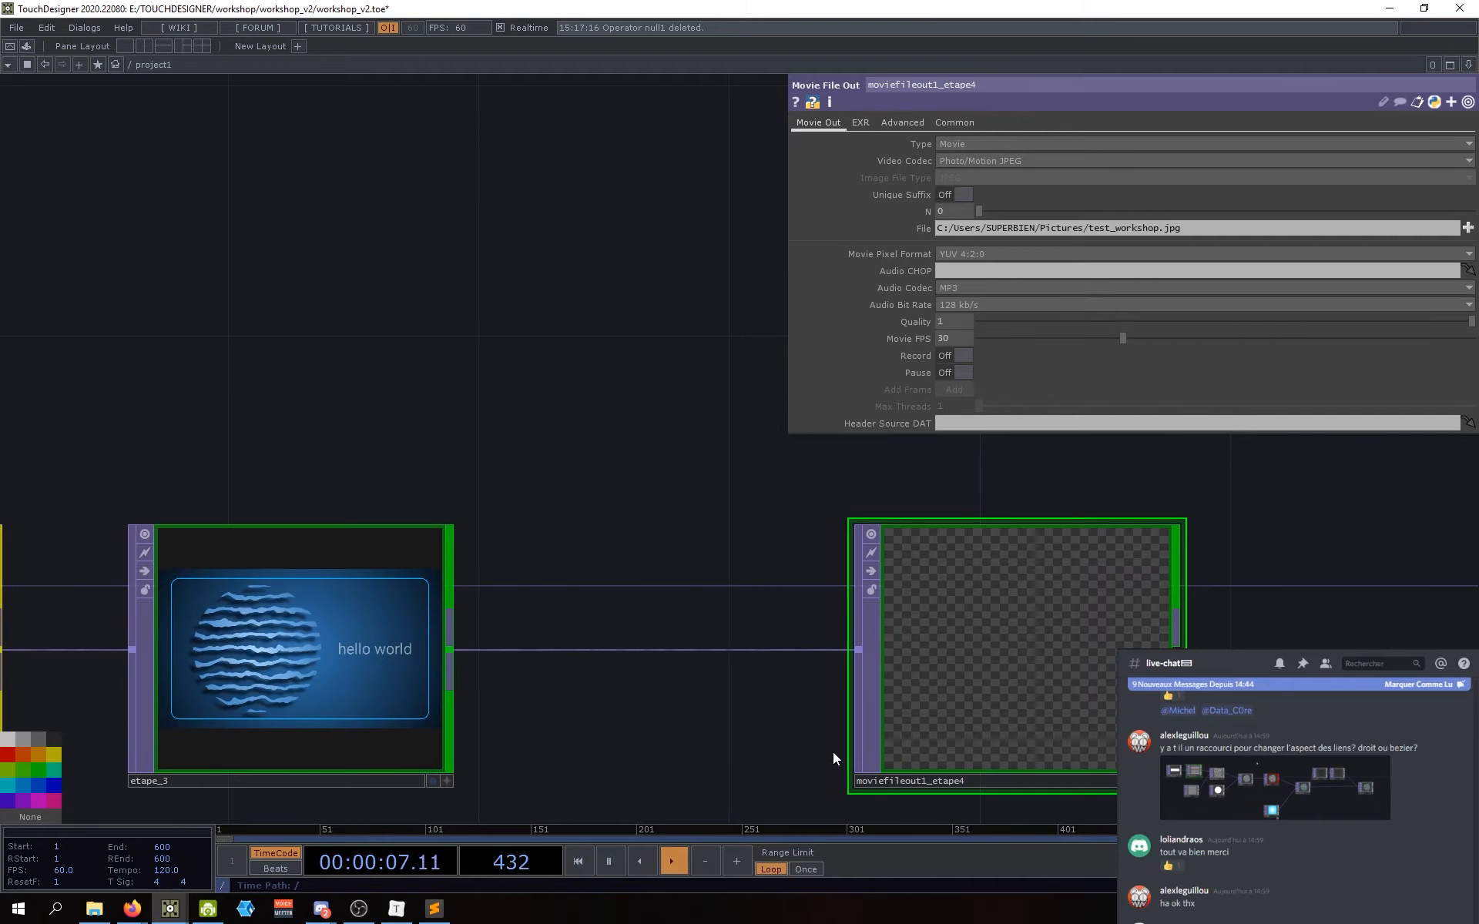
pyautogui.moveTo(709, 755); pyautogui.dragTo(769, 753)
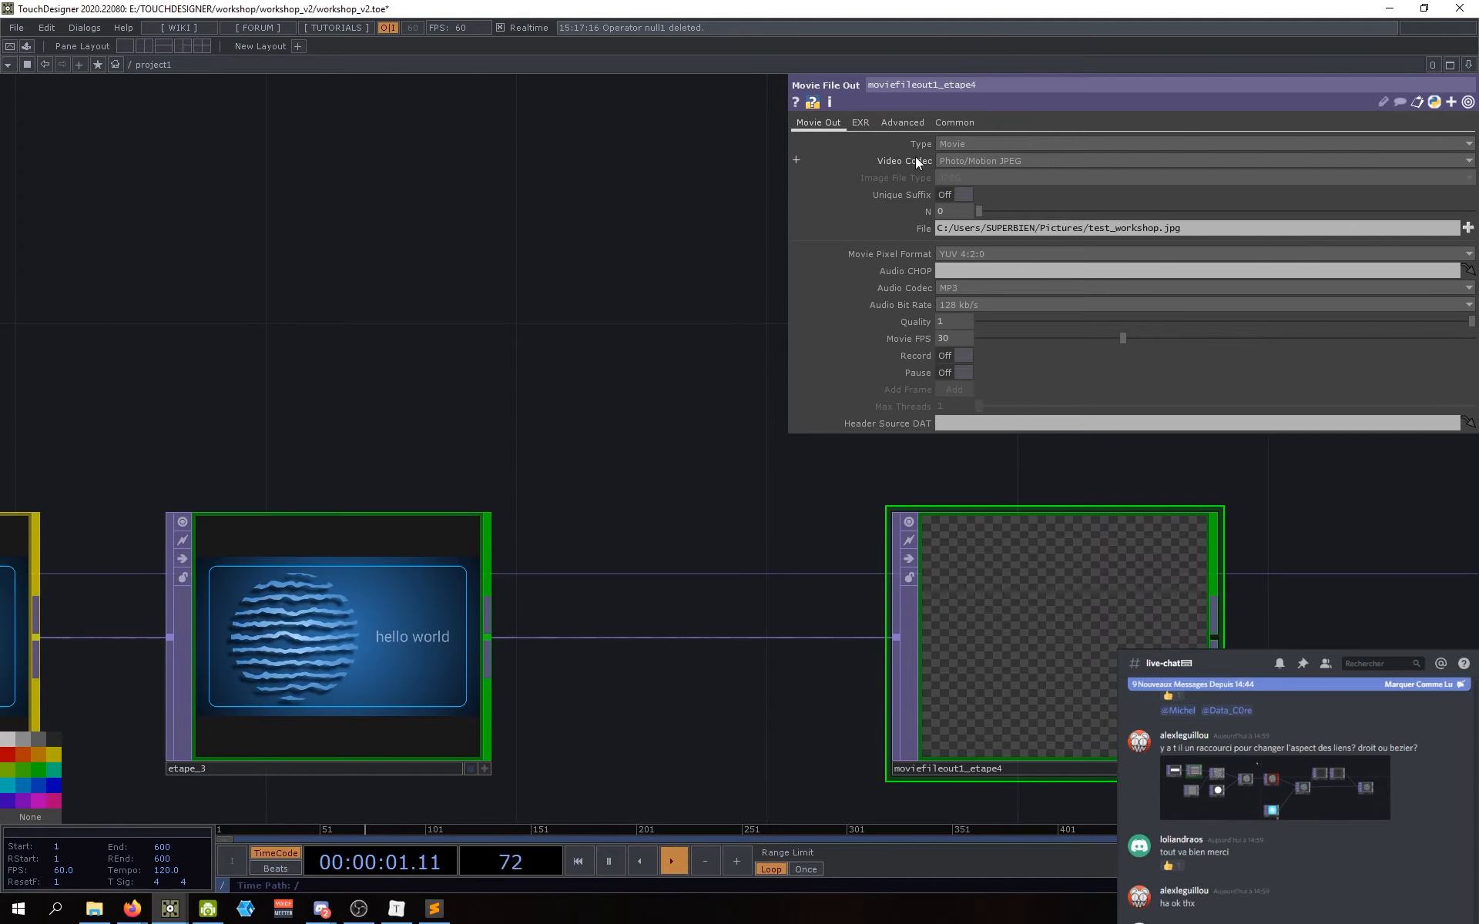
pyautogui.click(961, 161)
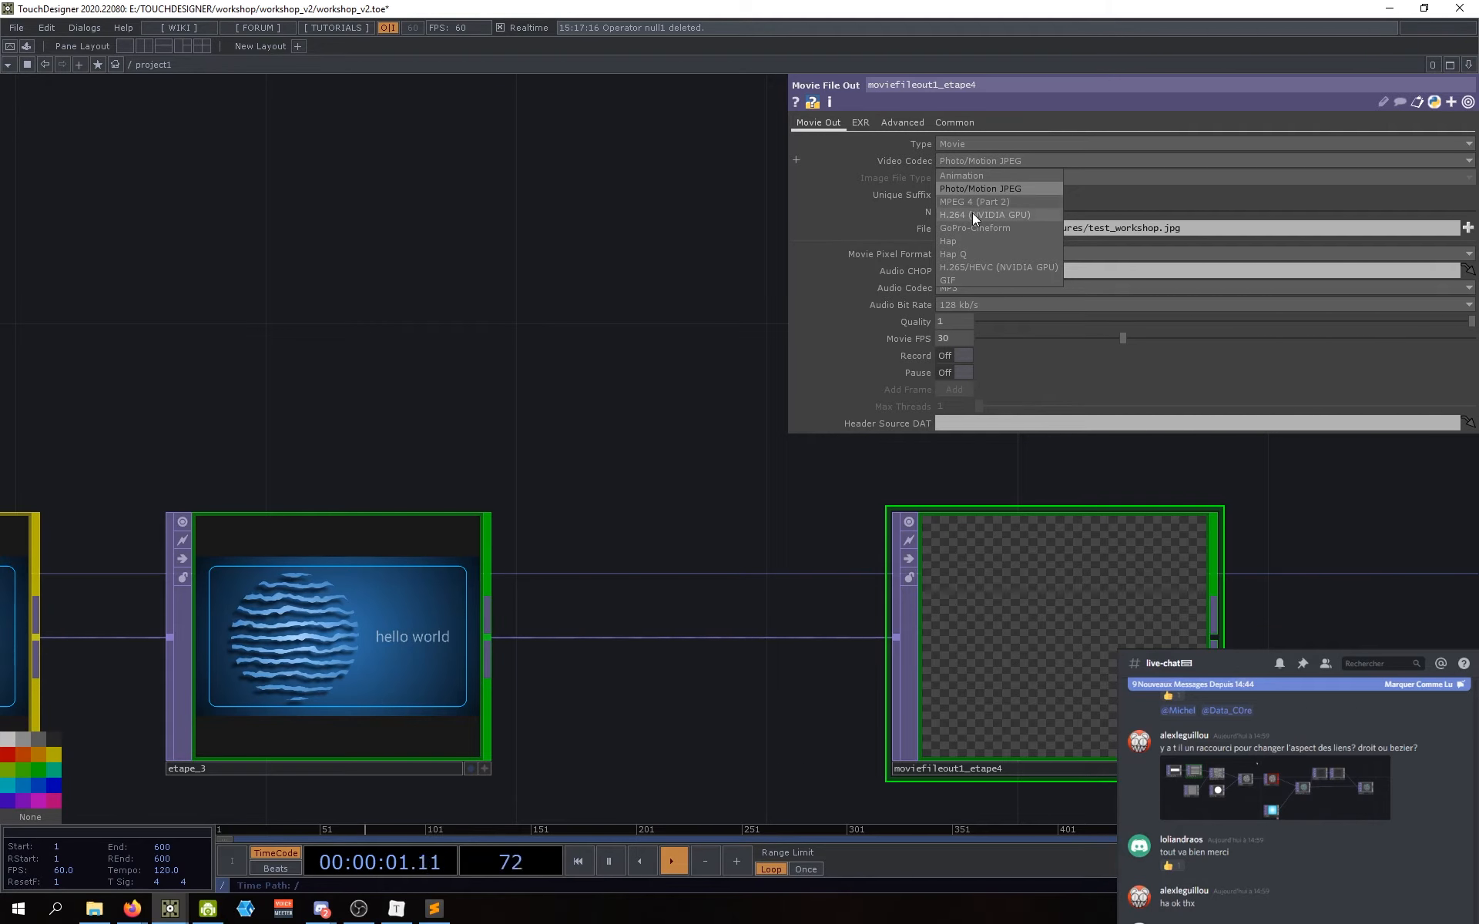
pyautogui.click(974, 202)
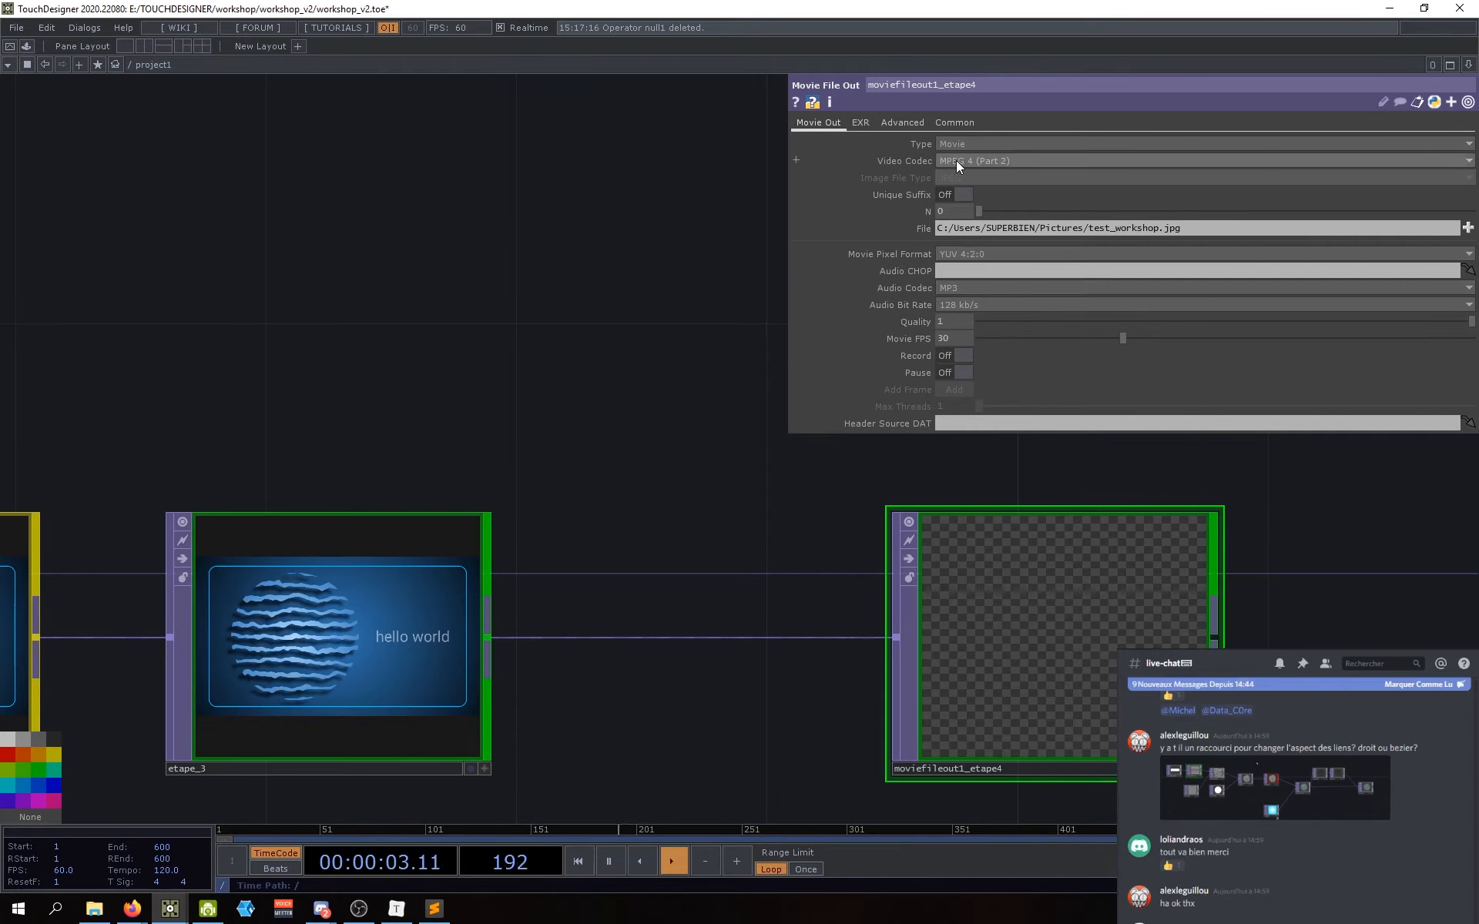
# Step: Save the output File as test_workshop.mov in the Videos folder
pyautogui.click(1467, 228)
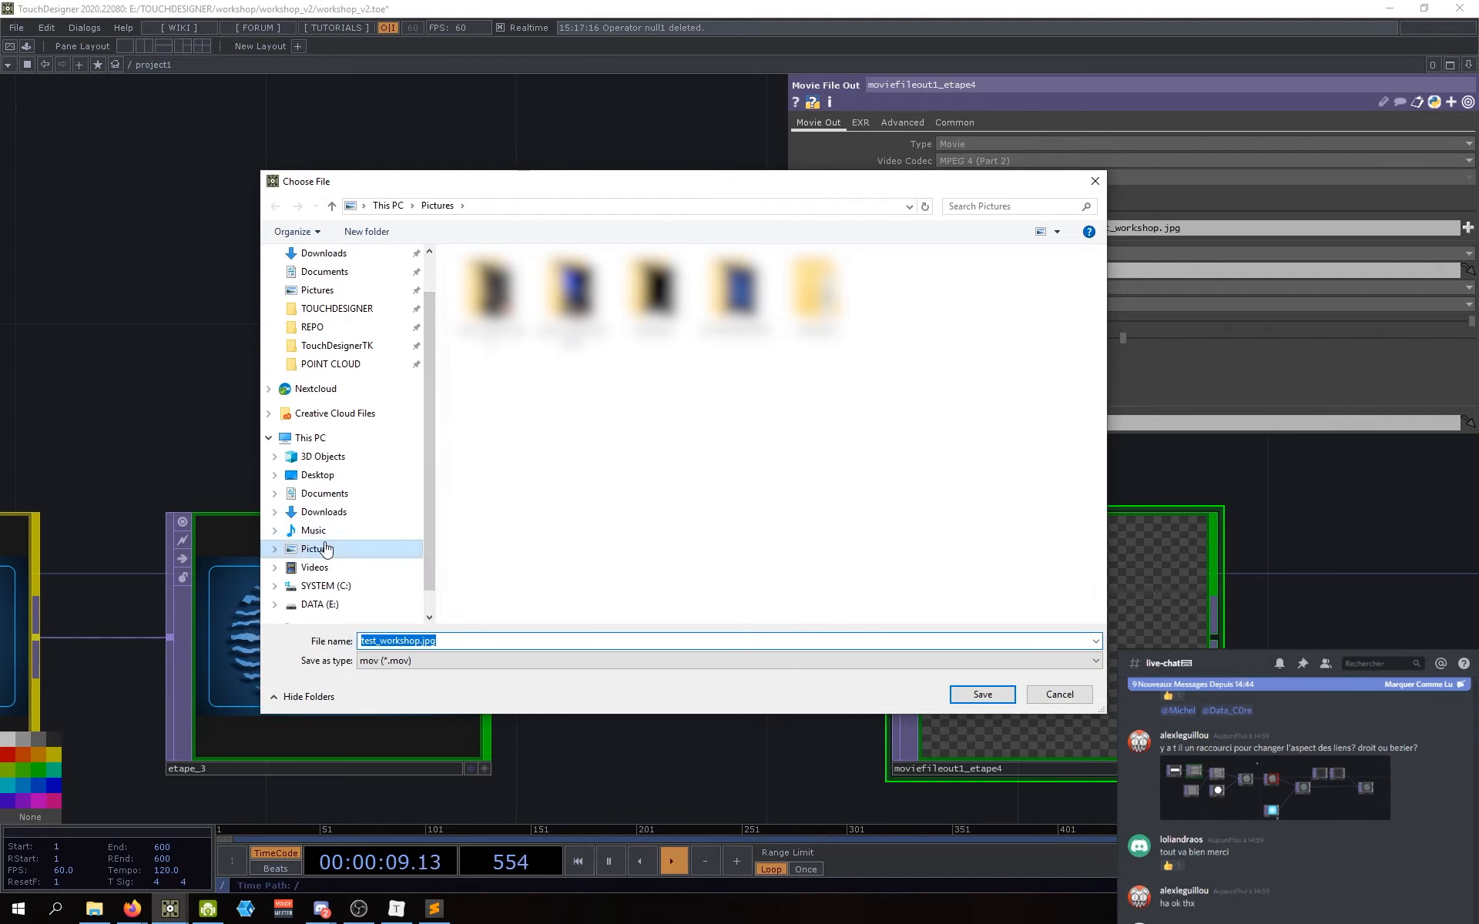
pyautogui.click(324, 567)
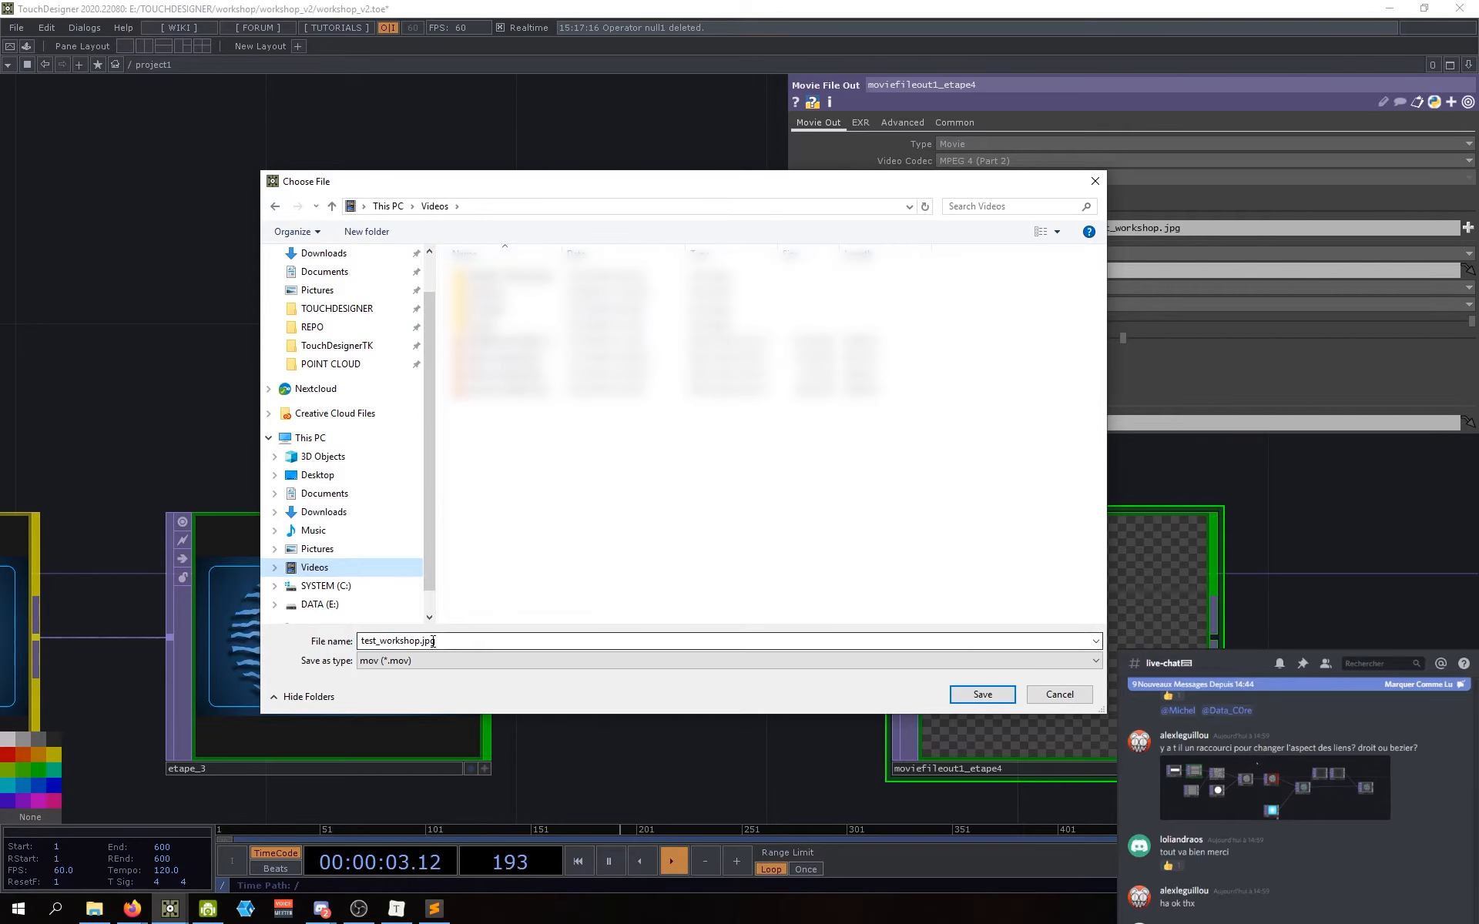
pyautogui.click(490, 641)
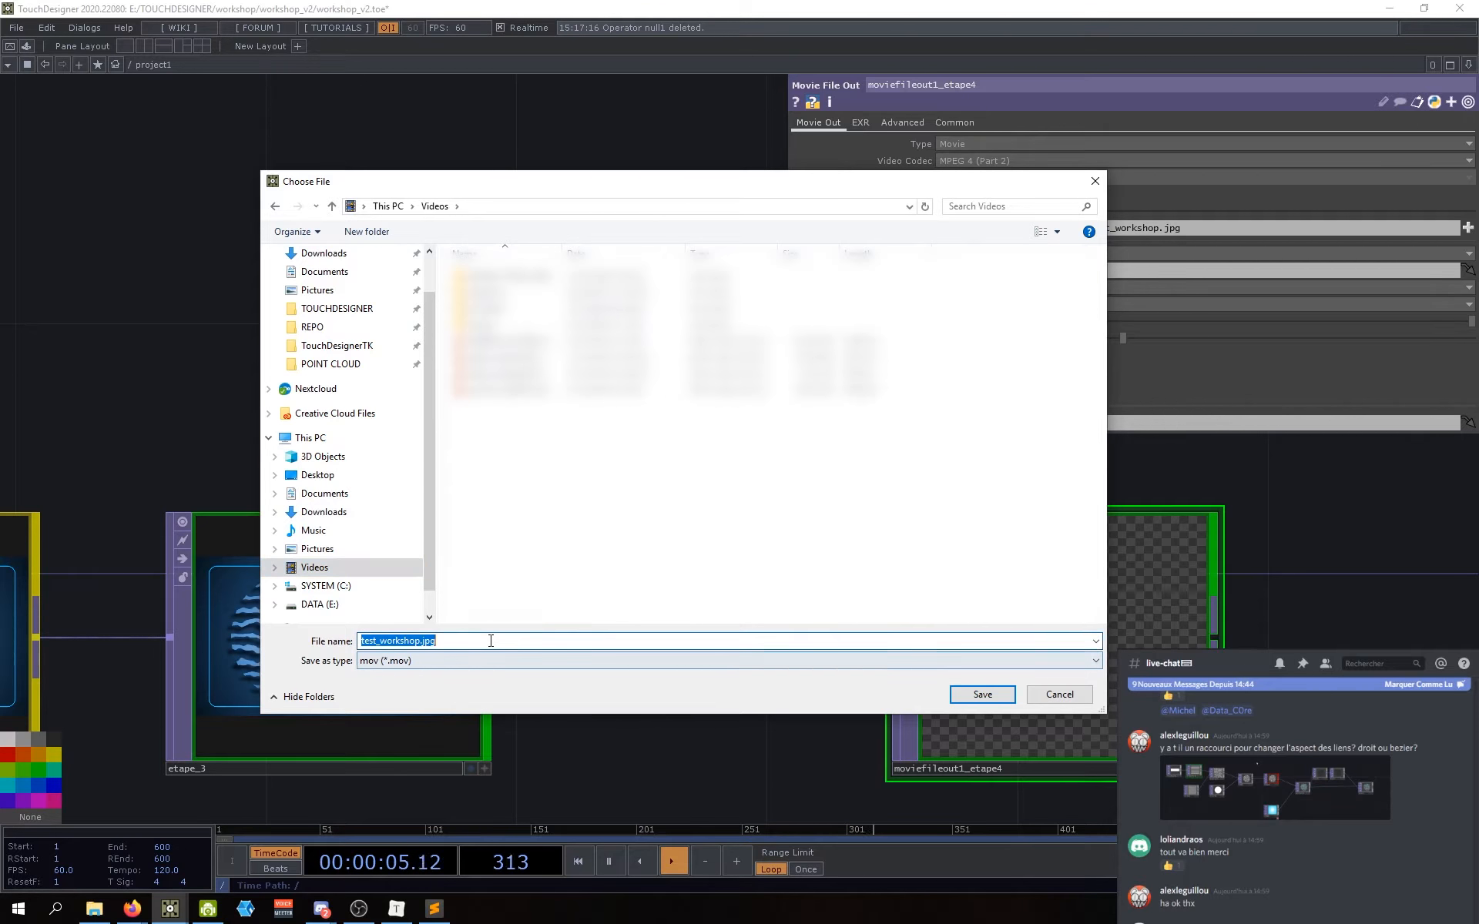
pyautogui.click(954, 698)
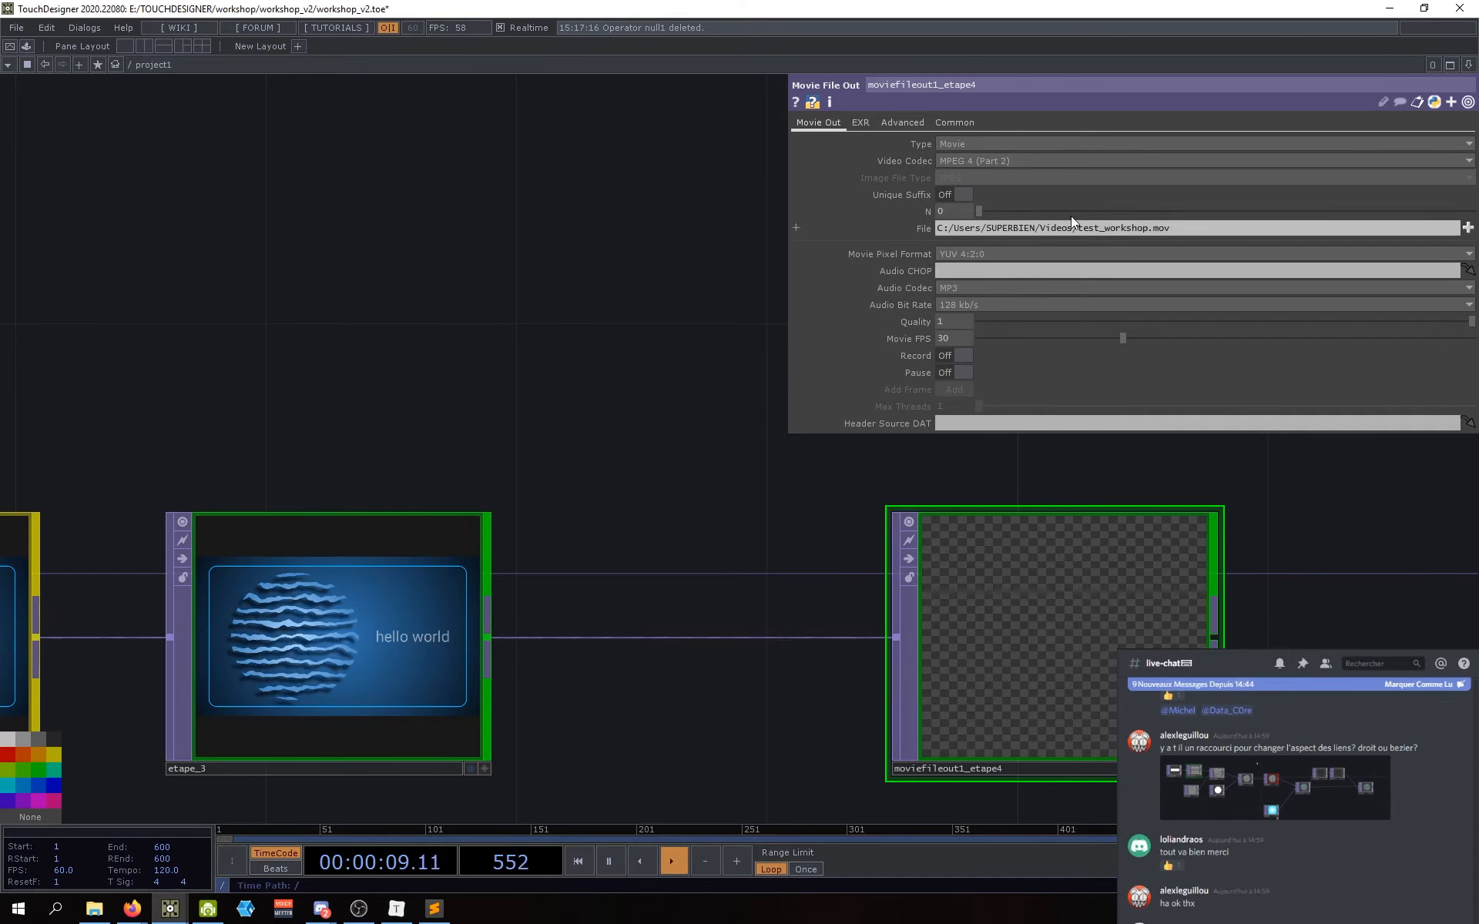
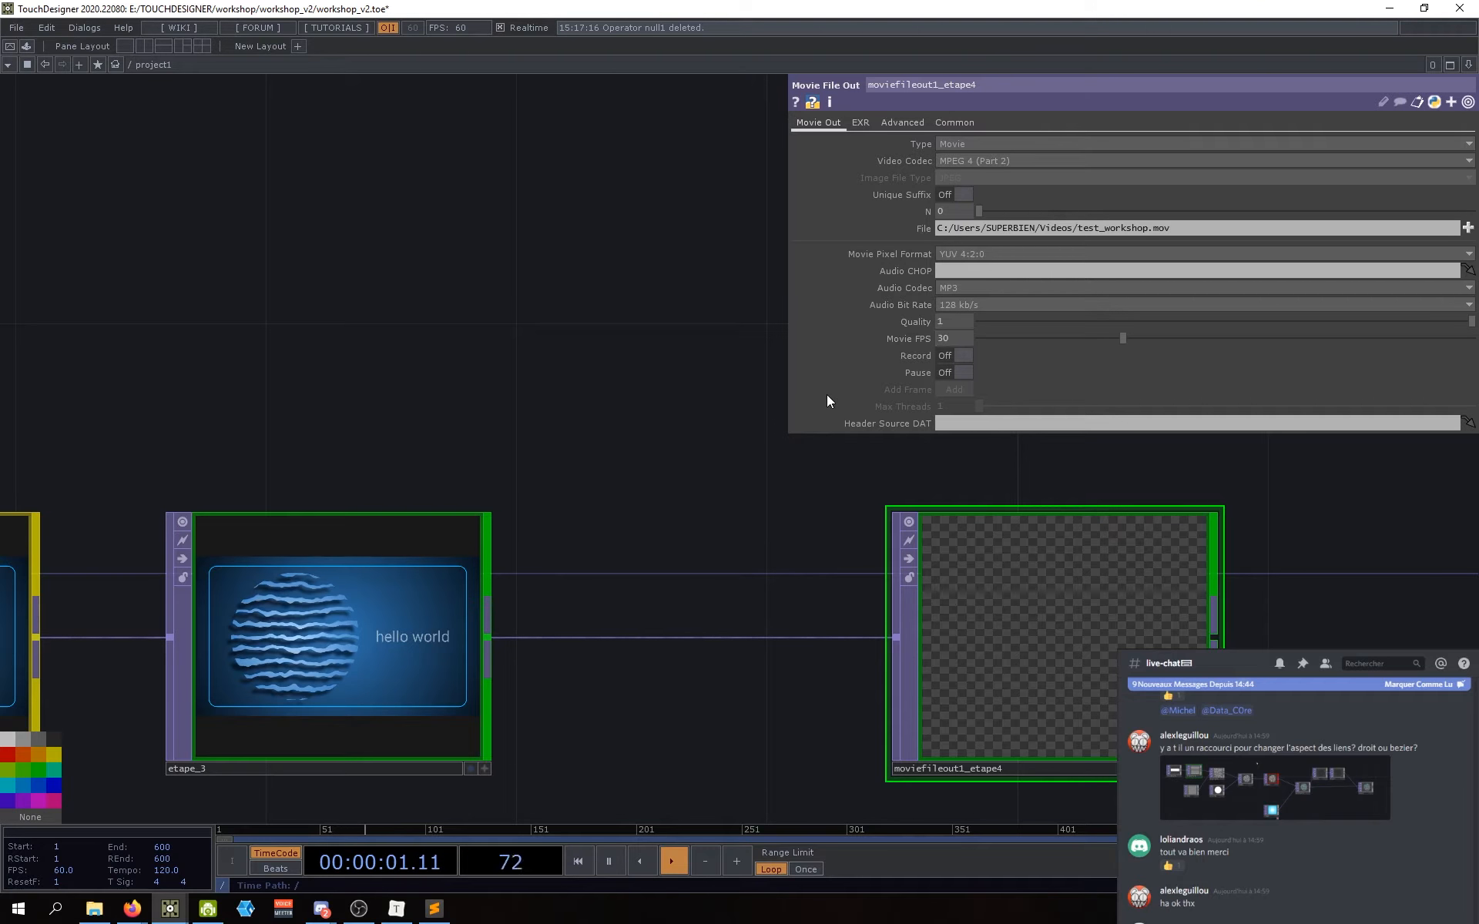
# Step: Record a brief test take of the etape_3 output to test_workshop.mov, then turn recording off
pyautogui.moveTo(700, 498); pyautogui.dragTo(658, 501)
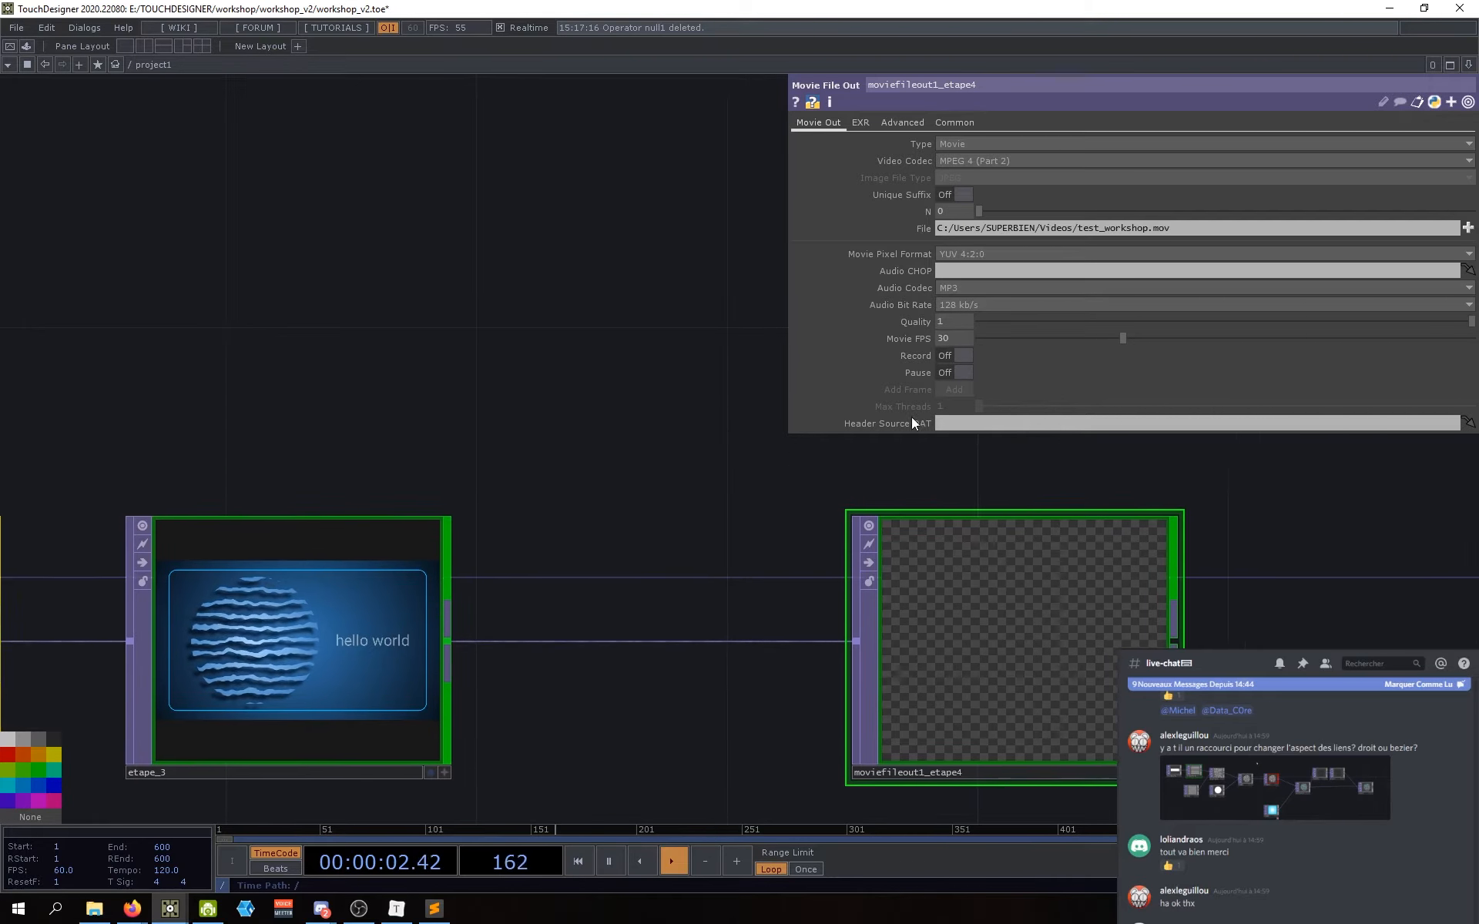
pyautogui.click(958, 359)
pyautogui.moveTo(735, 558); pyautogui.dragTo(702, 543)
pyautogui.scroll(-3, 763, 559)
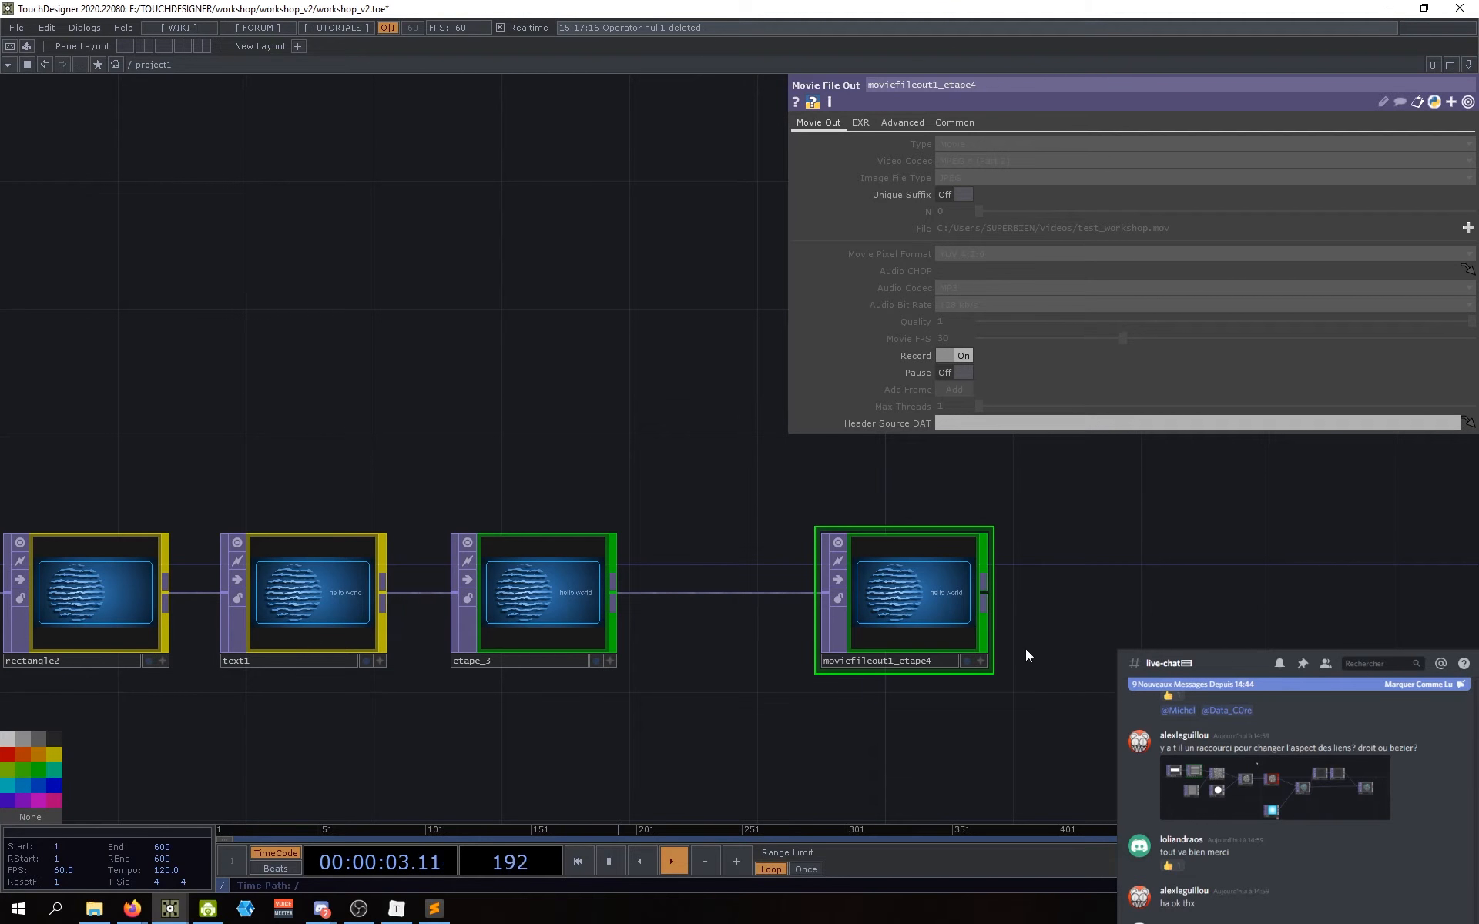
pyautogui.click(958, 354)
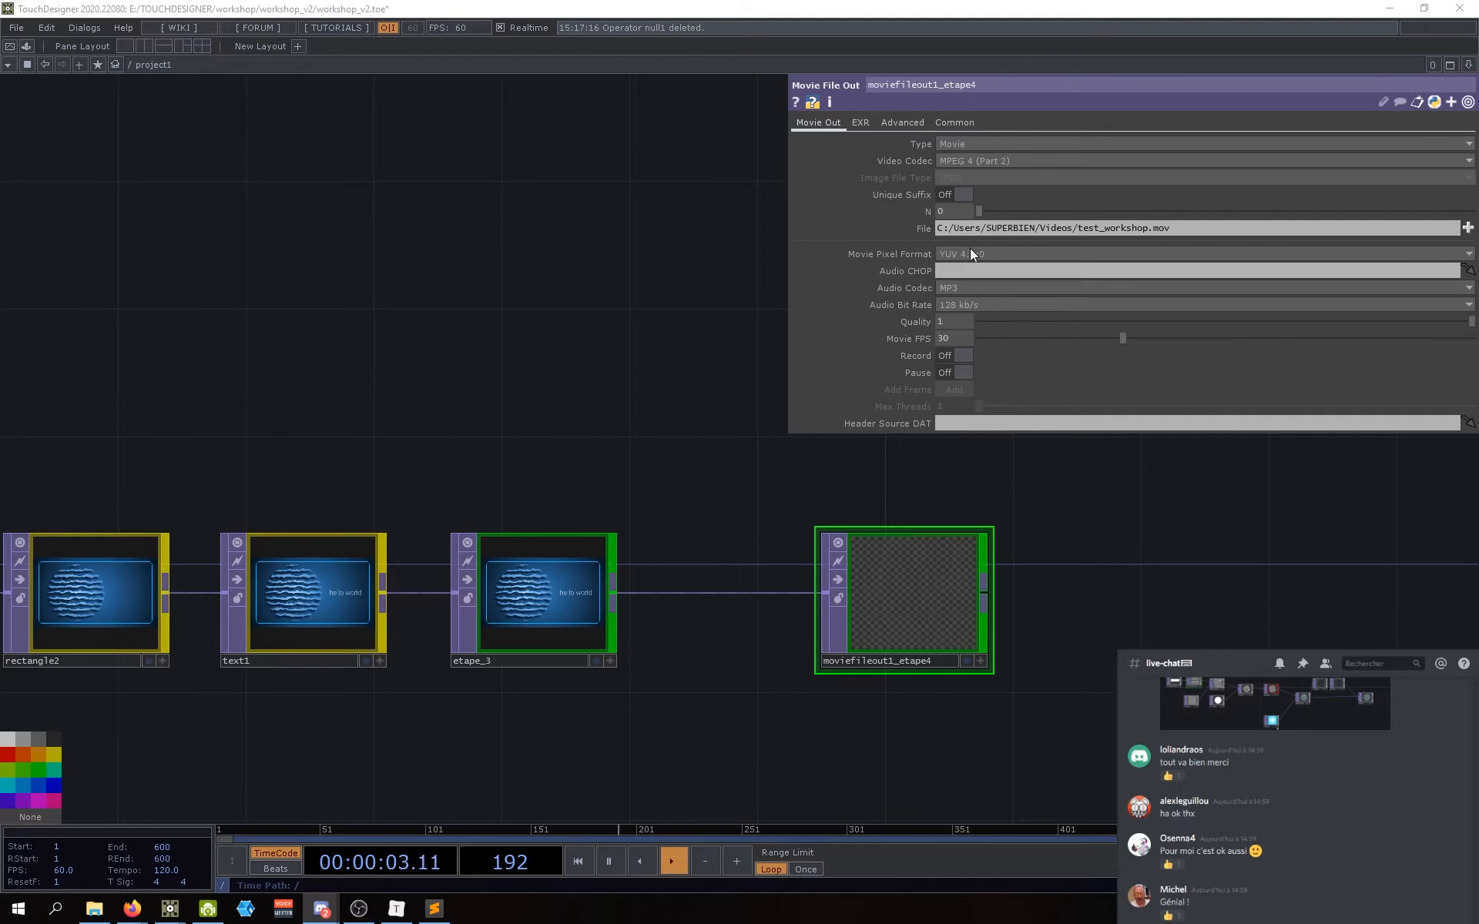
pyautogui.click(996, 158)
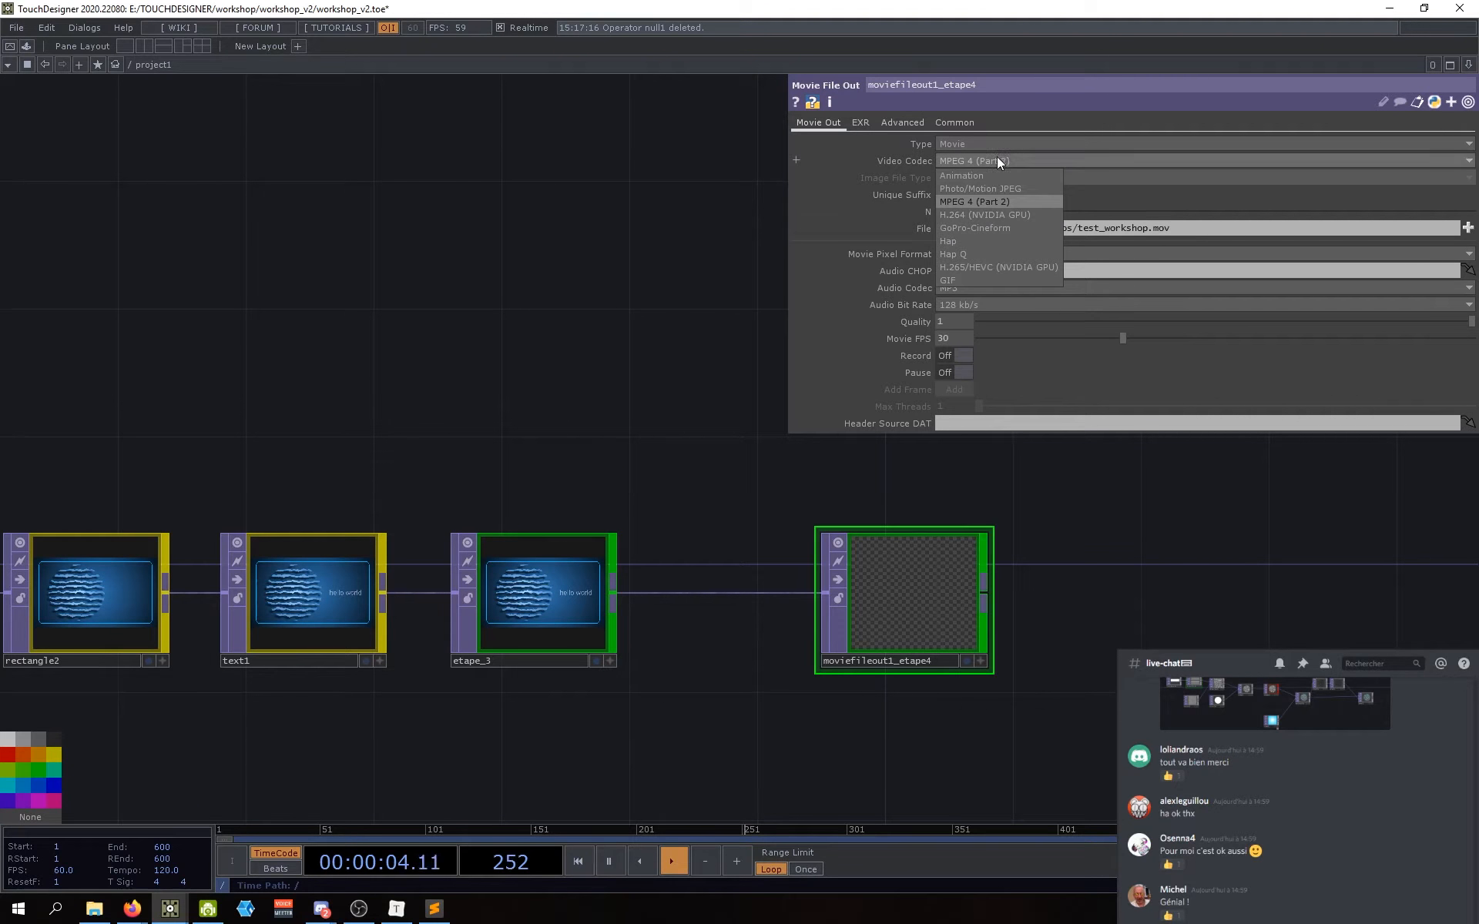
# Step: Switch the Video Codec to H.264 (NVIDIA GPU) and bring up File Explorer to find the recording
pyautogui.click(1000, 213)
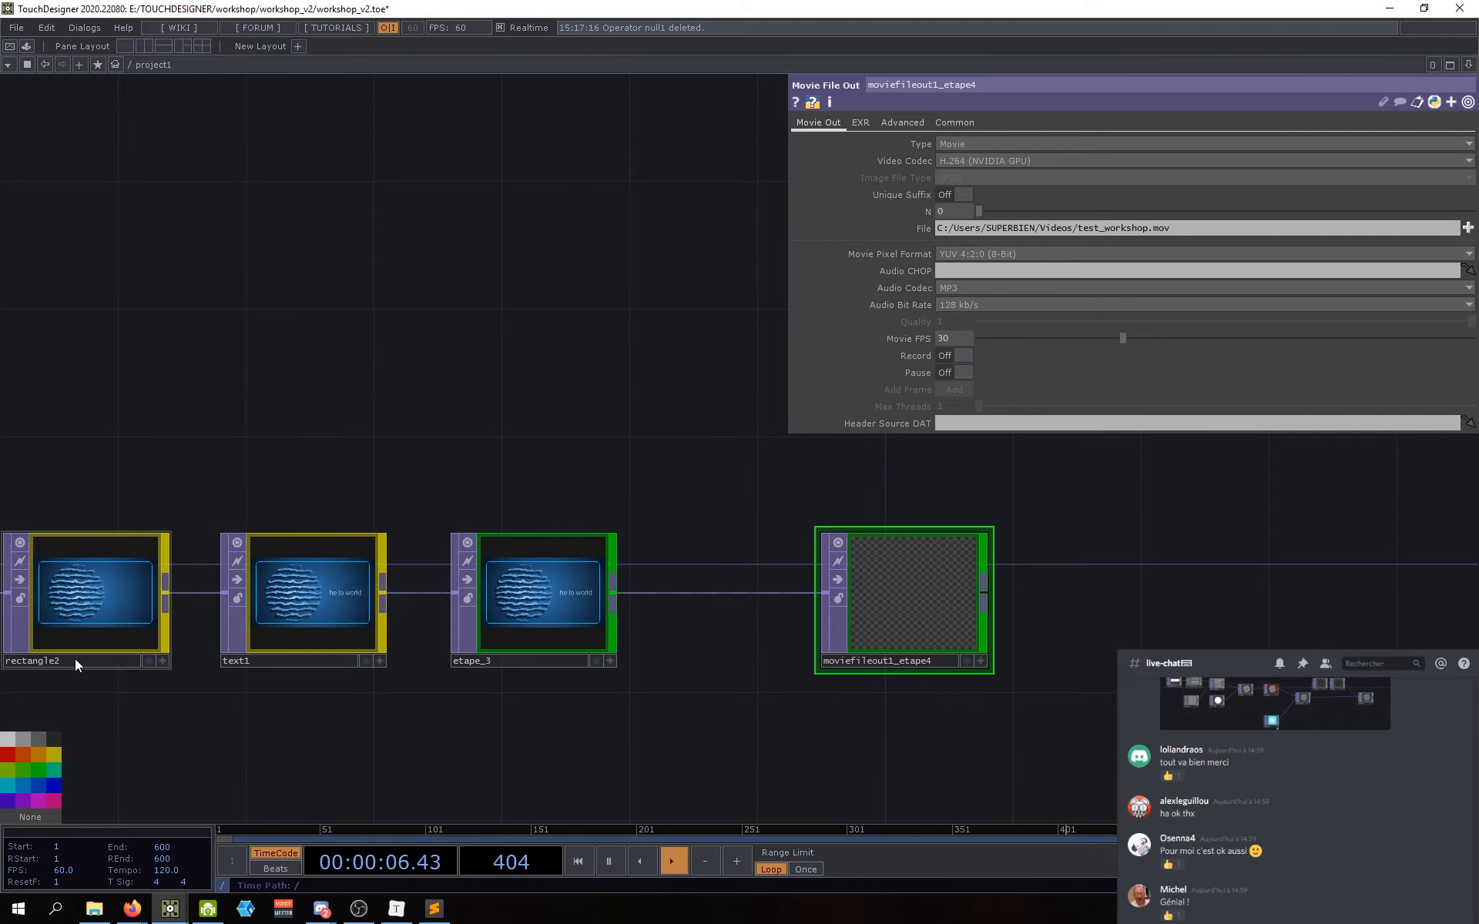
pyautogui.moveTo(500, 783)
pyautogui.mouseDown()
pyautogui.moveTo(512, 767)
pyautogui.moveTo(476, 781)
pyautogui.mouseUp()
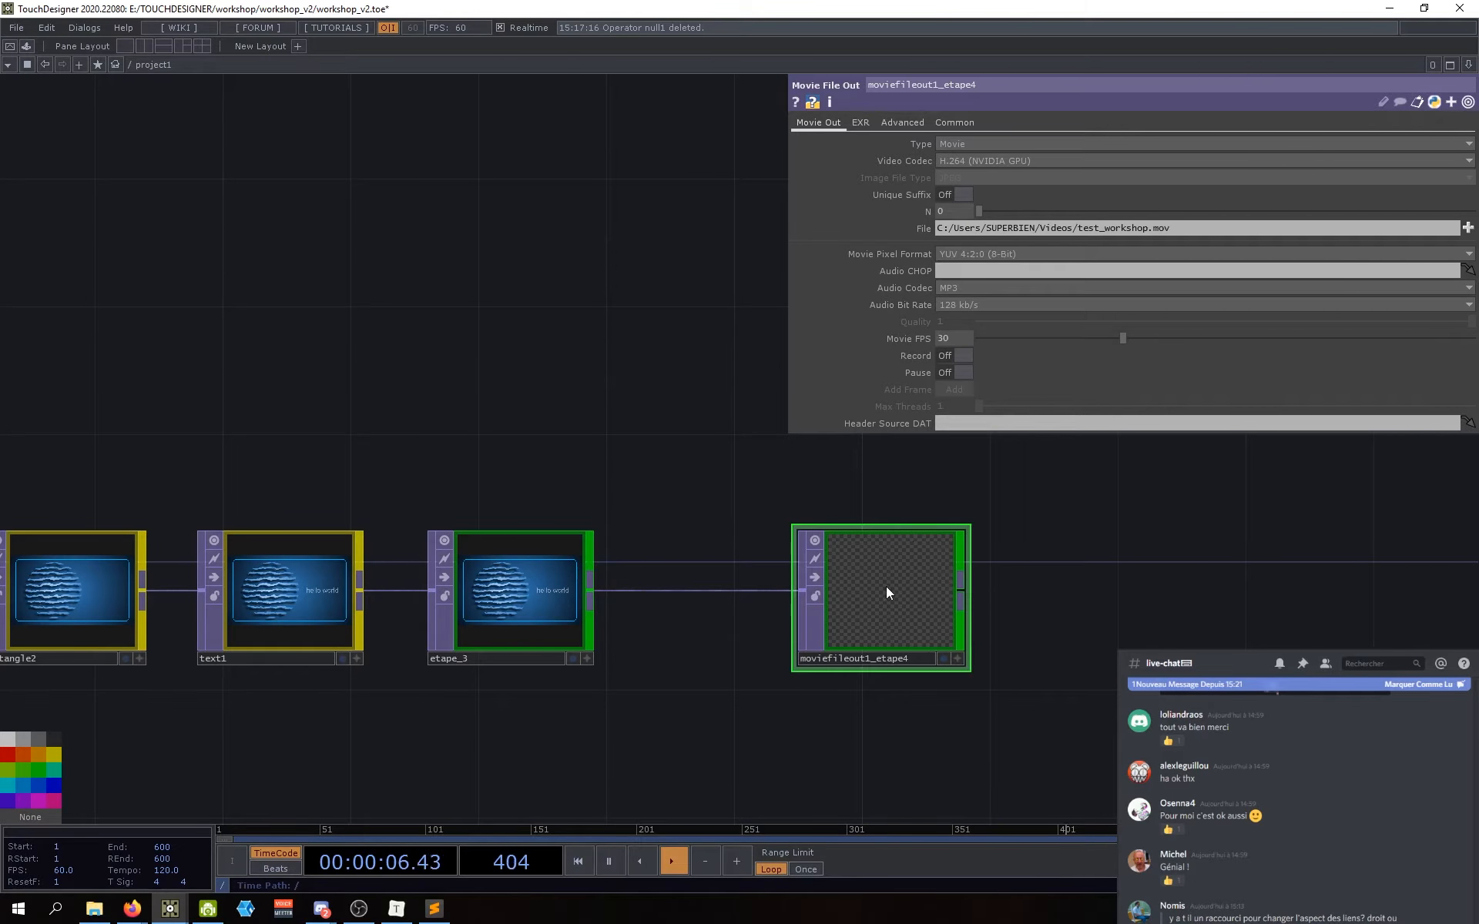
pyautogui.scroll(3, 915, 612)
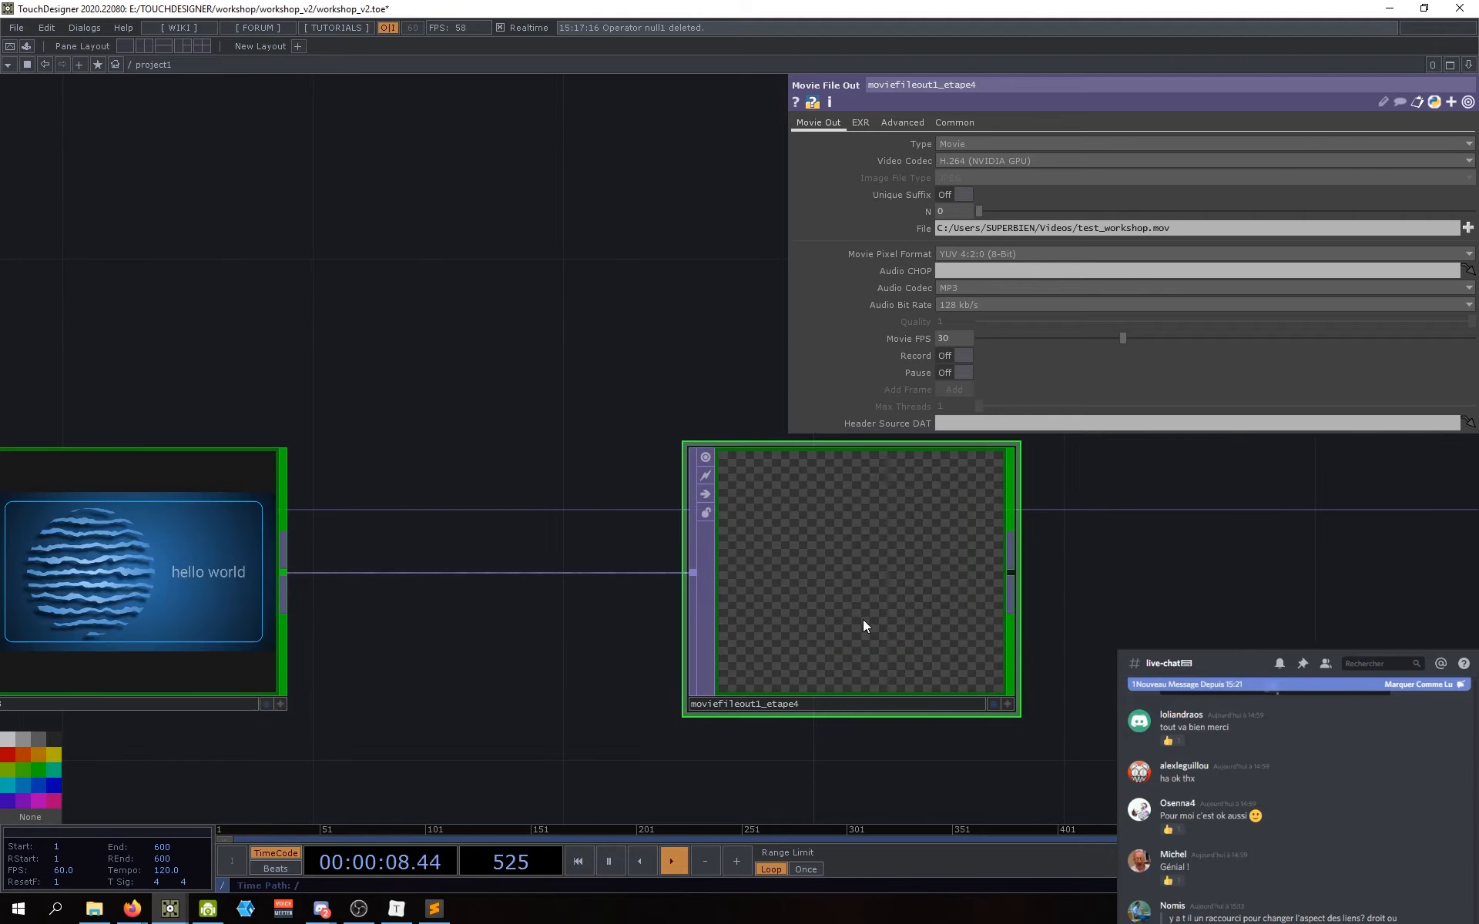
pyautogui.scroll(-3, 894, 629)
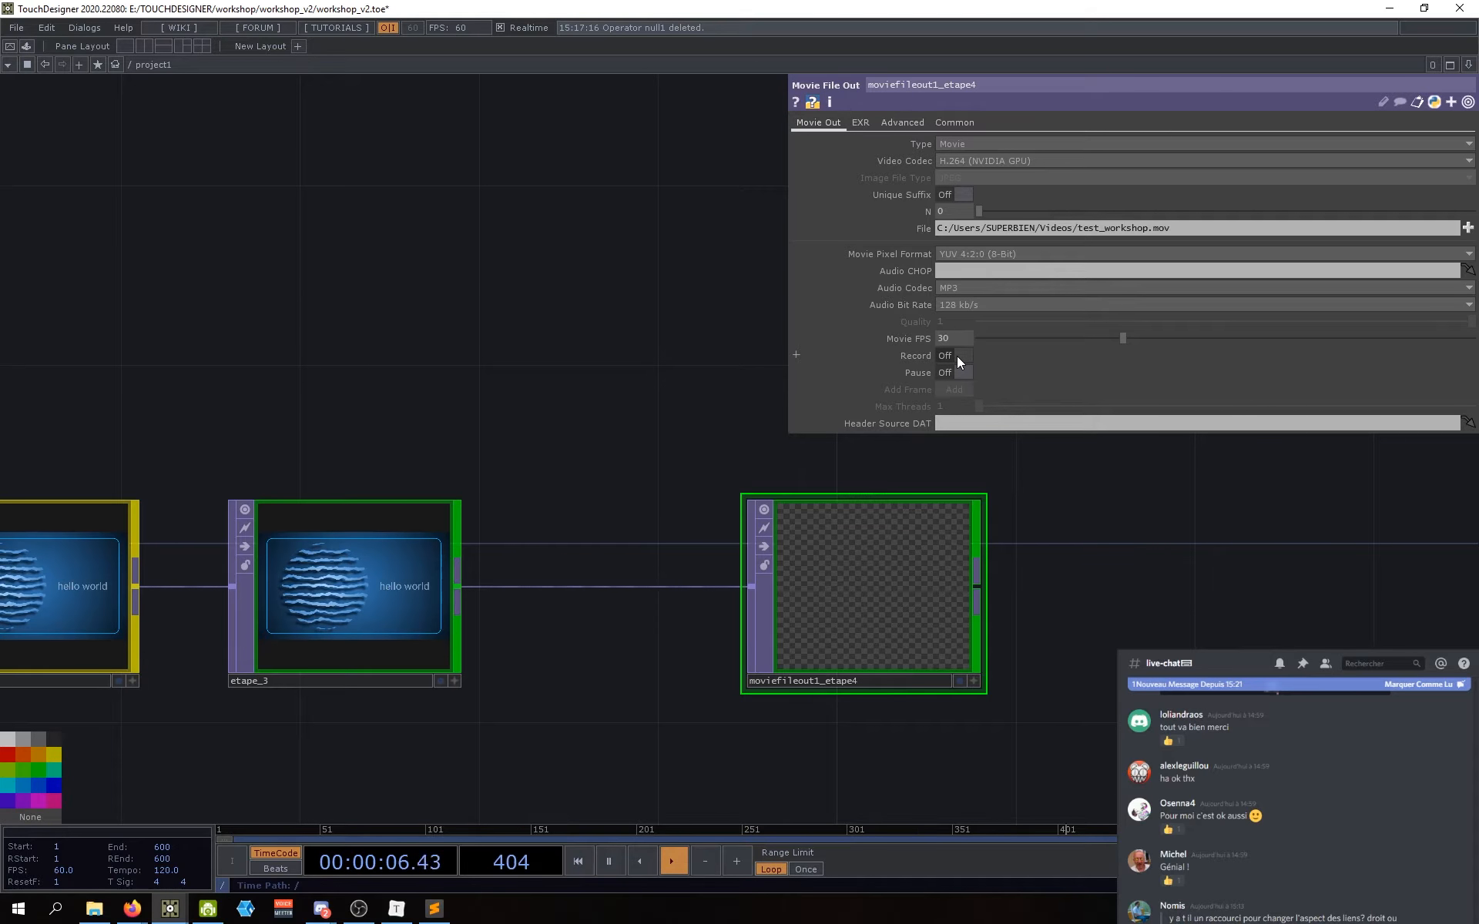
pyautogui.click(94, 909)
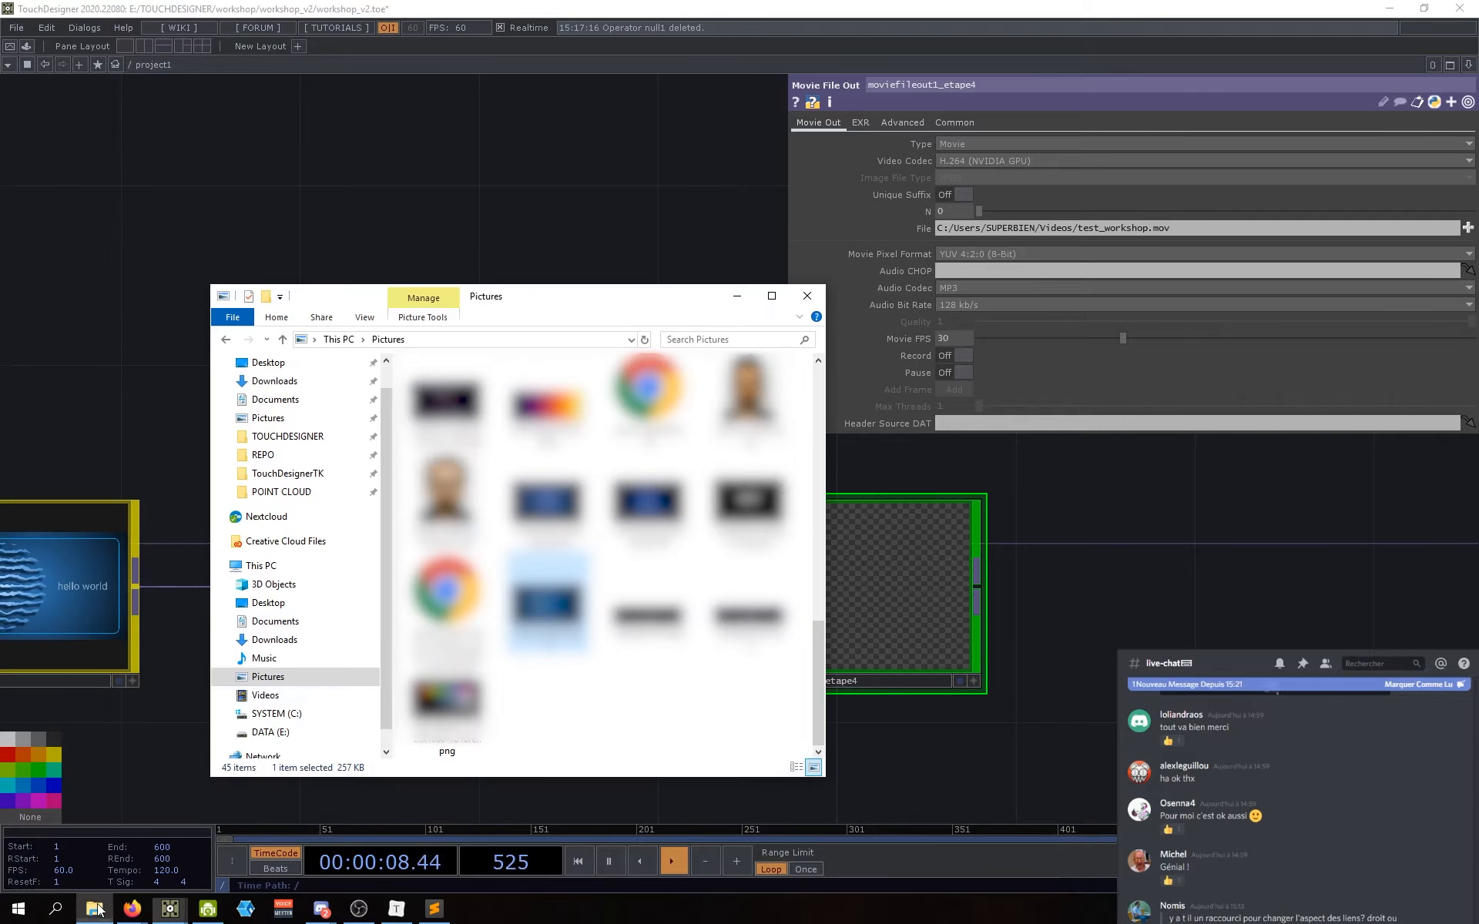
# Step: Play test_workshop.mov from the Videos folder in VLC to check it, then close VLC
pyautogui.click(265, 696)
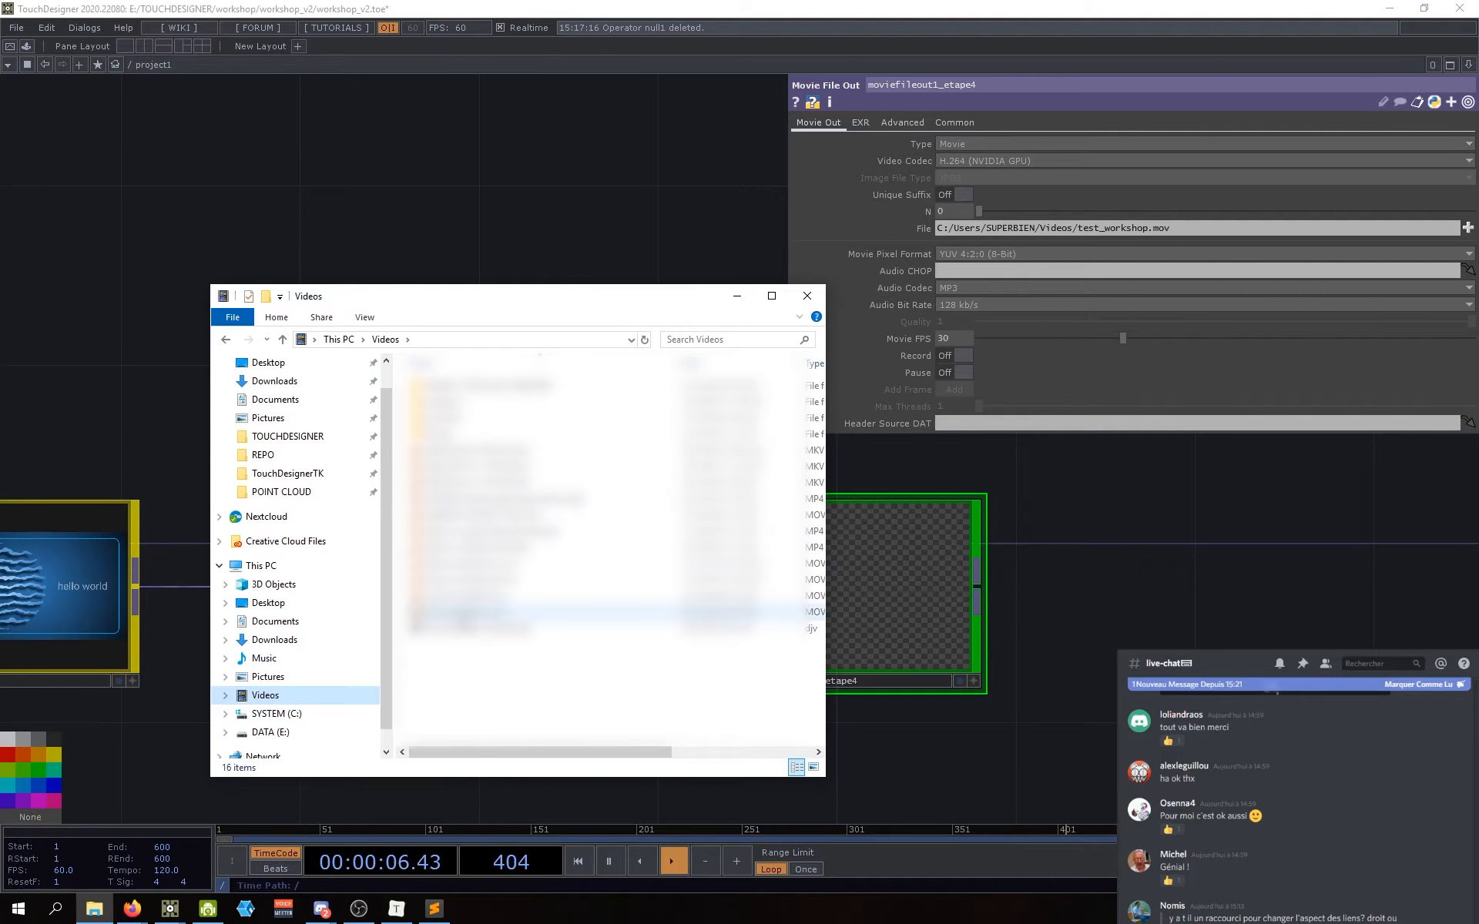
pyautogui.click(467, 613)
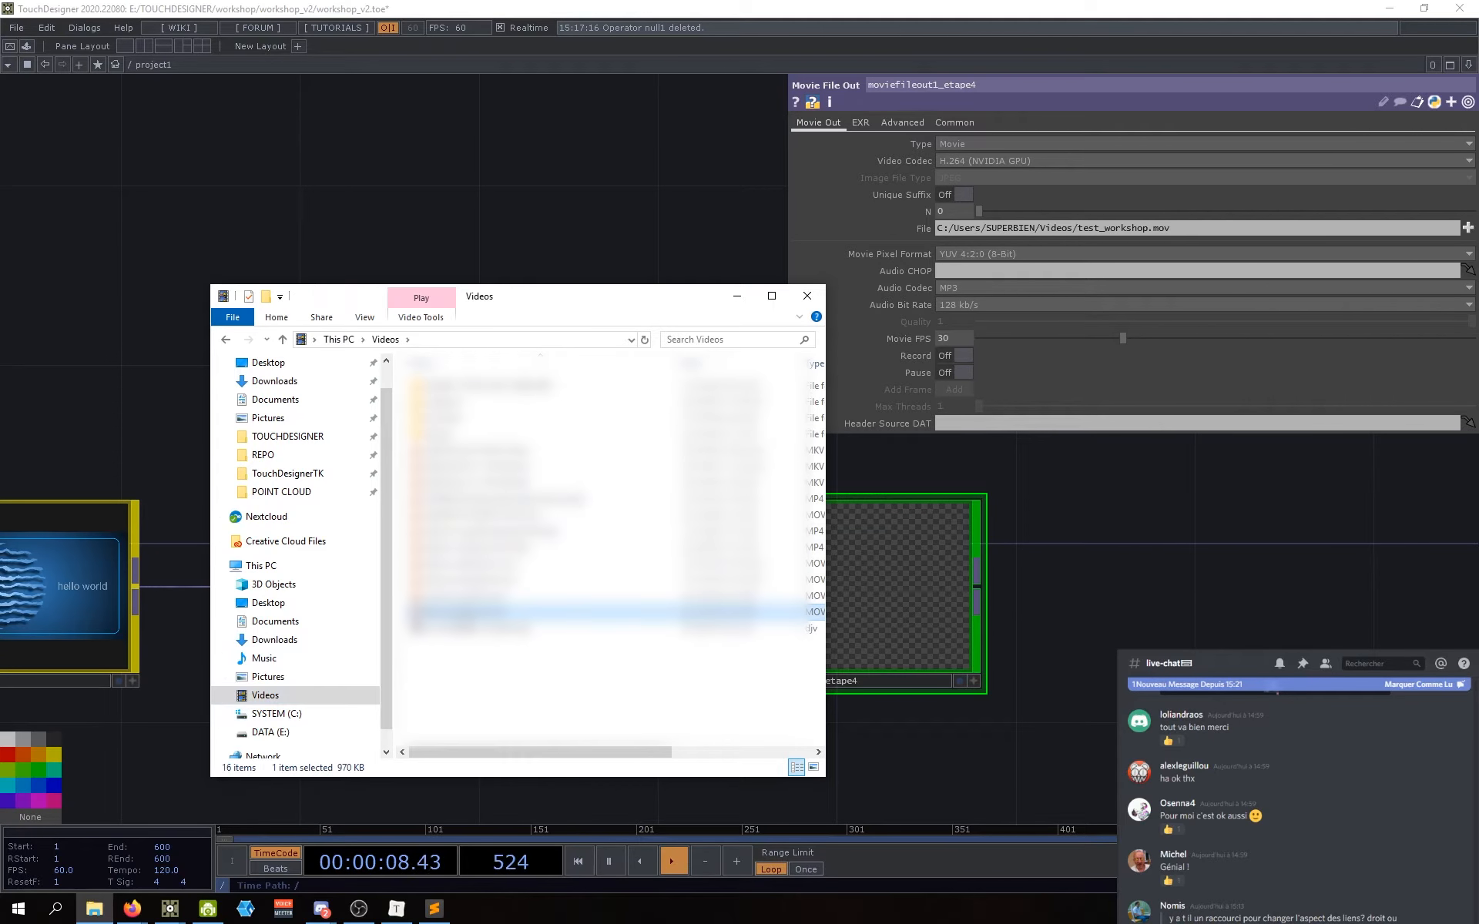
pyautogui.doubleClick(462, 614)
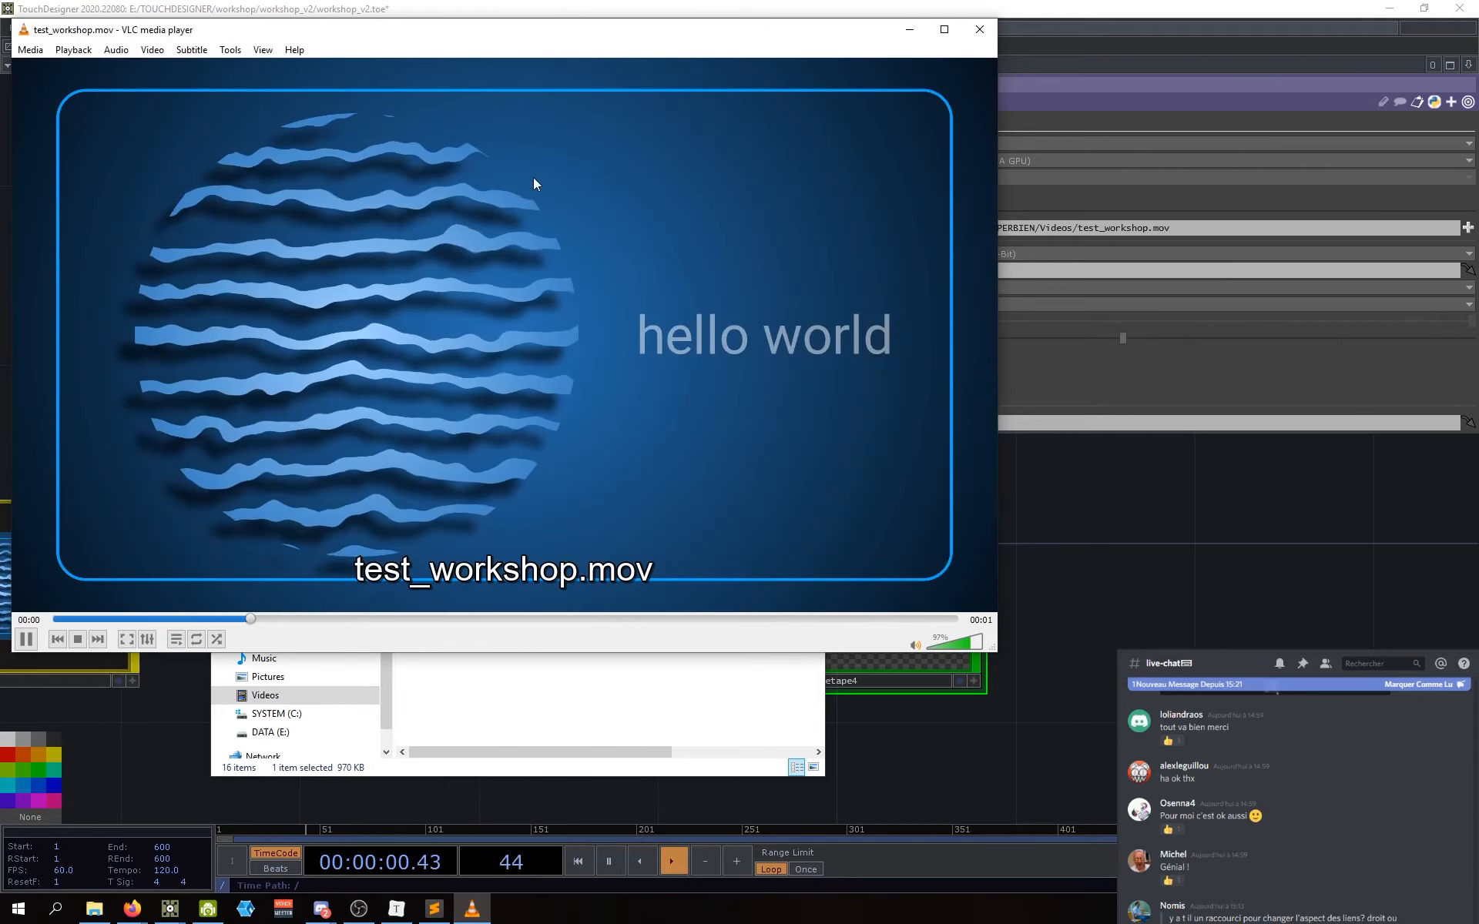
pyautogui.moveTo(579, 35); pyautogui.dragTo(707, 108)
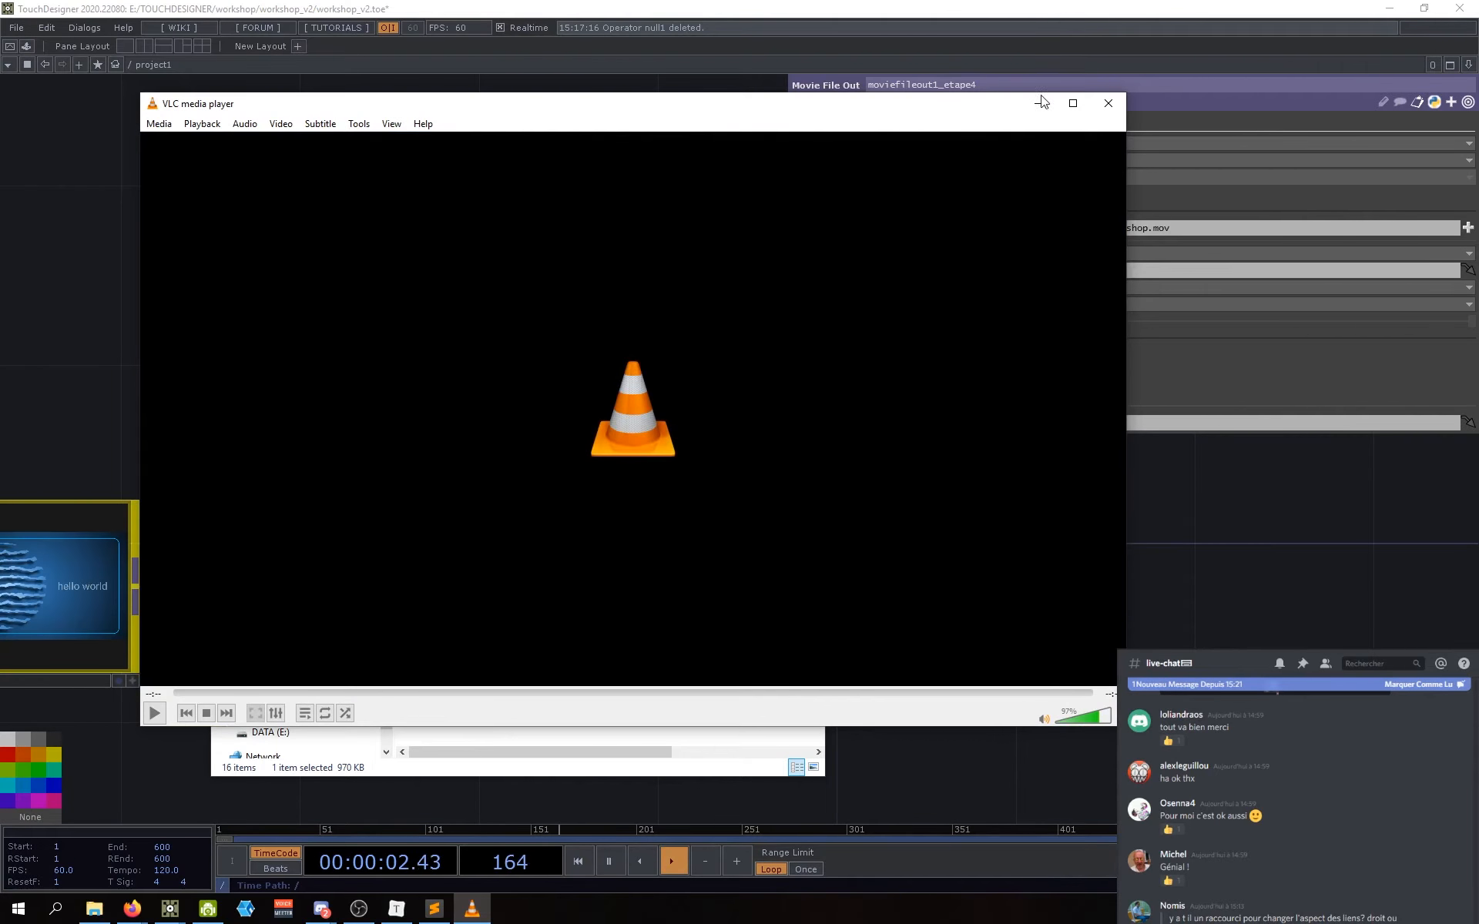
pyautogui.click(1107, 106)
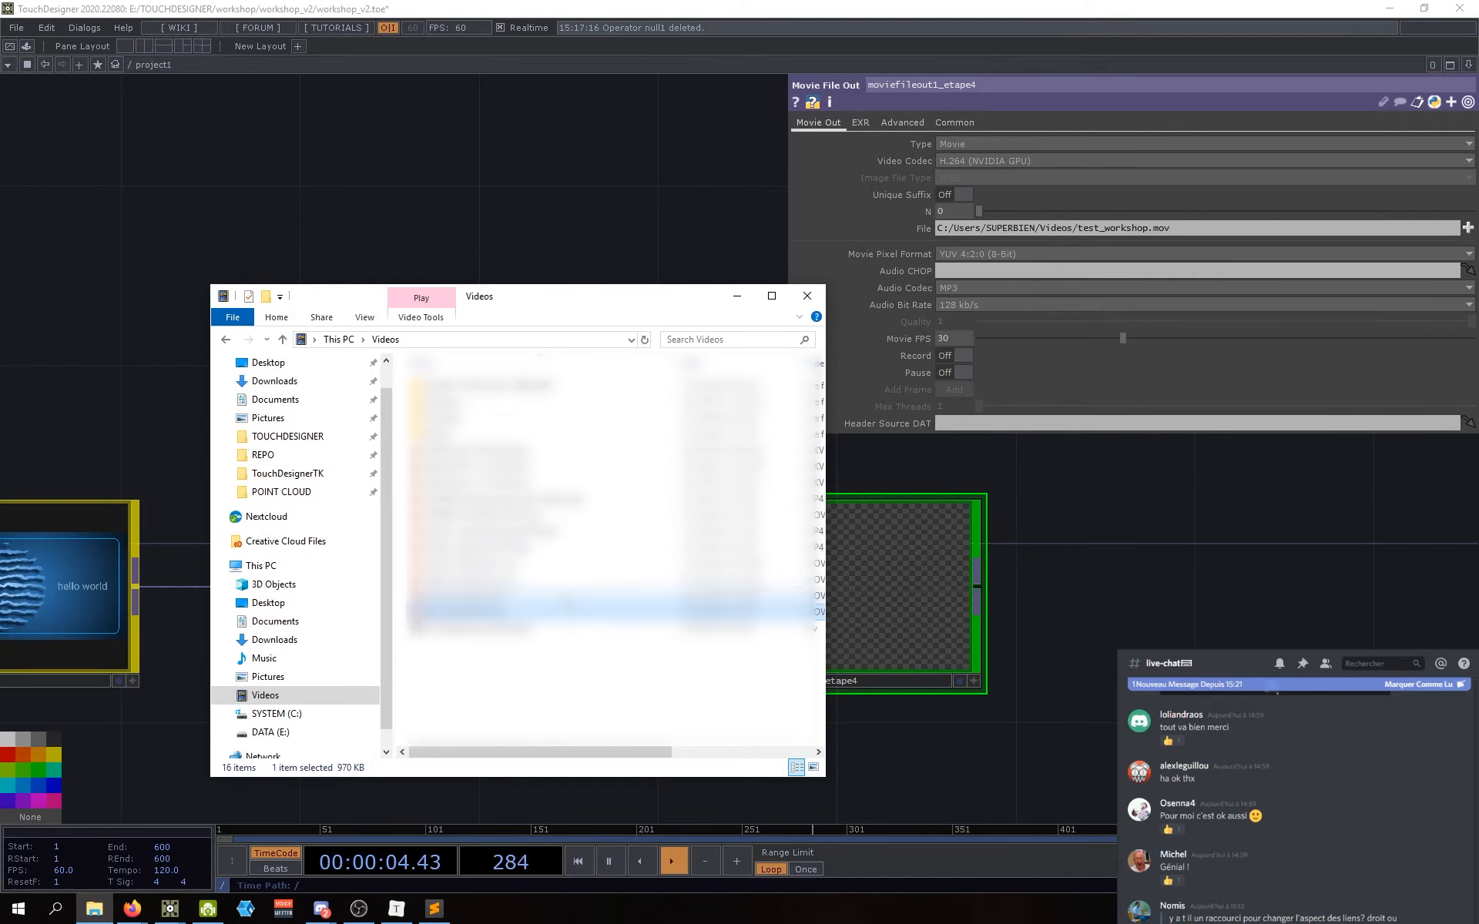
# Step: Back in TouchDesigner, record a new H.264 take into test_workshop.mov and stop it
pyautogui.click(1012, 568)
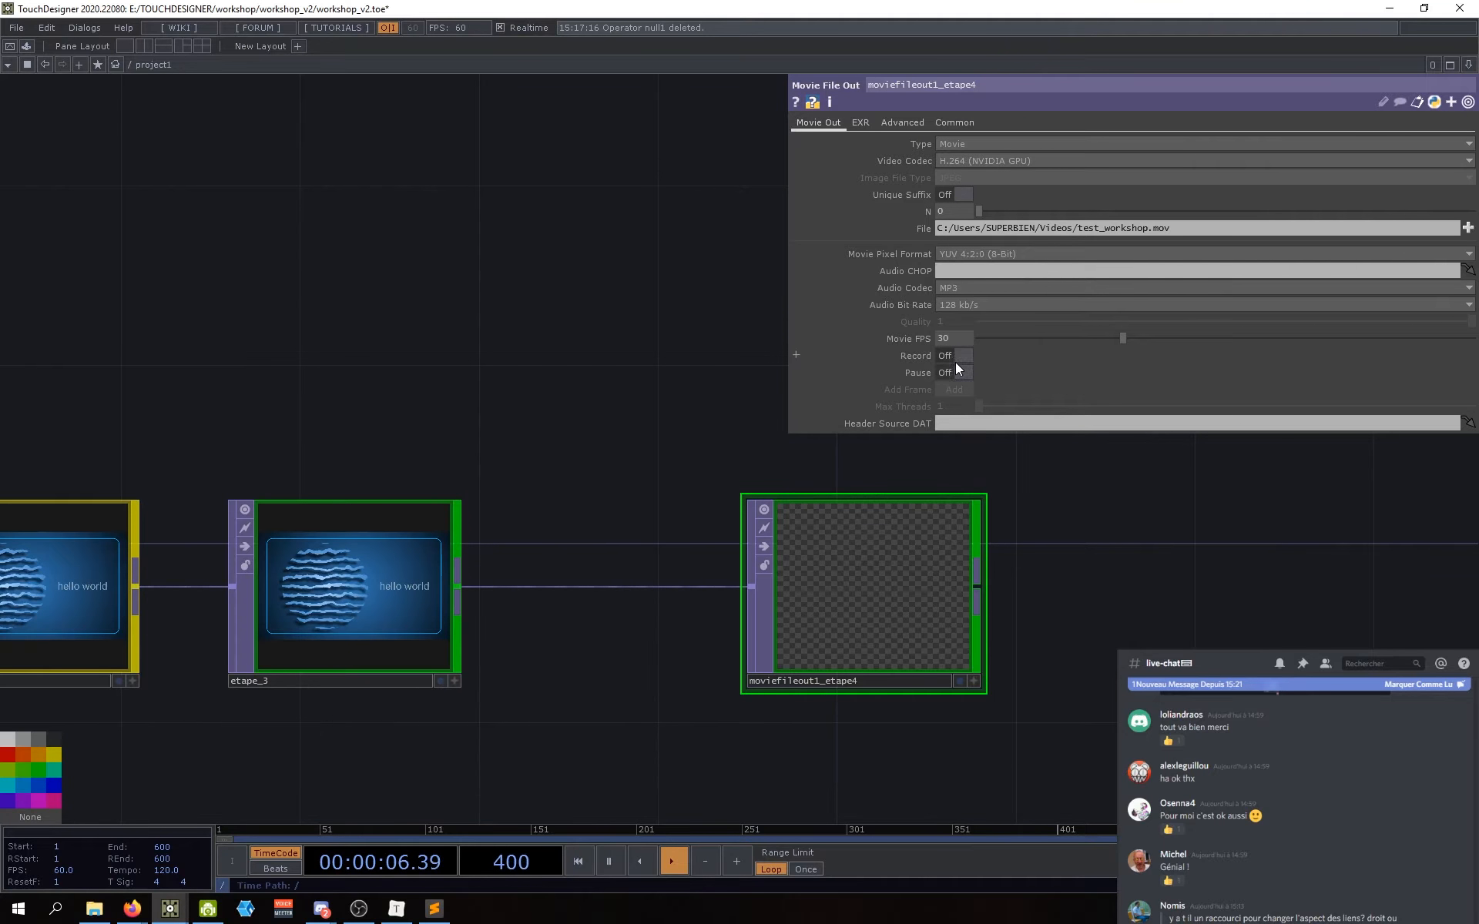
pyautogui.click(956, 358)
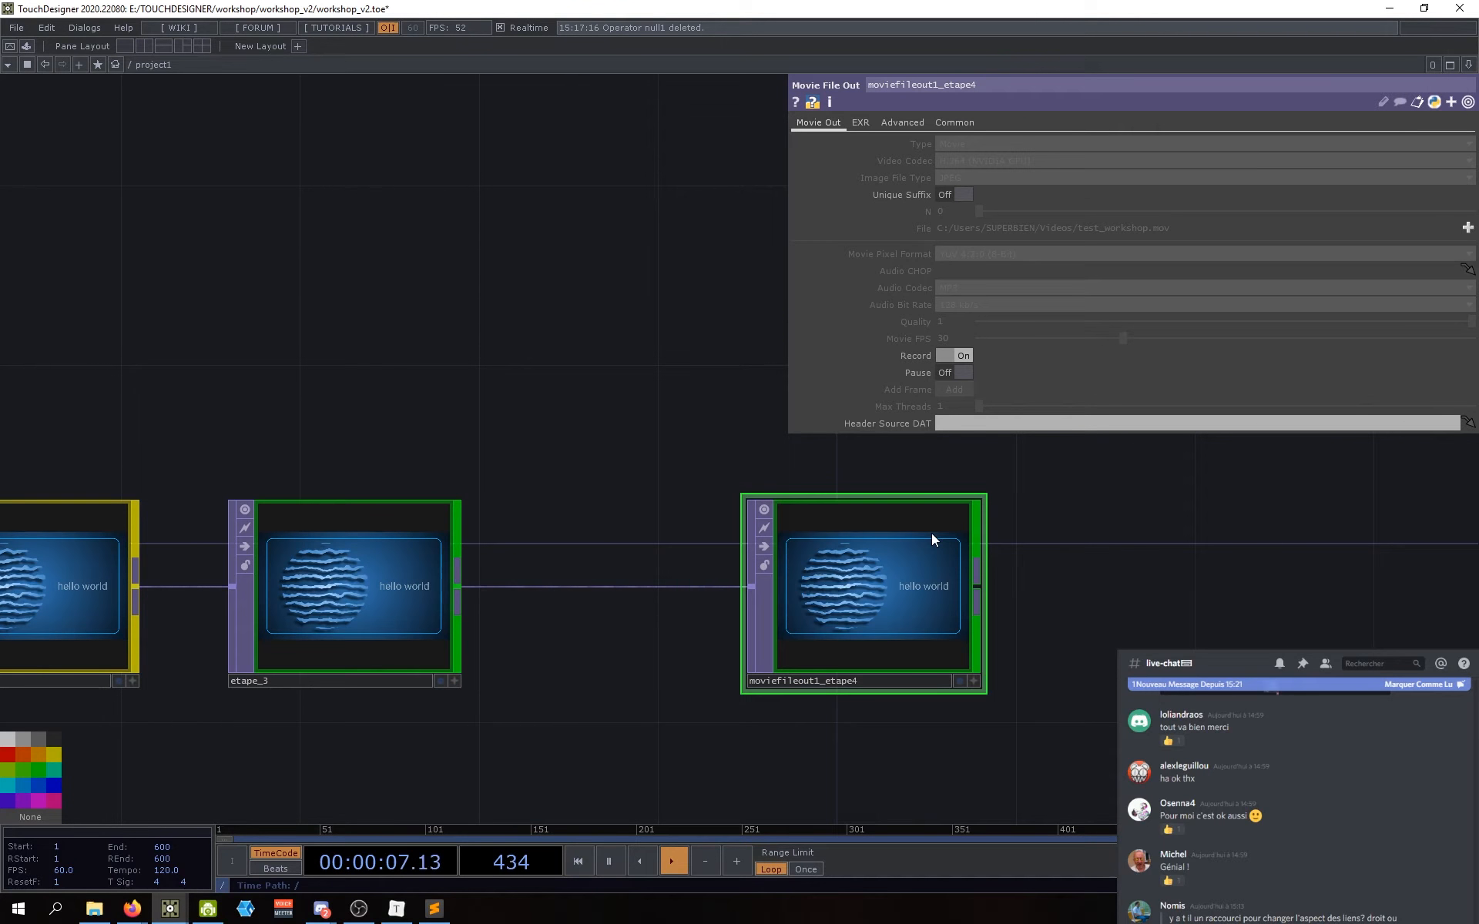
pyautogui.click(954, 354)
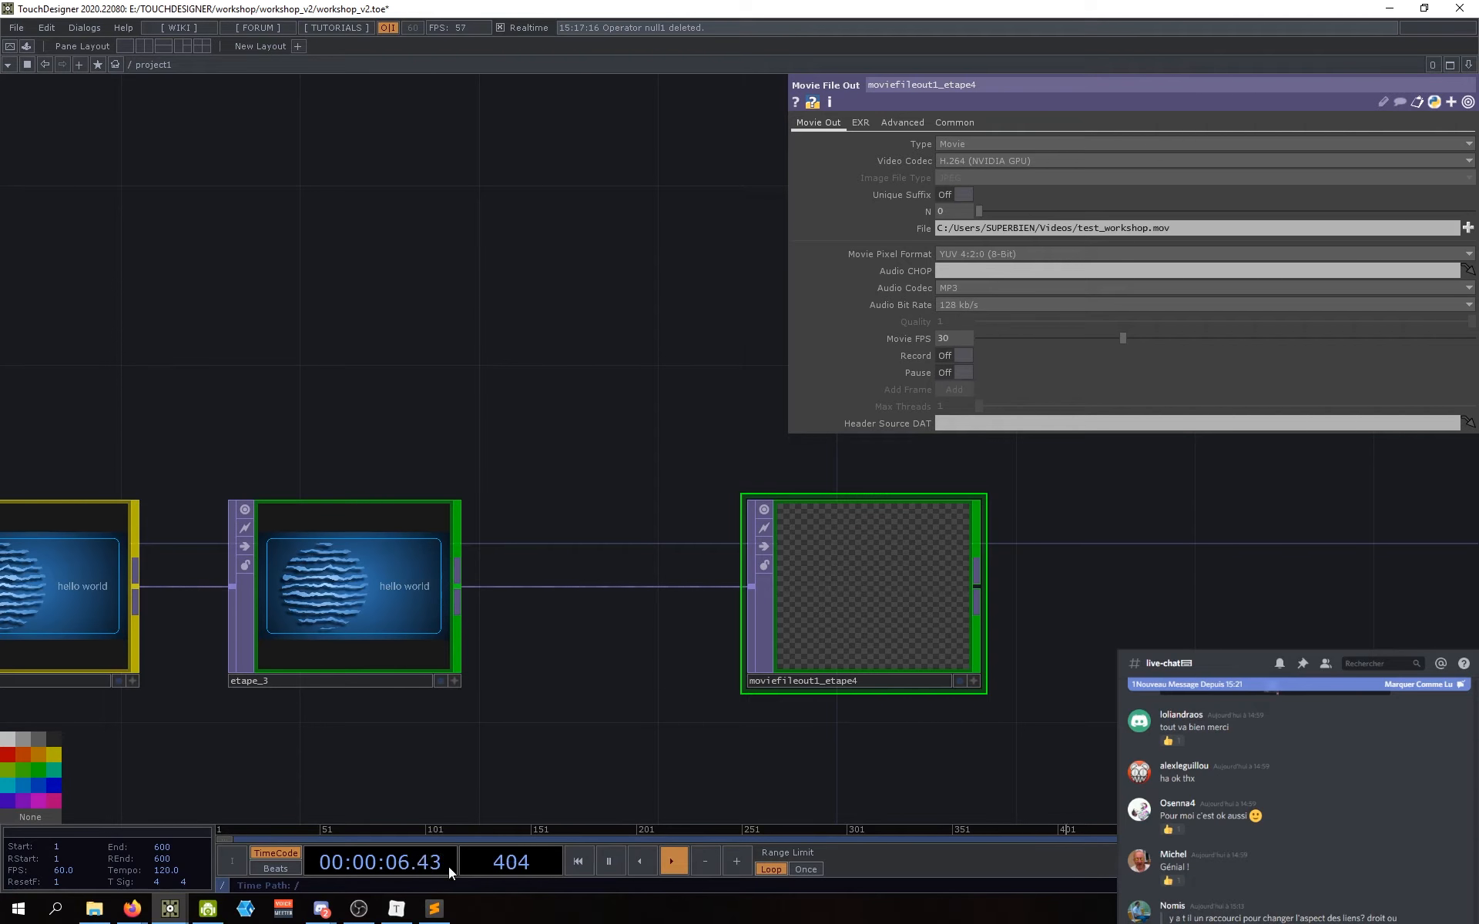
pyautogui.moveTo(165, 915)
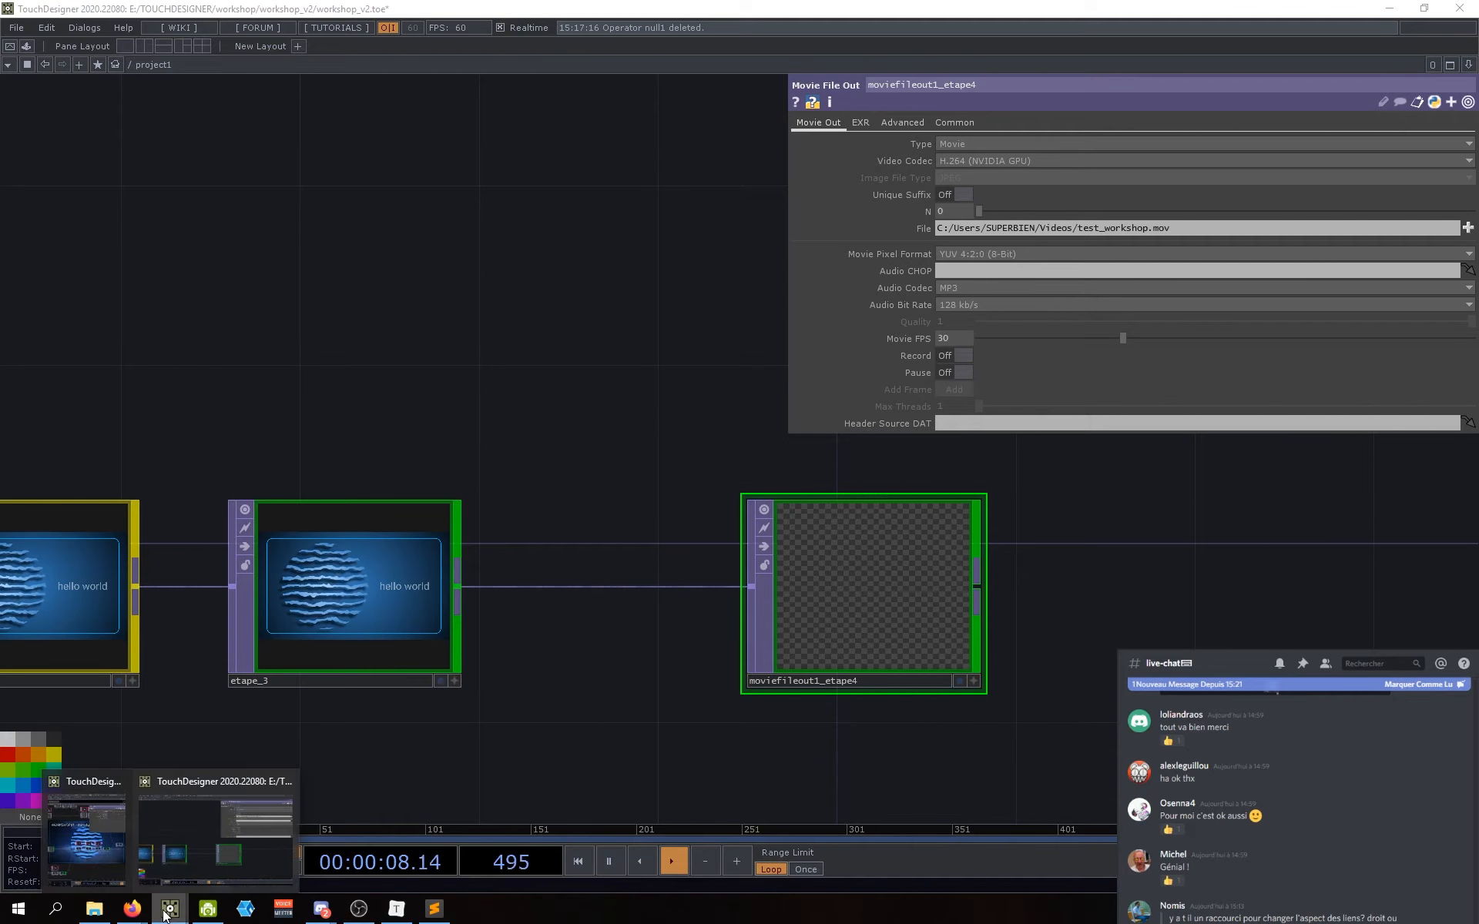
pyautogui.click(94, 909)
pyautogui.doubleClick(493, 608)
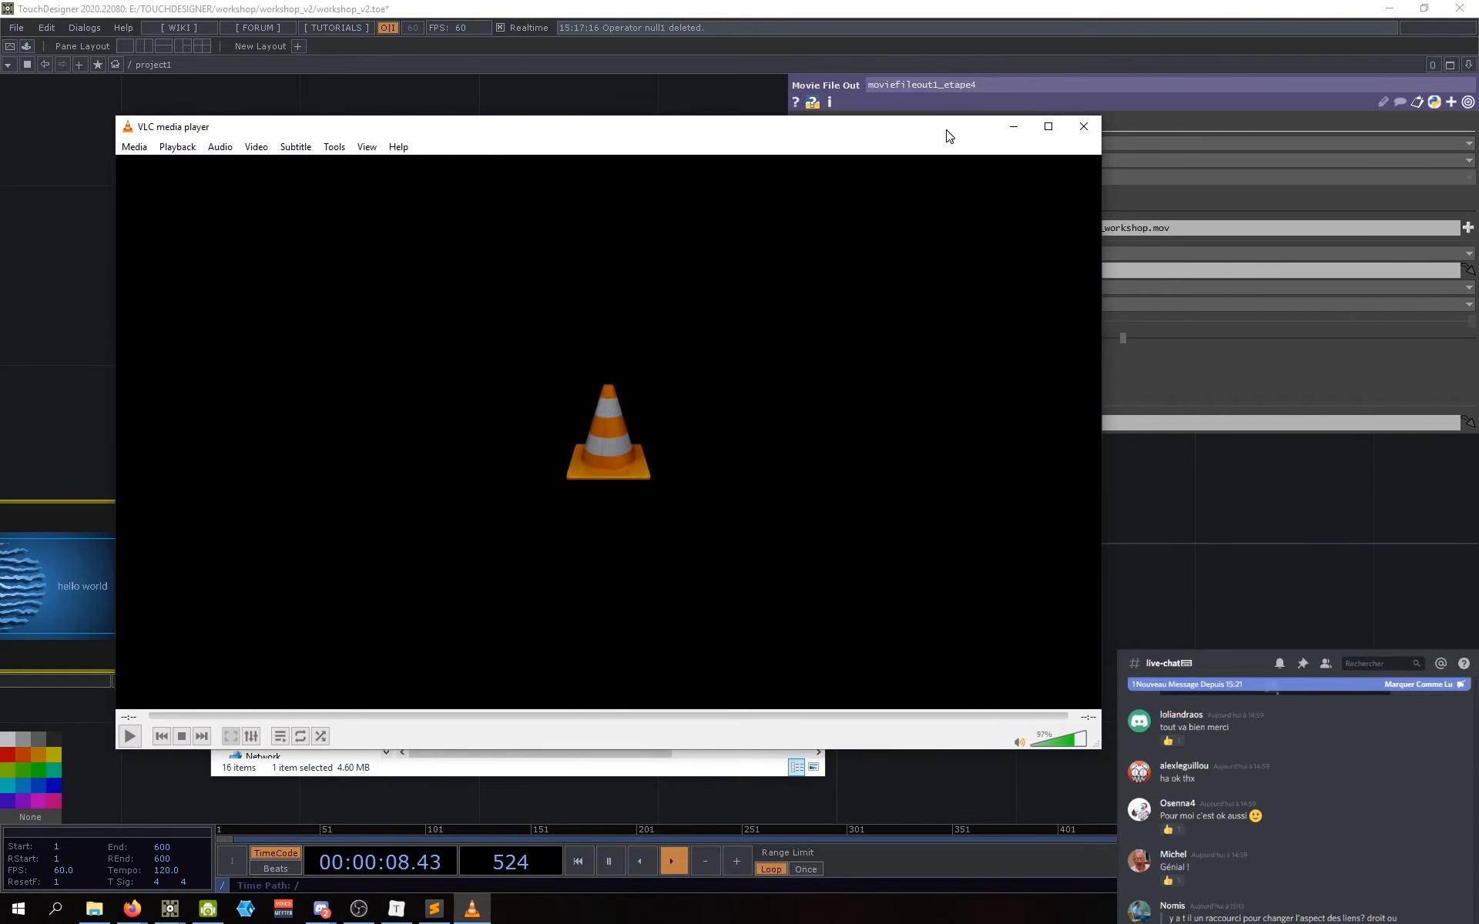
pyautogui.click(1108, 104)
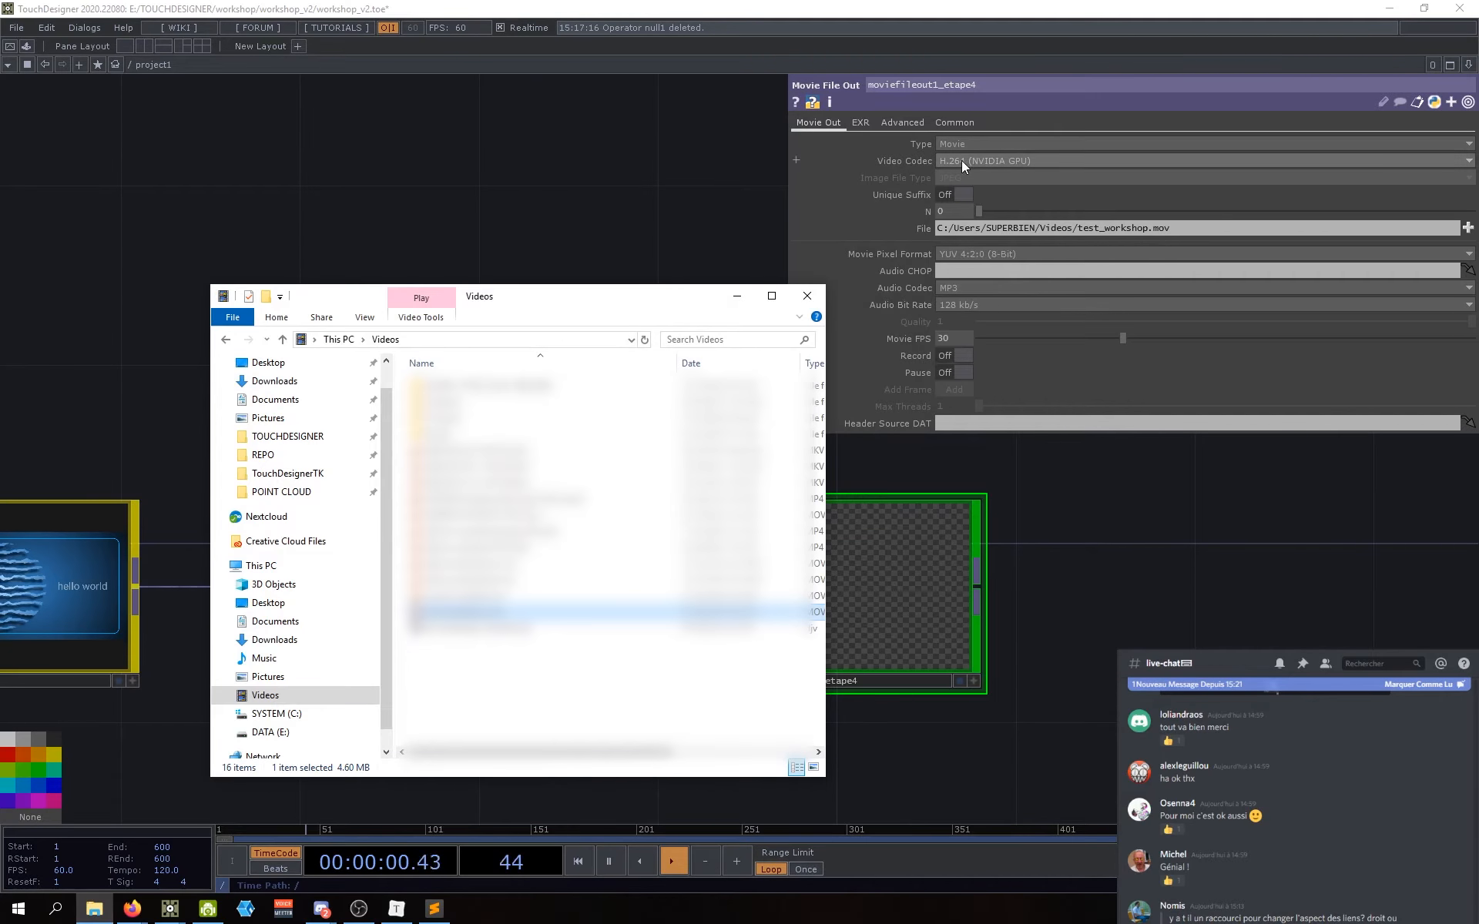
pyautogui.click(1079, 645)
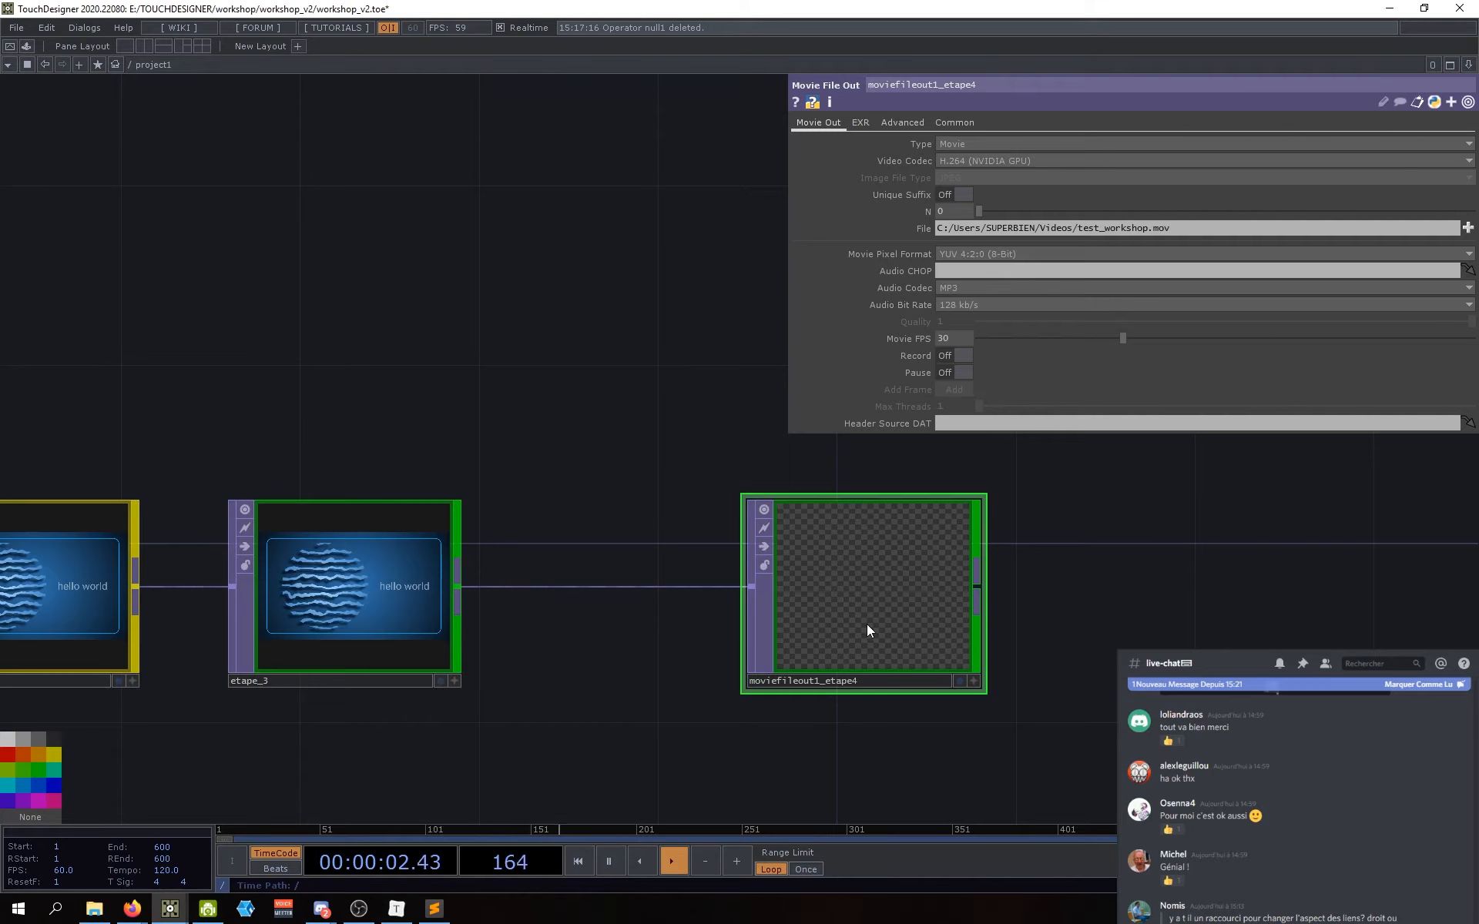
pyautogui.scroll(-6, 866, 624)
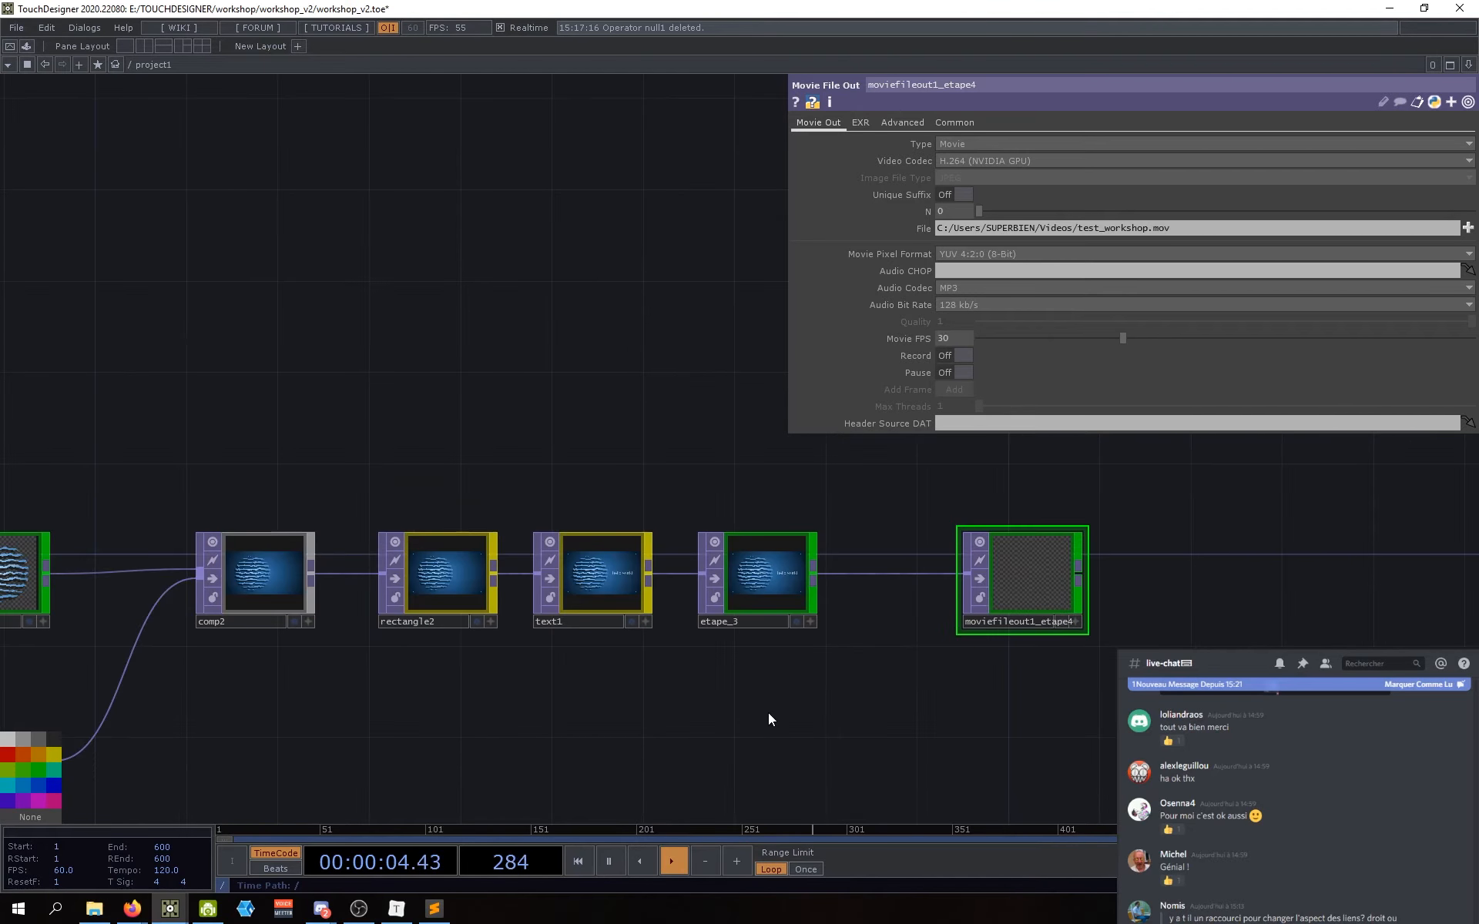
pyautogui.scroll(-2, 1010, 688)
pyautogui.moveTo(897, 726); pyautogui.dragTo(960, 690)
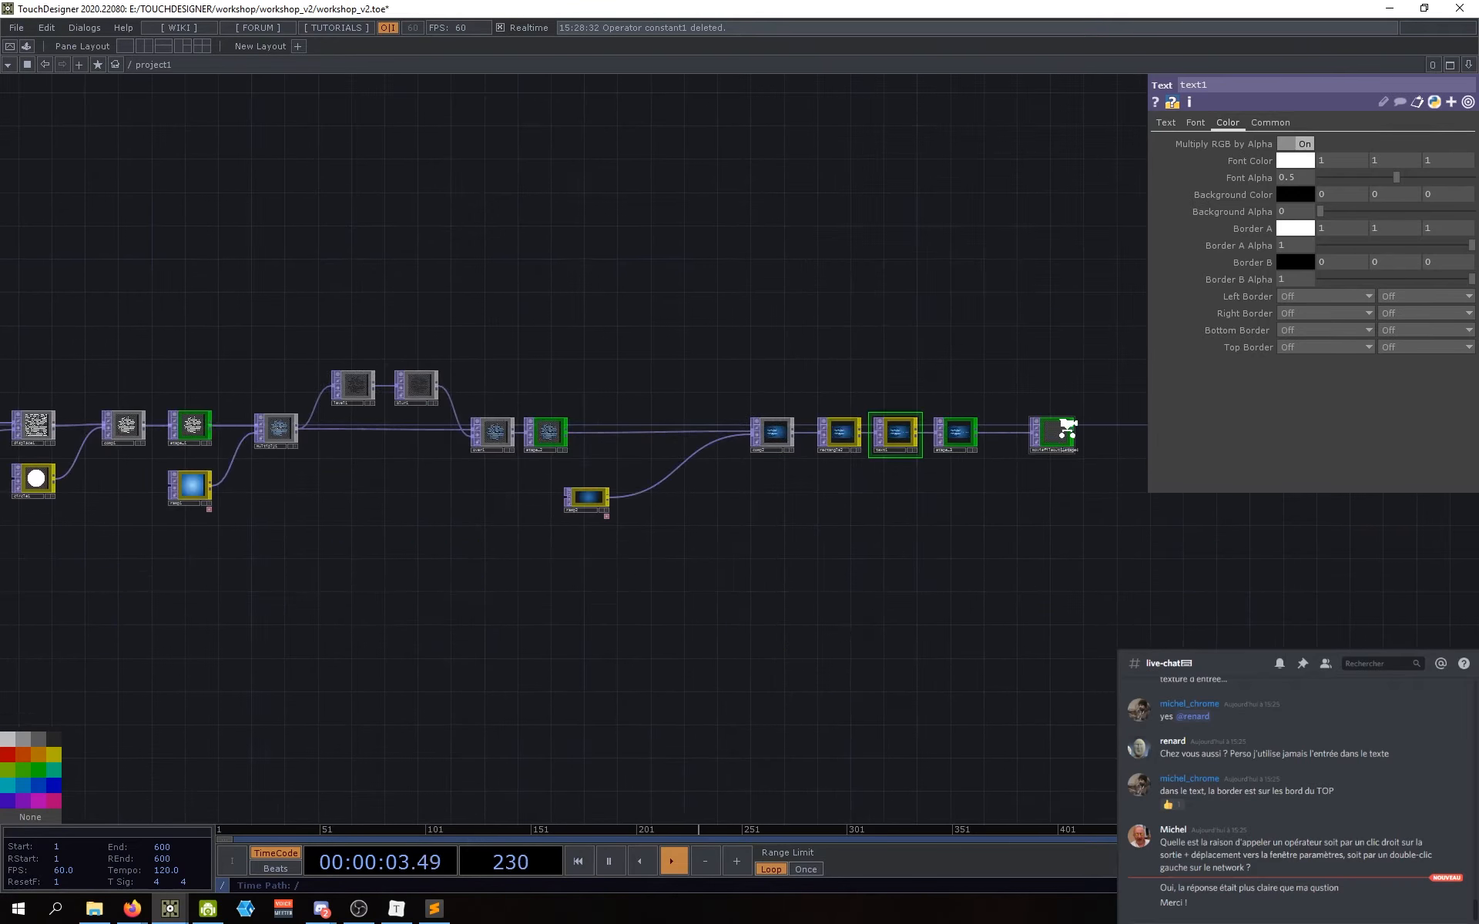
pyautogui.scroll(4, 1066, 427)
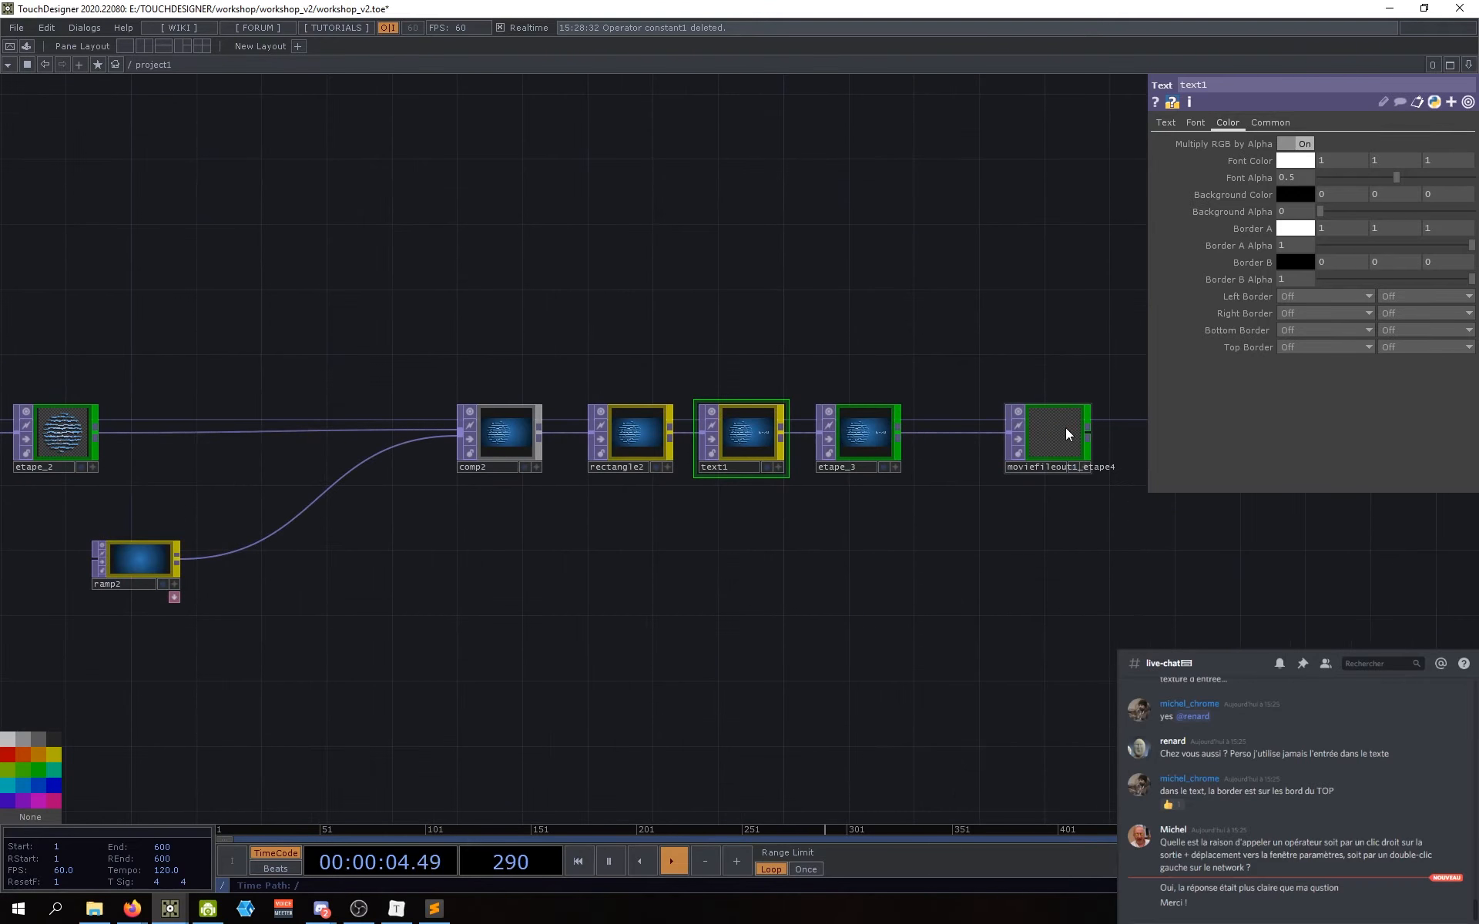
pyautogui.moveTo(355, 656)
pyautogui.mouseDown()
pyautogui.moveTo(432, 655)
pyautogui.moveTo(247, 645)
pyautogui.moveTo(297, 663)
pyautogui.moveTo(917, 723)
pyautogui.moveTo(806, 710)
pyautogui.moveTo(824, 698)
pyautogui.mouseUp()
pyautogui.scroll(-3, 247, 644)
pyautogui.scroll(-2, 247, 645)
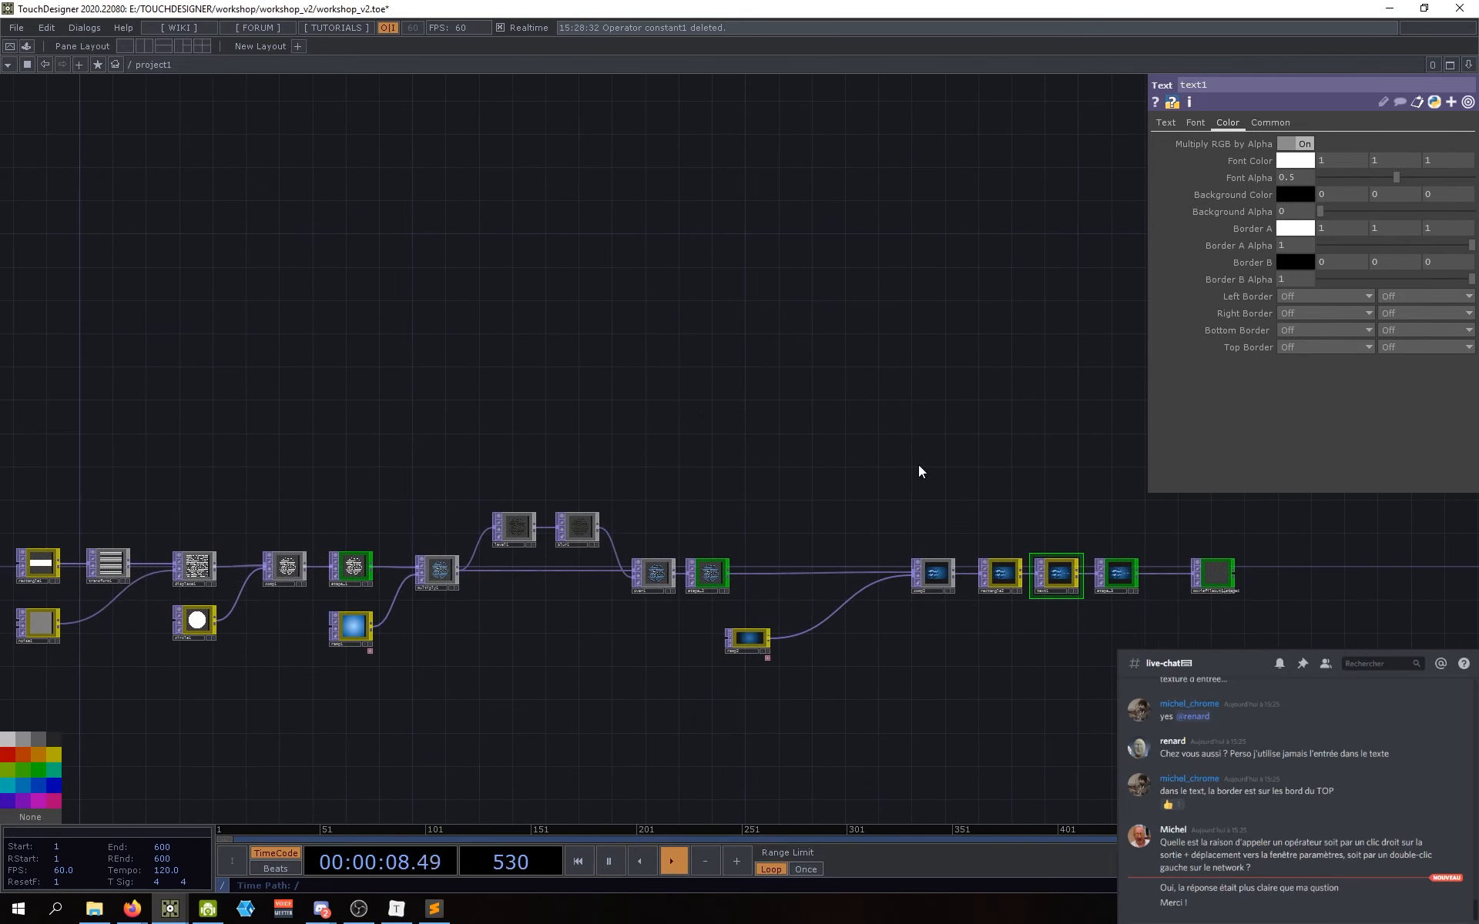
pyautogui.moveTo(1030, 707); pyautogui.dragTo(1031, 684)
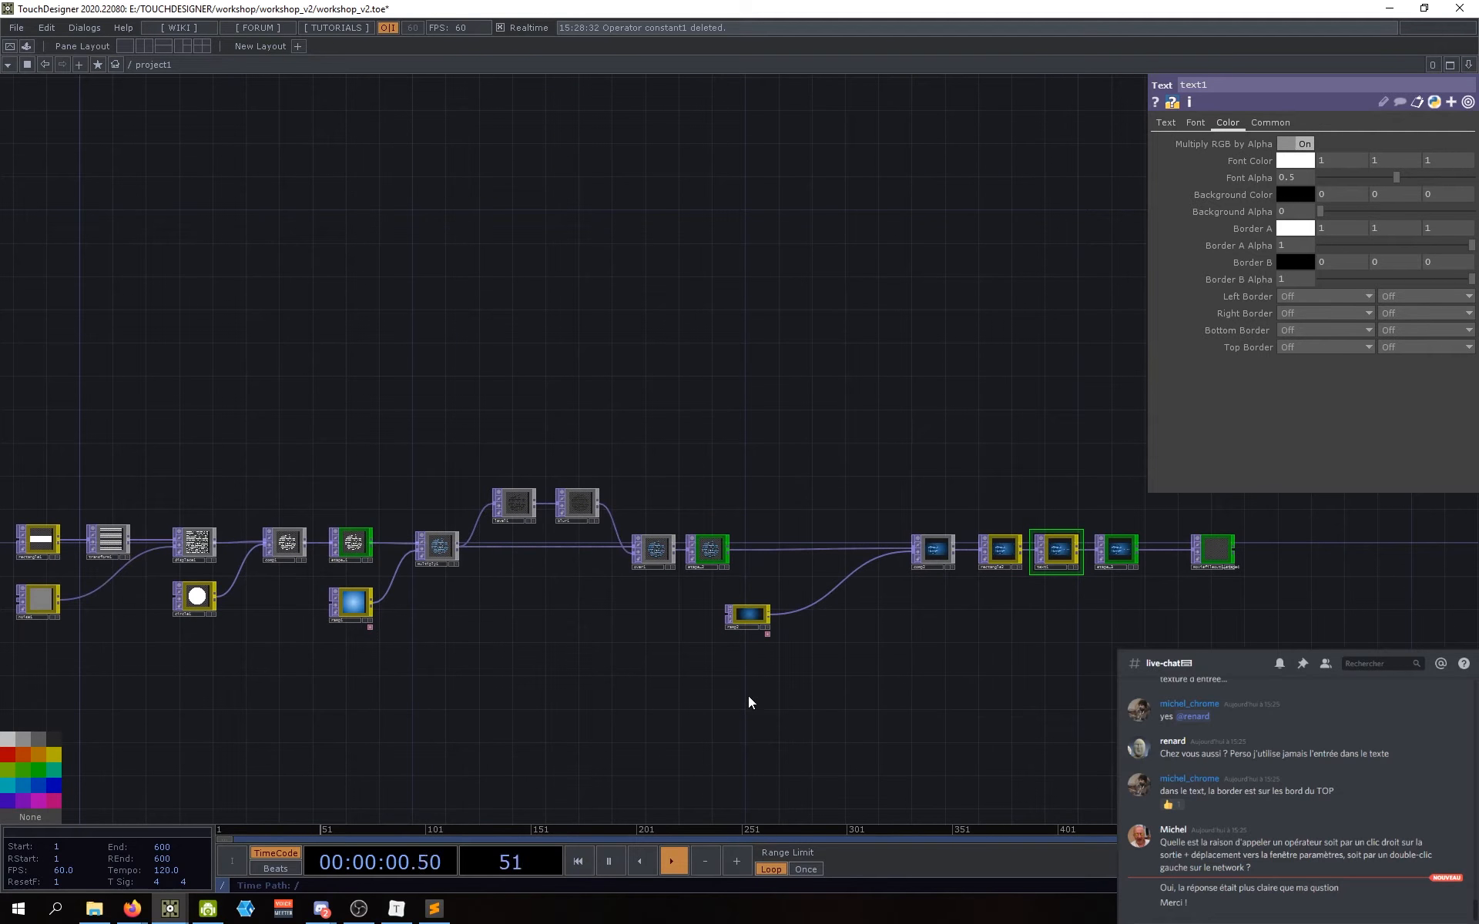
pyautogui.moveTo(785, 700); pyautogui.dragTo(726, 689)
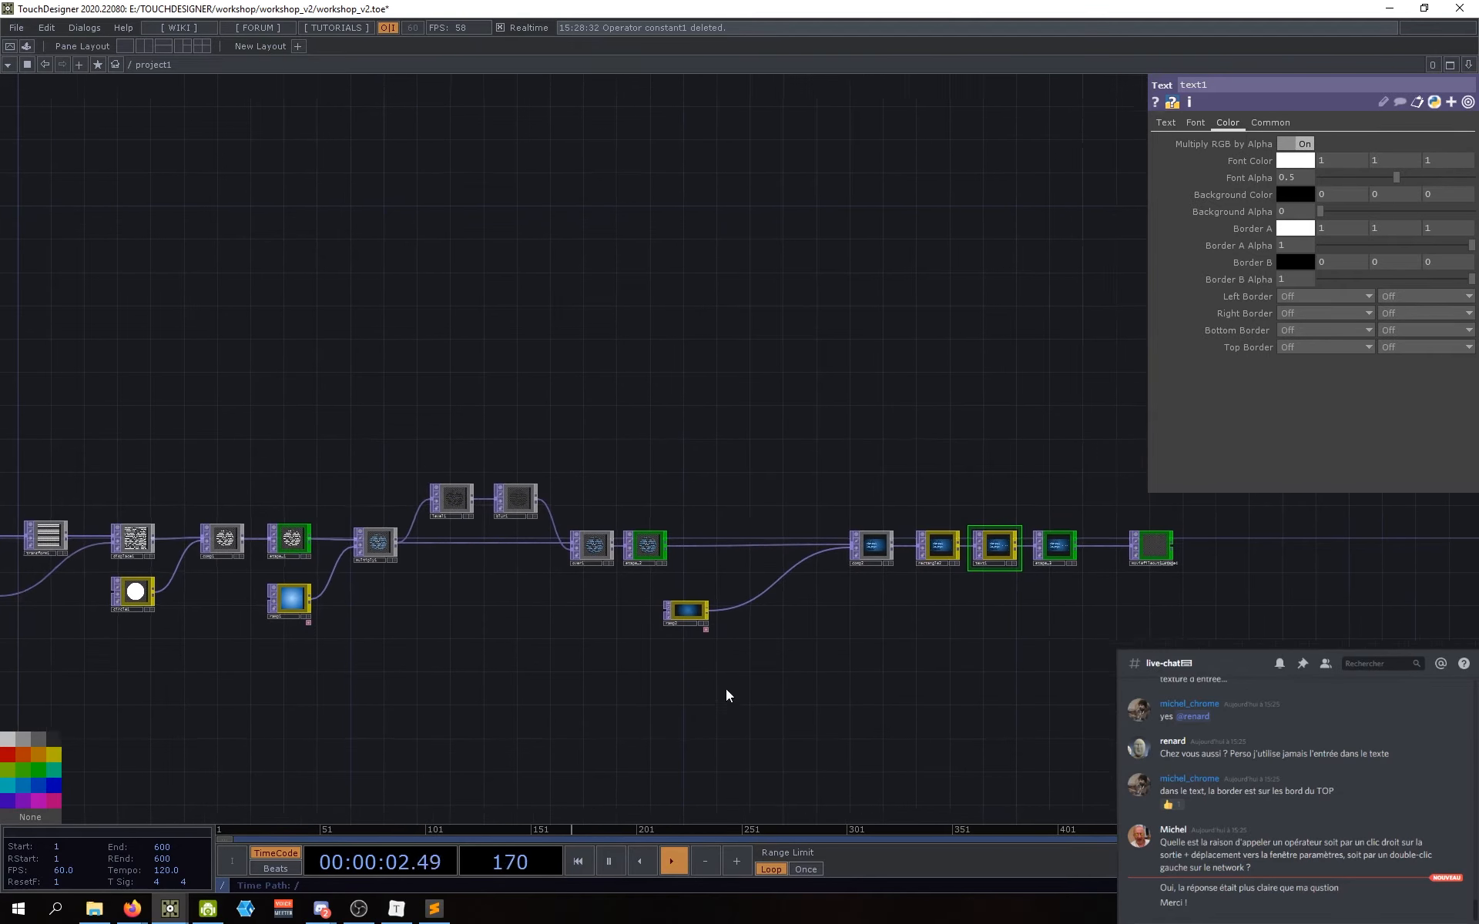
pyautogui.scroll(6, 725, 689)
pyautogui.moveTo(637, 660); pyautogui.dragTo(458, 601)
pyautogui.moveTo(793, 644); pyautogui.dragTo(732, 626)
pyautogui.click(510, 524)
pyautogui.click(541, 520)
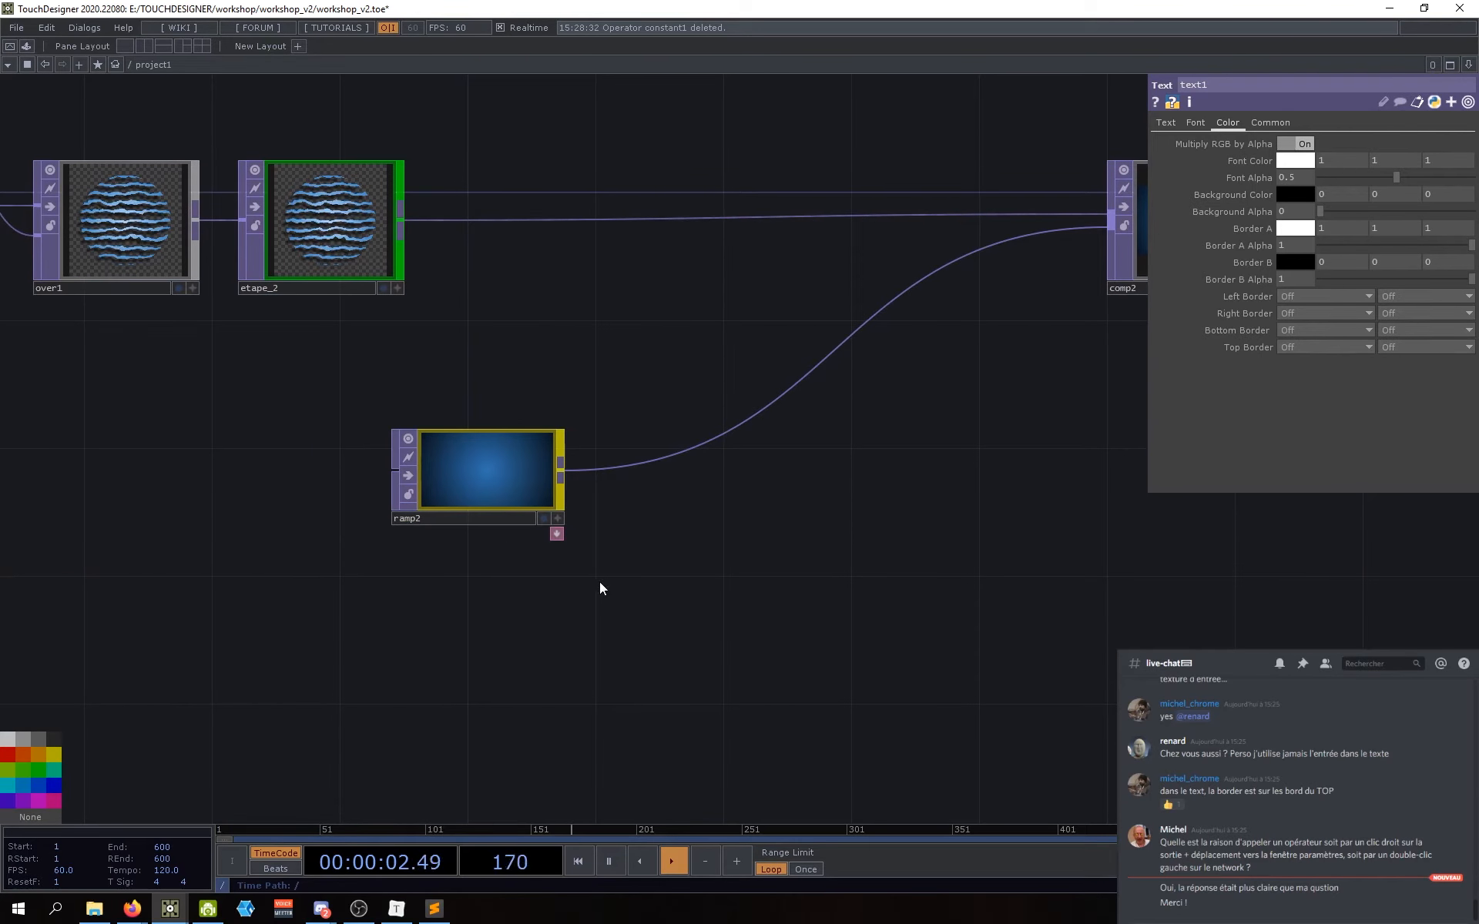
pyautogui.moveTo(669, 609); pyautogui.dragTo(735, 613)
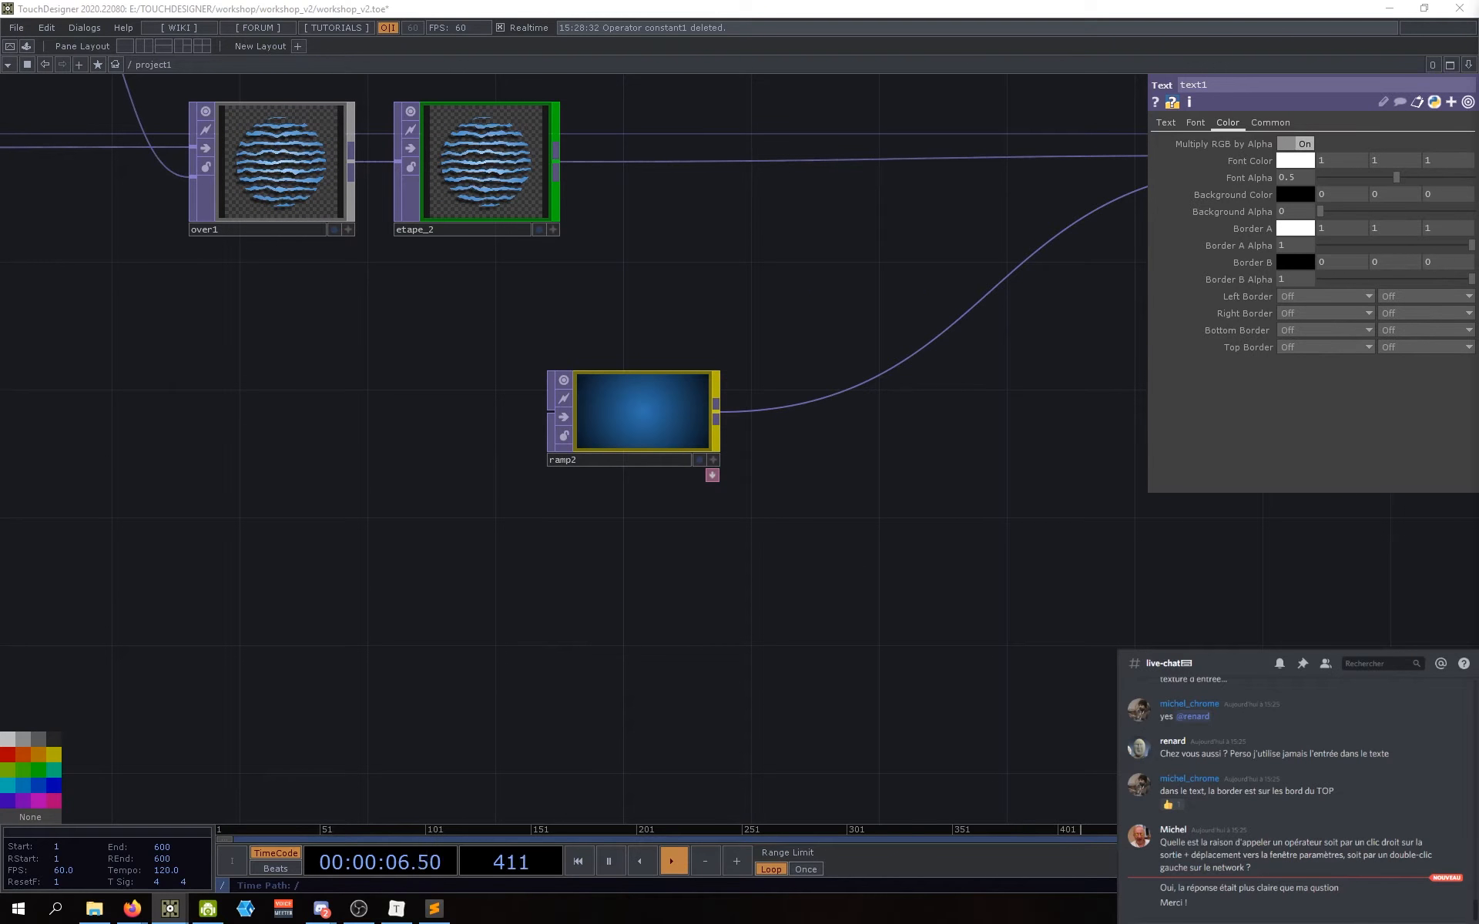
pyautogui.moveTo(705, 522); pyautogui.dragTo(677, 570)
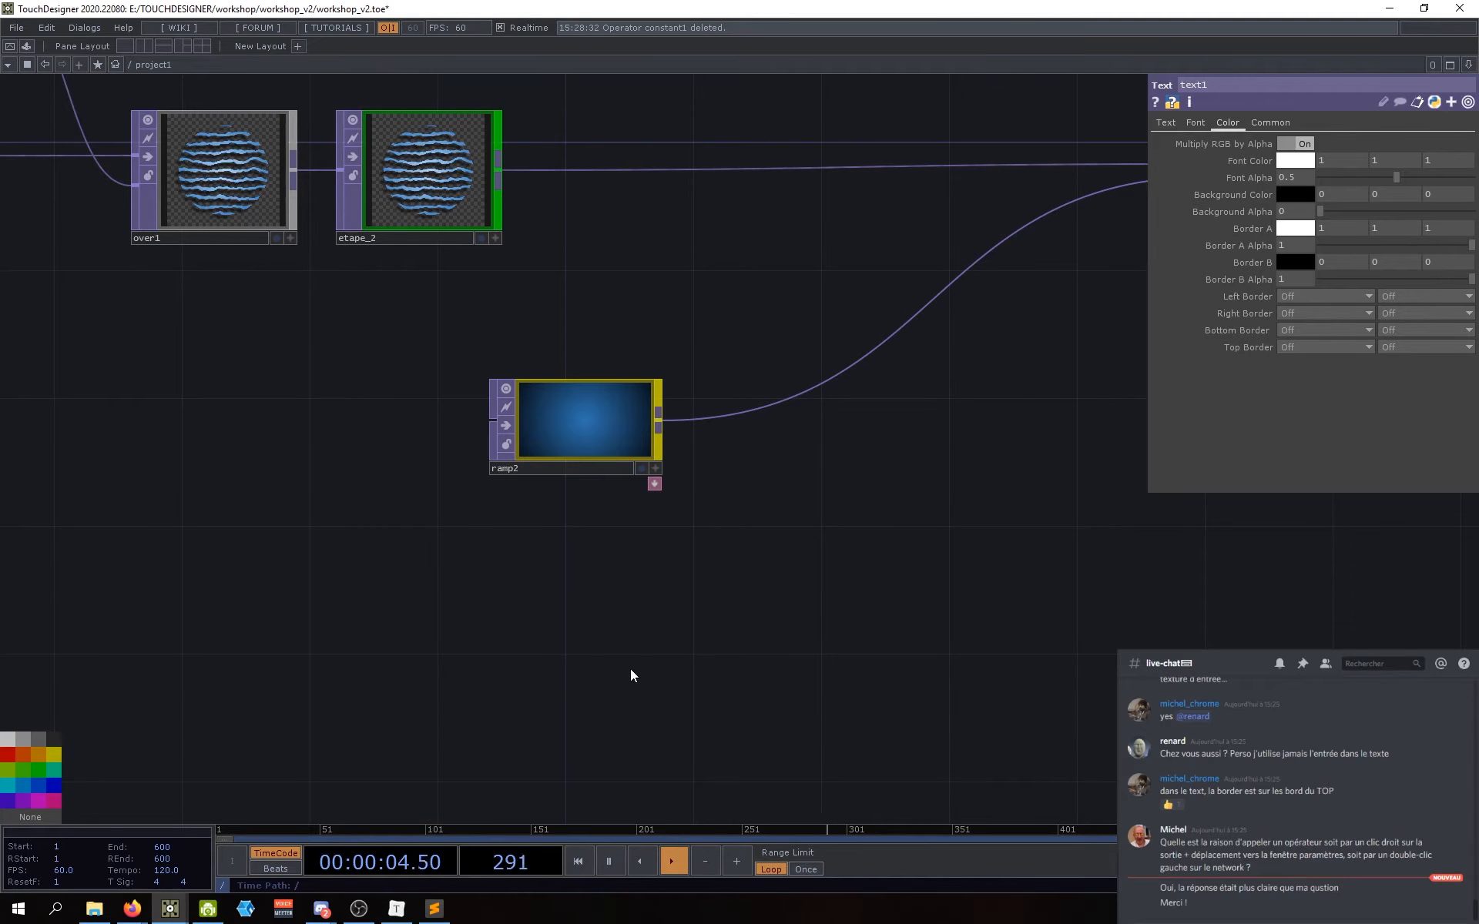
pyautogui.moveTo(624, 641); pyautogui.dragTo(770, 630)
pyautogui.scroll(-5, 617, 614)
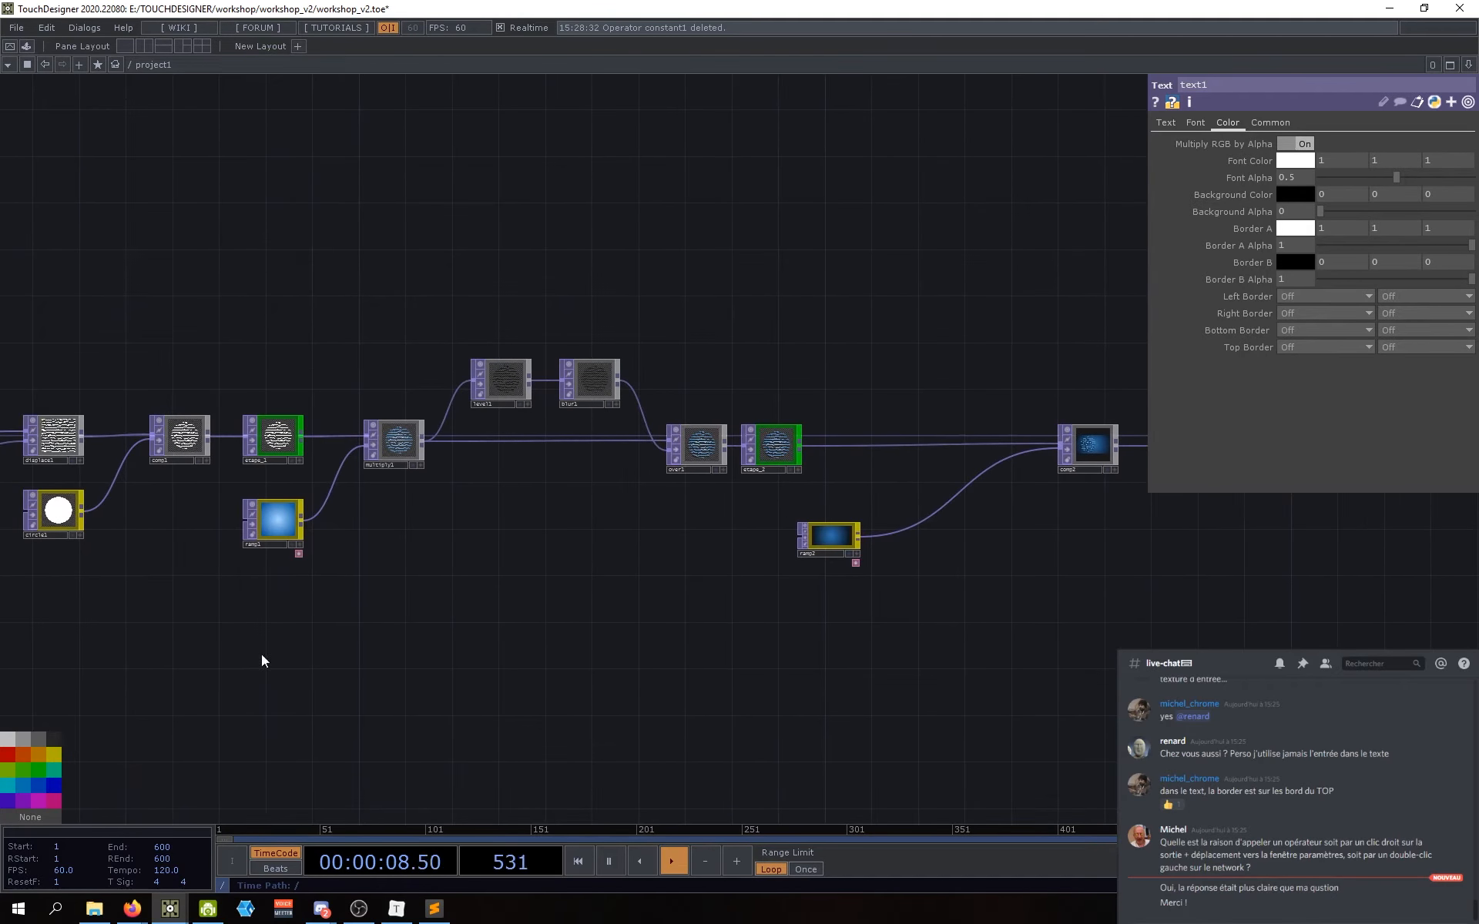
pyautogui.moveTo(518, 626); pyautogui.dragTo(468, 645)
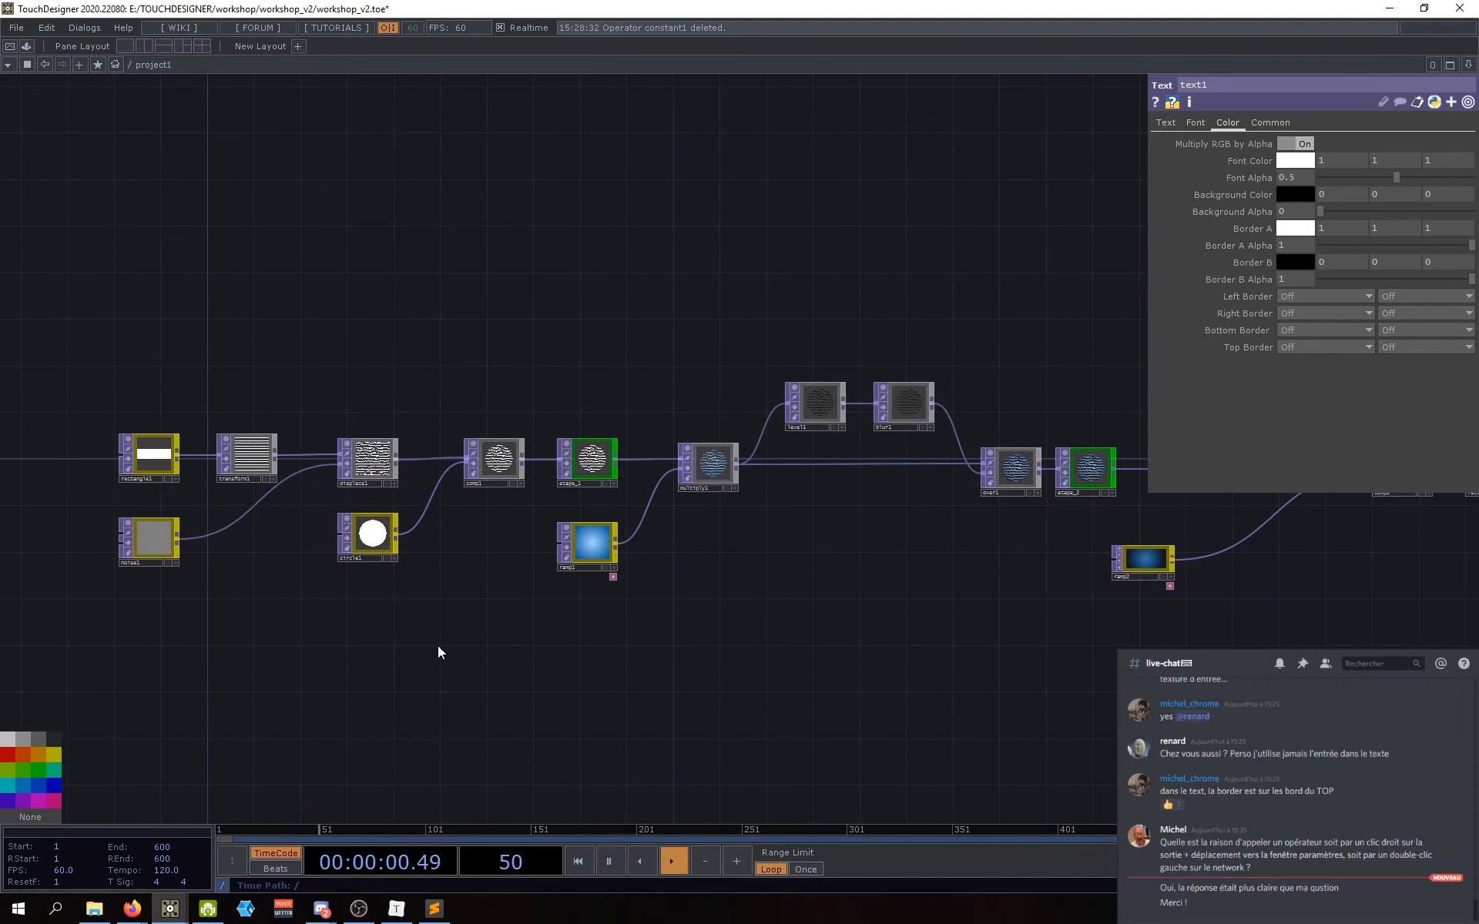
pyautogui.scroll(4, 128, 493)
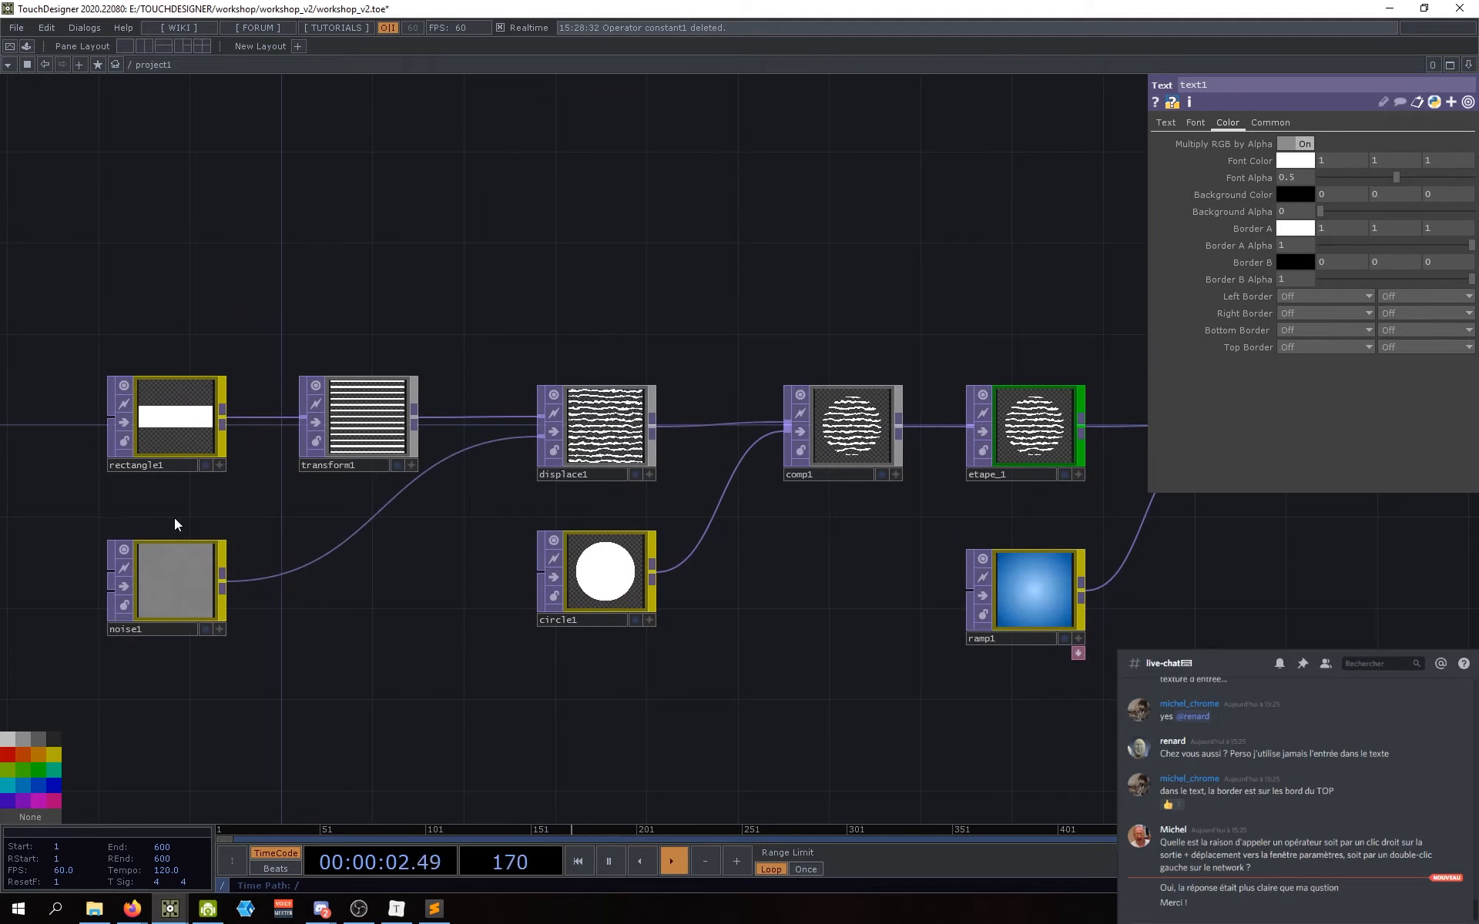
pyautogui.moveTo(174, 517); pyautogui.dragTo(214, 515)
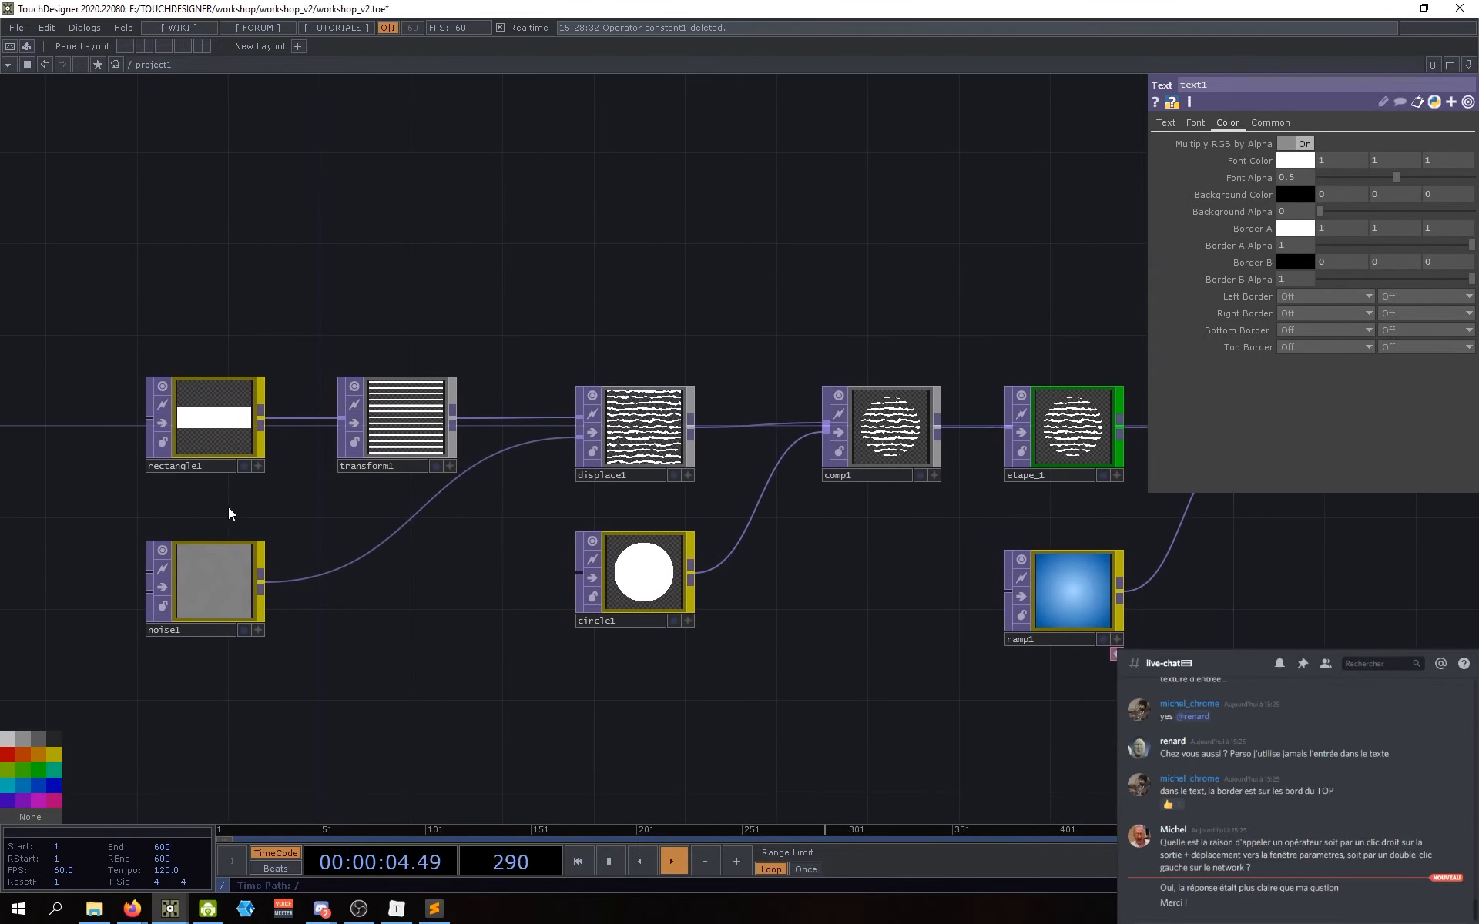
pyautogui.moveTo(393, 626); pyautogui.dragTo(423, 625)
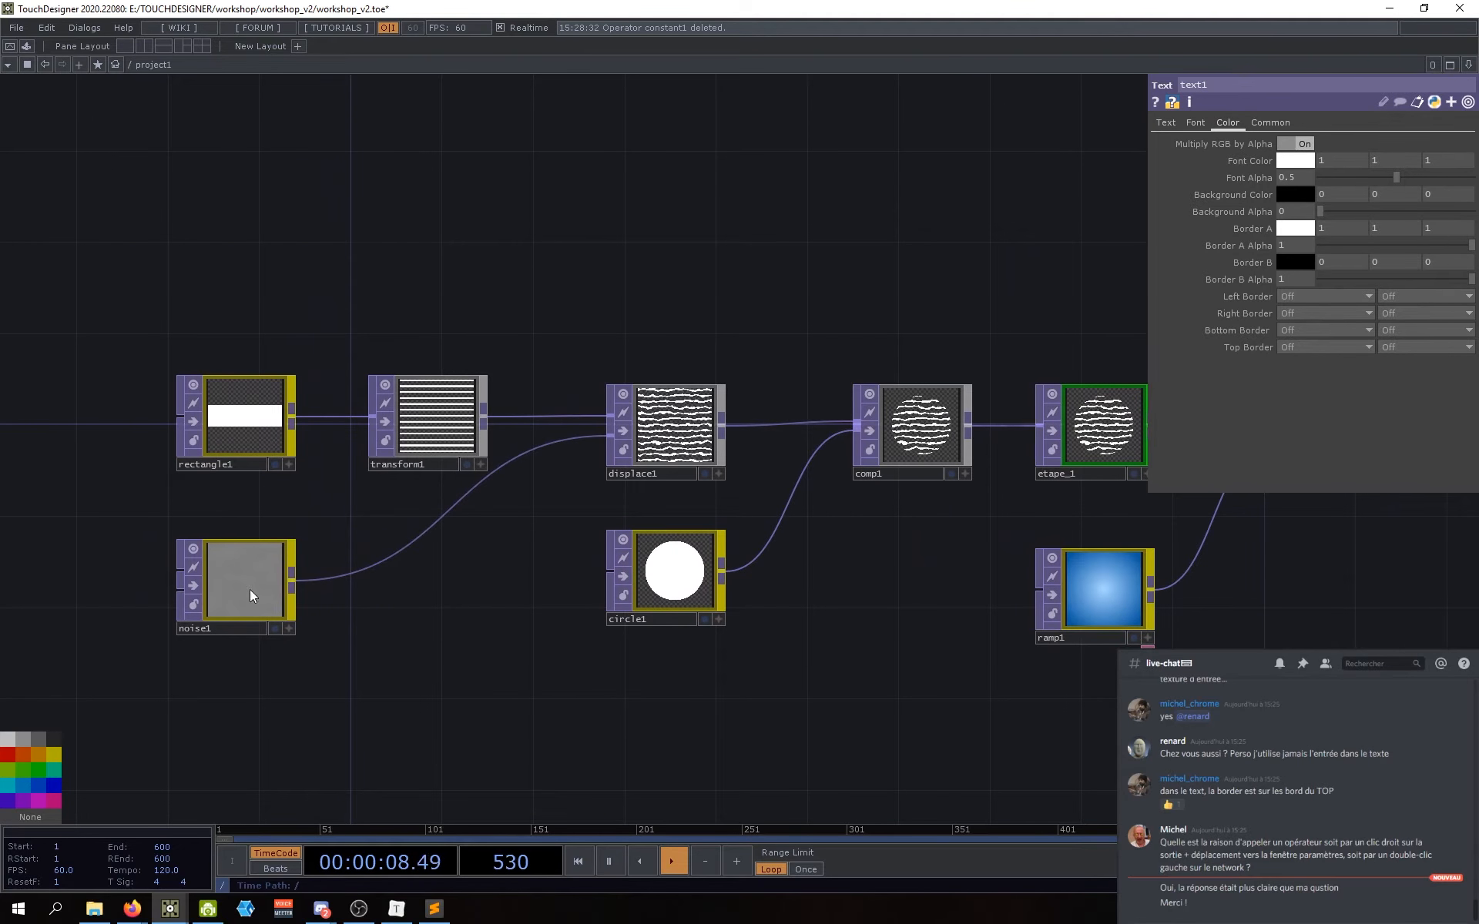
pyautogui.moveTo(902, 670); pyautogui.dragTo(688, 679)
pyautogui.moveTo(1140, 718); pyautogui.dragTo(787, 719)
pyautogui.moveTo(952, 708); pyautogui.dragTo(579, 718)
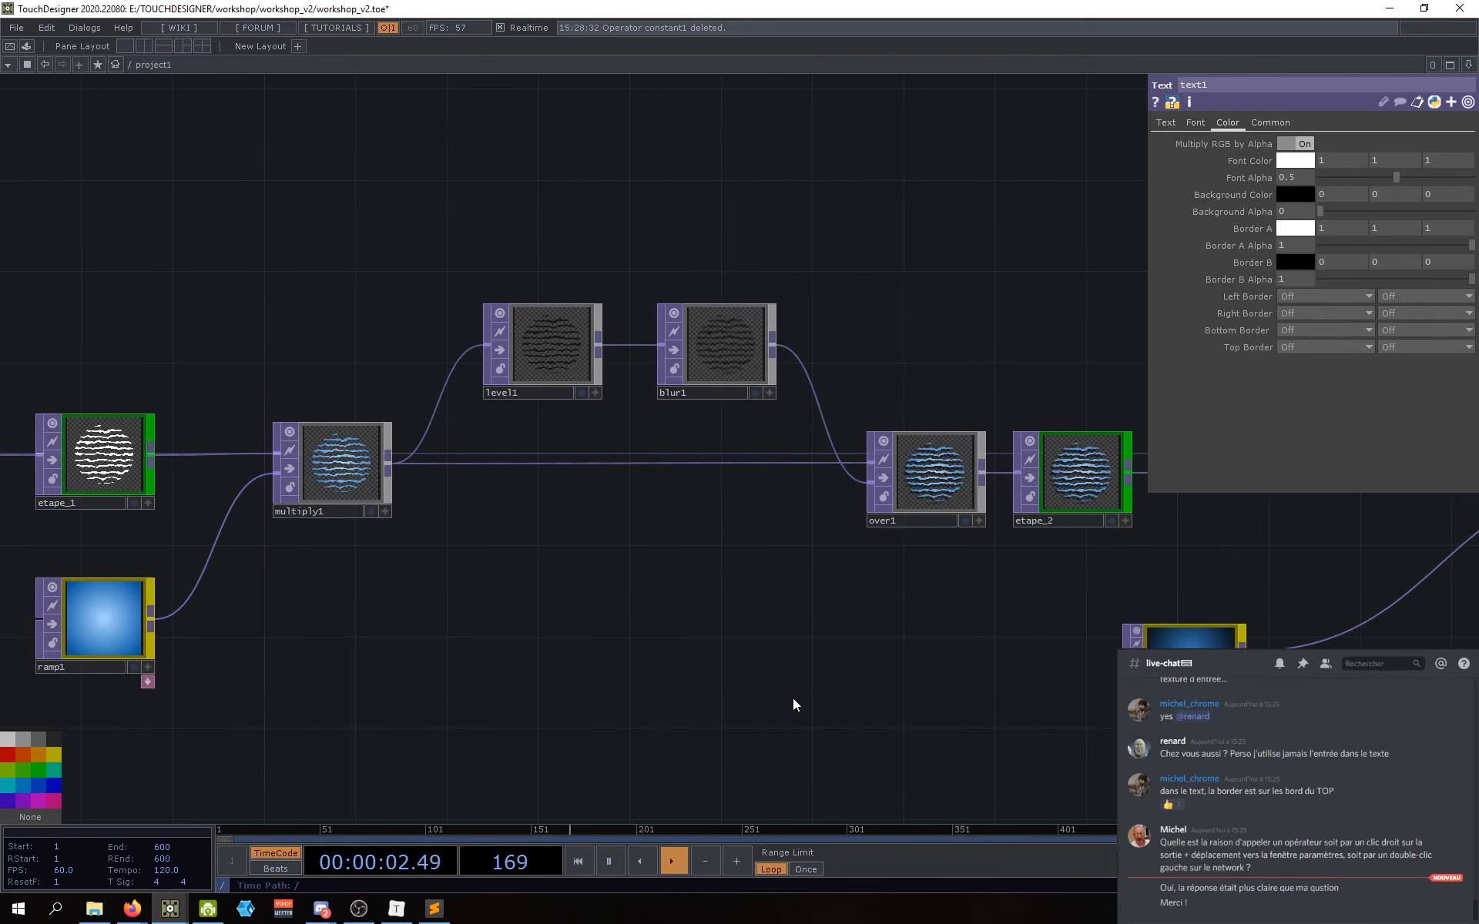
pyautogui.moveTo(792, 698); pyautogui.dragTo(694, 599)
pyautogui.moveTo(569, 698); pyautogui.dragTo(429, 686)
pyautogui.moveTo(630, 737); pyautogui.dragTo(467, 742)
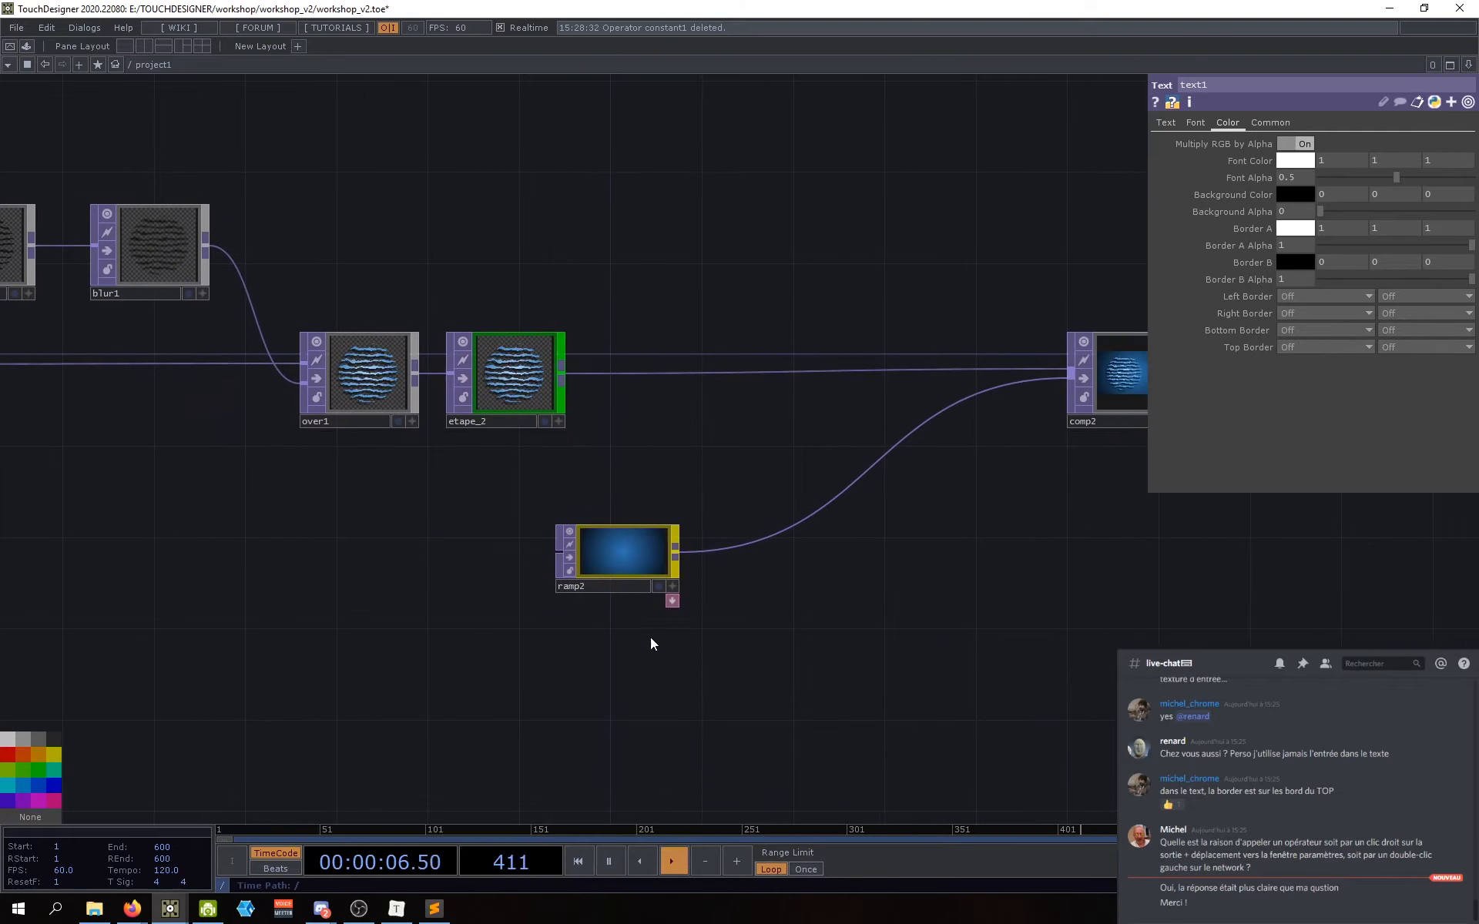
pyautogui.scroll(5, 601, 548)
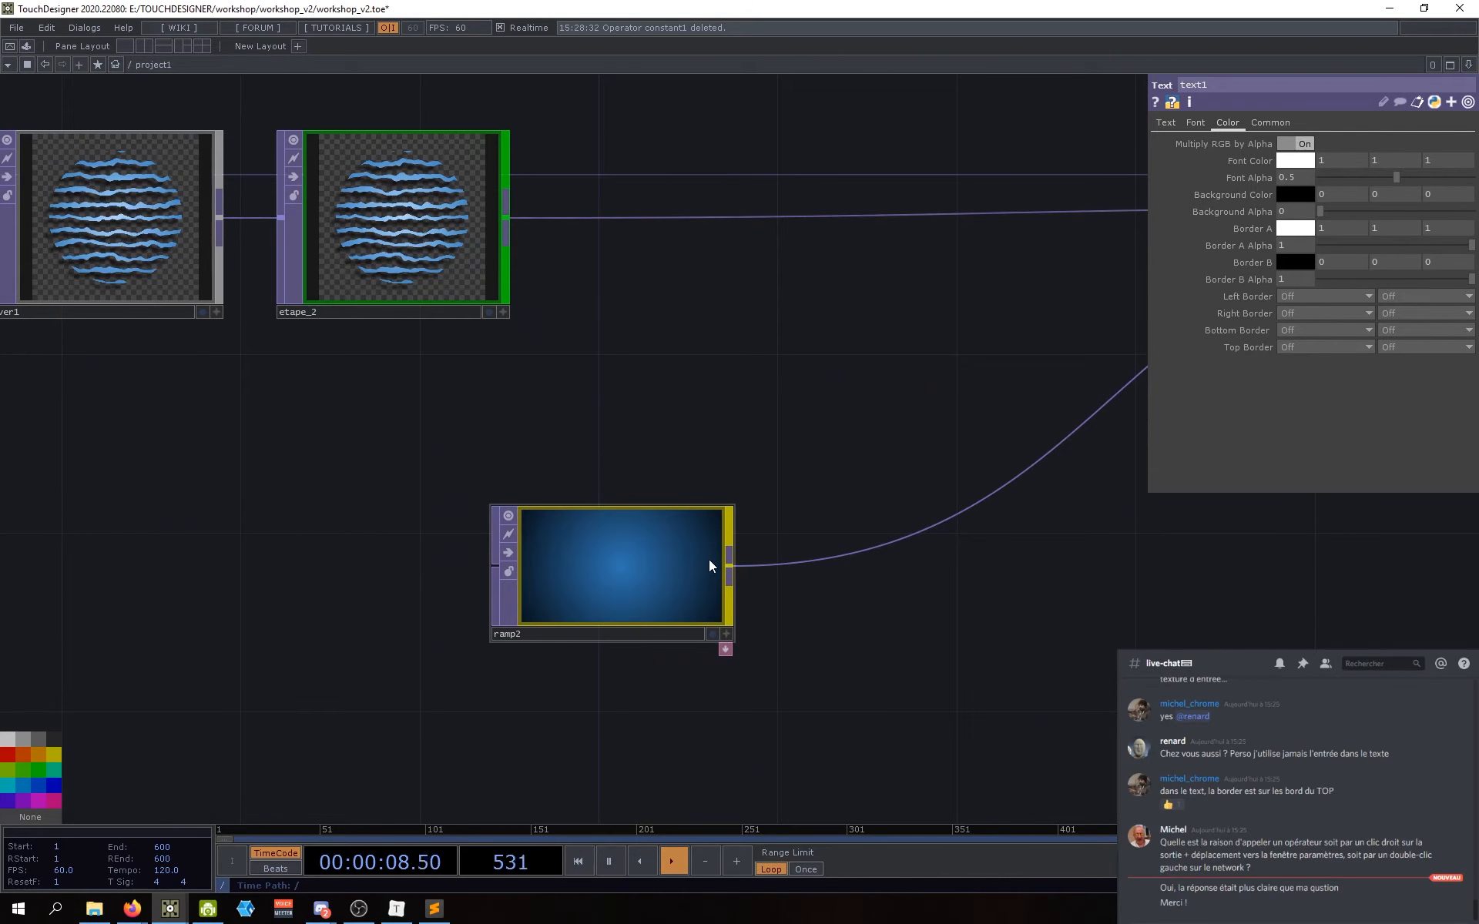
pyautogui.scroll(-4, 649, 604)
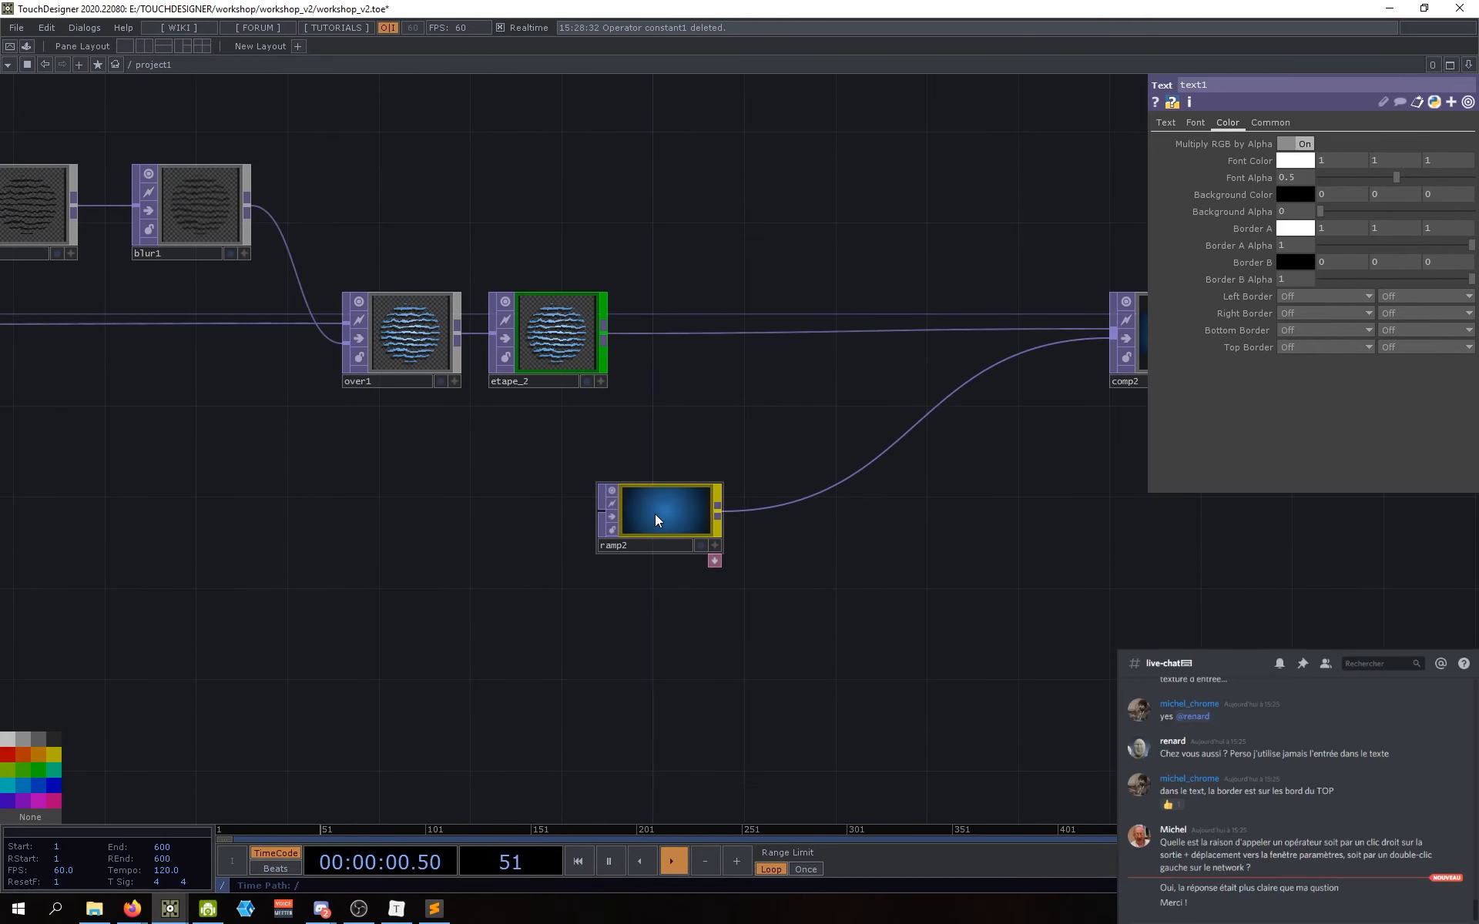
# Step: Add a Movie File In node, moviefilein1, below ramp2, showing the banana image
pyautogui.click(607, 490)
pyautogui.moveTo(776, 638); pyautogui.dragTo(762, 600)
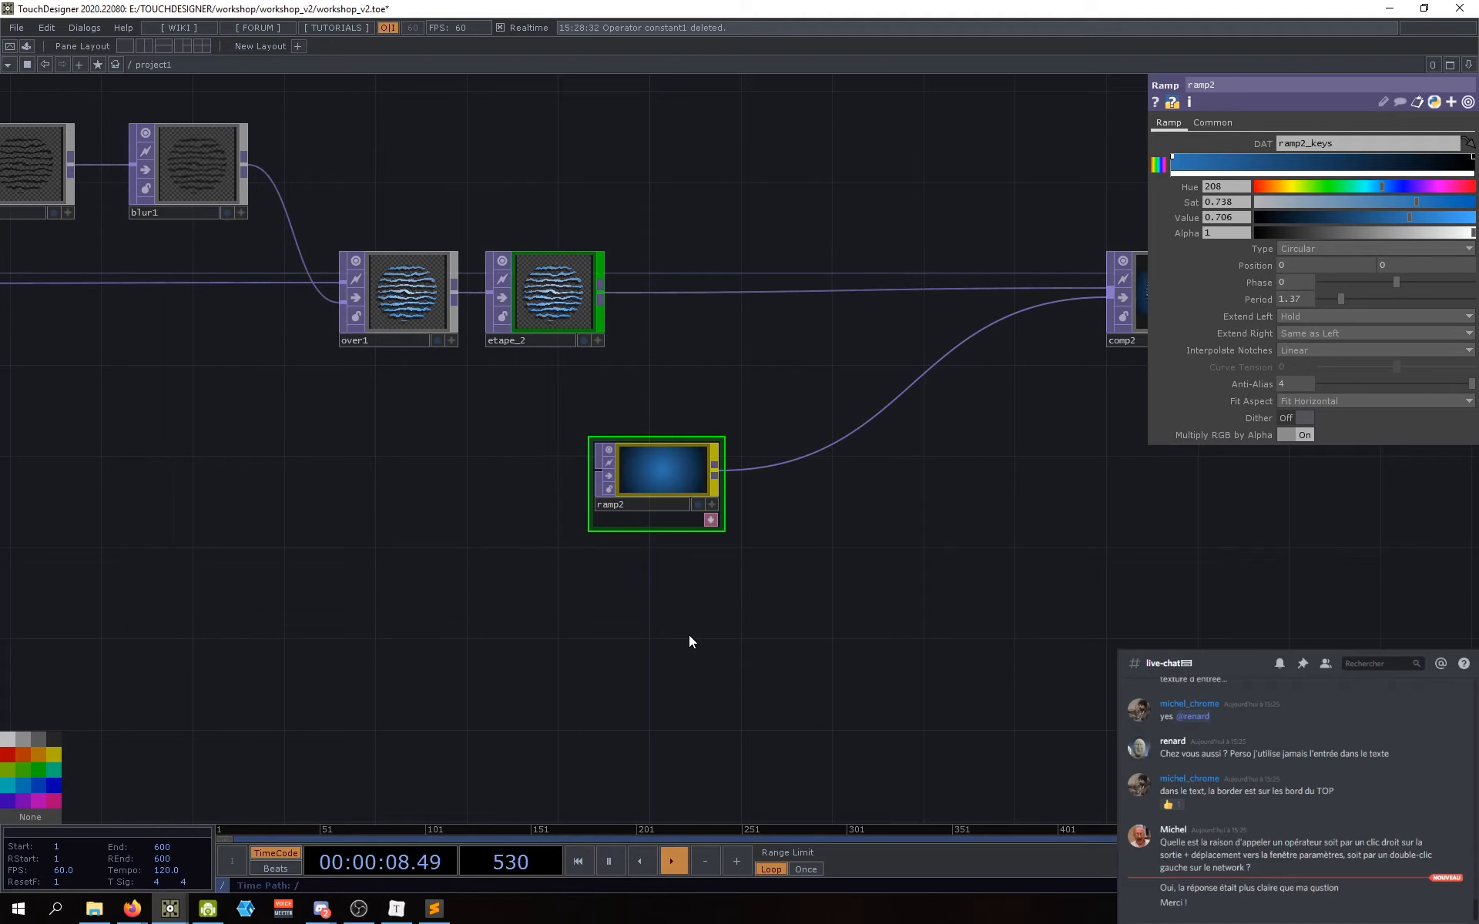
pyautogui.moveTo(651, 614); pyautogui.dragTo(641, 572)
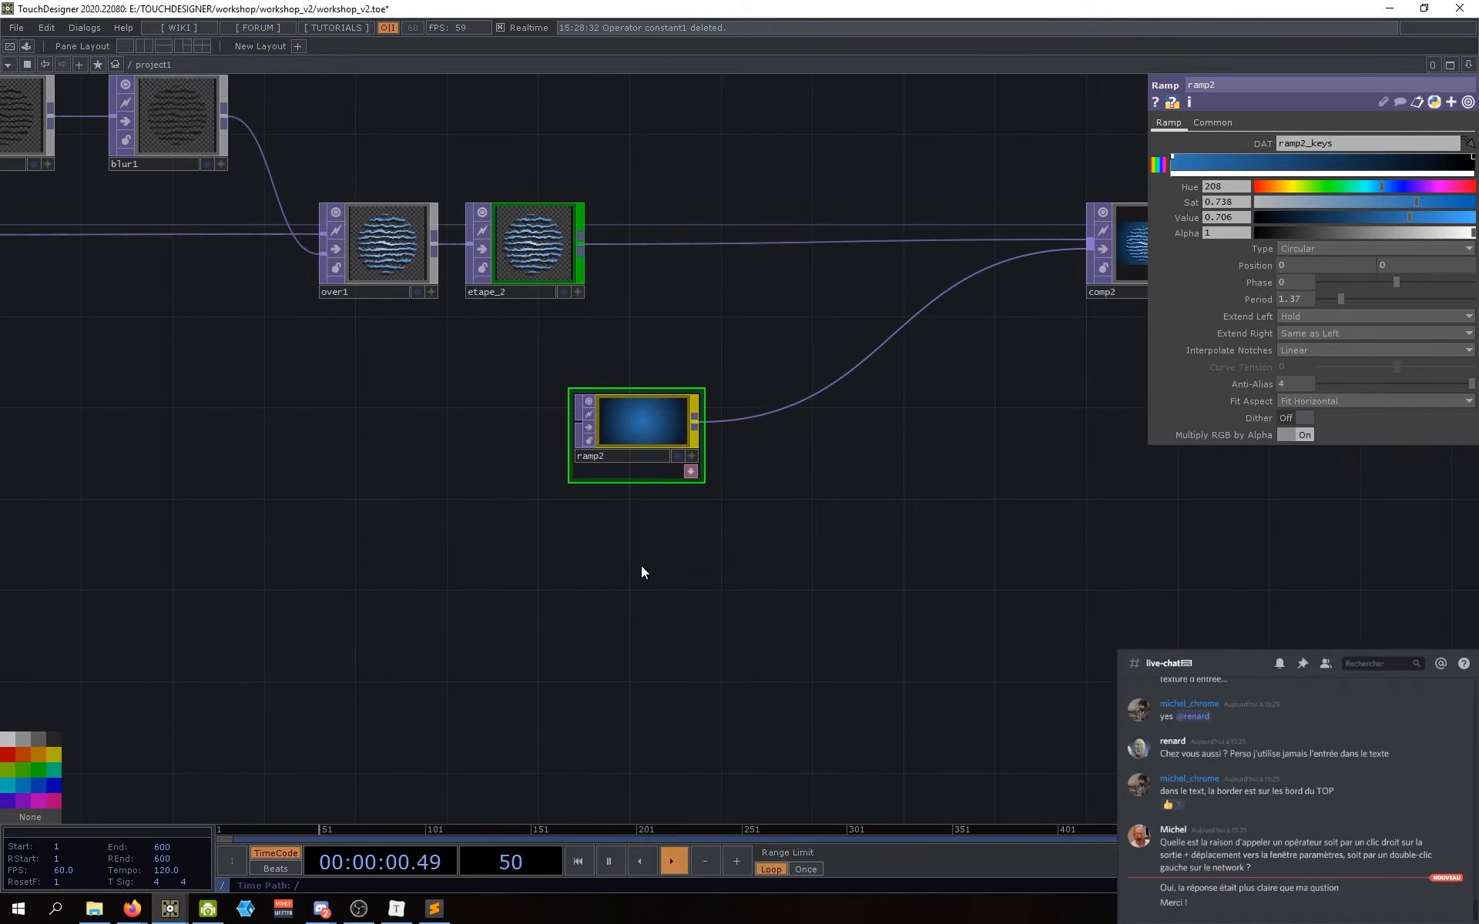
pyautogui.doubleClick(598, 605)
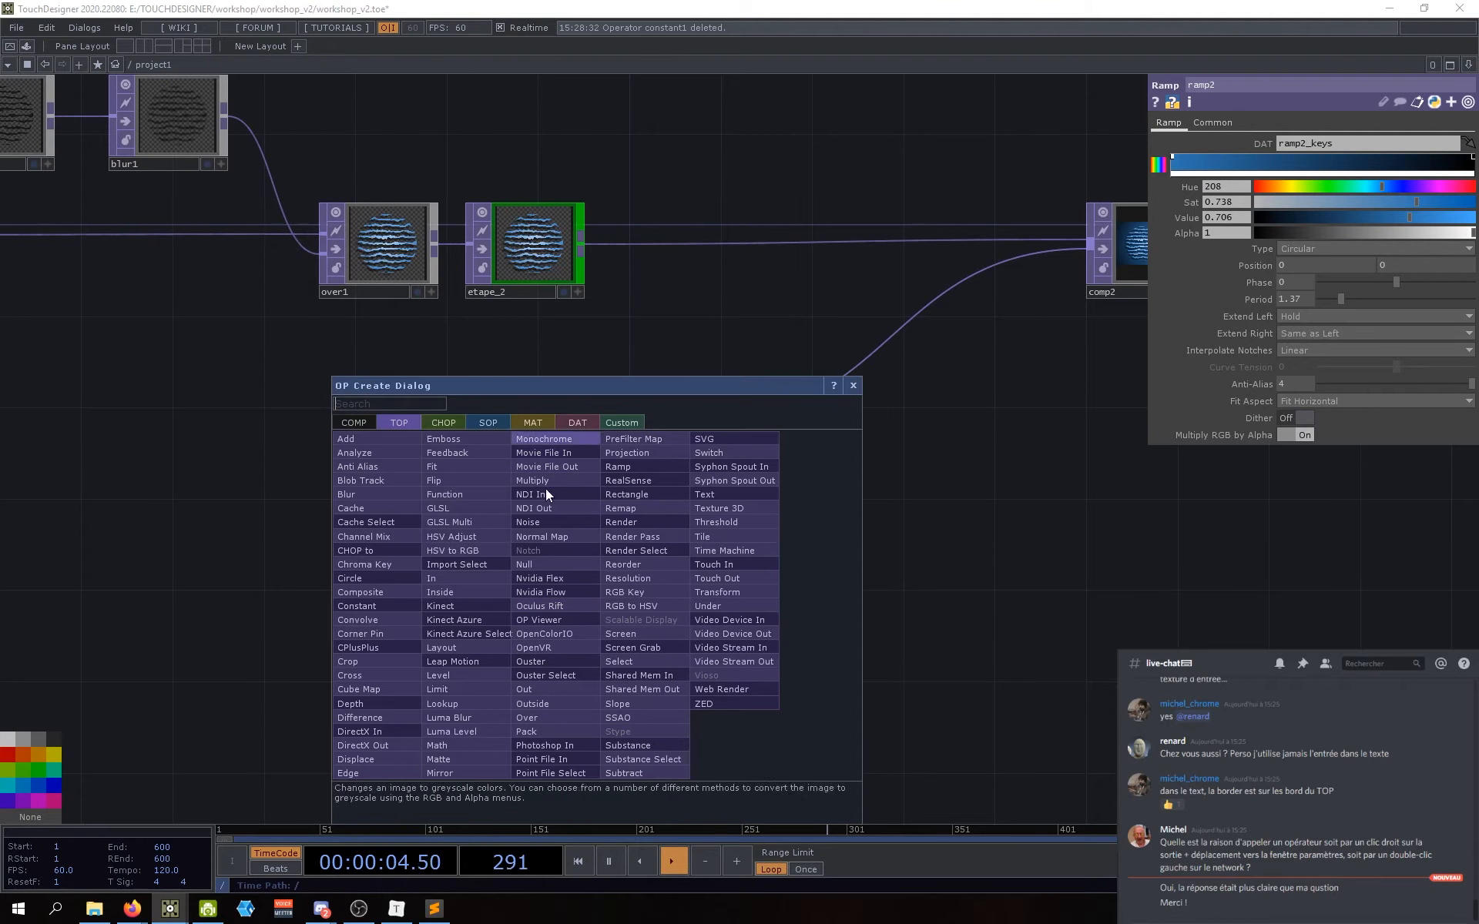
pyautogui.write('movie')
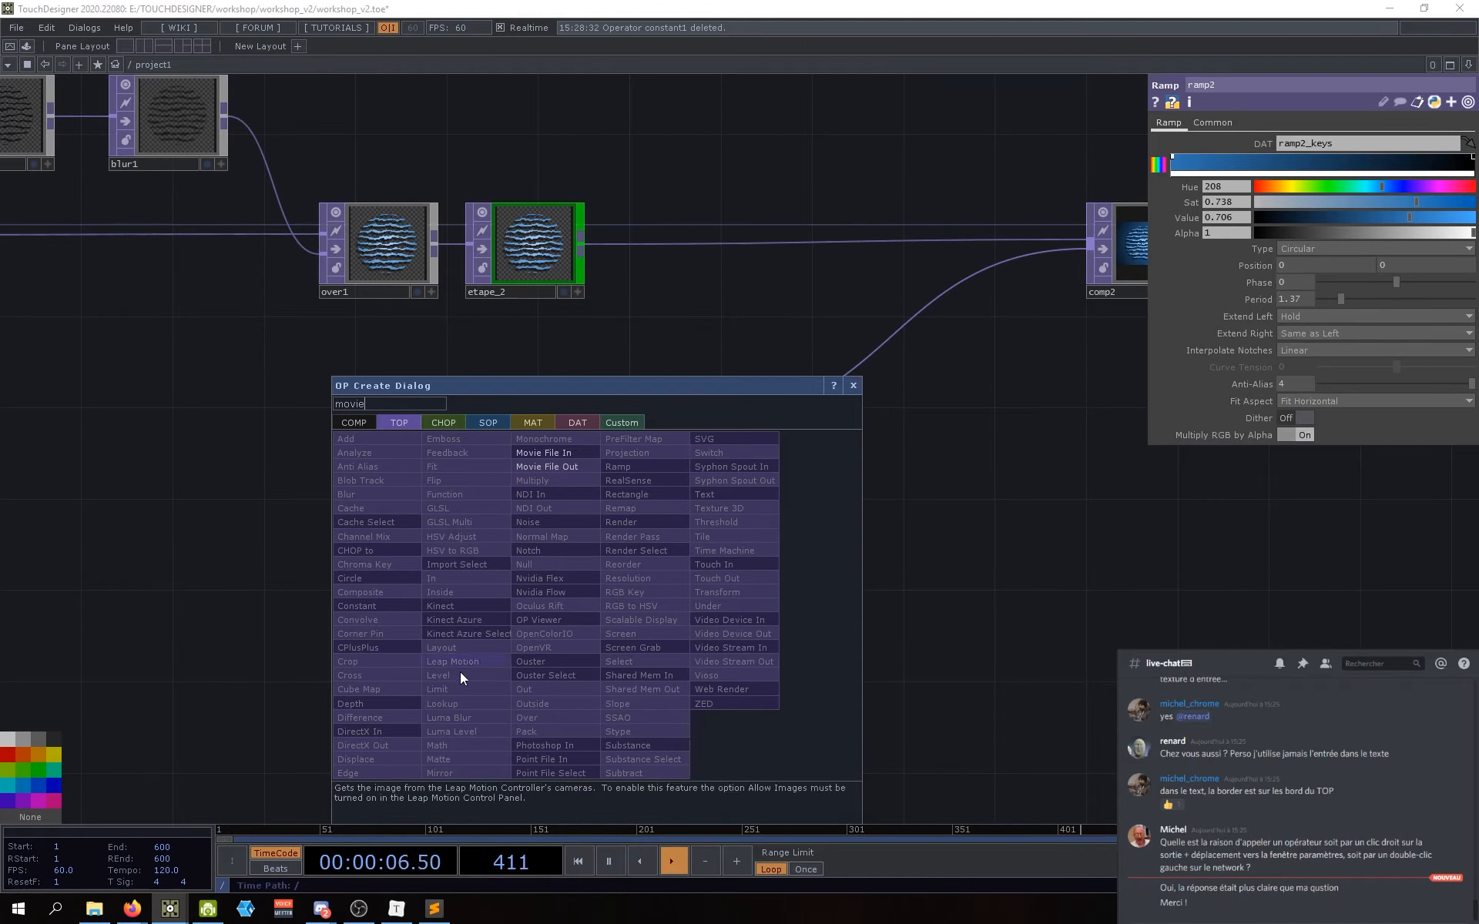
pyautogui.click(556, 455)
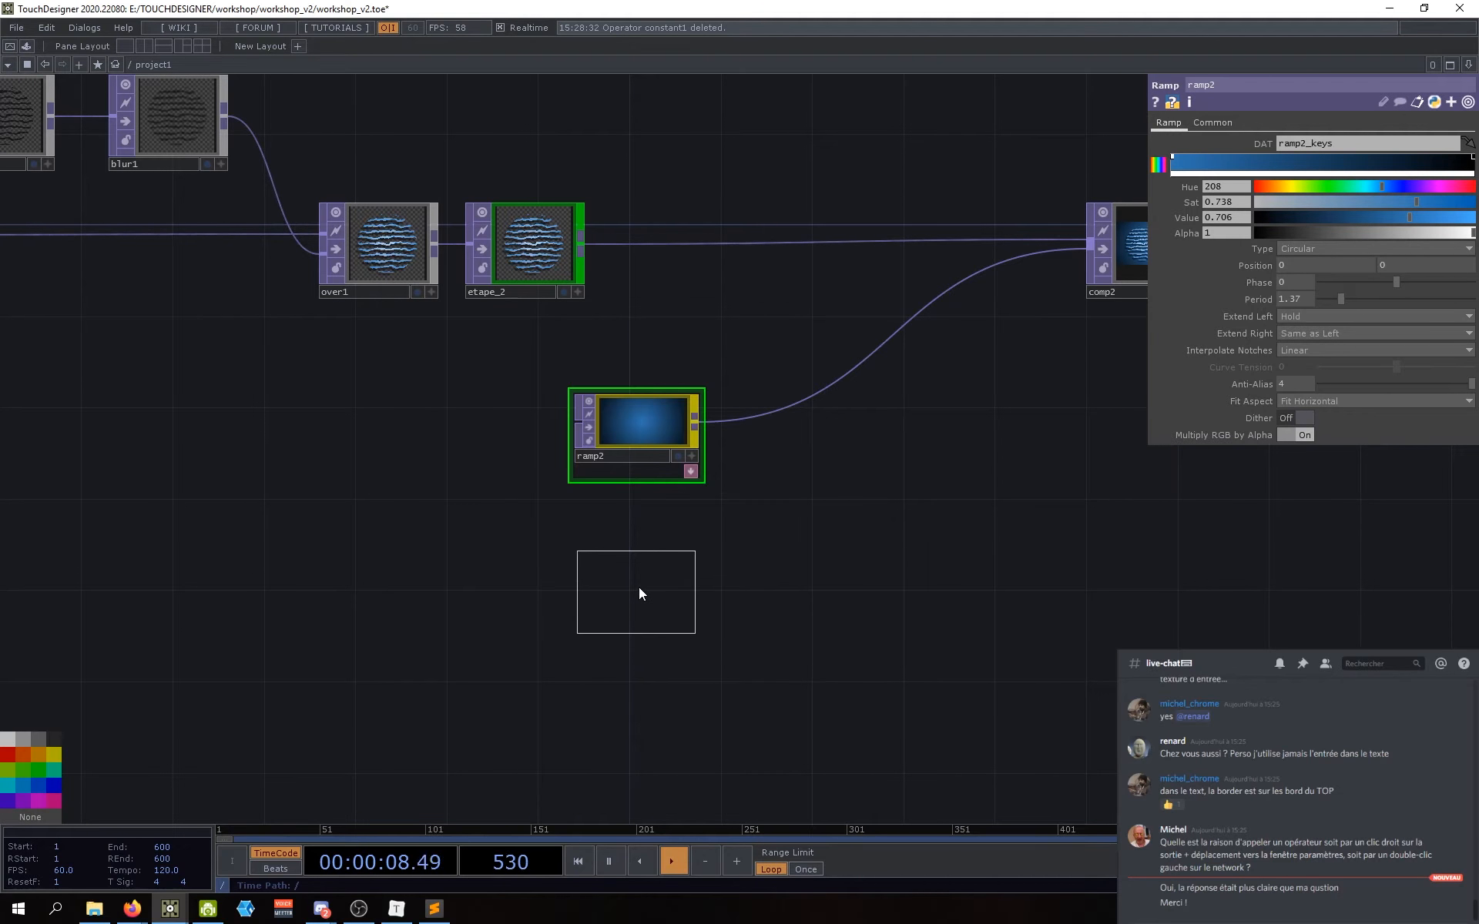
pyautogui.click(639, 589)
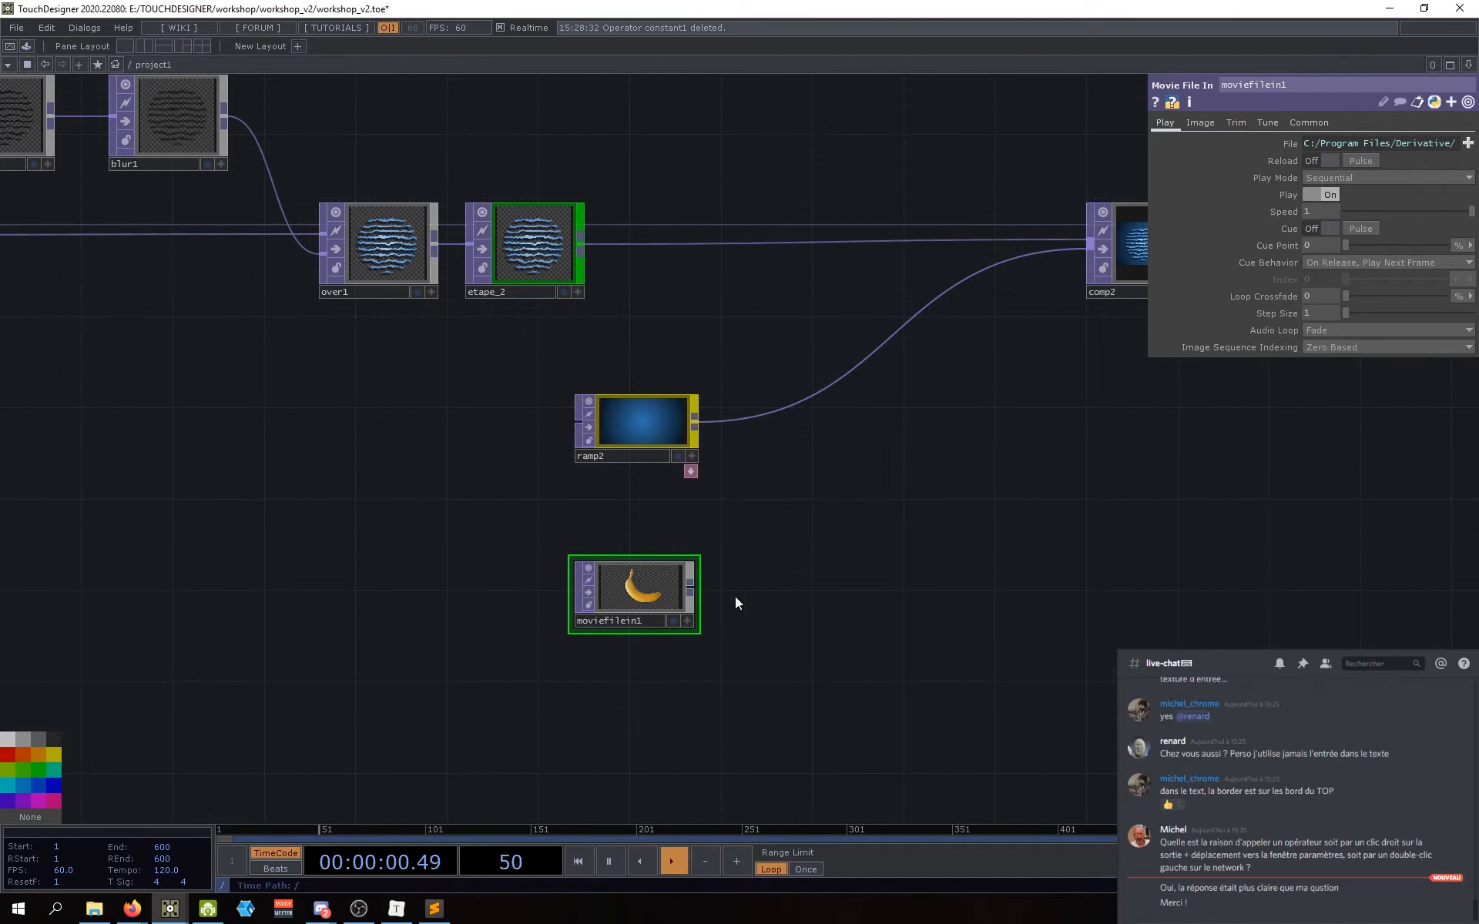
# Step: Frame ramp2 and moviefilein1 together and bring up the Movie File In reference page
pyautogui.scroll(5, 656, 587)
pyautogui.scroll(4, 597, 495)
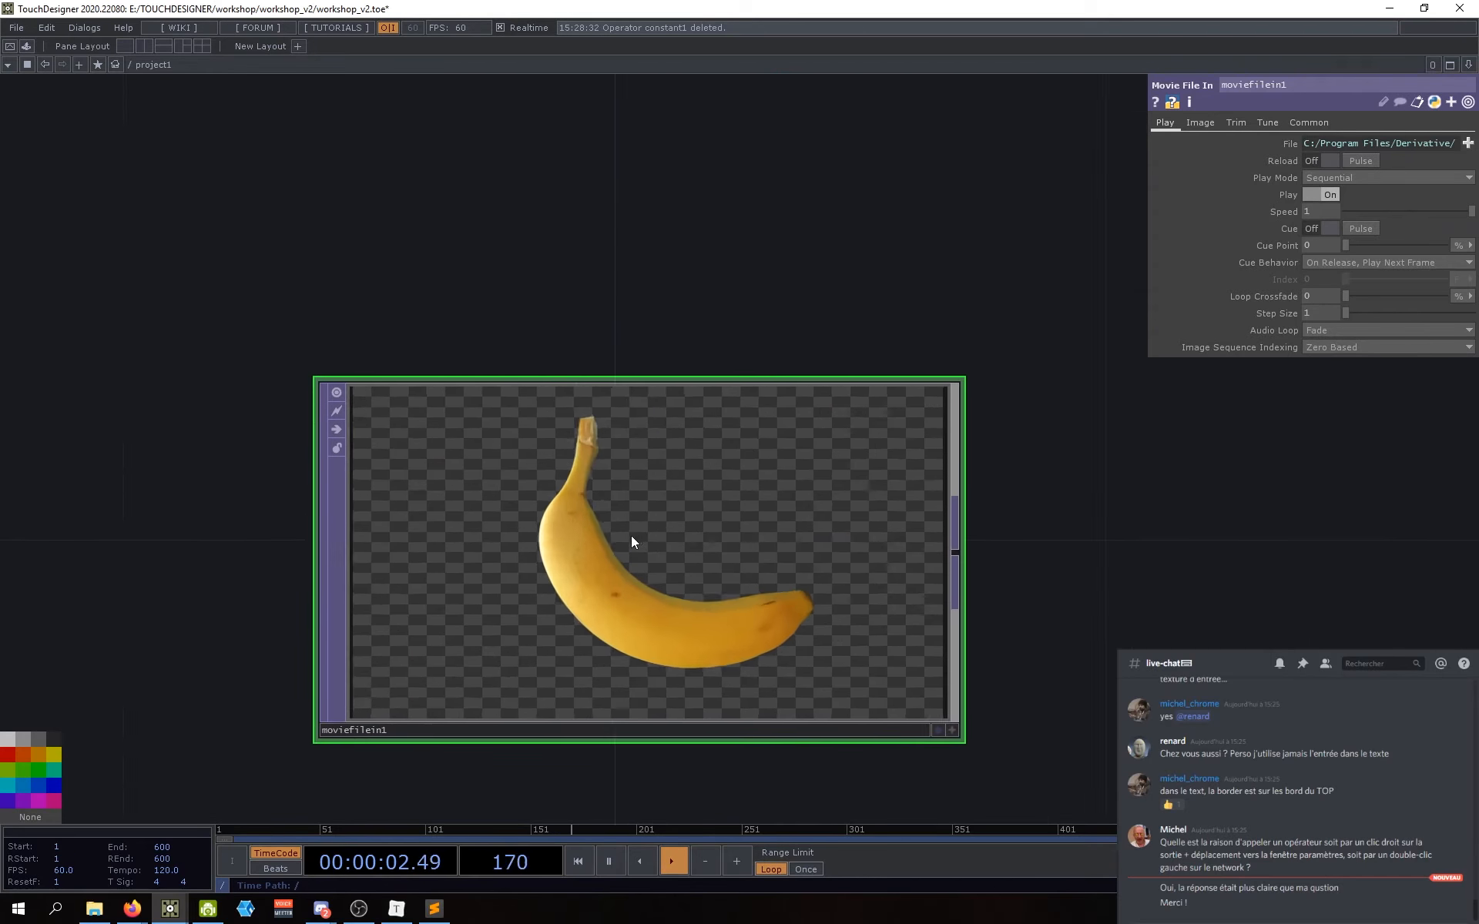
pyautogui.scroll(-4, 630, 538)
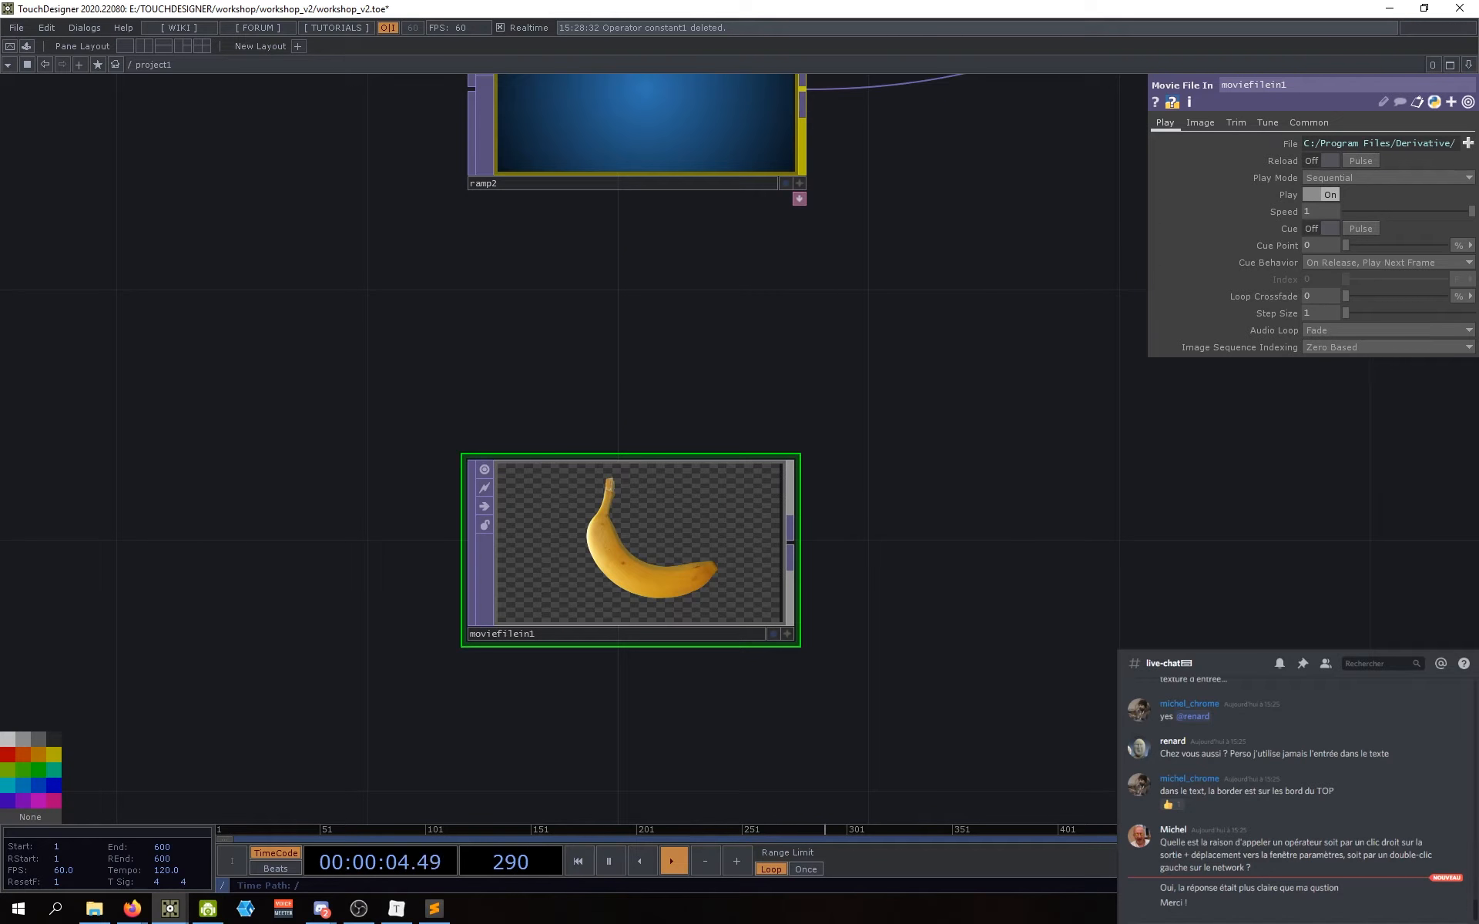
pyautogui.scroll(2, 653, 588)
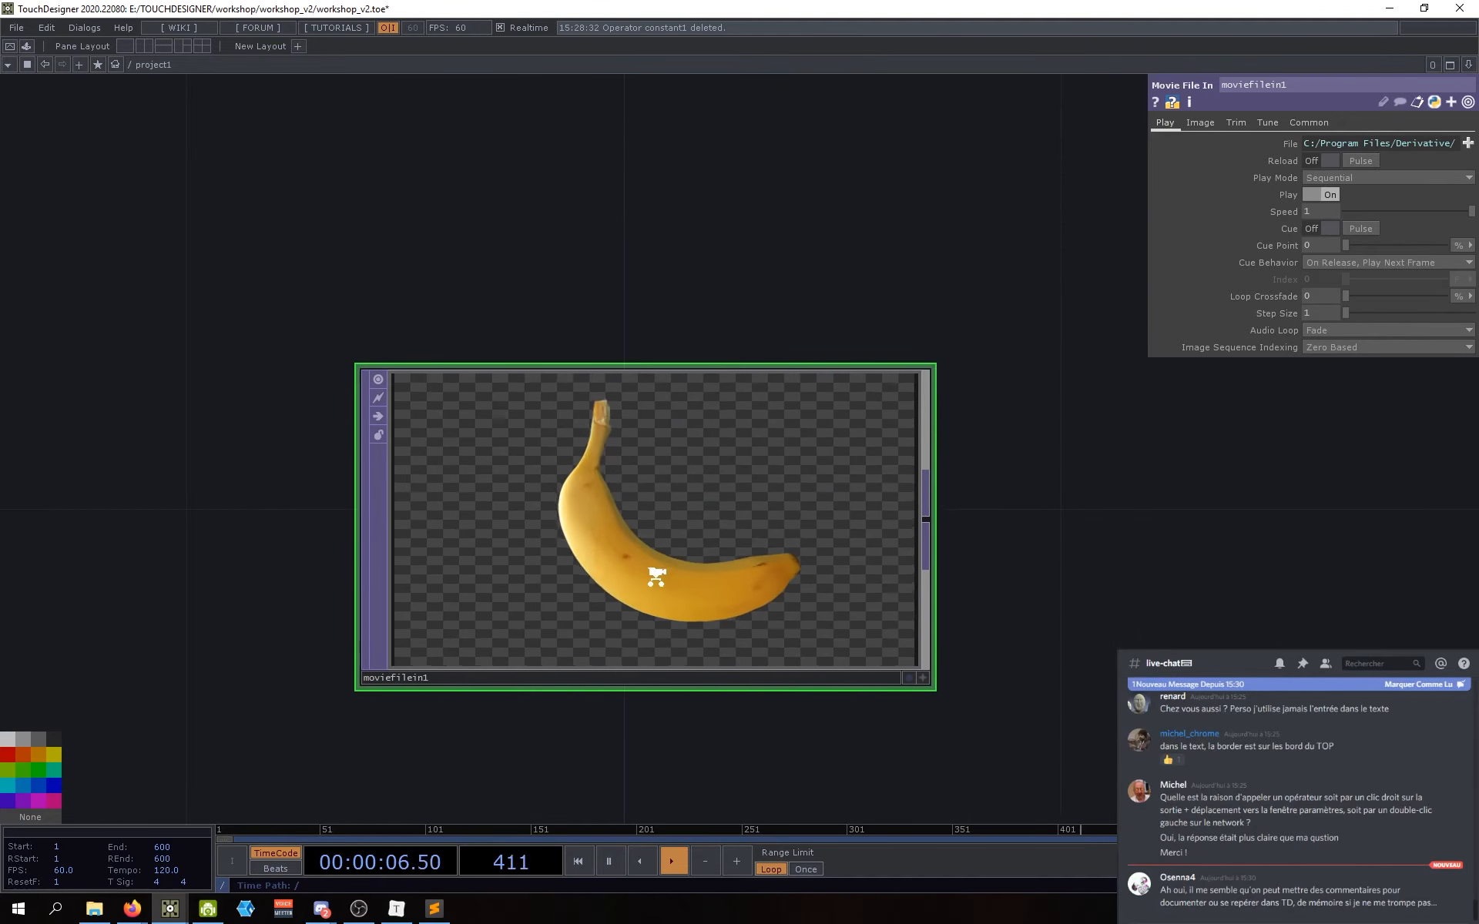
pyautogui.scroll(-6, 657, 587)
pyautogui.scroll(5, 654, 588)
pyautogui.moveTo(882, 571); pyautogui.dragTo(870, 603)
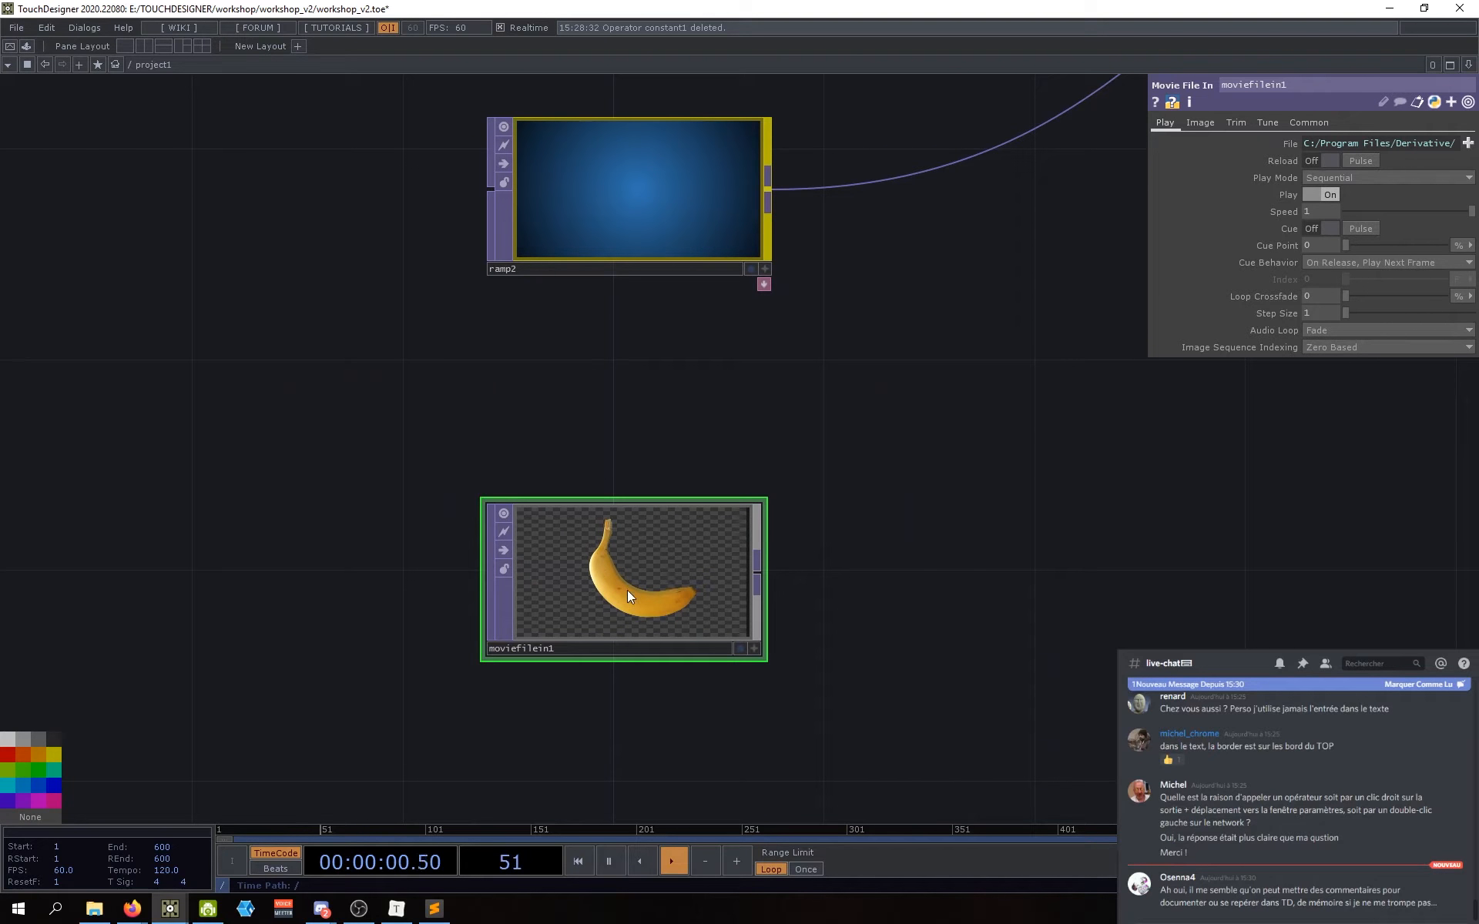
pyautogui.scroll(-3, 655, 469)
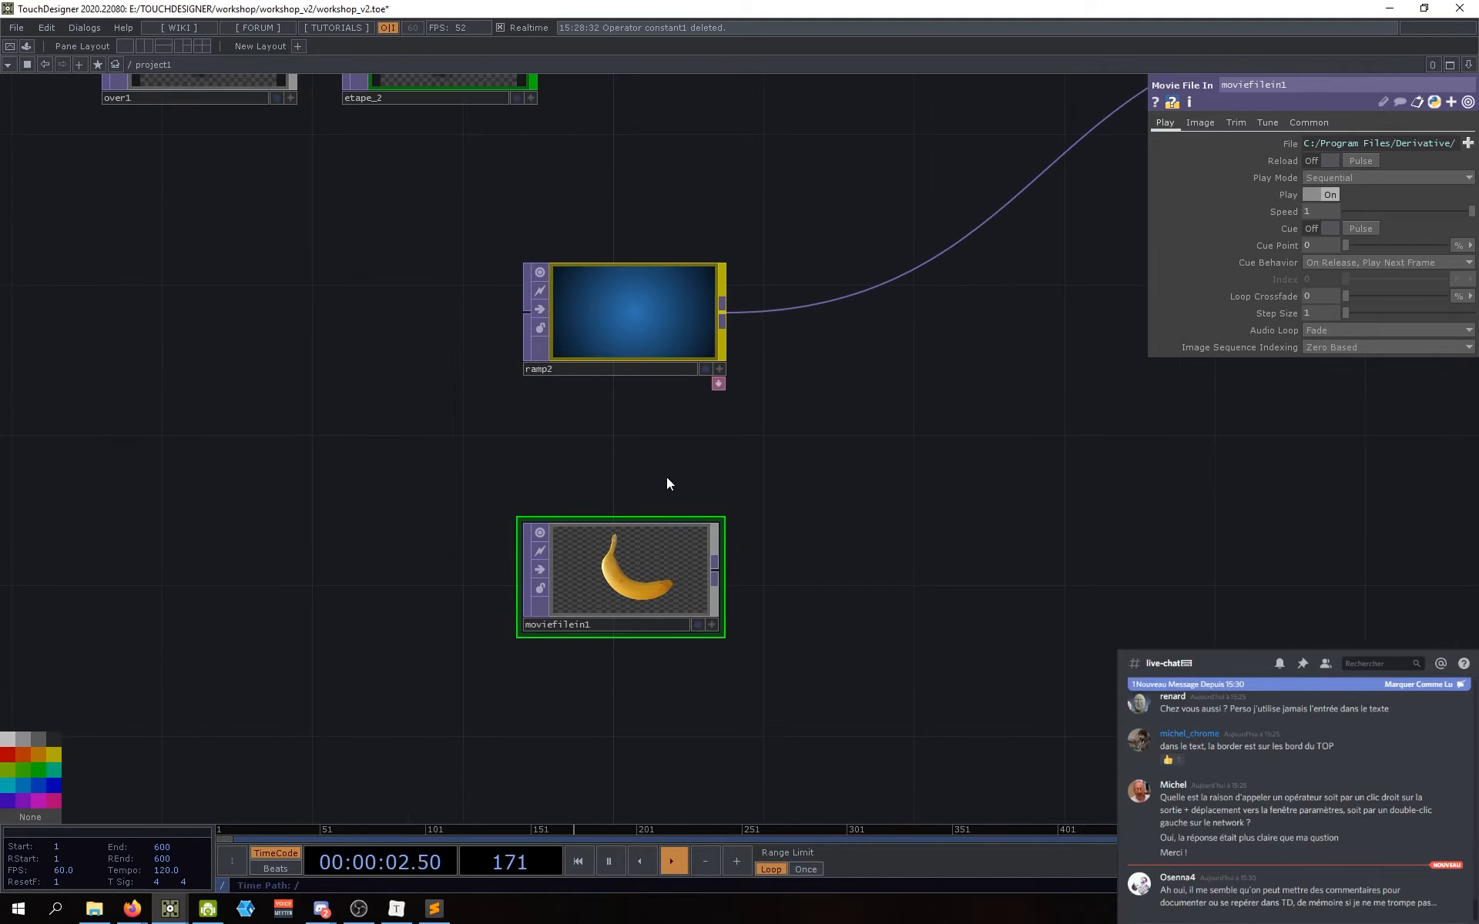
pyautogui.moveTo(667, 478); pyautogui.dragTo(620, 471)
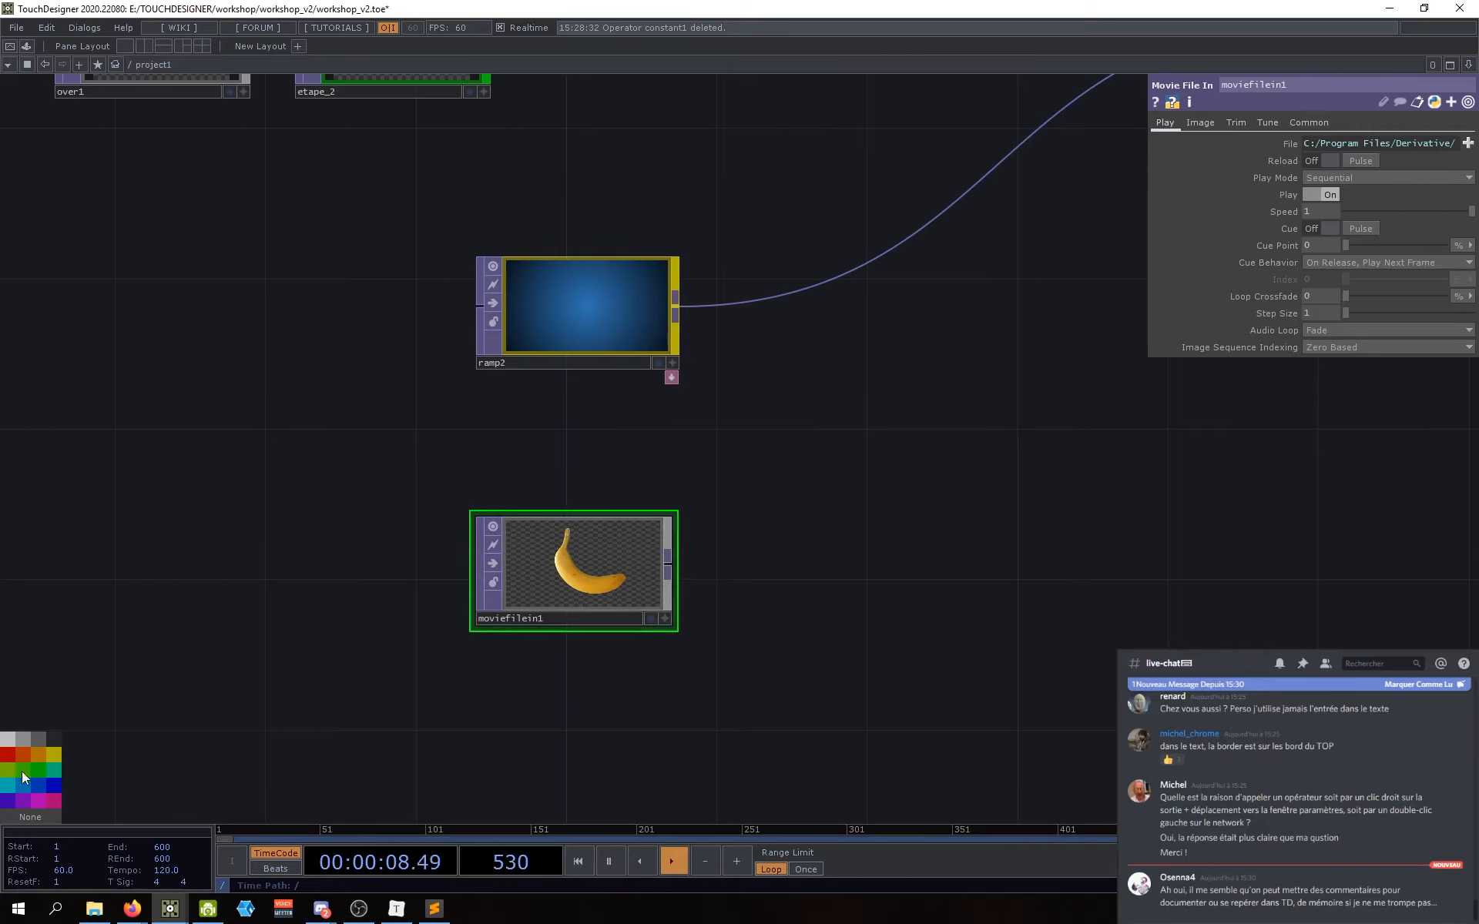
pyautogui.scroll(2, 585, 576)
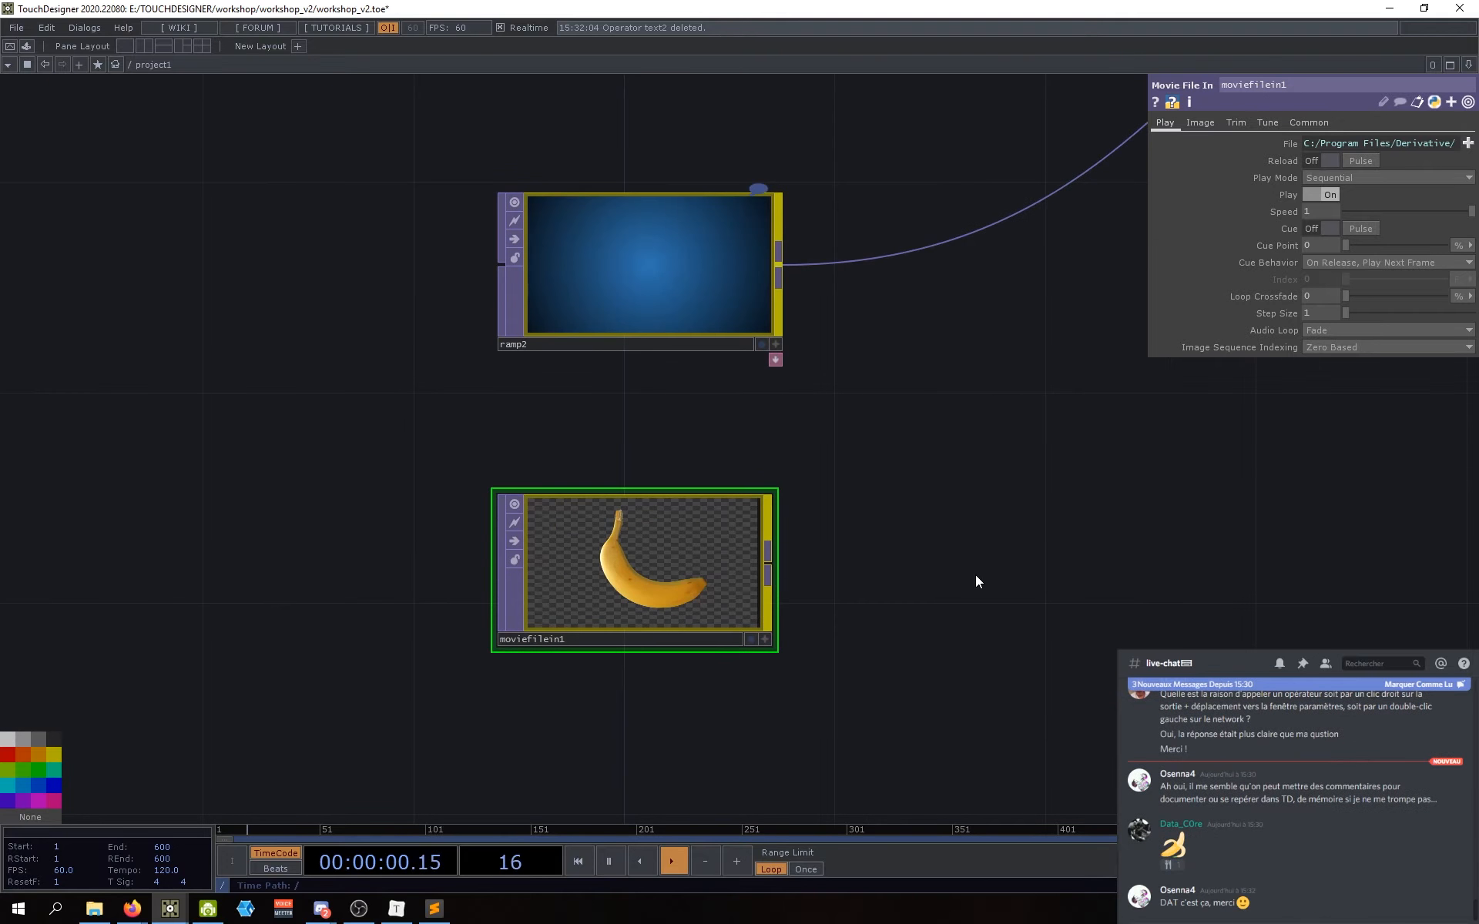
pyautogui.moveTo(903, 575); pyautogui.dragTo(842, 519)
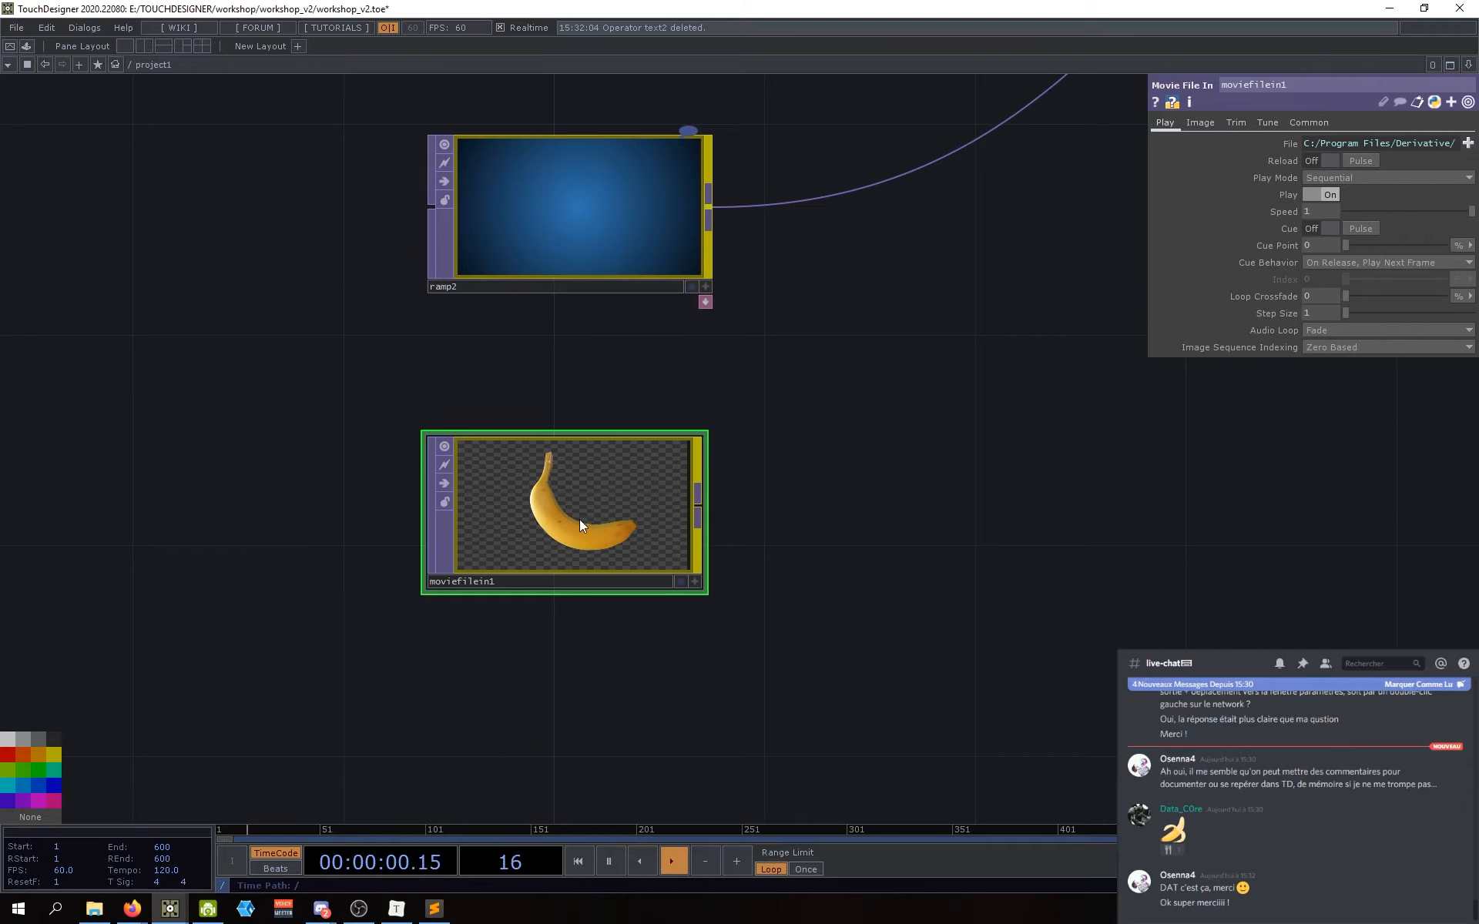
pyautogui.moveTo(882, 521); pyautogui.dragTo(909, 528)
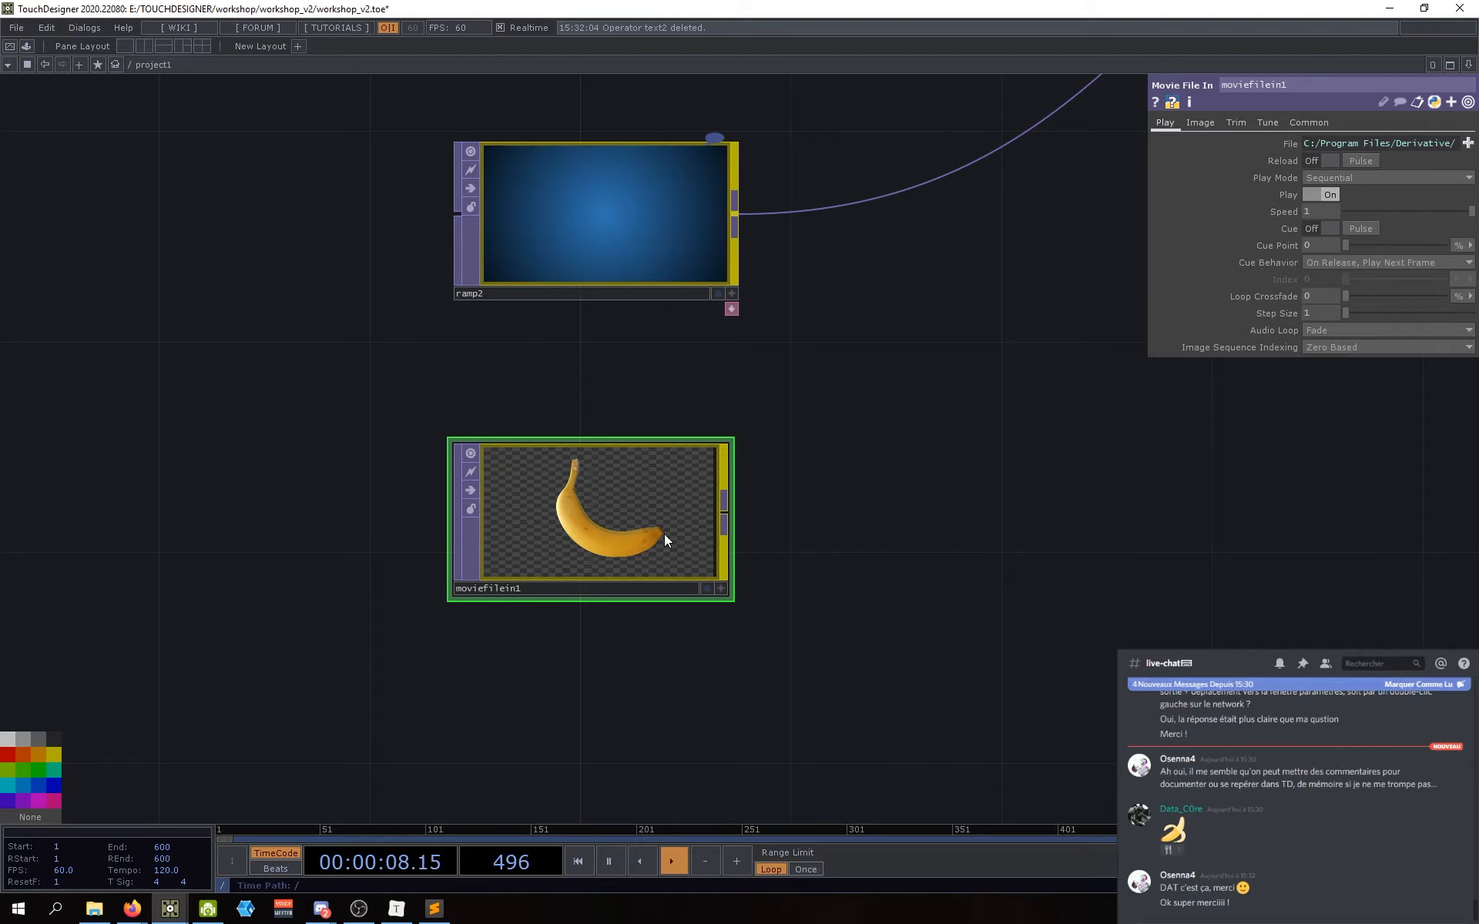
pyautogui.moveTo(635, 641); pyautogui.dragTo(641, 667)
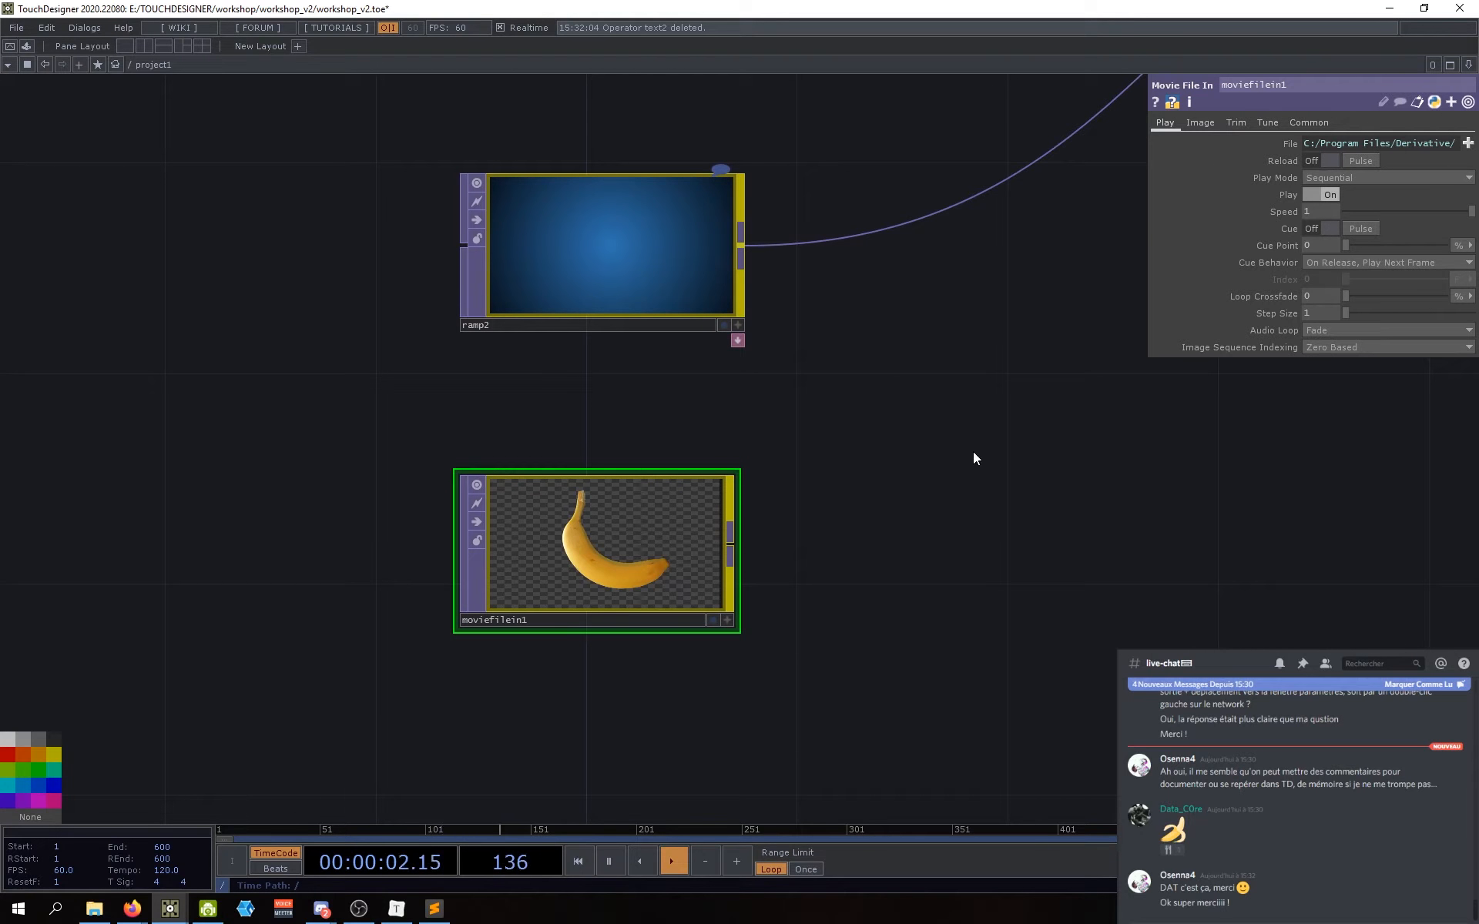
pyautogui.click(1155, 102)
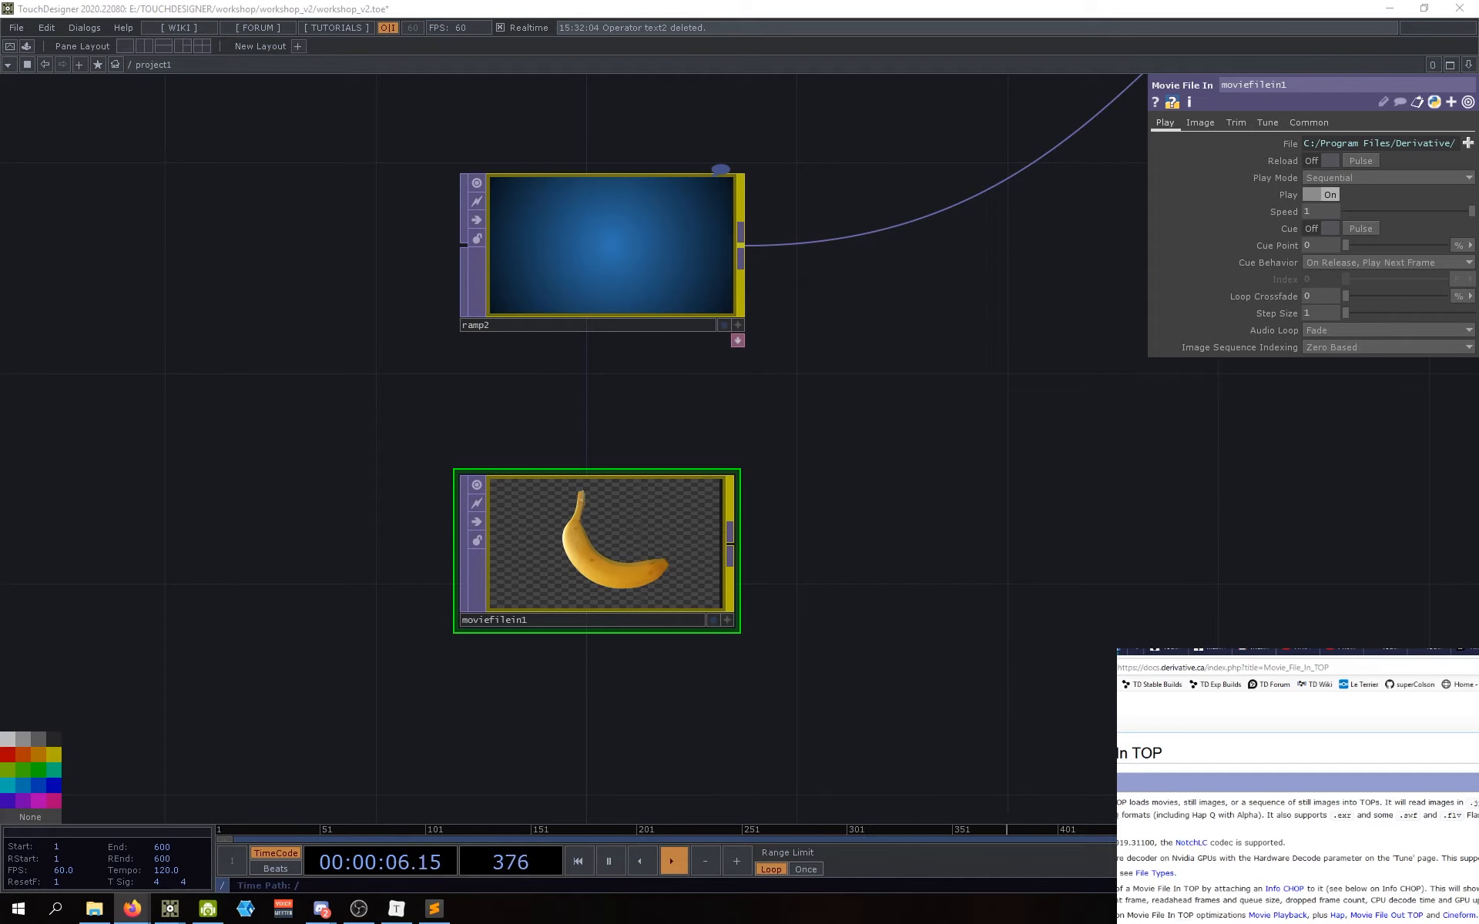
# Step: Read the Movie File In TOP format notes (NotchLC, .exr, .flv), then minimize the docs window
pyautogui.moveTo(1173, 842)
pyautogui.mouseDown()
pyautogui.moveTo(1211, 843)
pyautogui.moveTo(1174, 842)
pyautogui.mouseUp()
pyautogui.click(1211, 842)
pyautogui.click(1199, 829)
pyautogui.moveTo(1333, 815); pyautogui.dragTo(1353, 815)
pyautogui.click(1353, 831)
pyautogui.moveTo(1464, 819); pyautogui.dragTo(1457, 816)
pyautogui.click(1359, 861)
pyautogui.moveTo(0, 14); pyautogui.dragTo(1174, 0)
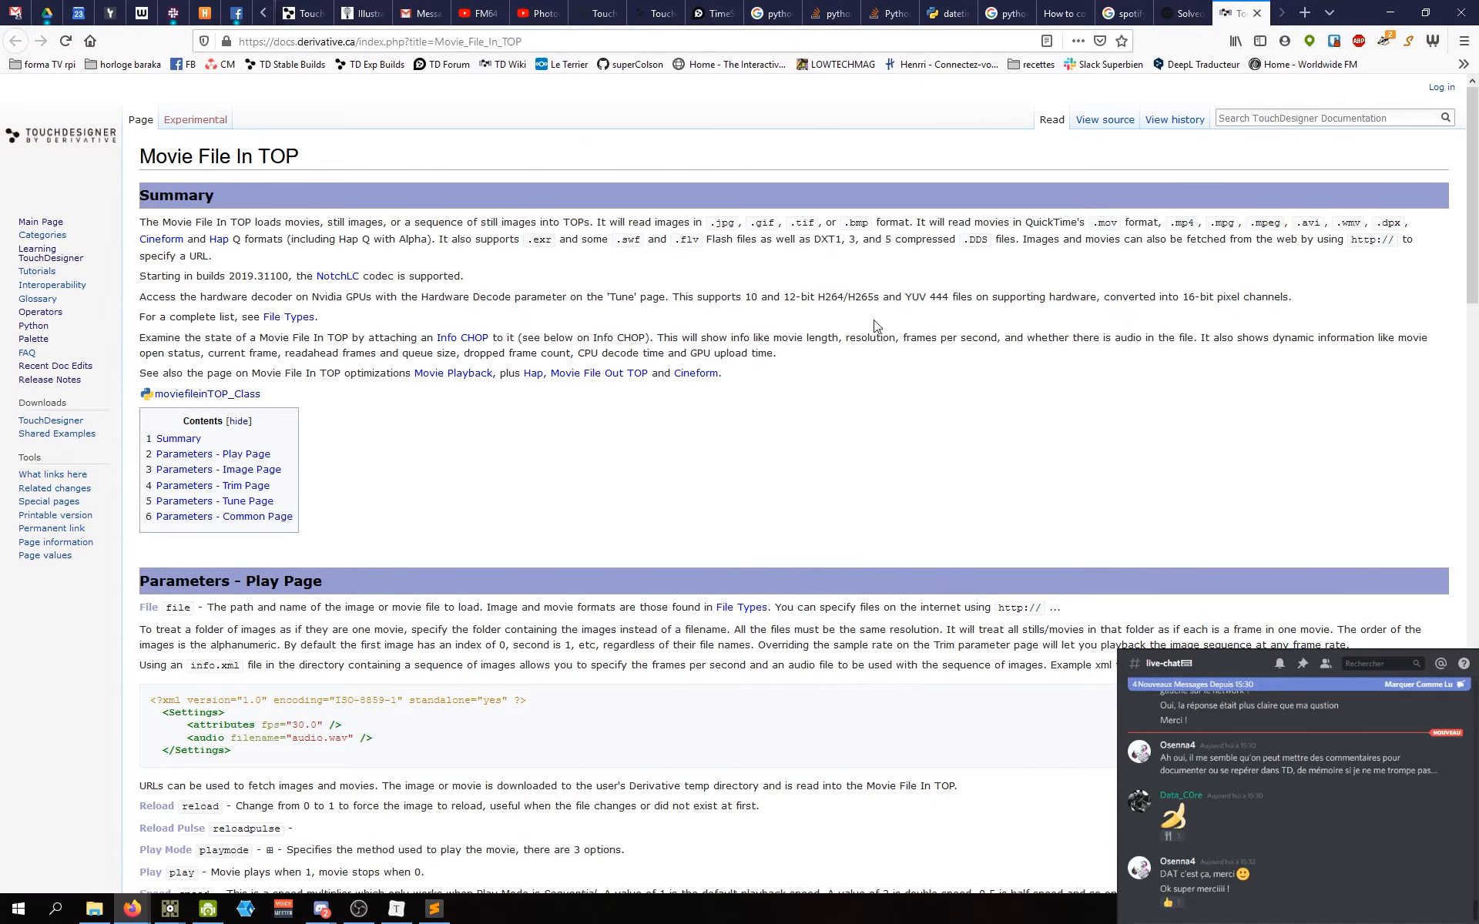
pyautogui.click(1391, 12)
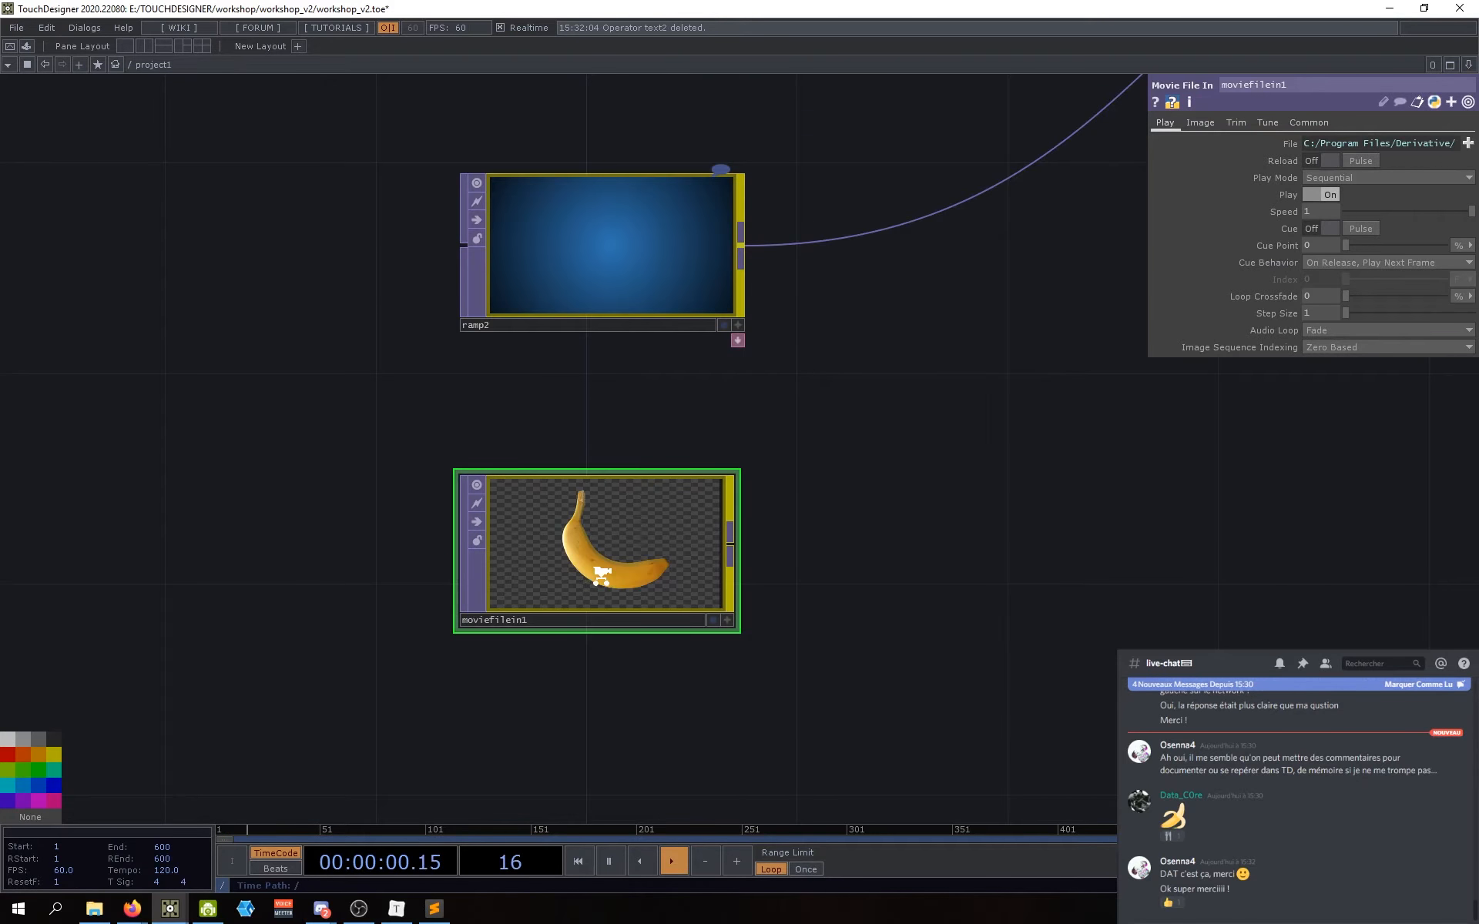
# Step: Widen the parameter panel to inspect the File expression using app.samplesFolder, then browse for a new file
pyautogui.scroll(3, 601, 576)
pyautogui.scroll(-3, 601, 576)
pyautogui.moveTo(1150, 220); pyautogui.dragTo(752, 257)
pyautogui.moveTo(890, 433); pyautogui.dragTo(860, 450)
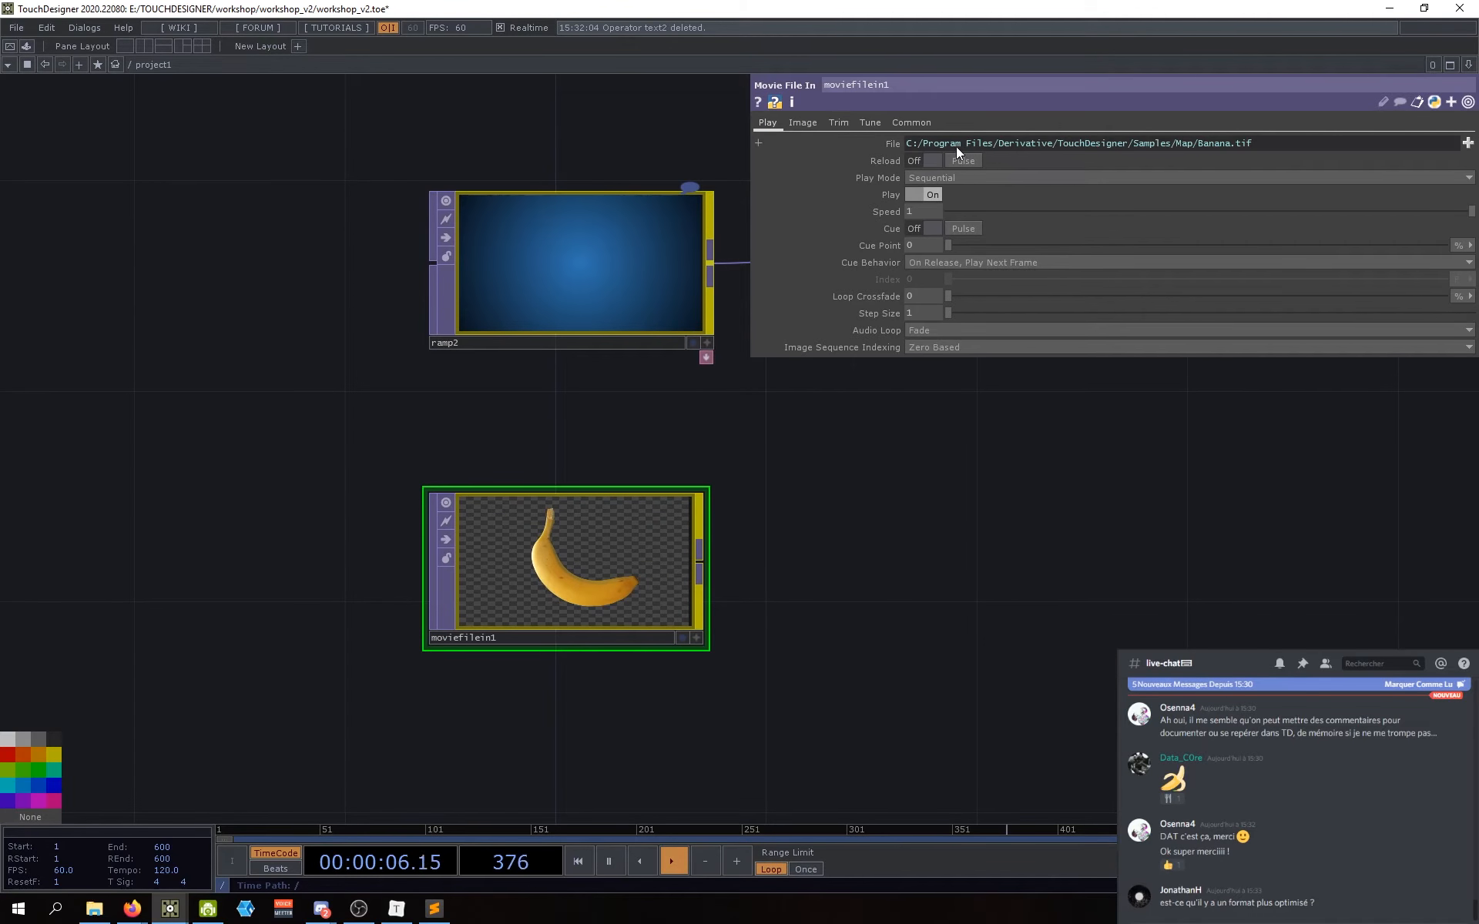
pyautogui.click(908, 144)
pyautogui.moveTo(922, 146); pyautogui.dragTo(1071, 146)
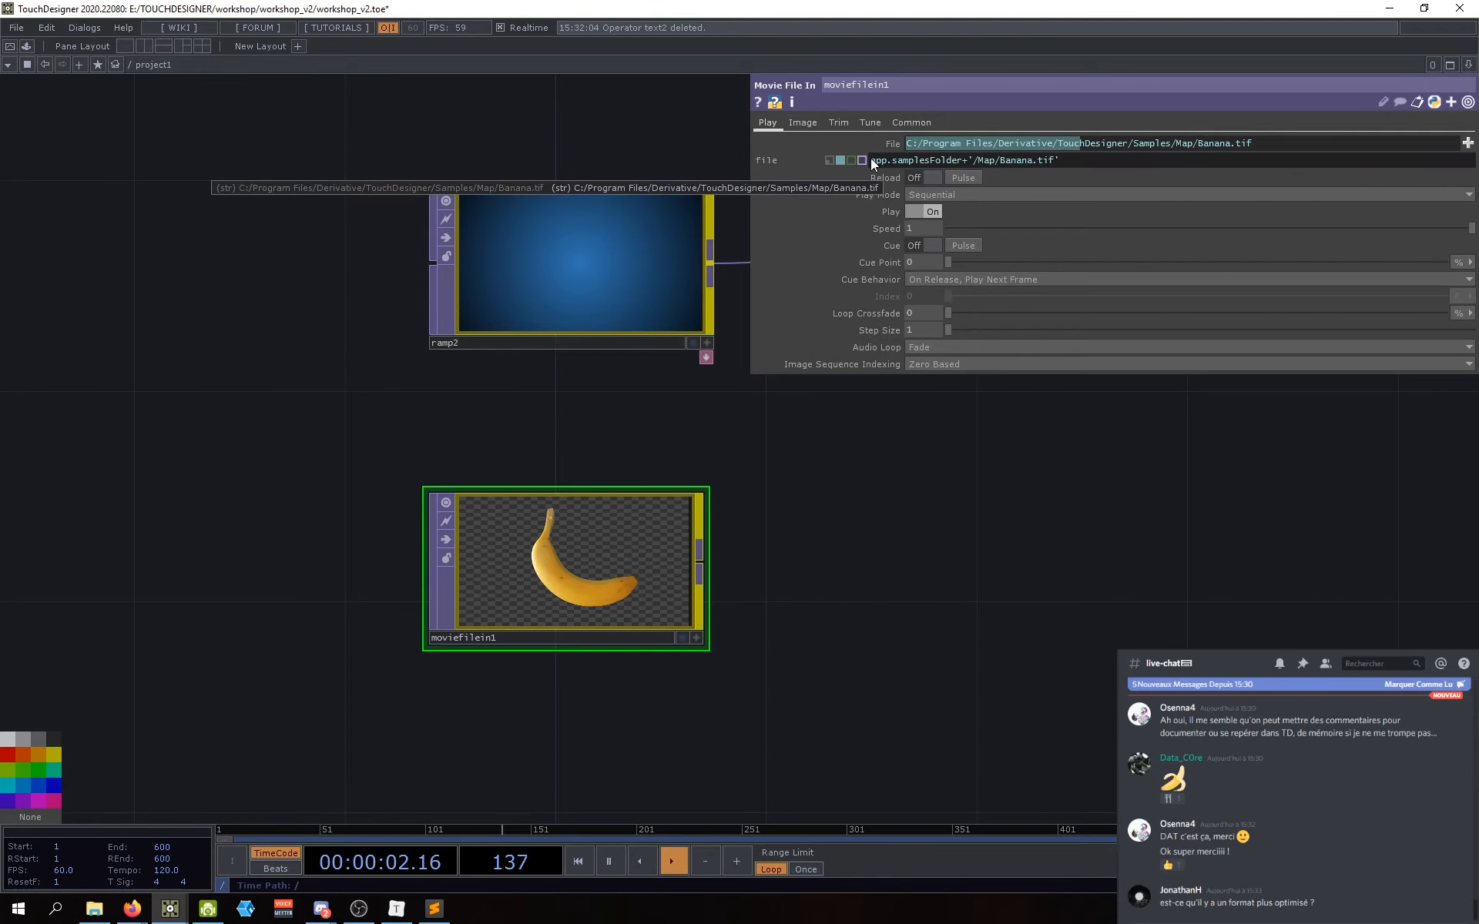
pyautogui.moveTo(872, 161); pyautogui.dragTo(963, 163)
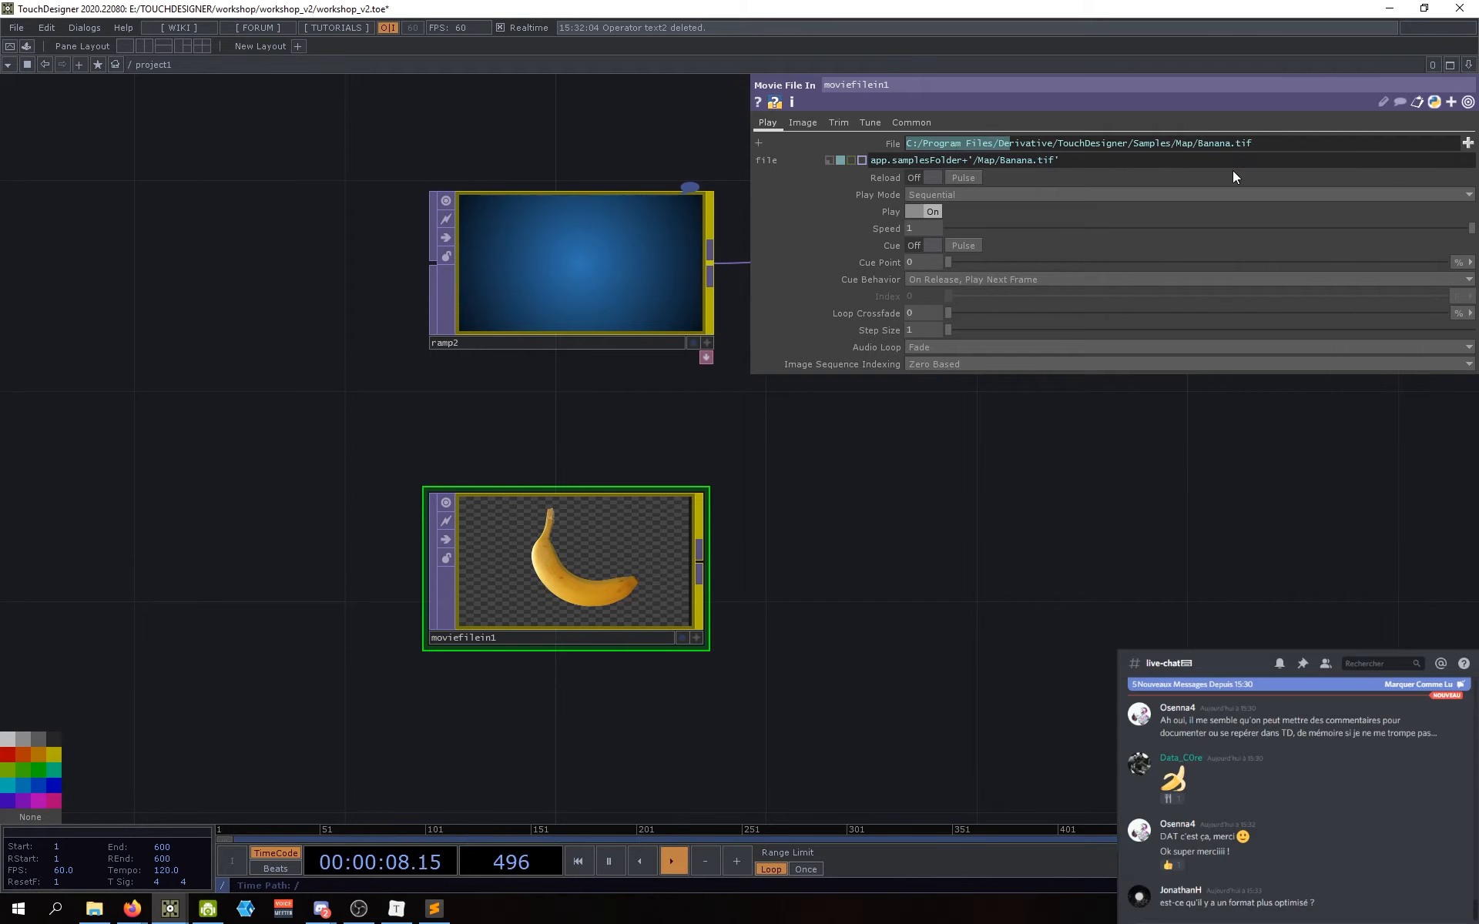
pyautogui.moveTo(1060, 505); pyautogui.dragTo(1050, 543)
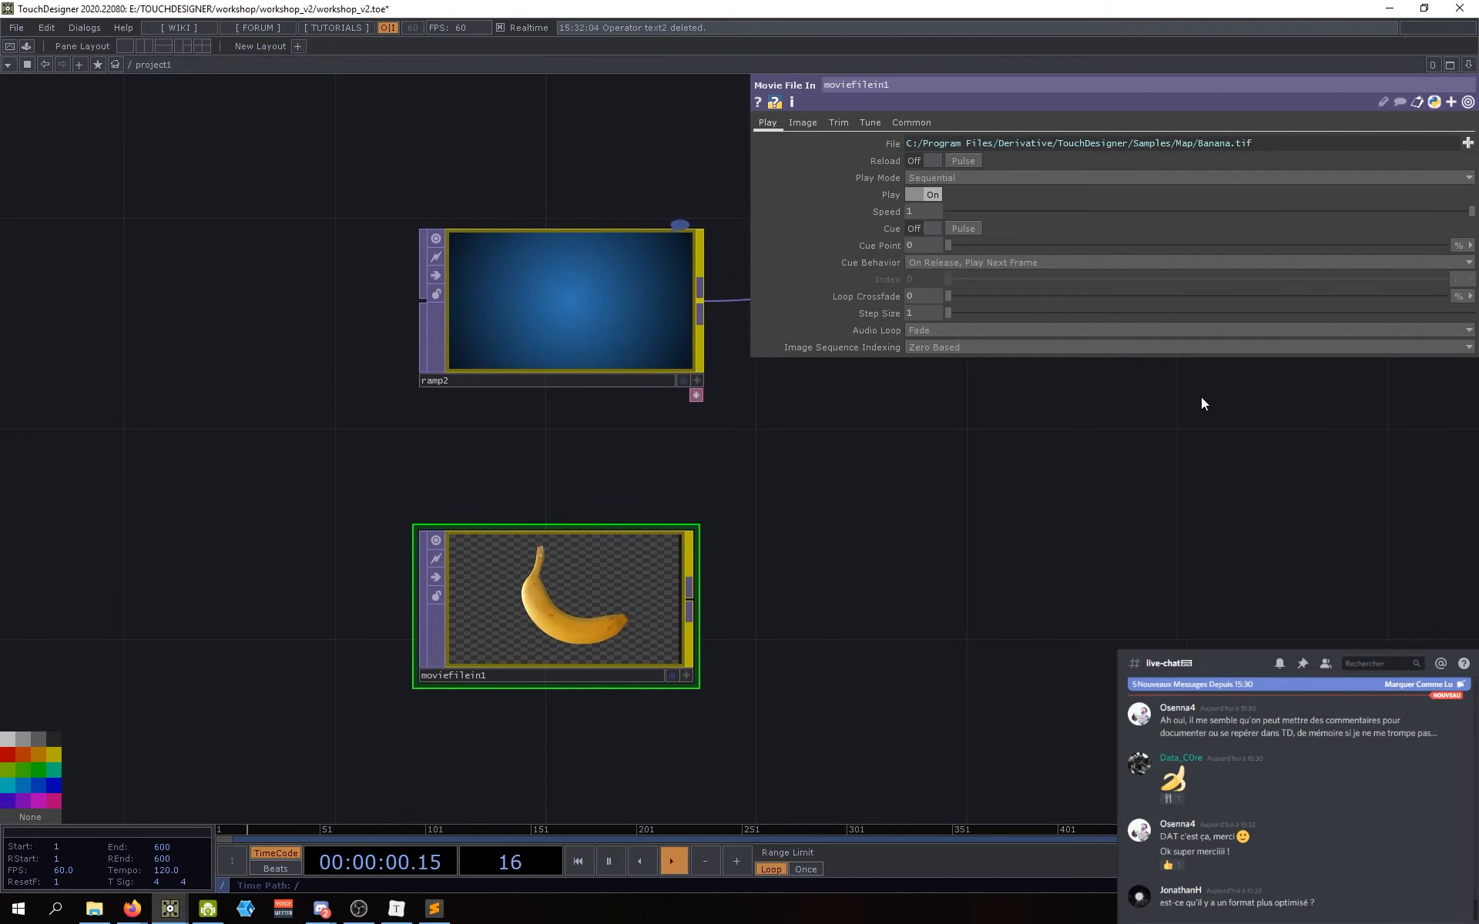
pyautogui.click(1468, 143)
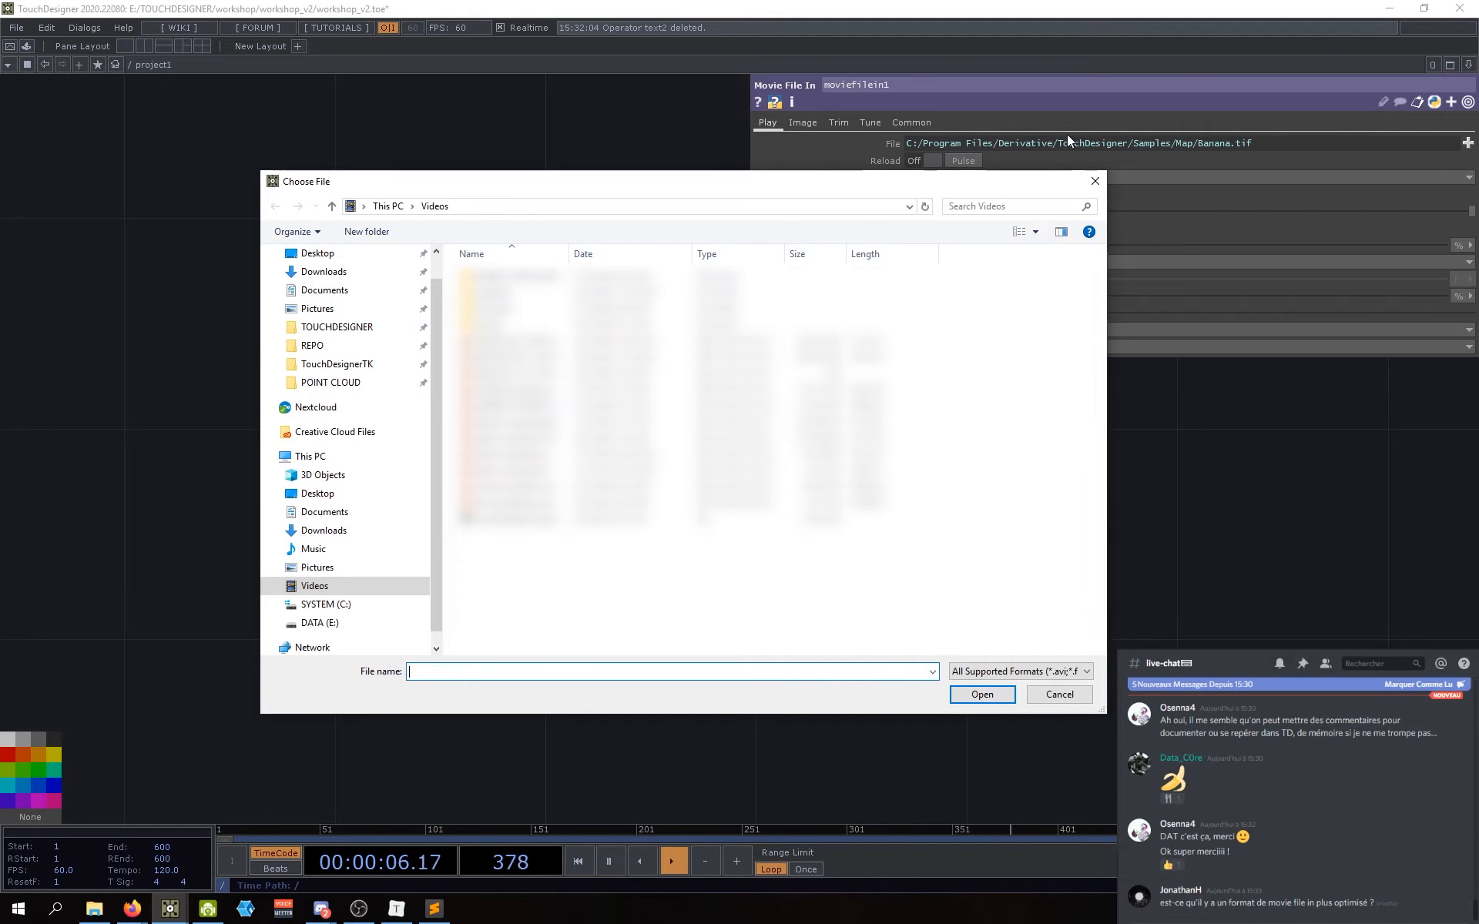
# Step: Copy the Samples/Map folder path from the File parameter and paste it into the file chooser
pyautogui.click(1086, 181)
pyautogui.click(1194, 142)
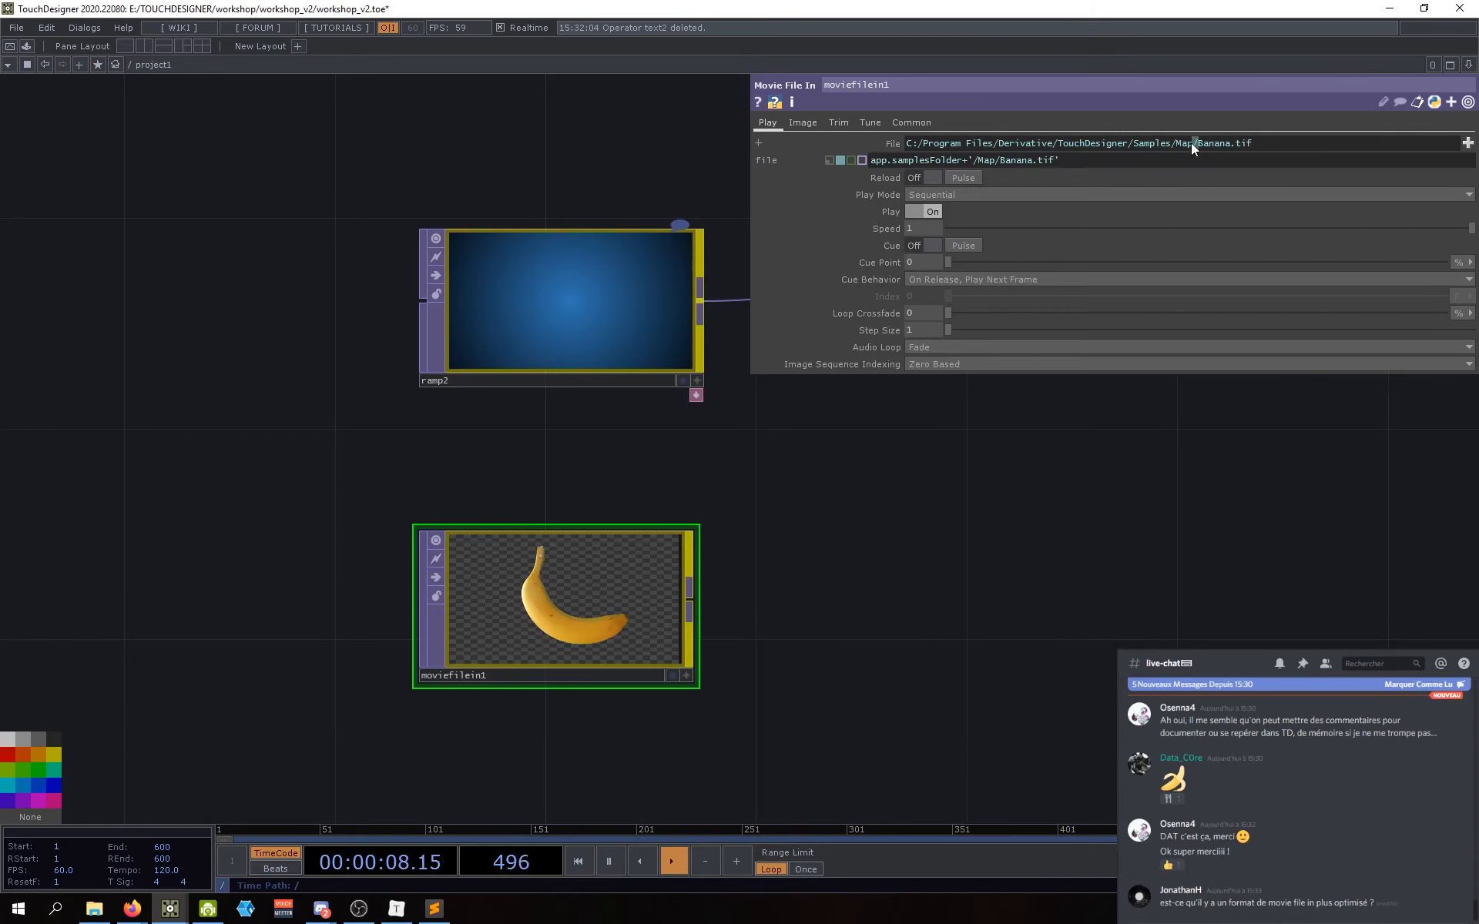
pyautogui.moveTo(1191, 142); pyautogui.dragTo(887, 148)
pyautogui.hotkey('ctrl', 'c')
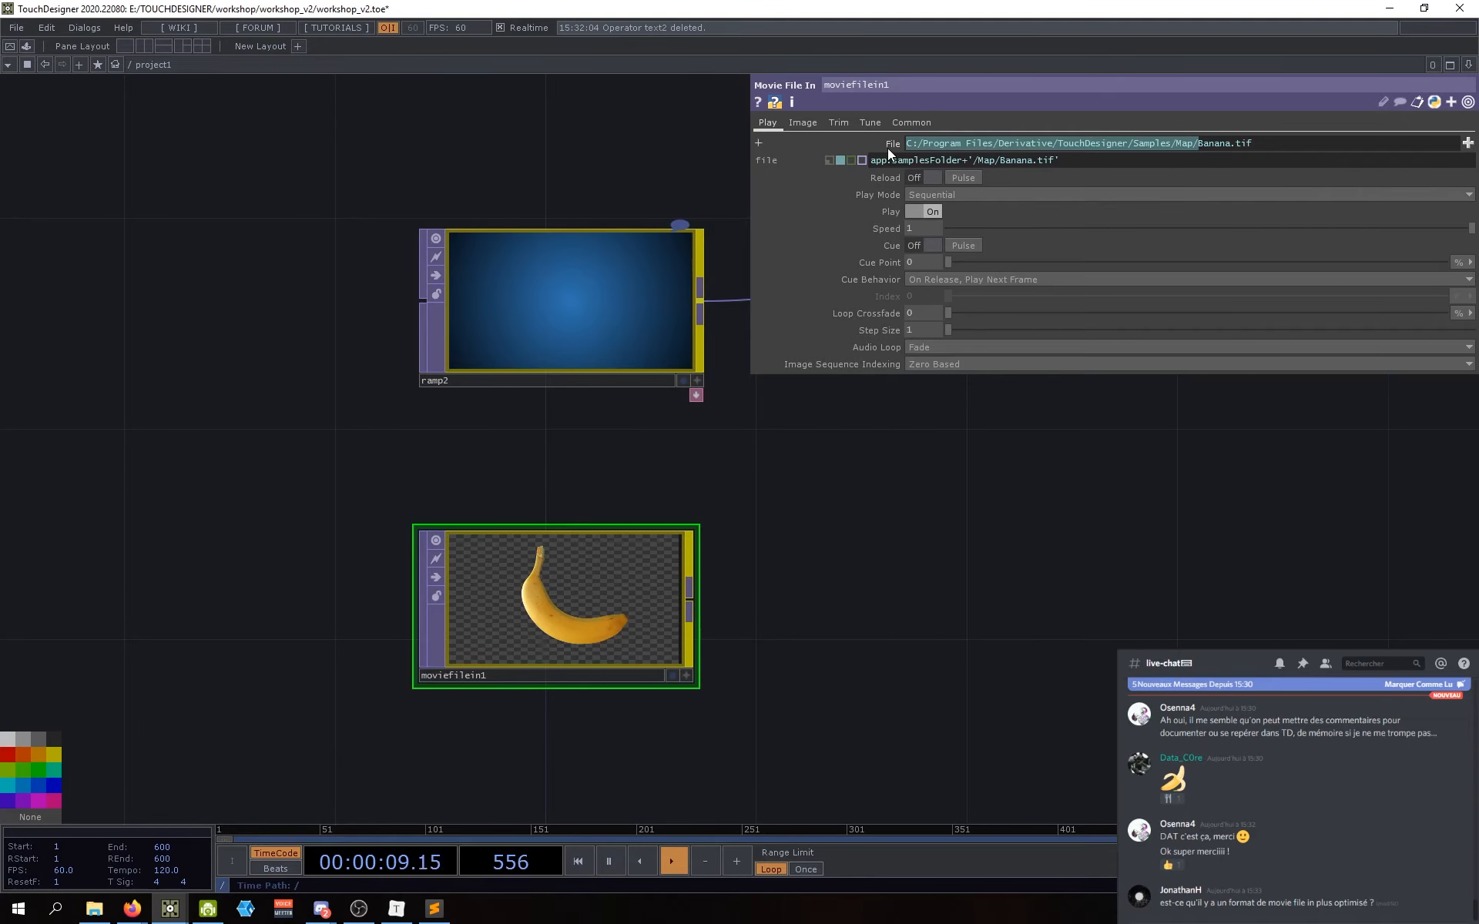
pyautogui.click(1467, 145)
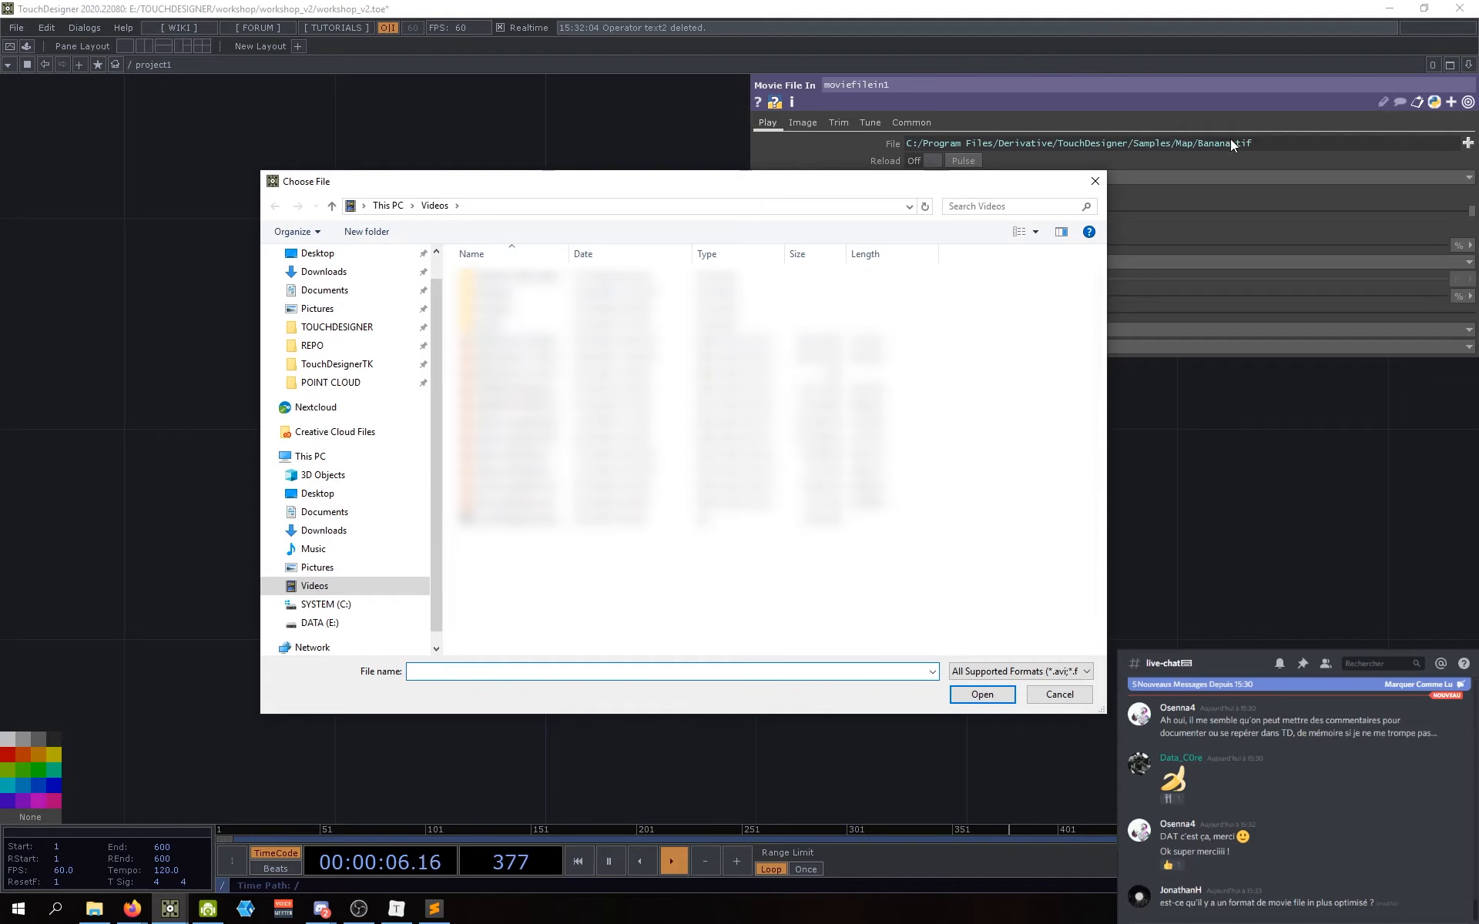
pyautogui.moveTo(911, 180); pyautogui.dragTo(909, 184)
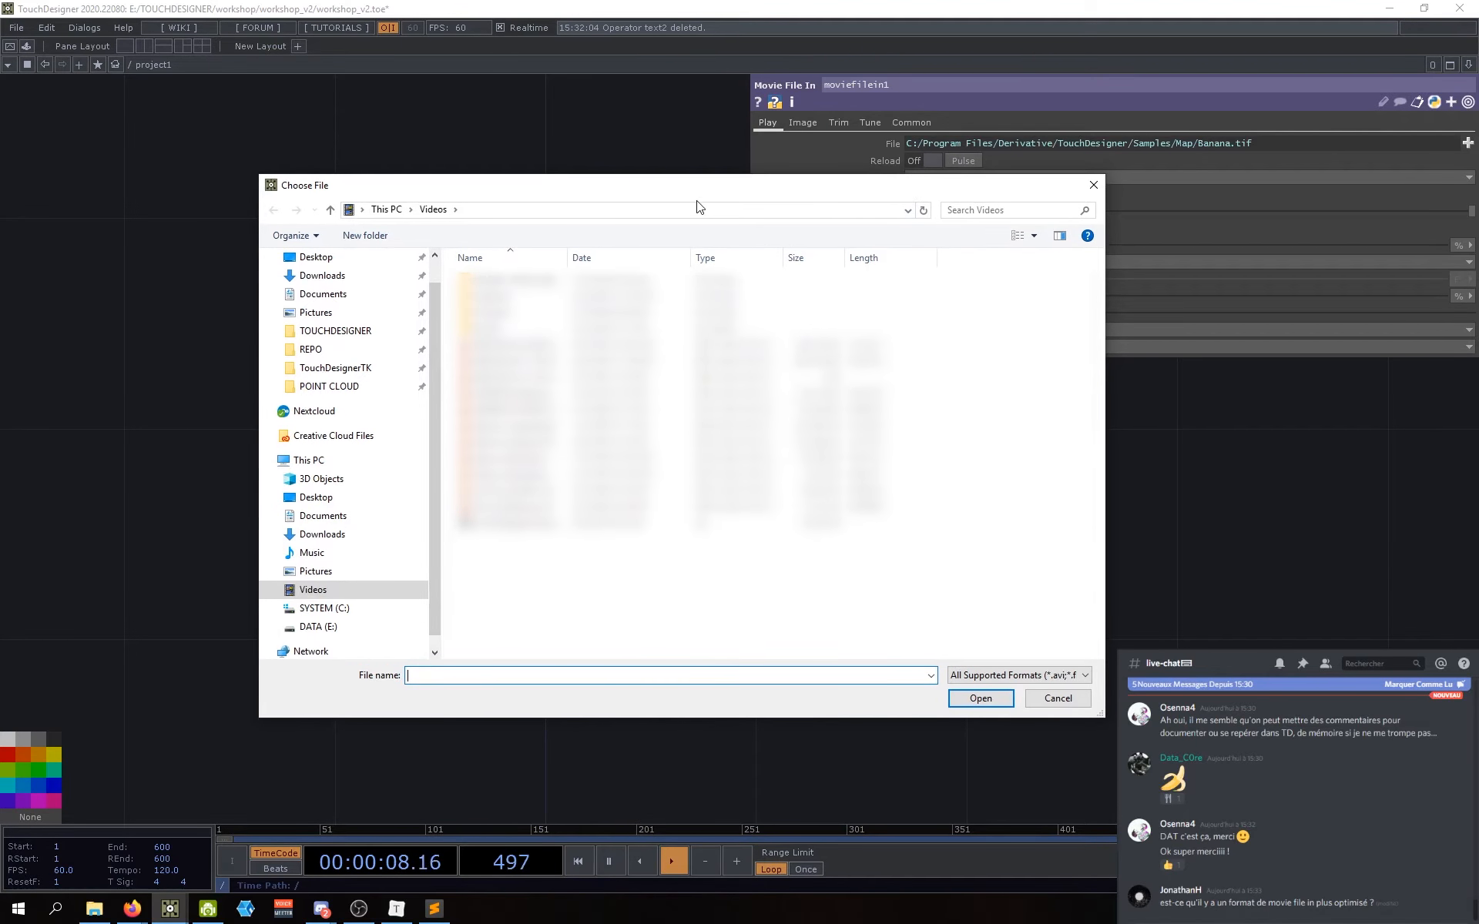
pyautogui.click(697, 211)
pyautogui.hotkey('ctrl', 'v')
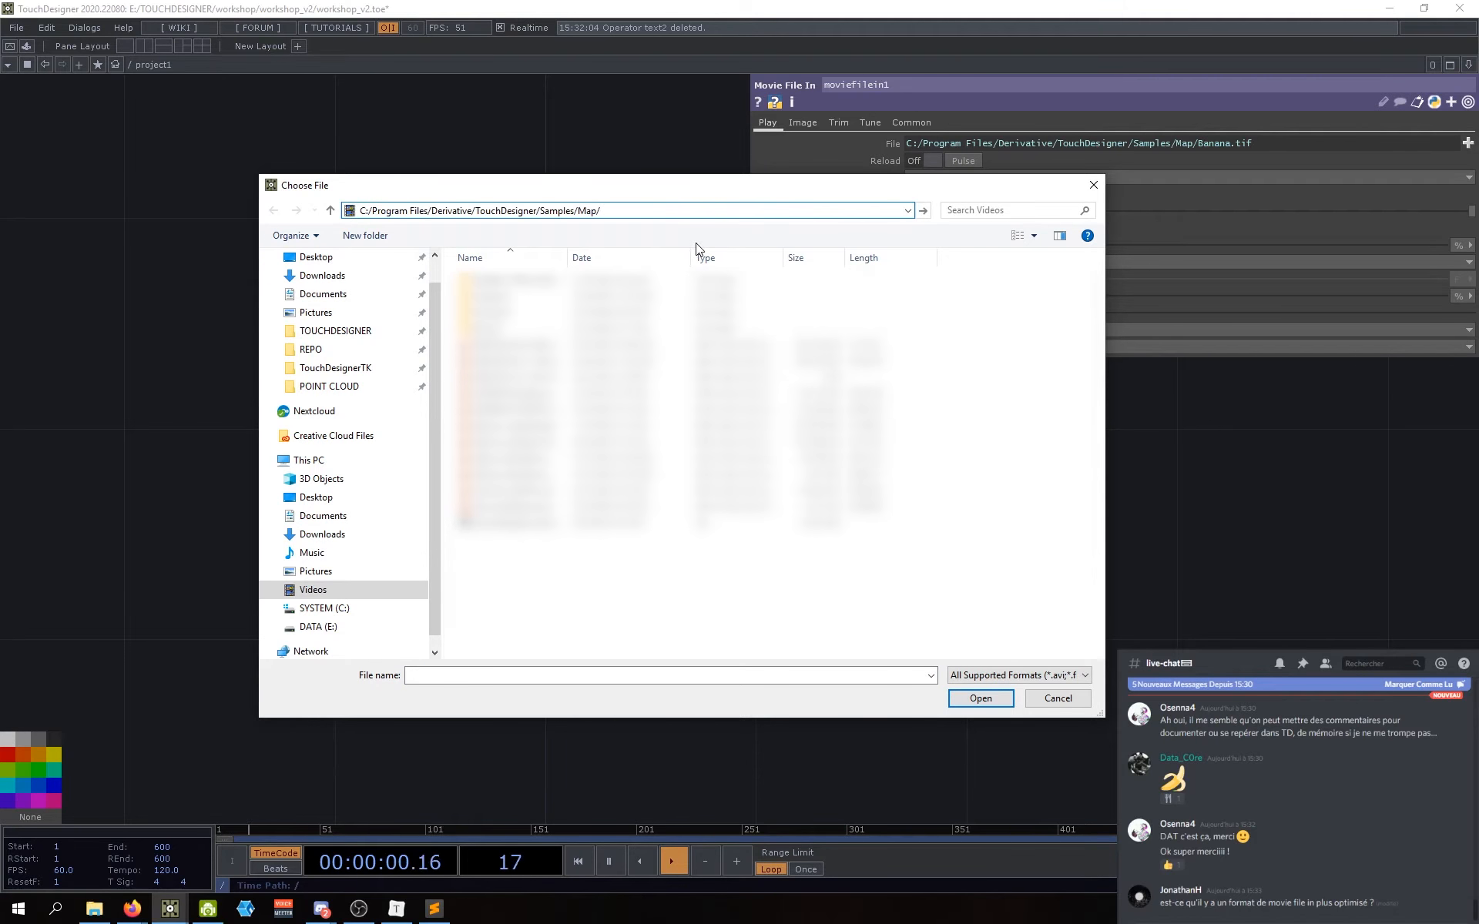
pyautogui.press('Return')
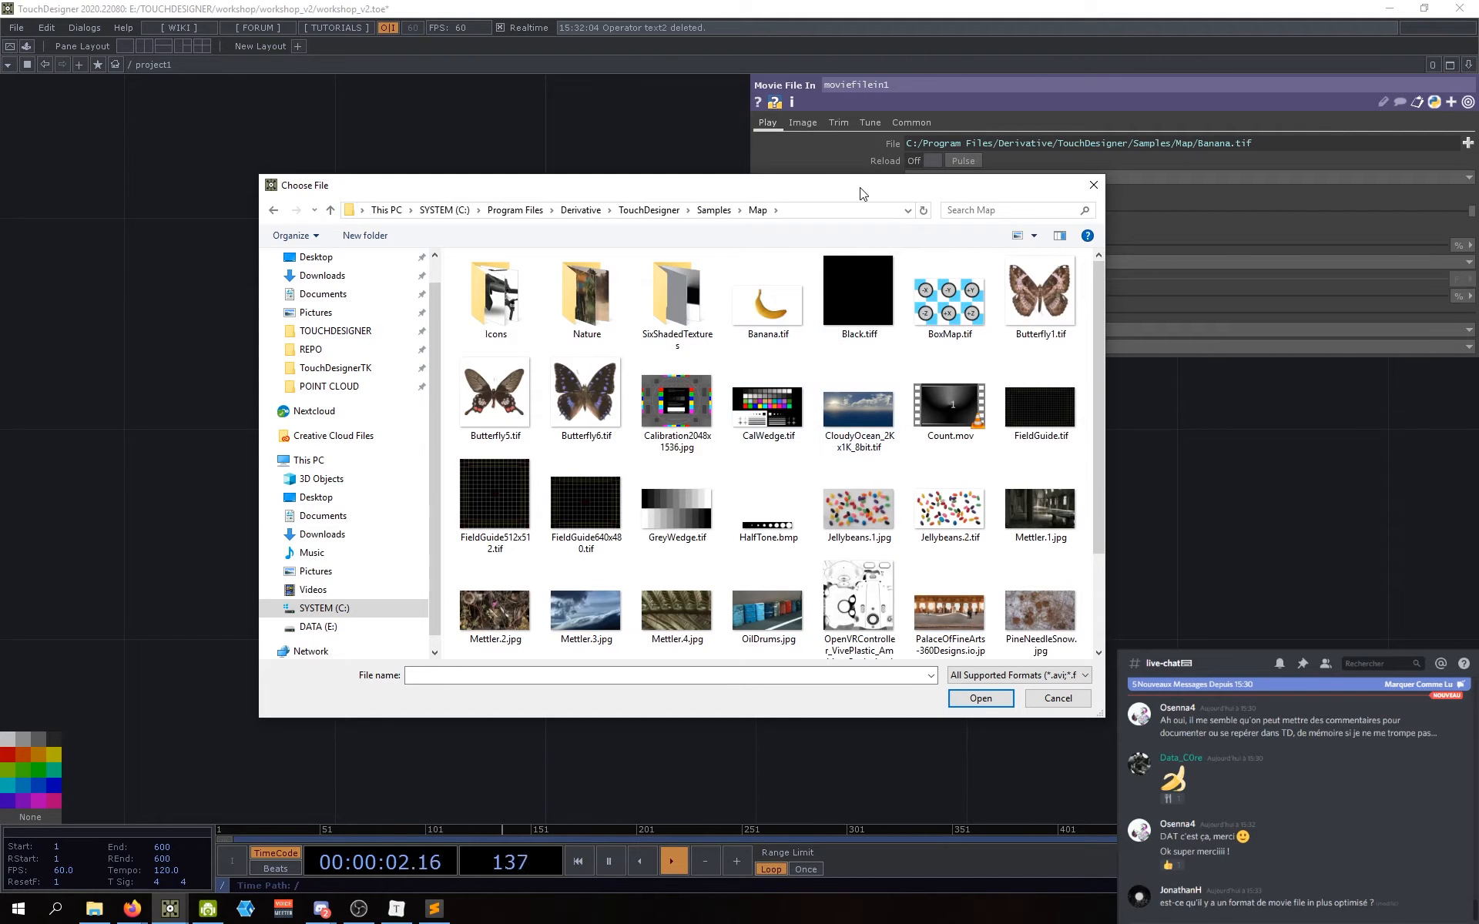
pyautogui.press('Escape')
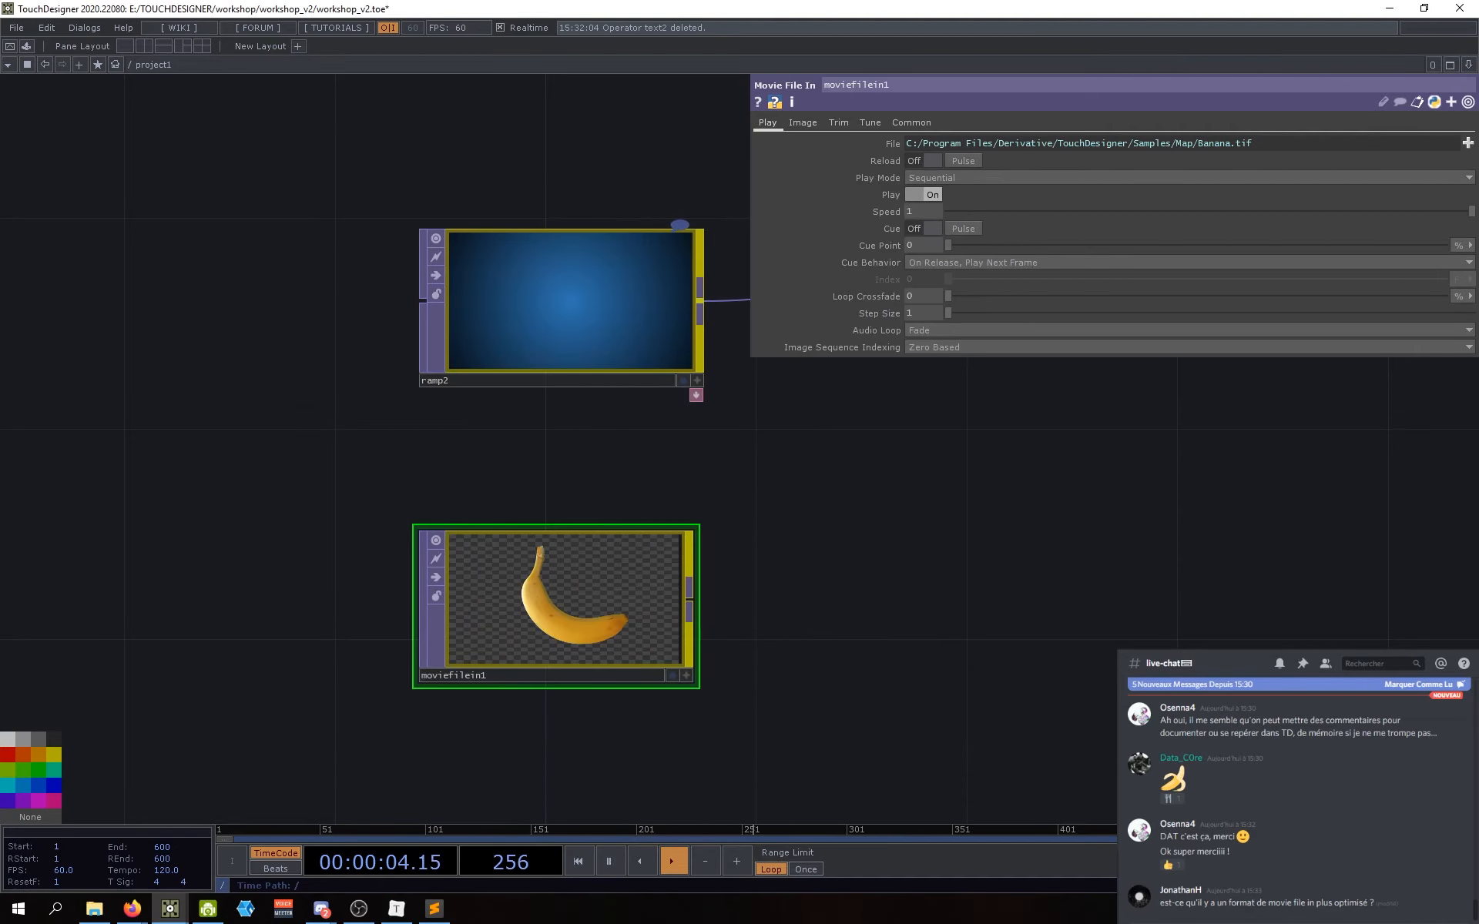
# Step: Navigate the file chooser to Samples/Map and post that folder path in the chat
pyautogui.click(1467, 143)
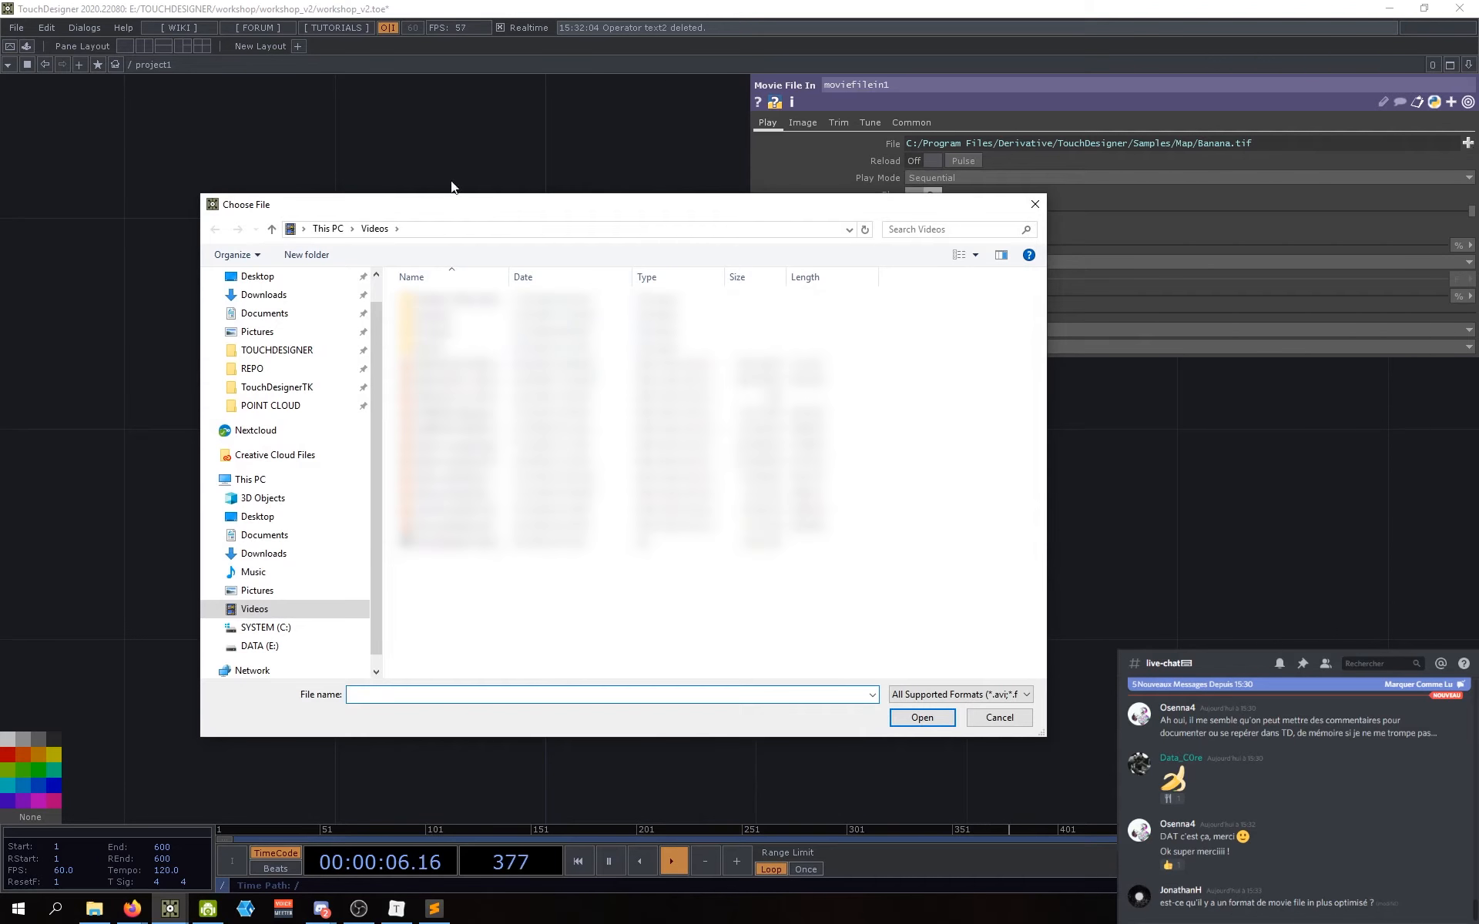
pyautogui.click(423, 231)
pyautogui.write('C:\\Program Files\\Derivative\\TouchDesigner\\Samples\\Map')
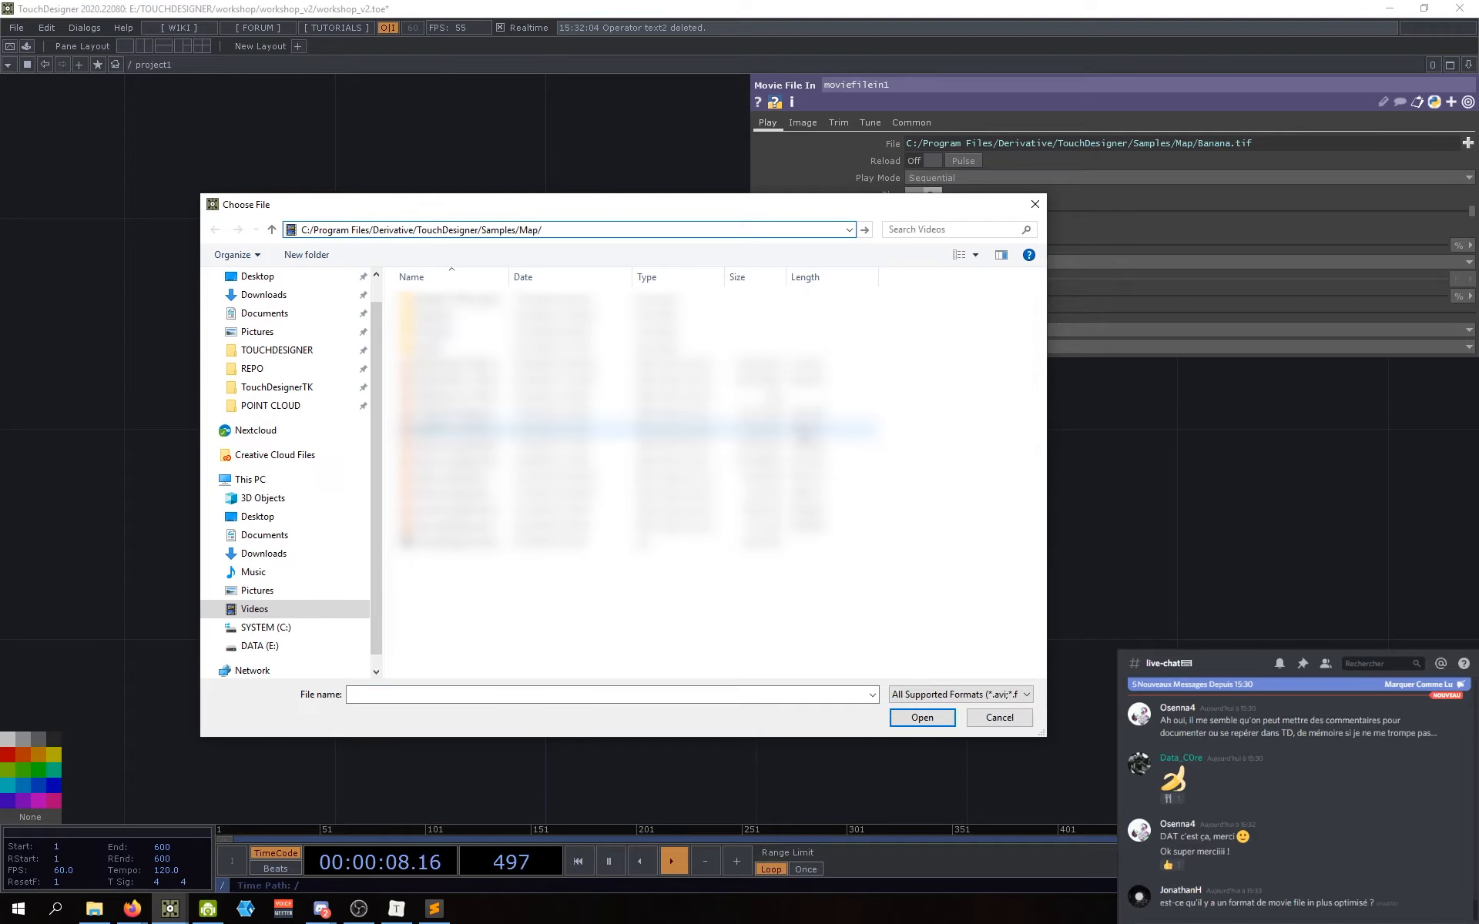
pyautogui.press('Return')
pyautogui.moveTo(675, 204); pyautogui.dragTo(736, 213)
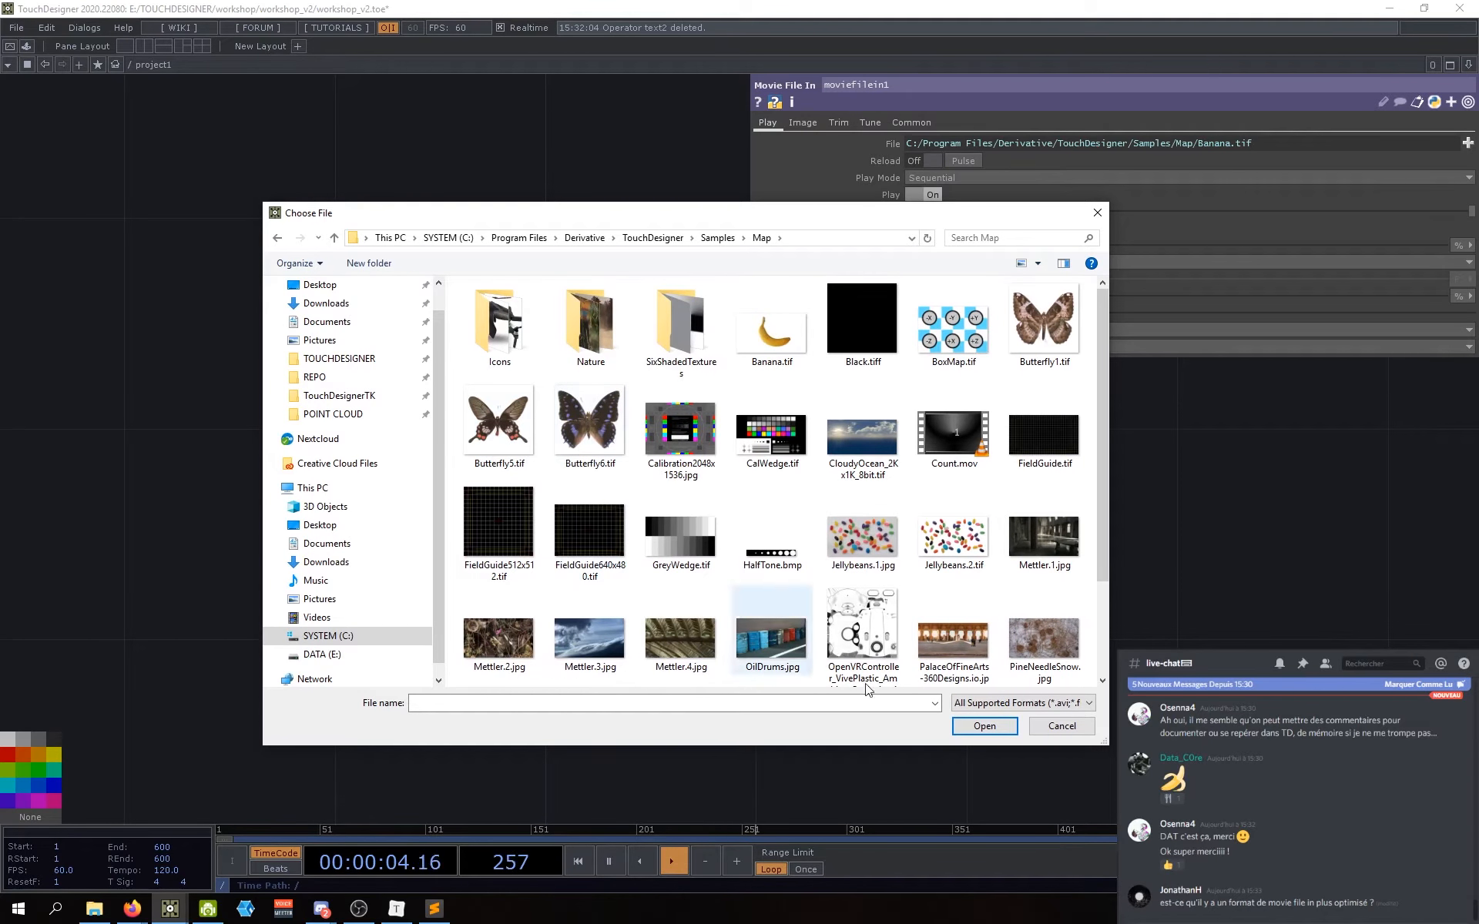
pyautogui.click(810, 238)
pyautogui.hotkey('ctrl', 'c')
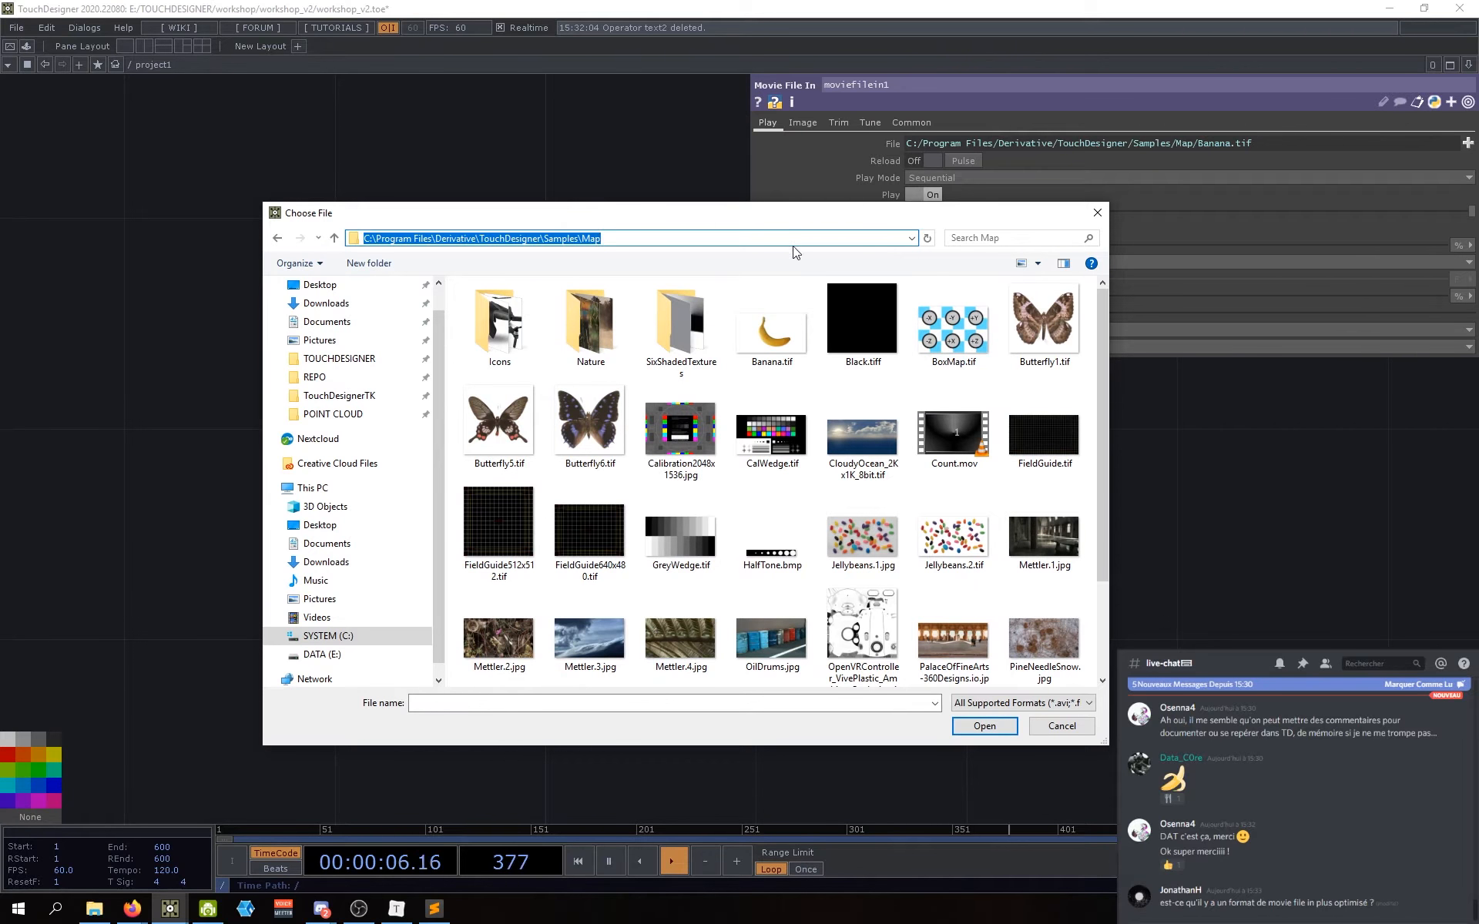
pyautogui.hotkey('alt', 'Tab')
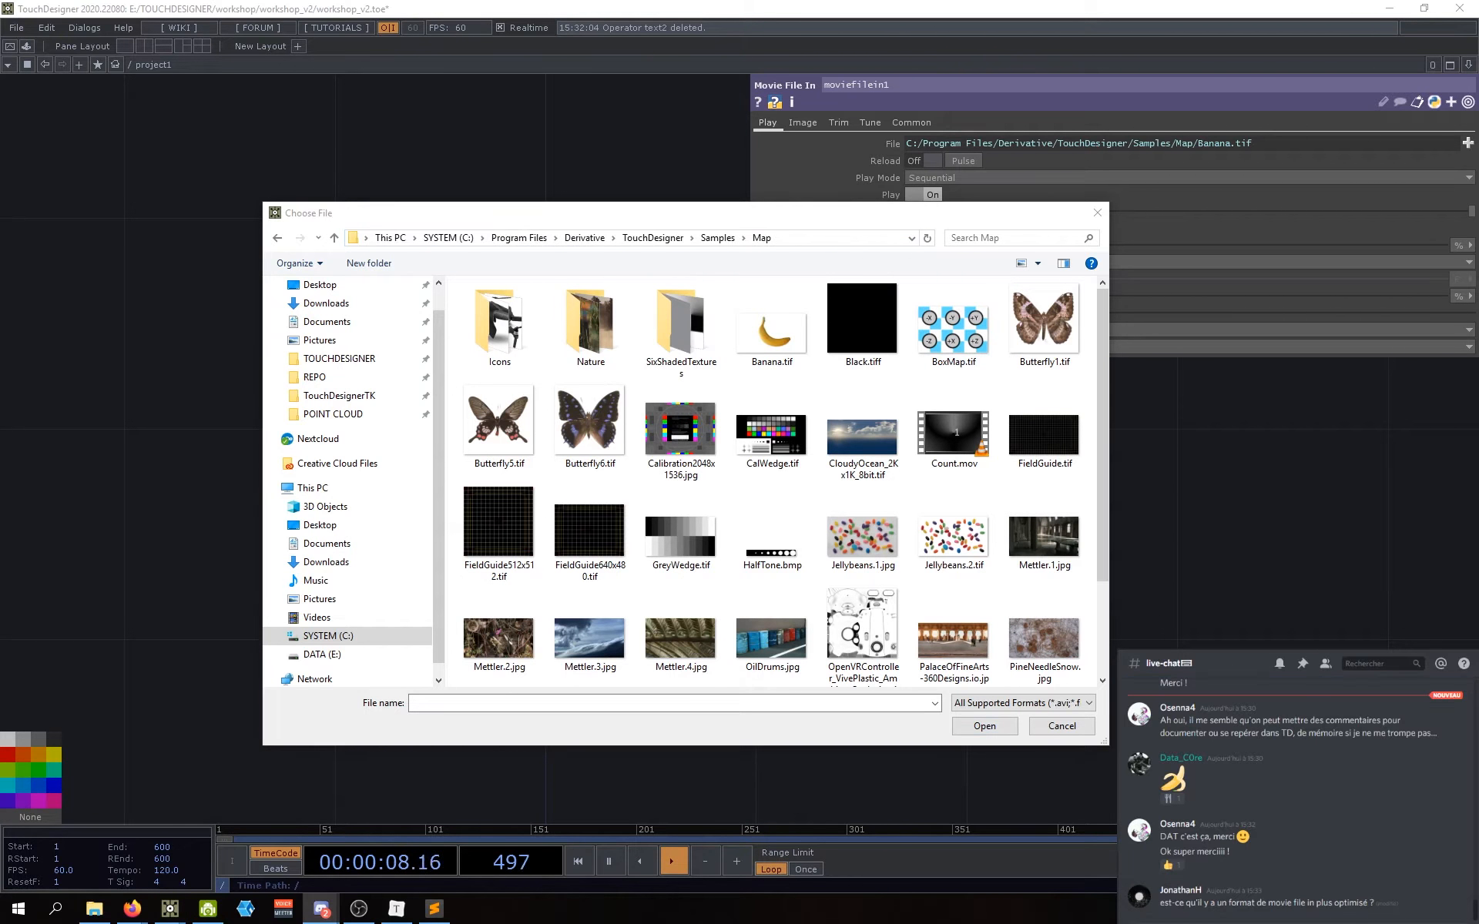
pyautogui.hotkey('ctrl', 'v')
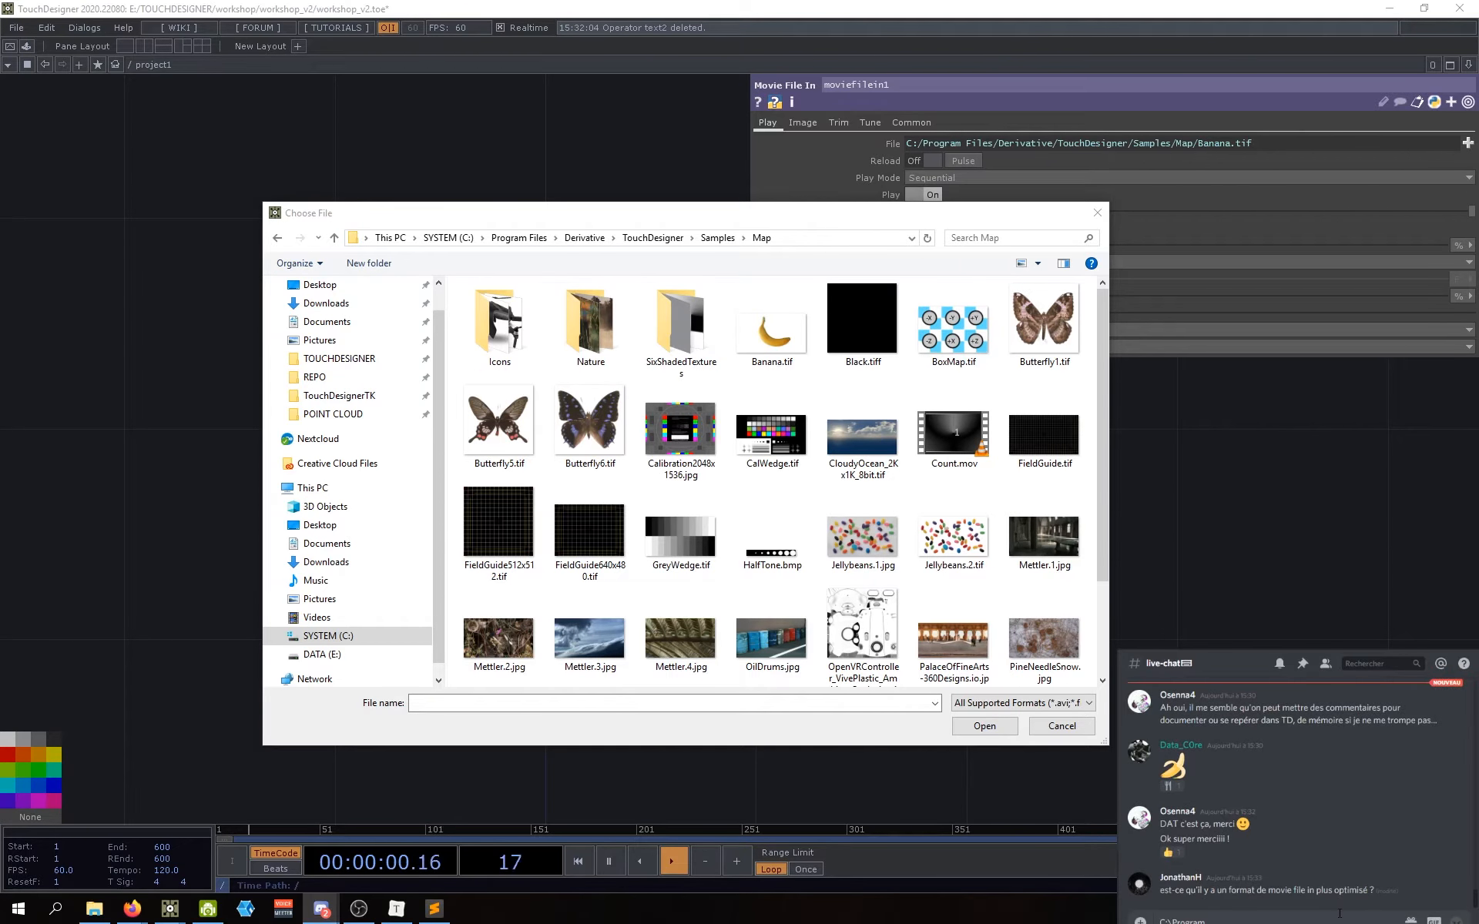
pyautogui.press('Return')
pyautogui.hotkey('alt', 'Tab')
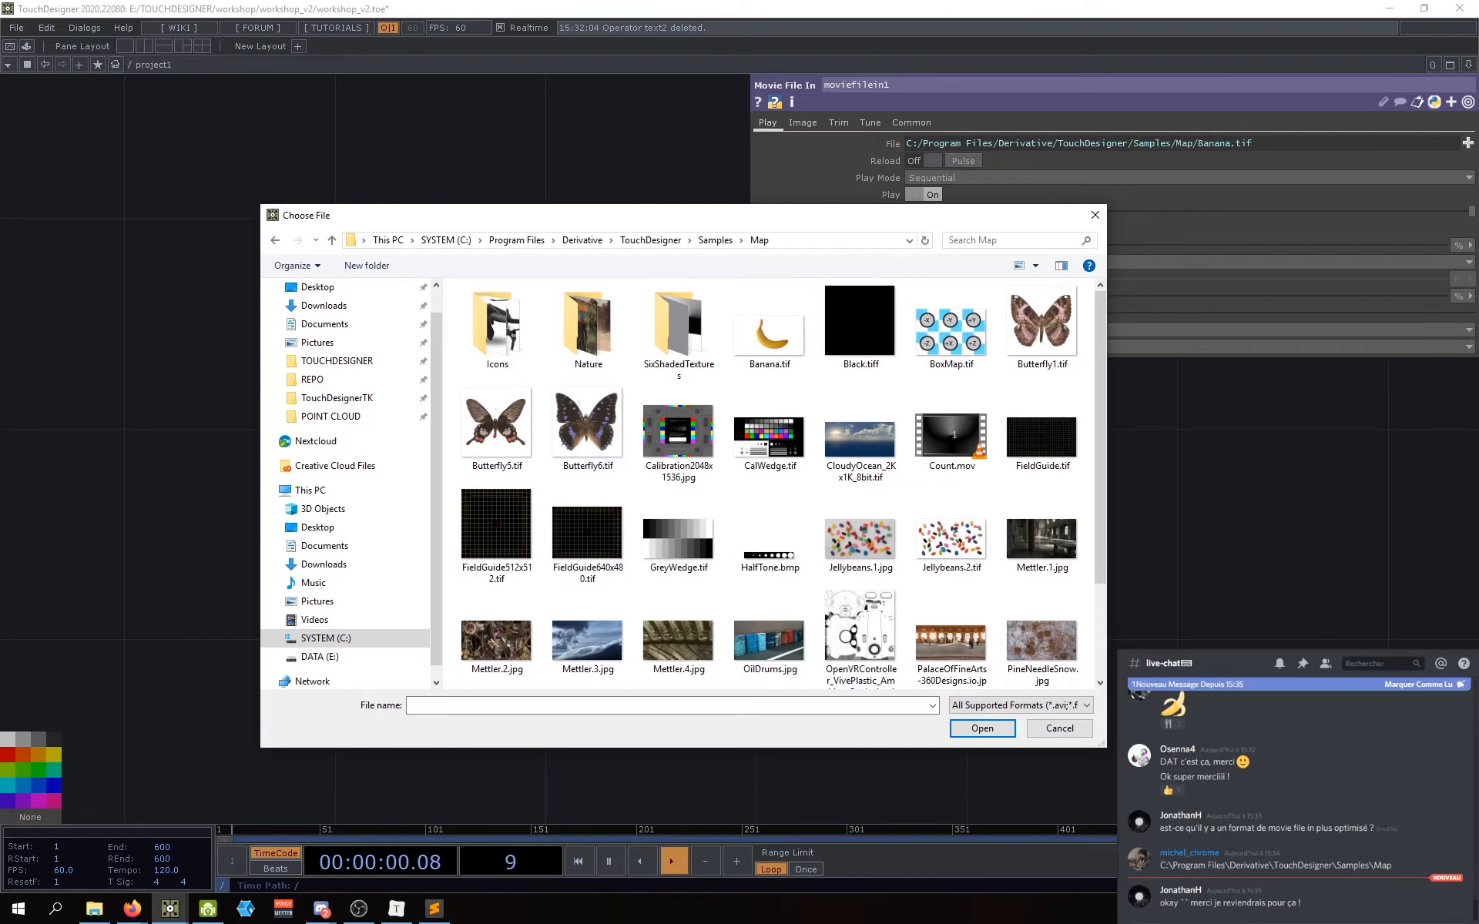
# Step: Select Count.mov and load it into moviefilein1
pyautogui.scroll(-1, 758, 485)
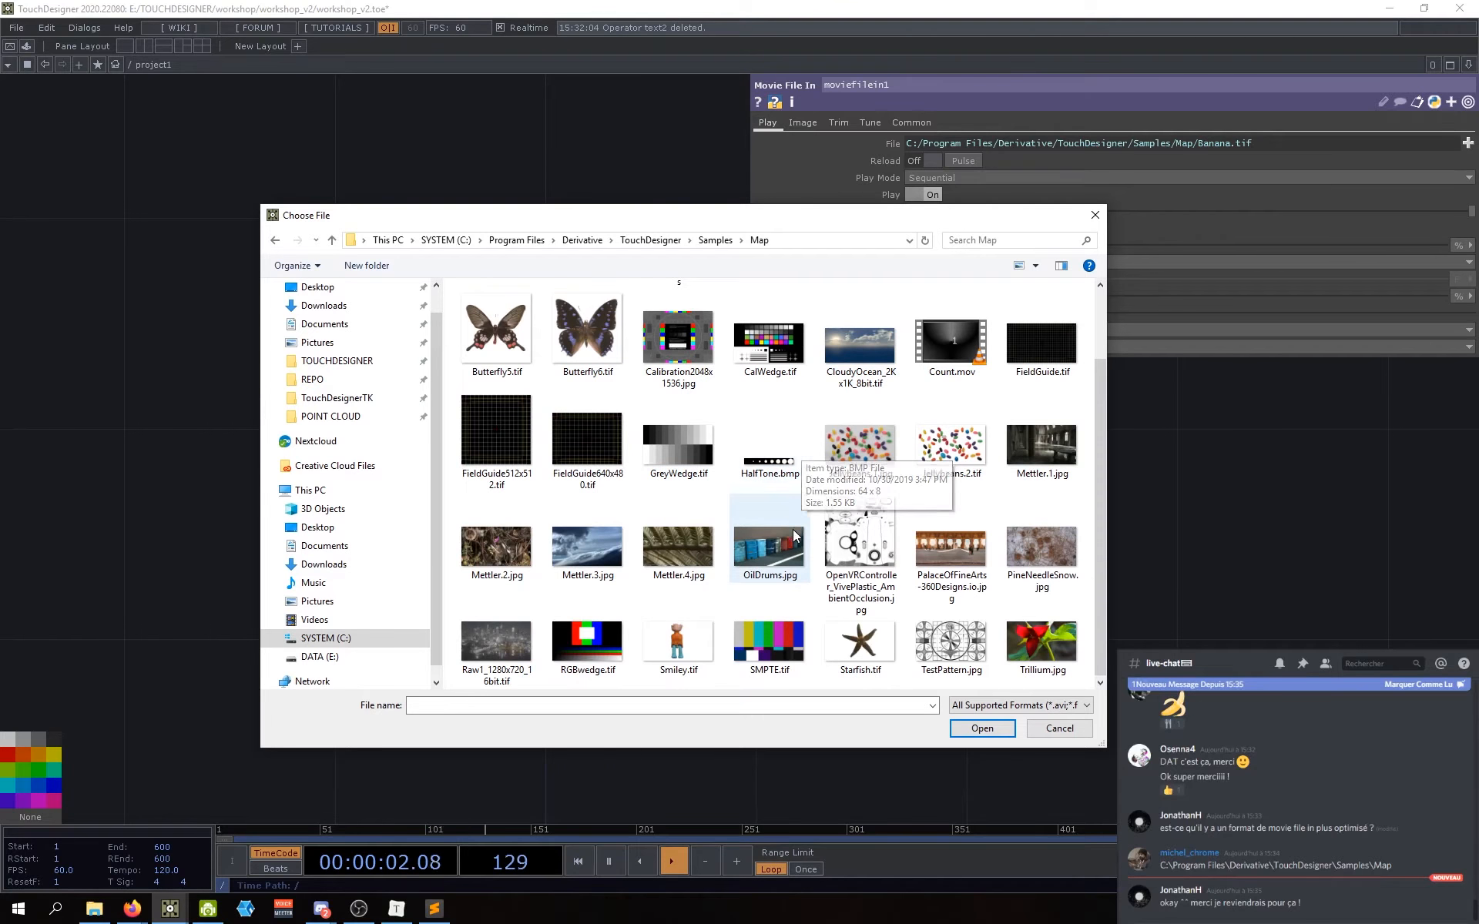
pyautogui.scroll(1, 770, 529)
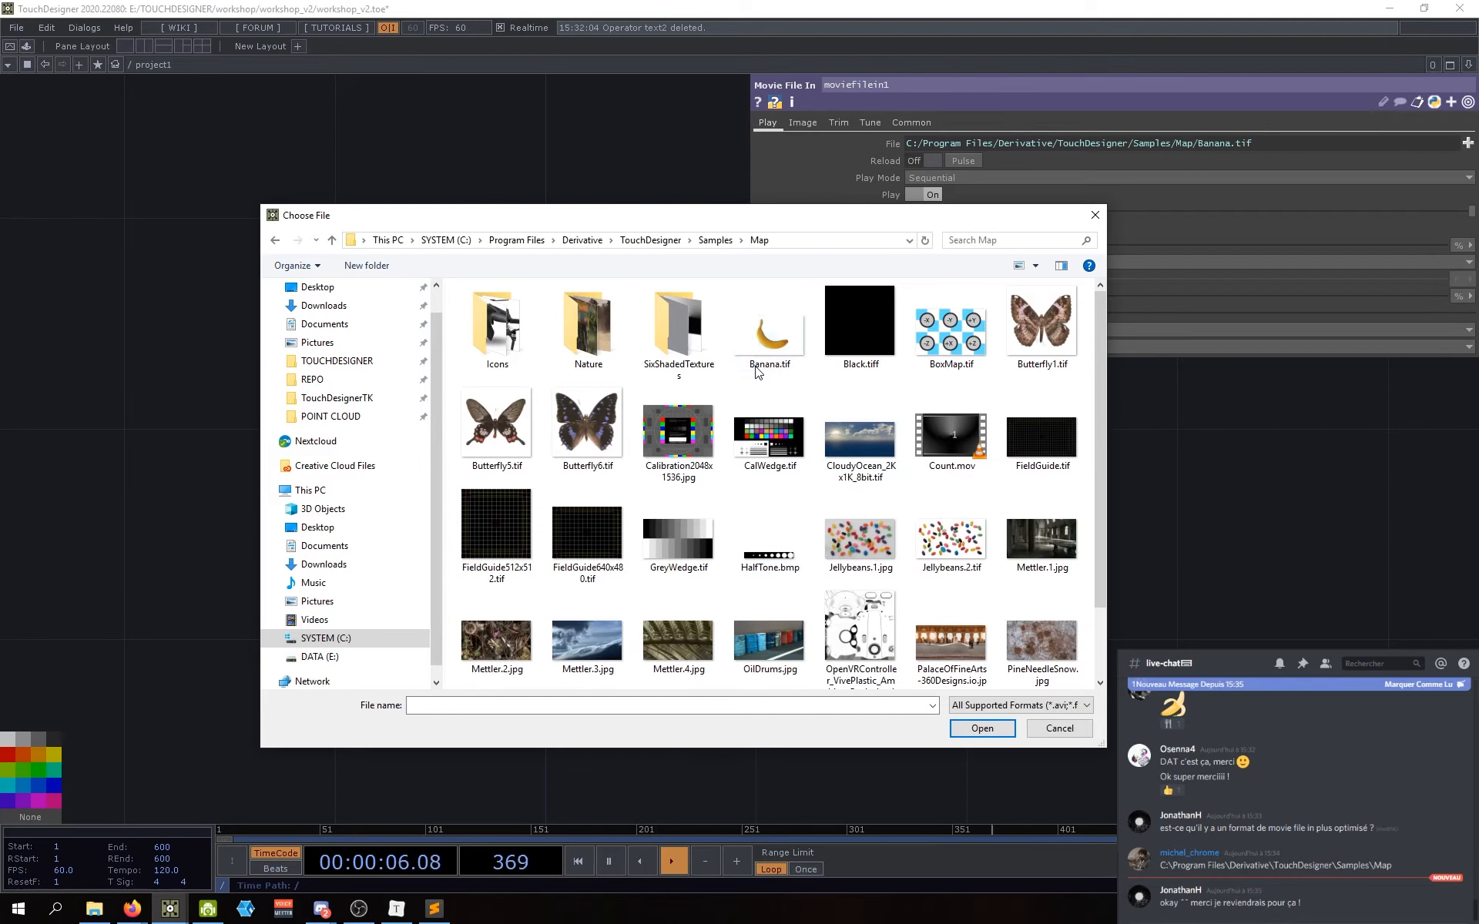
pyautogui.moveTo(1104, 353)
pyautogui.mouseDown()
pyautogui.moveTo(1107, 378)
pyautogui.moveTo(1088, 331)
pyautogui.mouseUp()
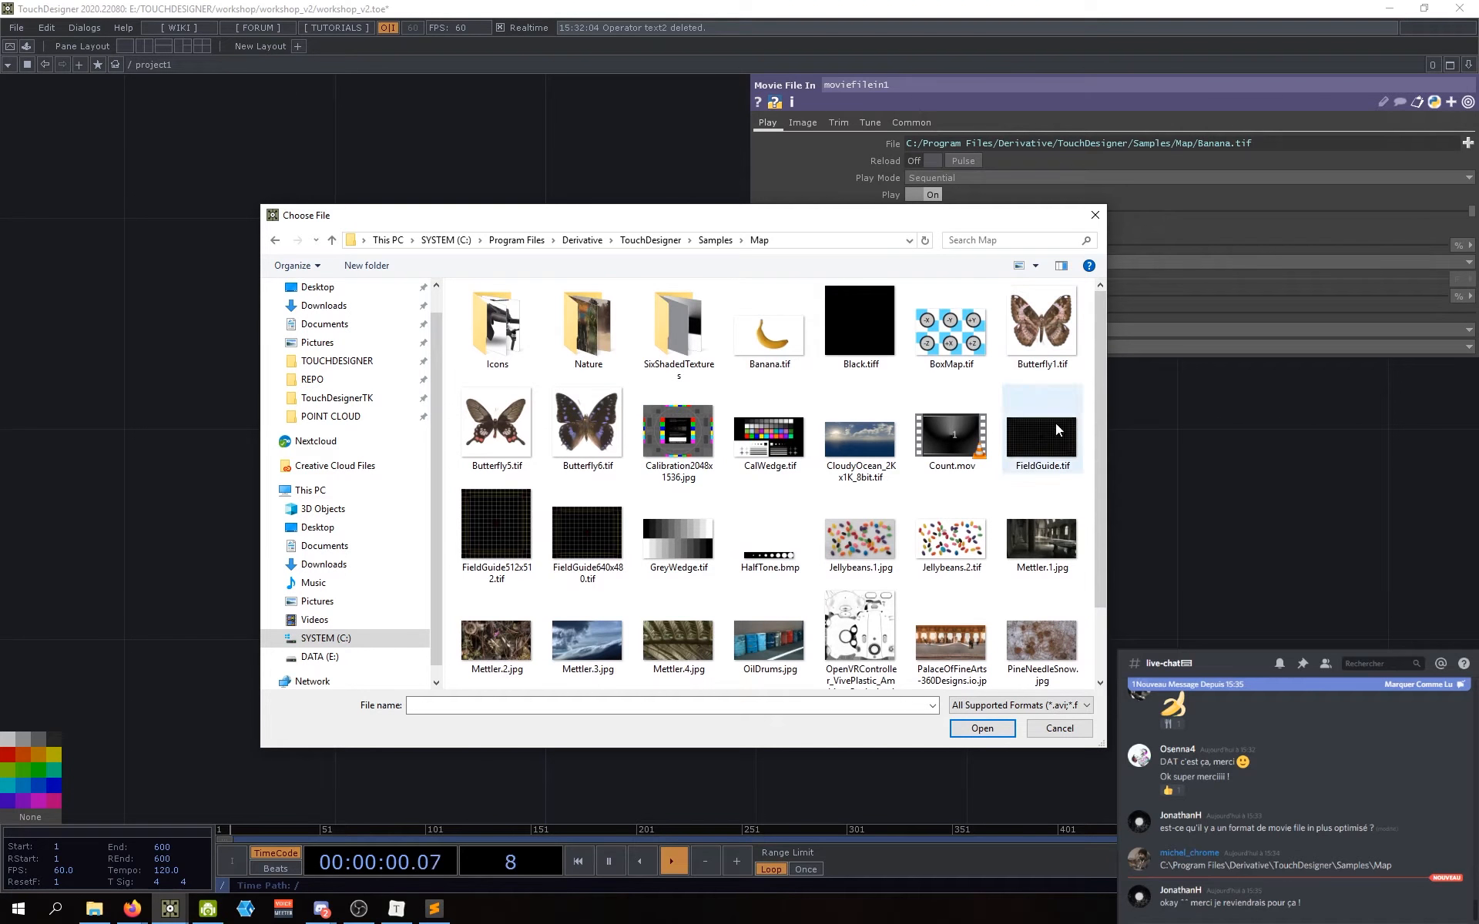
pyautogui.moveTo(1099, 410)
pyautogui.mouseDown()
pyautogui.moveTo(1102, 441)
pyautogui.moveTo(1097, 406)
pyautogui.mouseUp()
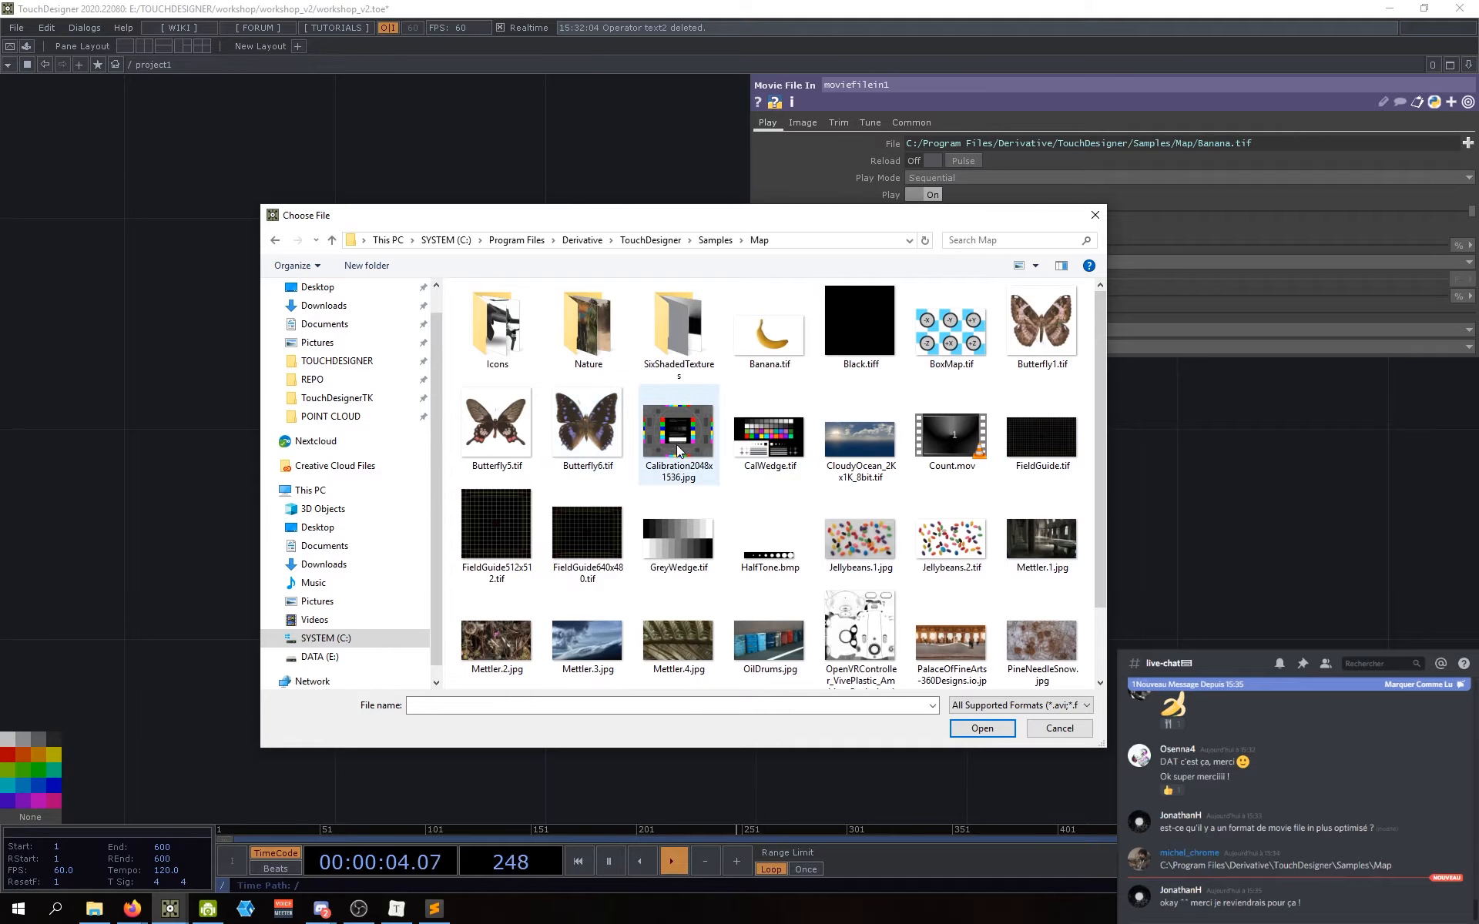
pyautogui.click(949, 461)
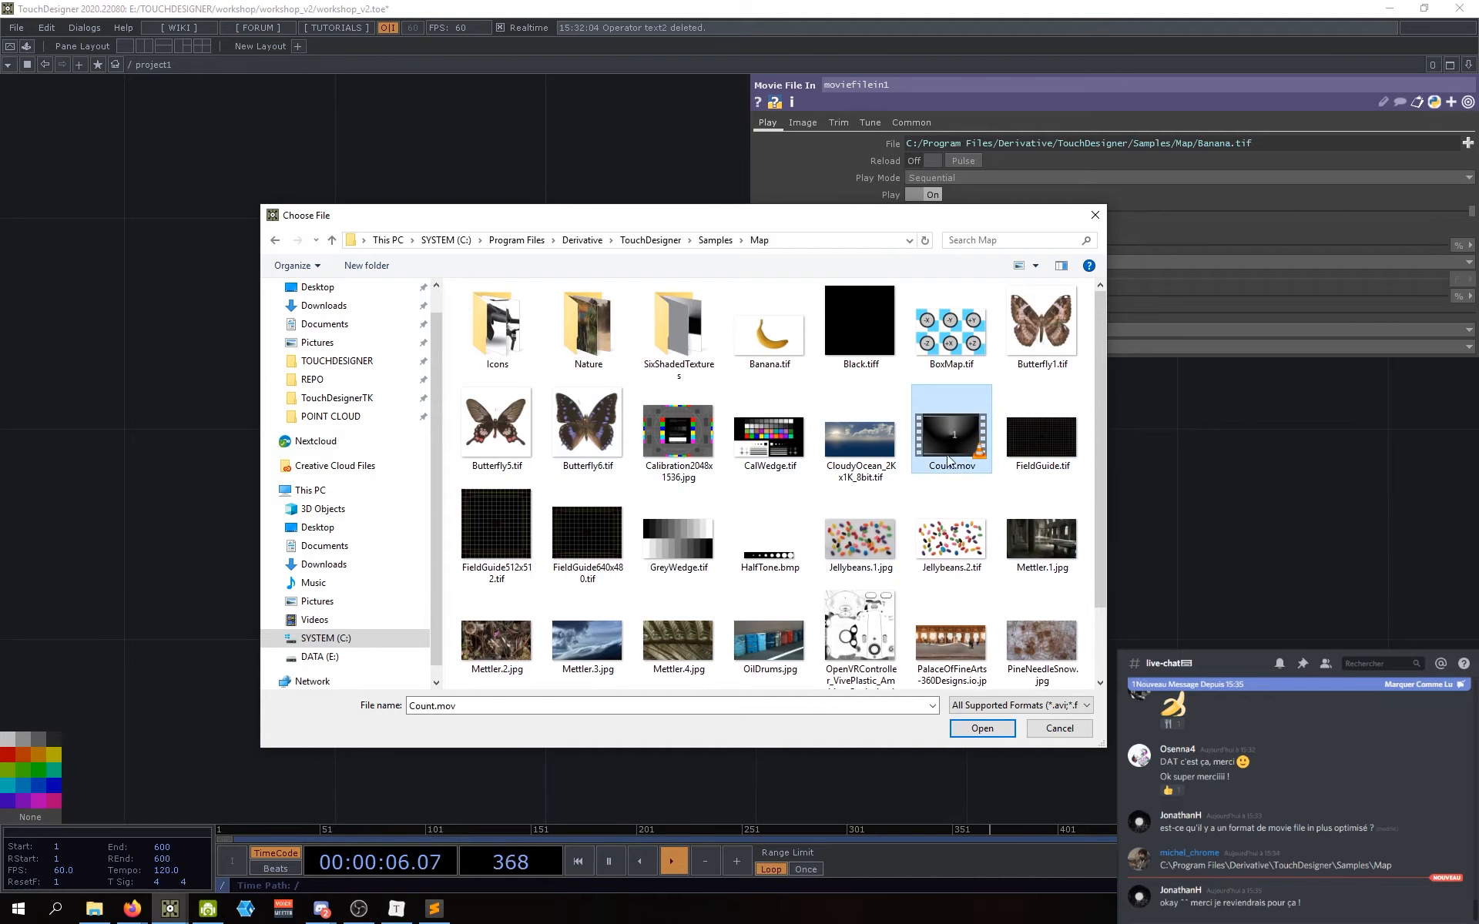
pyautogui.click(968, 730)
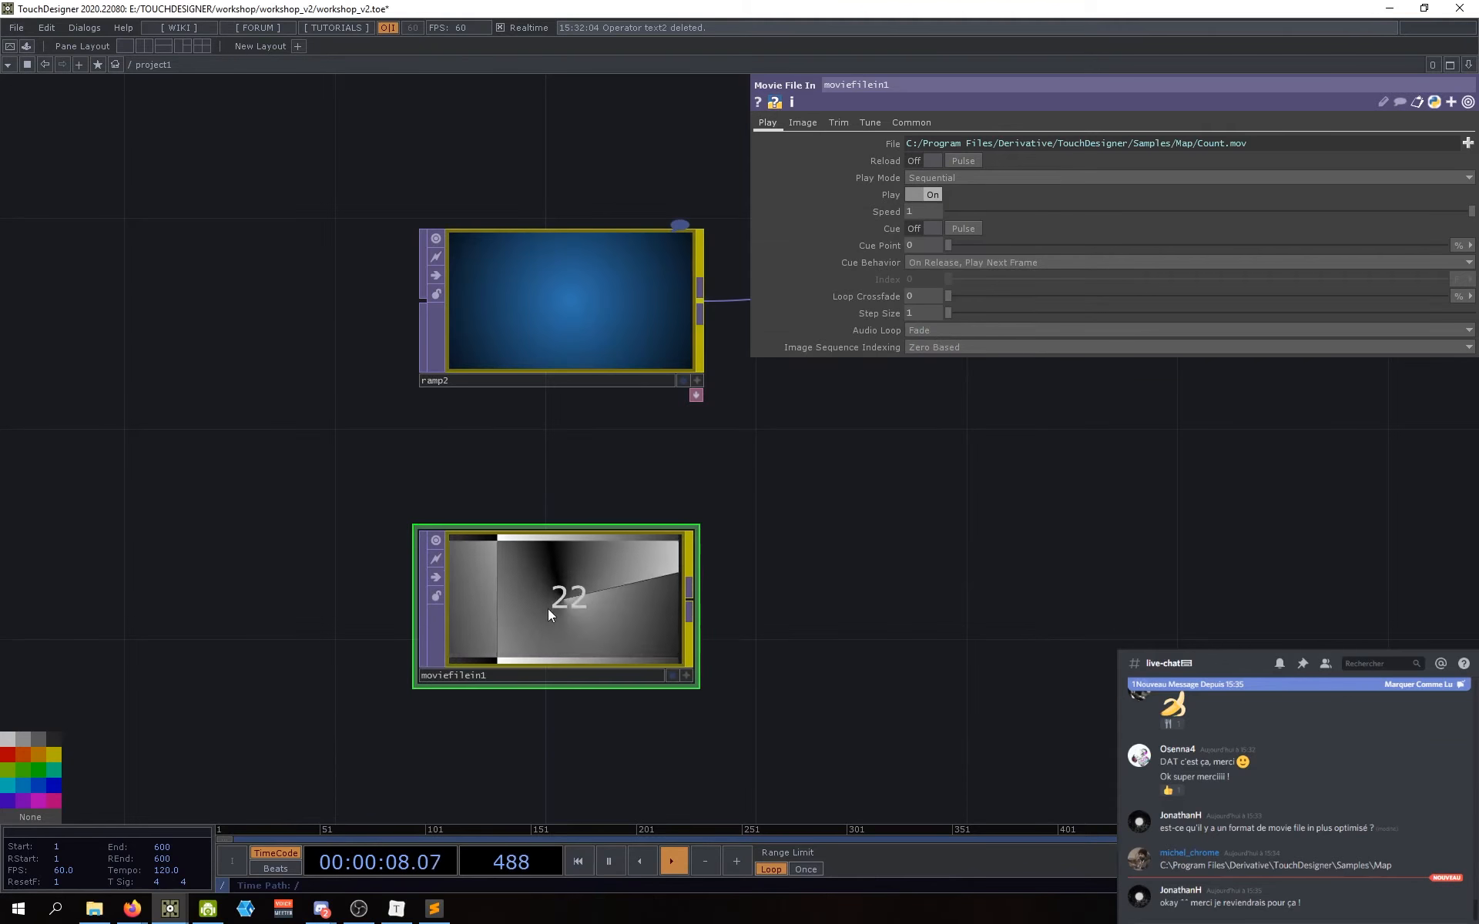
# Step: Open the Nature sample folder and load Movie.1.mp4 into moviefilein1
pyautogui.moveTo(834, 653); pyautogui.dragTo(905, 605)
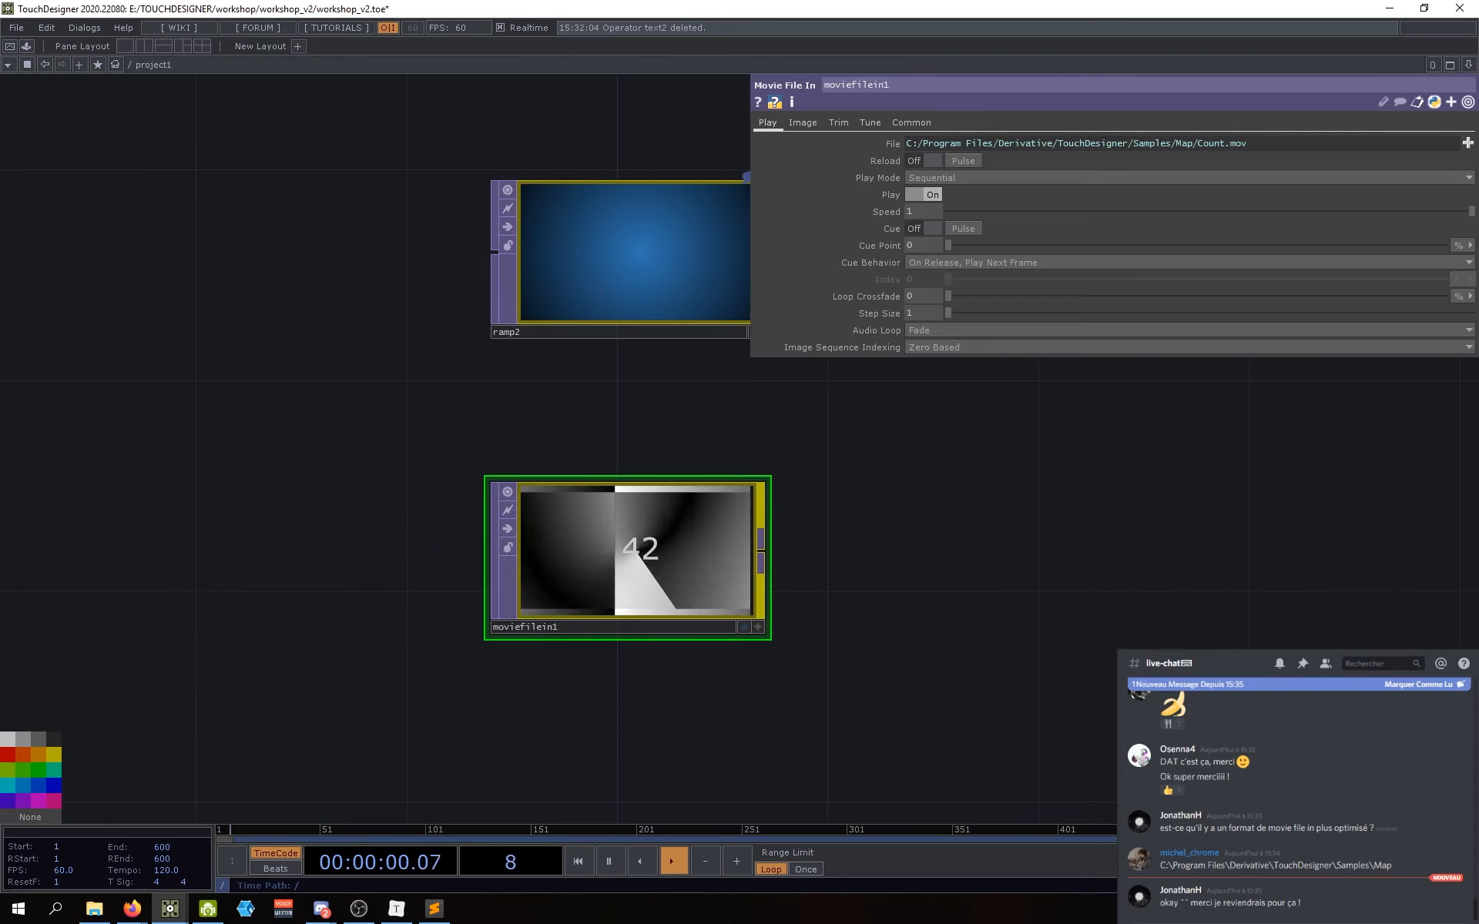
pyautogui.click(1467, 142)
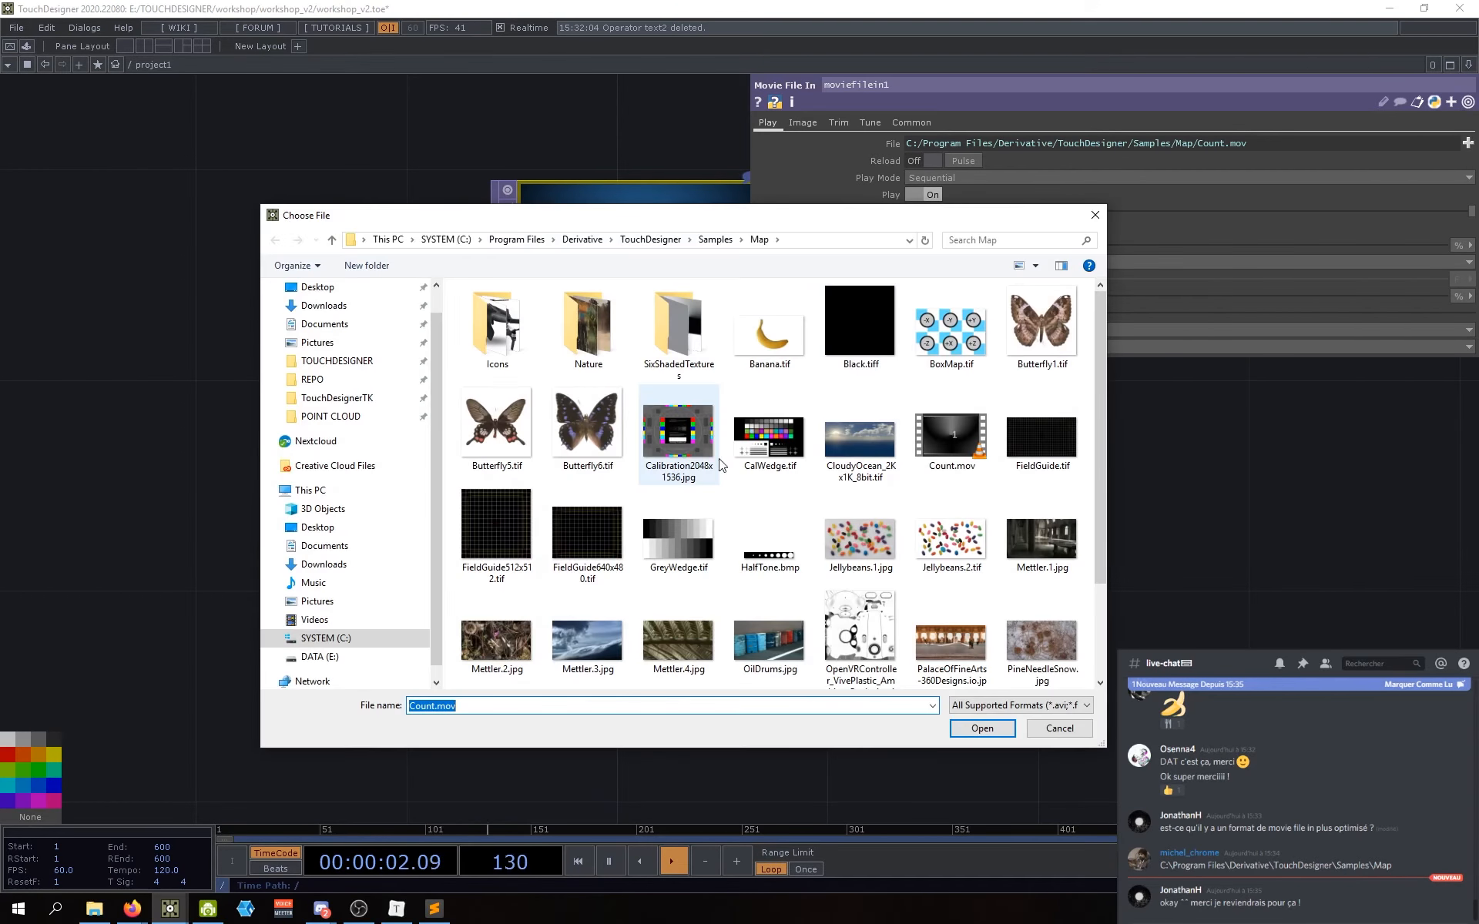
pyautogui.scroll(-1, 847, 512)
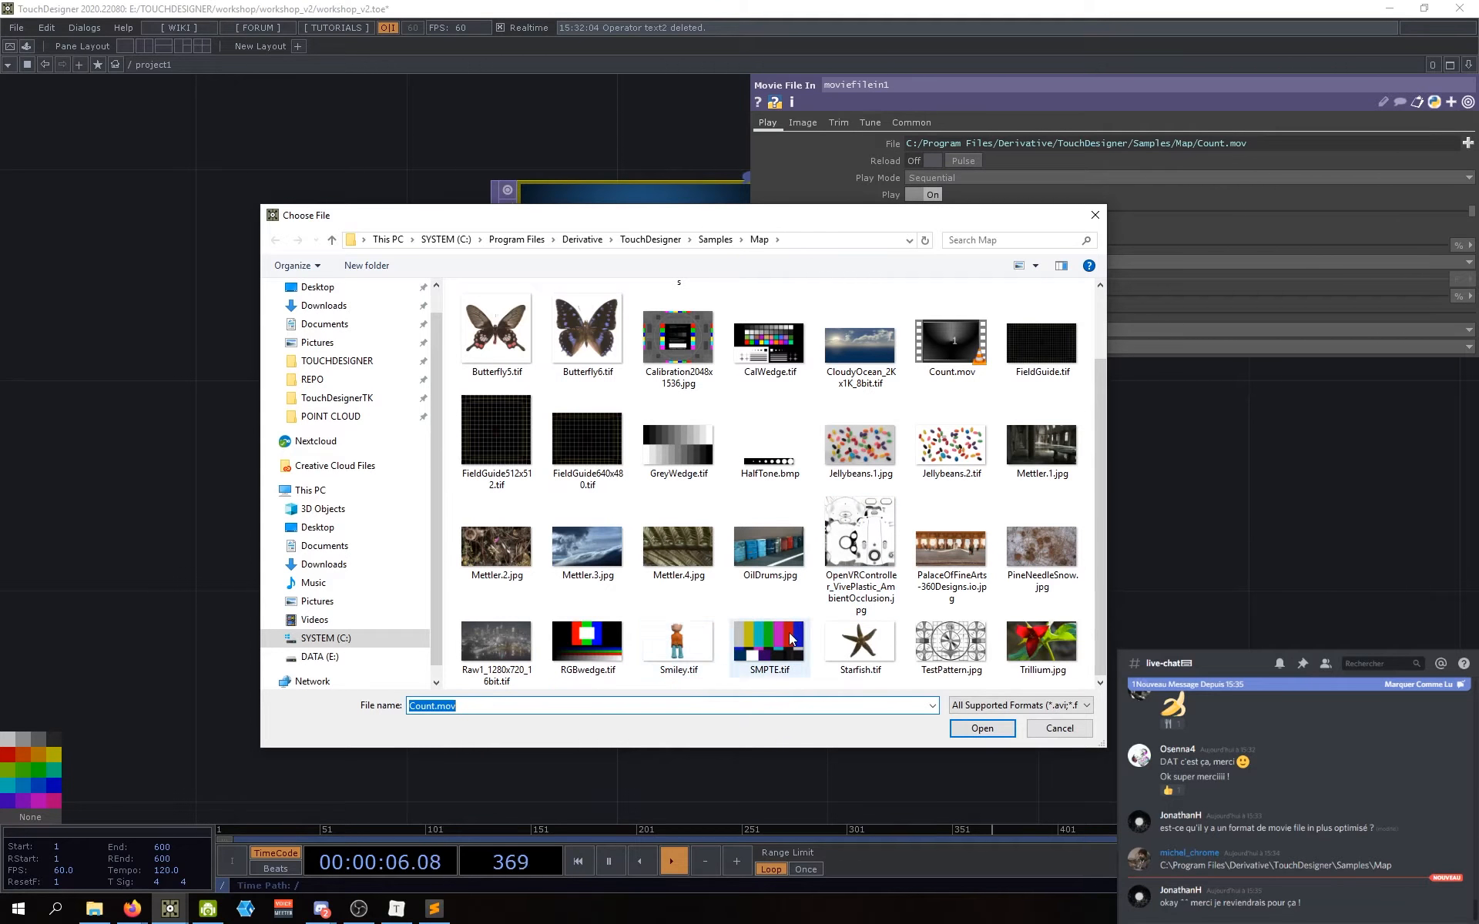
pyautogui.scroll(1, 791, 638)
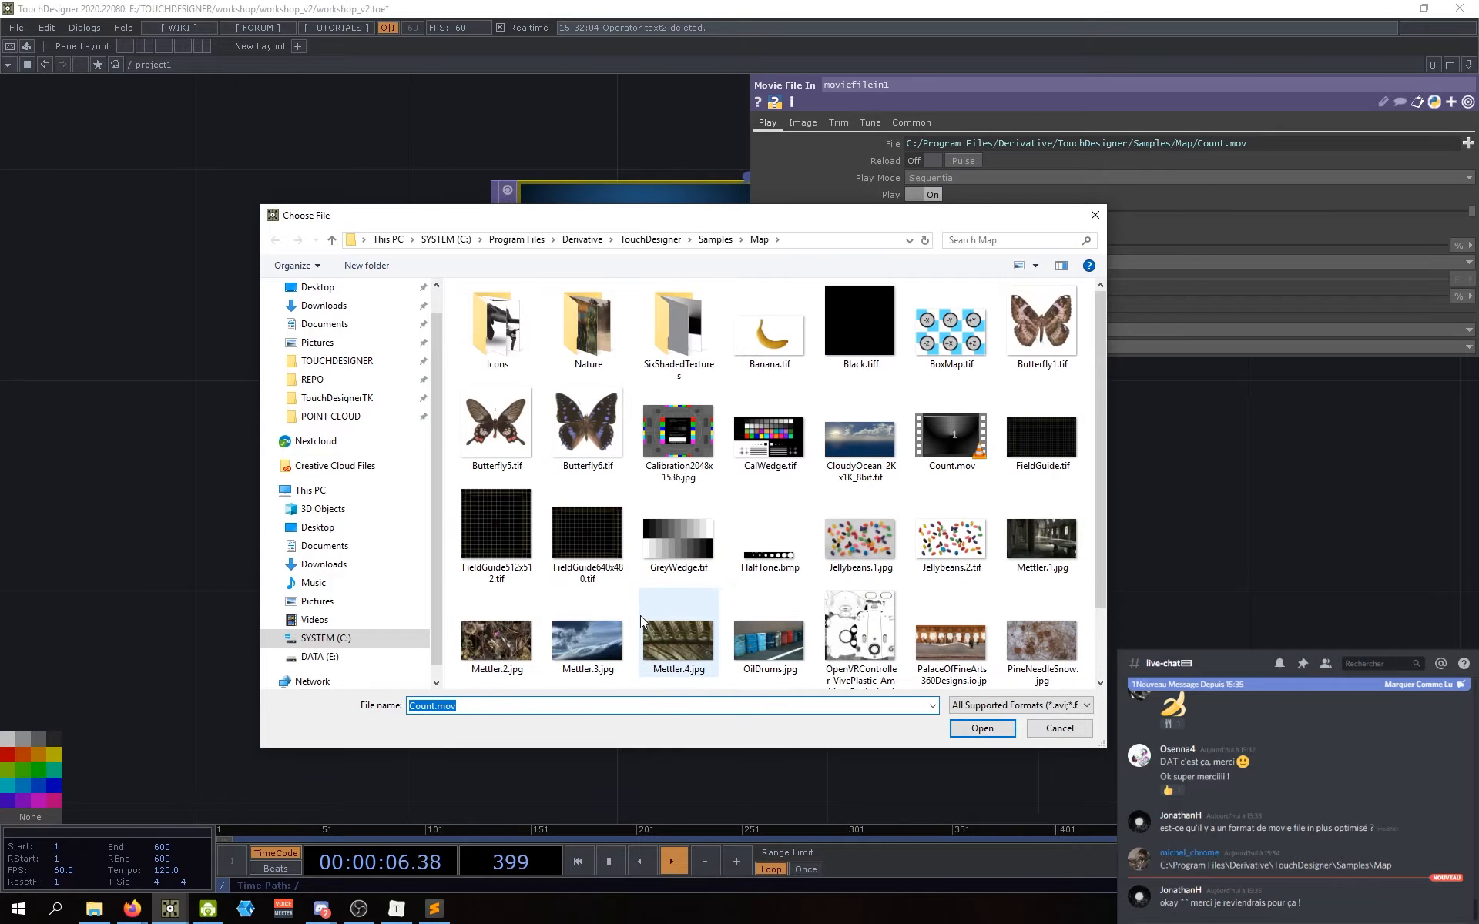
pyautogui.doubleClick(590, 325)
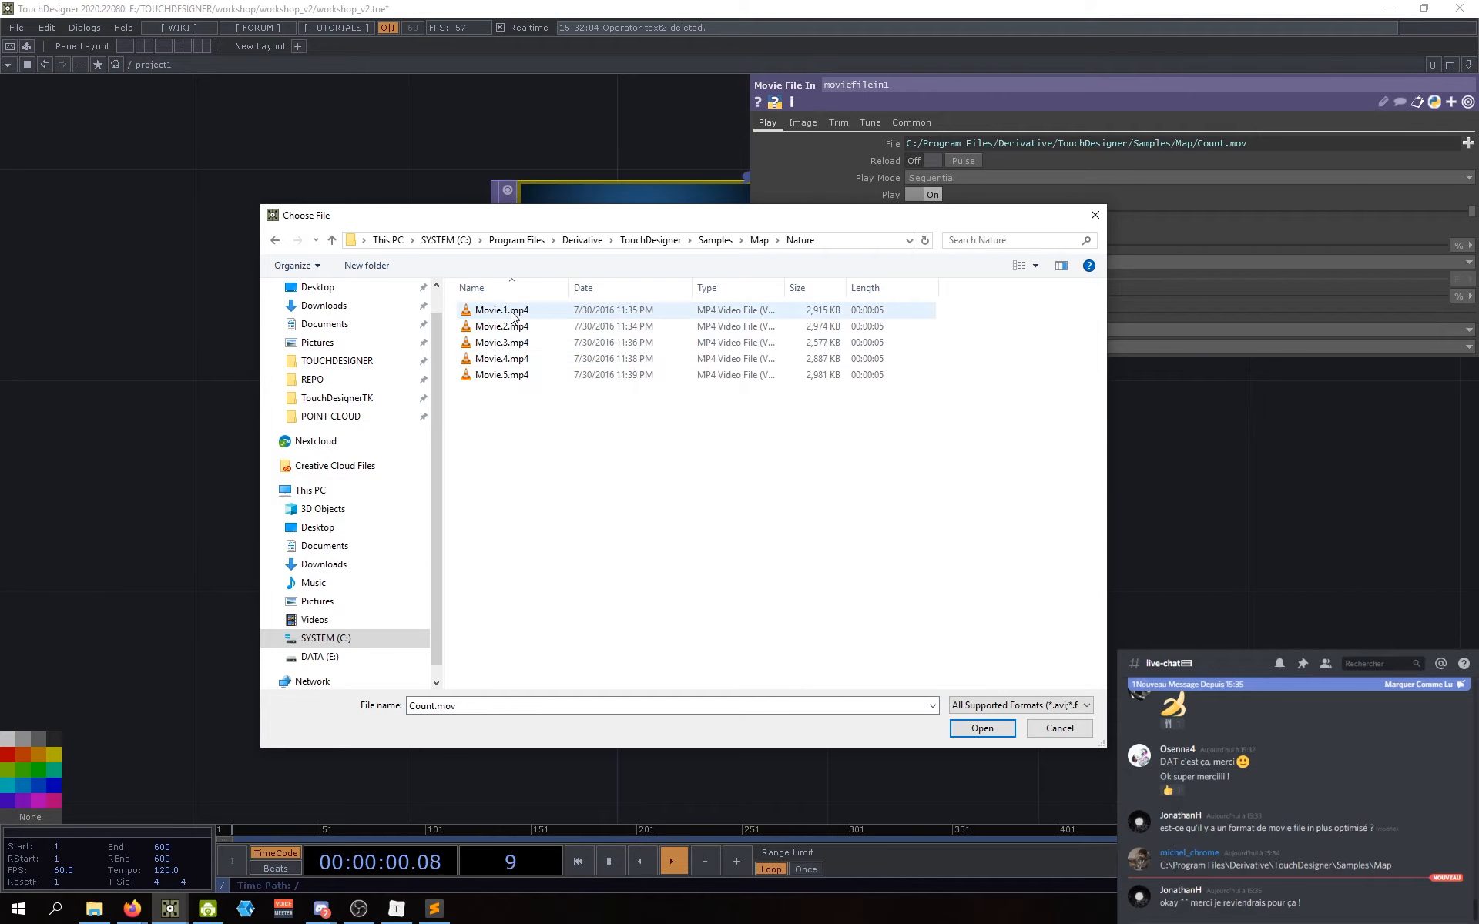
pyautogui.click(511, 312)
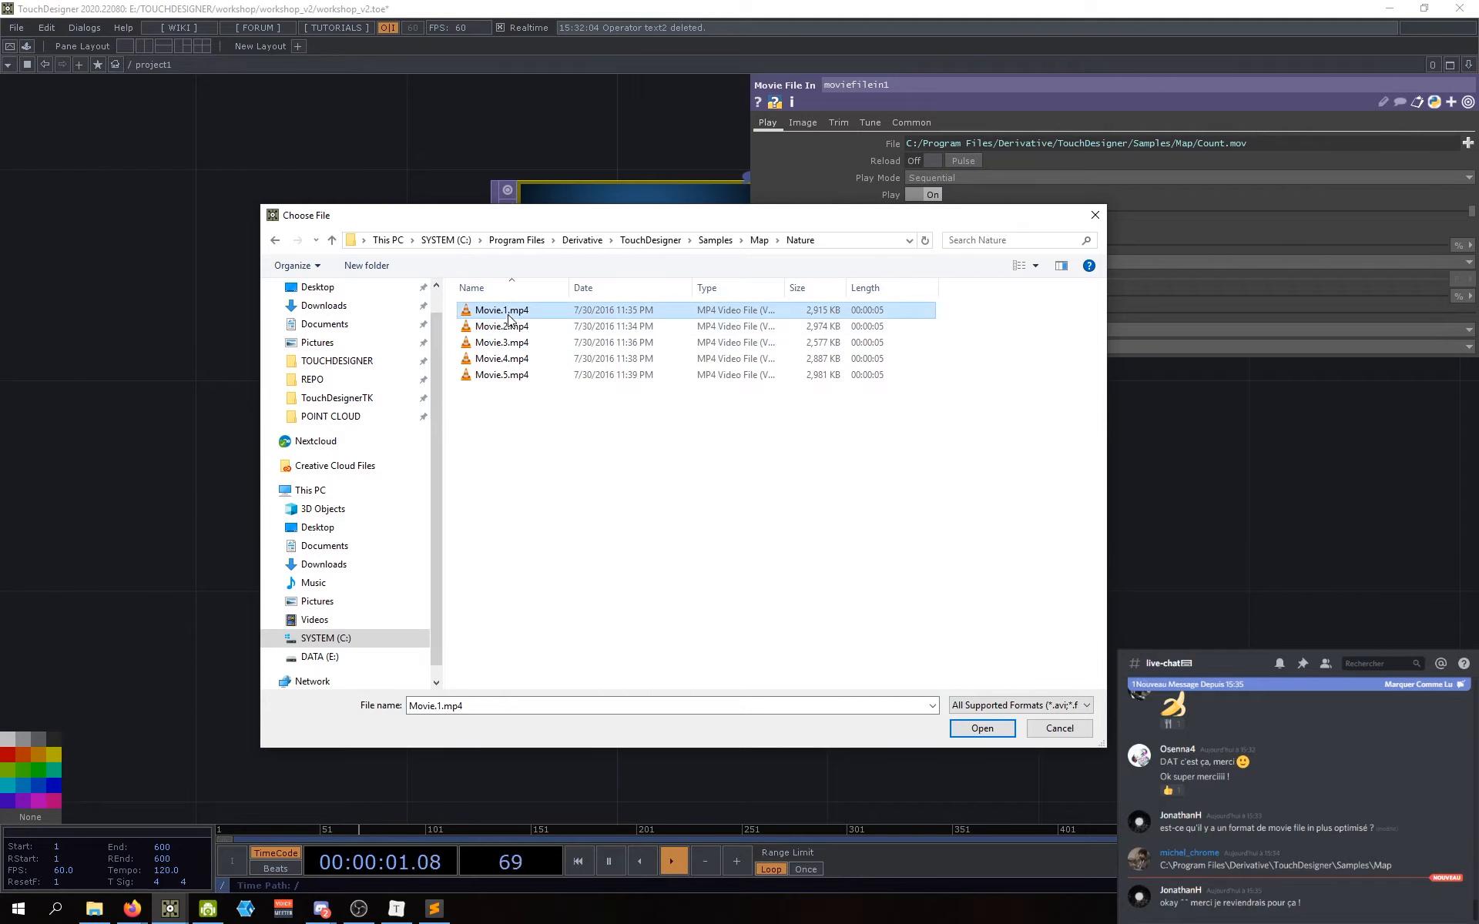
pyautogui.click(981, 729)
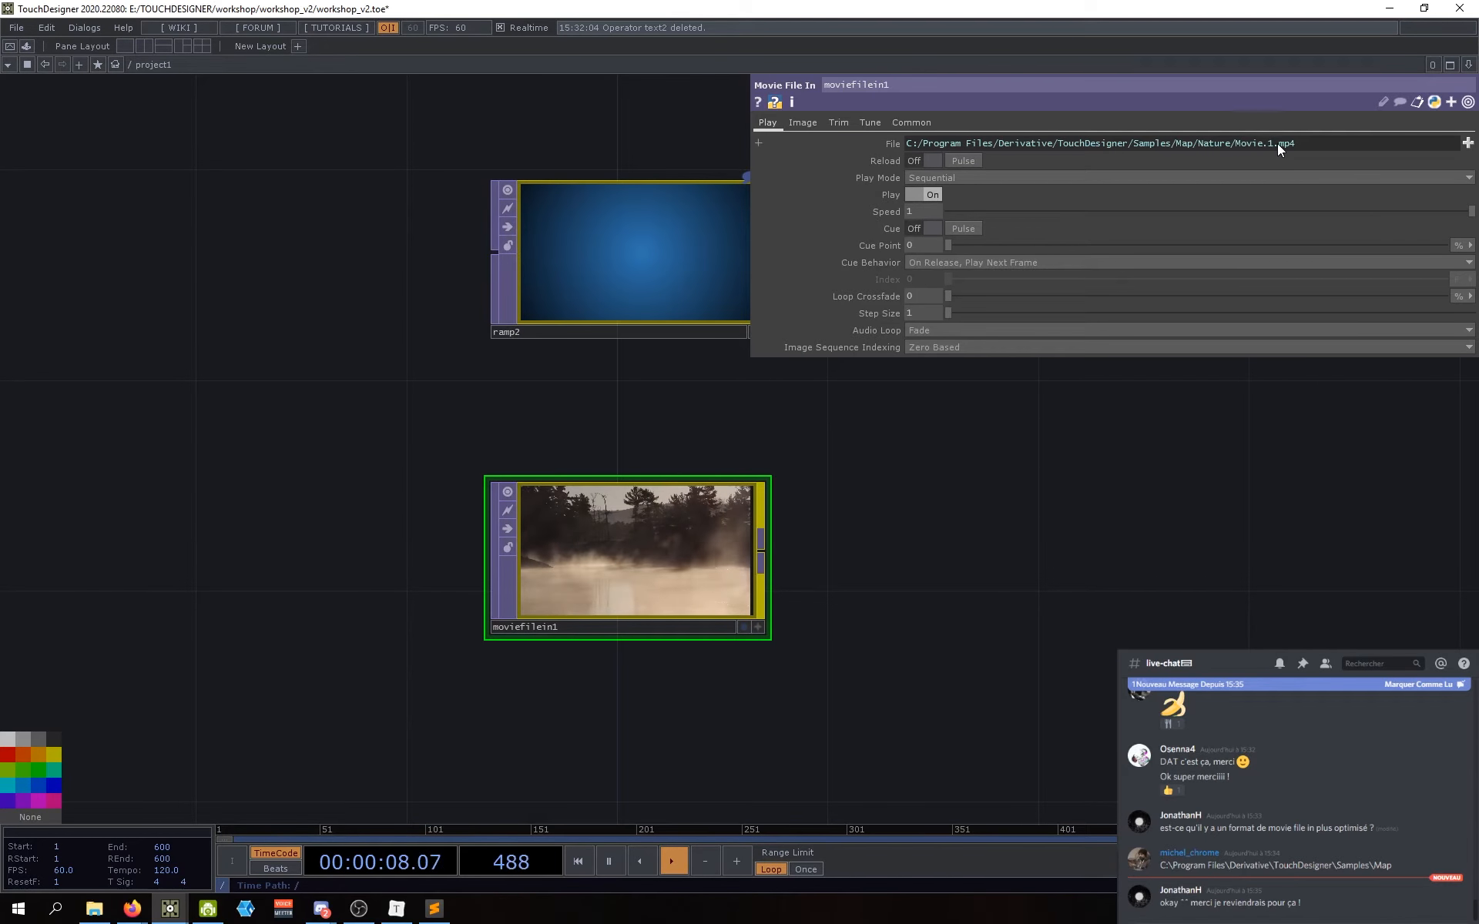
# Step: Reconfirm Movie.1.mp4 as the movie source and recenter the nodes in the network
pyautogui.click(1468, 143)
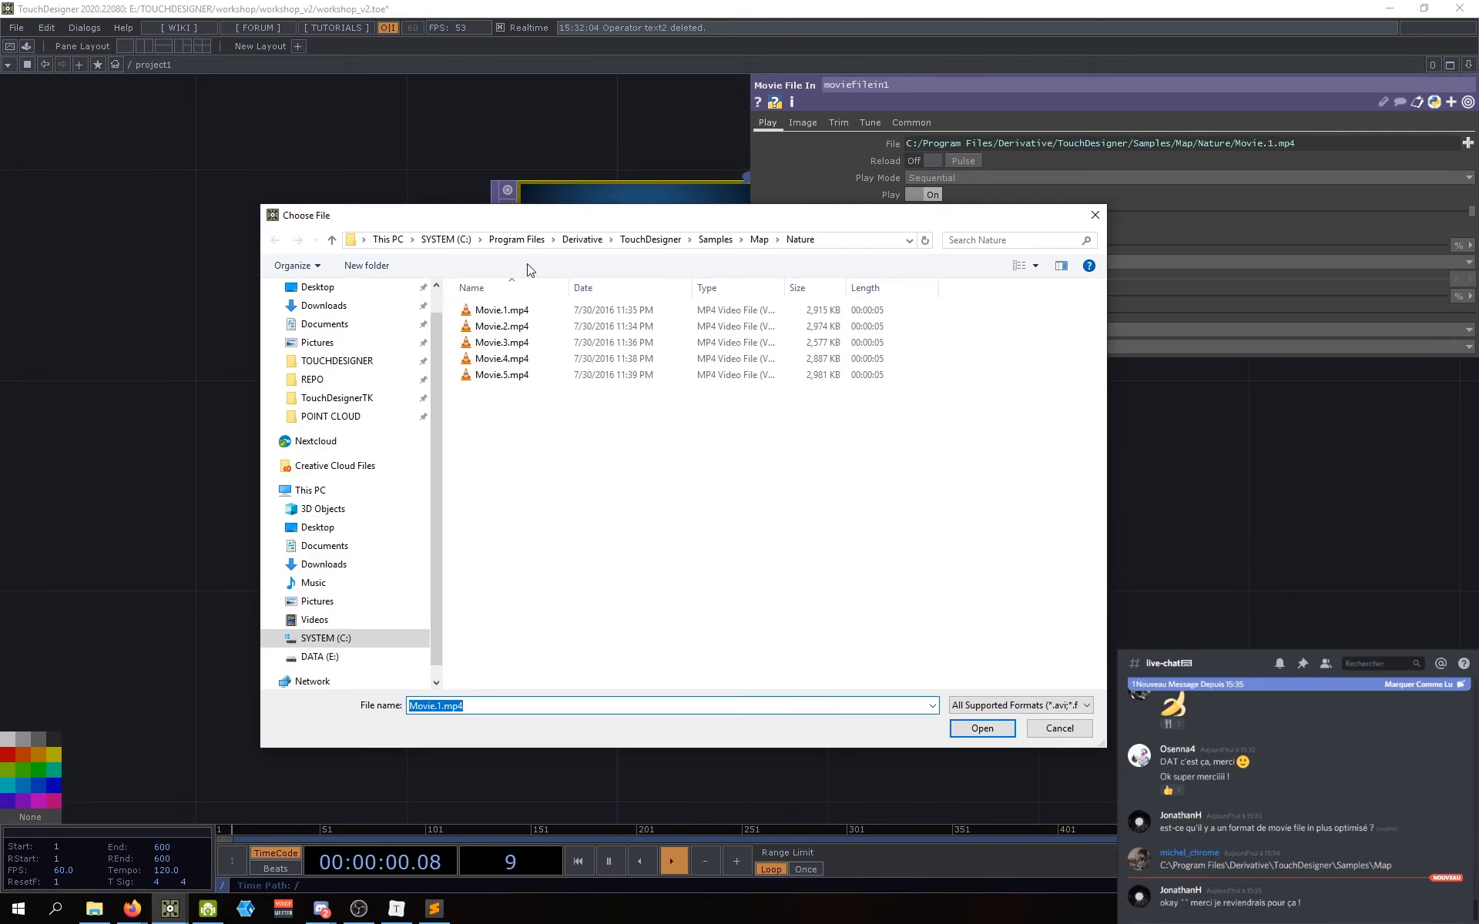
pyautogui.click(981, 728)
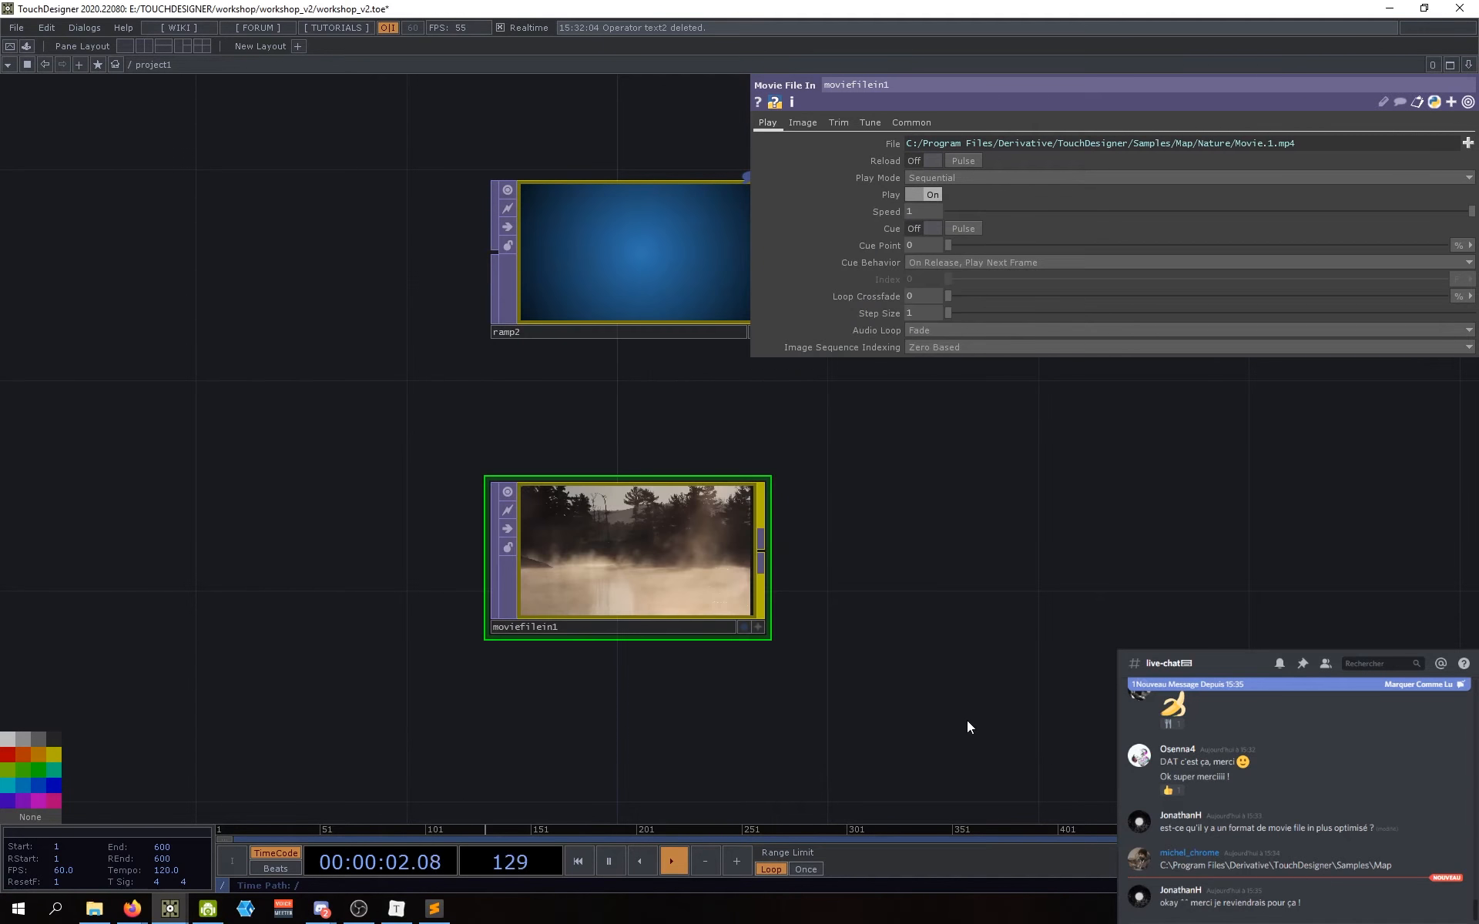
pyautogui.moveTo(864, 601); pyautogui.dragTo(700, 599)
pyautogui.scroll(3, 462, 592)
pyautogui.scroll(-2, 462, 595)
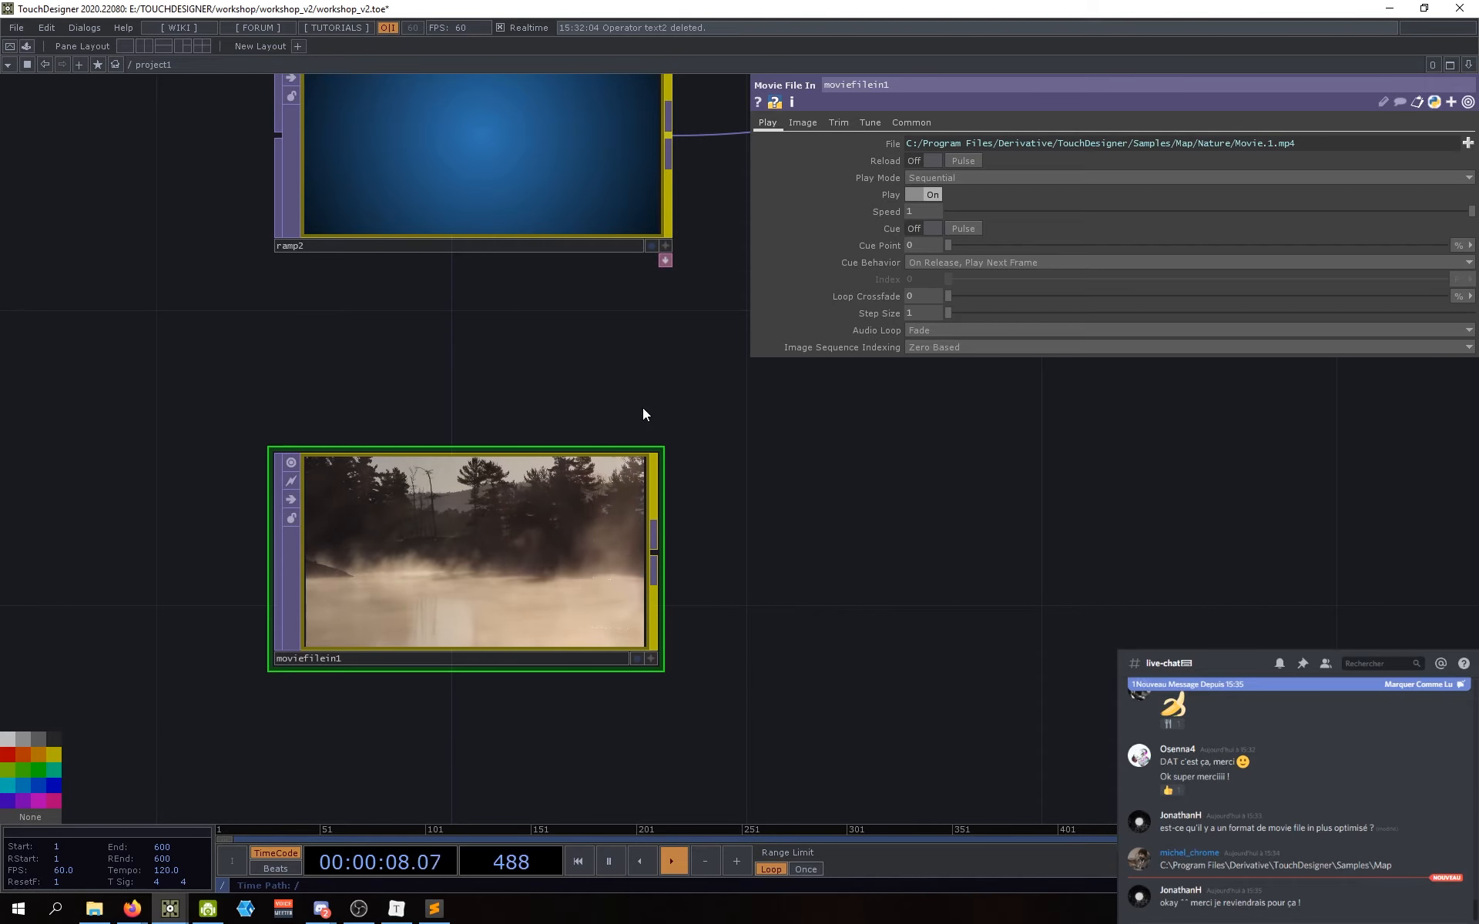
pyautogui.moveTo(784, 553); pyautogui.dragTo(797, 575)
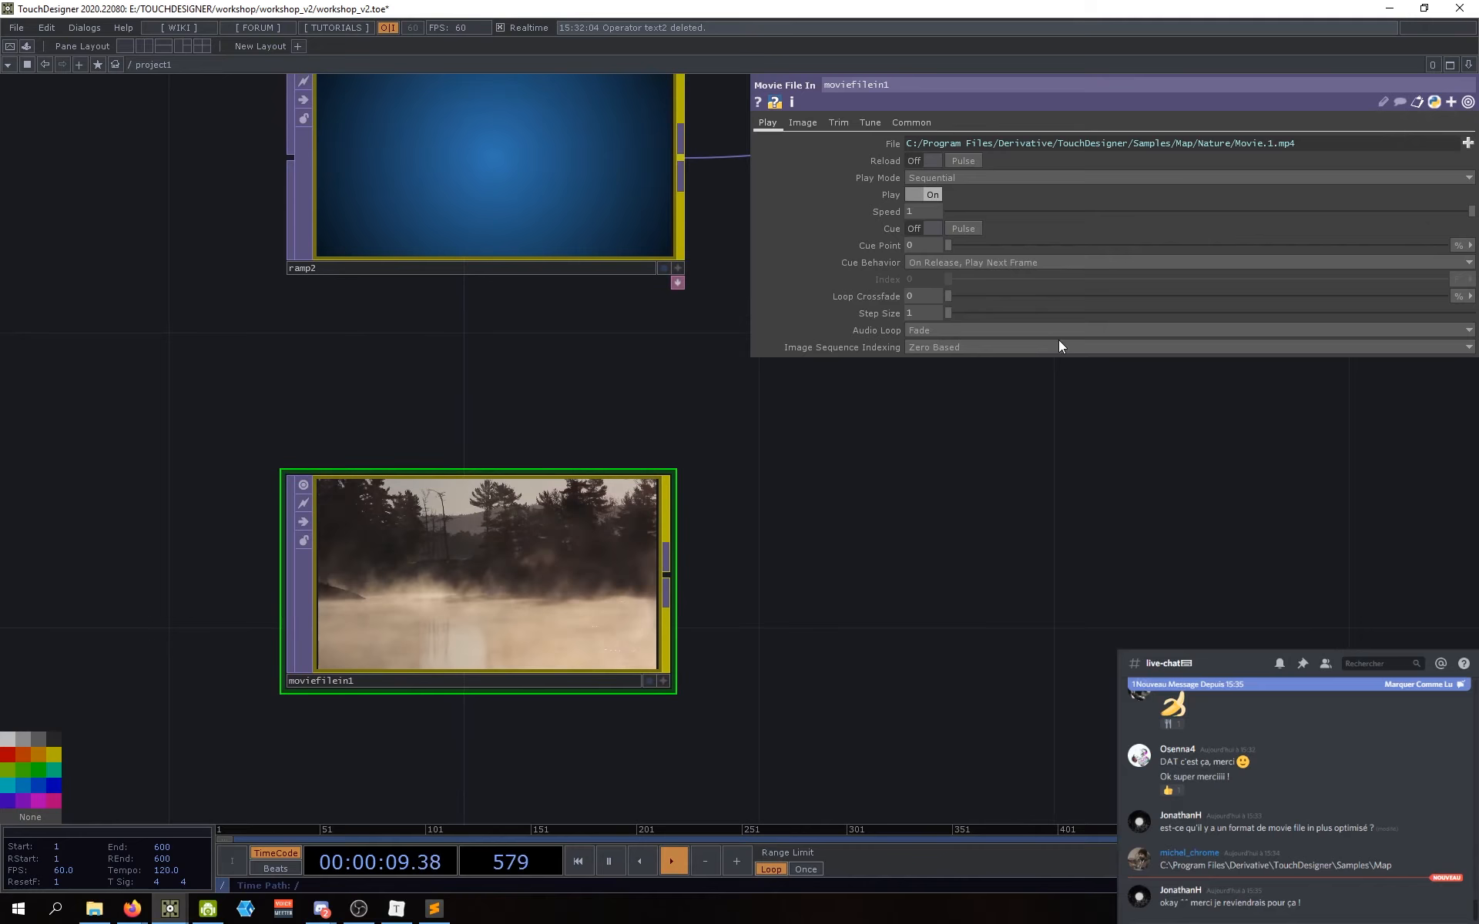
# Step: Browse from Samples through Map > Nature and double-click Movie.1.mp4 to load it
pyautogui.click(1468, 142)
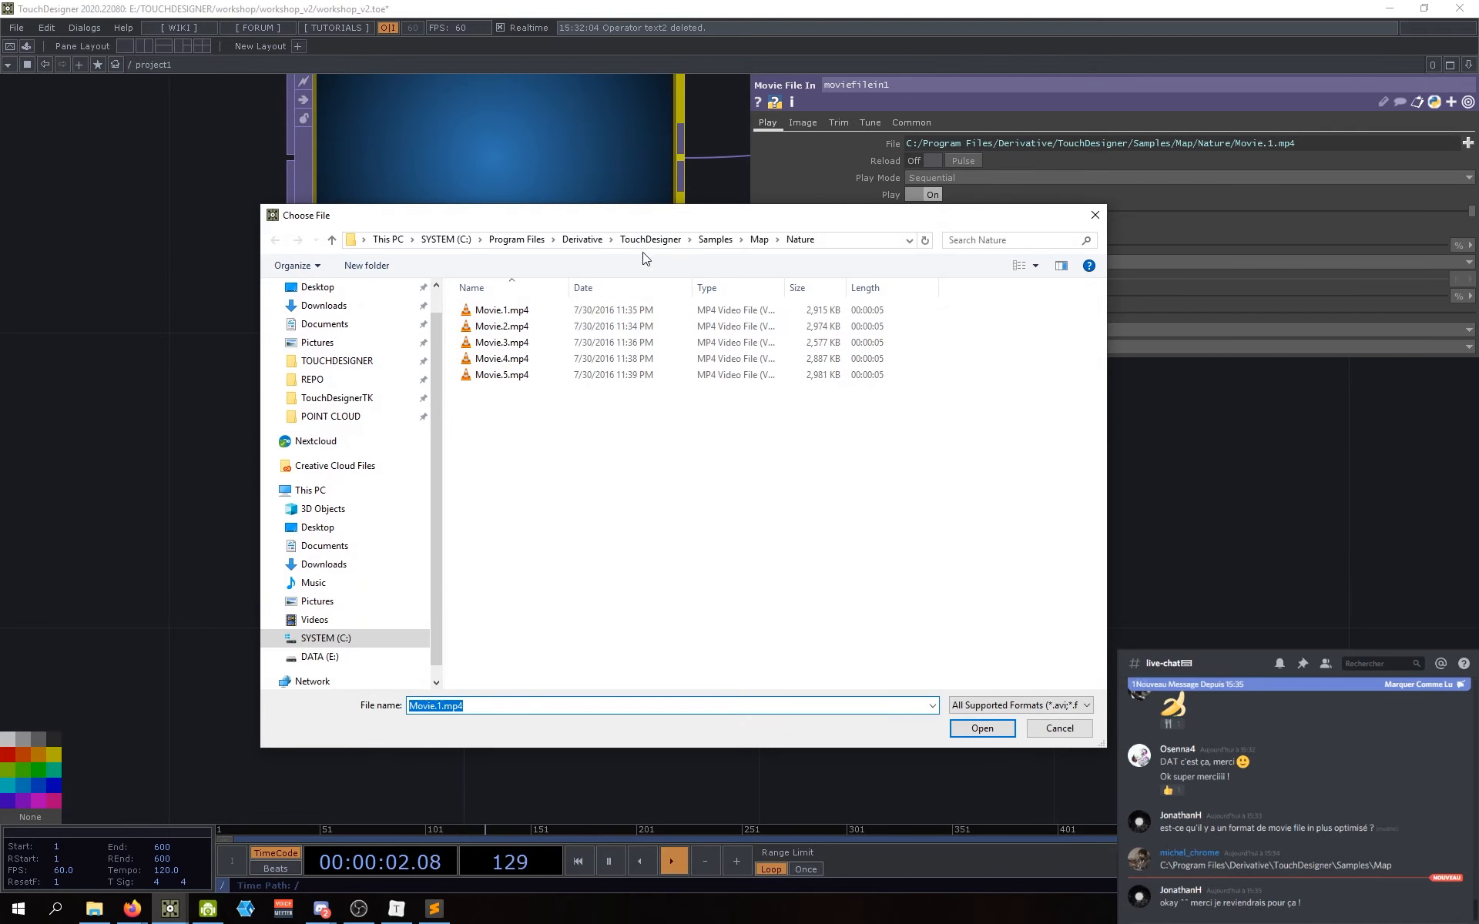
pyautogui.click(732, 242)
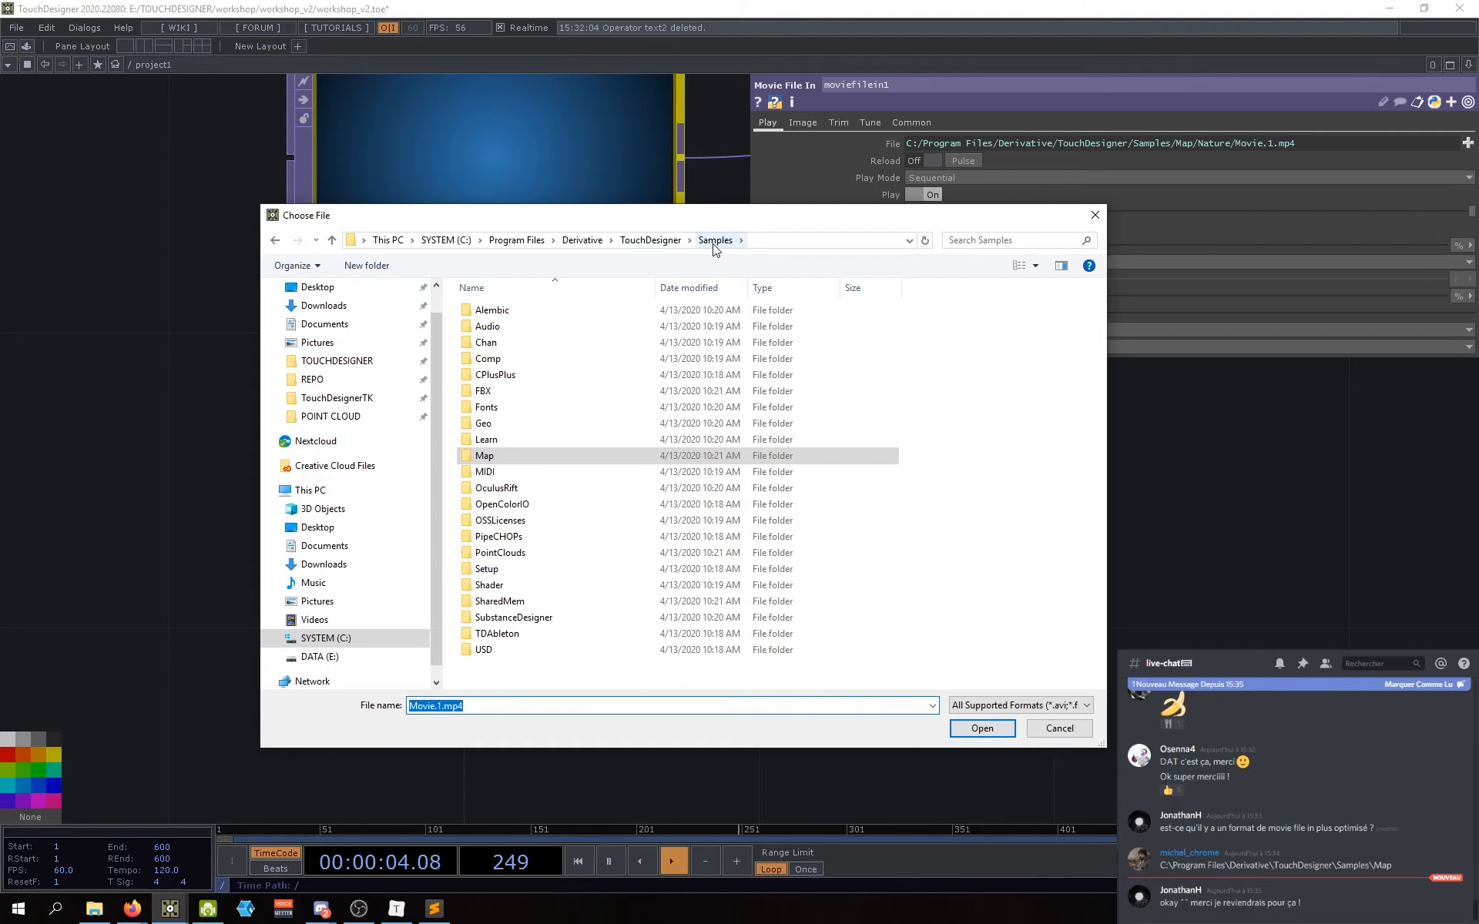
pyautogui.doubleClick(493, 456)
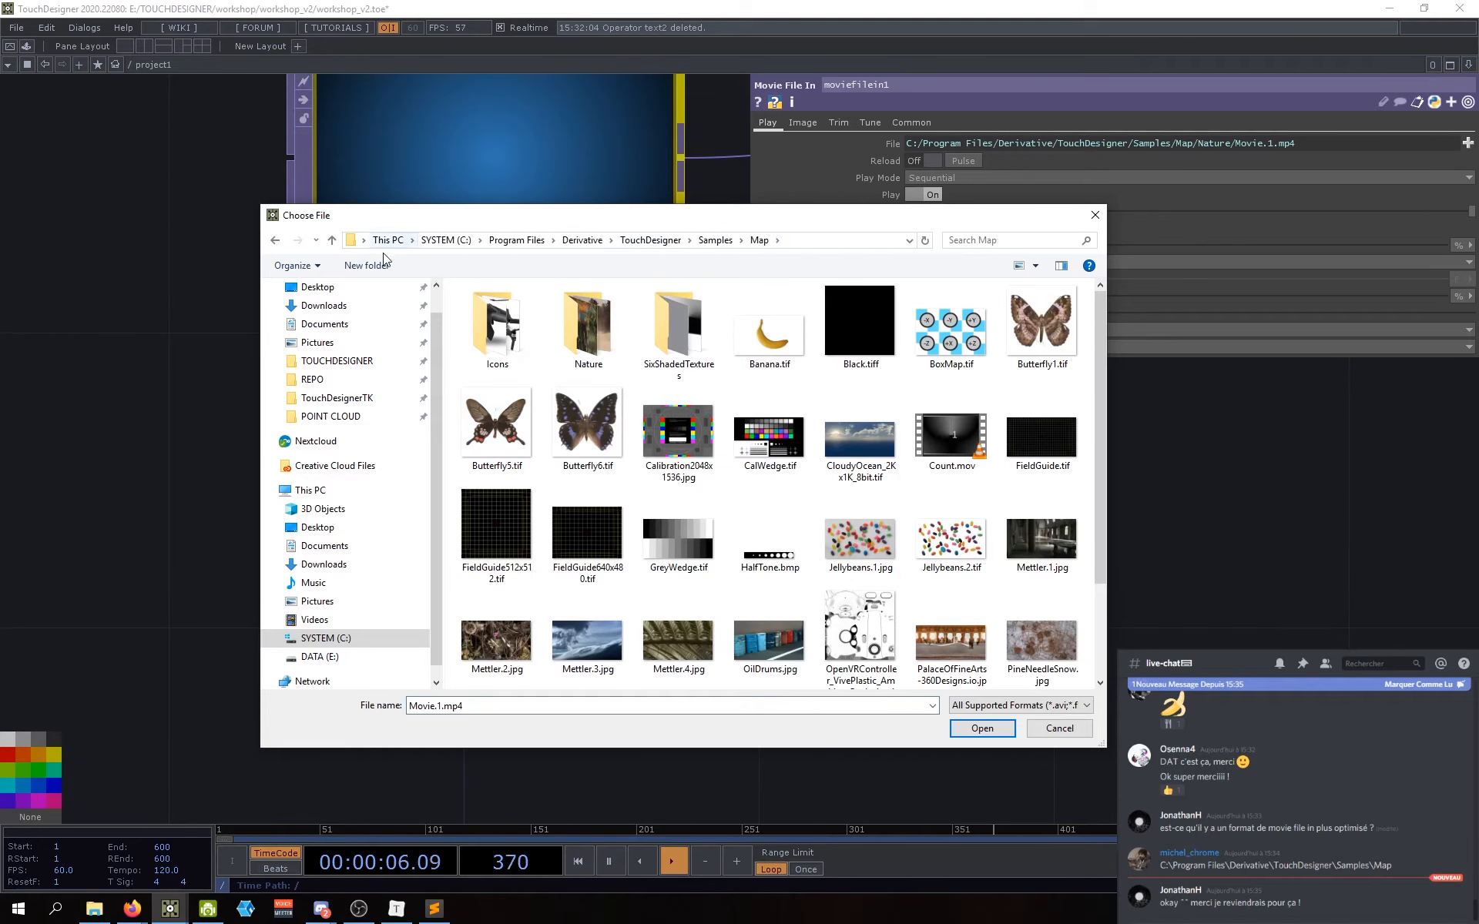
pyautogui.doubleClick(599, 328)
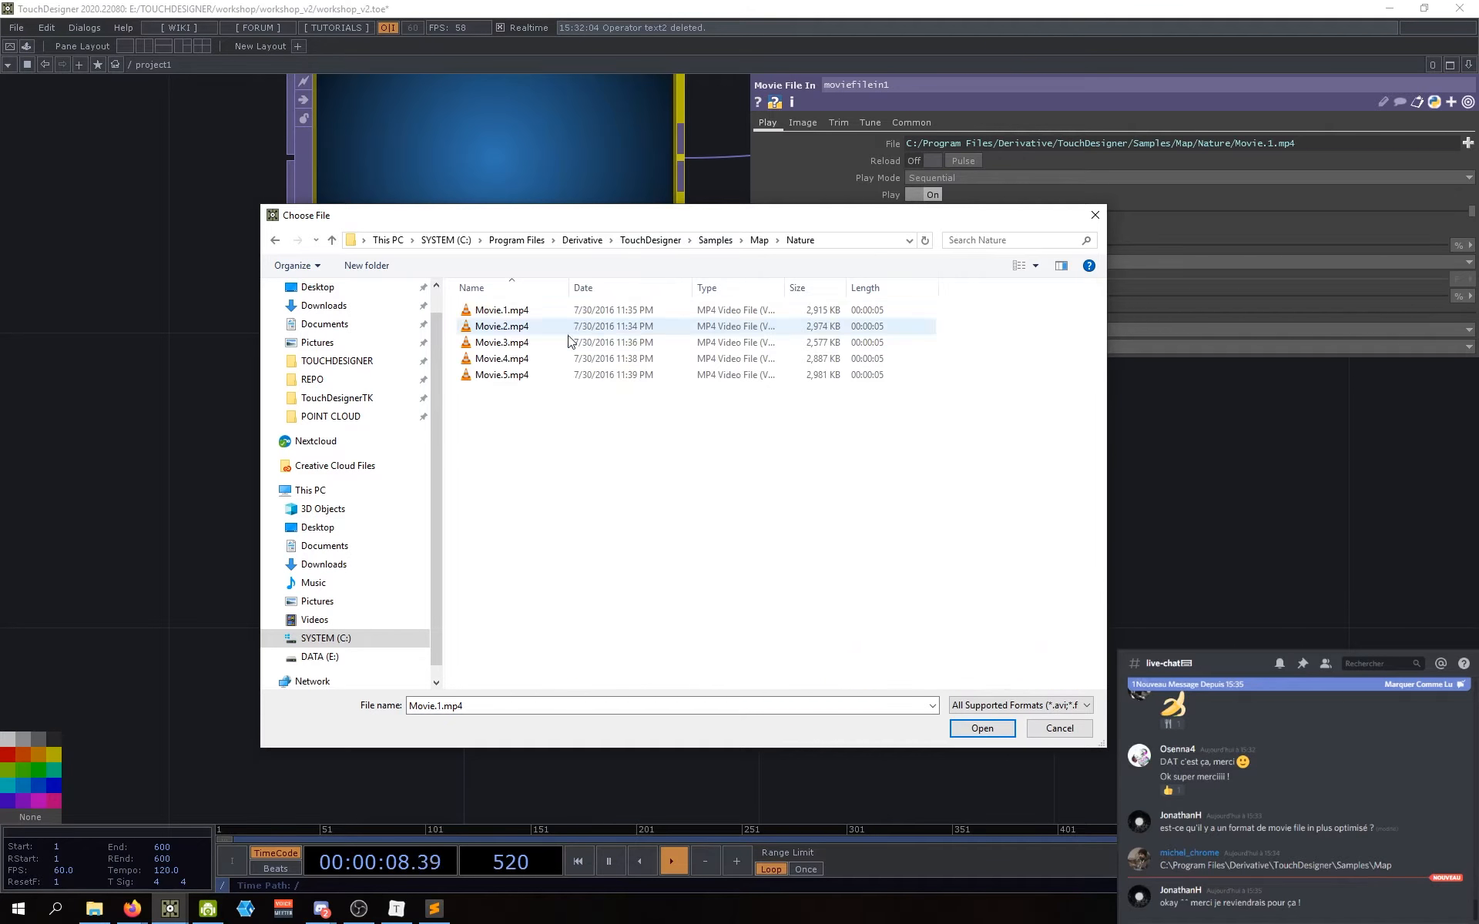
pyautogui.doubleClick(502, 311)
pyautogui.scroll(-4, 730, 667)
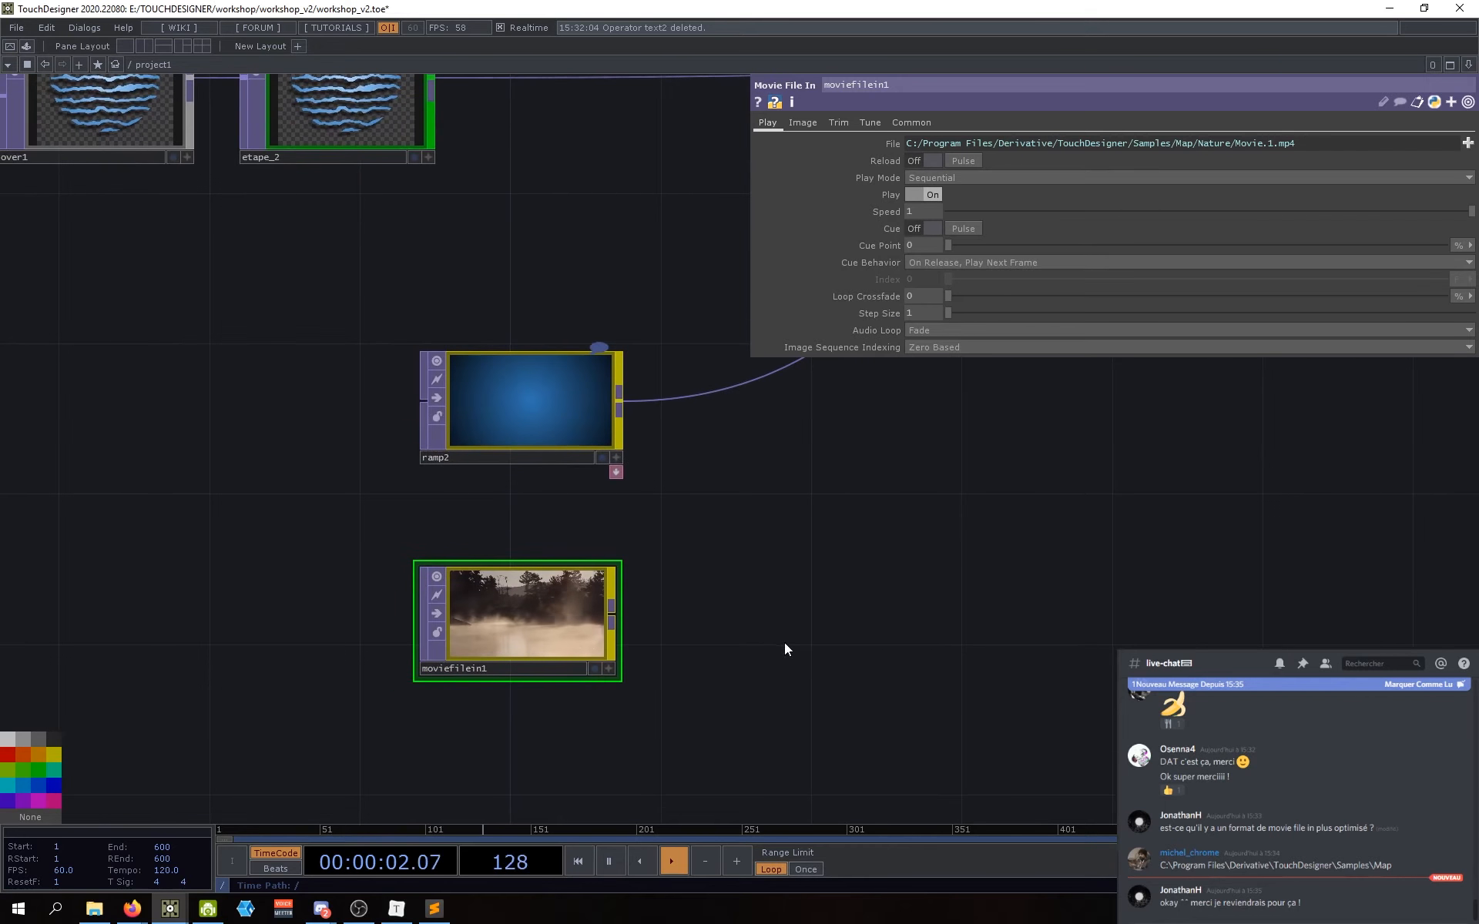
pyautogui.click(799, 123)
pyautogui.click(835, 123)
pyautogui.click(872, 123)
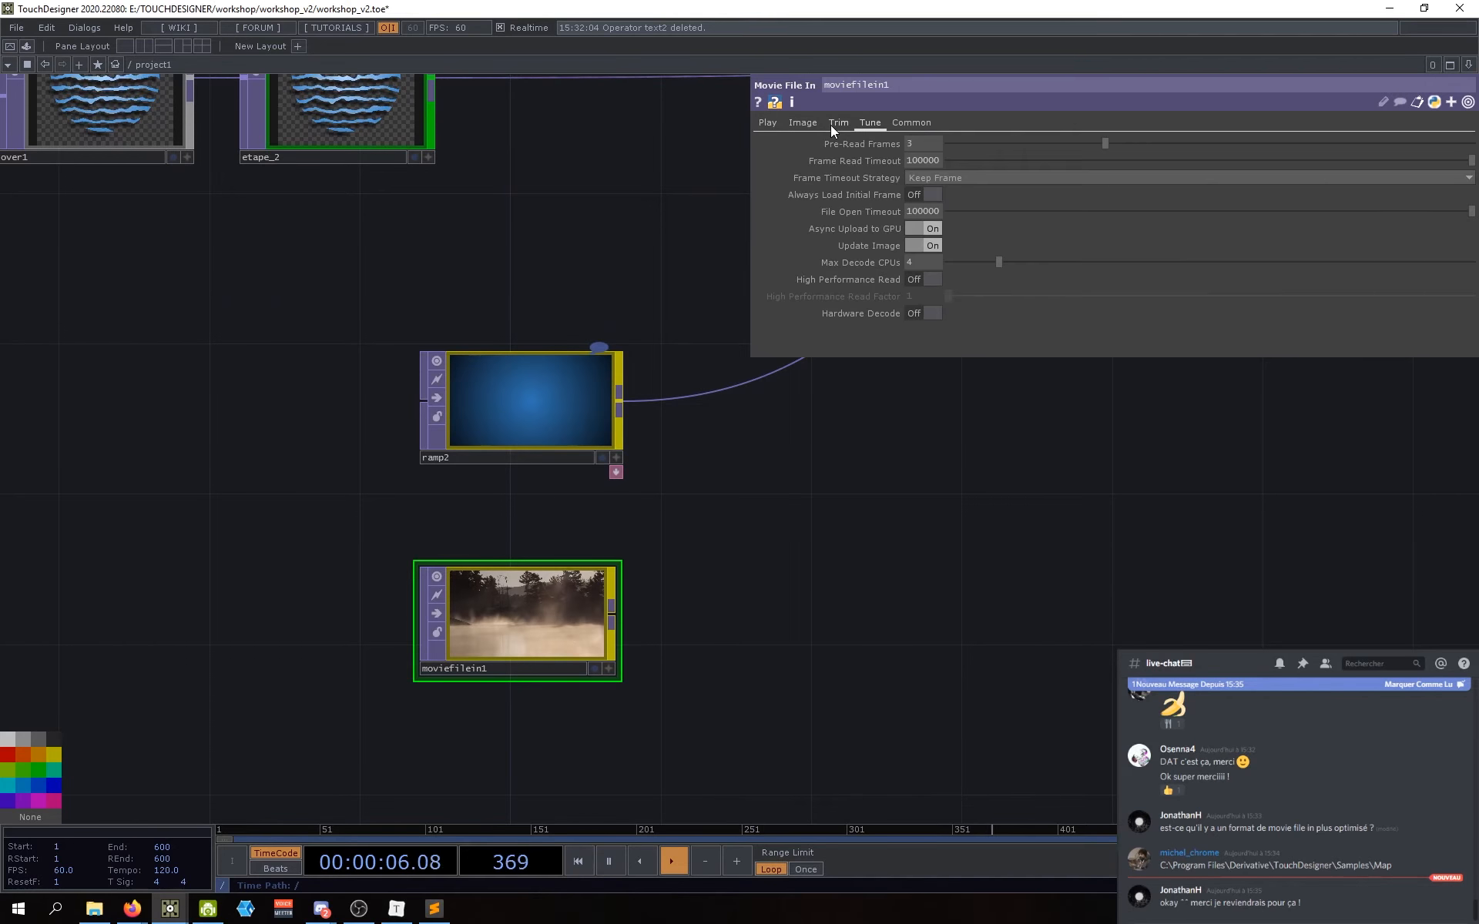
pyautogui.click(834, 124)
pyautogui.click(803, 123)
pyautogui.click(767, 125)
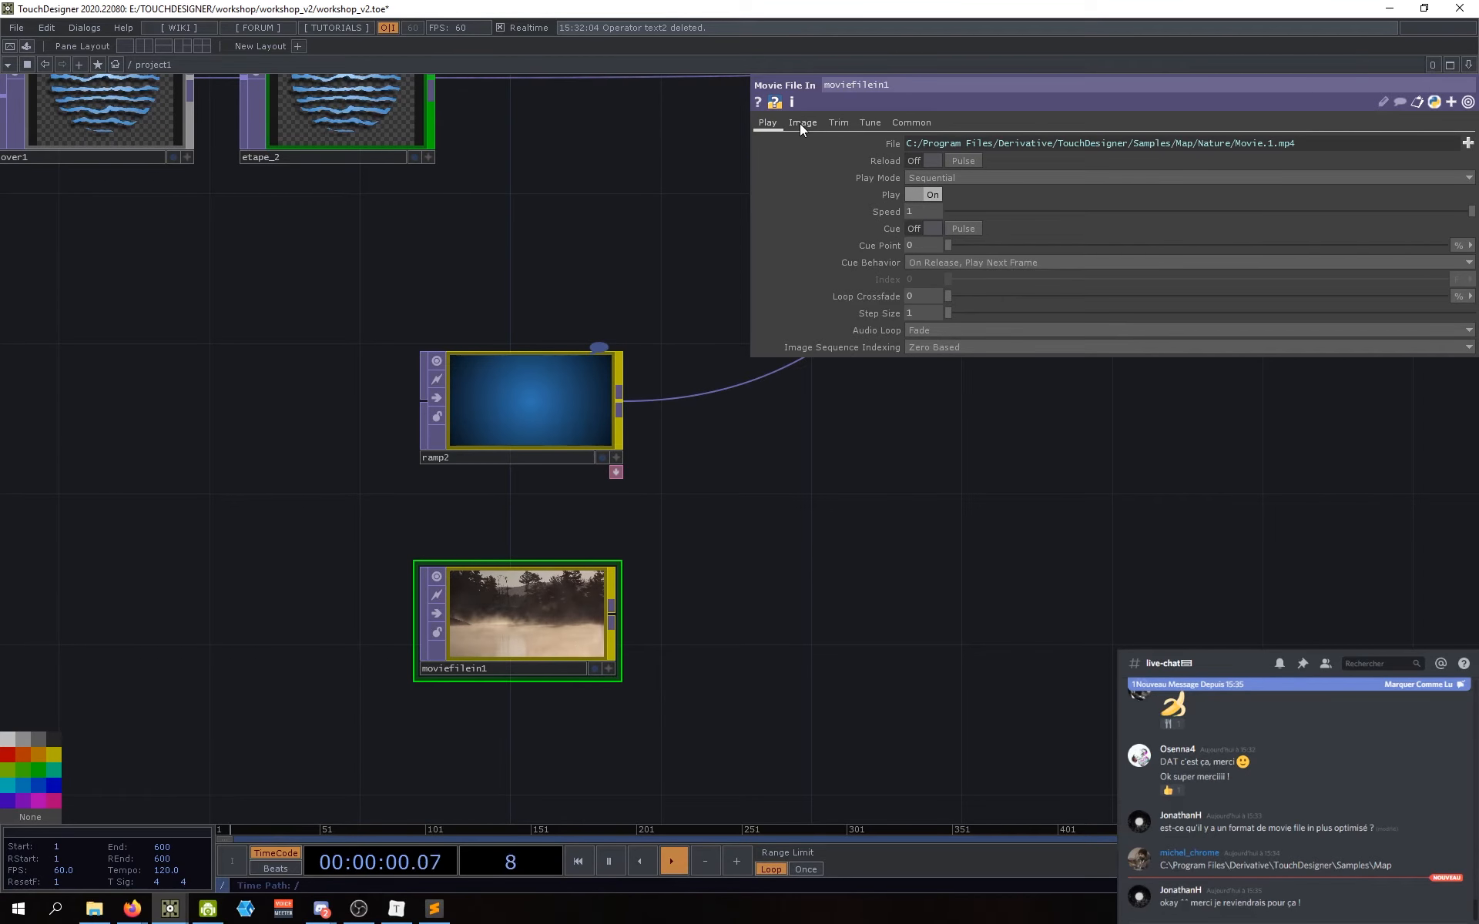
pyautogui.click(800, 123)
pyautogui.click(774, 125)
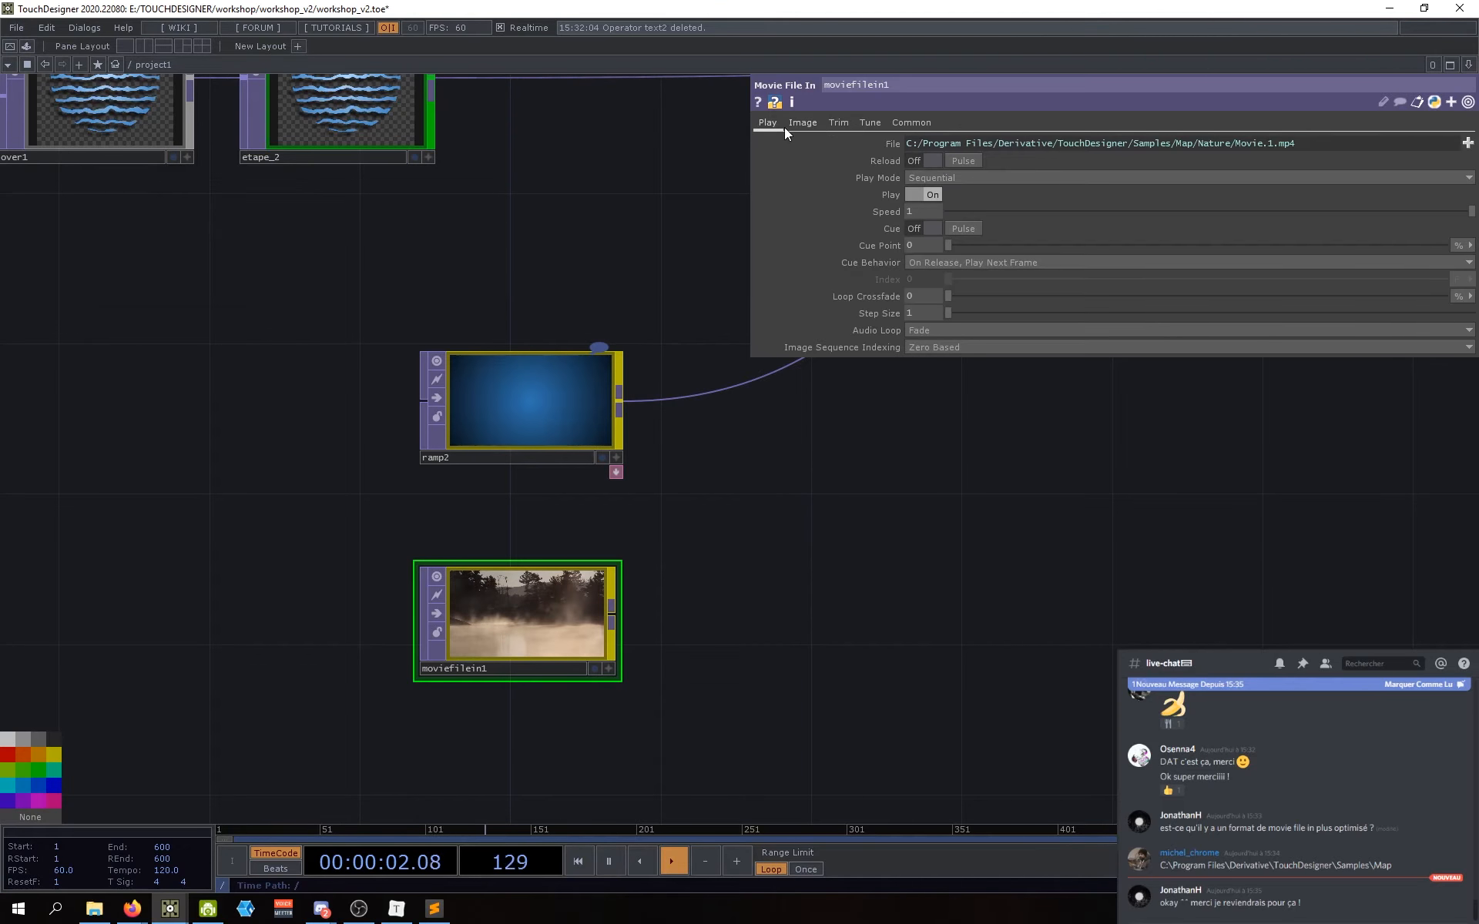
pyautogui.moveTo(763, 511); pyautogui.dragTo(739, 523)
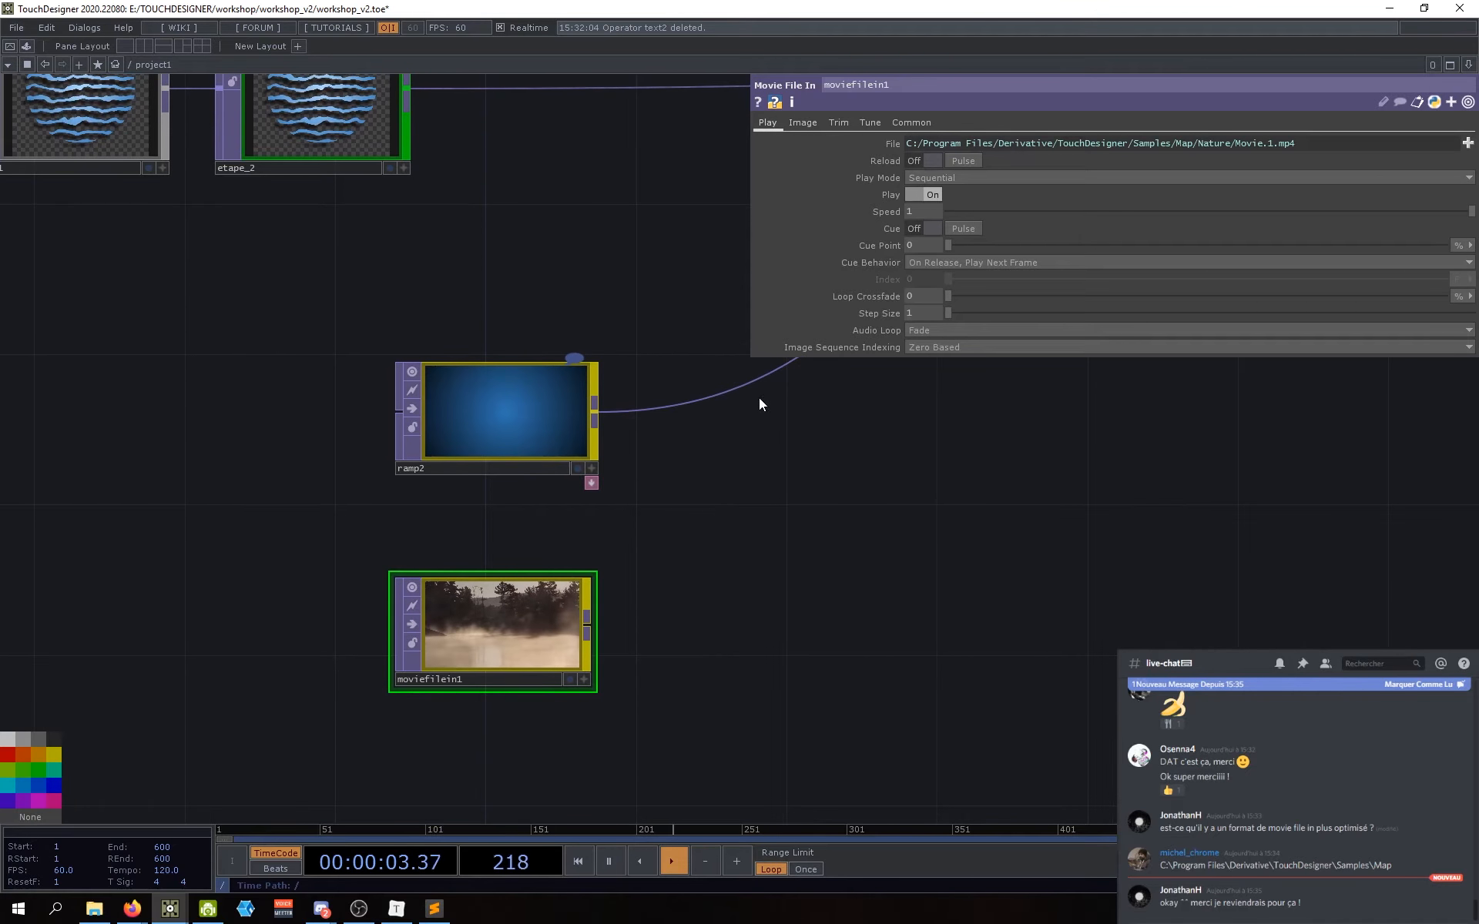
pyautogui.click(836, 123)
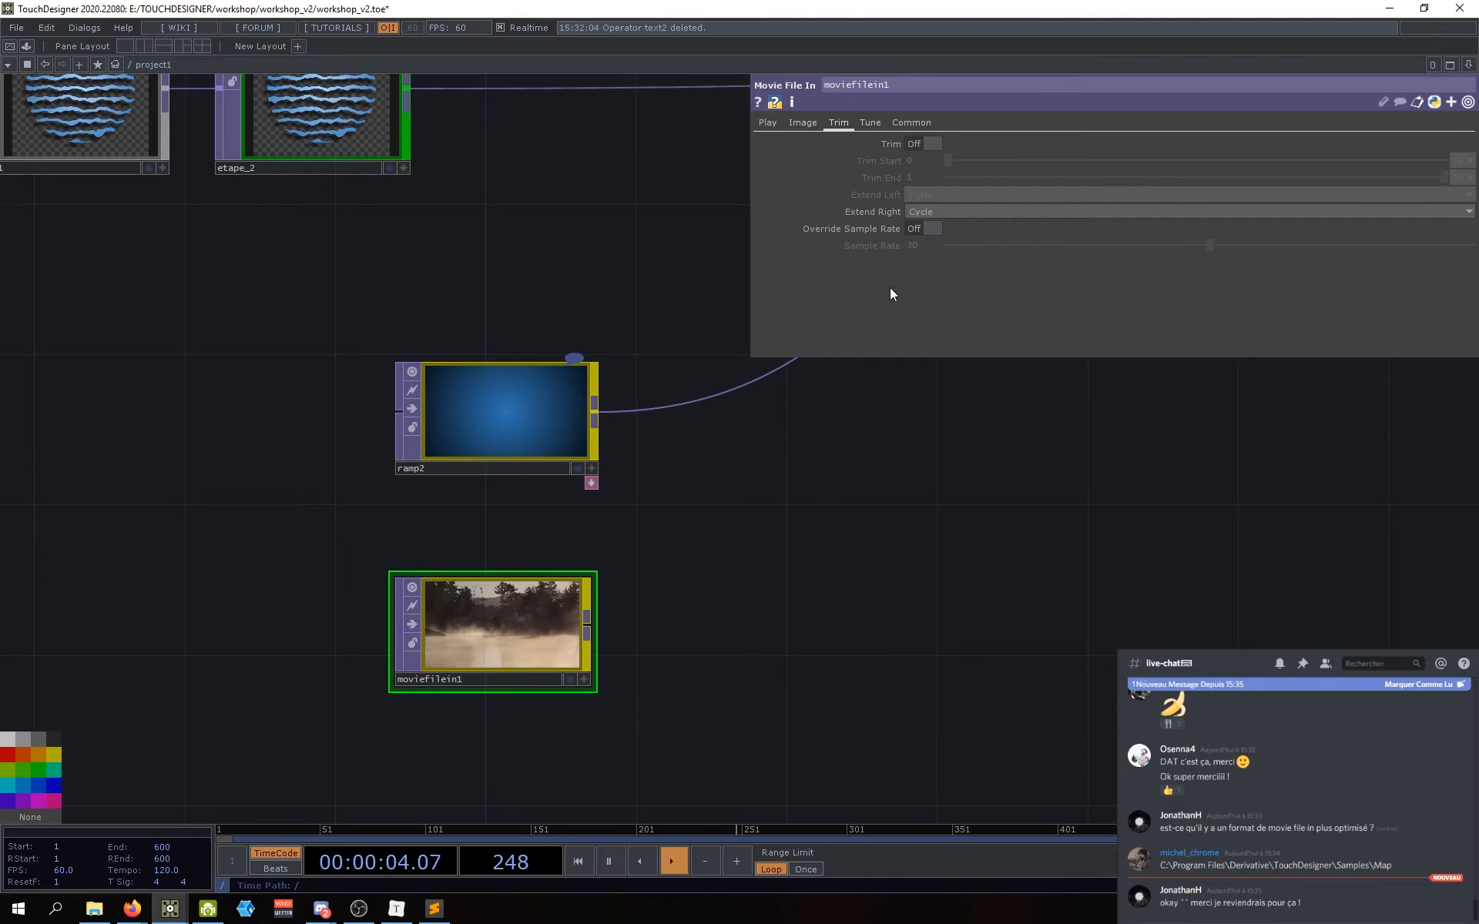
pyautogui.click(805, 124)
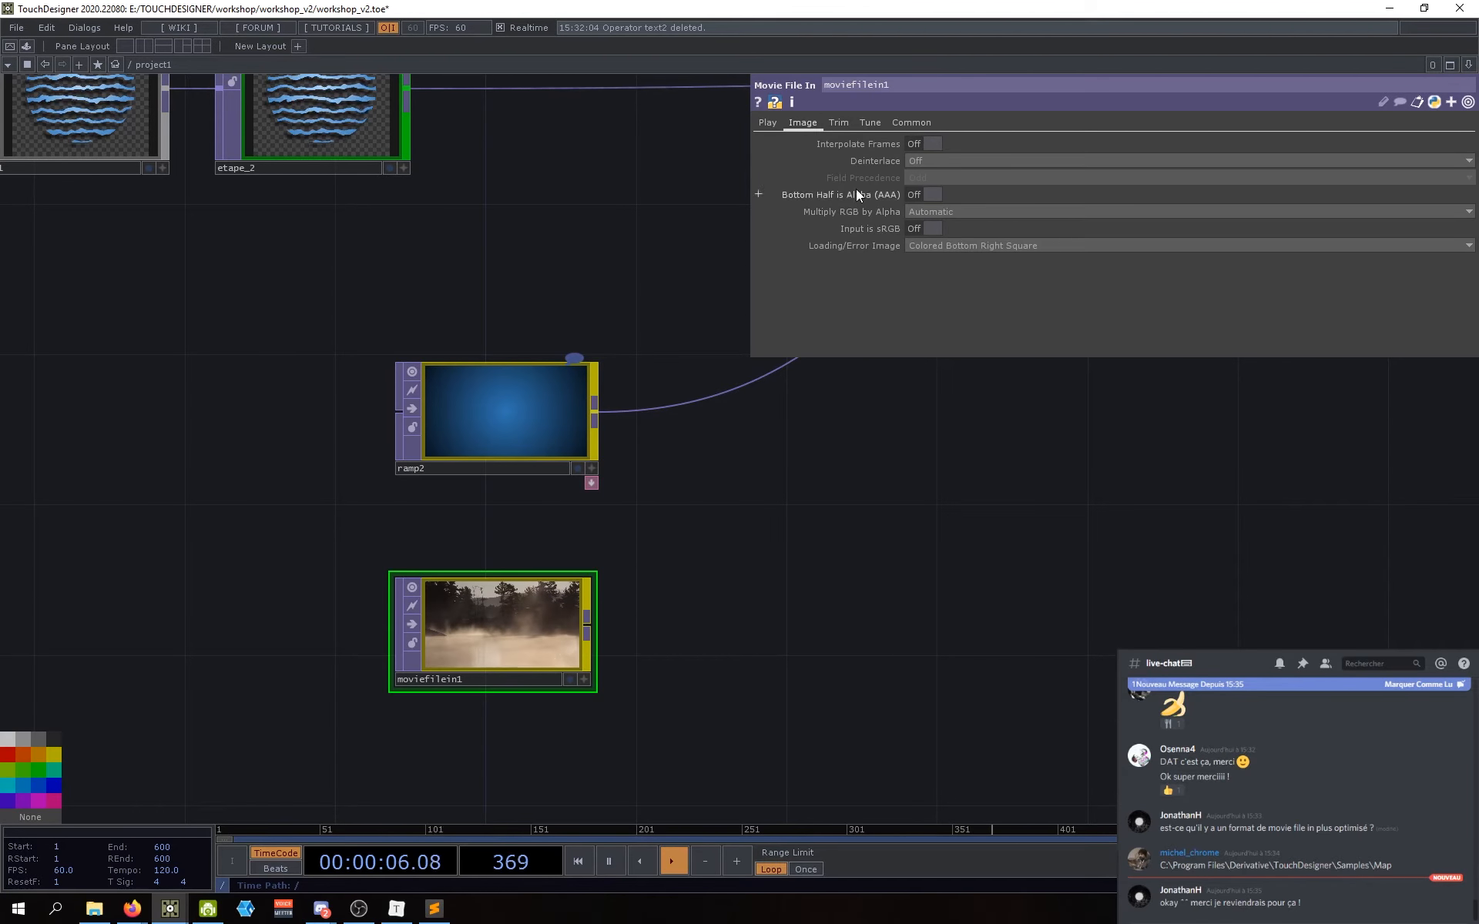
pyautogui.click(767, 125)
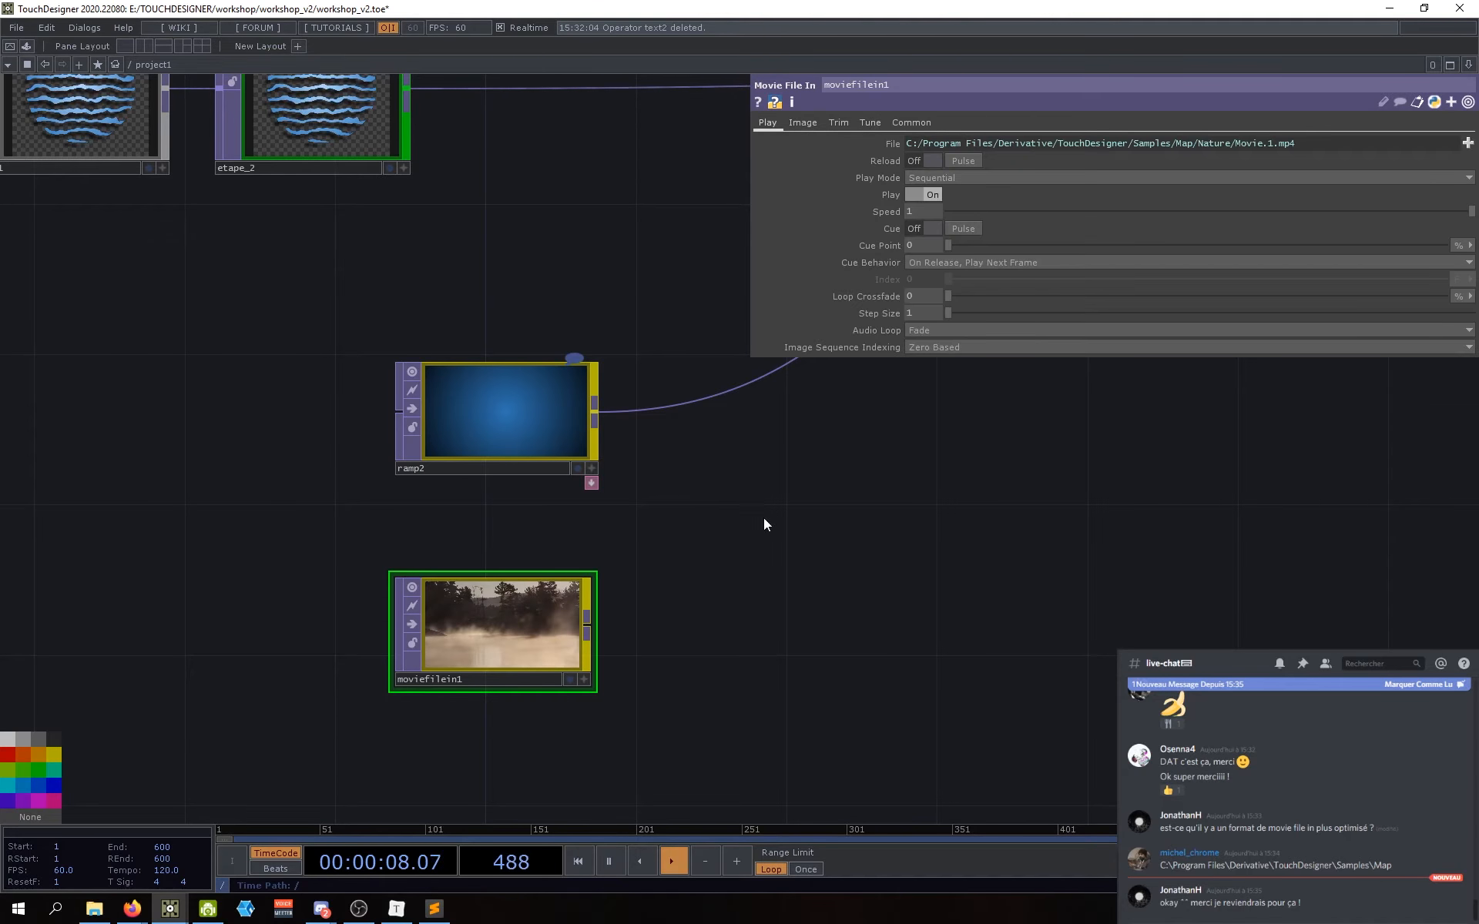
pyautogui.moveTo(775, 563); pyautogui.dragTo(684, 615)
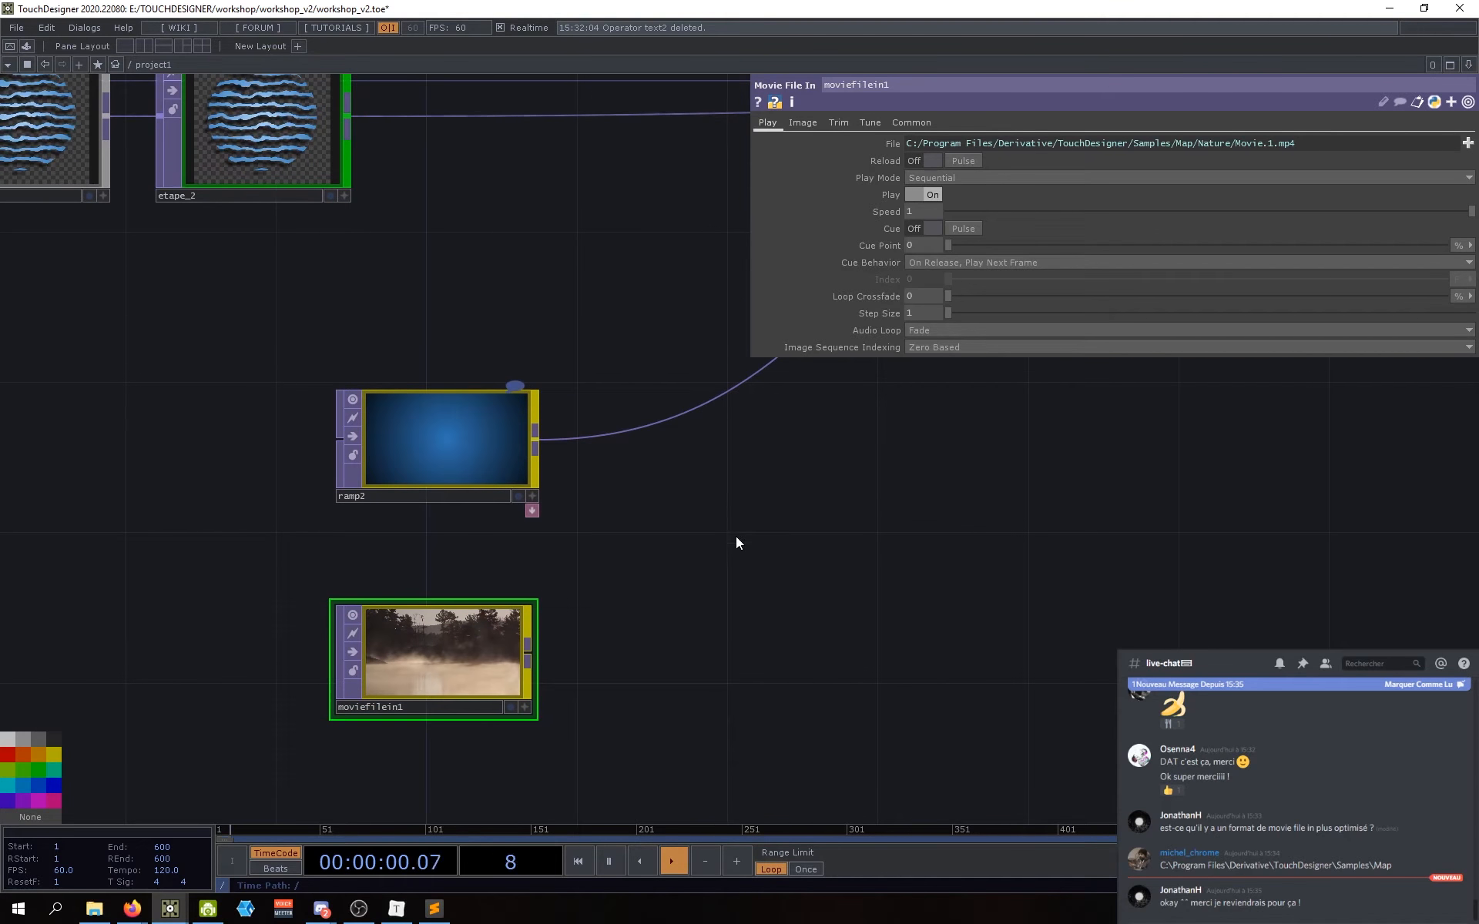
# Step: Check the info of moviefilein1 and ramp2, then wire moviefilein1's output into ramp2's input
pyautogui.scroll(2, 447, 668)
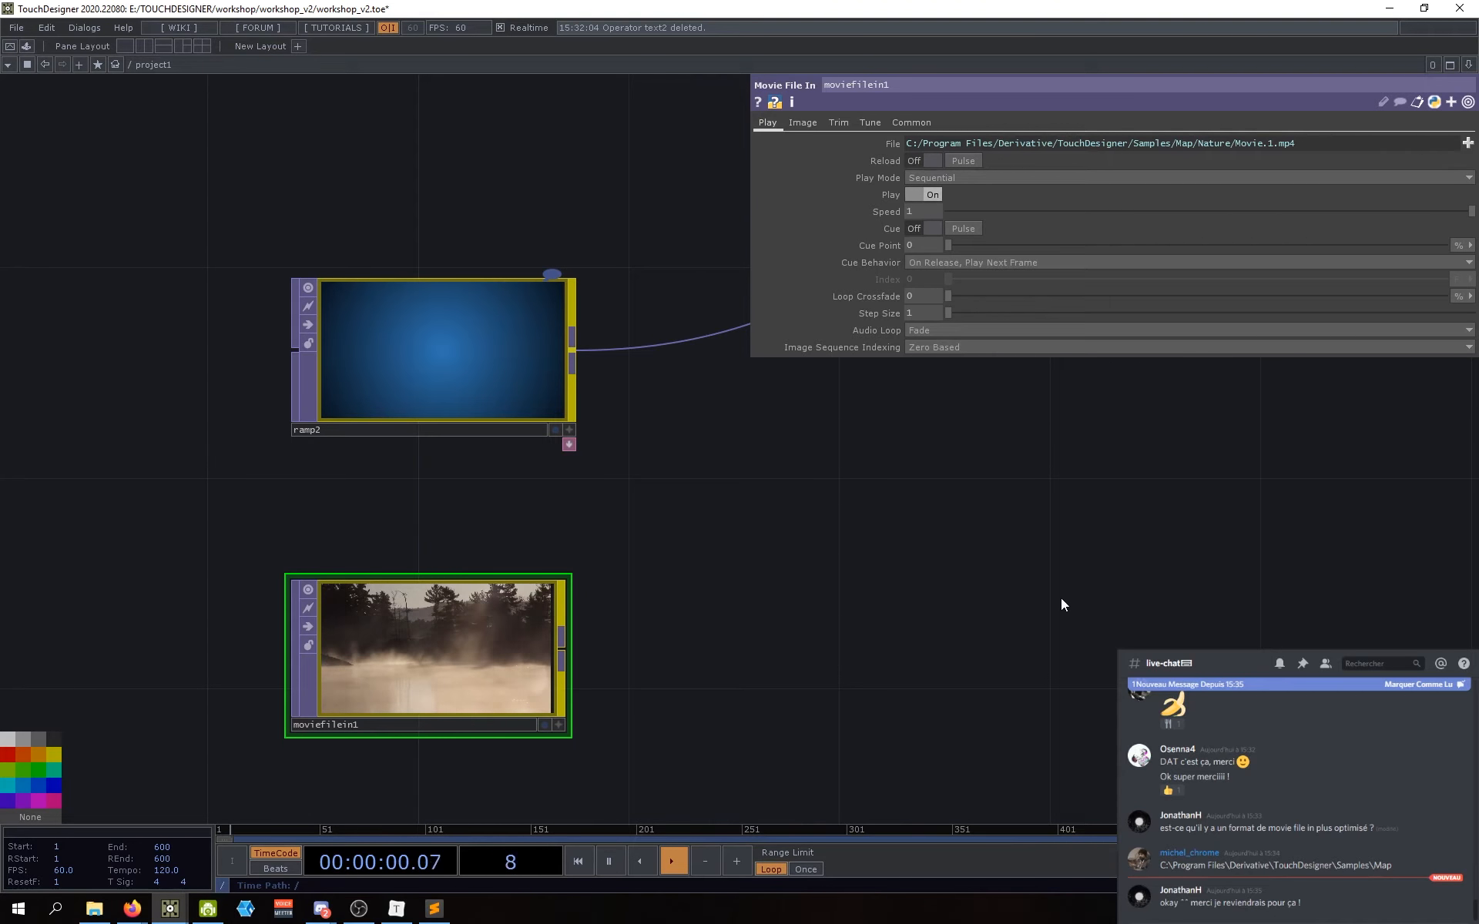
pyautogui.moveTo(1061, 598); pyautogui.dragTo(858, 578)
pyautogui.moveTo(595, 574); pyautogui.dragTo(641, 626)
pyautogui.scroll(-3, 746, 575)
pyautogui.scroll(4, 668, 598)
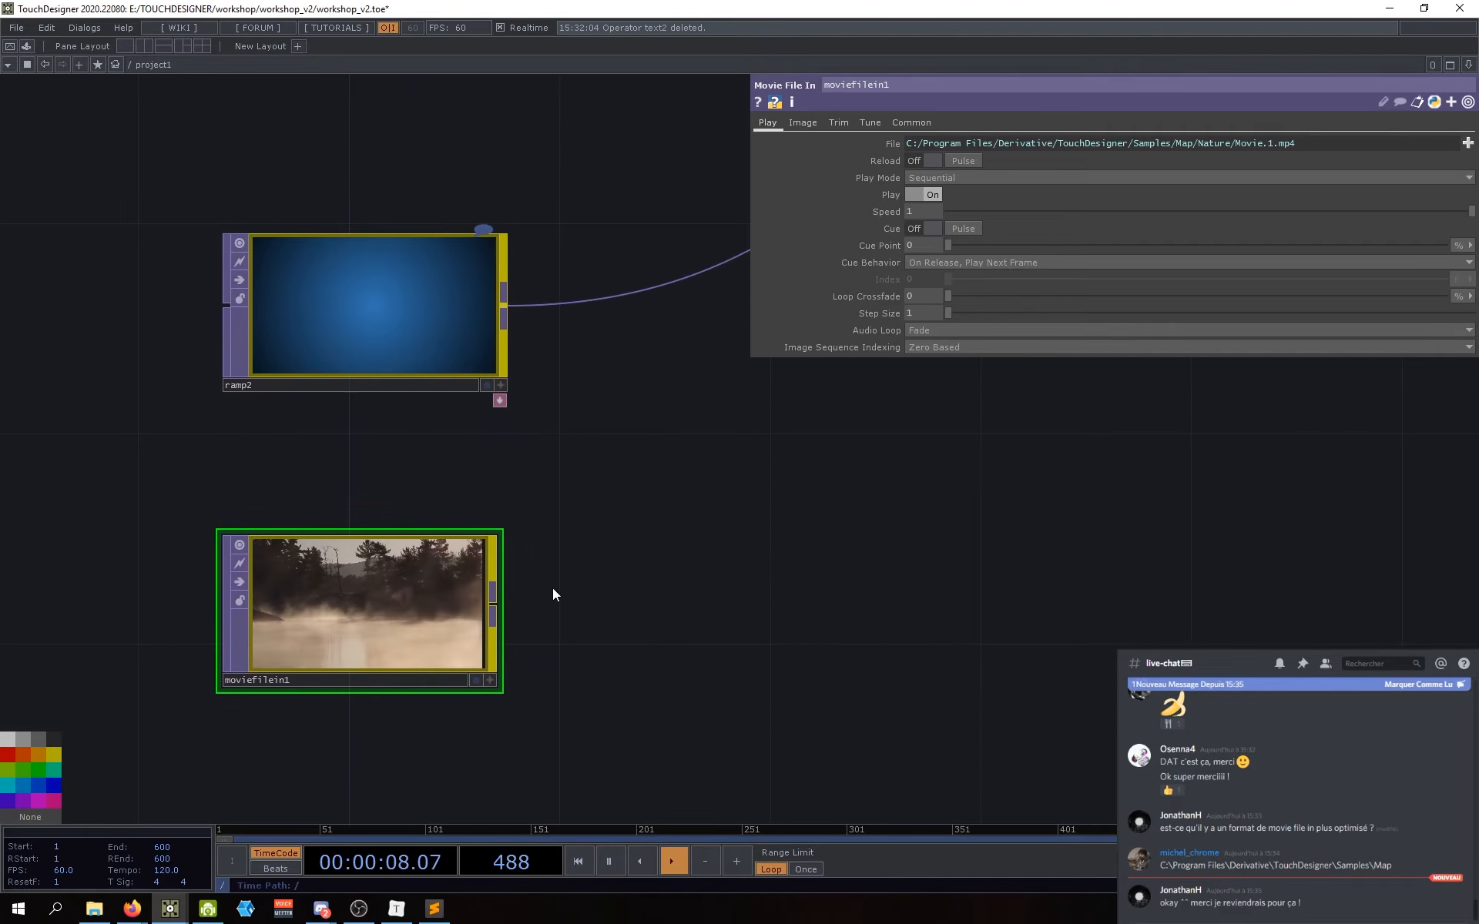
pyautogui.middleClick(436, 602)
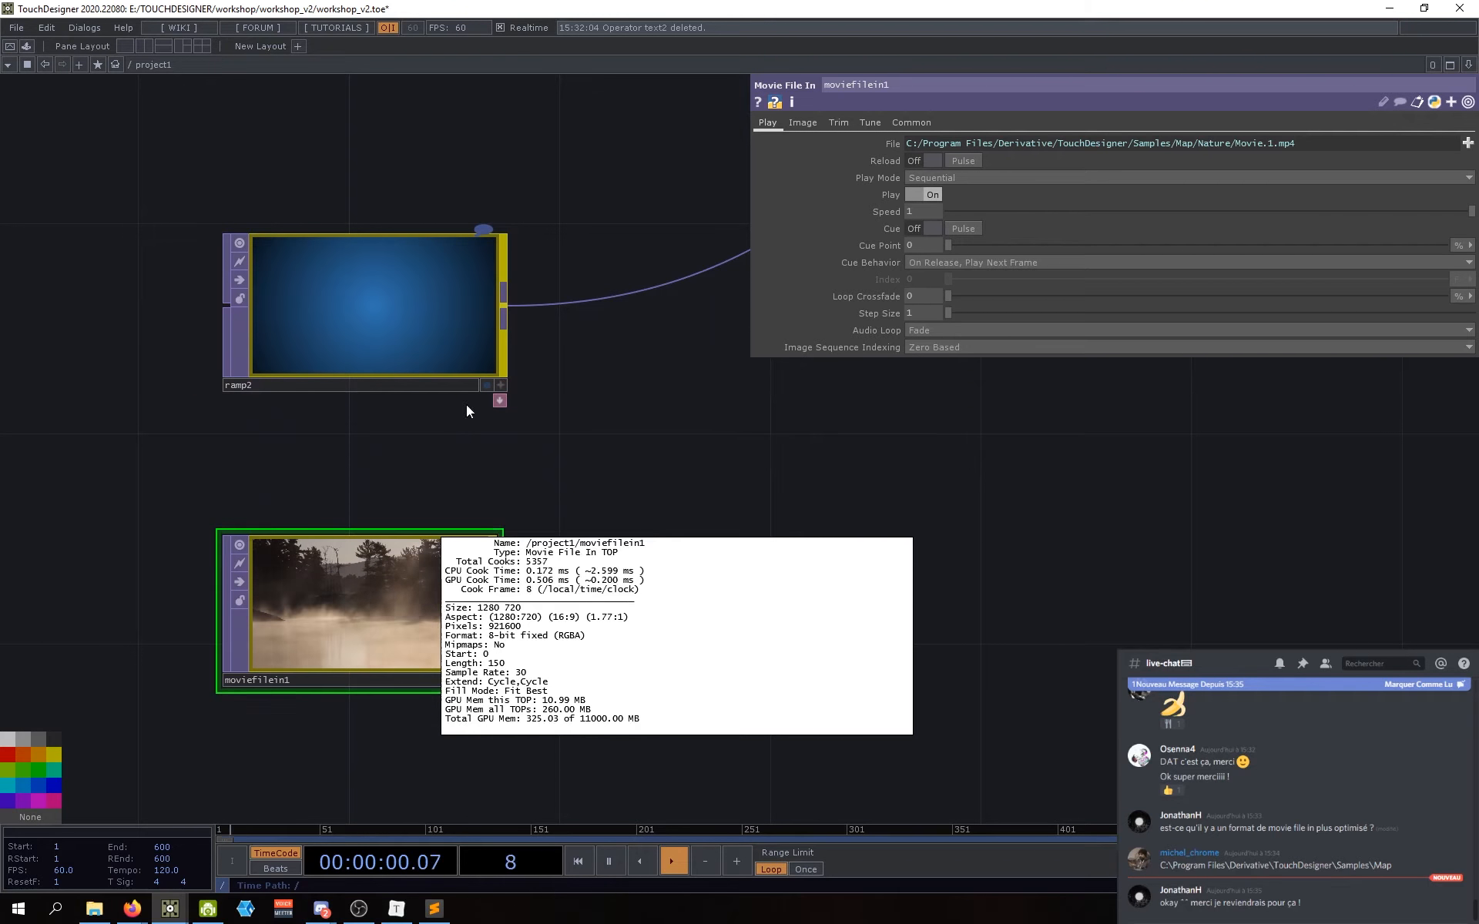
pyautogui.middleClick(399, 299)
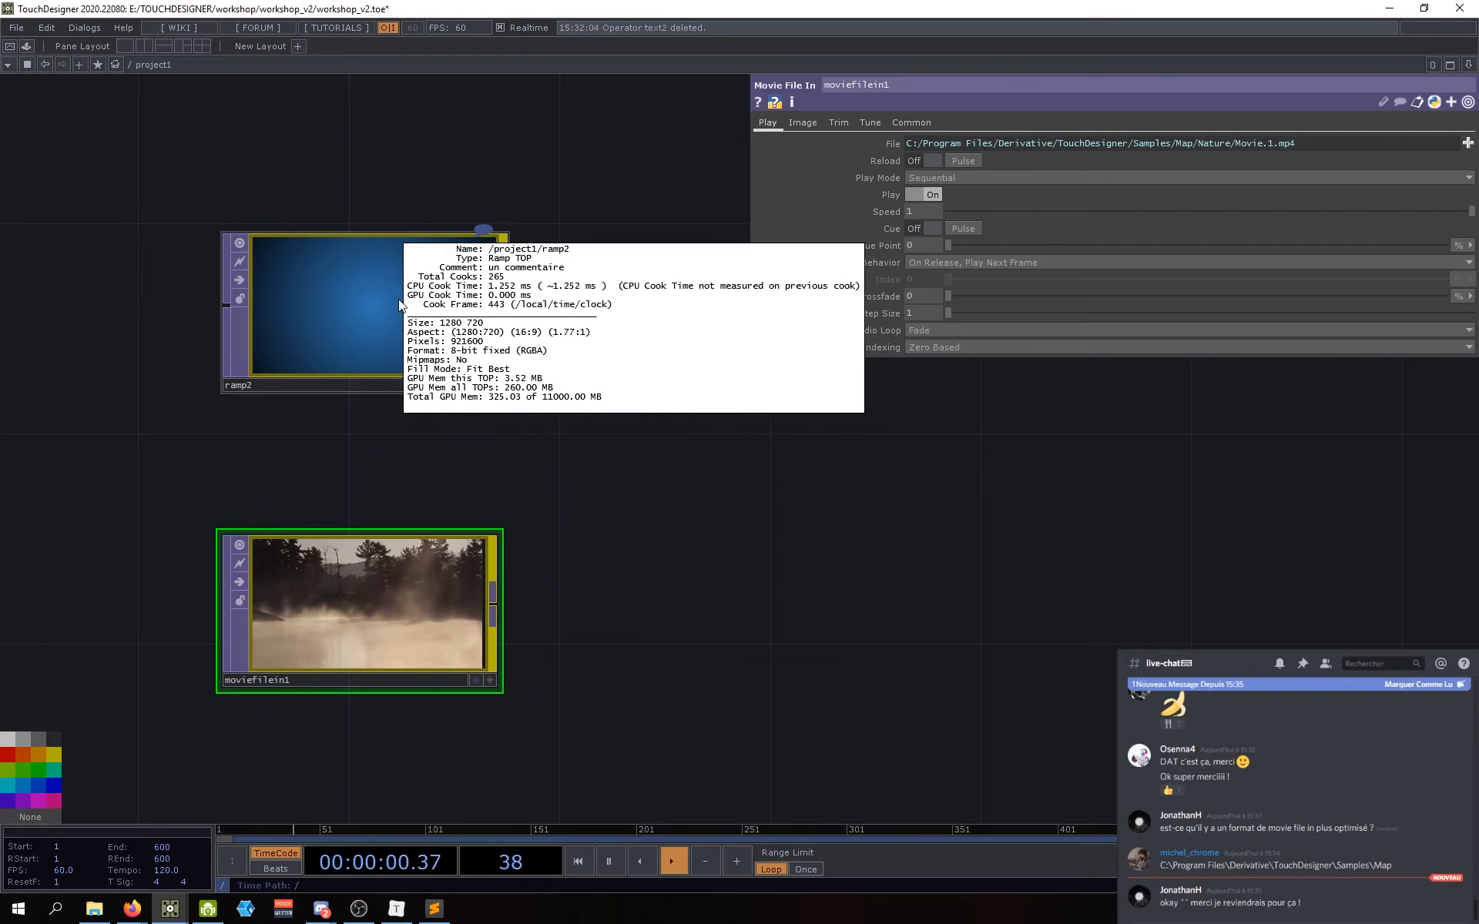
pyautogui.middleClick(393, 359)
pyautogui.middleClick(397, 612)
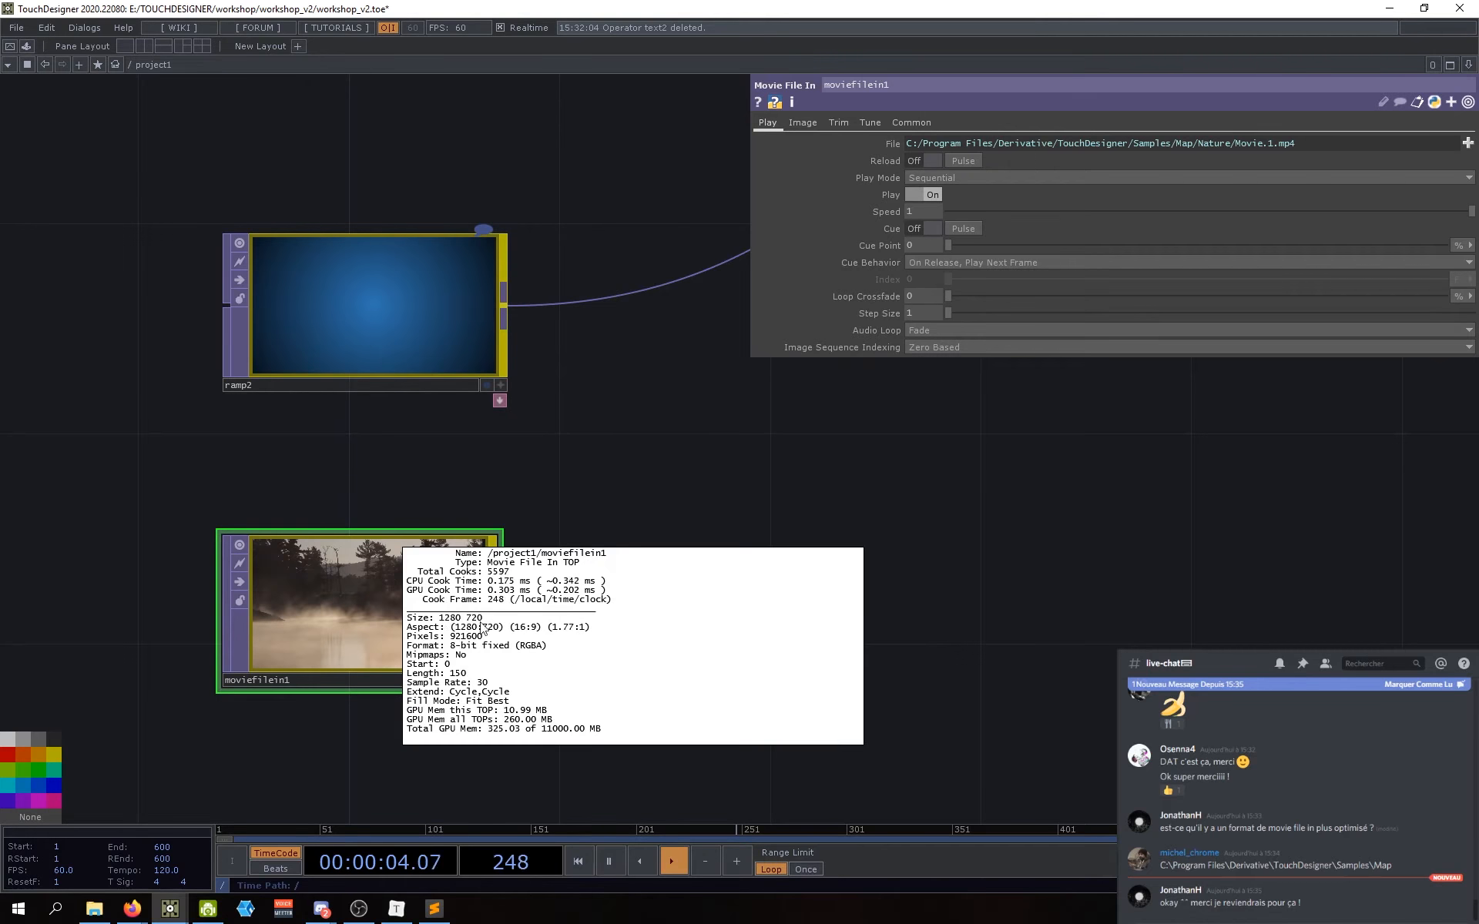
pyautogui.middleClick(453, 651)
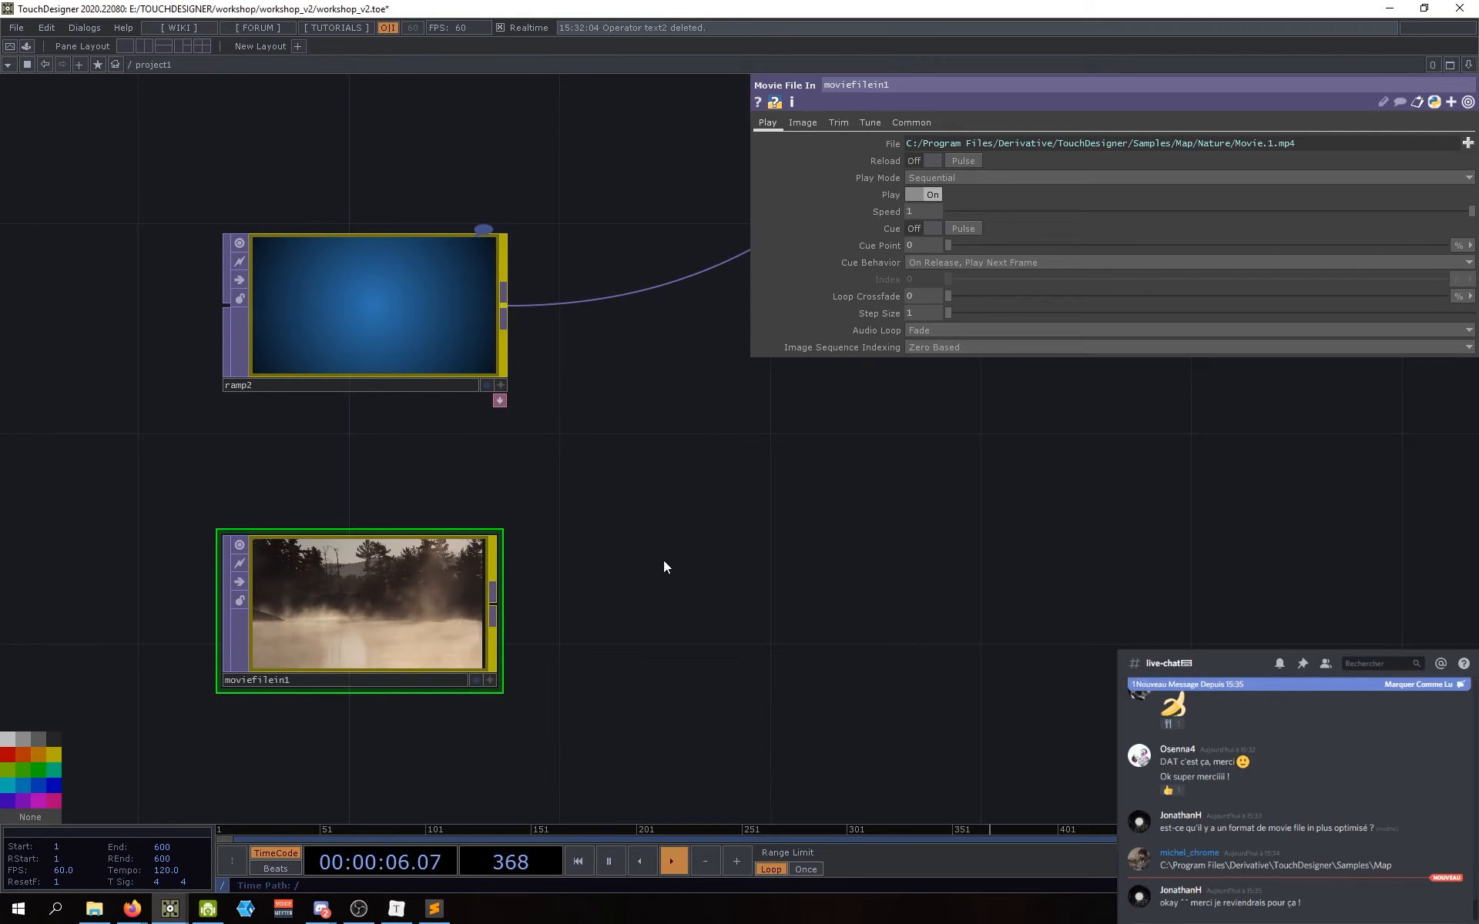
pyautogui.moveTo(663, 561); pyautogui.dragTo(615, 547)
pyautogui.moveTo(445, 591); pyautogui.dragTo(178, 291)
# Step: Disconnect the wire running from moviefilein1 into ramp2
pyautogui.rightClick(412, 449)
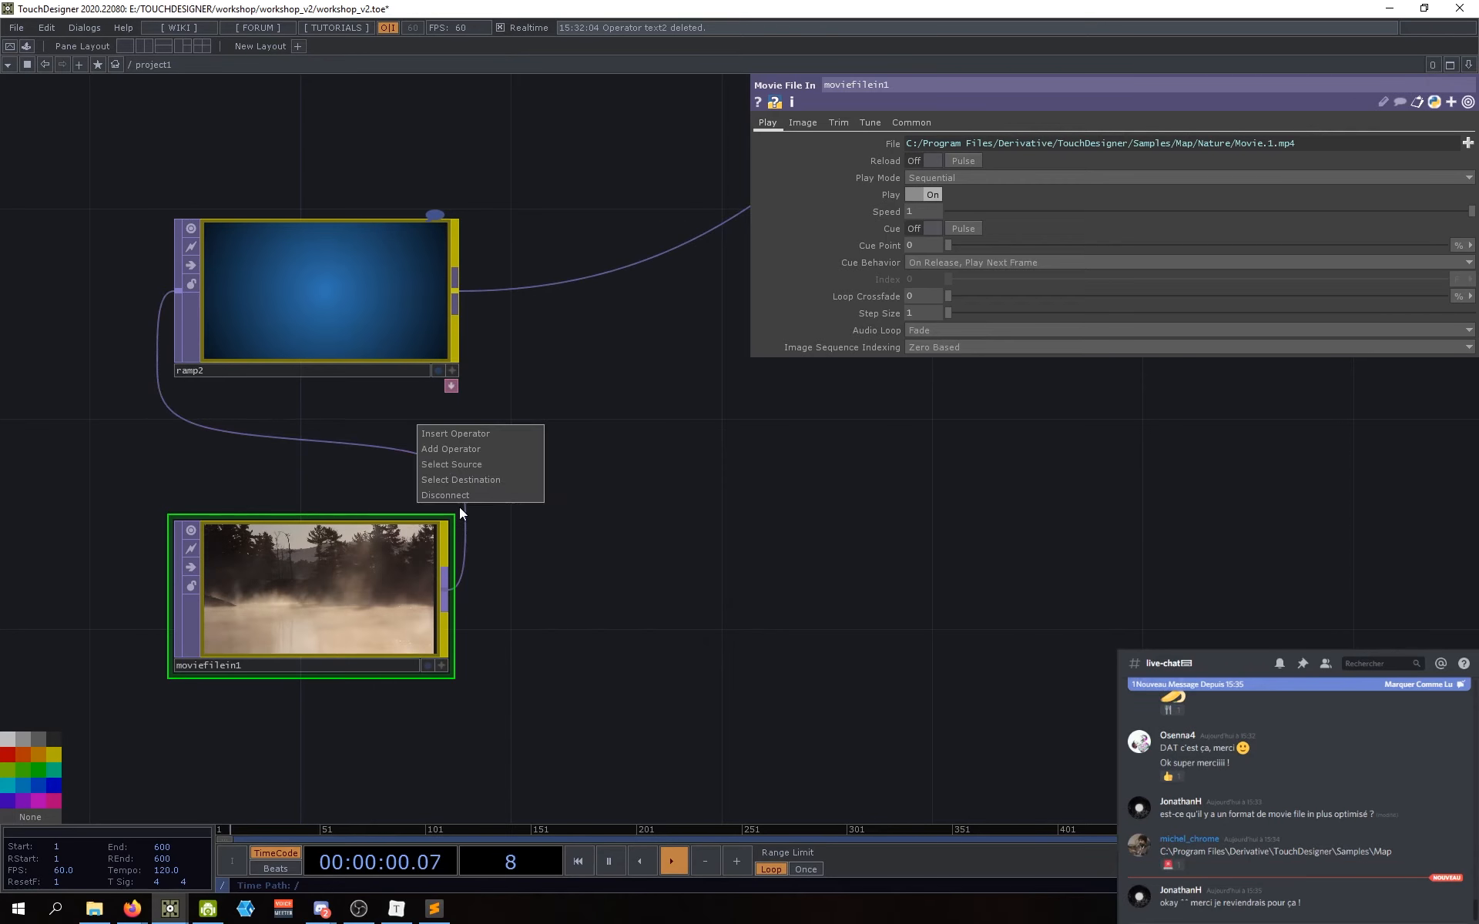
pyautogui.click(516, 494)
pyautogui.scroll(-3, 601, 586)
pyautogui.scroll(-1, 495, 506)
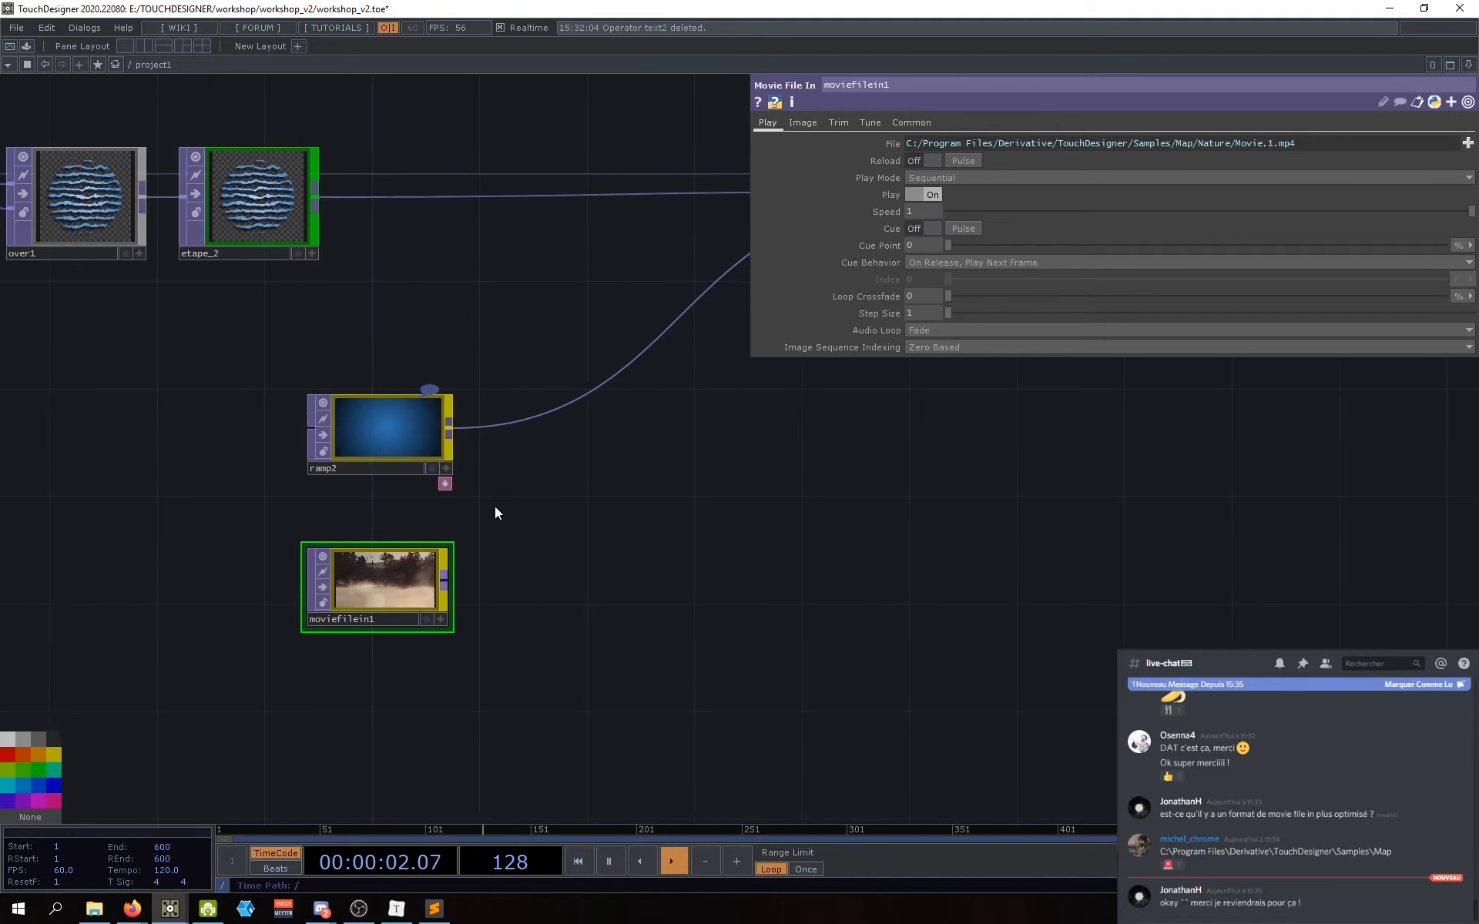
# Step: Add a Composite TOP, comp3, and wire ramp2 and moviefilein1 into it
pyautogui.press('Tab')
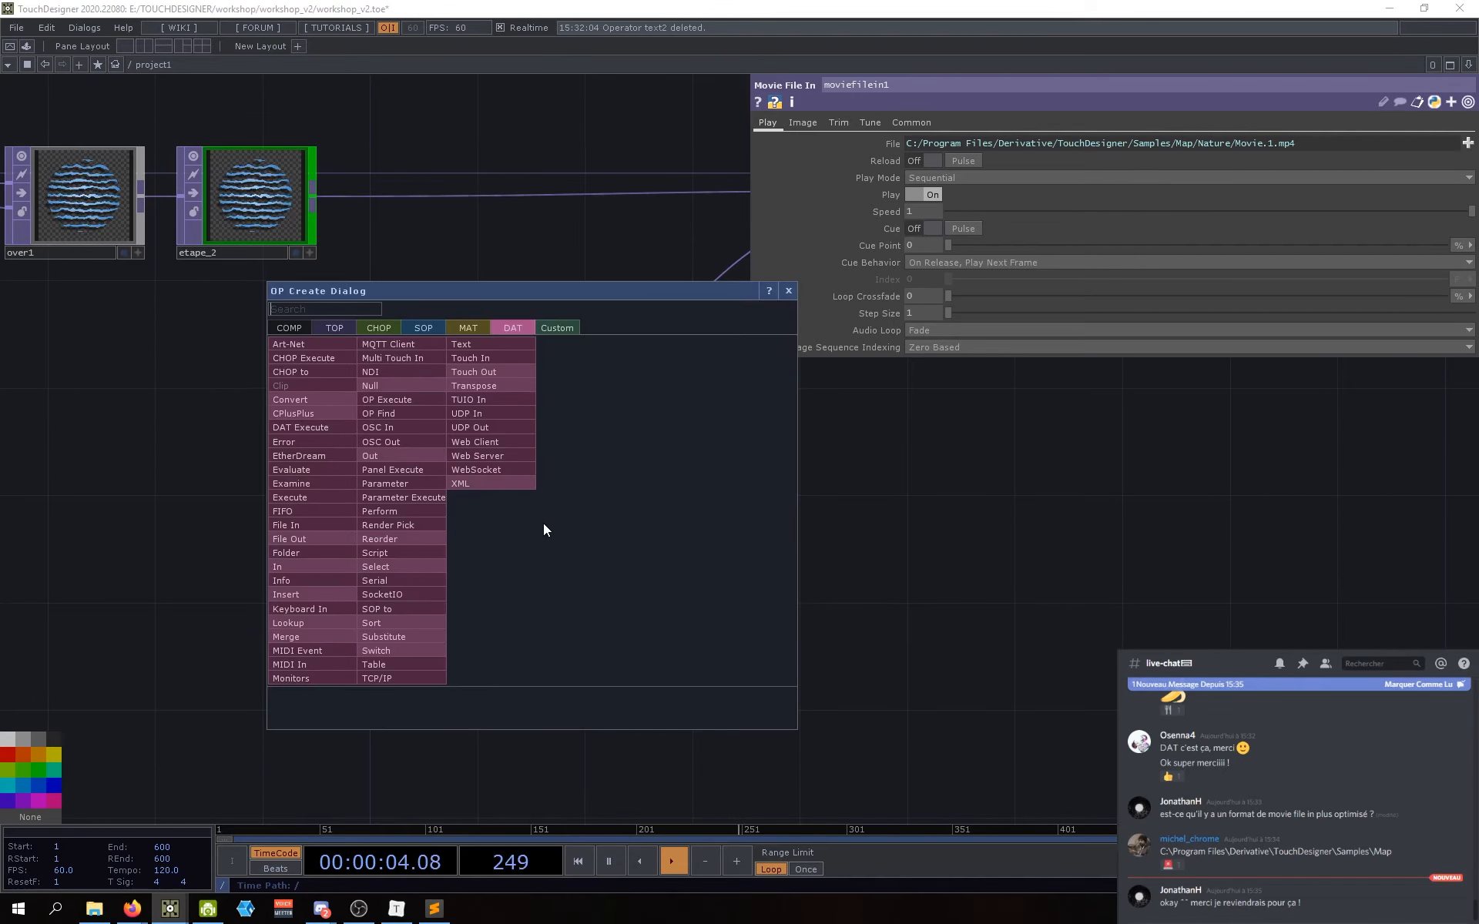
pyautogui.click(334, 328)
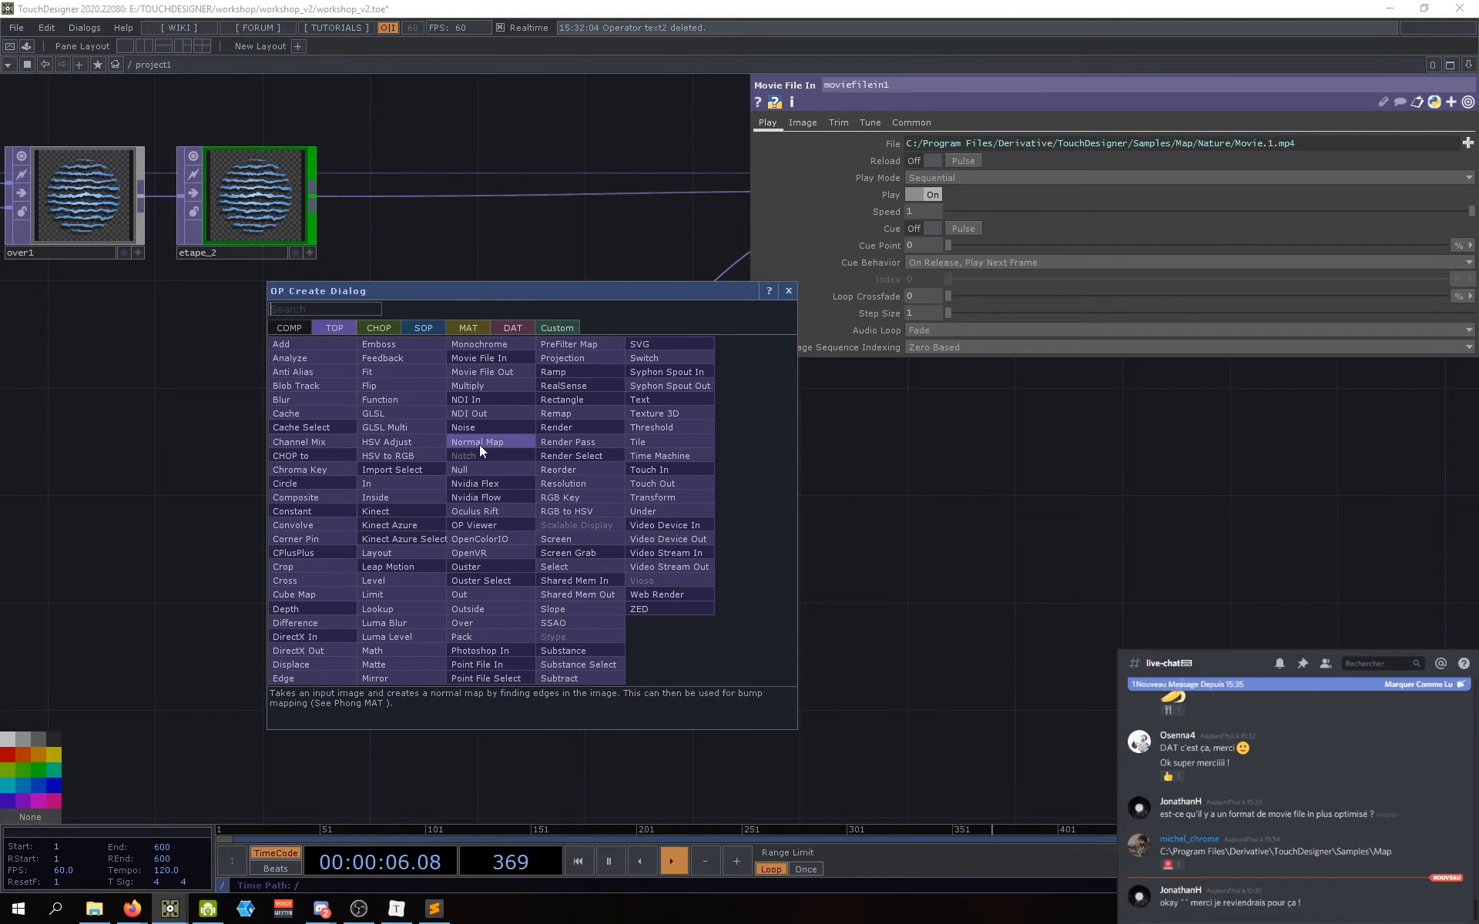
pyautogui.write('compos')
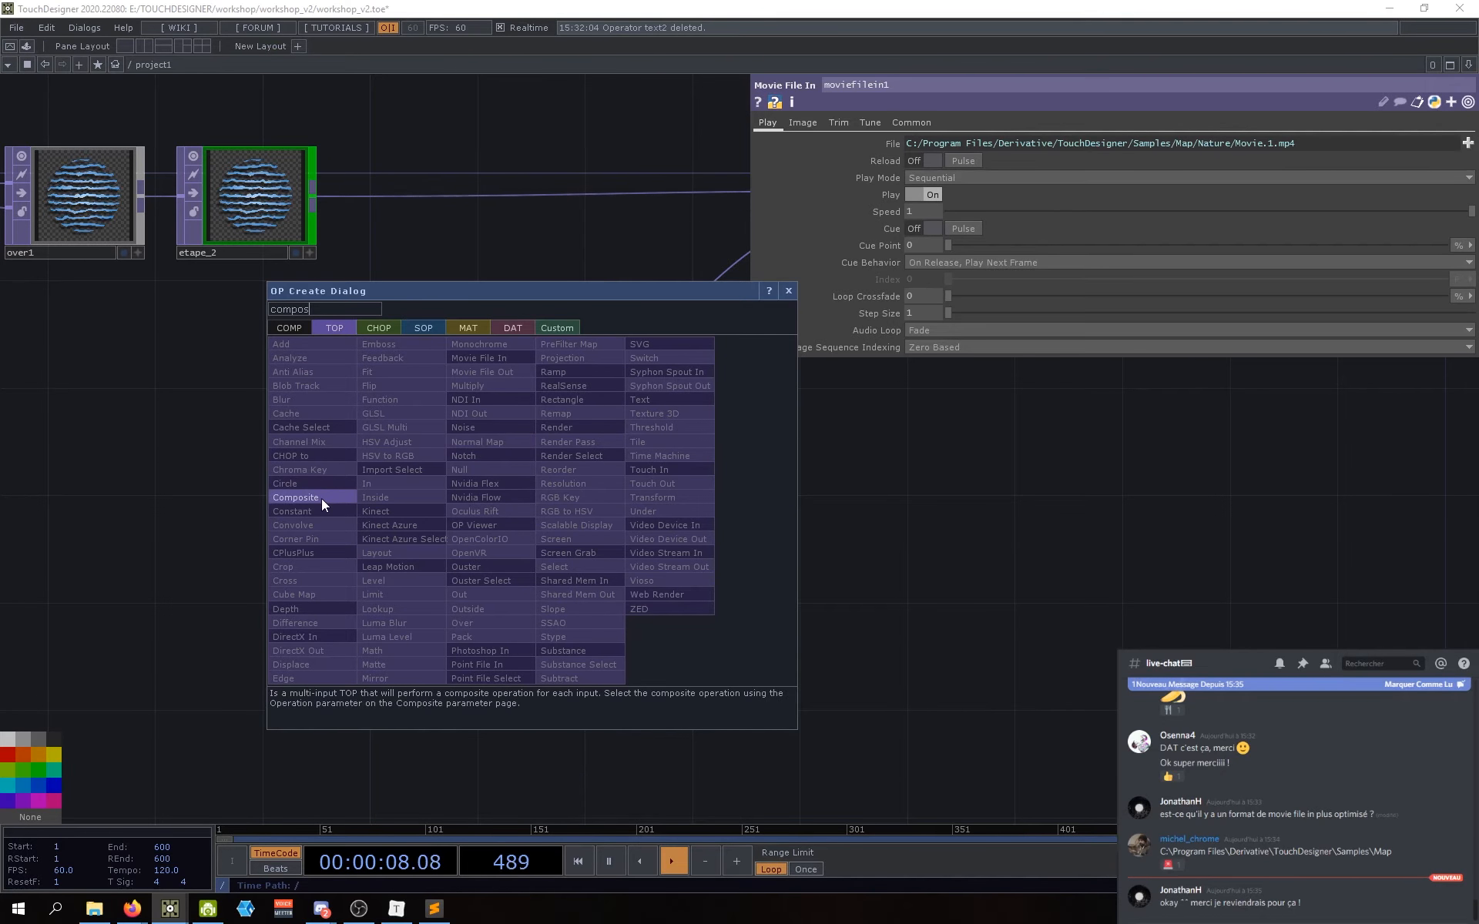
pyautogui.click(321, 498)
pyautogui.click(594, 514)
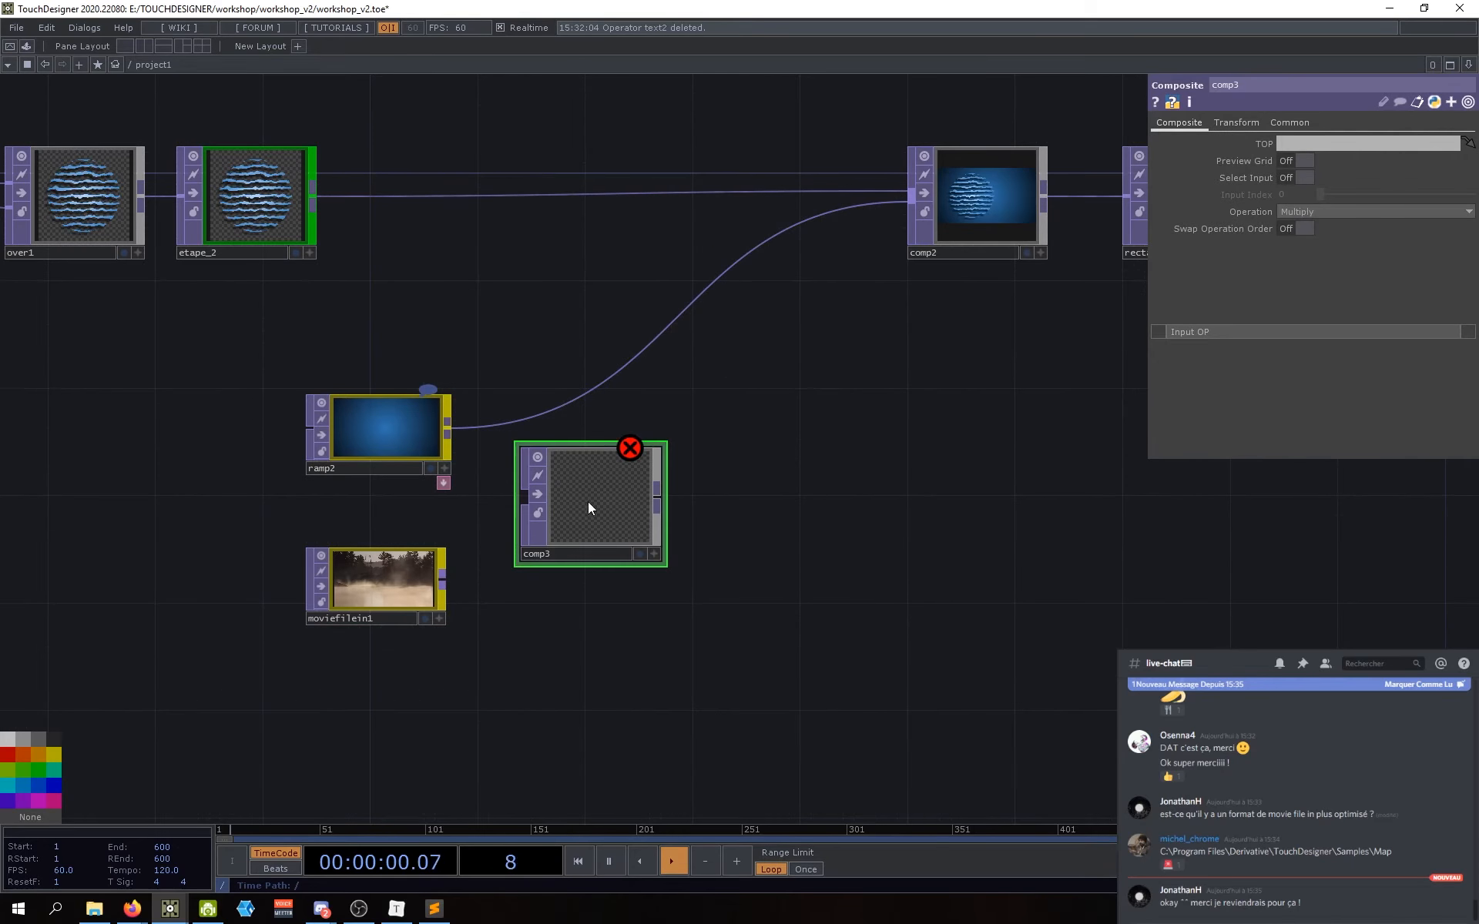
pyautogui.moveTo(449, 431); pyautogui.dragTo(524, 494)
pyautogui.moveTo(446, 580); pyautogui.dragTo(539, 543)
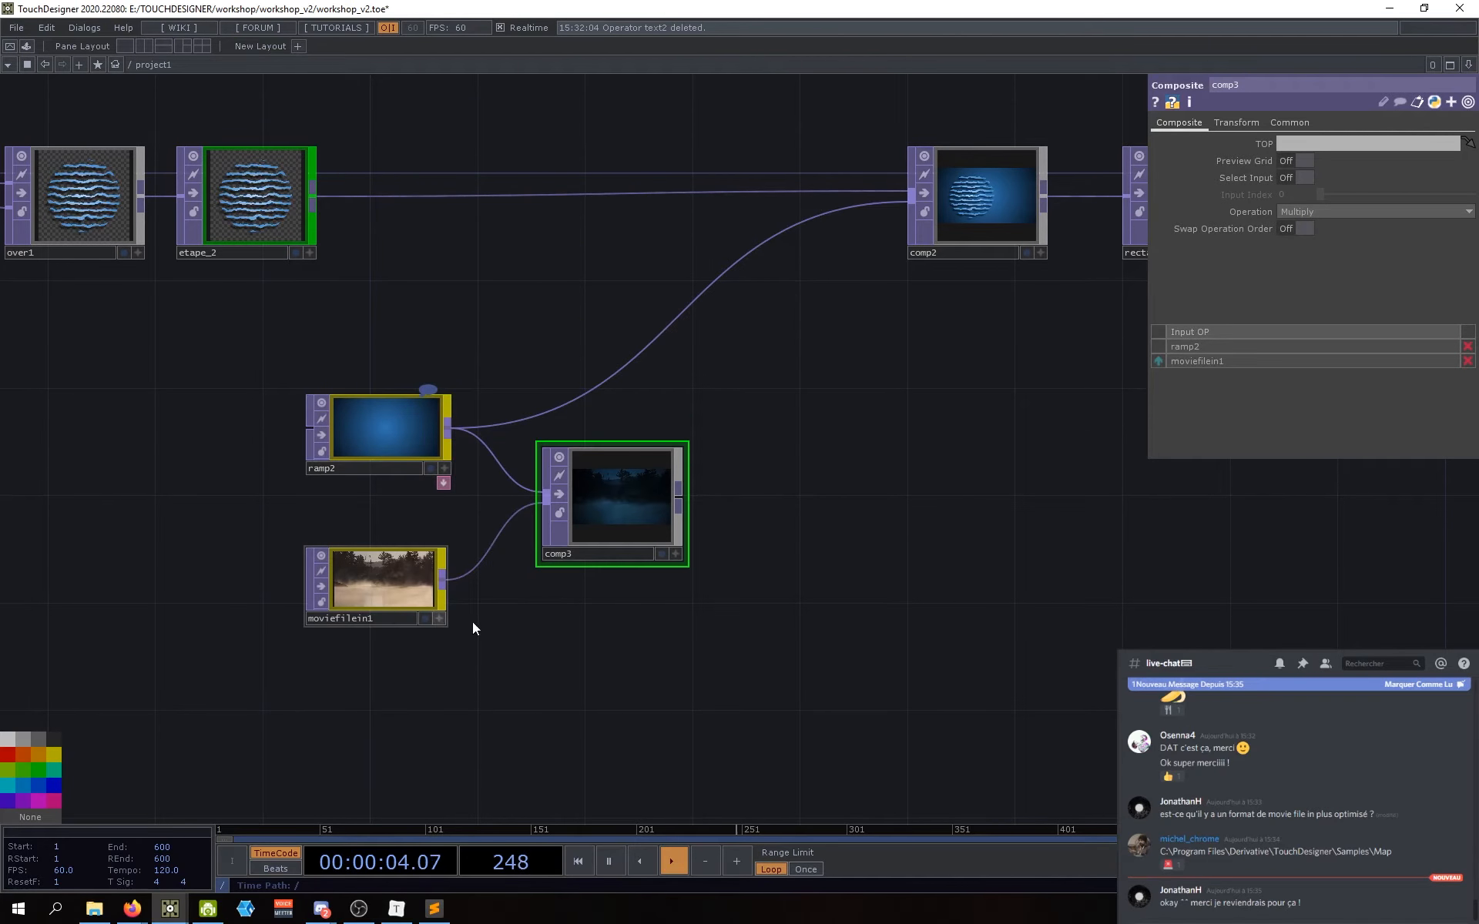
pyautogui.scroll(3, 628, 527)
pyautogui.scroll(-5, 616, 516)
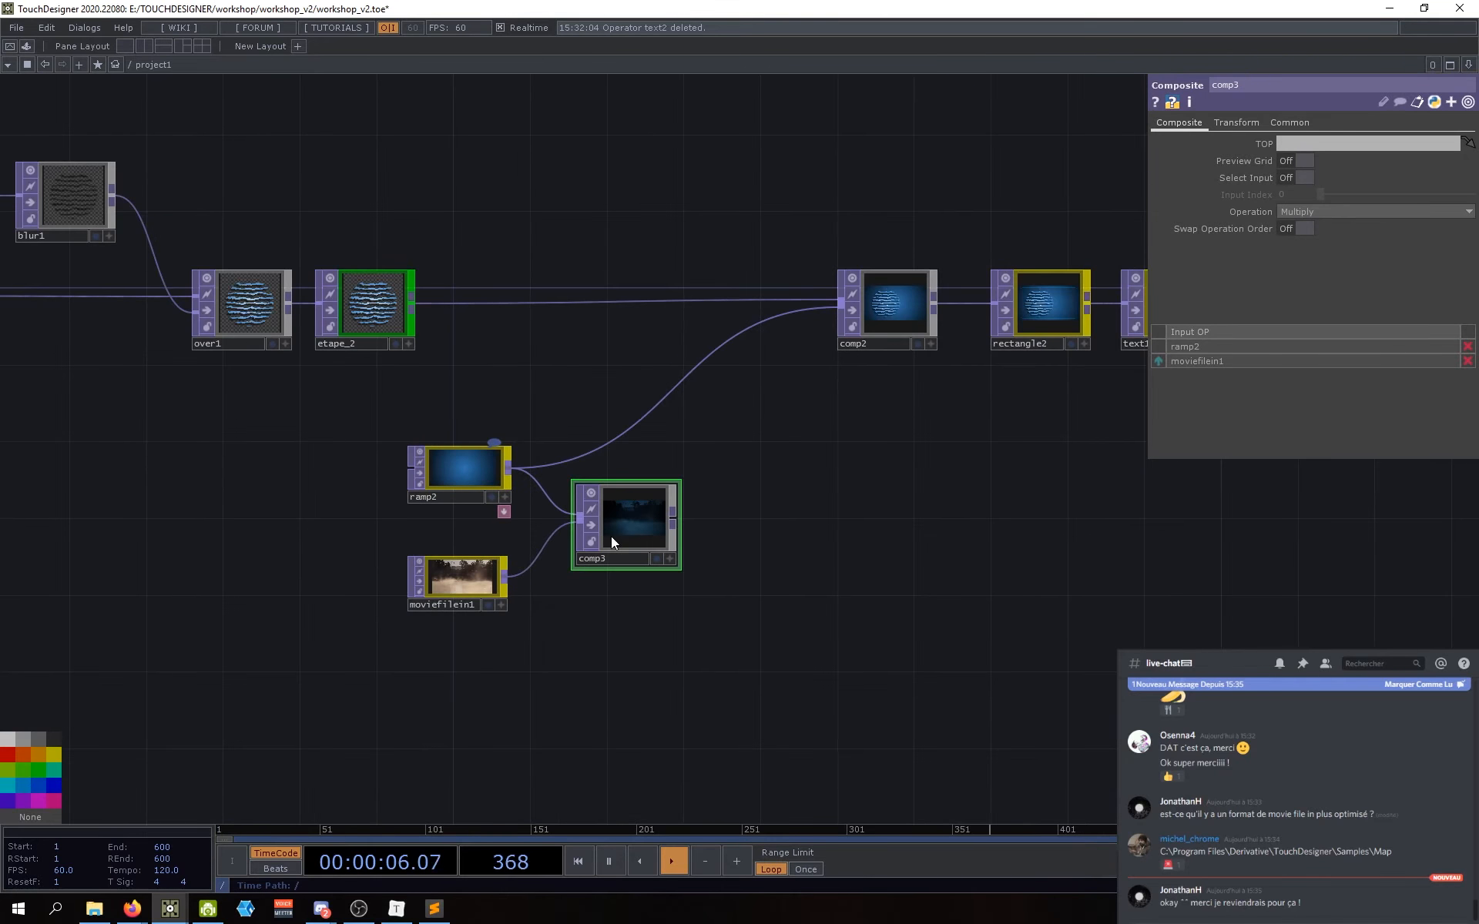
pyautogui.scroll(6, 617, 540)
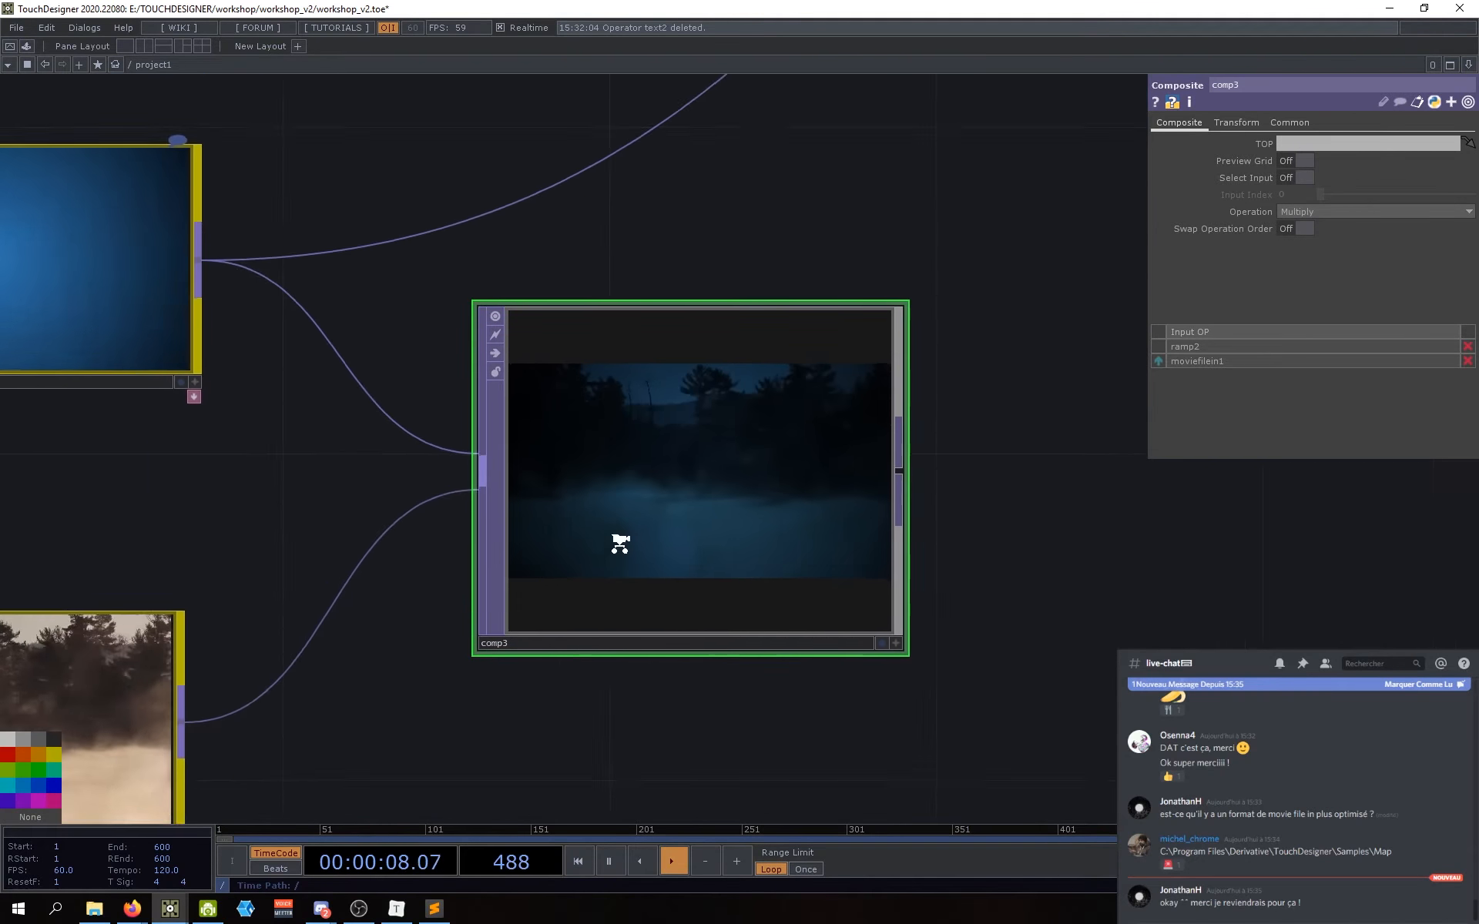
pyautogui.scroll(1, 620, 544)
pyautogui.scroll(-3, 627, 535)
pyautogui.moveTo(589, 640); pyautogui.dragTo(568, 606)
pyautogui.click(1334, 211)
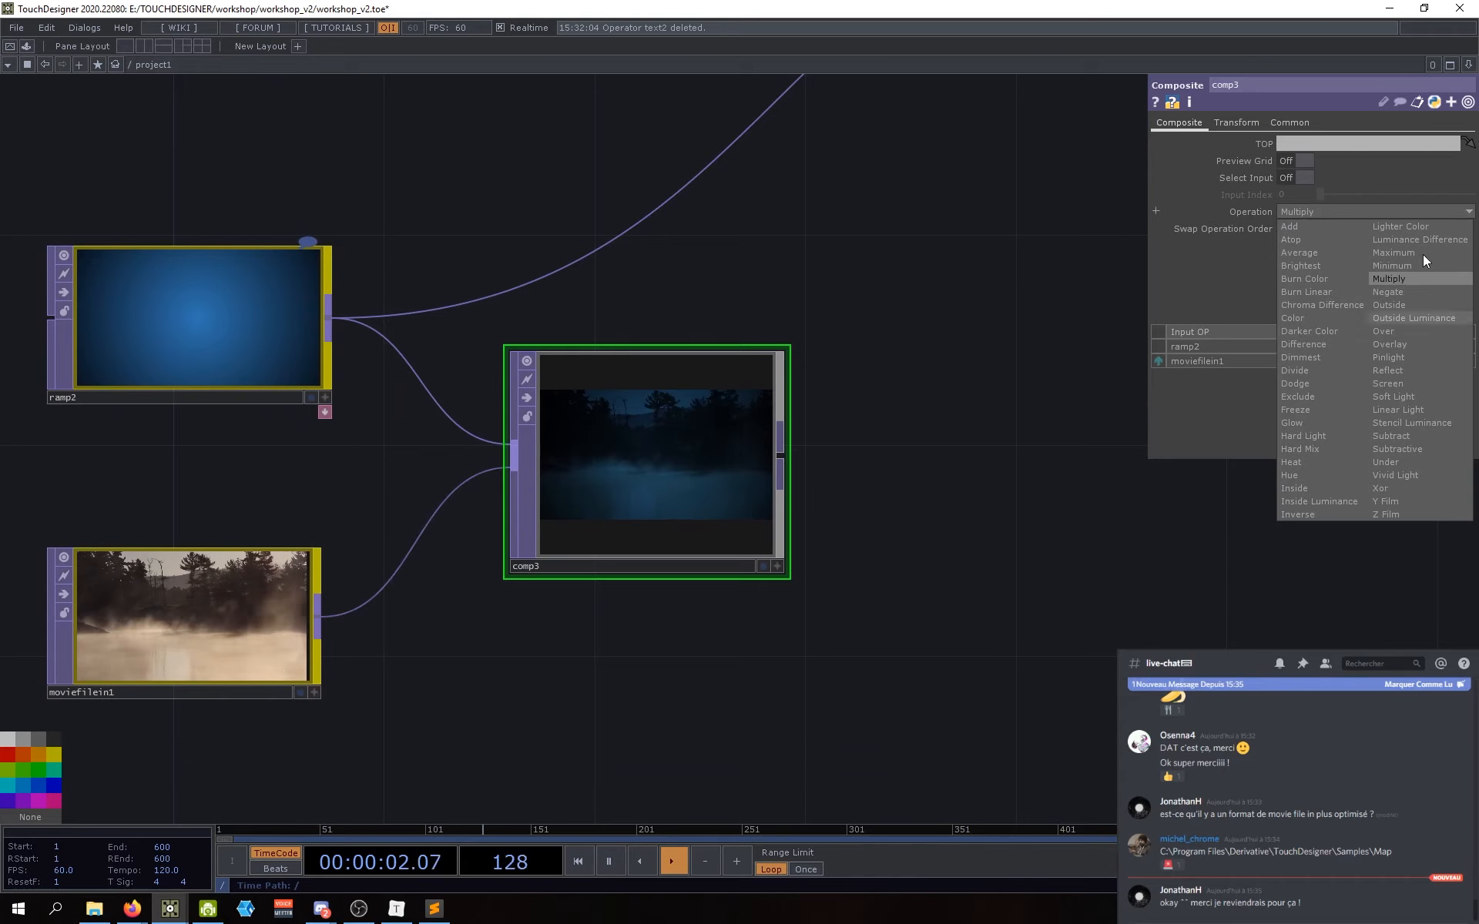
pyautogui.click(1366, 207)
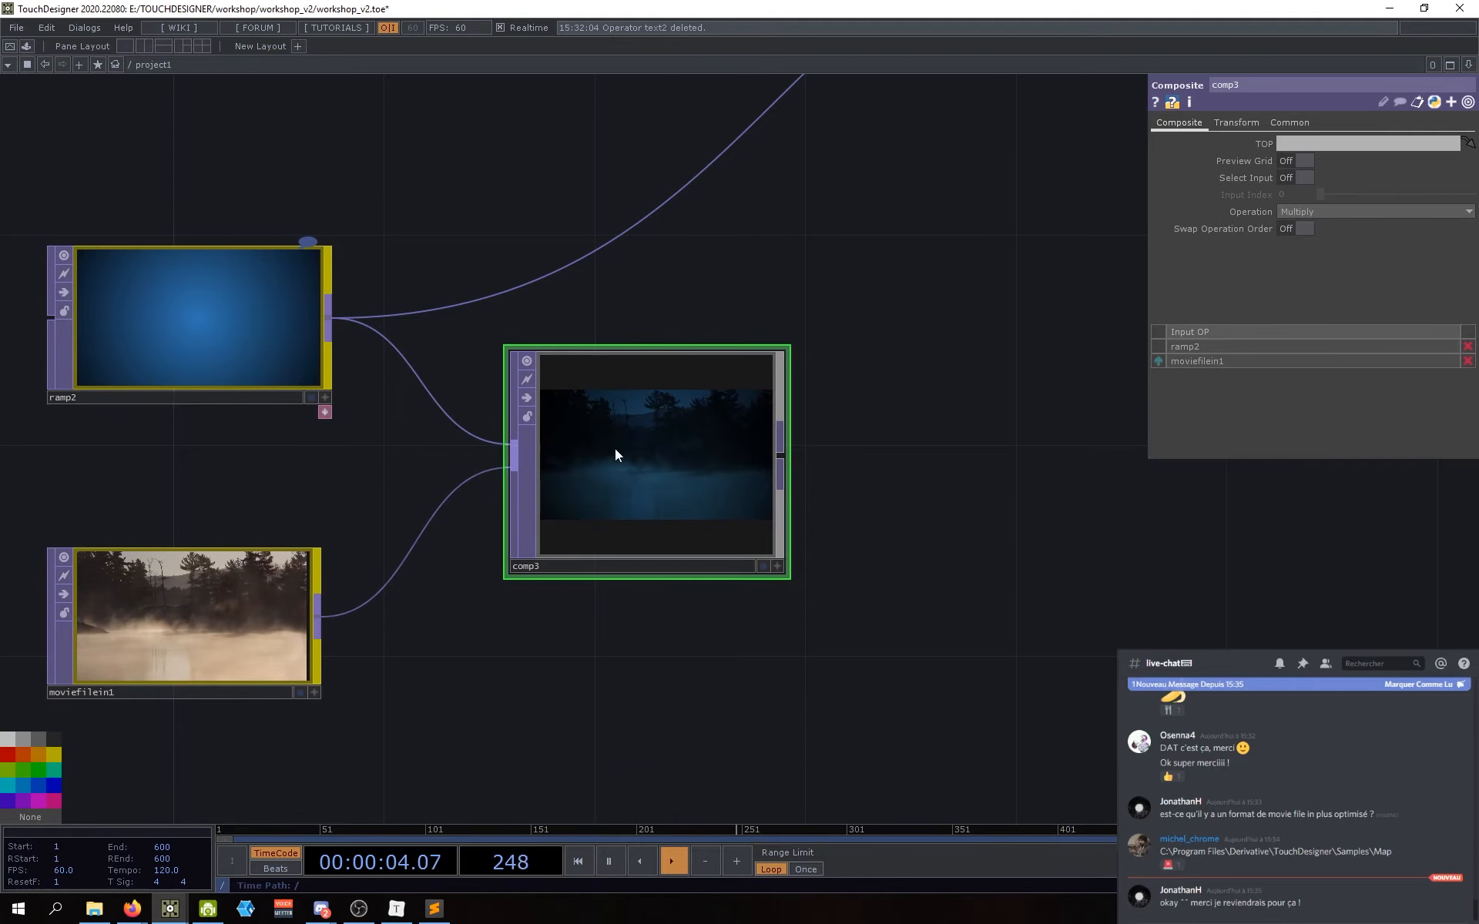
pyautogui.scroll(3, 614, 450)
pyautogui.scroll(-3, 687, 477)
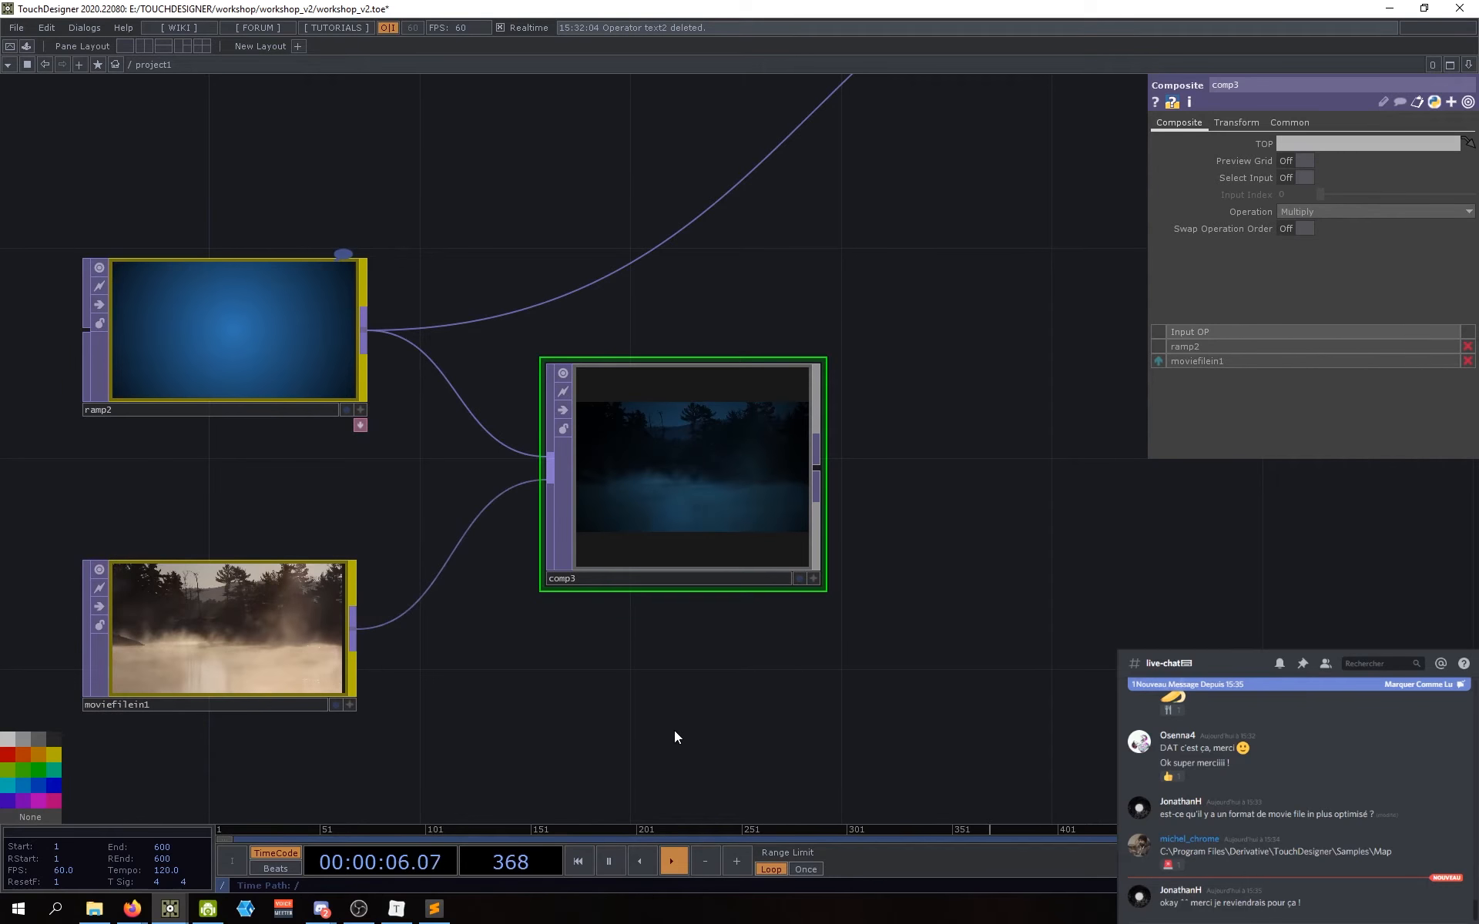
pyautogui.moveTo(620, 728); pyautogui.dragTo(608, 730)
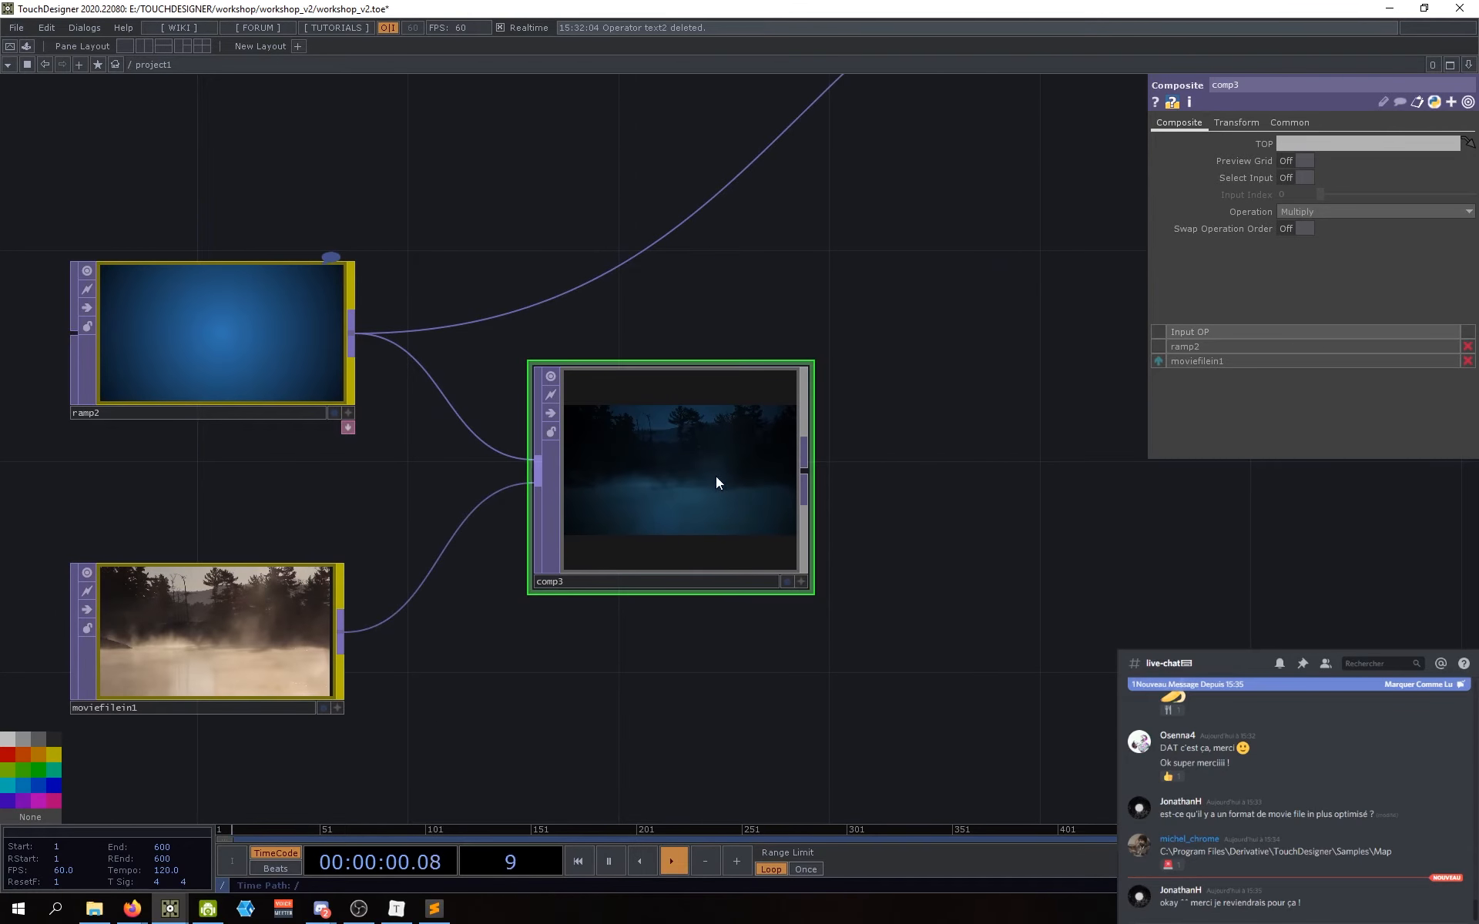
pyautogui.scroll(-5, 1036, 555)
pyautogui.scroll(-2, 1025, 558)
pyautogui.moveTo(1076, 566); pyautogui.dragTo(973, 570)
pyautogui.scroll(-3, 973, 570)
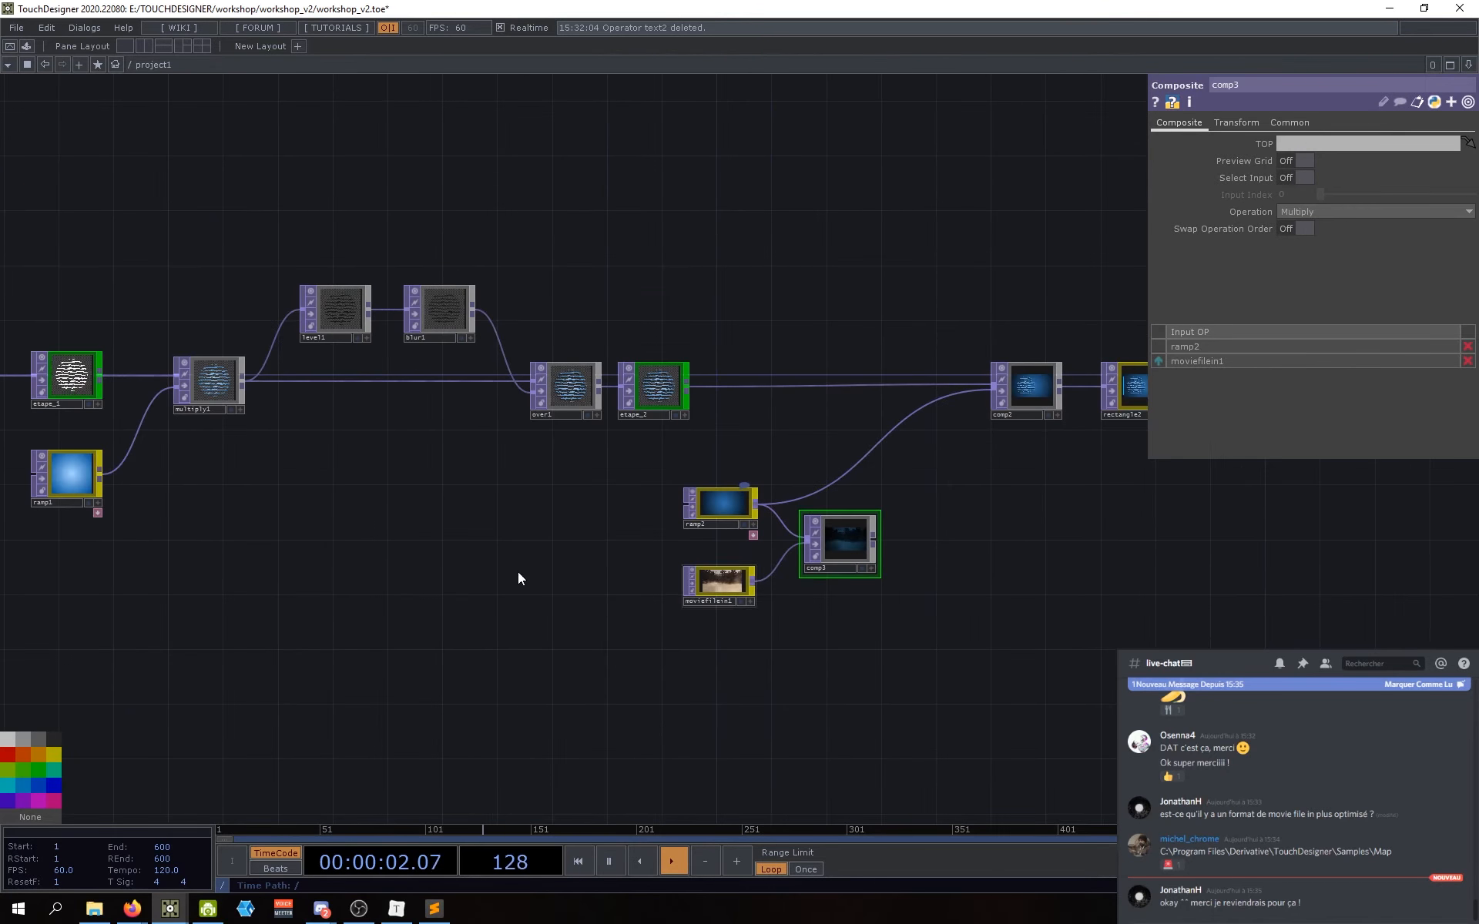
pyautogui.moveTo(489, 572); pyautogui.dragTo(359, 571)
pyautogui.scroll(5, 703, 541)
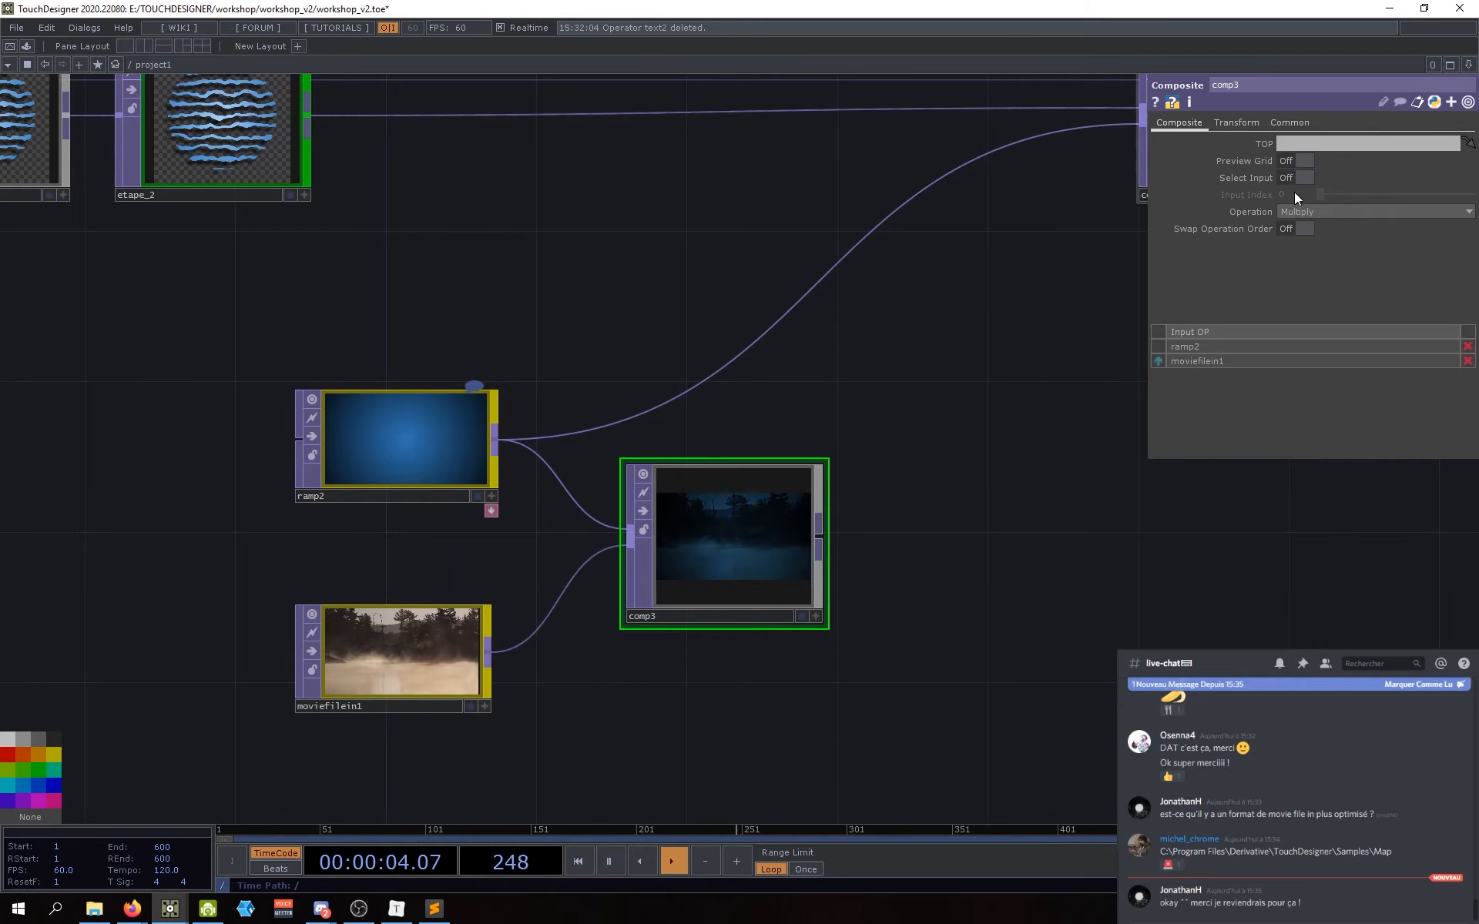
# Step: Try comp3's Add, Atop, Average and Brightest blend operations
pyautogui.click(1346, 208)
pyautogui.click(1333, 229)
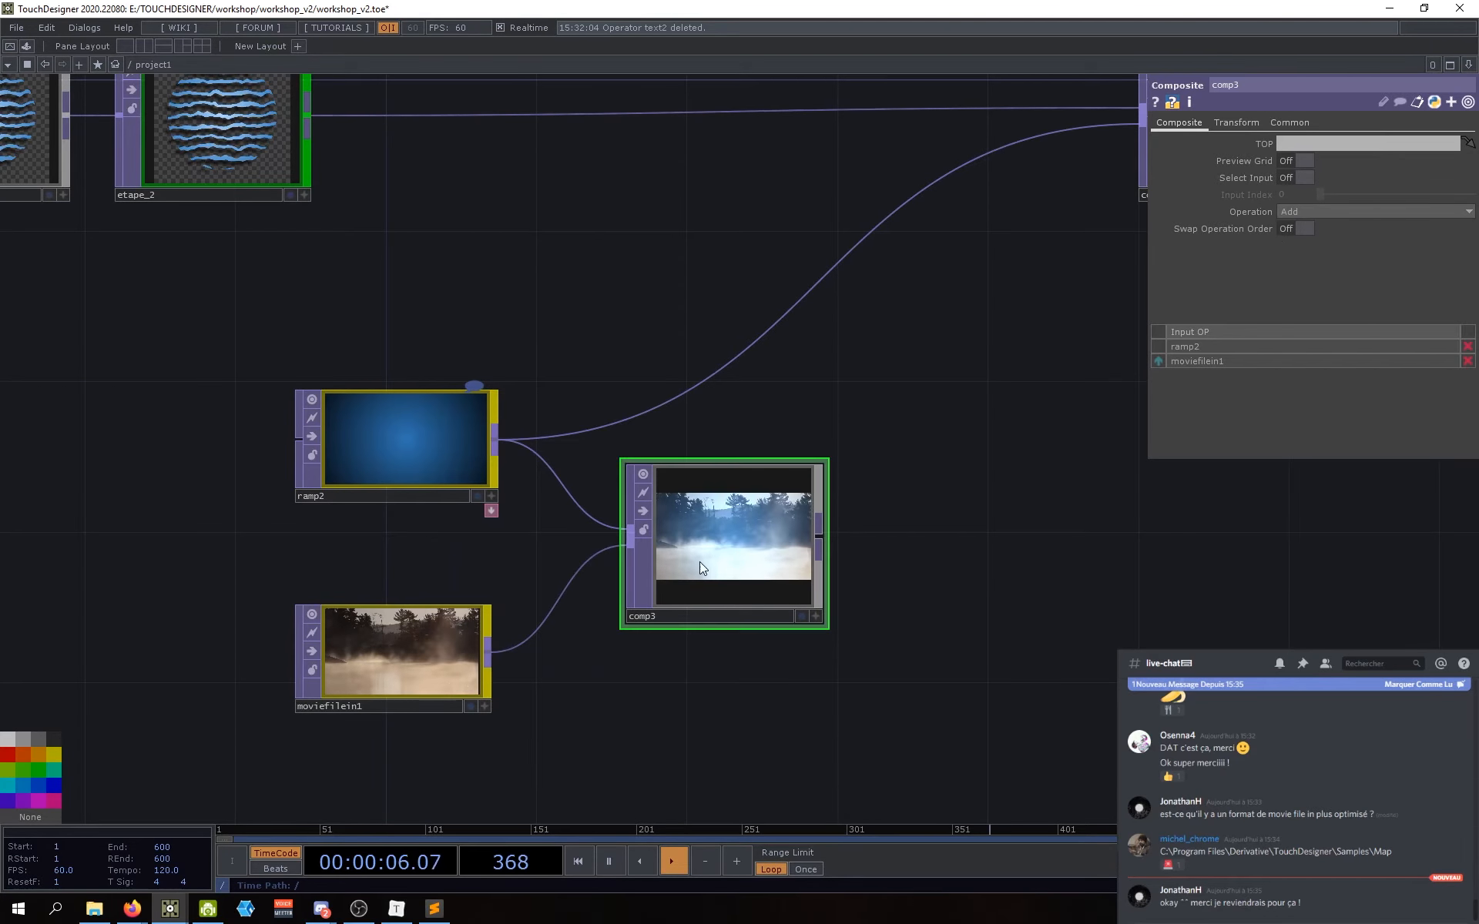
pyautogui.moveTo(892, 416); pyautogui.dragTo(768, 380)
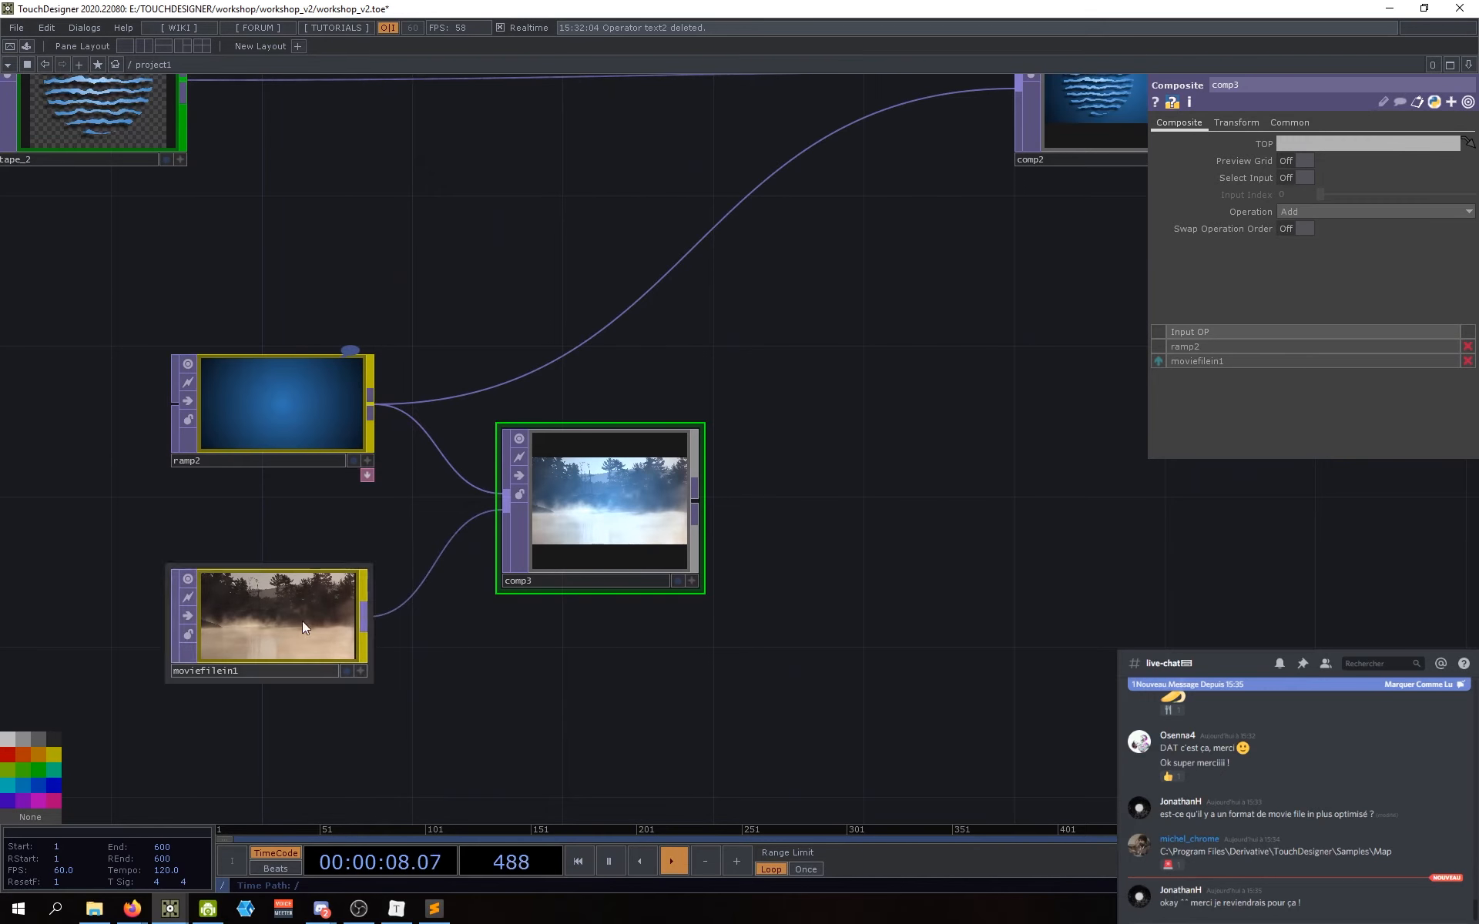
pyautogui.click(1327, 214)
pyautogui.click(1300, 233)
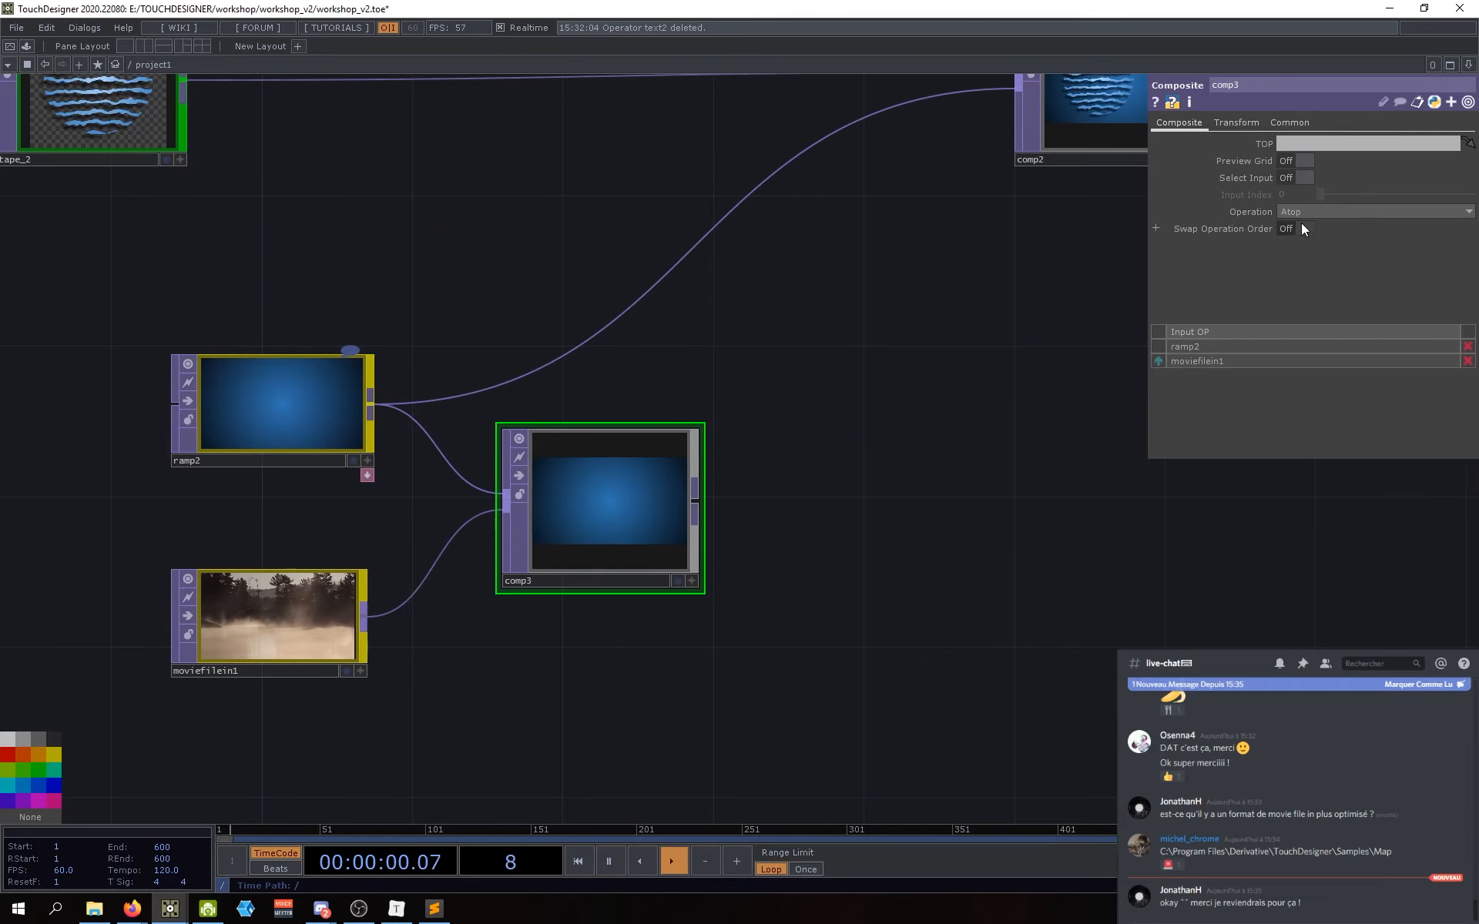
pyautogui.click(1302, 214)
pyautogui.click(1300, 253)
pyautogui.click(1313, 215)
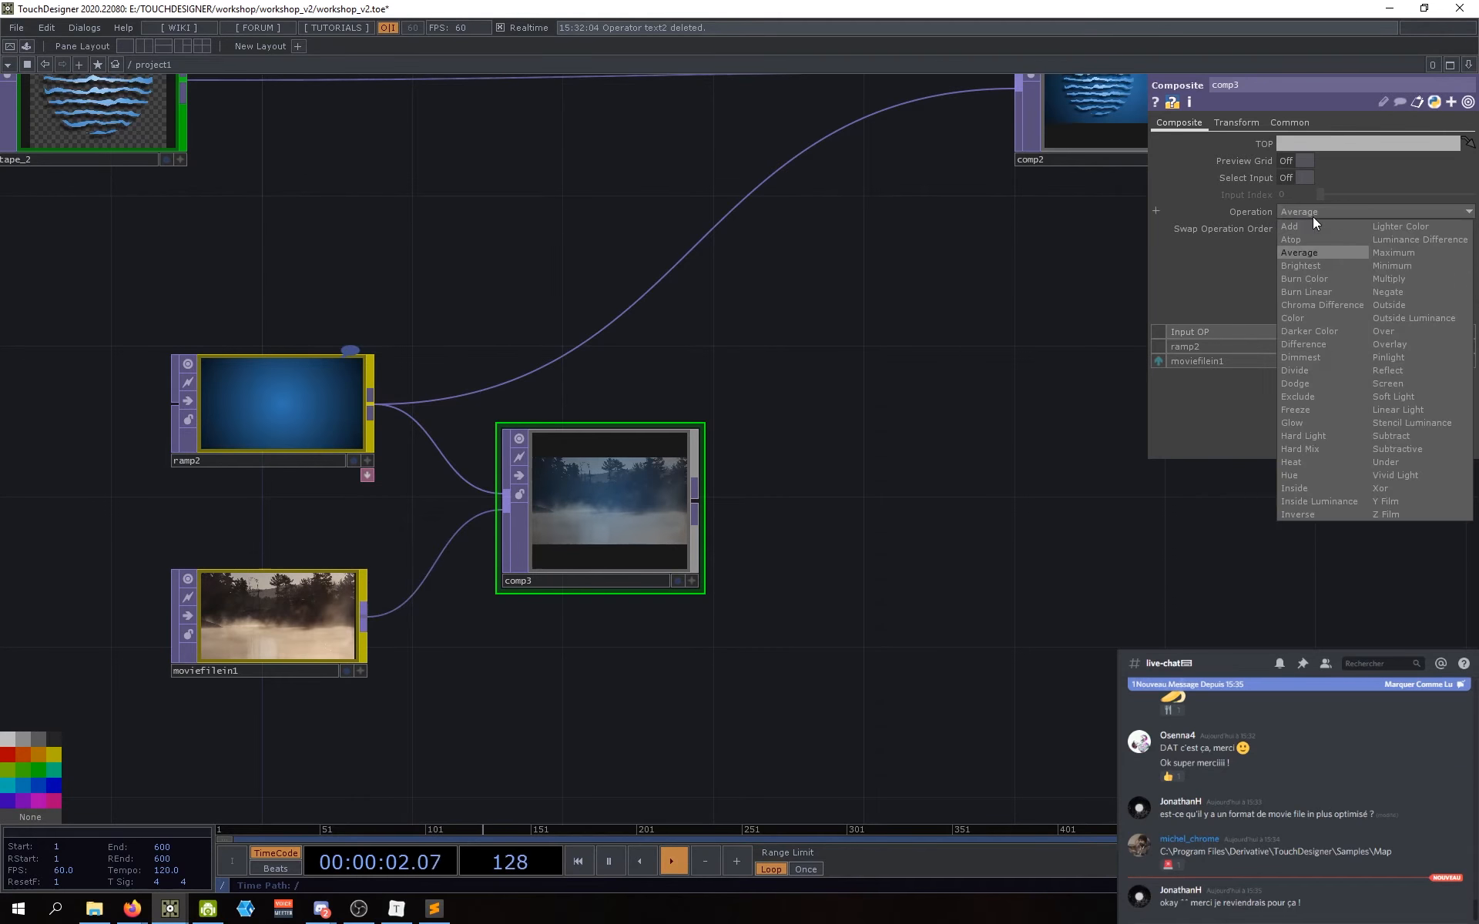
pyautogui.click(1310, 266)
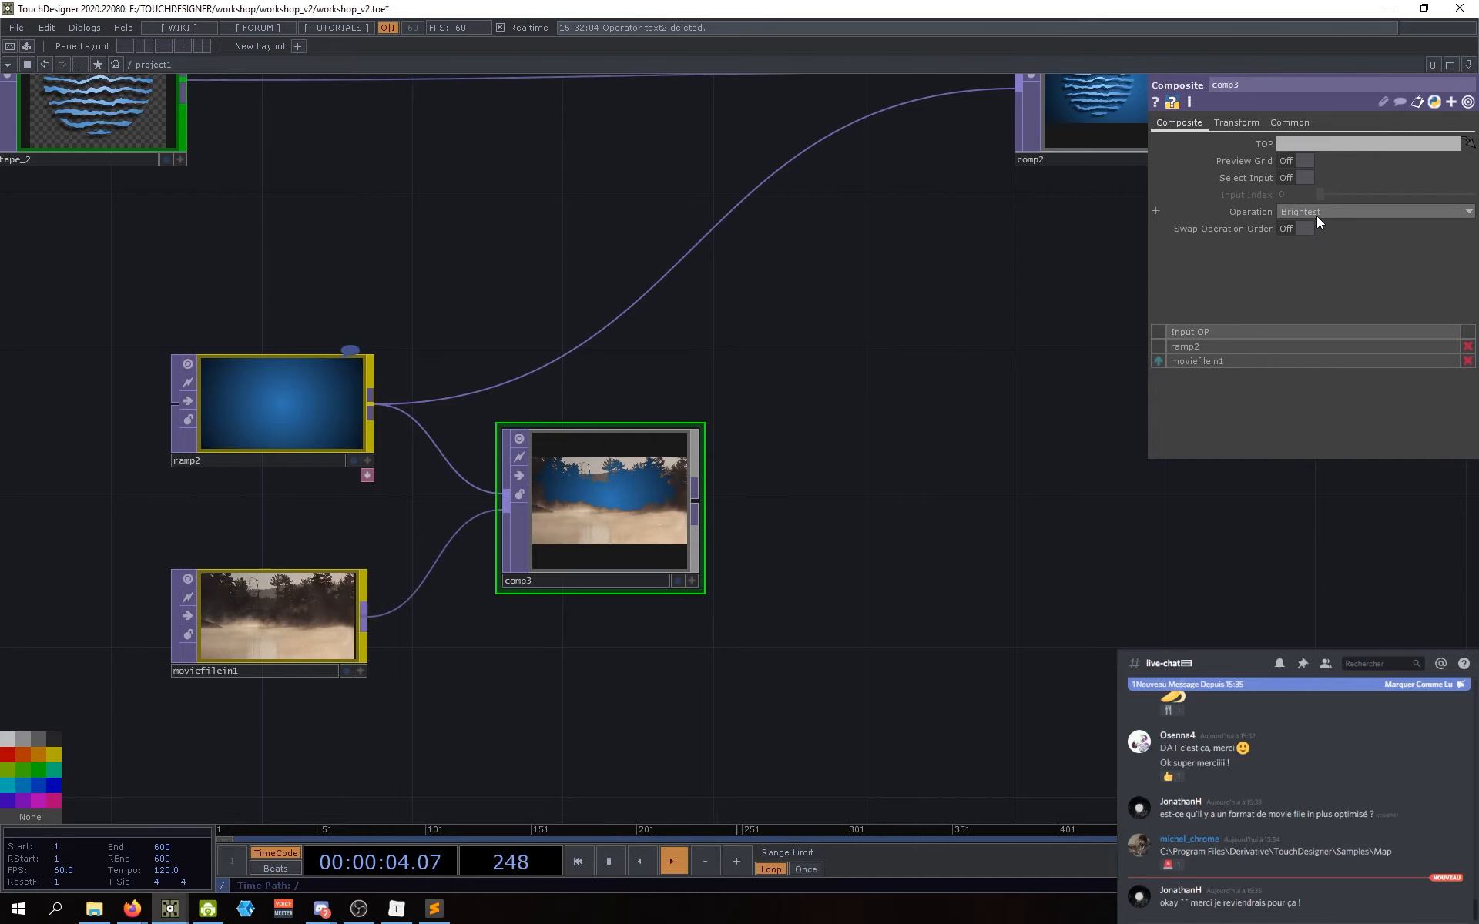
pyautogui.moveTo(962, 340)
pyautogui.mouseDown()
pyautogui.moveTo(1013, 346)
pyautogui.moveTo(948, 335)
pyautogui.mouseUp()
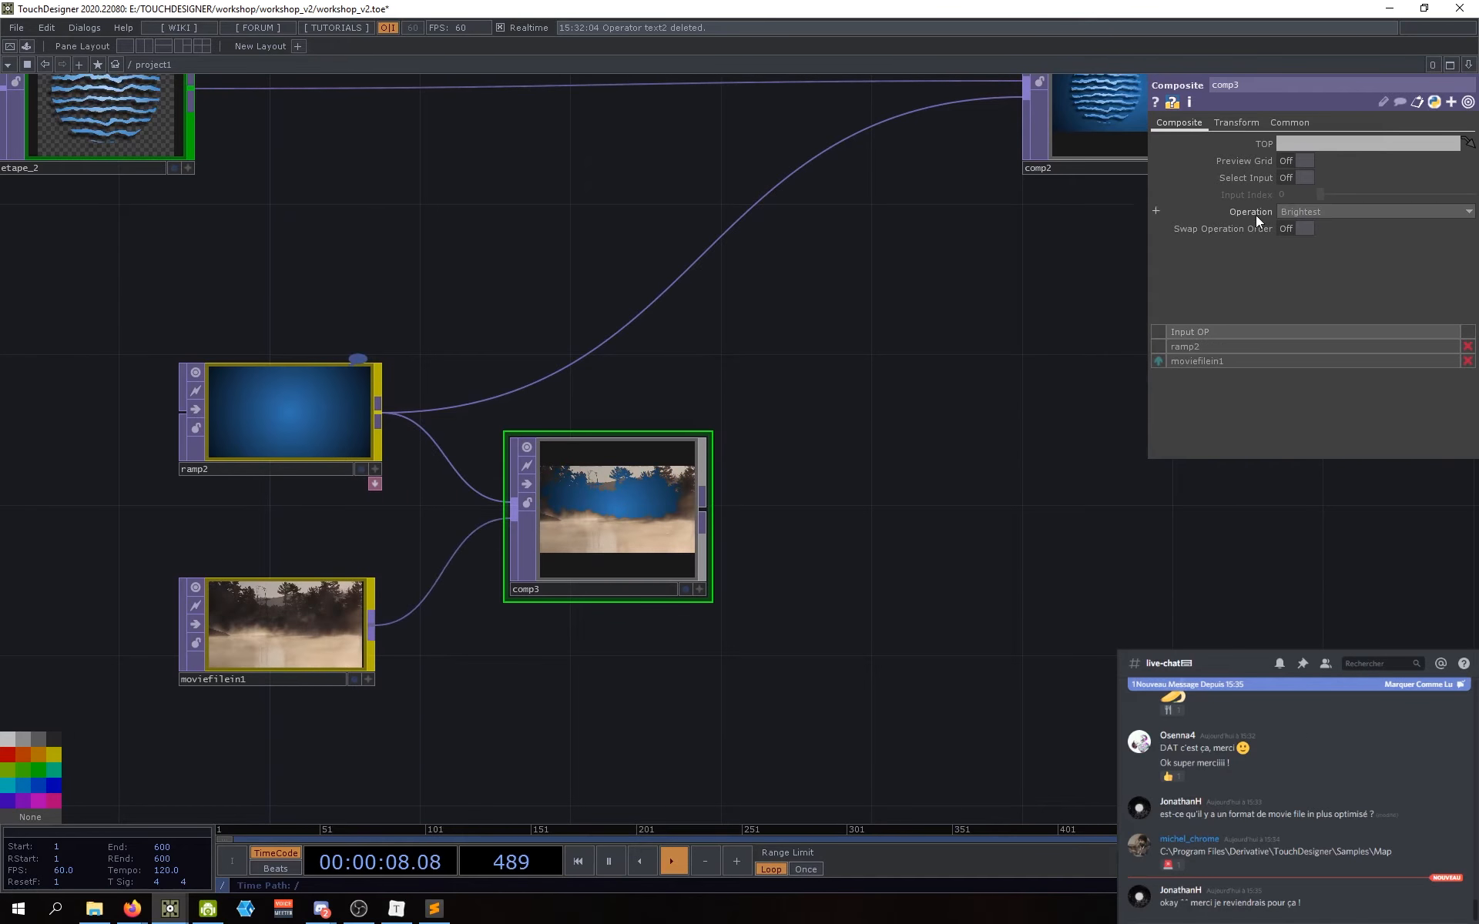
# Step: Try Average, Exclude and Freeze on comp3, then settle its operation on Add
pyautogui.click(1308, 212)
pyautogui.click(1301, 250)
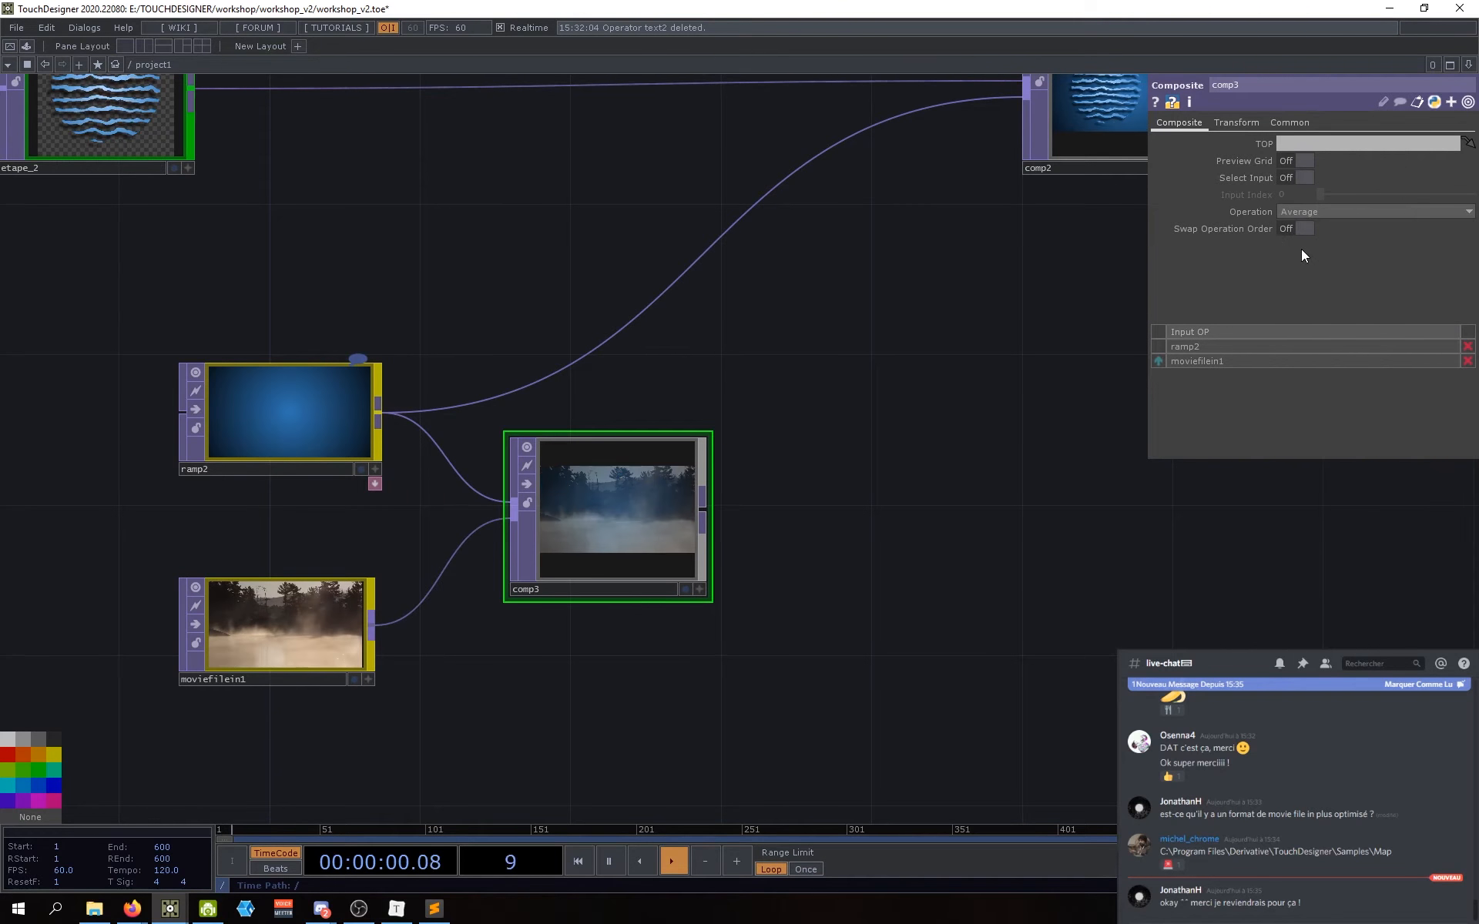
pyautogui.click(1296, 214)
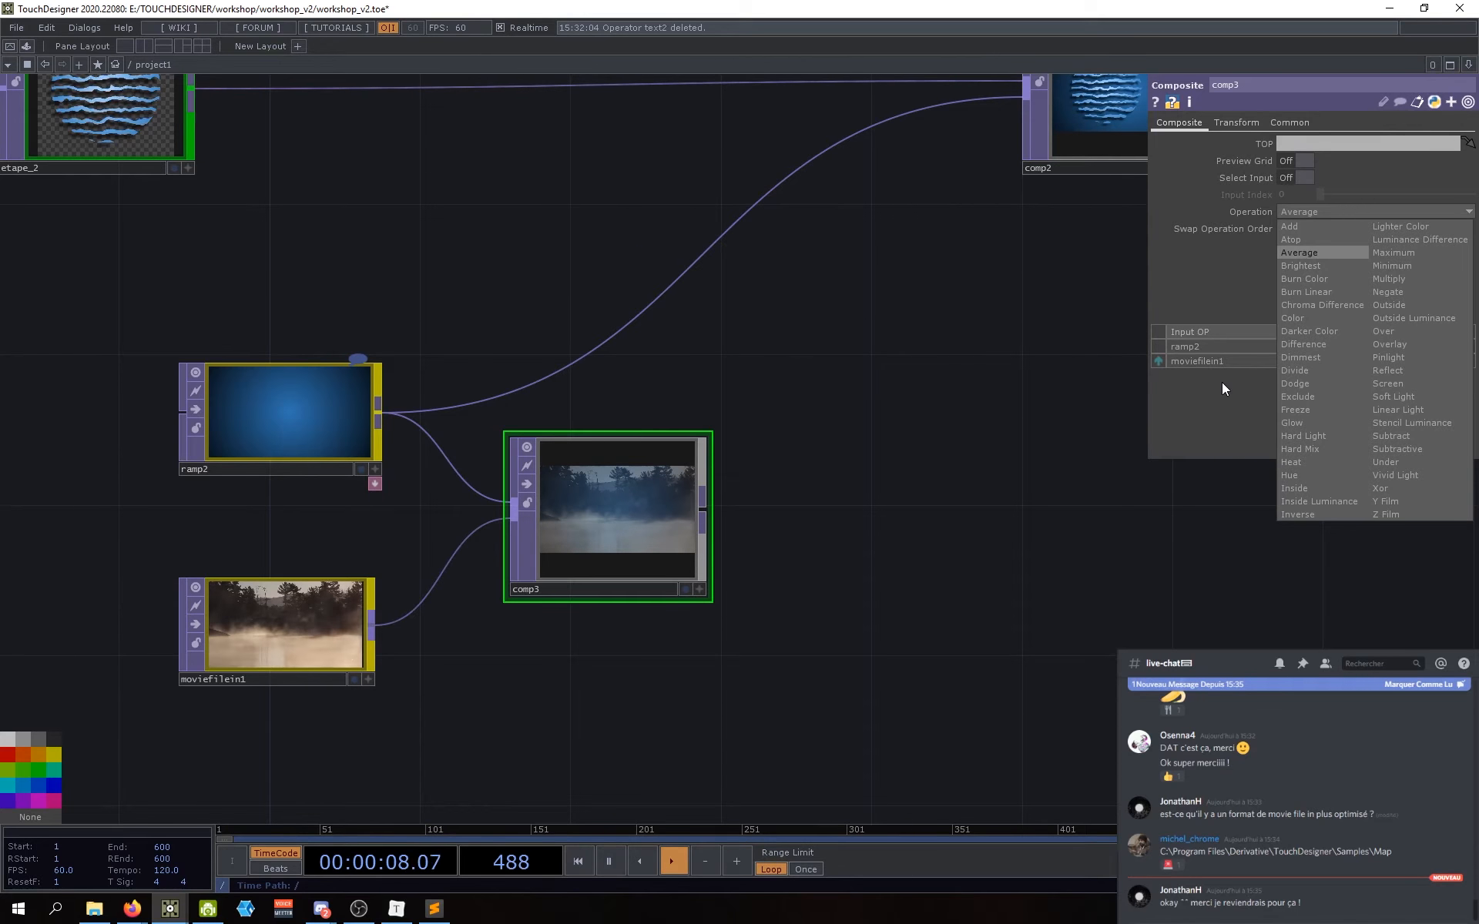
pyautogui.click(1300, 398)
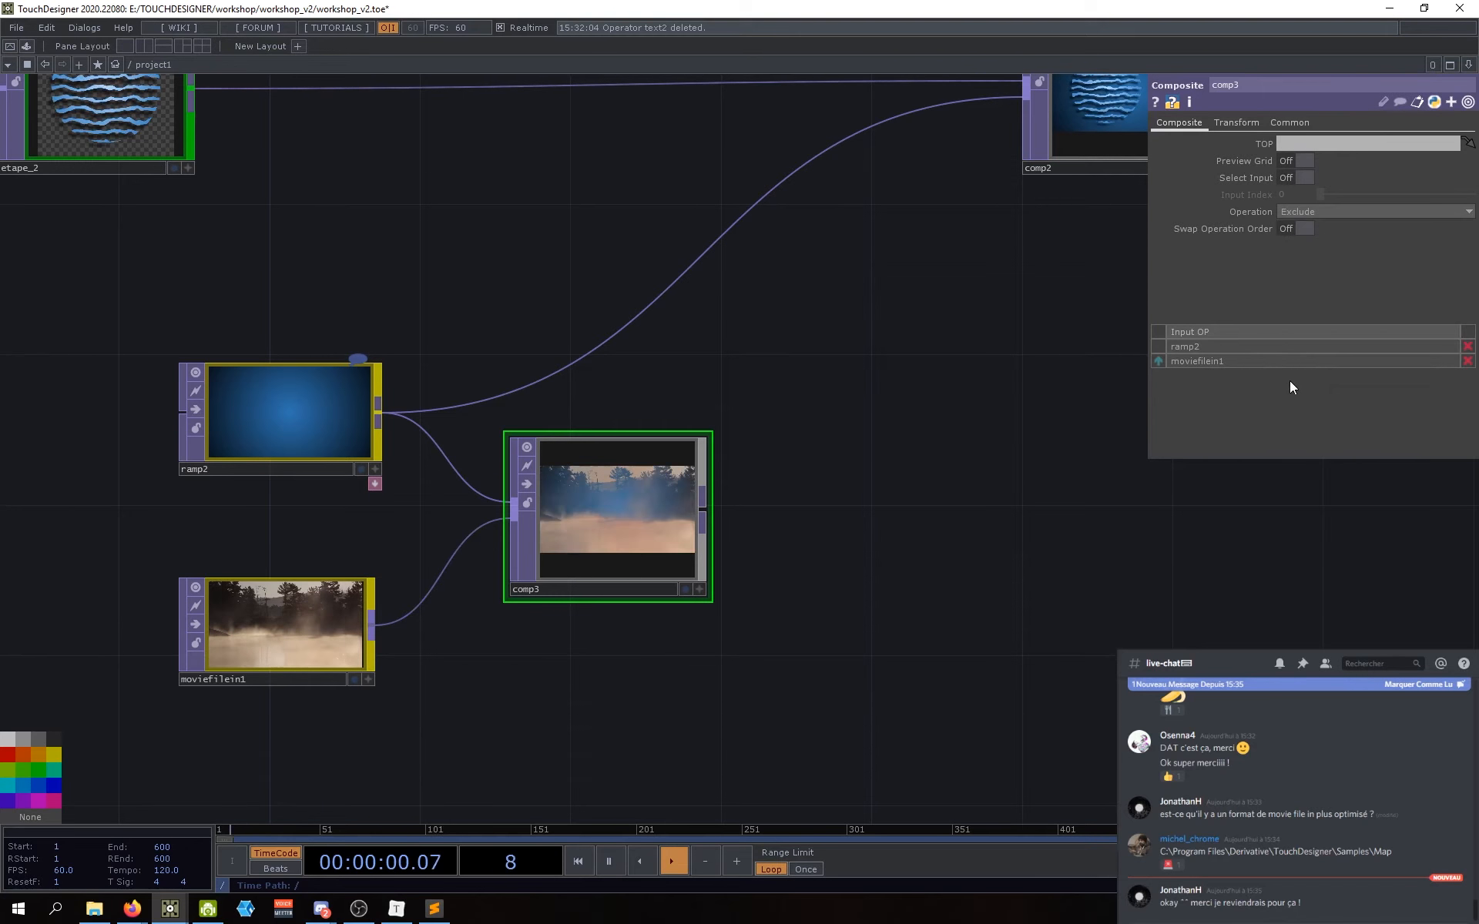
pyautogui.click(1303, 213)
pyautogui.click(1300, 408)
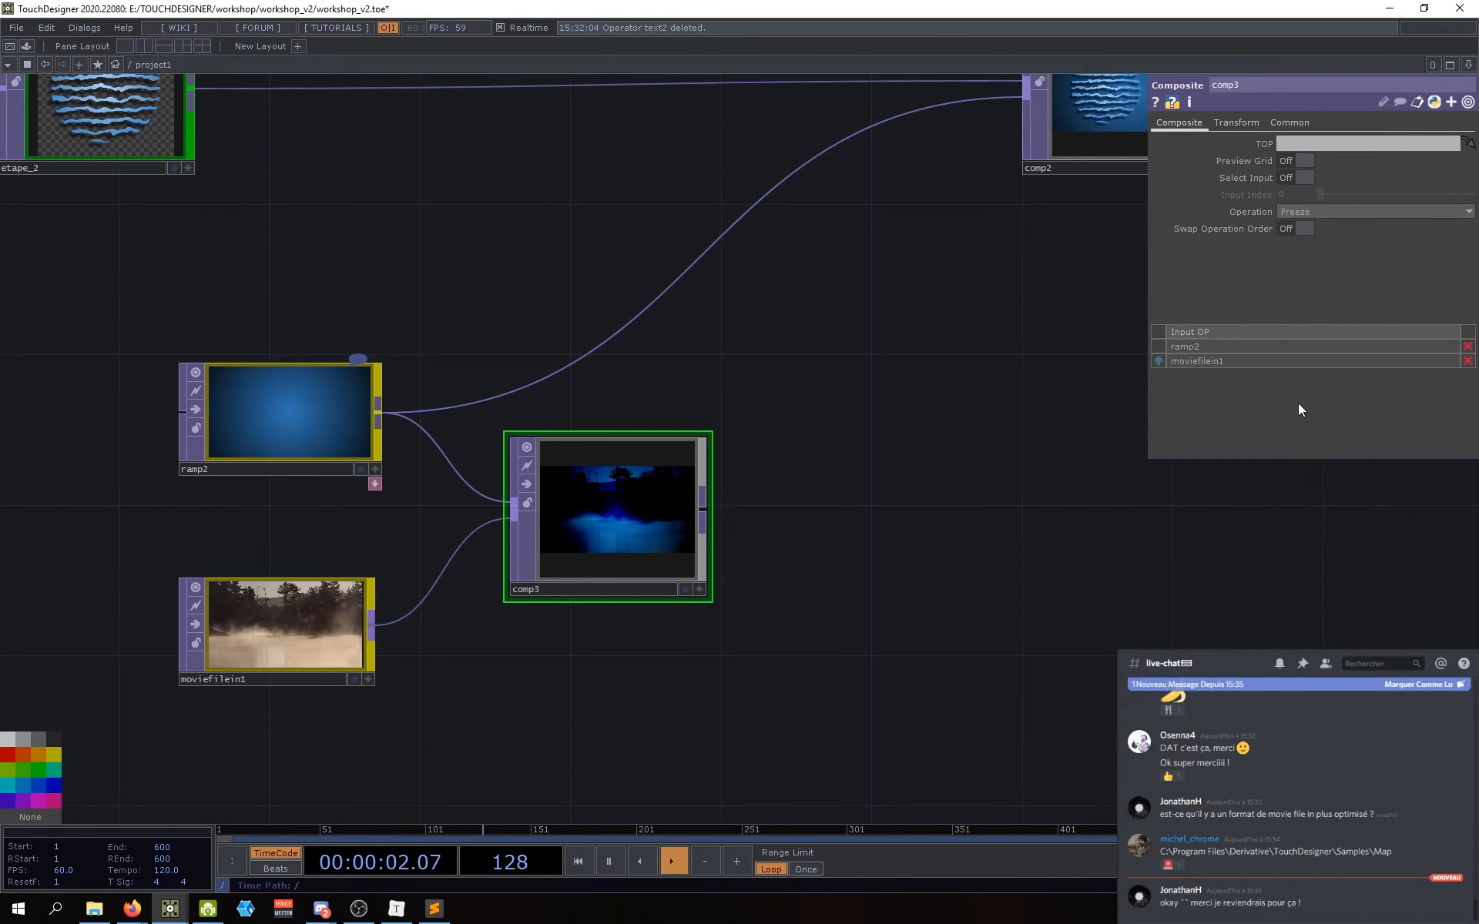
pyautogui.click(1305, 215)
pyautogui.click(1293, 228)
pyautogui.moveTo(903, 501); pyautogui.dragTo(961, 475)
pyautogui.scroll(-5, 910, 501)
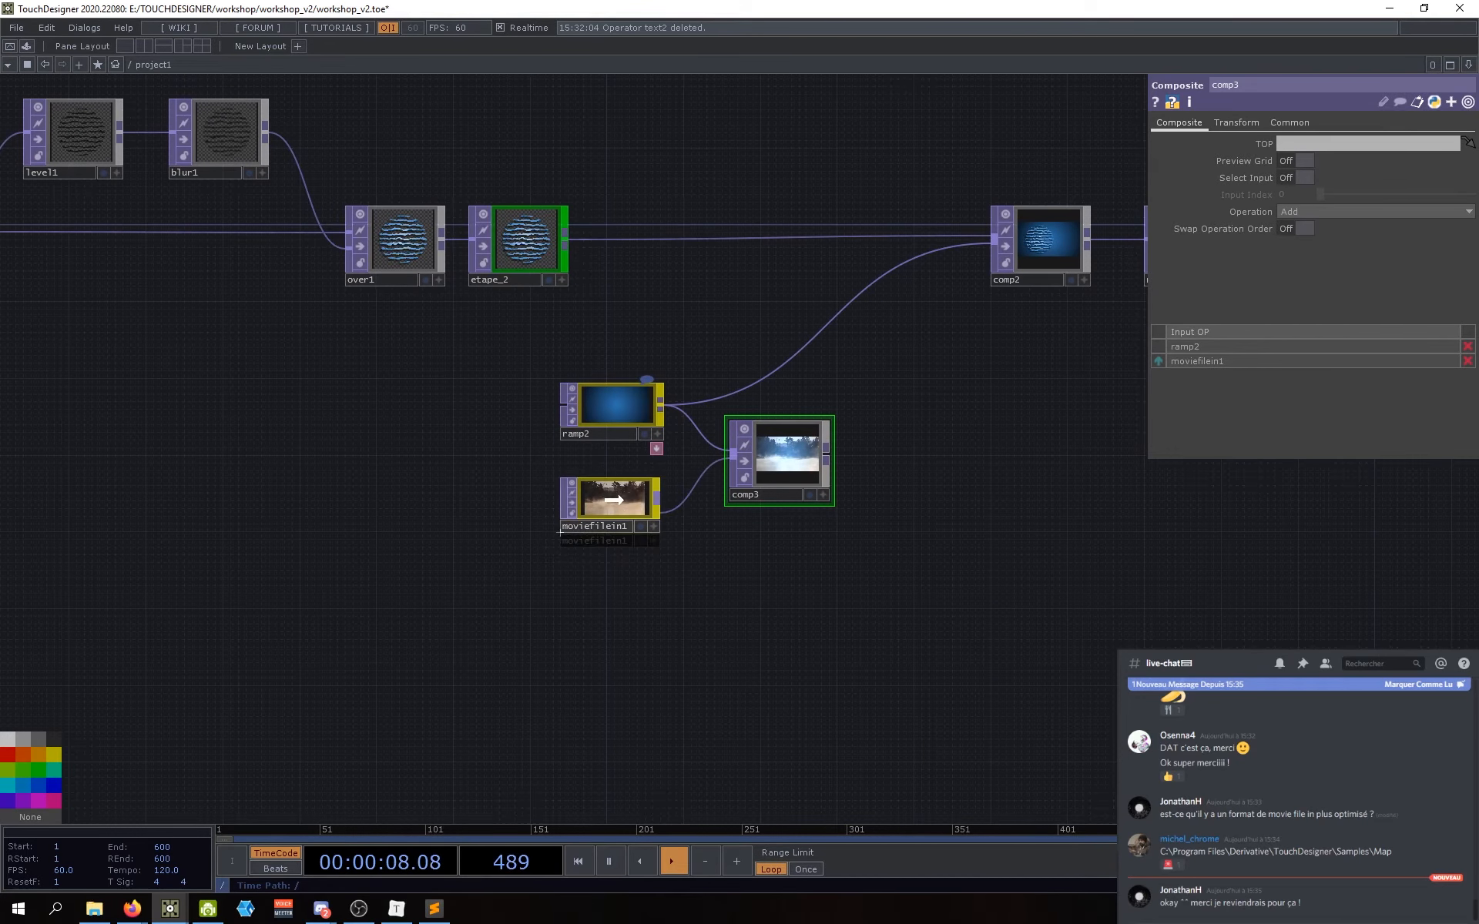
pyautogui.scroll(5, 769, 466)
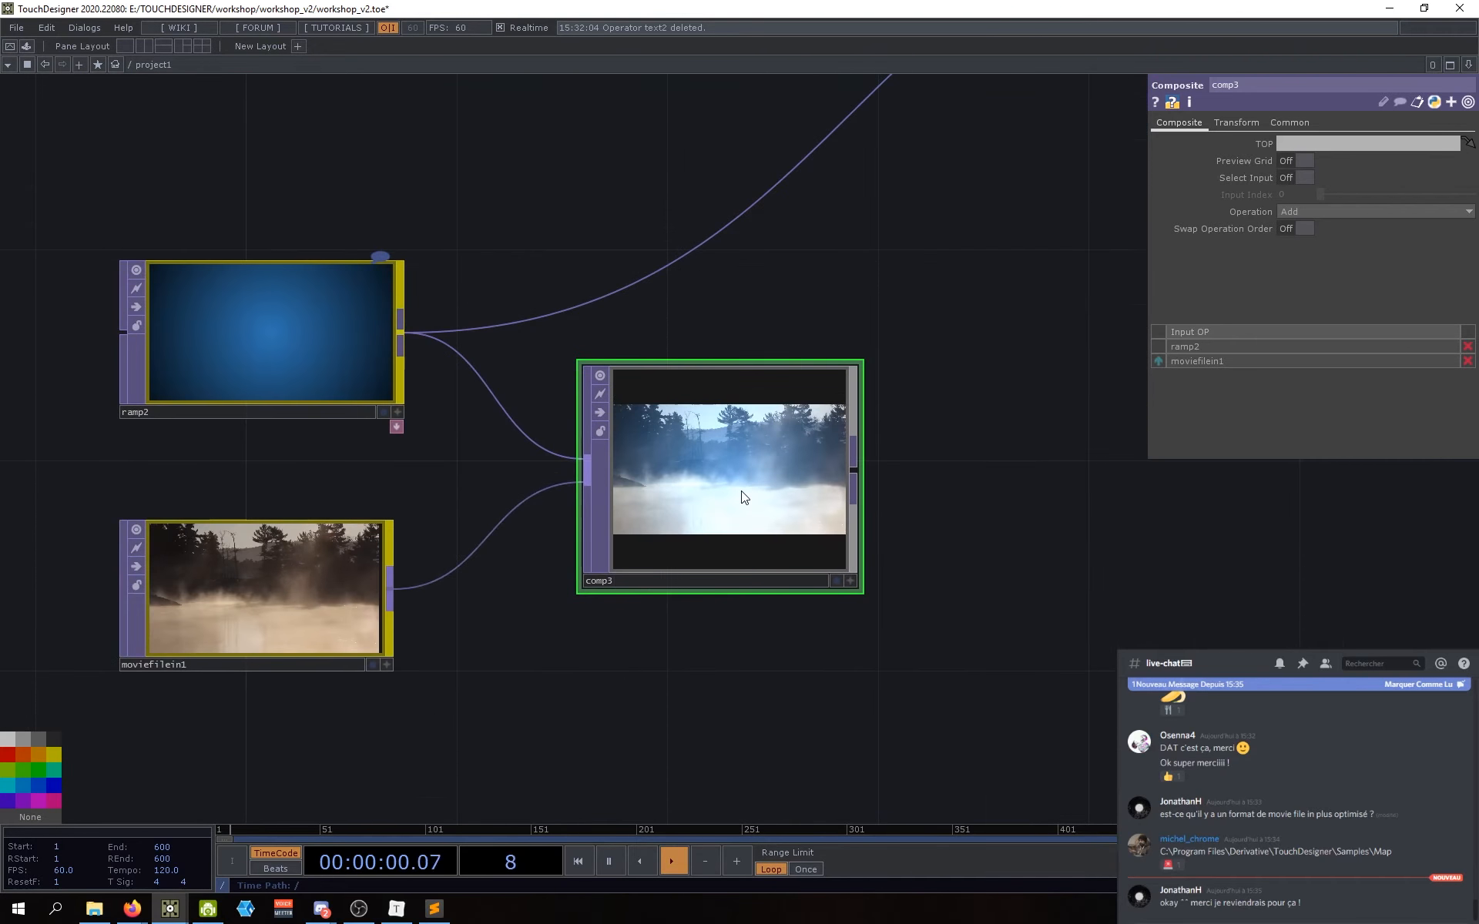
pyautogui.scroll(3, 685, 508)
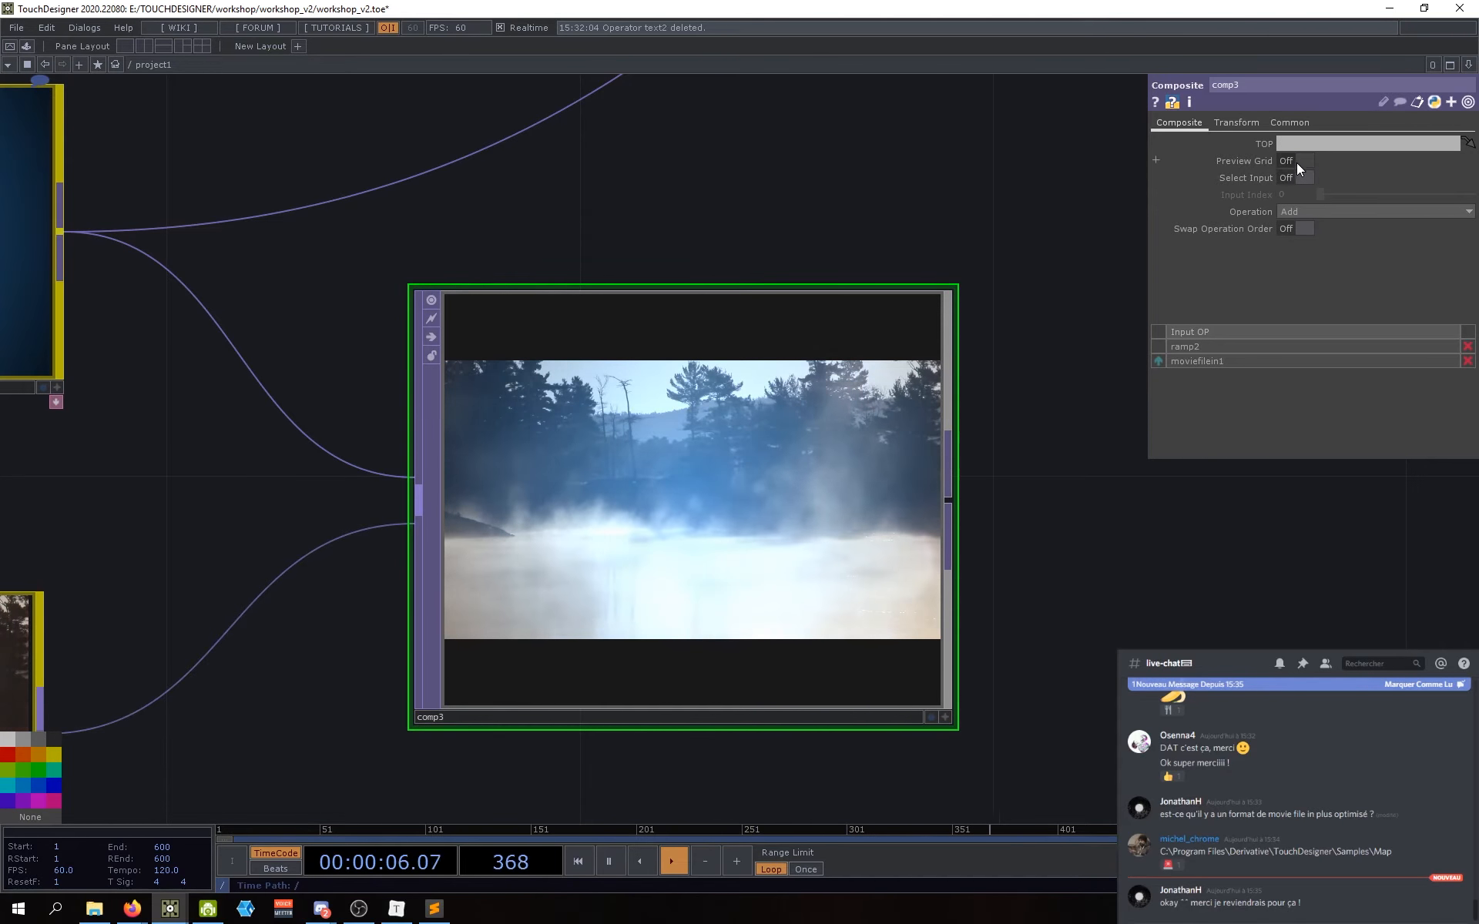
pyautogui.click(1300, 160)
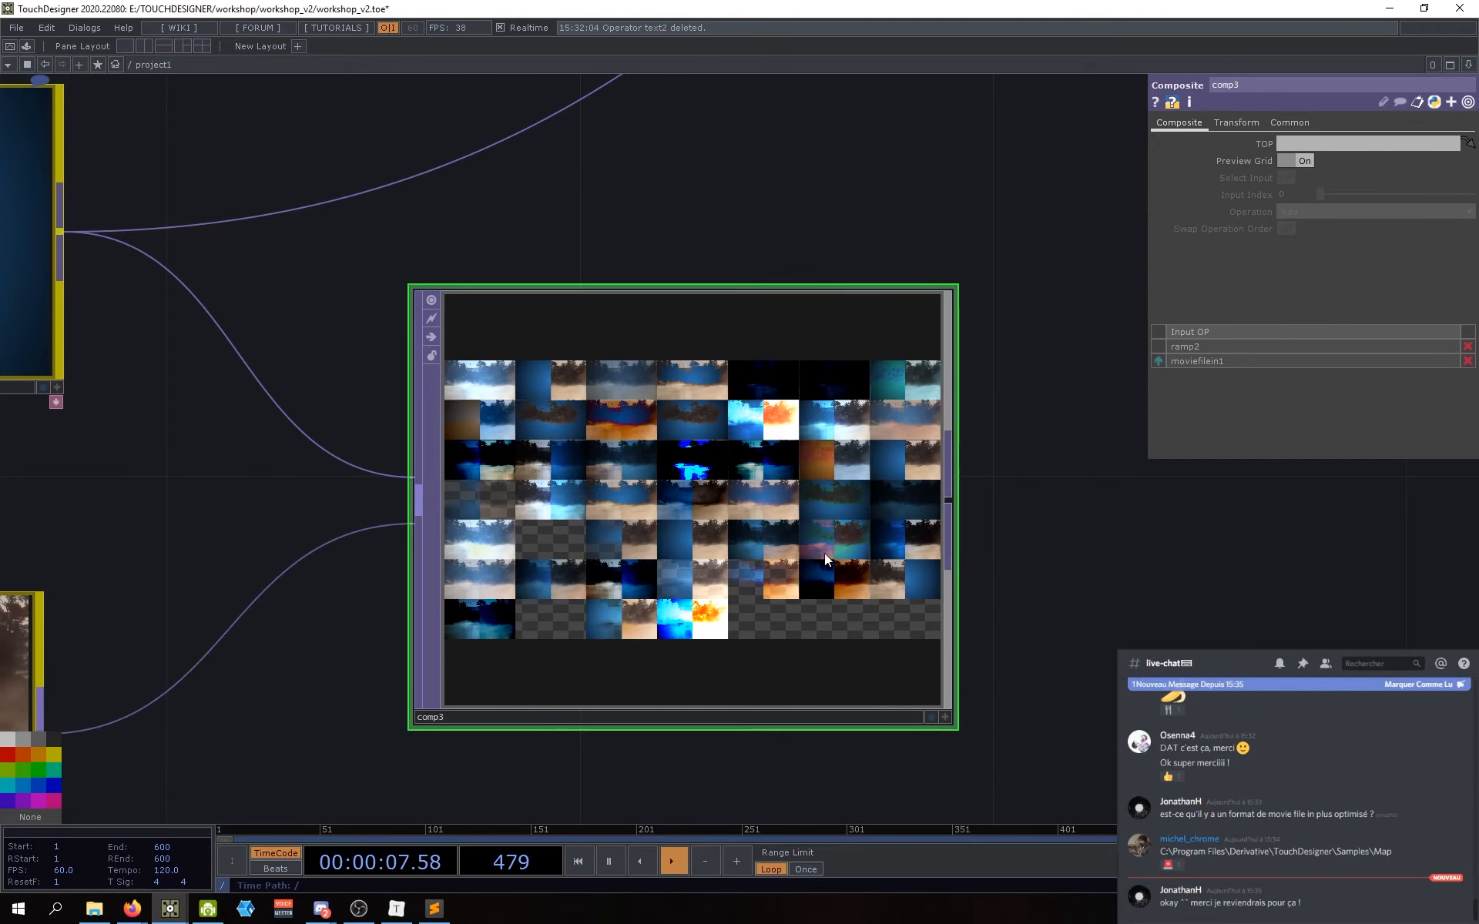
pyautogui.scroll(2, 704, 571)
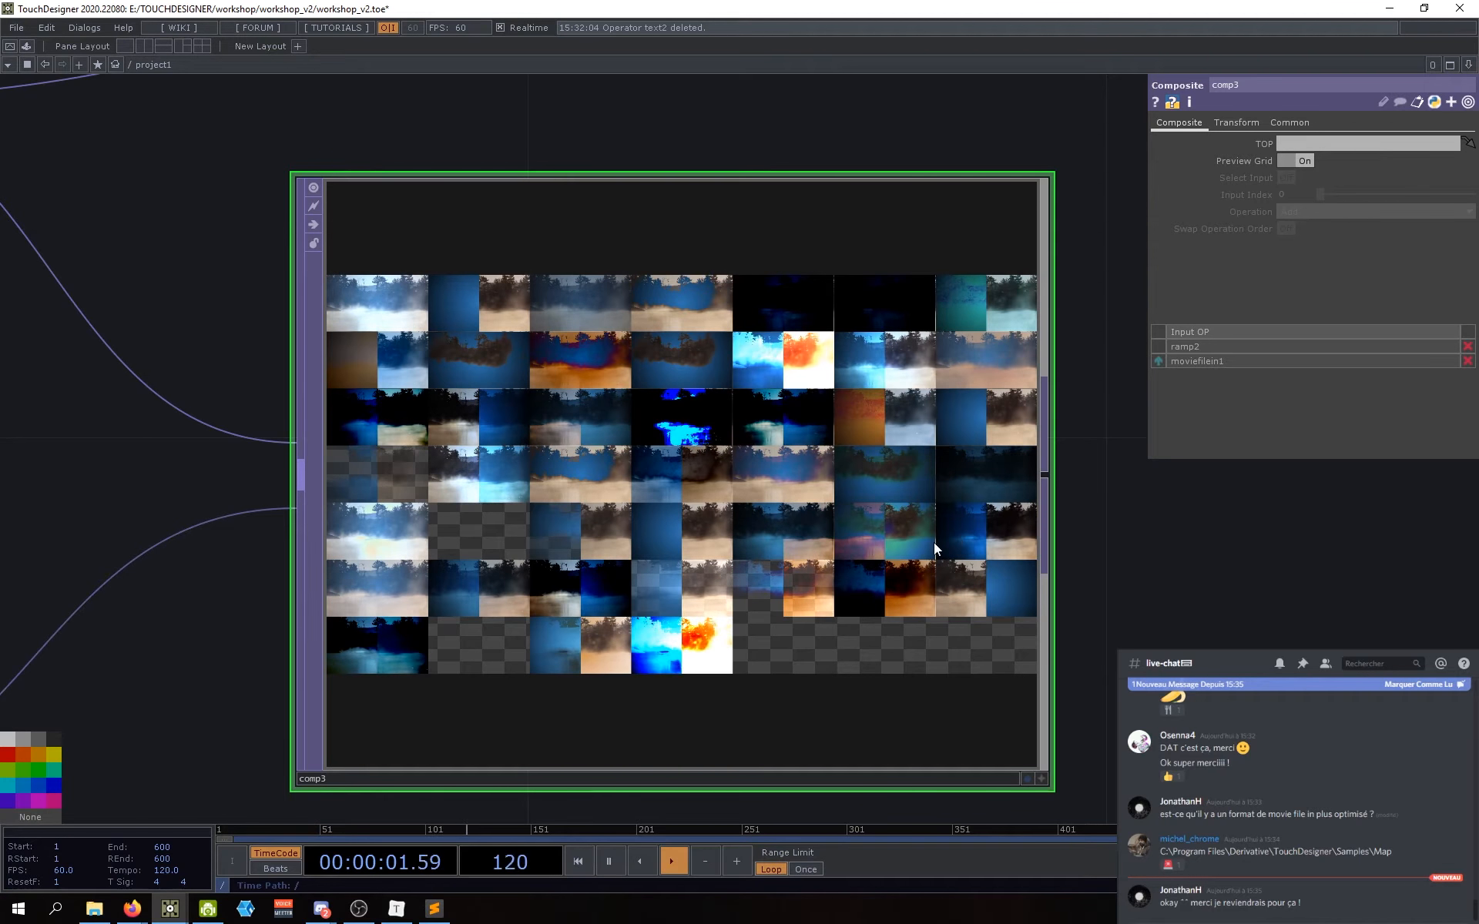
pyautogui.click(1302, 161)
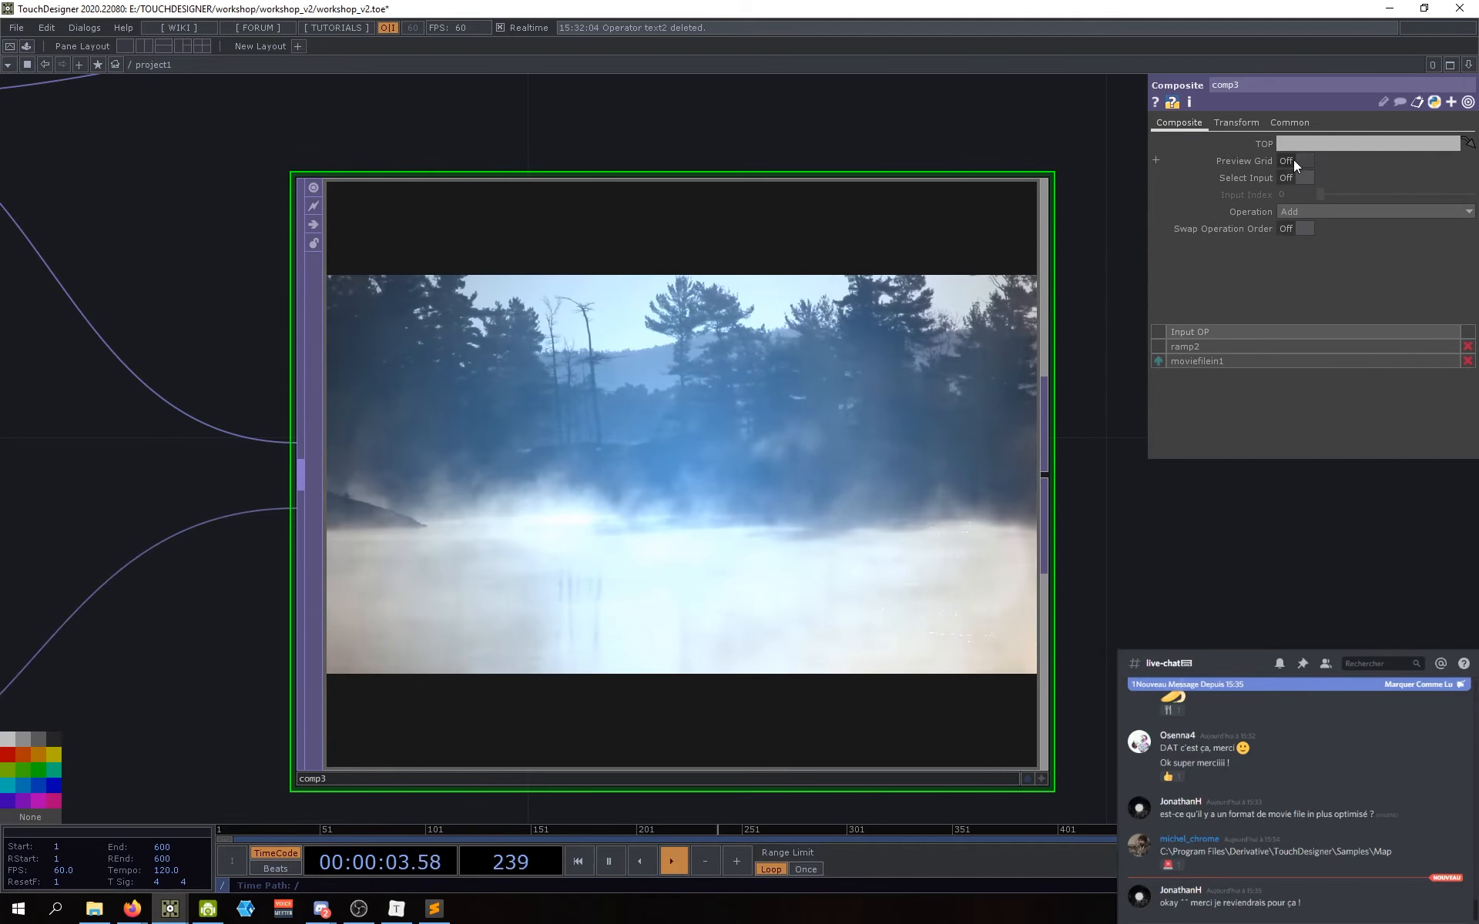
pyautogui.click(1304, 160)
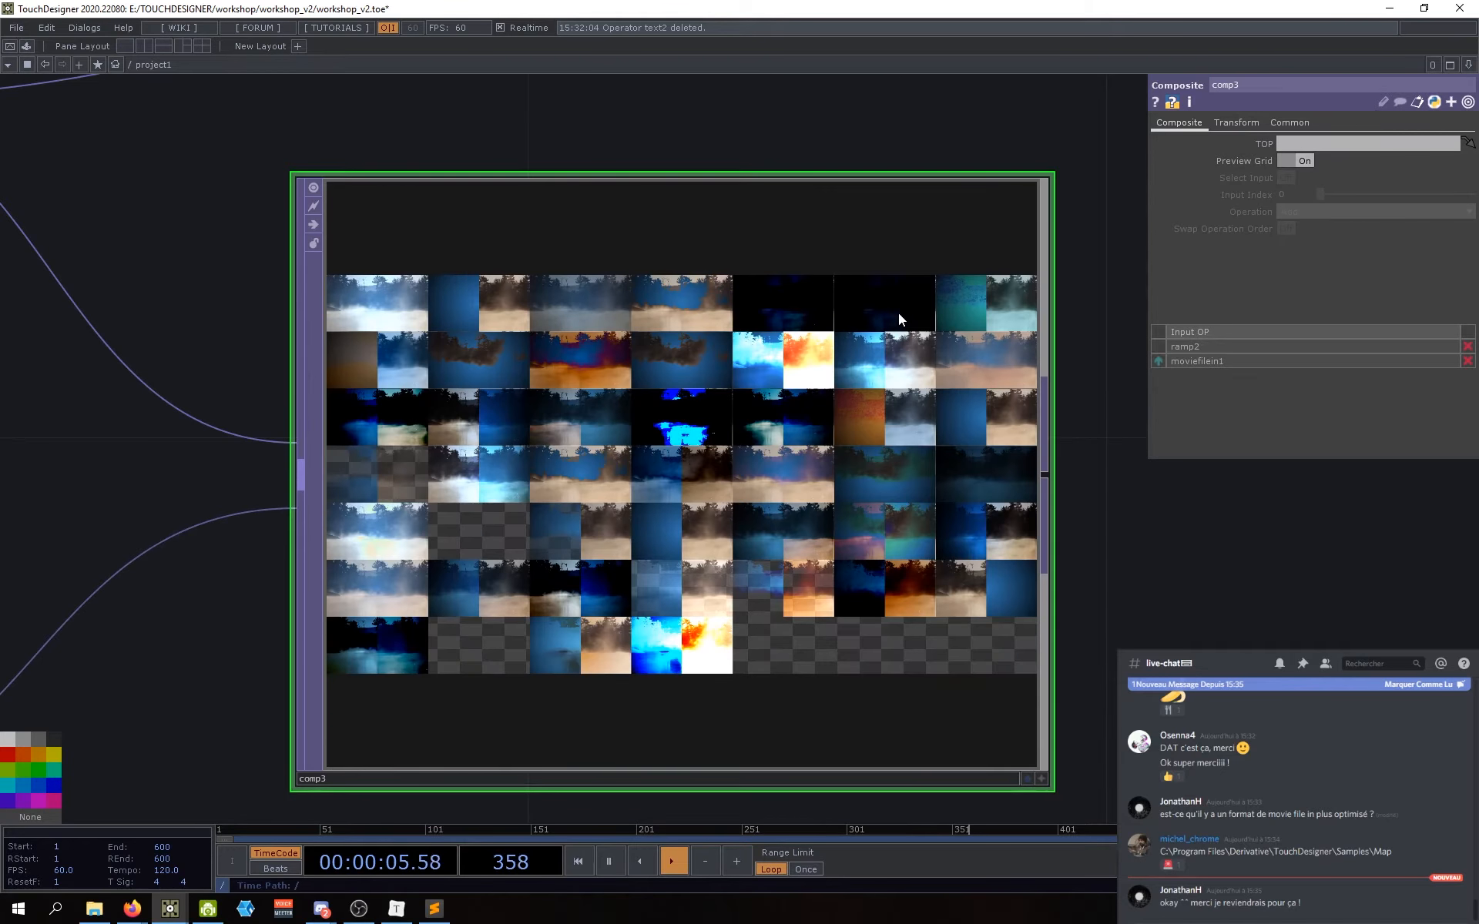
pyautogui.click(1302, 160)
pyautogui.scroll(-2, 1191, 473)
pyautogui.moveTo(1191, 474); pyautogui.dragTo(1147, 406)
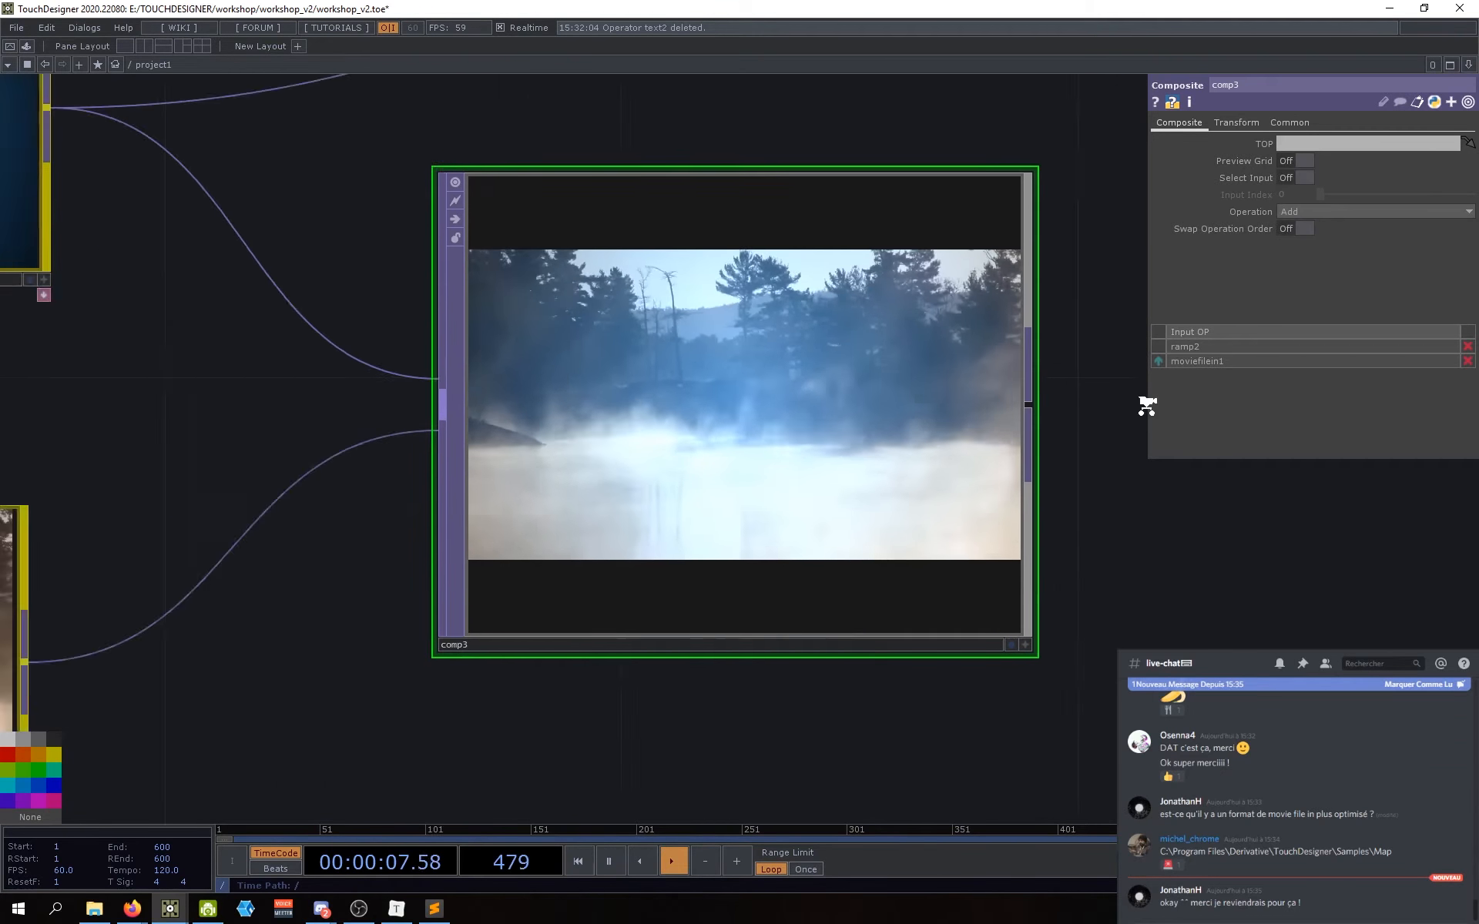
pyautogui.scroll(-4, 1147, 405)
pyautogui.moveTo(1172, 521); pyautogui.dragTo(848, 544)
pyautogui.scroll(-2, 848, 545)
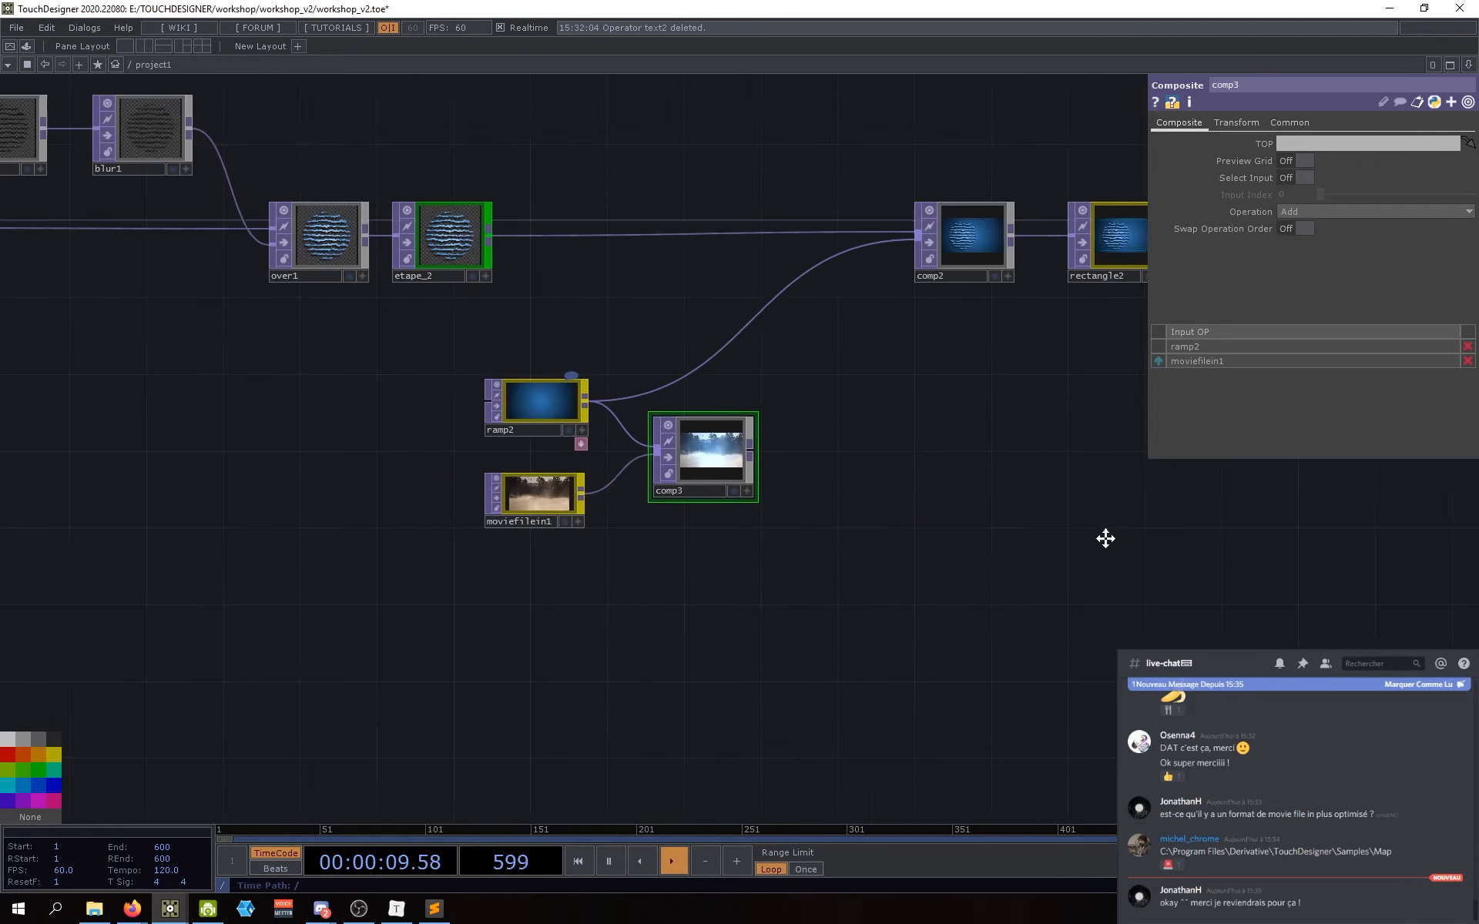
# Step: Open the Palette Browser from the Dialogs menu, close its floating window, and dock it left
pyautogui.moveTo(1105, 538); pyautogui.dragTo(1050, 534)
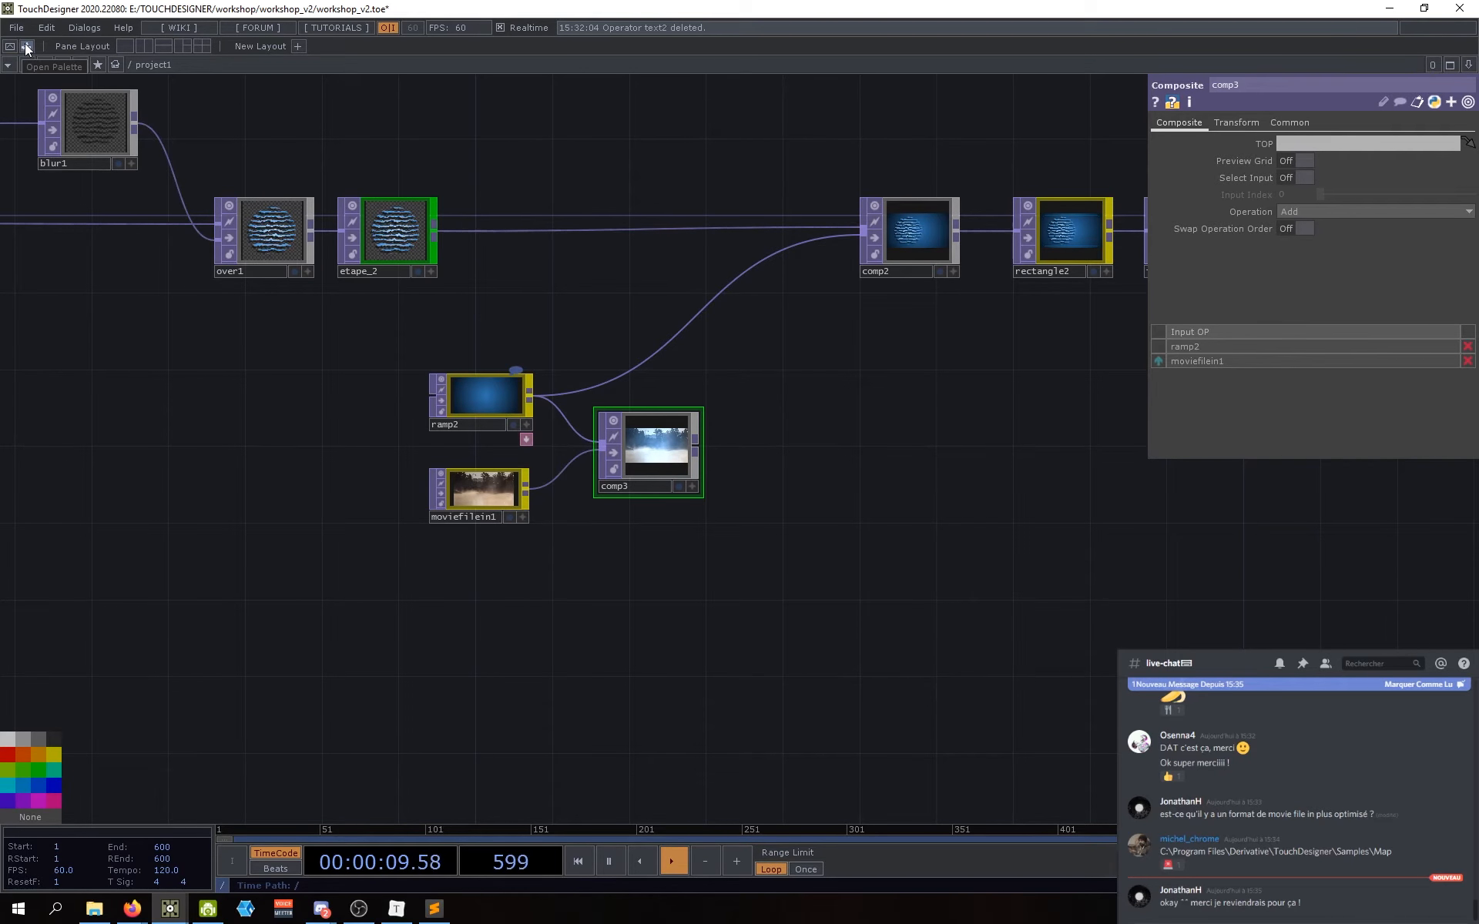
pyautogui.click(87, 27)
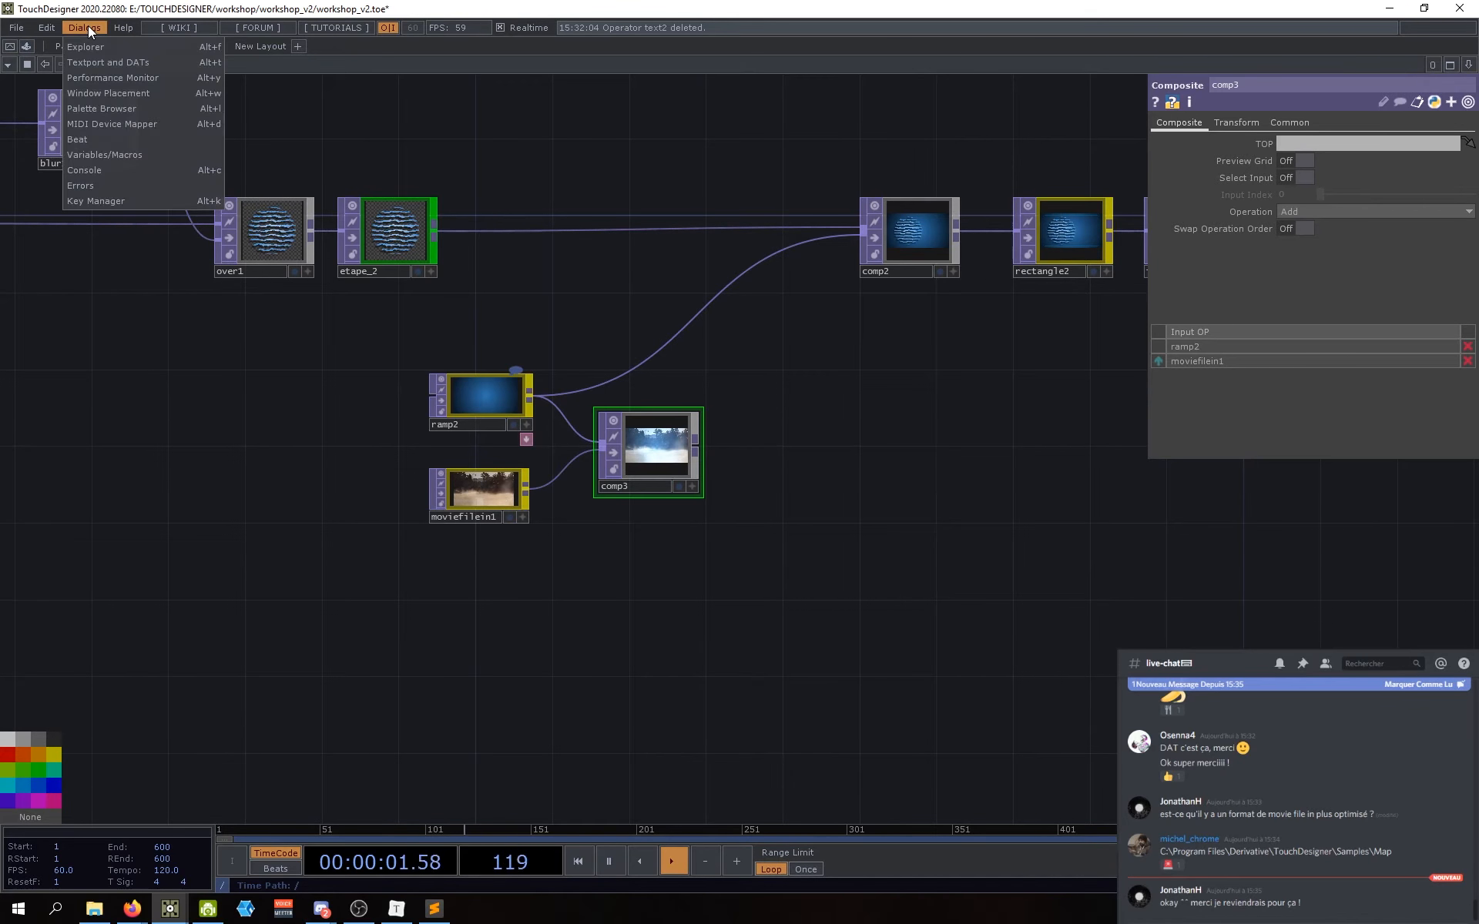
pyautogui.click(100, 109)
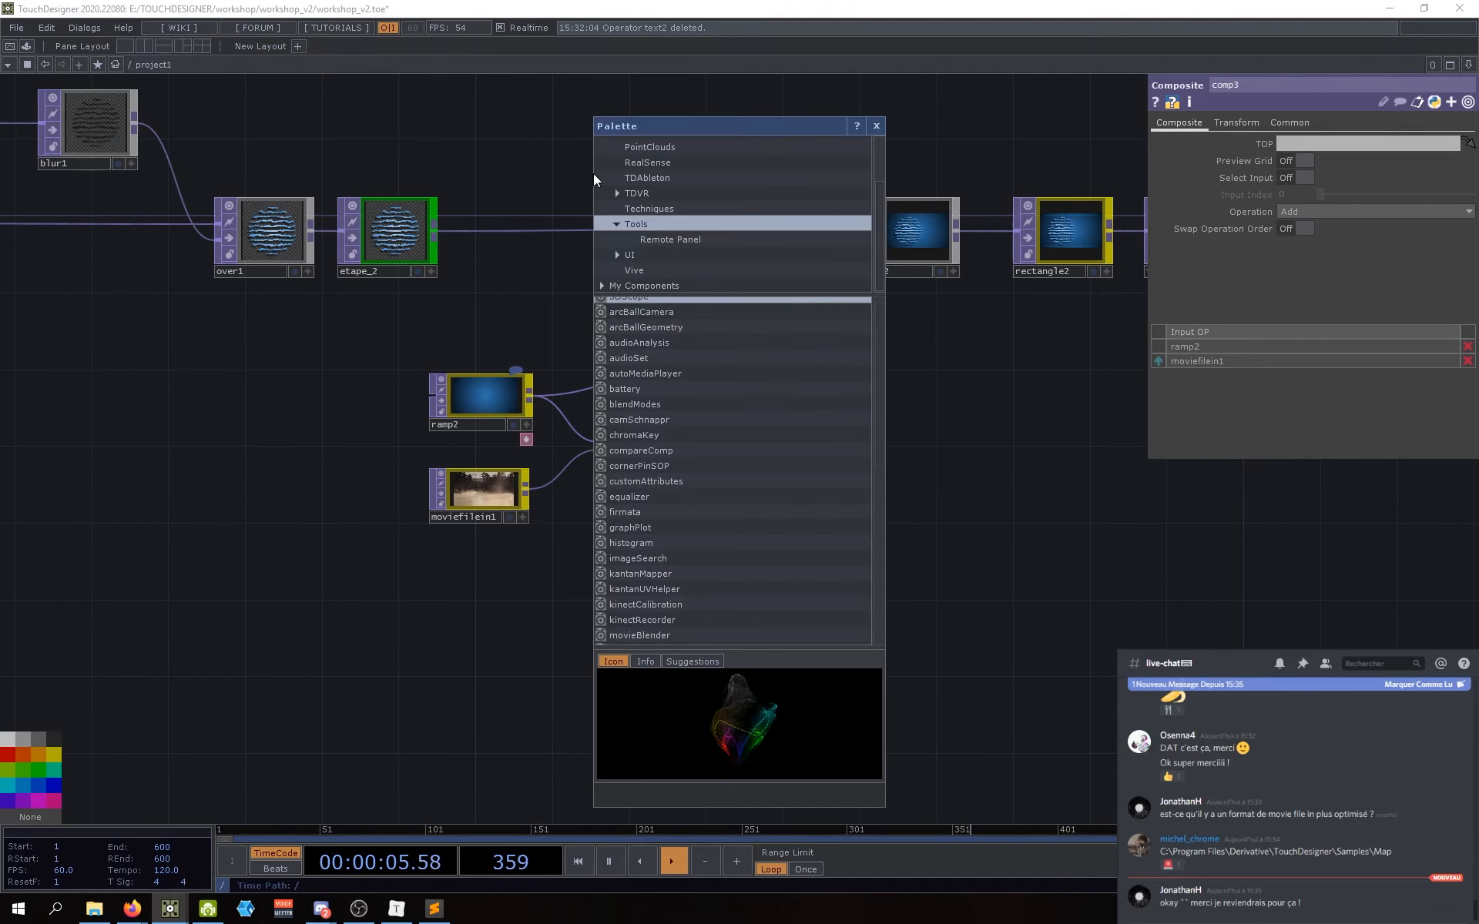
pyautogui.moveTo(760, 126); pyautogui.dragTo(709, 116)
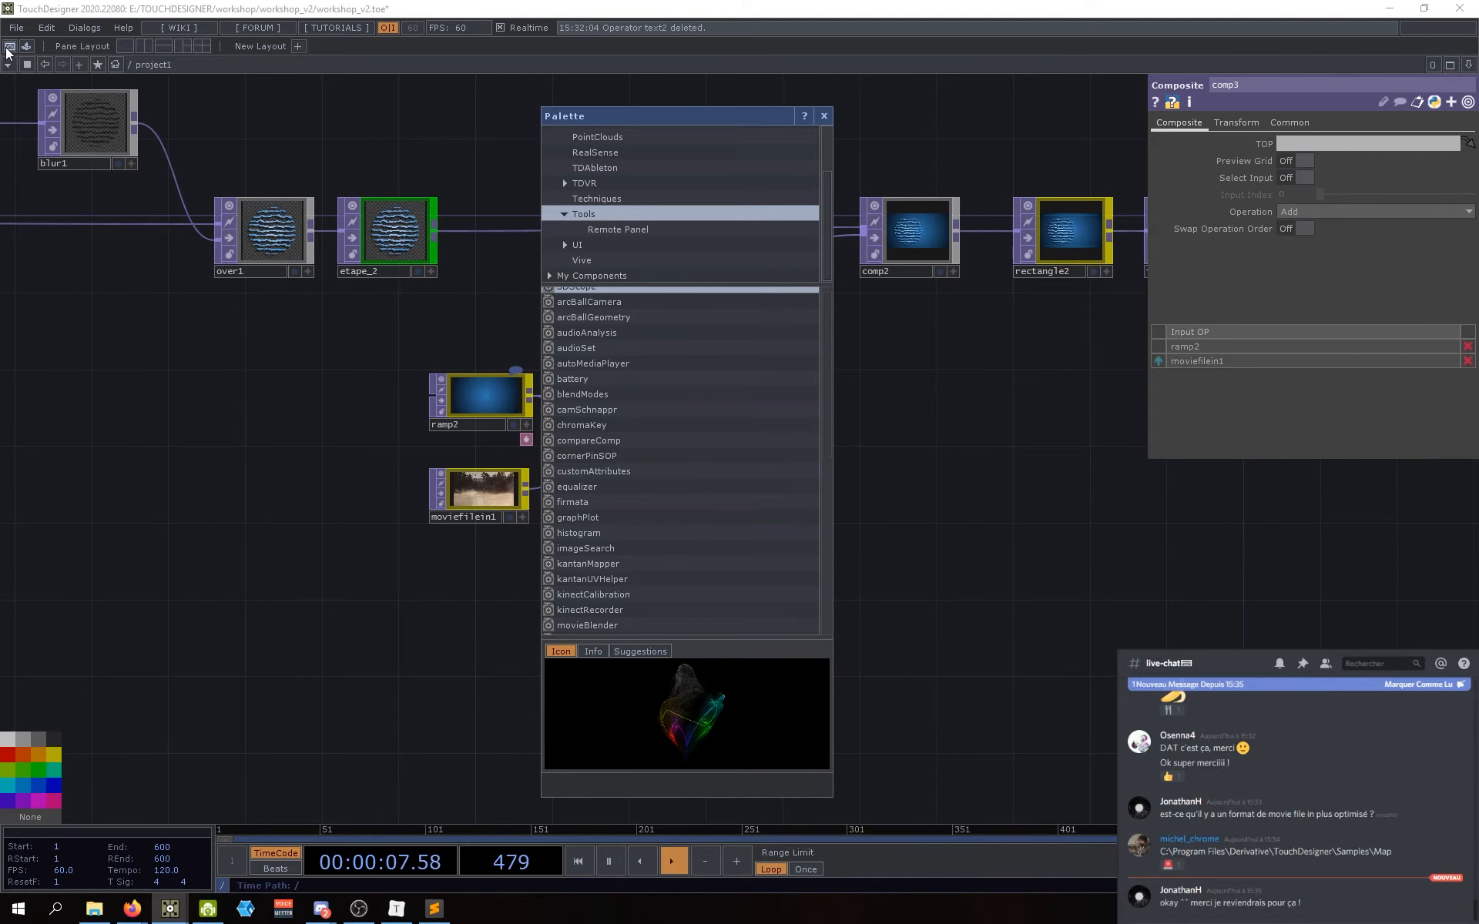
pyautogui.moveTo(263, 424); pyautogui.dragTo(257, 417)
pyautogui.moveTo(974, 562); pyautogui.dragTo(956, 561)
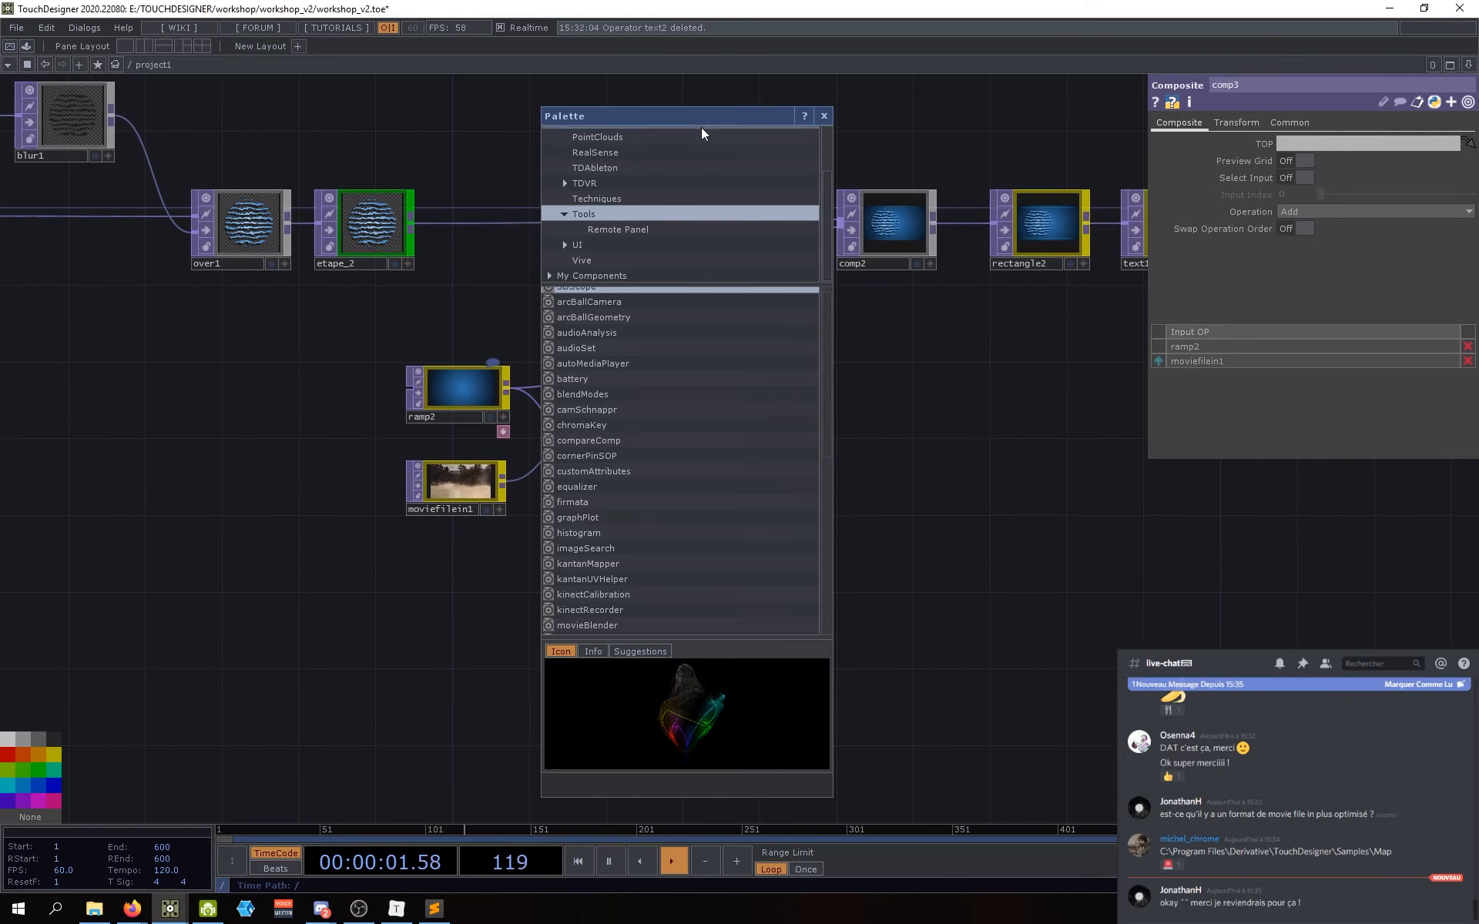
pyautogui.click(823, 116)
pyautogui.click(27, 47)
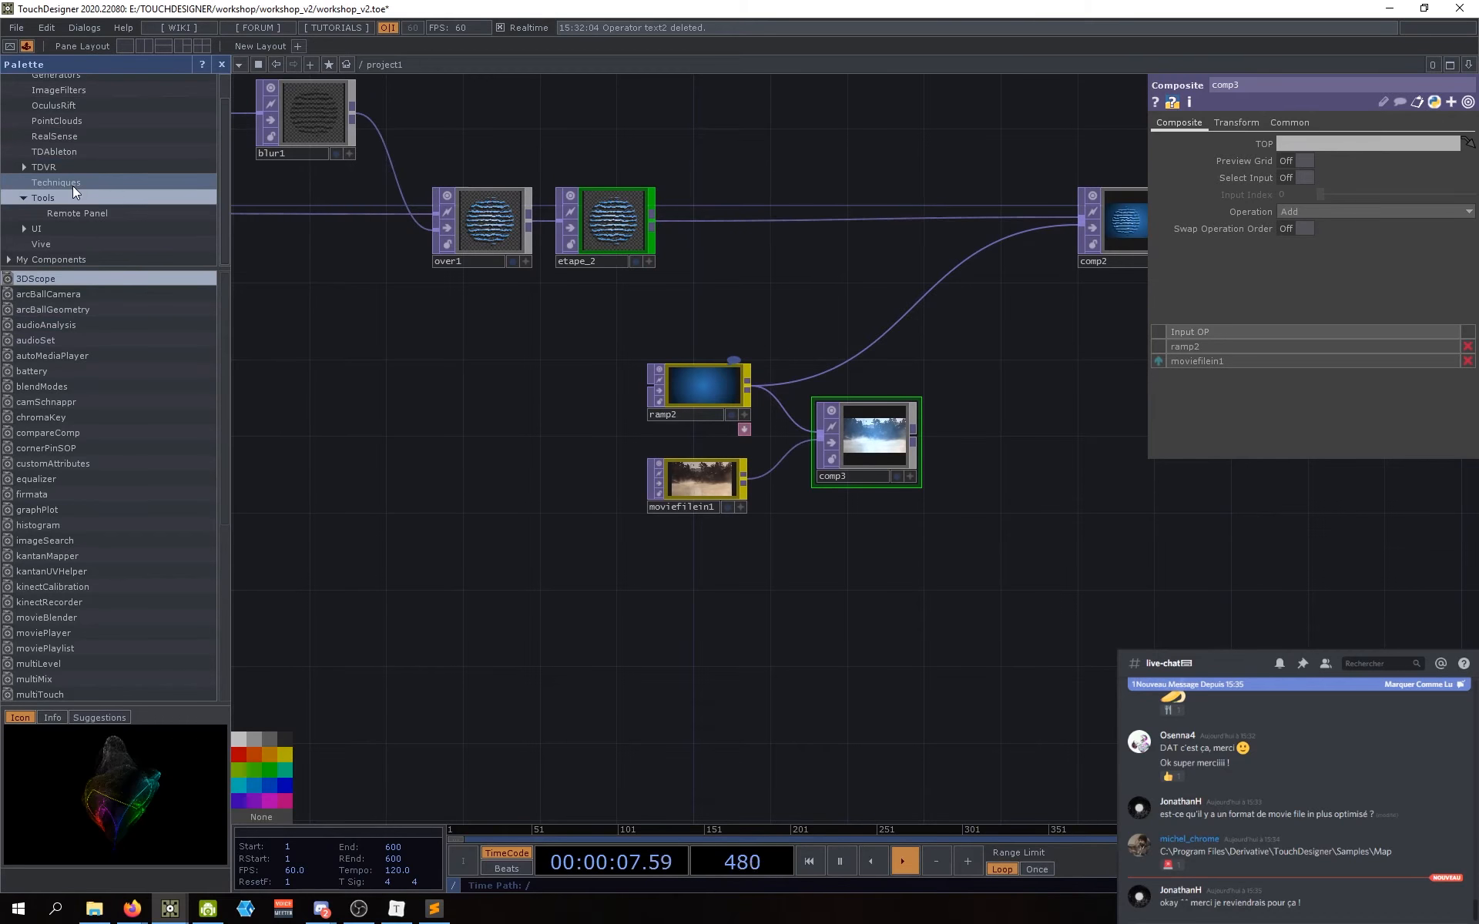
# Step: Drag blendModes from the palette's Tools list into the network just below comp3
pyautogui.scroll(2, 57, 168)
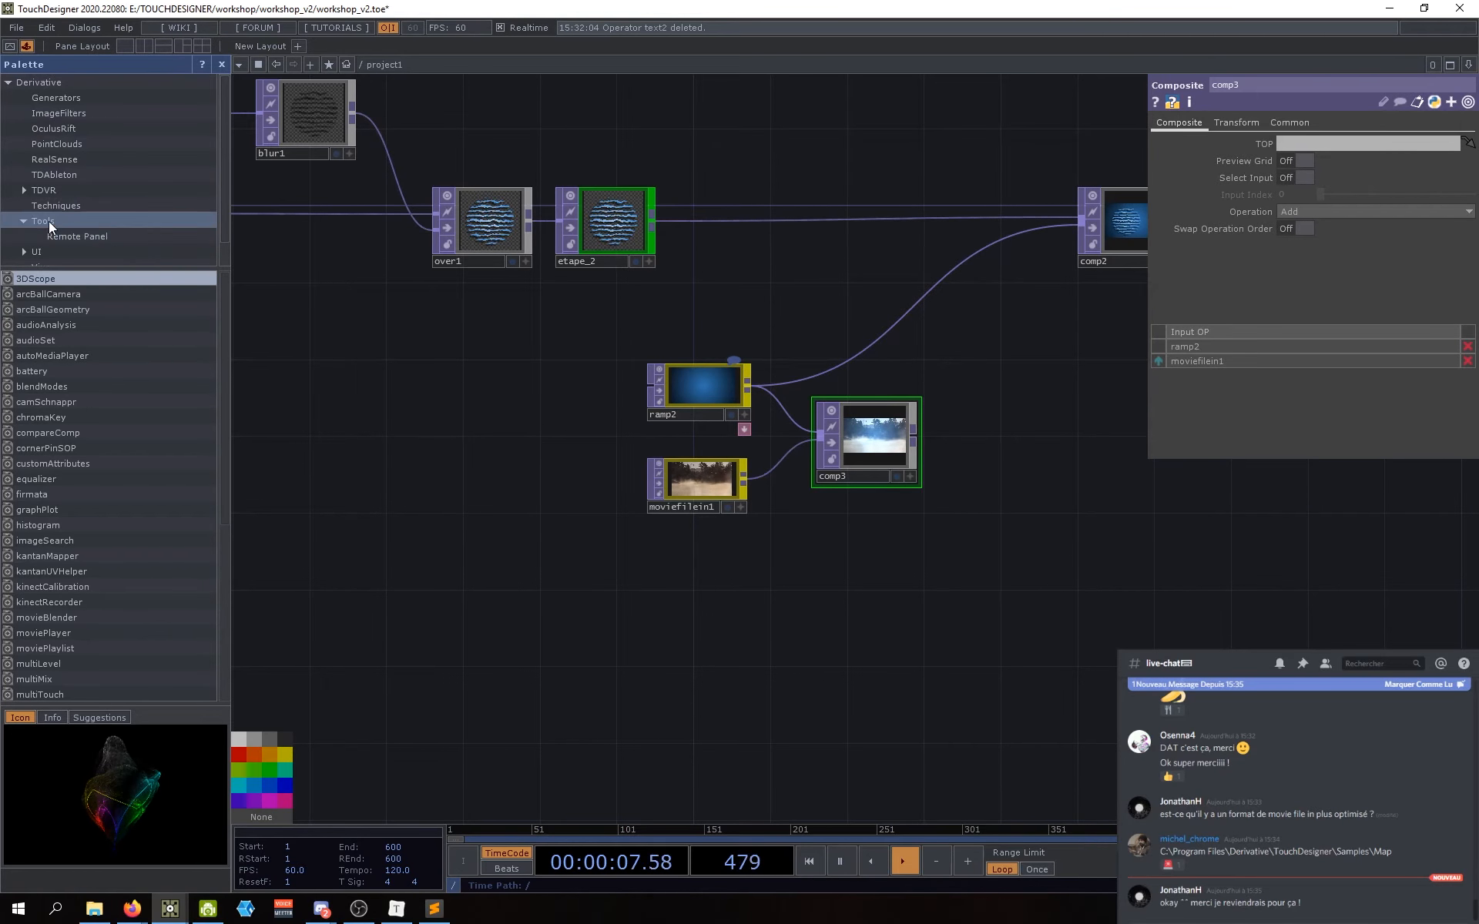
pyautogui.scroll(-2, 114, 416)
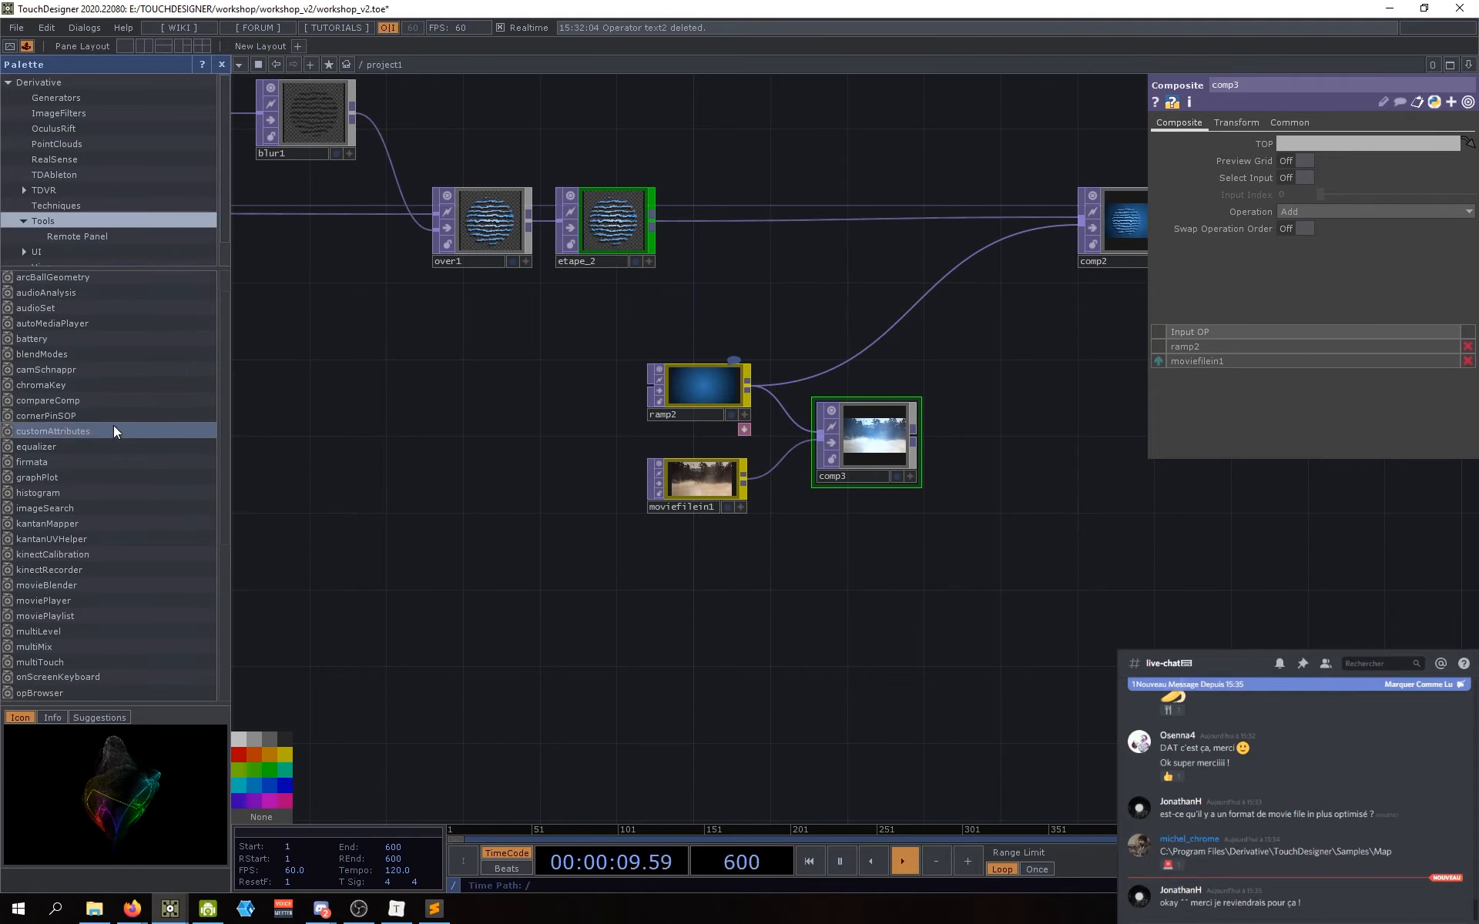
pyautogui.scroll(-3, 77, 552)
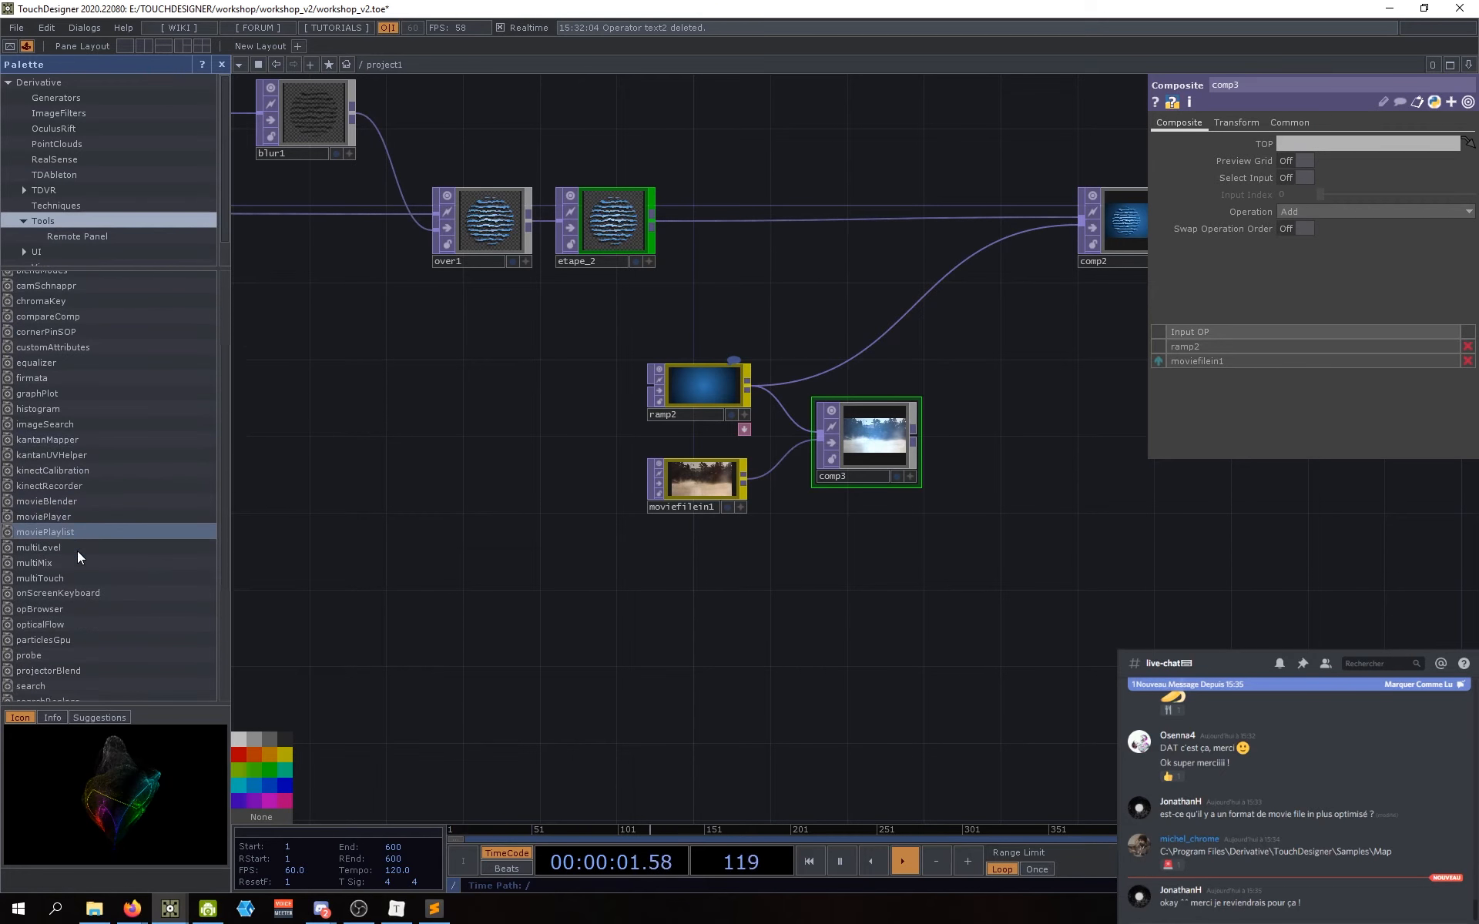
pyautogui.scroll(5, 99, 502)
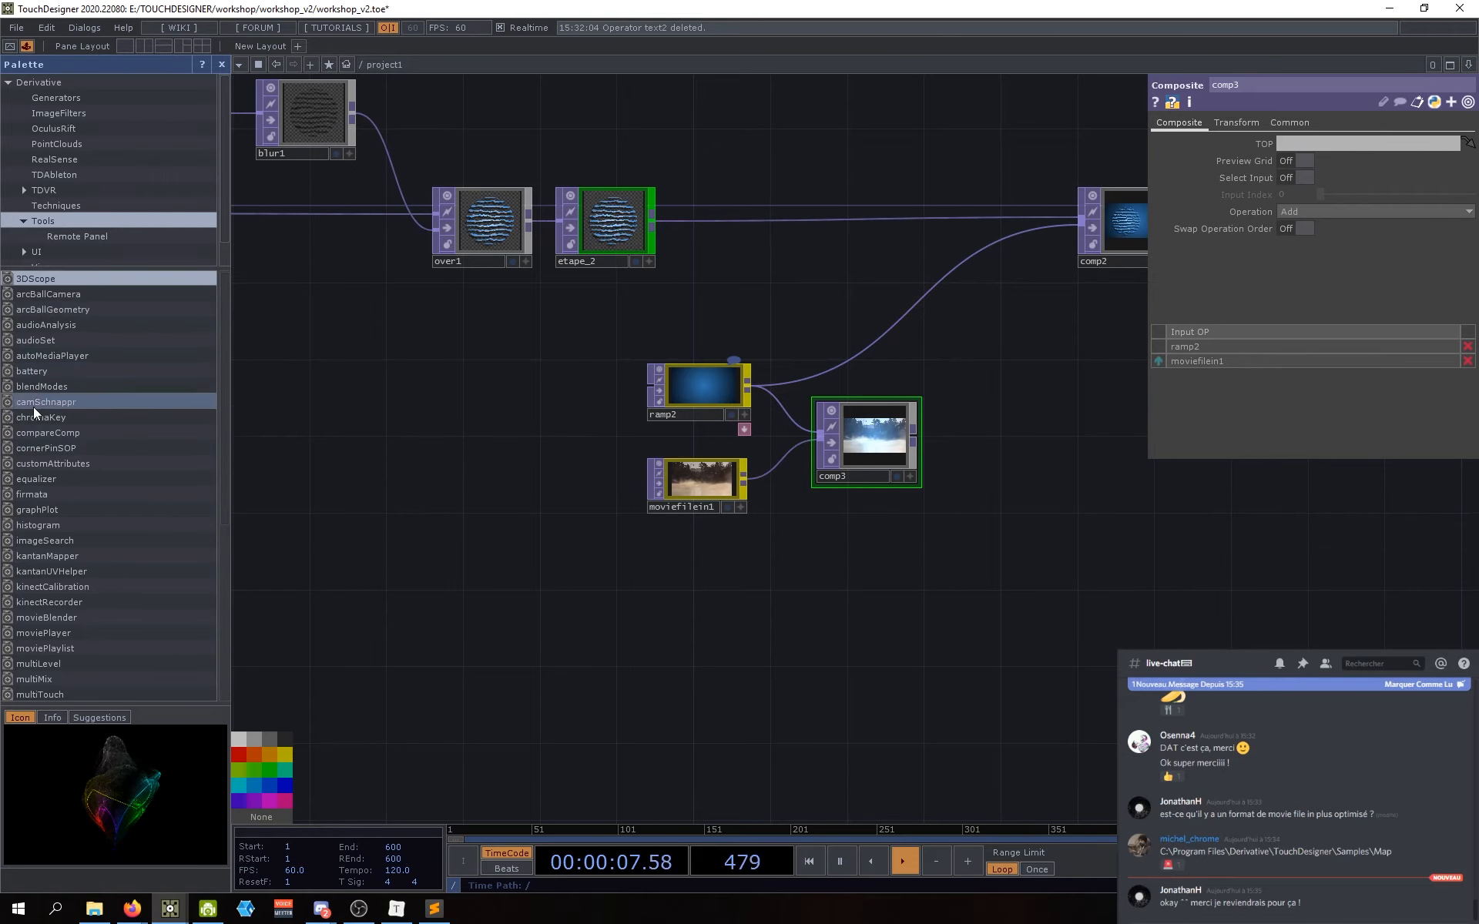
pyautogui.click(29, 386)
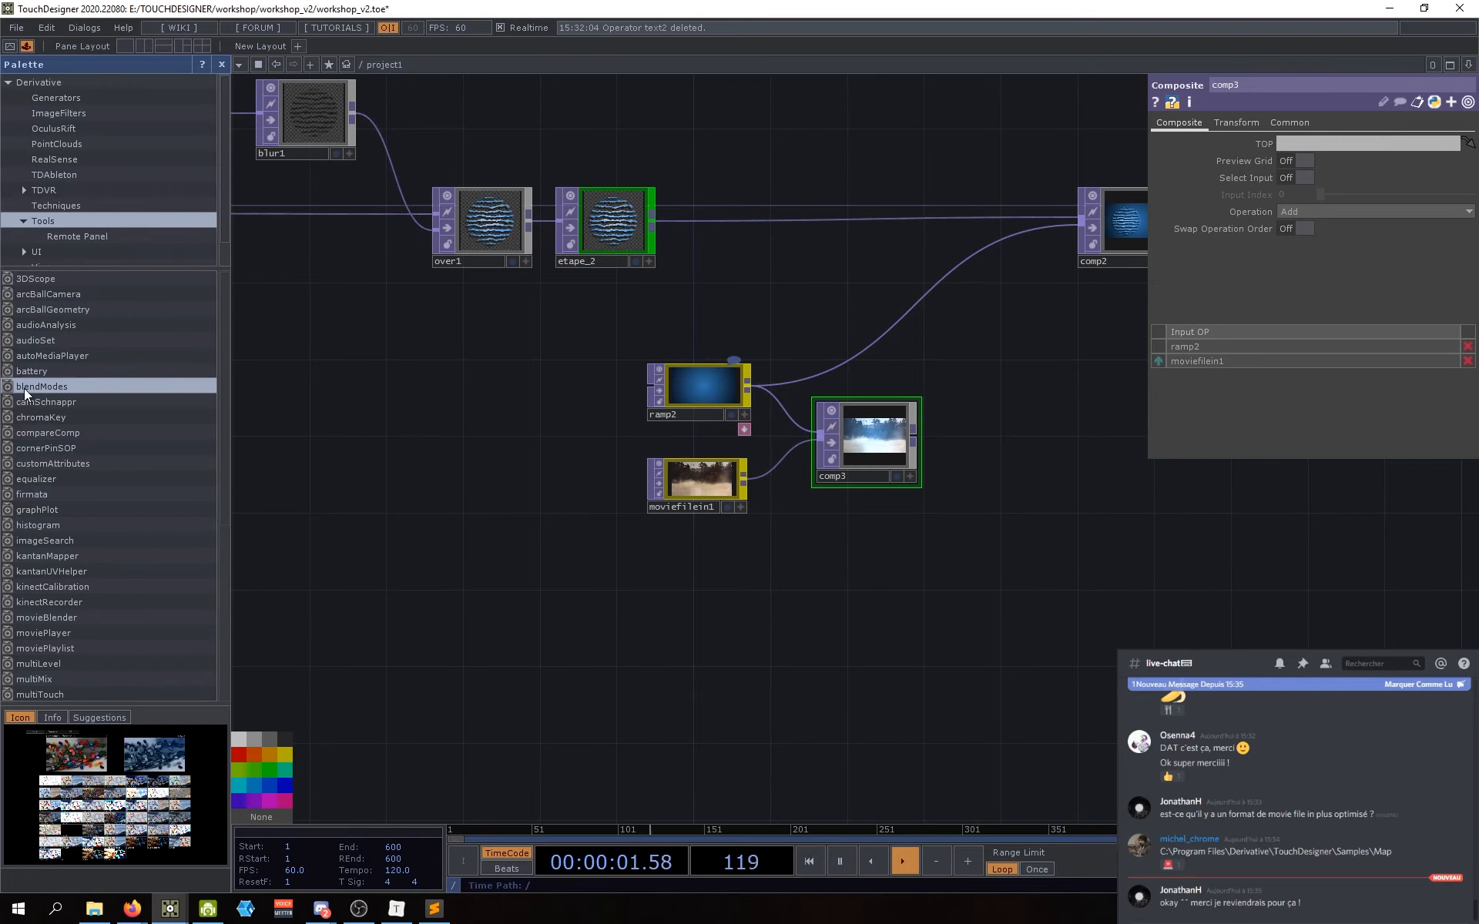
pyautogui.moveTo(25, 388); pyautogui.dragTo(528, 580)
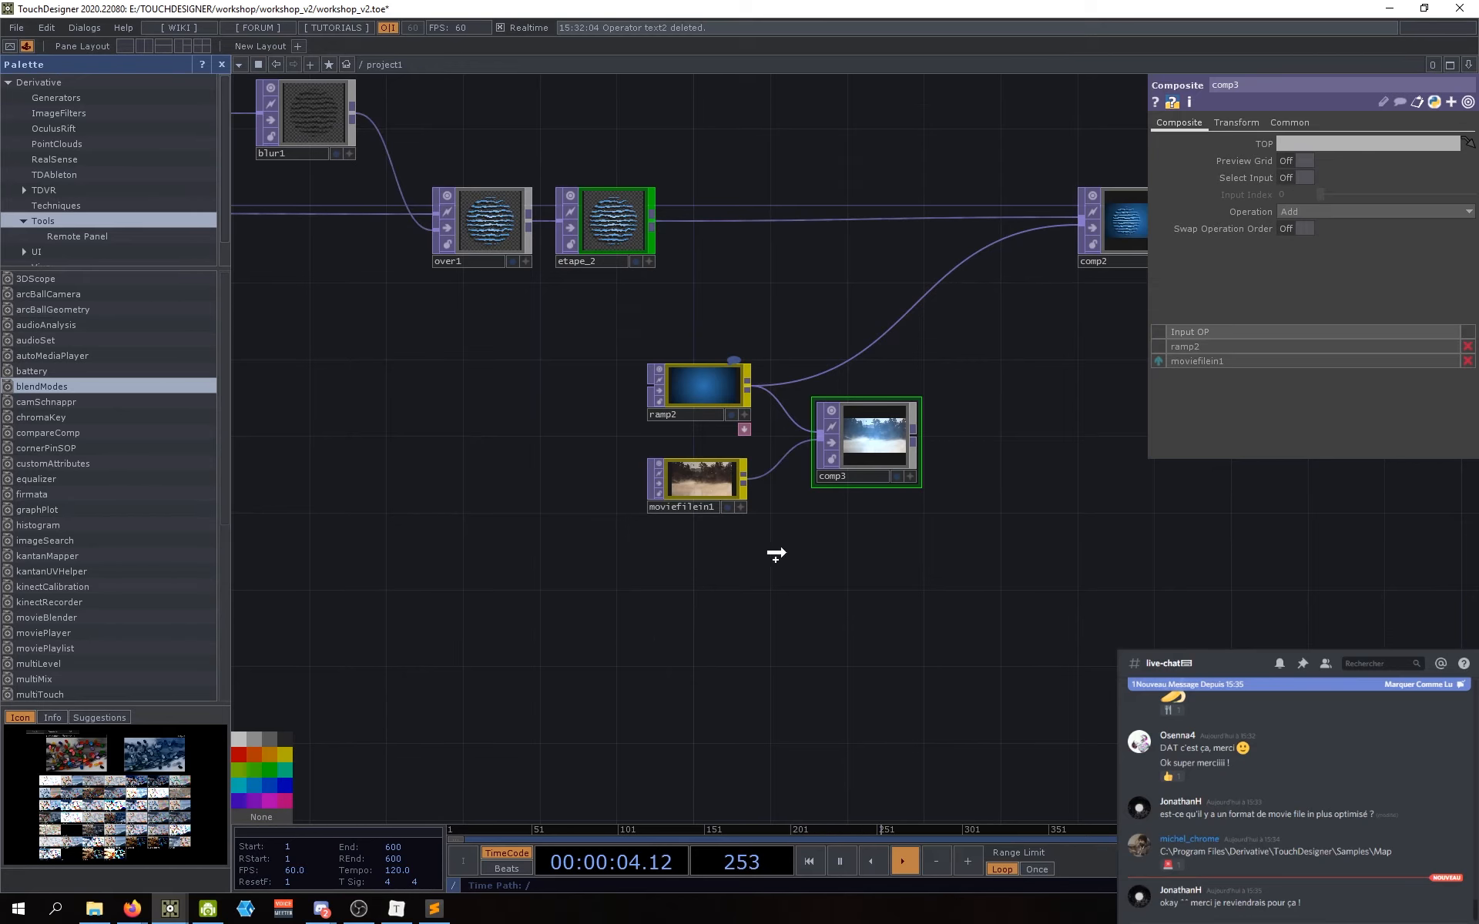
pyautogui.moveTo(776, 555); pyautogui.dragTo(776, 556)
# Step: Redock the palette, drag in another blendModes, then delete the extra blendModes1 copy
pyautogui.moveTo(682, 666); pyautogui.dragTo(617, 649)
pyautogui.moveTo(690, 579); pyautogui.dragTo(691, 611)
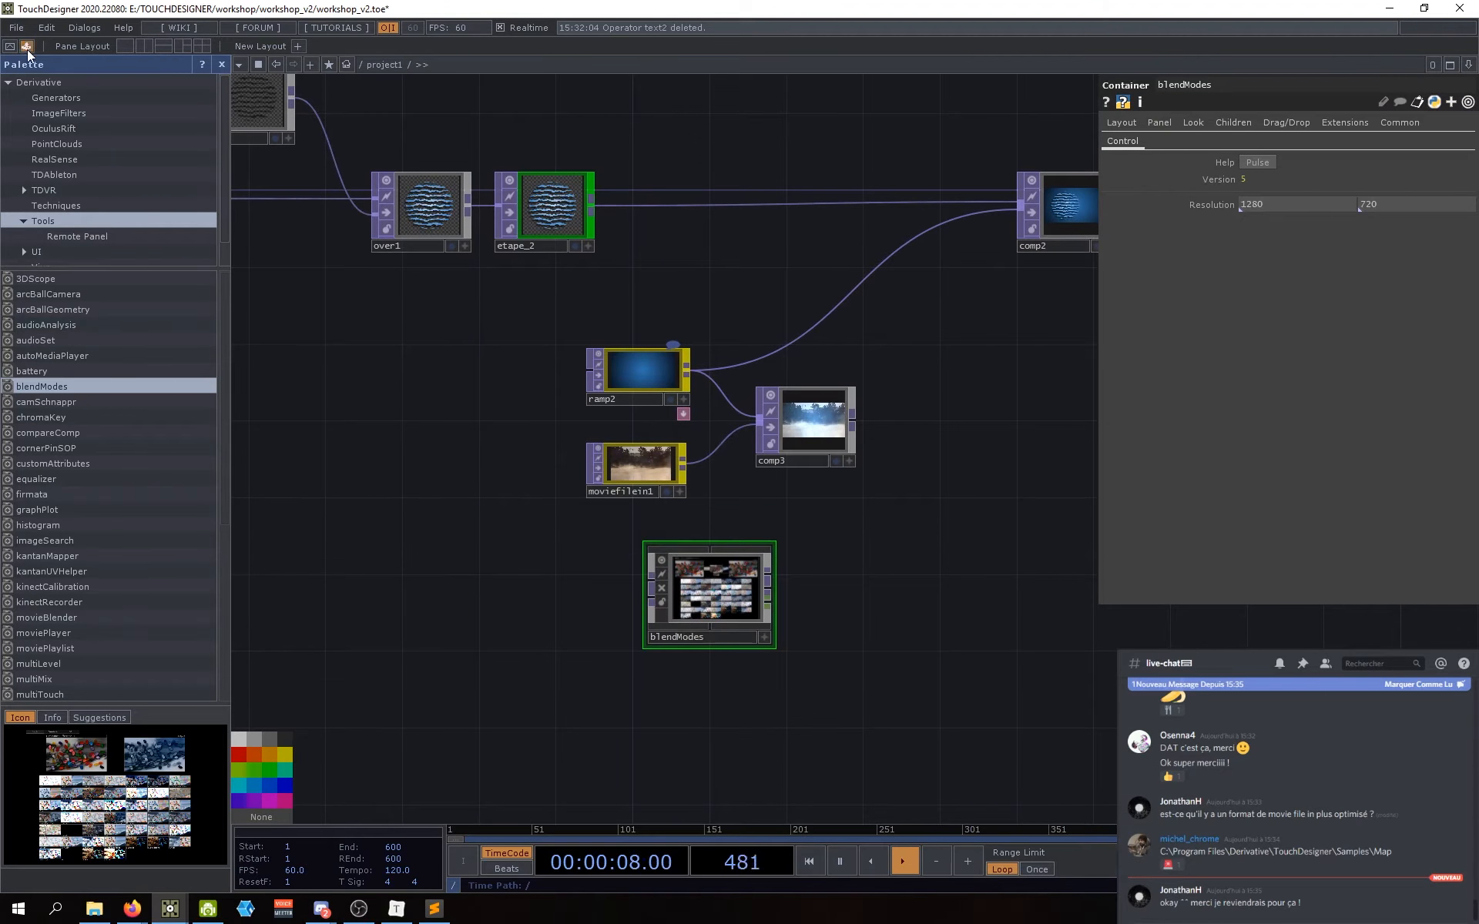
pyautogui.click(86, 29)
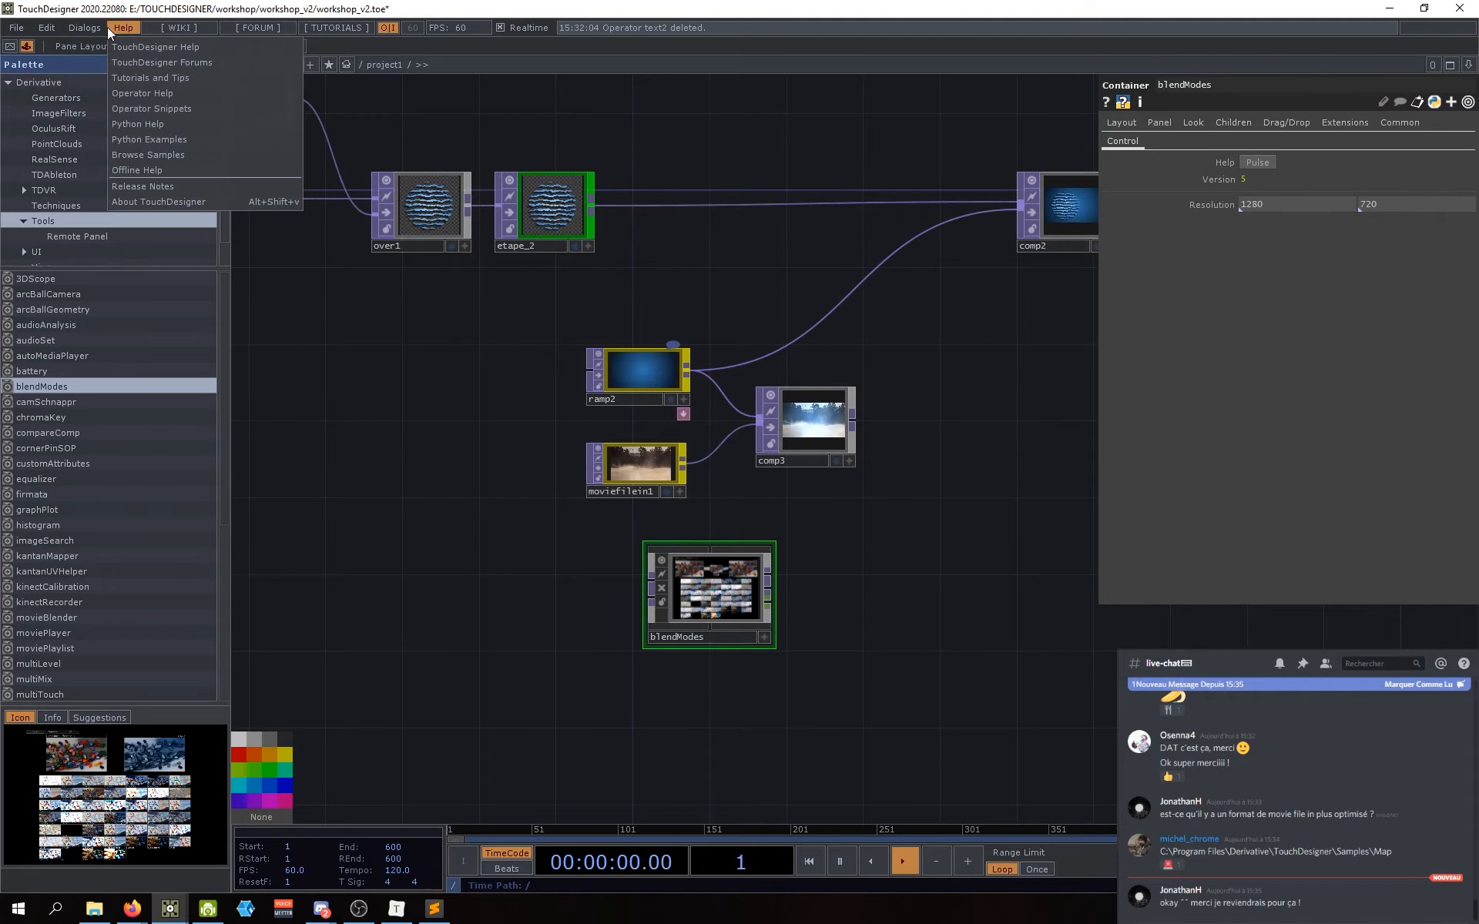
pyautogui.click(103, 111)
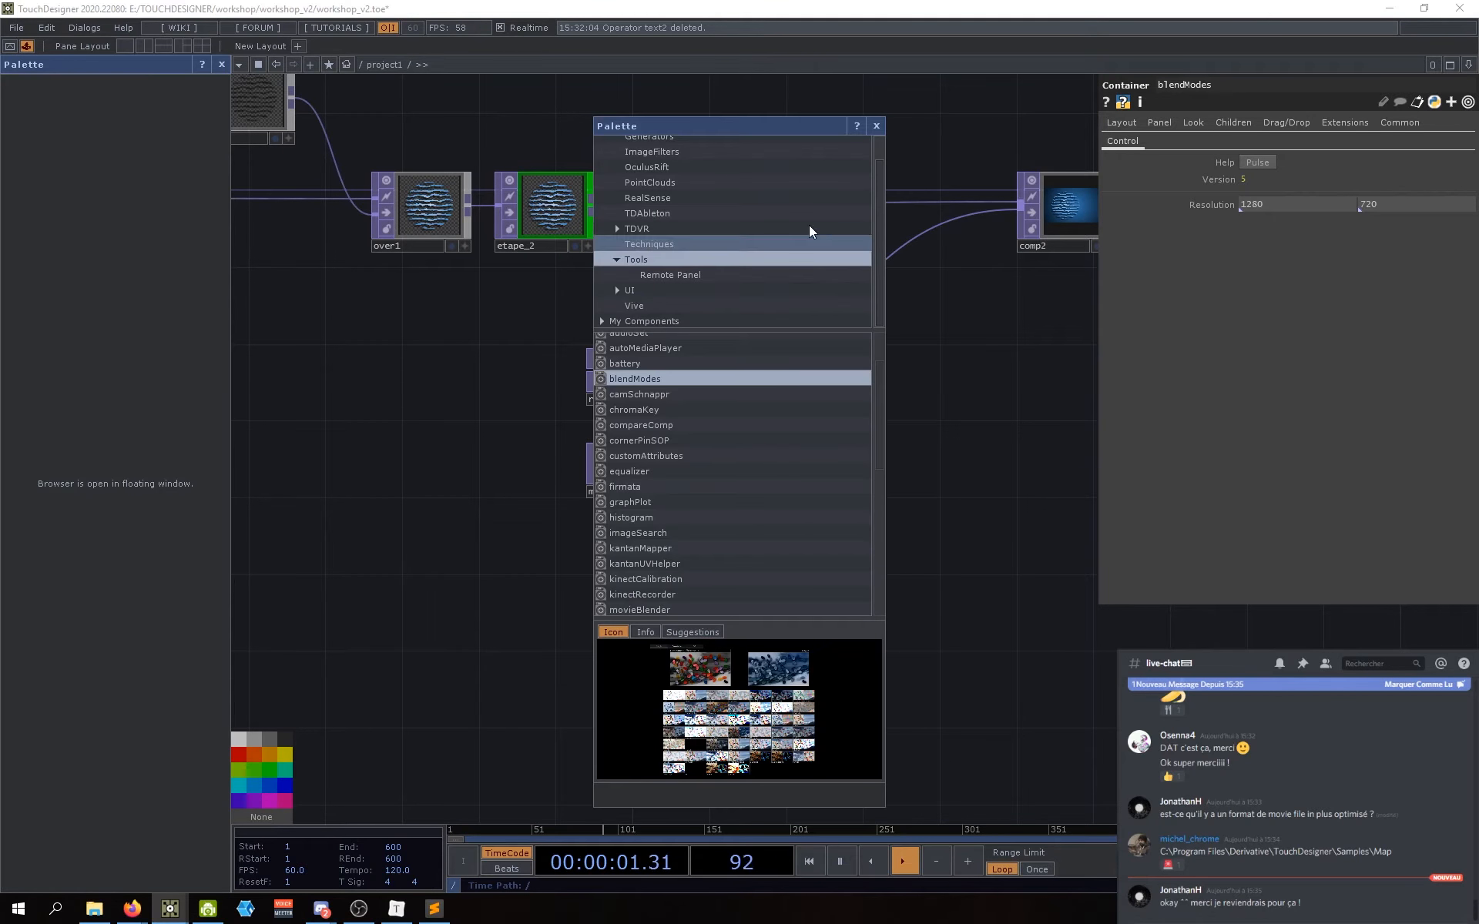
pyautogui.click(877, 126)
pyautogui.scroll(1, 65, 154)
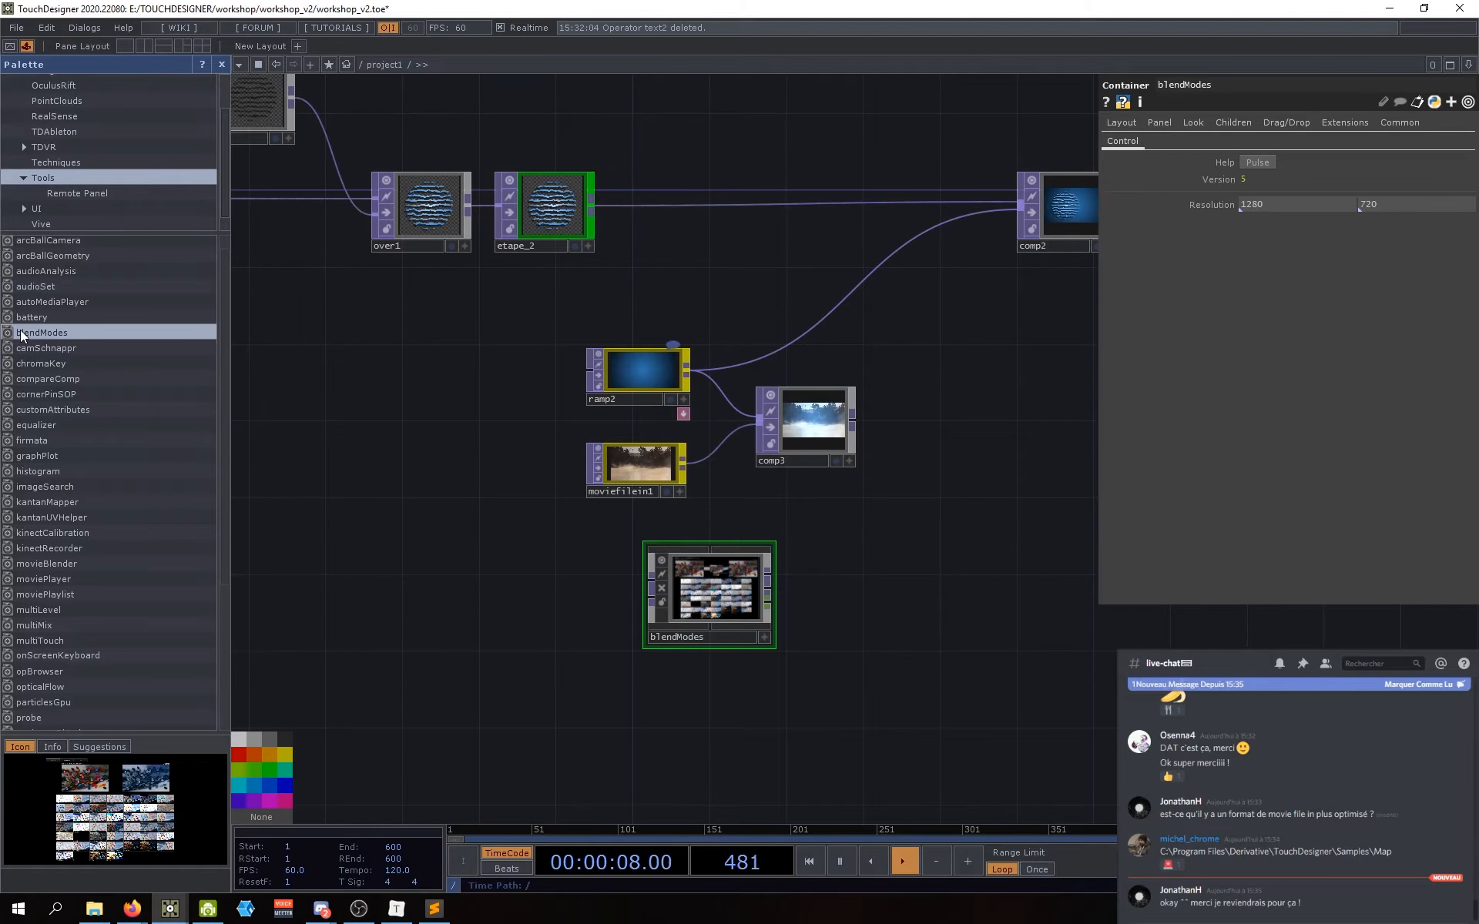
pyautogui.moveTo(490, 479); pyautogui.dragTo(92, 337)
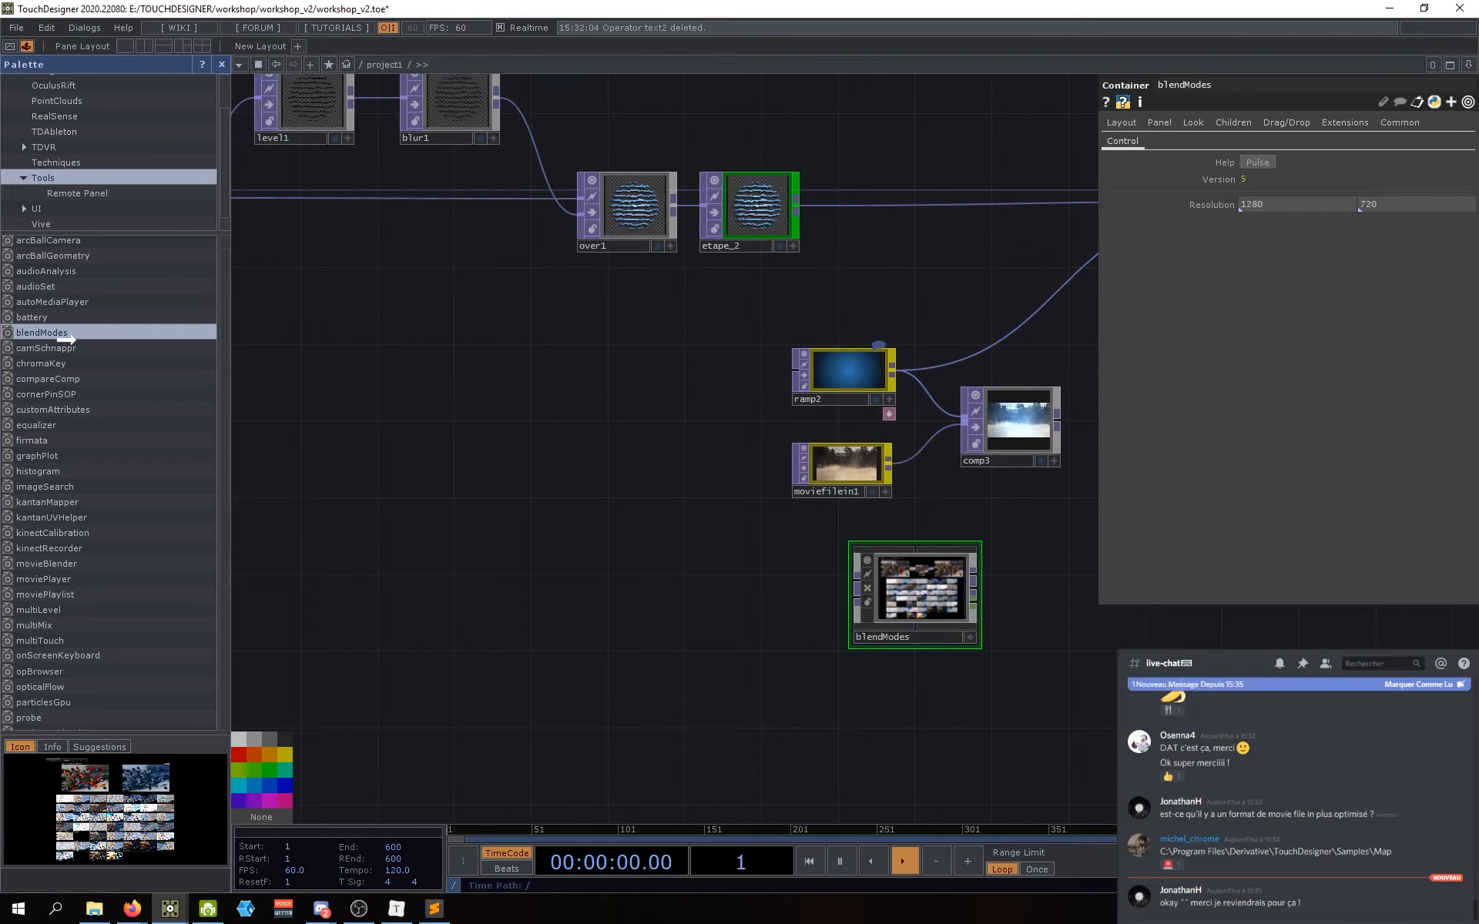
pyautogui.moveTo(721, 748); pyautogui.dragTo(564, 624)
pyautogui.moveTo(524, 473); pyautogui.dragTo(553, 556)
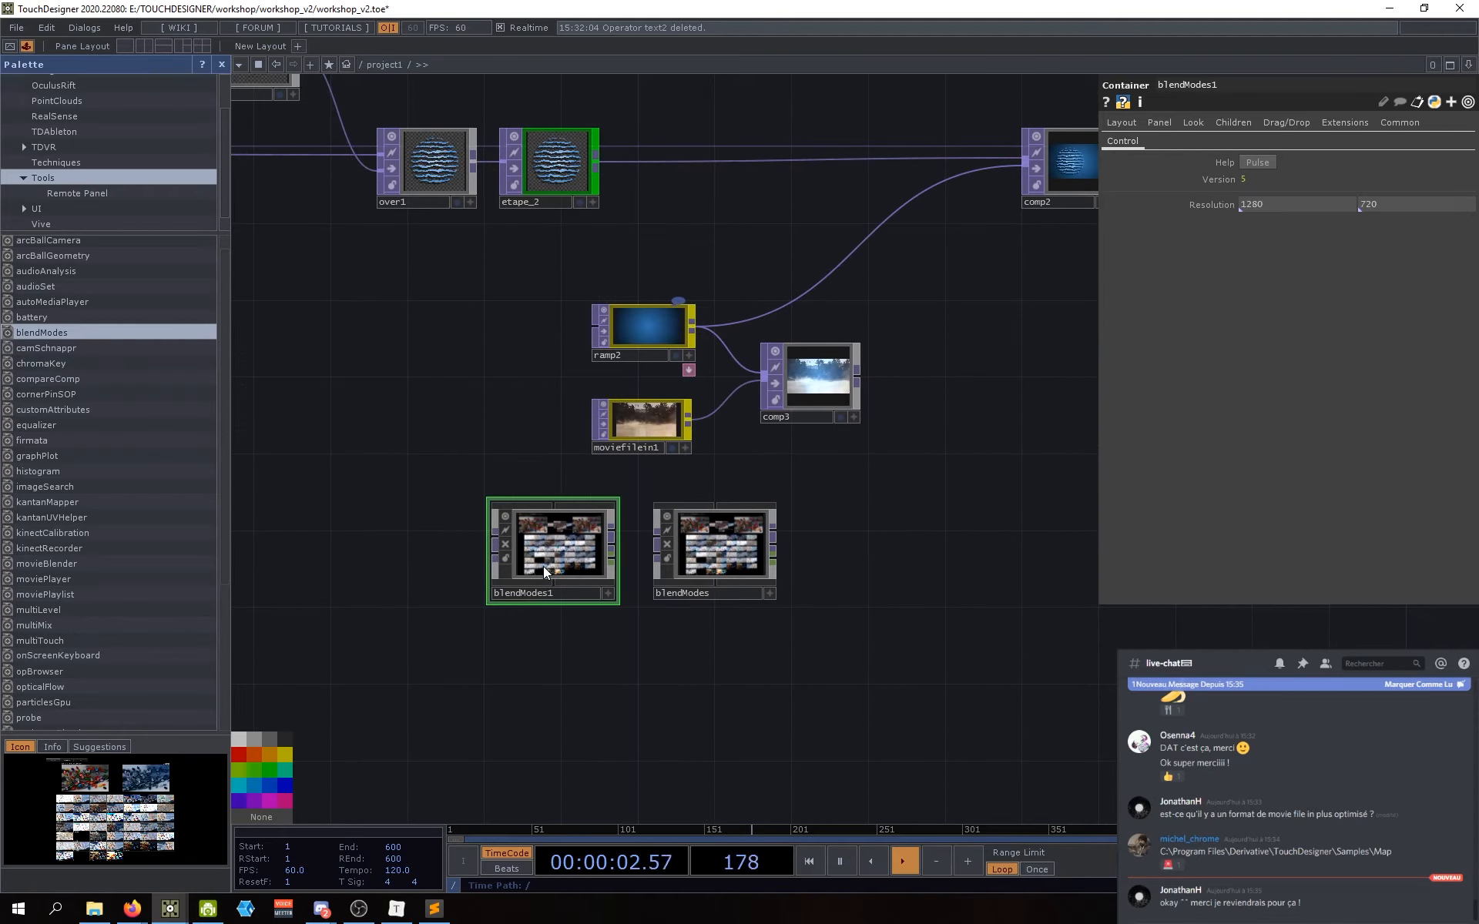
pyautogui.press('Delete')
# Step: Move blendModes up near comp3 and frame it with the ramp and movie nodes
pyautogui.moveTo(773, 565); pyautogui.dragTo(865, 490)
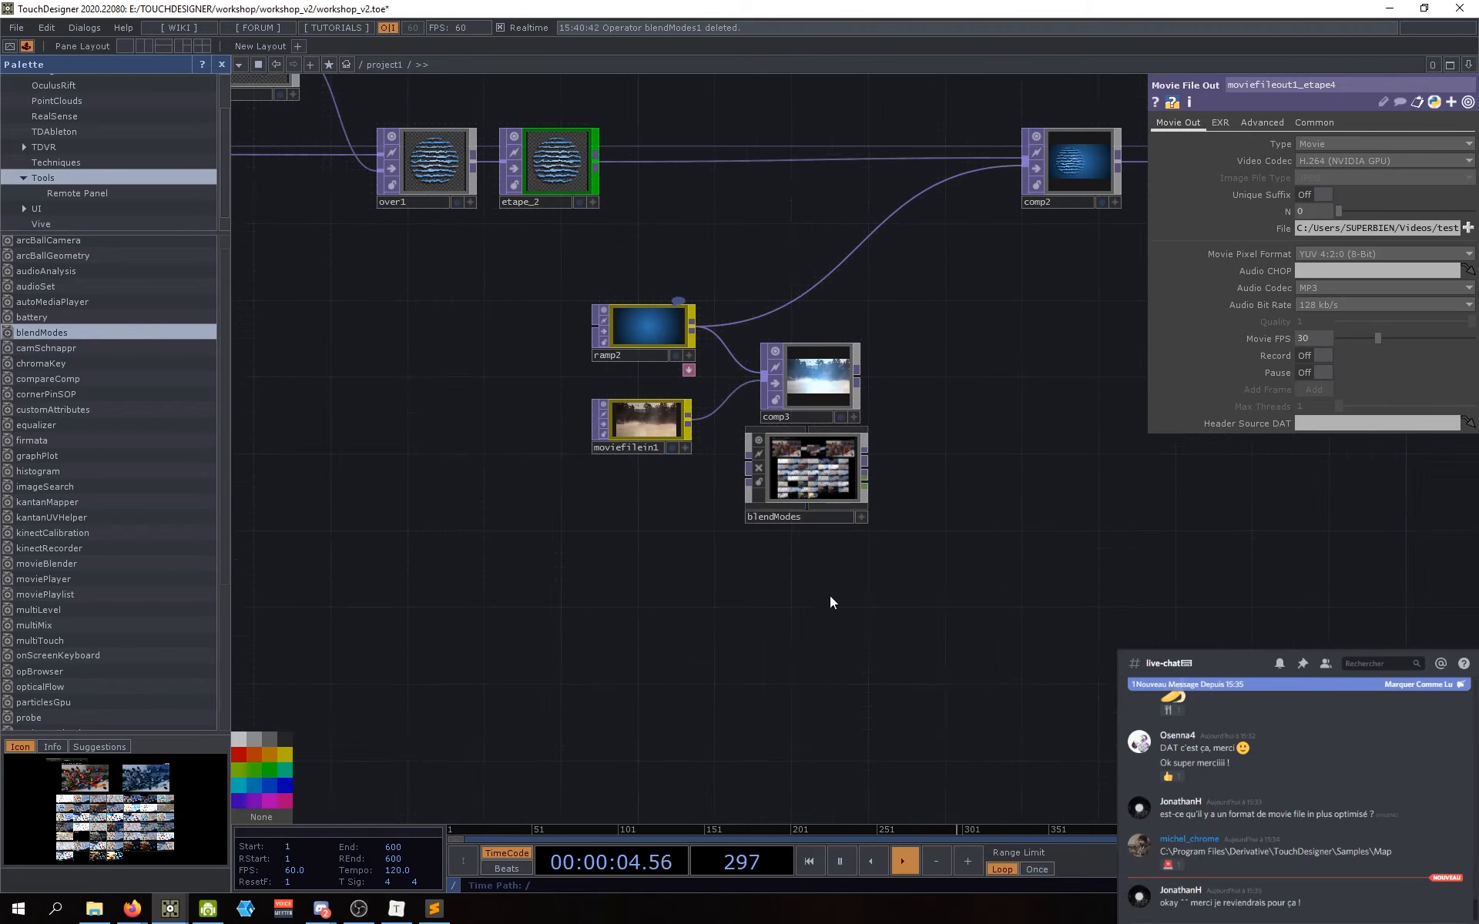
pyautogui.scroll(6, 630, 504)
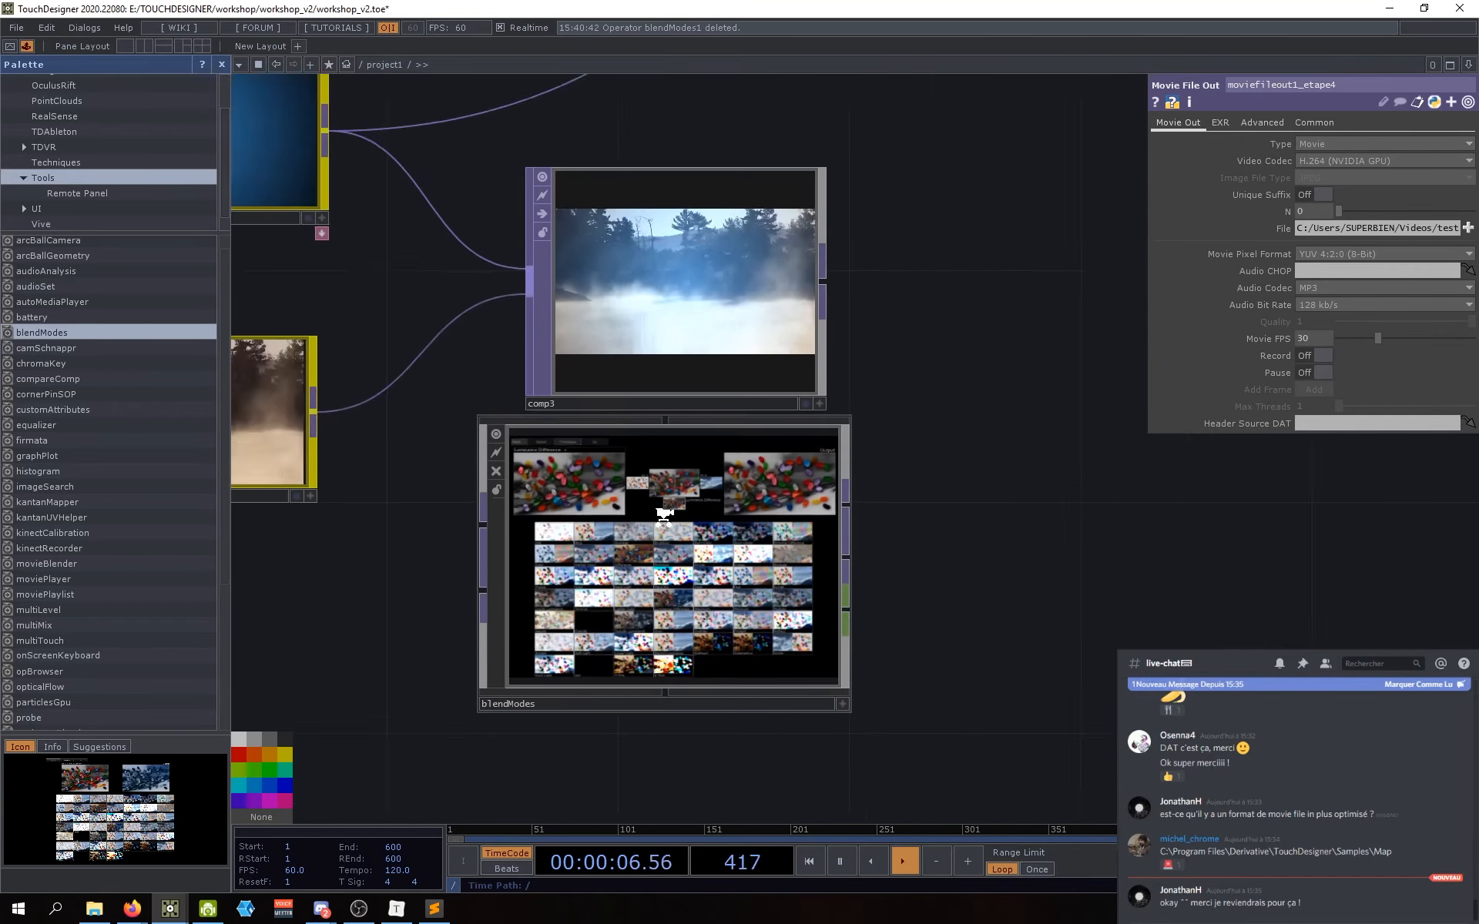
pyautogui.scroll(-1, 664, 516)
pyautogui.moveTo(945, 596); pyautogui.dragTo(968, 529)
pyautogui.scroll(-2, 944, 524)
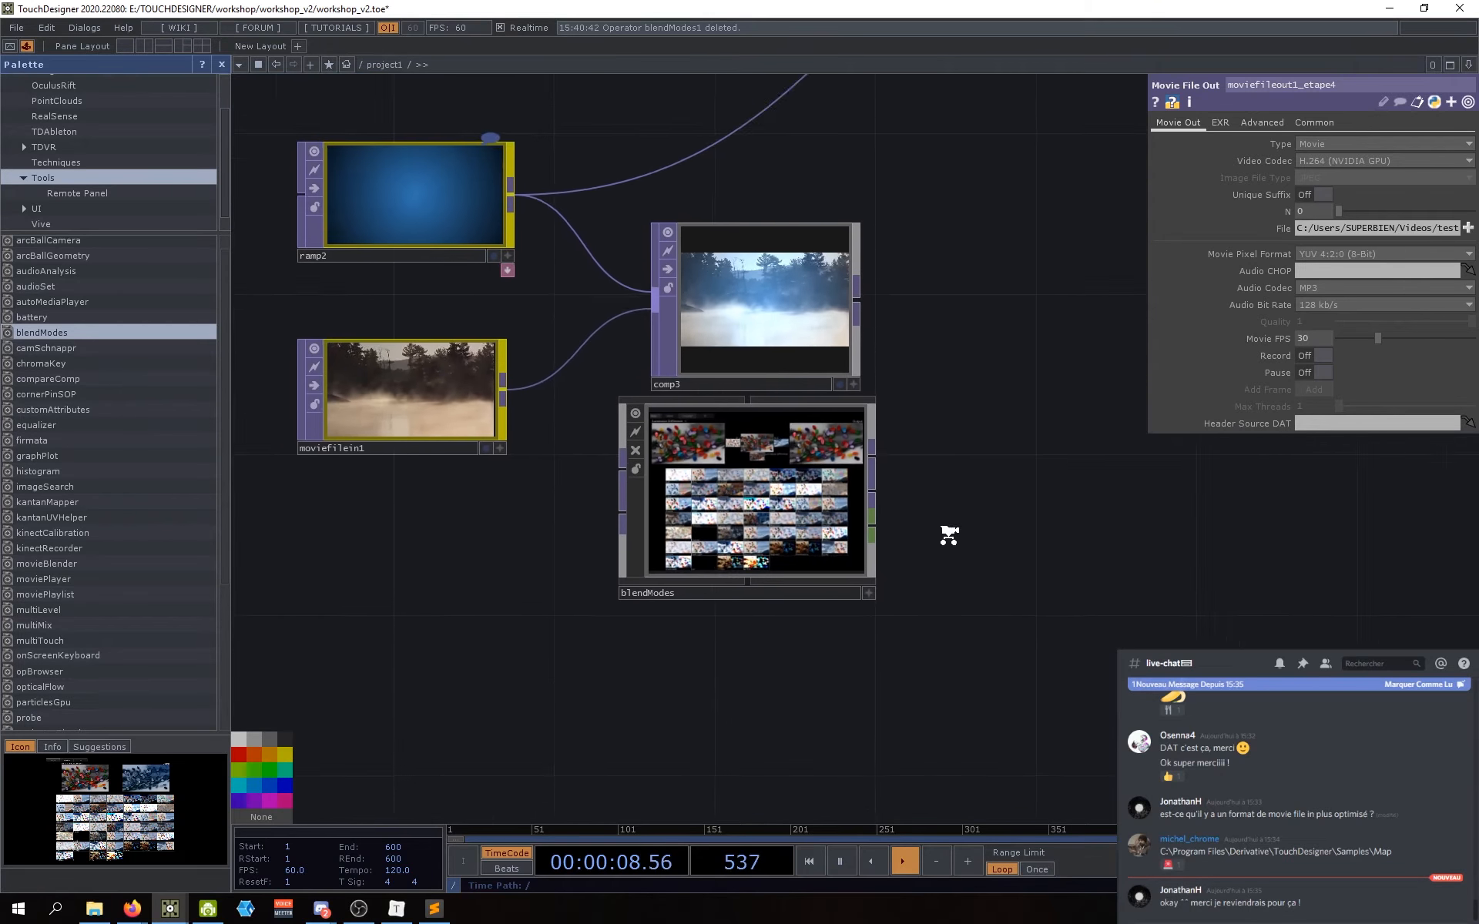
pyautogui.moveTo(1017, 594); pyautogui.dragTo(984, 615)
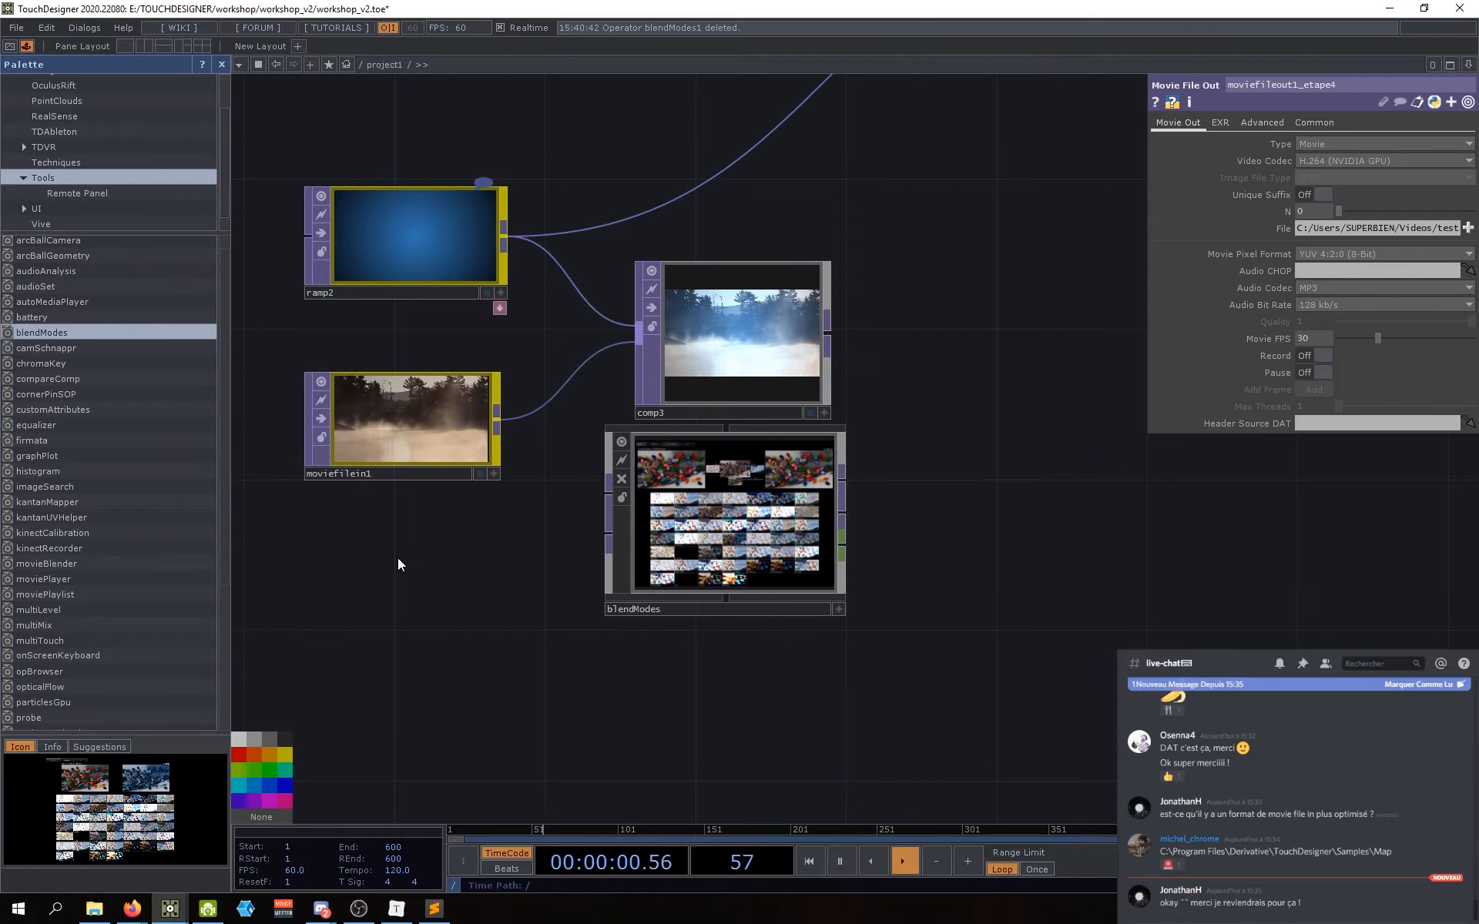
pyautogui.moveTo(568, 579); pyautogui.dragTo(539, 577)
pyautogui.moveTo(675, 538); pyautogui.dragTo(690, 539)
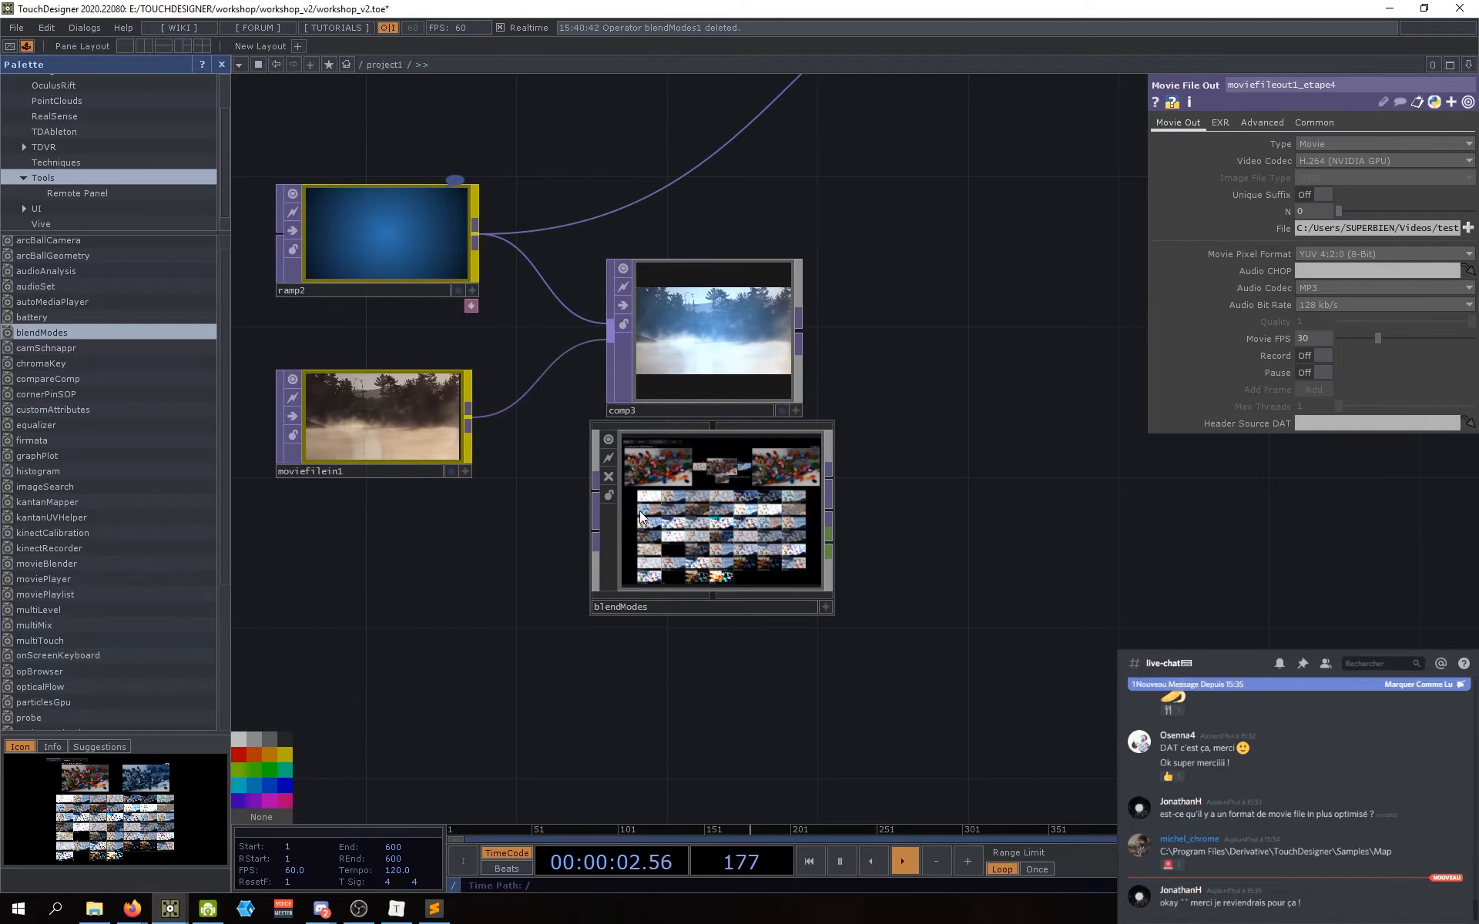
# Step: Wire ramp2 and moviefilein1 into blendModes and space comp3 above it
pyautogui.moveTo(475, 234); pyautogui.dragTo(595, 487)
pyautogui.moveTo(469, 422); pyautogui.dragTo(676, 550)
pyautogui.moveTo(521, 592); pyautogui.dragTo(533, 595)
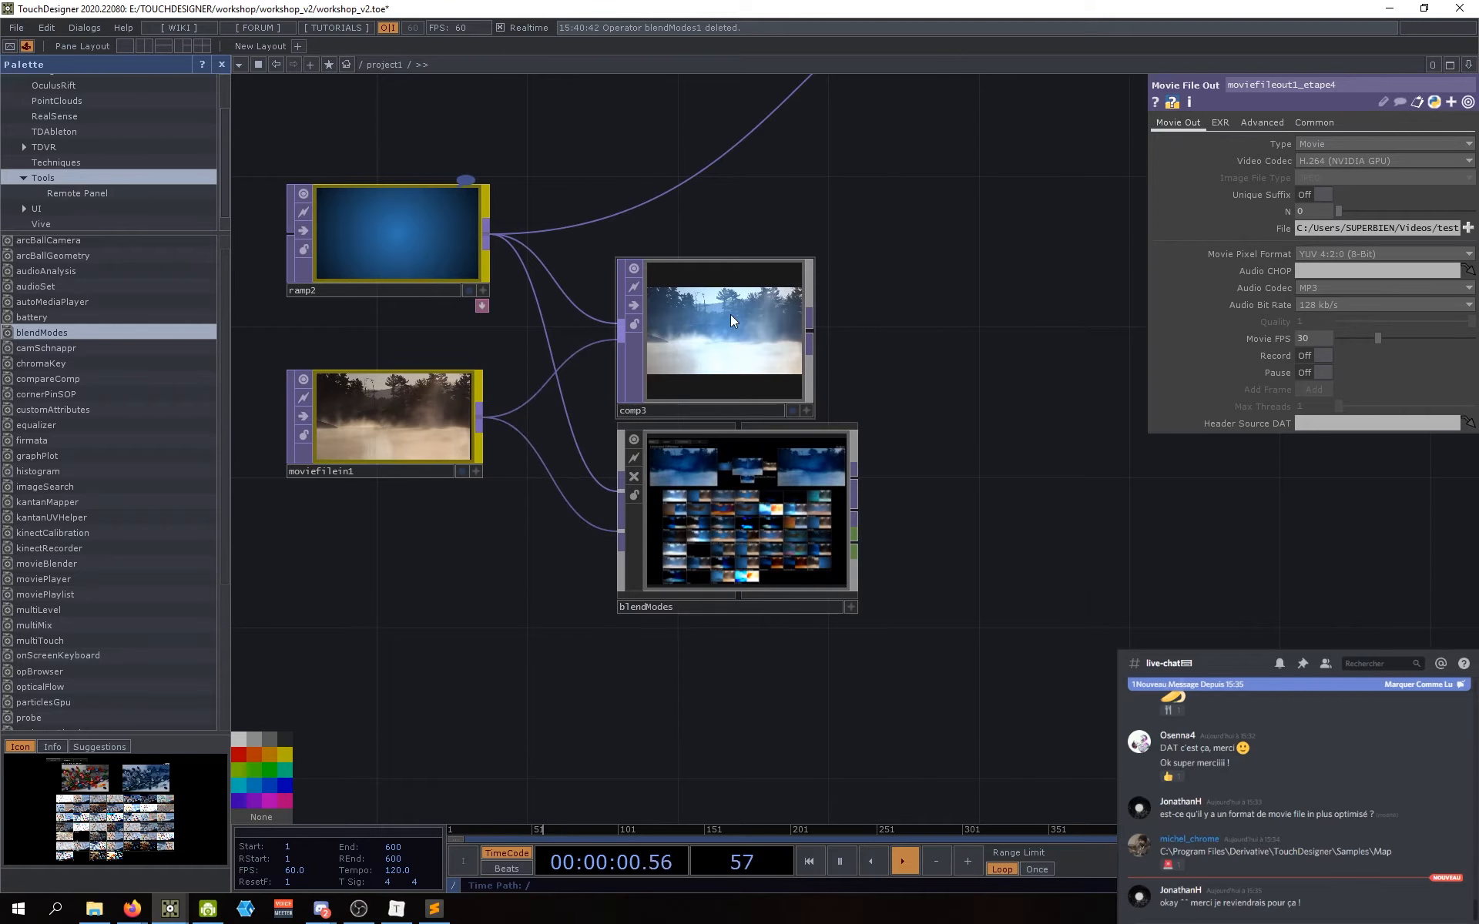
pyautogui.moveTo(731, 314); pyautogui.dragTo(730, 285)
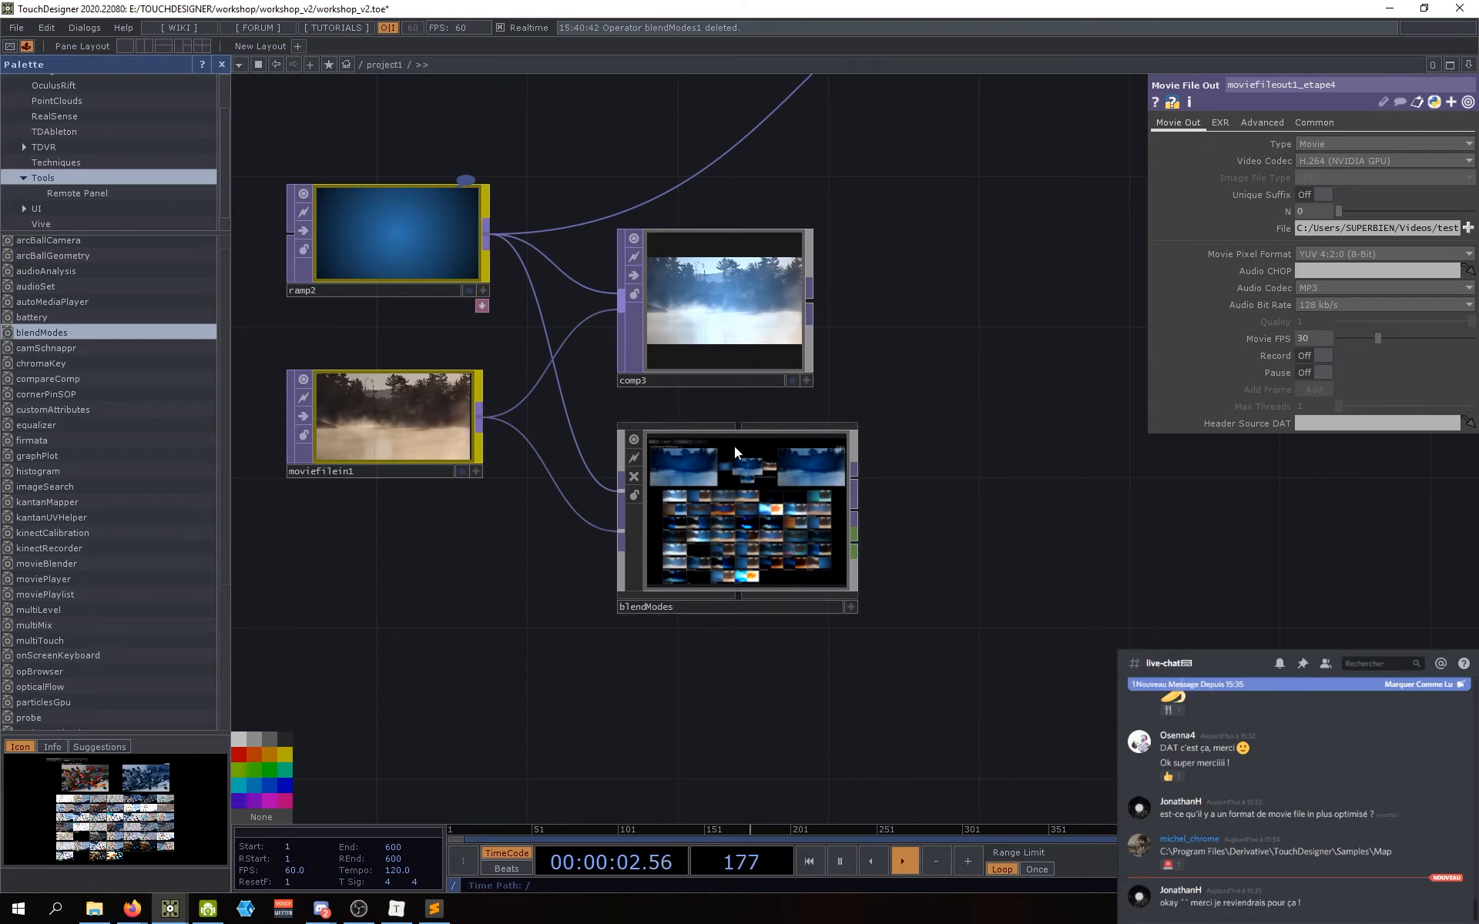
pyautogui.scroll(3, 735, 495)
pyautogui.scroll(-3, 820, 553)
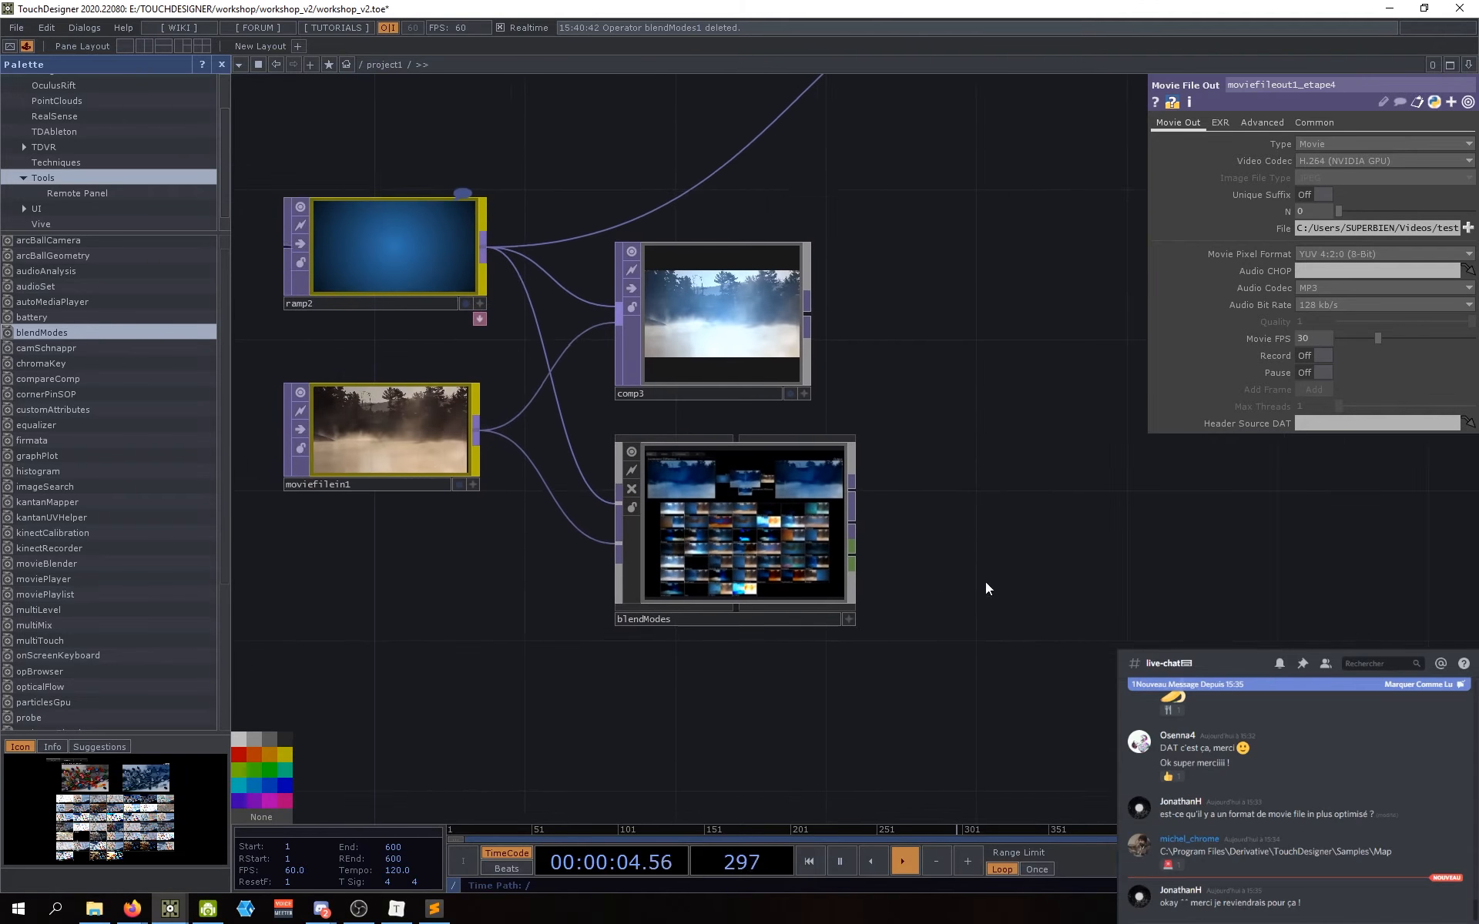
pyautogui.moveTo(986, 581); pyautogui.dragTo(961, 602)
# Step: Open blendModes' floating viewer via its right-click View... option and move it up-left
pyautogui.rightClick(714, 539)
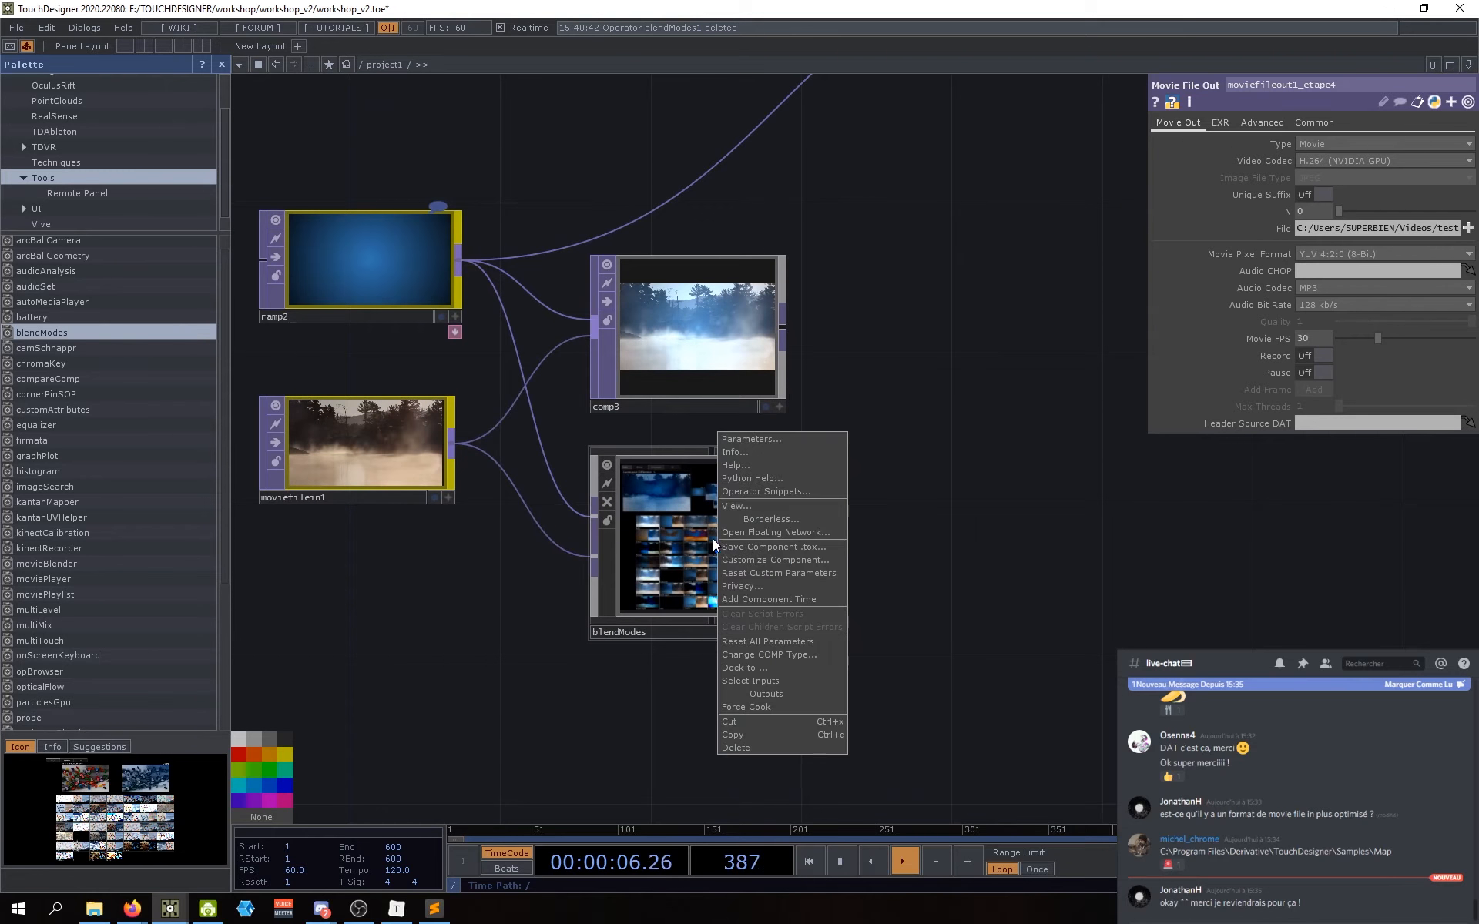
pyautogui.click(738, 507)
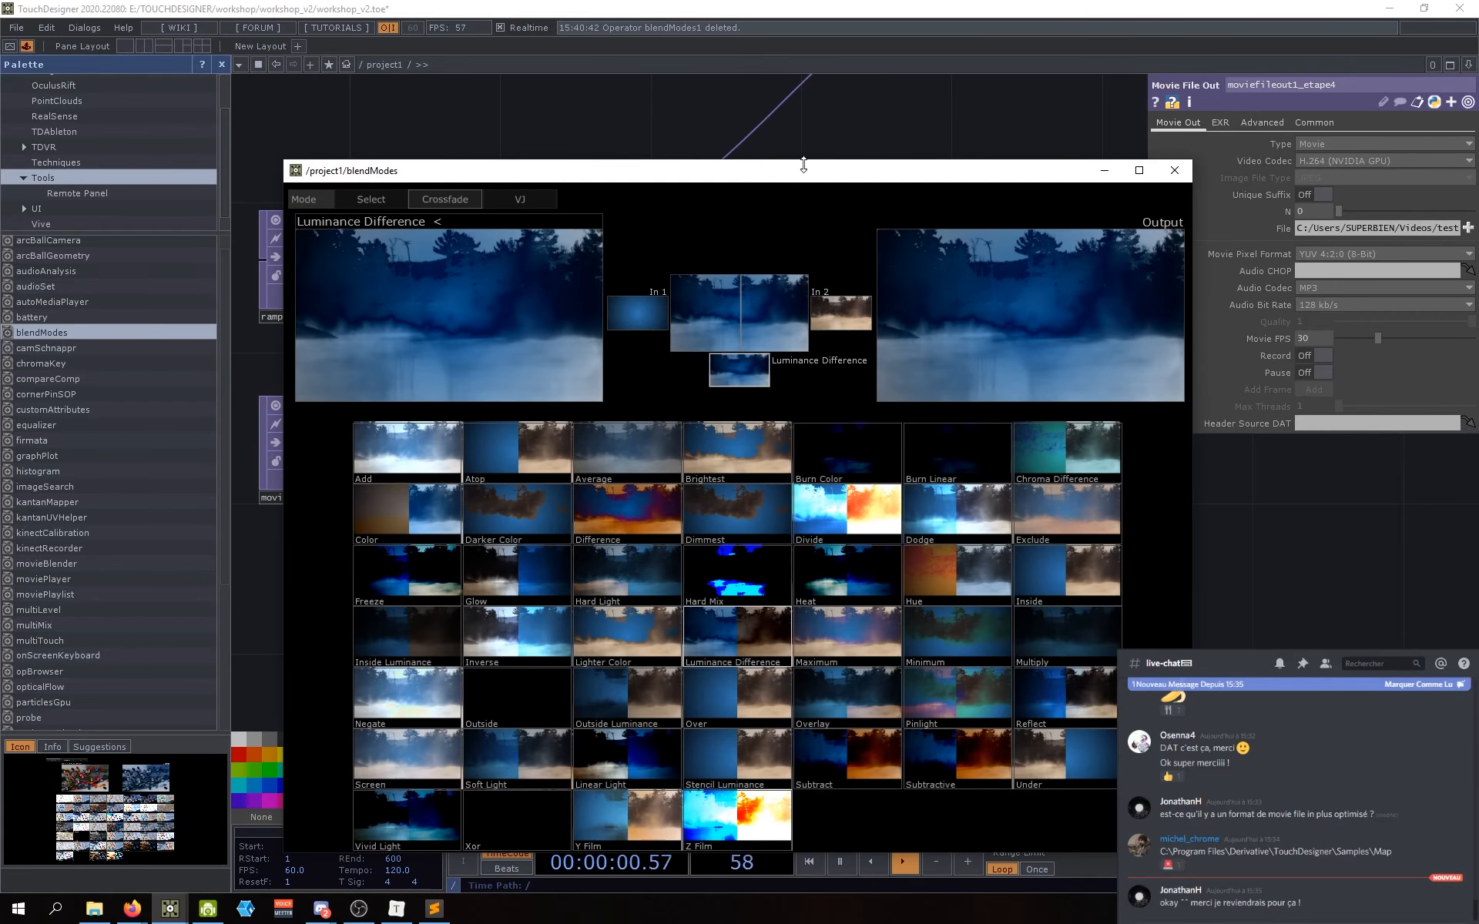
pyautogui.moveTo(803, 168); pyautogui.dragTo(791, 101)
pyautogui.click(1163, 101)
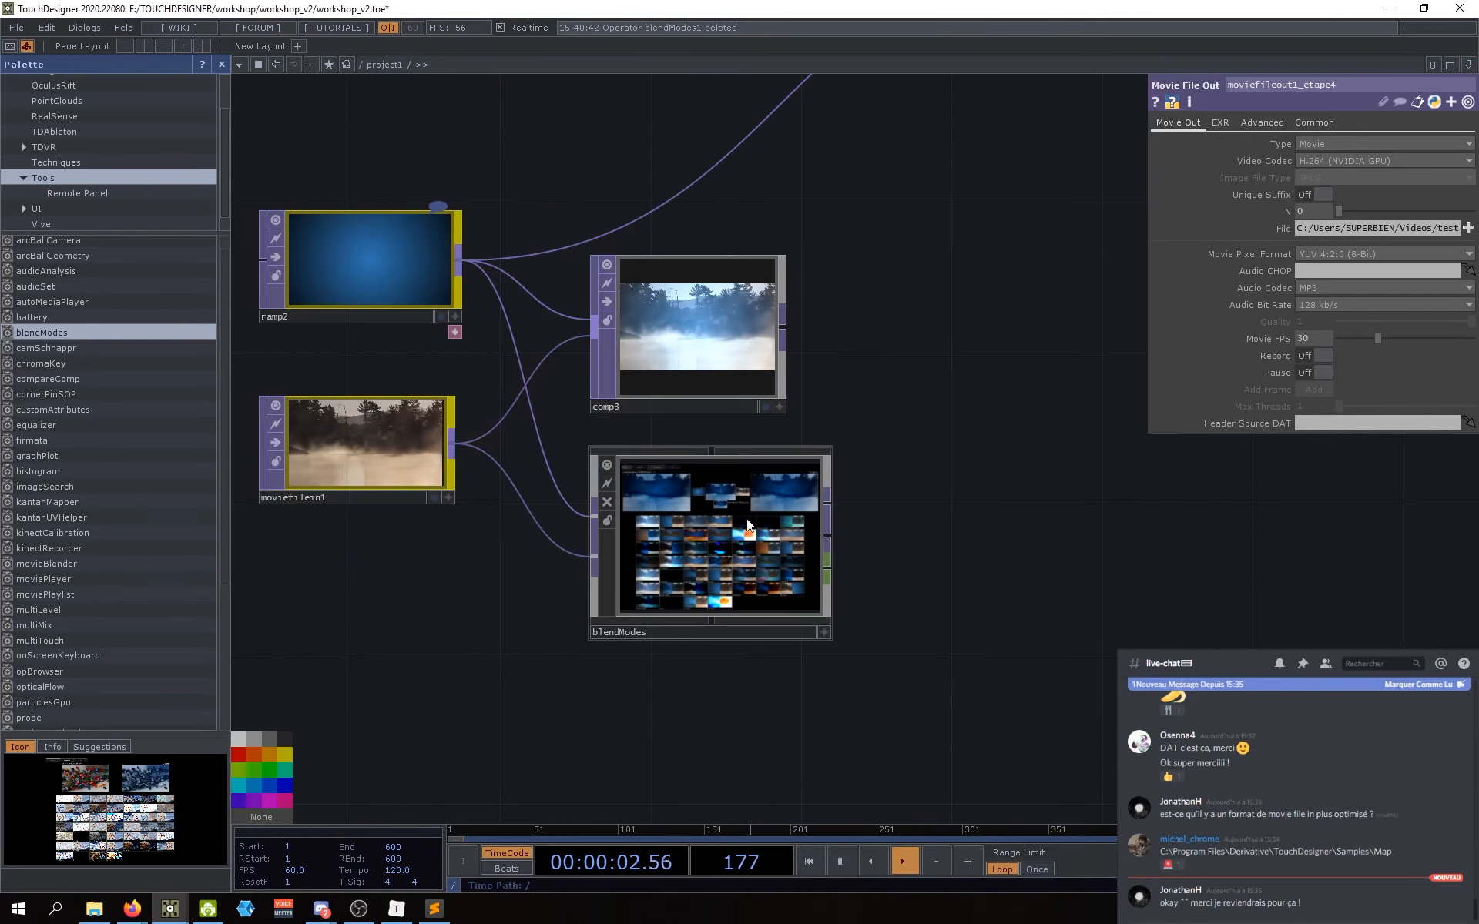
pyautogui.rightClick(707, 519)
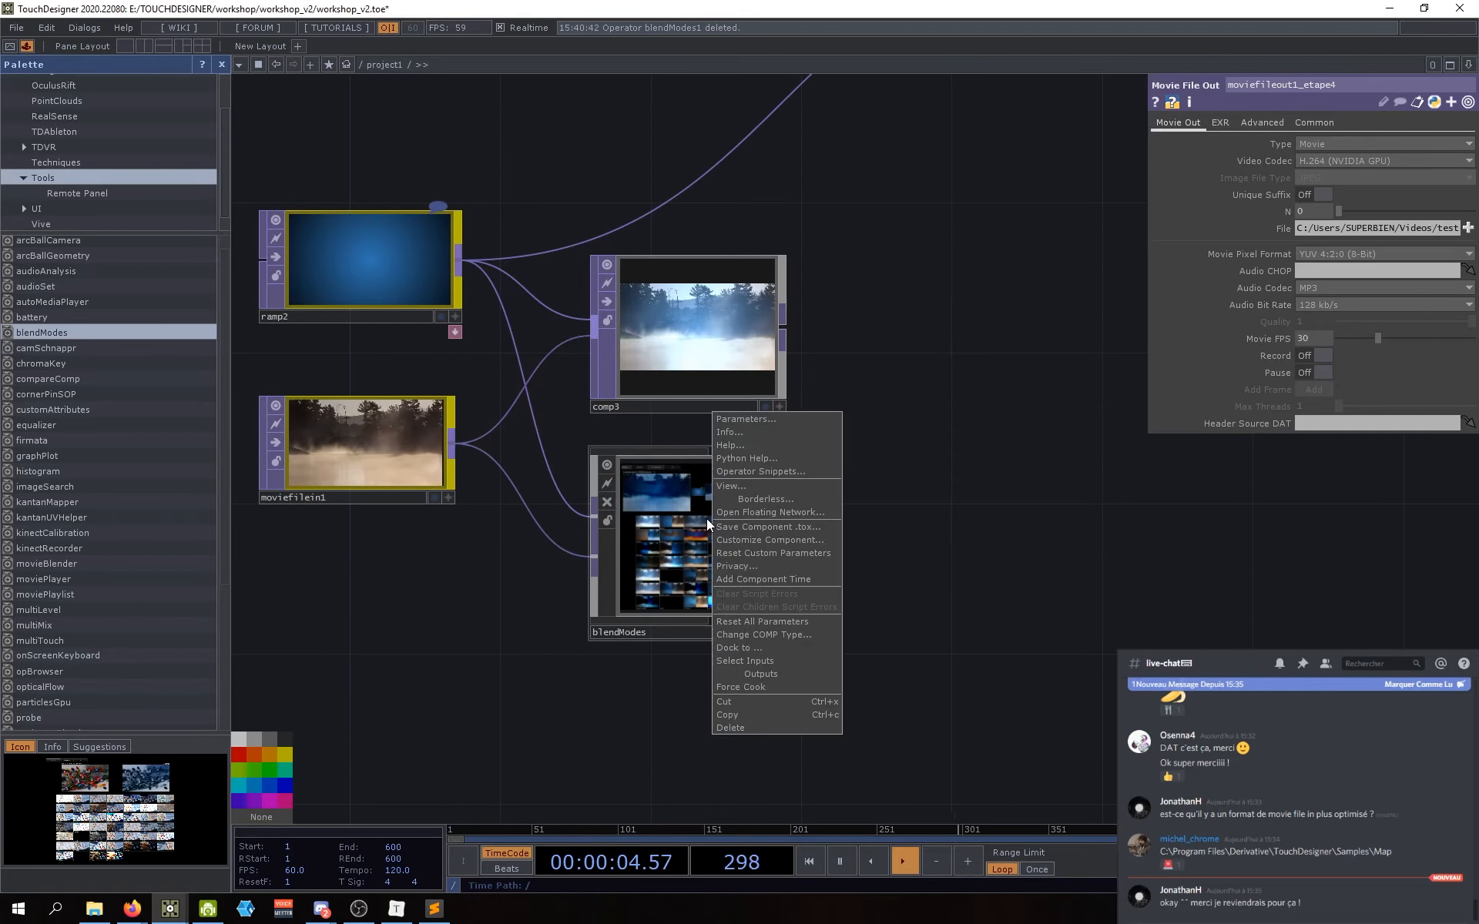
pyautogui.click(748, 491)
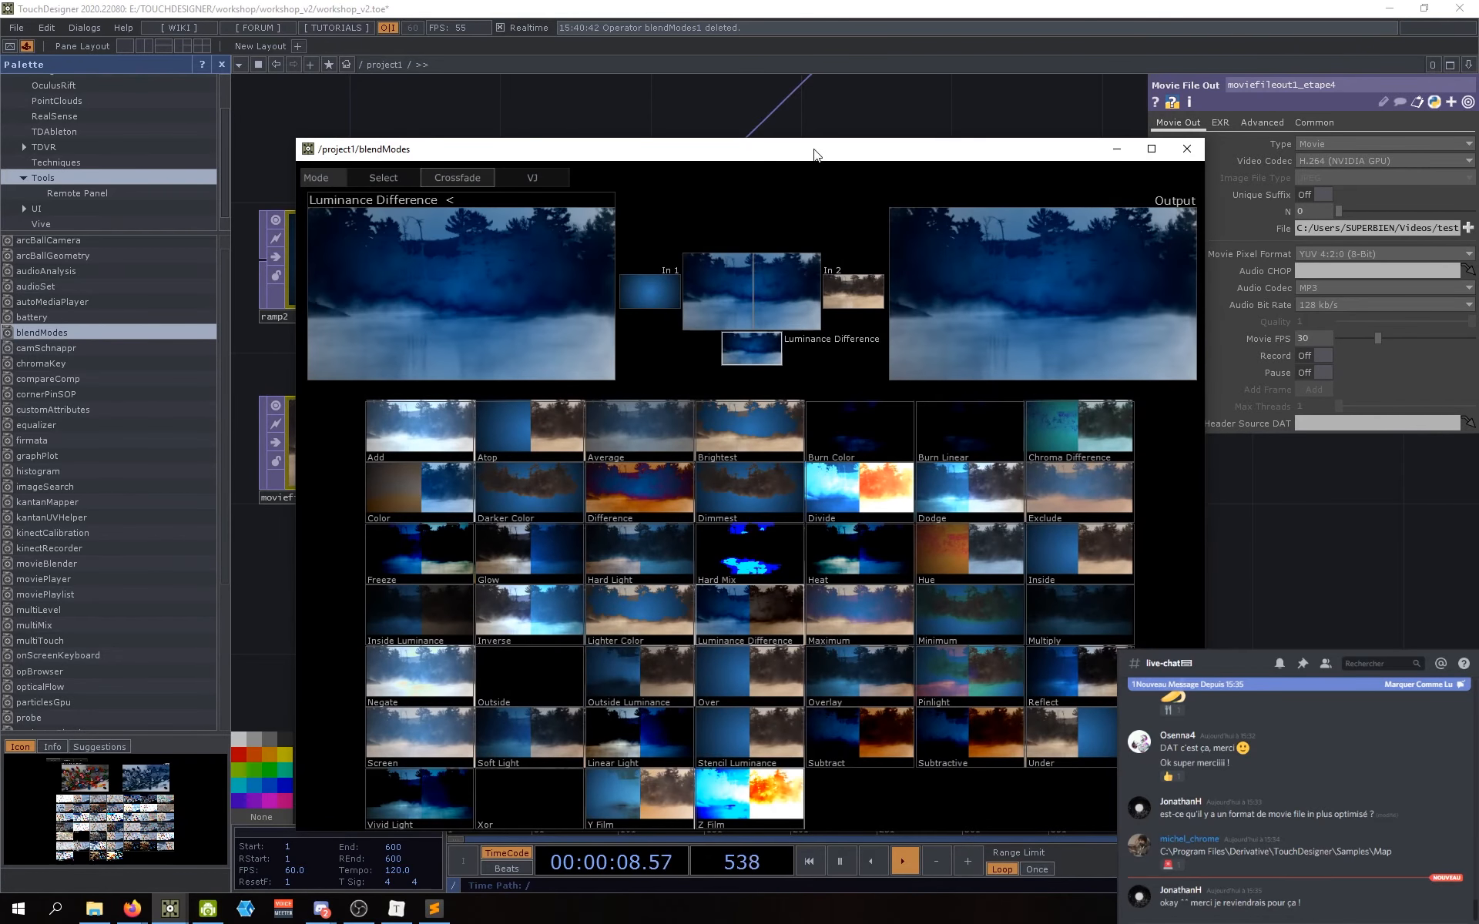
pyautogui.moveTo(813, 148); pyautogui.dragTo(767, 67)
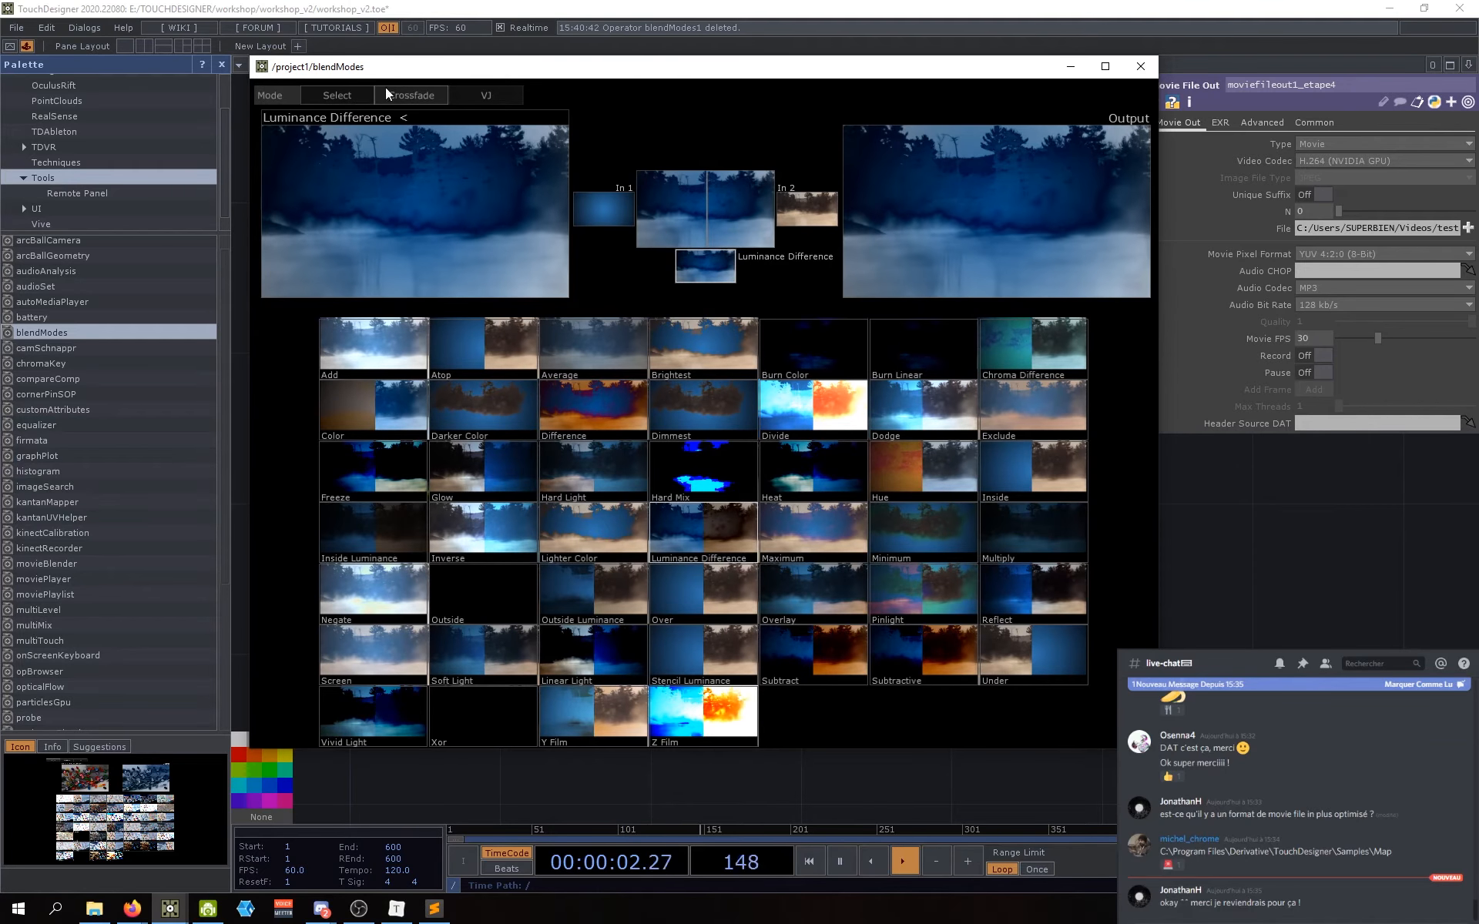
# Step: On the Select tab, try the Add, Atop and Average blends and the crossfade mode
pyautogui.click(336, 96)
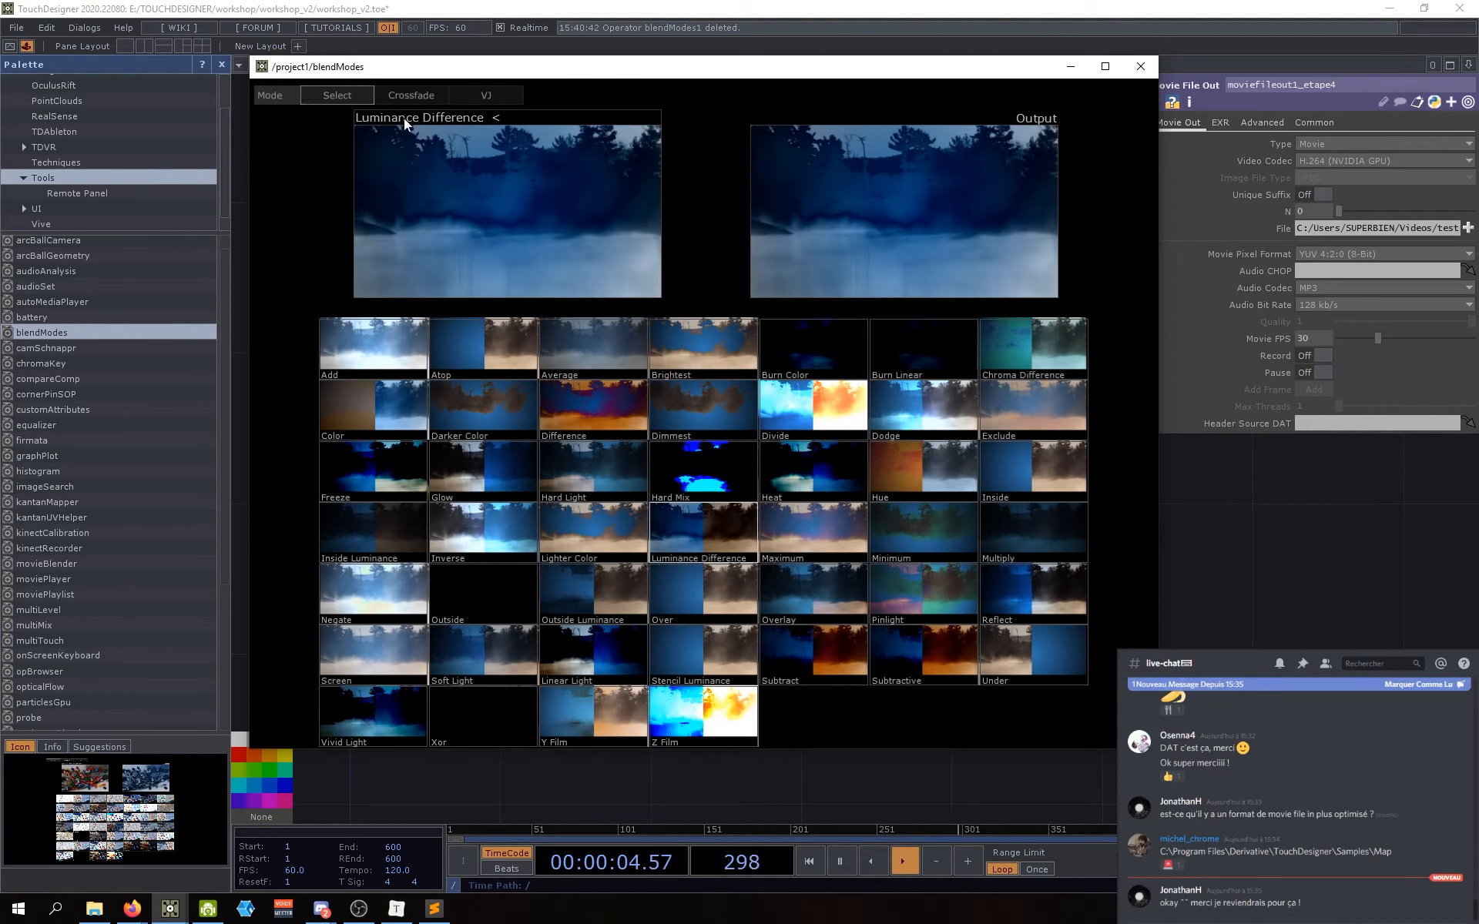
pyautogui.click(363, 345)
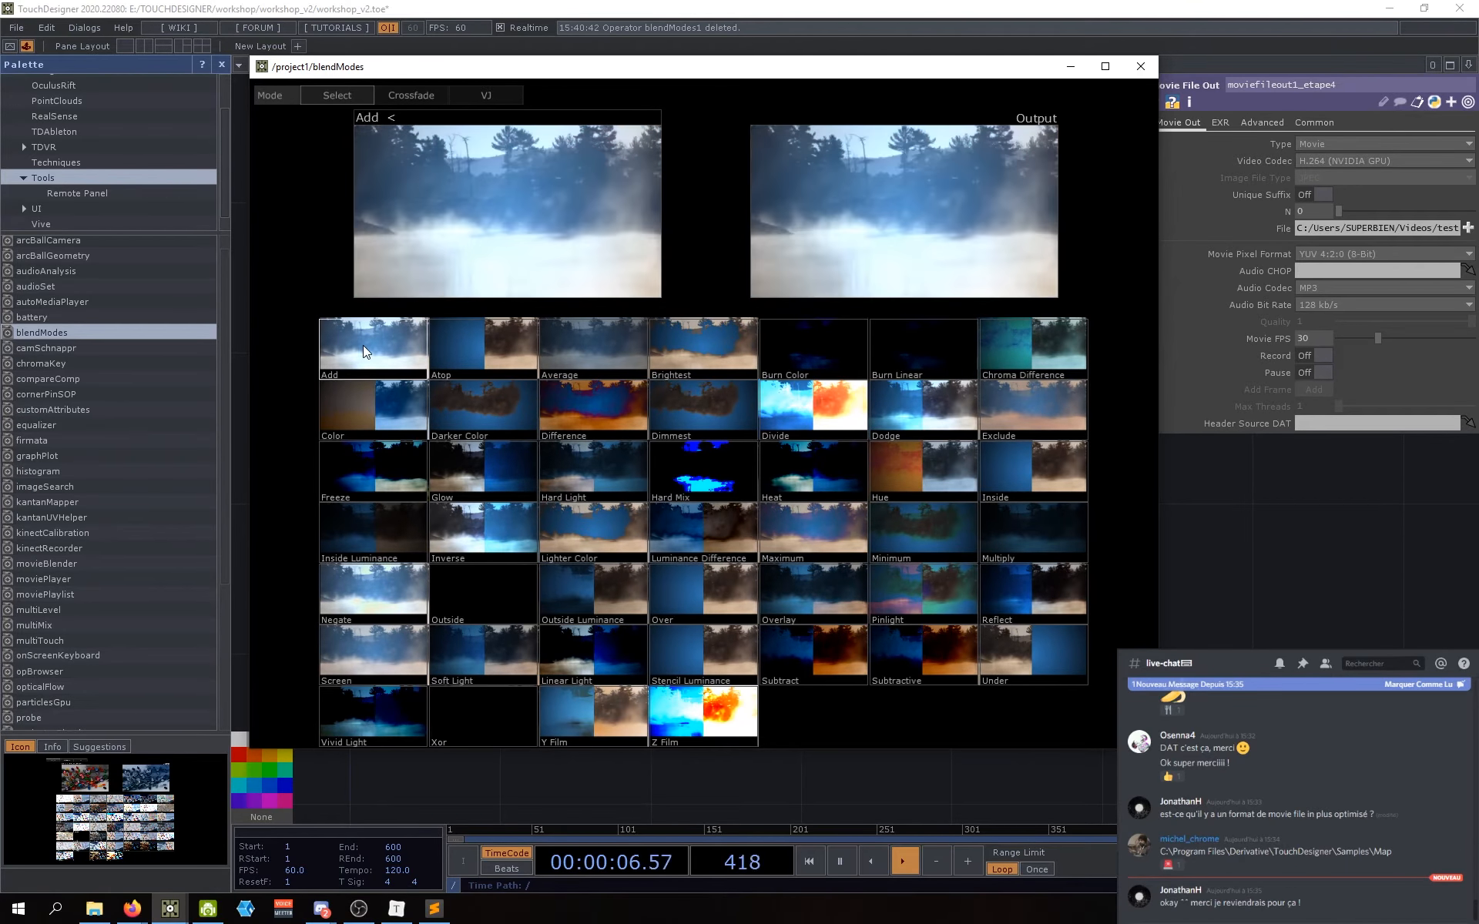
pyautogui.click(495, 348)
pyautogui.click(645, 350)
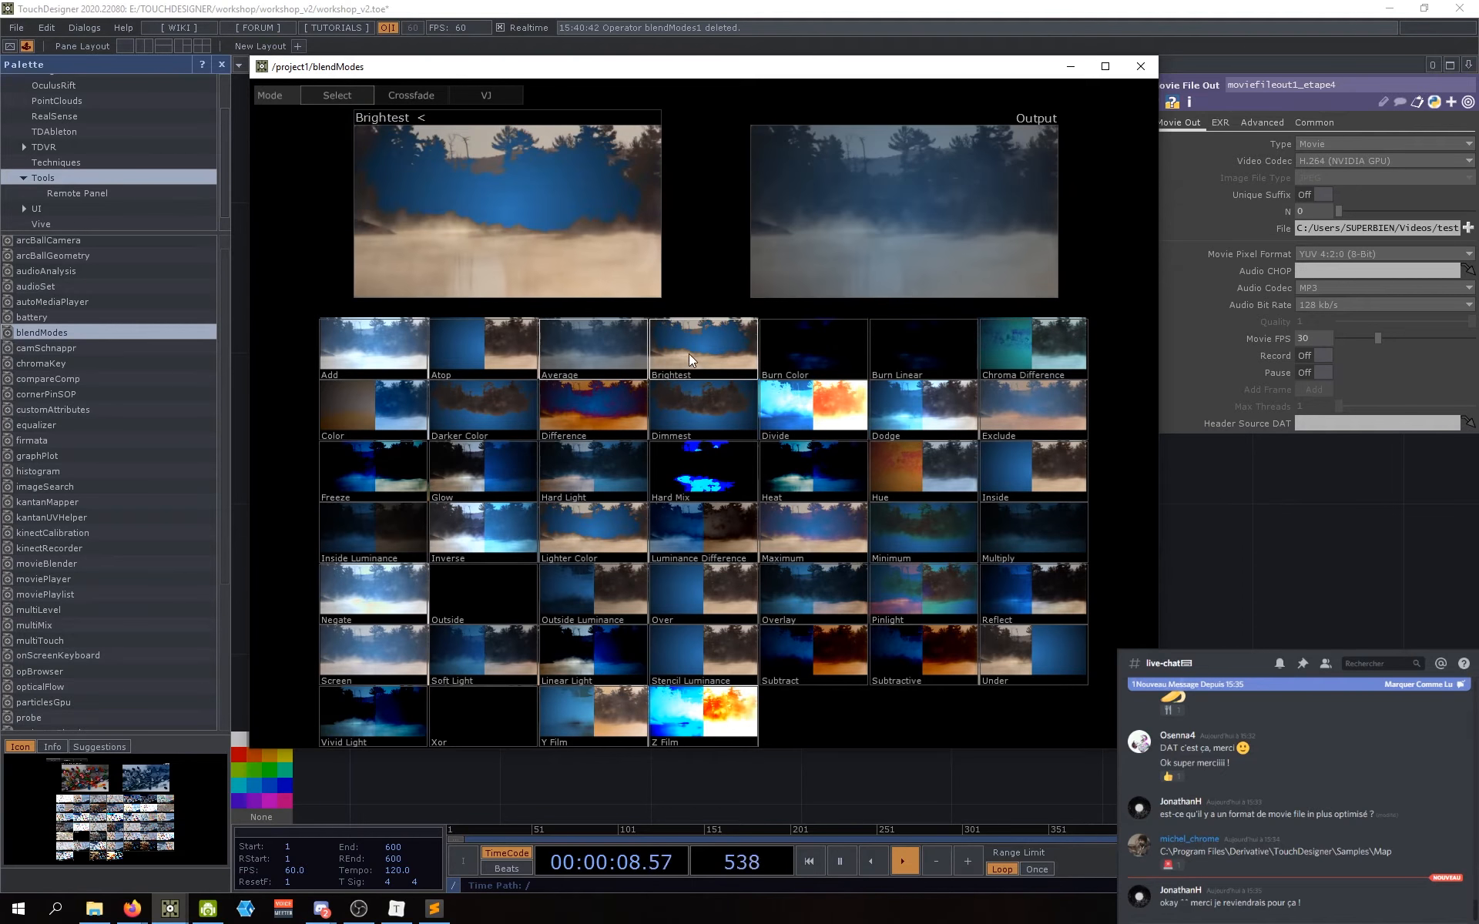
pyautogui.click(412, 96)
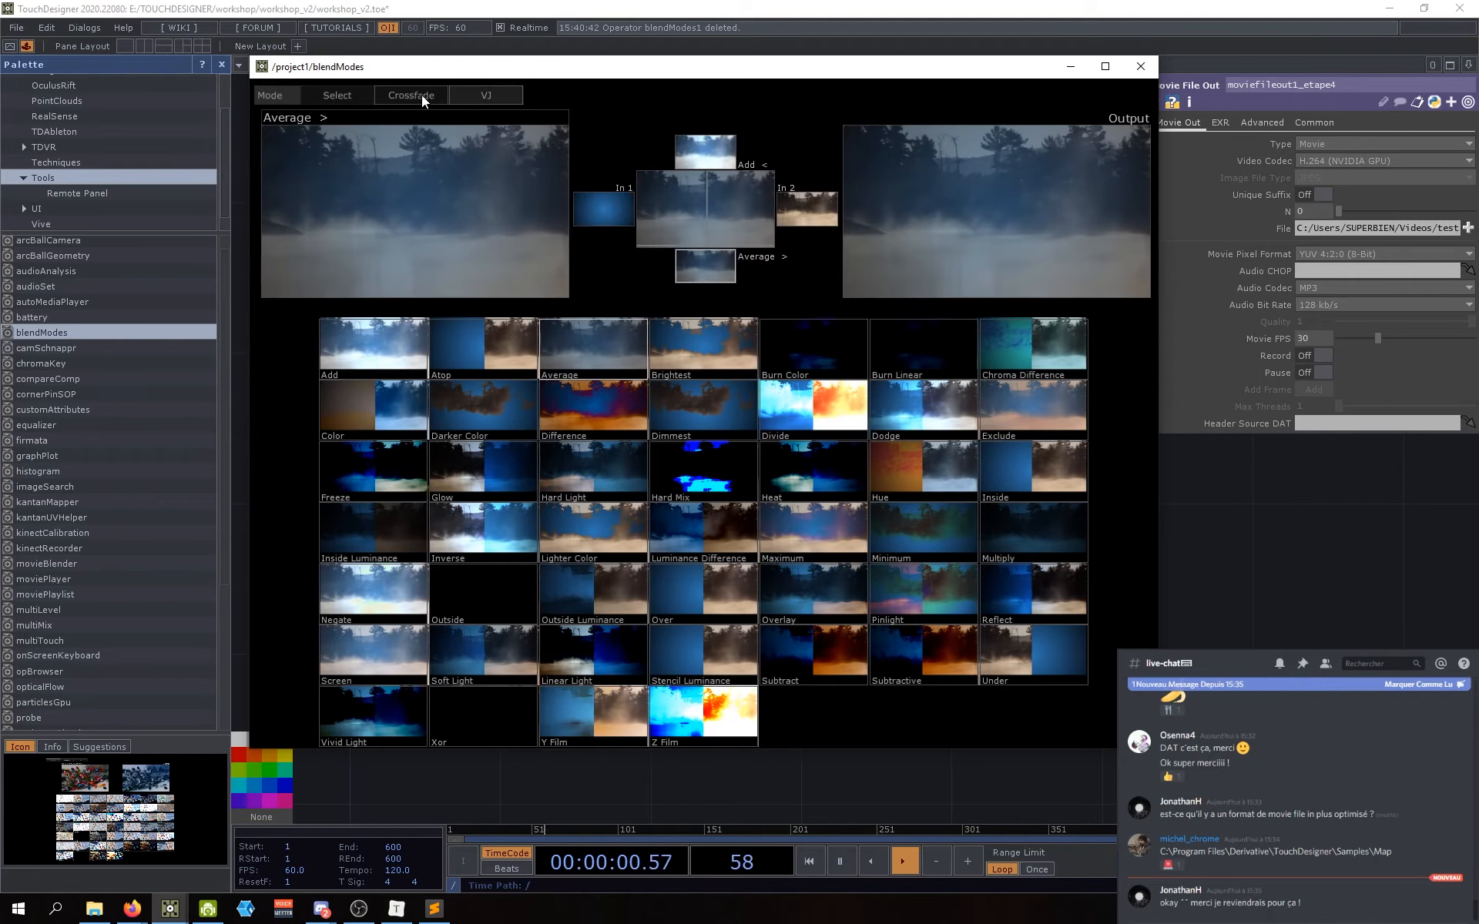
pyautogui.click(340, 91)
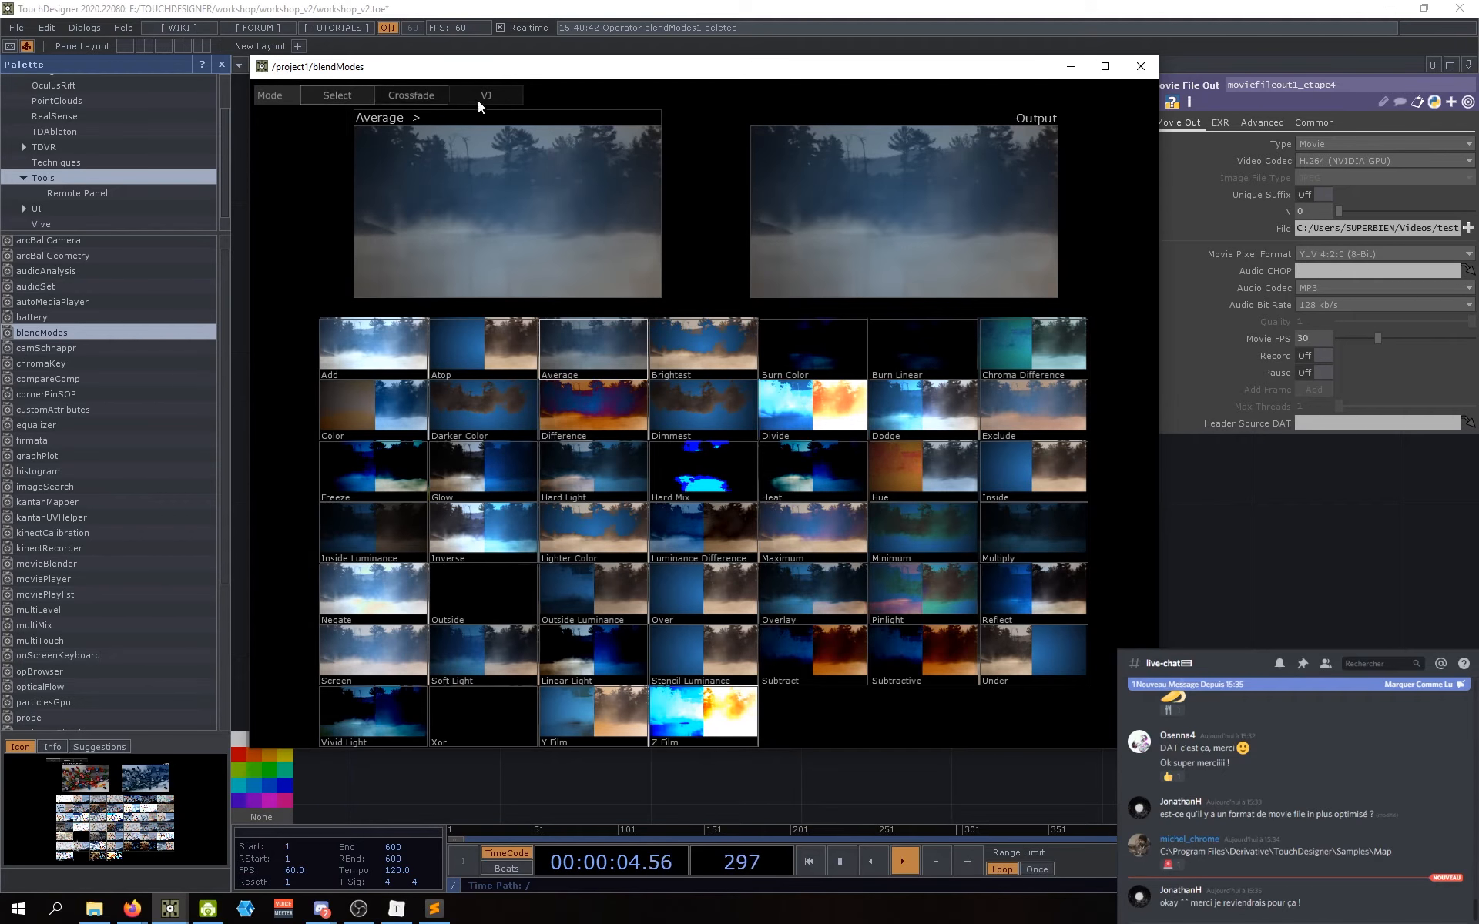
pyautogui.moveTo(451, 71)
pyautogui.mouseDown()
pyautogui.moveTo(455, 59)
pyautogui.moveTo(465, 81)
pyautogui.moveTo(475, 67)
pyautogui.moveTo(463, 74)
pyautogui.mouseUp()
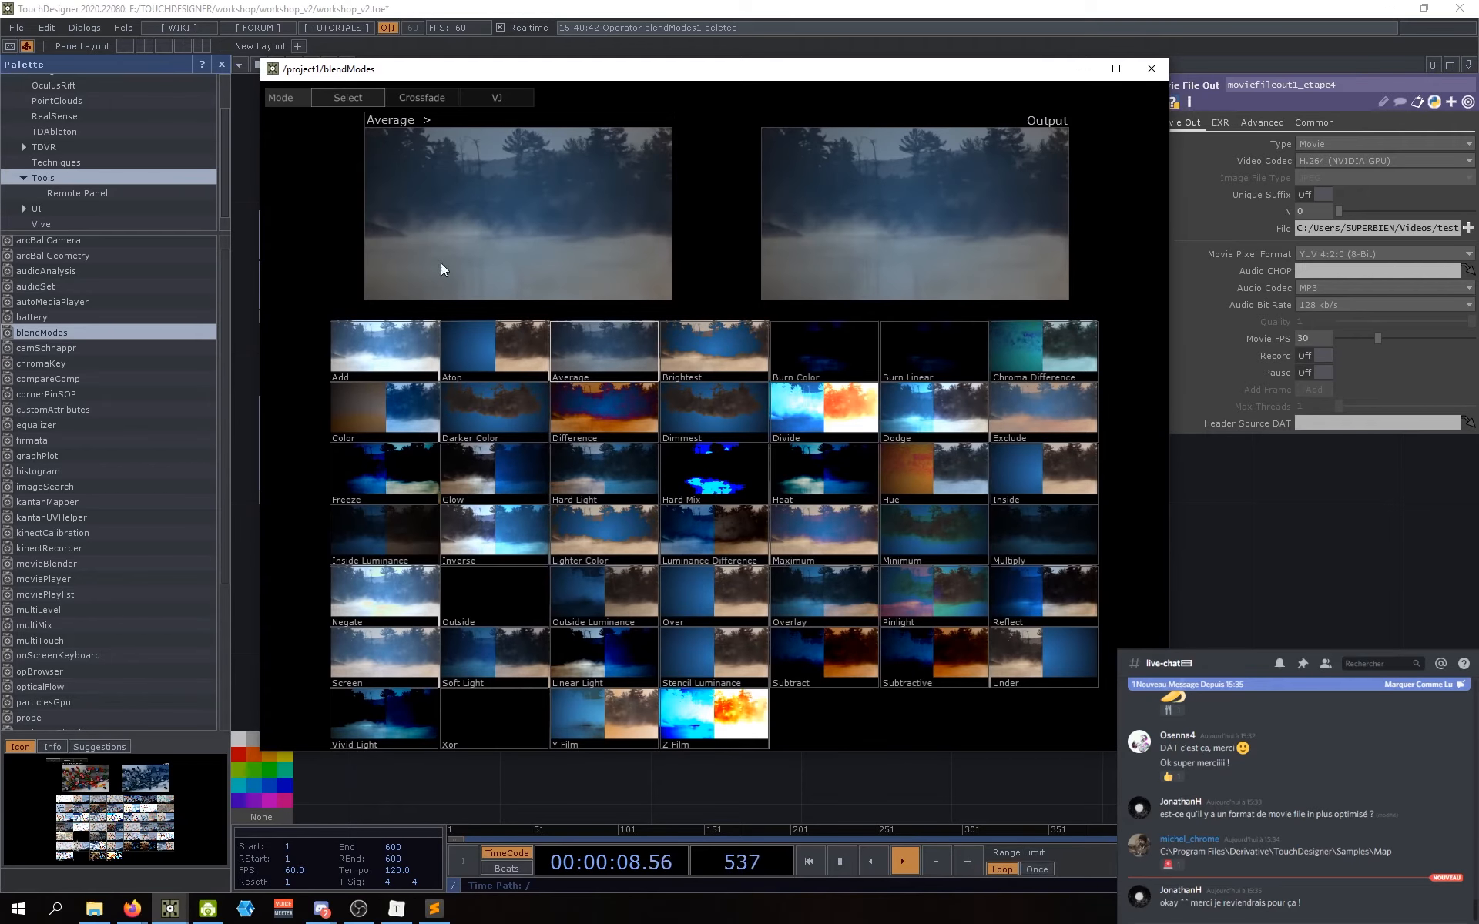
# Step: Try Add, Atop, Glow, Darker Color and Freeze, pick Reflect, then close the viewer
pyautogui.click(379, 347)
pyautogui.click(468, 361)
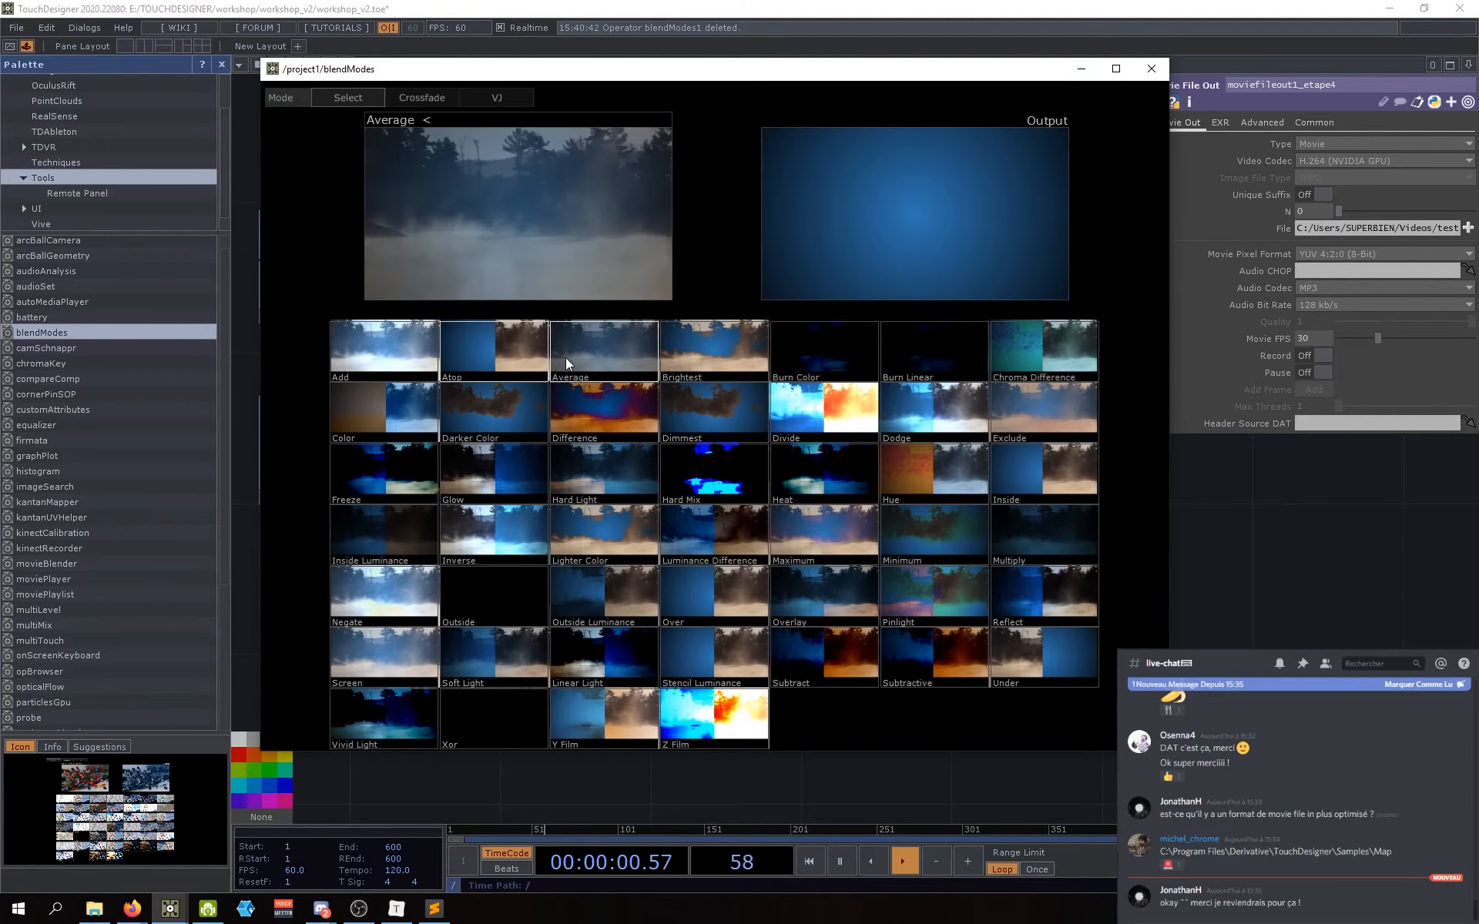
pyautogui.click(479, 476)
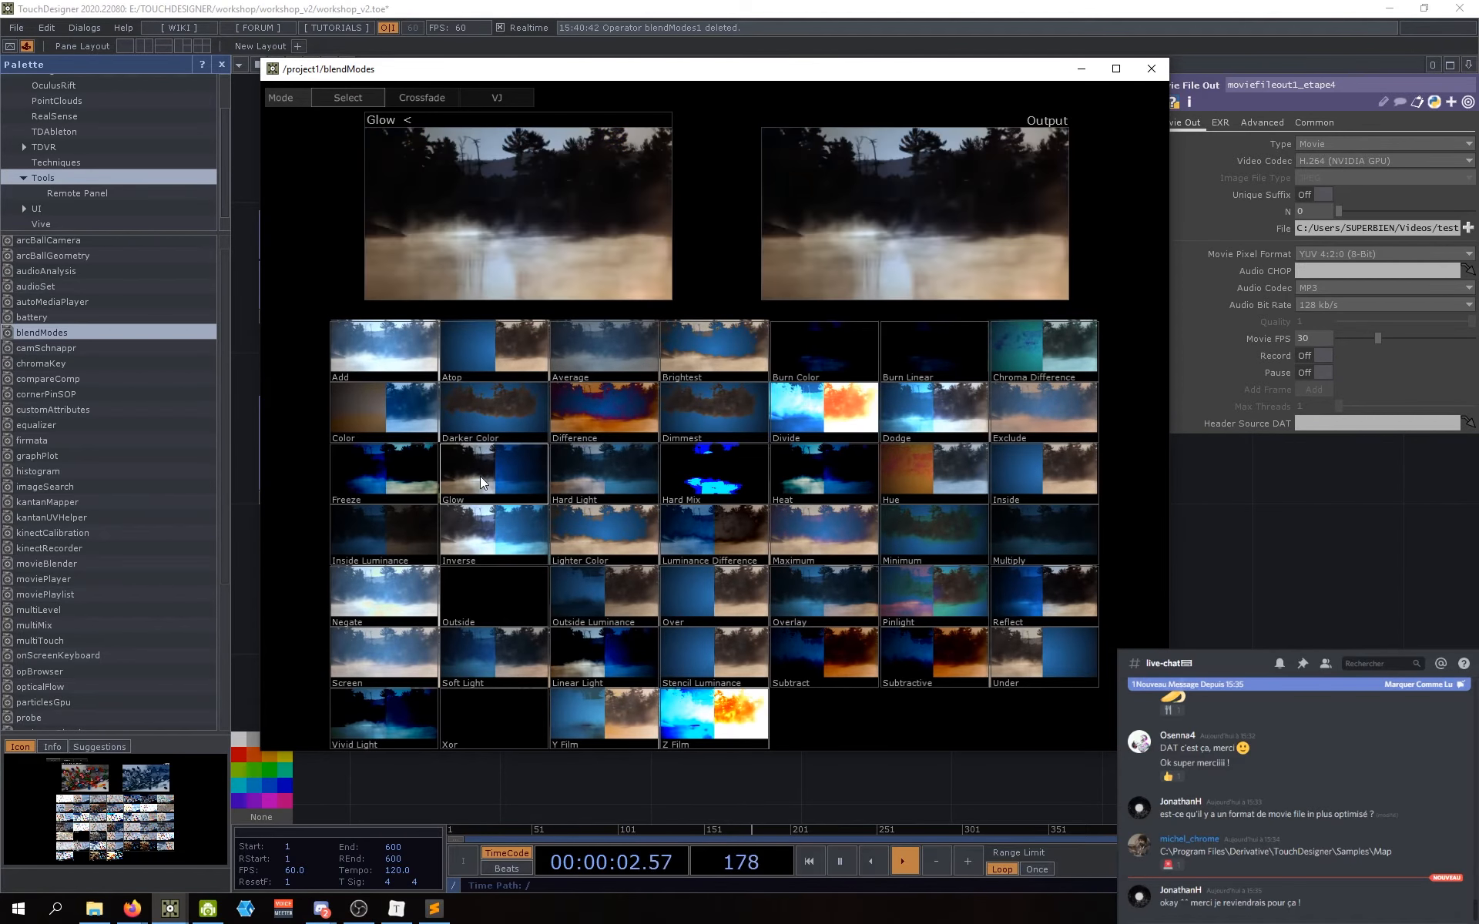
pyautogui.click(491, 418)
pyautogui.click(381, 478)
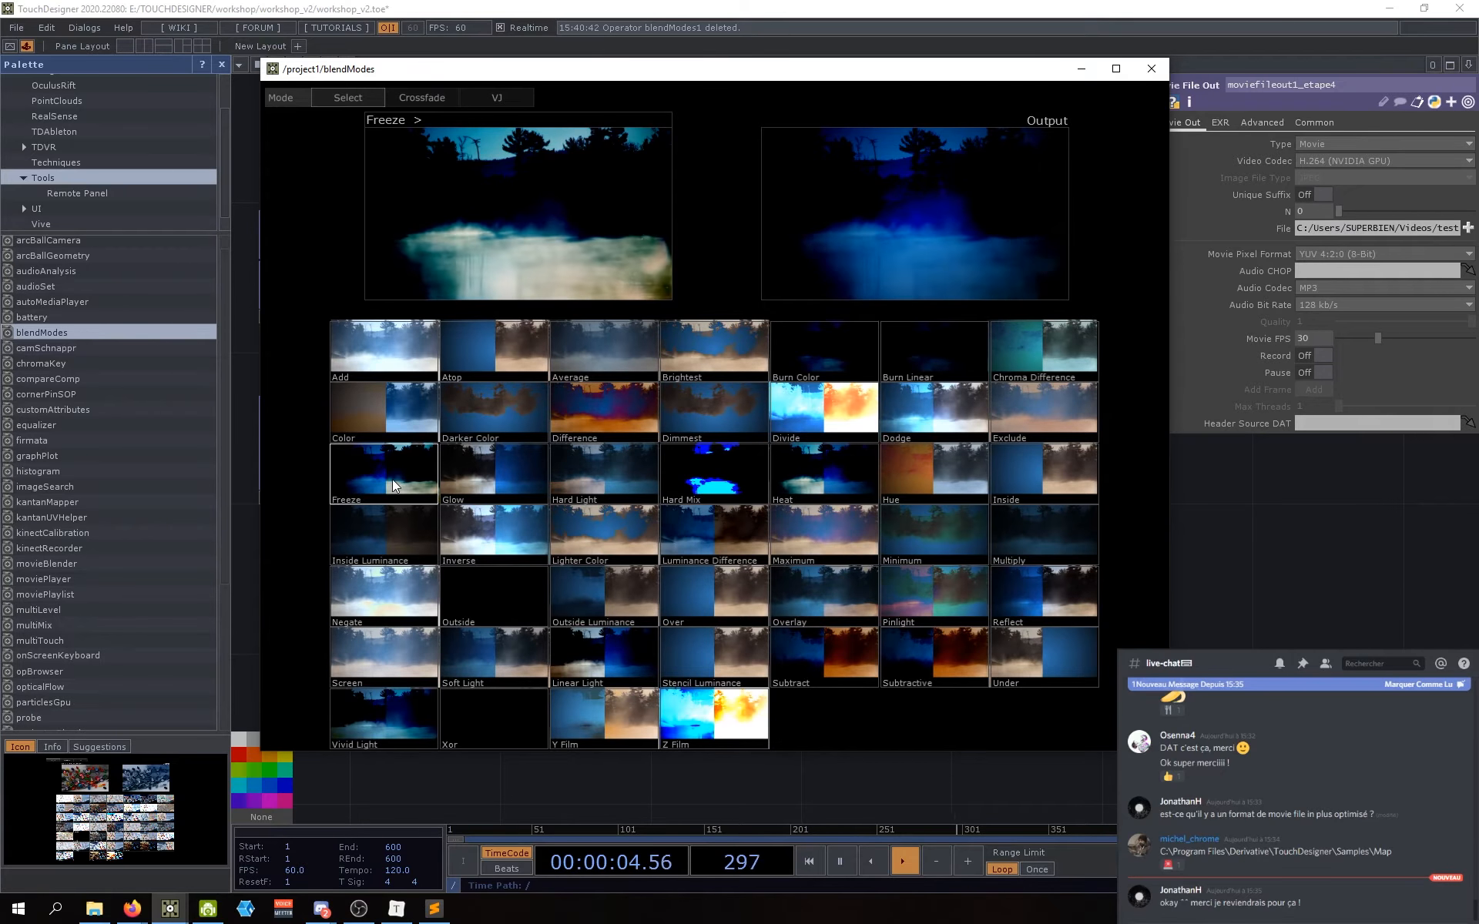
pyautogui.moveTo(374, 348)
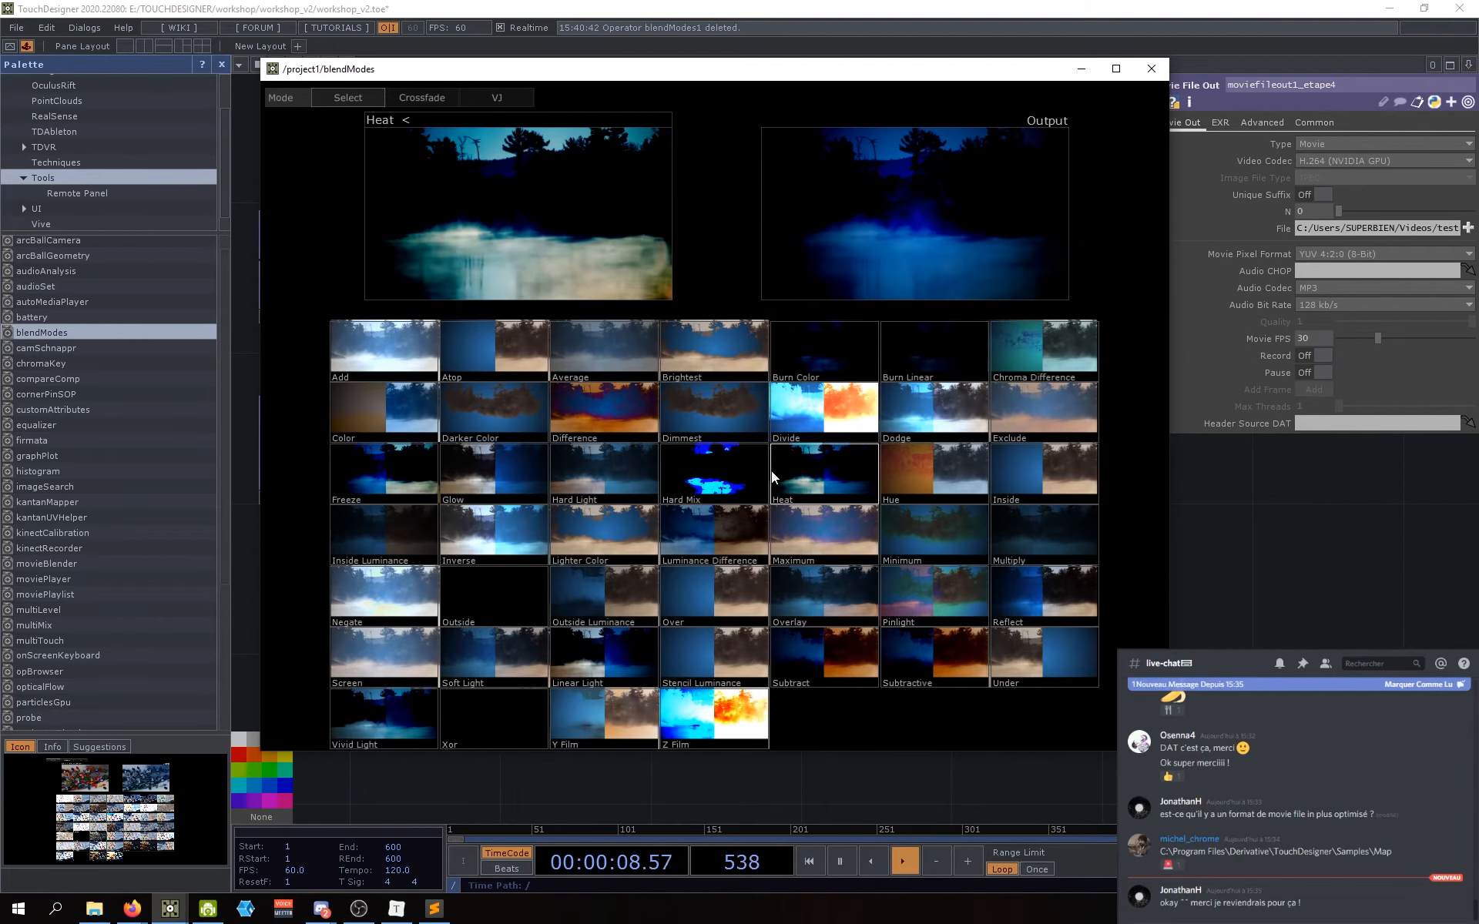
pyautogui.click(1002, 585)
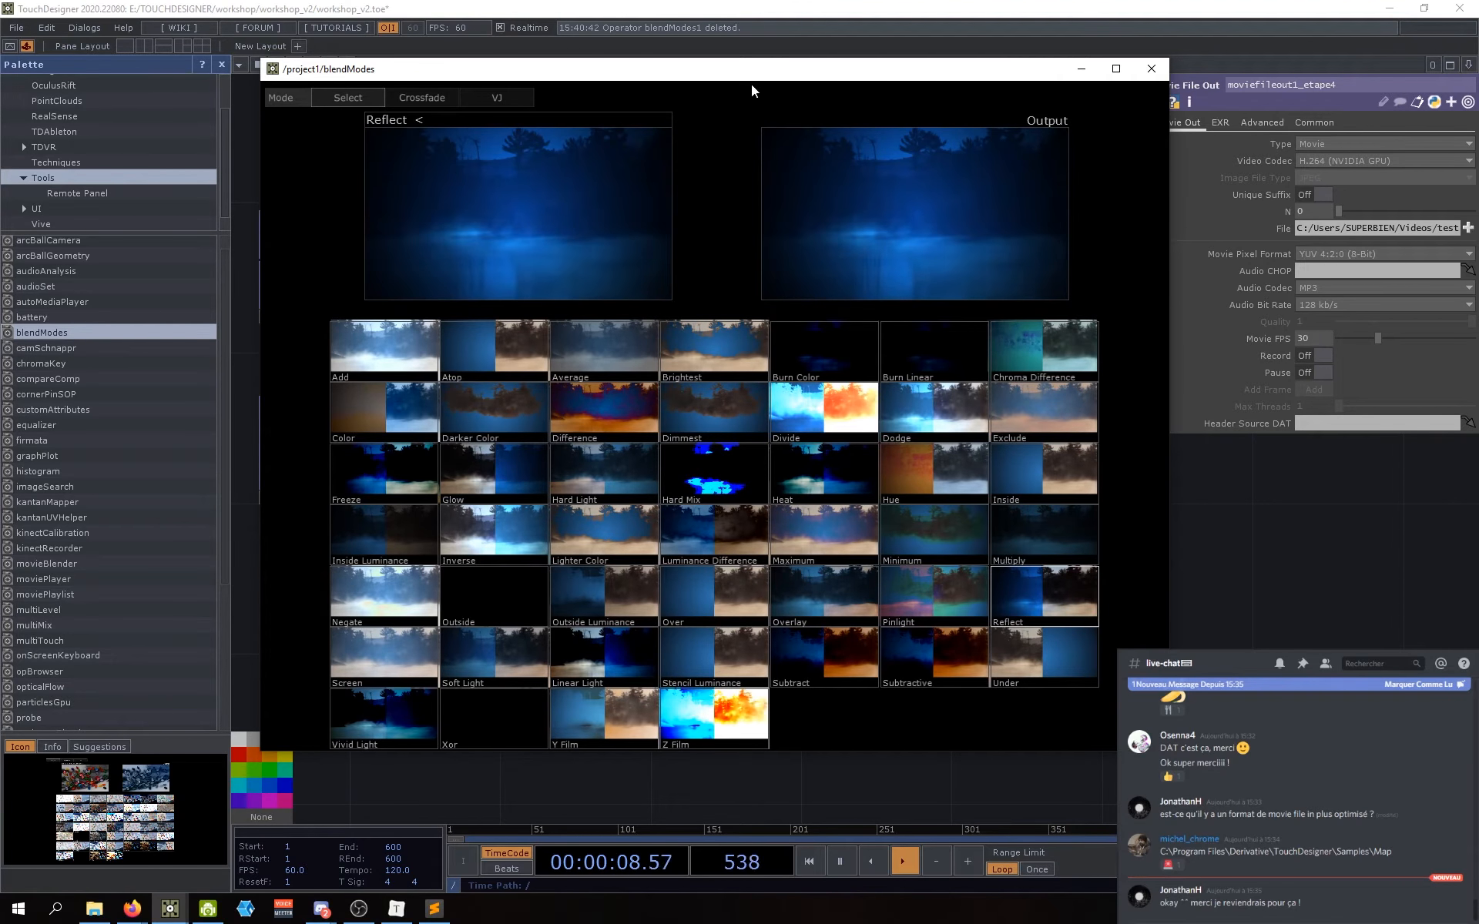
pyautogui.click(1151, 68)
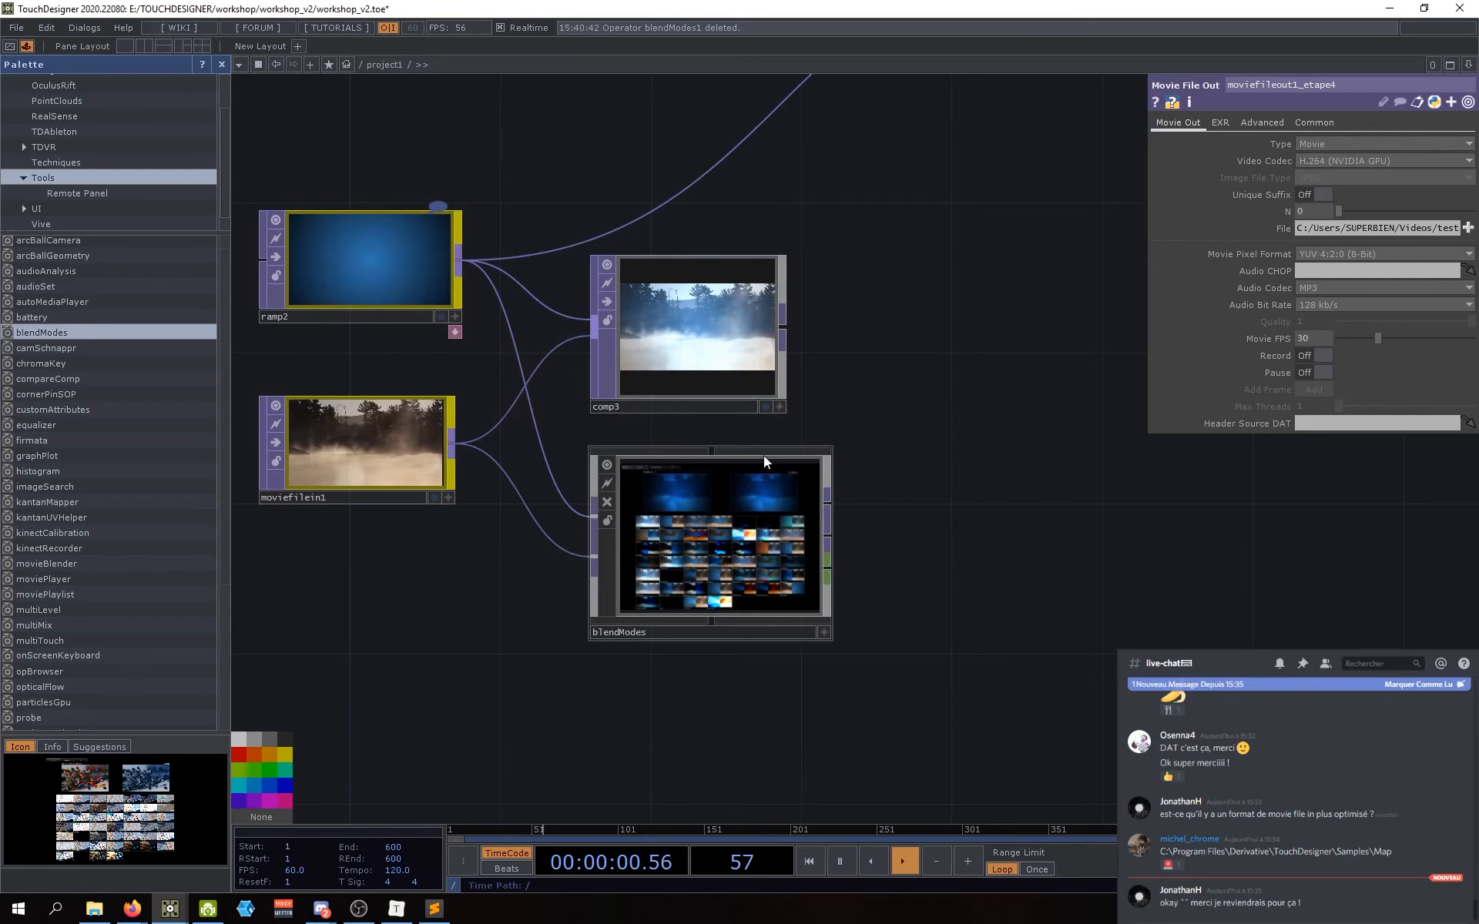
# Step: Select comp3 and set its Composite operation to Reflect
pyautogui.click(764, 362)
pyautogui.click(1339, 215)
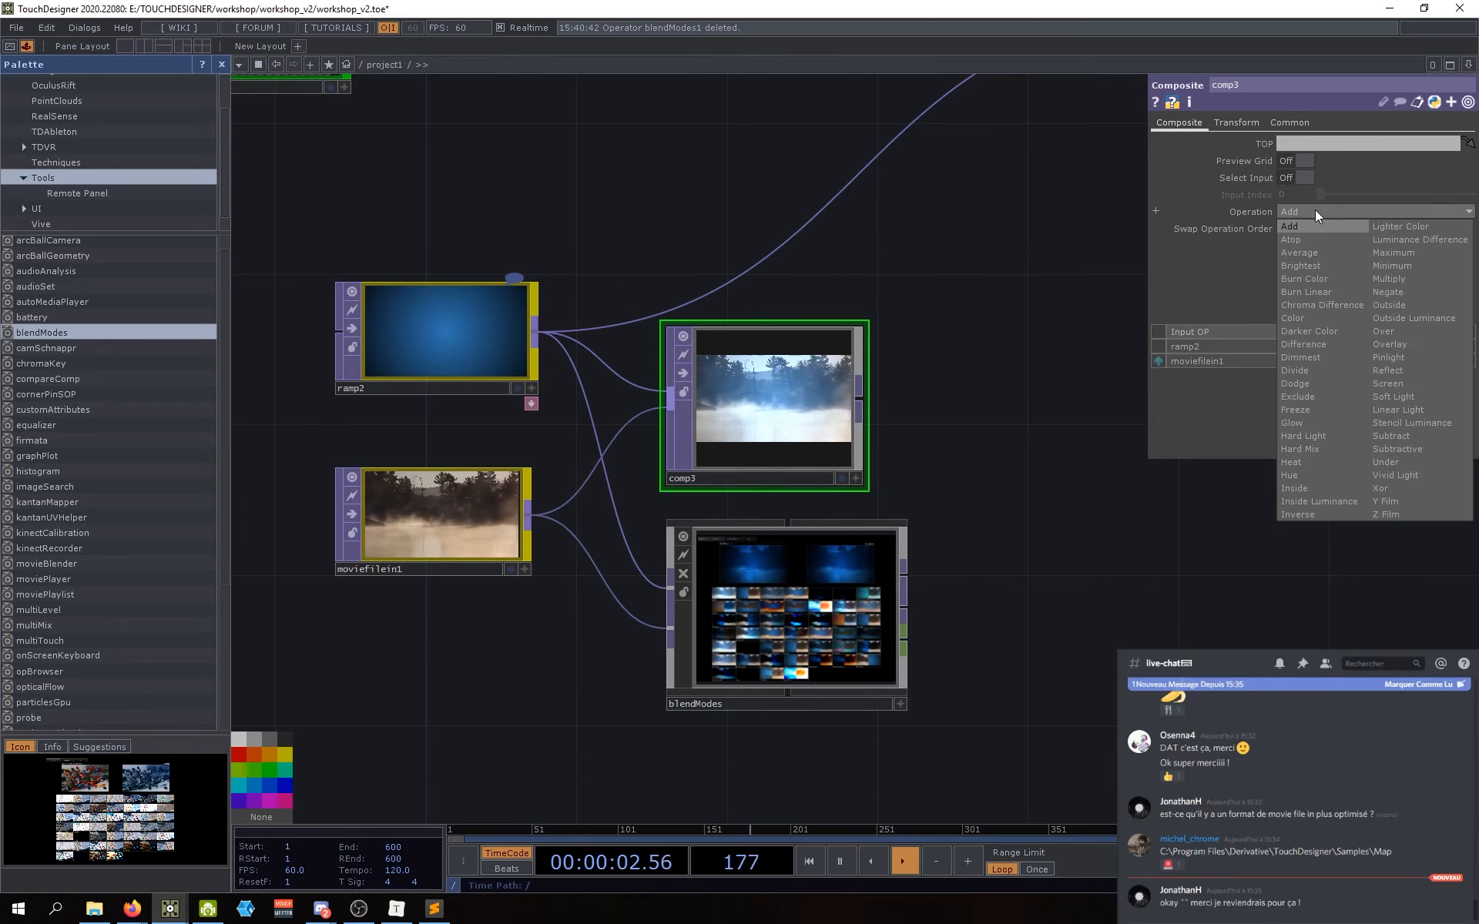
pyautogui.click(1385, 371)
pyautogui.scroll(5, 808, 662)
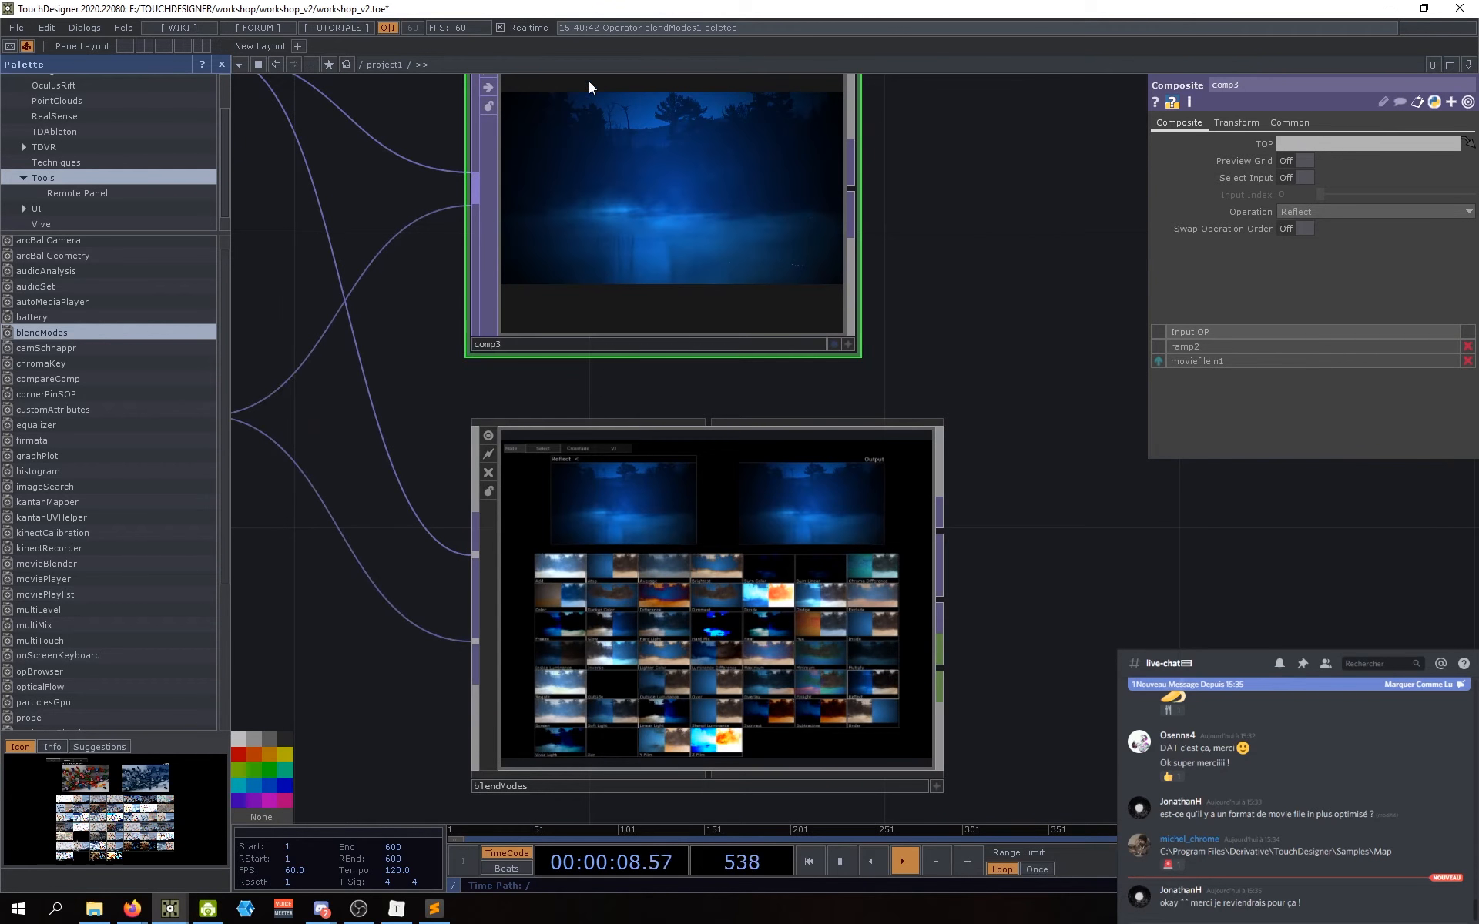
pyautogui.moveTo(940, 311); pyautogui.dragTo(936, 265)
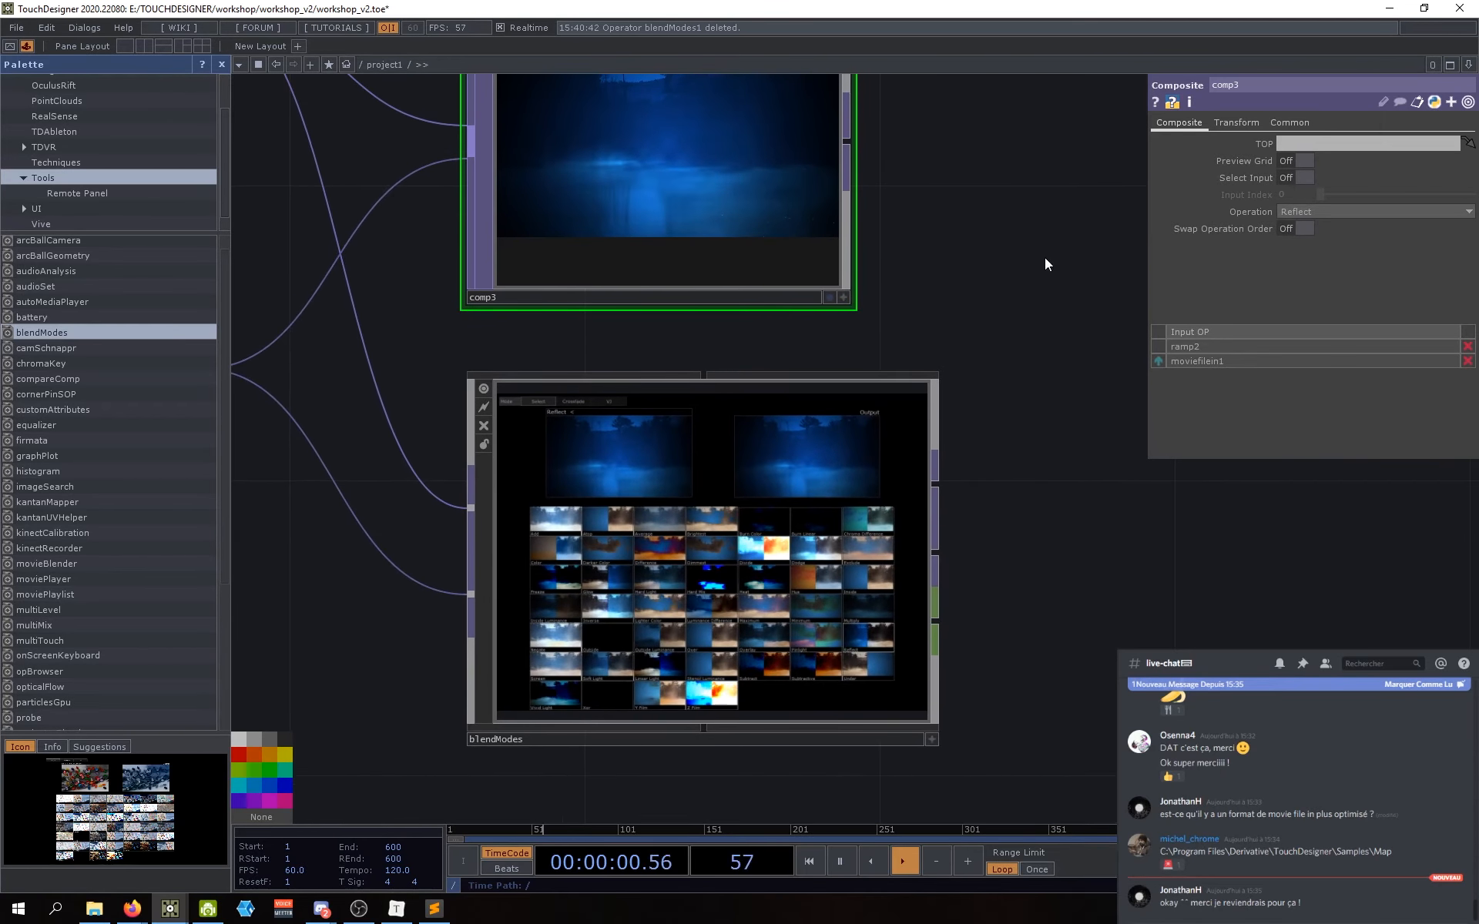
pyautogui.moveTo(908, 339); pyautogui.dragTo(900, 455)
pyautogui.moveTo(1005, 651)
pyautogui.mouseDown()
pyautogui.moveTo(996, 569)
pyautogui.moveTo(978, 653)
pyautogui.mouseUp()
pyautogui.moveTo(1025, 374); pyautogui.dragTo(1128, 433)
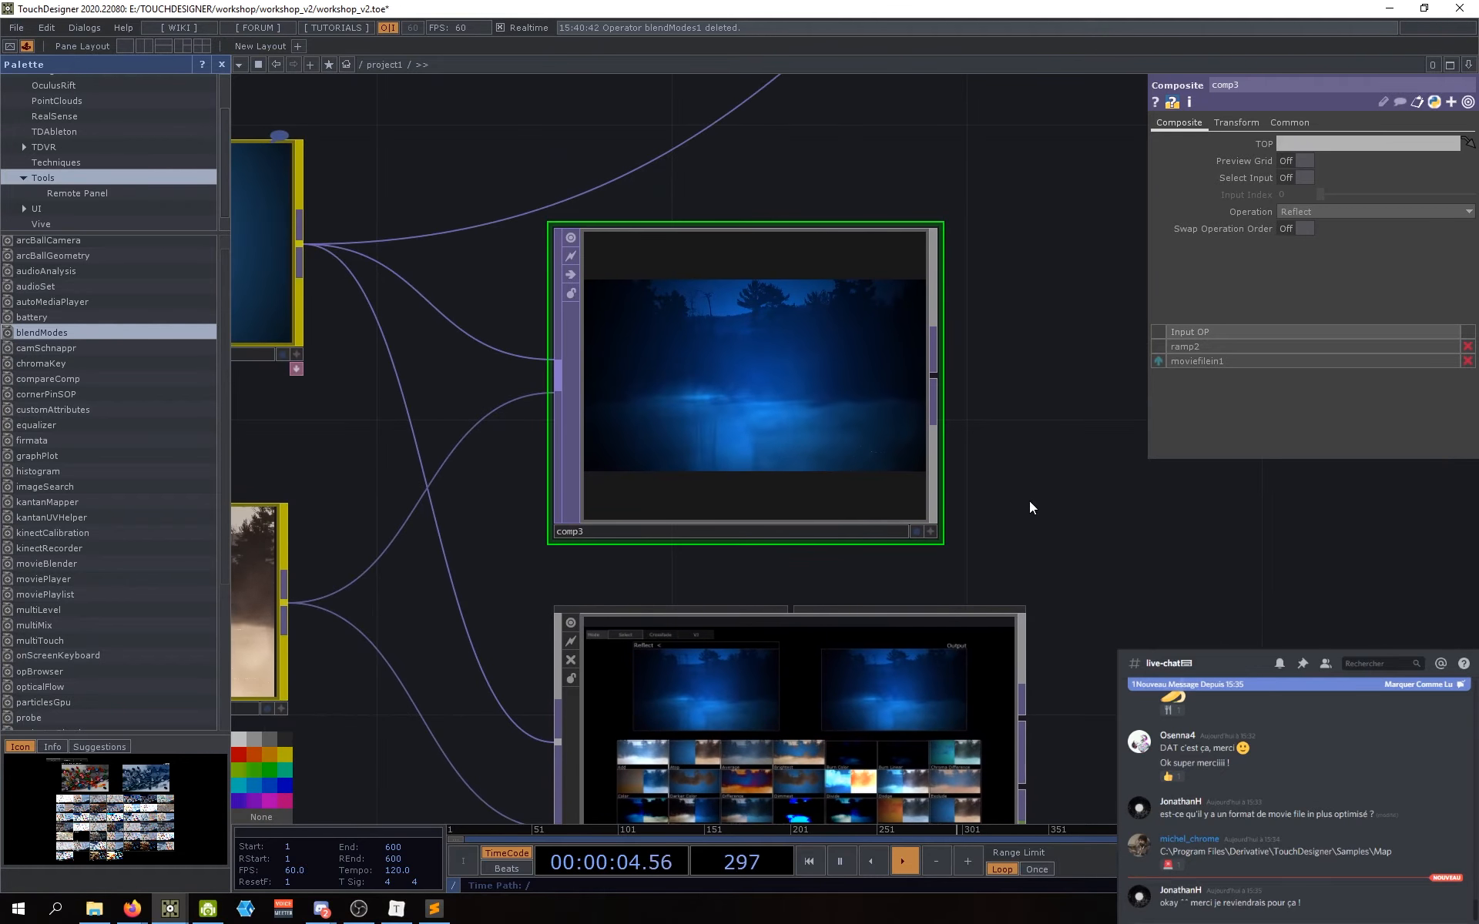
# Step: Reconfirm Reflect on comp3, recentre the nodes, lower comp3 slightly, and select blendModes
pyautogui.click(1300, 212)
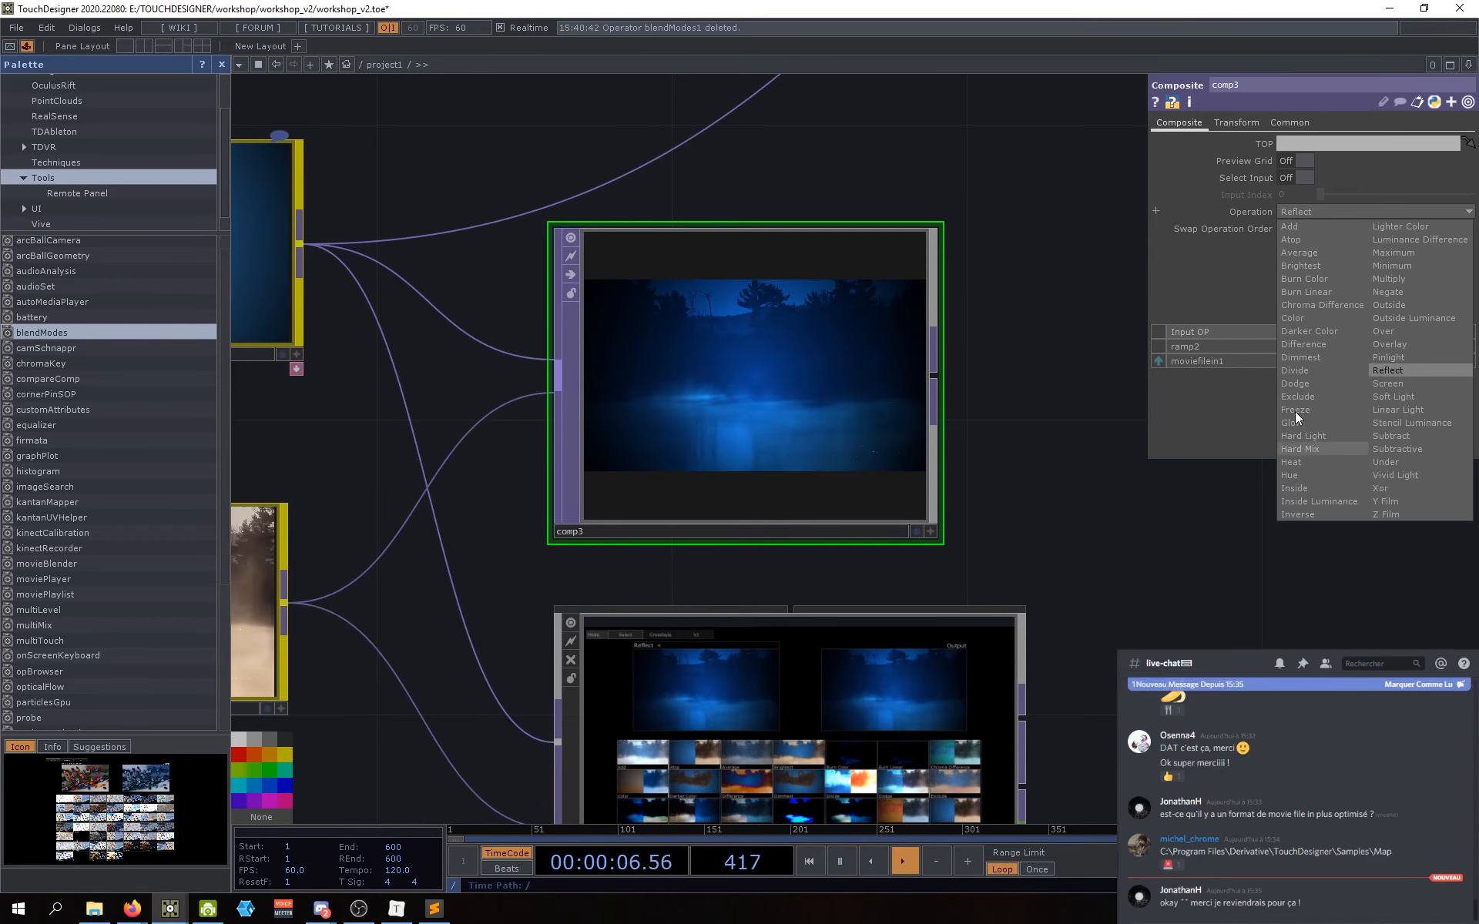
pyautogui.click(1398, 372)
pyautogui.scroll(4, 706, 353)
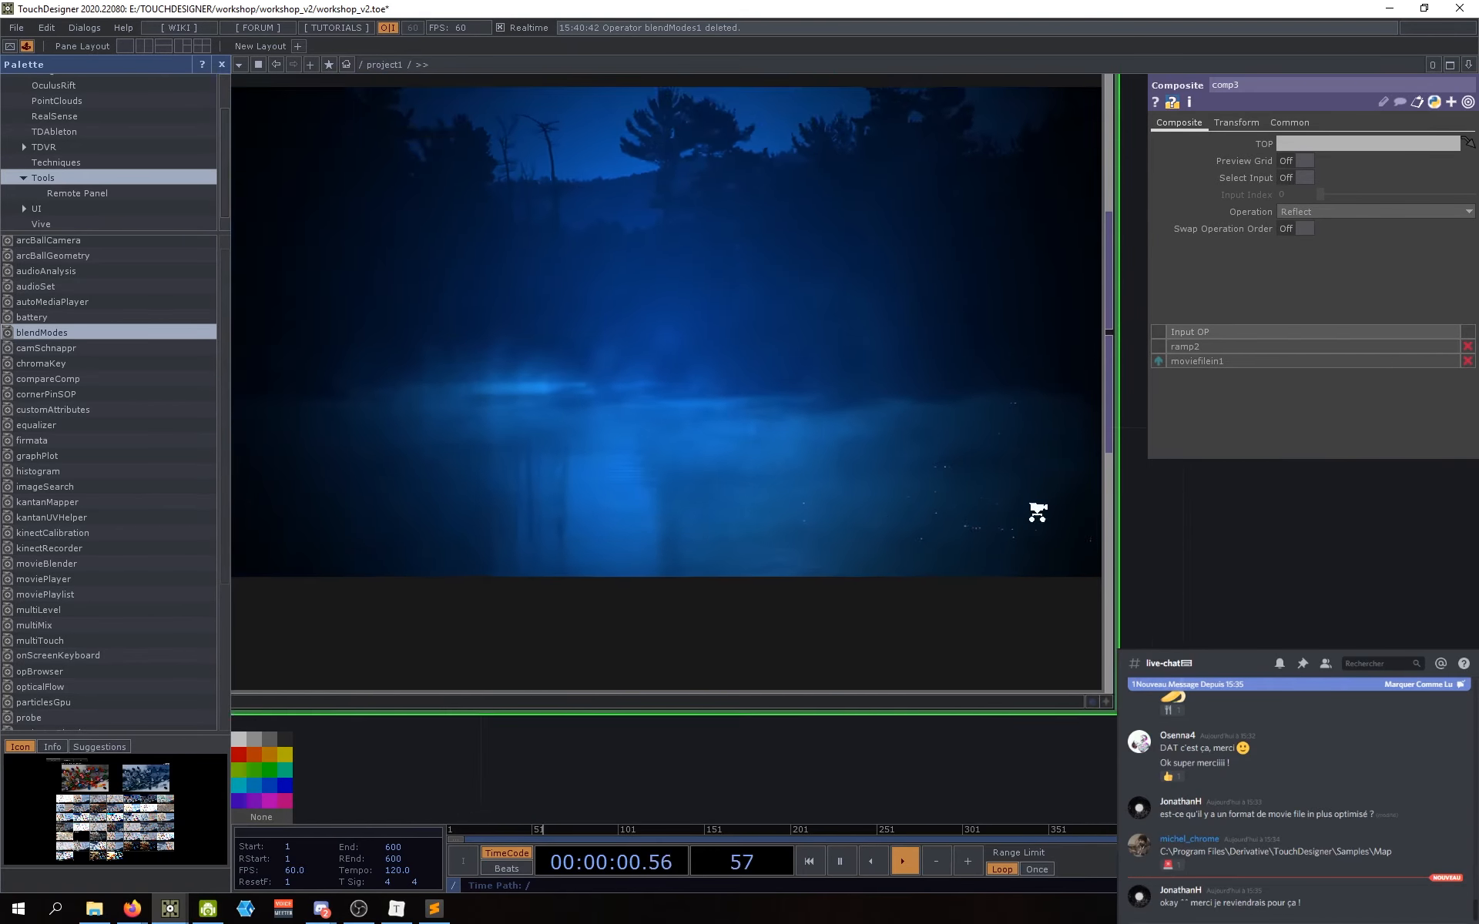
pyautogui.scroll(-5, 763, 356)
pyautogui.scroll(4, 627, 693)
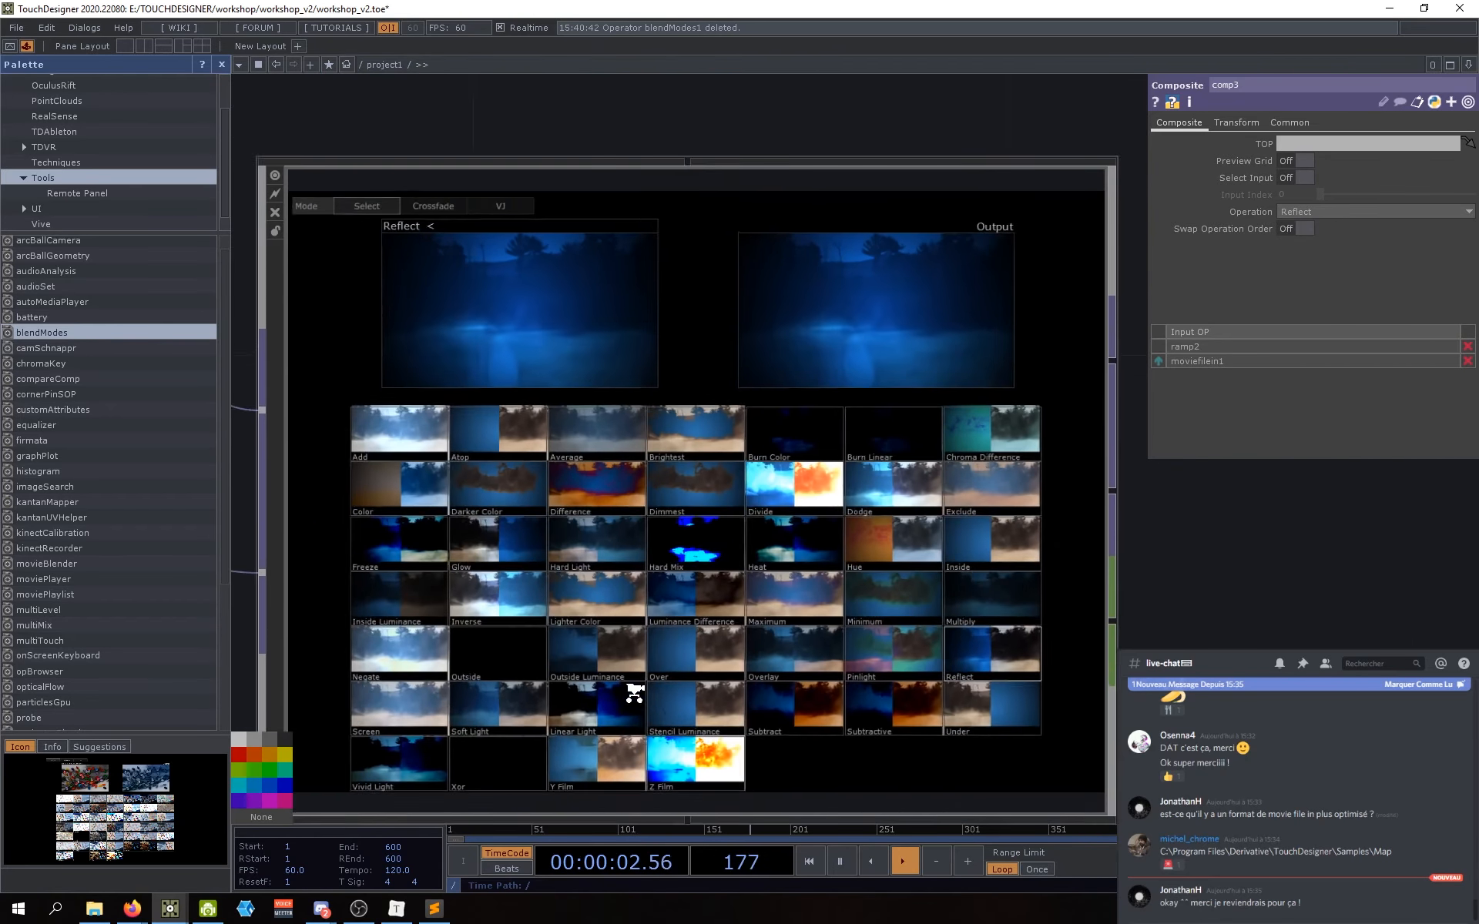
pyautogui.scroll(-7, 1304, 640)
pyautogui.scroll(-1, 1304, 640)
pyautogui.moveTo(1302, 639); pyautogui.dragTo(744, 644)
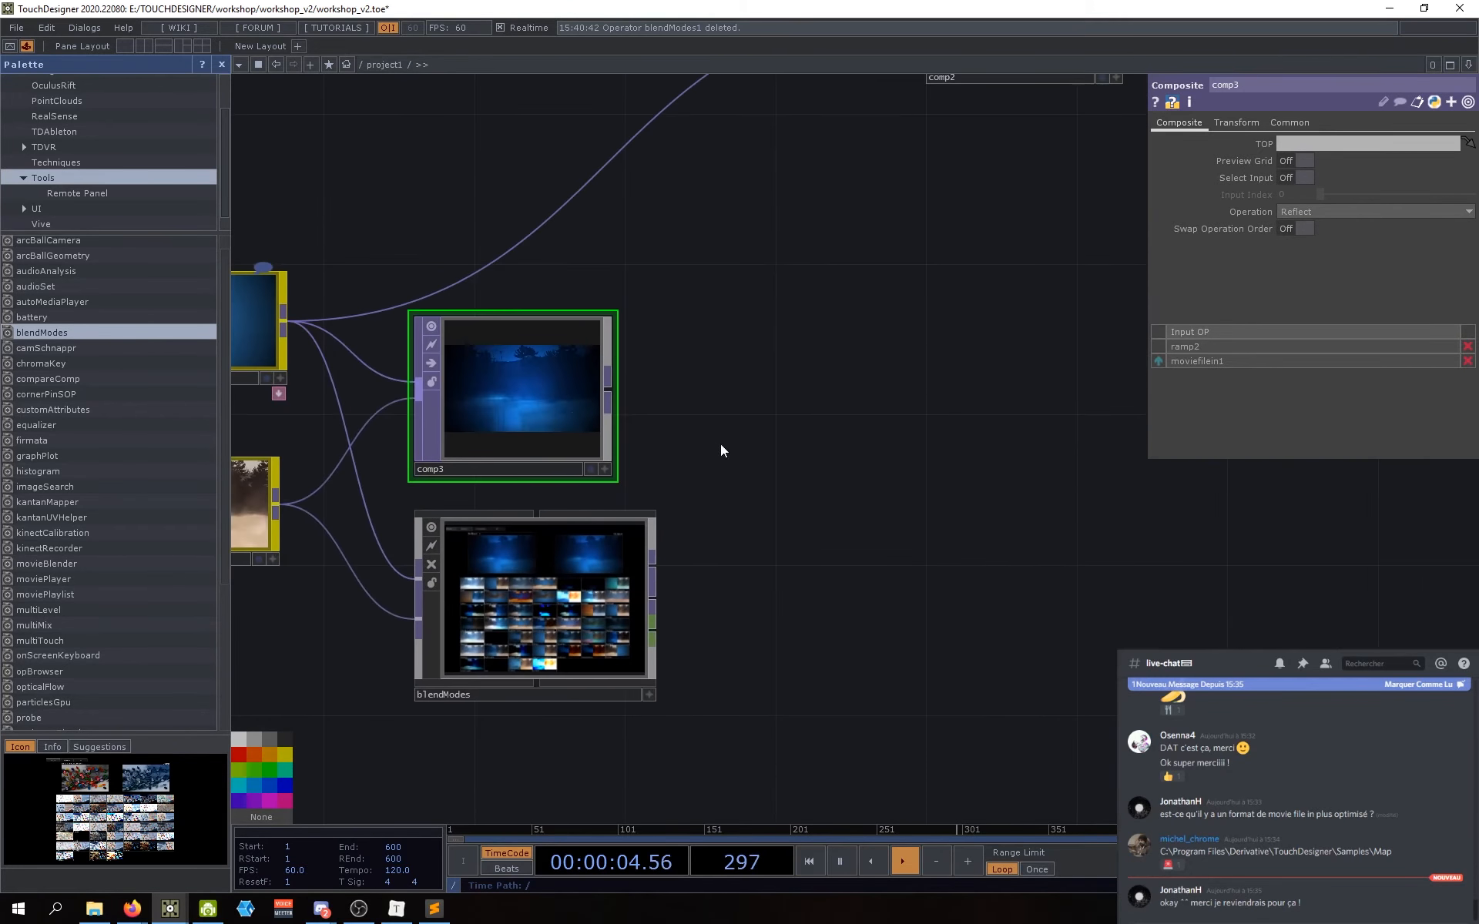
pyautogui.moveTo(723, 449); pyautogui.dragTo(979, 472)
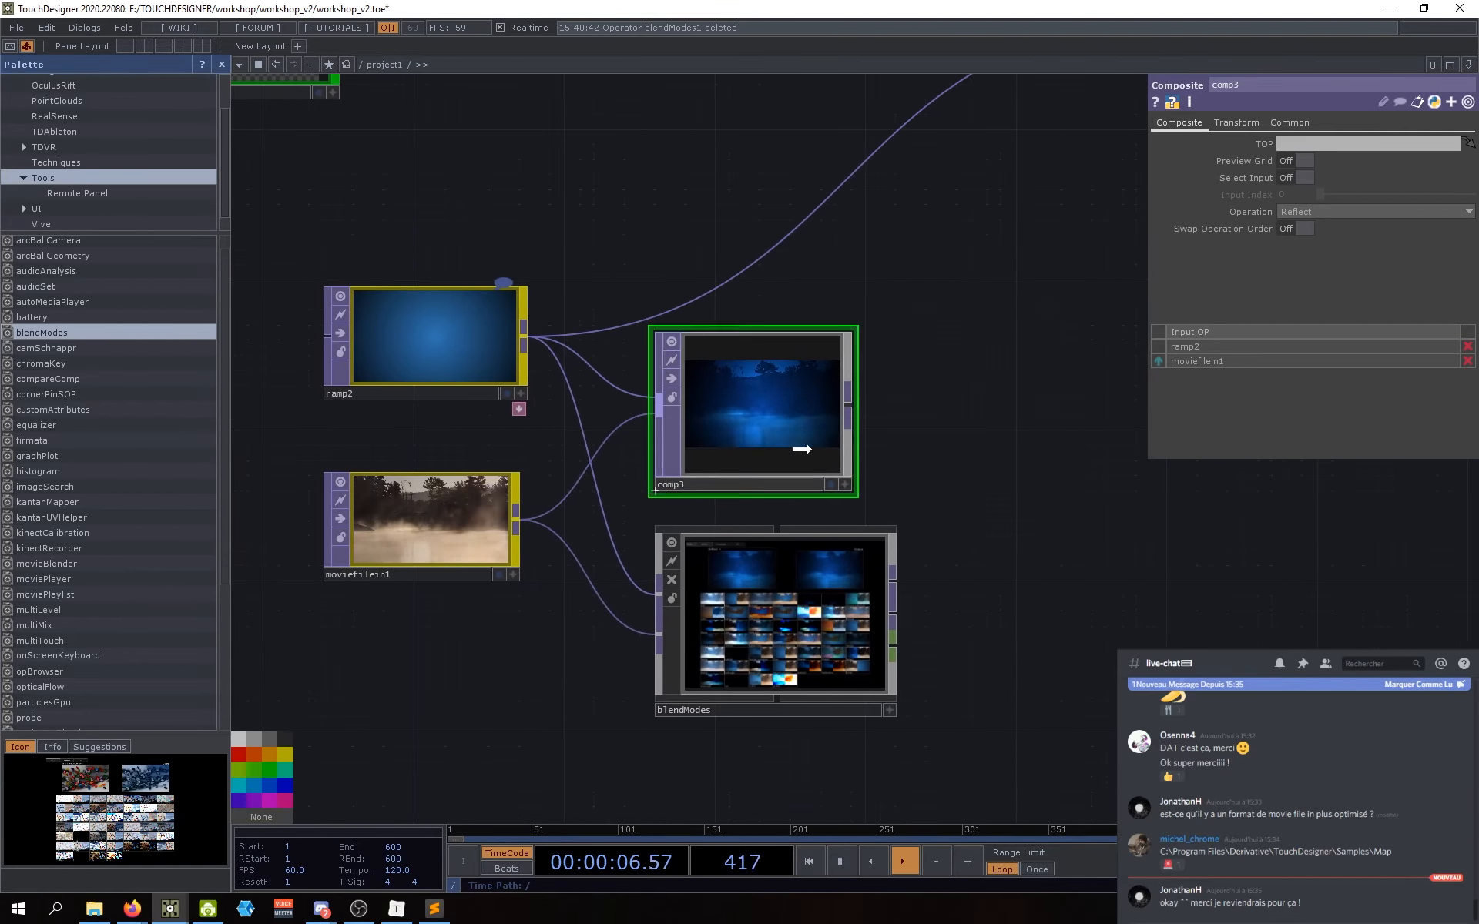
pyautogui.moveTo(838, 443); pyautogui.dragTo(838, 459)
pyautogui.click(757, 615)
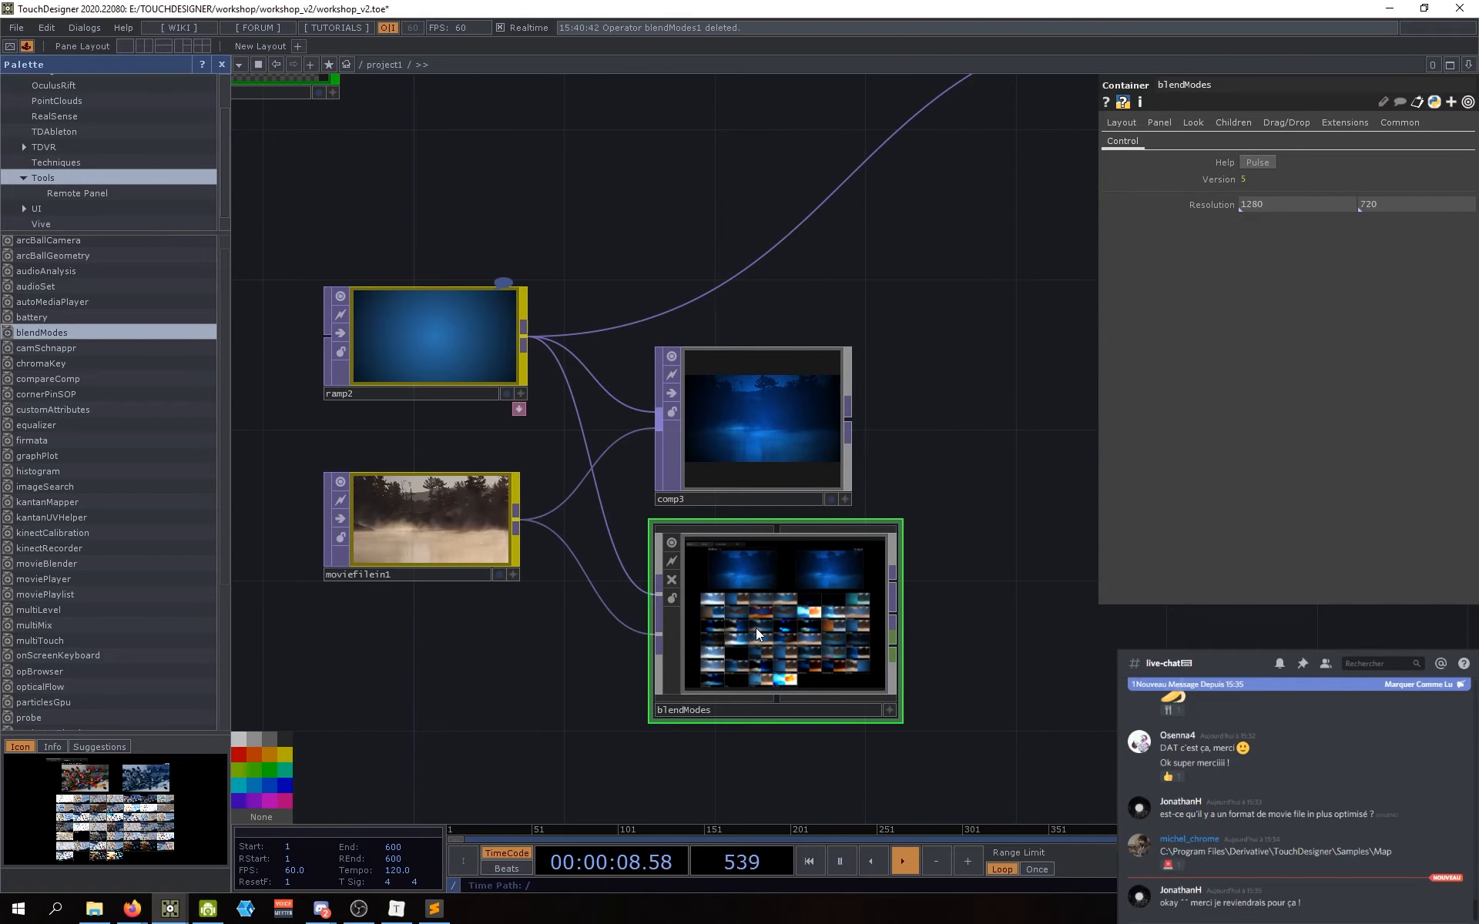
# Step: Replace blendModes with a fresh copy from the Palette, fed by ramp2 and moviefilein1
pyautogui.press('Delete')
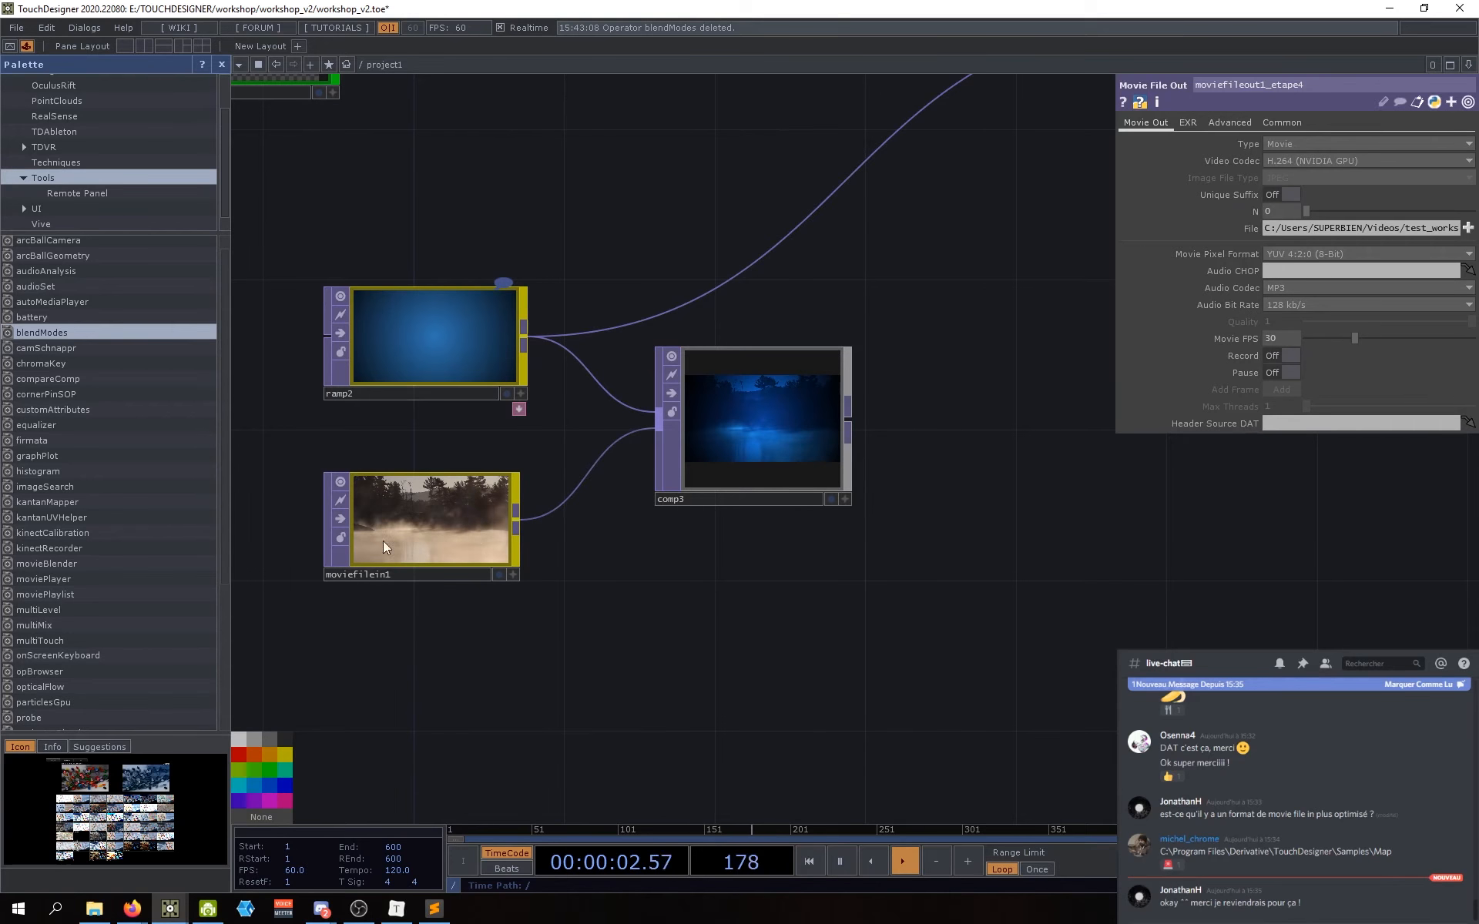
pyautogui.moveTo(46, 333); pyautogui.dragTo(736, 659)
pyautogui.moveTo(525, 337); pyautogui.dragTo(656, 593)
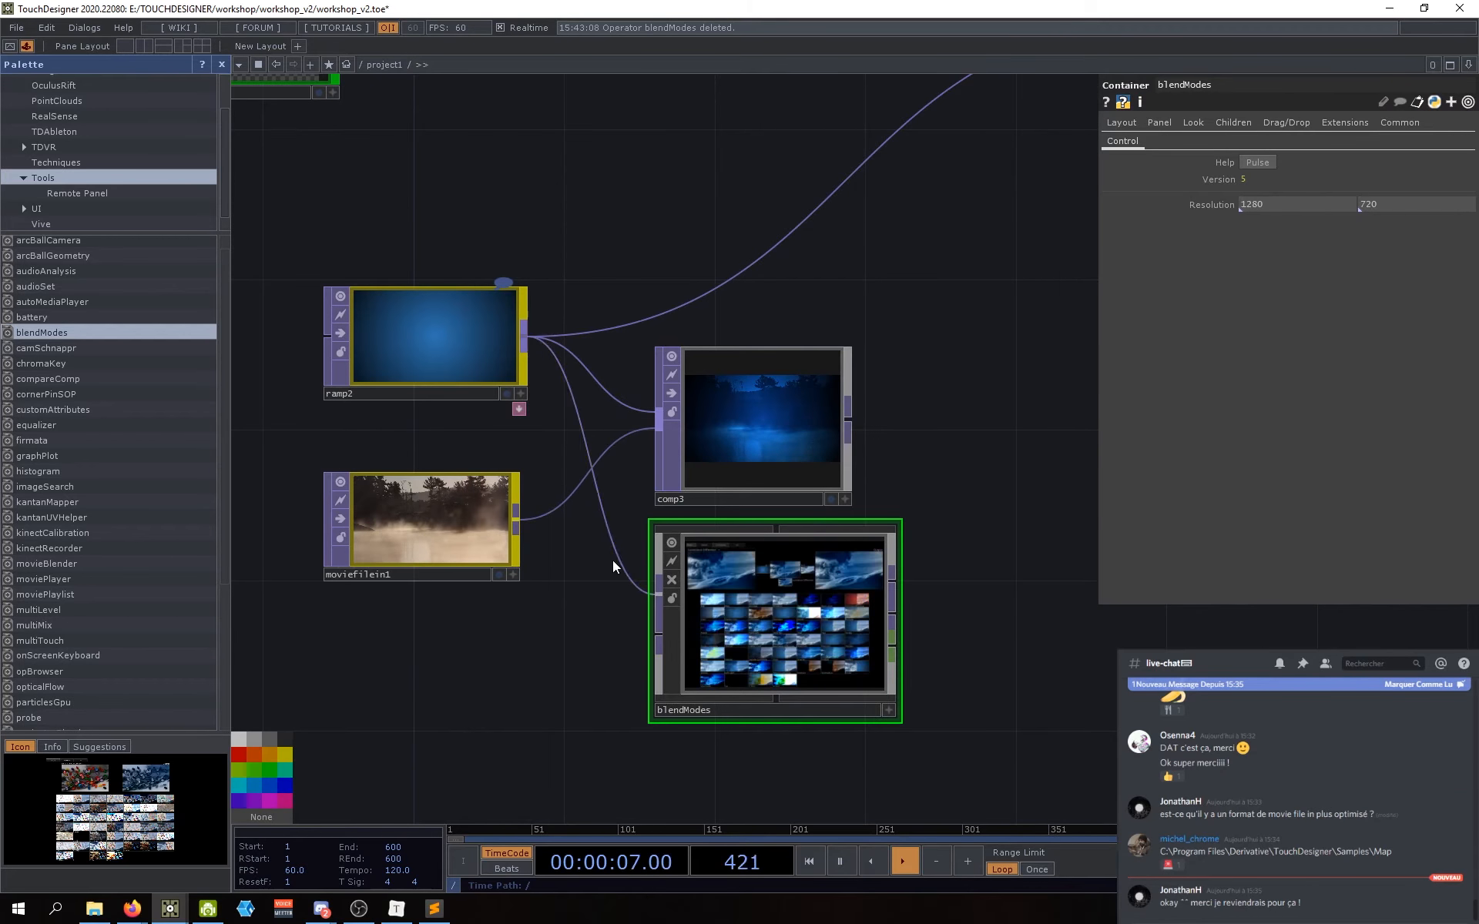
pyautogui.moveTo(516, 522); pyautogui.dragTo(656, 633)
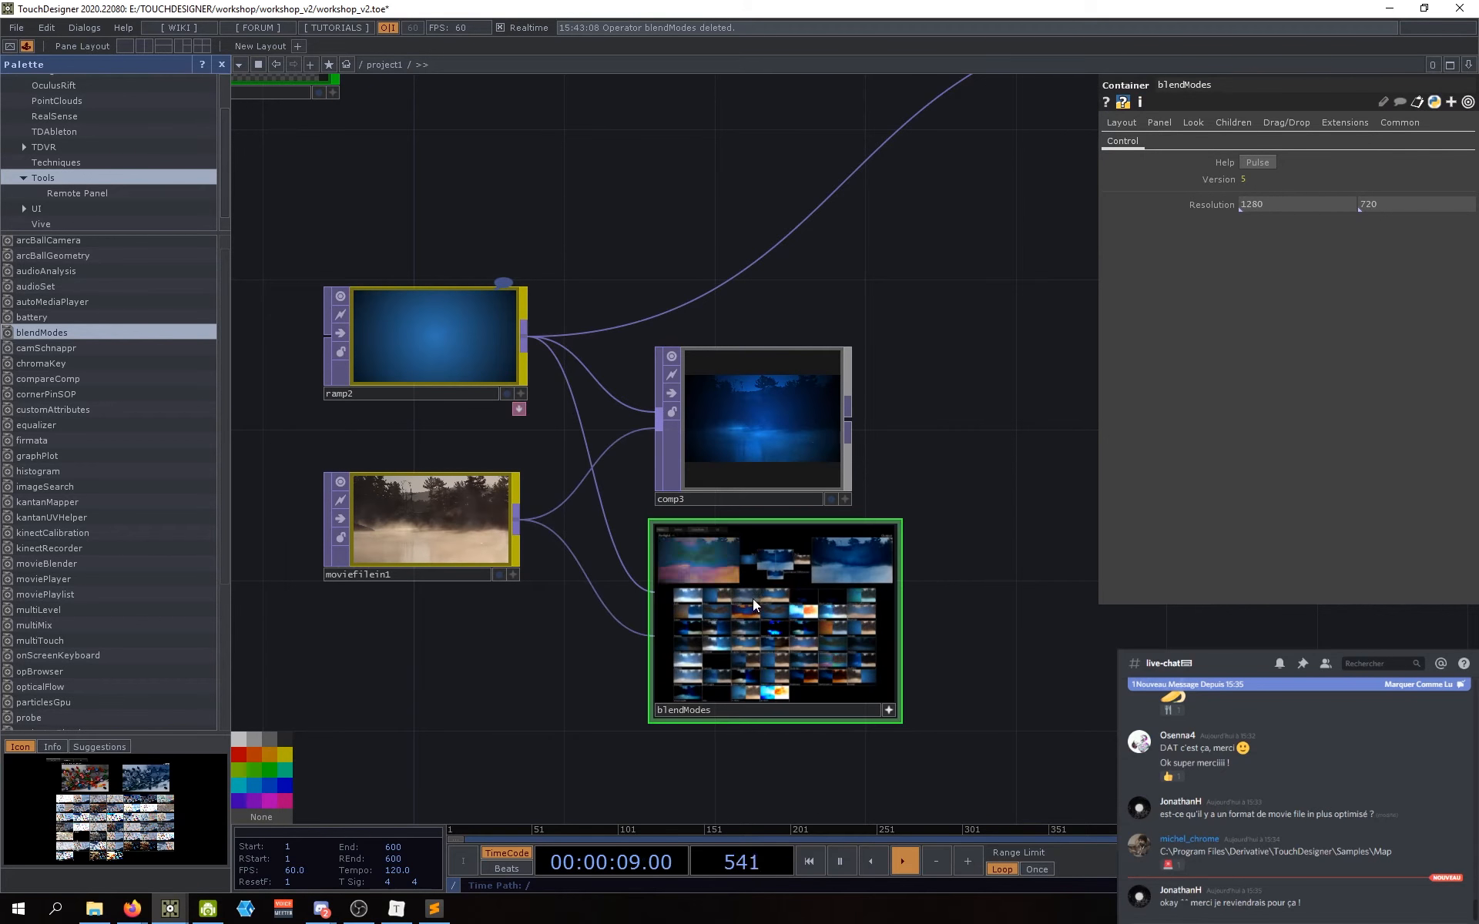
# Step: Preview the Reflect blend of ramp2 and the movie in blendModes' single-mode view
pyautogui.scroll(2, 664, 529)
pyautogui.scroll(3, 664, 529)
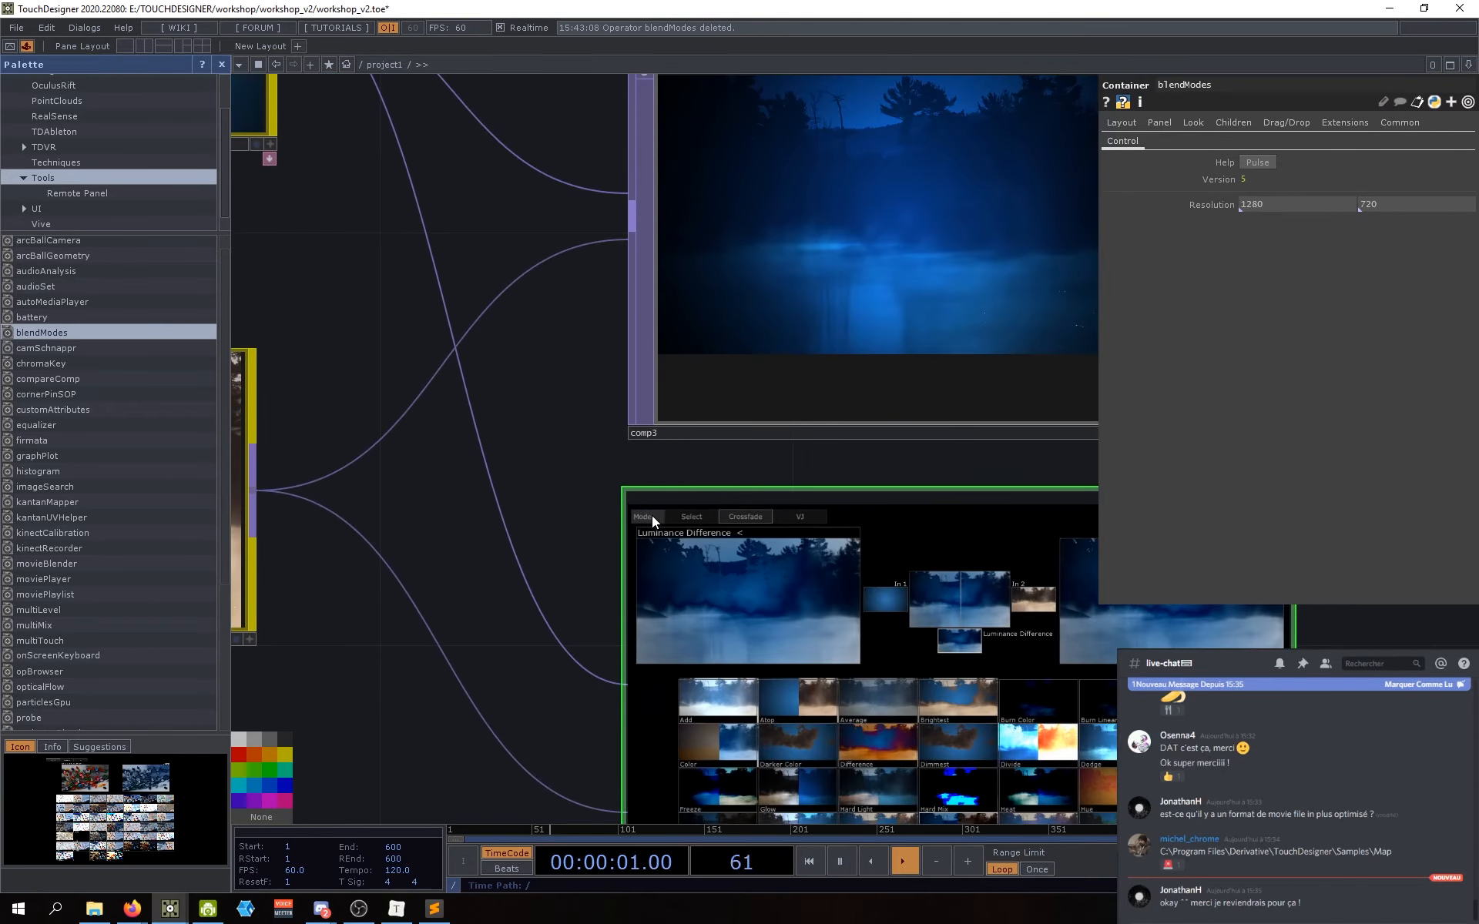
pyautogui.click(700, 520)
pyautogui.moveTo(560, 579); pyautogui.dragTo(503, 462)
pyautogui.scroll(-2, 503, 462)
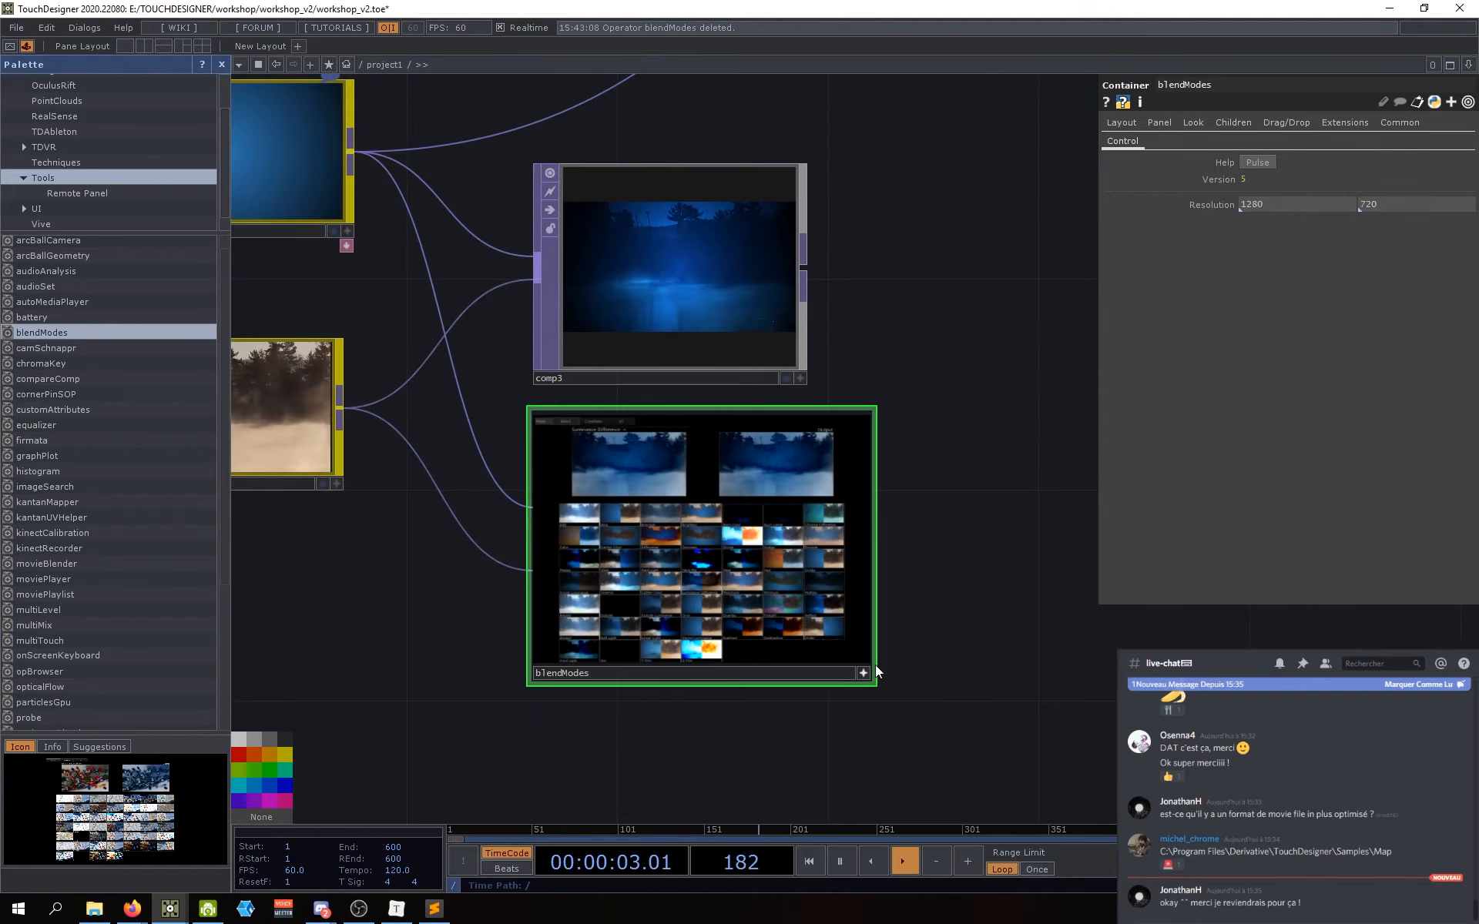
pyautogui.scroll(3, 878, 655)
pyautogui.scroll(4, 740, 524)
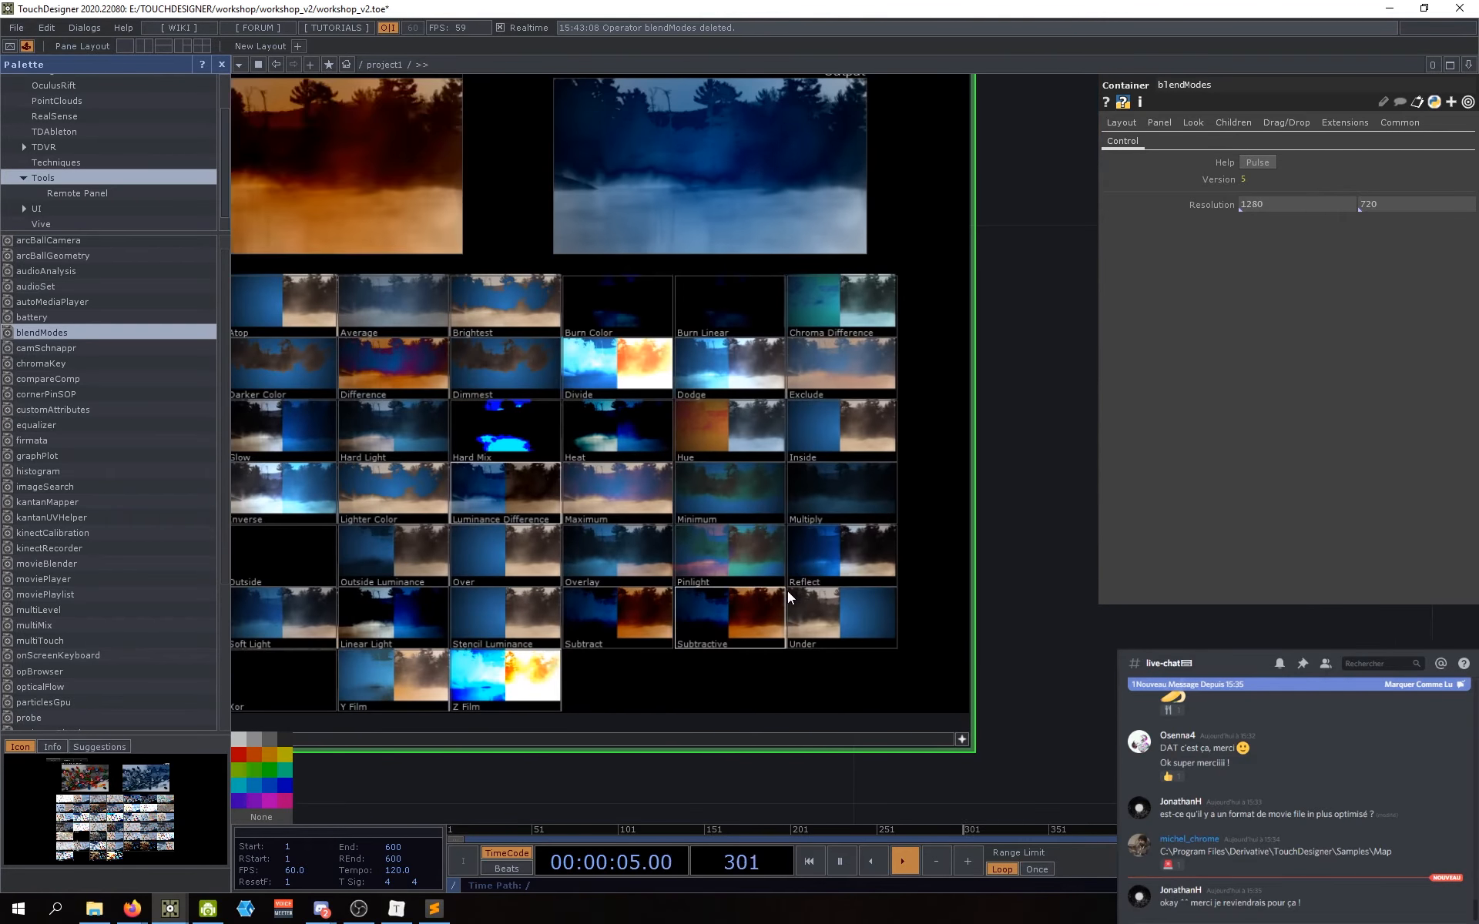
pyautogui.click(814, 574)
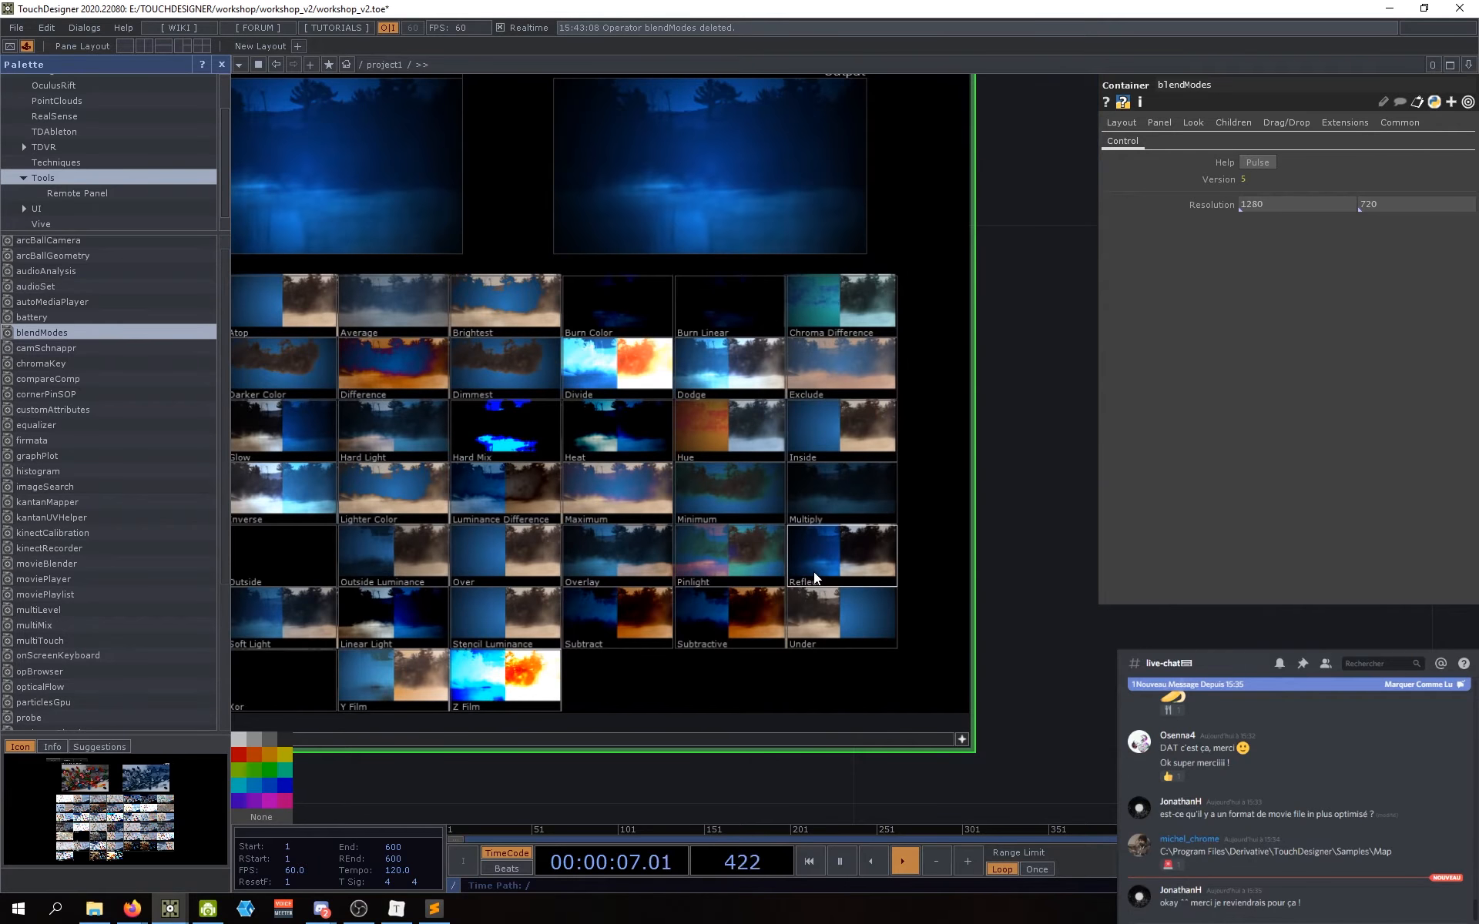
# Step: Delete blendModes again and shift comp3 up and to the right
pyautogui.scroll(-4, 821, 574)
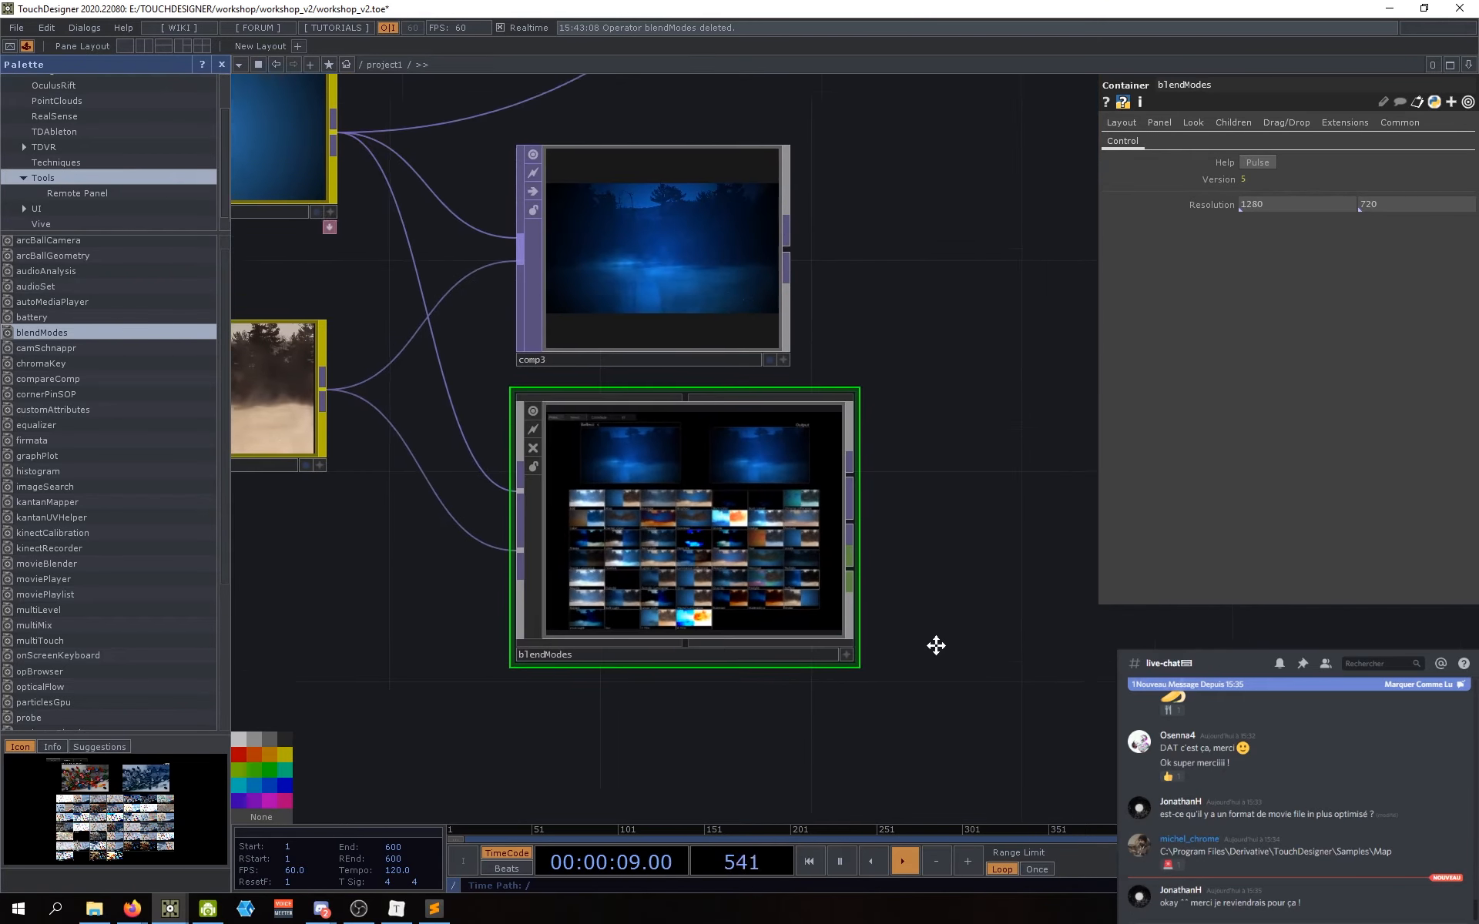
pyautogui.scroll(-3, 935, 644)
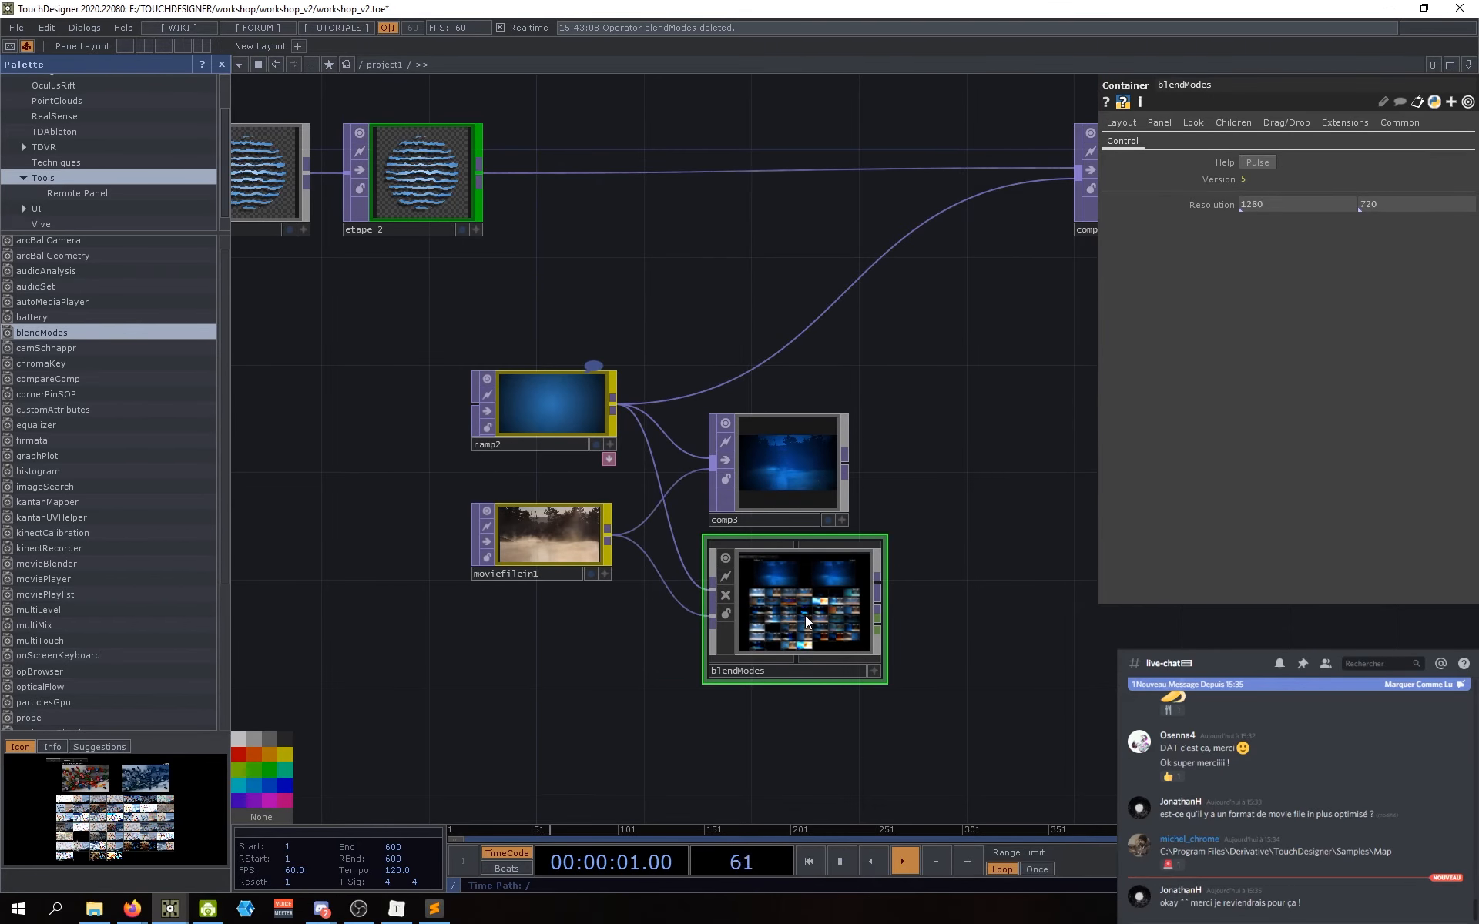
pyautogui.press('Delete')
pyautogui.moveTo(757, 488)
pyautogui.mouseDown()
pyautogui.moveTo(784, 460)
pyautogui.moveTo(755, 487)
pyautogui.mouseUp()
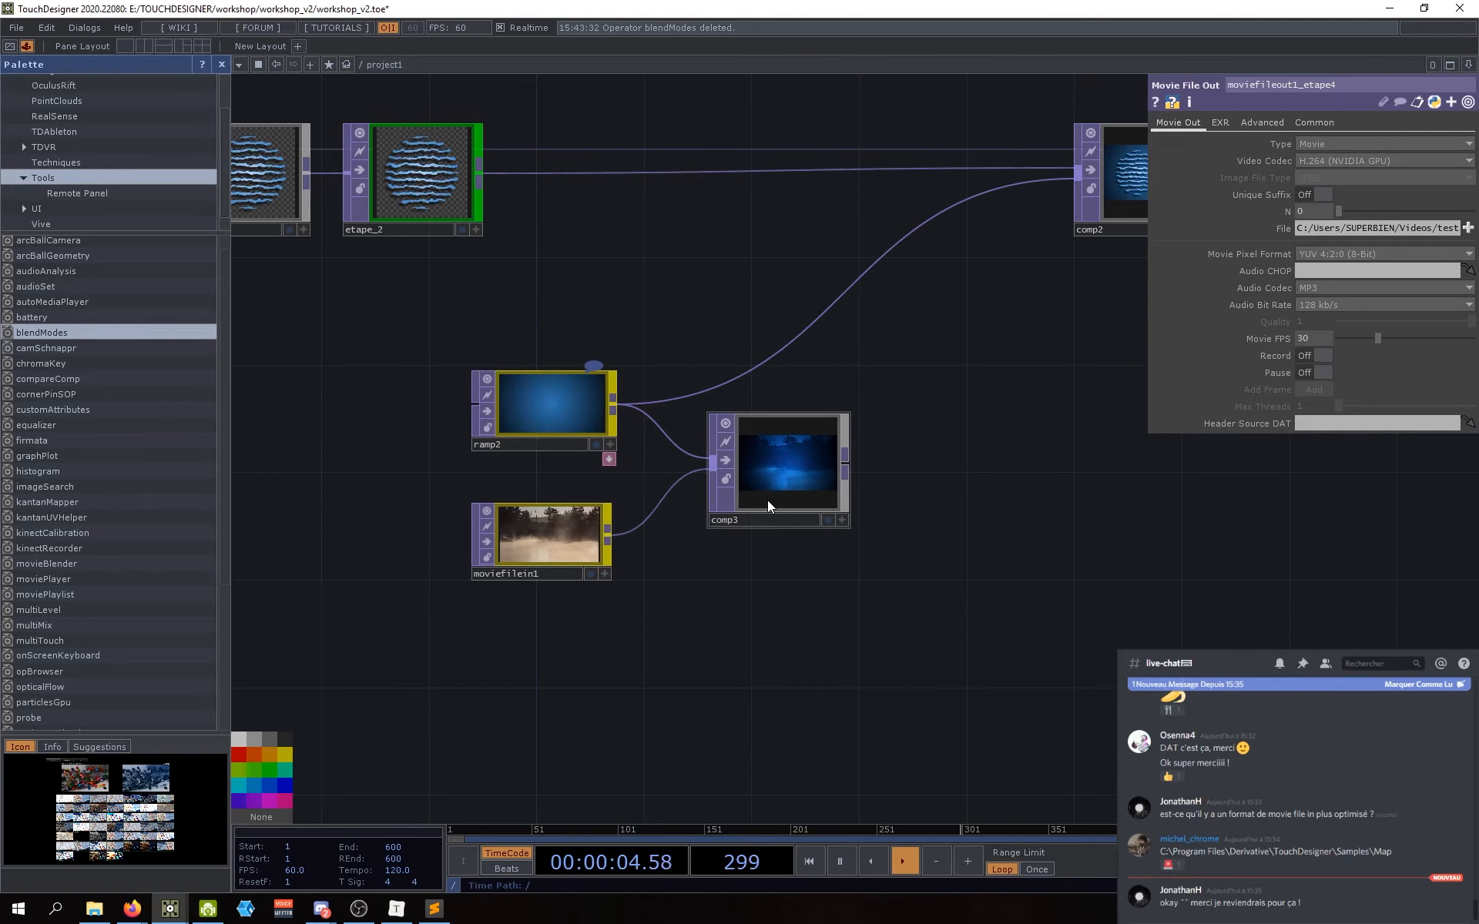
# Step: Nudge comp3 slightly left and down, and hide the Palette panel
pyautogui.click(768, 502)
pyautogui.moveTo(753, 460); pyautogui.dragTo(732, 472)
pyautogui.scroll(6, 753, 490)
pyautogui.scroll(-6, 762, 492)
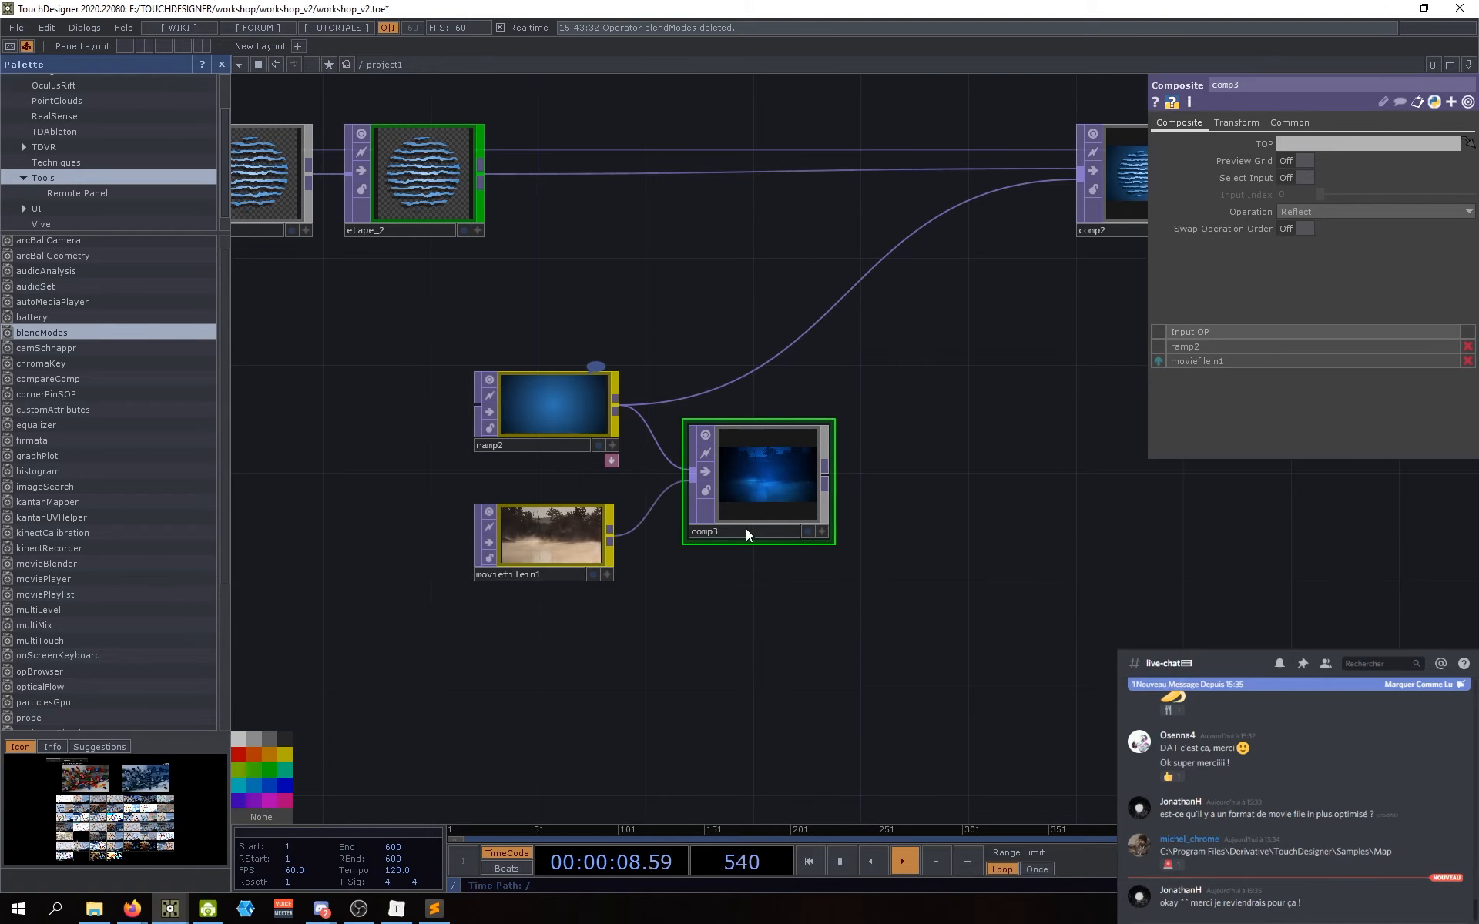
pyautogui.moveTo(917, 549); pyautogui.dragTo(728, 624)
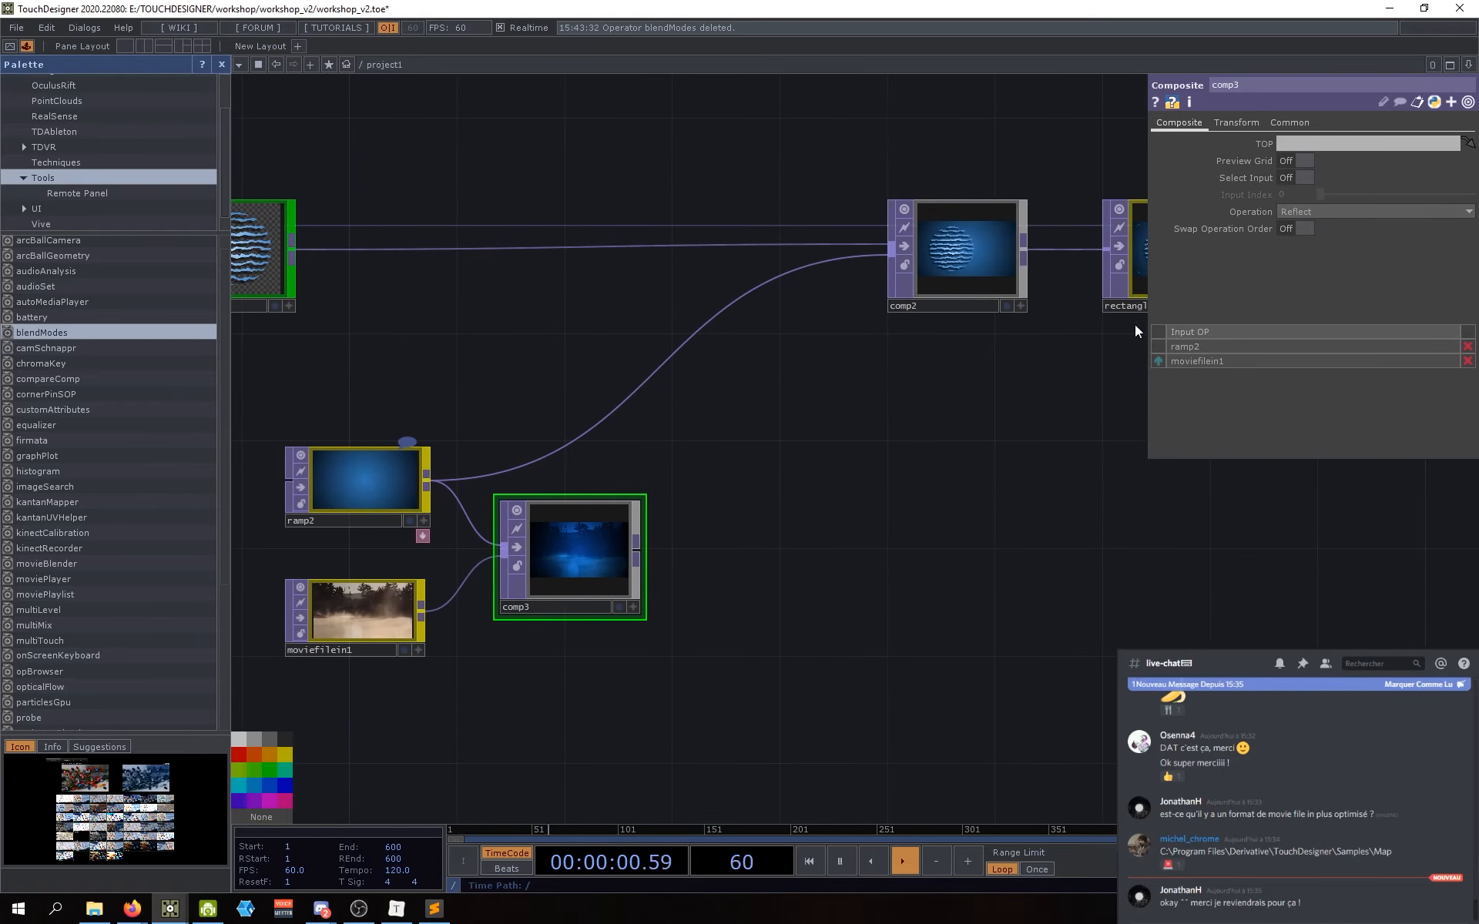
pyautogui.moveTo(840, 513); pyautogui.dragTo(860, 496)
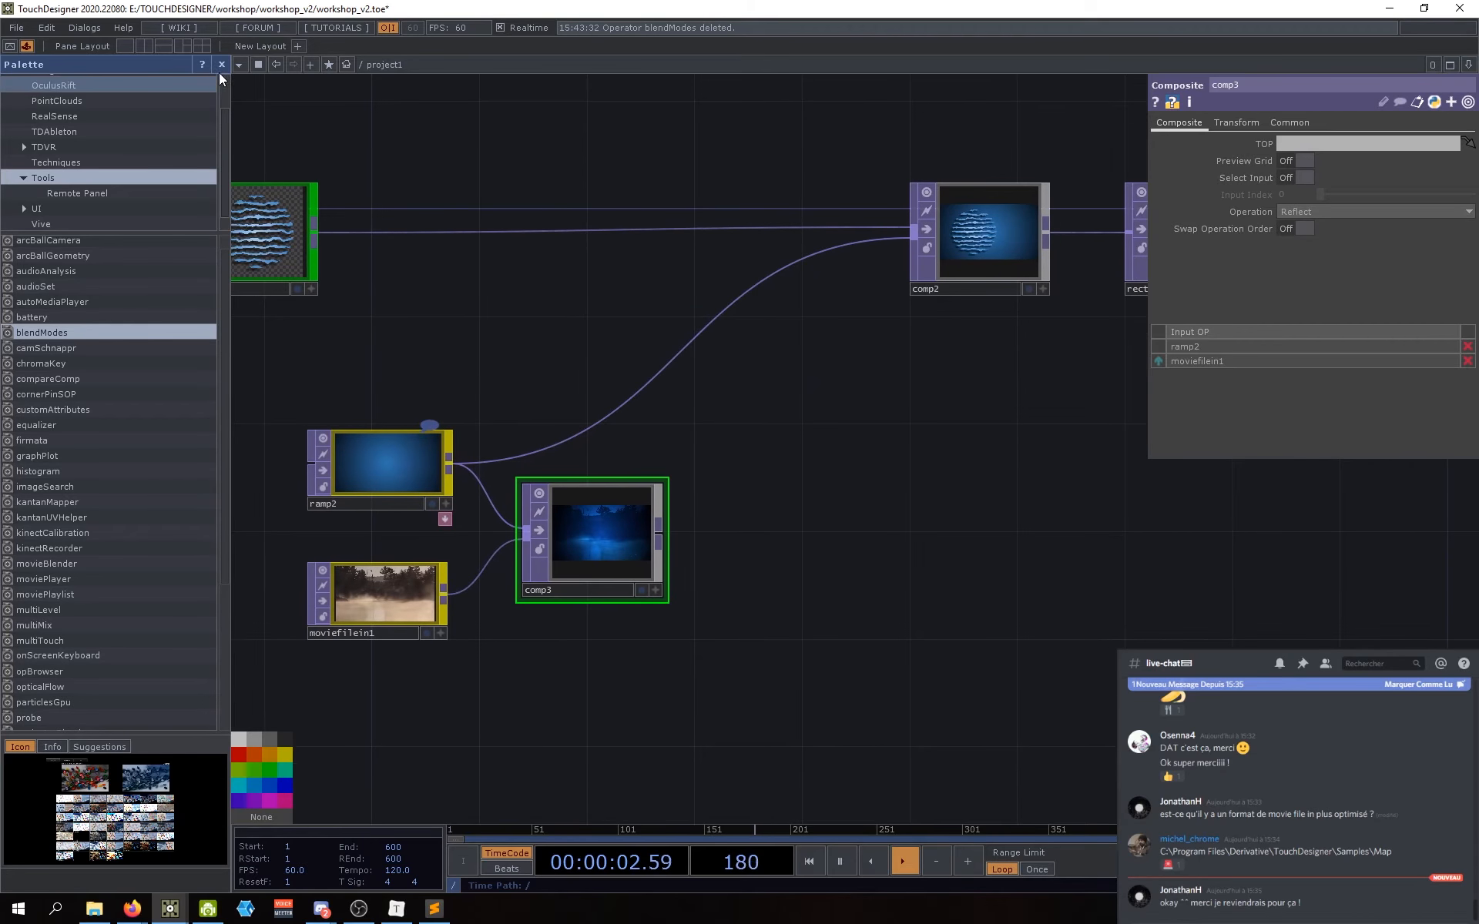
pyautogui.click(222, 65)
# Step: Turn on etape_3's display flag to show its output behind the network
pyautogui.moveTo(667, 549); pyautogui.dragTo(895, 523)
pyautogui.moveTo(555, 523); pyautogui.dragTo(592, 617, button='middle')
pyautogui.moveTo(775, 664); pyautogui.dragTo(656, 662)
pyautogui.moveTo(656, 663); pyautogui.dragTo(592, 663, button='middle')
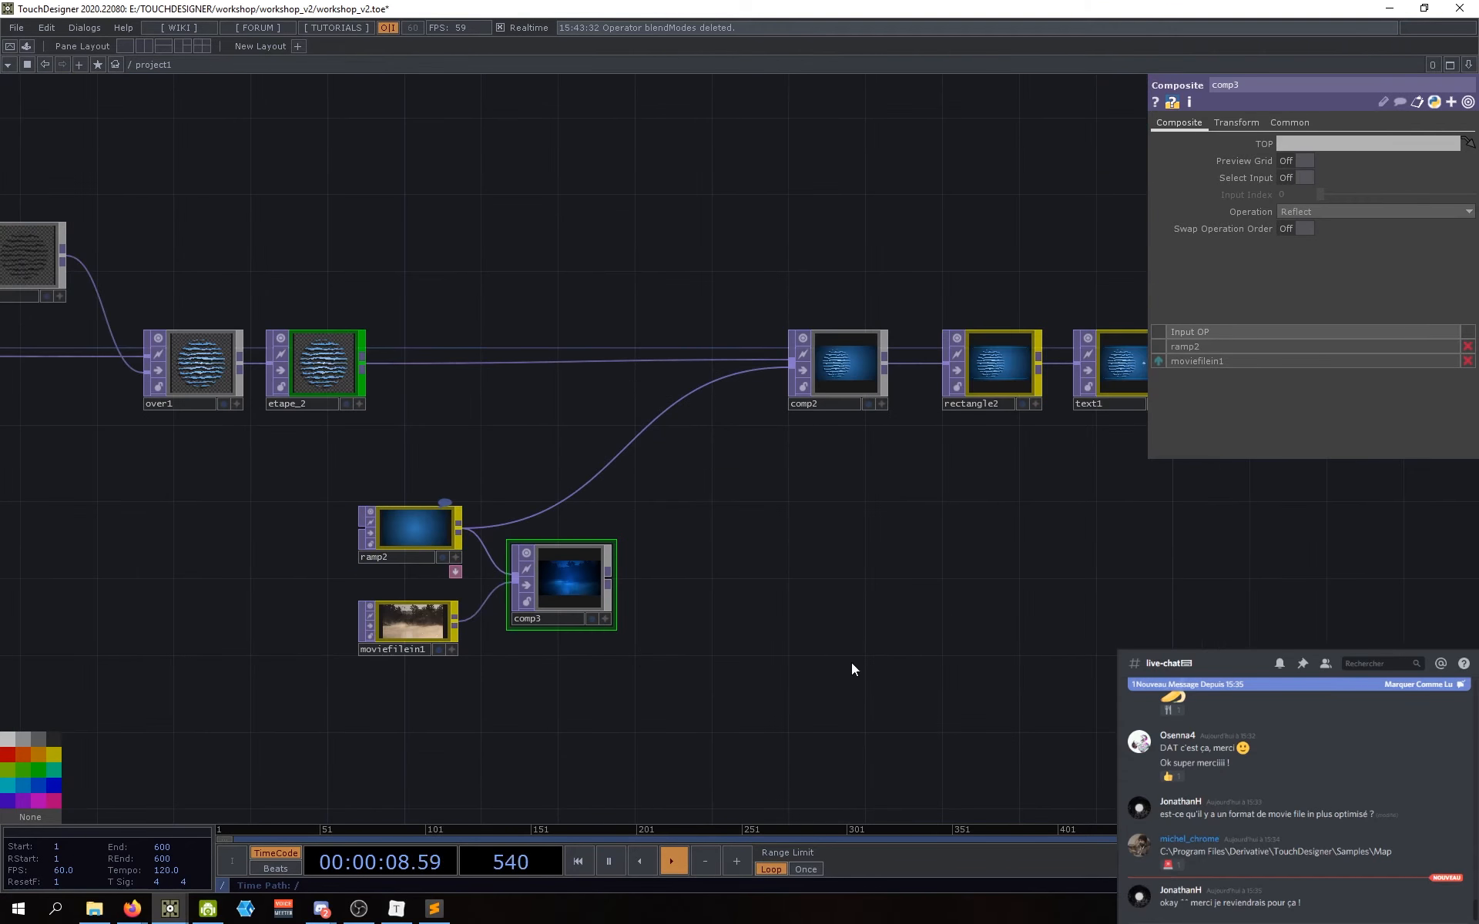
pyautogui.moveTo(904, 650); pyautogui.dragTo(605, 699)
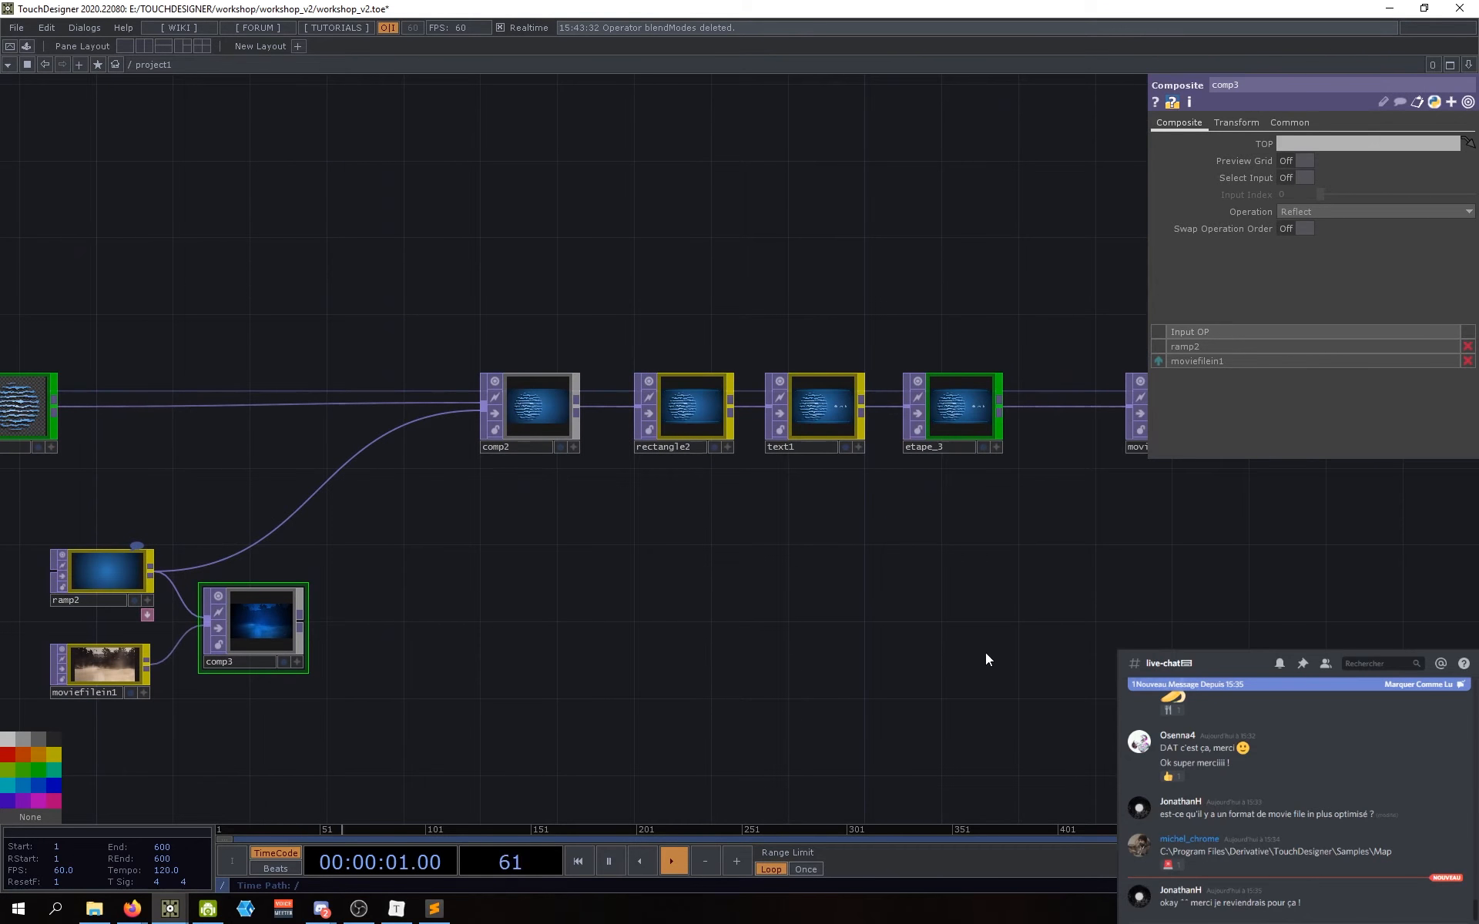
pyautogui.moveTo(986, 653); pyautogui.dragTo(749, 640)
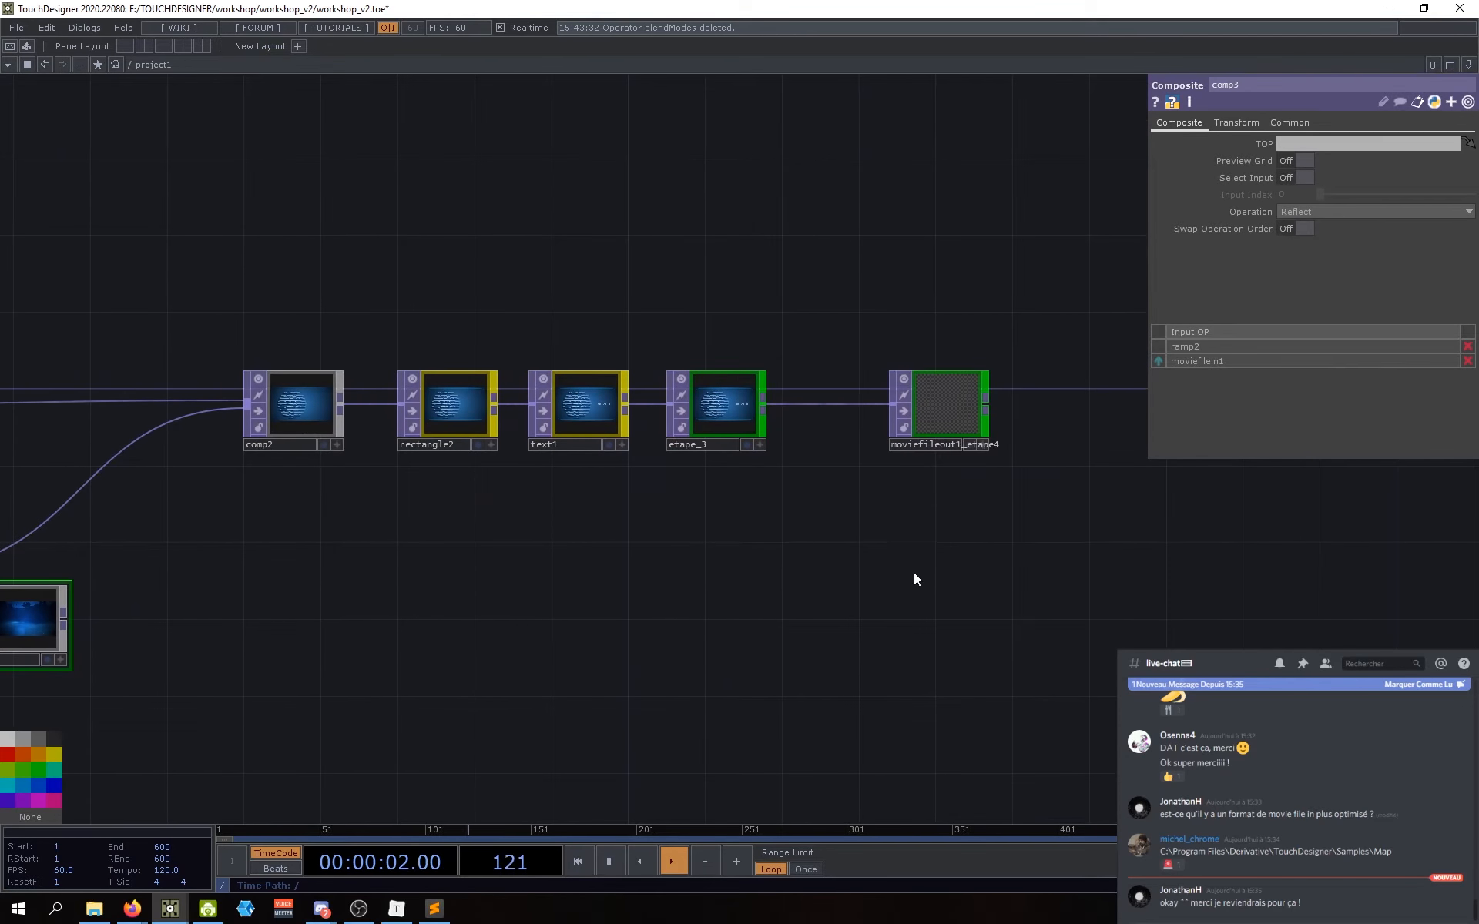
pyautogui.click(745, 445)
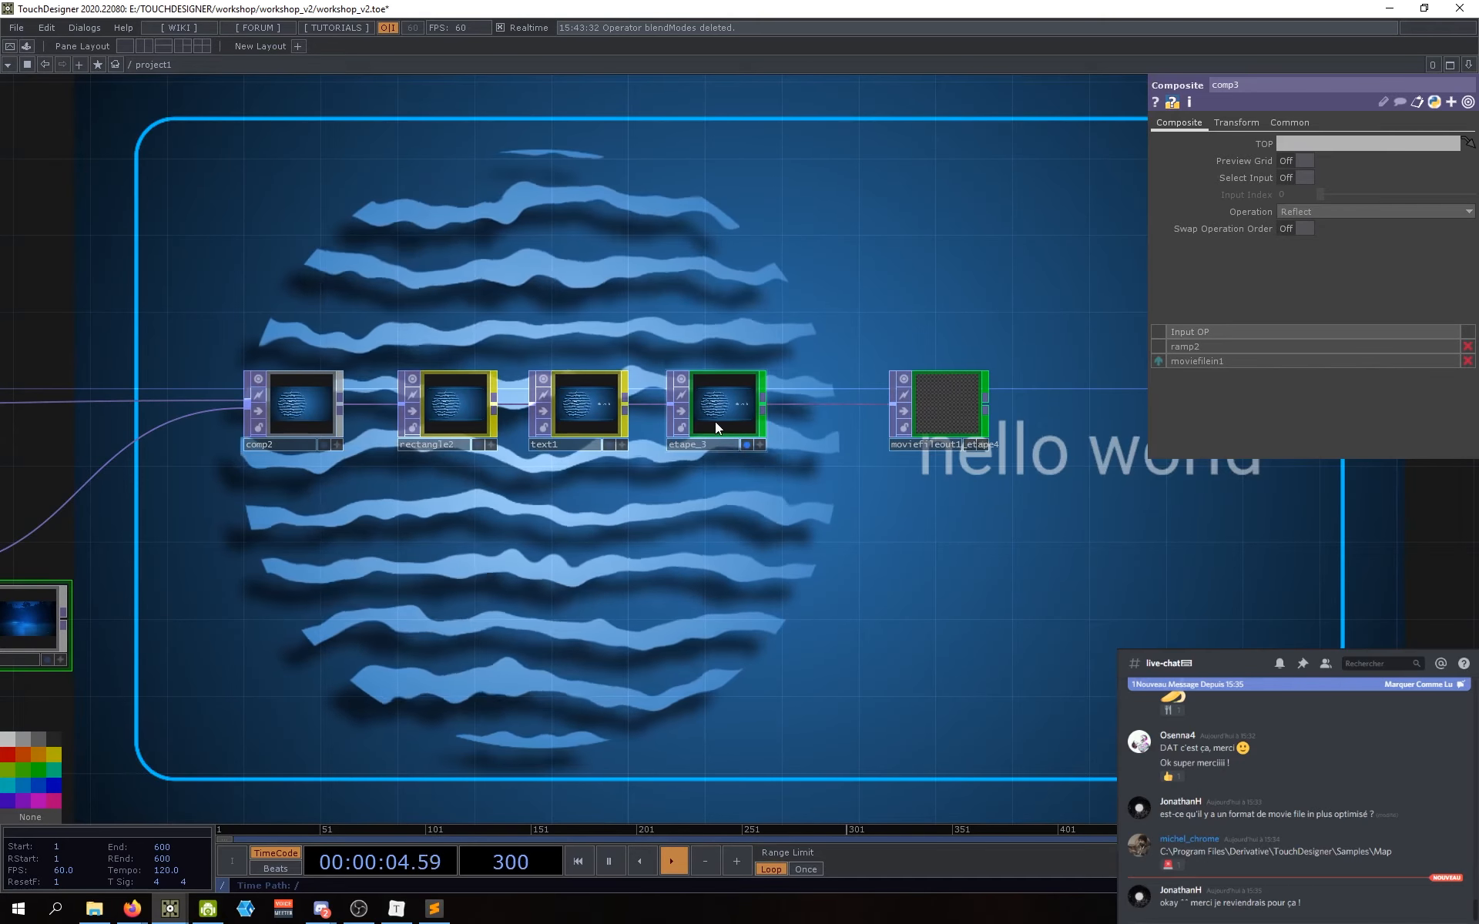
# Step: Place comp3 up and left beside ramp2 and moviefilein1
pyautogui.moveTo(522, 593); pyautogui.dragTo(1012, 548)
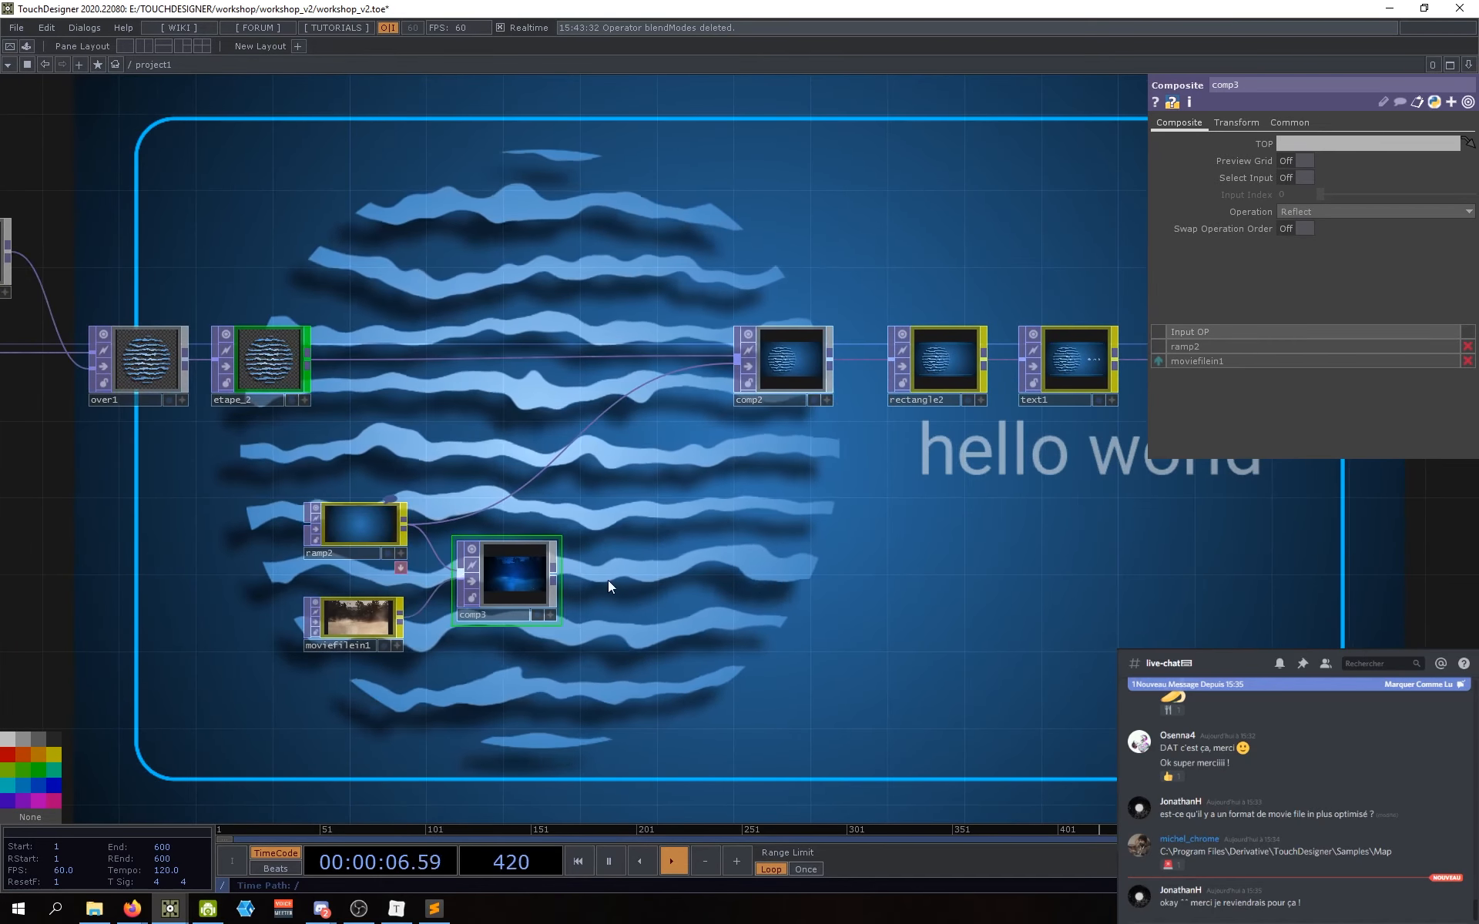
pyautogui.moveTo(749, 611); pyautogui.dragTo(741, 646)
pyautogui.scroll(3, 409, 699)
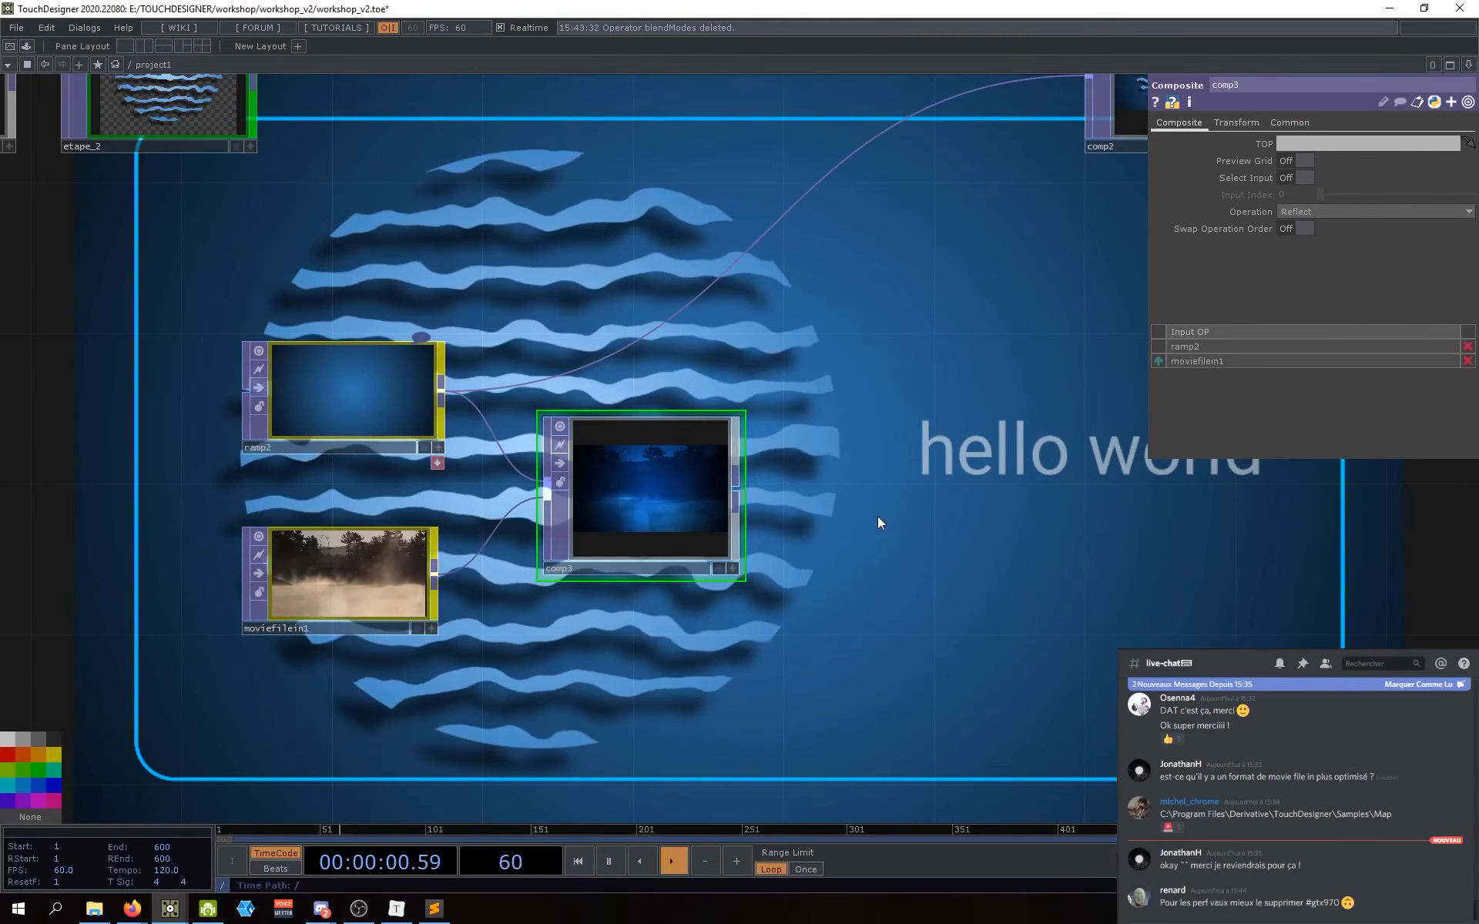
pyautogui.moveTo(877, 516); pyautogui.dragTo(856, 633)
pyautogui.moveTo(670, 595); pyautogui.dragTo(639, 580)
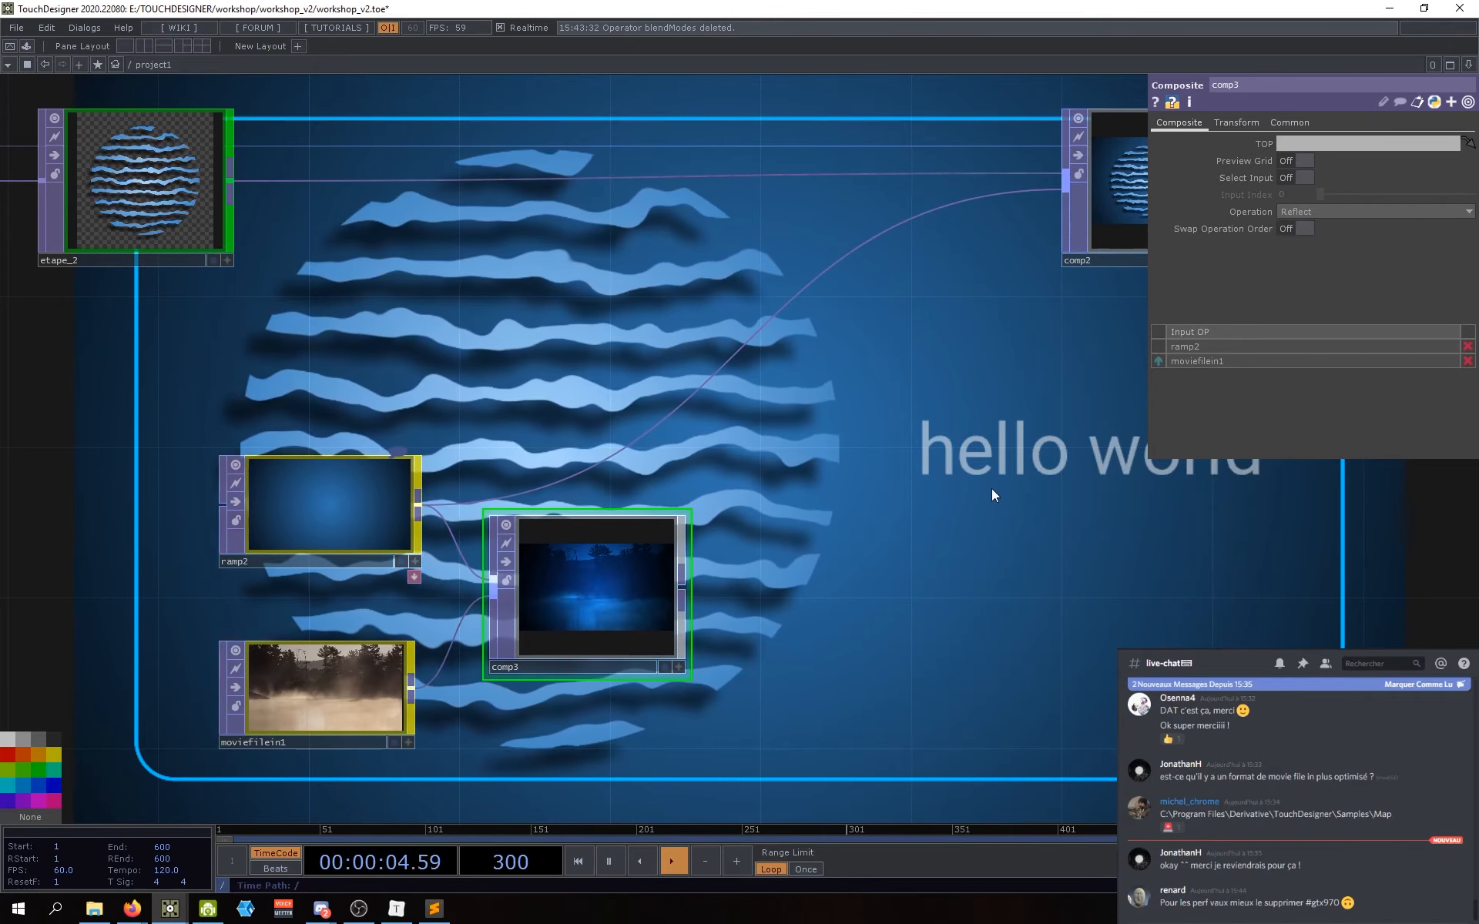
# Step: Disconnect ramp2 from comp2 and feed comp3's output into comp2 instead
pyautogui.moveTo(1023, 193); pyautogui.dragTo(894, 185)
pyautogui.rightClick(567, 387)
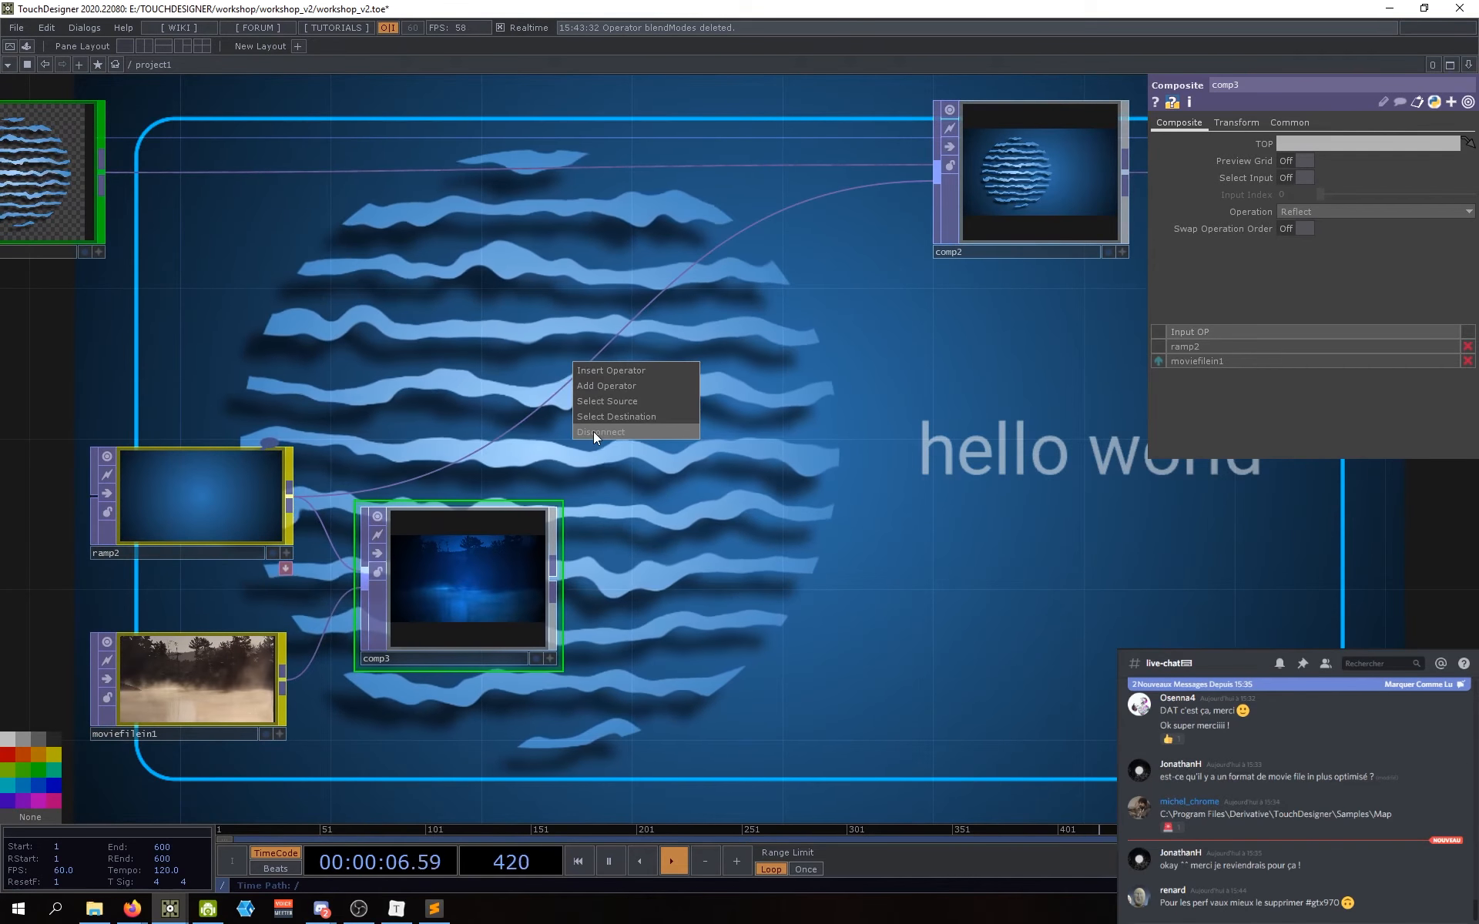
pyautogui.click(593, 431)
pyautogui.moveTo(714, 526); pyautogui.dragTo(778, 530)
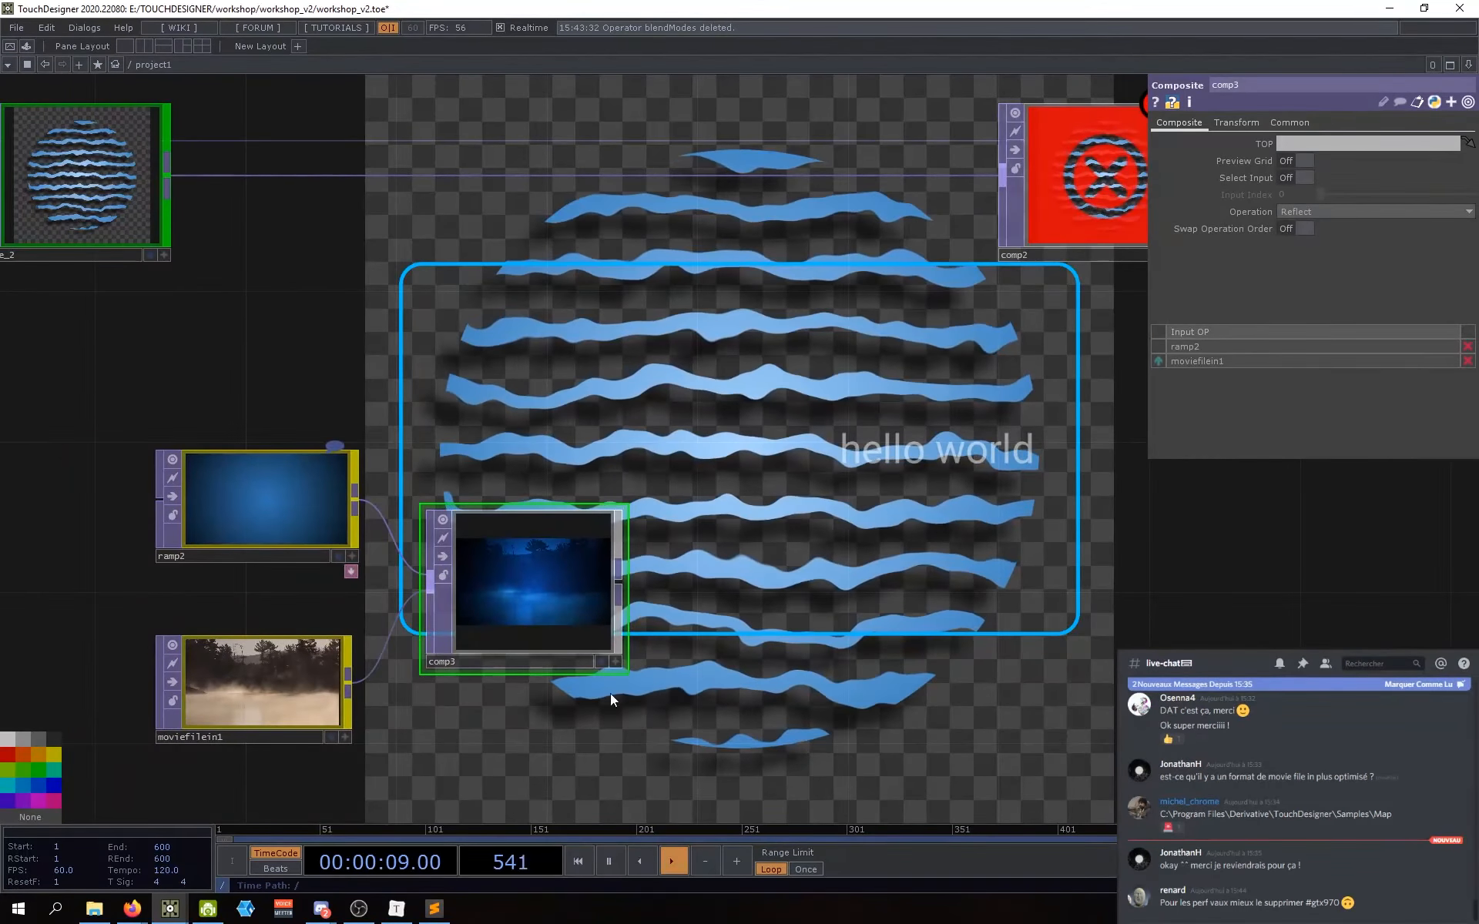
pyautogui.moveTo(617, 588); pyautogui.dragTo(980, 216)
# Step: Close the comp3 parameters panel
pyautogui.scroll(-5, 792, 679)
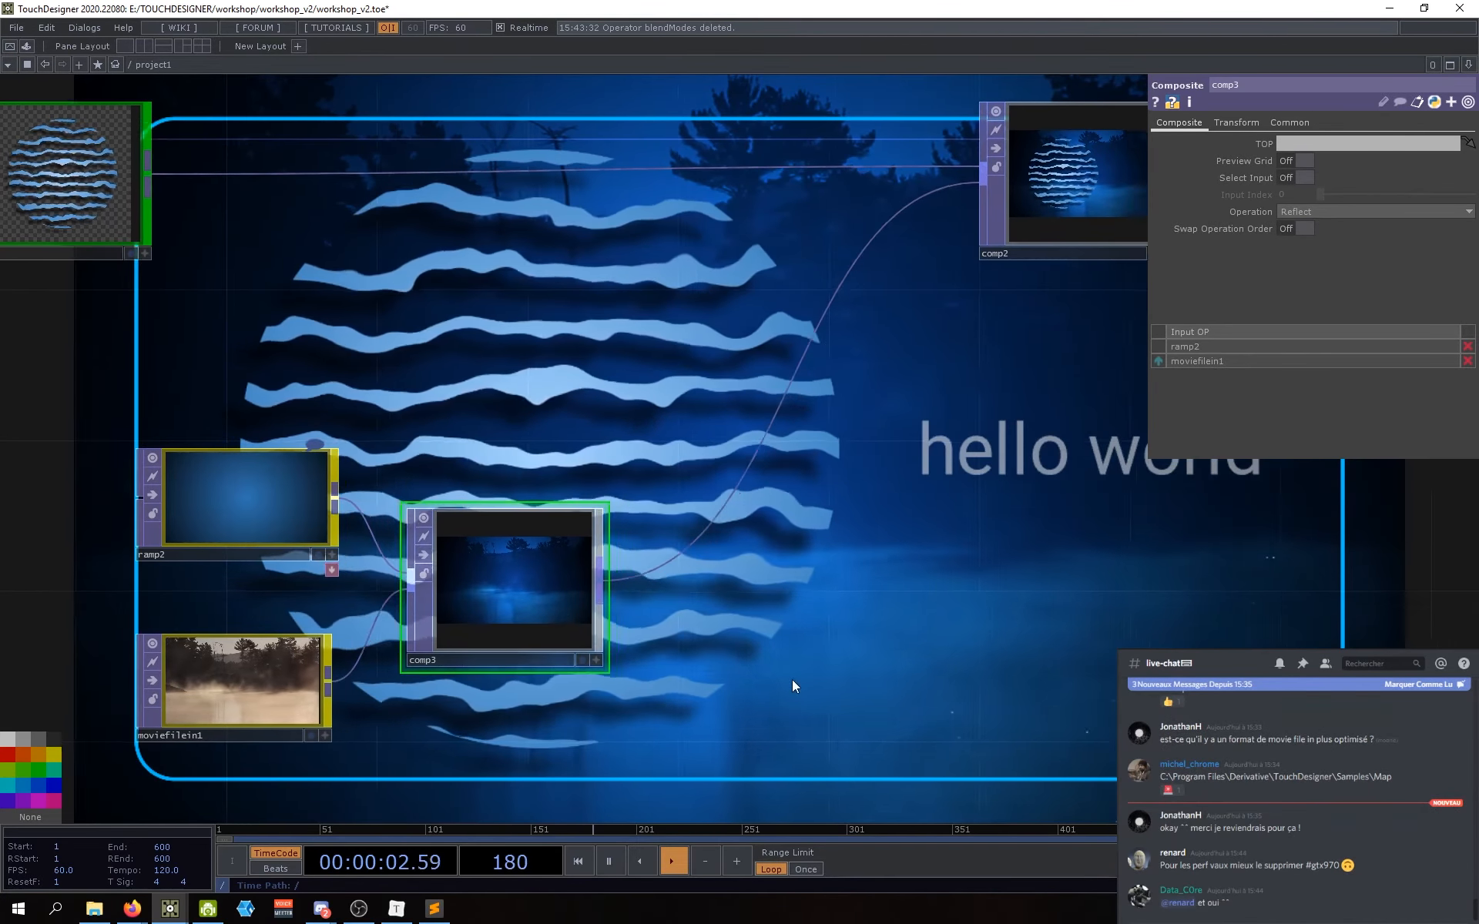
pyautogui.moveTo(960, 702); pyautogui.dragTo(885, 691)
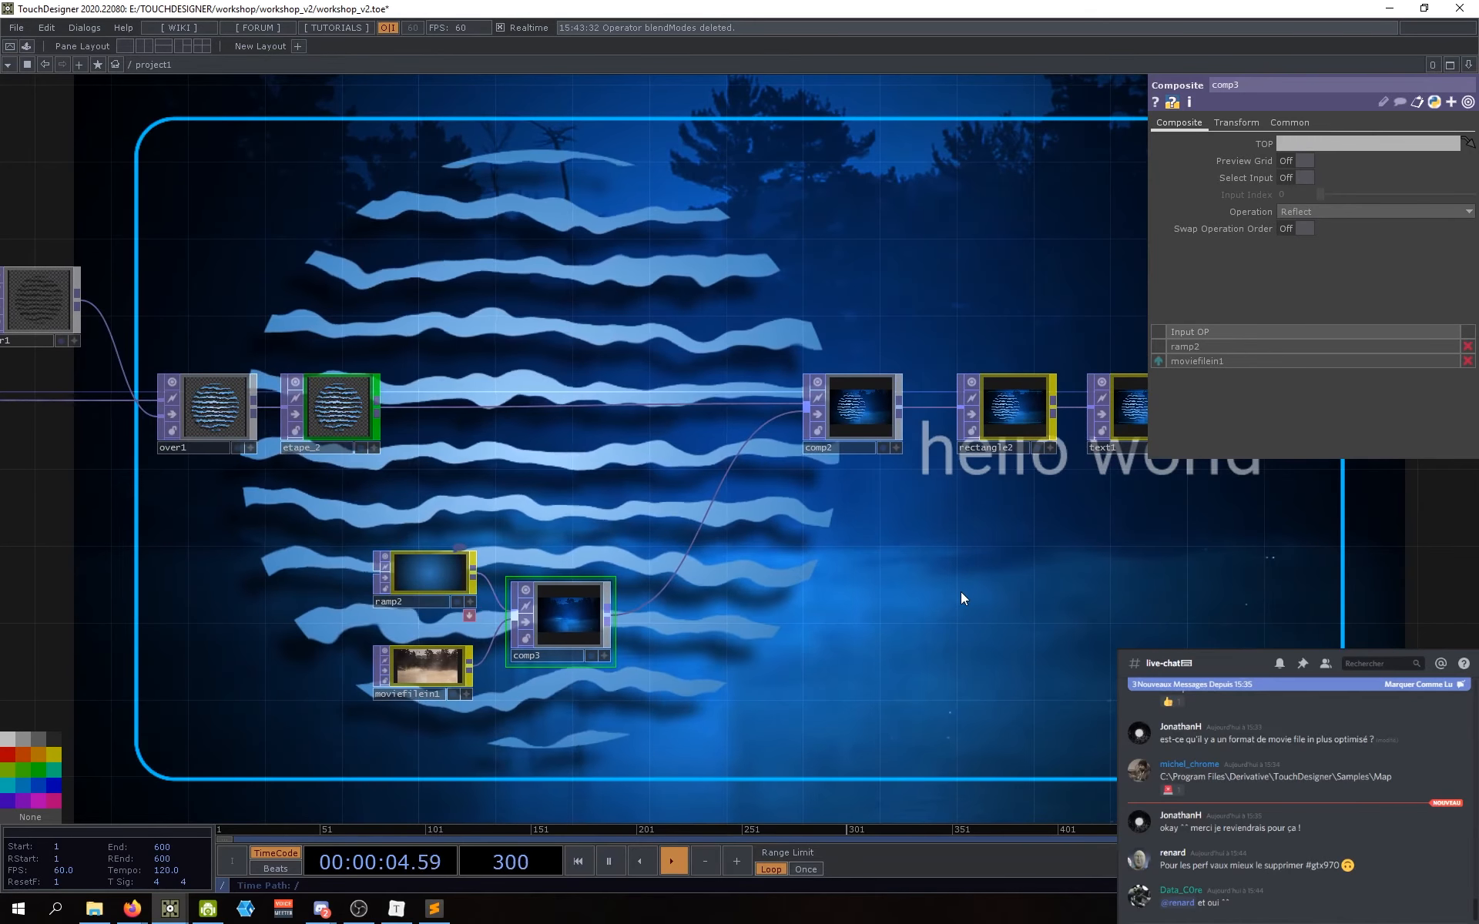
pyautogui.press('p')
pyautogui.scroll(-5, 924, 642)
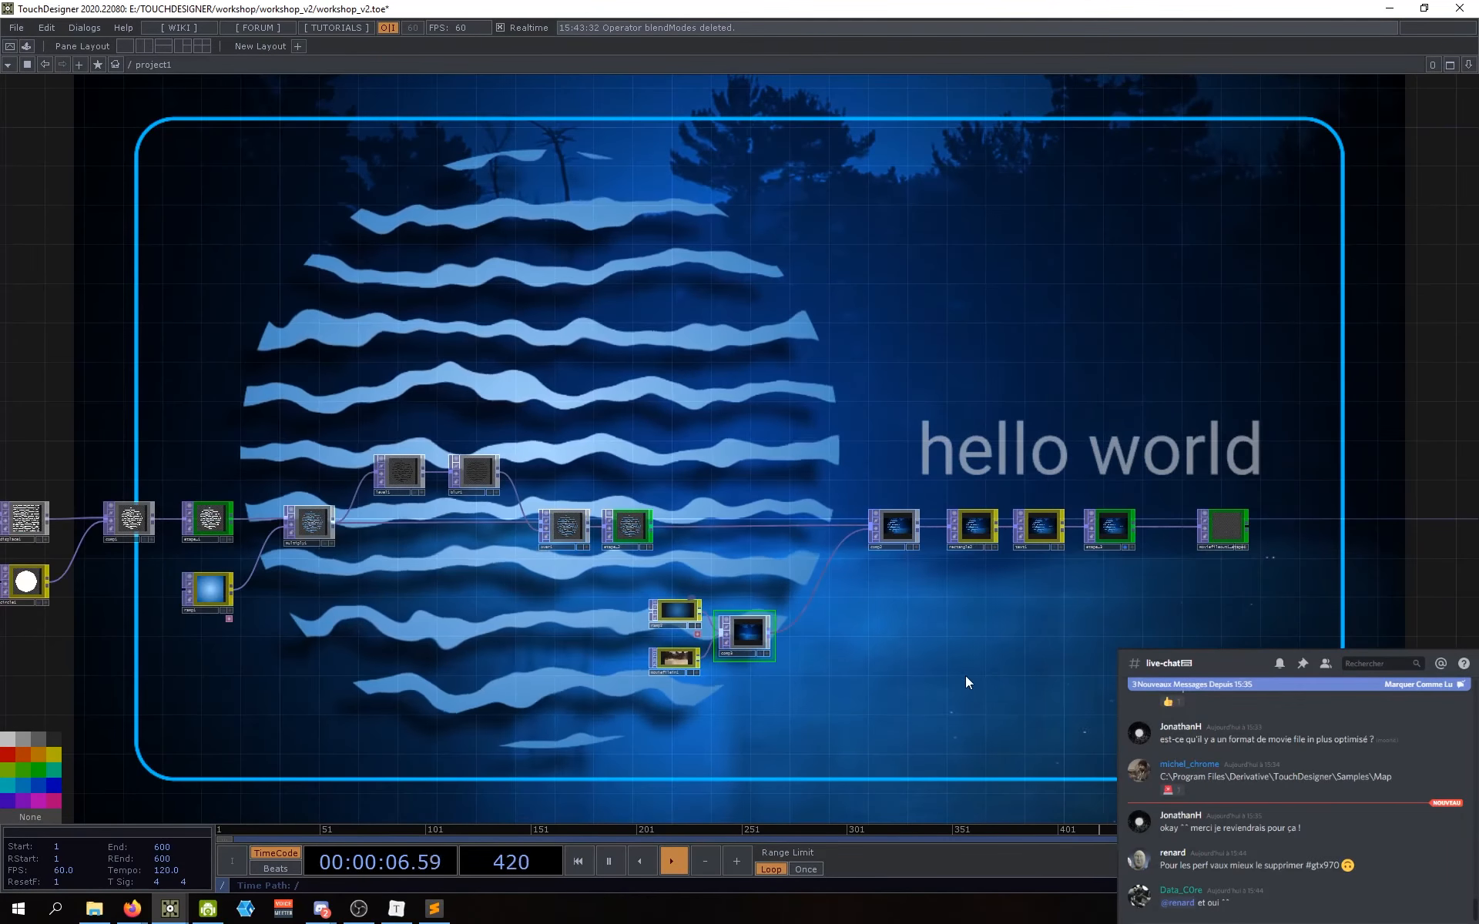
pyautogui.moveTo(912, 674); pyautogui.dragTo(909, 670)
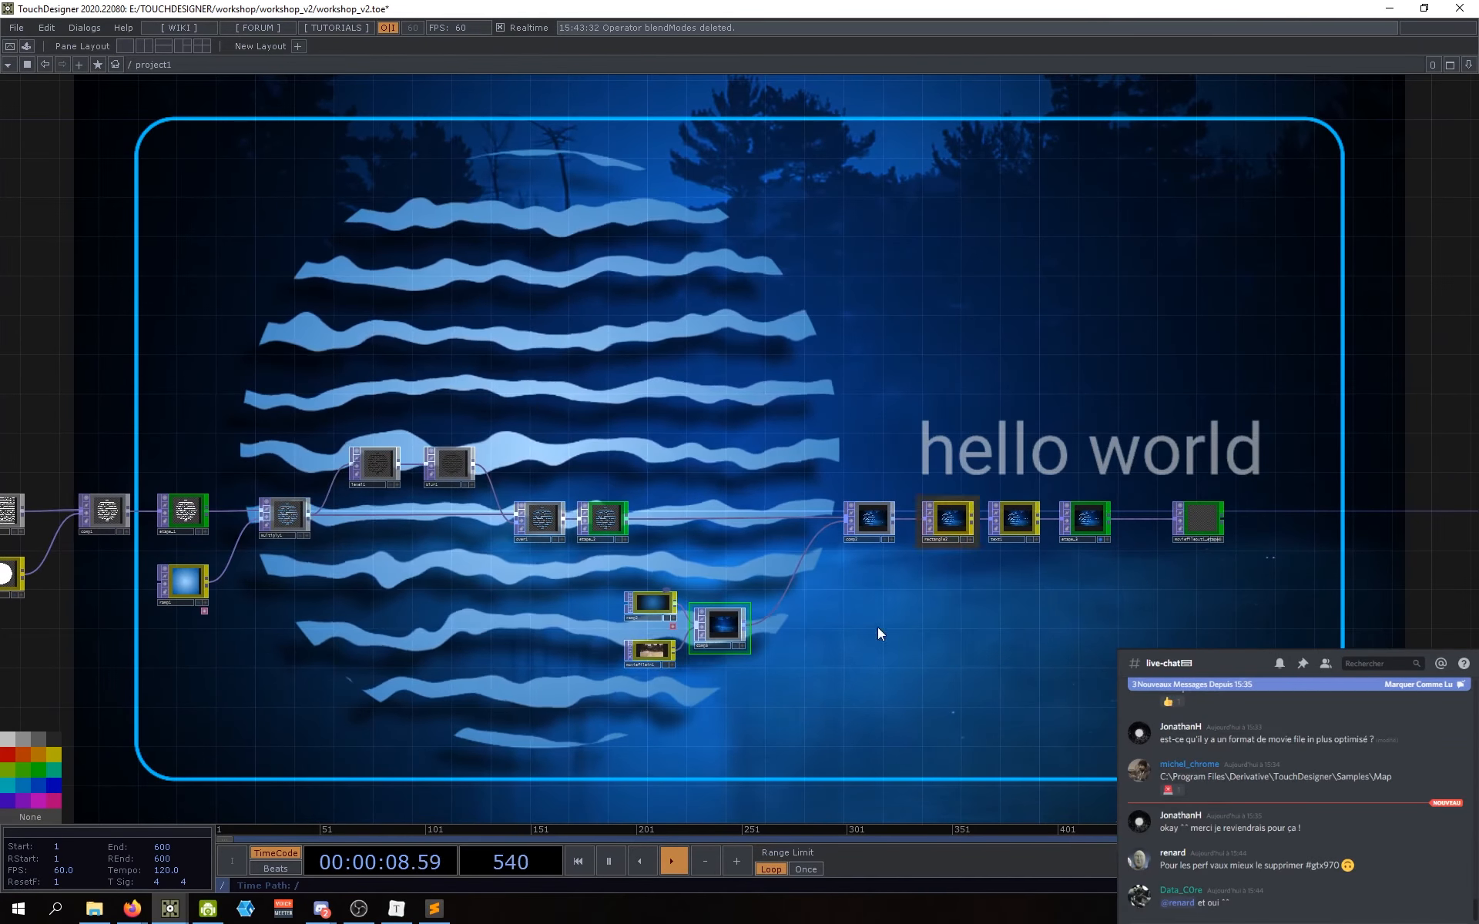
pyautogui.scroll(6, 761, 635)
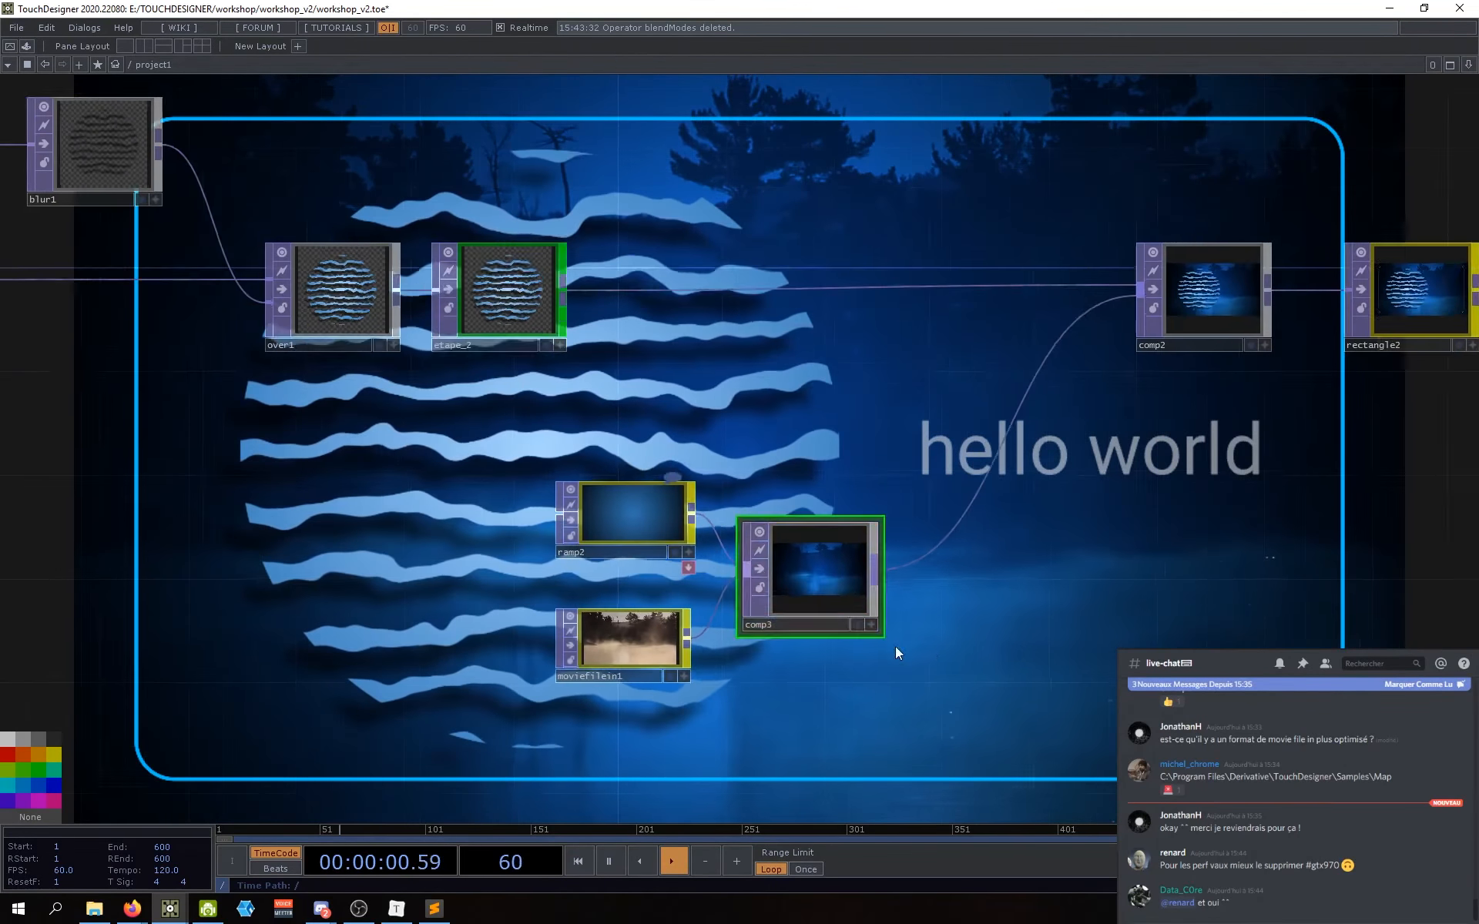
pyautogui.moveTo(1032, 566); pyautogui.dragTo(906, 586)
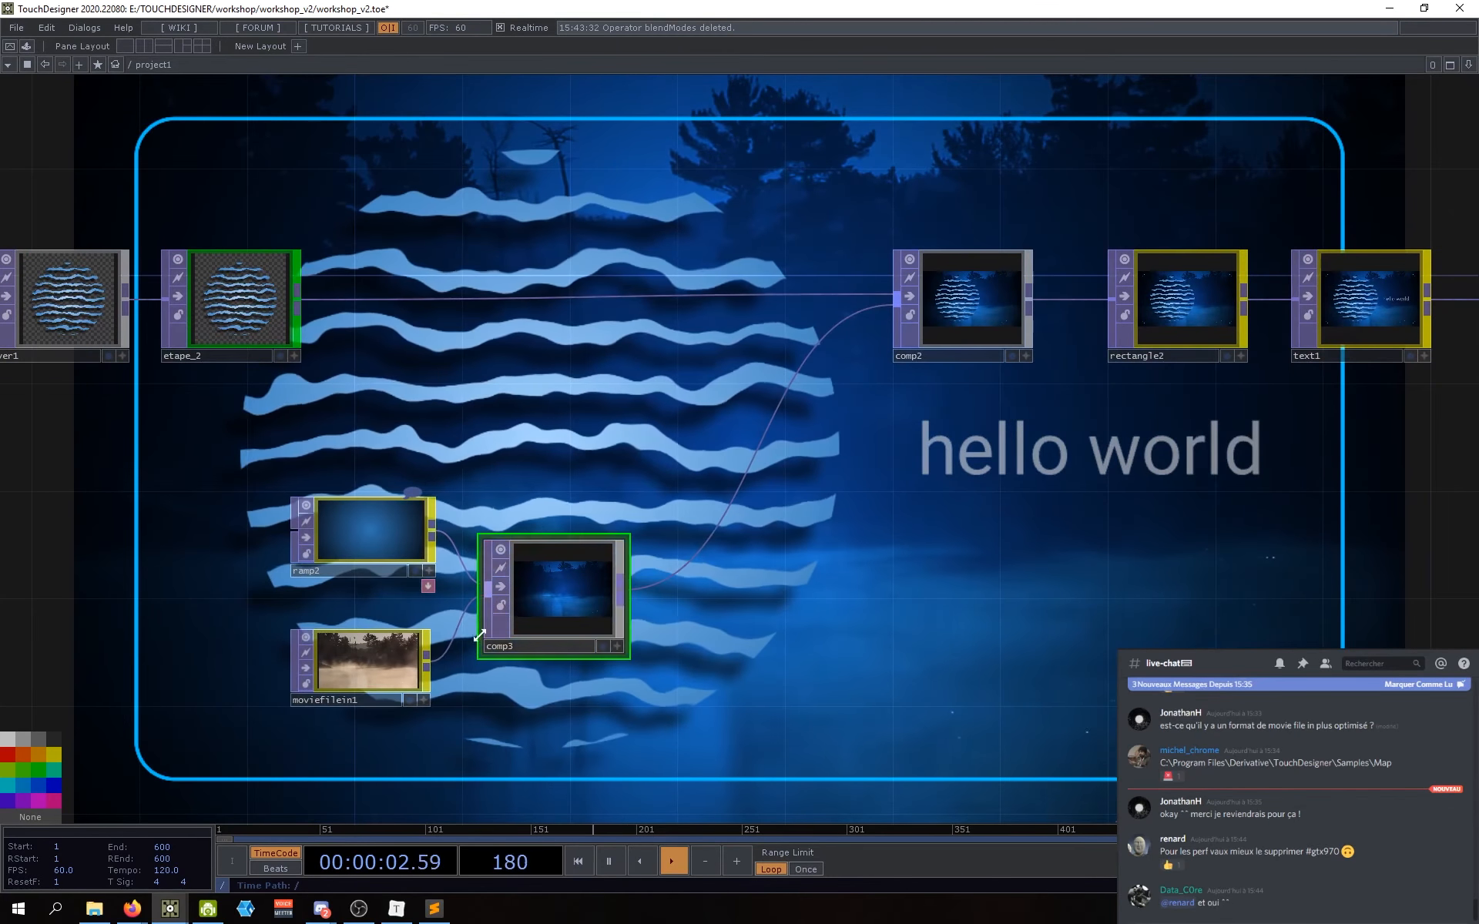
# Step: Move moviefilein1 slightly up and settle comp3 down and a little left
pyautogui.moveTo(355, 671); pyautogui.dragTo(355, 650)
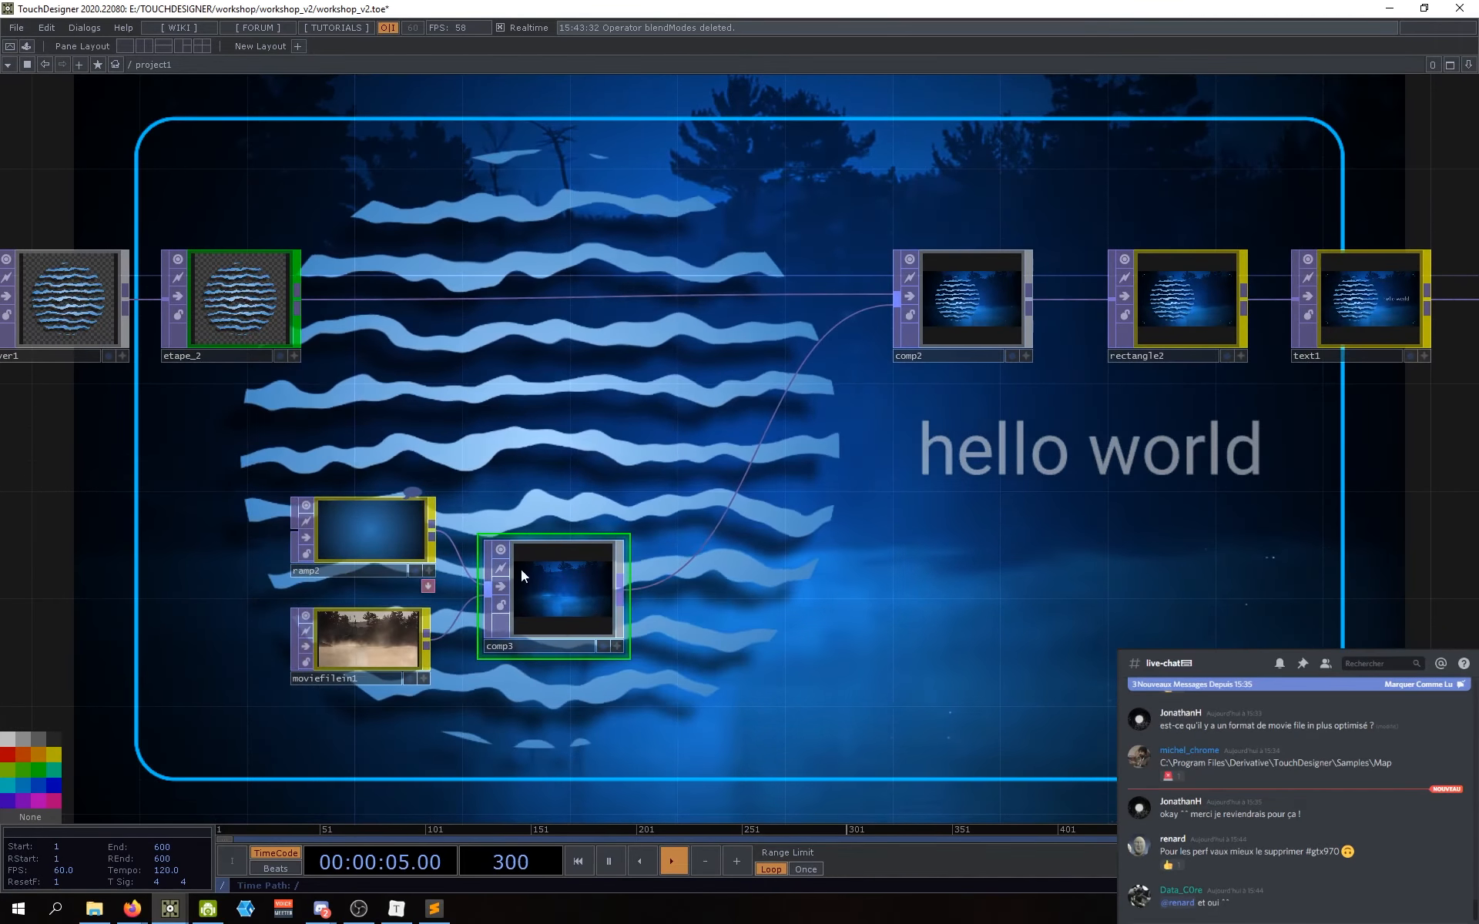
pyautogui.moveTo(792, 614); pyautogui.dragTo(832, 604)
pyautogui.moveTo(605, 591)
pyautogui.mouseDown()
pyautogui.moveTo(588, 534)
pyautogui.moveTo(607, 567)
pyautogui.moveTo(597, 598)
pyautogui.mouseUp()
pyautogui.moveTo(627, 696); pyautogui.dragTo(647, 657)
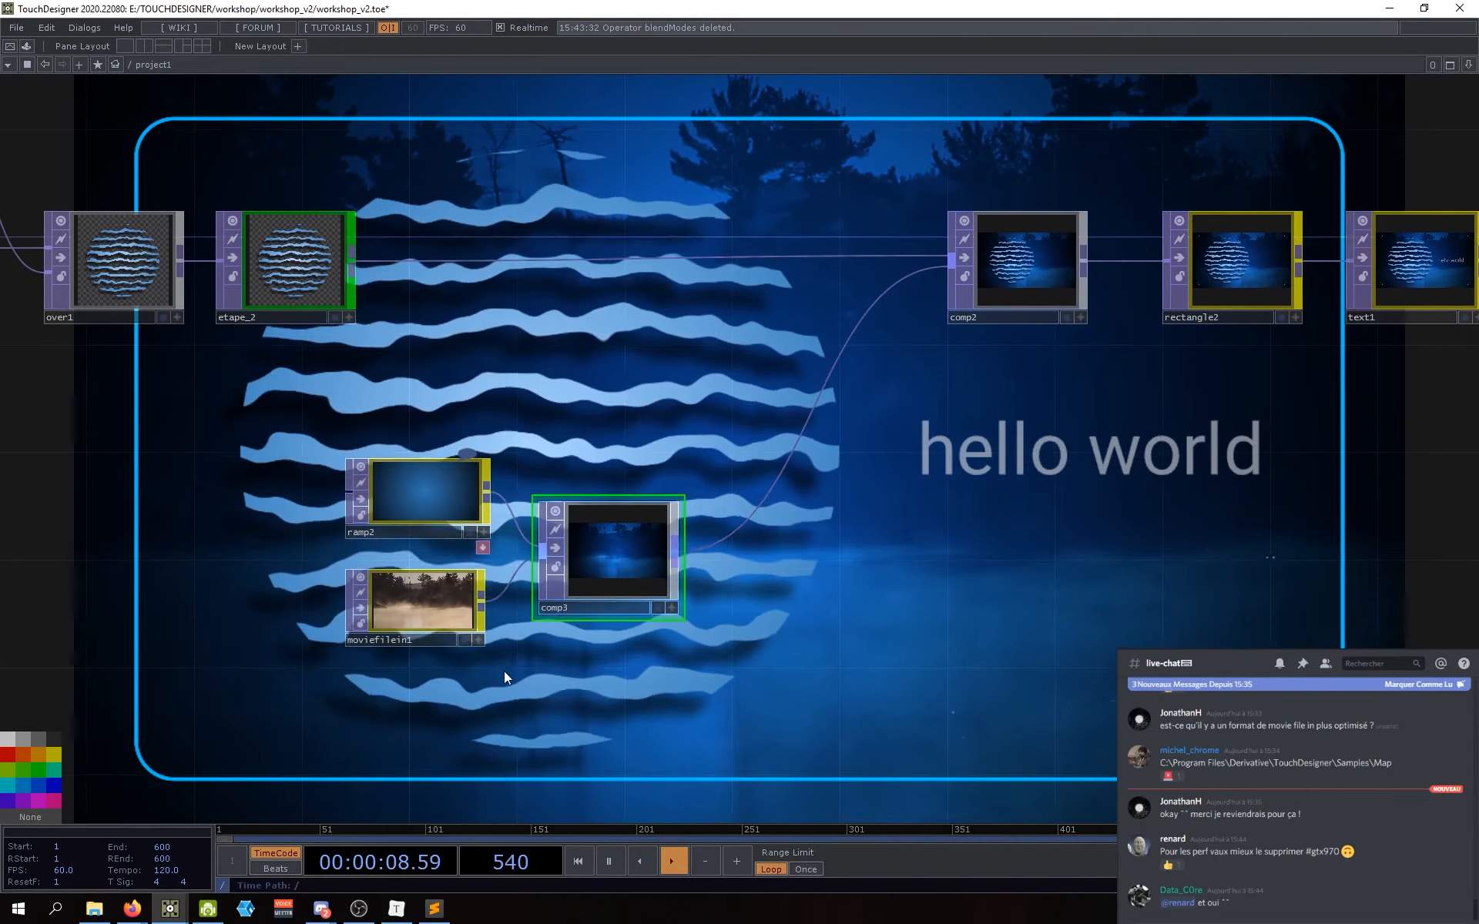
pyautogui.moveTo(597, 579); pyautogui.dragTo(587, 633)
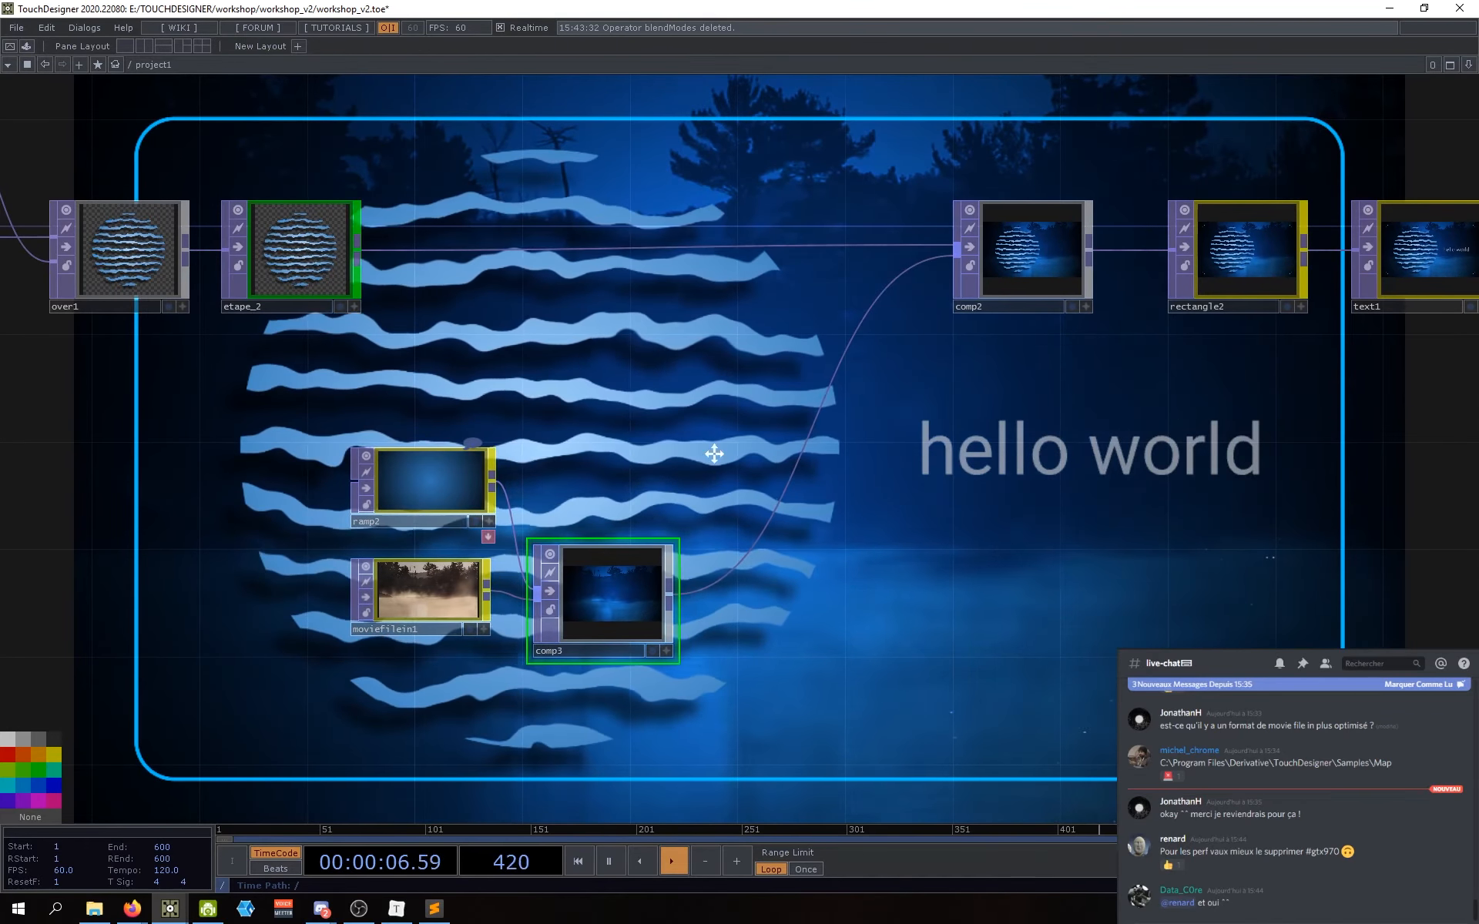
# Step: Shift ramp2, moviefilein1 and comp3 together down-left, nudging comp3 slightly up
pyautogui.scroll(-3, 770, 477)
pyautogui.moveTo(821, 502); pyautogui.dragTo(763, 621)
pyautogui.moveTo(692, 622); pyautogui.dragTo(514, 495, button='right')
pyautogui.moveTo(515, 495); pyautogui.dragTo(498, 511)
pyautogui.moveTo(671, 546); pyautogui.dragTo(672, 548)
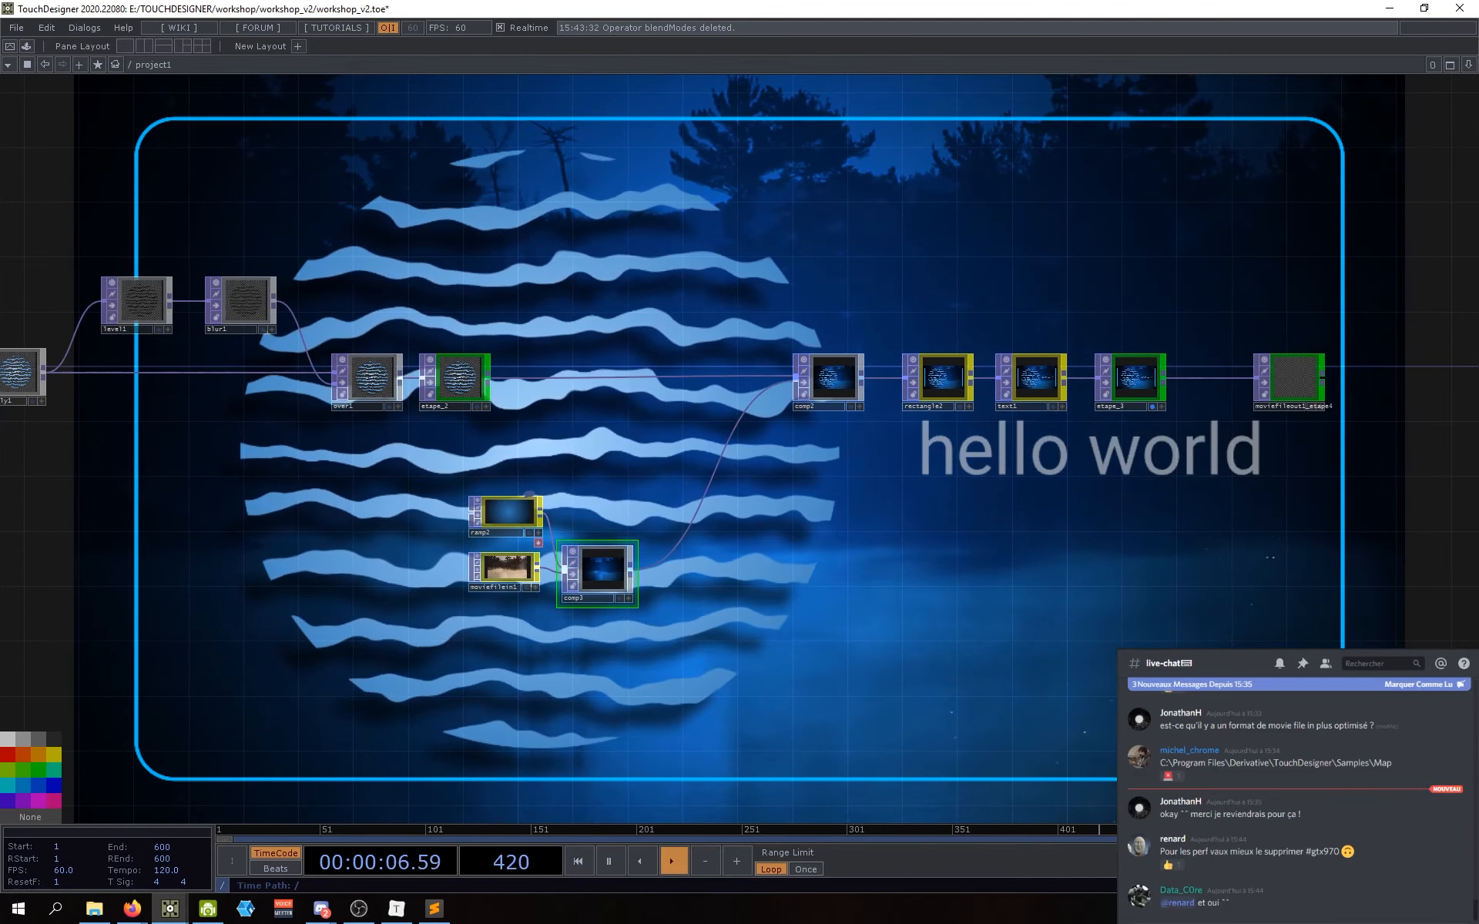
pyautogui.scroll(5, 571, 598)
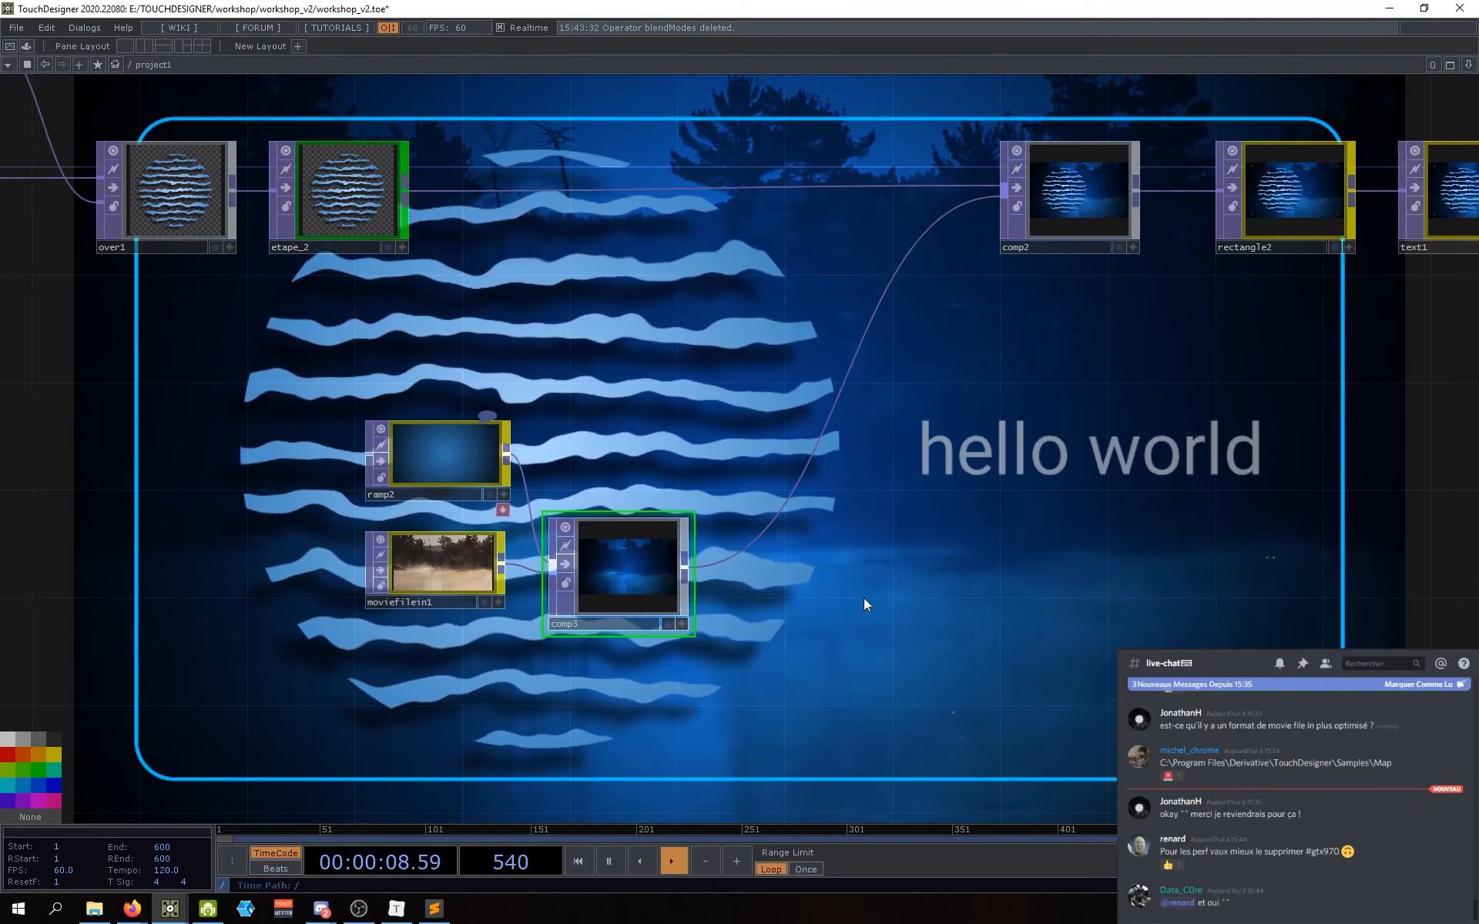
pyautogui.moveTo(619, 565); pyautogui.dragTo(620, 554)
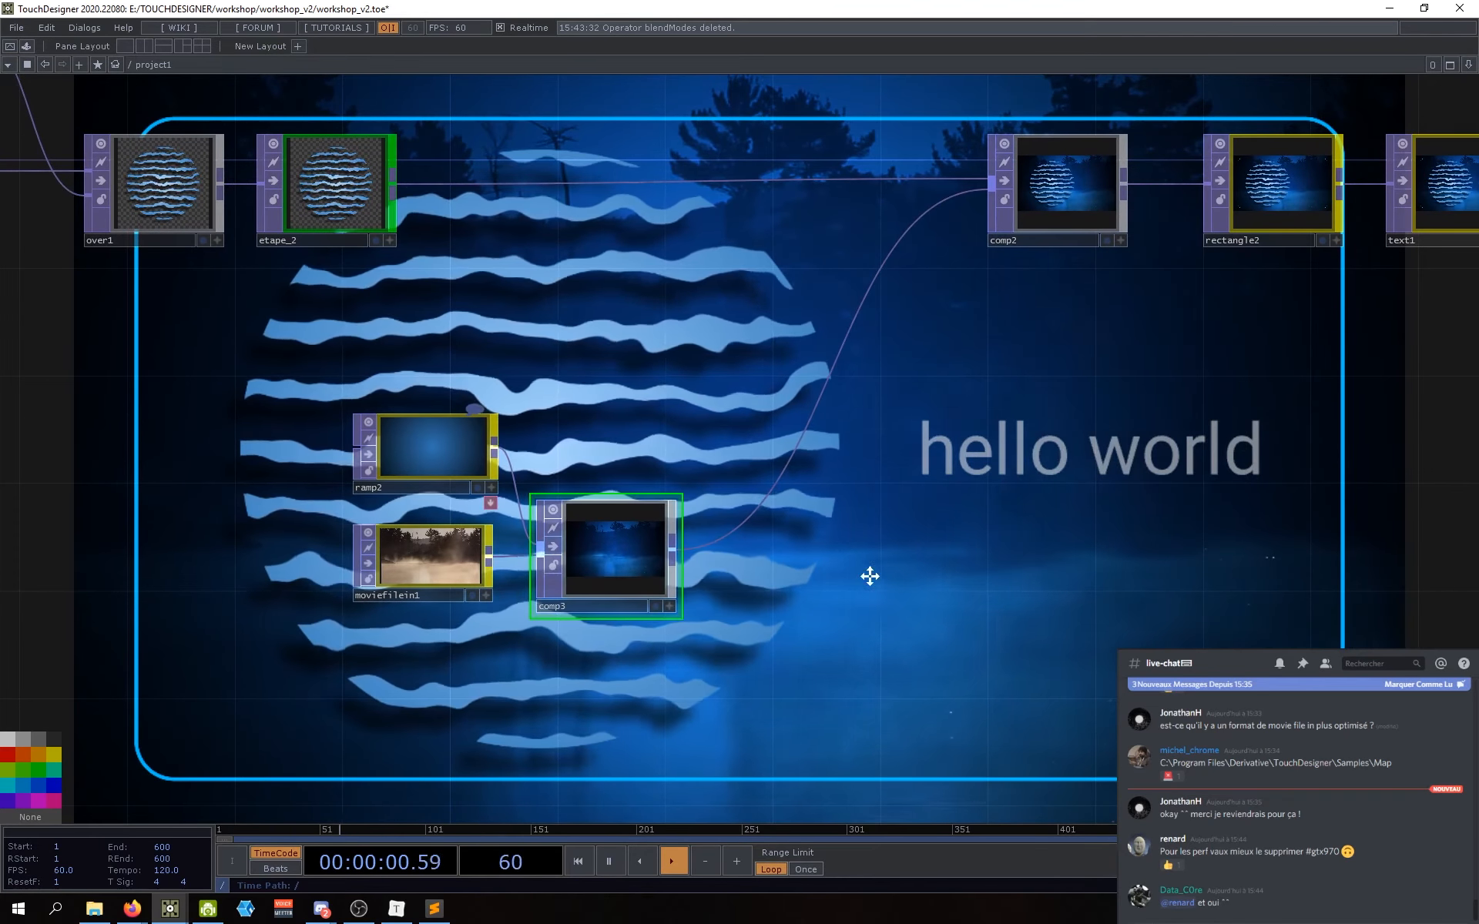
pyautogui.moveTo(868, 575); pyautogui.dragTo(847, 546)
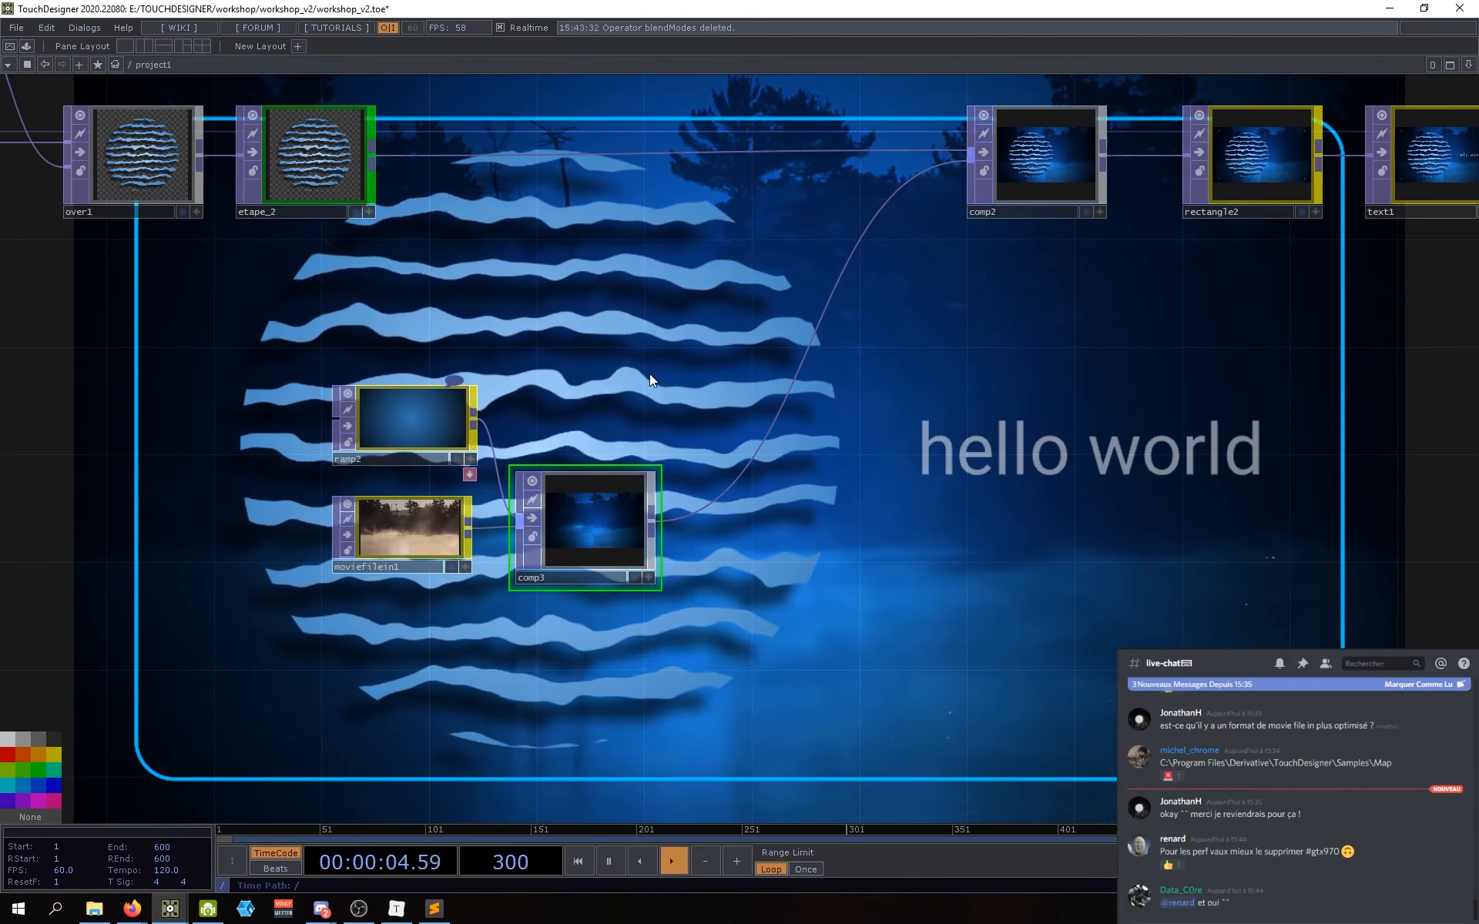
# Step: Test ramp2 as comp2's input, then reconnect comp3 into comp2
pyautogui.rightClick(774, 426)
pyautogui.click(793, 460)
pyautogui.moveTo(473, 419); pyautogui.dragTo(971, 158)
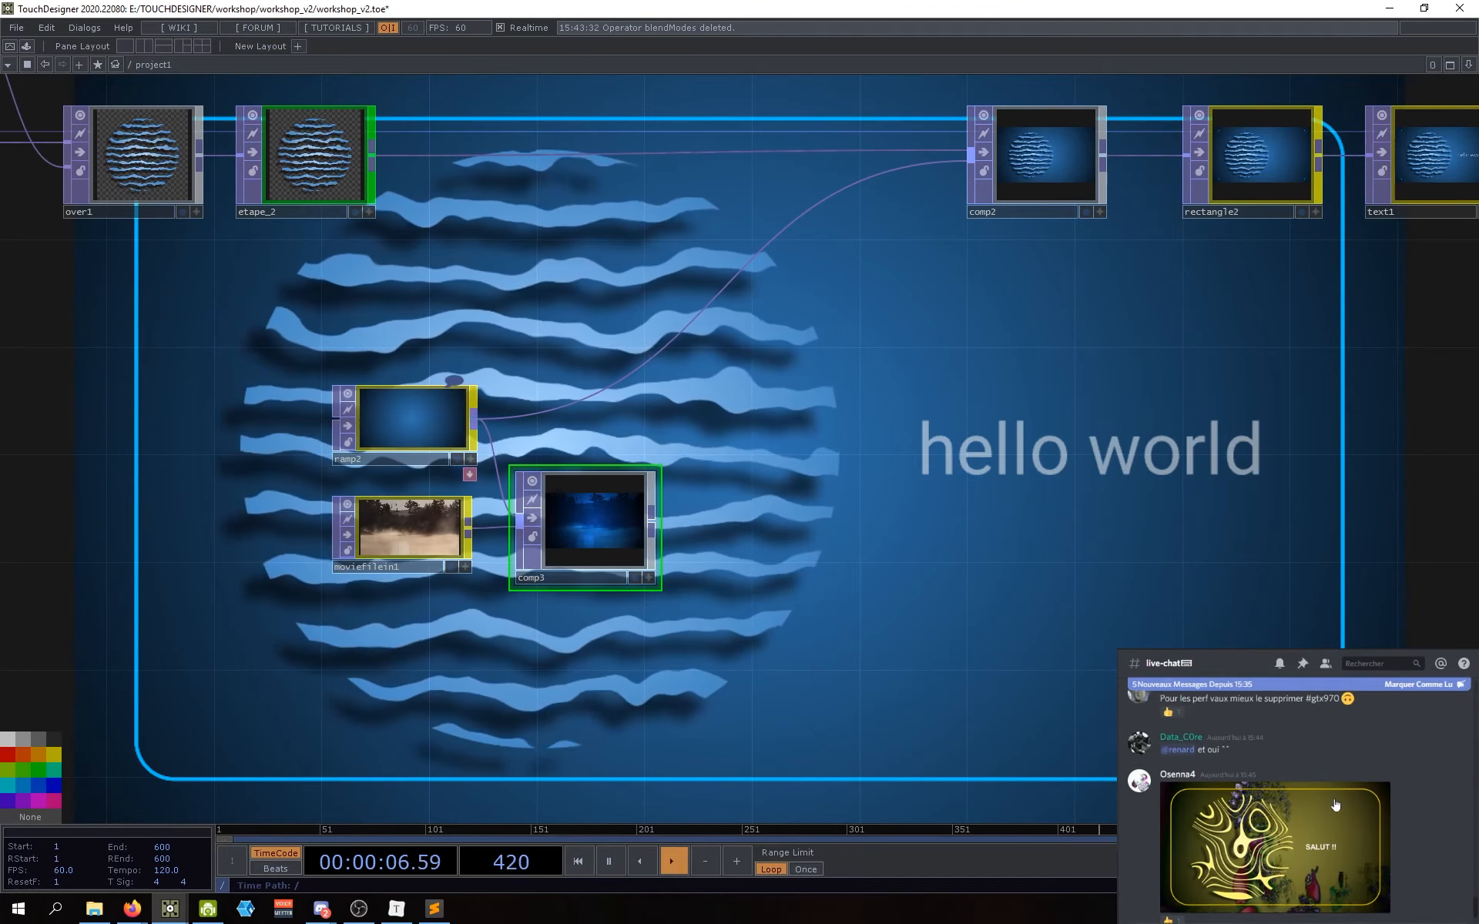
pyautogui.moveTo(881, 372); pyautogui.dragTo(872, 410)
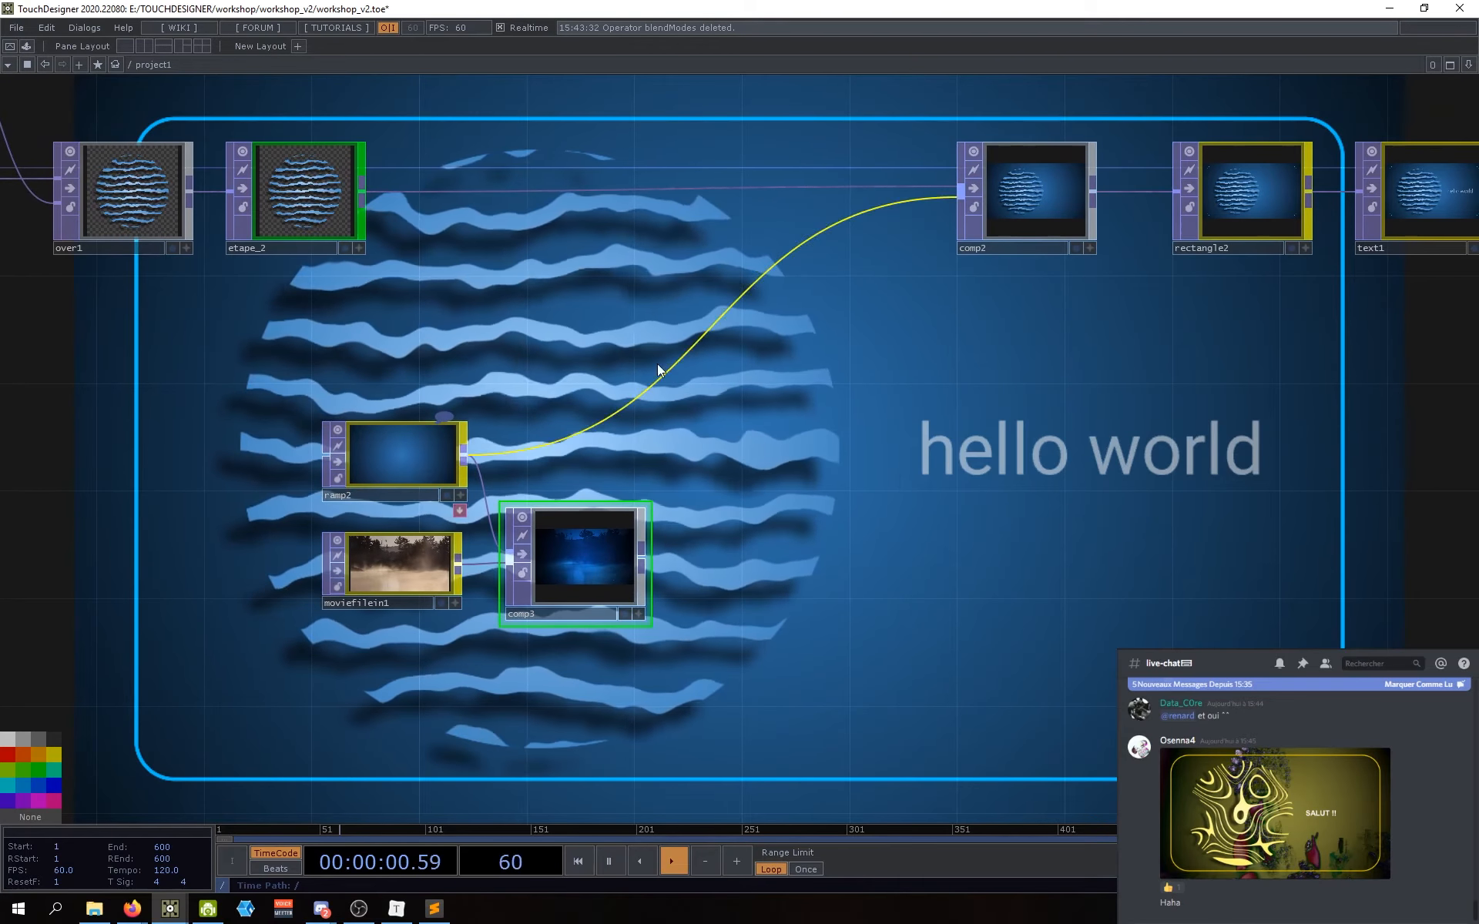
pyautogui.moveTo(659, 433); pyautogui.dragTo(630, 441)
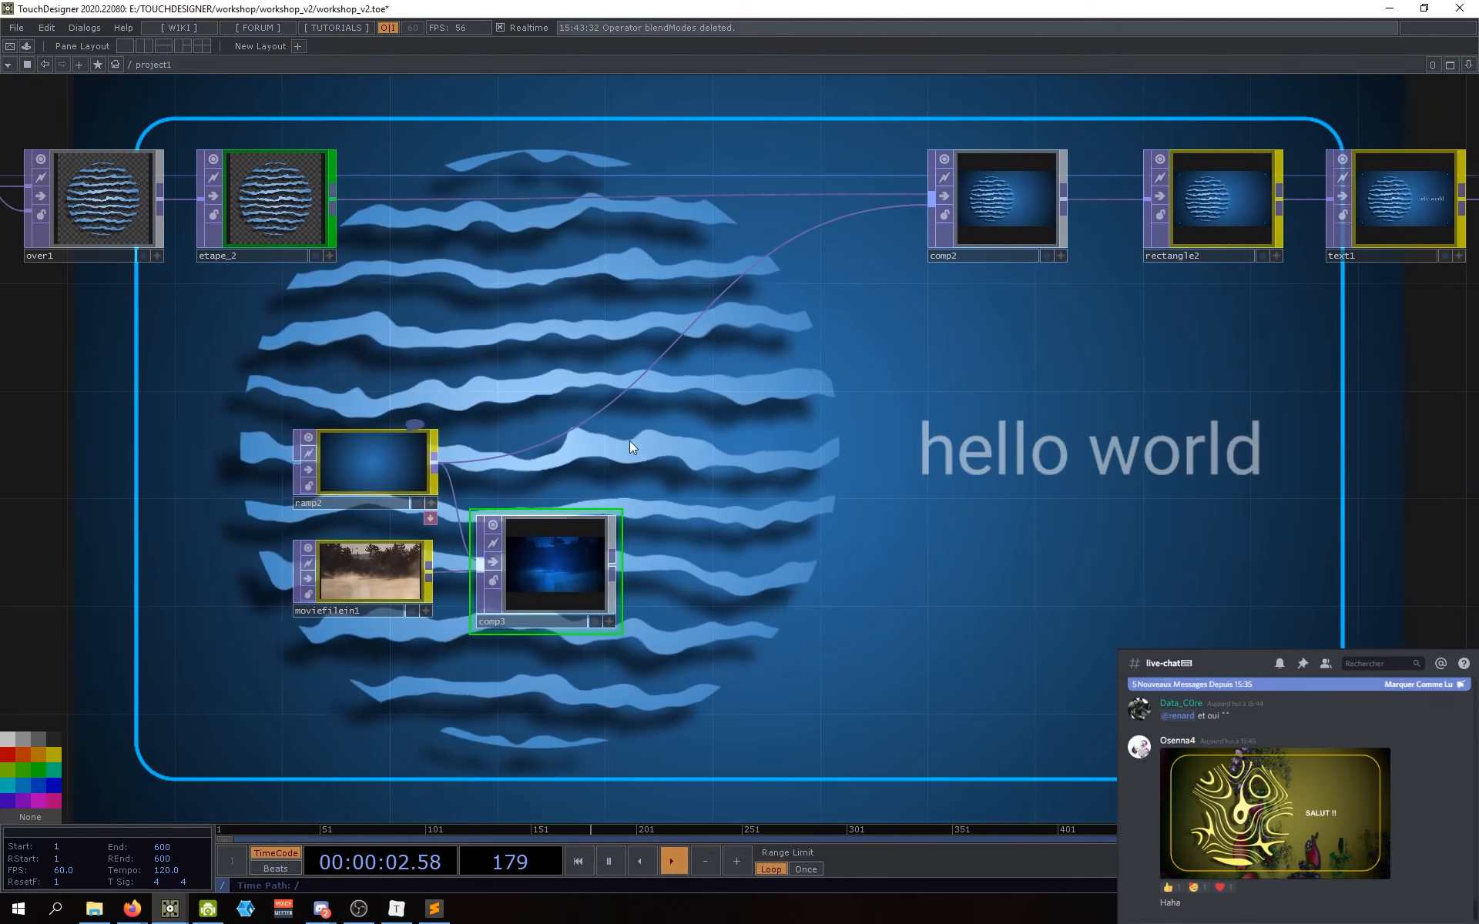
pyautogui.rightClick(630, 389)
pyautogui.click(647, 426)
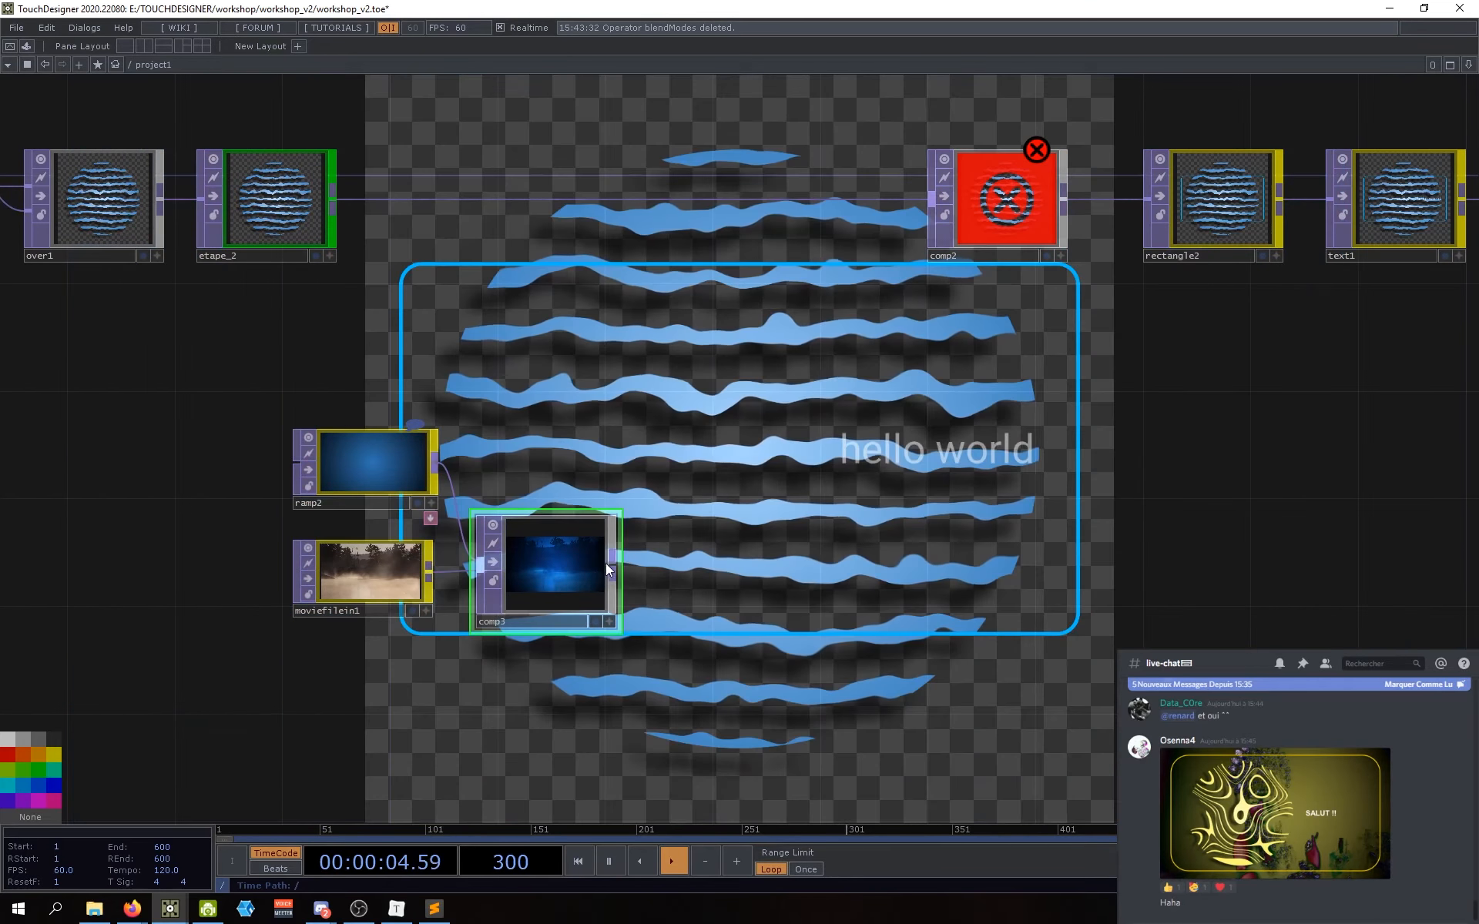
pyautogui.moveTo(612, 561)
pyautogui.mouseDown()
pyautogui.moveTo(787, 398)
pyautogui.moveTo(893, 238)
pyautogui.moveTo(932, 215)
pyautogui.mouseUp()
# Step: Move the ramp2, moviefilein1 and comp3 group to the left
pyautogui.moveTo(753, 574); pyautogui.dragTo(713, 568)
pyautogui.moveTo(635, 611); pyautogui.dragTo(734, 602)
pyautogui.moveTo(732, 615); pyautogui.dragTo(401, 431, button='right')
pyautogui.moveTo(400, 431); pyautogui.dragTo(304, 430)
pyautogui.click(770, 604)
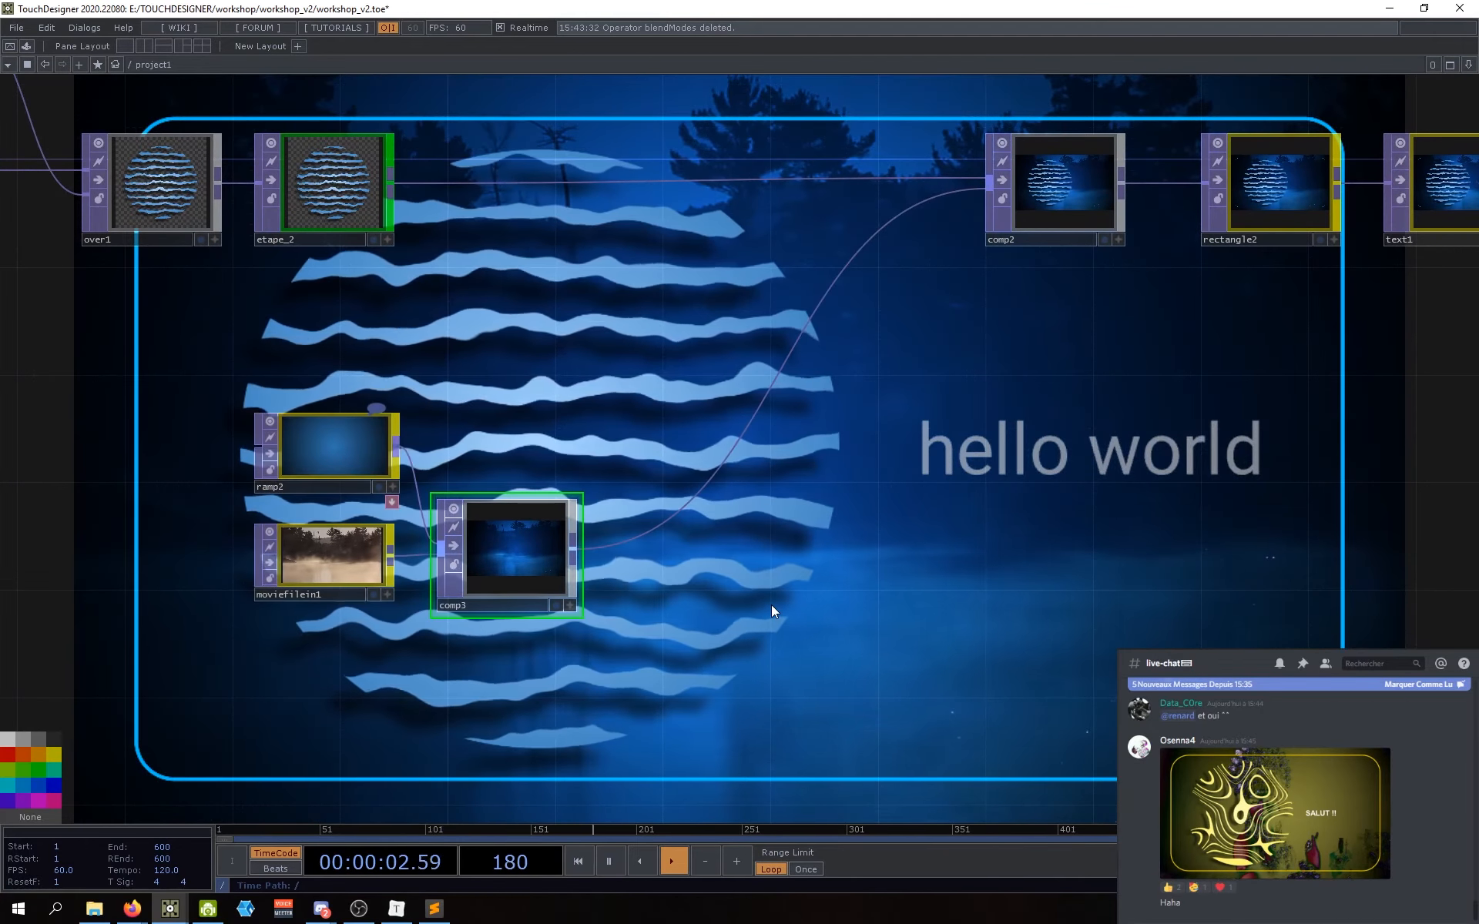
pyautogui.moveTo(772, 600)
pyautogui.mouseDown()
pyautogui.moveTo(785, 588)
pyautogui.moveTo(798, 602)
pyautogui.moveTo(782, 621)
pyautogui.mouseUp()
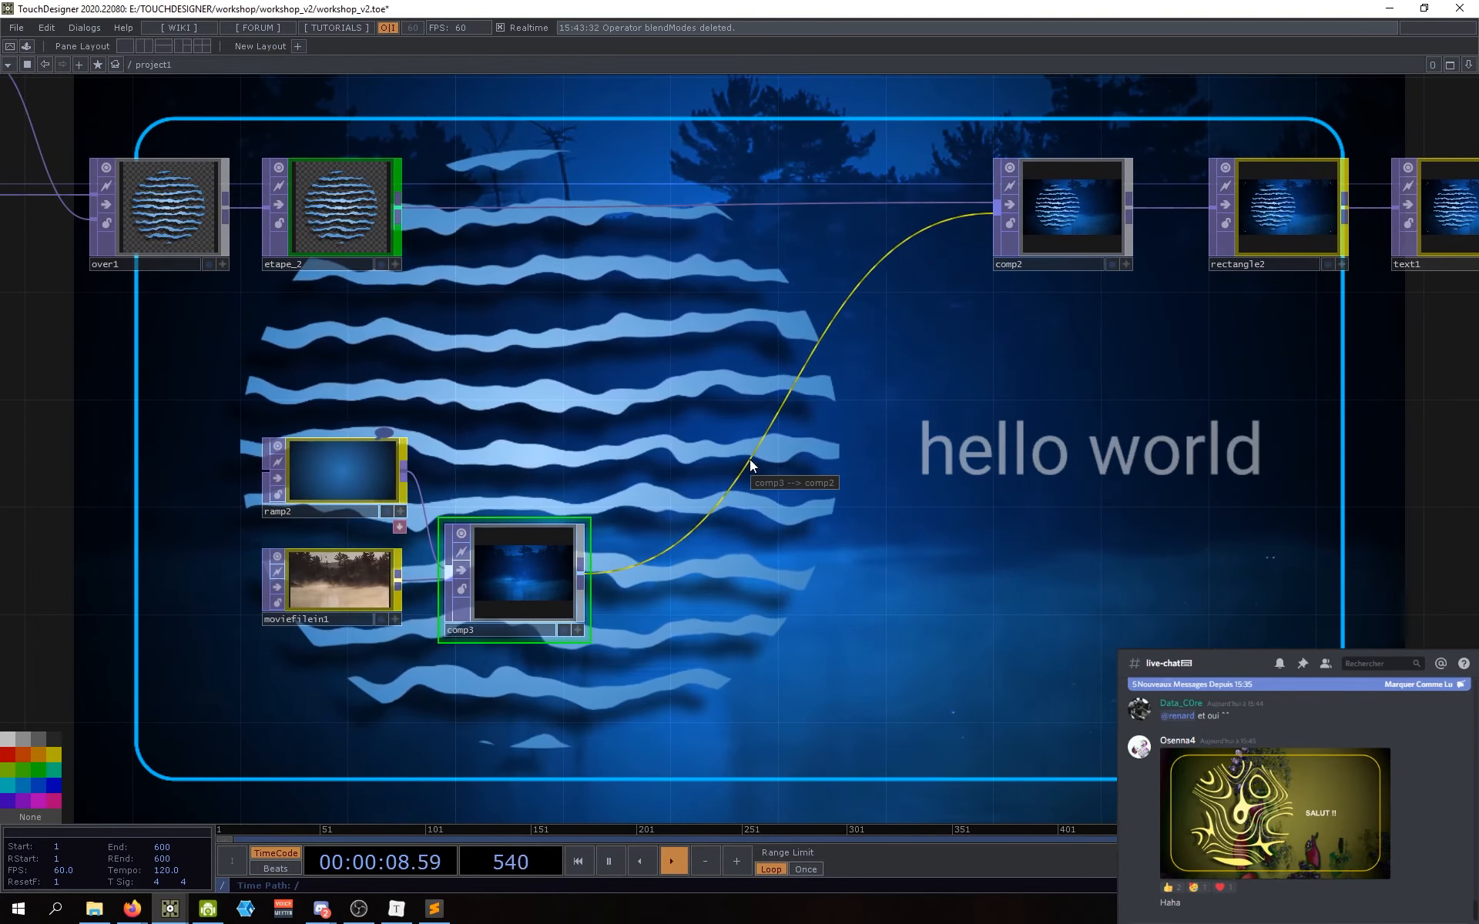
# Step: Rewire comp2's input to ramp2 again and begin a new wire from comp3
pyautogui.rightClick(750, 459)
pyautogui.click(765, 505)
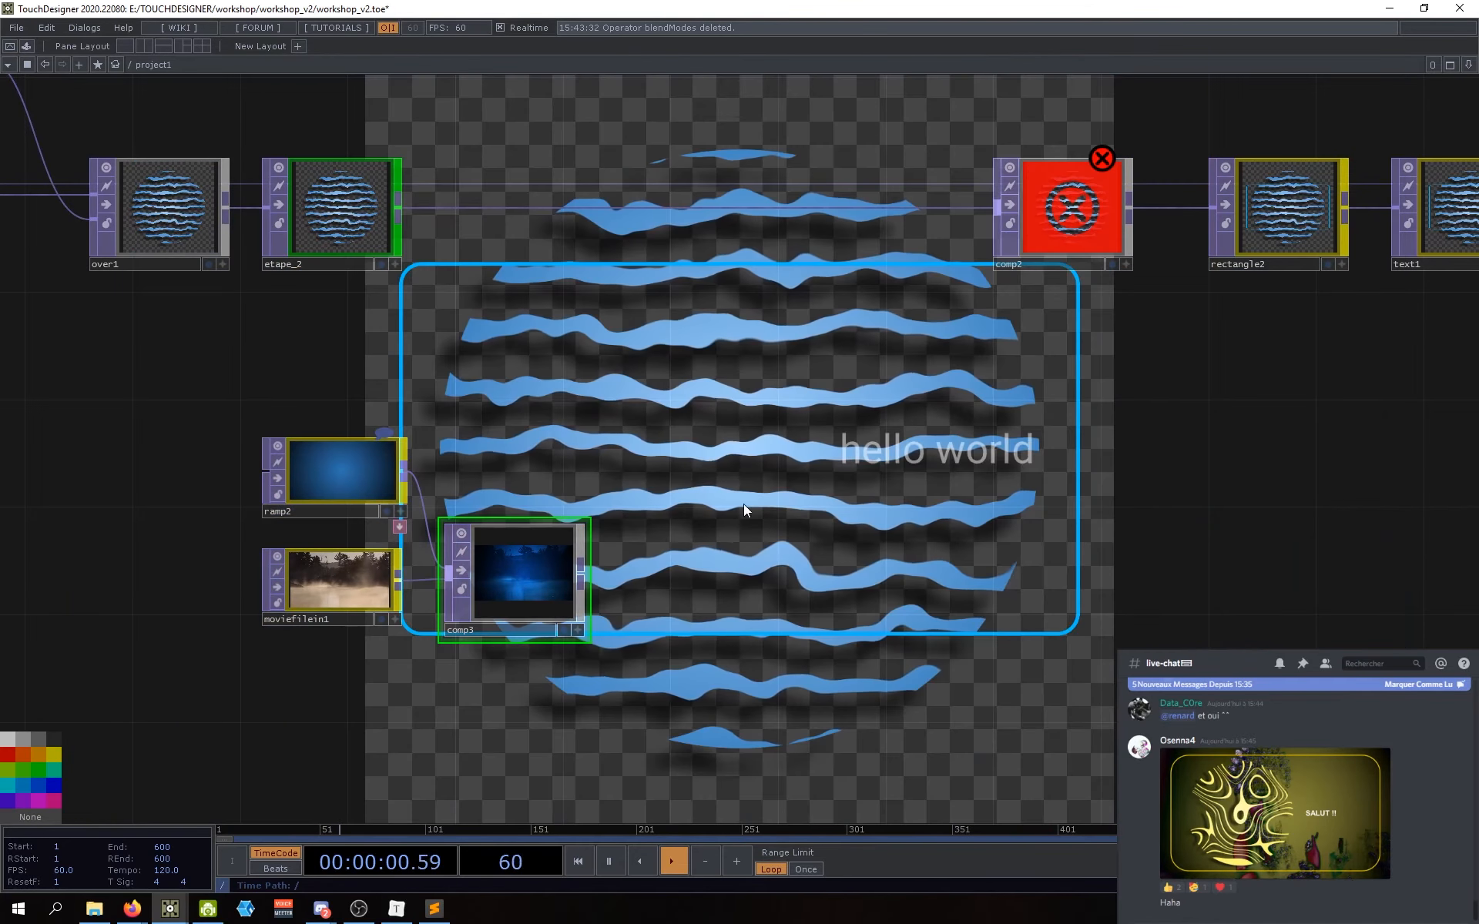
pyautogui.moveTo(402, 482); pyautogui.dragTo(997, 208)
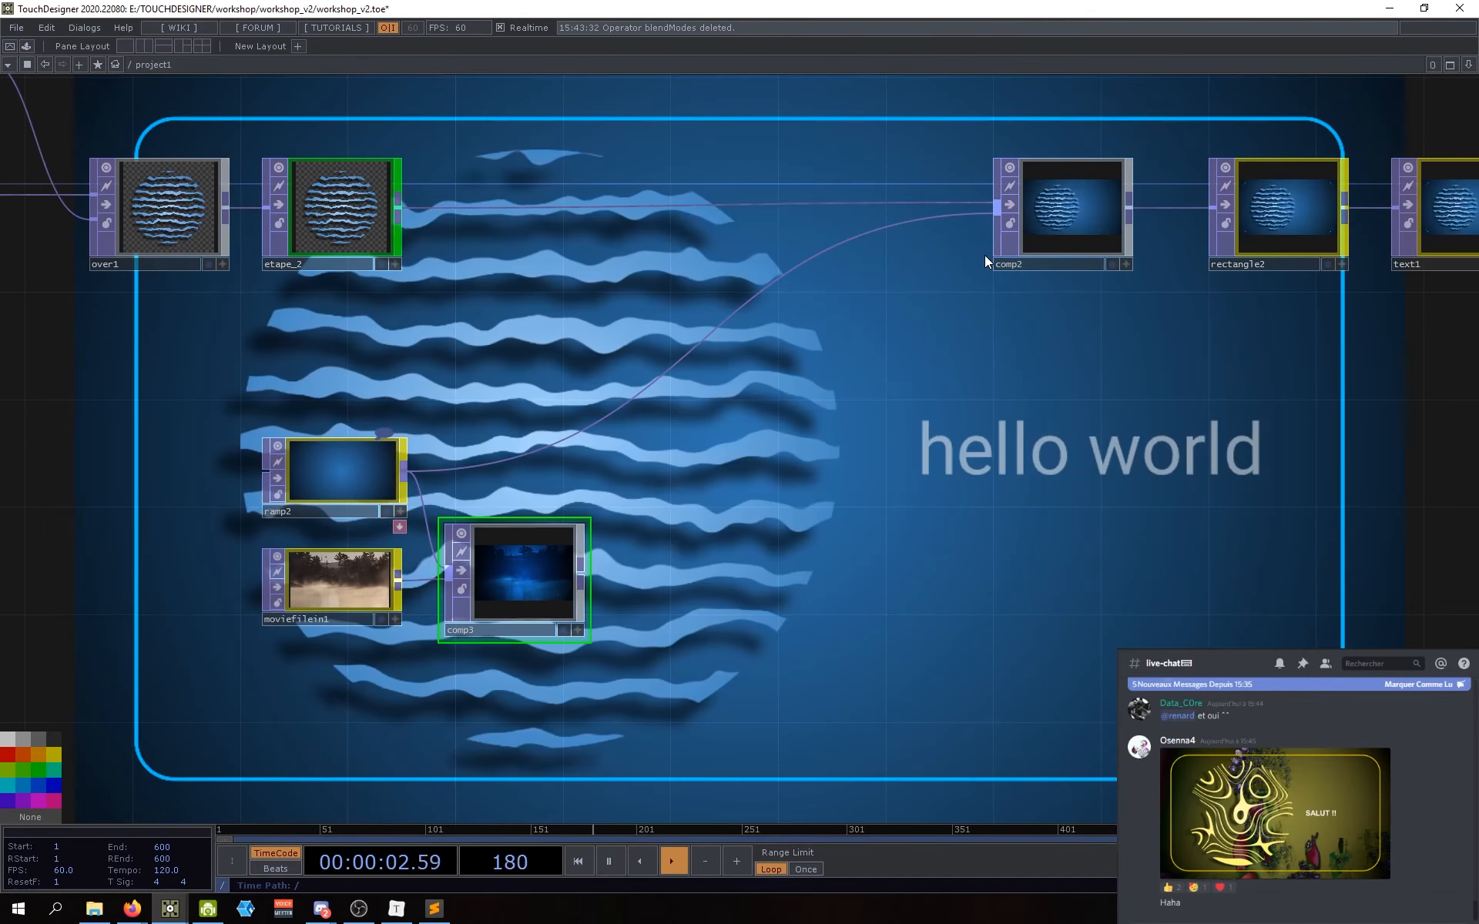
pyautogui.moveTo(717, 489); pyautogui.dragTo(771, 510)
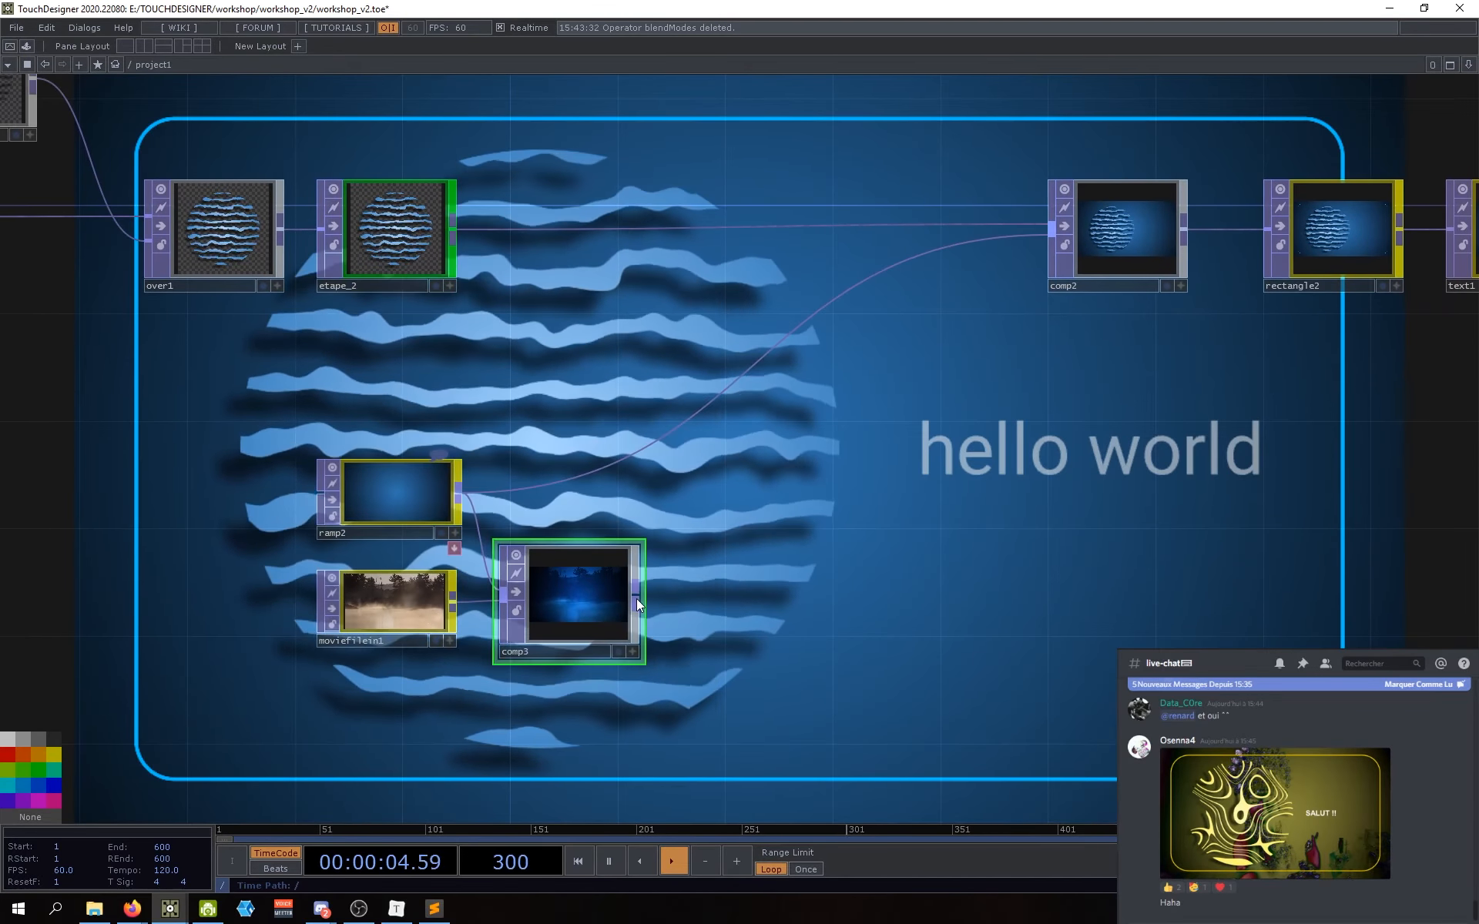
pyautogui.moveTo(635, 597); pyautogui.dragTo(728, 382)
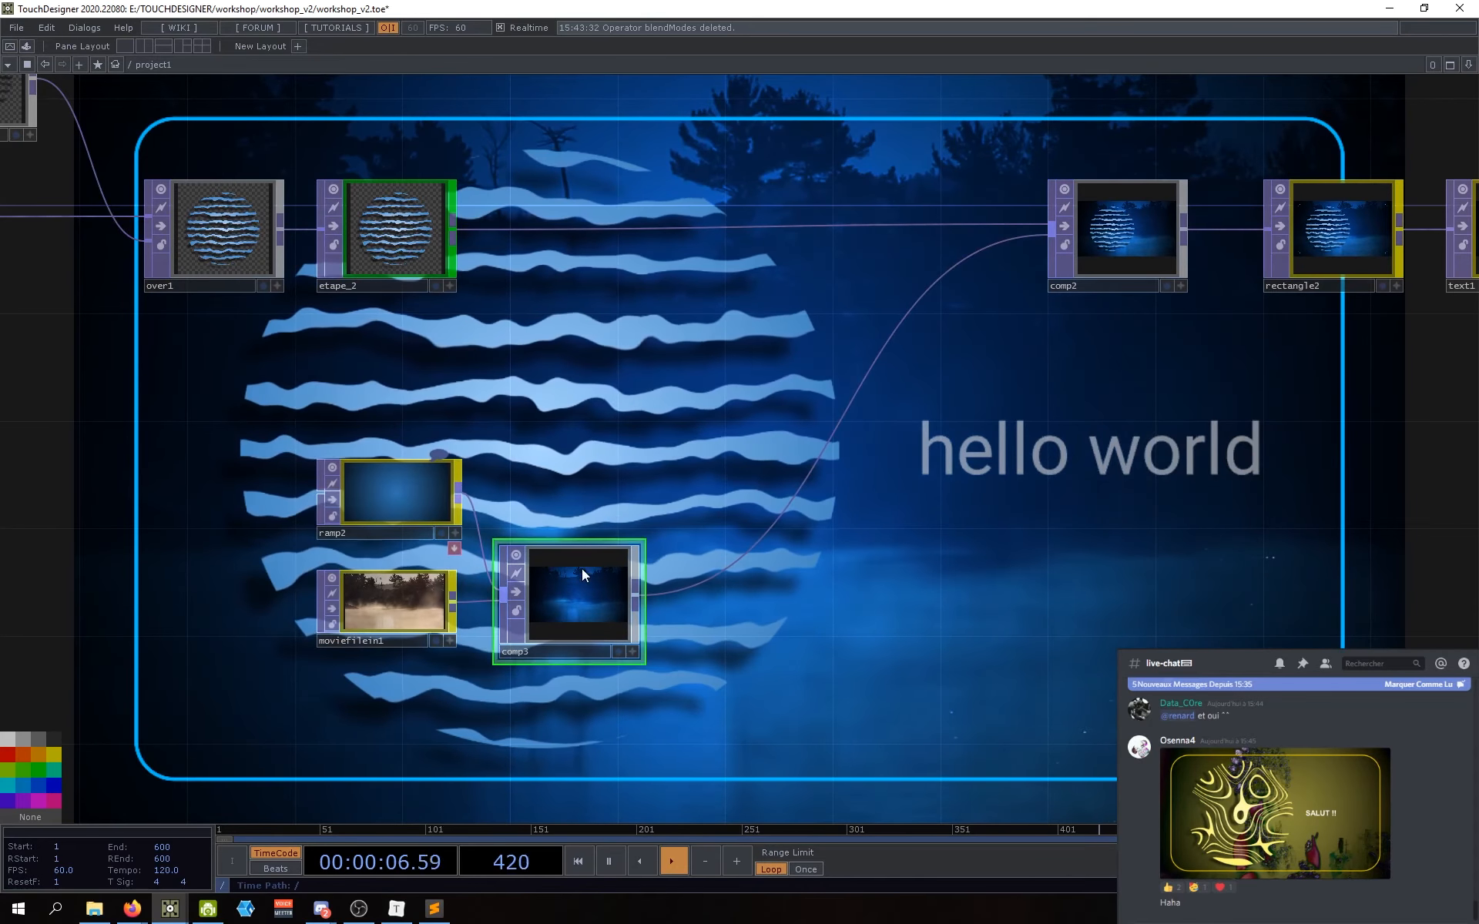
# Step: Switch comp2's input to ramp2, then back to comp3
pyautogui.click(459, 490)
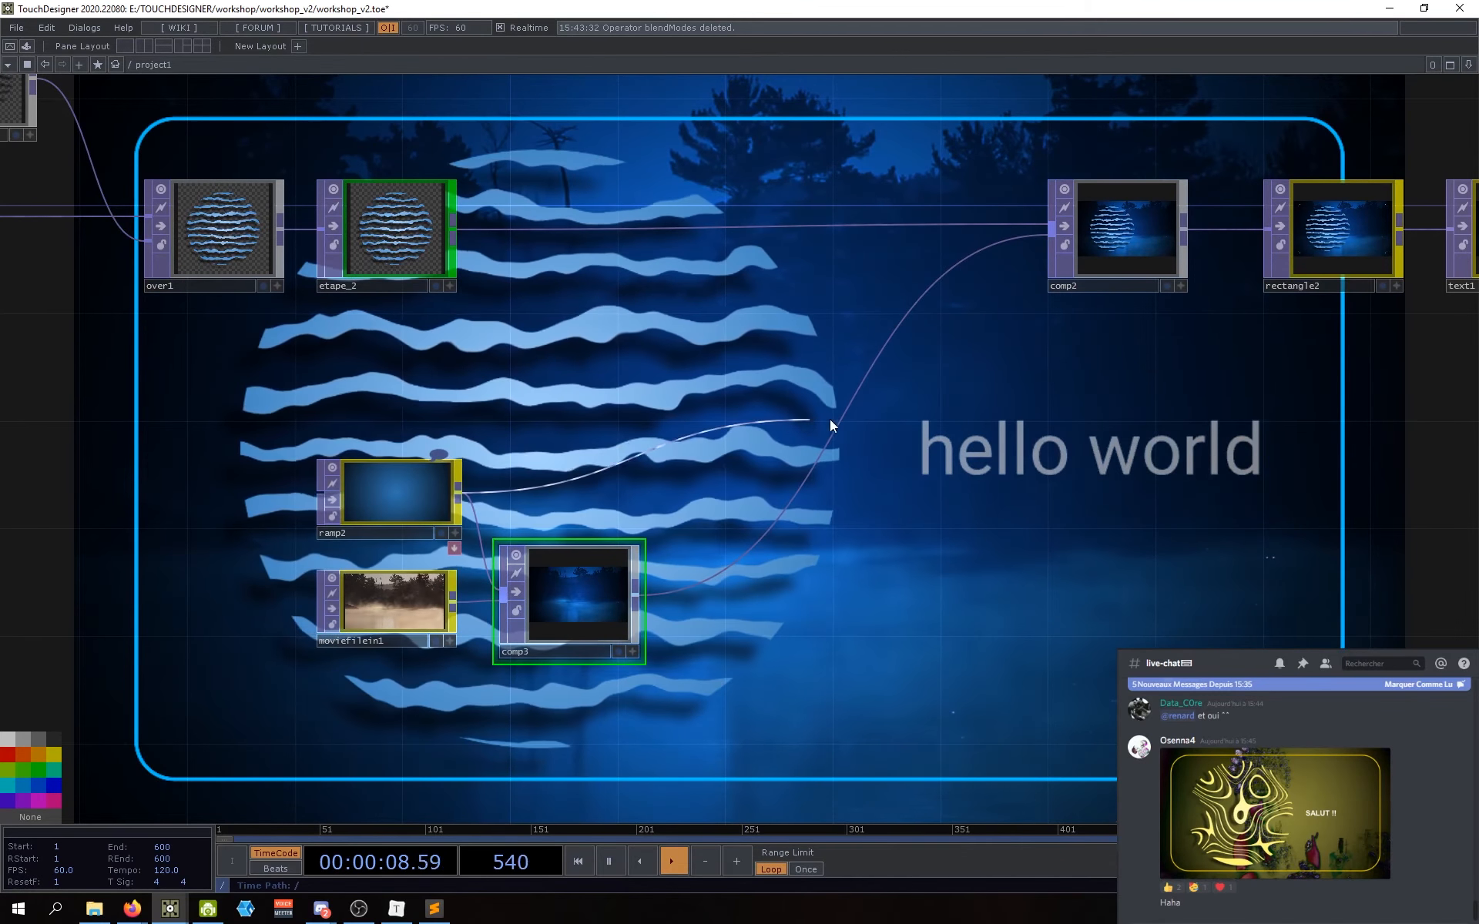
pyautogui.click(843, 421)
pyautogui.click(635, 594)
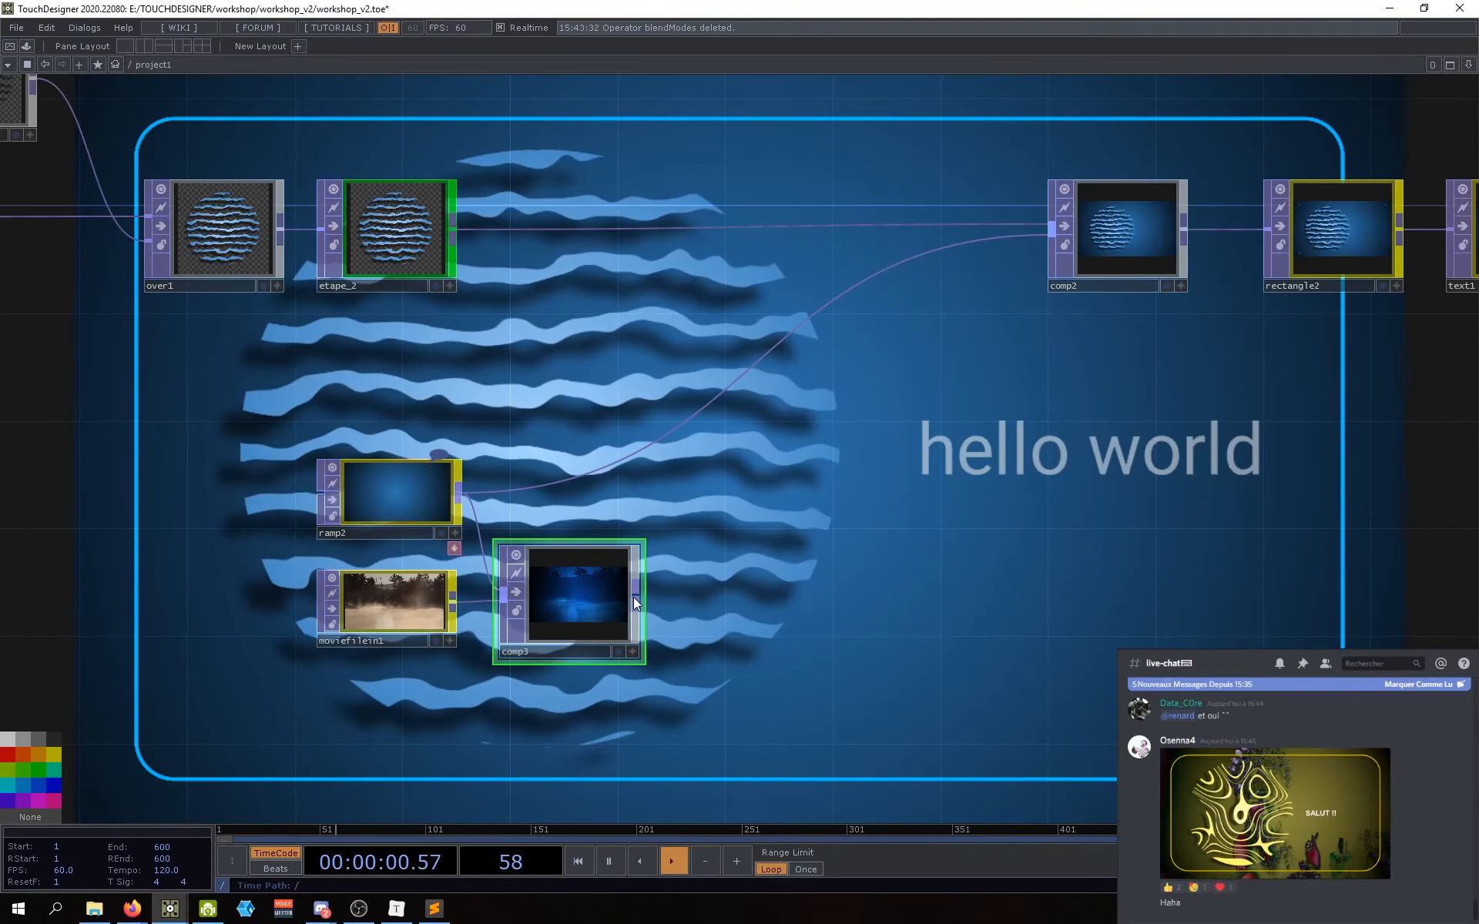
pyautogui.click(728, 391)
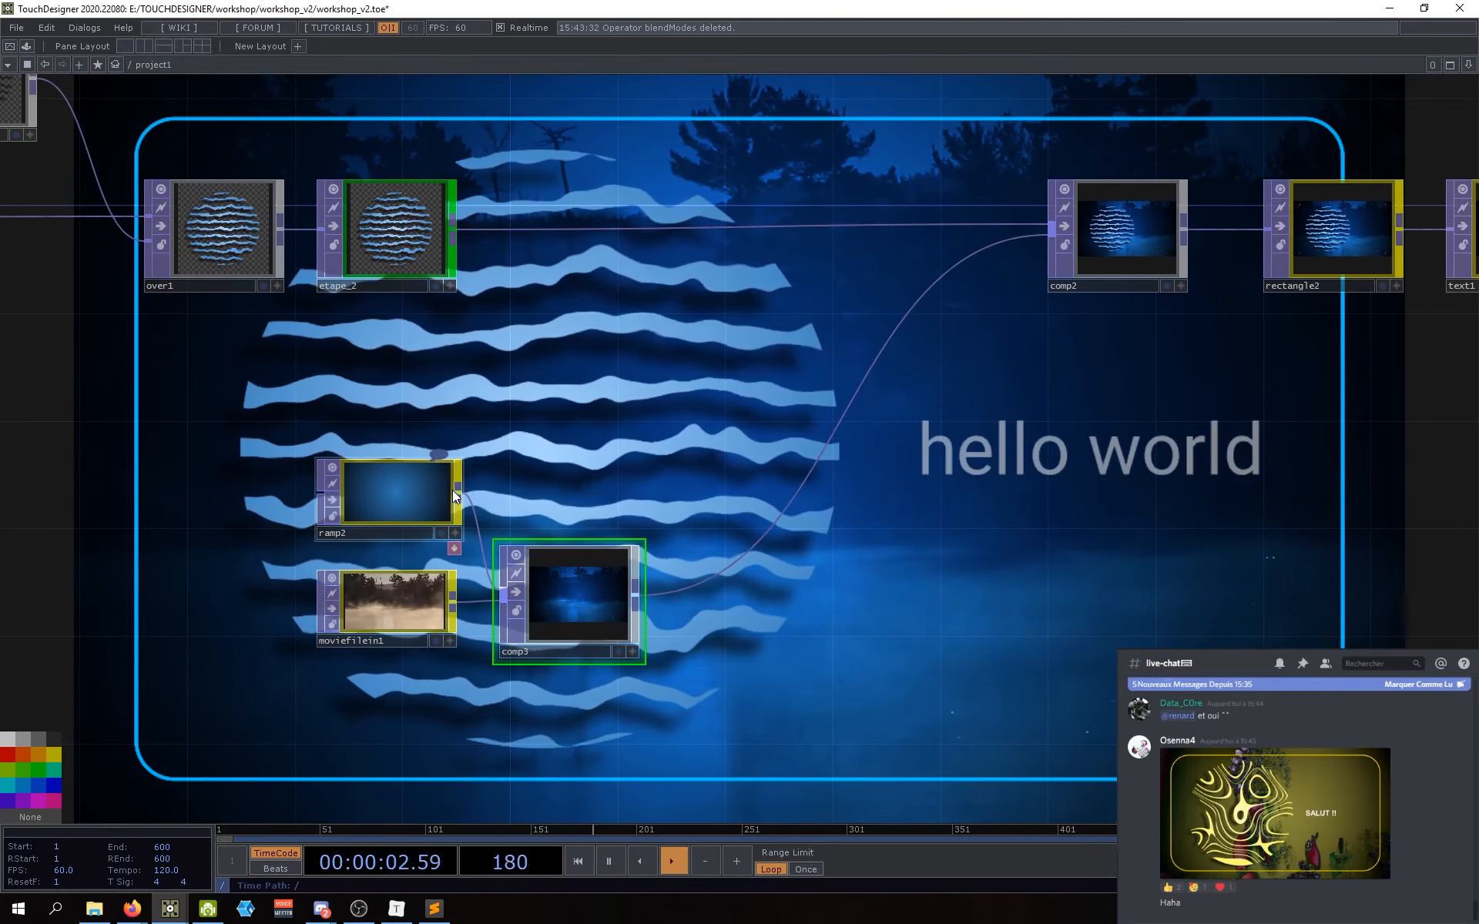
# Step: Move ramp2 slightly left and bring up the OP Create dialog on the TOP family
pyautogui.moveTo(450, 489); pyautogui.dragTo(430, 490)
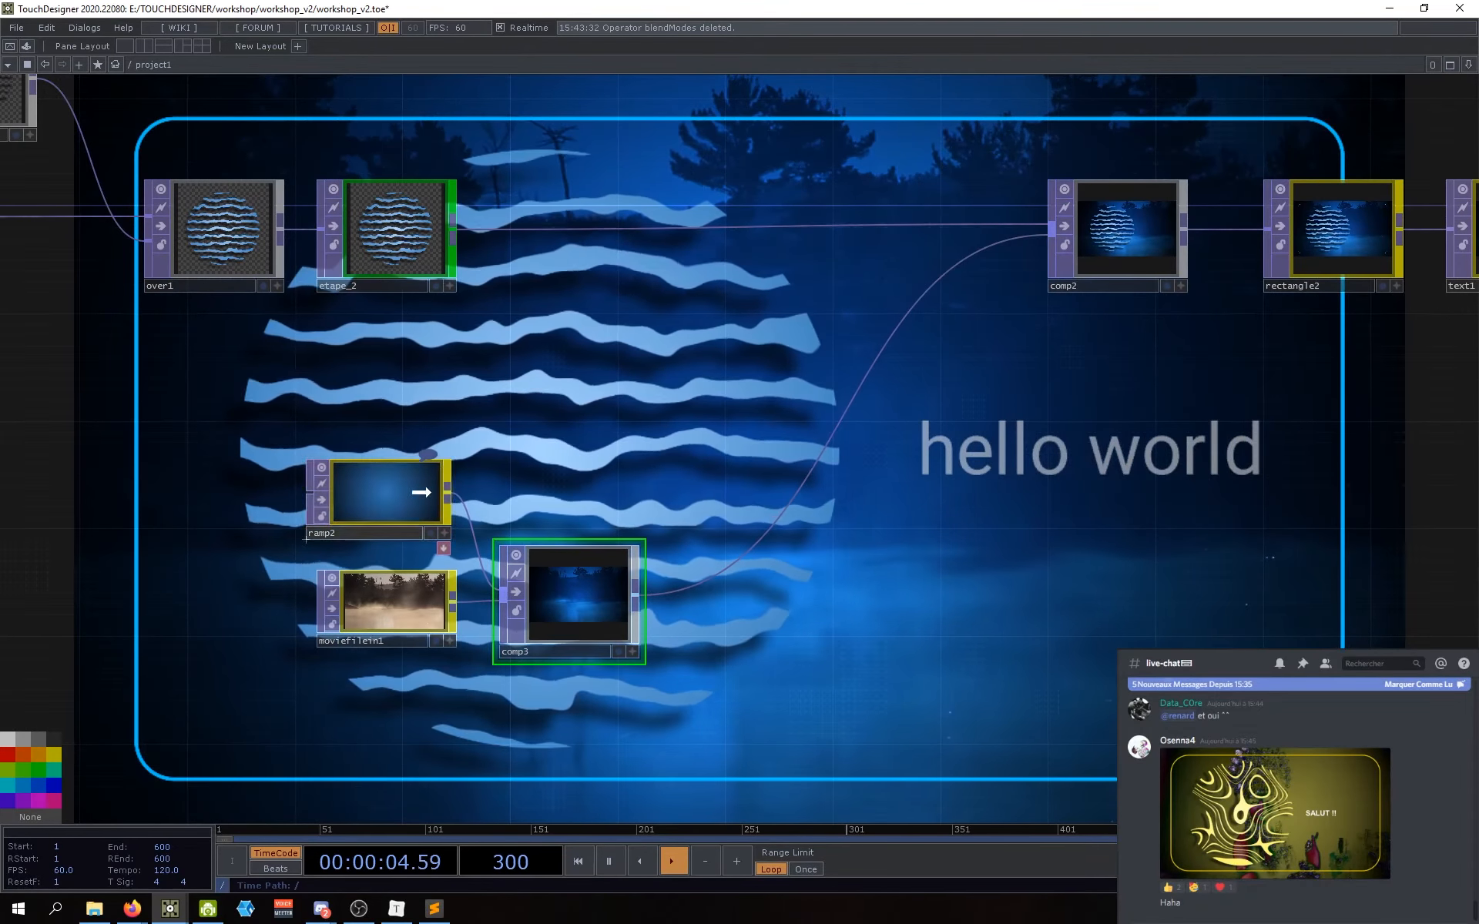
pyautogui.moveTo(824, 653); pyautogui.dragTo(815, 602)
pyautogui.moveTo(769, 596); pyautogui.dragTo(762, 584)
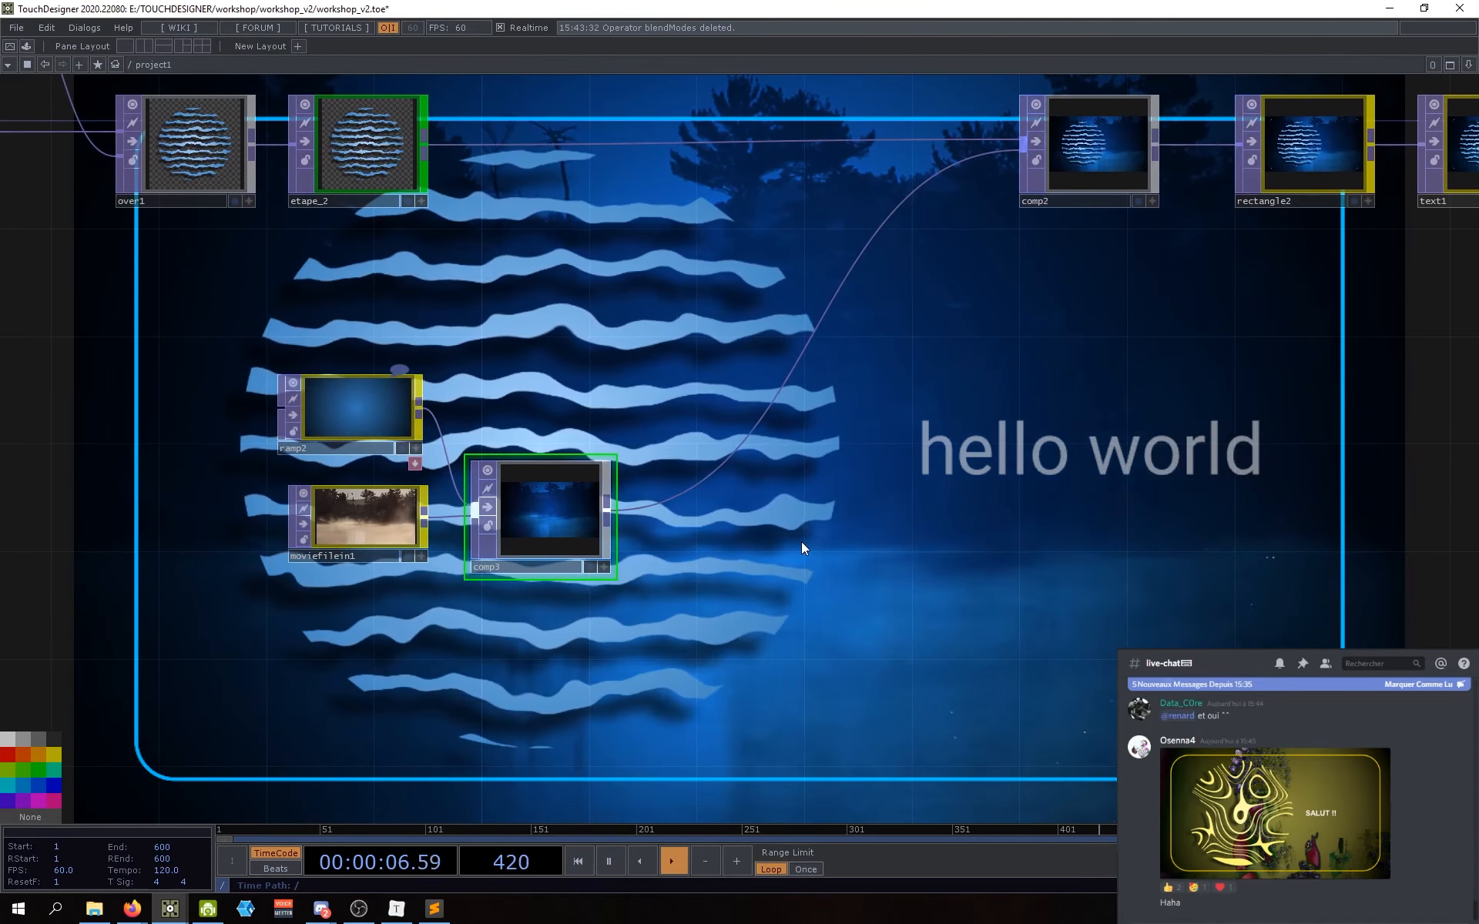
pyautogui.press('Tab')
pyautogui.click(798, 502)
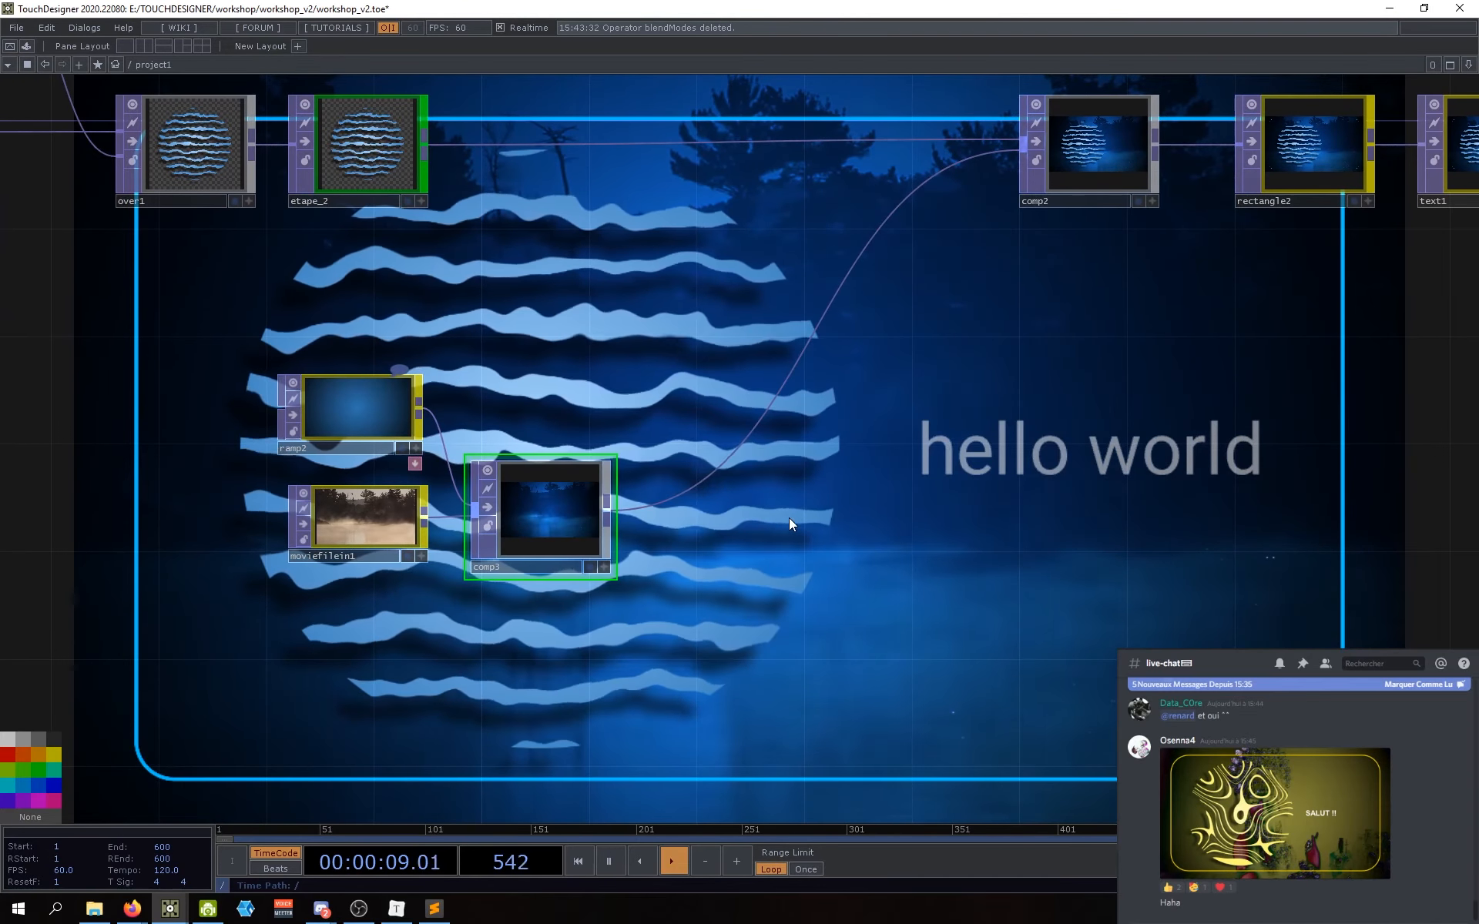
pyautogui.press('Tab')
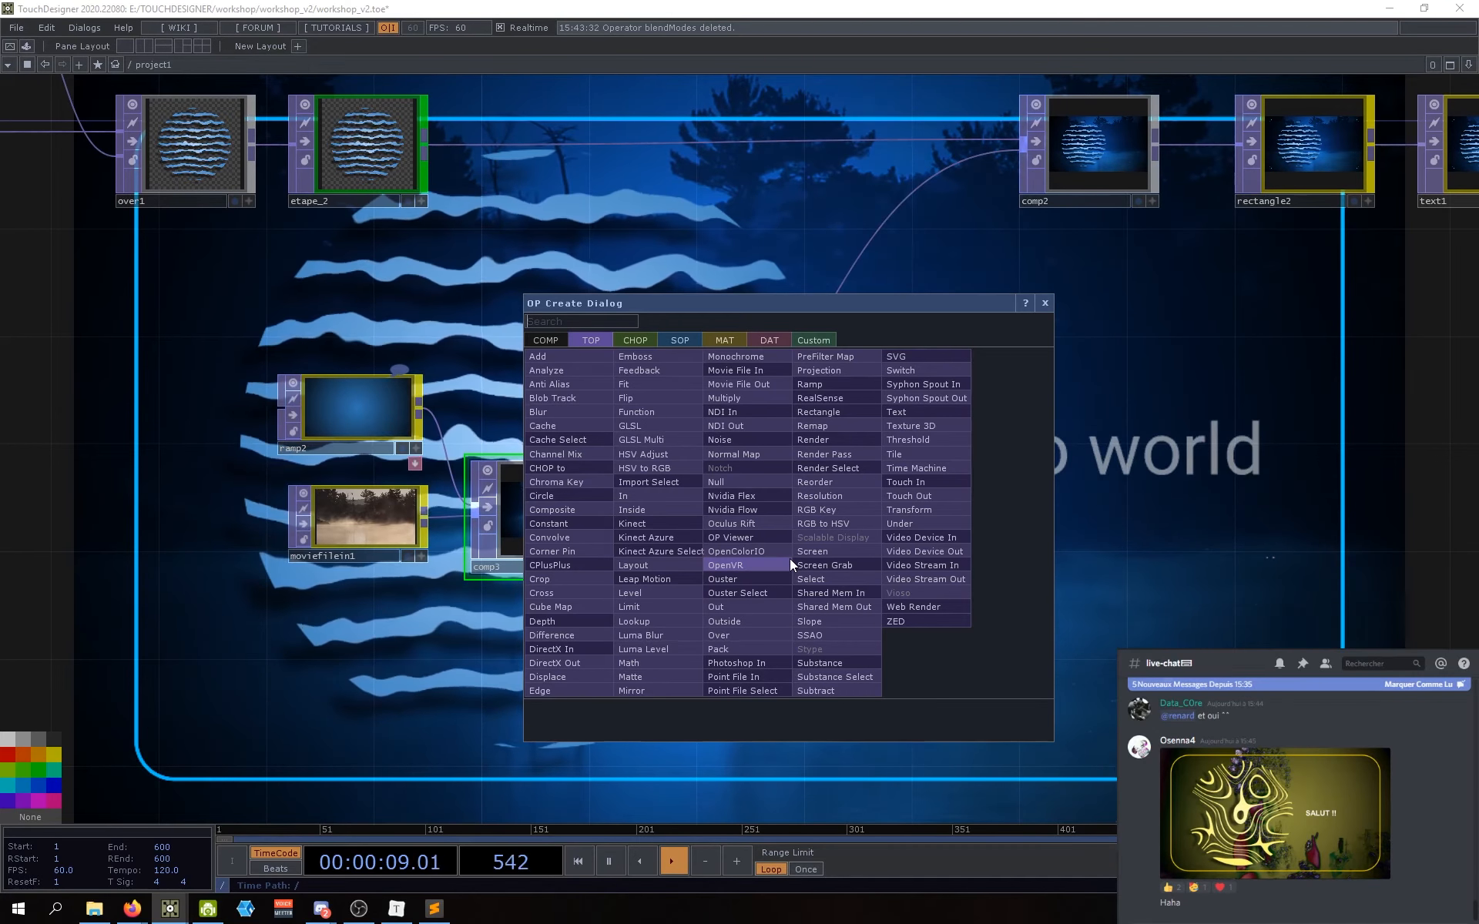
# Step: Add a Switch TOP named switch1 just right of comp3 and frame the new operators
pyautogui.write('switch')
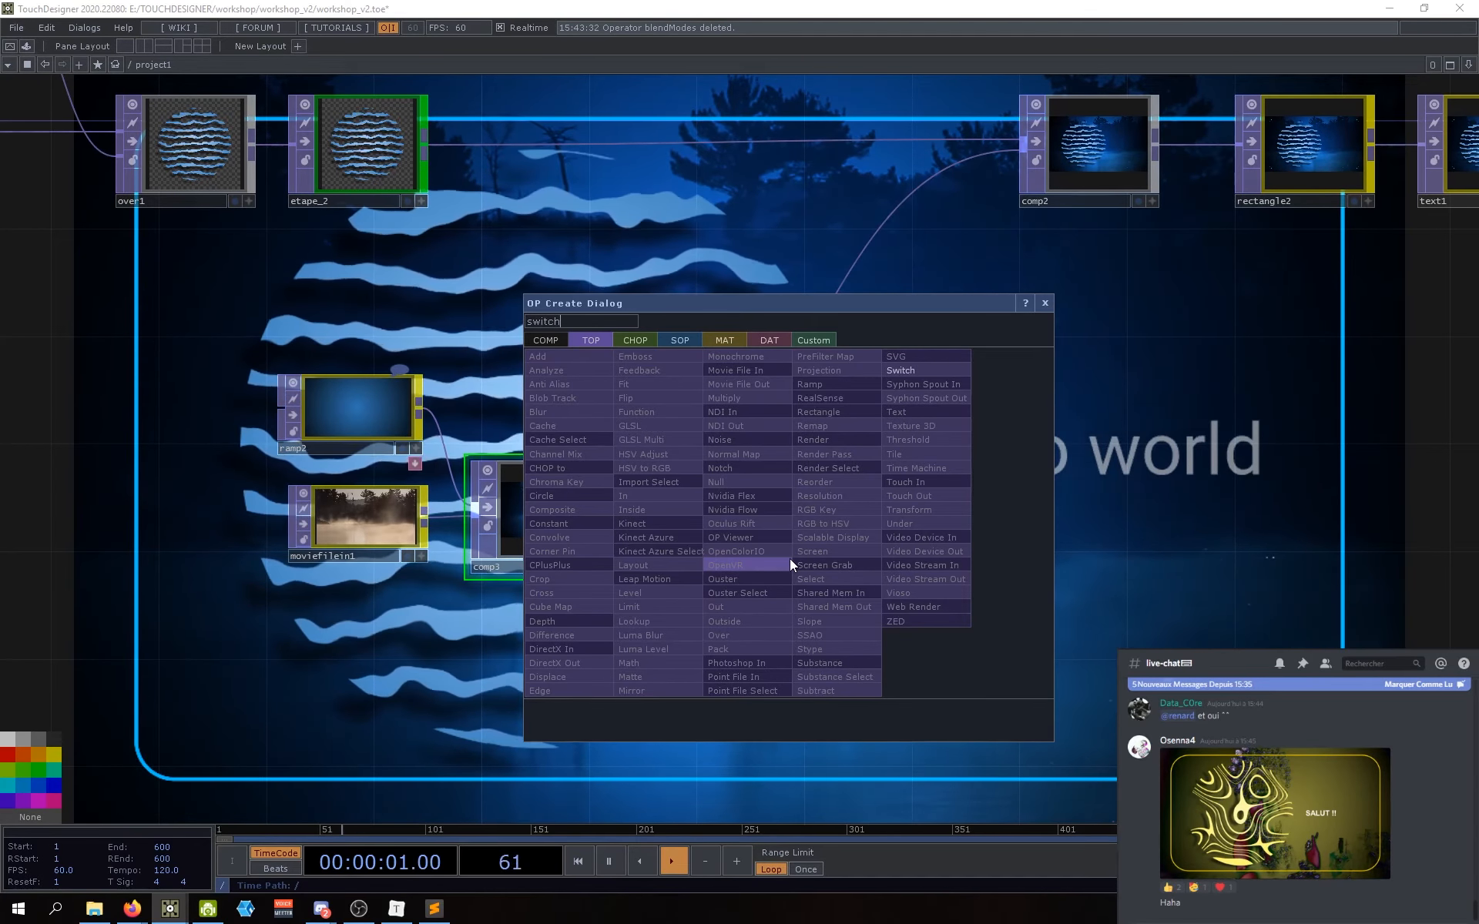
pyautogui.click(925, 370)
pyautogui.click(827, 474)
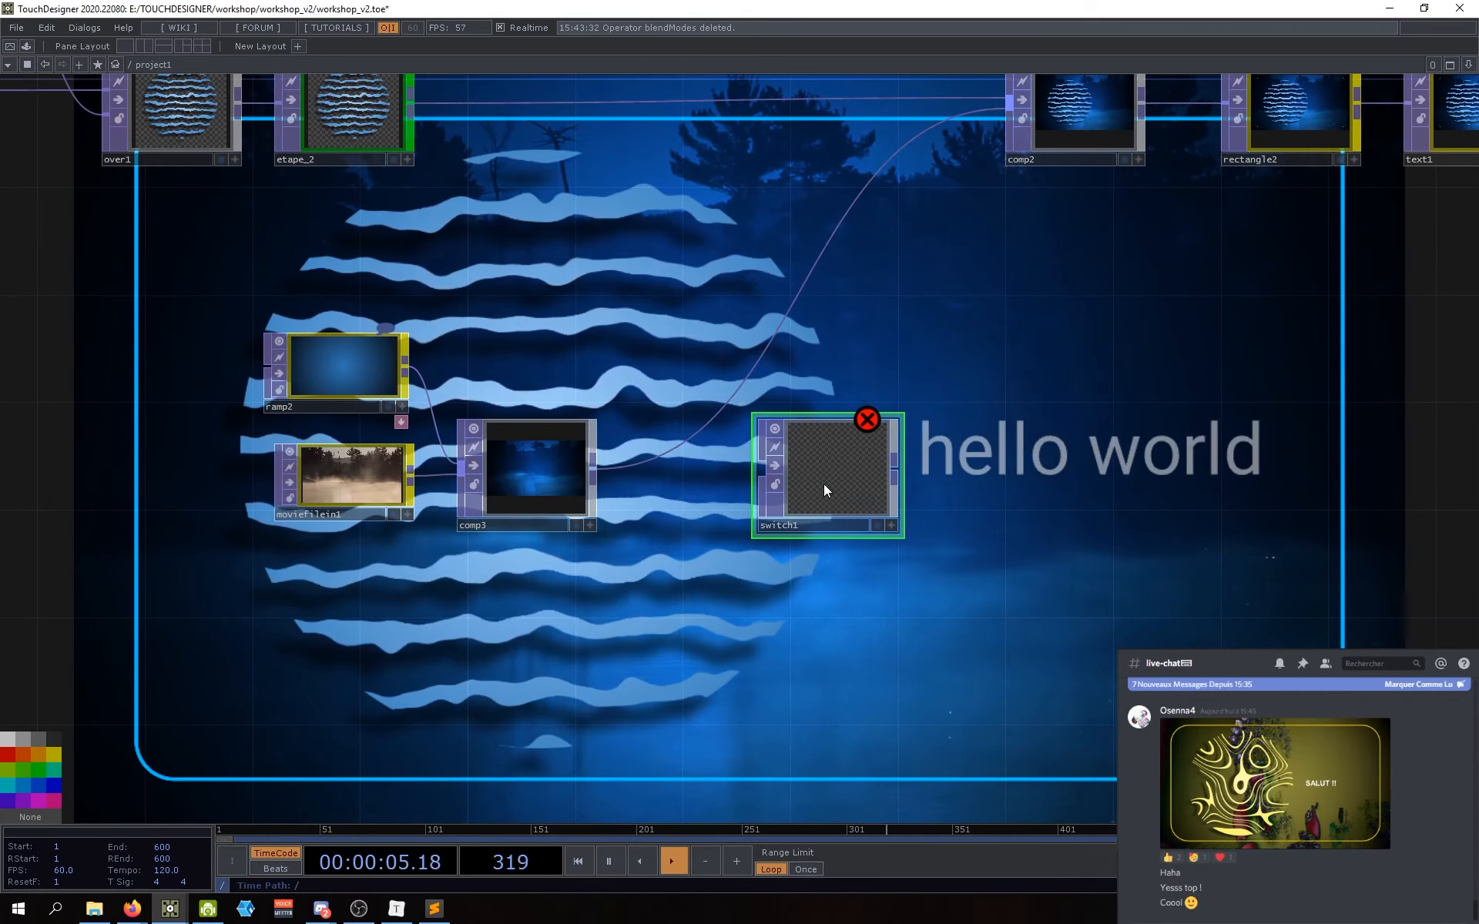
pyautogui.moveTo(826, 481); pyautogui.dragTo(812, 477)
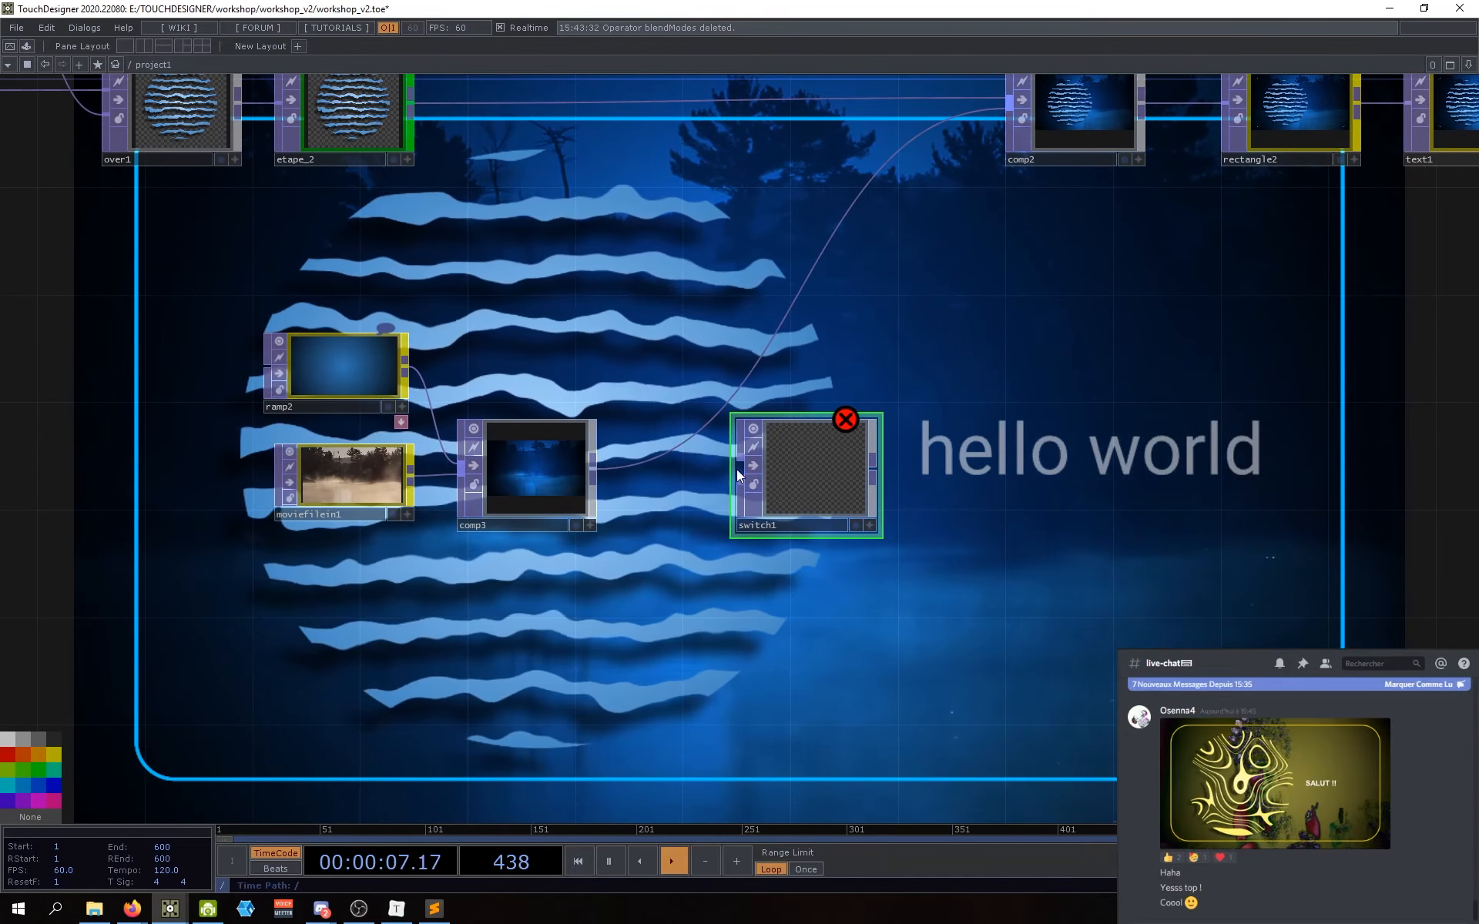
pyautogui.scroll(5, 739, 468)
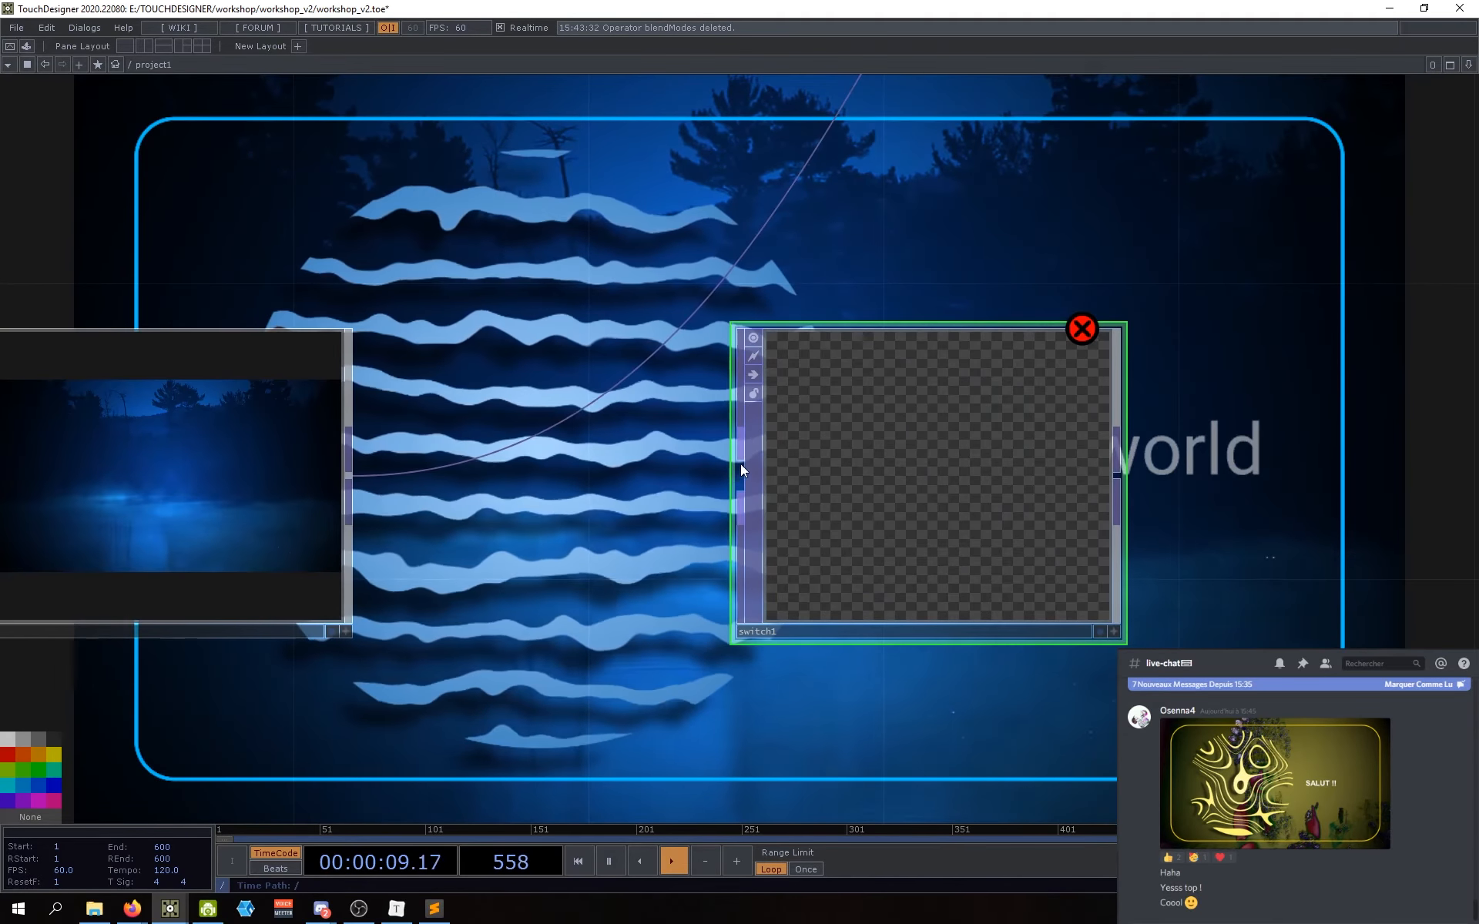
pyautogui.moveTo(688, 524); pyautogui.dragTo(718, 499)
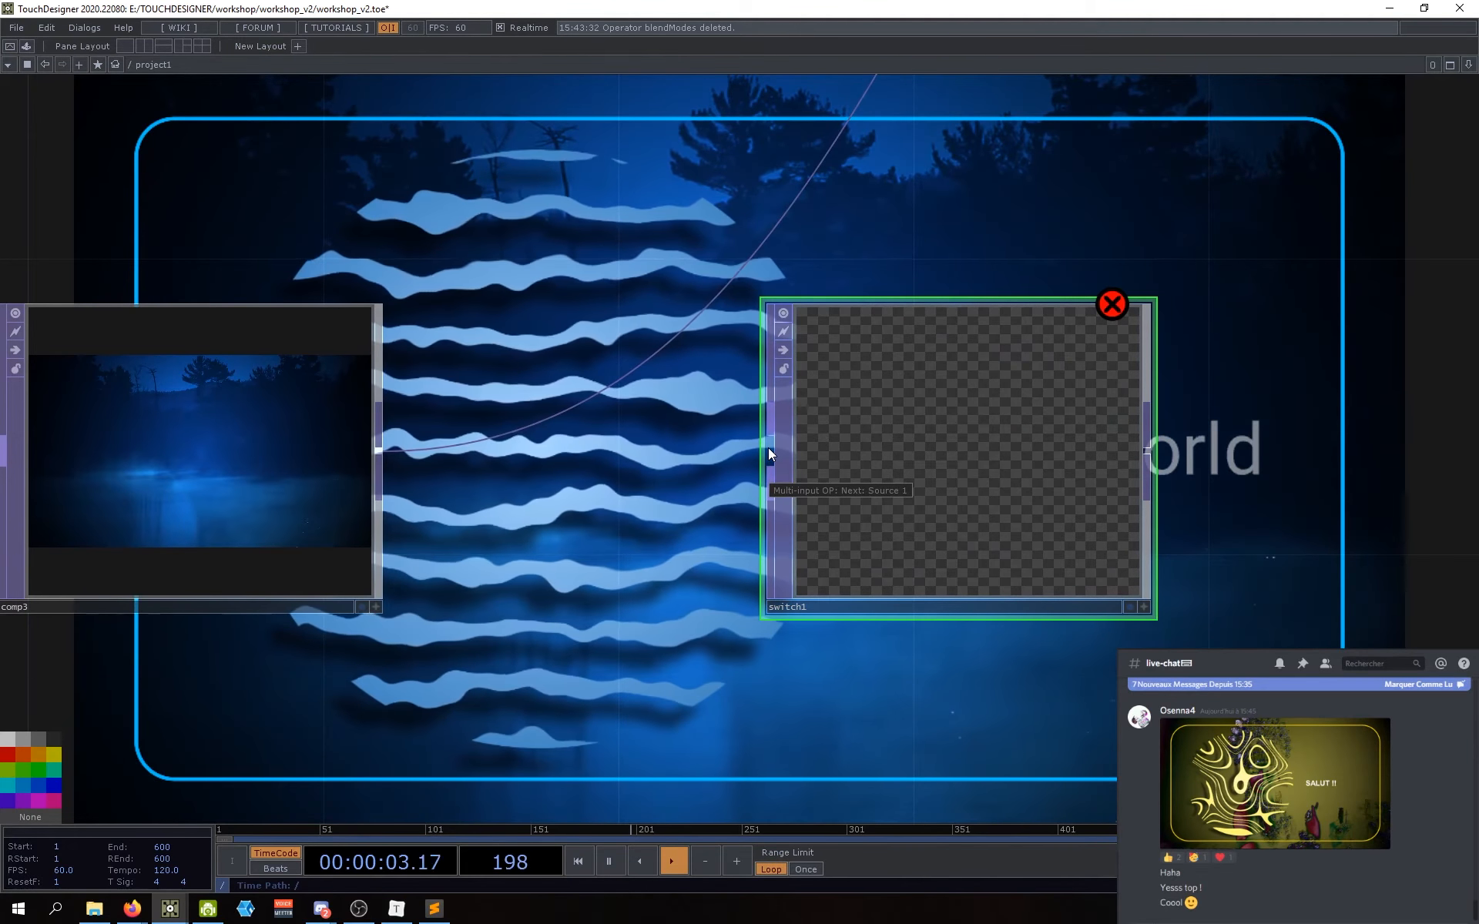
pyautogui.scroll(-4, 769, 450)
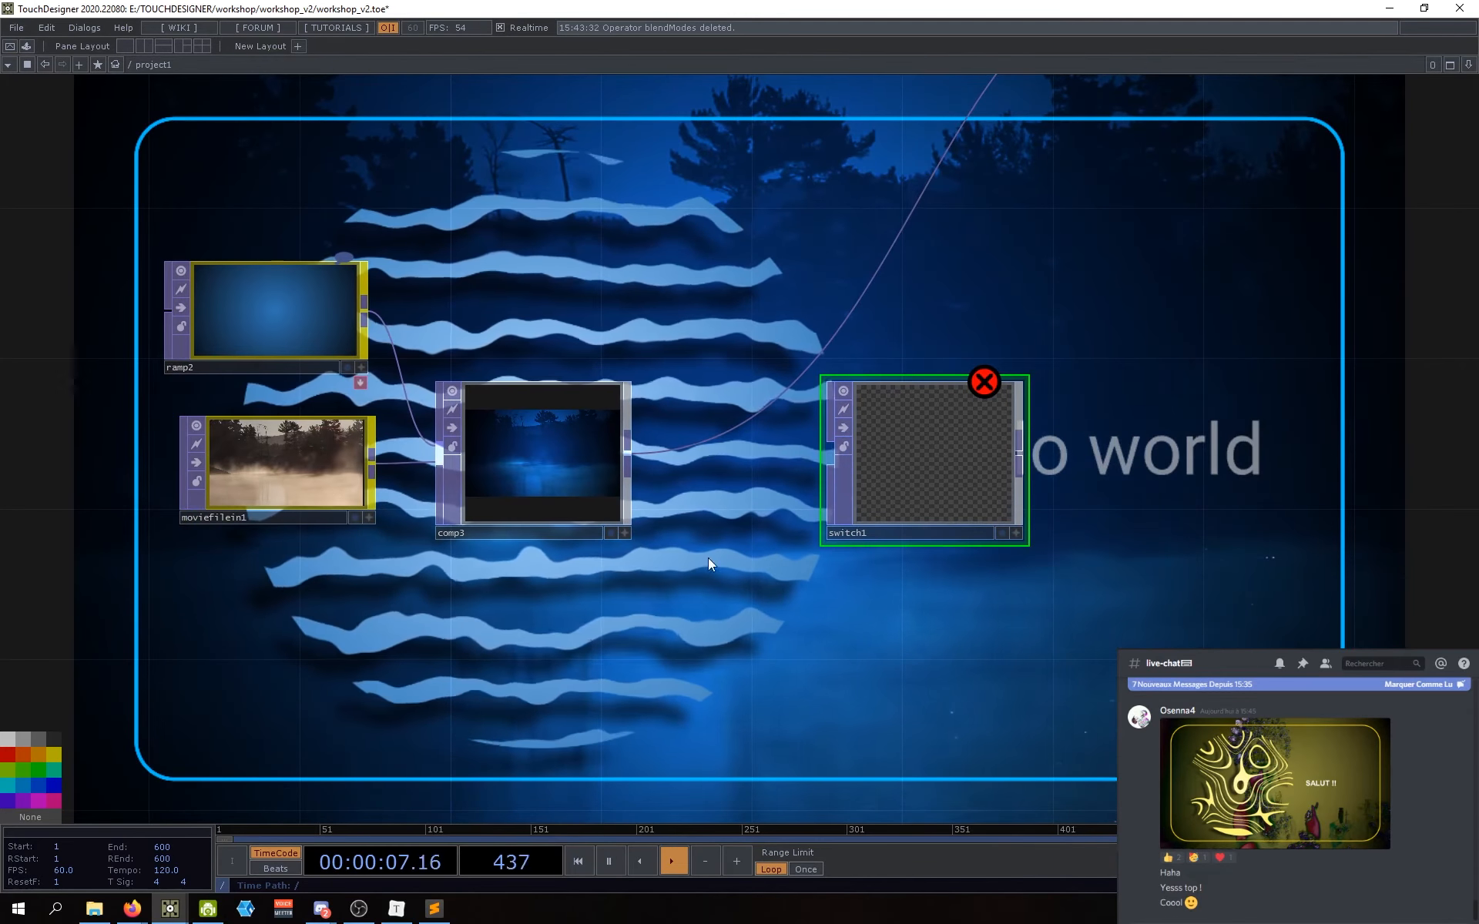
pyautogui.moveTo(748, 637); pyautogui.dragTo(700, 587)
pyautogui.scroll(-1, 747, 563)
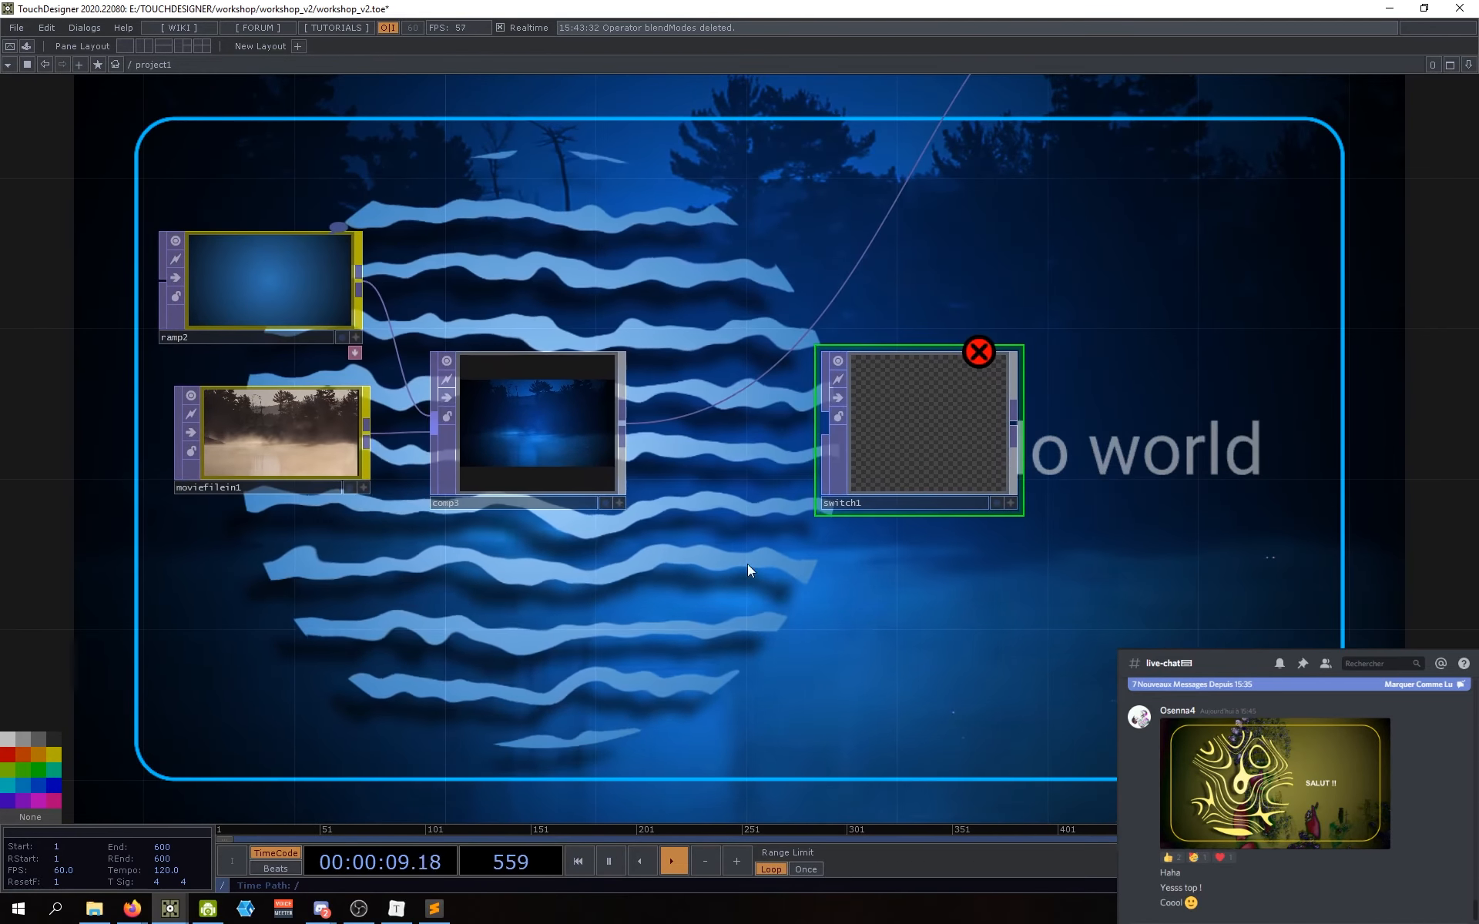
pyautogui.scroll(-3, 761, 572)
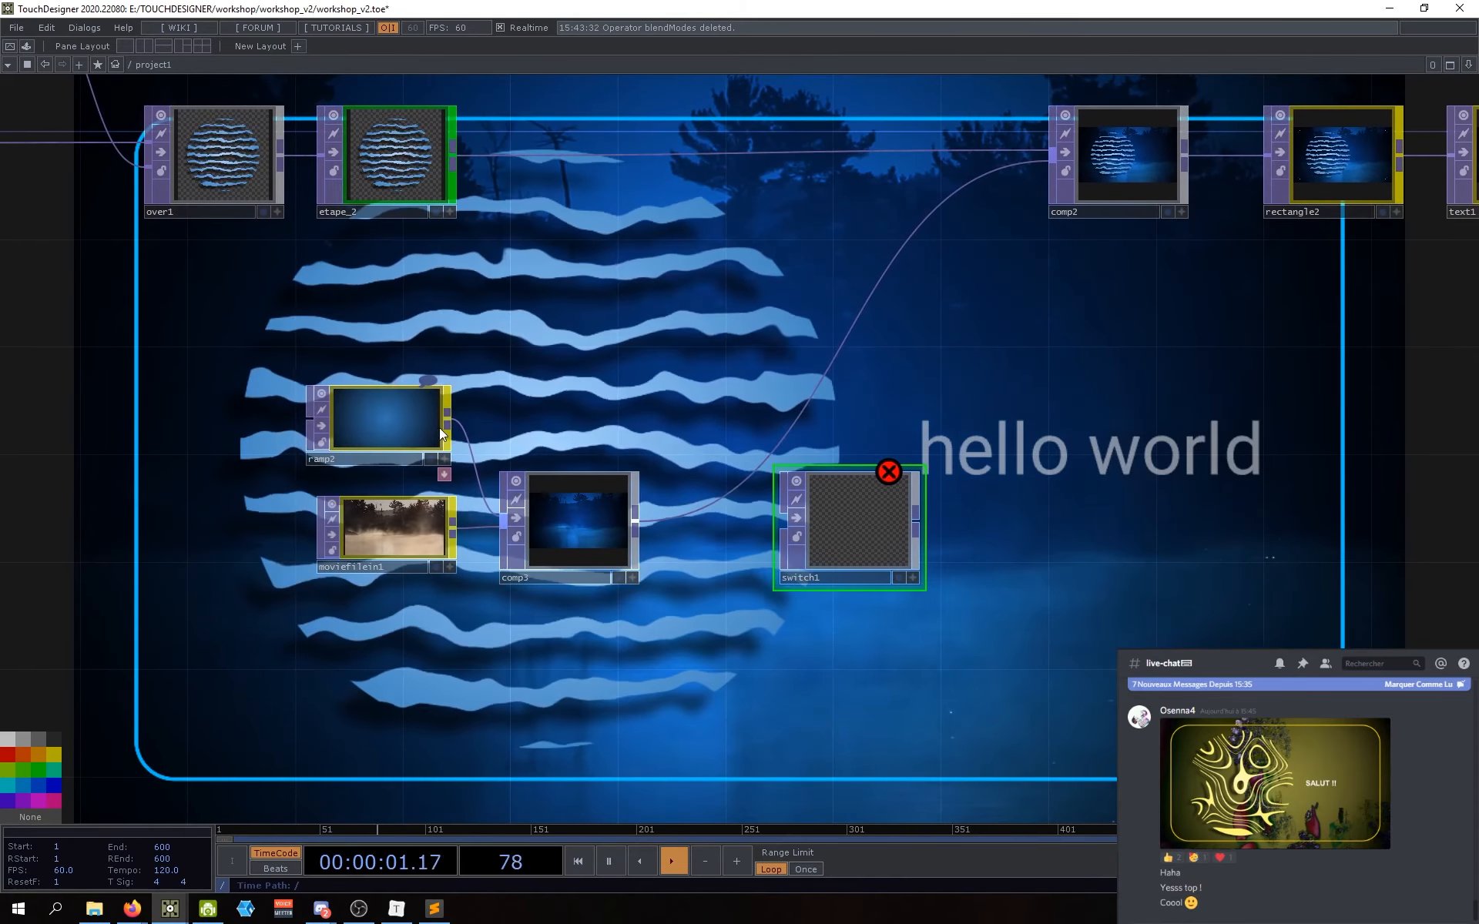
# Step: Wire ramp2, comp3 and moviefilein1 into switch1, moving moviefilein1 below comp3
pyautogui.moveTo(453, 420); pyautogui.dragTo(785, 518)
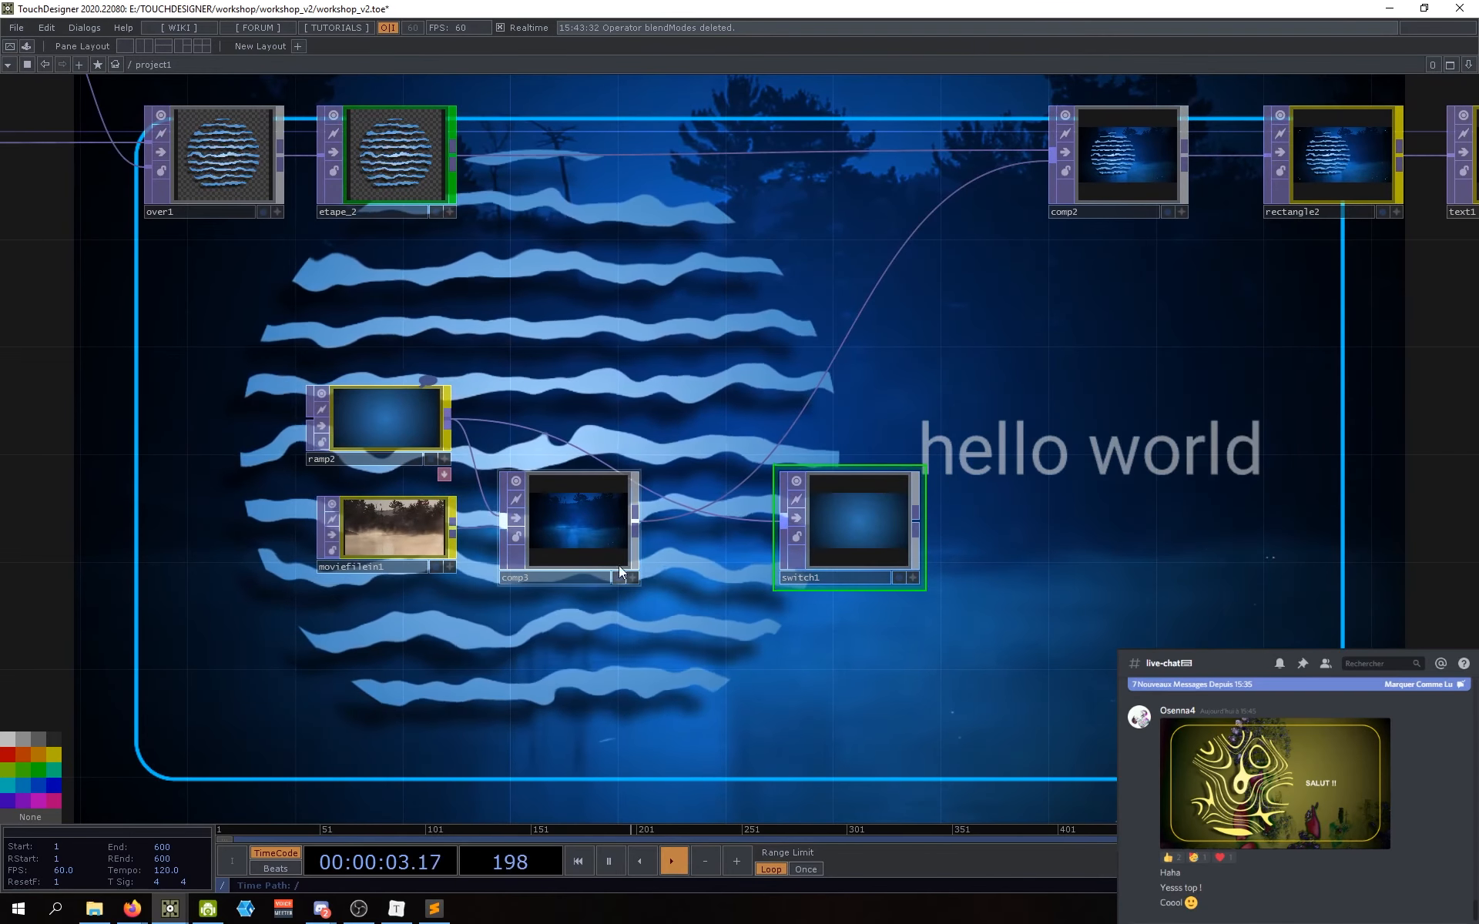
pyautogui.moveTo(636, 521); pyautogui.dragTo(844, 561)
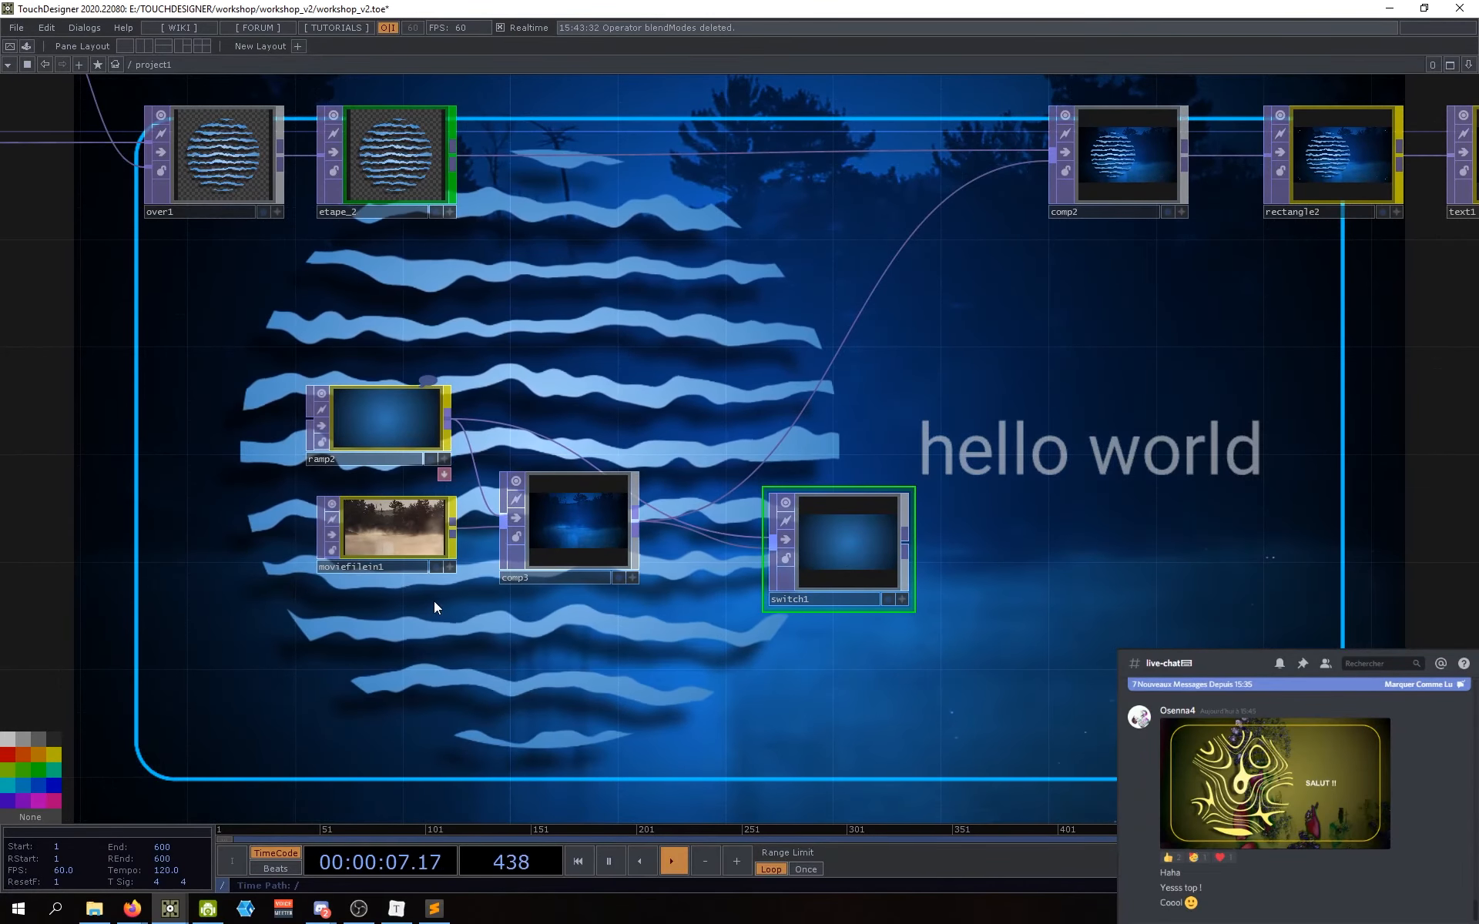
pyautogui.moveTo(433, 603); pyautogui.dragTo(491, 572)
pyautogui.moveTo(444, 493); pyautogui.dragTo(429, 630)
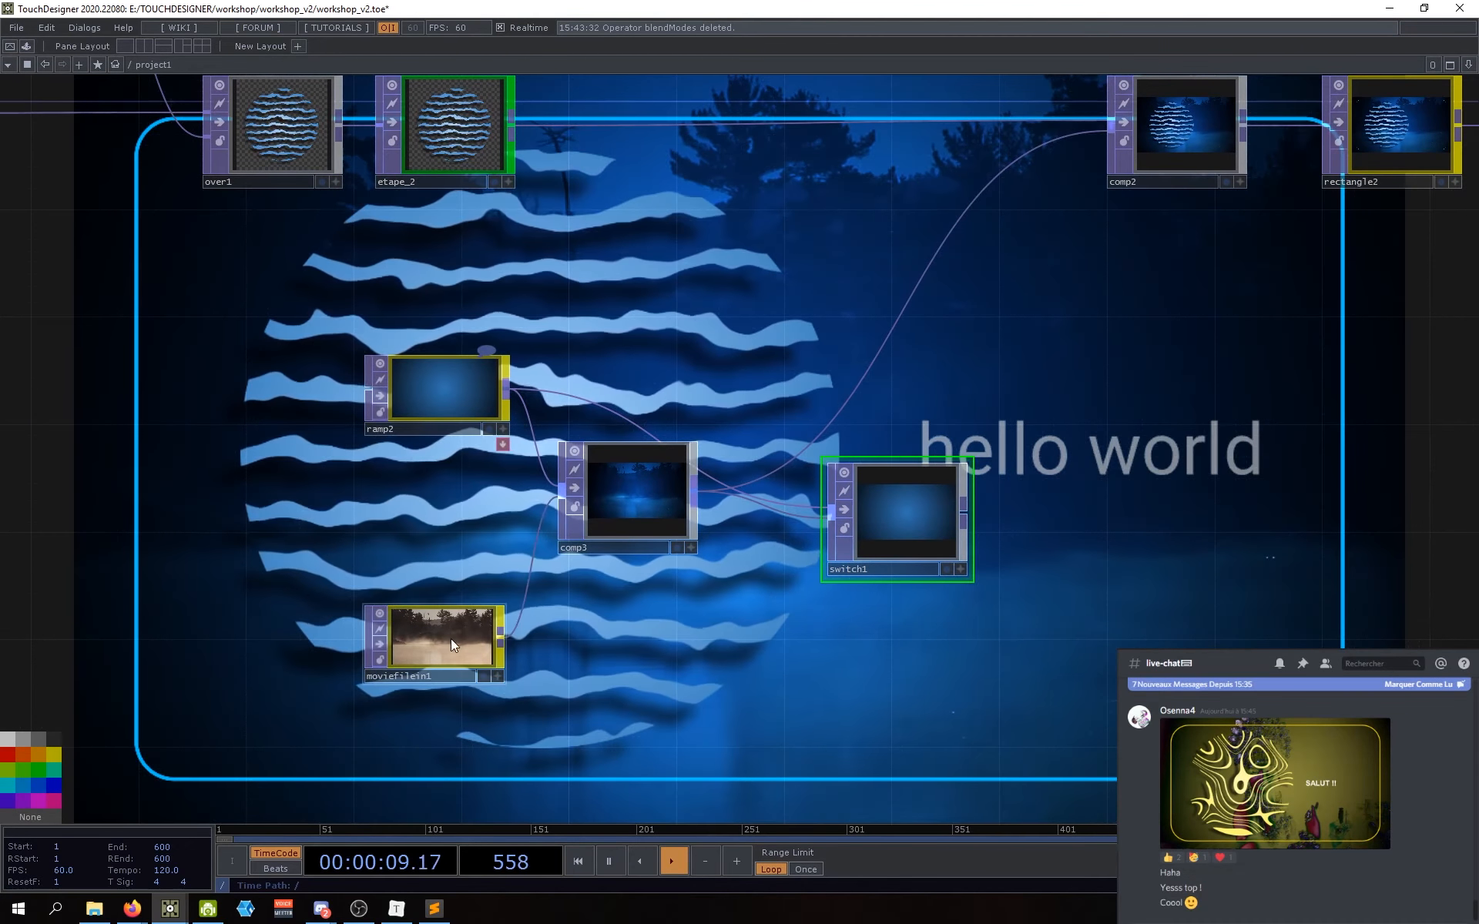
pyautogui.moveTo(885, 525); pyautogui.dragTo(885, 514)
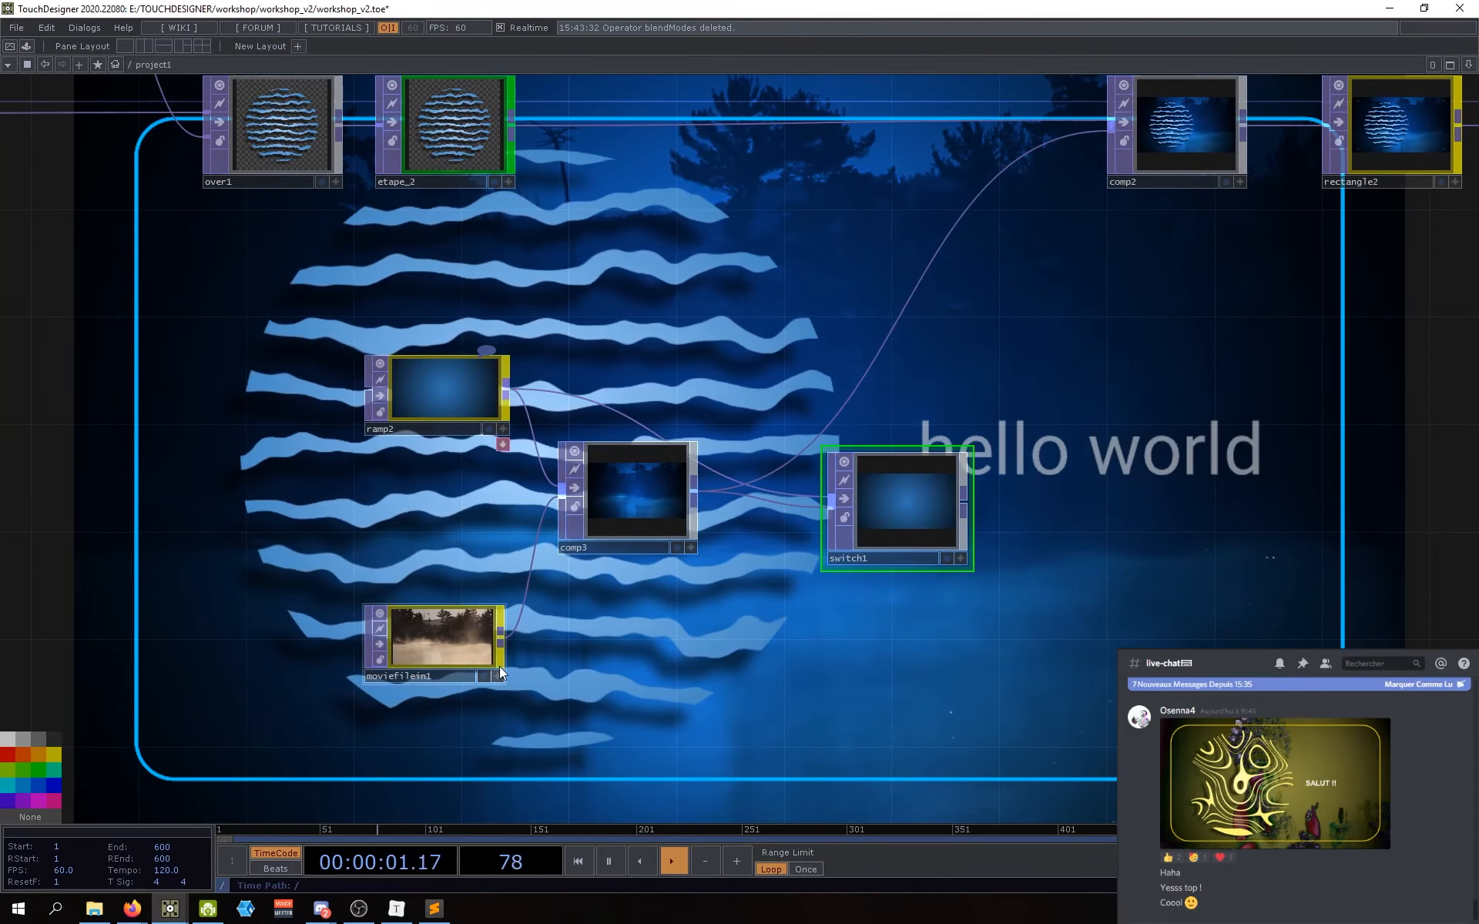
pyautogui.moveTo(501, 641); pyautogui.dragTo(824, 531)
pyautogui.moveTo(764, 638); pyautogui.dragTo(684, 648)
# Step: Replace comp2's existing input wire with switch1's output
pyautogui.moveTo(807, 513); pyautogui.dragTo(917, 450)
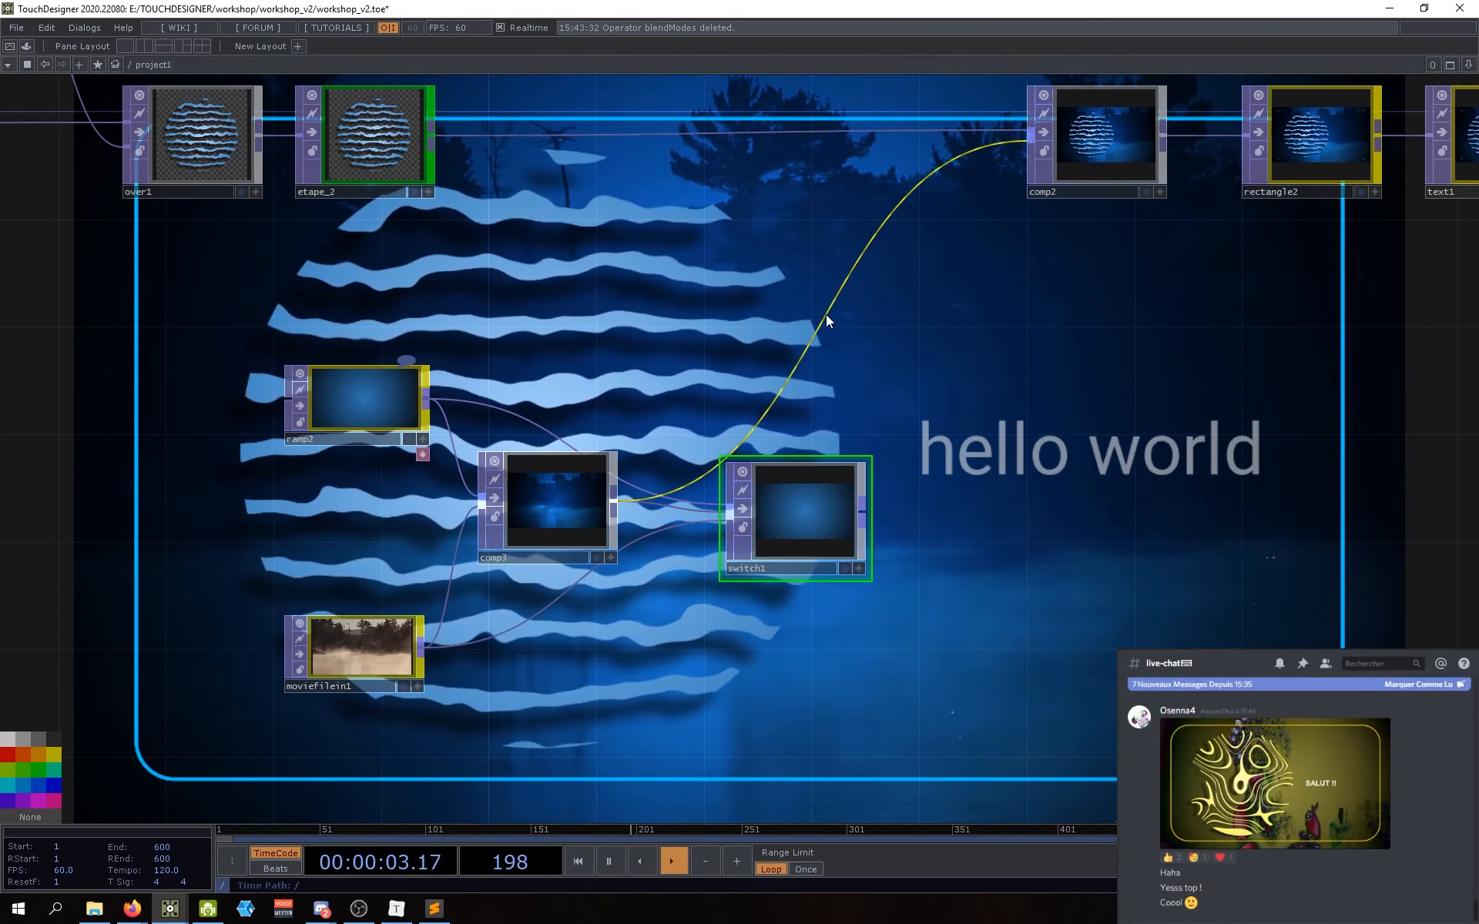
pyautogui.rightClick(826, 314)
pyautogui.click(847, 353)
pyautogui.moveTo(862, 510); pyautogui.dragTo(1028, 143)
pyautogui.scroll(-5, 921, 574)
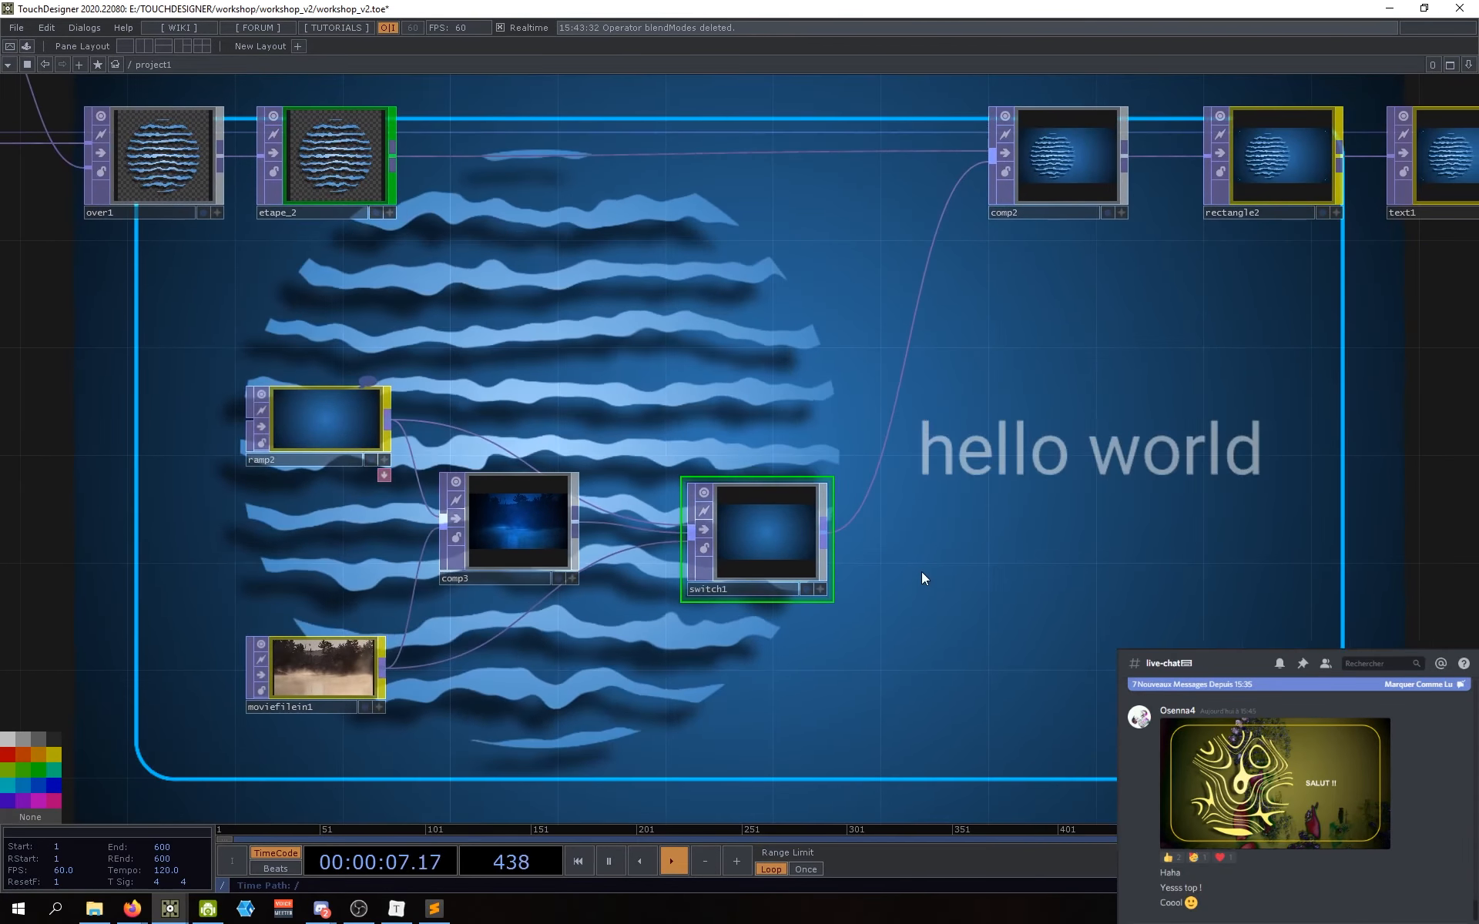
pyautogui.moveTo(952, 577); pyautogui.dragTo(692, 570)
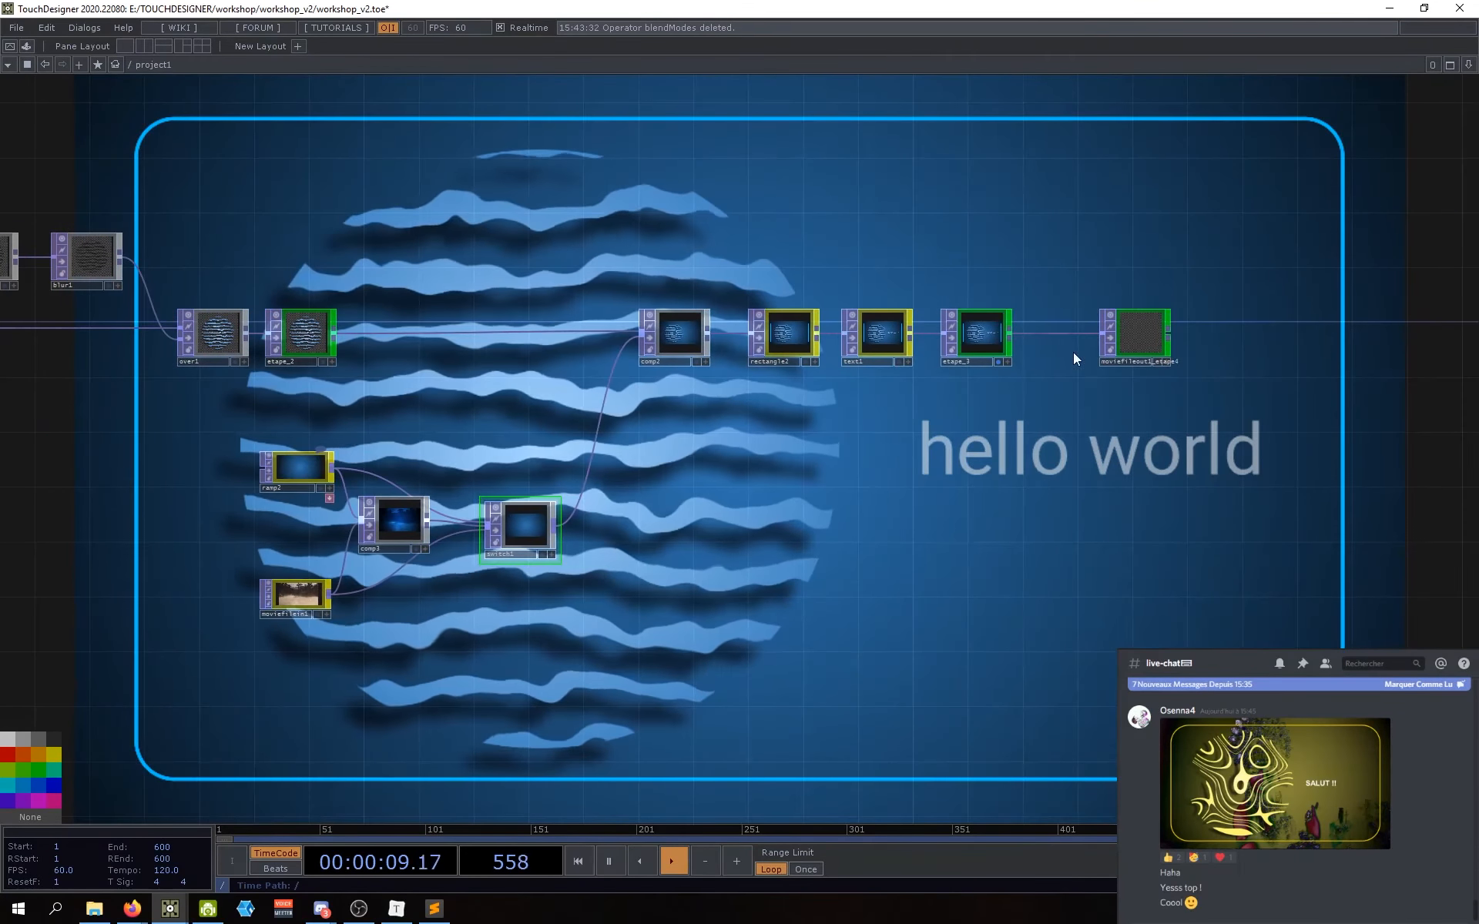
# Step: Turn off etape_3's display flag so it no longer renders behind the network
pyautogui.click(997, 362)
pyautogui.moveTo(803, 545); pyautogui.dragTo(956, 526)
pyautogui.scroll(3, 649, 608)
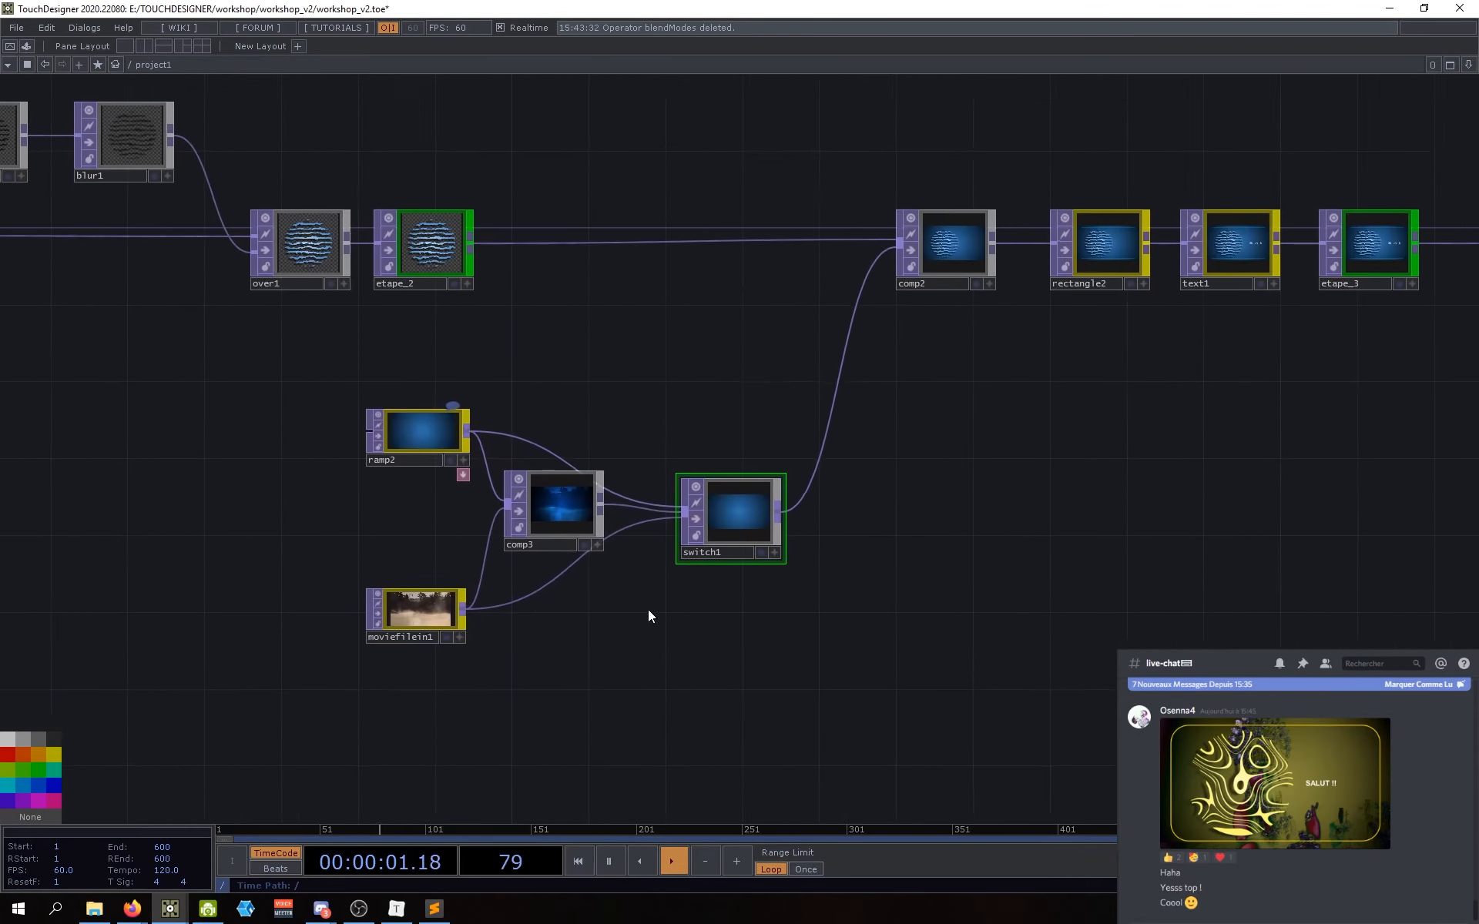
# Step: Arrange comp3, ramp2, moviefilein1 and switch1 into a tighter cluster, shifting them left
pyautogui.moveTo(576, 520); pyautogui.dragTo(562, 545)
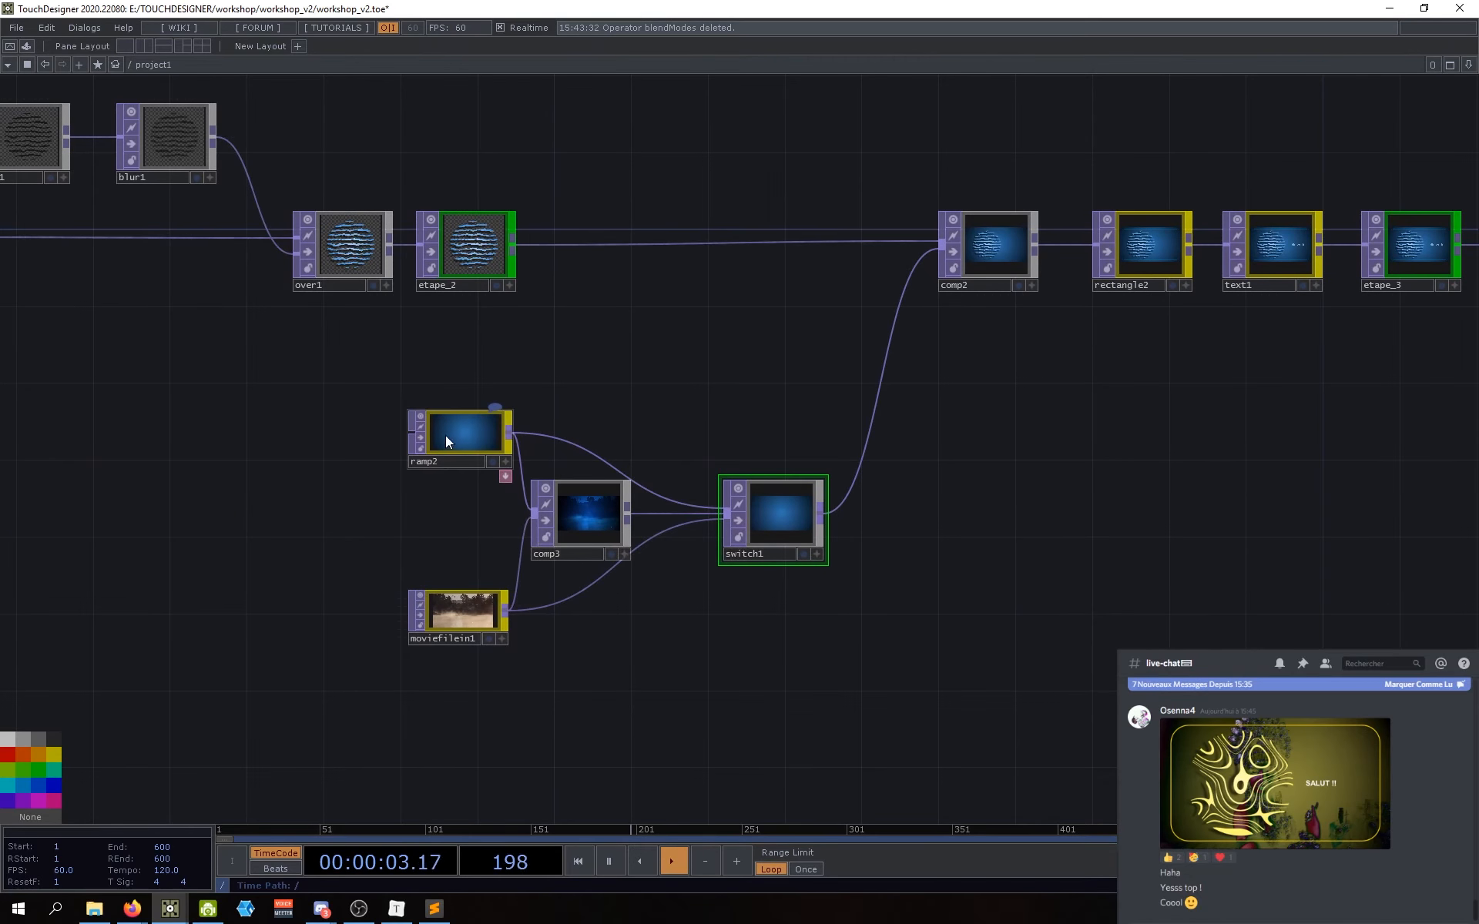
pyautogui.moveTo(445, 436); pyautogui.dragTo(414, 421)
pyautogui.moveTo(460, 621); pyautogui.dragTo(429, 628)
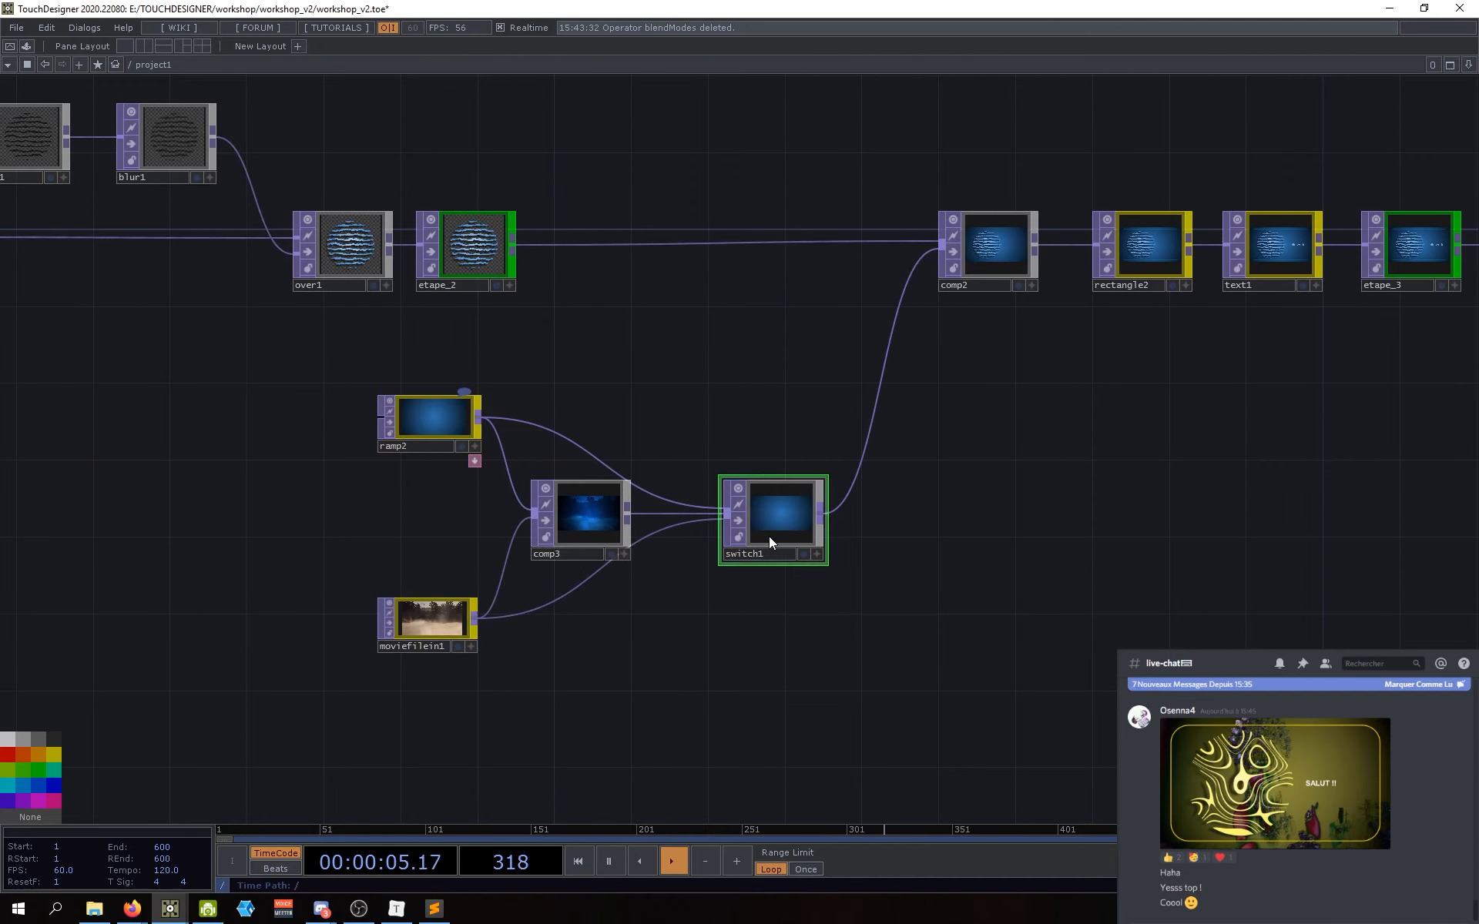
pyautogui.moveTo(768, 536); pyautogui.dragTo(738, 536)
pyautogui.moveTo(788, 639); pyautogui.dragTo(812, 622)
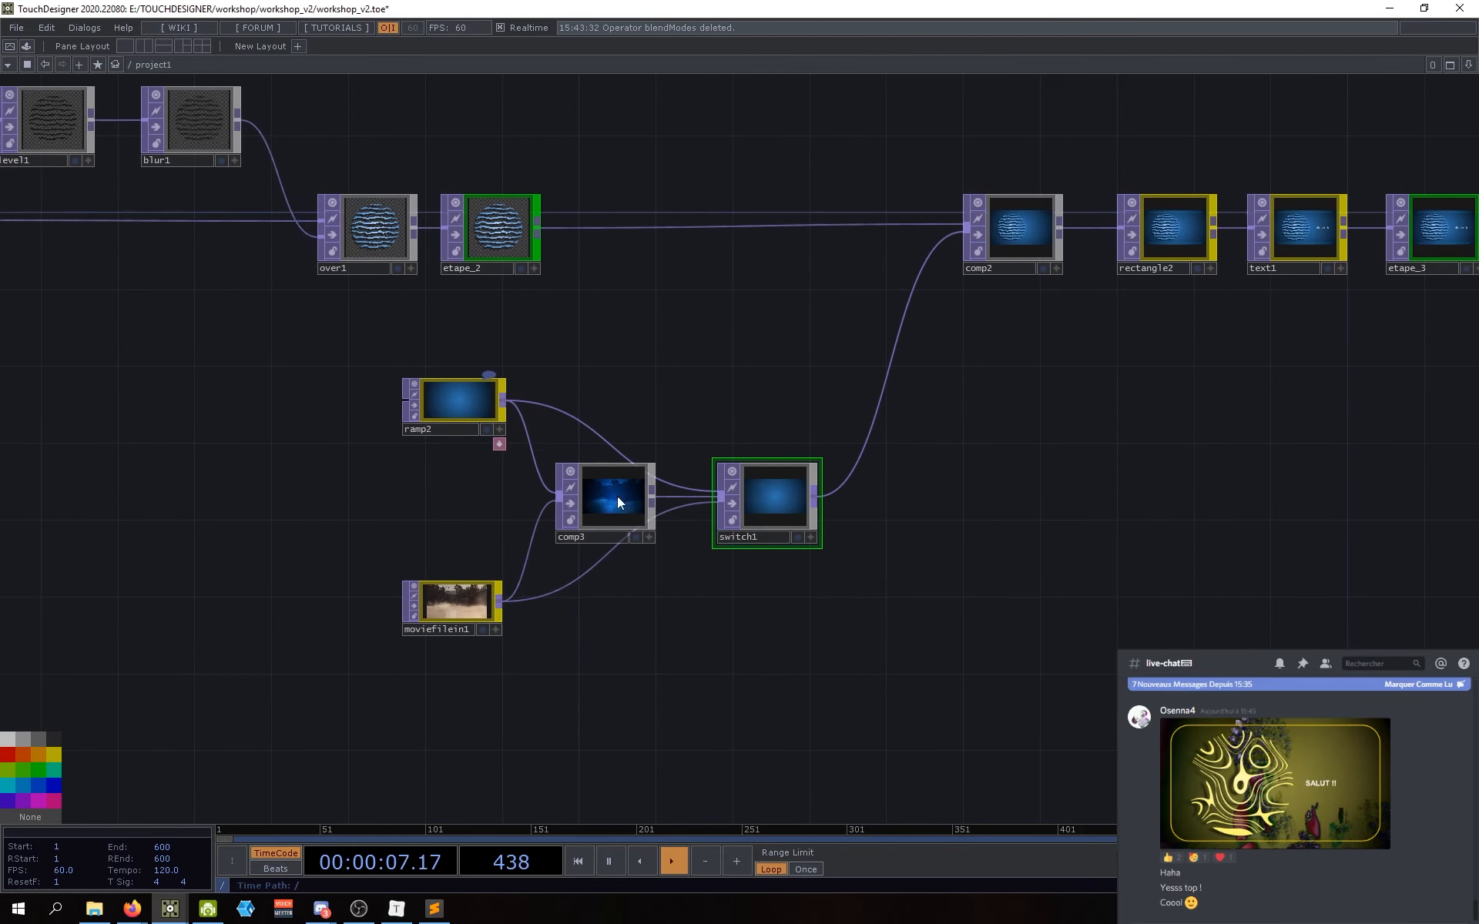
pyautogui.moveTo(502, 395); pyautogui.dragTo(553, 394)
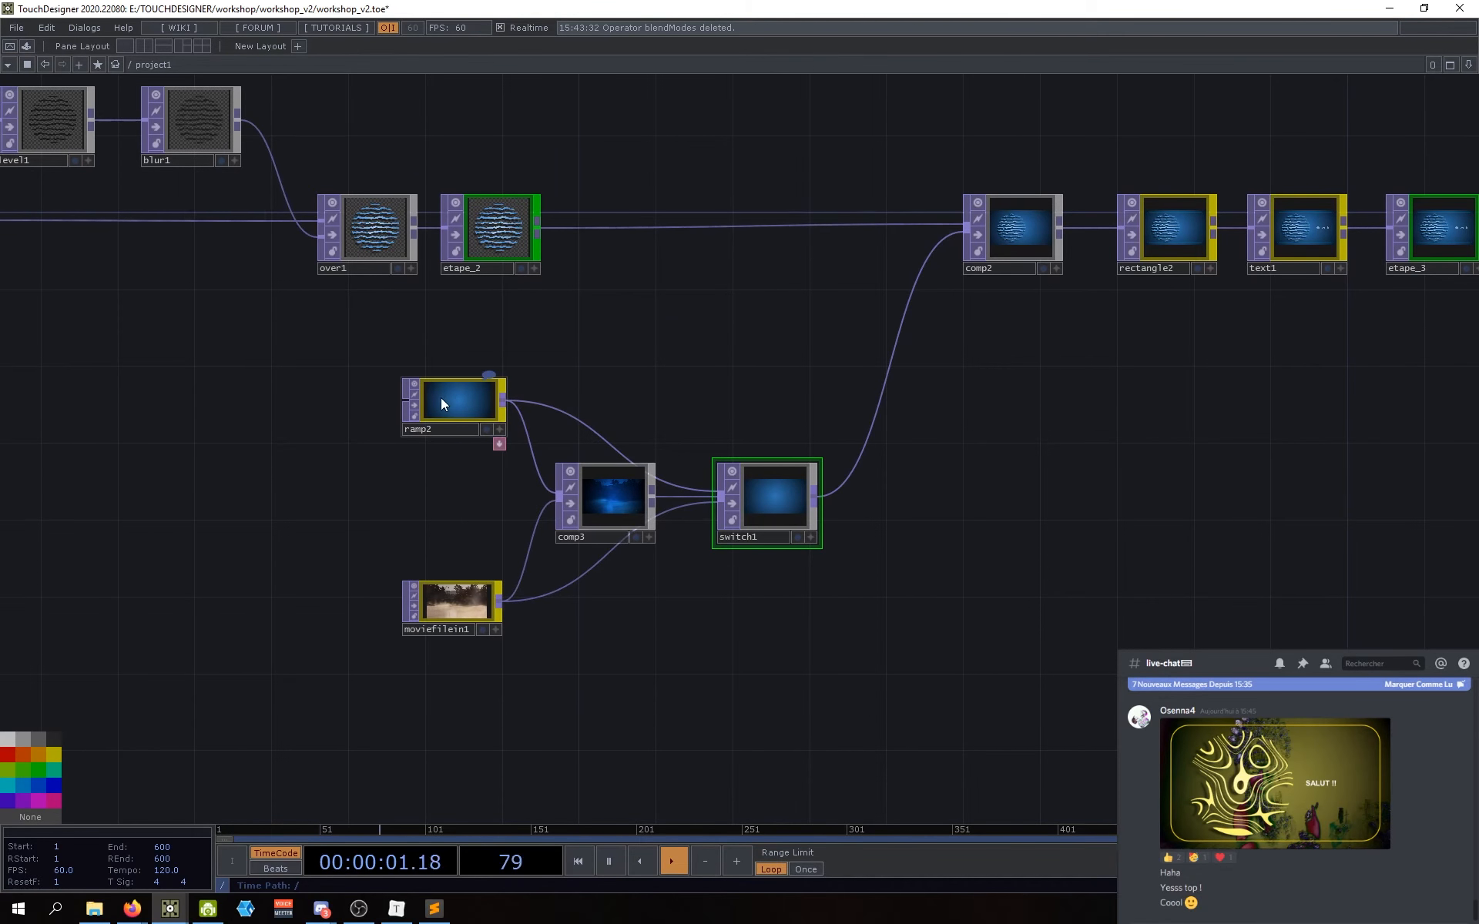
# Step: Select comp3, briefly moviefilein1, then comp3 again
pyautogui.click(633, 481)
pyautogui.scroll(5, 599, 506)
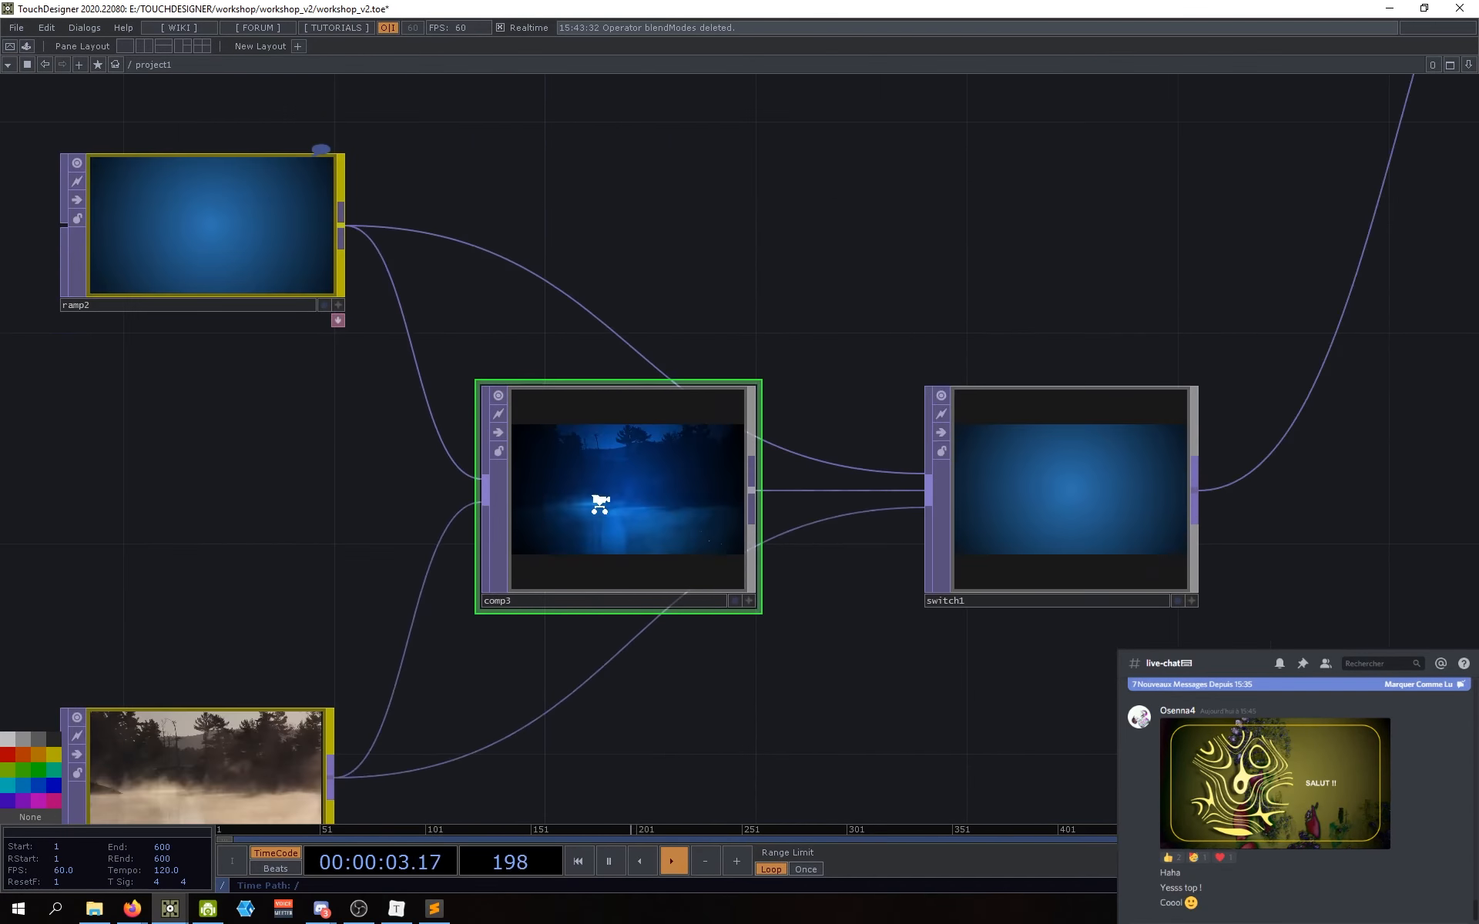
pyautogui.scroll(-2, 600, 506)
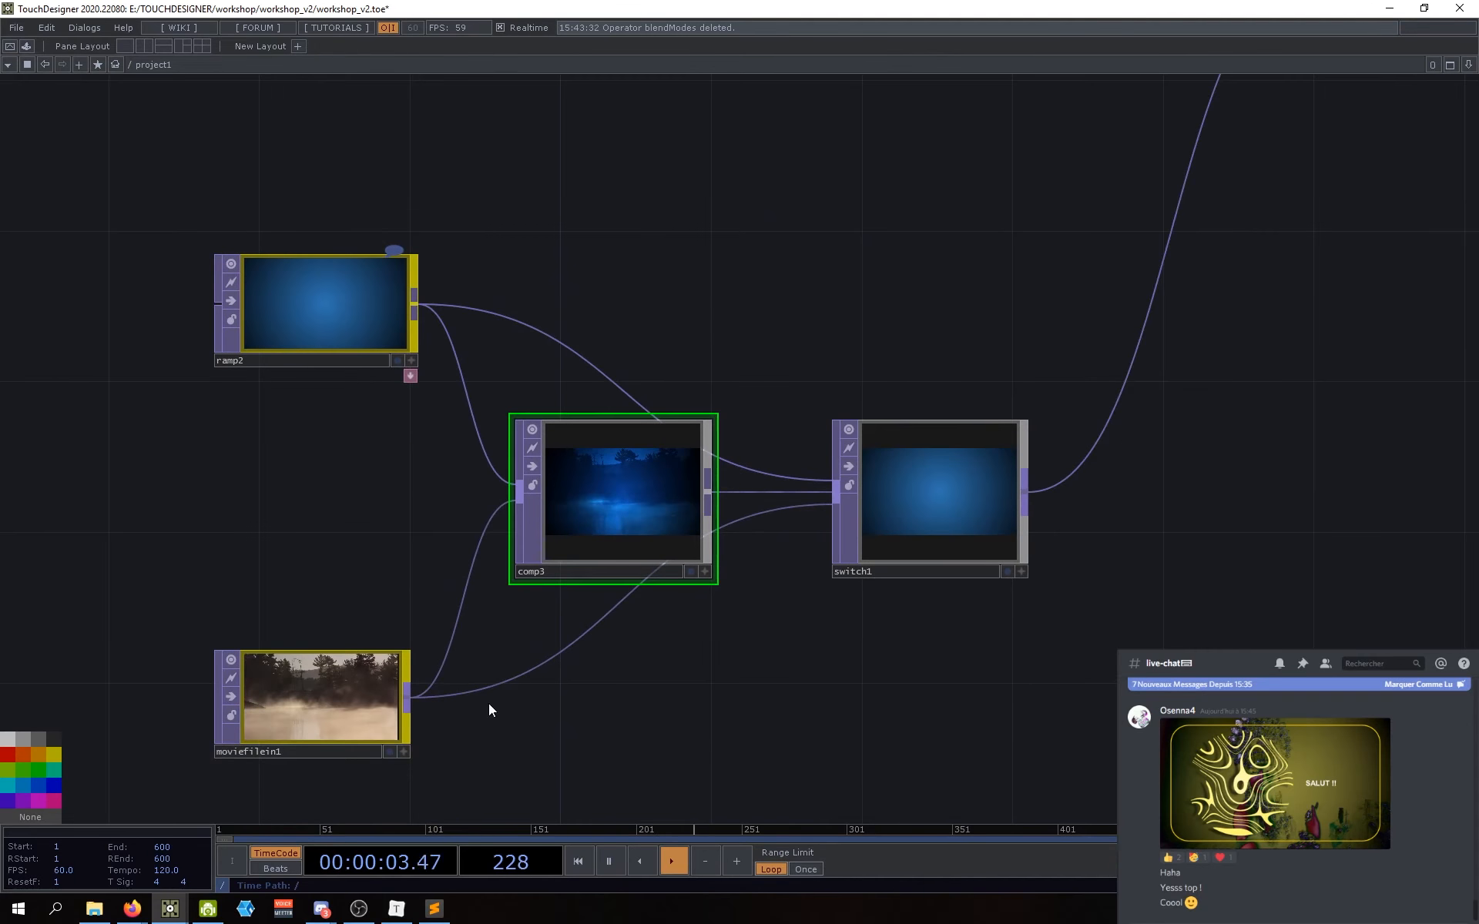
pyautogui.click(321, 707)
pyautogui.click(678, 479)
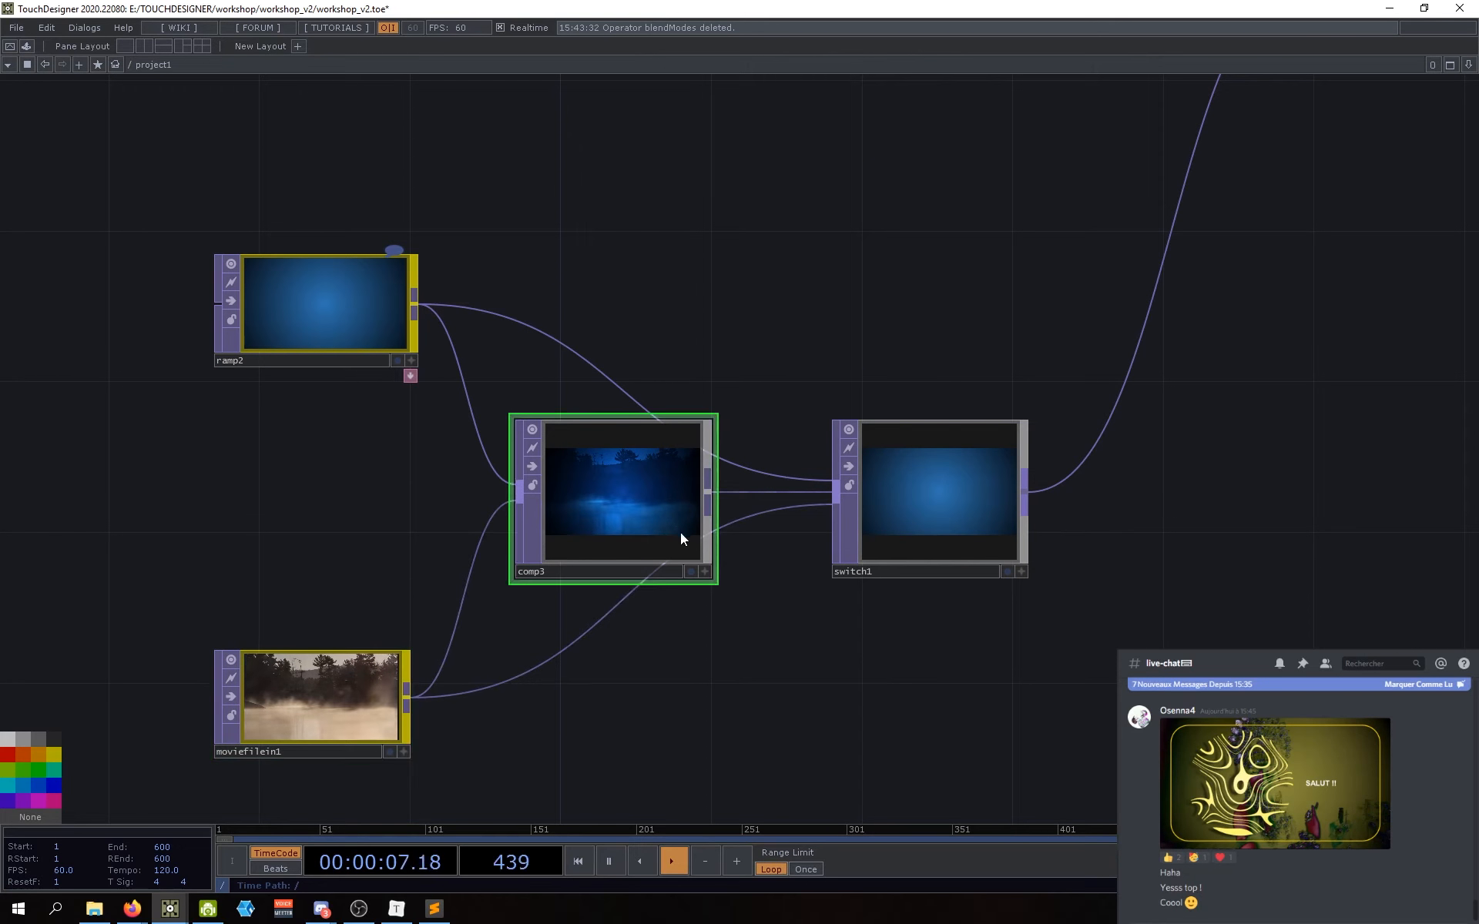
# Step: Inspect parameters of ramp2, comp3 and moviefilein1, then switch1's Index 0 settings
pyautogui.press('p')
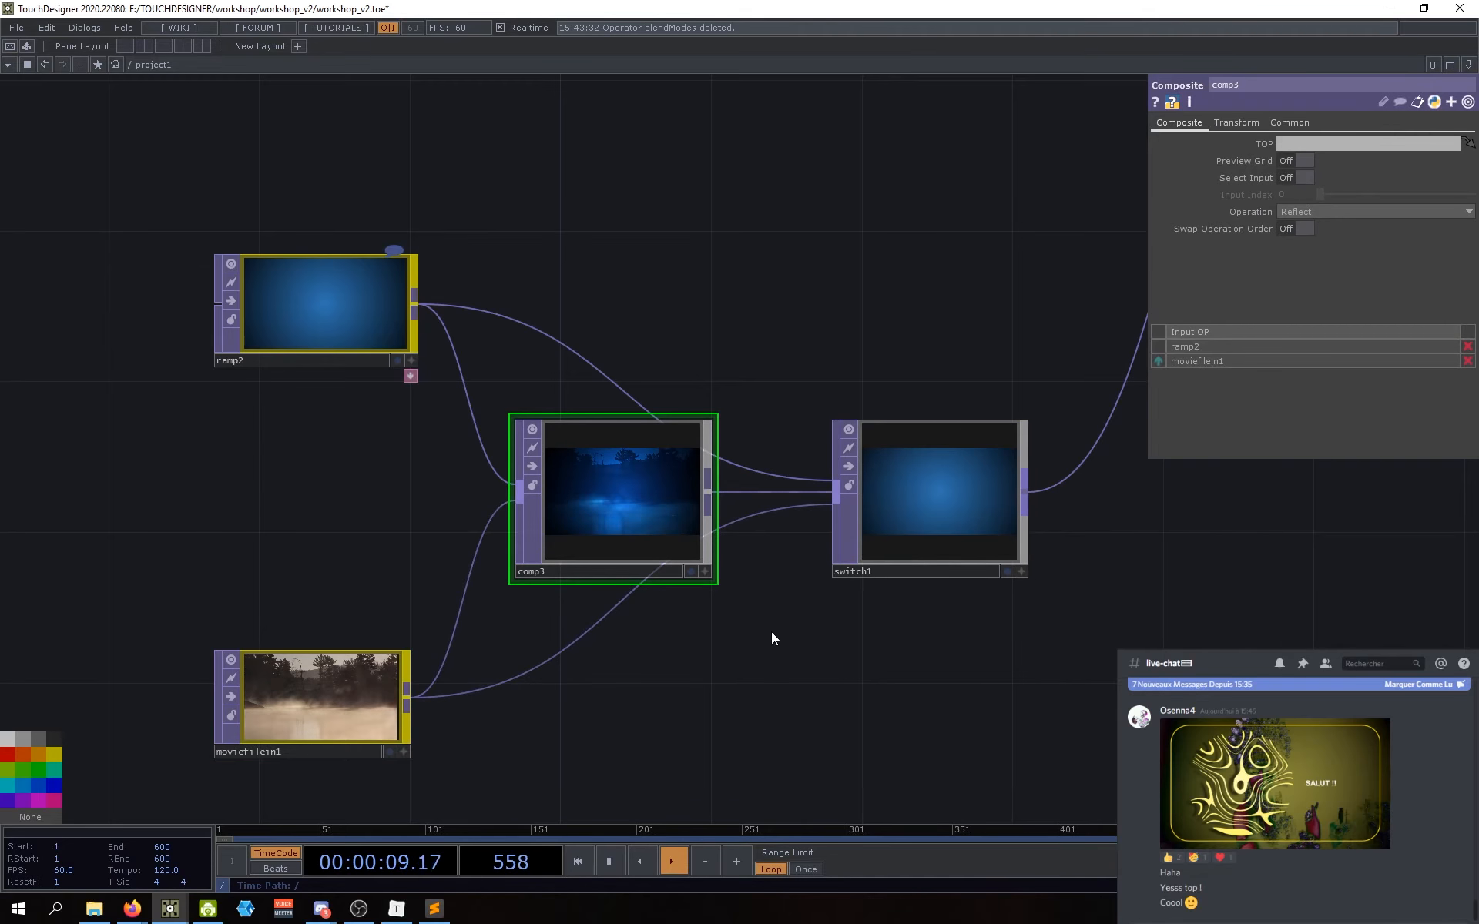
pyautogui.moveTo(770, 634); pyautogui.dragTo(732, 627)
pyautogui.moveTo(884, 640); pyautogui.dragTo(776, 633)
pyautogui.moveTo(812, 554); pyautogui.dragTo(741, 557)
pyautogui.click(131, 294)
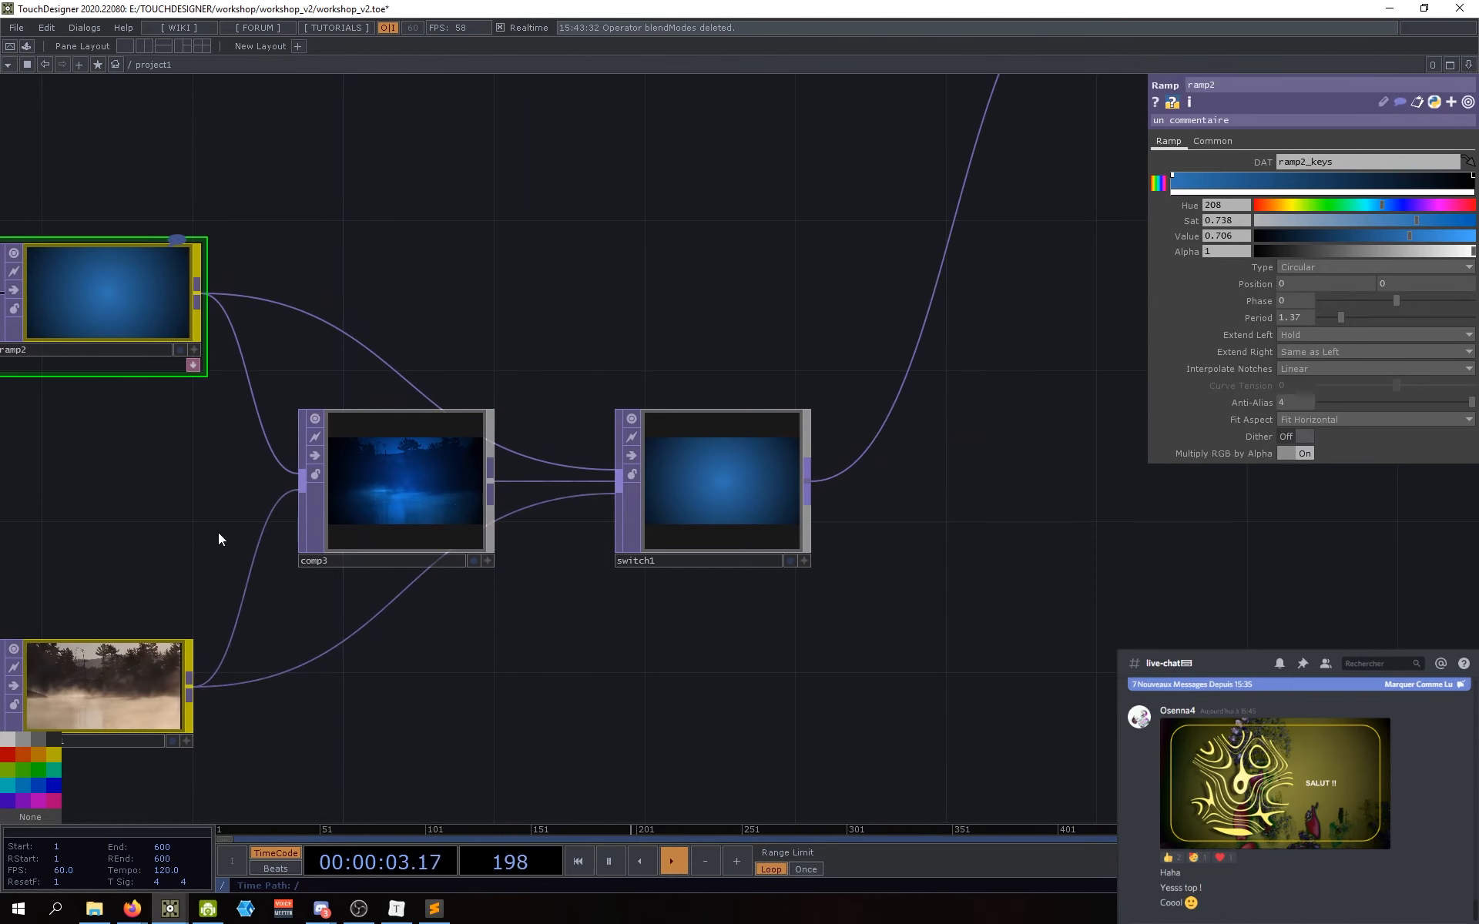
pyautogui.moveTo(221, 535); pyautogui.dragTo(260, 518)
pyautogui.click(409, 505)
pyautogui.moveTo(587, 651); pyautogui.dragTo(618, 660)
pyautogui.click(257, 628)
pyautogui.click(741, 493)
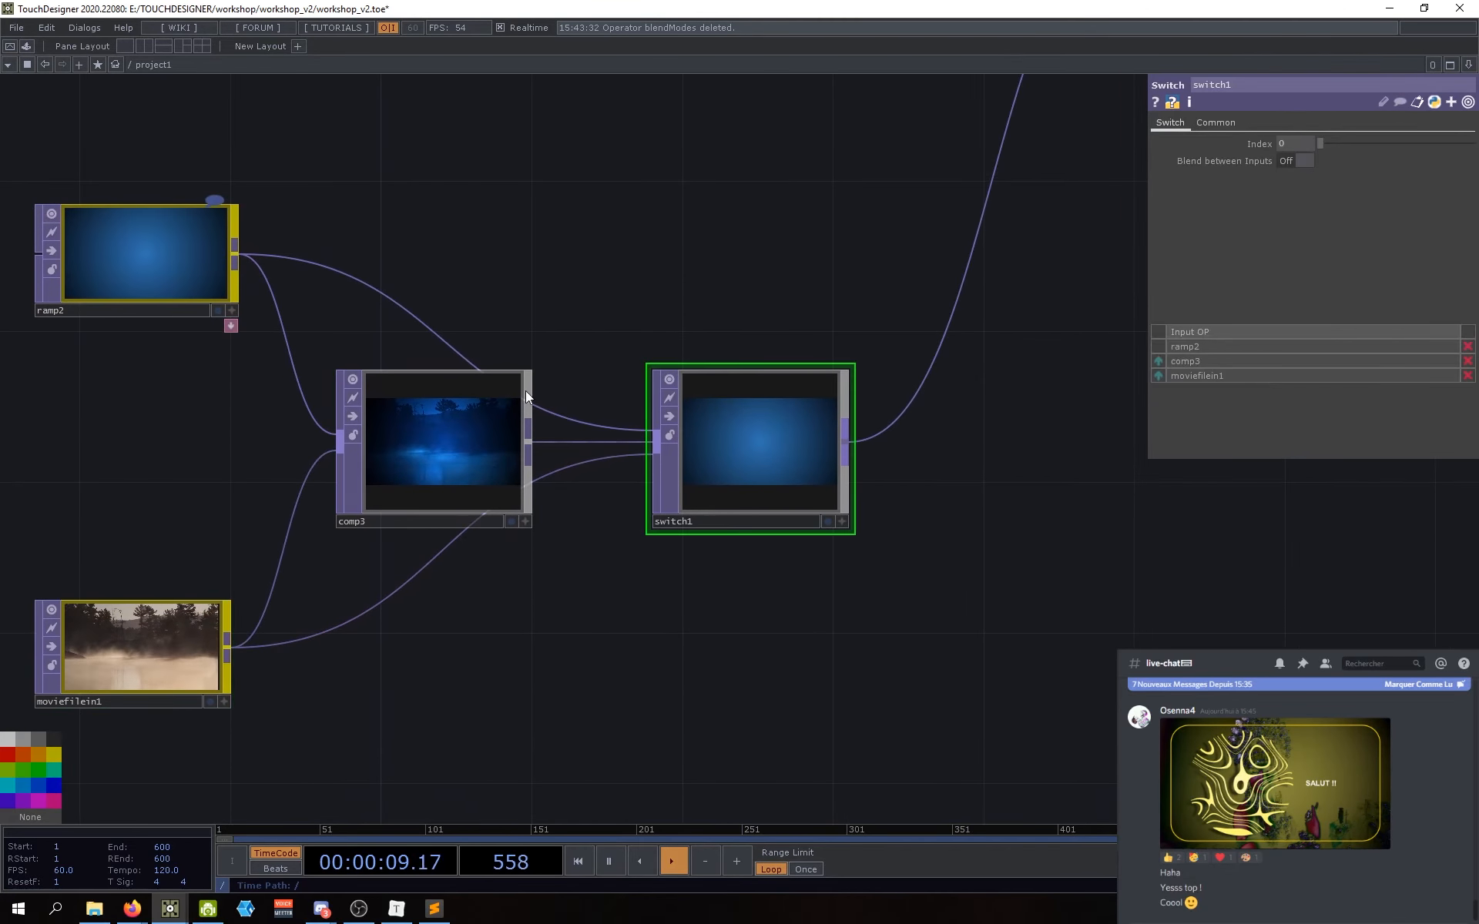
pyautogui.moveTo(712, 624); pyautogui.dragTo(745, 623)
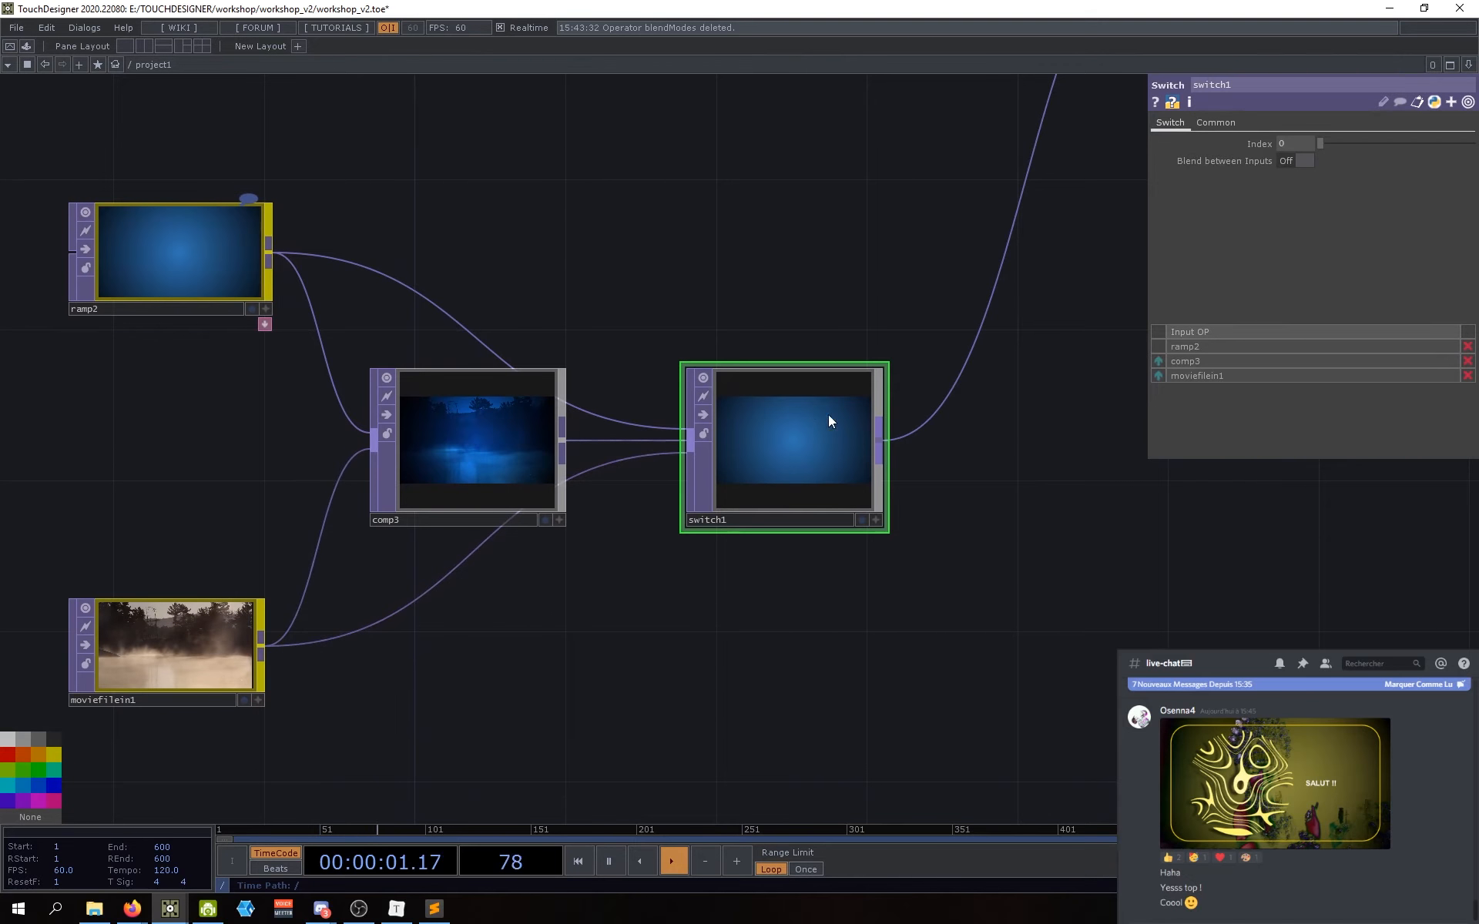
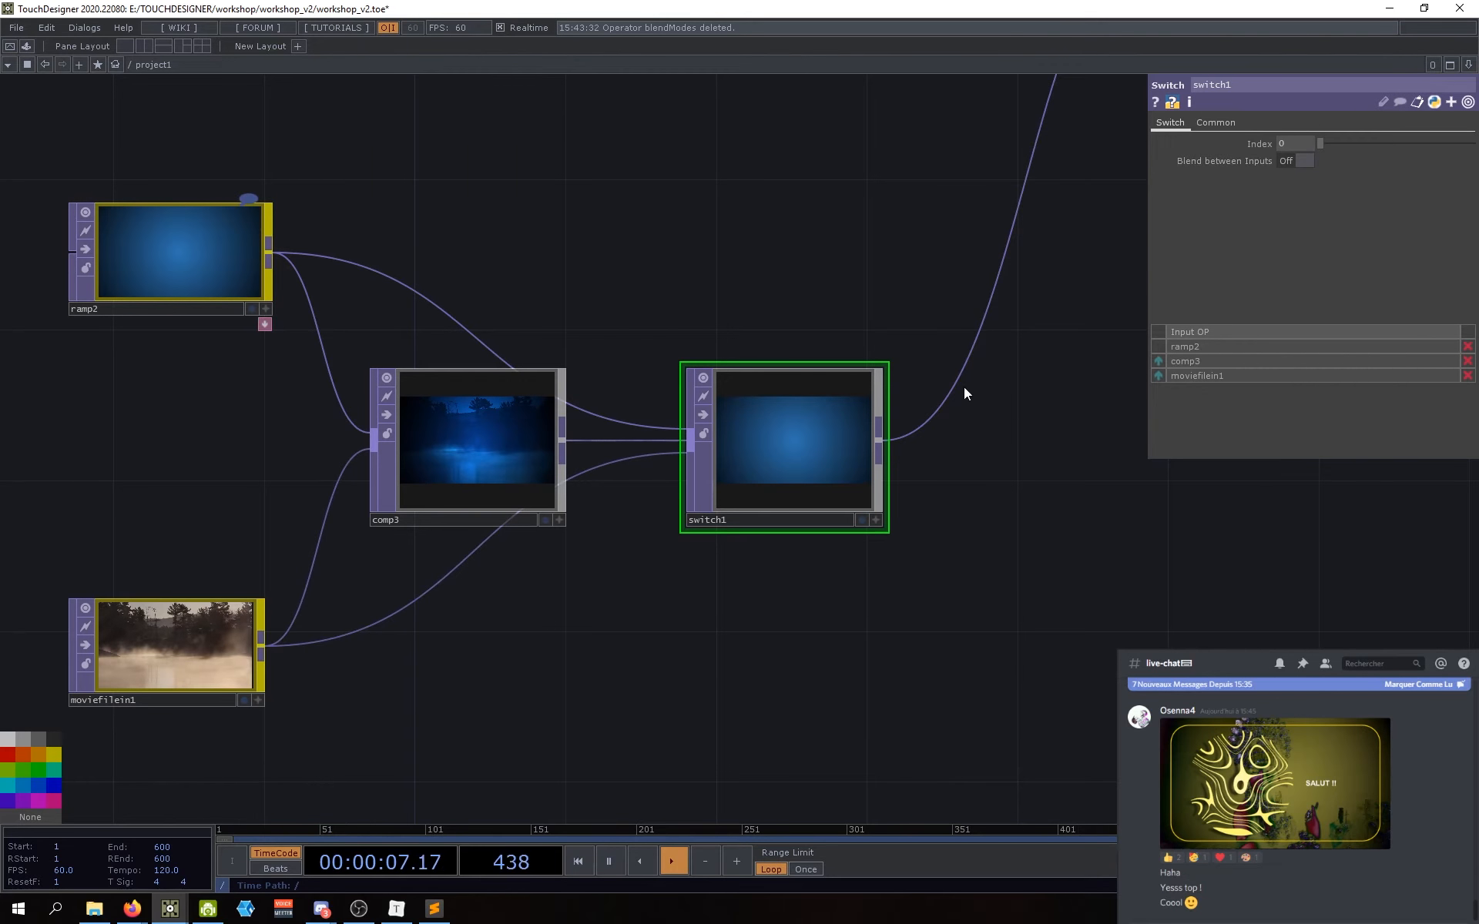
# Step: Set switch1's Index to 1, then 2, showing comp3 and then the movie clip
pyautogui.moveTo(963, 396); pyautogui.dragTo(1010, 516)
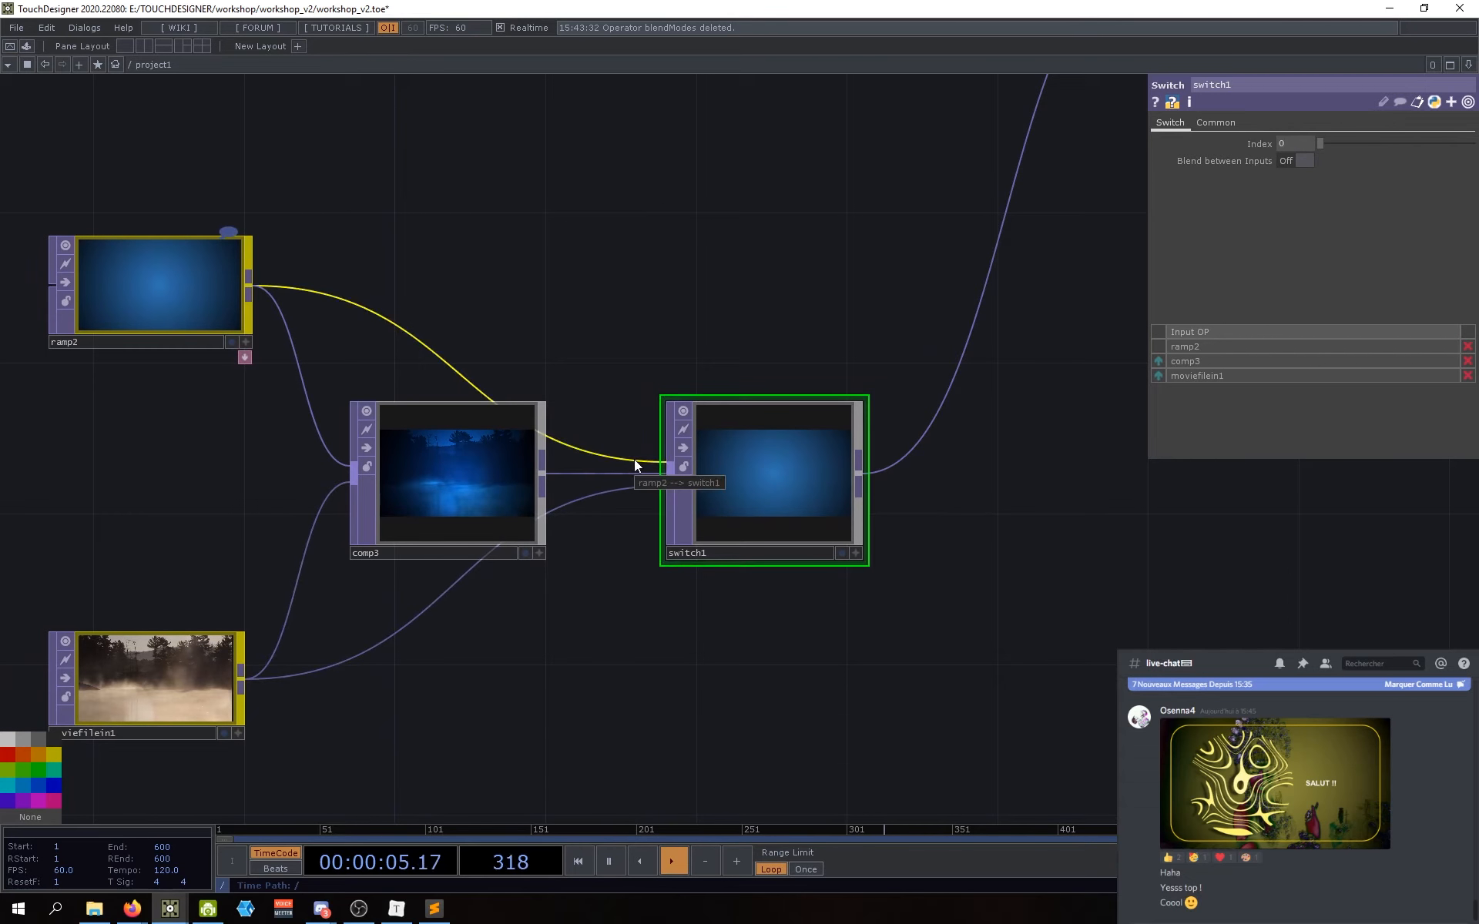
pyautogui.moveTo(917, 523); pyautogui.dragTo(934, 520)
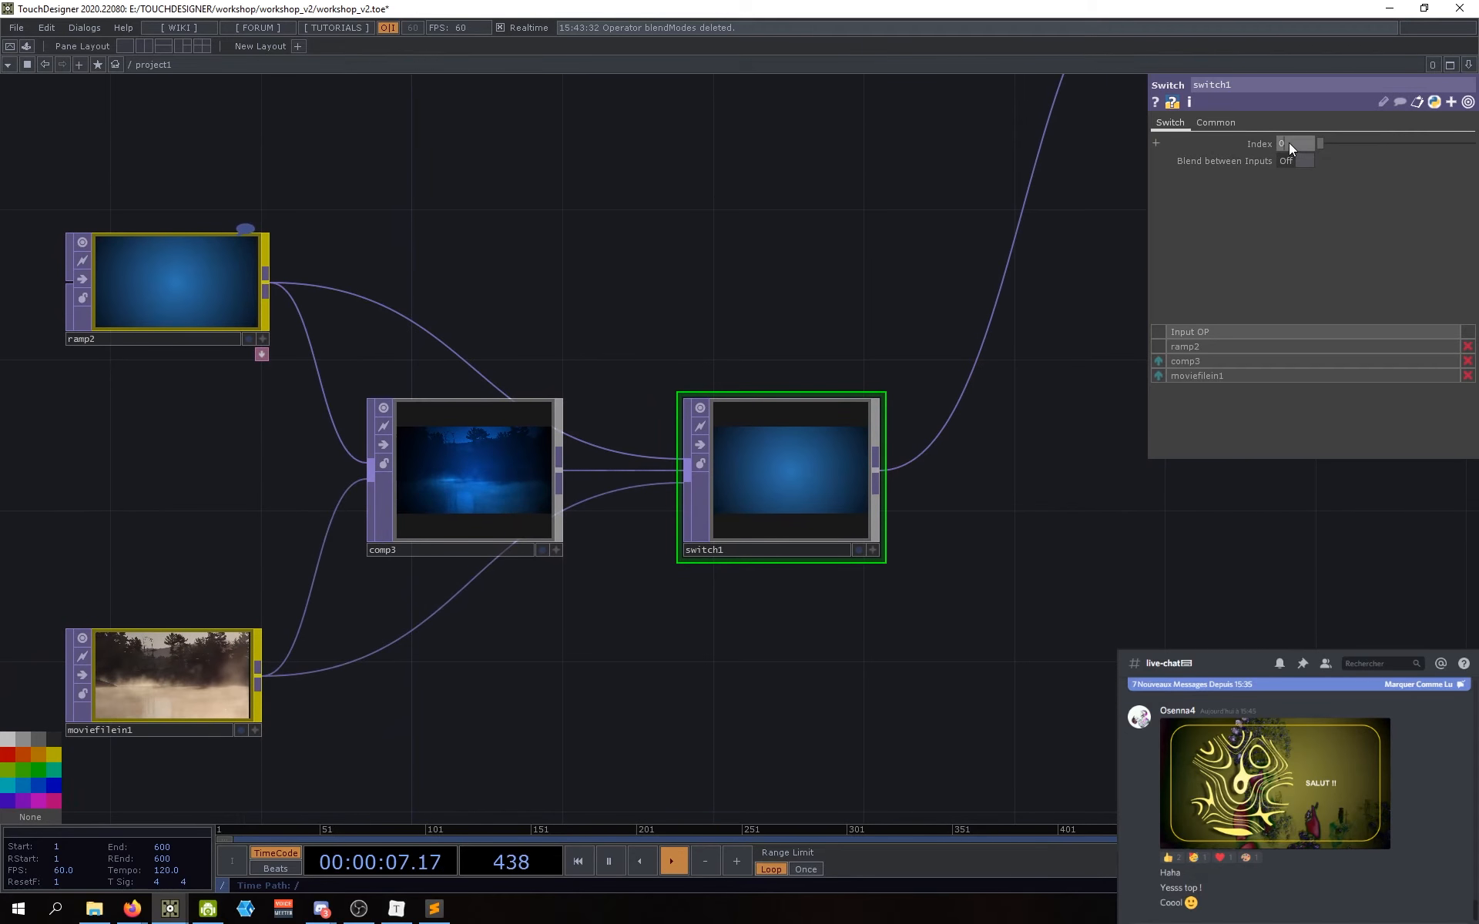
pyautogui.write('1')
pyautogui.press('Return')
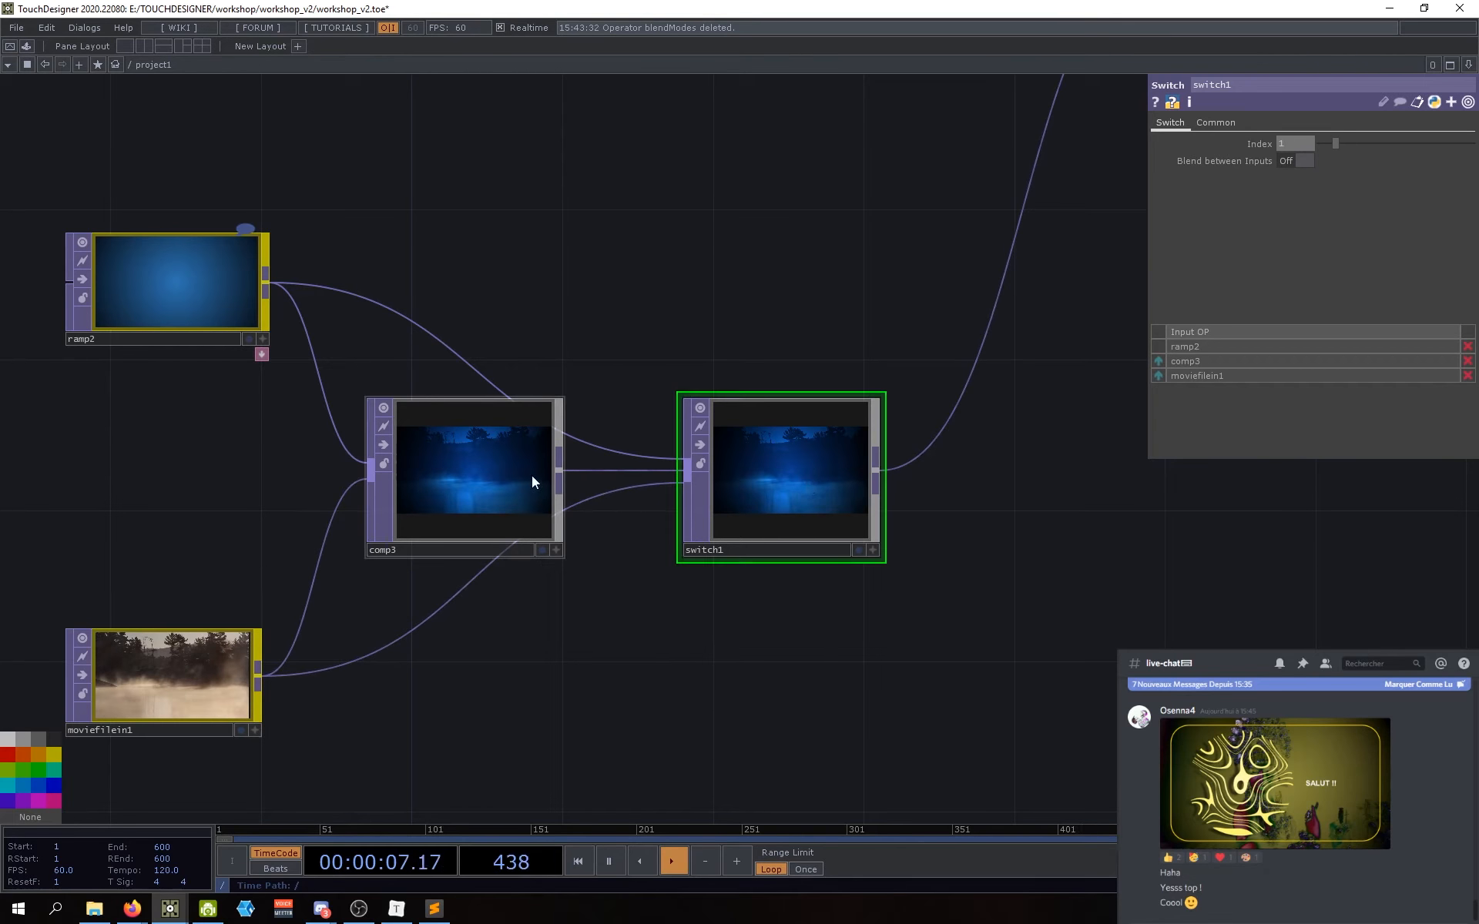
pyautogui.moveTo(890, 489); pyautogui.dragTo(854, 487)
pyautogui.click(1288, 146)
pyautogui.write('2')
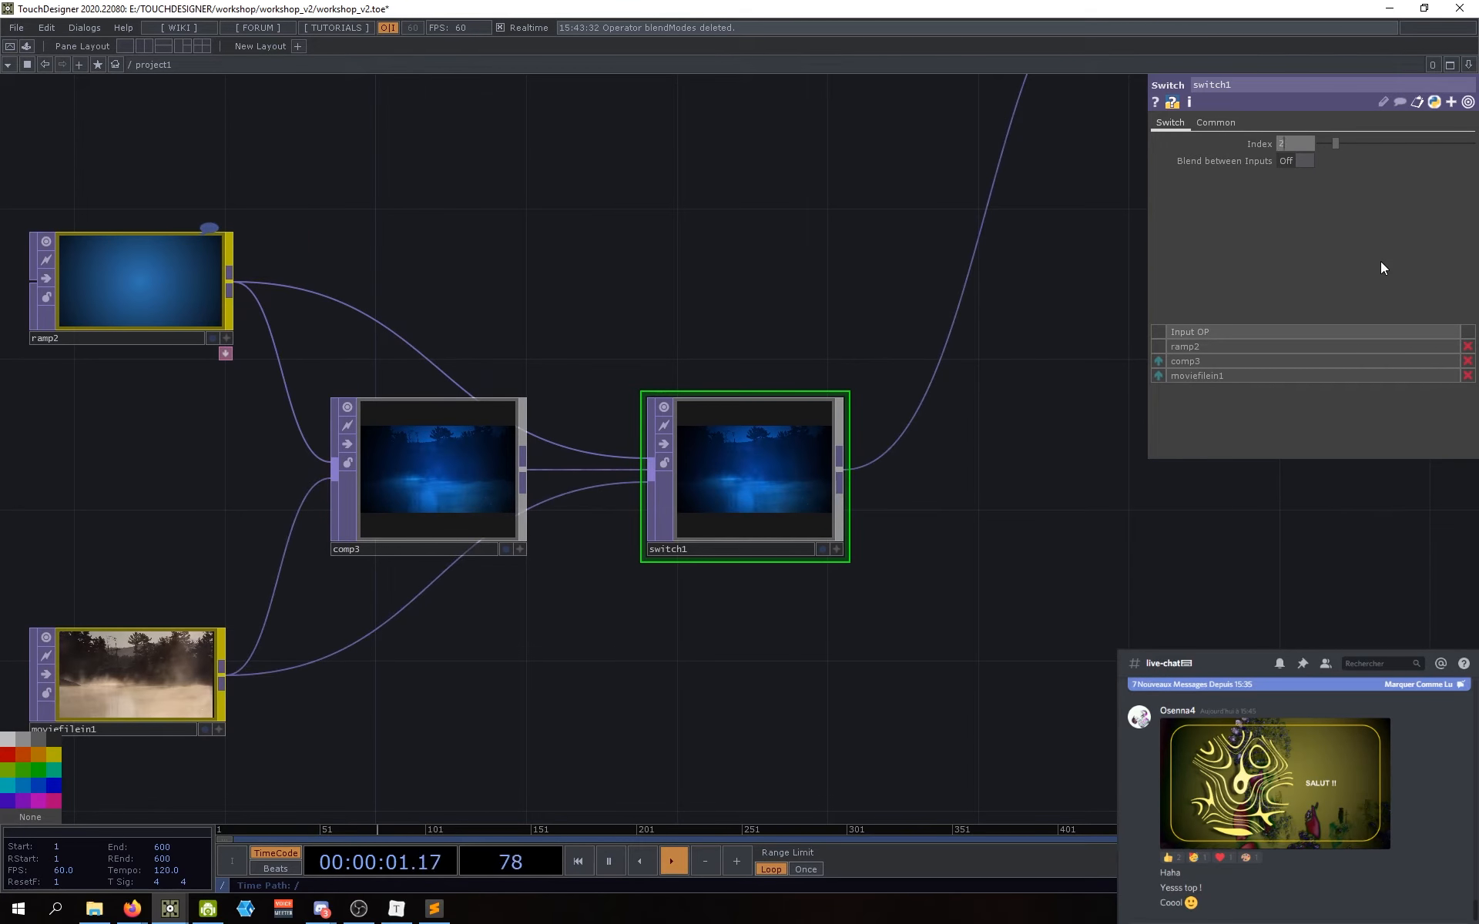
pyautogui.press('Return')
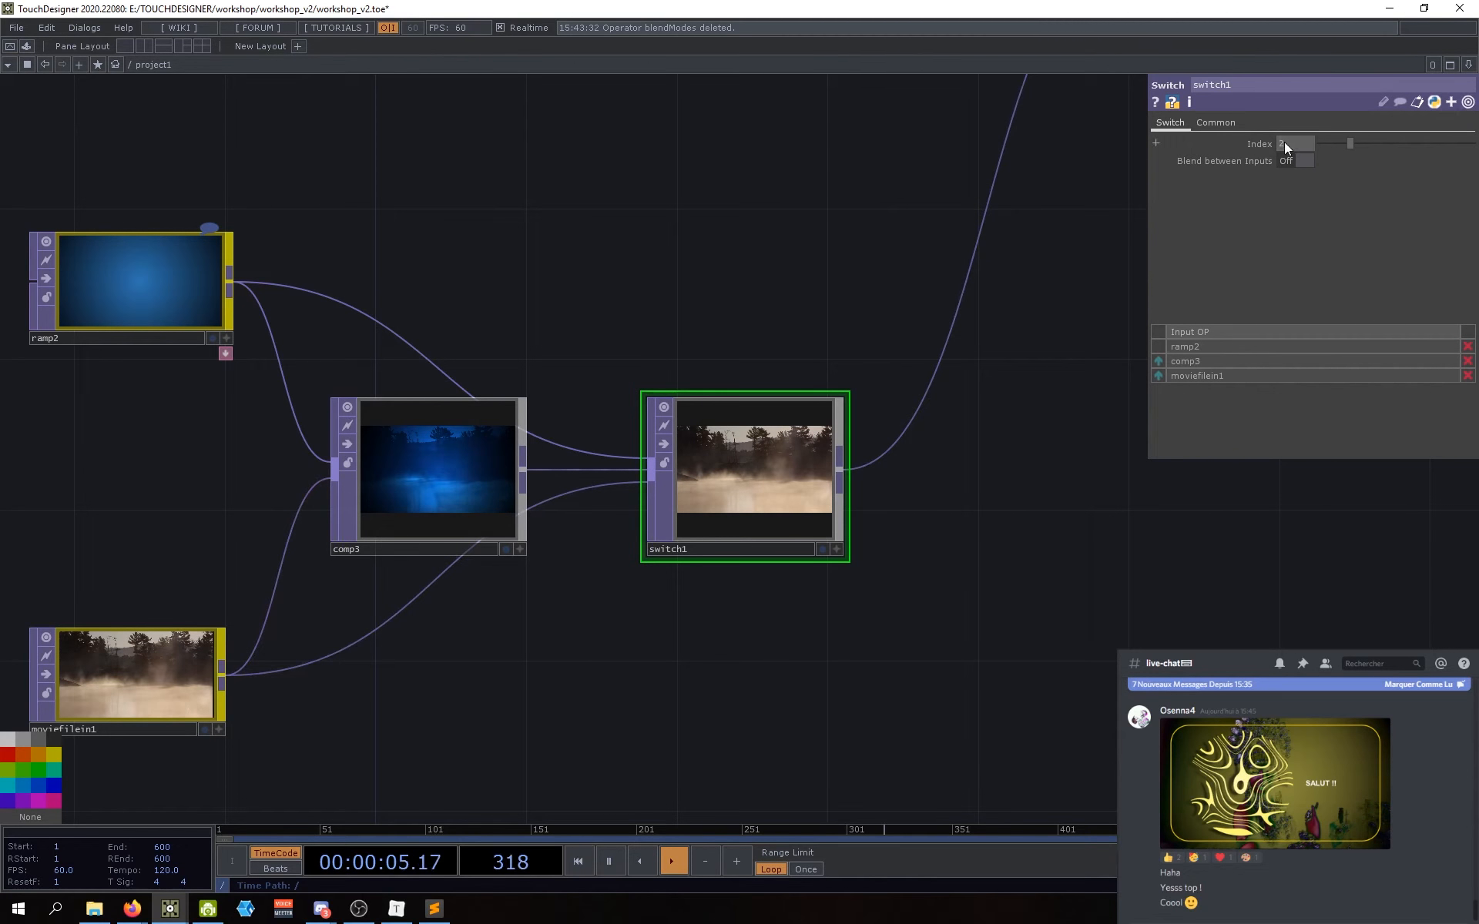
# Step: Continue stepping switch1's Index through 3, 4 and 5
pyautogui.write('3')
pyautogui.press('Return')
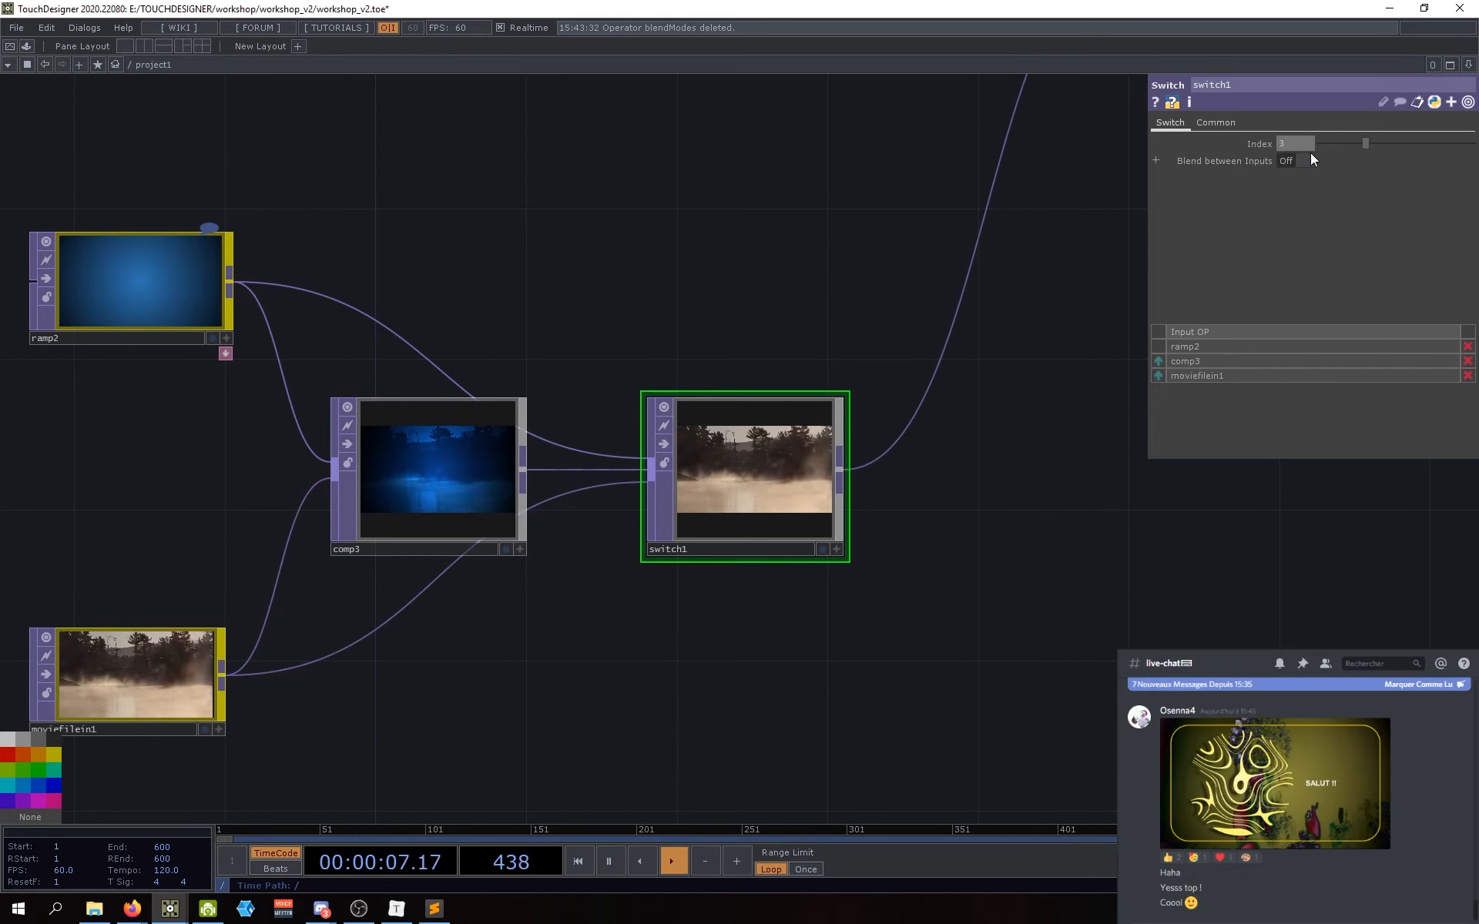
pyautogui.moveTo(1292, 144)
pyautogui.mouseDown()
pyautogui.moveTo(1375, 145)
pyautogui.moveTo(1311, 136)
pyautogui.mouseUp()
pyautogui.write('4')
pyautogui.press('Return')
pyautogui.write('5')
pyautogui.press('Return')
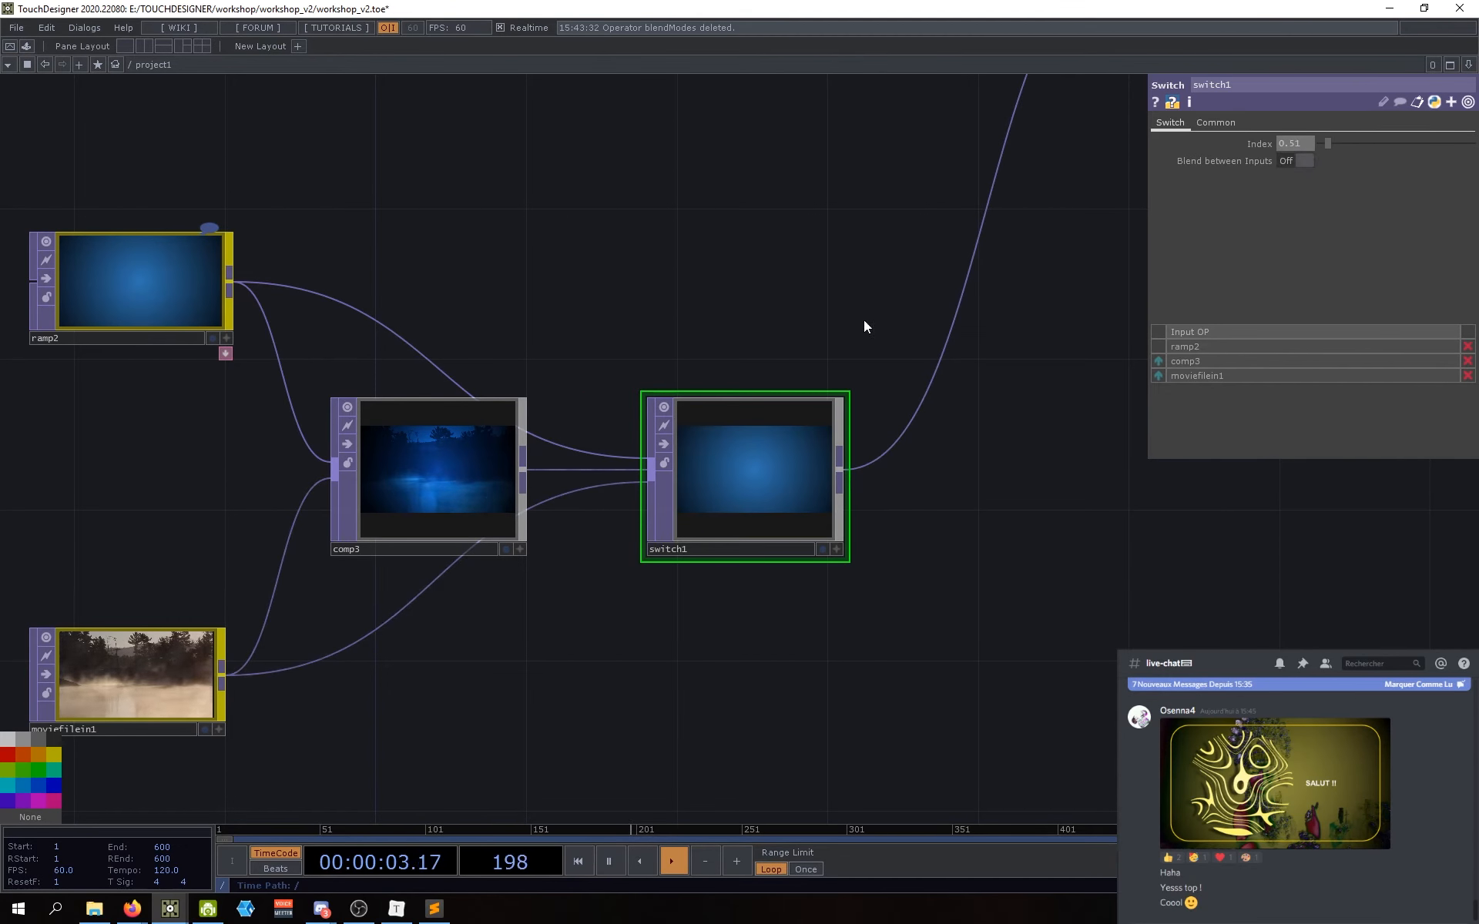
# Step: Turn on Blend between Inputs for switch1 and bring its Index back to 0
pyautogui.moveTo(863, 321); pyautogui.dragTo(930, 372)
pyautogui.moveTo(934, 296); pyautogui.dragTo(990, 298)
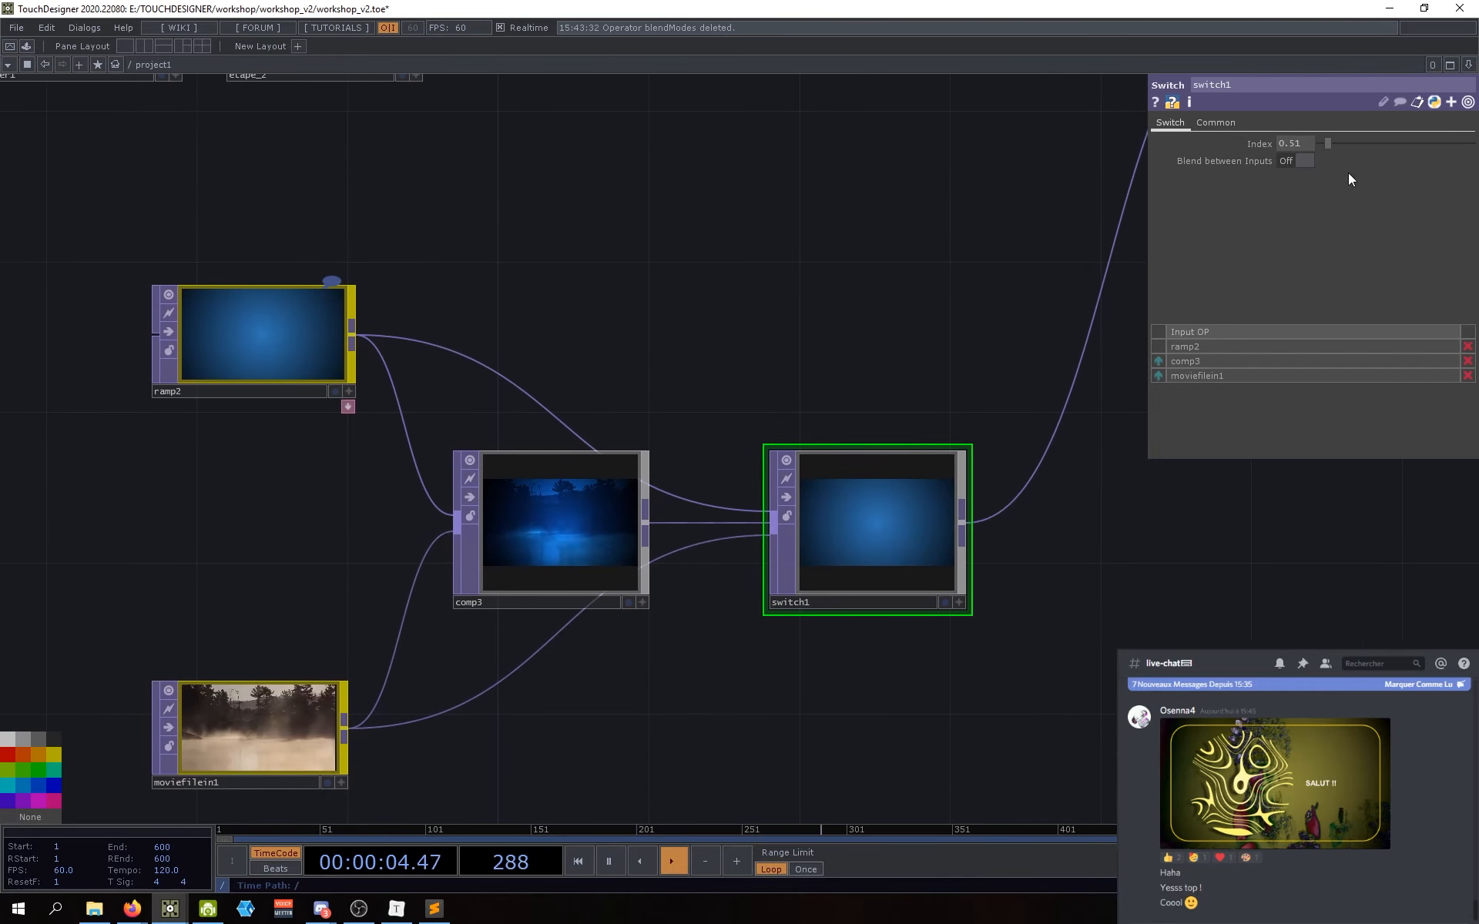
pyautogui.click(1305, 160)
pyautogui.moveTo(1146, 630); pyautogui.dragTo(1103, 617)
pyautogui.moveTo(1324, 143)
pyautogui.mouseDown()
pyautogui.moveTo(1367, 141)
pyautogui.moveTo(1319, 142)
pyautogui.mouseUp()
pyautogui.moveTo(1046, 207); pyautogui.dragTo(911, 214)
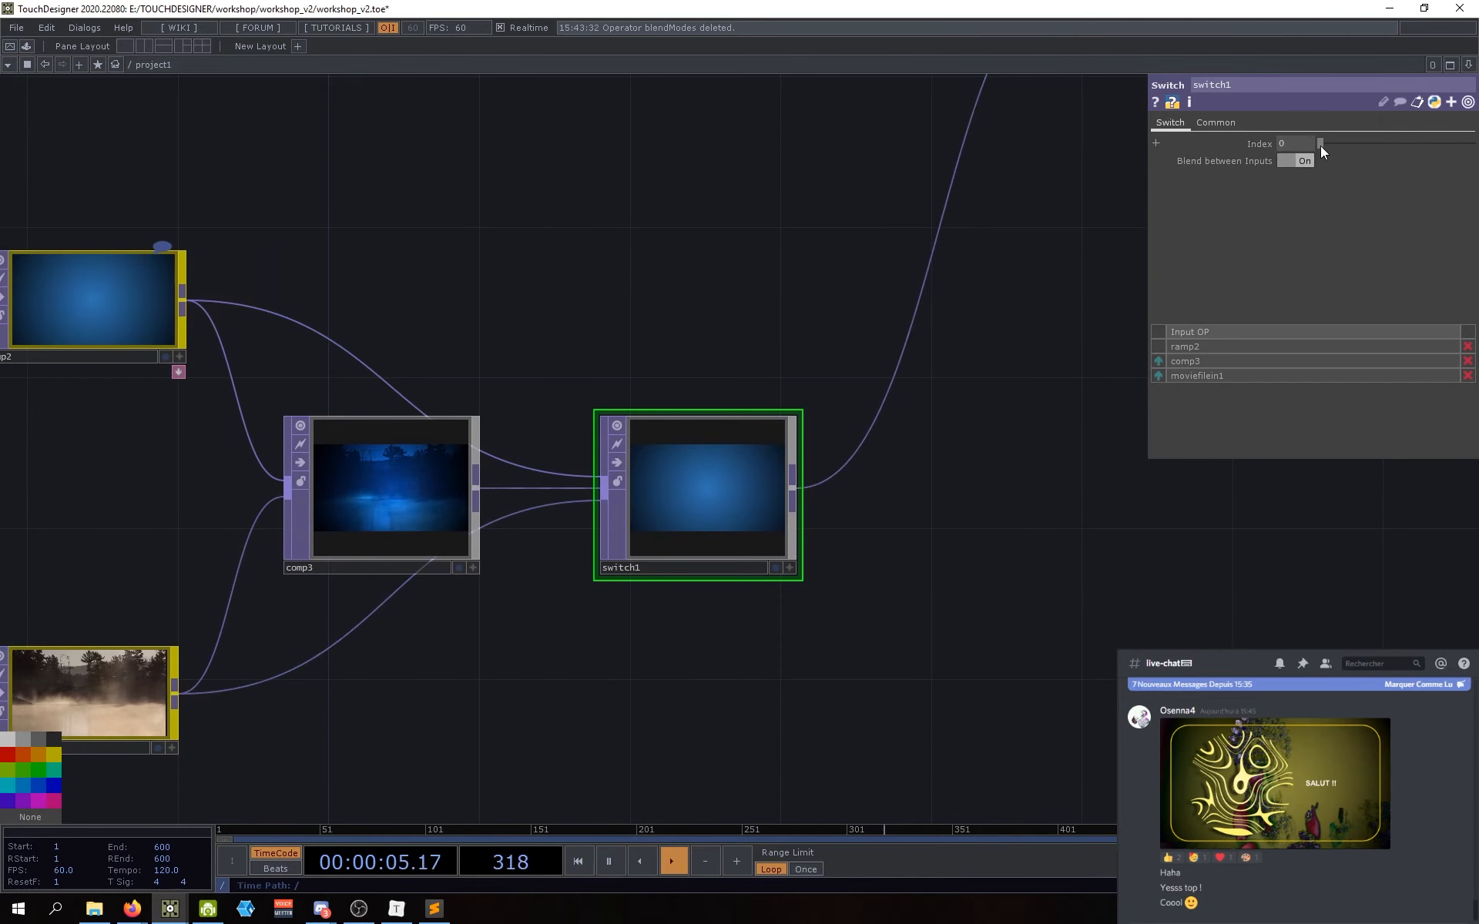
# Step: Enter Index 0.5 for a half blend, then 1 to show comp3 fully
pyautogui.moveTo(1323, 146); pyautogui.dragTo(1330, 146)
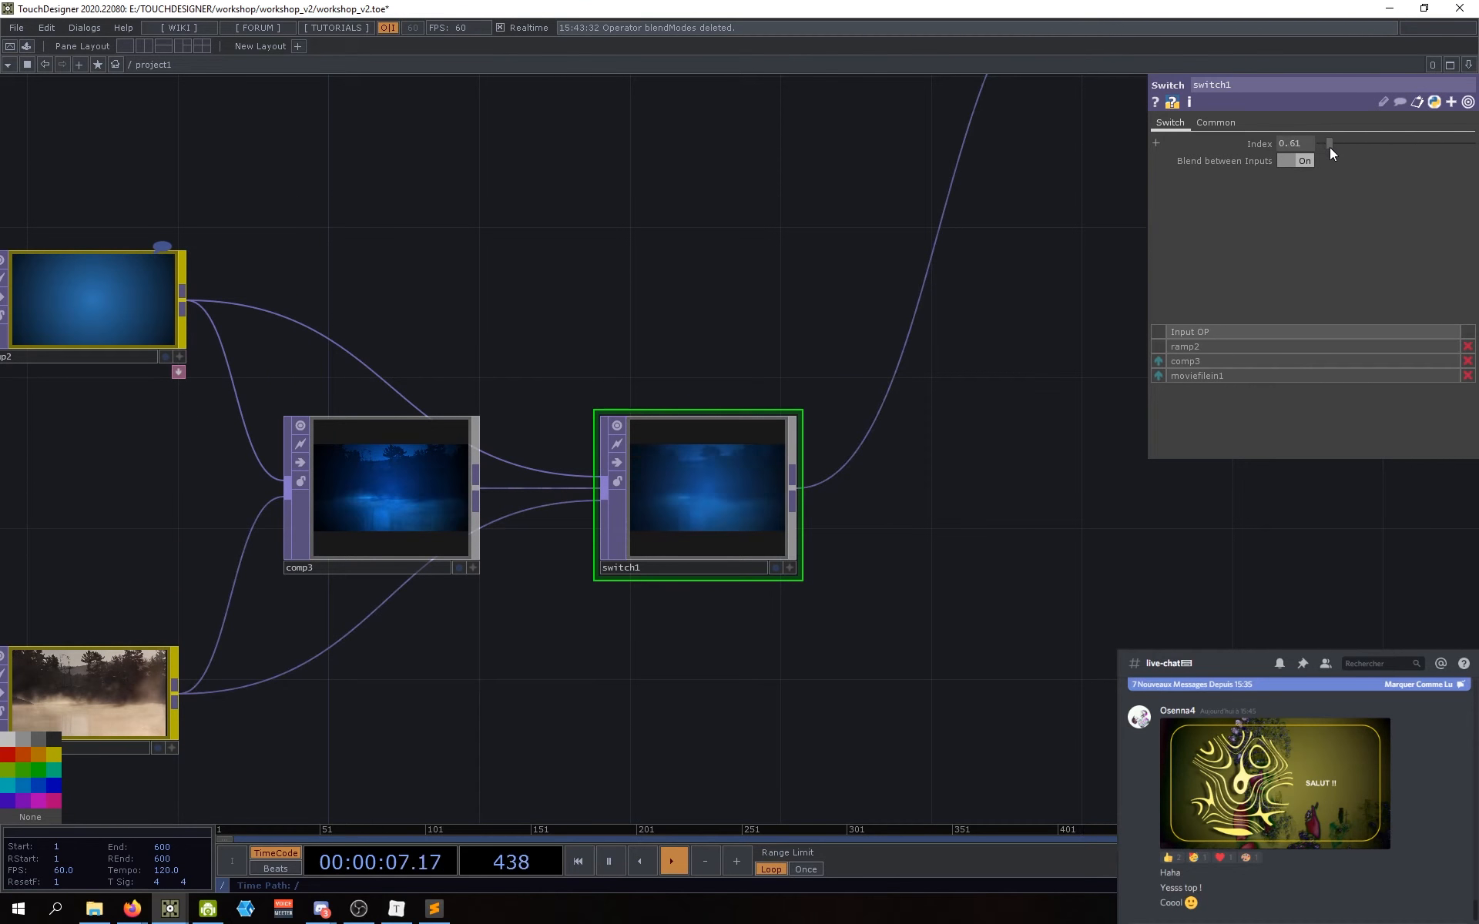
pyautogui.click(1297, 146)
pyautogui.write('0.5')
pyautogui.press('Return')
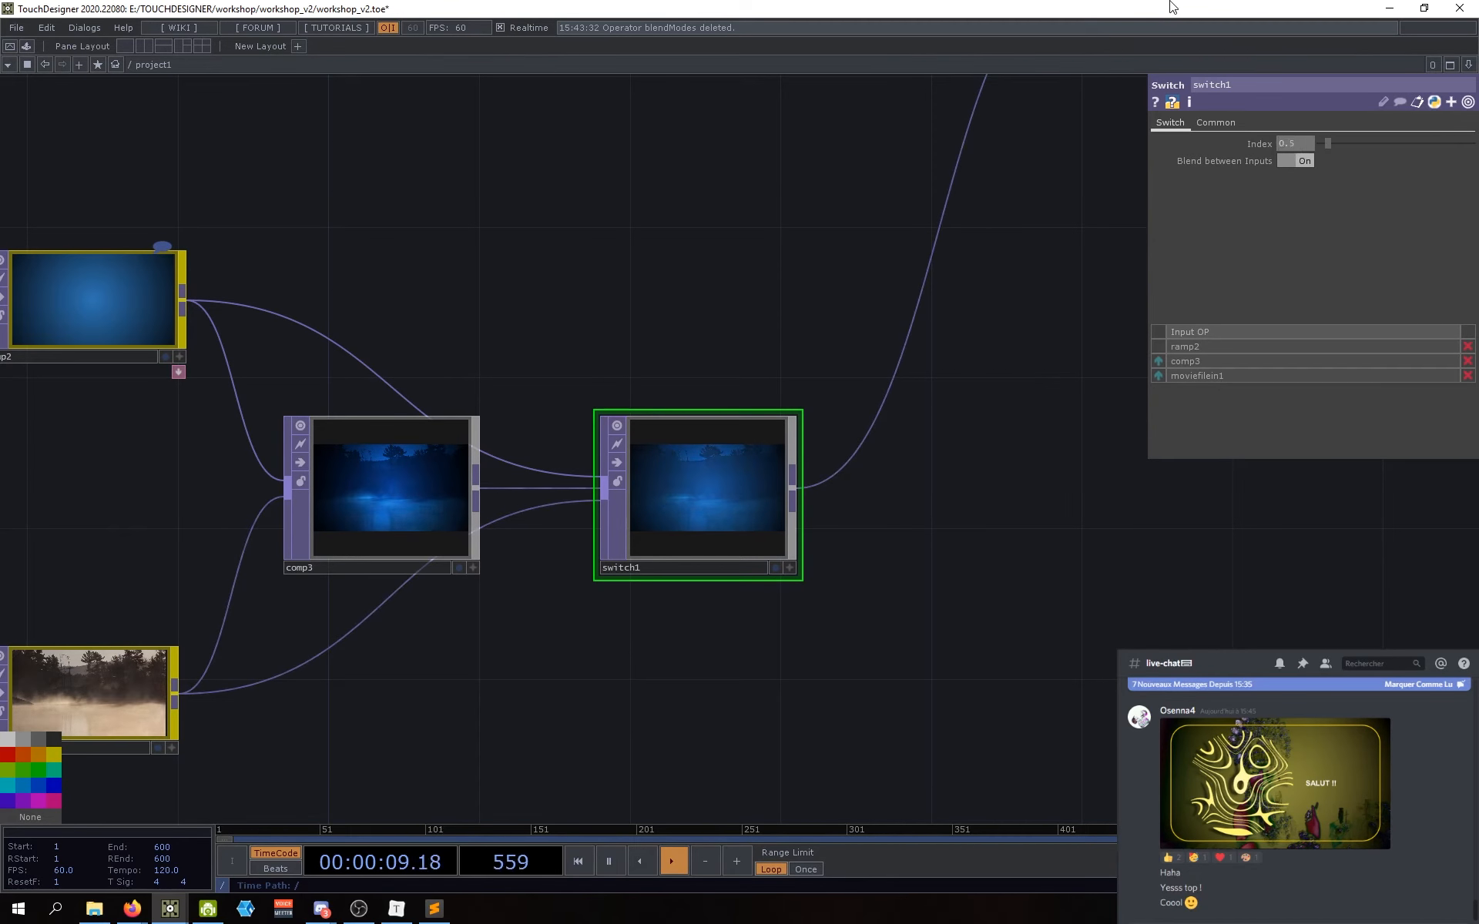
pyautogui.moveTo(667, 277); pyautogui.dragTo(773, 294)
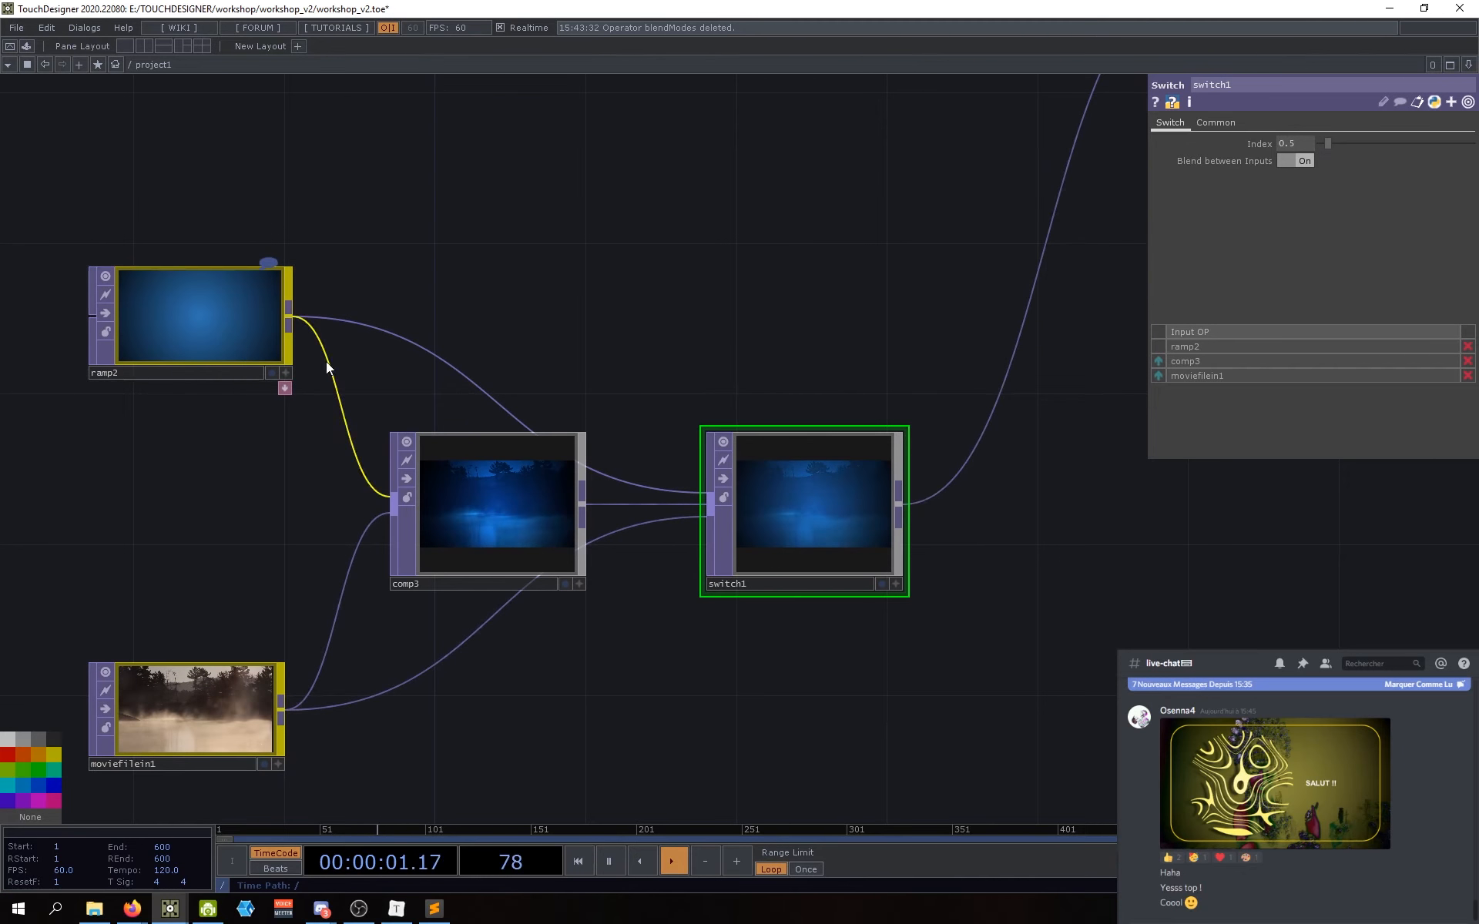
pyautogui.moveTo(900, 746); pyautogui.dragTo(907, 671)
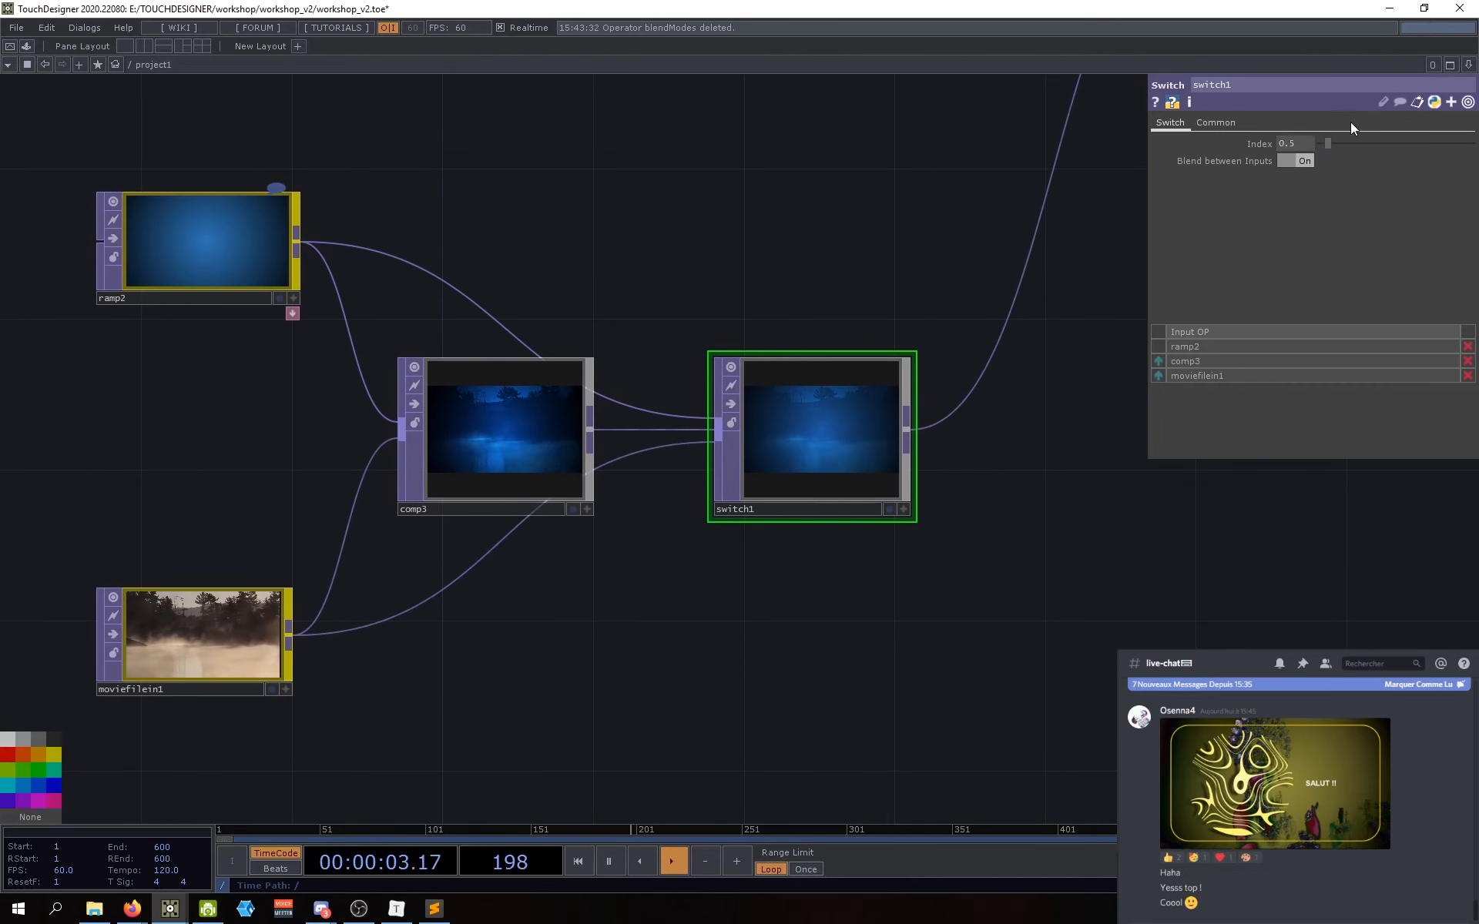
pyautogui.click(1305, 146)
pyautogui.write('1')
pyautogui.press('Return')
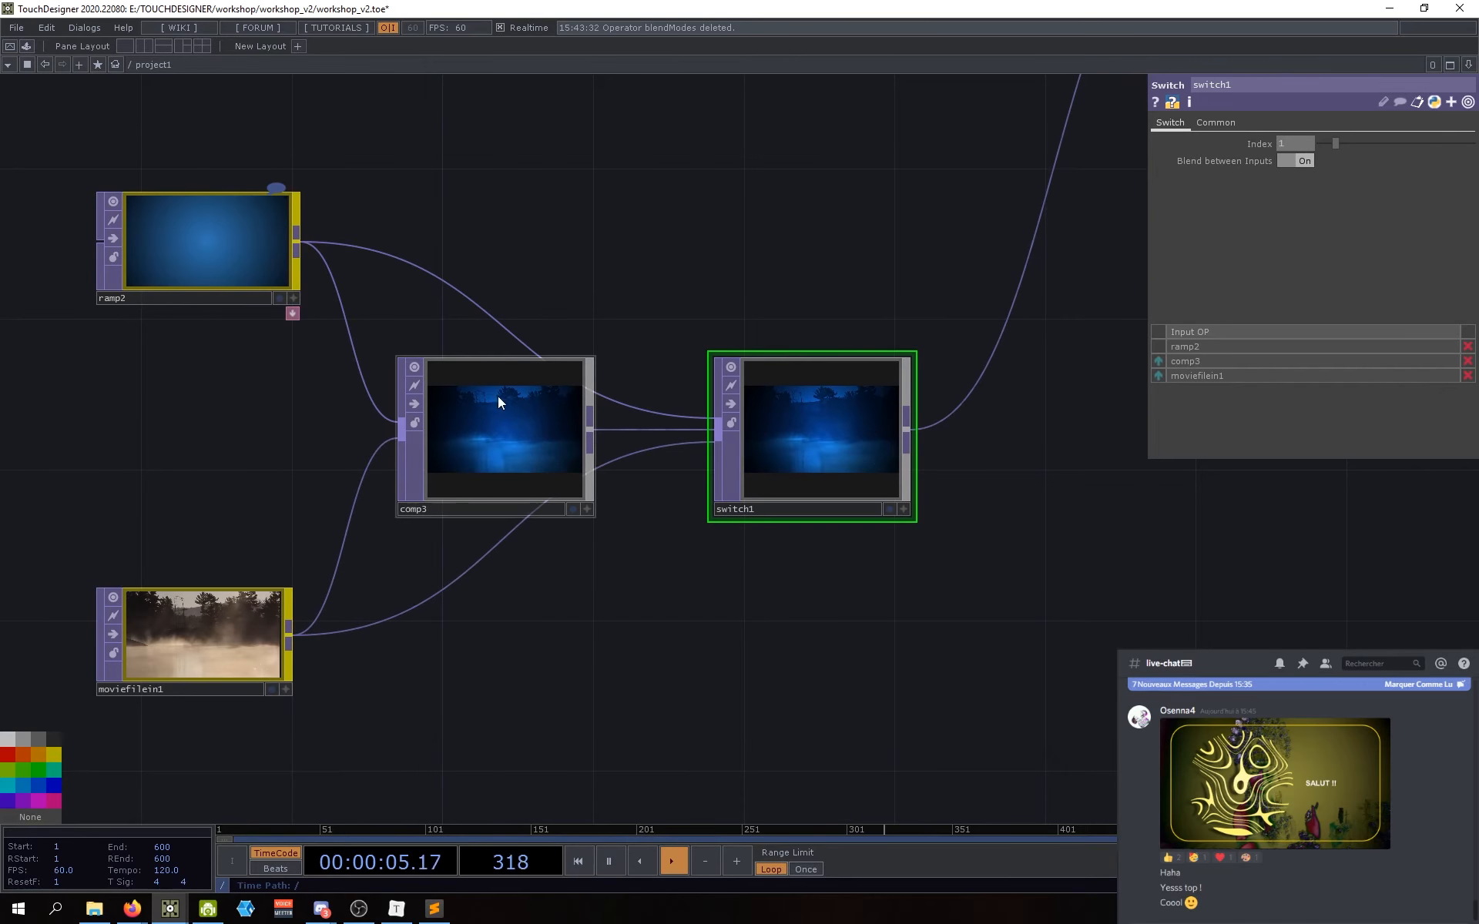
# Step: Set Index to 1.5 to blend comp3 with the movie clip, then scrub back to 0
pyautogui.moveTo(652, 327); pyautogui.dragTo(637, 330)
pyautogui.click(1287, 142)
pyautogui.write('1.5')
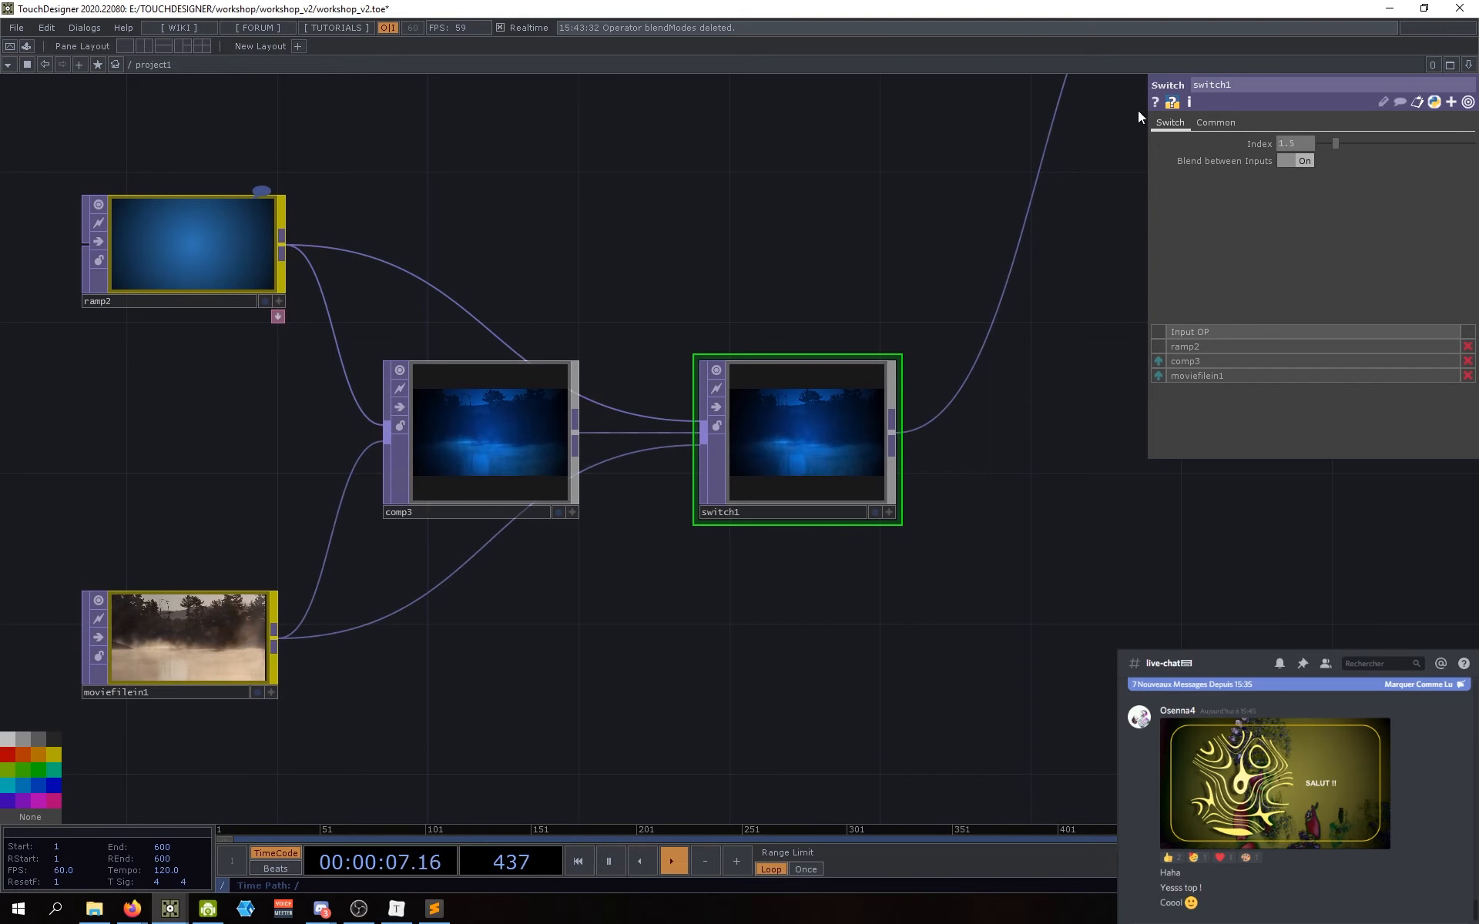
pyautogui.press('Return')
pyautogui.moveTo(884, 672); pyautogui.dragTo(831, 695)
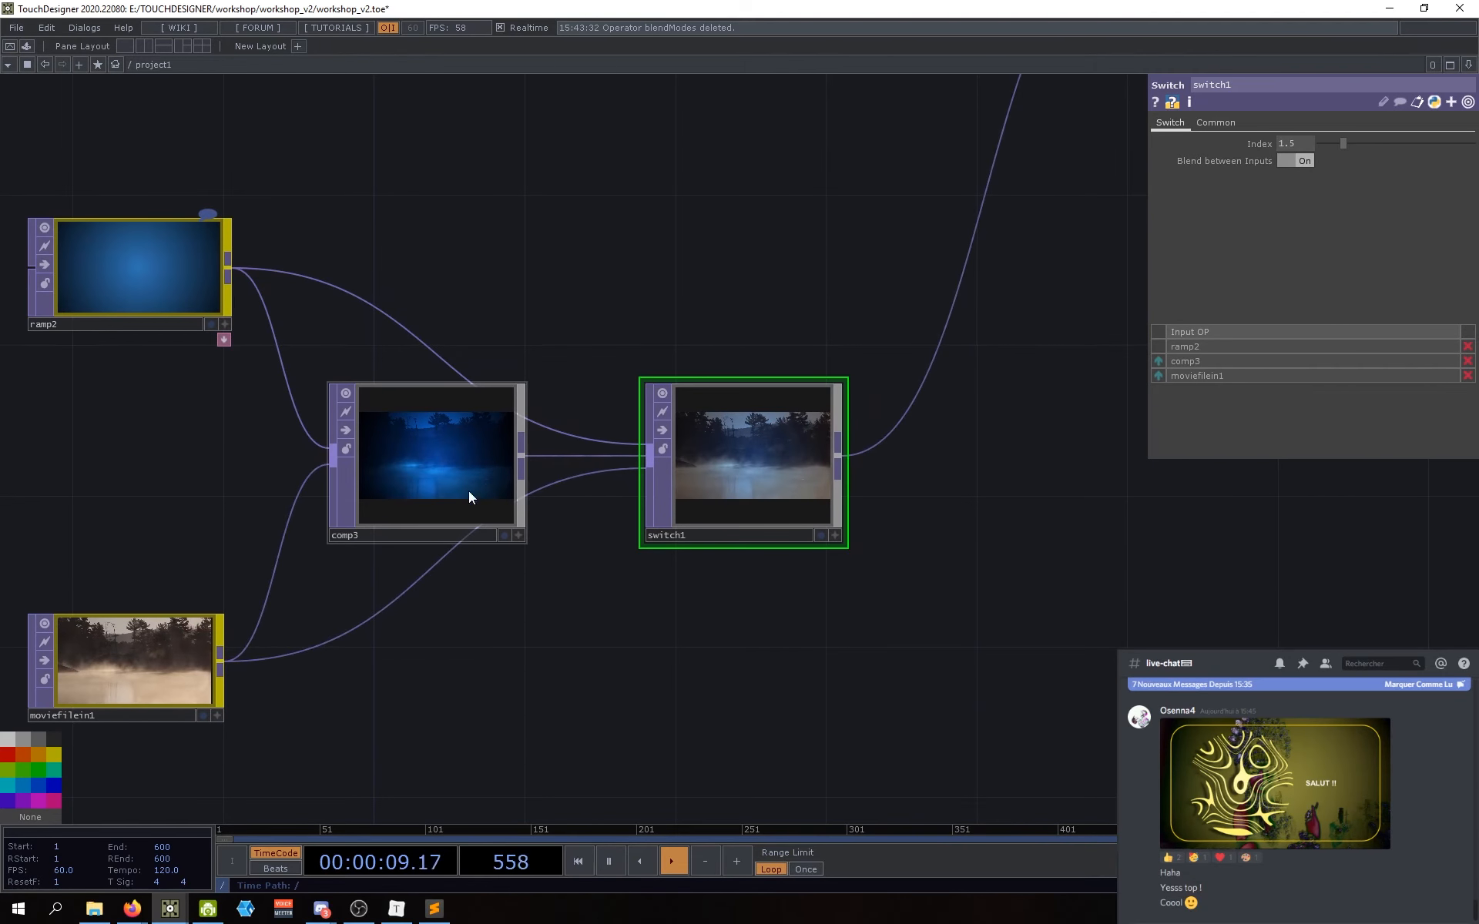
pyautogui.moveTo(643, 709); pyautogui.dragTo(718, 688)
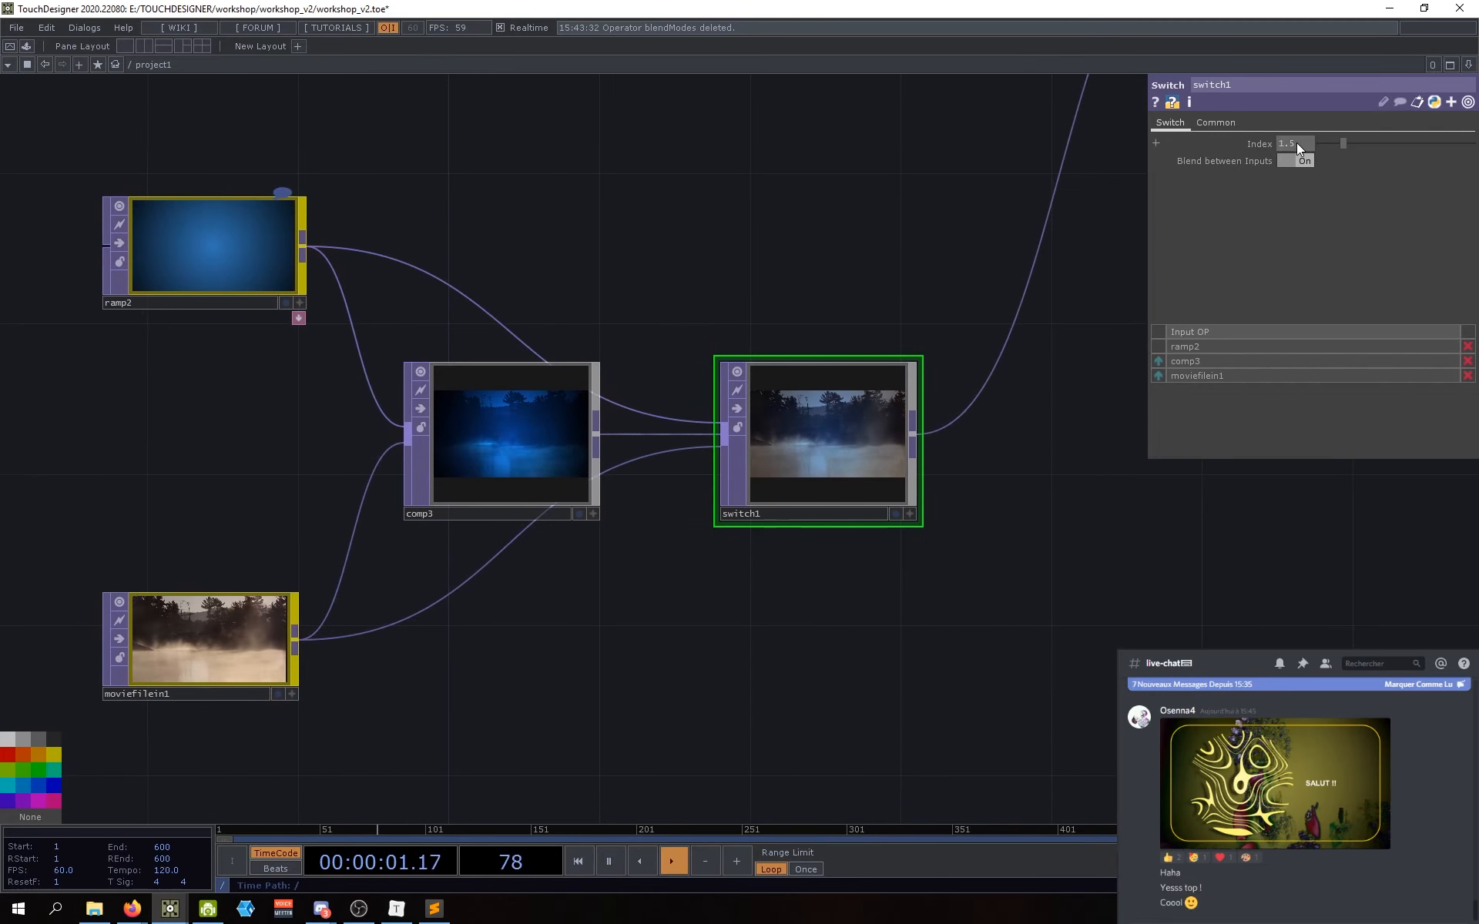
pyautogui.moveTo(1342, 142); pyautogui.dragTo(1322, 141)
pyautogui.moveTo(921, 185); pyautogui.dragTo(807, 231)
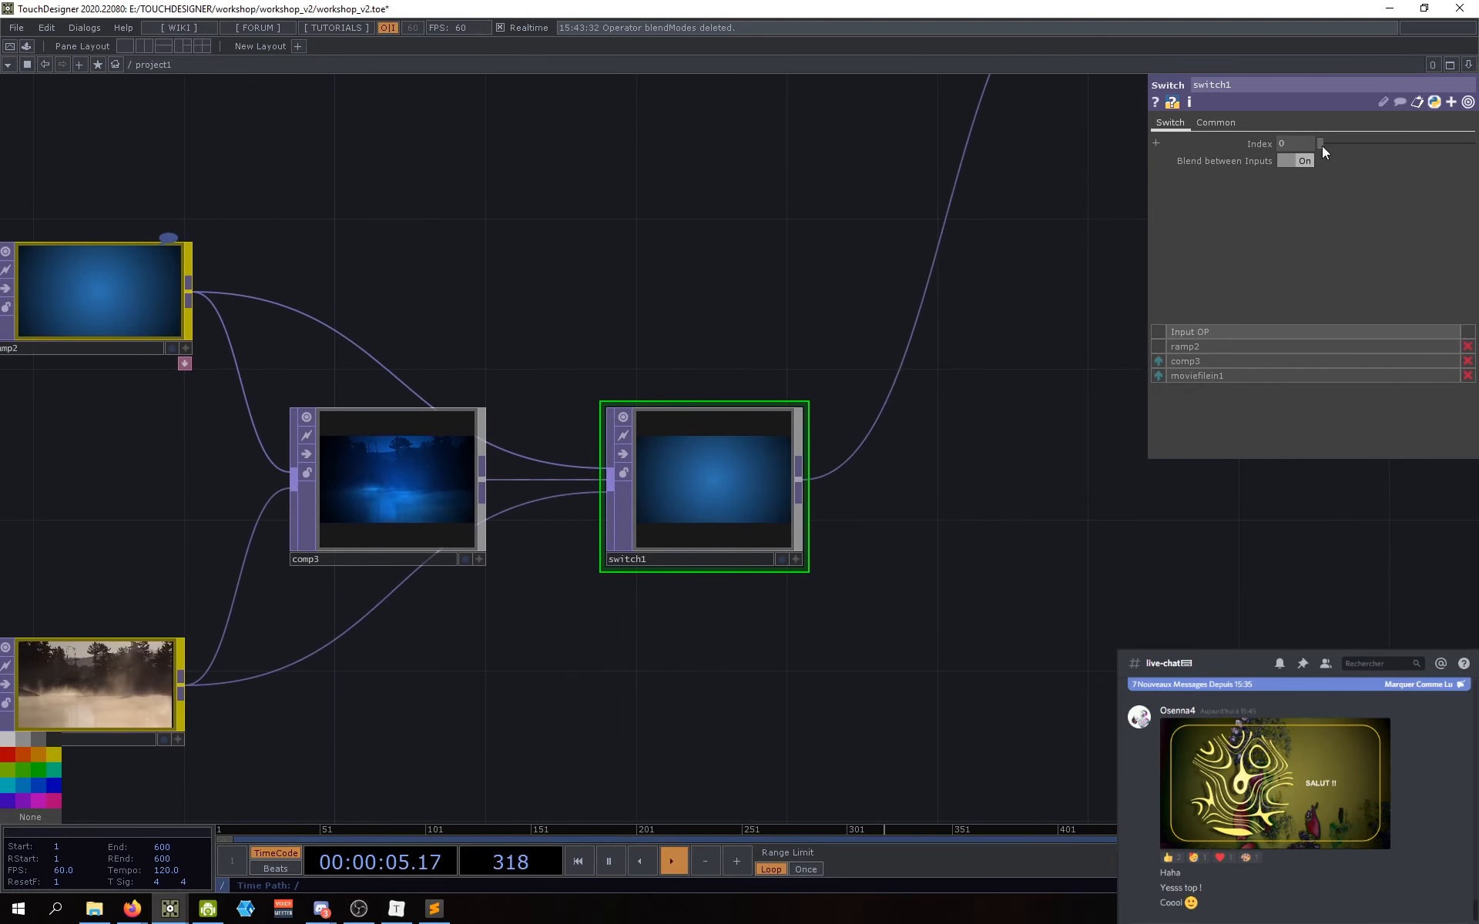
# Step: Scrub the Index slider to preview blending, ending at 0, and nudge switch1 right
pyautogui.moveTo(1322, 146)
pyautogui.mouseDown()
pyautogui.moveTo(1334, 144)
pyautogui.moveTo(1321, 148)
pyautogui.mouseUp()
pyautogui.moveTo(904, 673); pyautogui.dragTo(975, 639)
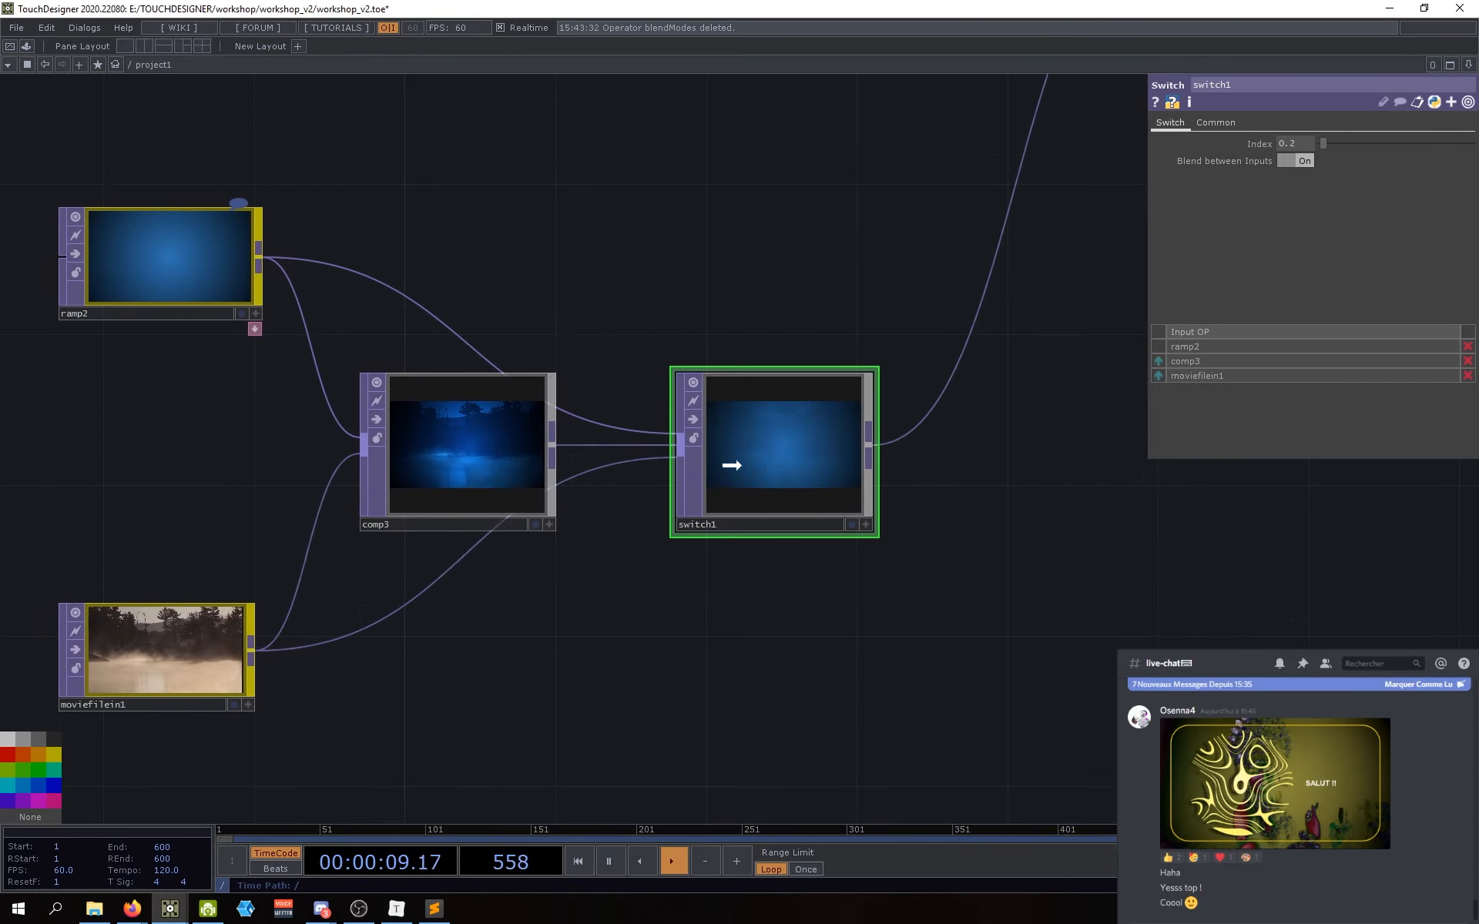
pyautogui.moveTo(732, 465); pyautogui.dragTo(700, 465)
pyautogui.hotkey('ctrl', 'z')
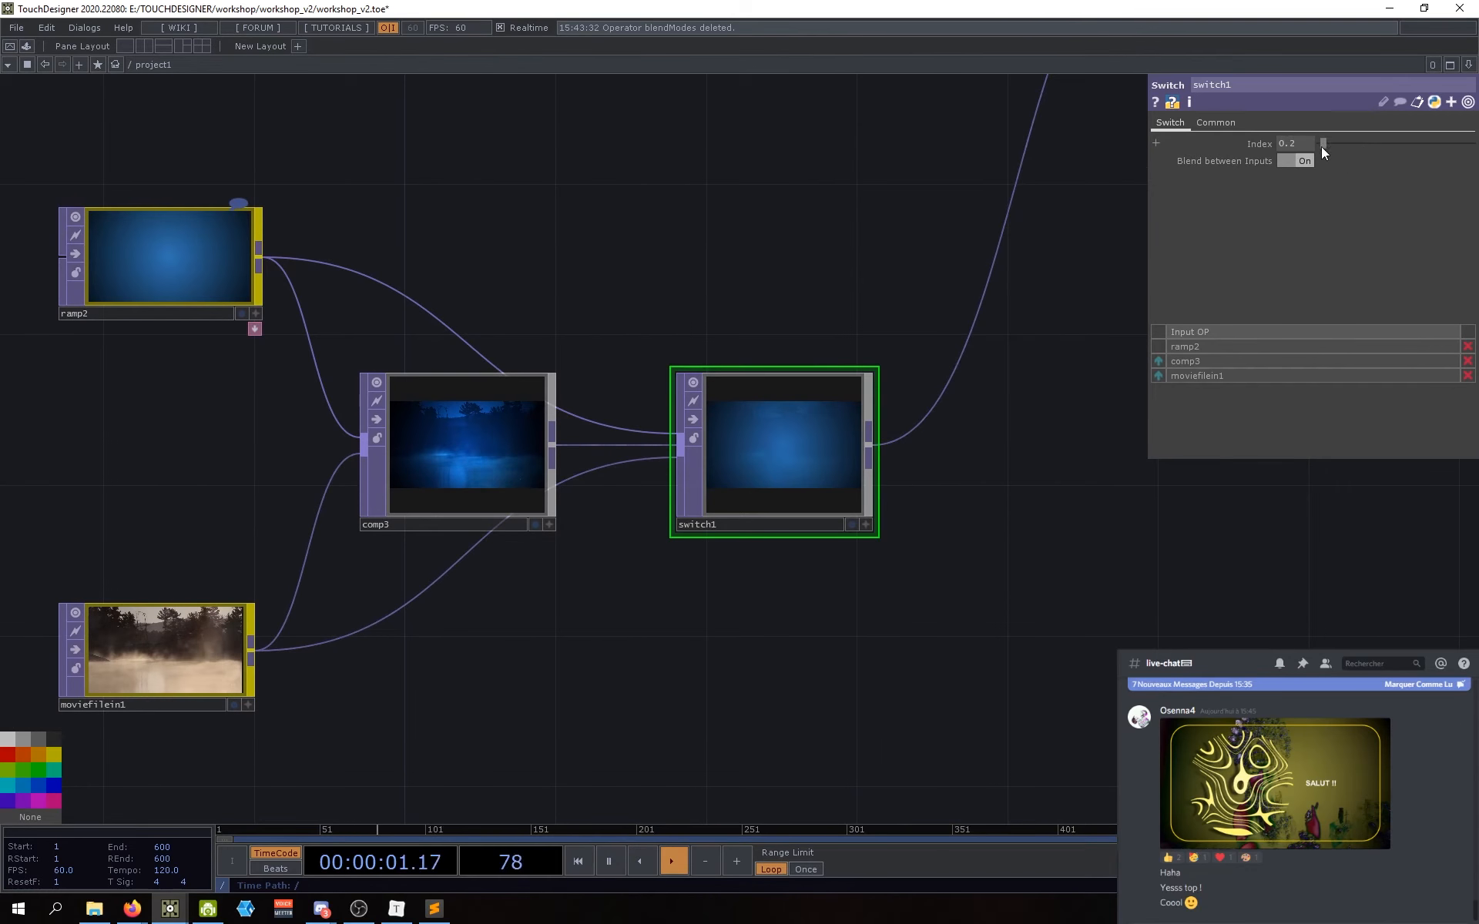
pyautogui.moveTo(1320, 147); pyautogui.dragTo(1314, 145)
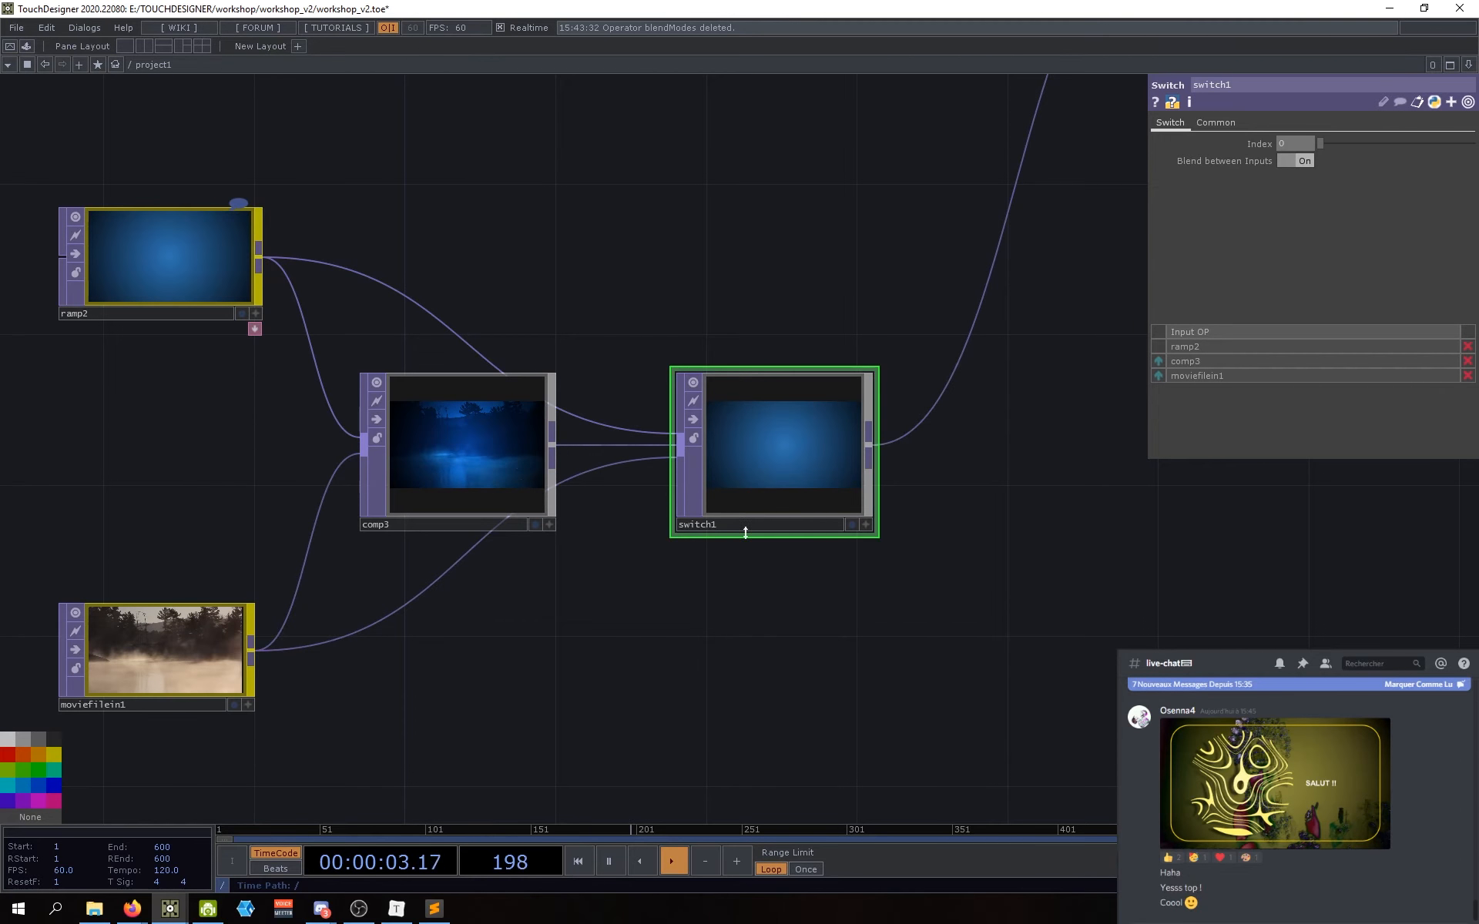
pyautogui.moveTo(816, 425); pyautogui.dragTo(832, 432)
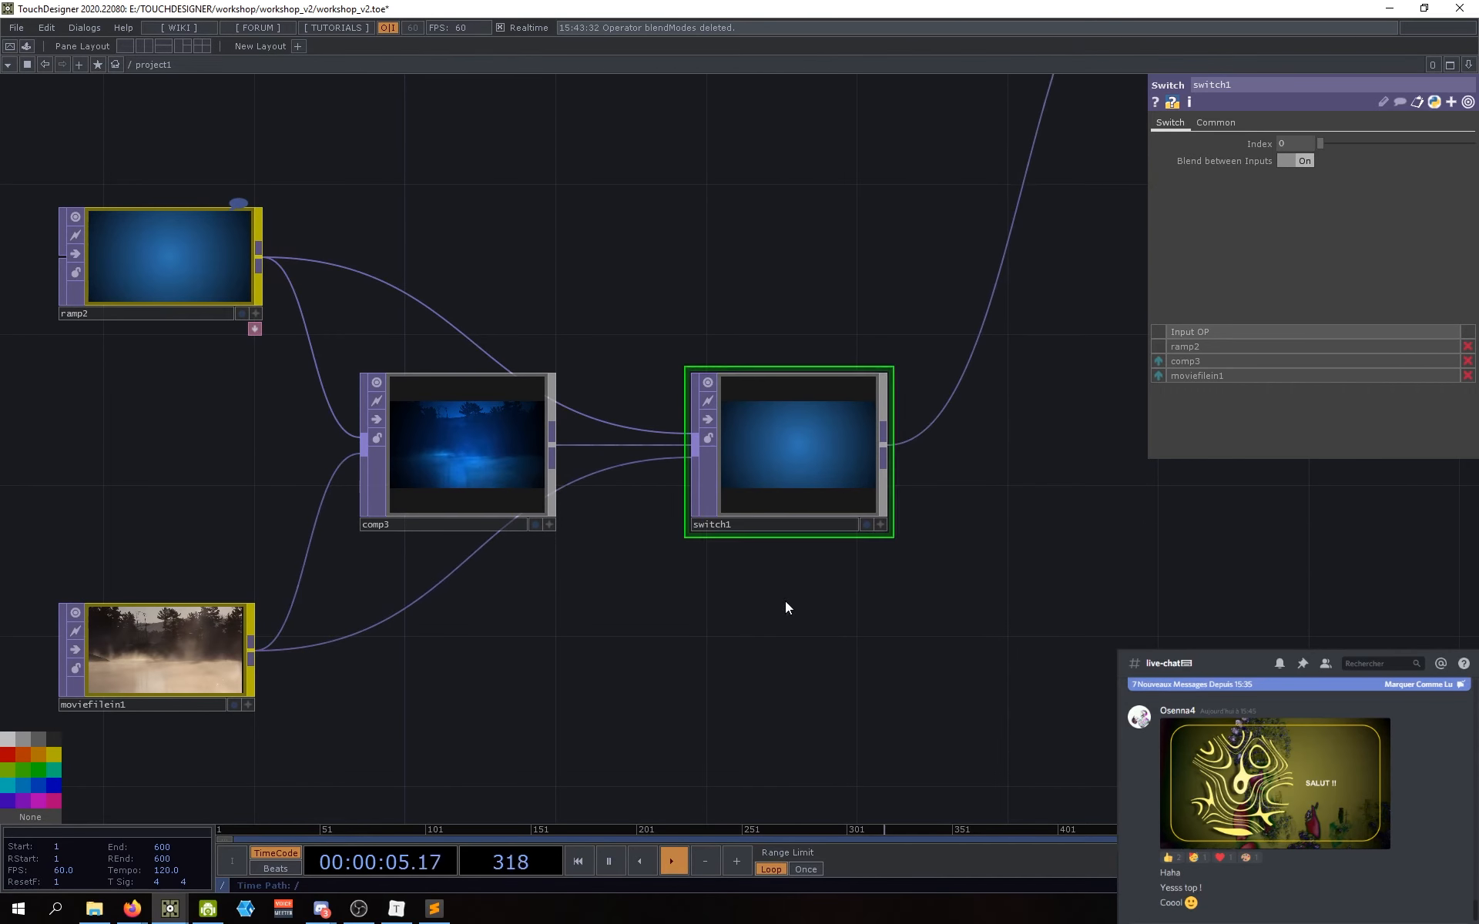
pyautogui.moveTo(848, 582); pyautogui.dragTo(850, 582)
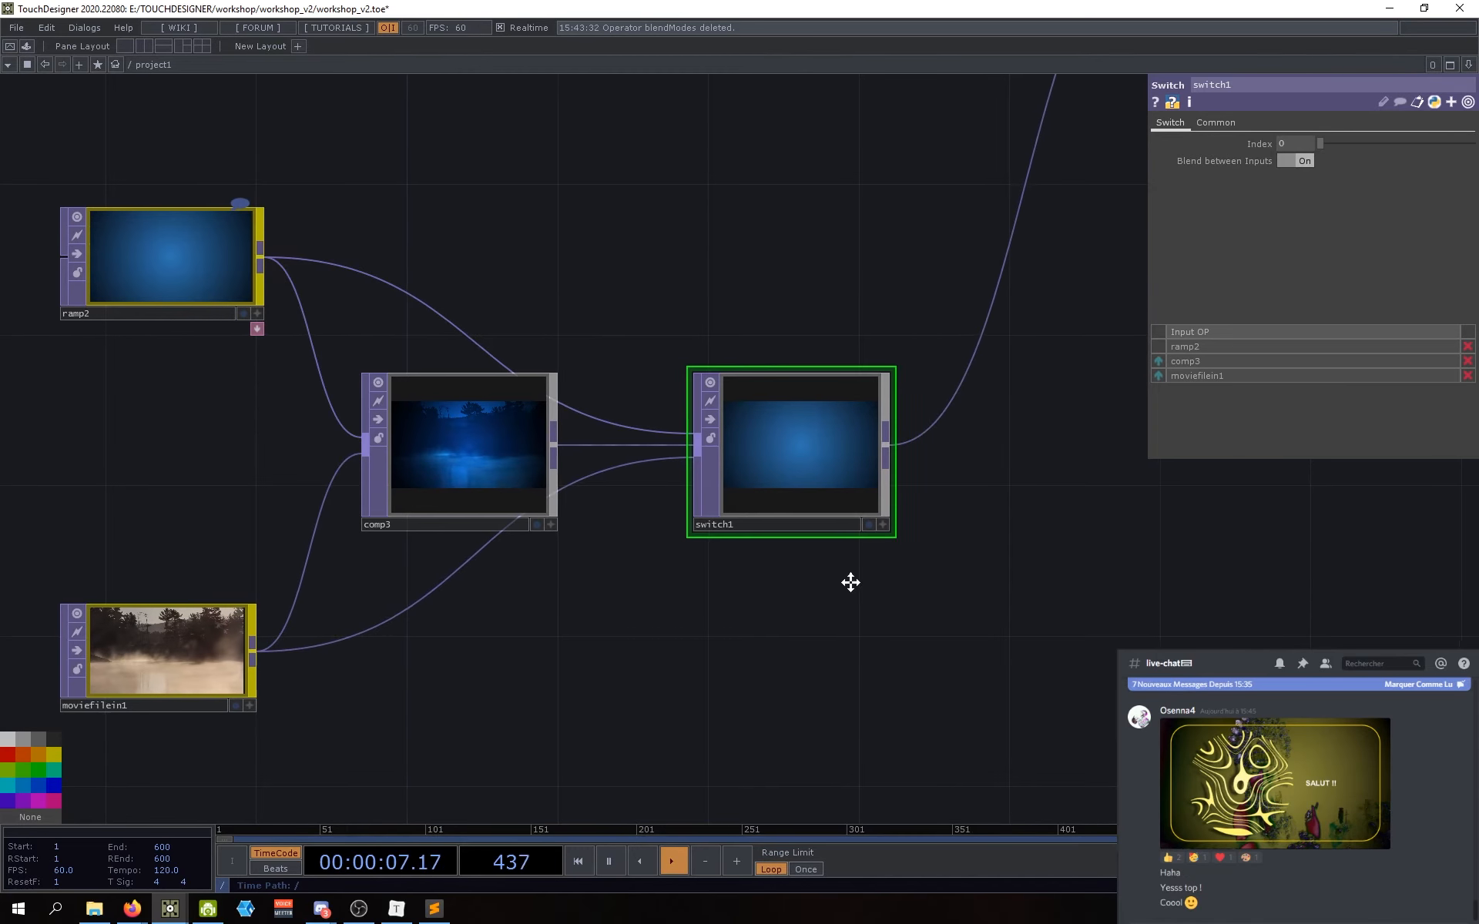
# Step: Move ramp2, comp3, switch1 and moviefilein1 together to a new spot in the network
pyautogui.scroll(-4, 850, 583)
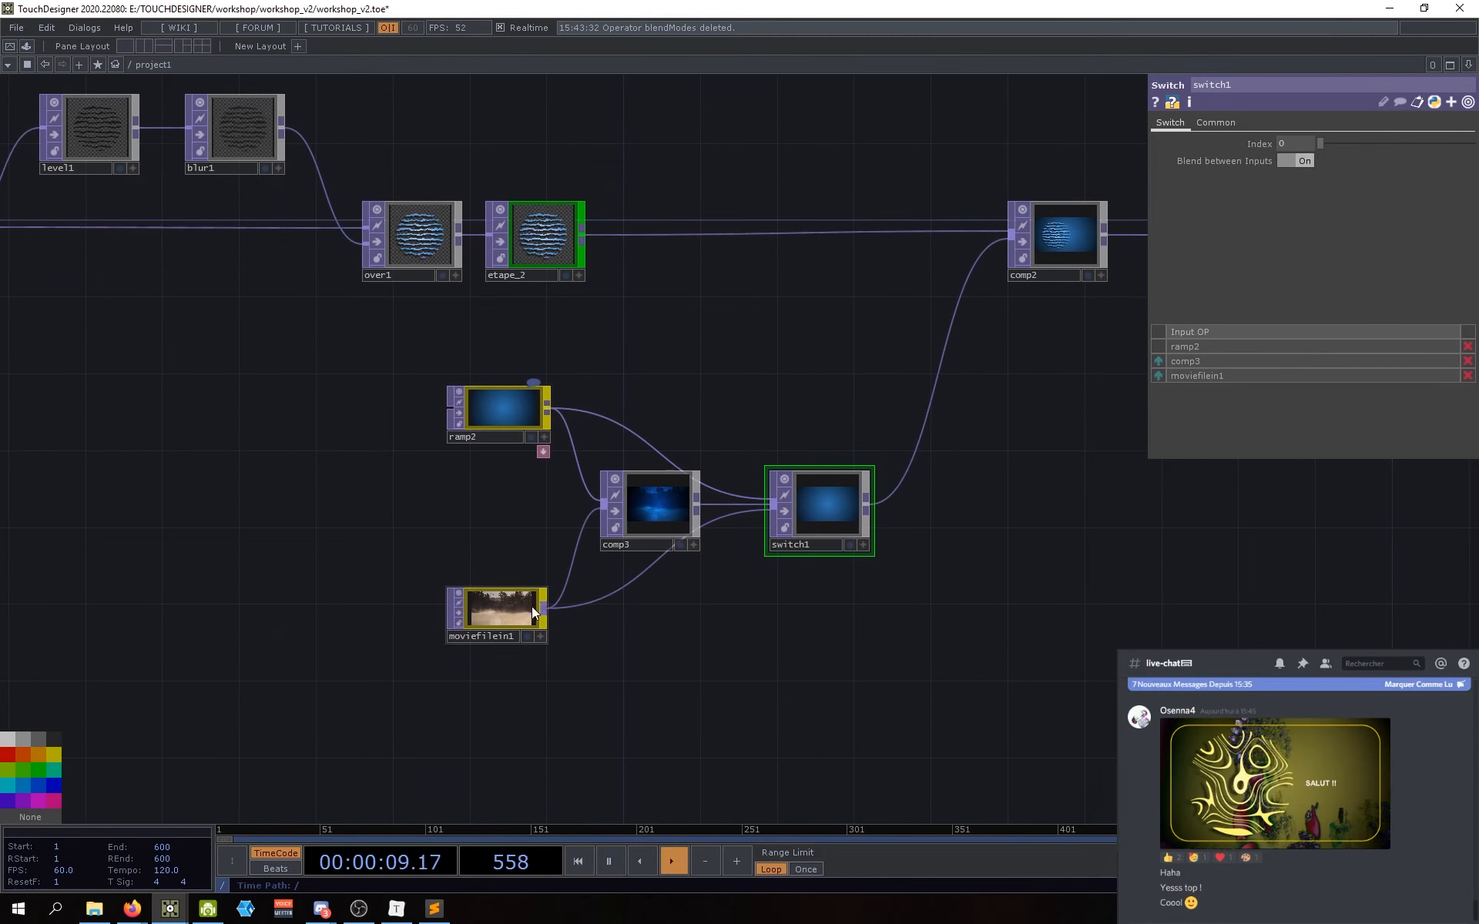
pyautogui.moveTo(724, 623); pyautogui.dragTo(675, 643)
pyautogui.moveTo(873, 647)
pyautogui.mouseDown()
pyautogui.moveTo(774, 684)
pyautogui.moveTo(874, 648)
pyautogui.mouseUp()
pyautogui.moveTo(830, 687); pyautogui.dragTo(461, 425, button='right')
pyautogui.moveTo(461, 426); pyautogui.dragTo(444, 371)
pyautogui.click(774, 599)
pyautogui.moveTo(659, 564); pyautogui.dragTo(660, 583)
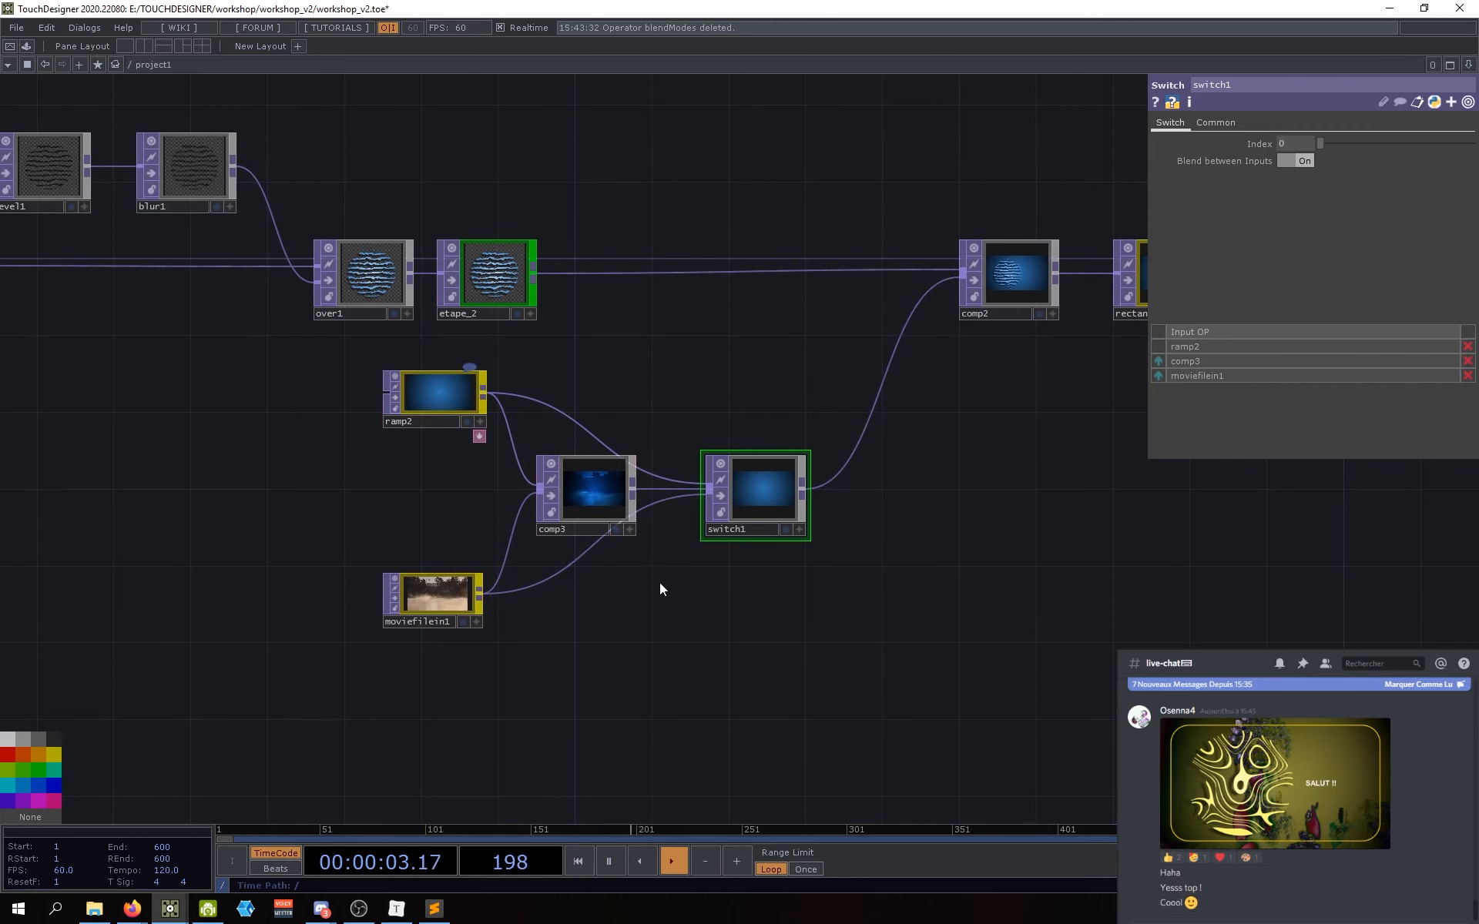
pyautogui.moveTo(731, 630); pyautogui.dragTo(763, 650)
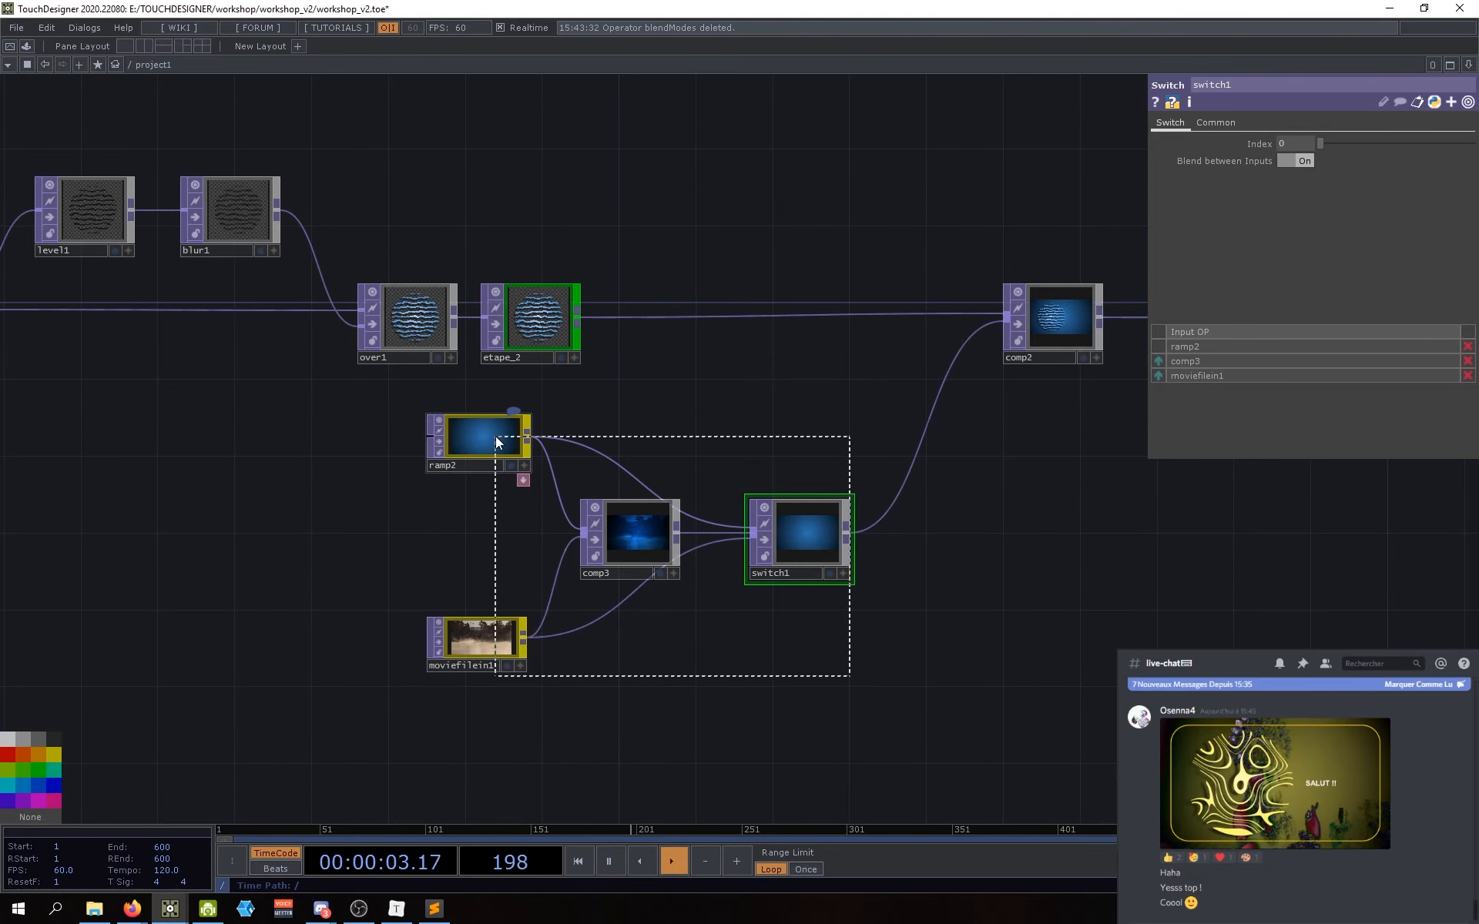
pyautogui.moveTo(496, 437); pyautogui.dragTo(495, 436, button='right')
pyautogui.moveTo(818, 567); pyautogui.dragTo(718, 598)
pyautogui.moveTo(778, 545); pyautogui.dragTo(770, 540)
# Step: Insert a Null into the switch1-to-comp2 wire and rename it etape_5
pyautogui.rightClick(775, 549)
pyautogui.click(783, 629)
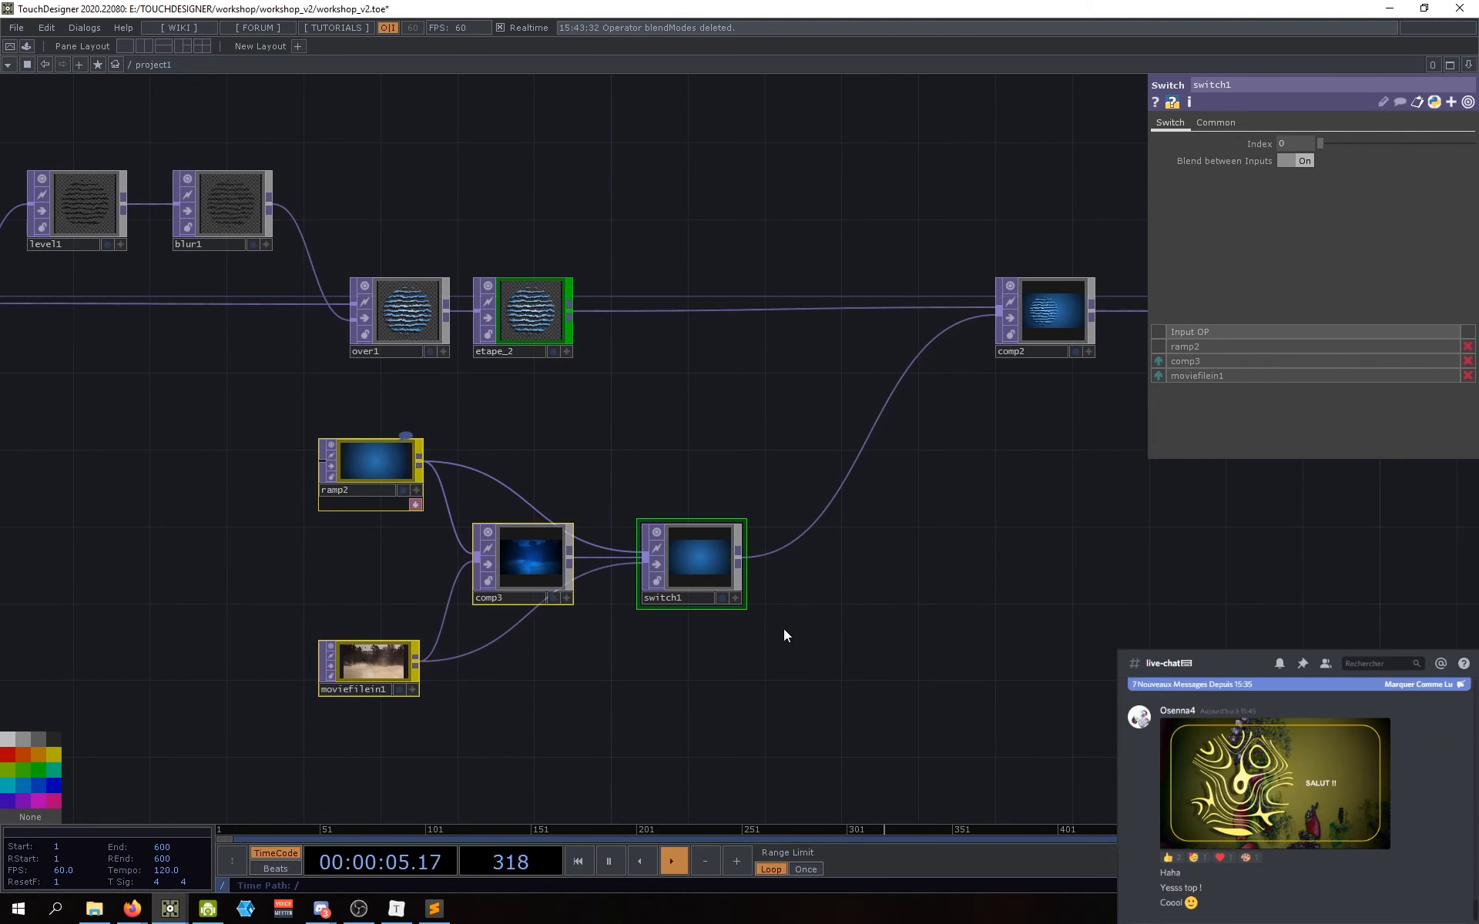
pyautogui.rightClick(777, 552)
pyautogui.click(792, 540)
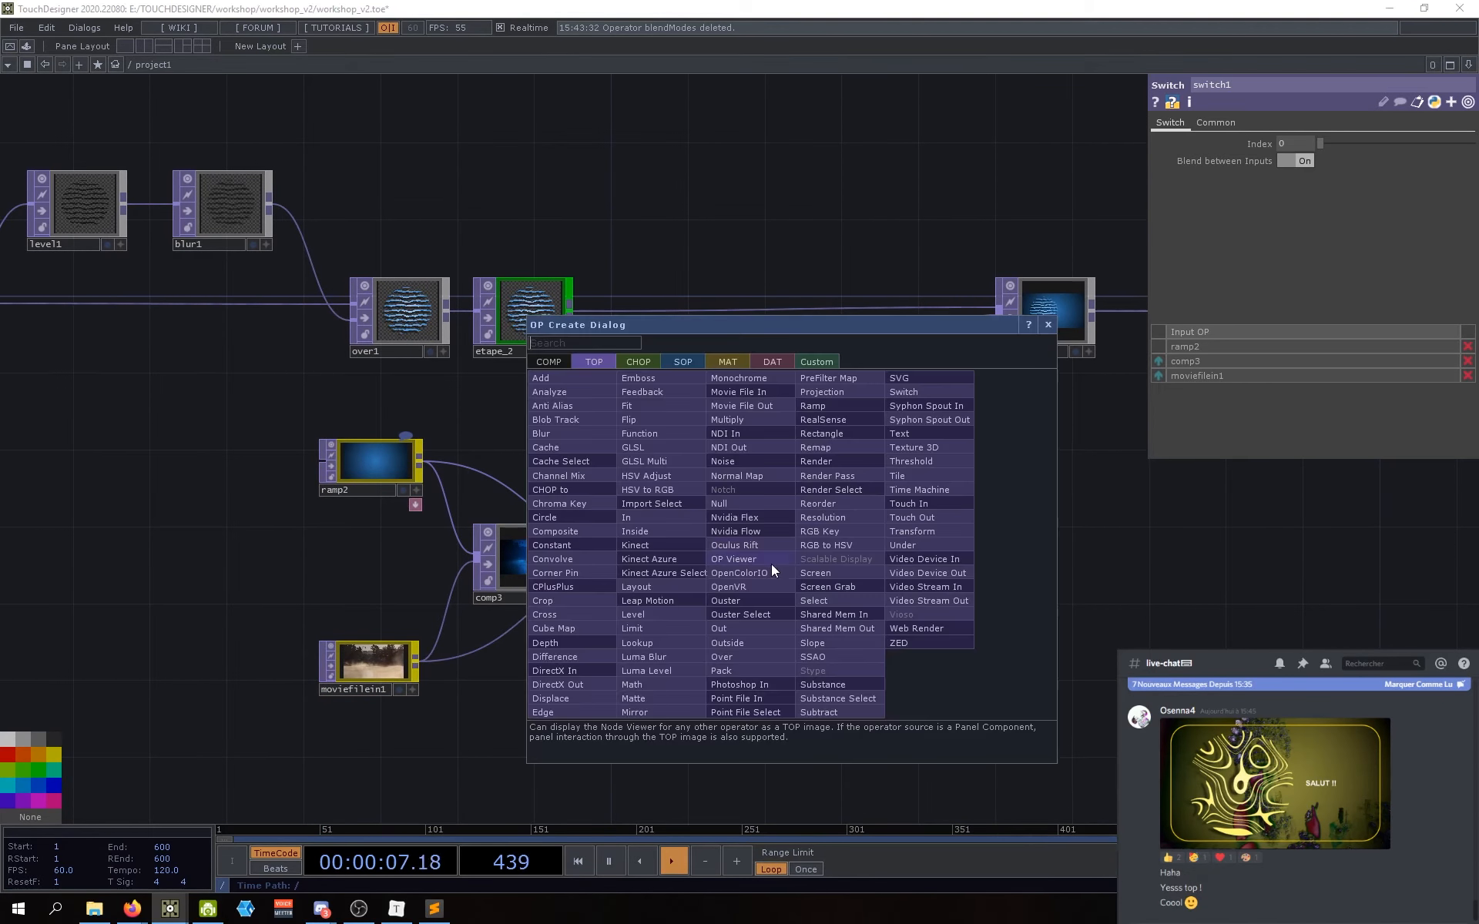
pyautogui.write('nu')
pyautogui.click(725, 502)
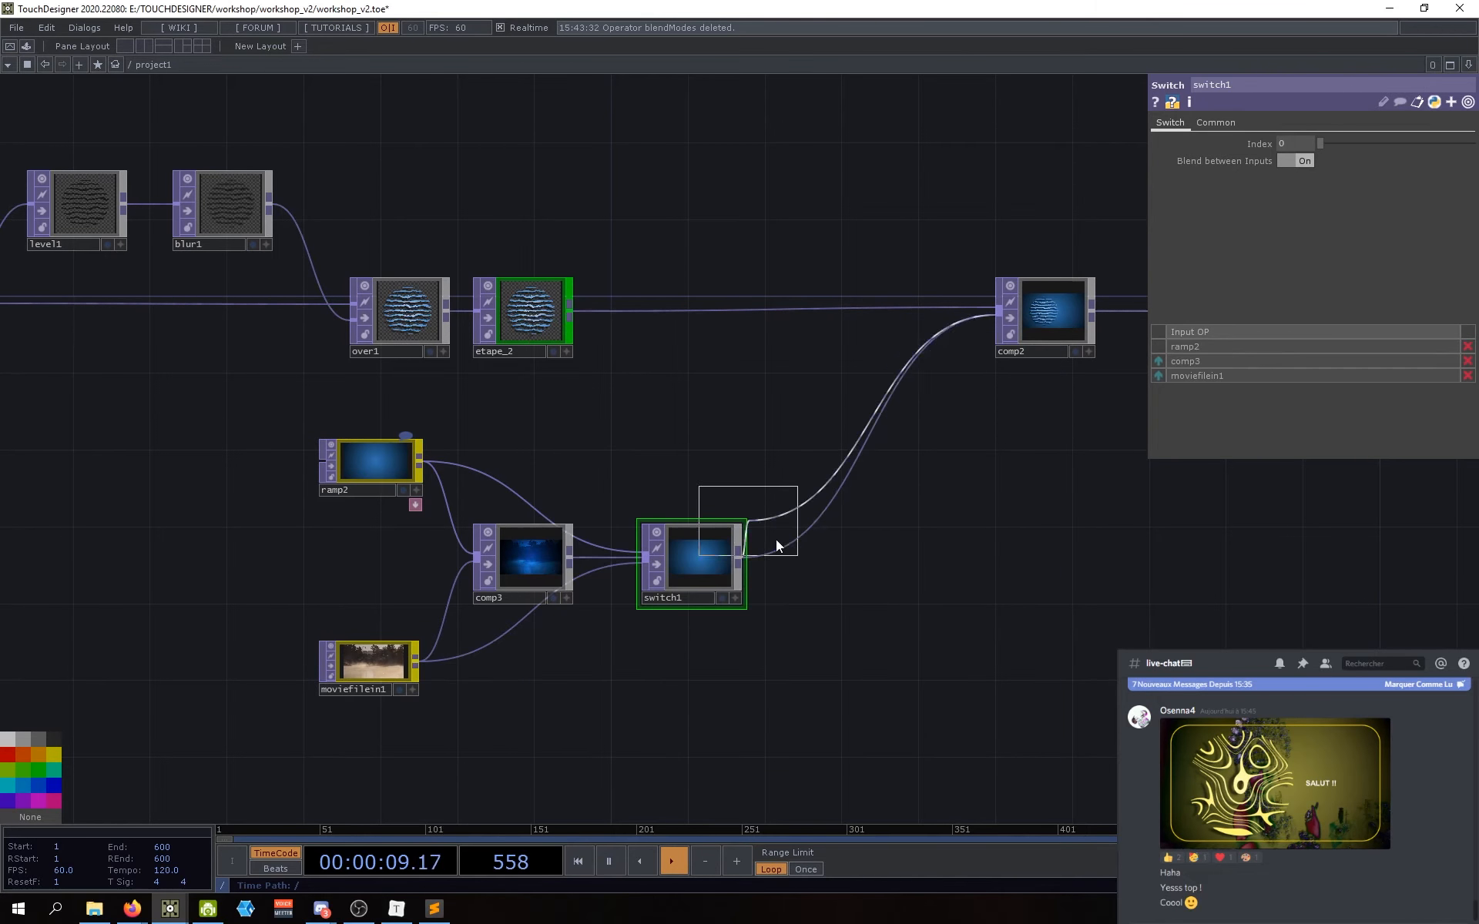
pyautogui.click(811, 557)
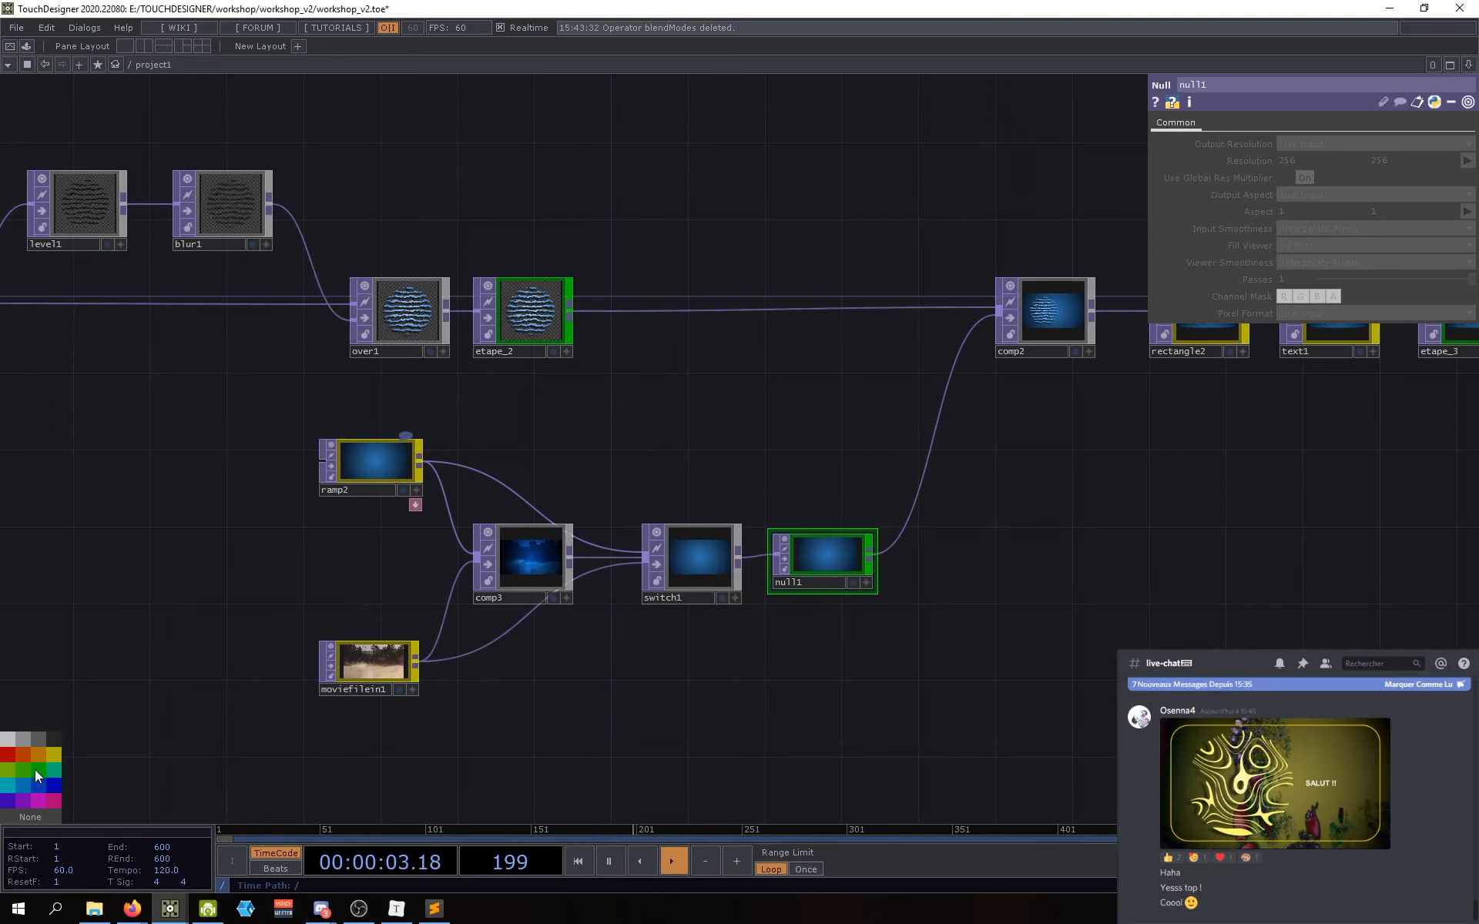
pyautogui.click(812, 582)
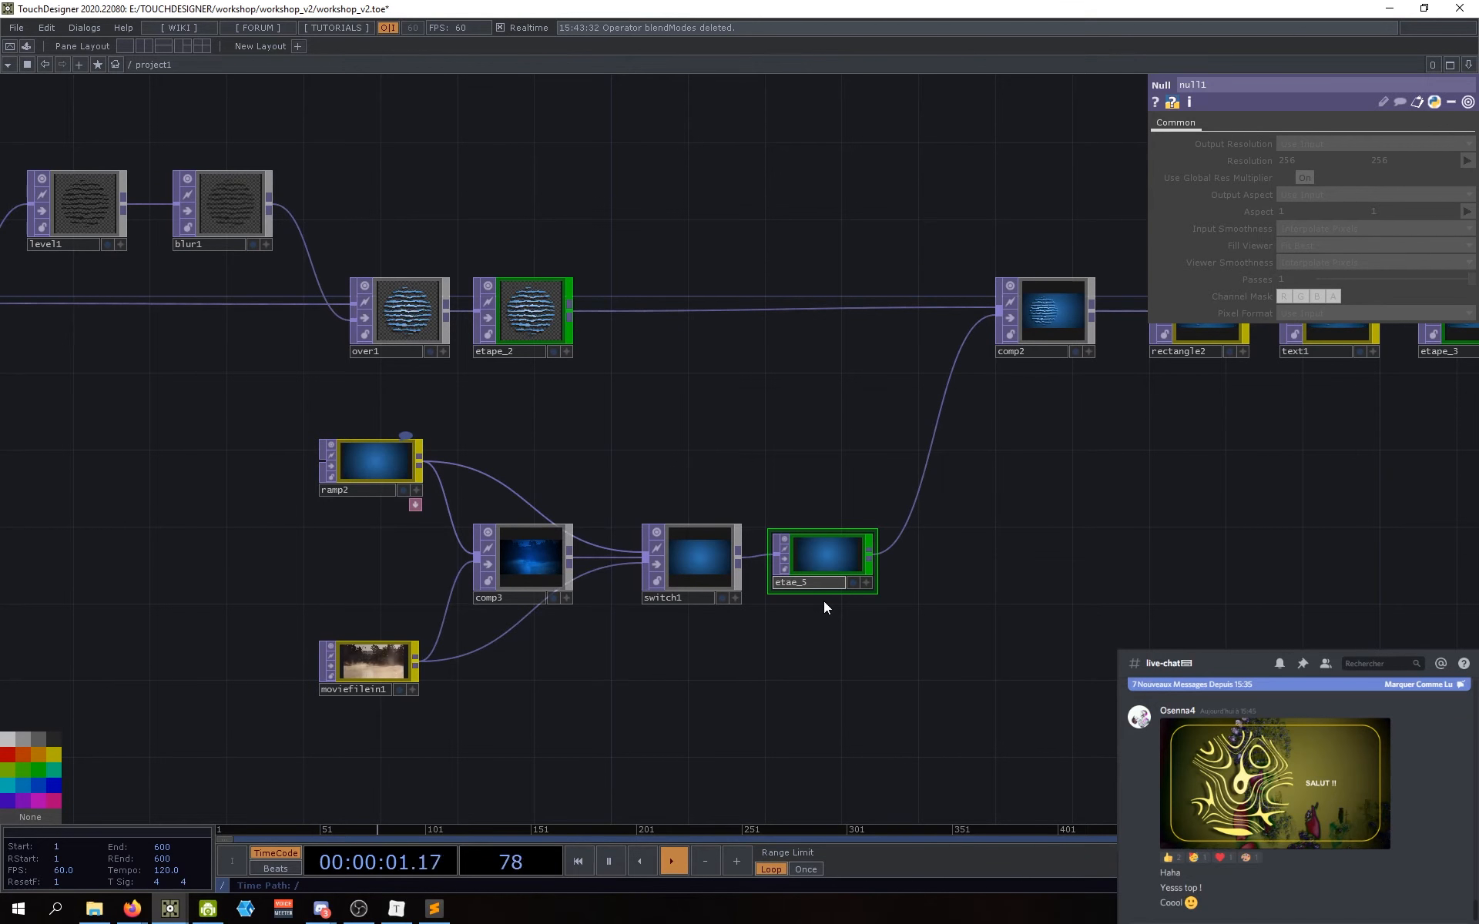
pyautogui.press('Return')
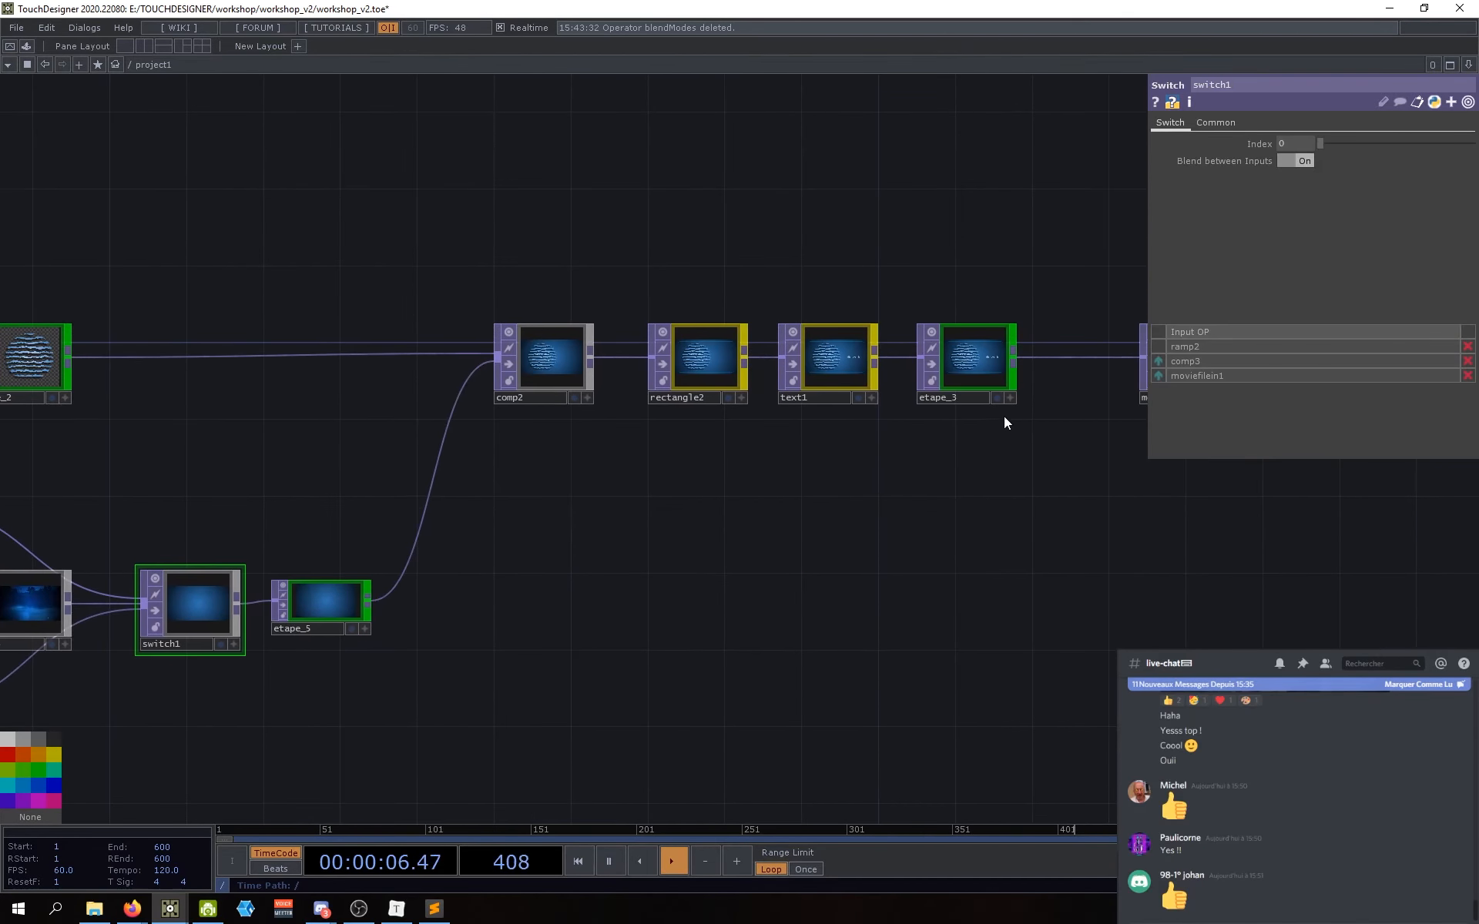
# Step: Show etape_3 as background, scrub switch1's Index to about 1.73, then set it to 1
pyautogui.click(999, 399)
pyautogui.moveTo(933, 576); pyautogui.dragTo(1342, 550)
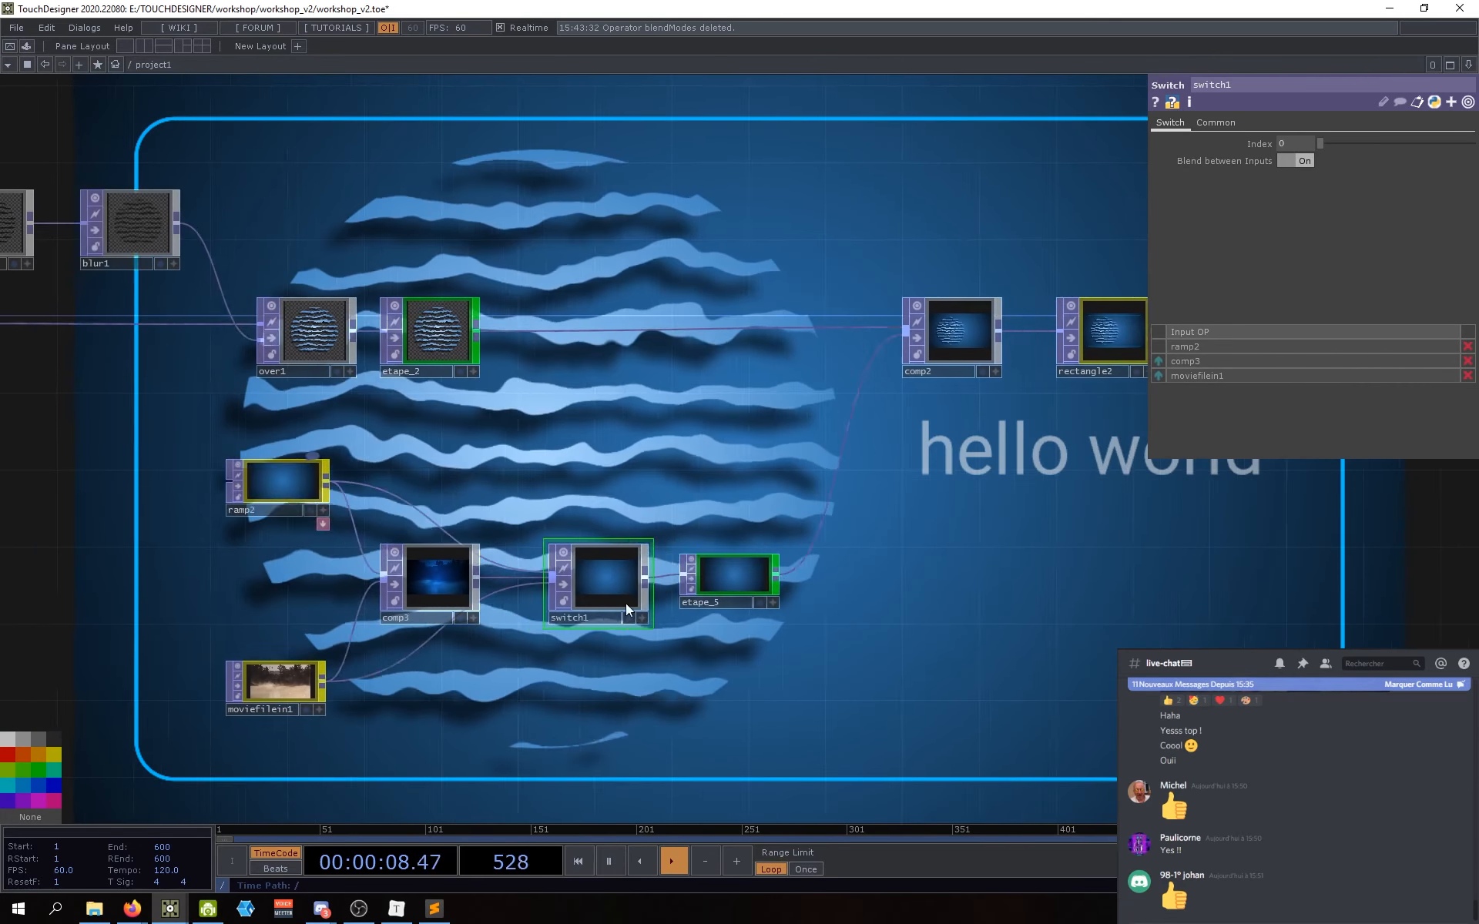
pyautogui.moveTo(515, 572); pyautogui.dragTo(751, 583, button='middle')
pyautogui.click(1283, 145)
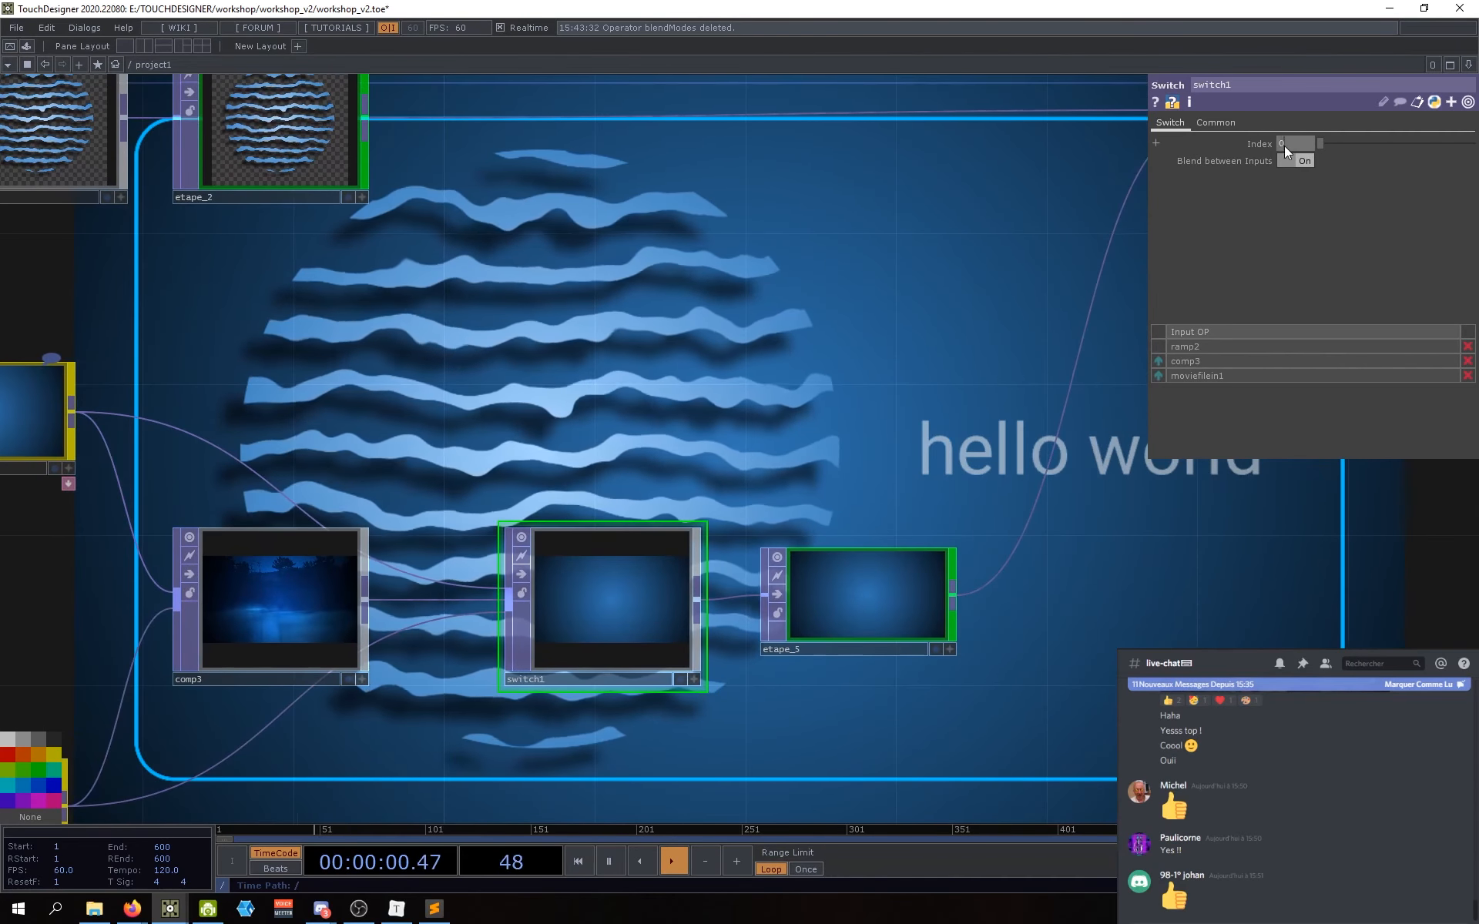
pyautogui.moveTo(1320, 145); pyautogui.dragTo(1337, 147)
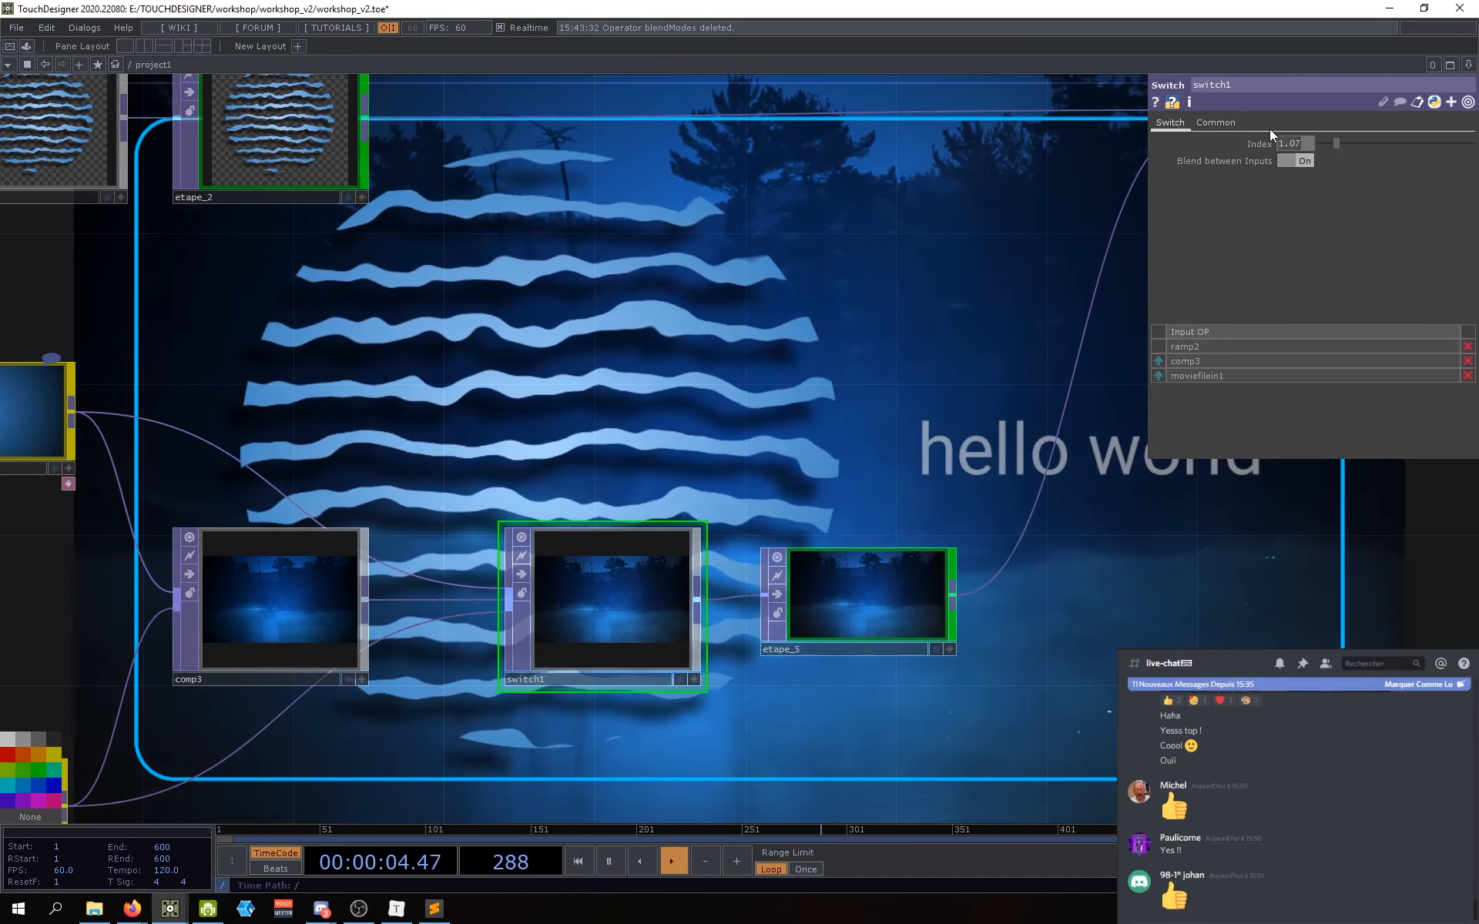
pyautogui.moveTo(1340, 145); pyautogui.dragTo(1275, 129)
pyautogui.write('1')
pyautogui.press('Return')
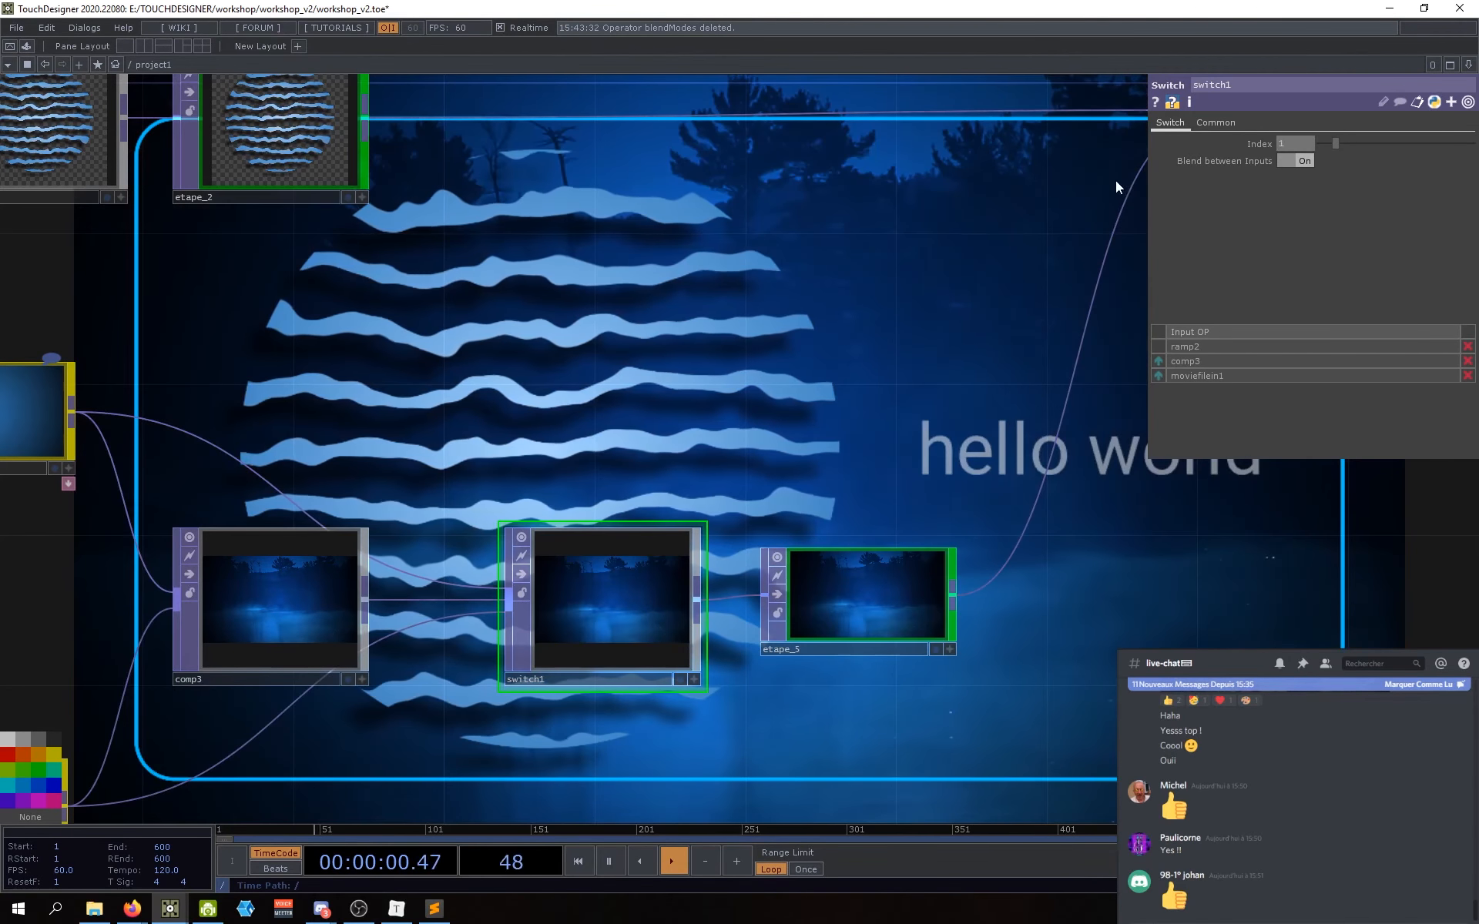
# Step: Pan across the network to review the nodes and nudge comp3 slightly left
pyautogui.scroll(-6, 934, 347)
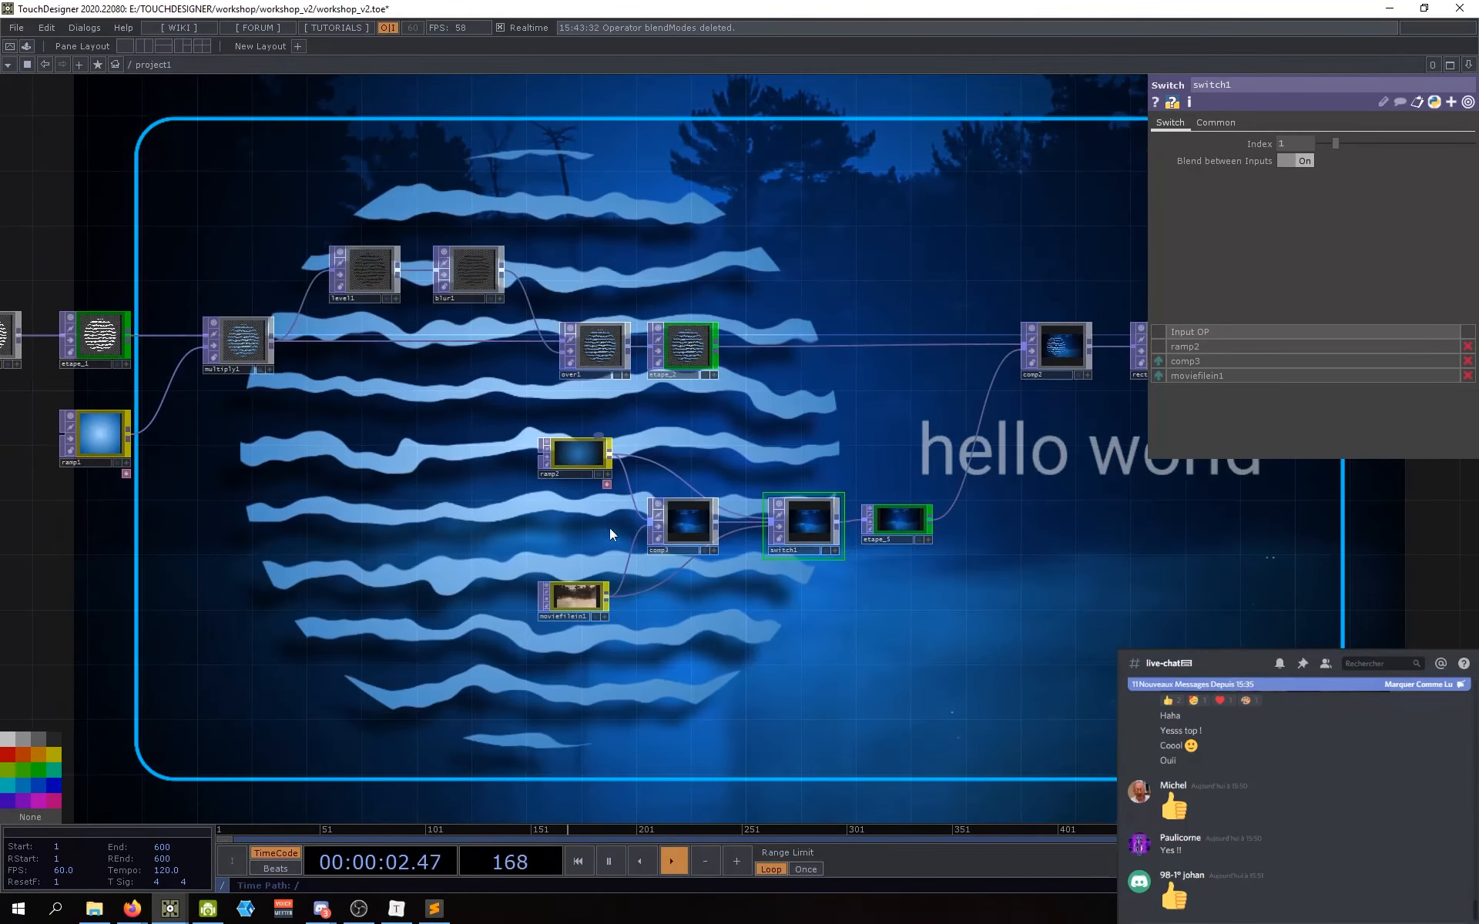
pyautogui.moveTo(376, 573); pyautogui.dragTo(479, 560)
pyautogui.moveTo(373, 606)
pyautogui.mouseDown()
pyautogui.moveTo(435, 608)
pyautogui.moveTo(402, 582)
pyautogui.mouseUp()
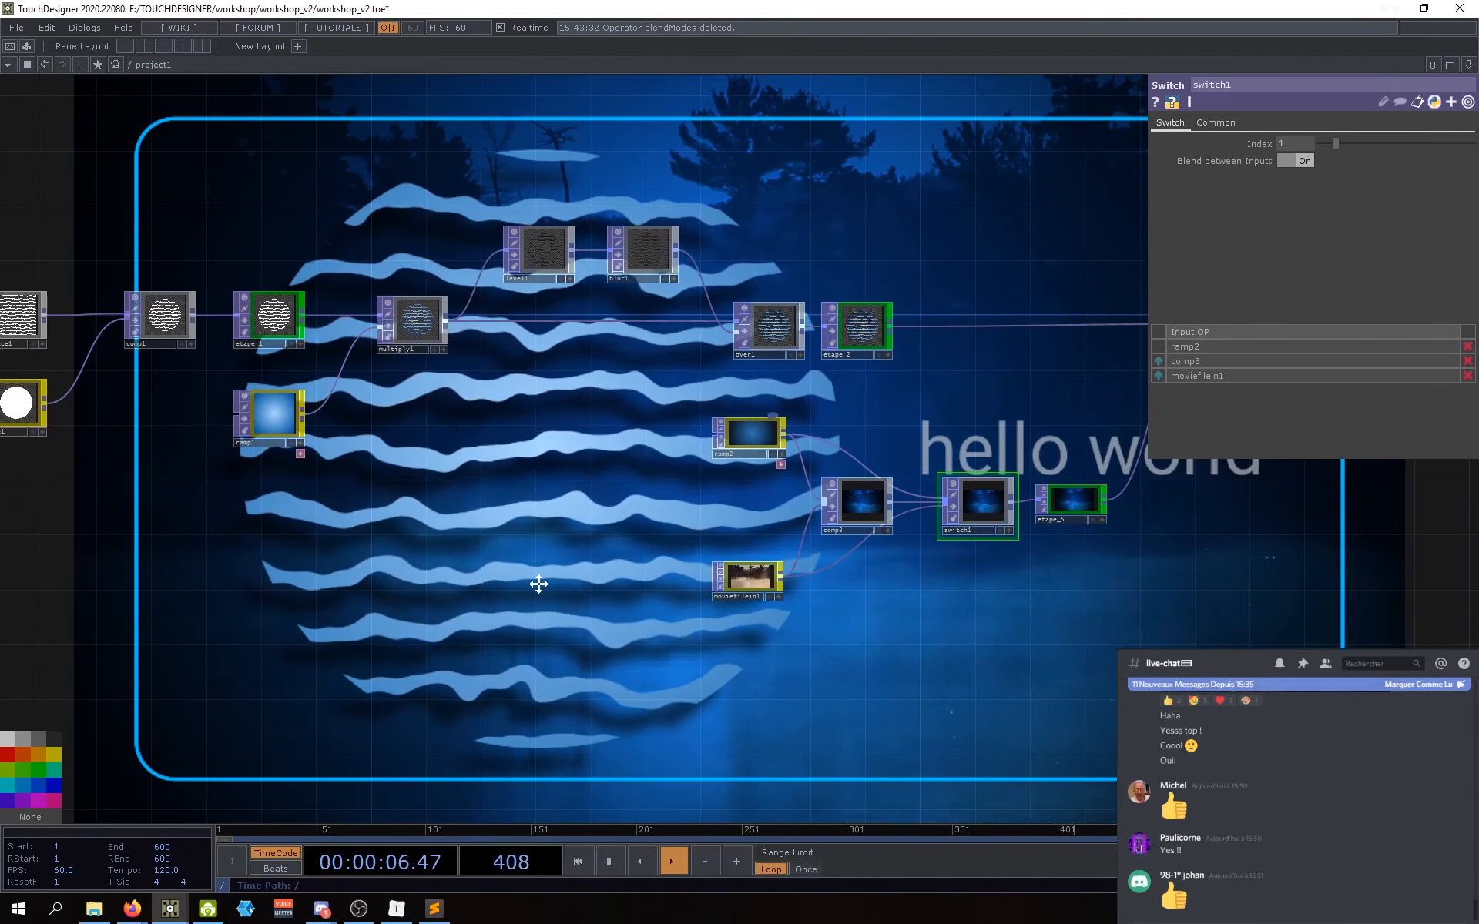
pyautogui.moveTo(538, 584); pyautogui.dragTo(473, 595)
pyautogui.moveTo(816, 656); pyautogui.dragTo(793, 663)
pyautogui.moveTo(848, 595); pyautogui.dragTo(798, 603)
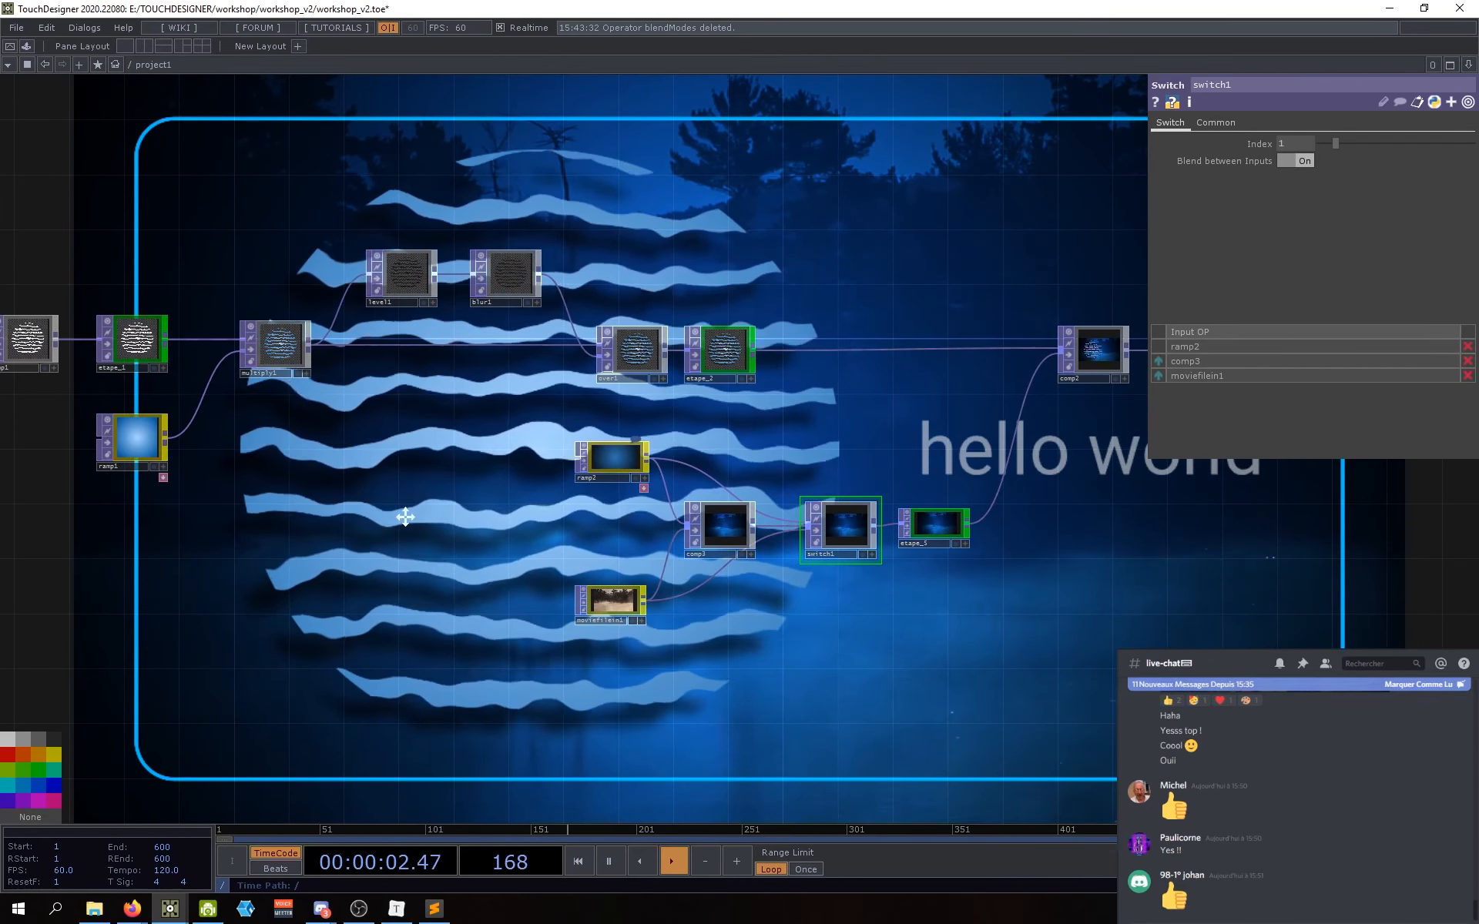
pyautogui.moveTo(402, 515); pyautogui.dragTo(604, 553)
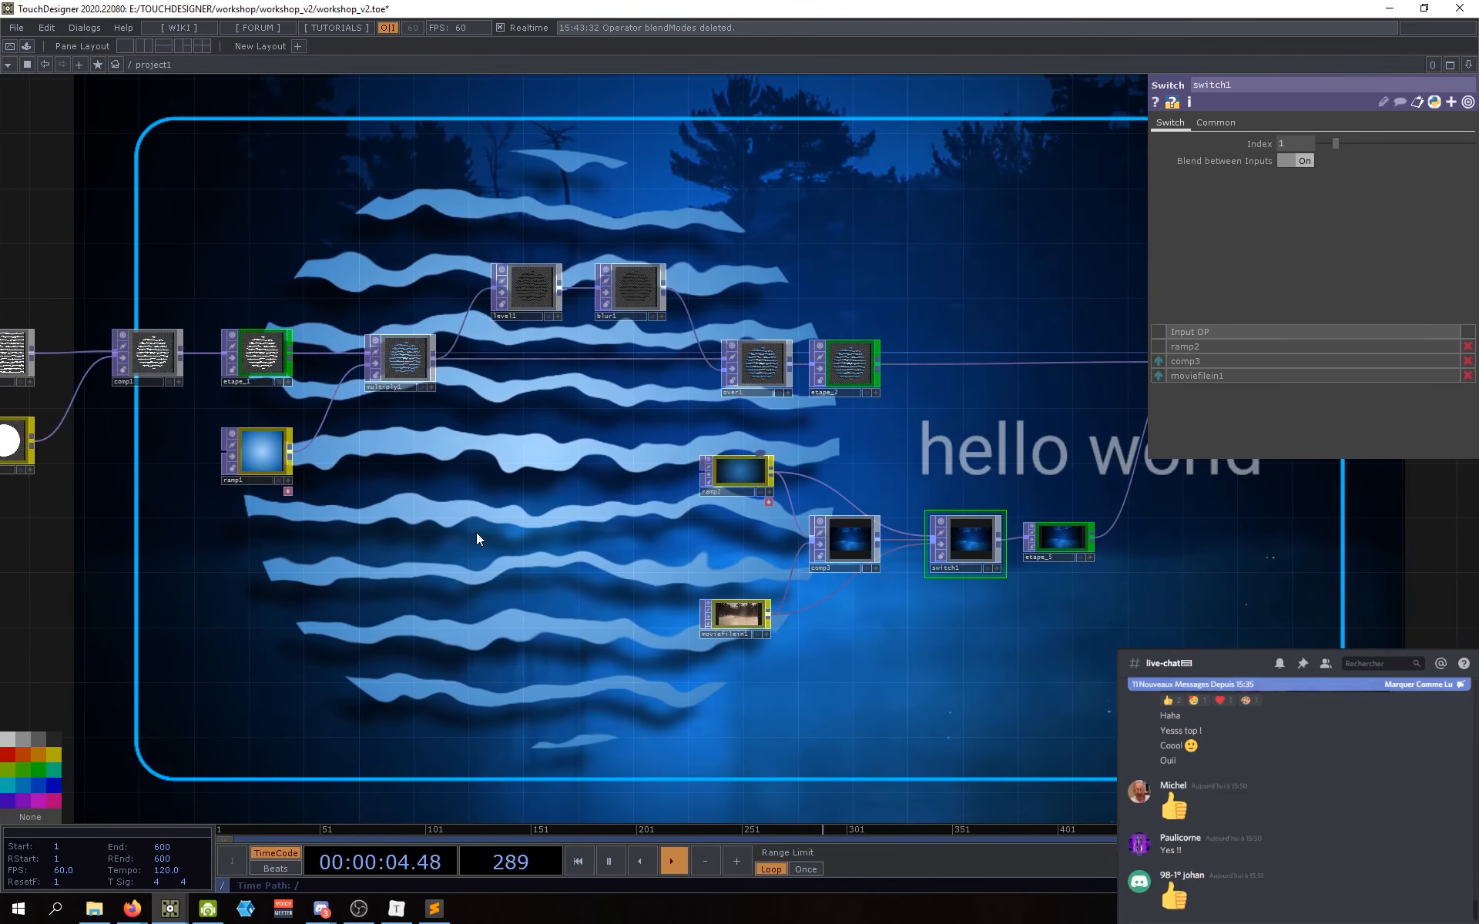
pyautogui.moveTo(431, 452); pyautogui.dragTo(463, 470)
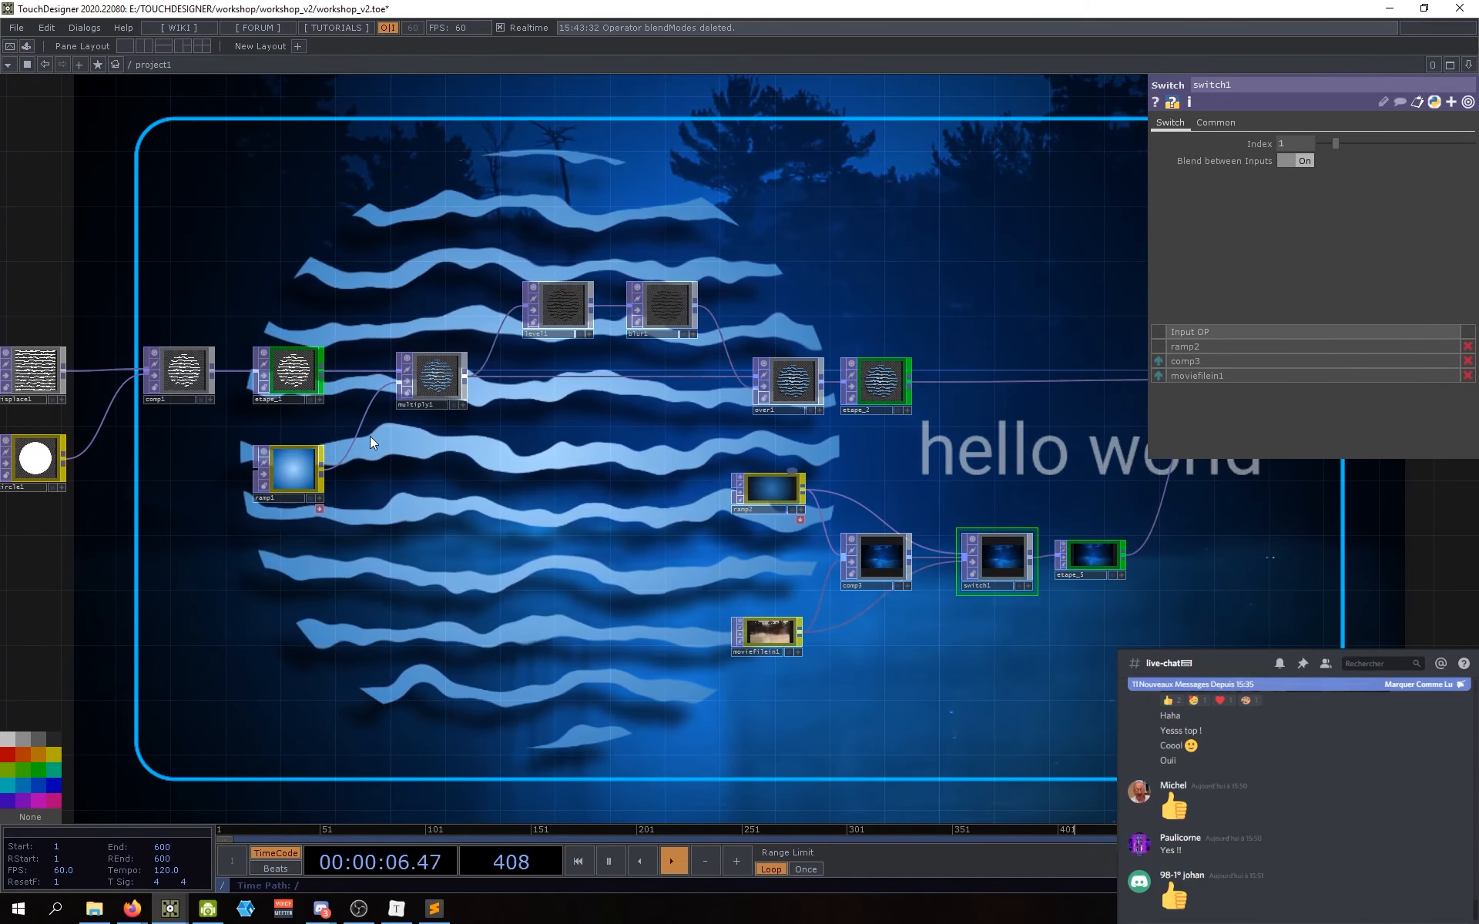
pyautogui.moveTo(469, 617); pyautogui.dragTo(378, 622)
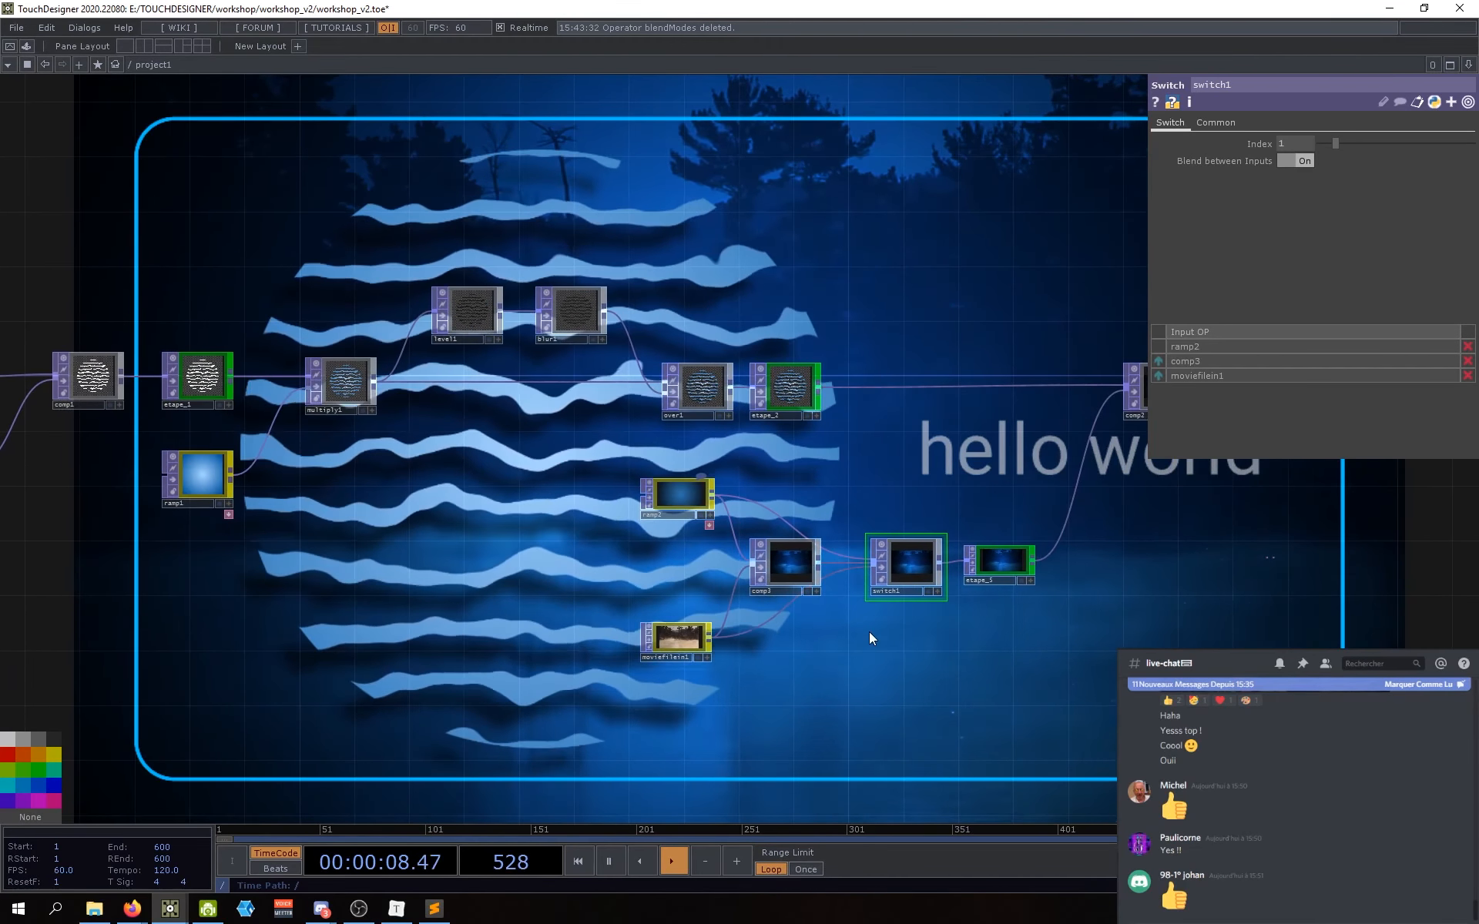
pyautogui.moveTo(798, 631); pyautogui.dragTo(708, 644)
pyautogui.moveTo(364, 609); pyautogui.dragTo(372, 607)
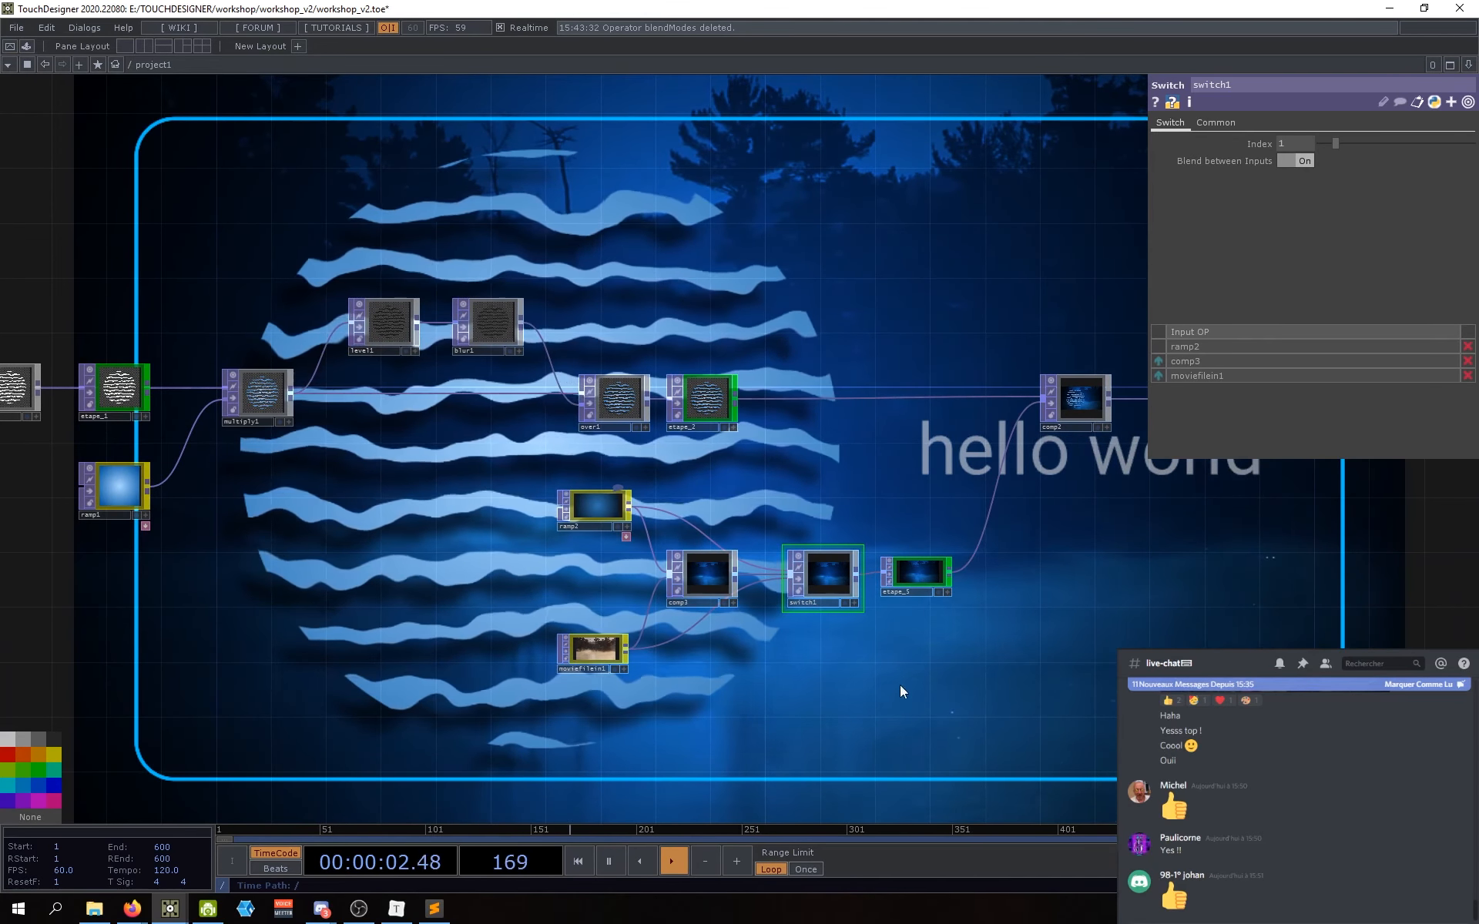
pyautogui.moveTo(838, 683); pyautogui.dragTo(701, 704)
pyautogui.moveTo(574, 626); pyautogui.dragTo(568, 624)
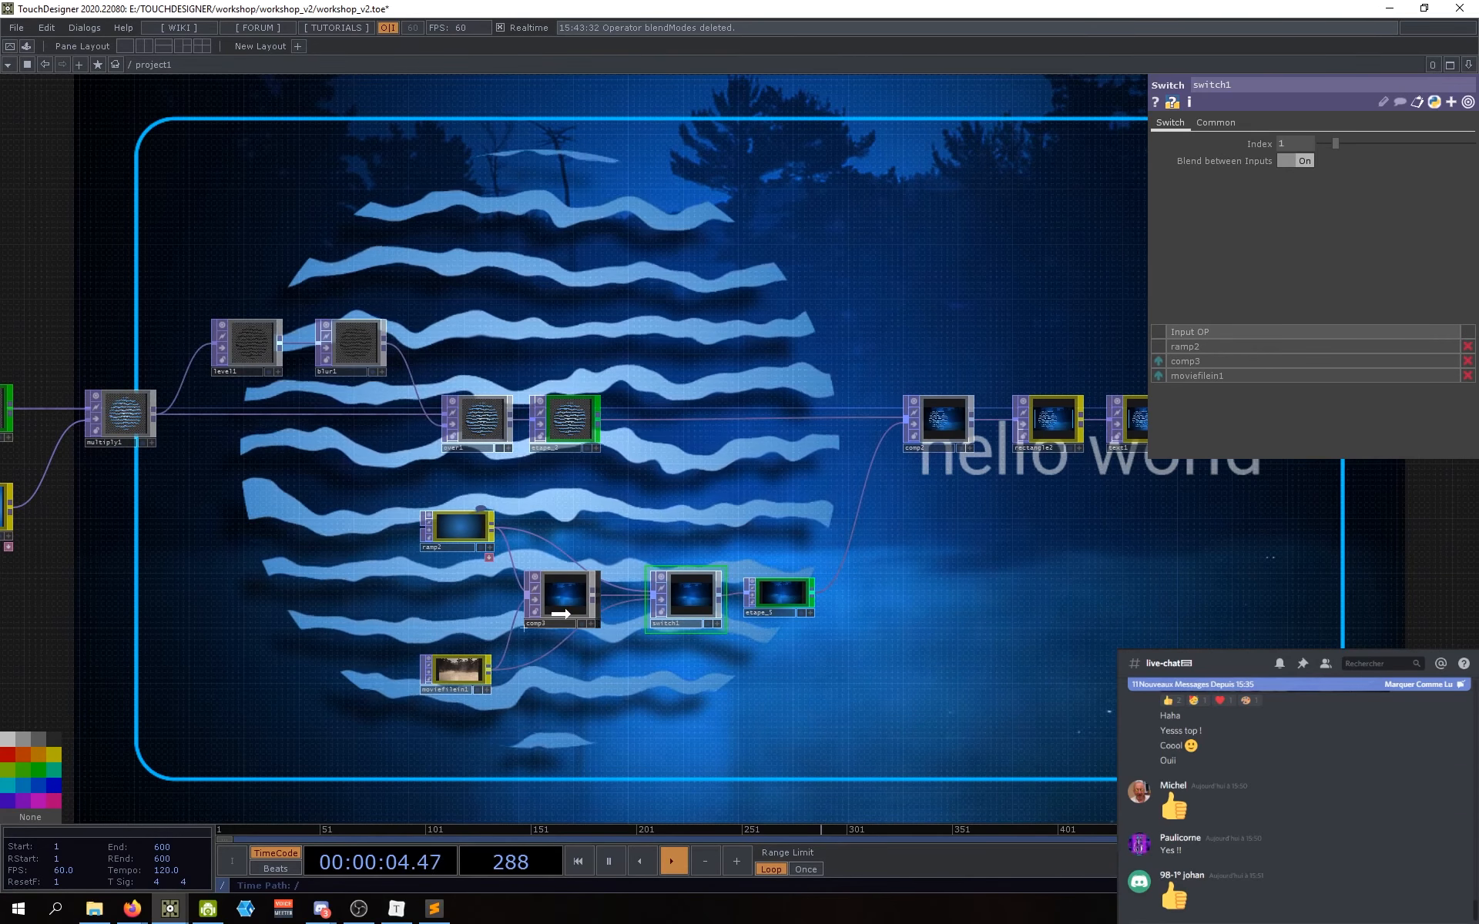
pyautogui.moveTo(748, 658); pyautogui.dragTo(724, 660)
pyautogui.scroll(4, 740, 603)
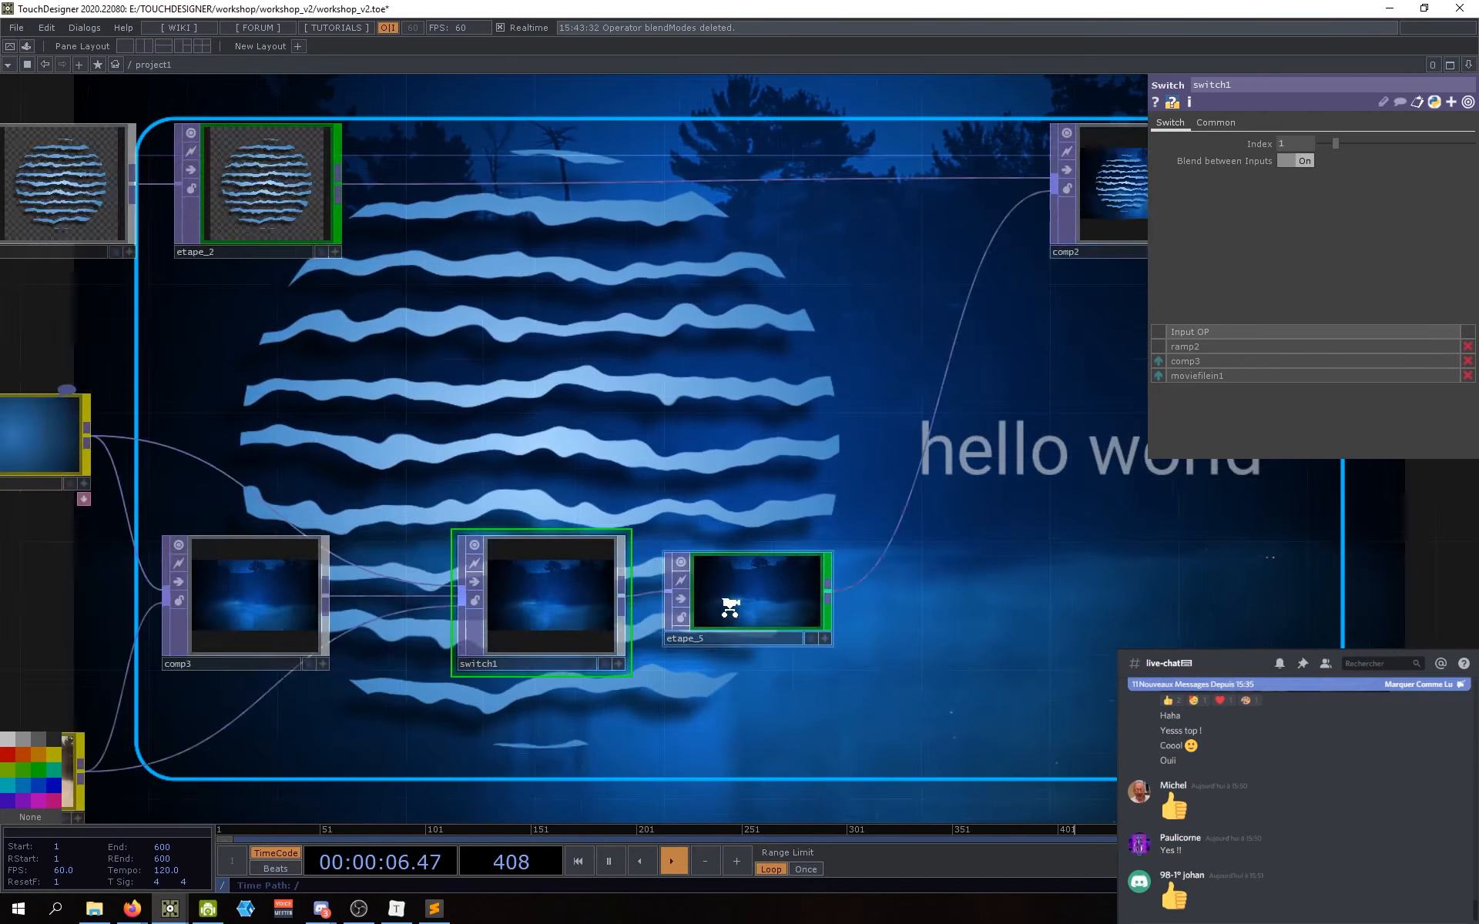
pyautogui.scroll(-2, 730, 605)
pyautogui.scroll(-4, 728, 632)
pyautogui.scroll(4, 724, 658)
pyautogui.scroll(-1, 766, 680)
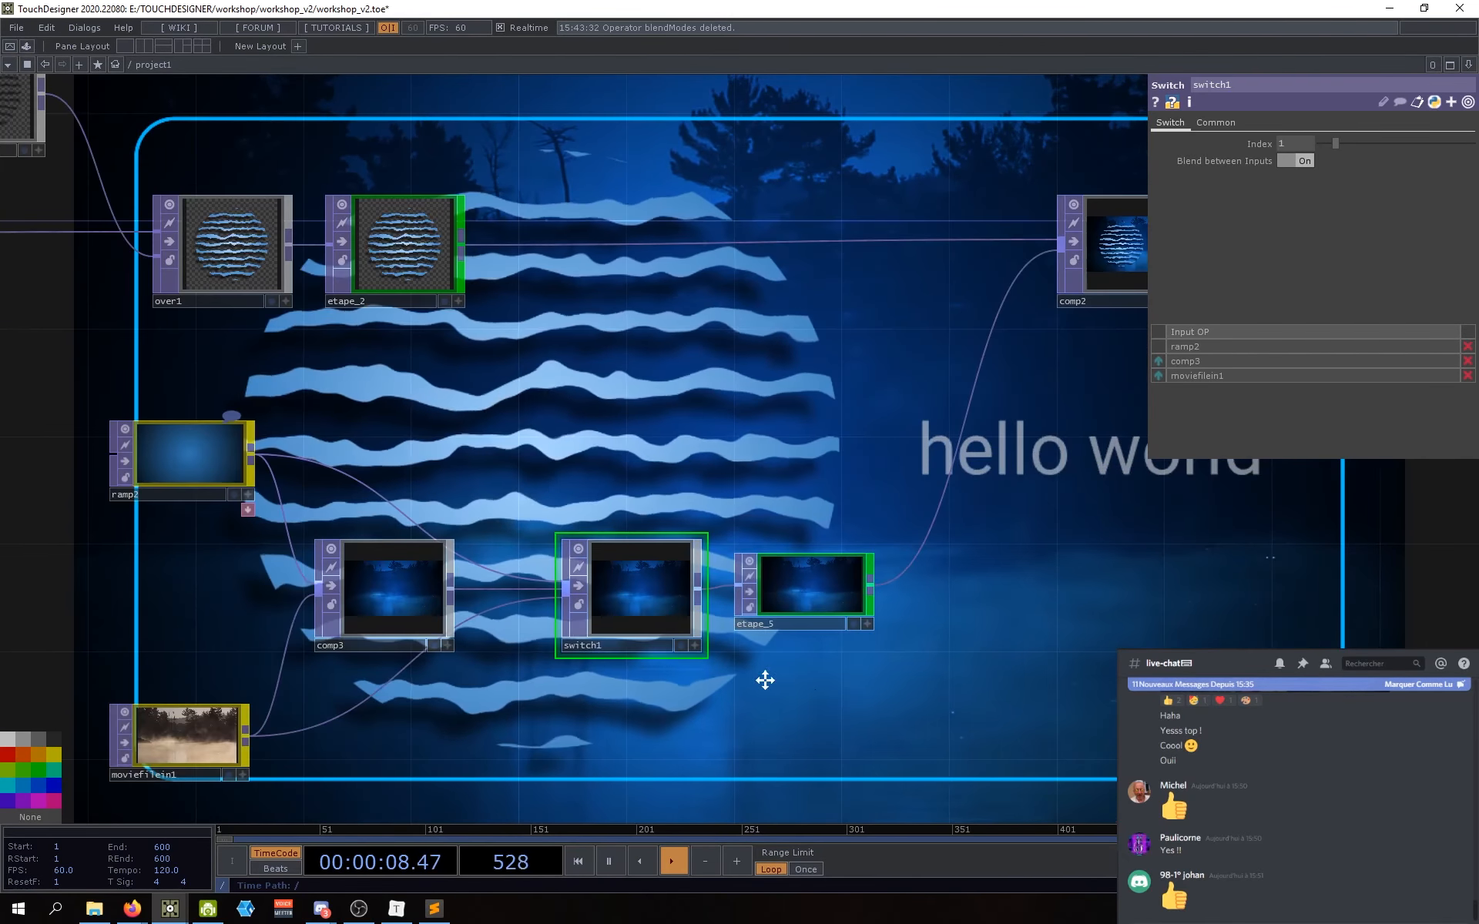
pyautogui.scroll(-1, 701, 675)
# Step: Look over level1, blur1 and multiply1, and shift the moviefileout node slightly left
pyautogui.moveTo(649, 698); pyautogui.dragTo(718, 678)
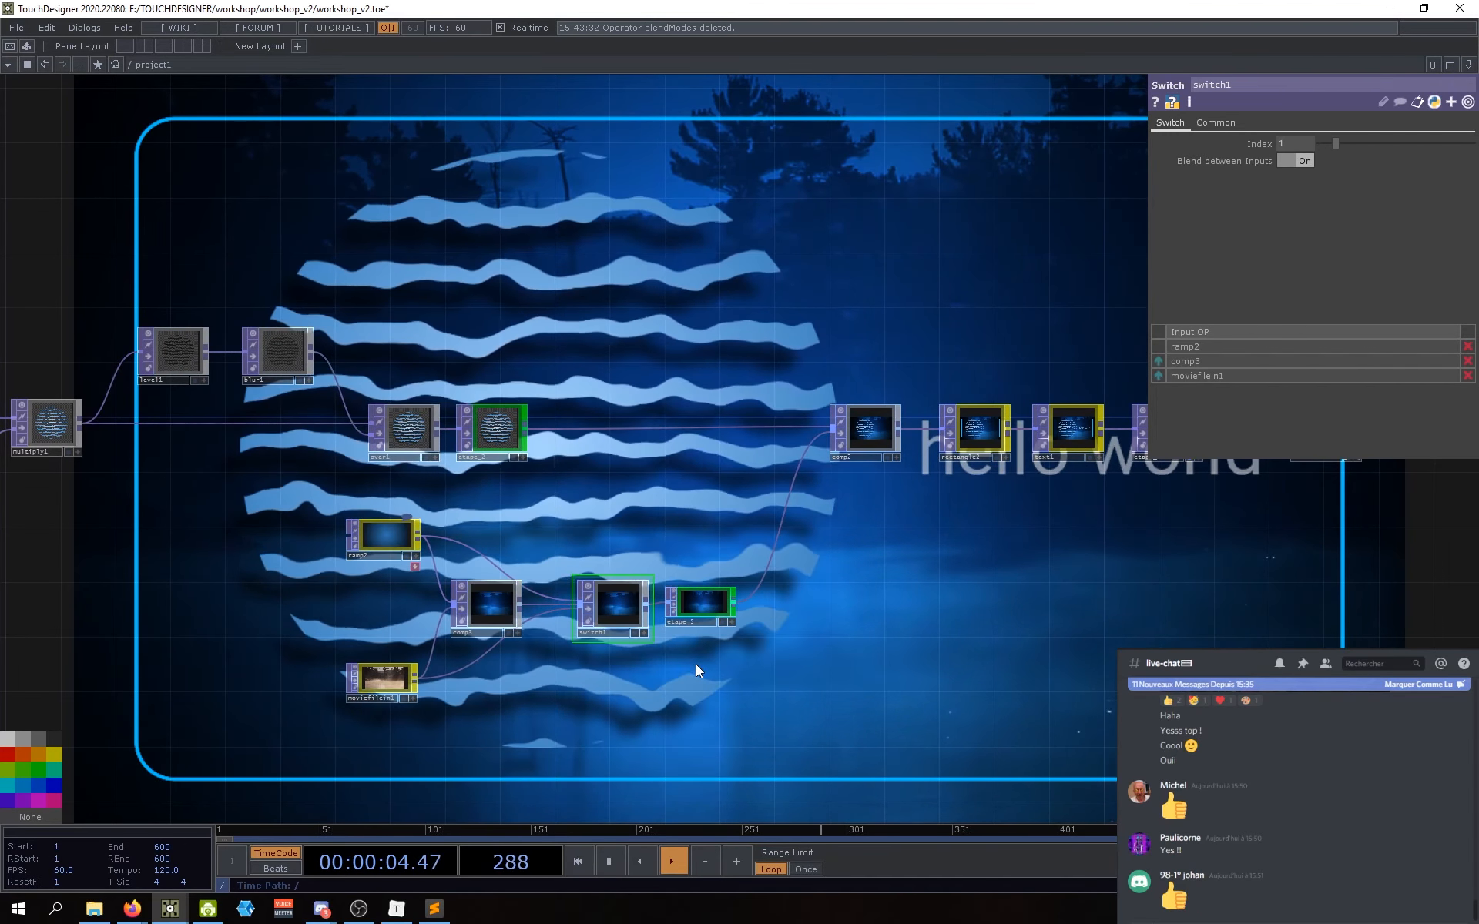
pyautogui.scroll(5, 488, 429)
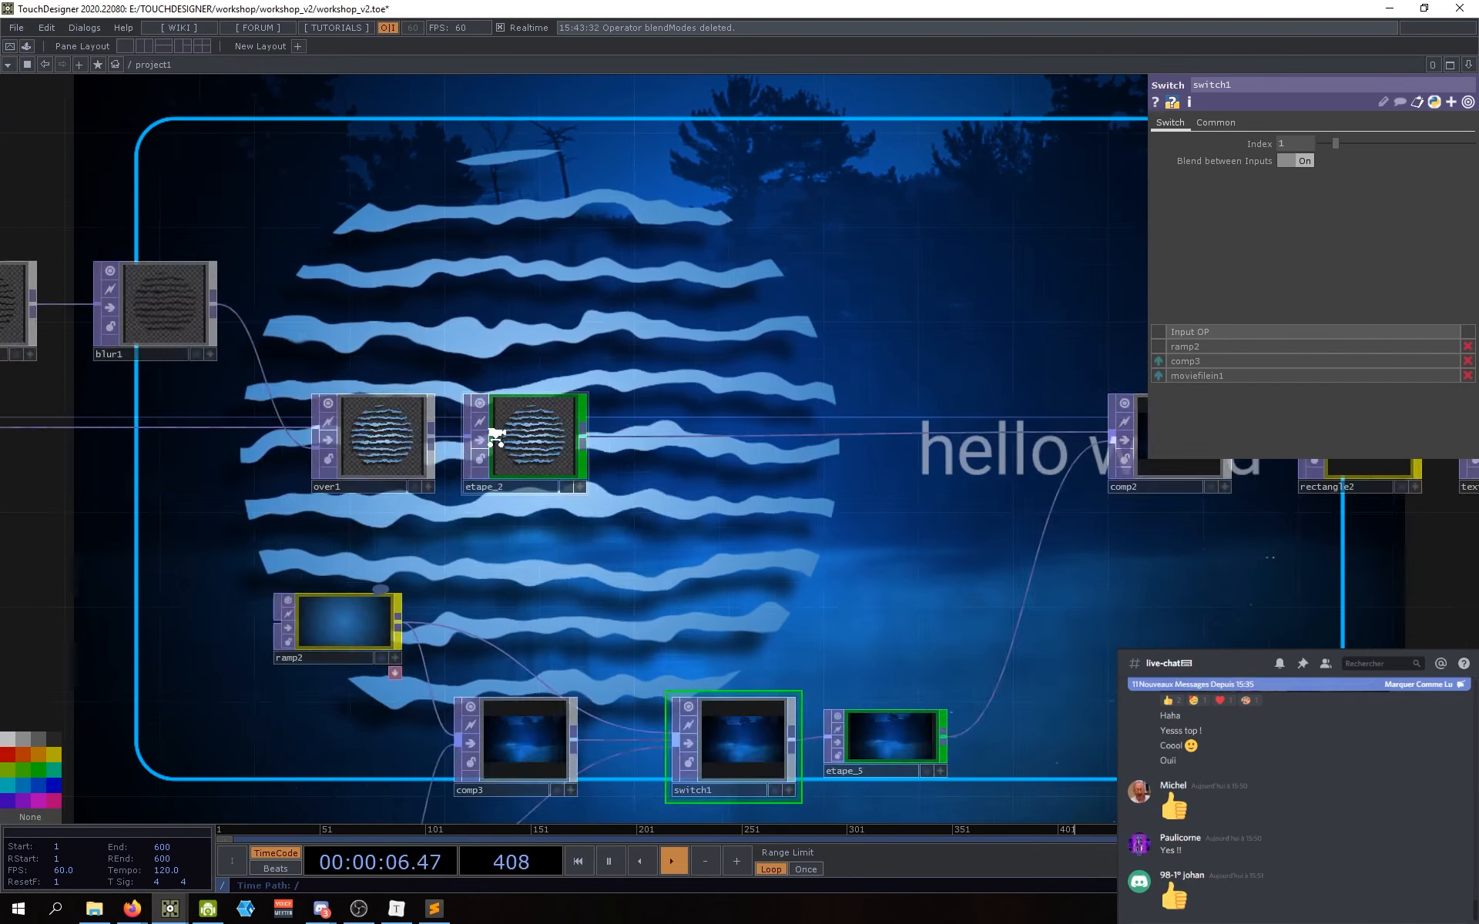
pyautogui.scroll(-5, 668, 380)
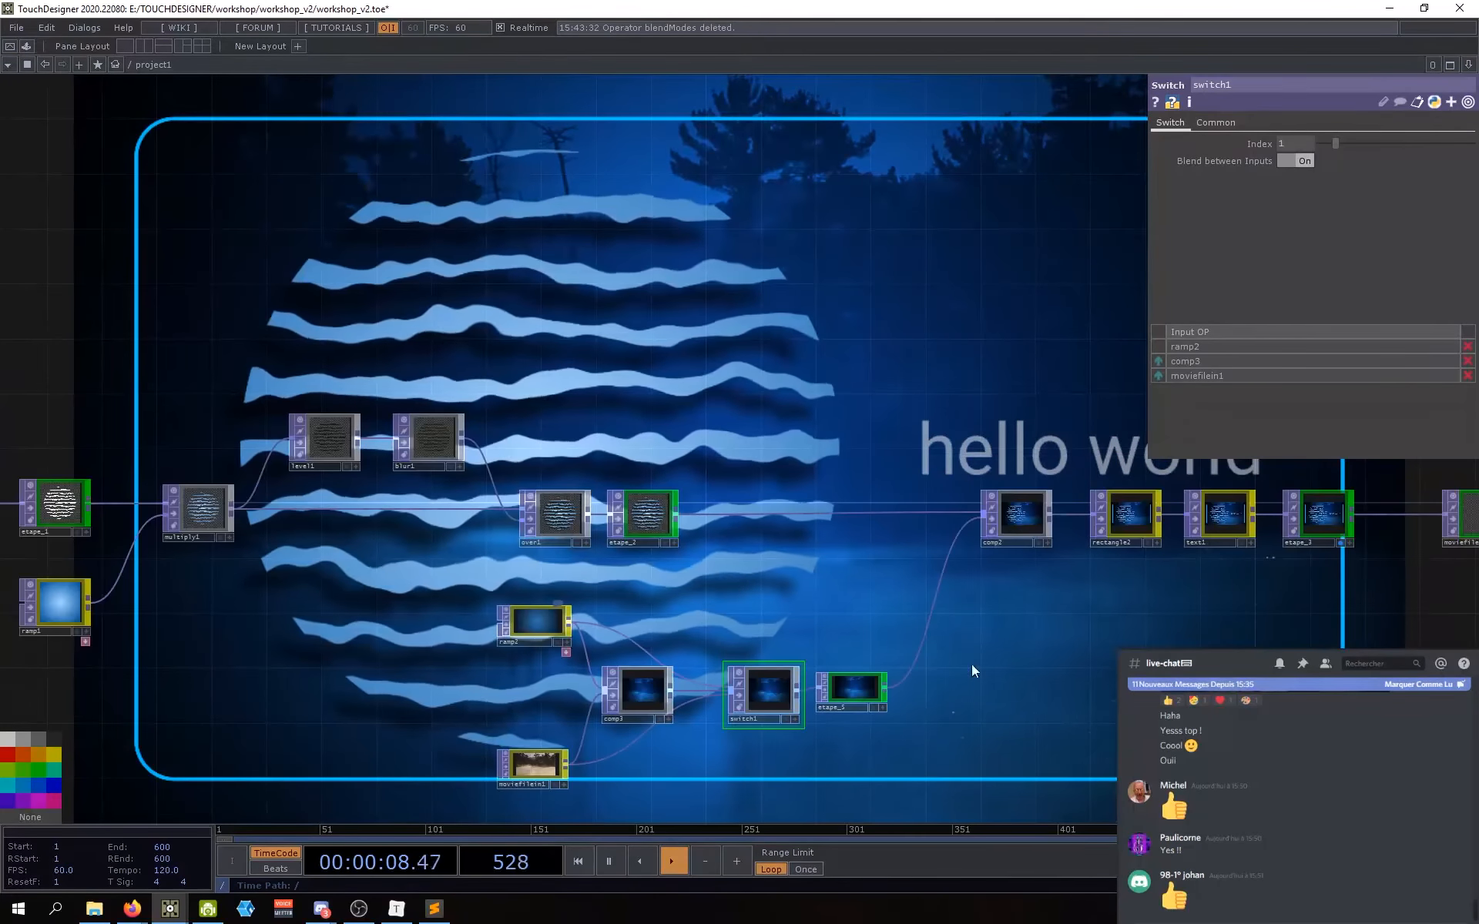
pyautogui.scroll(-4, 974, 684)
pyautogui.scroll(2, 974, 684)
pyautogui.moveTo(973, 683); pyautogui.dragTo(1070, 707)
pyautogui.scroll(-2, 1109, 692)
pyautogui.scroll(3, 1085, 692)
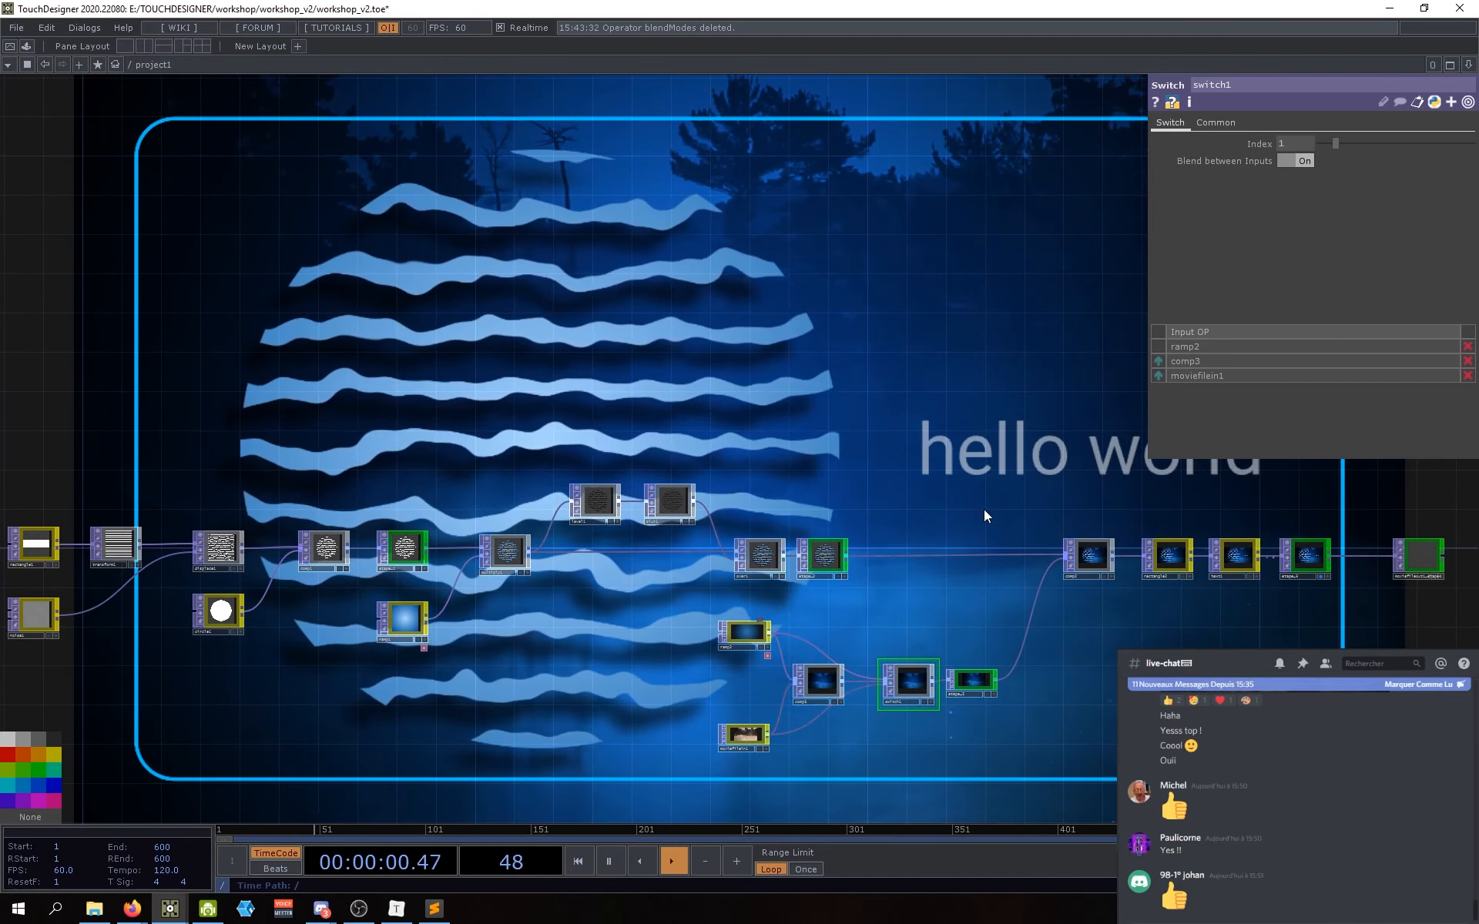
pyautogui.moveTo(984, 502); pyautogui.dragTo(993, 510)
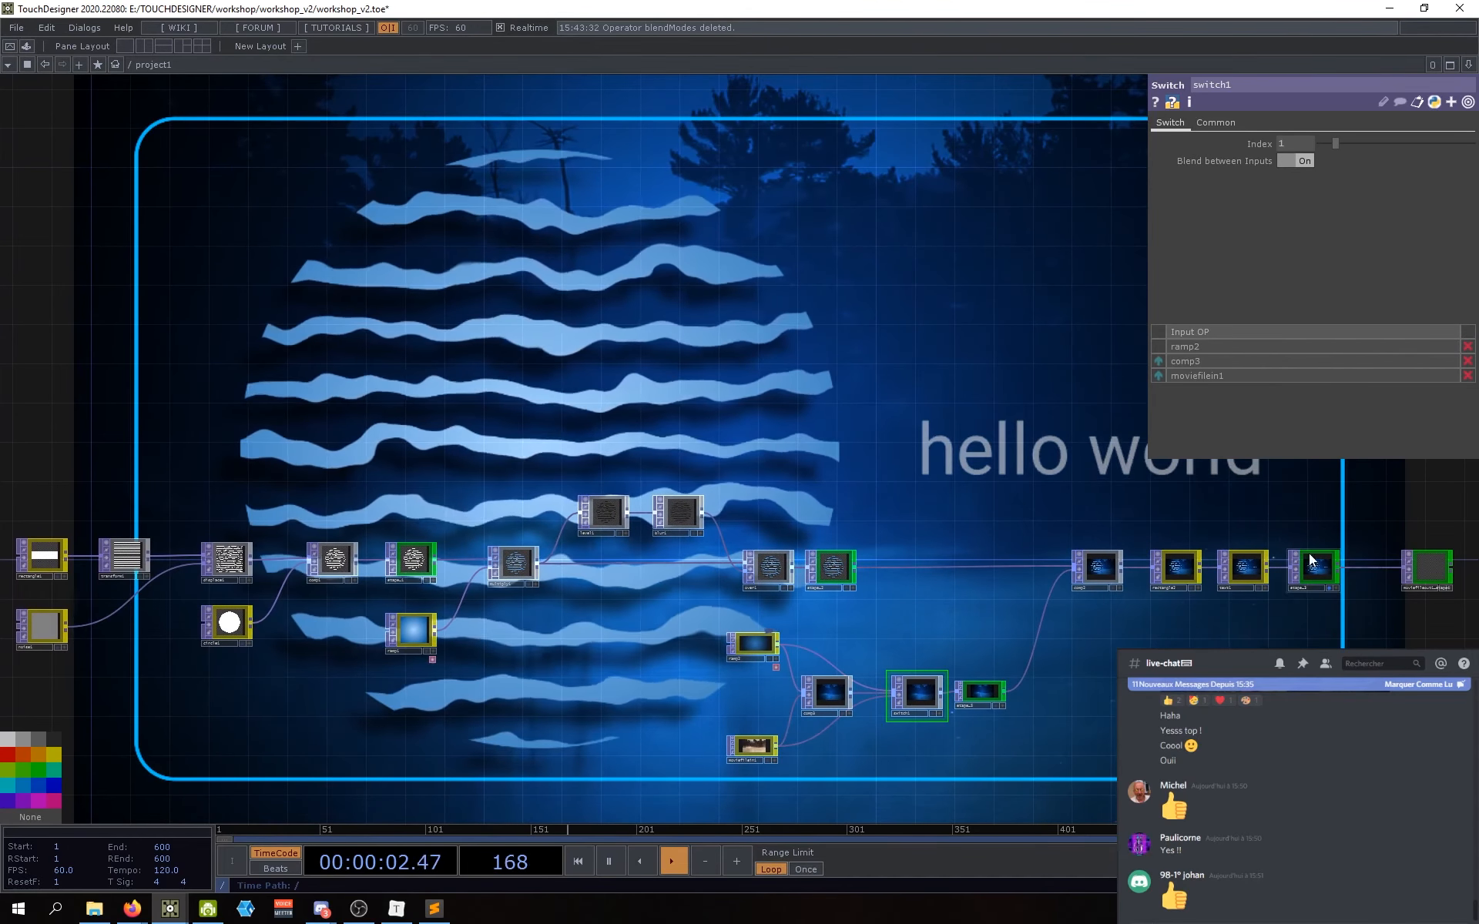
pyautogui.moveTo(1420, 569); pyautogui.dragTo(1392, 569)
pyautogui.moveTo(1336, 637); pyautogui.dragTo(1270, 642)
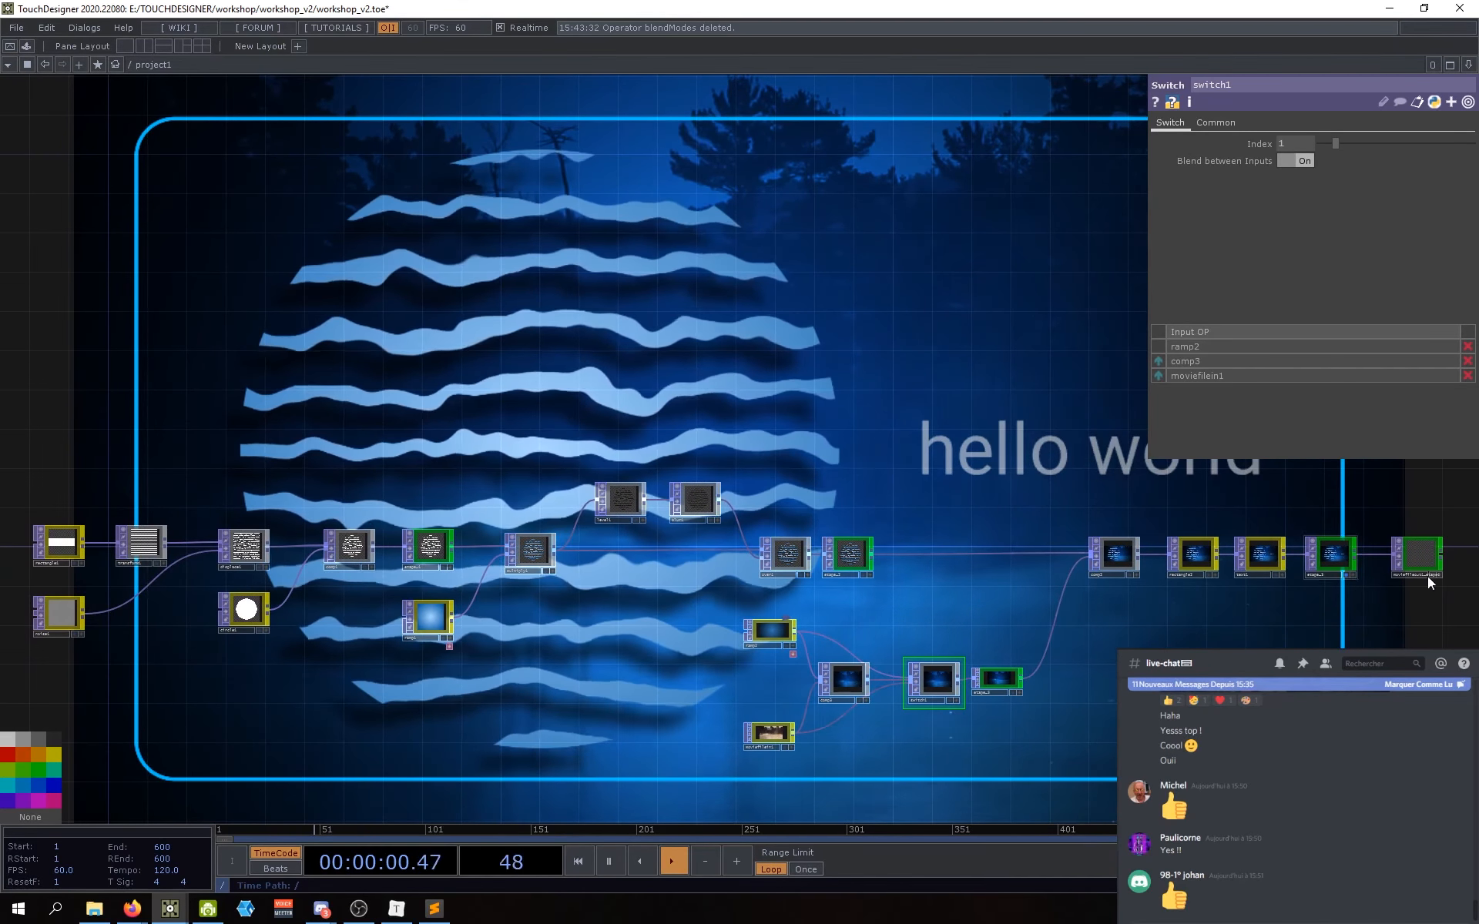
pyautogui.scroll(5, 1290, 589)
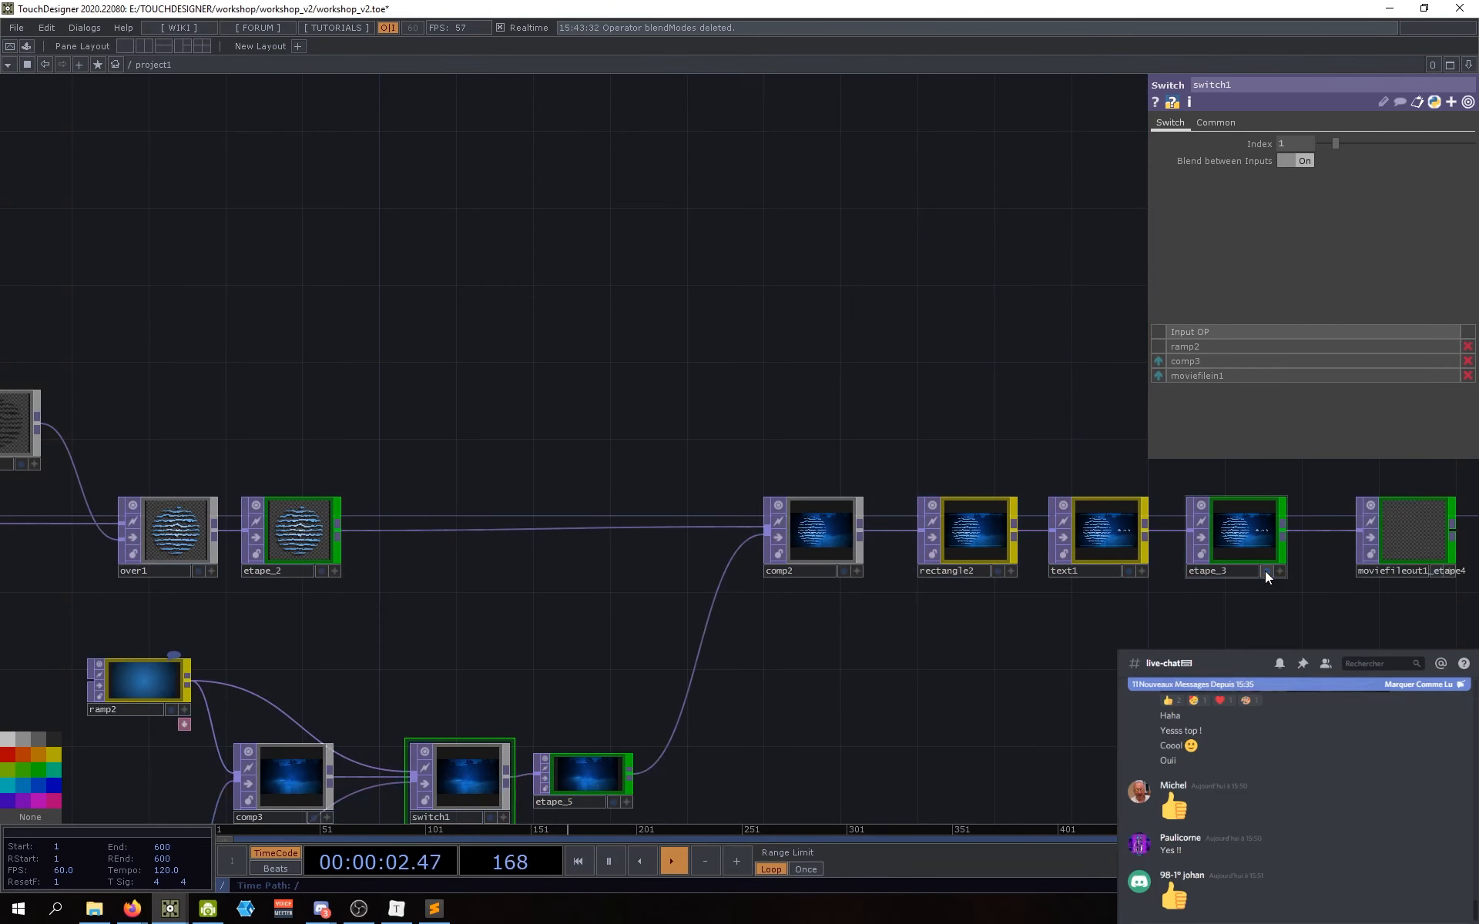
pyautogui.scroll(-5, 1179, 628)
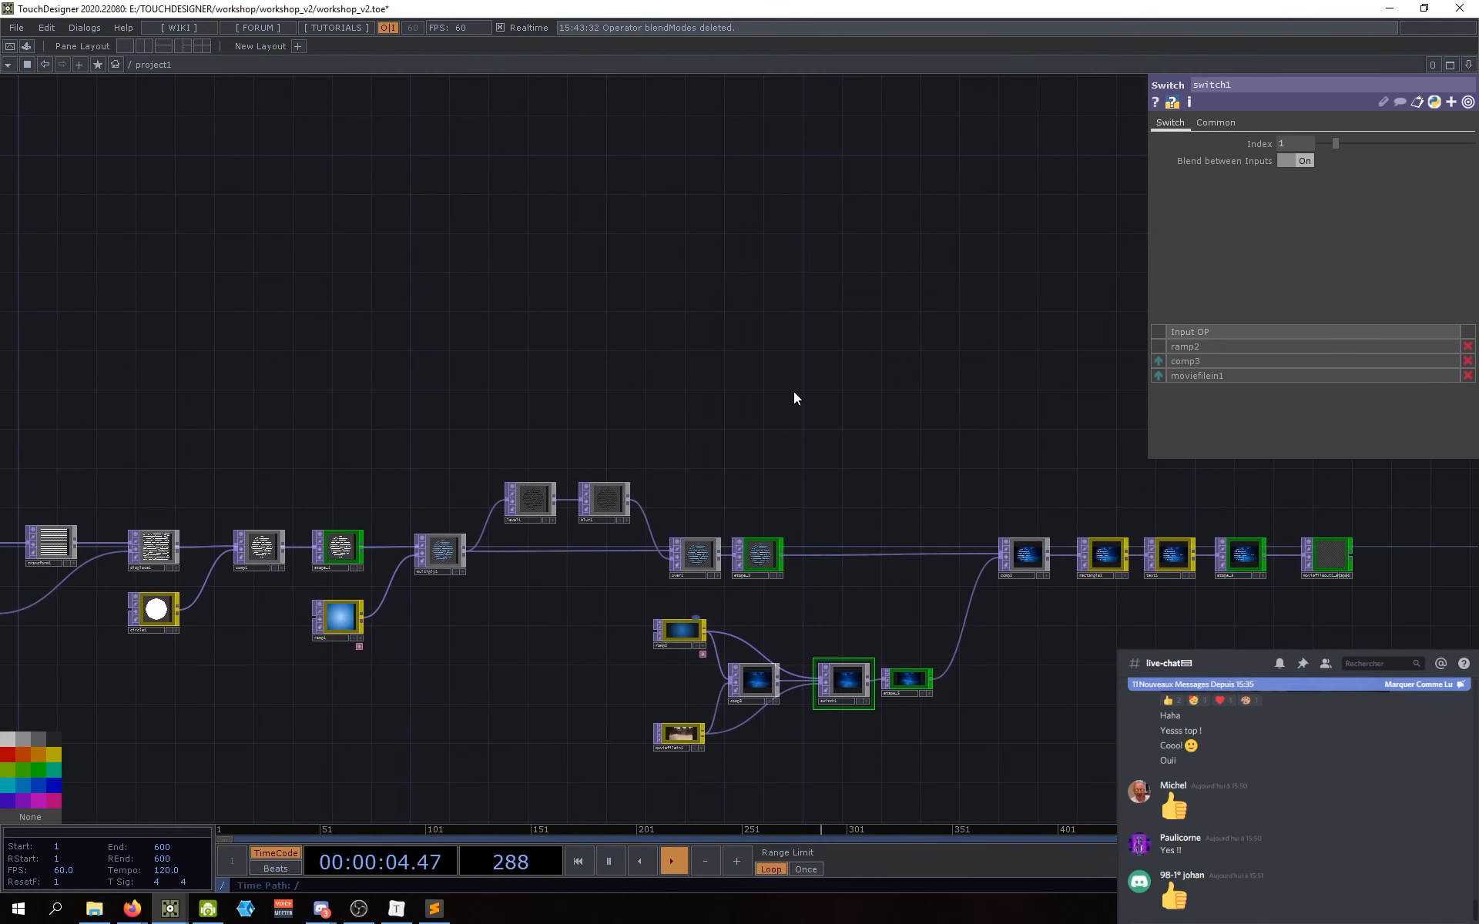
pyautogui.moveTo(796, 386); pyautogui.dragTo(755, 483)
pyautogui.scroll(5, 701, 413)
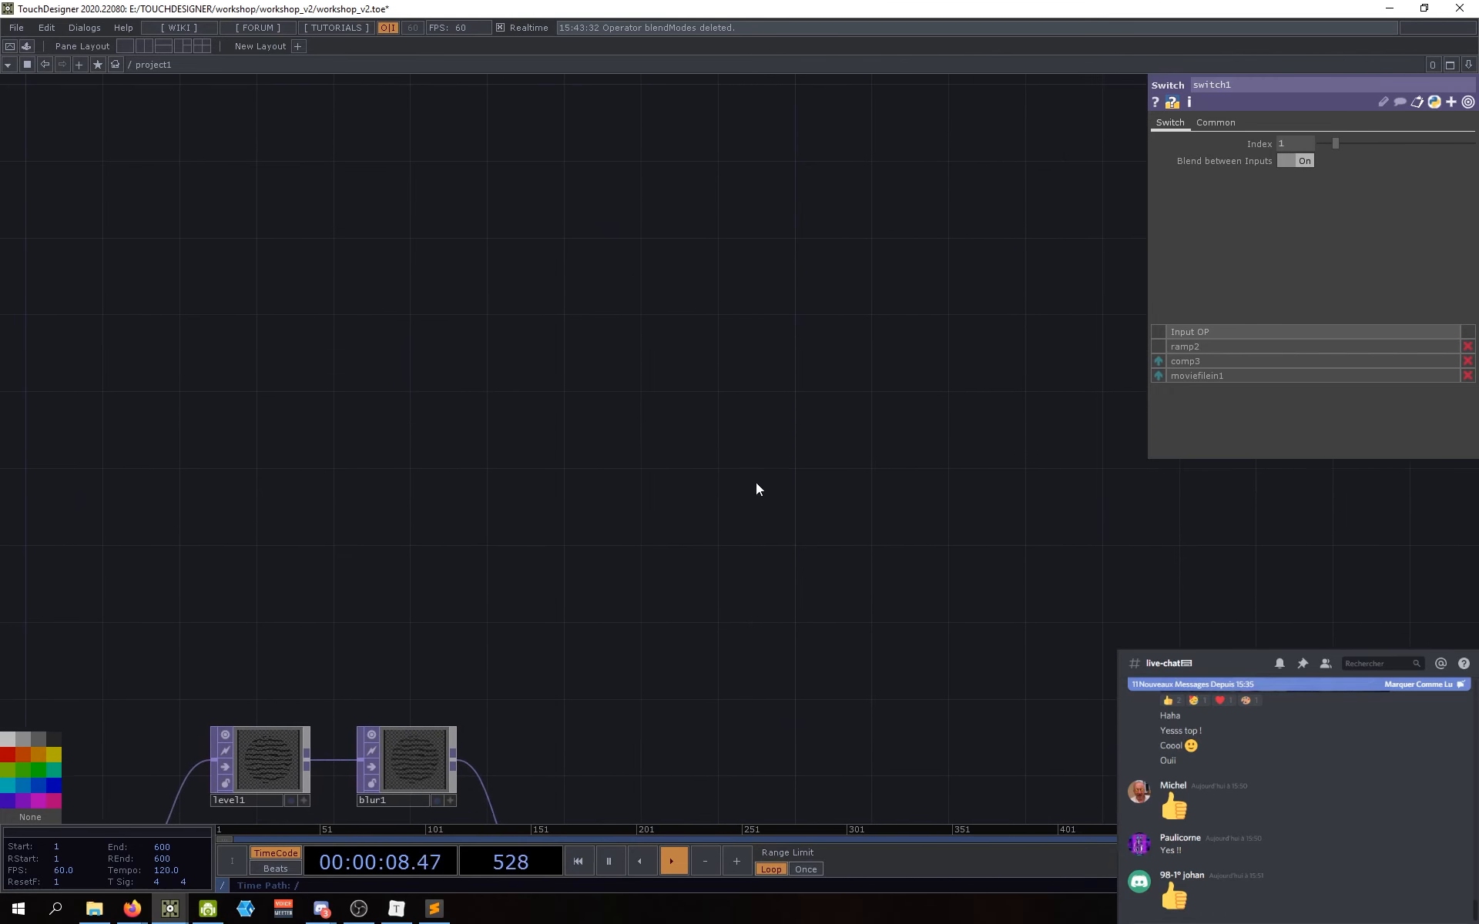
pyautogui.press('Tab')
pyautogui.write('sele')
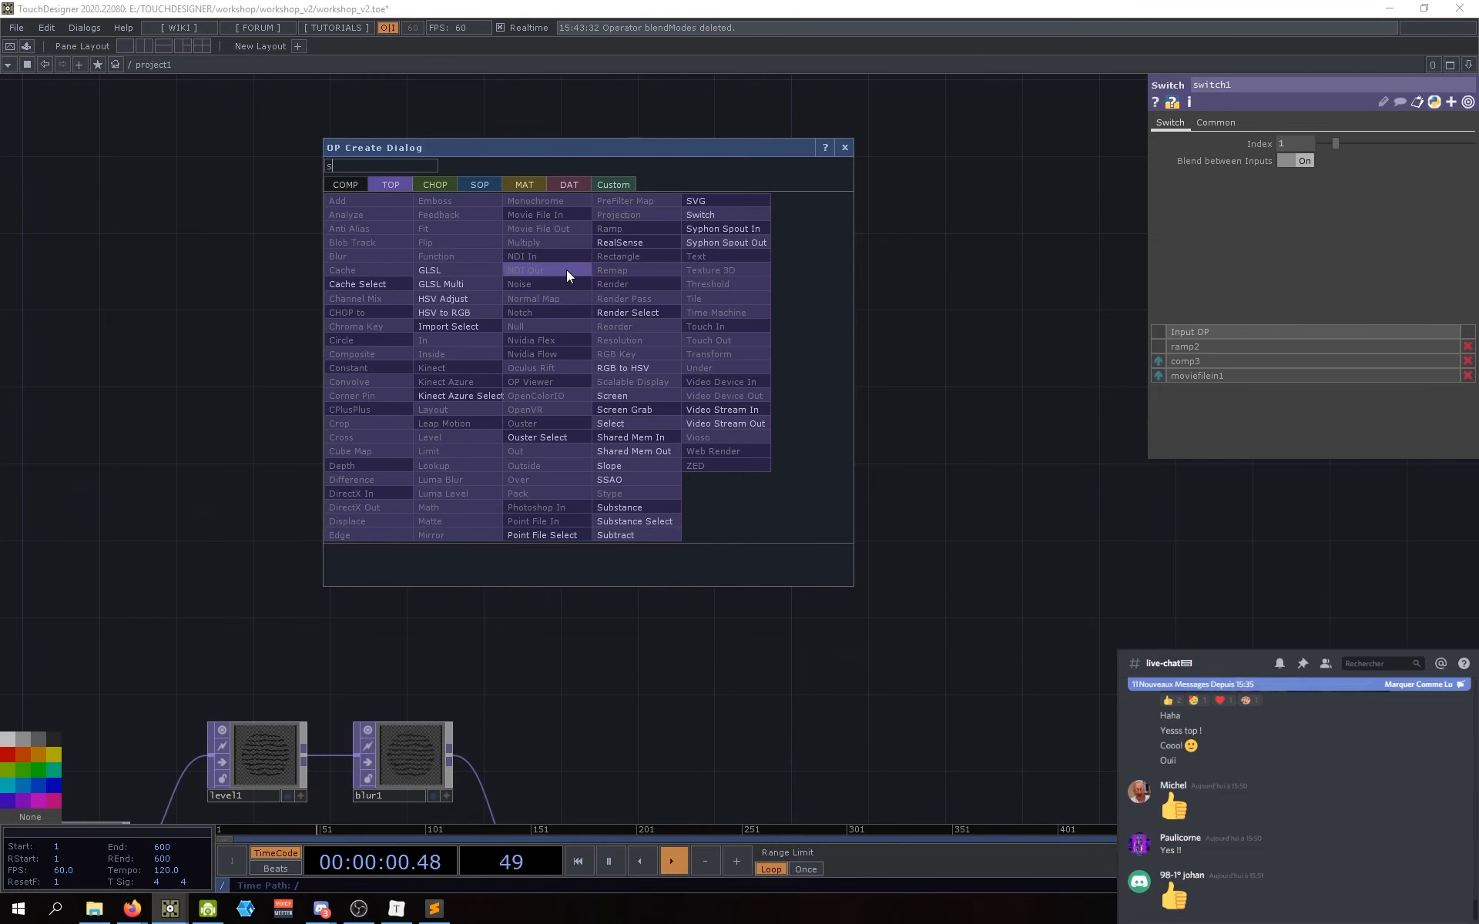
pyautogui.click(621, 423)
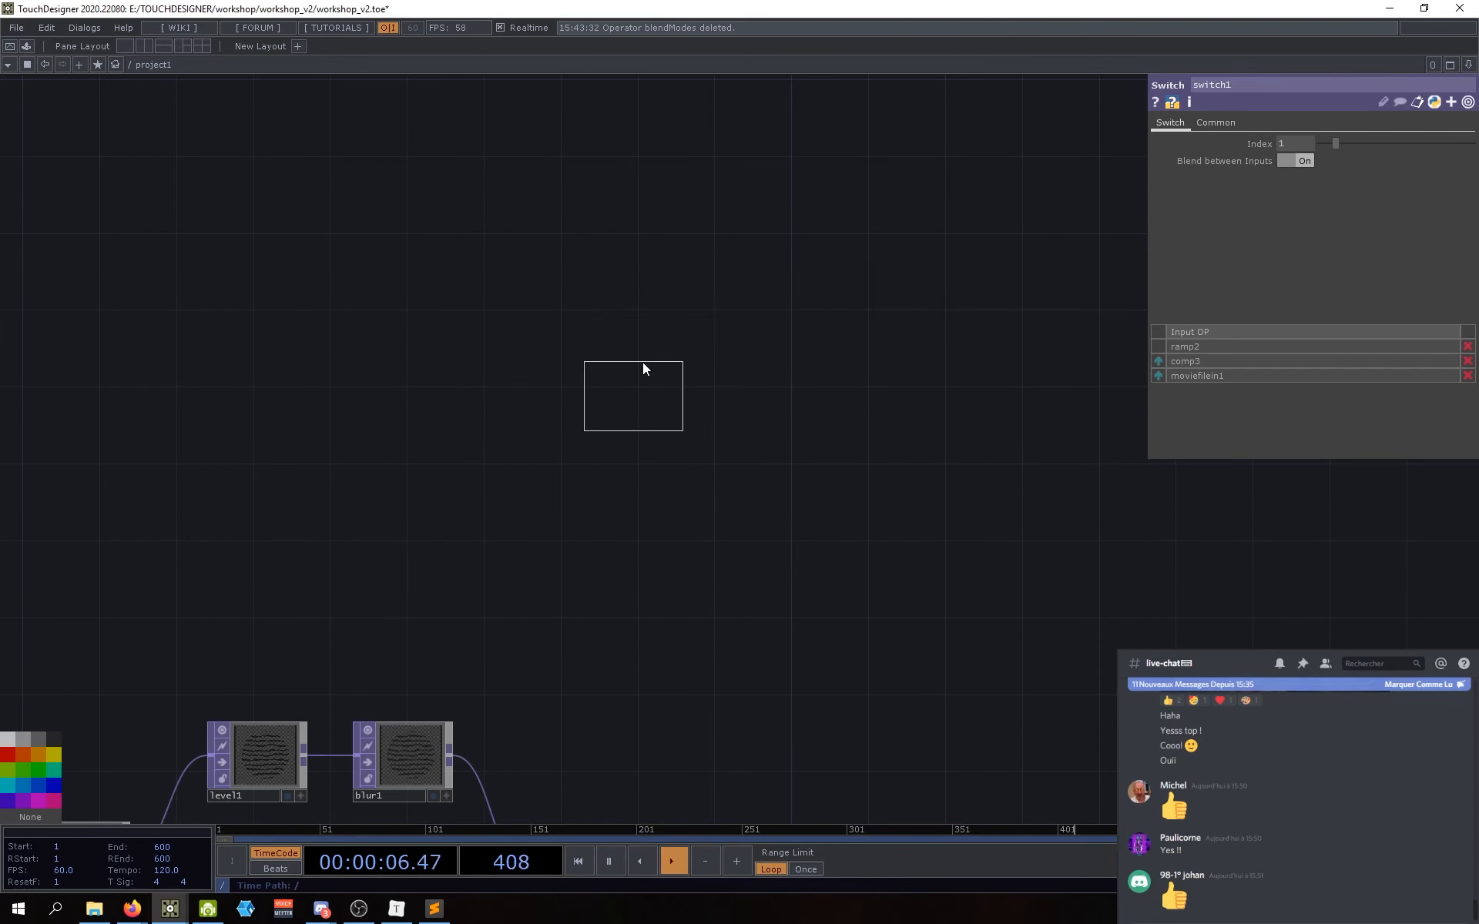
pyautogui.click(644, 308)
pyautogui.press('h')
pyautogui.scroll(5, 675, 344)
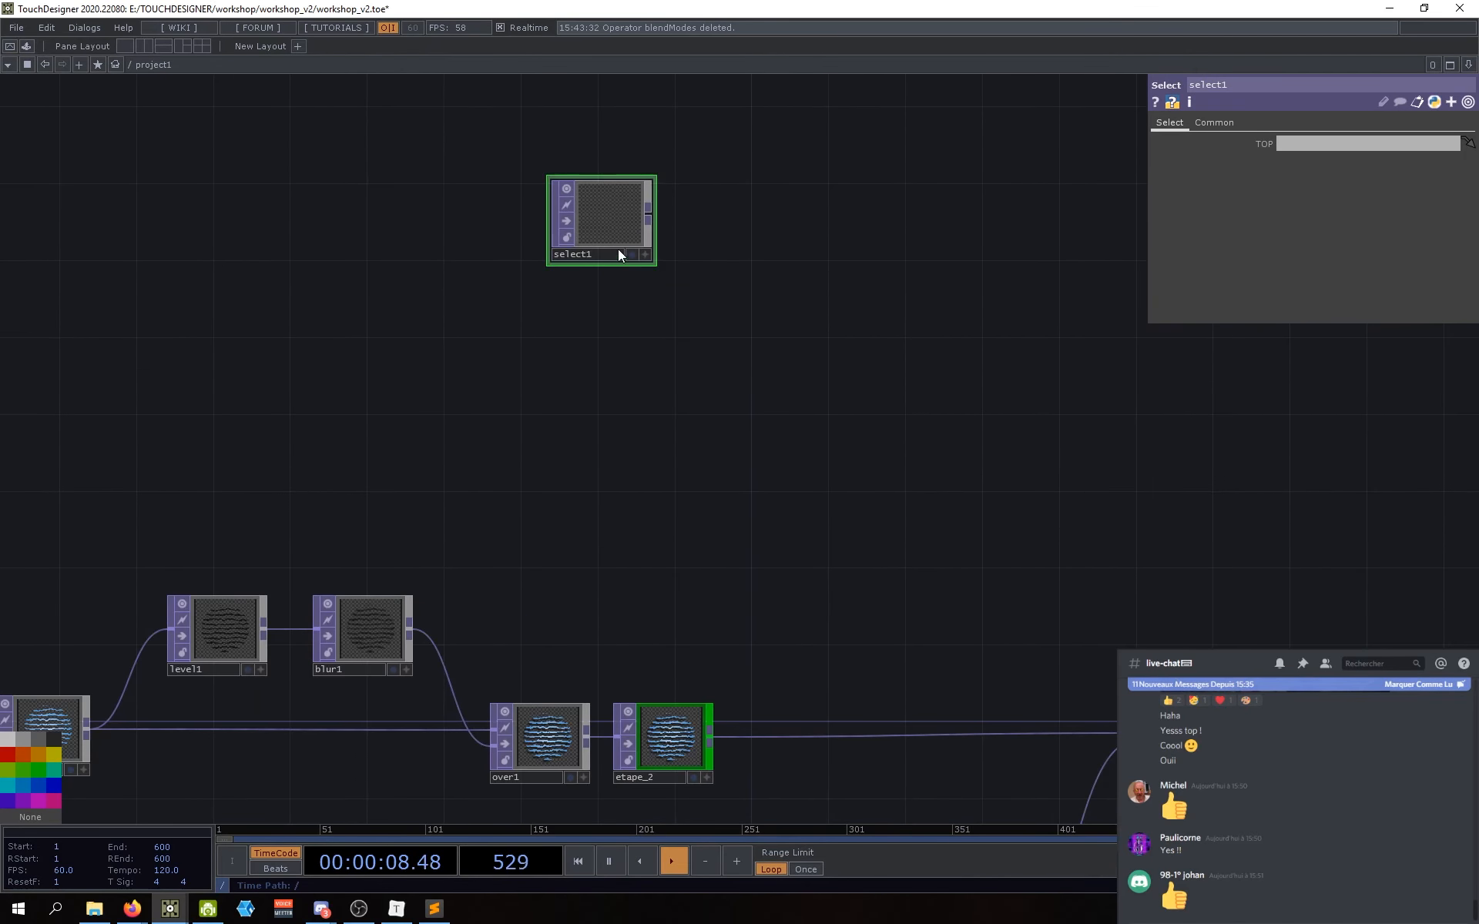
pyautogui.moveTo(618, 248); pyautogui.dragTo(674, 403)
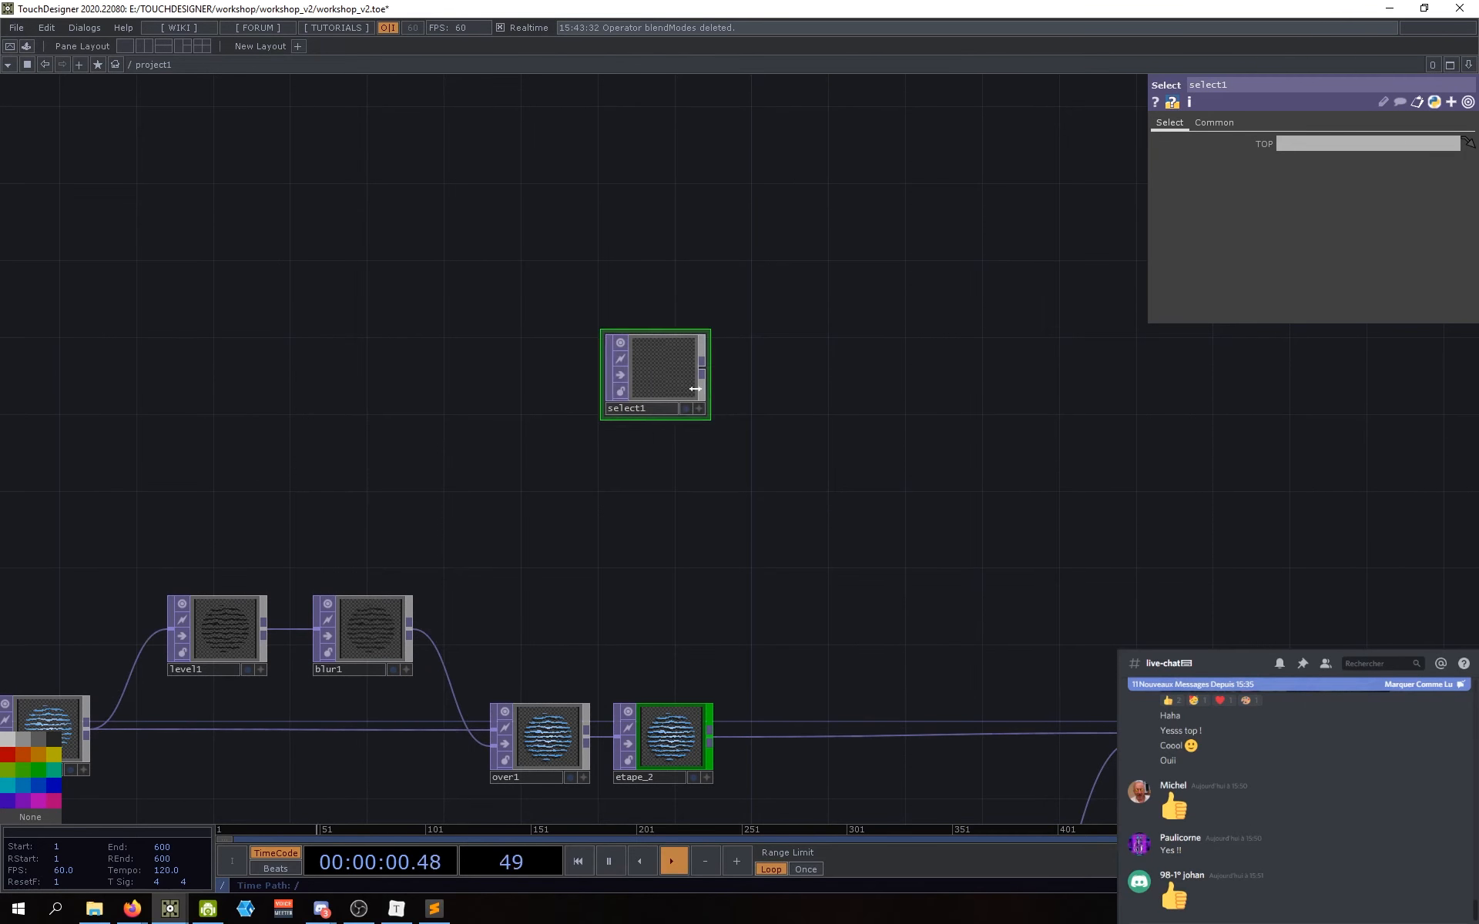
pyautogui.scroll(3, 652, 373)
pyautogui.scroll(-5, 660, 390)
pyautogui.scroll(1, 662, 400)
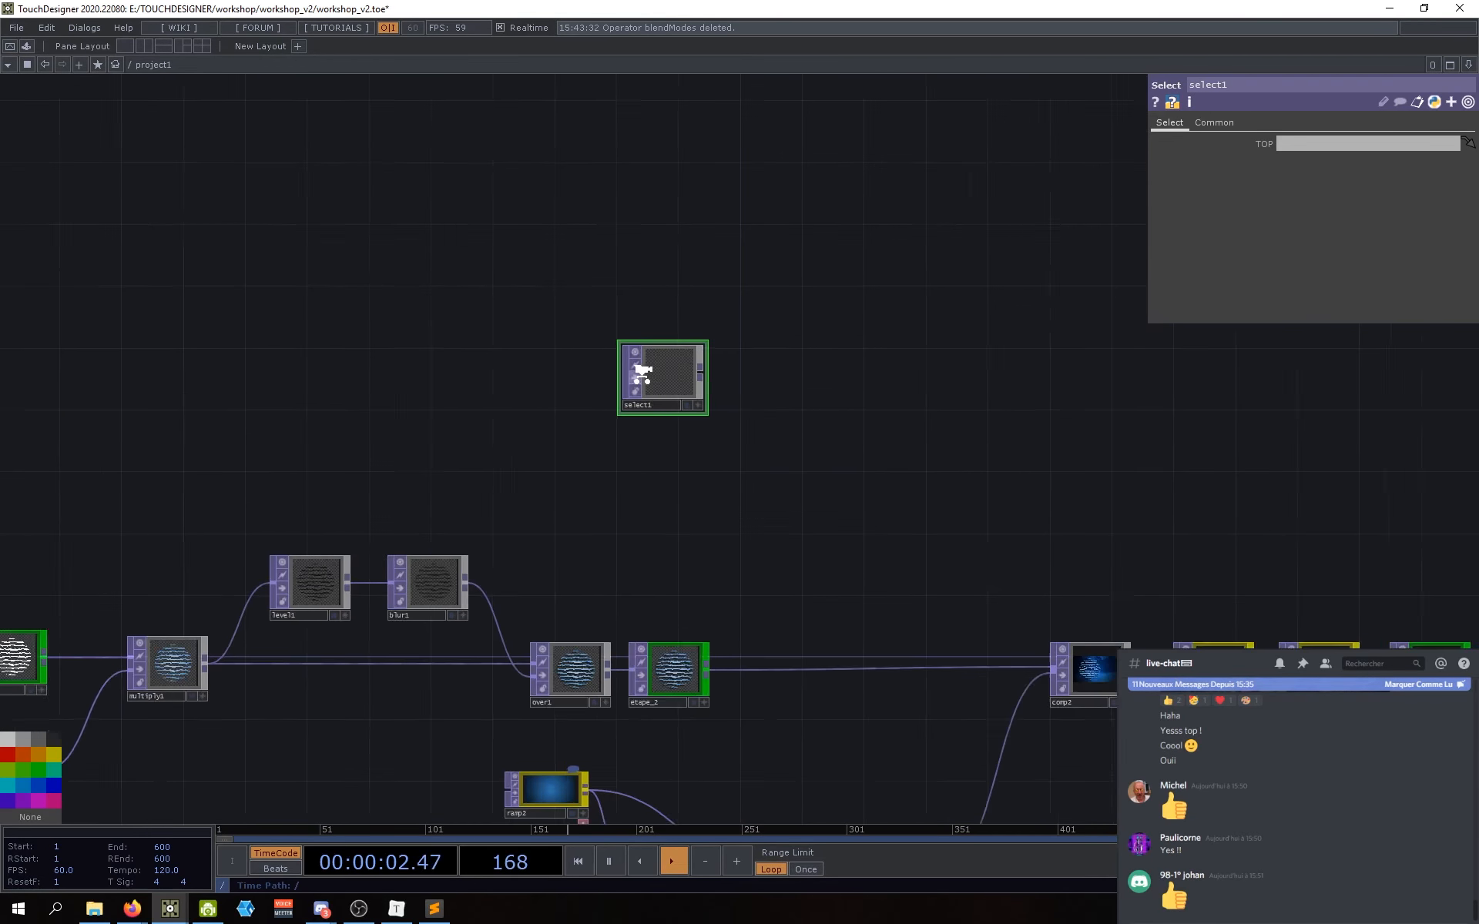
pyautogui.scroll(2, 642, 374)
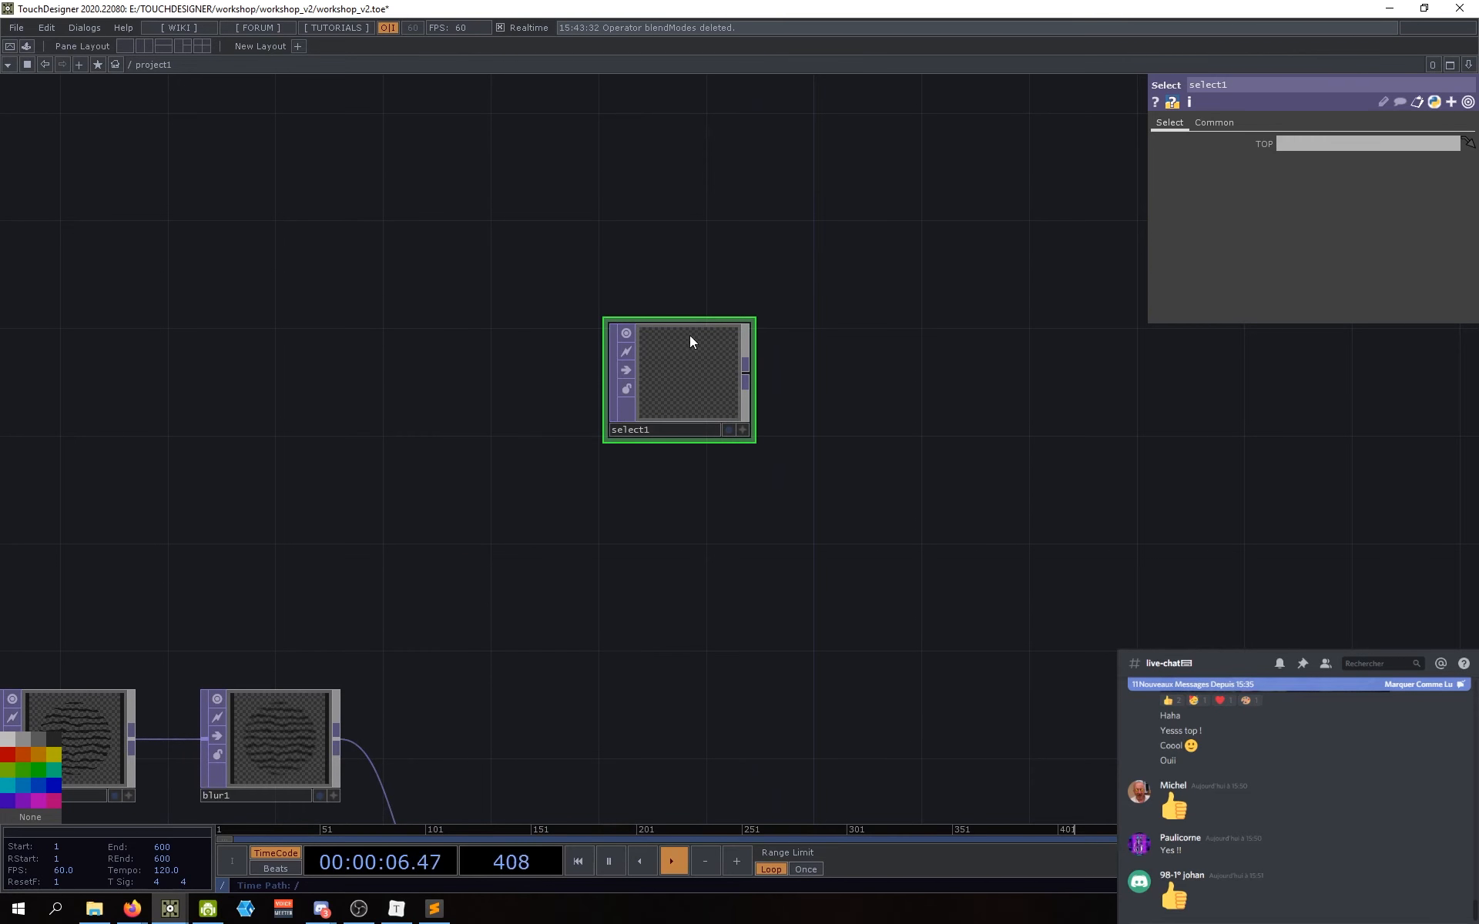
pyautogui.middleClick(695, 368)
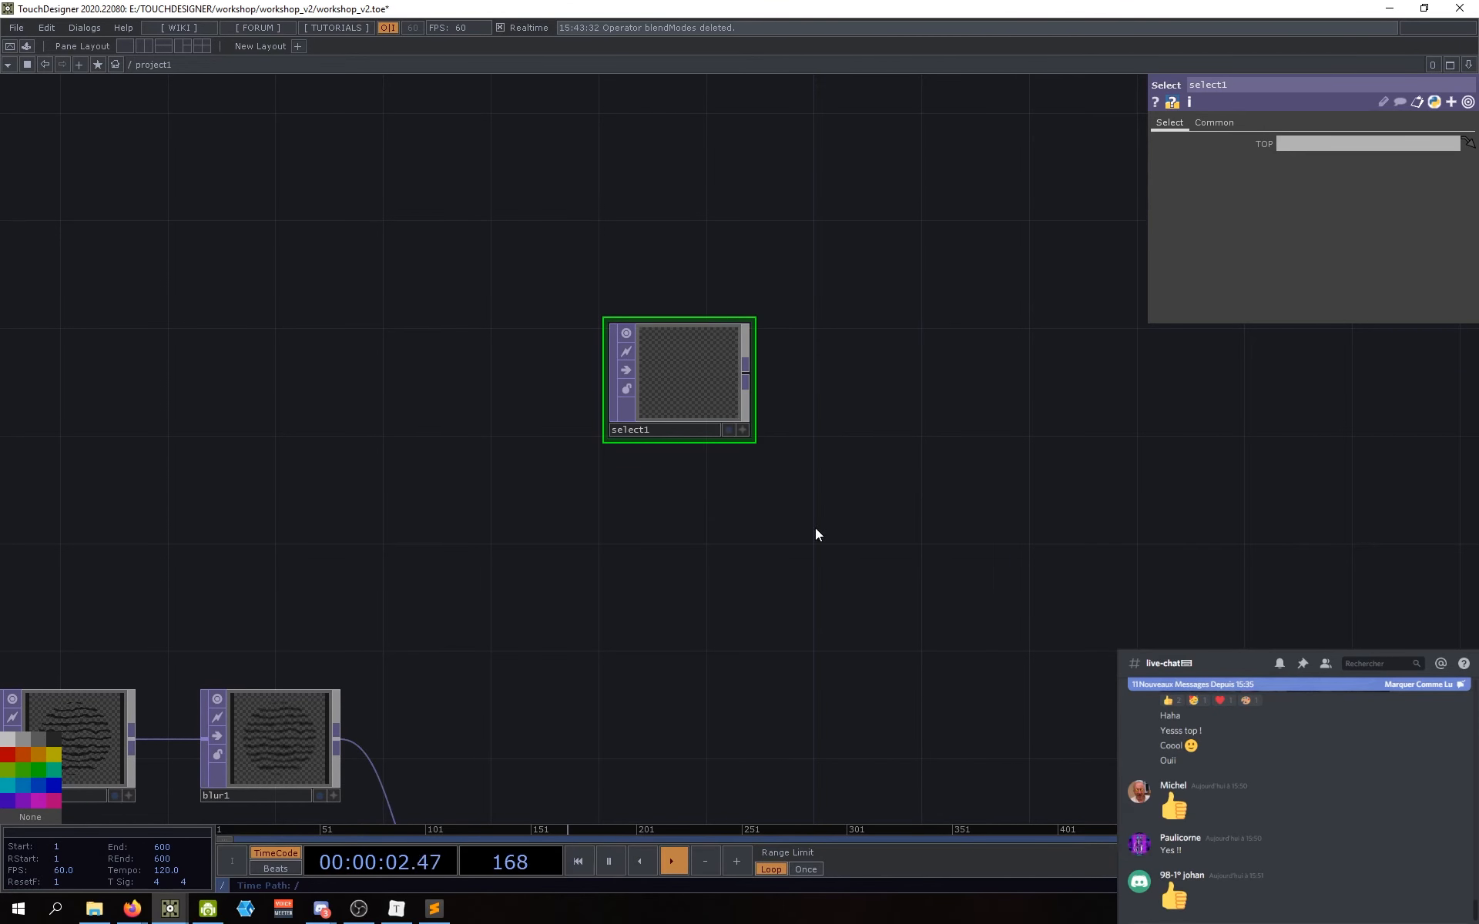
pyautogui.moveTo(753, 526); pyautogui.dragTo(778, 393)
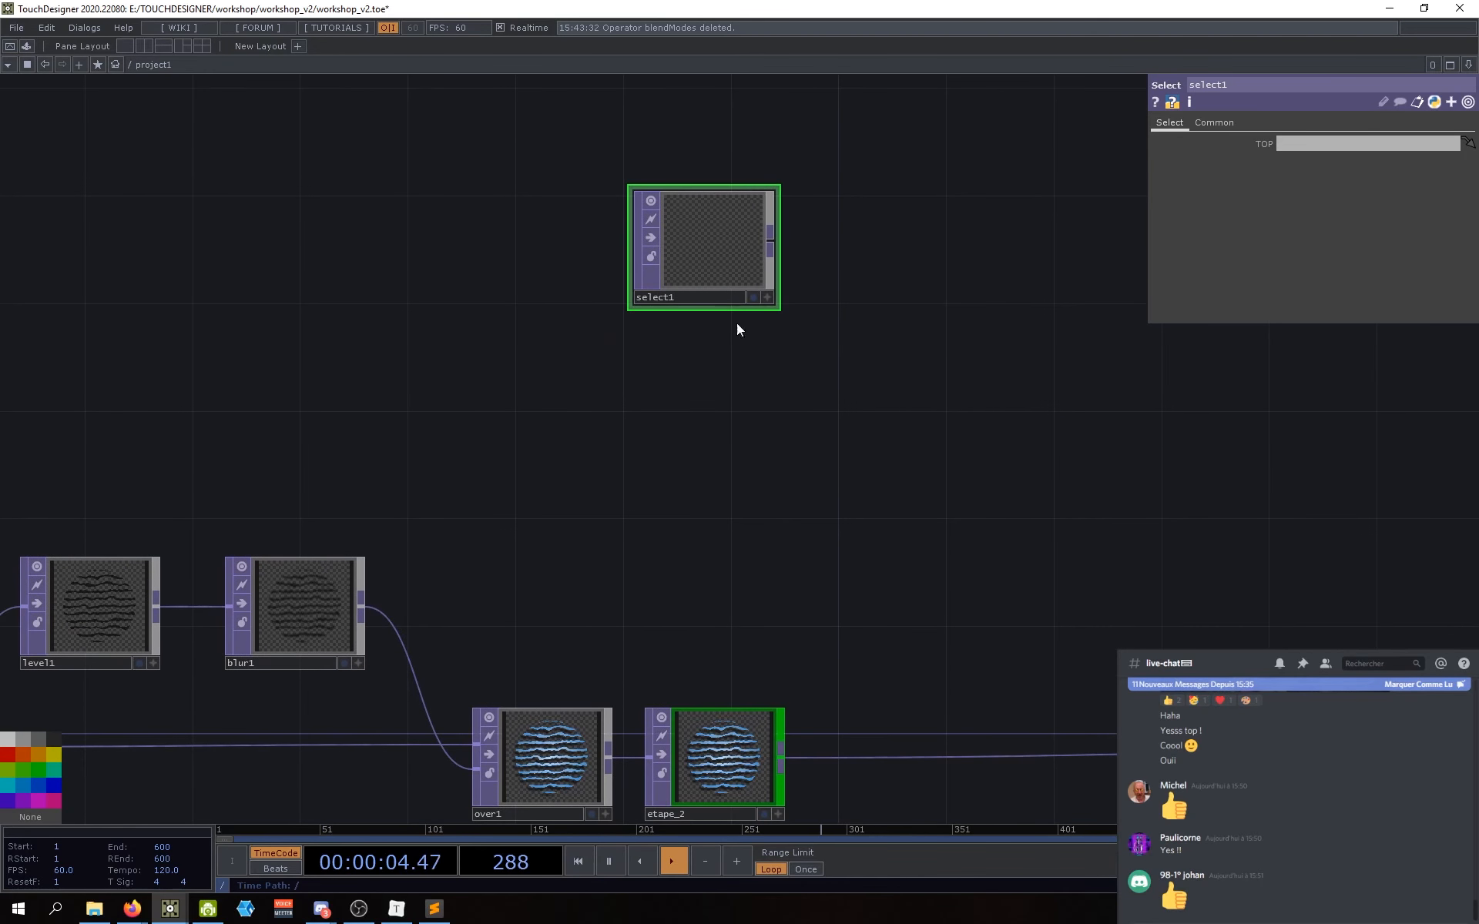
pyautogui.moveTo(809, 260); pyautogui.dragTo(817, 297)
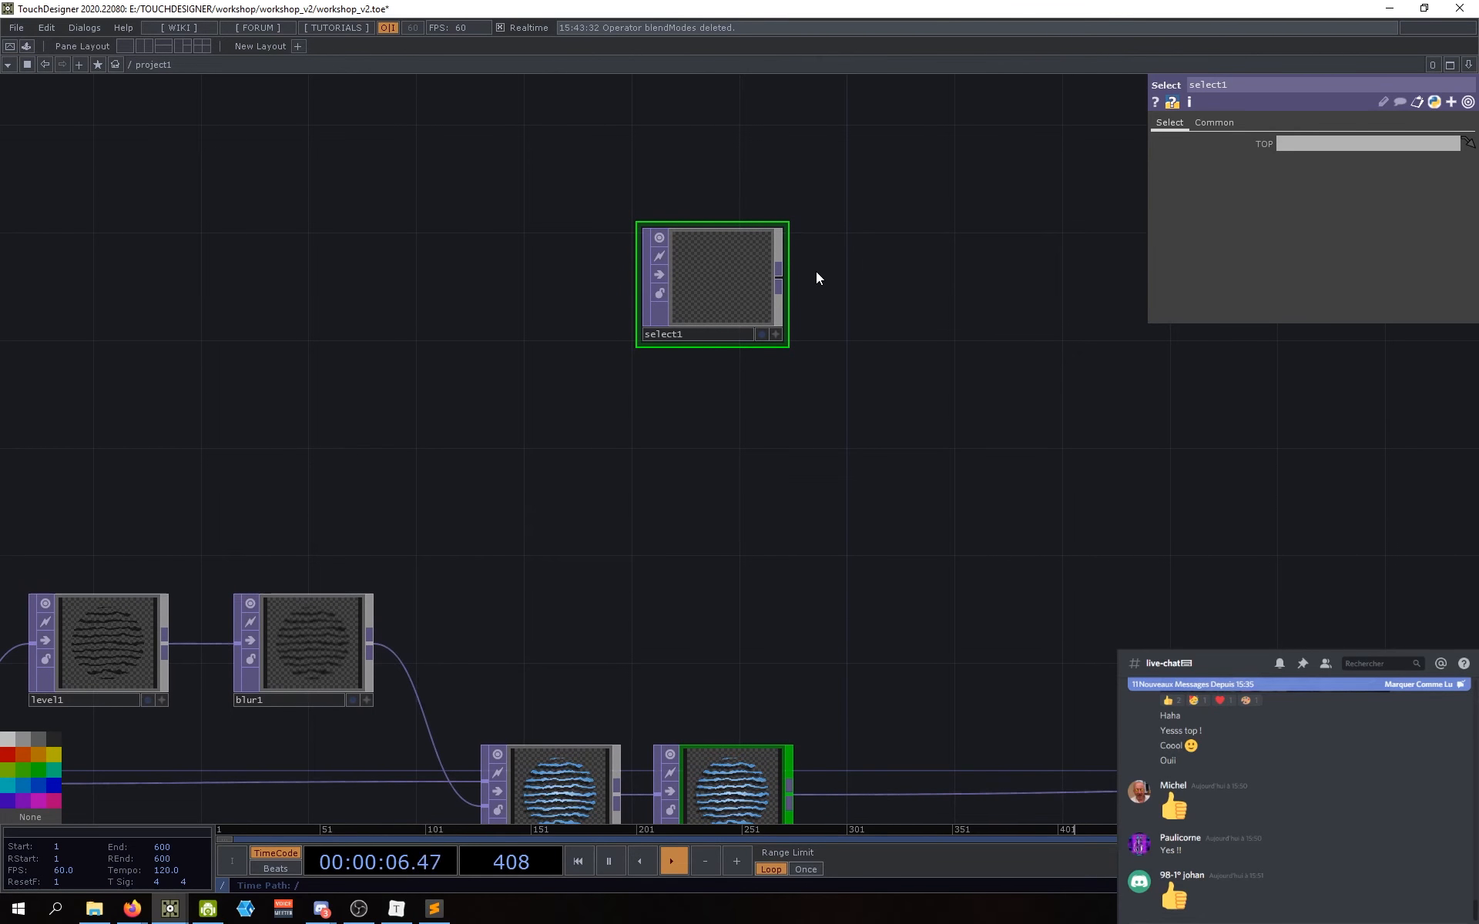
pyautogui.moveTo(750, 370); pyautogui.dragTo(749, 380)
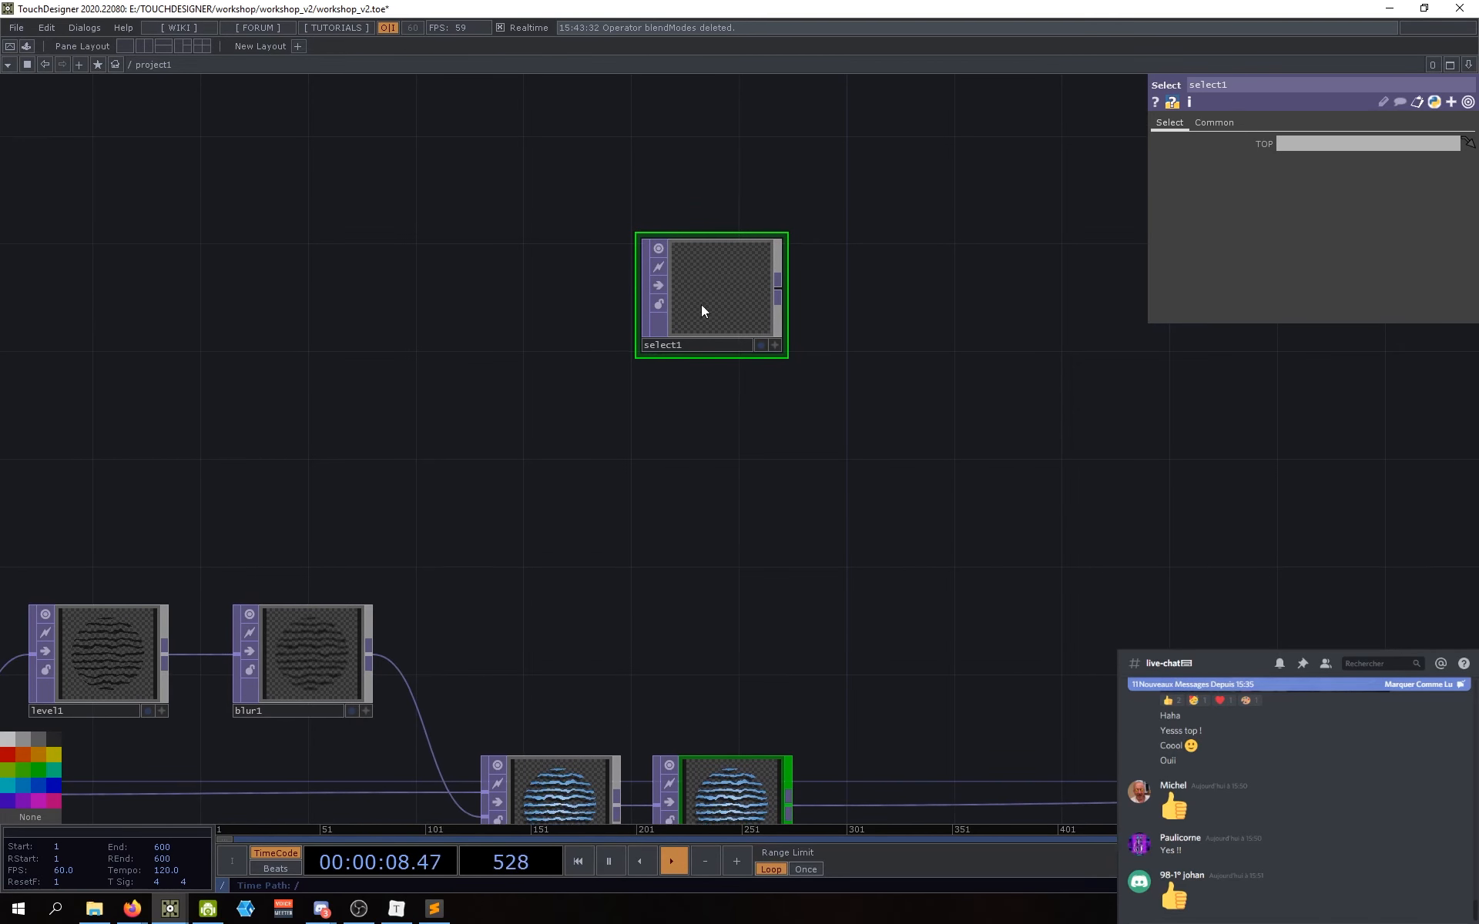
pyautogui.click(1291, 145)
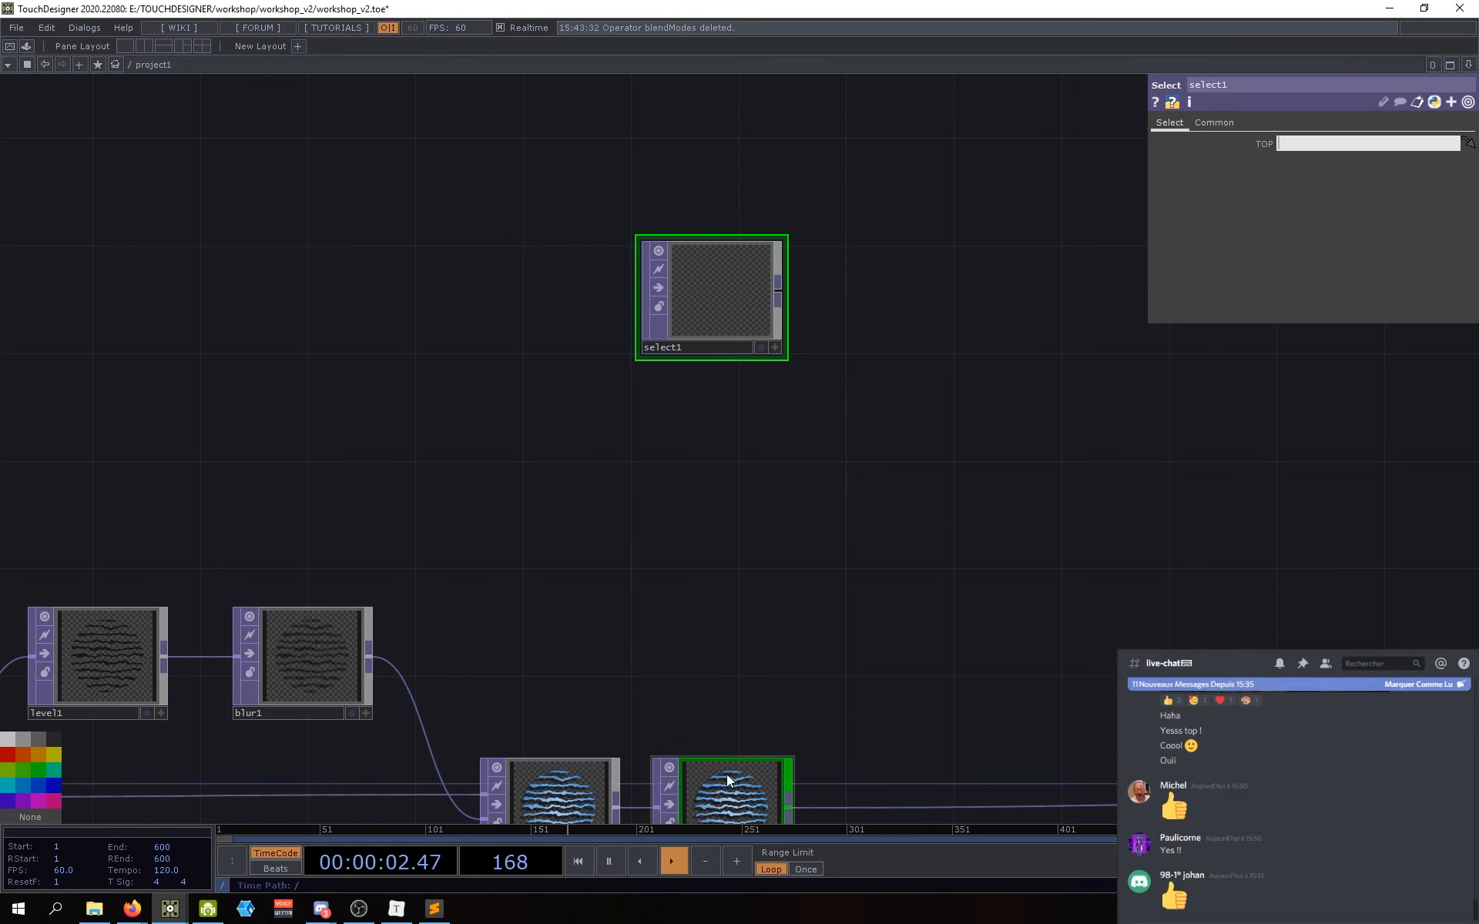
pyautogui.moveTo(772, 631)
pyautogui.mouseDown()
pyautogui.moveTo(802, 603)
pyautogui.moveTo(787, 630)
pyautogui.mouseUp()
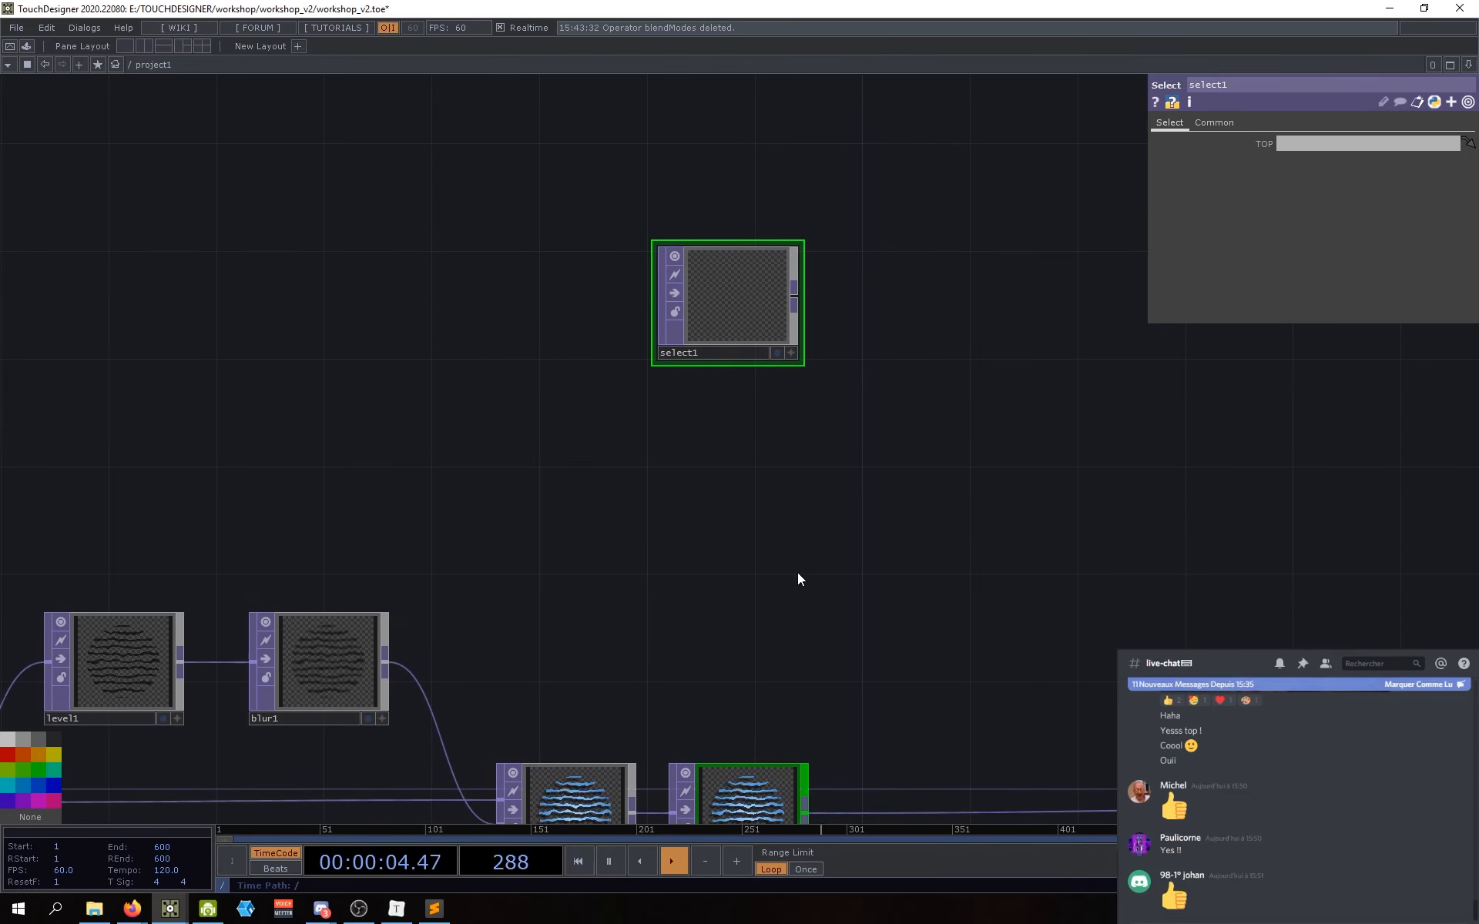
pyautogui.moveTo(627, 611); pyautogui.dragTo(649, 589)
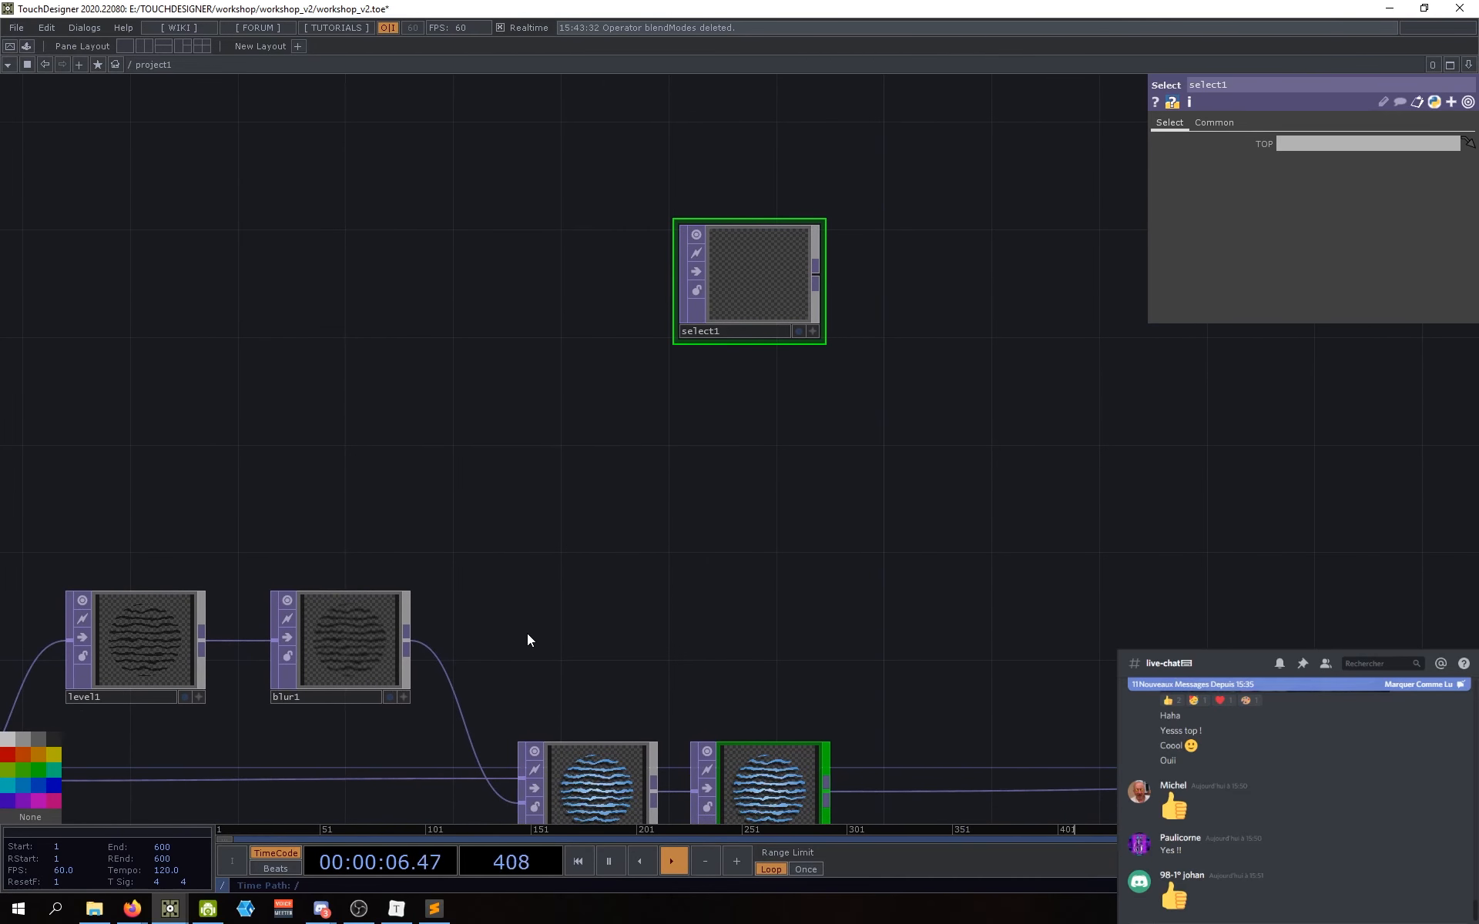
pyautogui.scroll(-5, 547, 624)
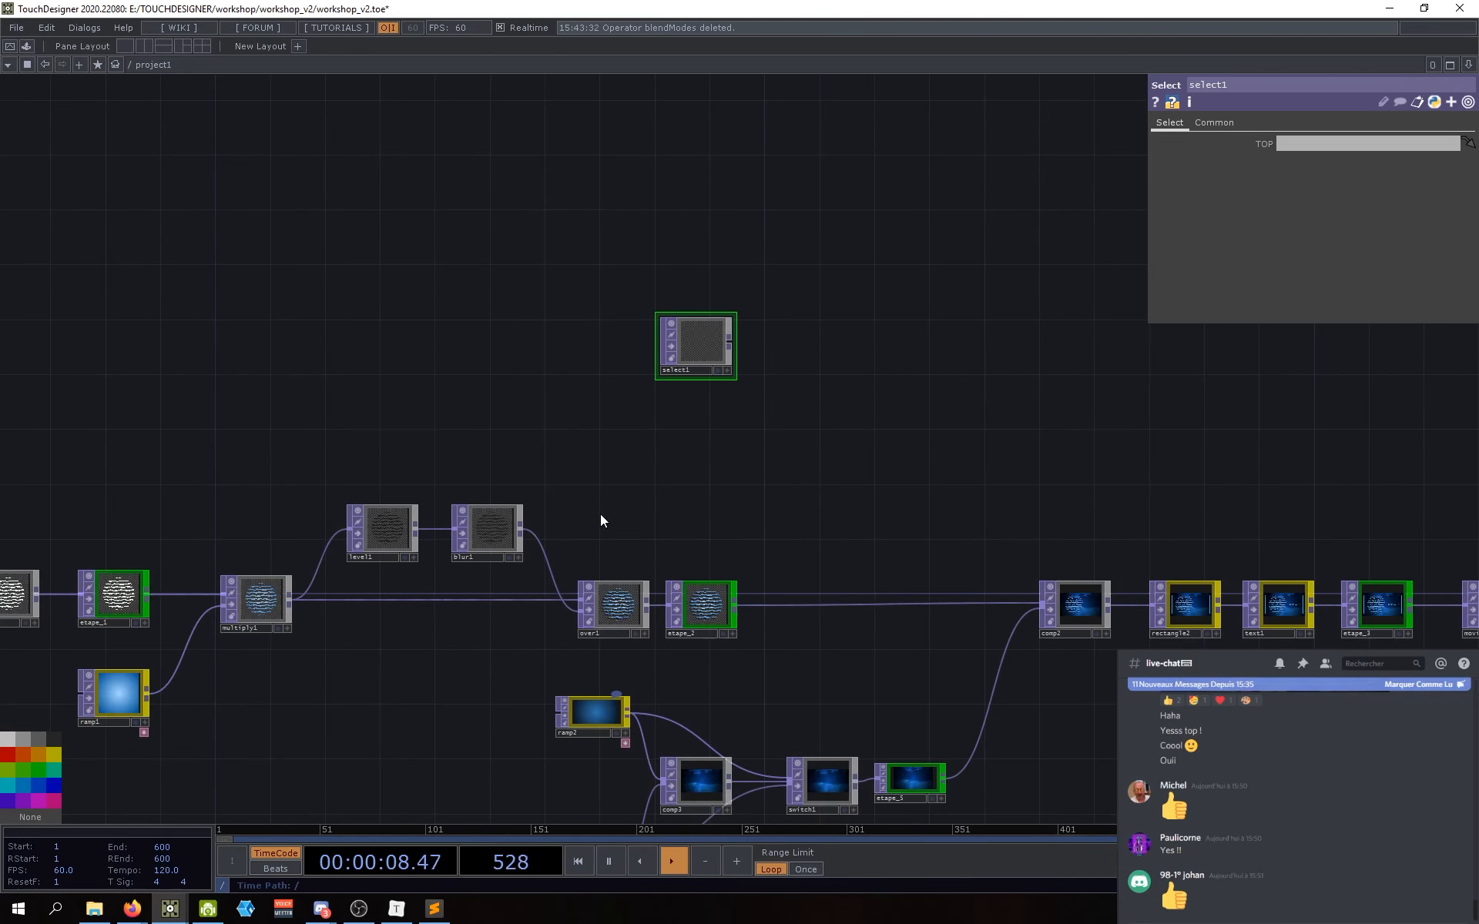
pyautogui.scroll(-2, 742, 424)
pyautogui.scroll(3, 686, 387)
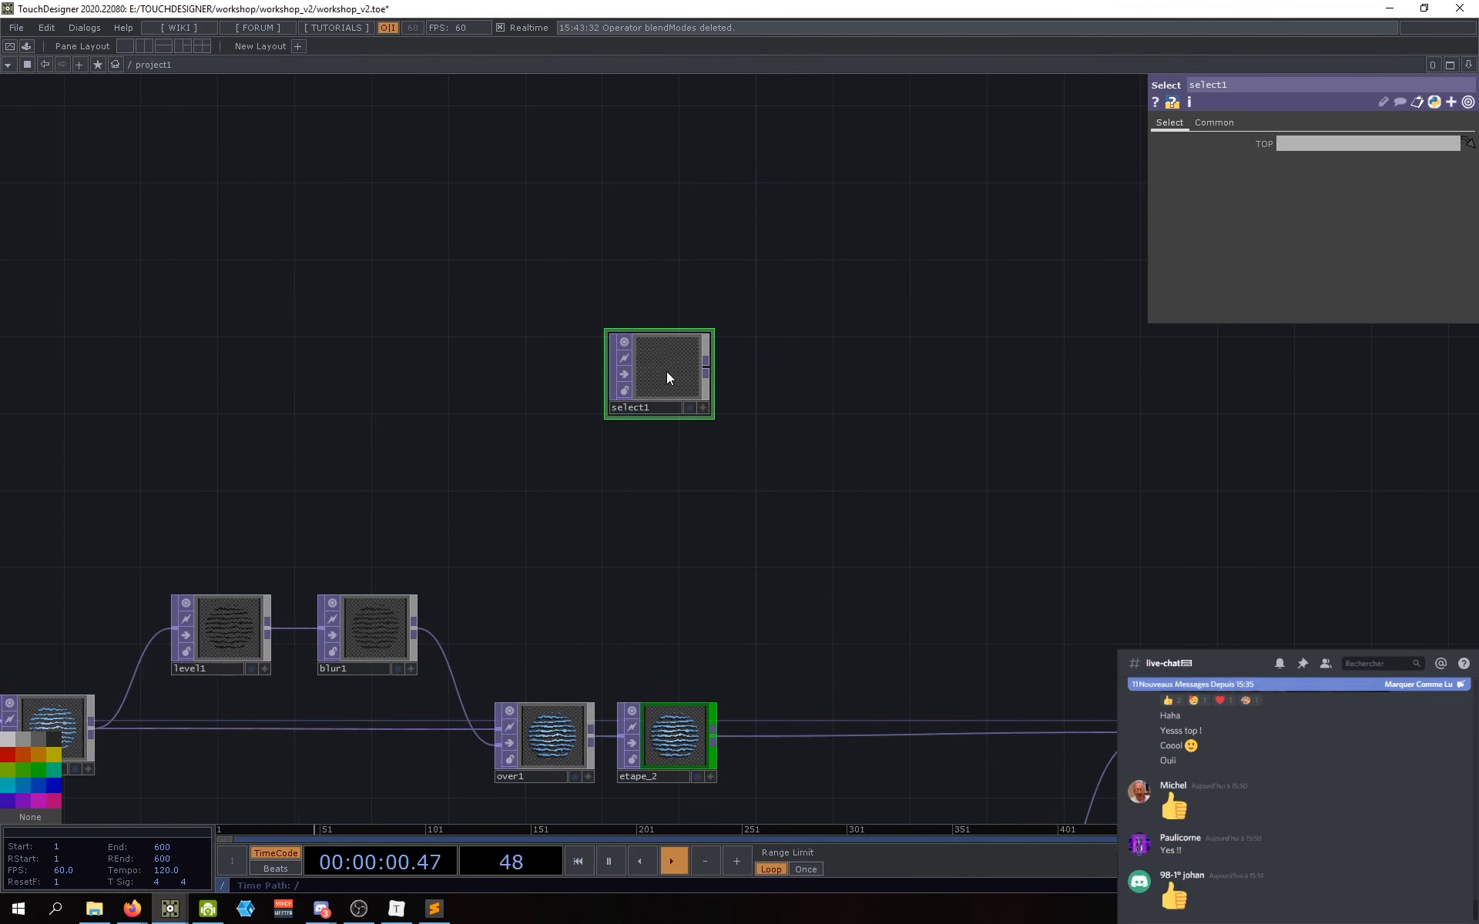
pyautogui.scroll(2, 667, 371)
pyautogui.scroll(-2, 667, 372)
pyautogui.scroll(2, 667, 372)
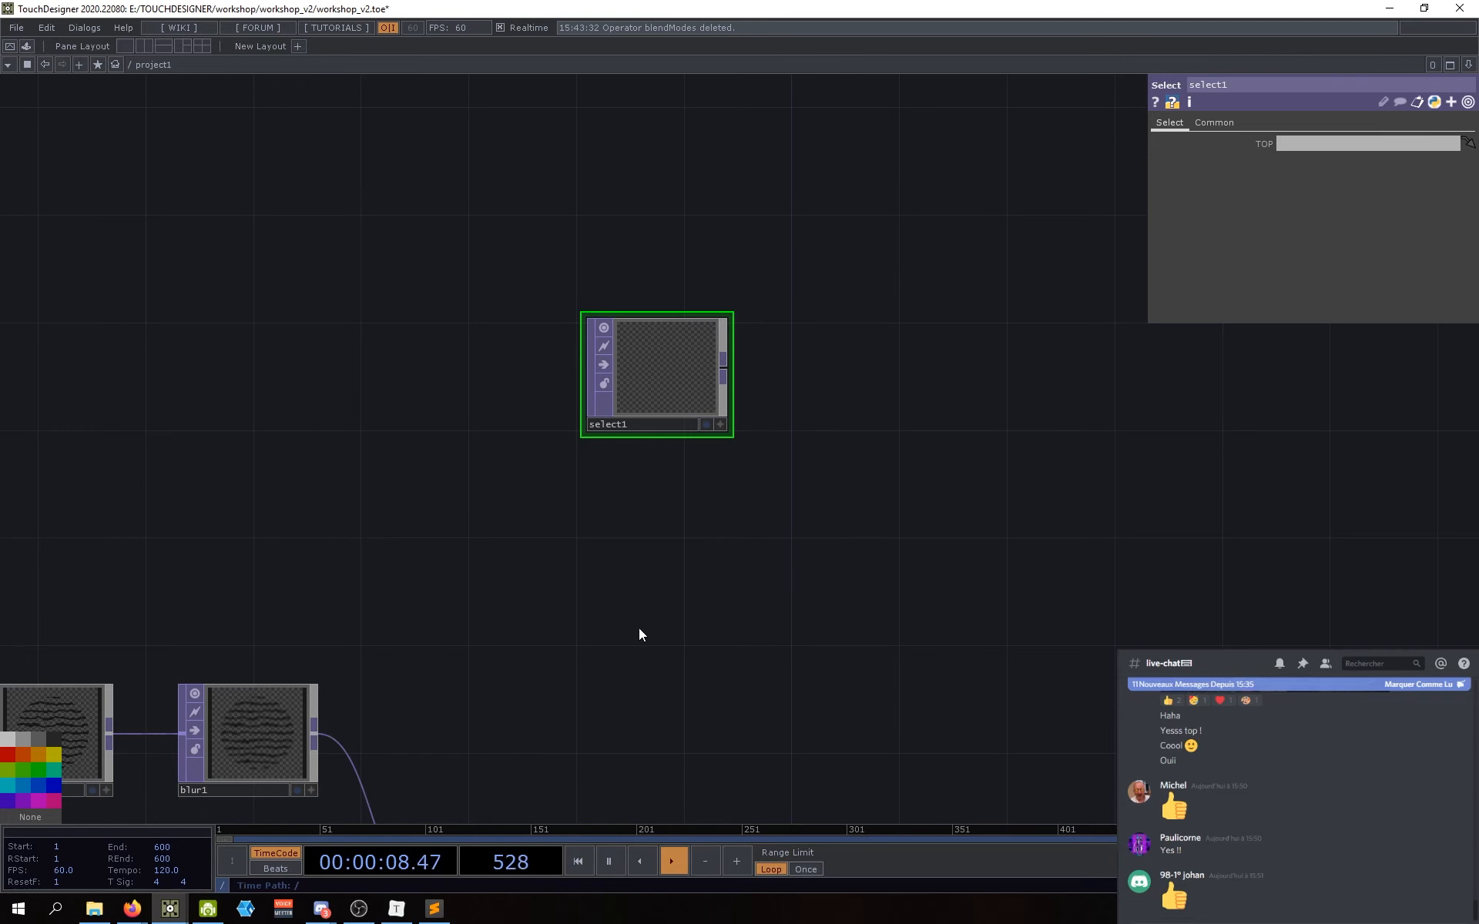
pyautogui.moveTo(576, 637); pyautogui.dragTo(778, 433)
pyautogui.scroll(-3, 869, 510)
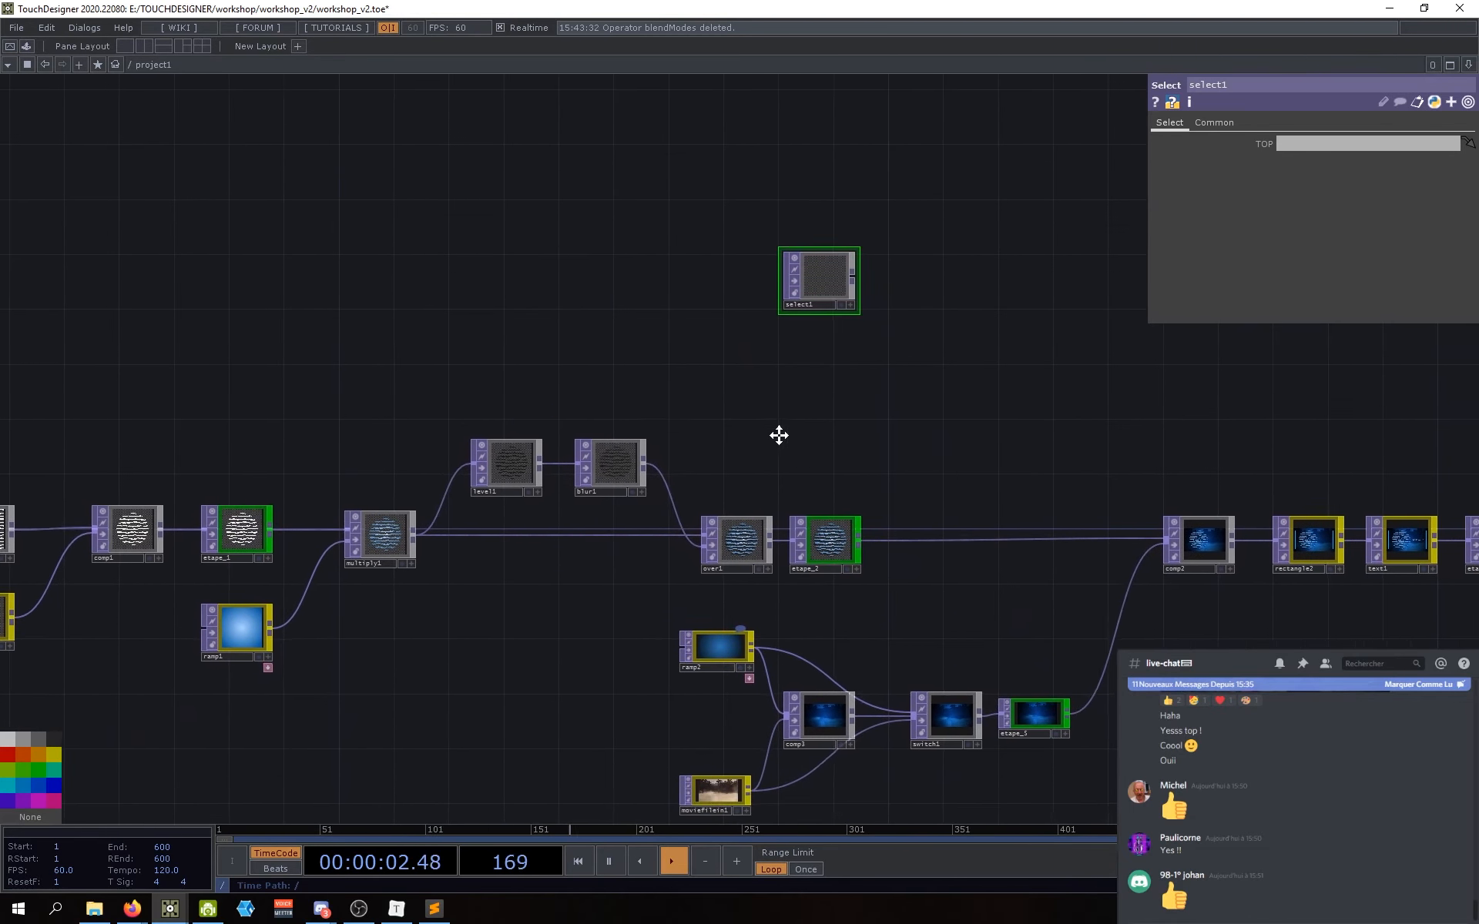
# Step: Drag etape_1 onto select1 as its source, then clear that reference
pyautogui.click(241, 536)
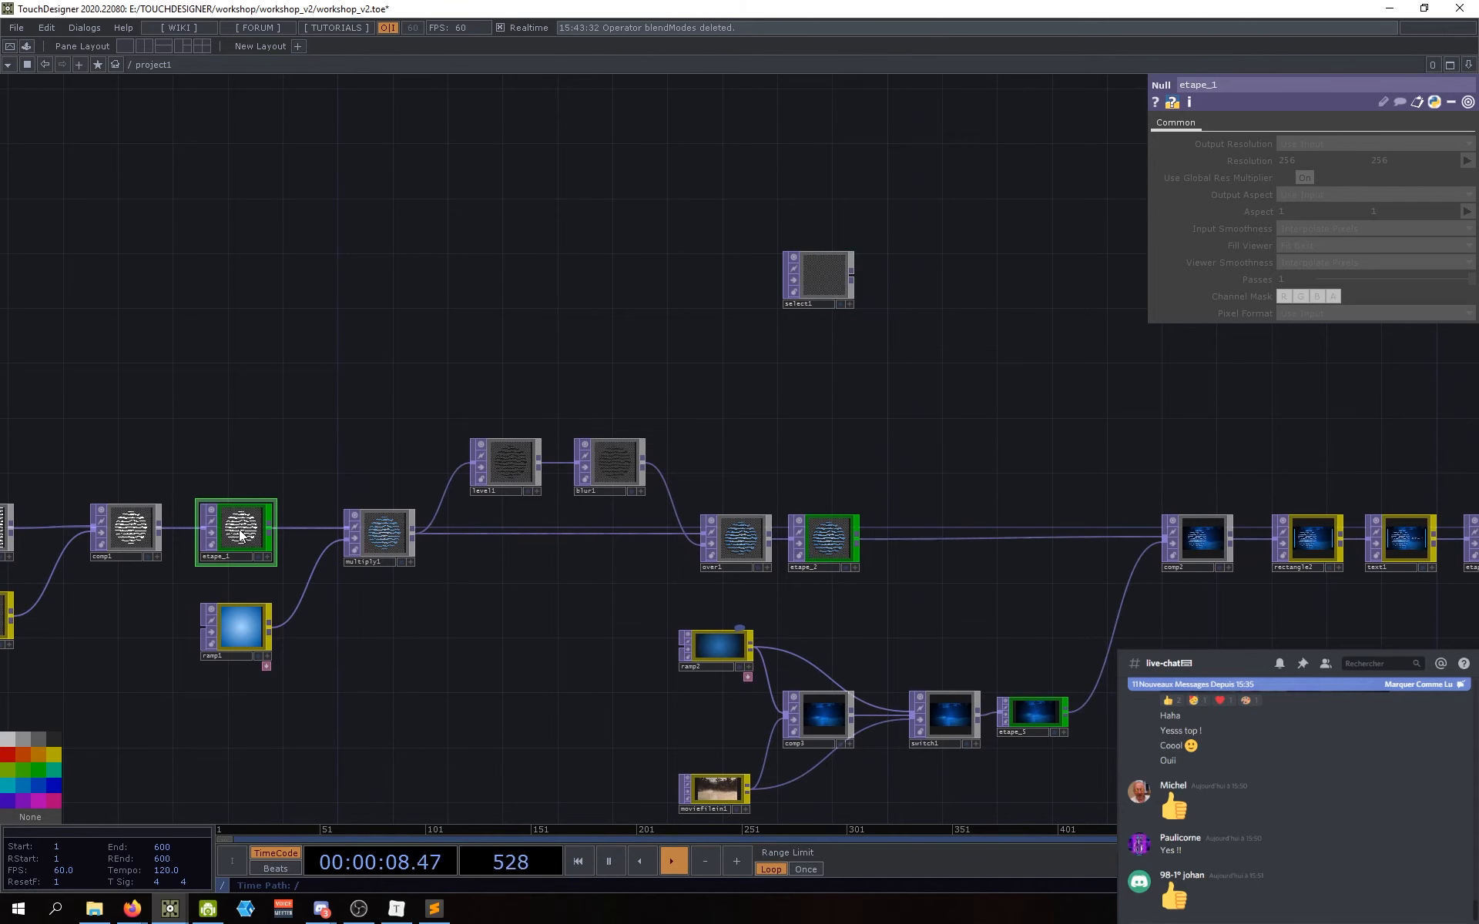
pyautogui.moveTo(242, 537); pyautogui.dragTo(1103, 232)
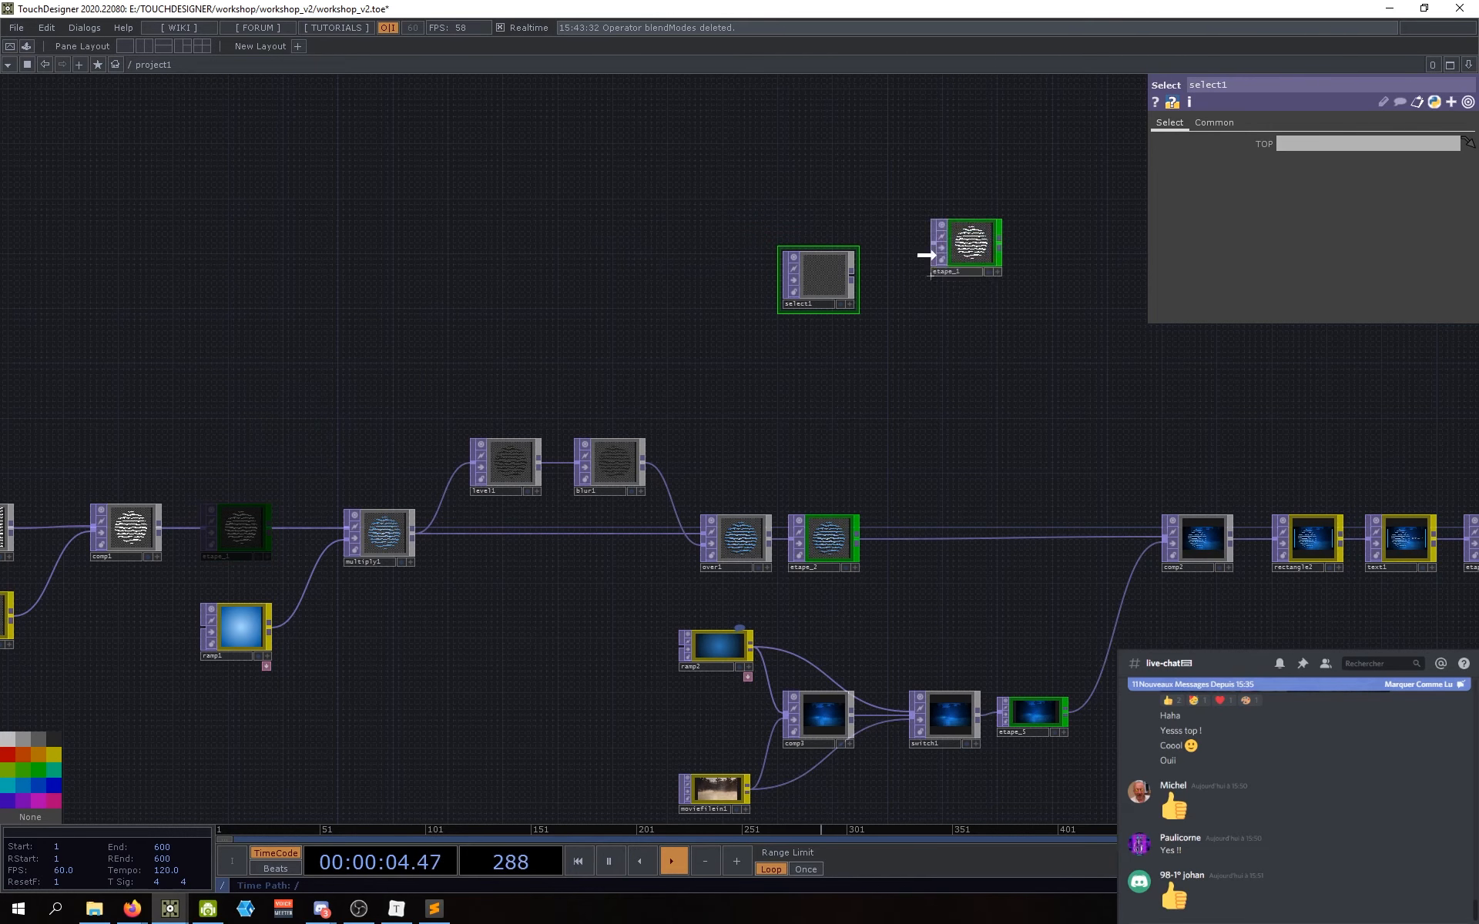
pyautogui.moveTo(926, 255); pyautogui.dragTo(1191, 192)
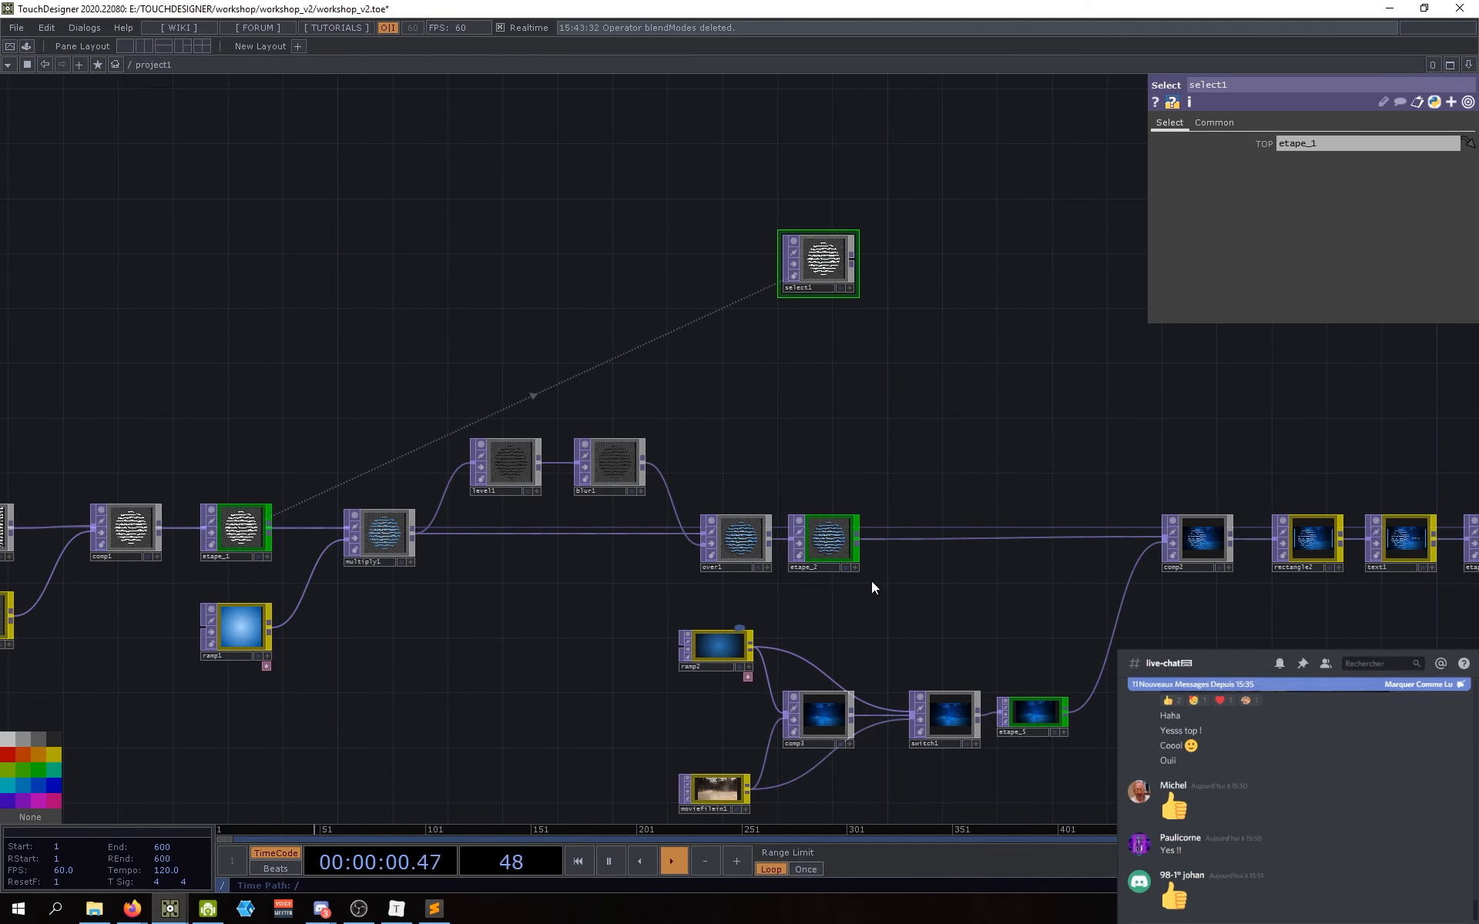
pyautogui.moveTo(797, 460); pyautogui.dragTo(818, 465)
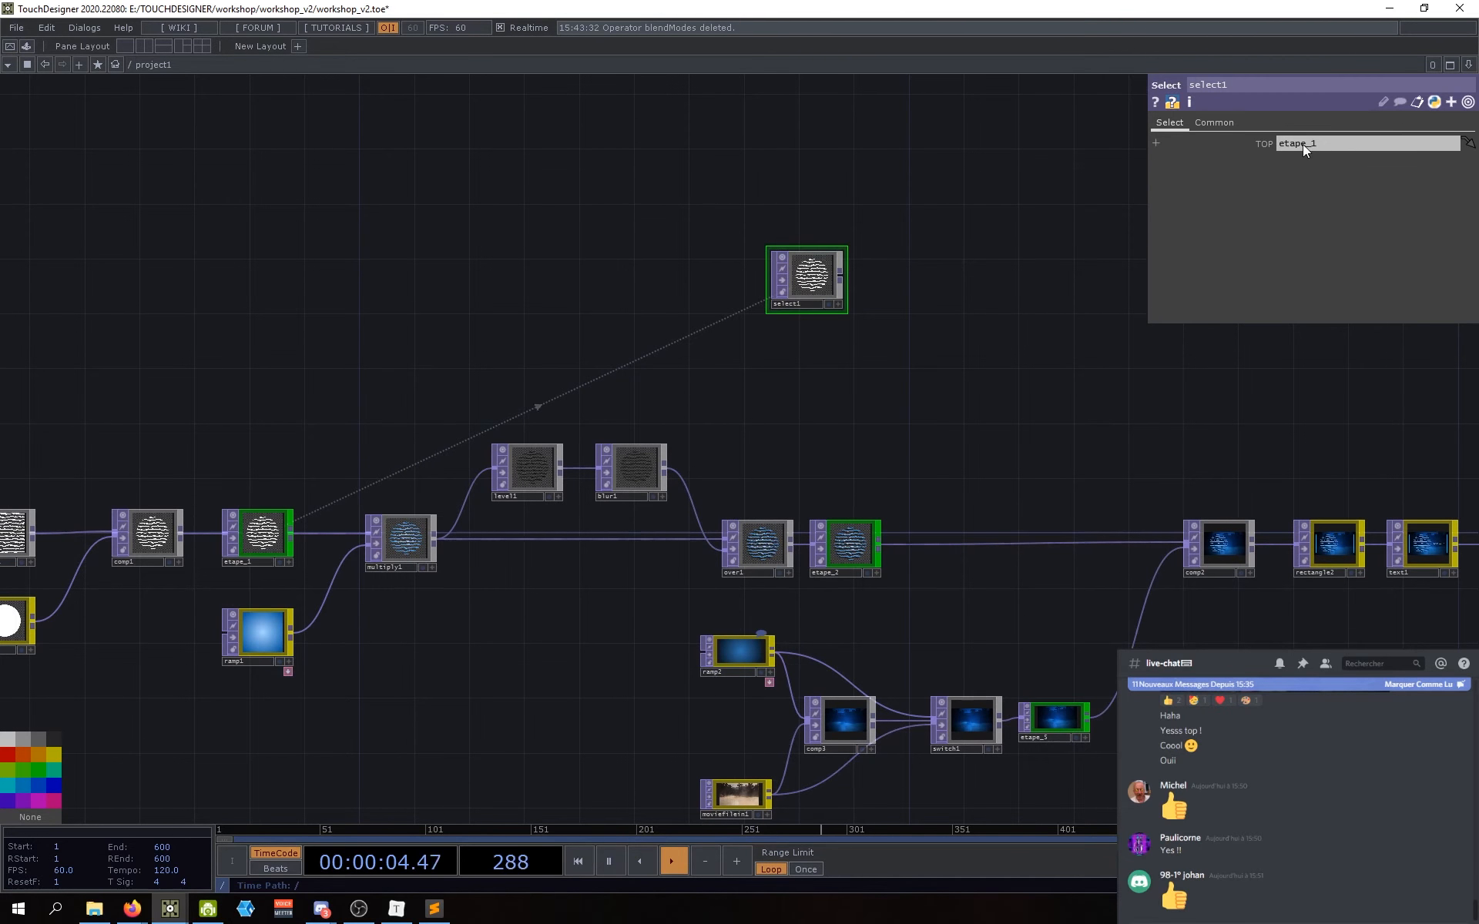
pyautogui.press('BackSpace')
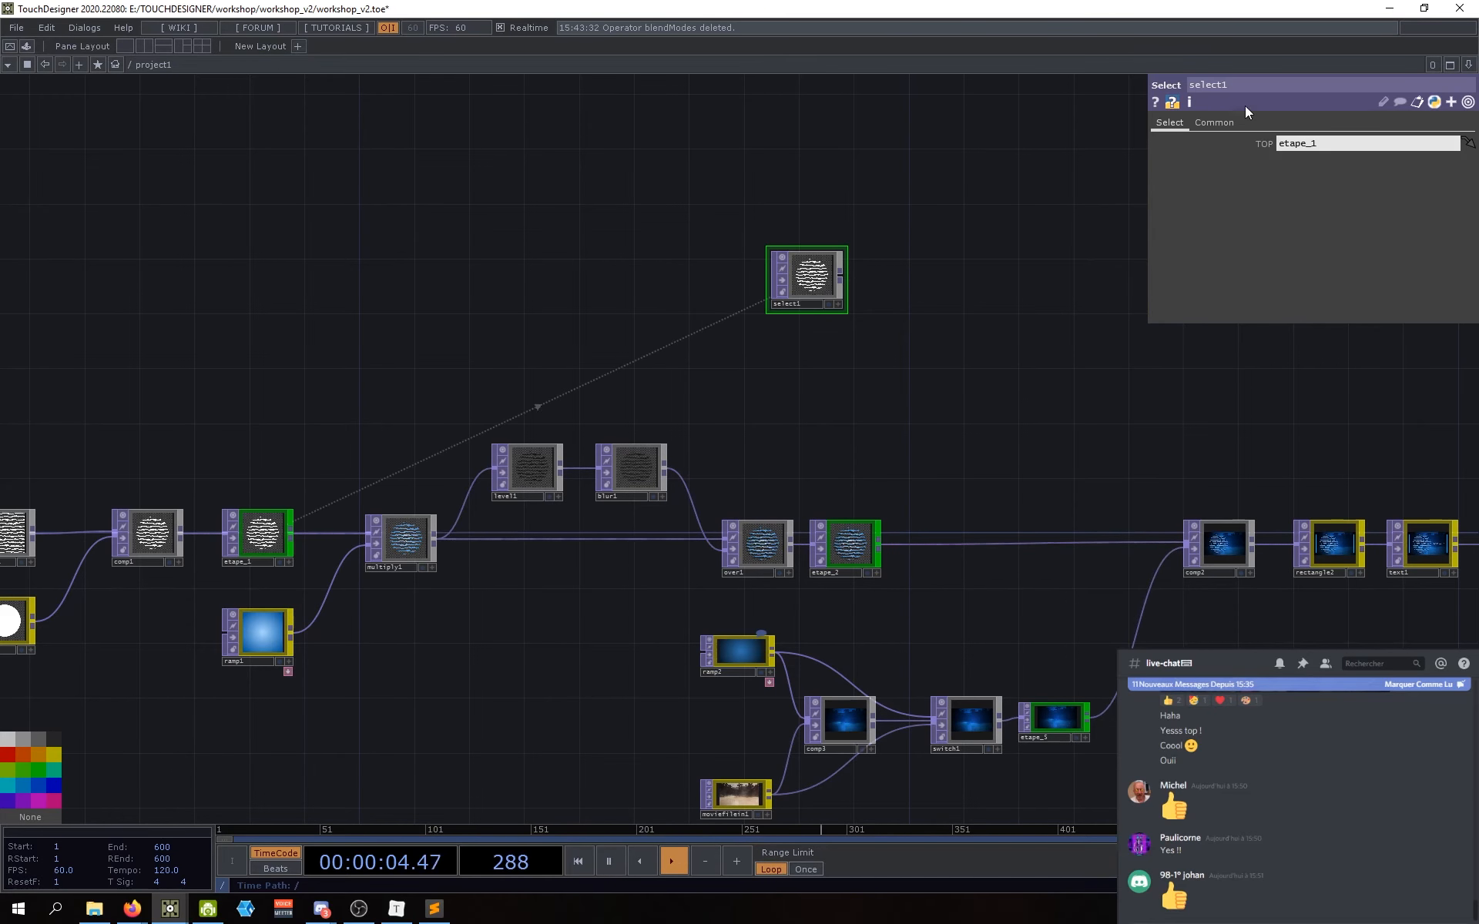
# Step: Check select1's resolution and memory info and reposition the select1 node
pyautogui.middleClick(809, 282)
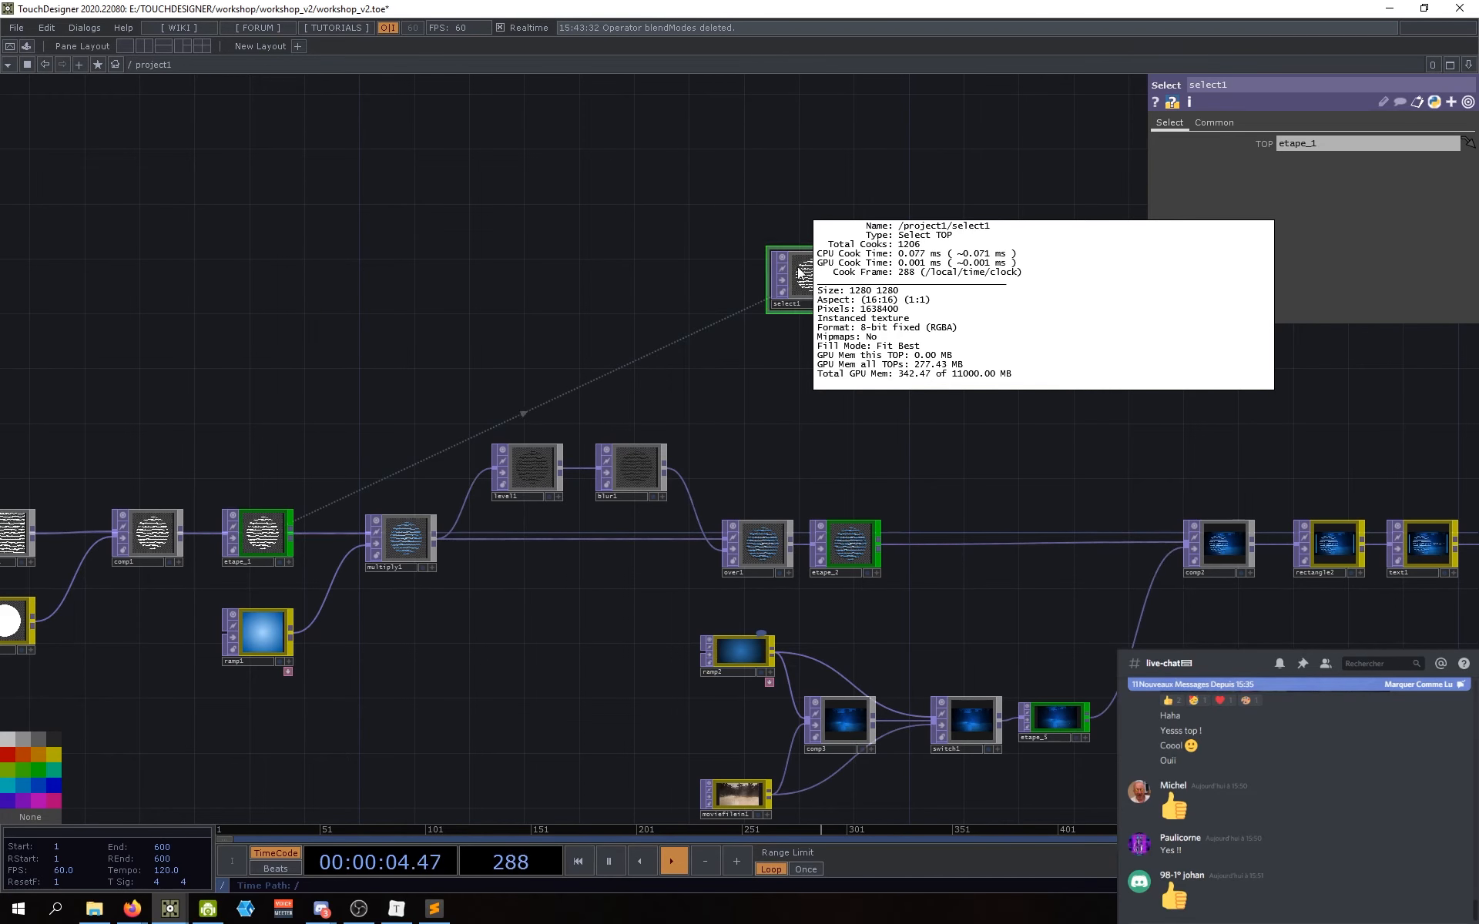
pyautogui.moveTo(839, 273); pyautogui.dragTo(822, 251)
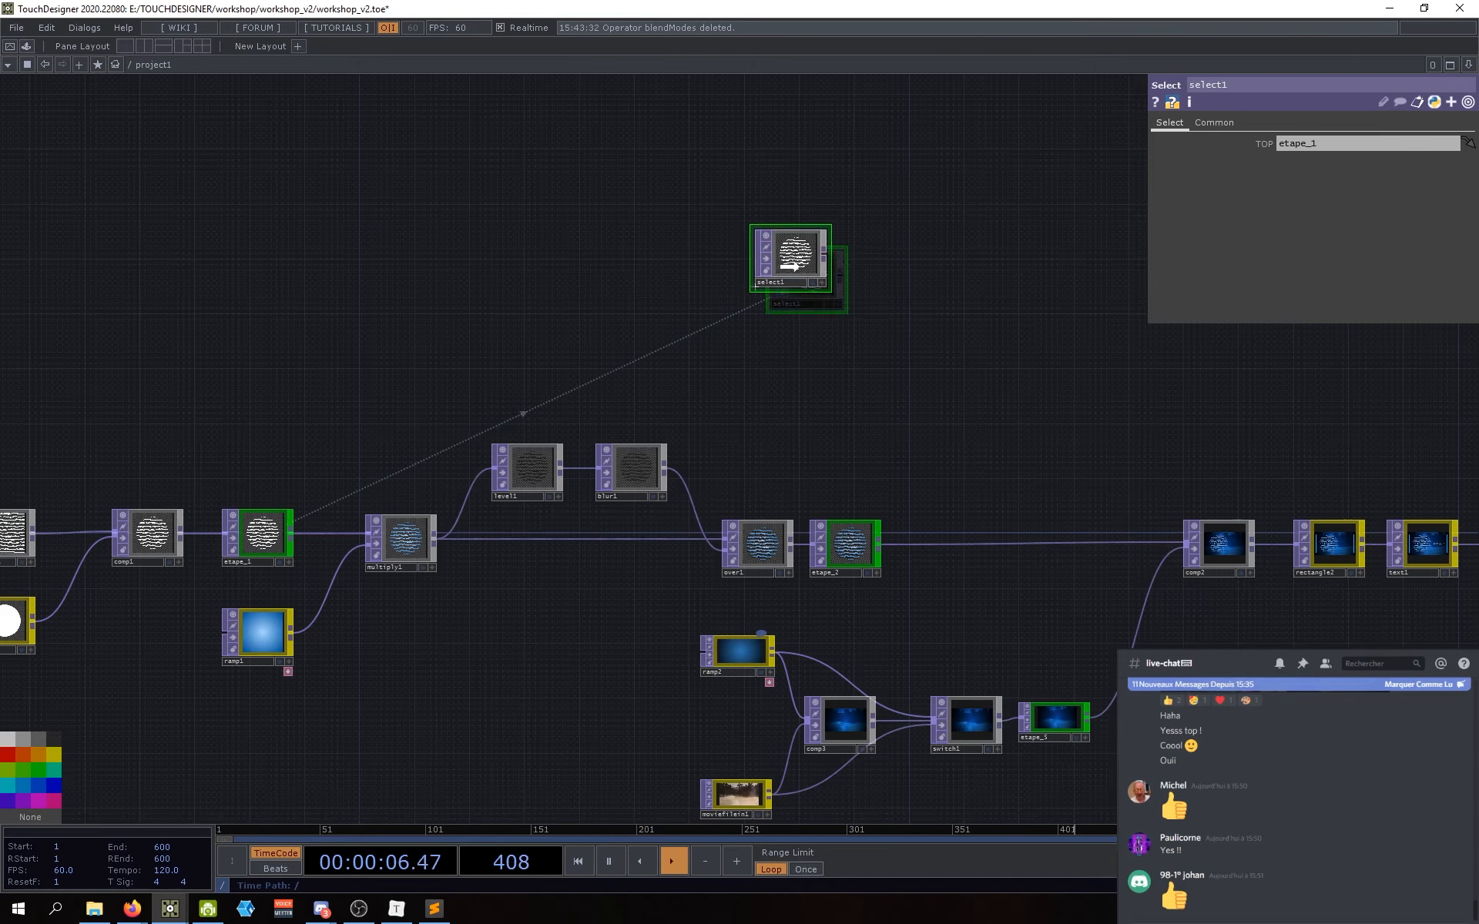
pyautogui.moveTo(786, 379); pyautogui.dragTo(783, 341)
pyautogui.moveTo(779, 275); pyautogui.dragTo(764, 282)
pyautogui.moveTo(755, 408); pyautogui.dragTo(799, 381)
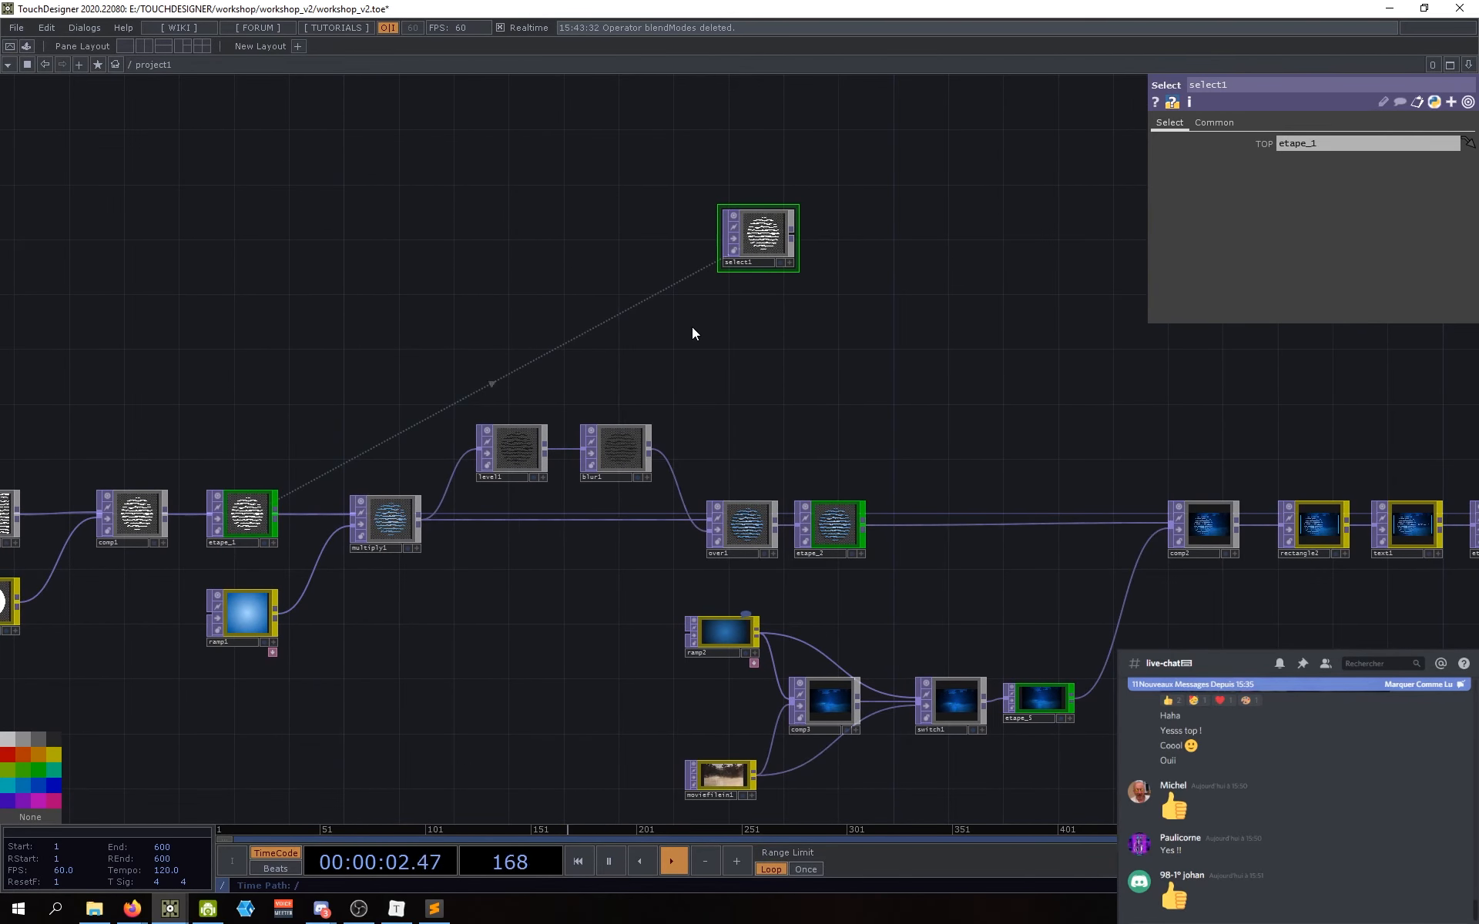
pyautogui.moveTo(756, 358); pyautogui.dragTo(756, 370)
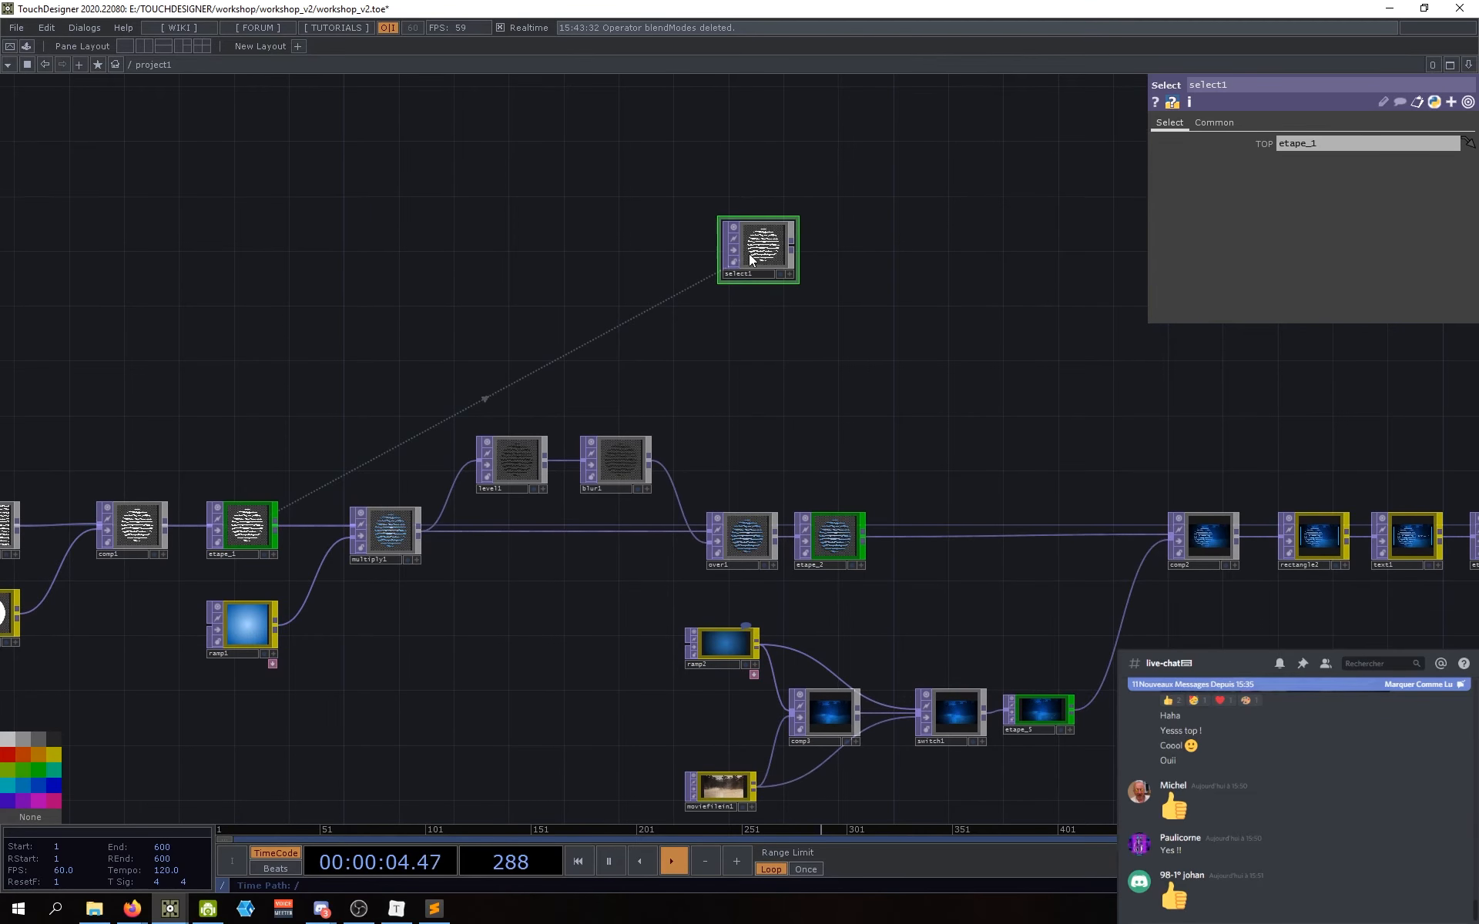
pyautogui.moveTo(750, 257); pyautogui.dragTo(745, 285)
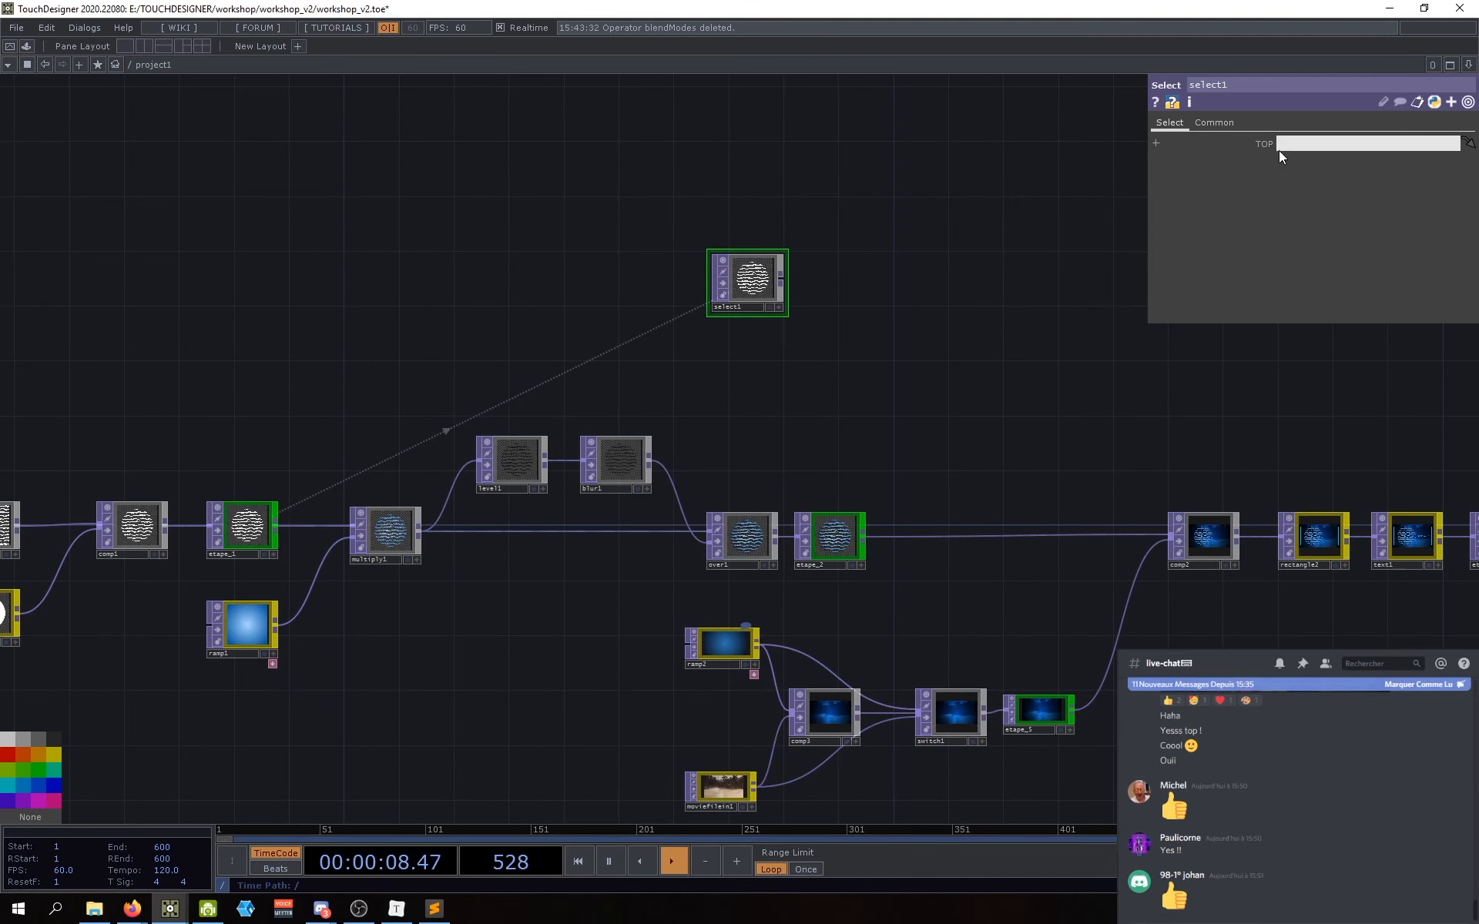
# Step: Clear select1's TOP reference, retry etape_1, then set the TOP parameter to ramp2
pyautogui.press('BackSpace')
pyautogui.press('Return')
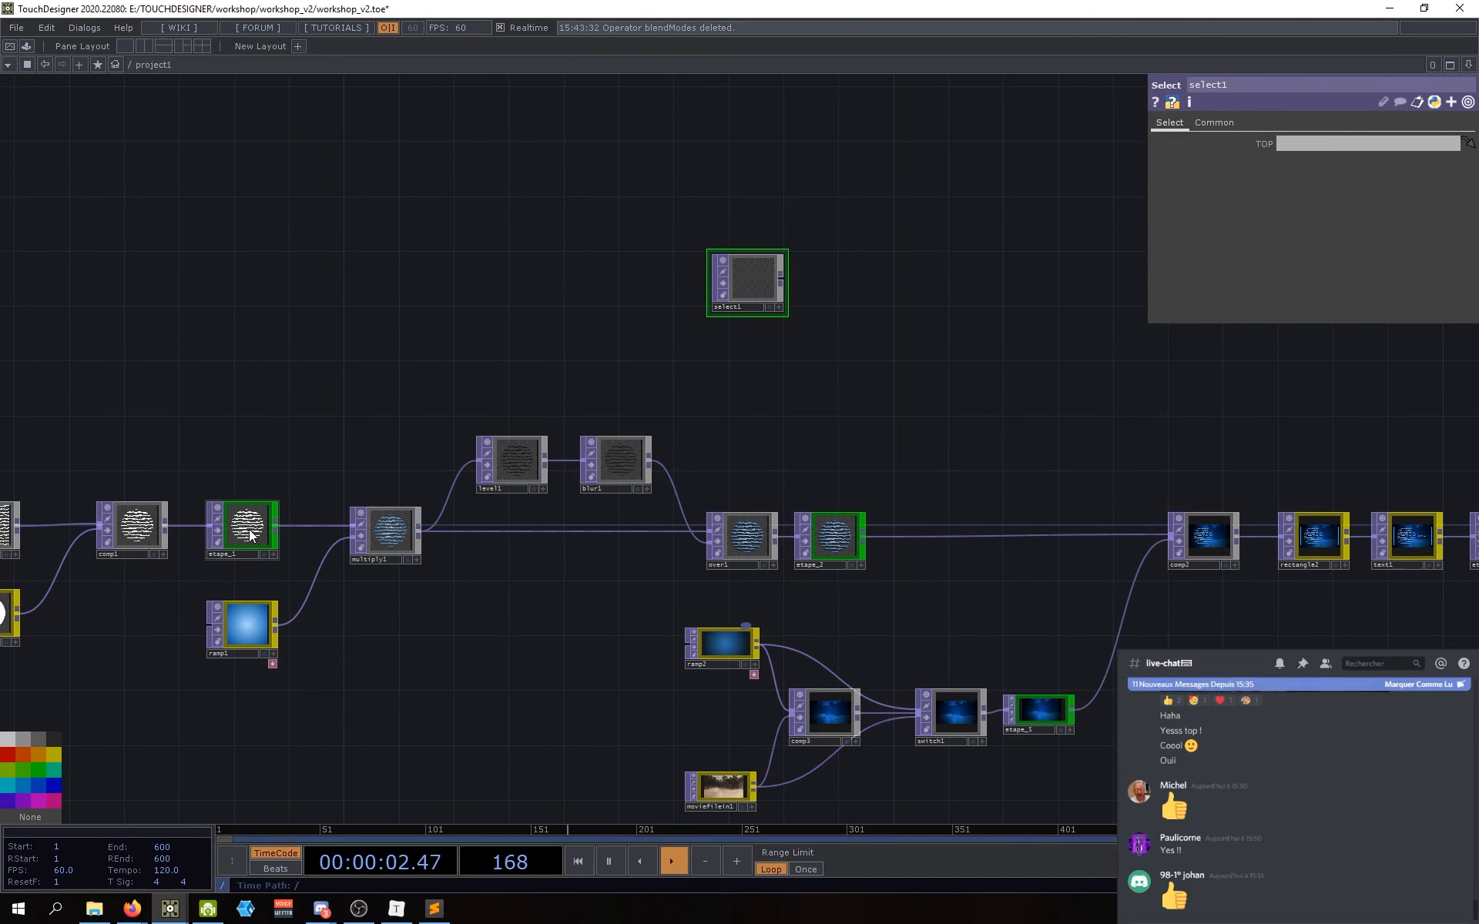
pyautogui.moveTo(250, 536); pyautogui.dragTo(1306, 145)
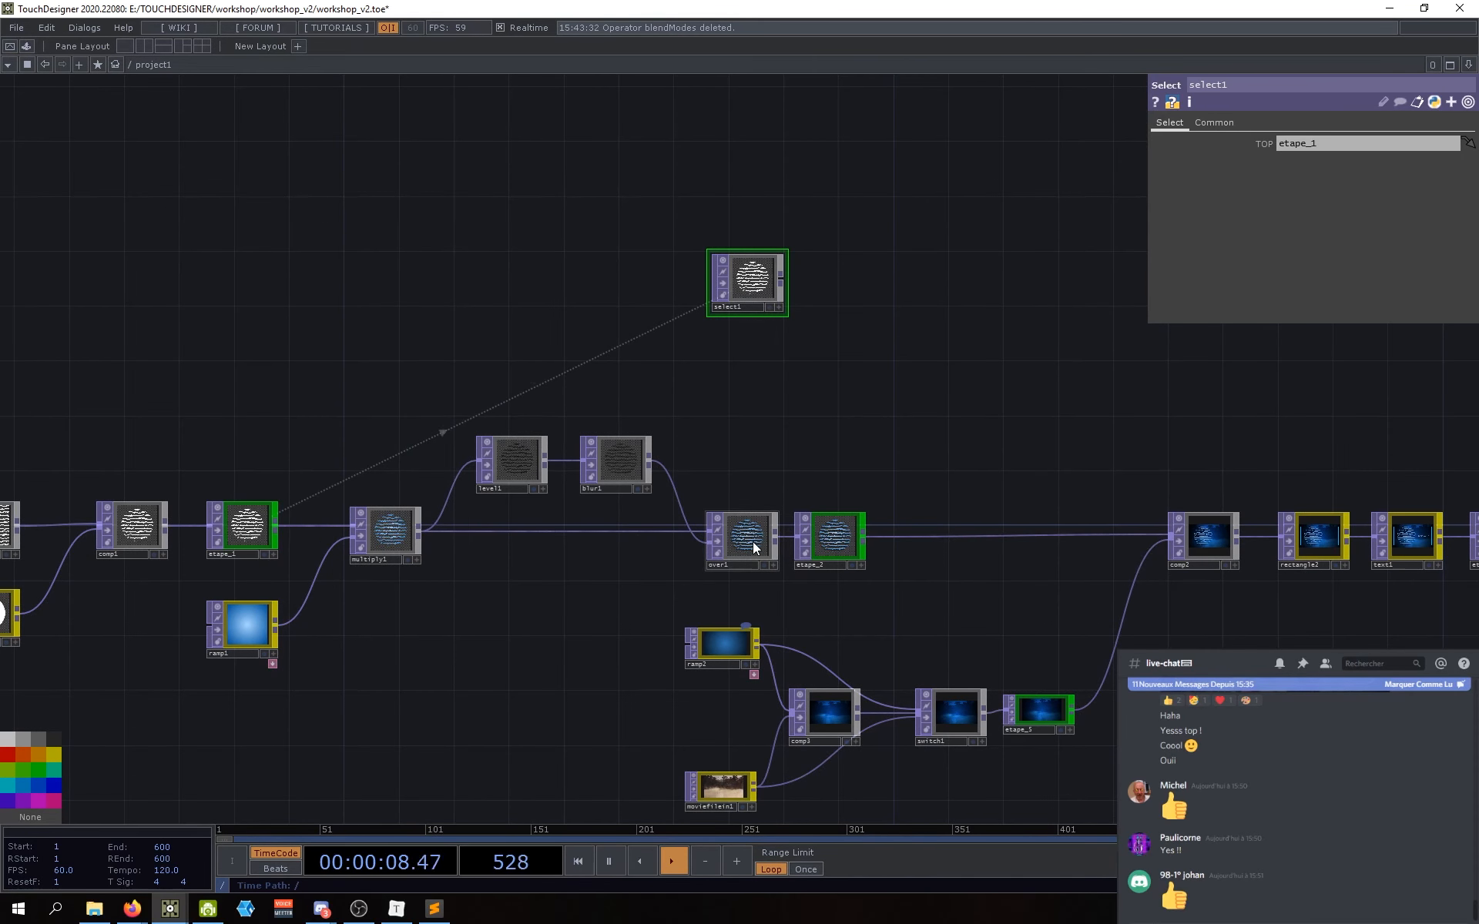
pyautogui.moveTo(751, 543); pyautogui.dragTo(1296, 145)
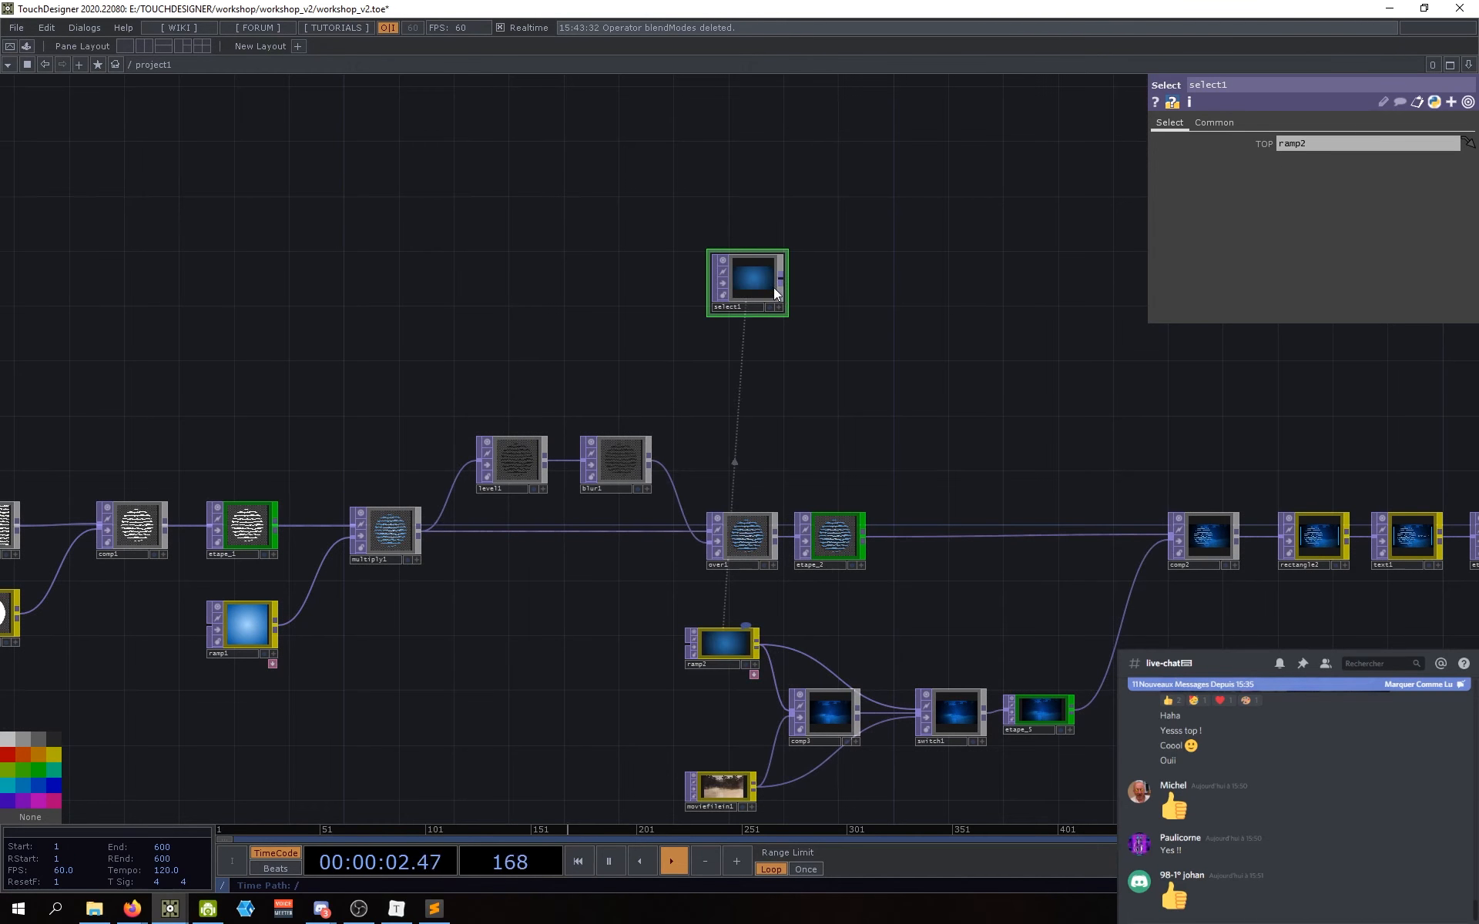
# Step: Point select1's source back at etape_1
pyautogui.scroll(10, 771, 275)
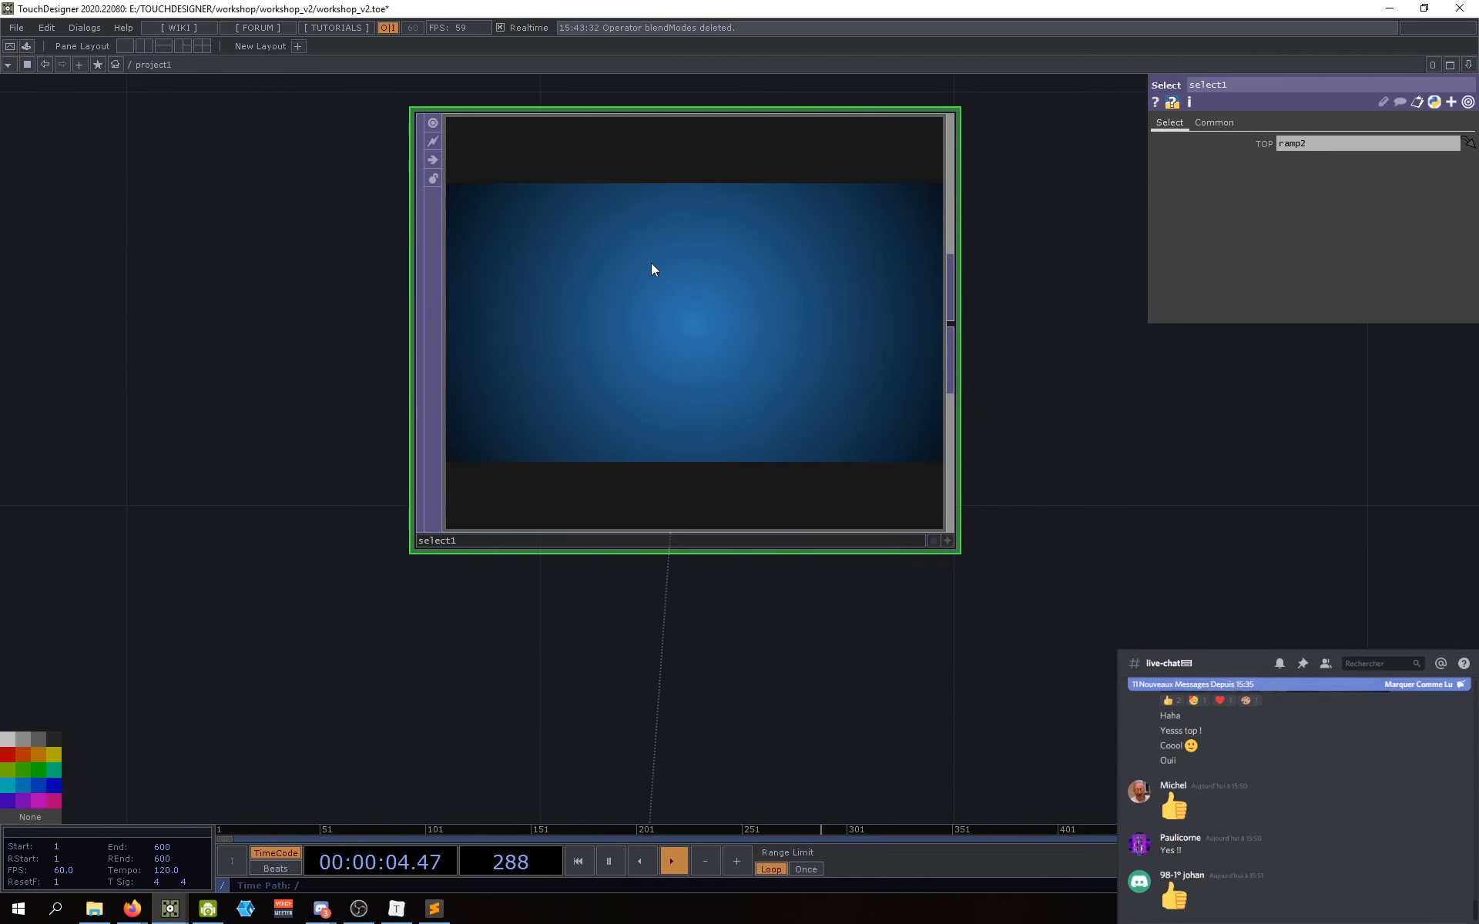
pyautogui.scroll(-4, 678, 354)
pyautogui.scroll(-5, 688, 366)
pyautogui.moveTo(162, 612); pyautogui.dragTo(701, 359)
# Step: Nudge select1 up and right, then pan across the network to review the rest of the chain
pyautogui.moveTo(774, 473); pyautogui.dragTo(847, 445)
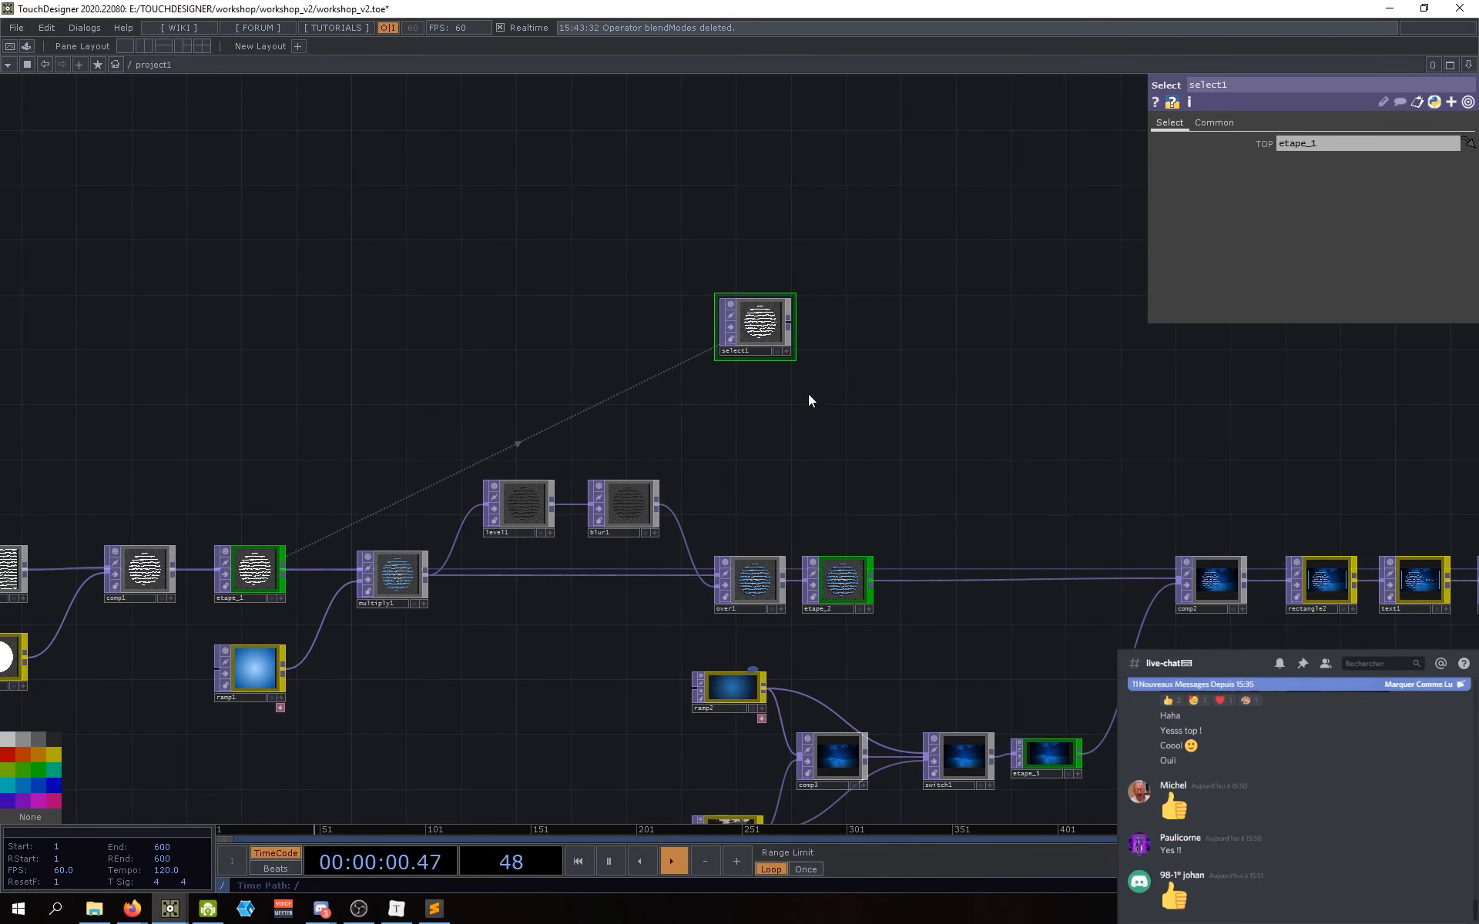
pyautogui.moveTo(722, 344); pyautogui.dragTo(727, 333)
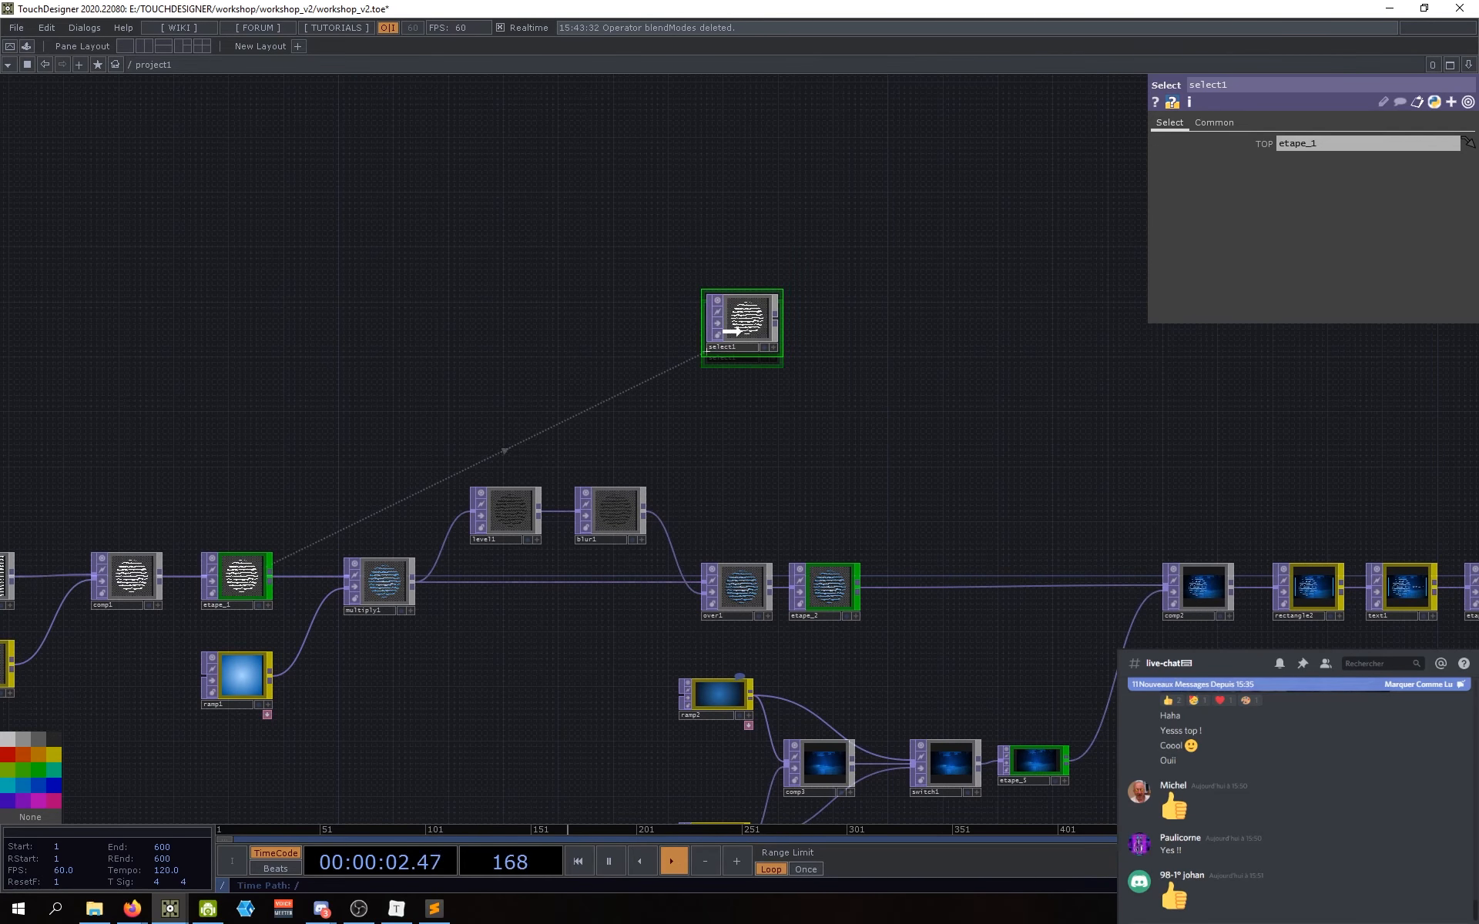
pyautogui.scroll(5, 759, 324)
pyautogui.scroll(-8, 735, 301)
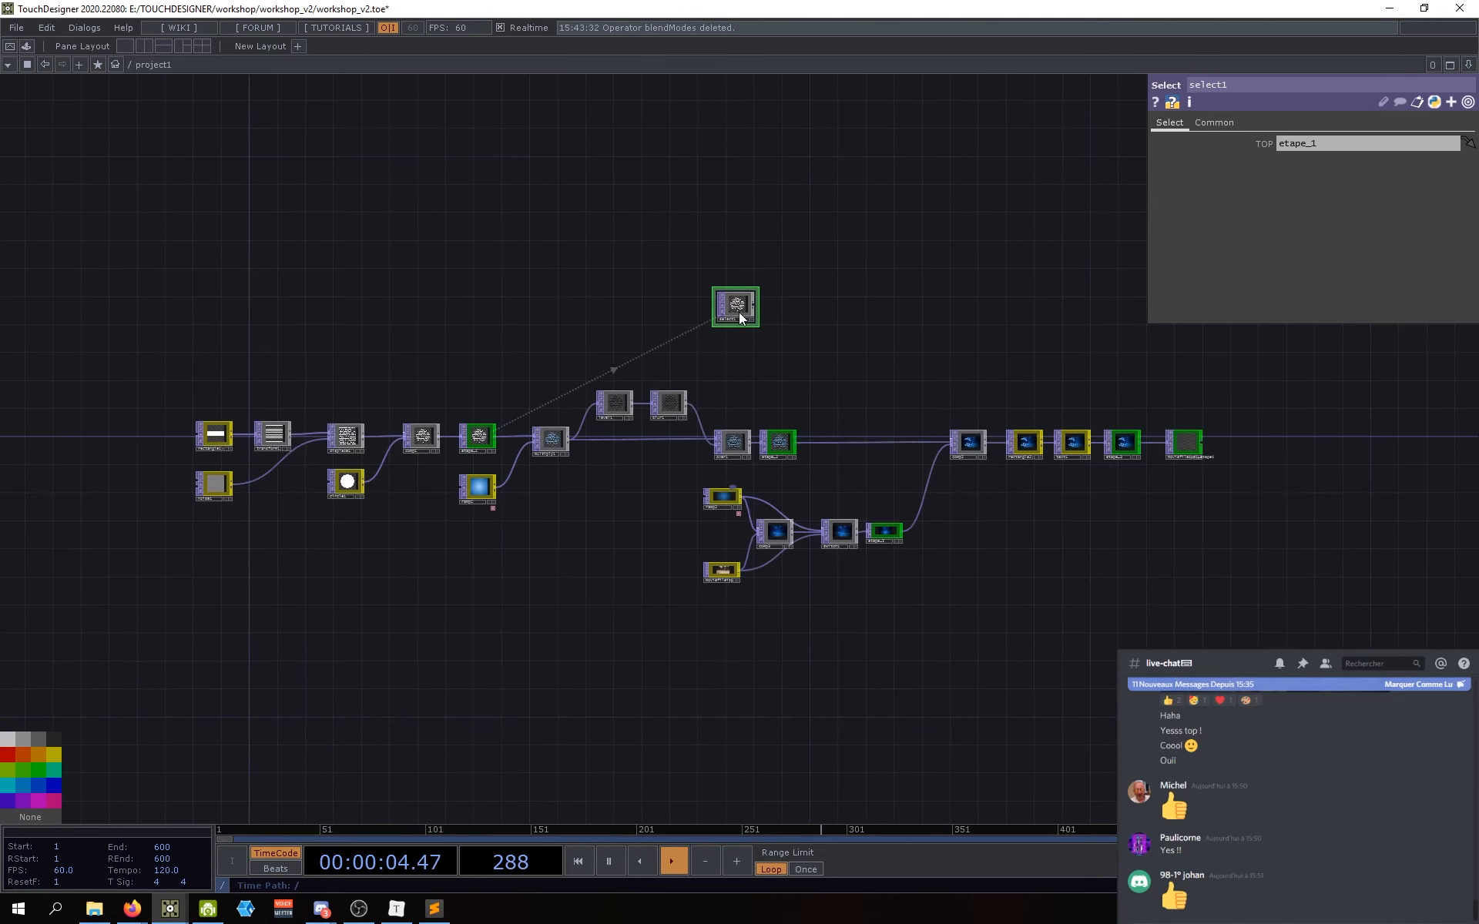
pyautogui.scroll(2, 416, 477)
pyautogui.scroll(3, 416, 481)
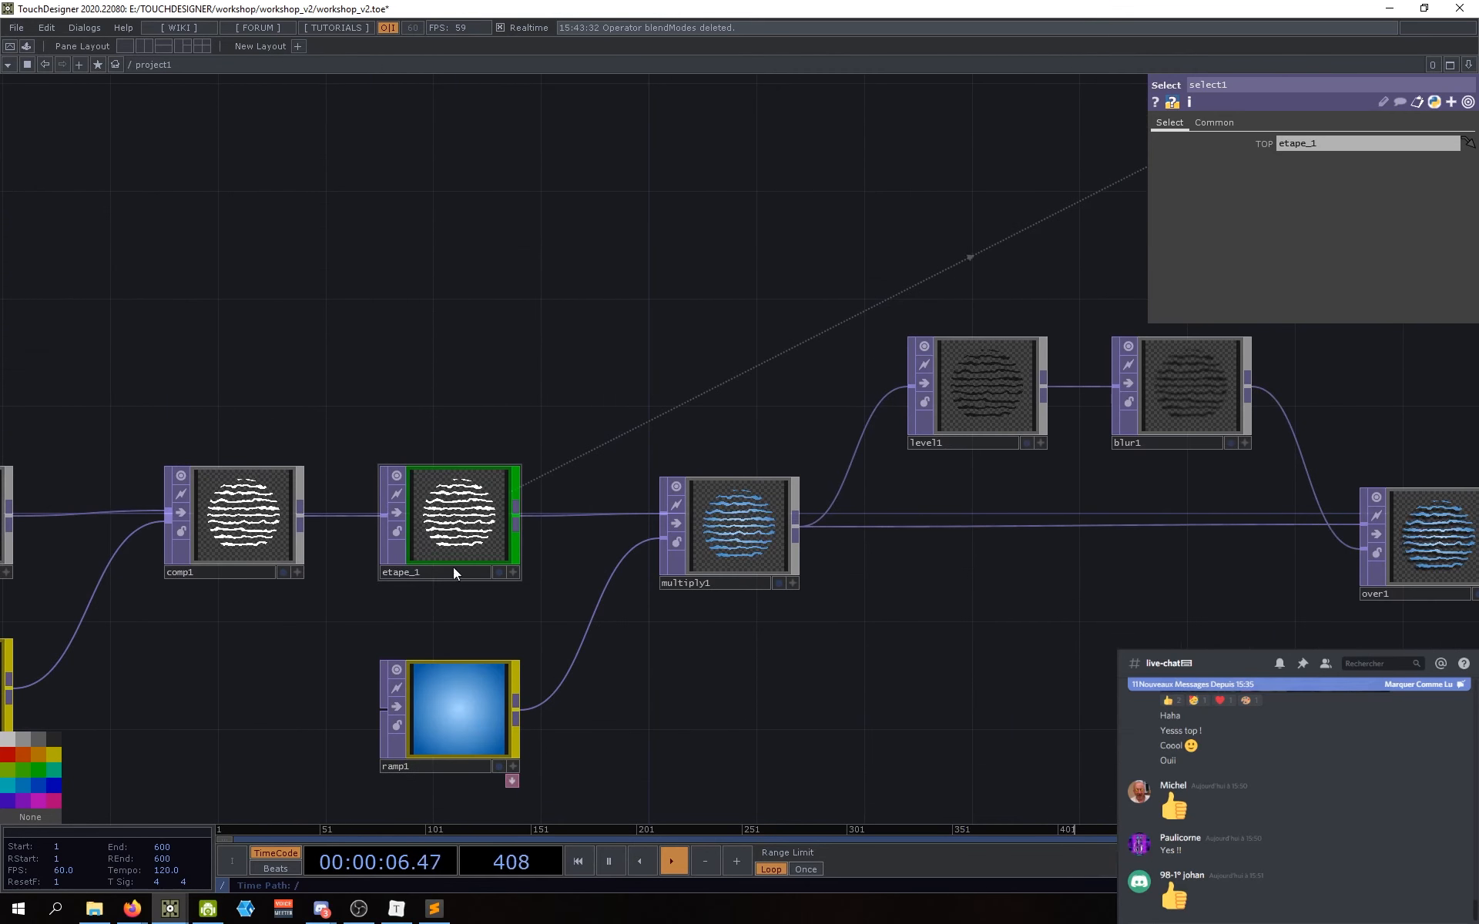
pyautogui.moveTo(547, 618); pyautogui.dragTo(538, 616)
pyautogui.scroll(2, 438, 497)
pyautogui.scroll(-3, 429, 497)
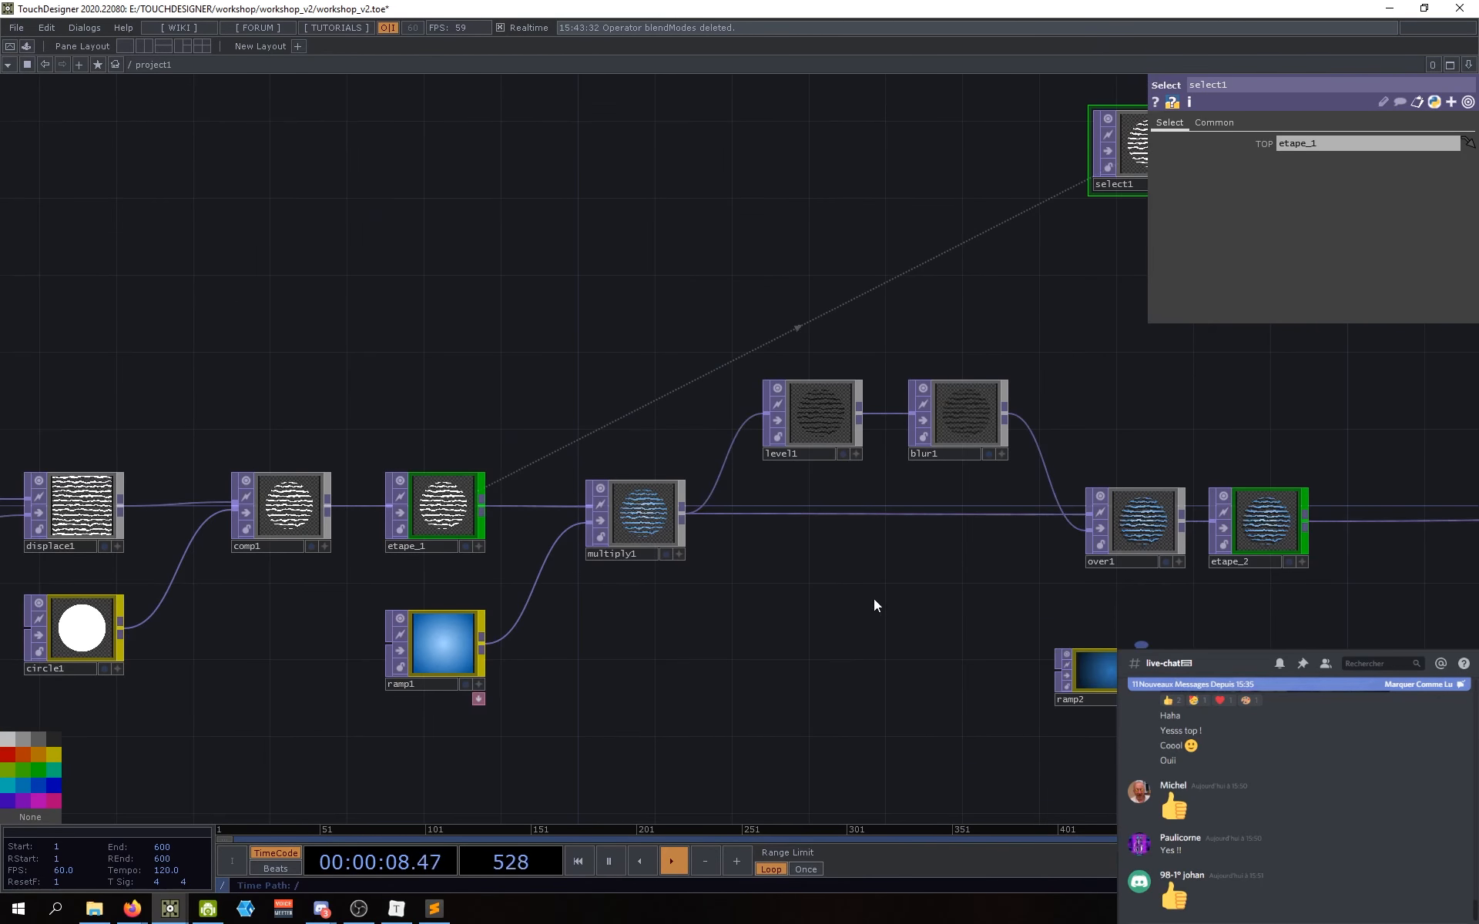
pyautogui.moveTo(1092, 397); pyautogui.dragTo(668, 527)
pyautogui.moveTo(812, 323); pyautogui.dragTo(723, 380)
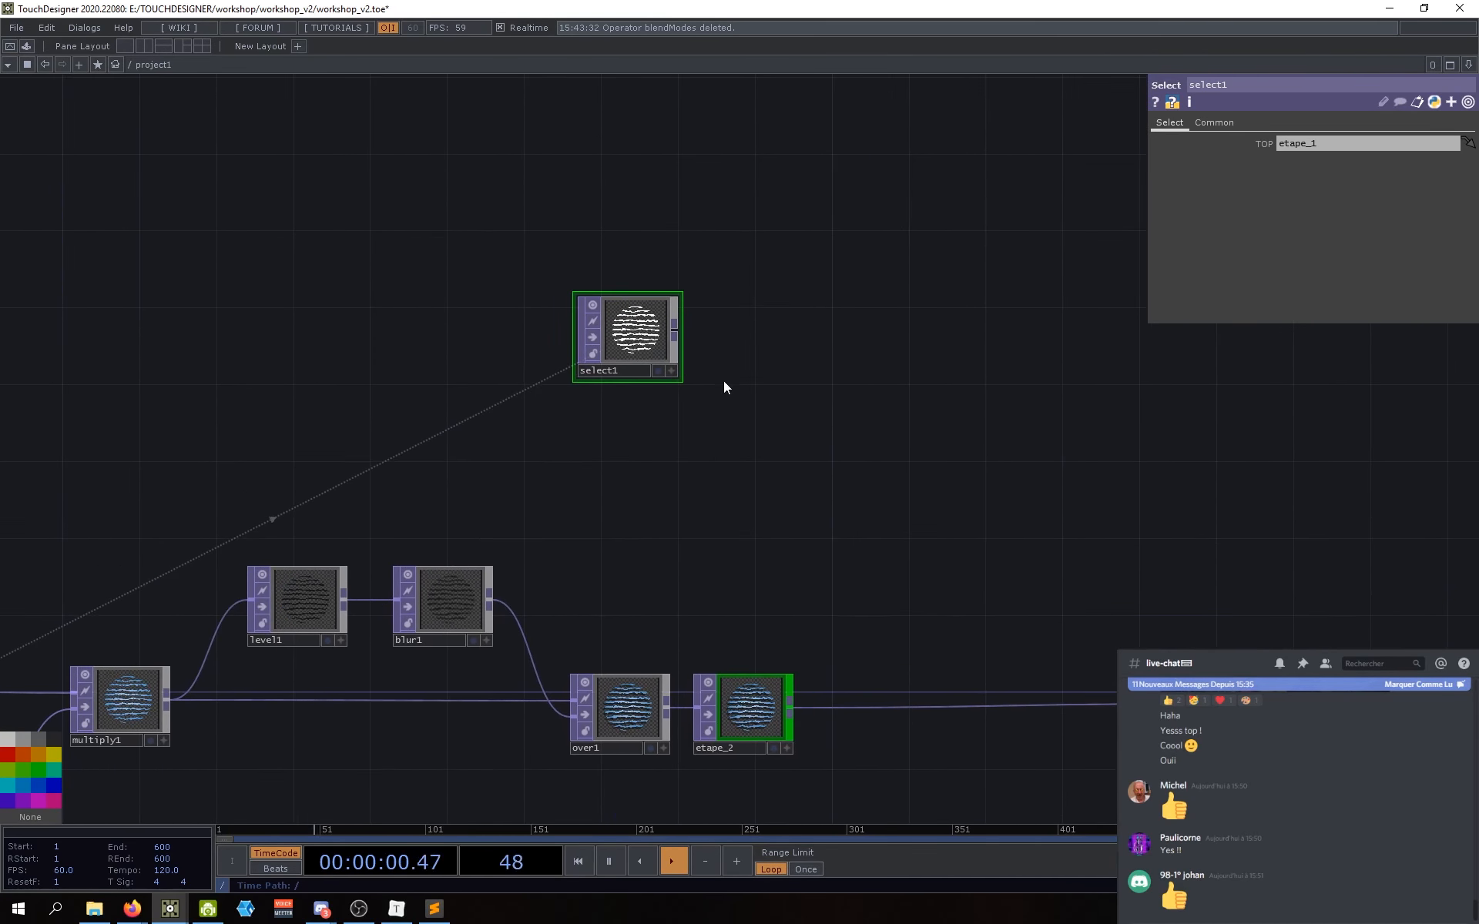
pyautogui.moveTo(887, 377); pyautogui.dragTo(600, 304)
pyautogui.moveTo(963, 533); pyautogui.dragTo(751, 493)
pyautogui.scroll(-2, 826, 499)
pyautogui.scroll(-2, 826, 499)
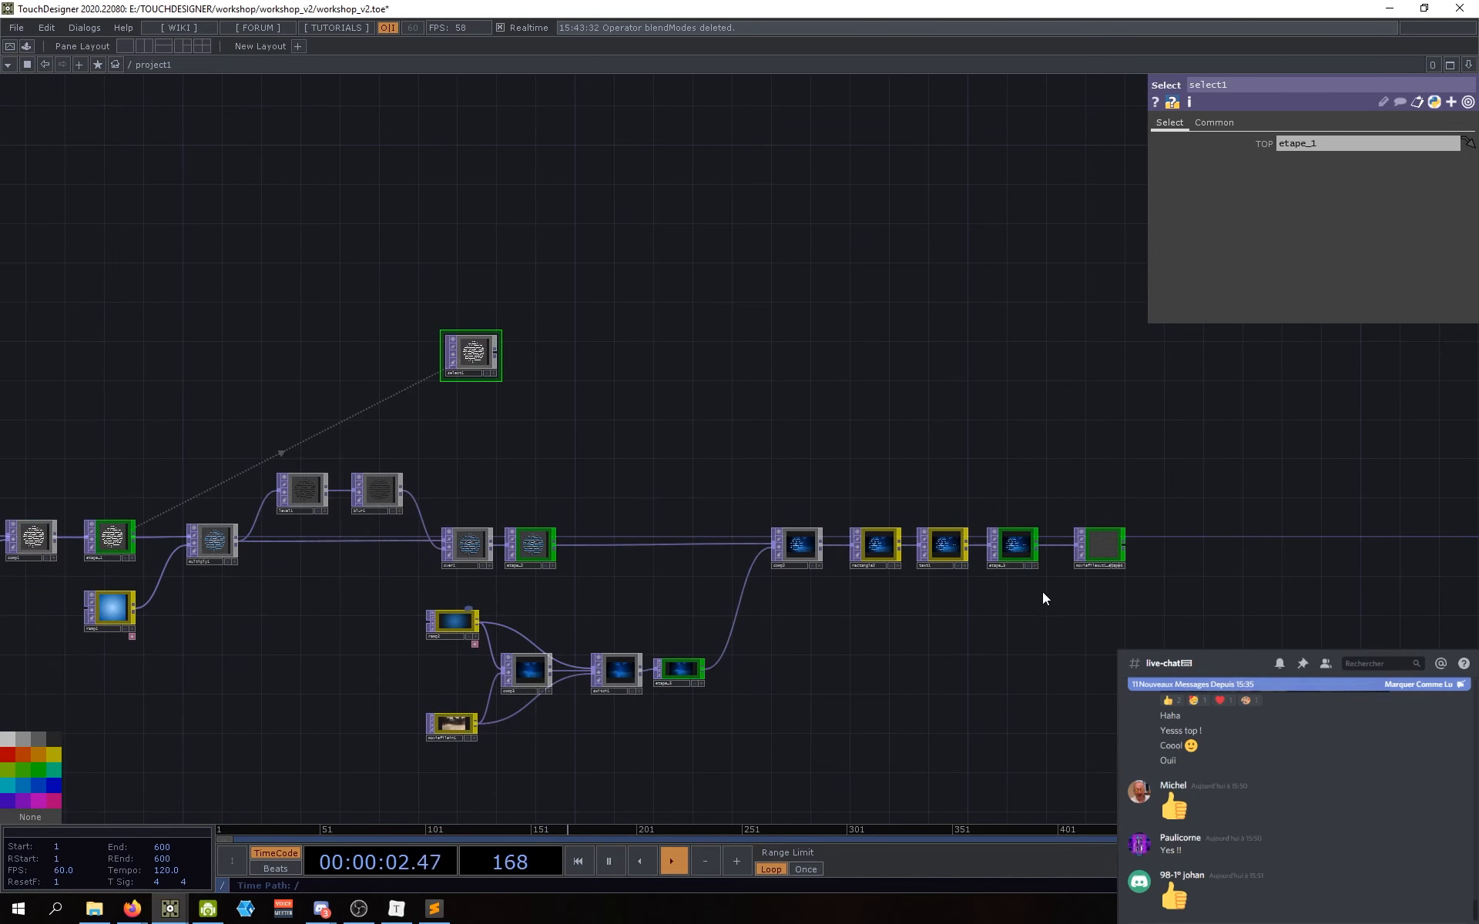
# Step: Inspect moviefileout1_etape4's settings, then bring up the new-operator list from select1's output
pyautogui.click(1074, 548)
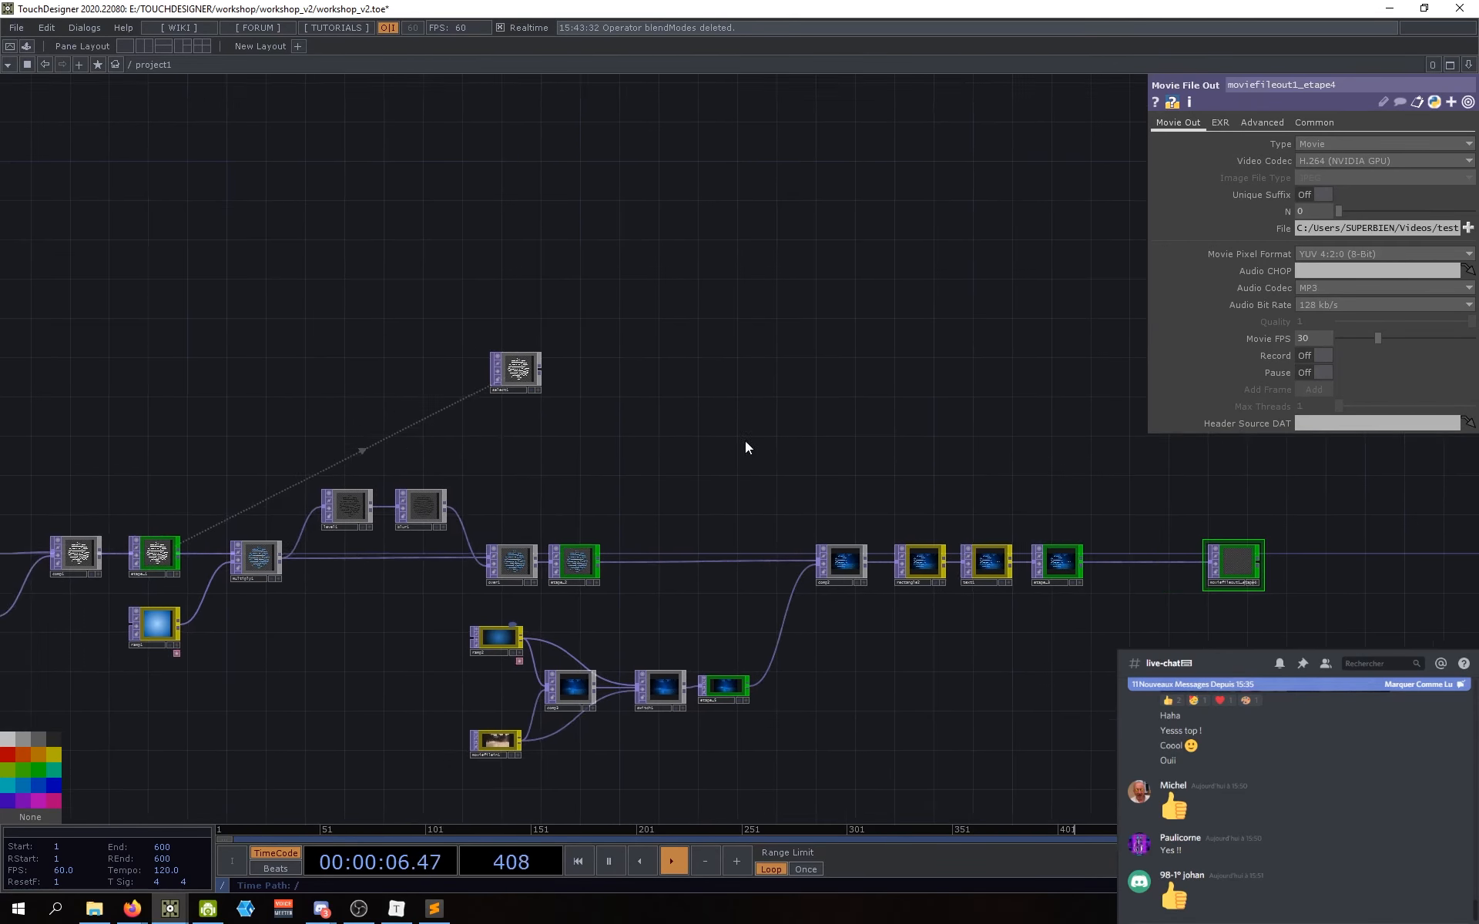
pyautogui.scroll(5, 524, 358)
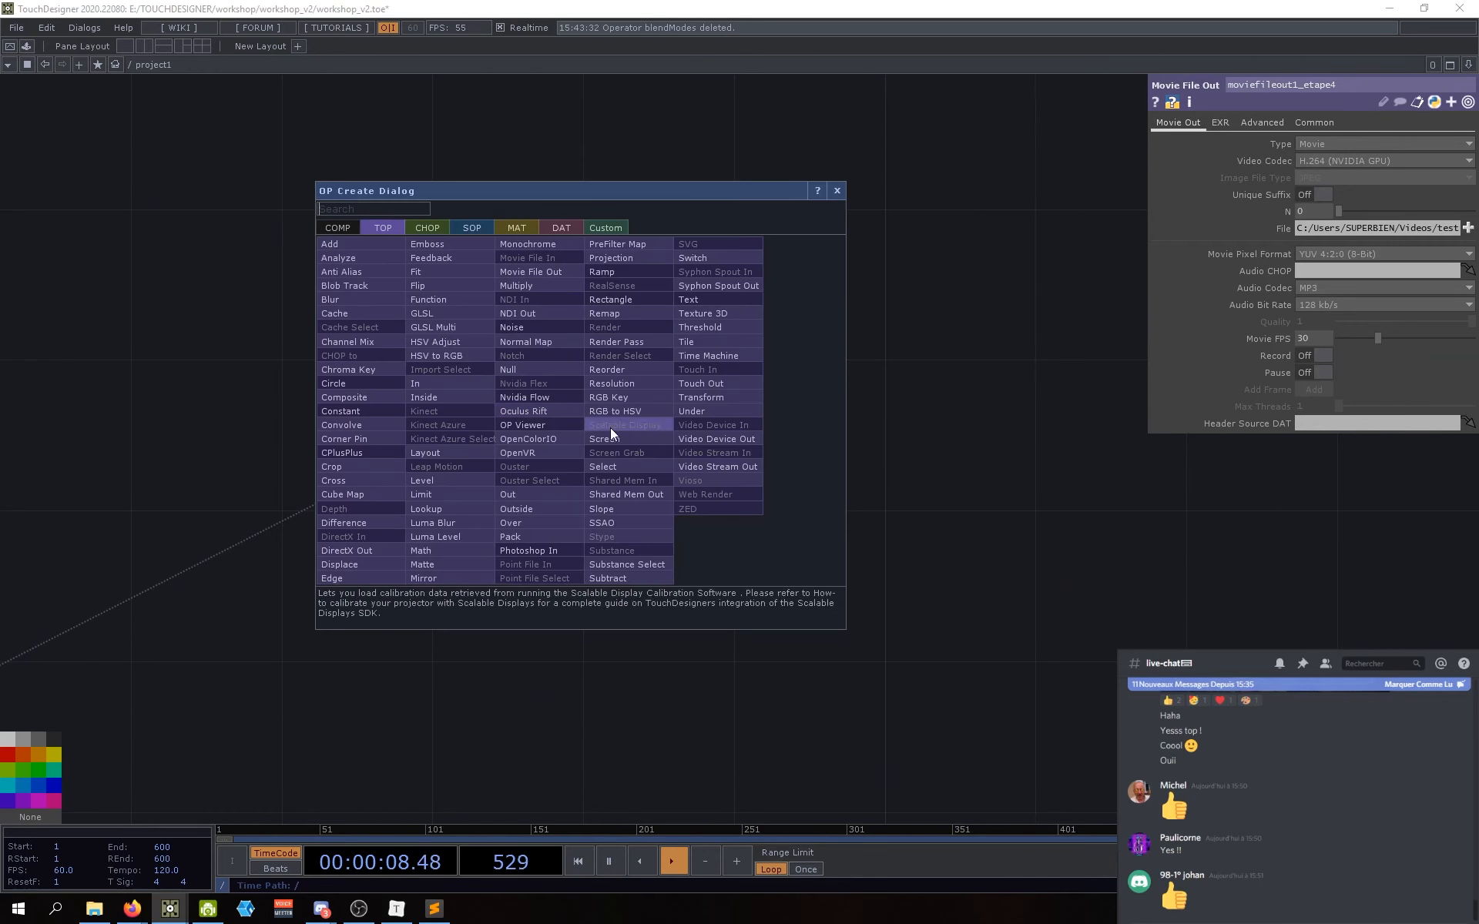
pyautogui.rightClick(581, 410)
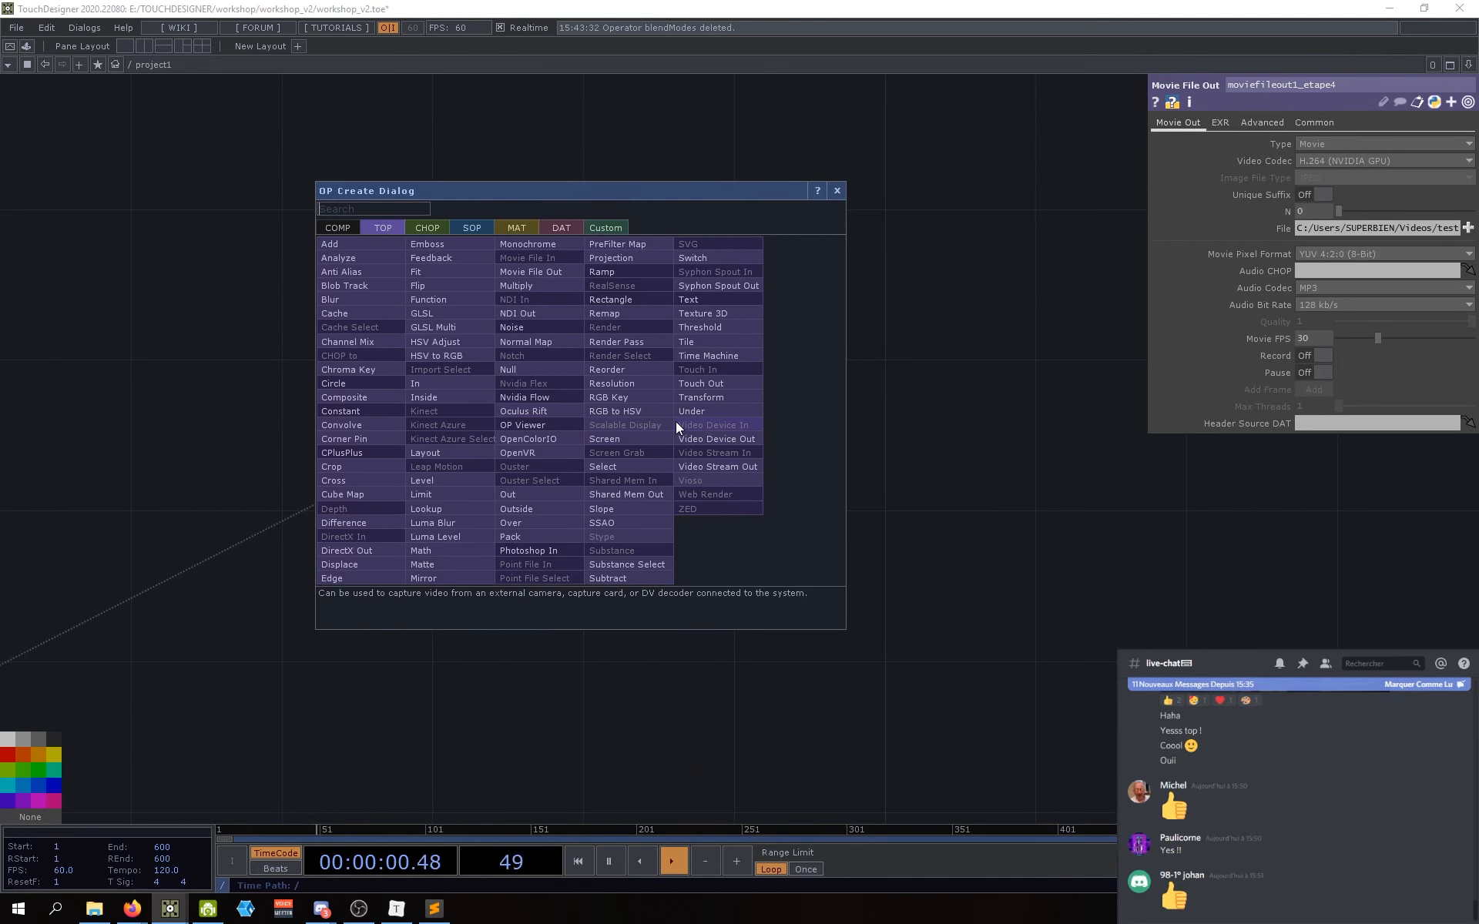
# Step: Create an Edge TOP, edge1, from select1's output, placed to its right
pyautogui.press('Escape')
pyautogui.press('Escape')
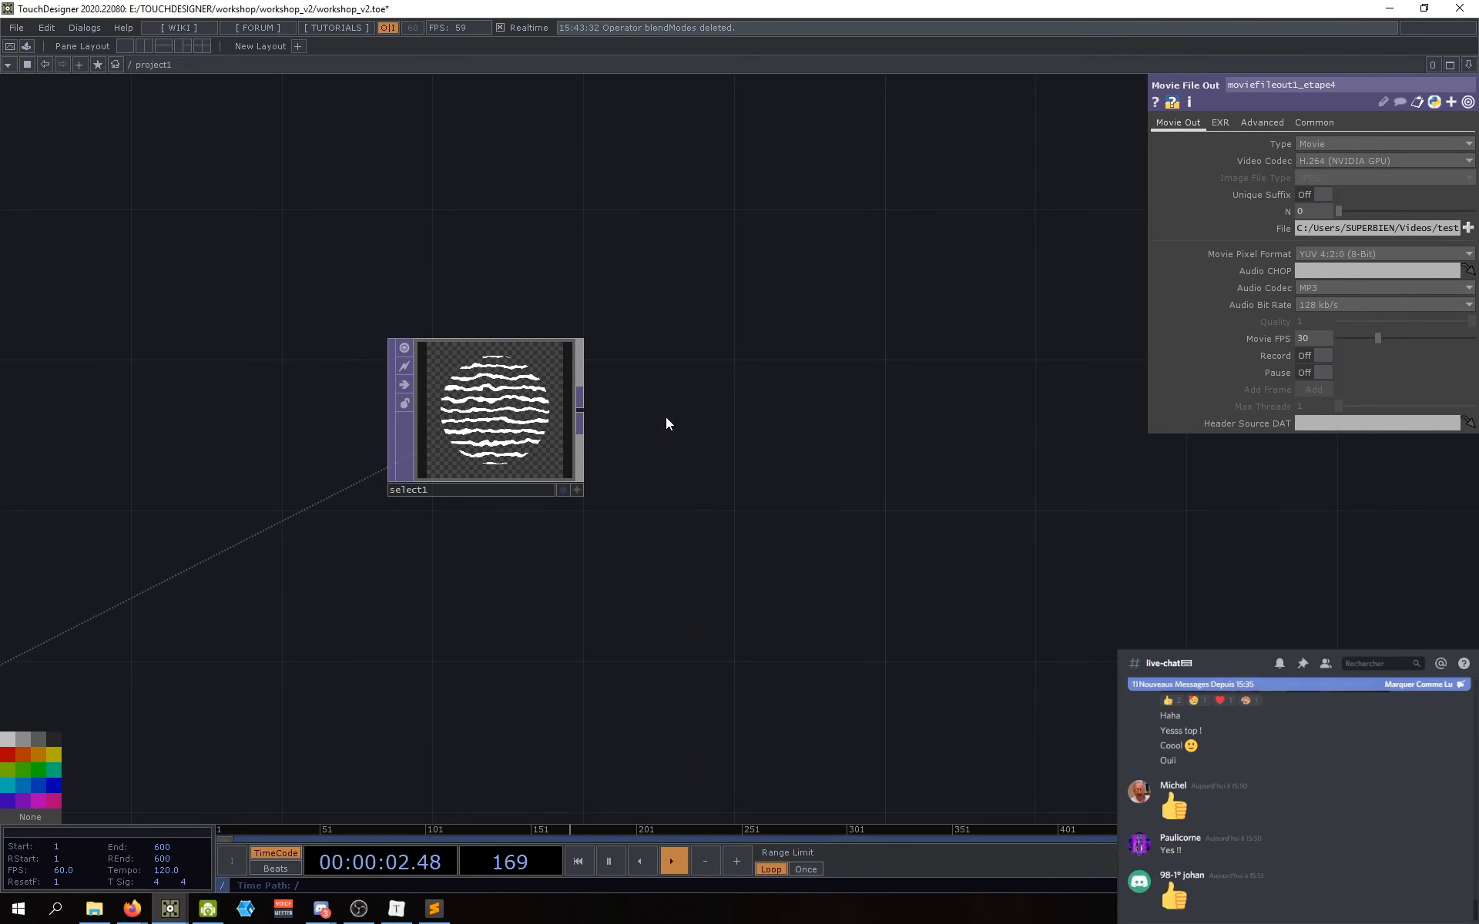
pyautogui.moveTo(610, 466); pyautogui.dragTo(519, 474)
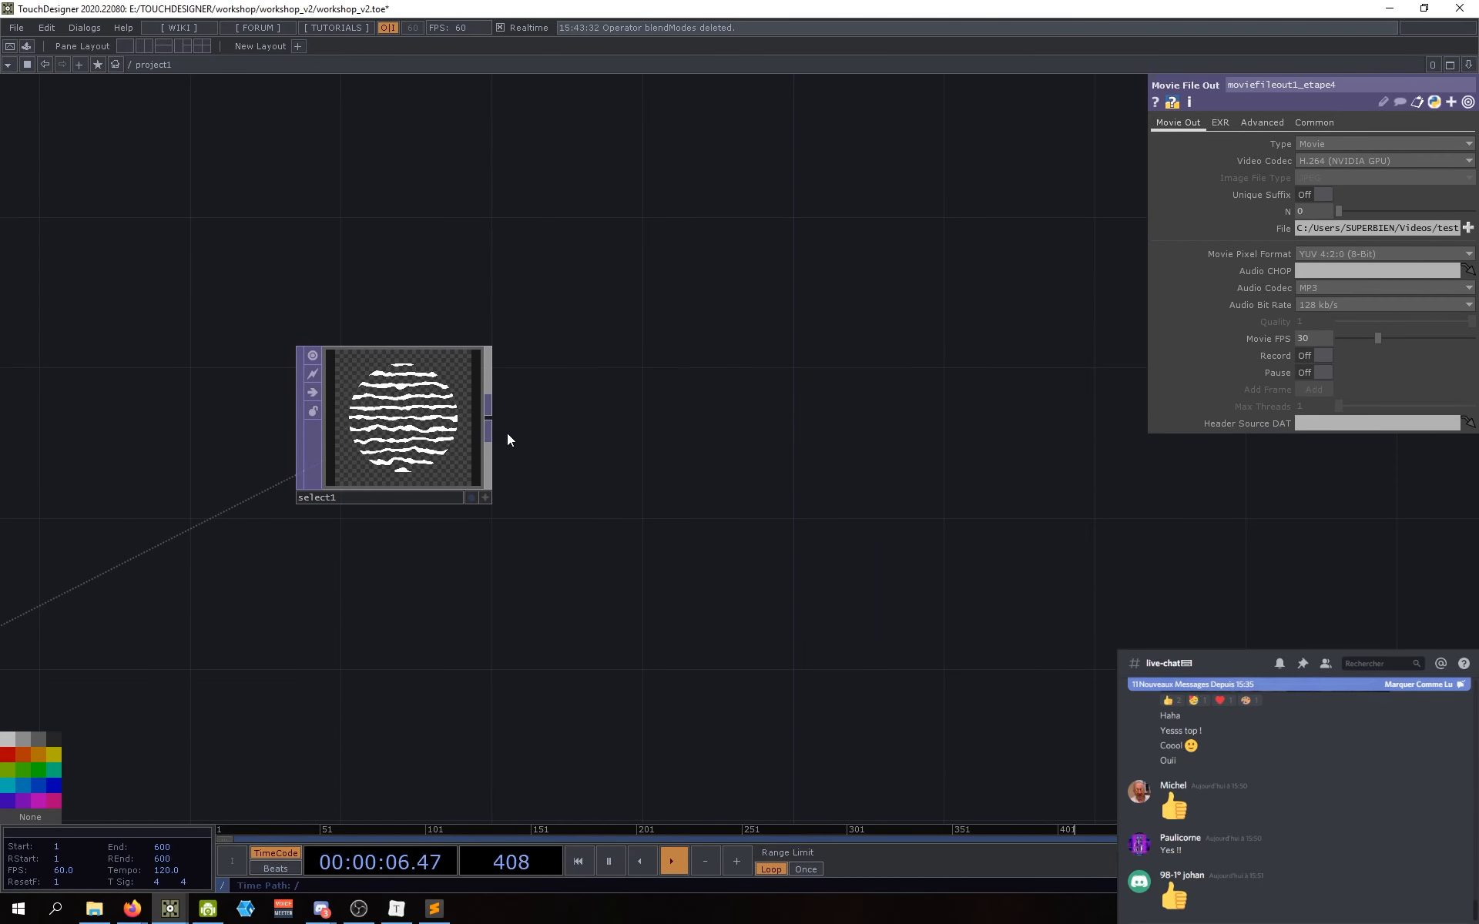
pyautogui.rightClick(490, 417)
pyautogui.write('edge')
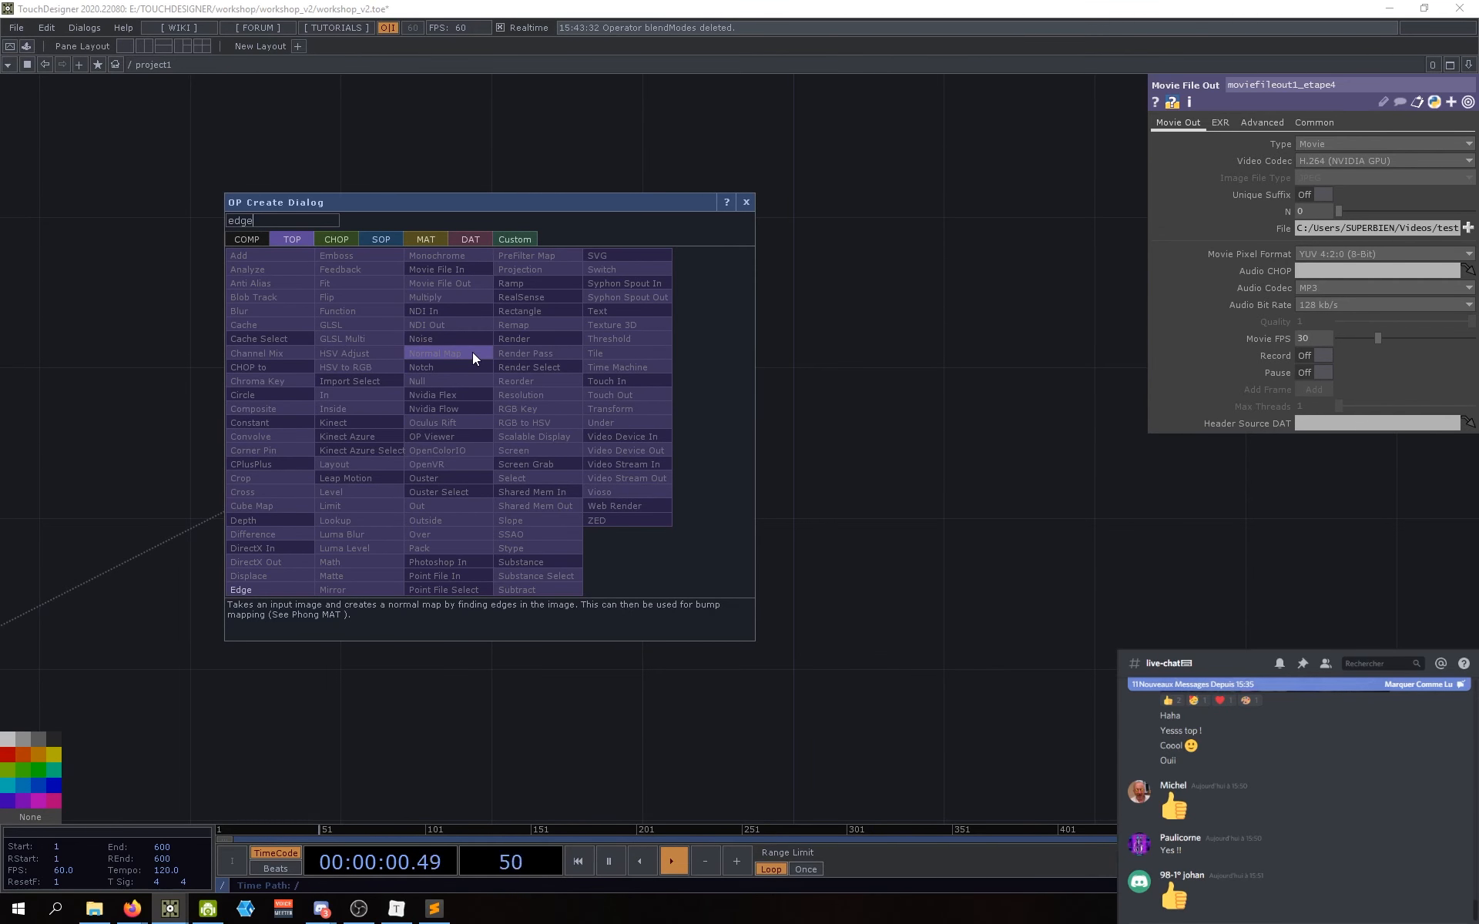
pyautogui.click(284, 589)
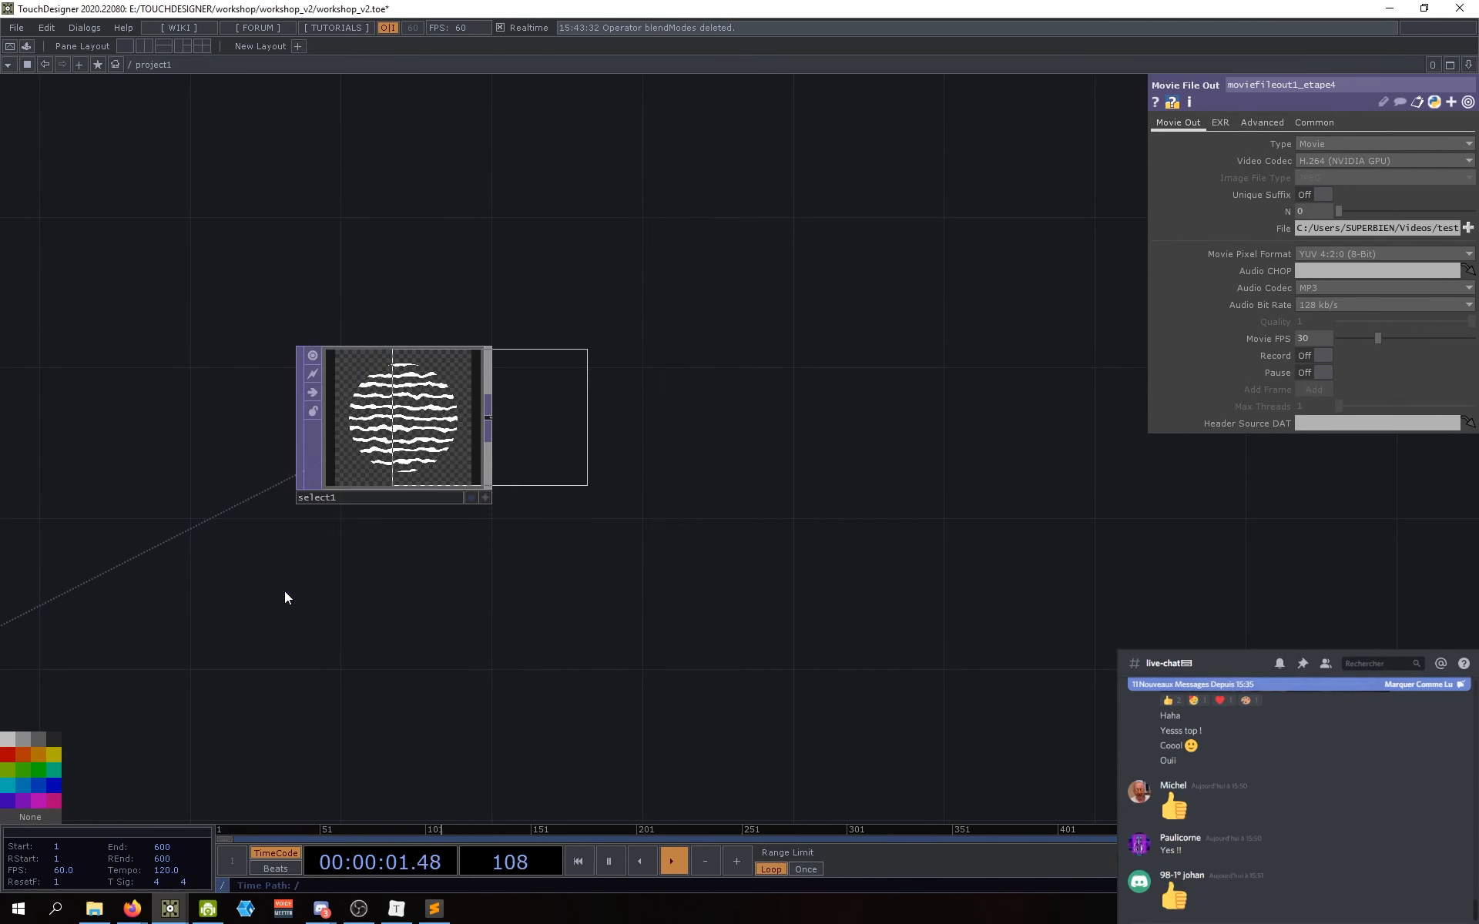
pyautogui.click(654, 427)
# Step: Add a second Edge TOP, edge2, below edge1 and wire select1 into it
pyautogui.scroll(5, 609, 459)
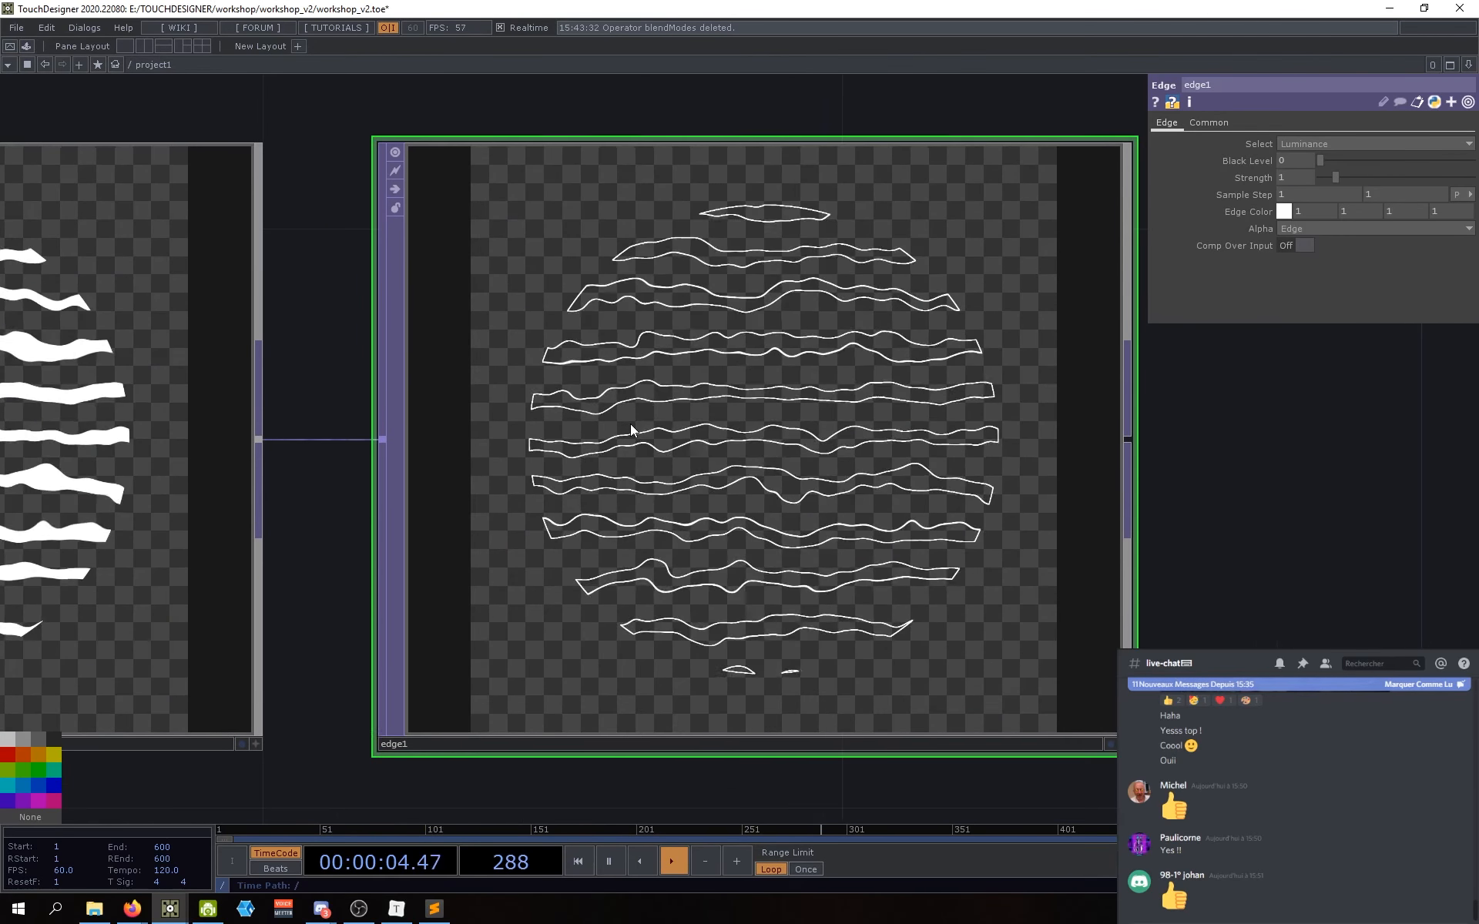
pyautogui.scroll(-5, 631, 429)
pyautogui.press('Tab')
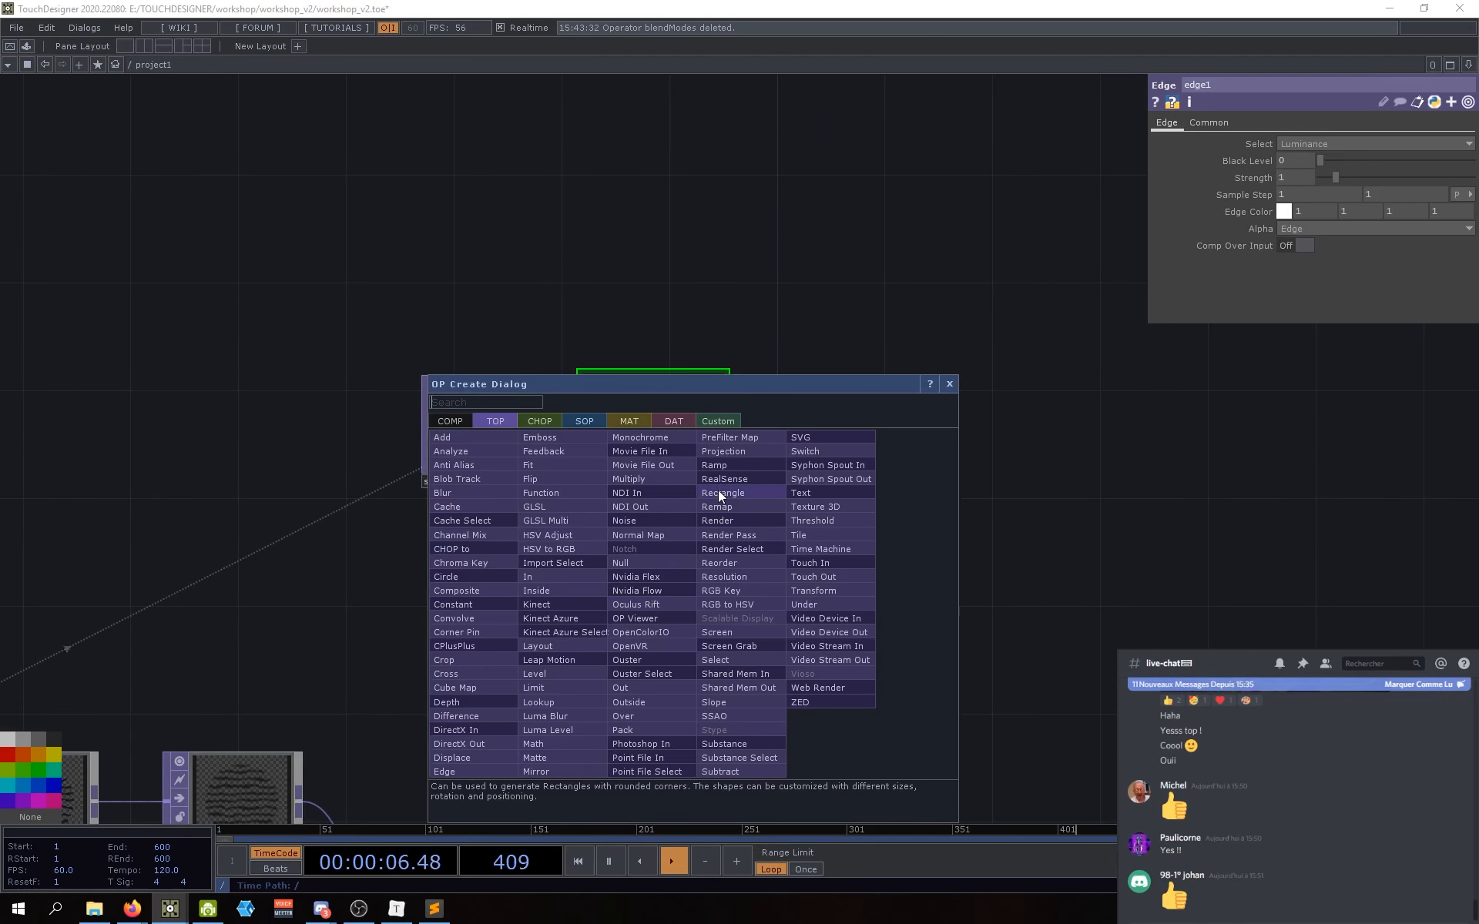
pyautogui.write('edge')
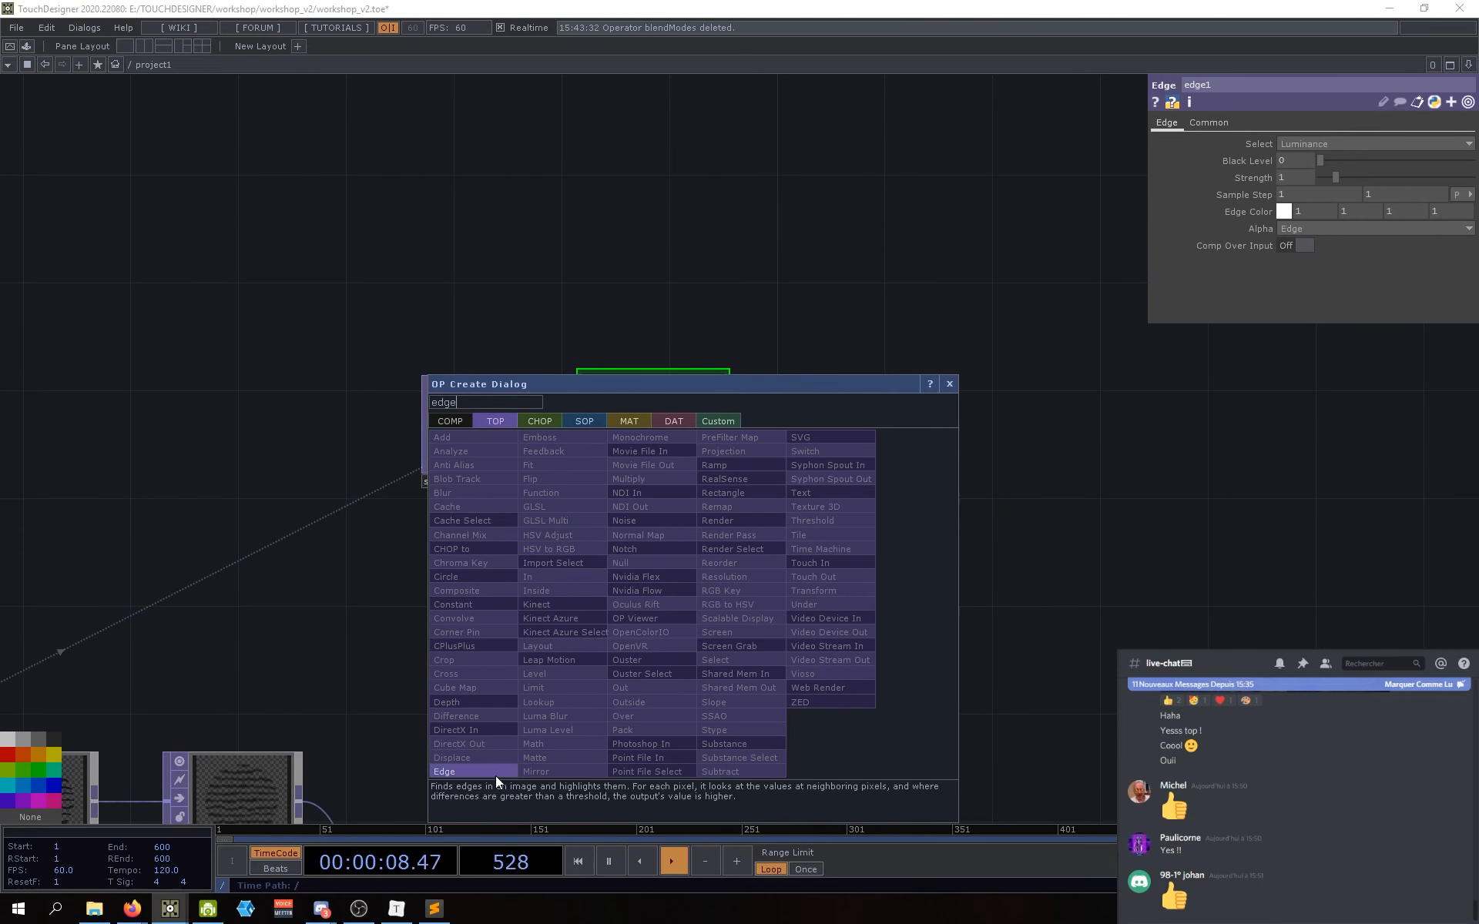
pyautogui.click(497, 775)
pyautogui.click(660, 587)
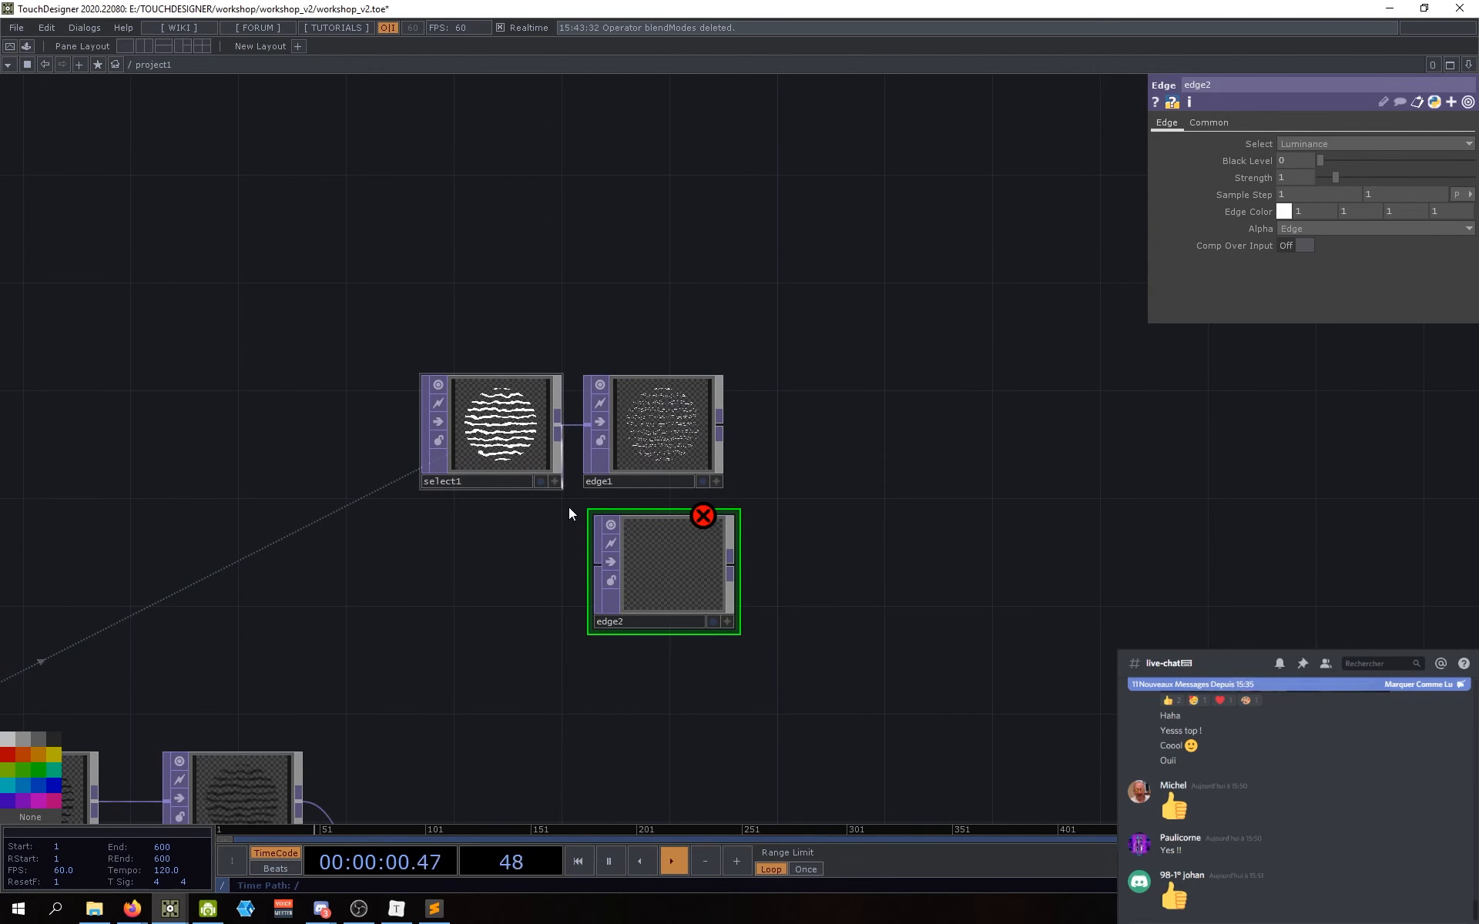
pyautogui.moveTo(558, 424); pyautogui.dragTo(667, 609)
# Step: Delete the extra edge2 node and zoom in on edge1's outlined stripes
pyautogui.press('Delete')
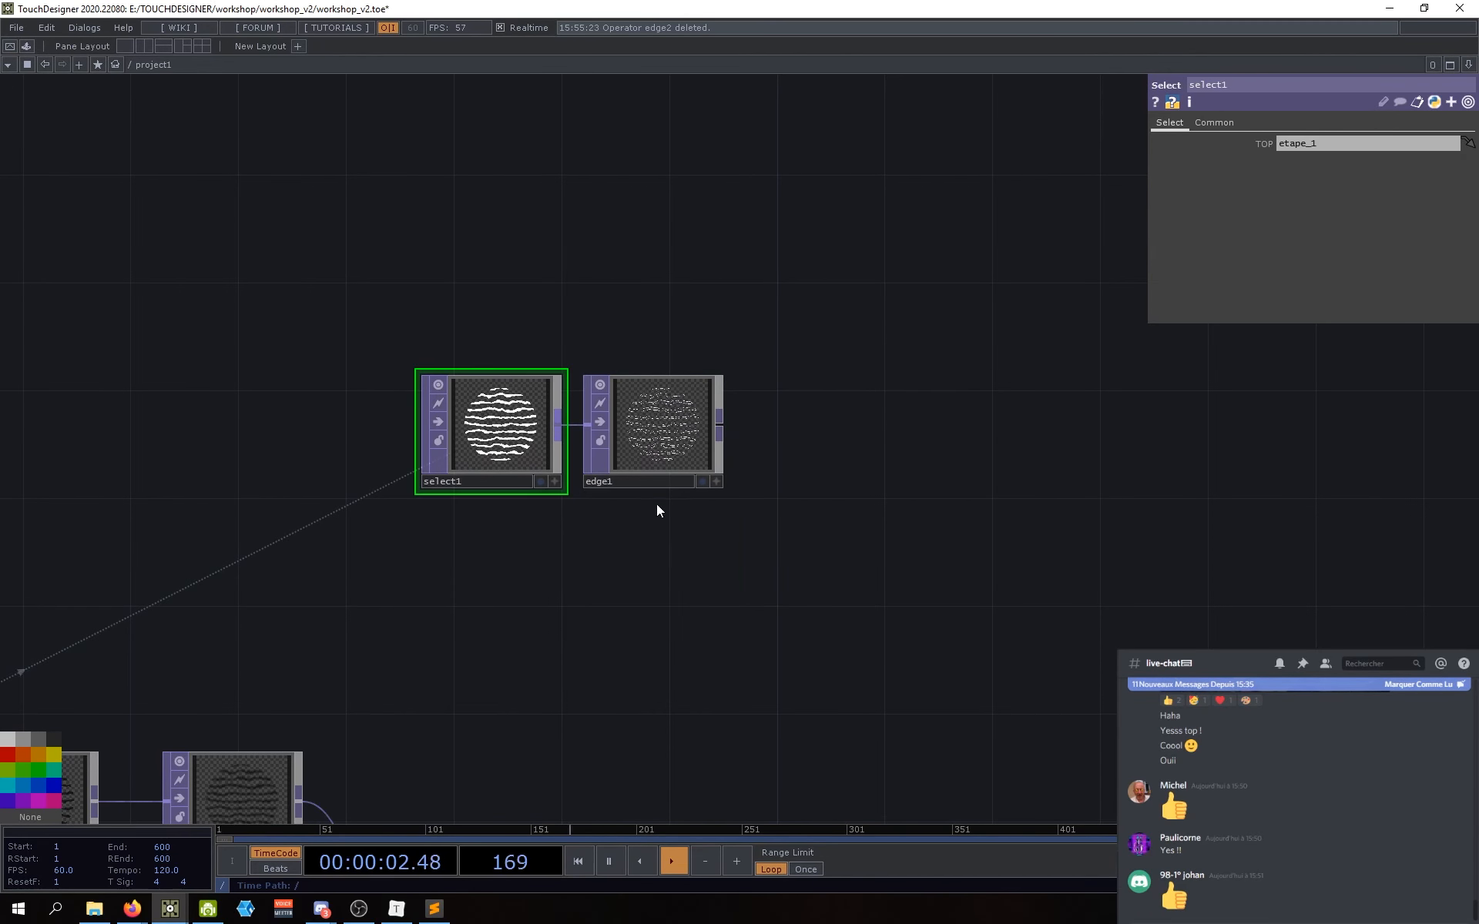
pyautogui.scroll(8, 658, 462)
pyautogui.scroll(-3, 520, 479)
pyautogui.moveTo(1014, 530); pyautogui.dragTo(1082, 520)
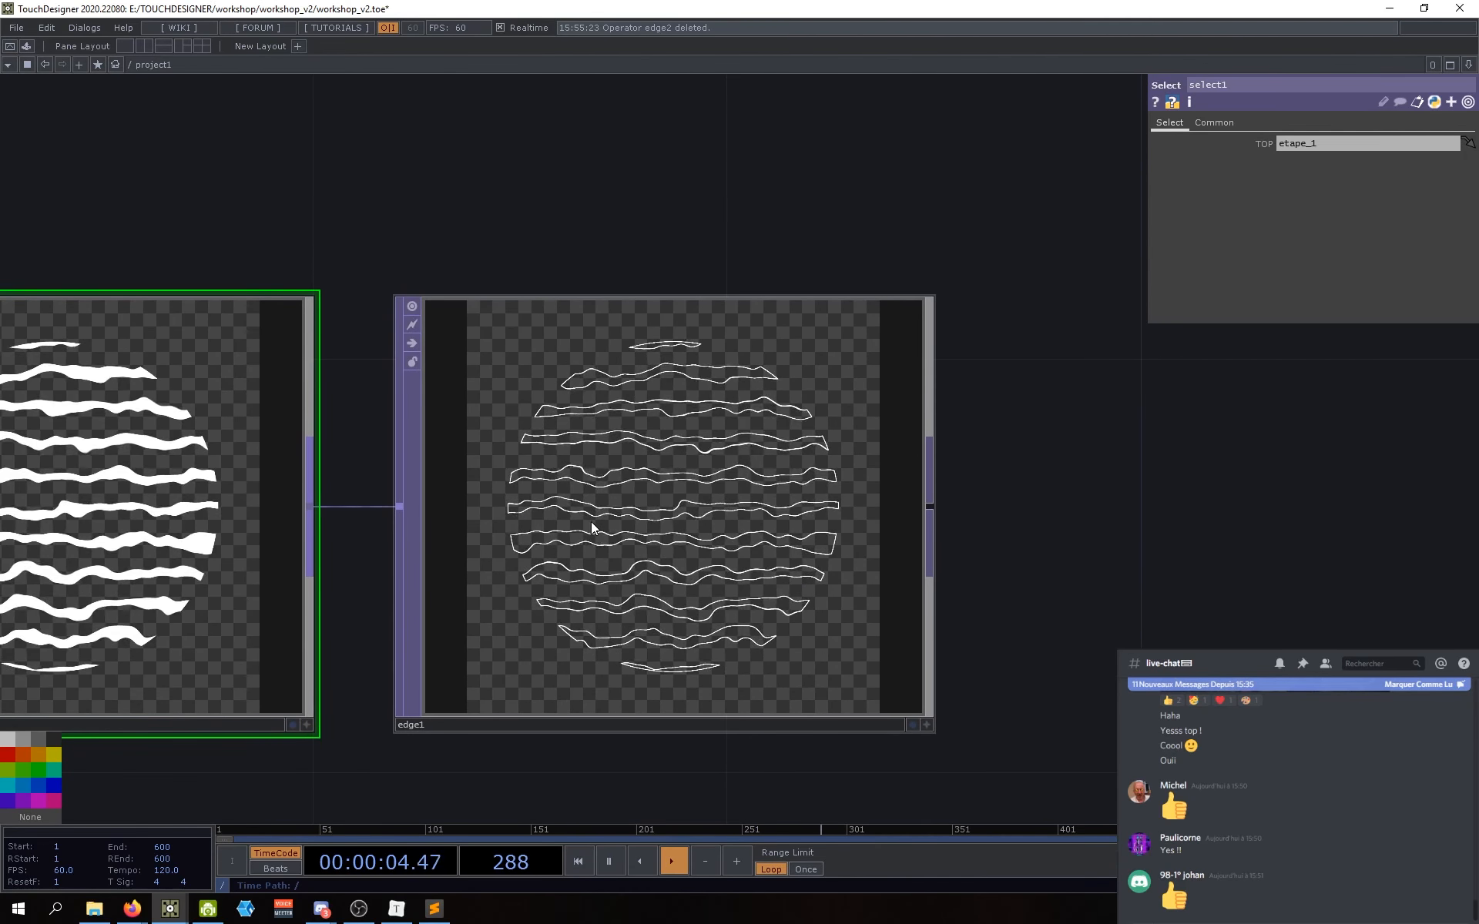
pyautogui.scroll(5, 590, 523)
pyautogui.scroll(-3, 639, 557)
pyautogui.scroll(-4, 647, 562)
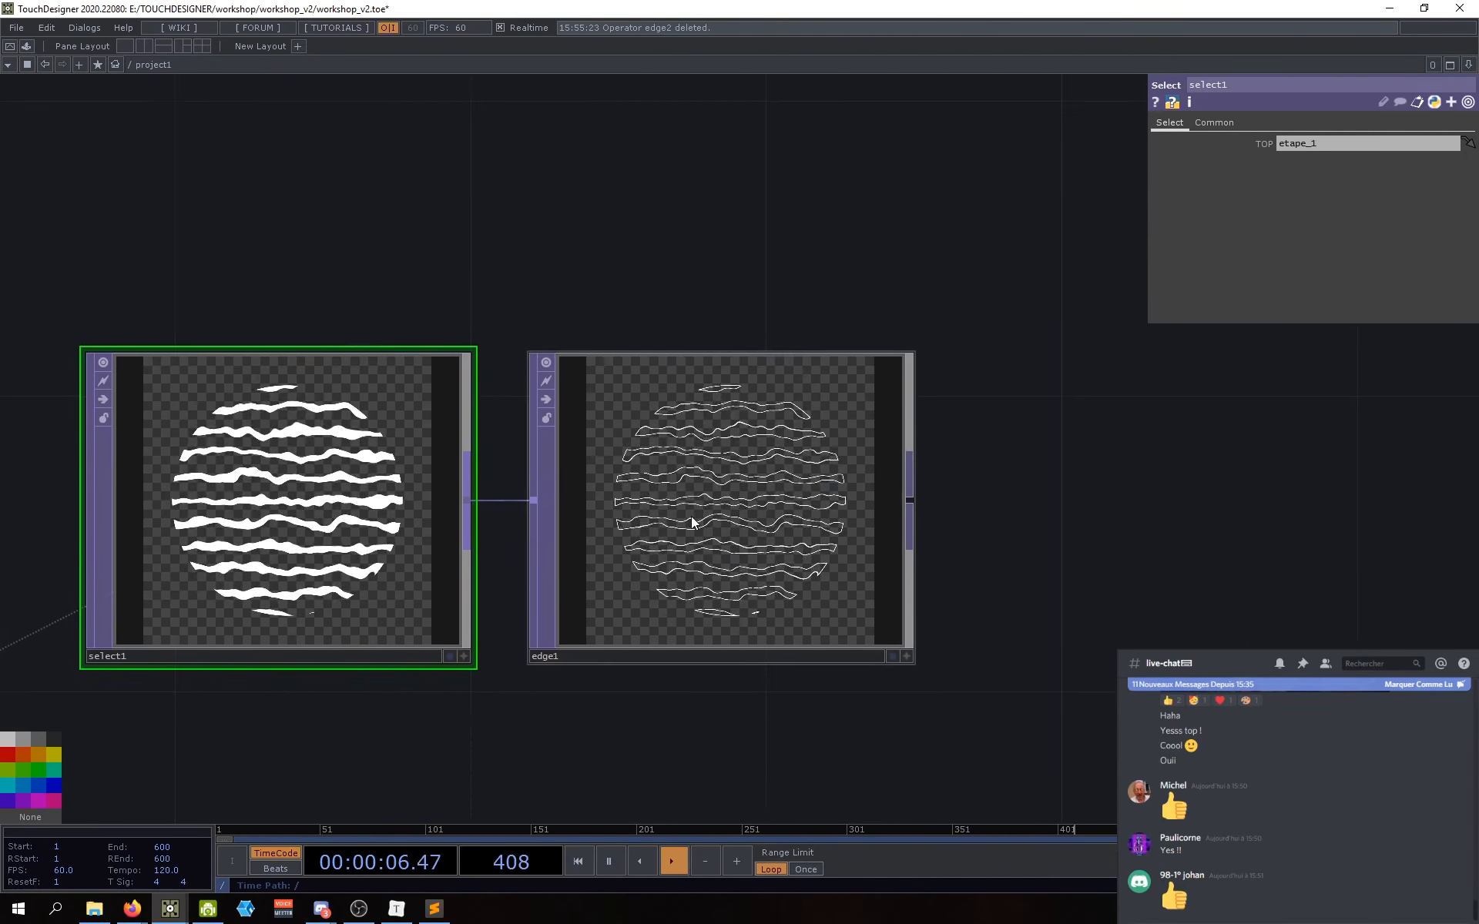
pyautogui.scroll(3, 693, 518)
pyautogui.scroll(-3, 691, 518)
pyautogui.scroll(-2, 691, 516)
pyautogui.scroll(6, 740, 472)
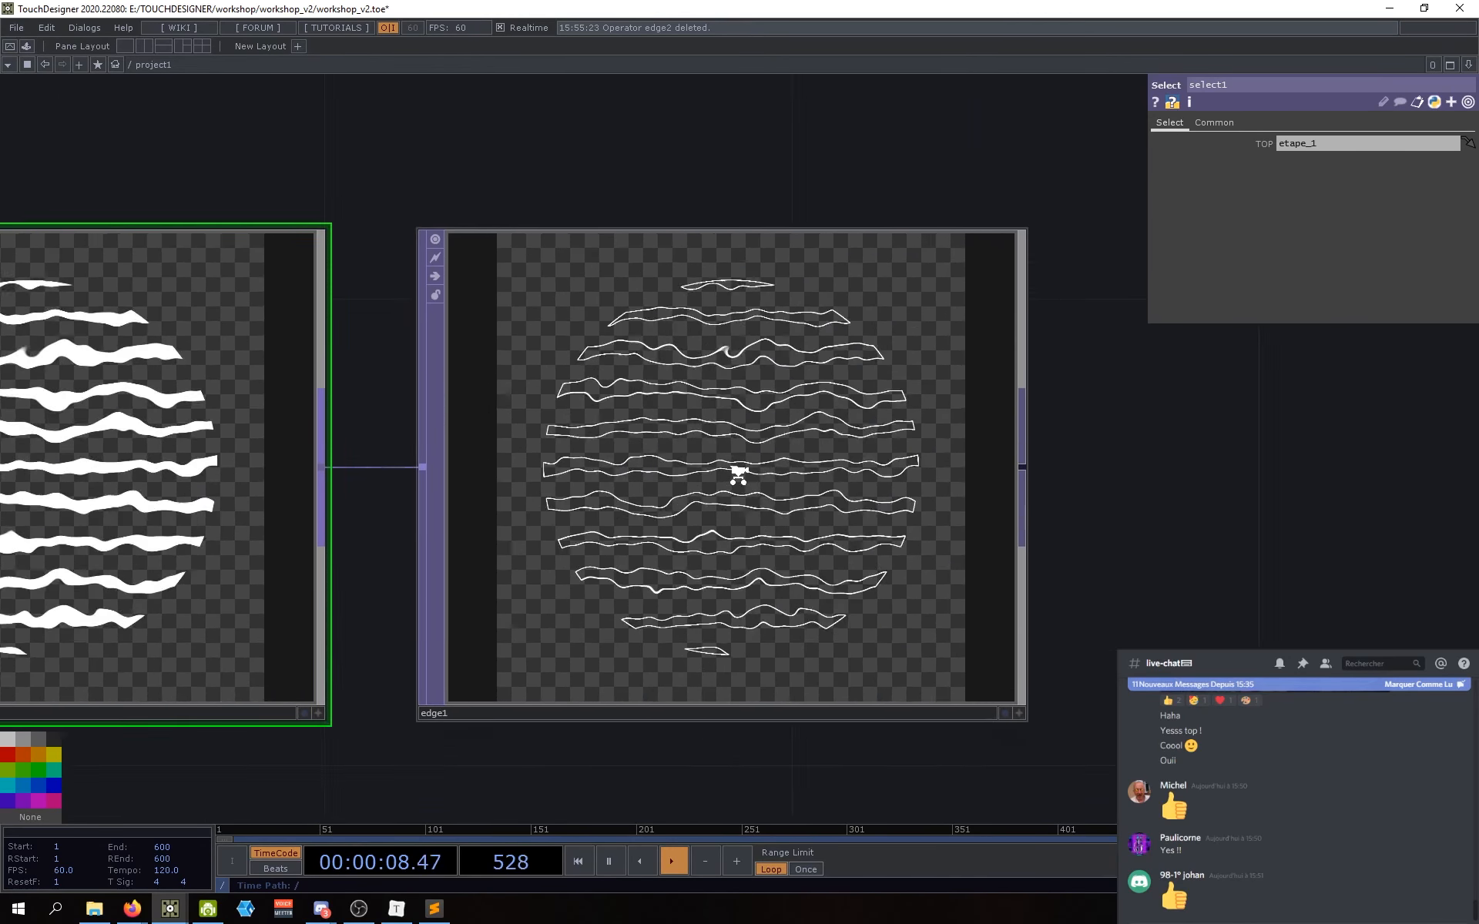
pyautogui.scroll(-2, 732, 488)
pyautogui.scroll(-3, 718, 488)
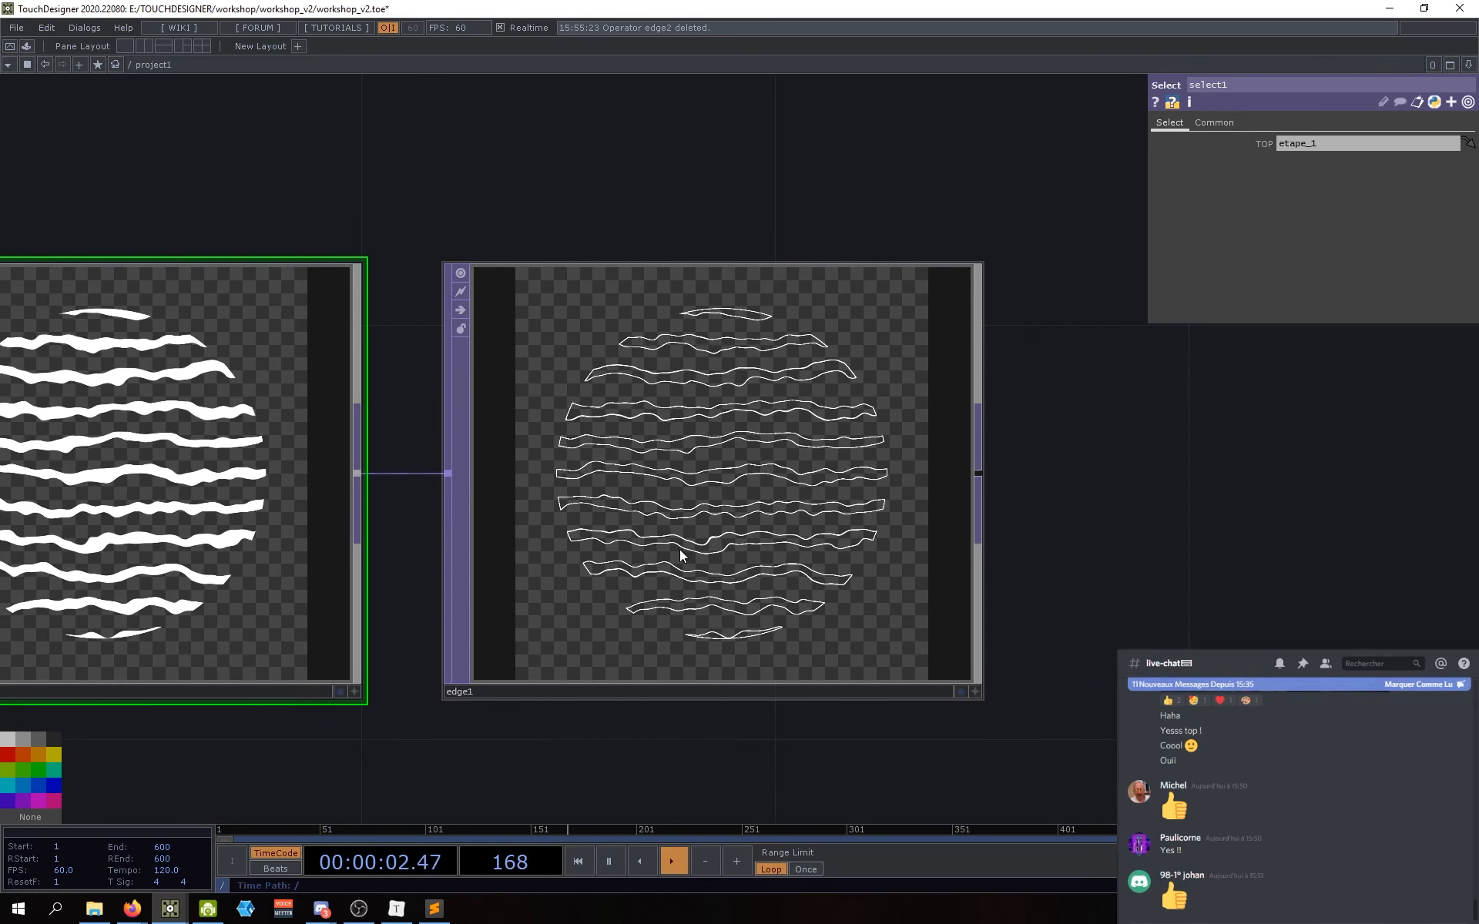
pyautogui.moveTo(634, 753); pyautogui.dragTo(647, 745)
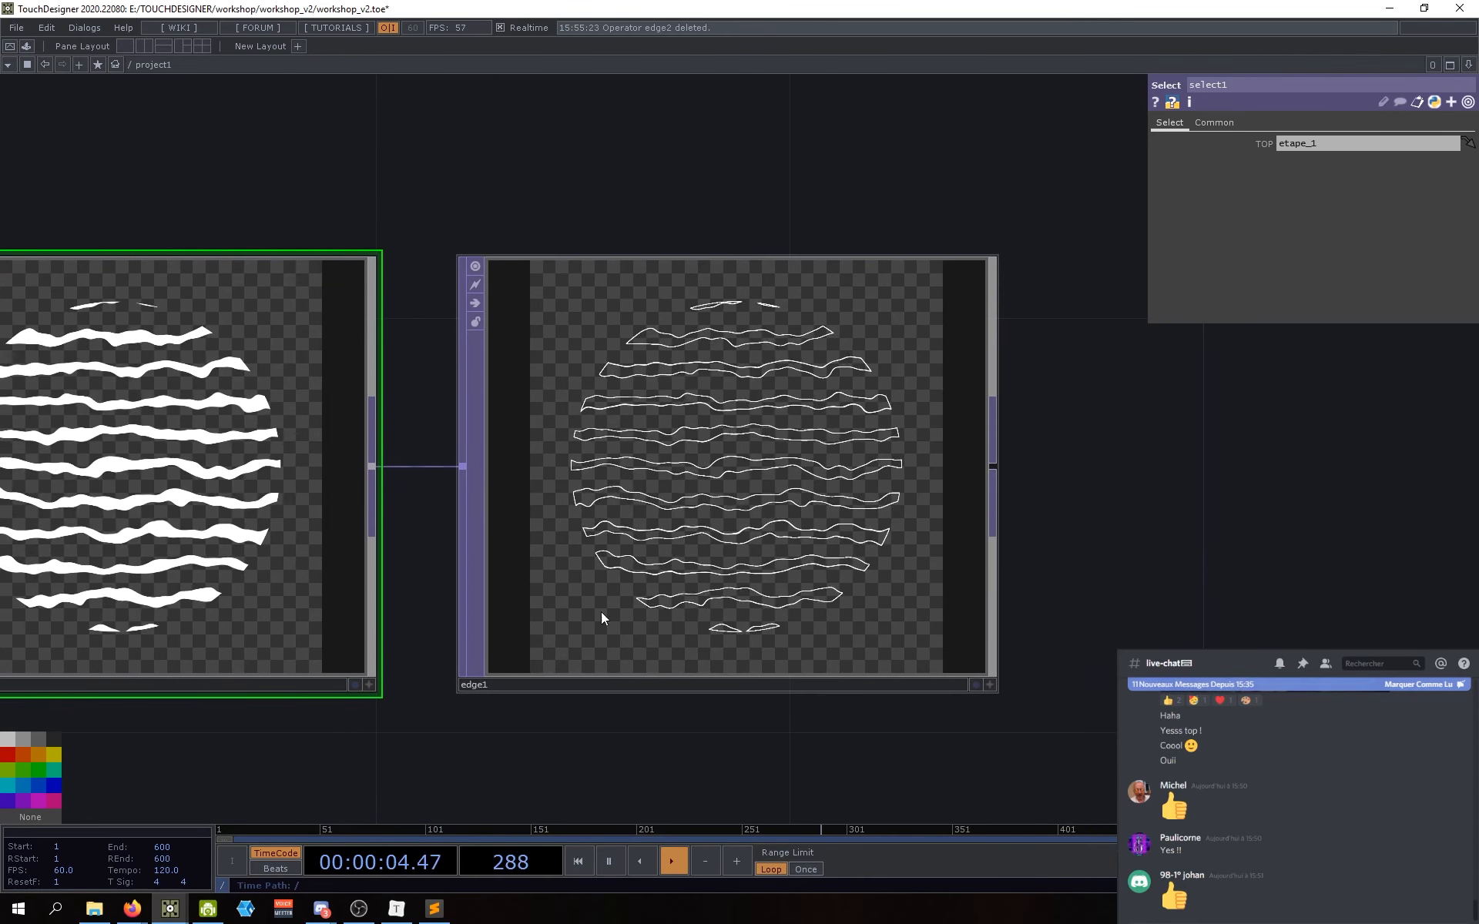
# Step: Try different edge1 Strength values with the slider, then enter a Strength of 1
pyautogui.click(713, 429)
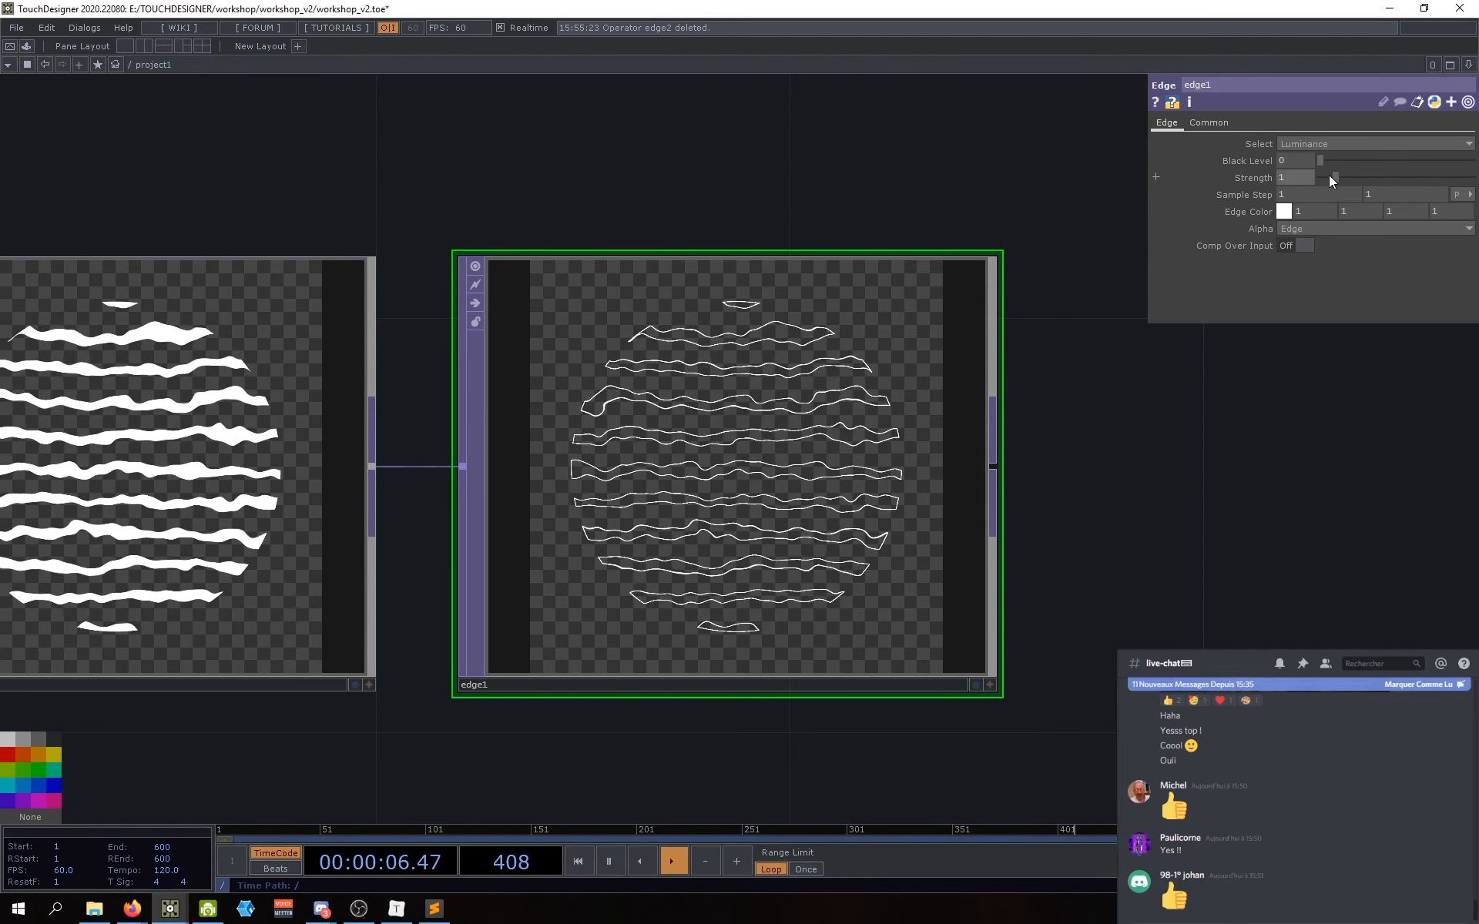
pyautogui.moveTo(1332, 177)
pyautogui.mouseDown()
pyautogui.moveTo(1315, 176)
pyautogui.moveTo(1446, 178)
pyautogui.moveTo(1331, 183)
pyautogui.mouseUp()
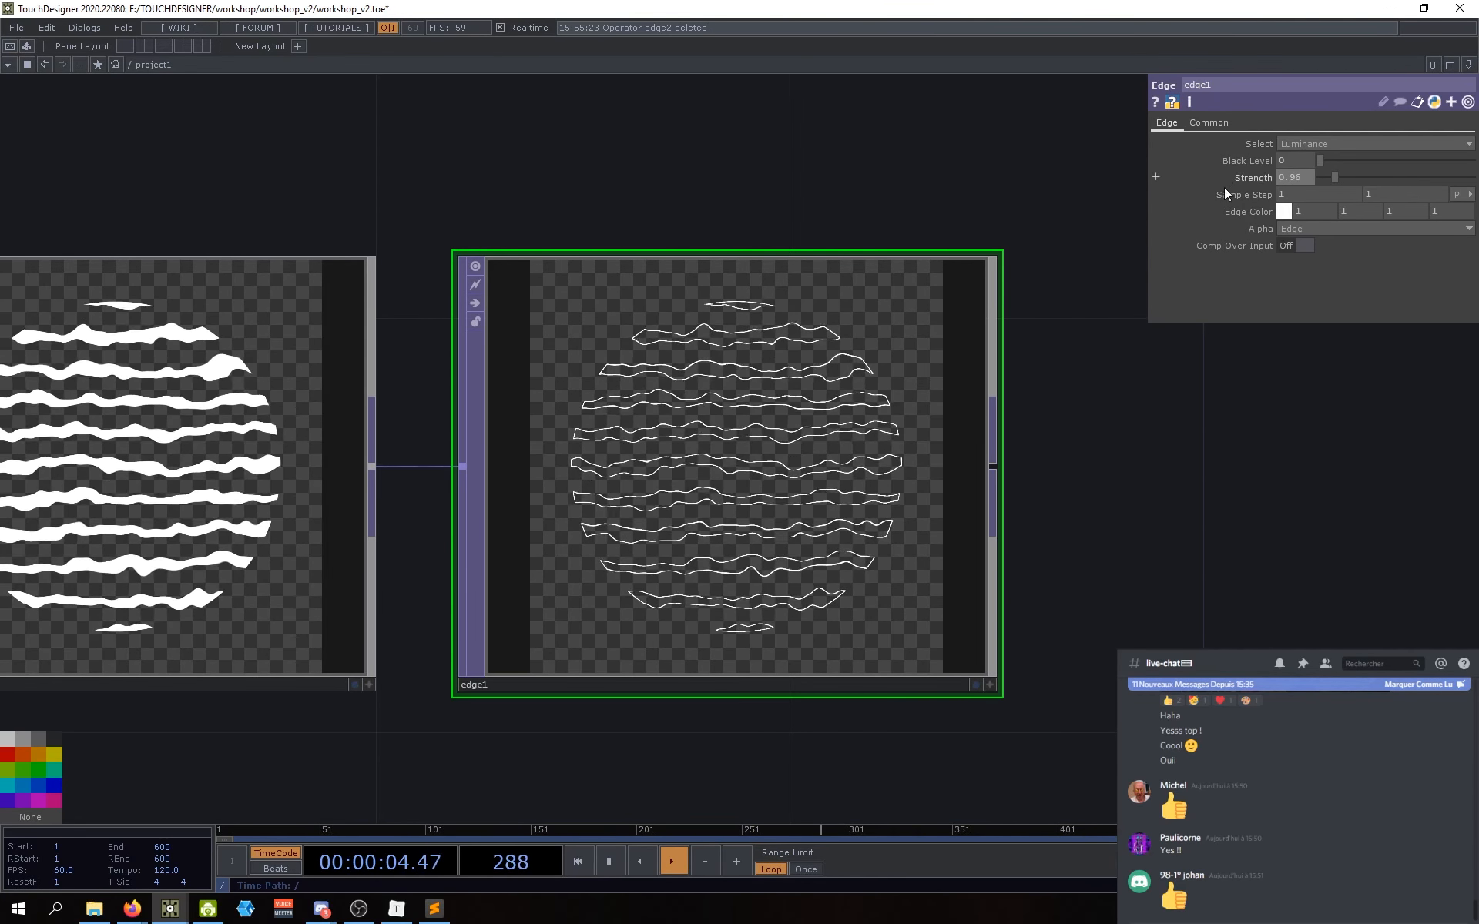
pyautogui.click(1311, 178)
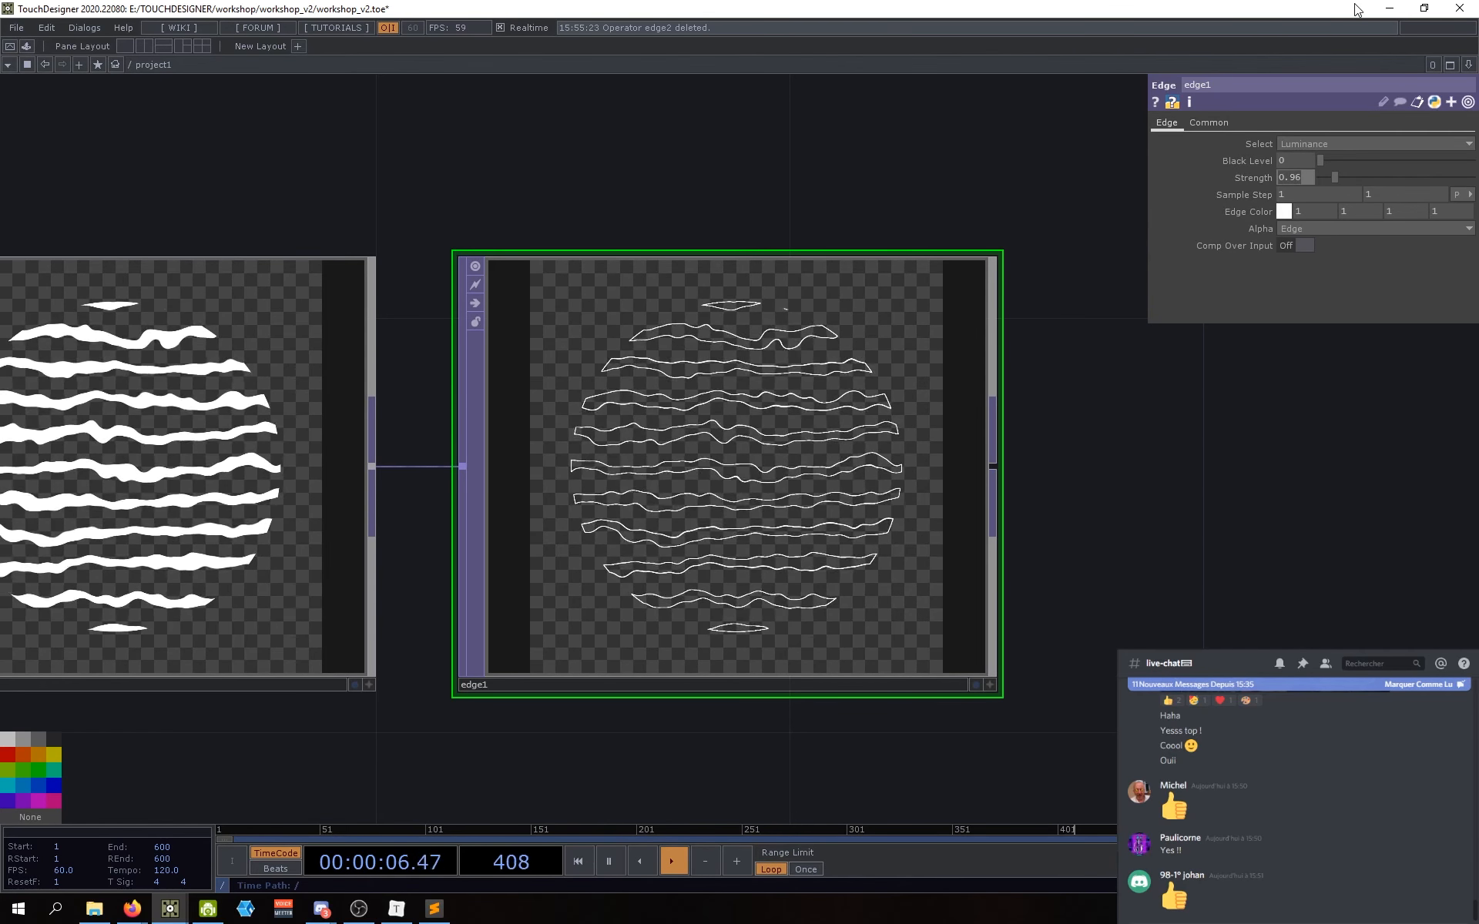
pyautogui.write('1')
pyautogui.press('Return')
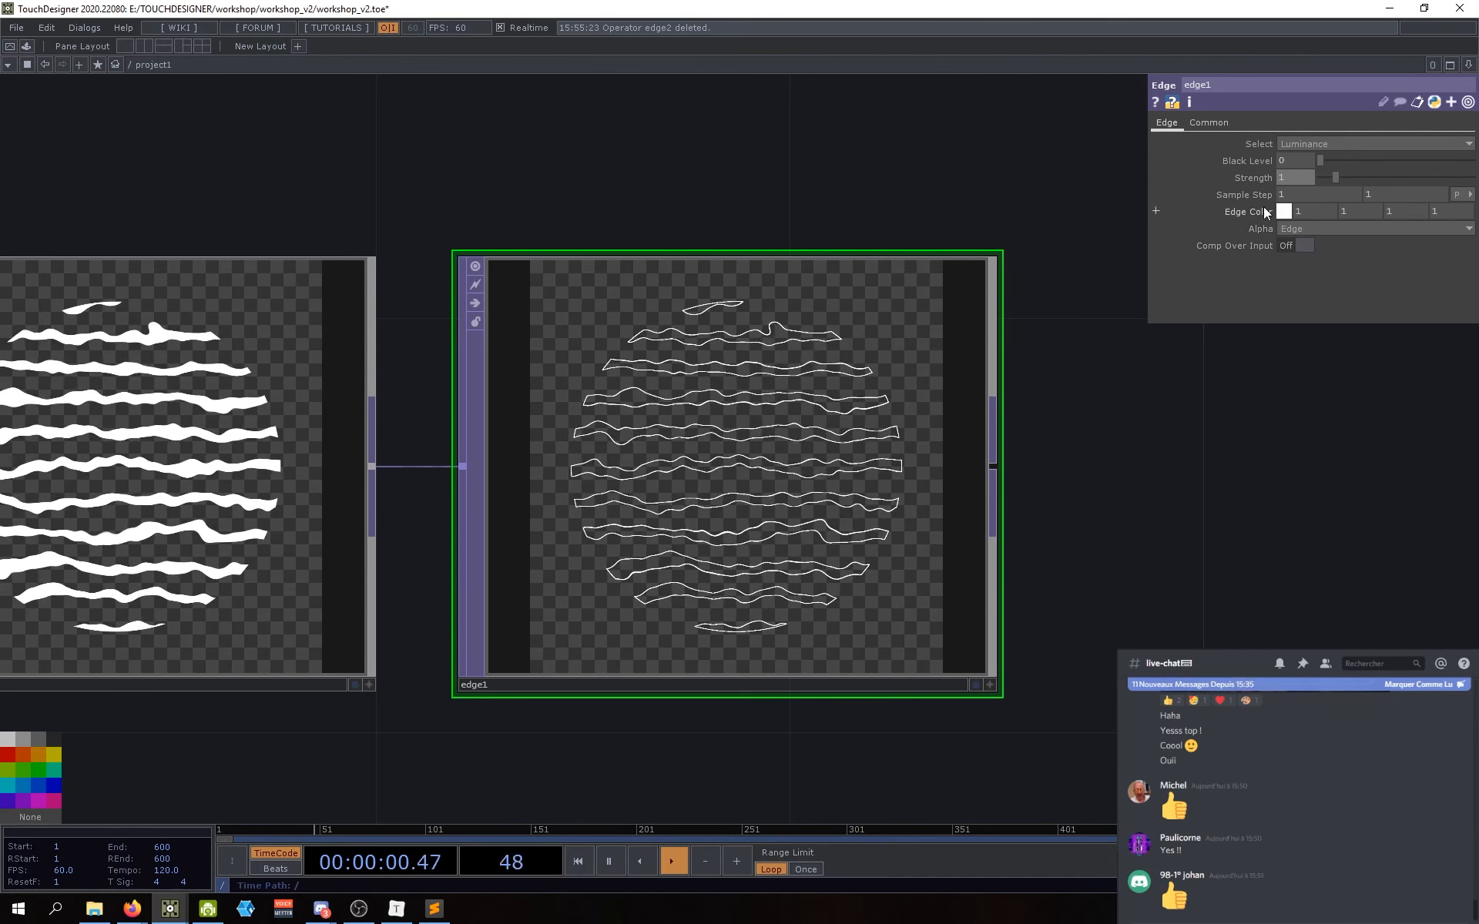
# Step: Set edge1's Edge Color to blue
pyautogui.click(1283, 211)
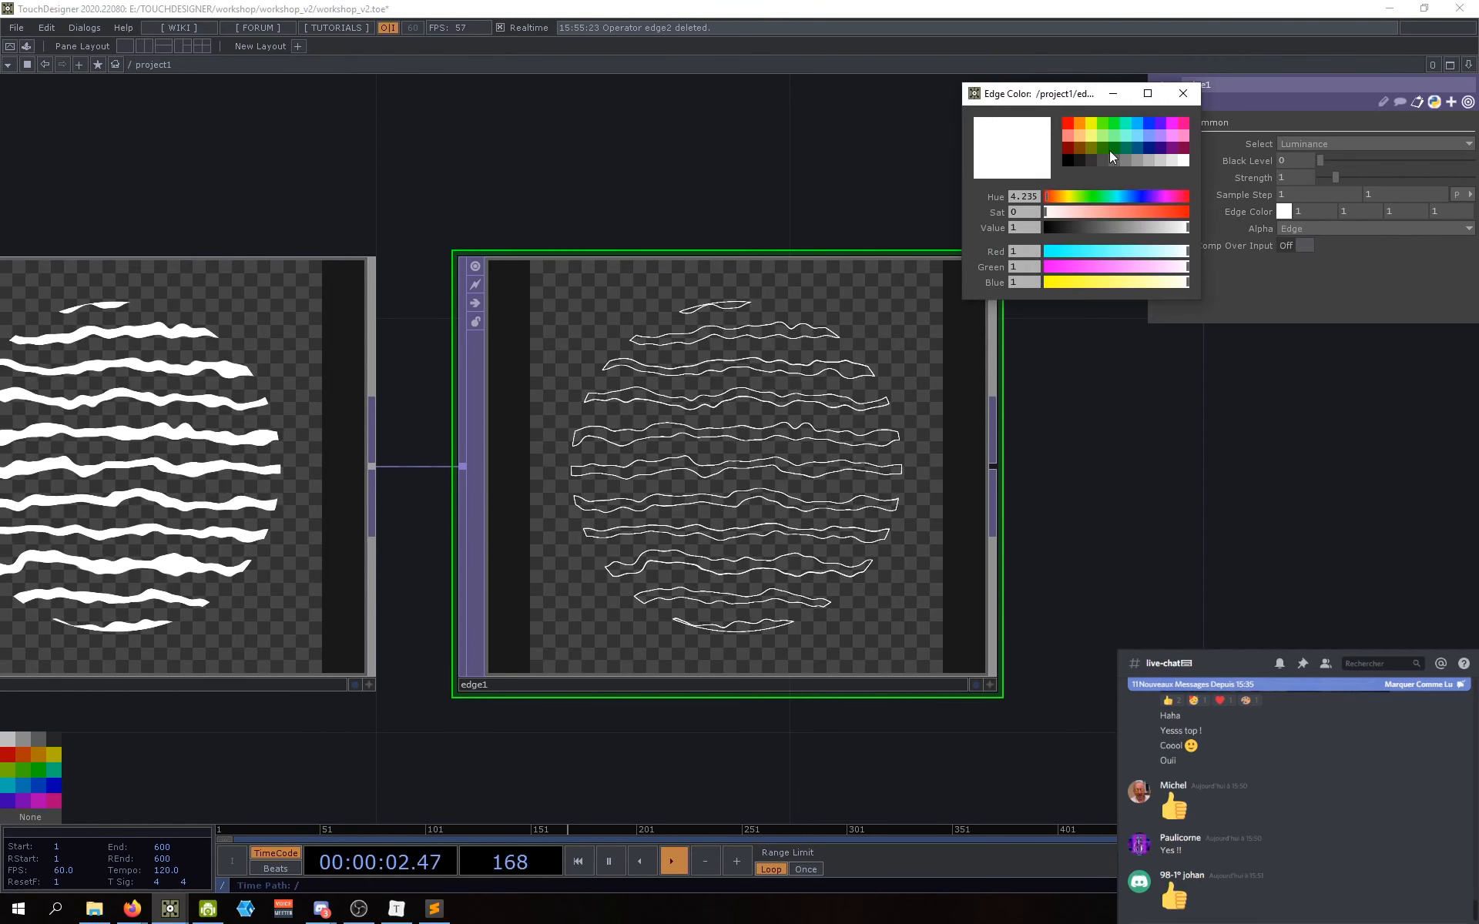
pyautogui.click(1148, 130)
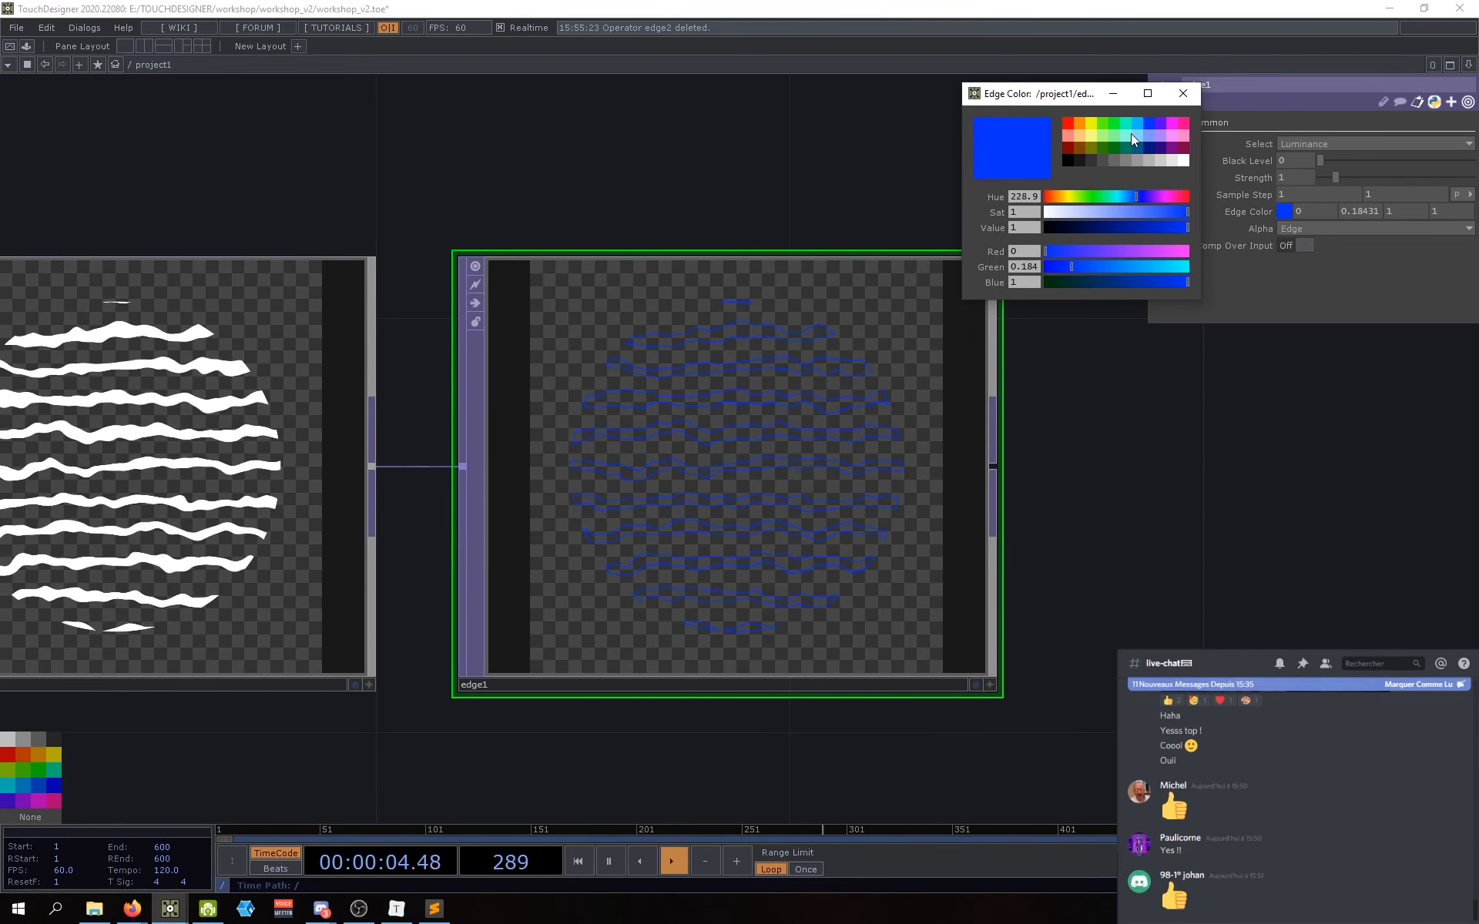
pyautogui.scroll(3, 820, 407)
pyautogui.scroll(-1, 771, 424)
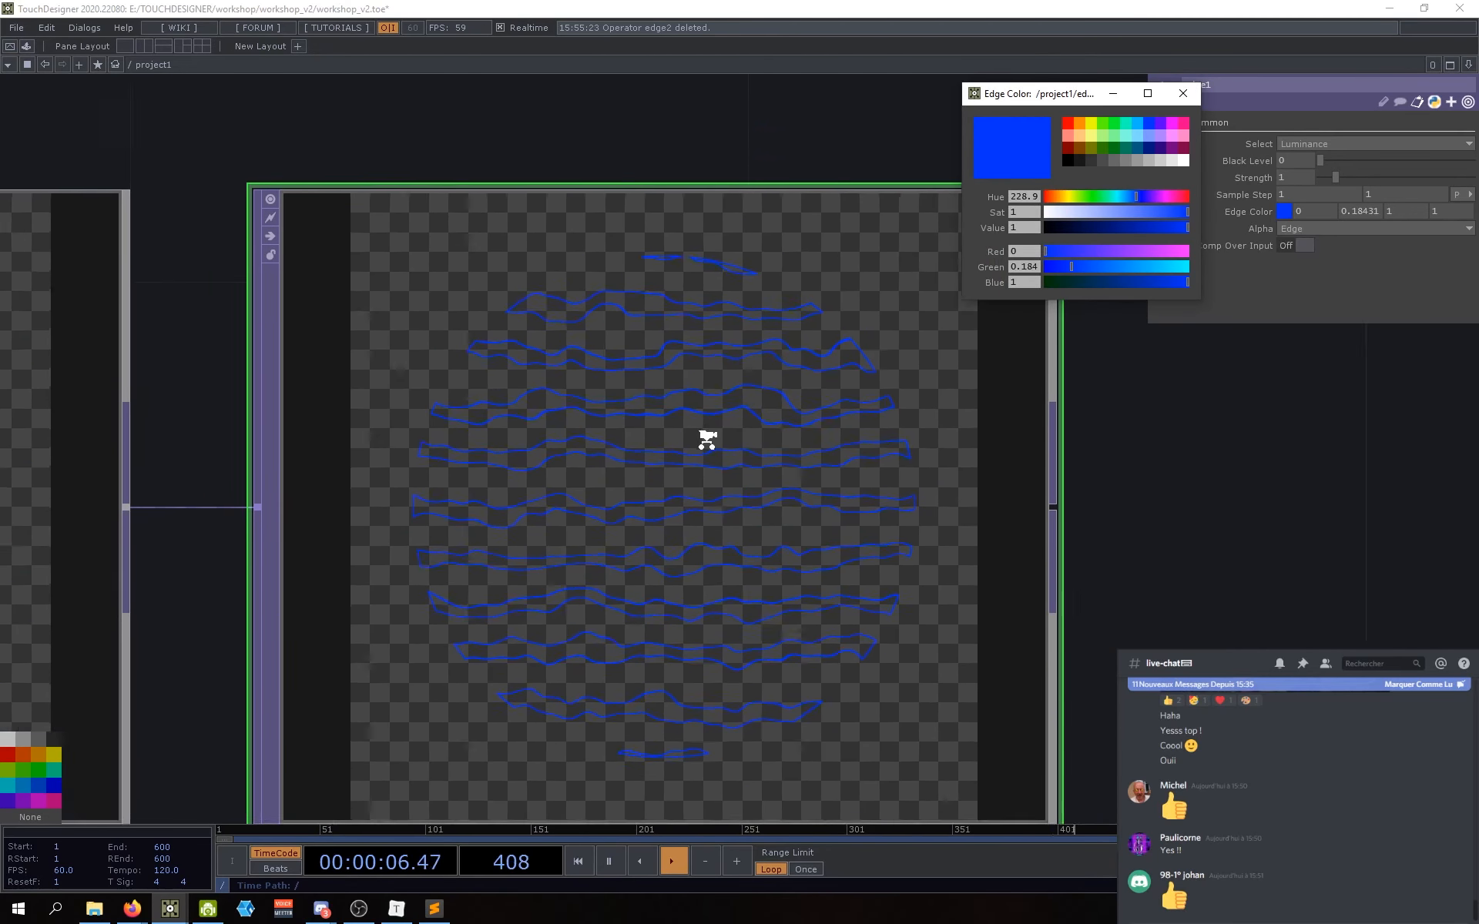
pyautogui.scroll(-1, 712, 459)
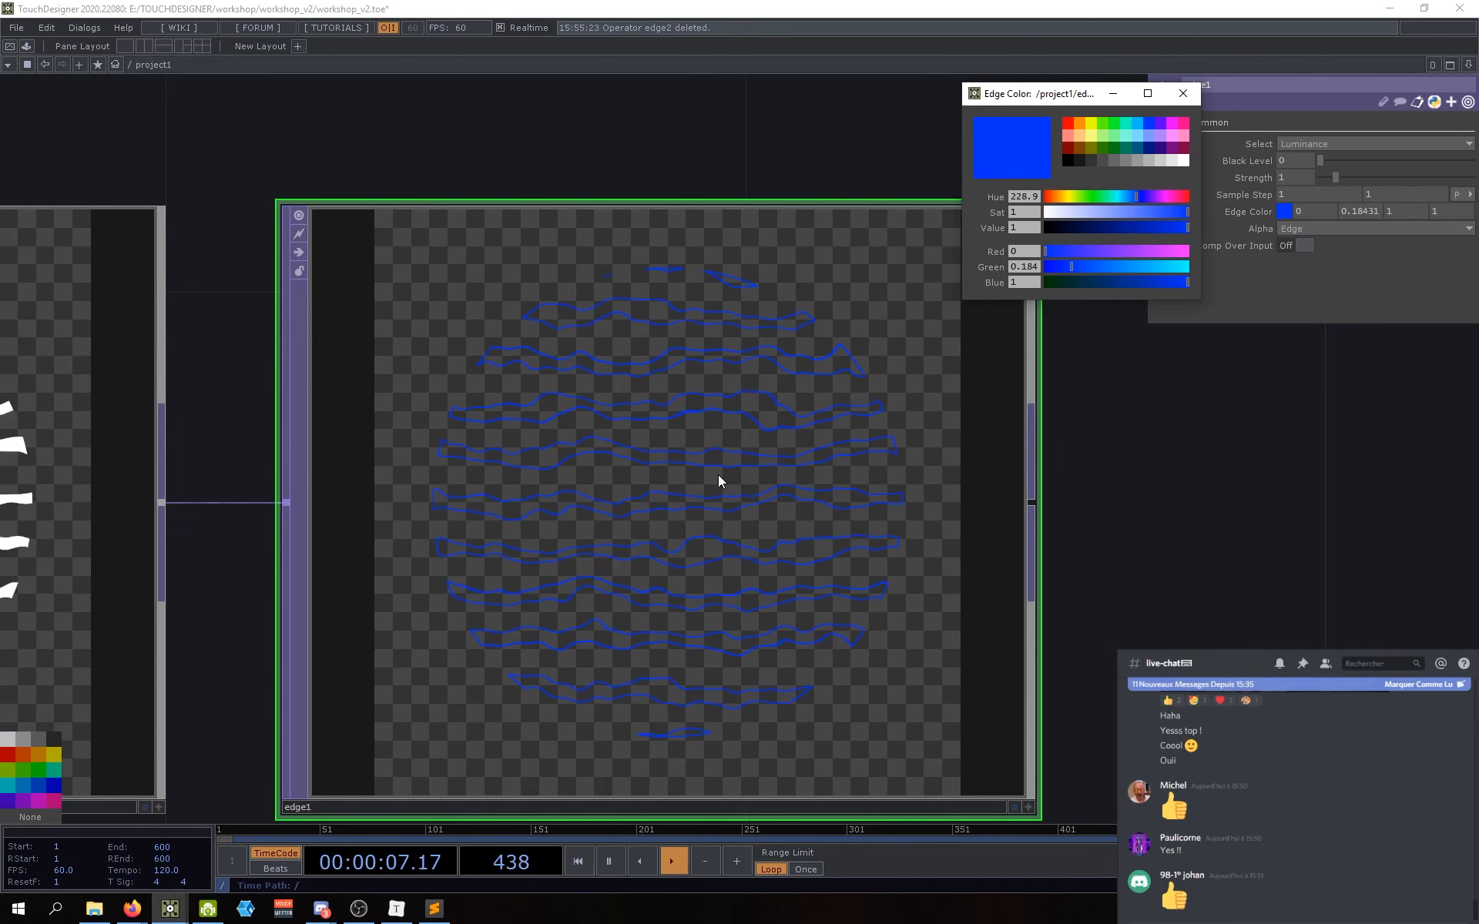
pyautogui.click(1183, 93)
# Step: Turn Comp Over Input on so the blue edges sit over the striped image
pyautogui.scroll(-4, 1017, 472)
pyautogui.moveTo(1102, 571); pyautogui.dragTo(1162, 490)
pyautogui.scroll(3, 847, 411)
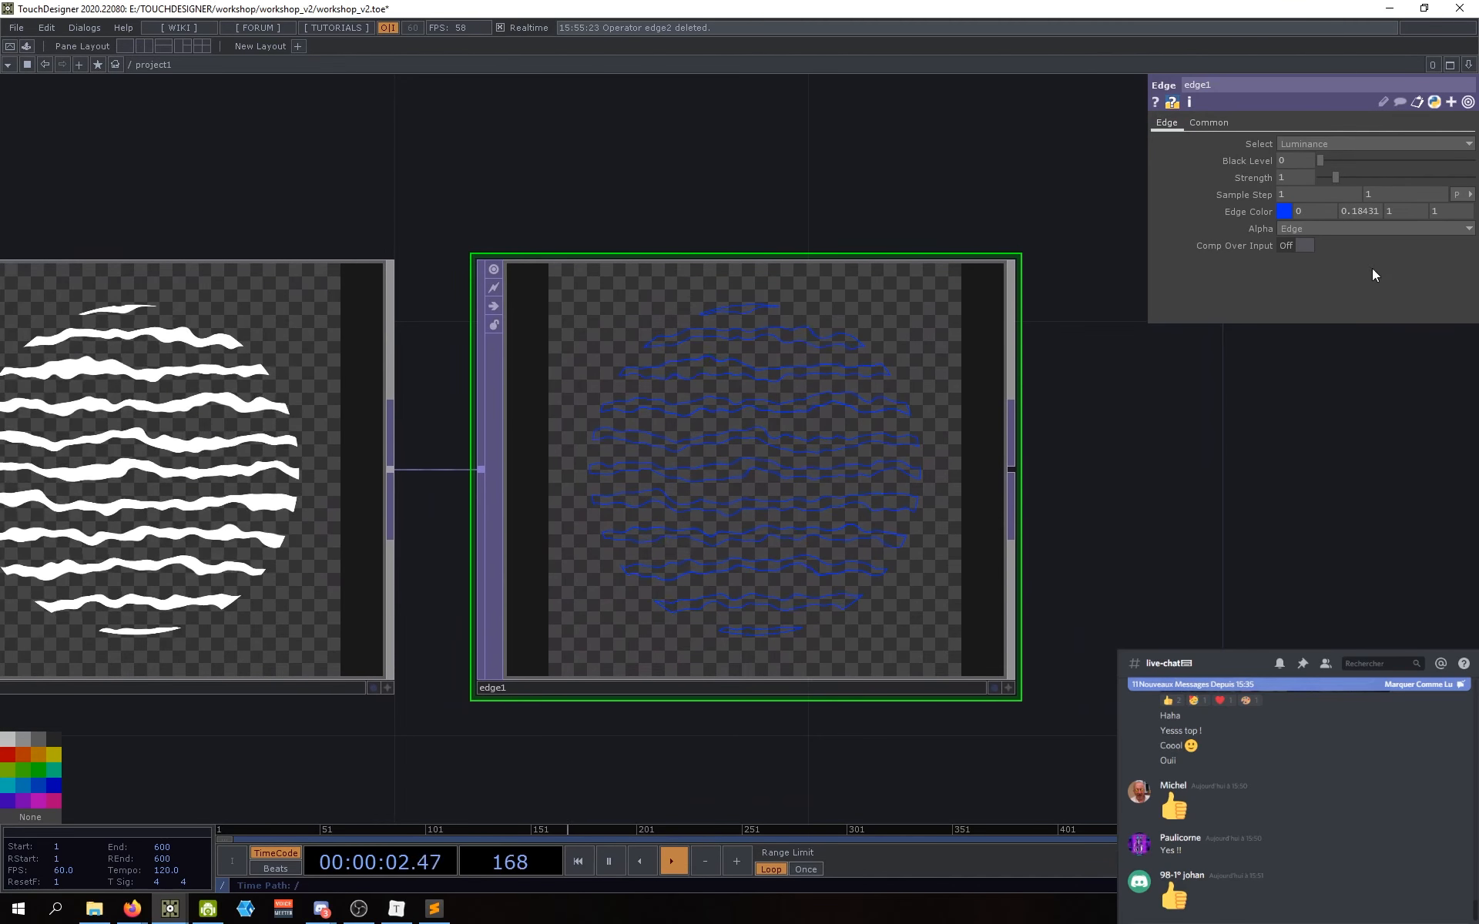
pyautogui.click(1306, 248)
pyautogui.scroll(8, 577, 485)
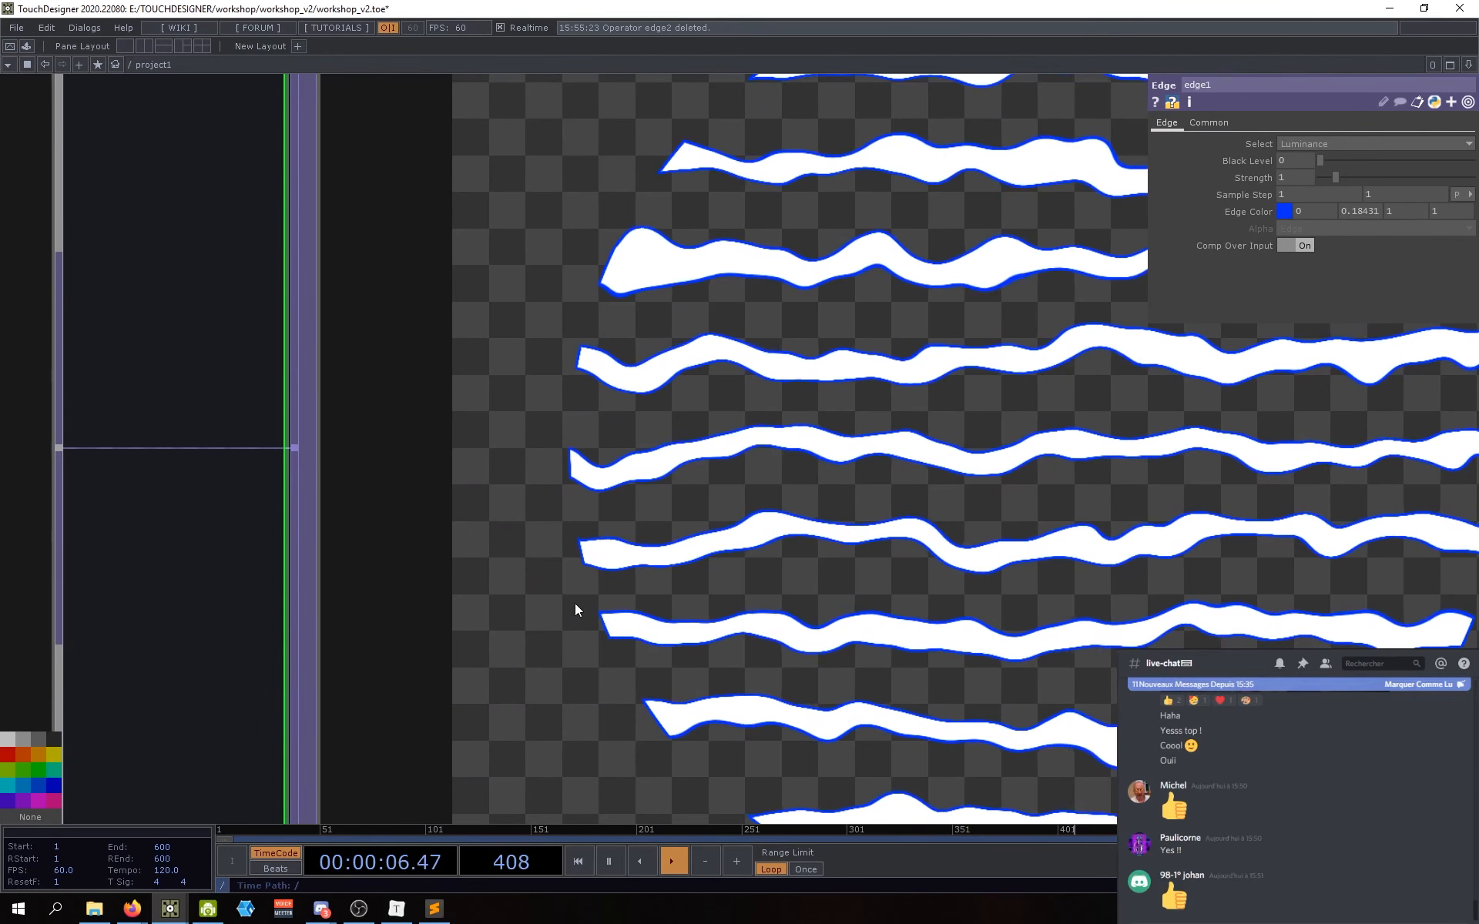
pyautogui.scroll(-6, 605, 489)
pyautogui.scroll(-3, 605, 489)
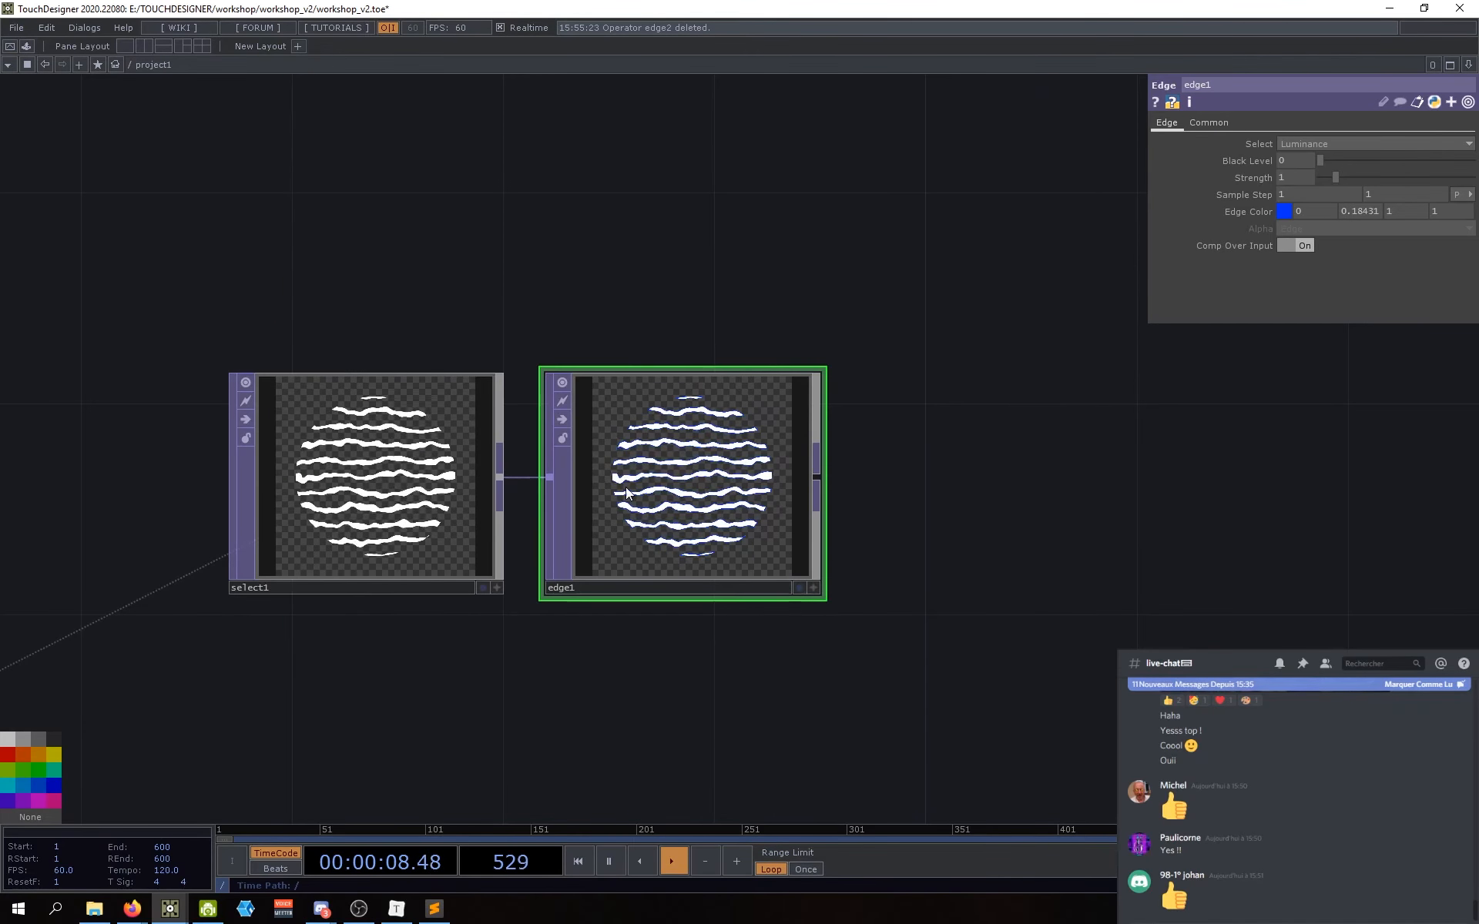
# Step: Move edge1 away from select1 and switch Comp Over Input off
pyautogui.moveTo(617, 488); pyautogui.dragTo(660, 490)
pyautogui.moveTo(655, 724); pyautogui.dragTo(646, 737)
pyautogui.scroll(3, 678, 487)
pyautogui.scroll(1, 678, 487)
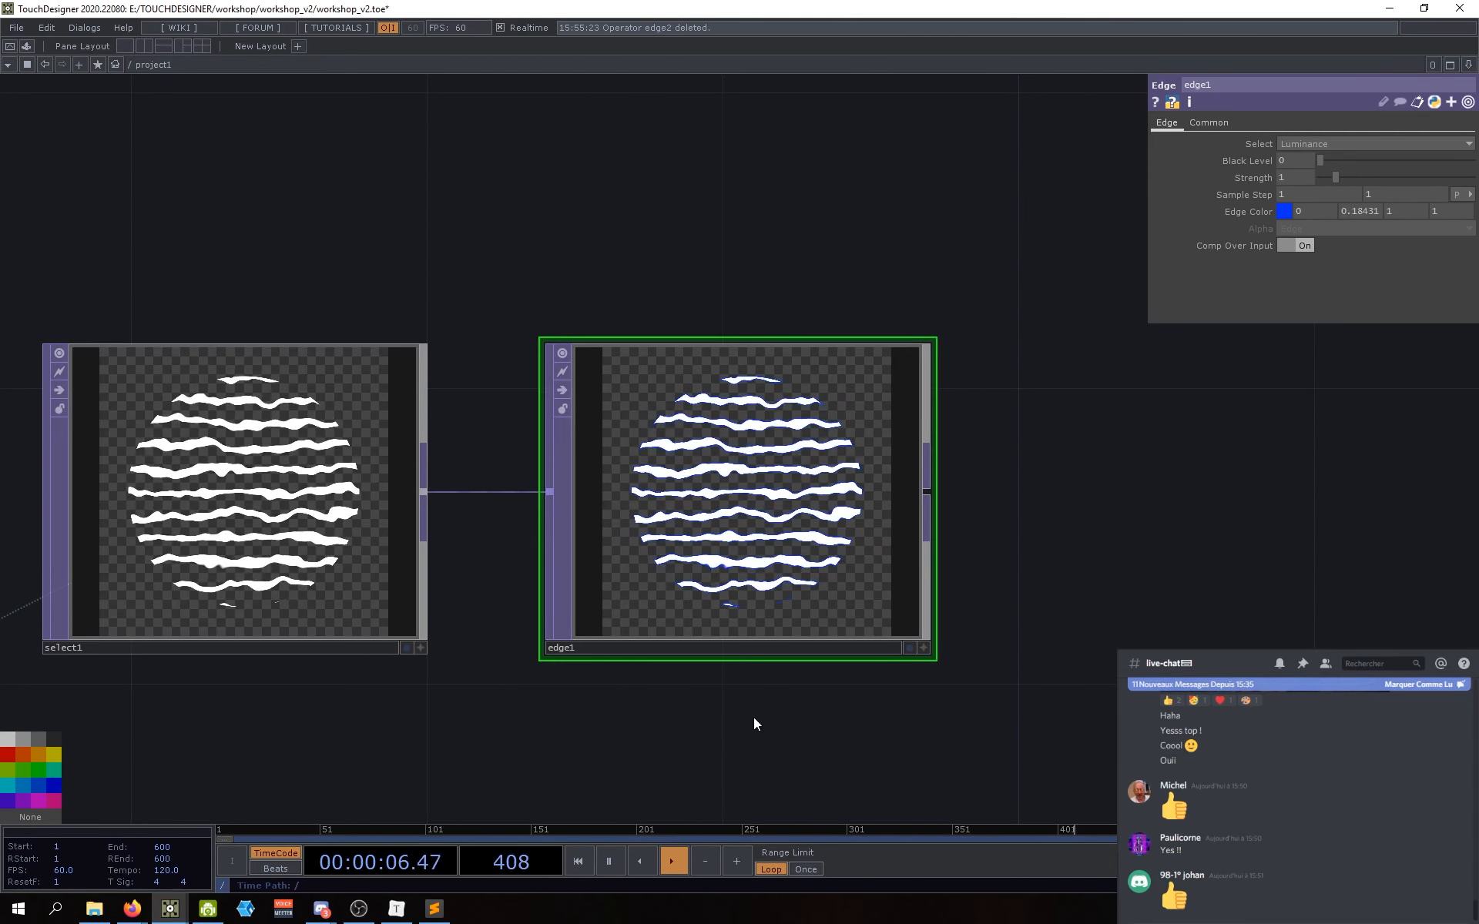
pyautogui.click(1301, 246)
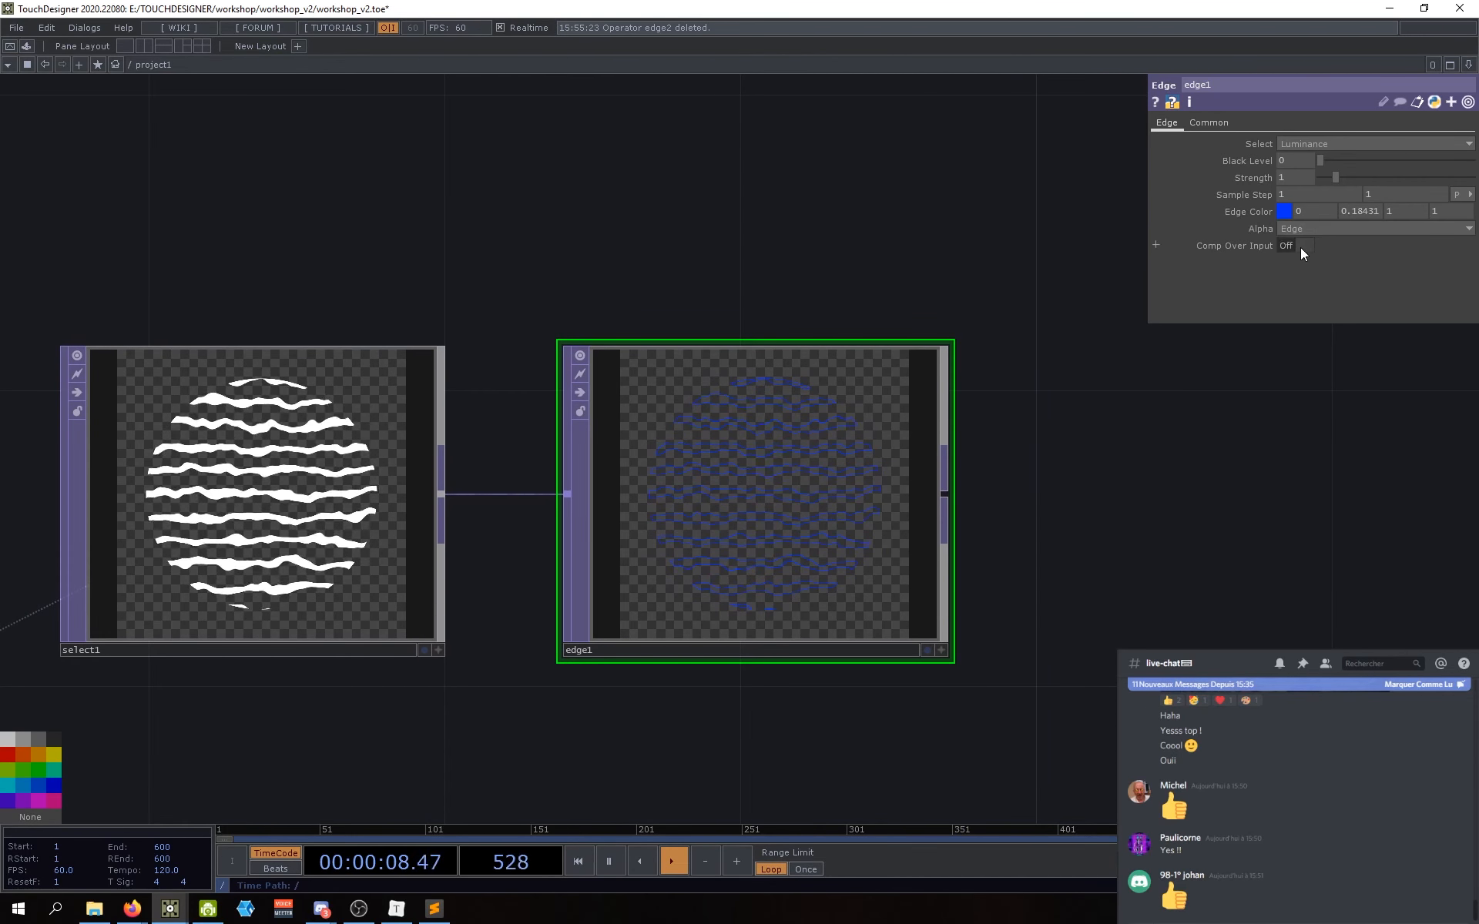
pyautogui.moveTo(1129, 581); pyautogui.dragTo(1115, 584)
pyautogui.scroll(-3, 1116, 584)
pyautogui.scroll(3, 1116, 583)
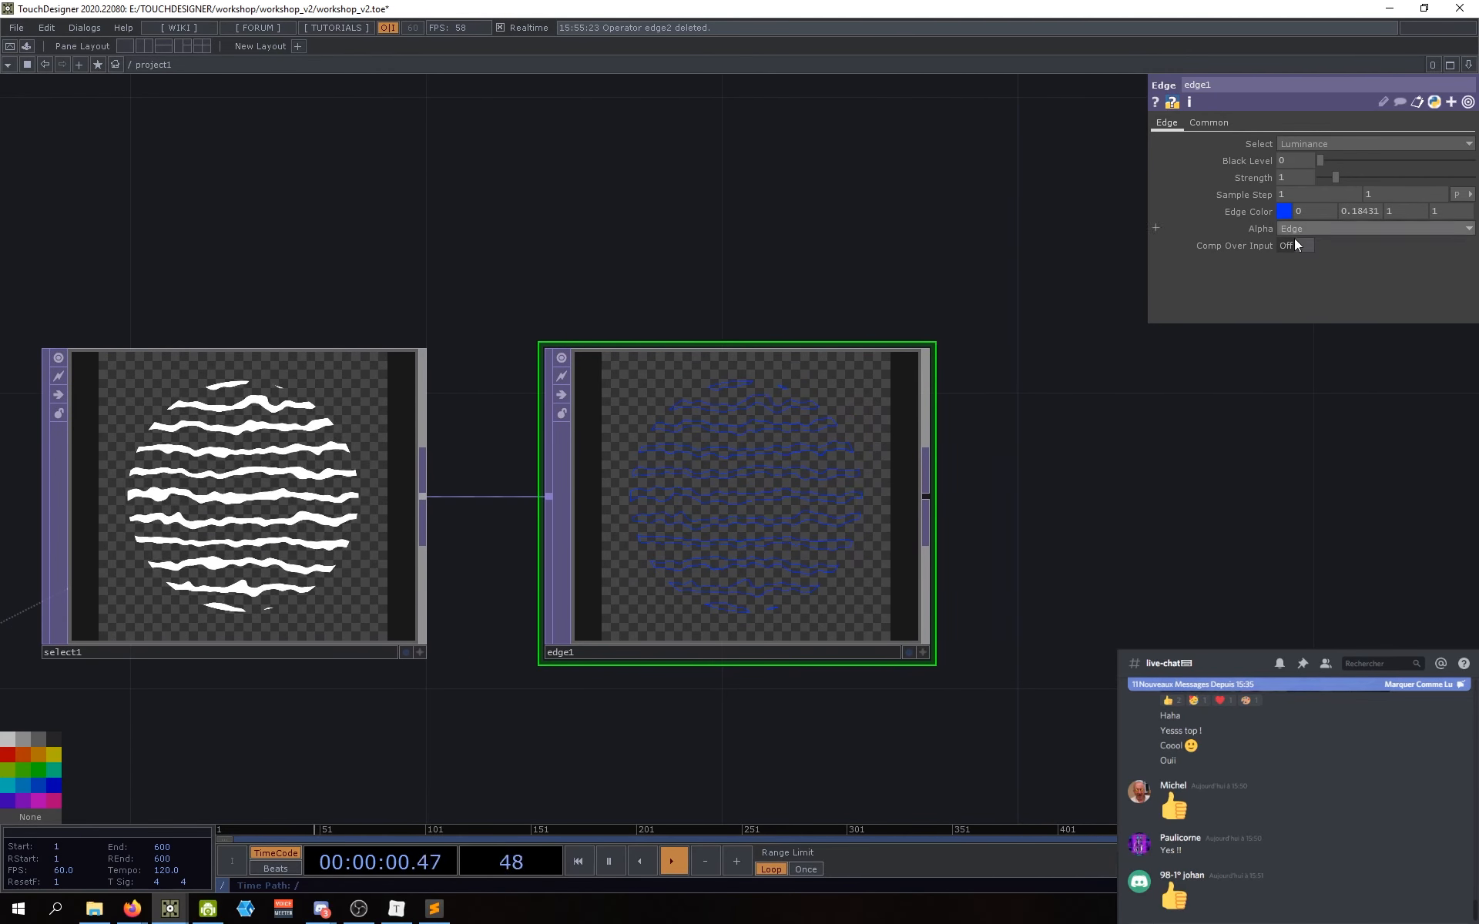
pyautogui.moveTo(1199, 471); pyautogui.dragTo(1185, 473)
# Step: Delete edge1 and create a new Edge TOP wired from select1's output
pyautogui.press('Delete')
pyautogui.press('Tab')
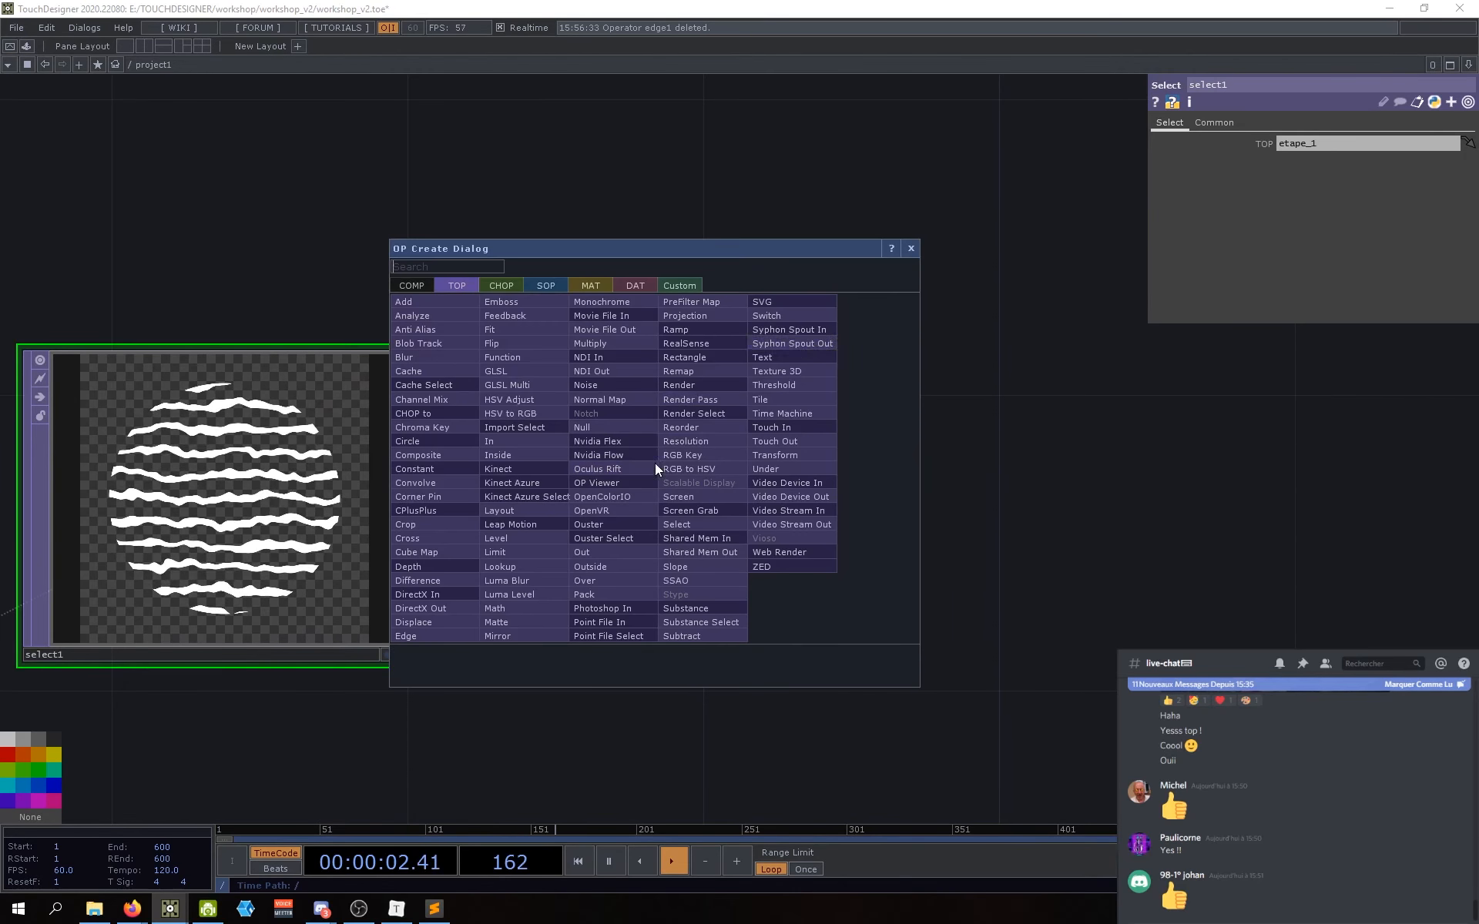
pyautogui.write('edge')
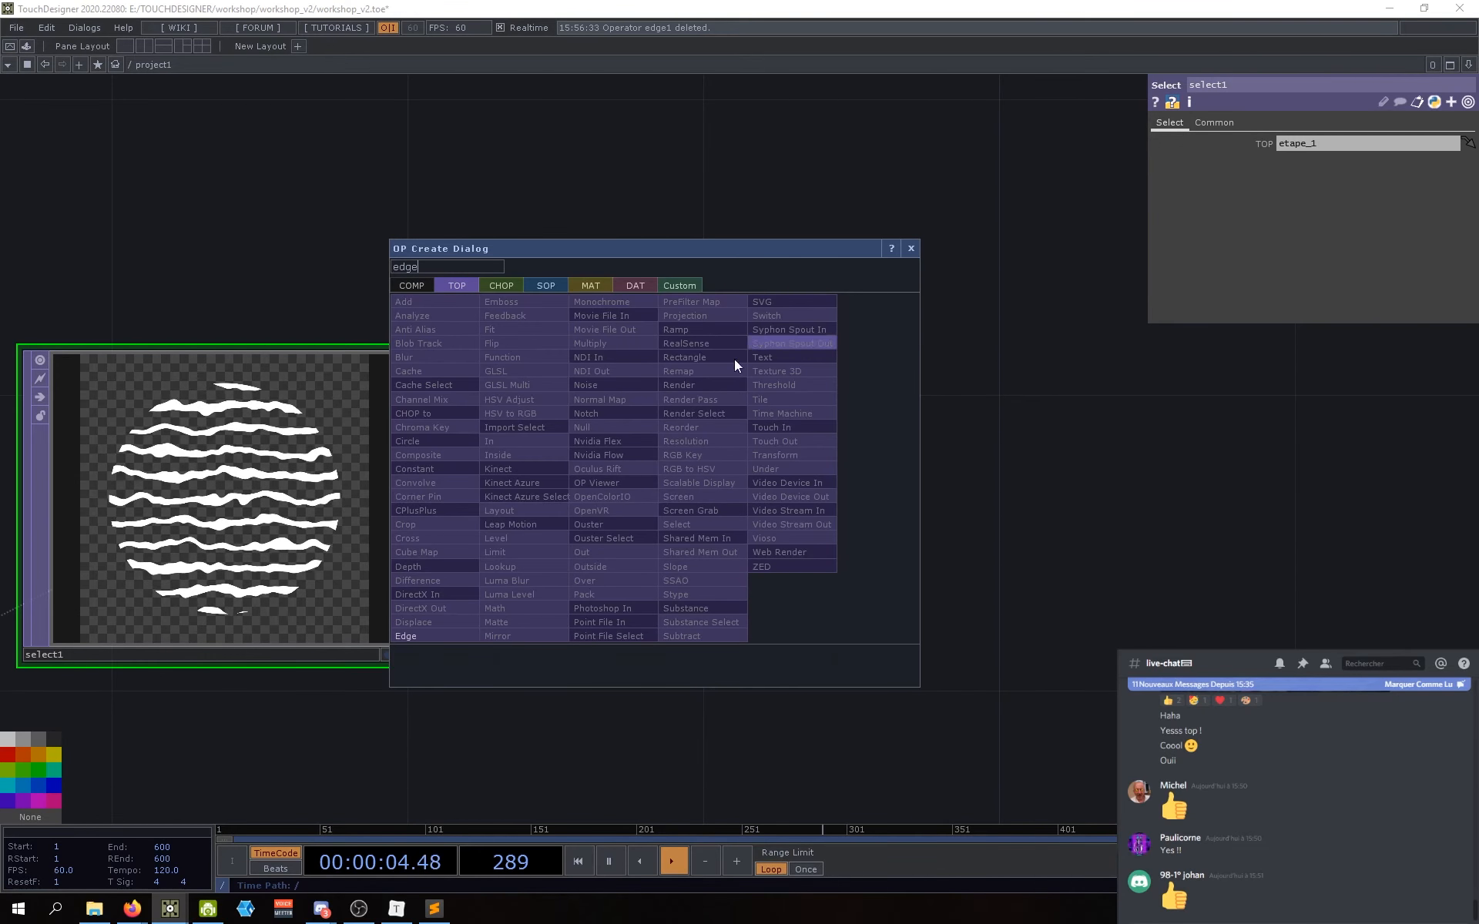
pyautogui.click(412, 636)
pyautogui.click(678, 516)
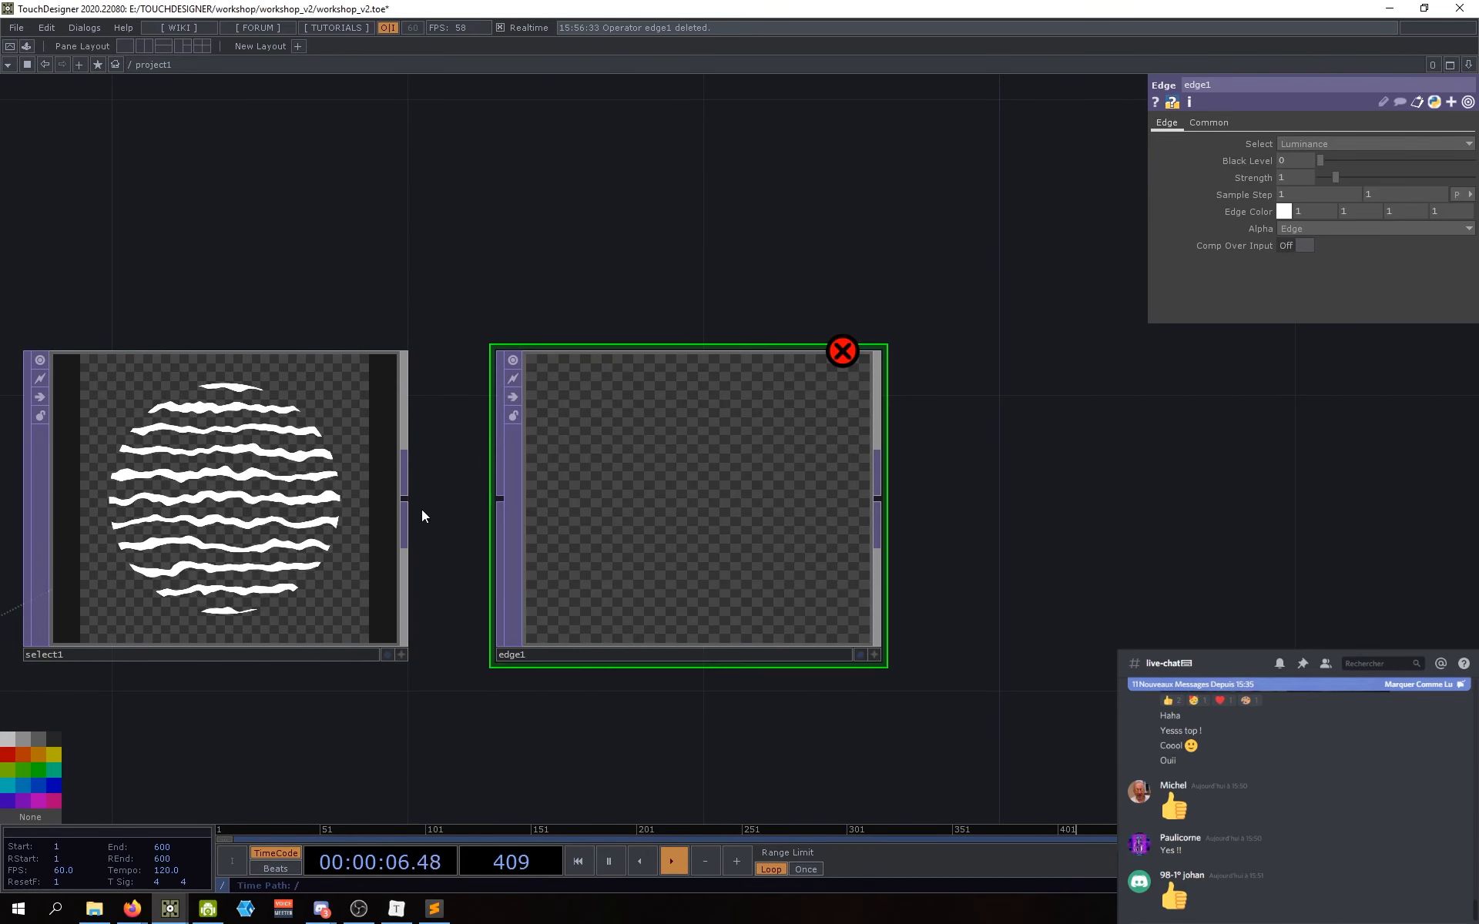
pyautogui.moveTo(464, 507); pyautogui.dragTo(634, 512)
pyautogui.scroll(2, 660, 508)
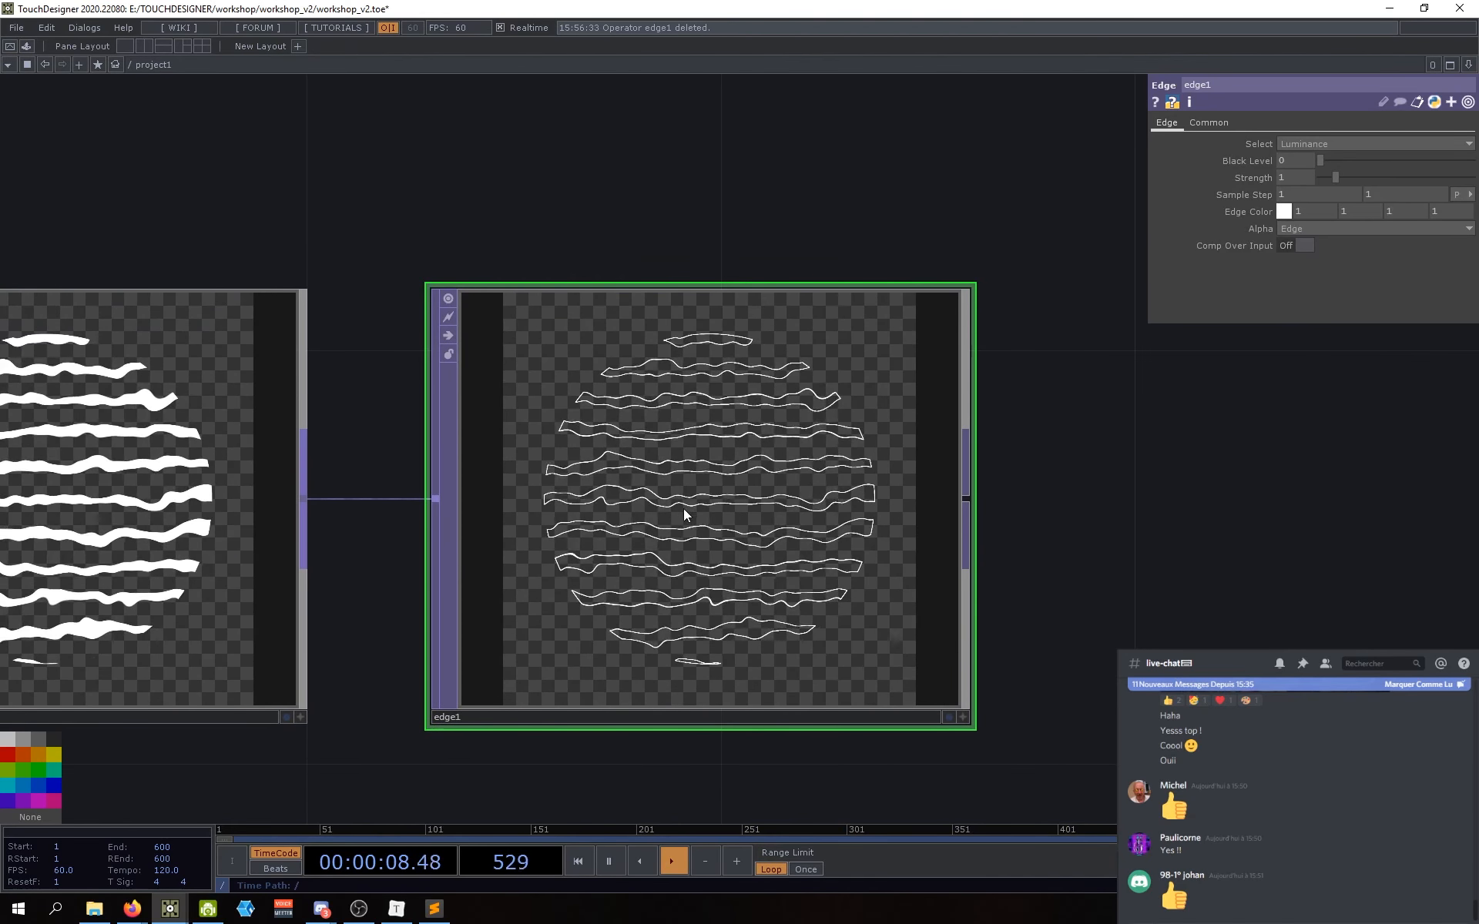
pyautogui.scroll(3, 686, 513)
pyautogui.scroll(-3, 698, 516)
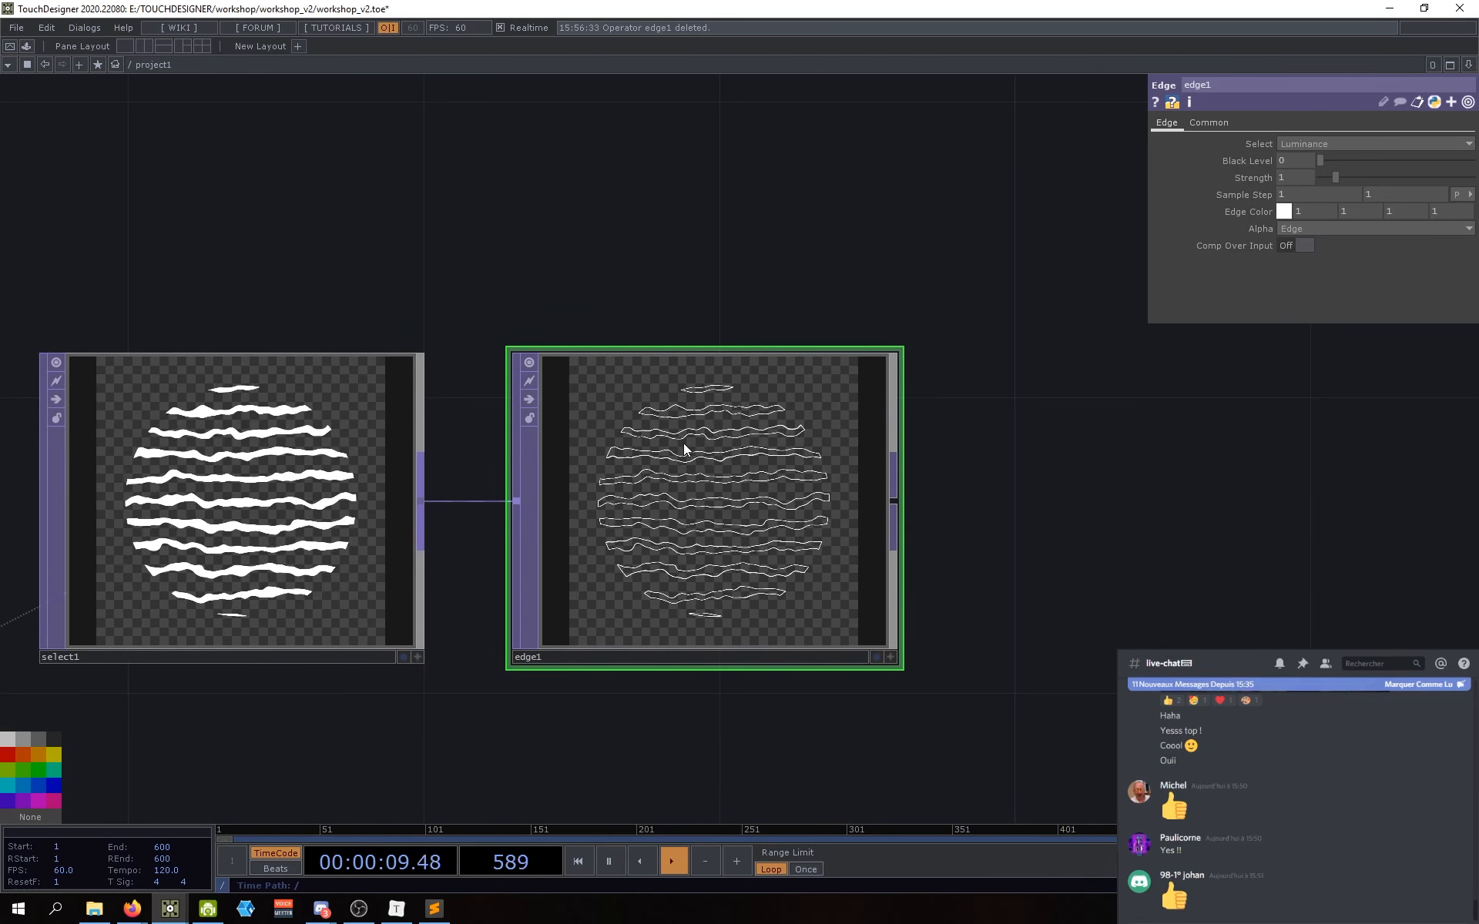
# Step: Set the new edge's Edge Color to dark blue (0, 0.155, 0.843)
pyautogui.click(1282, 213)
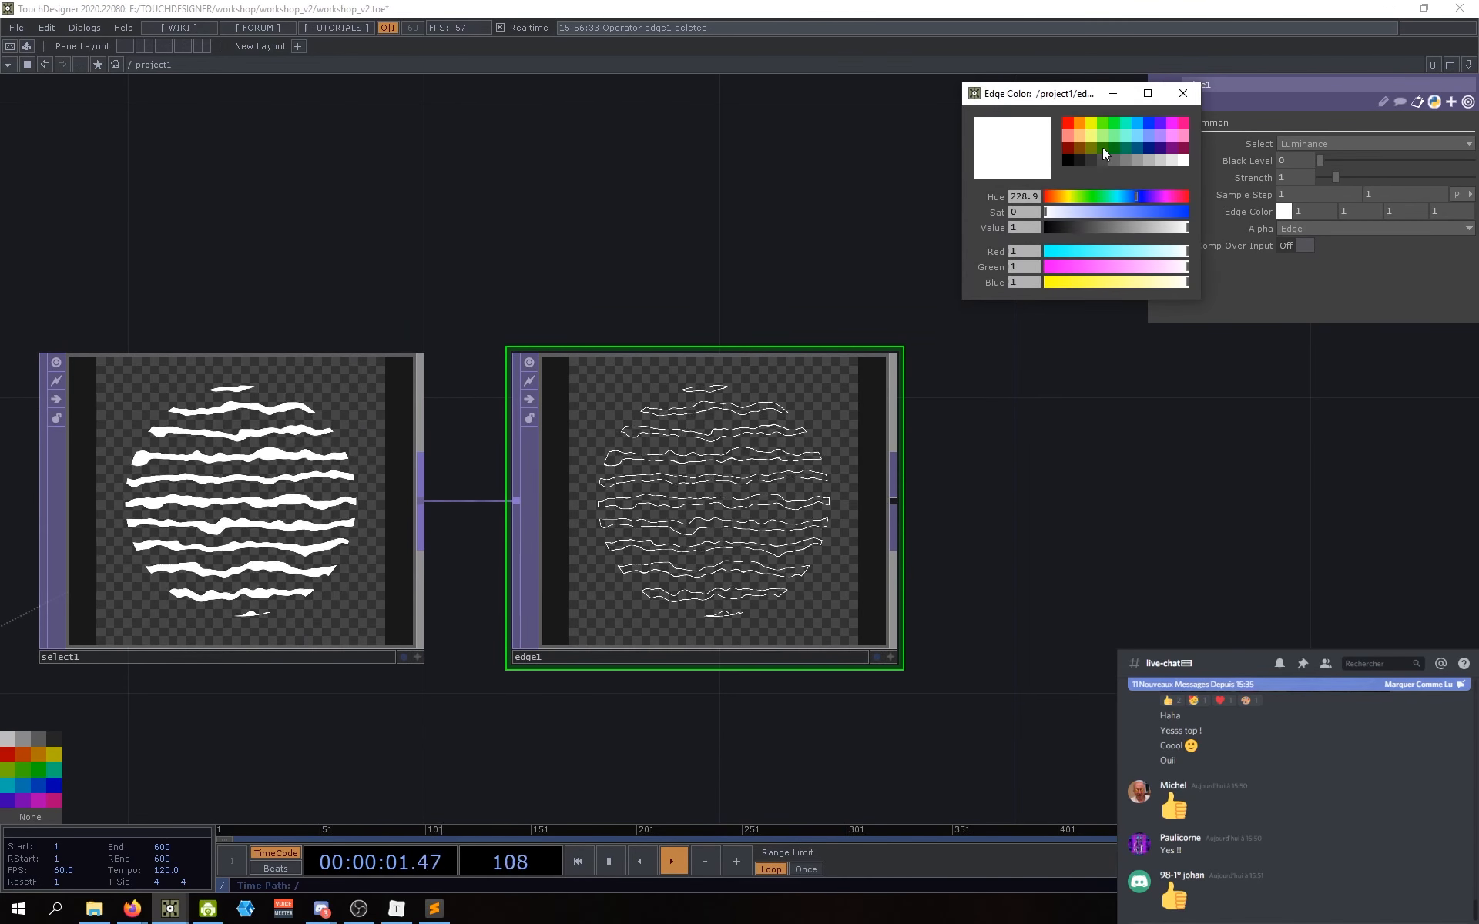
pyautogui.click(1149, 122)
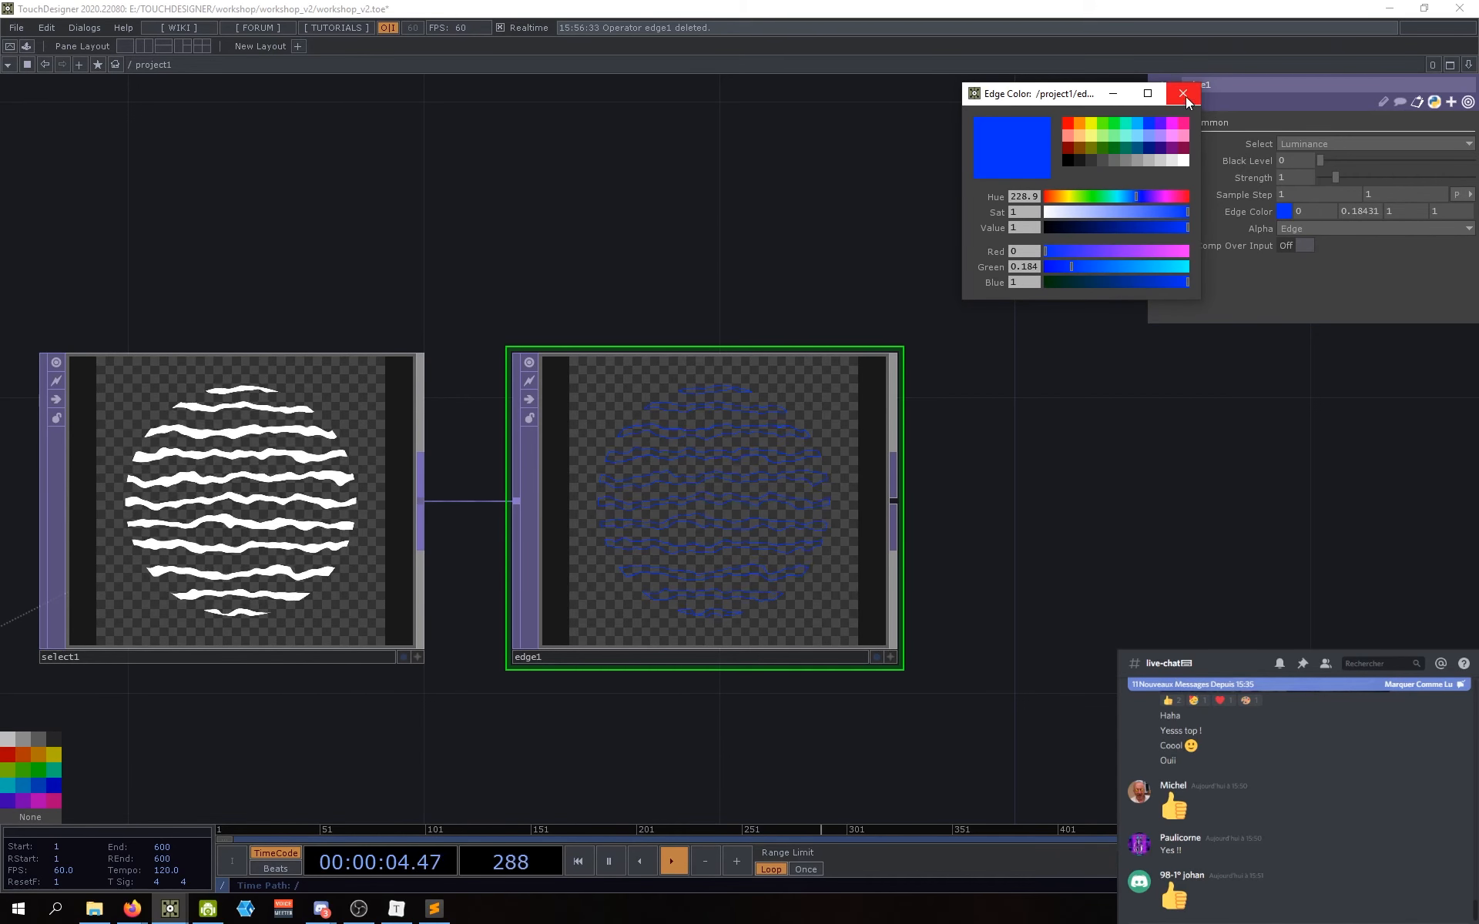
pyautogui.moveTo(1177, 226); pyautogui.dragTo(1165, 231)
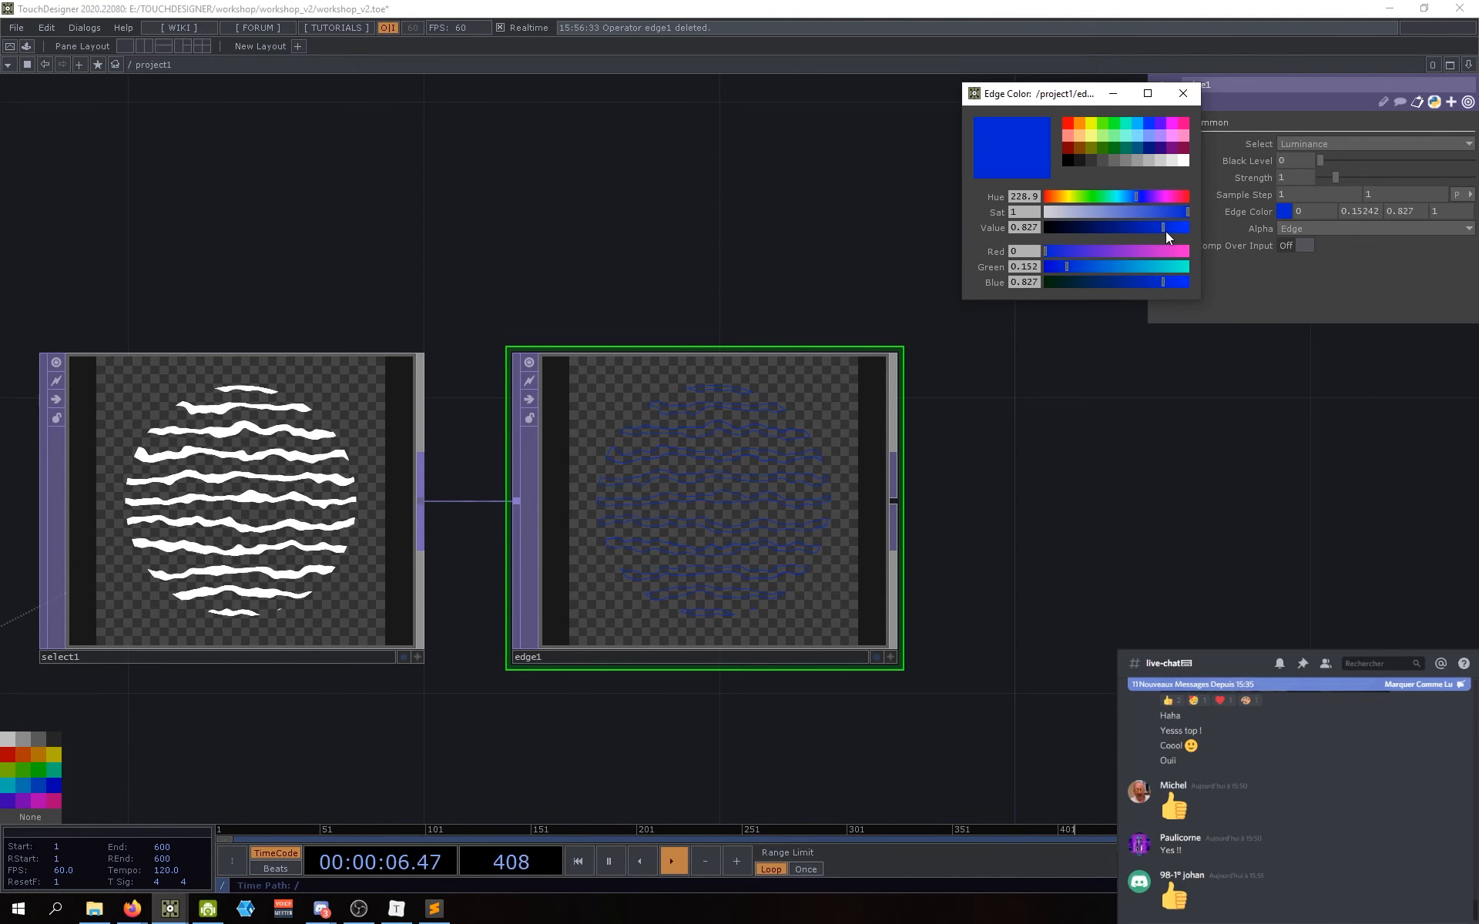
pyautogui.click(1192, 89)
pyautogui.scroll(-4, 1078, 585)
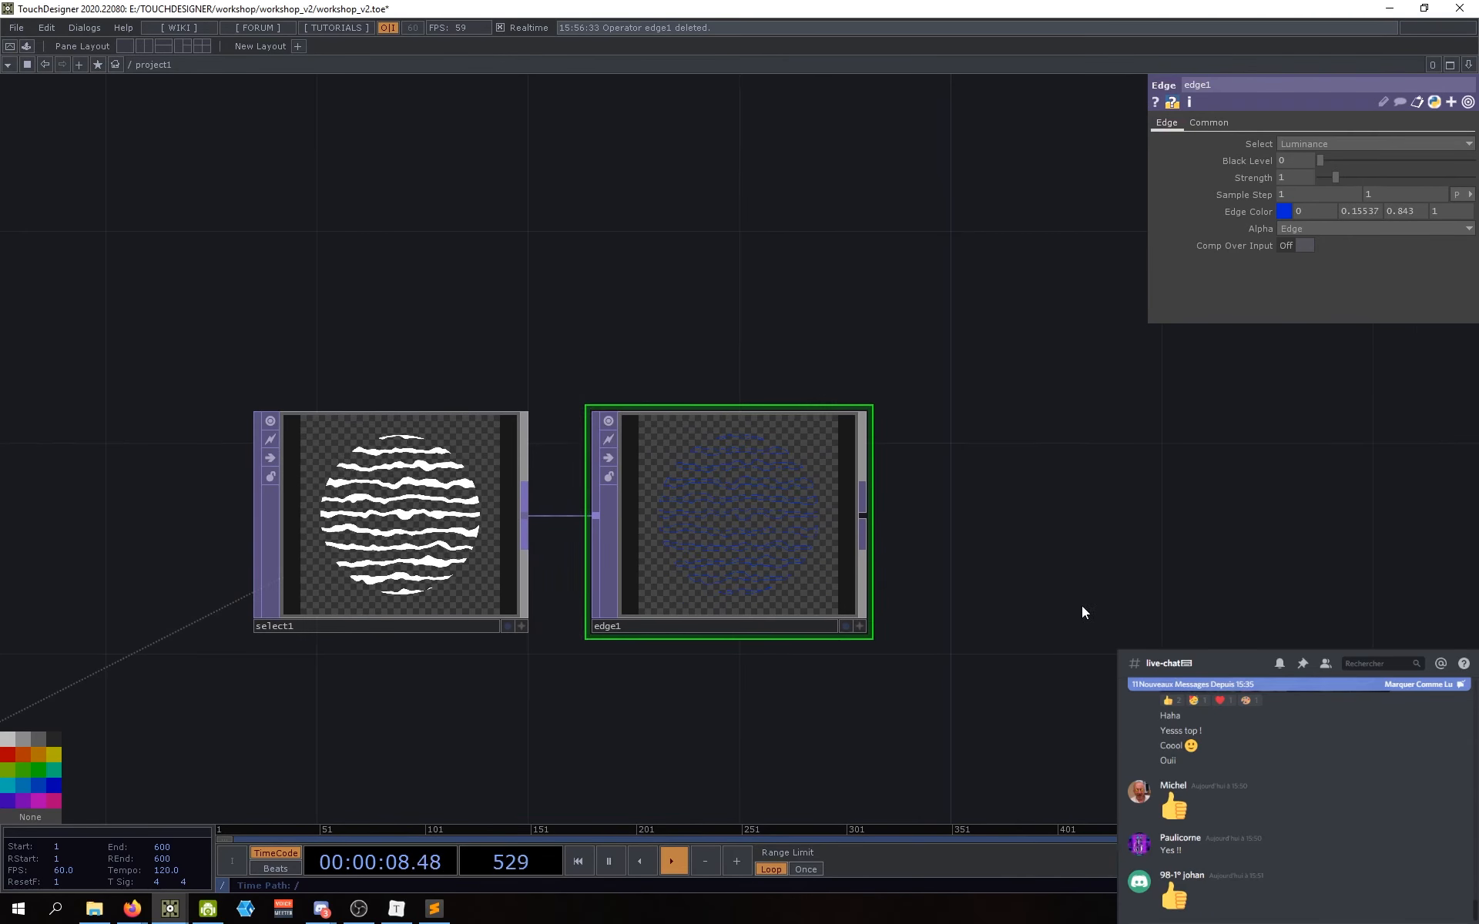
pyautogui.moveTo(861, 618); pyautogui.dragTo(758, 593)
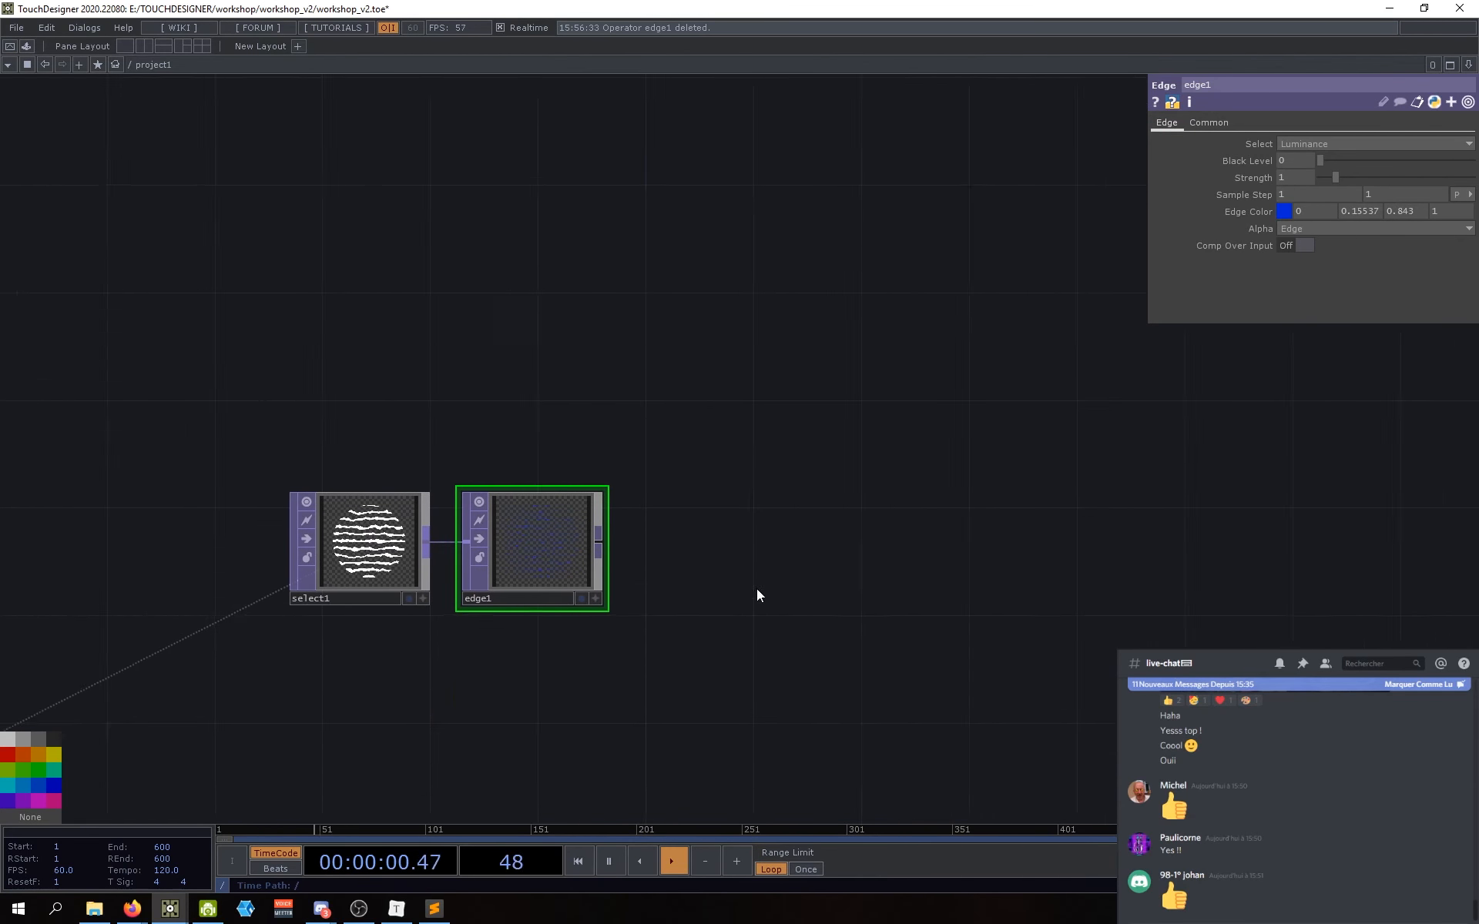
# Step: Check edge1's Common page output settings, then return to its Edge page
pyautogui.scroll(5, 584, 555)
pyautogui.scroll(2, 584, 555)
pyautogui.scroll(-4, 611, 547)
pyautogui.scroll(-2, 617, 562)
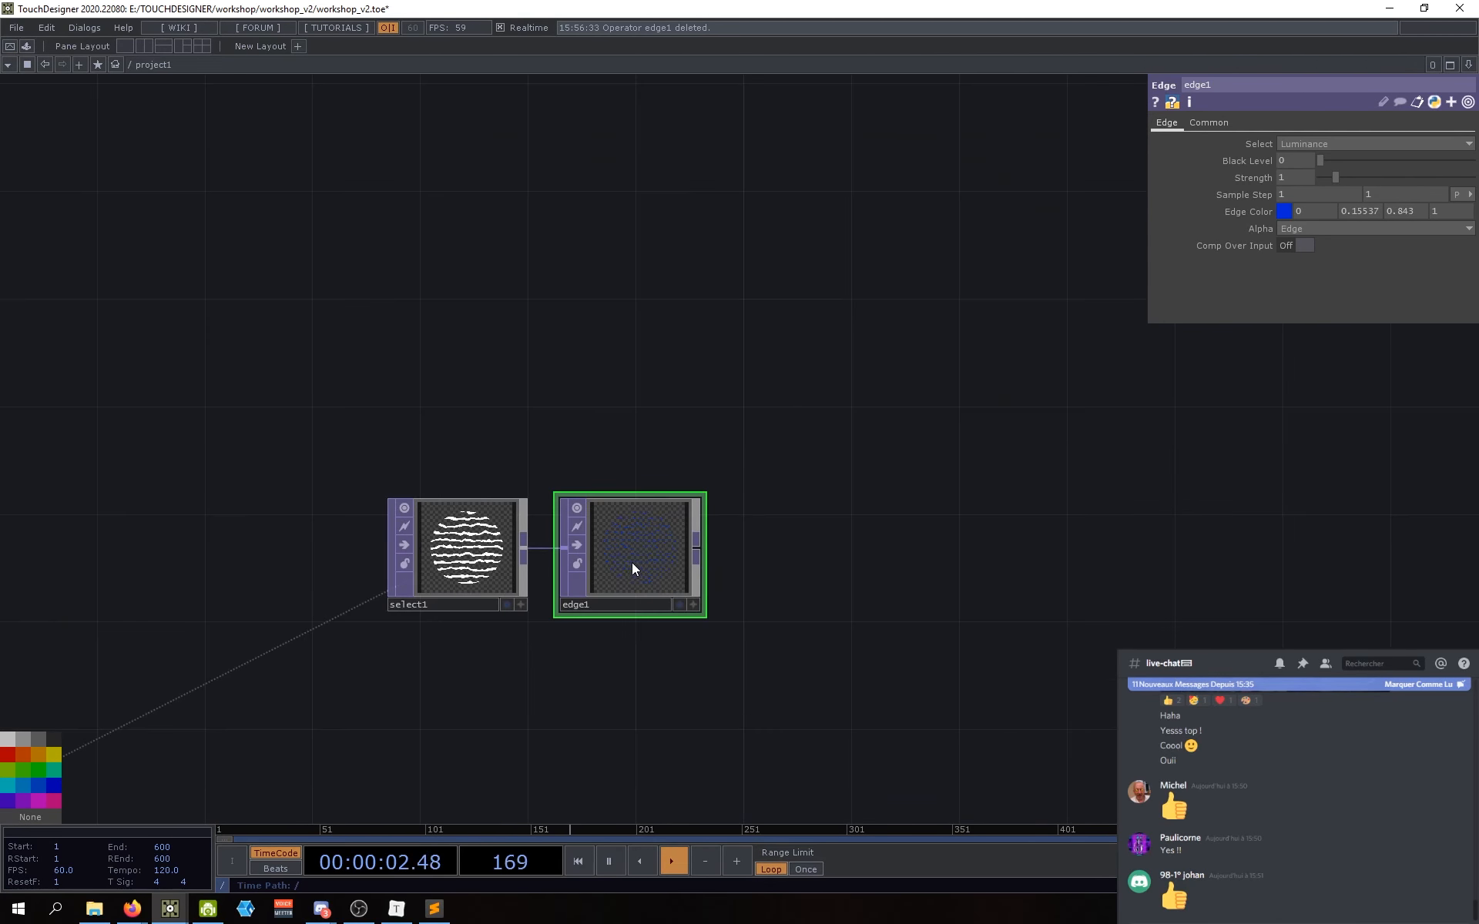
pyautogui.scroll(1, 632, 563)
pyautogui.click(1226, 126)
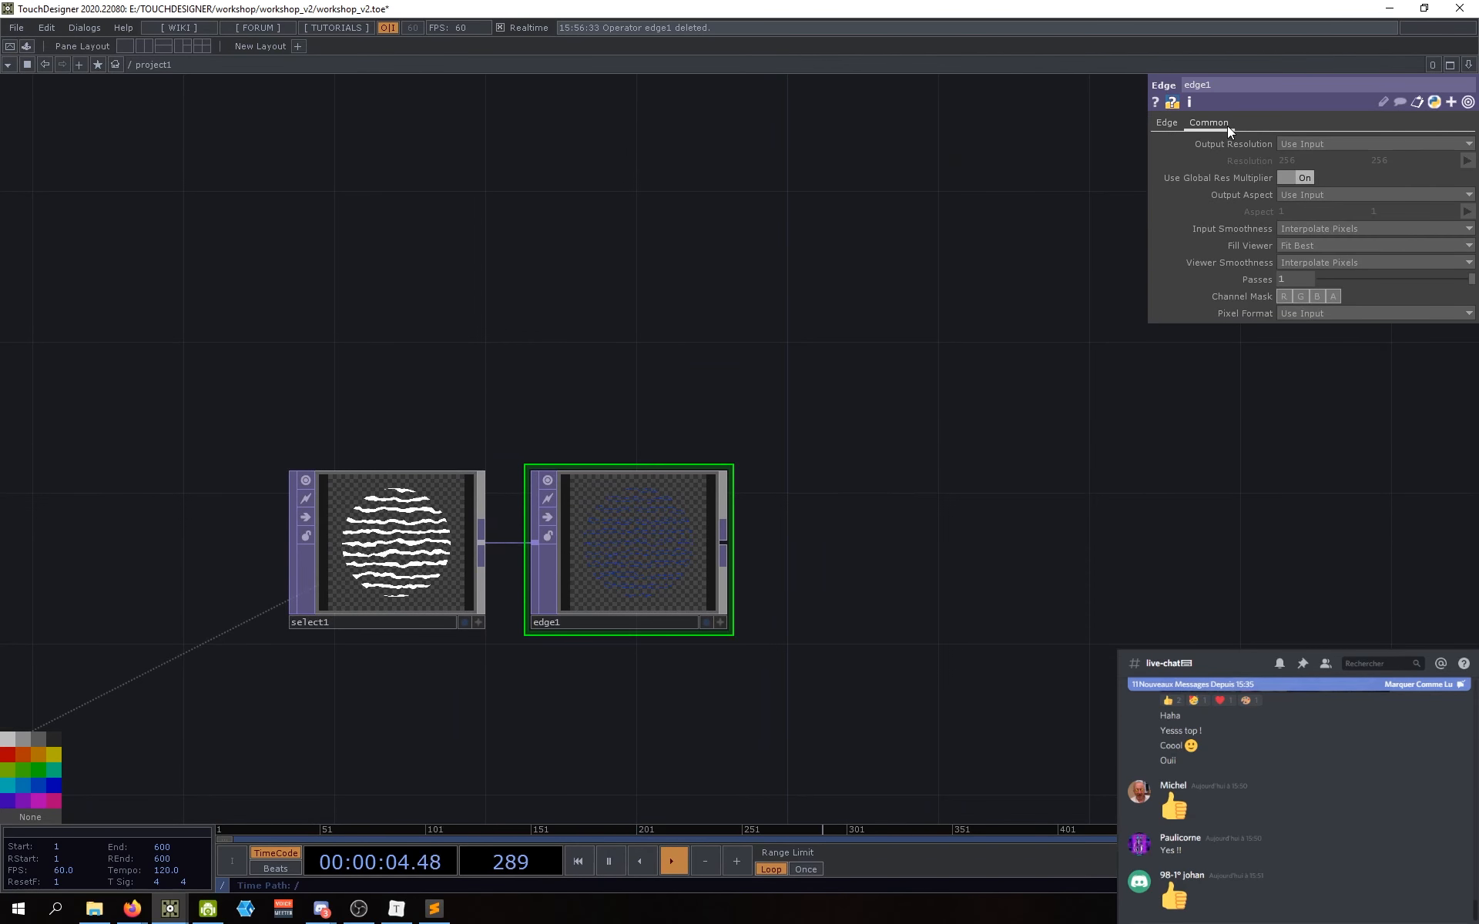
pyautogui.click(1165, 123)
# Step: Pan to the start of the chain and show rectangle1's info details
pyautogui.scroll(3, 693, 535)
pyautogui.scroll(-3, 766, 575)
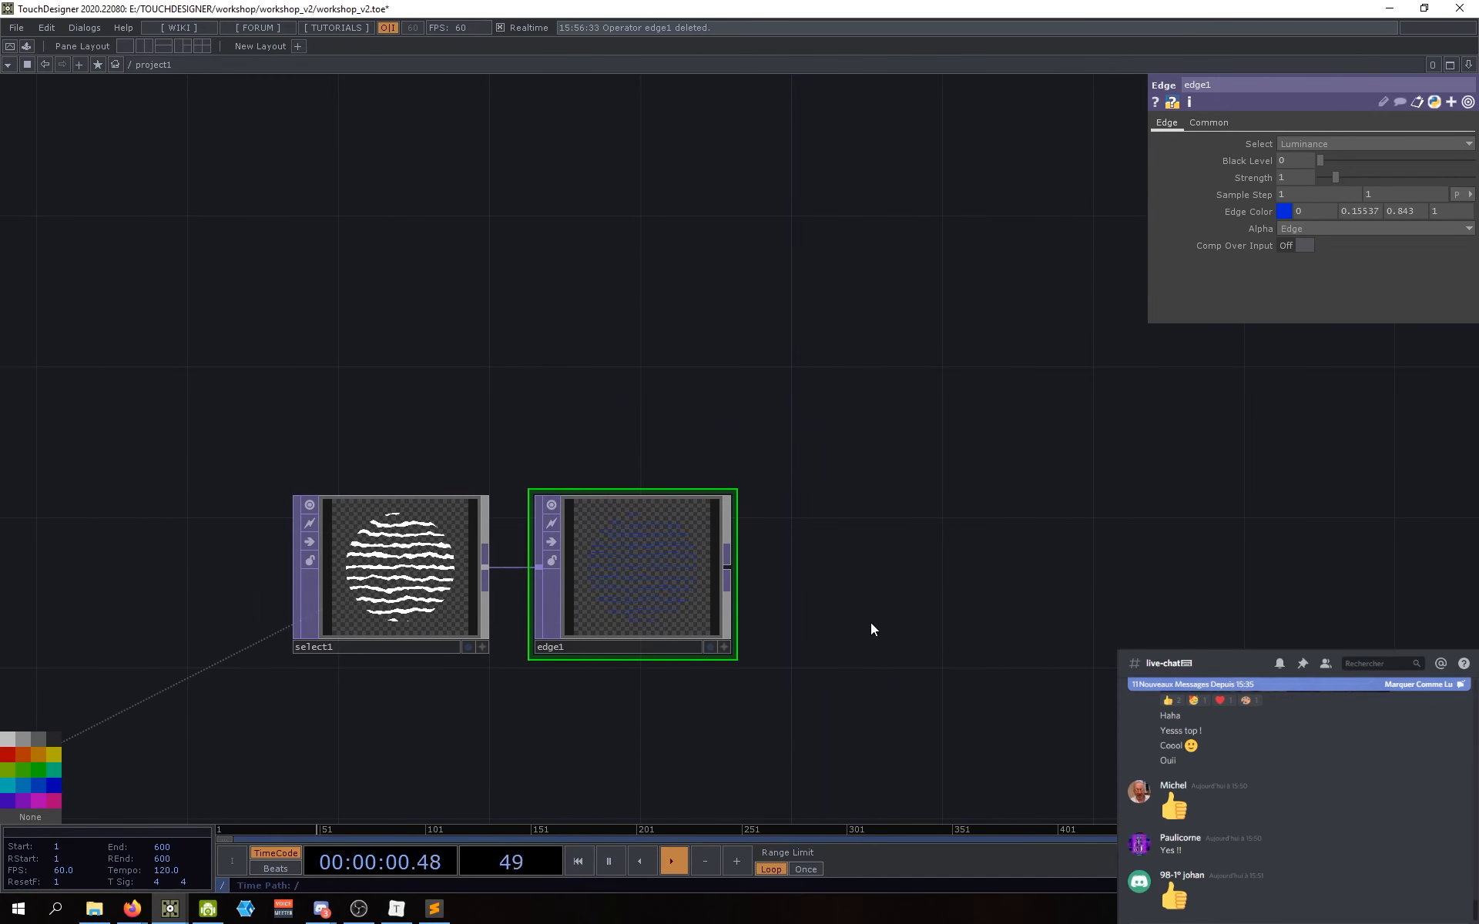
pyautogui.scroll(-3, 855, 535)
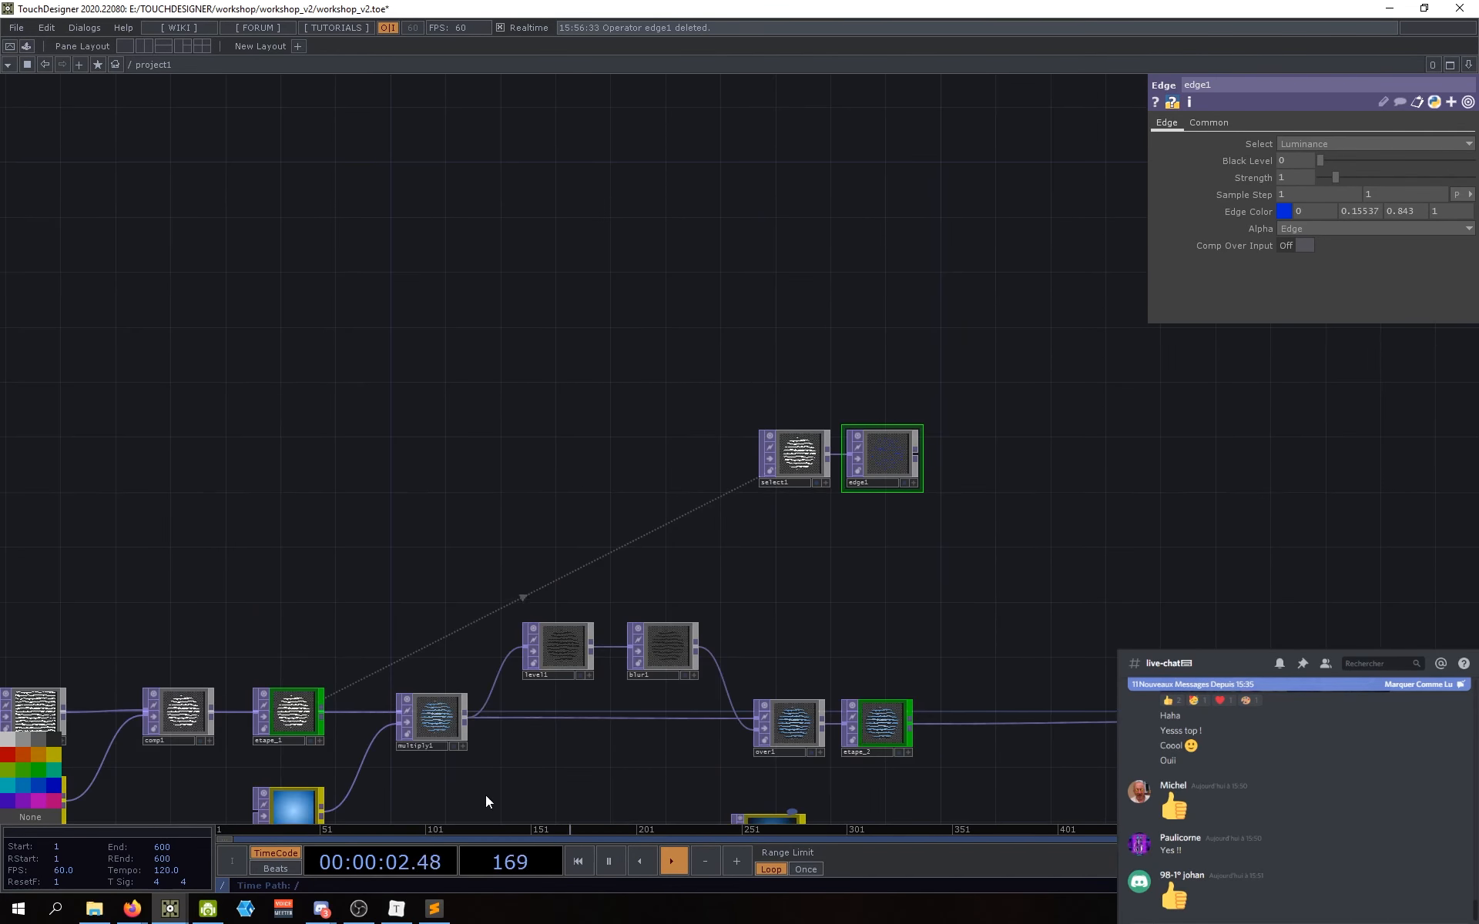
pyautogui.moveTo(486, 802); pyautogui.dragTo(833, 701)
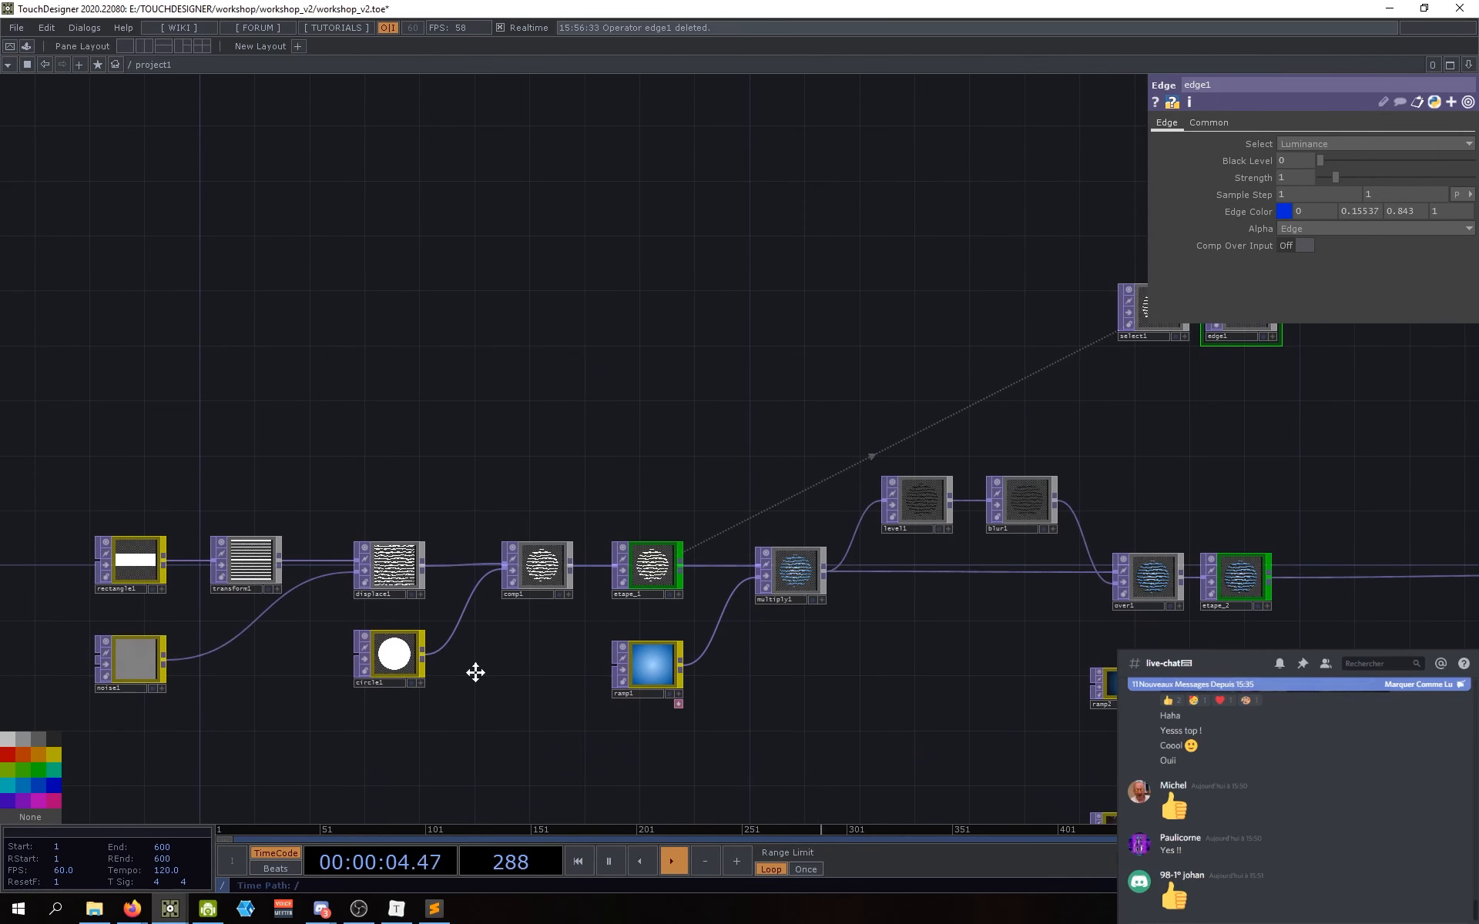
pyautogui.moveTo(476, 672); pyautogui.dragTo(459, 685)
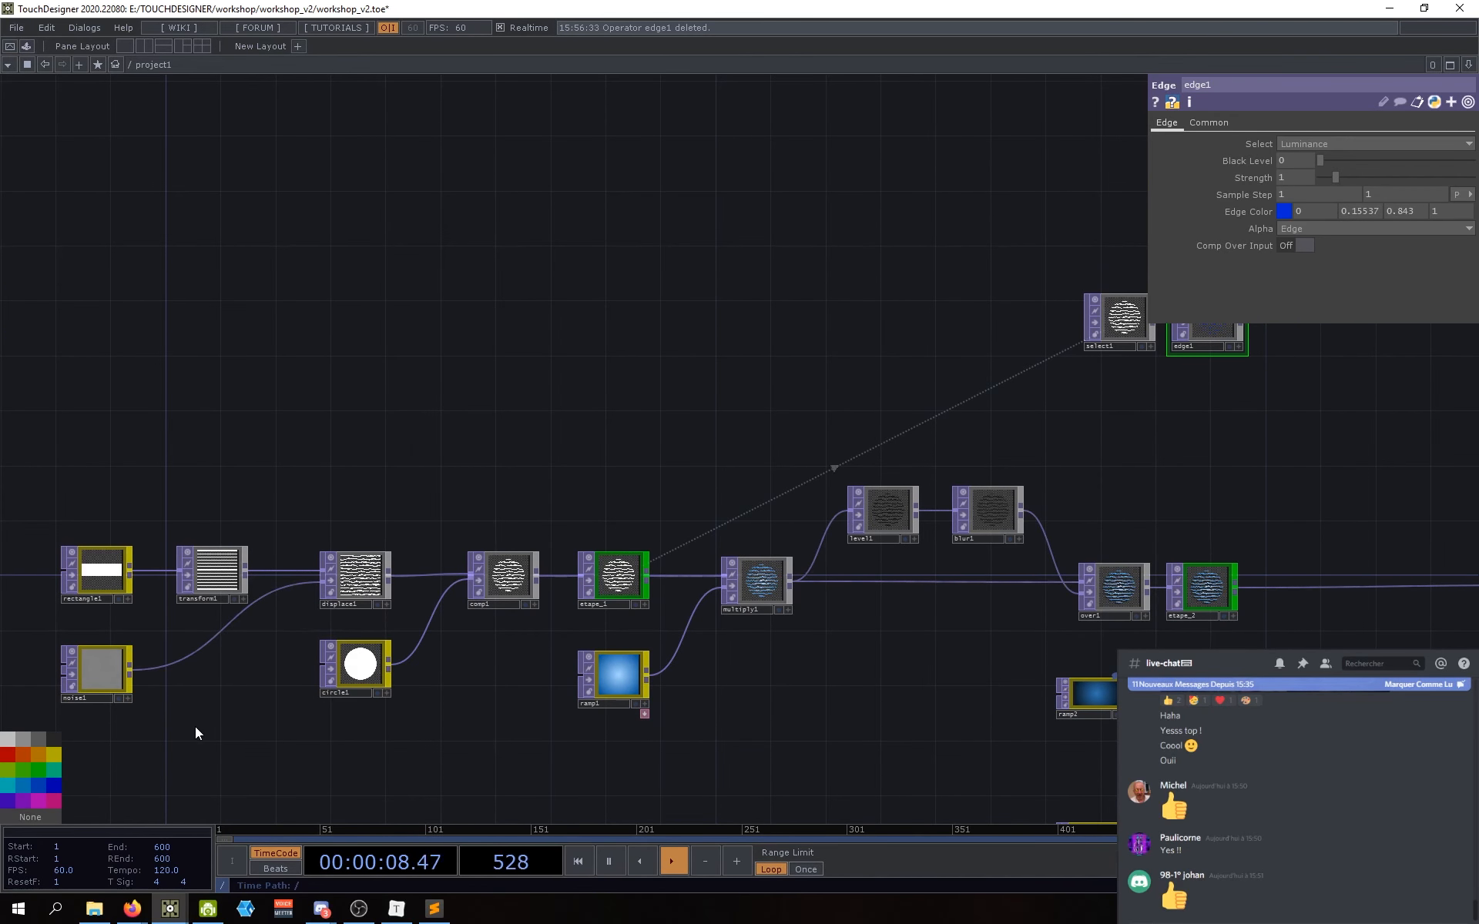
pyautogui.moveTo(163, 725); pyautogui.dragTo(130, 732)
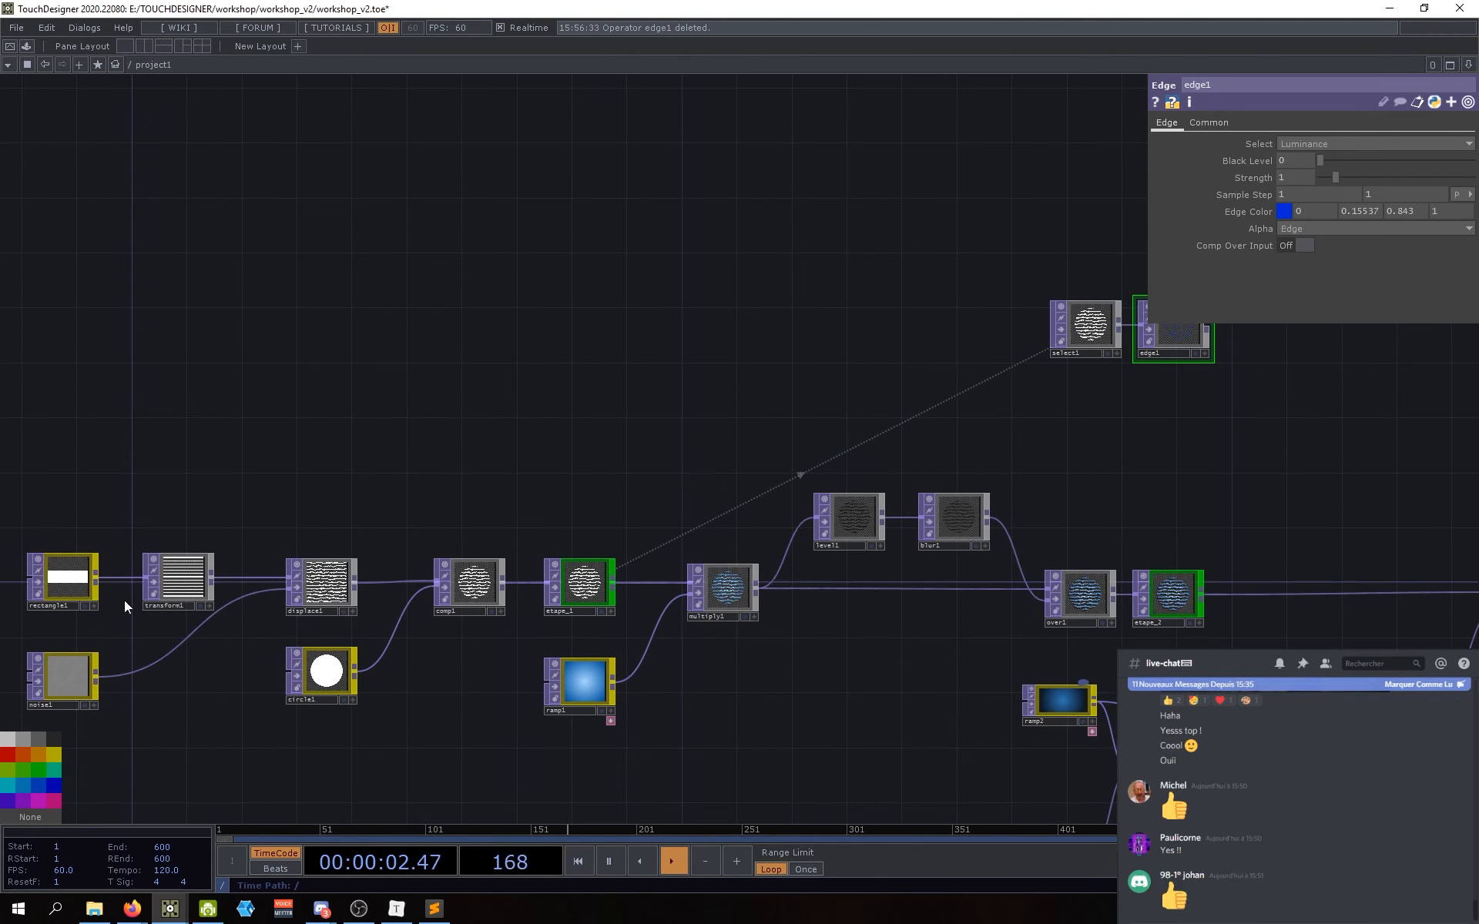
pyautogui.middleClick(74, 578)
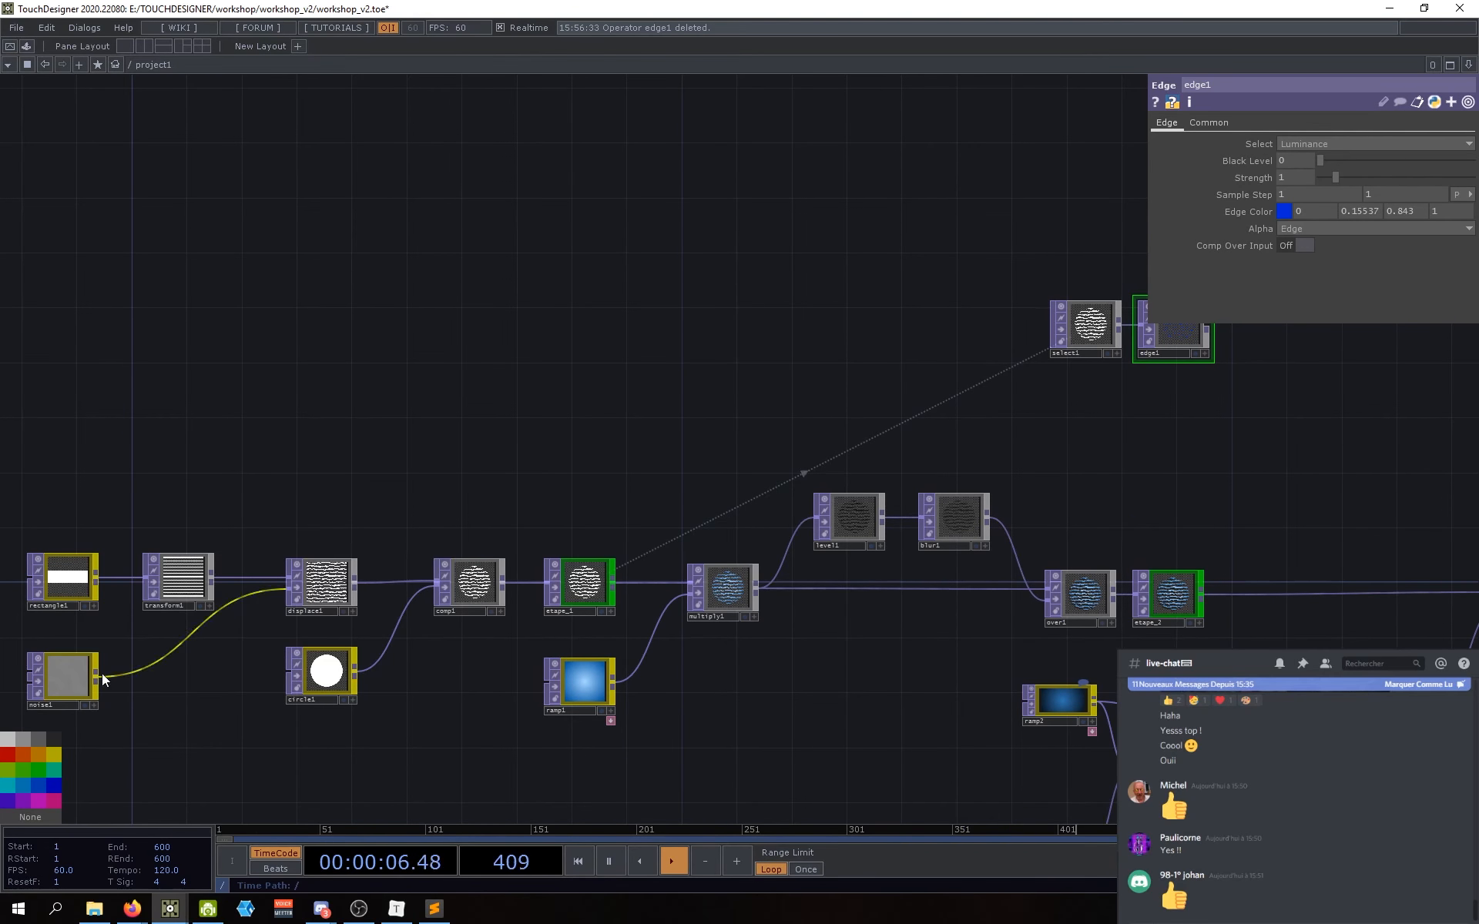
# Step: Select noise1 and view its info and Common page: 1280x1280, 32-bit float
pyautogui.click(65, 684)
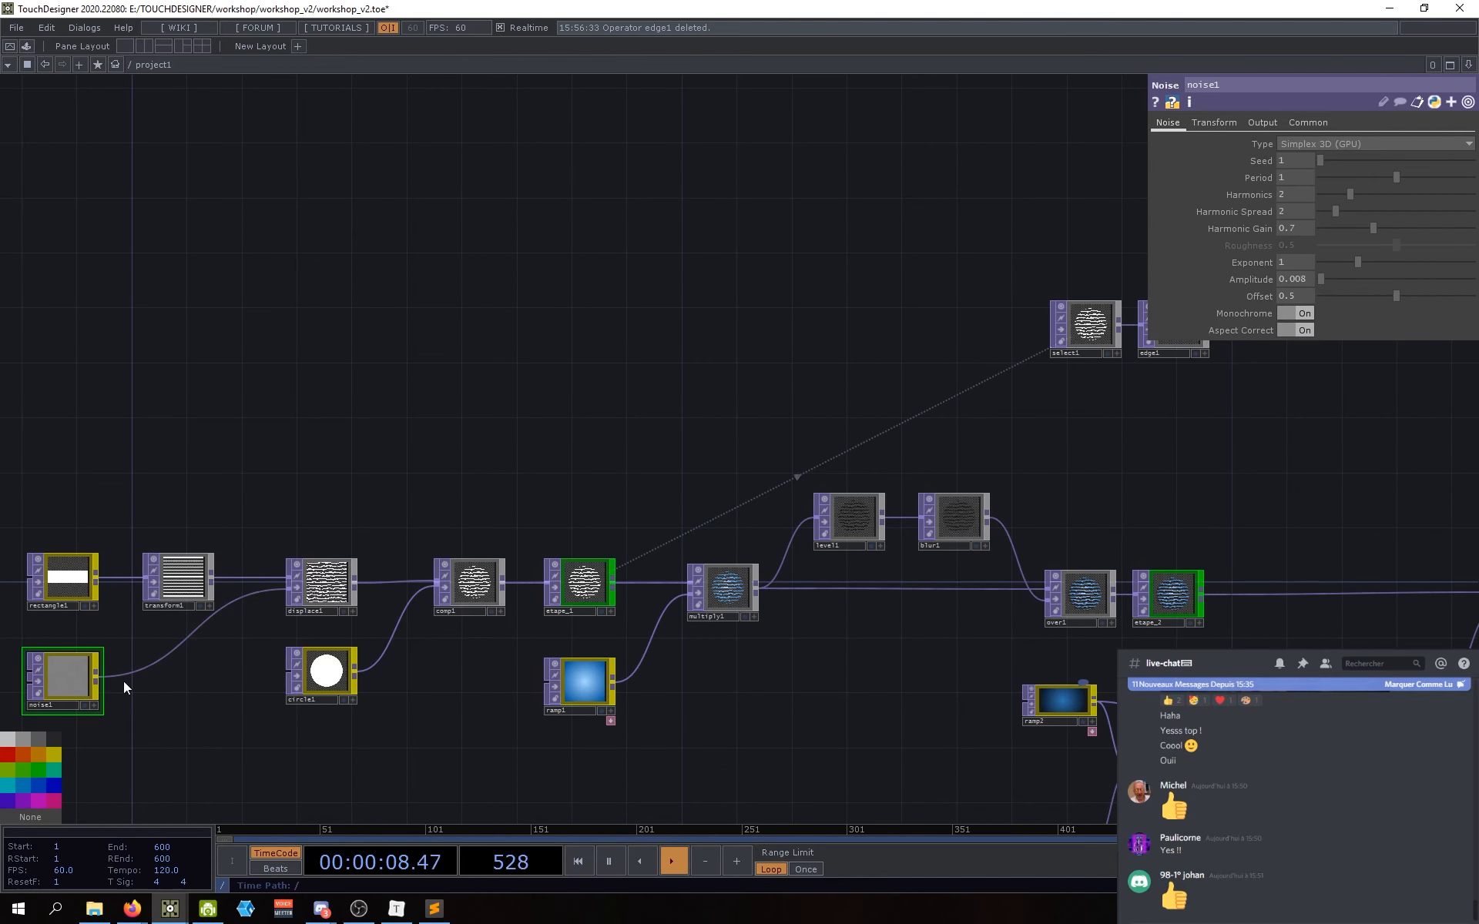
pyautogui.middleClick(70, 673)
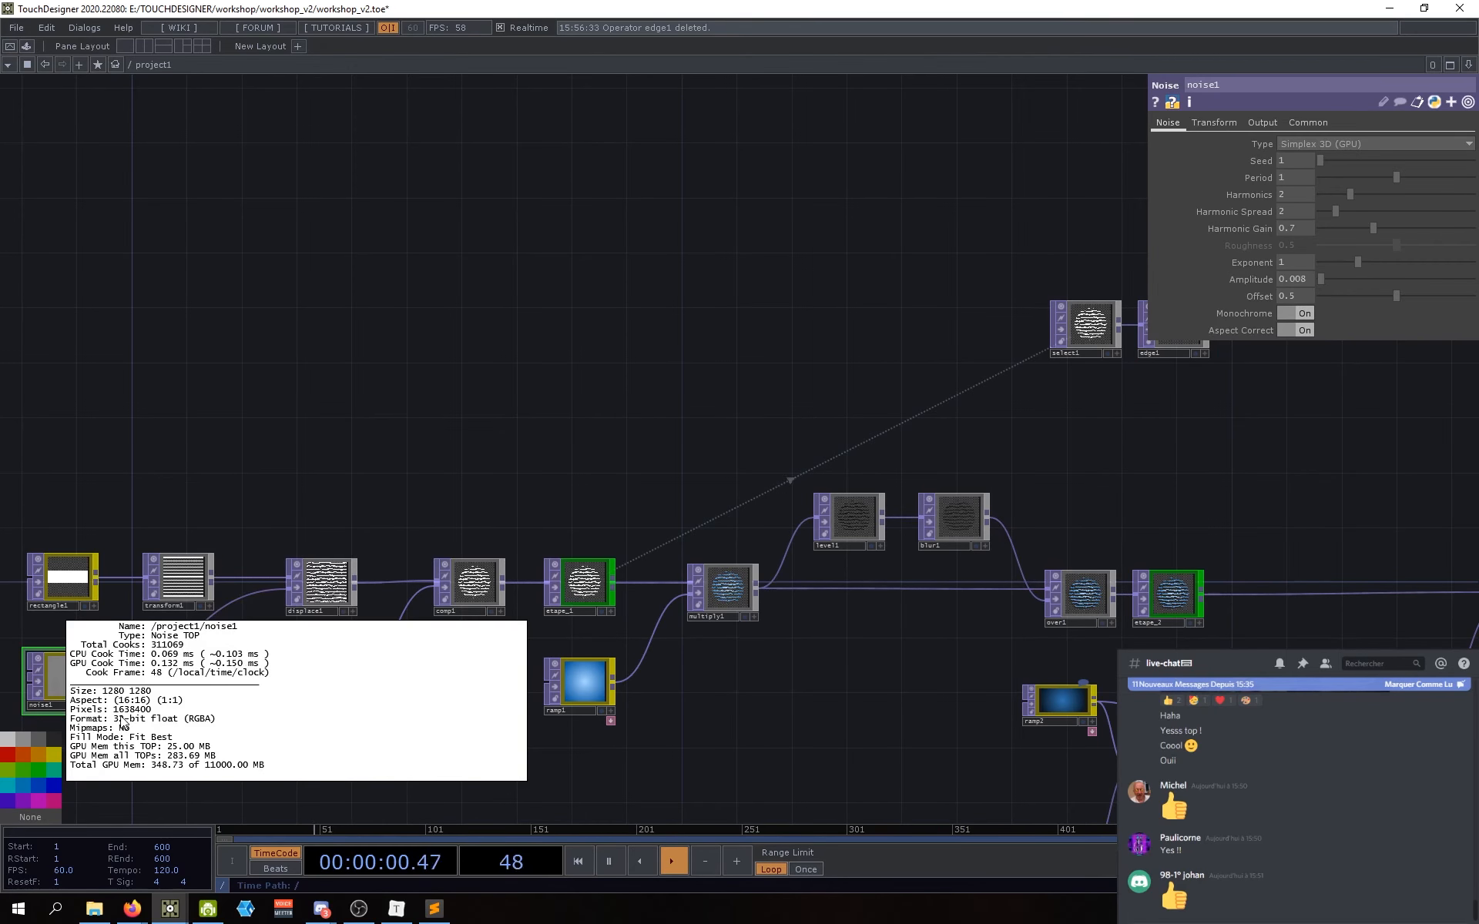
pyautogui.click(1309, 123)
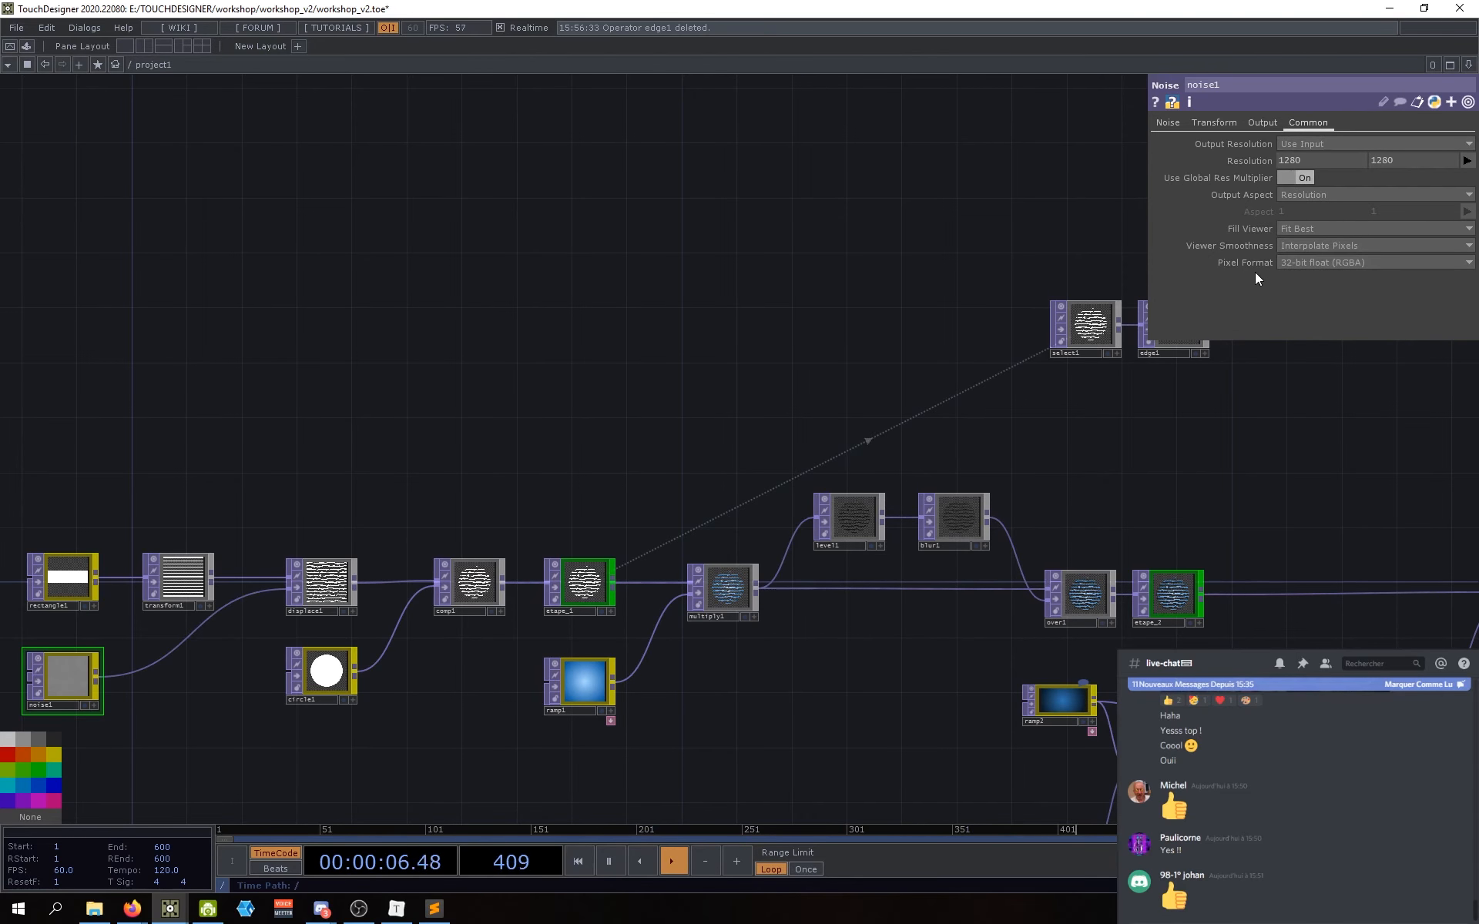
pyautogui.moveTo(1103, 479); pyautogui.dragTo(896, 507)
pyautogui.moveTo(924, 431); pyautogui.dragTo(839, 452)
# Step: Select edge1, look over multiply1, level1, blur1 and over1, and check select1's stats
pyautogui.click(794, 387)
pyautogui.moveTo(811, 515); pyautogui.dragTo(750, 521)
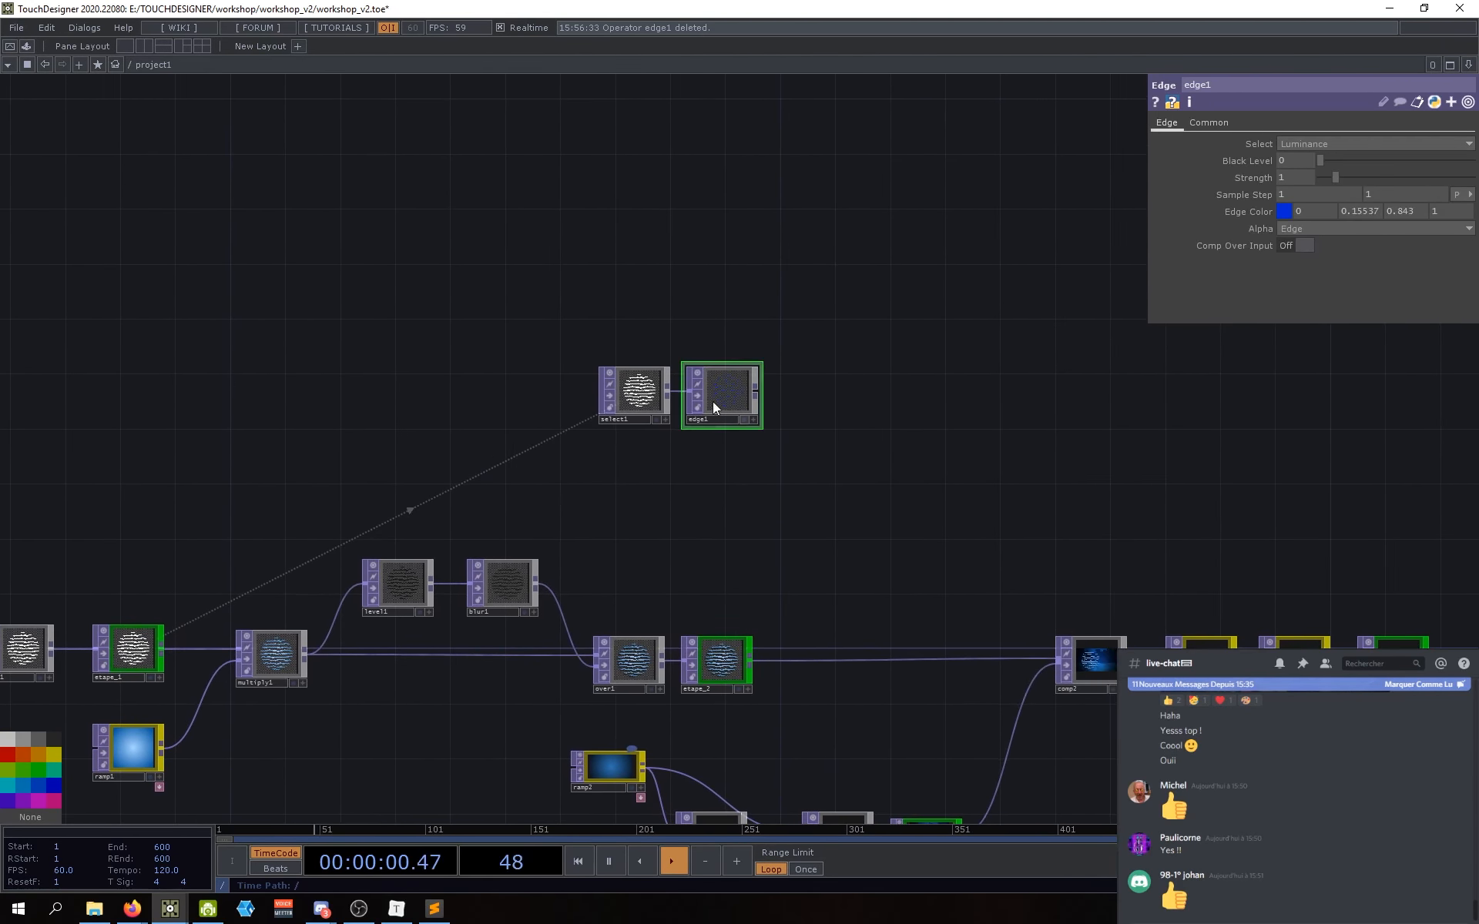
pyautogui.scroll(5, 730, 385)
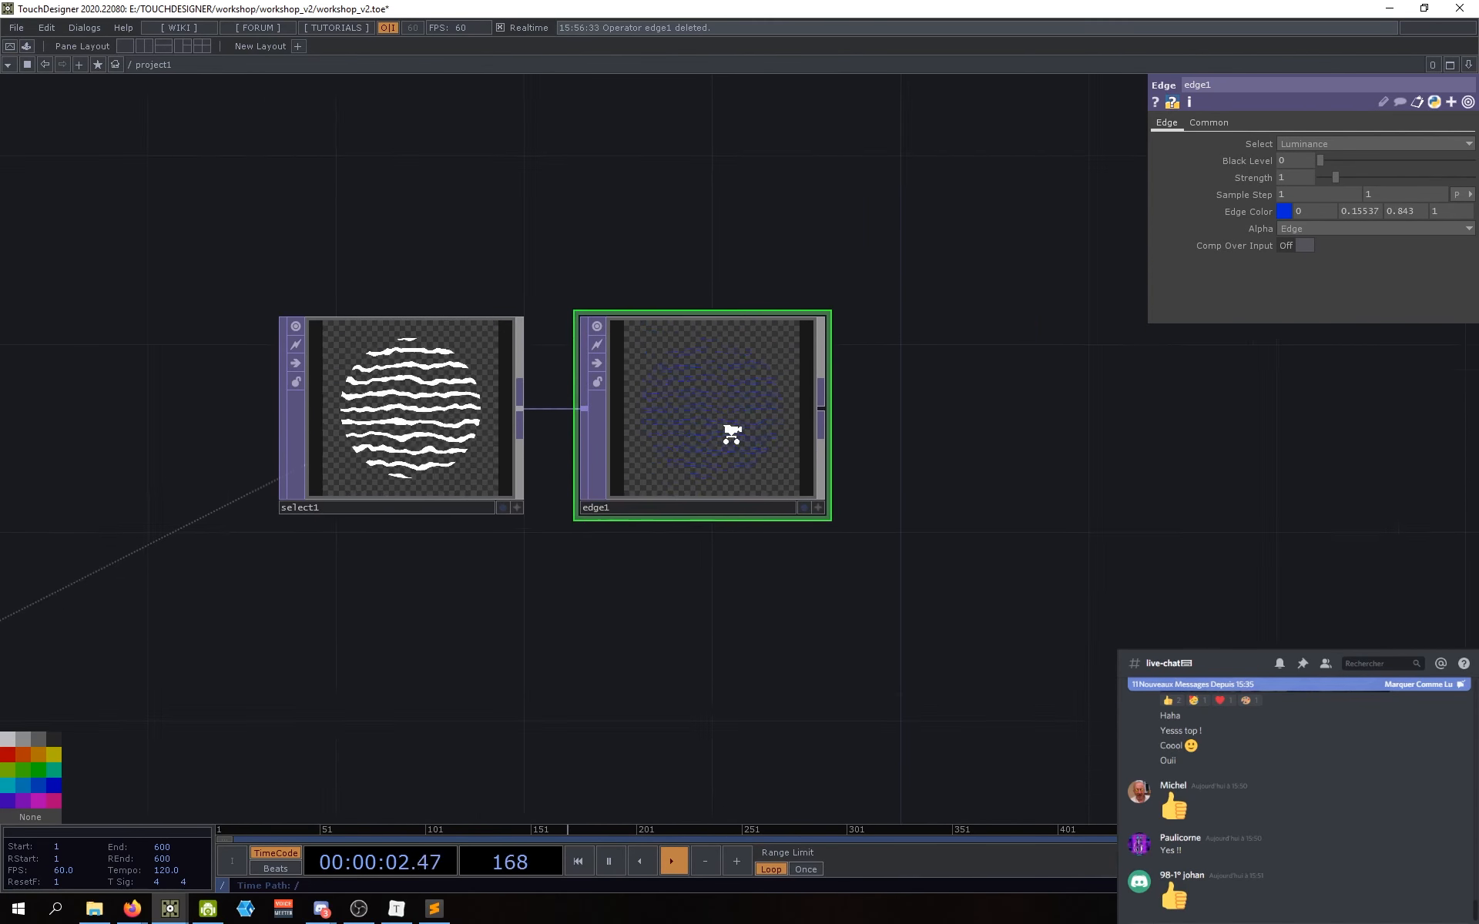
pyautogui.scroll(-3, 773, 594)
pyautogui.moveTo(581, 637); pyautogui.dragTo(936, 407)
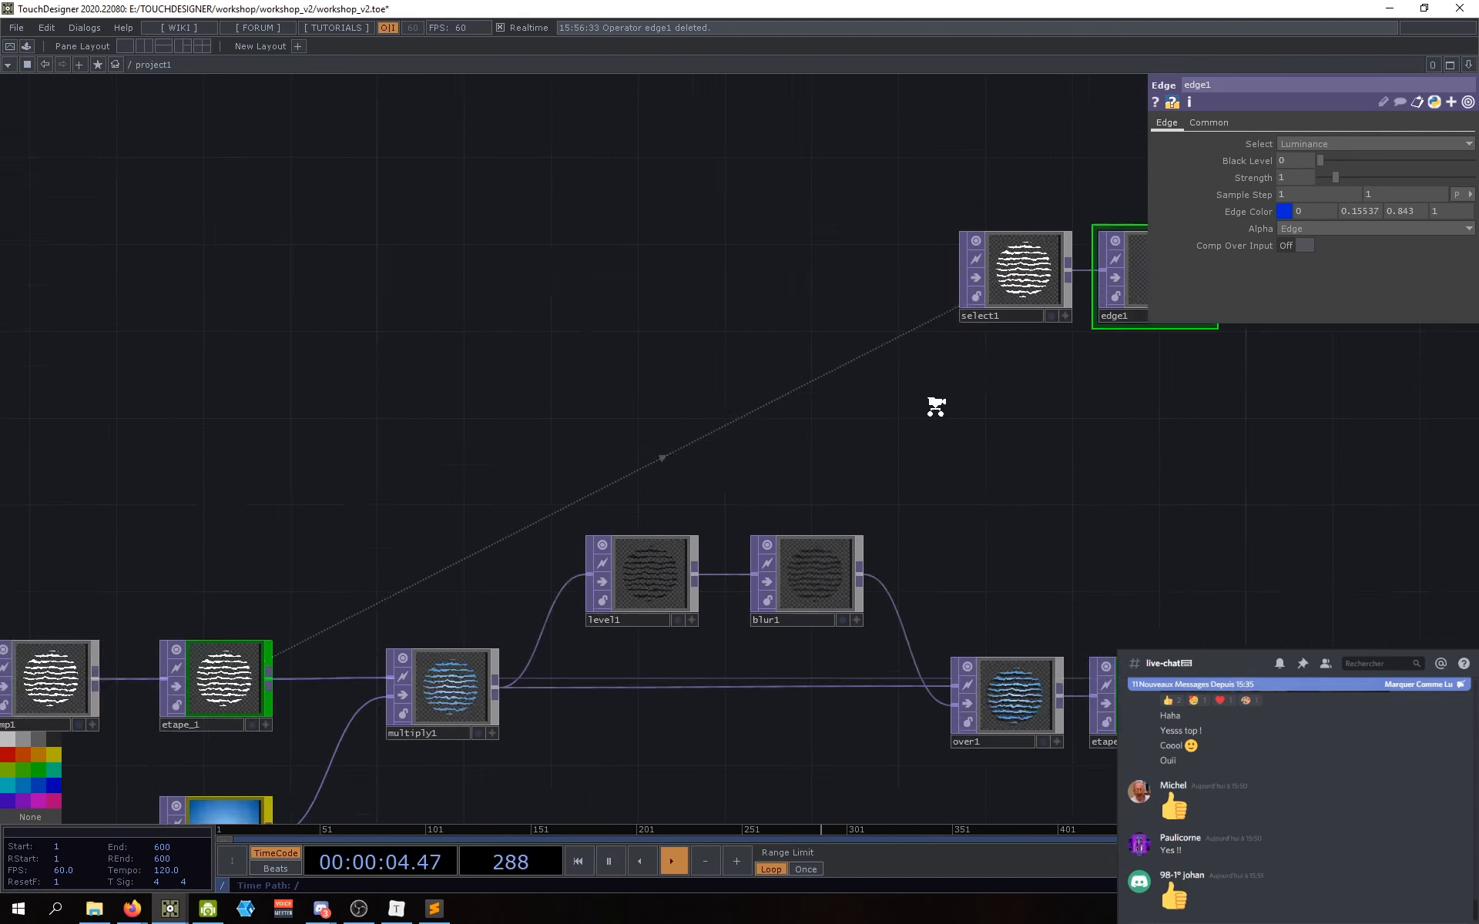
pyautogui.scroll(-4, 936, 407)
pyautogui.scroll(2, 954, 538)
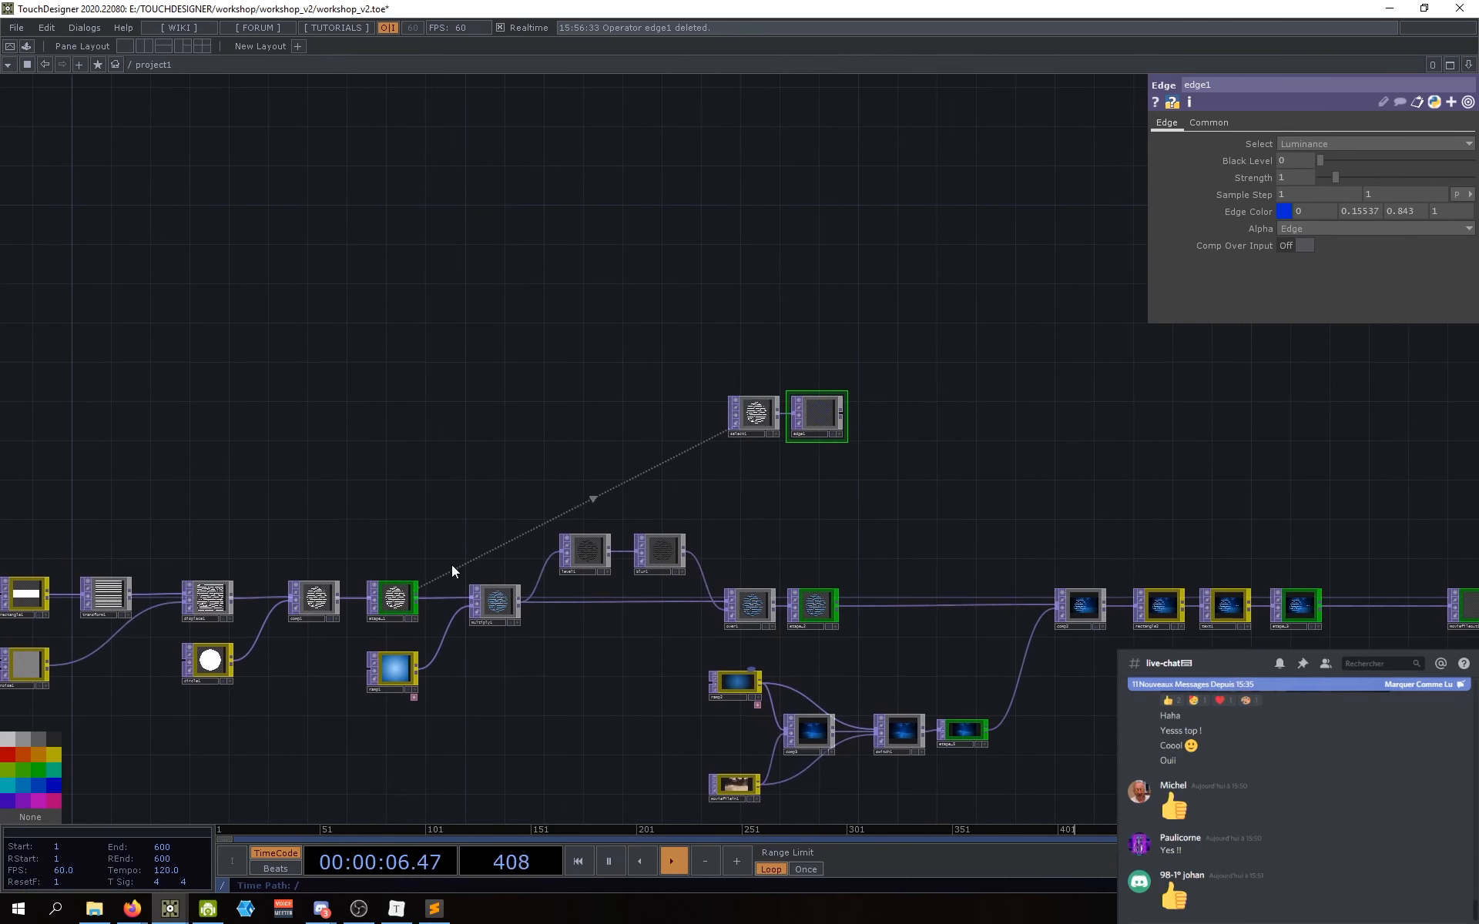
pyautogui.middleClick(761, 419)
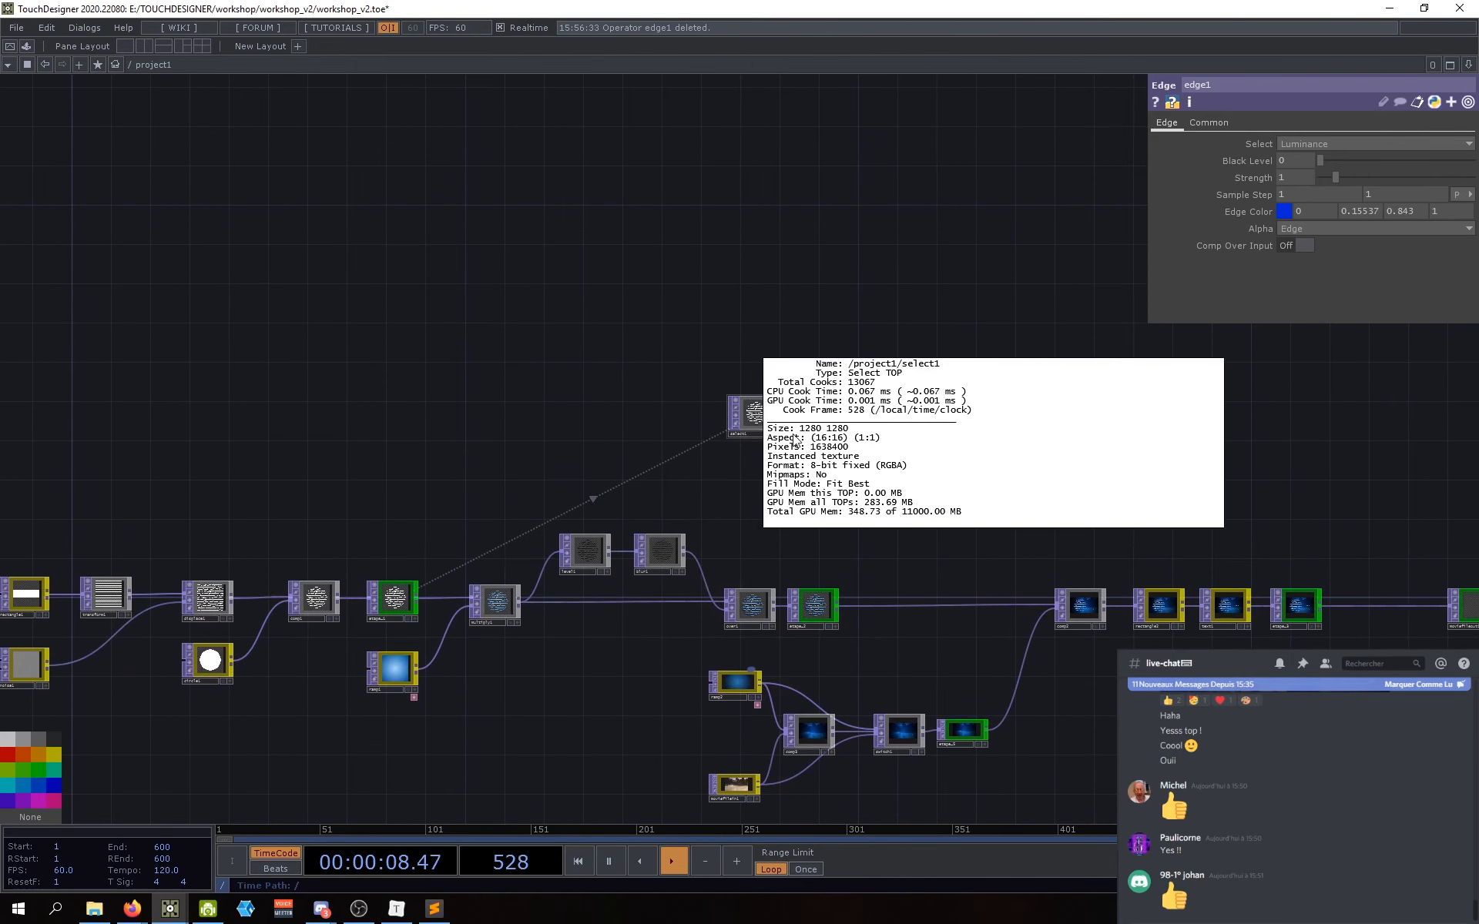
pyautogui.moveTo(724, 480); pyautogui.dragTo(744, 443)
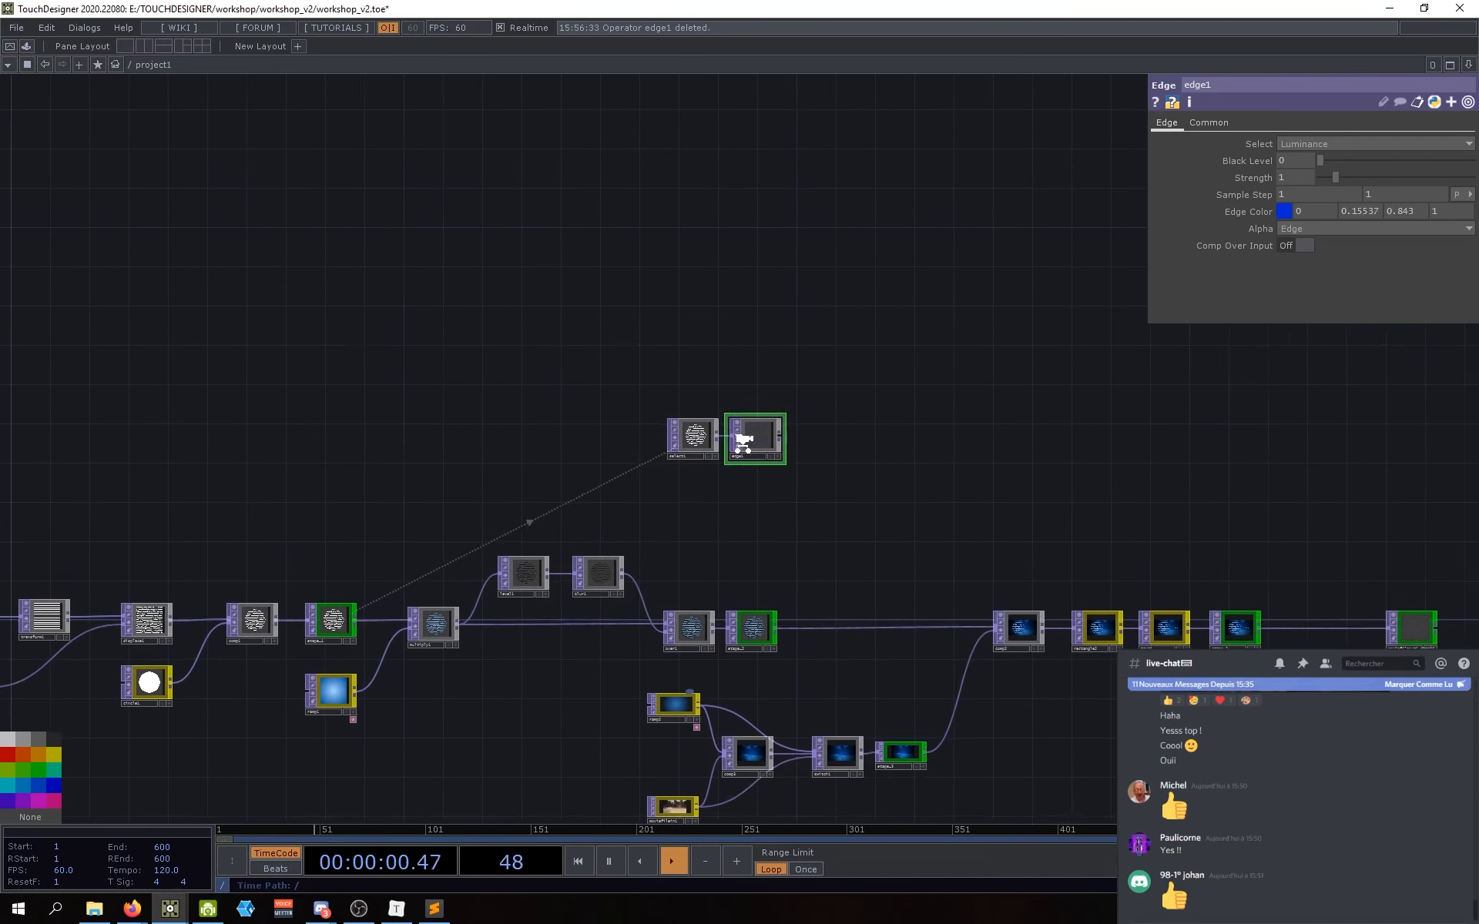
pyautogui.scroll(6, 743, 442)
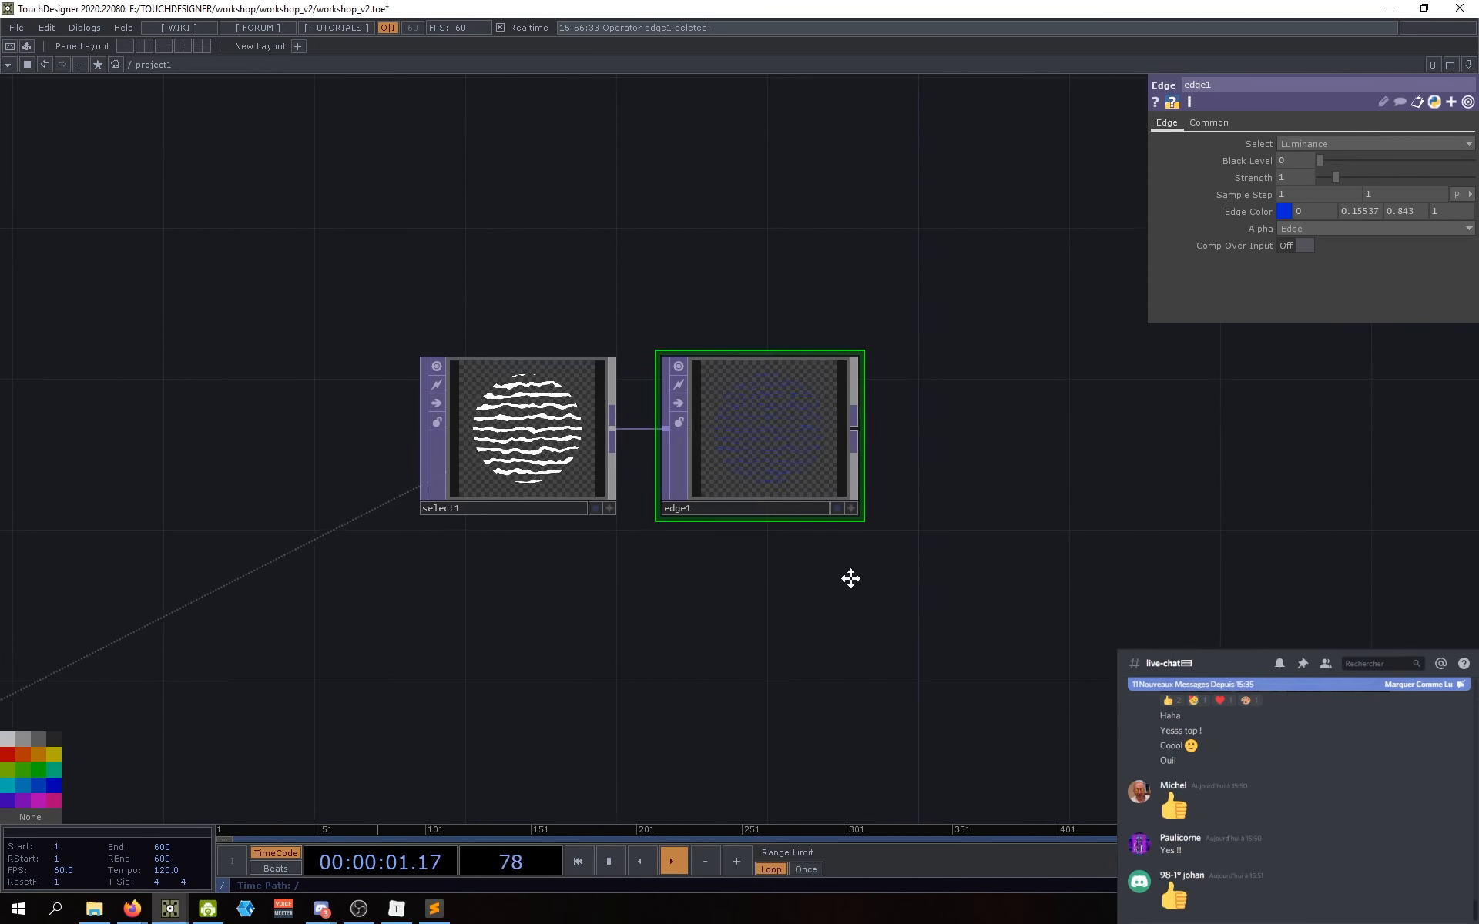
# Step: Set edge1's Pixel Format to 16-bit float (RGBA) on its Common page
pyautogui.click(1211, 124)
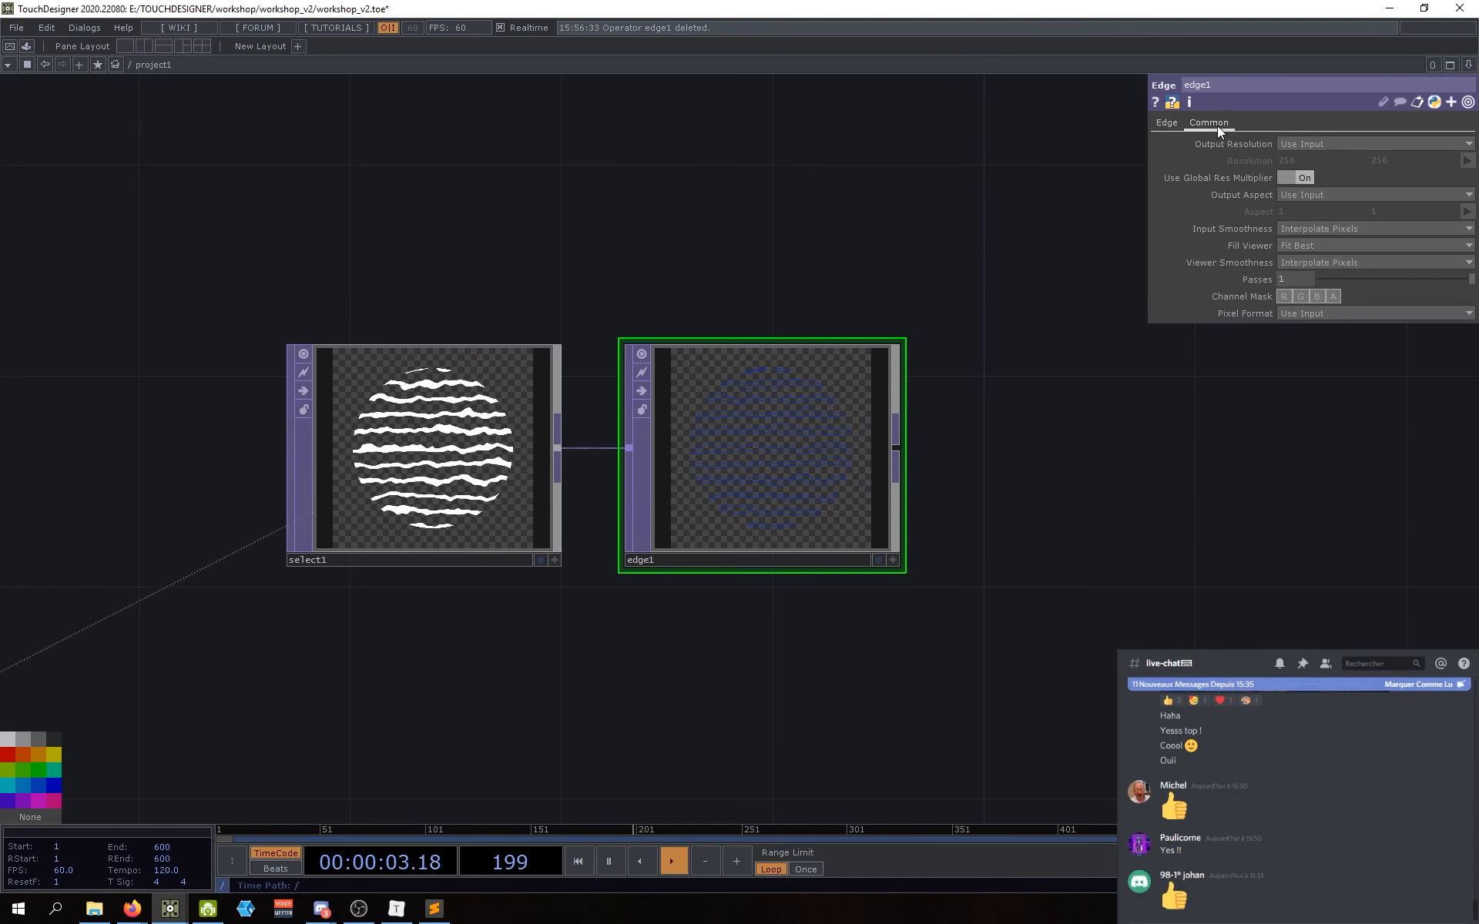
pyautogui.click(1305, 314)
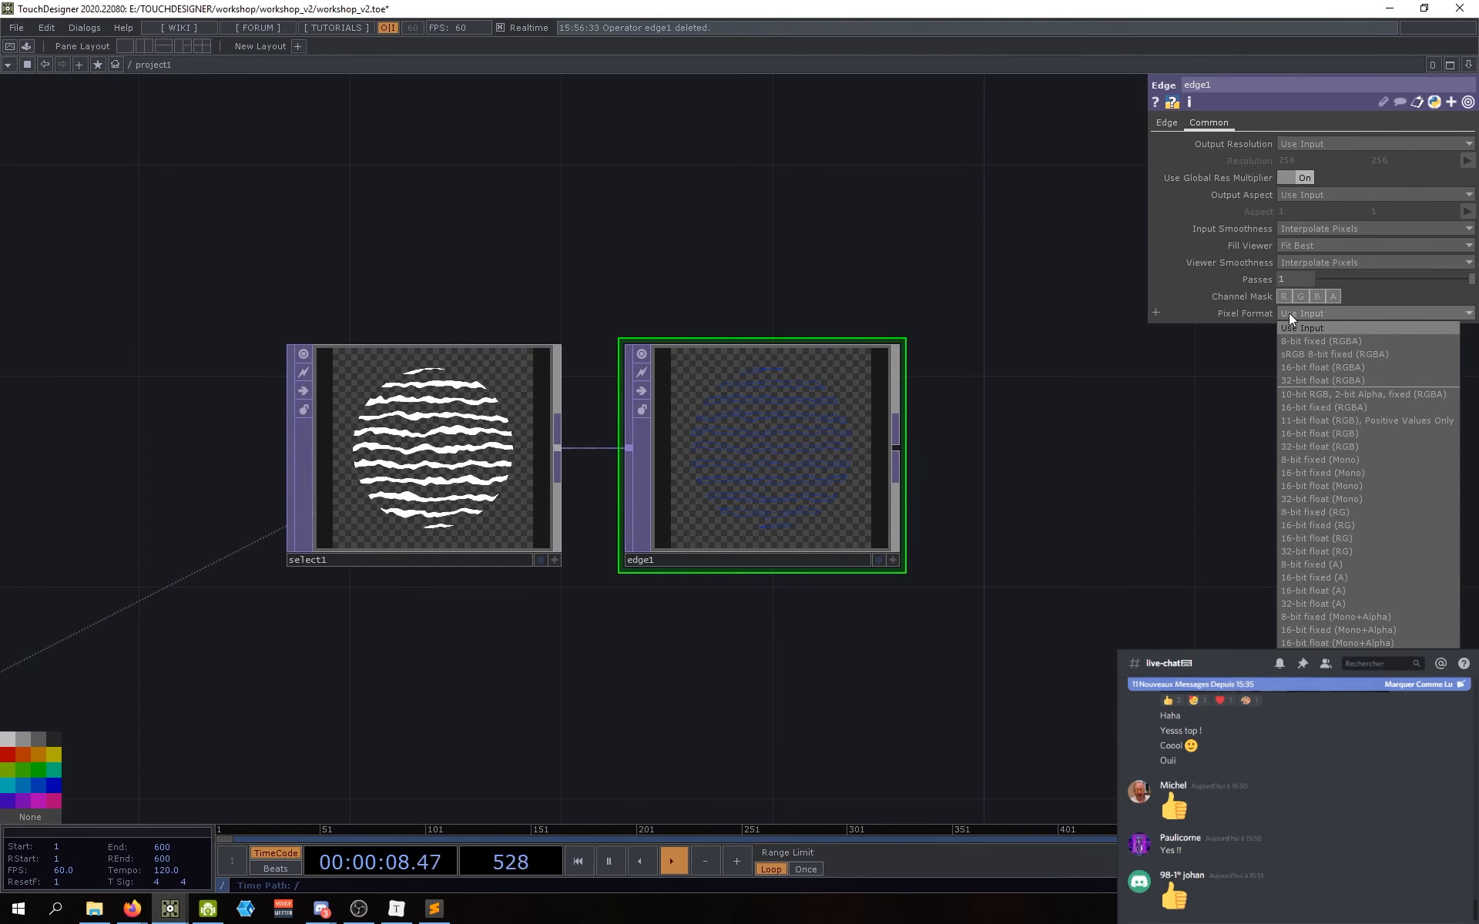
pyautogui.click(1105, 475)
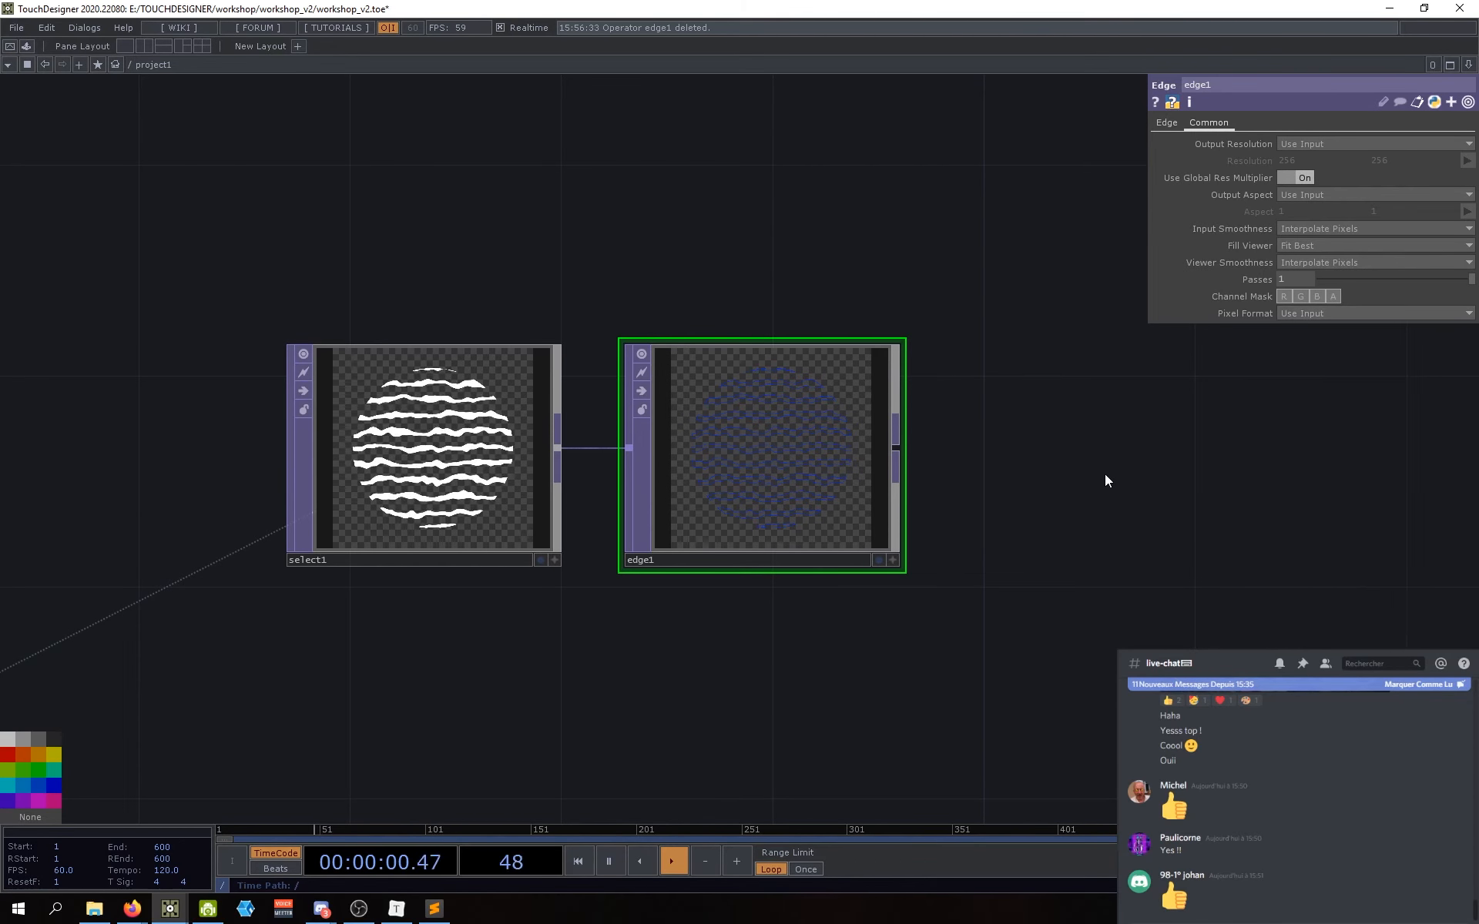
pyautogui.moveTo(1104, 473); pyautogui.dragTo(984, 522)
pyautogui.click(1301, 314)
pyautogui.click(1148, 464)
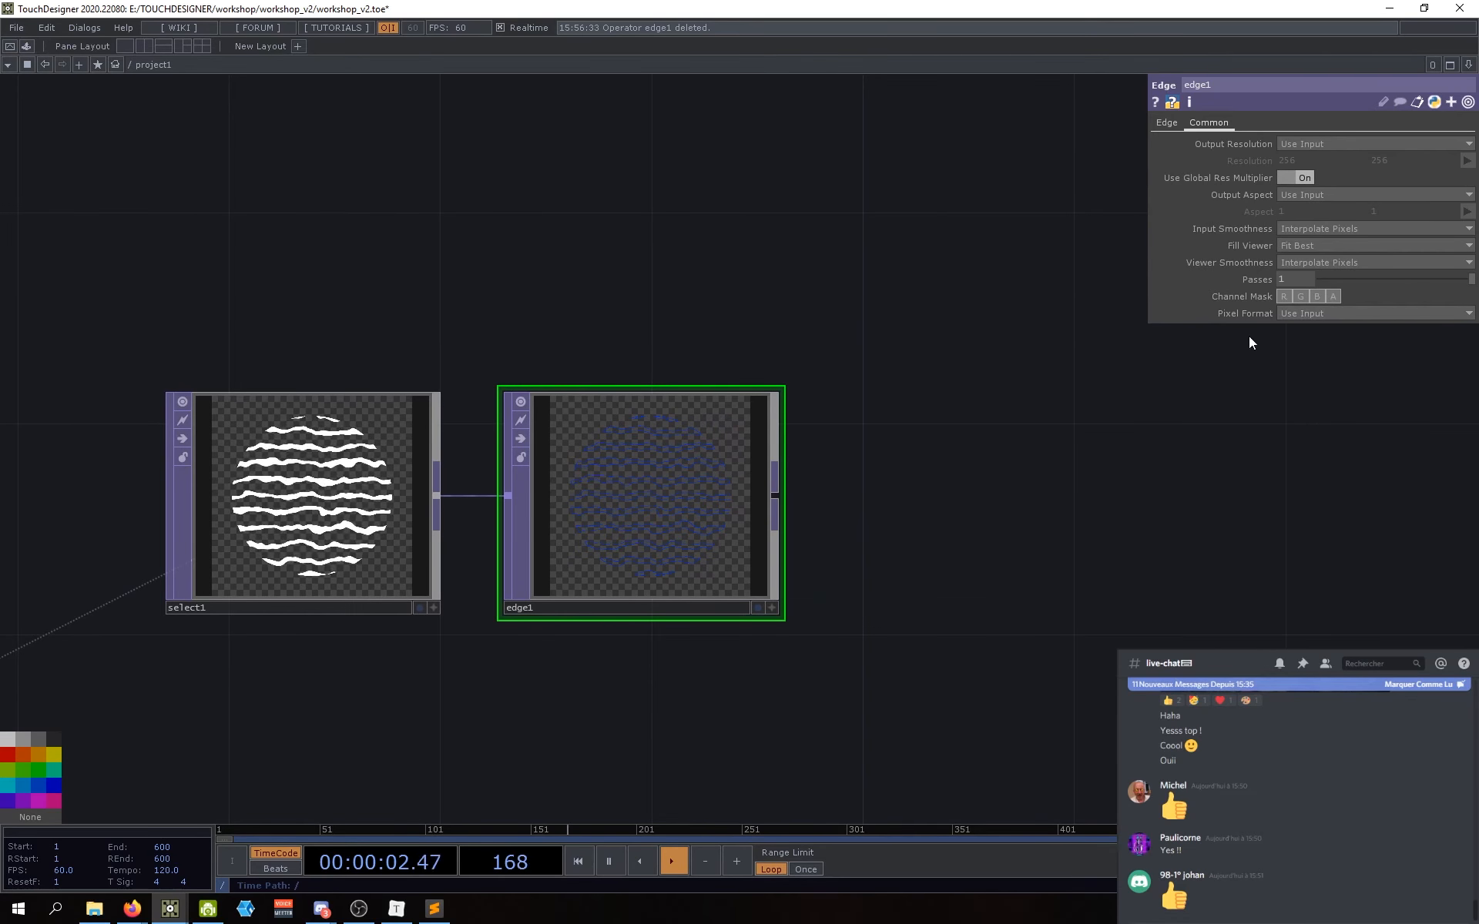
pyautogui.click(1302, 314)
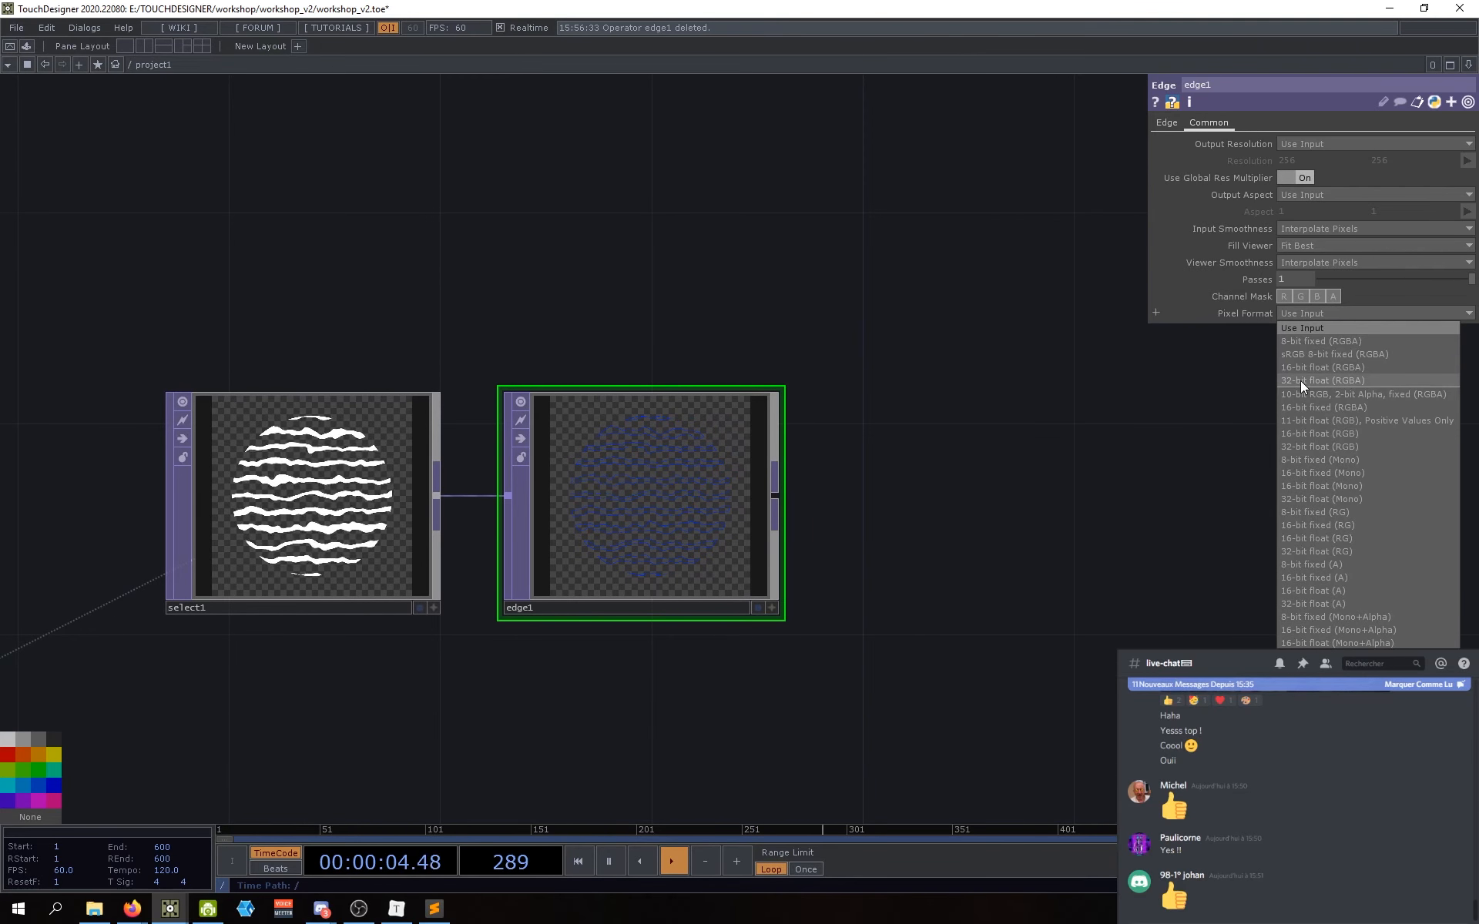
pyautogui.click(1302, 366)
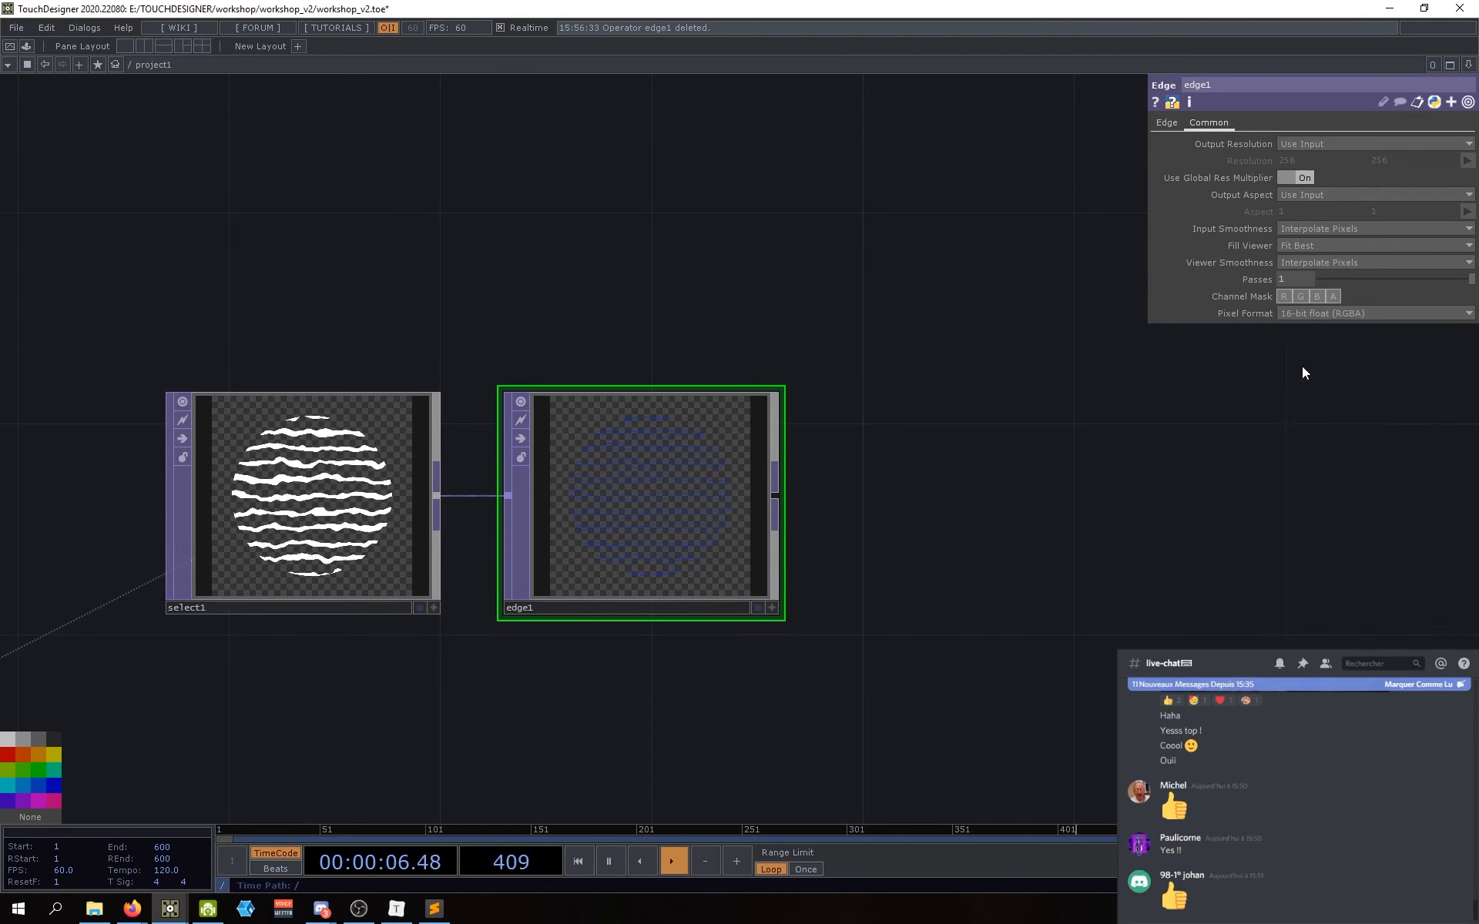
pyautogui.moveTo(1024, 535); pyautogui.dragTo(832, 557)
pyautogui.scroll(-5, 710, 558)
pyautogui.scroll(5, 660, 530)
pyautogui.moveTo(722, 521); pyautogui.dragTo(658, 524)
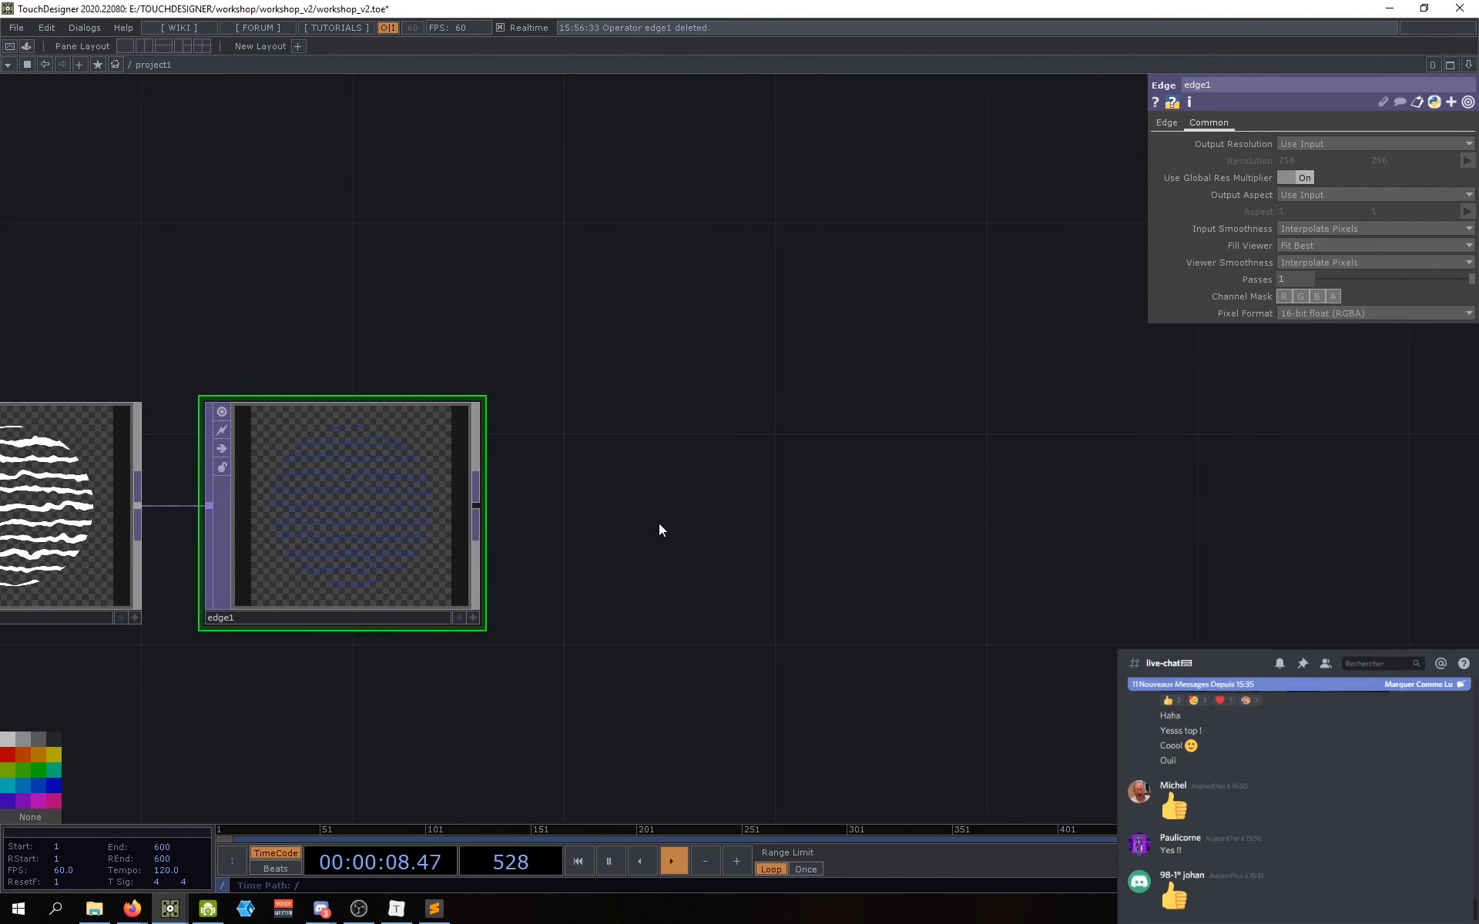
pyautogui.scroll(5, 432, 504)
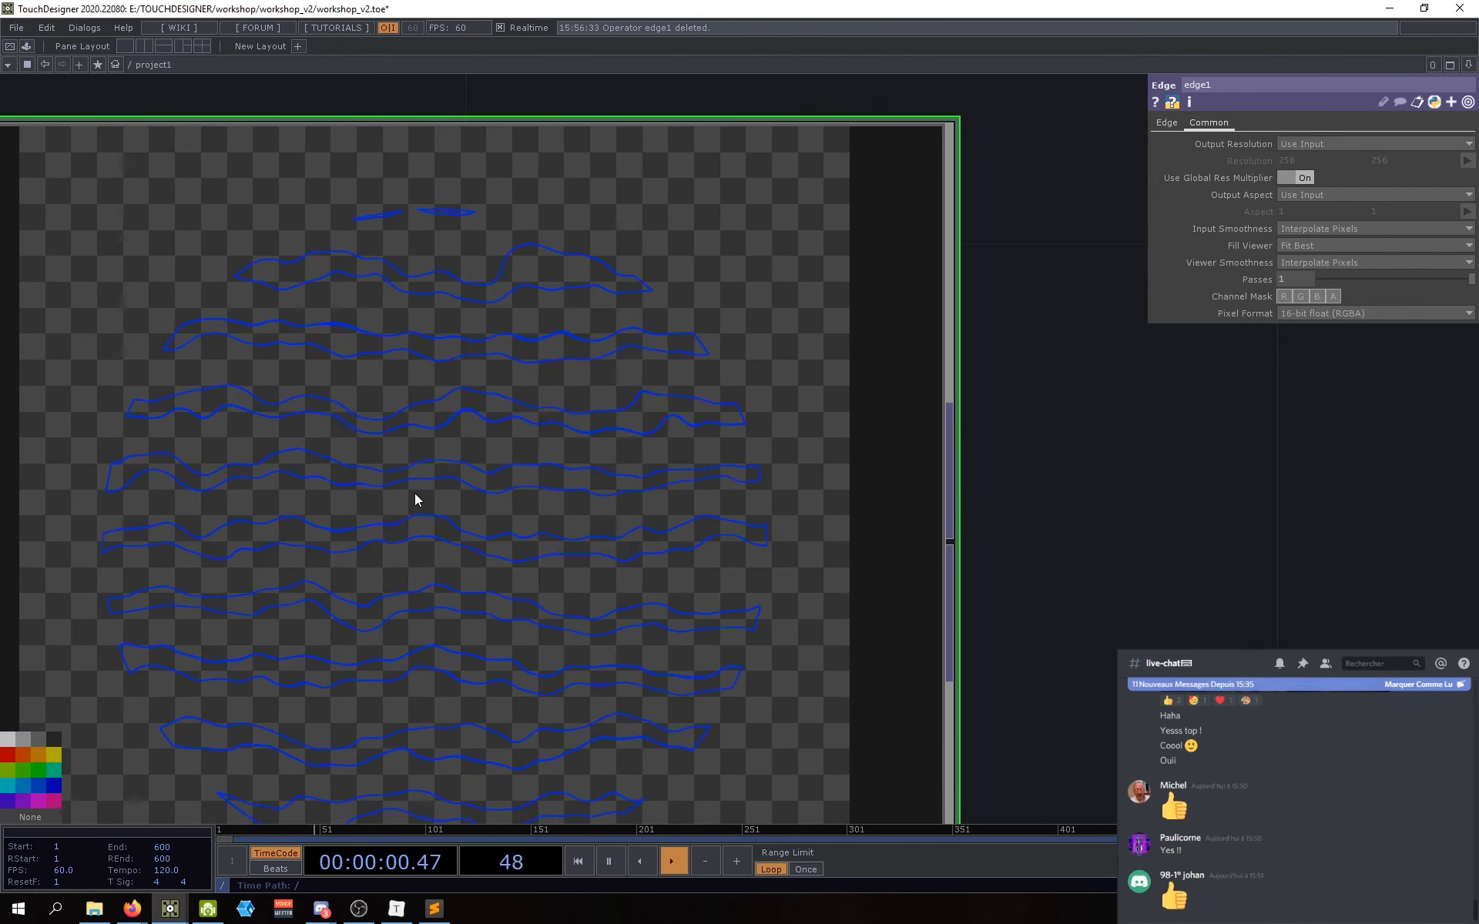
pyautogui.scroll(-5, 414, 500)
pyautogui.scroll(-2, 712, 578)
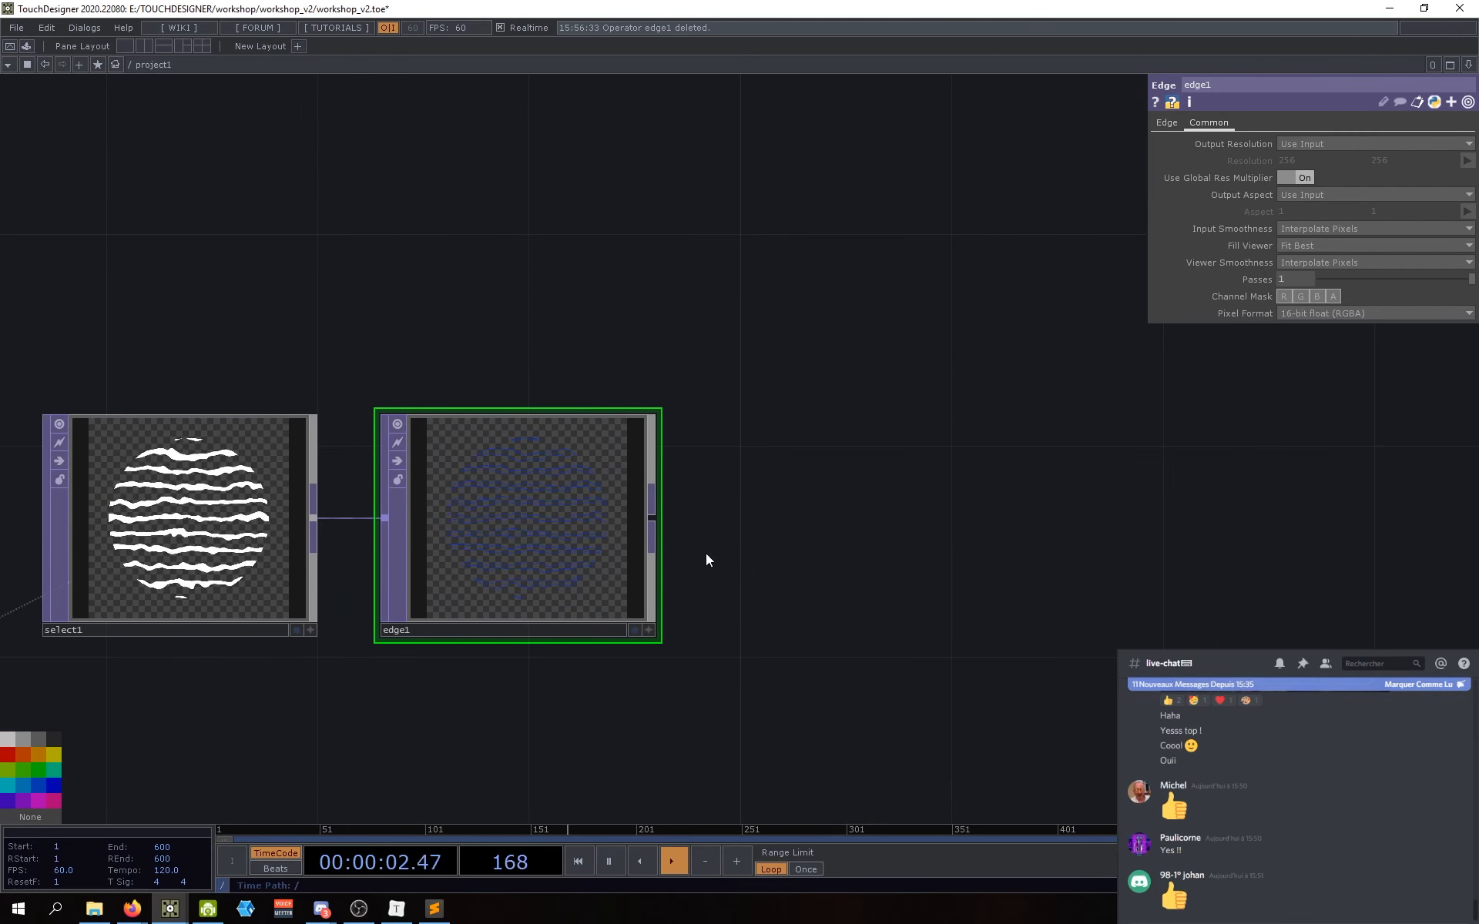
pyautogui.moveTo(735, 574); pyautogui.dragTo(853, 559)
pyautogui.moveTo(531, 679); pyautogui.dragTo(616, 628)
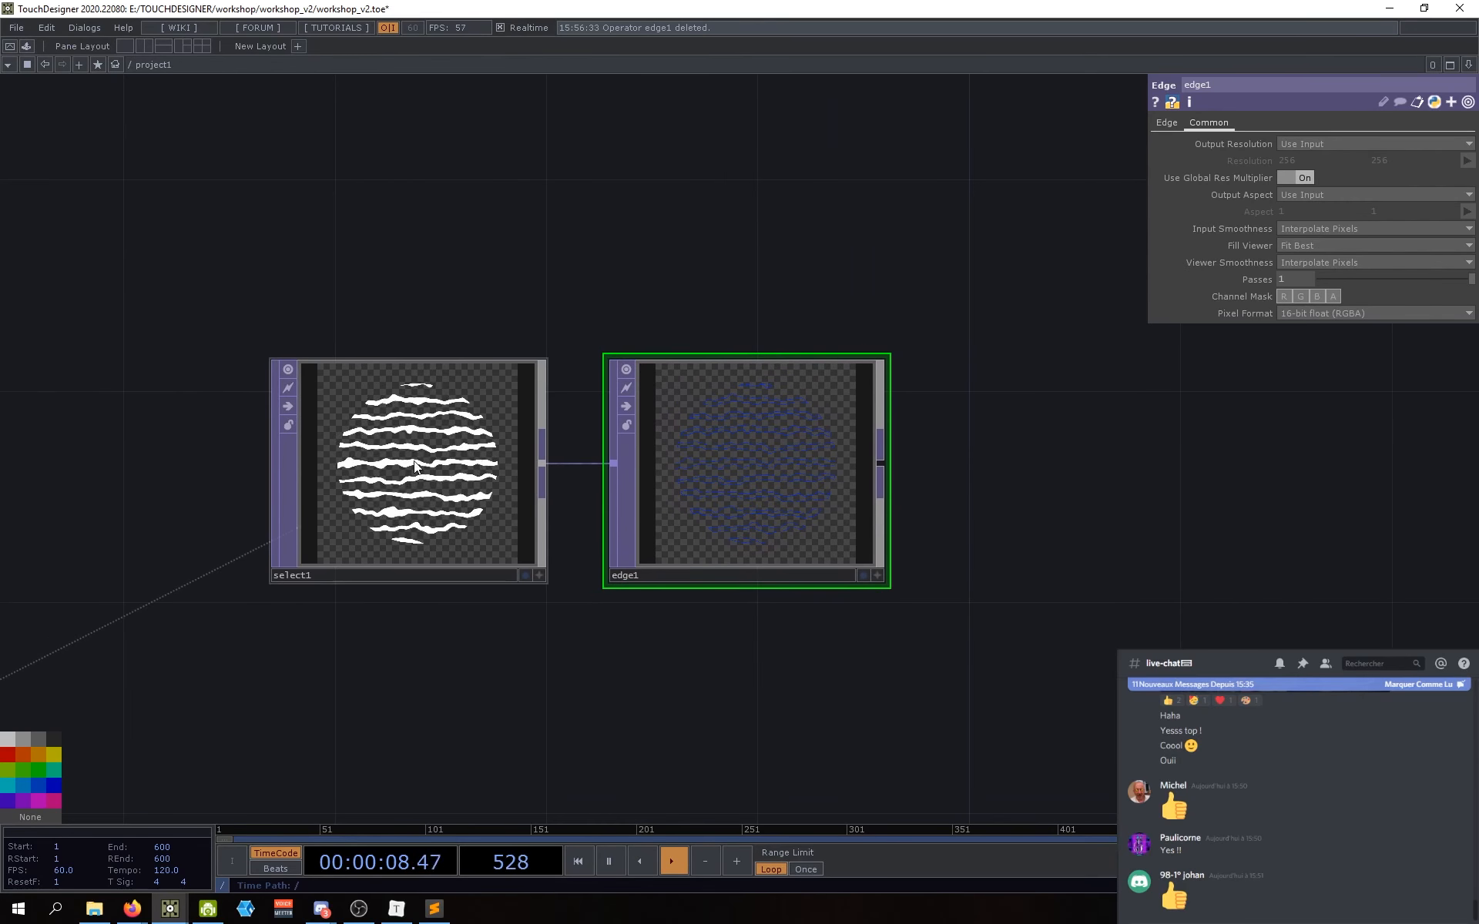
pyautogui.click(409, 491)
pyautogui.moveTo(485, 627); pyautogui.dragTo(444, 622)
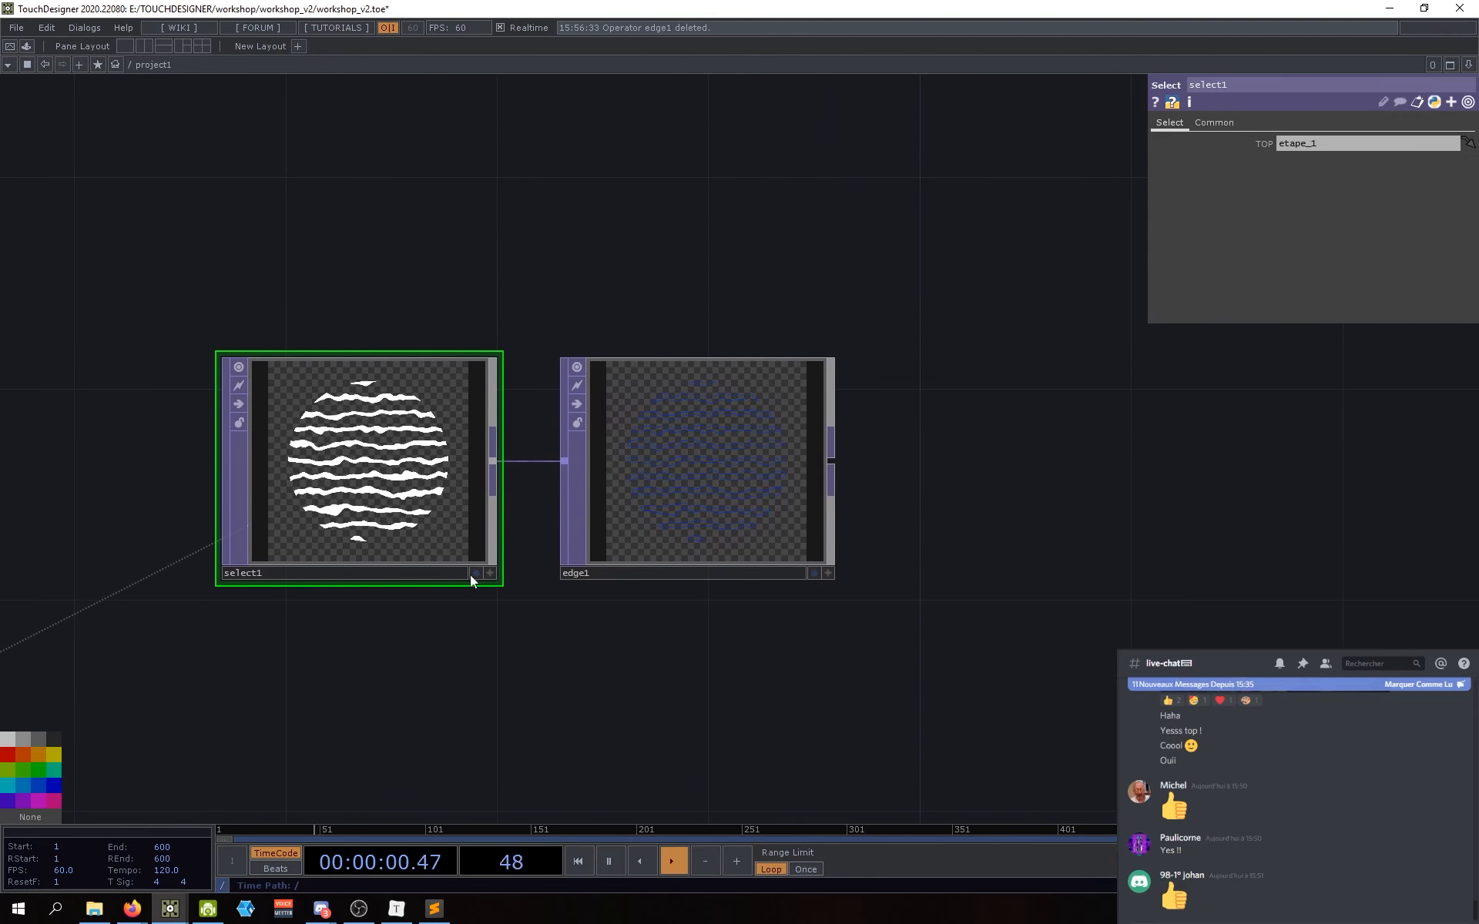
pyautogui.moveTo(569, 683); pyautogui.dragTo(479, 692)
pyautogui.moveTo(609, 552); pyautogui.dragTo(547, 560)
pyautogui.moveTo(655, 425); pyautogui.dragTo(617, 466)
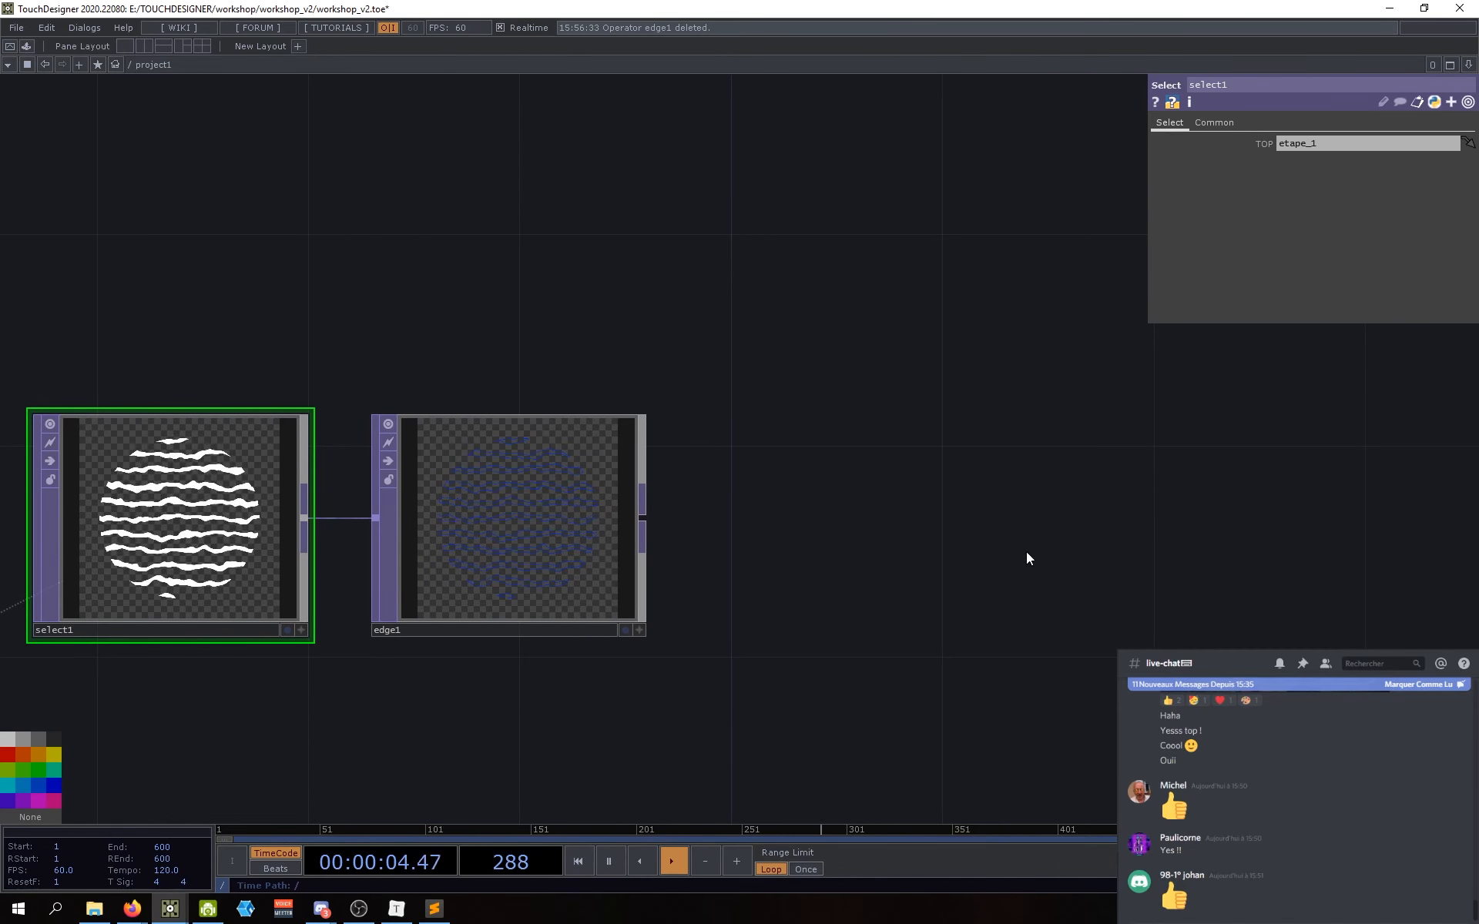
pyautogui.moveTo(1025, 622); pyautogui.dragTo(951, 622)
pyautogui.moveTo(814, 597); pyautogui.dragTo(884, 622)
pyautogui.moveTo(638, 558); pyautogui.dragTo(686, 560)
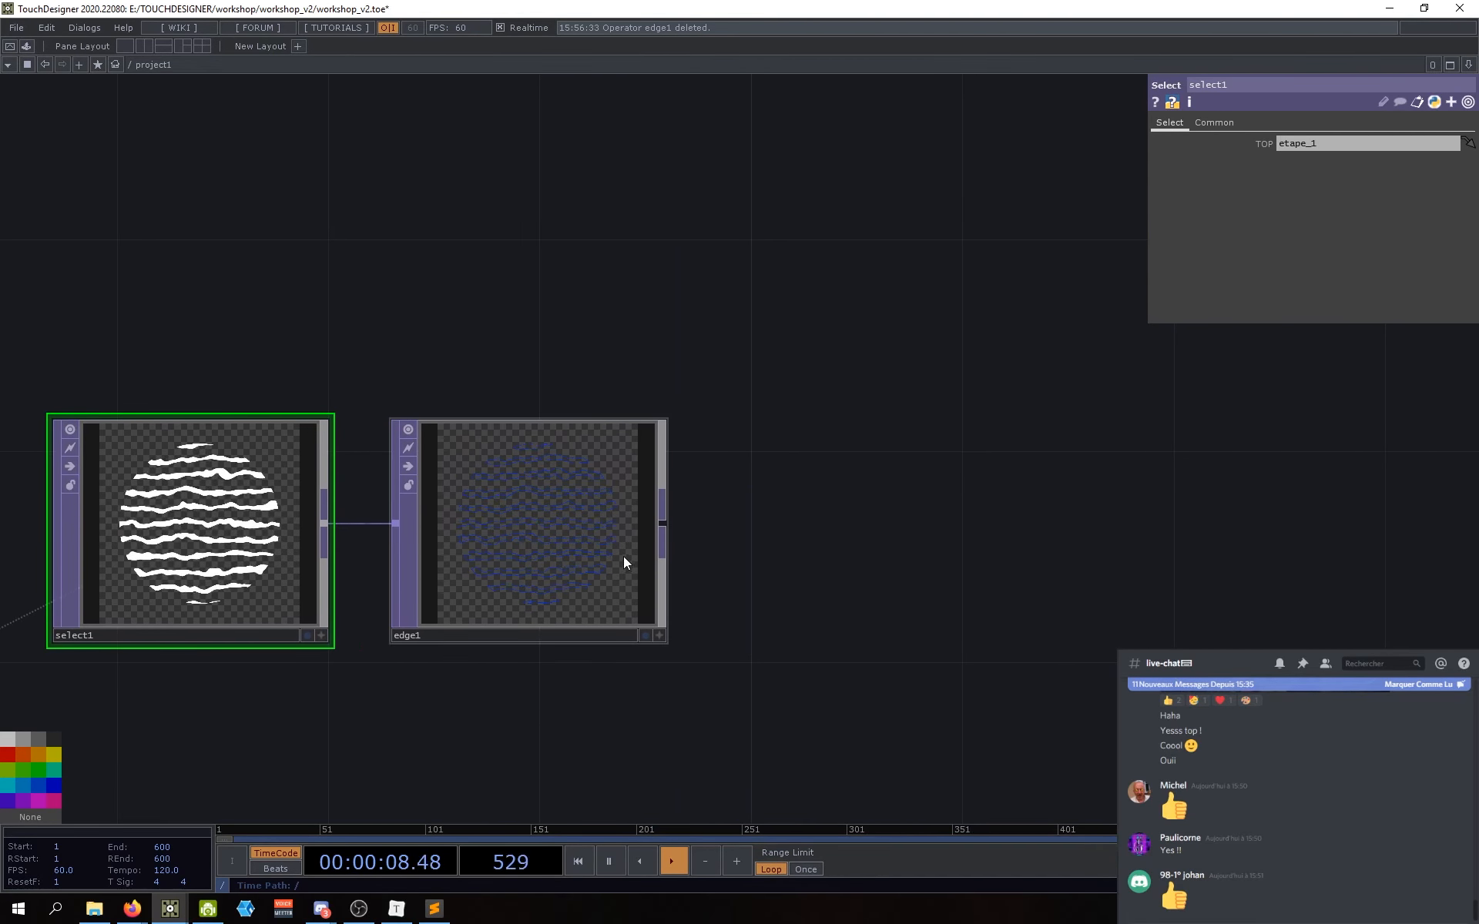
pyautogui.click(567, 557)
pyautogui.moveTo(818, 599); pyautogui.dragTo(806, 604)
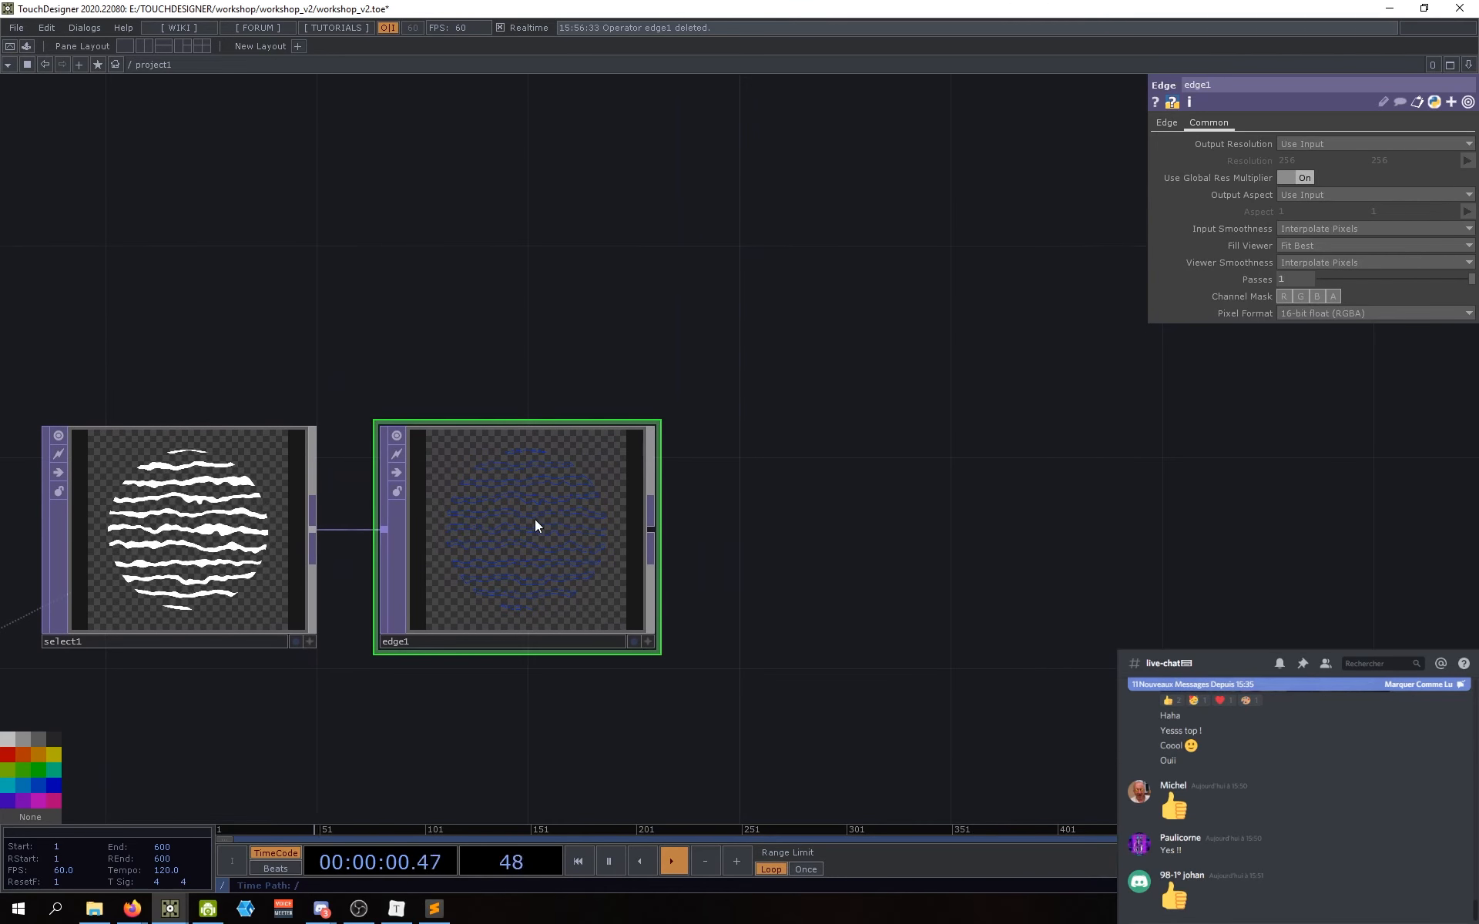
pyautogui.scroll(4, 552, 562)
pyautogui.scroll(-2, 404, 478)
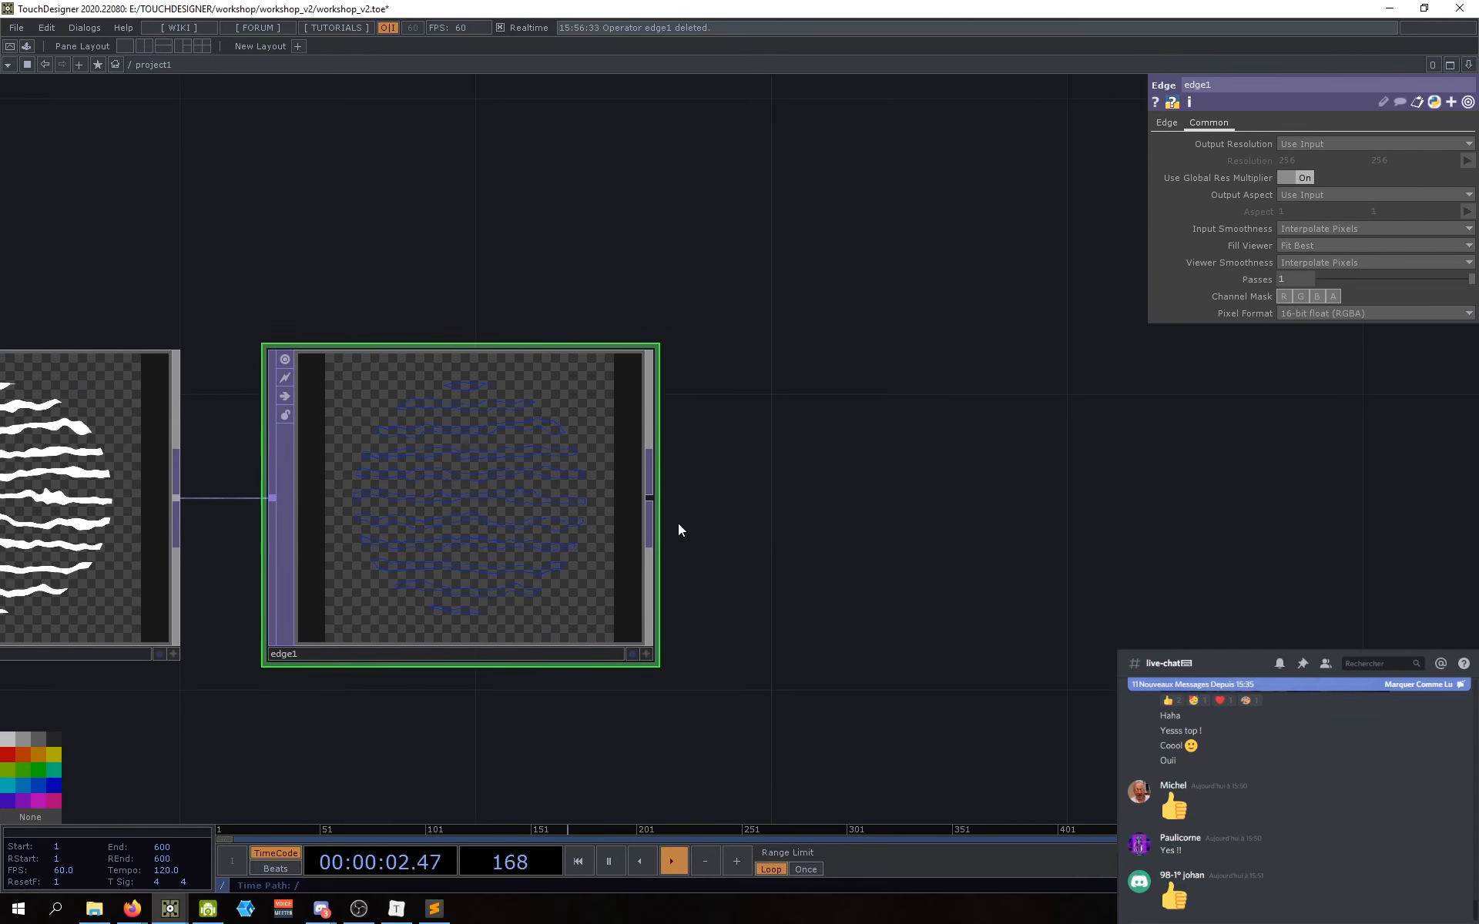
pyautogui.moveTo(813, 523); pyautogui.dragTo(615, 529)
pyautogui.scroll(-1, 594, 529)
pyautogui.scroll(-3, 580, 526)
pyautogui.moveTo(722, 510); pyautogui.dragTo(763, 589)
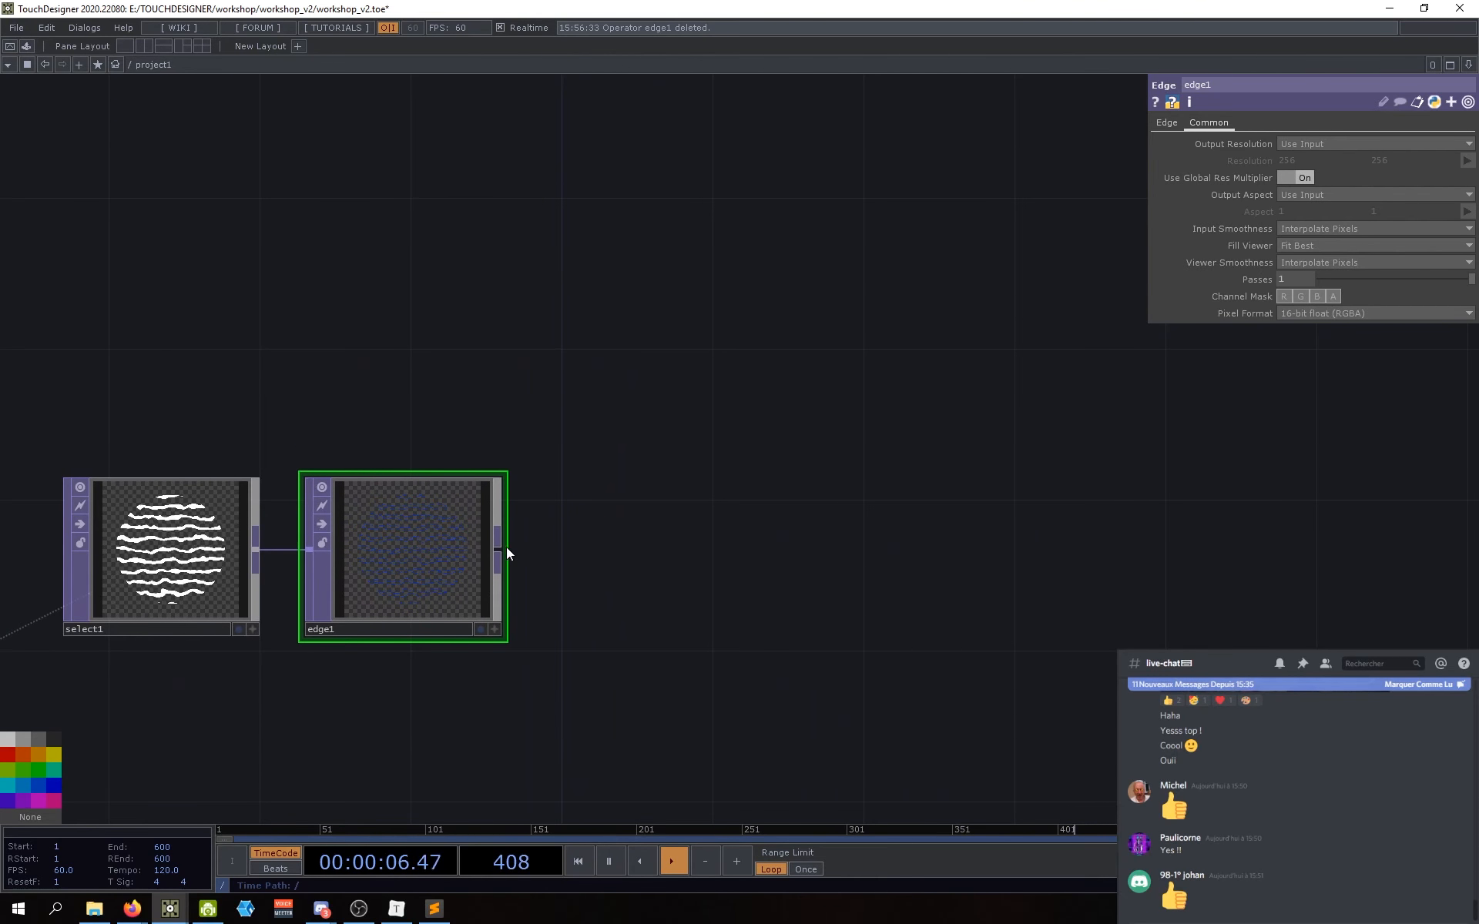
pyautogui.moveTo(674, 548); pyautogui.dragTo(690, 578)
pyautogui.scroll(-3, 648, 549)
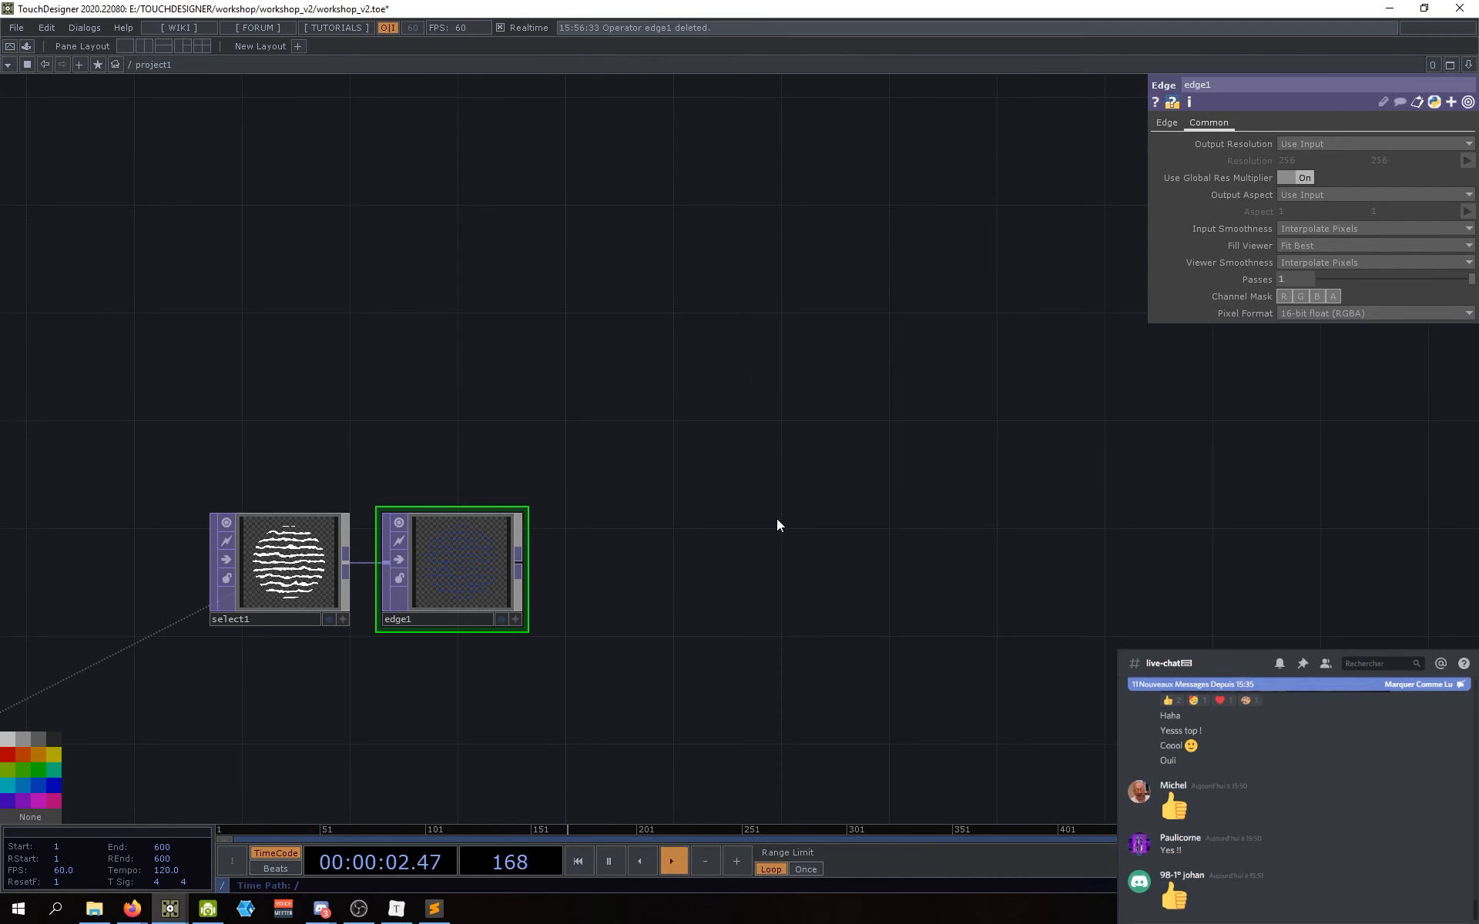
# Step: Create an Add TOP (add1) to the right of edge1 and wire edge1 into it
pyautogui.press('Tab')
pyautogui.write('add')
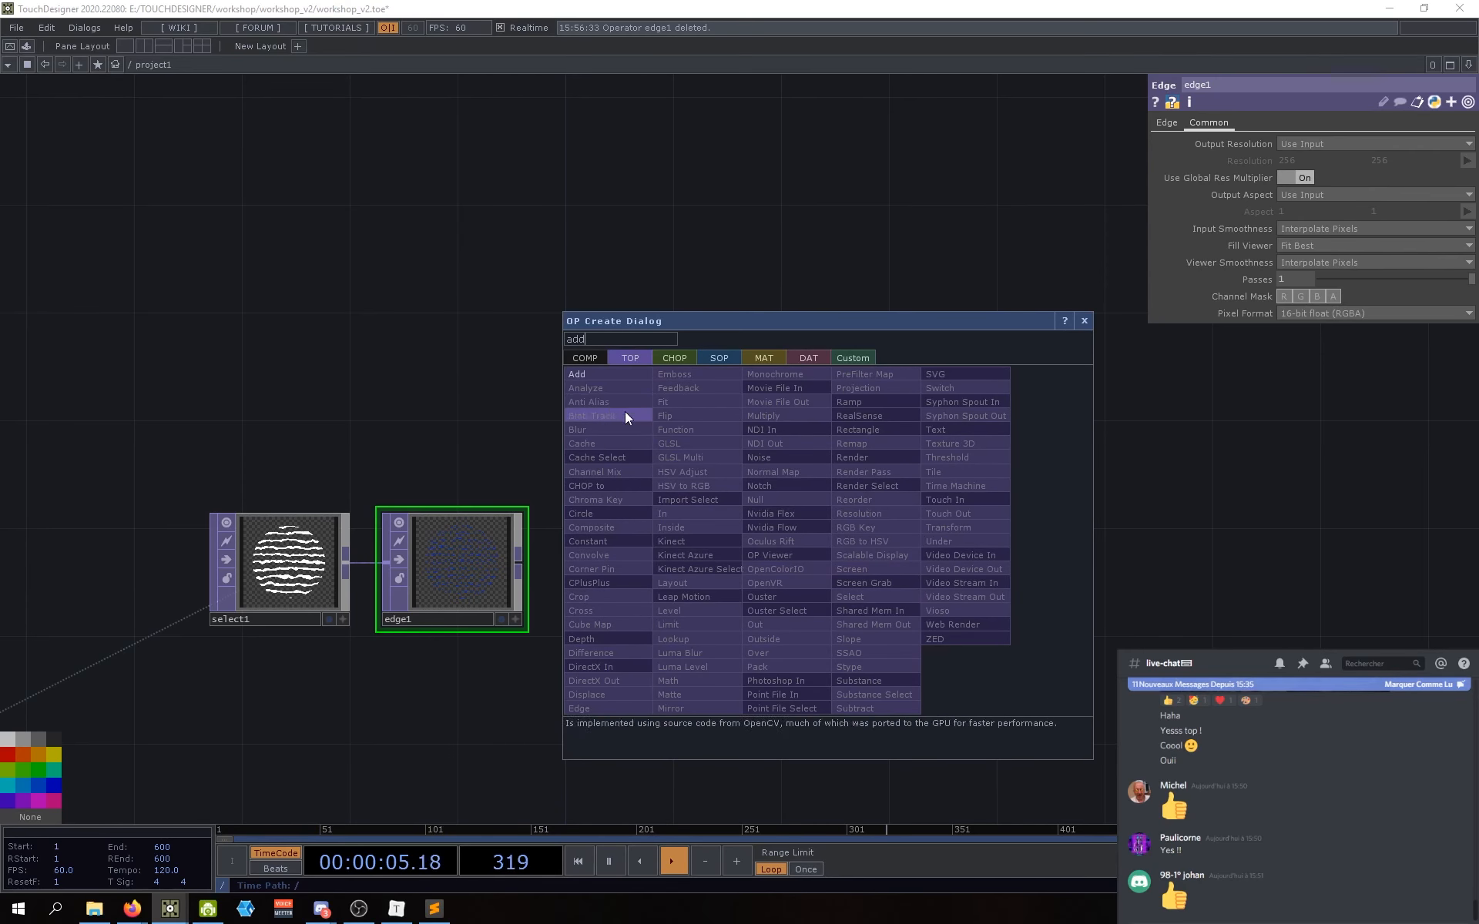
pyautogui.click(590, 374)
pyautogui.click(942, 566)
pyautogui.moveTo(940, 576); pyautogui.dragTo(969, 587)
pyautogui.moveTo(760, 621); pyautogui.dragTo(706, 615)
pyautogui.moveTo(963, 575); pyautogui.dragTo(985, 565)
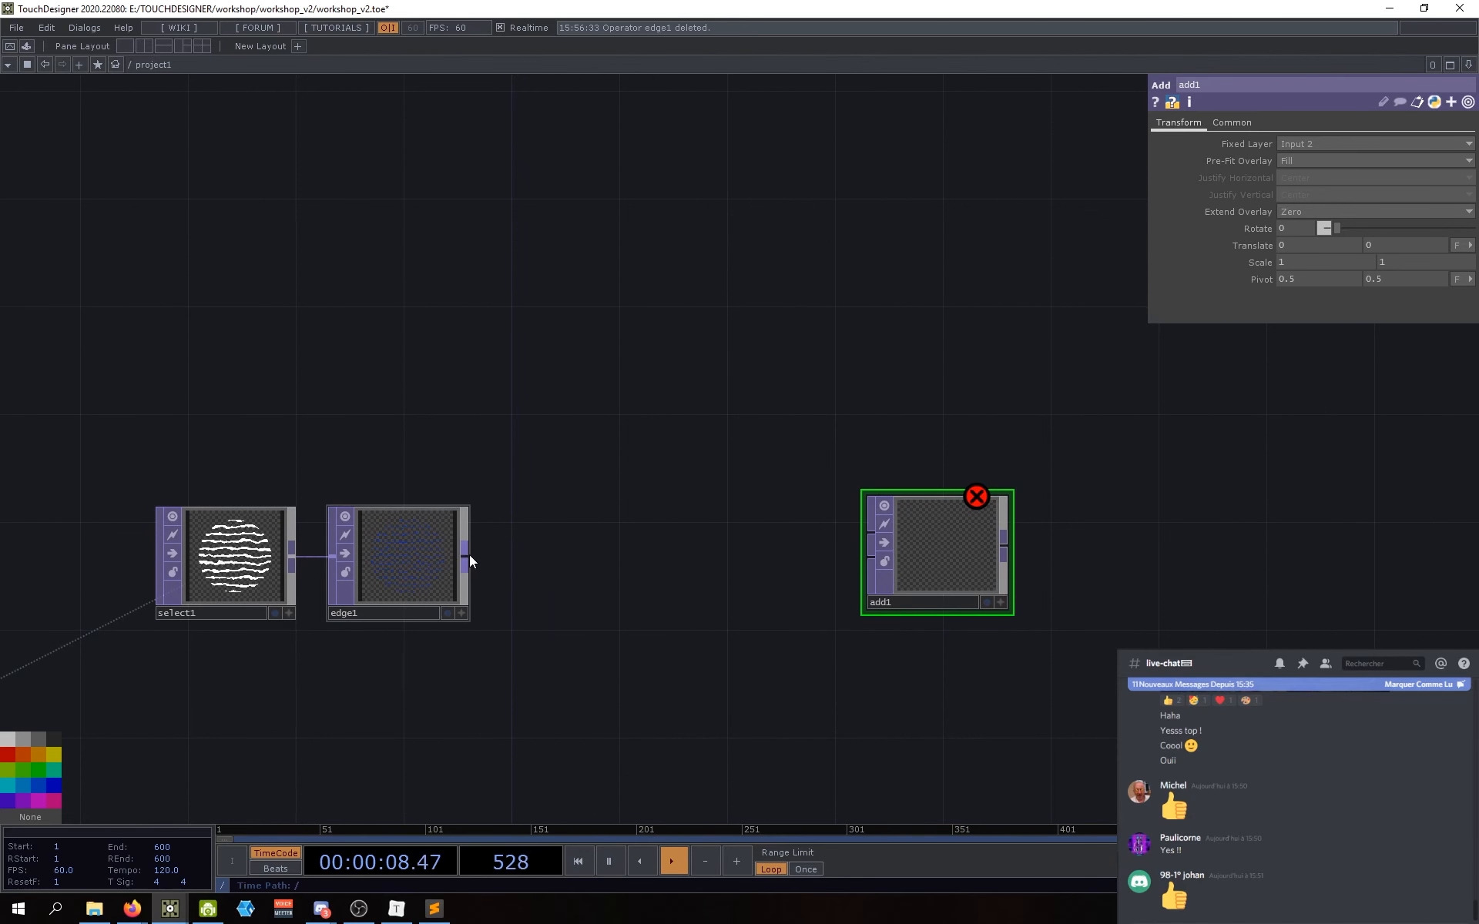
pyautogui.moveTo(466, 554); pyautogui.dragTo(1011, 555)
pyautogui.moveTo(780, 483); pyautogui.dragTo(733, 518)
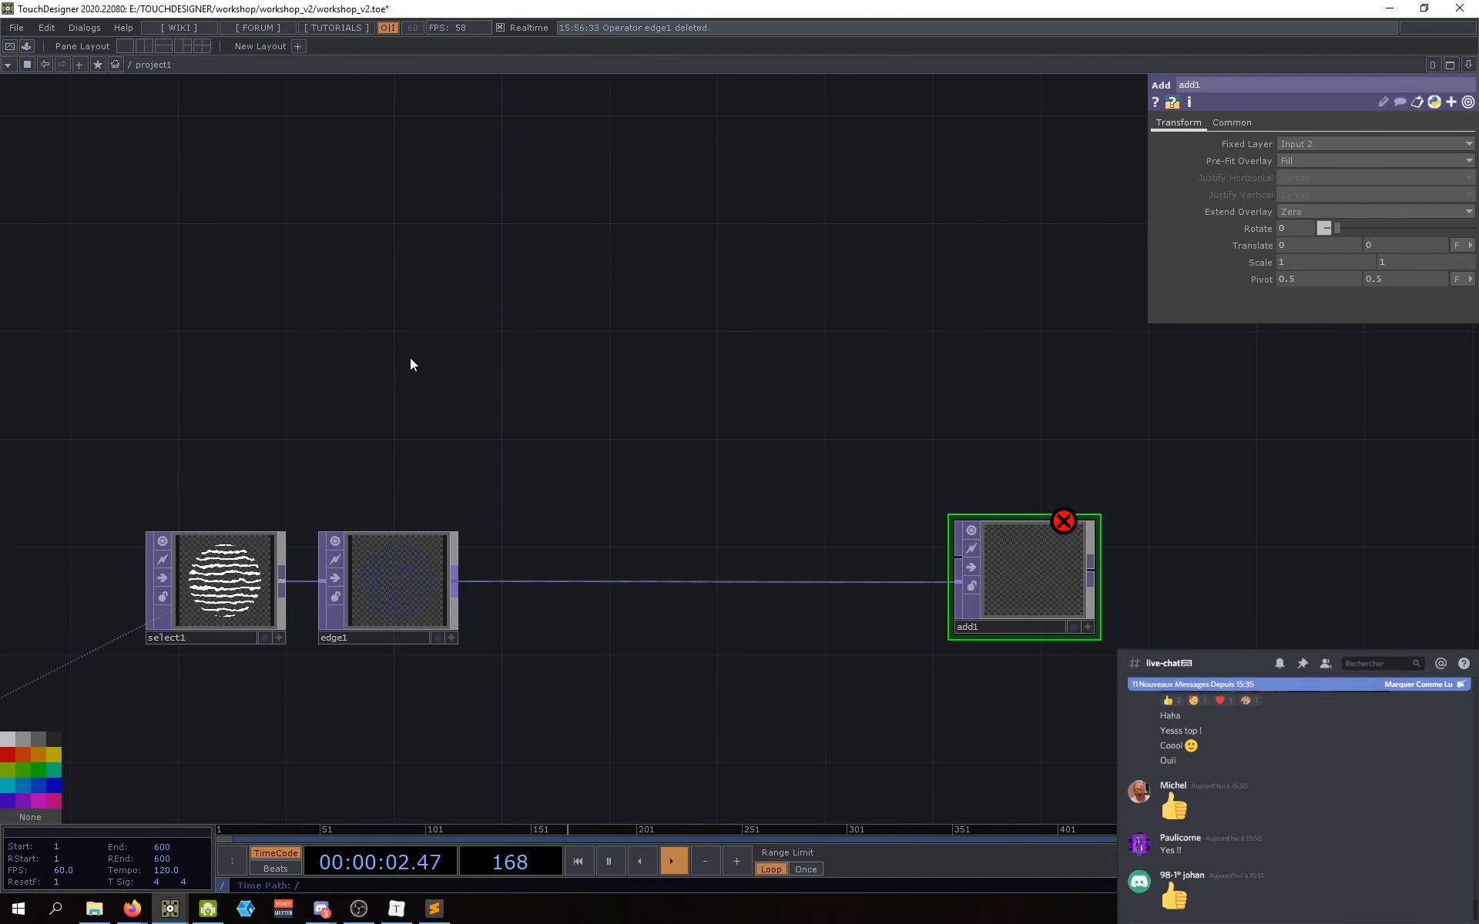
# Step: Create a white Constant TOP (constant1) above select1 and set its alpha to 0
pyautogui.press('Tab')
pyautogui.write('const')
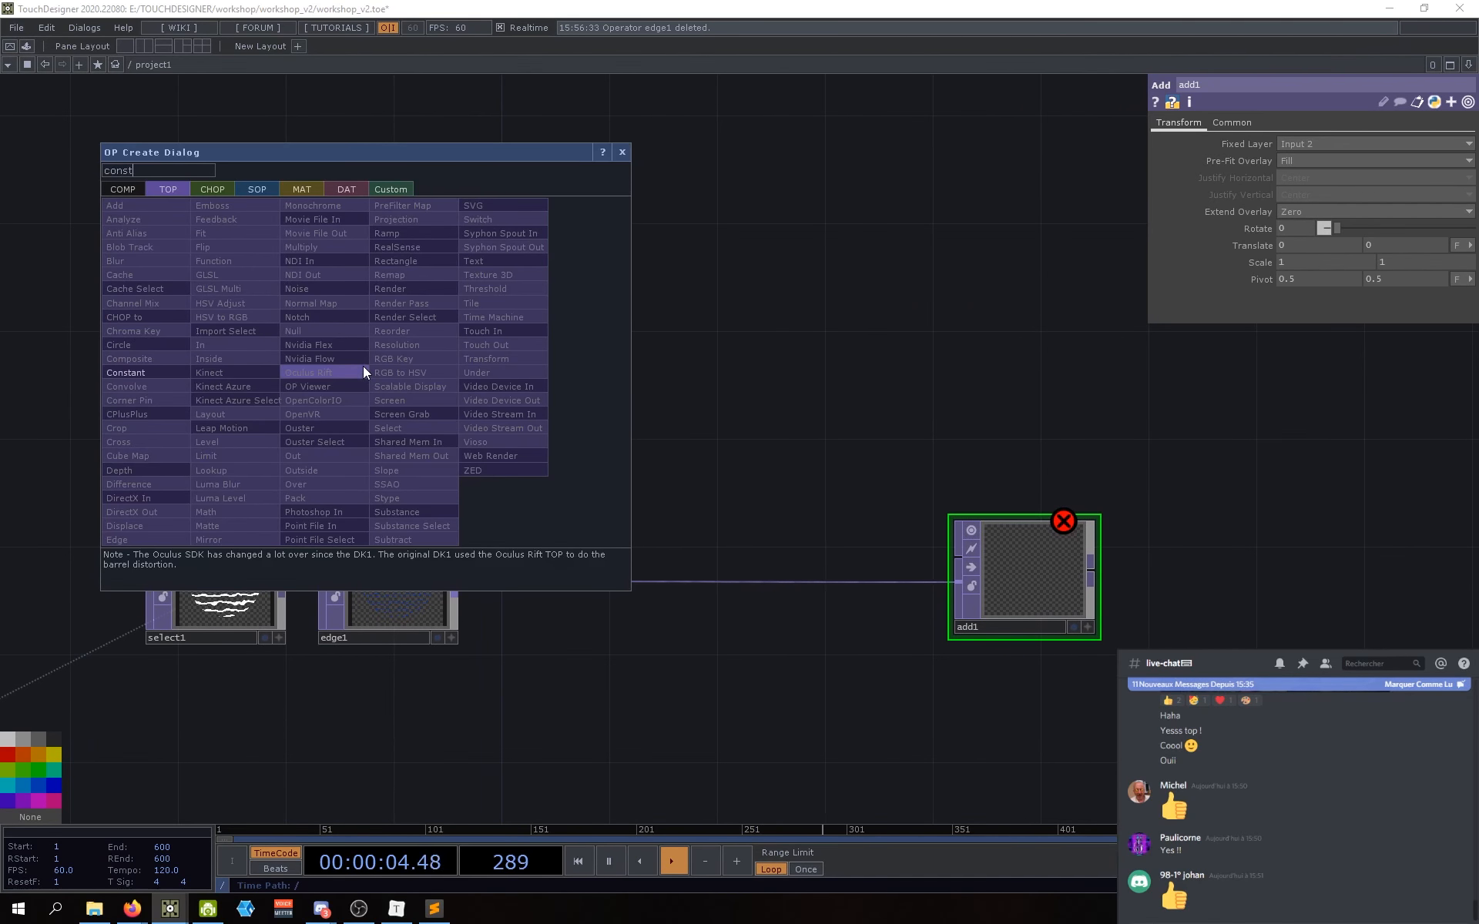
pyautogui.click(154, 374)
pyautogui.click(297, 373)
pyautogui.moveTo(370, 348); pyautogui.dragTo(419, 358)
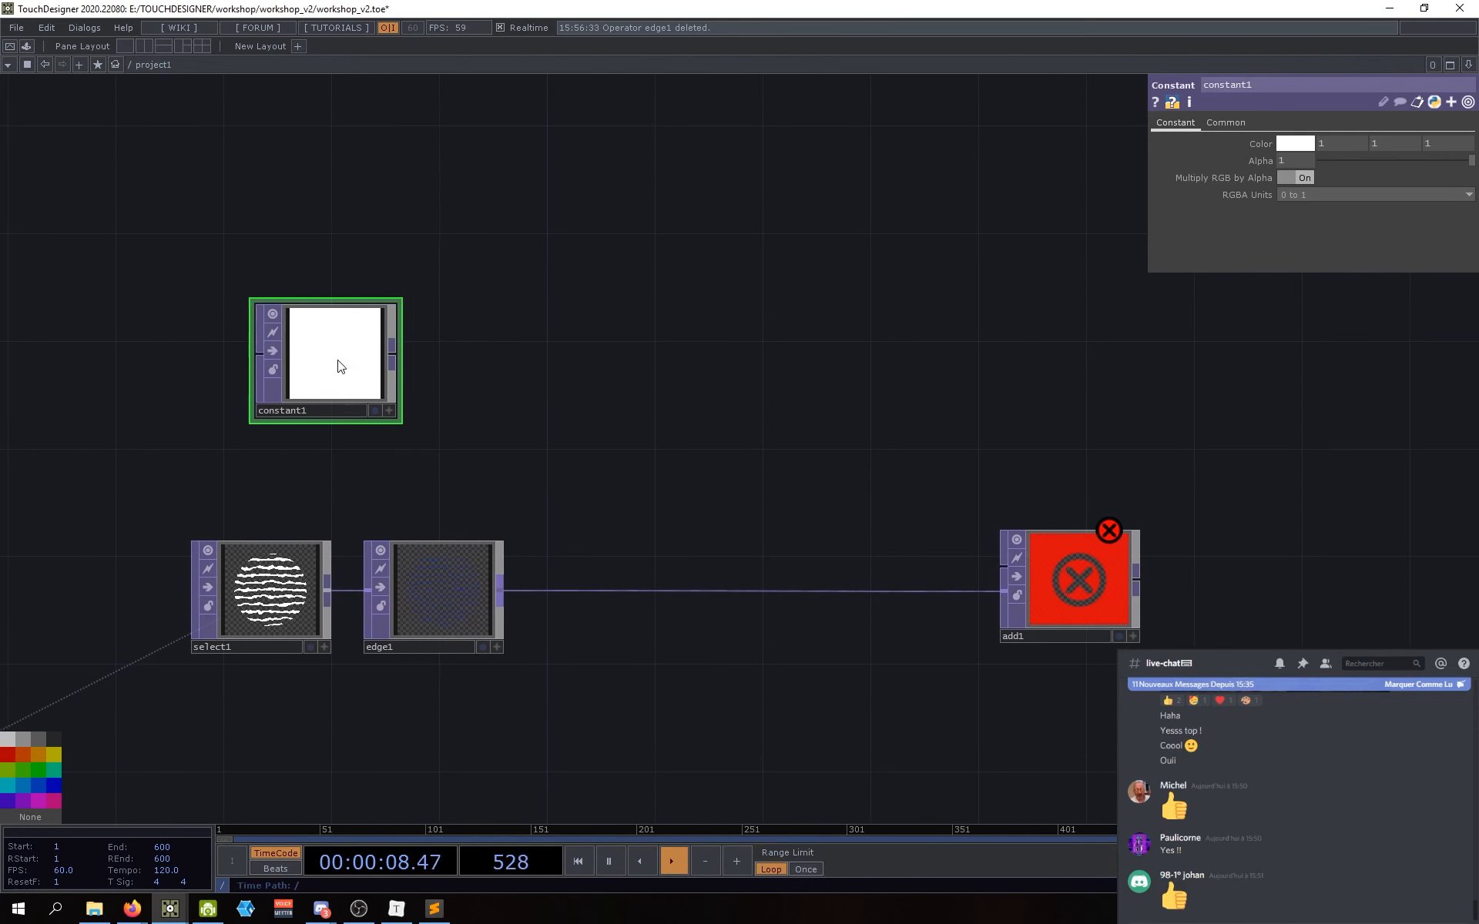
pyautogui.moveTo(329, 360); pyautogui.dragTo(326, 370)
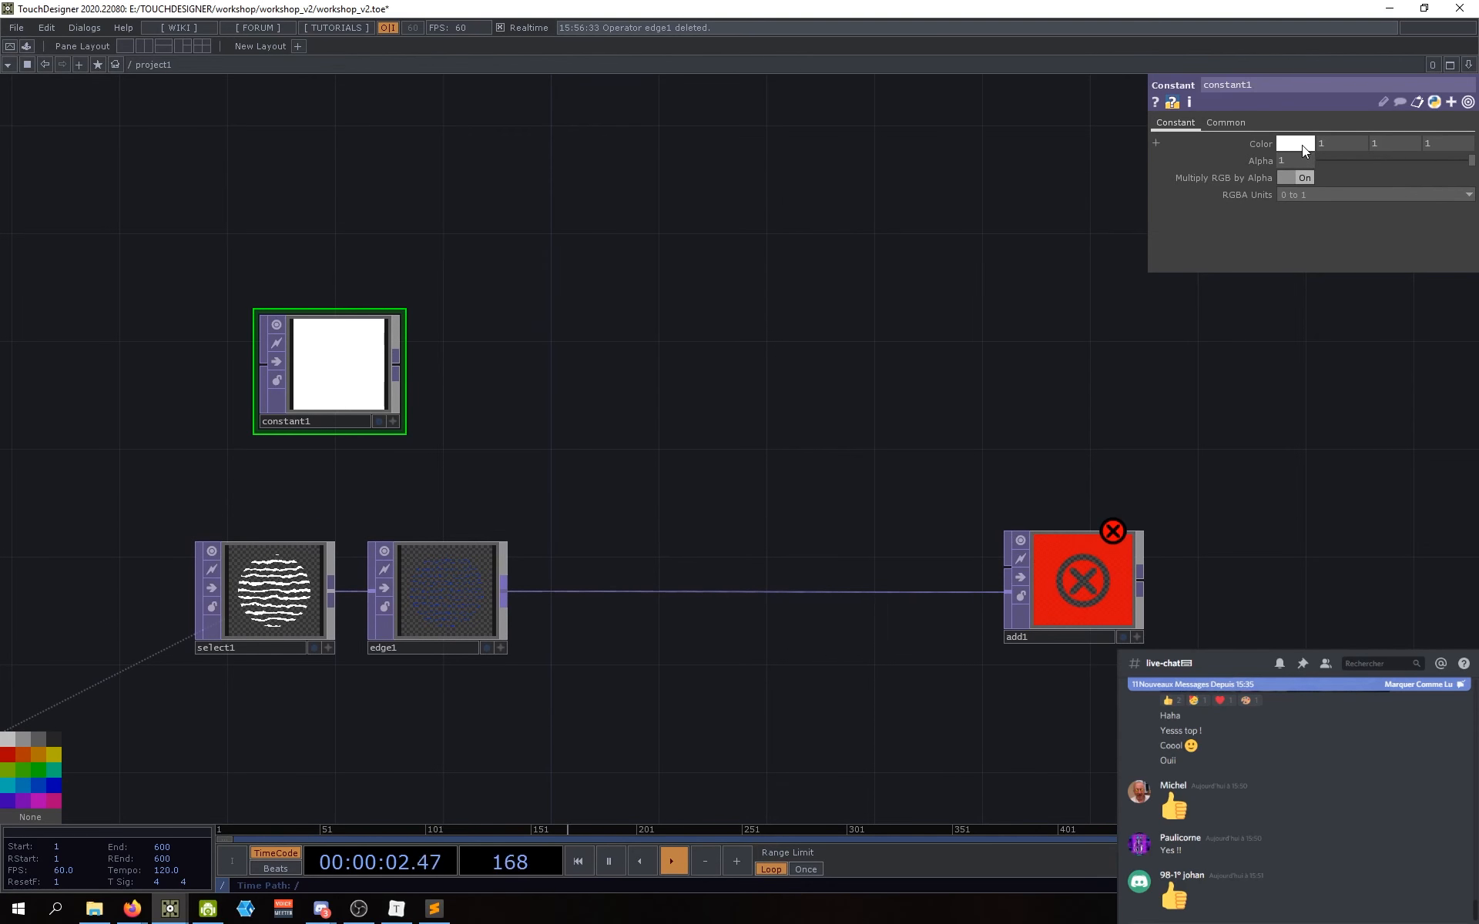
pyautogui.moveTo(1464, 162)
pyautogui.mouseDown()
pyautogui.moveTo(1337, 159)
pyautogui.moveTo(1473, 160)
pyautogui.mouseUp()
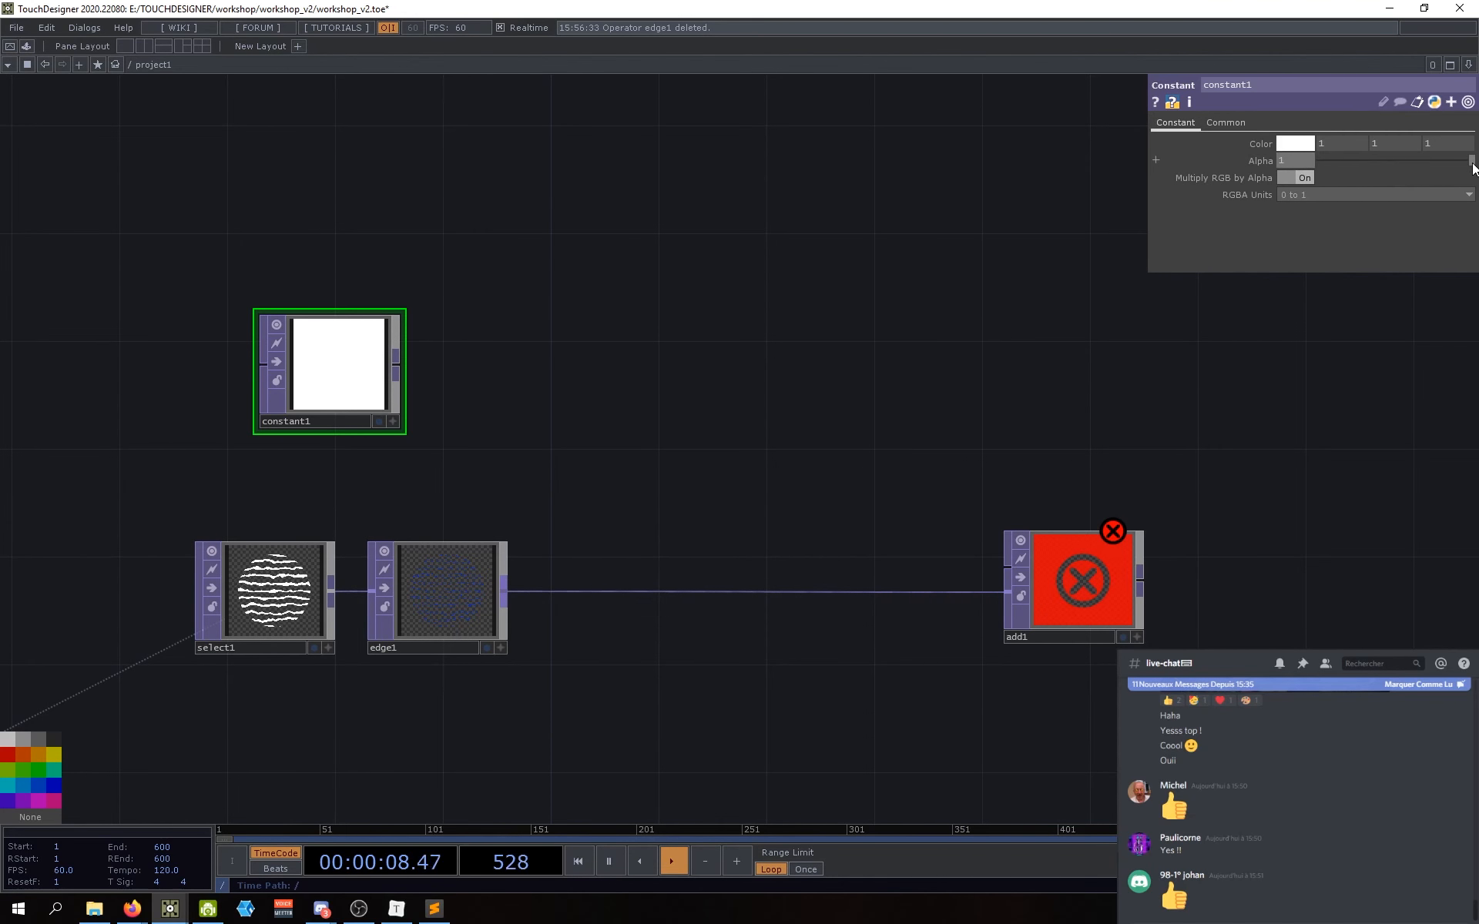
pyautogui.moveTo(1471, 160); pyautogui.dragTo(1259, 173)
pyautogui.moveTo(517, 388); pyautogui.dragTo(545, 385)
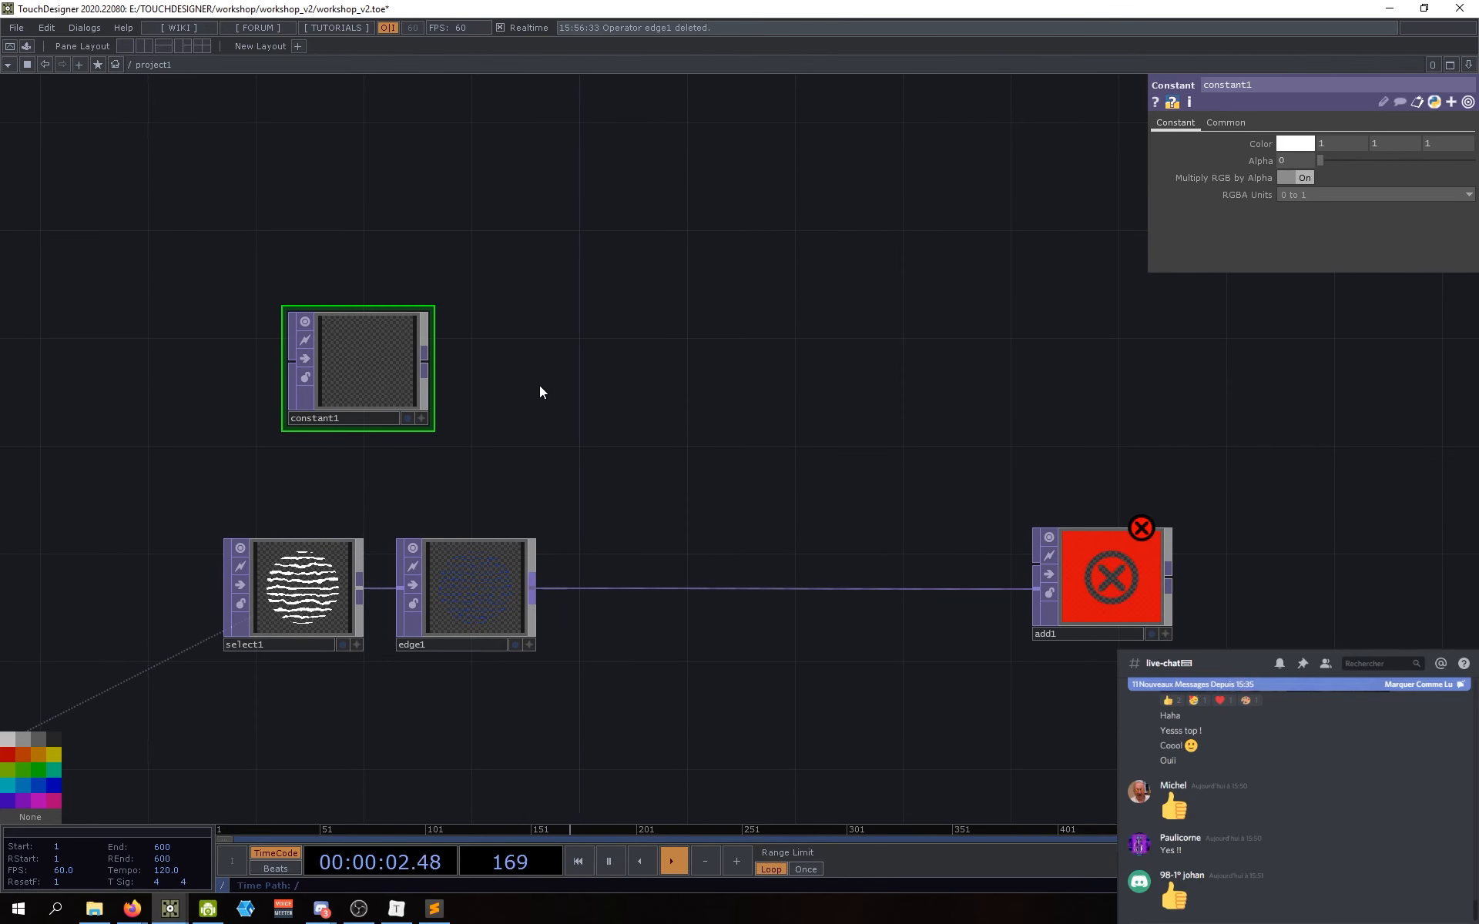
pyautogui.moveTo(529, 390); pyautogui.dragTo(537, 396)
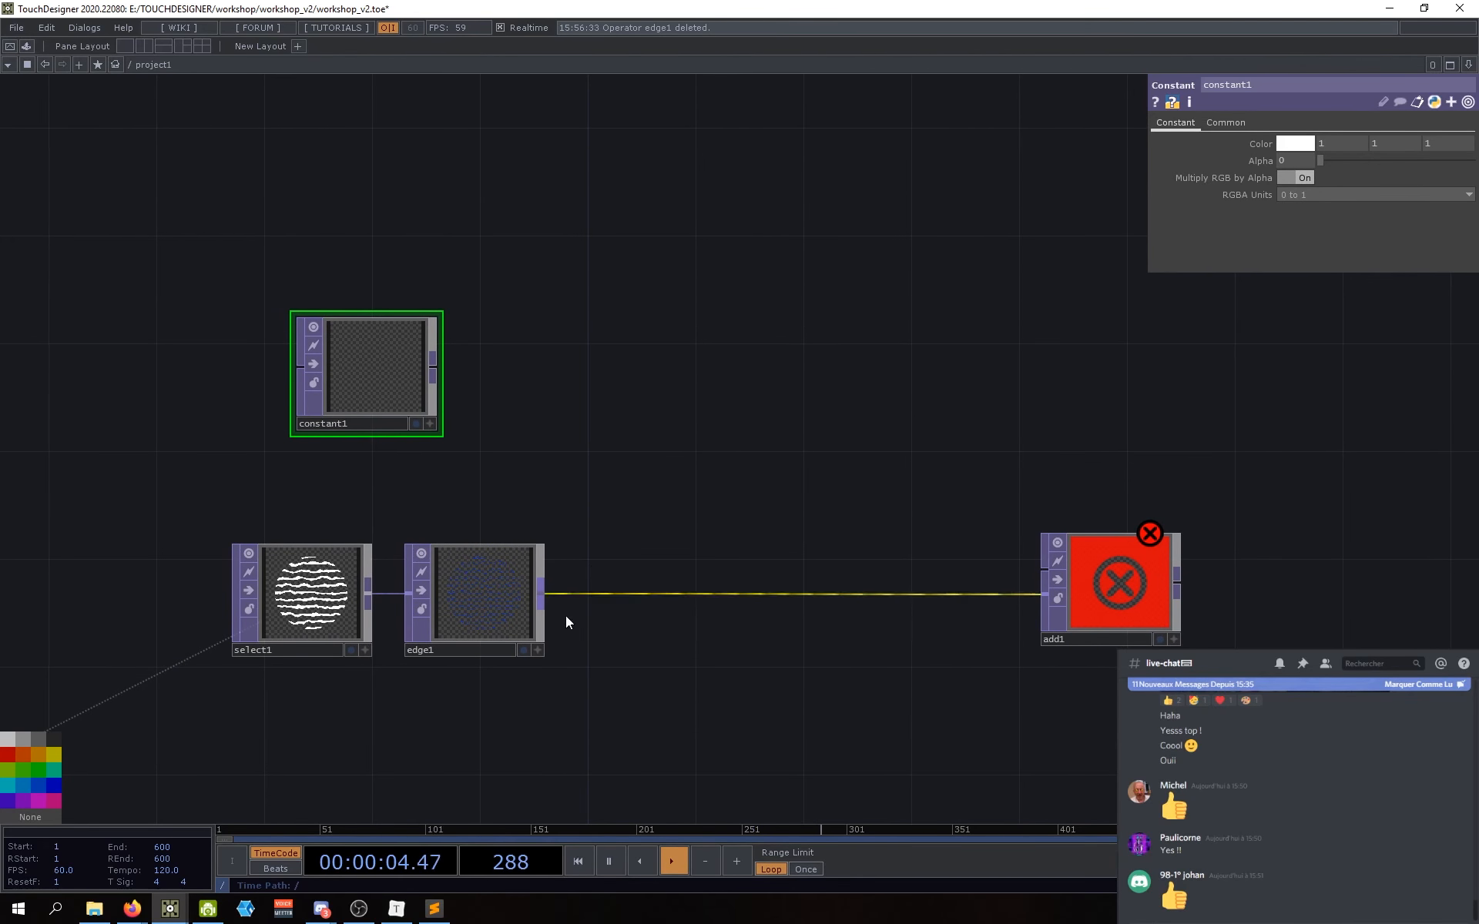
pyautogui.middleClick(328, 592)
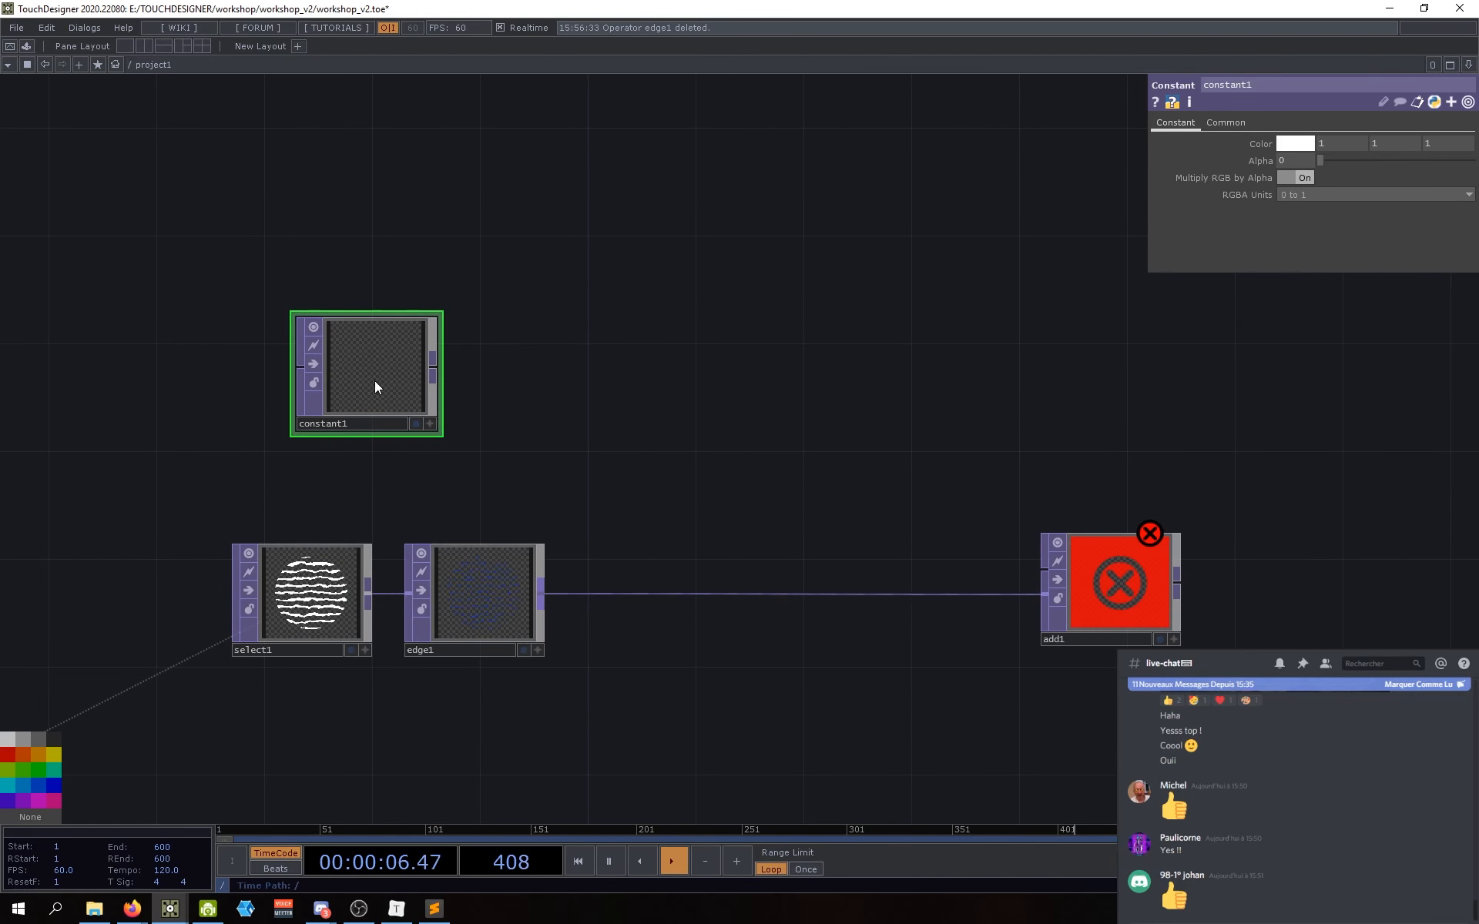
# Step: Set constant1's resolution to 1280 x 1280 on its Common page
pyautogui.click(1229, 125)
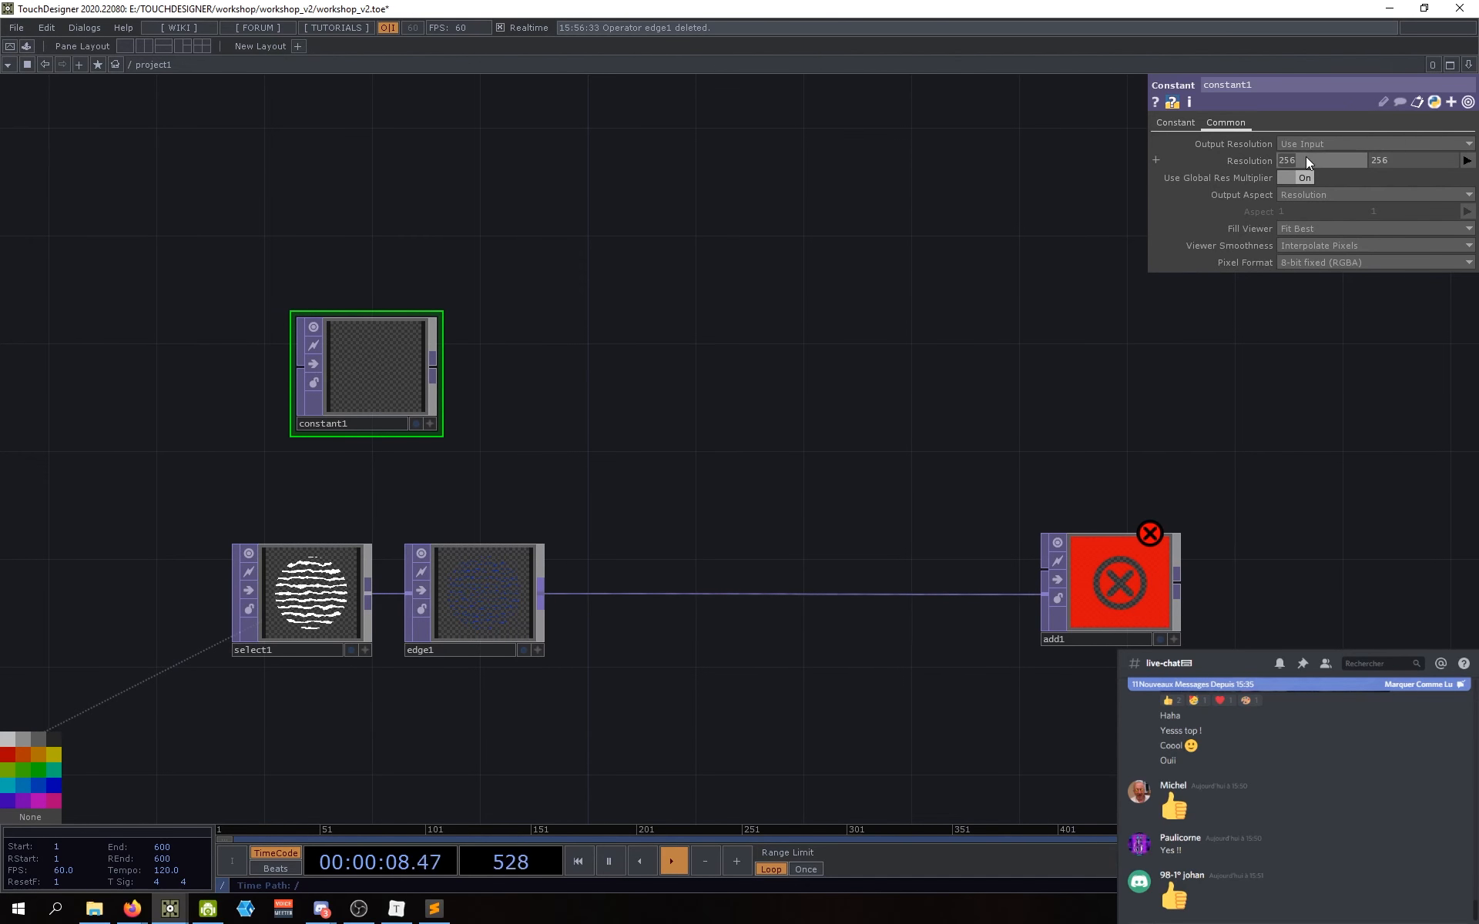
pyautogui.press('Tab')
pyautogui.write('1280')
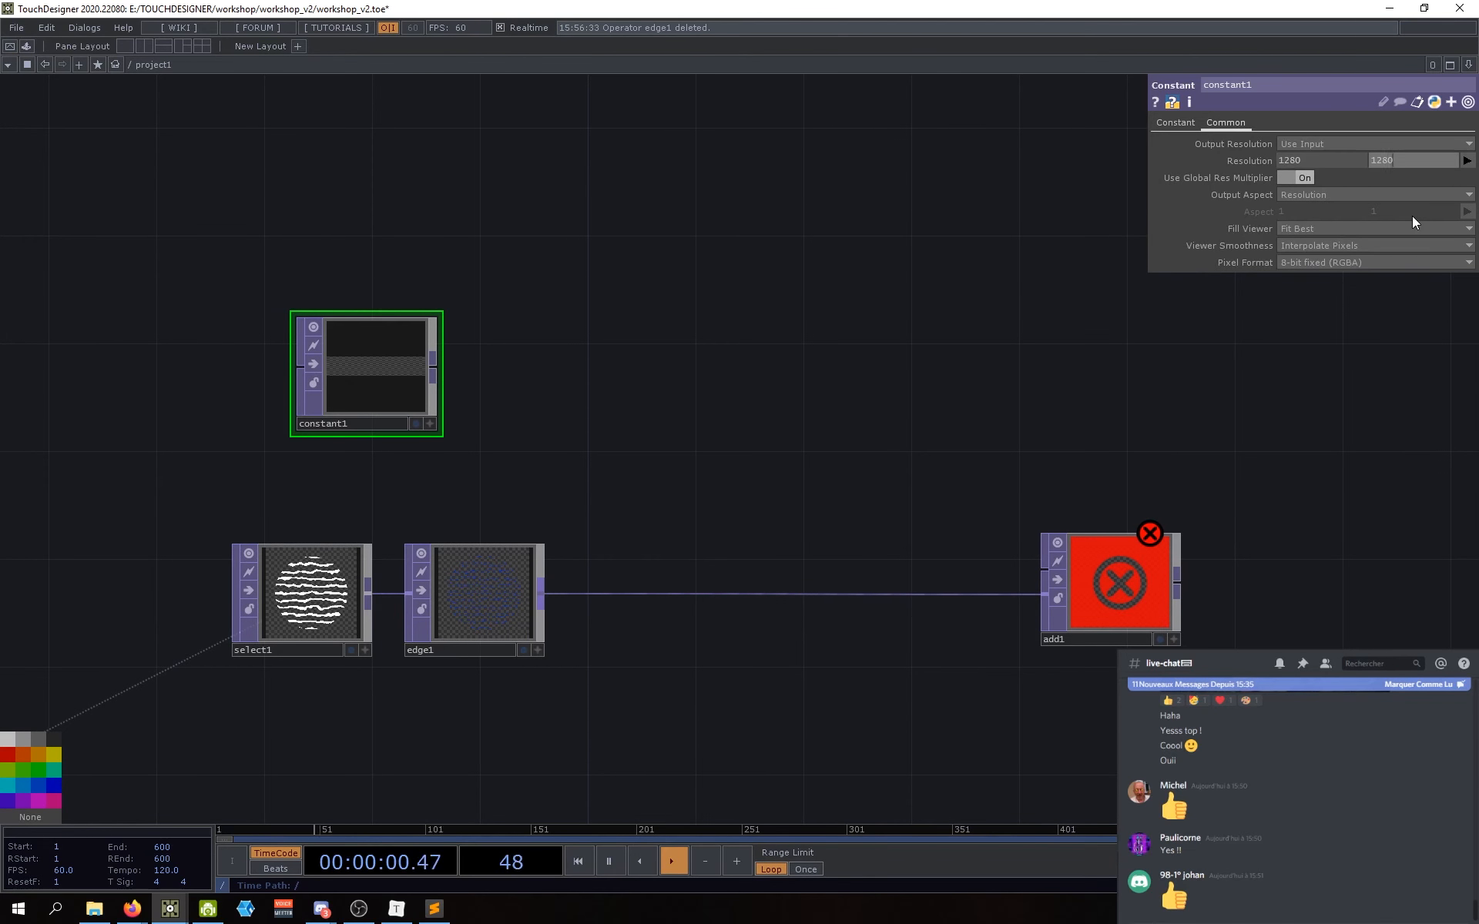
pyautogui.press('Return')
pyautogui.scroll(6, 439, 408)
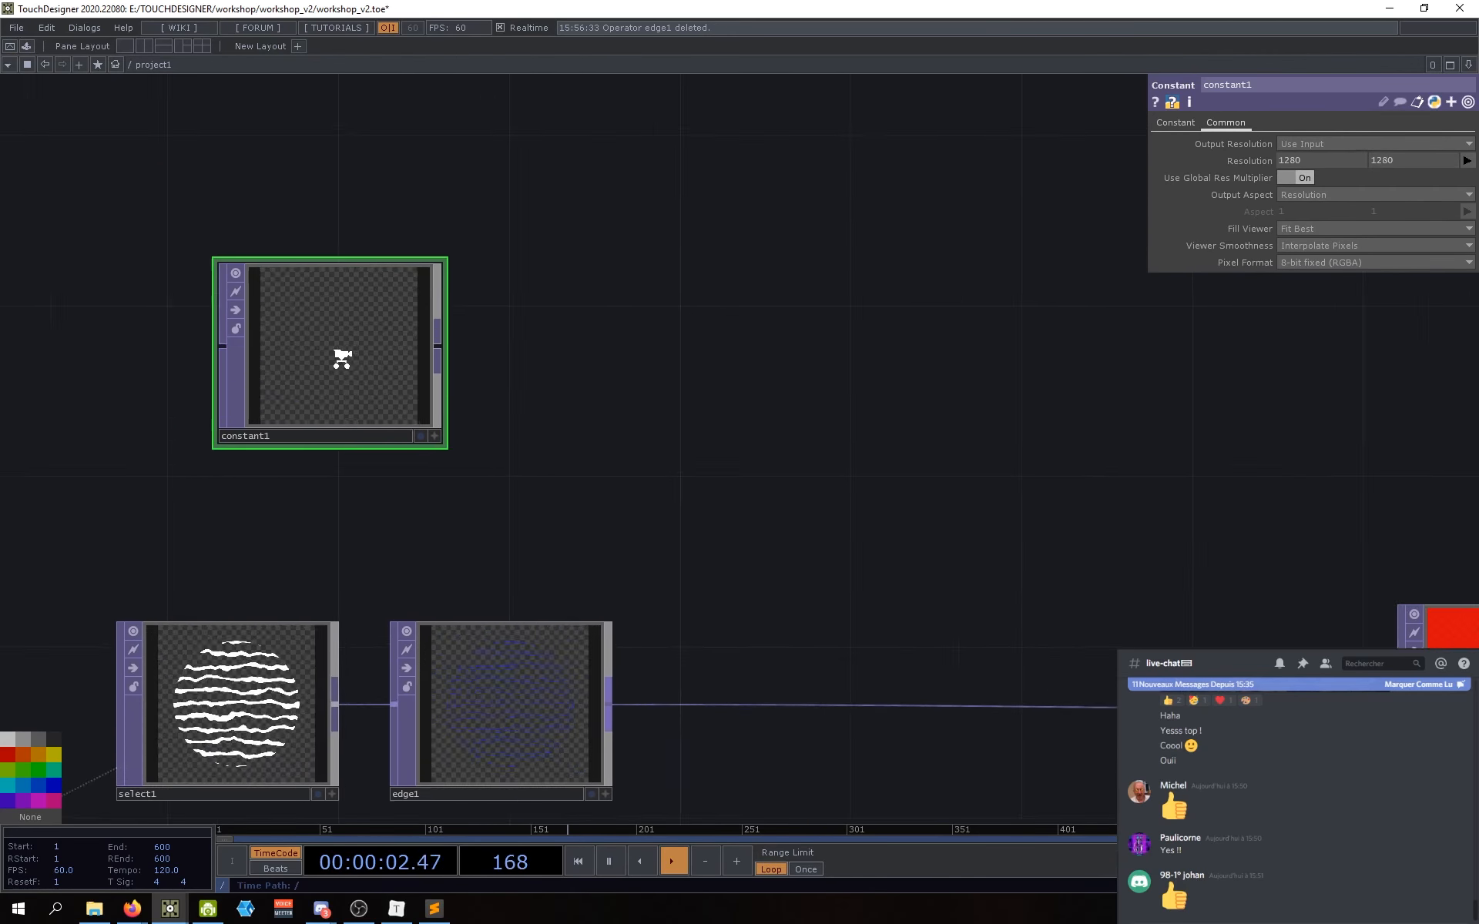
pyautogui.scroll(-4, 303, 317)
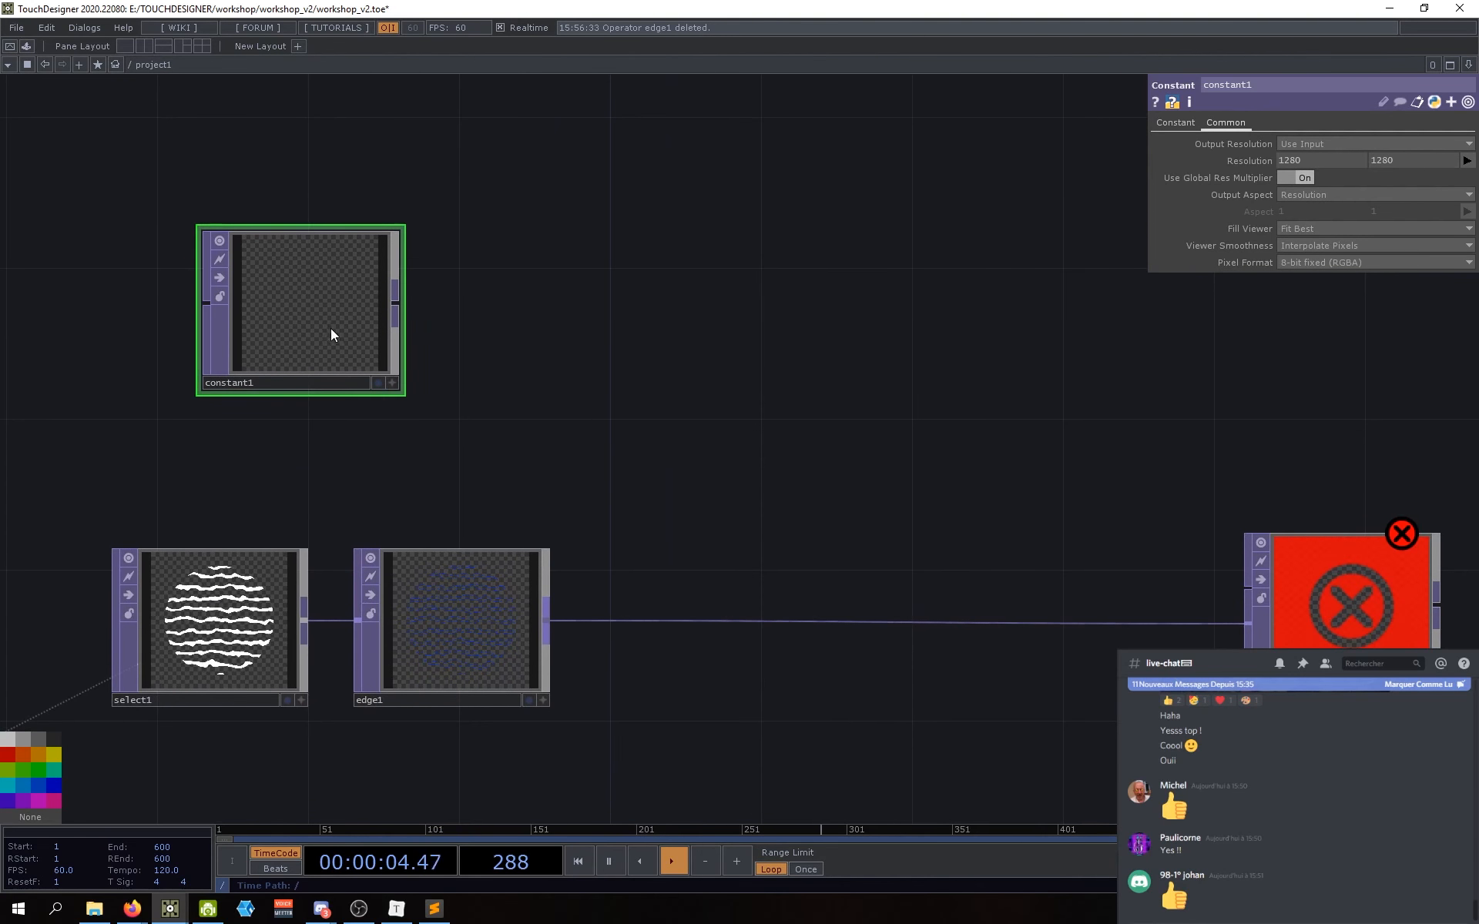
# Step: Position the constant1 node directly above edge1 in the network
pyautogui.moveTo(330, 334); pyautogui.dragTo(451, 329)
pyautogui.moveTo(392, 321)
pyautogui.mouseDown()
pyautogui.moveTo(423, 320)
pyautogui.moveTo(406, 321)
pyautogui.mouseUp()
pyautogui.moveTo(740, 413); pyautogui.dragTo(635, 431)
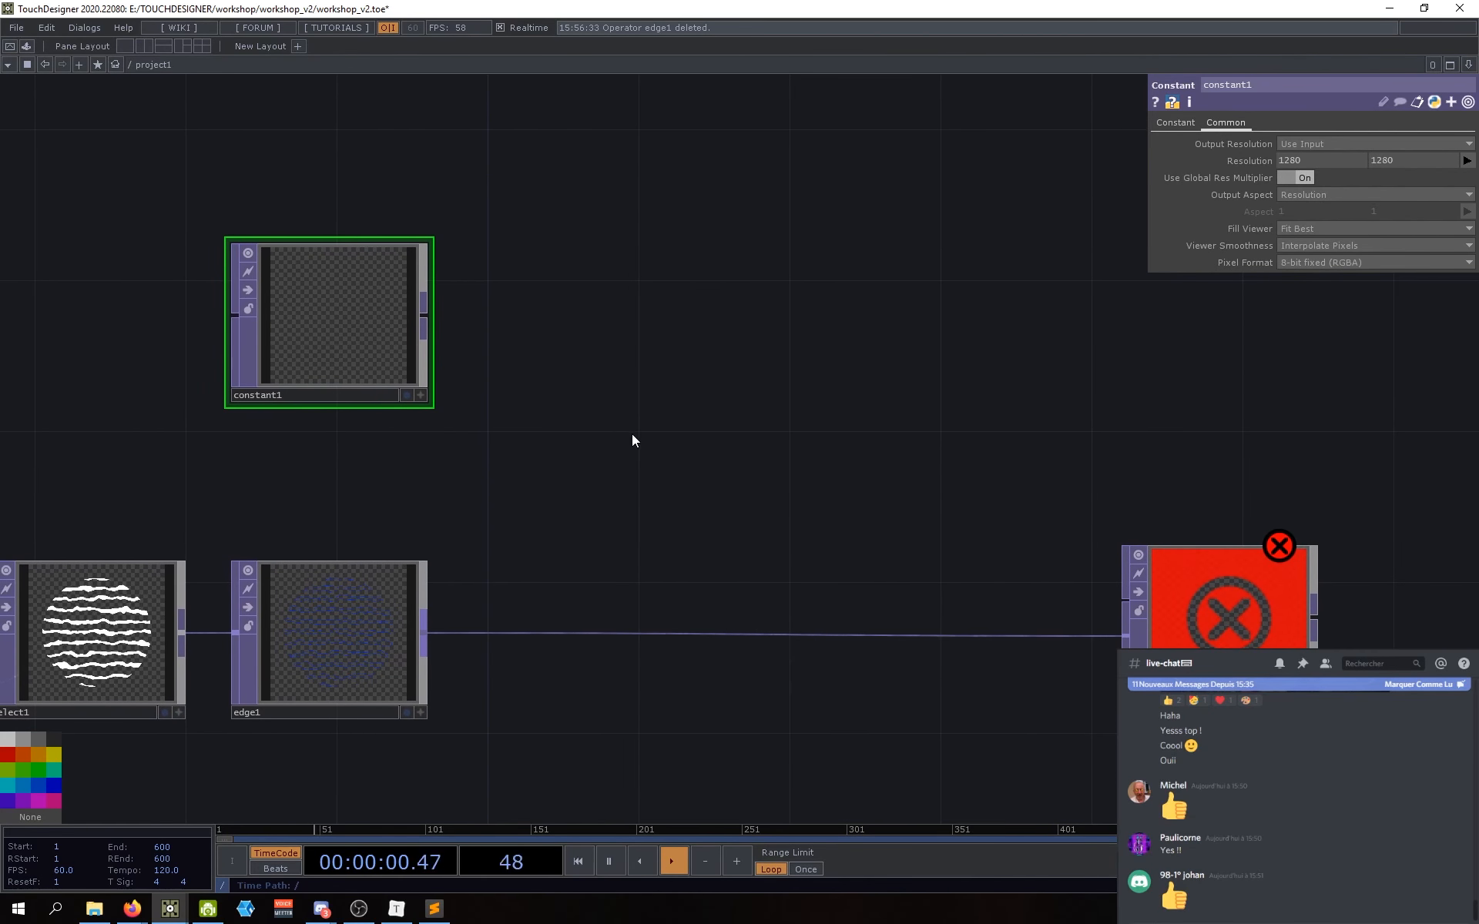
pyautogui.moveTo(772, 454); pyautogui.dragTo(751, 447)
pyautogui.moveTo(726, 469); pyautogui.dragTo(741, 455)
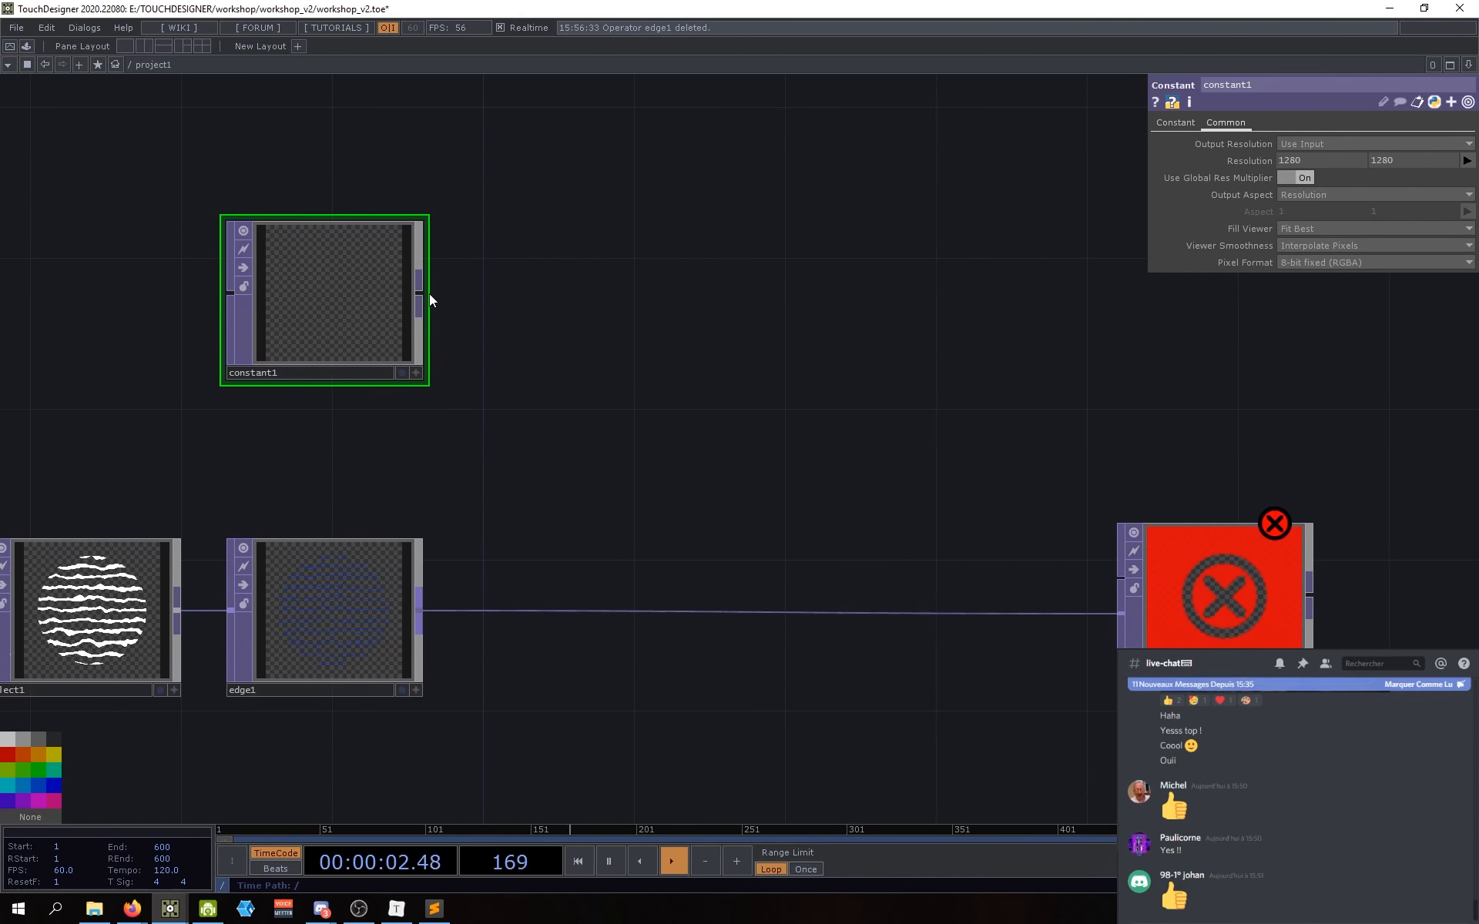
# Step: Create a Feedback TOP (feedback1) beside constant1
pyautogui.press('Tab')
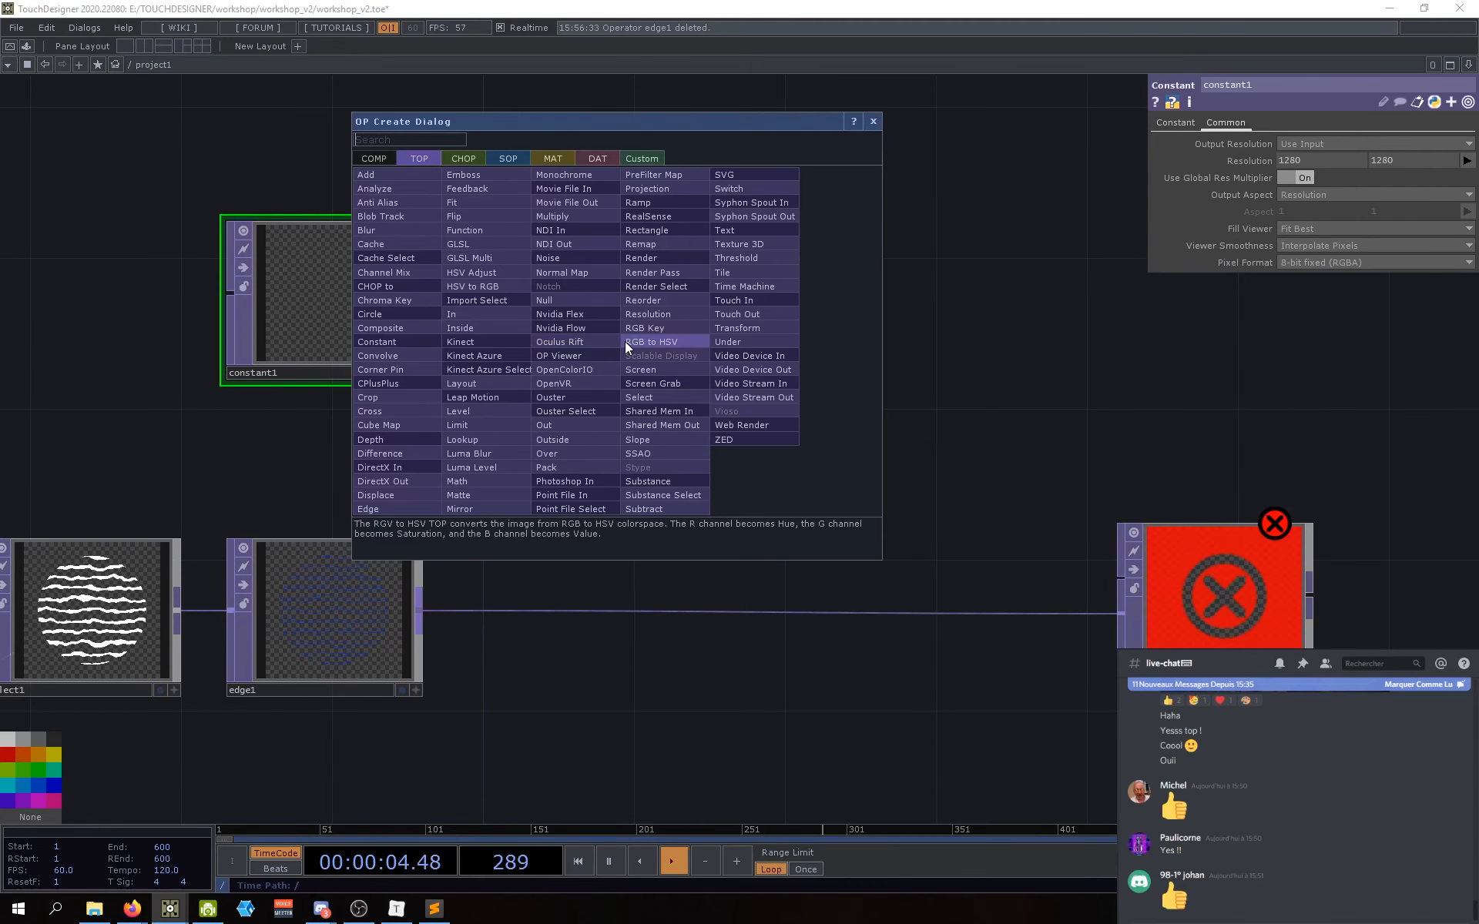
pyautogui.write('feedb')
pyautogui.click(501, 200)
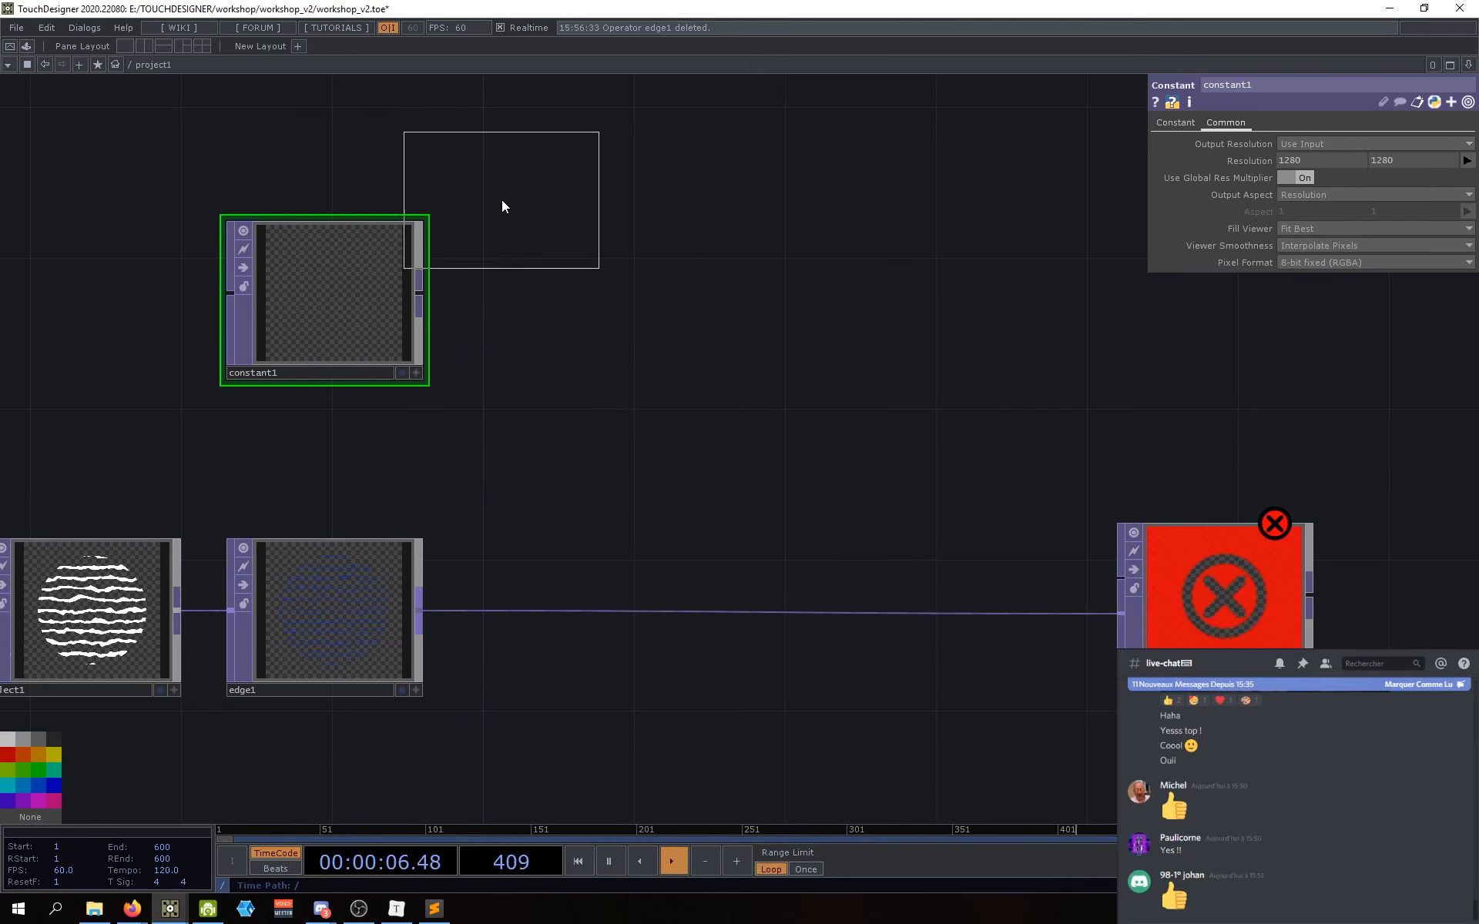
pyautogui.press('Escape')
pyautogui.press('Tab')
pyautogui.write('feed')
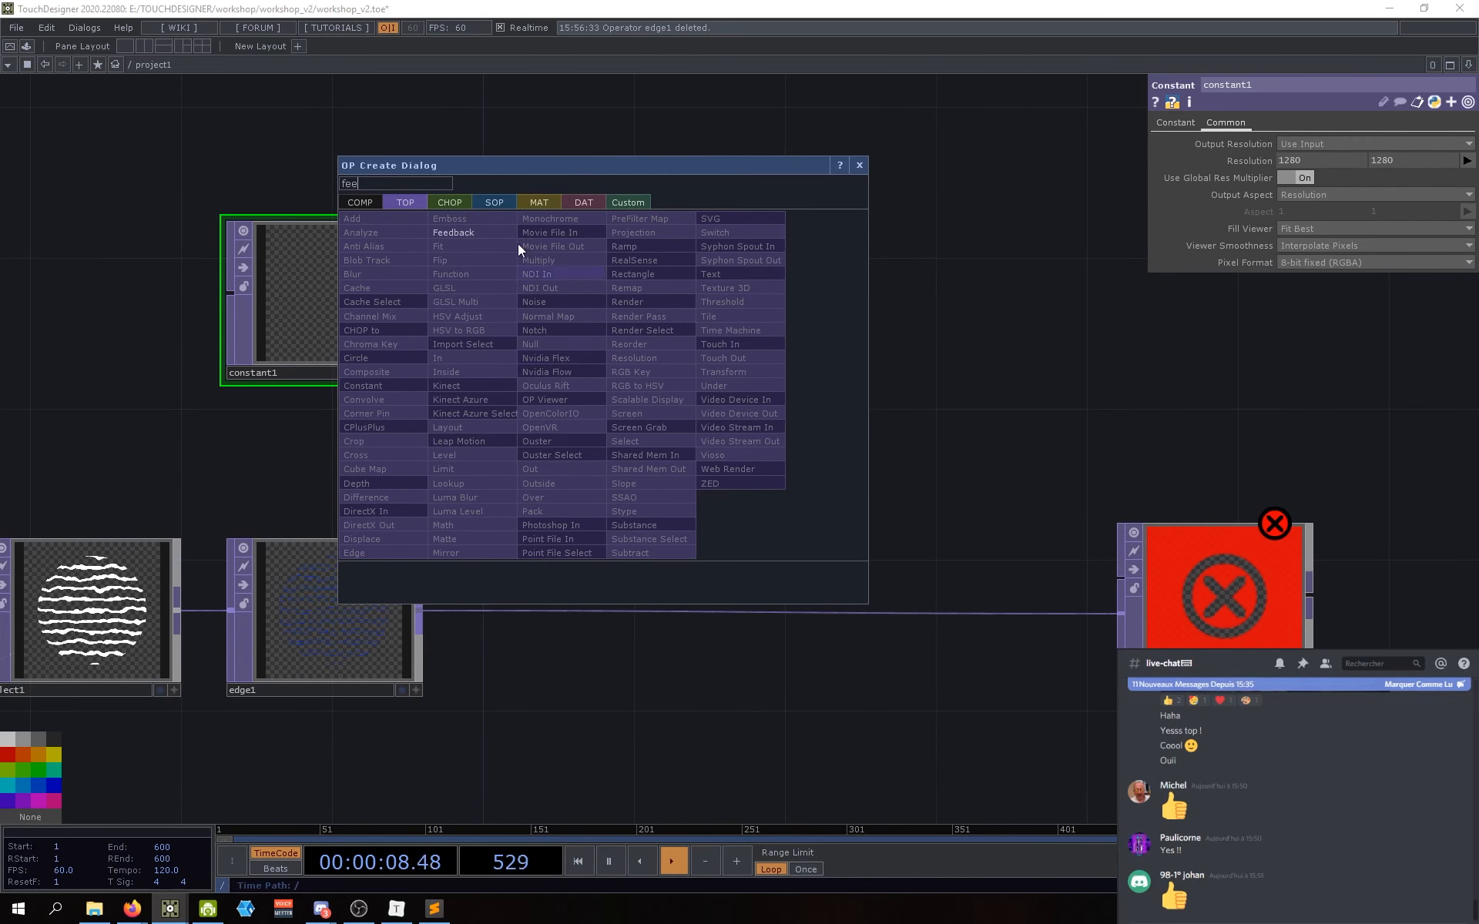
pyautogui.click(479, 233)
pyautogui.click(593, 306)
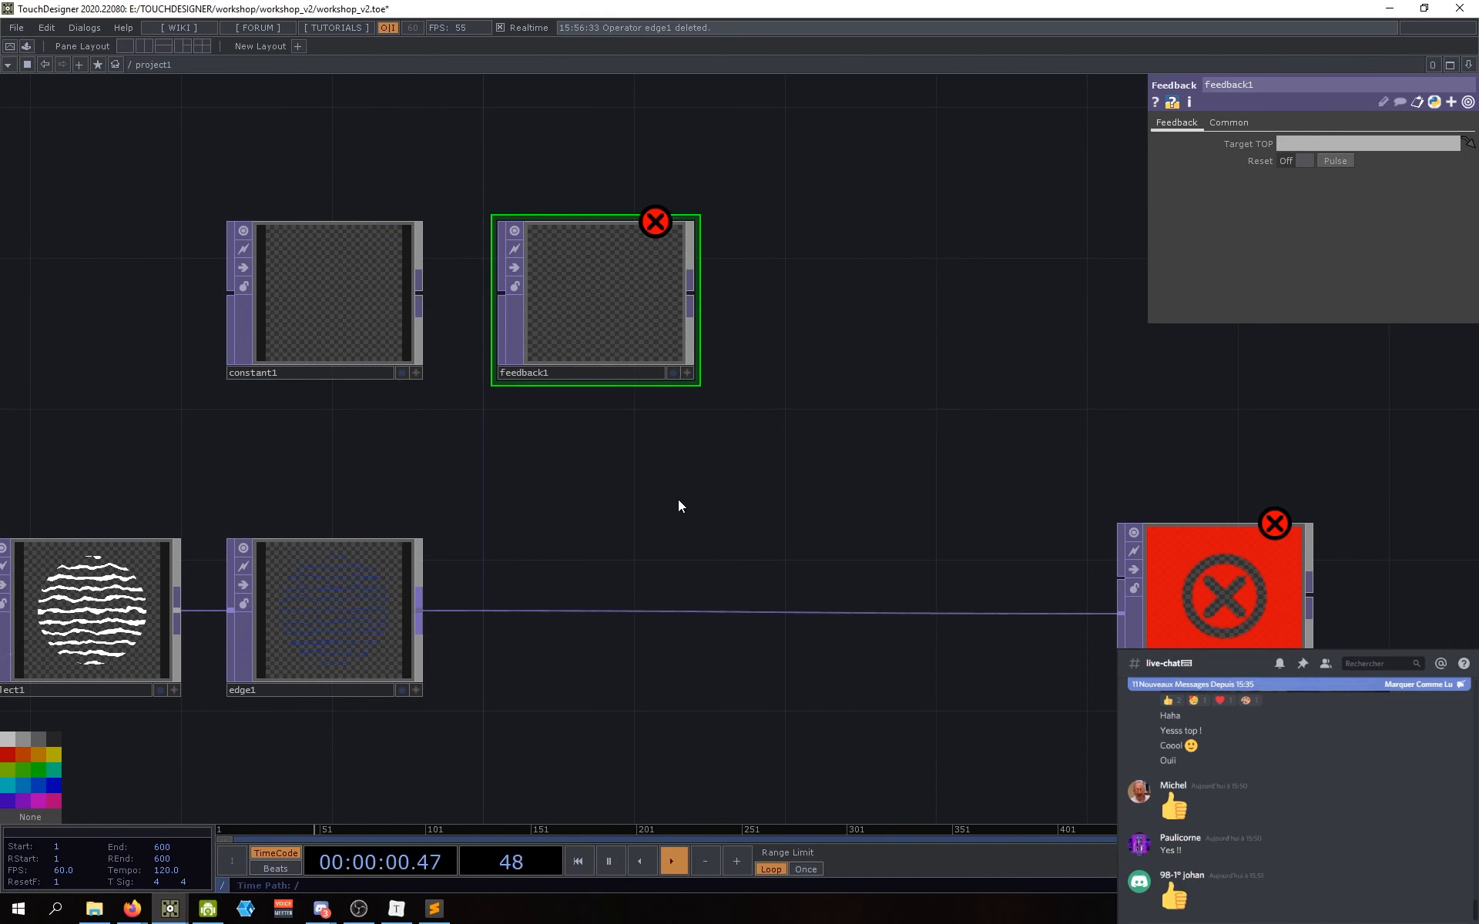
# Step: Wire constant1 into feedback1 and feedback1 into add1, then tidy the node layout
pyautogui.moveTo(678, 499); pyautogui.dragTo(632, 517)
pyautogui.moveTo(373, 312); pyautogui.dragTo(457, 310)
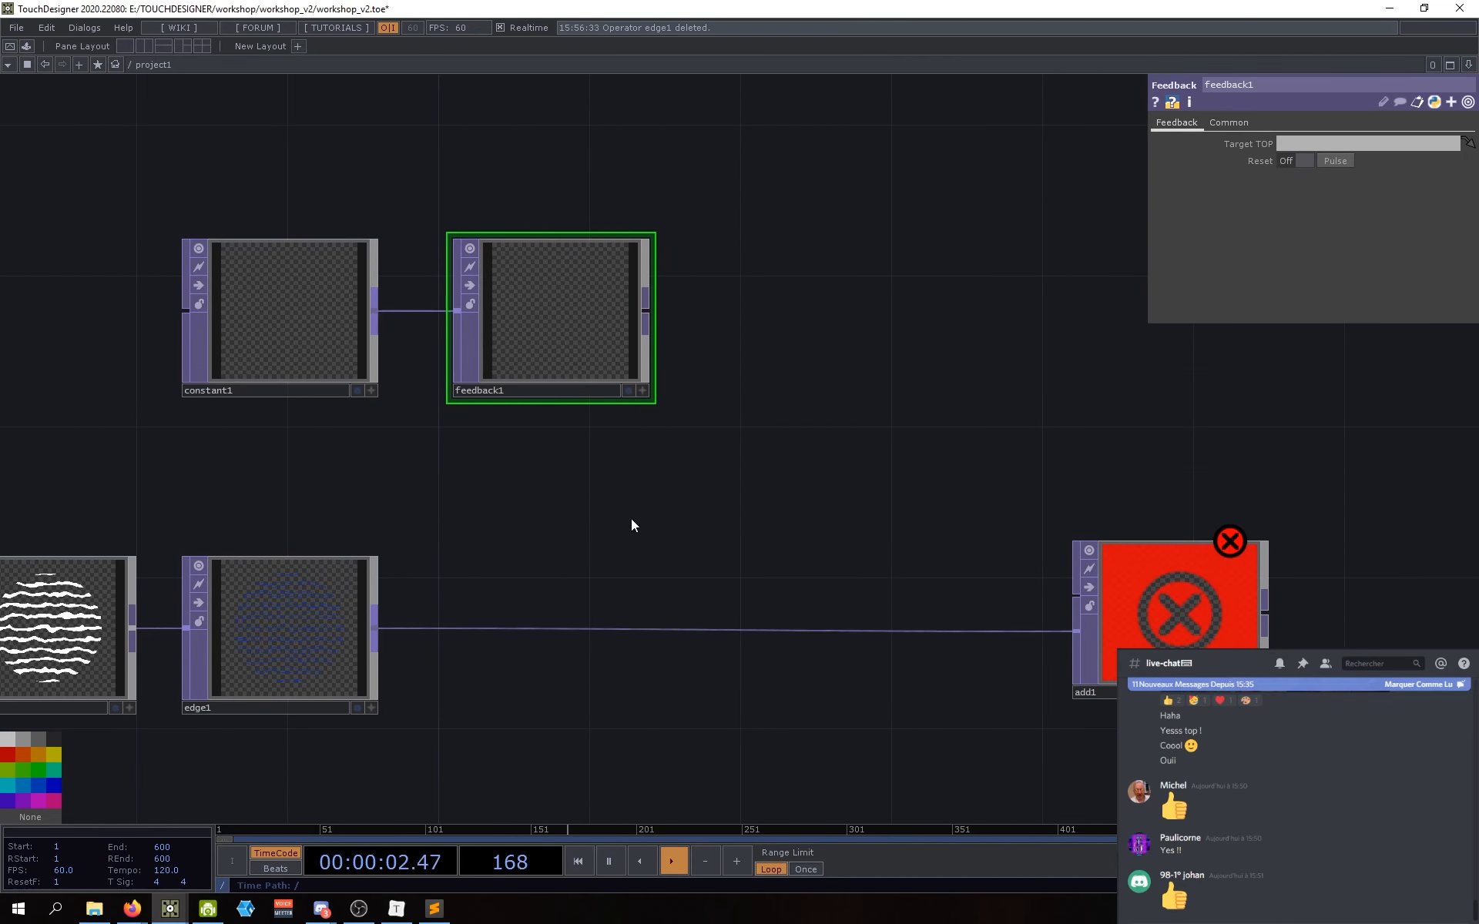
pyautogui.moveTo(631, 519); pyautogui.dragTo(545, 520)
pyautogui.moveTo(562, 312); pyautogui.dragTo(986, 604)
pyautogui.moveTo(701, 592); pyautogui.dragTo(783, 586)
pyautogui.moveTo(696, 426); pyautogui.dragTo(327, 332, button='right')
pyautogui.moveTo(327, 331); pyautogui.dragTo(464, 377)
pyautogui.moveTo(727, 513); pyautogui.dragTo(653, 477)
pyautogui.click(1041, 630)
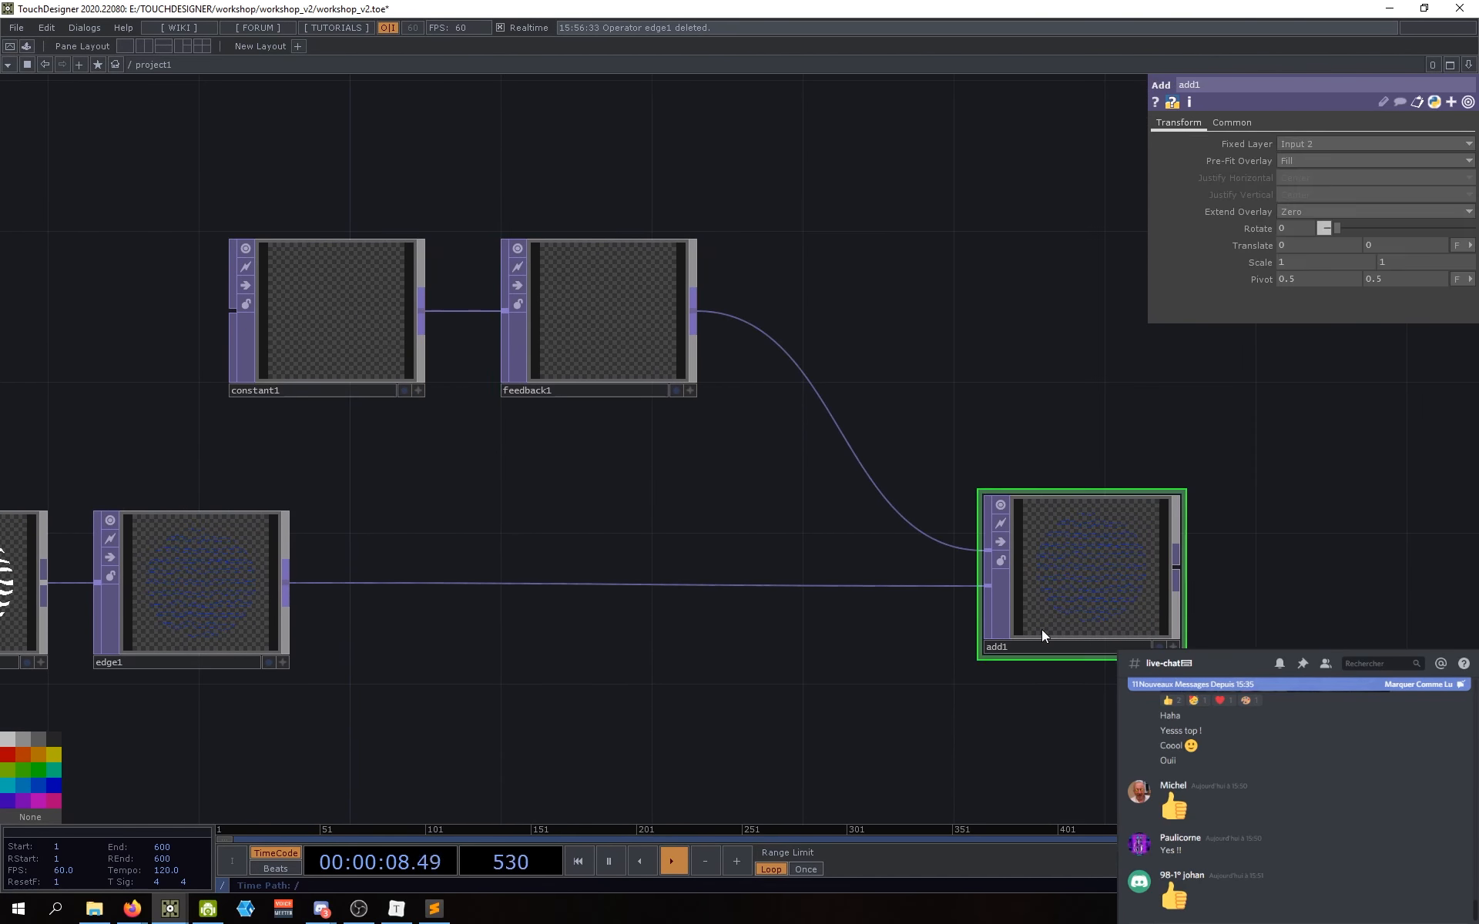
pyautogui.moveTo(1077, 607); pyautogui.dragTo(1023, 601)
# Step: Change edge1's edge colour to a lighter blue (0.427, 0.533, 1)
pyautogui.moveTo(848, 699); pyautogui.dragTo(811, 693)
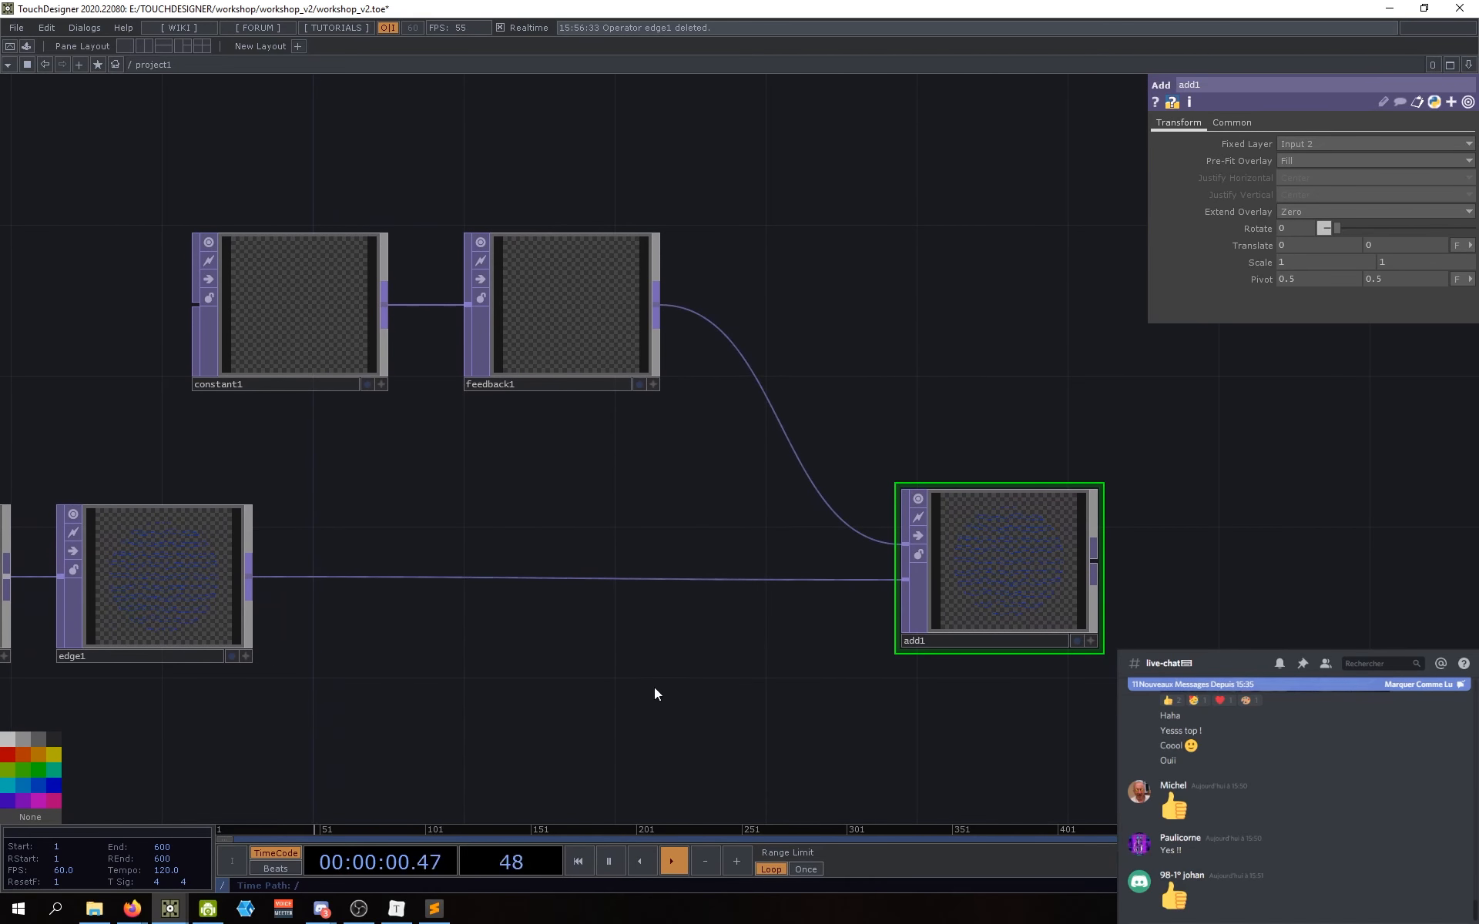
pyautogui.moveTo(669, 674); pyautogui.dragTo(584, 637)
pyautogui.moveTo(894, 552); pyautogui.dragTo(942, 538)
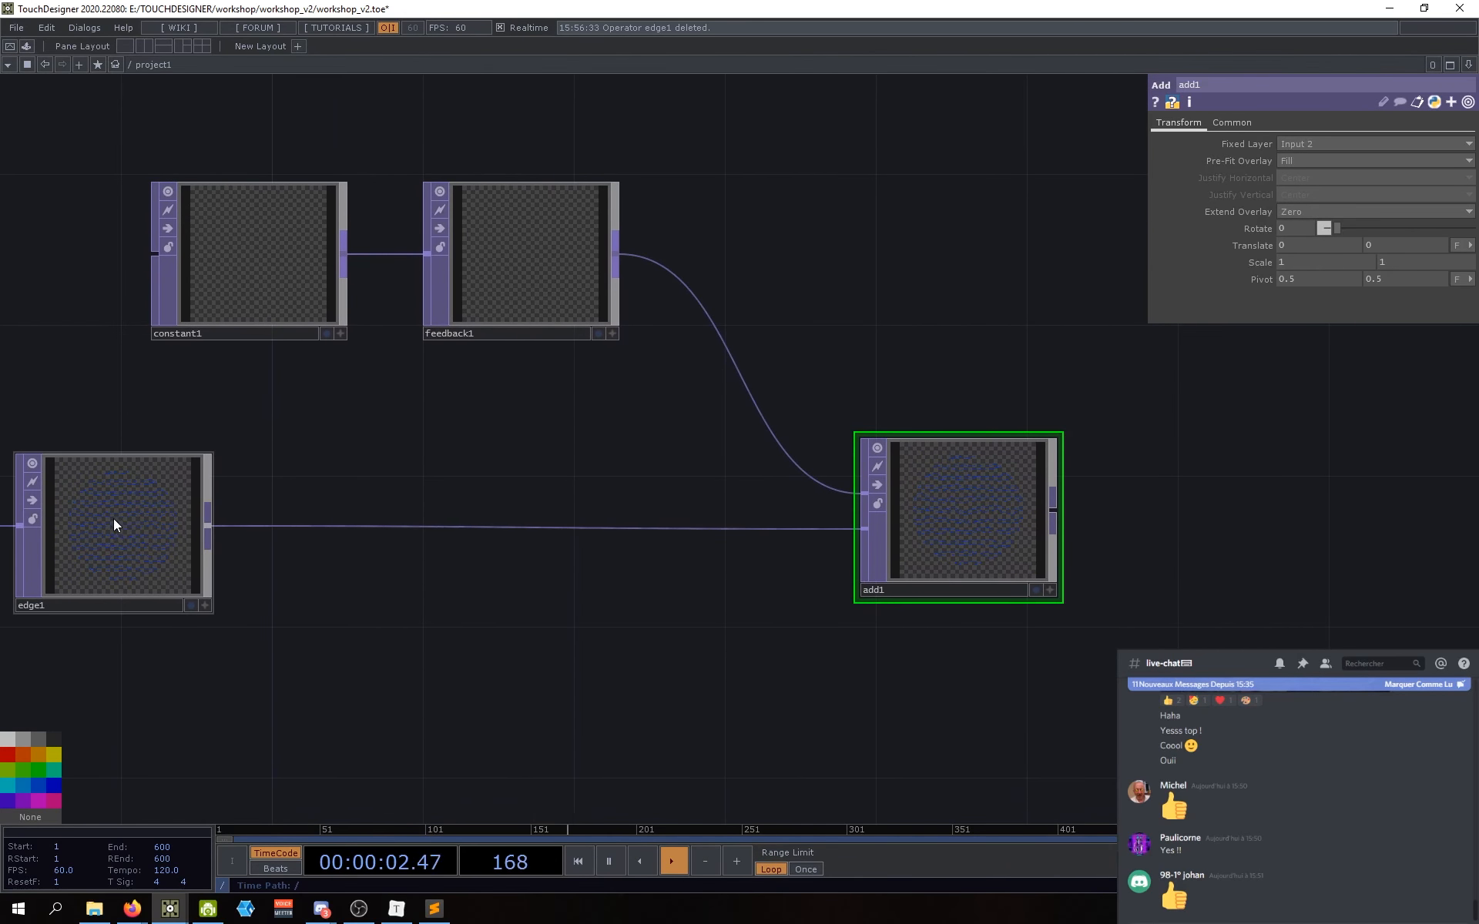
pyautogui.scroll(5, 115, 520)
pyautogui.scroll(-5, 152, 495)
pyautogui.click(158, 501)
pyautogui.moveTo(252, 630); pyautogui.dragTo(351, 637)
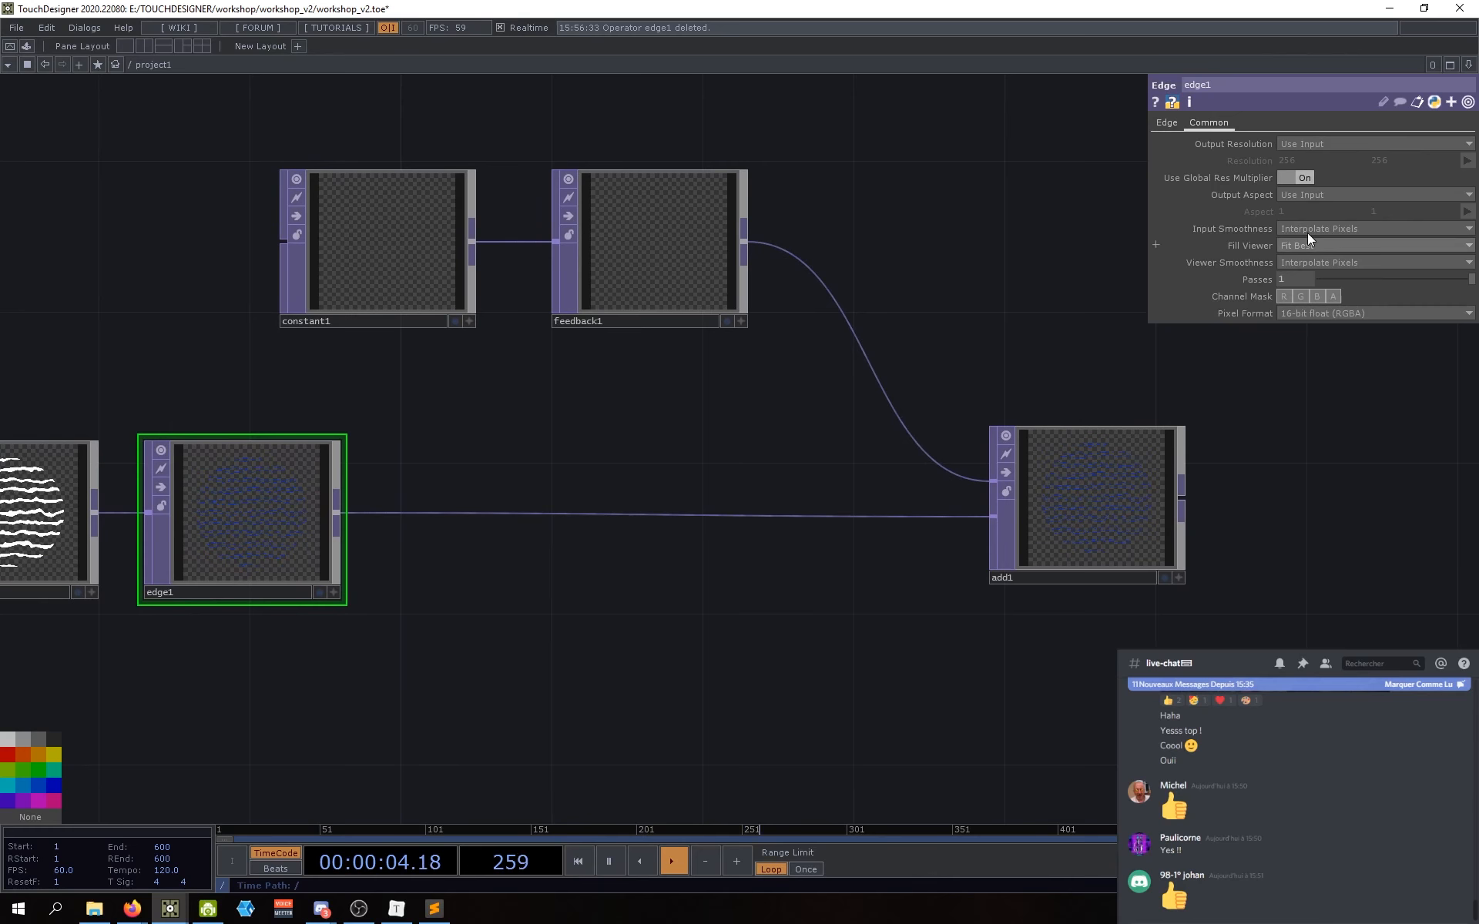
pyautogui.click(1167, 122)
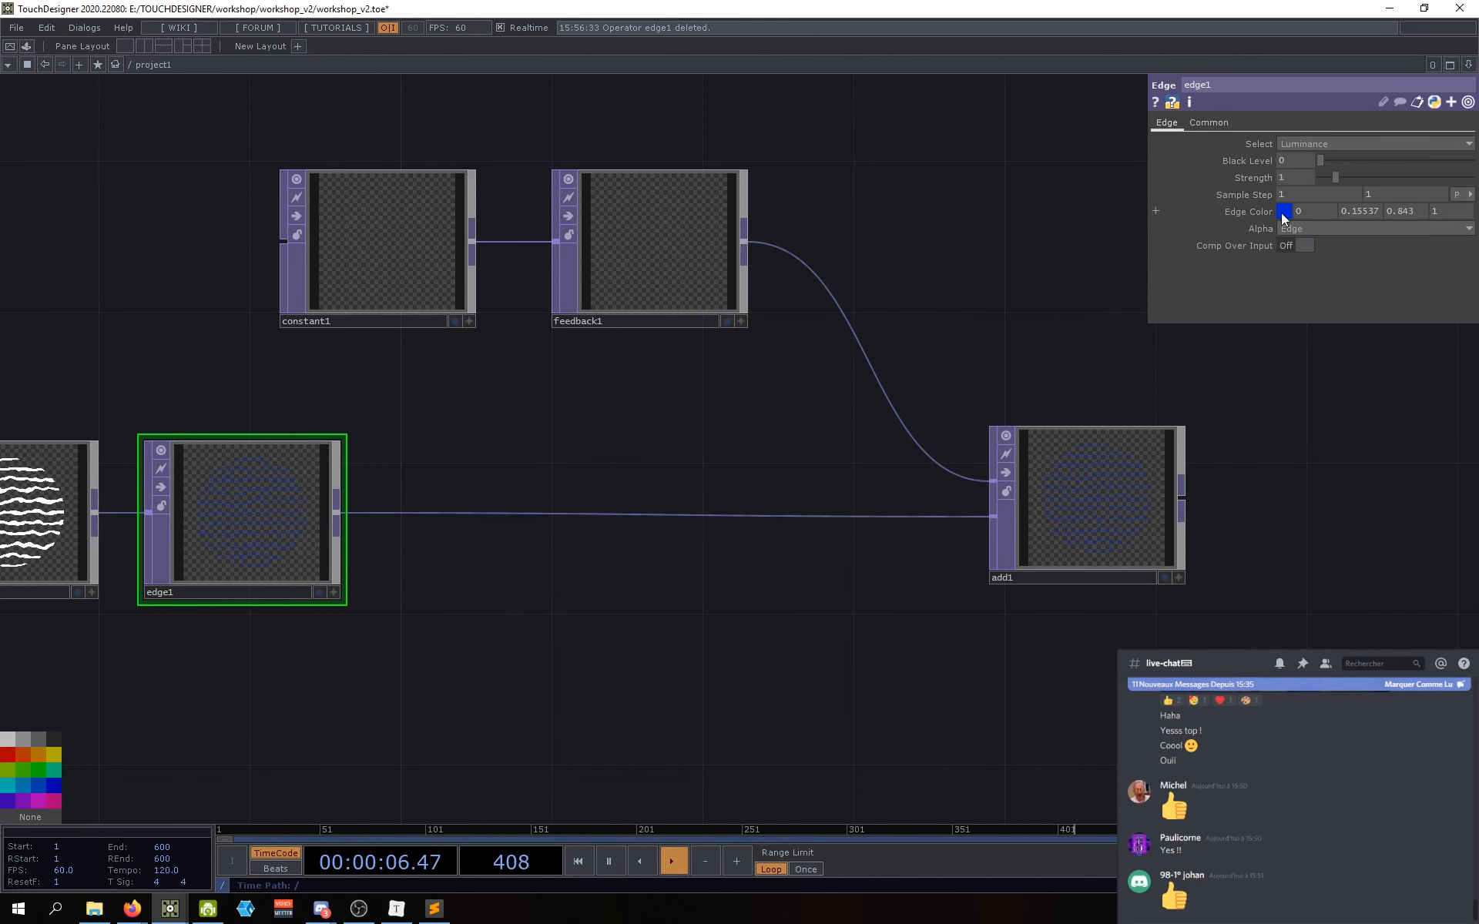
pyautogui.click(1282, 212)
pyautogui.moveTo(1166, 222); pyautogui.dragTo(1128, 216)
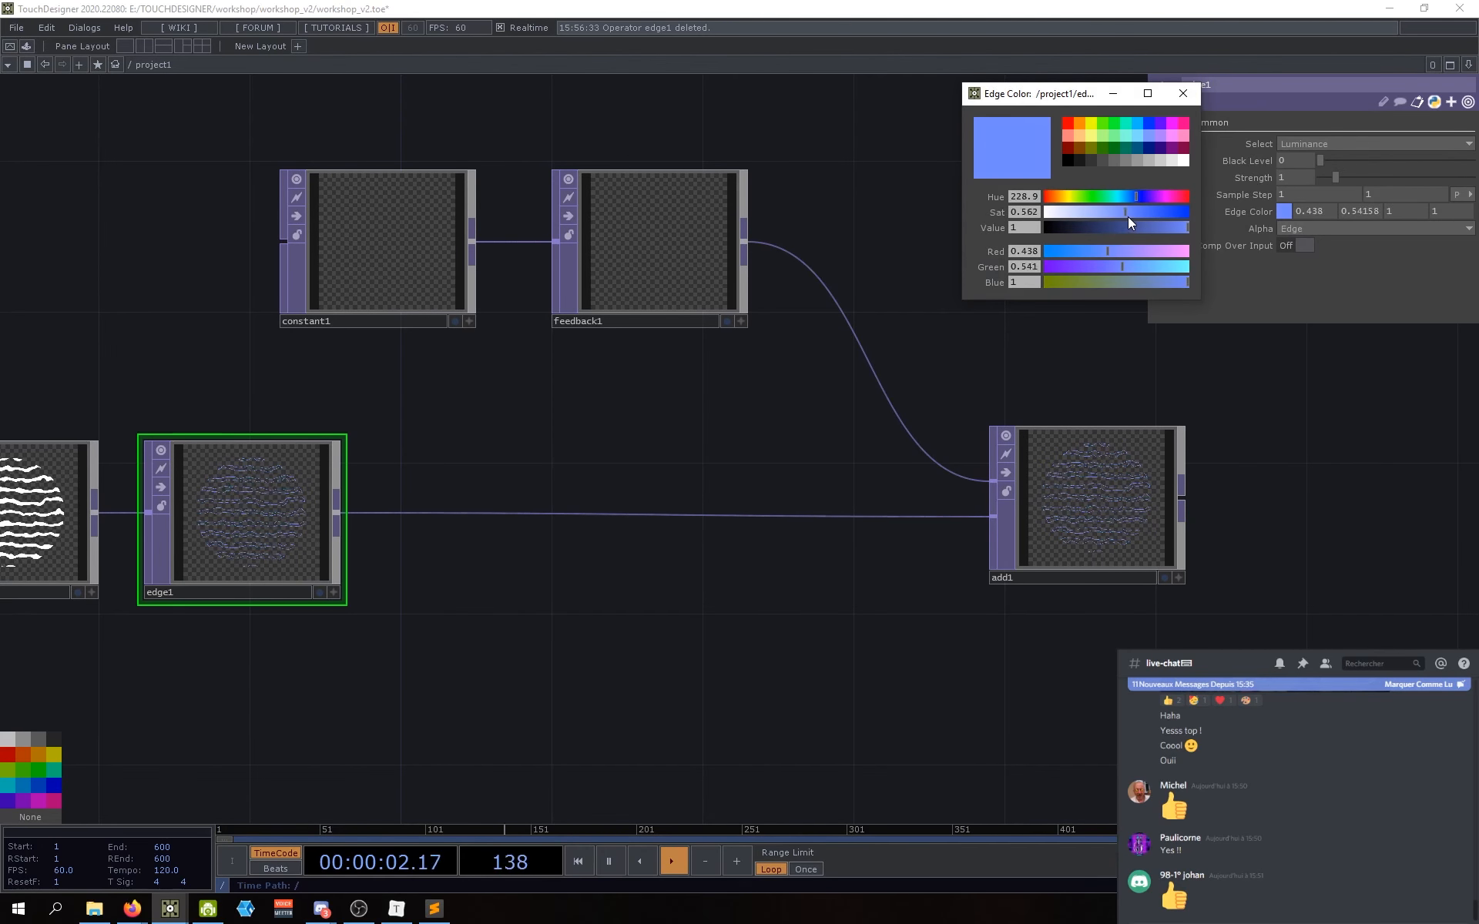
pyautogui.click(1184, 93)
# Step: Pan the network to centre add1 and leave space to its right
pyautogui.moveTo(791, 530); pyautogui.dragTo(654, 553)
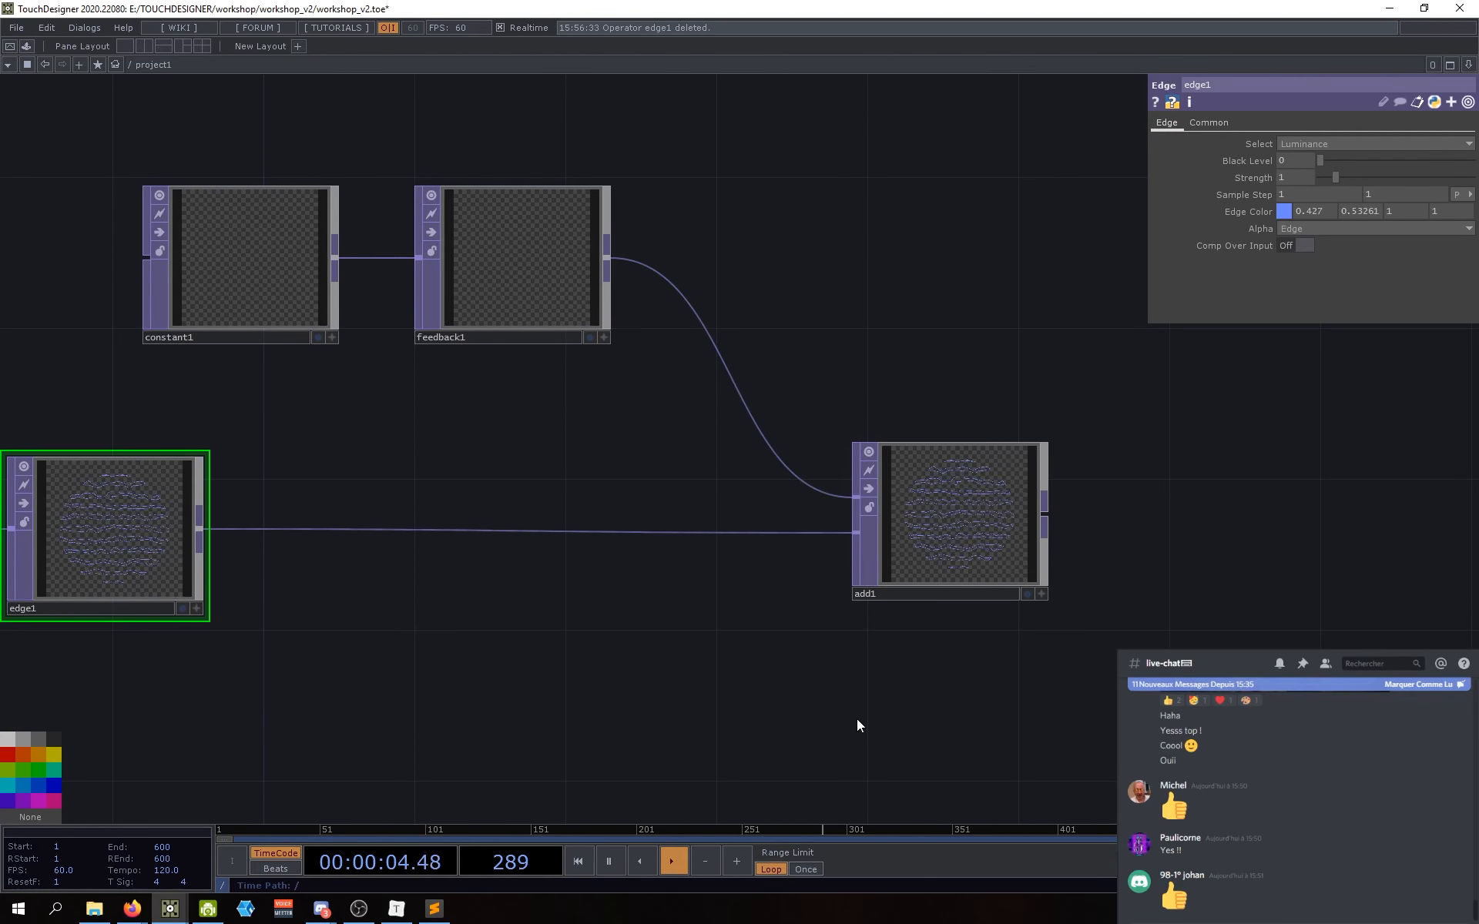
pyautogui.moveTo(777, 606)
pyautogui.mouseDown()
pyautogui.moveTo(637, 608)
pyautogui.moveTo(779, 576)
pyautogui.mouseUp()
pyautogui.moveTo(737, 697); pyautogui.dragTo(580, 714)
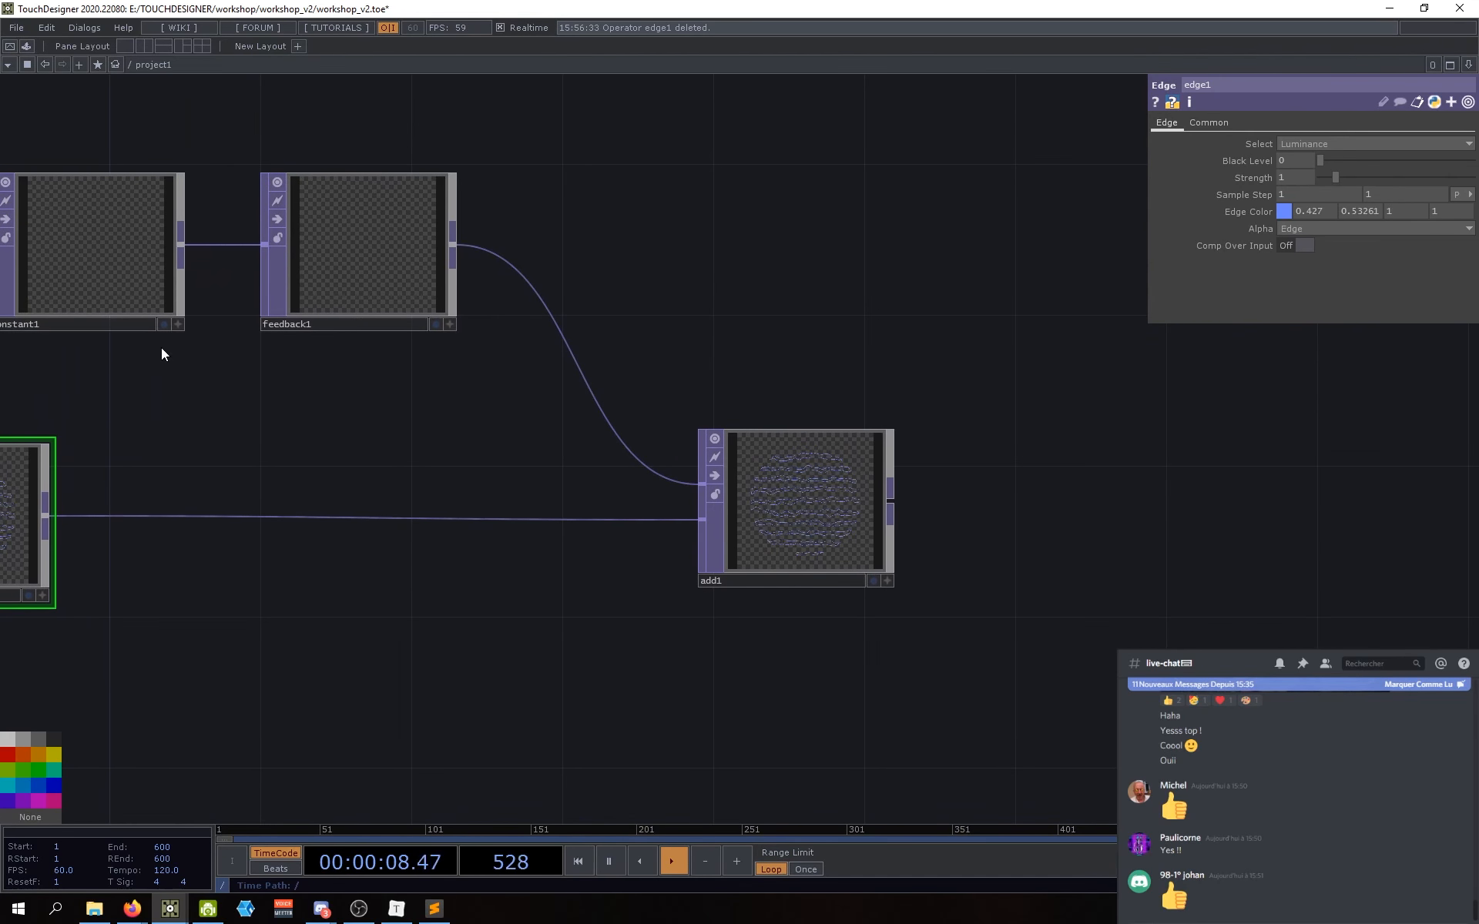
pyautogui.scroll(5, 346, 231)
pyautogui.scroll(-5, 350, 233)
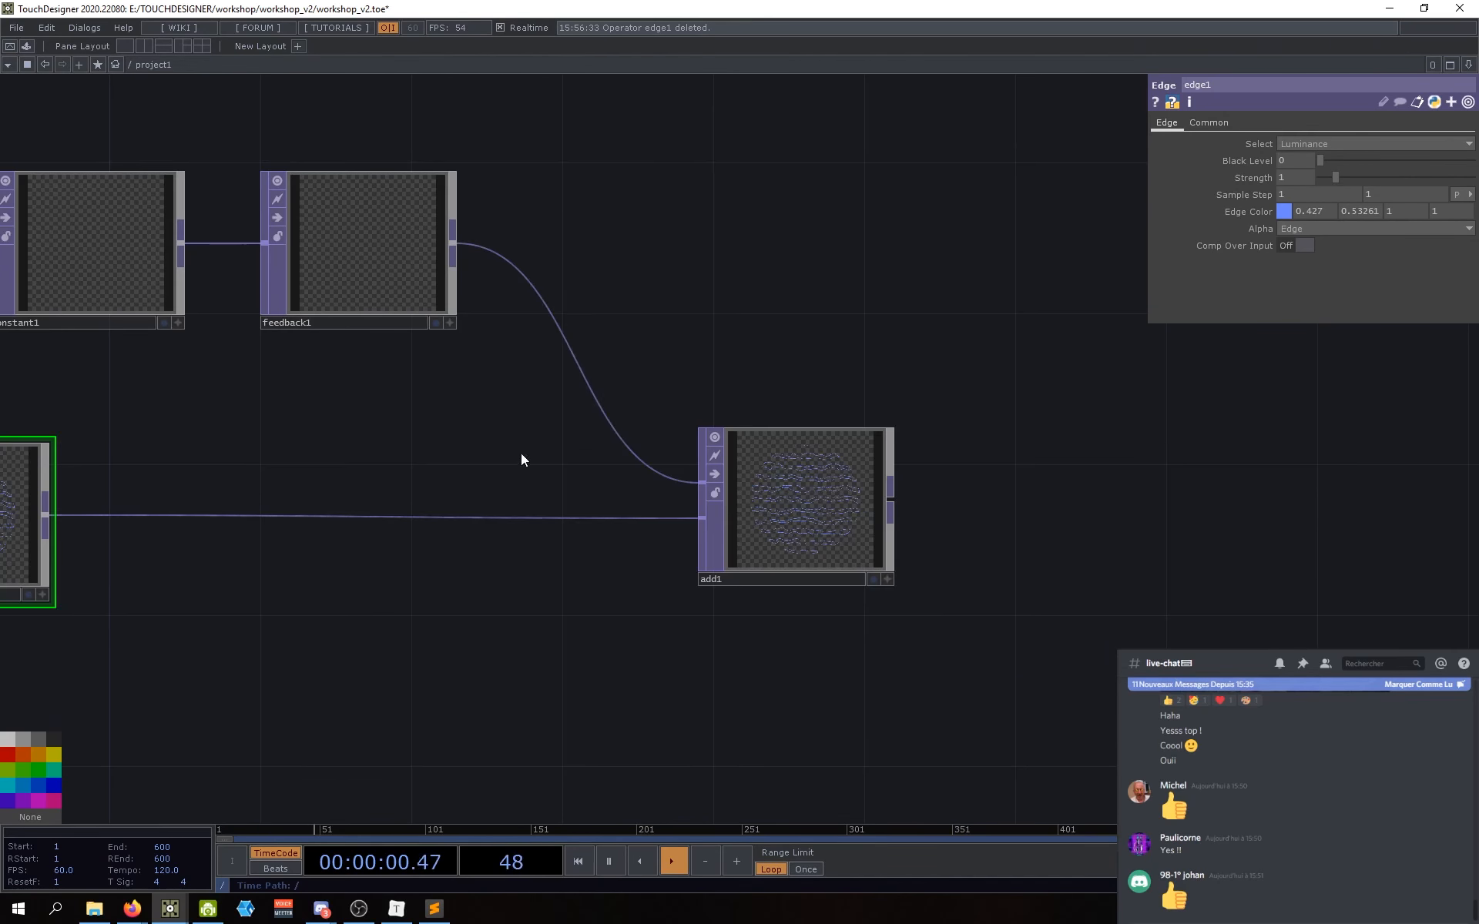
pyautogui.moveTo(521, 459); pyautogui.dragTo(384, 441)
pyautogui.scroll(3, 205, 188)
pyautogui.scroll(-1, 205, 188)
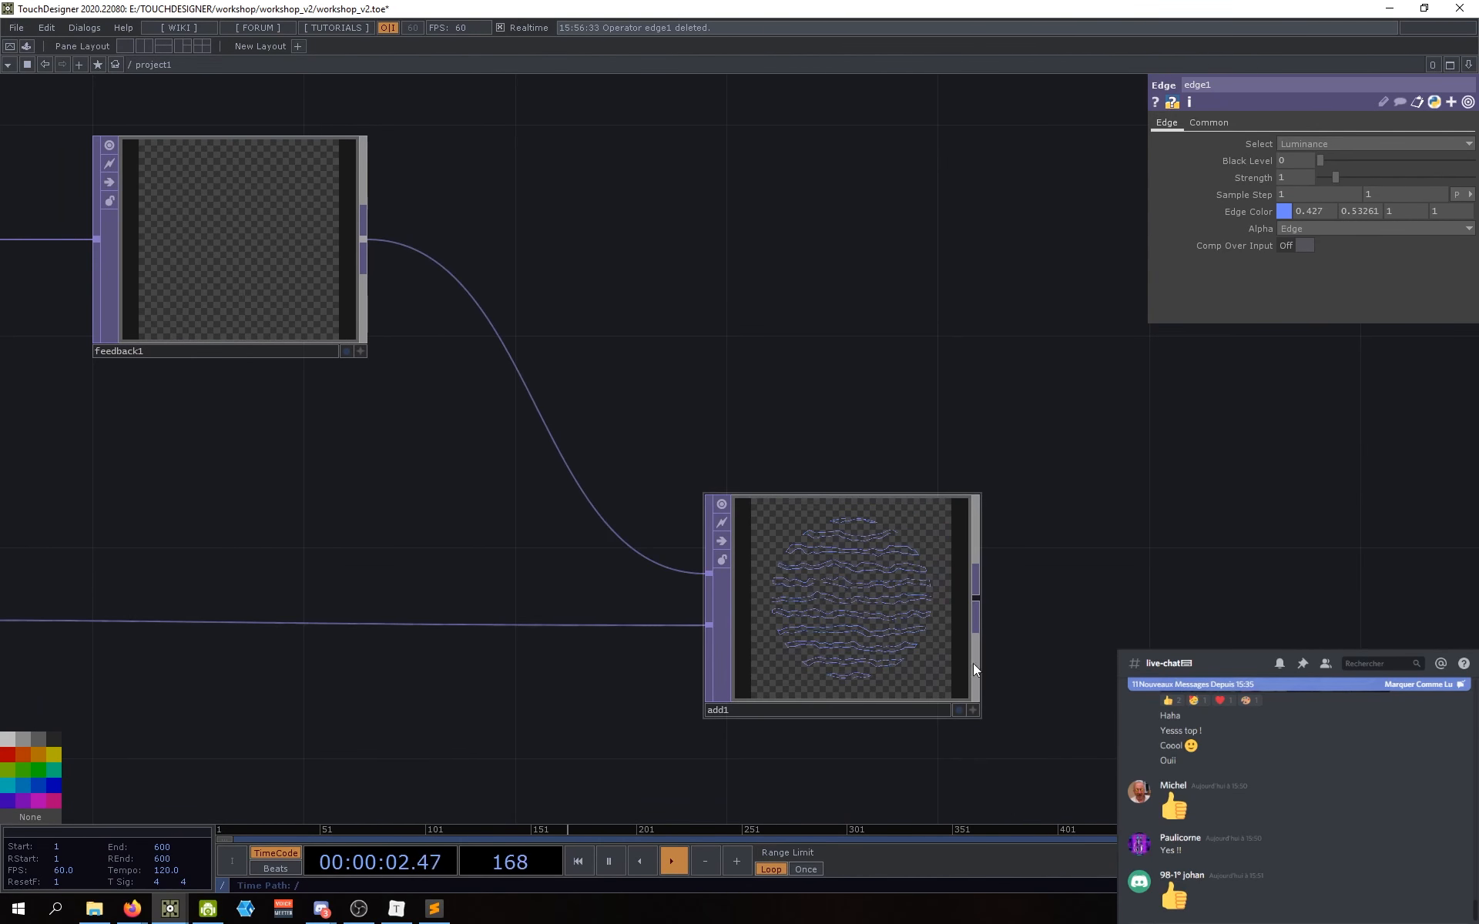
pyautogui.scroll(5, 961, 653)
pyautogui.scroll(-6, 564, 262)
pyautogui.moveTo(619, 524); pyautogui.dragTo(617, 631)
# Step: Add a Null TOP after add1 and rename it 'resultat'
pyautogui.press('Tab')
pyautogui.write('nu')
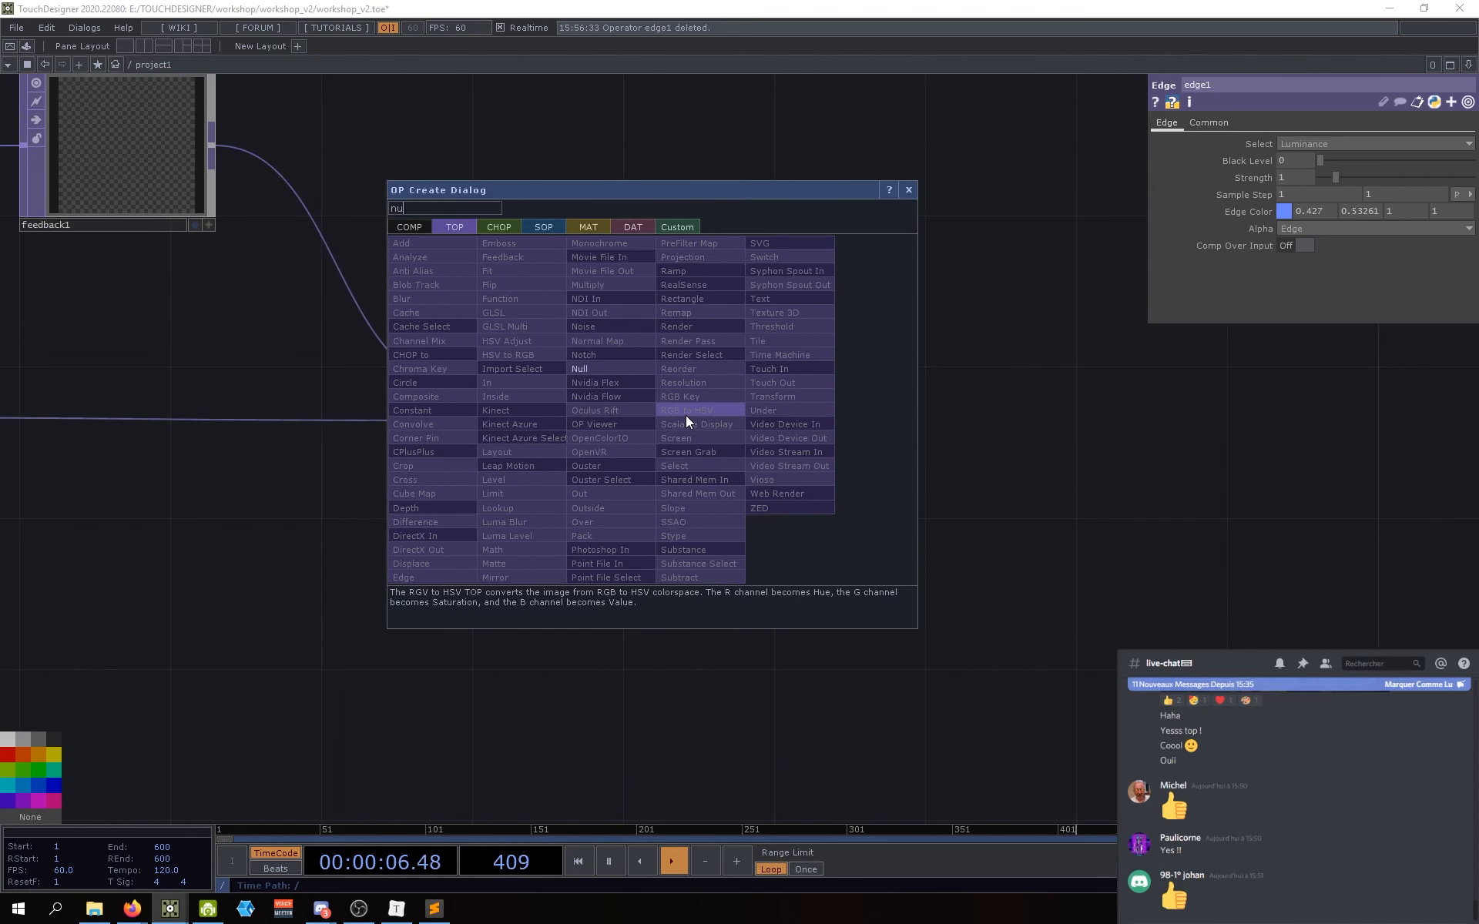
pyautogui.click(613, 373)
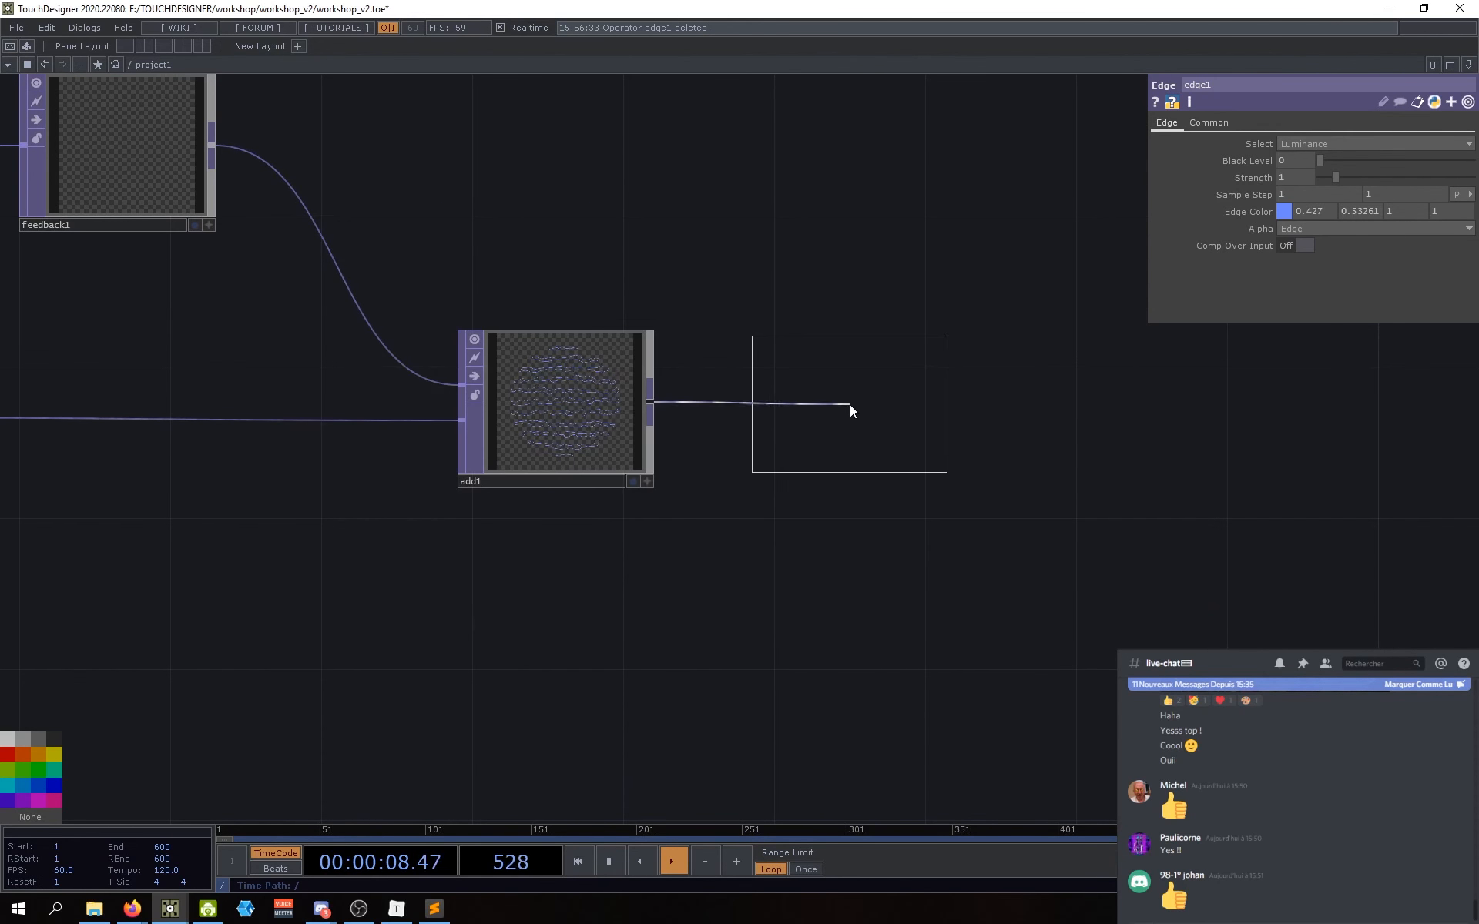
pyautogui.click(810, 408)
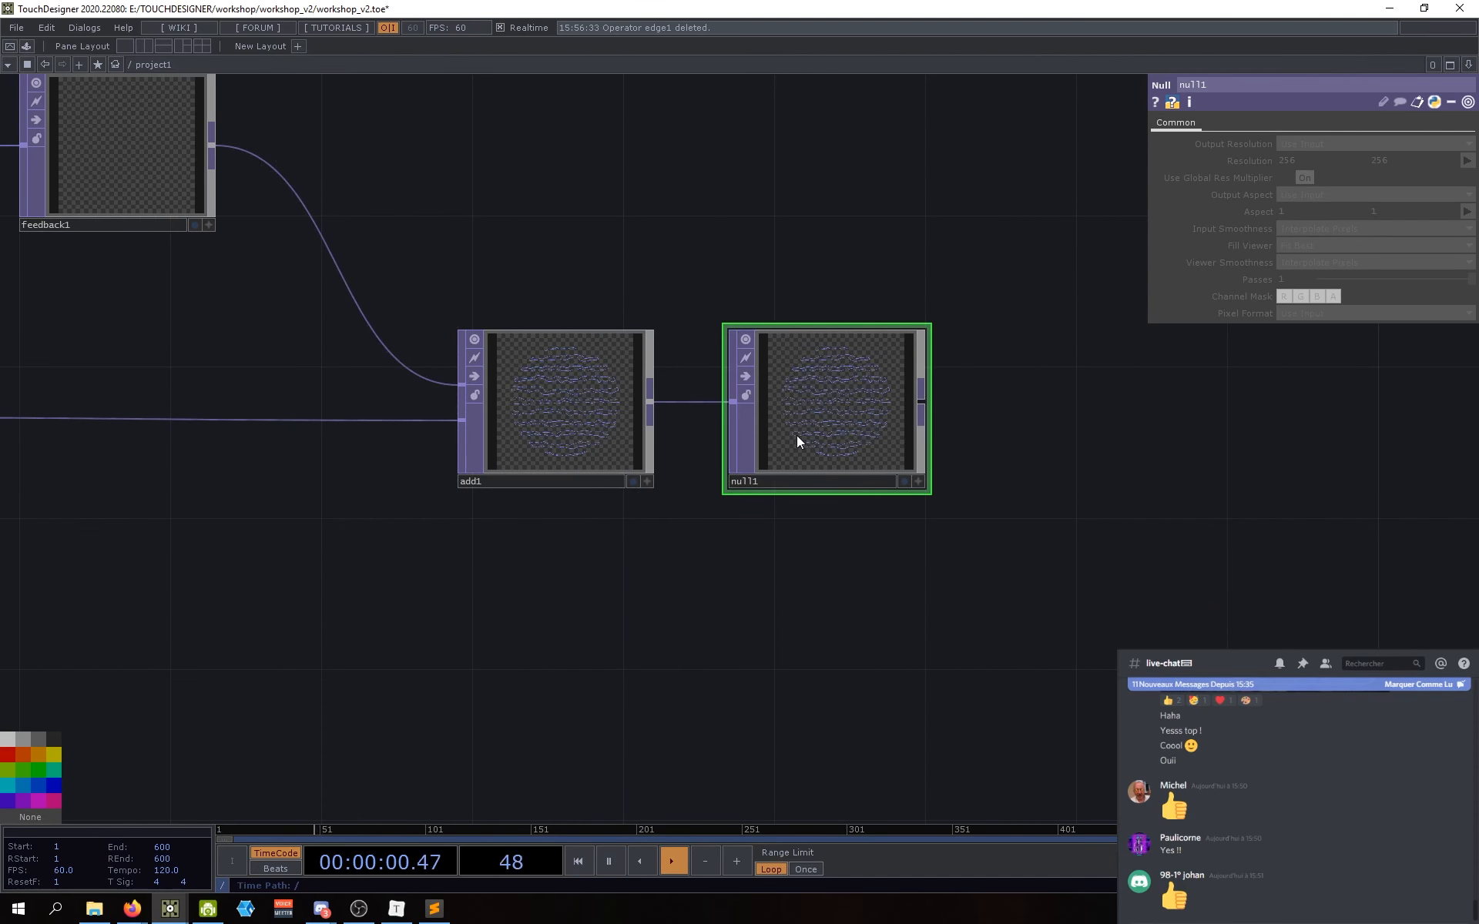
pyautogui.moveTo(771, 517); pyautogui.dragTo(802, 526)
pyautogui.click(801, 494)
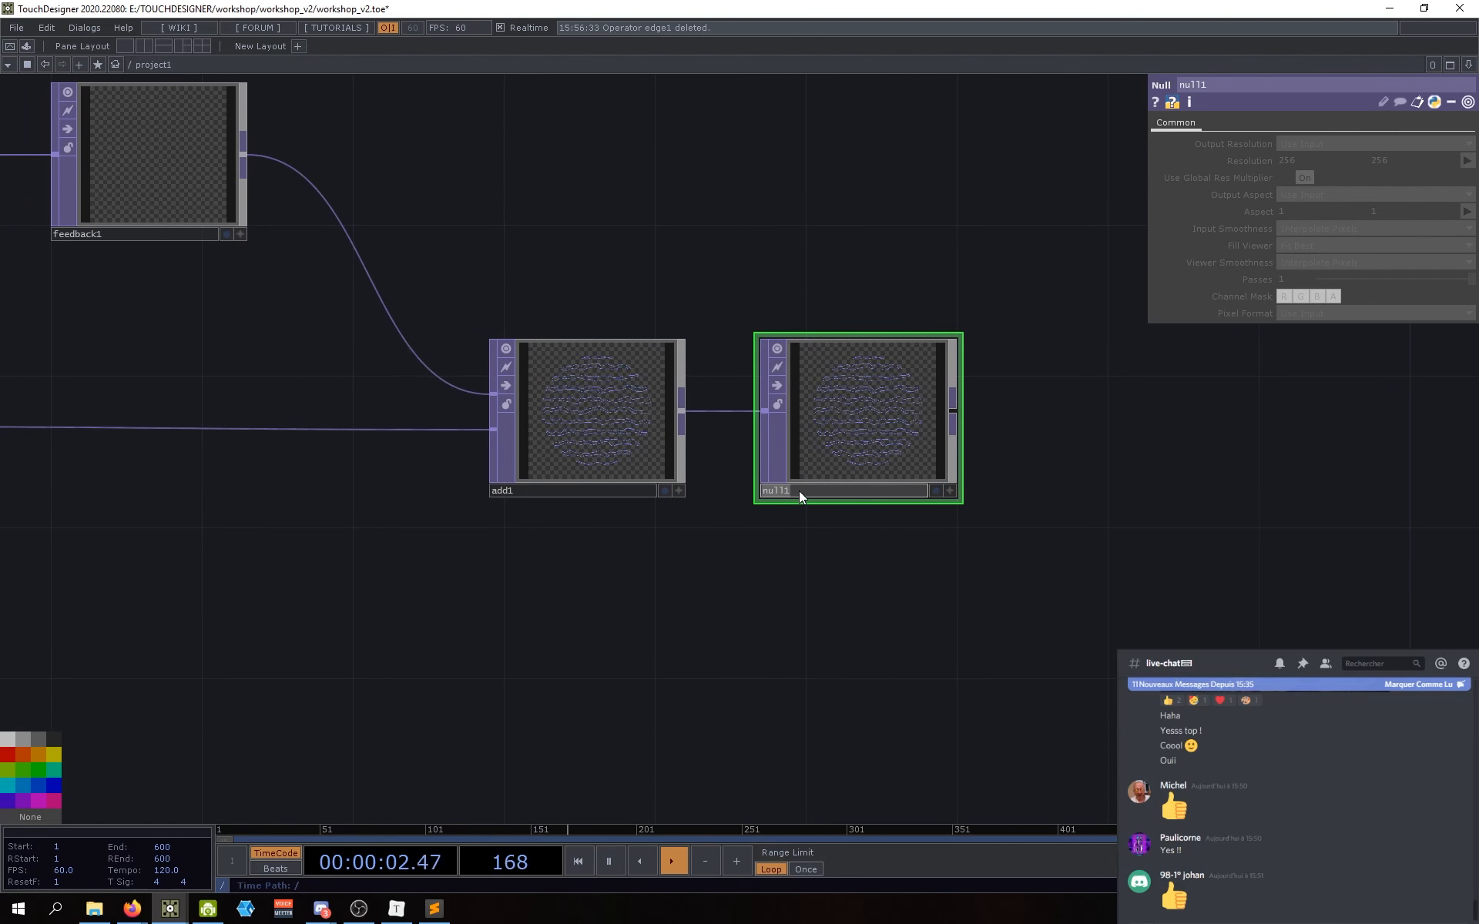
pyautogui.write('resultat')
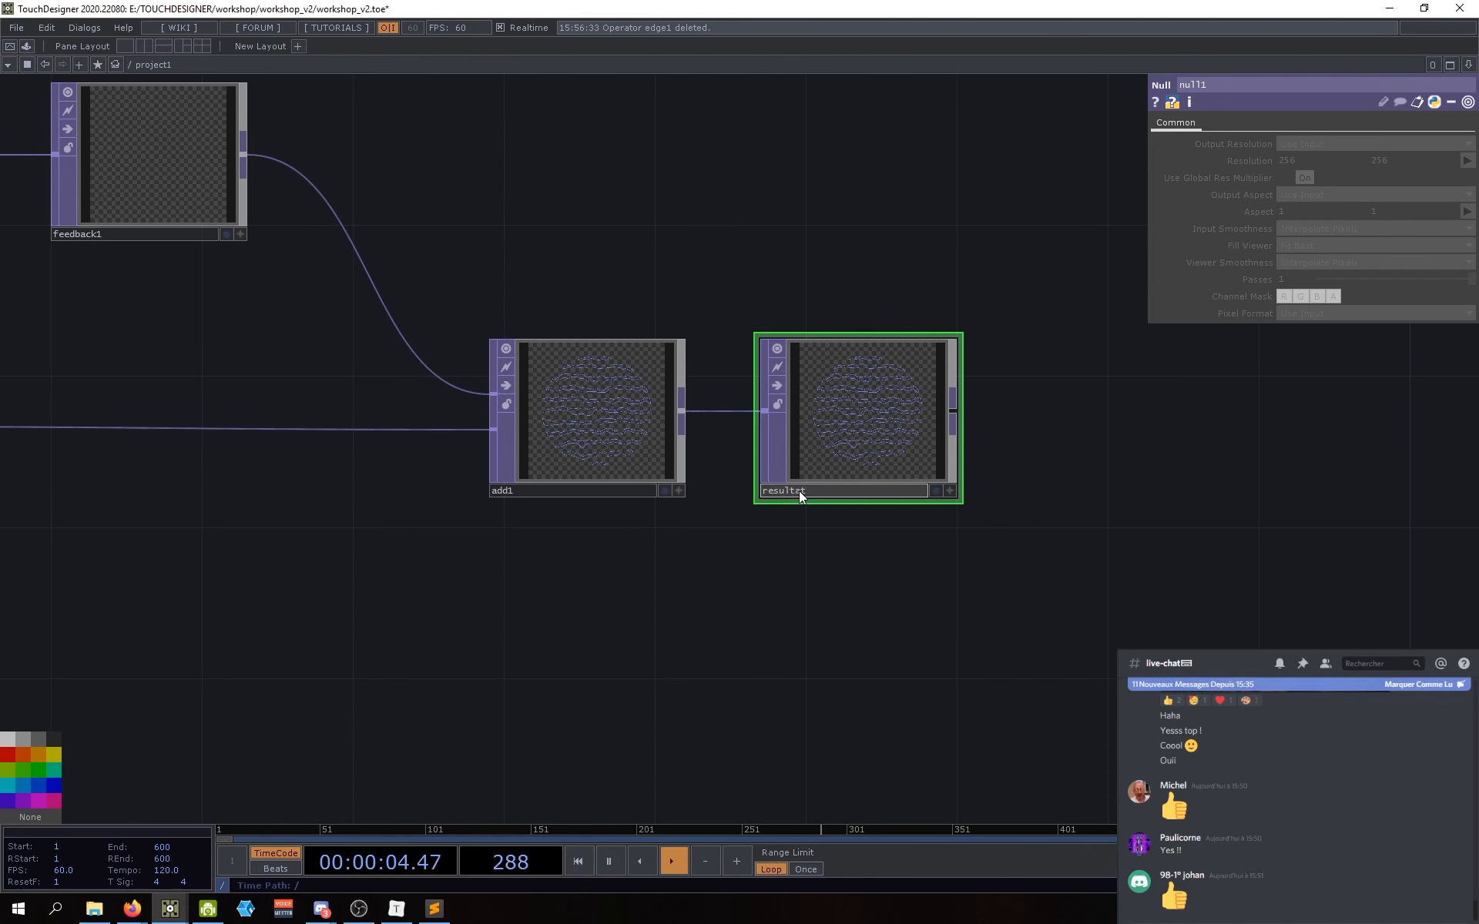
pyautogui.press('Return')
pyautogui.moveTo(850, 442); pyautogui.dragTo(821, 443)
pyautogui.moveTo(762, 513); pyautogui.dragTo(789, 523)
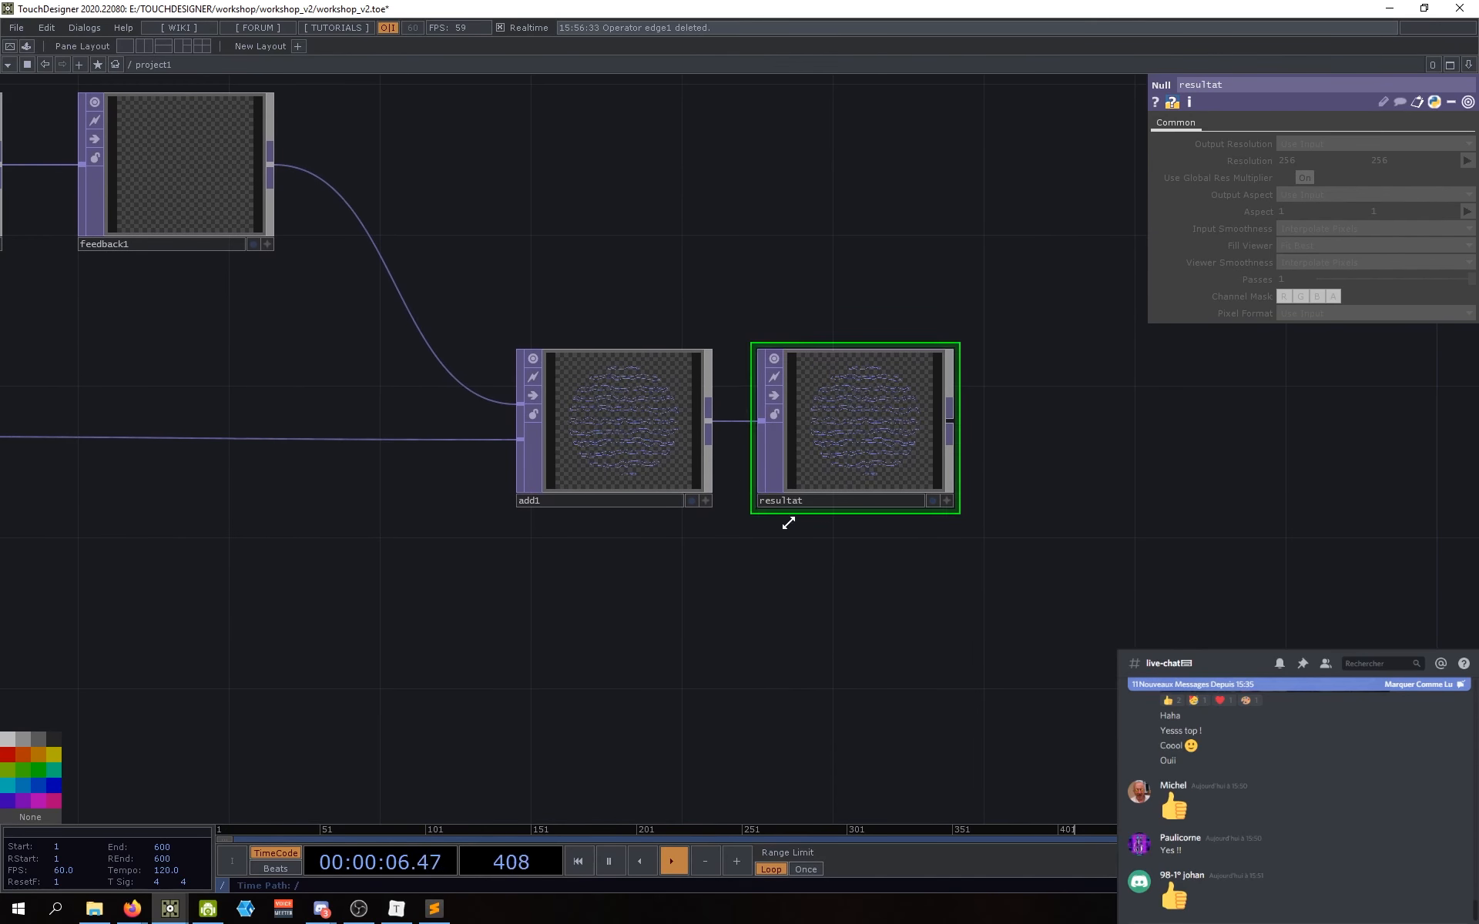
pyautogui.moveTo(826, 603); pyautogui.dragTo(800, 619)
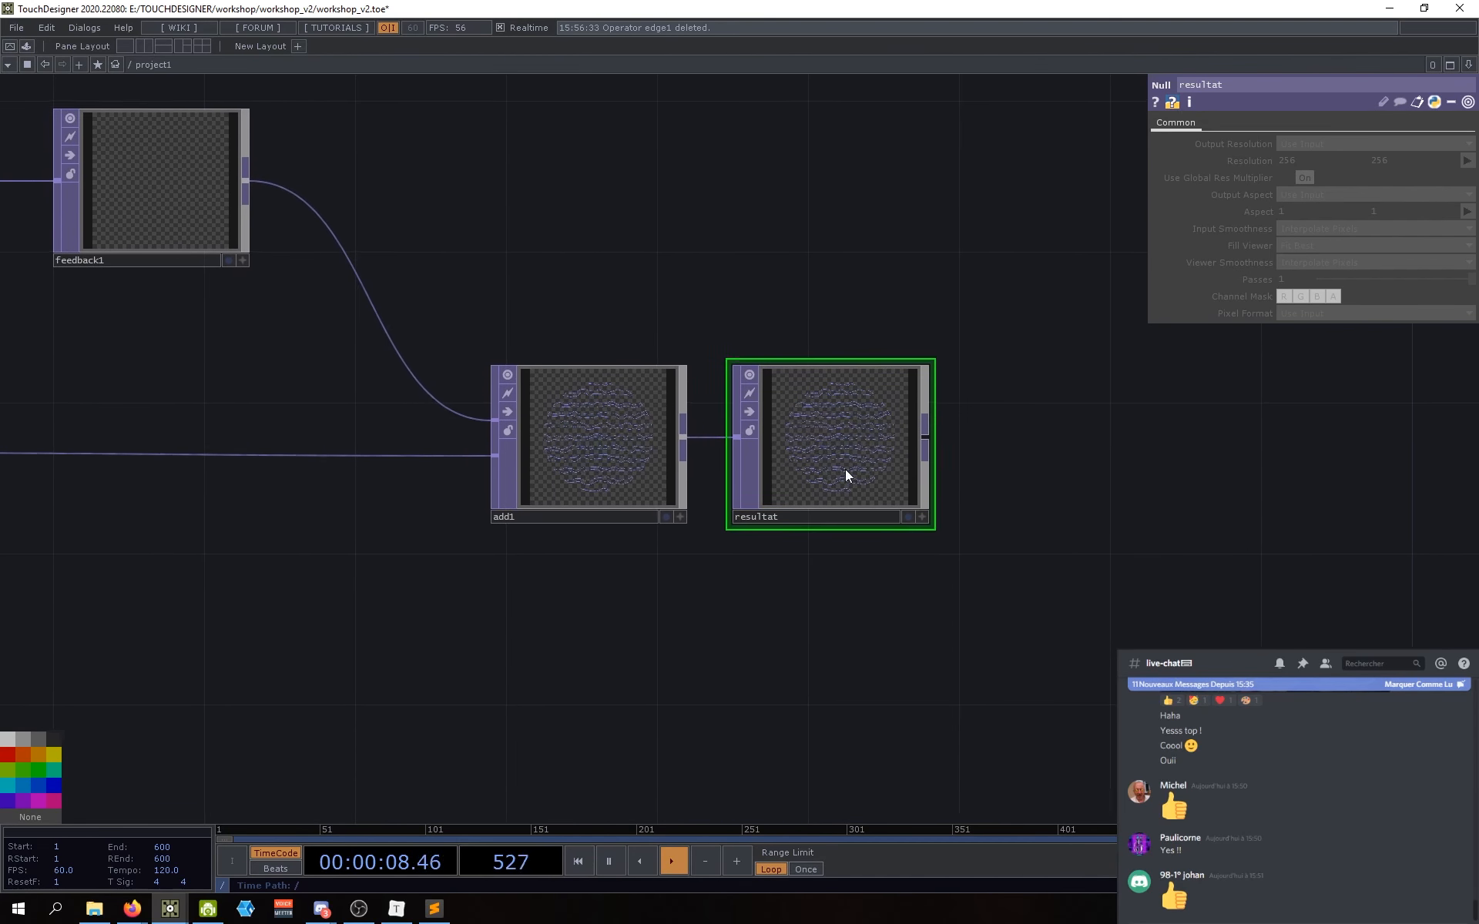
pyautogui.moveTo(818, 454); pyautogui.dragTo(832, 453)
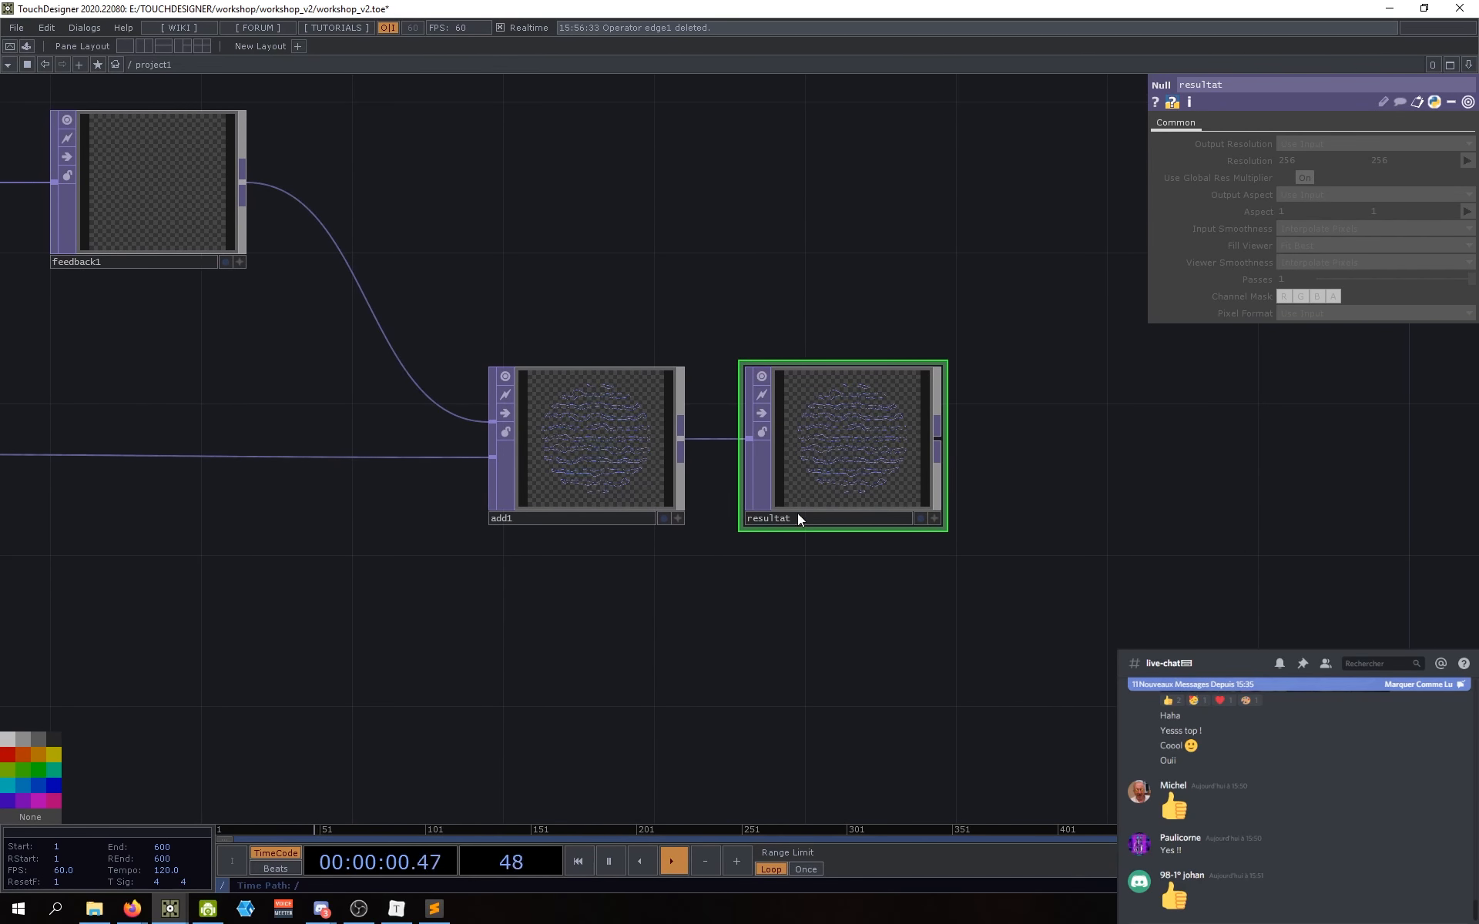
# Step: Reframe the network to show the whole chain and finalize the resultat name
pyautogui.moveTo(613, 202); pyautogui.dragTo(734, 272)
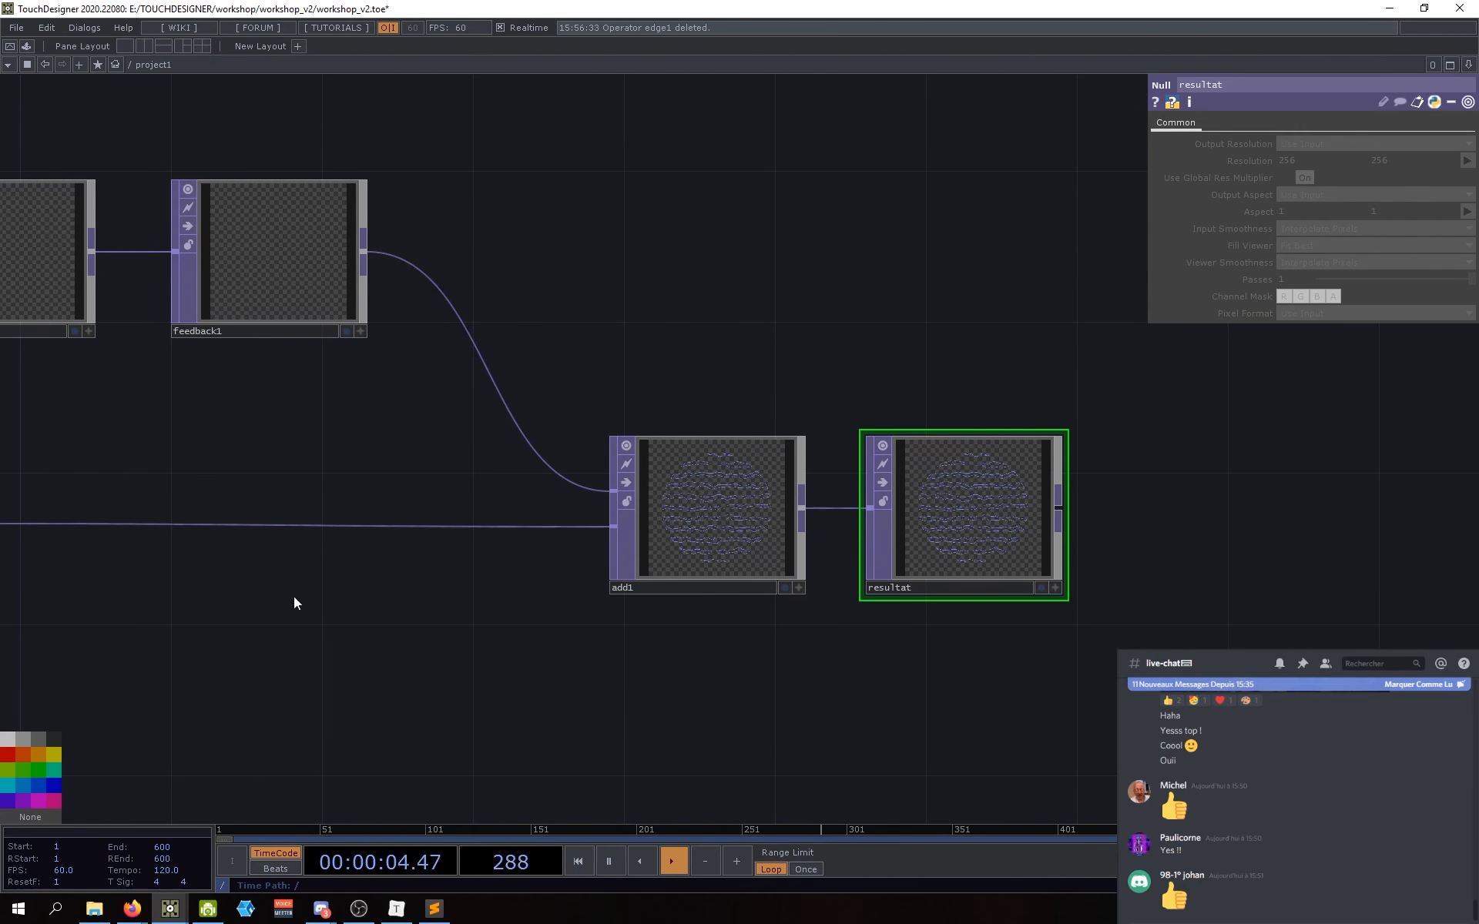
pyautogui.moveTo(524, 264); pyautogui.dragTo(985, 682)
pyautogui.click(1055, 594)
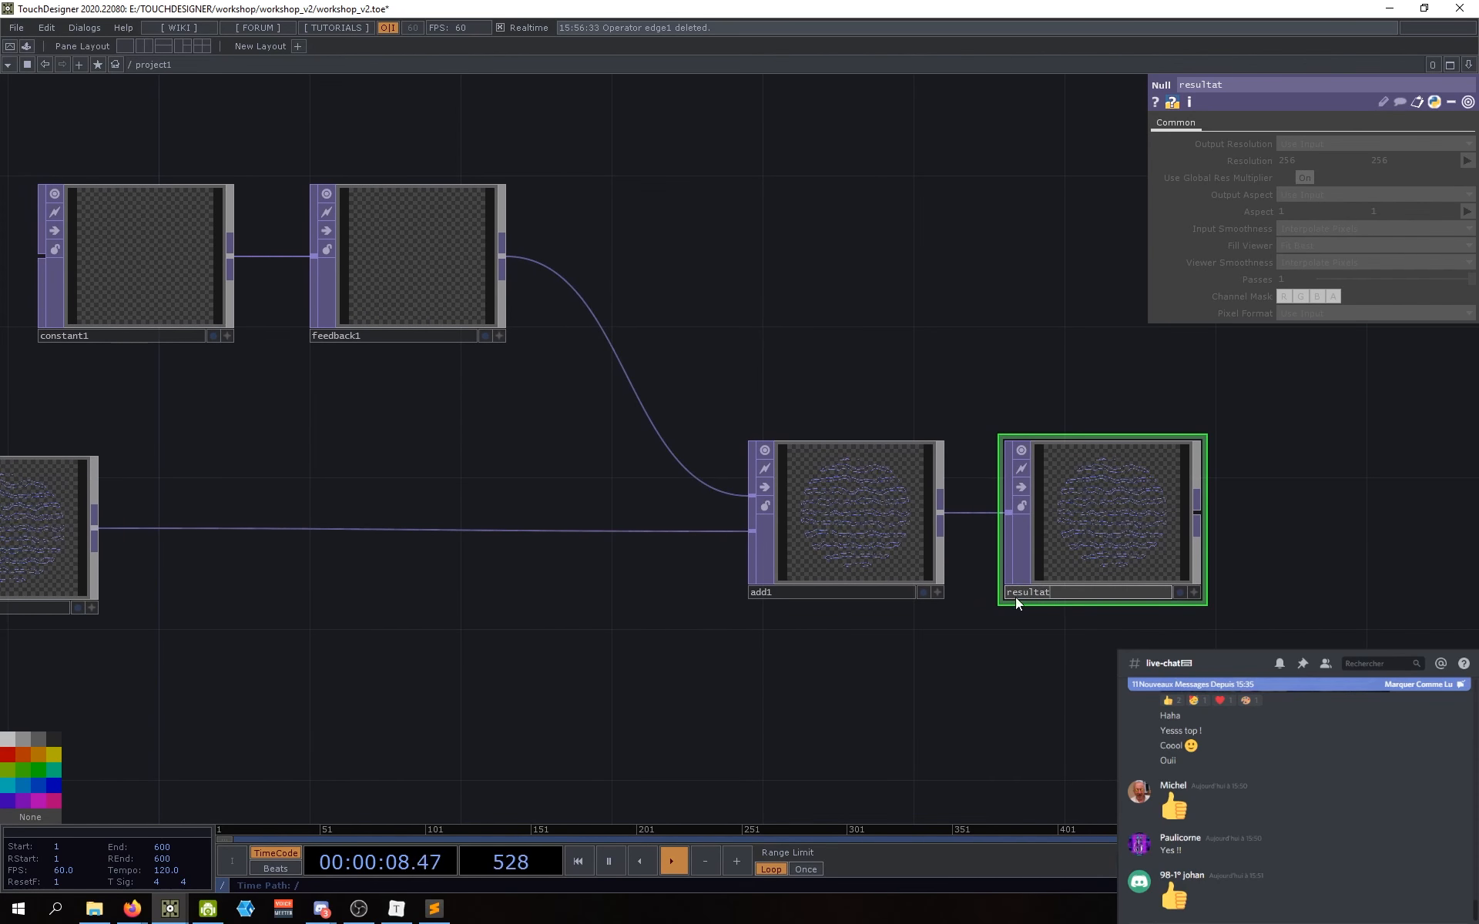
pyautogui.moveTo(1008, 655); pyautogui.dragTo(1018, 661)
pyautogui.moveTo(666, 301); pyautogui.dragTo(667, 307)
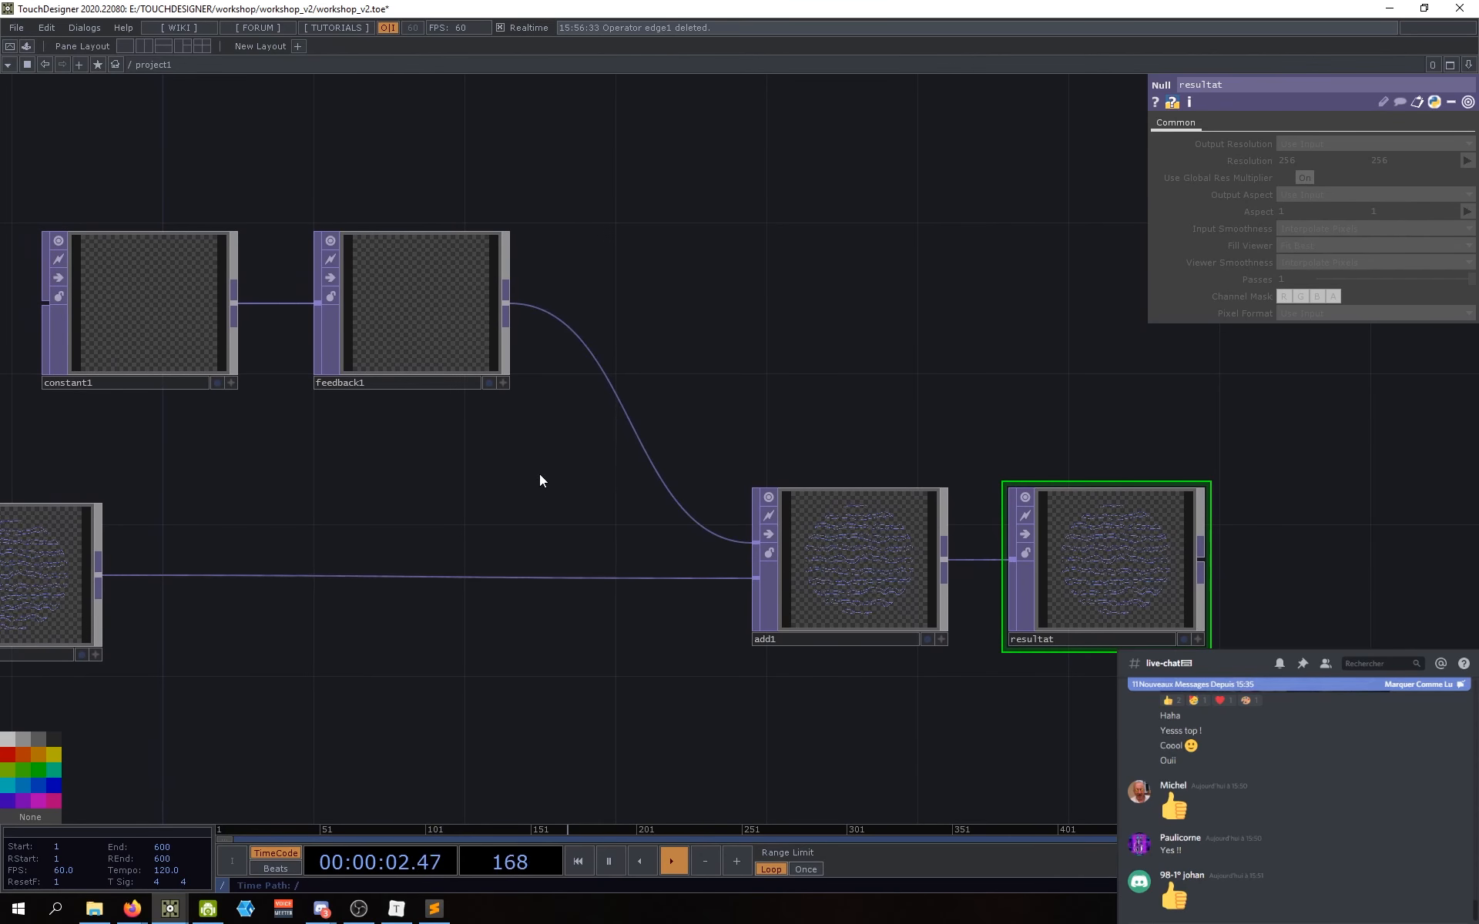
pyautogui.moveTo(540, 481); pyautogui.dragTo(588, 484)
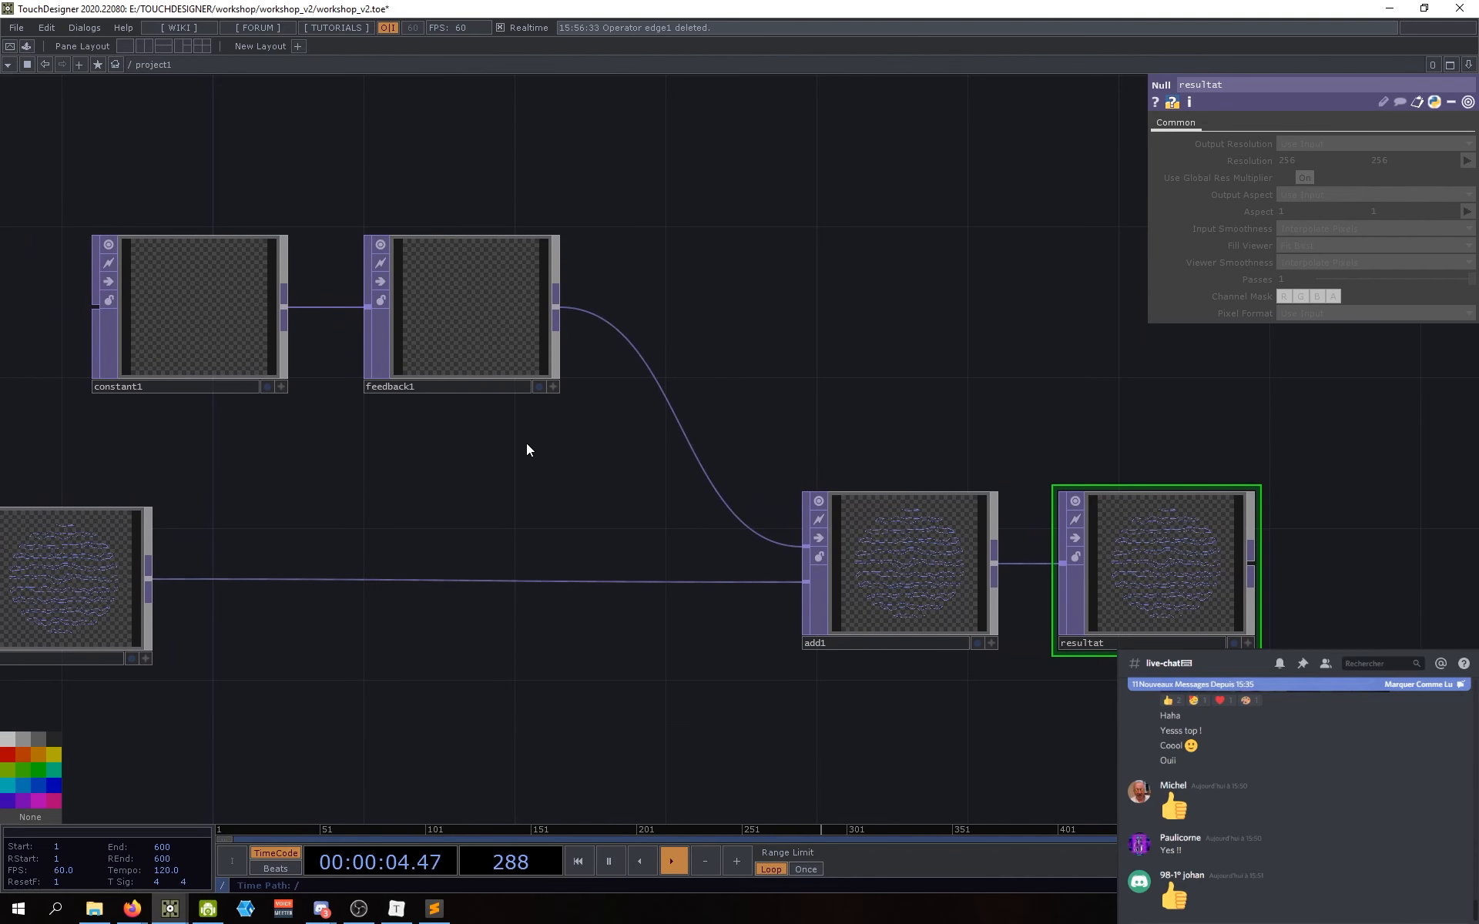
# Step: Point feedback1's Target TOP at resultat to close the feedback loop
pyautogui.click(500, 321)
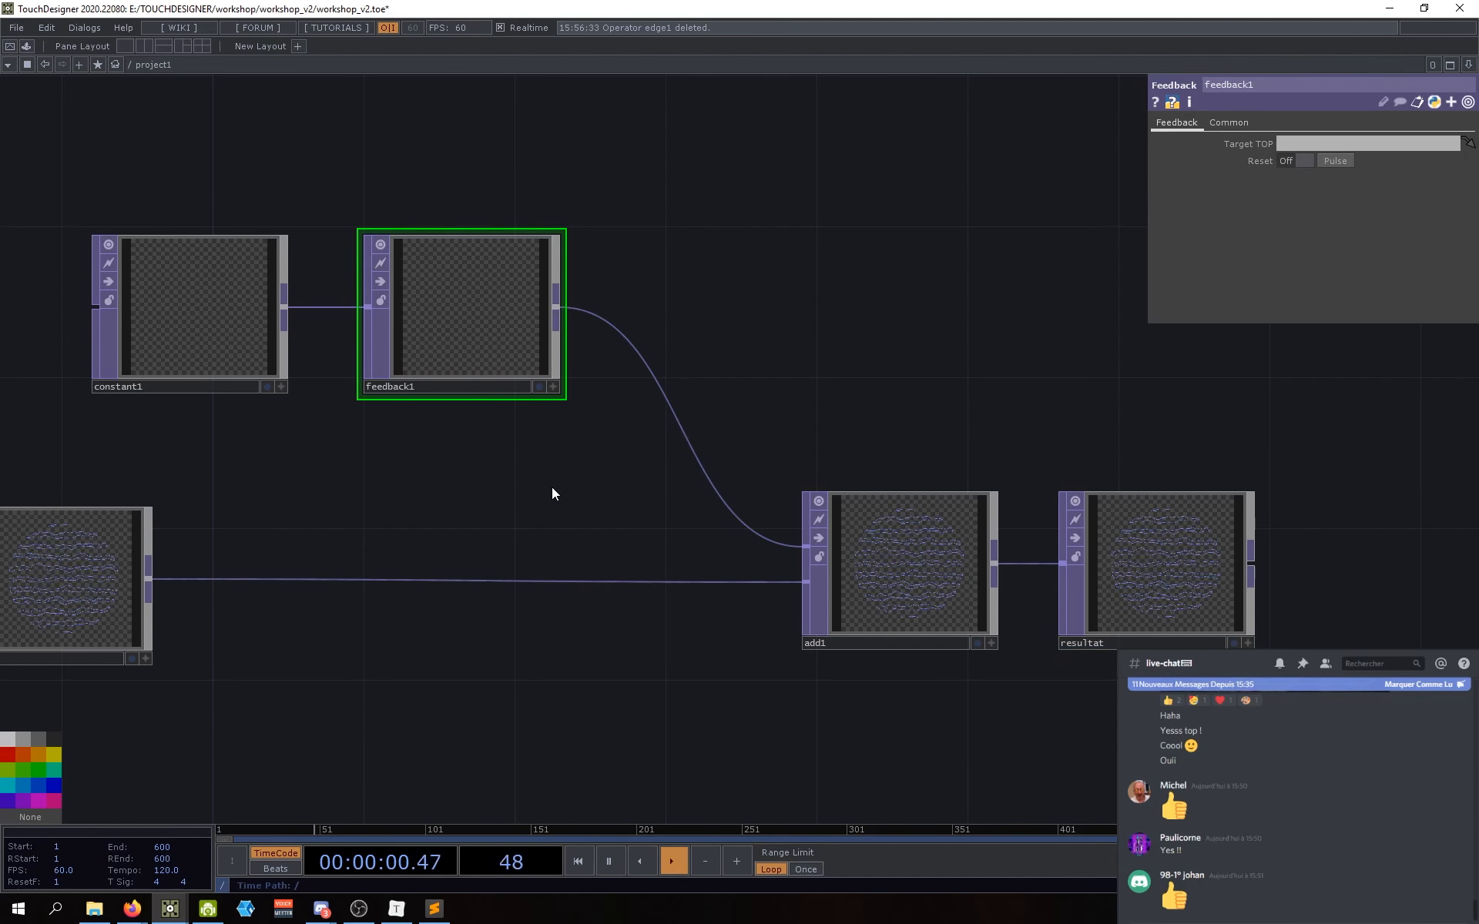
pyautogui.moveTo(552, 501); pyautogui.dragTo(470, 487)
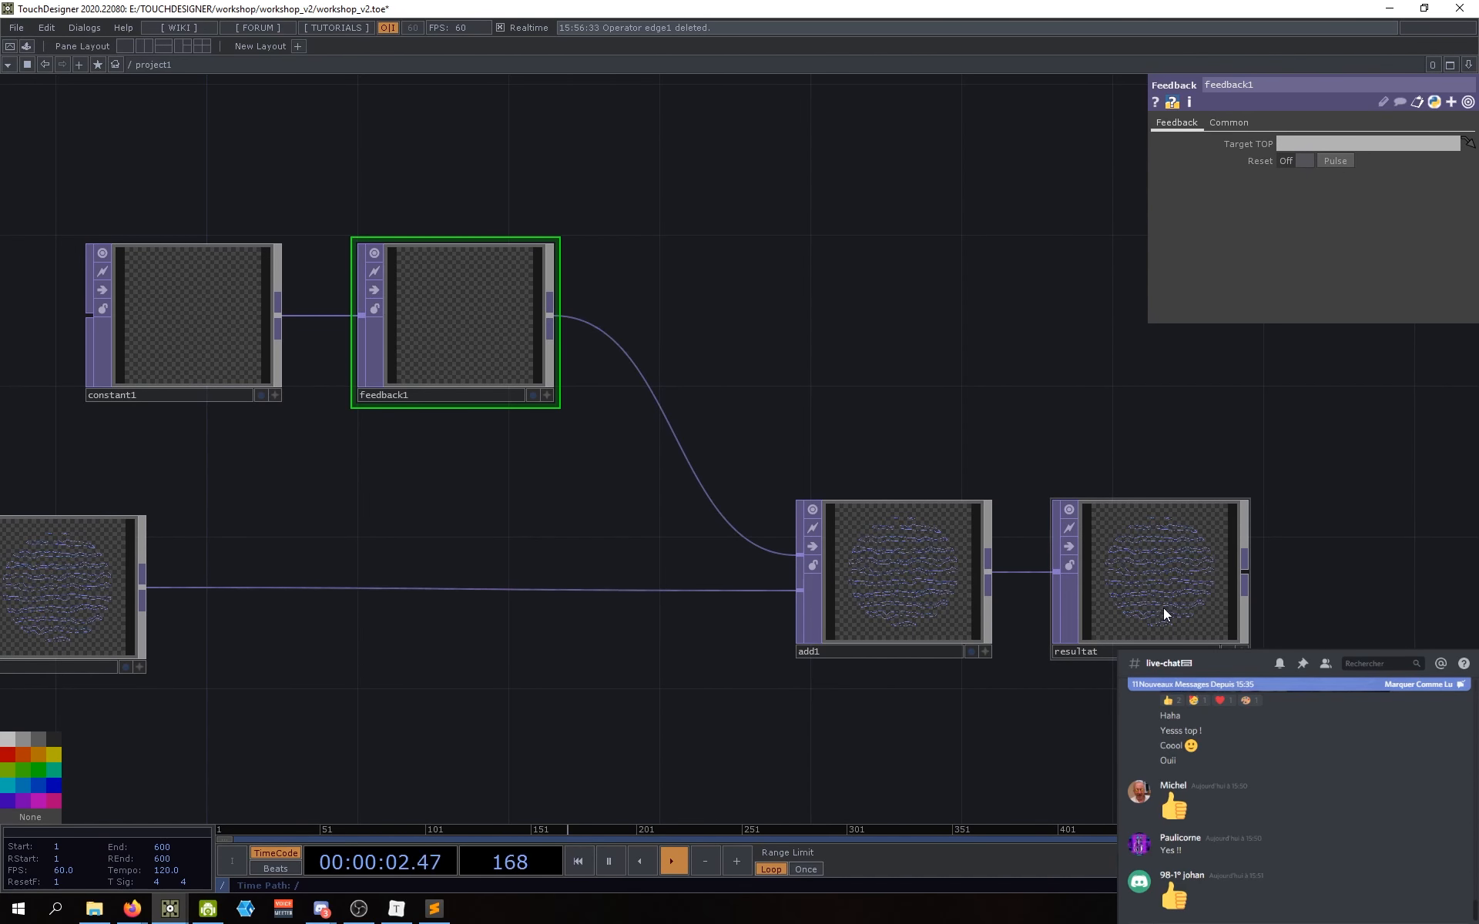
pyautogui.moveTo(1158, 614); pyautogui.dragTo(1319, 144)
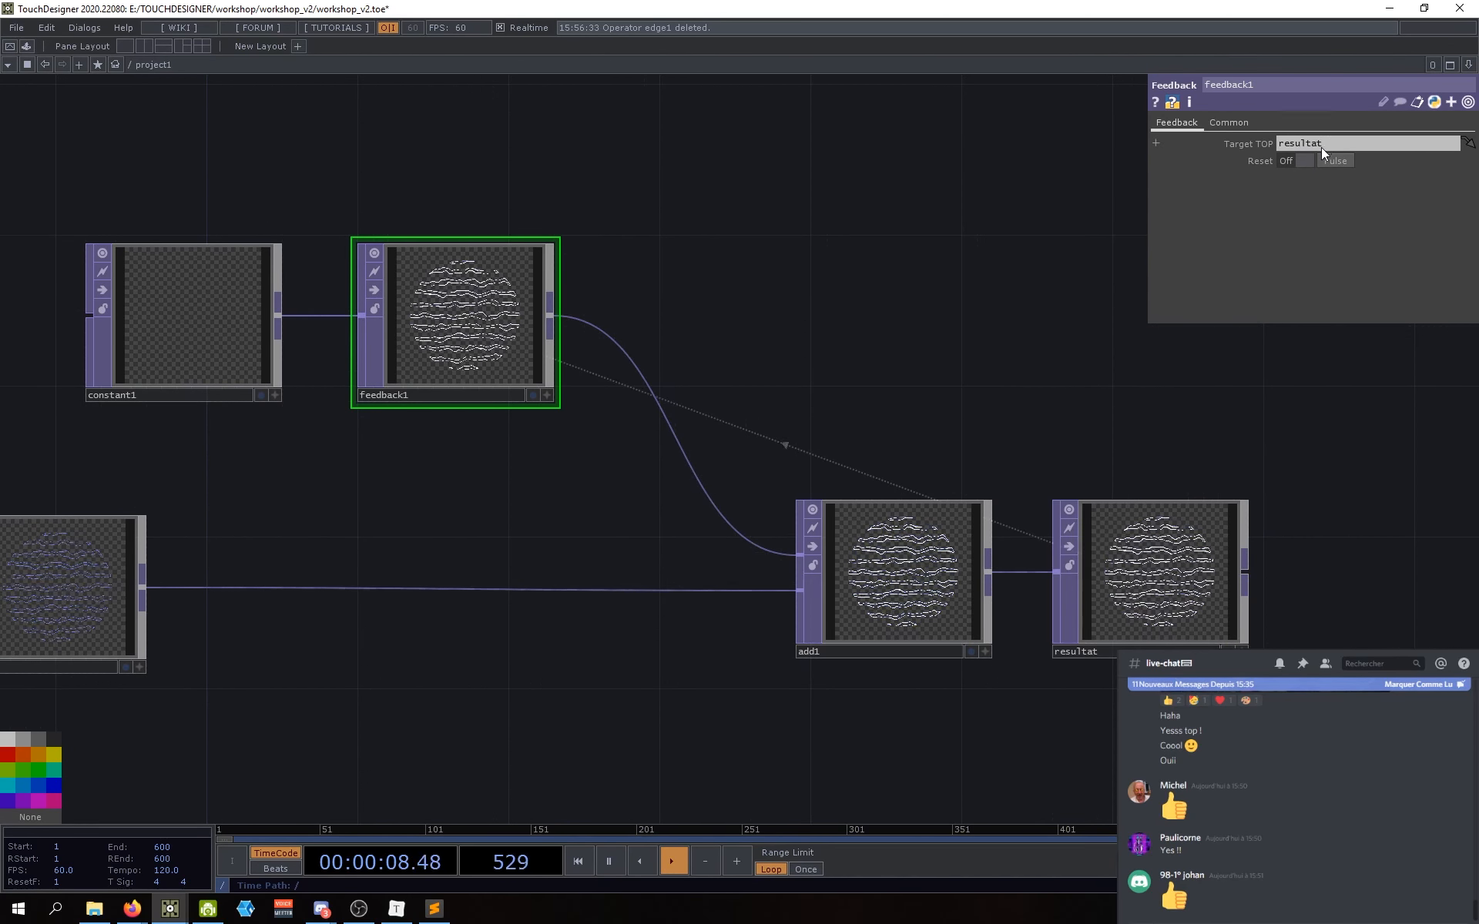
pyautogui.moveTo(597, 715); pyautogui.dragTo(746, 718)
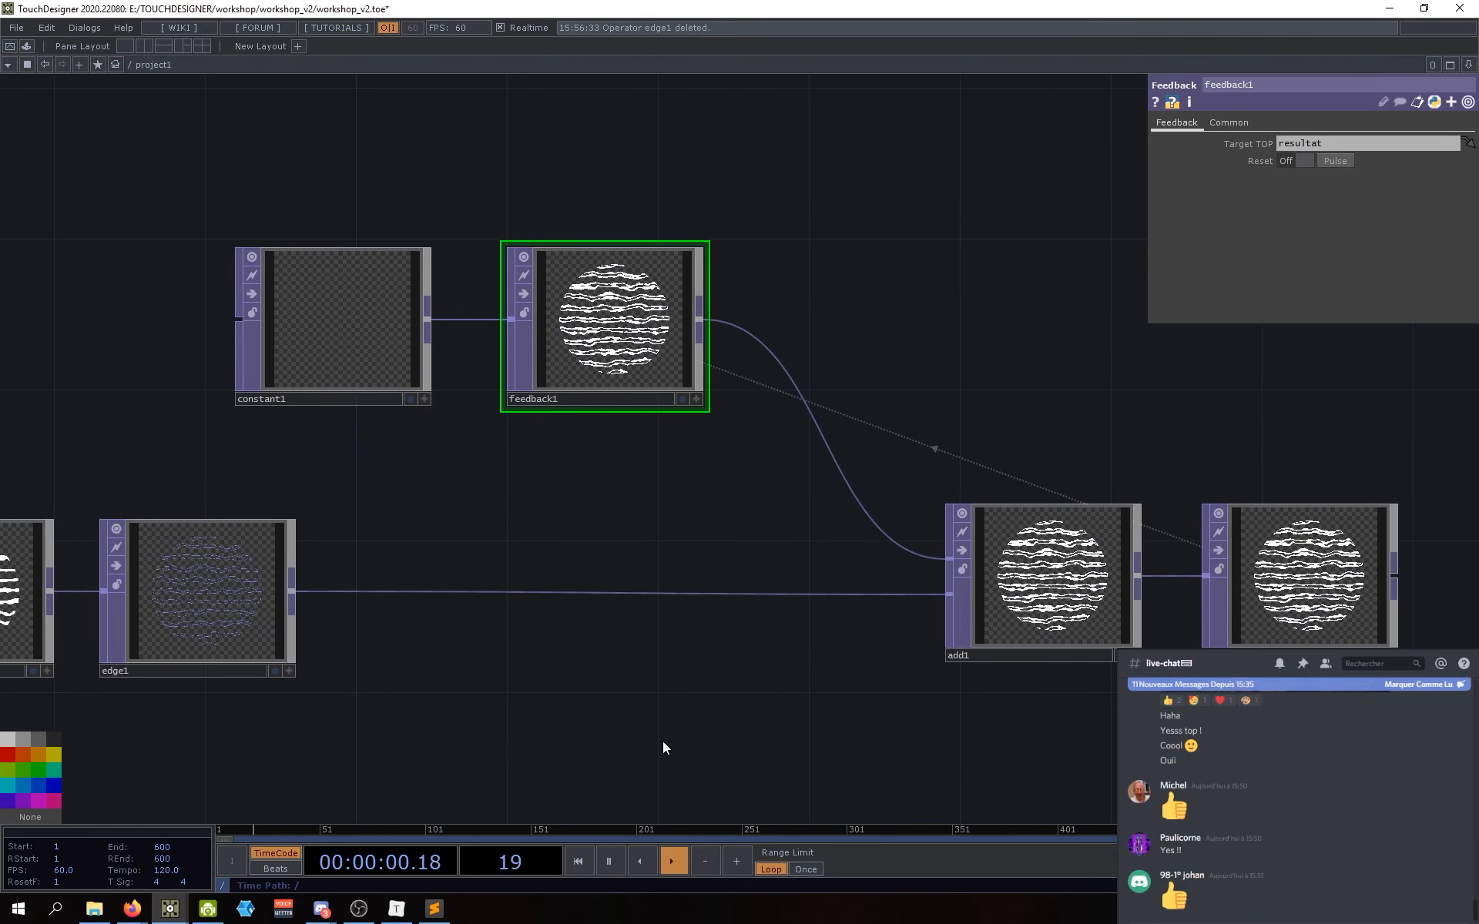
# Step: Set edge1's edge colour to pure blue
pyautogui.click(183, 584)
pyautogui.click(1283, 211)
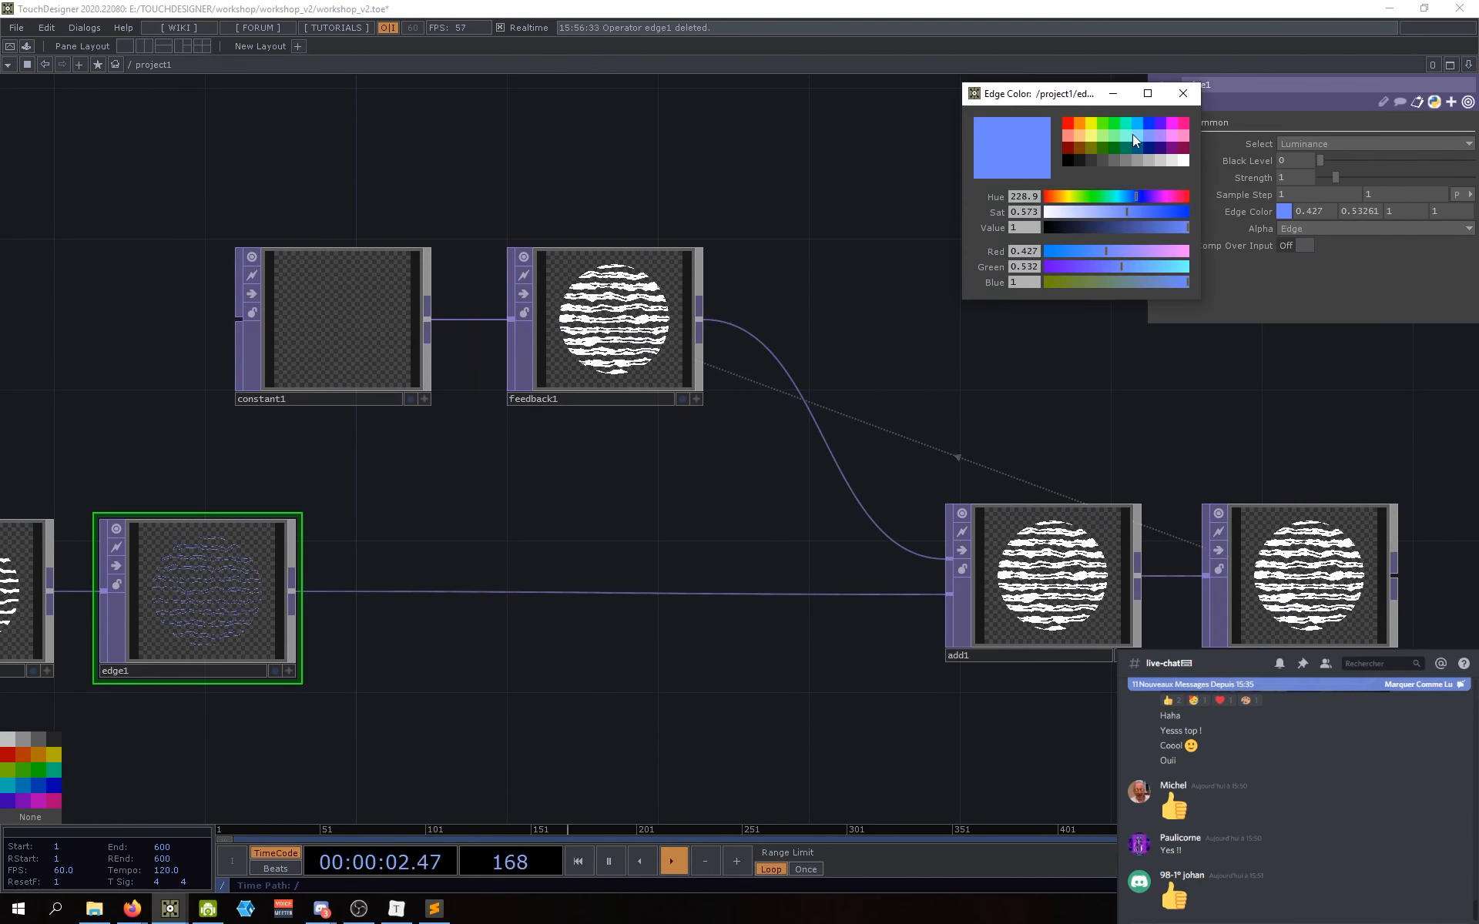
pyautogui.click(1152, 120)
pyautogui.click(1177, 95)
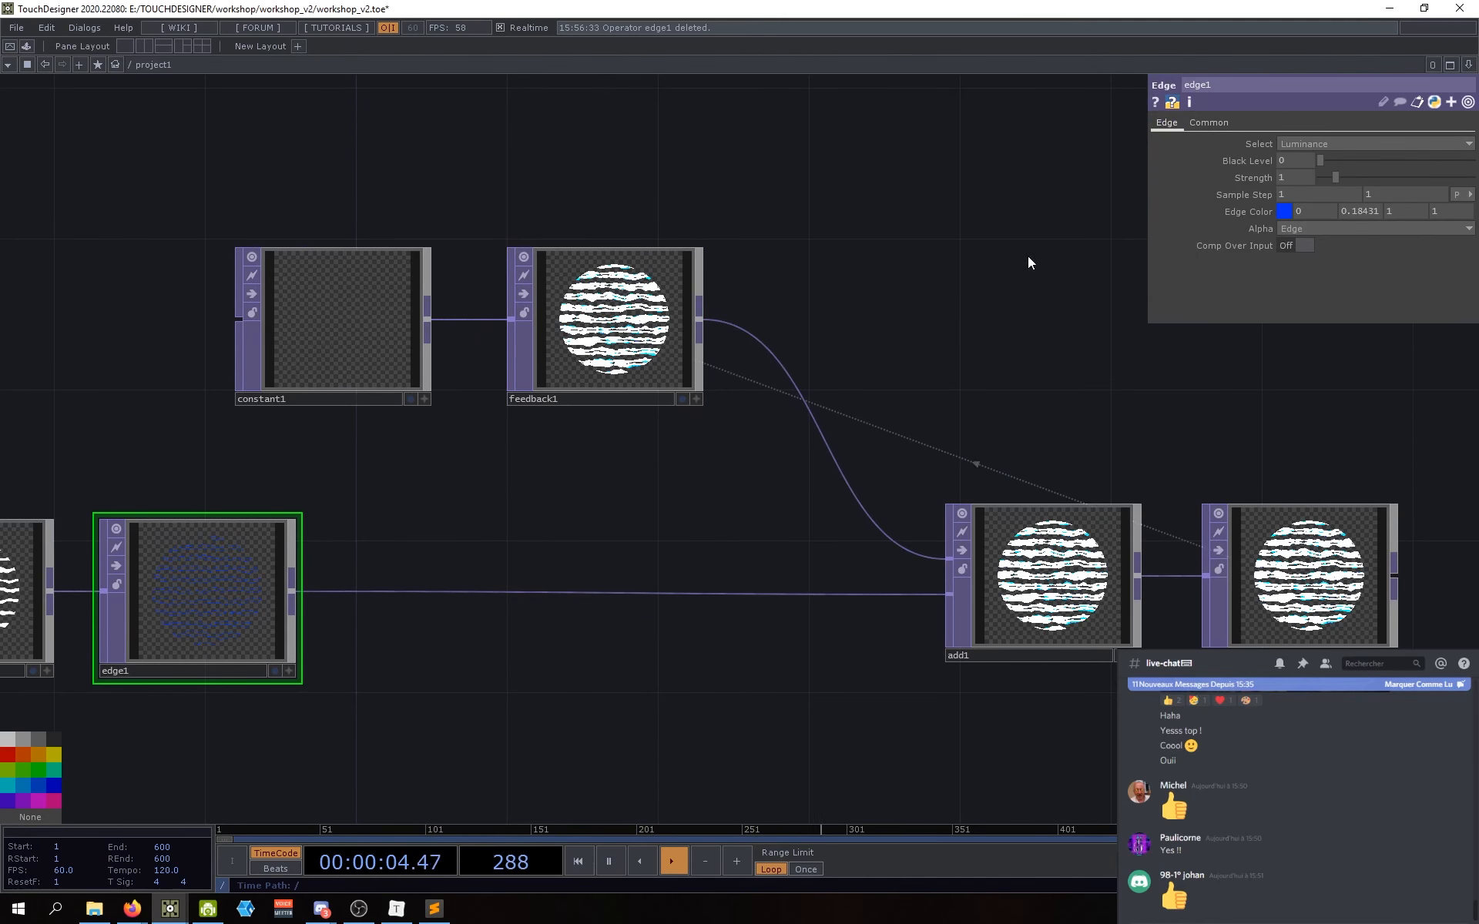
pyautogui.moveTo(909, 376); pyautogui.dragTo(726, 345)
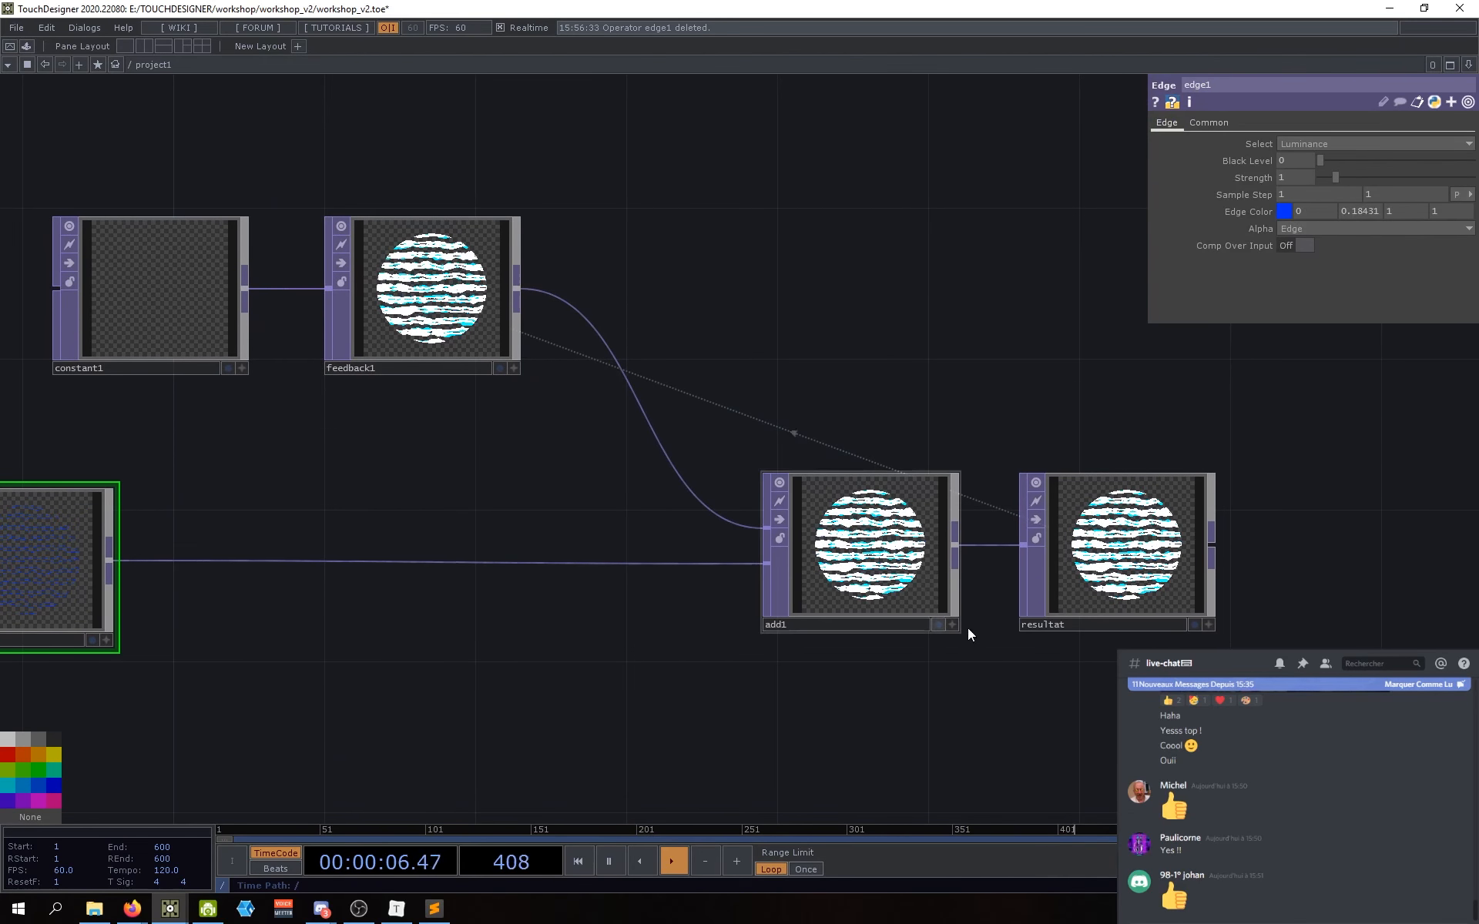
# Step: Zoom the network and reselect feedback1 to view its accumulated output
pyautogui.scroll(10, 871, 551)
pyautogui.scroll(-6, 818, 462)
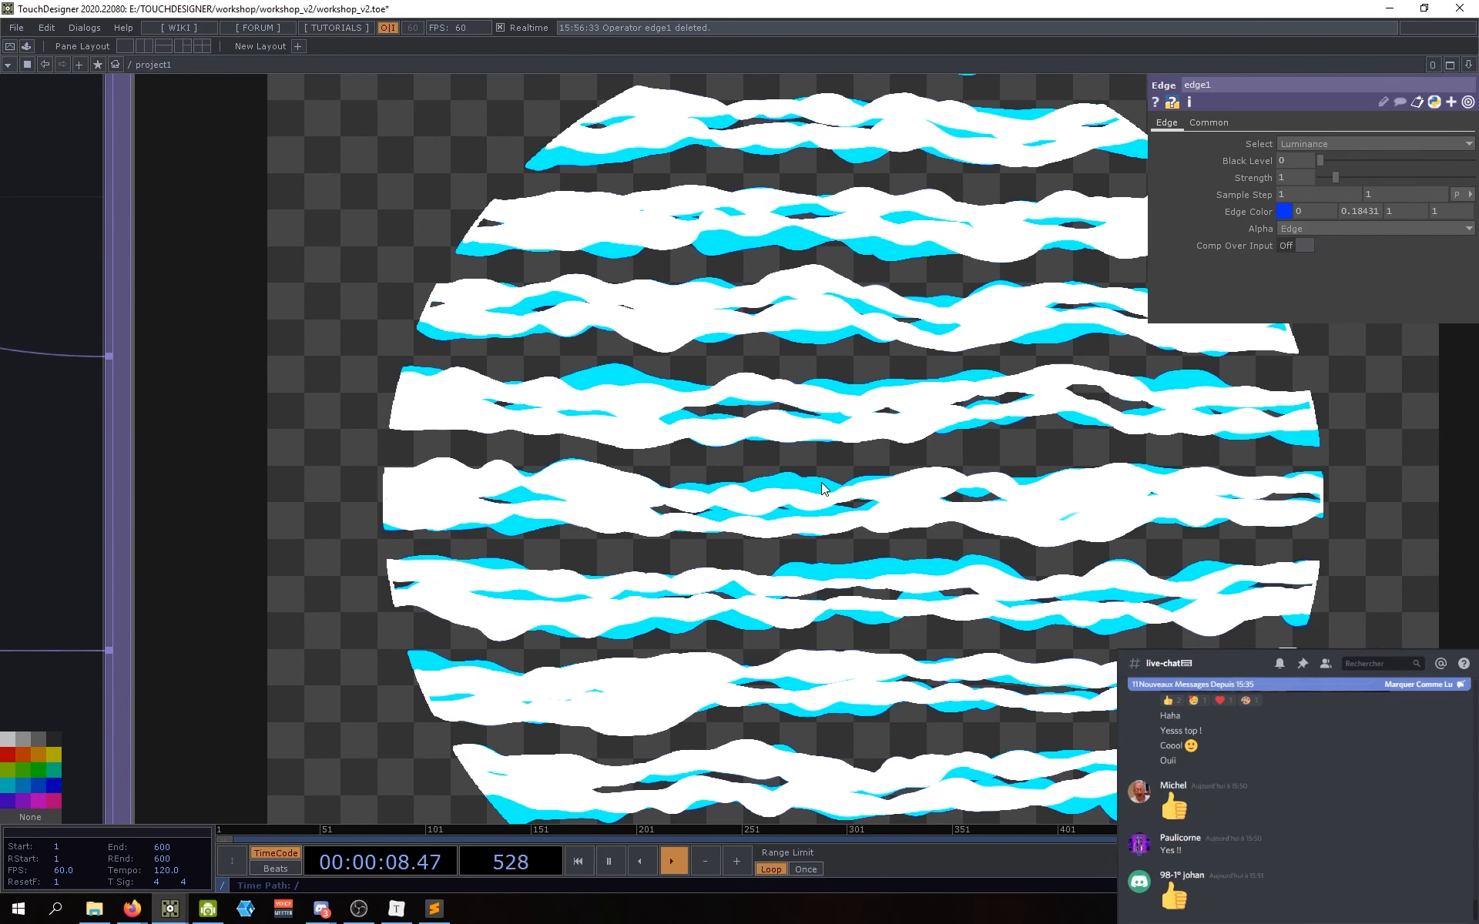
pyautogui.scroll(6, 813, 496)
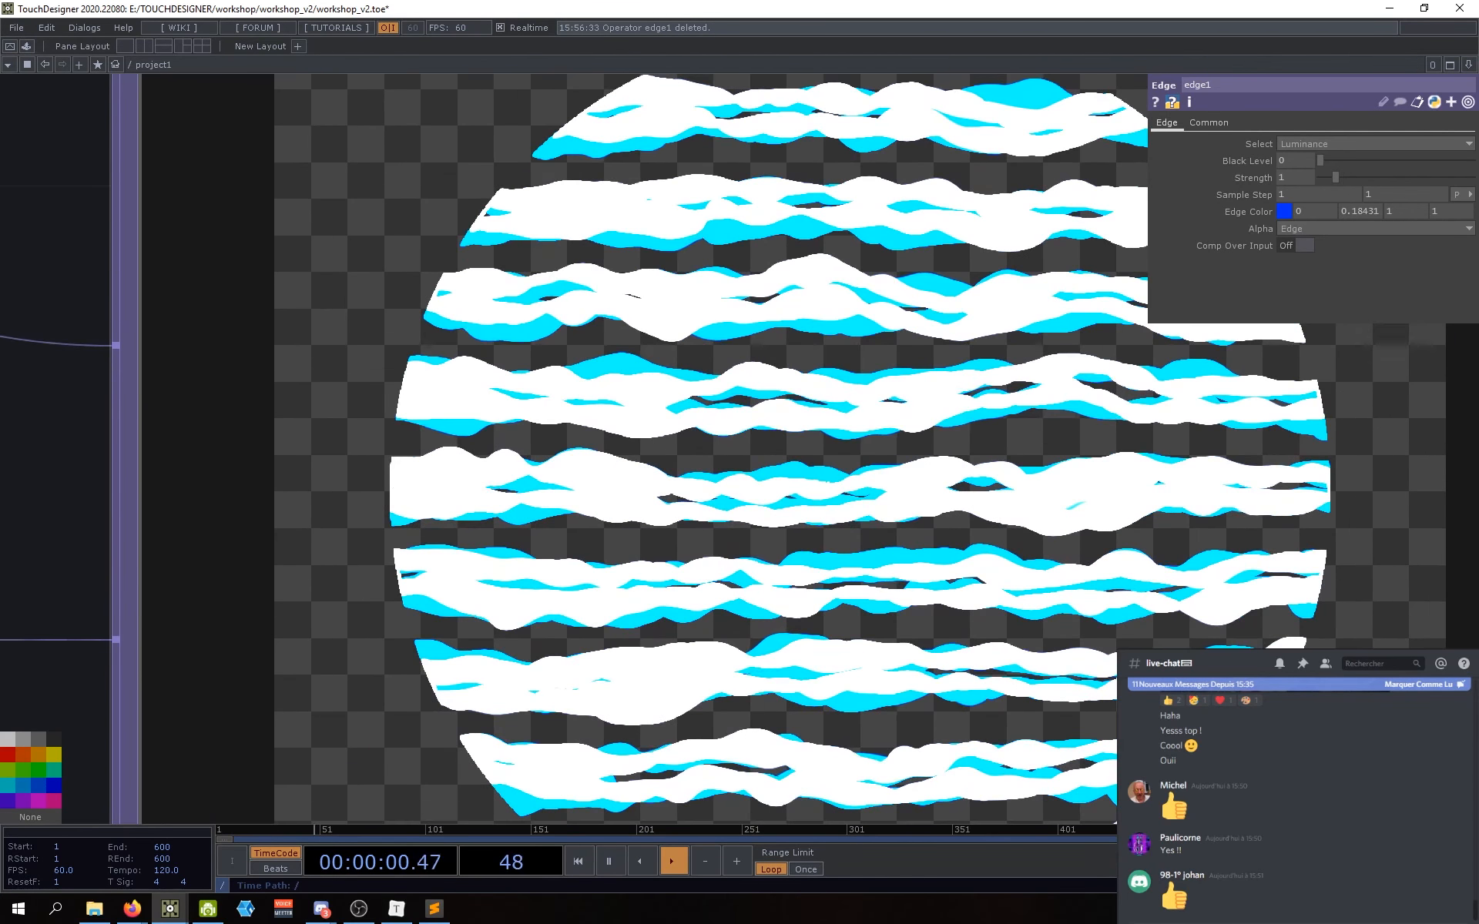
pyautogui.scroll(-3, 812, 492)
pyautogui.scroll(-2, 222, 501)
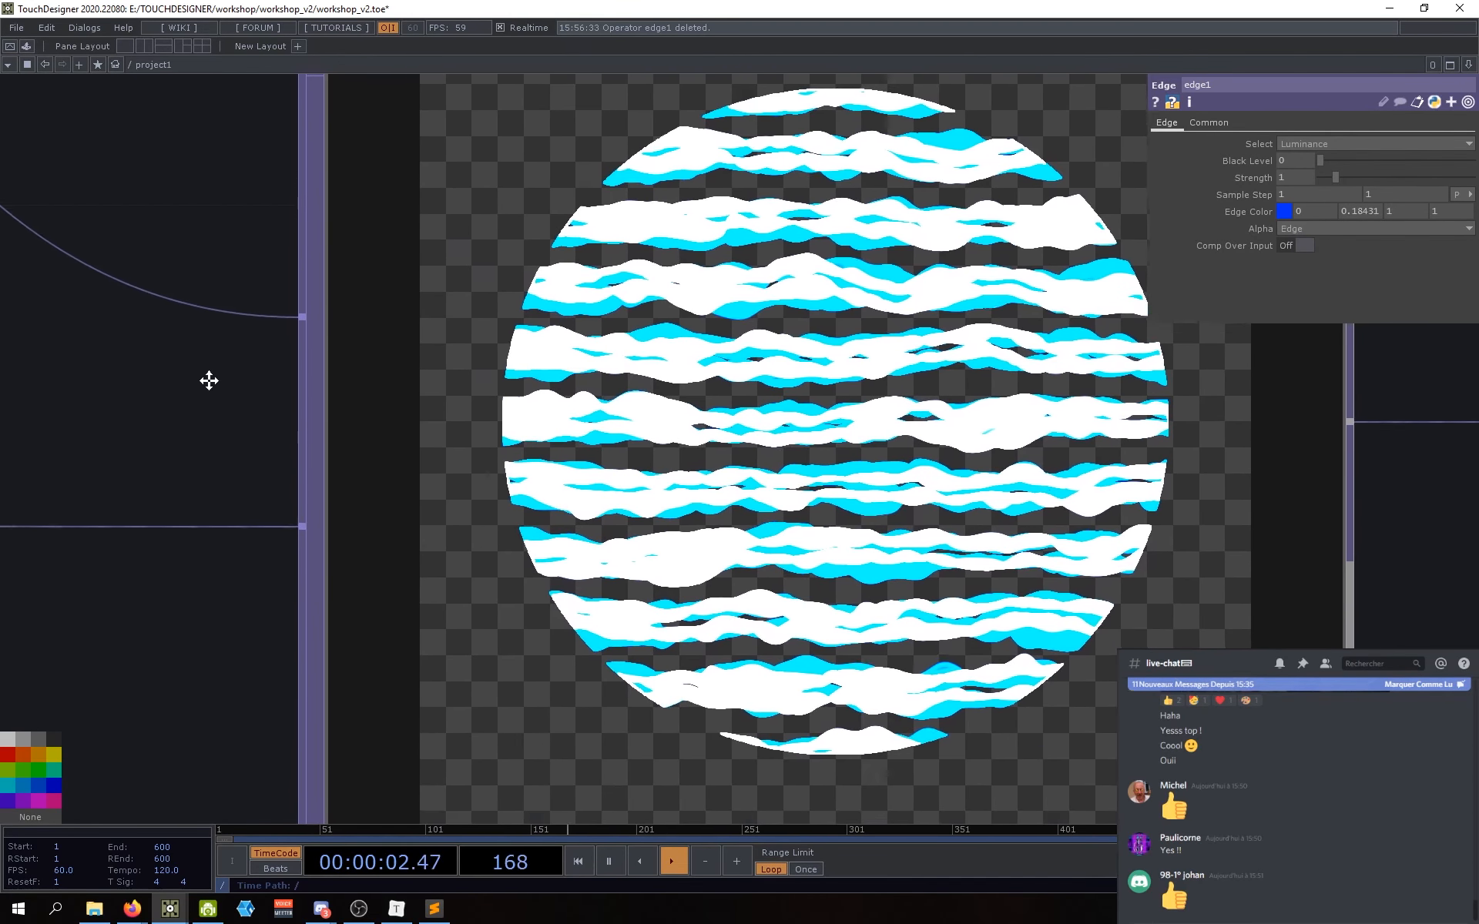
pyautogui.scroll(-3, 257, 429)
pyautogui.scroll(-3, 792, 410)
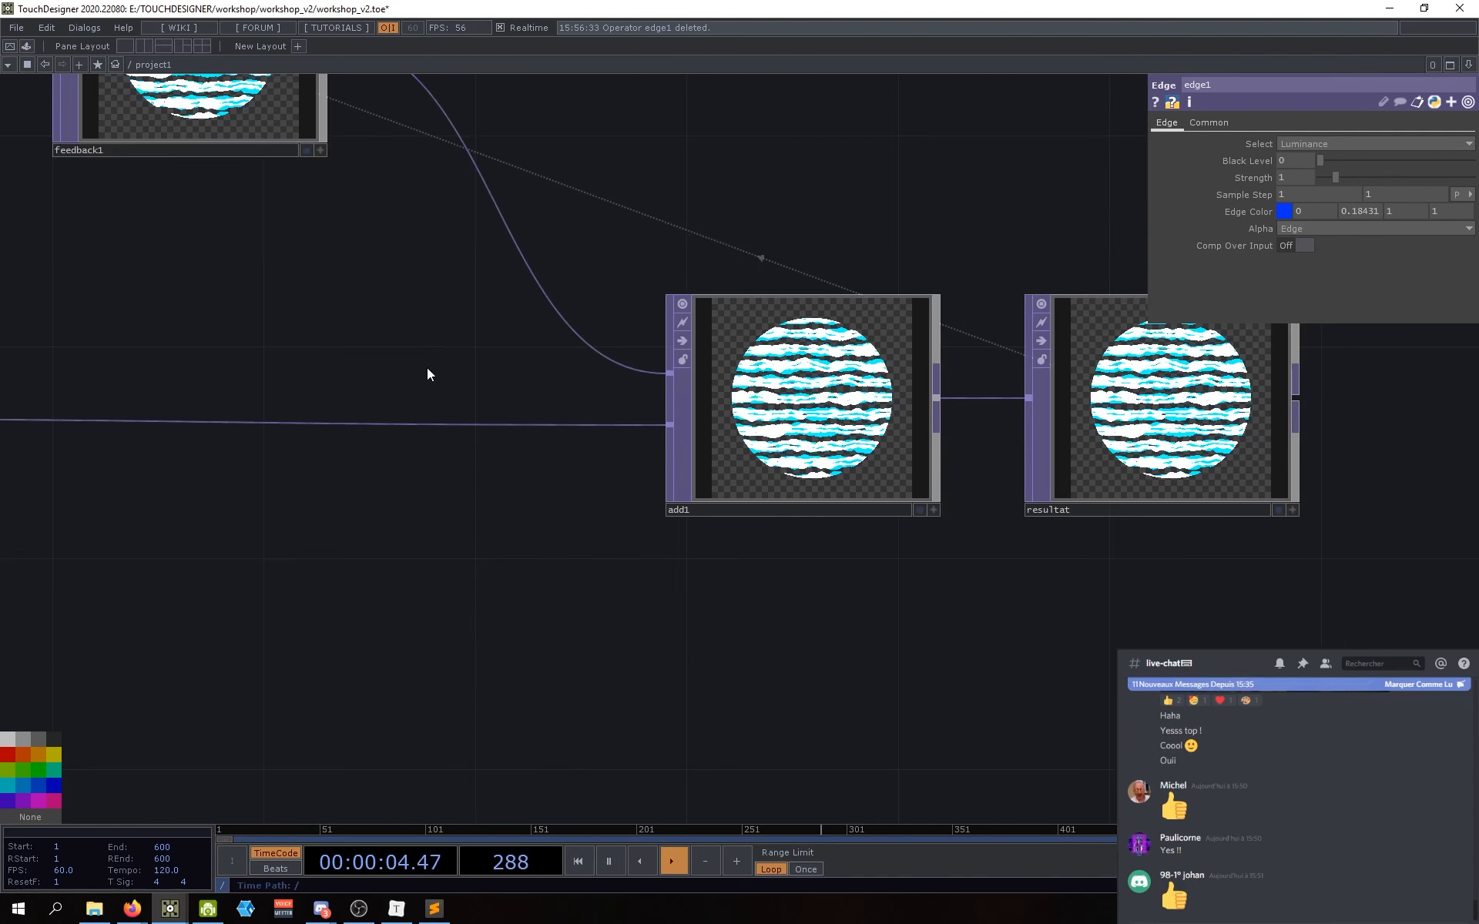
pyautogui.moveTo(424, 363); pyautogui.dragTo(500, 514)
pyautogui.scroll(-2, 516, 482)
pyautogui.click(406, 301)
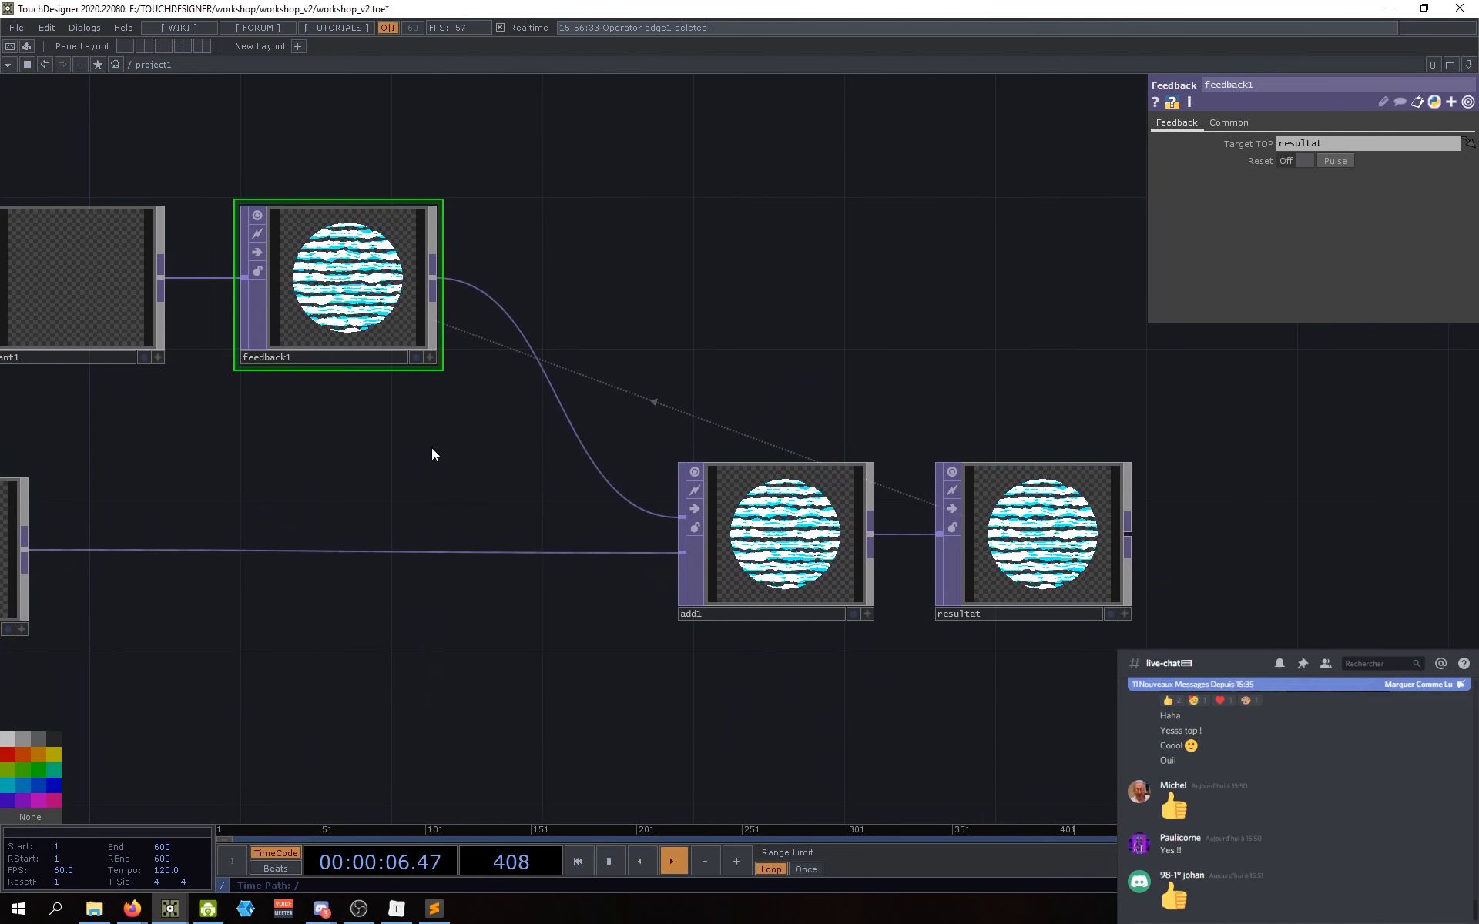
pyautogui.moveTo(432, 447); pyautogui.dragTo(397, 539)
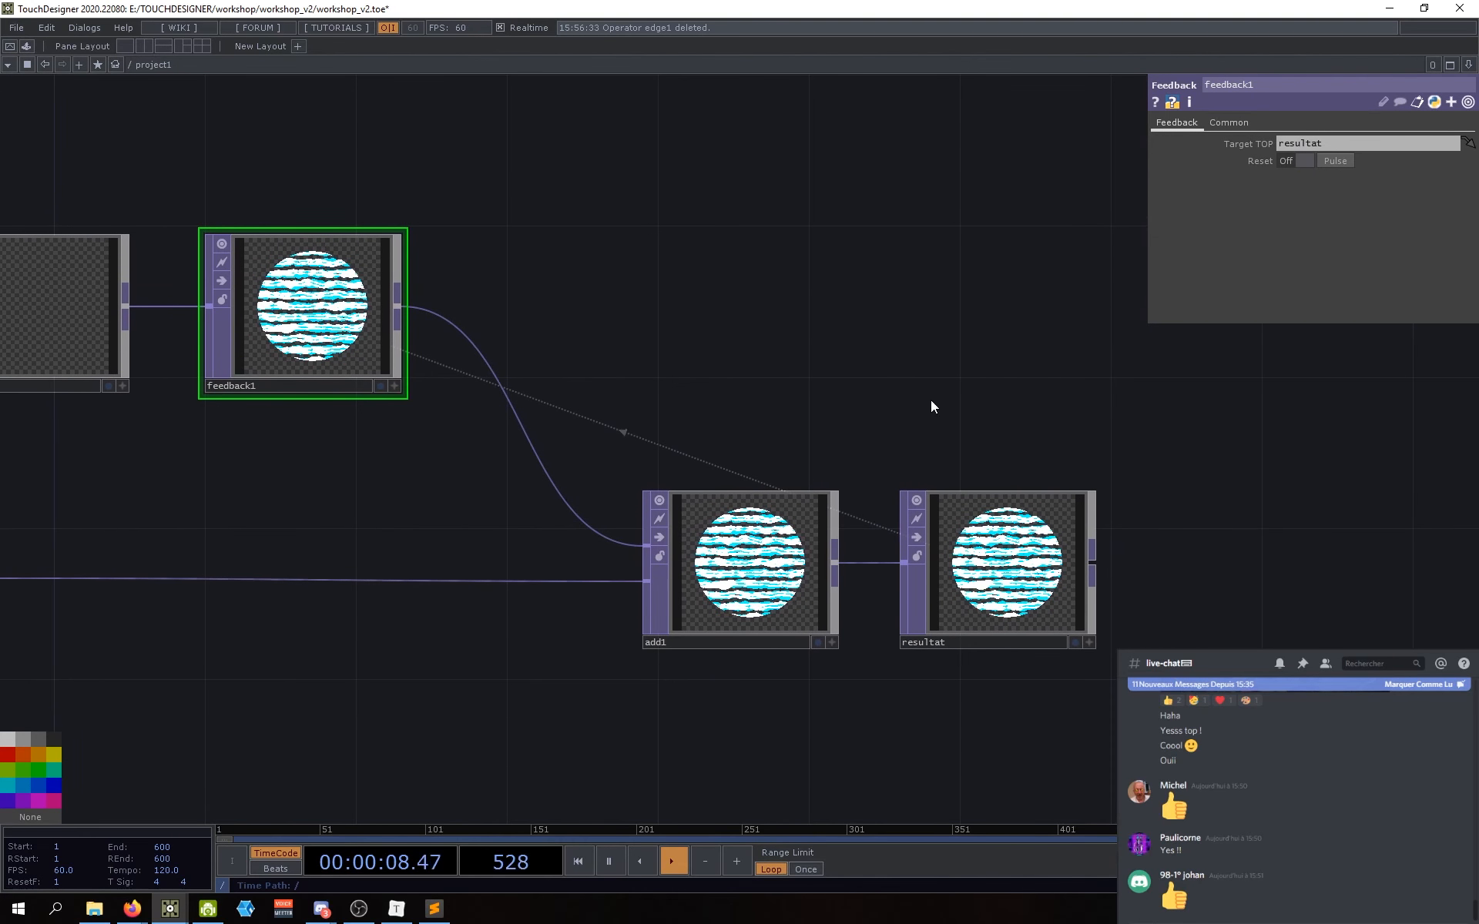
# Step: Pan across the network to inspect the white and cyan striped disc in each node
pyautogui.moveTo(797, 305); pyautogui.dragTo(806, 309)
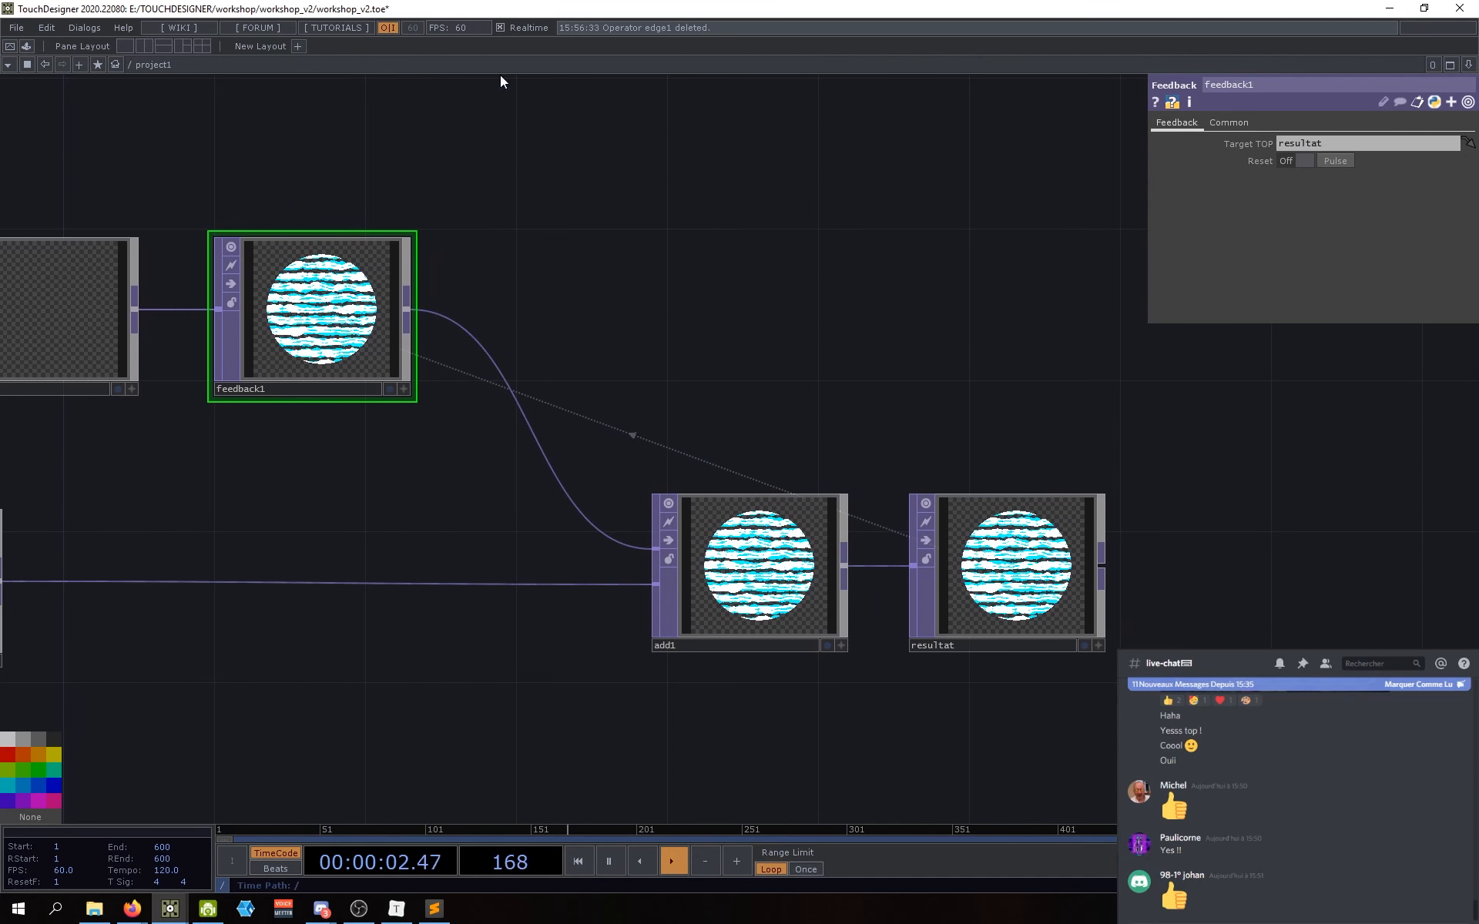
pyautogui.moveTo(555, 335); pyautogui.dragTo(602, 357)
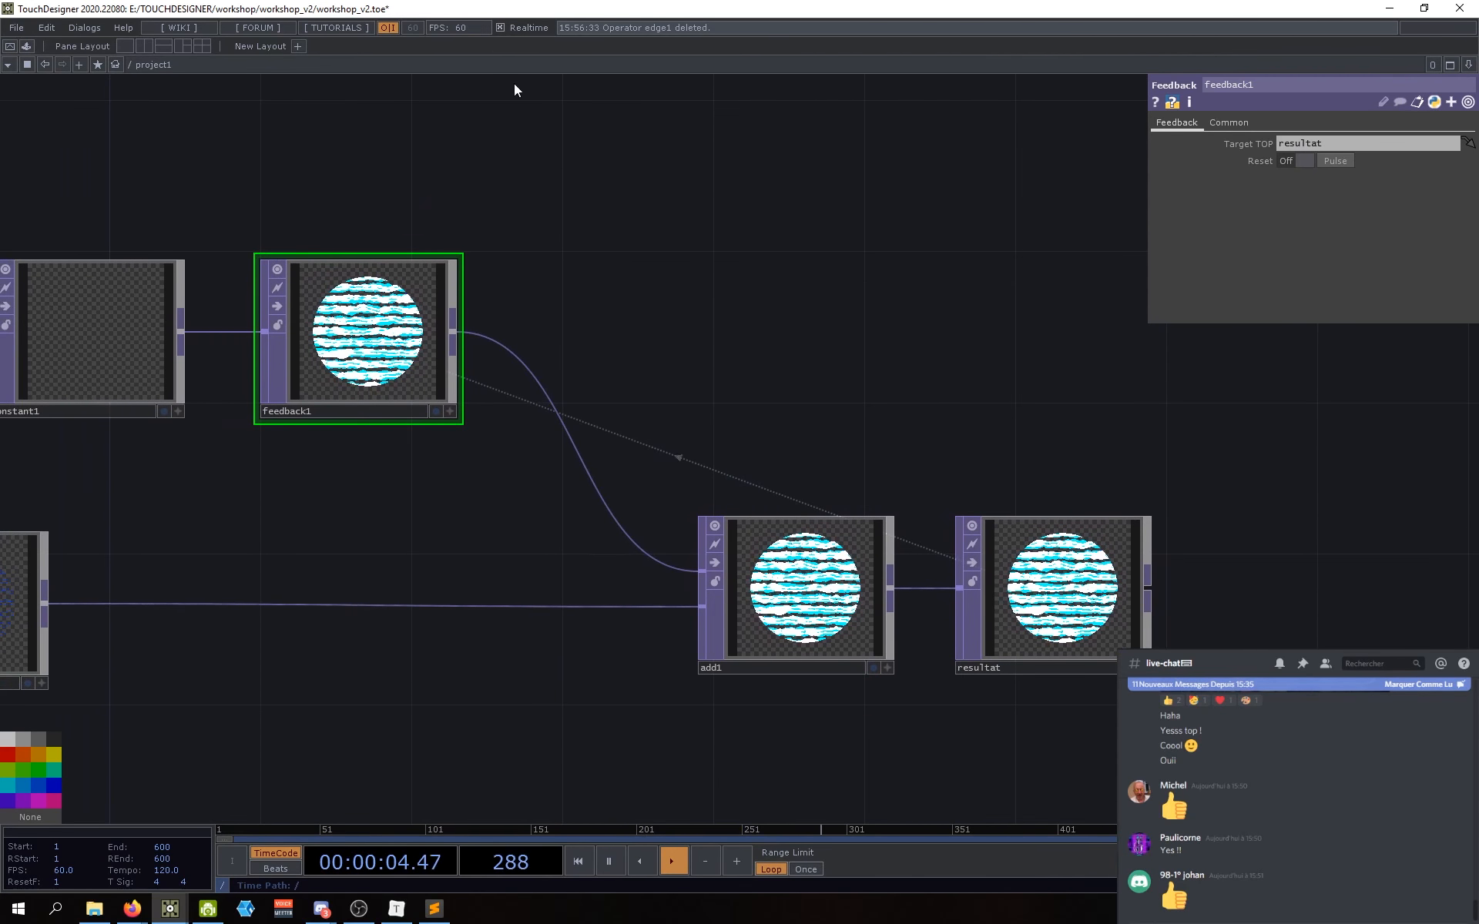
pyautogui.moveTo(682, 267); pyautogui.dragTo(669, 260)
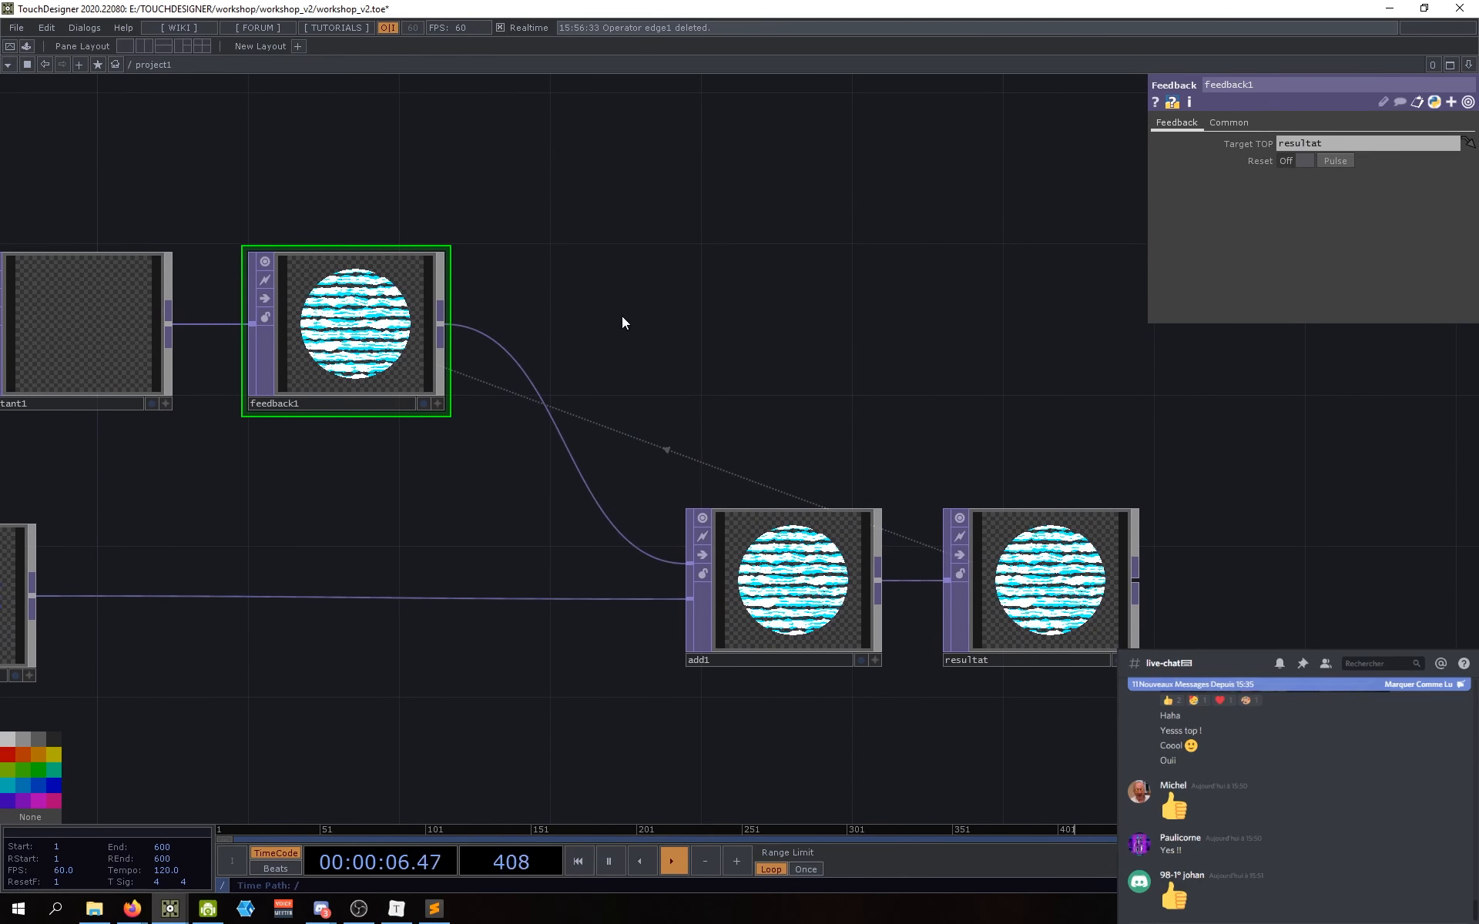
pyautogui.moveTo(641, 322); pyautogui.dragTo(670, 327)
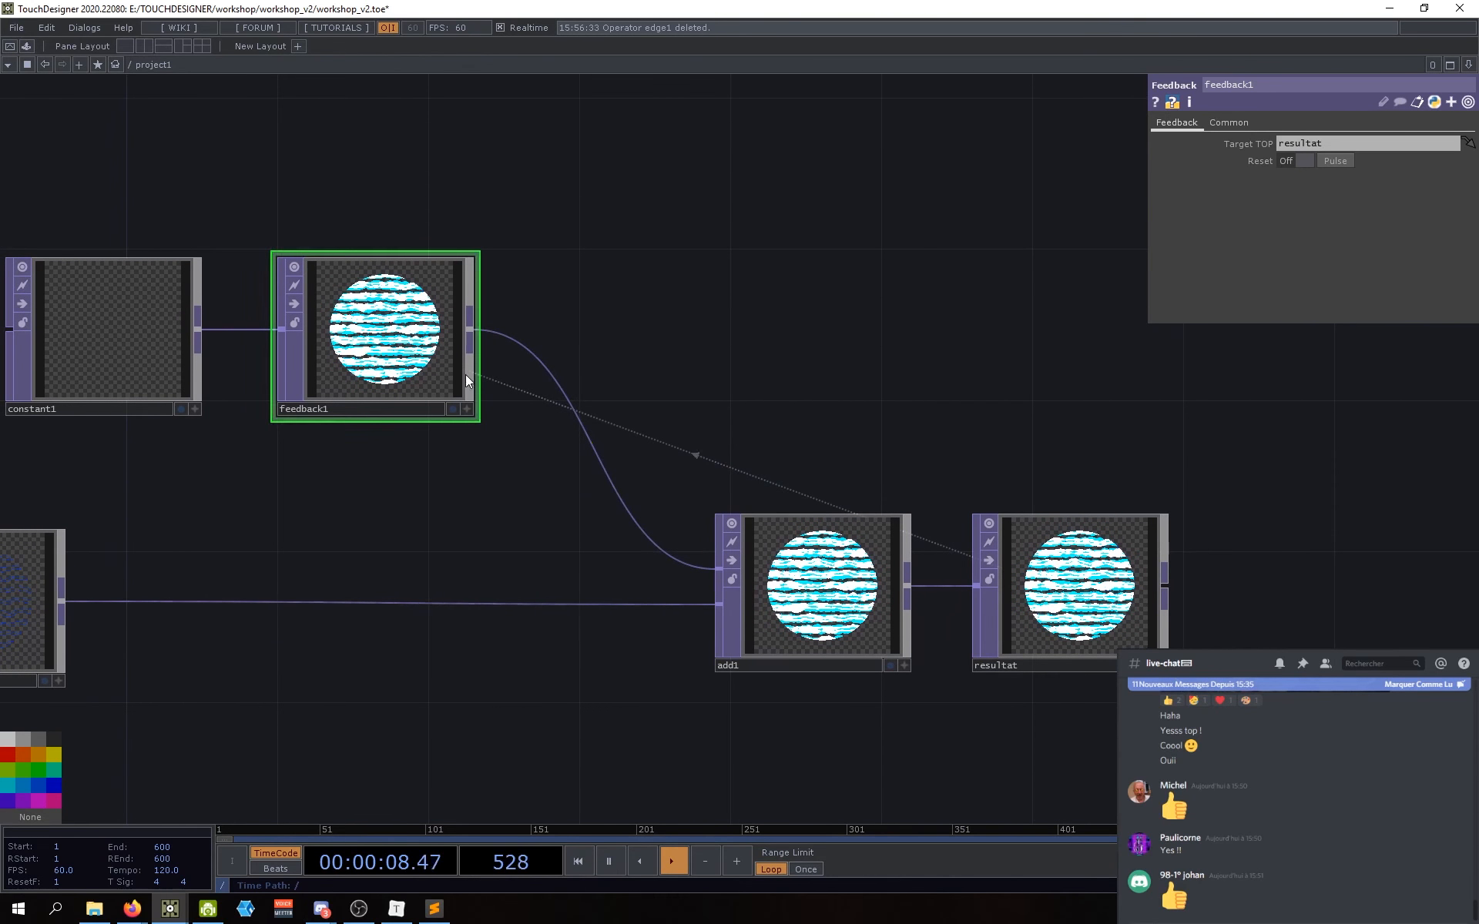
pyautogui.moveTo(779, 406); pyautogui.dragTo(797, 415)
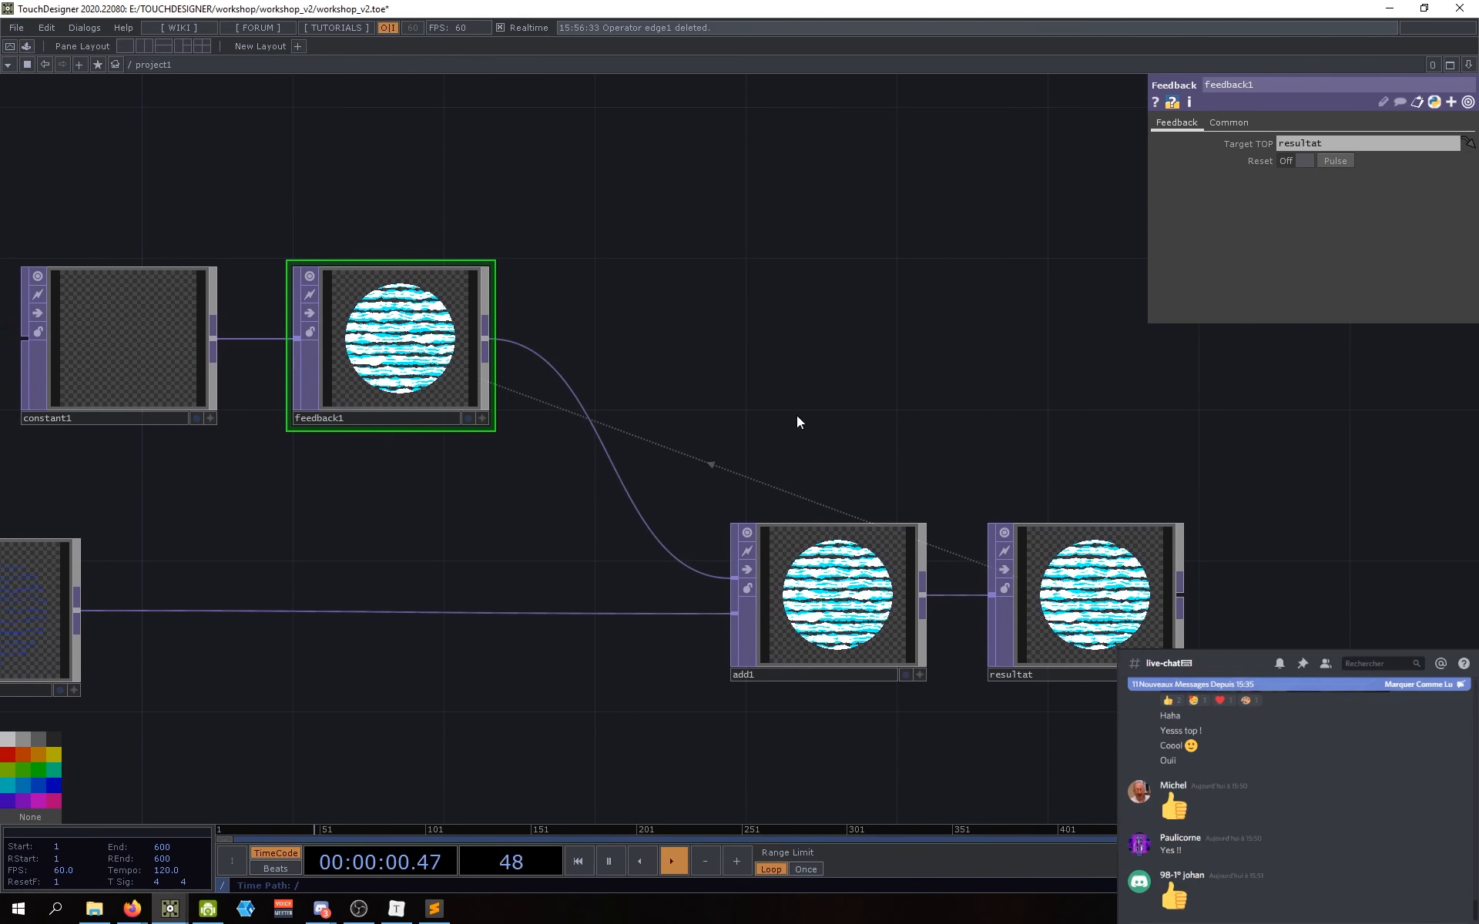
pyautogui.moveTo(615, 209); pyautogui.dragTo(671, 254)
pyautogui.moveTo(674, 318); pyautogui.dragTo(680, 303)
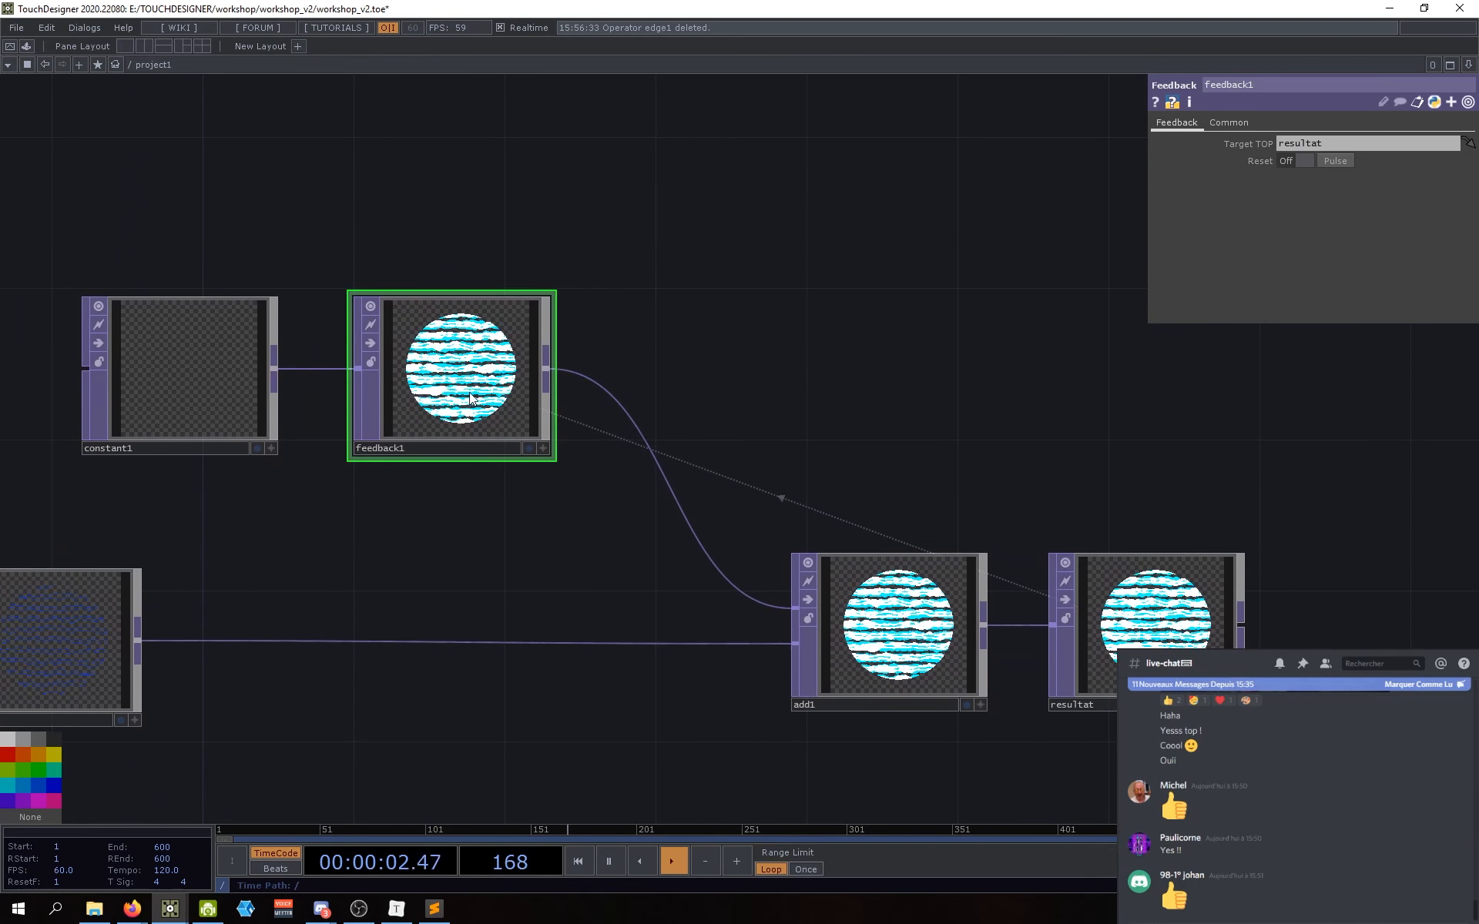
pyautogui.moveTo(735, 371); pyautogui.dragTo(727, 330)
pyautogui.moveTo(440, 500); pyautogui.dragTo(460, 501)
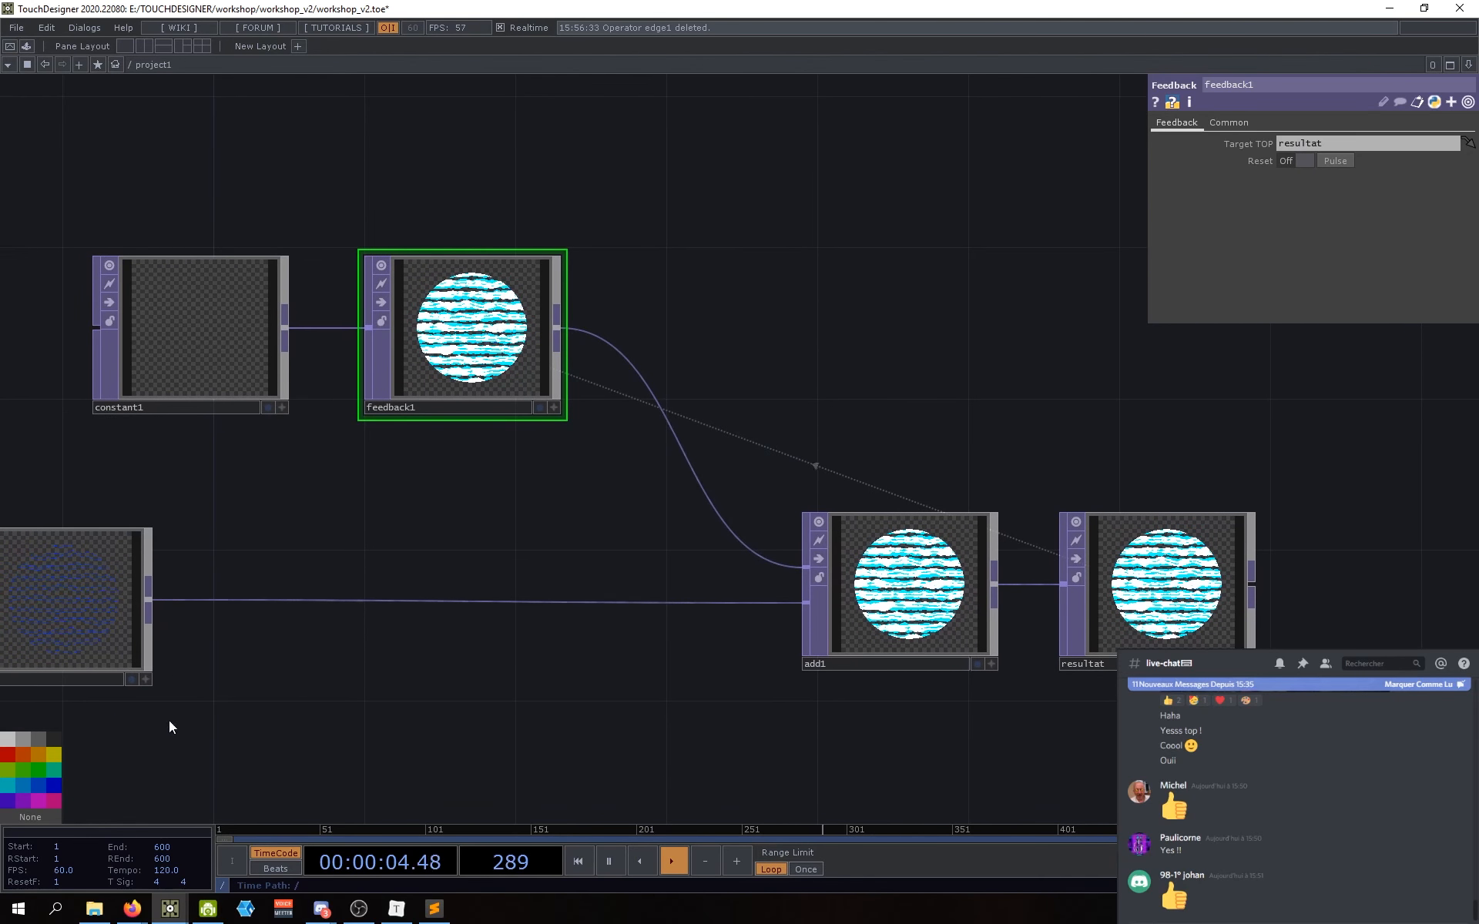
pyautogui.moveTo(169, 720); pyautogui.dragTo(279, 694)
pyautogui.moveTo(647, 636); pyautogui.dragTo(644, 640)
pyautogui.moveTo(1045, 357); pyautogui.dragTo(973, 367)
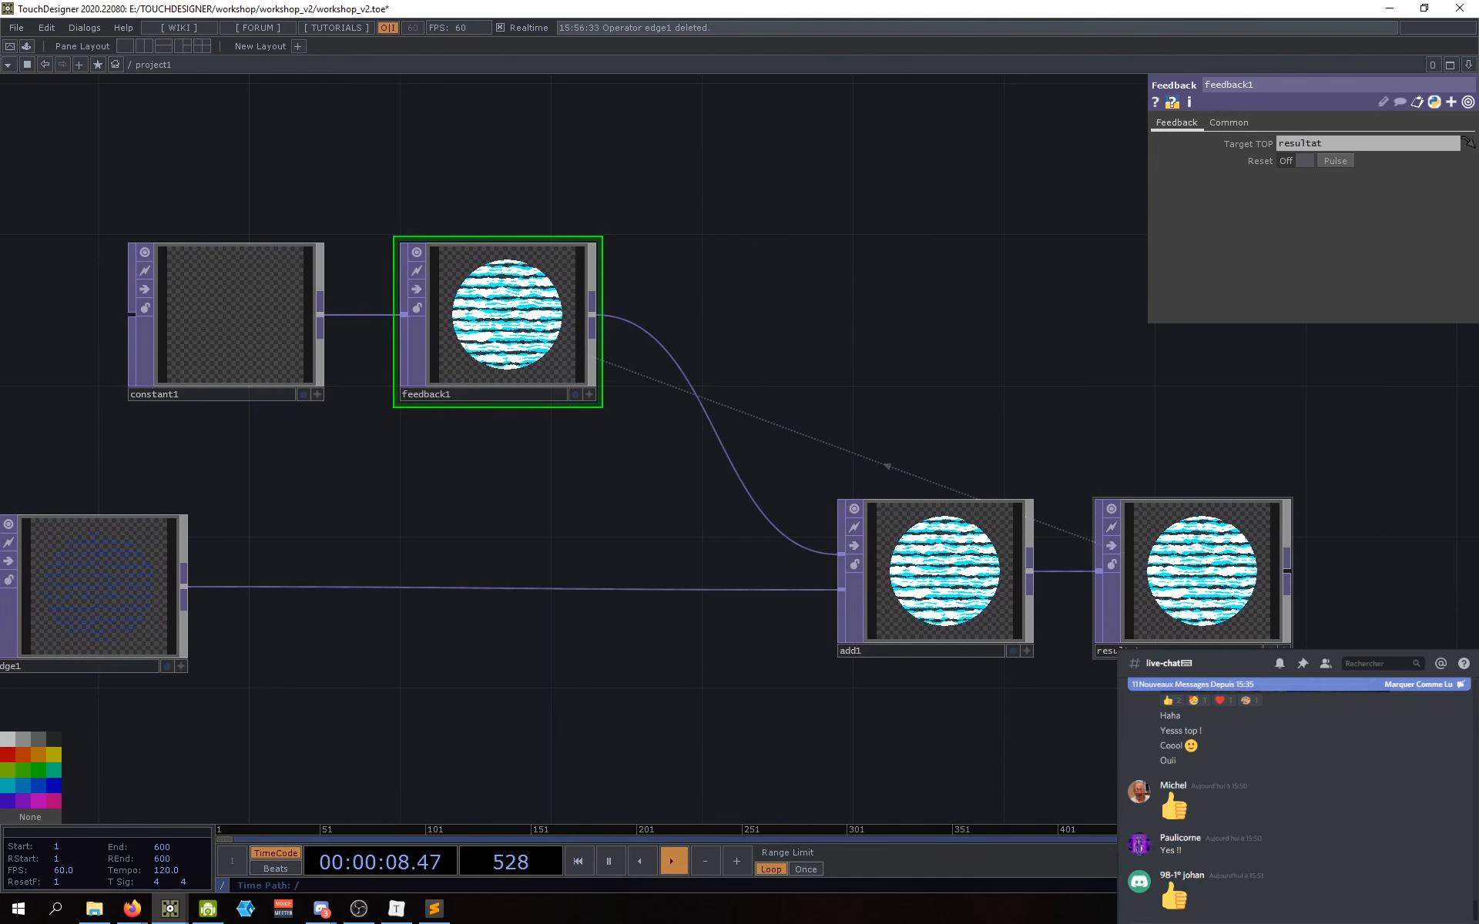
pyautogui.moveTo(815, 723); pyautogui.dragTo(794, 684)
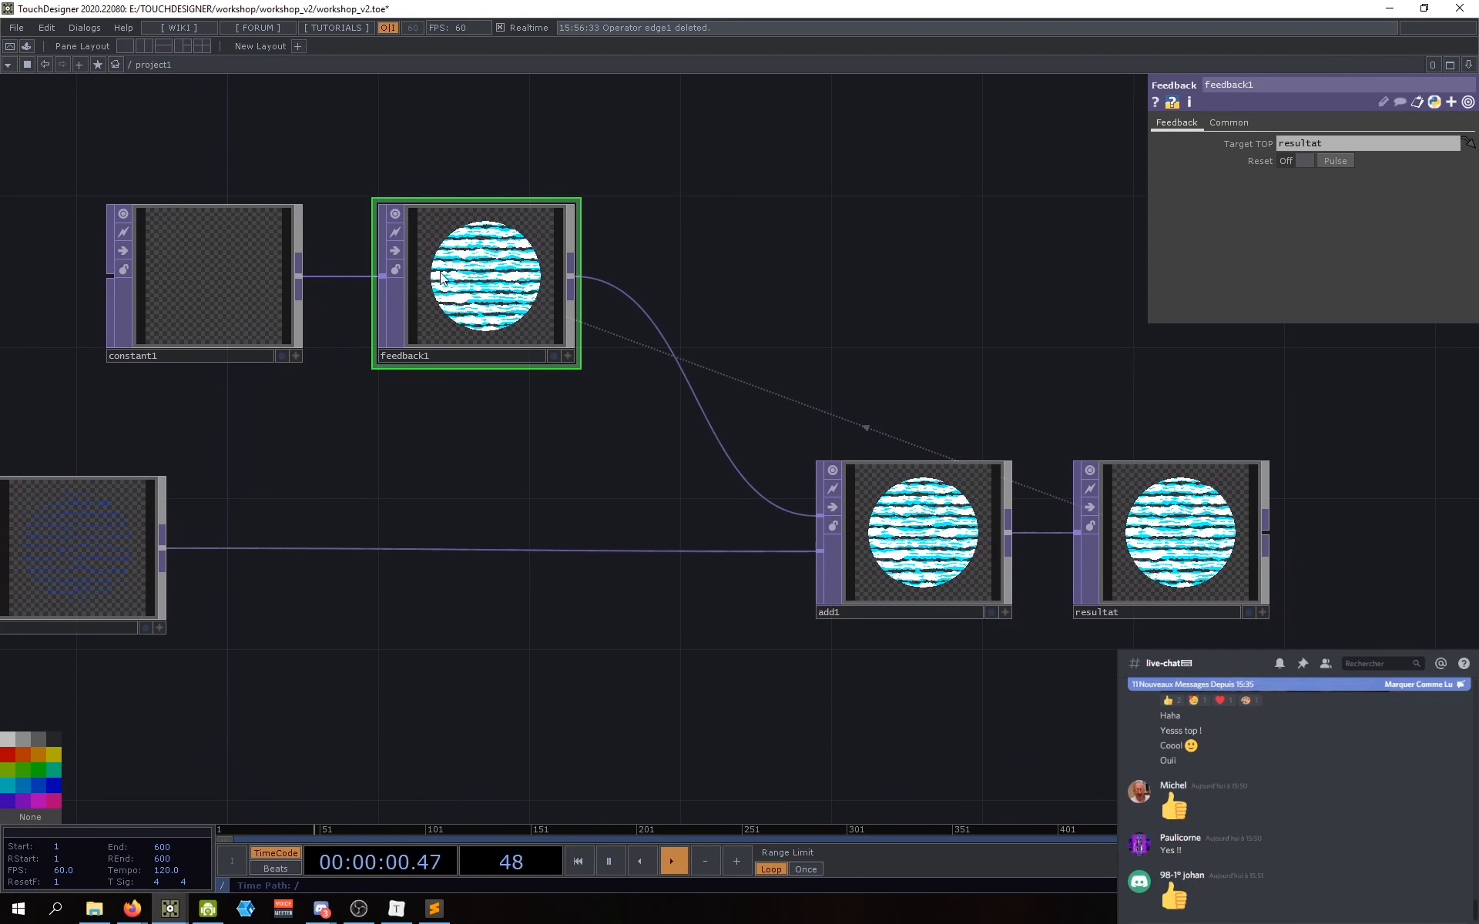
pyautogui.moveTo(521, 395); pyautogui.dragTo(503, 441)
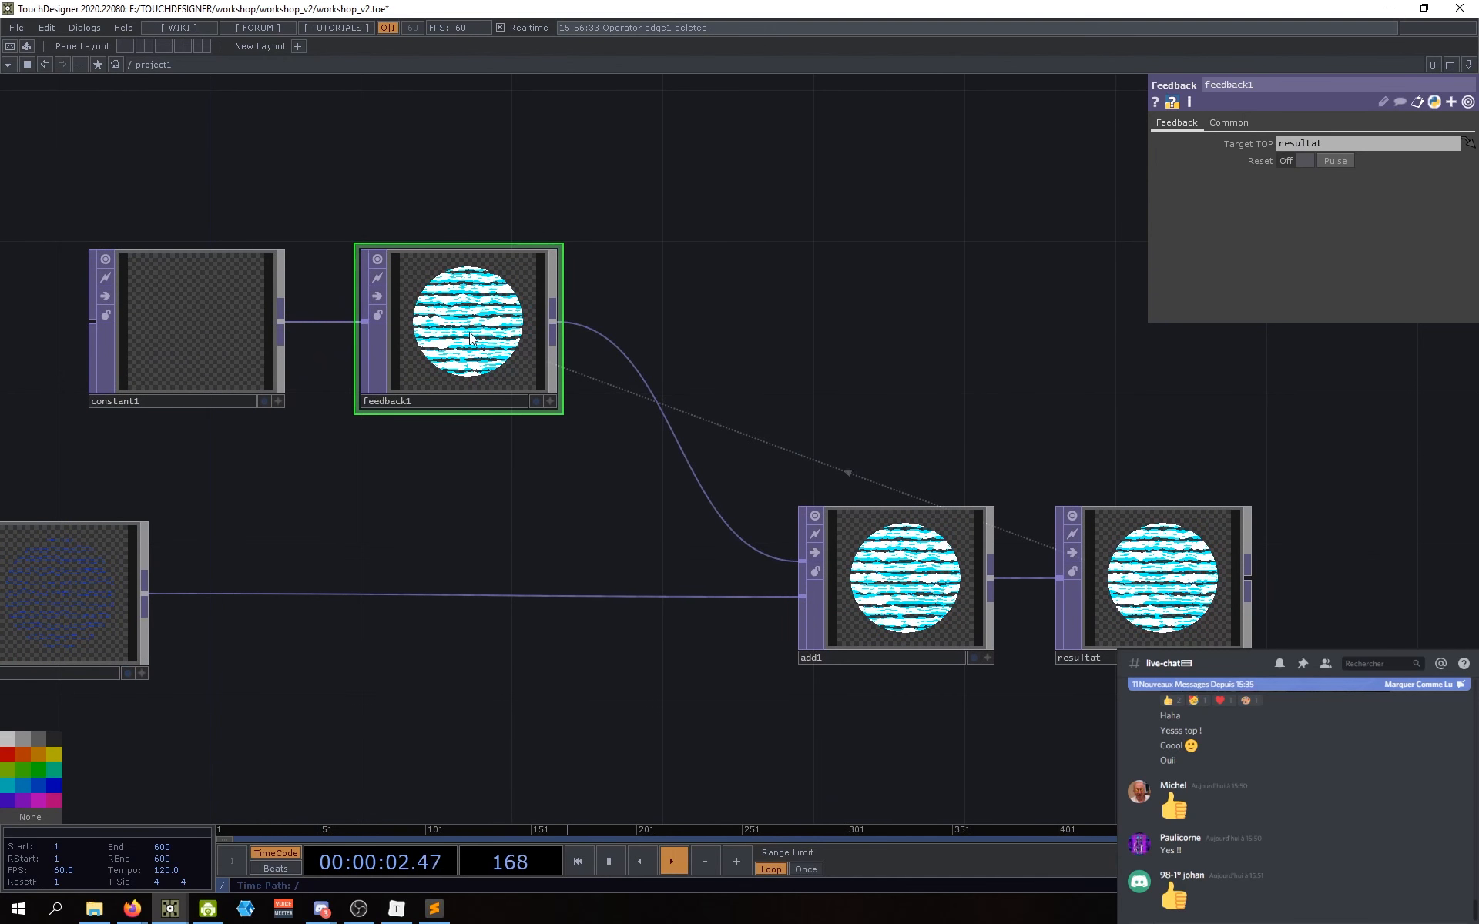
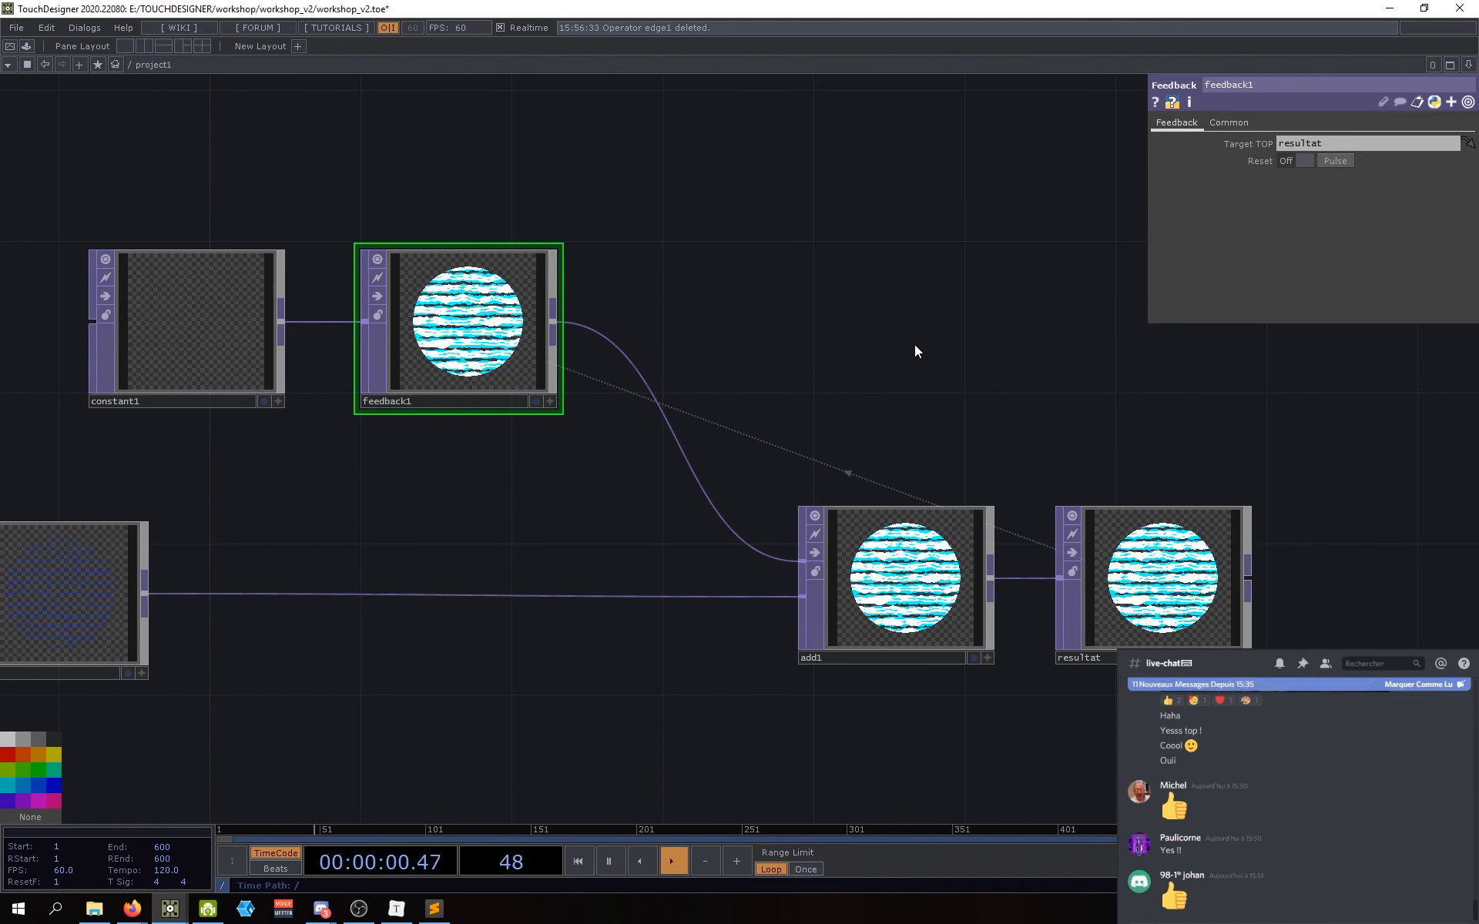
# Step: Inspect the settings of select1, edge1, add1, feedback1 and resultat in turn
pyautogui.moveTo(609, 483); pyautogui.dragTo(657, 490)
pyautogui.moveTo(556, 532); pyautogui.dragTo(643, 529)
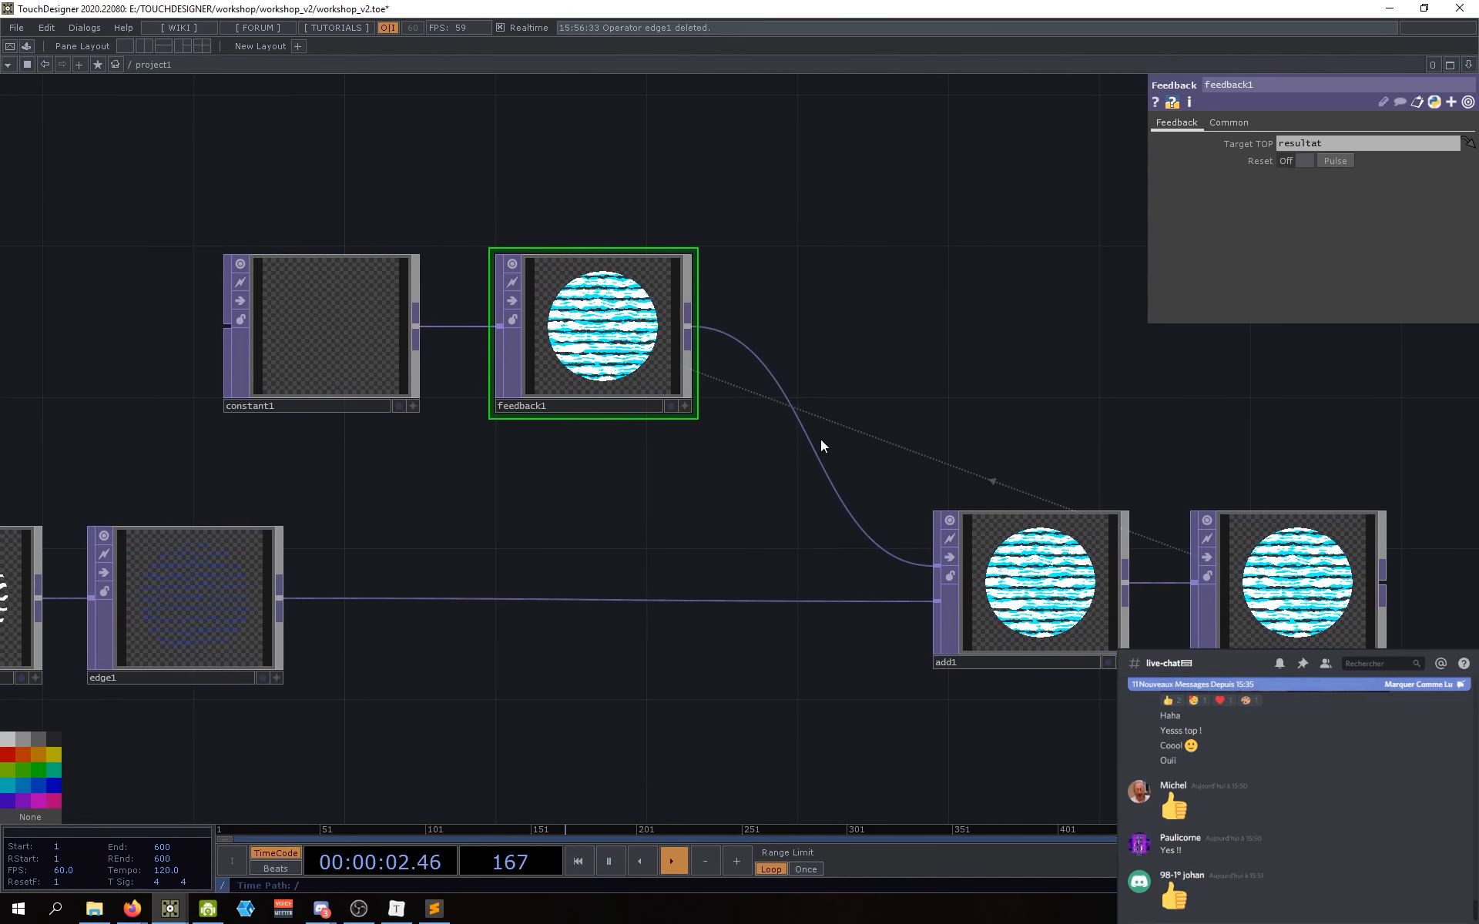
pyautogui.scroll(-3, 362, 707)
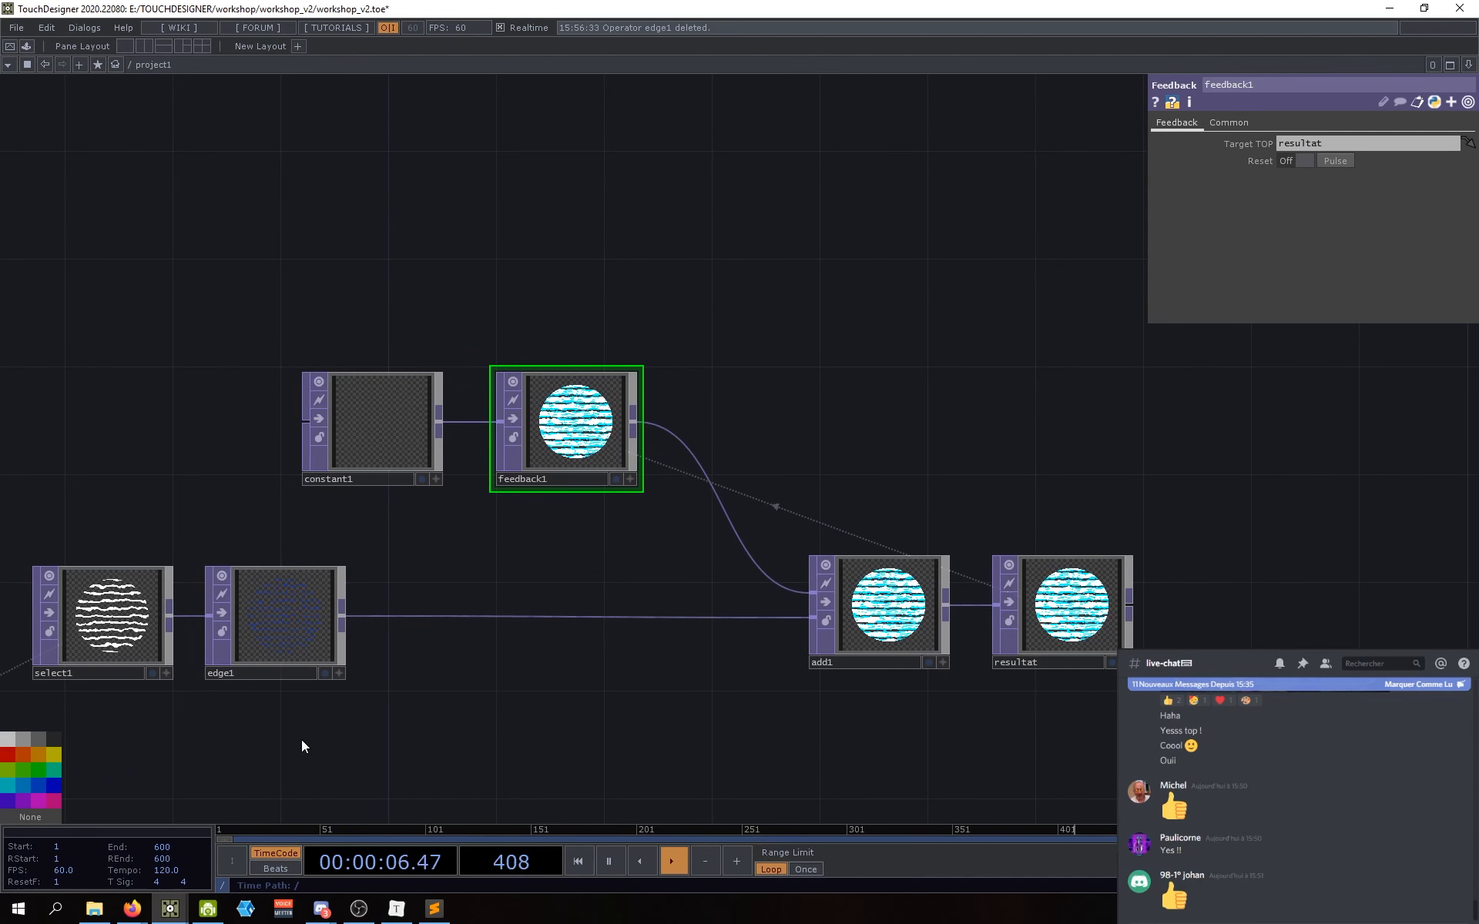
pyautogui.click(129, 632)
pyautogui.click(279, 615)
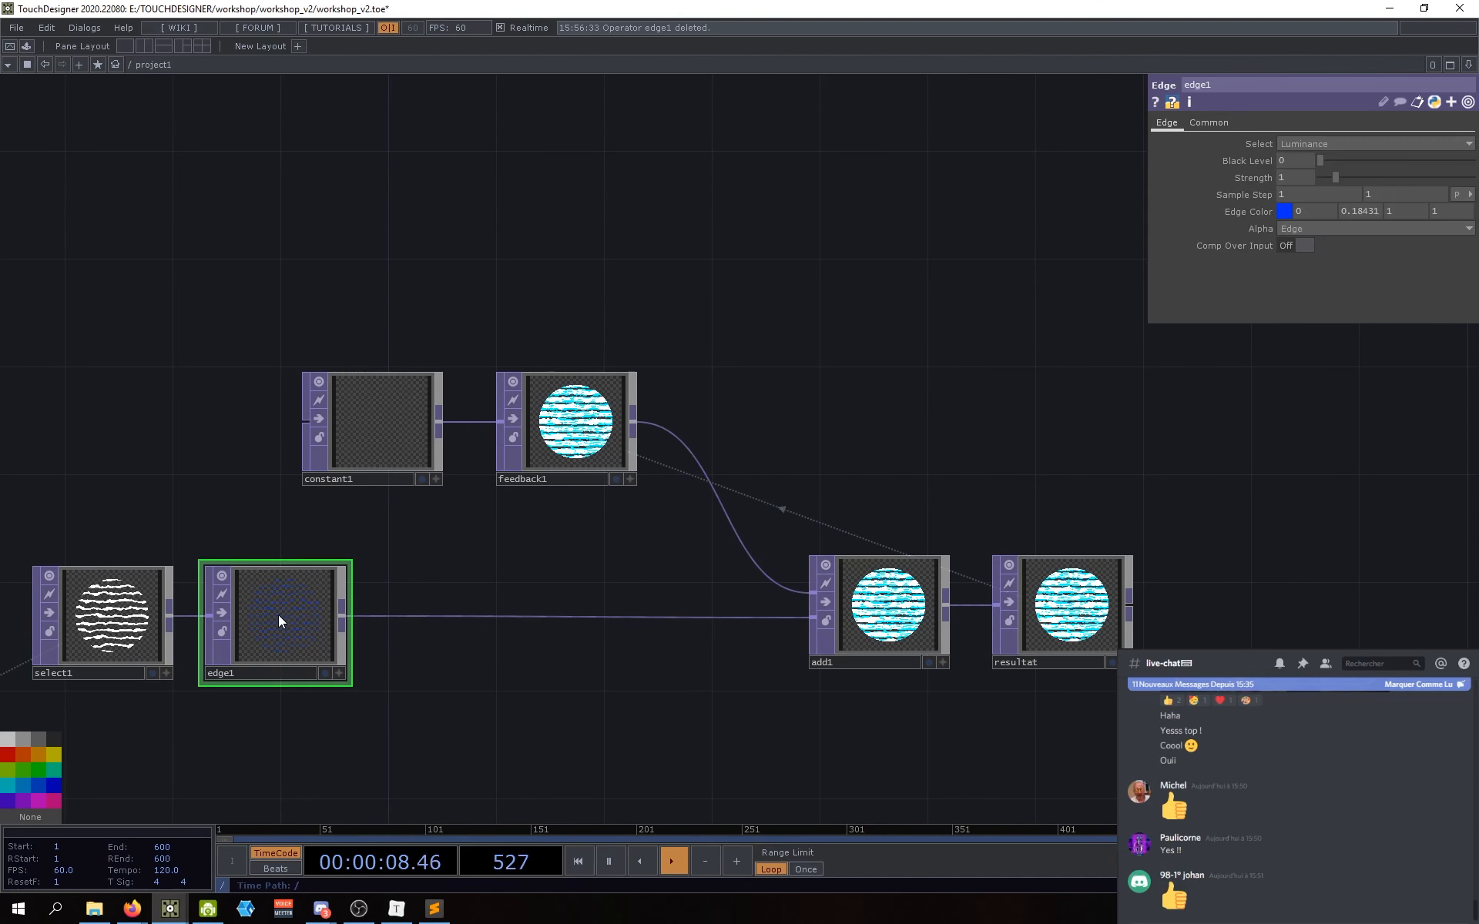
pyautogui.moveTo(425, 639); pyautogui.dragTo(365, 645)
pyautogui.click(805, 610)
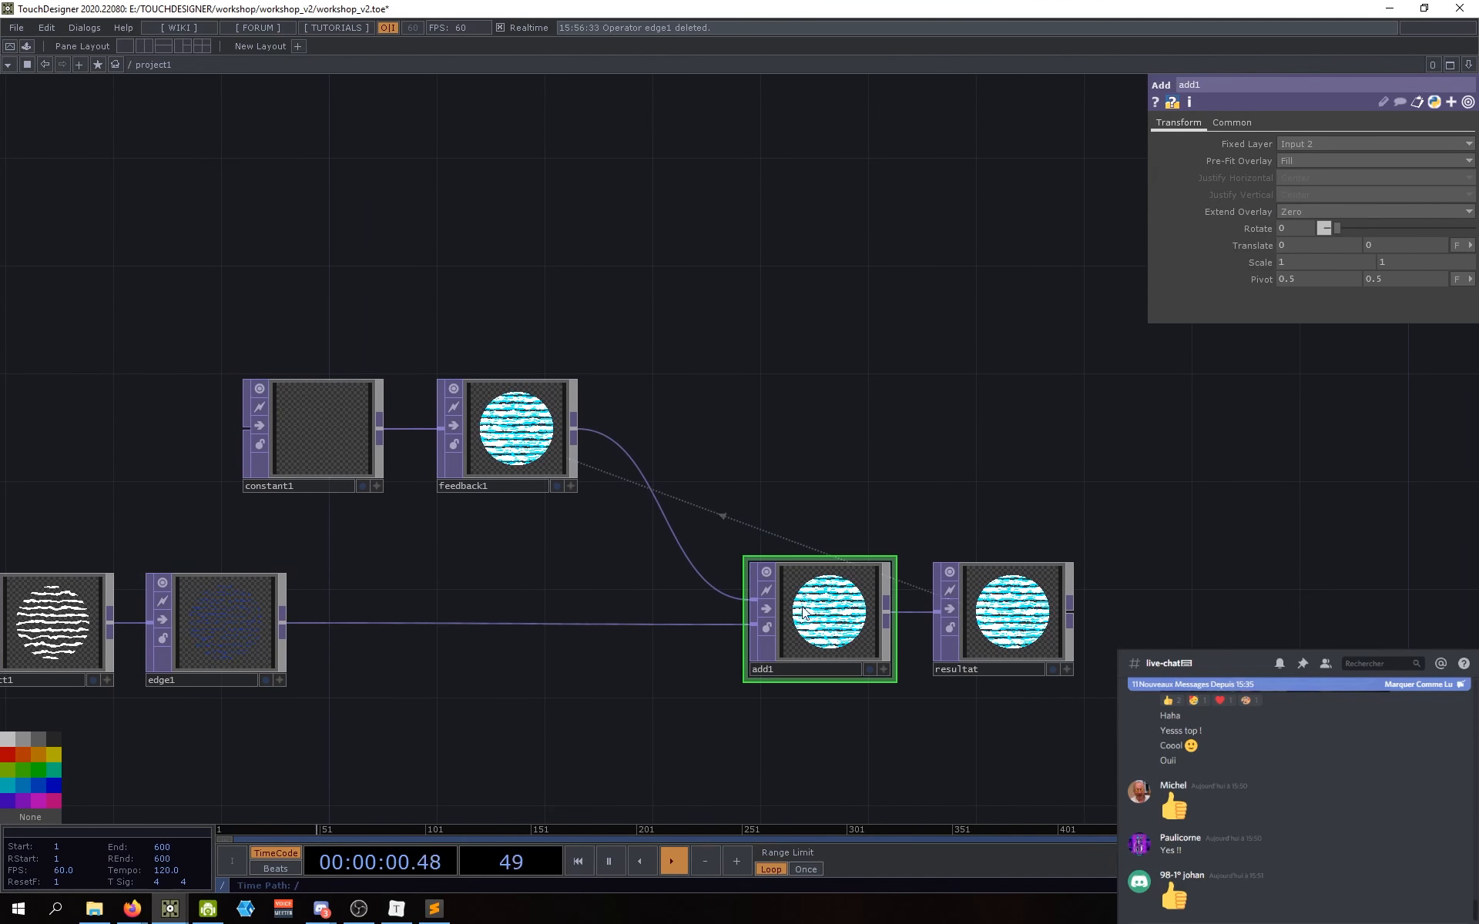
pyautogui.moveTo(583, 516); pyautogui.dragTo(600, 479)
pyautogui.moveTo(626, 487); pyautogui.dragTo(593, 476, button='right')
pyautogui.click(533, 402)
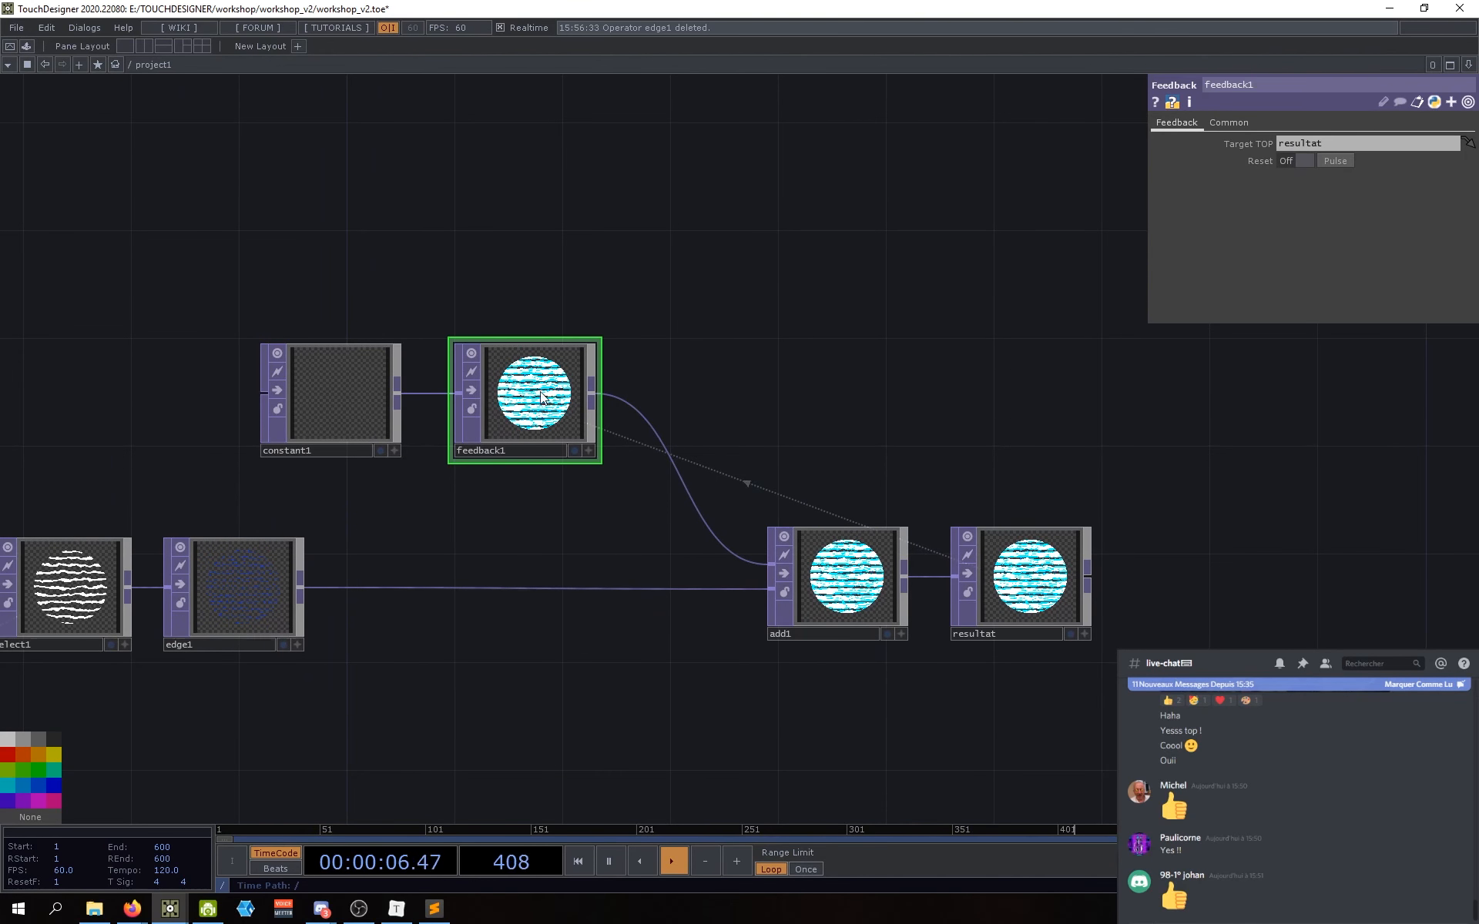
pyautogui.click(1029, 572)
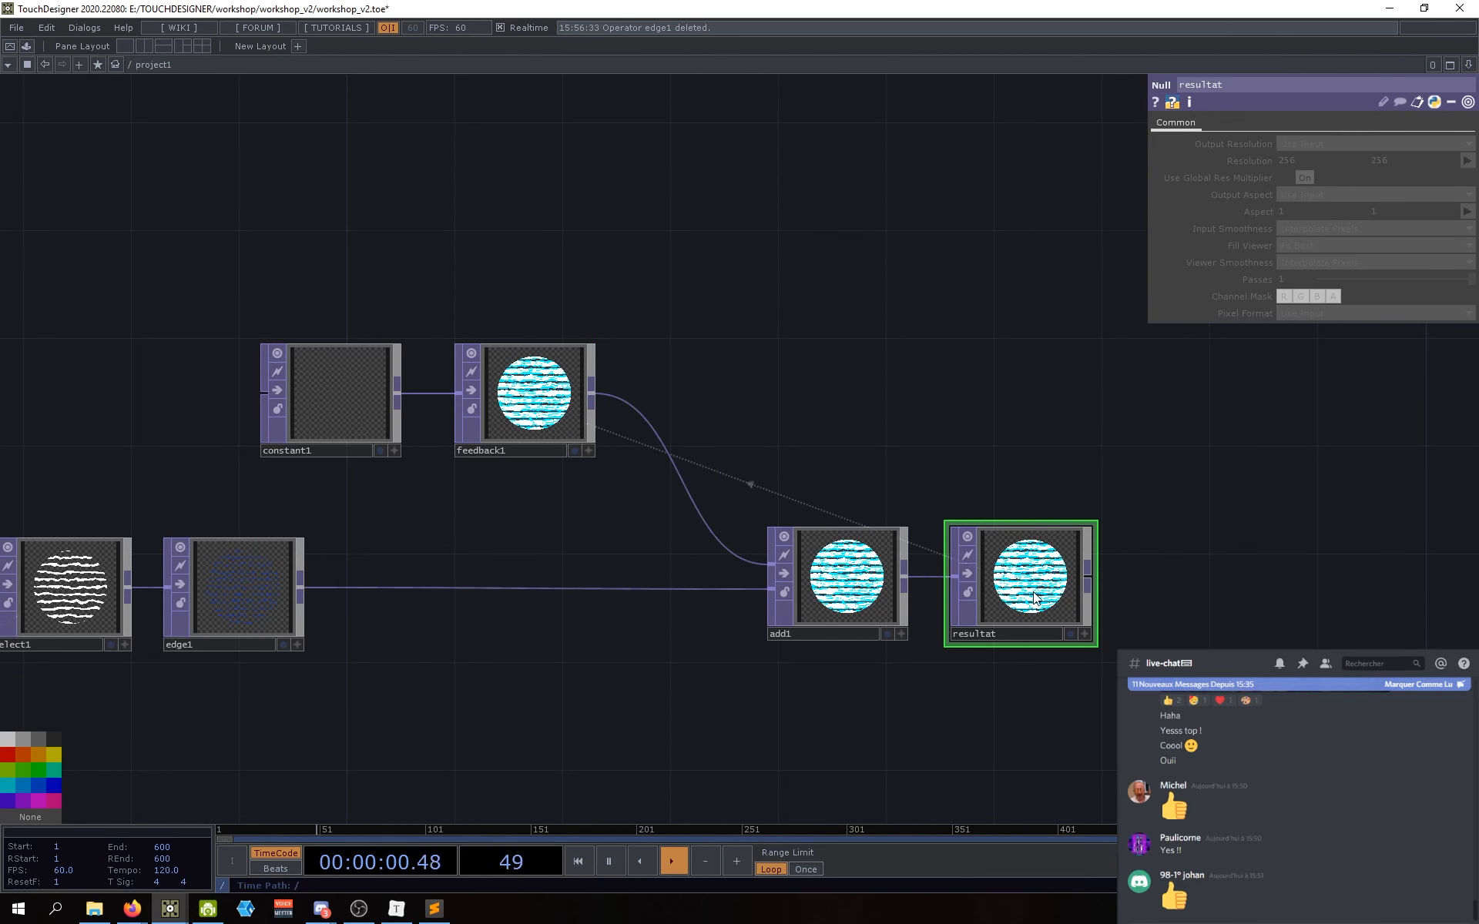
pyautogui.click(537, 428)
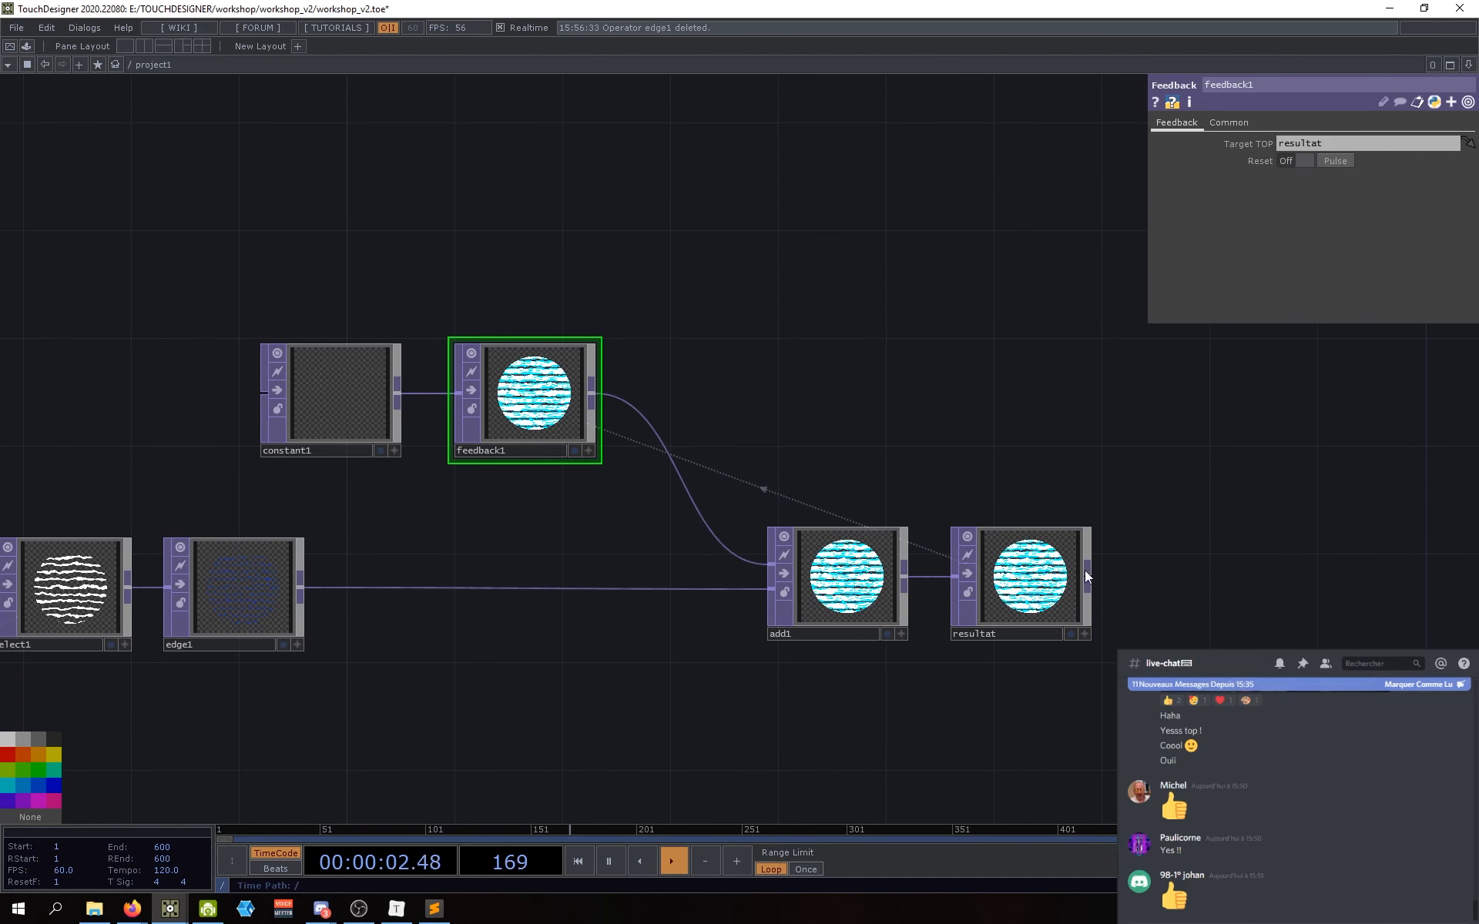
# Step: Set feedback1's Target TOP to 'resultat', clearing the old reference and retyping it
pyautogui.click(1323, 142)
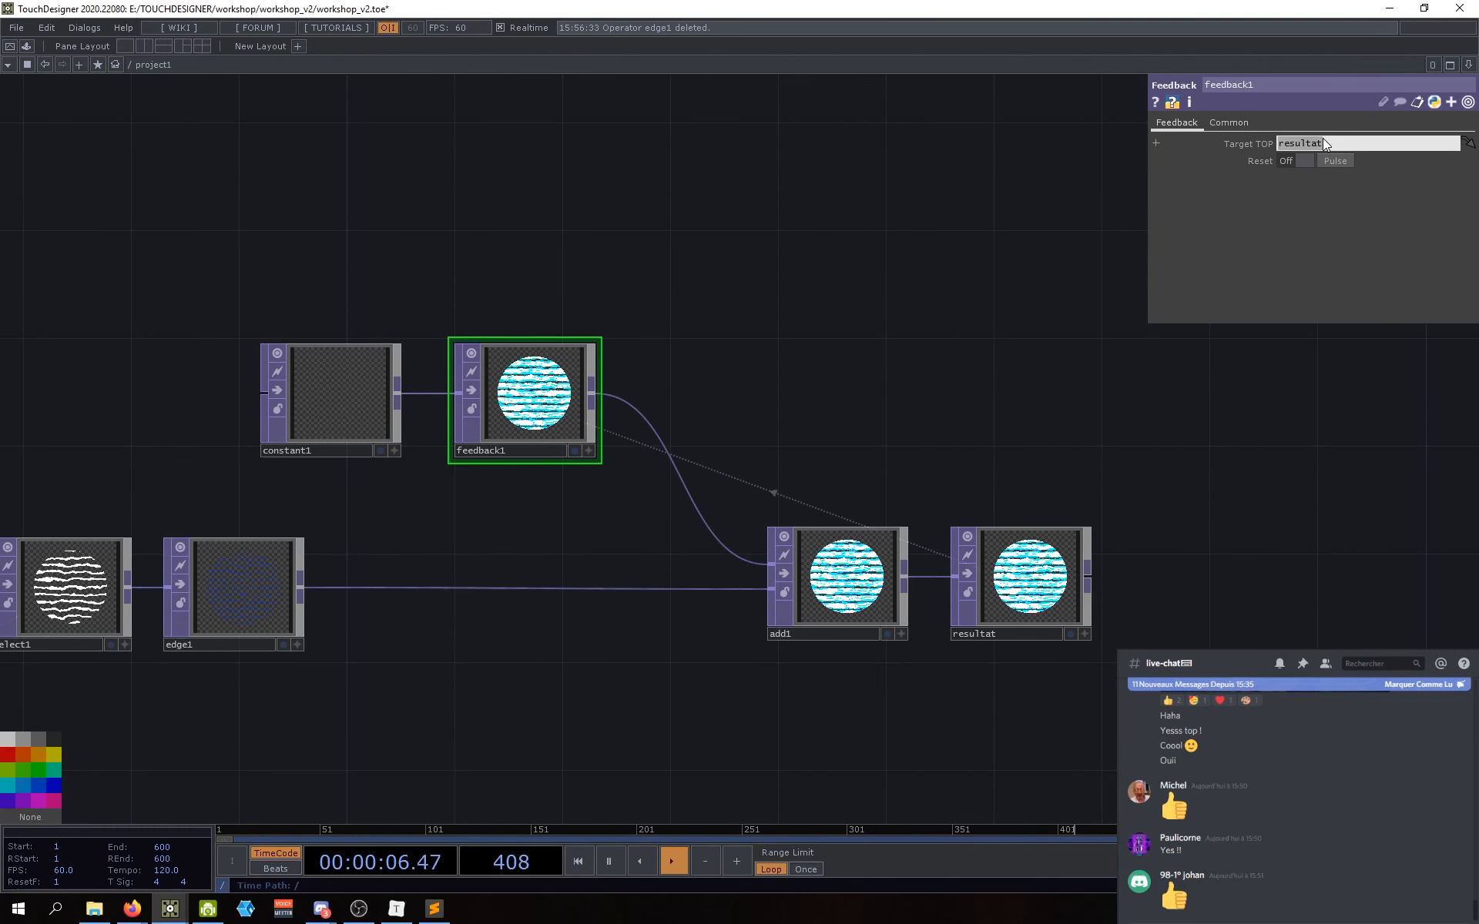
pyautogui.press('BackSpace')
pyautogui.moveTo(1015, 599); pyautogui.dragTo(1294, 143)
pyautogui.click(1337, 143)
pyautogui.press('BackSpace')
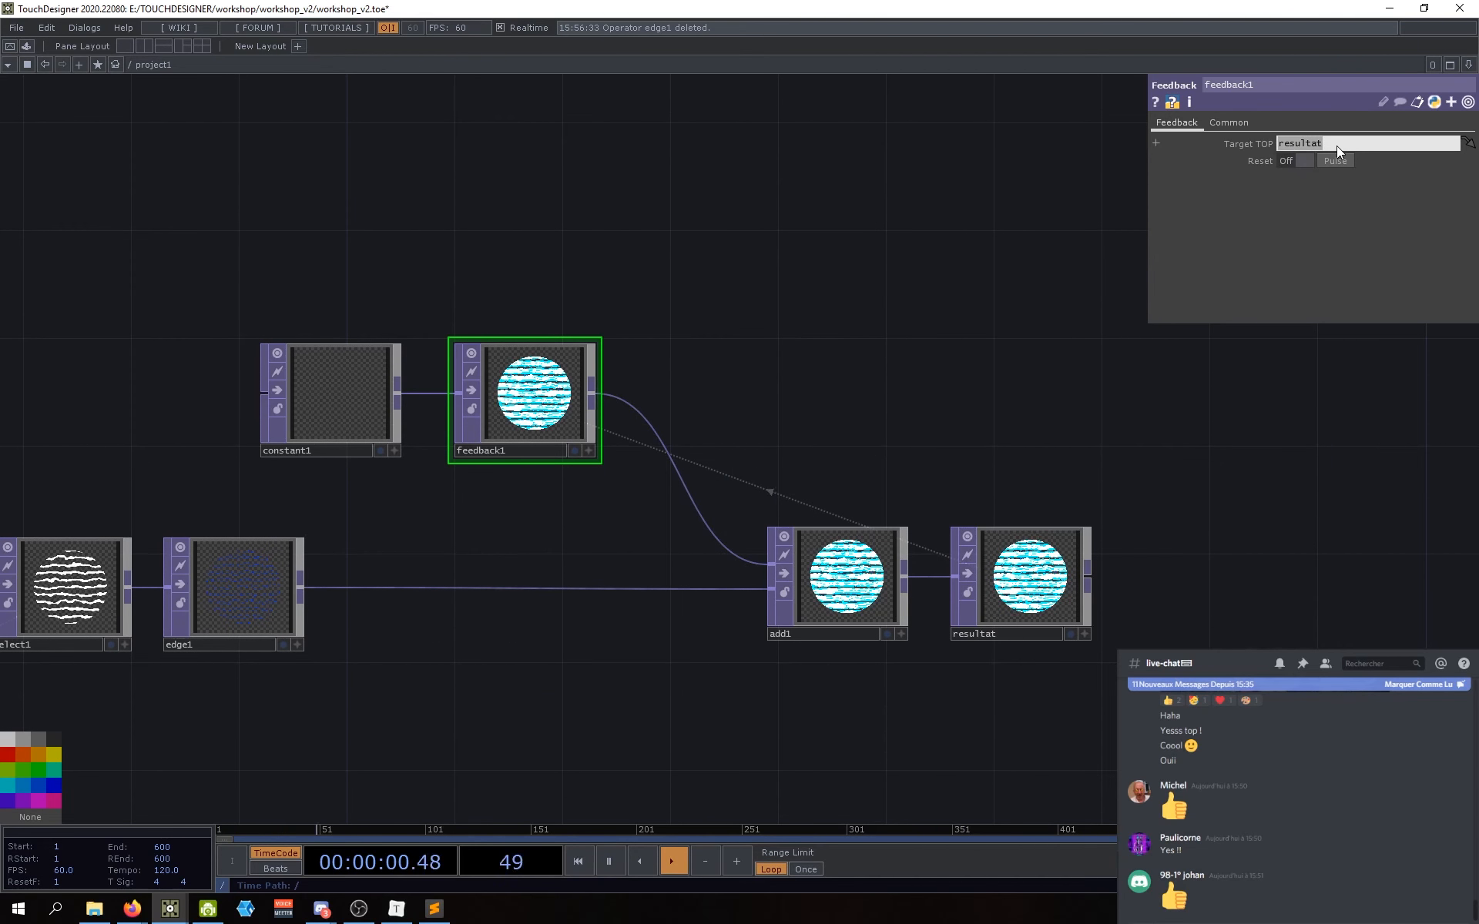
pyautogui.click(697, 310)
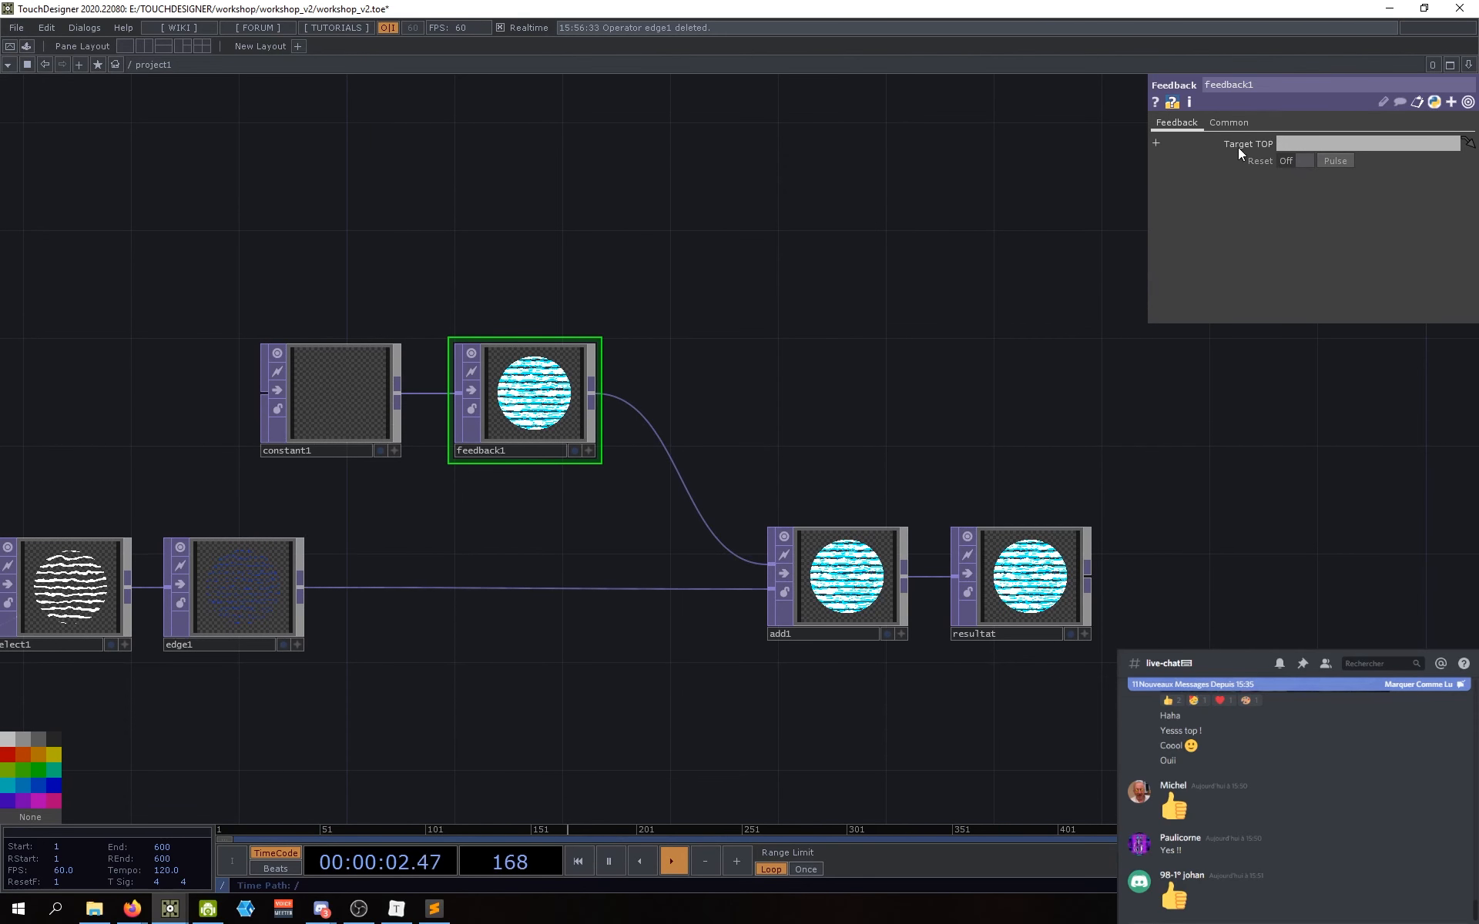
pyautogui.click(1300, 145)
pyautogui.write('resultat')
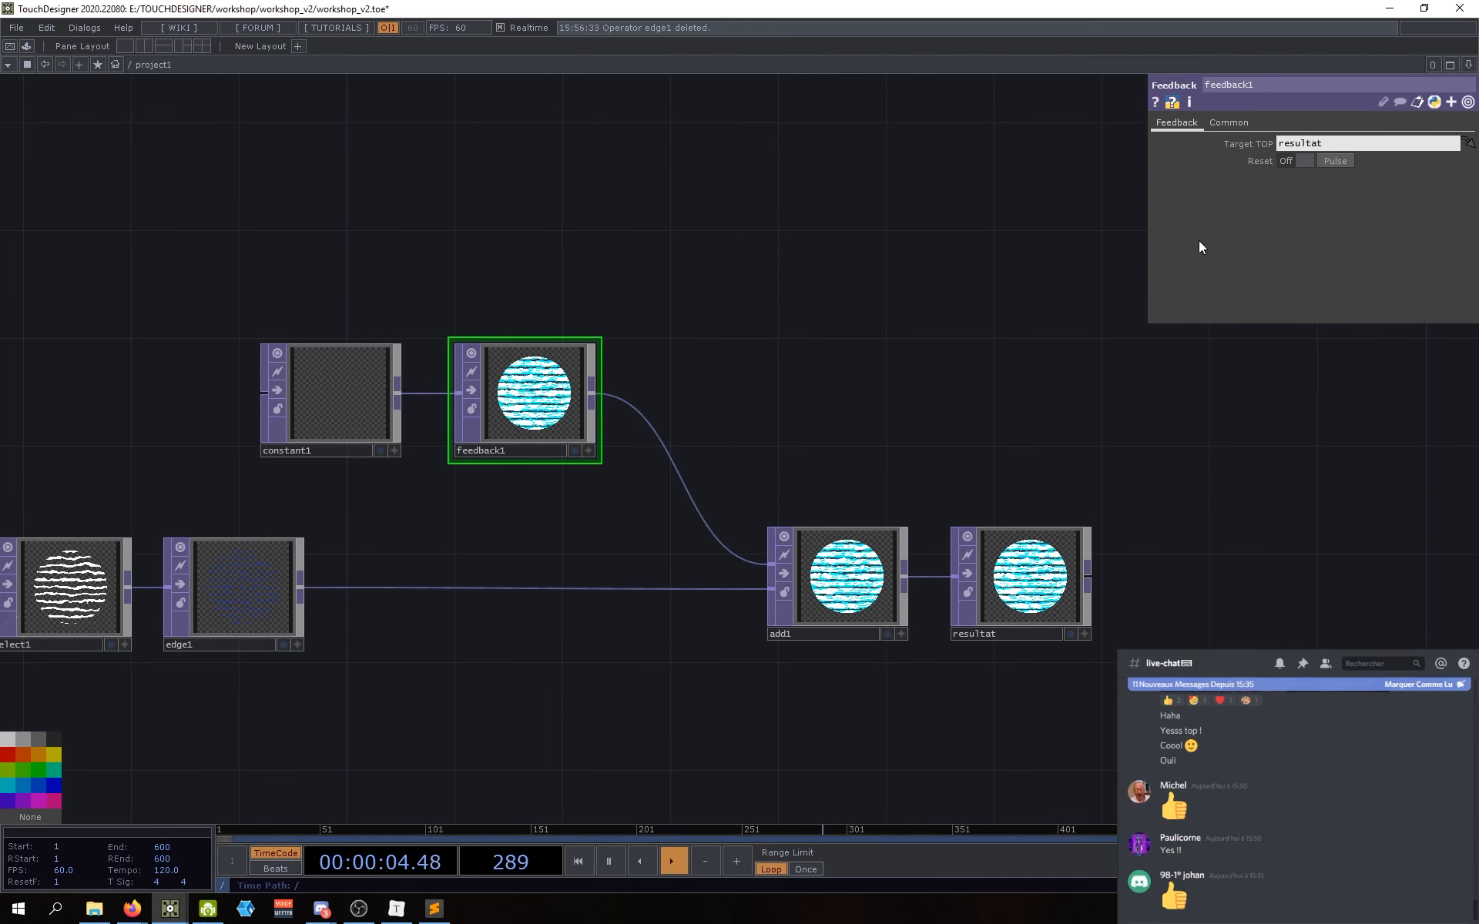
pyautogui.press('Return')
pyautogui.click(797, 465)
# Step: Check the resultat node and pan back to show the whole chain from select1 and edge1
pyautogui.moveTo(702, 507); pyautogui.dragTo(801, 517)
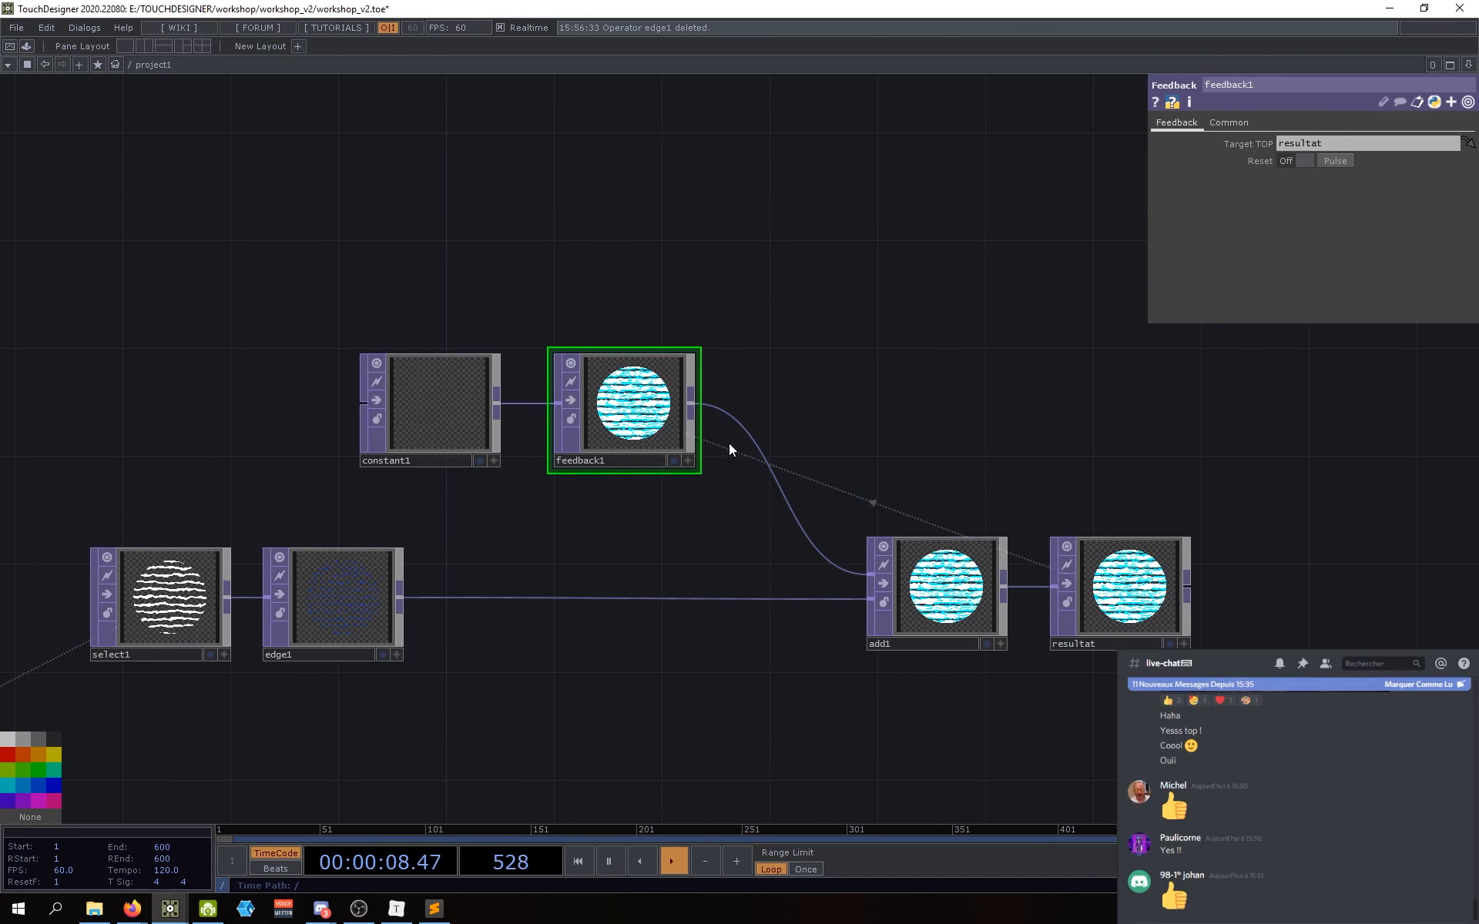
pyautogui.moveTo(679, 617); pyautogui.dragTo(670, 622)
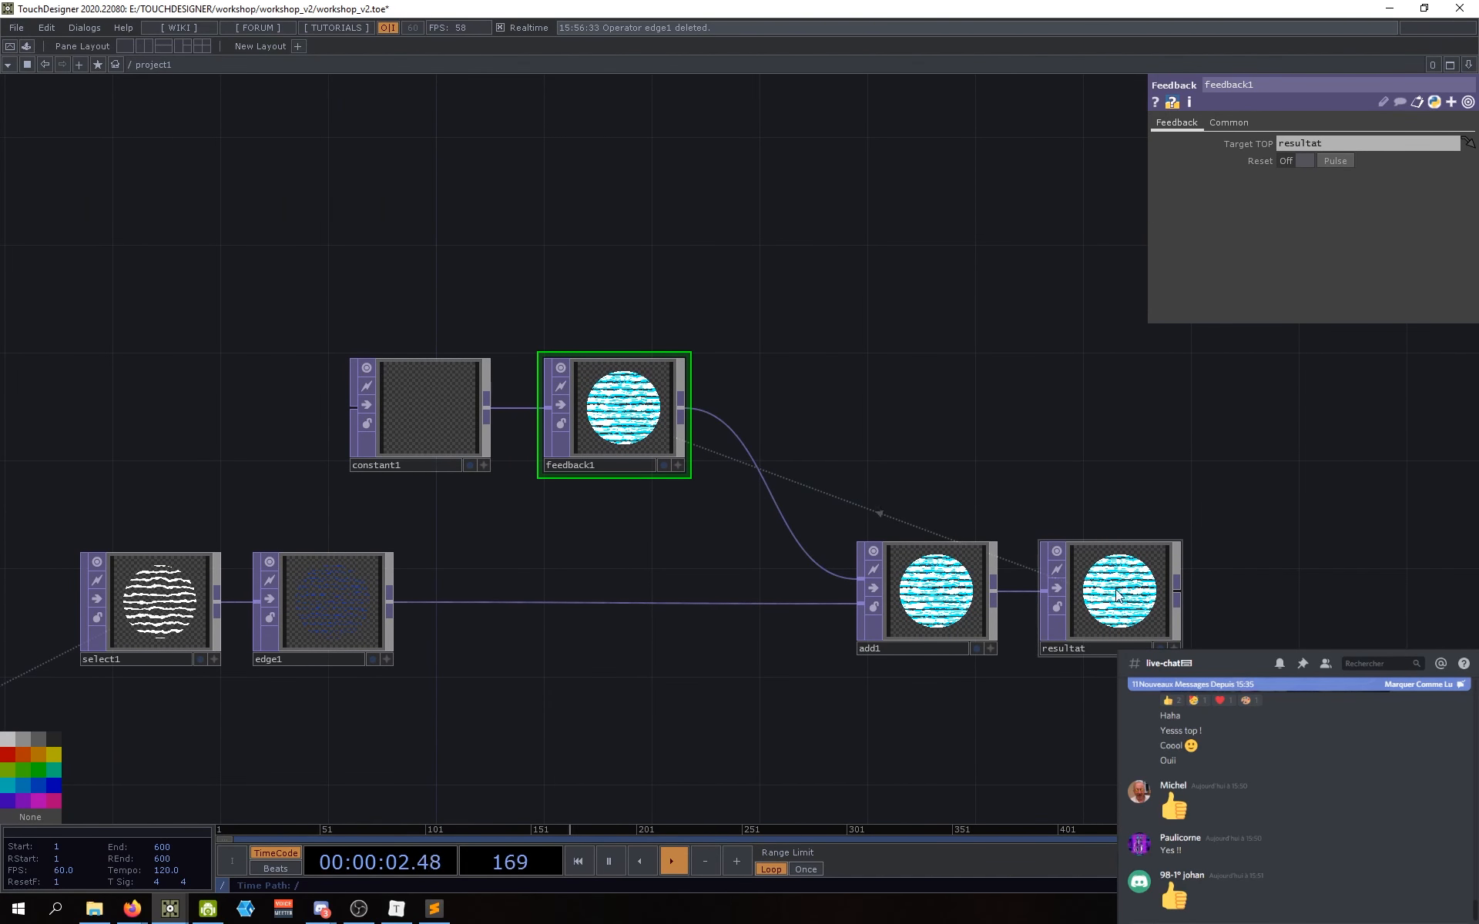
pyautogui.click(1136, 621)
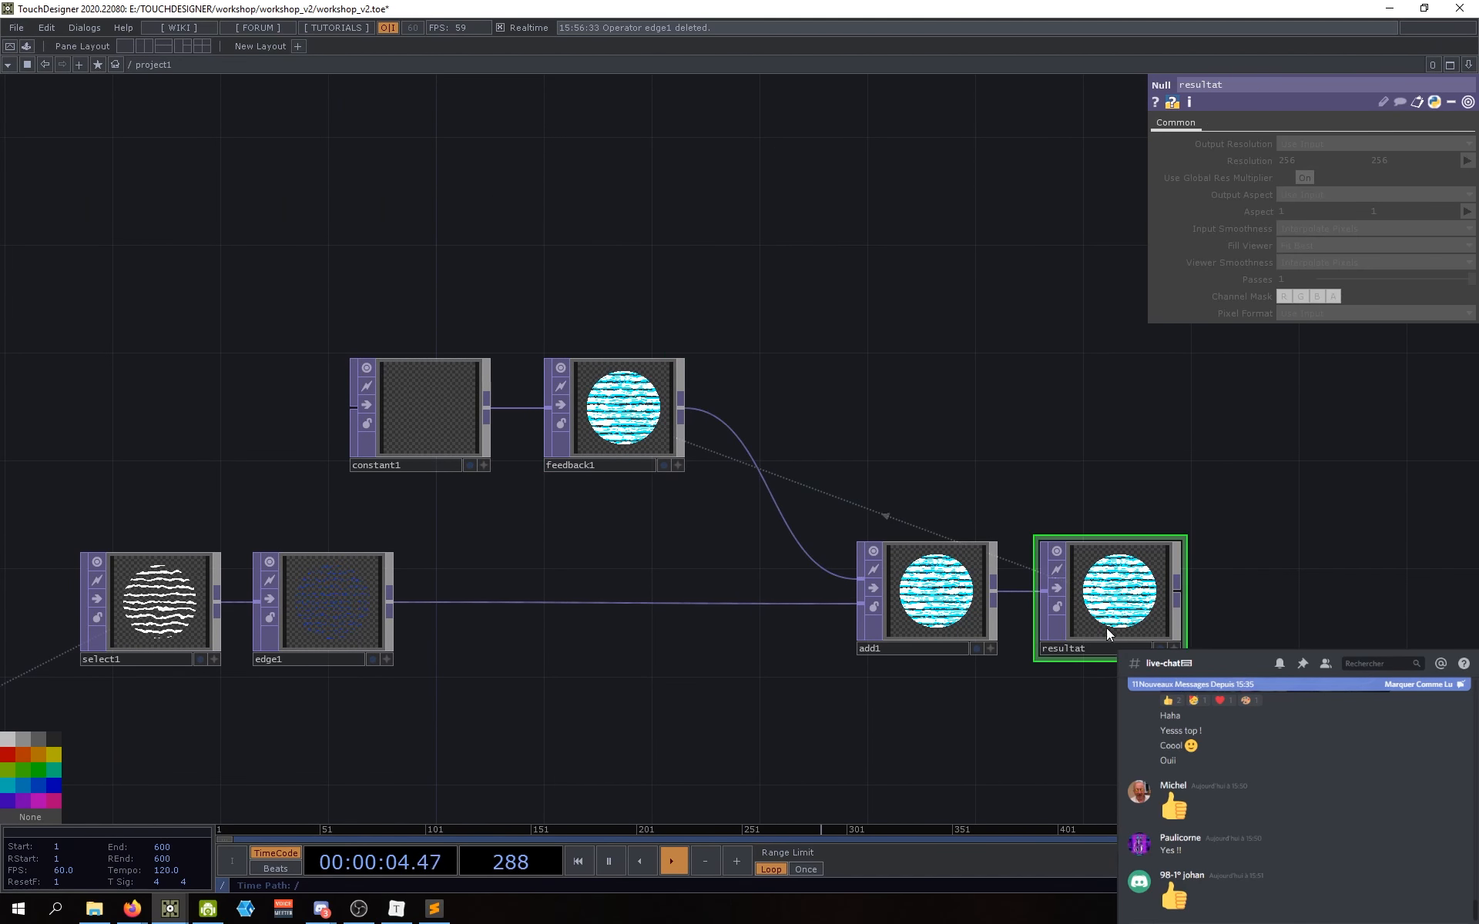
pyautogui.moveTo(847, 642); pyautogui.dragTo(856, 641)
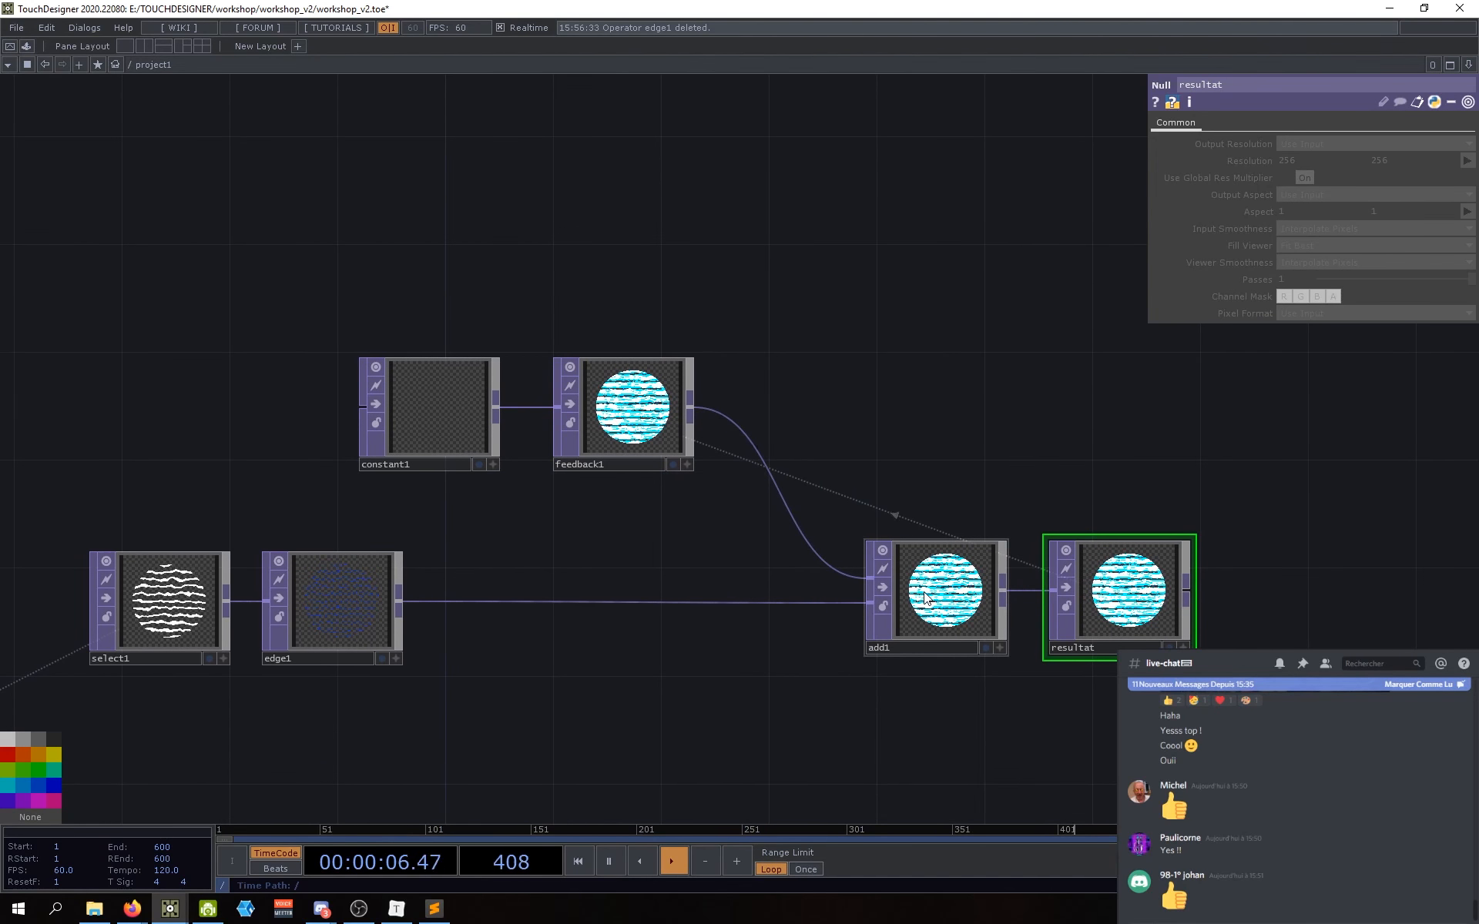
pyautogui.moveTo(700, 584)
pyautogui.mouseDown()
pyautogui.moveTo(742, 584)
pyautogui.moveTo(723, 585)
pyautogui.mouseUp()
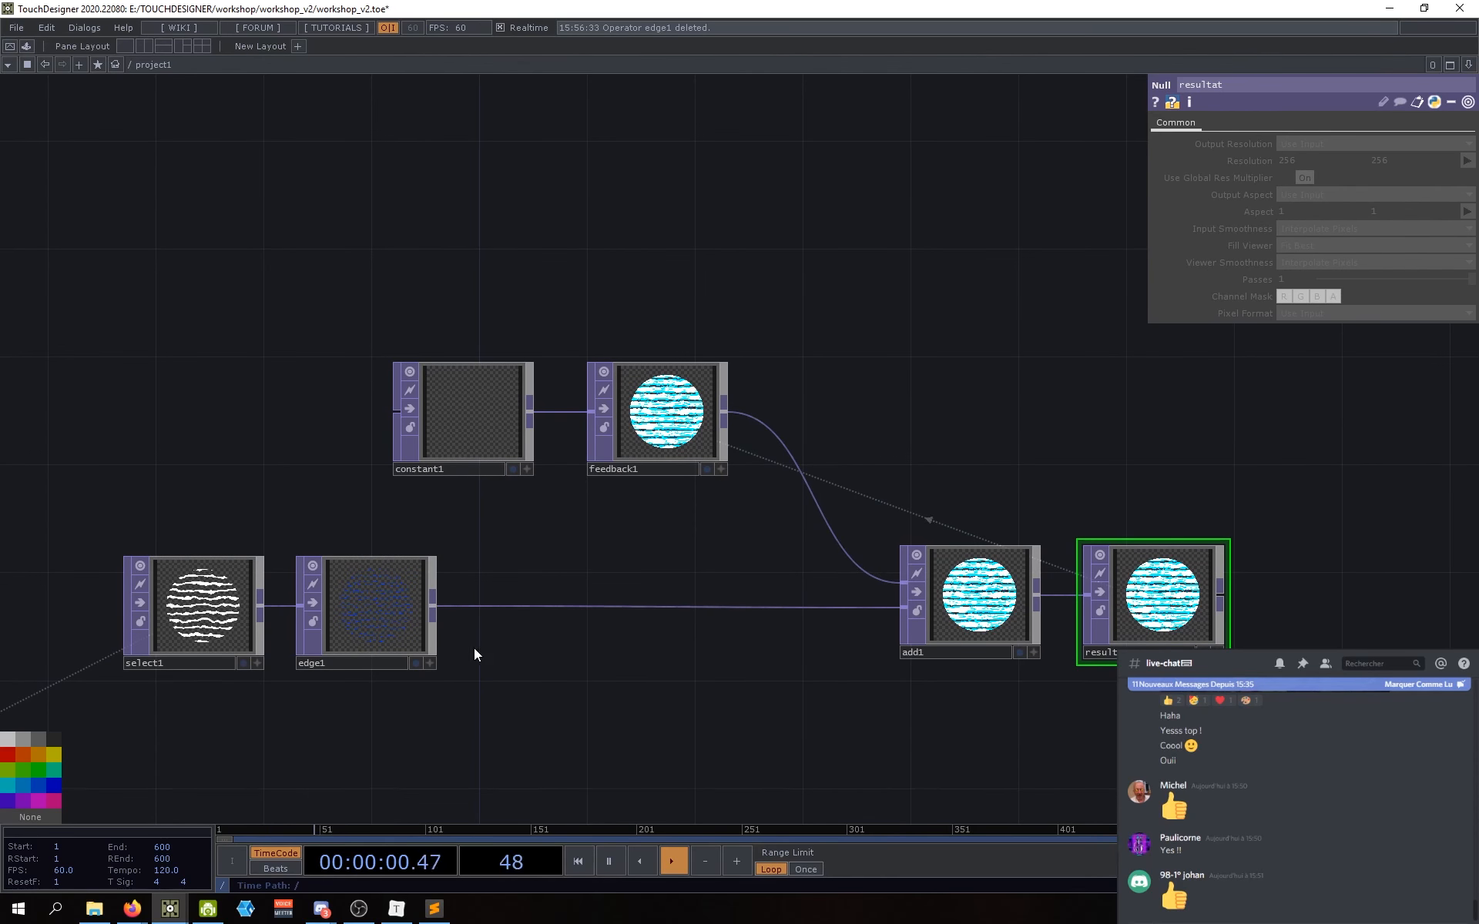
pyautogui.scroll(5, 358, 618)
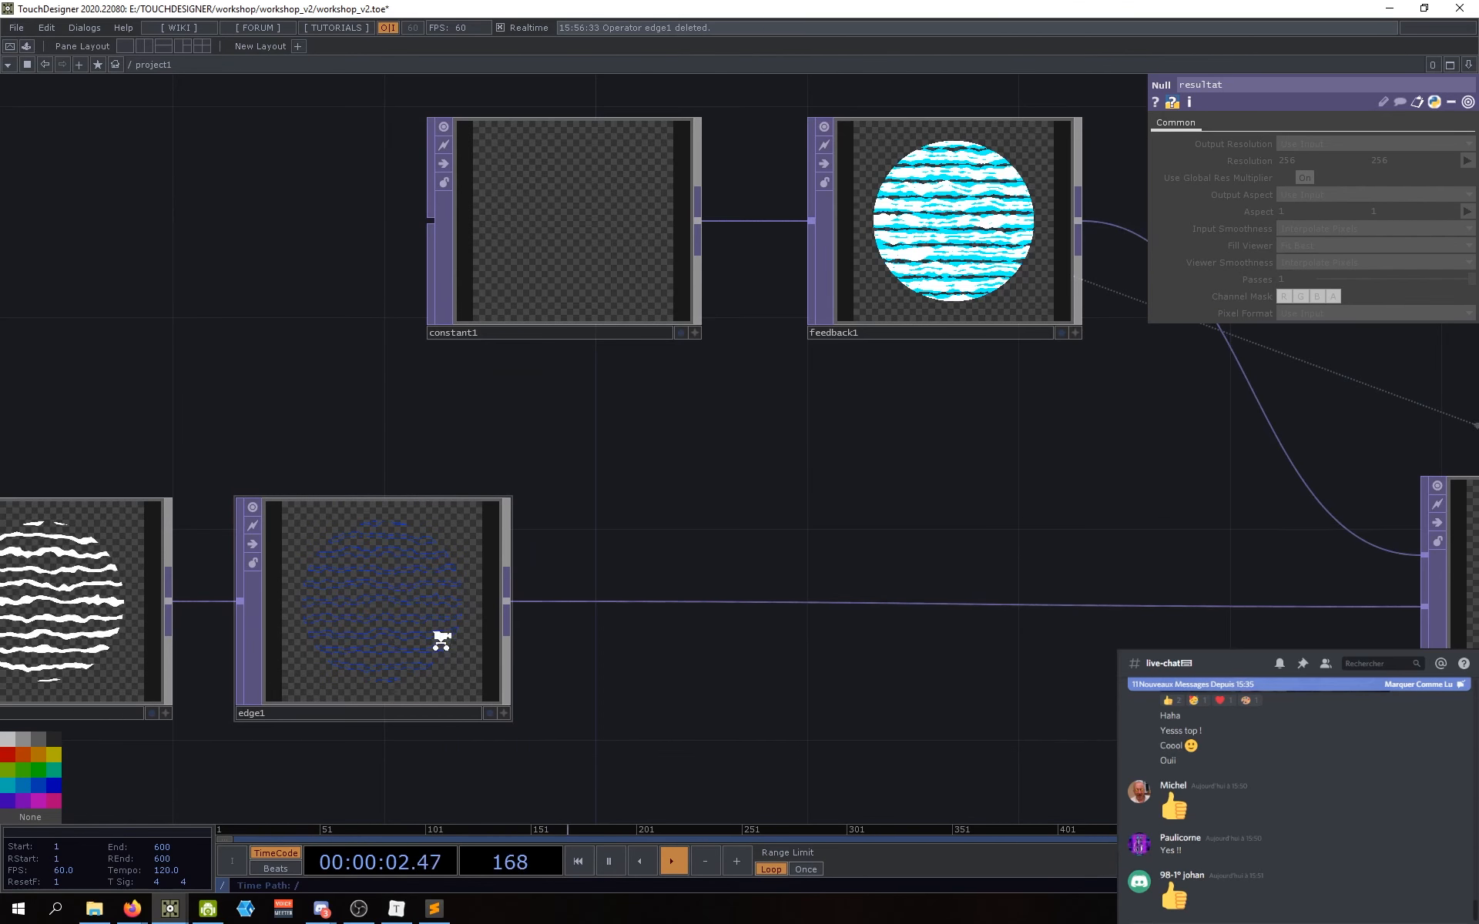
pyautogui.scroll(-3, 435, 624)
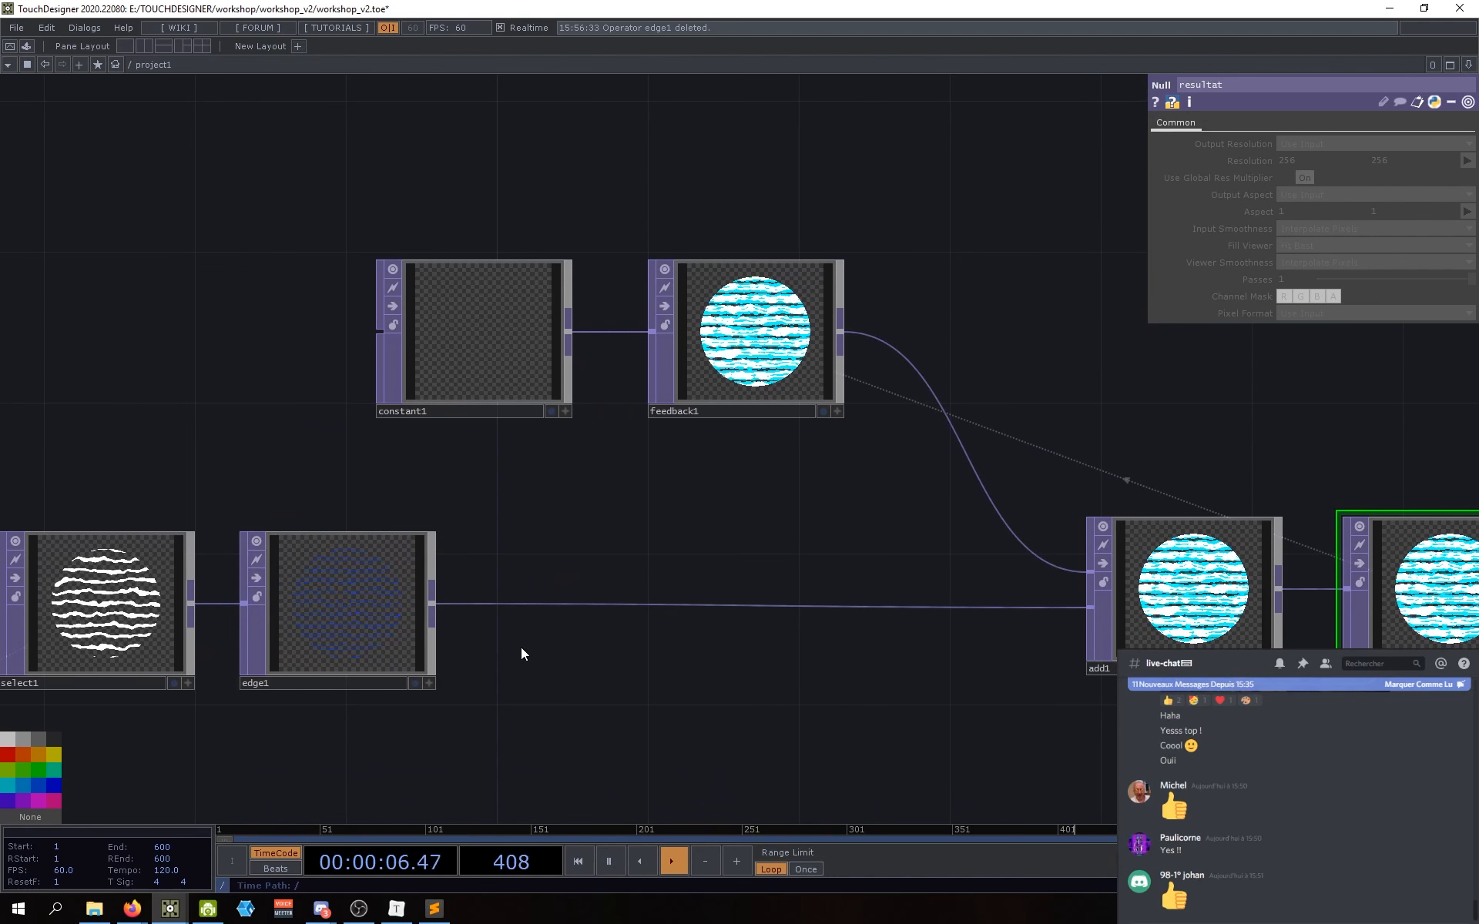
pyautogui.moveTo(730, 519); pyautogui.dragTo(591, 550)
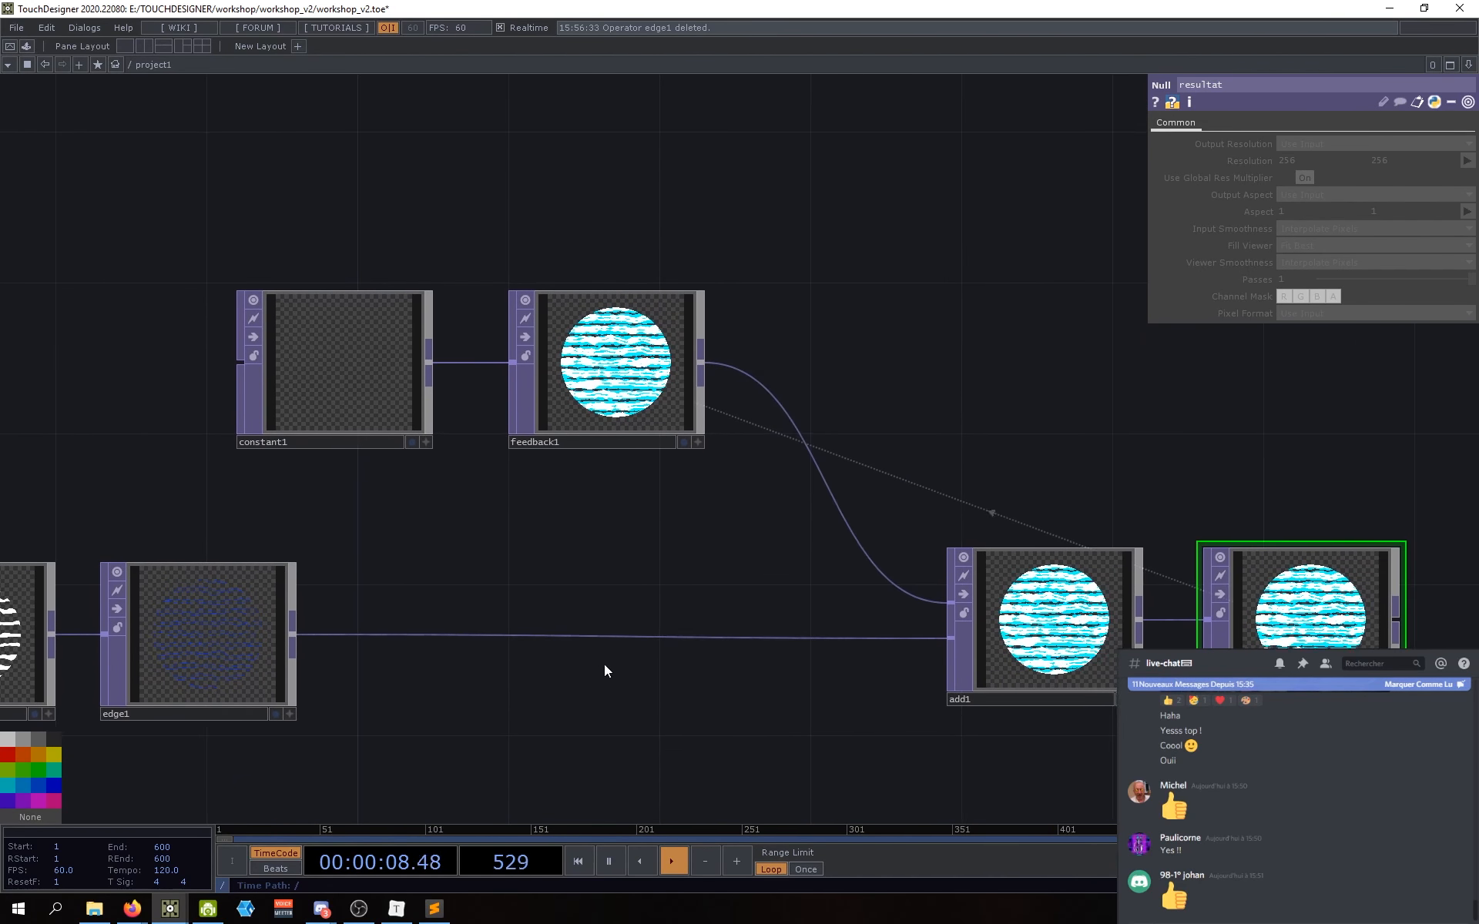
pyautogui.scroll(-1, 574, 672)
pyautogui.scroll(-2, 573, 670)
pyautogui.moveTo(571, 670); pyautogui.dragTo(538, 655)
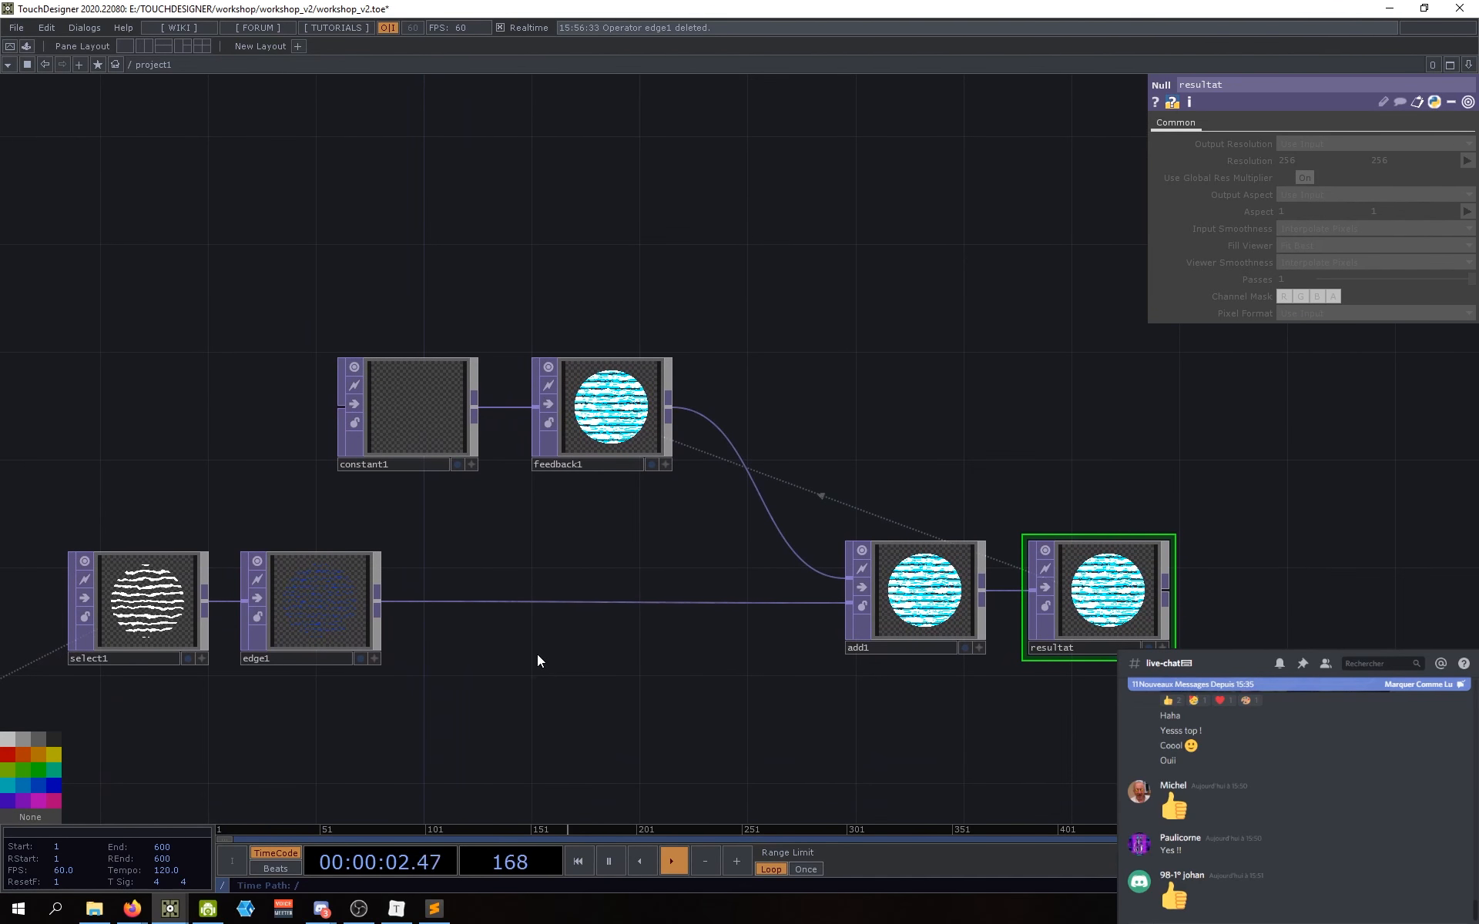
pyautogui.moveTo(644, 670); pyautogui.dragTo(723, 690)
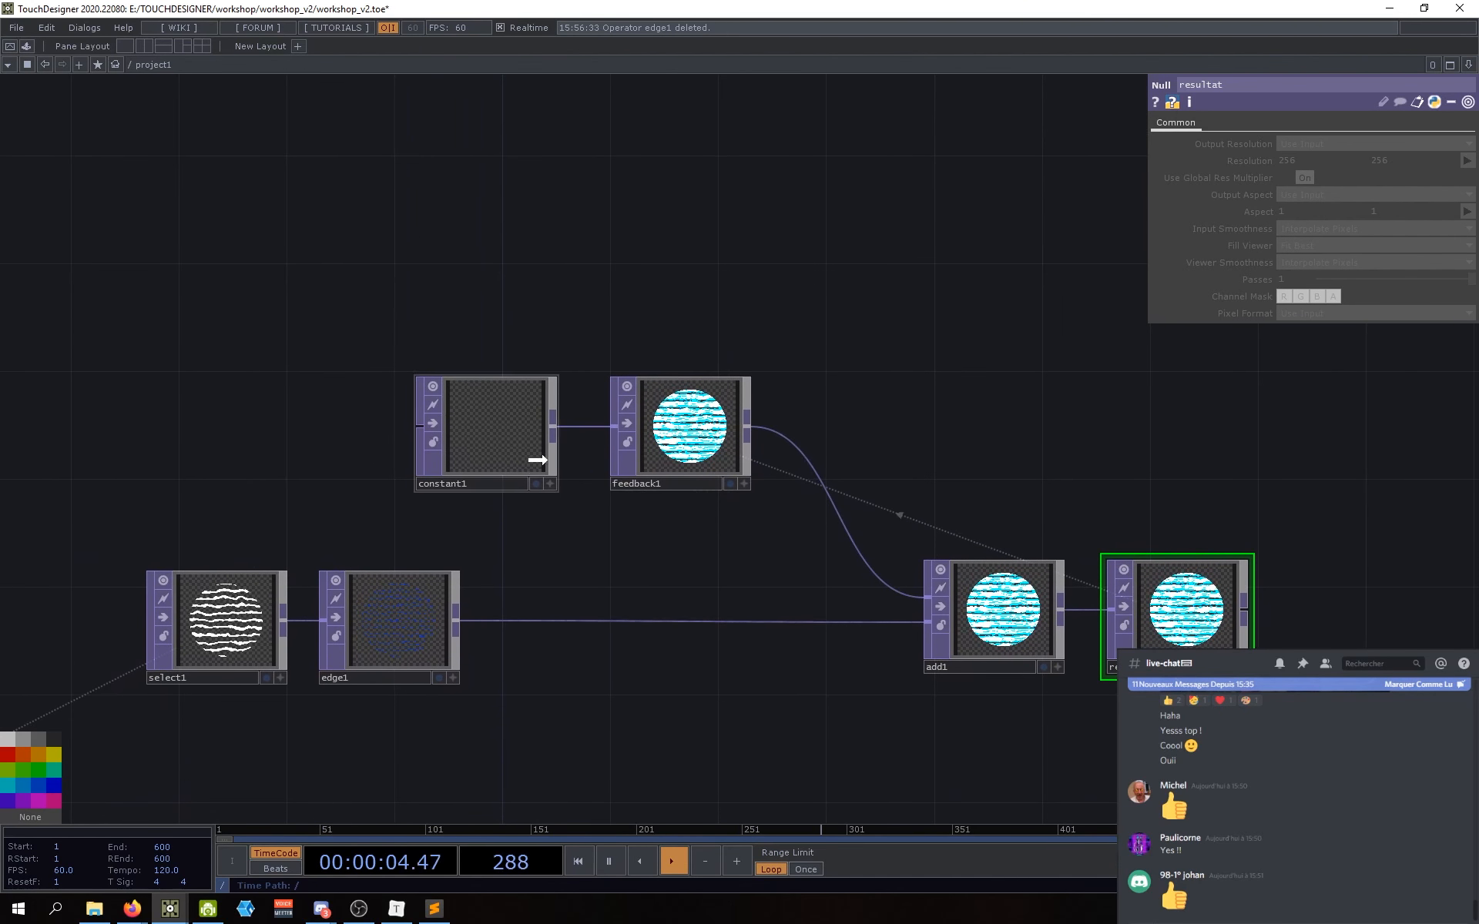
# Step: Move constant1 and feedback1 together up and left, then reselect feedback1
pyautogui.moveTo(538, 460); pyautogui.dragTo(540, 460)
pyautogui.moveTo(587, 568); pyautogui.dragTo(577, 549)
pyautogui.moveTo(700, 540); pyautogui.dragTo(662, 574)
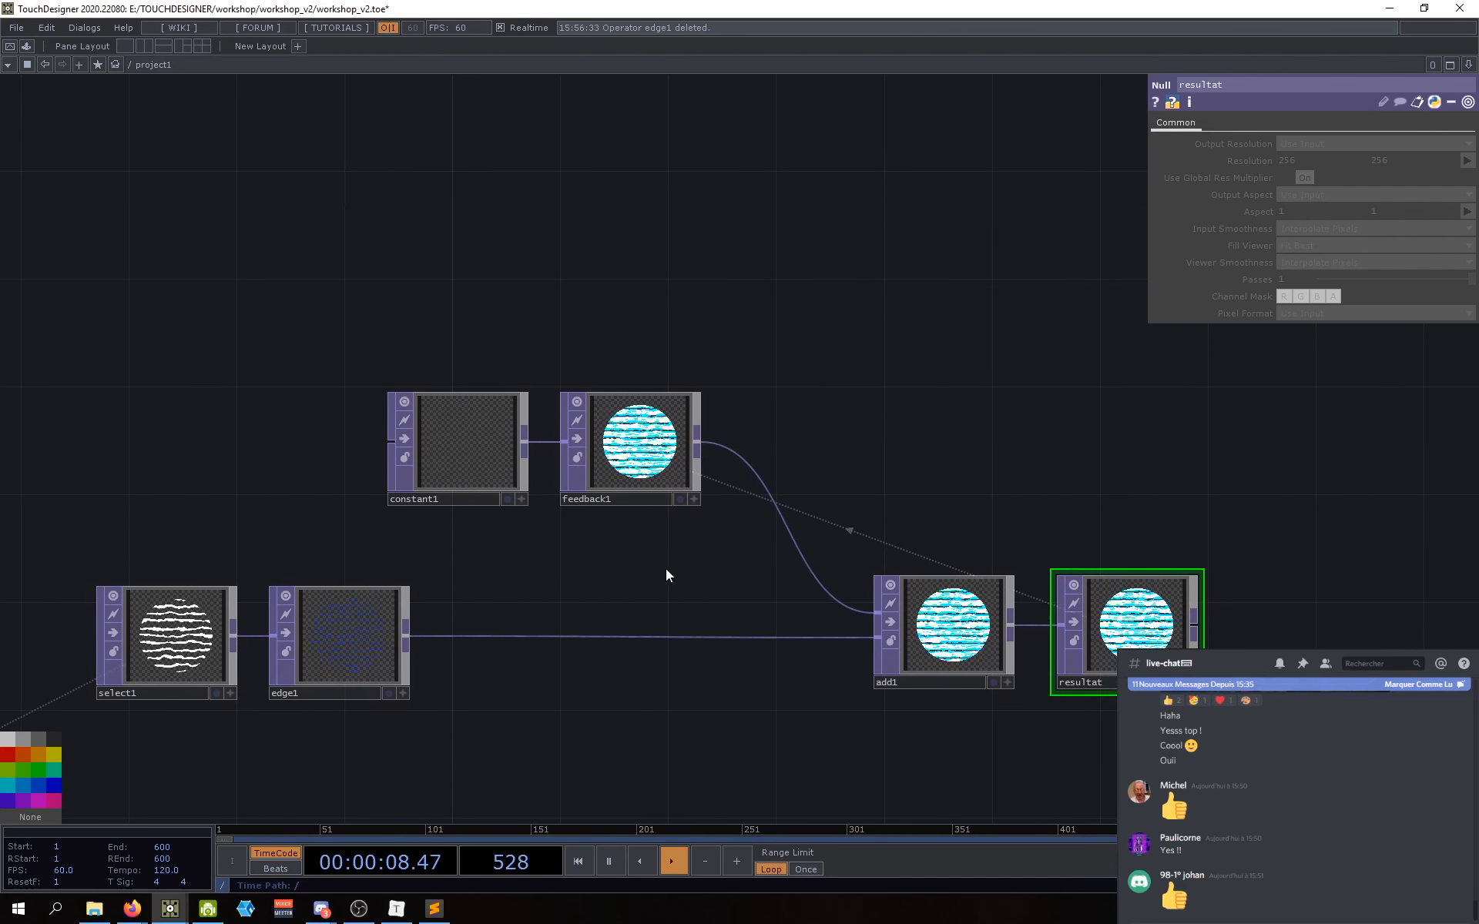
pyautogui.moveTo(660, 564); pyautogui.dragTo(465, 443, button='right')
pyautogui.moveTo(464, 444); pyautogui.dragTo(432, 390)
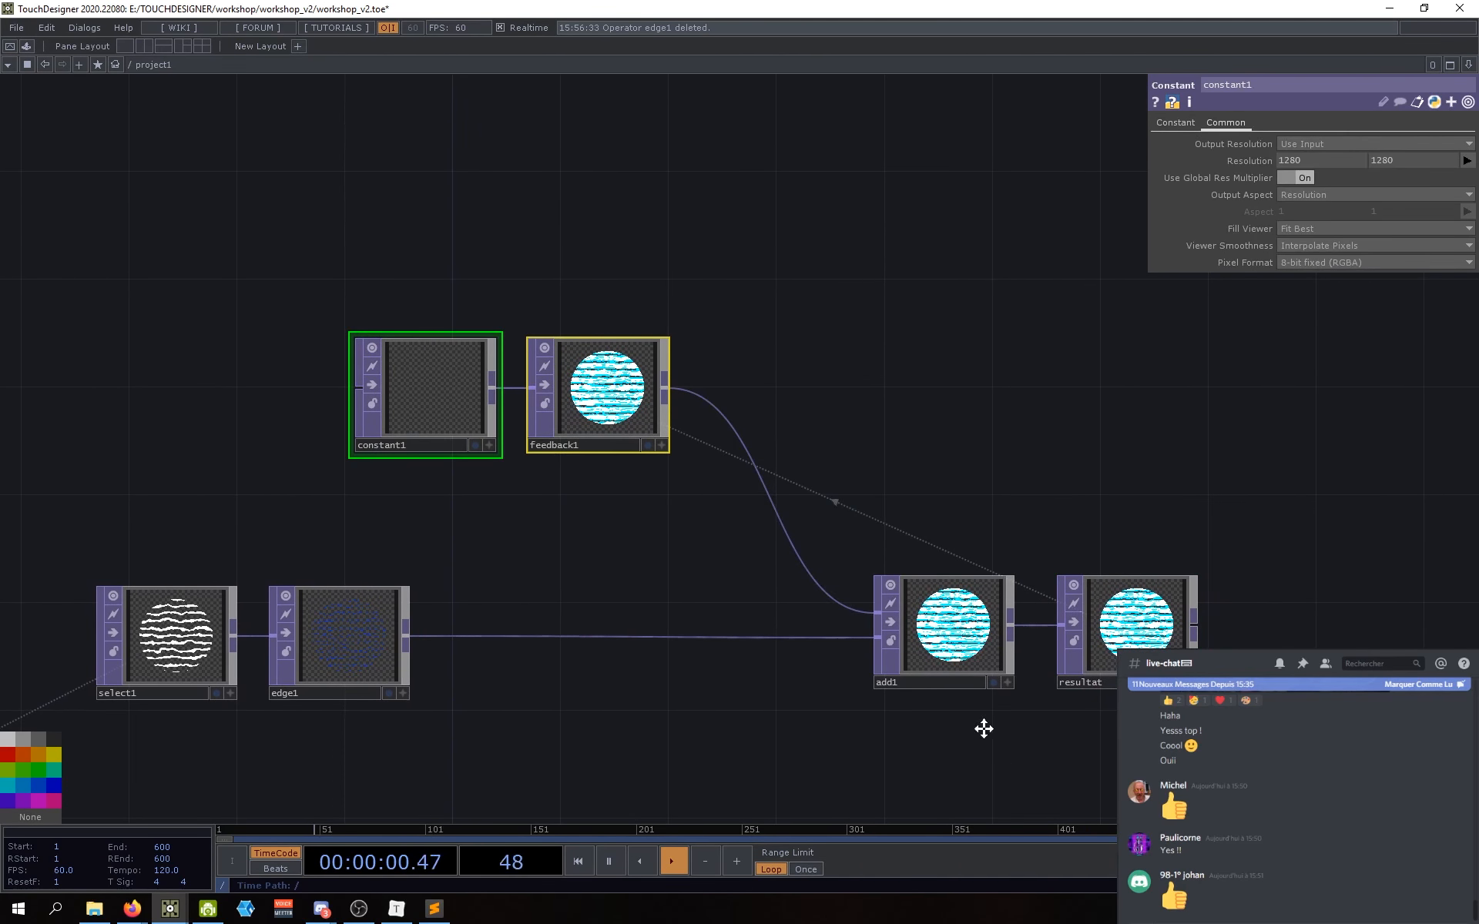
pyautogui.moveTo(983, 728); pyautogui.dragTo(1007, 689)
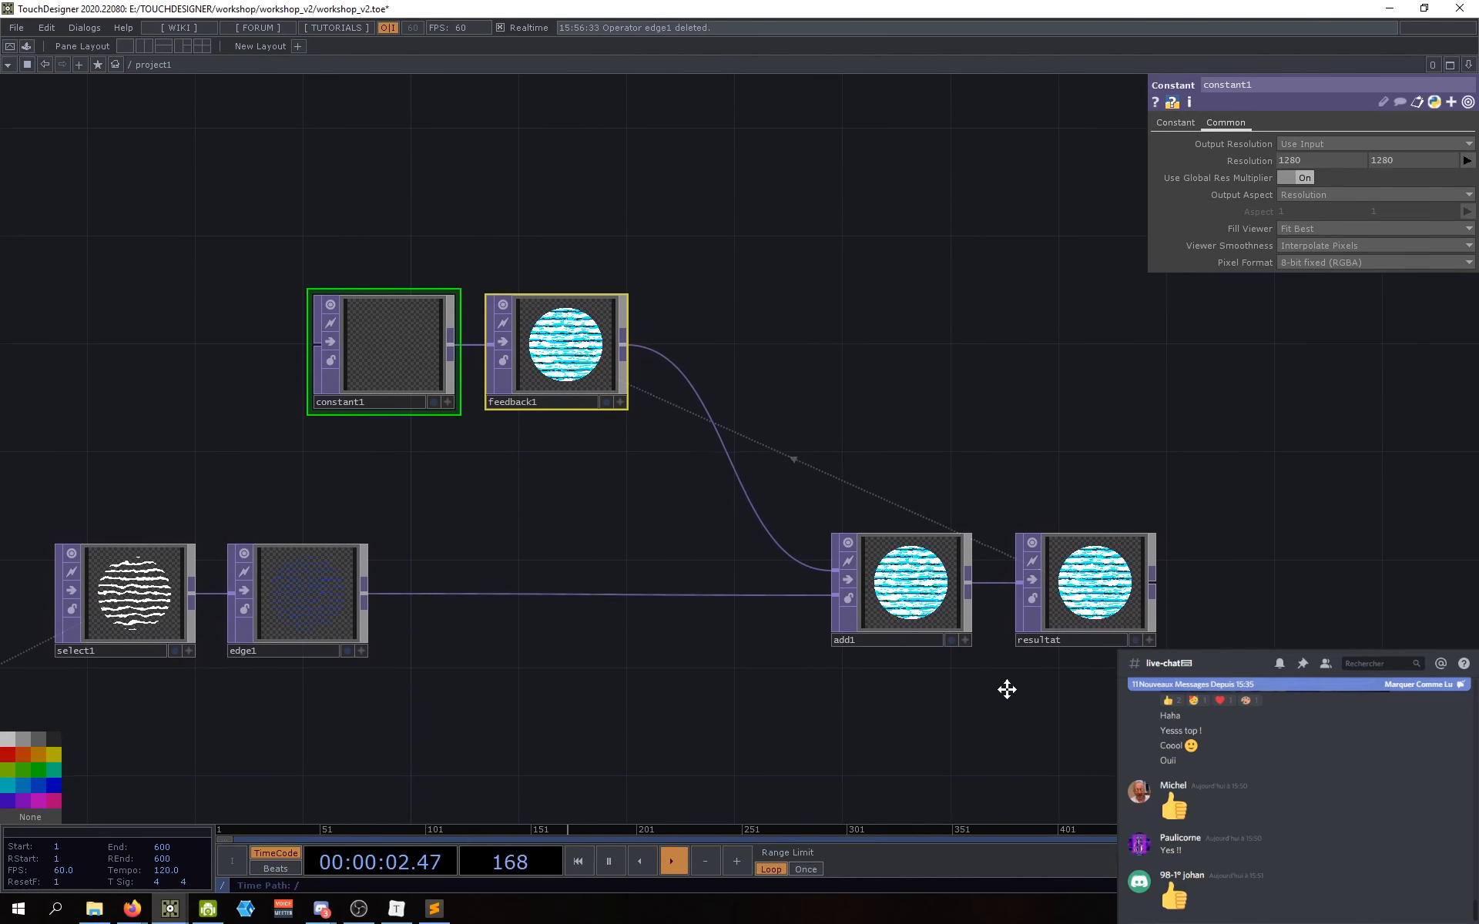
pyautogui.moveTo(624, 501); pyautogui.dragTo(651, 521)
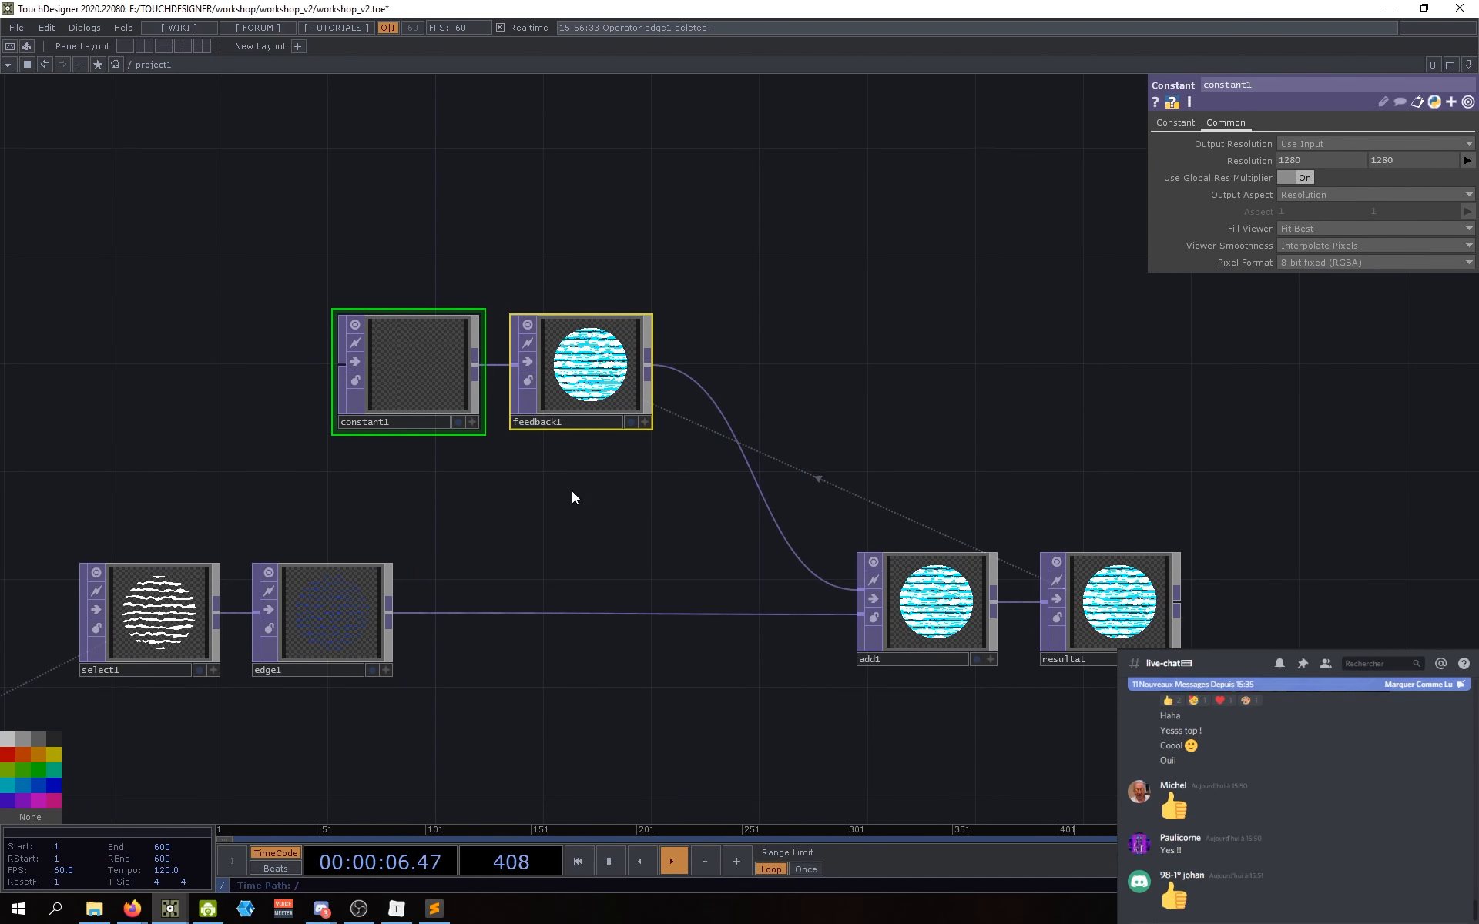
pyautogui.moveTo(641, 506); pyautogui.dragTo(641, 550)
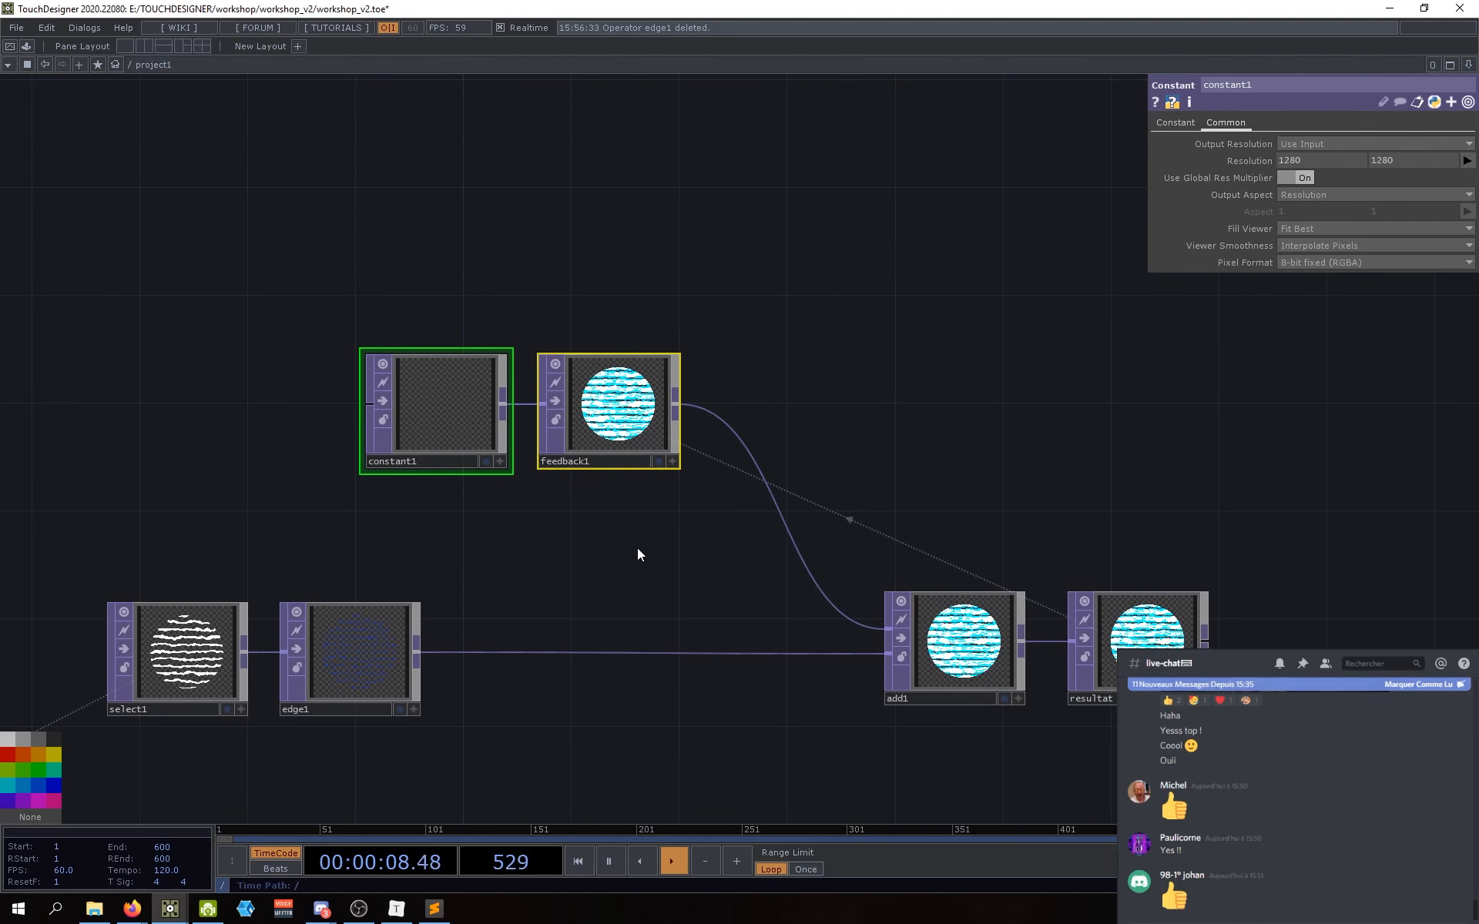
pyautogui.scroll(10, 621, 552)
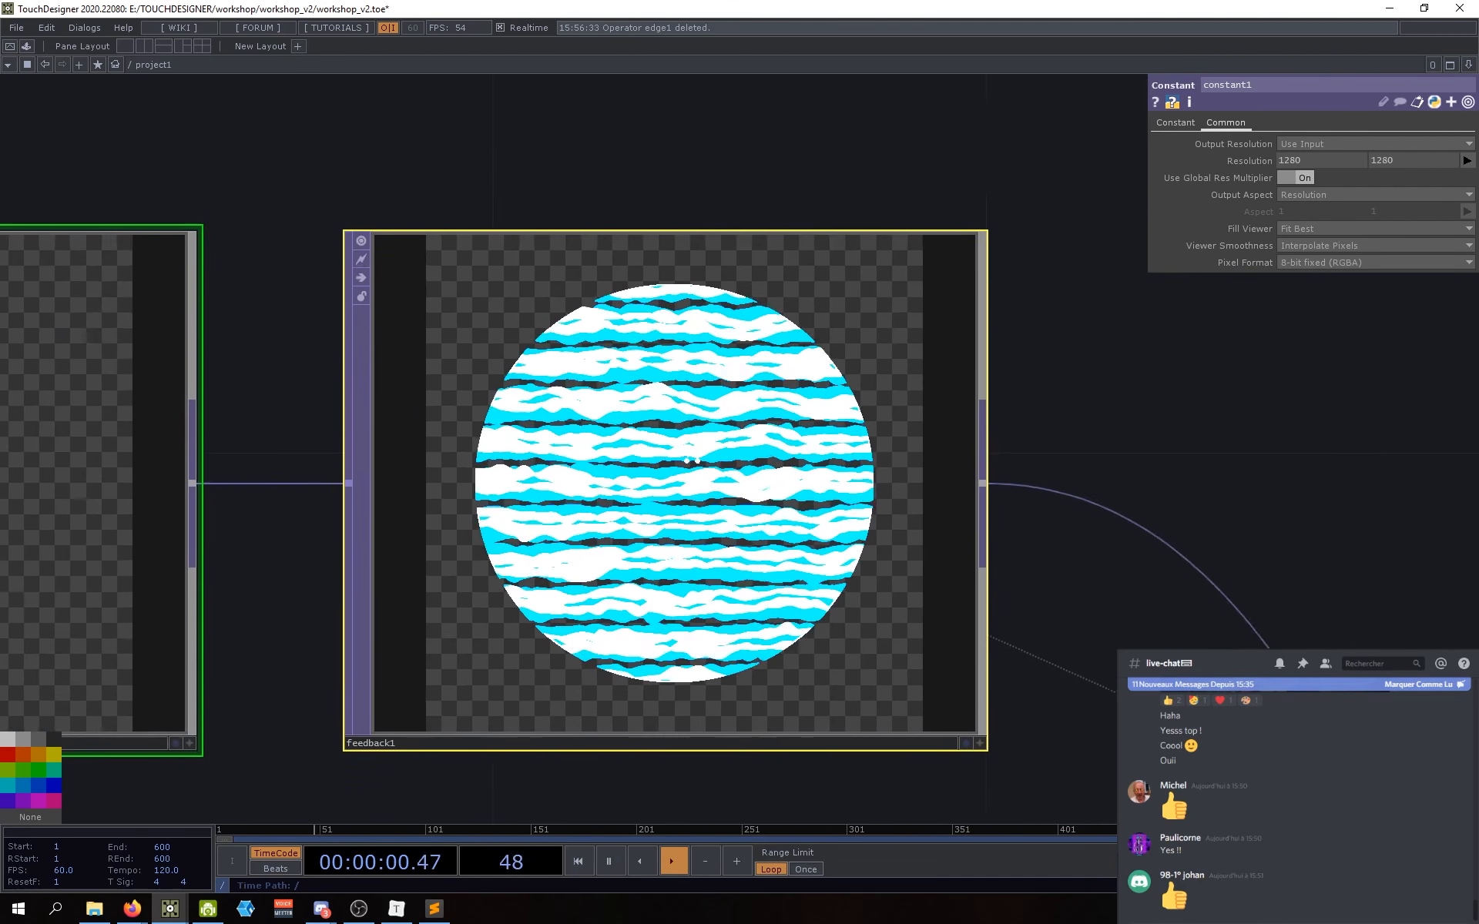
pyautogui.scroll(3, 691, 457)
pyautogui.scroll(-10, 678, 439)
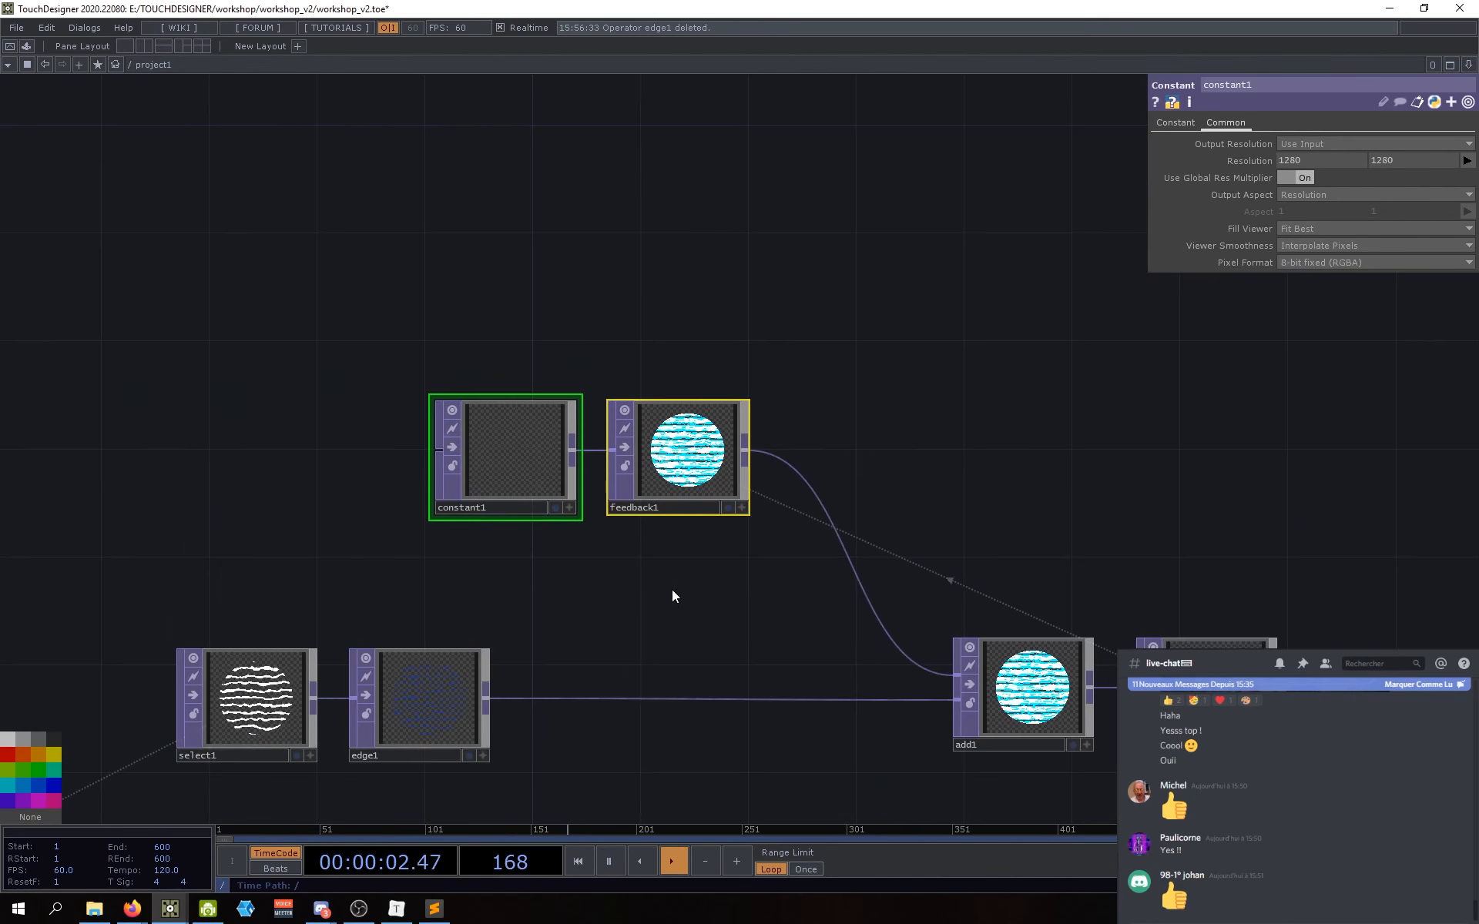
pyautogui.click(677, 432)
pyautogui.scroll(3, 677, 432)
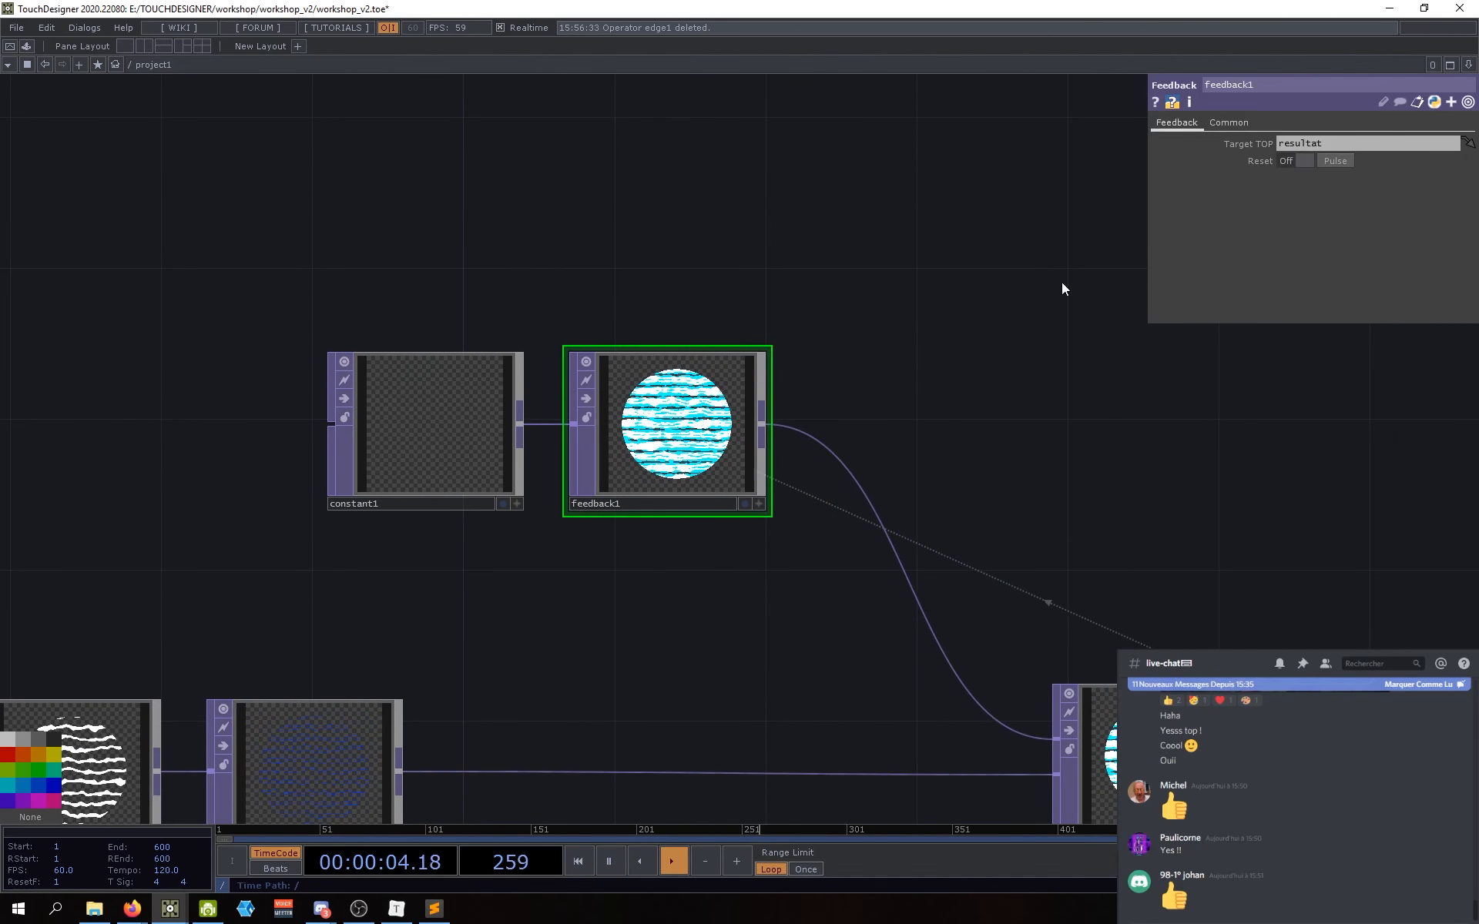
# Step: Pulse feedback1's Reset and switch Reset on to hold the buffer clear
pyautogui.click(1335, 162)
pyautogui.scroll(5, 647, 420)
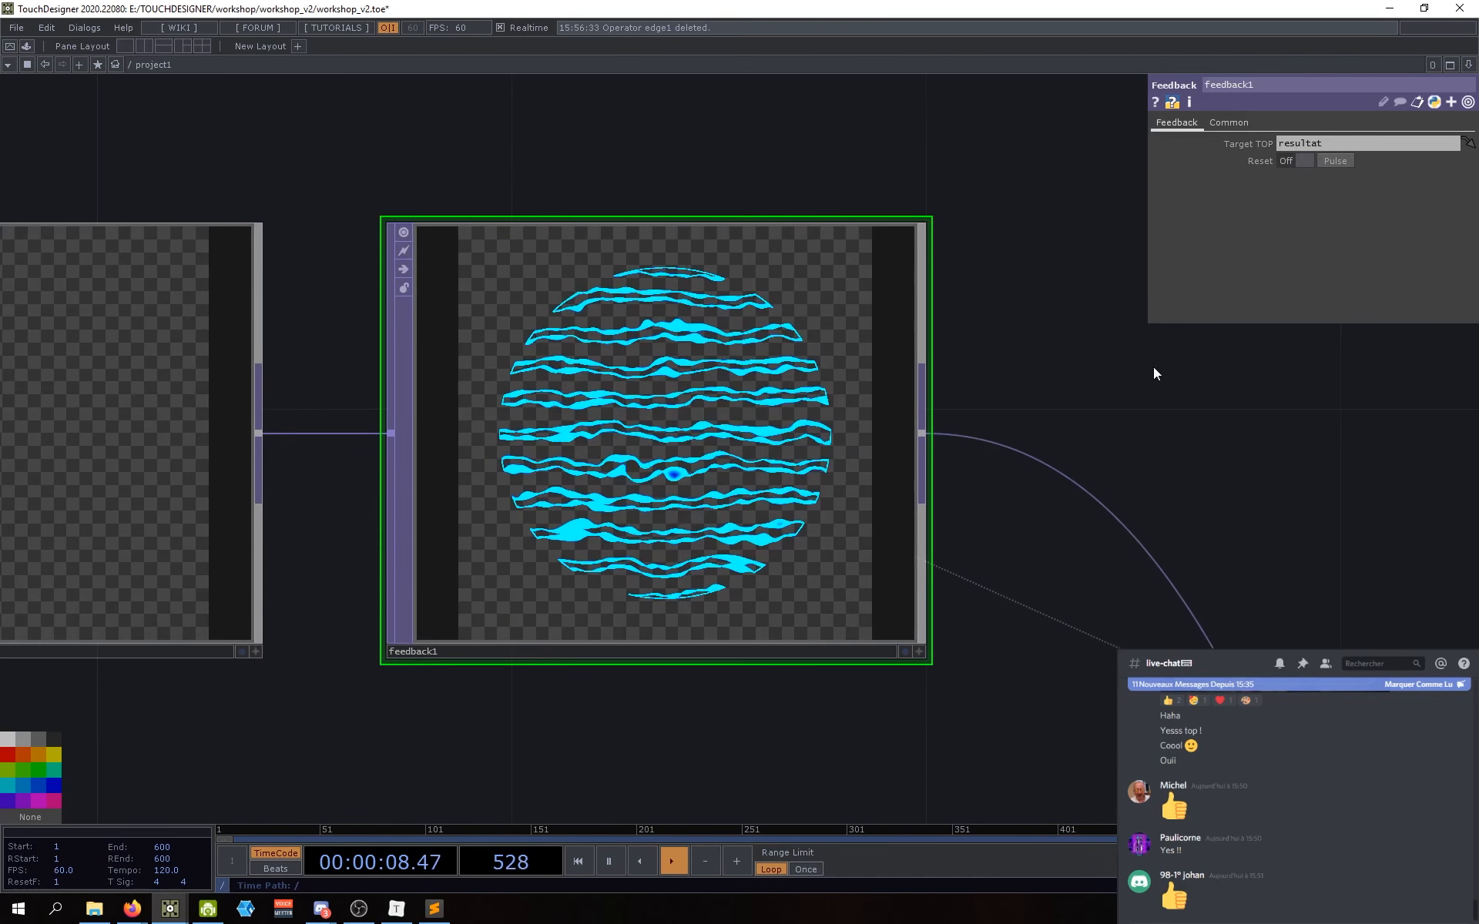
pyautogui.click(1291, 161)
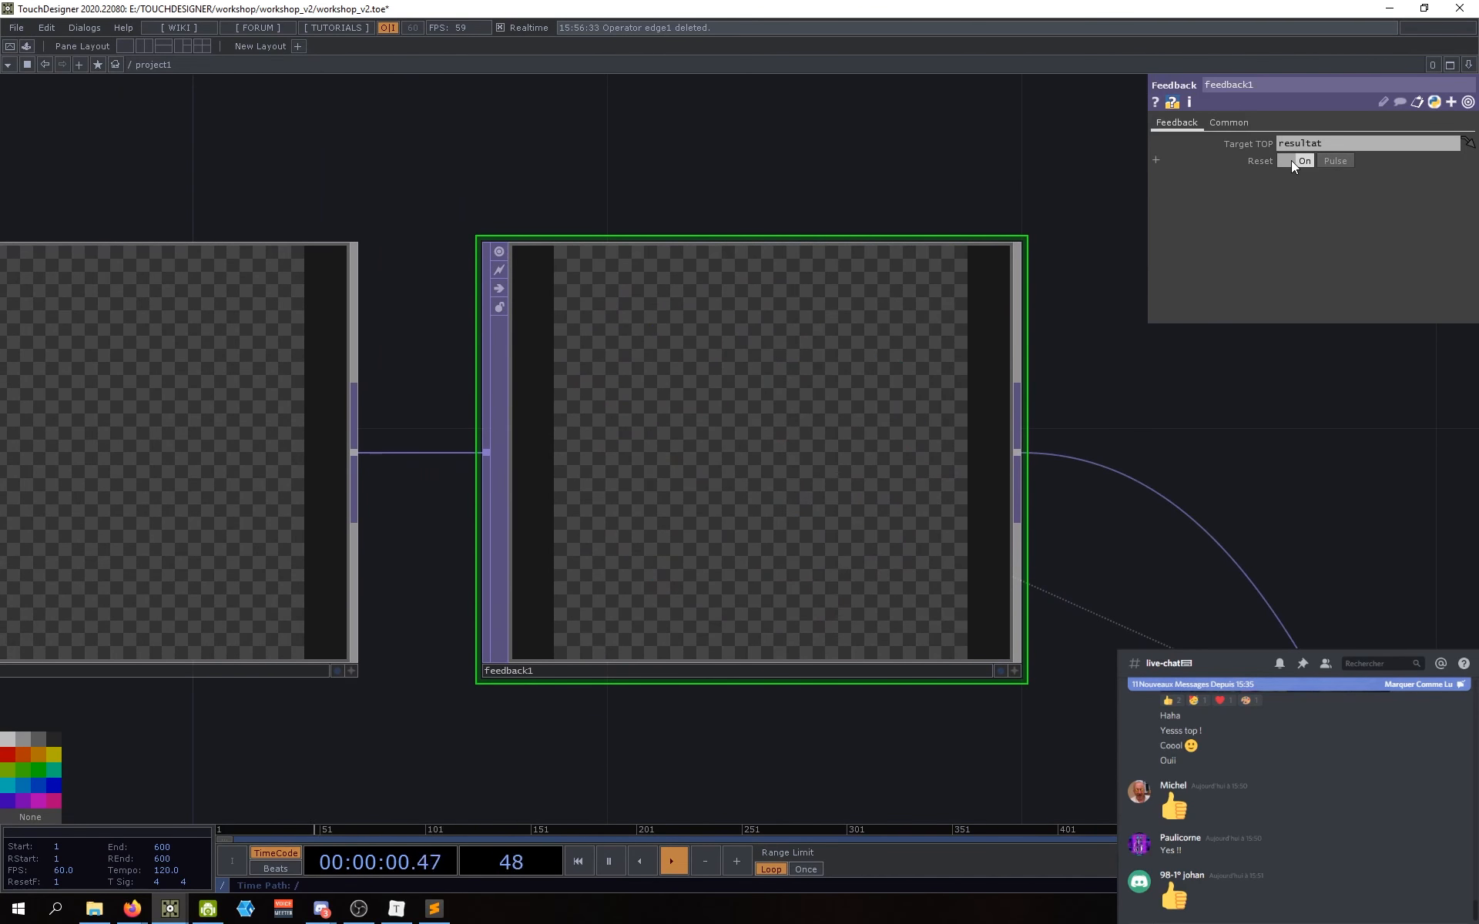
pyautogui.scroll(-3, 1233, 385)
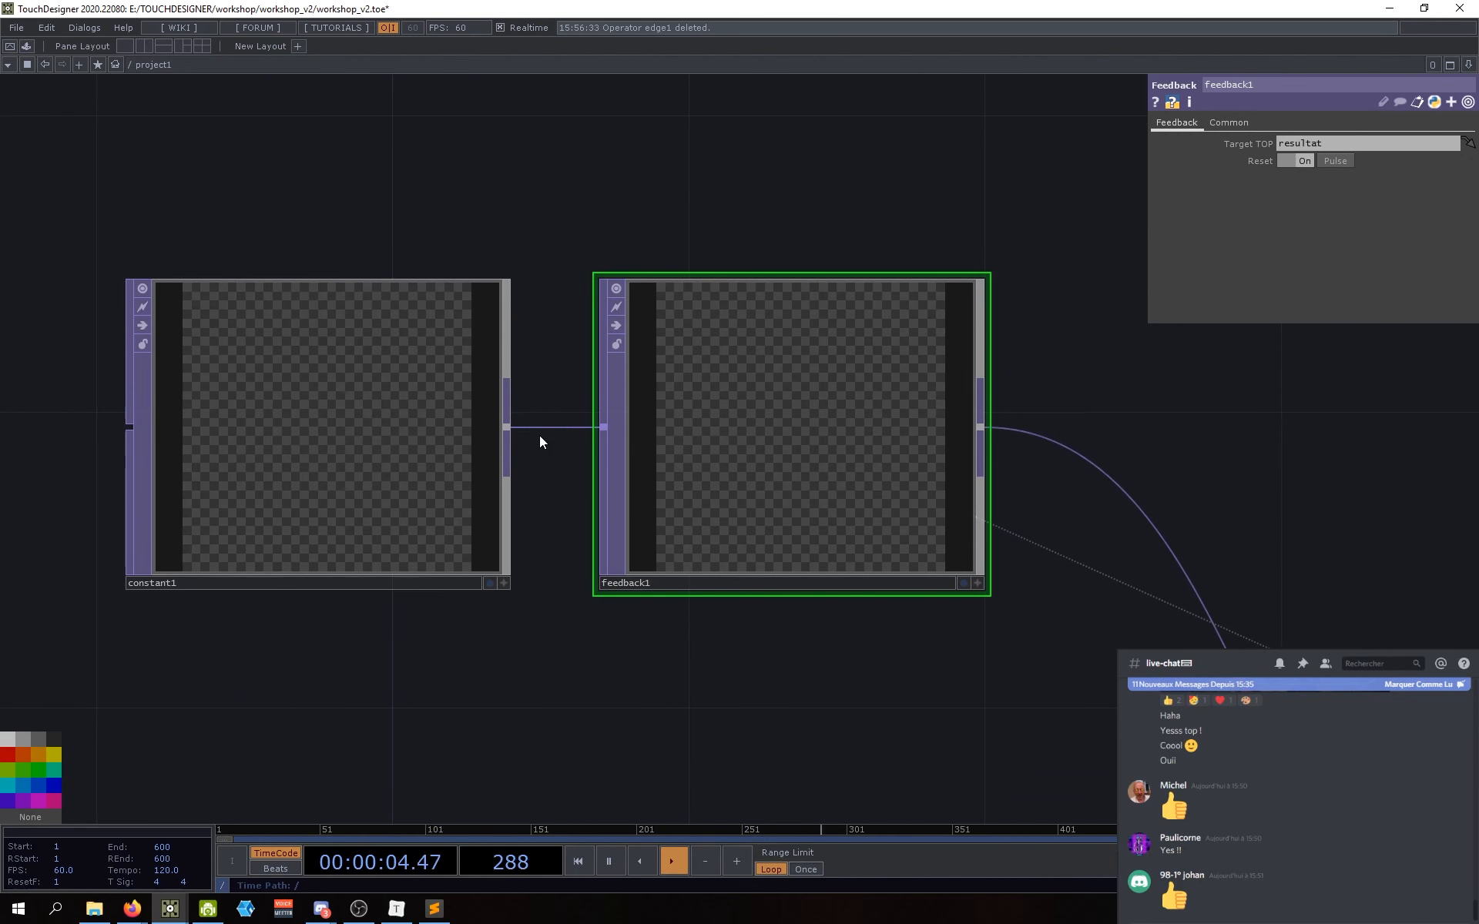
pyautogui.moveTo(813, 739); pyautogui.dragTo(722, 732)
pyautogui.moveTo(725, 673); pyautogui.dragTo(696, 704)
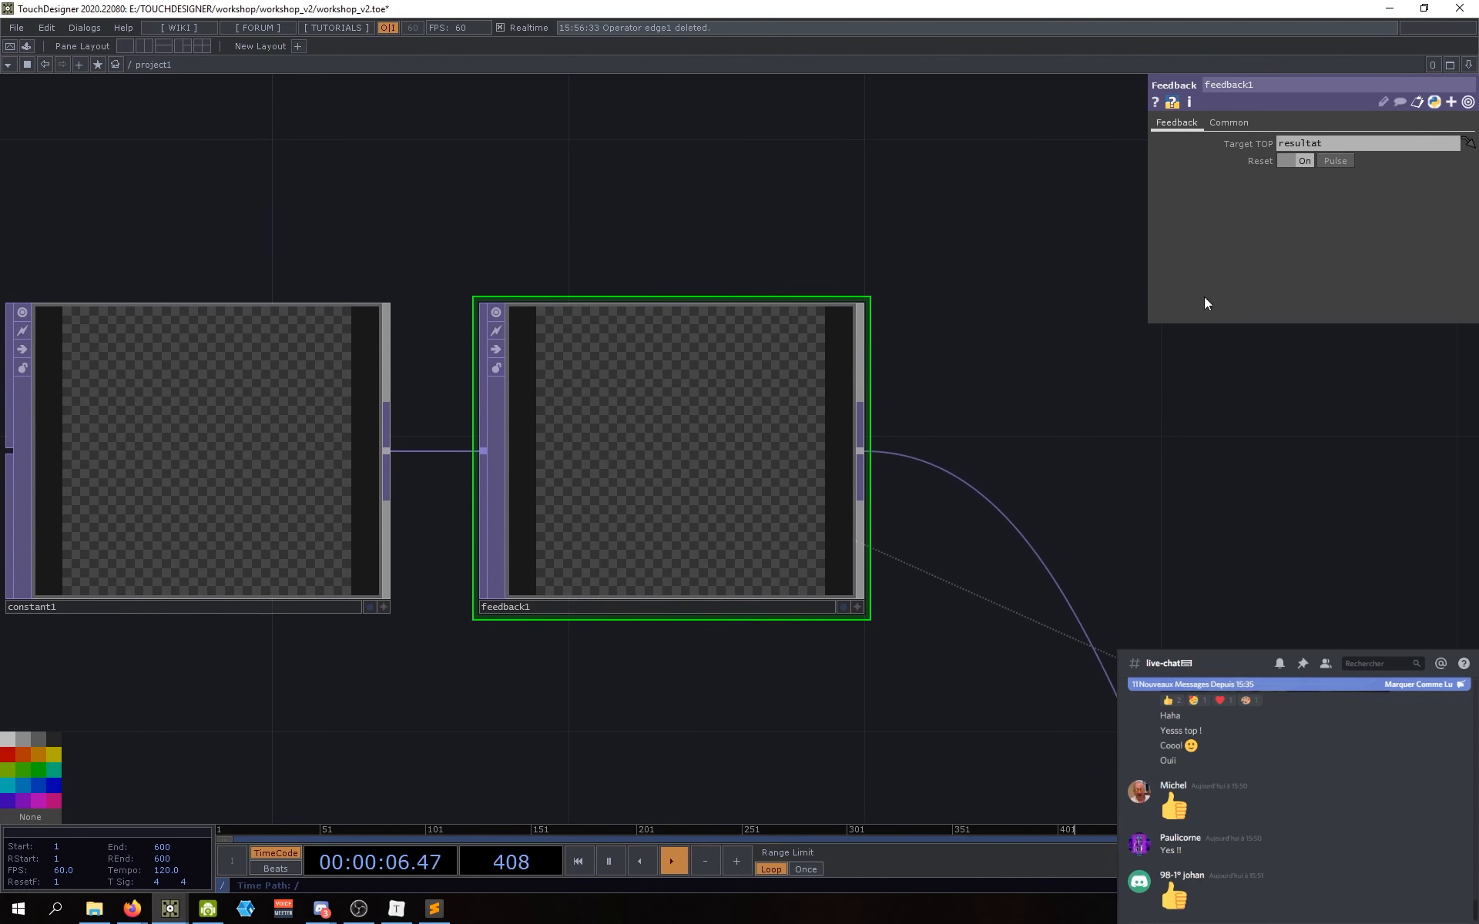
pyautogui.moveTo(1139, 468); pyautogui.dragTo(1041, 467)
# Step: Turn Reset off, pulse it, and pause playback to freeze the trails, pulsing Reset again
pyautogui.click(1298, 161)
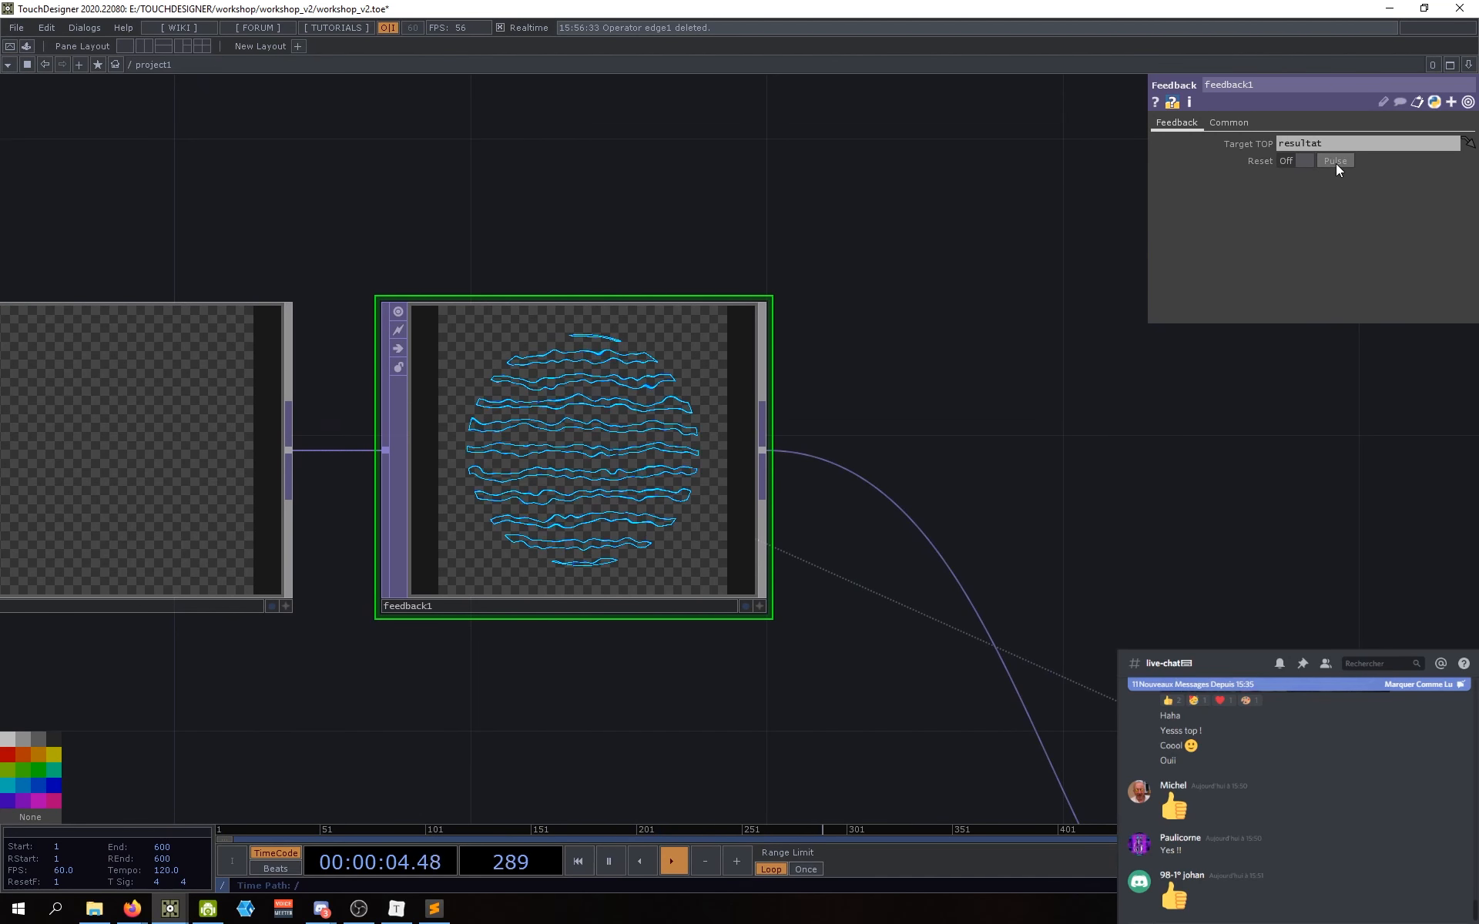
pyautogui.click(1336, 161)
pyautogui.moveTo(1115, 467); pyautogui.dragTo(1148, 480)
pyautogui.scroll(5, 616, 470)
pyautogui.scroll(2, 647, 478)
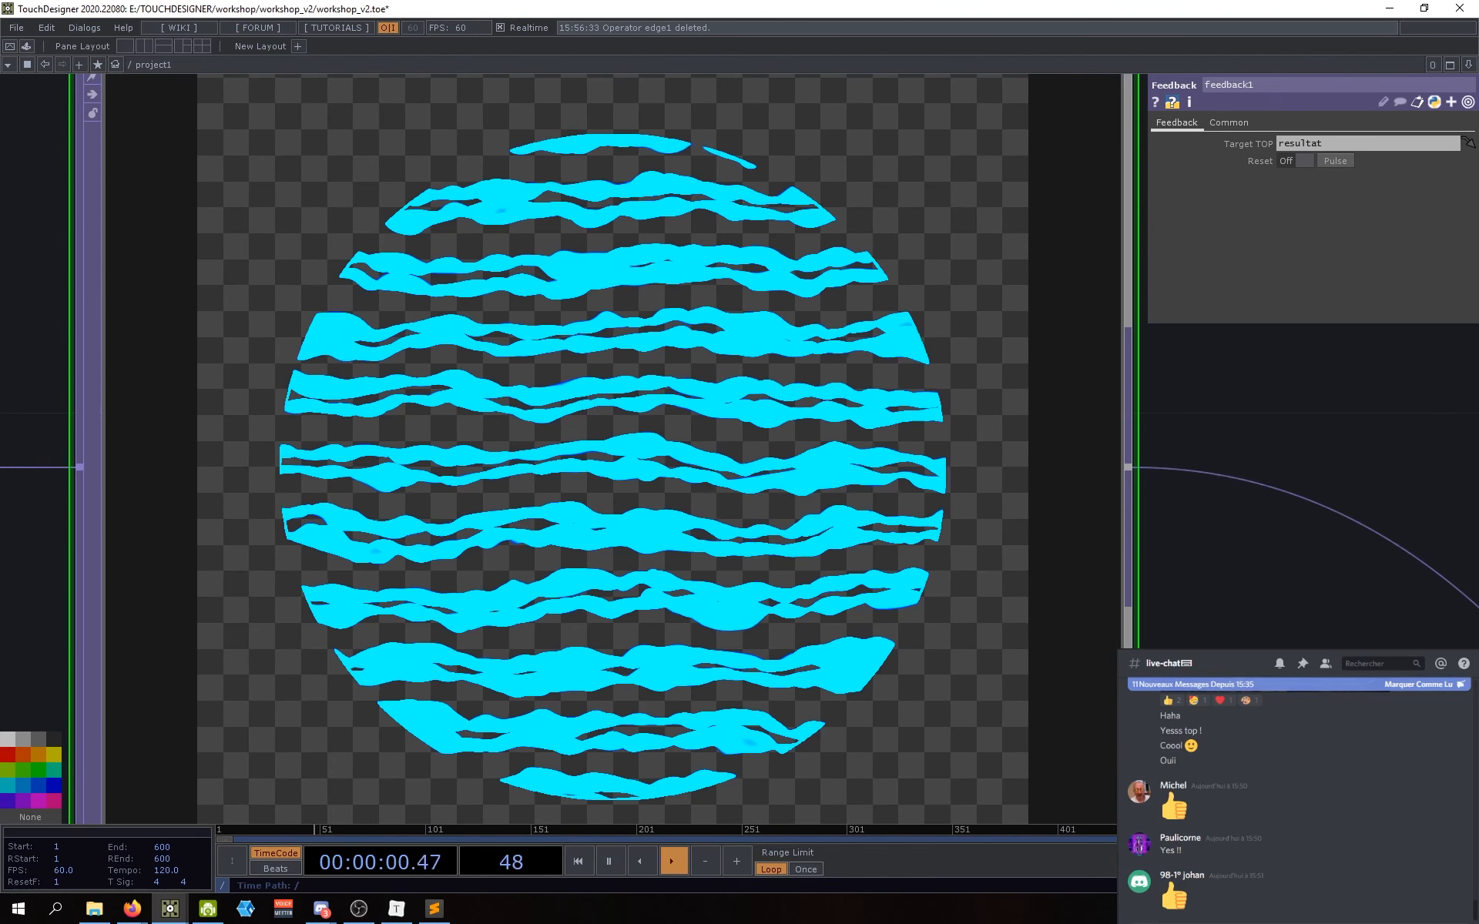
pyautogui.press('space')
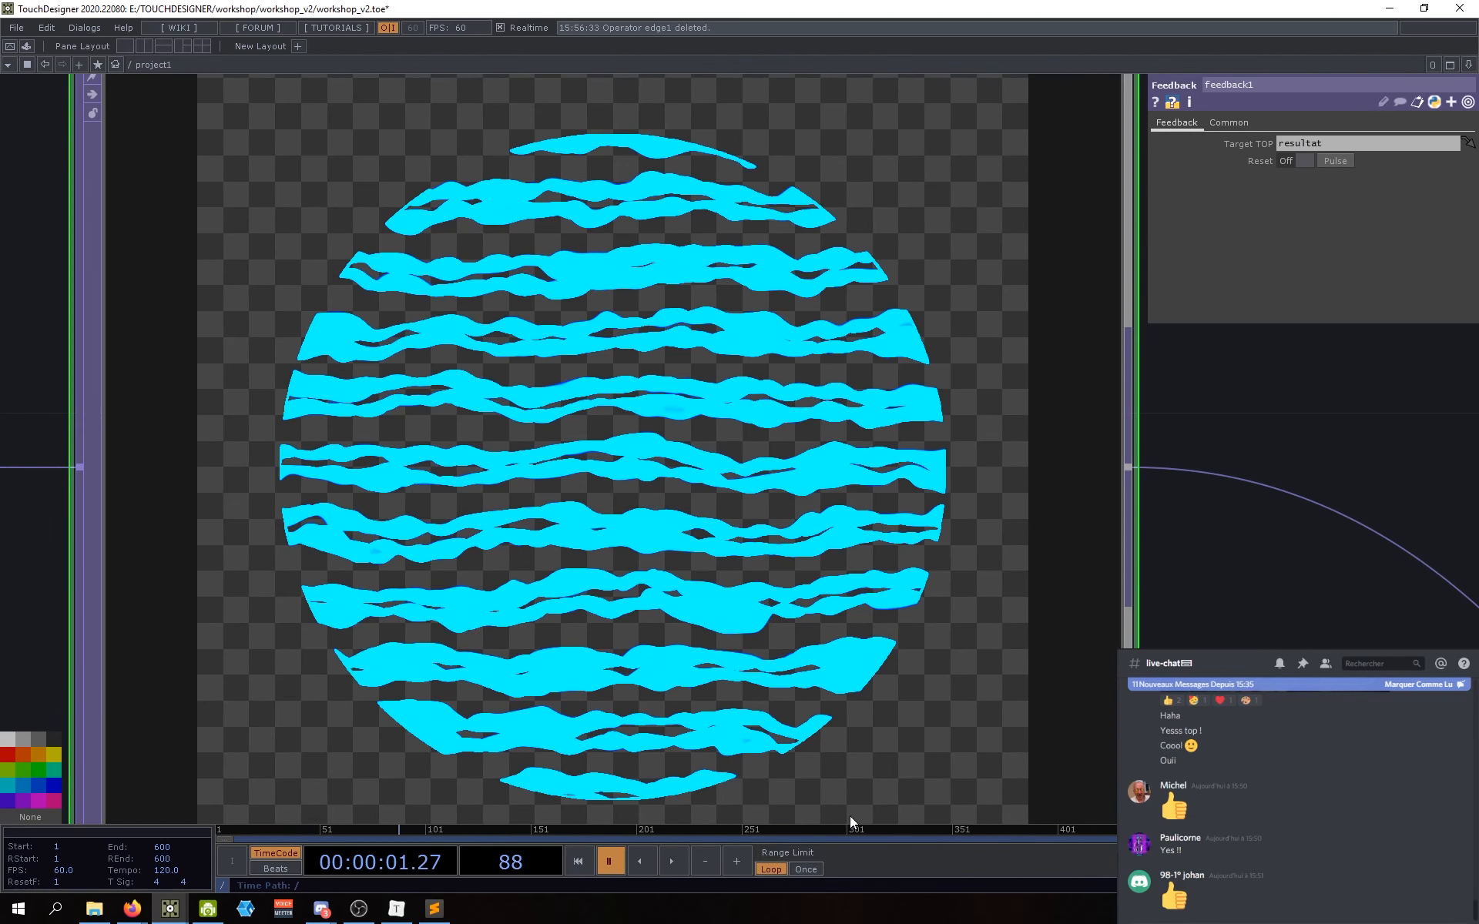
pyautogui.click(1337, 161)
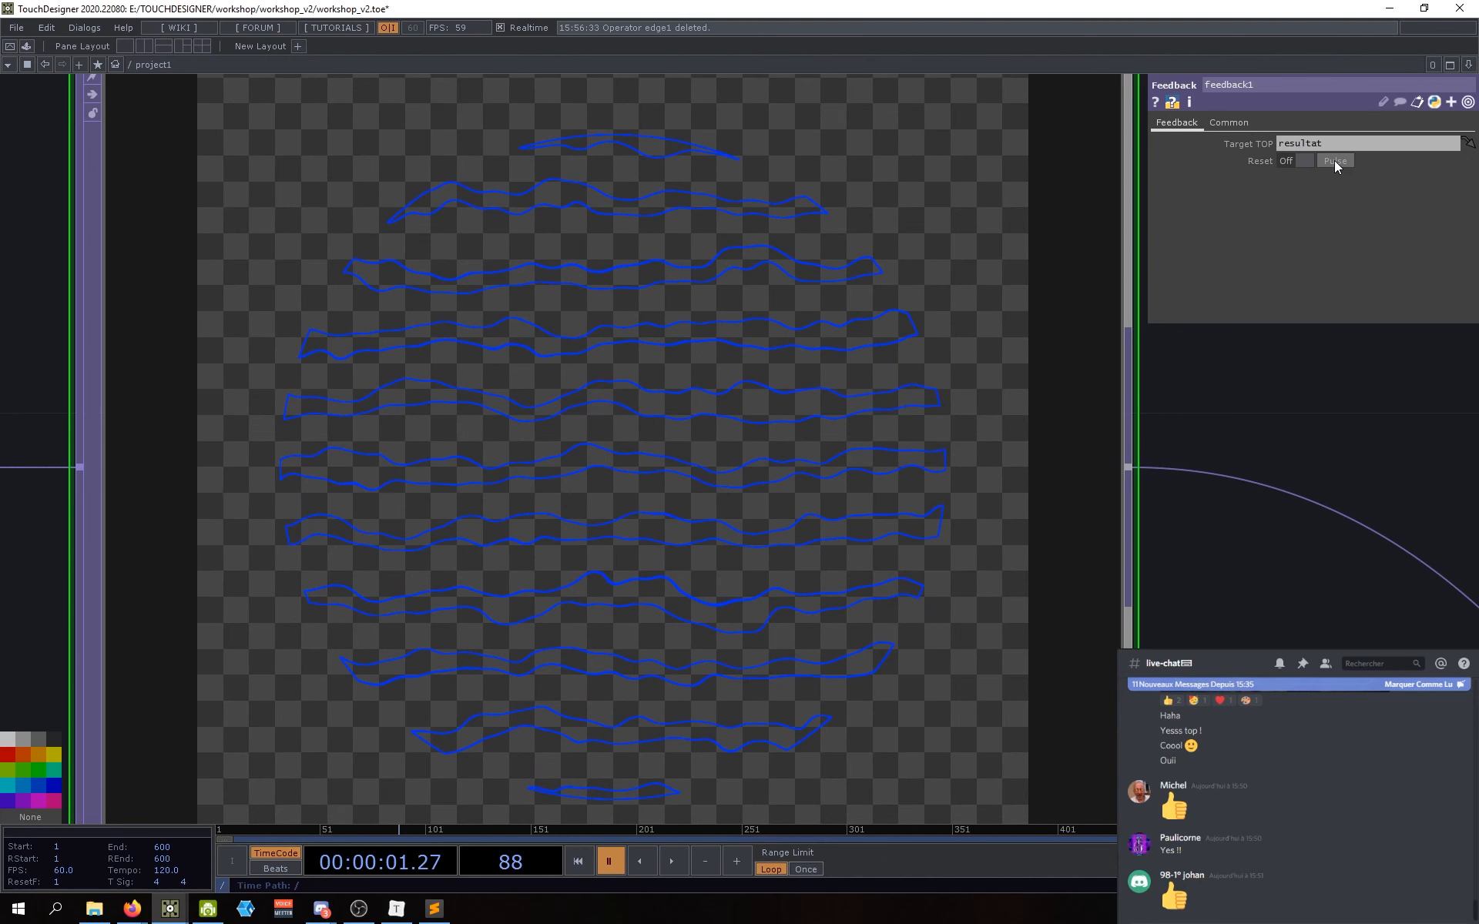
# Step: Move constant1 and feedback1 down-left together, leaving only feedback1 selected
pyautogui.moveTo(1212, 644); pyautogui.dragTo(1101, 514)
pyautogui.scroll(-4, 1102, 515)
pyautogui.scroll(1, 1152, 546)
pyautogui.moveTo(949, 698); pyautogui.dragTo(739, 580)
pyautogui.scroll(-3, 879, 728)
pyautogui.moveTo(877, 732); pyautogui.dragTo(955, 656)
pyautogui.moveTo(922, 564); pyautogui.dragTo(602, 420, button='right')
pyautogui.moveTo(603, 419); pyautogui.dragTo(572, 479)
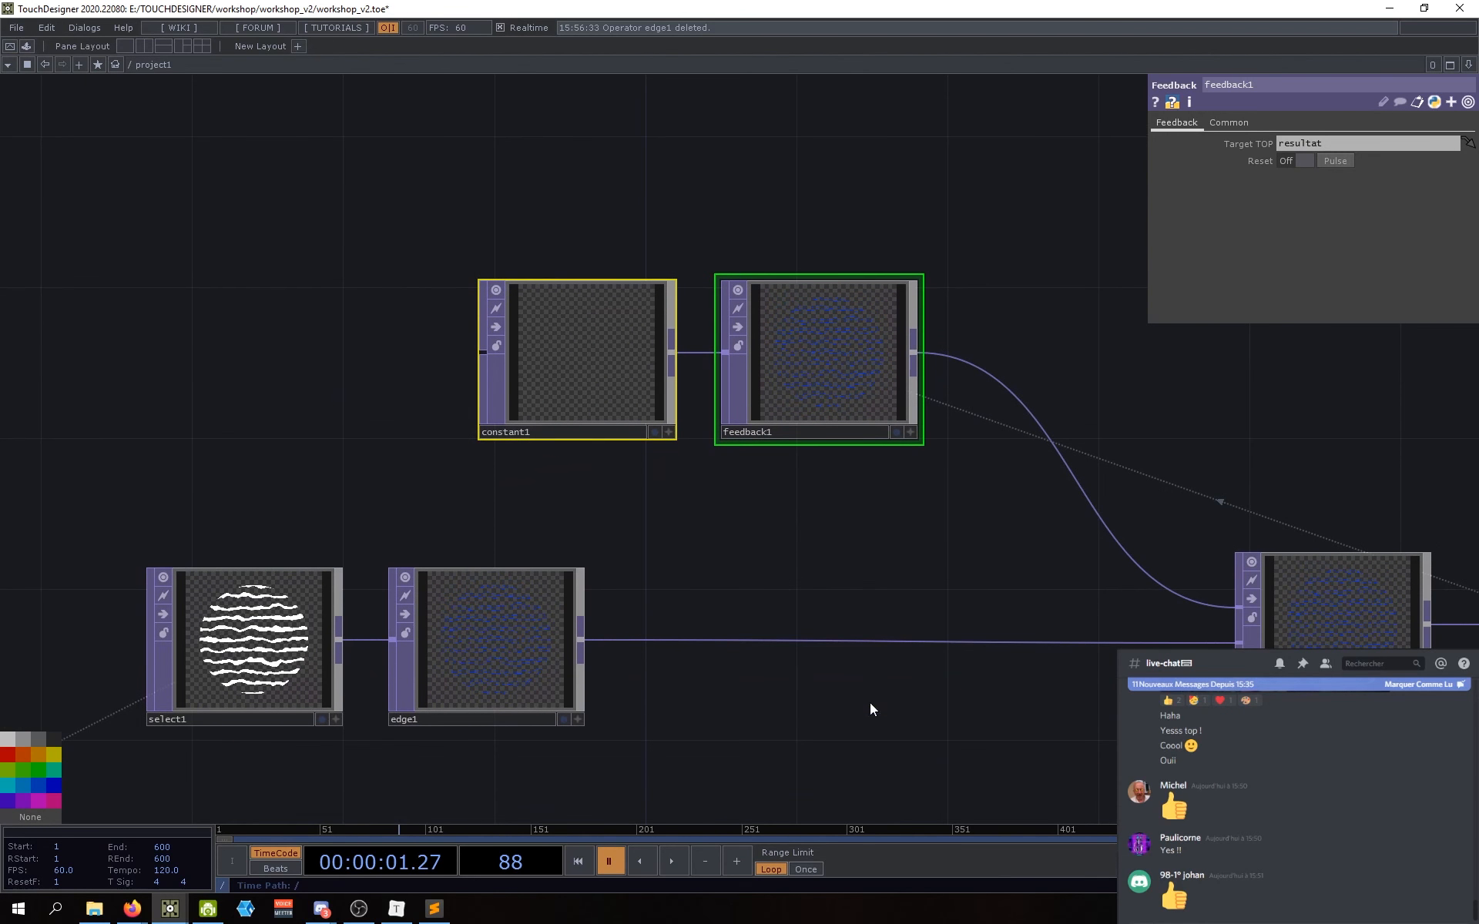
pyautogui.moveTo(877, 736); pyautogui.dragTo(892, 707)
pyautogui.moveTo(890, 518); pyautogui.dragTo(849, 527)
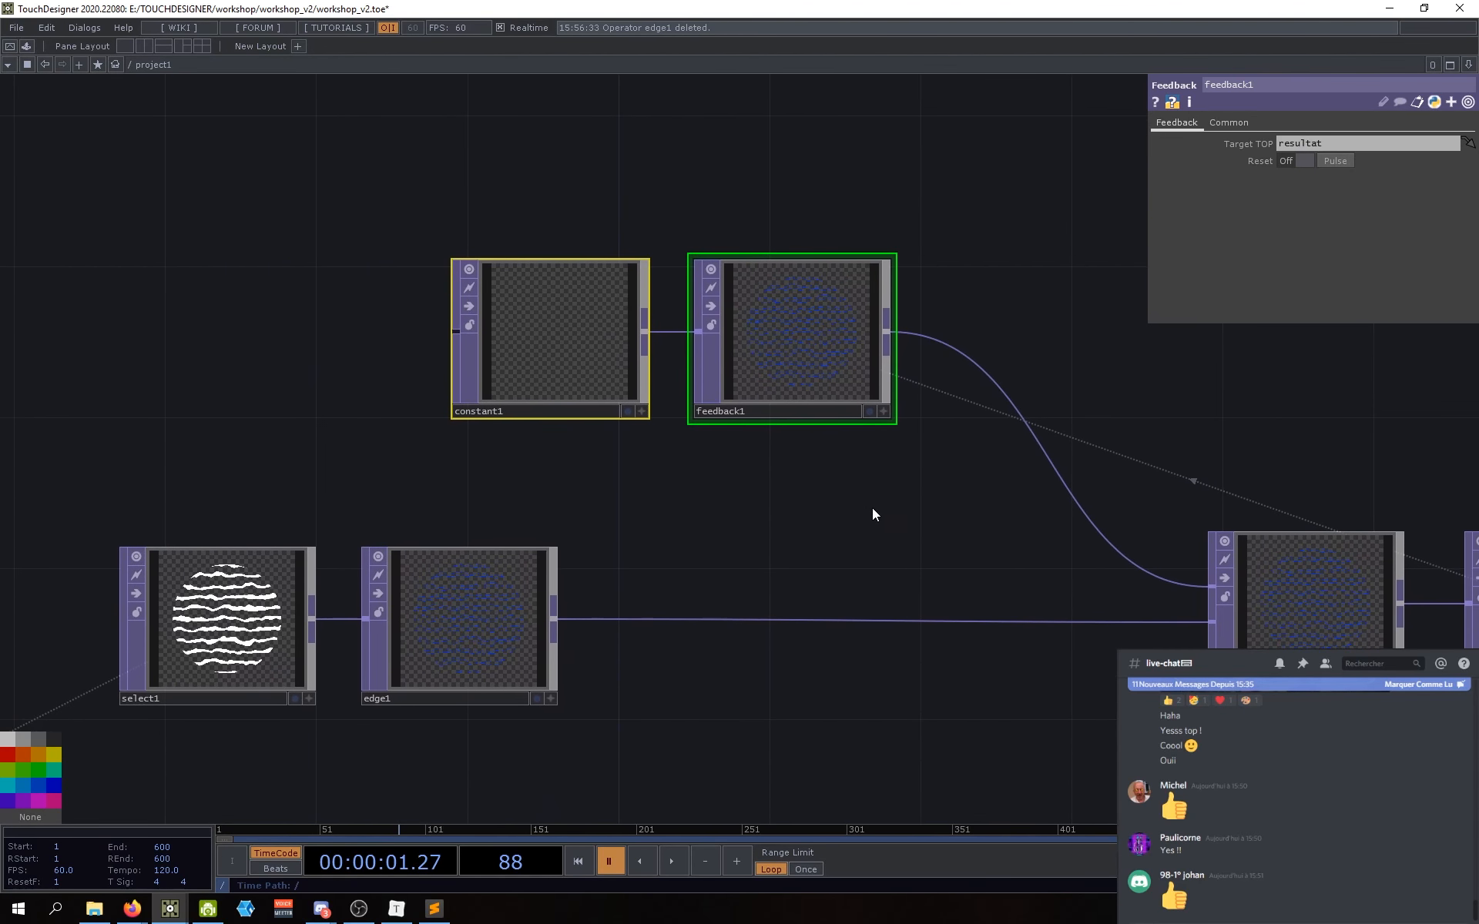
pyautogui.moveTo(851, 679); pyautogui.dragTo(866, 668)
pyautogui.moveTo(998, 692); pyautogui.dragTo(972, 705)
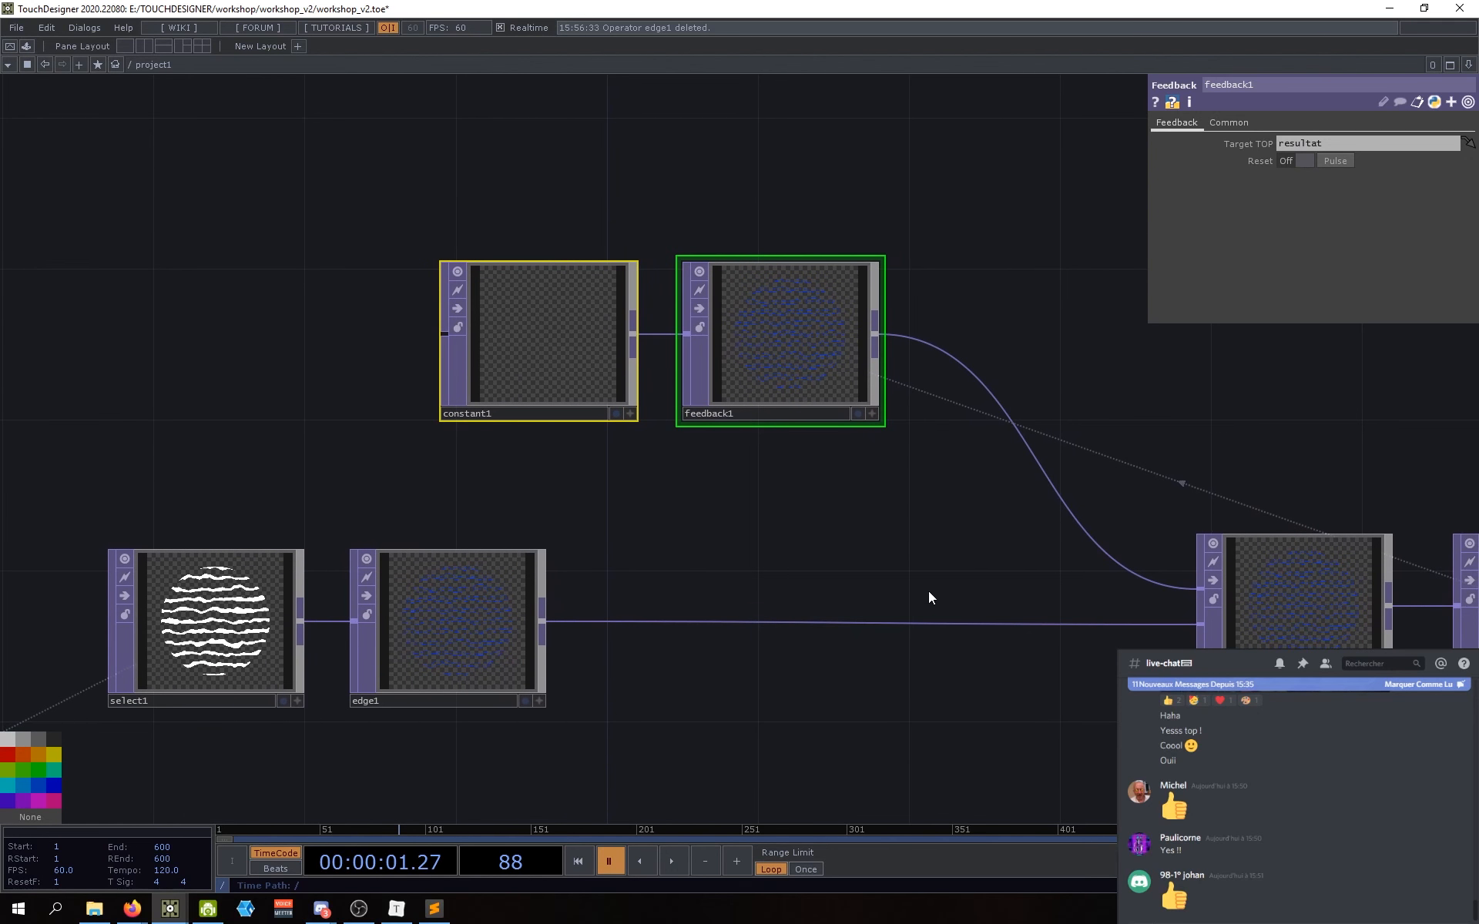
pyautogui.moveTo(927, 591); pyautogui.dragTo(933, 596)
pyautogui.click(760, 316)
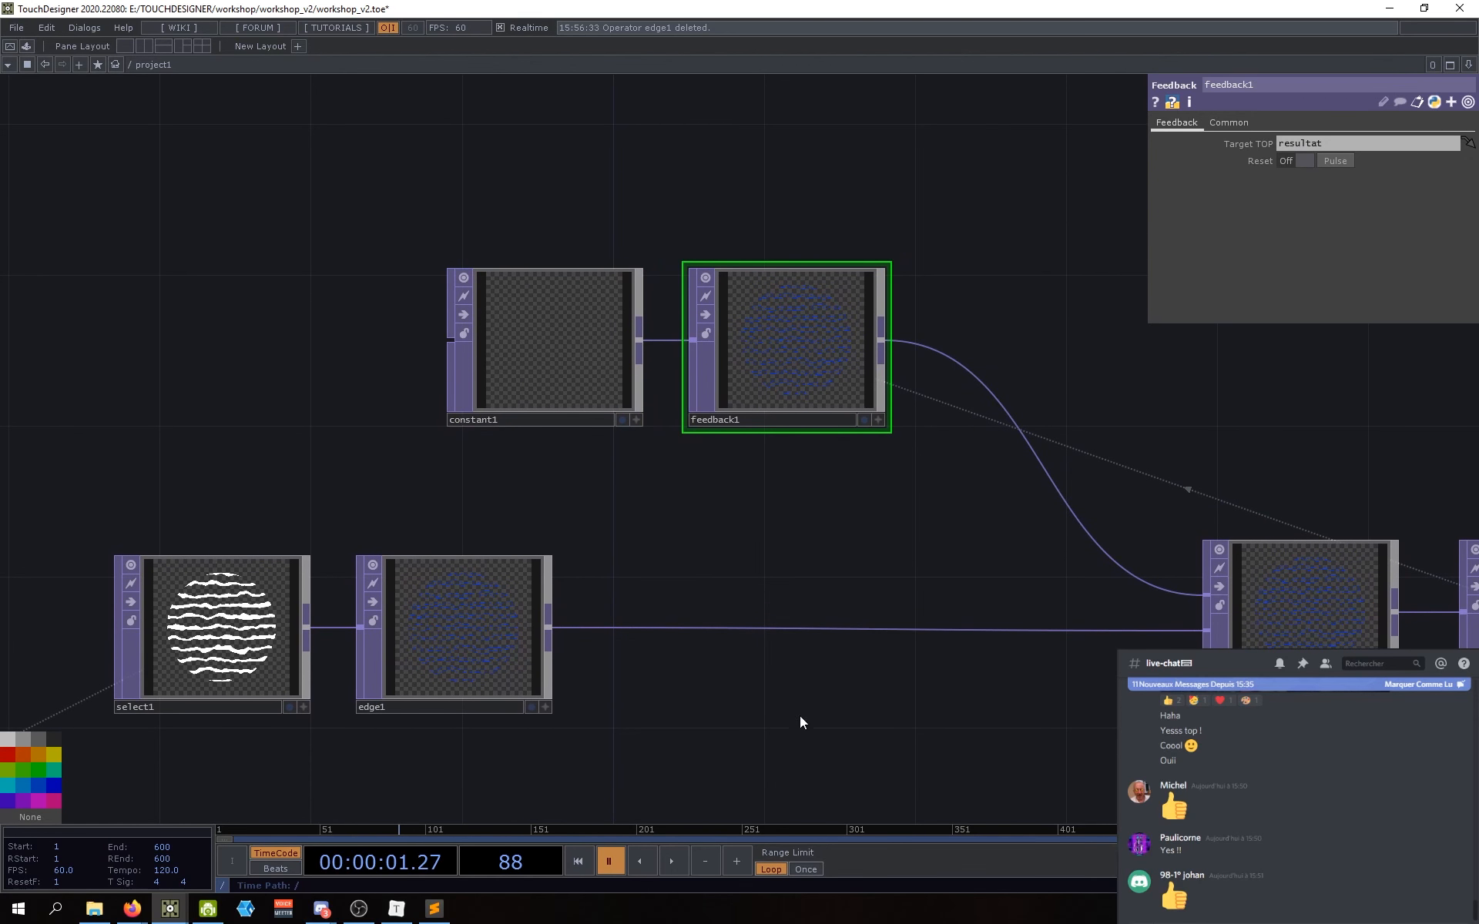
# Step: Play the timeline to frame 160, pause, and pulse feedback1's Reset again
pyautogui.click(670, 862)
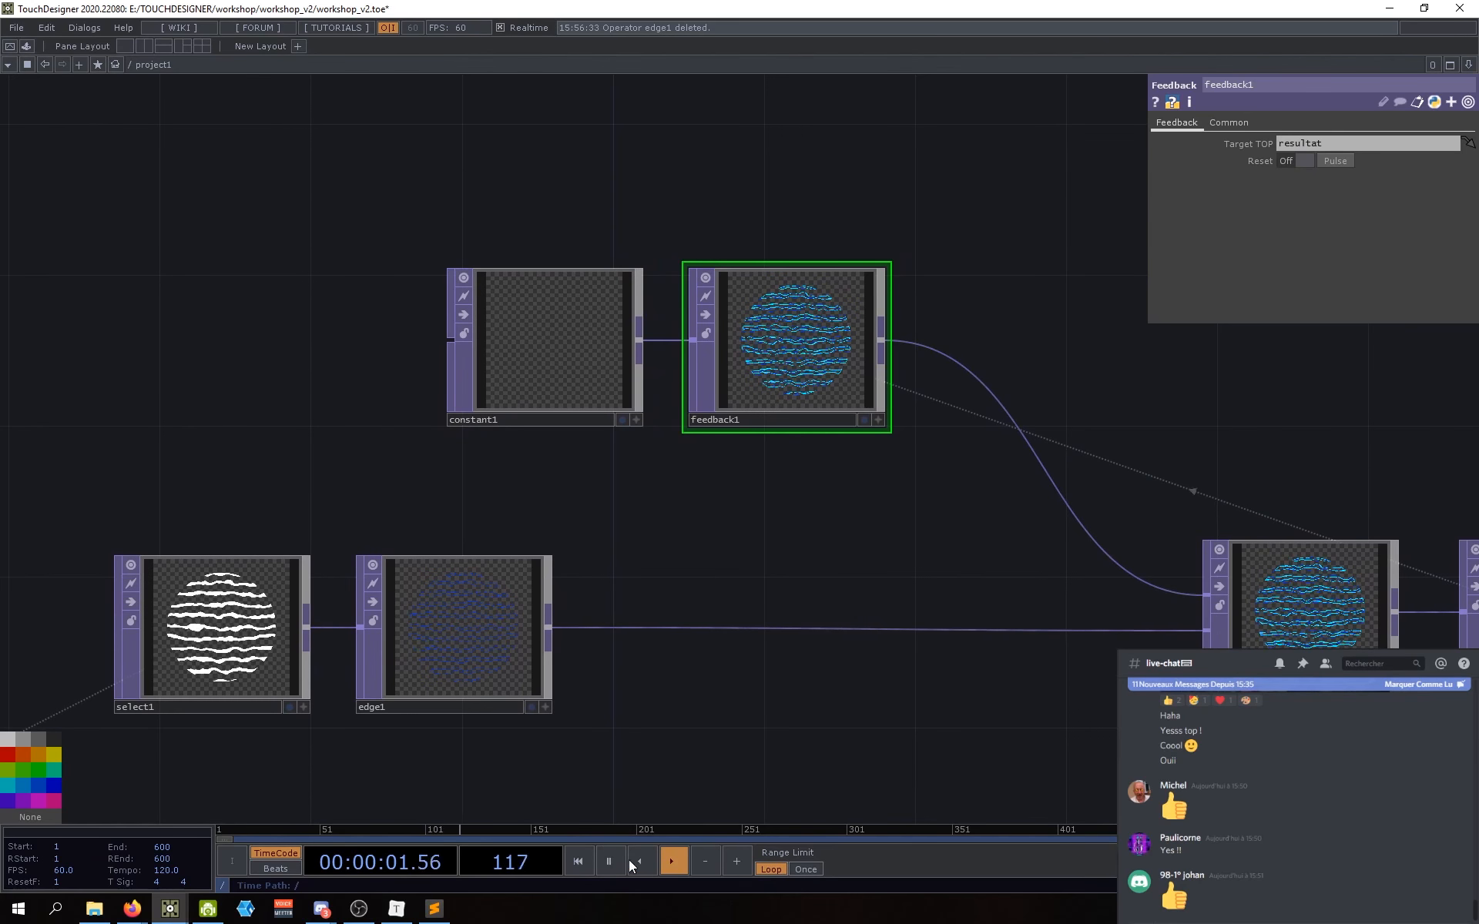
pyautogui.click(607, 867)
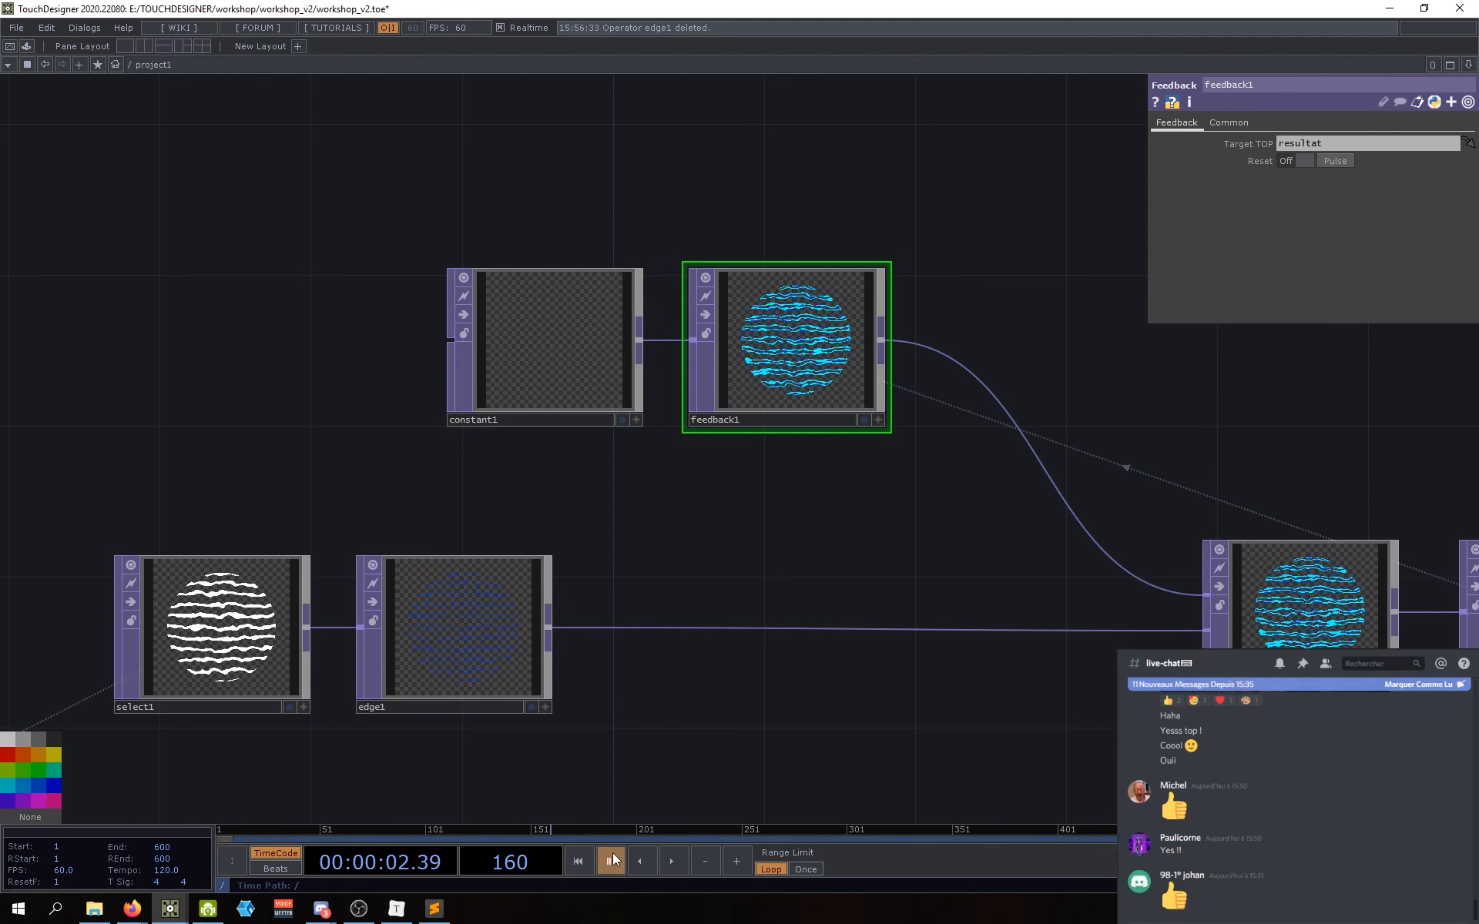
pyautogui.moveTo(788, 729); pyautogui.dragTo(788, 739)
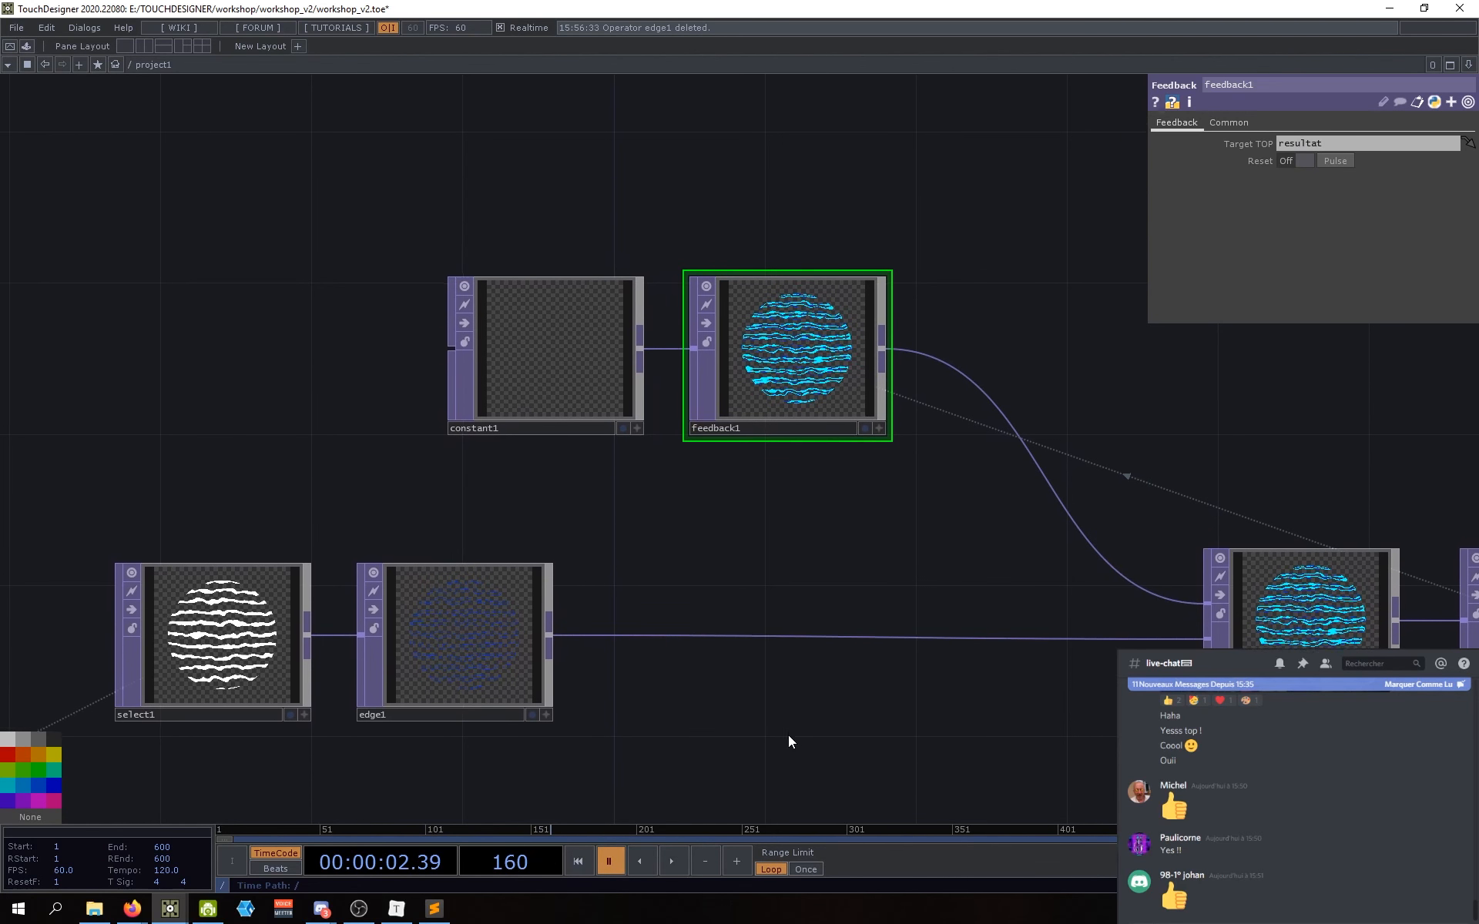
pyautogui.click(1334, 161)
pyautogui.moveTo(876, 557); pyautogui.dragTo(803, 569)
pyautogui.moveTo(987, 766); pyautogui.dragTo(912, 771)
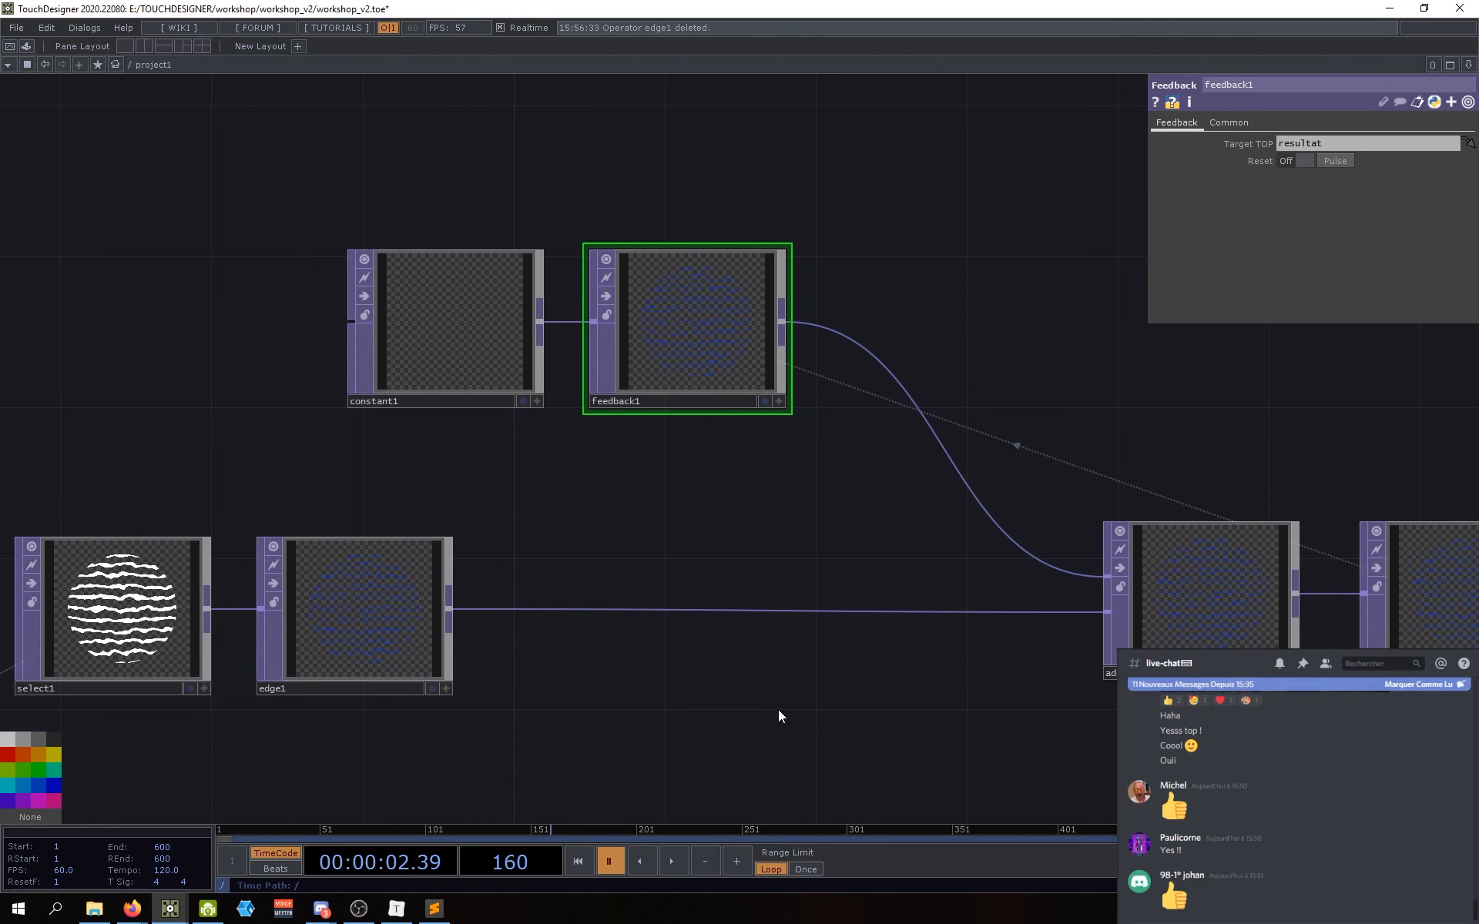
pyautogui.moveTo(778, 709); pyautogui.dragTo(821, 712, button='middle')
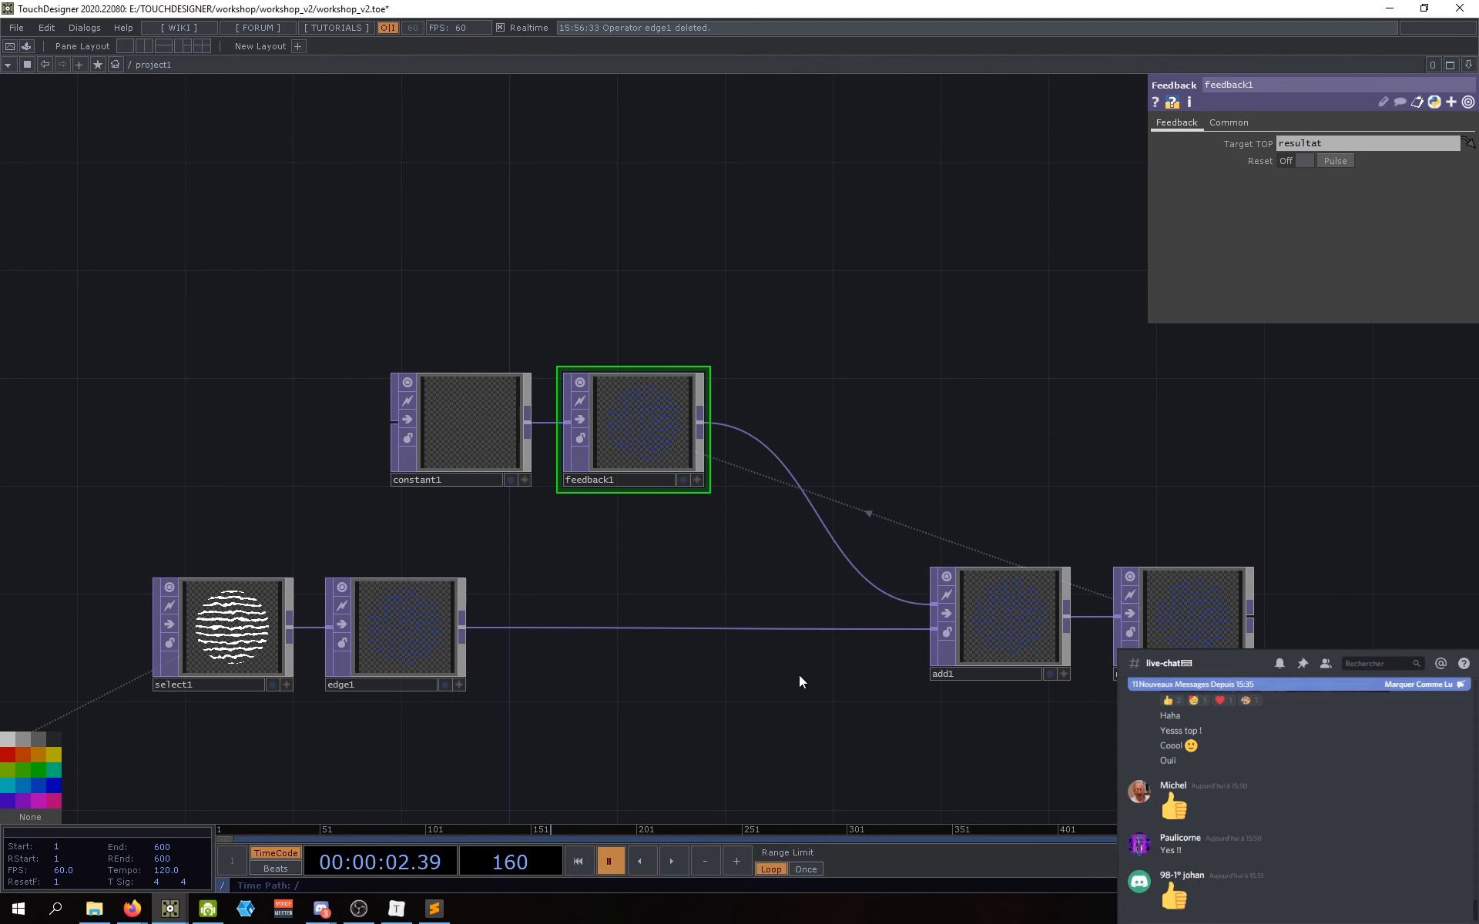
pyautogui.moveTo(802, 680); pyautogui.dragTo(700, 684)
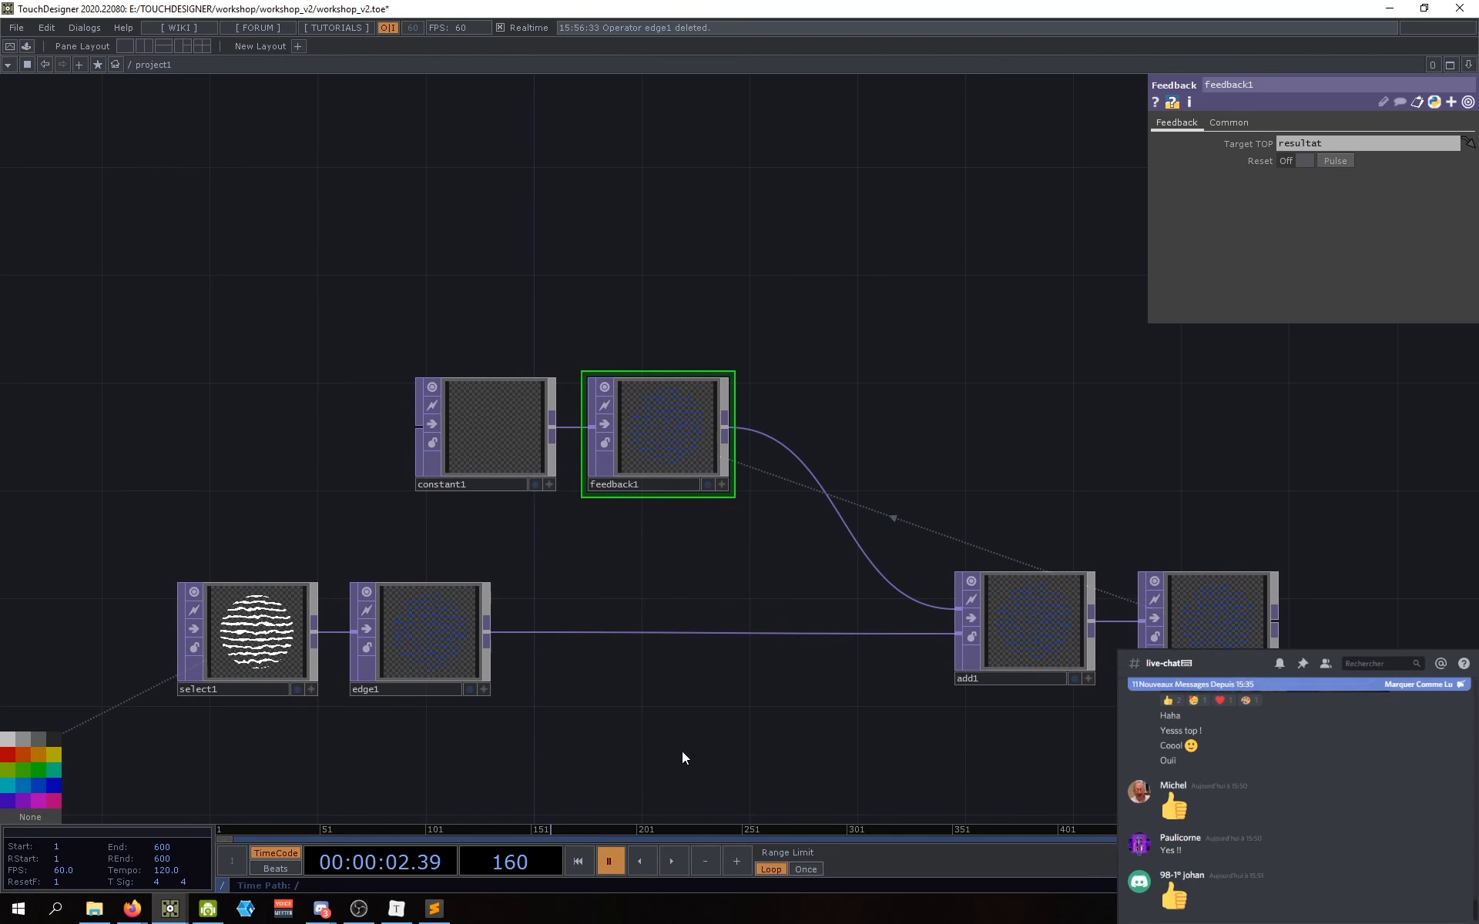
pyautogui.moveTo(703, 763); pyautogui.dragTo(706, 765)
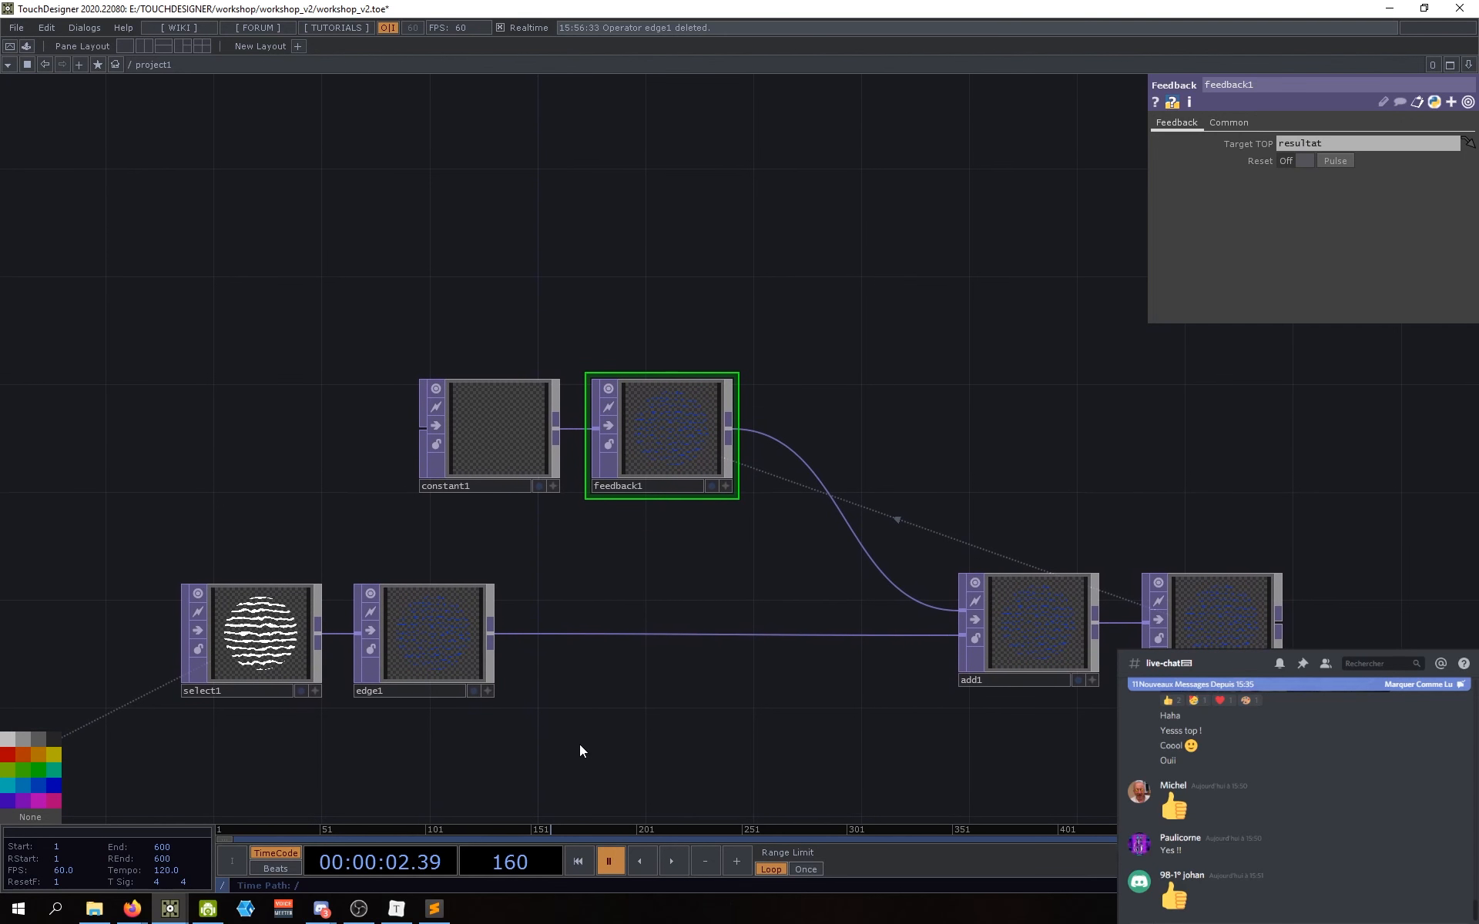
pyautogui.moveTo(581, 777); pyautogui.dragTo(595, 787)
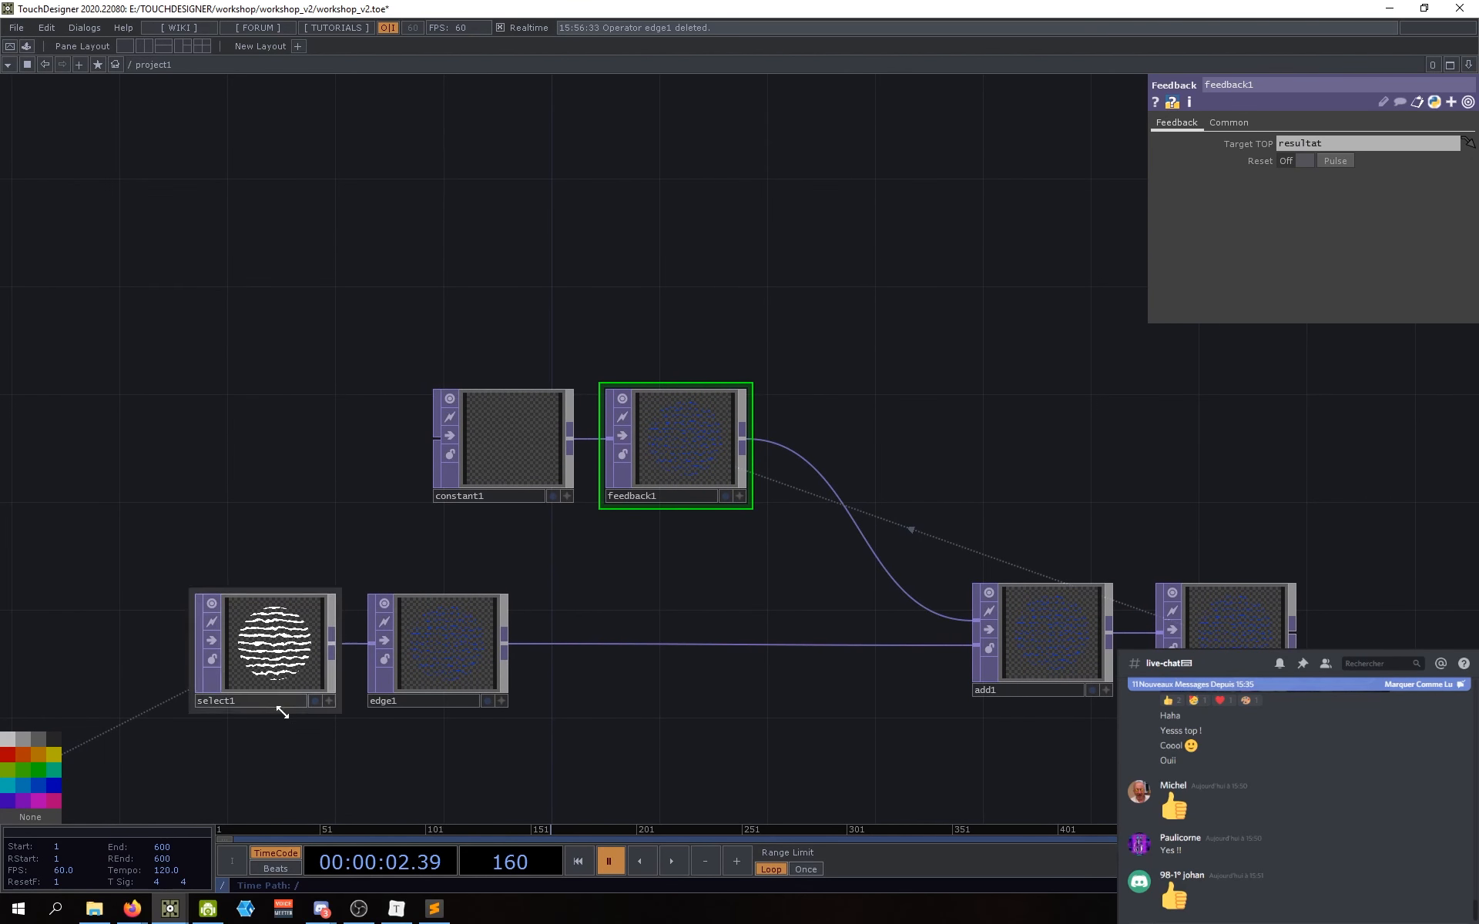
pyautogui.moveTo(795, 729); pyautogui.dragTo(769, 726)
pyautogui.scroll(6, 408, 664)
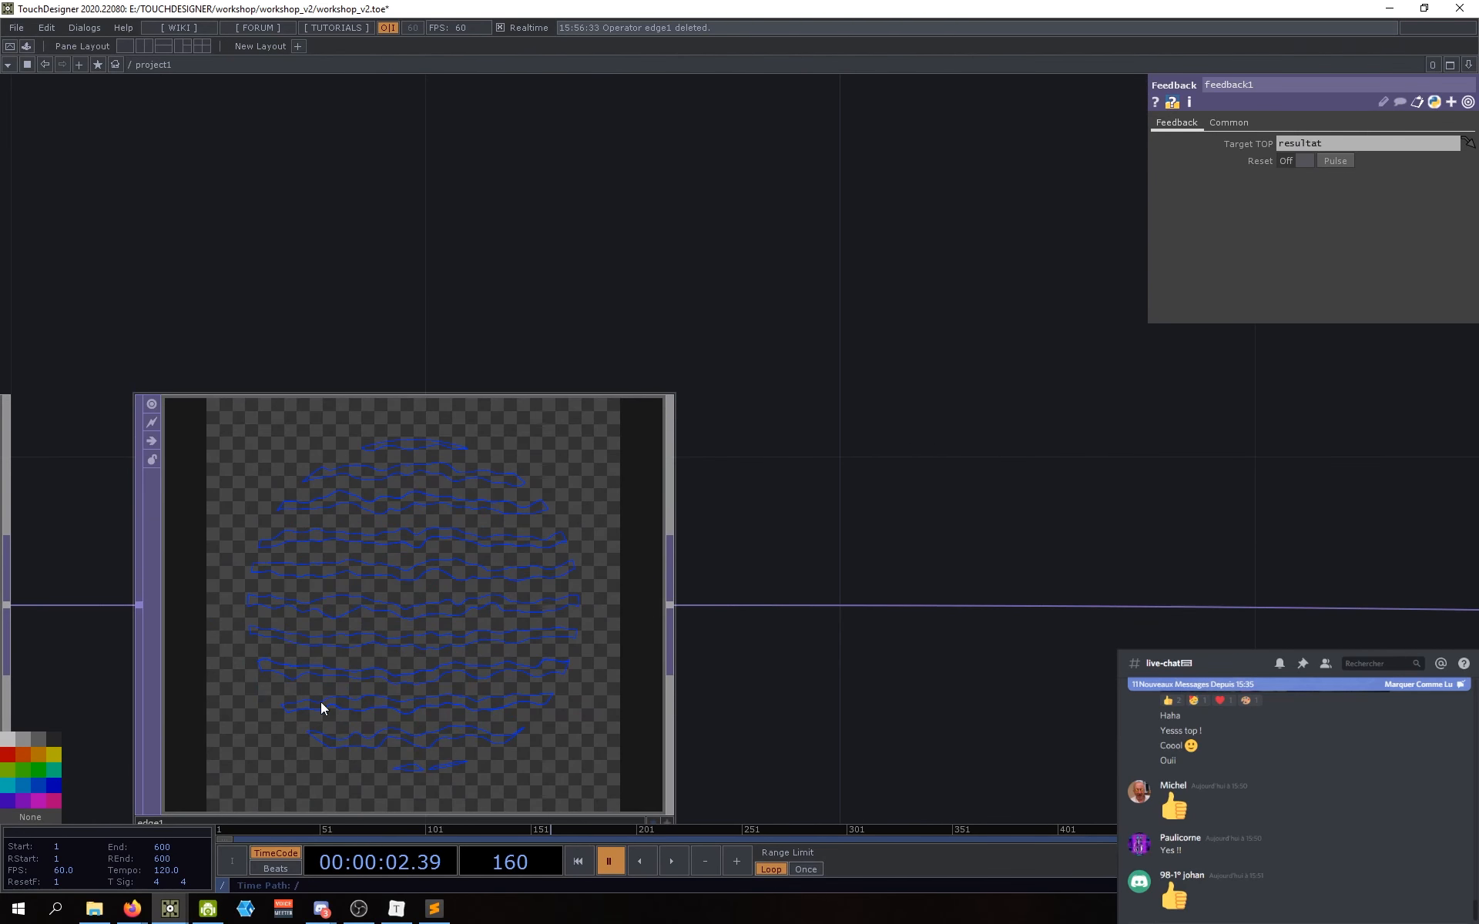
pyautogui.scroll(-6, 726, 696)
pyautogui.moveTo(1006, 739); pyautogui.dragTo(778, 707)
pyautogui.scroll(2, 875, 640)
pyautogui.moveTo(584, 709); pyautogui.dragTo(436, 694)
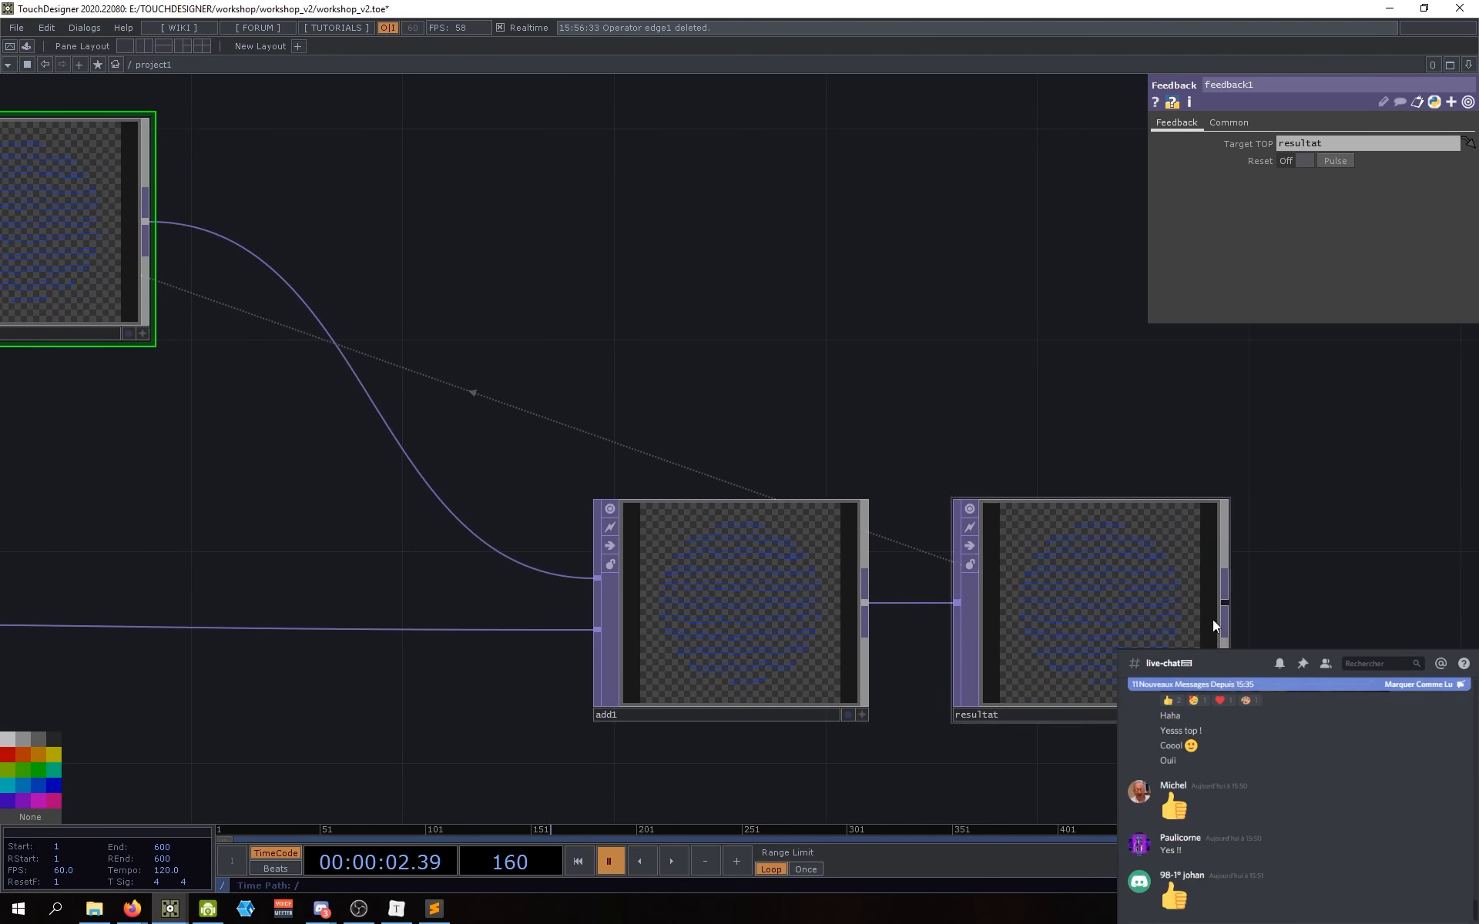
pyautogui.scroll(2, 1163, 608)
pyautogui.moveTo(848, 310); pyautogui.dragTo(1109, 439)
pyautogui.scroll(-4, 1019, 382)
pyautogui.moveTo(1172, 513); pyautogui.dragTo(1230, 608)
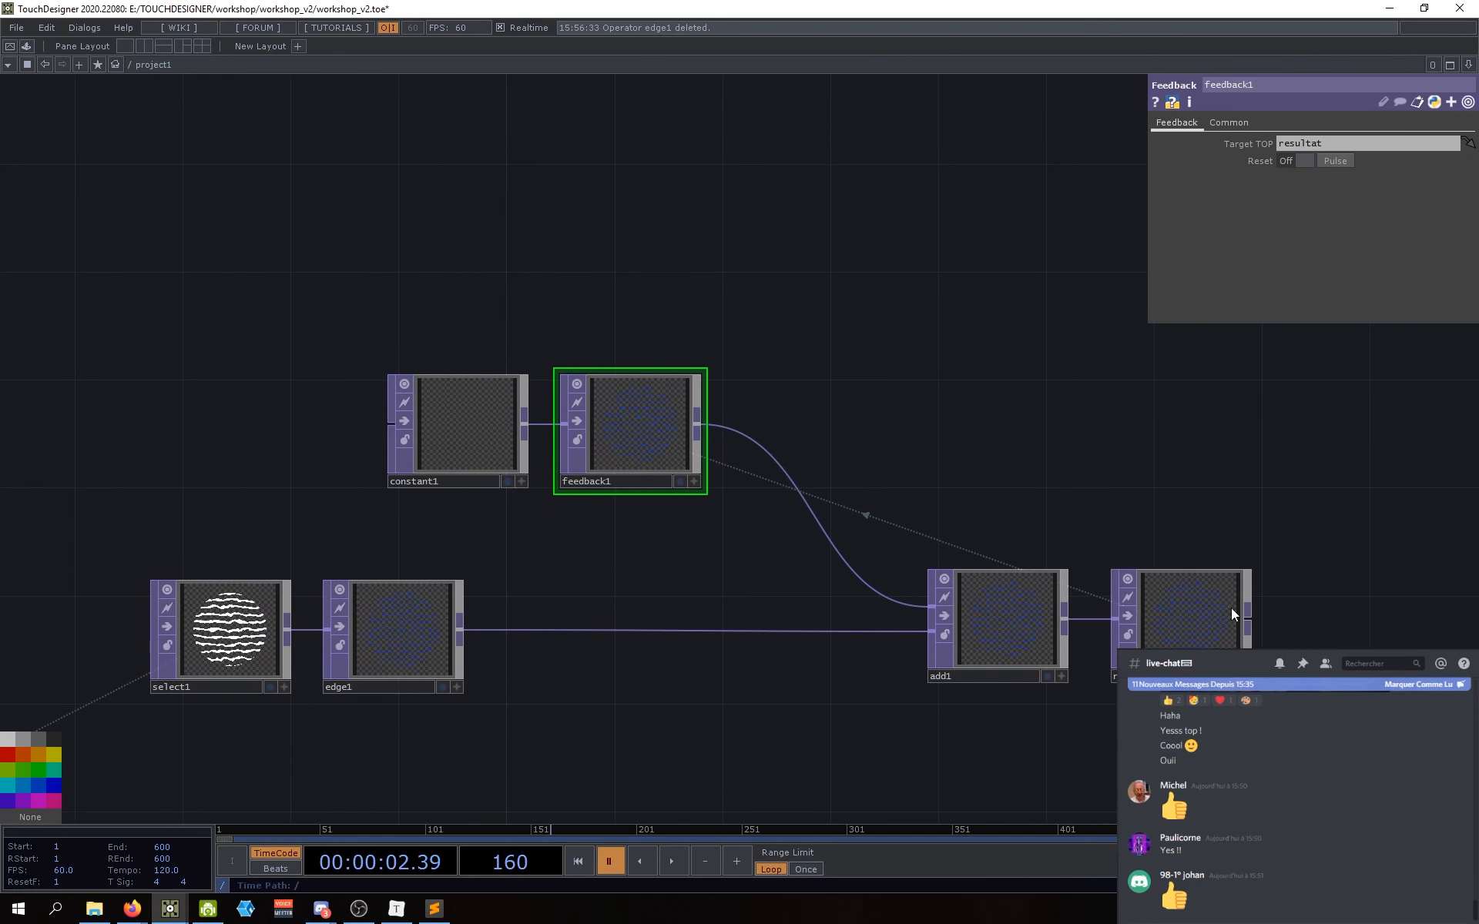
pyautogui.click(1210, 631)
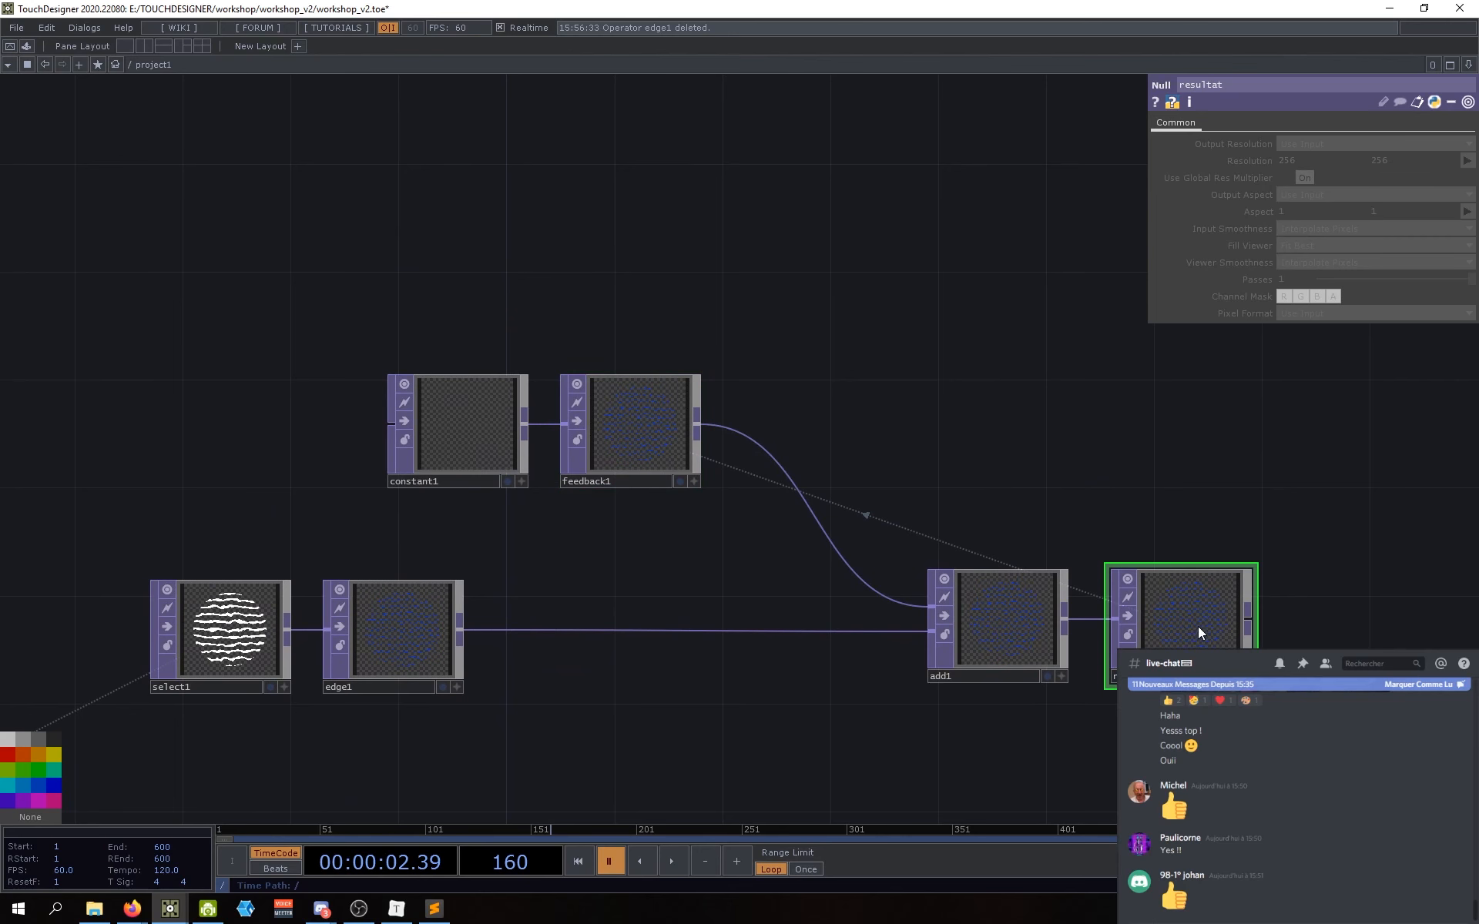
pyautogui.scroll(3, 621, 474)
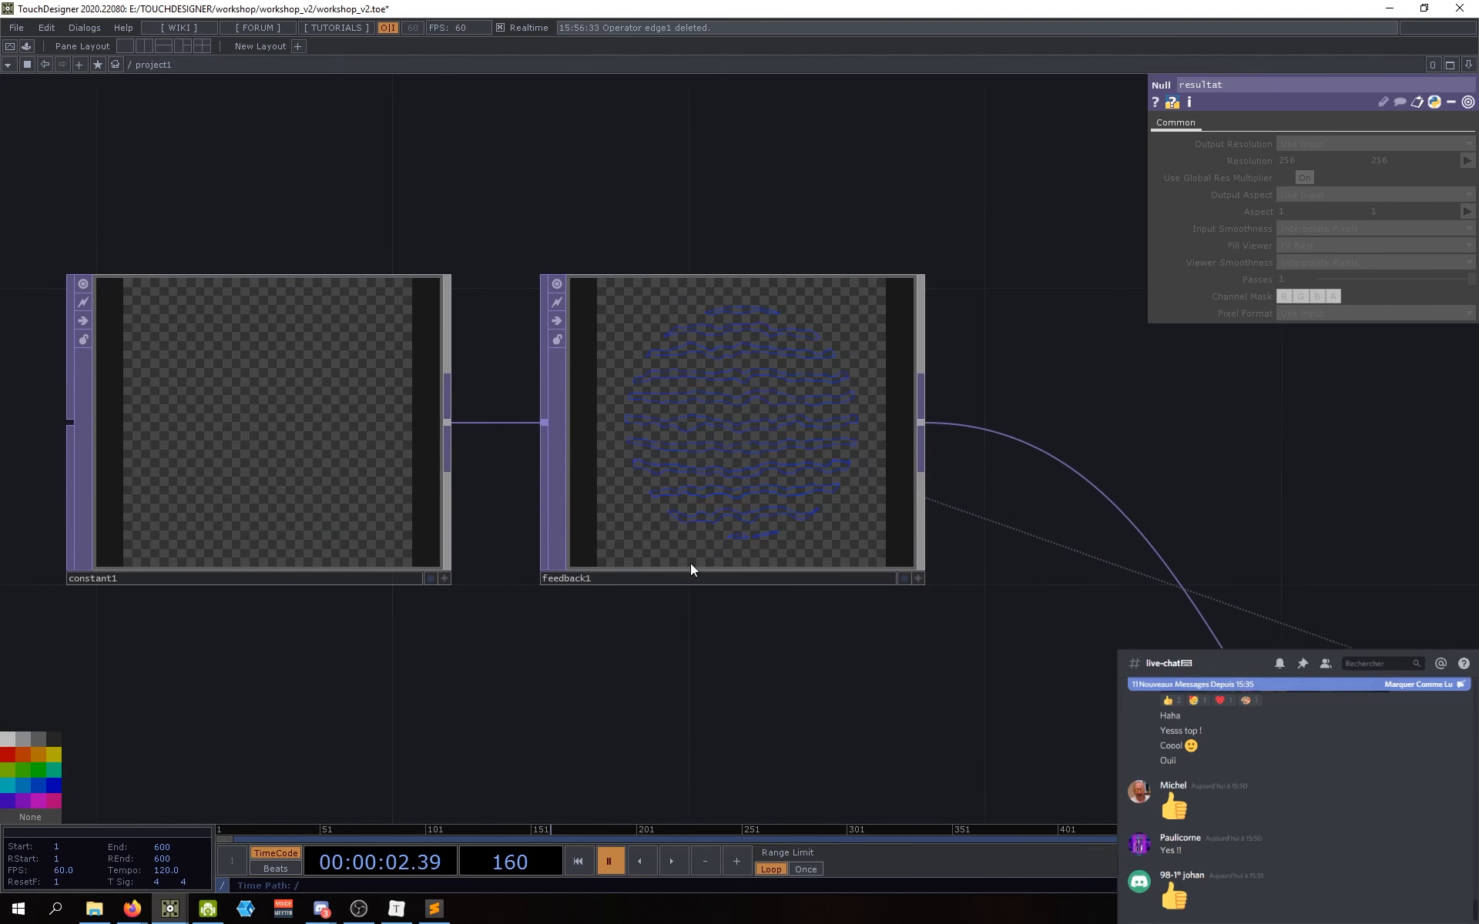
pyautogui.click(690, 563)
pyautogui.moveTo(817, 700); pyautogui.dragTo(786, 676)
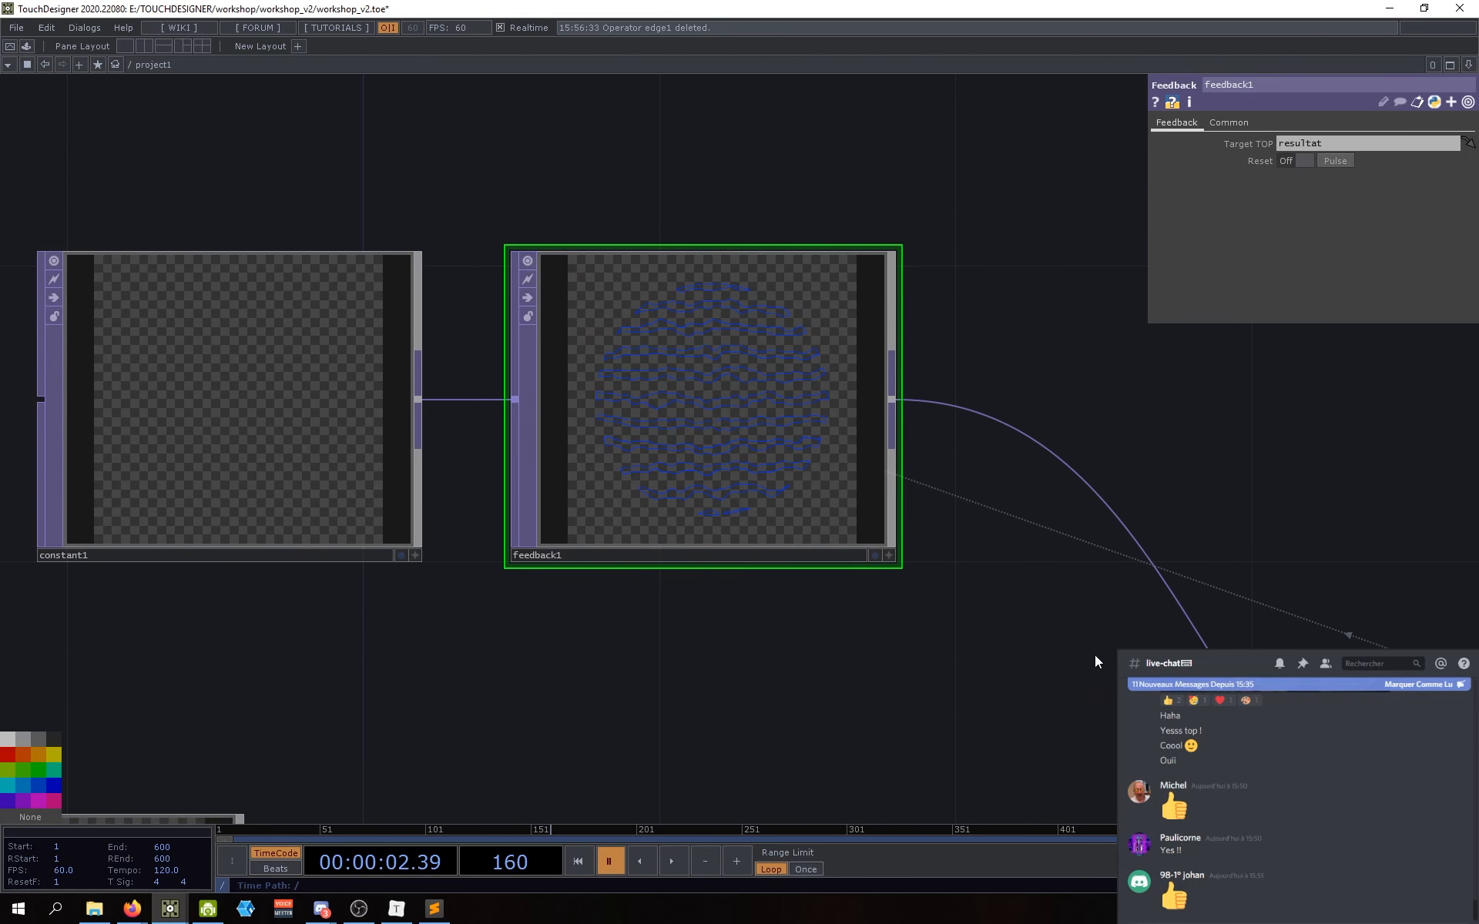
pyautogui.moveTo(1095, 656); pyautogui.dragTo(713, 455)
pyautogui.scroll(-3, 713, 455)
pyautogui.moveTo(657, 516); pyautogui.dragTo(723, 568)
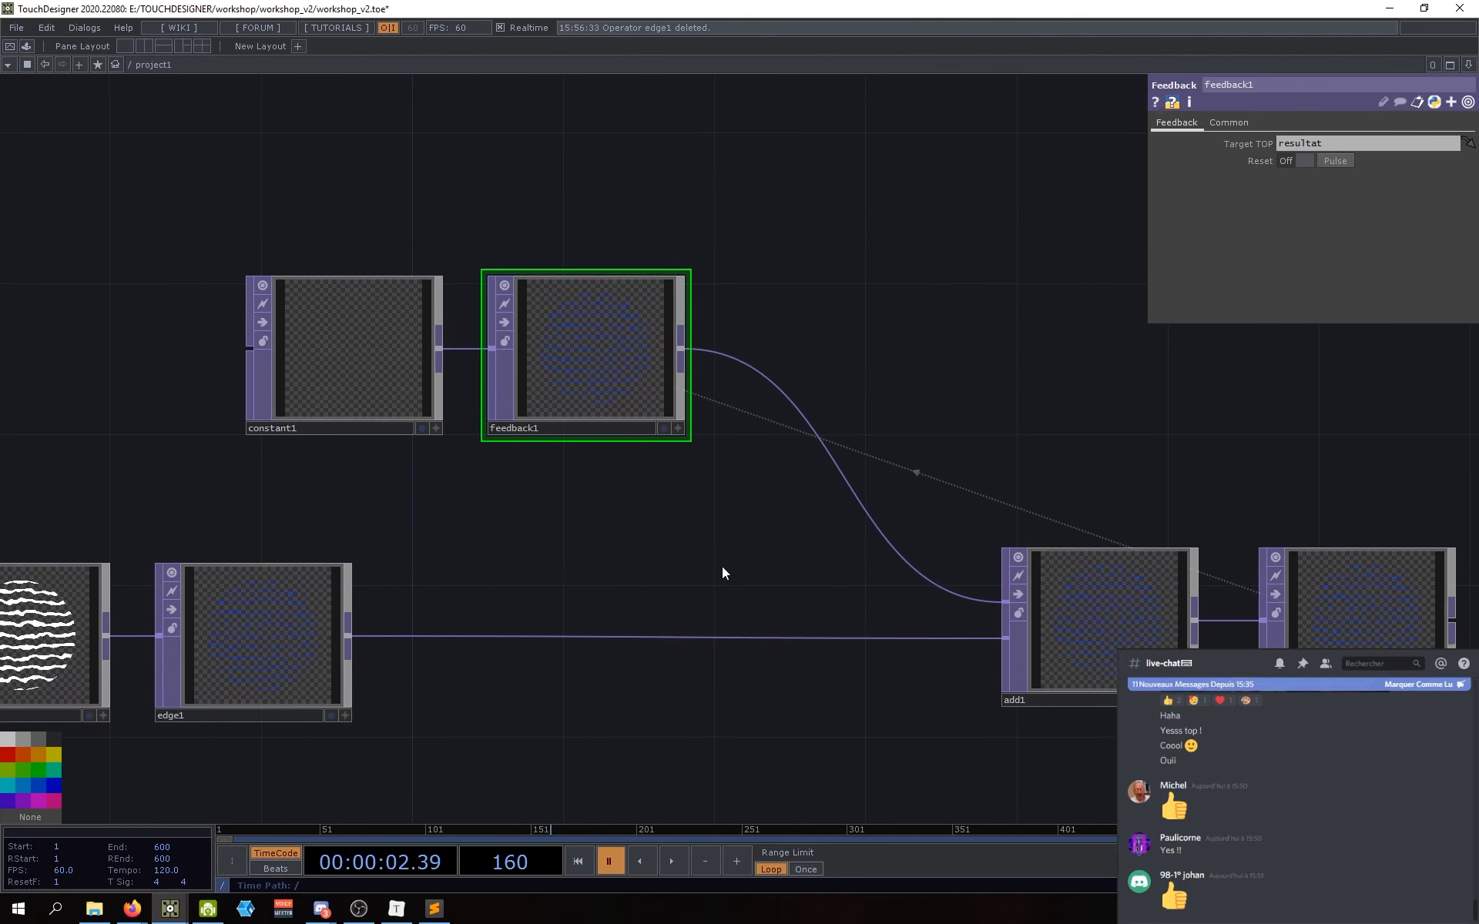
pyautogui.moveTo(585, 599); pyautogui.dragTo(612, 639)
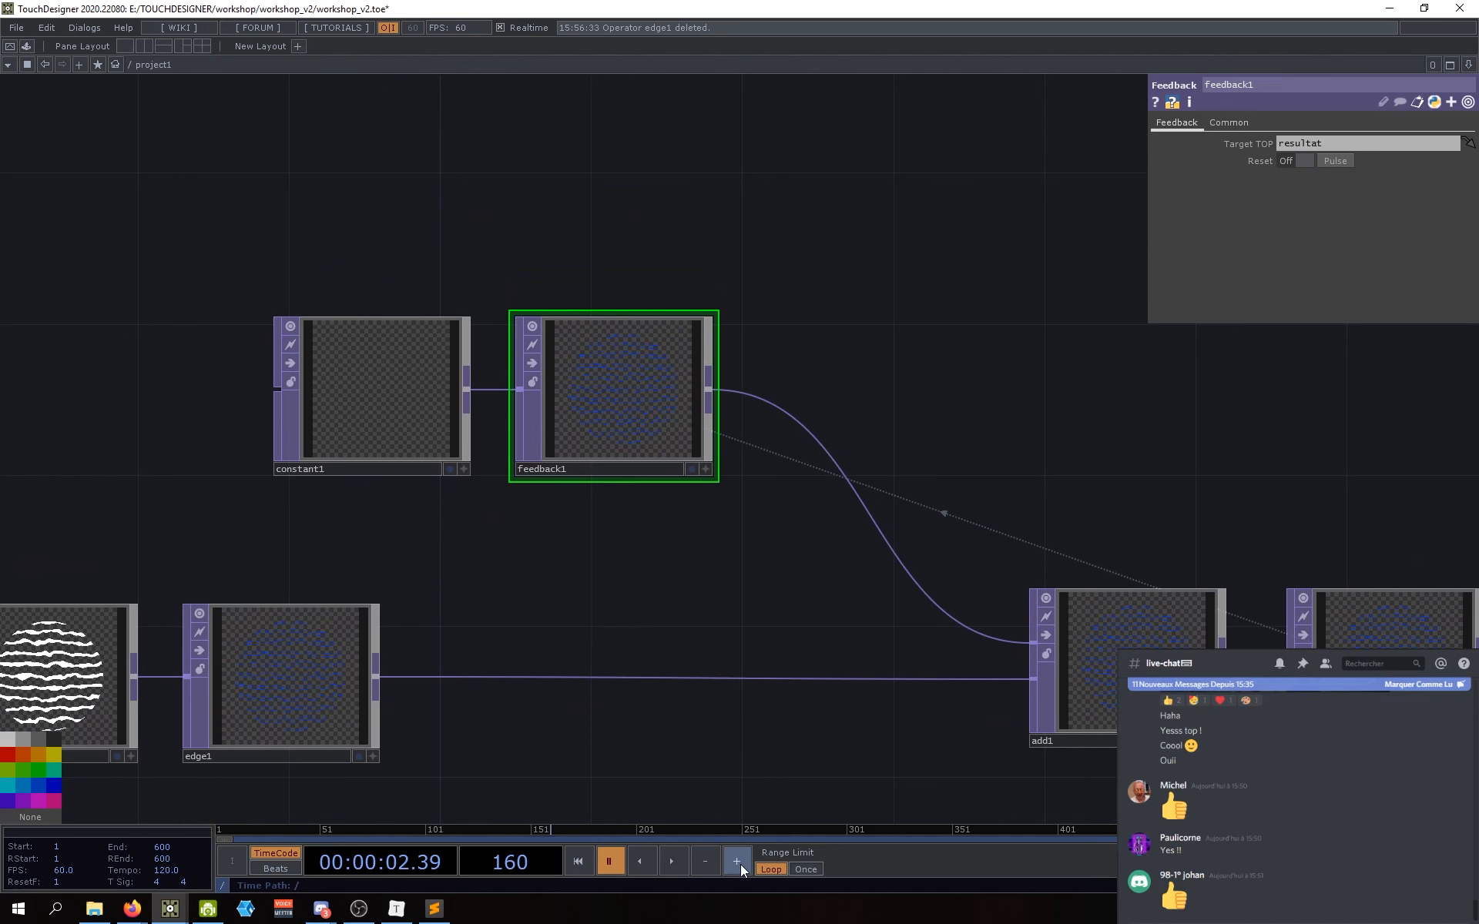
pyautogui.scroll(10, 604, 373)
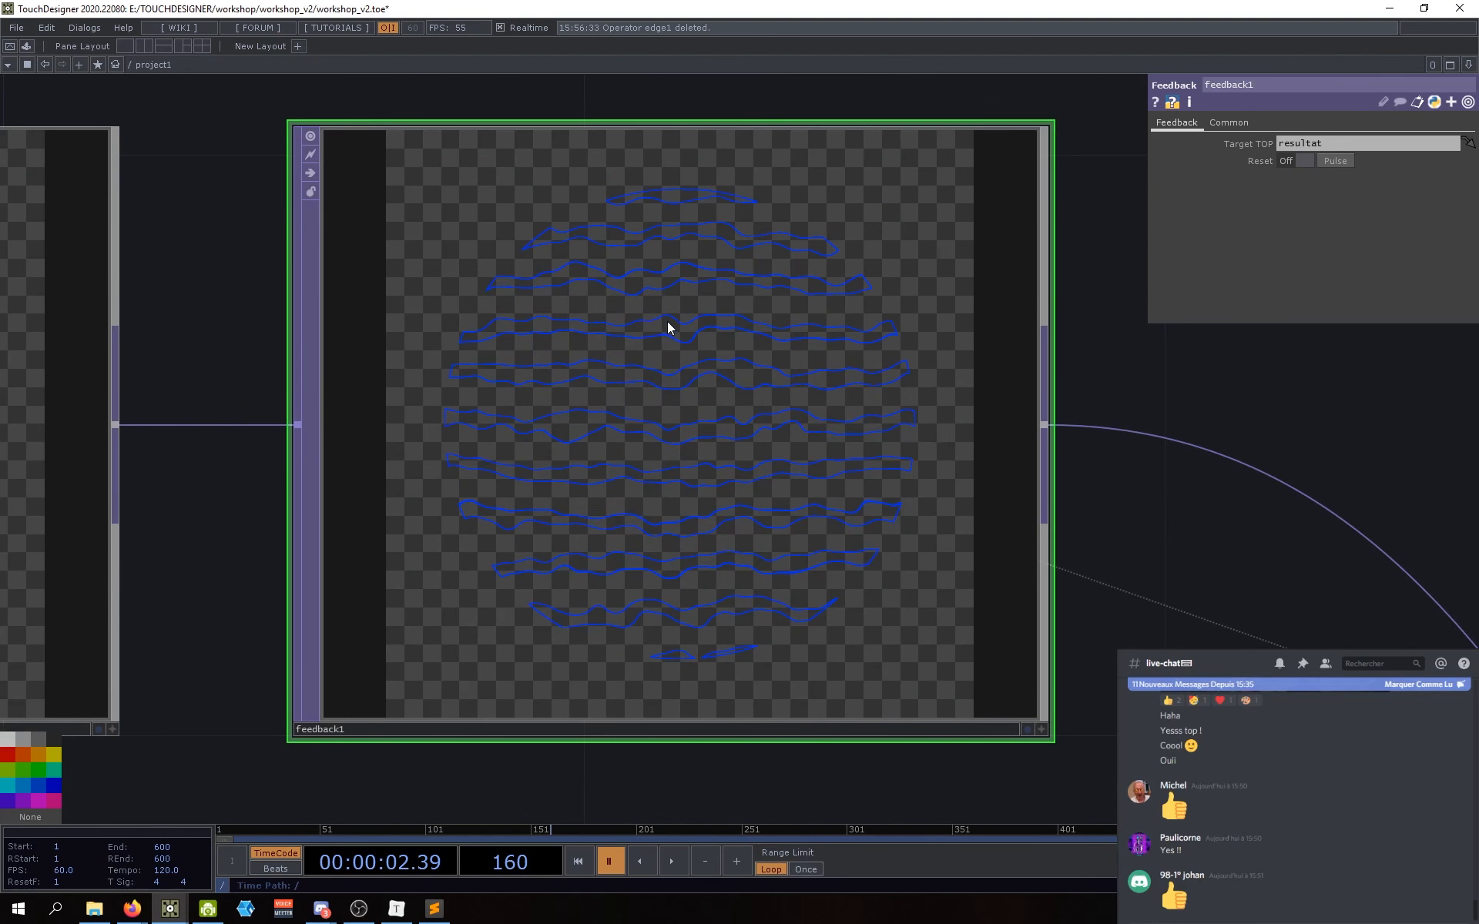
pyautogui.scroll(-10, 630, 145)
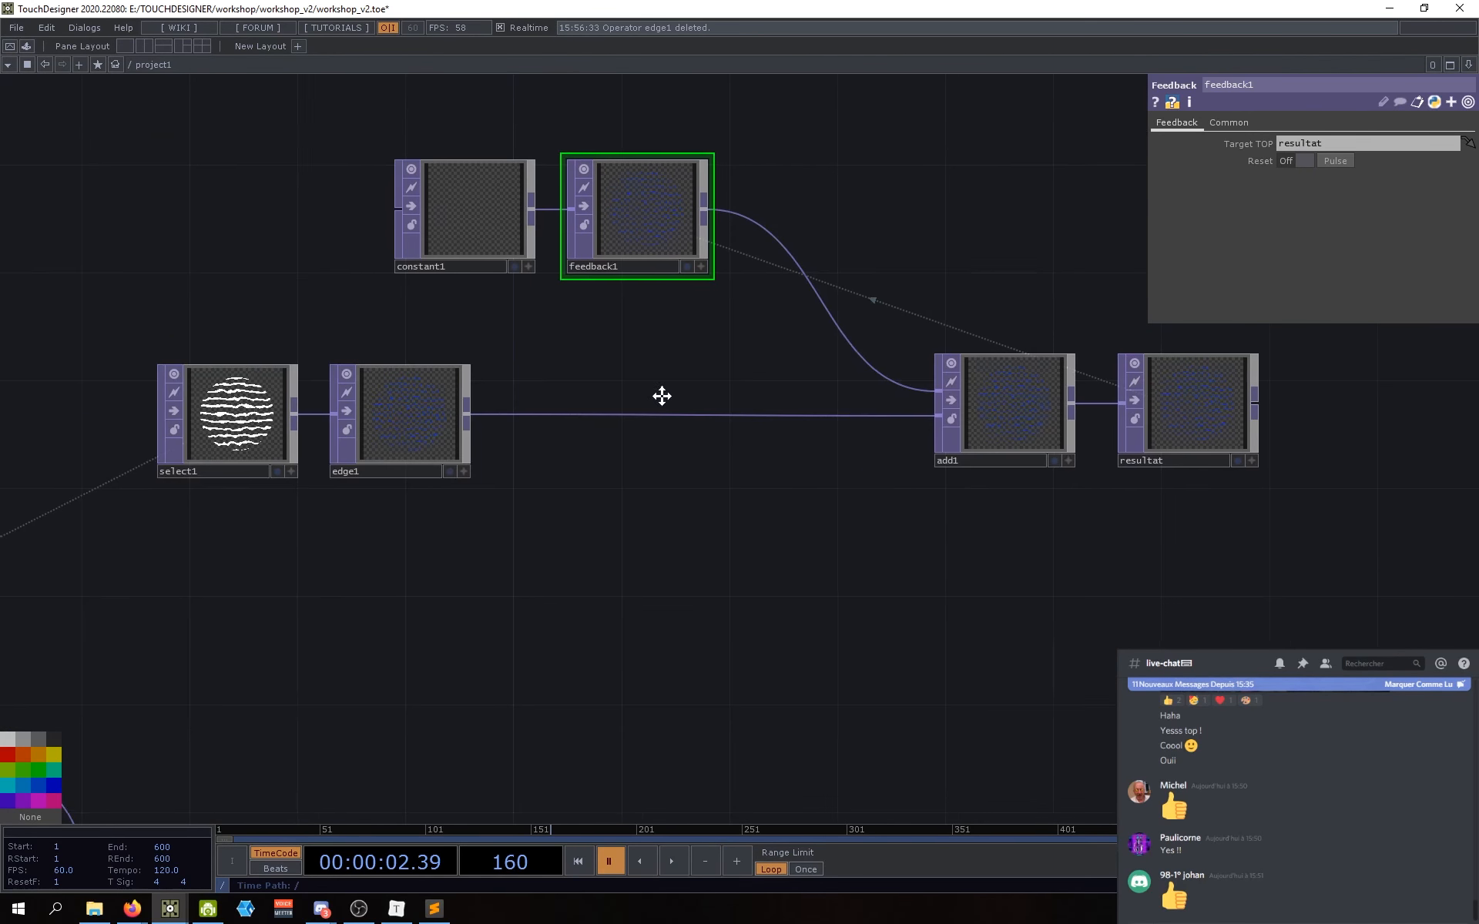
pyautogui.moveTo(662, 396); pyautogui.dragTo(706, 433)
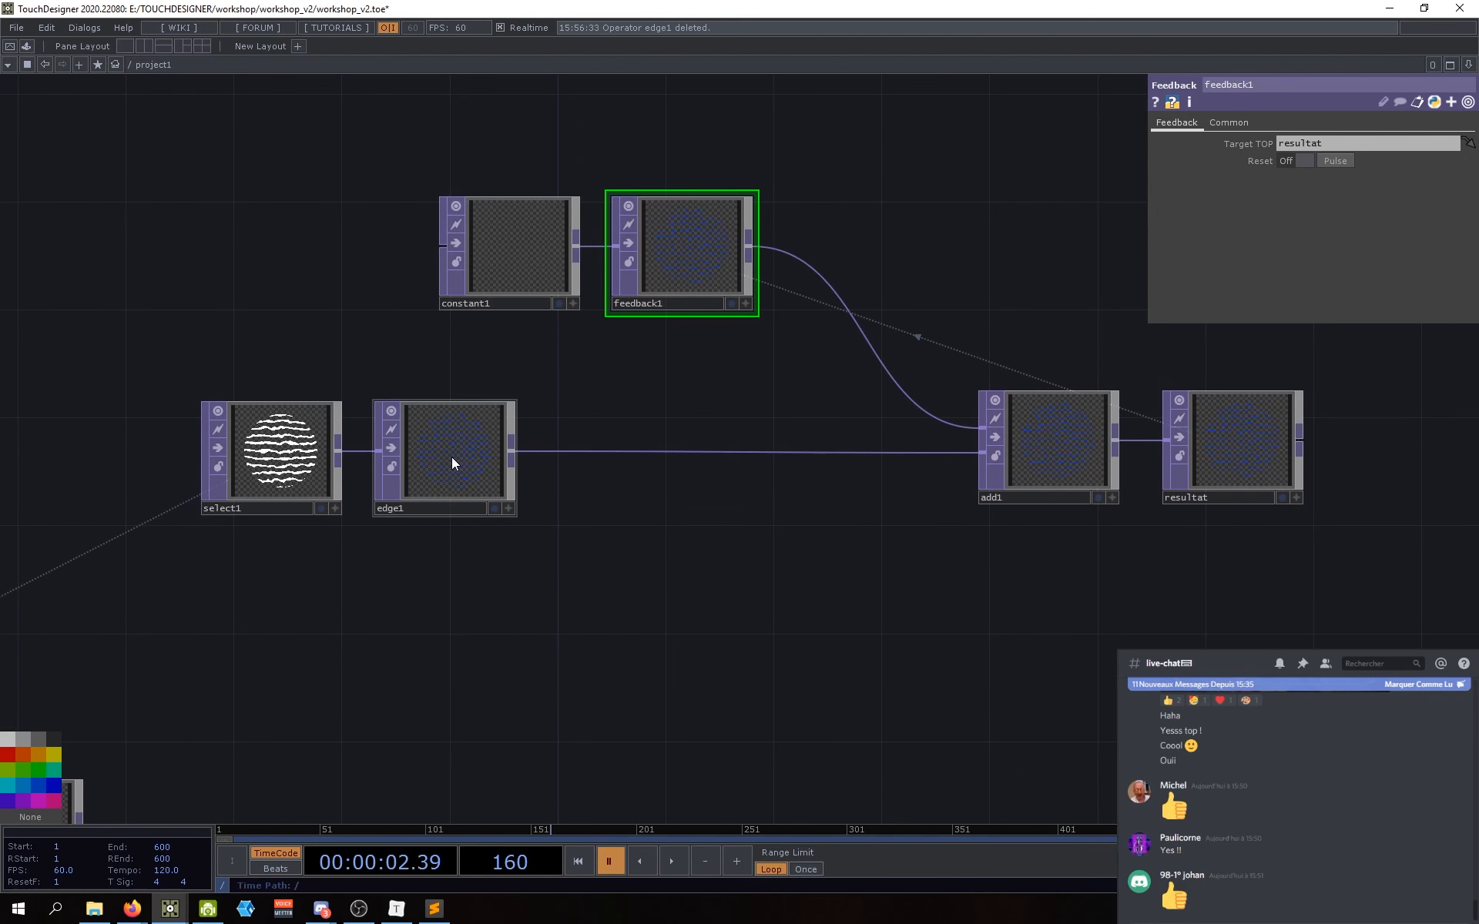
# Step: Set edge1's edge colour to light cyan (0.498, 0.867, 1) and zoom in on feedback1's outlines
pyautogui.click(451, 456)
pyautogui.click(1285, 212)
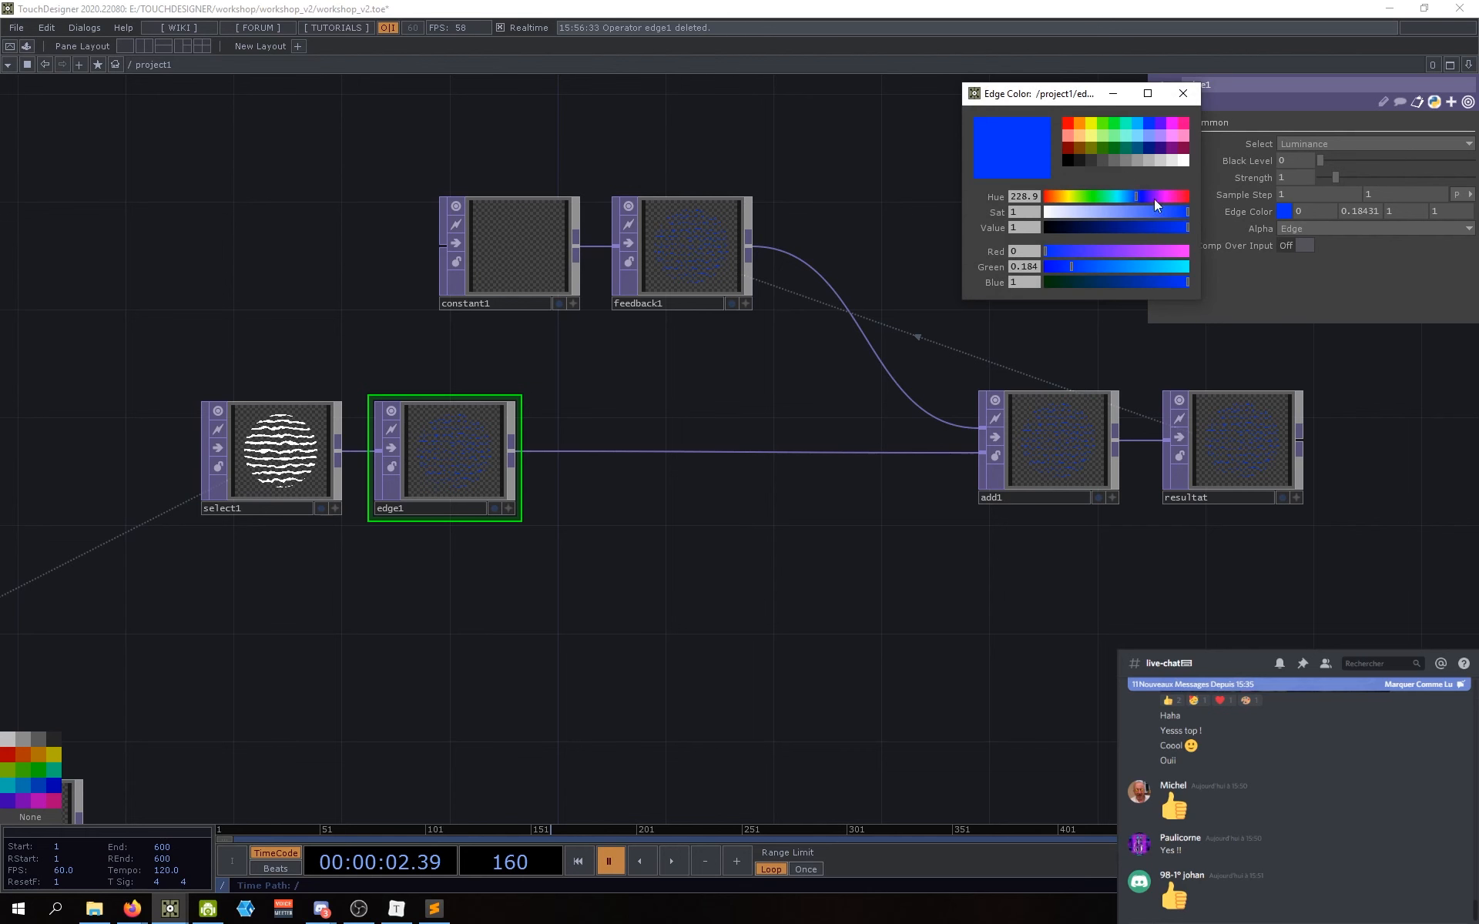
pyautogui.click(1138, 137)
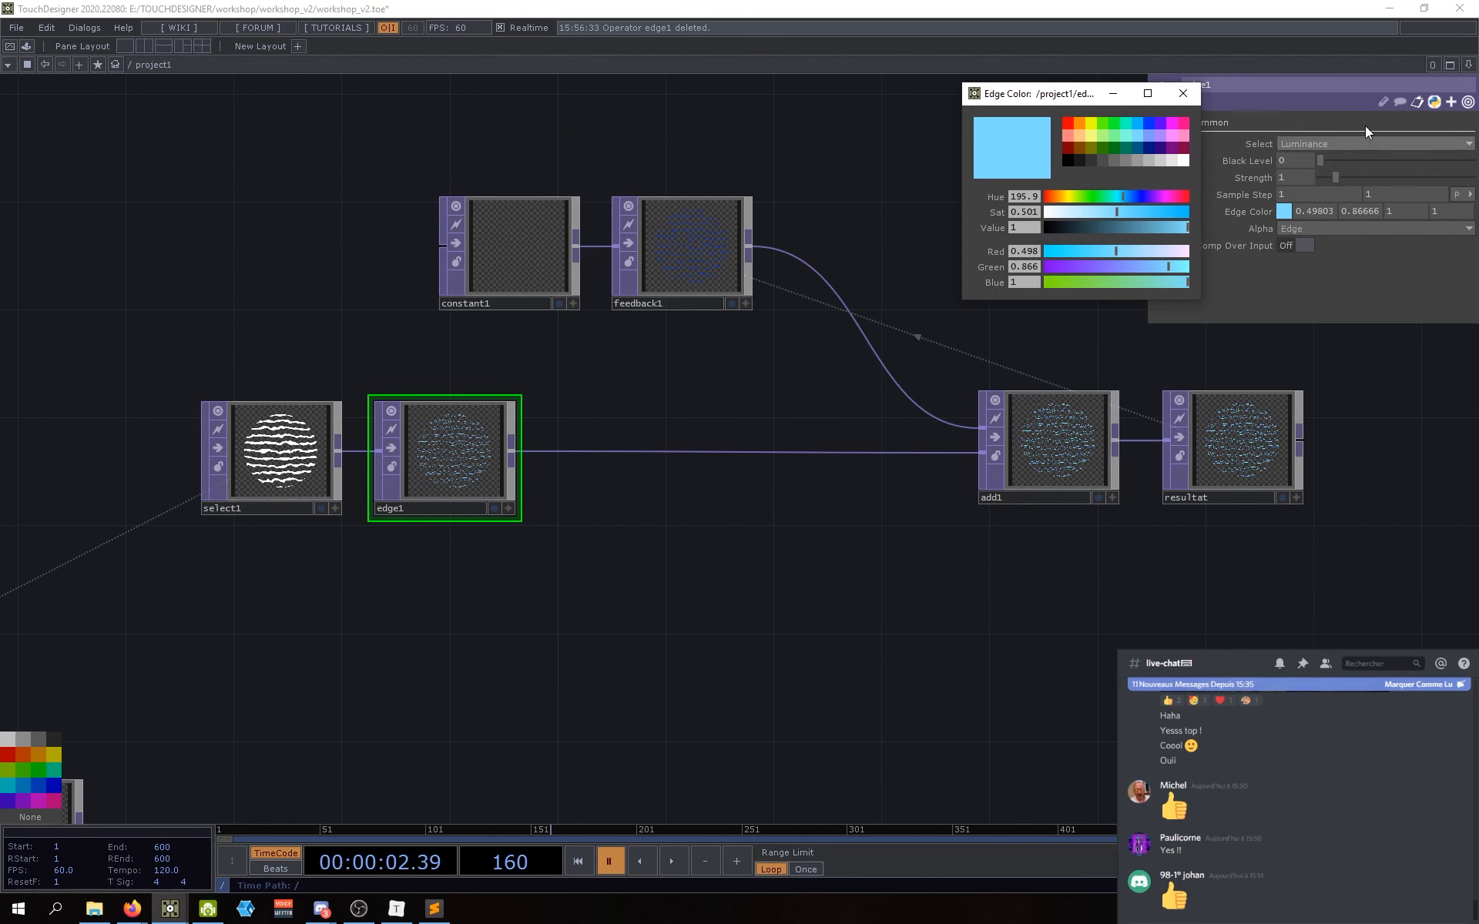
pyautogui.click(1183, 93)
pyautogui.click(662, 254)
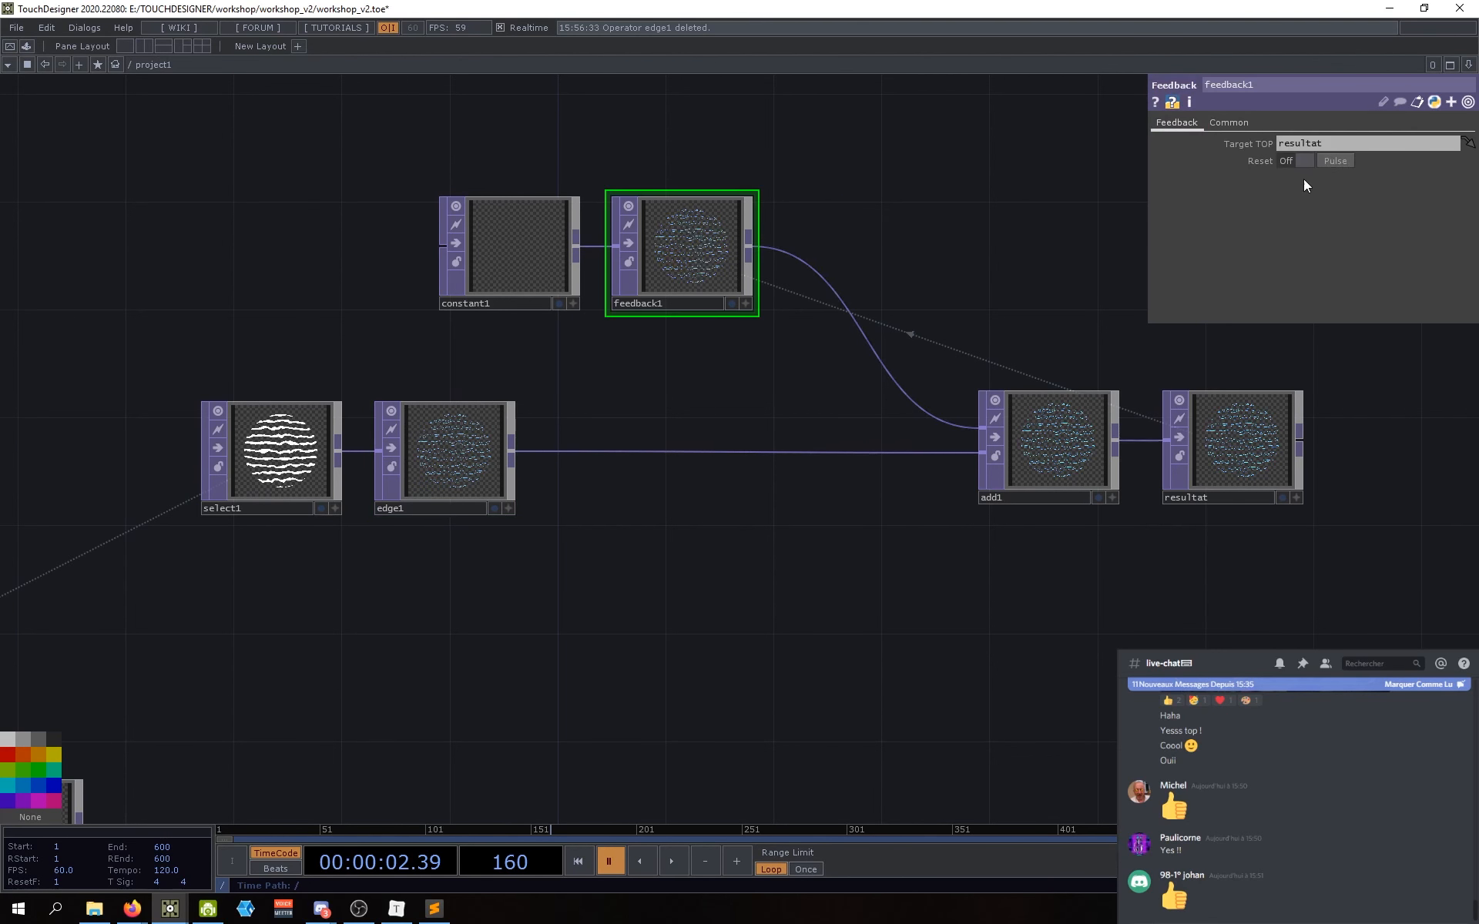
pyautogui.scroll(3, 729, 532)
pyautogui.scroll(4, 667, 404)
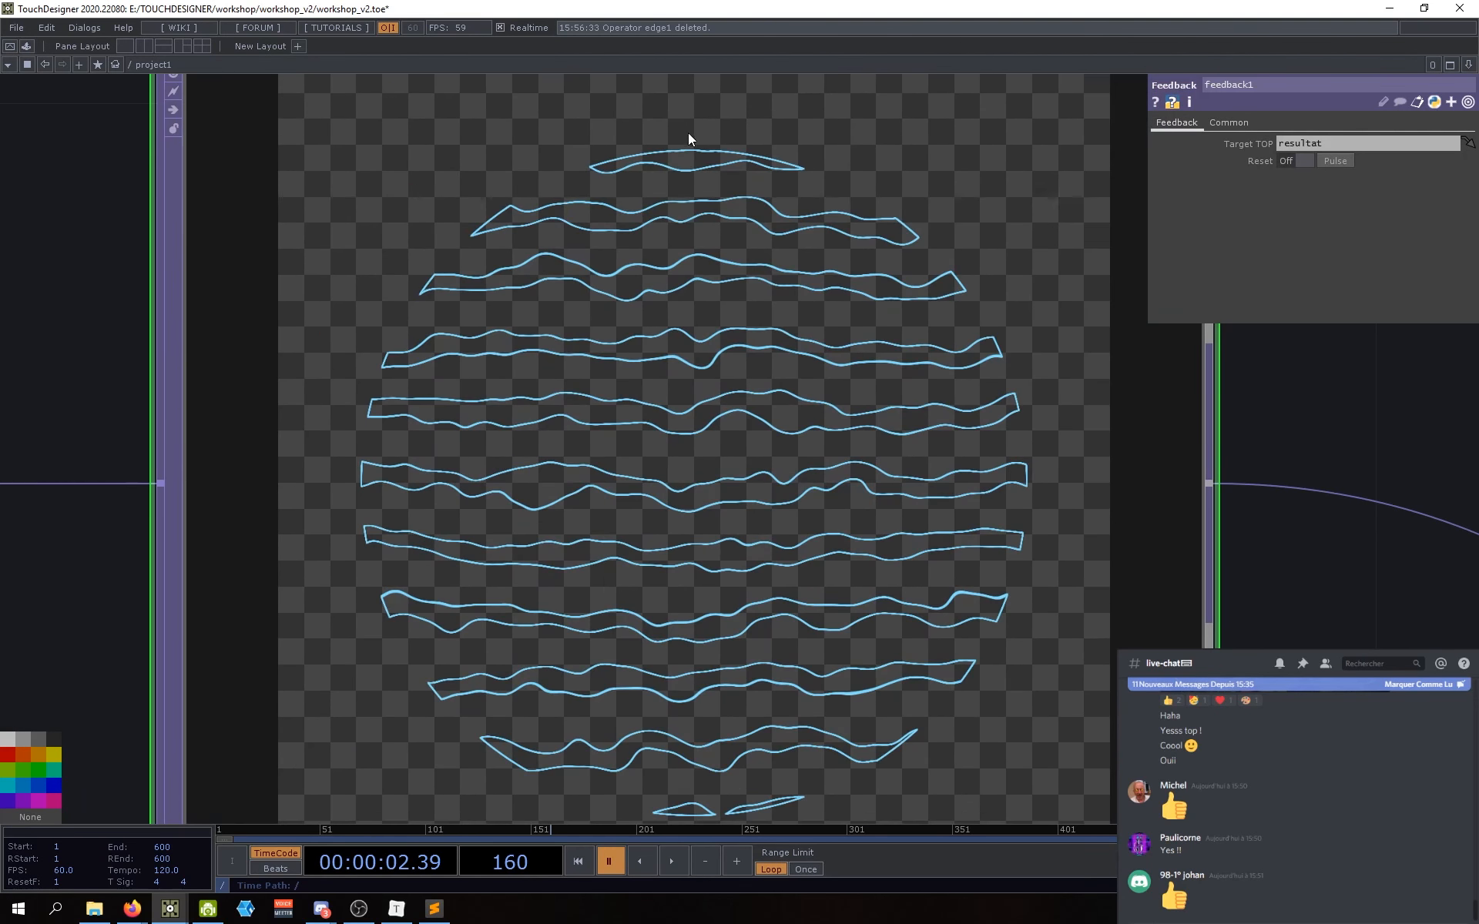
pyautogui.scroll(-1, 667, 164)
pyautogui.scroll(2, 667, 164)
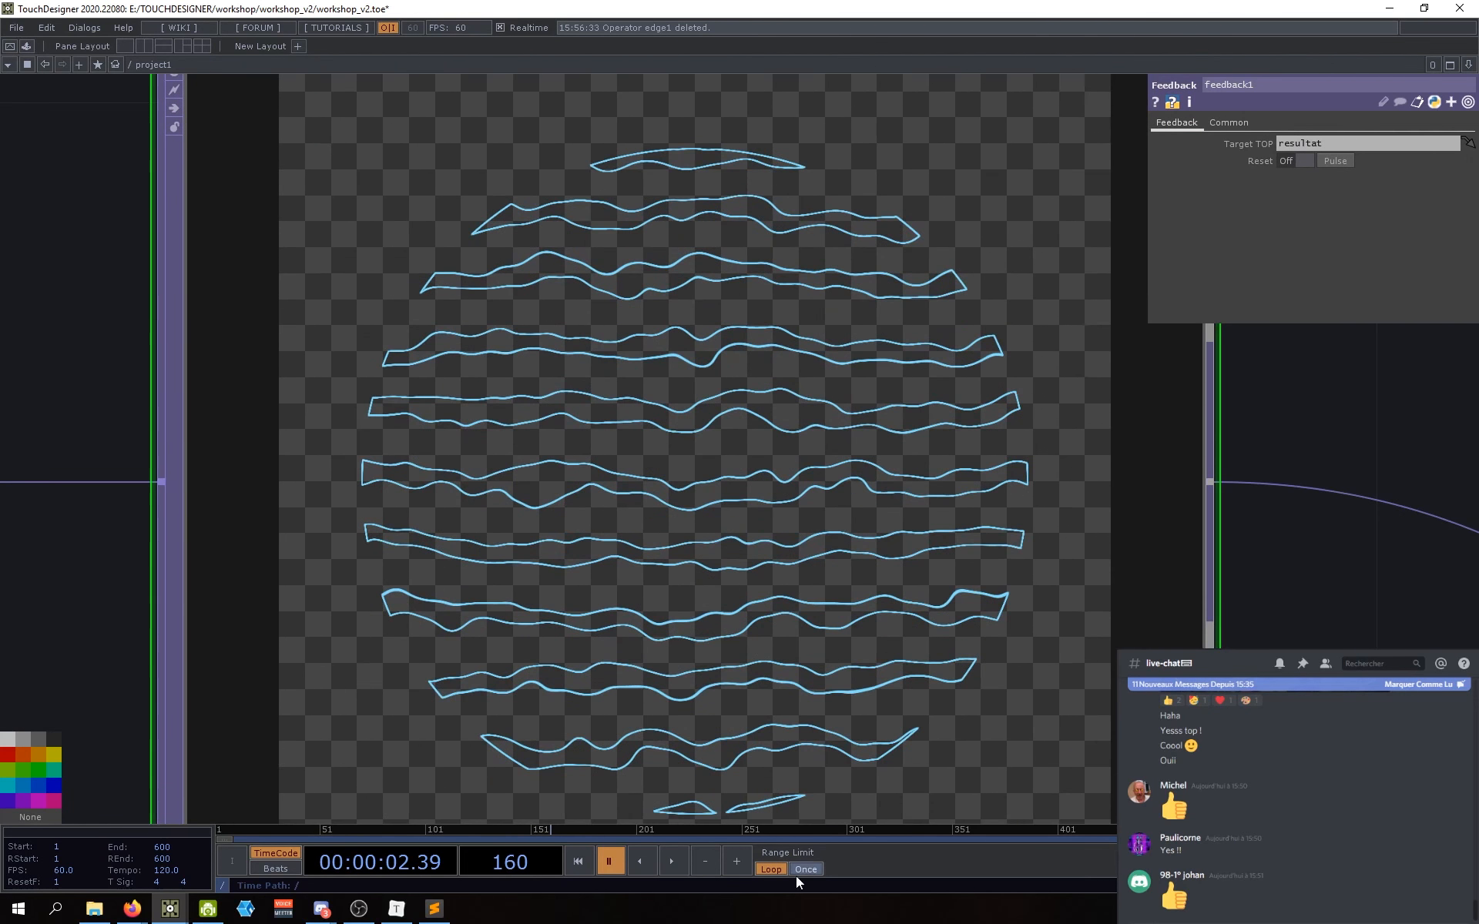
# Step: Step one frame and pan to show select1, constant1, feedback1, edge1, add1 and resultat
pyautogui.click(742, 866)
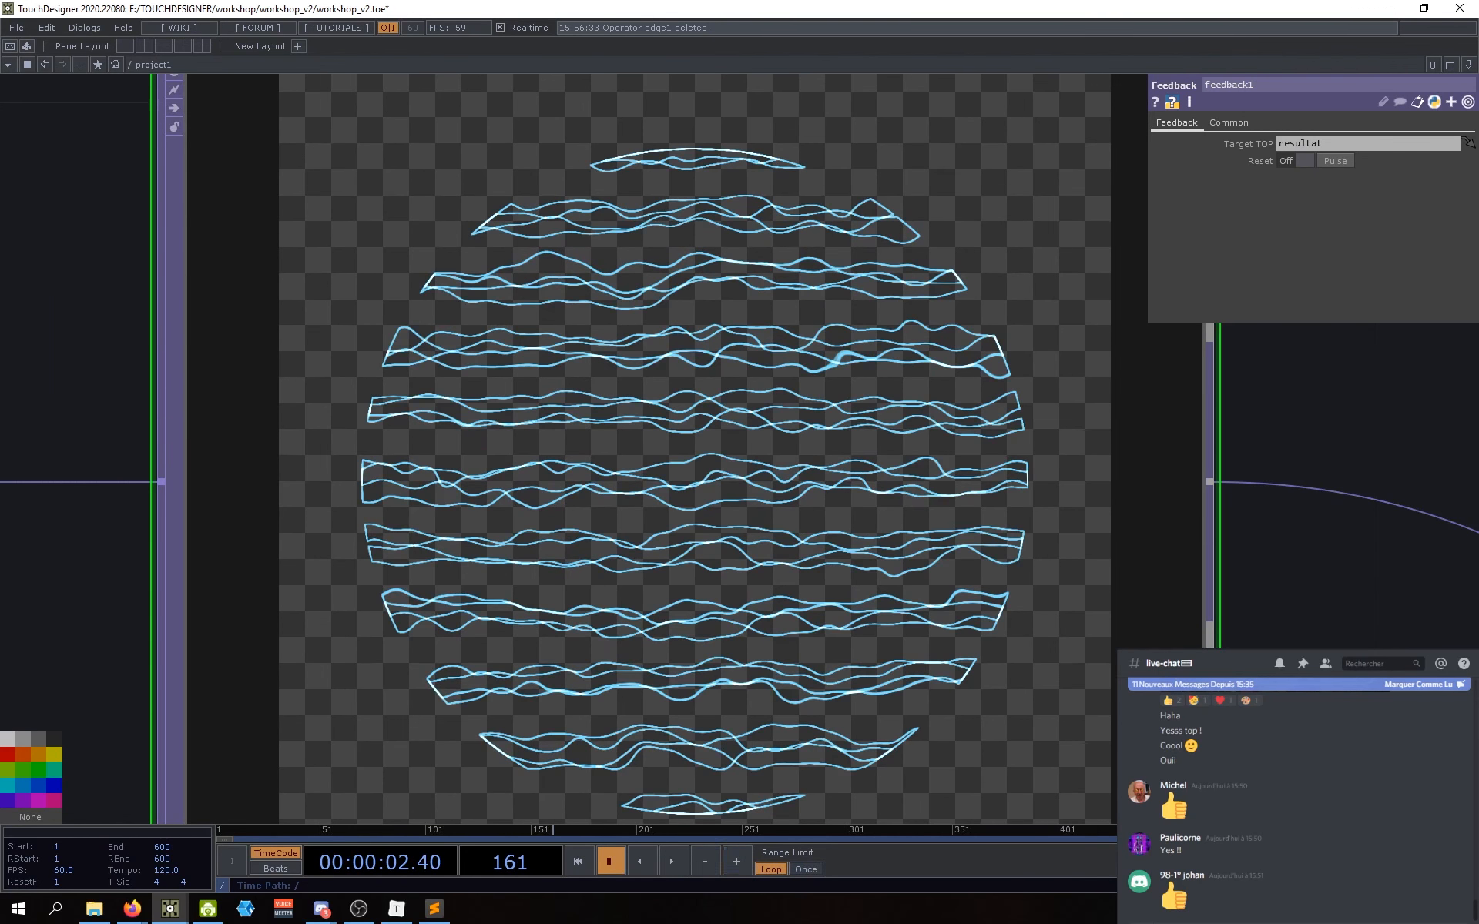
pyautogui.moveTo(1329, 687); pyautogui.dragTo(1093, 552)
pyautogui.scroll(-5, 1093, 552)
pyautogui.moveTo(921, 548); pyautogui.dragTo(516, 127)
pyautogui.scroll(-2, 814, 532)
pyautogui.scroll(1, 814, 532)
pyautogui.moveTo(773, 676); pyautogui.dragTo(1023, 646)
pyautogui.scroll(6, 300, 547)
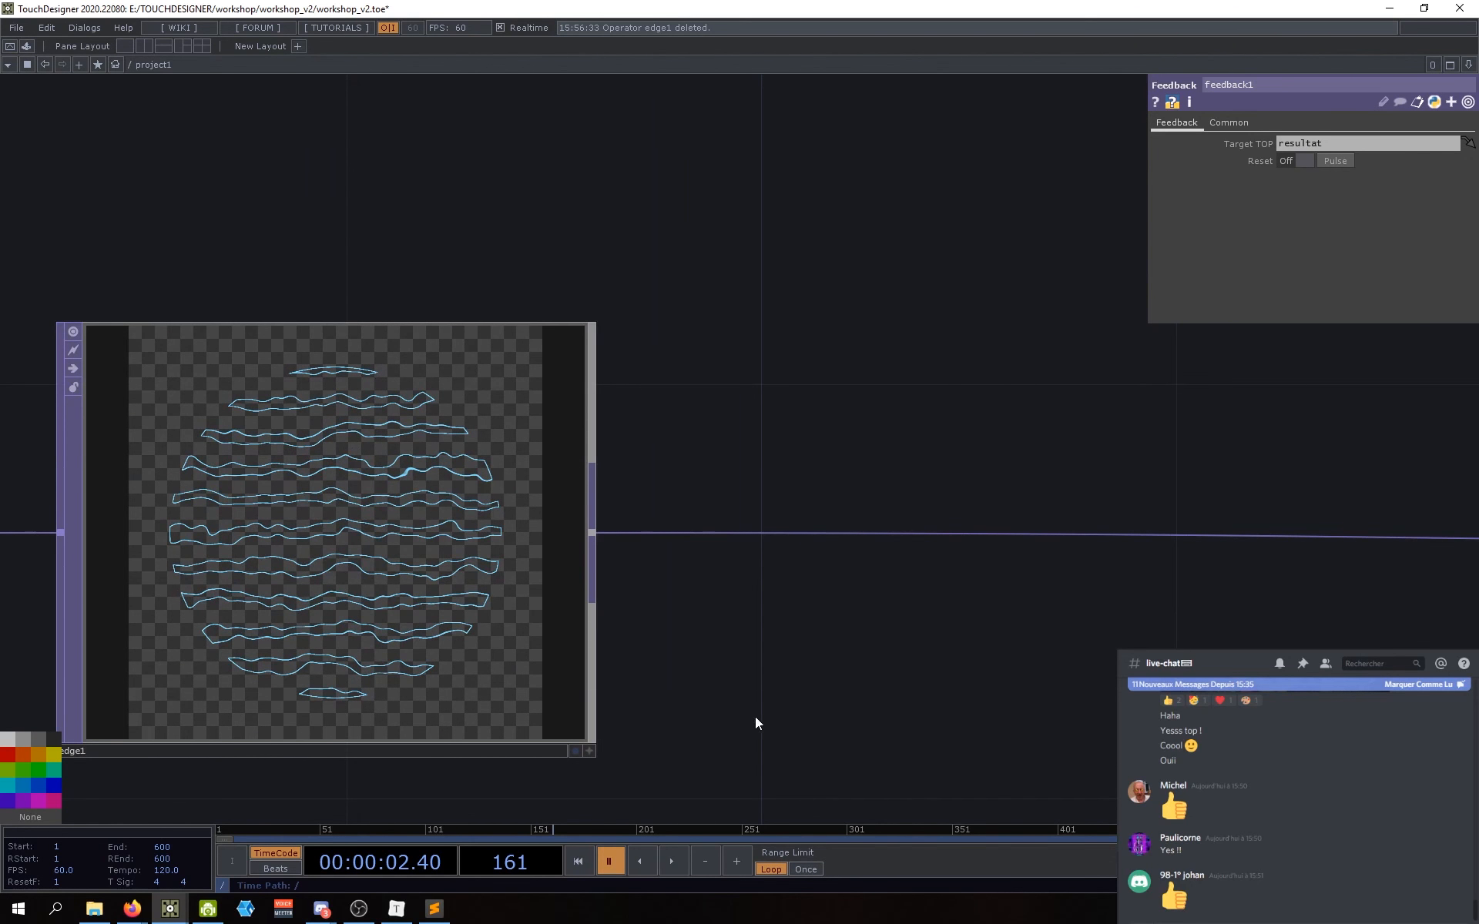
pyautogui.moveTo(756, 718); pyautogui.dragTo(825, 678)
pyautogui.moveTo(748, 633); pyautogui.dragTo(723, 578)
pyautogui.scroll(-5, 722, 575)
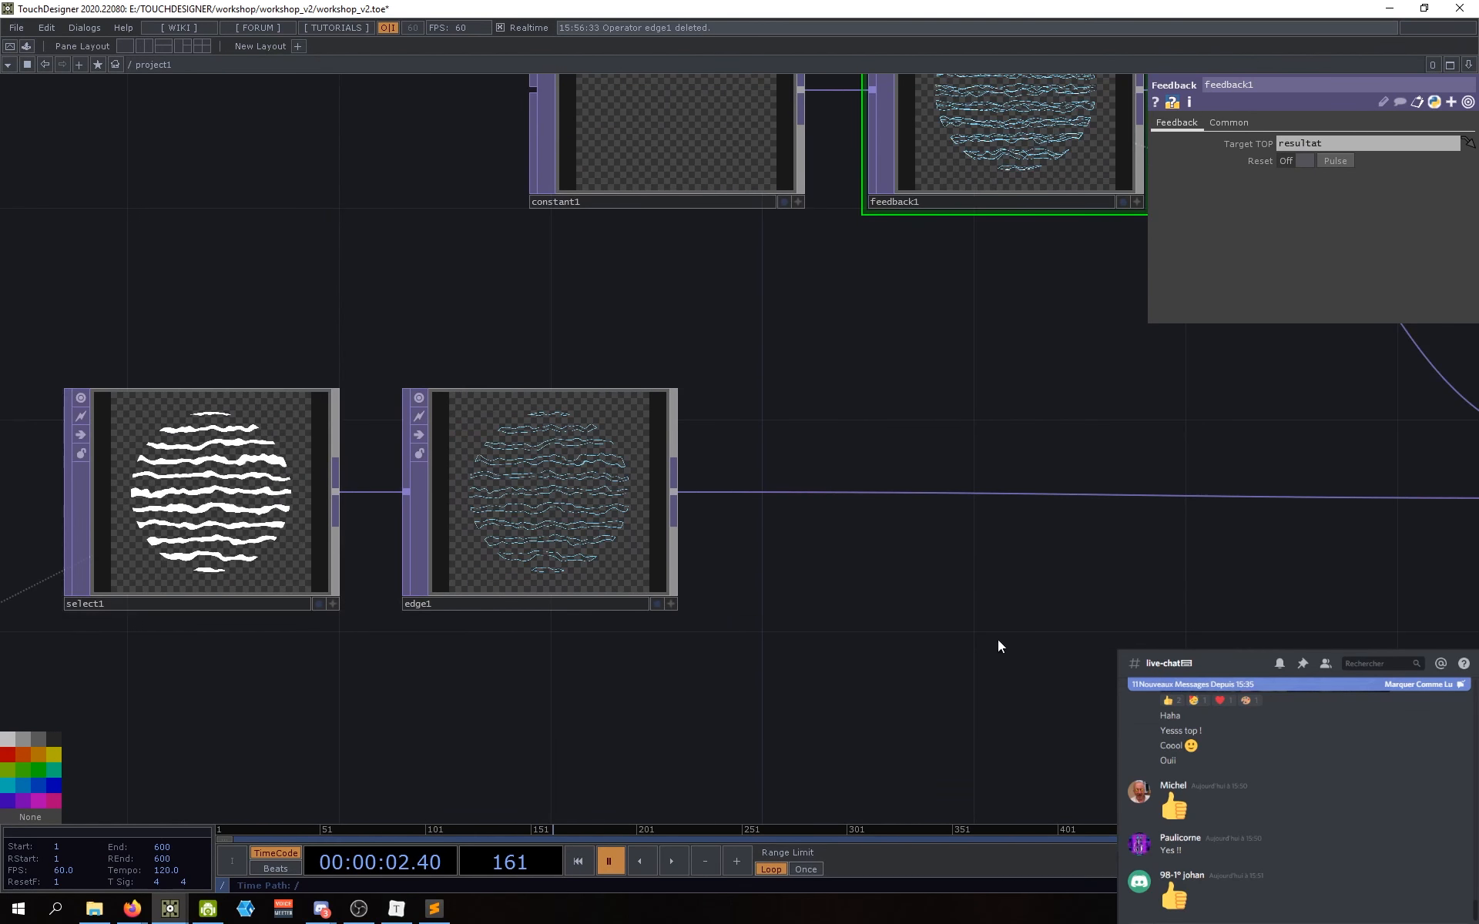
pyautogui.moveTo(997, 644); pyautogui.dragTo(587, 571)
pyautogui.moveTo(786, 655); pyautogui.dragTo(1033, 698)
pyautogui.moveTo(604, 653); pyautogui.dragTo(382, 652)
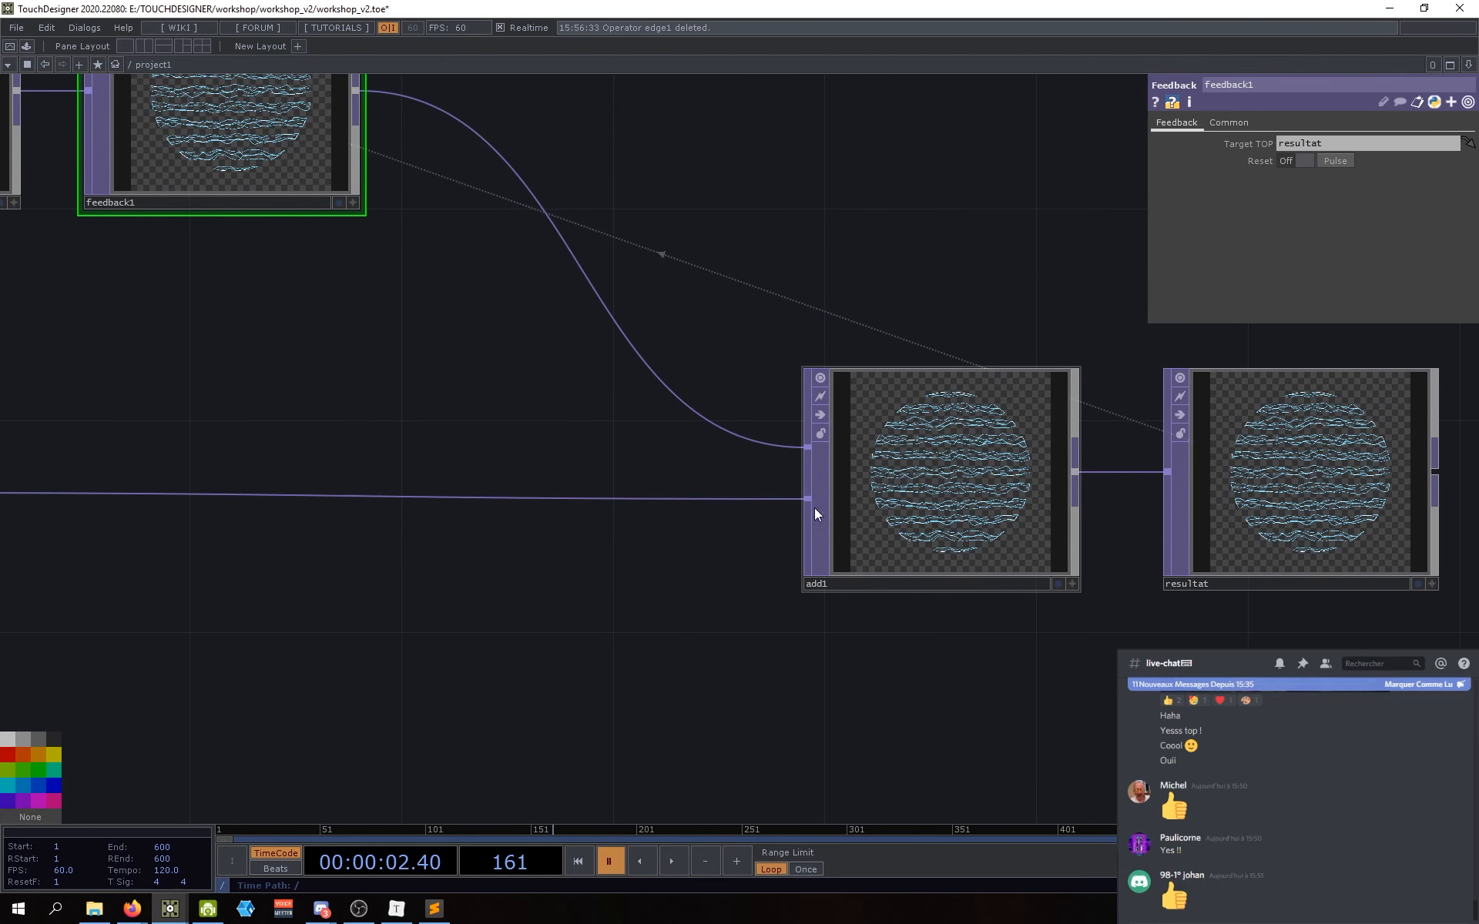
# Step: Inspect add1's settings and pan back across the network toward feedback1
pyautogui.click(910, 502)
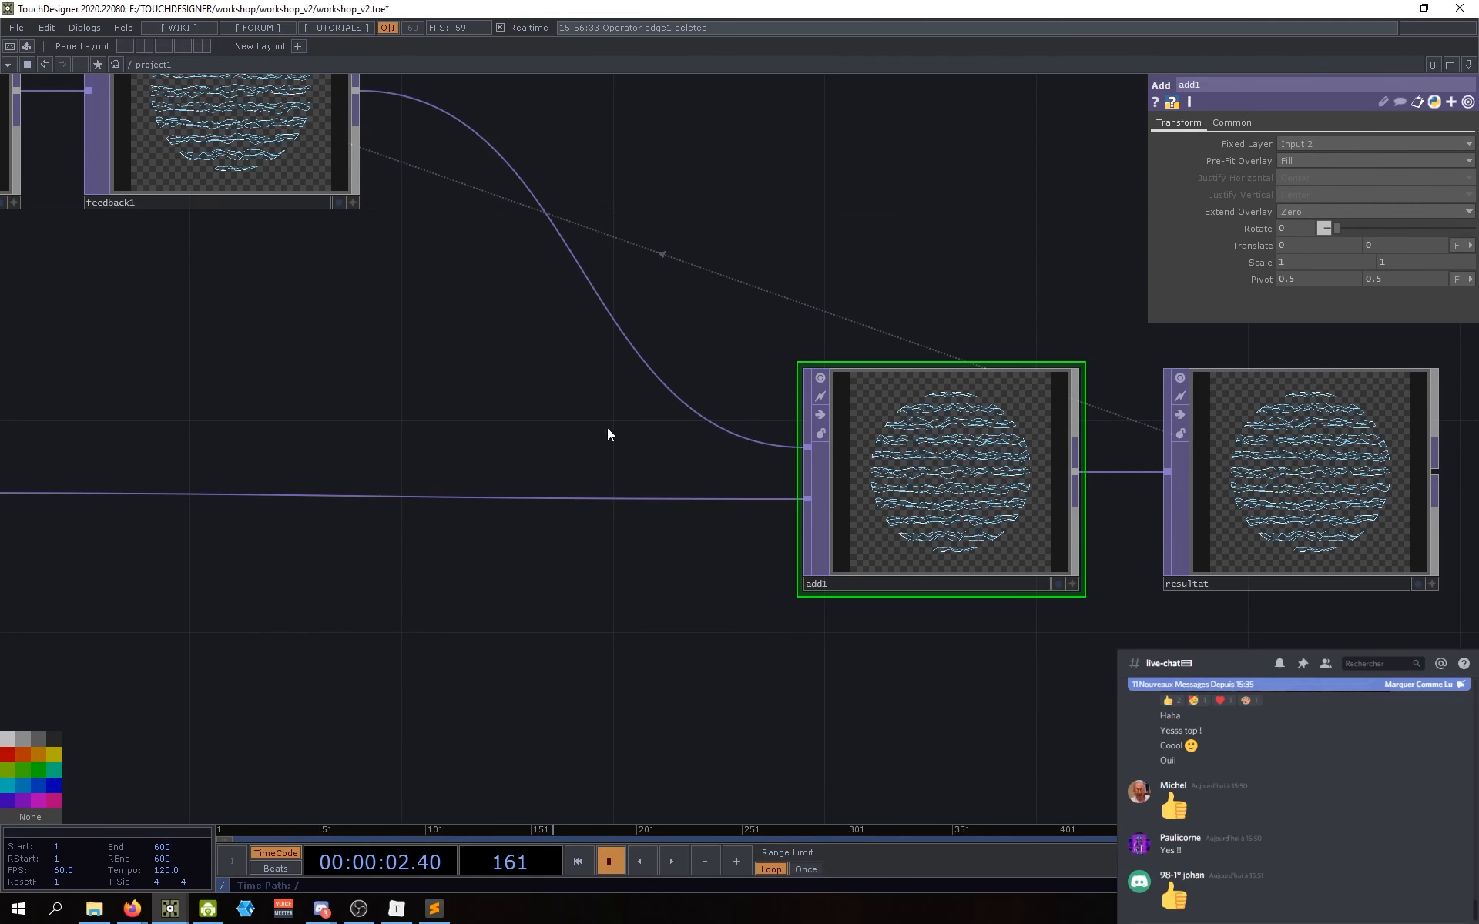
pyautogui.moveTo(455, 356); pyautogui.dragTo(813, 684)
pyautogui.scroll(11, 628, 450)
pyautogui.moveTo(1069, 516); pyautogui.dragTo(1168, 577)
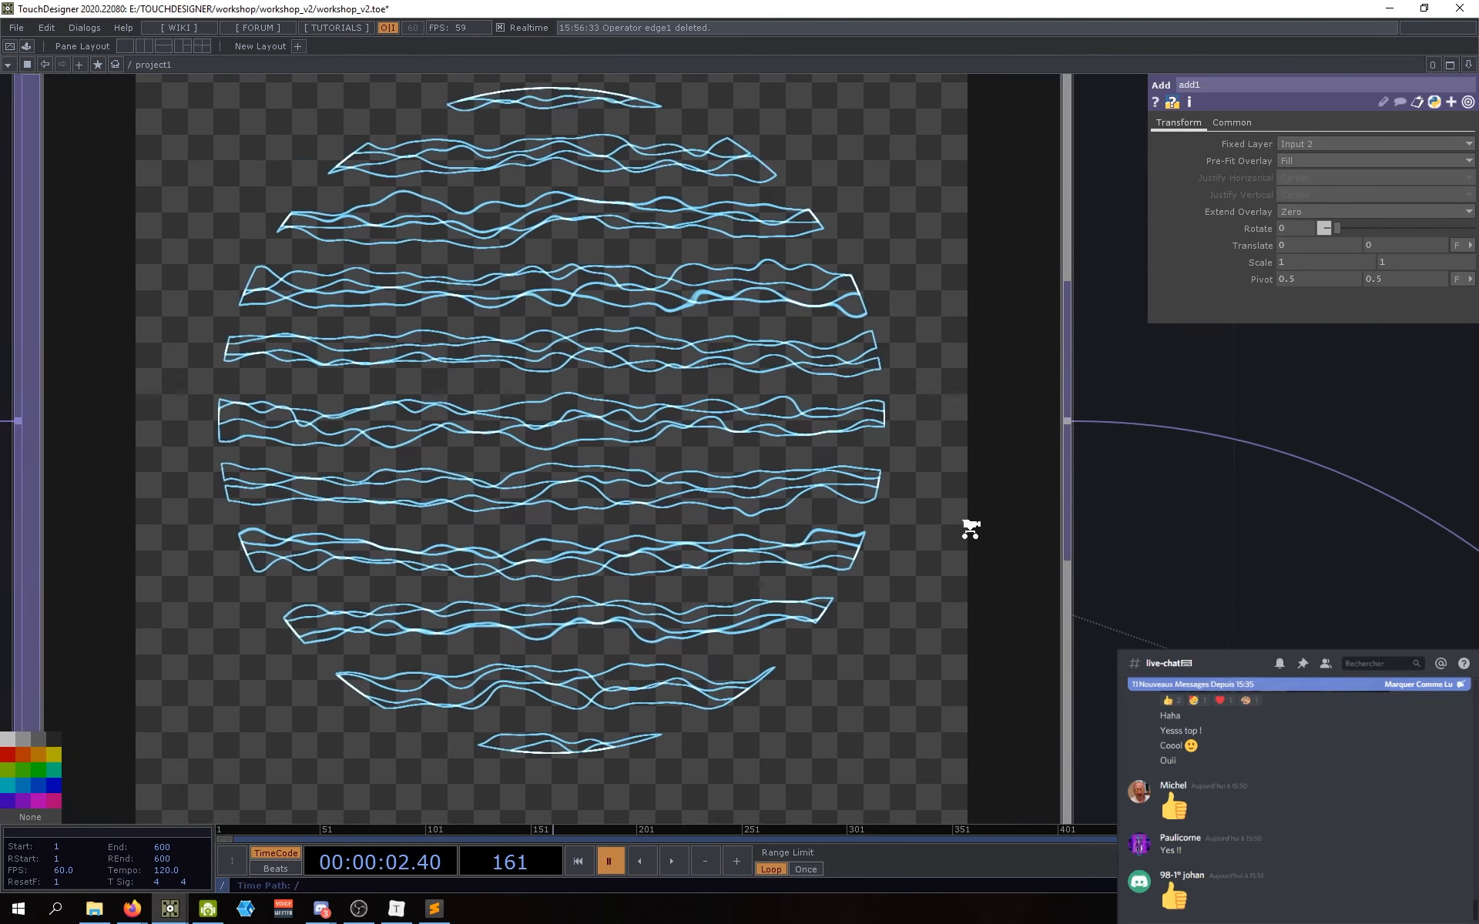
pyautogui.scroll(-3, 967, 524)
pyautogui.moveTo(1190, 653); pyautogui.dragTo(400, 295)
pyautogui.scroll(-7, 728, 517)
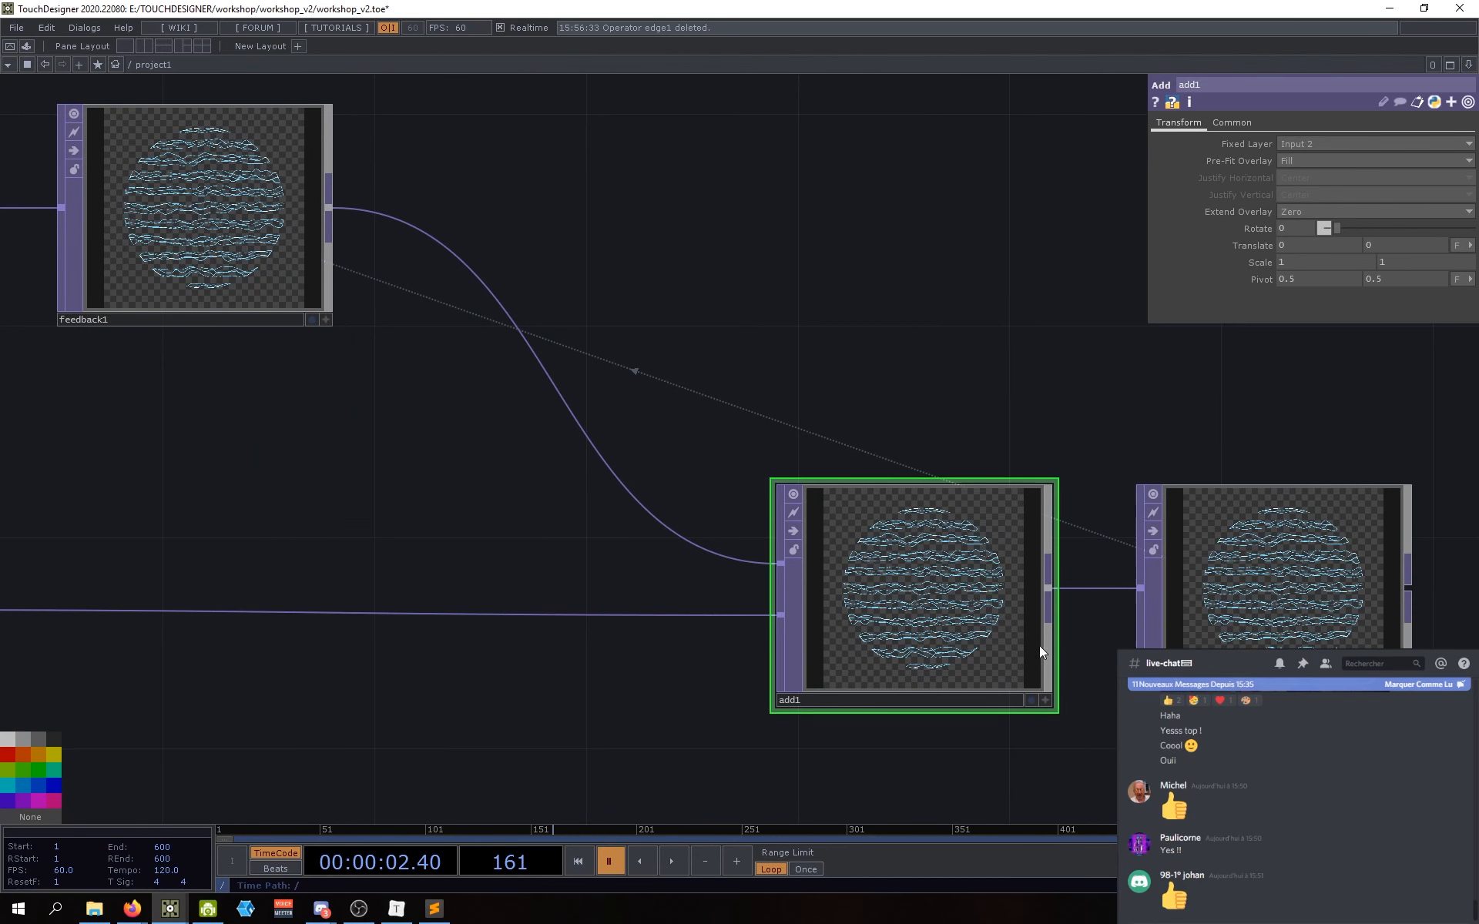
pyautogui.moveTo(679, 631); pyautogui.dragTo(658, 595)
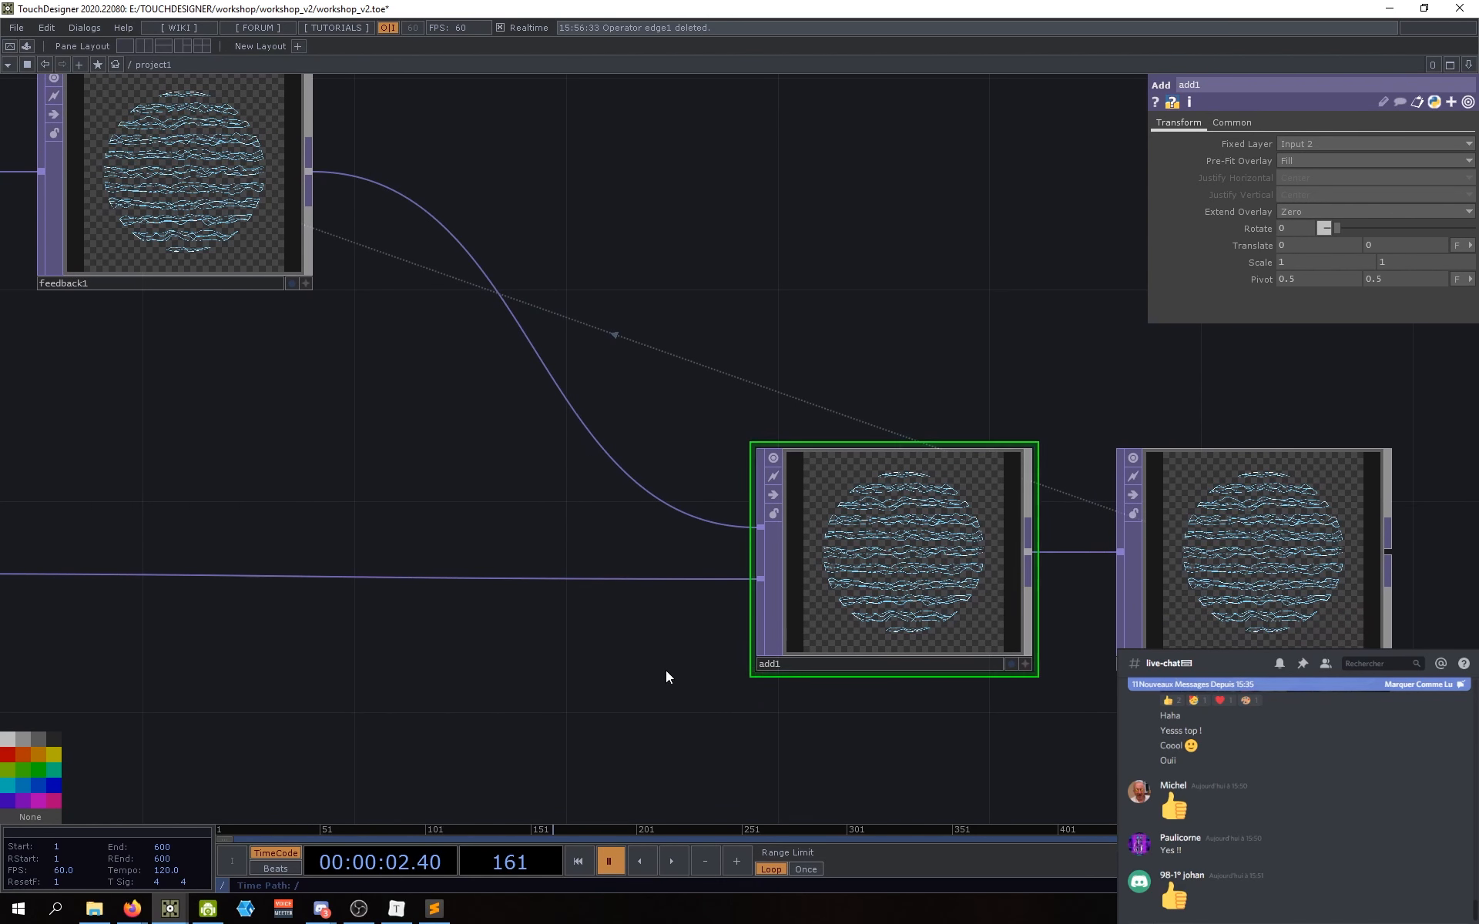
# Step: Select feedback1 and advance the timeline one frame to check its trails
pyautogui.moveTo(524, 491); pyautogui.dragTo(920, 609)
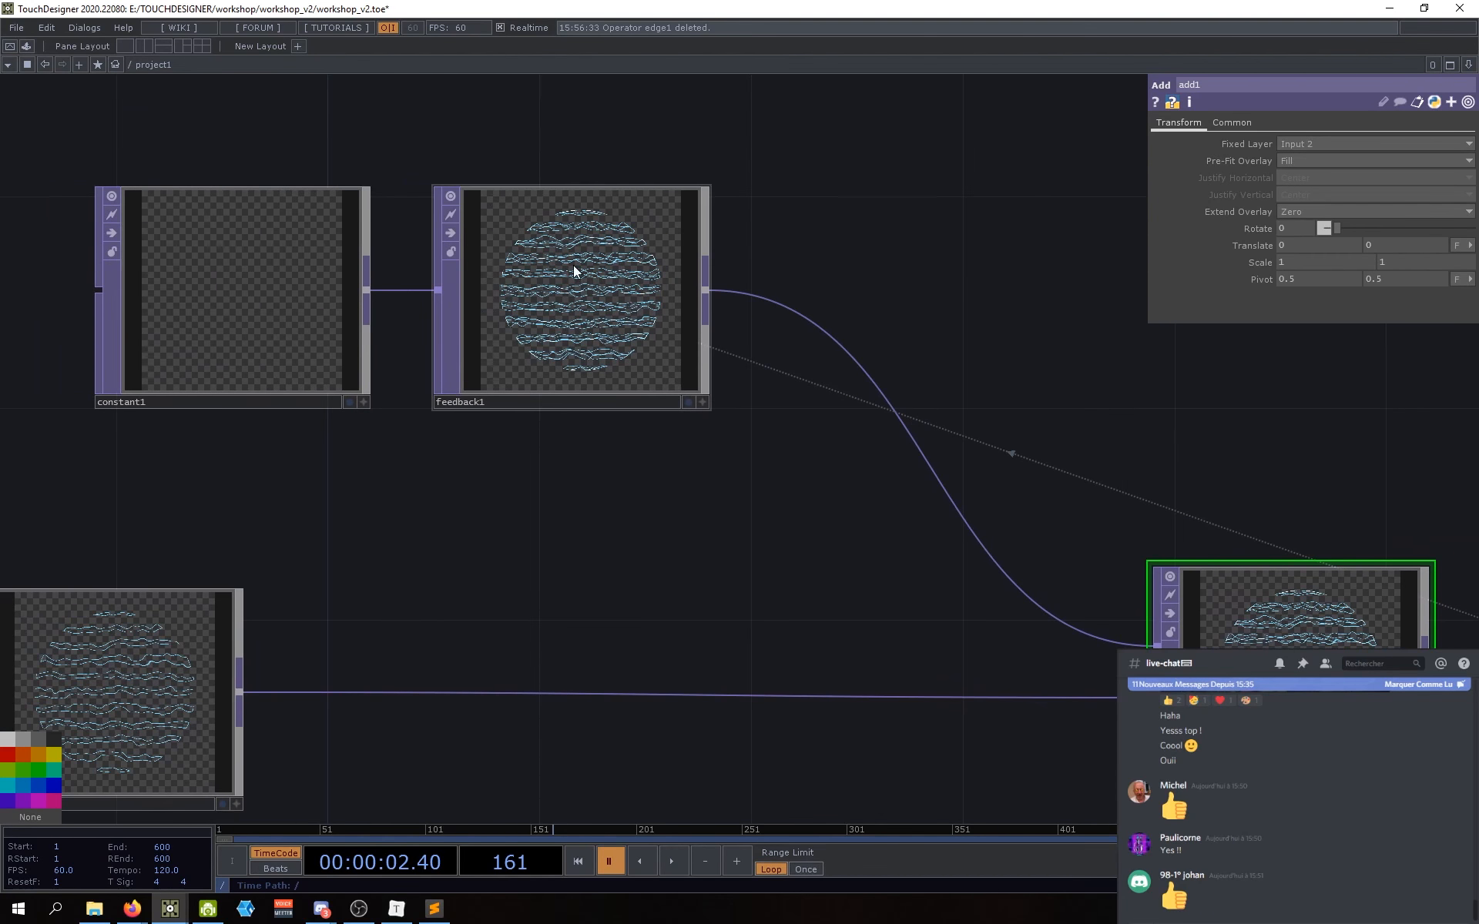
pyautogui.scroll(3, 574, 267)
pyautogui.scroll(-3, 577, 290)
pyautogui.scroll(5, 571, 274)
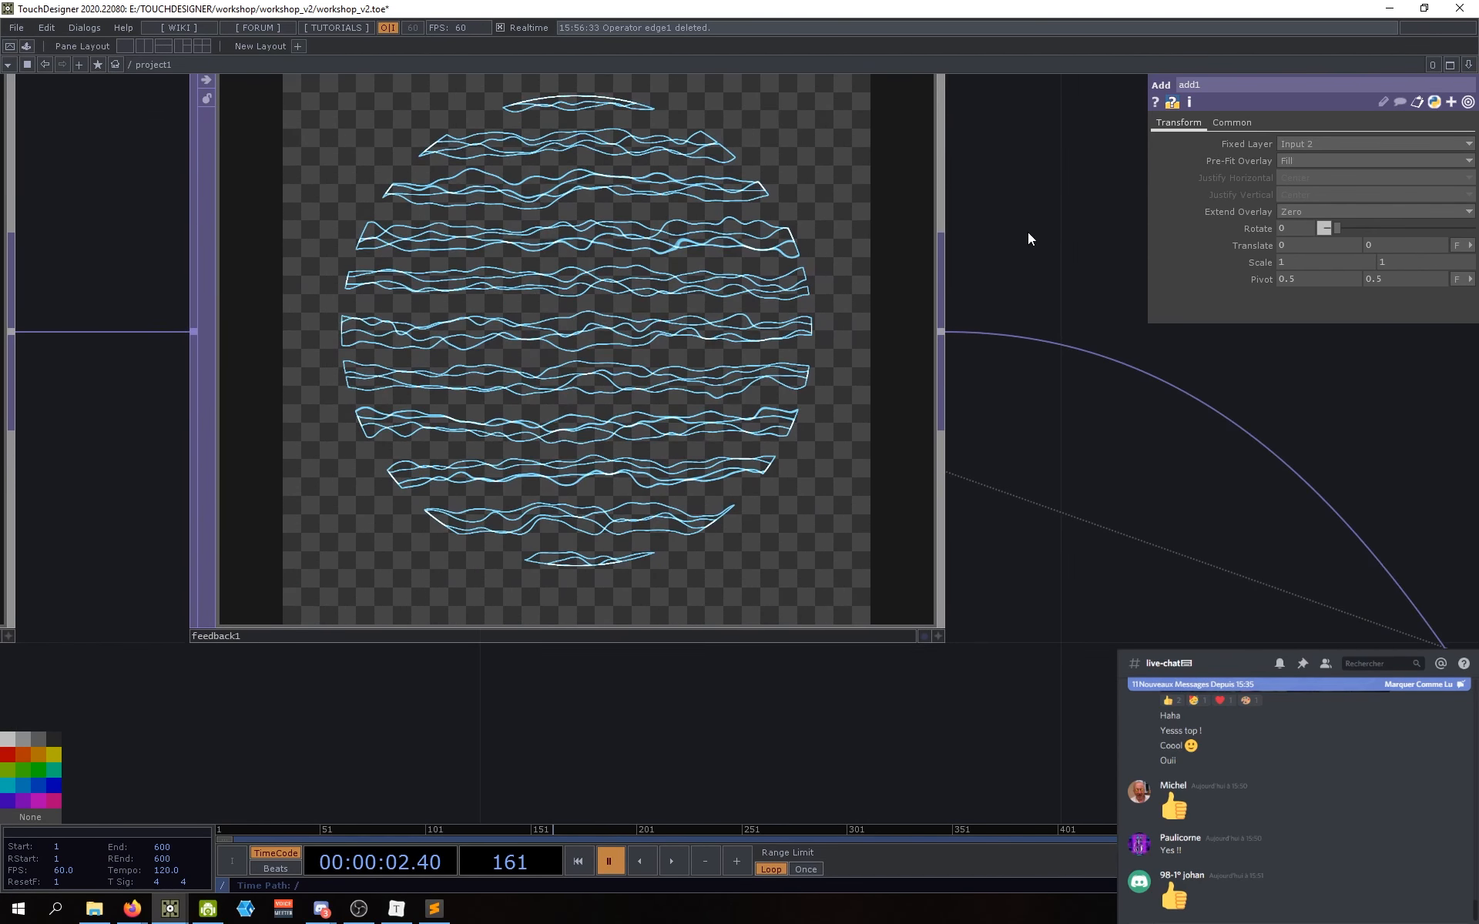
pyautogui.scroll(4, 515, 330)
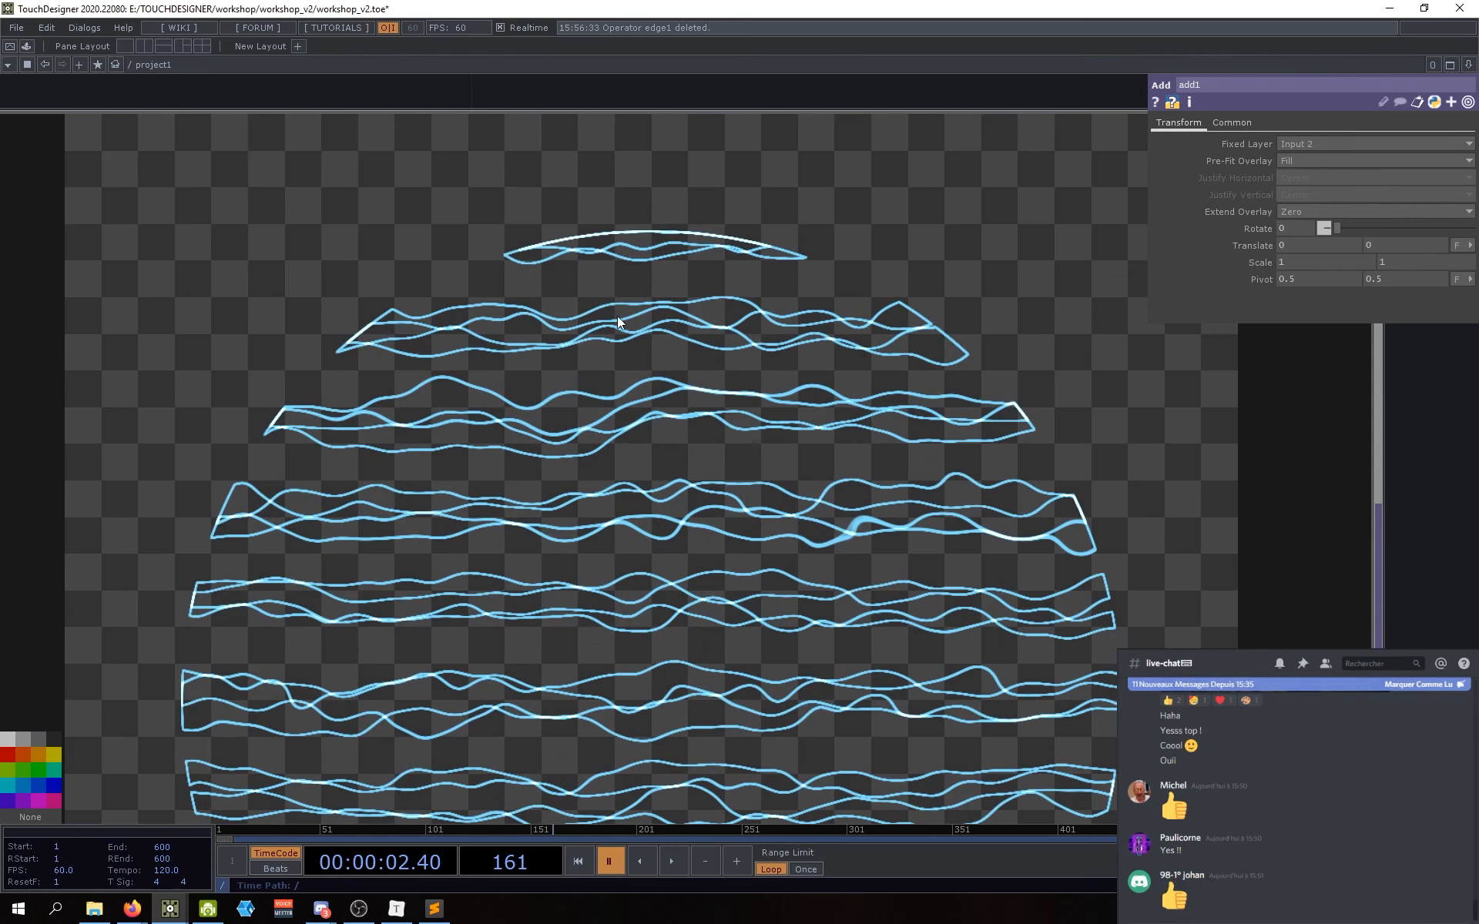
pyautogui.scroll(-4, 733, 671)
pyautogui.scroll(2, 736, 553)
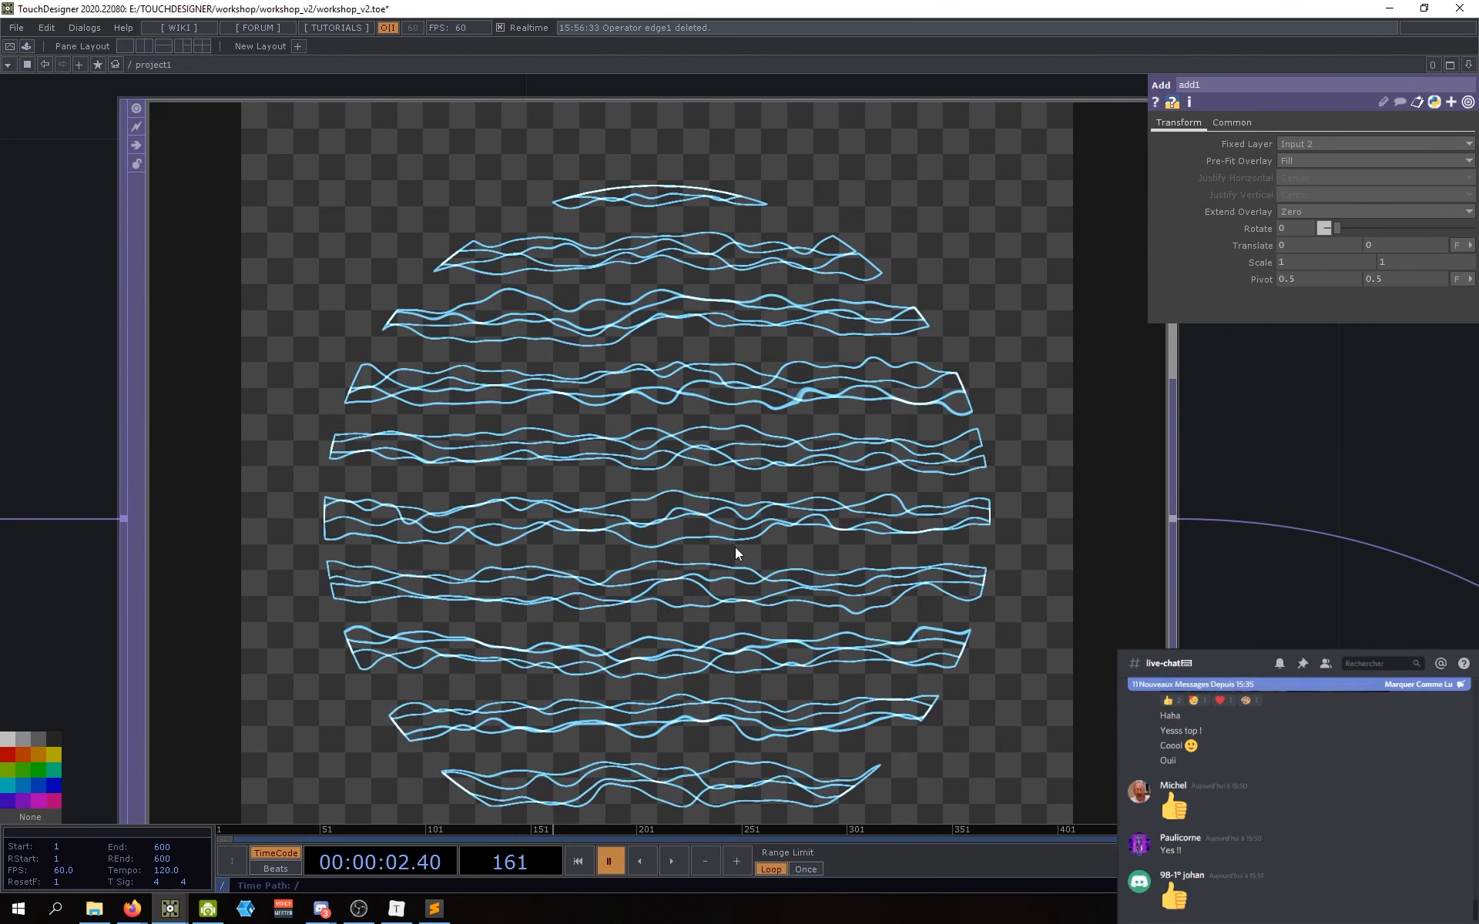
pyautogui.click(829, 615)
pyautogui.click(736, 860)
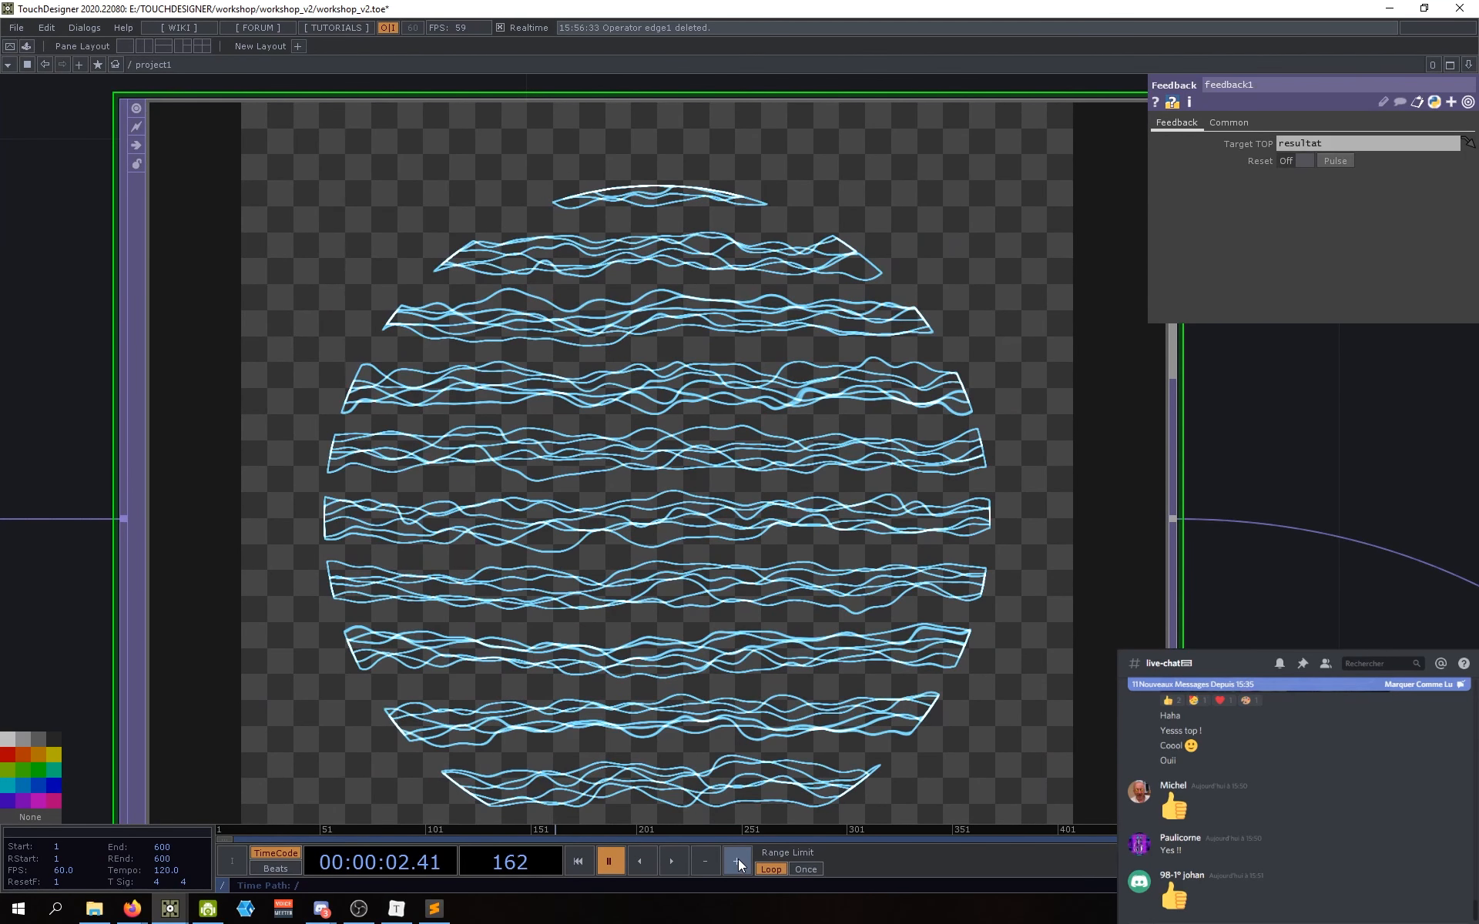
pyautogui.scroll(3, 431, 347)
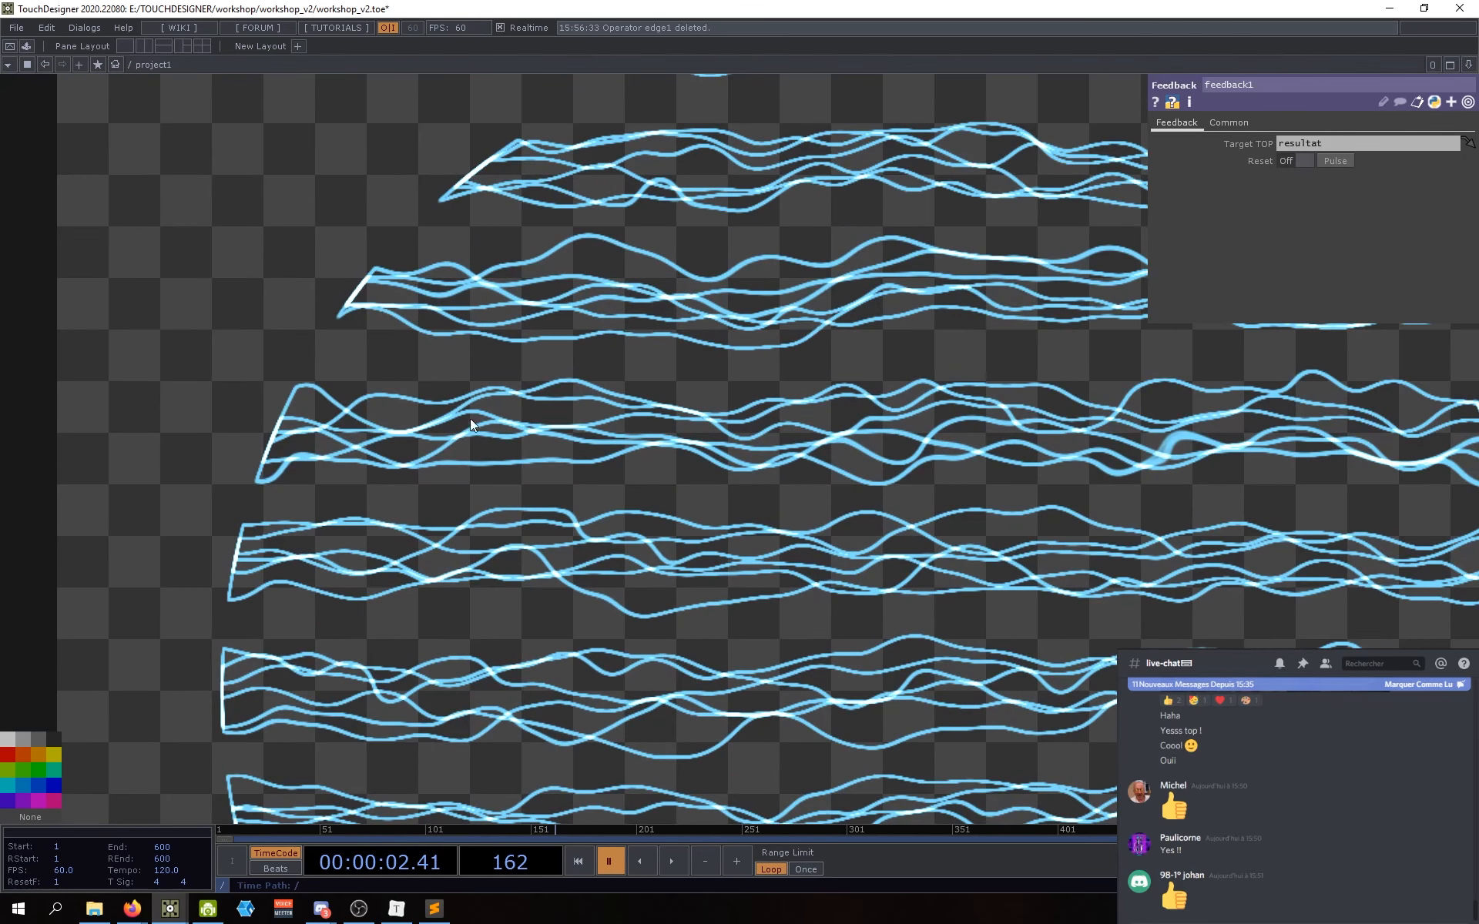
pyautogui.scroll(-3, 473, 436)
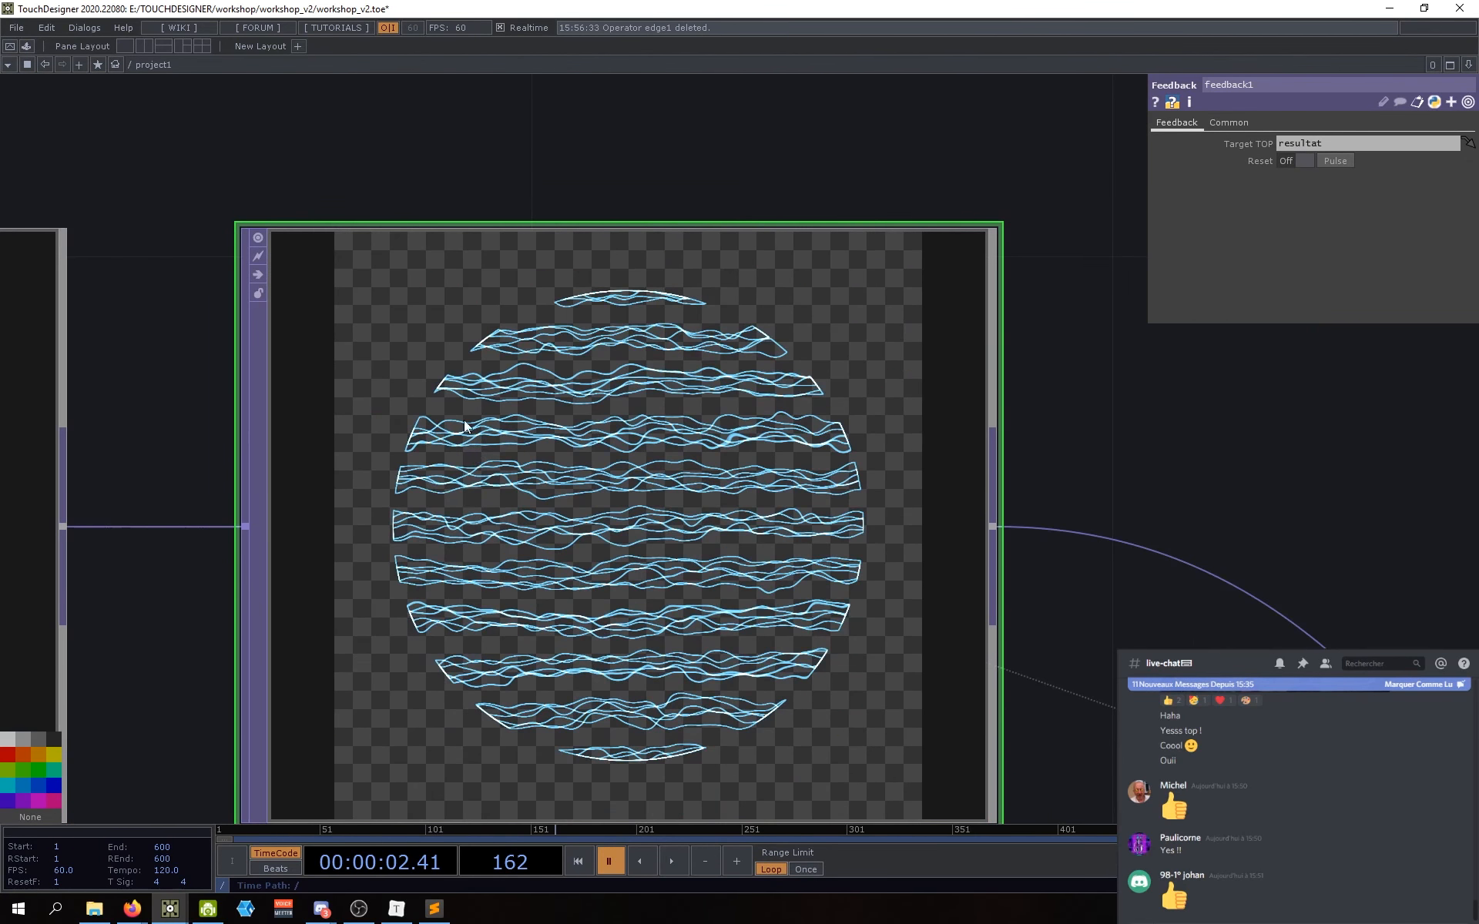
pyautogui.scroll(1, 561, 322)
pyautogui.scroll(-8, 556, 329)
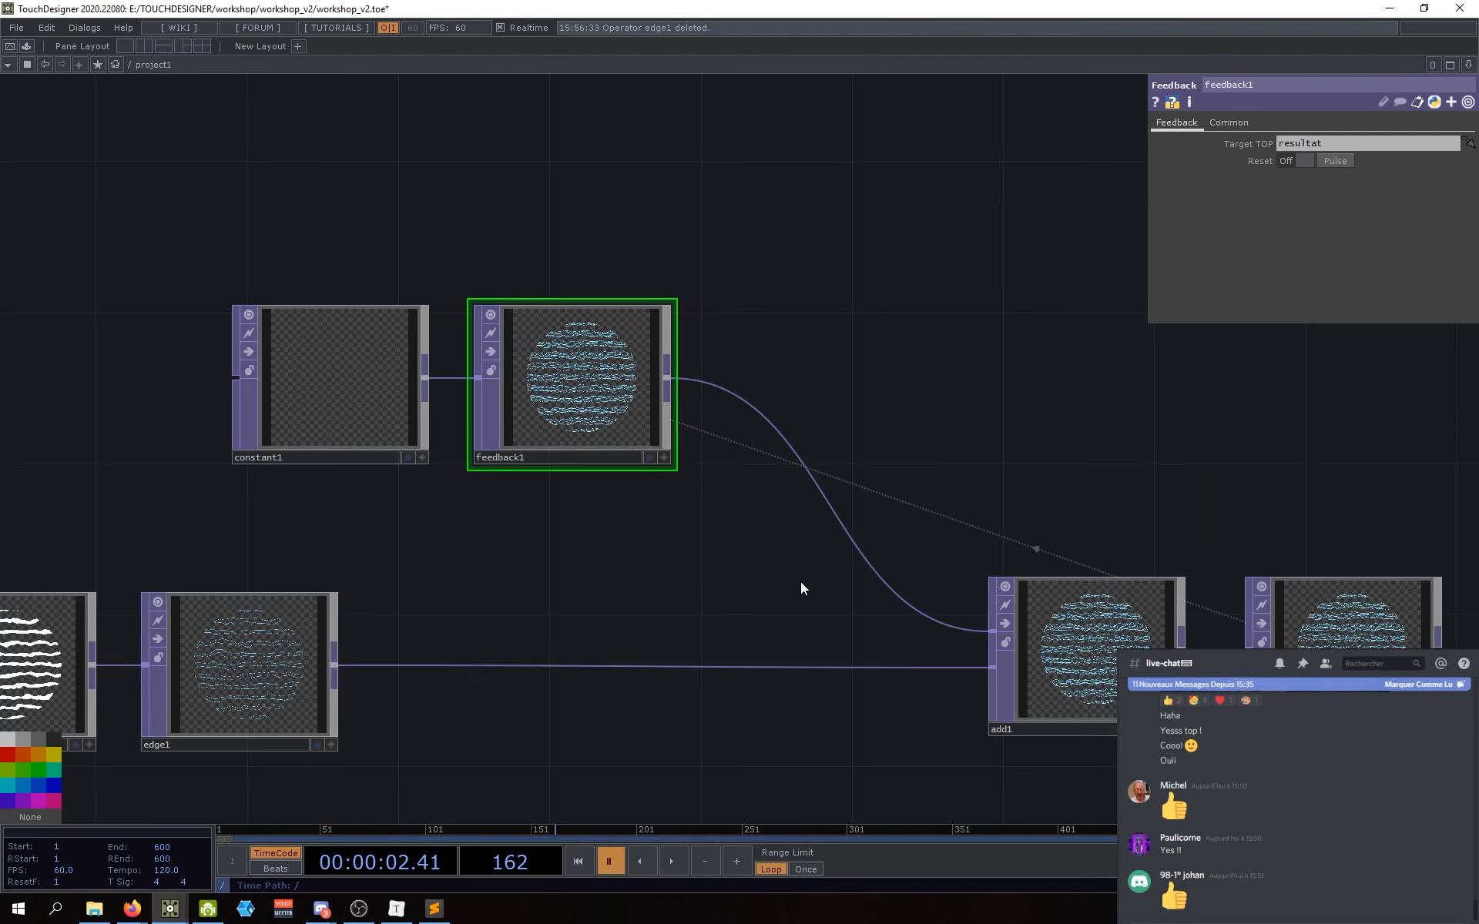
pyautogui.moveTo(806, 593)
pyautogui.mouseDown()
pyautogui.moveTo(778, 568)
pyautogui.moveTo(786, 583)
pyautogui.mouseUp()
# Step: Resume playback so the trails build into thick white stripes, visible in add1
pyautogui.press('space')
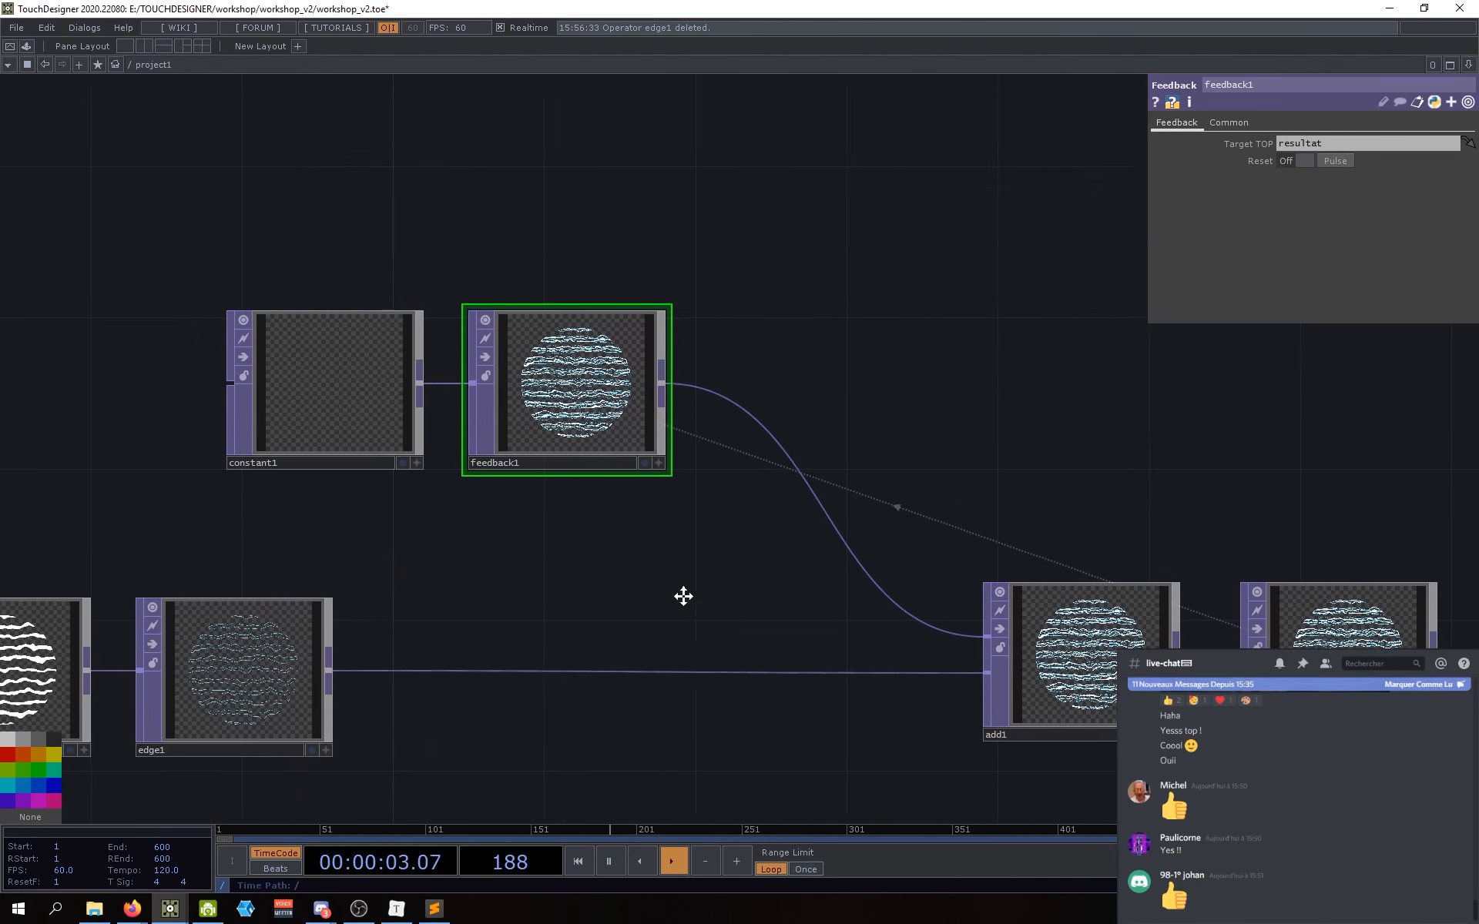
pyautogui.scroll(8, 570, 381)
pyautogui.scroll(3, 539, 467)
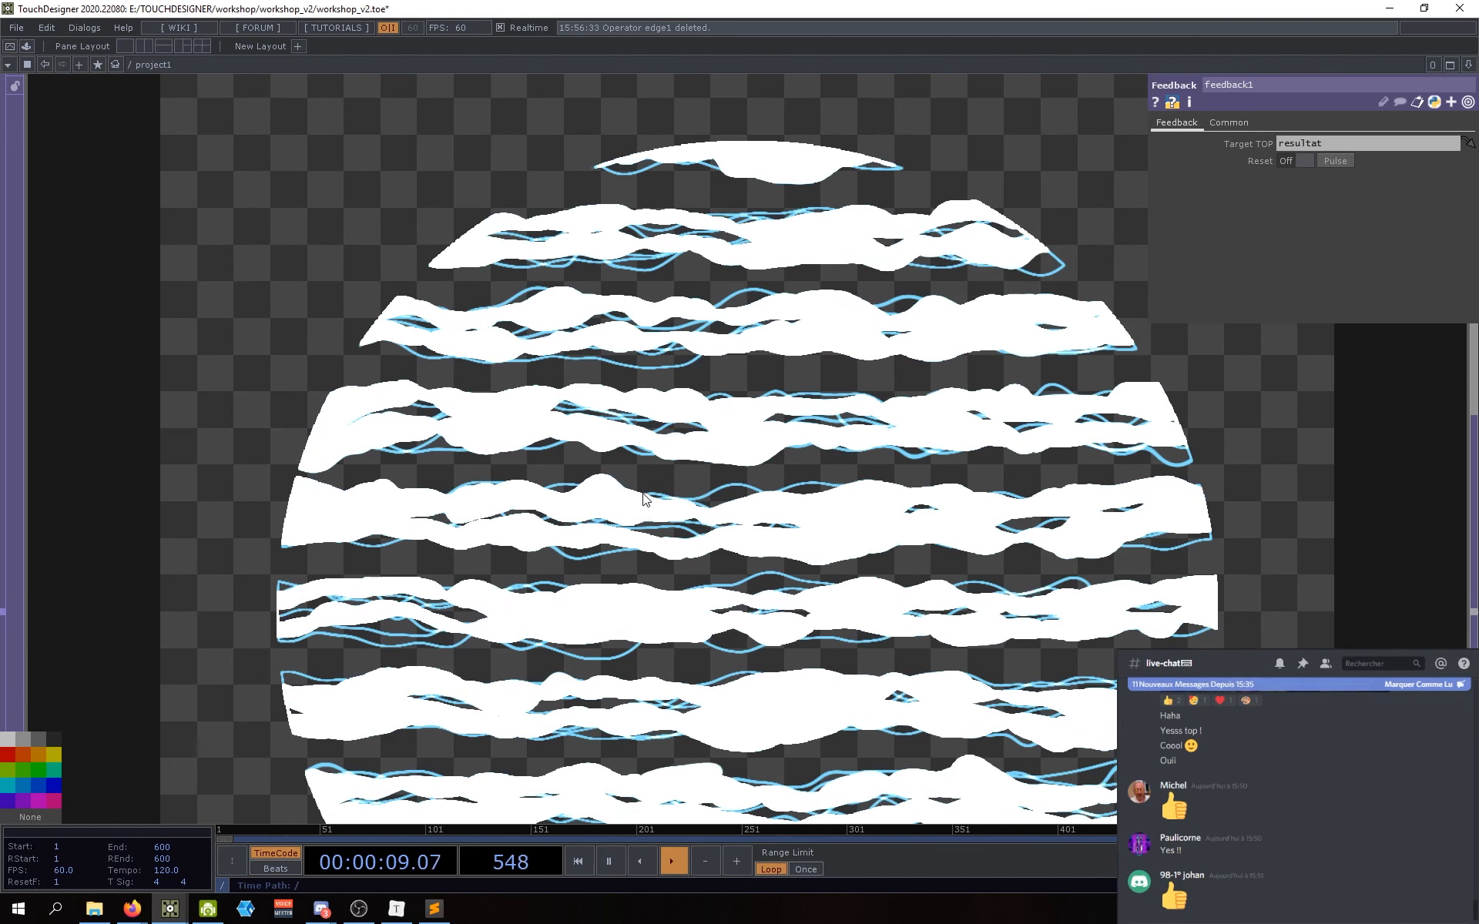
pyautogui.scroll(-6, 628, 465)
pyautogui.scroll(-5, 558, 724)
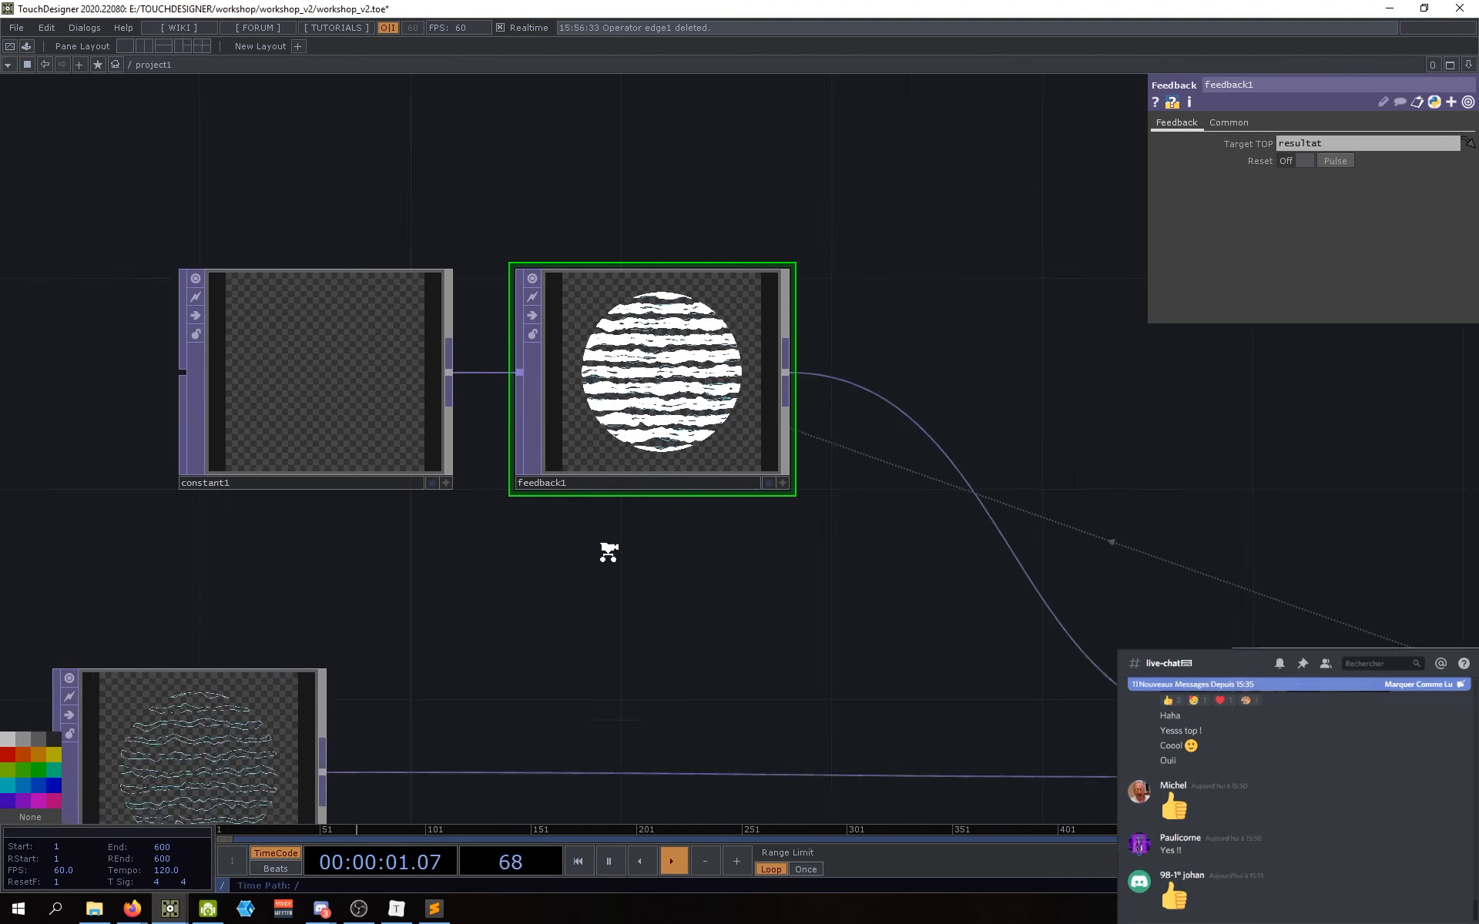
pyautogui.moveTo(749, 783); pyautogui.dragTo(610, 710)
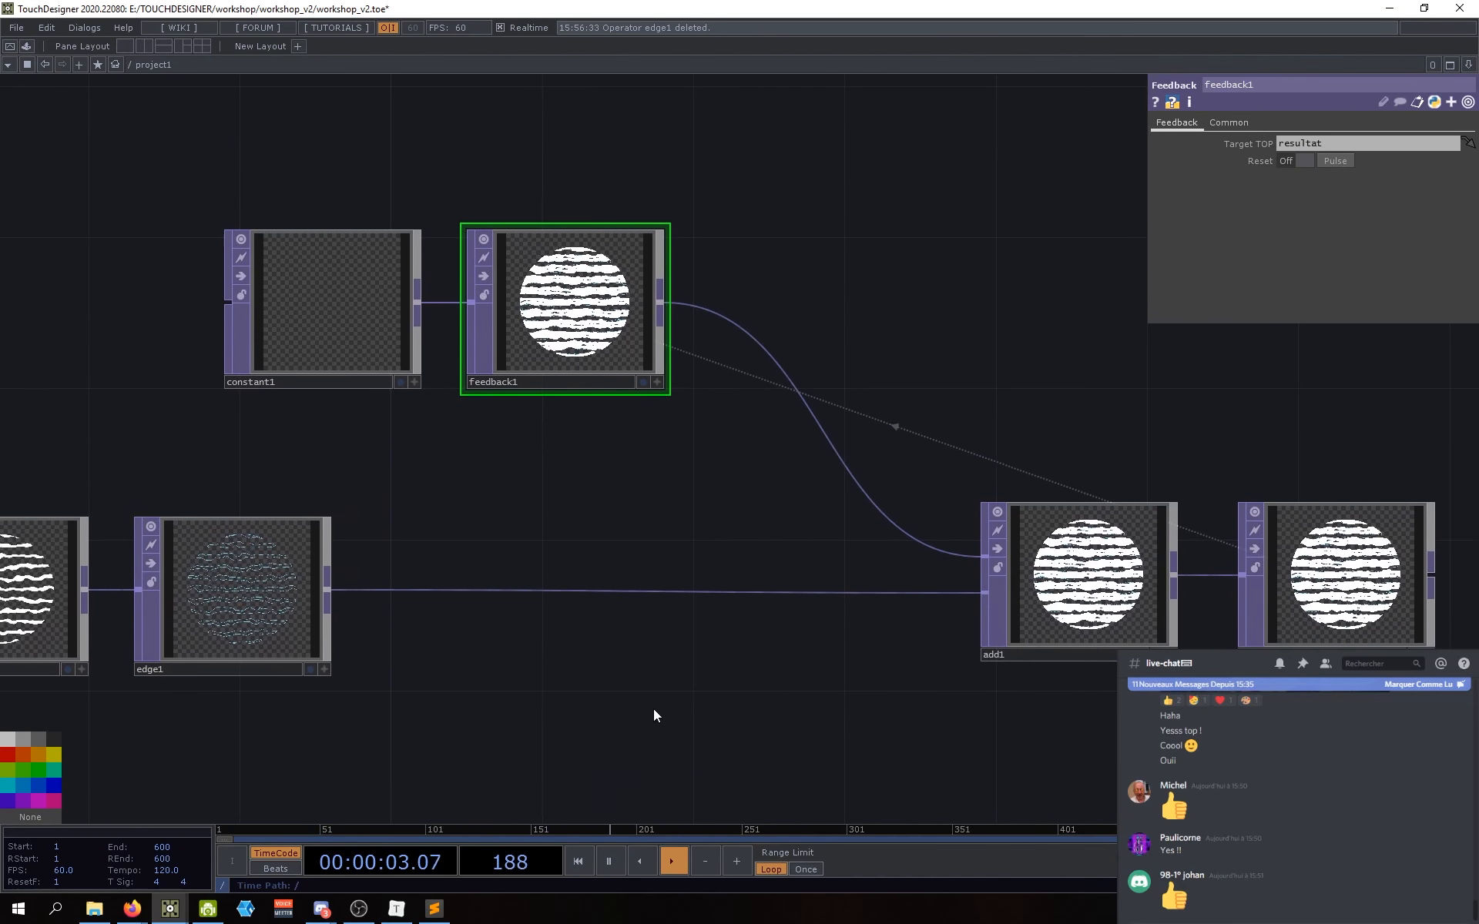
pyautogui.moveTo(811, 702); pyautogui.dragTo(798, 704)
pyautogui.moveTo(540, 711); pyautogui.dragTo(641, 733)
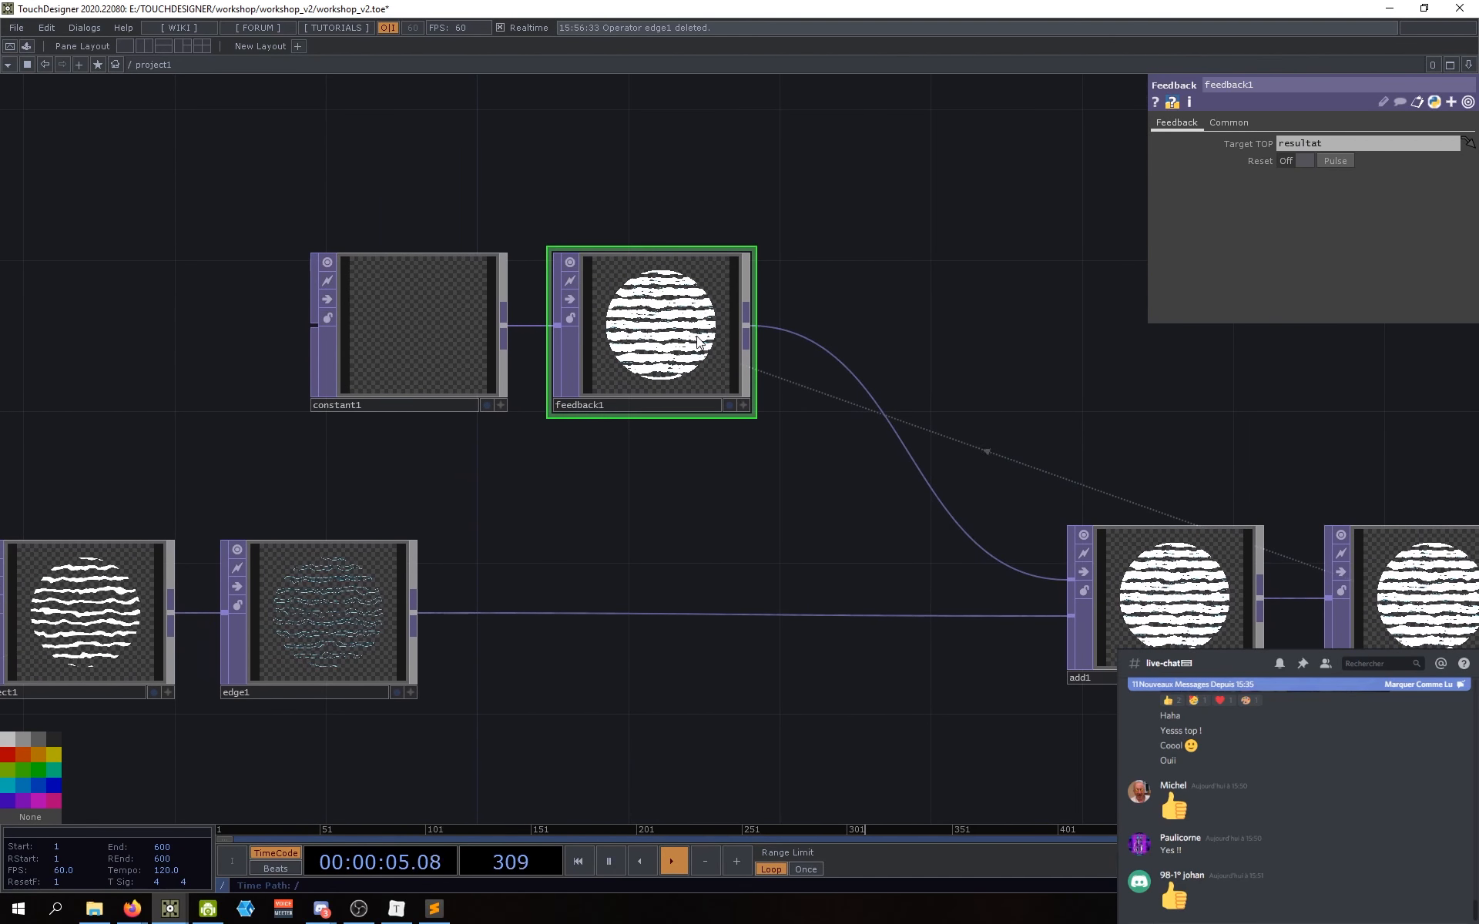
# Step: Set edge1's Edge Color to deep blue and reset feedback1's buffer
pyautogui.click(412, 601)
pyautogui.click(1281, 211)
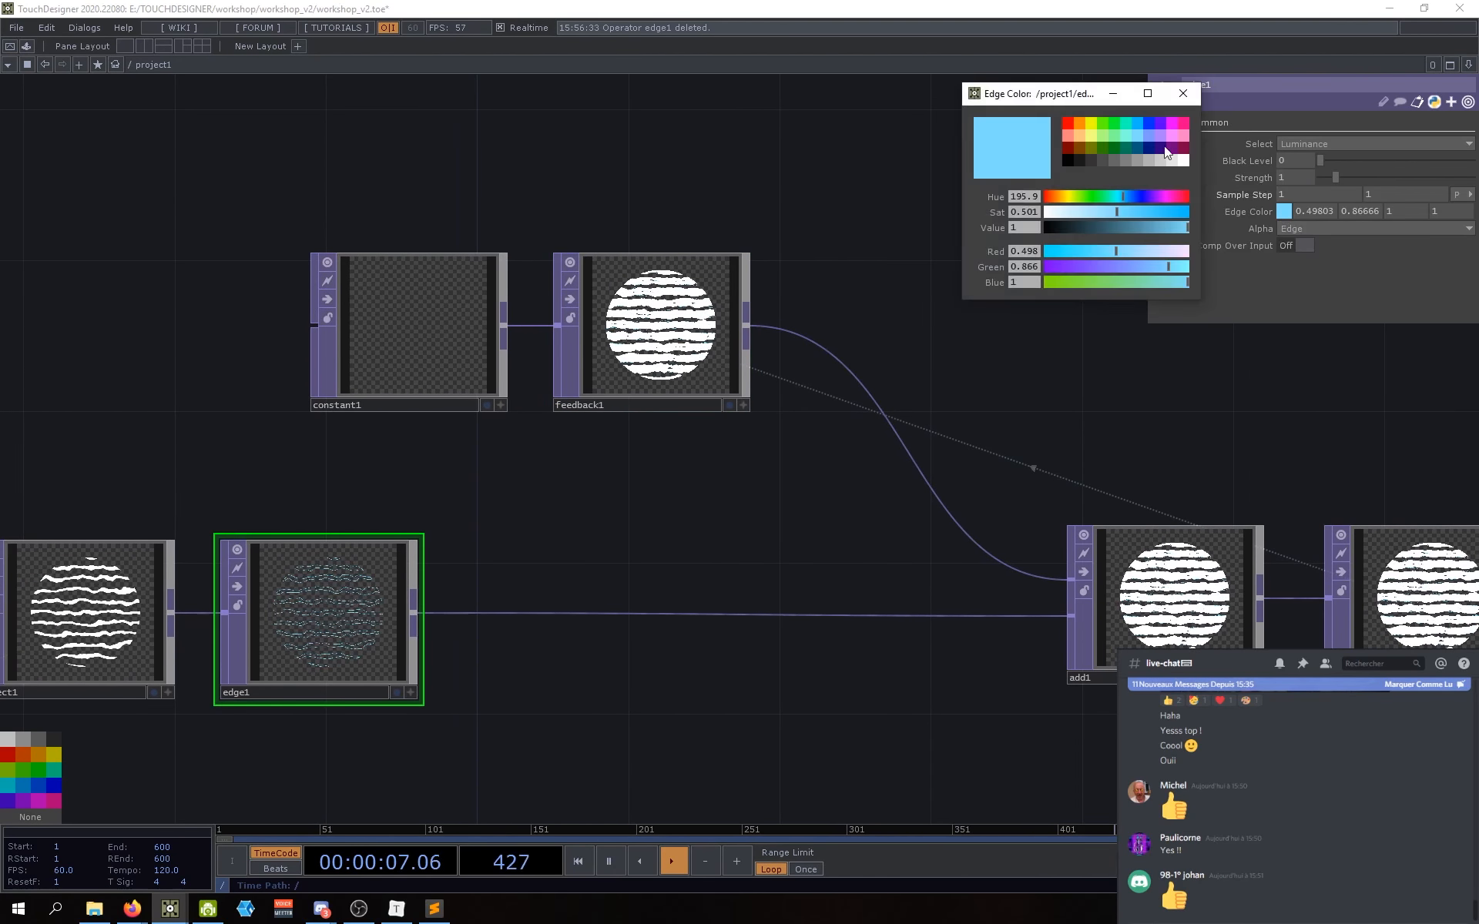
pyautogui.click(1150, 126)
pyautogui.moveTo(769, 432); pyautogui.dragTo(770, 460)
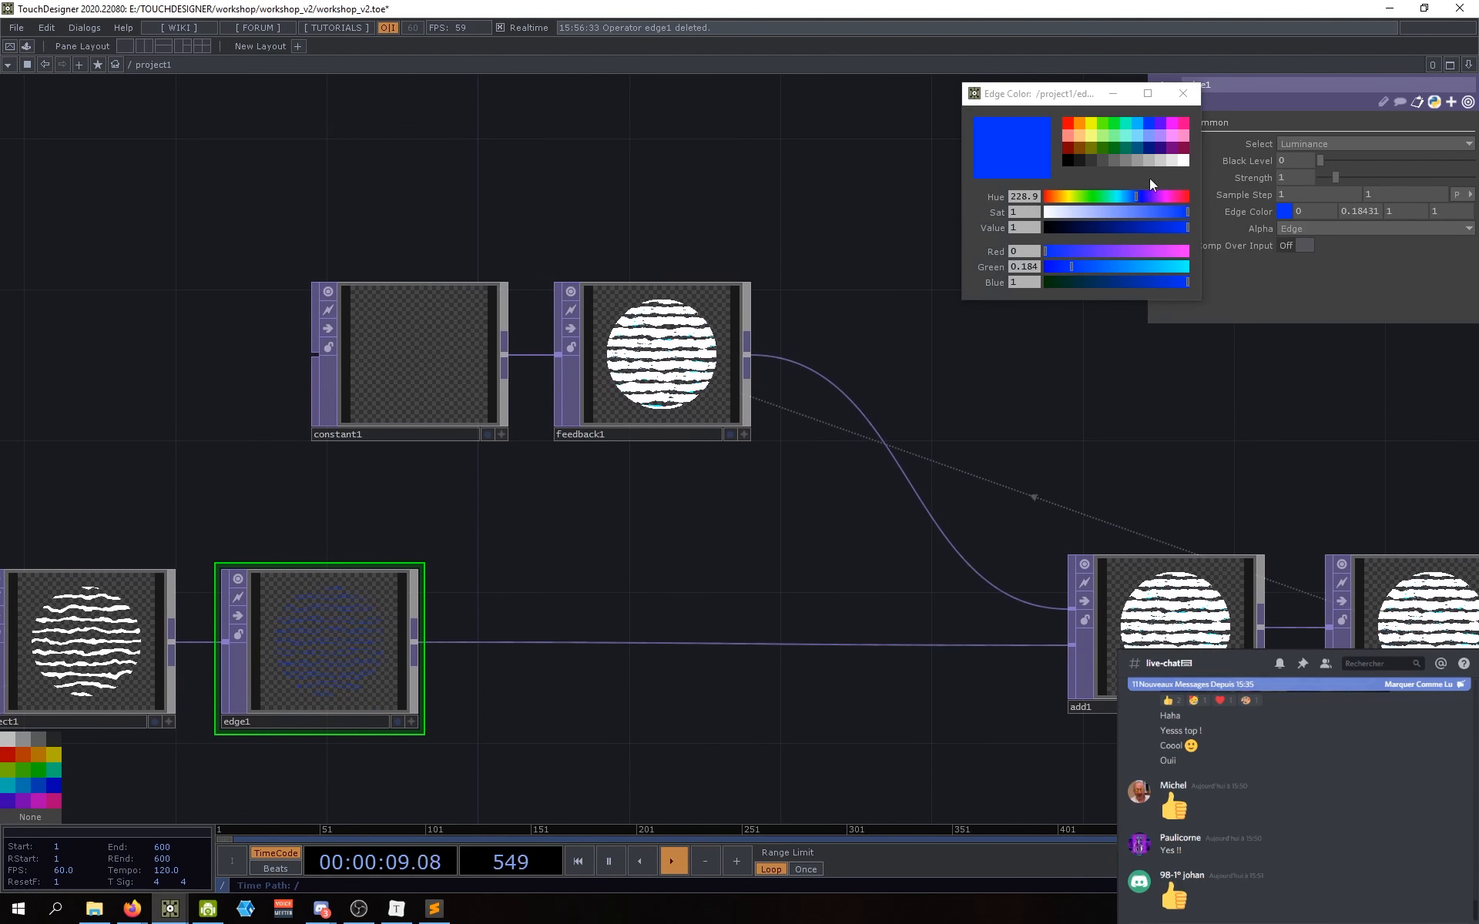
pyautogui.click(1183, 93)
pyautogui.click(668, 347)
pyautogui.click(1335, 162)
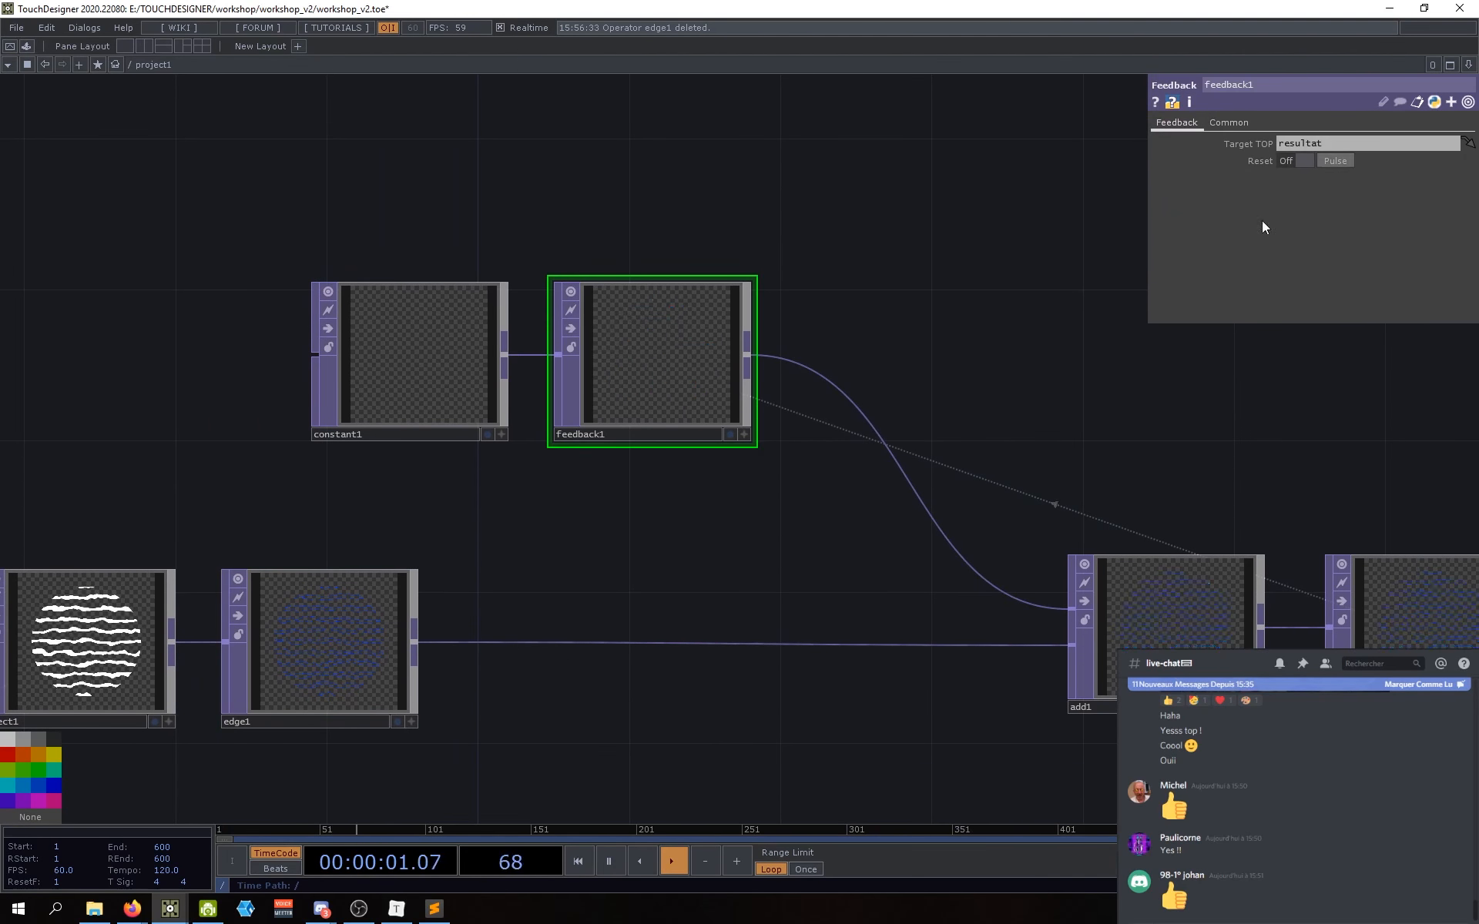
# Step: Move constant1 and feedback1 to the left in the network
pyautogui.moveTo(836, 519); pyautogui.dragTo(862, 529)
pyautogui.moveTo(856, 515); pyautogui.dragTo(476, 397, button='right')
pyautogui.moveTo(437, 387); pyautogui.dragTo(391, 390)
pyautogui.moveTo(802, 534); pyautogui.dragTo(743, 535)
pyautogui.scroll(5, 633, 353)
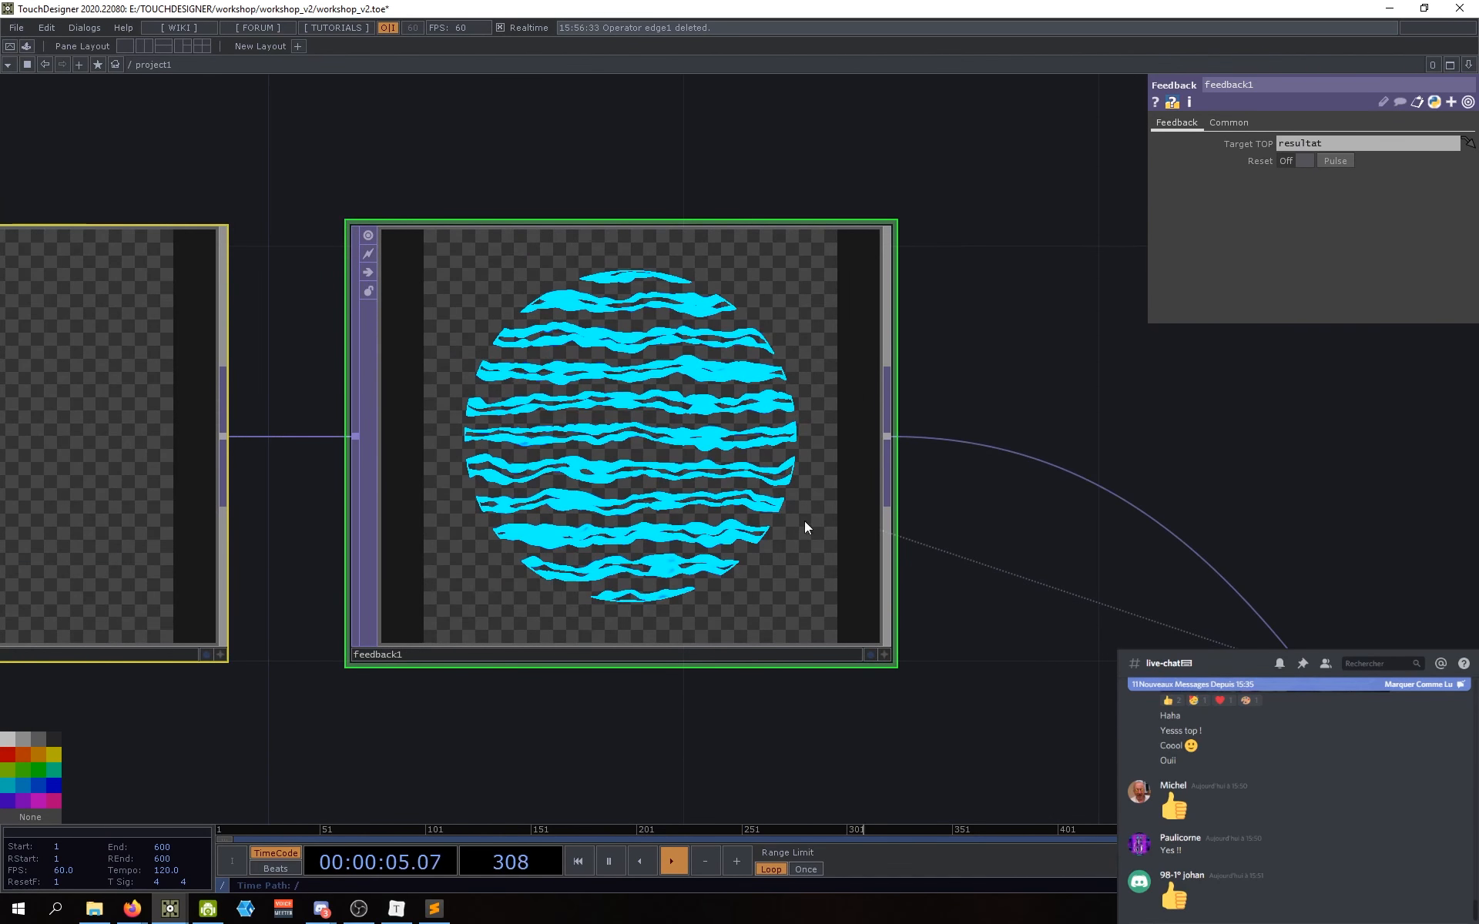
pyautogui.scroll(-3, 991, 741)
pyautogui.moveTo(941, 636); pyautogui.dragTo(778, 359)
pyautogui.moveTo(926, 591); pyautogui.dragTo(857, 550)
pyautogui.moveTo(717, 519); pyautogui.dragTo(776, 571)
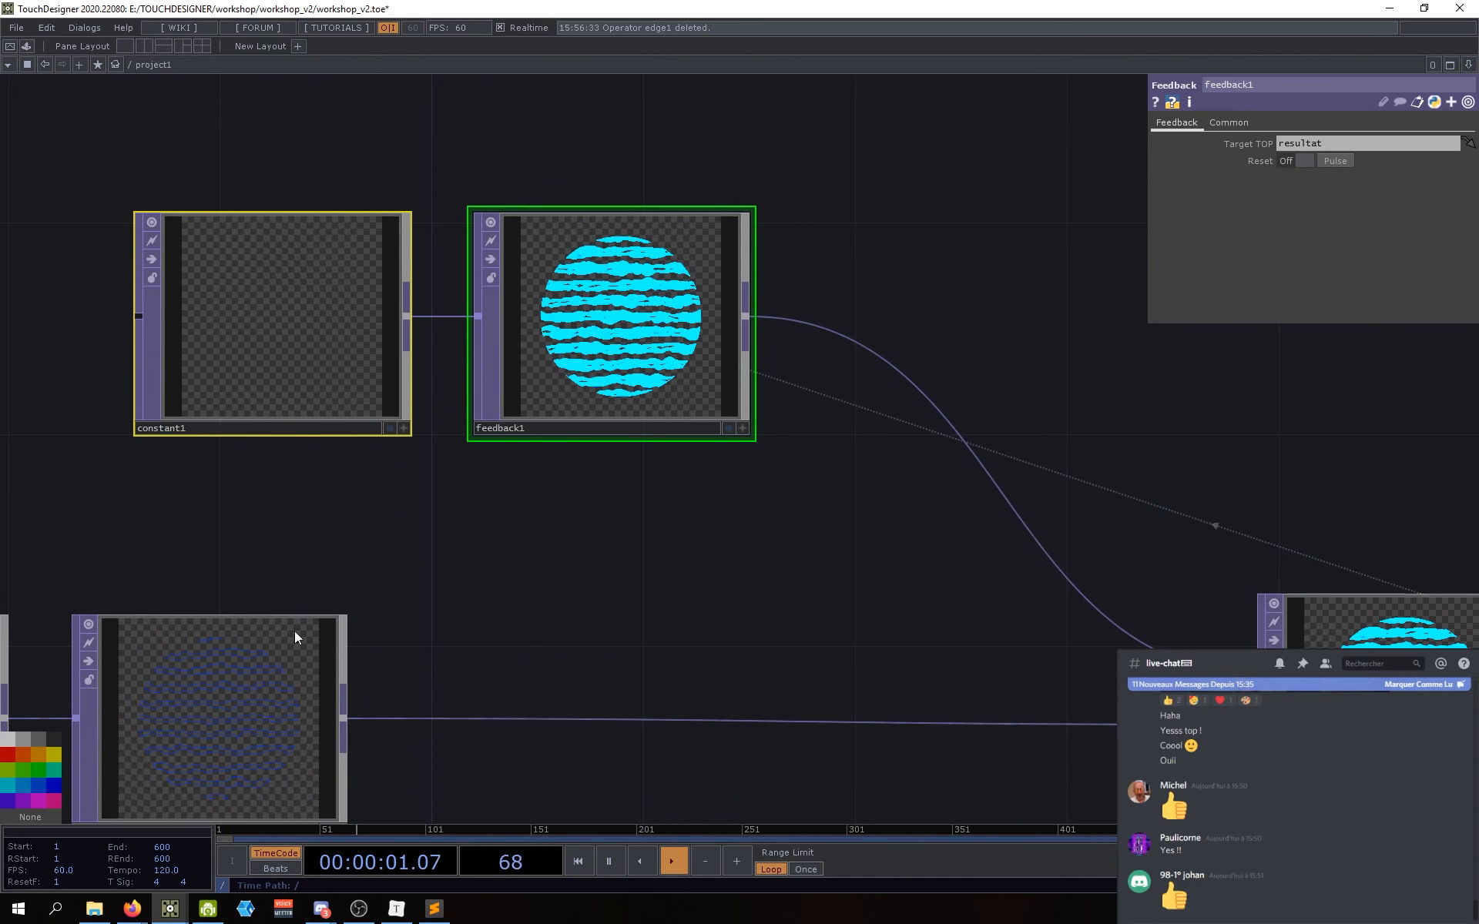
pyautogui.moveTo(620, 540); pyautogui.dragTo(432, 488)
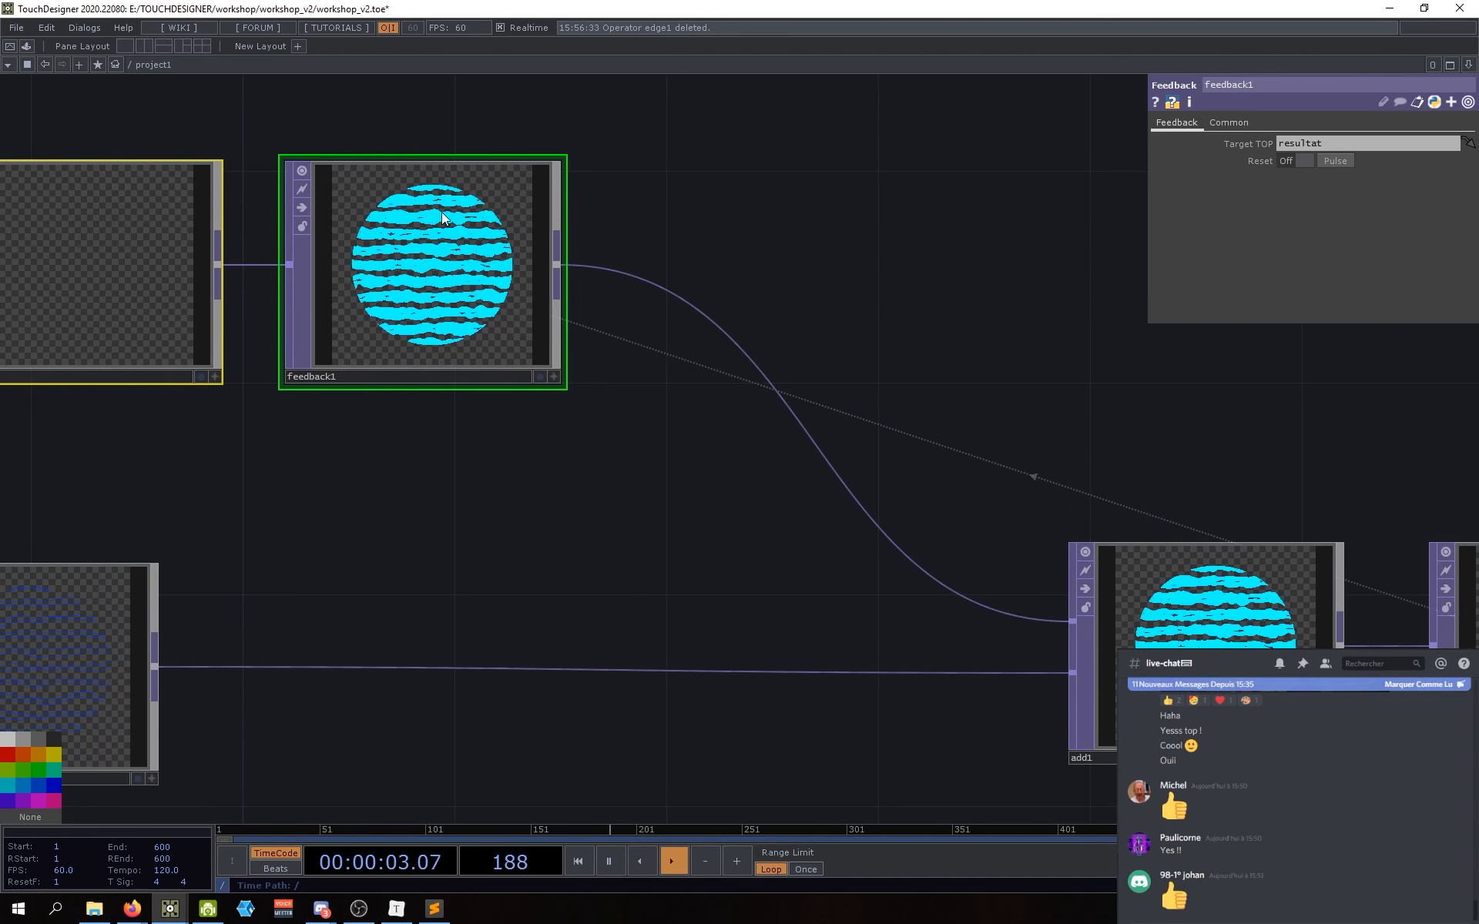
pyautogui.moveTo(730, 481); pyautogui.dragTo(789, 550)
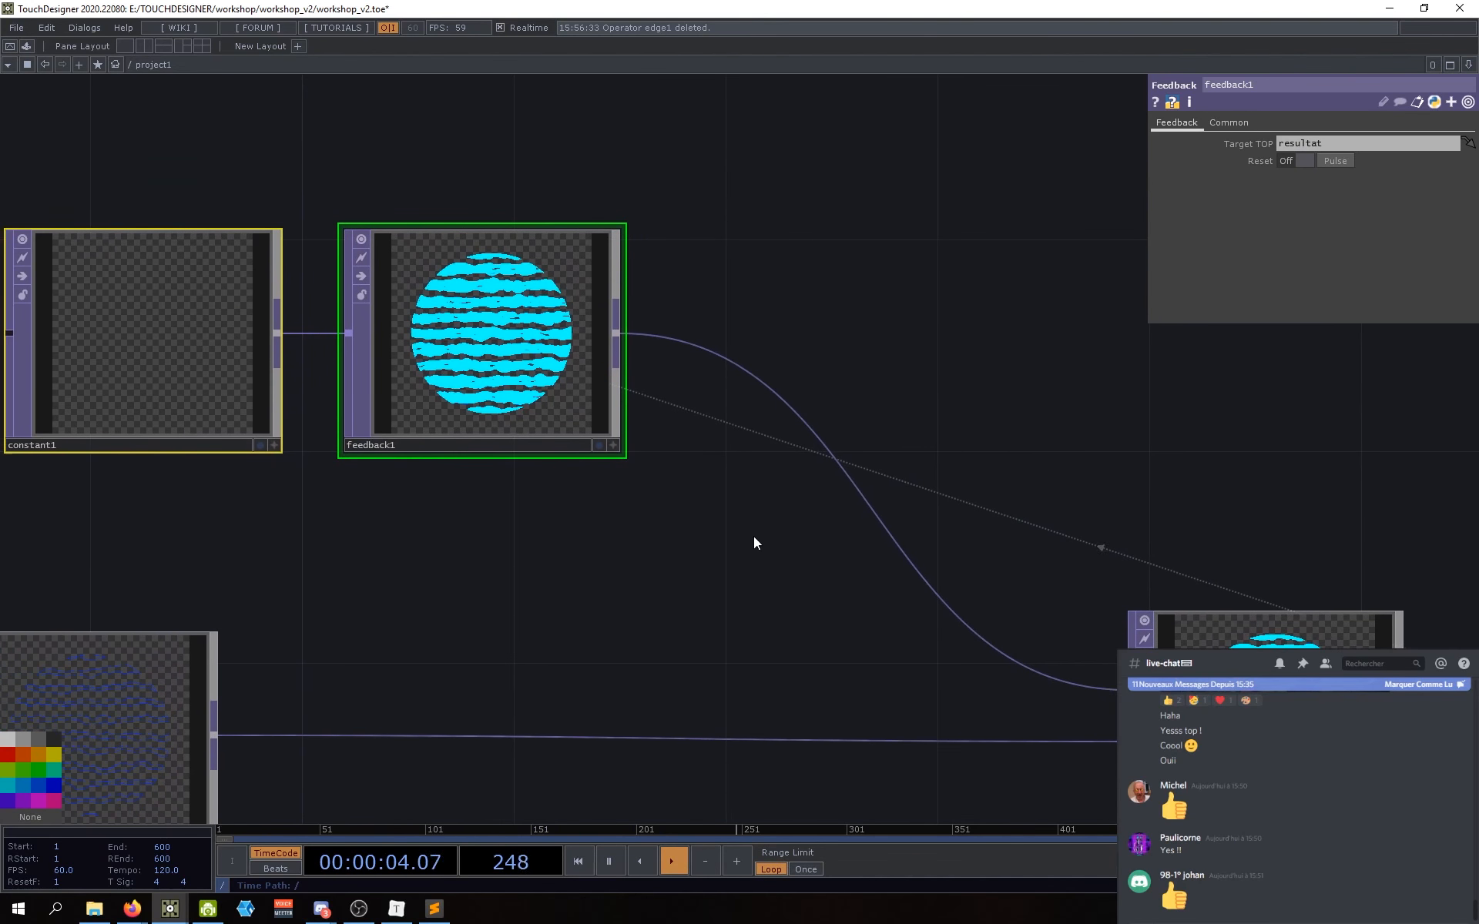
# Step: Insert a Transform TOP, transform2, on the wire from feedback1 to add1
pyautogui.rightClick(807, 425)
pyautogui.click(821, 408)
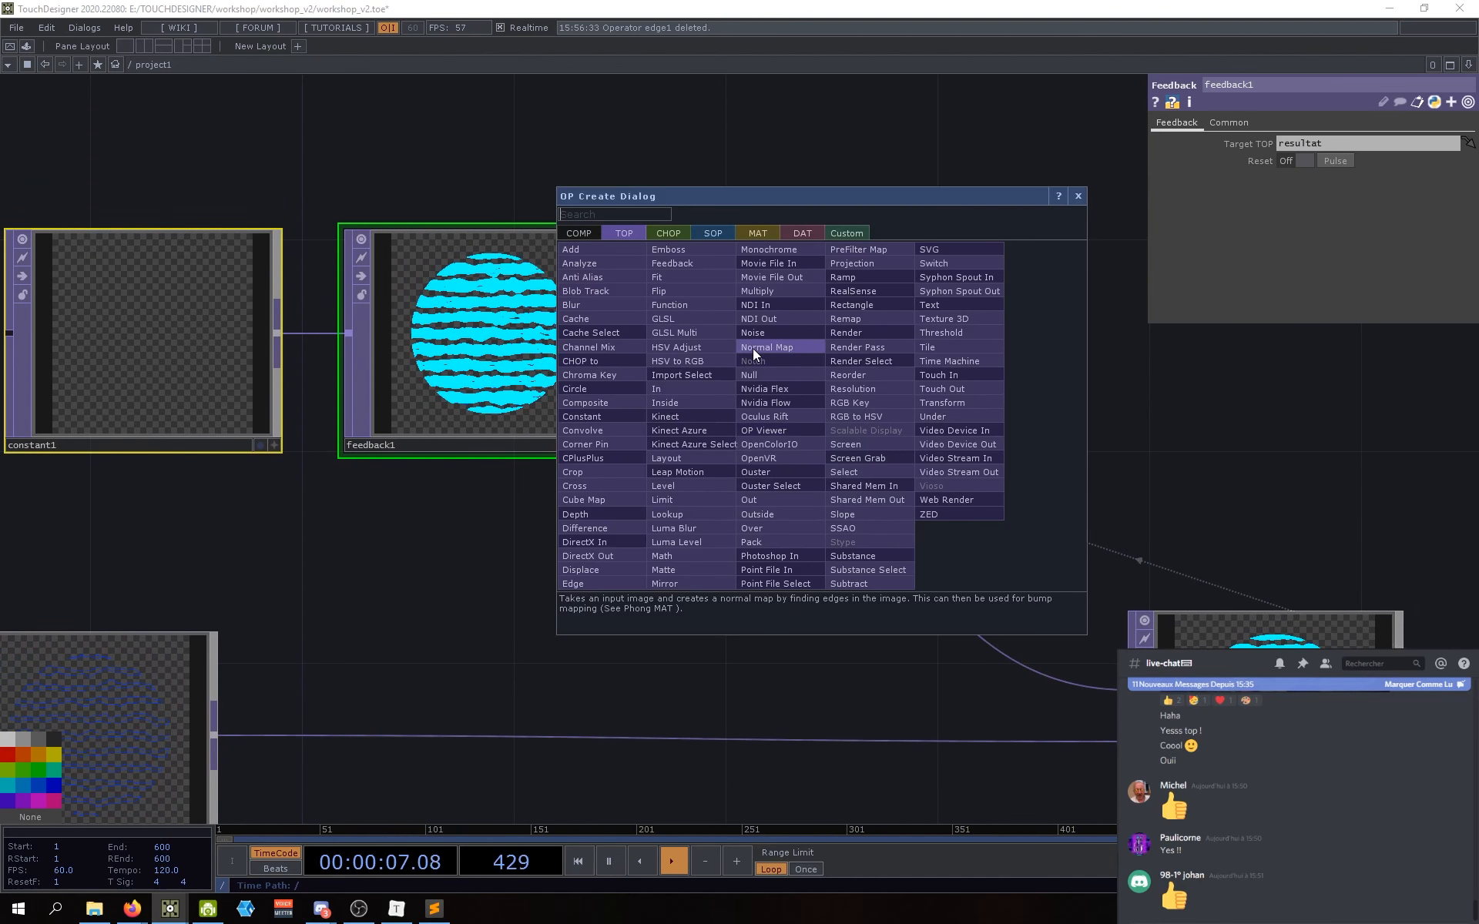
pyautogui.press('Escape')
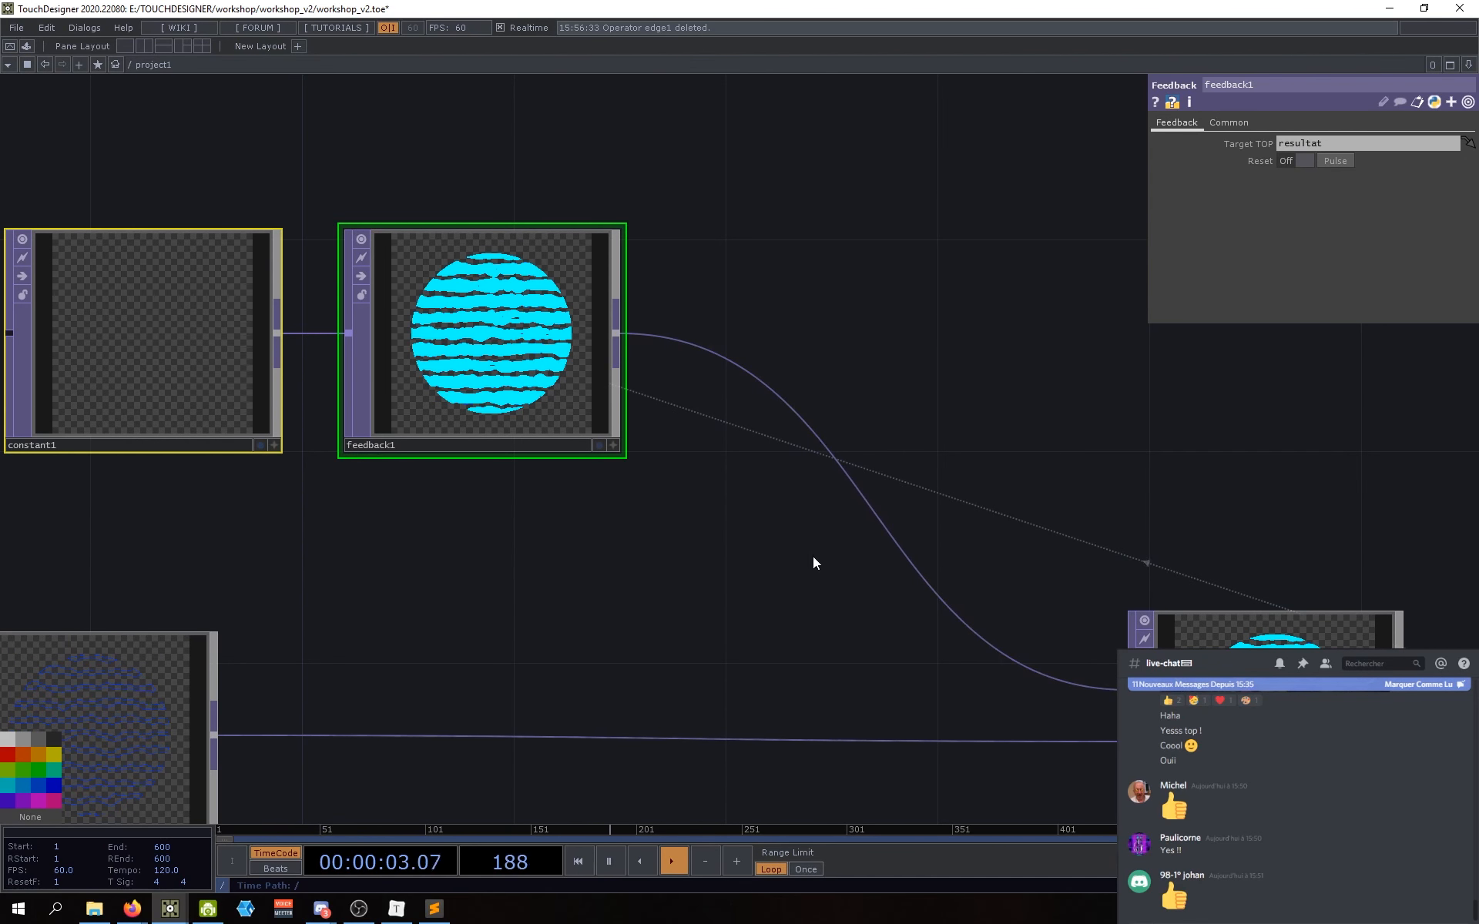
pyautogui.rightClick(843, 470)
pyautogui.click(855, 449)
pyautogui.write('tr')
pyautogui.click(976, 442)
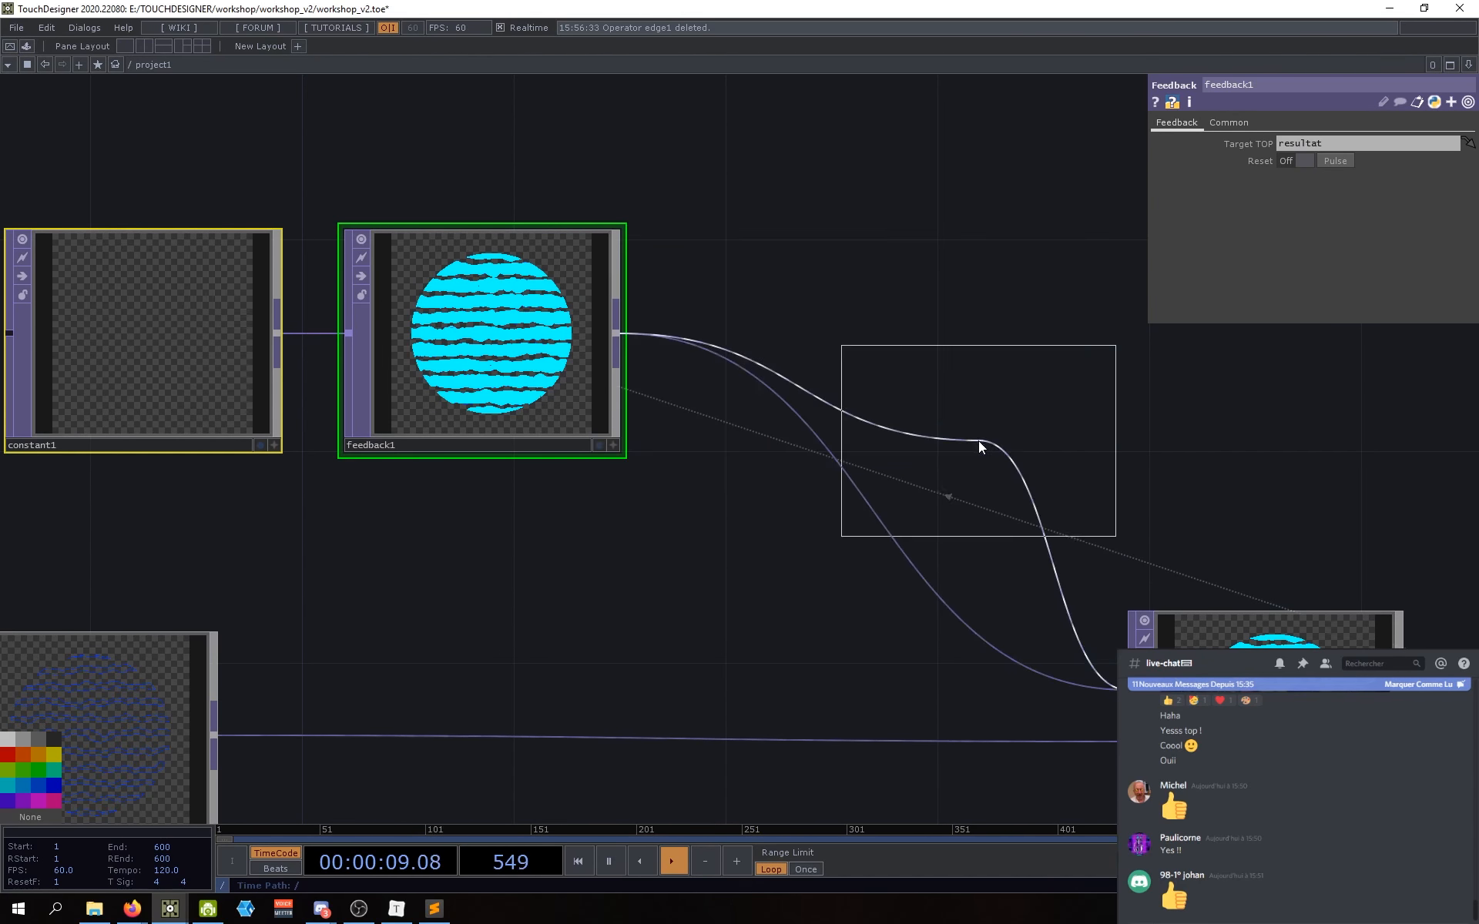
pyautogui.click(843, 340)
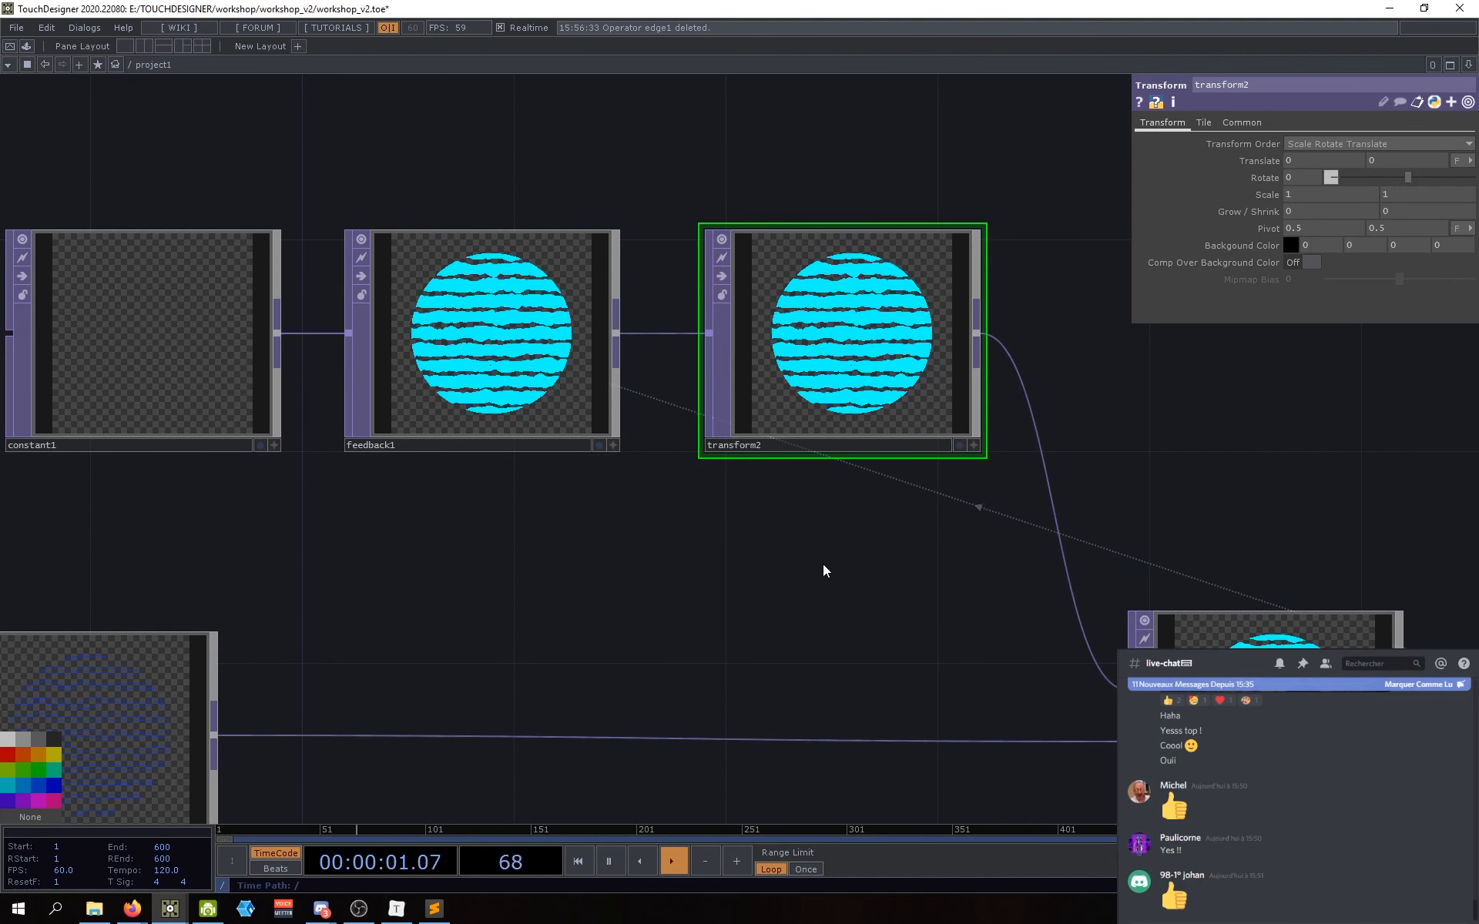
# Step: Switch transform2's Translate units to Pixels and set Translate X to 1
pyautogui.moveTo(823, 566); pyautogui.dragTo(792, 579)
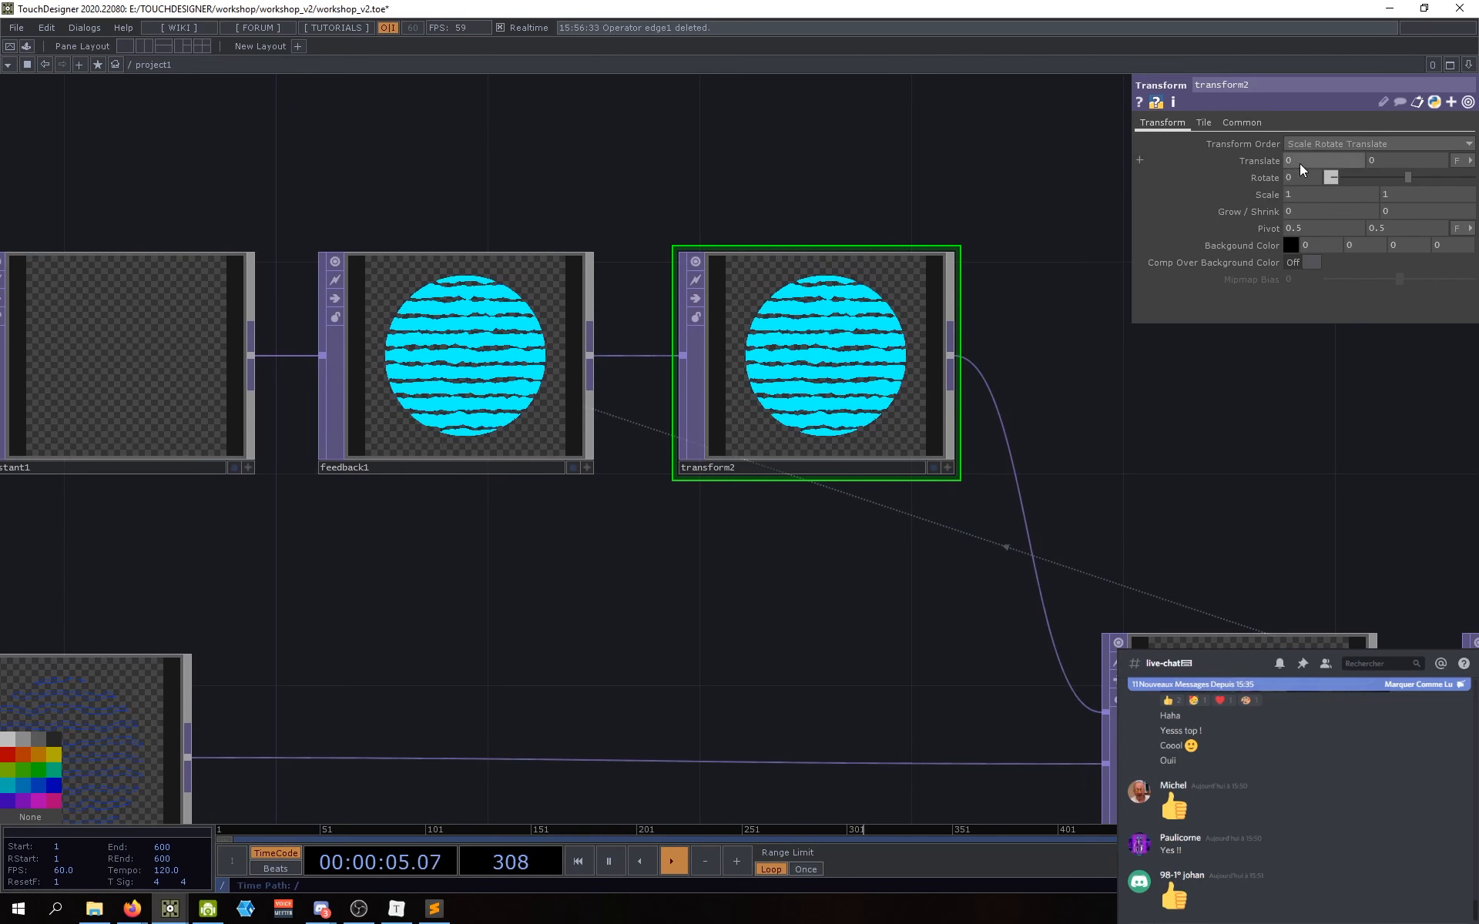
pyautogui.click(1470, 162)
pyautogui.click(1445, 175)
pyautogui.write('1')
pyautogui.press('Return')
# Step: Inspect add1, then reset feedback1's buffer
pyautogui.moveTo(872, 601); pyautogui.dragTo(735, 608)
pyautogui.moveTo(624, 551); pyautogui.dragTo(630, 536)
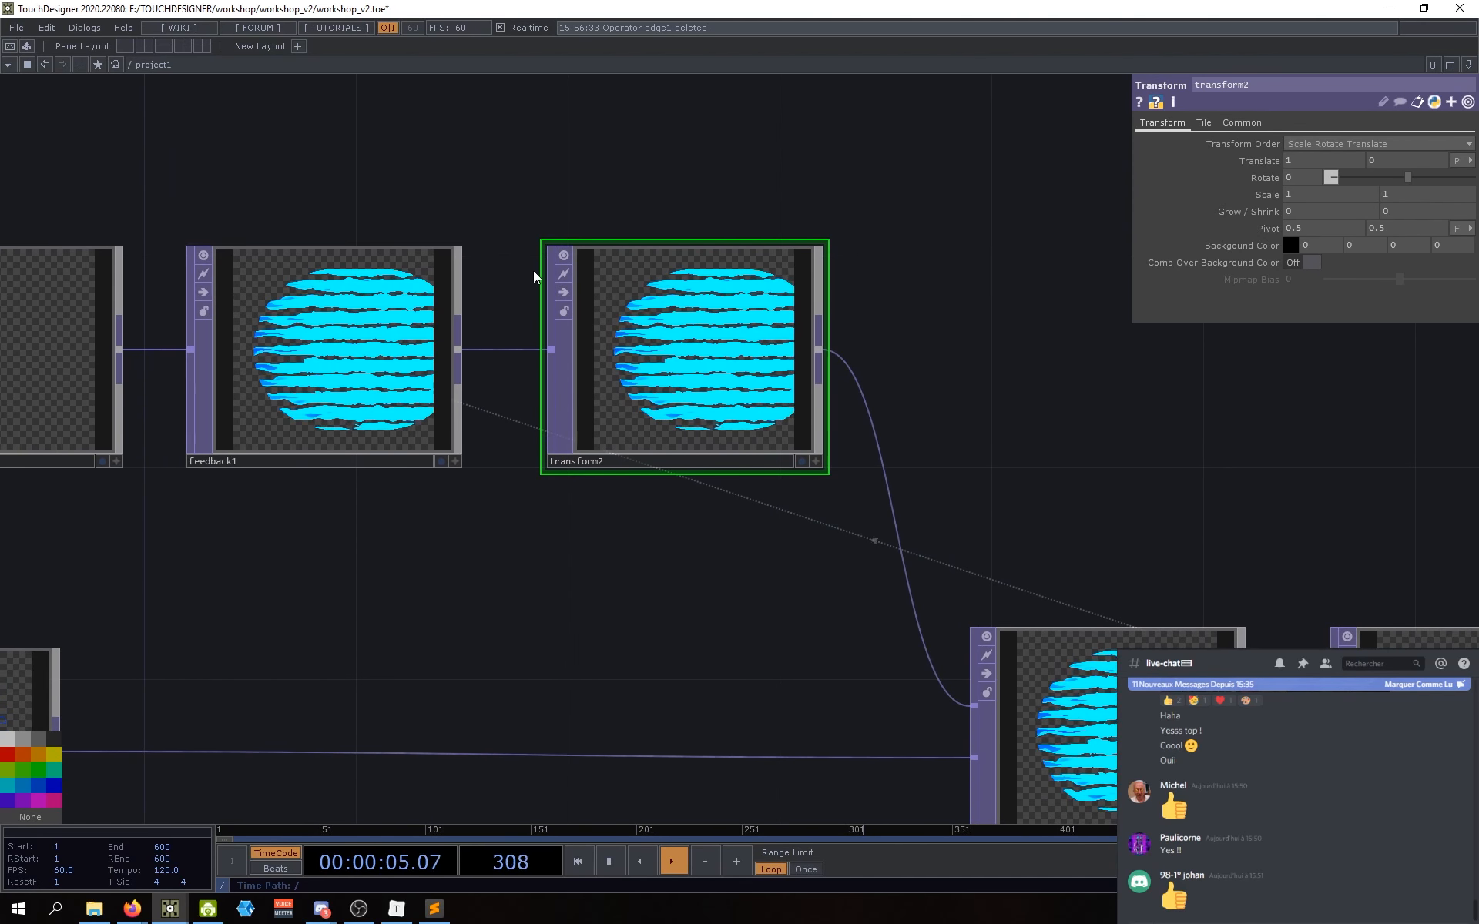
pyautogui.click(1026, 751)
pyautogui.moveTo(828, 685); pyautogui.dragTo(775, 622)
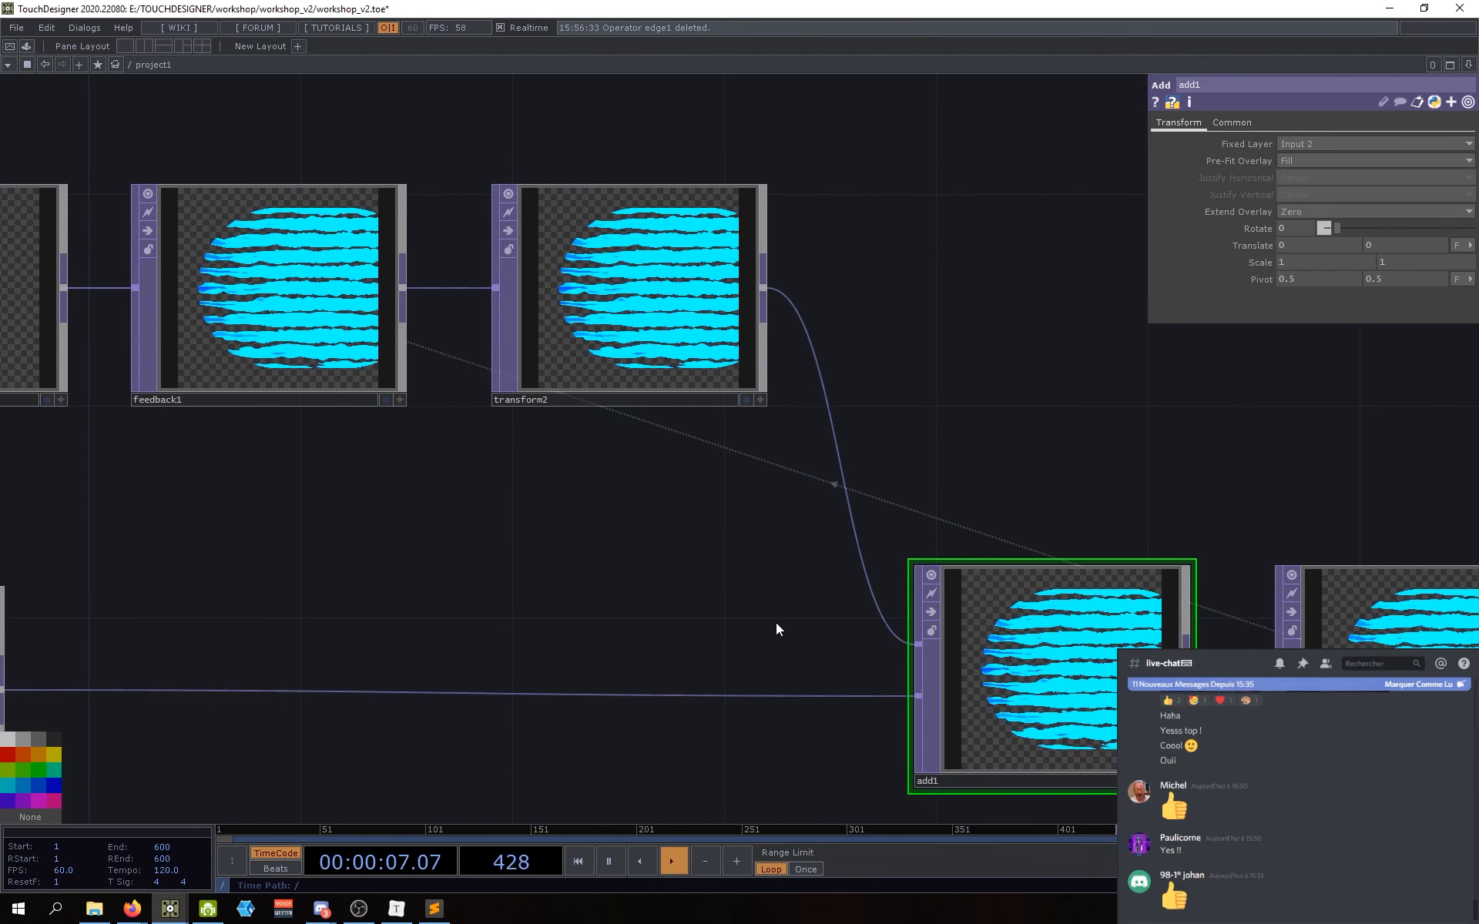
pyautogui.moveTo(587, 544); pyautogui.dragTo(748, 597)
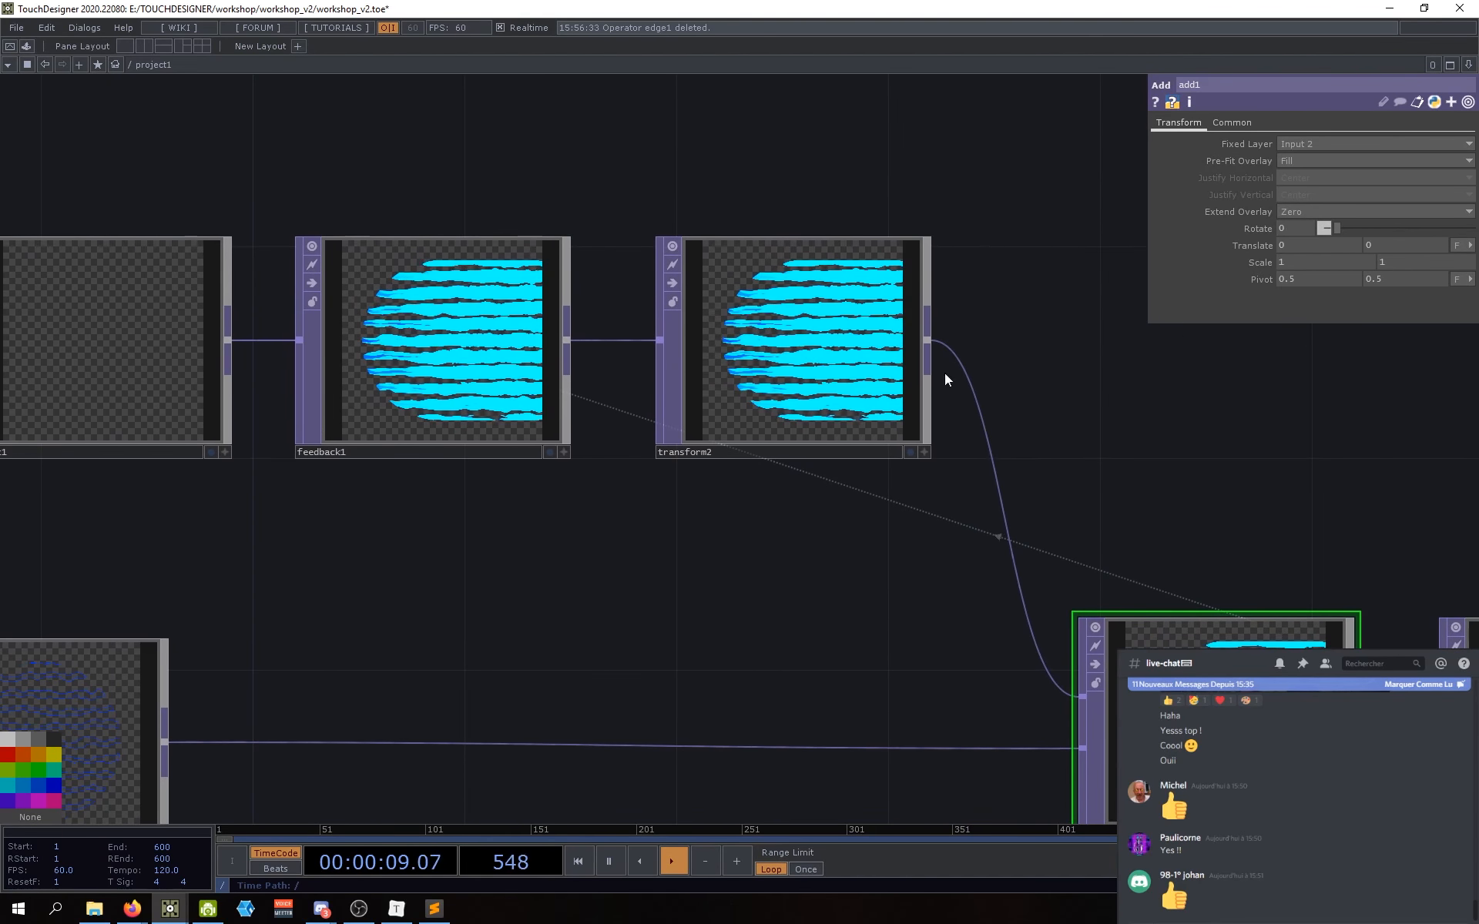
pyautogui.click(431, 346)
pyautogui.click(1337, 163)
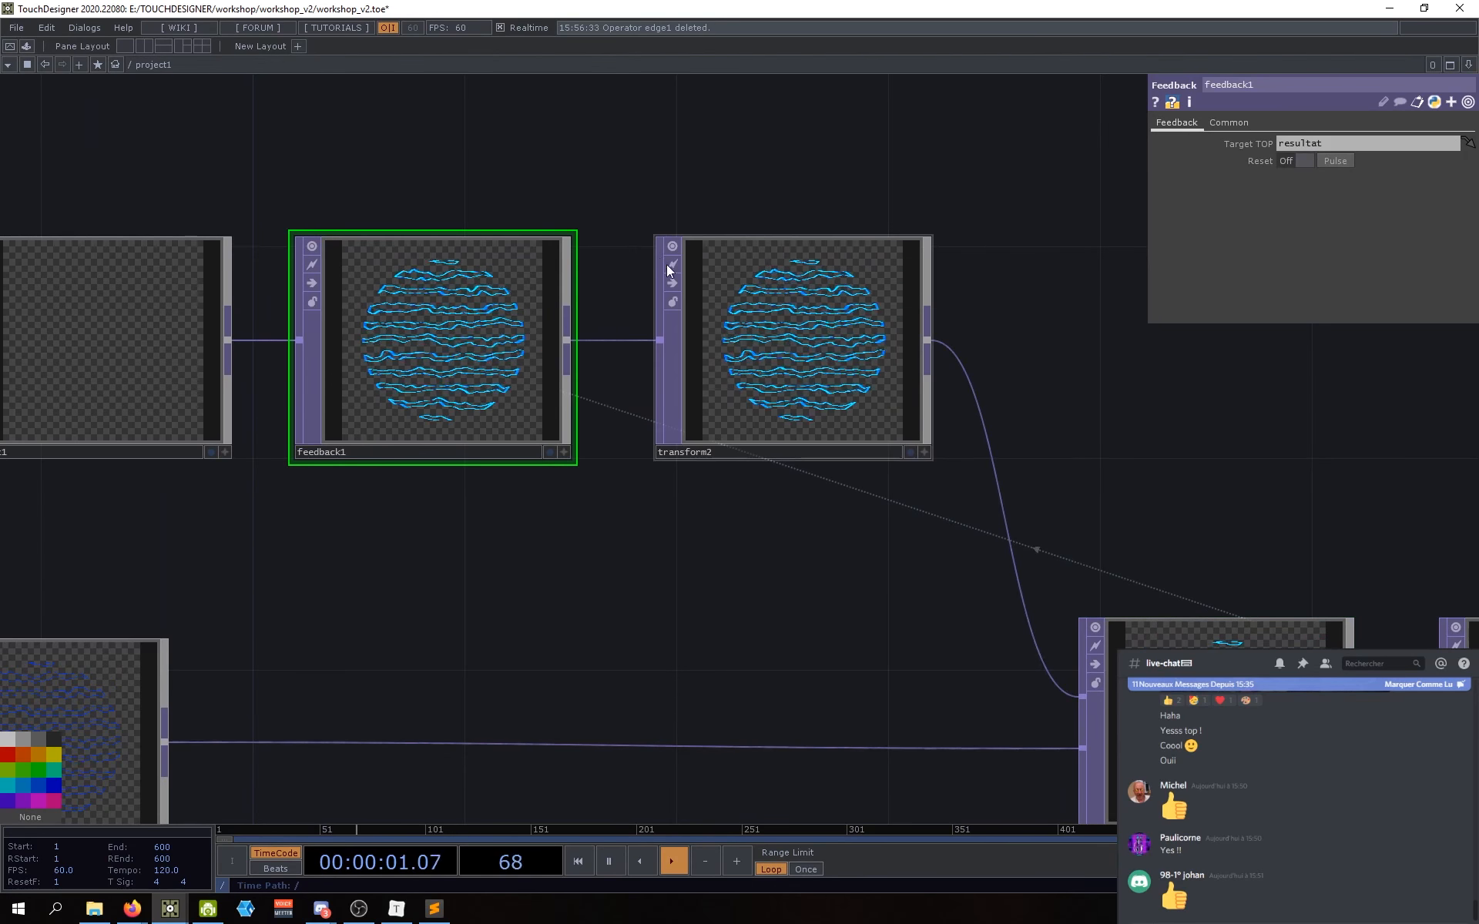
pyautogui.scroll(8, 667, 265)
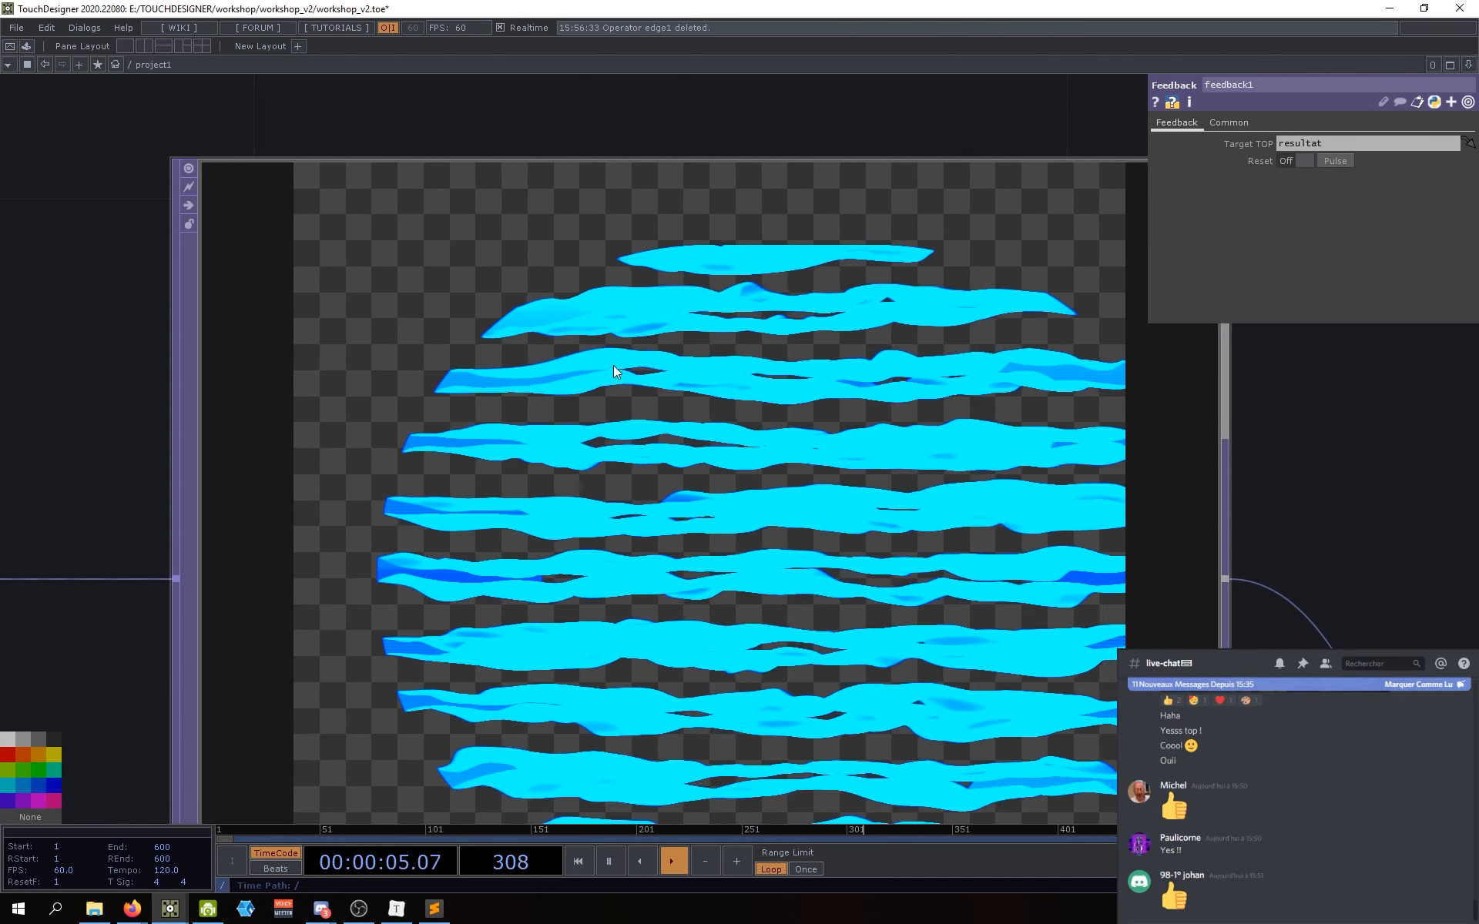
pyautogui.scroll(-5, 617, 436)
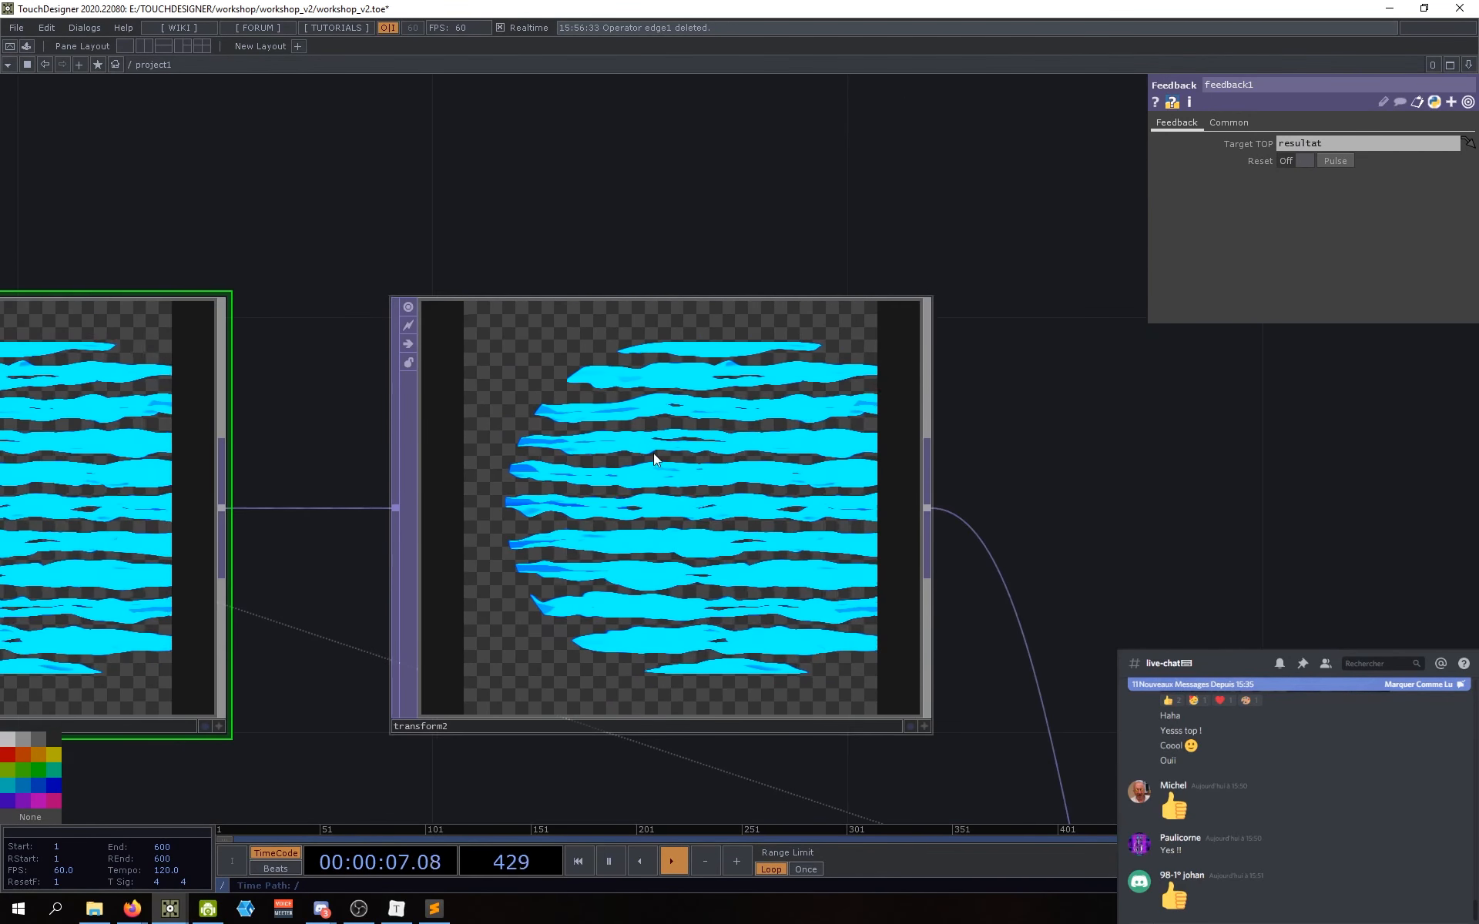
pyautogui.scroll(-2, 1056, 611)
# Step: Set transform2's Translate Y to 1 pixel
pyautogui.click(889, 517)
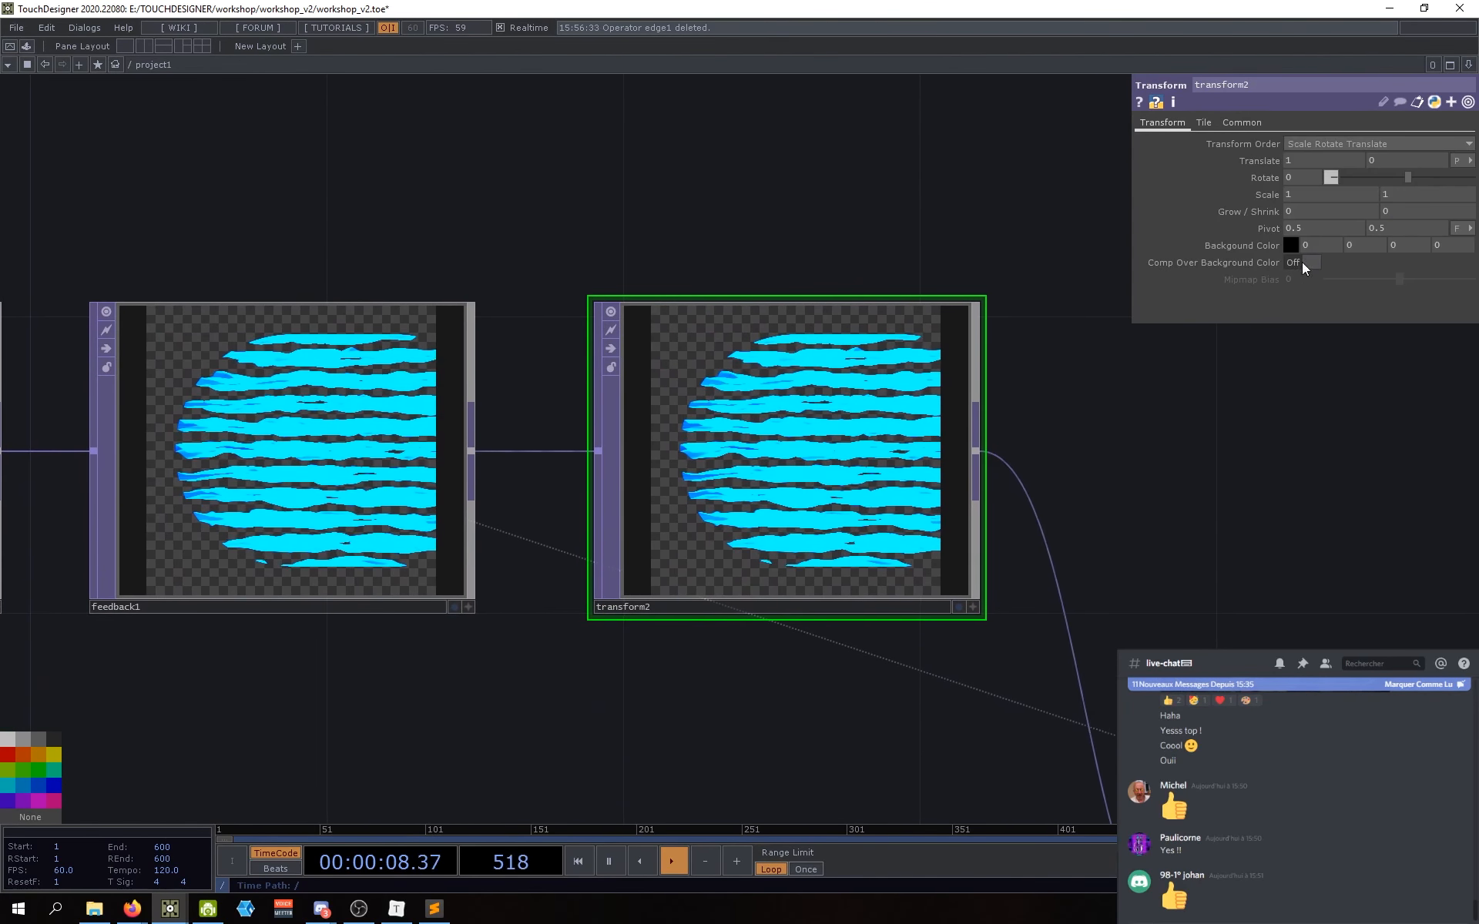
pyautogui.click(1390, 164)
pyautogui.write('1')
pyautogui.press('Return')
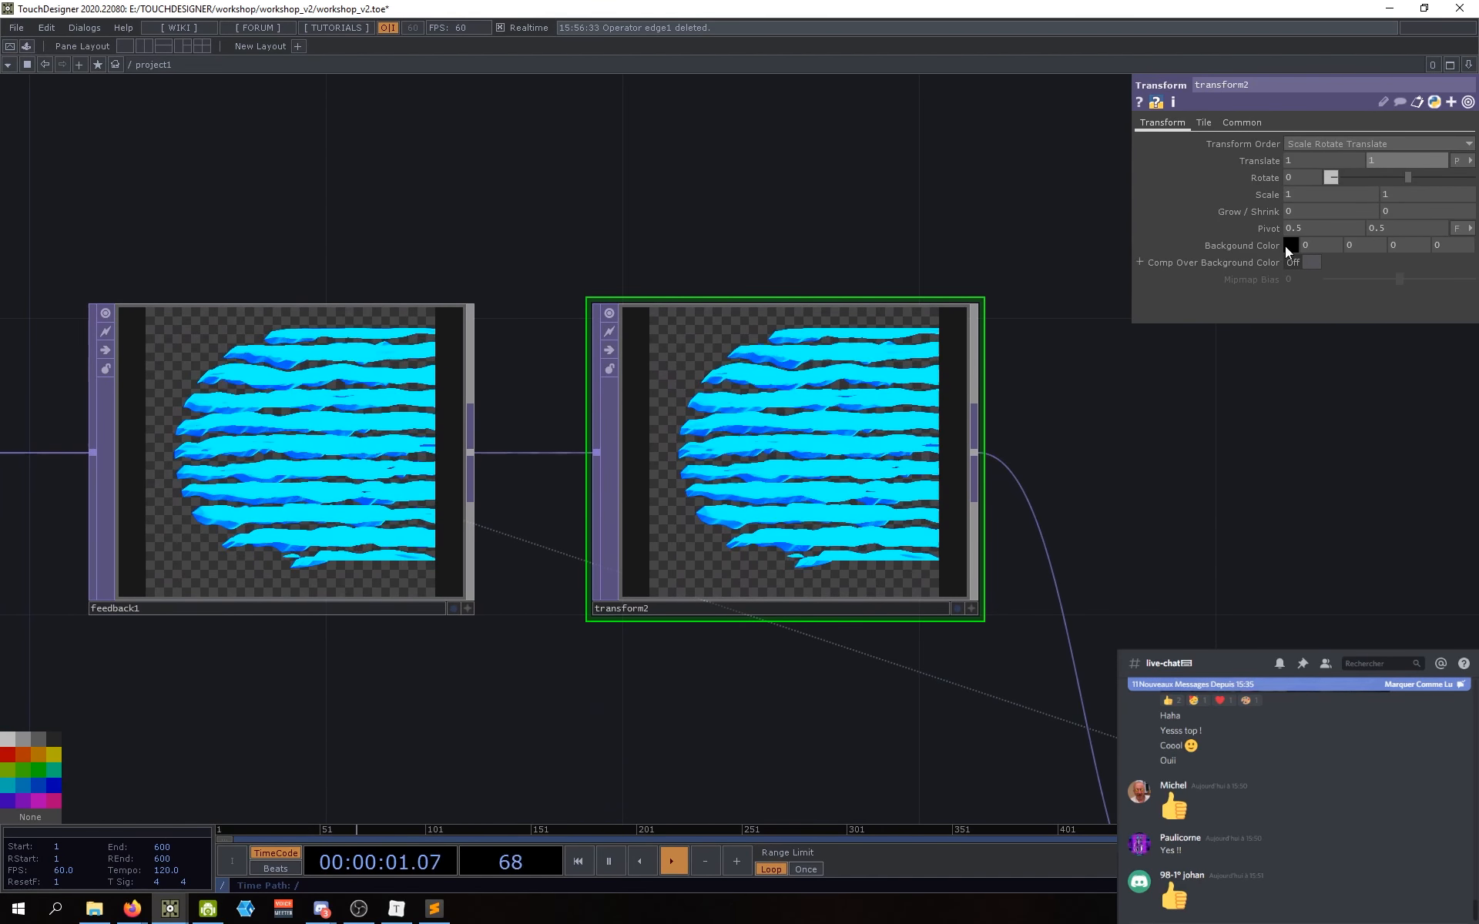
pyautogui.moveTo(1025, 523); pyautogui.dragTo(971, 564)
pyautogui.scroll(3, 650, 524)
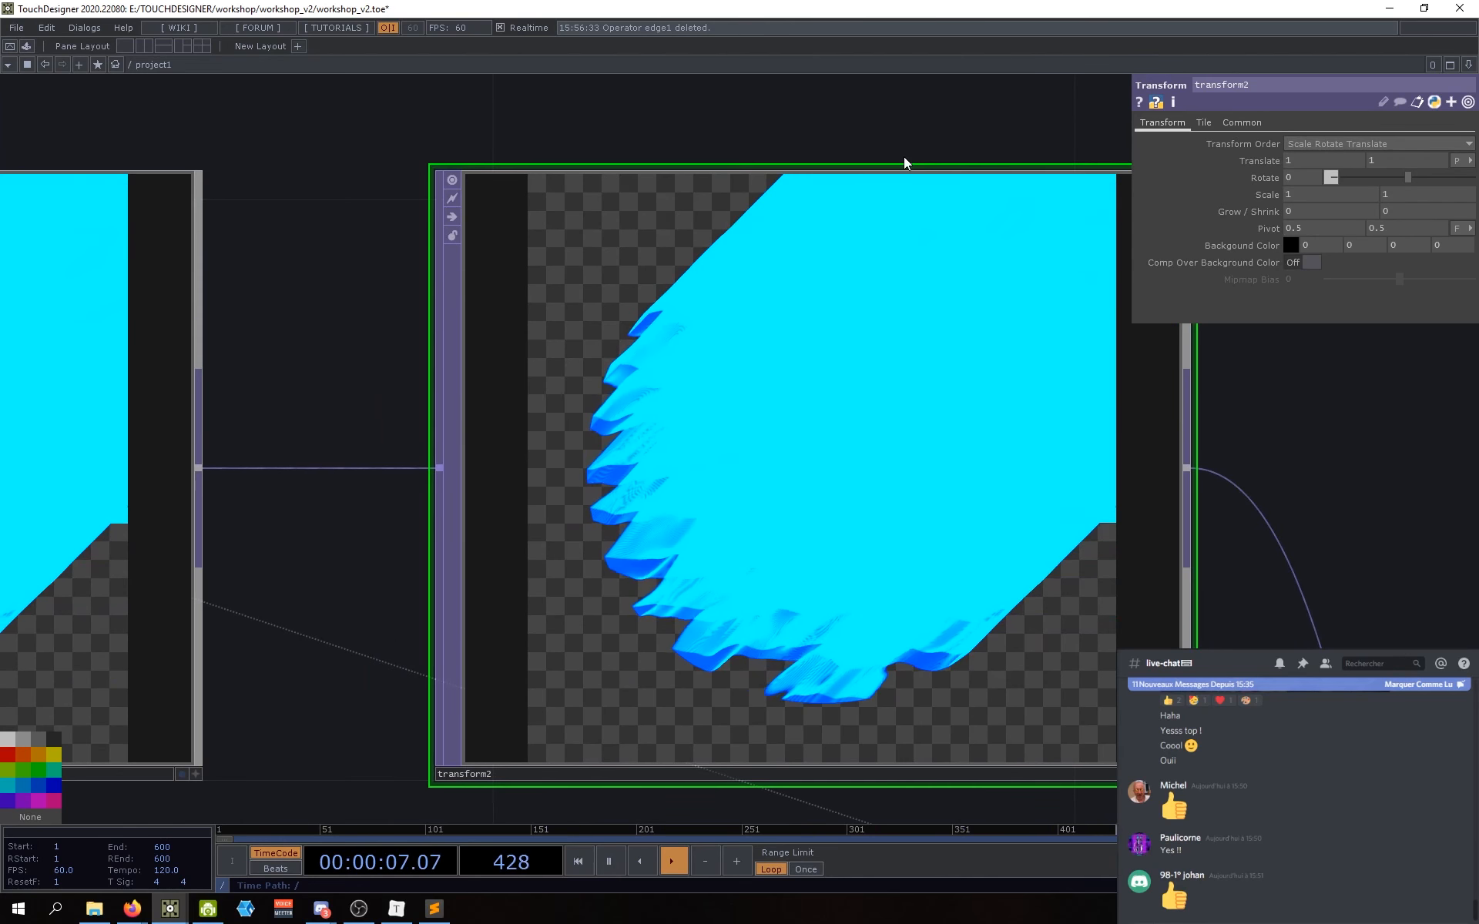
pyautogui.scroll(-5, 1019, 467)
# Step: Move constant1, feedback1 and transform2 left, lining transform2 up beside feedback1
pyautogui.moveTo(972, 596); pyautogui.dragTo(963, 586)
pyautogui.scroll(-3, 963, 585)
pyautogui.moveTo(962, 585); pyautogui.dragTo(577, 509, button='right')
pyautogui.moveTo(575, 506); pyautogui.dragTo(451, 506)
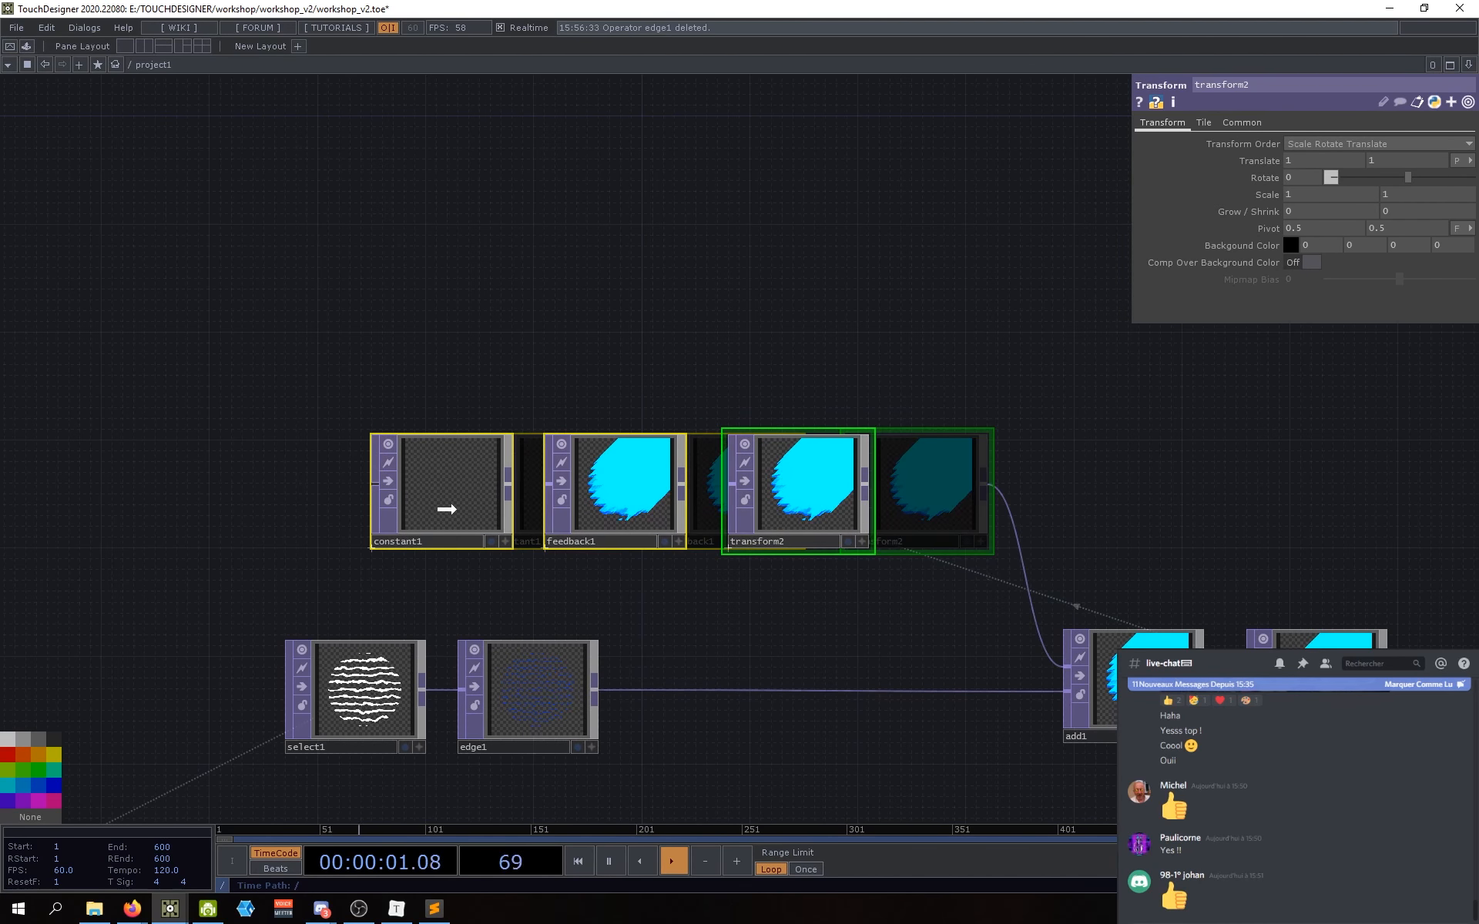
pyautogui.moveTo(949, 605); pyautogui.dragTo(912, 607)
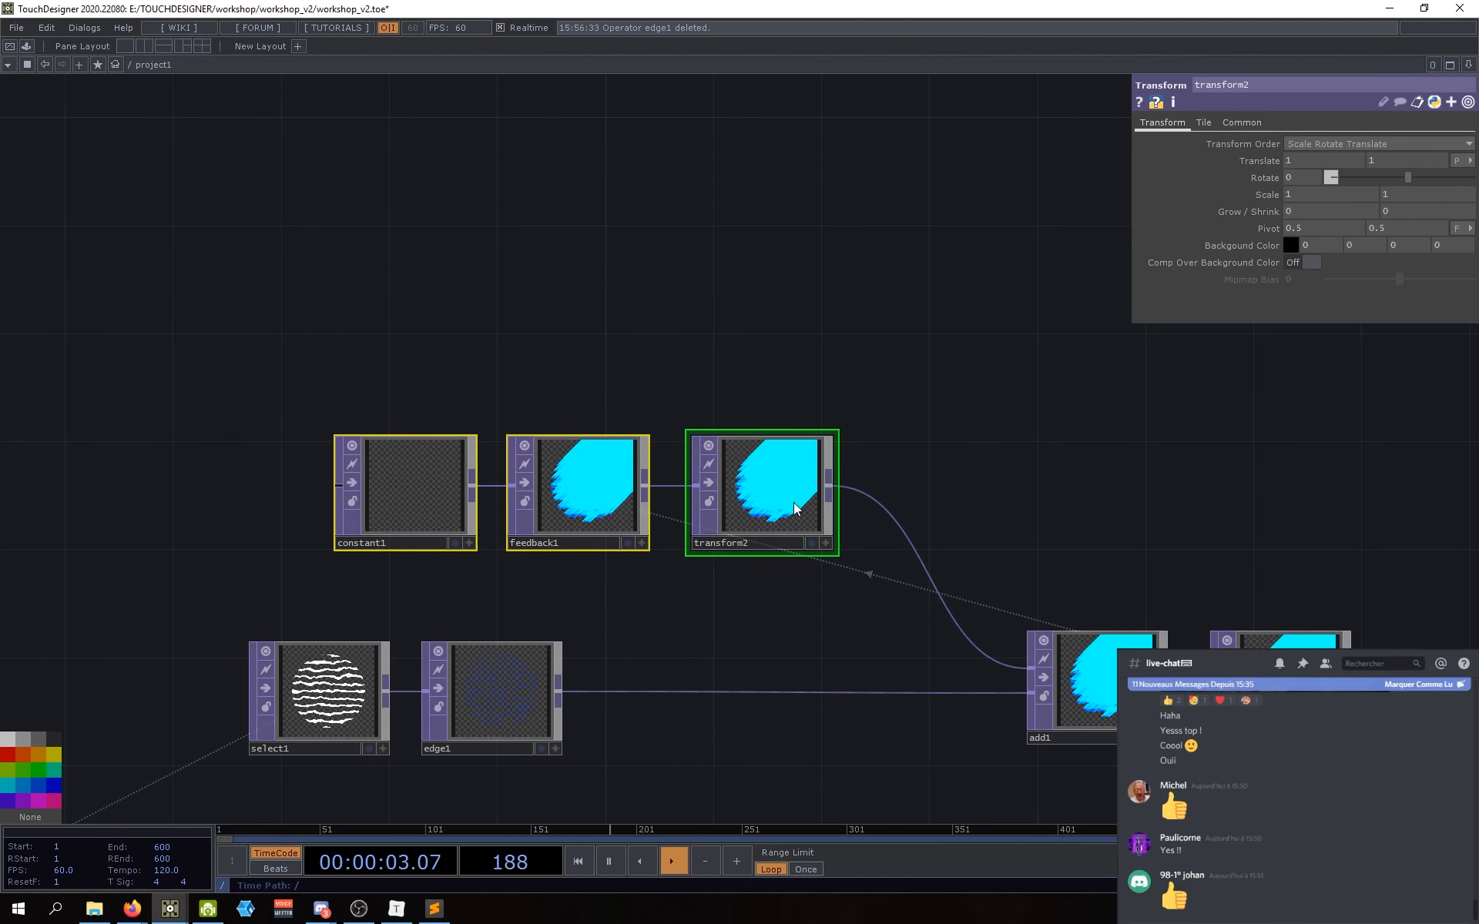
pyautogui.moveTo(776, 514)
pyautogui.mouseDown()
pyautogui.moveTo(797, 382)
pyautogui.moveTo(754, 492)
pyautogui.mouseUp()
pyautogui.moveTo(934, 414); pyautogui.dragTo(937, 439)
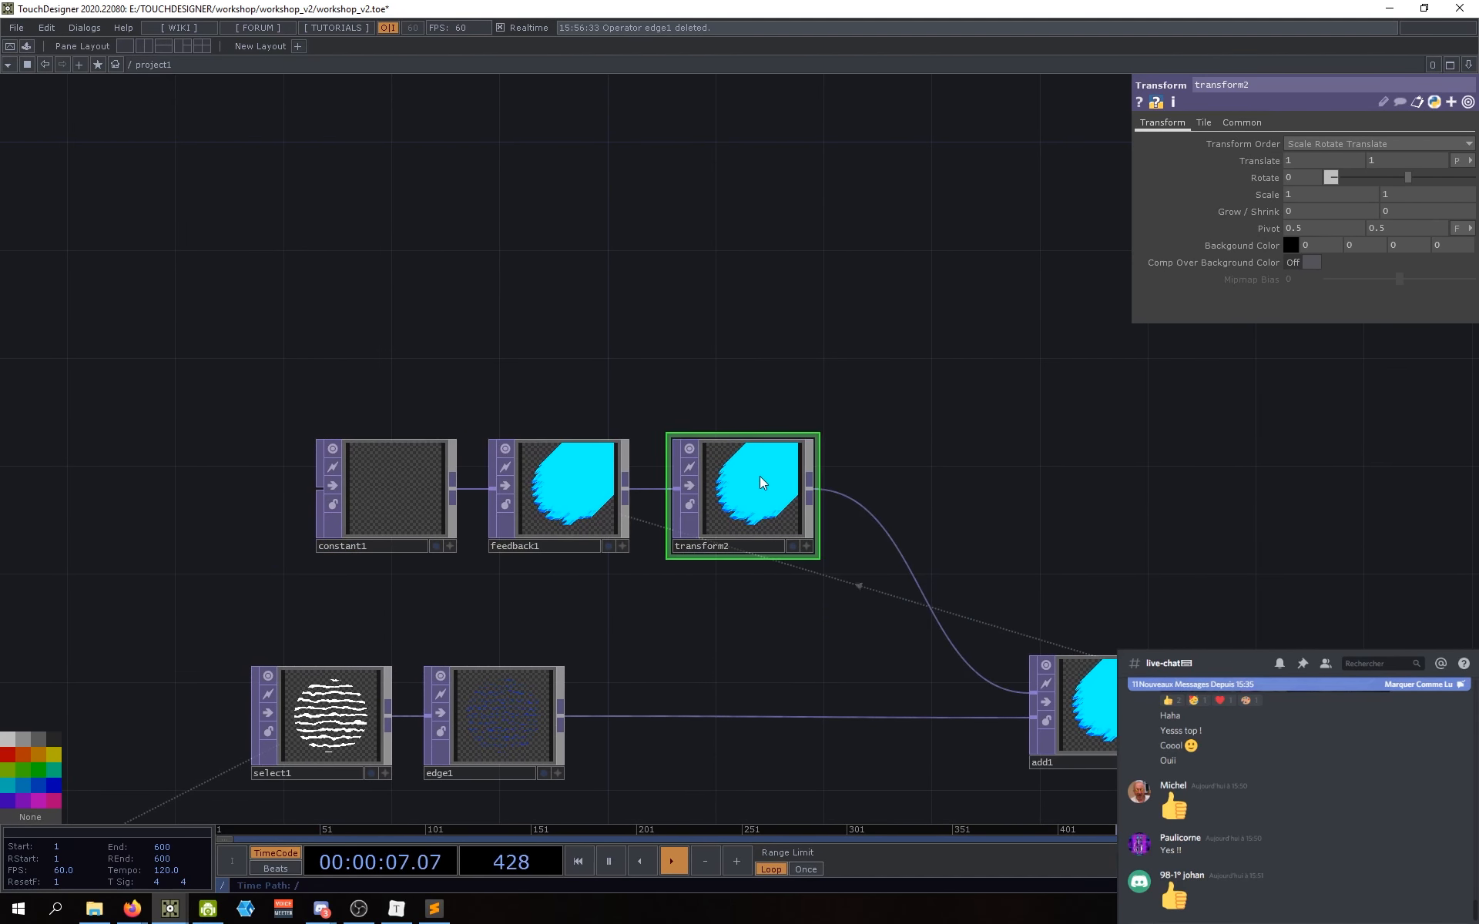
pyautogui.moveTo(759, 481); pyautogui.dragTo(745, 511)
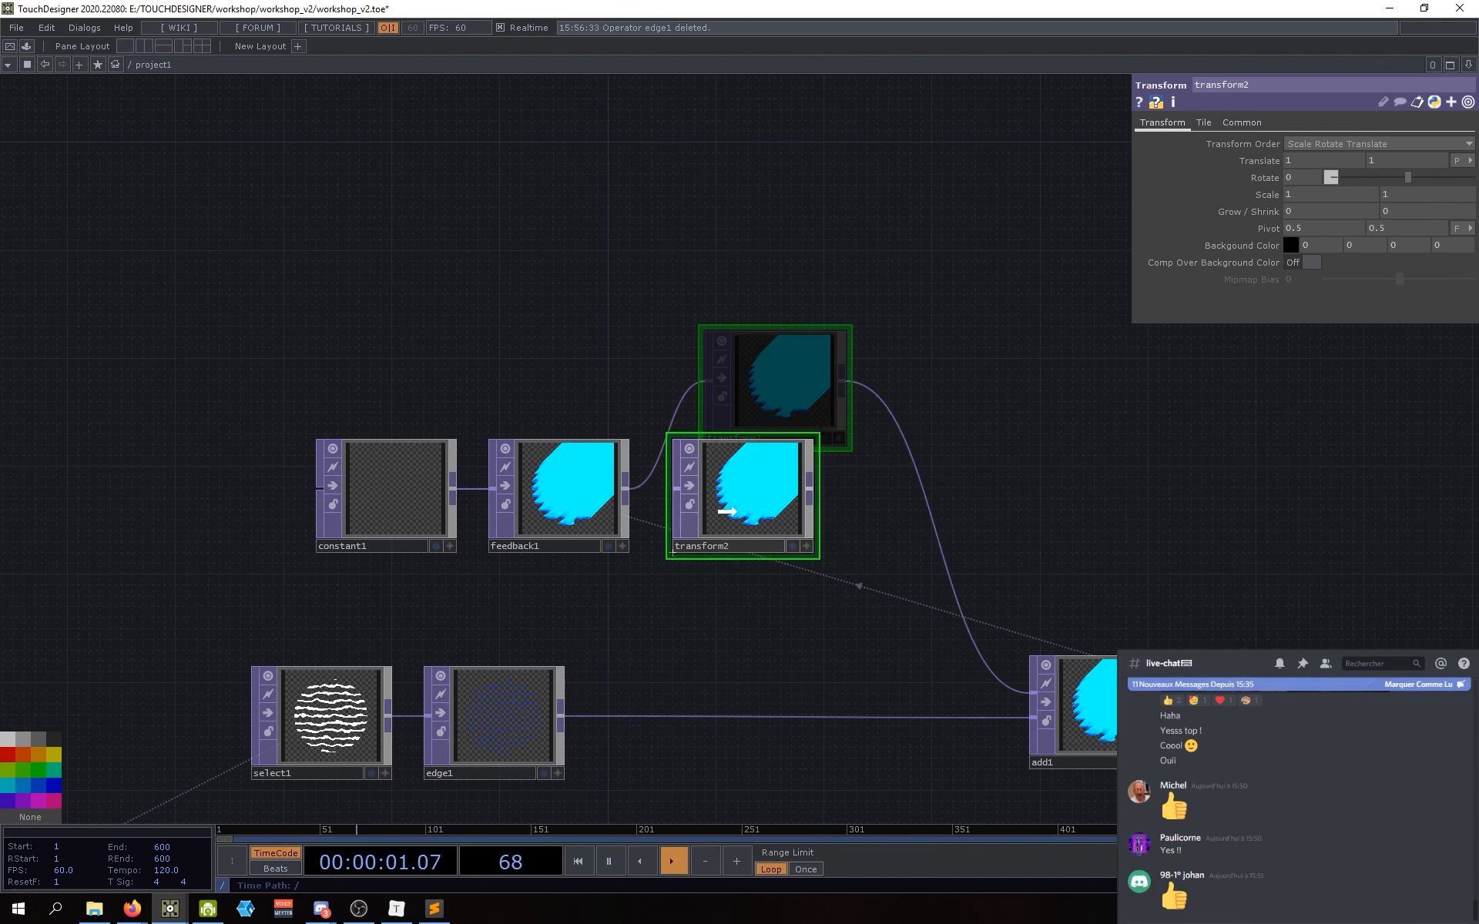
pyautogui.scroll(5, 904, 508)
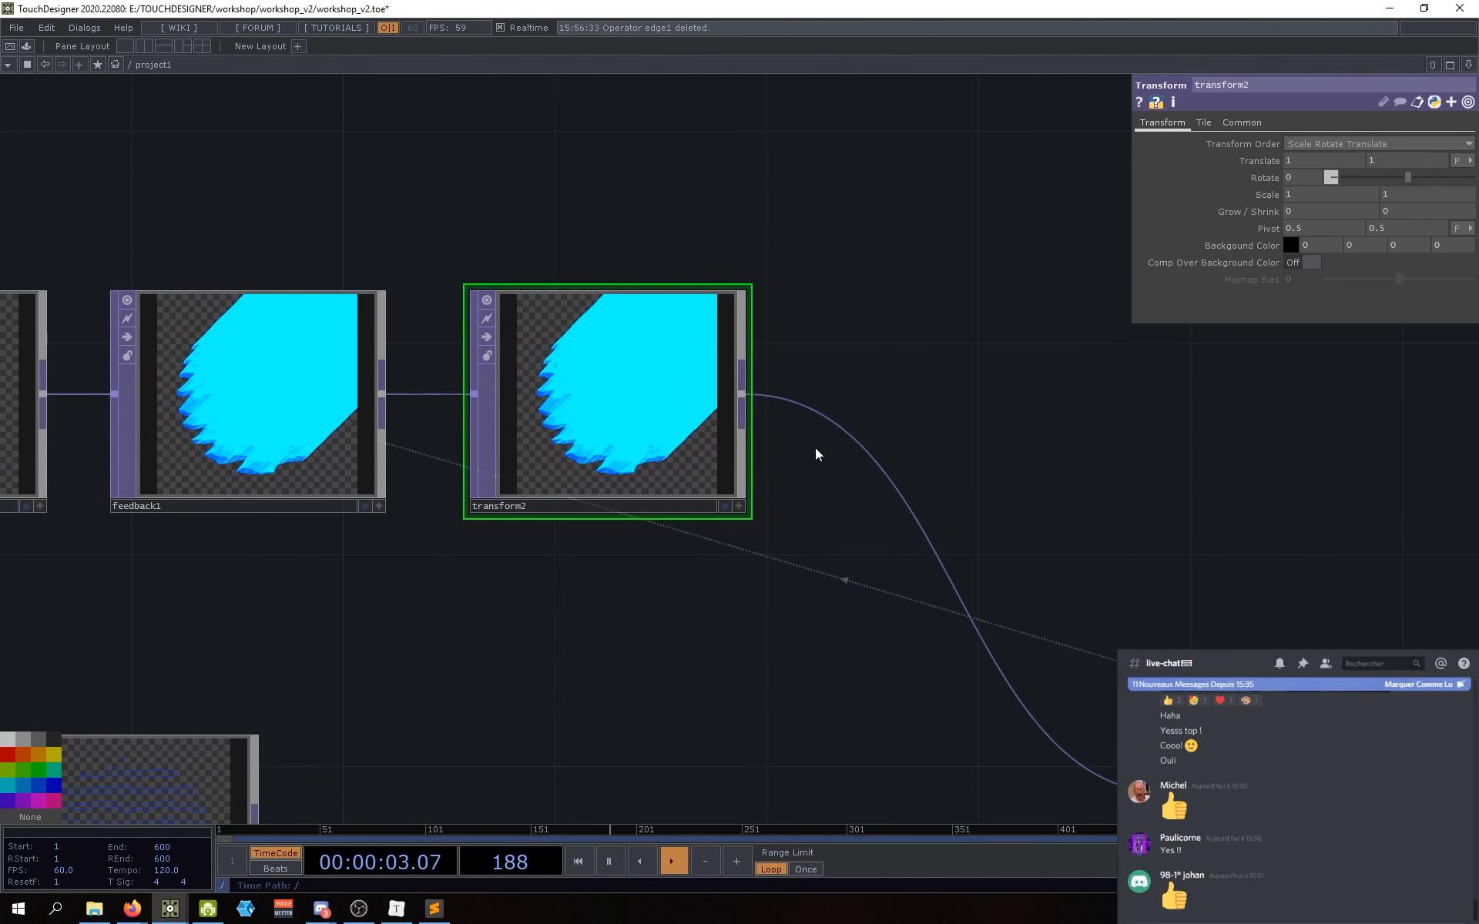
# Step: Insert a Level TOP, level2, on transform2's output wire
pyautogui.rightClick(849, 432)
pyautogui.click(853, 408)
pyautogui.write('level')
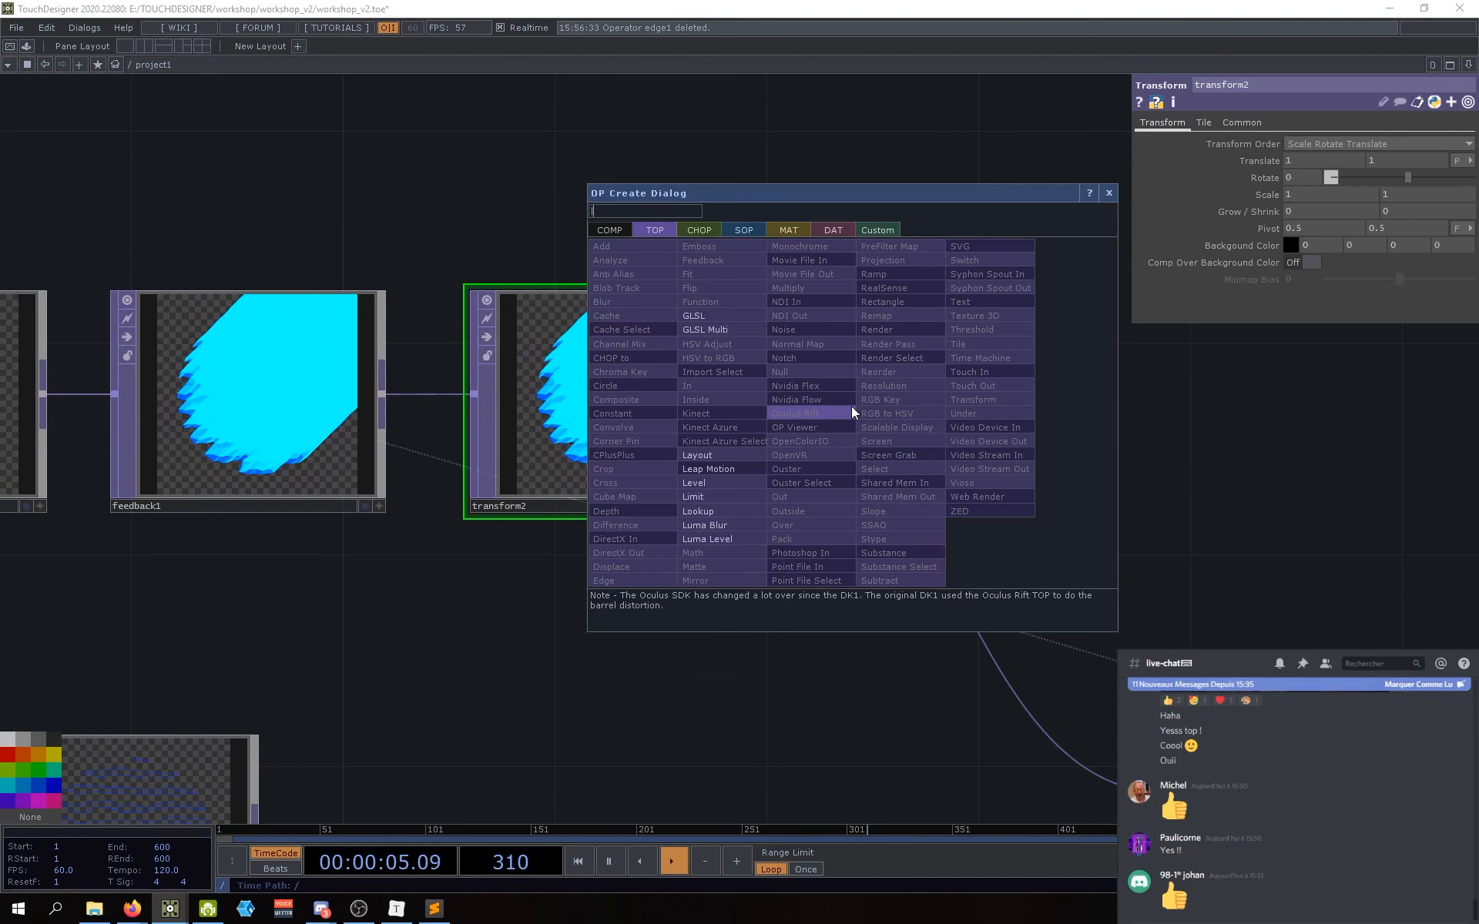
pyautogui.click(729, 488)
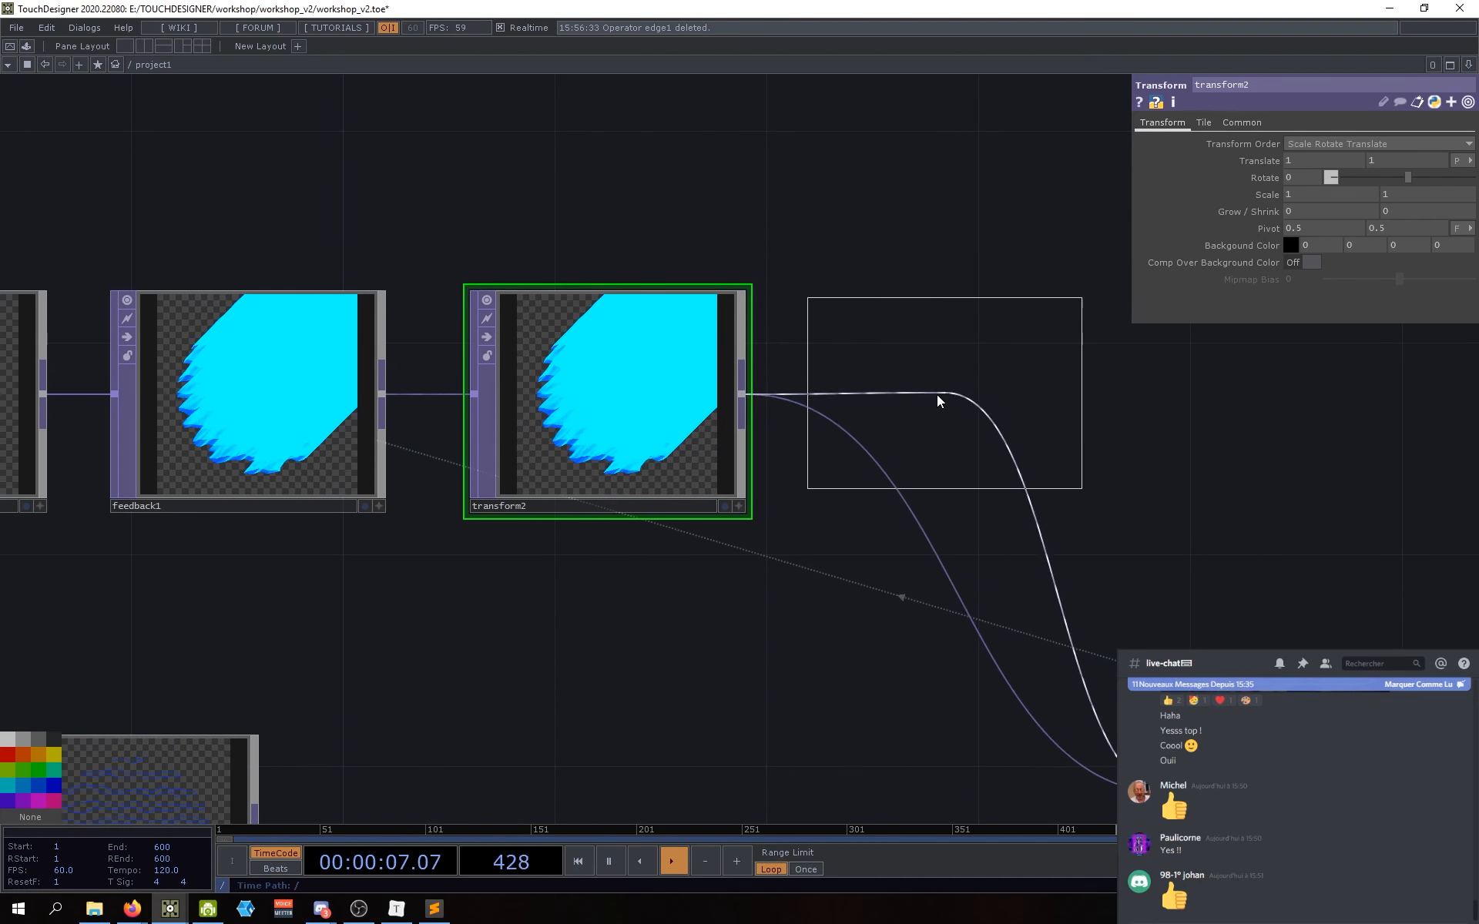
pyautogui.click(928, 389)
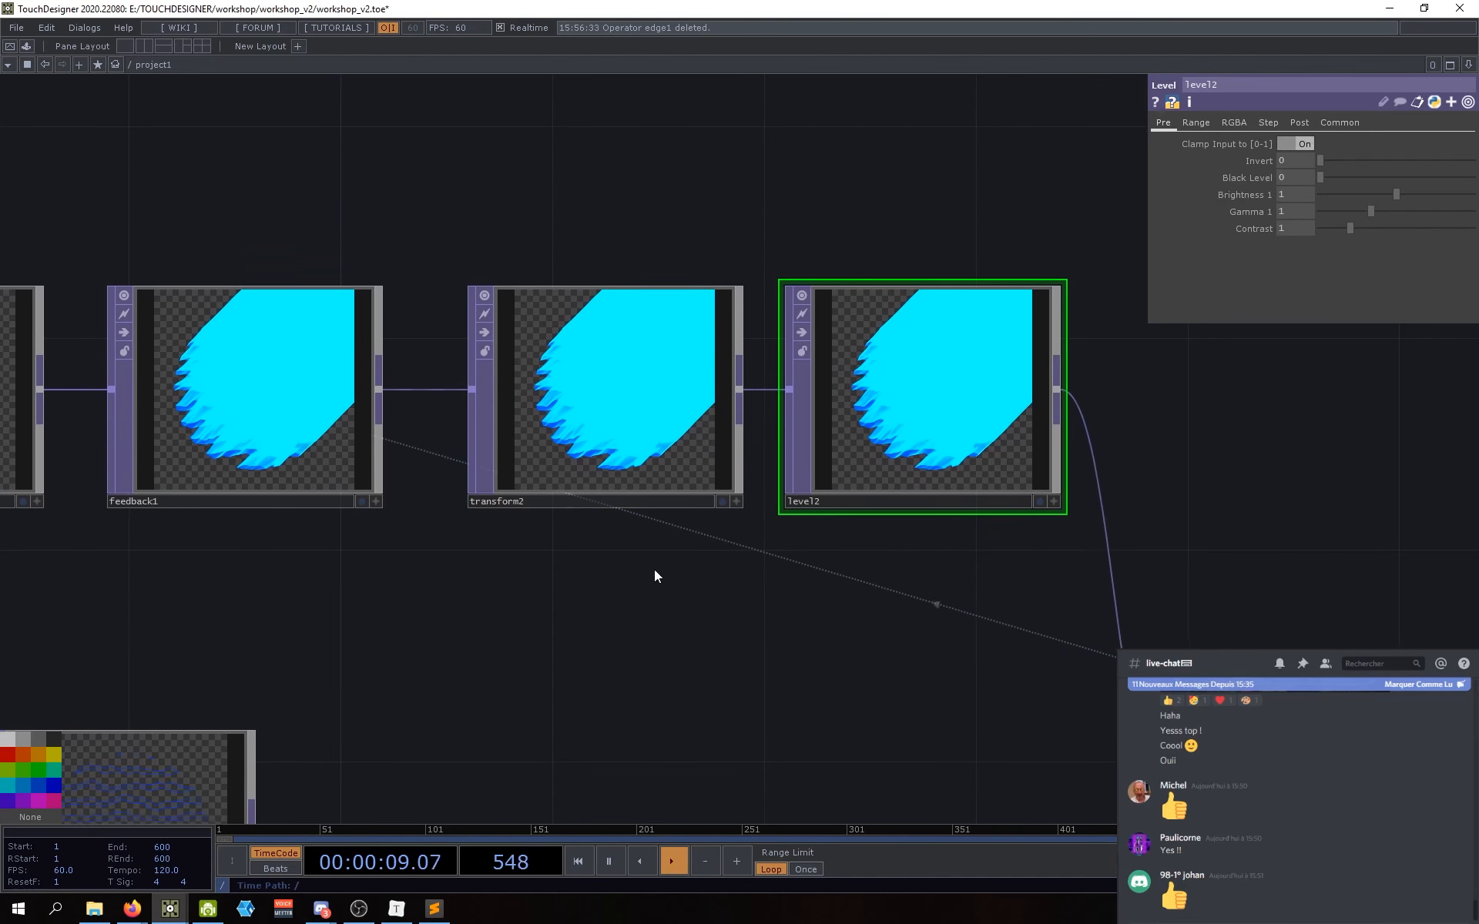
# Step: Select level2 and open its Post parameter page
pyautogui.click(574, 456)
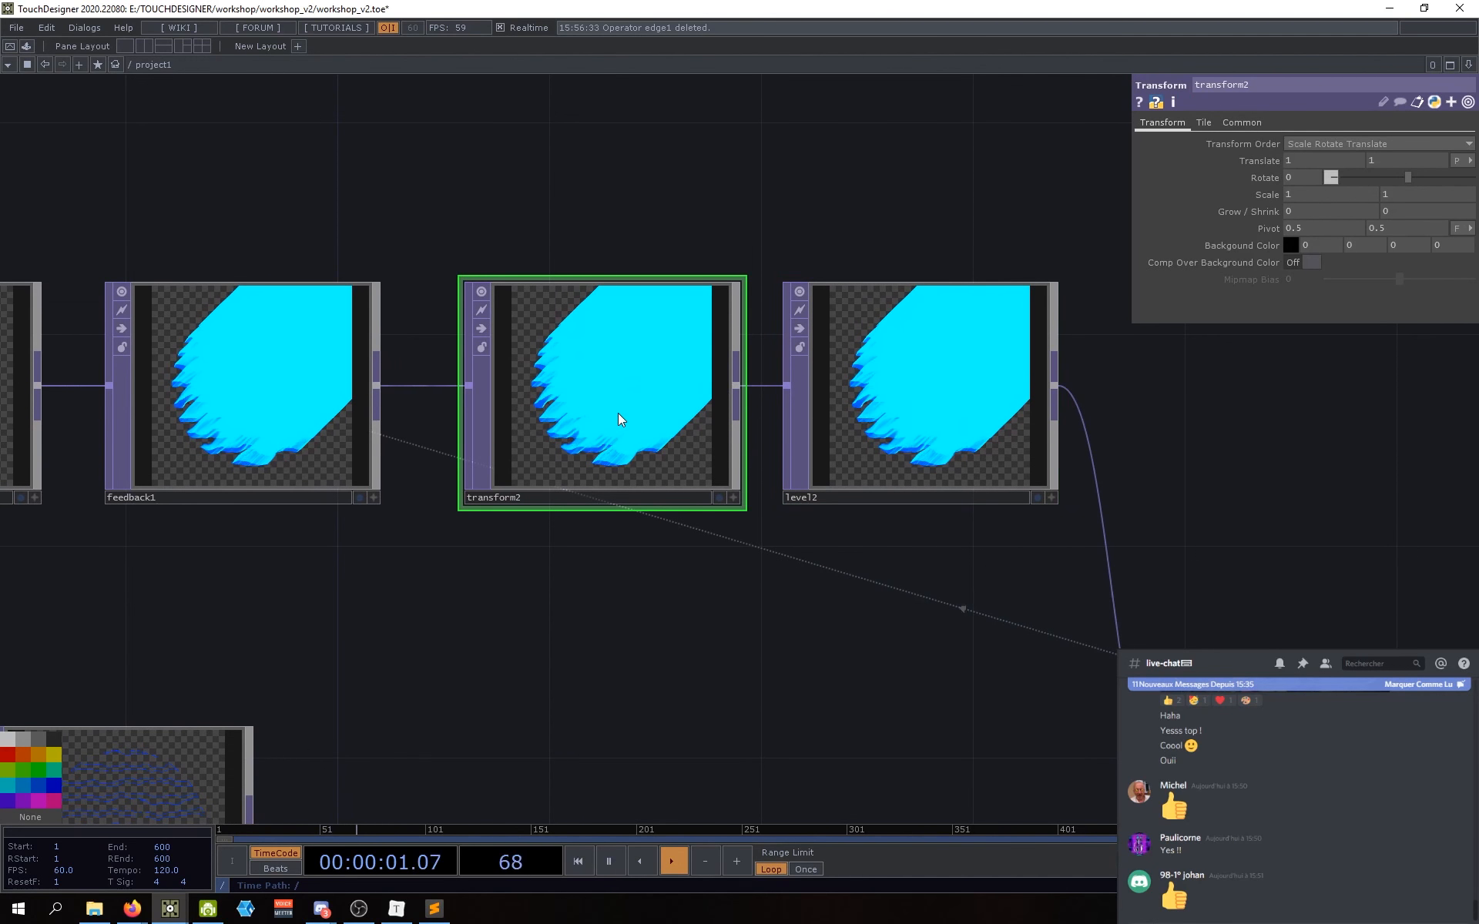
pyautogui.moveTo(661, 593); pyautogui.dragTo(673, 584)
pyautogui.click(917, 468)
pyautogui.moveTo(951, 544); pyautogui.dragTo(902, 565)
pyautogui.moveTo(1138, 376); pyautogui.dragTo(1139, 355)
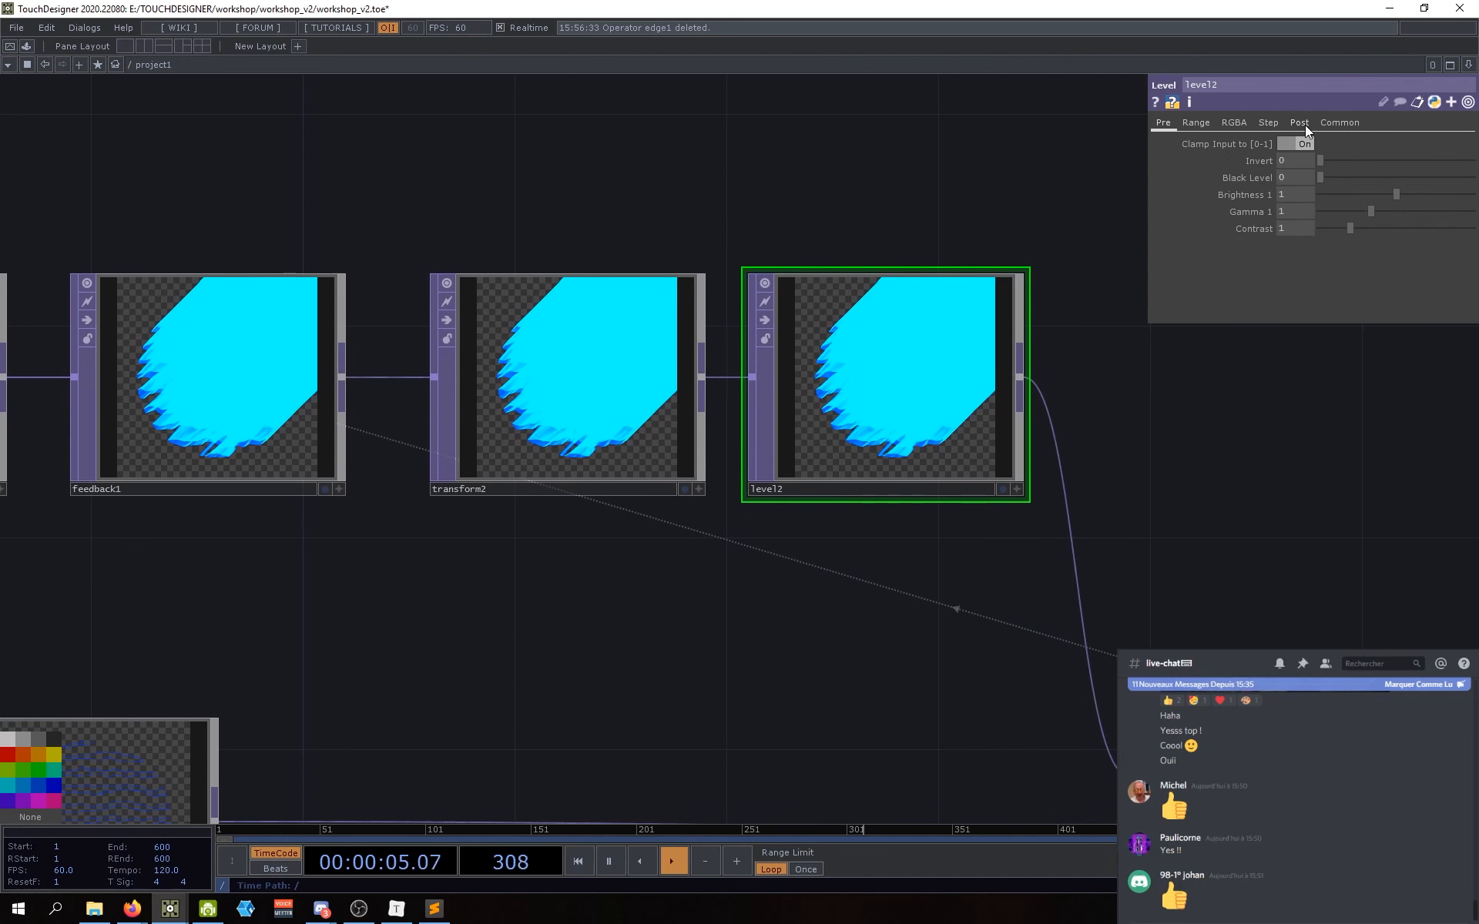
pyautogui.click(1302, 125)
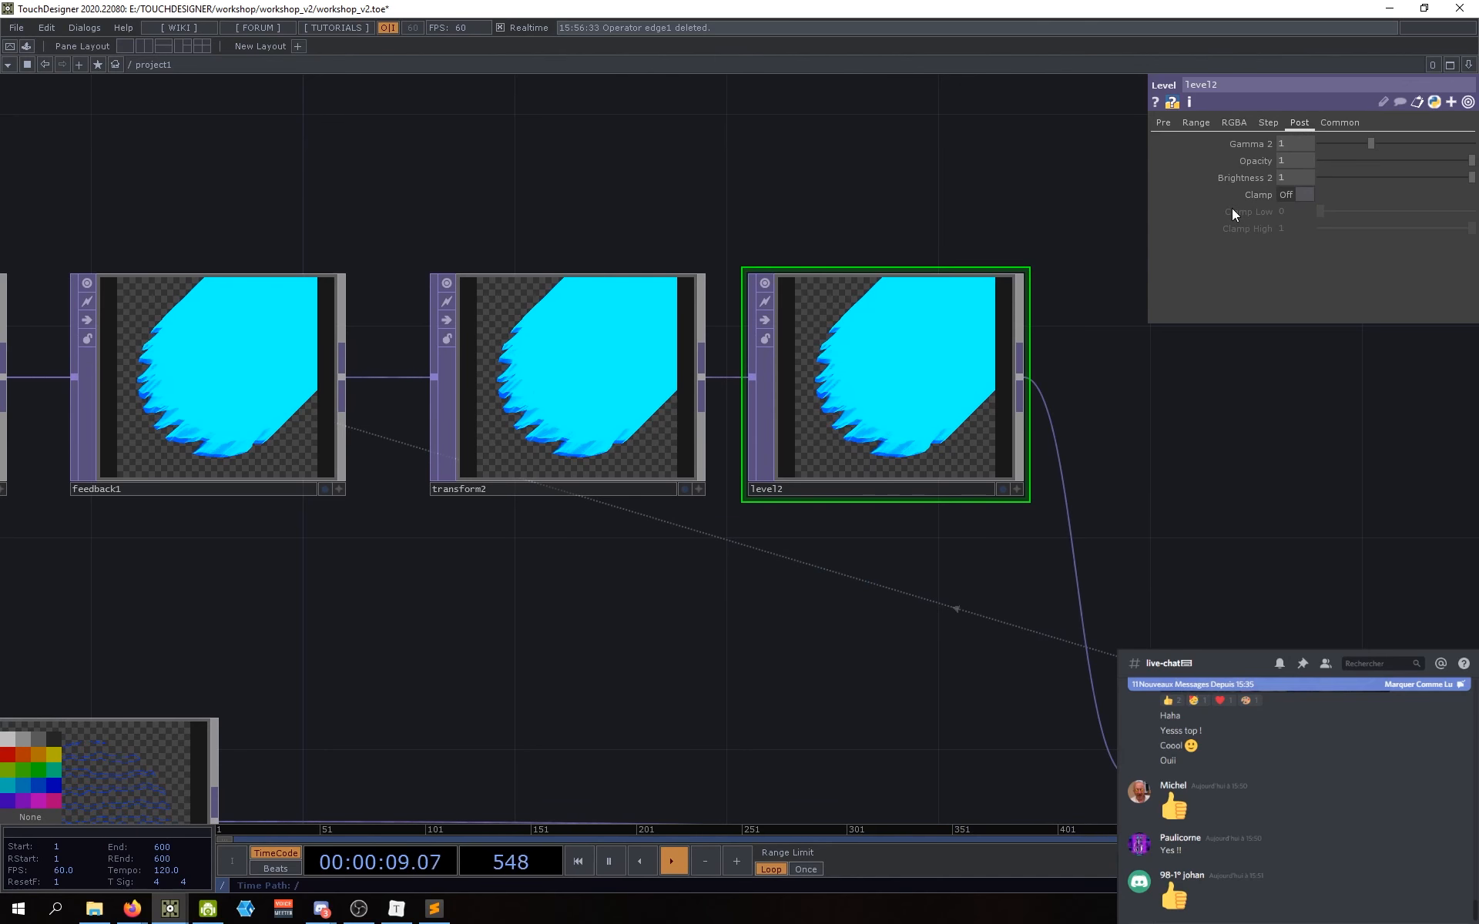
pyautogui.scroll(-1, 968, 516)
pyautogui.scroll(-3, 948, 521)
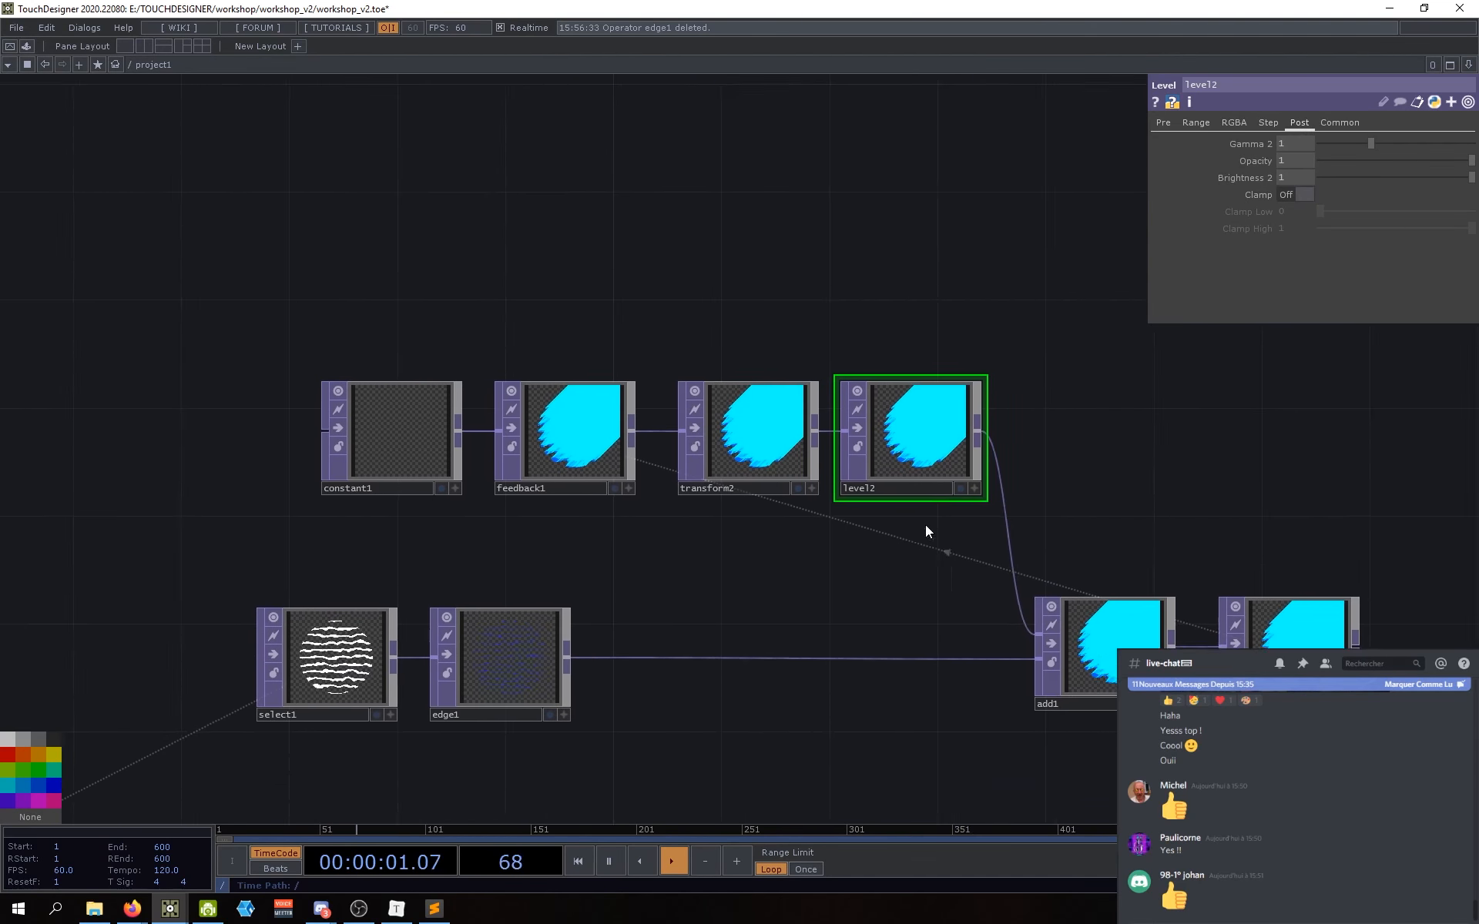
pyautogui.scroll(4, 926, 525)
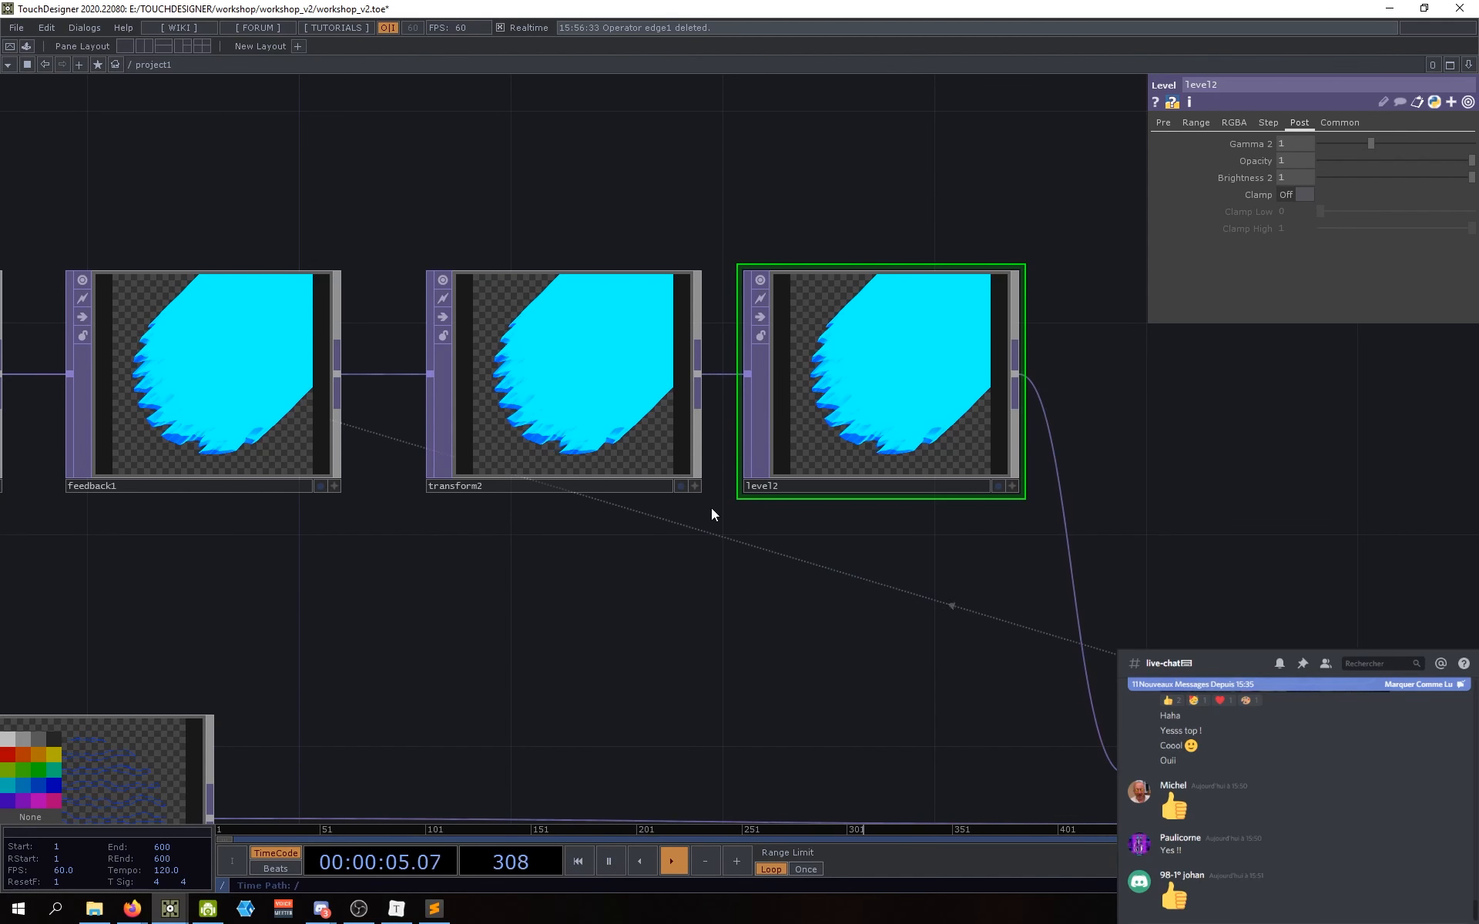
# Step: Review feedback1 and transform2, then return to level2's Post page showing Opacity
pyautogui.click(187, 320)
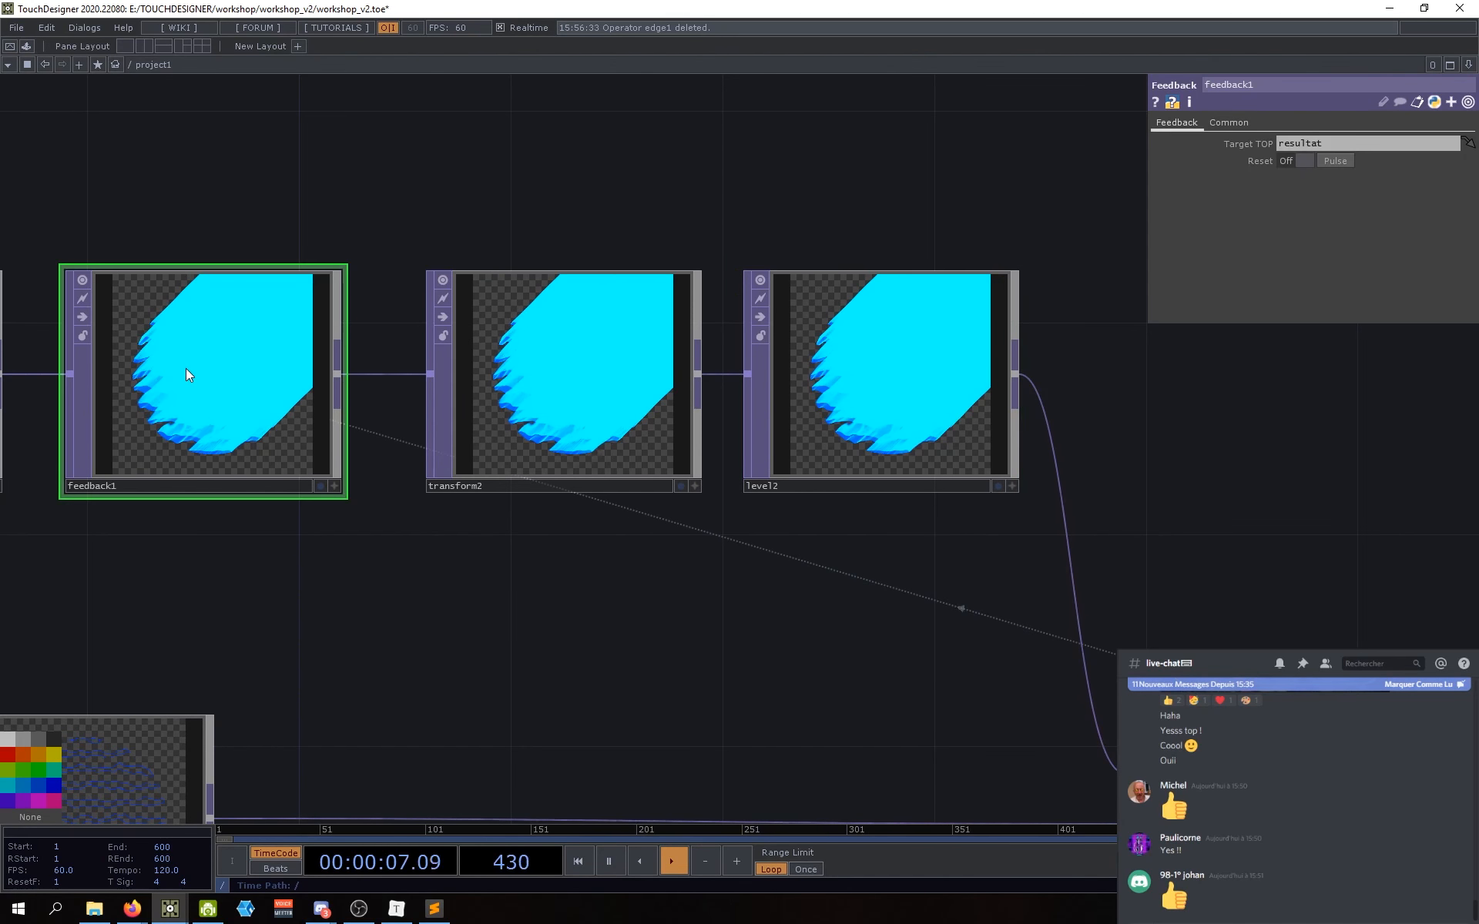
pyautogui.click(603, 359)
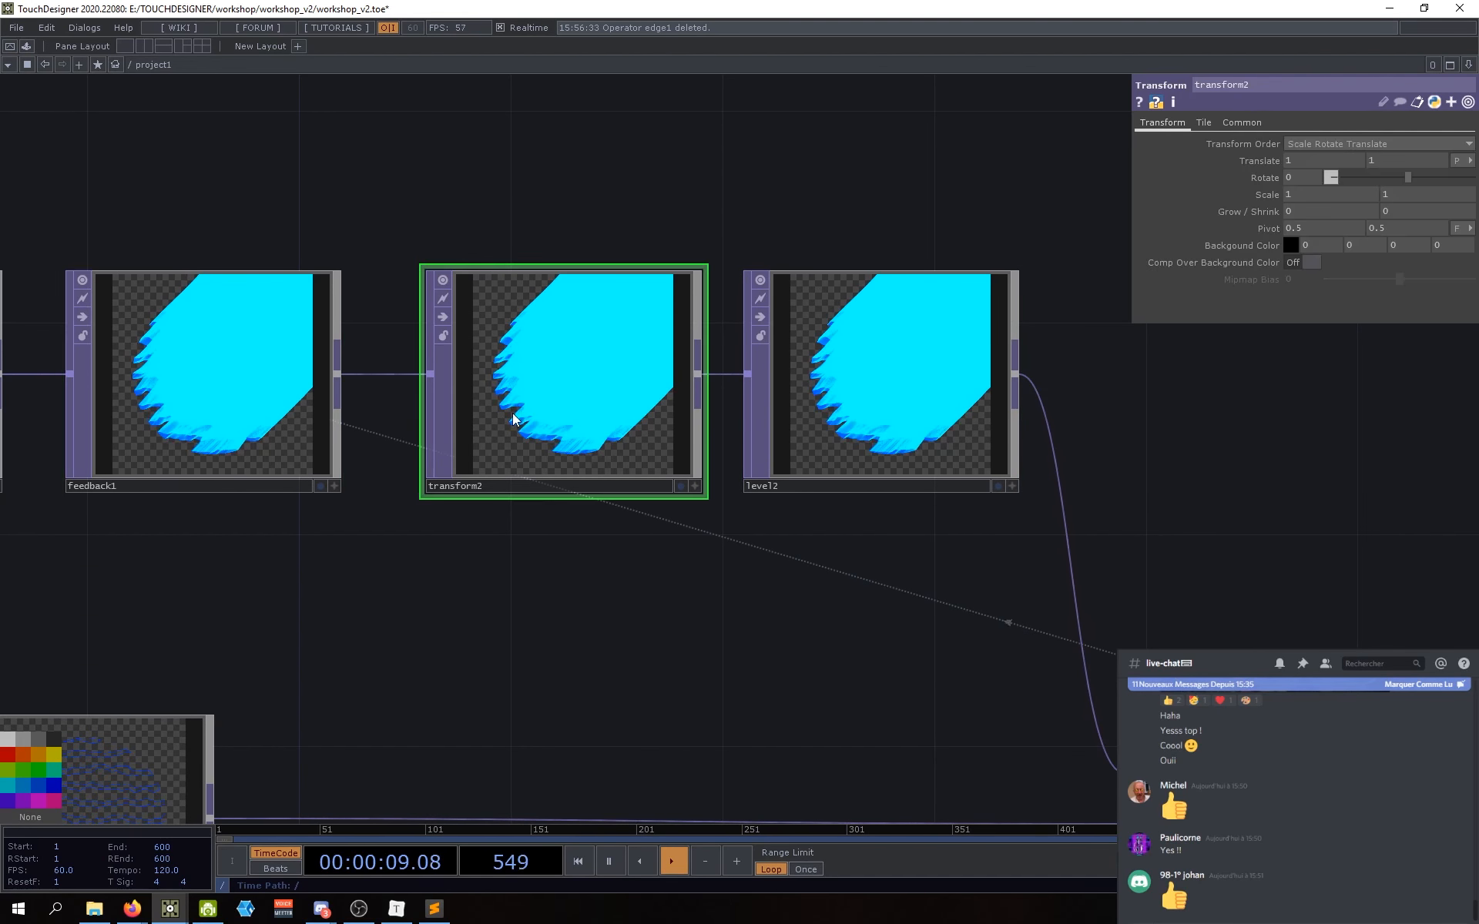
pyautogui.click(911, 354)
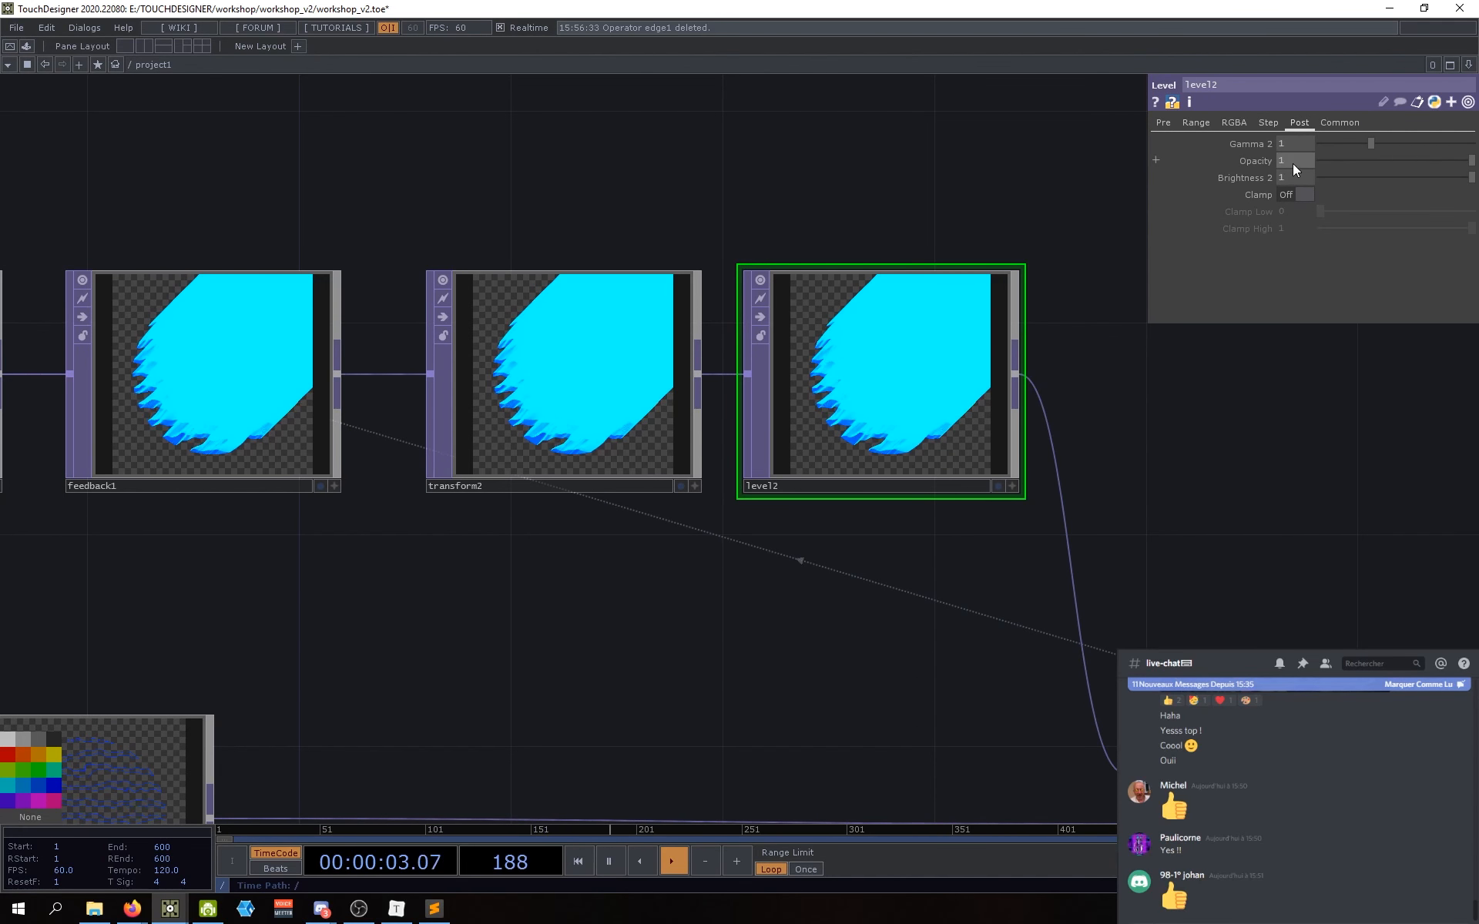
pyautogui.moveTo(828, 550); pyautogui.dragTo(784, 440)
pyautogui.moveTo(855, 571); pyautogui.dragTo(786, 654)
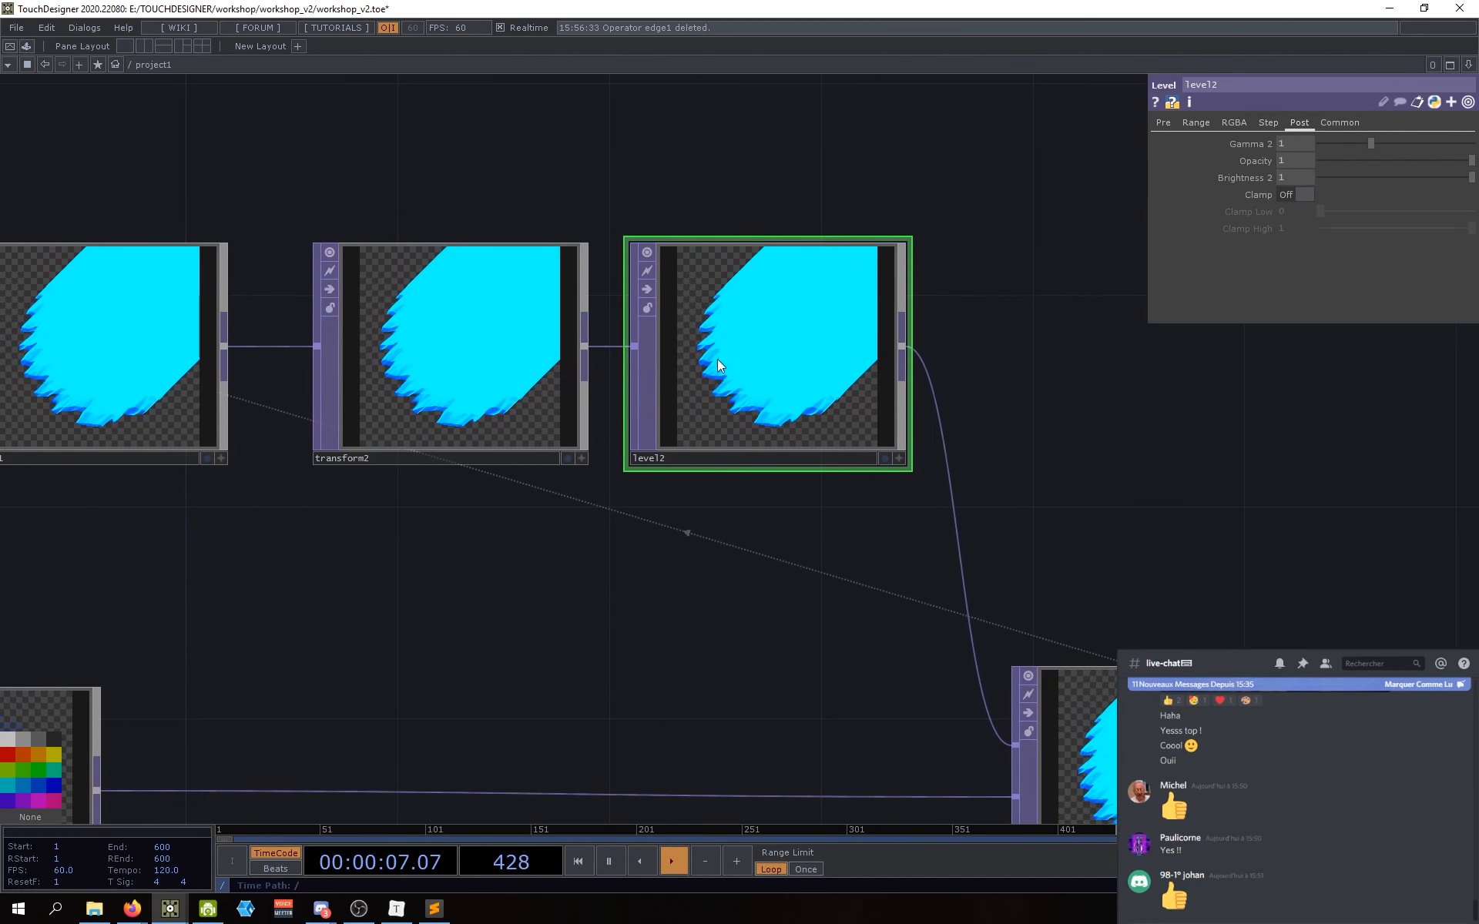
pyautogui.click(1173, 123)
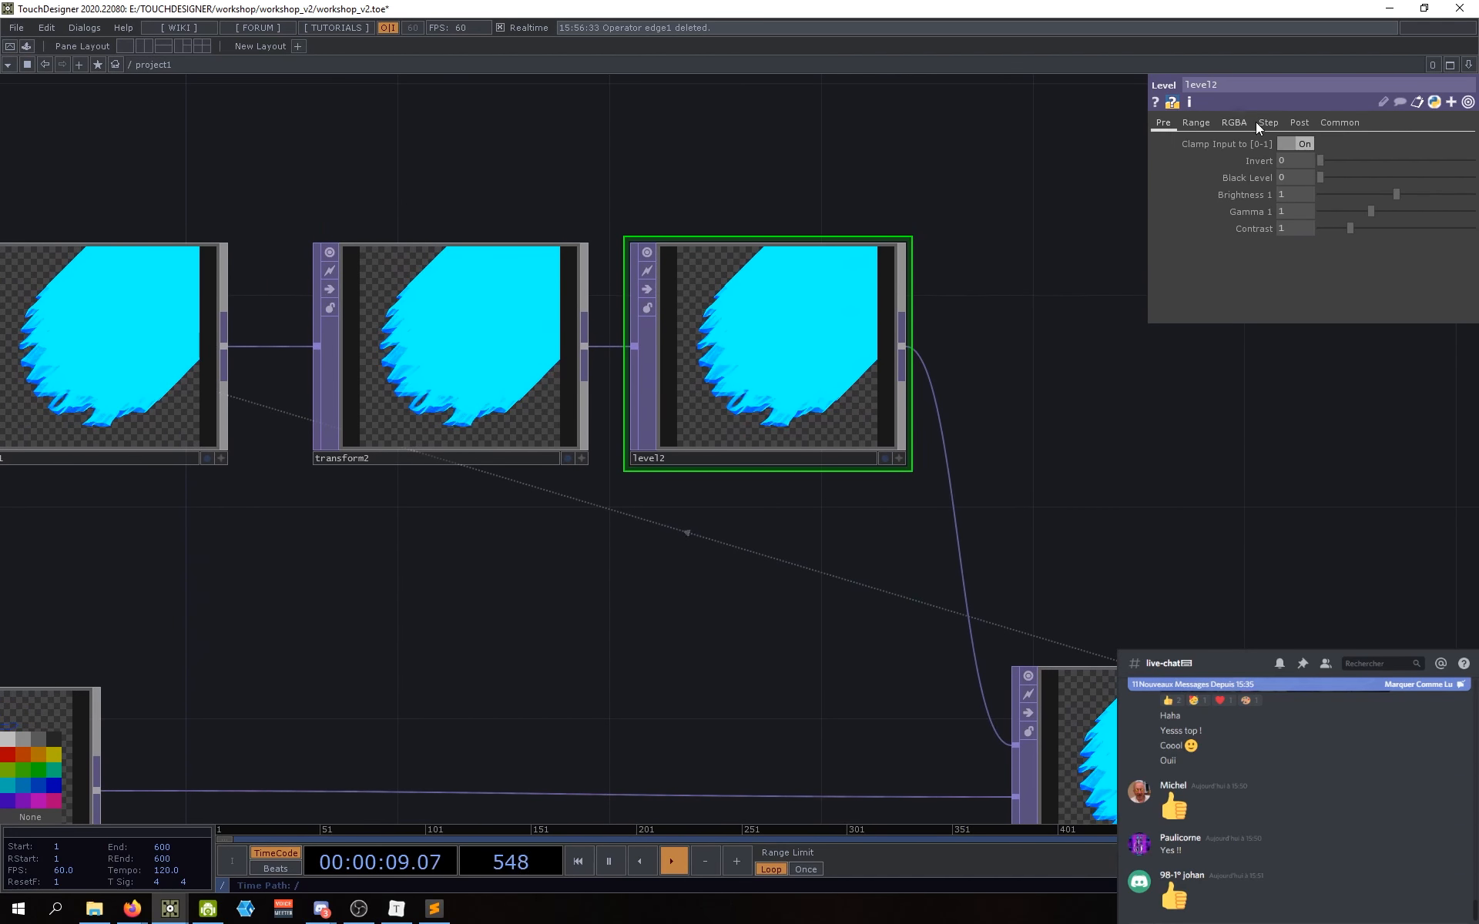
pyautogui.click(1299, 122)
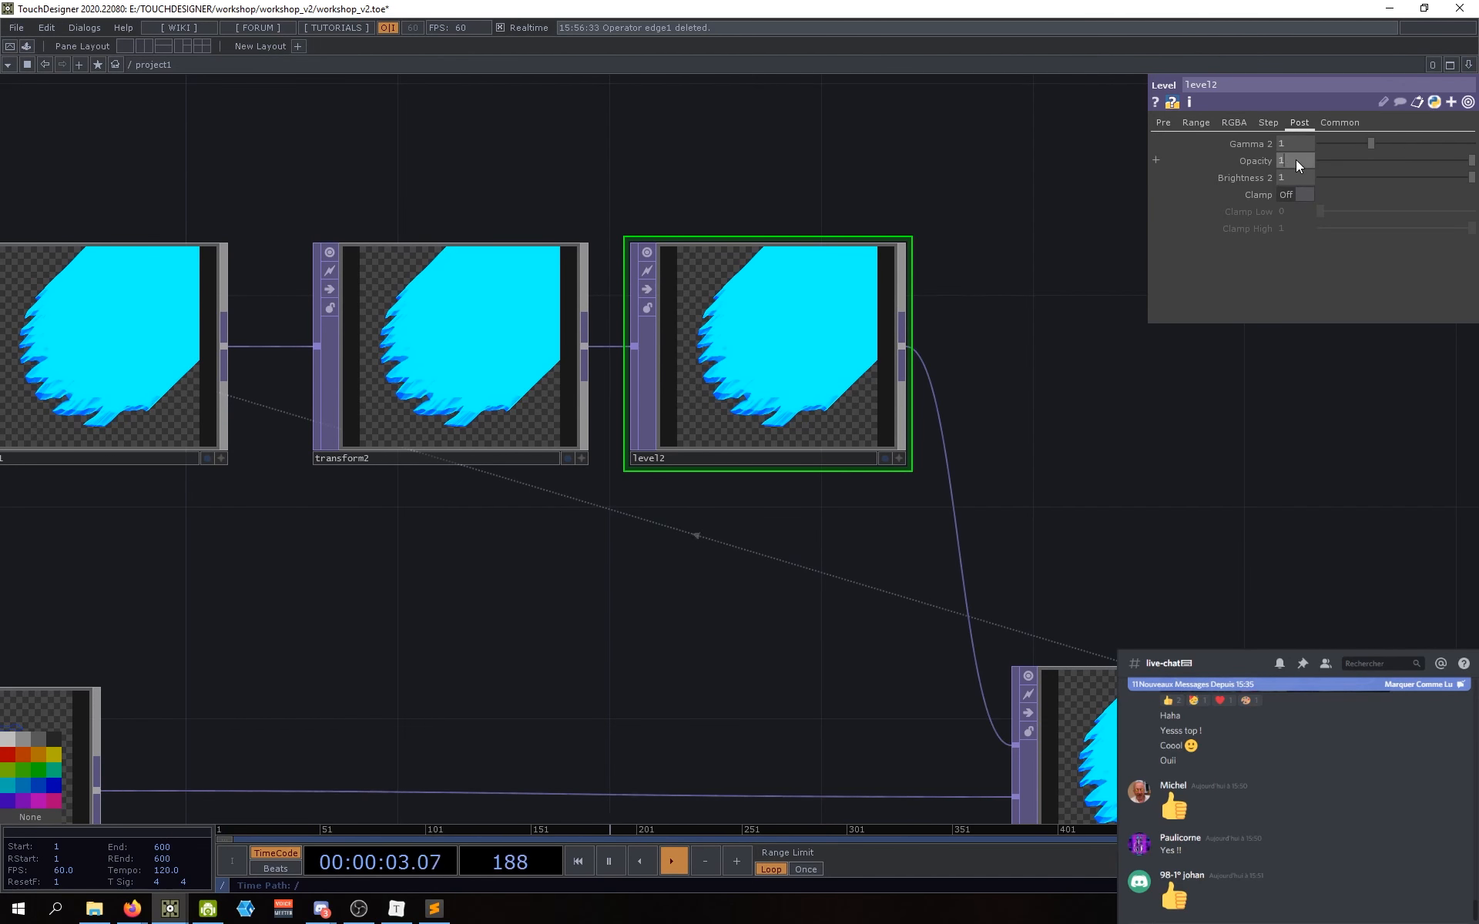
# Step: Set level2's Opacity to 0.9, then to 0.95
pyautogui.write('0.9')
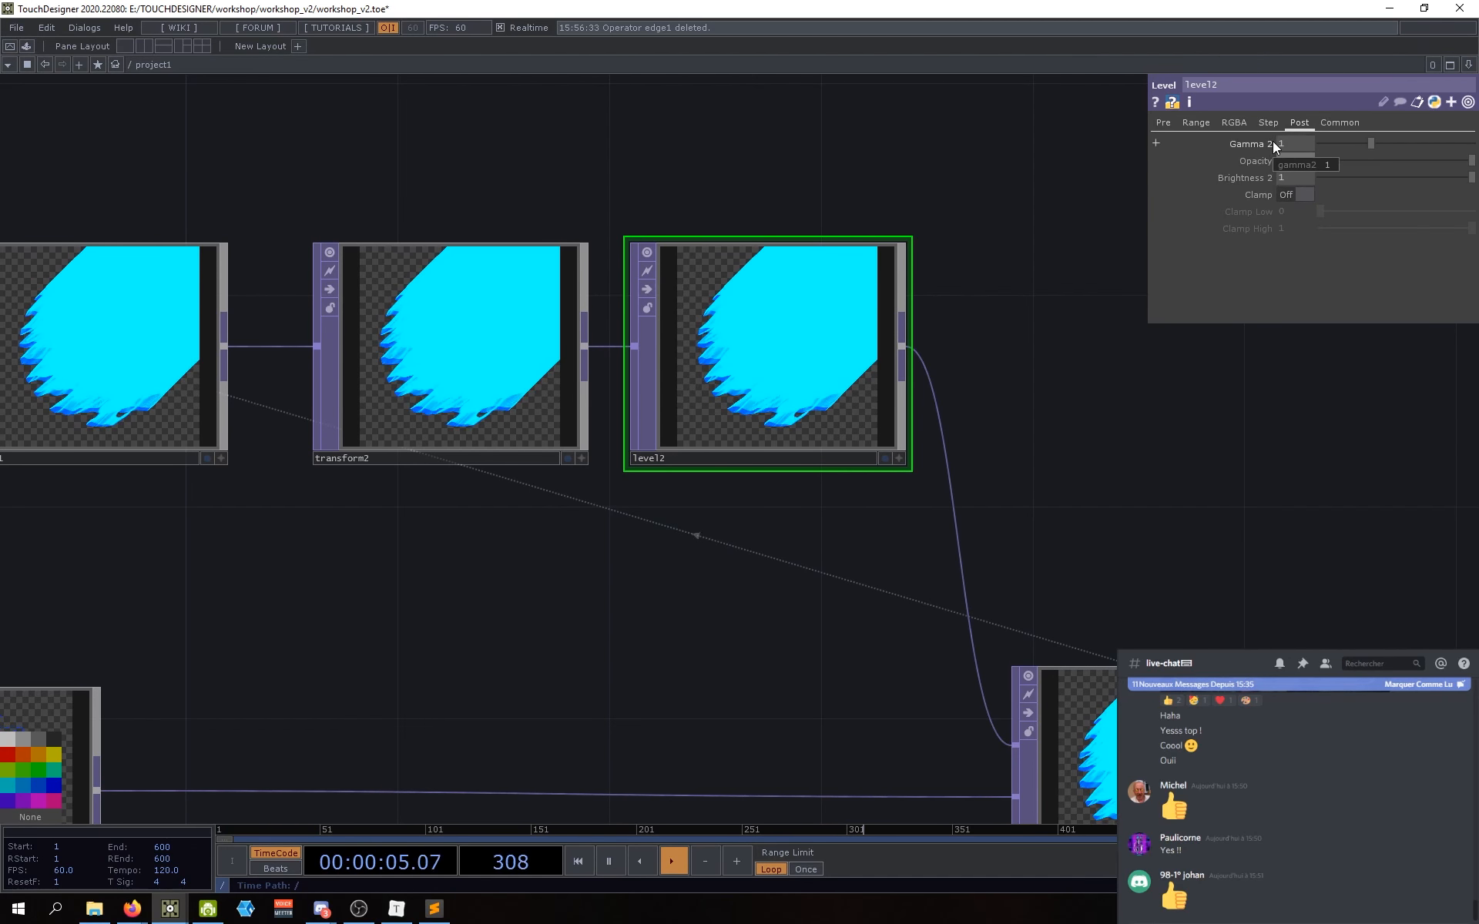
pyautogui.press('Return')
pyautogui.moveTo(937, 354); pyautogui.dragTo(930, 362)
pyautogui.scroll(3, 909, 370)
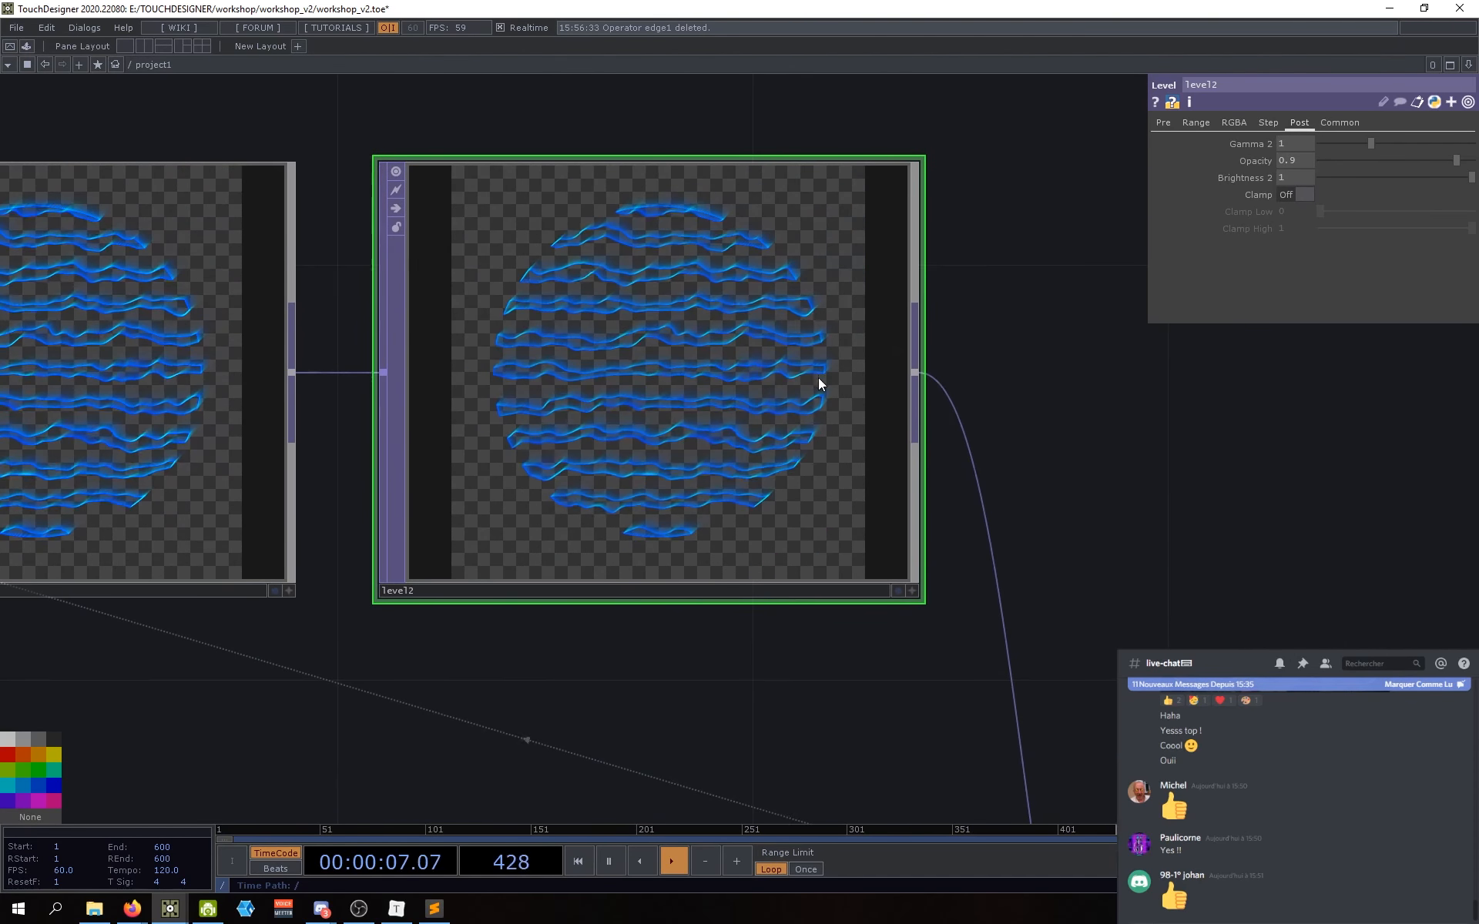
pyautogui.scroll(5, 709, 383)
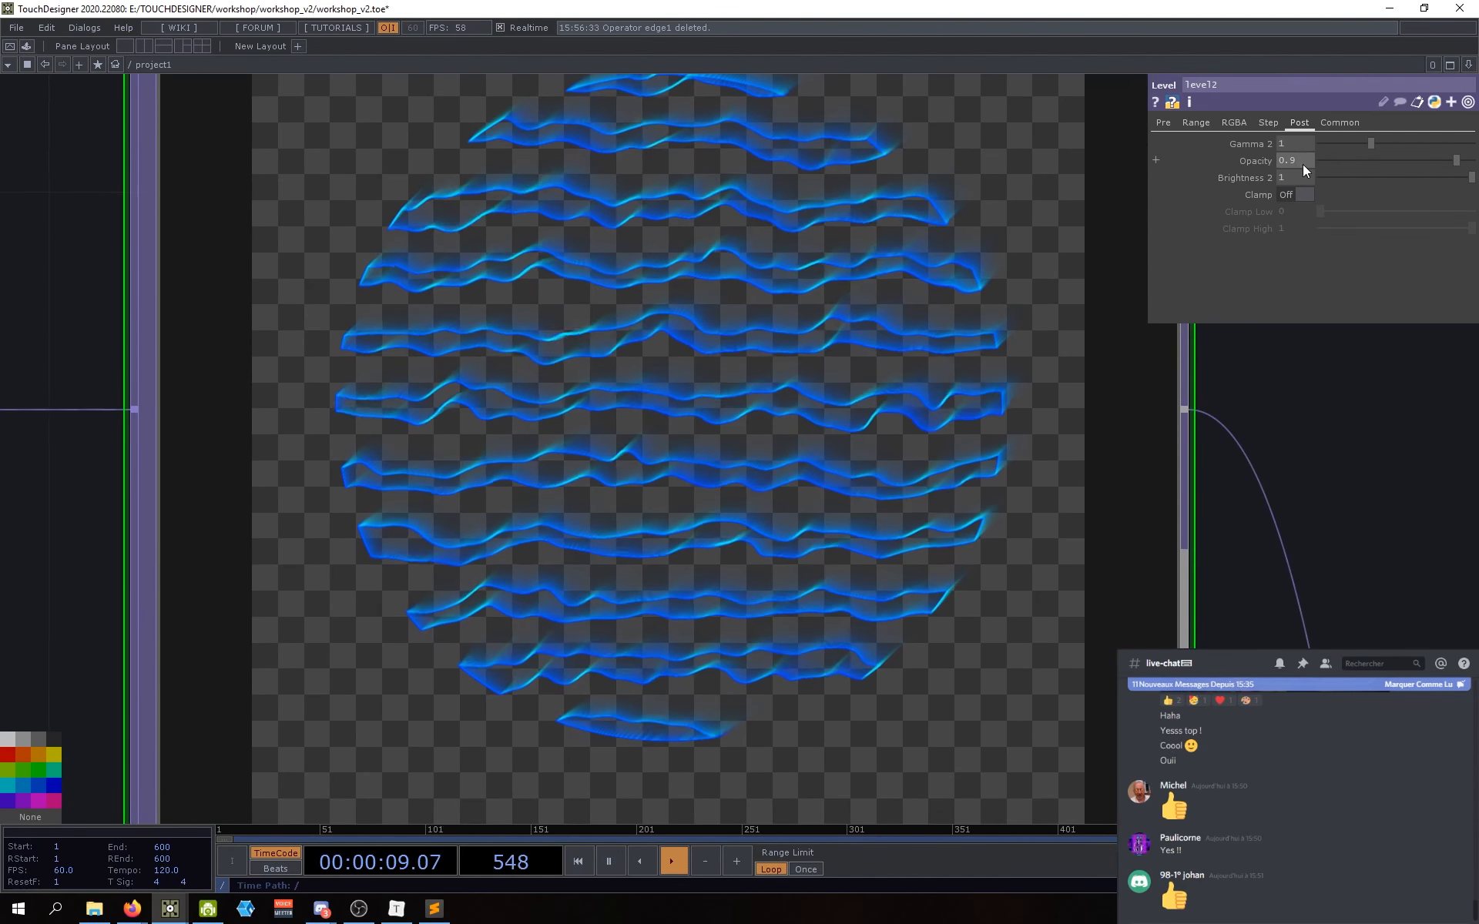
pyautogui.moveTo(1302, 163); pyautogui.dragTo(1277, 155)
pyautogui.write('0.95')
pyautogui.press('Return')
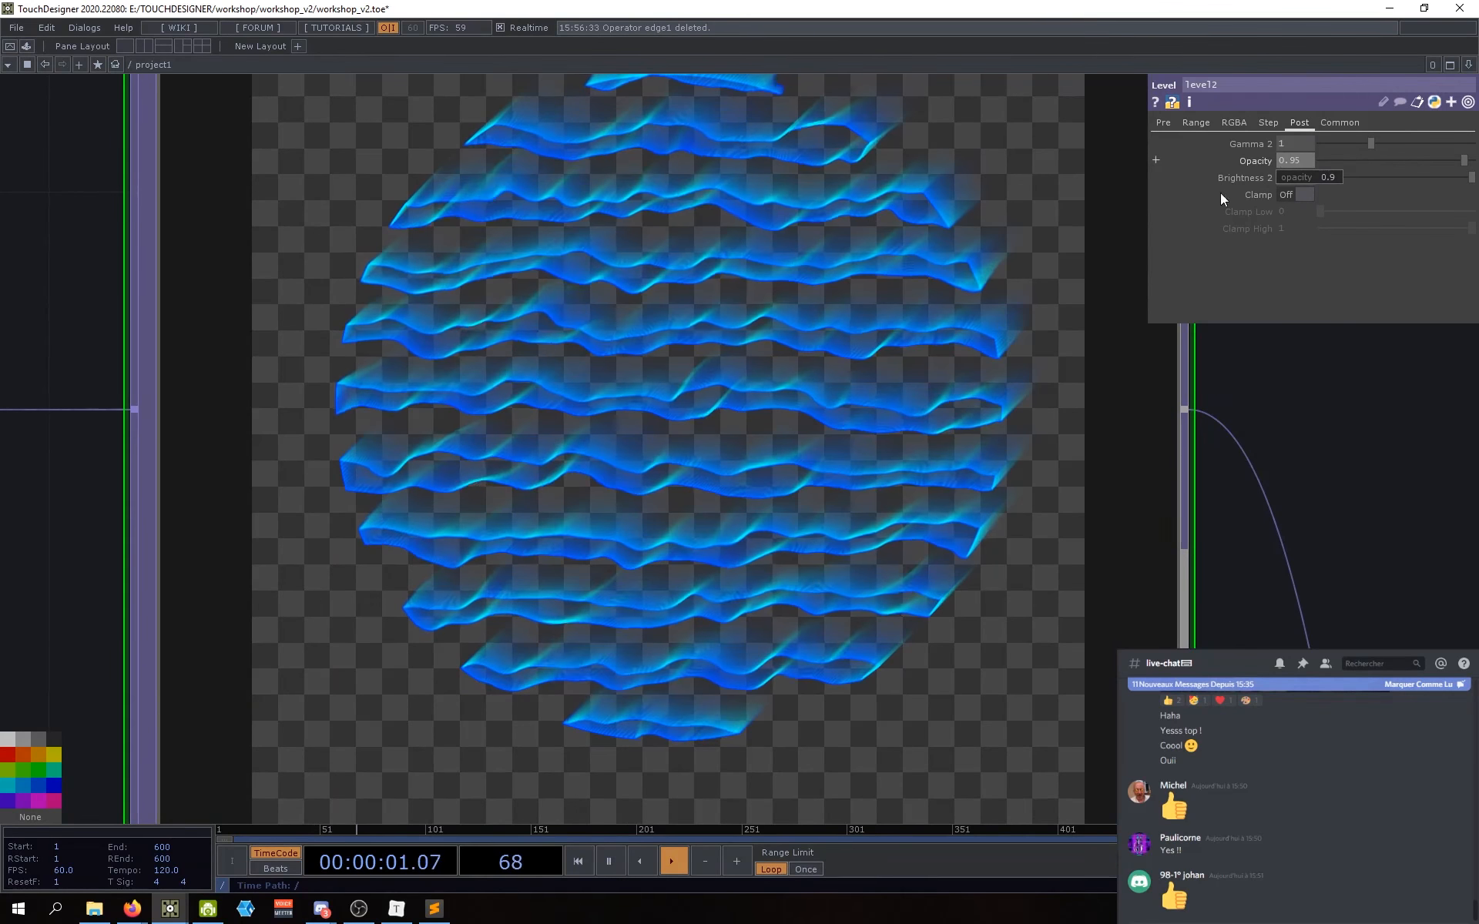
# Step: Pan and zoom the network to review transform2, level2 and the cyan trails
pyautogui.scroll(-2, 578, 495)
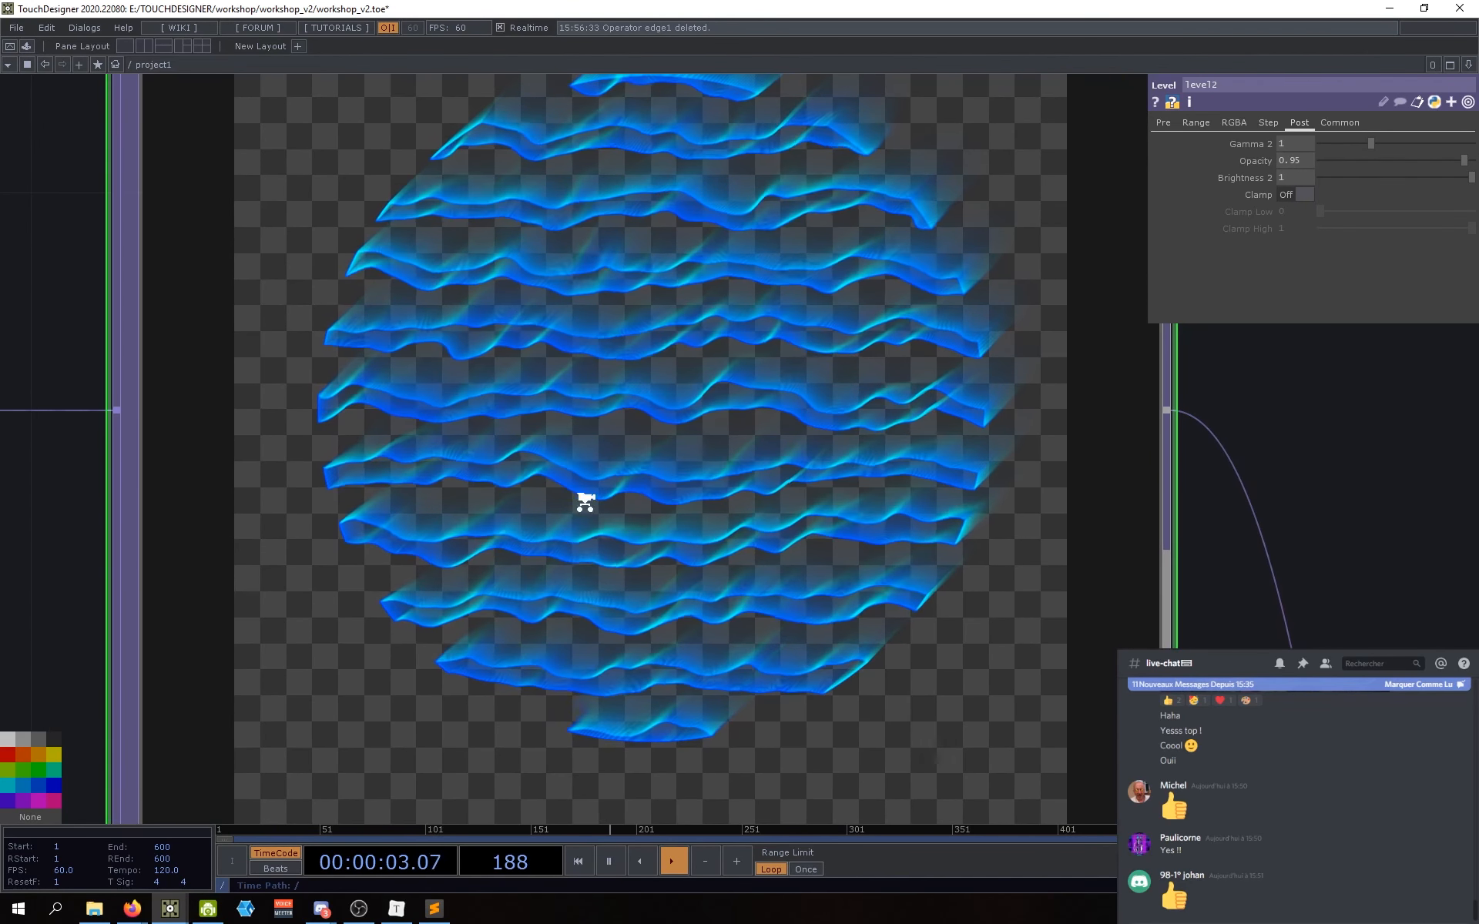
pyautogui.scroll(3, 589, 498)
pyautogui.scroll(-6, 594, 502)
pyautogui.moveTo(646, 680); pyautogui.dragTo(944, 620)
pyautogui.moveTo(723, 672); pyautogui.dragTo(899, 640)
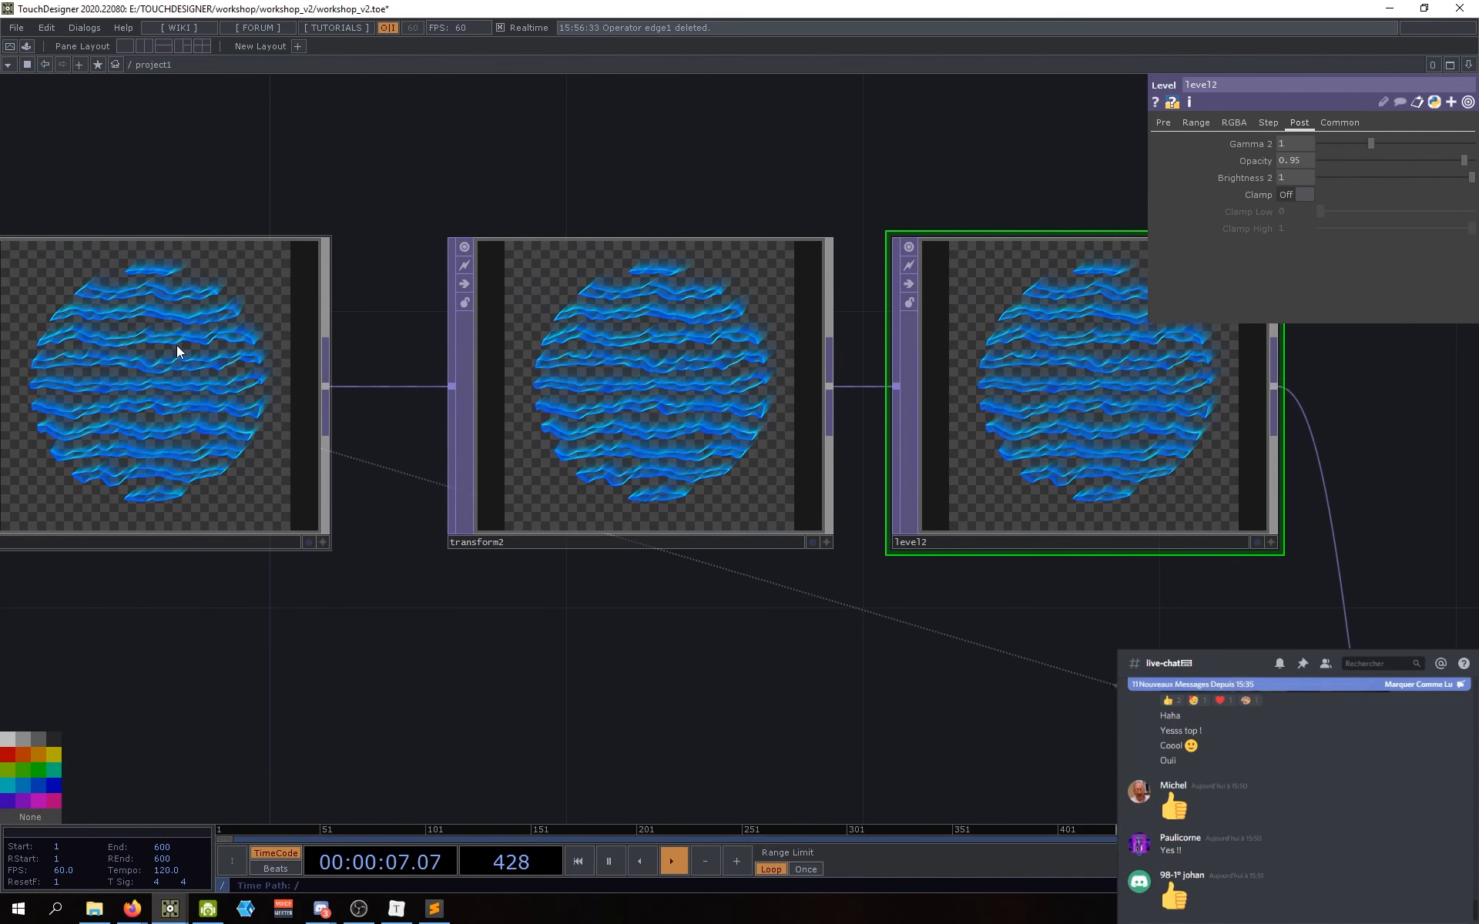
pyautogui.moveTo(659, 637); pyautogui.dragTo(656, 631)
pyautogui.moveTo(787, 664); pyautogui.dragTo(742, 666)
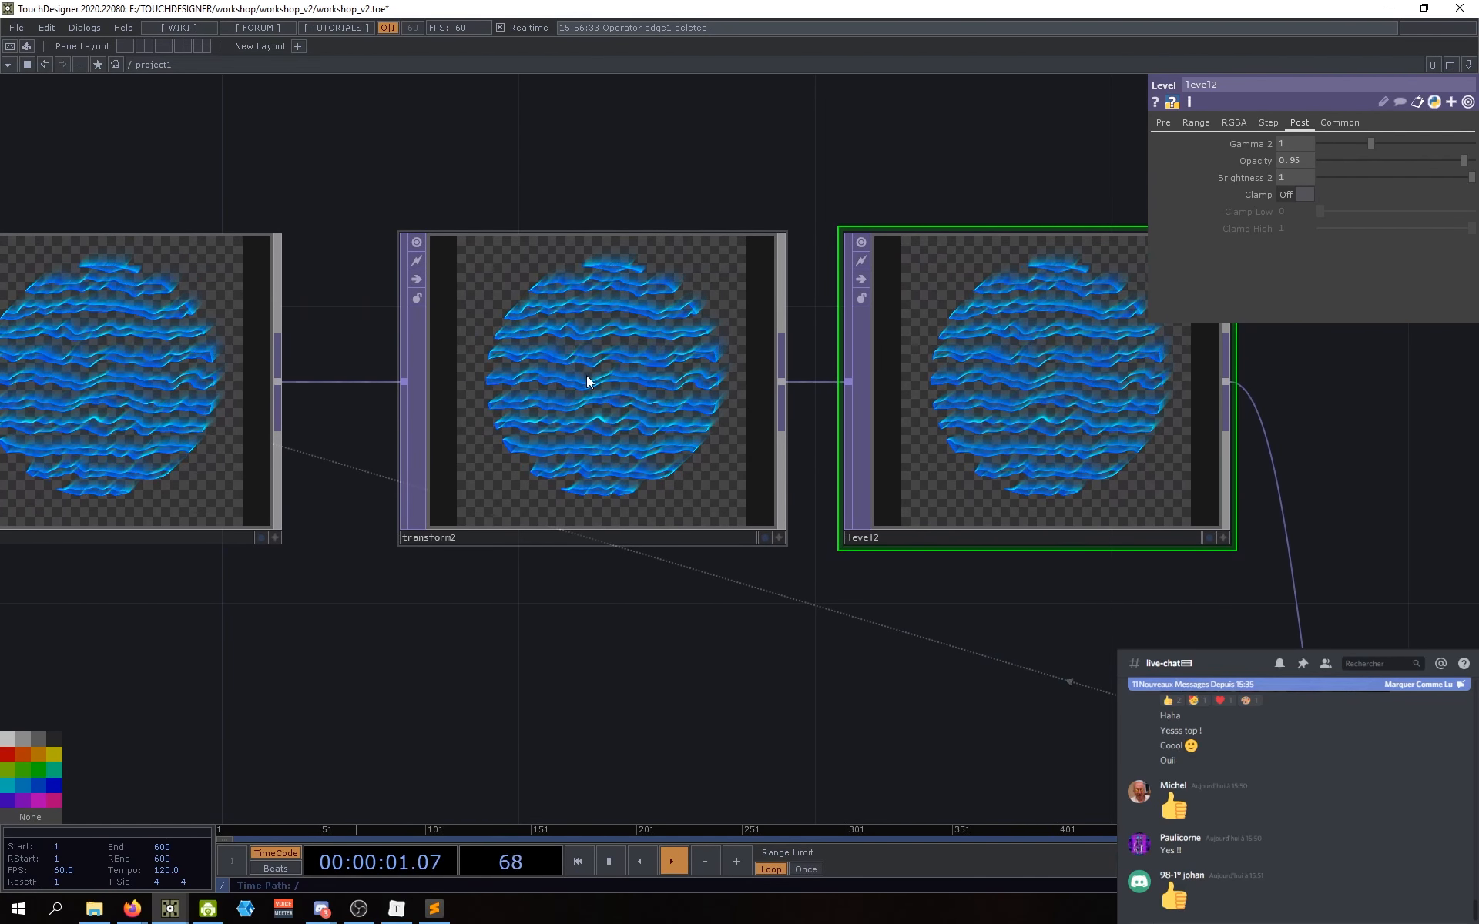
pyautogui.moveTo(981, 610); pyautogui.dragTo(858, 603)
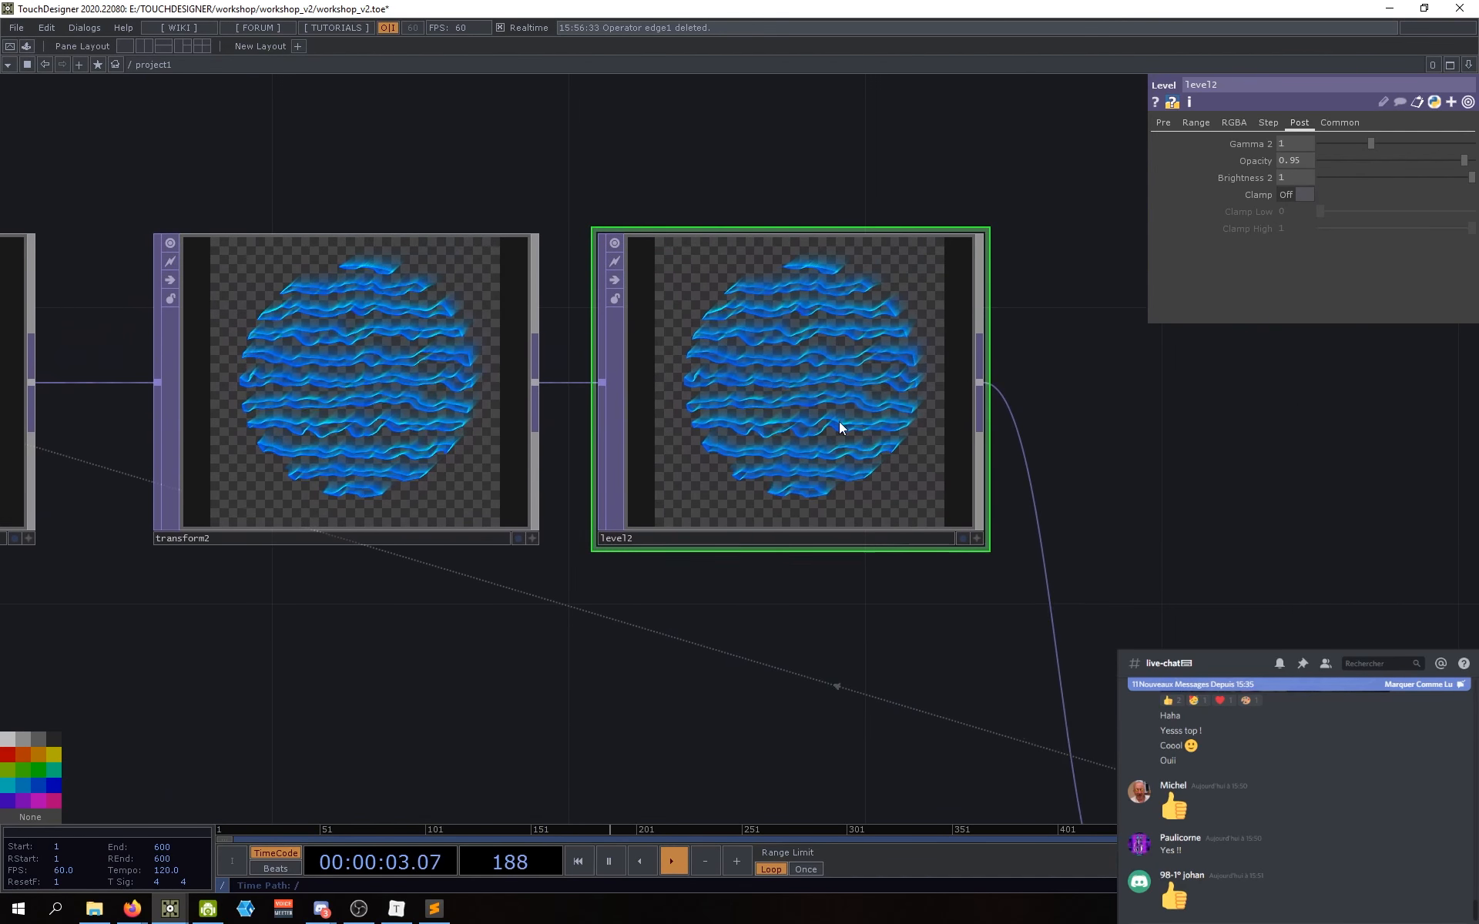
pyautogui.scroll(-1, 819, 353)
pyautogui.scroll(3, 809, 379)
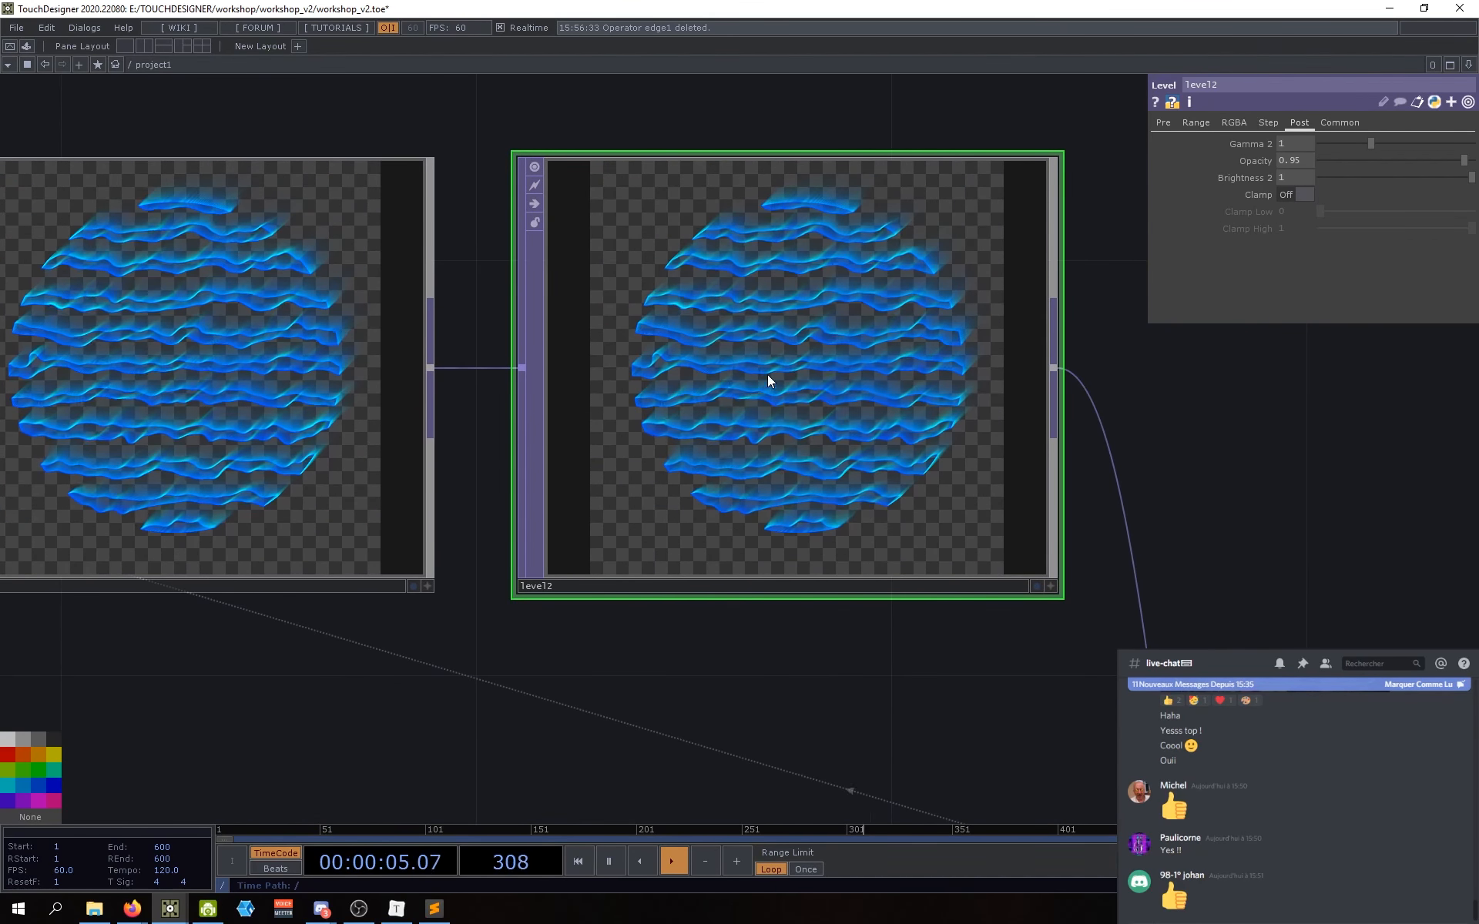
pyautogui.moveTo(663, 646); pyautogui.dragTo(562, 716)
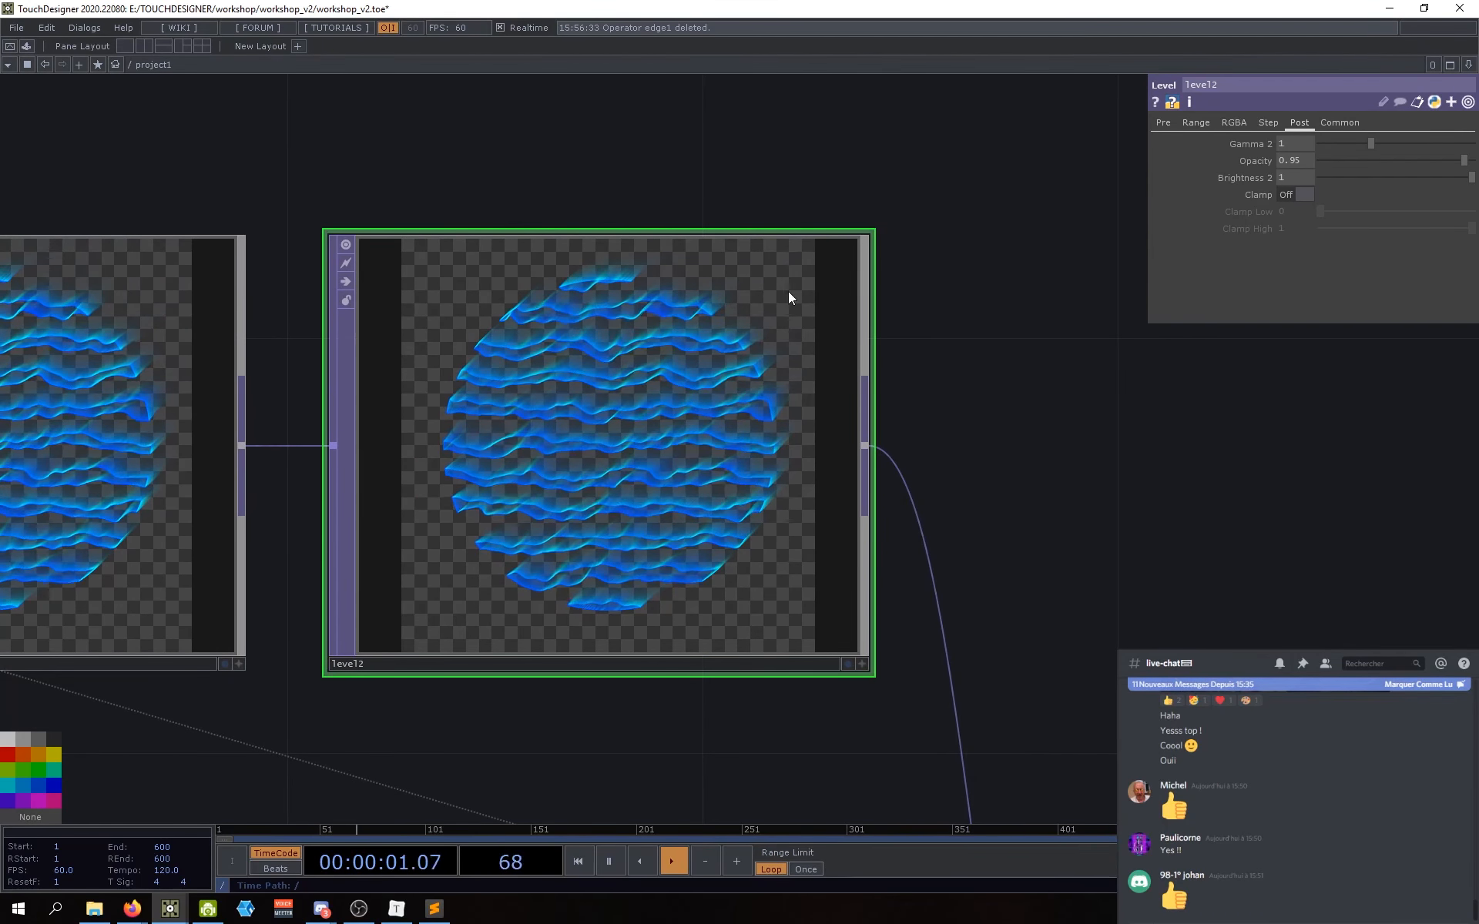
pyautogui.scroll(5, 715, 372)
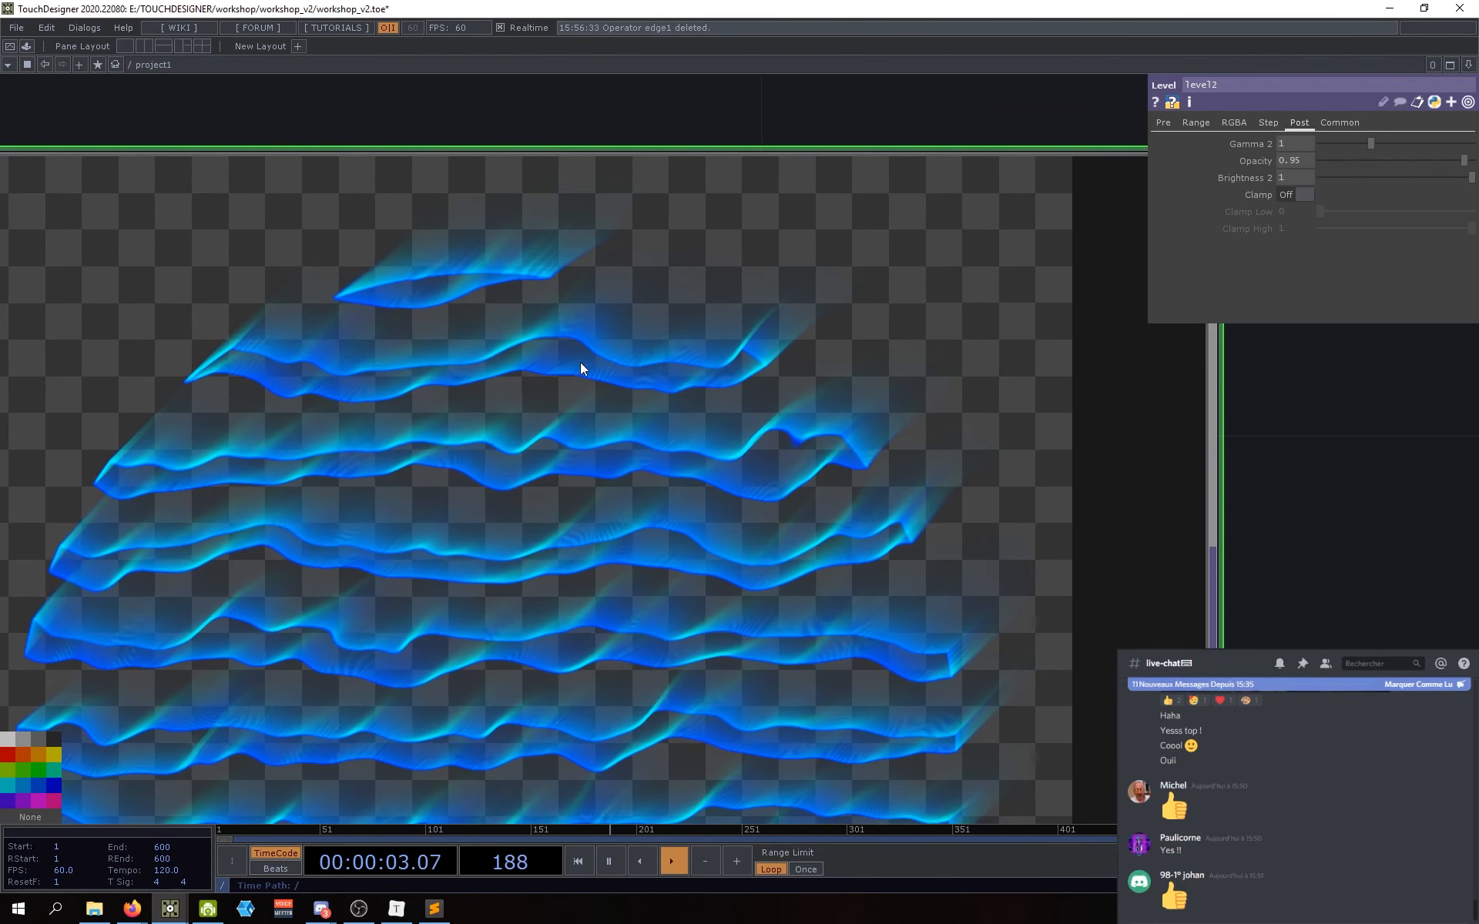
pyautogui.scroll(-5, 778, 272)
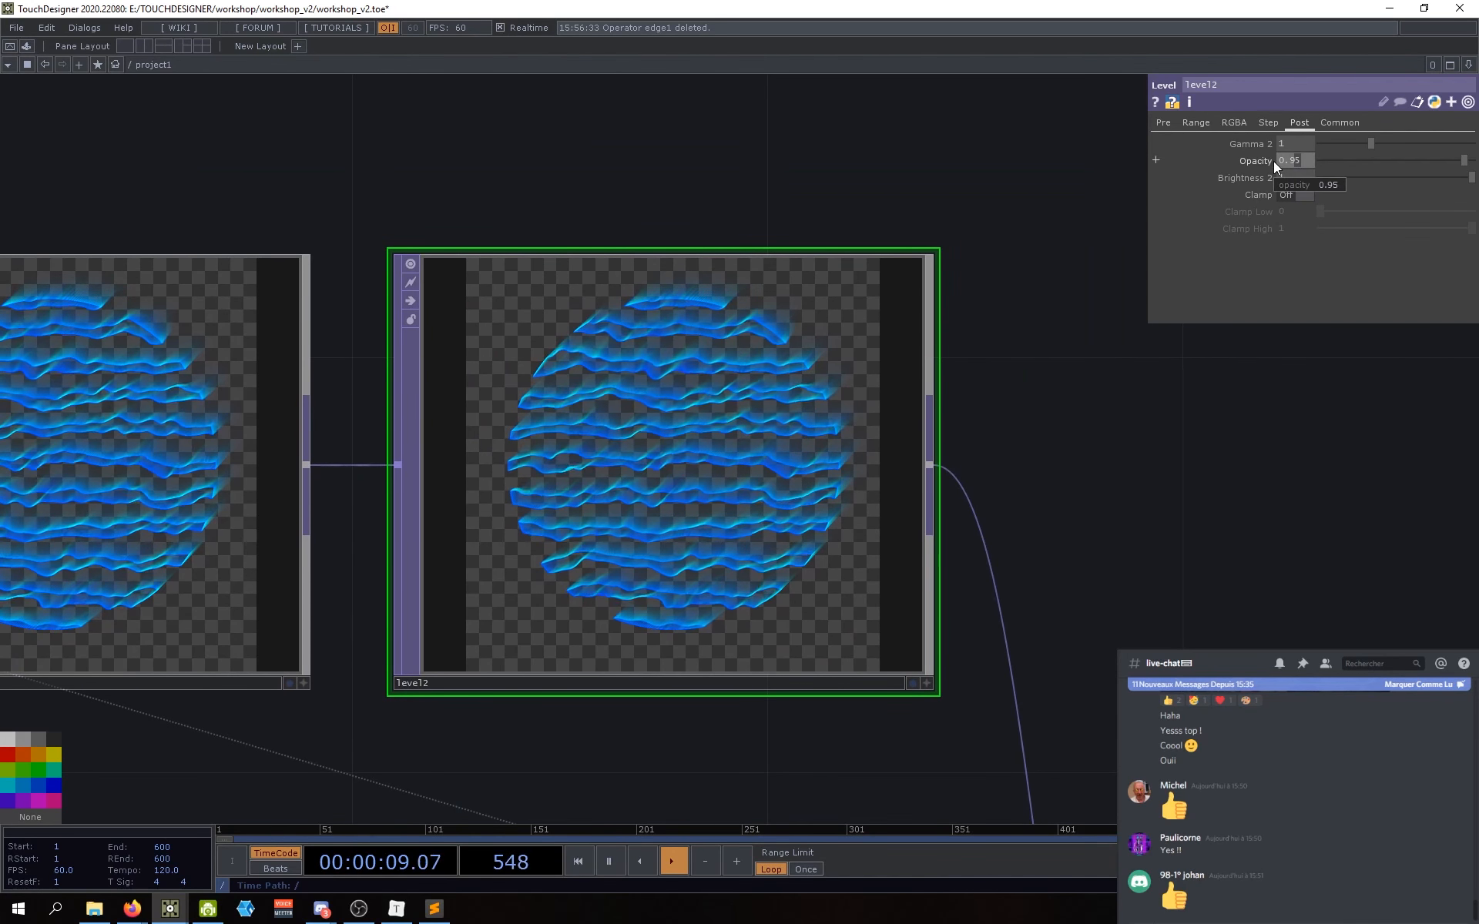
# Step: Raise level2's Opacity to 0.99 and select transform2
pyautogui.write('9')
pyautogui.press('Return')
pyautogui.scroll(4, 779, 308)
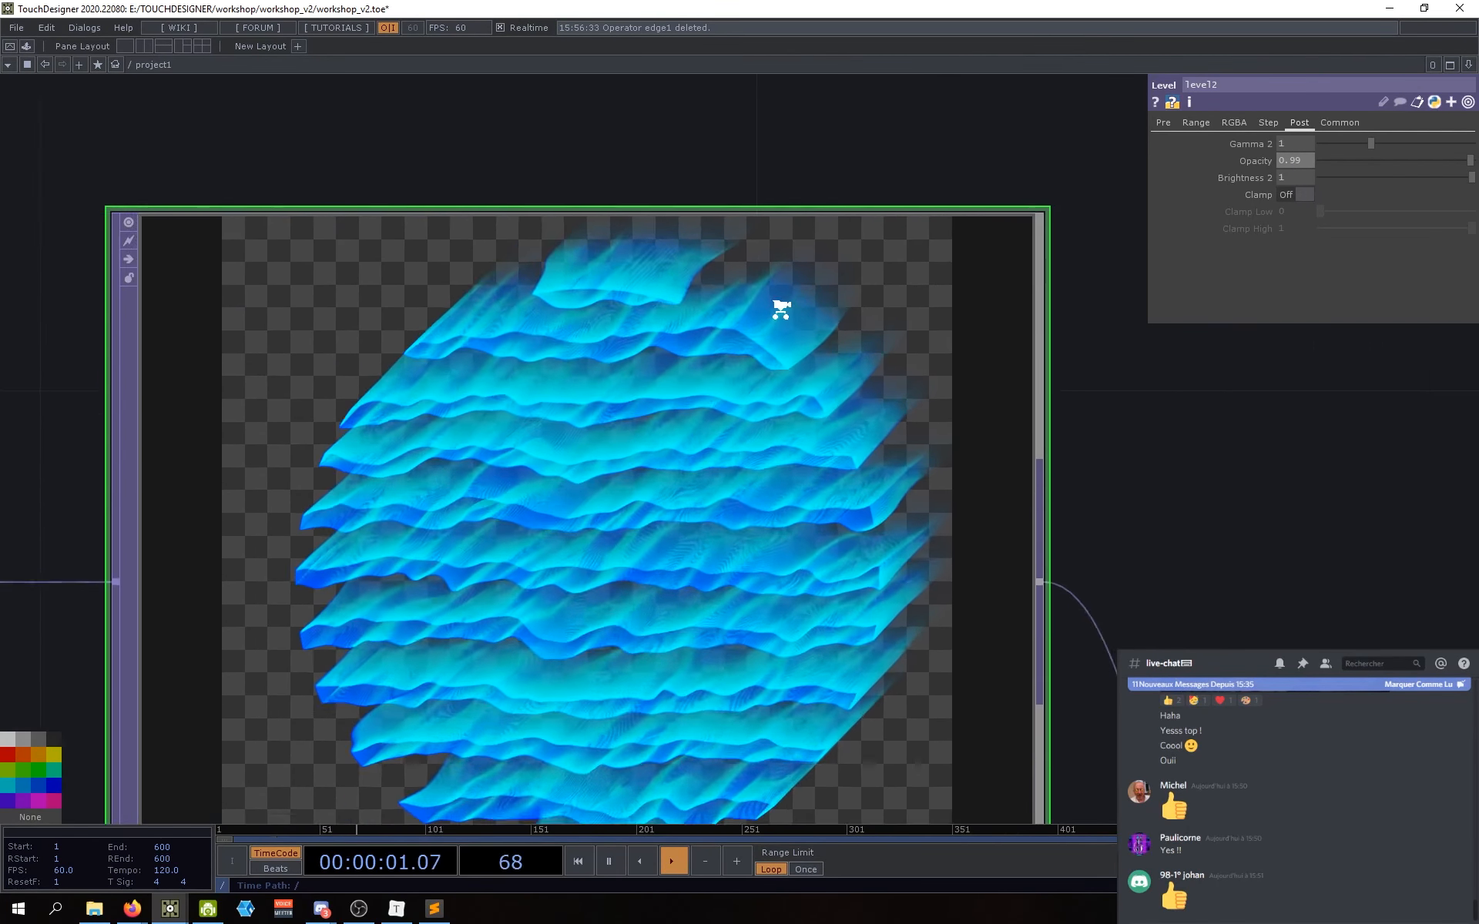
pyautogui.scroll(-4, 776, 266)
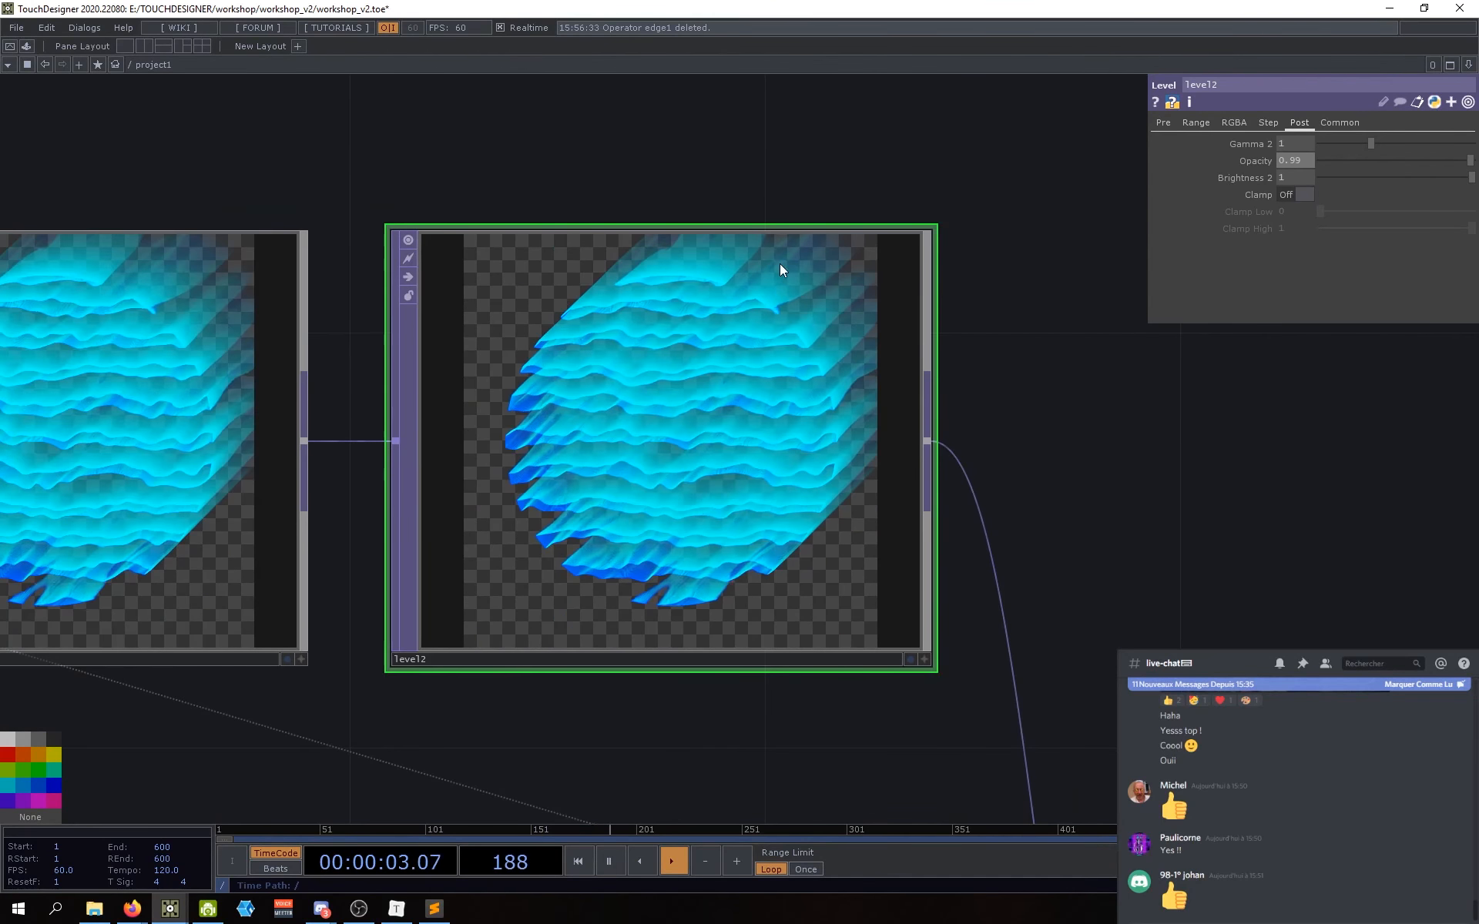
pyautogui.scroll(-4, 975, 408)
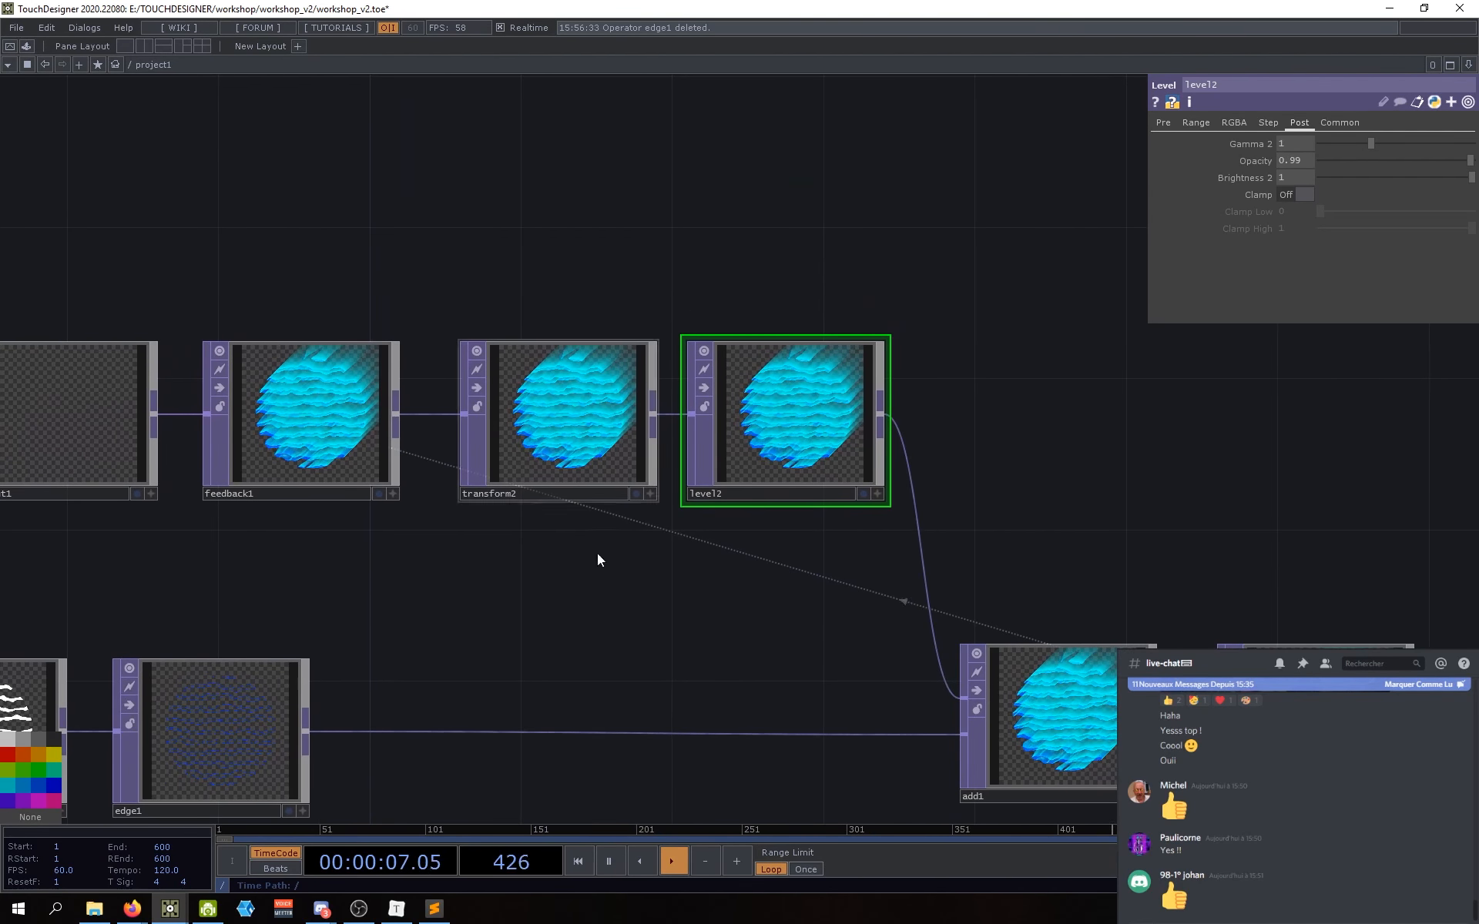
pyautogui.moveTo(846, 552); pyautogui.dragTo(831, 590)
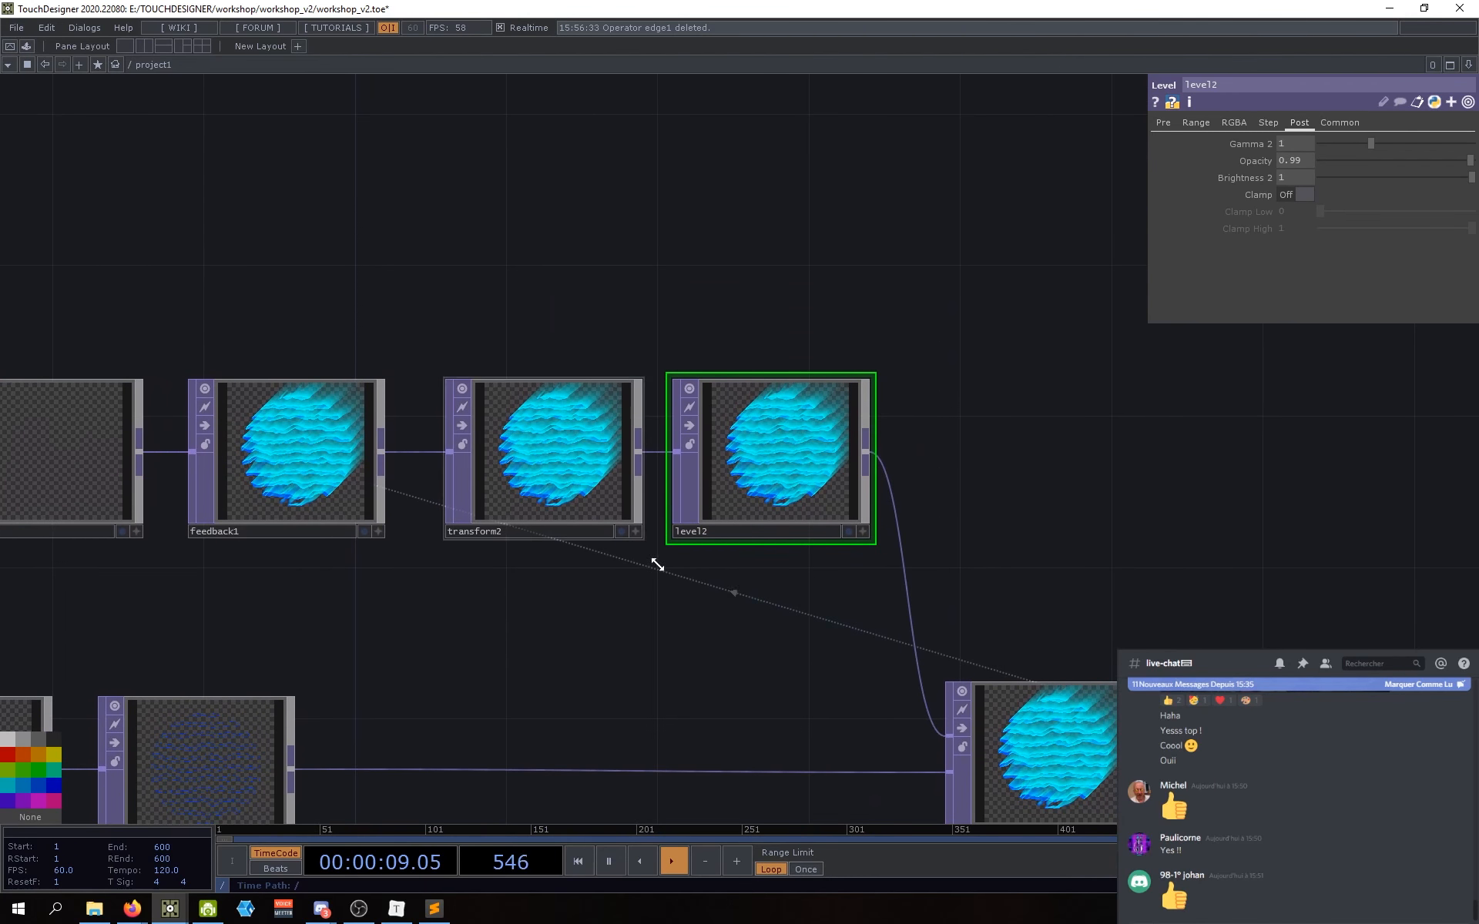
pyautogui.click(594, 466)
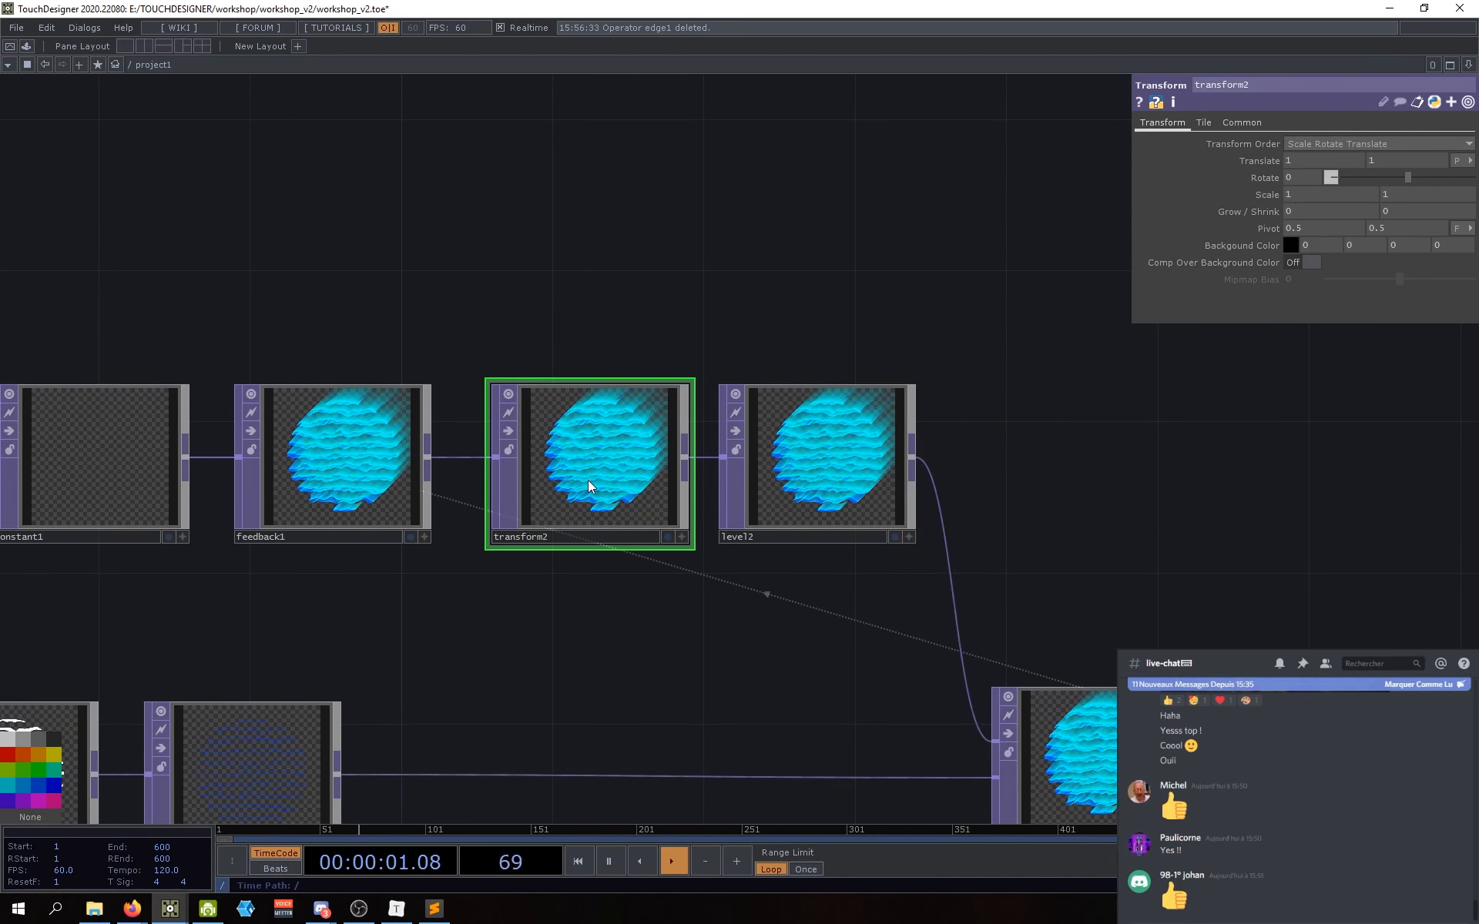
# Step: Delete transform2 and move level2, constant1 and feedback1 closer together
pyautogui.press('Delete')
pyautogui.moveTo(889, 479); pyautogui.dragTo(798, 480)
pyautogui.moveTo(492, 587); pyautogui.dragTo(690, 555)
pyautogui.keyDown('shift'); pyautogui.click(301, 437); pyautogui.keyUp('shift')
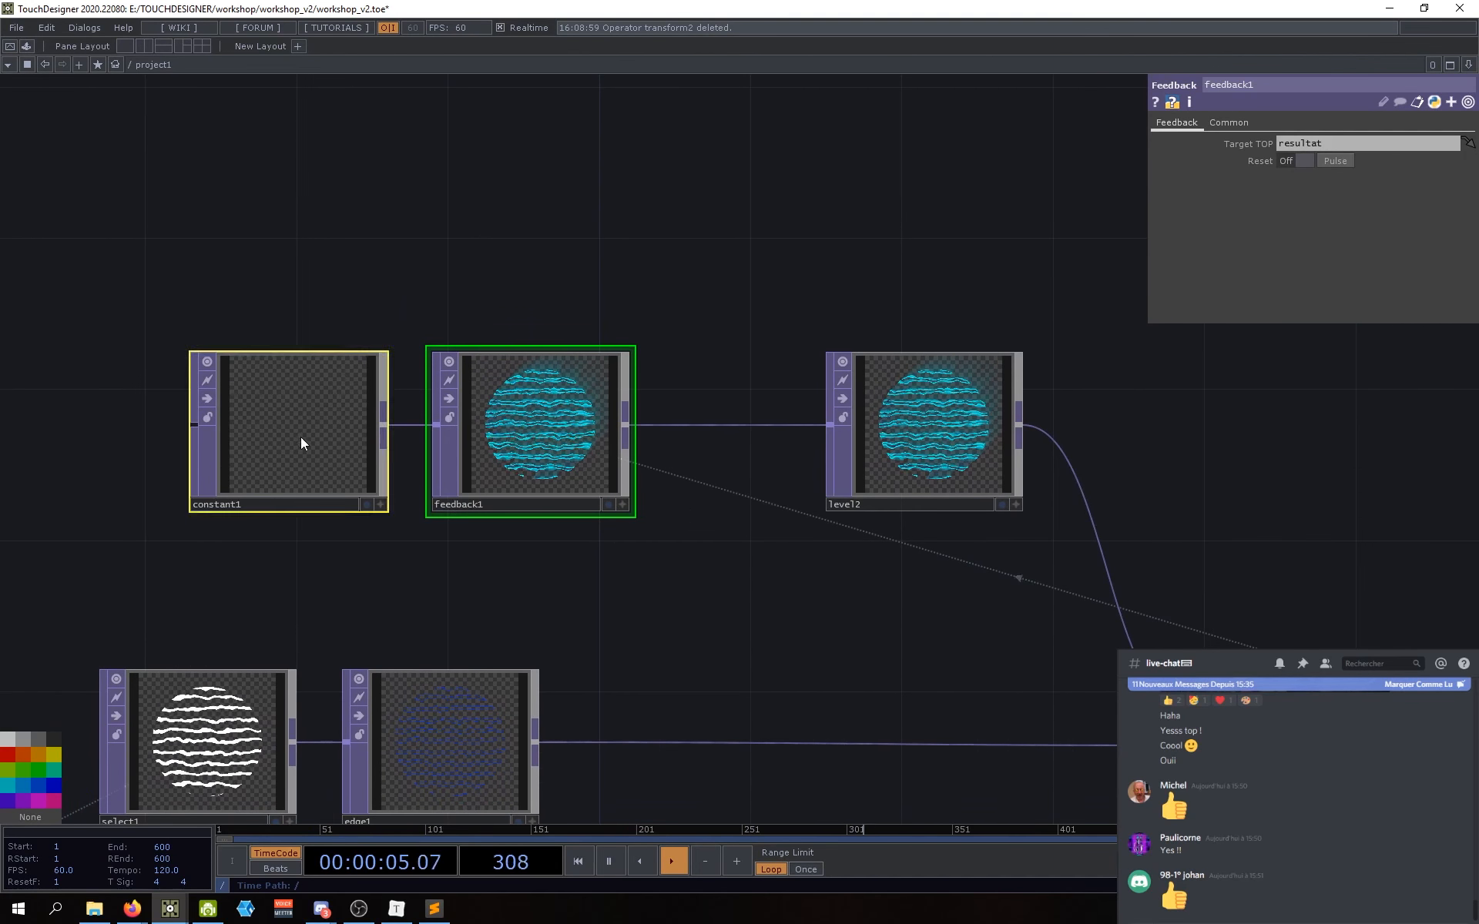
pyautogui.moveTo(301, 437); pyautogui.dragTo(437, 437)
pyautogui.moveTo(774, 599); pyautogui.dragTo(708, 595)
pyautogui.scroll(5, 837, 437)
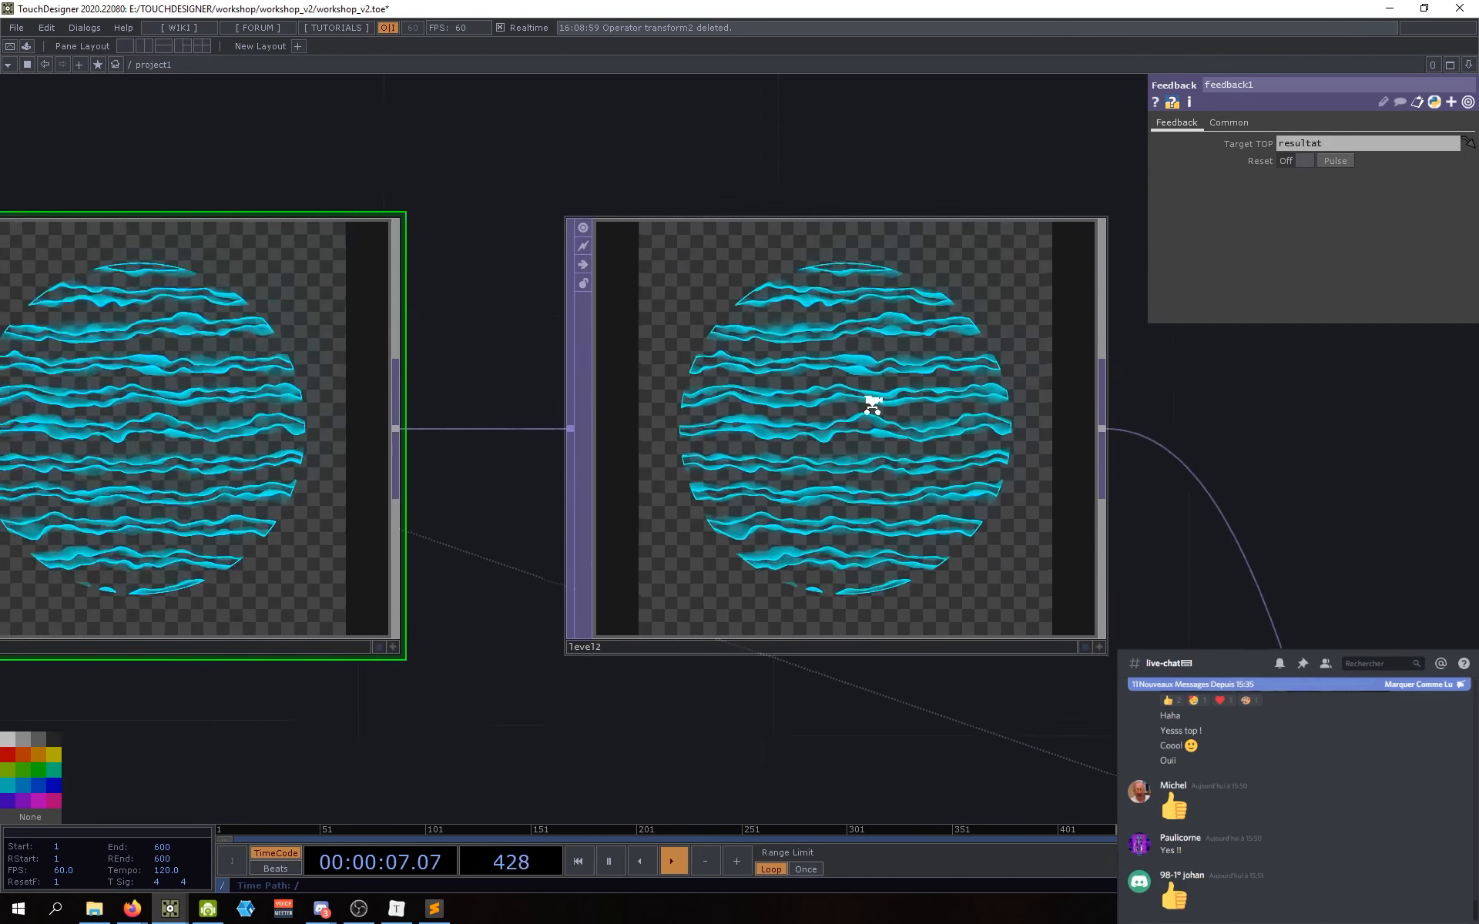
pyautogui.scroll(-2, 842, 419)
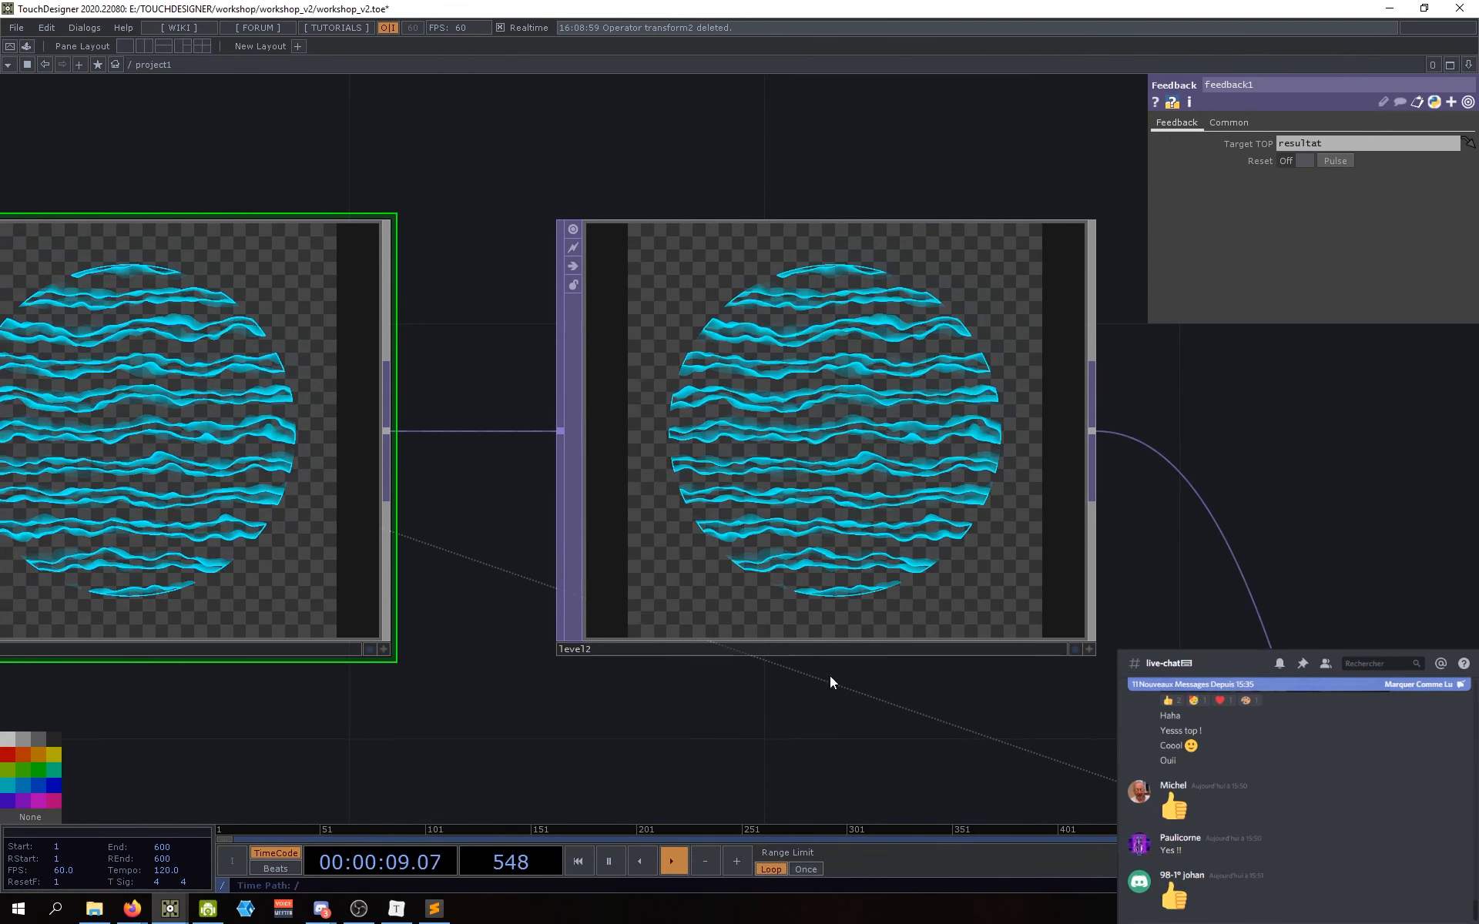
pyautogui.moveTo(829, 676); pyautogui.dragTo(855, 670)
# Step: Set level2's Opacity to 0.95 and reset feedback1's buffer
pyautogui.click(882, 551)
pyautogui.moveTo(1301, 156); pyautogui.dragTo(1279, 180, button='middle')
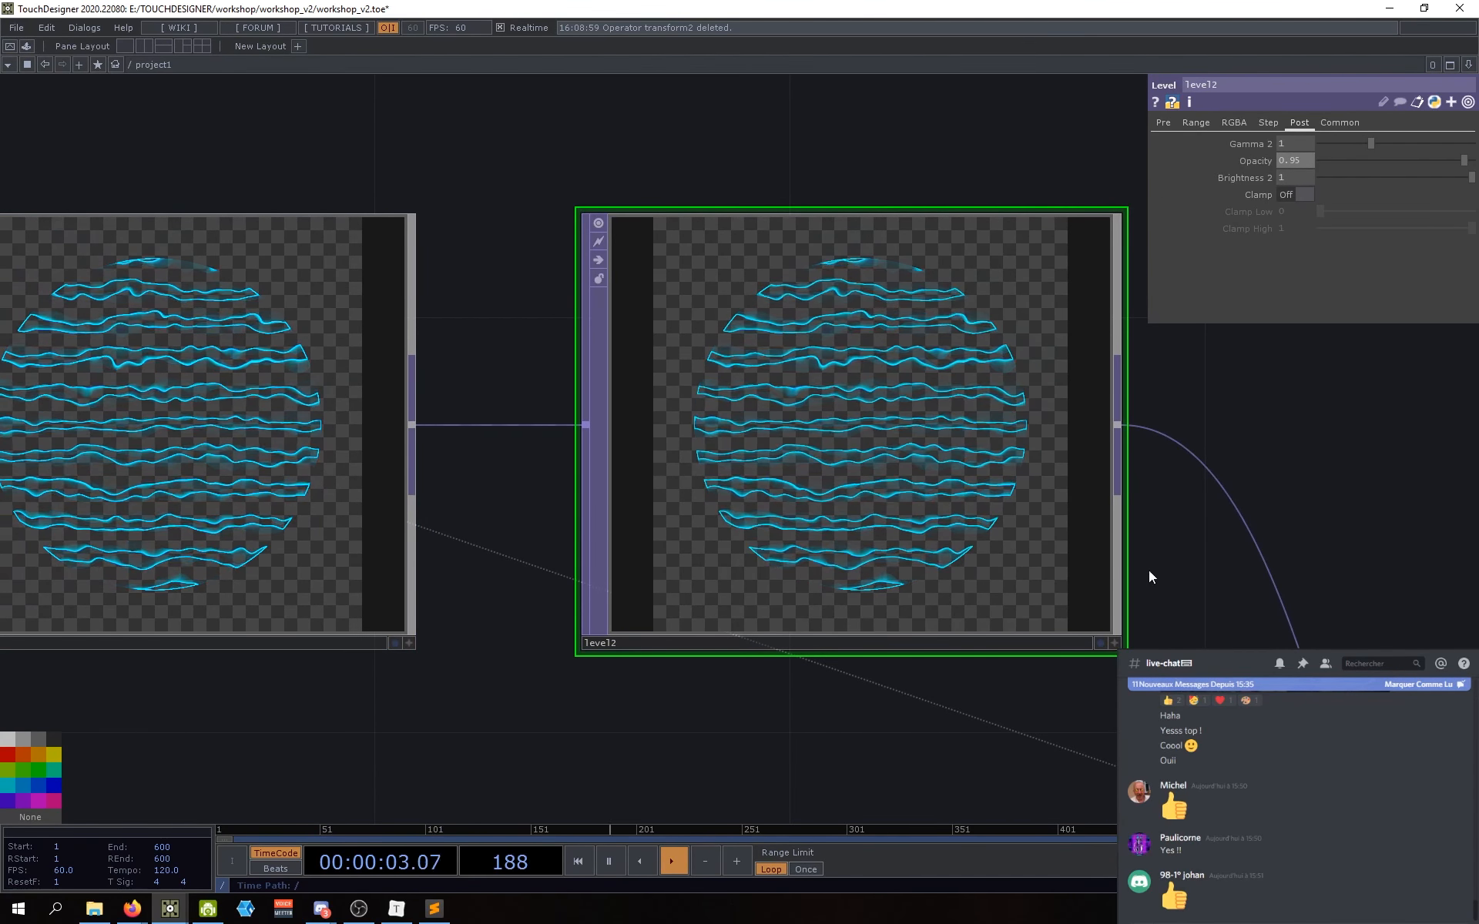
pyautogui.scroll(-4, 869, 557)
pyautogui.moveTo(565, 669); pyautogui.dragTo(845, 668)
pyautogui.moveTo(958, 672); pyautogui.dragTo(921, 674)
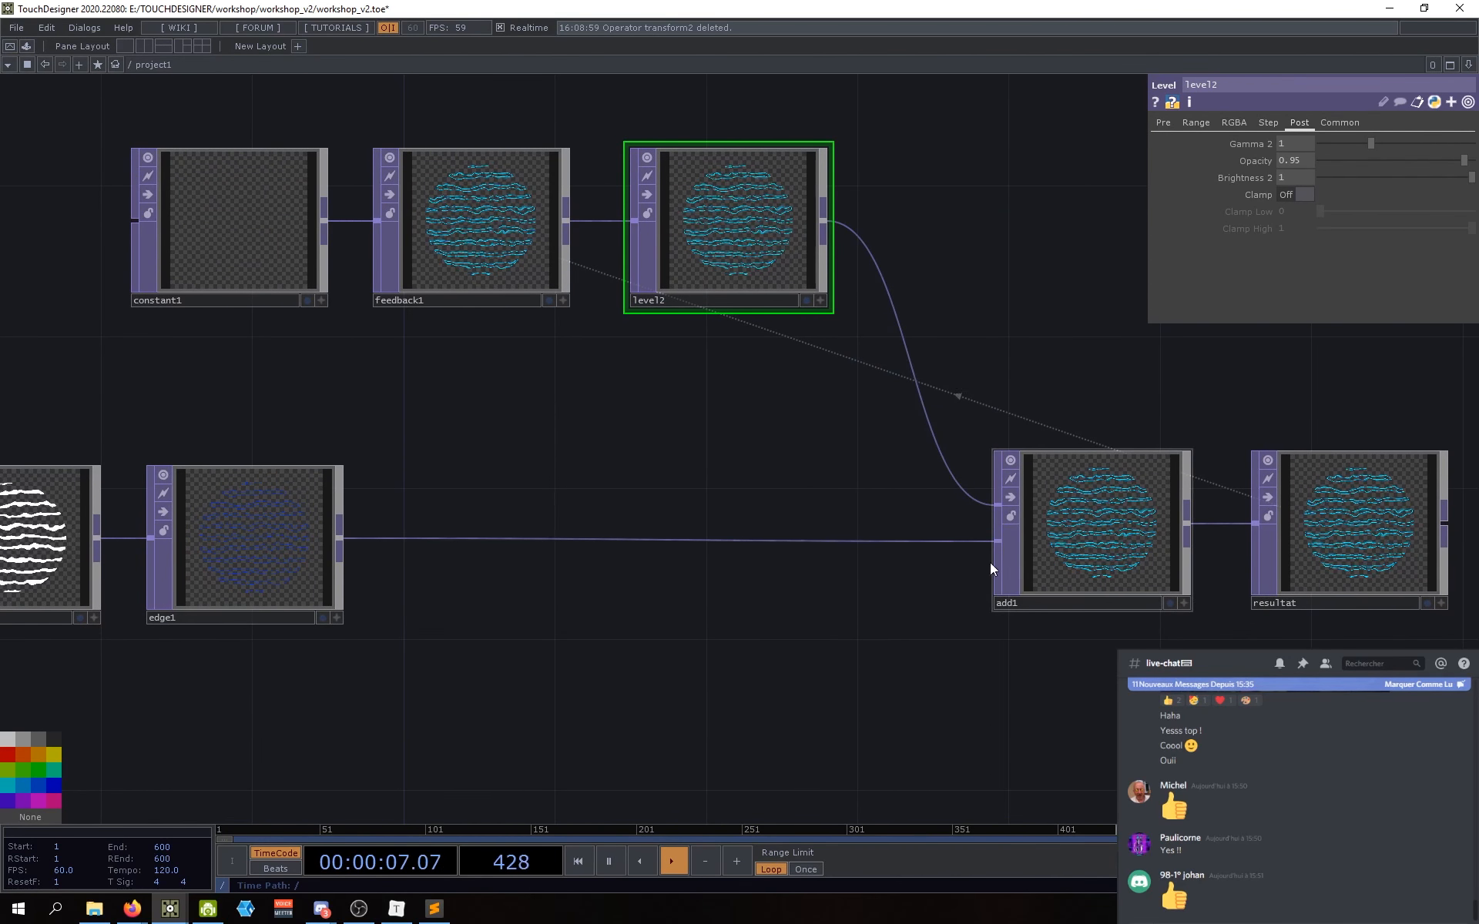
pyautogui.click(537, 247)
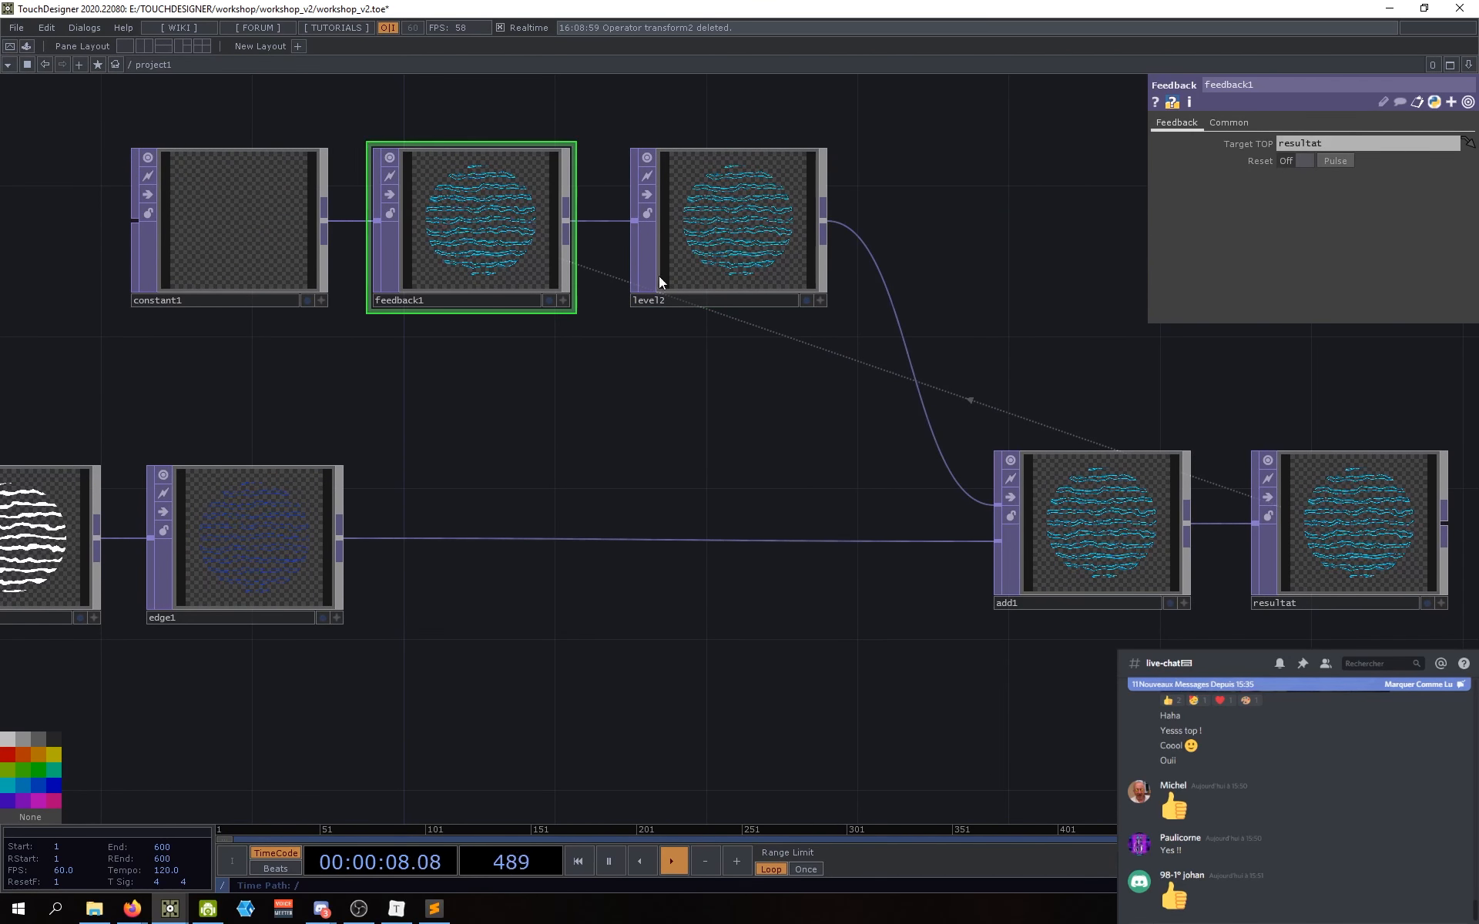
pyautogui.click(1336, 160)
pyautogui.scroll(10, 1102, 515)
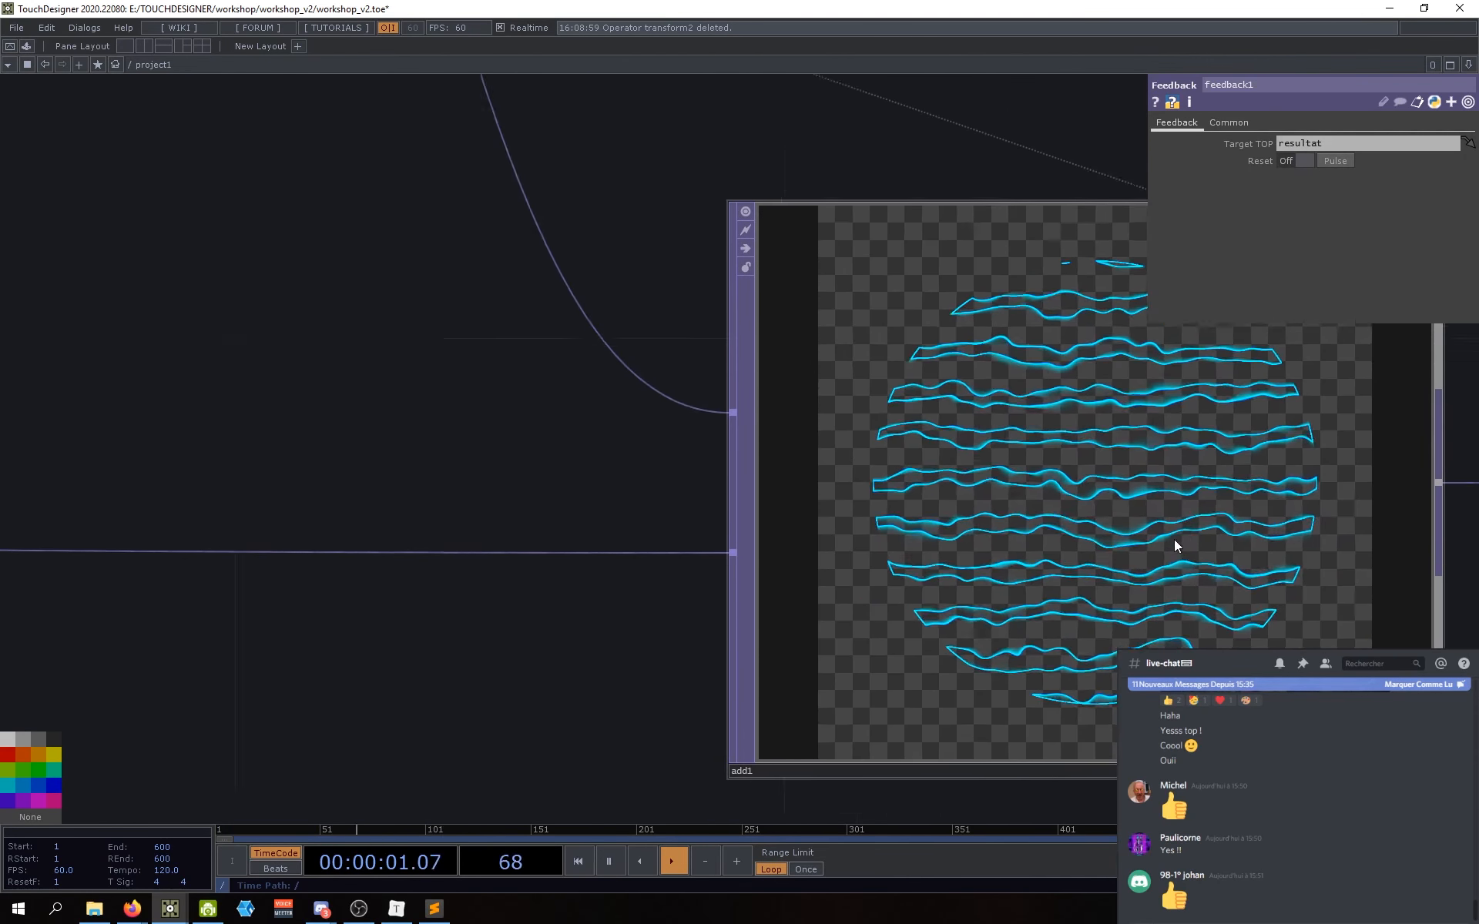
pyautogui.scroll(-10, 1082, 482)
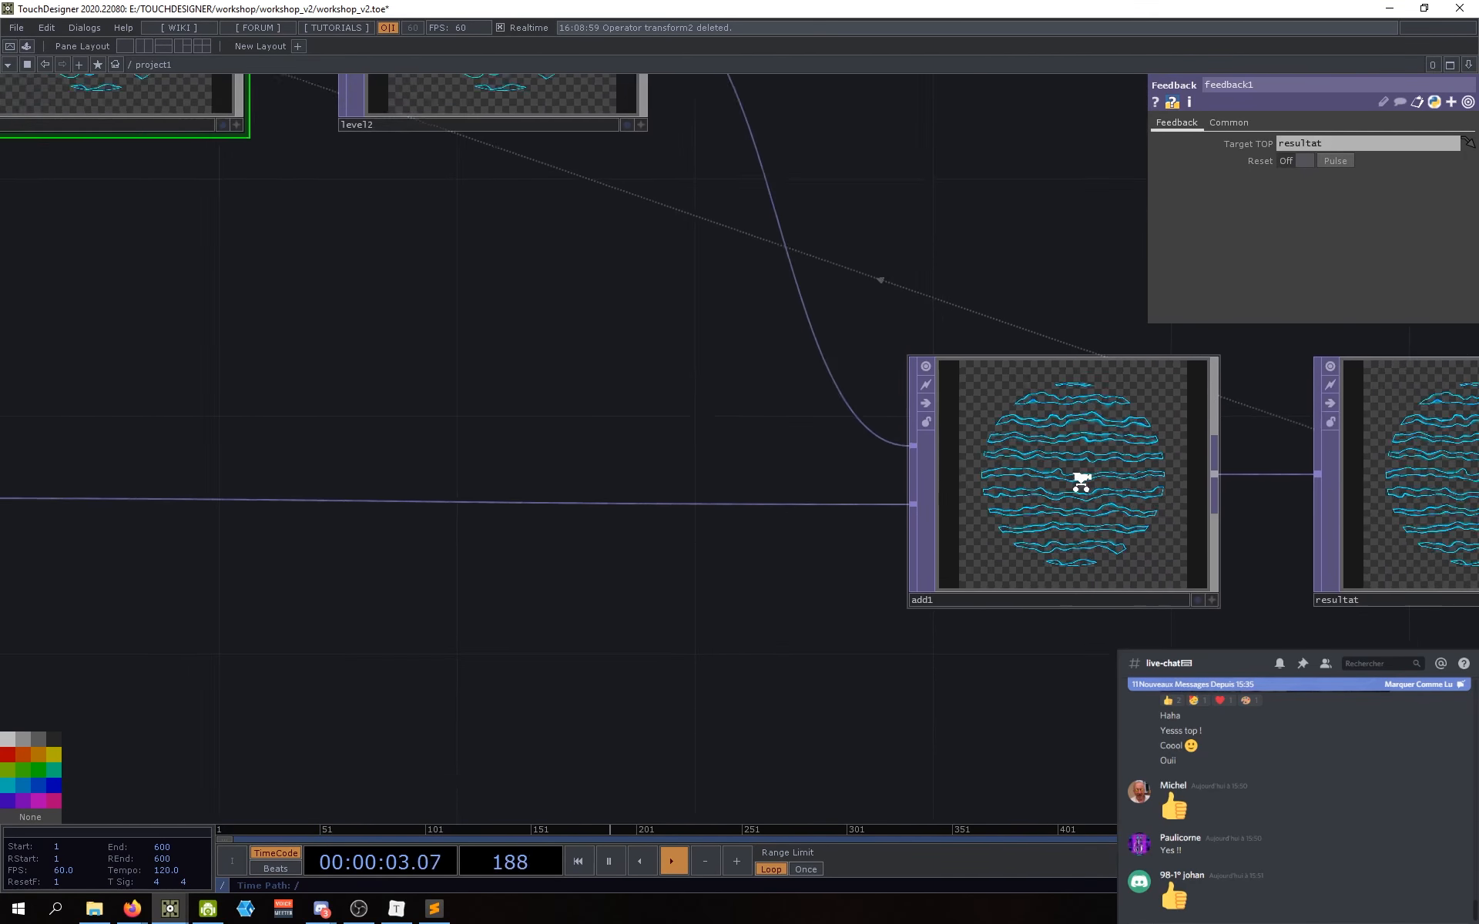
# Step: Swap add1's inputs so level2 becomes its first input
pyautogui.moveTo(757, 615); pyautogui.dragTo(802, 646)
pyautogui.moveTo(778, 488); pyautogui.dragTo(833, 578)
pyautogui.click(704, 274)
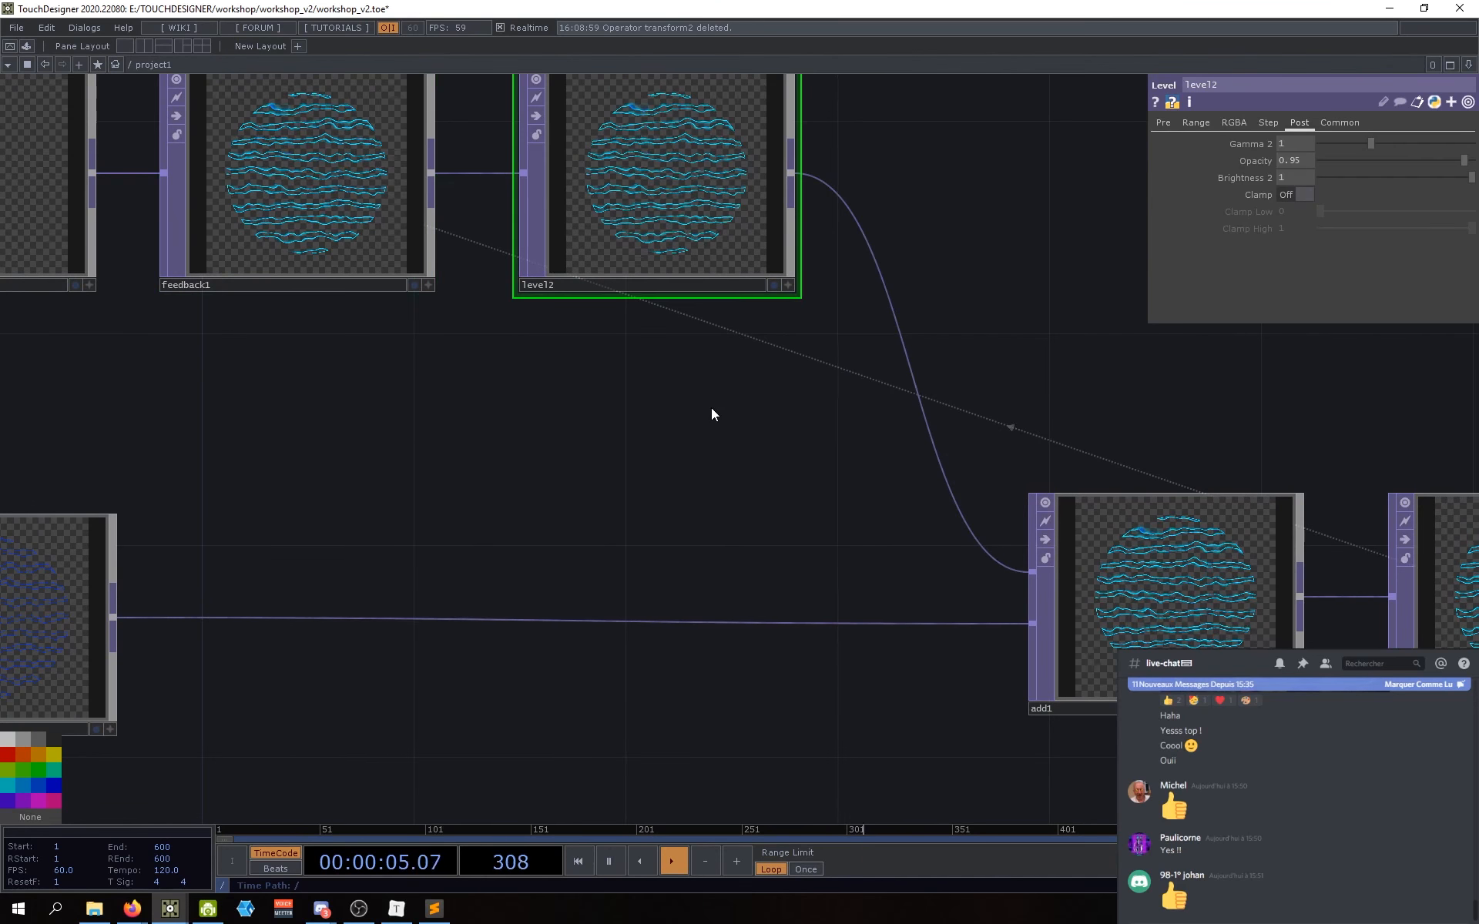
pyautogui.moveTo(664, 436); pyautogui.dragTo(690, 490)
pyautogui.moveTo(584, 487); pyautogui.dragTo(744, 517)
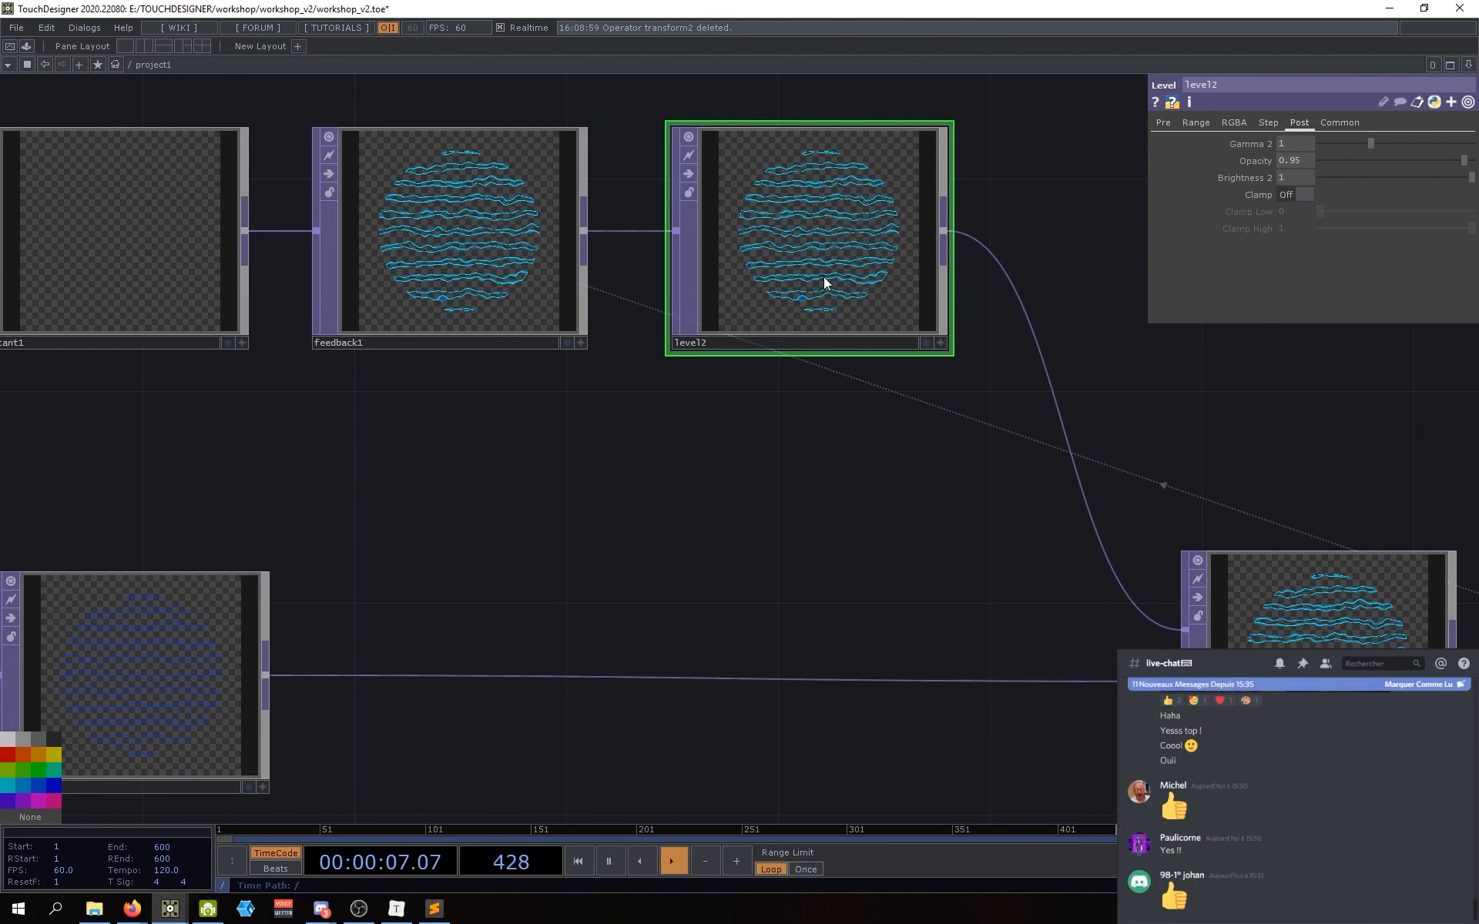
pyautogui.moveTo(788, 425); pyautogui.dragTo(805, 504)
pyautogui.scroll(10, 778, 303)
pyautogui.scroll(-3, 719, 389)
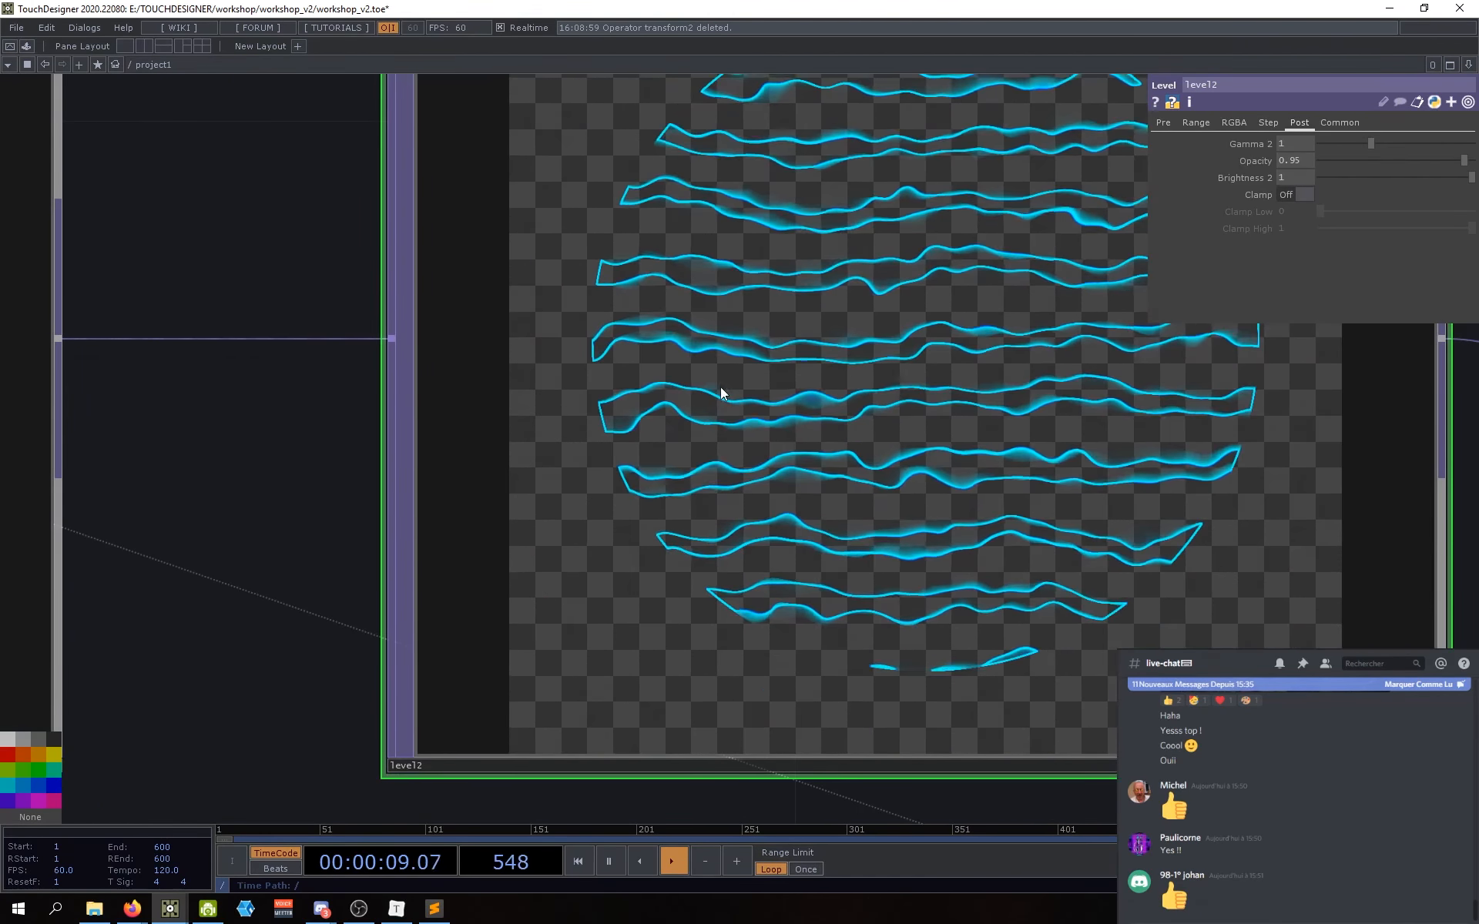
pyautogui.scroll(6, 697, 426)
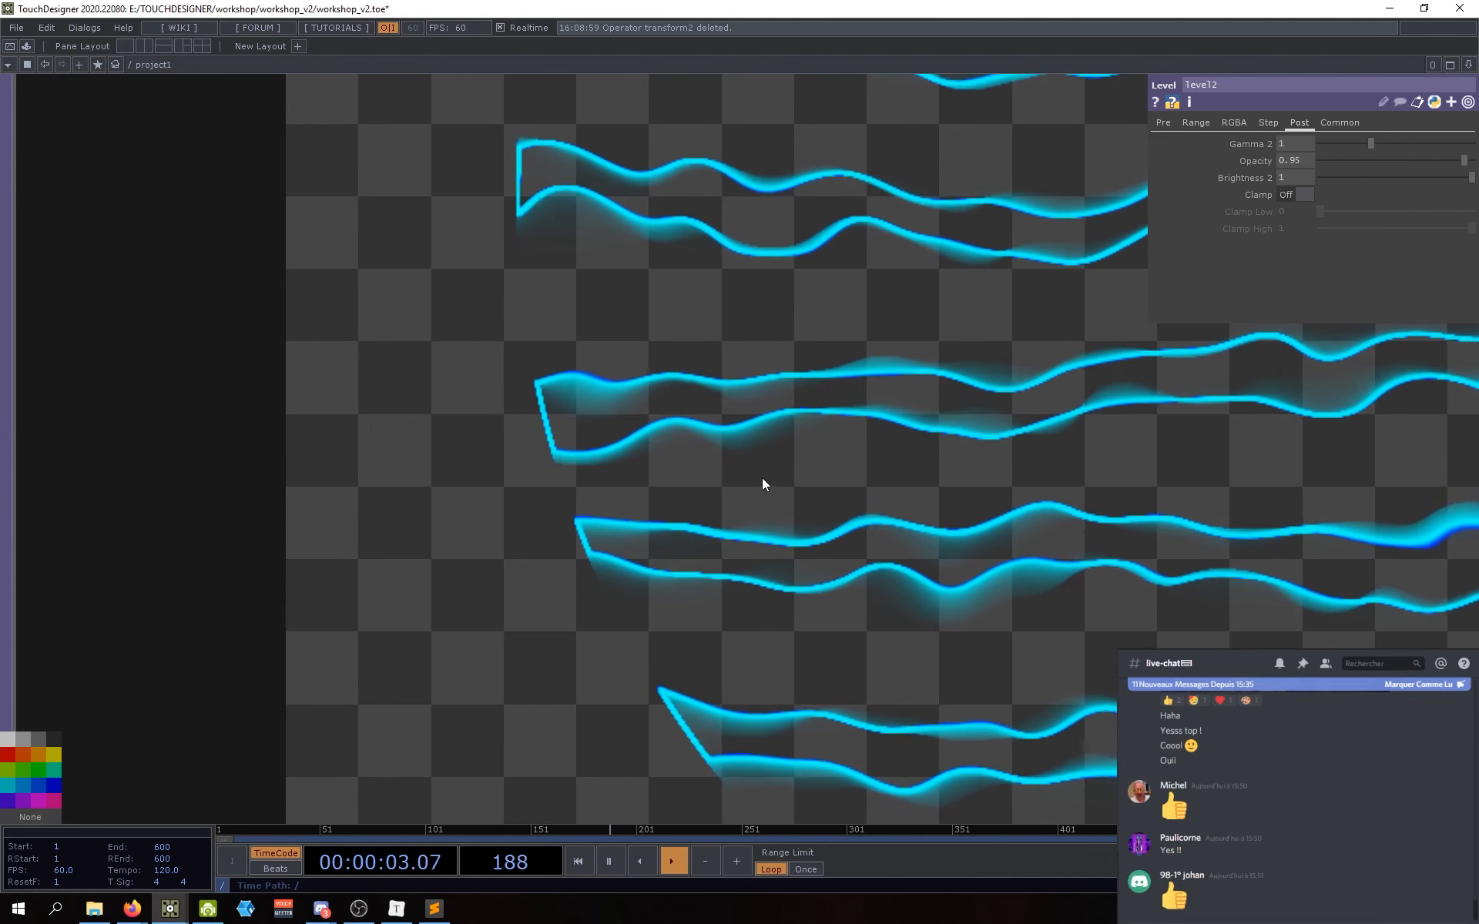
pyautogui.scroll(-8, 817, 471)
pyautogui.scroll(-5, 731, 509)
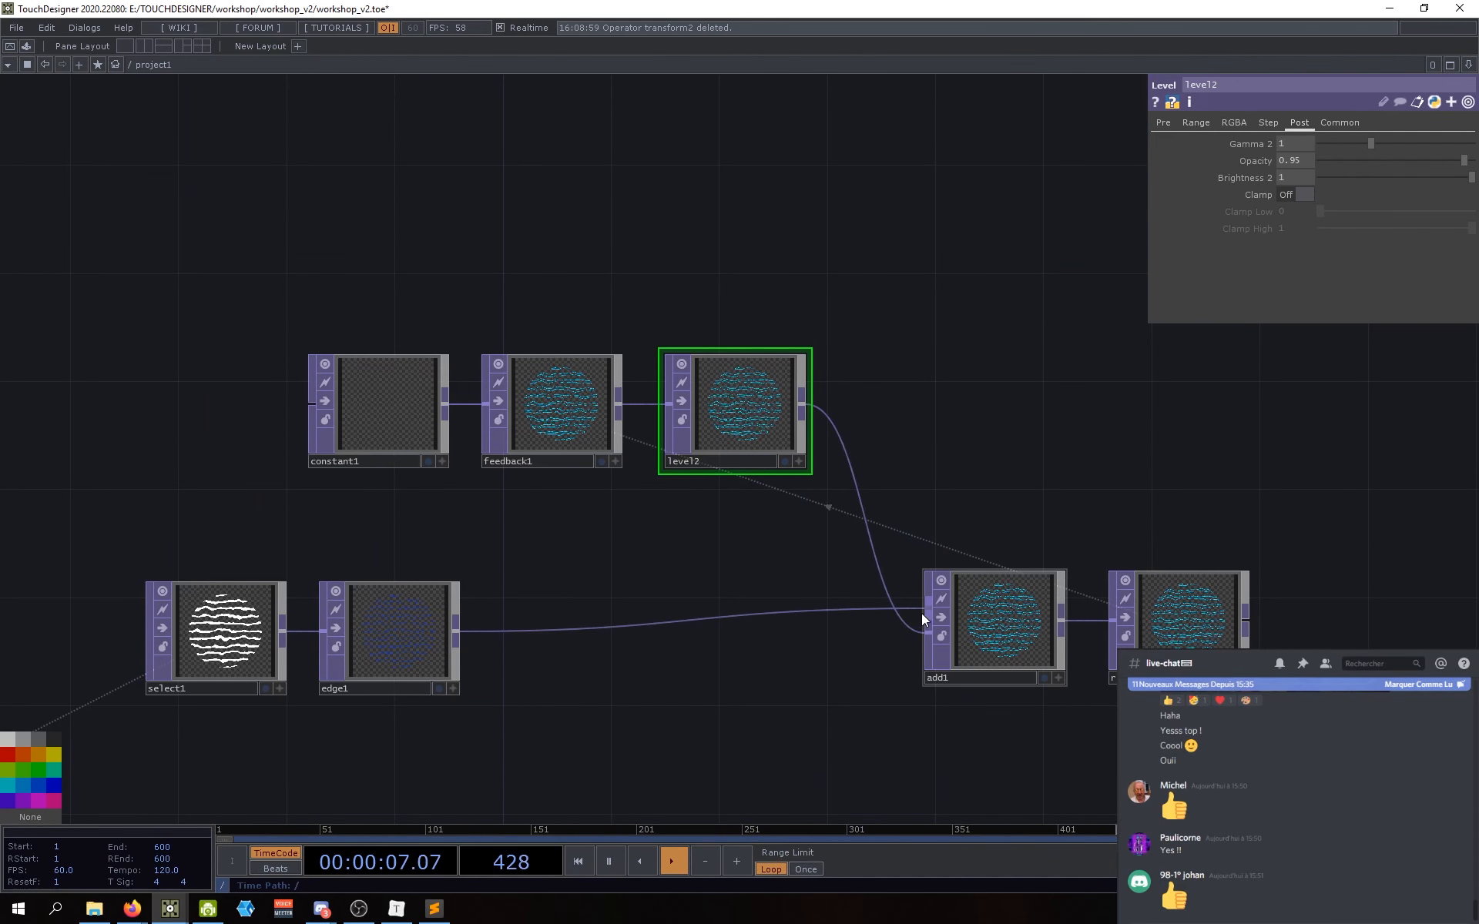
pyautogui.moveTo(926, 610); pyautogui.dragTo(927, 634)
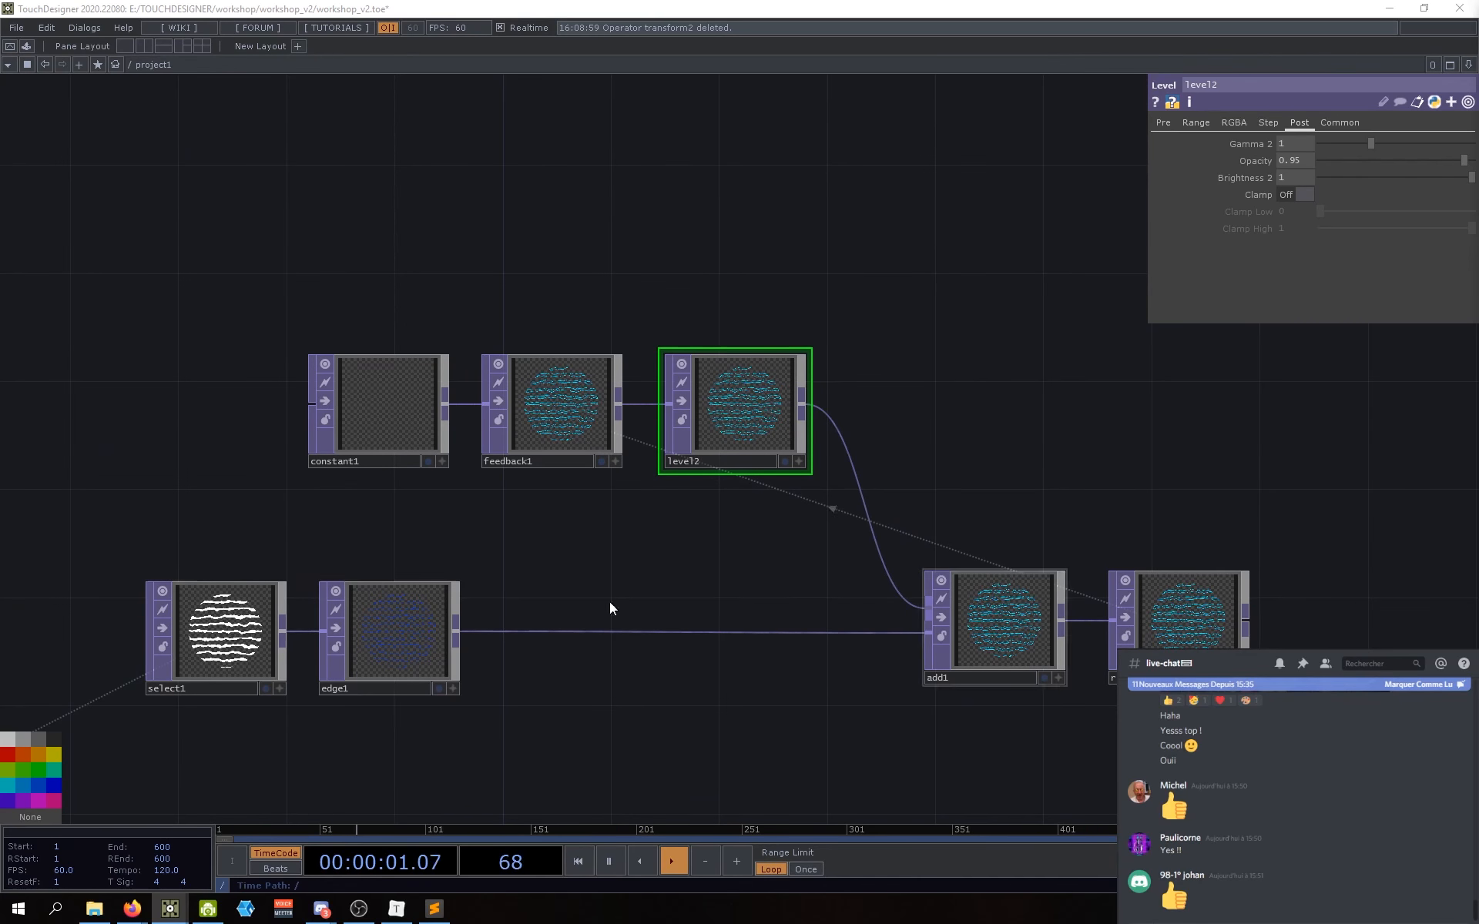
# Step: Darken edge1's Edge Color to navy (0, 0.04884, 0.265)
pyautogui.click(389, 630)
pyautogui.click(1283, 211)
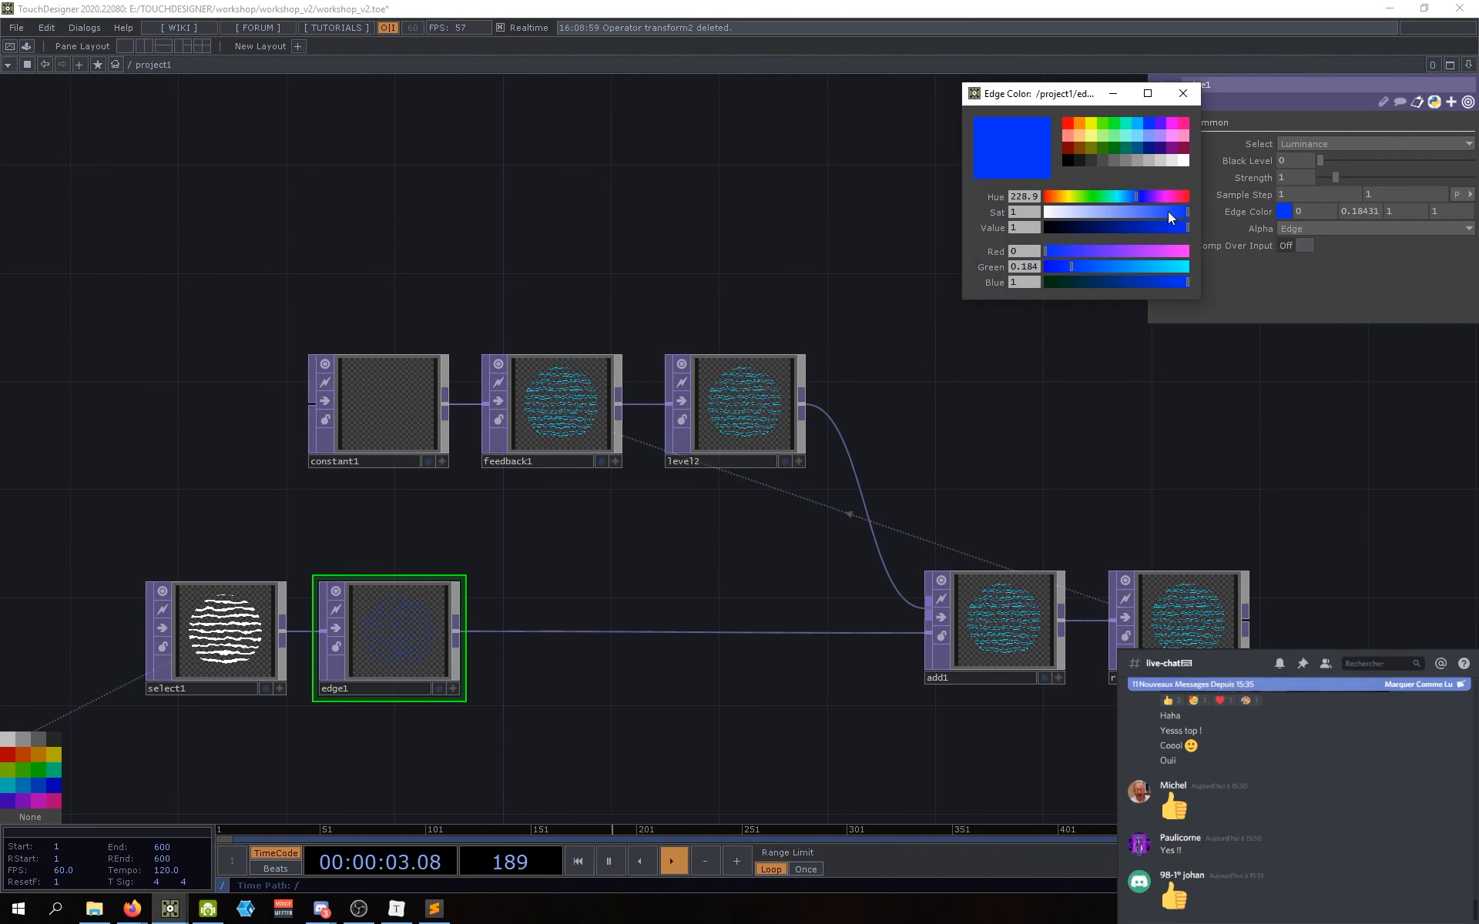
pyautogui.moveTo(1178, 227); pyautogui.dragTo(1085, 228)
pyautogui.scroll(15, 1000, 614)
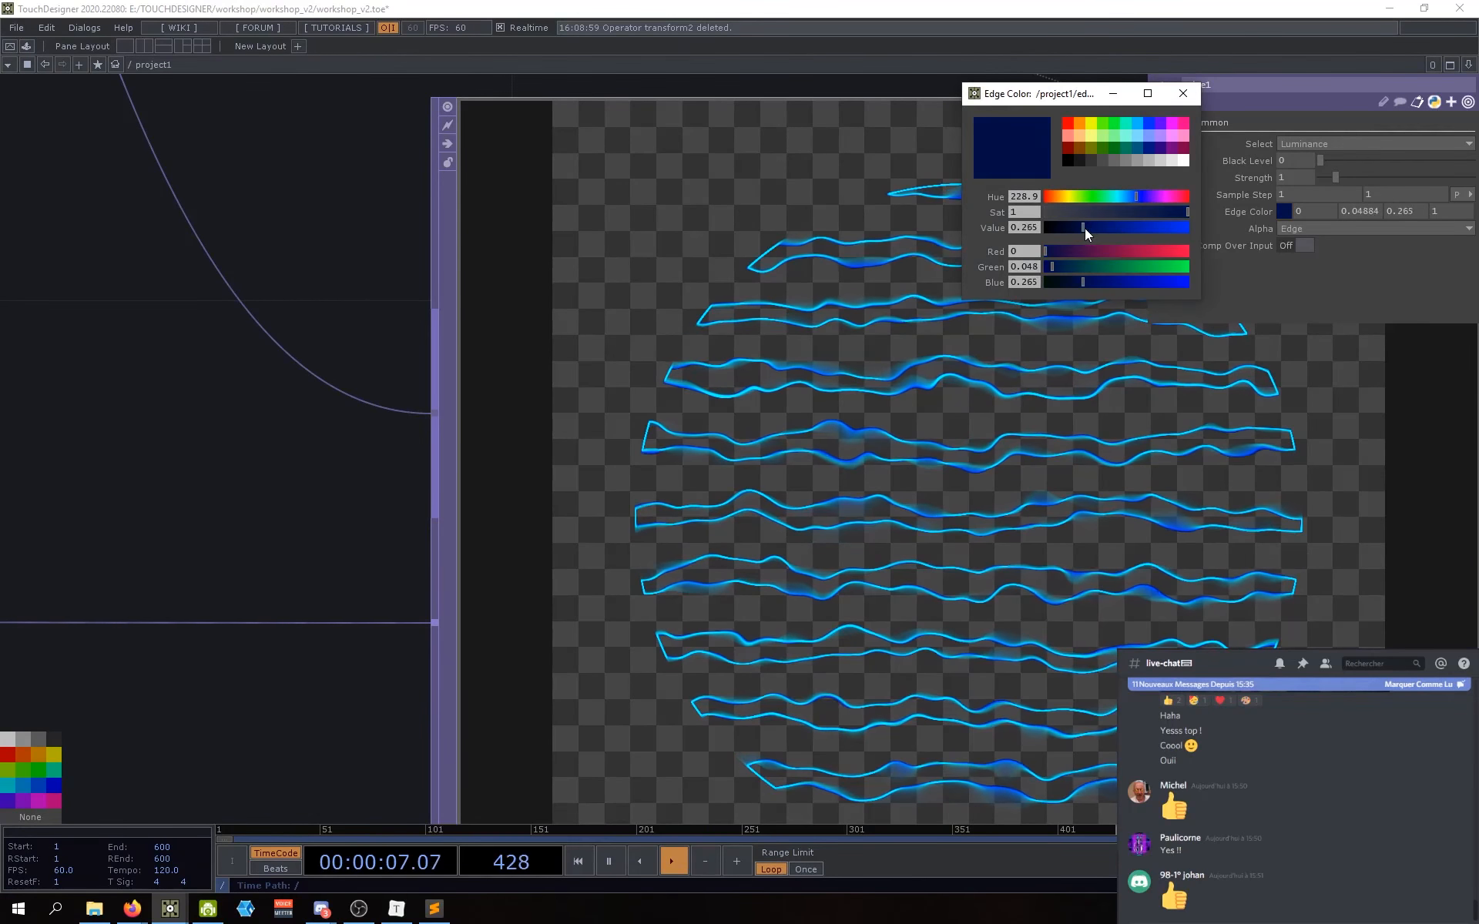
# Step: Close the edge colour picker and re-centre the network on add1 and resultat
pyautogui.scroll(-2, 813, 416)
pyautogui.scroll(-5, 813, 416)
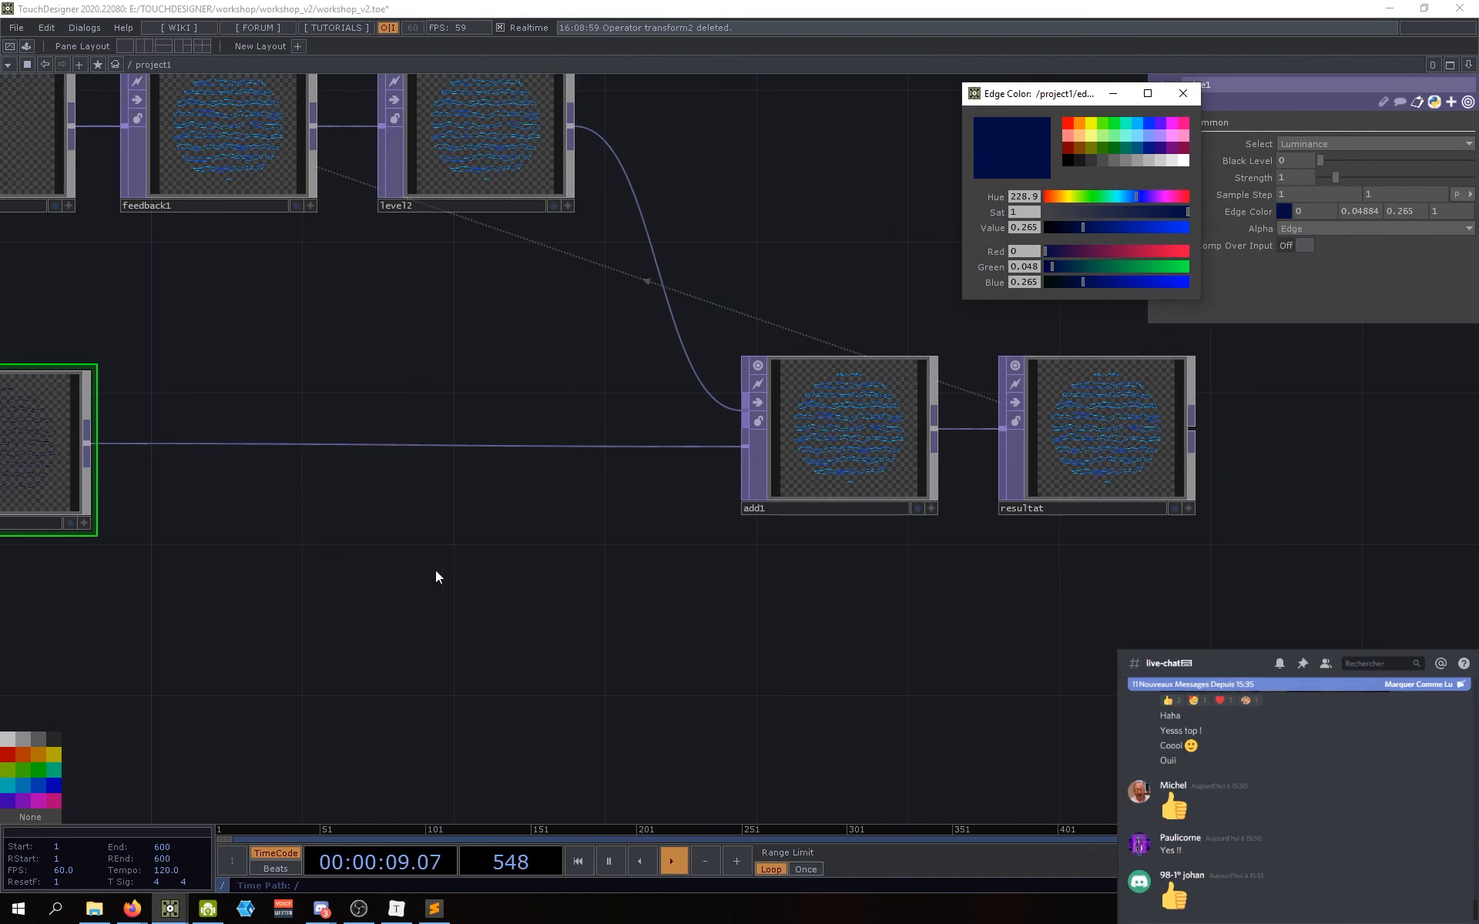
pyautogui.click(1182, 93)
pyautogui.moveTo(117, 443); pyautogui.dragTo(200, 441)
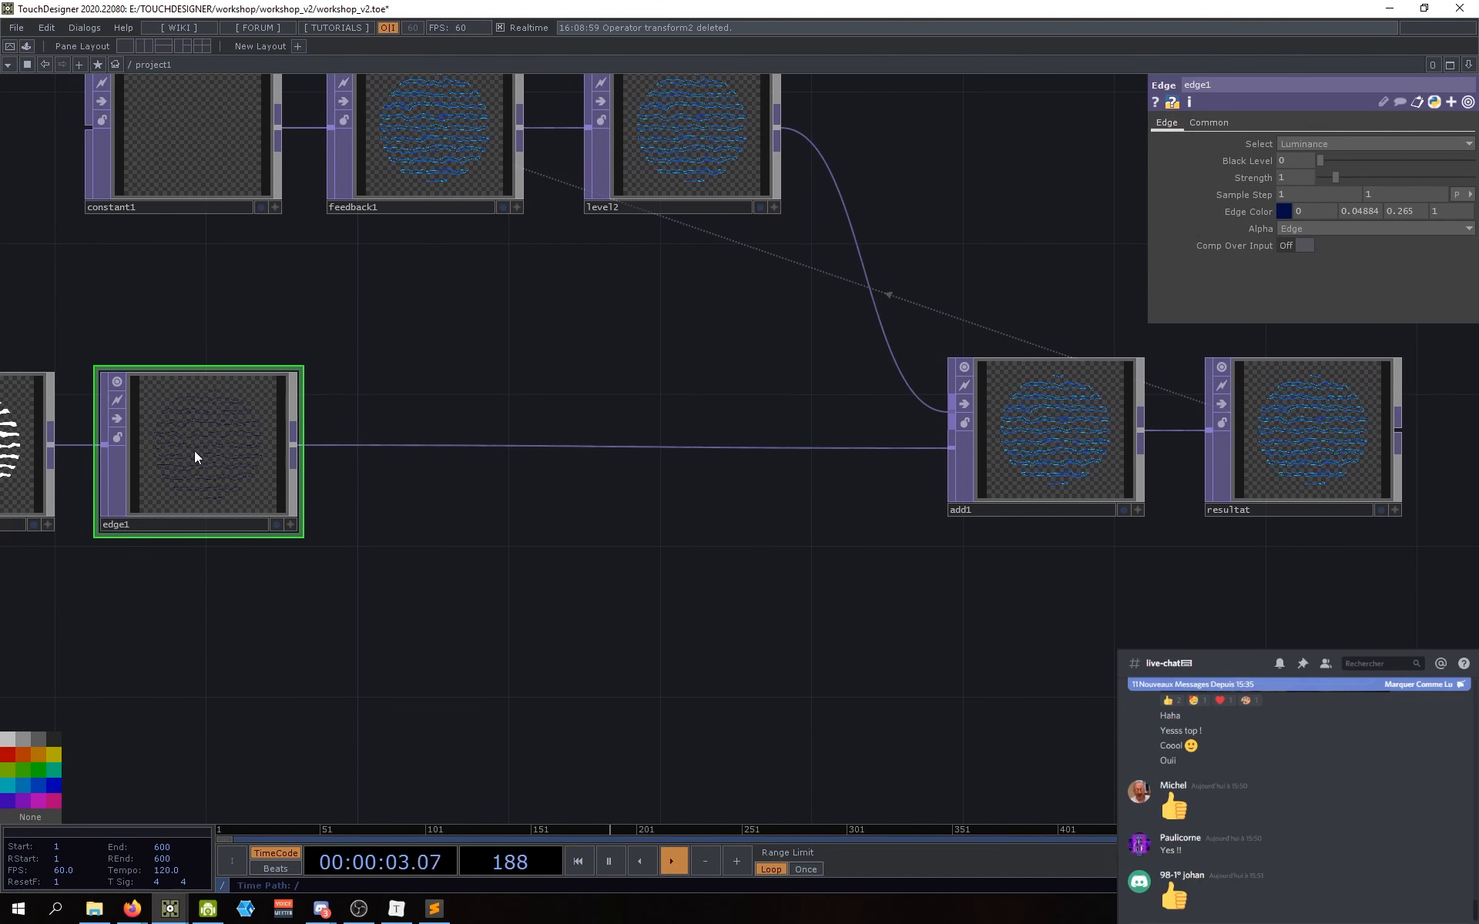
pyautogui.moveTo(614, 627); pyautogui.dragTo(453, 713)
pyautogui.moveTo(728, 629); pyautogui.dragTo(704, 635)
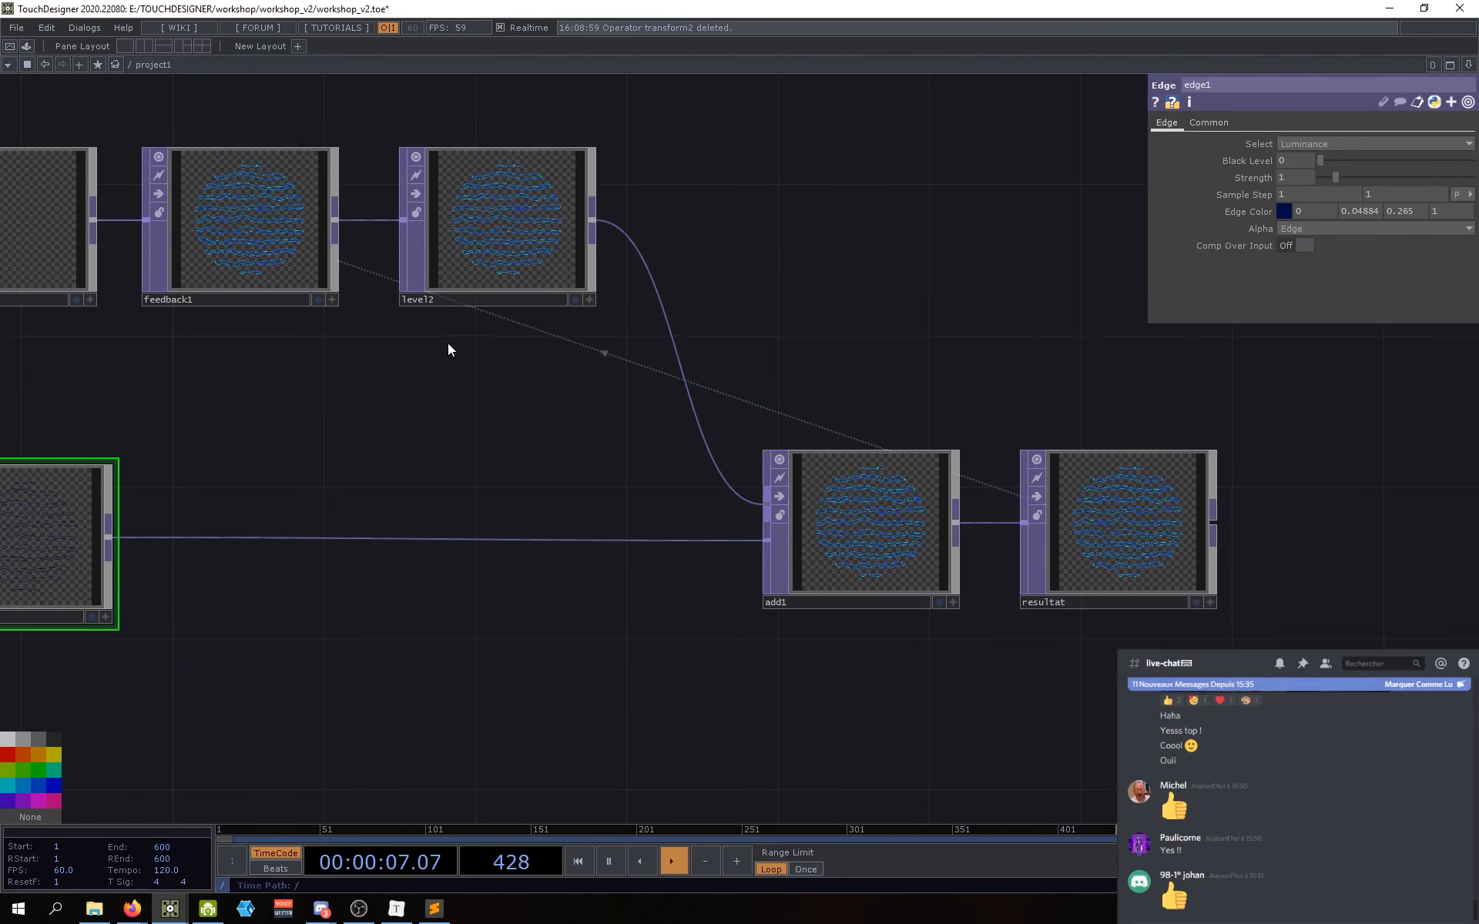
# Step: Bring feedback1, level2, constant1 and edge1 into view and select feedback1 to review its settings
pyautogui.scroll(5, 858, 555)
pyautogui.scroll(5, 858, 534)
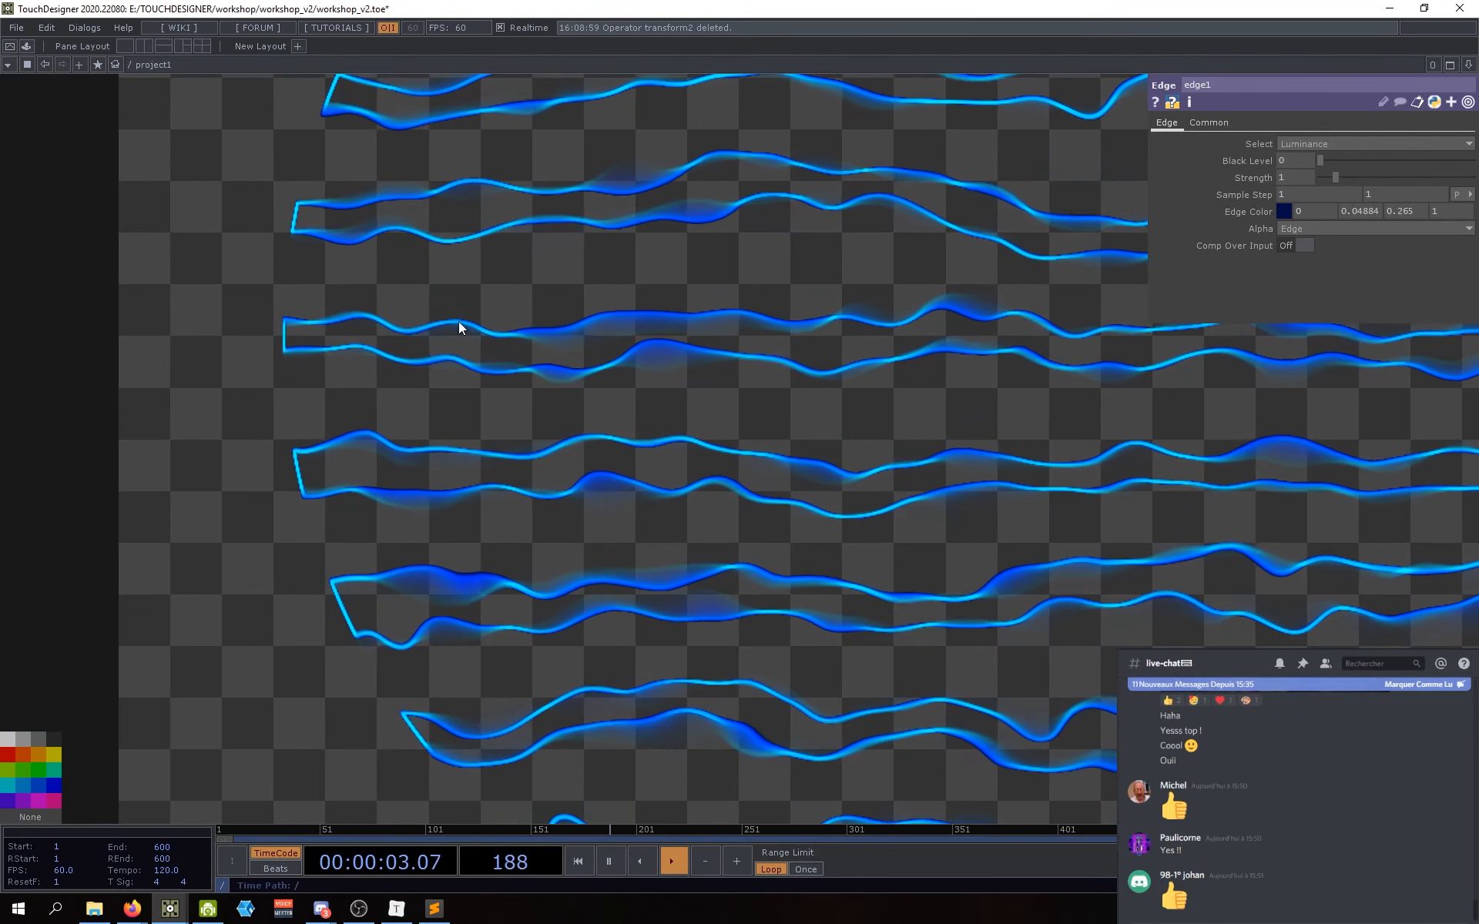
pyautogui.scroll(-8, 470, 370)
pyautogui.moveTo(416, 653); pyautogui.dragTo(585, 720)
pyautogui.moveTo(455, 516); pyautogui.dragTo(685, 658)
pyautogui.moveTo(516, 531); pyautogui.dragTo(591, 587)
pyautogui.scroll(-3, 511, 501)
pyautogui.moveTo(517, 538); pyautogui.dragTo(567, 528)
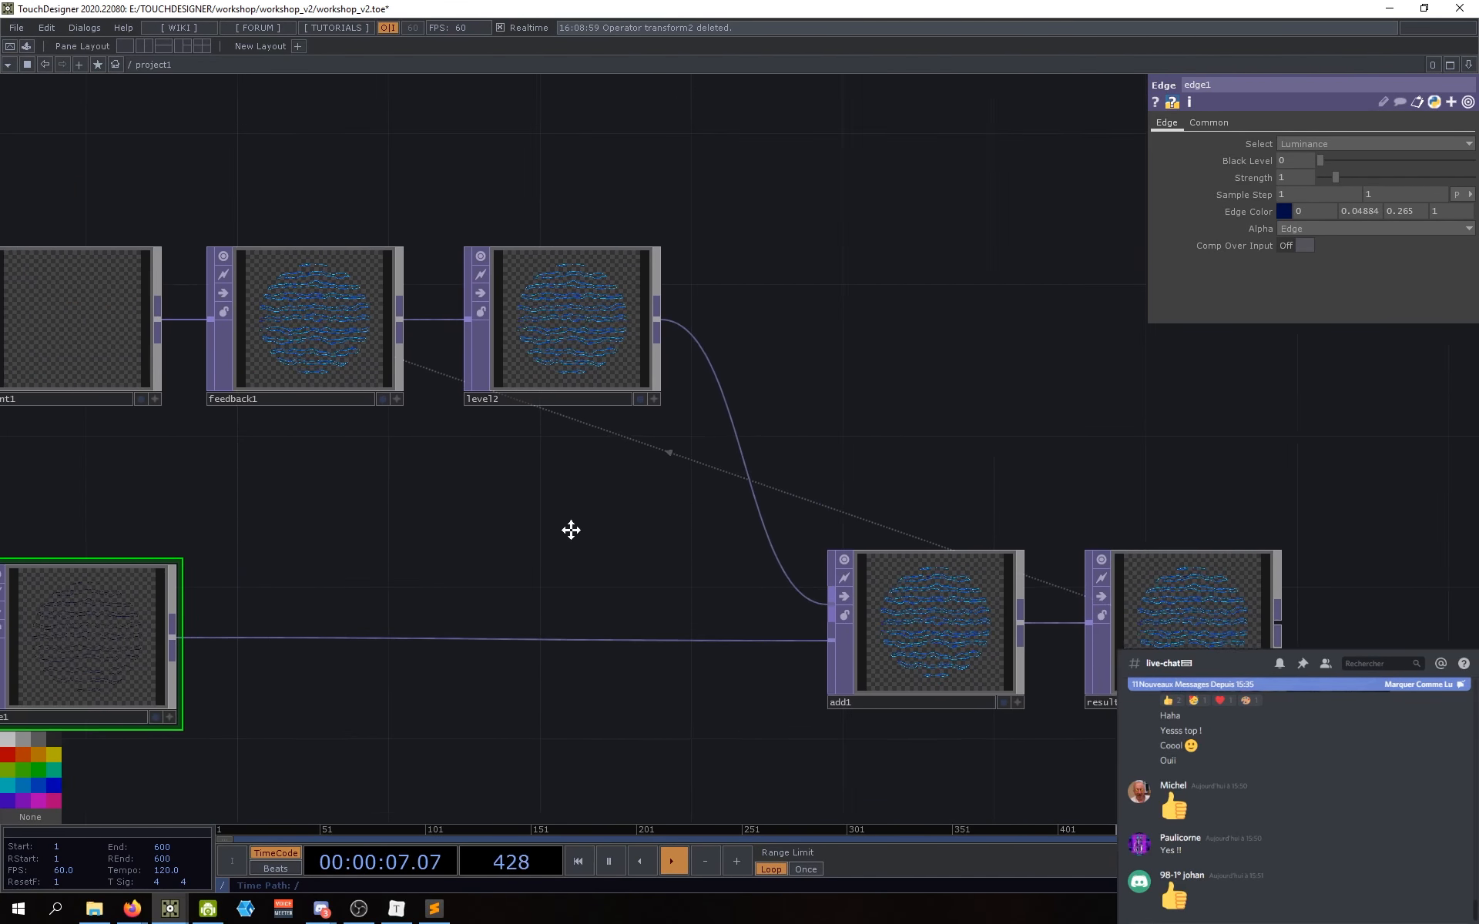
pyautogui.moveTo(419, 515); pyautogui.dragTo(495, 516)
pyautogui.click(413, 363)
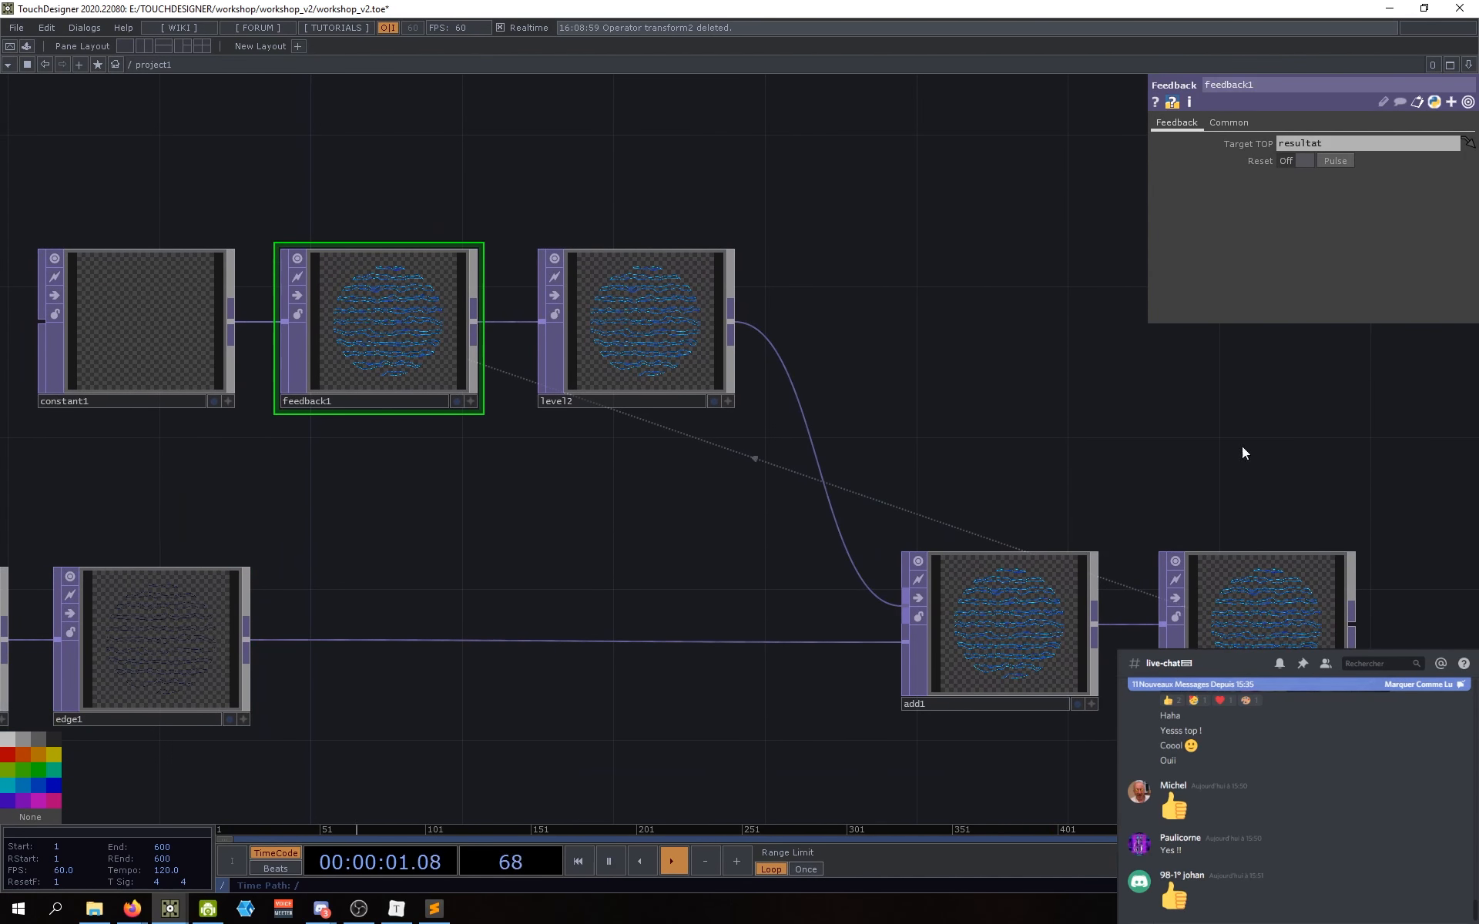
# Step: Select add1 to show its parameters
pyautogui.moveTo(693, 621); pyautogui.dragTo(705, 662)
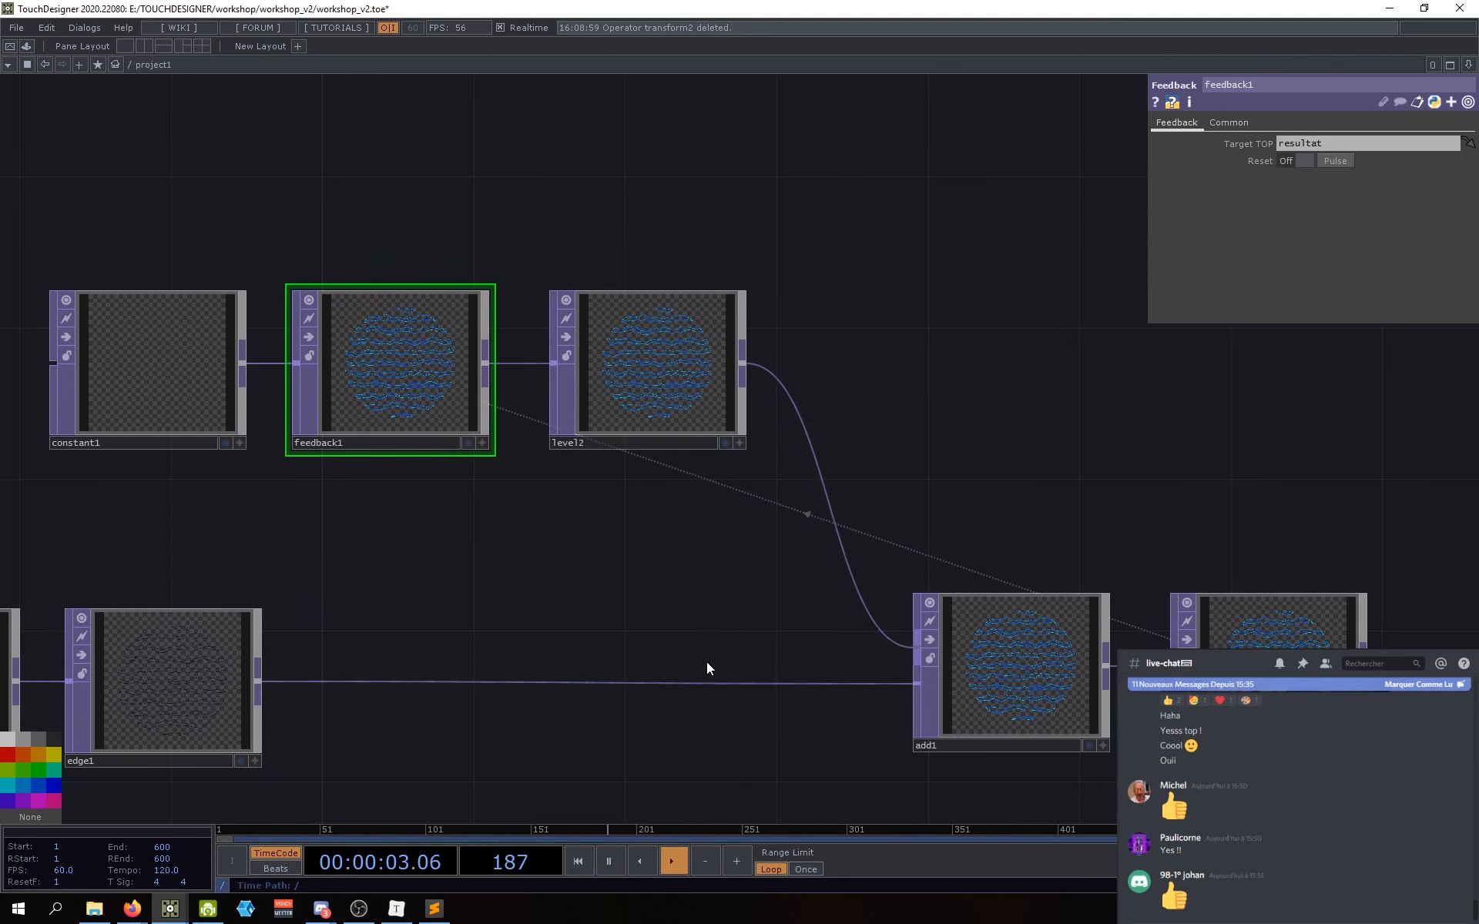
pyautogui.moveTo(571, 524)
pyautogui.mouseDown()
pyautogui.moveTo(624, 551)
pyautogui.moveTo(543, 526)
pyautogui.mouseUp()
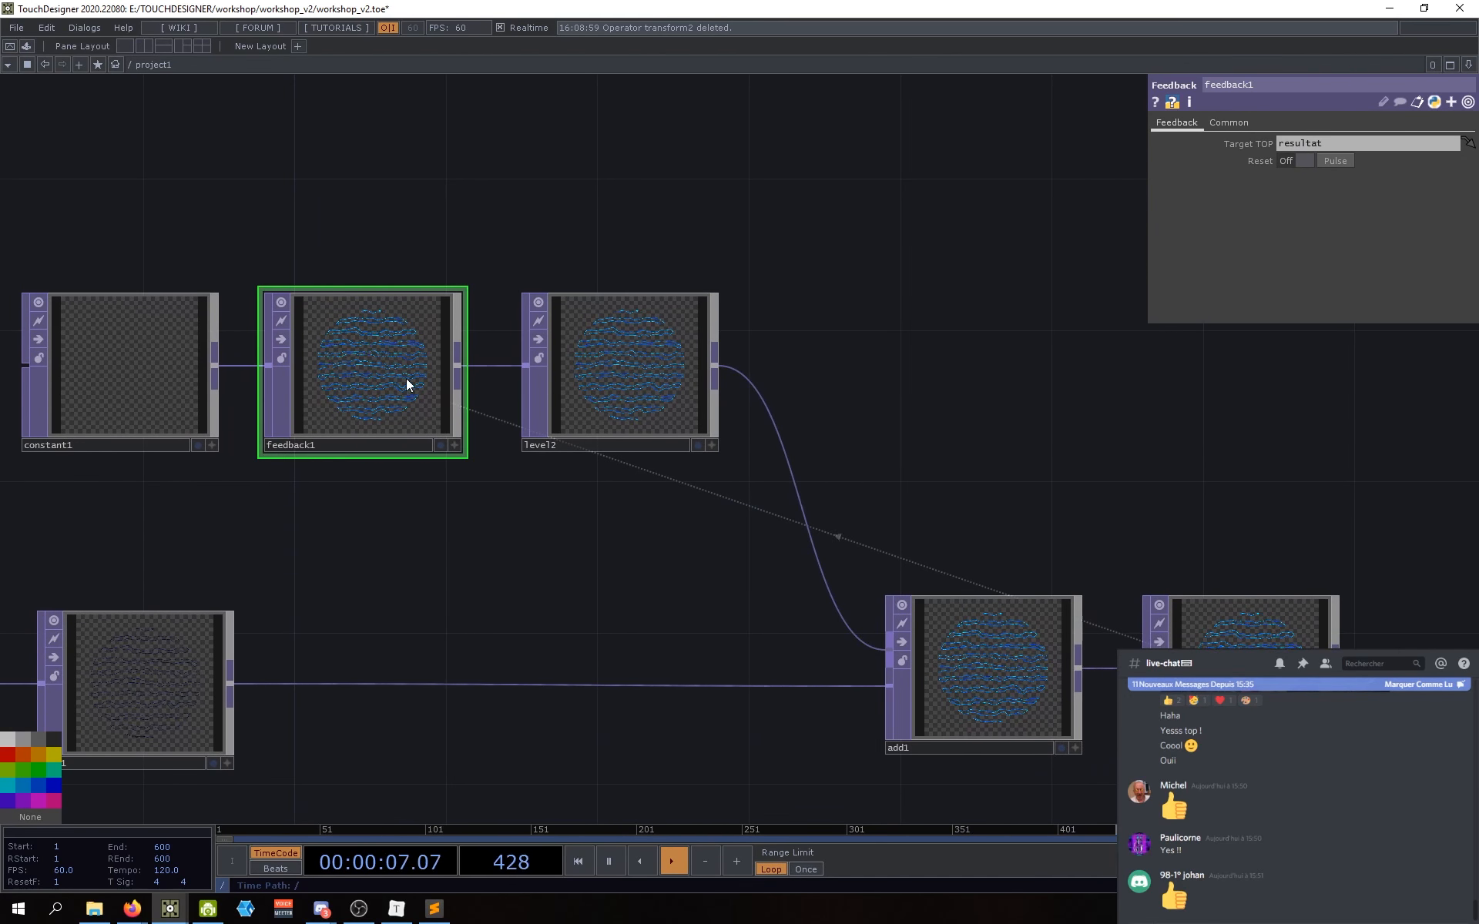
pyautogui.click(1044, 691)
pyautogui.moveTo(661, 579); pyautogui.dragTo(660, 594)
# Step: On level2's Post page, drag the Opacity down from 0.95 to about 0.787
pyautogui.click(610, 367)
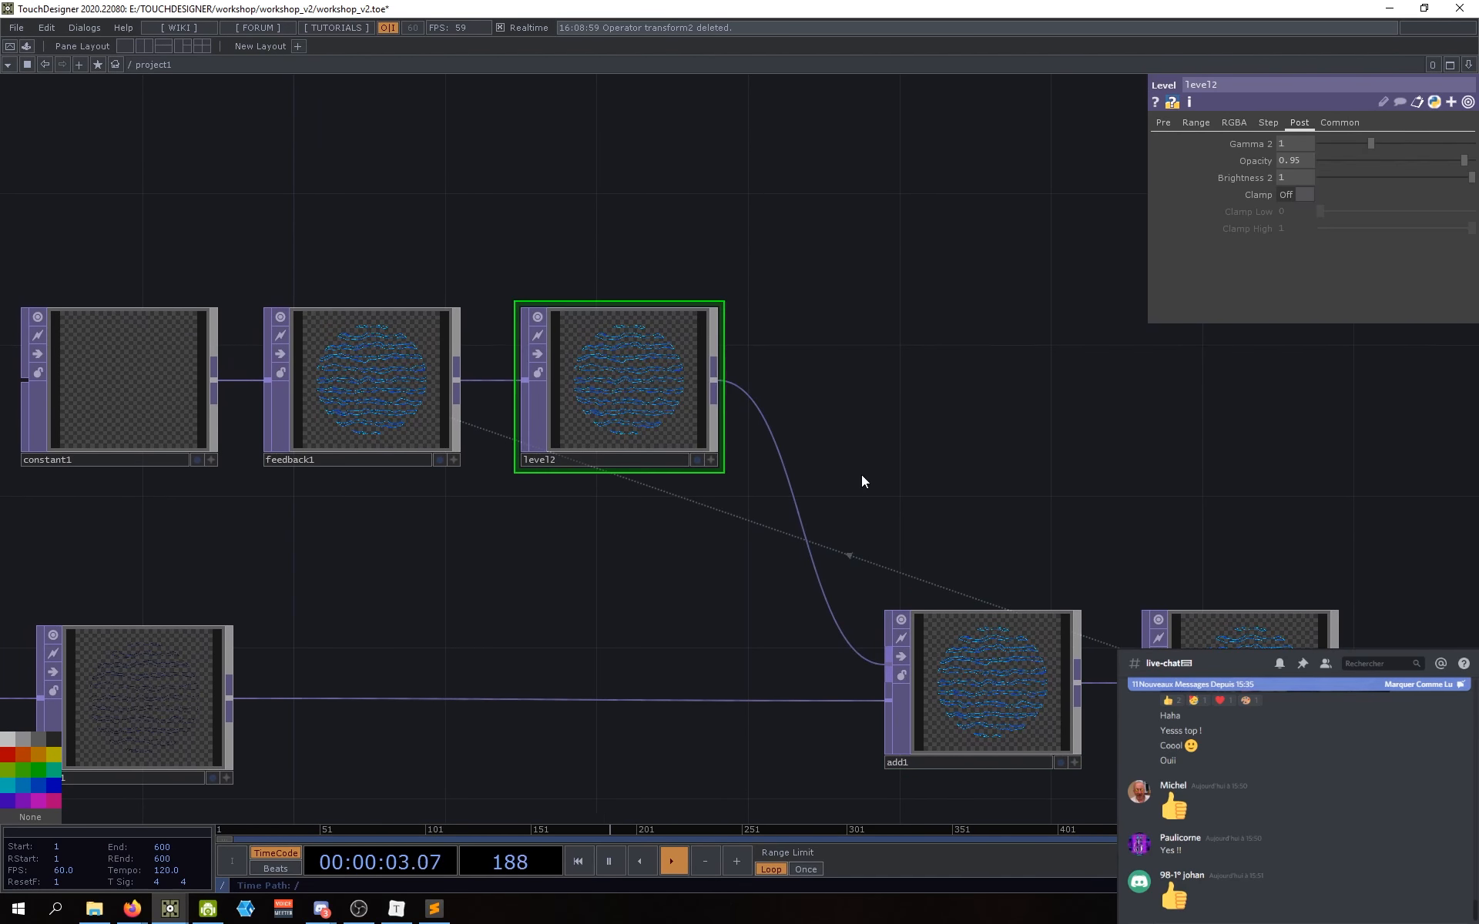
pyautogui.scroll(5, 616, 363)
pyautogui.scroll(-3, 594, 387)
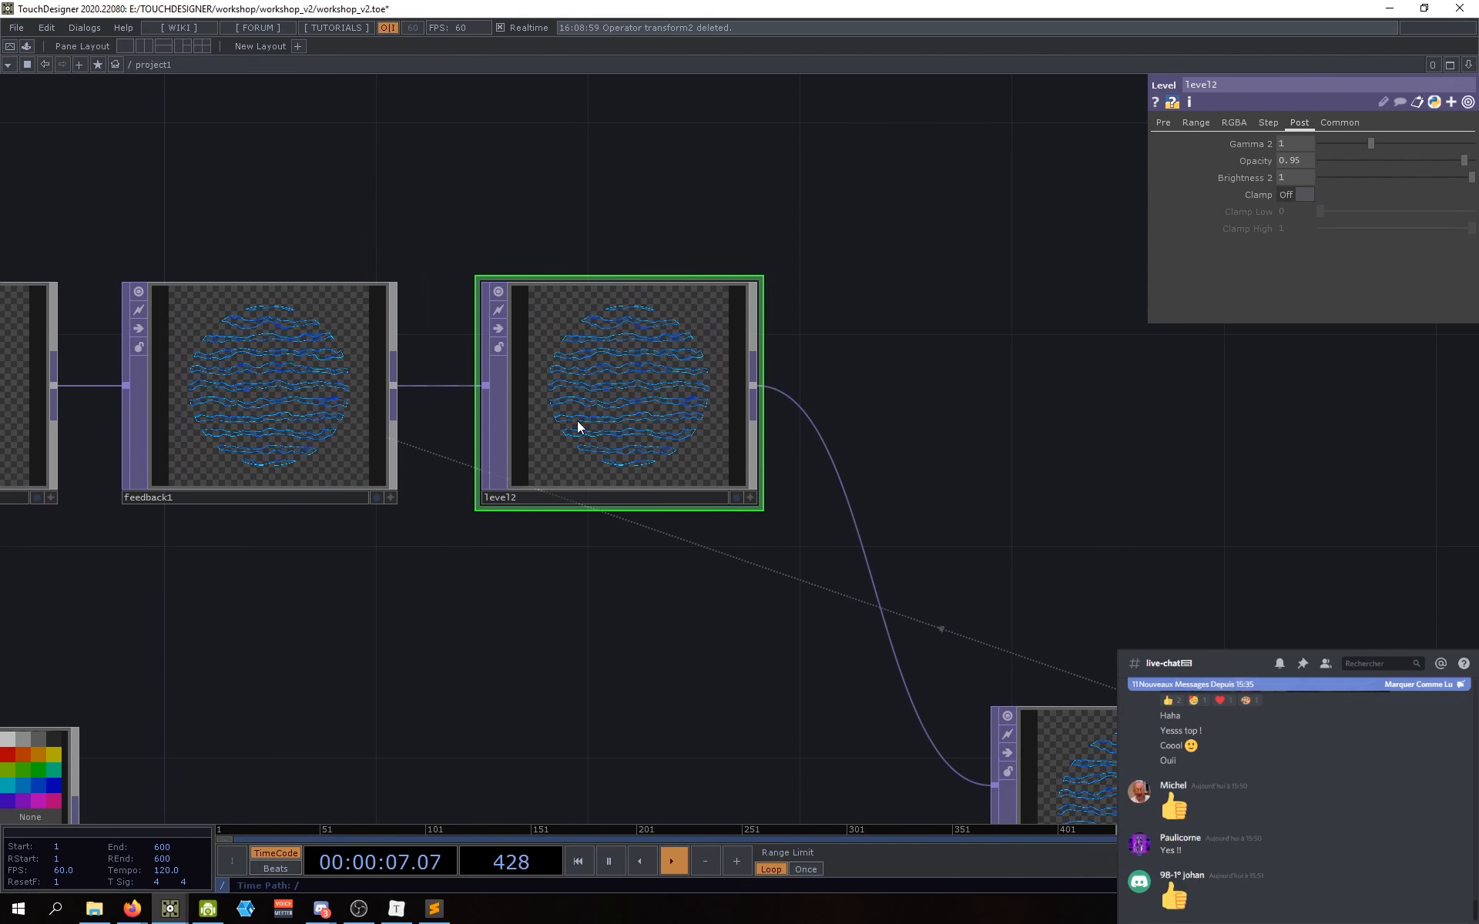
pyautogui.scroll(2, 574, 377)
pyautogui.scroll(3, 493, 390)
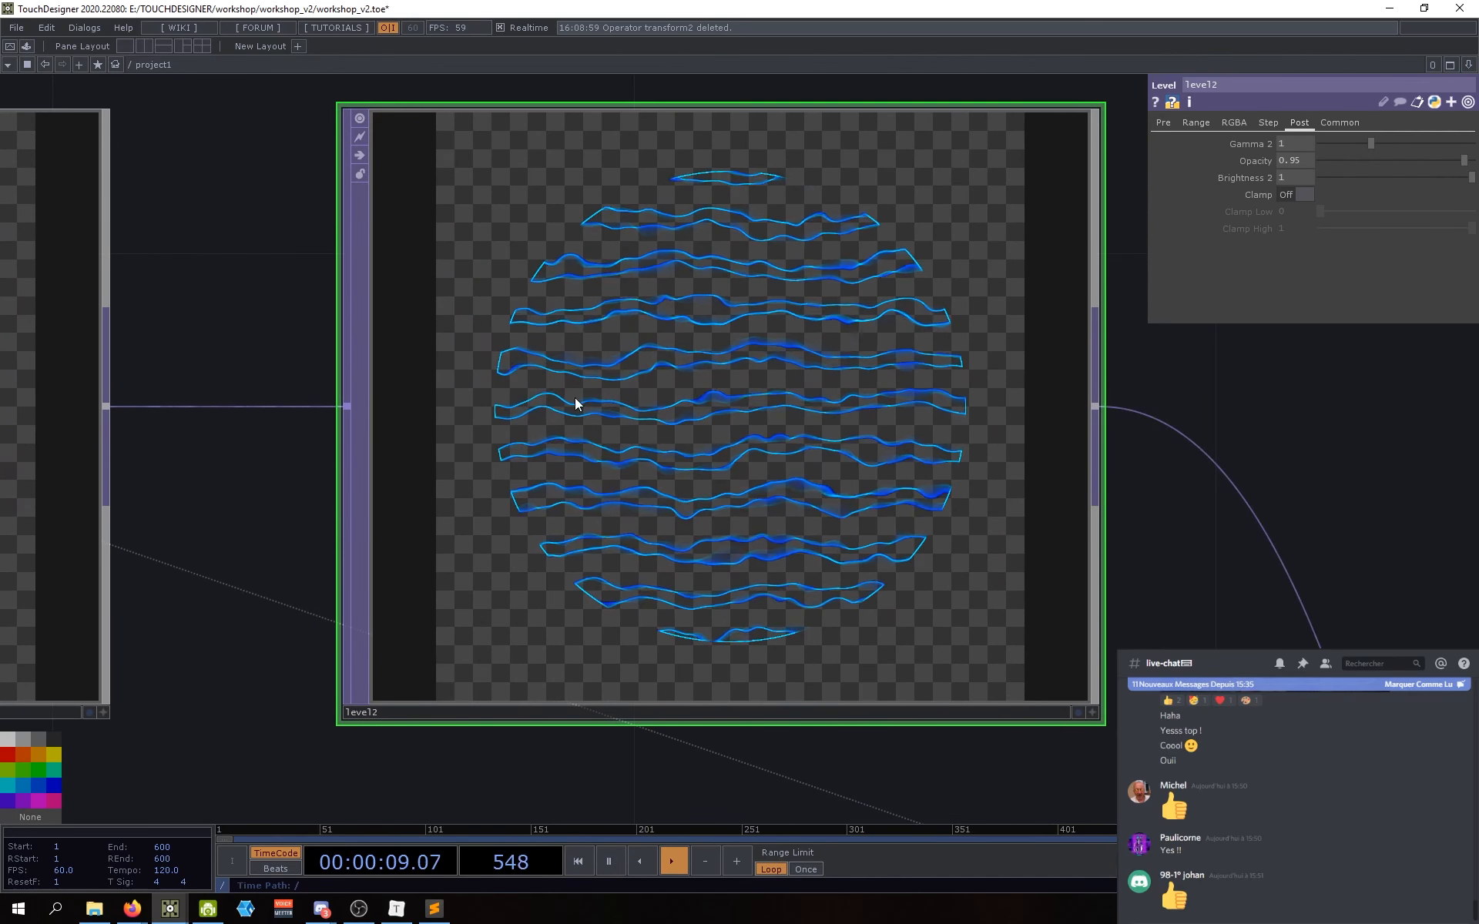
pyautogui.scroll(8, 512, 432)
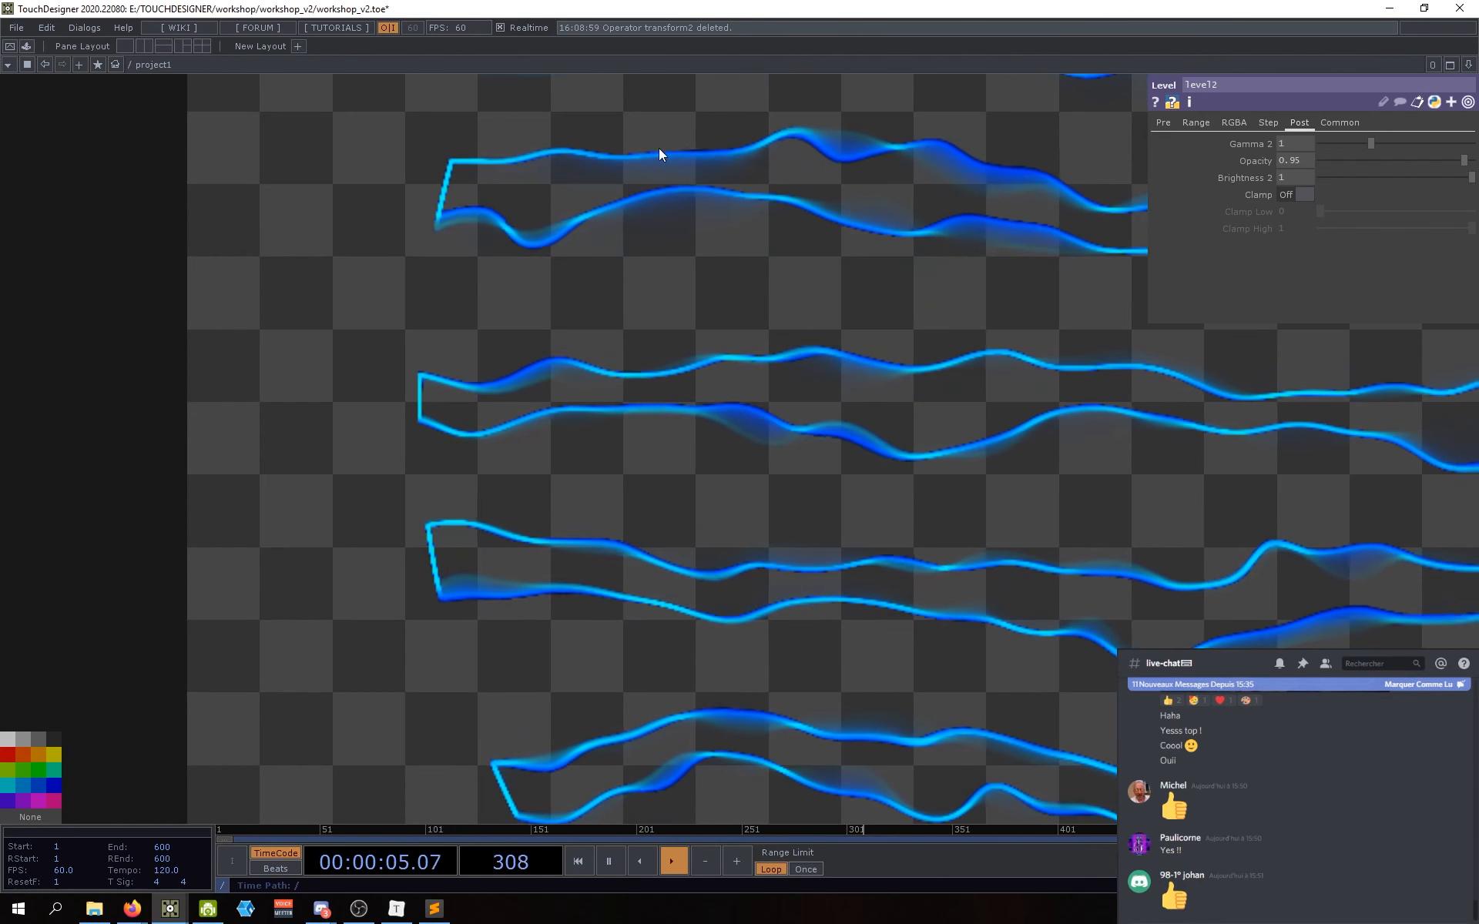
pyautogui.scroll(-6, 880, 469)
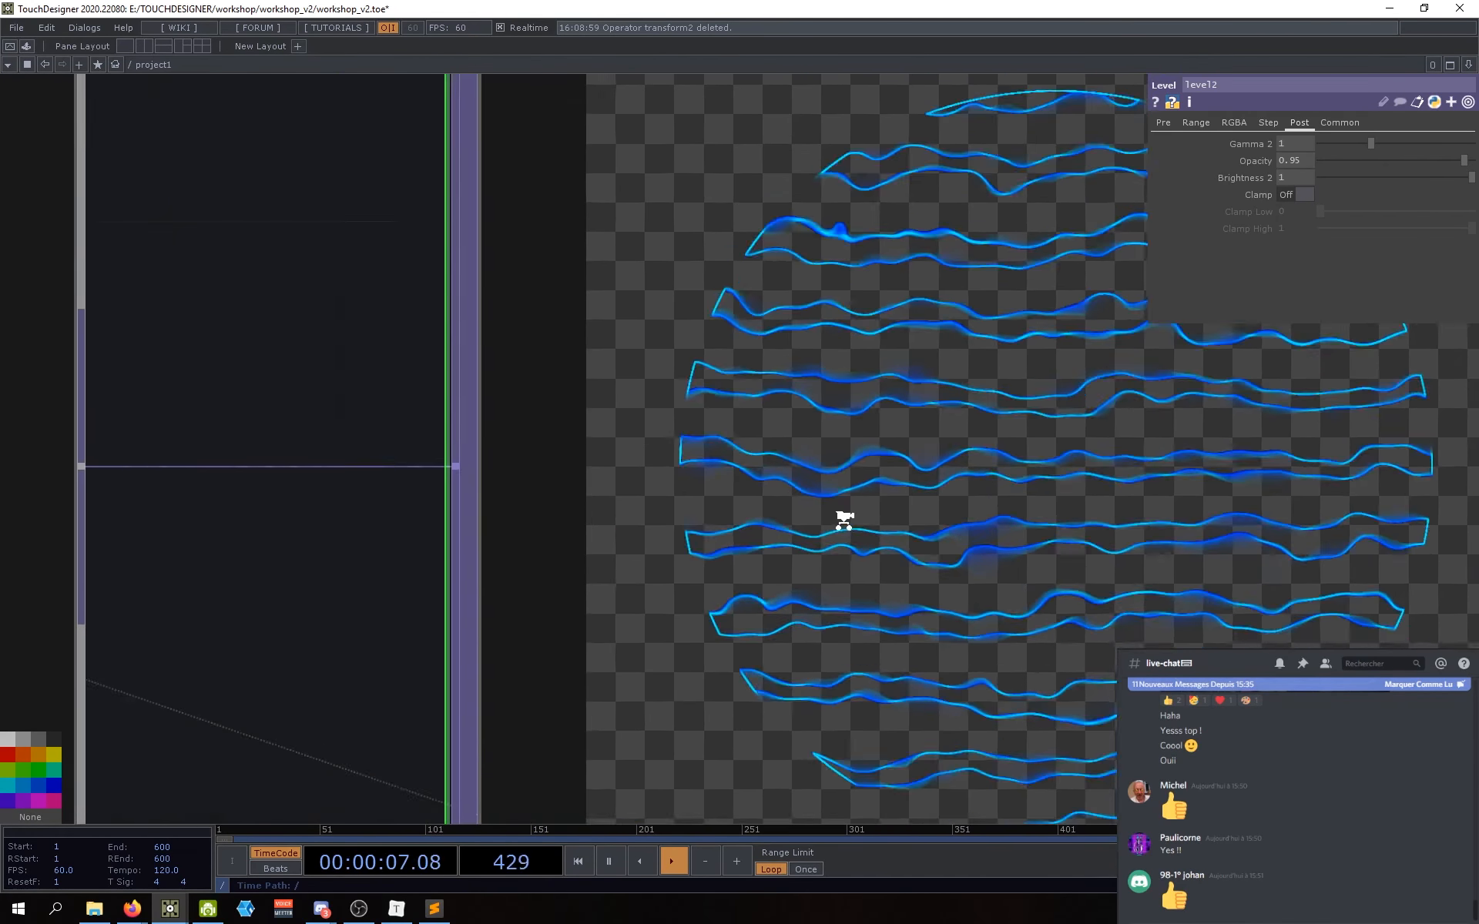
pyautogui.scroll(1, 1117, 613)
pyautogui.scroll(3, 882, 548)
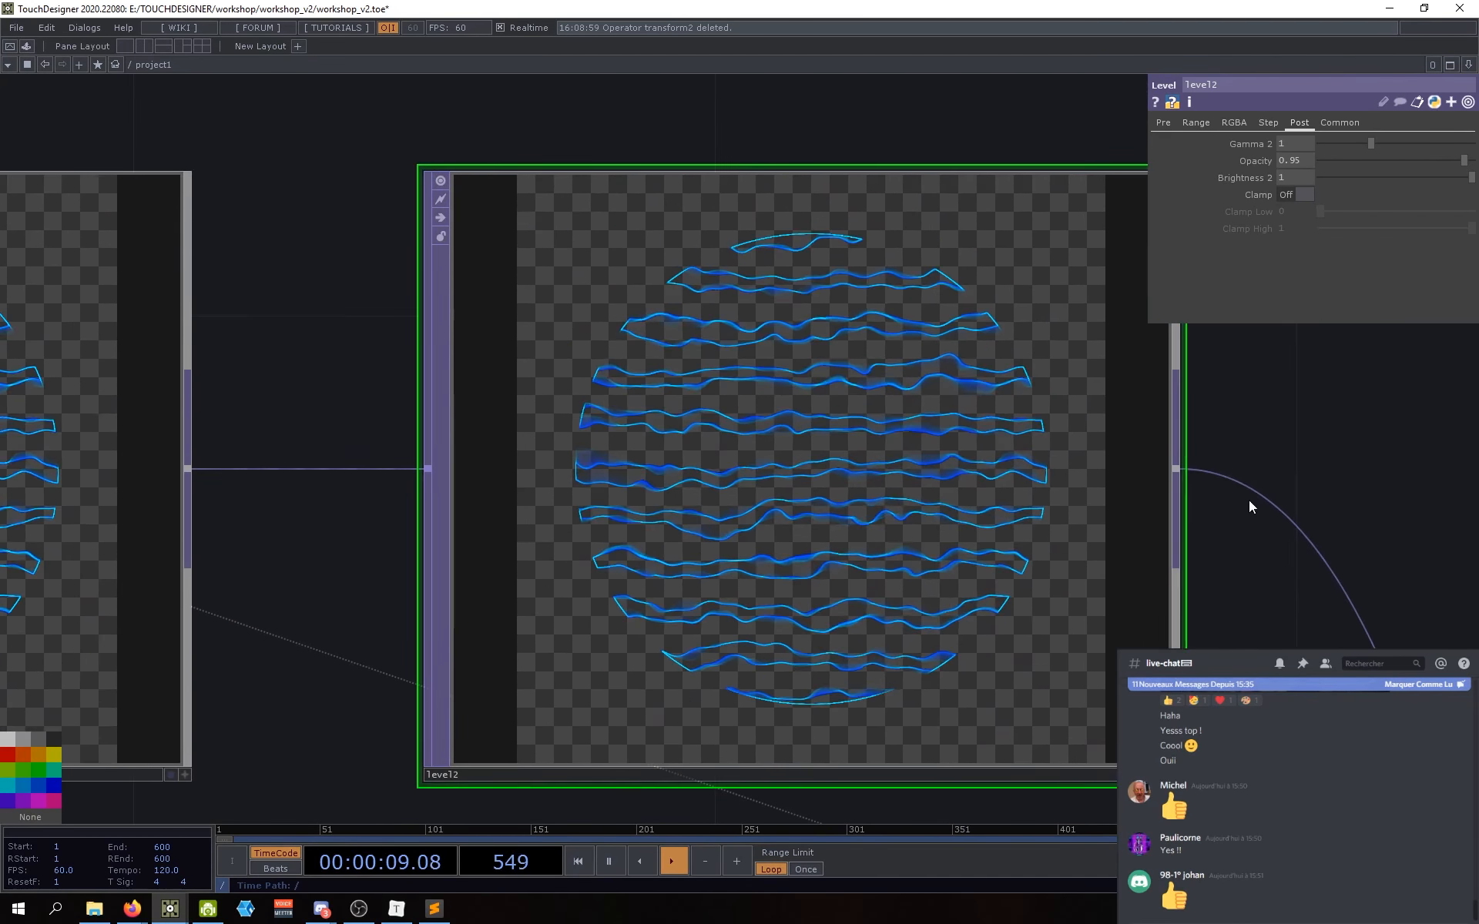
pyautogui.moveTo(1295, 163)
pyautogui.mouseDown()
pyautogui.moveTo(1298, 188)
pyautogui.moveTo(1316, 194)
pyautogui.moveTo(1292, 138)
pyautogui.mouseUp()
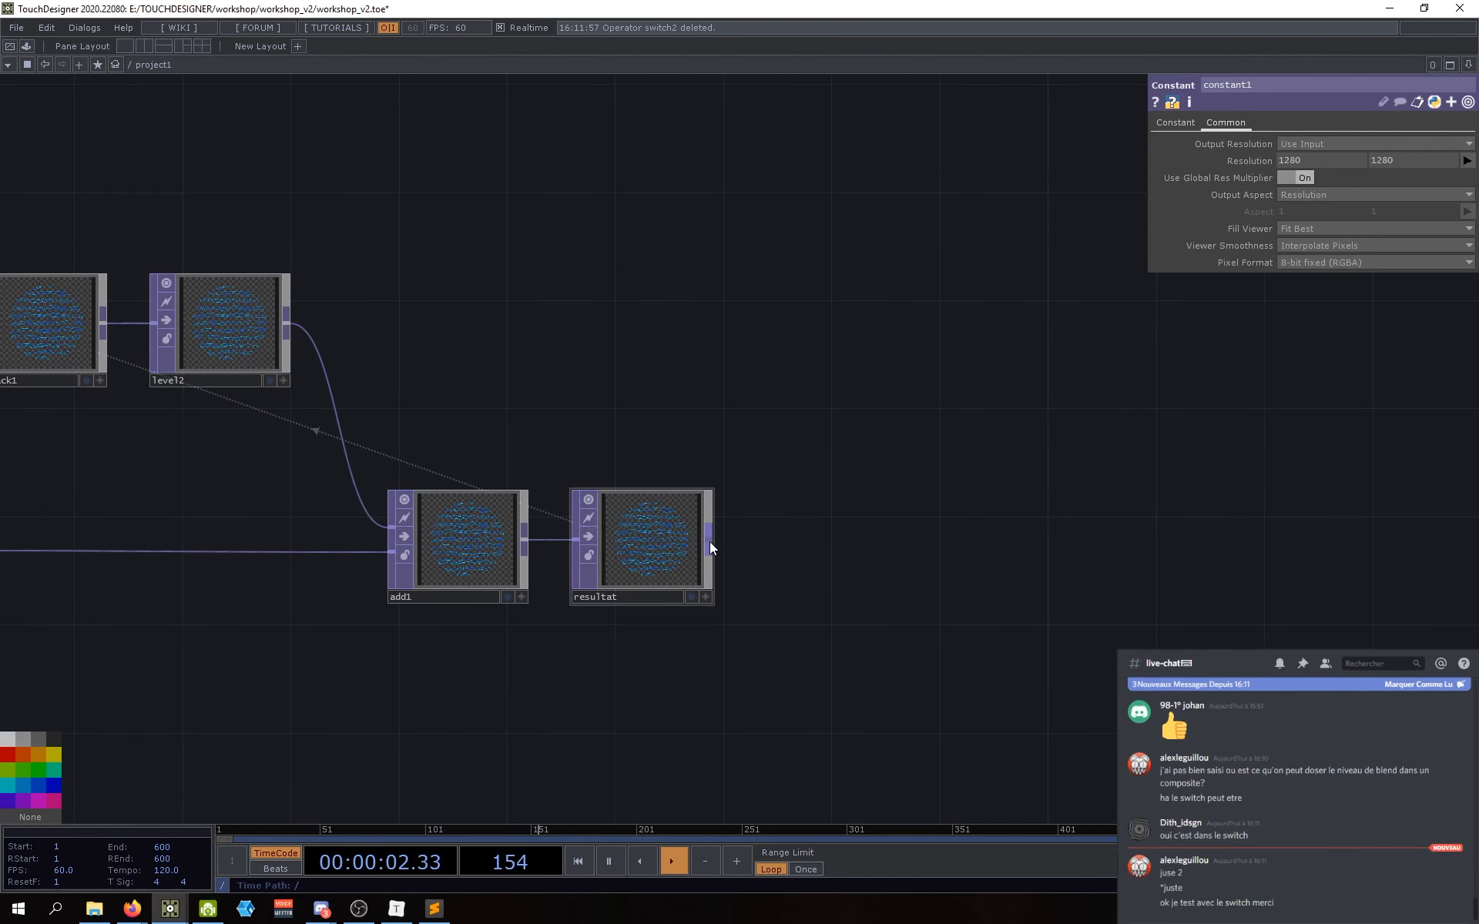
# Step: Append a Null after resultat and name it etape_6
pyautogui.click(710, 542)
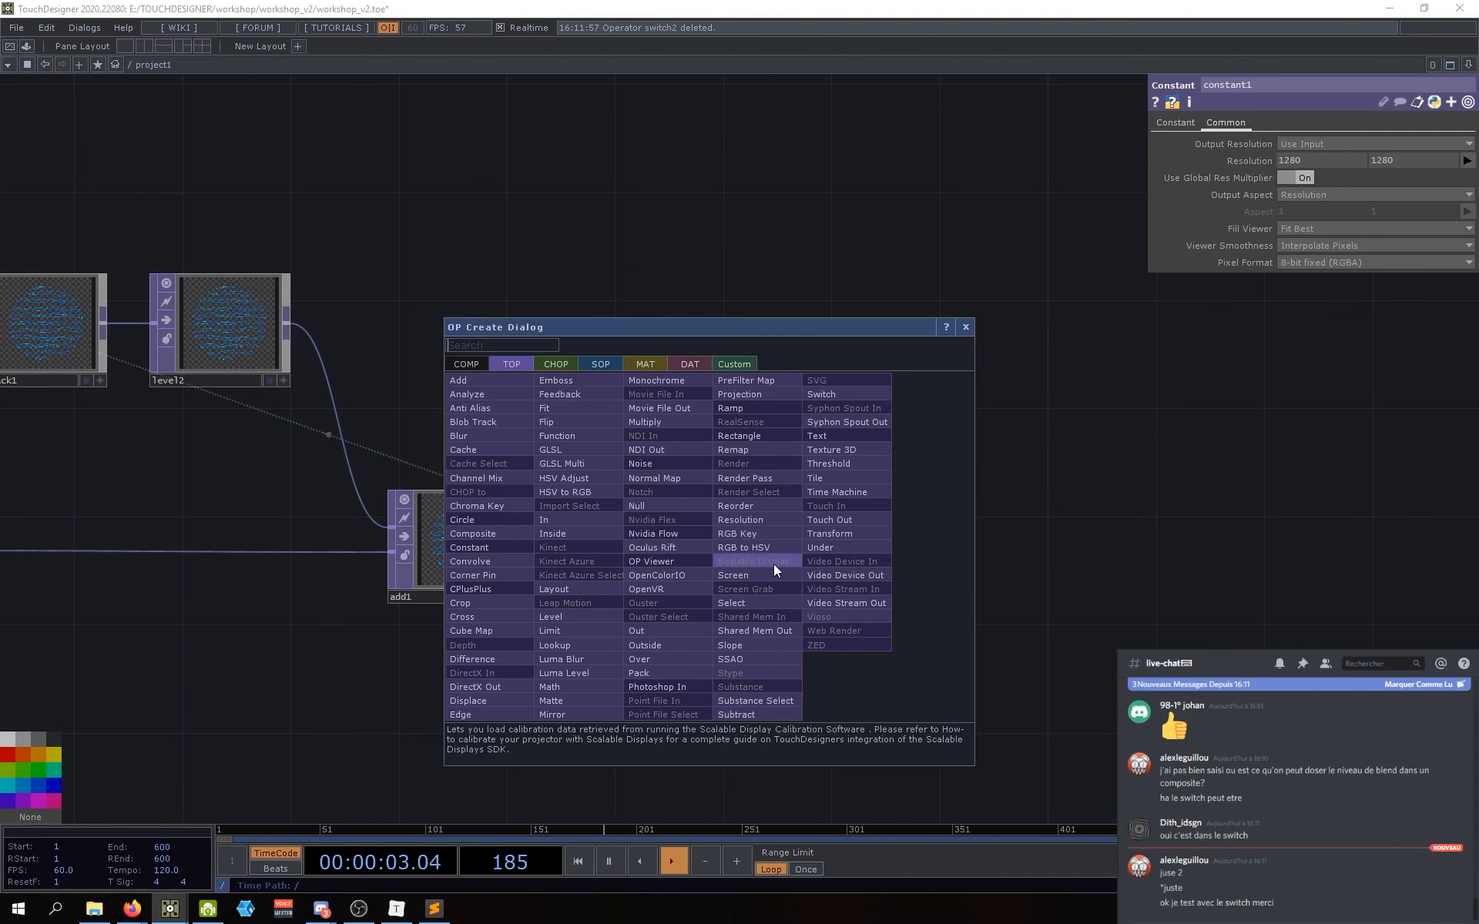
pyautogui.click(659, 502)
pyautogui.click(811, 542)
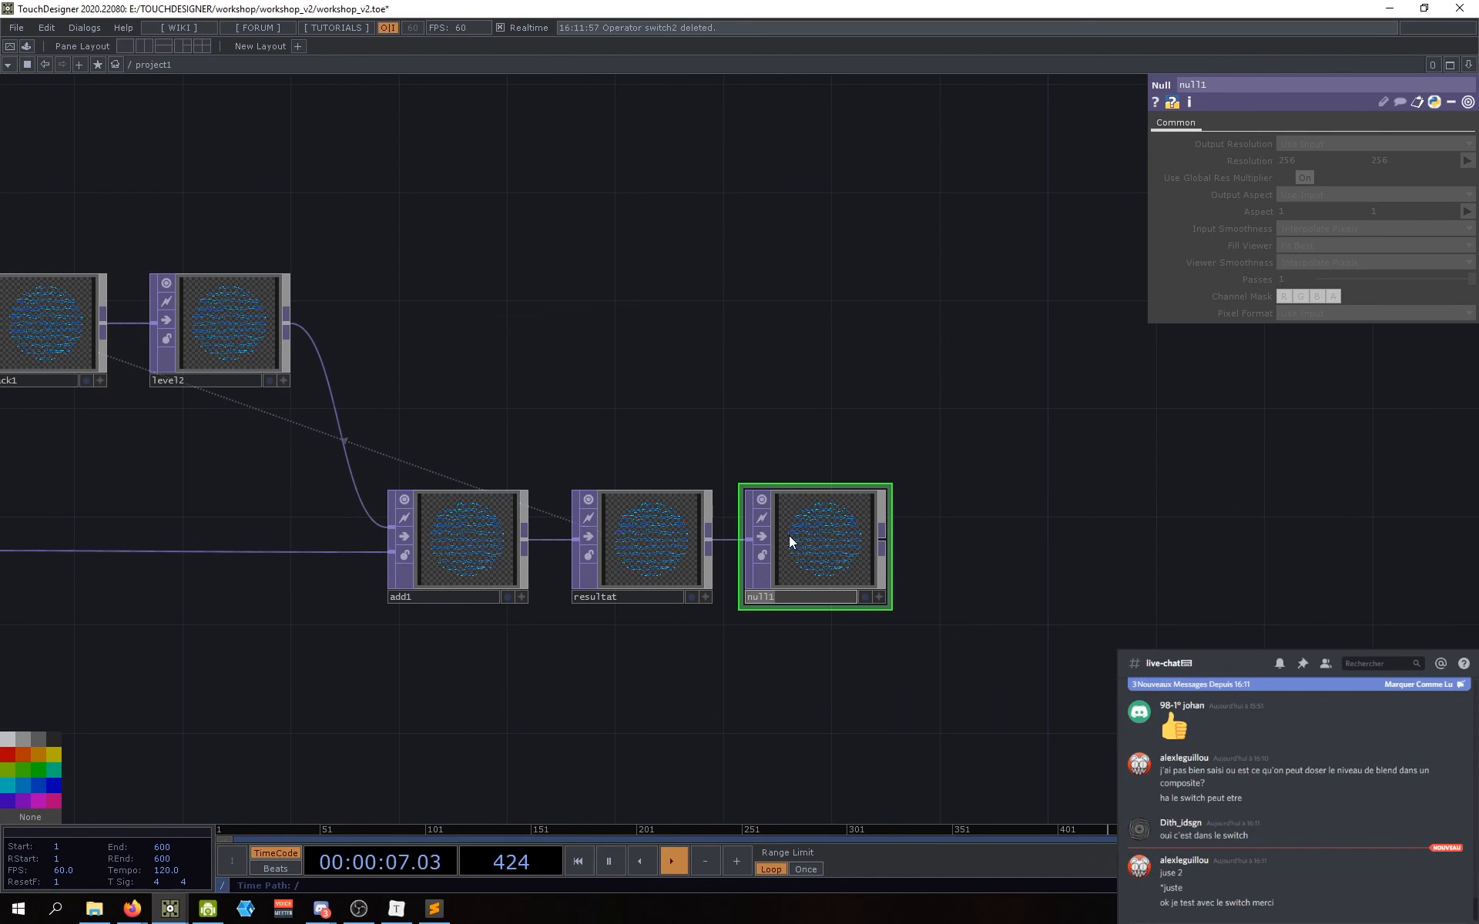
pyautogui.write('etape_6')
pyautogui.press('Return')
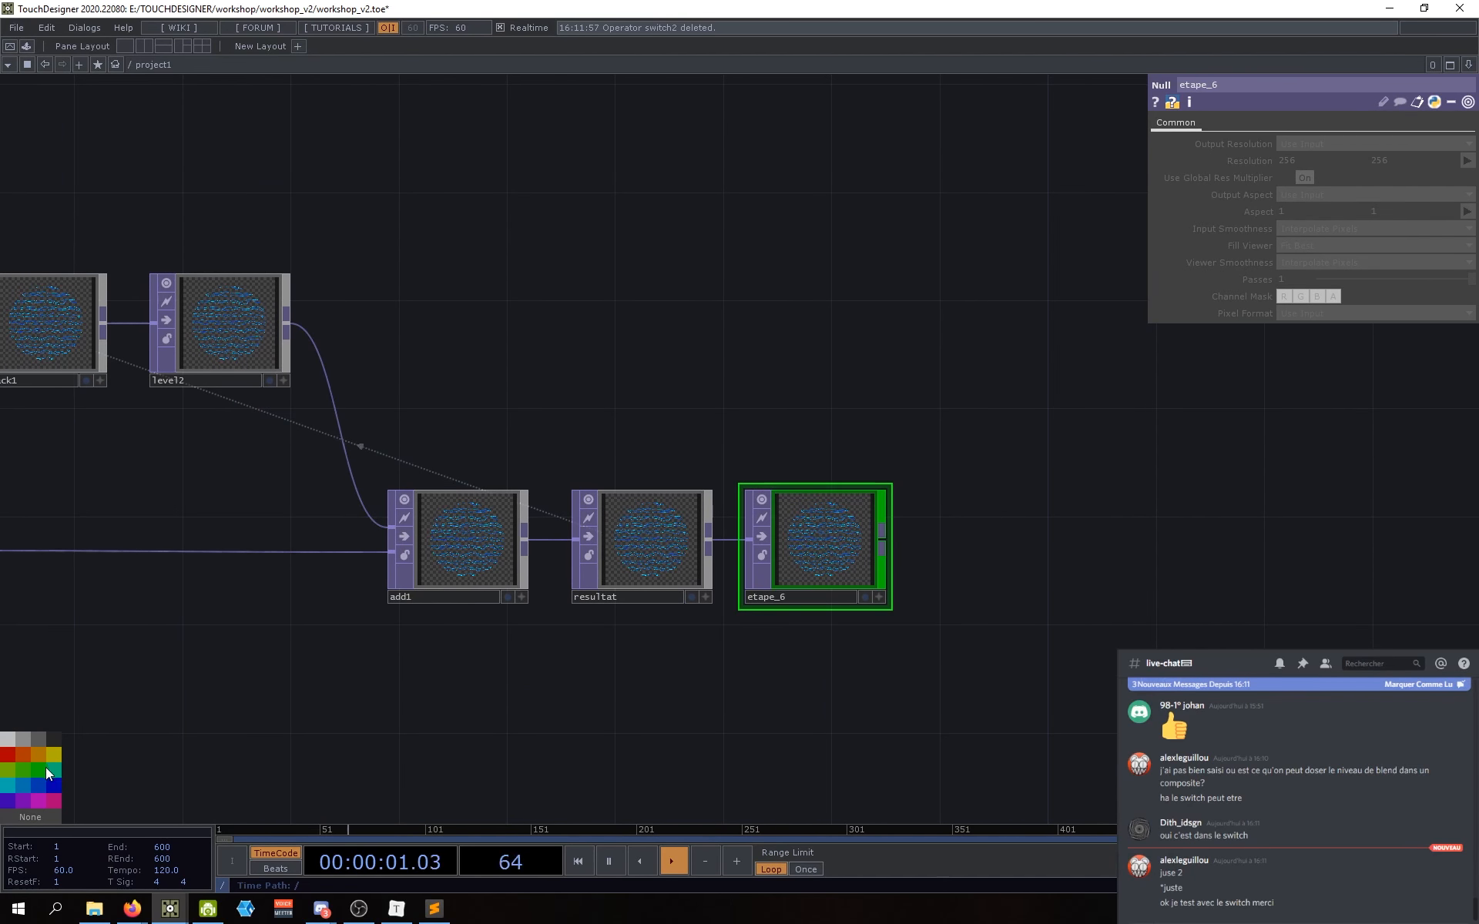
# Step: Check etape_6's parameters, then select the etape_2 node that feeds comp2
pyautogui.moveTo(710, 703); pyautogui.dragTo(511, 597)
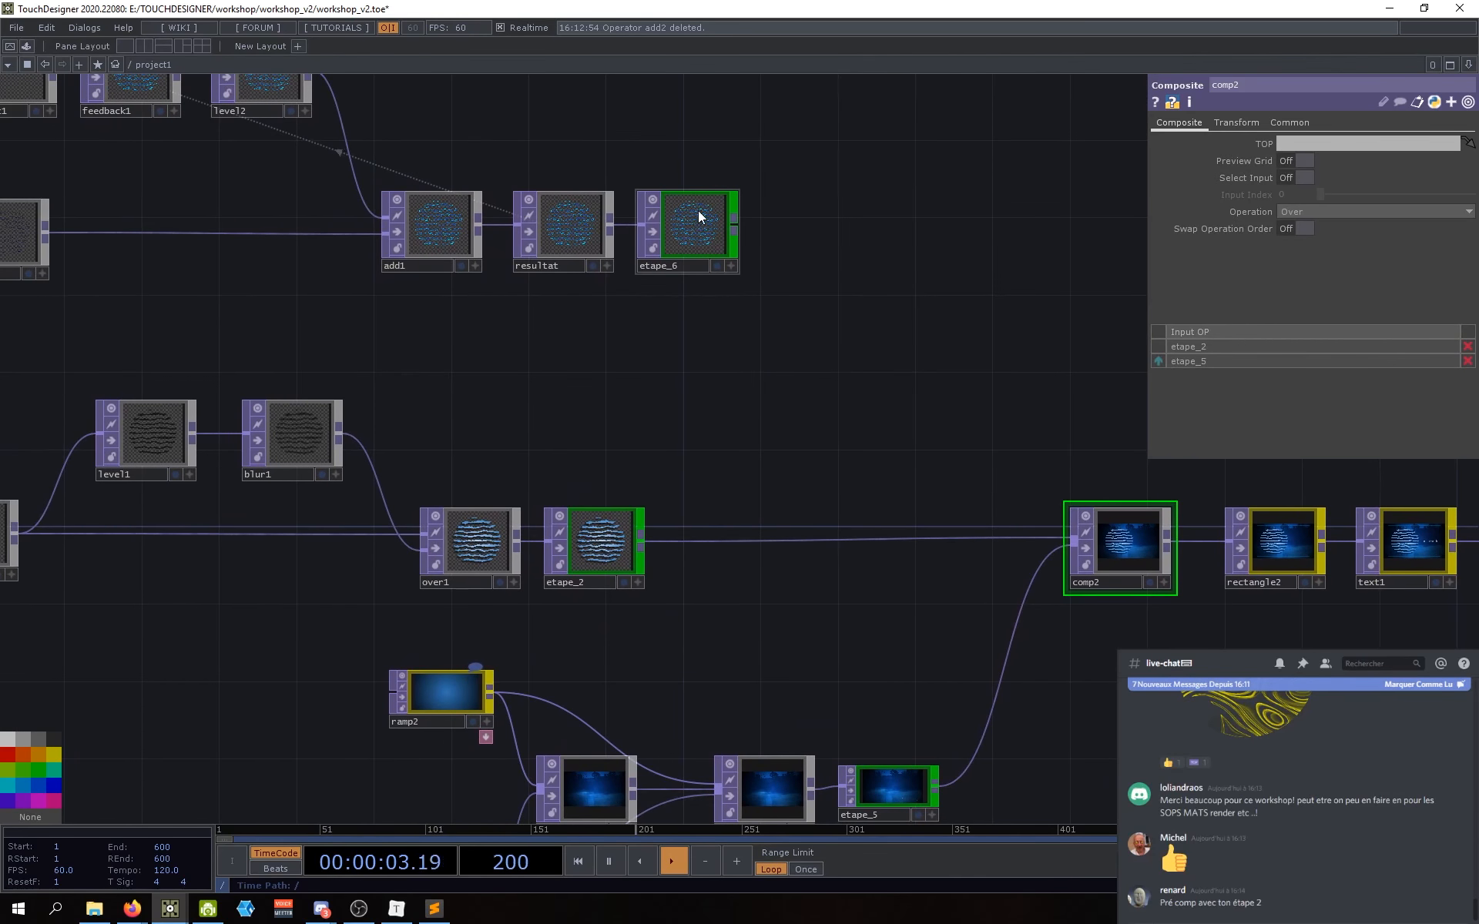
pyautogui.scroll(3, 695, 220)
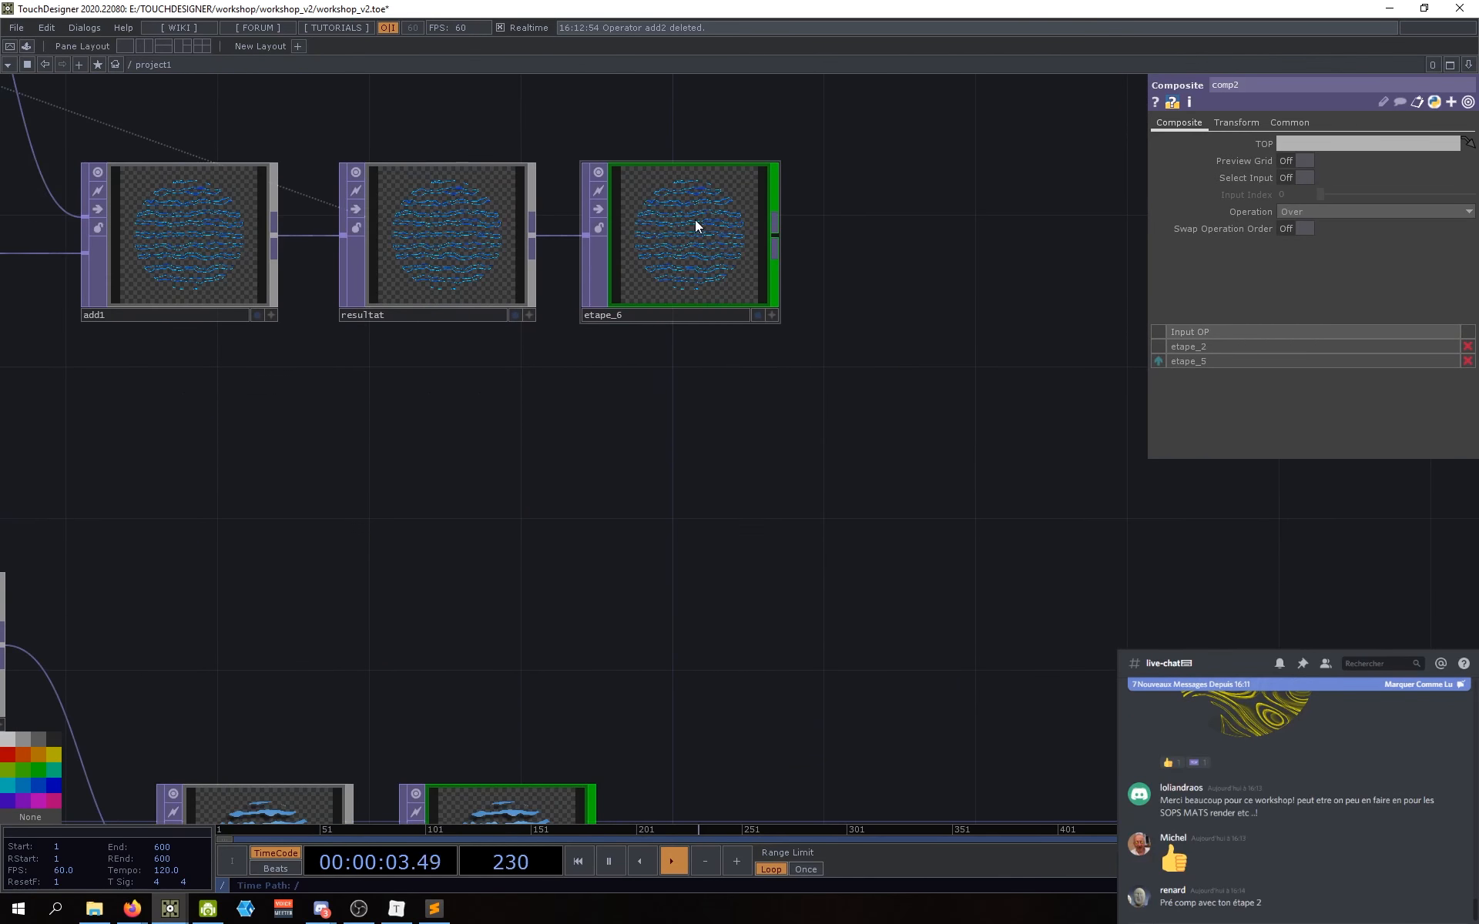
pyautogui.click(695, 221)
pyautogui.moveTo(649, 405); pyautogui.dragTo(607, 266)
pyautogui.scroll(-3, 604, 287)
pyautogui.scroll(4, 486, 583)
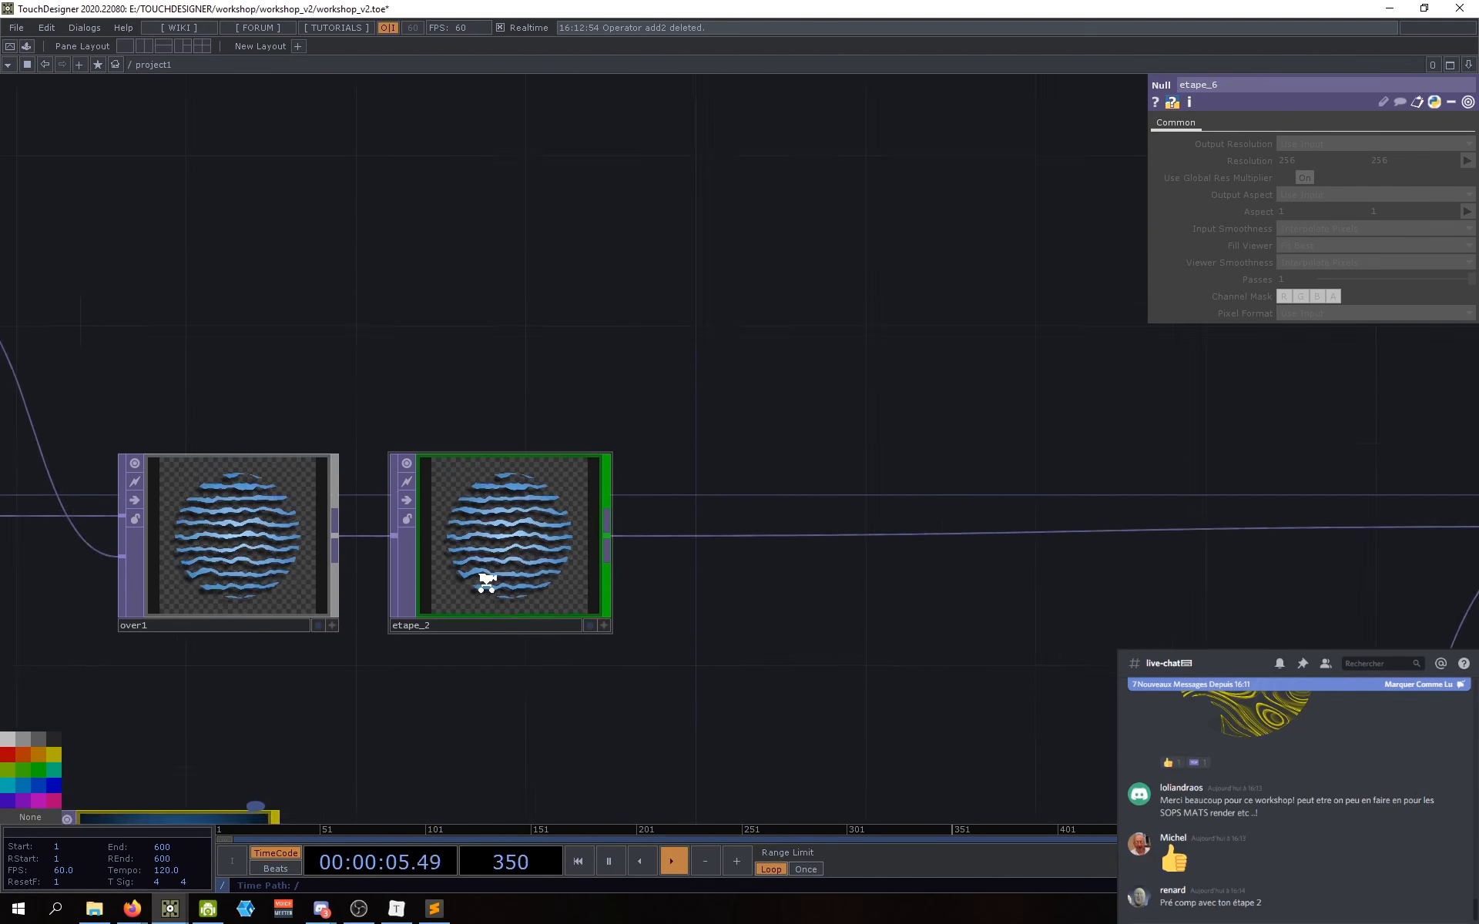
pyautogui.scroll(2, 486, 583)
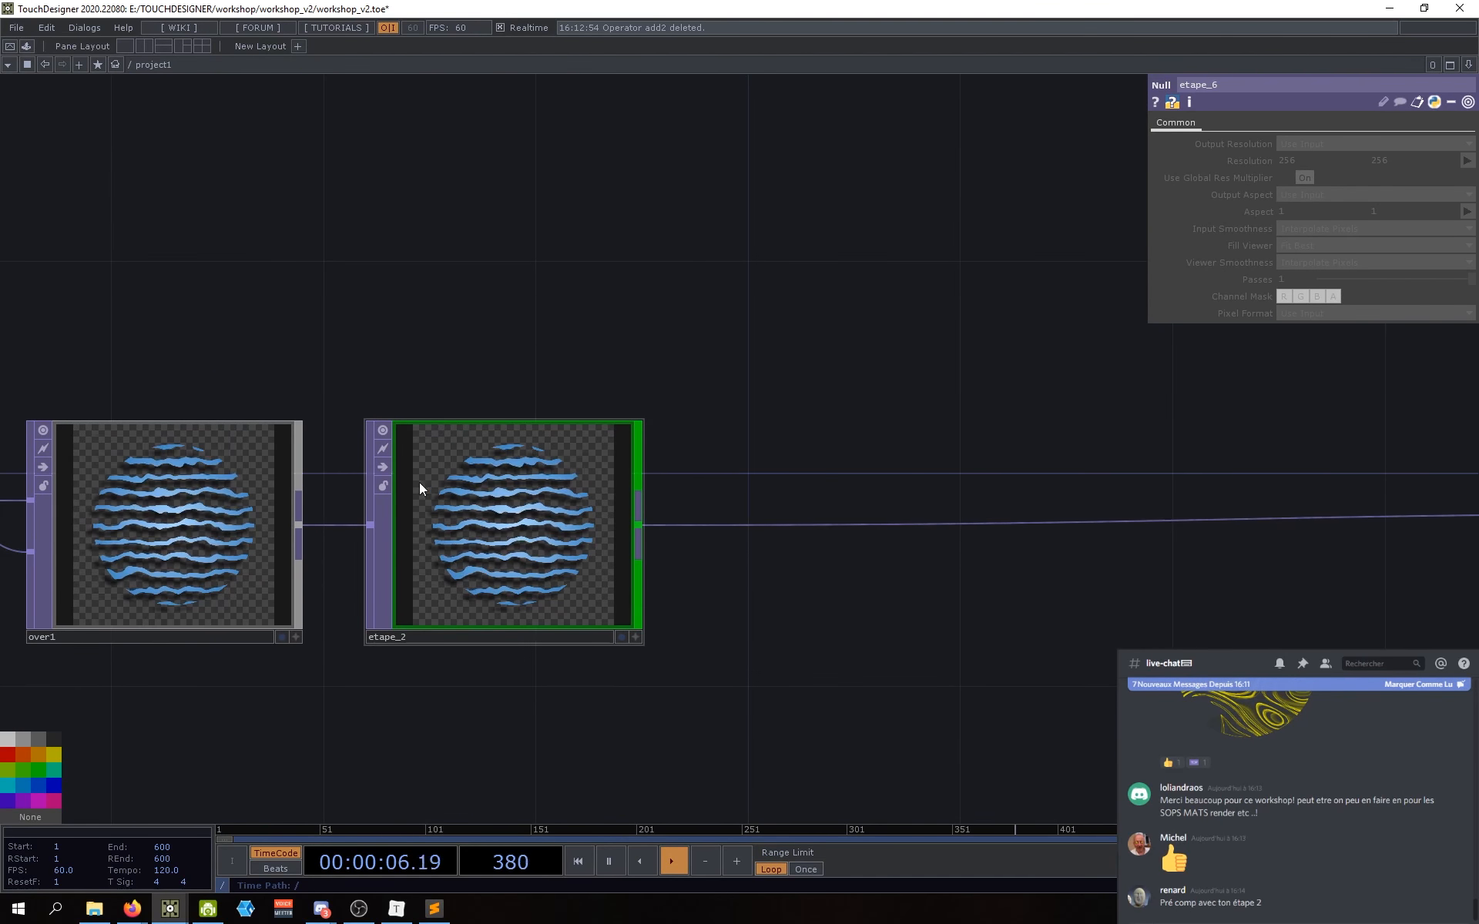
pyautogui.click(517, 525)
pyautogui.moveTo(818, 651); pyautogui.dragTo(736, 573)
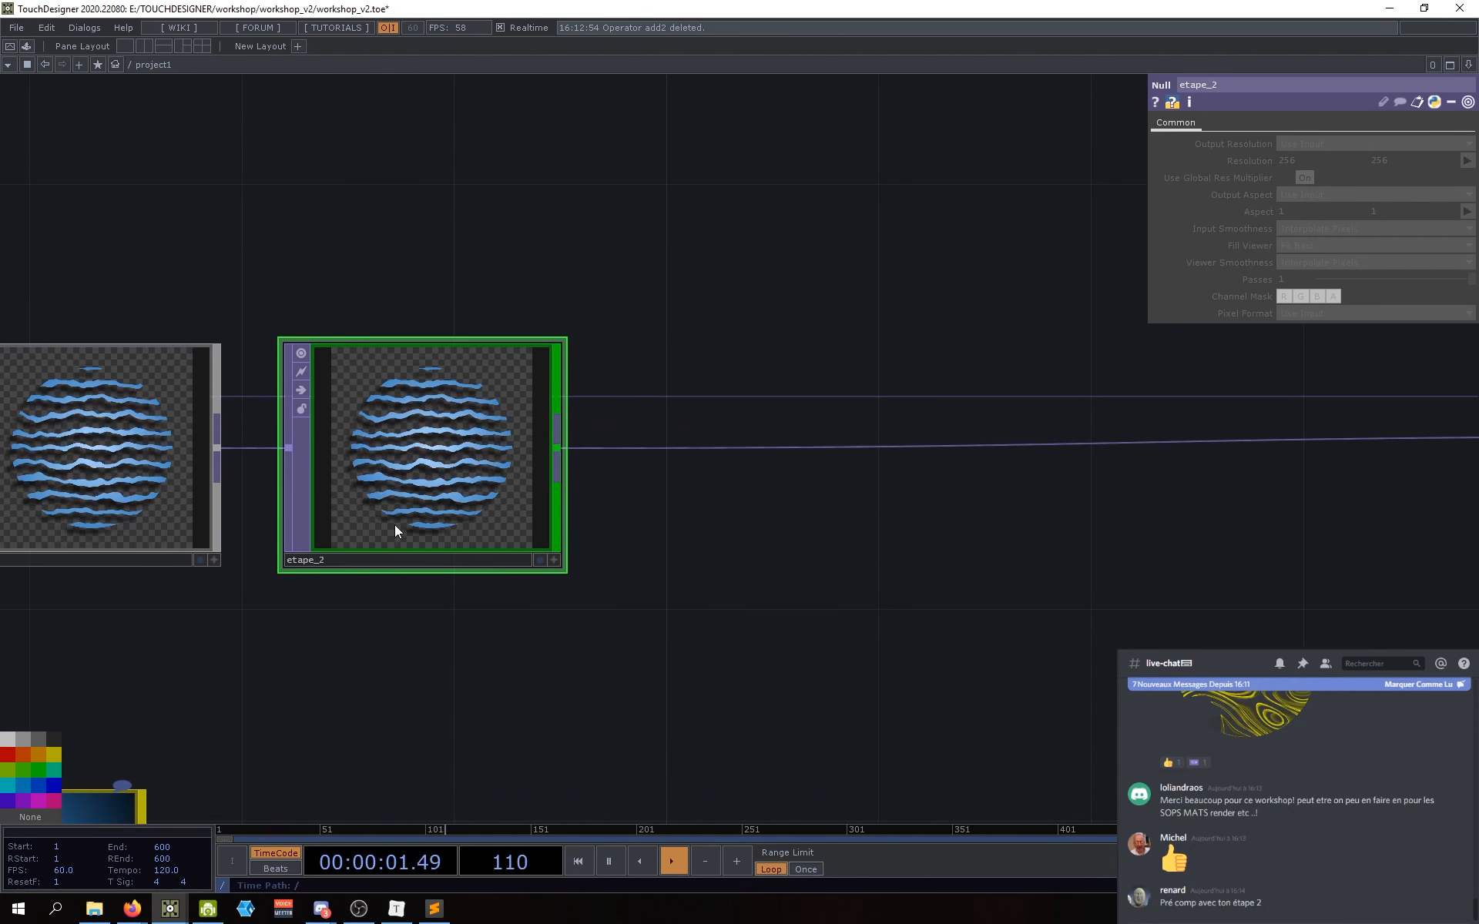
pyautogui.scroll(-4, 585, 601)
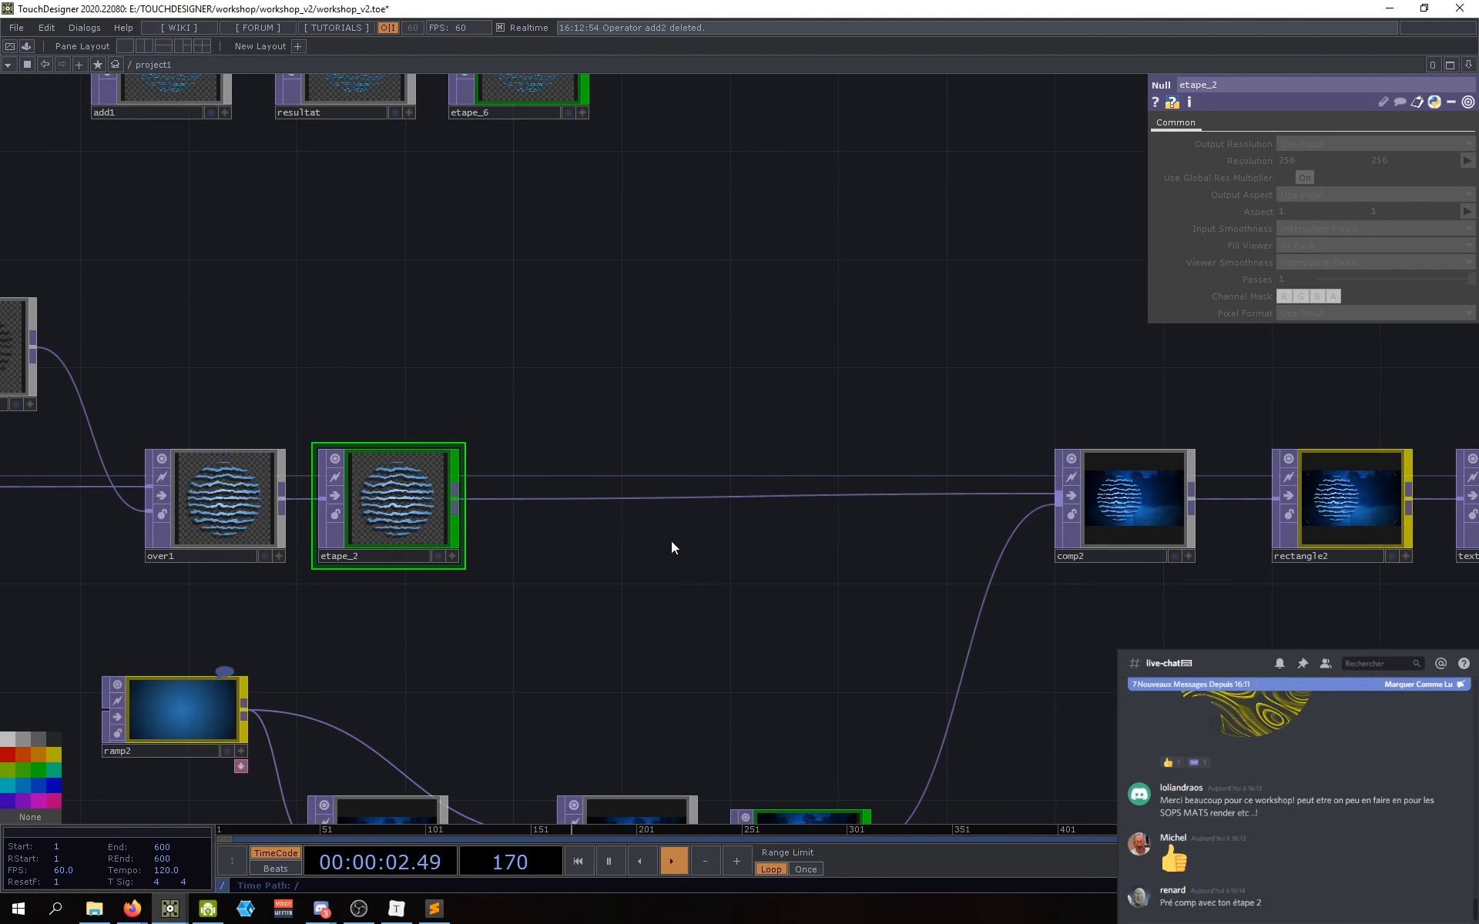
# Step: Insert an Add TOP (add2) on the wire between etape_2 and comp2
pyautogui.rightClick(715, 498)
pyautogui.click(729, 484)
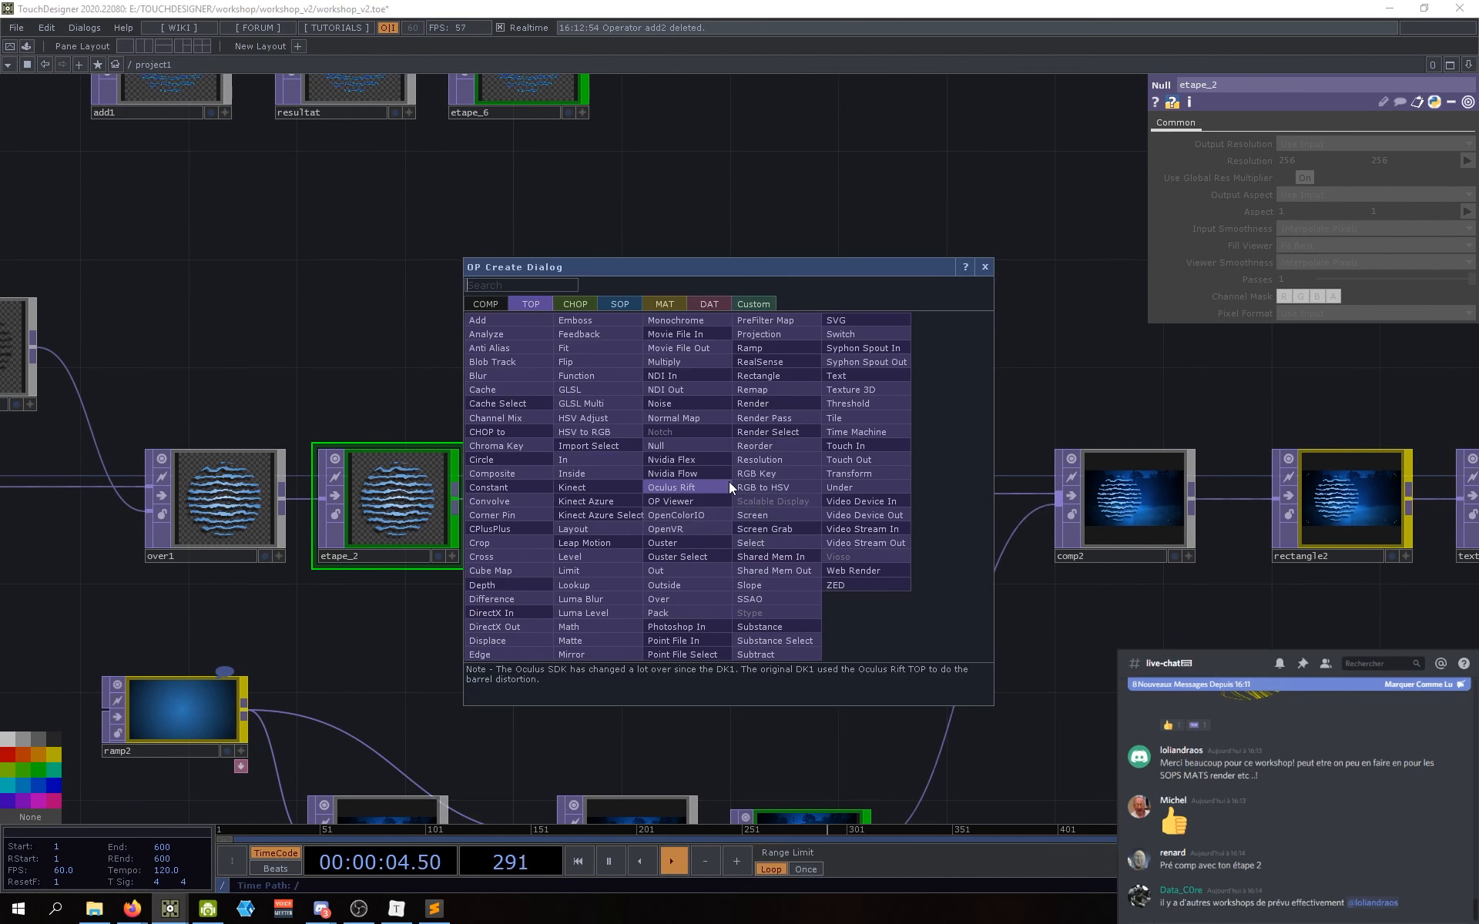
pyautogui.click(479, 321)
pyautogui.click(792, 498)
# Step: Wire etape_6 into add2's second input
pyautogui.moveTo(750, 365); pyautogui.dragTo(709, 391)
pyautogui.scroll(-3, 709, 391)
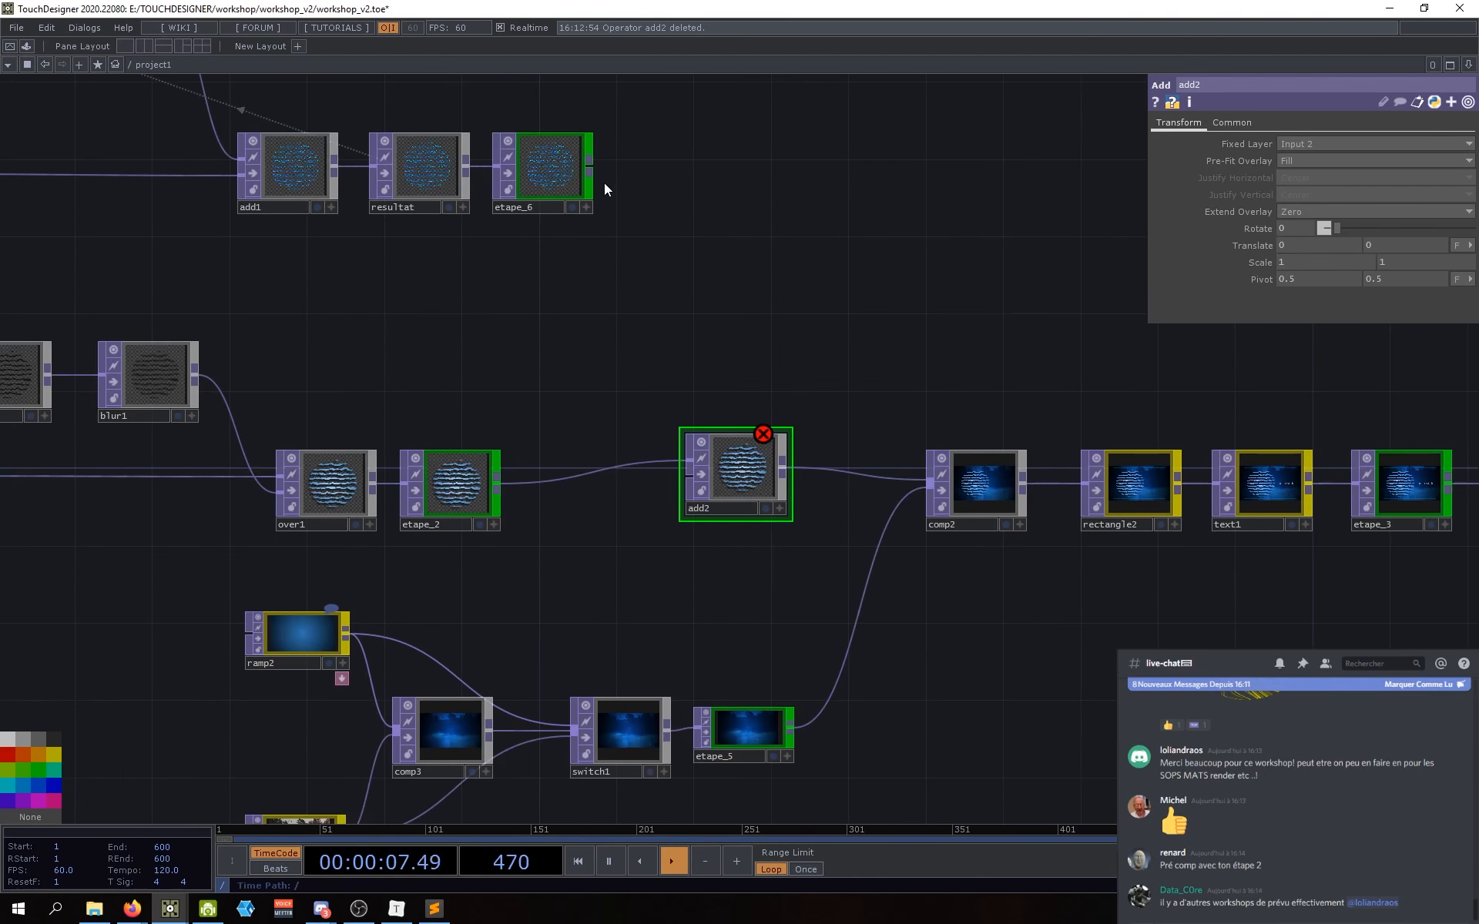
pyautogui.moveTo(592, 168); pyautogui.dragTo(681, 477)
pyautogui.scroll(10, 669, 488)
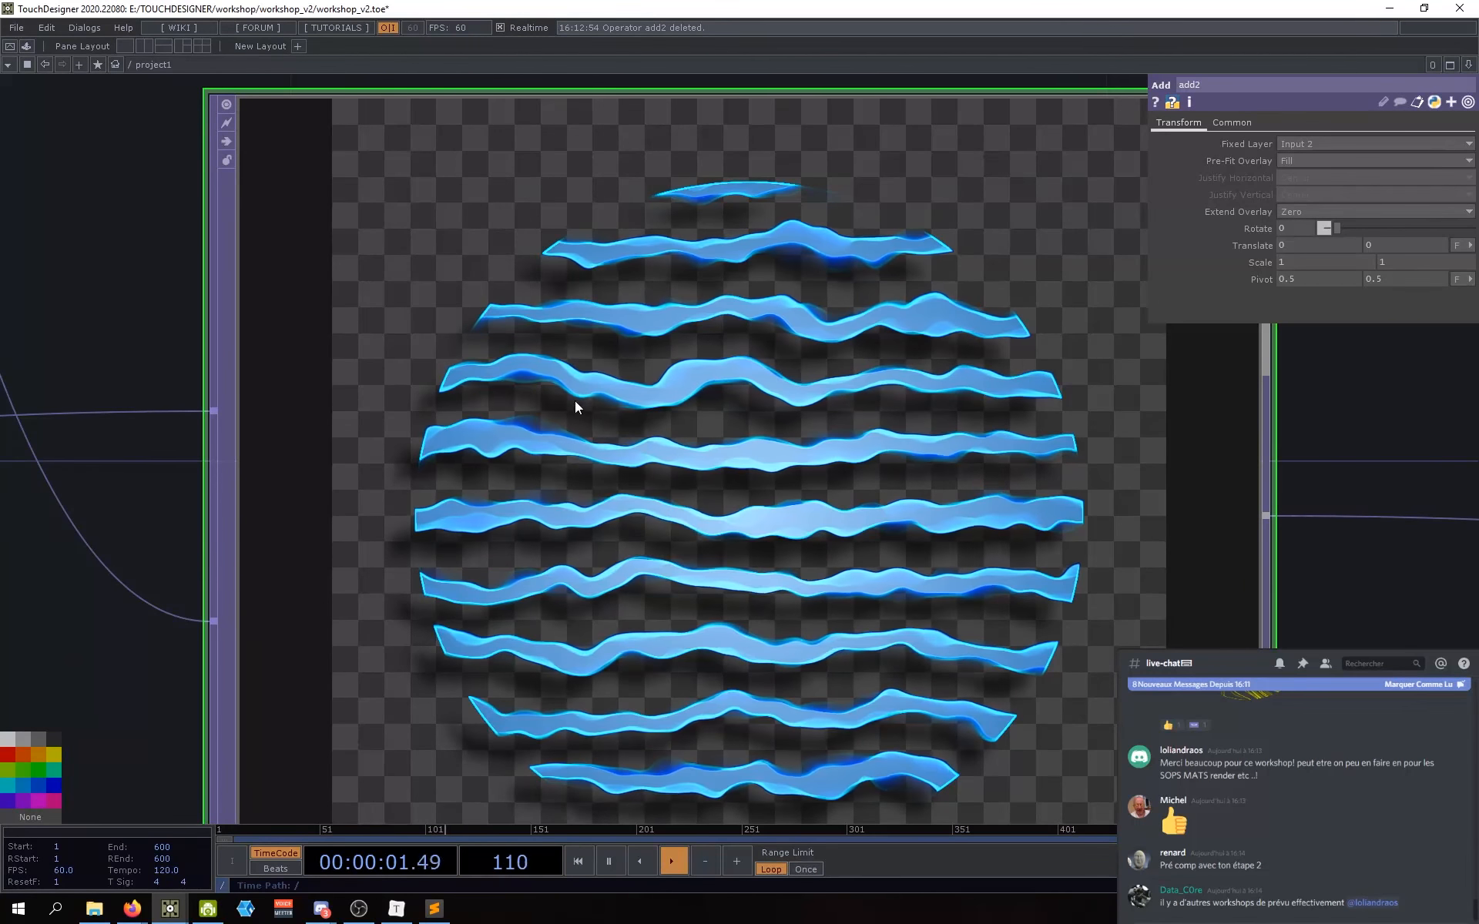
pyautogui.scroll(-3, 668, 449)
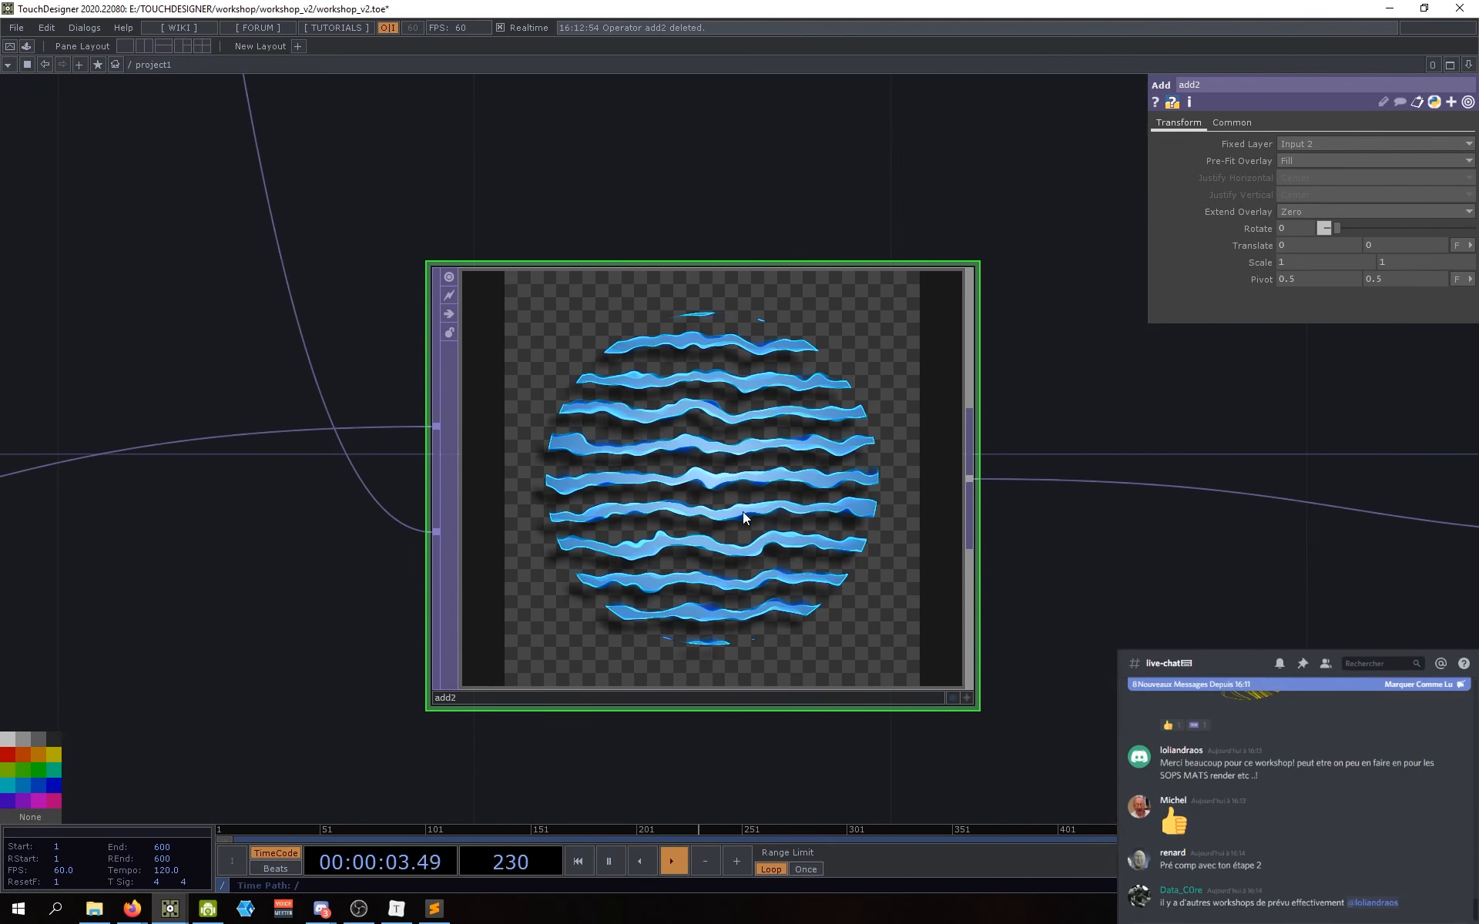
pyautogui.scroll(-4, 994, 462)
# Step: Show etape_3's output as the network background
pyautogui.moveTo(1109, 566); pyautogui.dragTo(655, 539)
pyautogui.scroll(-2, 655, 539)
pyautogui.scroll(8, 472, 465)
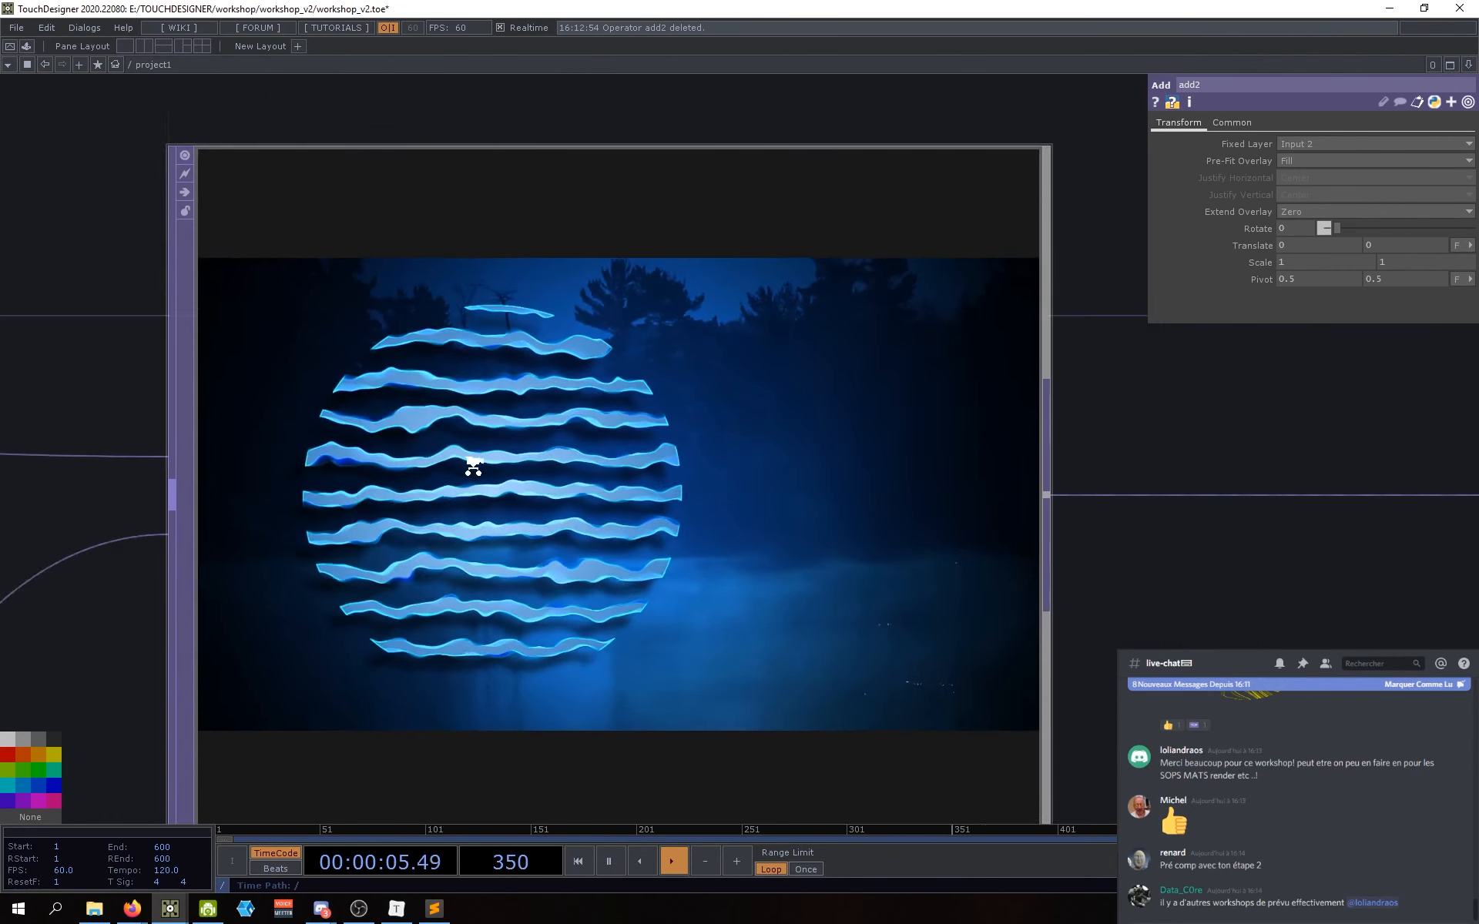
pyautogui.scroll(-1, 722, 499)
pyautogui.scroll(-6, 722, 499)
pyautogui.moveTo(949, 593); pyautogui.dragTo(572, 606)
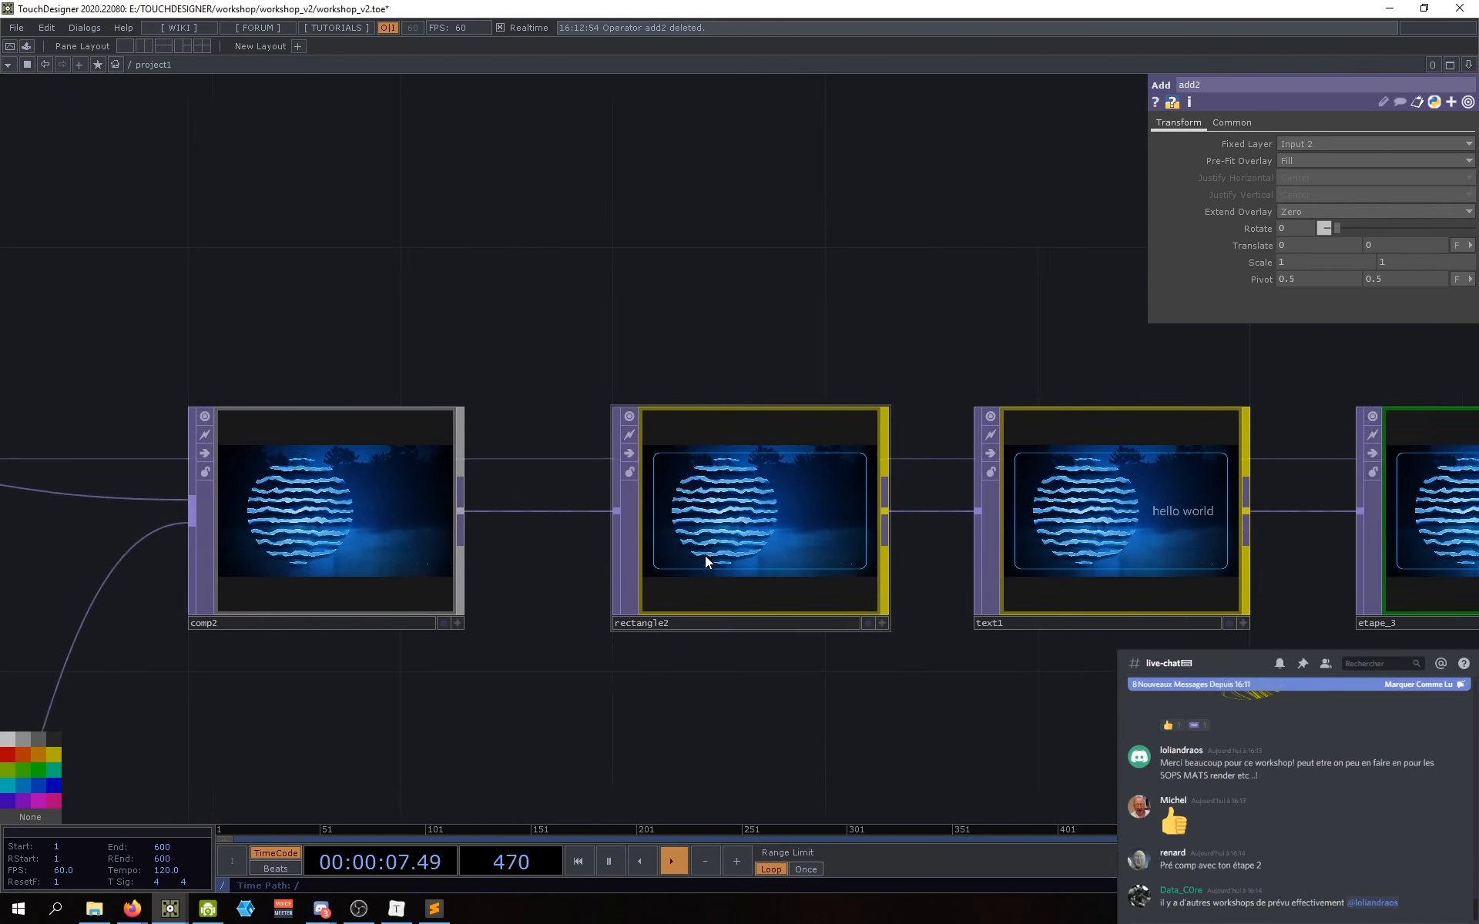
pyautogui.scroll(7, 732, 544)
pyautogui.scroll(-2, 743, 535)
pyautogui.scroll(-4, 743, 535)
pyautogui.scroll(7, 1256, 553)
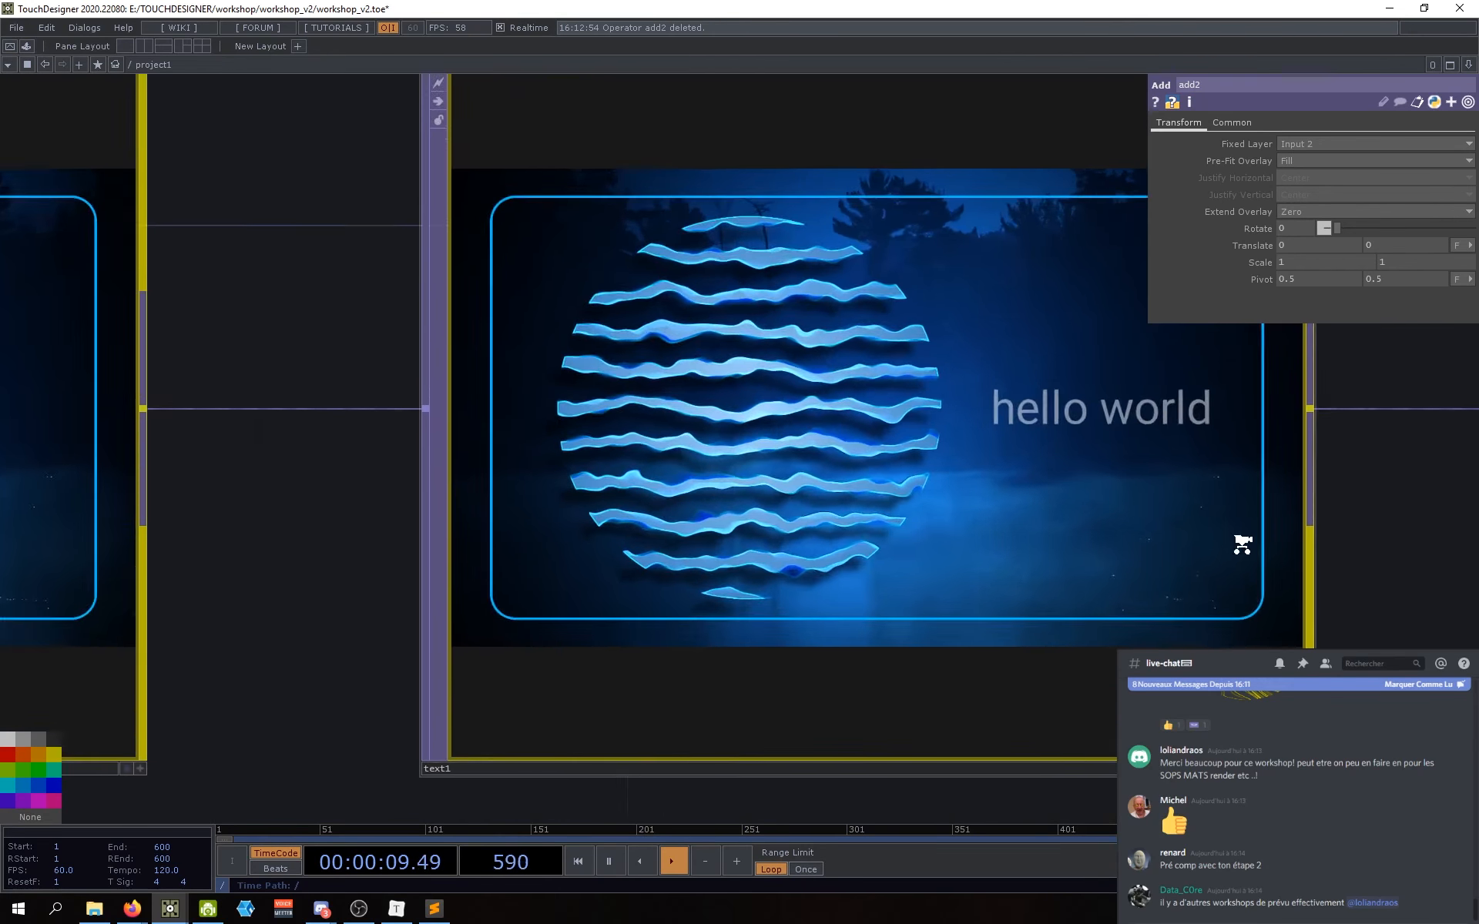
pyautogui.moveTo(1407, 561); pyautogui.dragTo(664, 527)
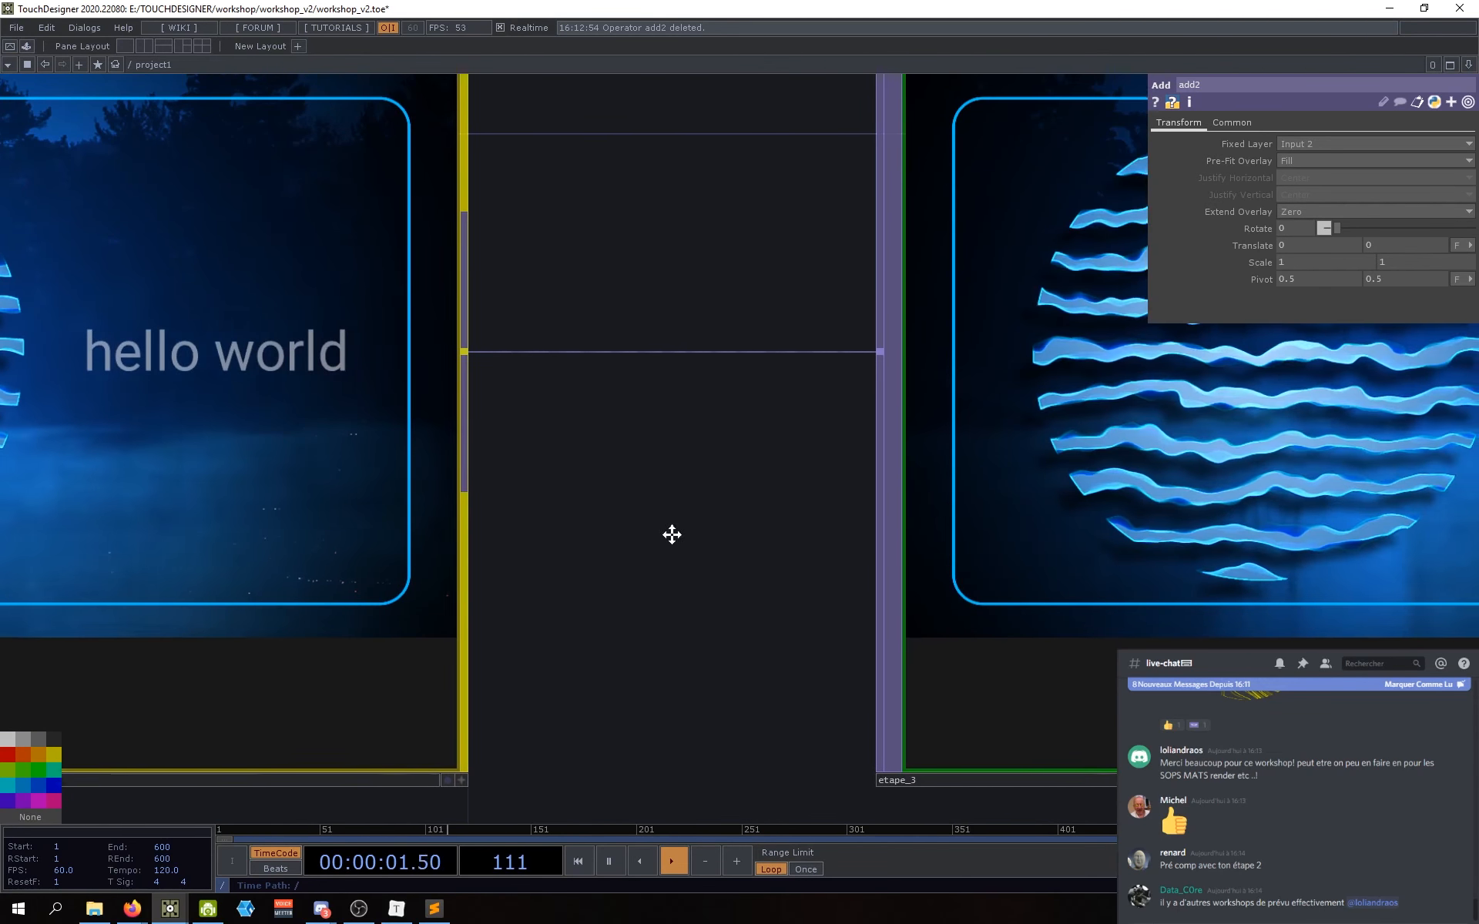
pyautogui.scroll(-6, 662, 531)
pyautogui.click(941, 593)
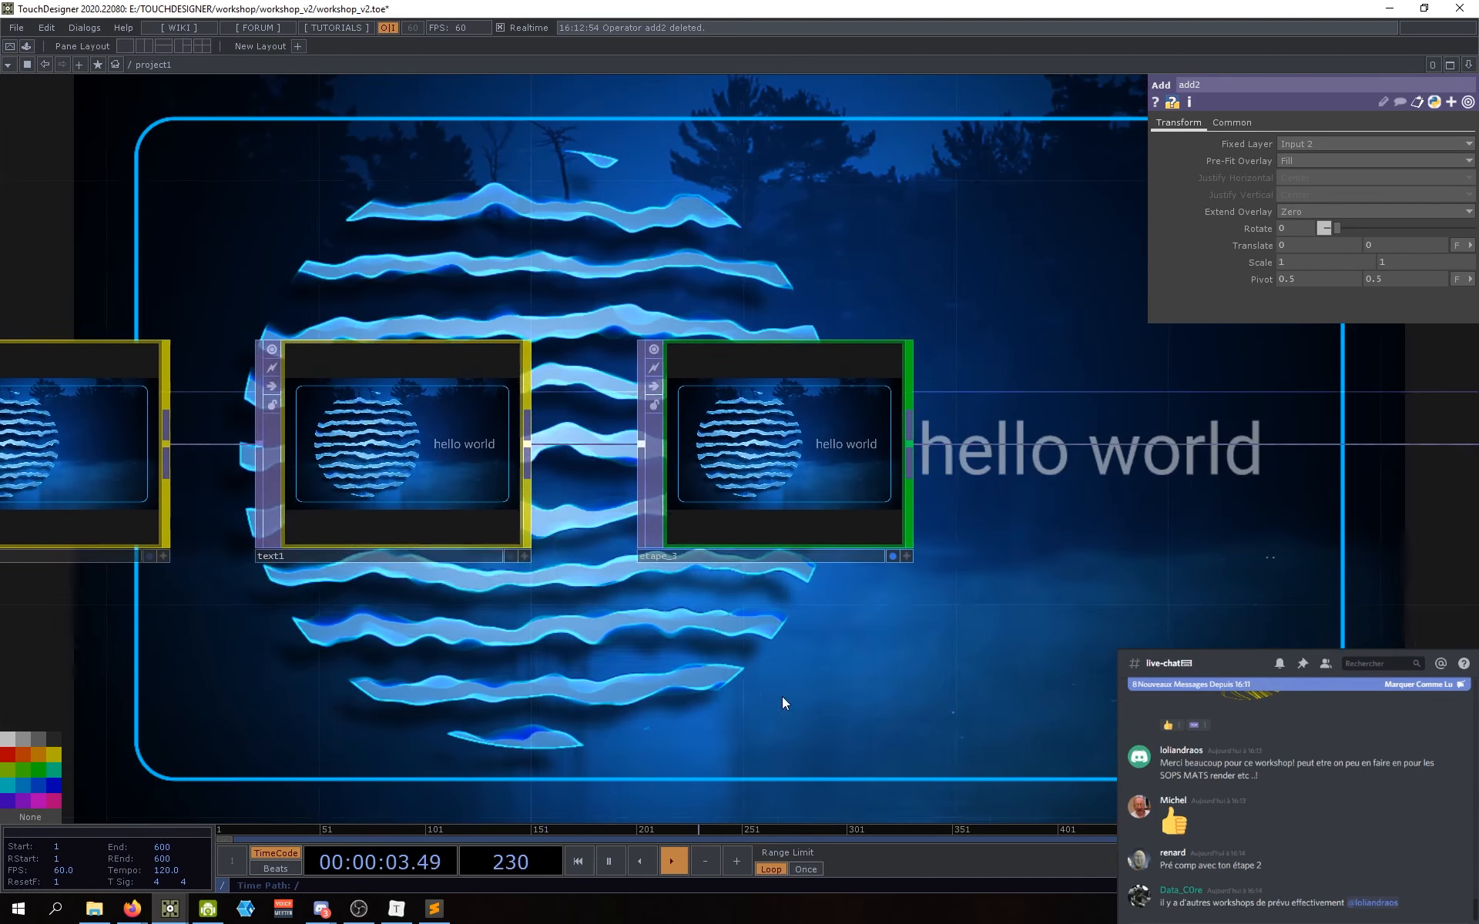
pyautogui.scroll(-5, 783, 696)
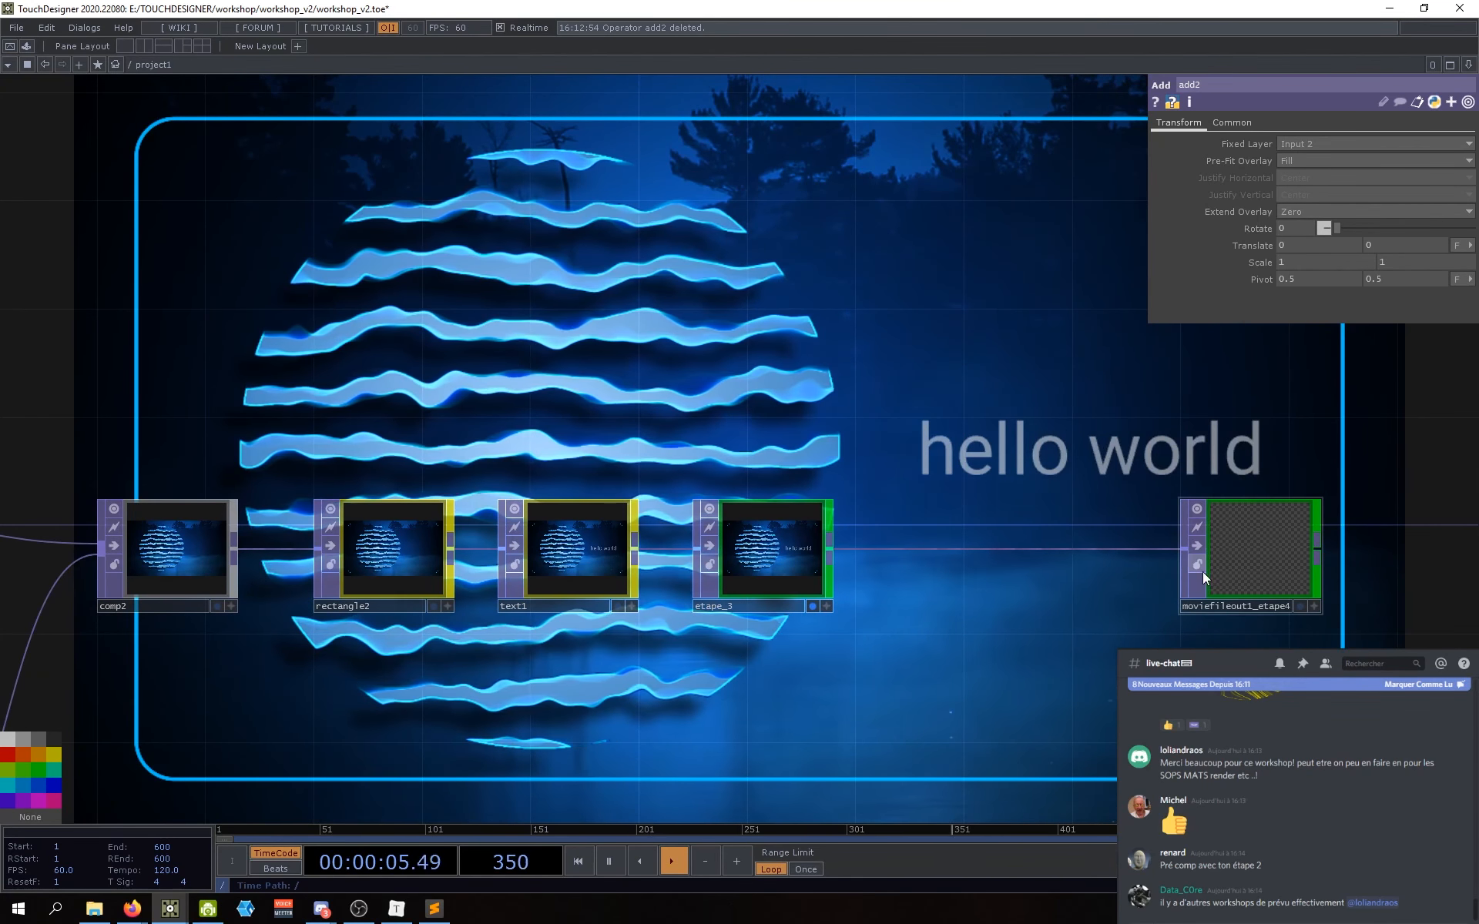
pyautogui.scroll(-4, 871, 645)
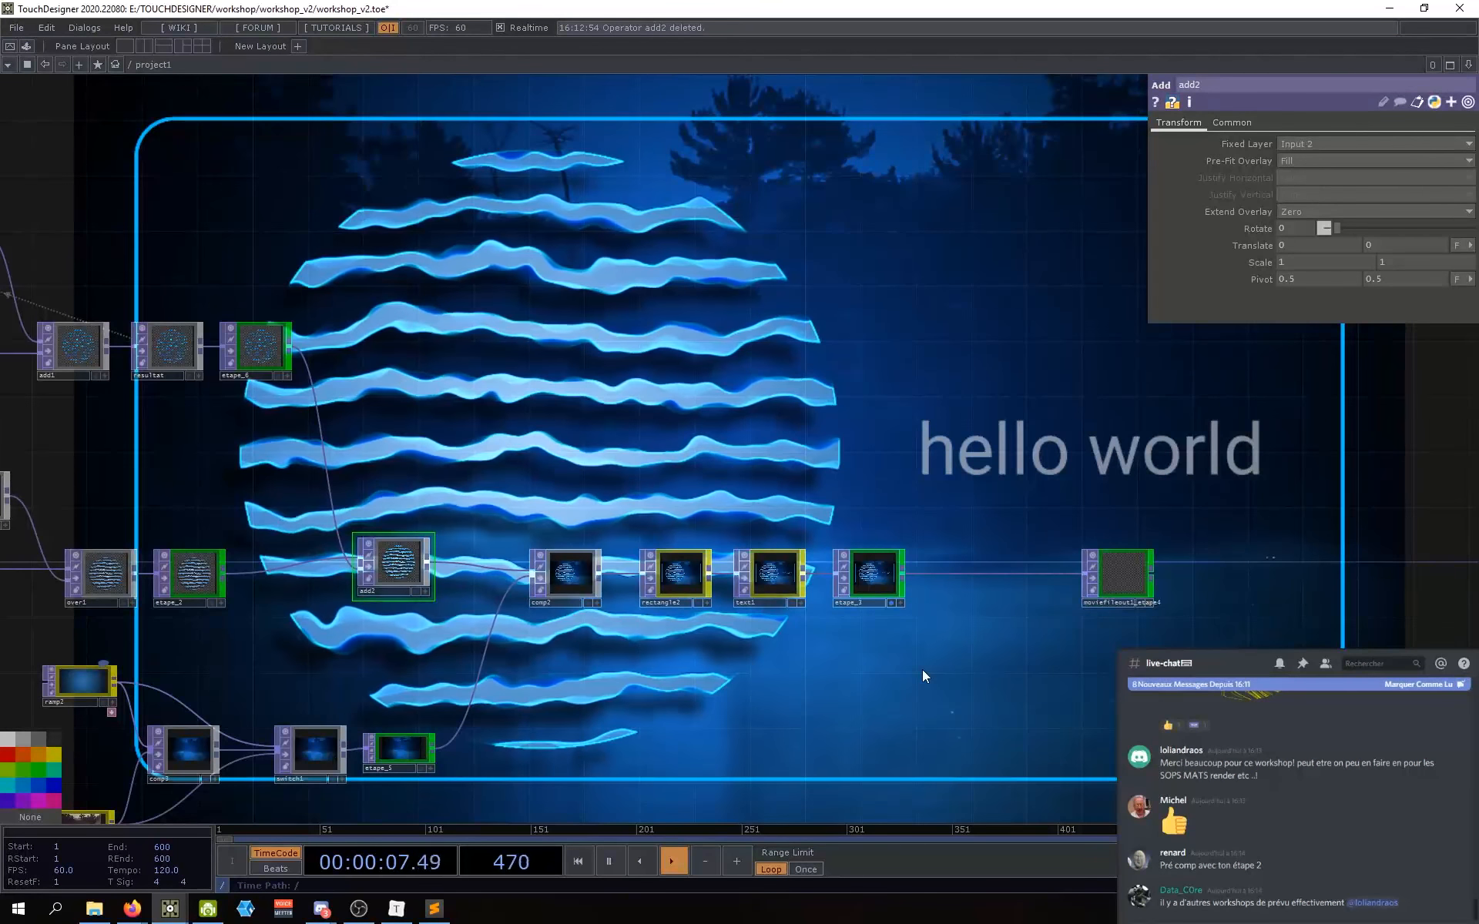
# Step: Move back to the upstream nodes and select select1
pyautogui.moveTo(454, 523); pyautogui.dragTo(842, 485)
pyautogui.moveTo(684, 440); pyautogui.dragTo(875, 431)
pyautogui.moveTo(571, 390); pyautogui.dragTo(760, 398)
pyautogui.moveTo(554, 378); pyautogui.dragTo(429, 314, button='right')
pyautogui.moveTo(431, 316); pyautogui.dragTo(403, 317)
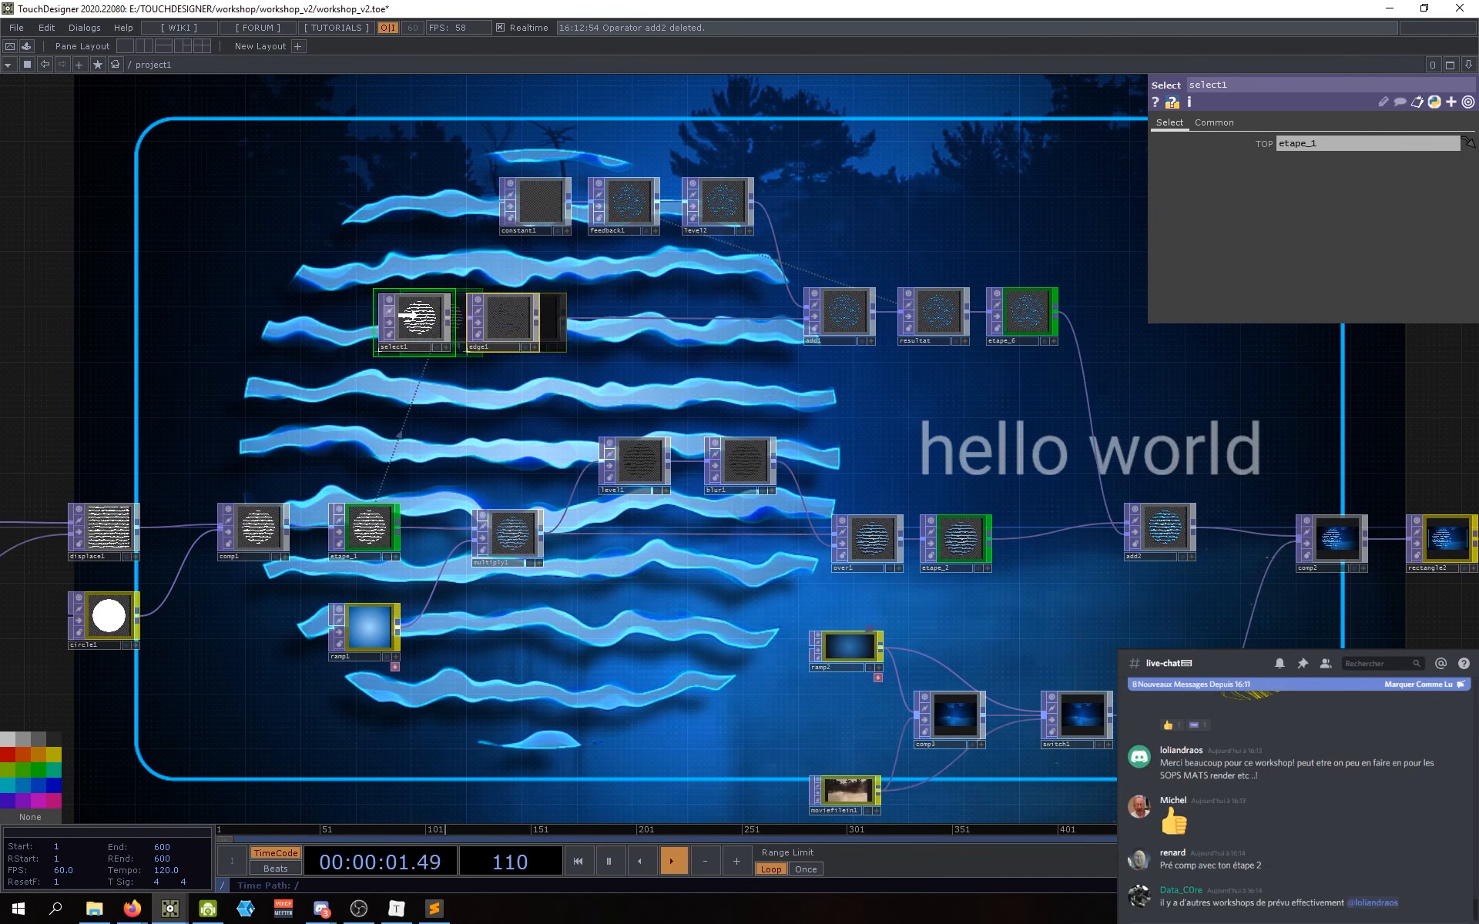
pyautogui.click(651, 382)
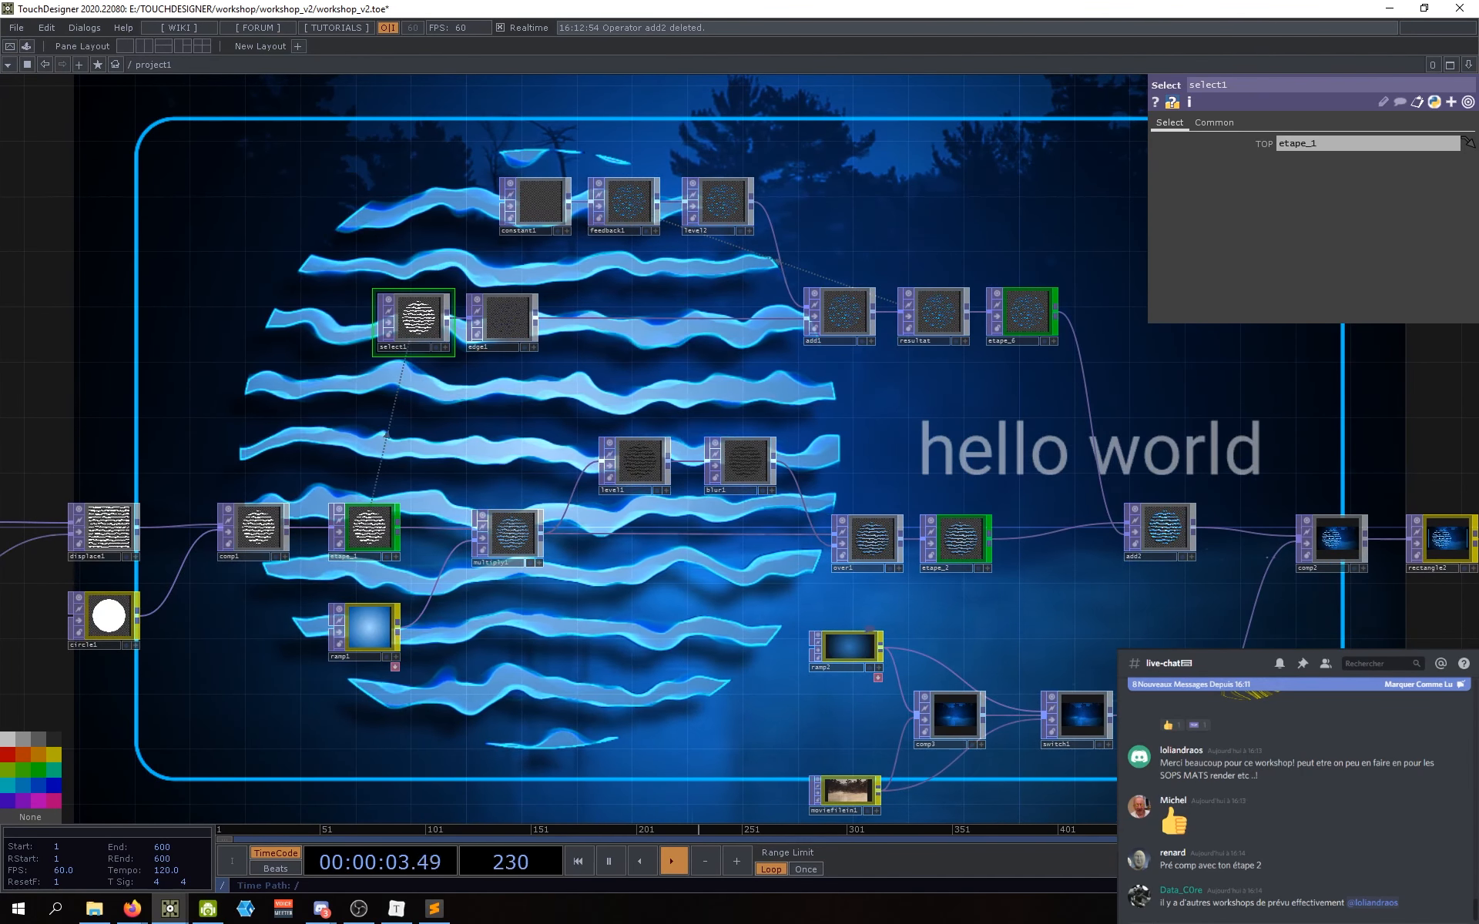